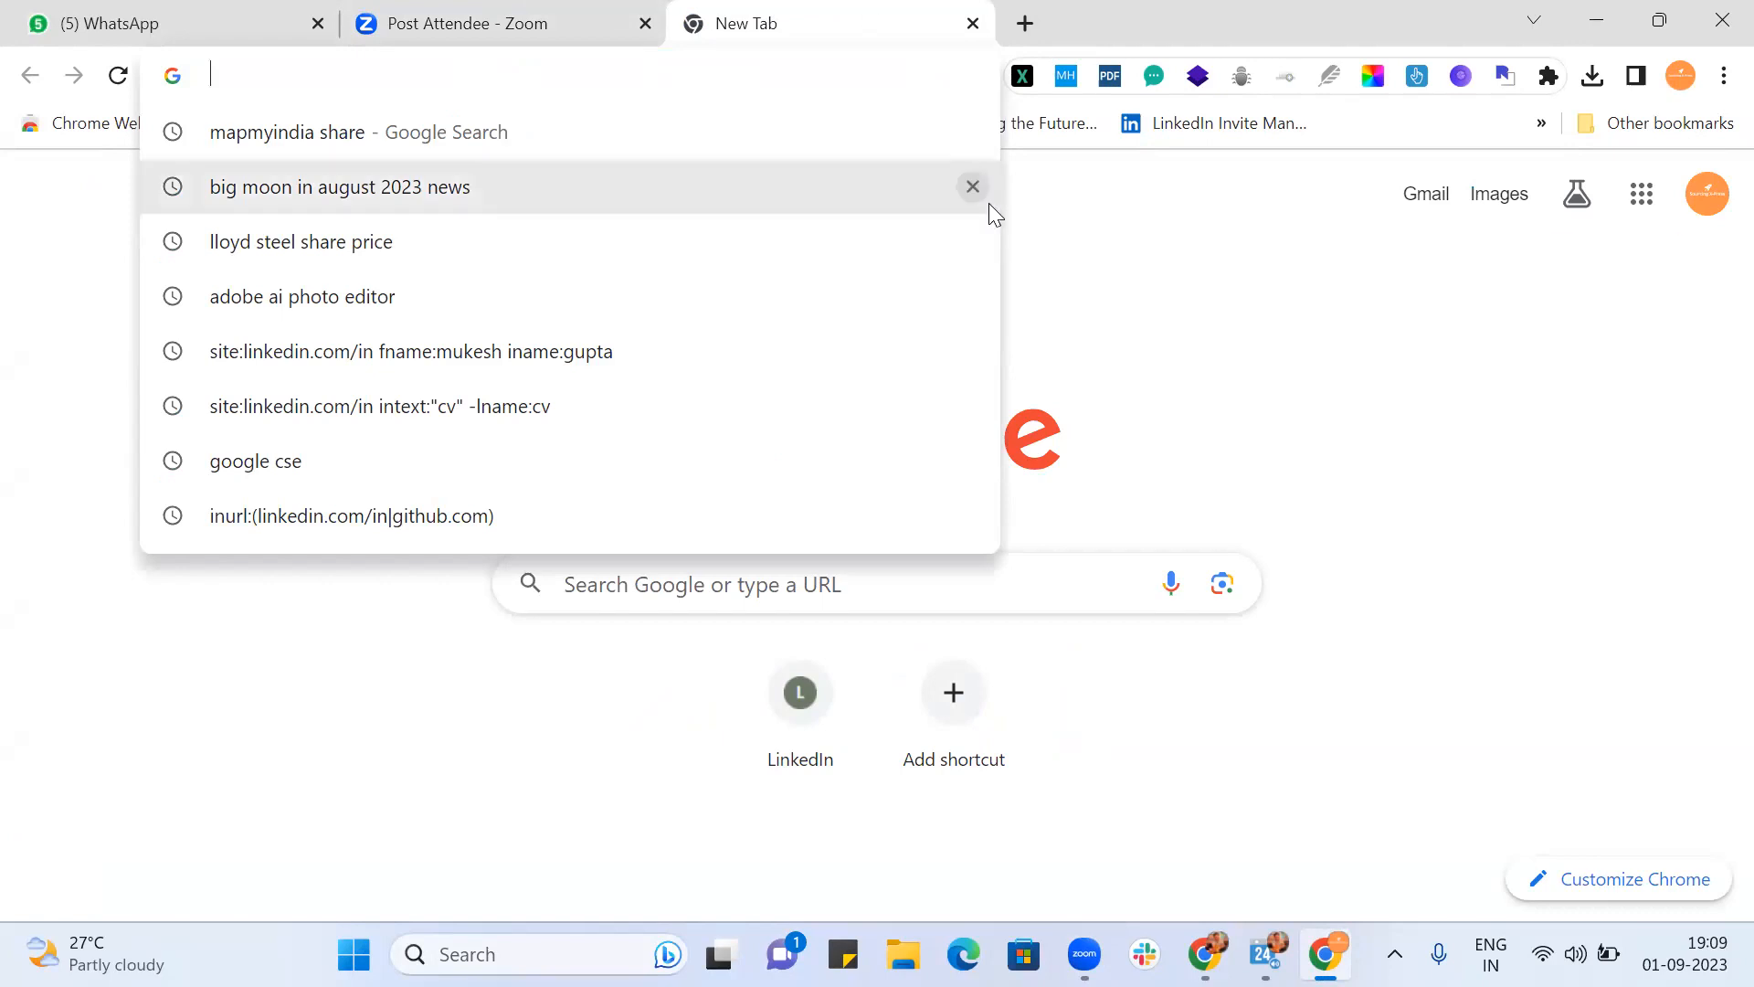
# Step: Search Google for 'Google cse' from the address bar
pyautogui.click(989, 203)
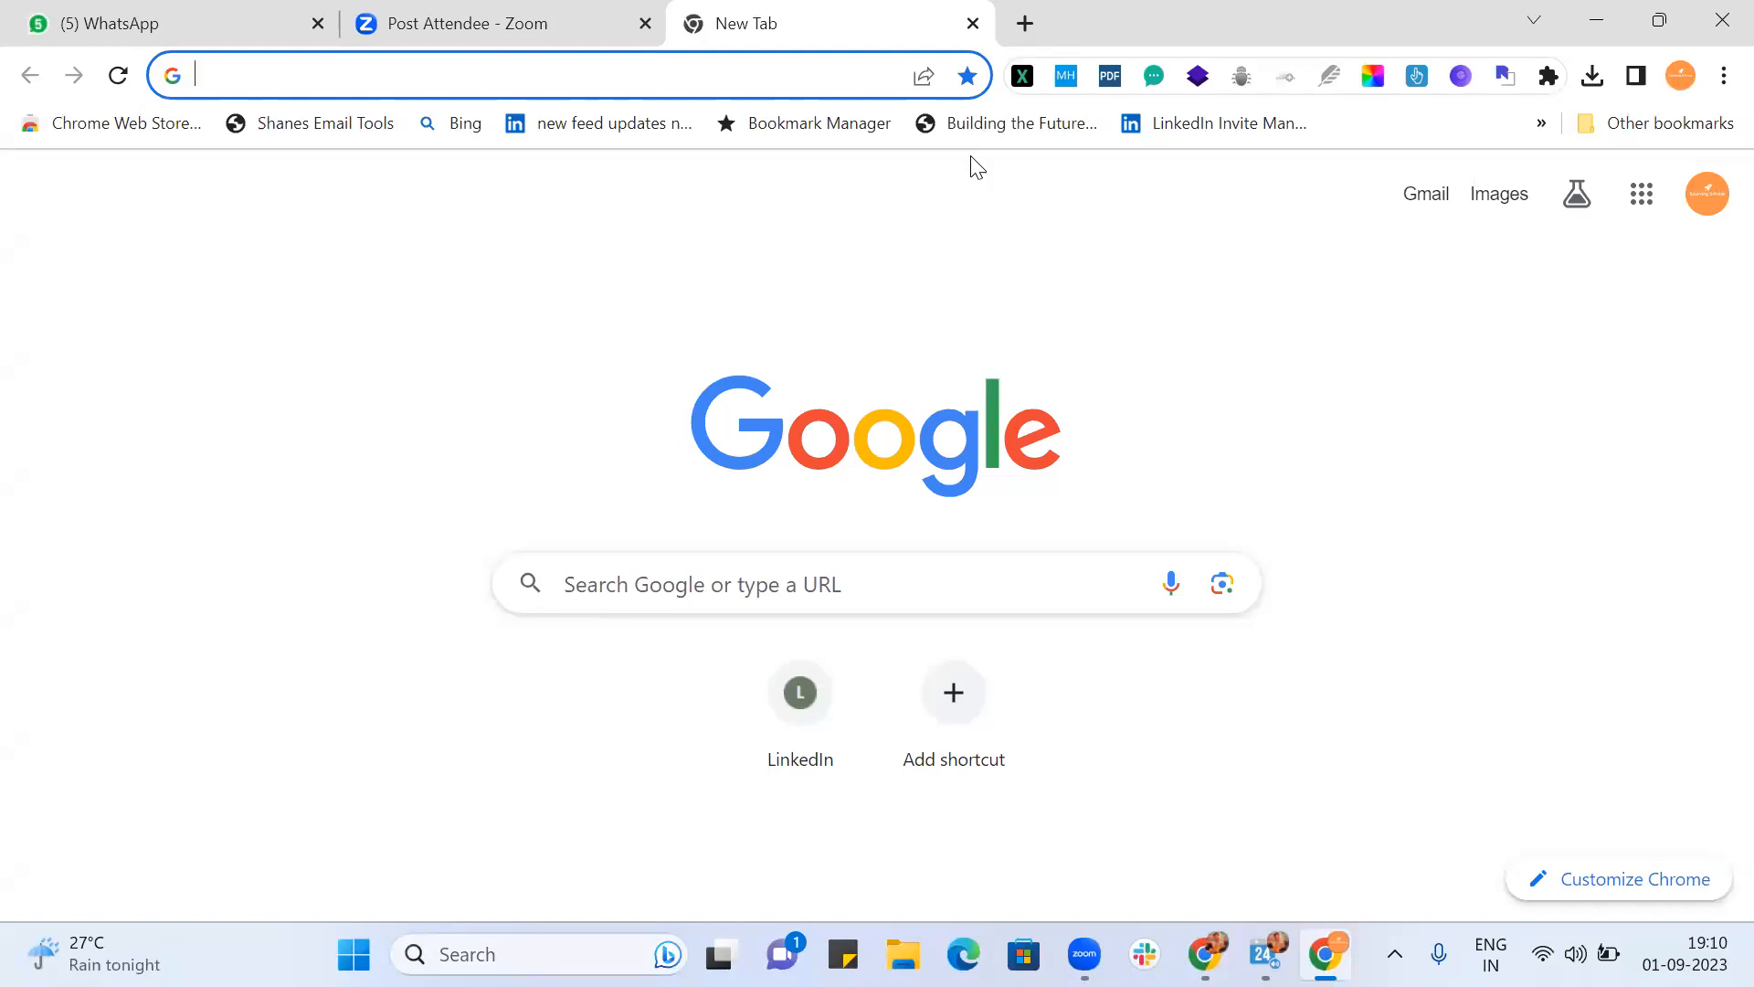
pyautogui.click(676, 75)
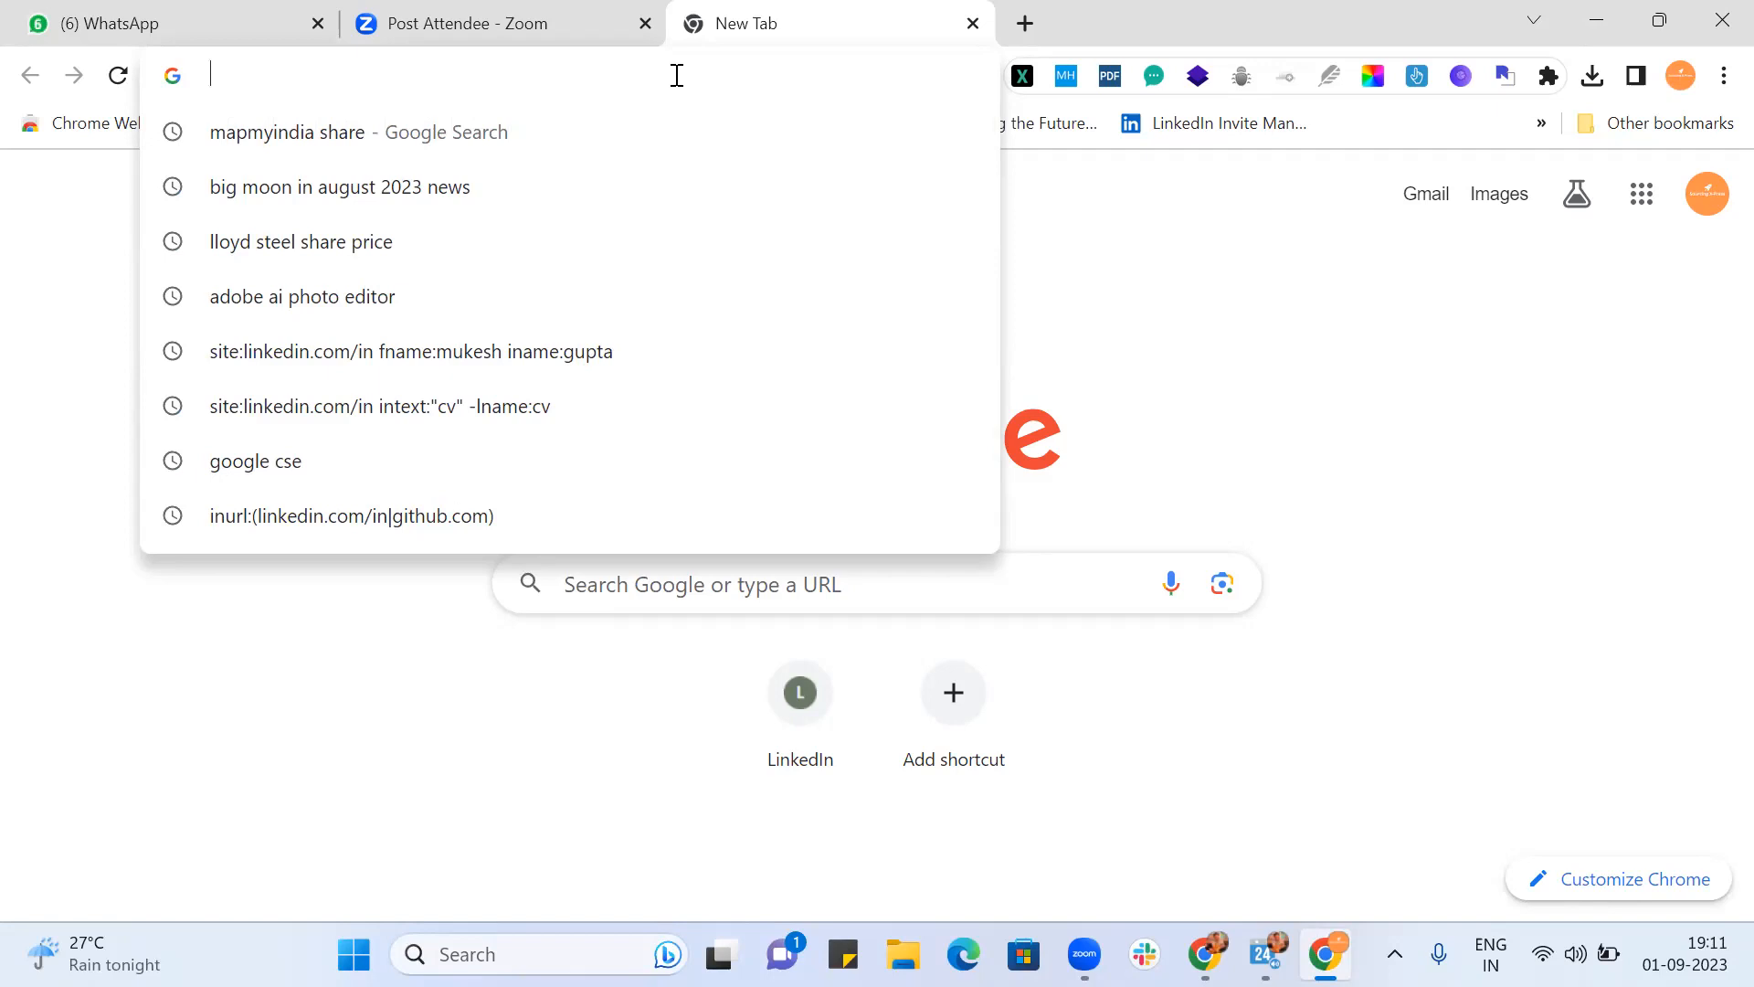
pyautogui.press('Escape')
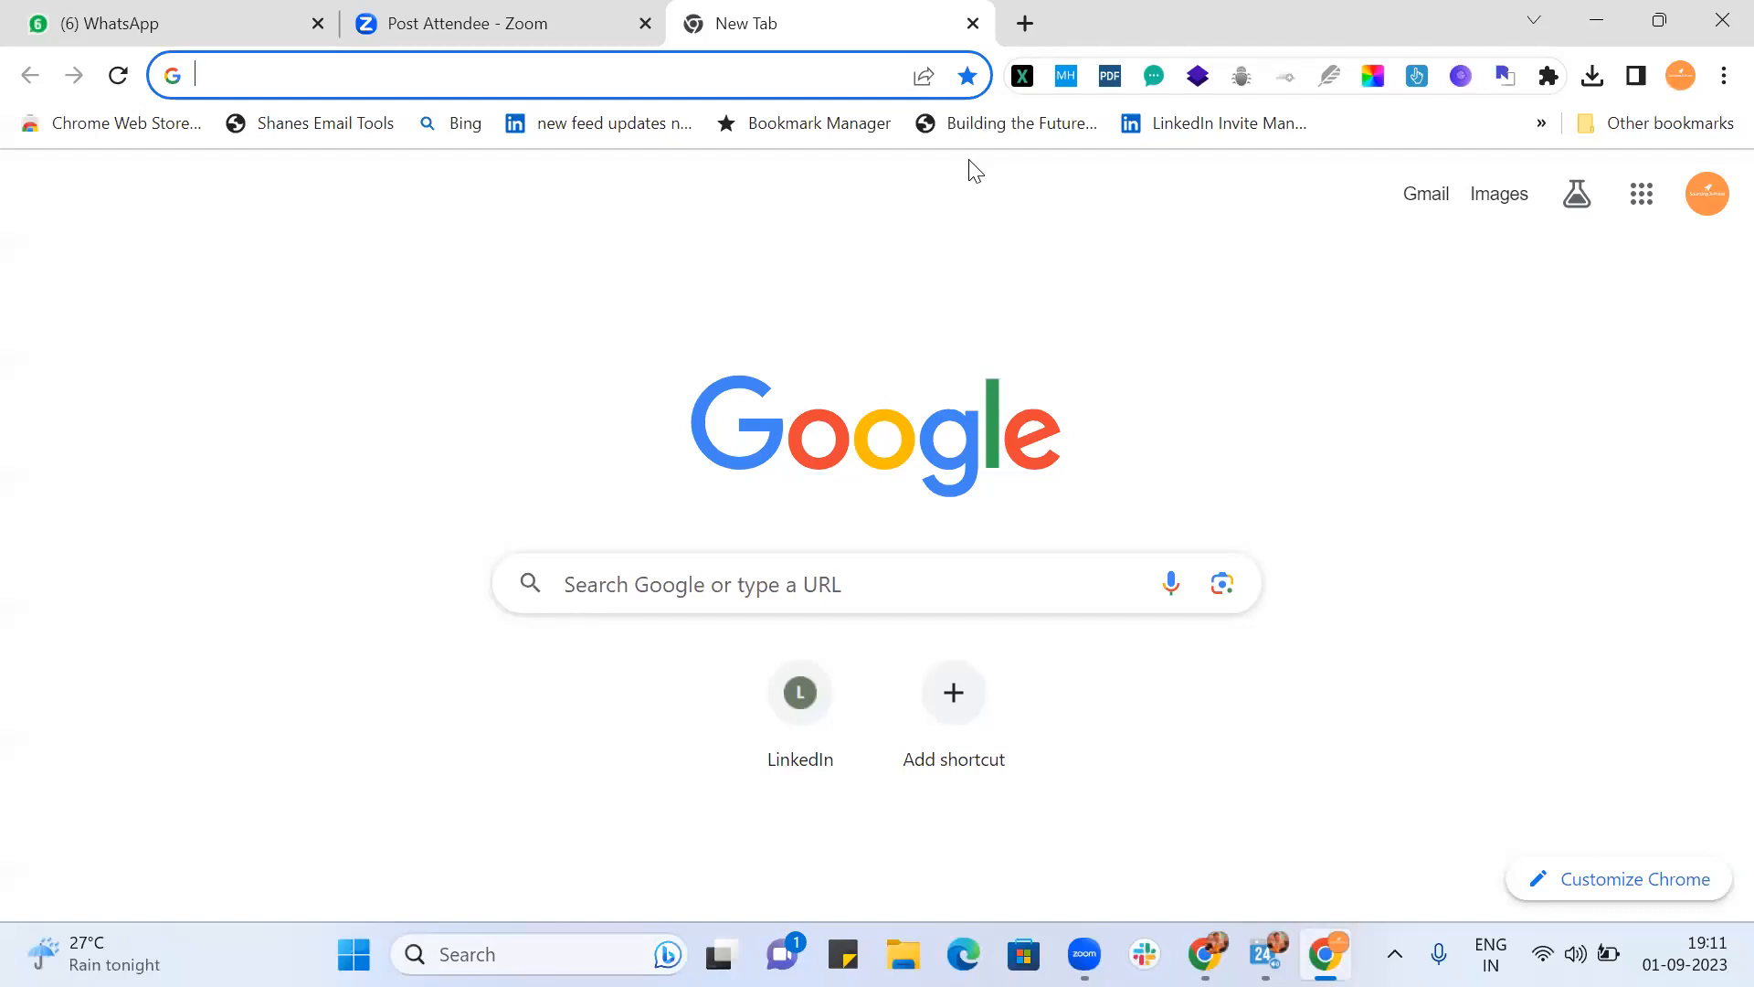
pyautogui.click(796, 75)
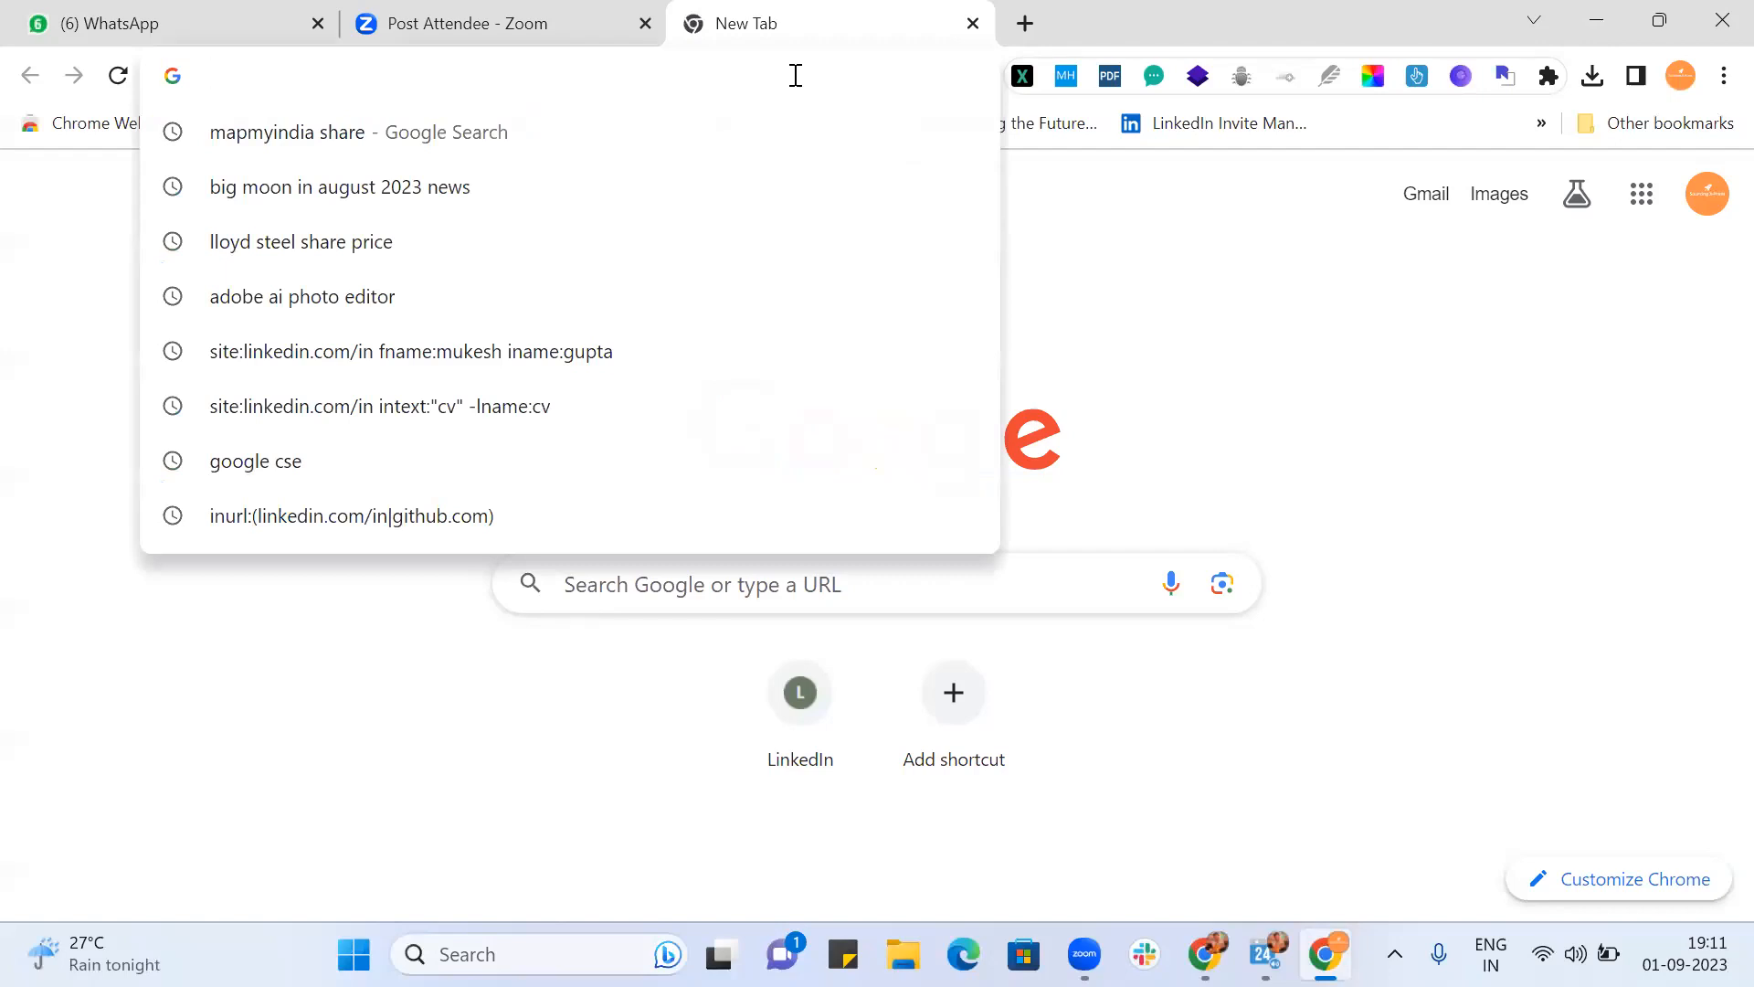
pyautogui.write('Google ')
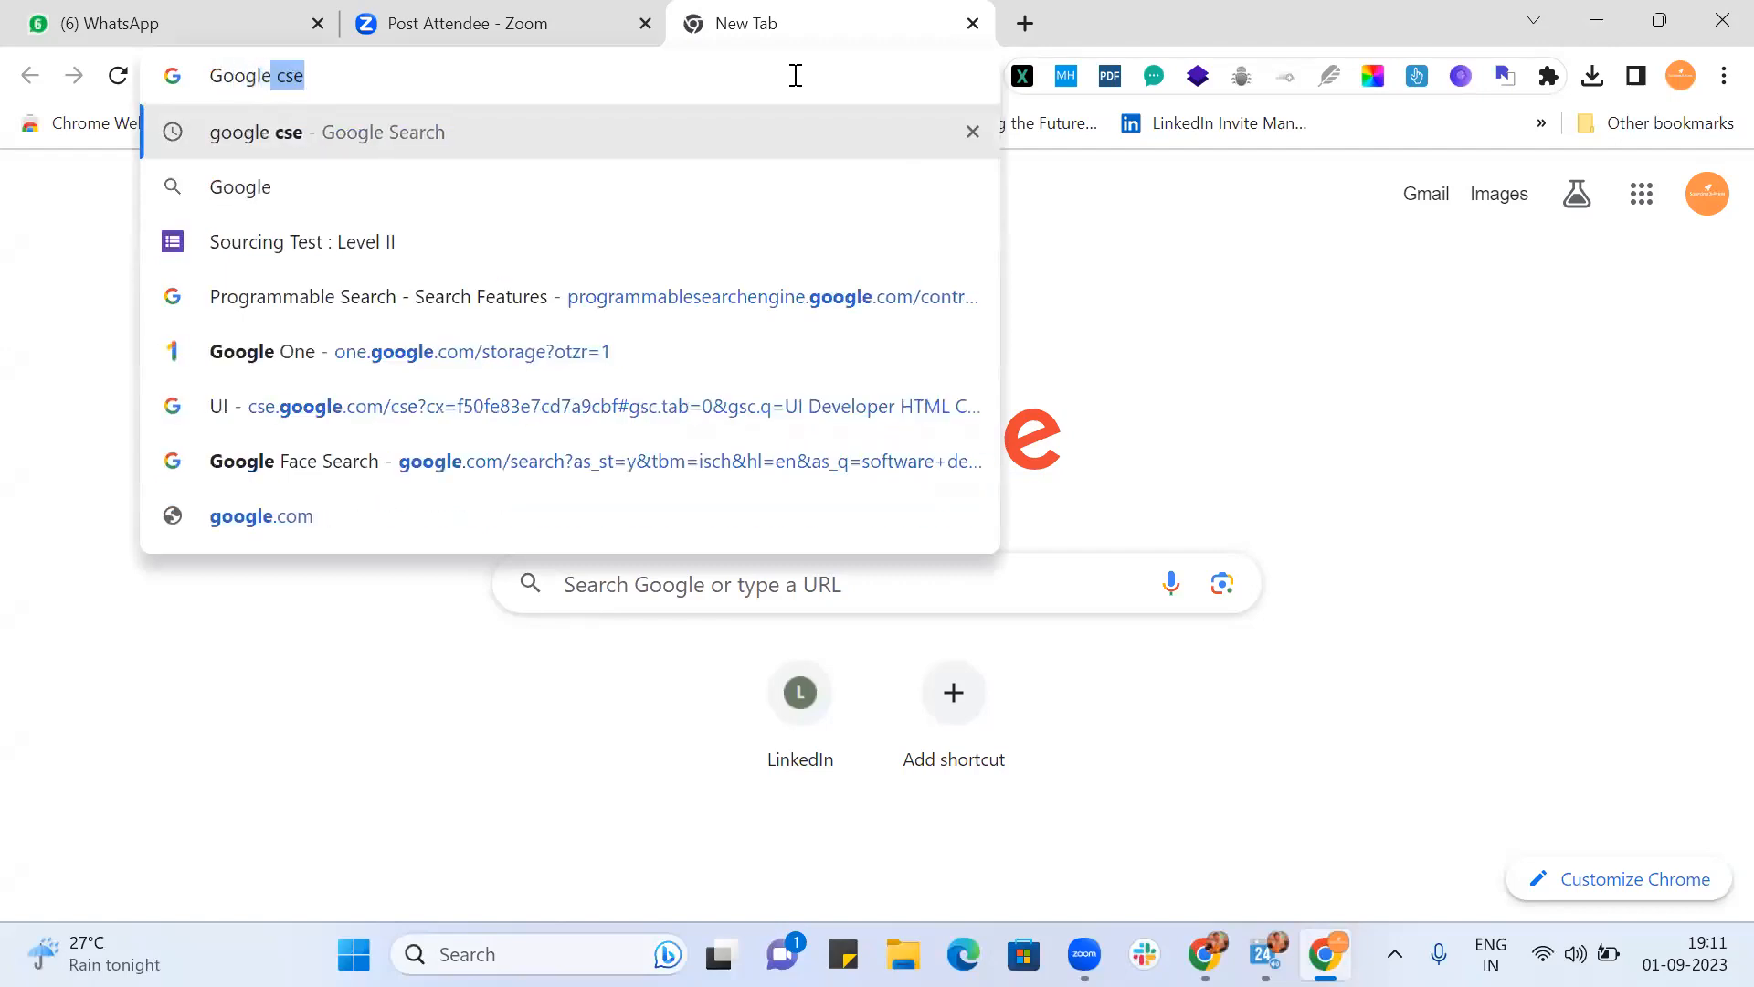
pyautogui.write('cse')
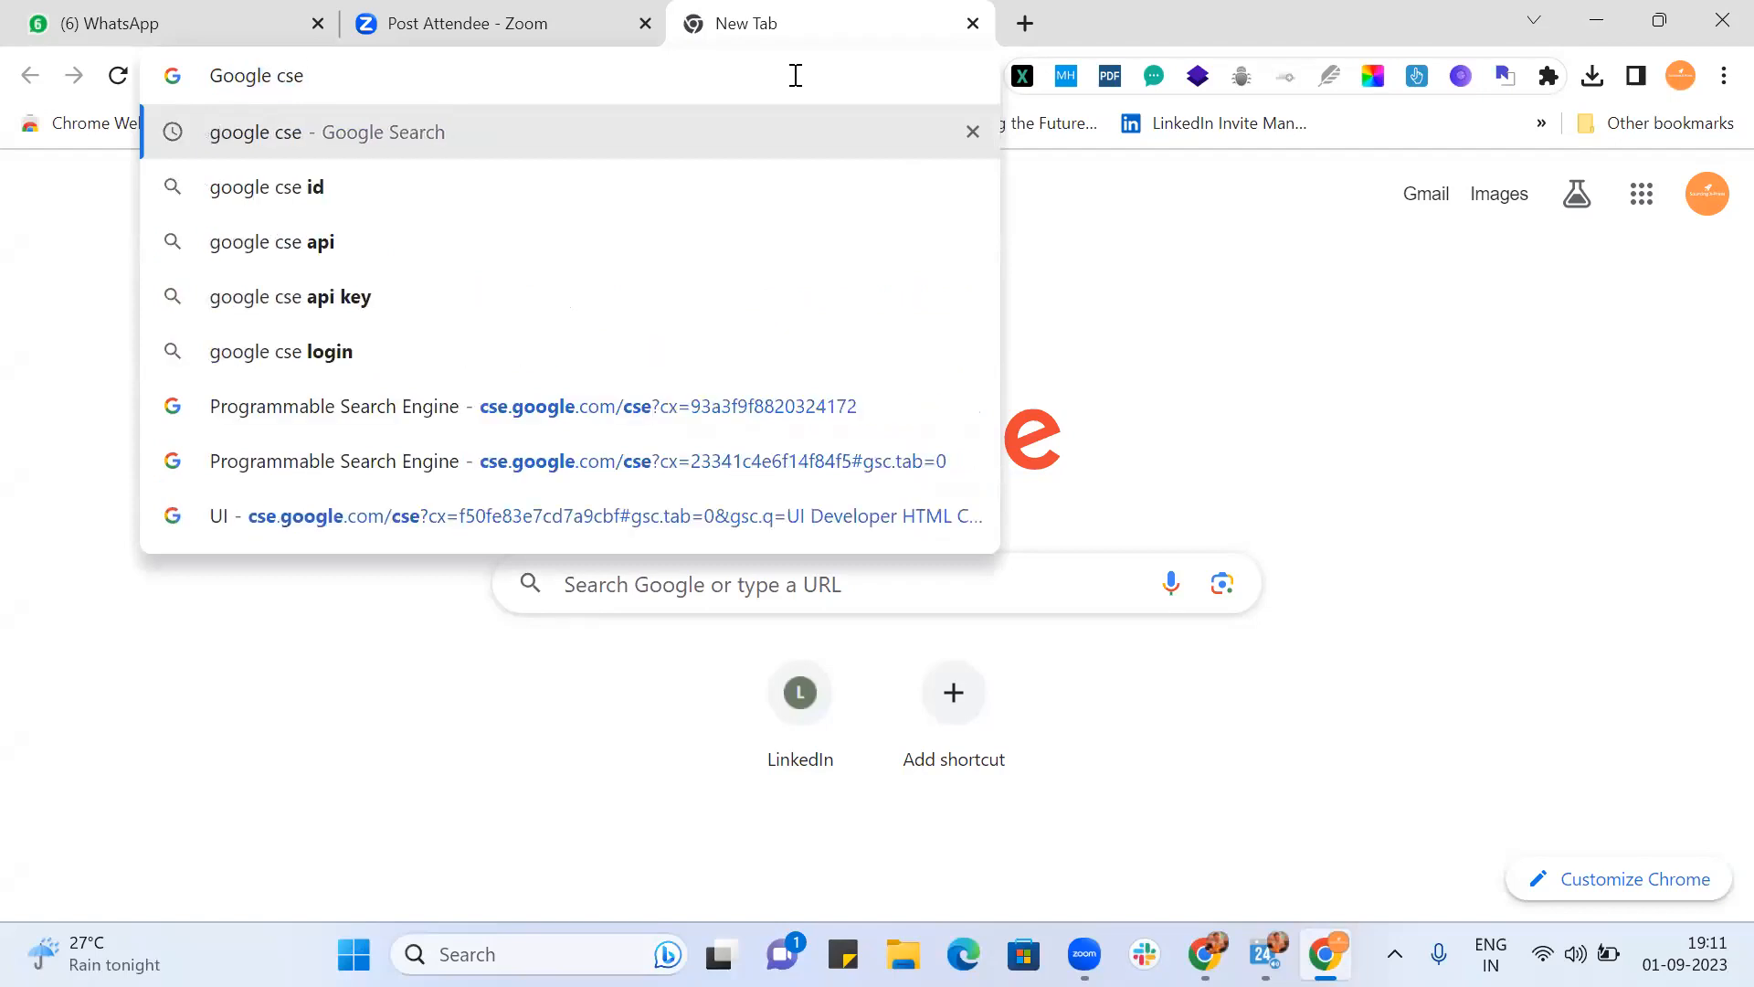
pyautogui.press('Return')
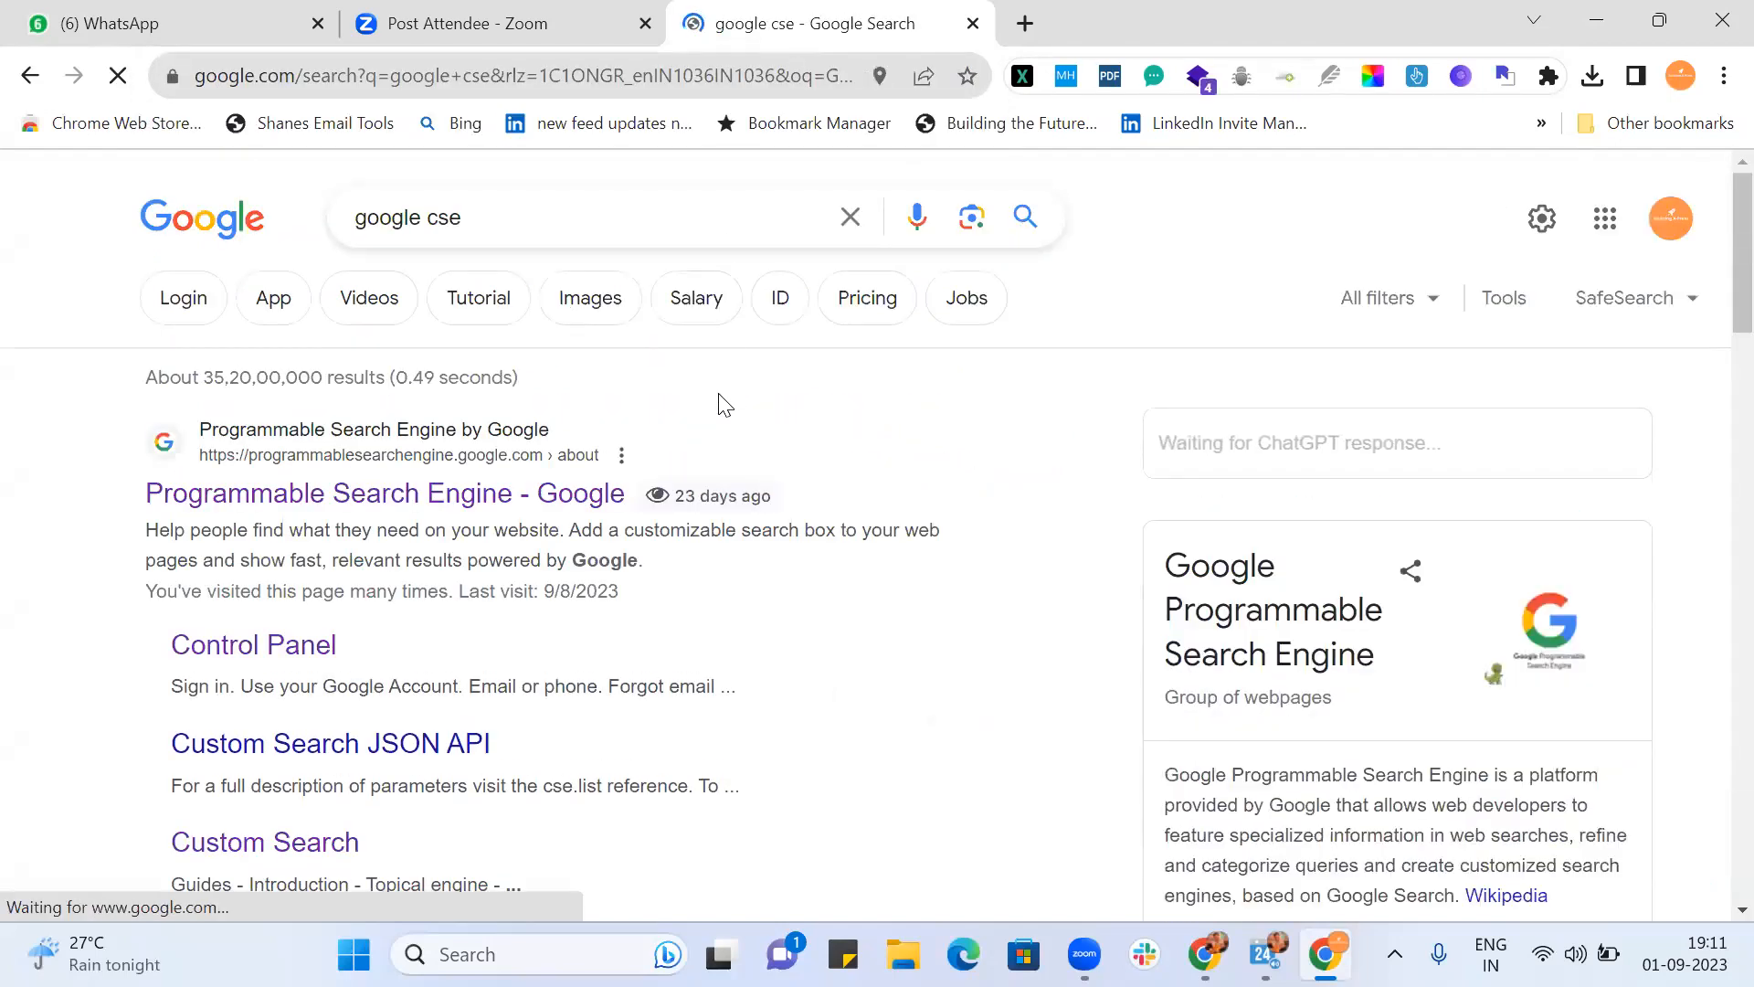
# Step: Open the 'Programmable Search Engine - Google' result from the search results
pyautogui.scroll(-3, 722, 404)
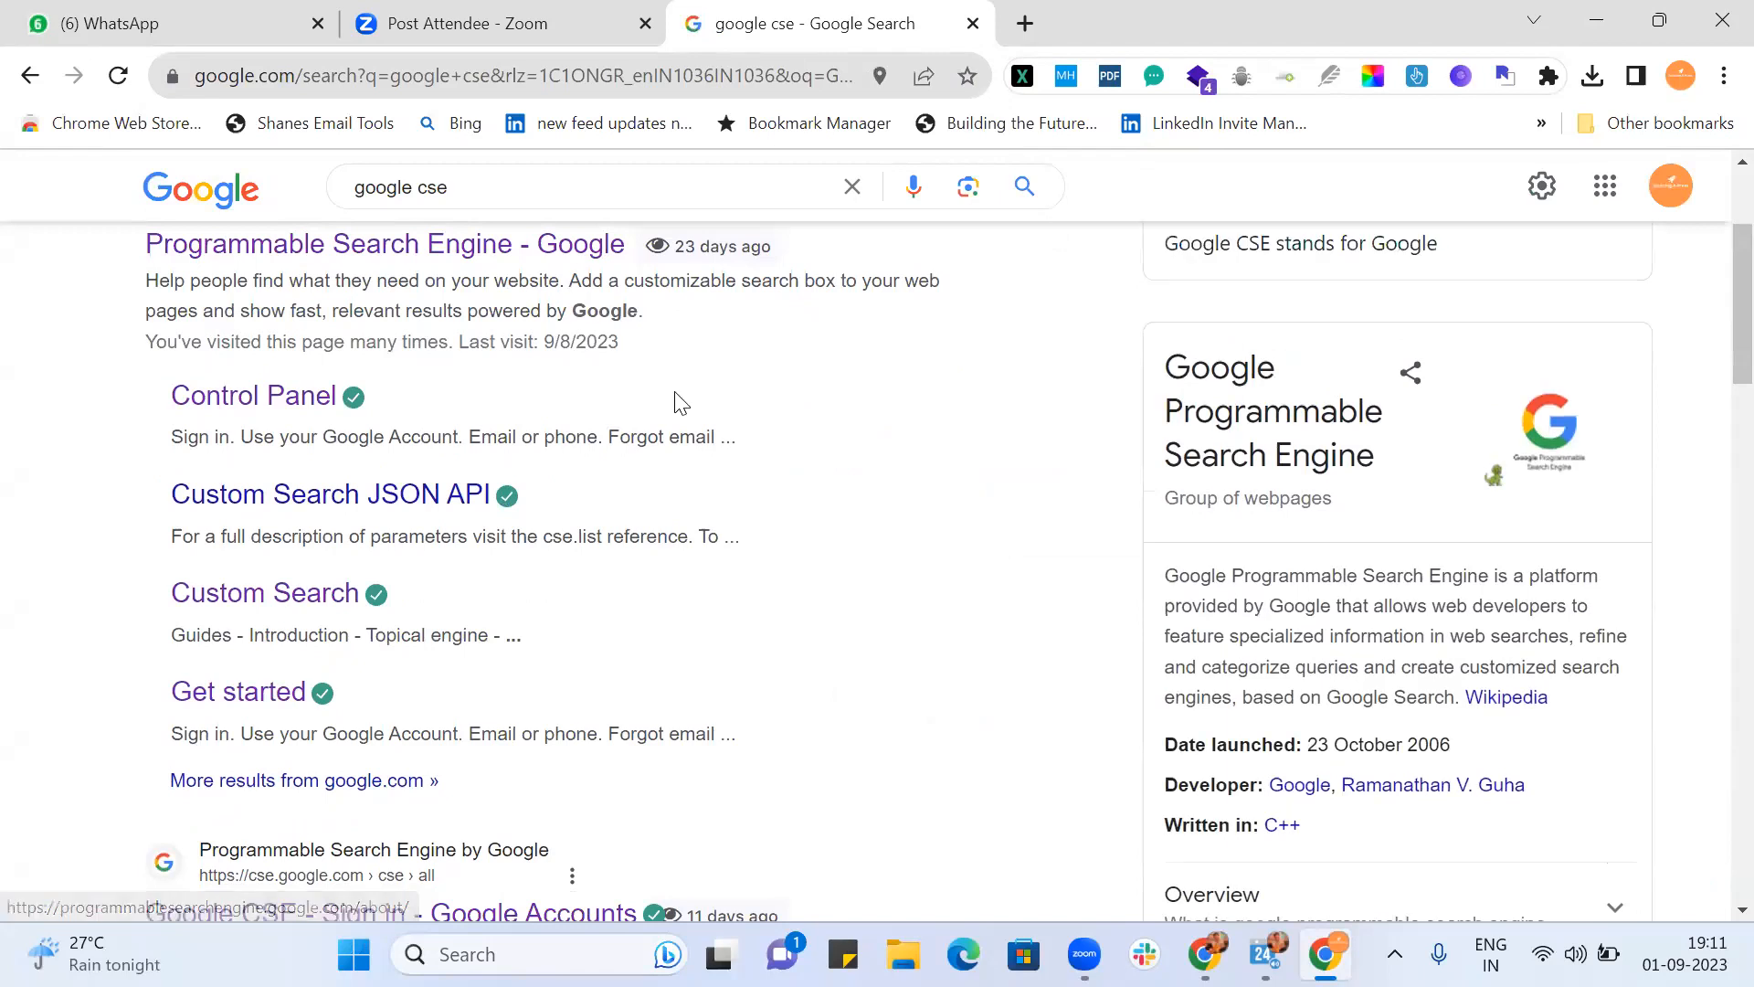
pyautogui.scroll(-5, 717, 475)
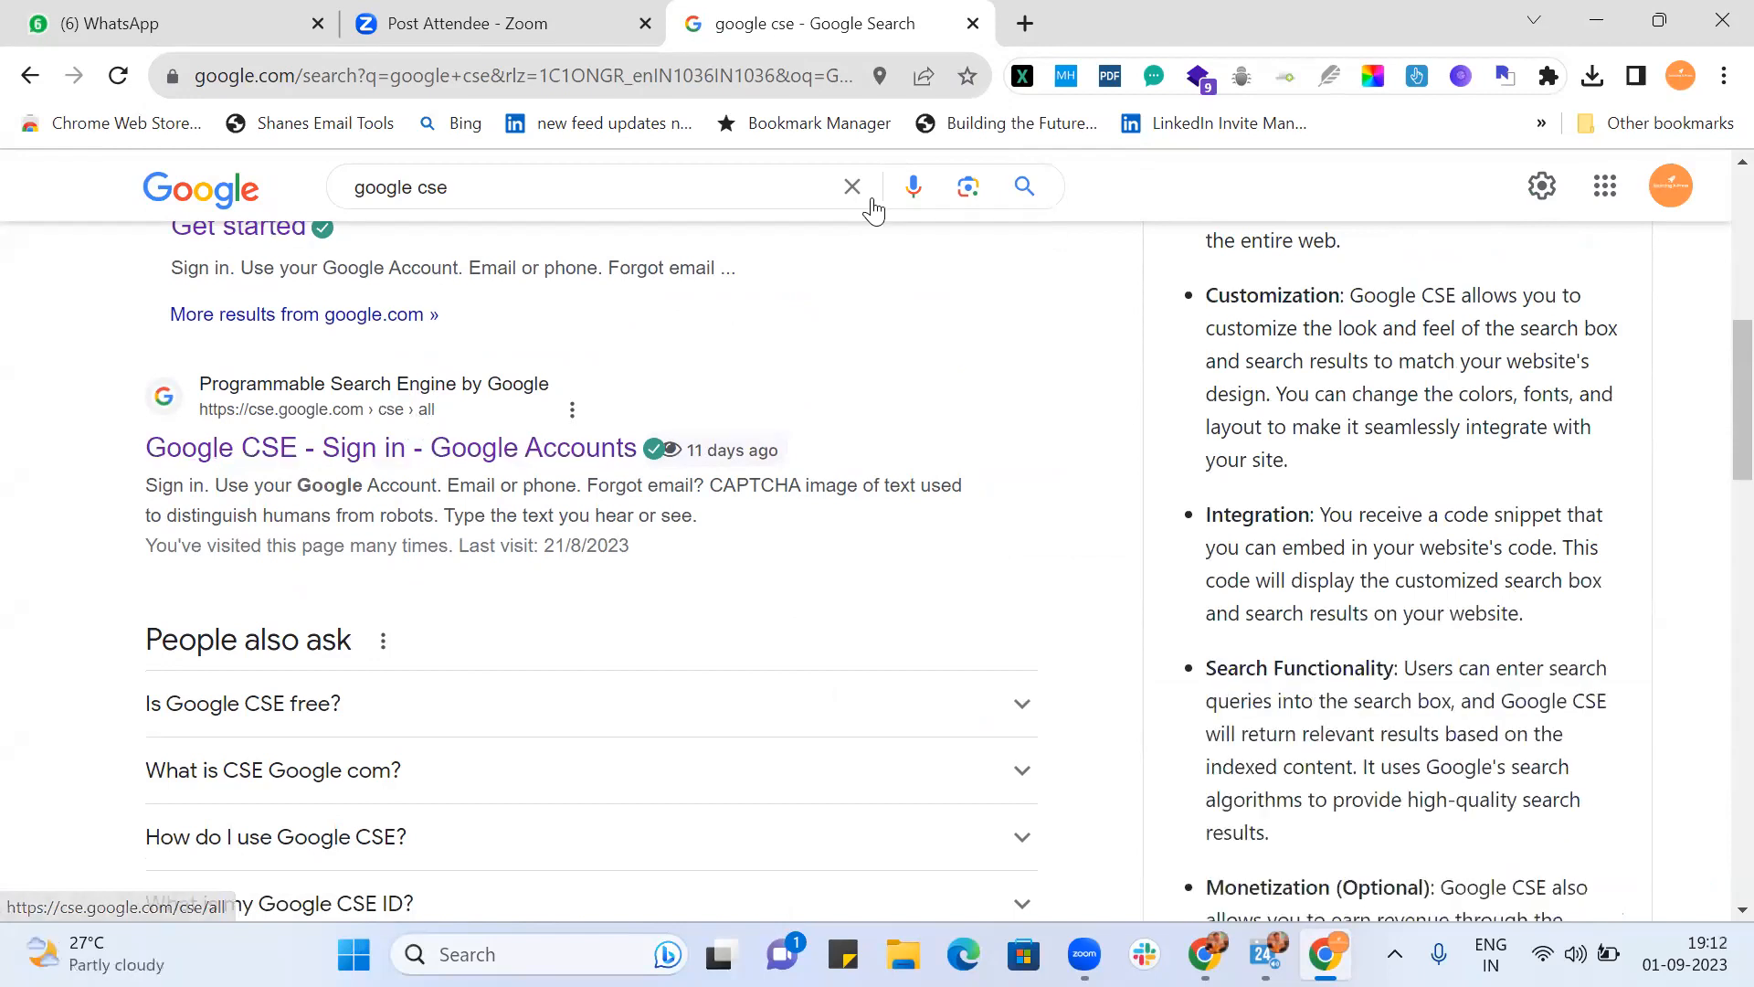
pyautogui.scroll(8, 466, 473)
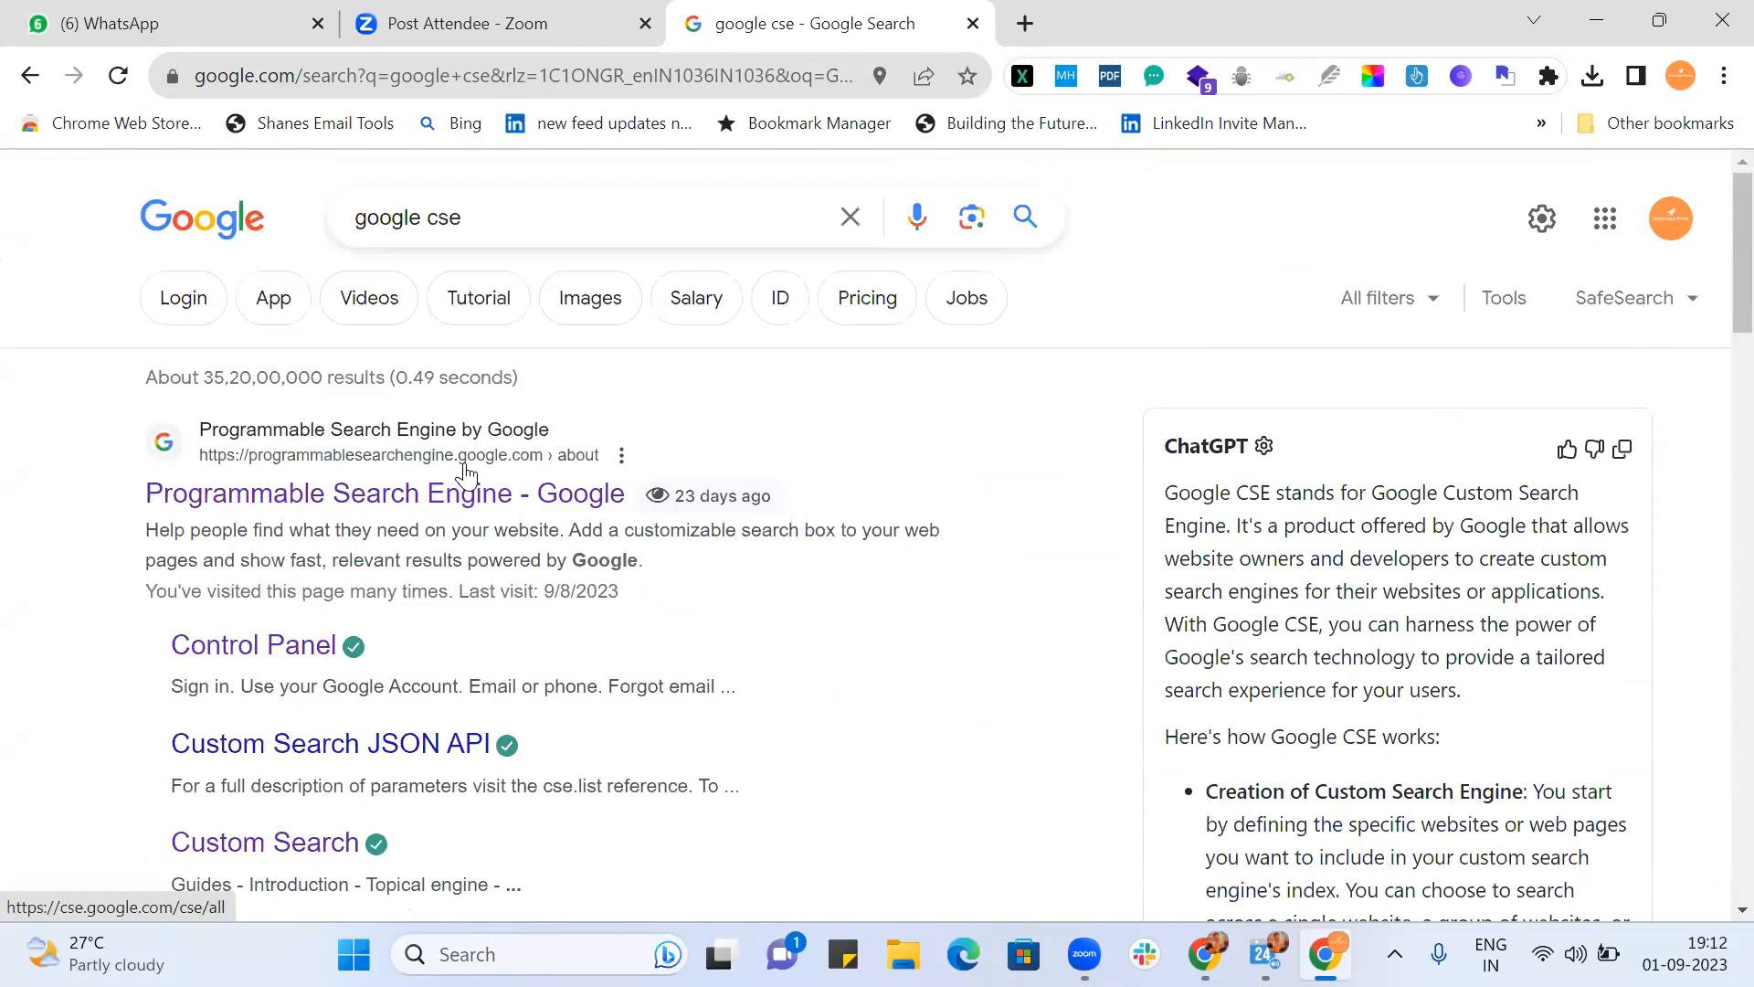
pyautogui.click(441, 499)
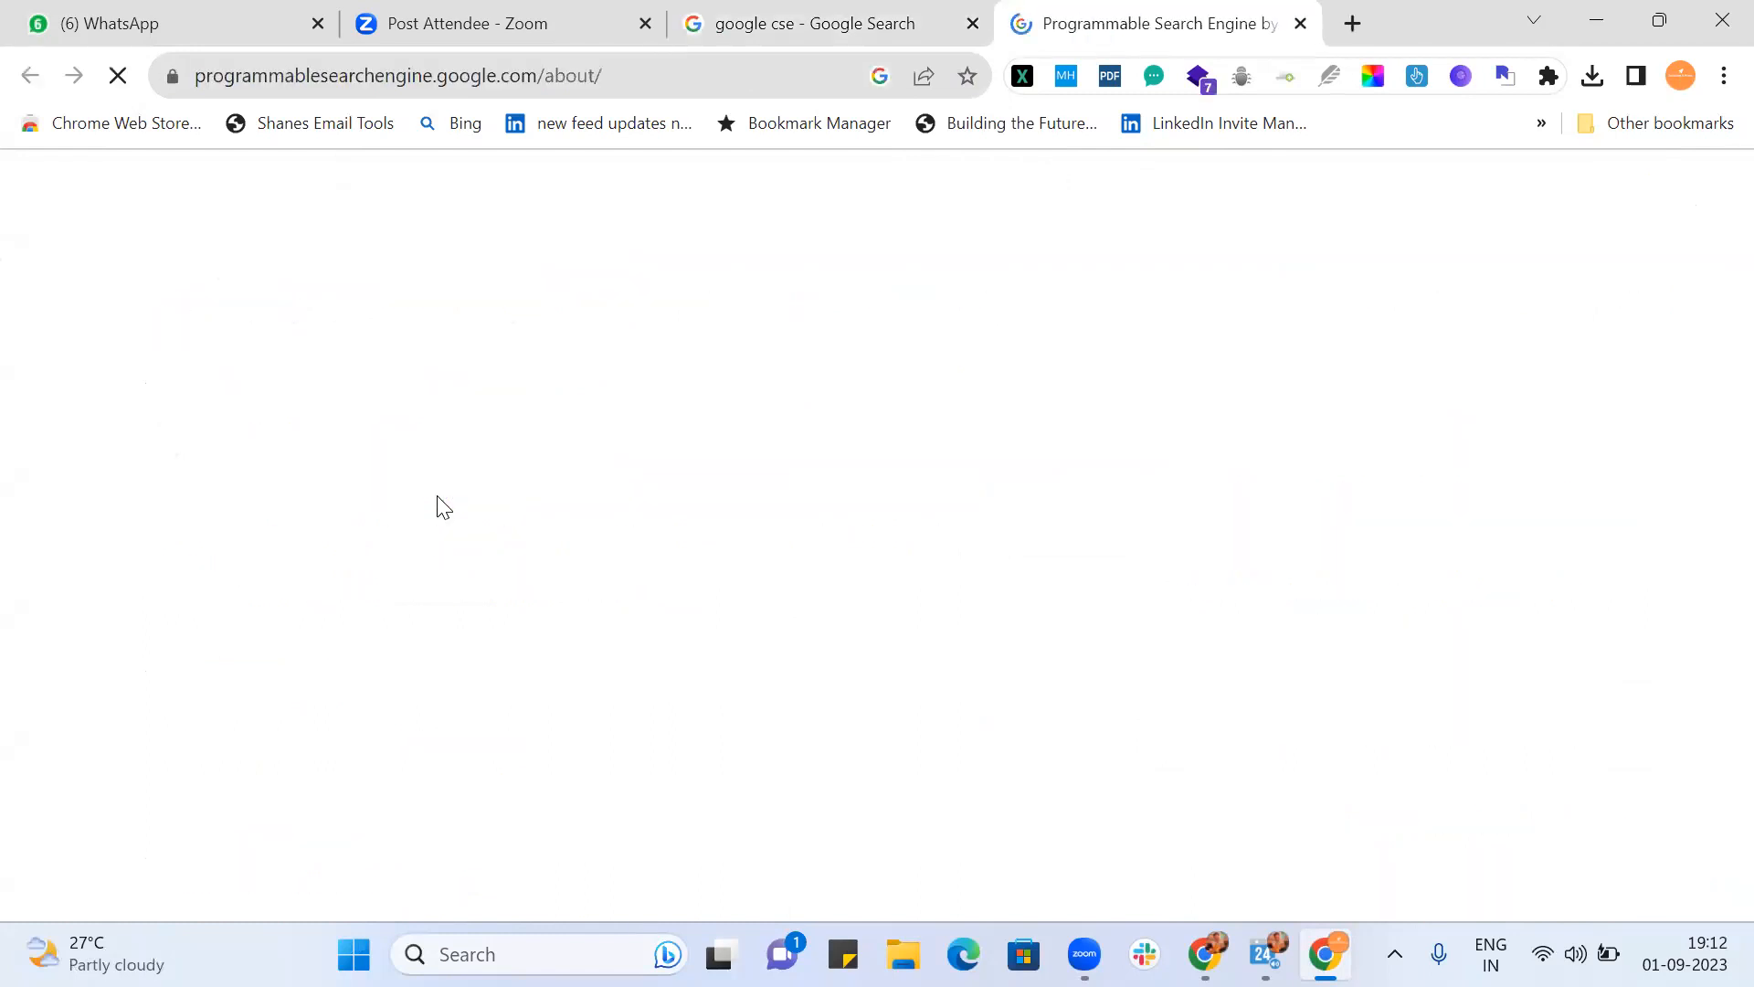
# Step: Go from the about page to the control panel and look over the All search engines table
pyautogui.click(1621, 199)
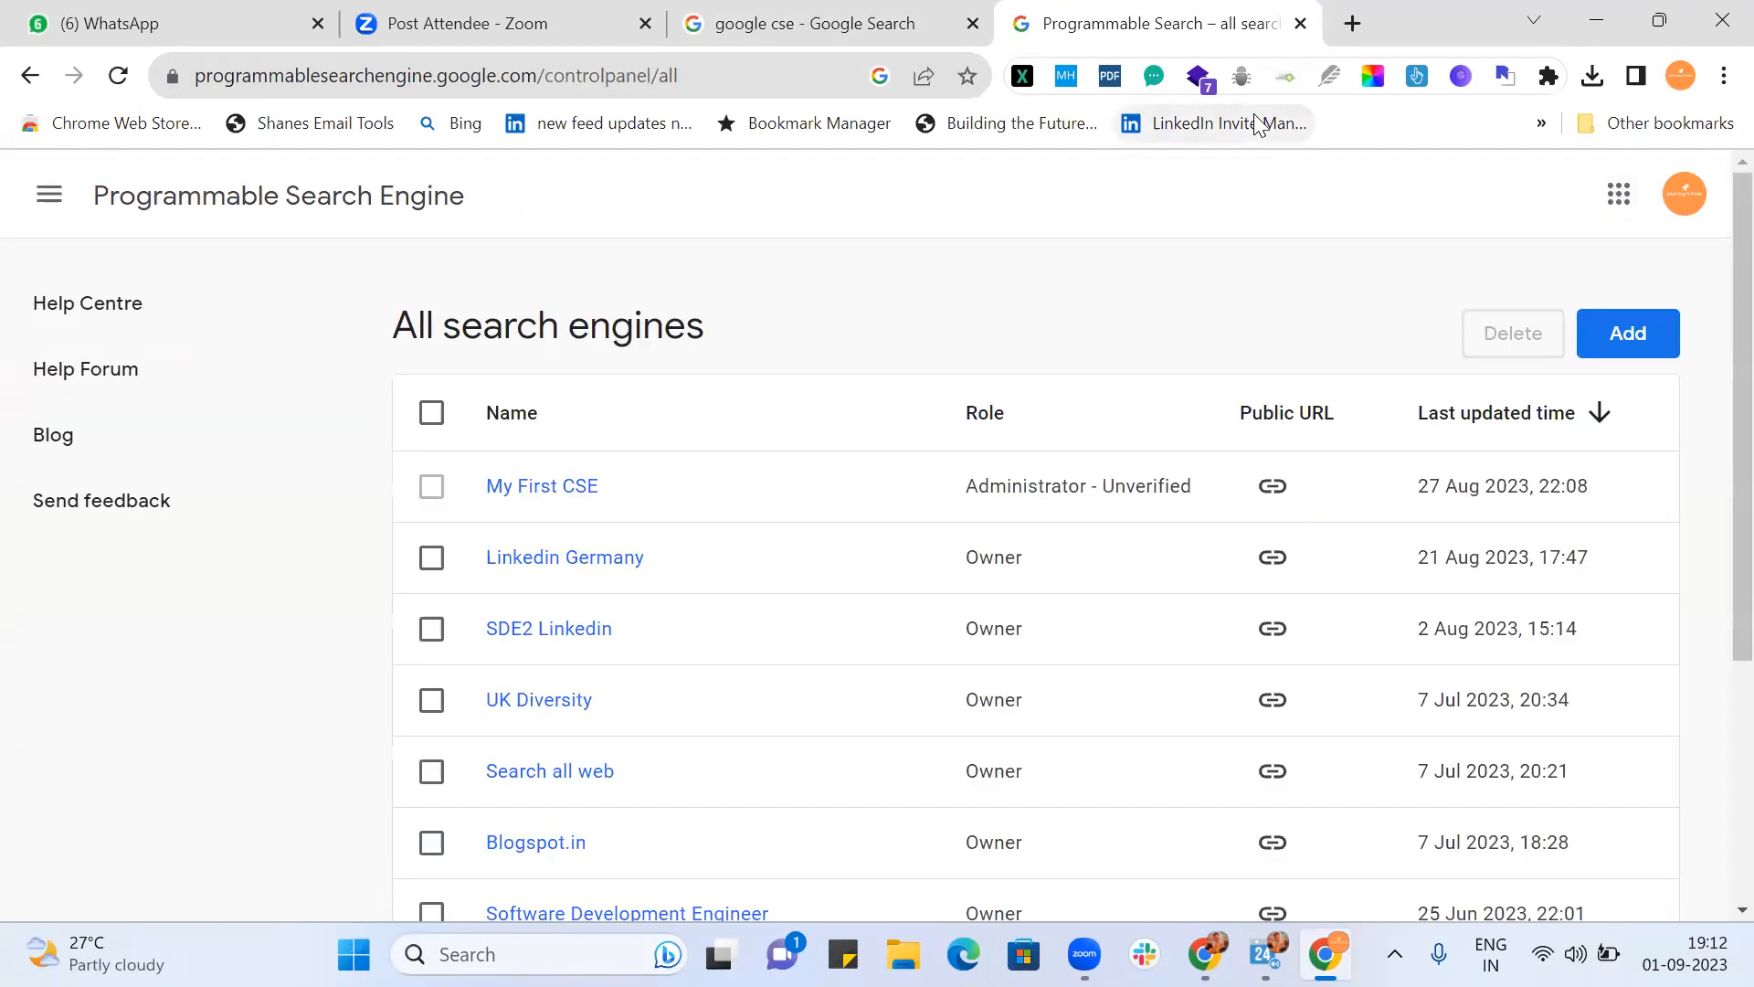
pyautogui.scroll(-4, 794, 627)
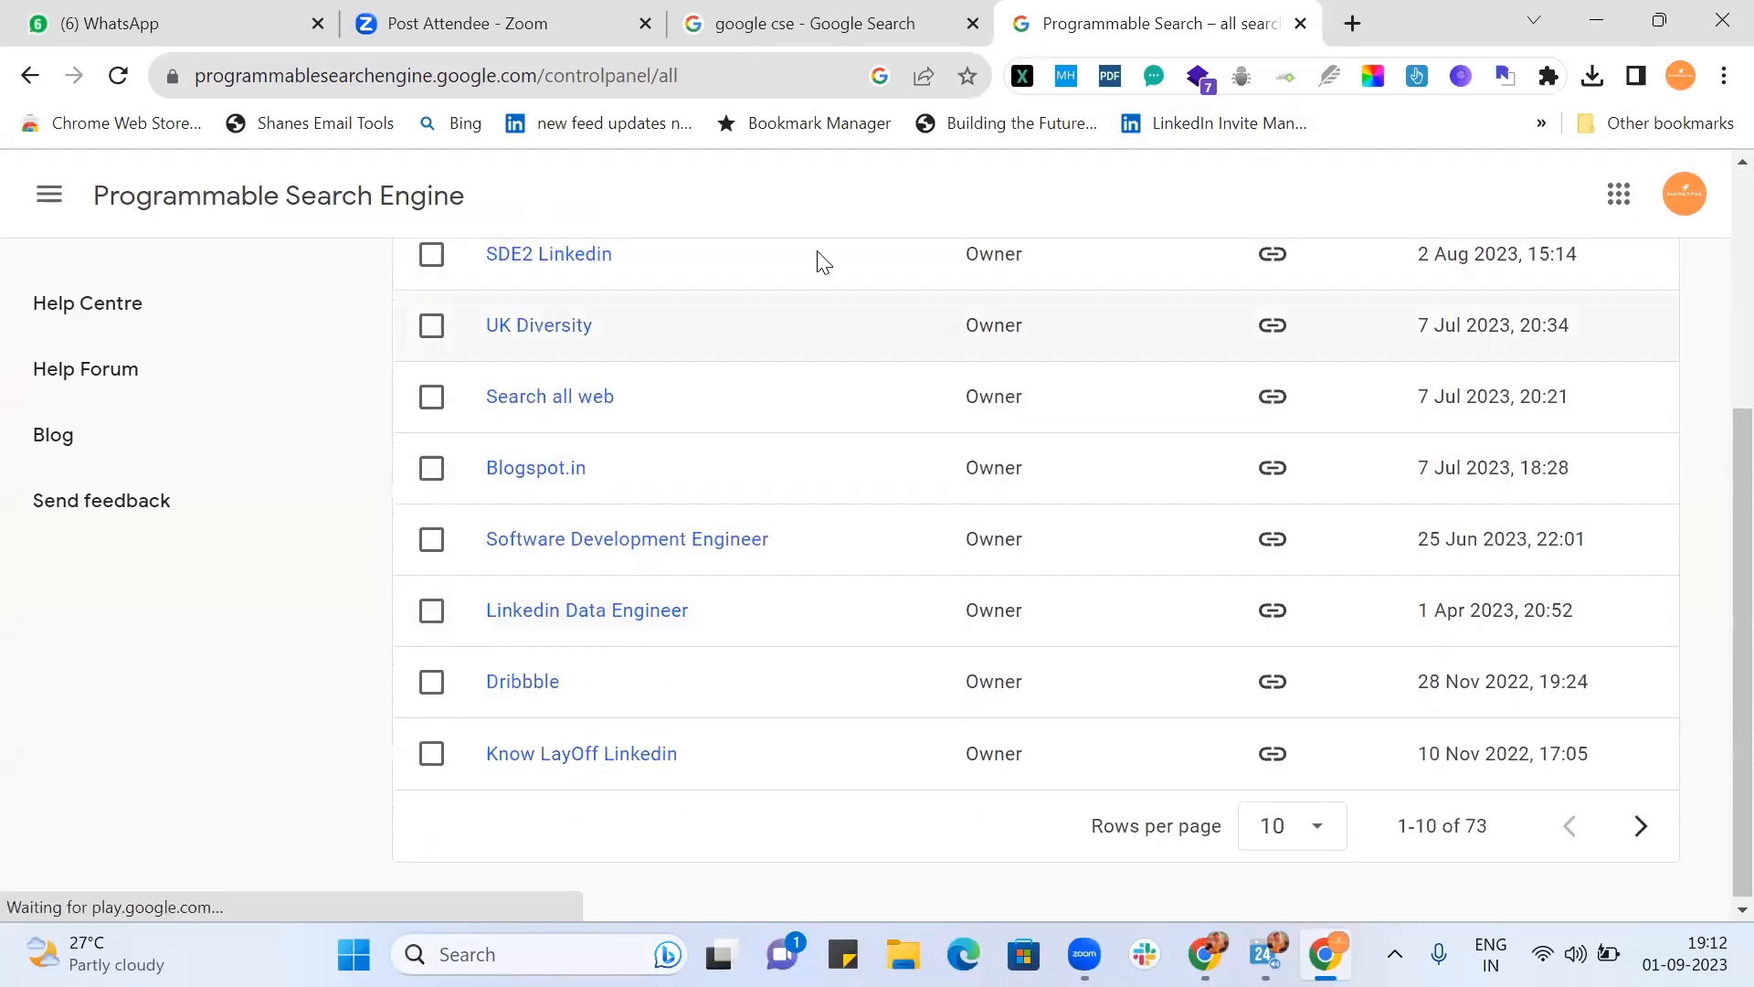
pyautogui.scroll(4, 803, 712)
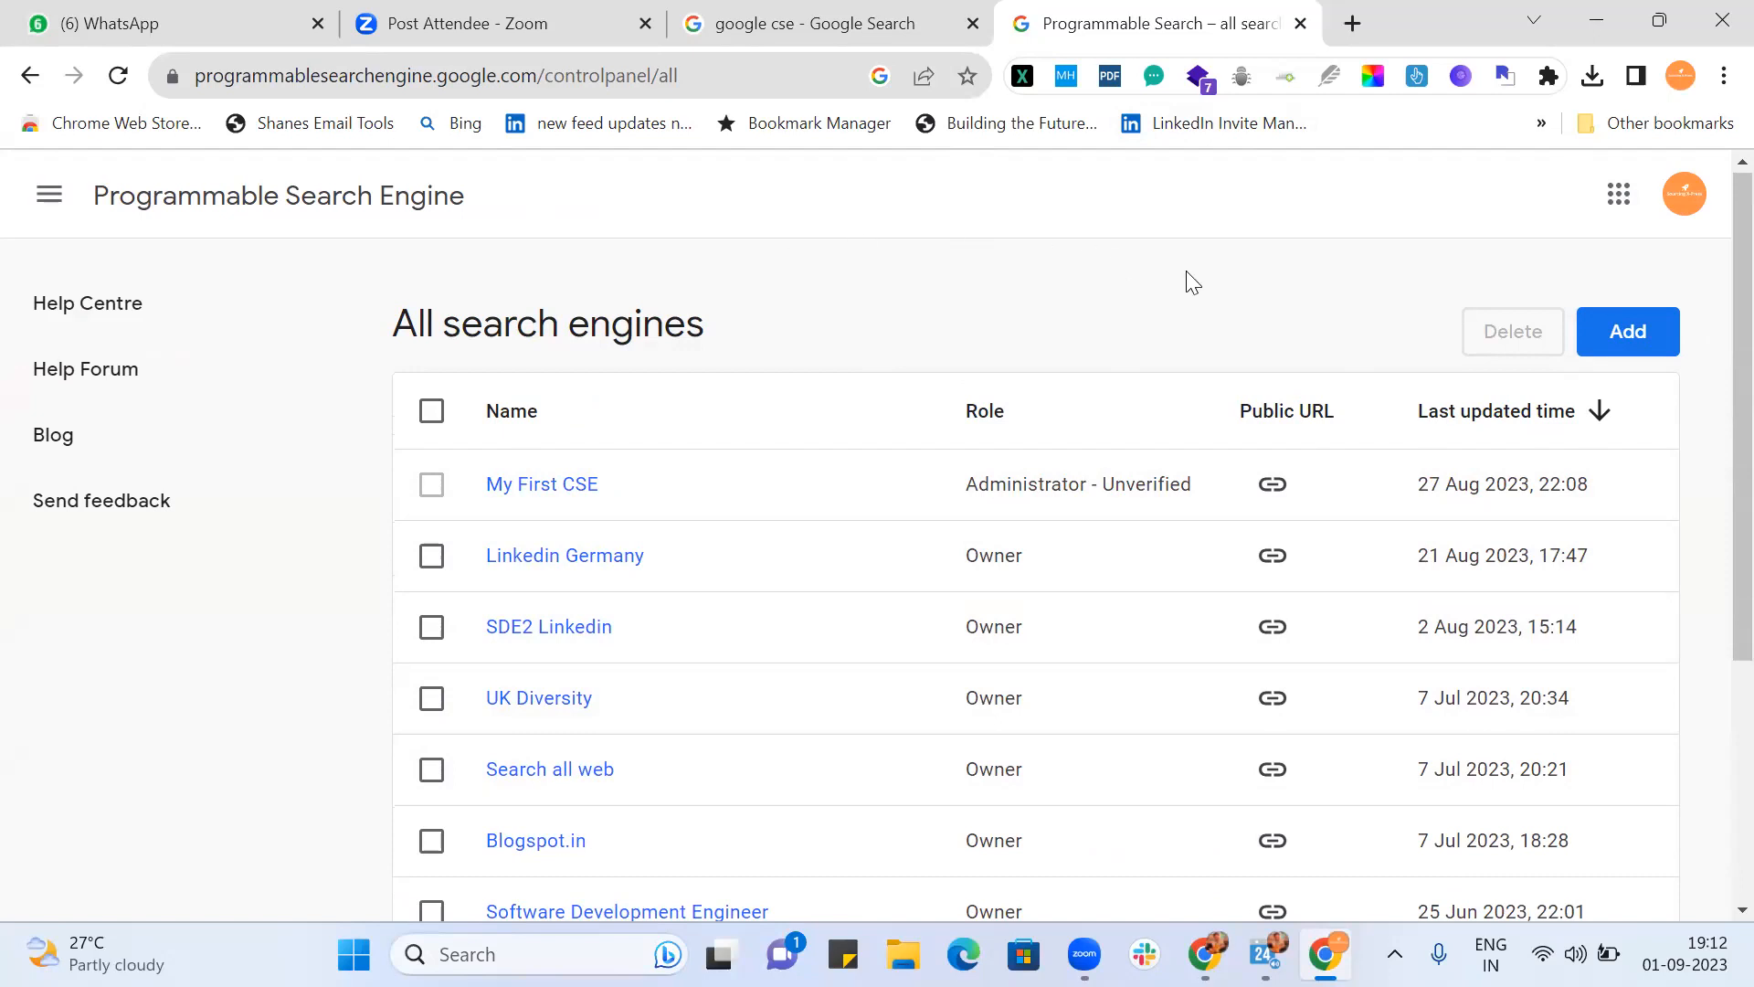
# Step: Start adding a new search engine from the control panel
pyautogui.click(1632, 342)
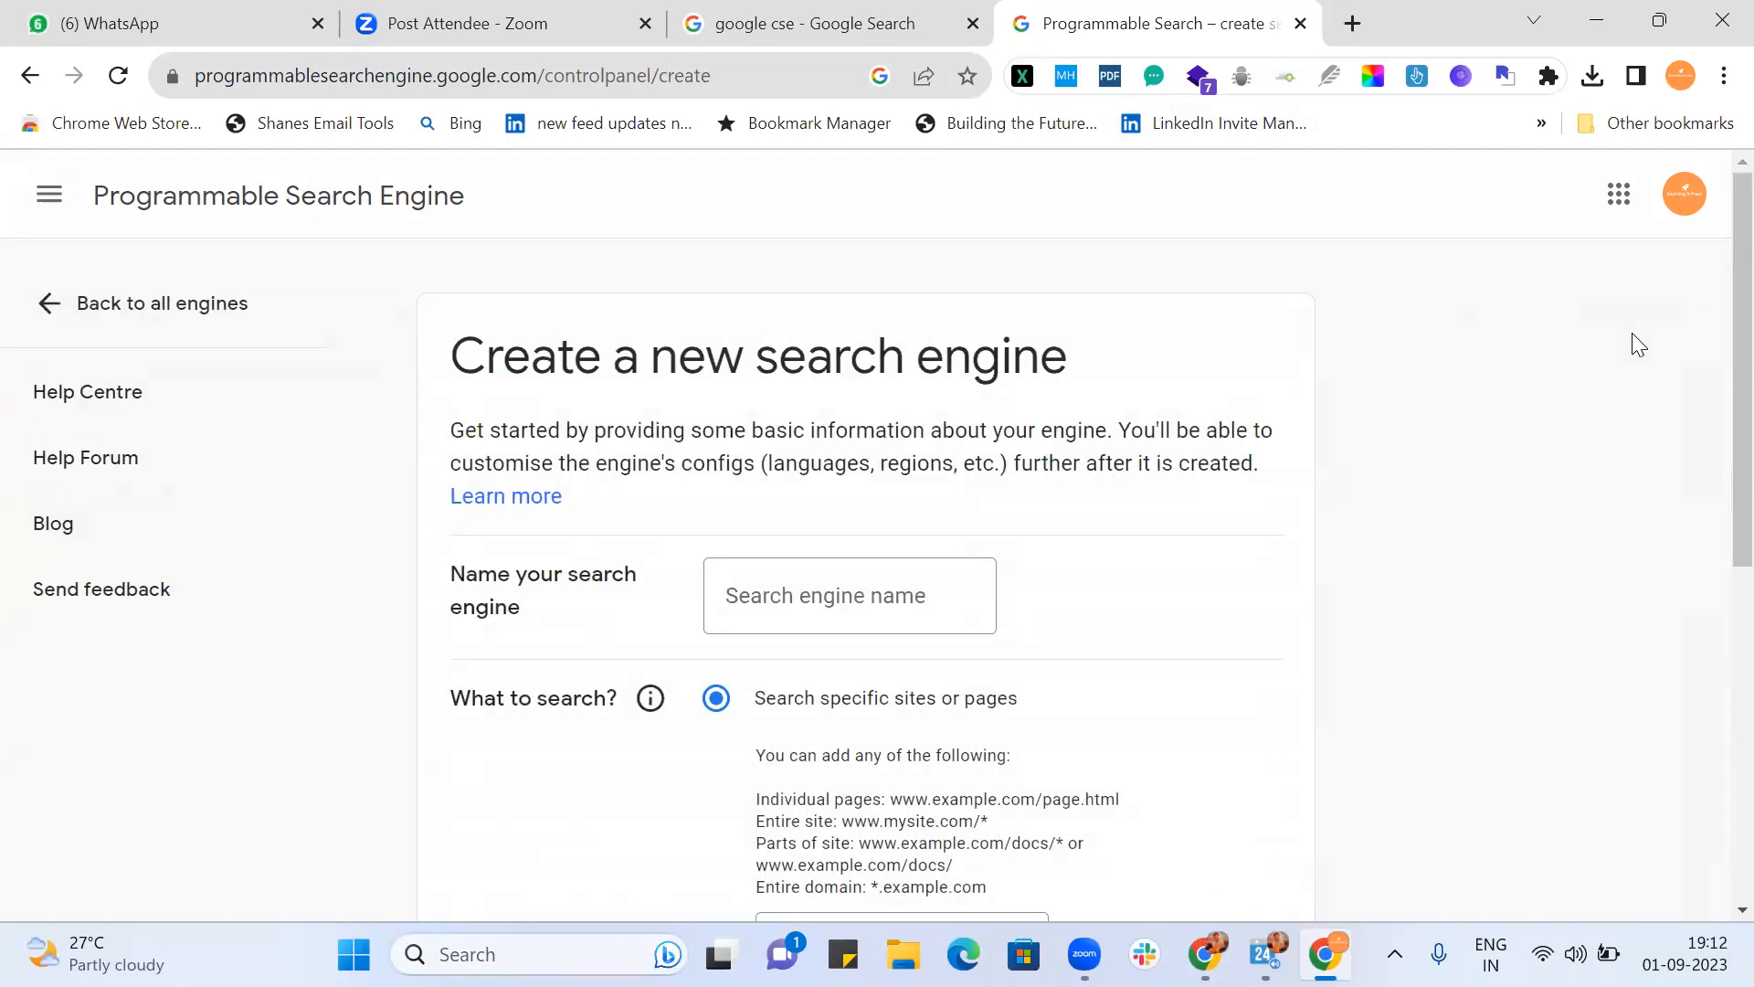
pyautogui.scroll(-1, 1198, 338)
pyautogui.scroll(1, 1124, 376)
pyautogui.scroll(-2, 784, 447)
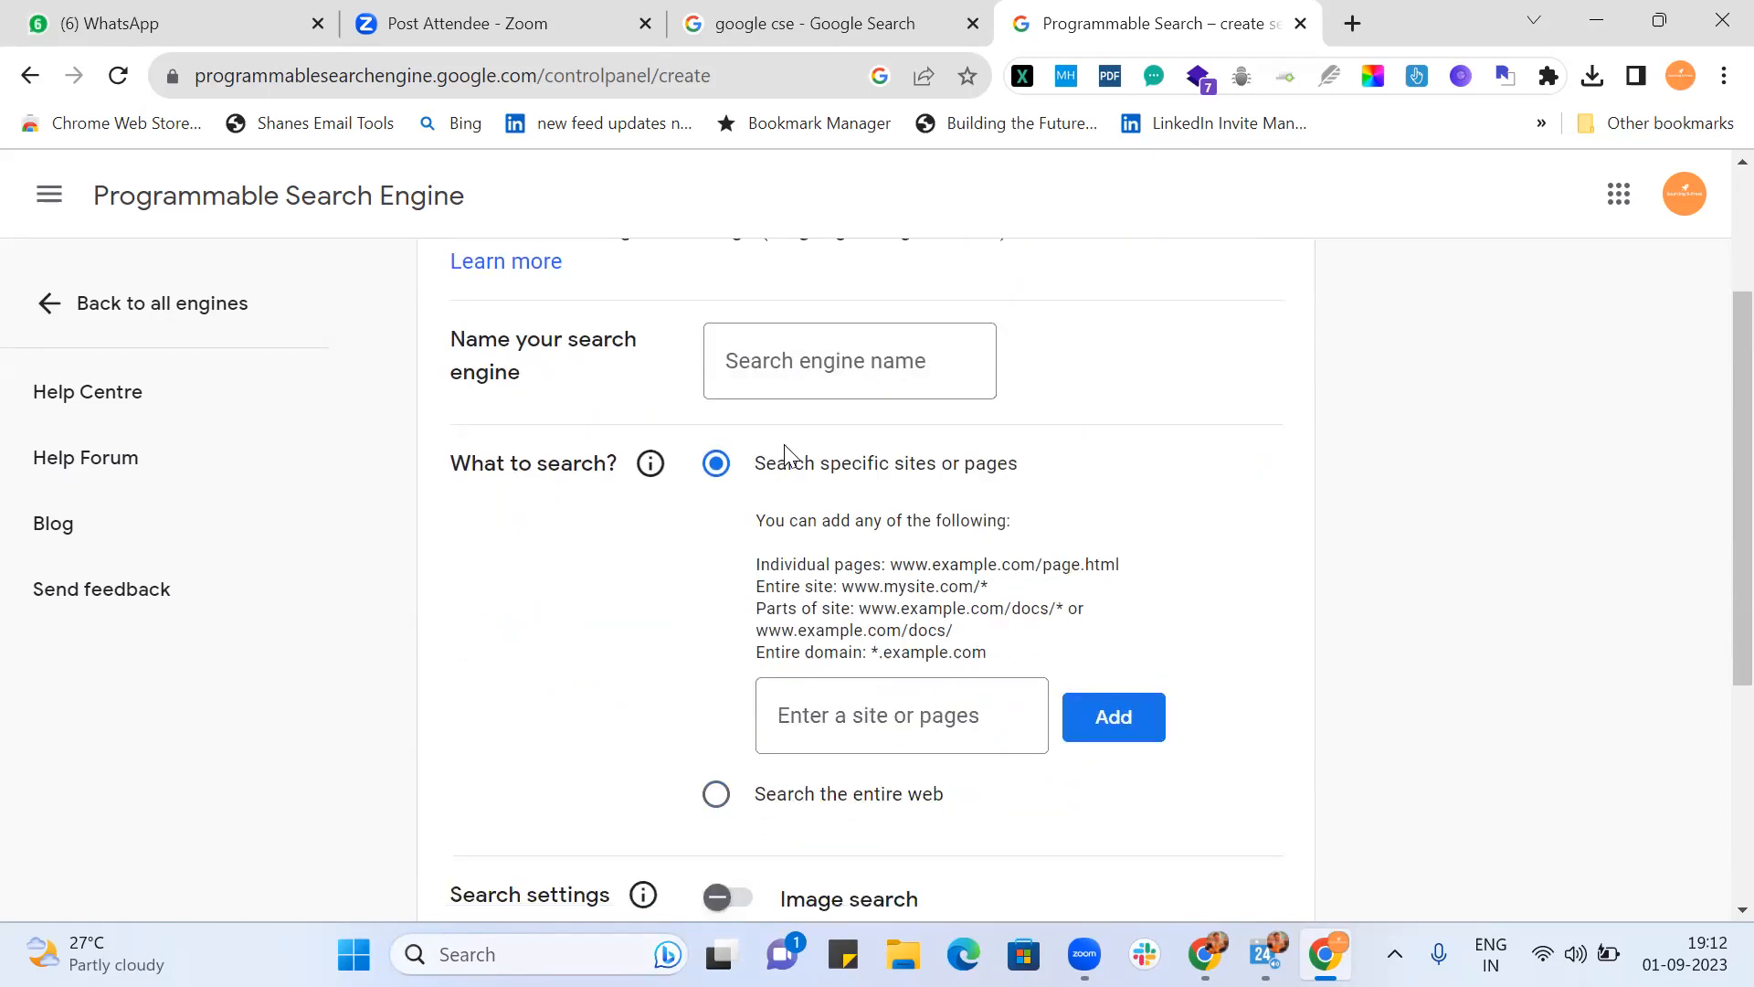
# Step: Name the new engine 'My Robot', correcting the mistyped 'My Child'
pyautogui.click(818, 363)
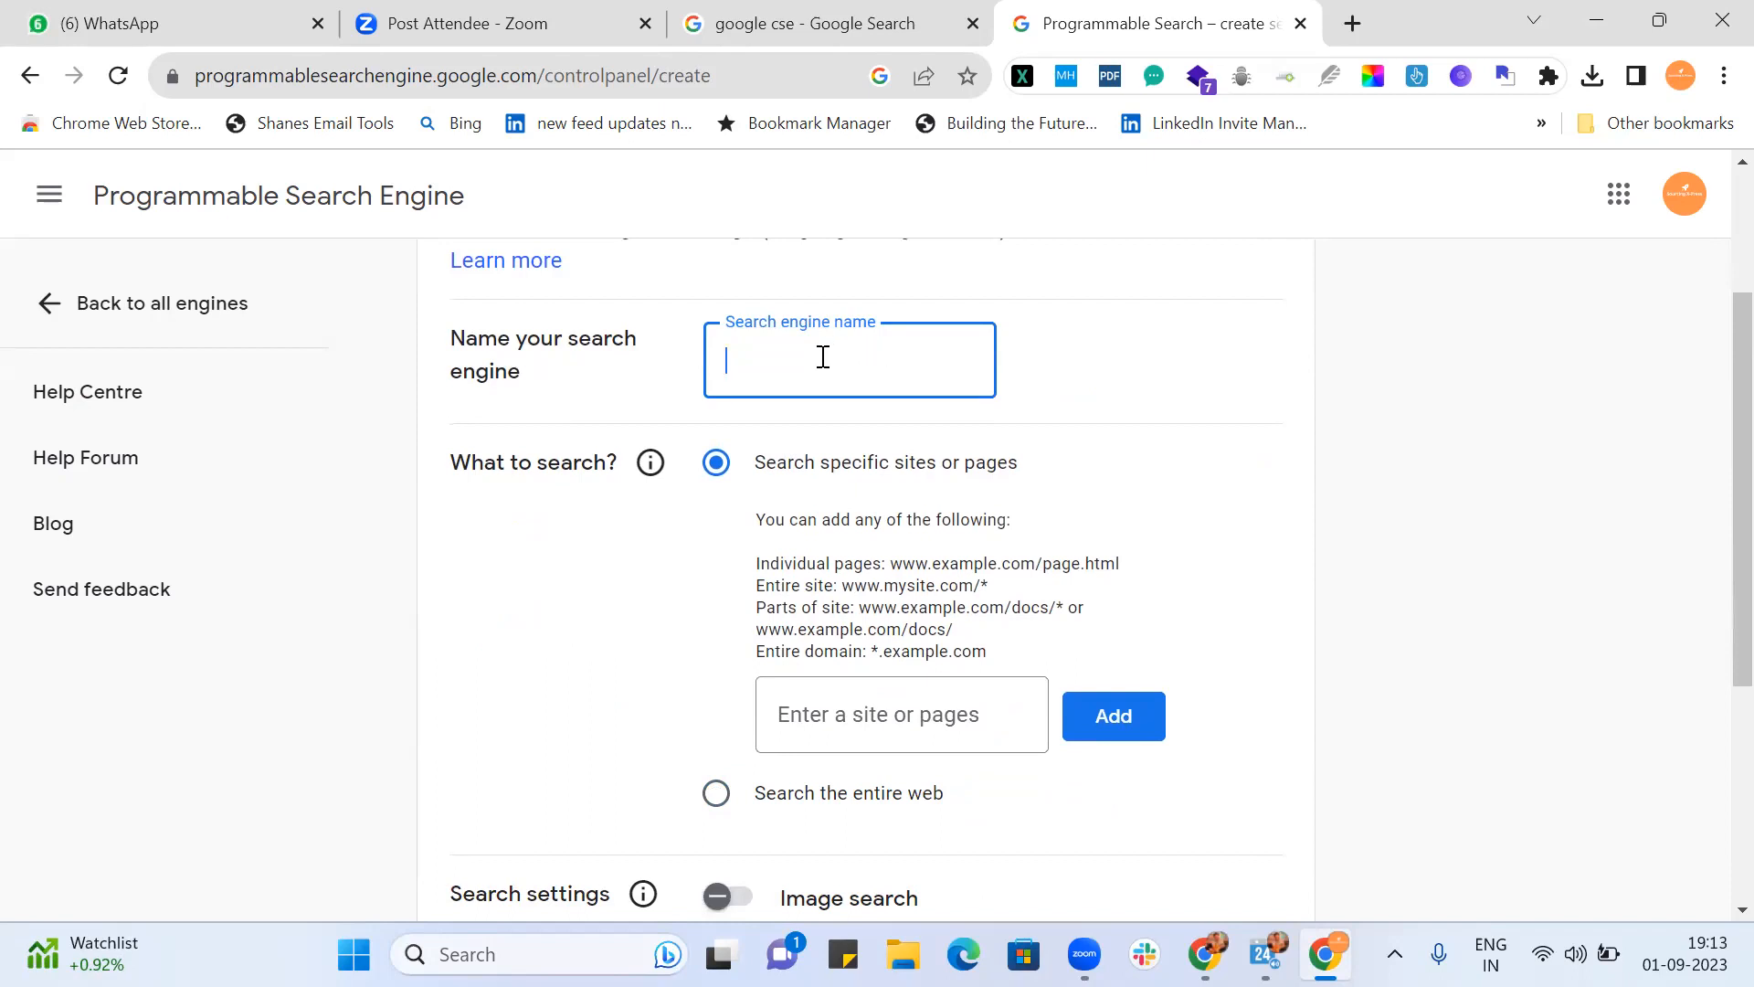
pyautogui.write('My Child')
pyautogui.click(1131, 448)
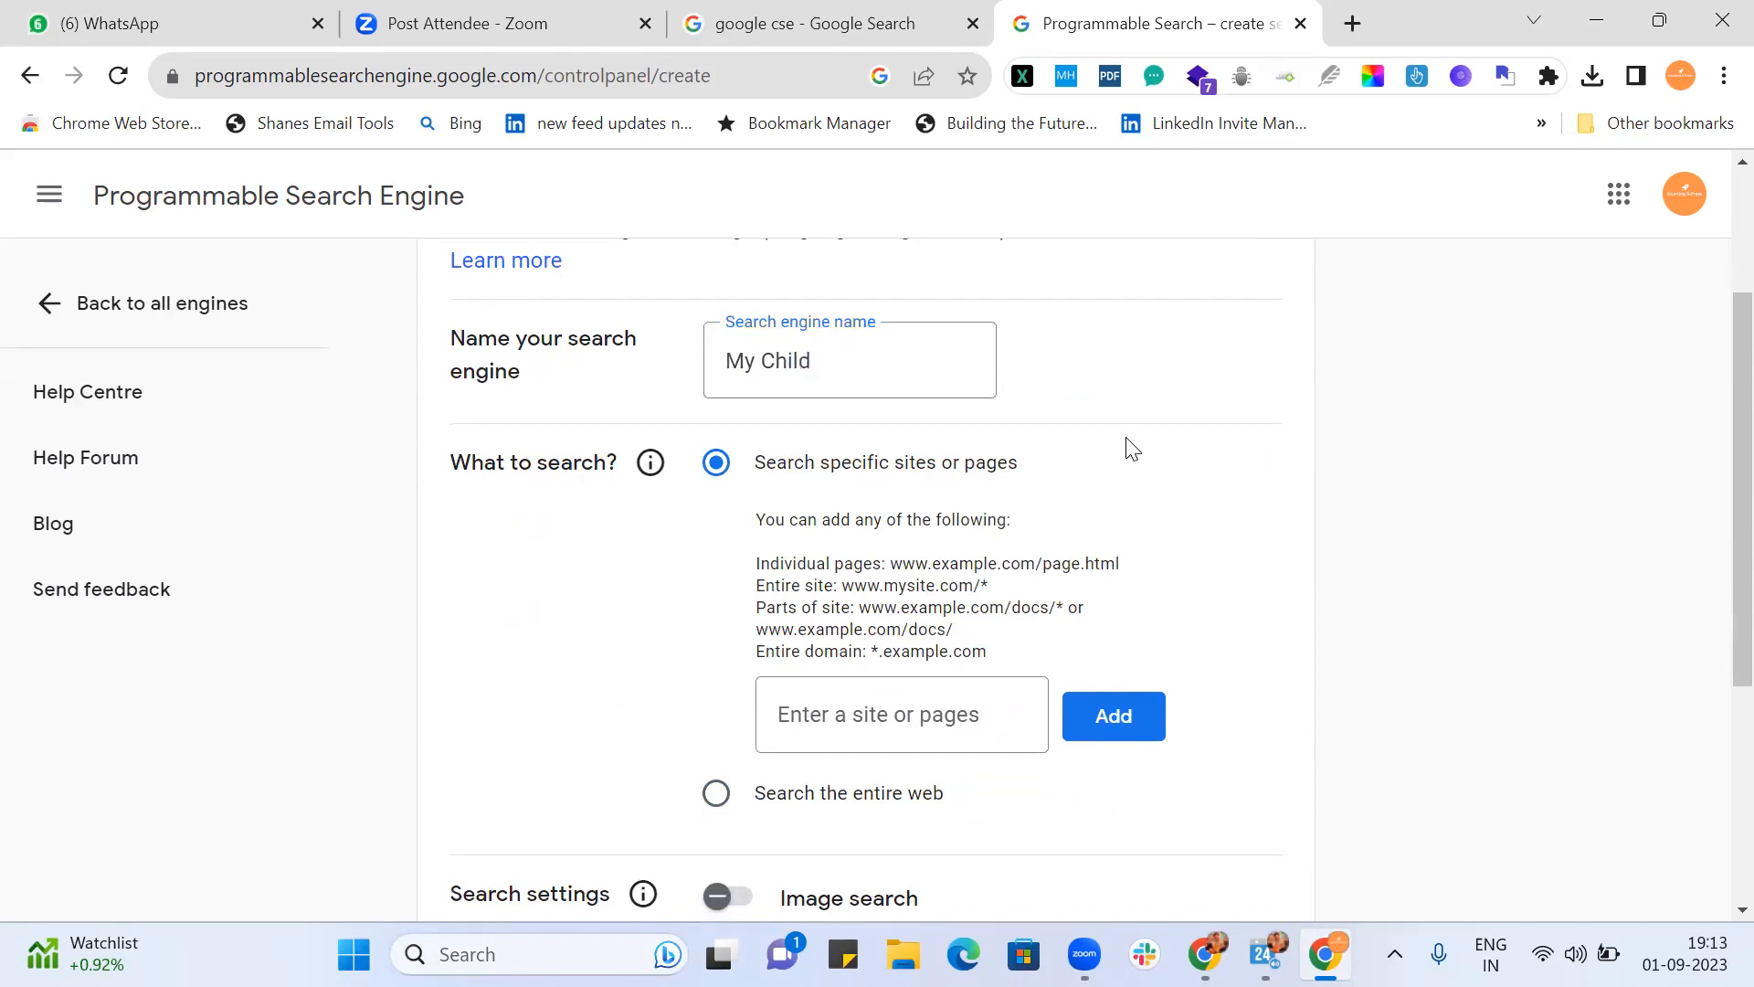
pyautogui.scroll(-1, 1131, 447)
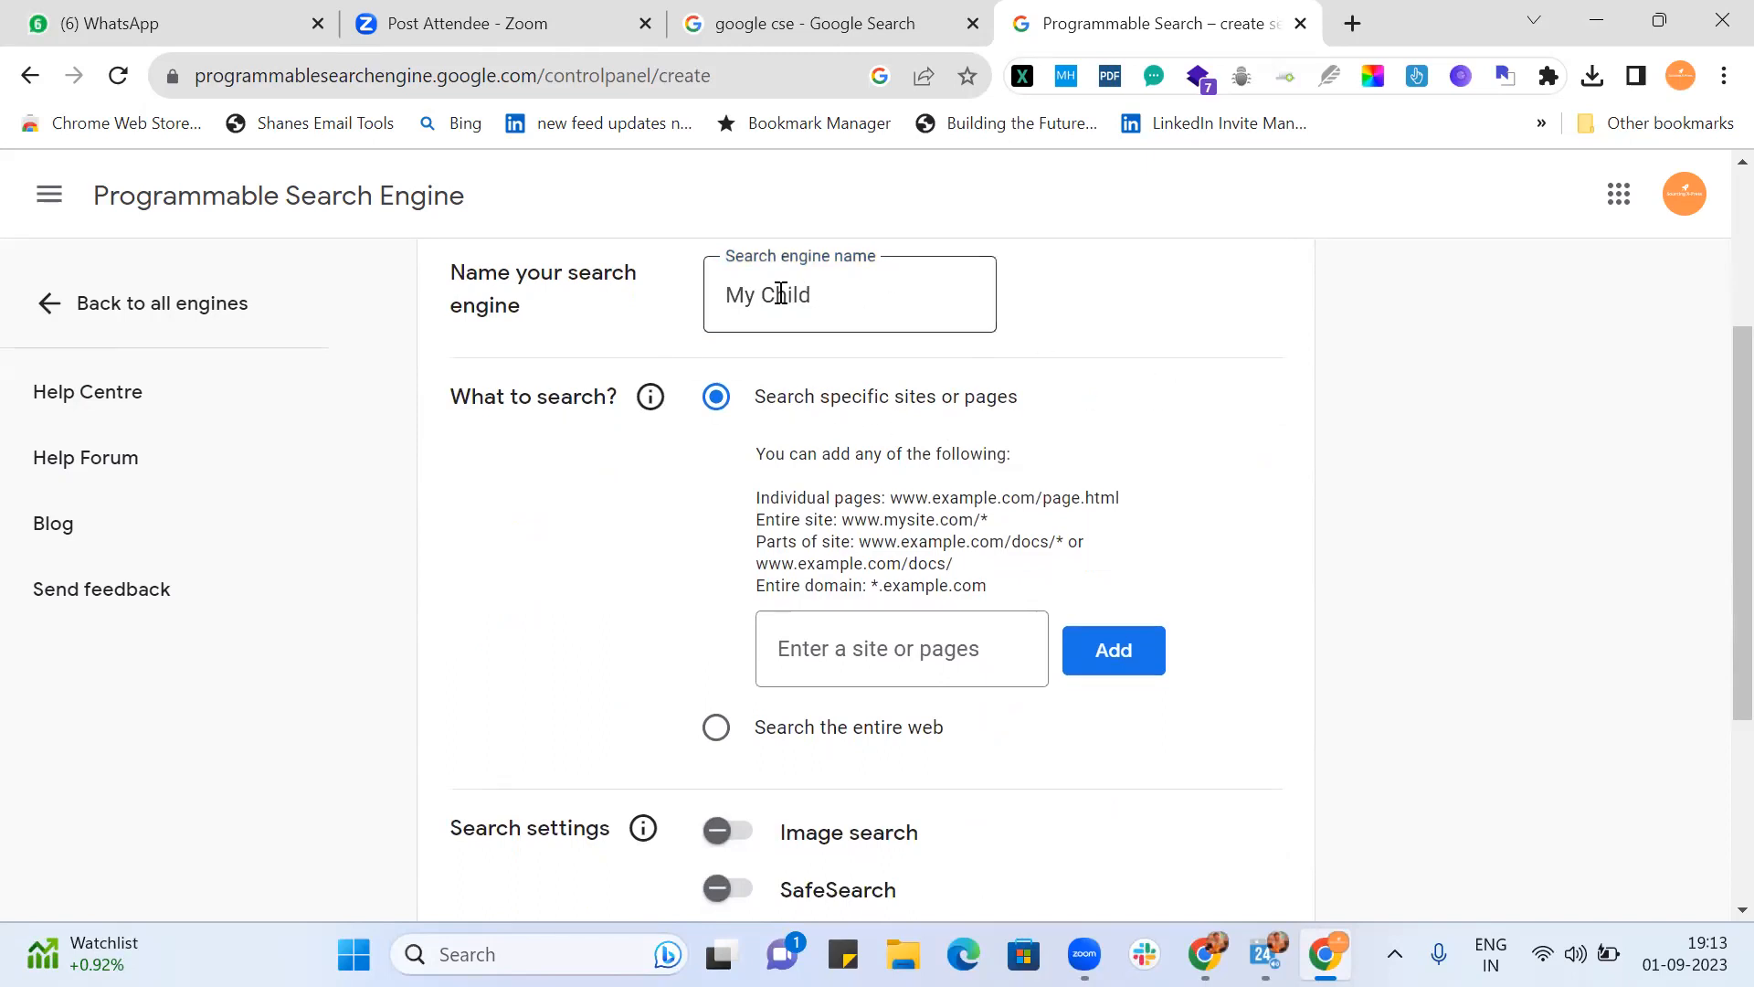
pyautogui.click(835, 295)
pyautogui.press('BackSpace')
pyautogui.press('BackSpace')
pyautogui.press('BackSpace')
pyautogui.press('BackSpace')
pyautogui.press('BackSpace')
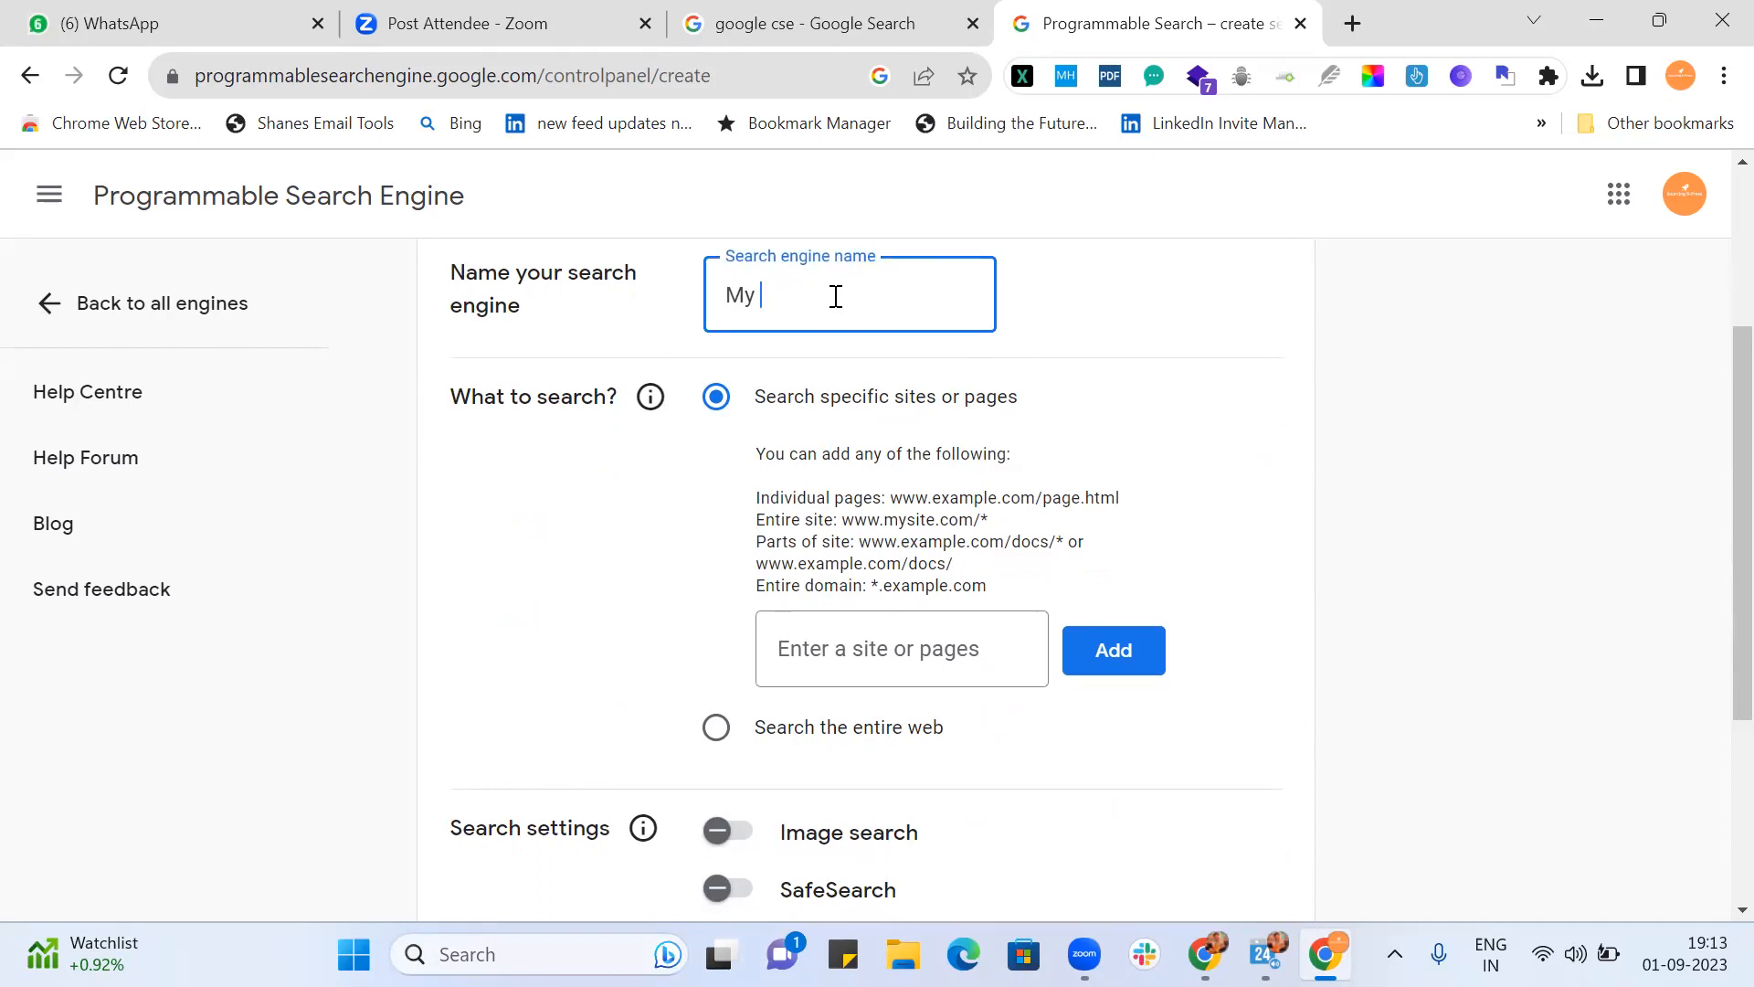
pyautogui.write('Robot')
pyautogui.click(1087, 337)
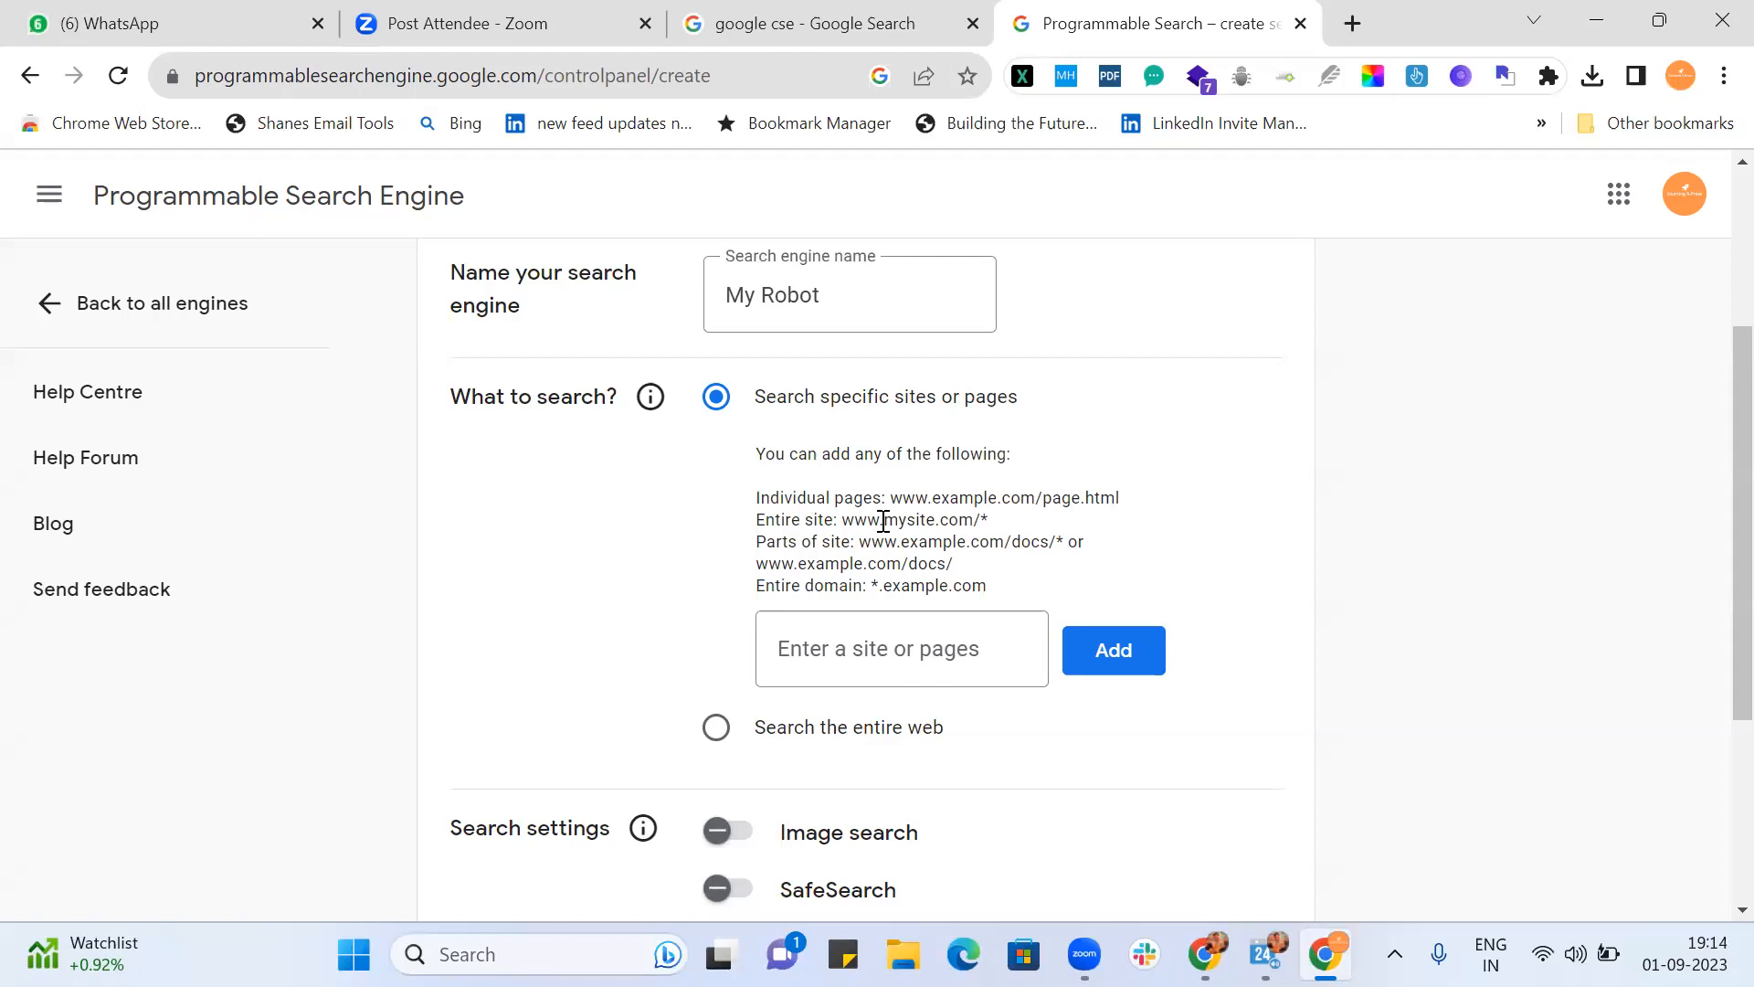
# Step: Enter *.linkedin.com/in/ as the specific site to search
pyautogui.click(886, 651)
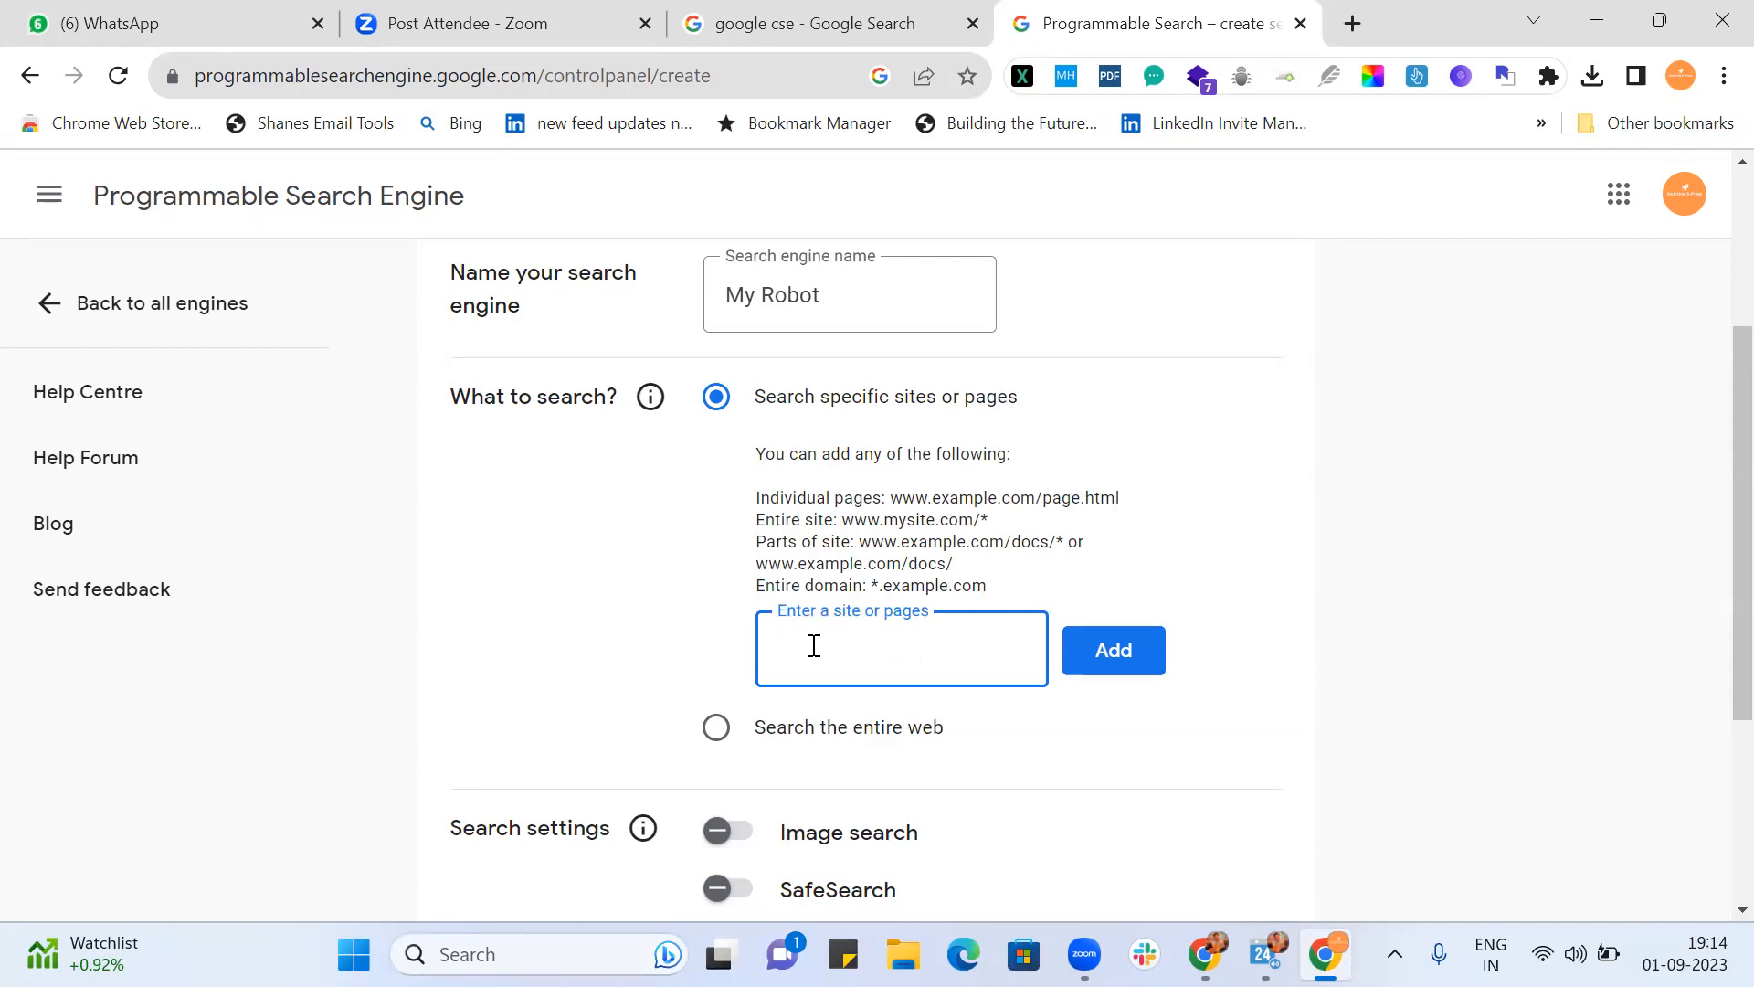
pyautogui.write('*.')
pyautogui.moveTo(932, 498); pyautogui.dragTo(866, 500)
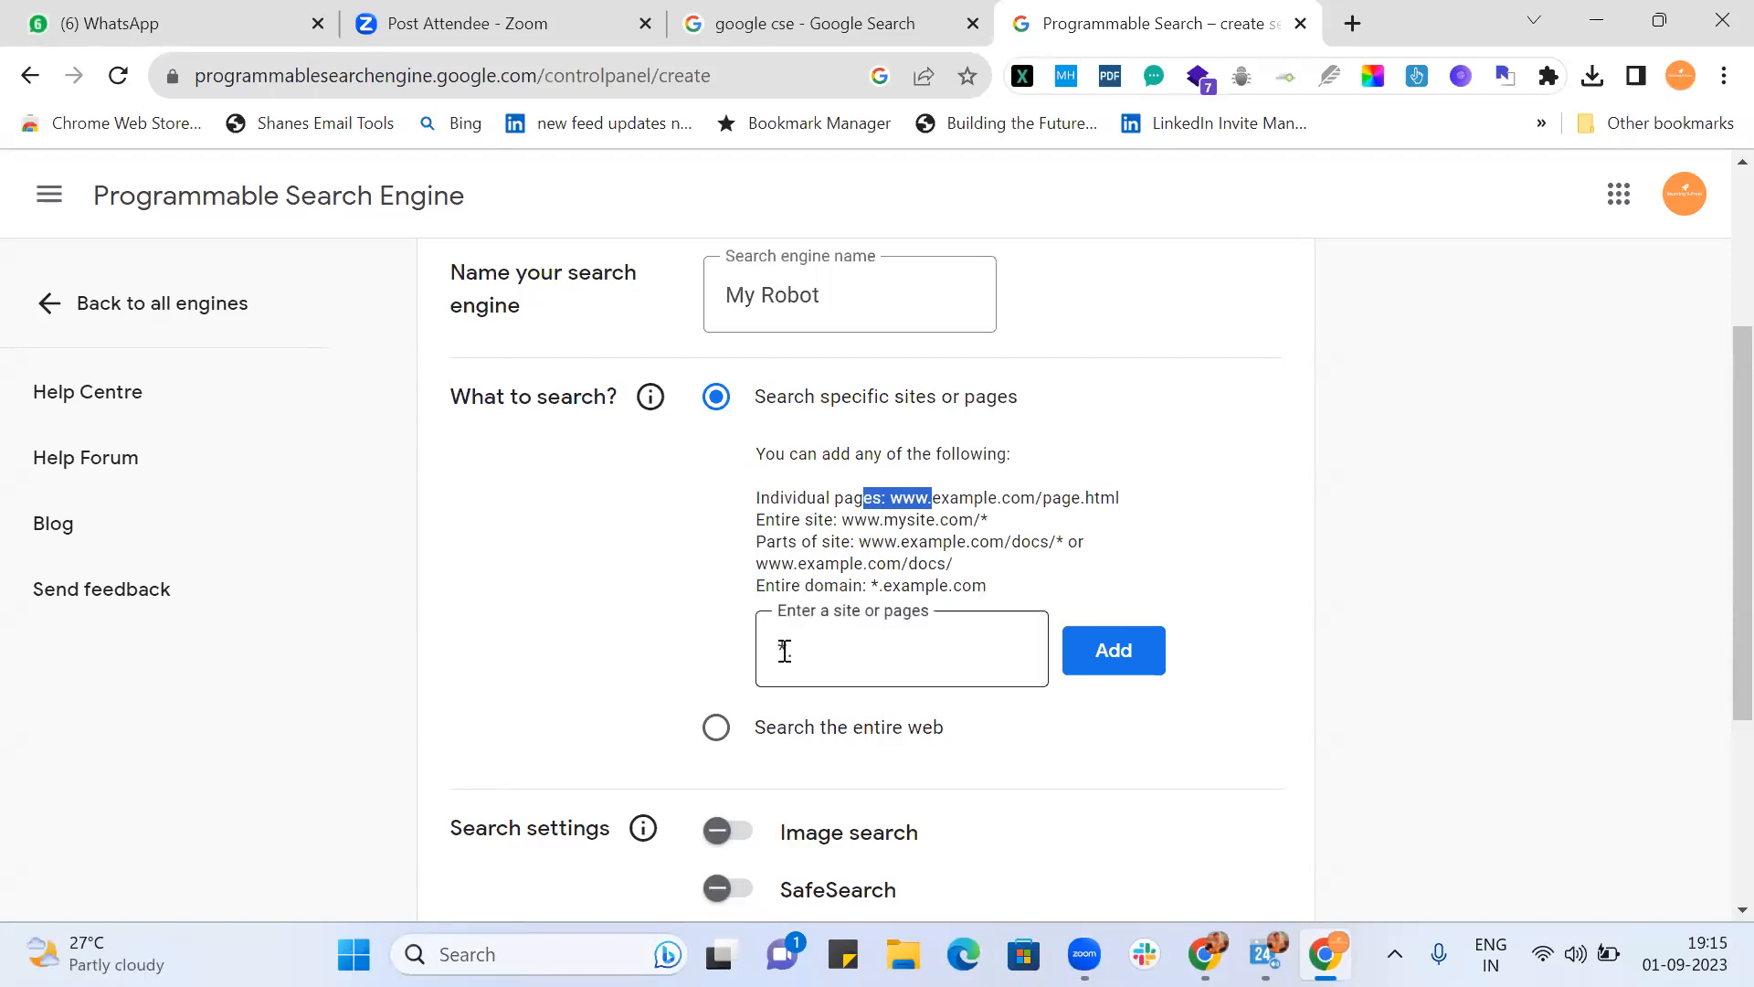
pyautogui.click(830, 650)
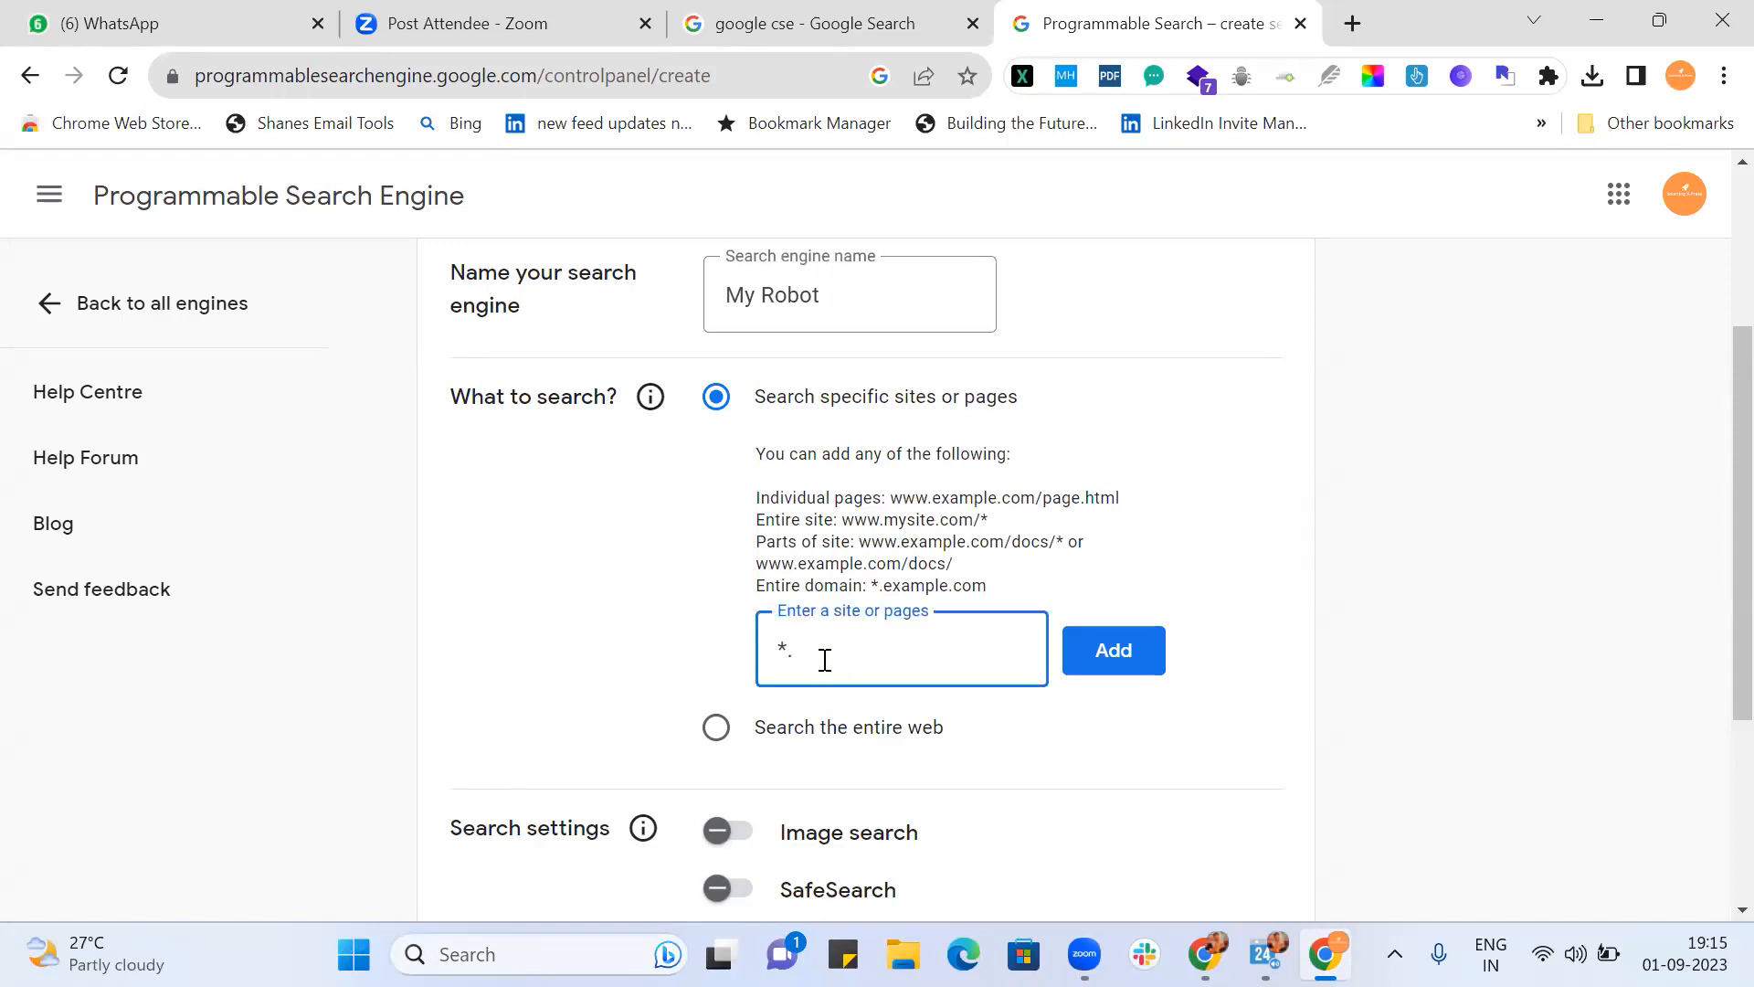
pyautogui.write('linkedin.com/in/')
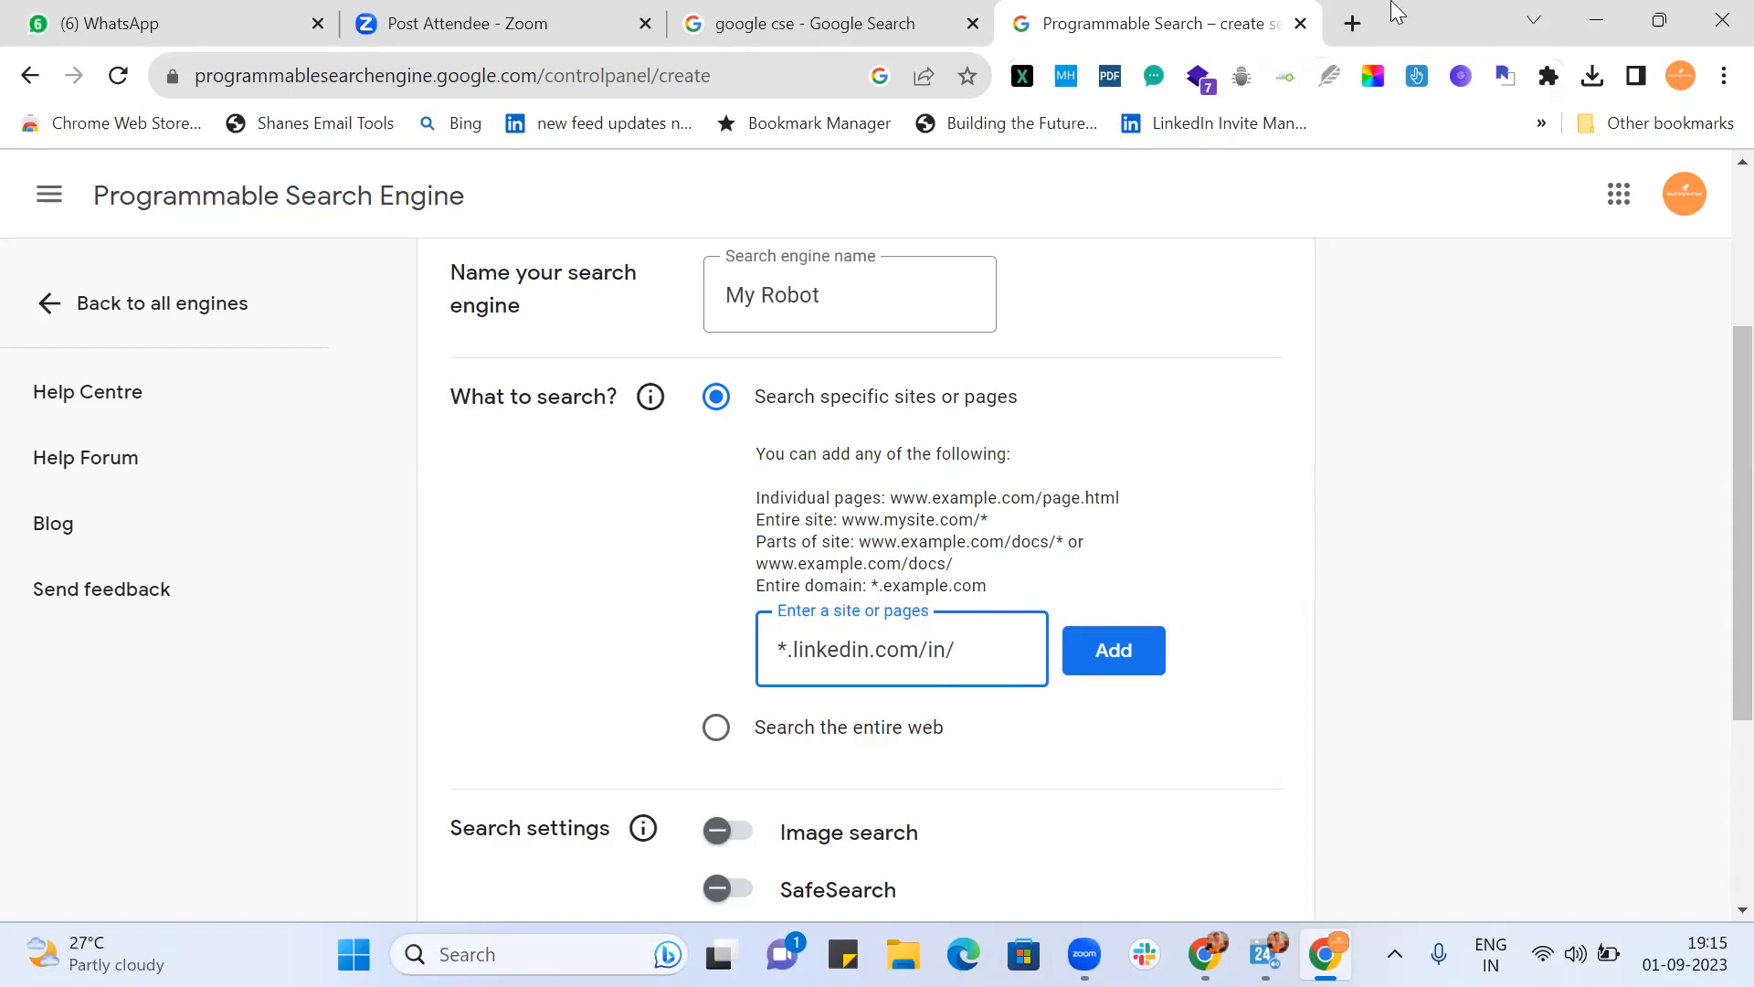
# Step: Open LinkedIn in a new tab and check the /in/ part of your own profile's address
pyautogui.click(1355, 22)
pyautogui.write('linkedin.com/feed/')
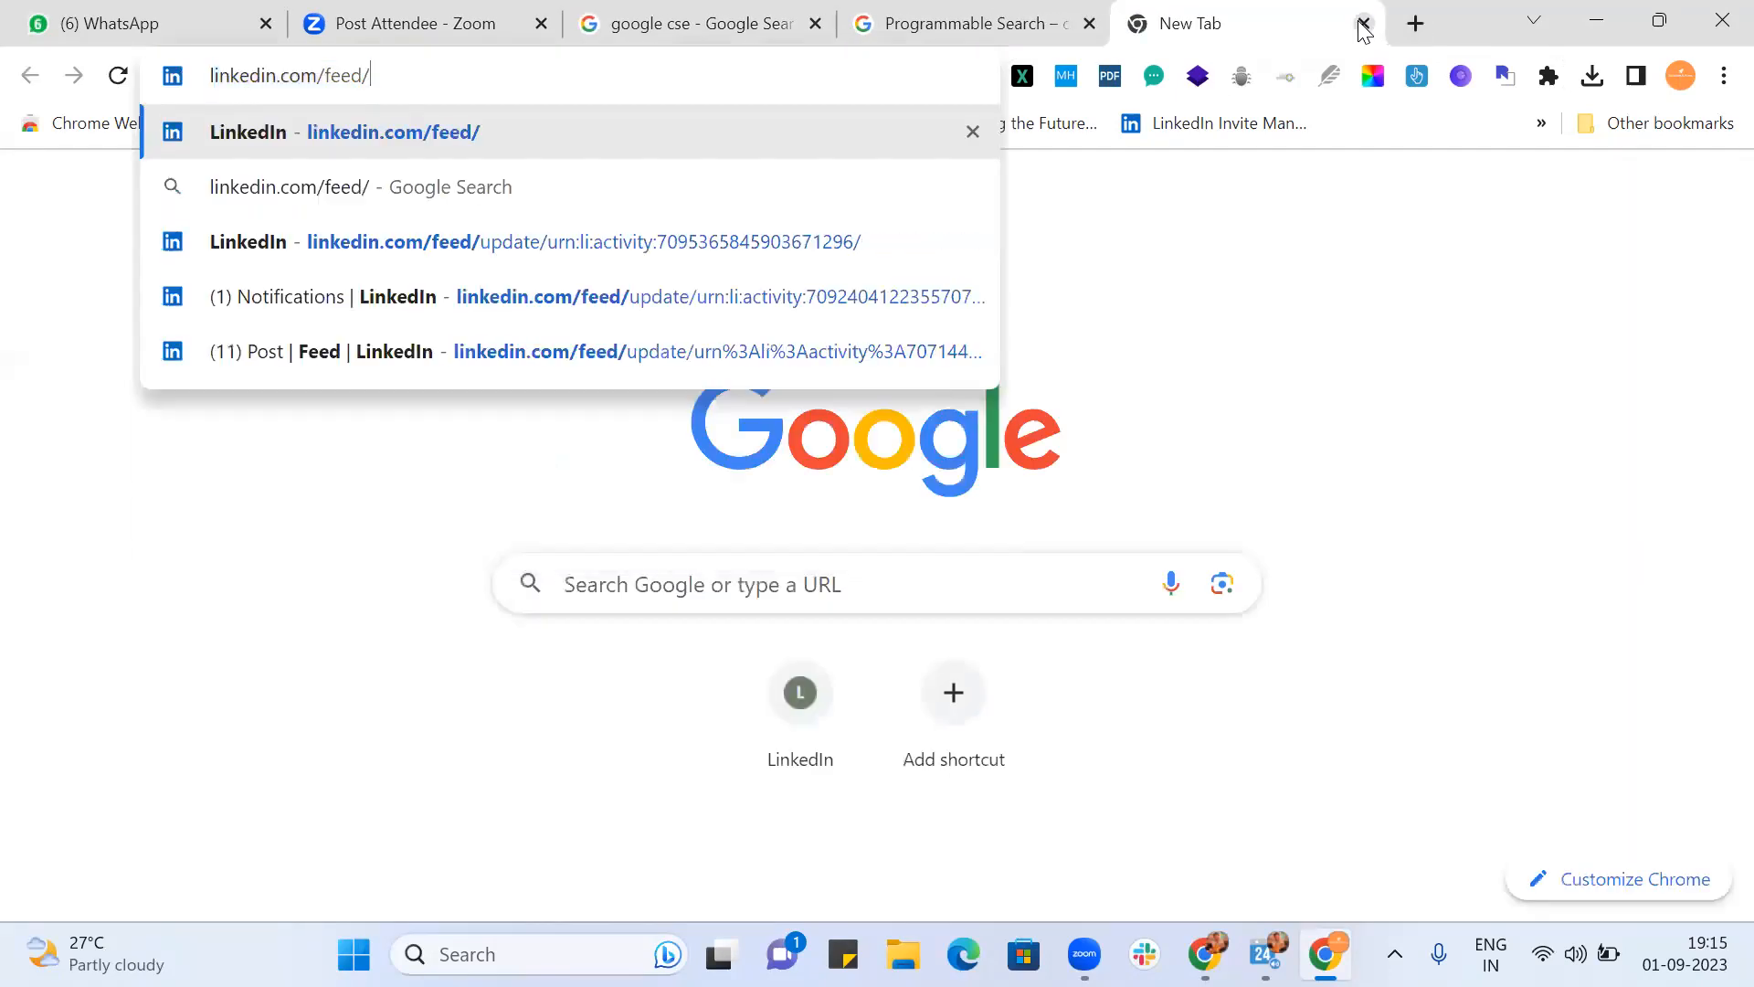
pyautogui.press('Return')
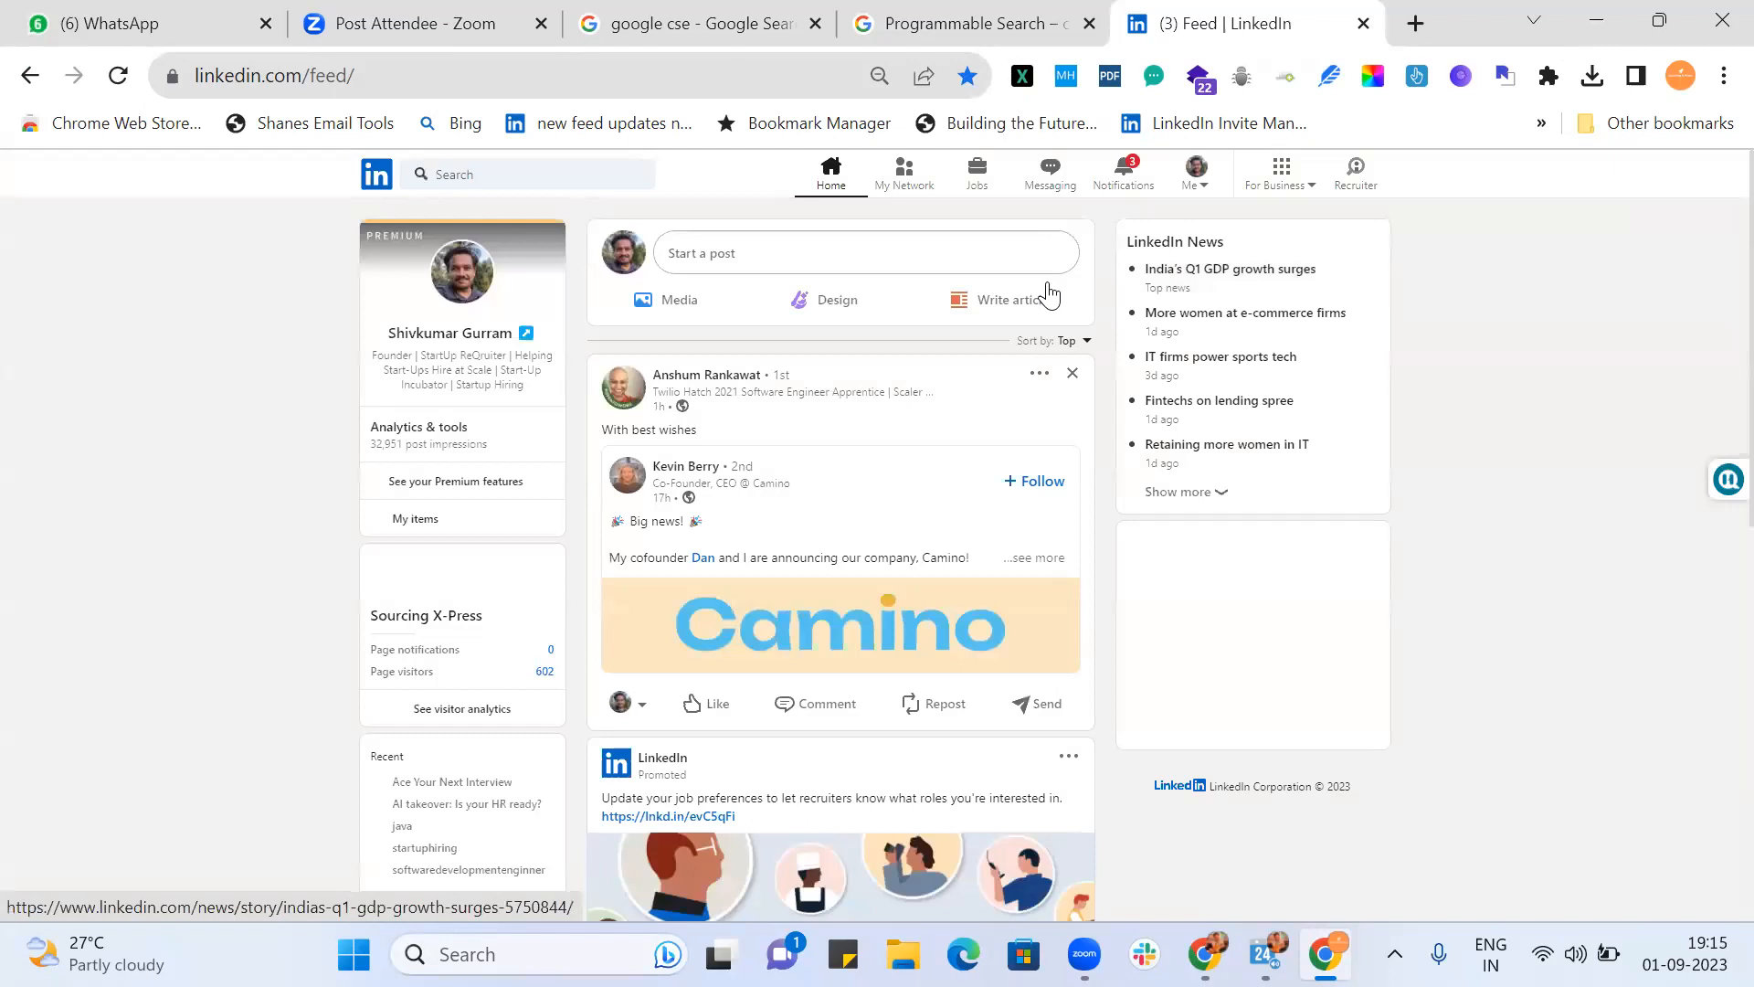
pyautogui.click(473, 338)
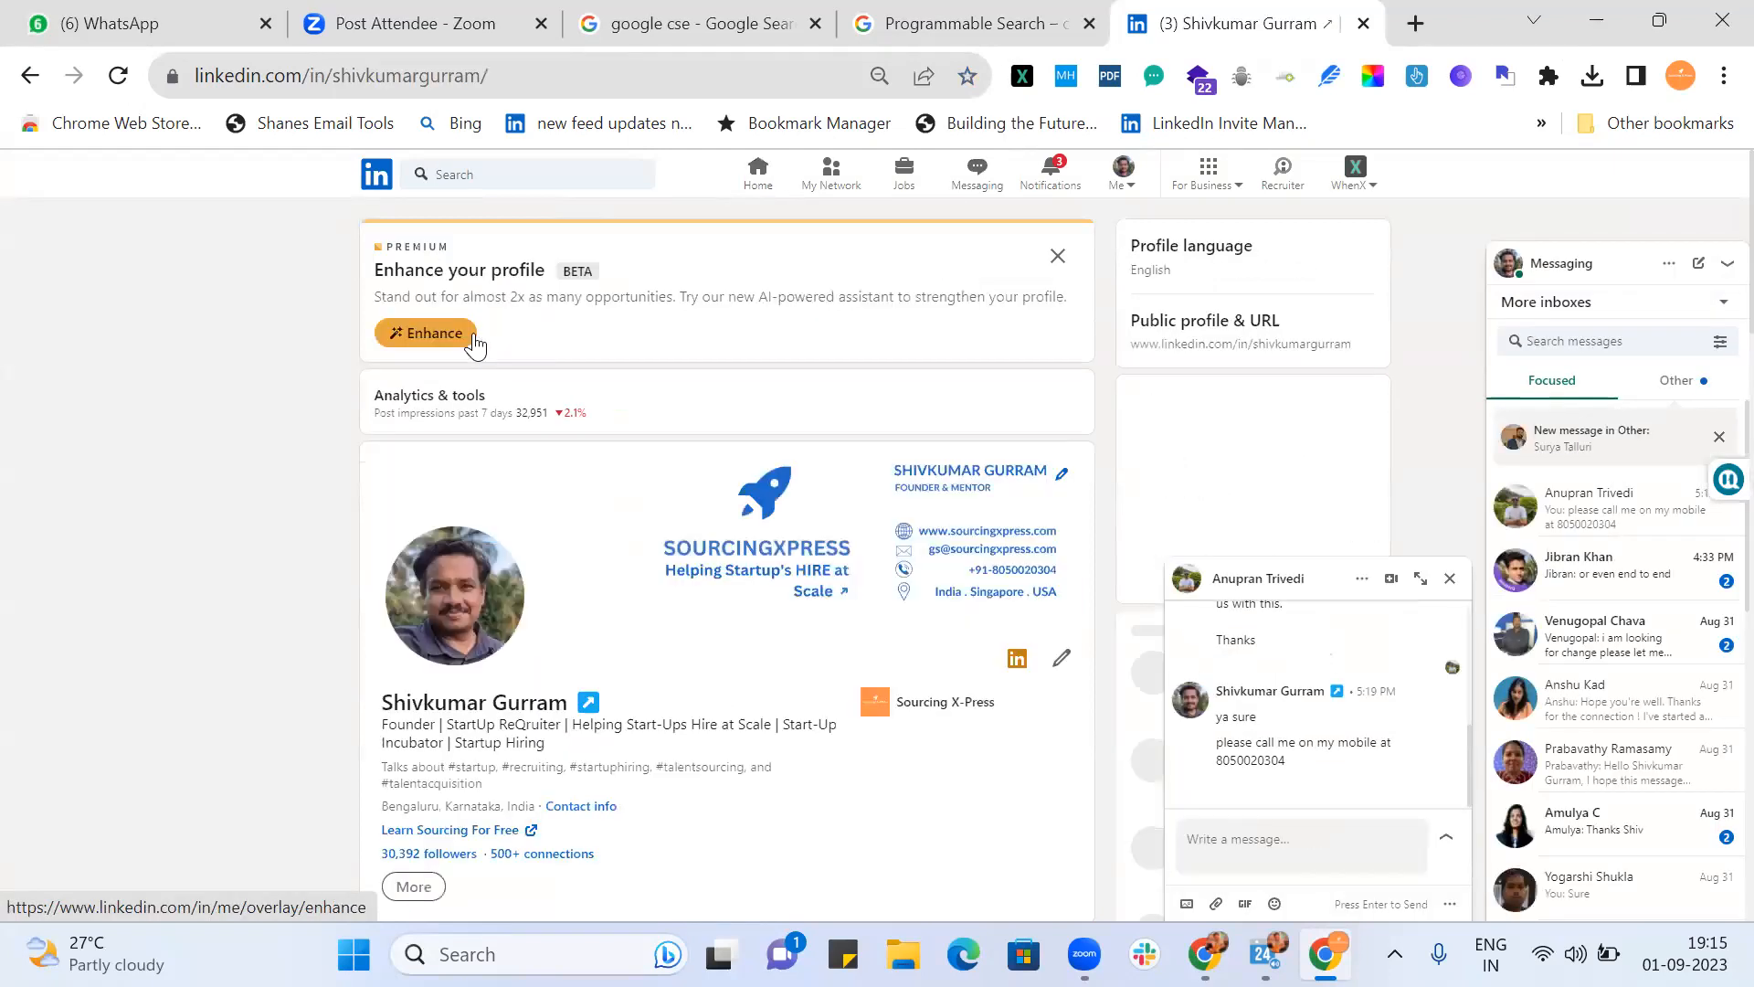
pyautogui.click(537, 75)
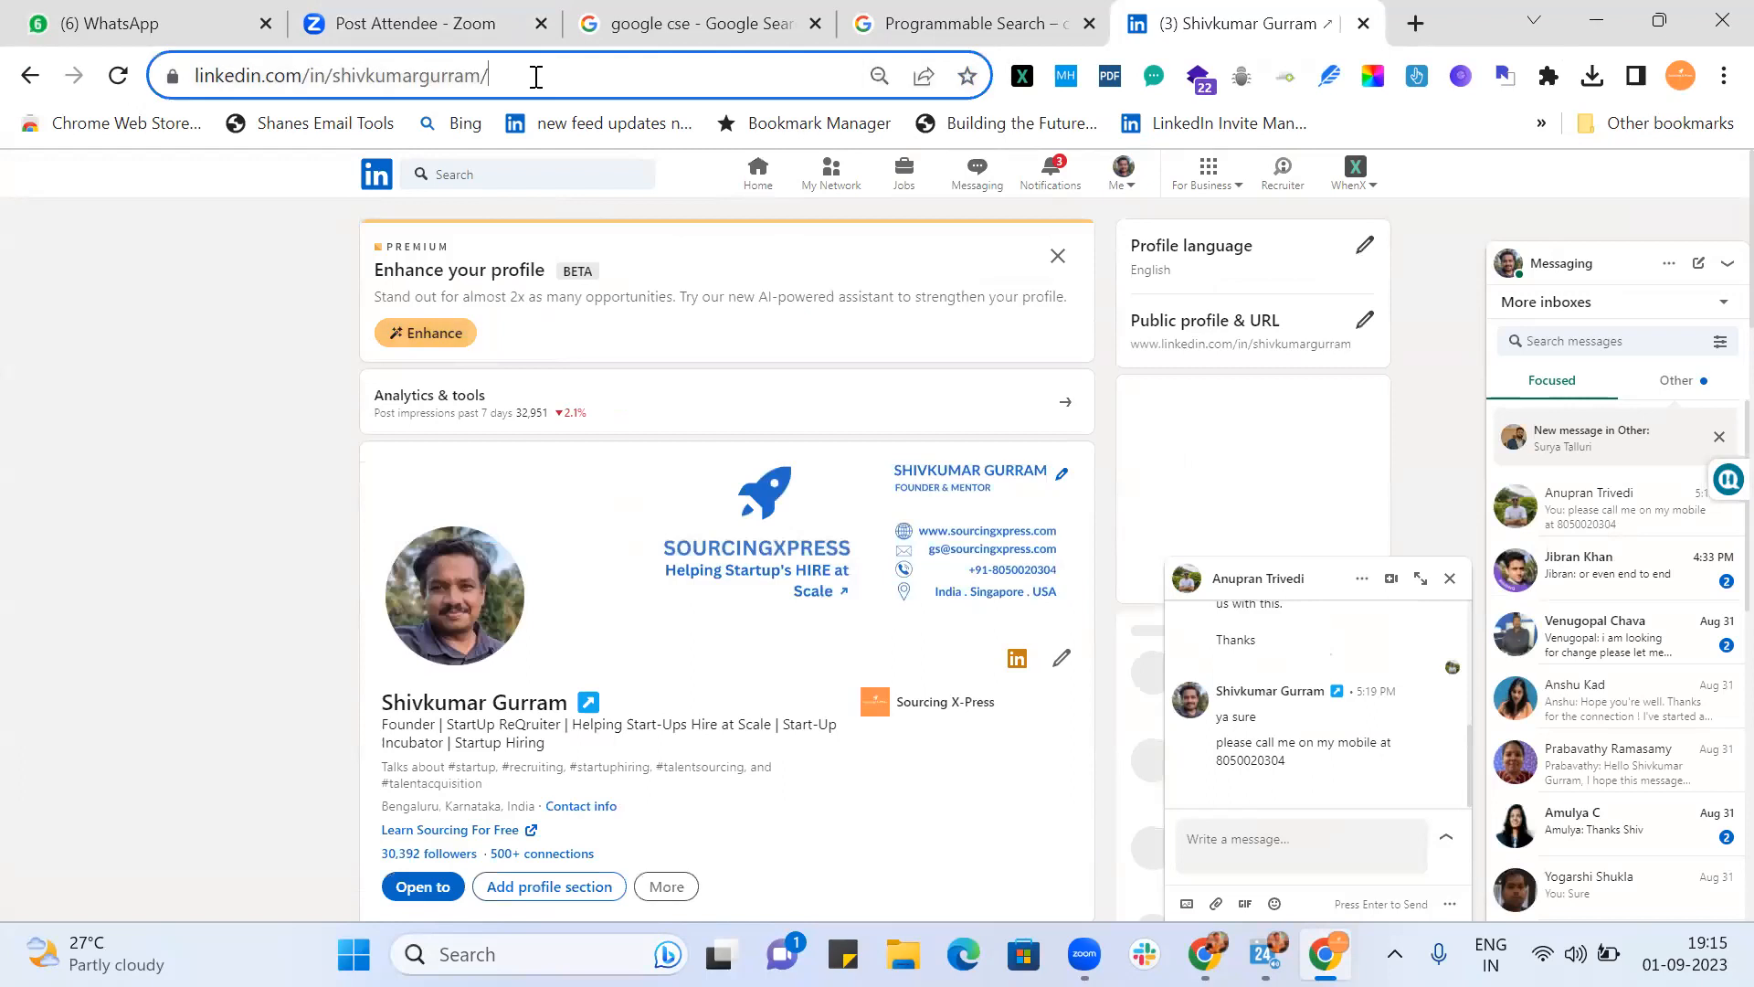
pyautogui.doubleClick(427, 76)
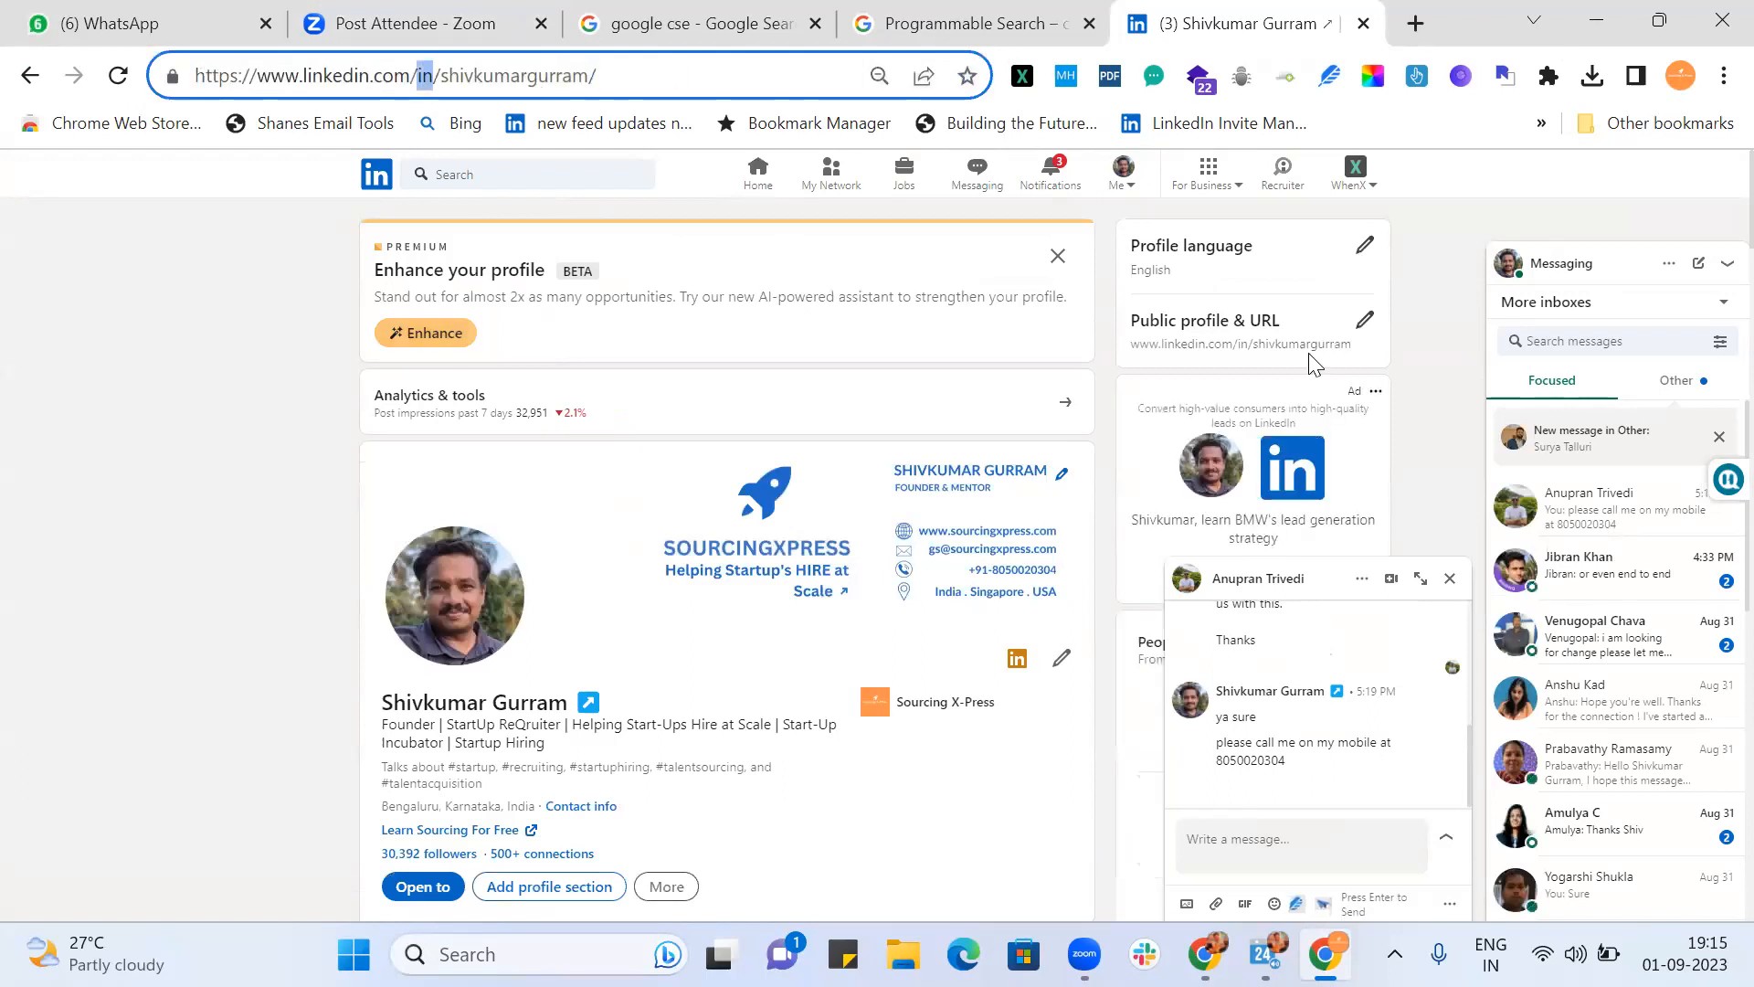
# Step: Save the public profile custom URL settings and close the Edit My Public Profile tab
pyautogui.click(1367, 325)
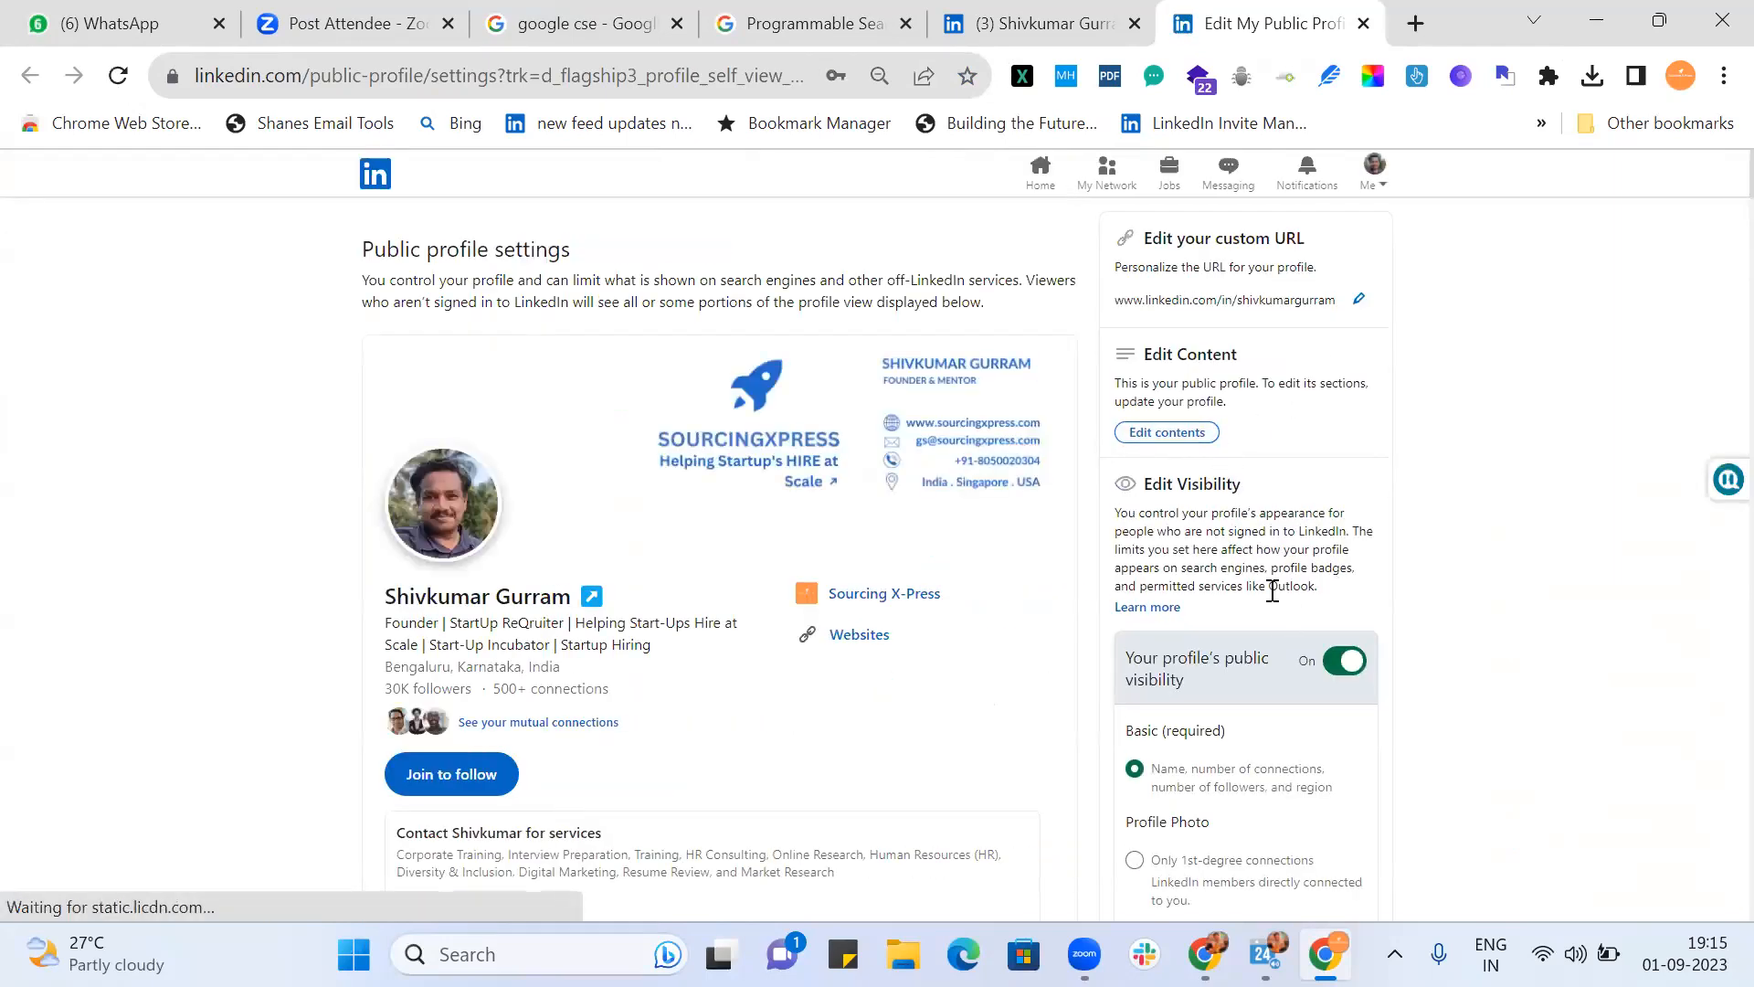
pyautogui.click(1360, 301)
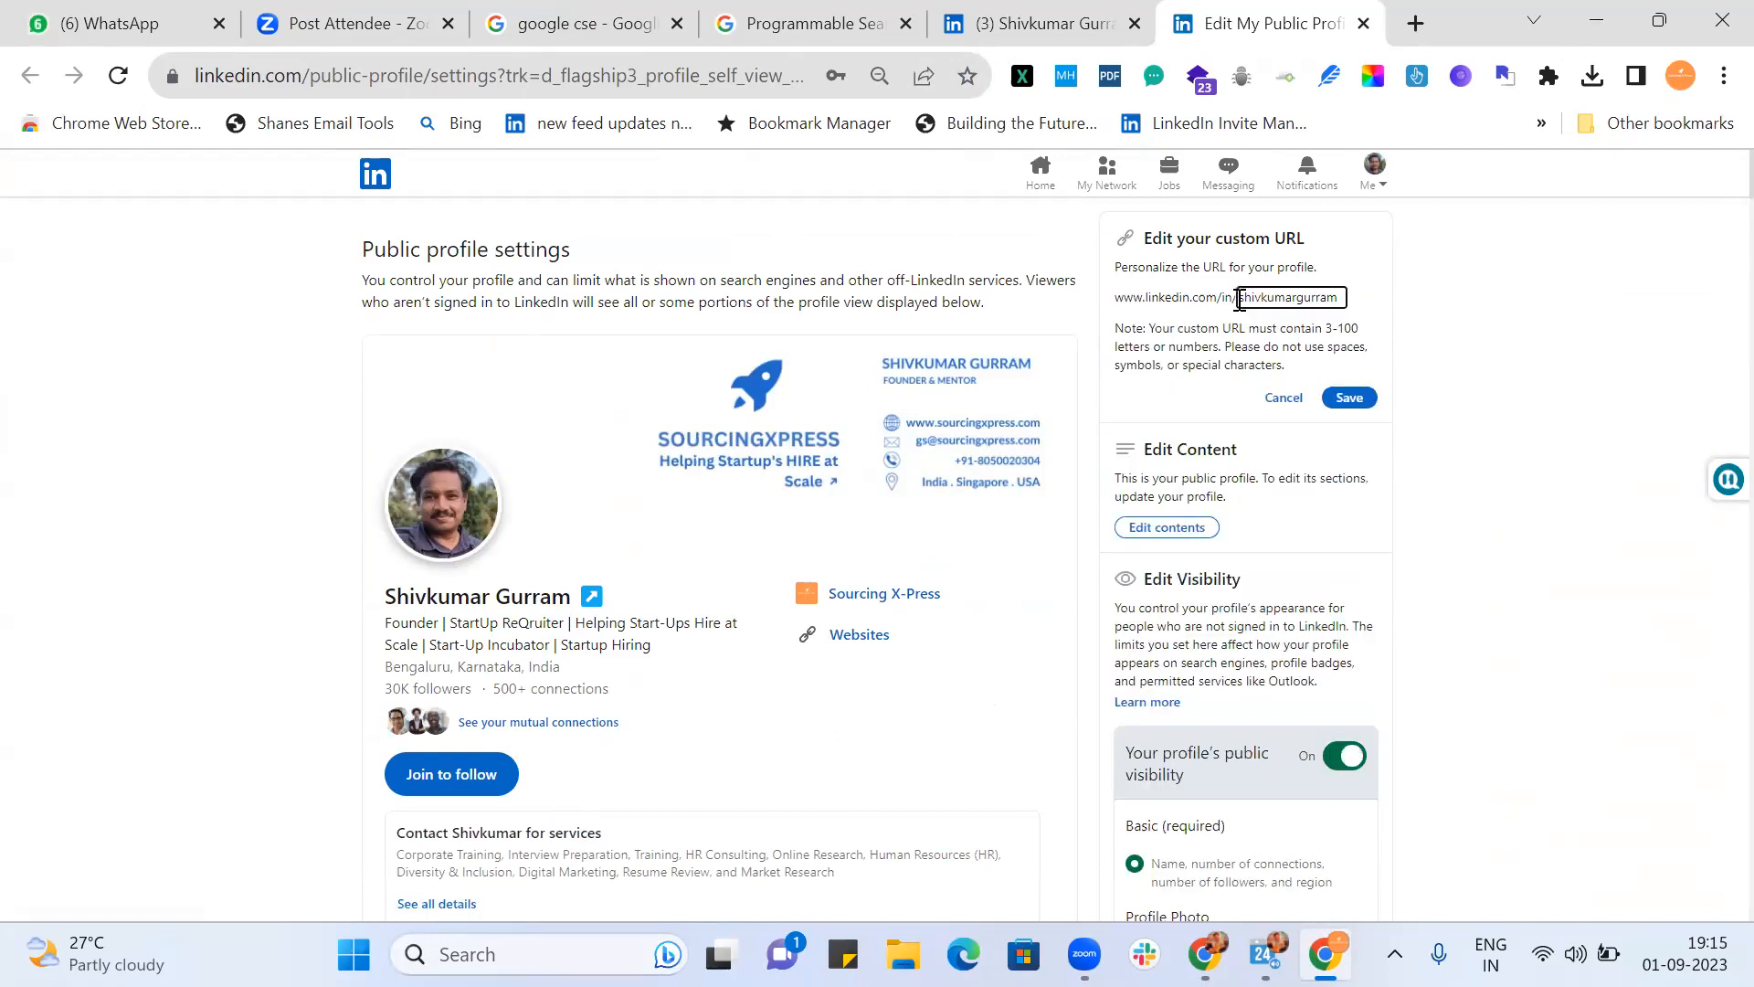
pyautogui.moveTo(1240, 302); pyautogui.dragTo(1350, 309)
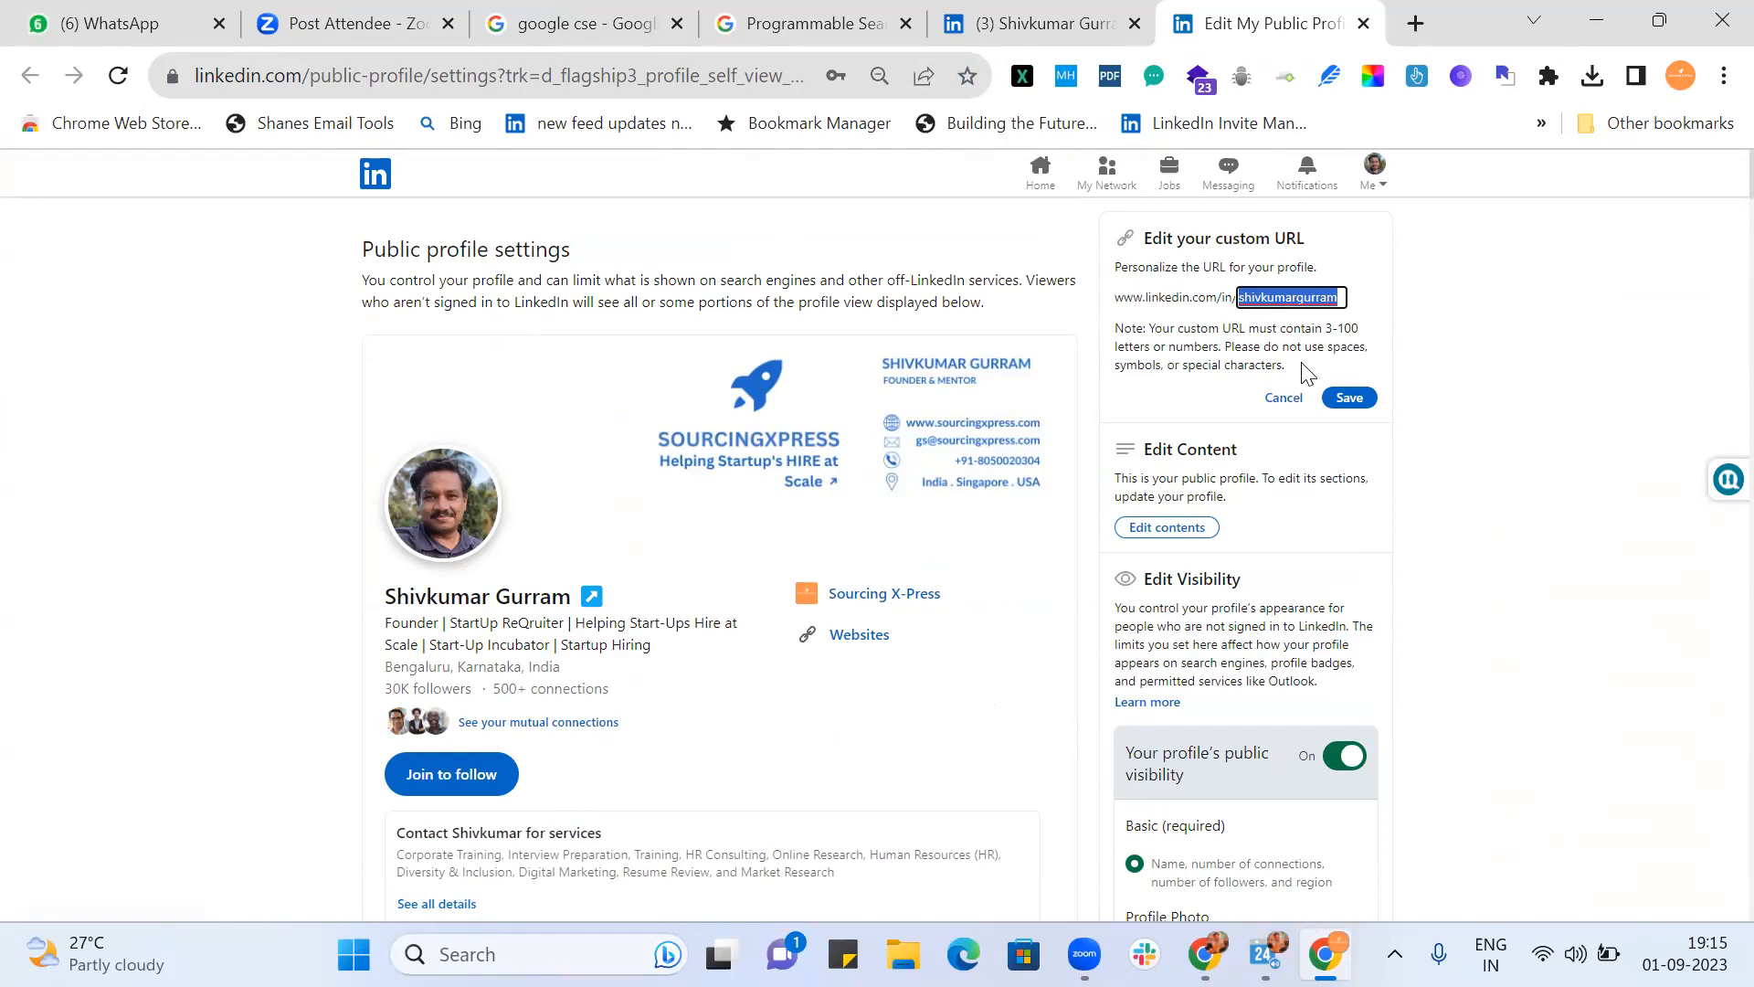
pyautogui.click(1350, 397)
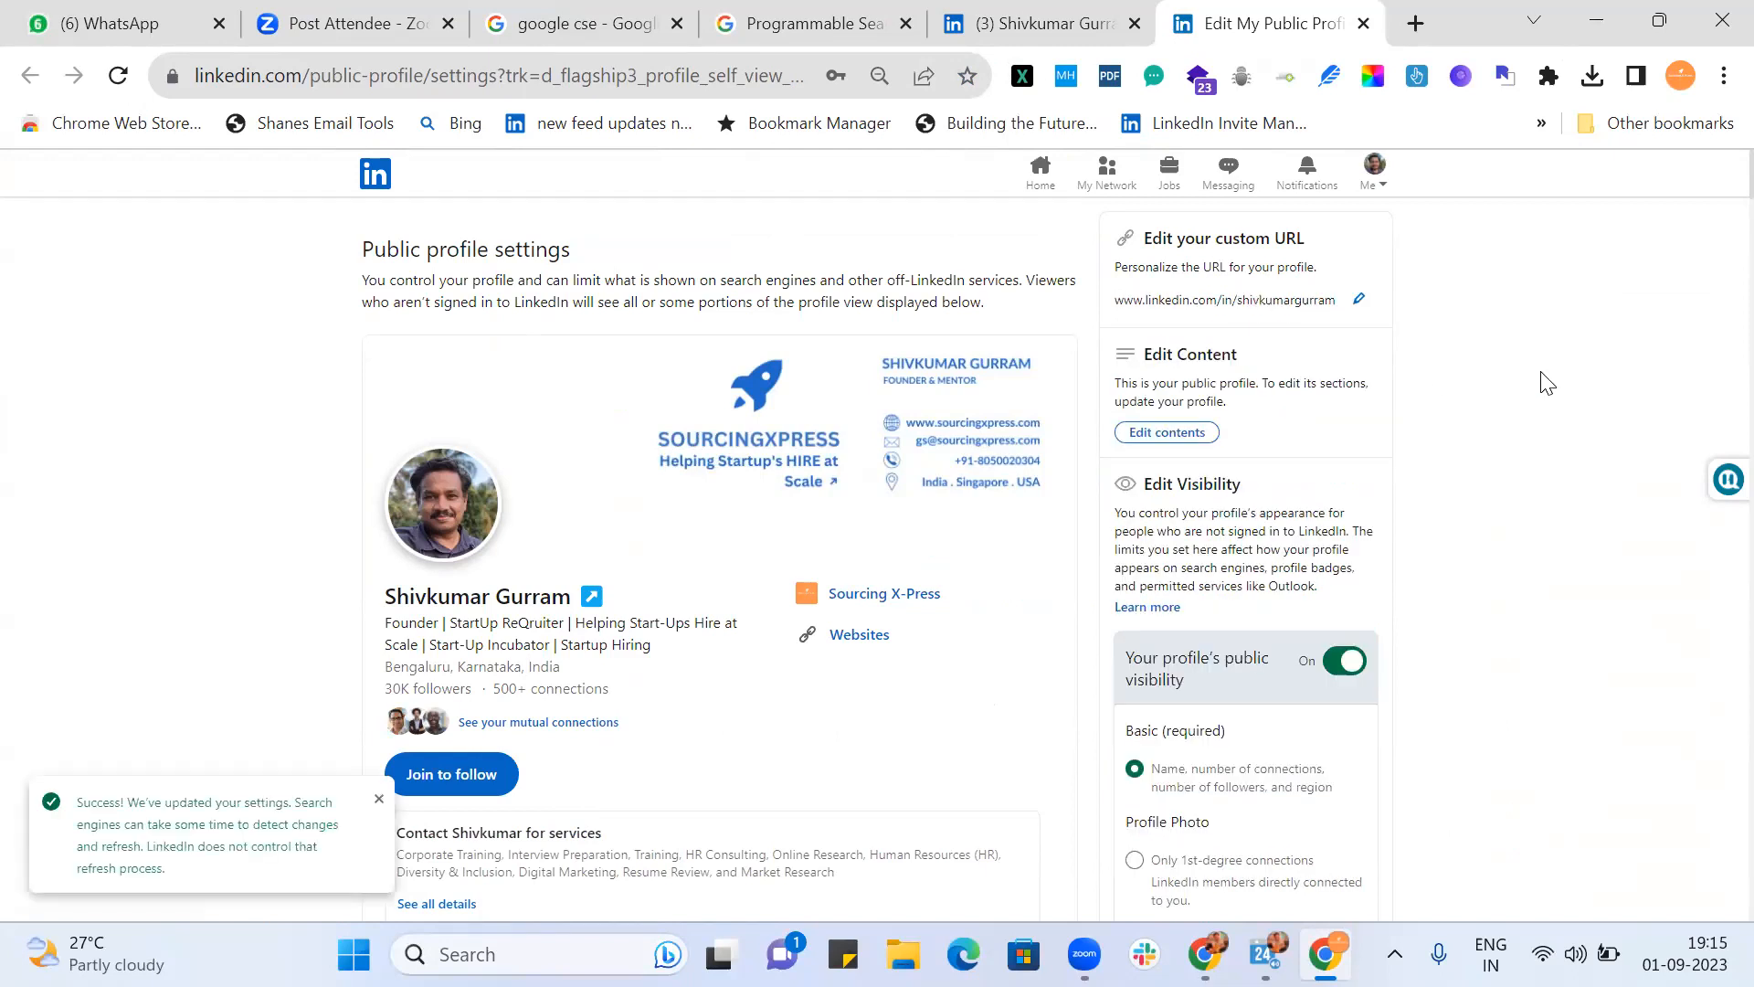
pyautogui.click(1367, 26)
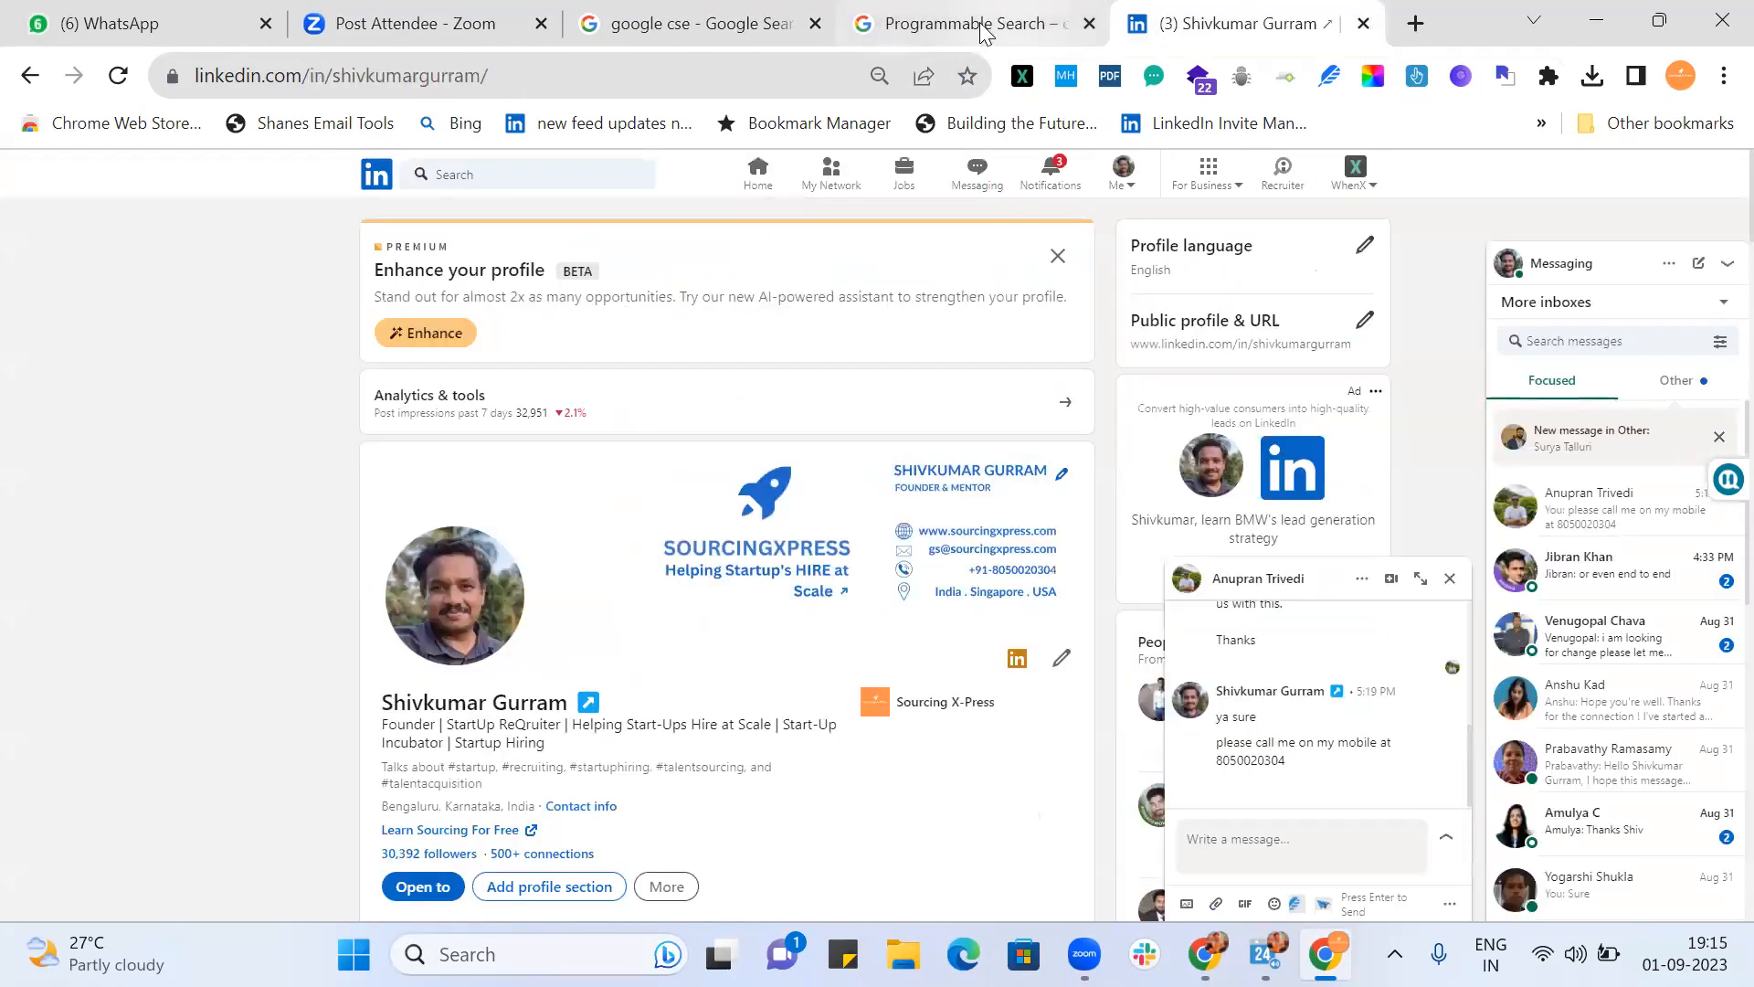
# Step: Complete the site pattern as *.linkedin.com/in/* and add it to the sites to search
pyautogui.click(971, 25)
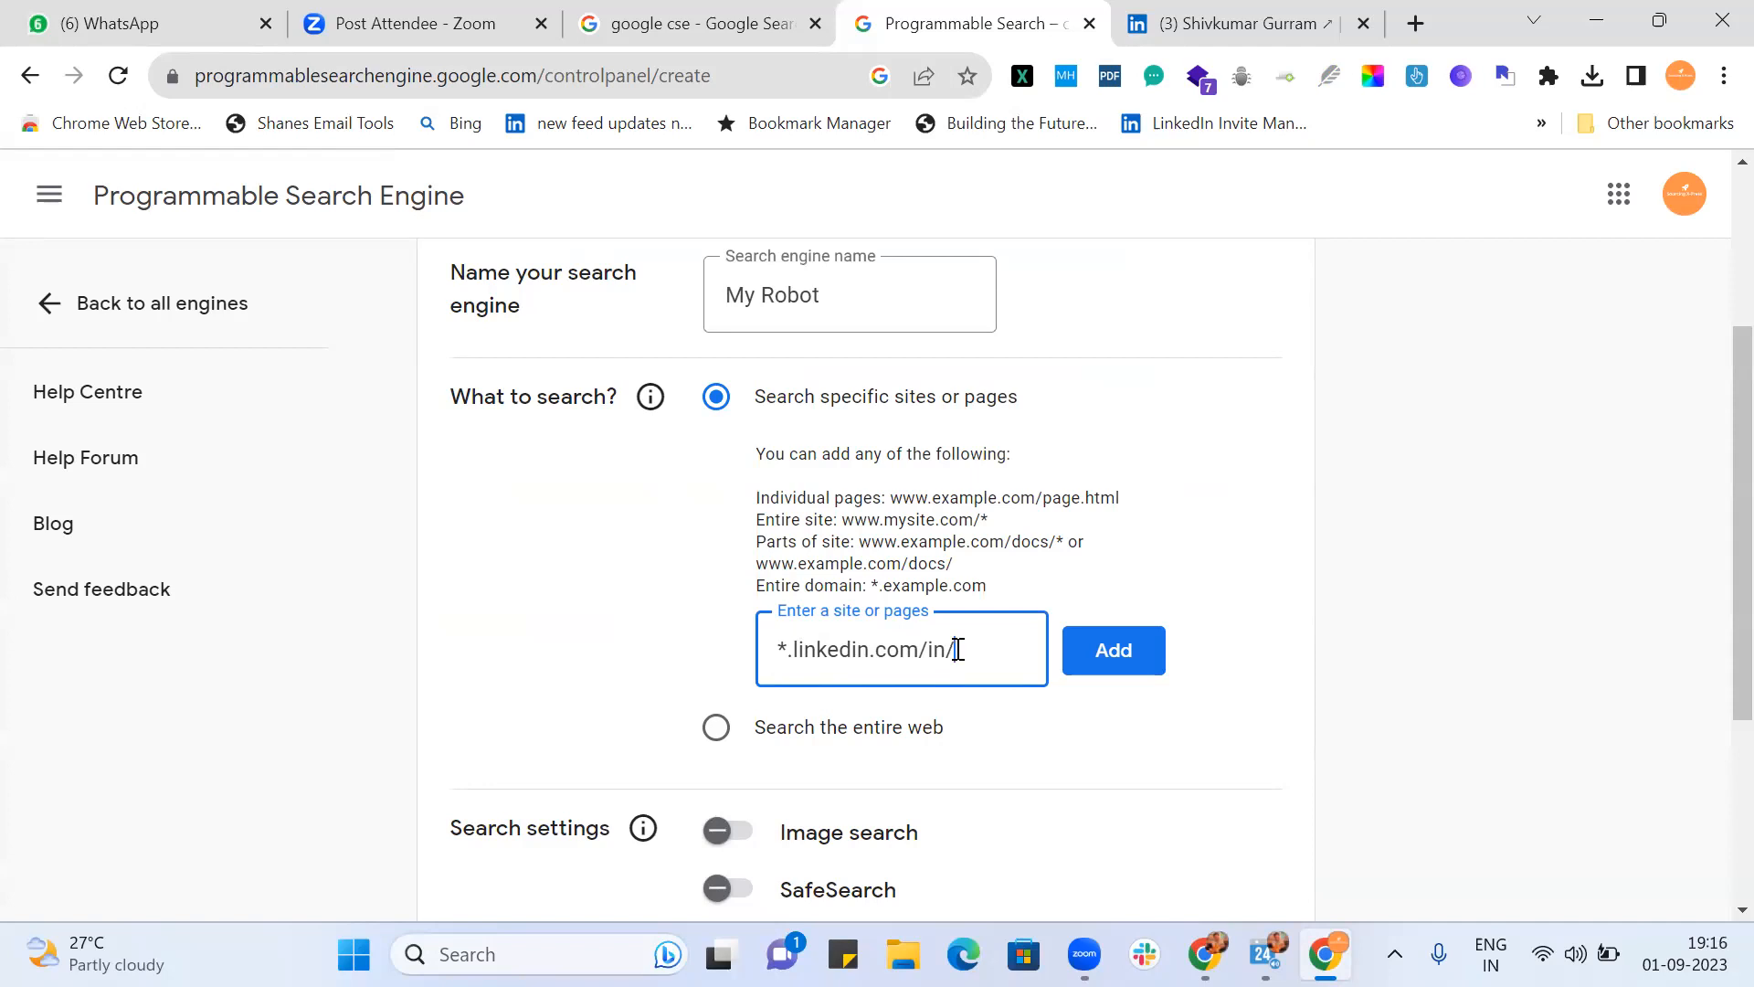
pyautogui.write('*')
pyautogui.click(1141, 646)
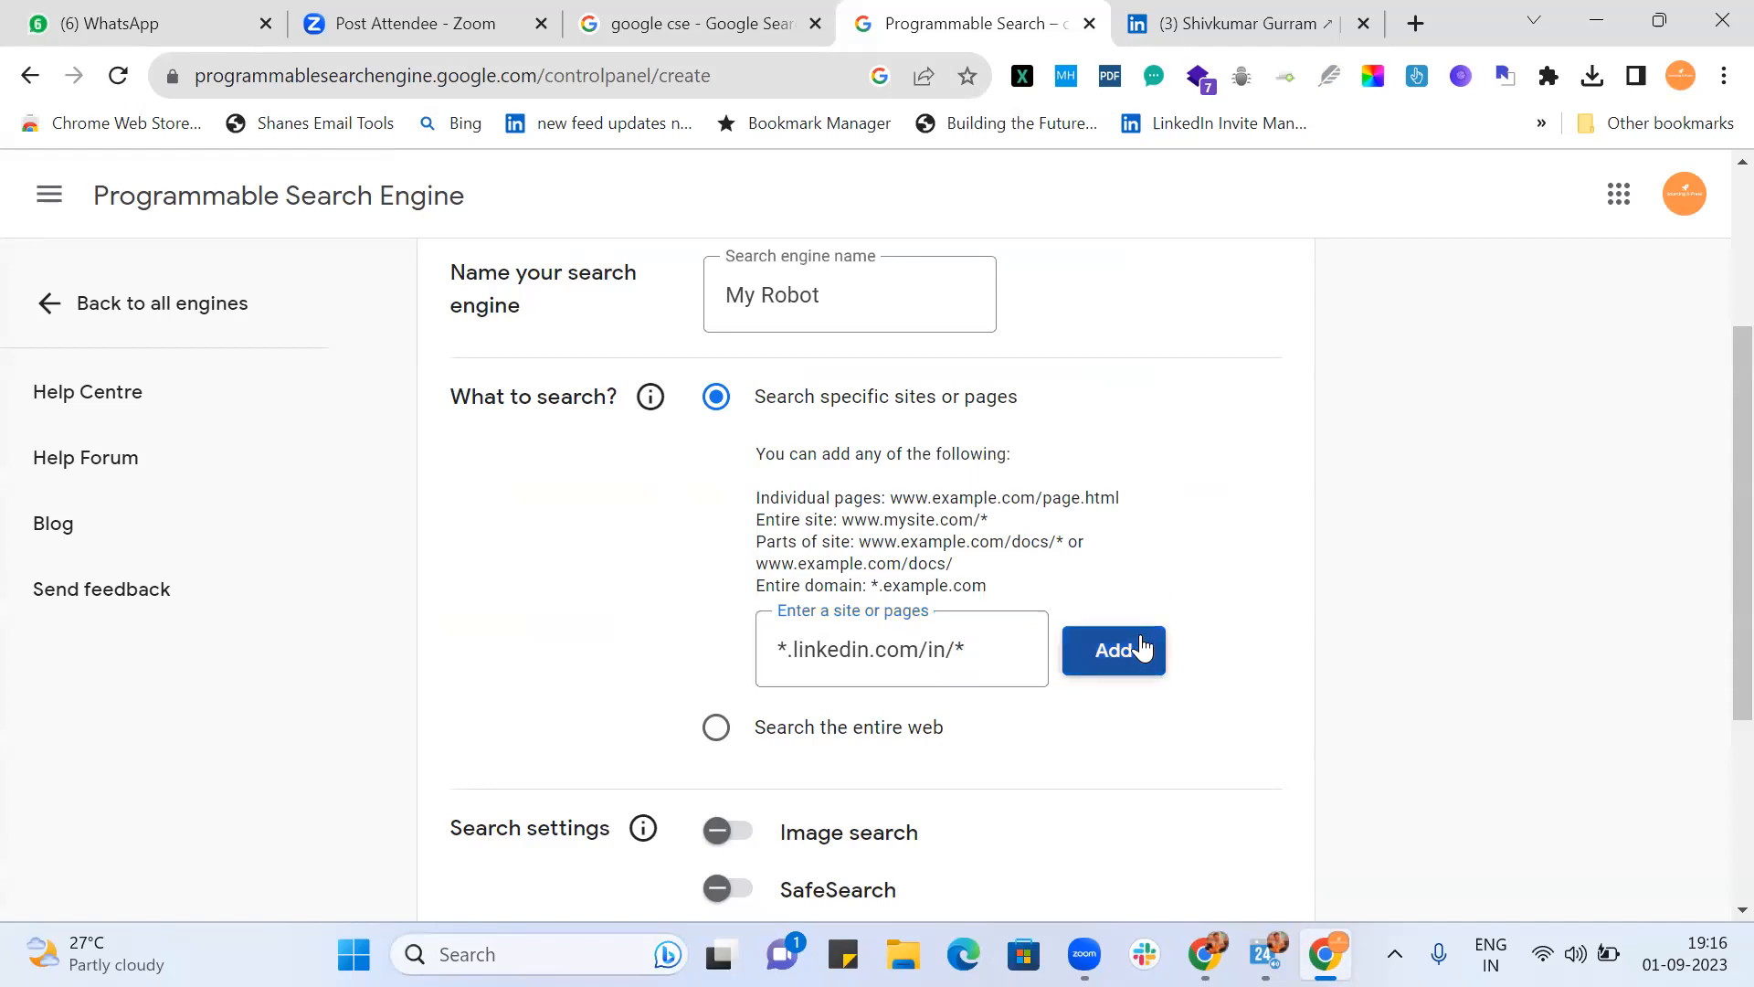
pyautogui.click(937, 303)
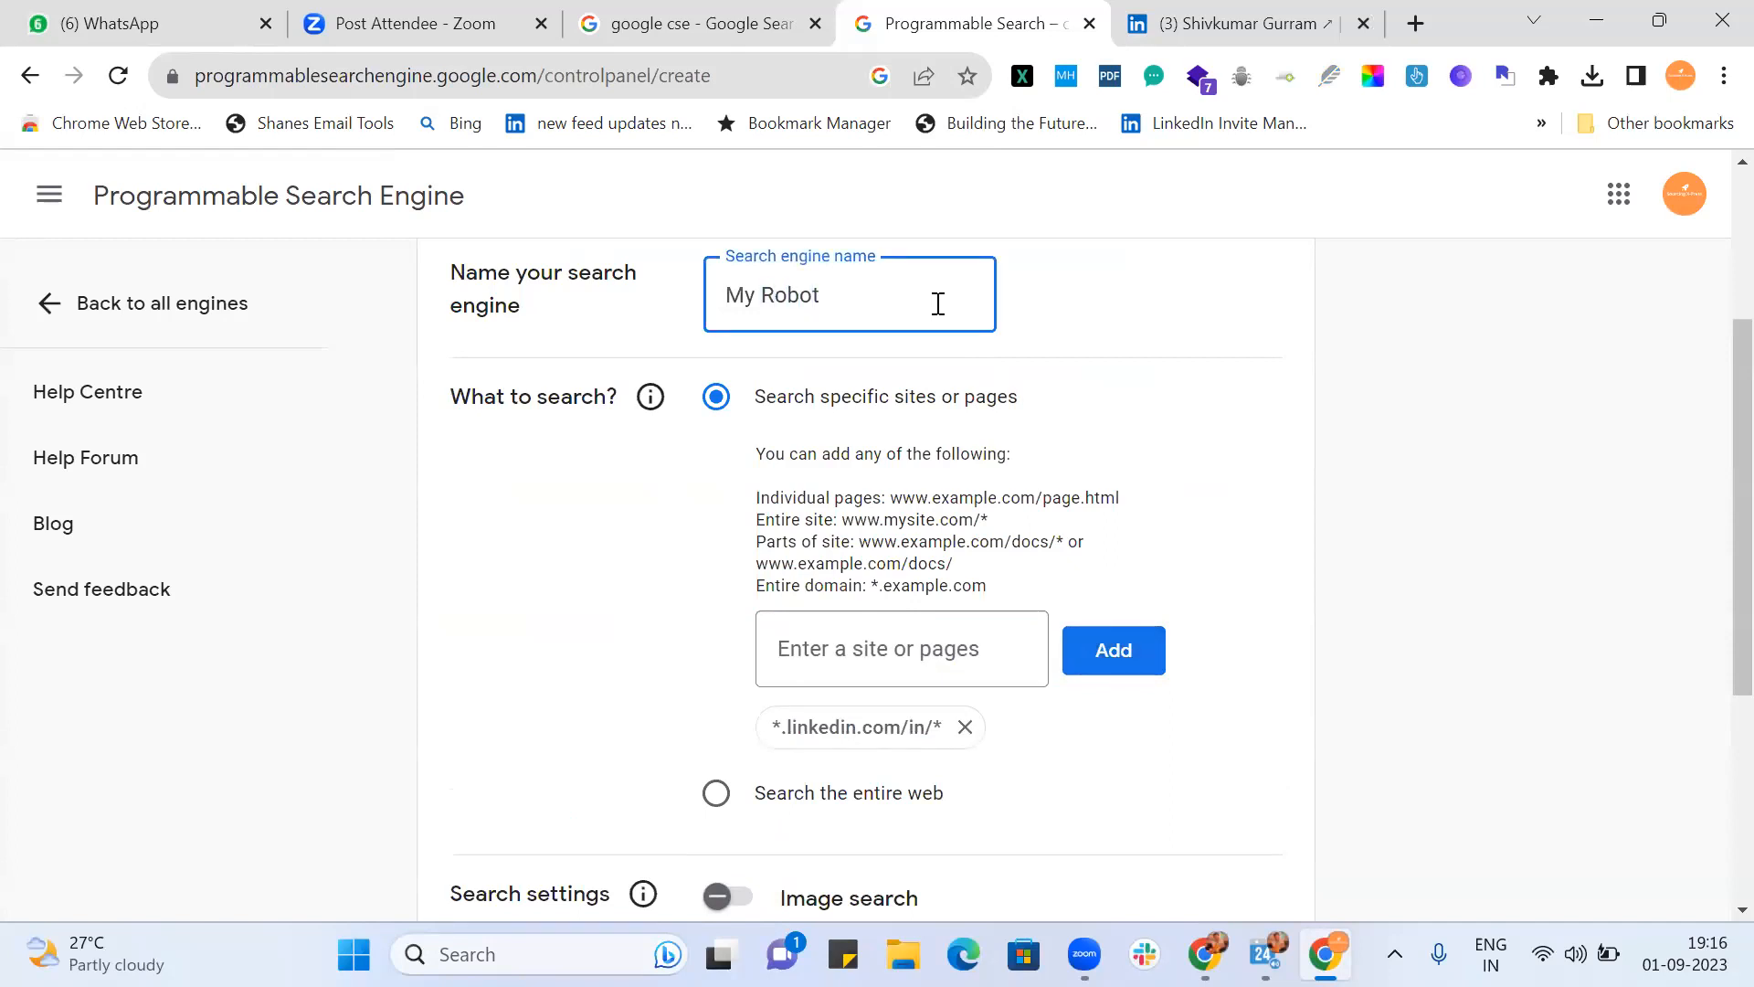
# Step: Insert 'FrontEnd' into the engine name so it reads 'My FrontEnd Robot'
pyautogui.write('Front')
pyautogui.write('End')
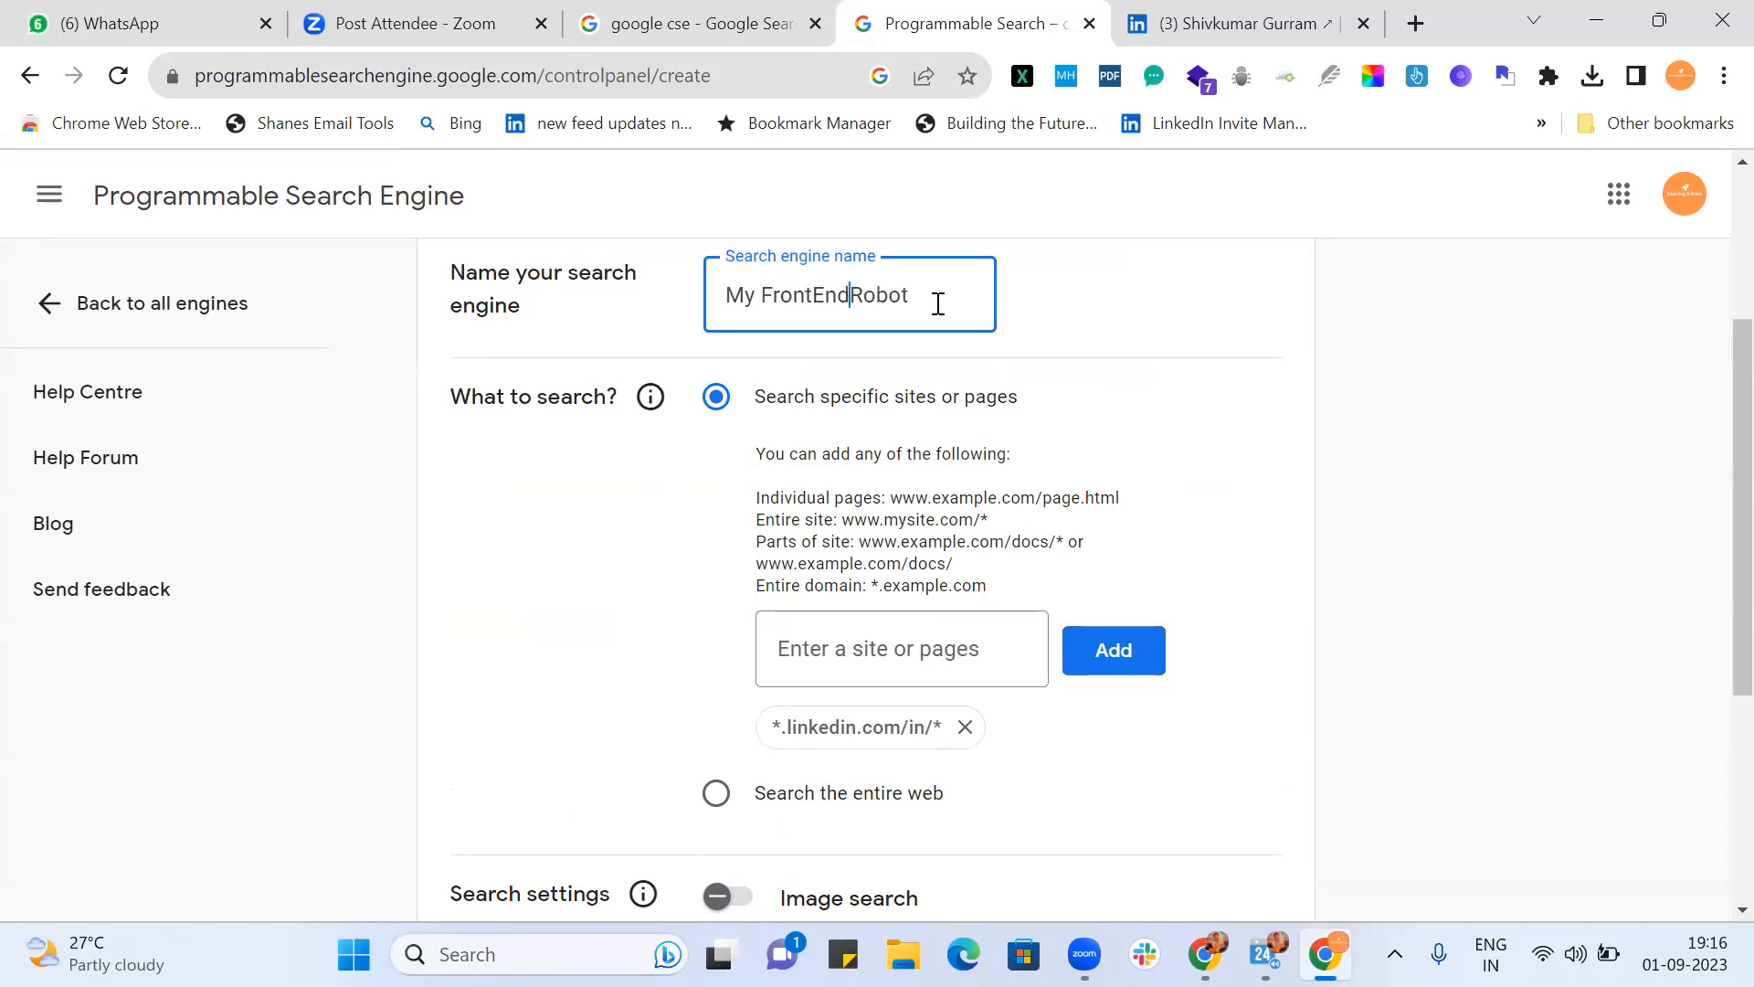
pyautogui.click(1100, 330)
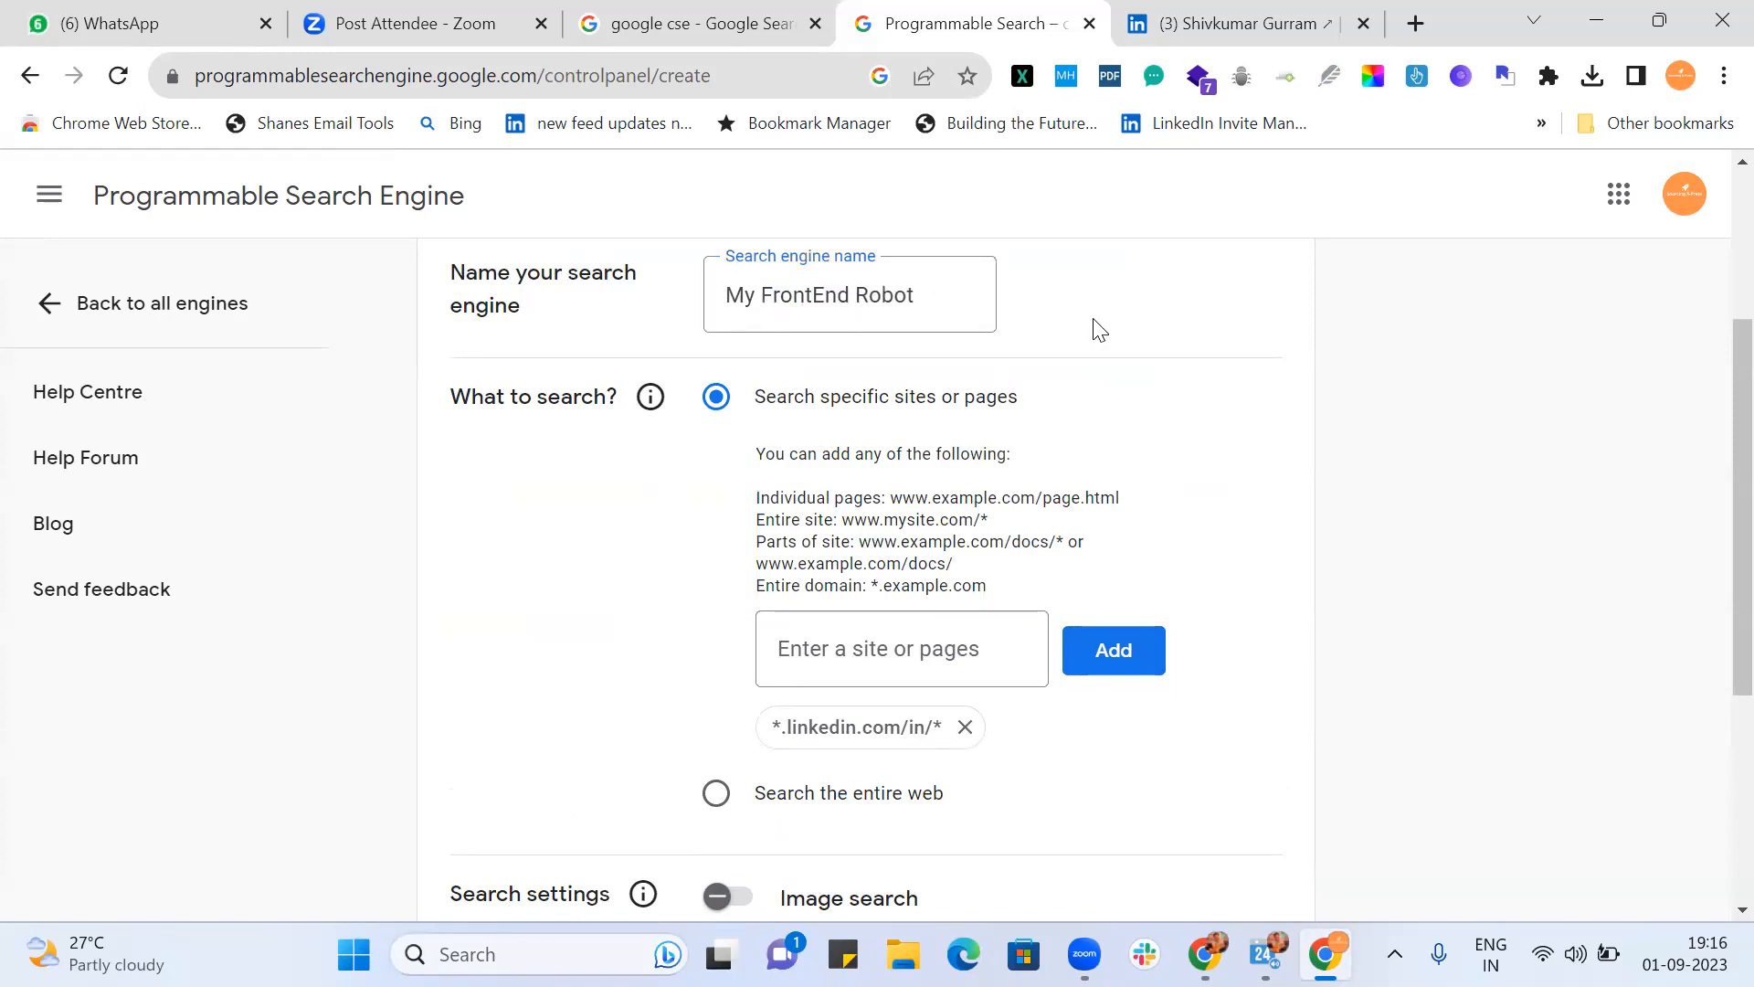
pyautogui.scroll(-3, 1176, 384)
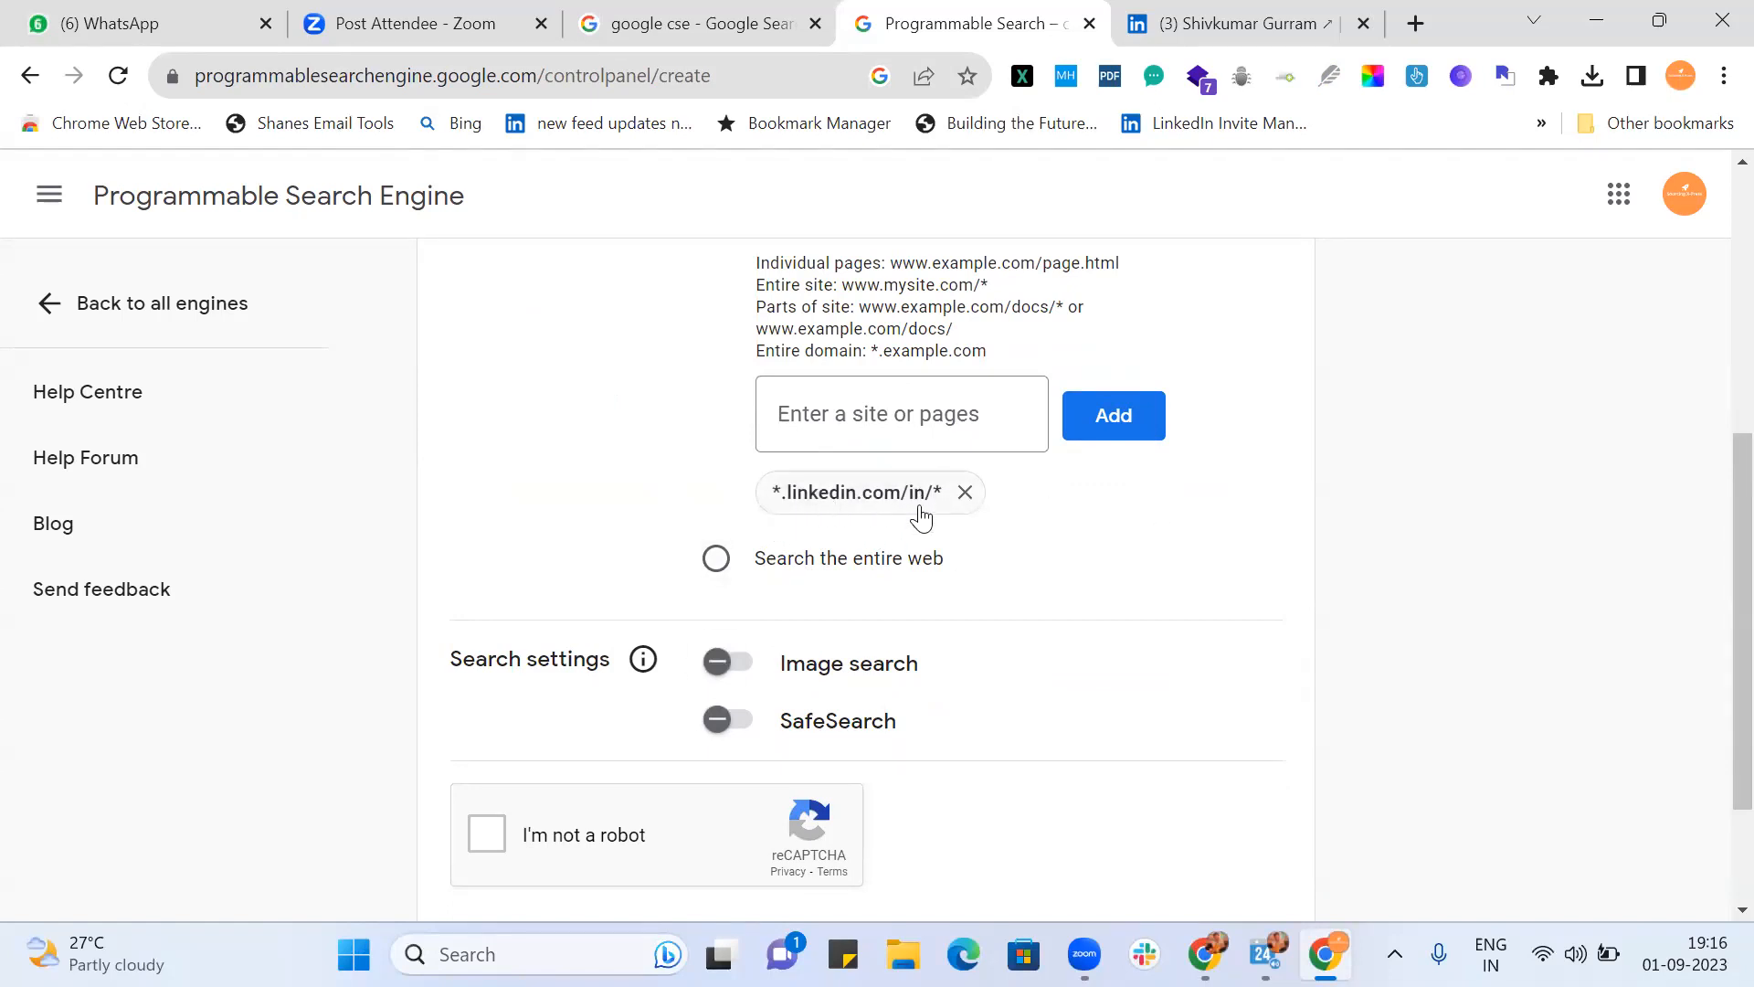
# Step: Tick the 'I'm not a robot' check and create the My FrontEnd Robot engine
pyautogui.scroll(-2, 1085, 555)
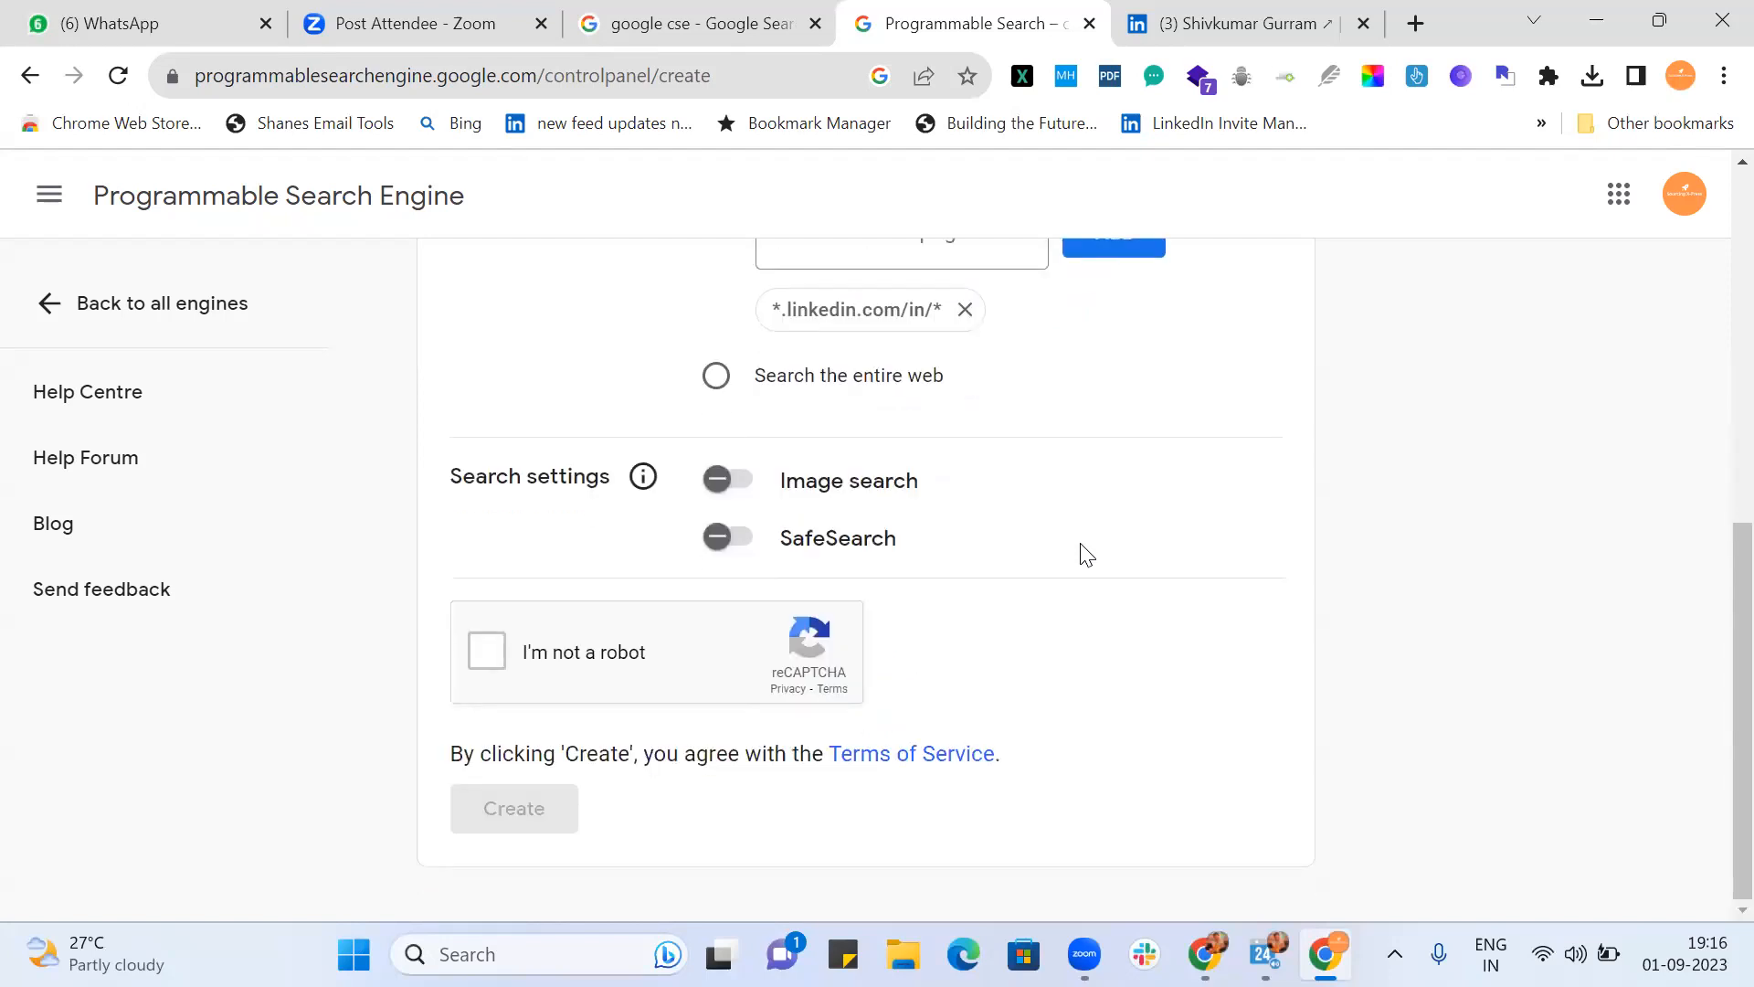
pyautogui.click(484, 649)
pyautogui.scroll(8, 804, 580)
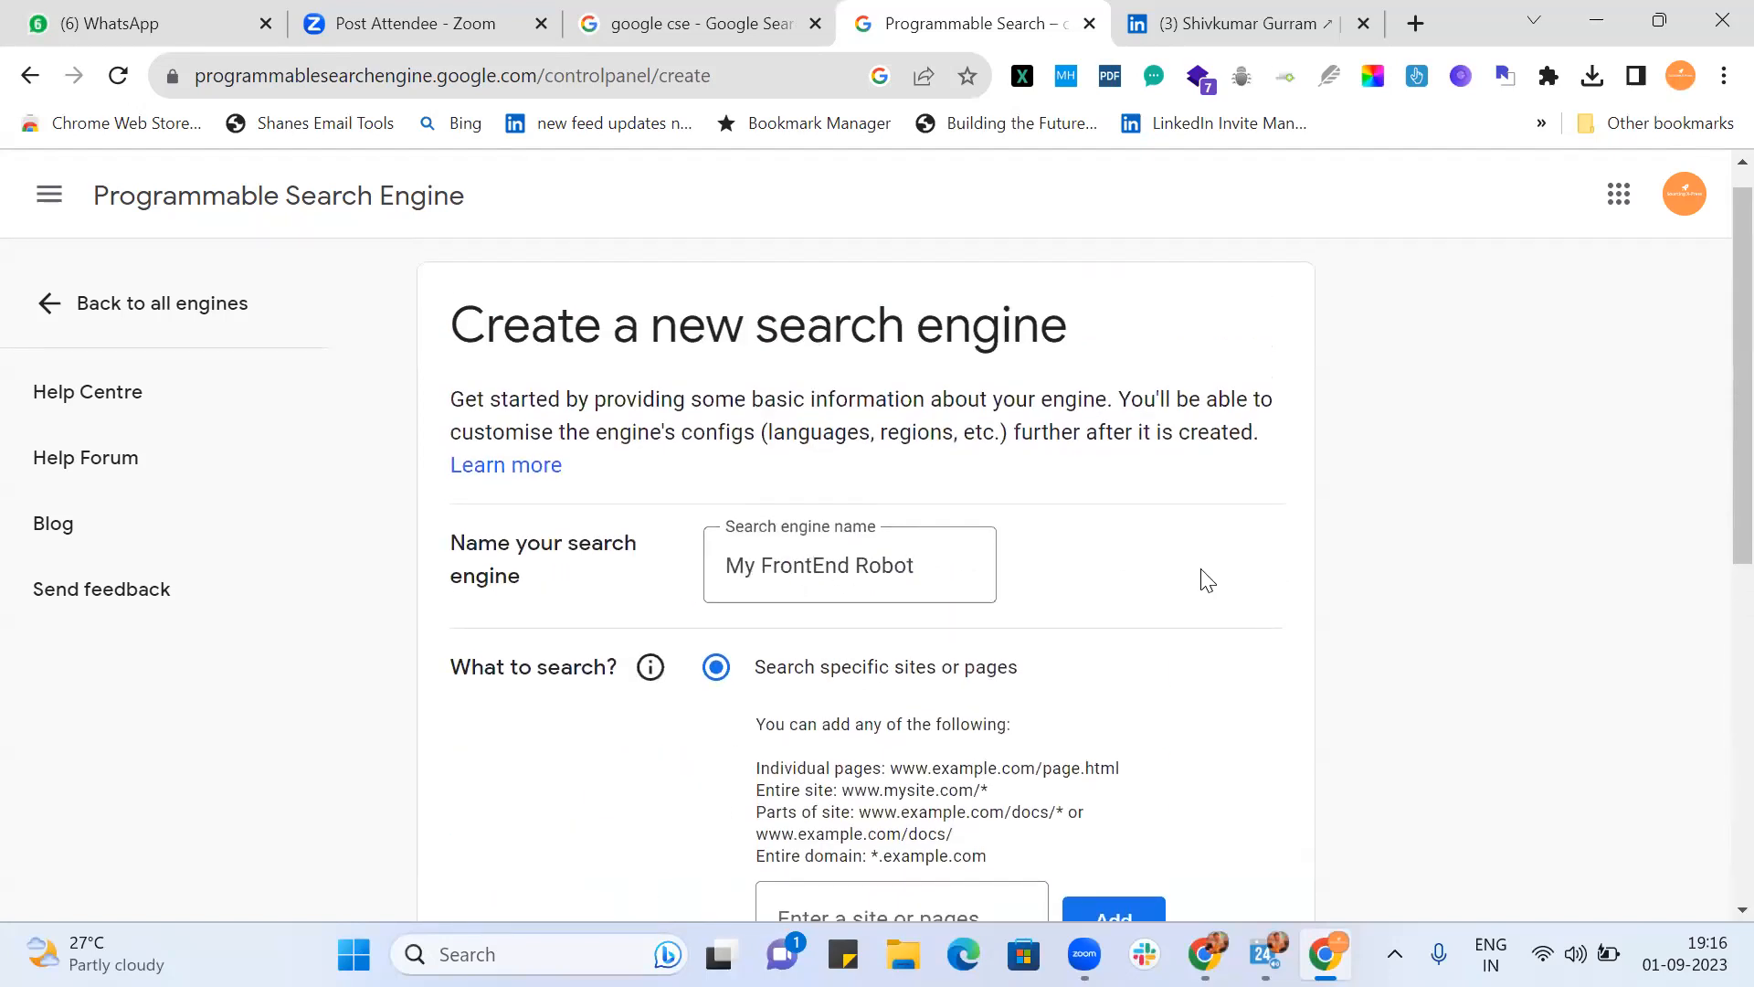
pyautogui.scroll(-7, 1204, 578)
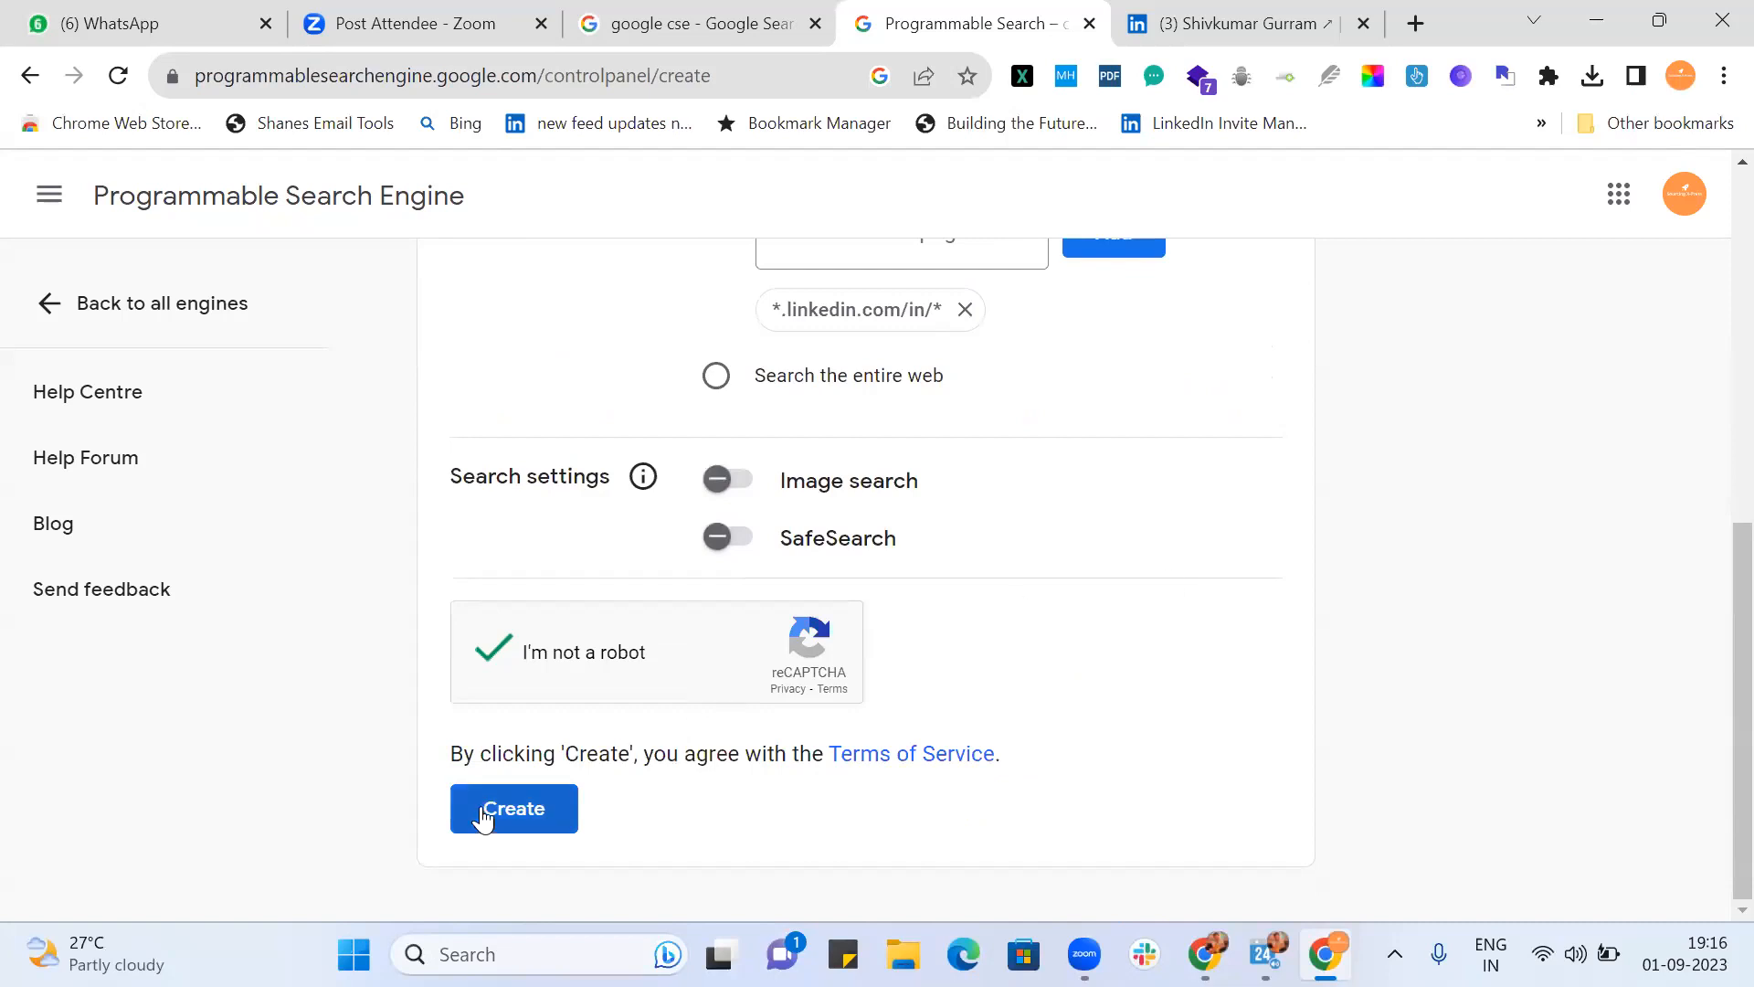
pyautogui.click(514, 809)
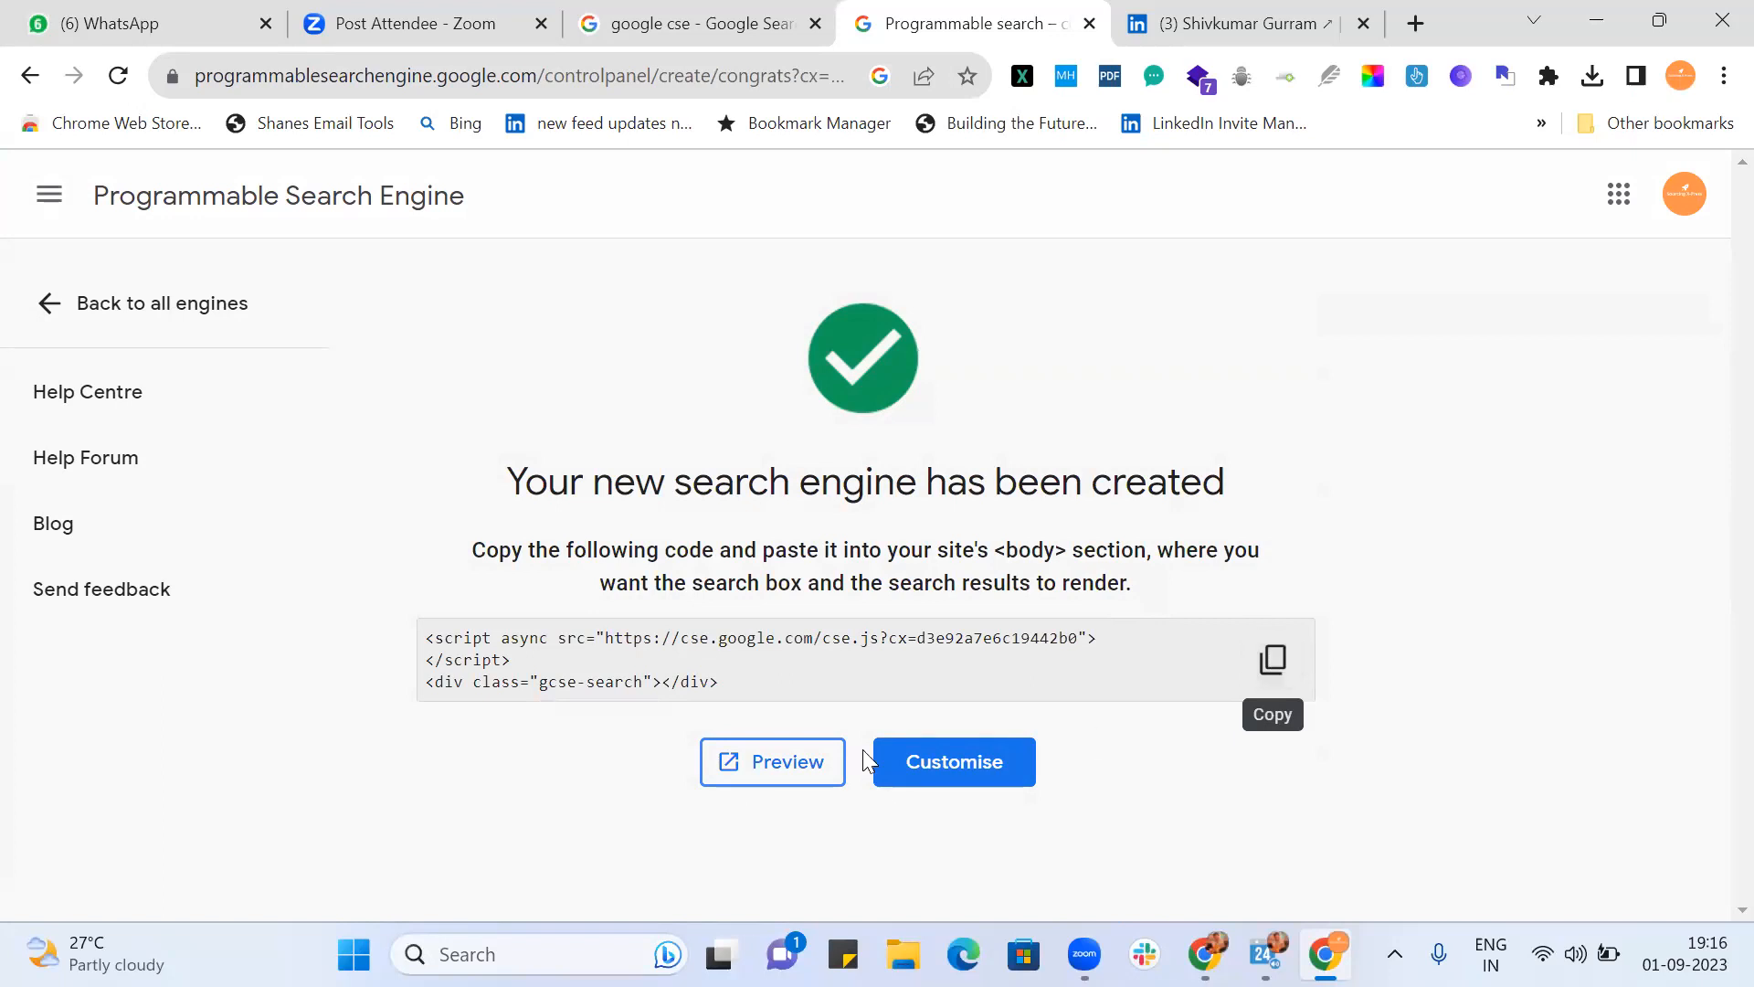
# Step: Open the new engine's overview through Customise
pyautogui.click(991, 777)
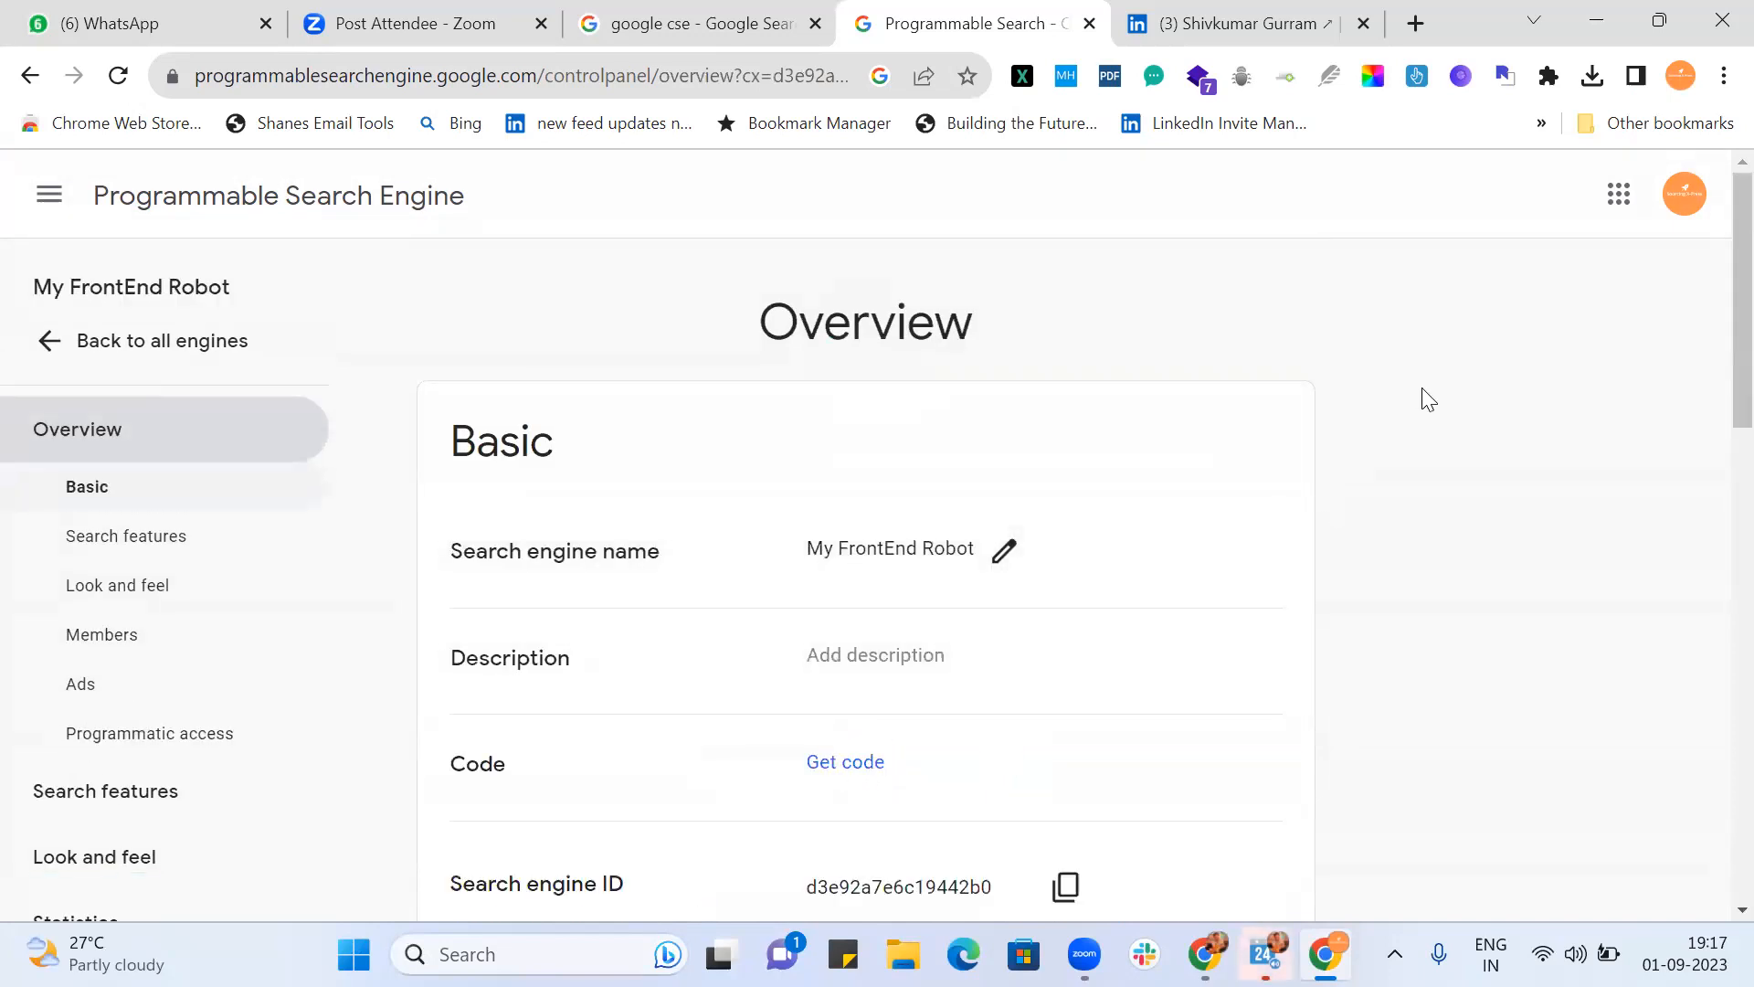
pyautogui.scroll(-3, 1428, 400)
pyautogui.scroll(2, 1426, 398)
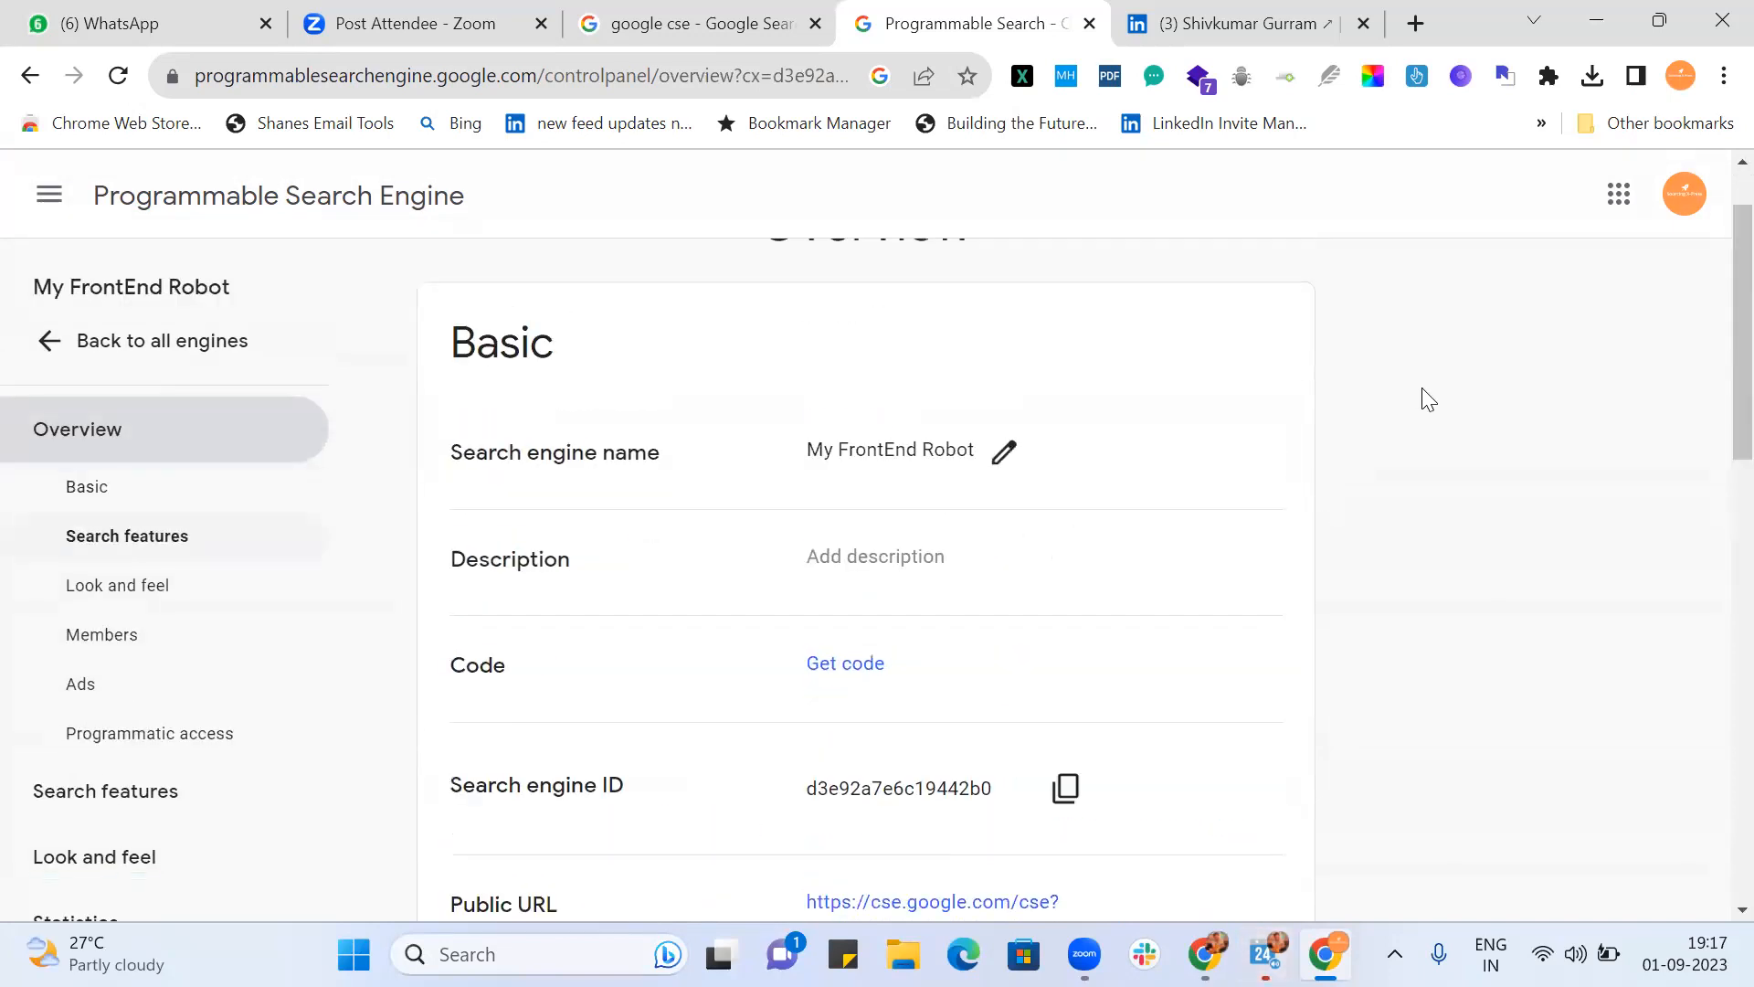
# Step: Save the description 'This robot will search for profiles of Frontend Engineers from LinkedIn.com'
pyautogui.click(911, 566)
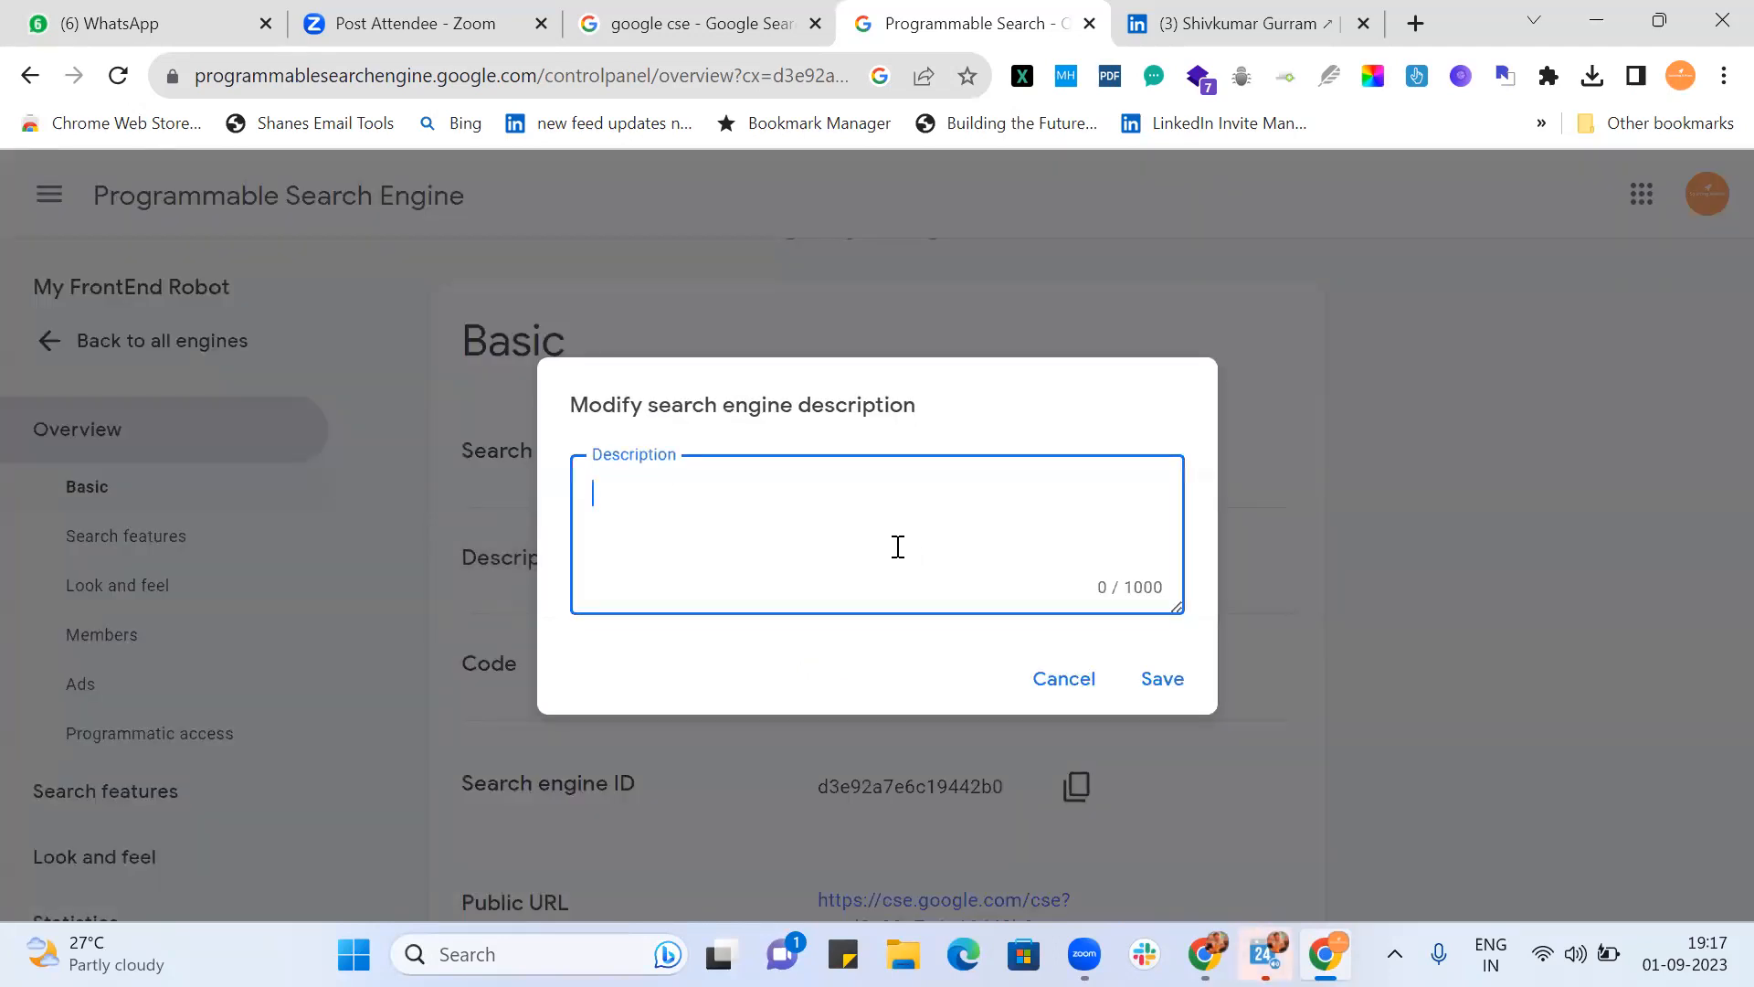
pyautogui.write('This robot will search ')
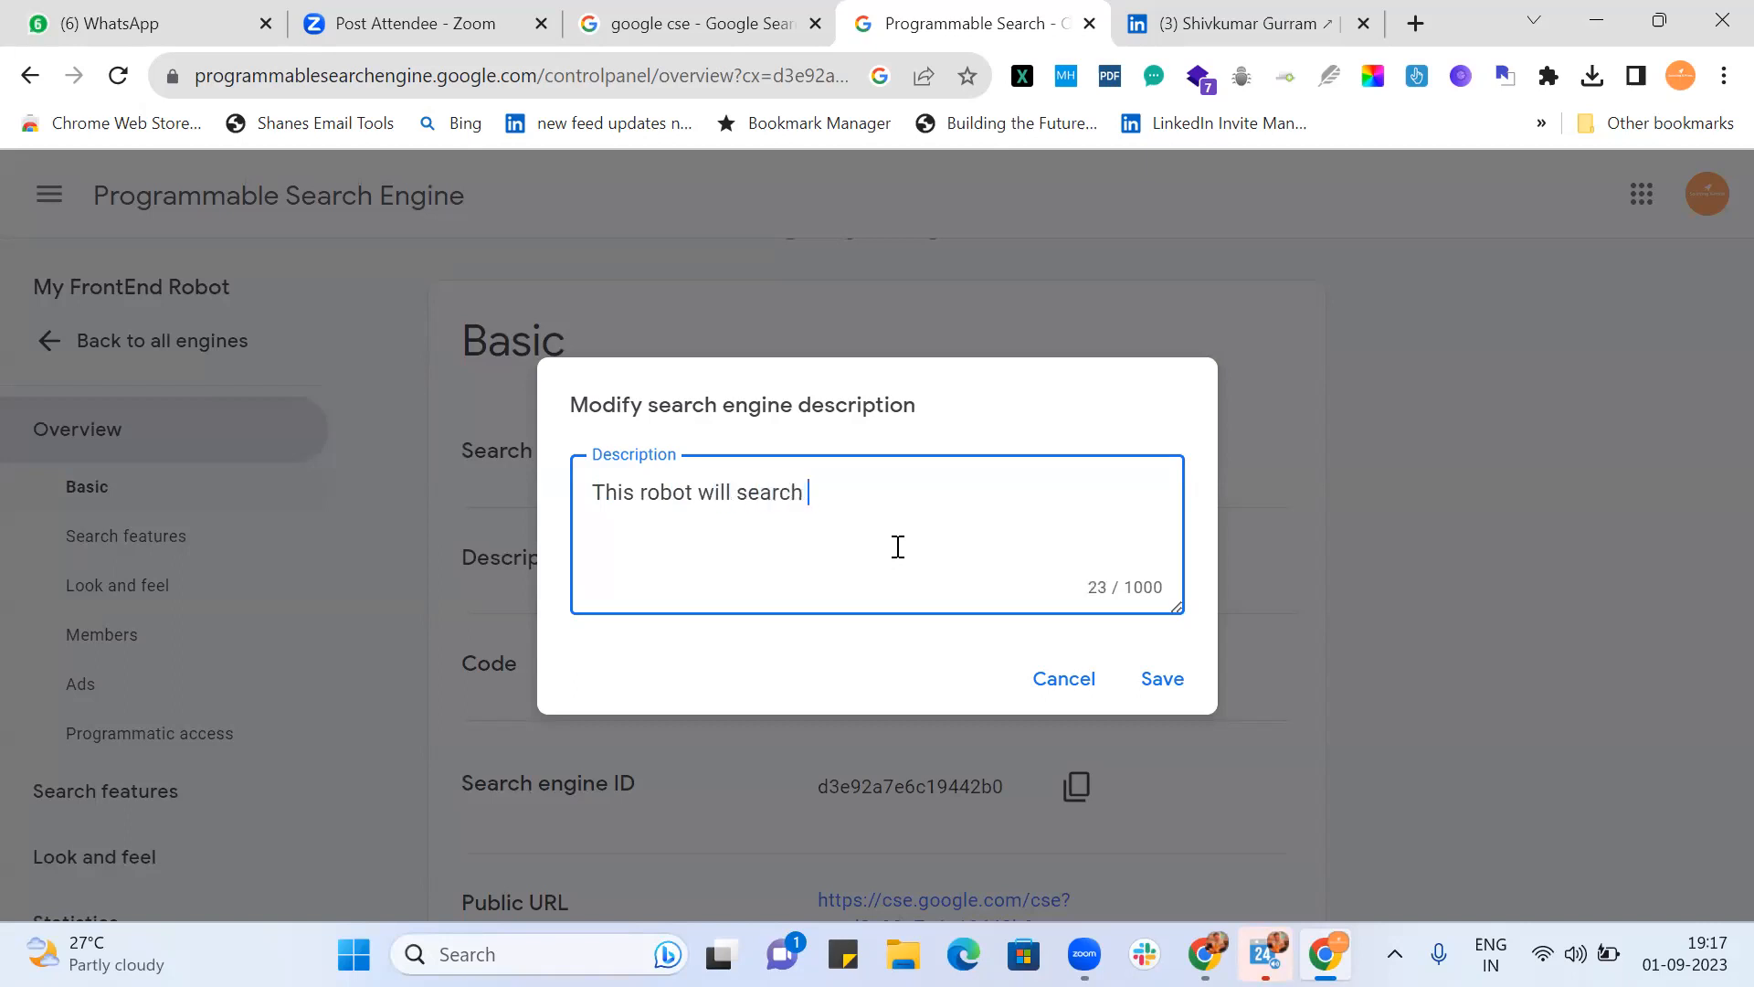
pyautogui.write('for profiles ')
pyautogui.write('of Fron')
pyautogui.write('end')
pyautogui.press('BackSpace')
pyautogui.press('BackSpace')
pyautogui.press('BackSpace')
pyautogui.press('BackSpace')
pyautogui.write('ytend')
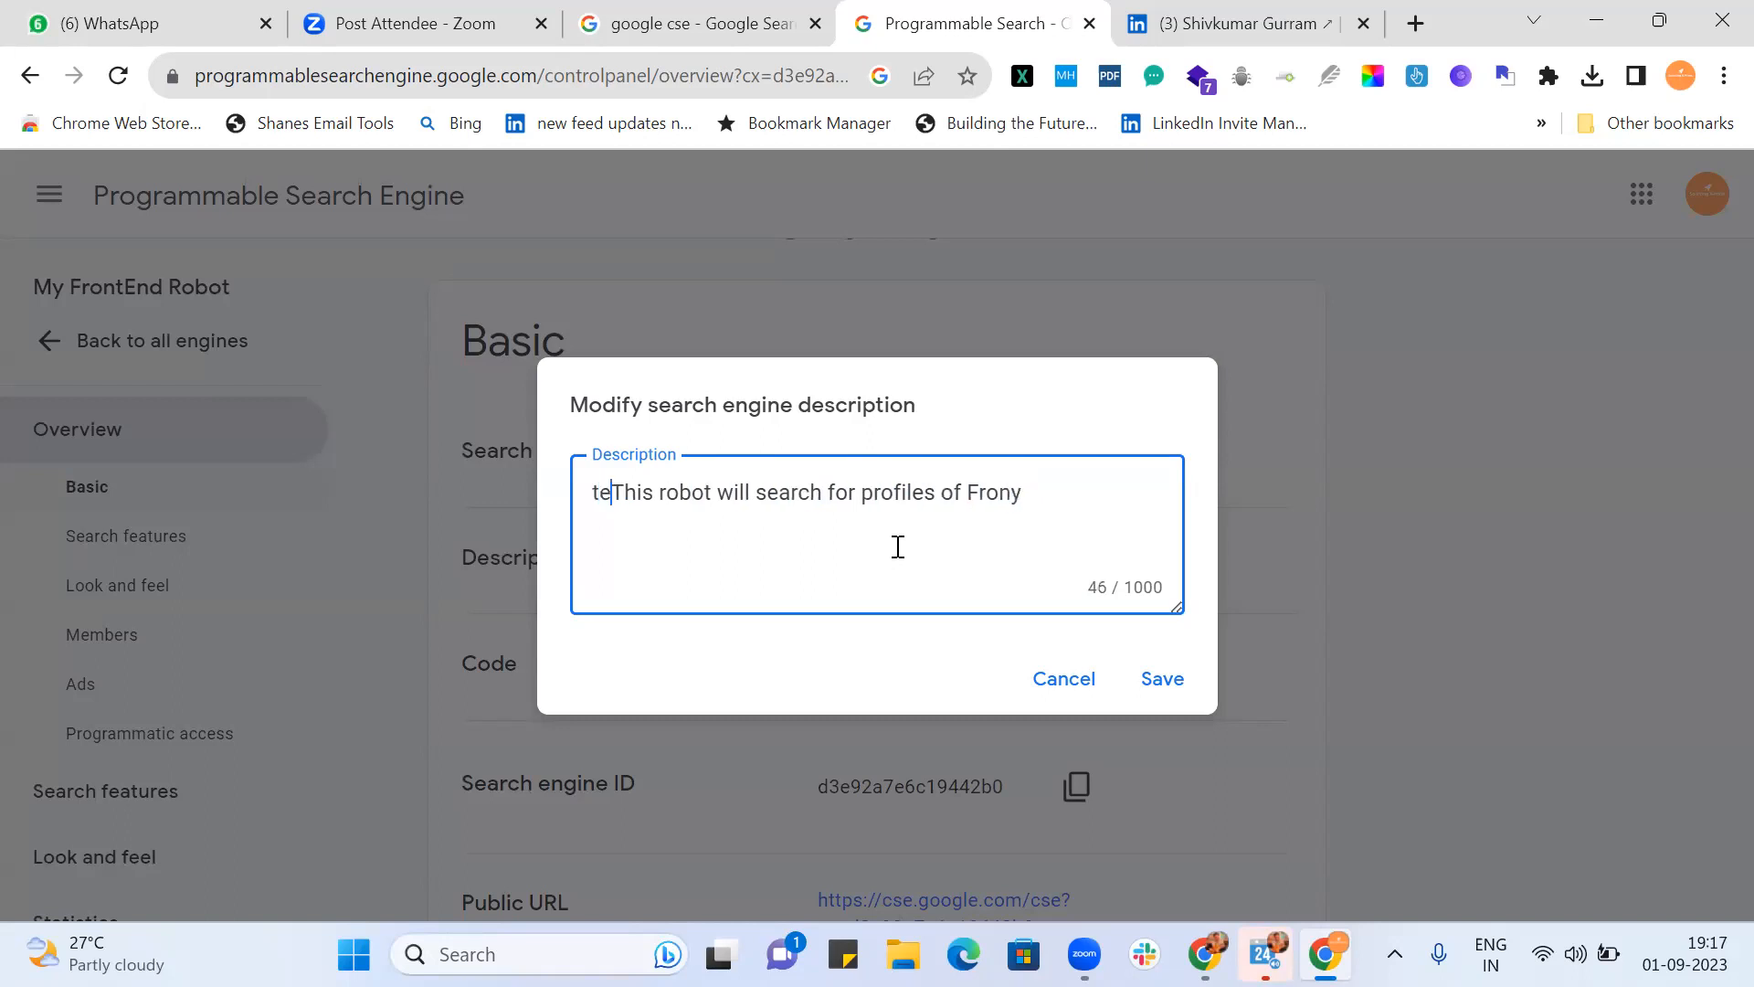
pyautogui.press('BackSpace')
pyautogui.press('BackSpace')
pyautogui.press('BackSpace')
pyautogui.press('BackSpace')
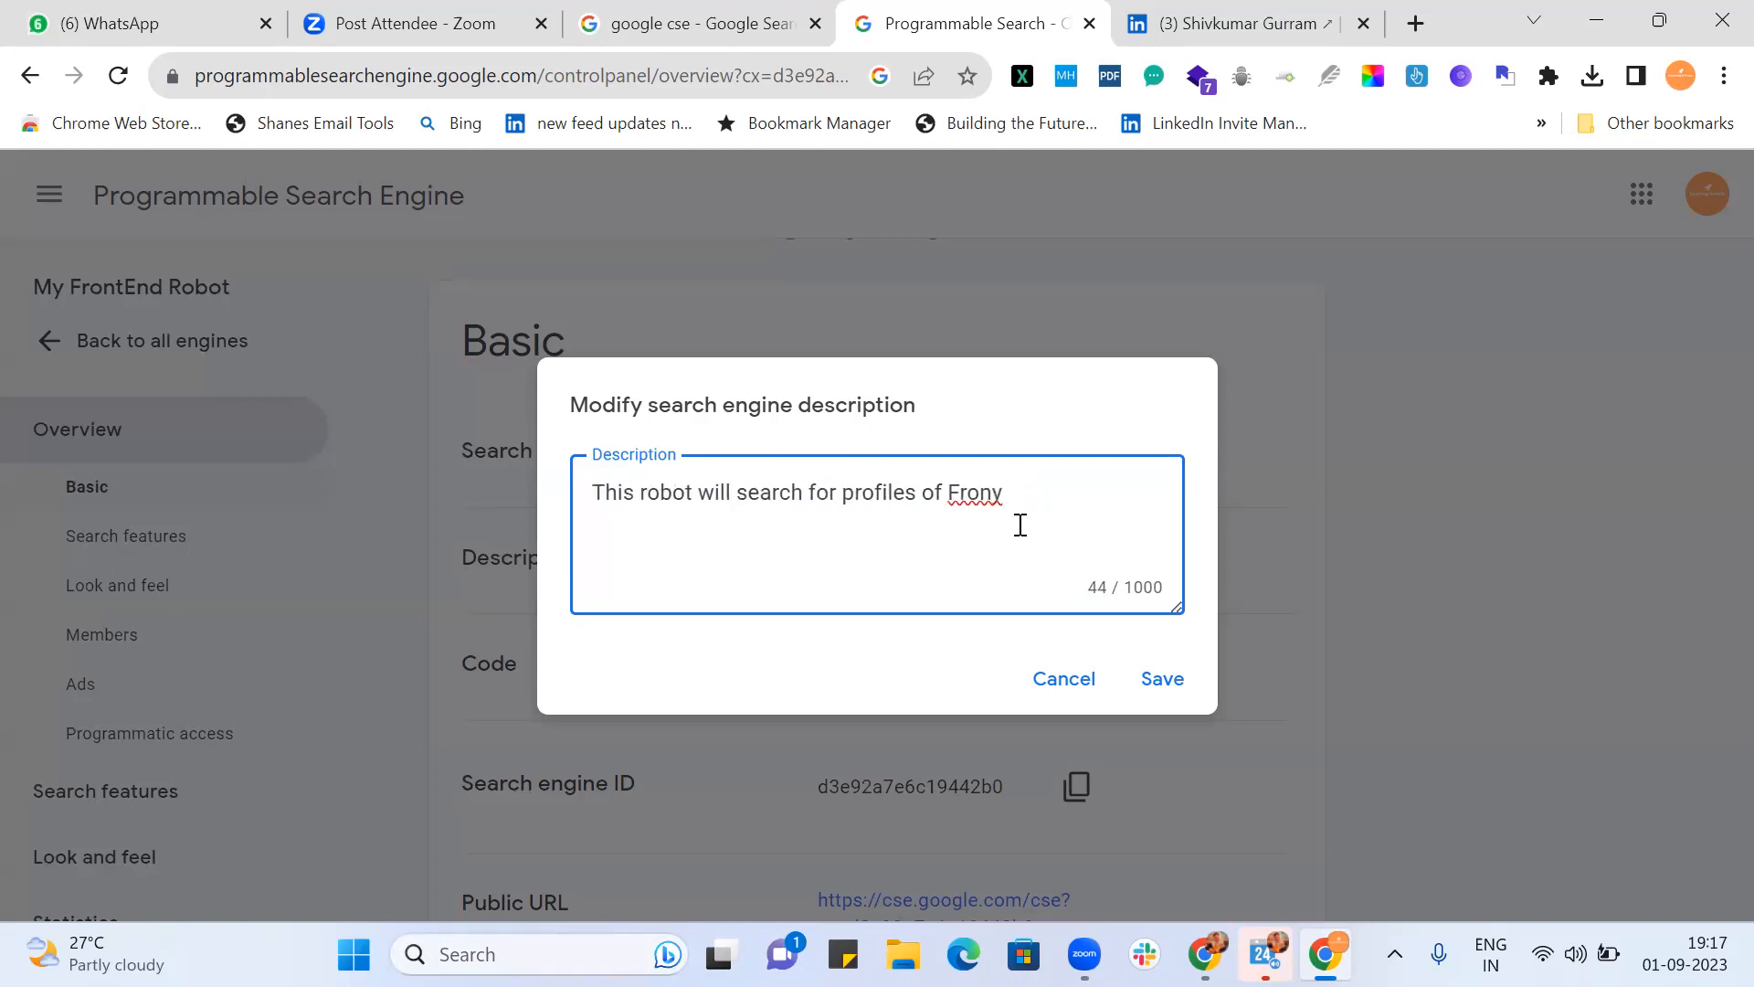
pyautogui.click(1013, 490)
pyautogui.press('BackSpace')
pyautogui.write('tend Engineers fr')
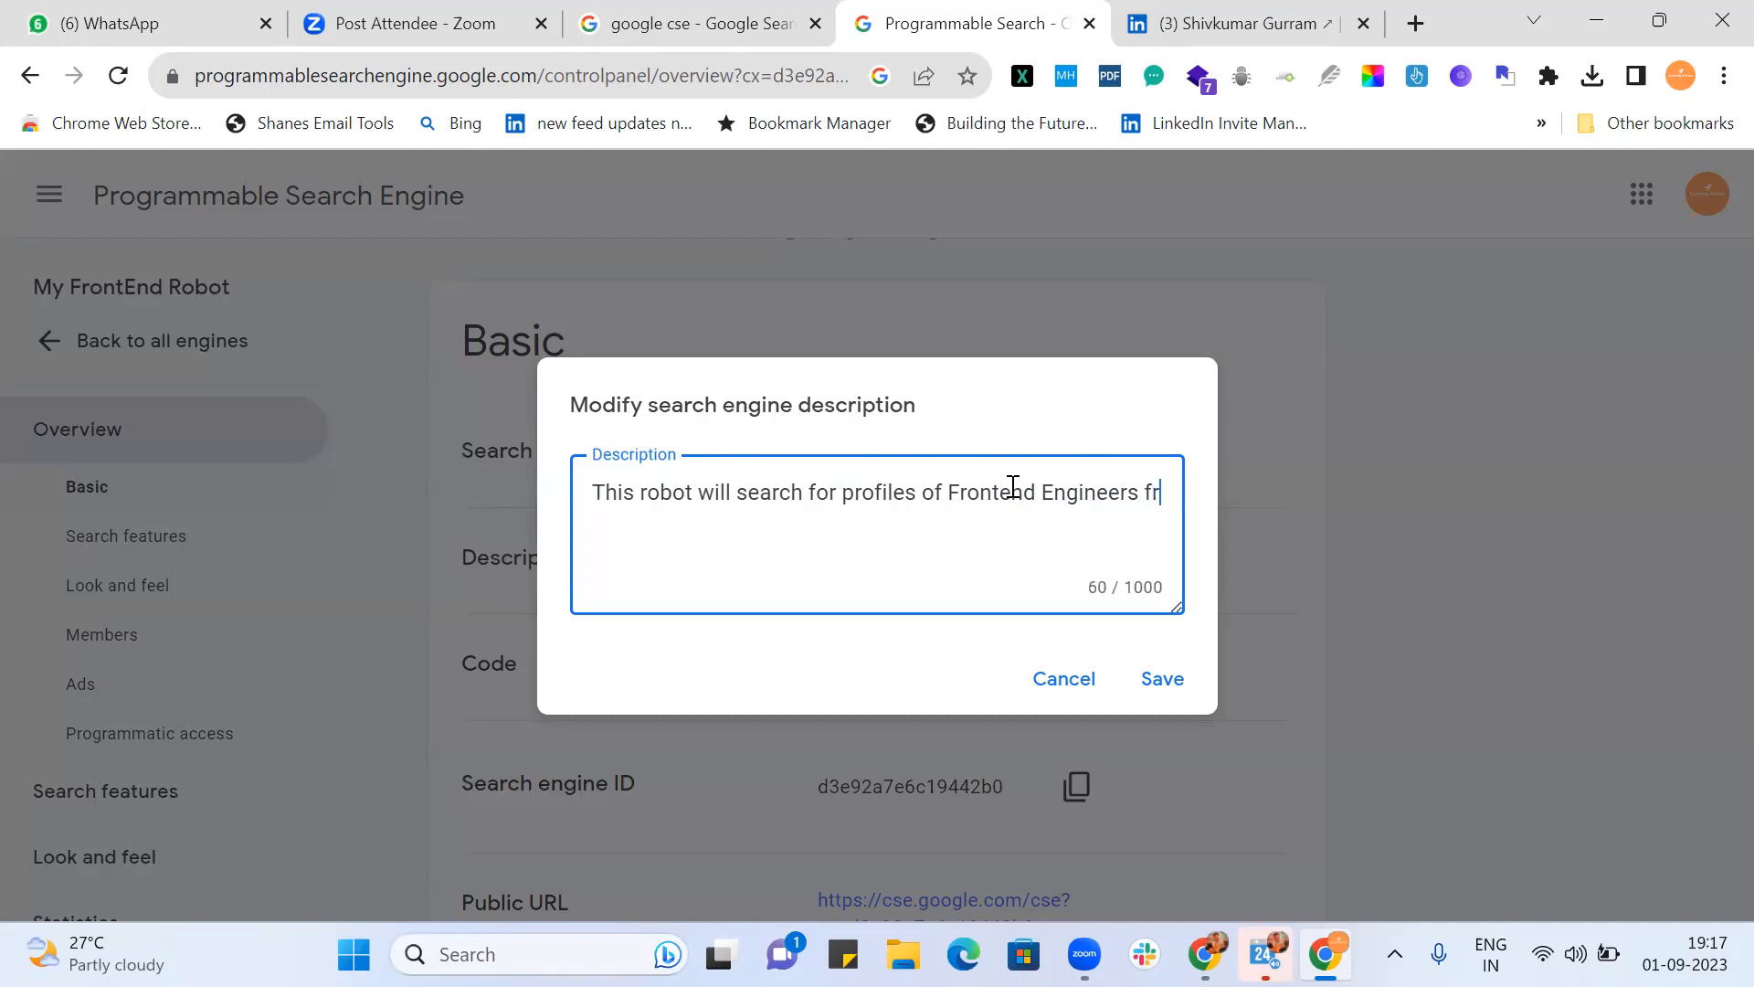
pyautogui.write('om LinkedIn.com')
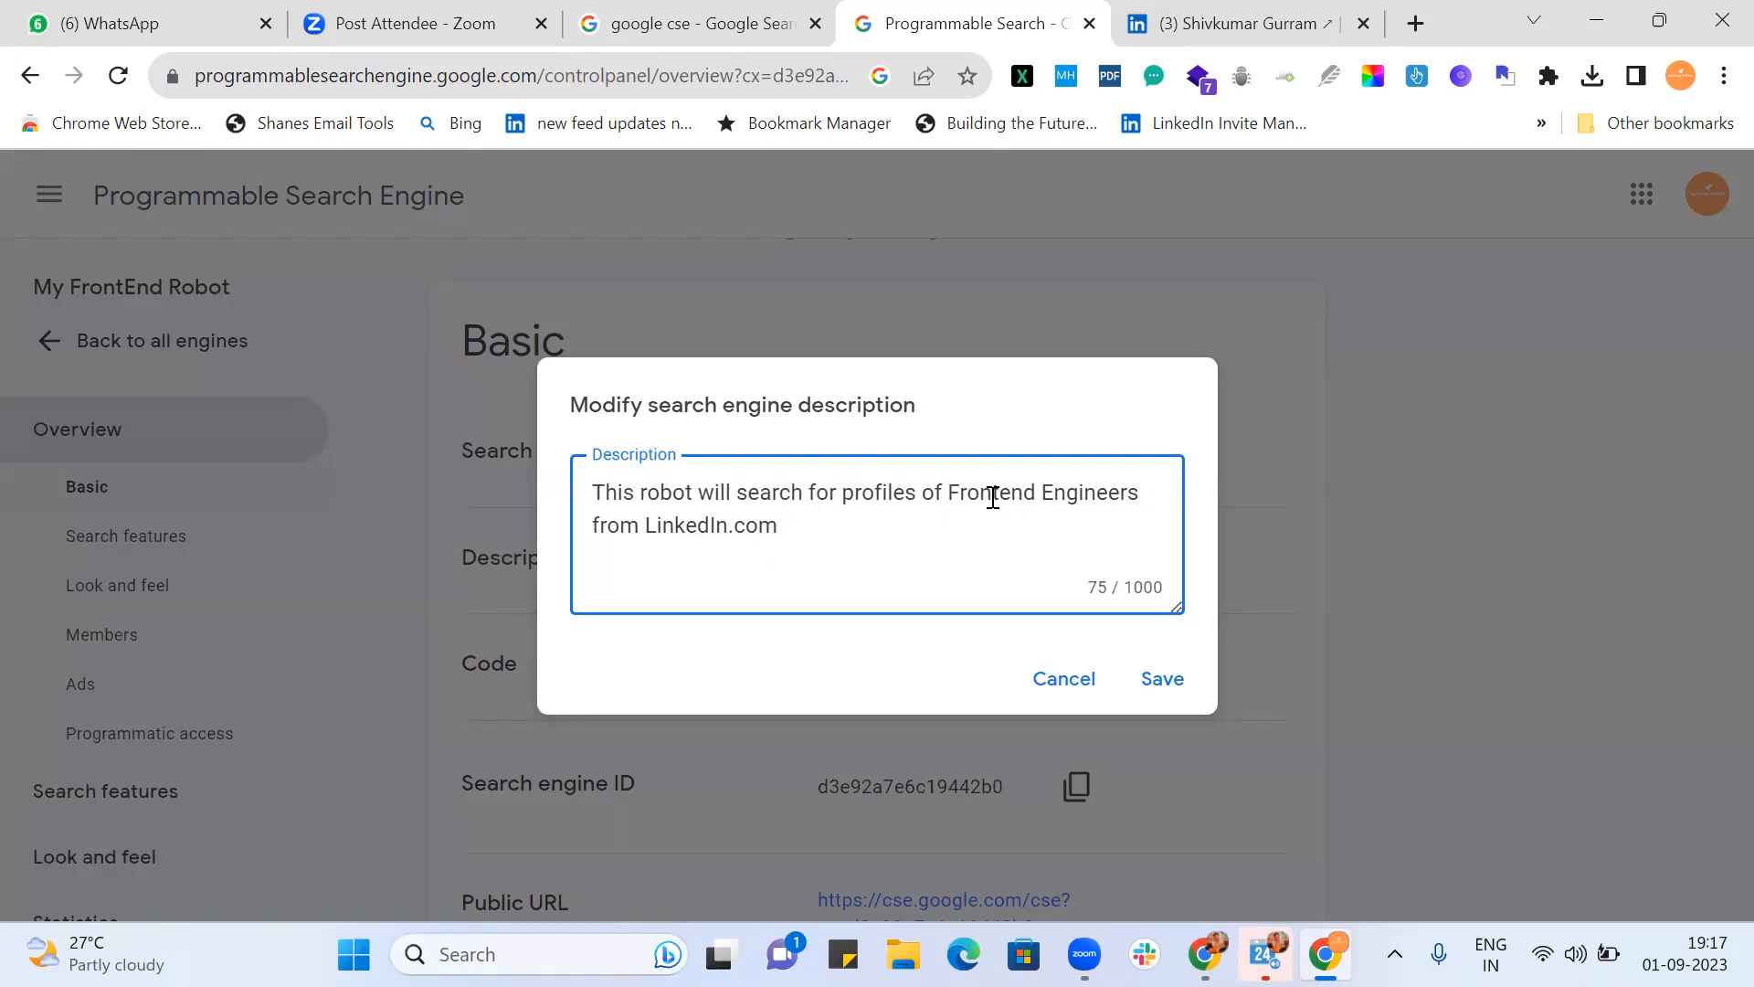
pyautogui.click(1150, 678)
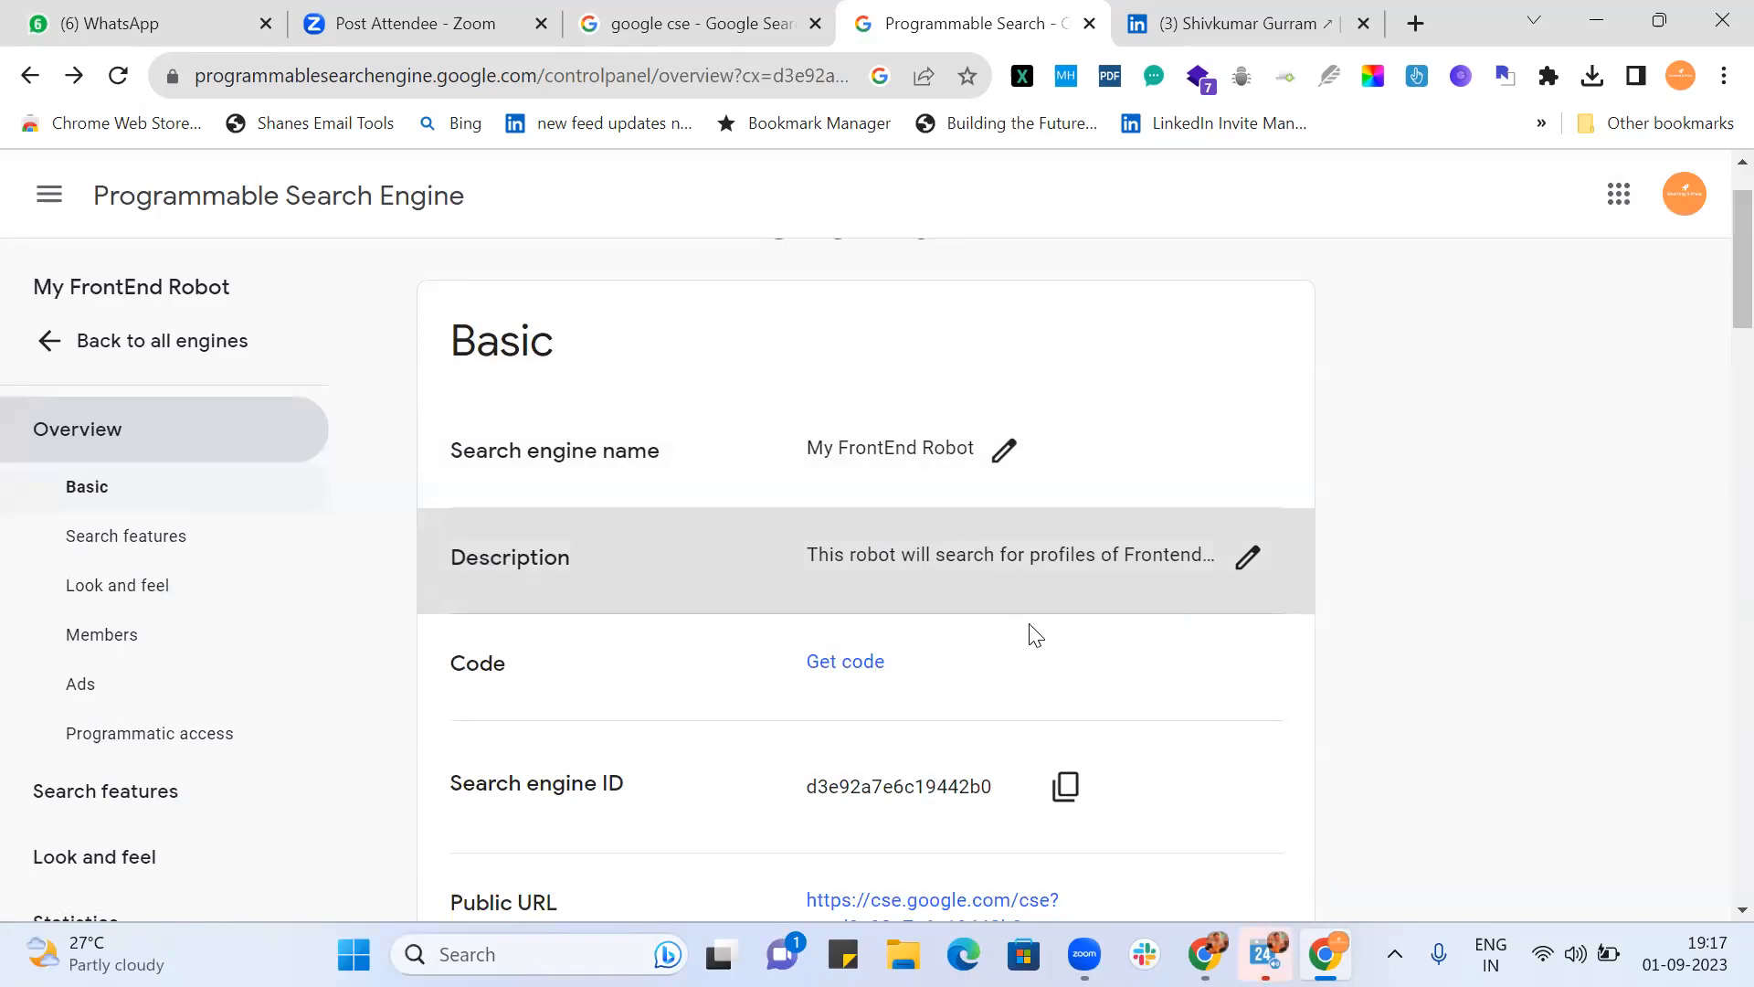
# Step: Open the engine's Public URL in a new tab, close the LinkedIn tab, and view the public page
pyautogui.scroll(-3, 1035, 634)
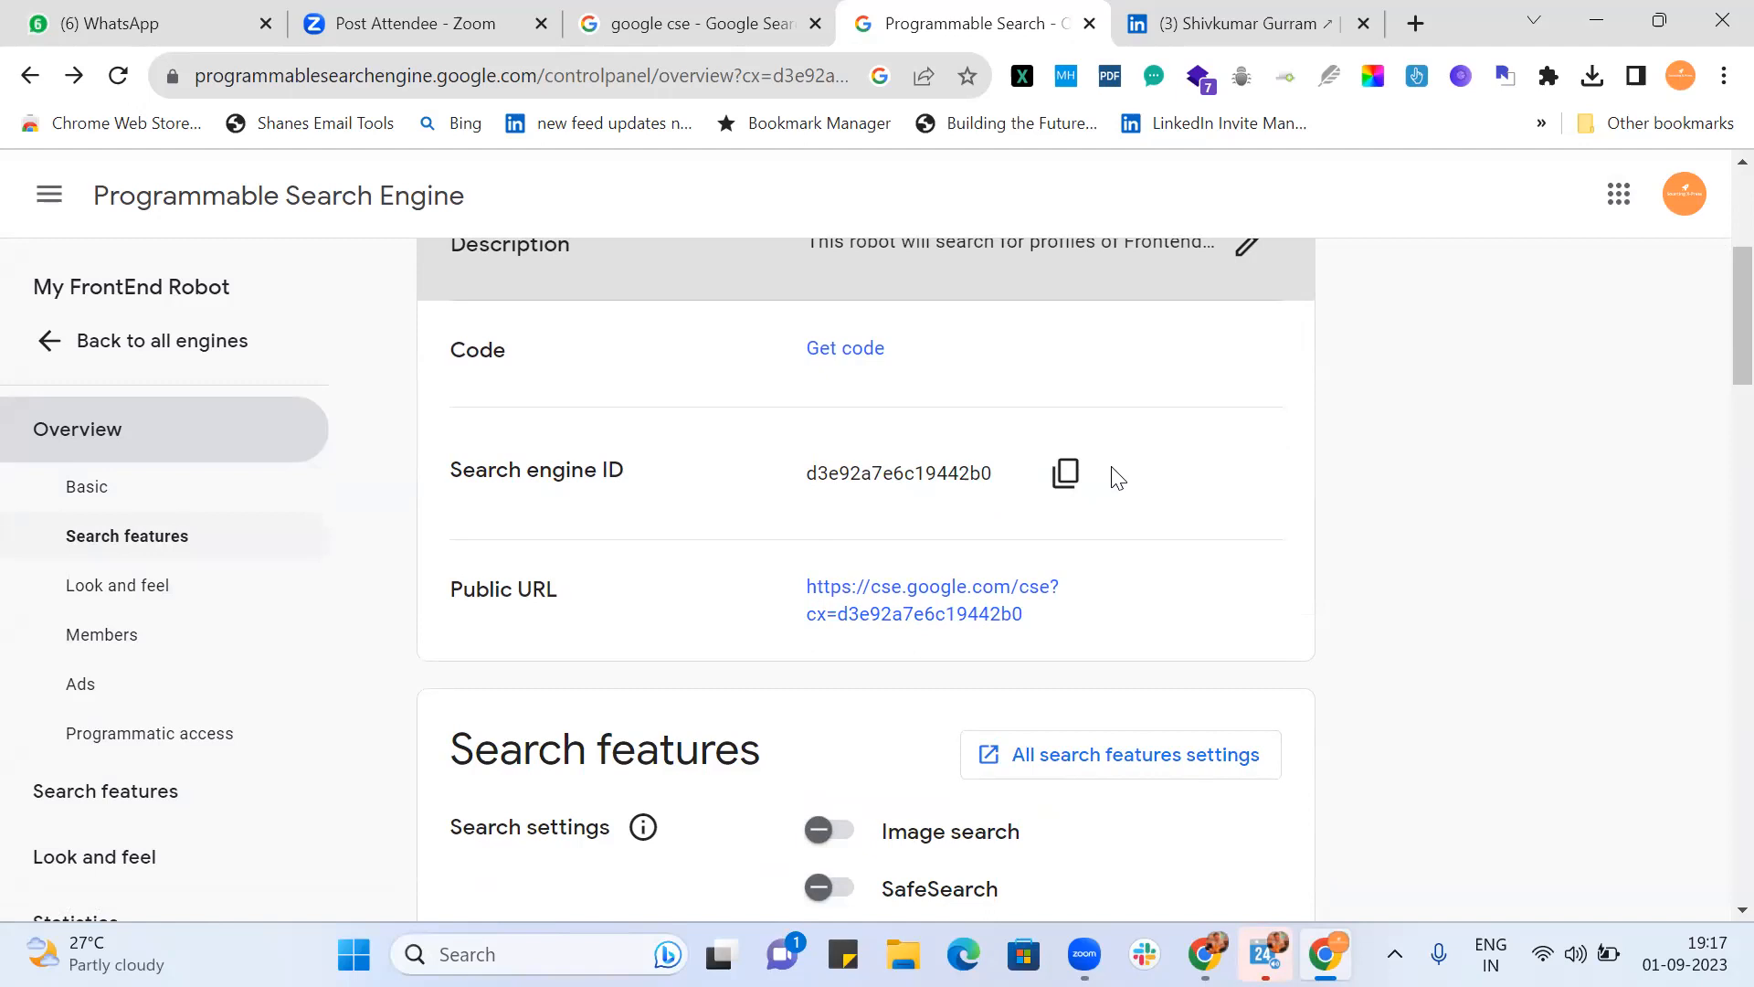
pyautogui.scroll(-2, 1116, 477)
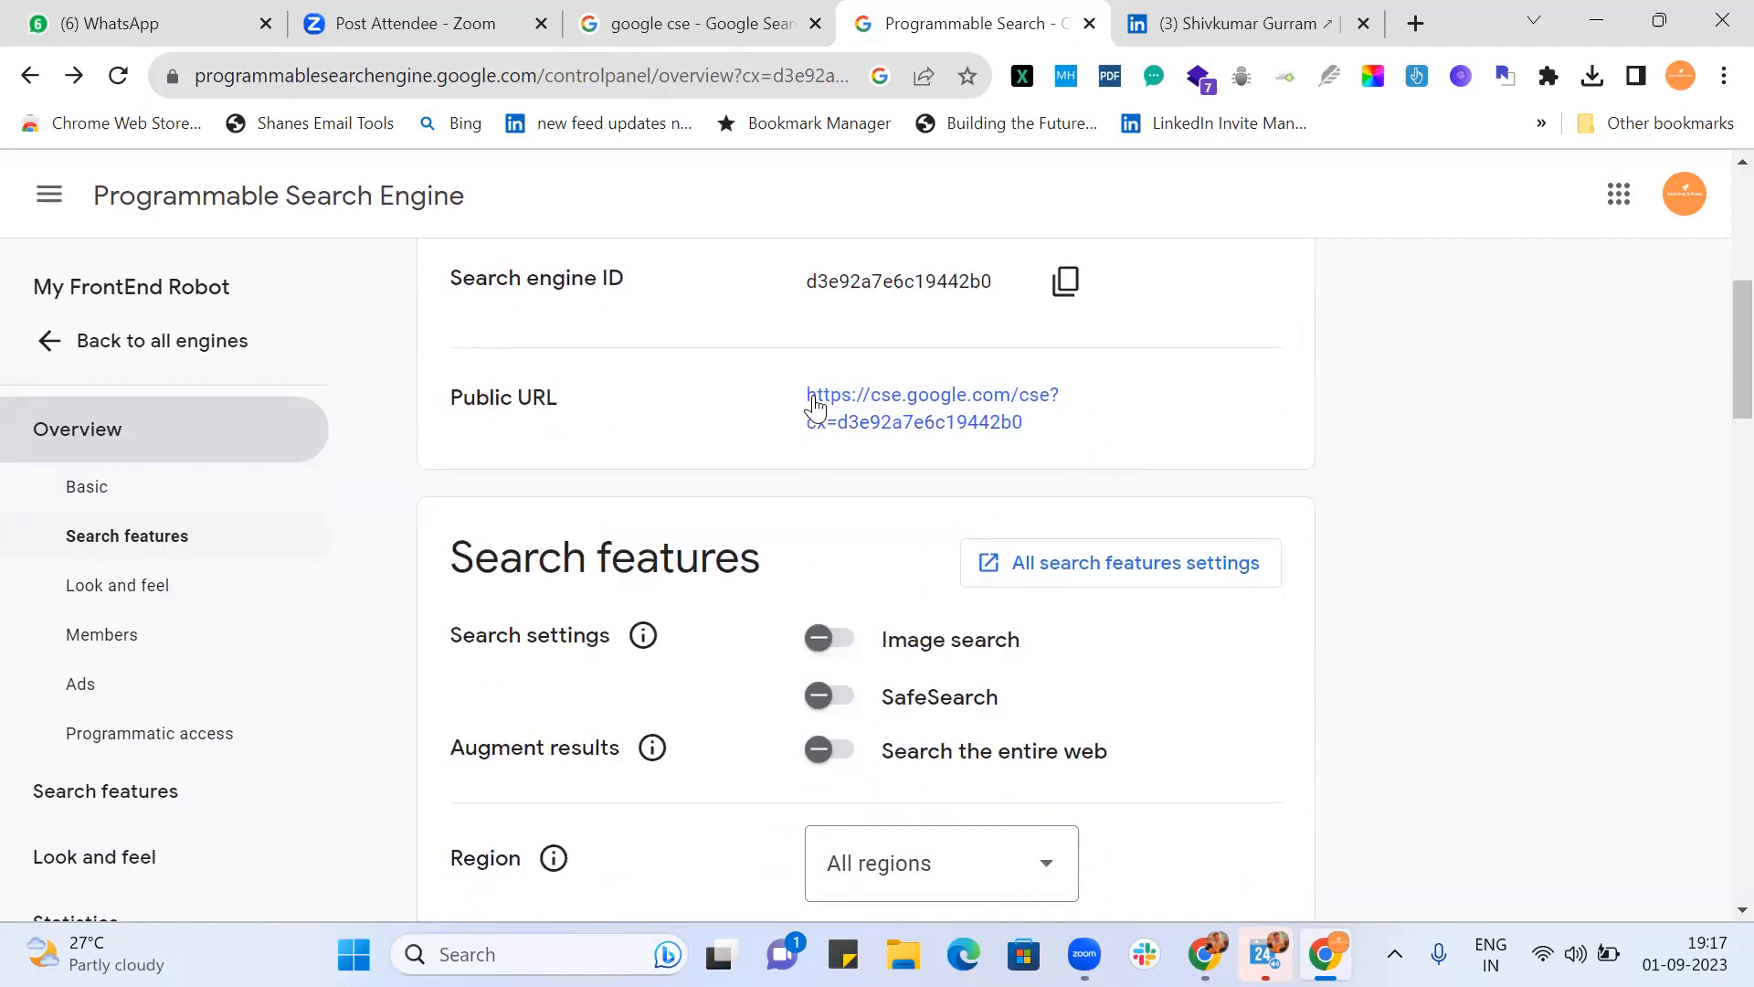
pyautogui.middleClick(855, 411)
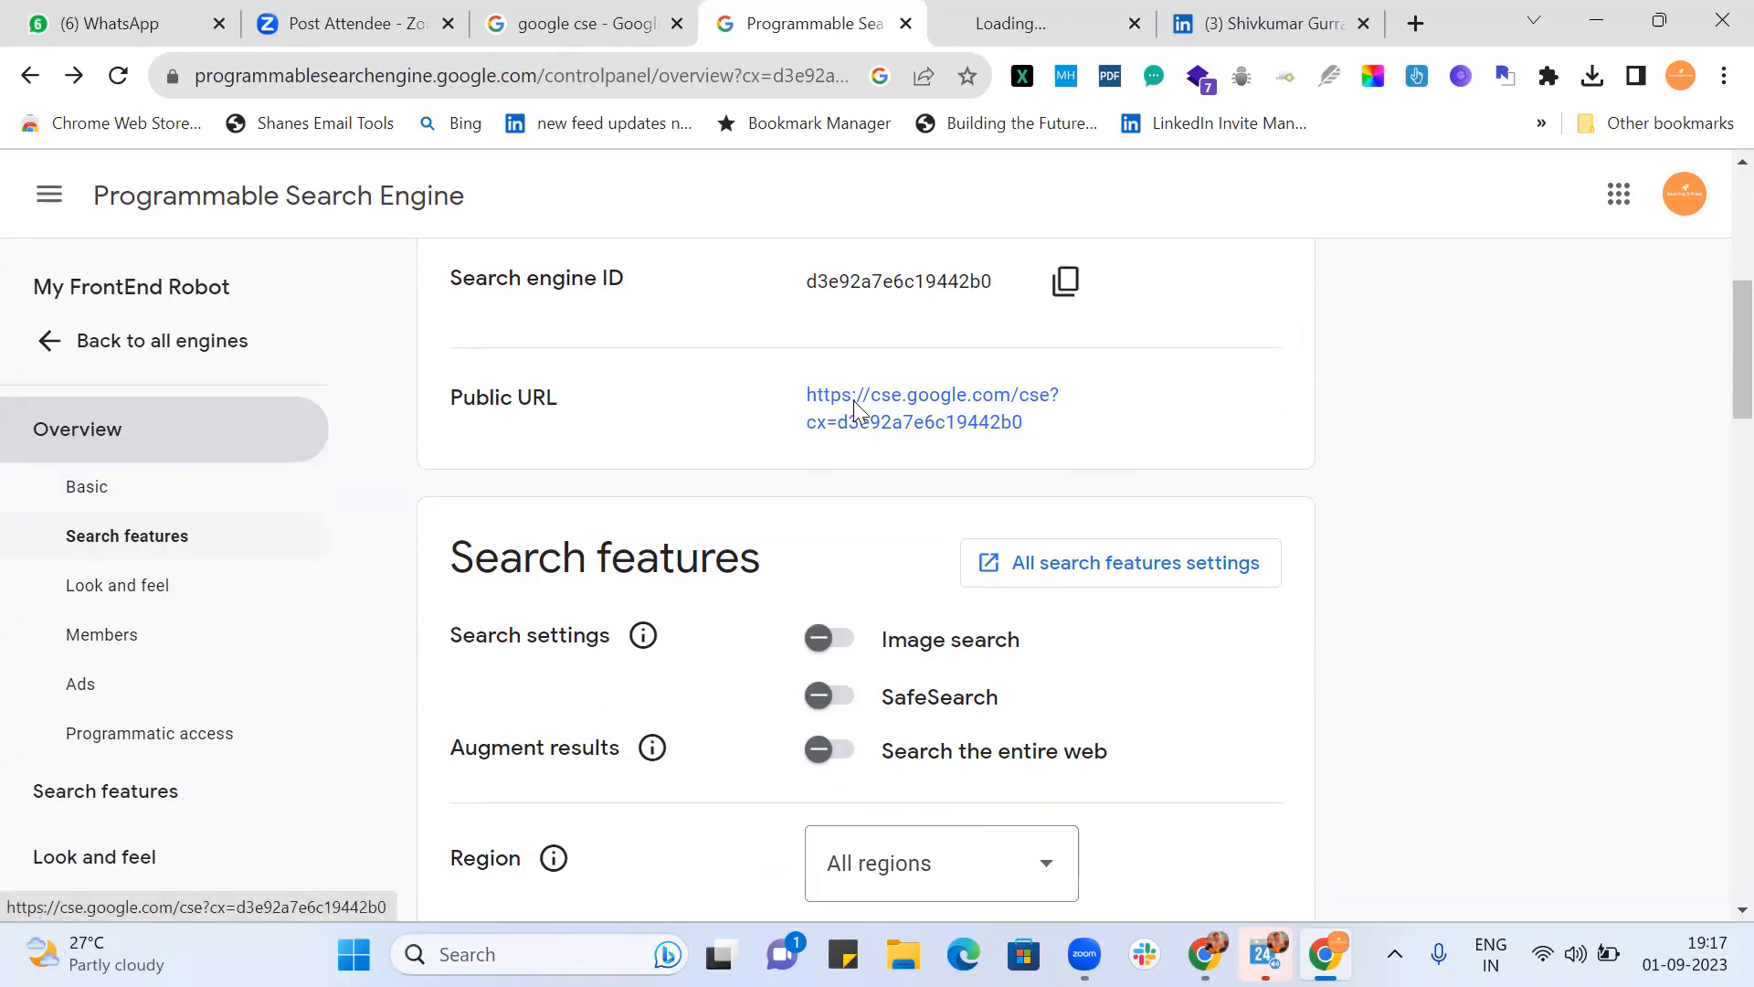
pyautogui.click(1363, 25)
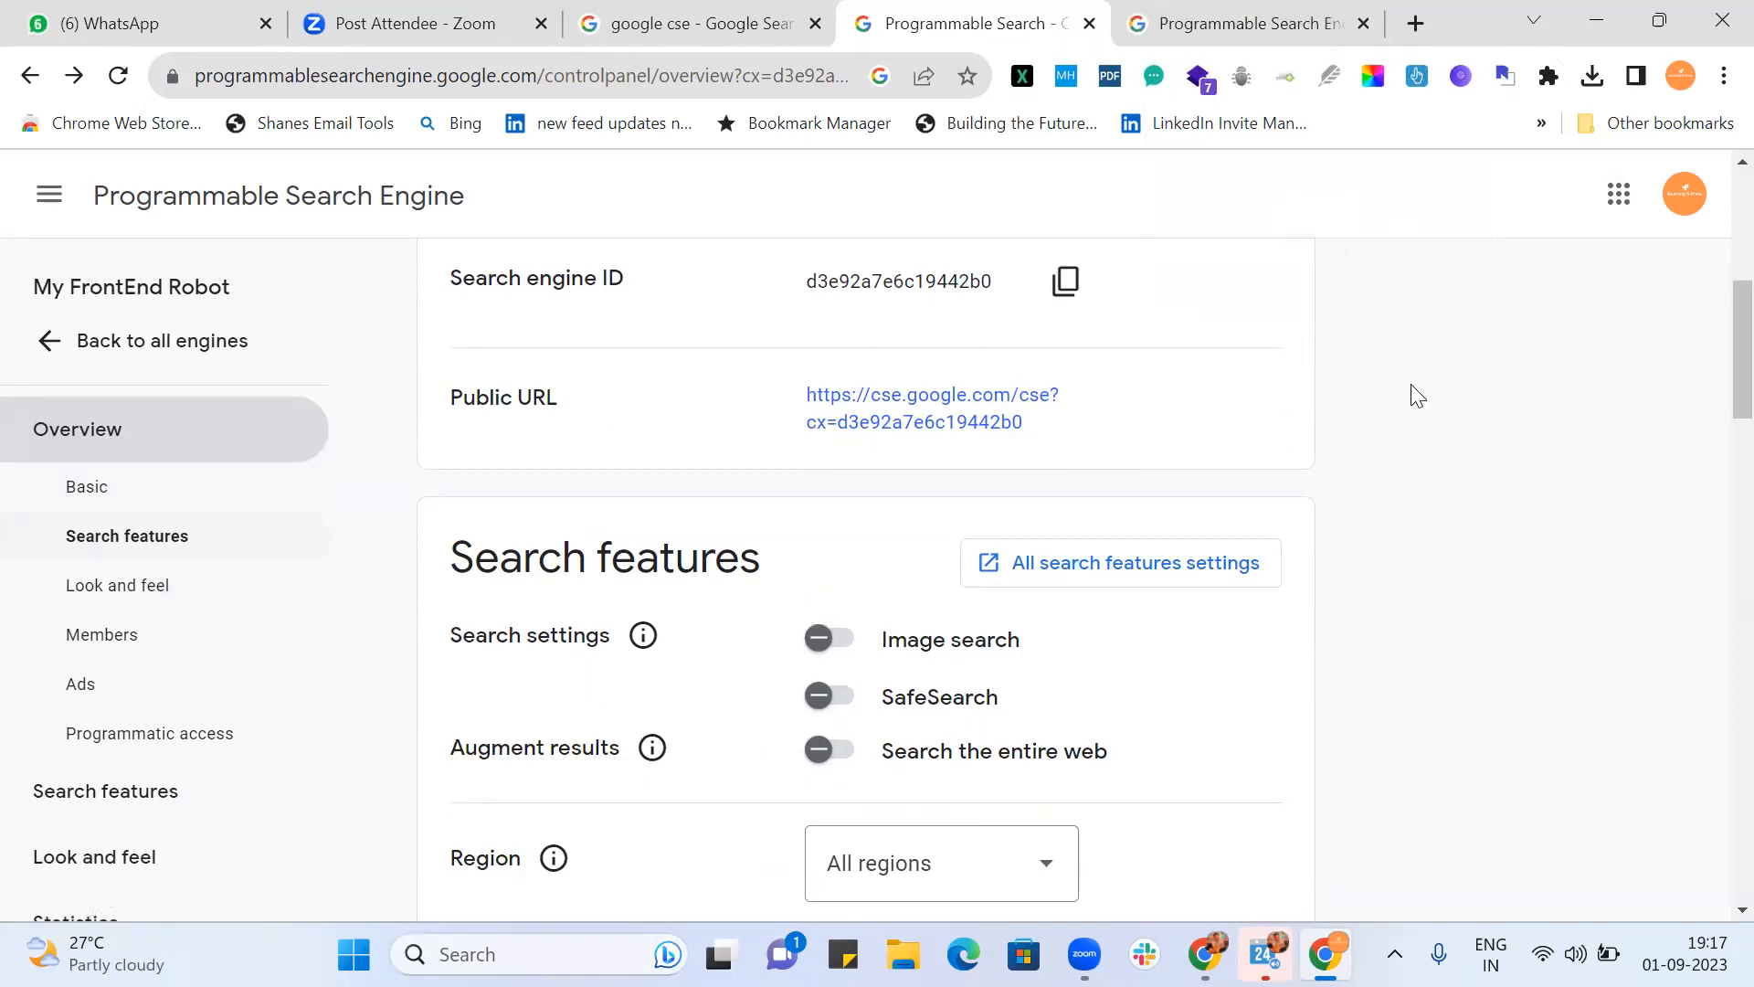
pyautogui.scroll(-5, 1416, 394)
pyautogui.scroll(4, 1415, 395)
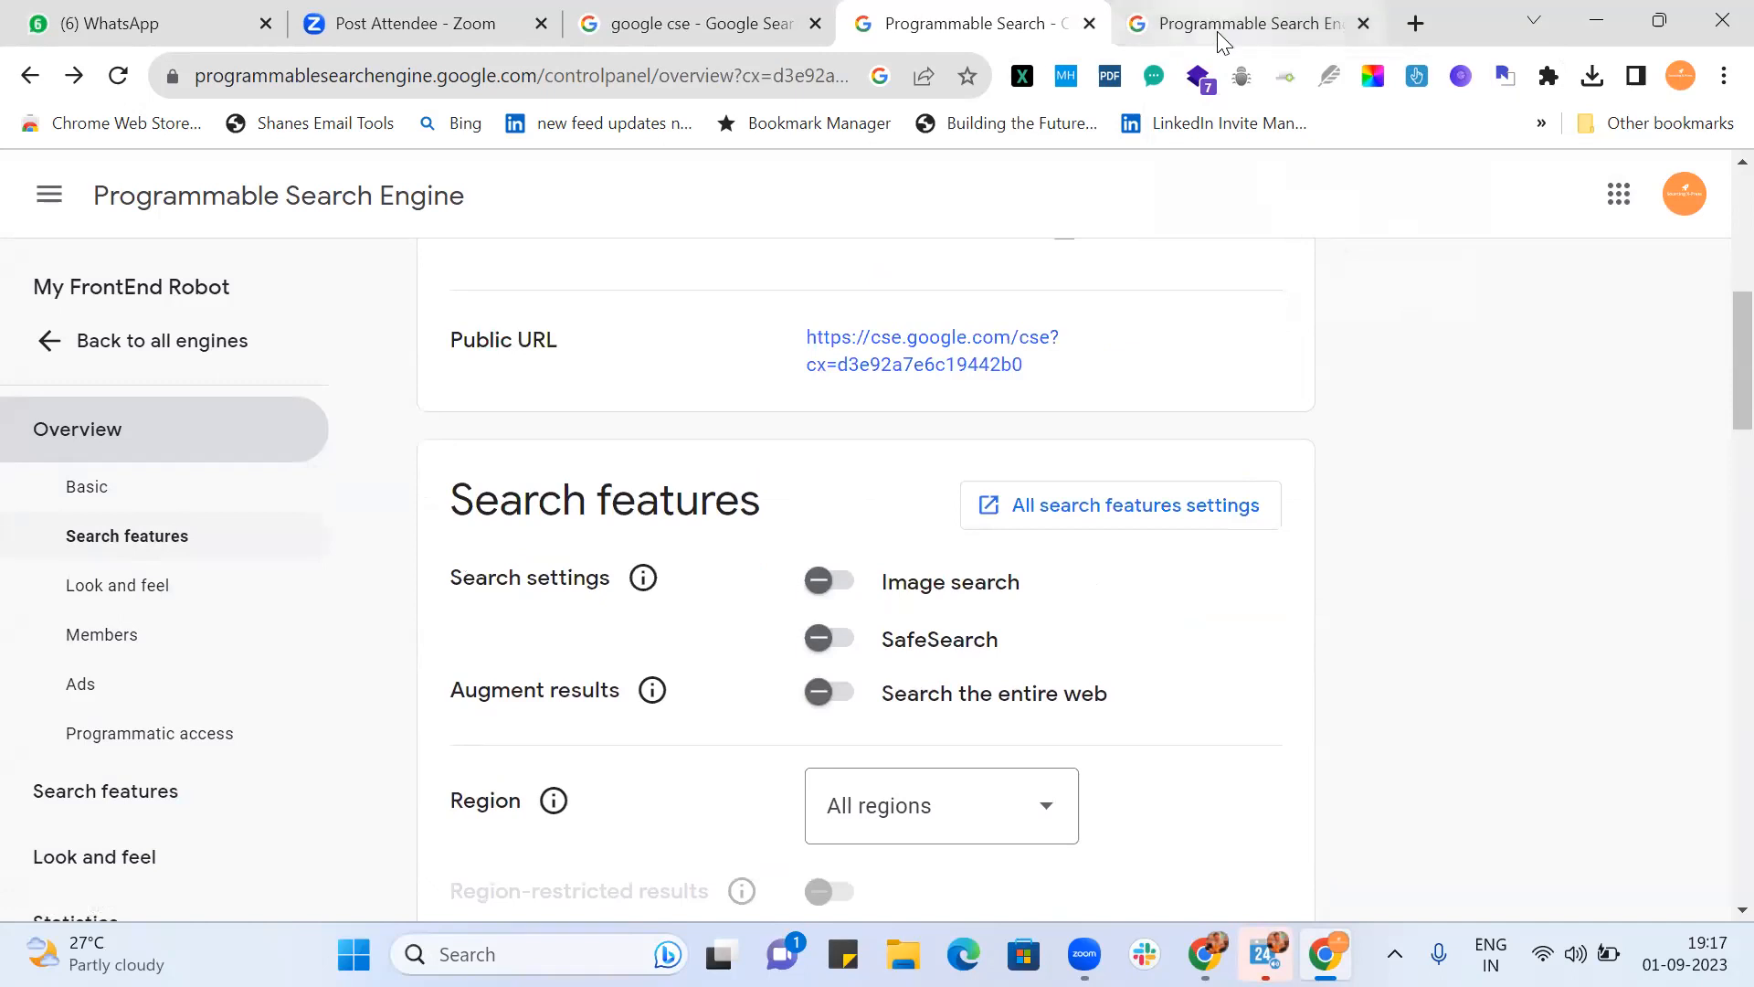
pyautogui.click(1217, 31)
# Step: Search the public engine page for 'sde' and browse its LinkedIn results through page 10
pyautogui.click(299, 189)
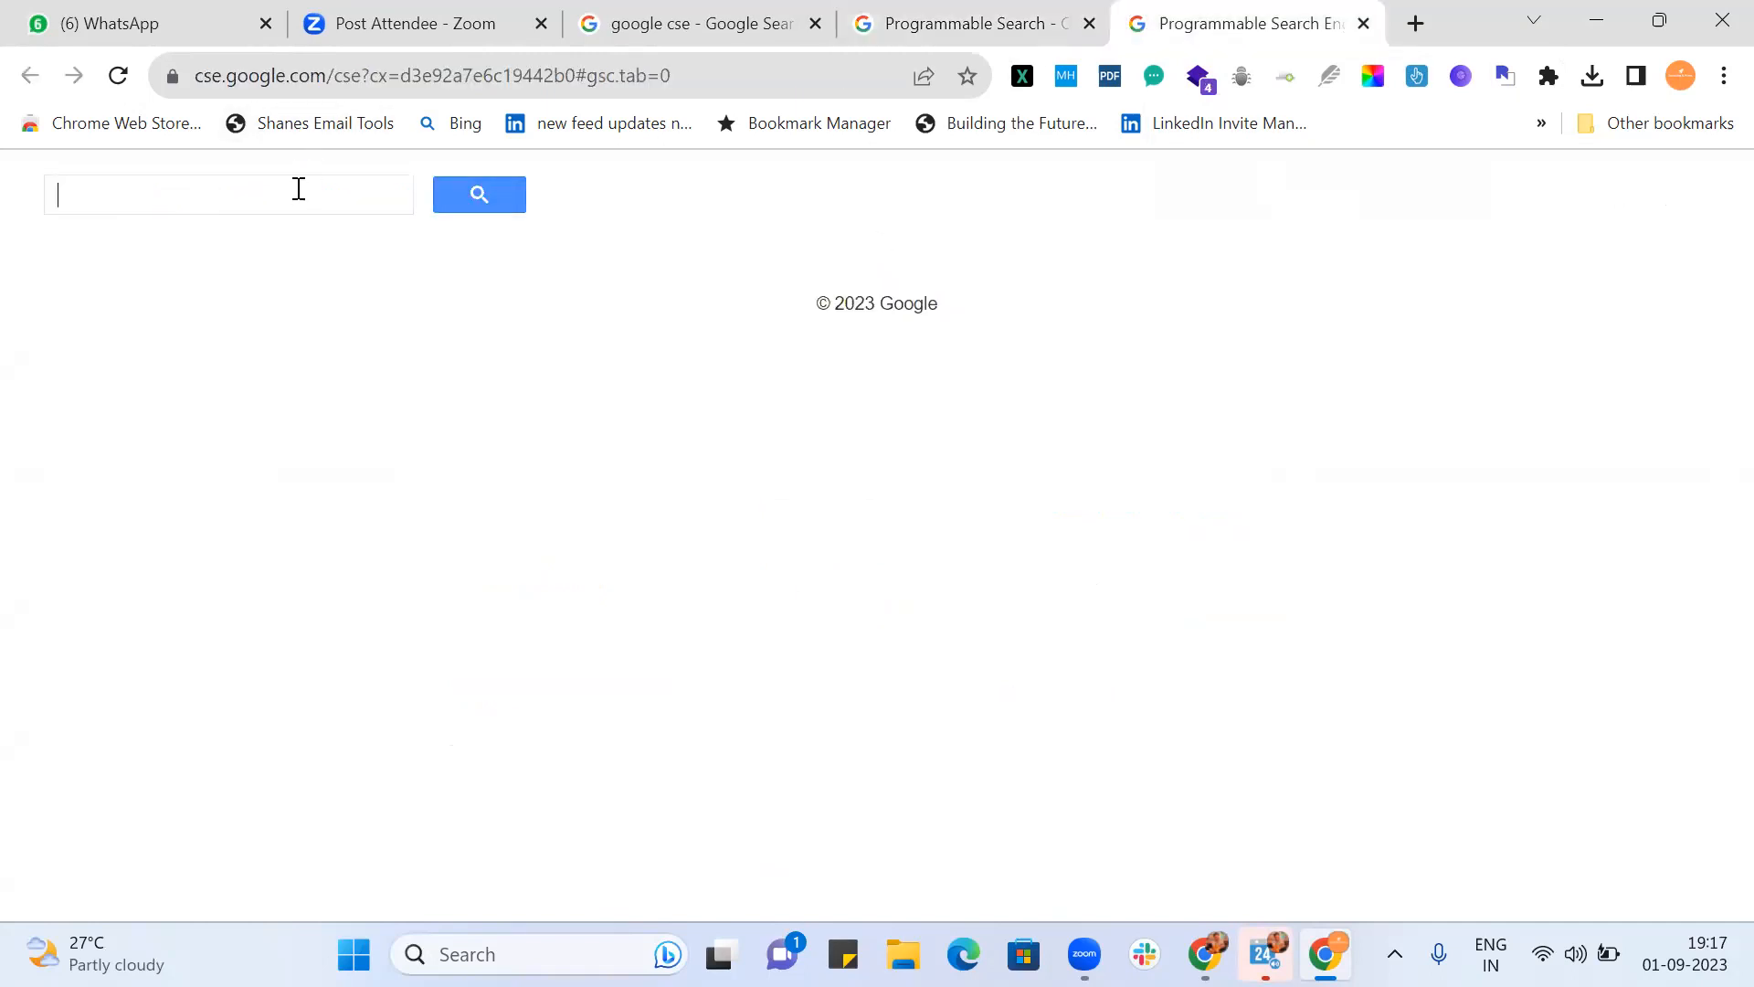
pyautogui.write('sde')
pyautogui.press('Return')
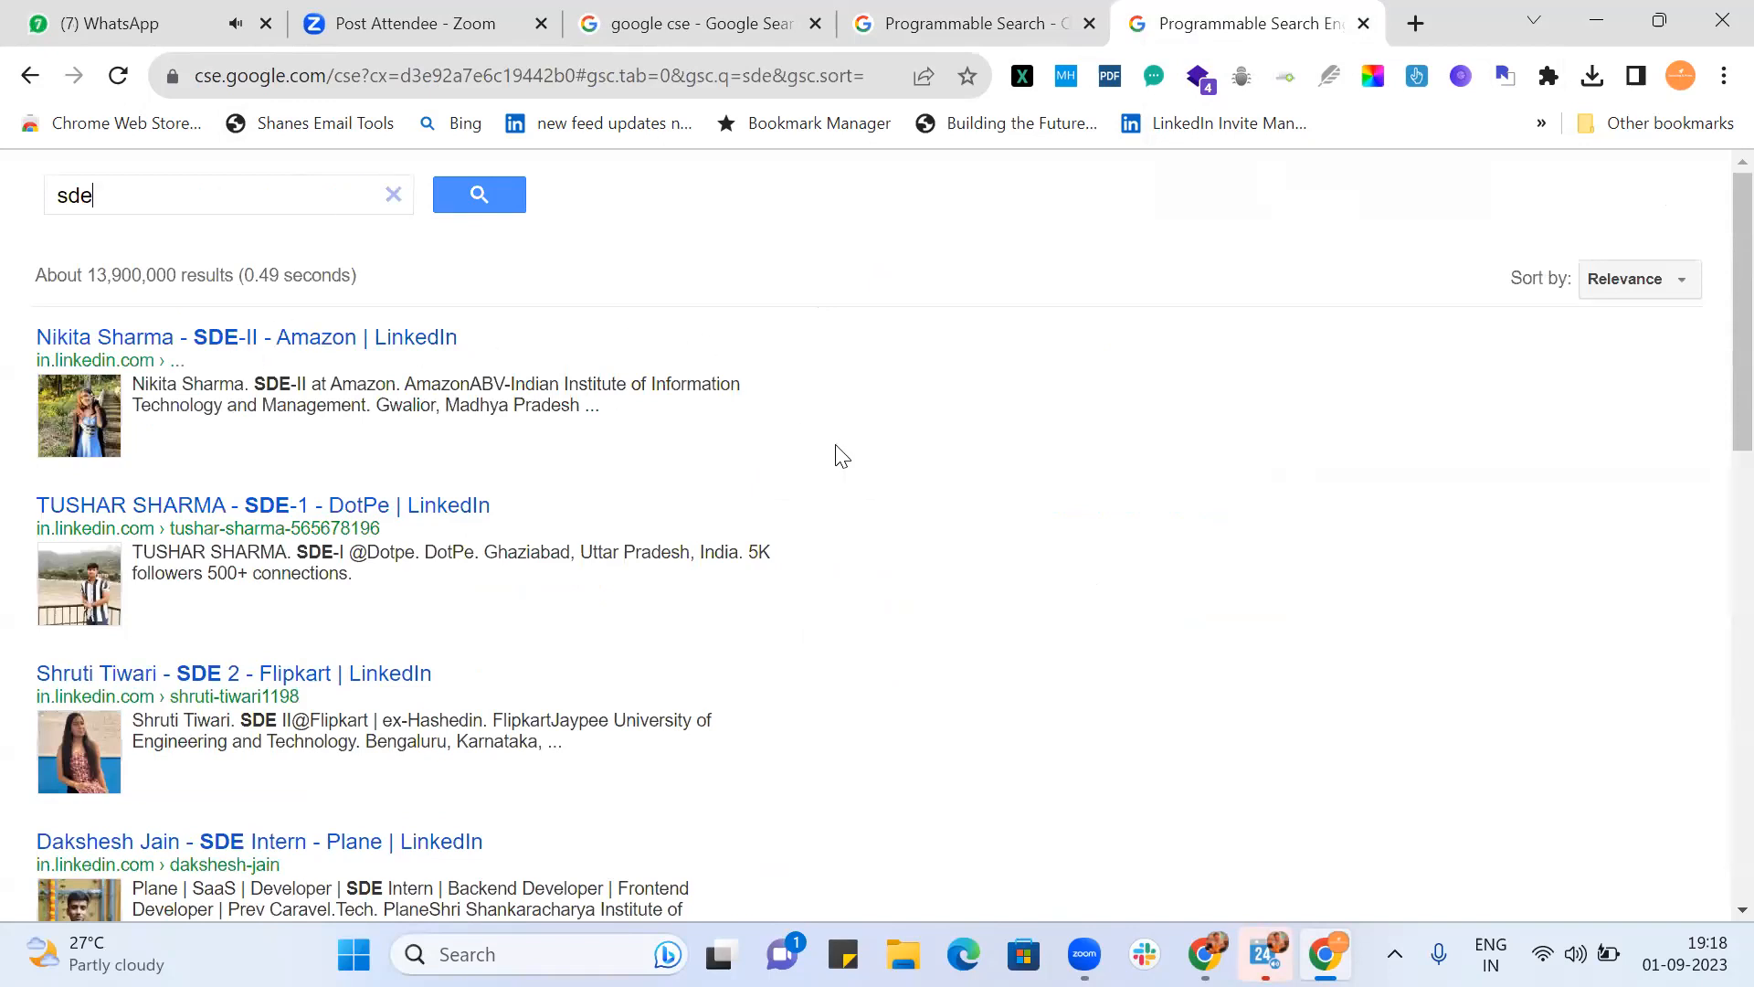
pyautogui.scroll(-10, 841, 455)
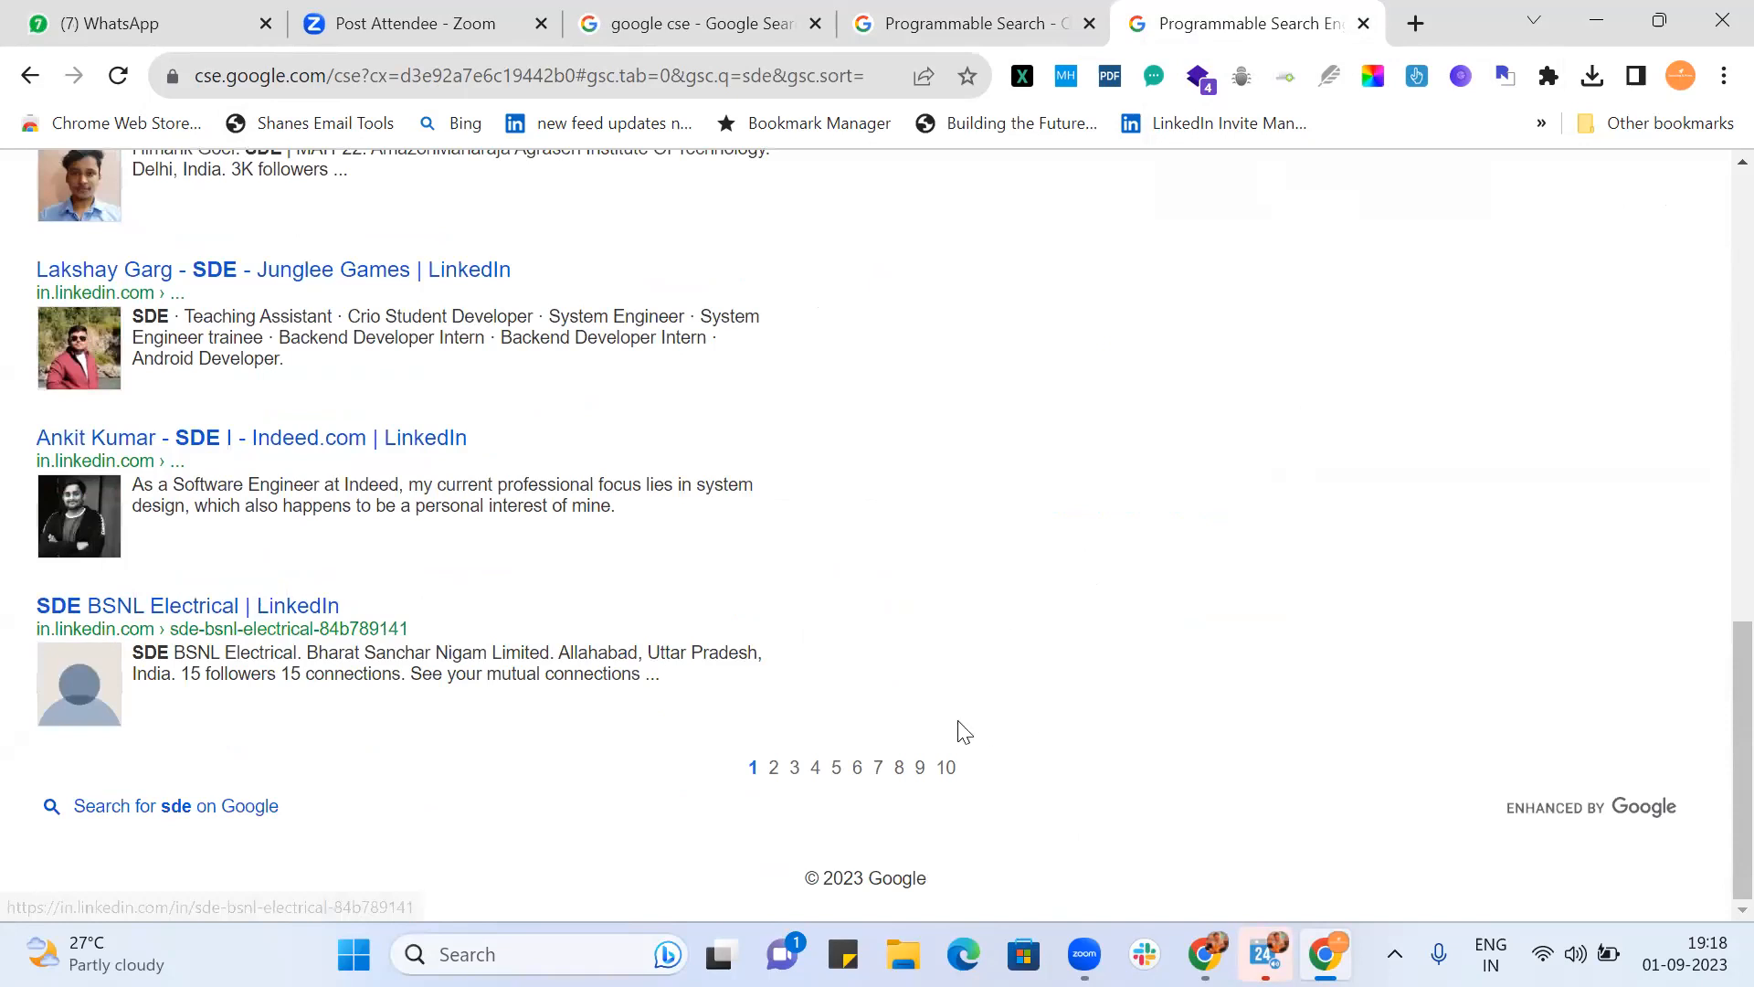
pyautogui.click(946, 768)
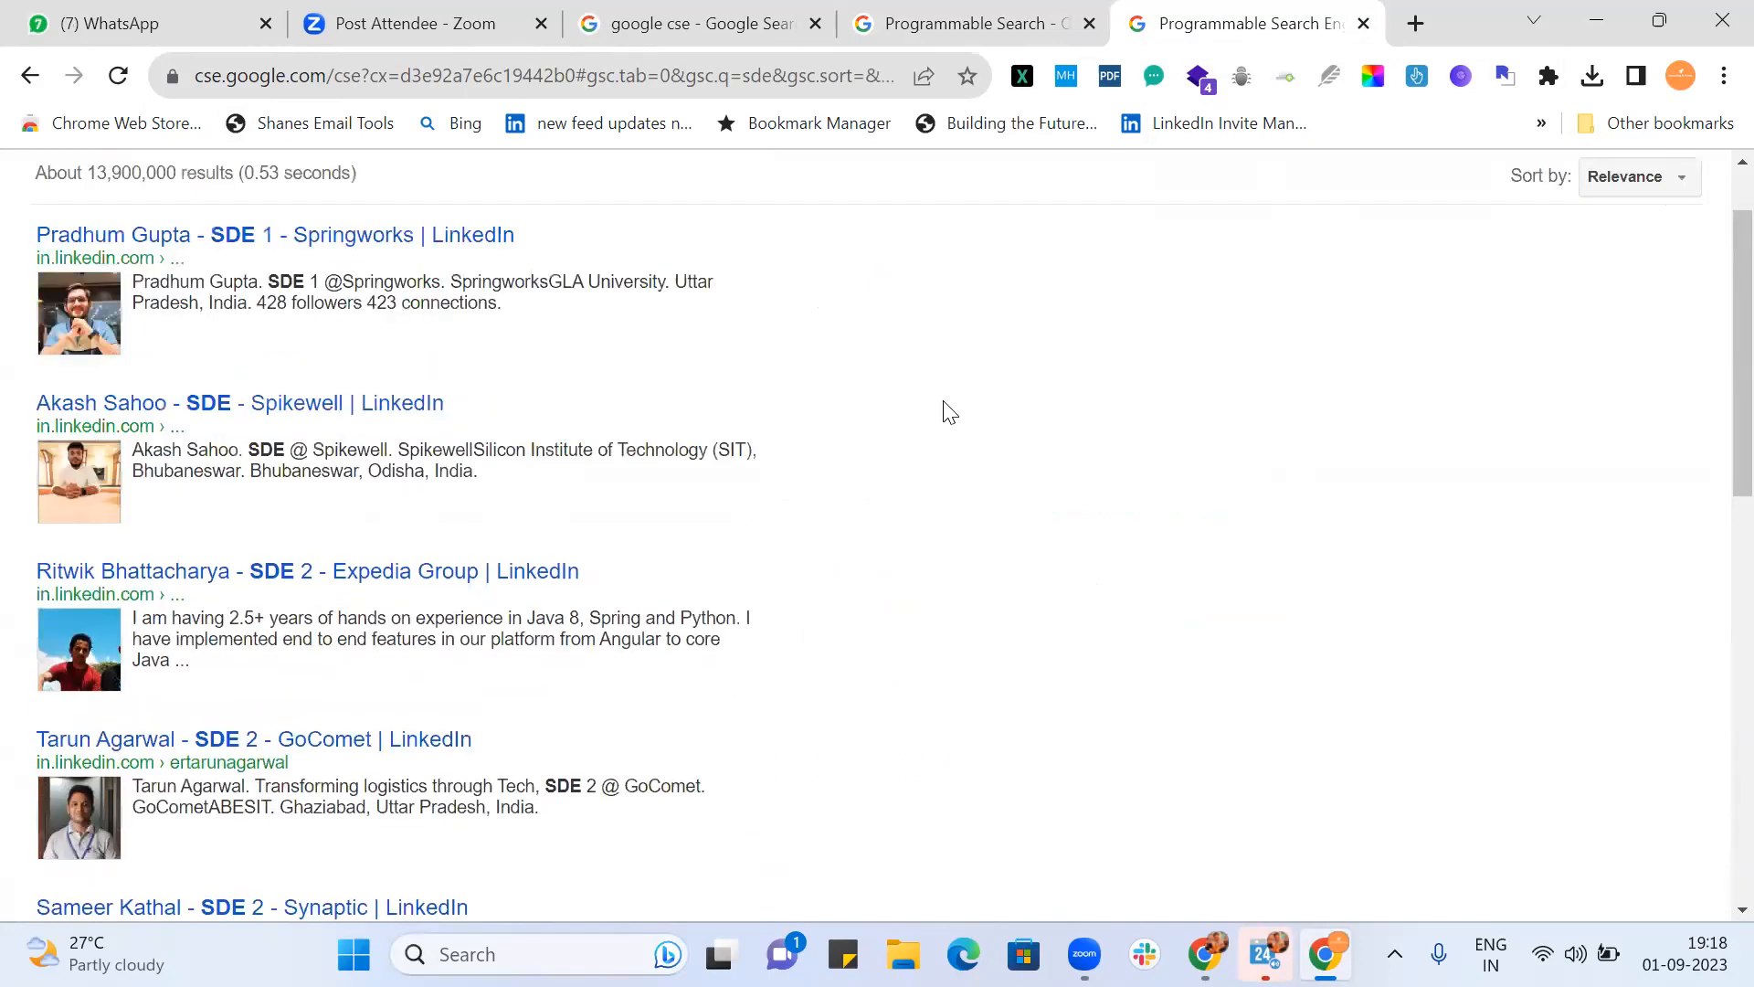
pyautogui.scroll(-10, 950, 413)
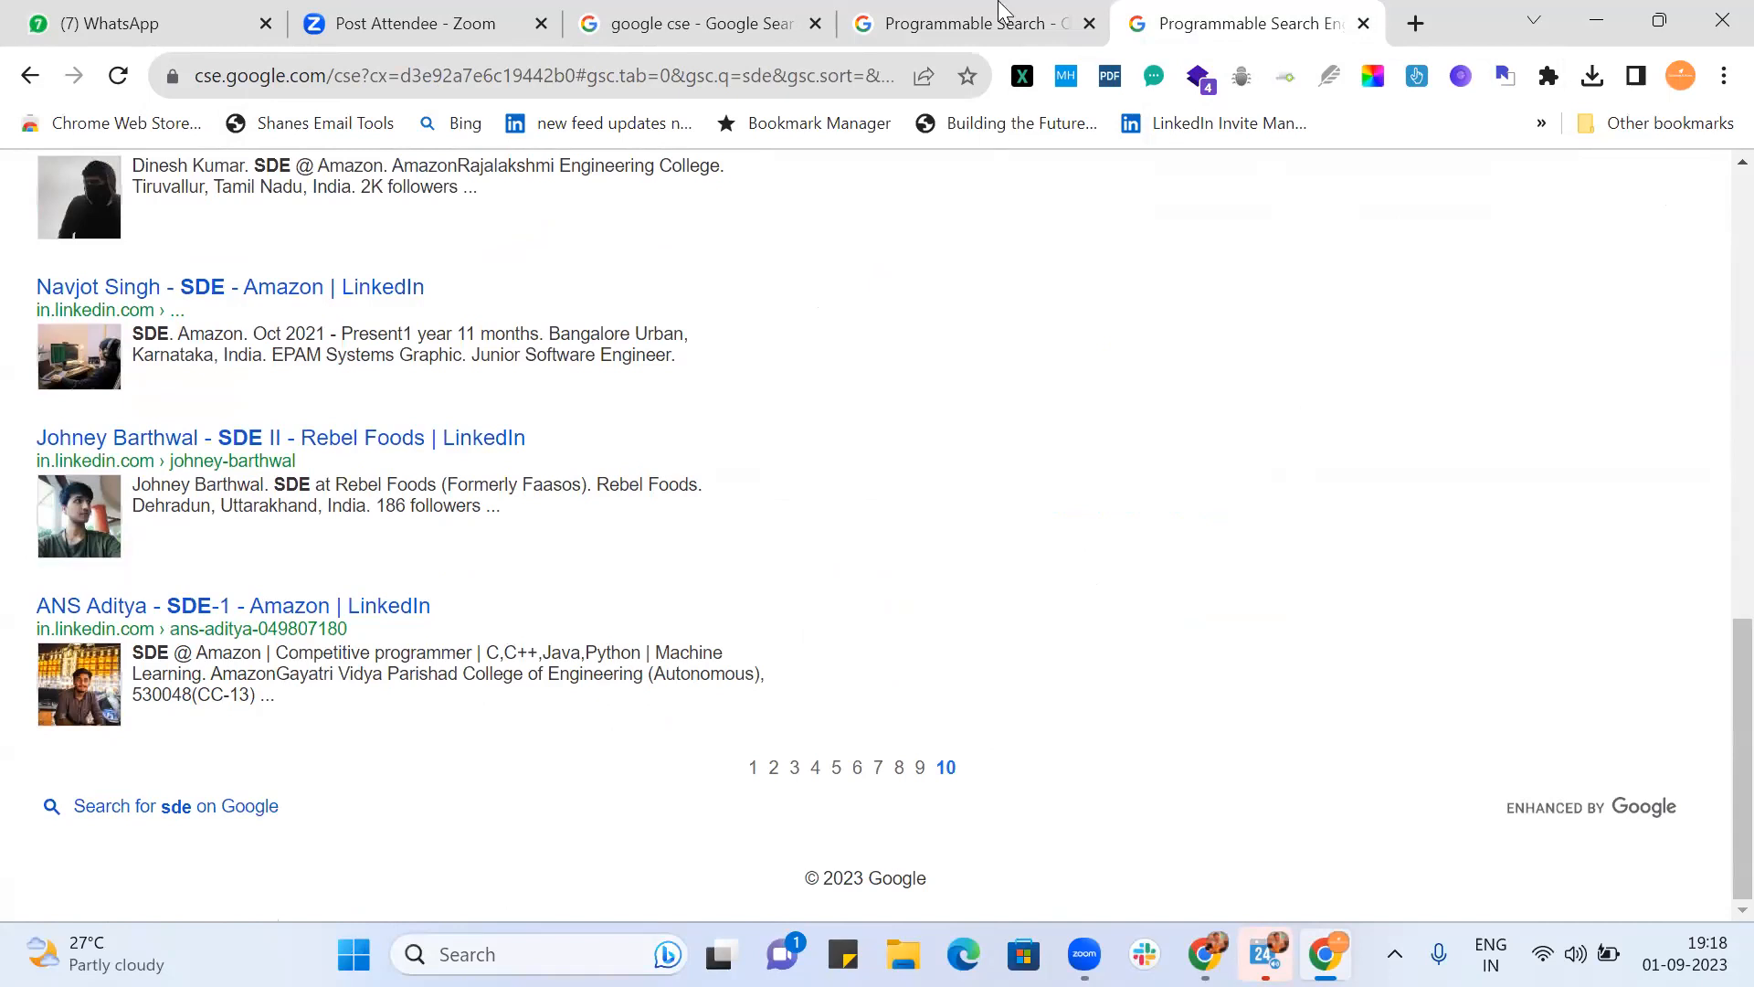
# Step: Return to the control panel's sites-to-search settings after a last look at the sde results
pyautogui.click(961, 23)
pyautogui.scroll(-5, 1141, 411)
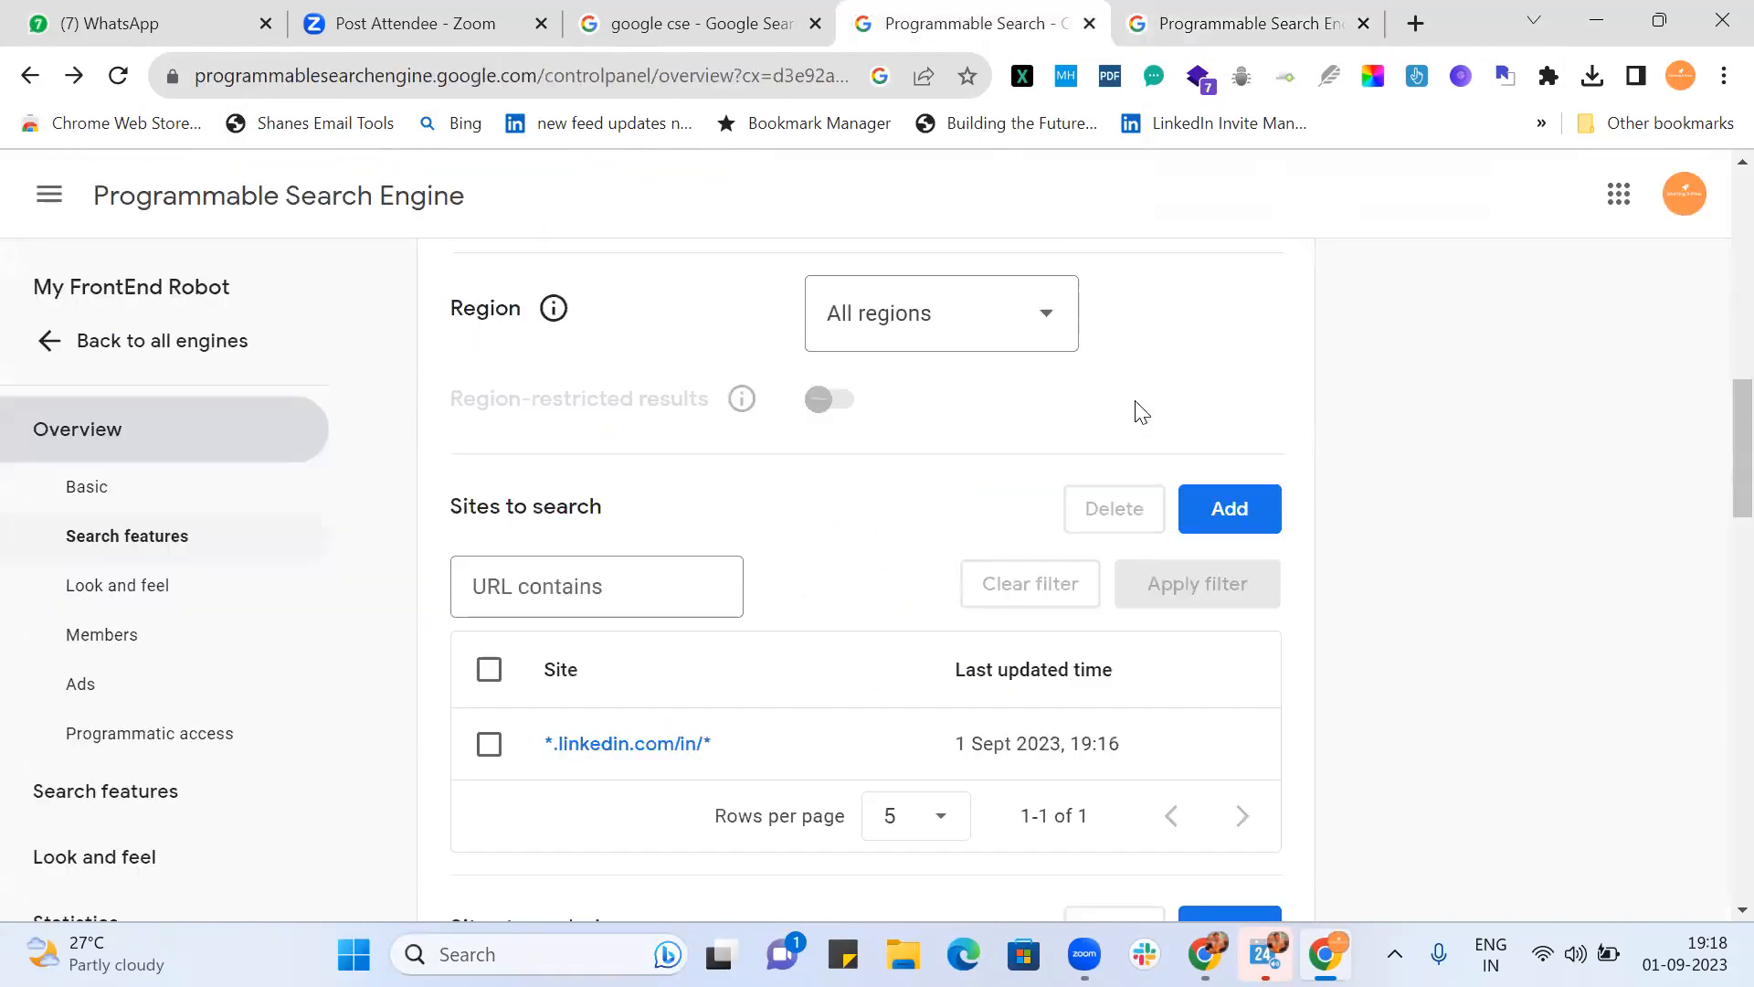
pyautogui.scroll(-2, 991, 438)
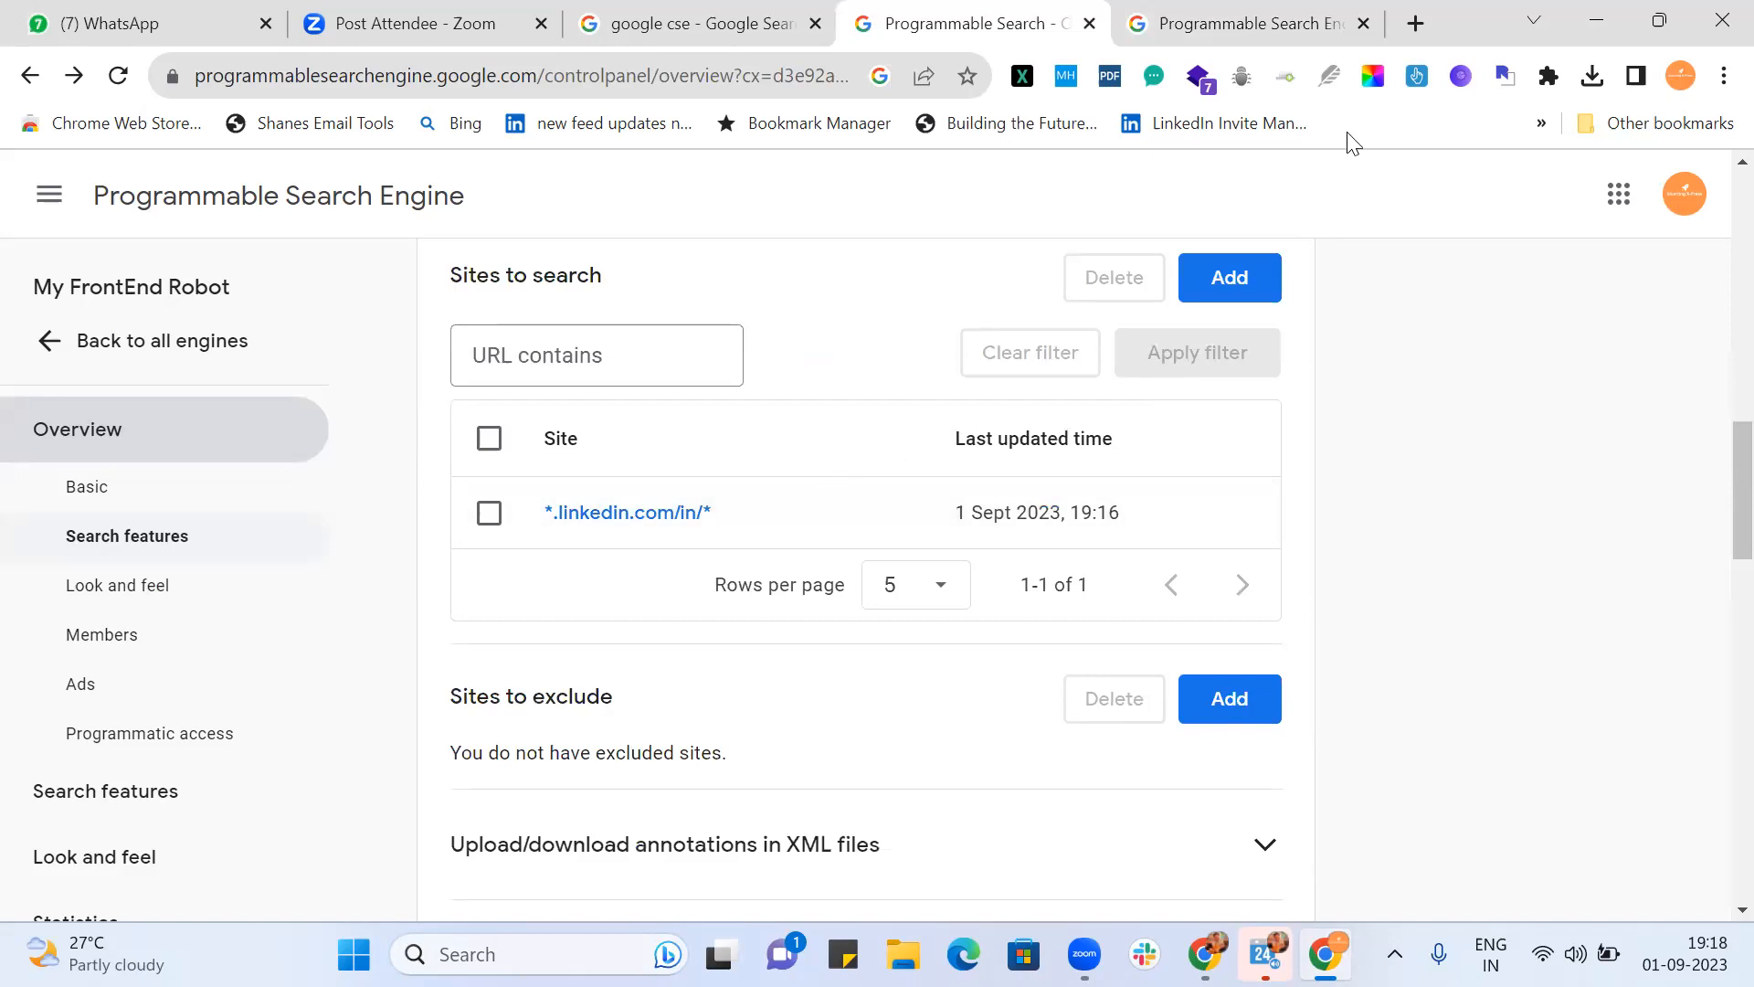
pyautogui.click(1249, 22)
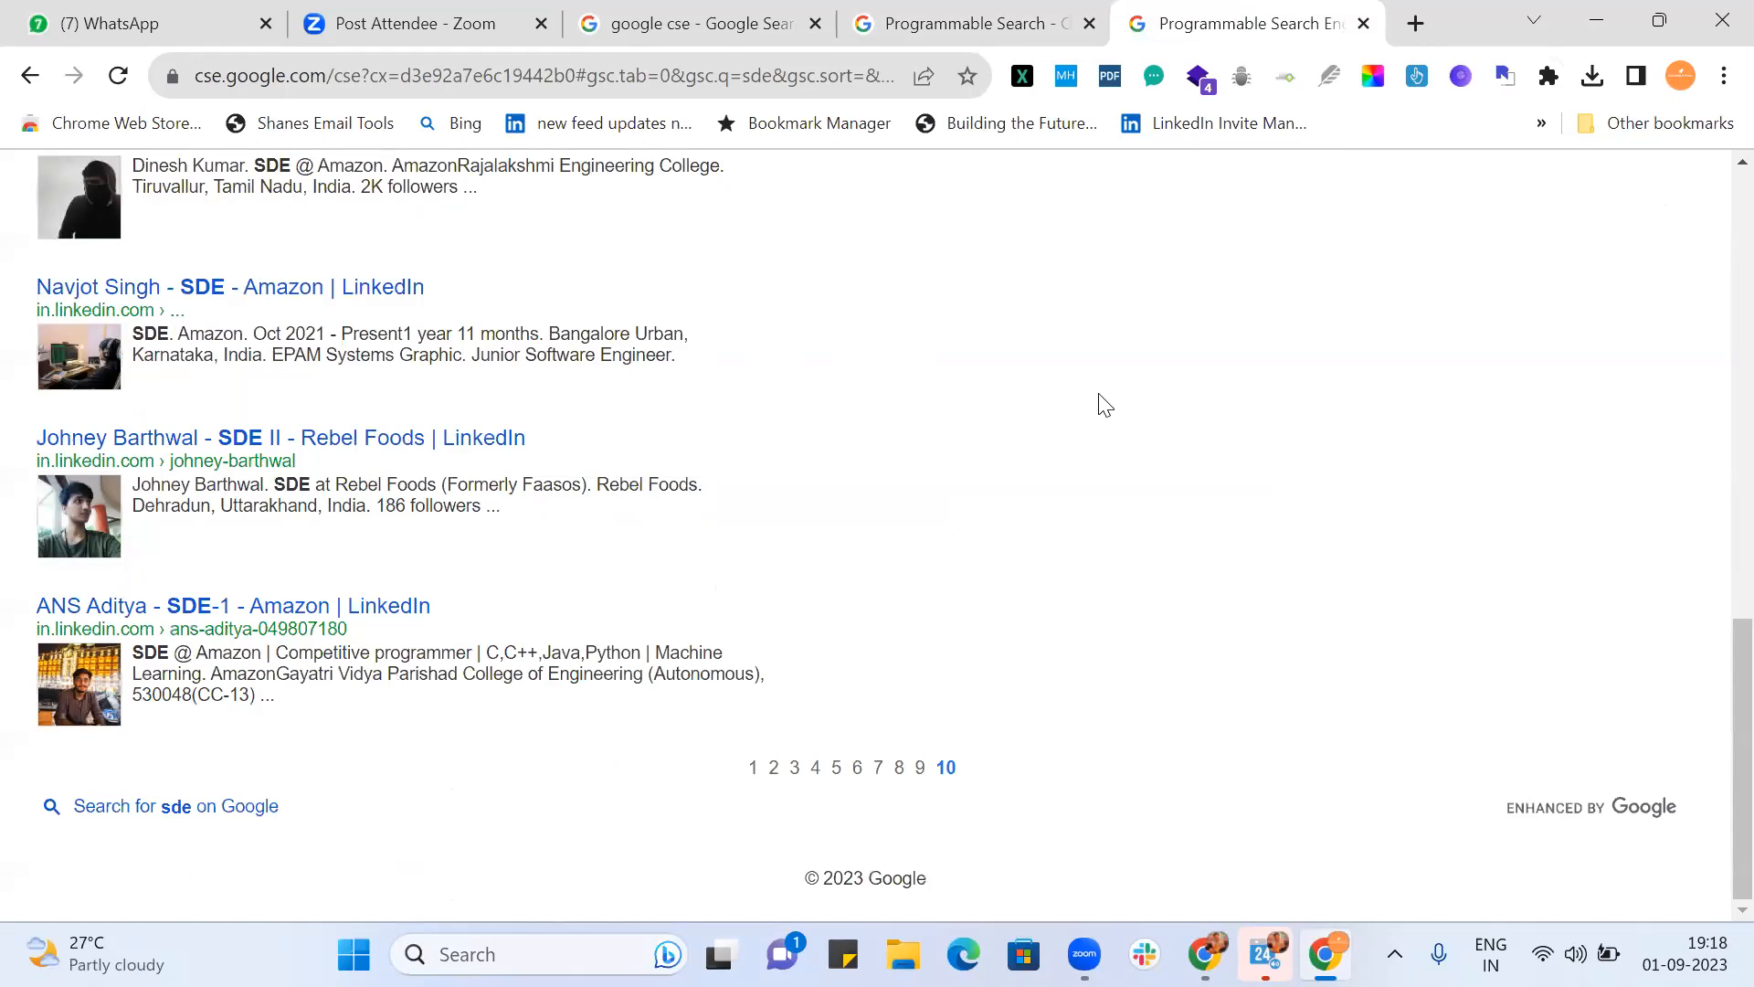
pyautogui.click(974, 24)
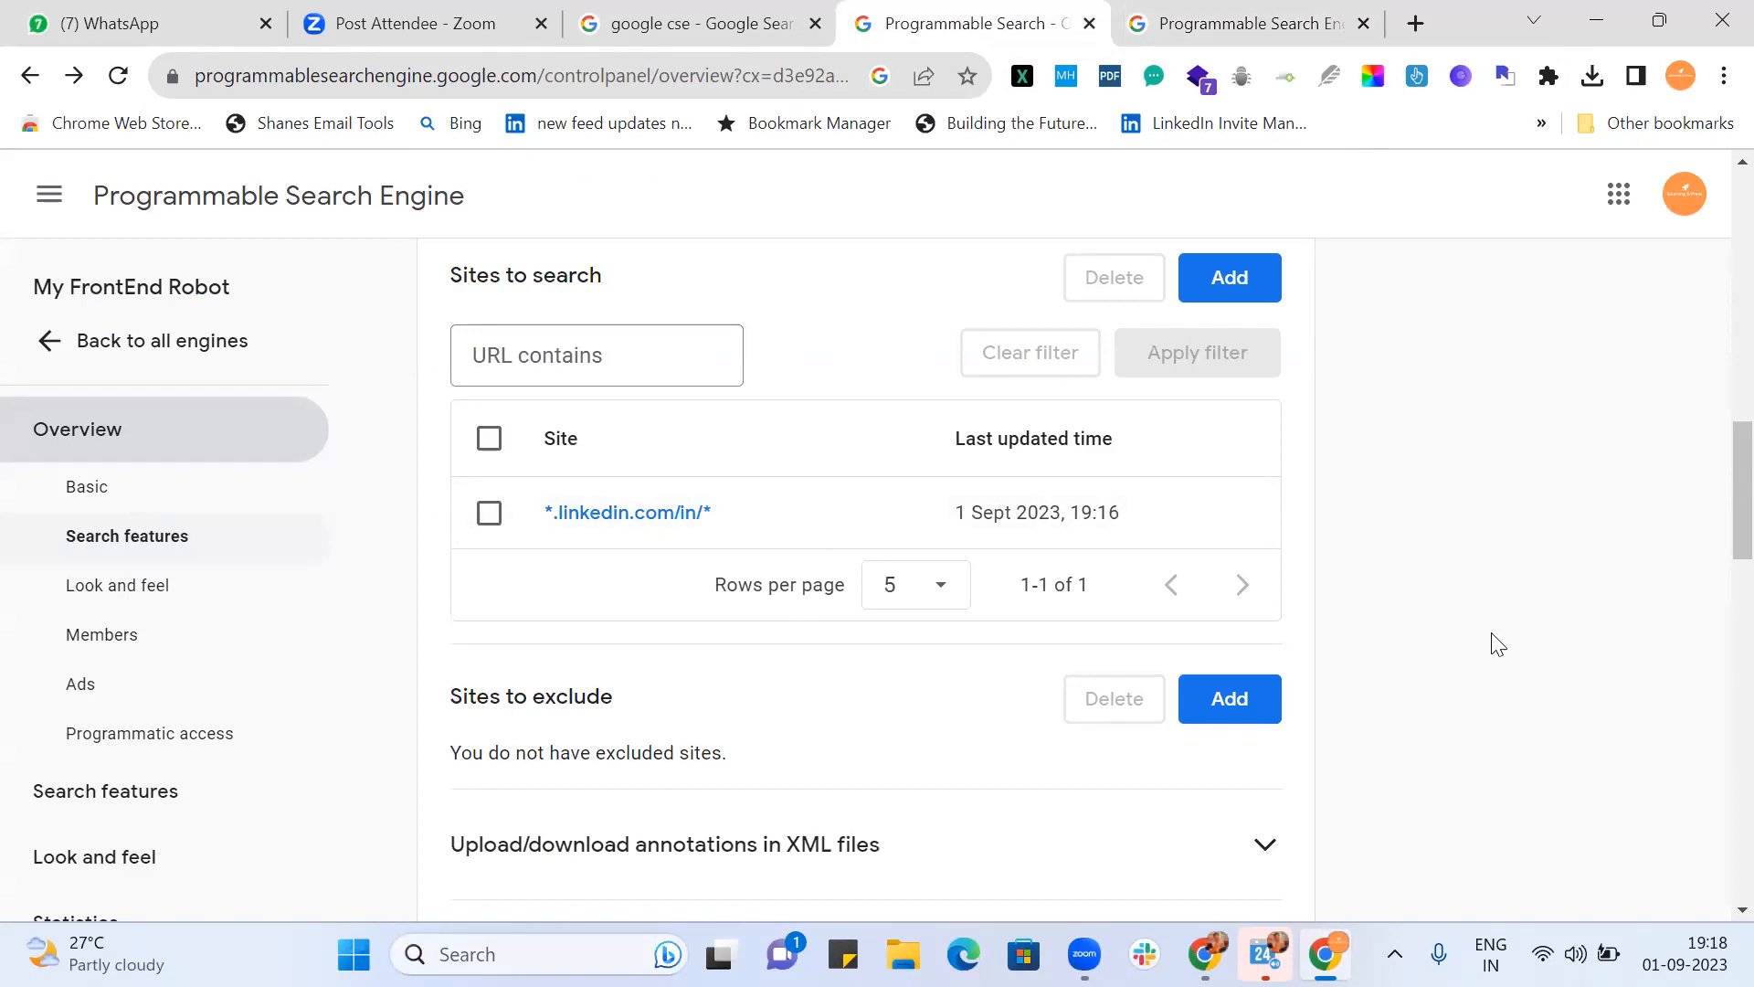
pyautogui.scroll(-4, 1499, 644)
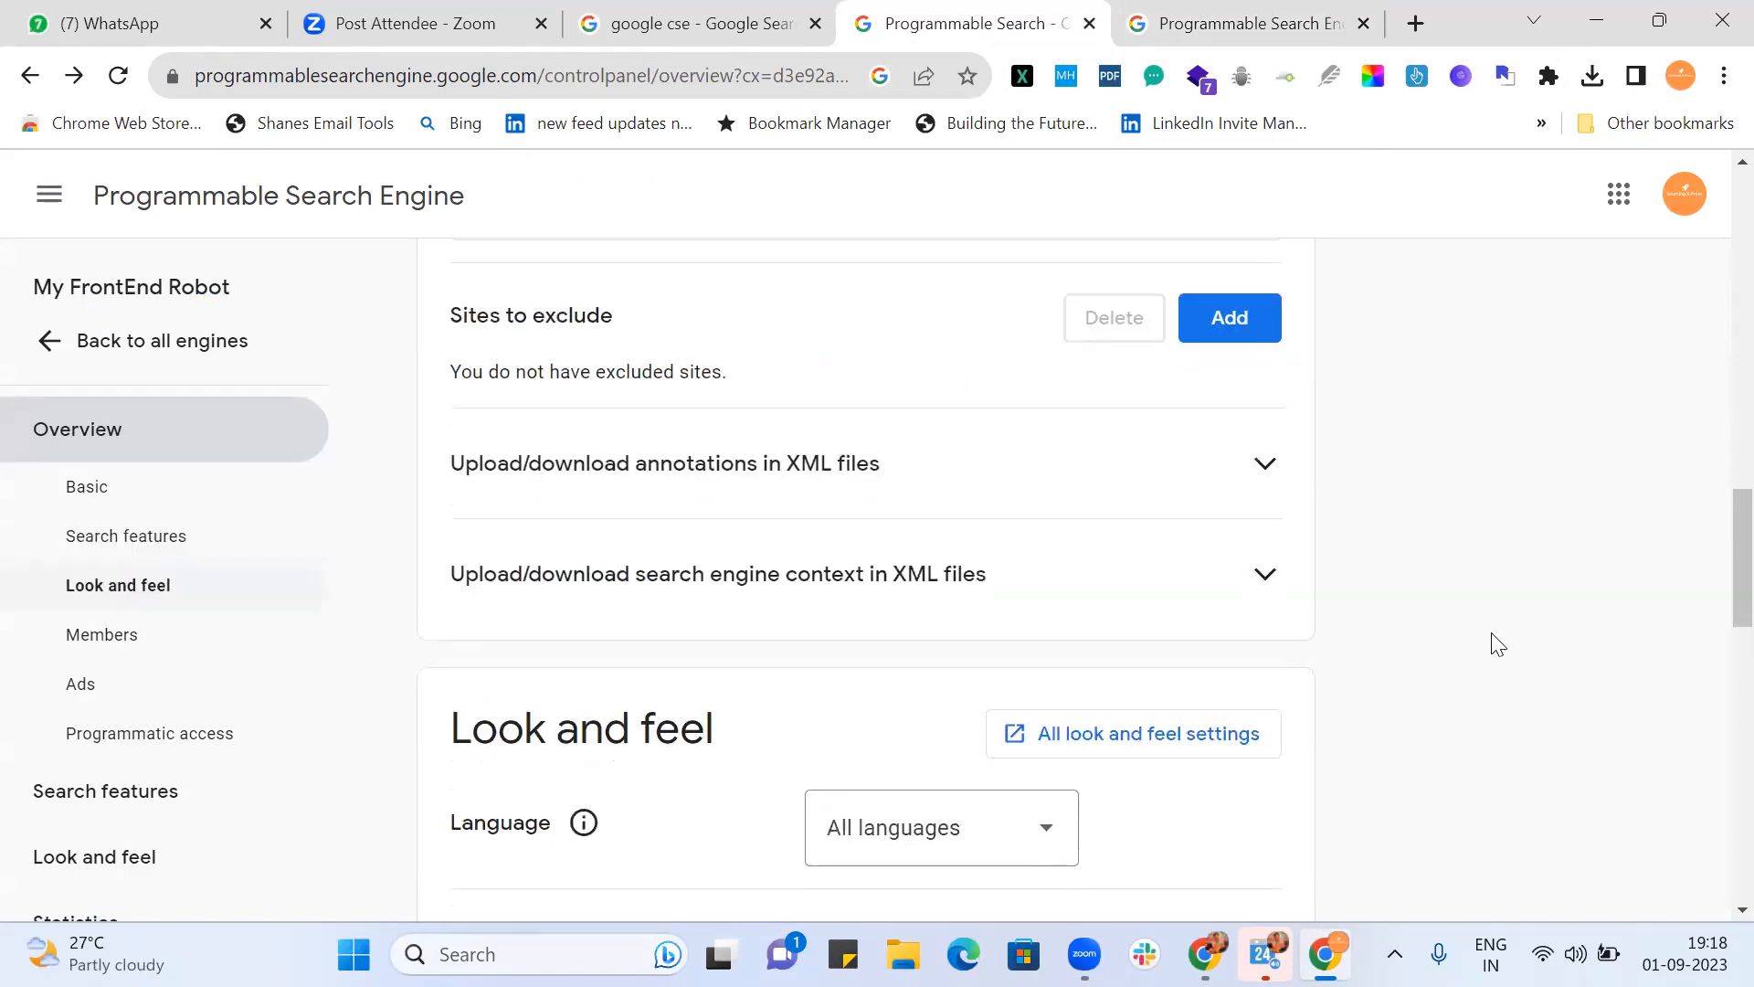
pyautogui.scroll(-8, 1498, 644)
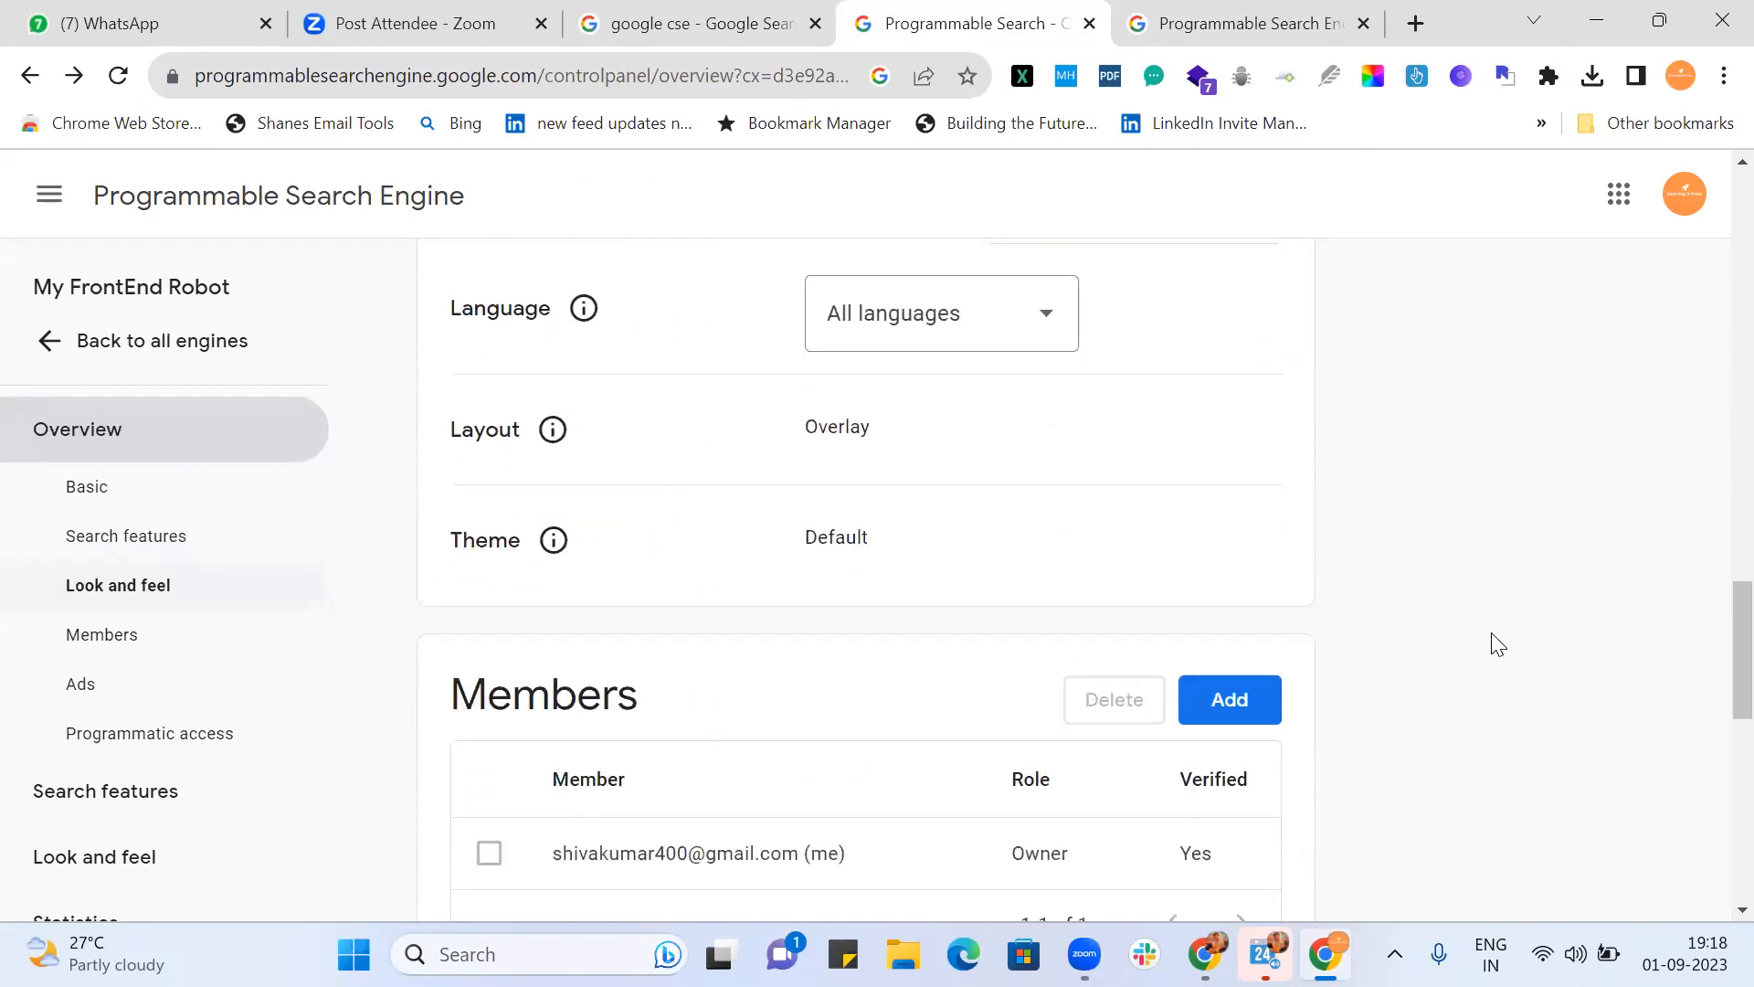
pyautogui.scroll(14, 1498, 644)
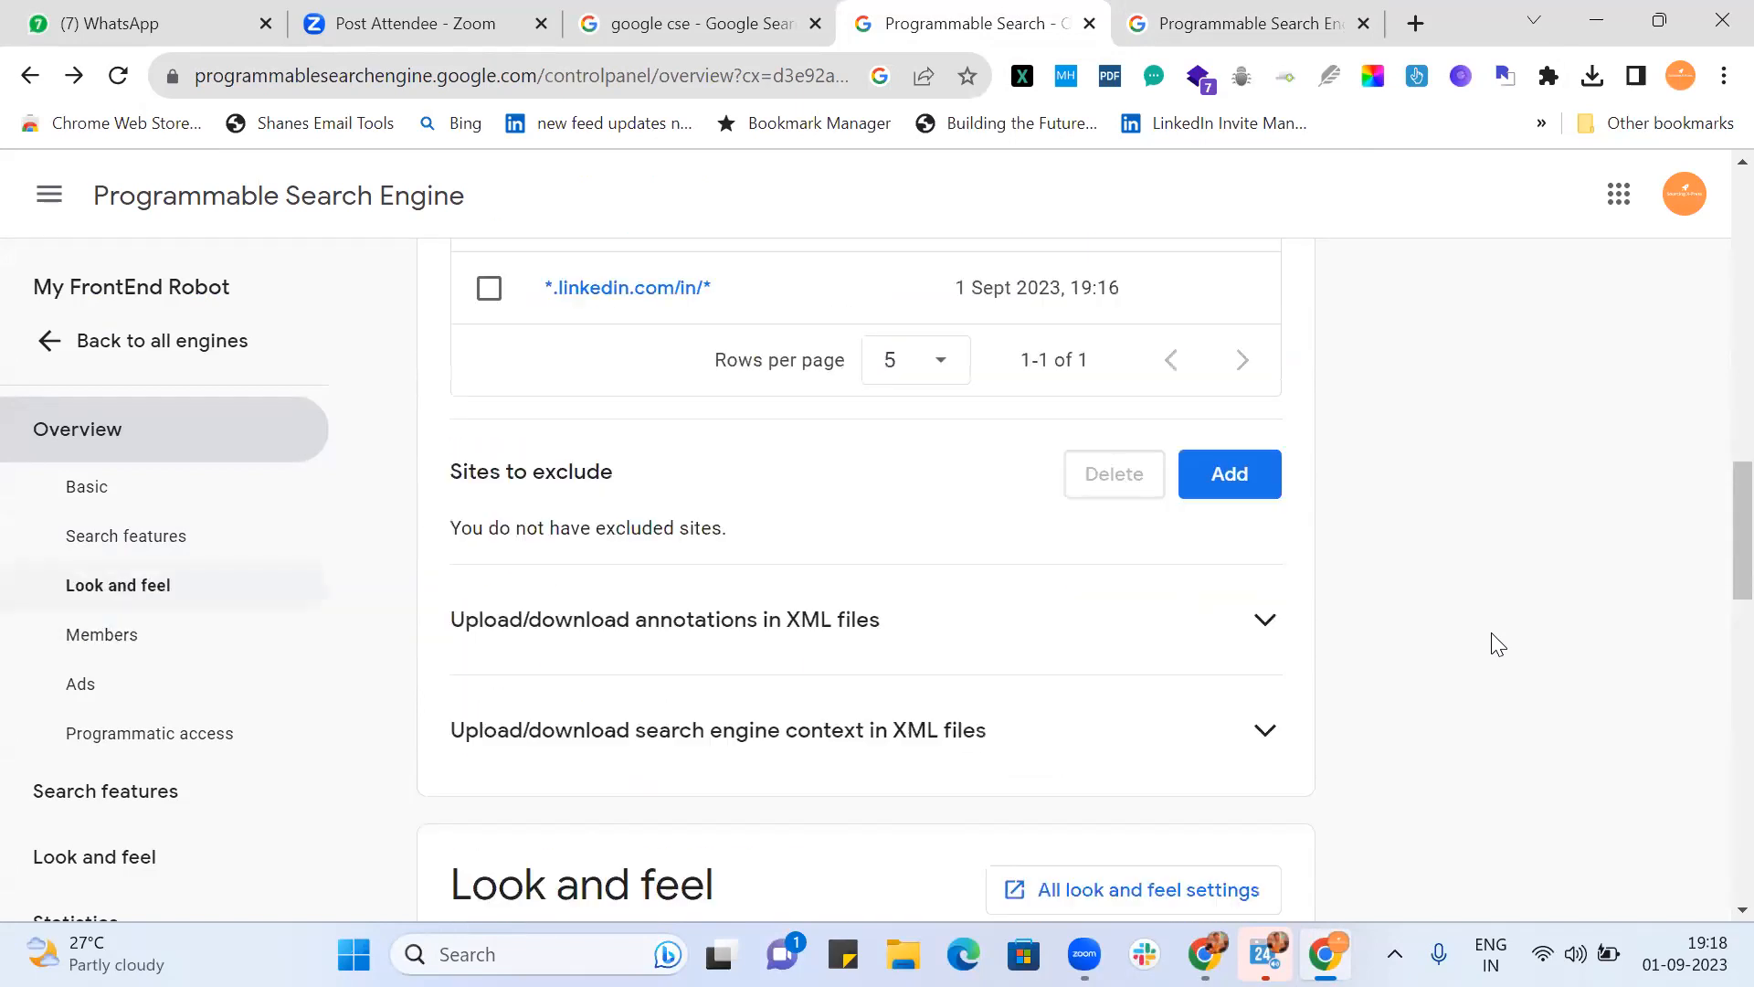
pyautogui.scroll(9, 1498, 645)
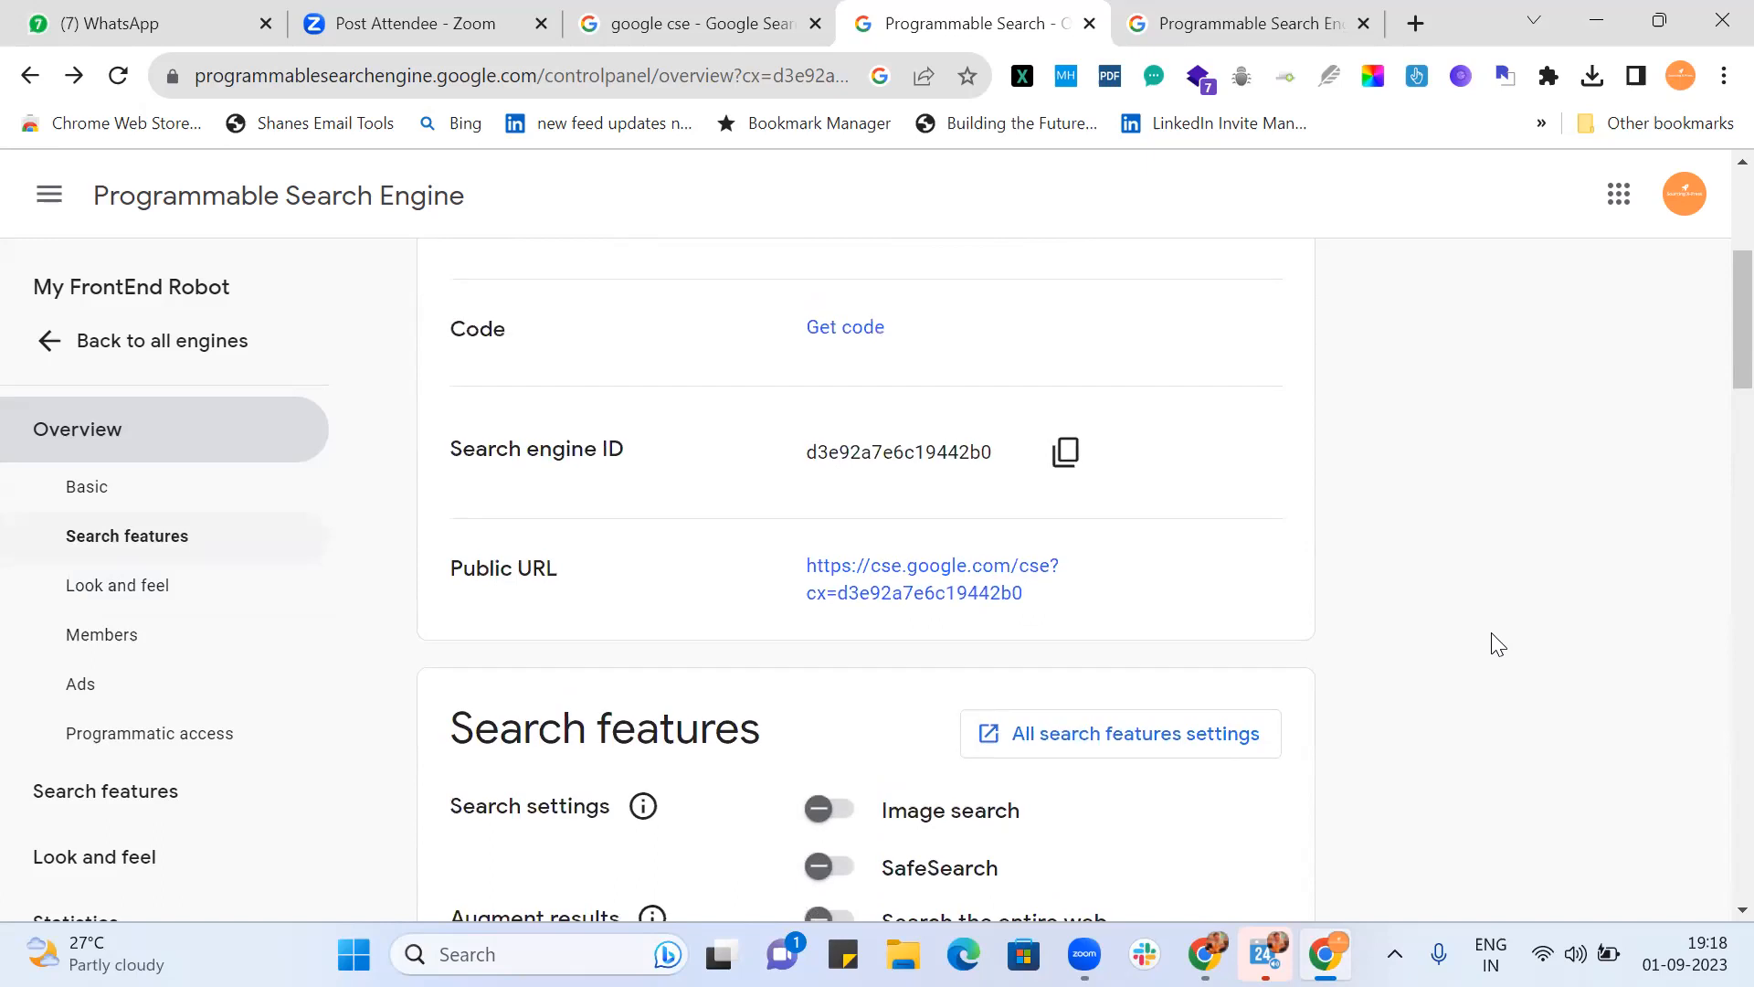
pyautogui.scroll(2, 1320, 436)
pyautogui.scroll(-4, 1316, 437)
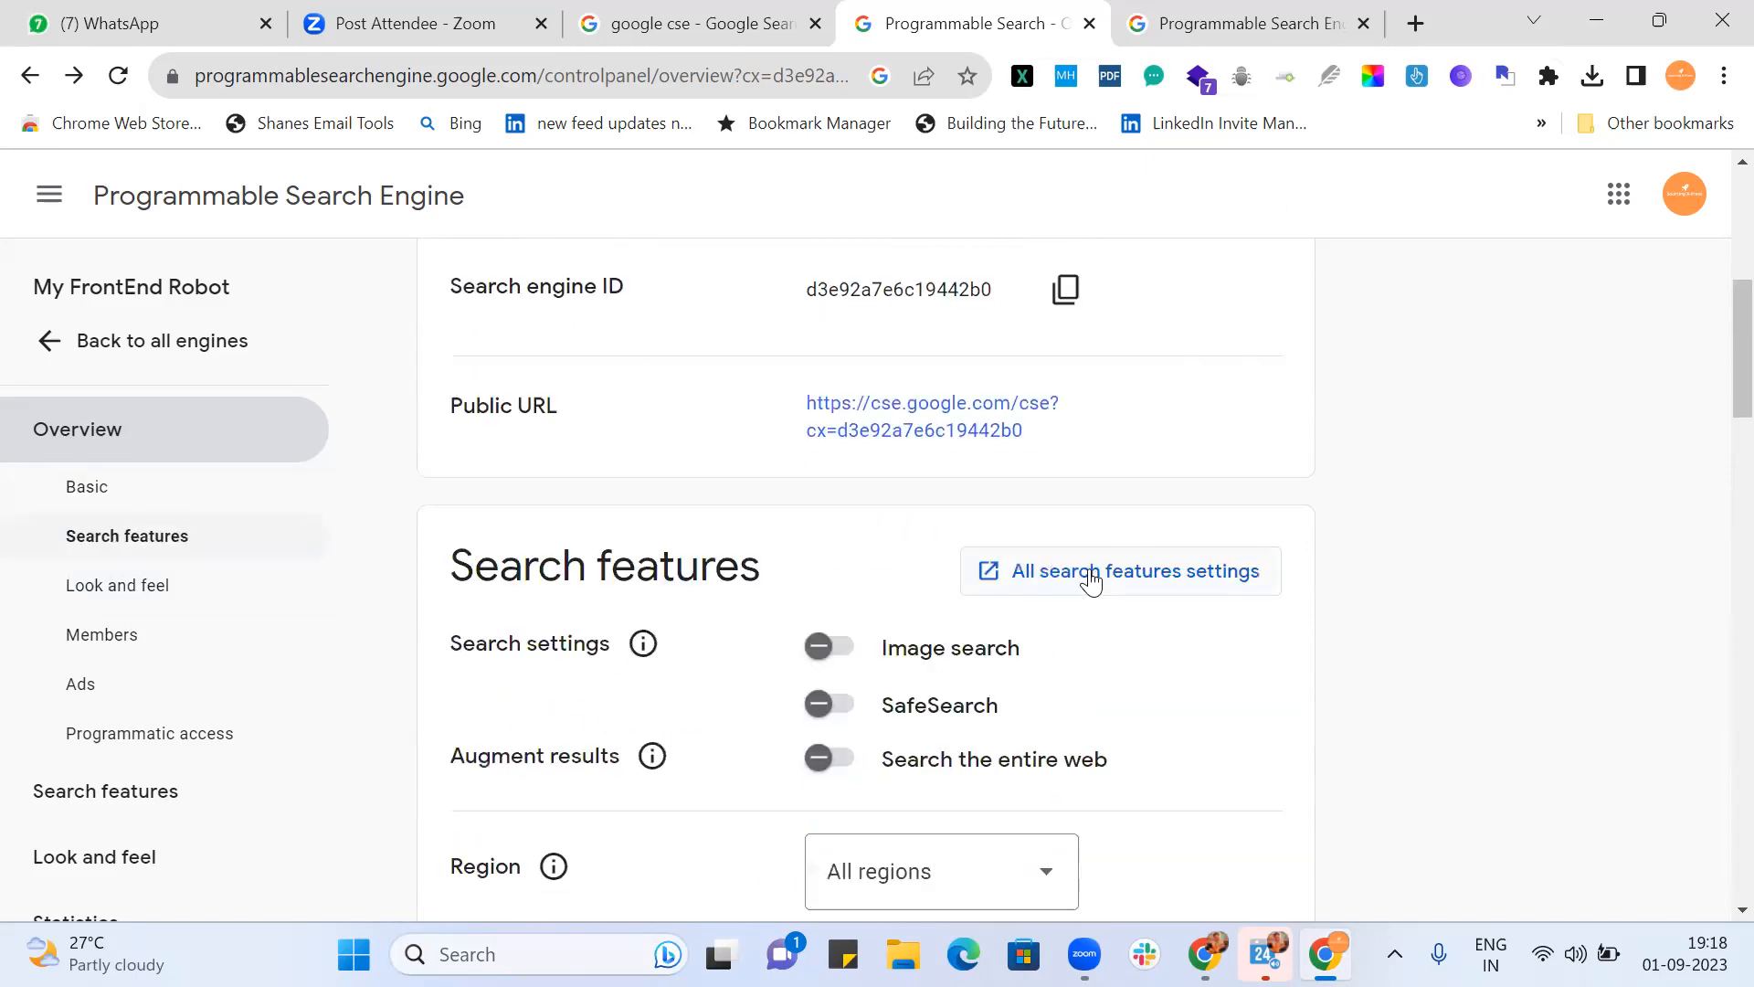
pyautogui.scroll(-5, 1343, 662)
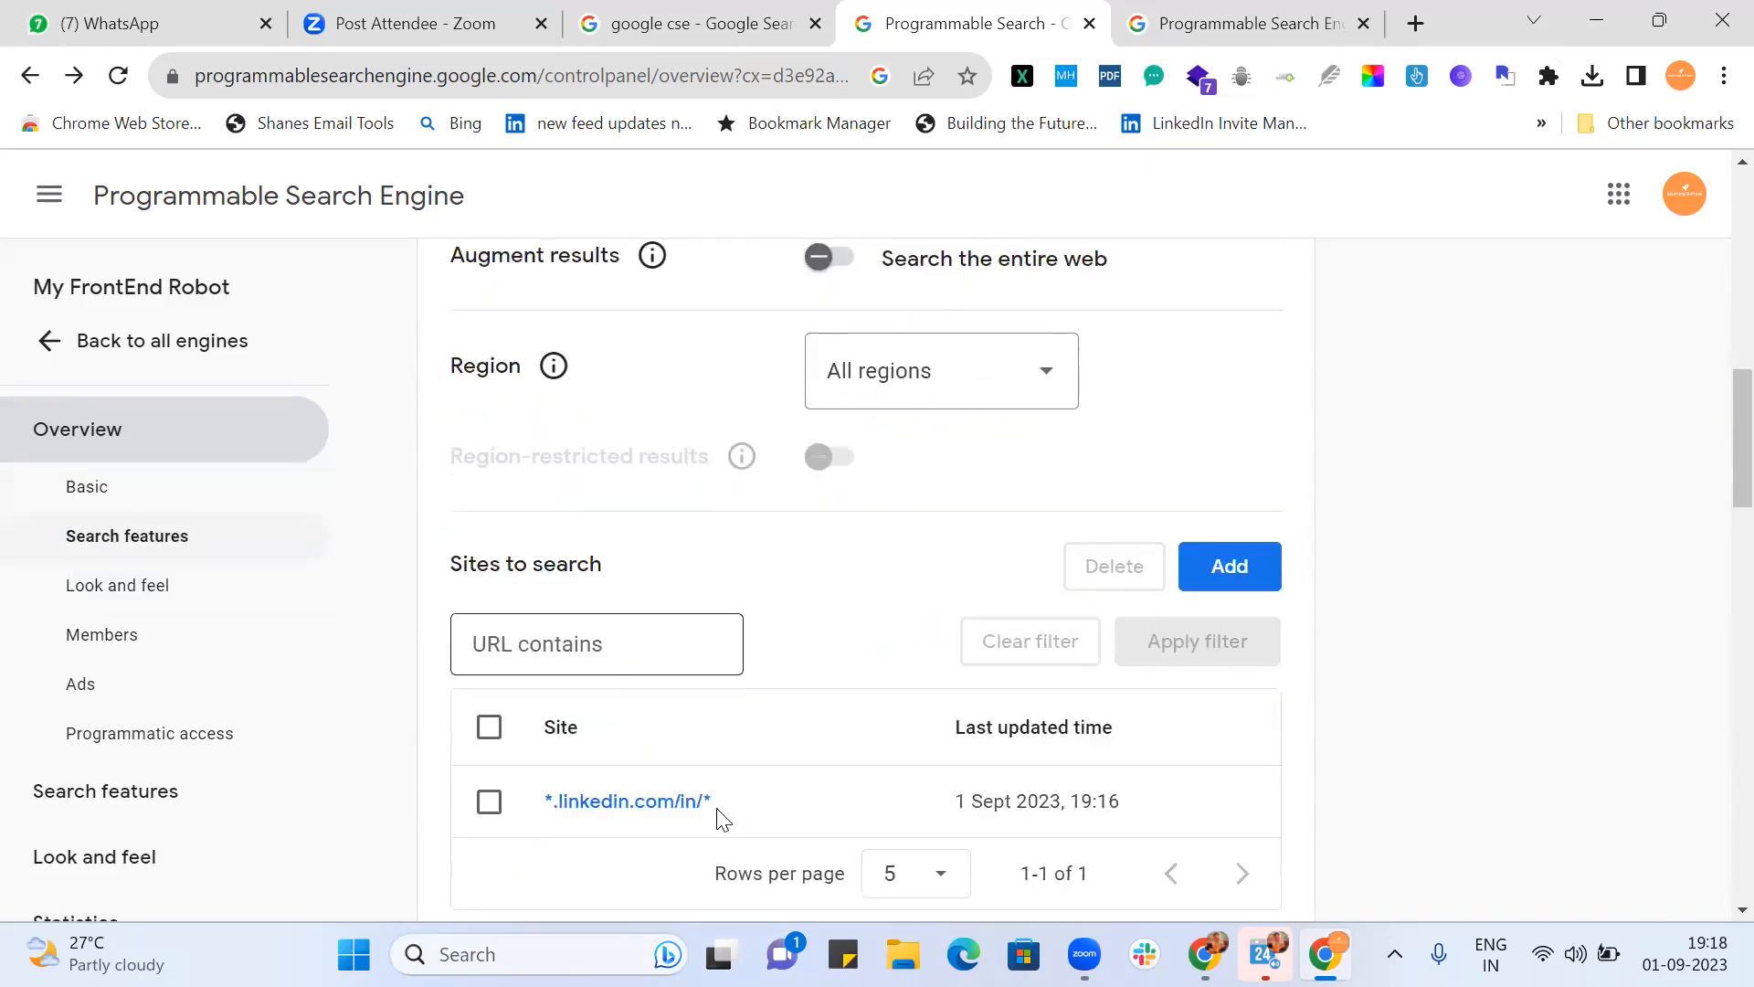
pyautogui.scroll(-3, 722, 494)
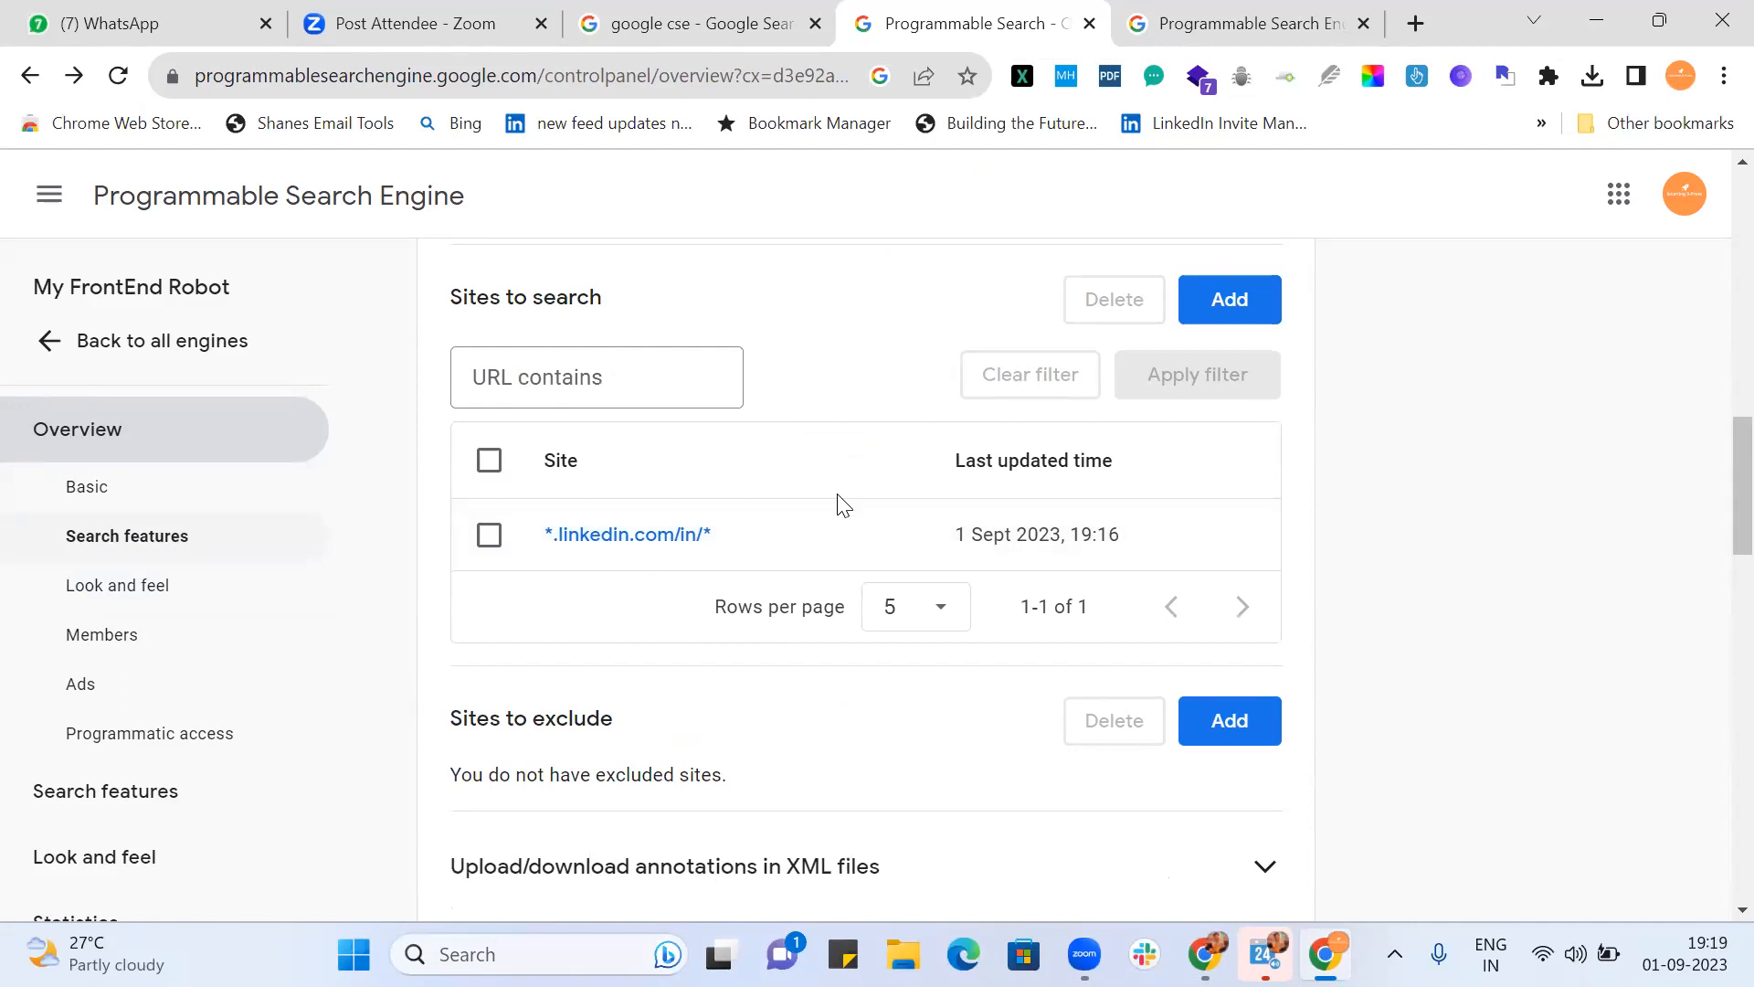
pyautogui.click(1263, 22)
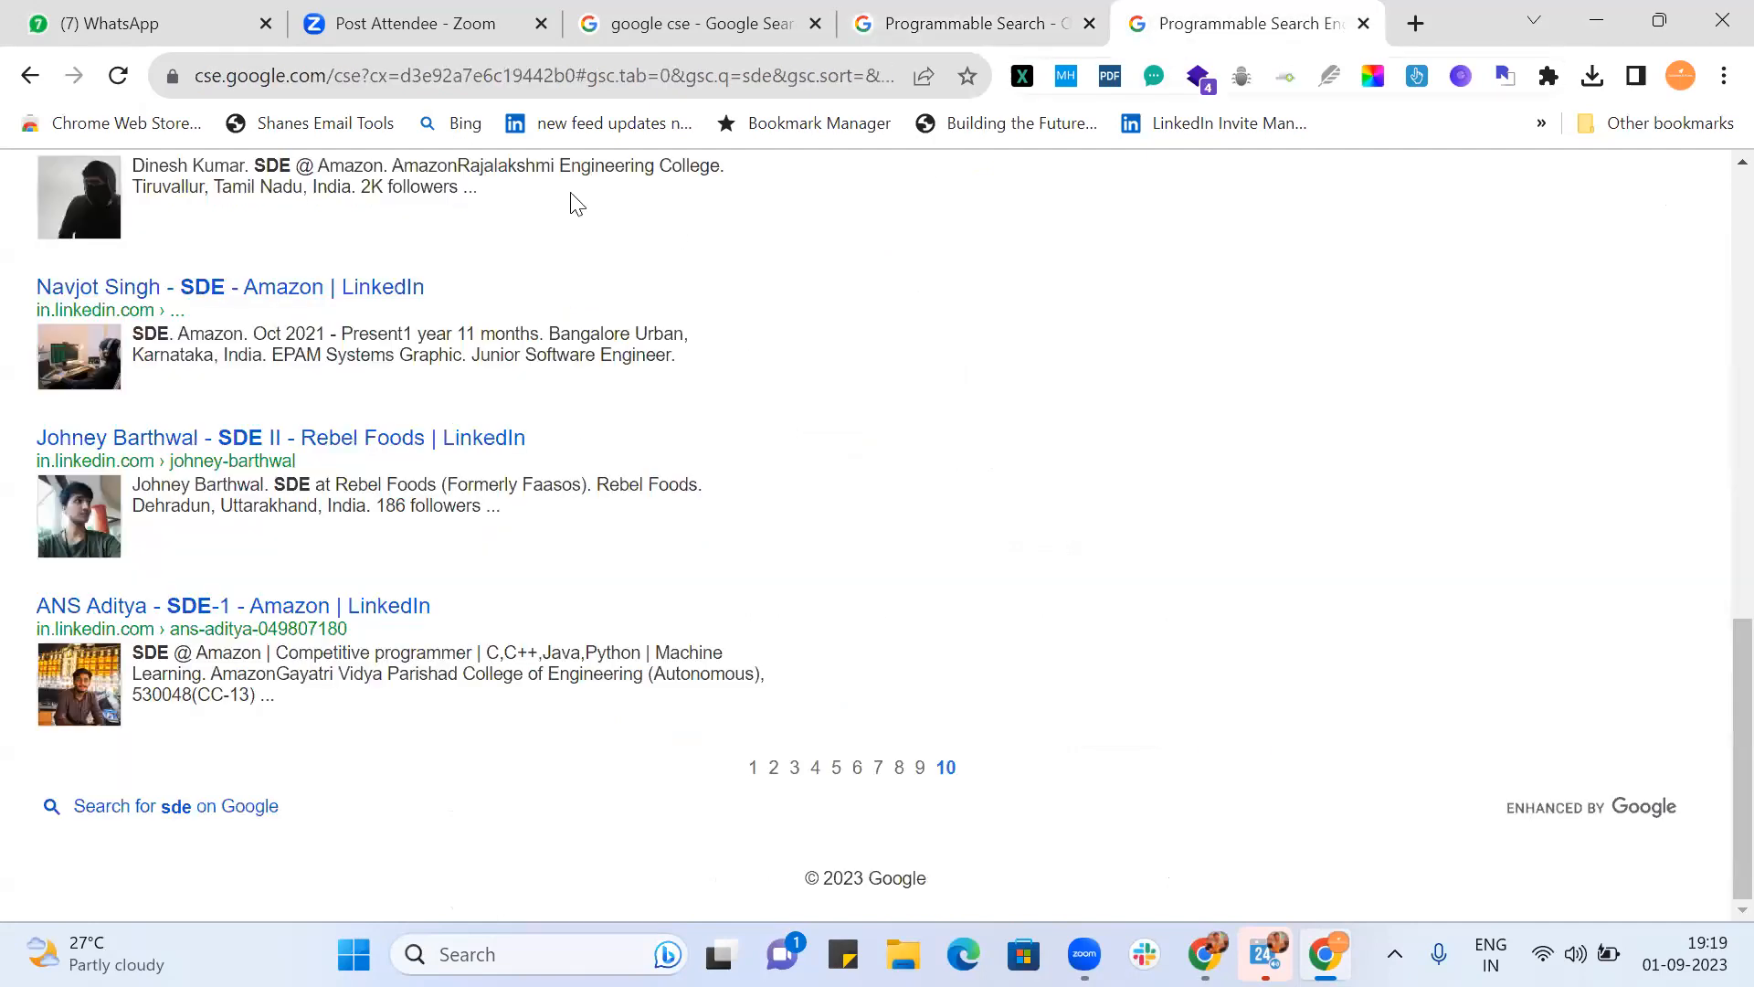
pyautogui.scroll(12, 569, 652)
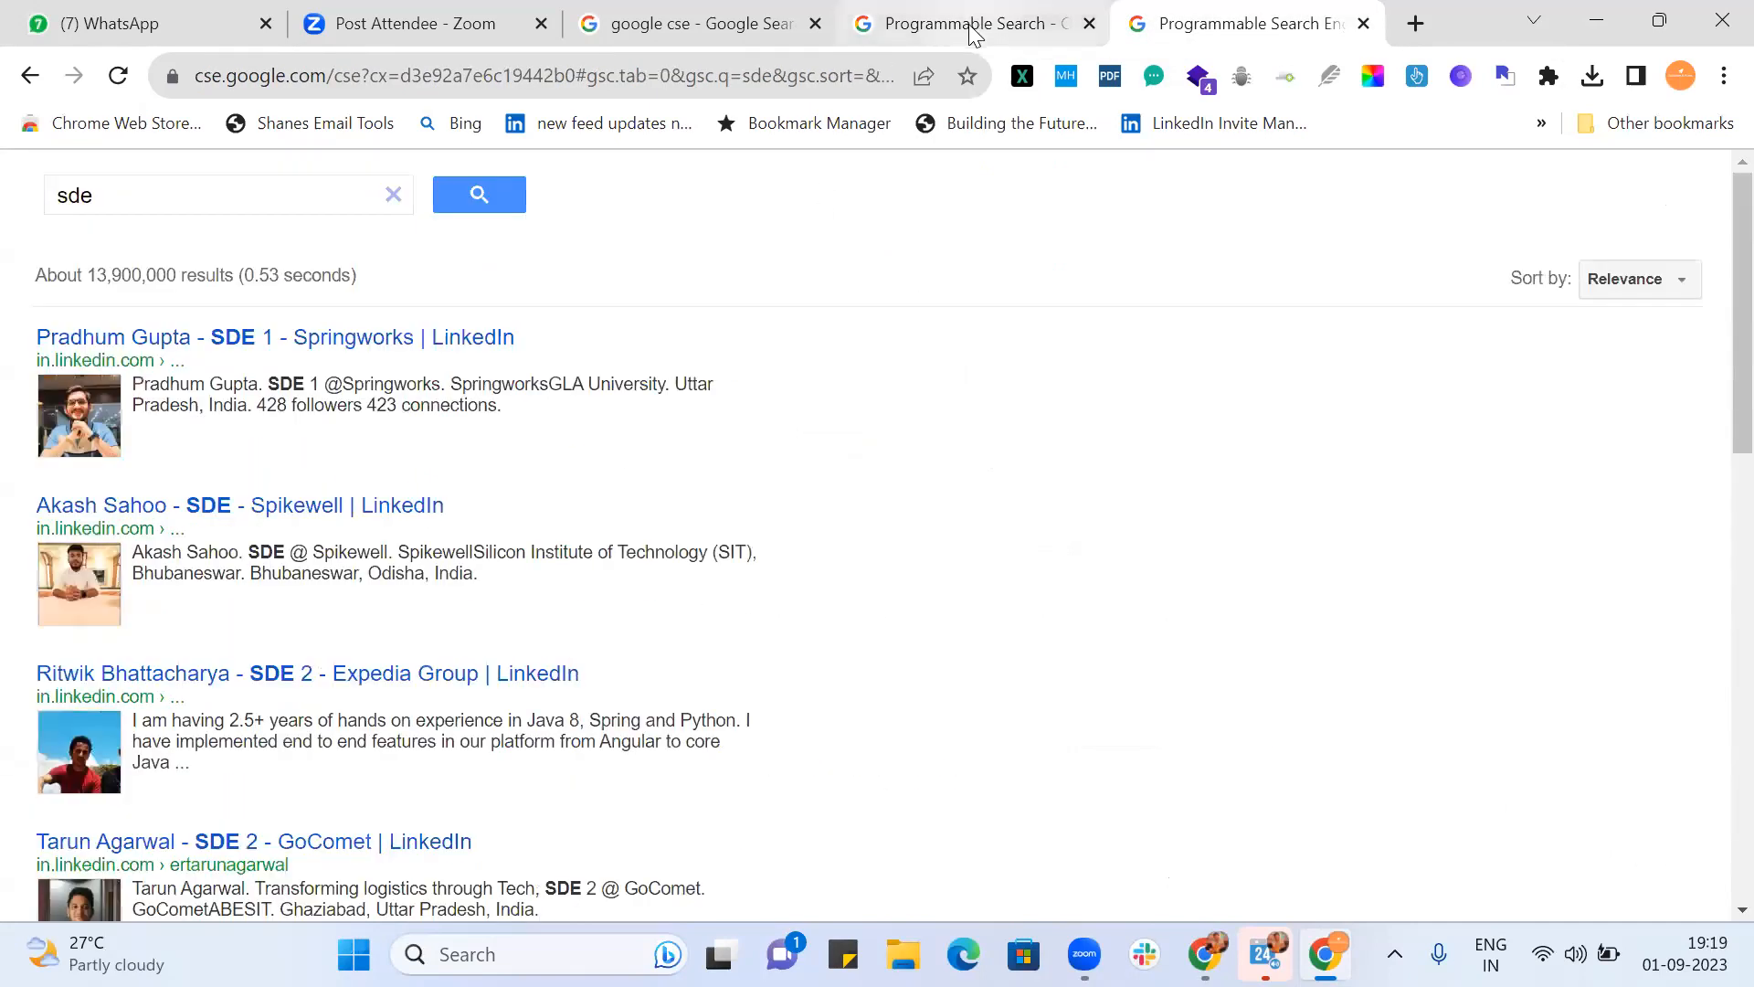
pyautogui.click(974, 33)
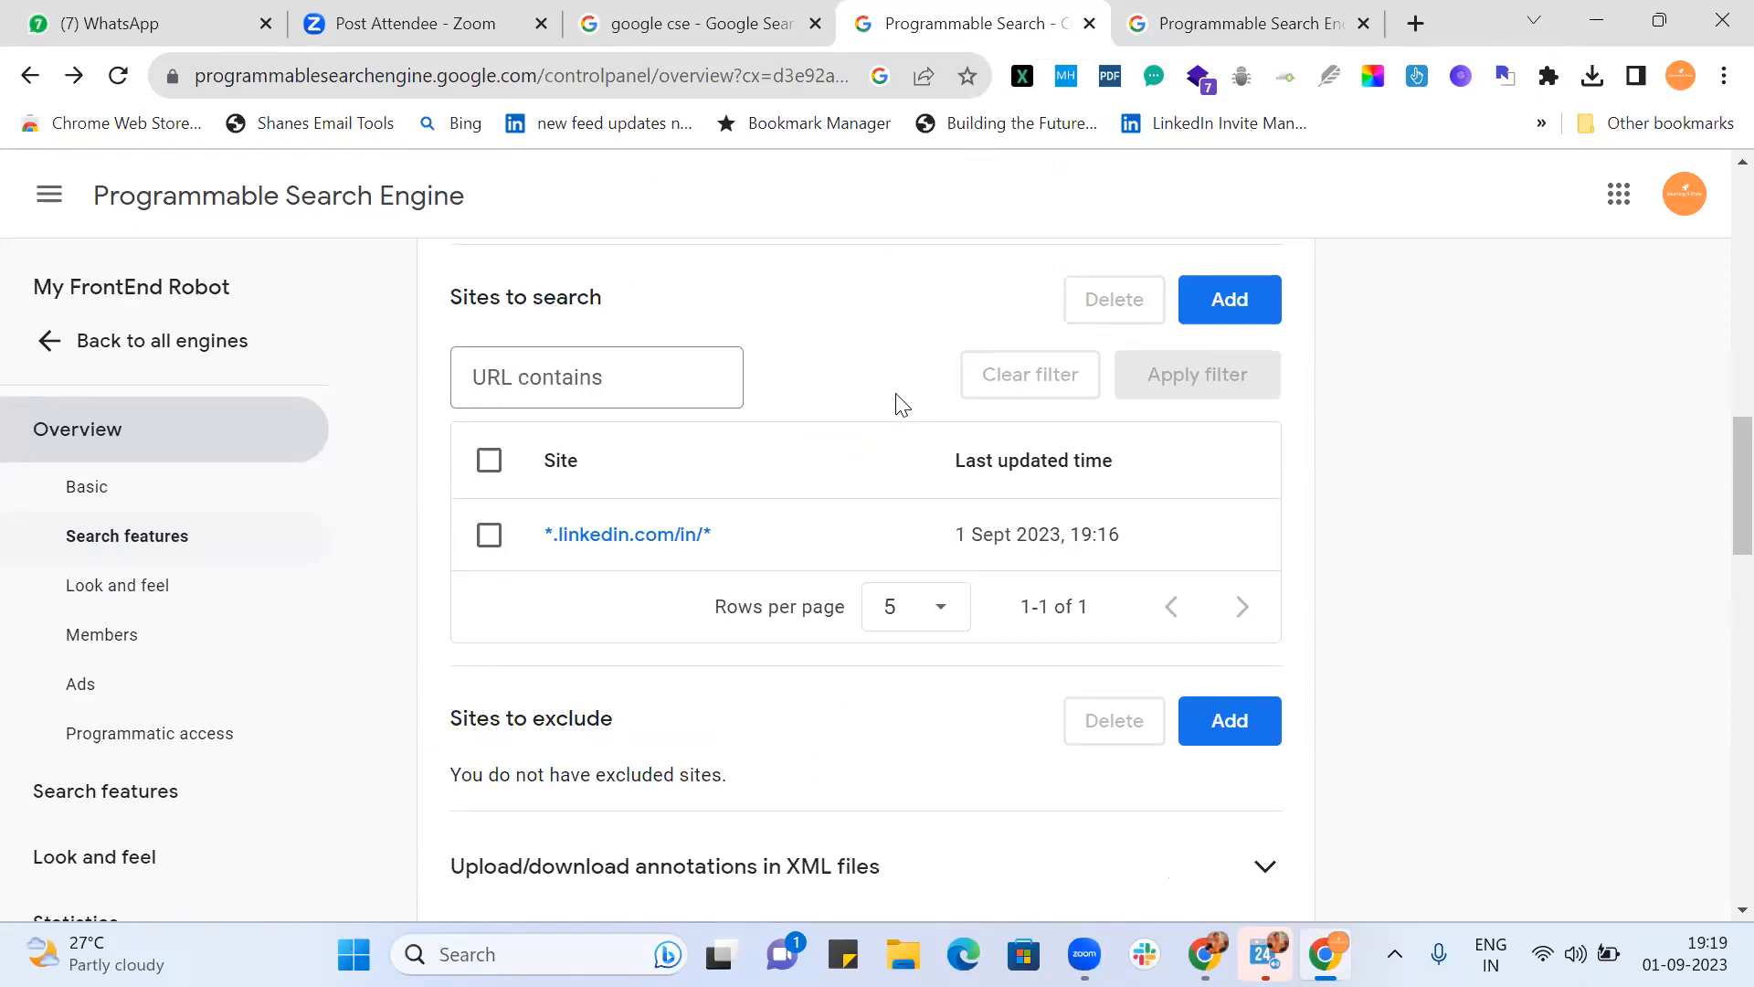
pyautogui.scroll(4, 900, 402)
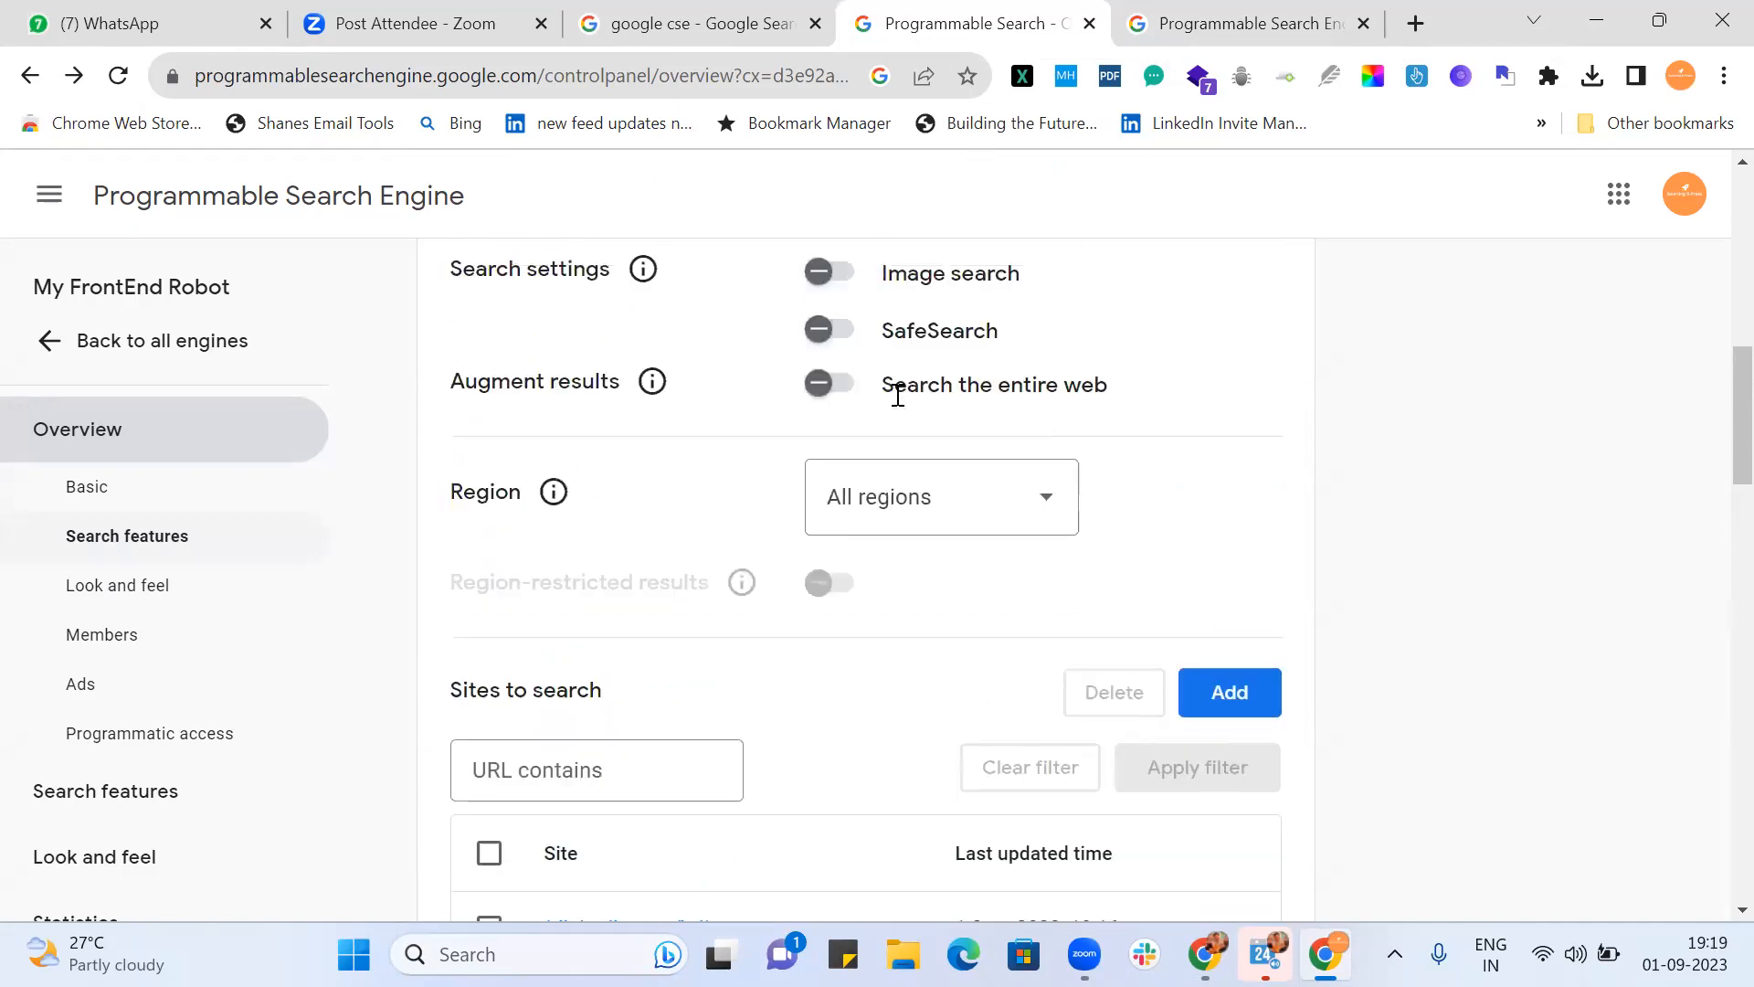
pyautogui.scroll(3, 898, 398)
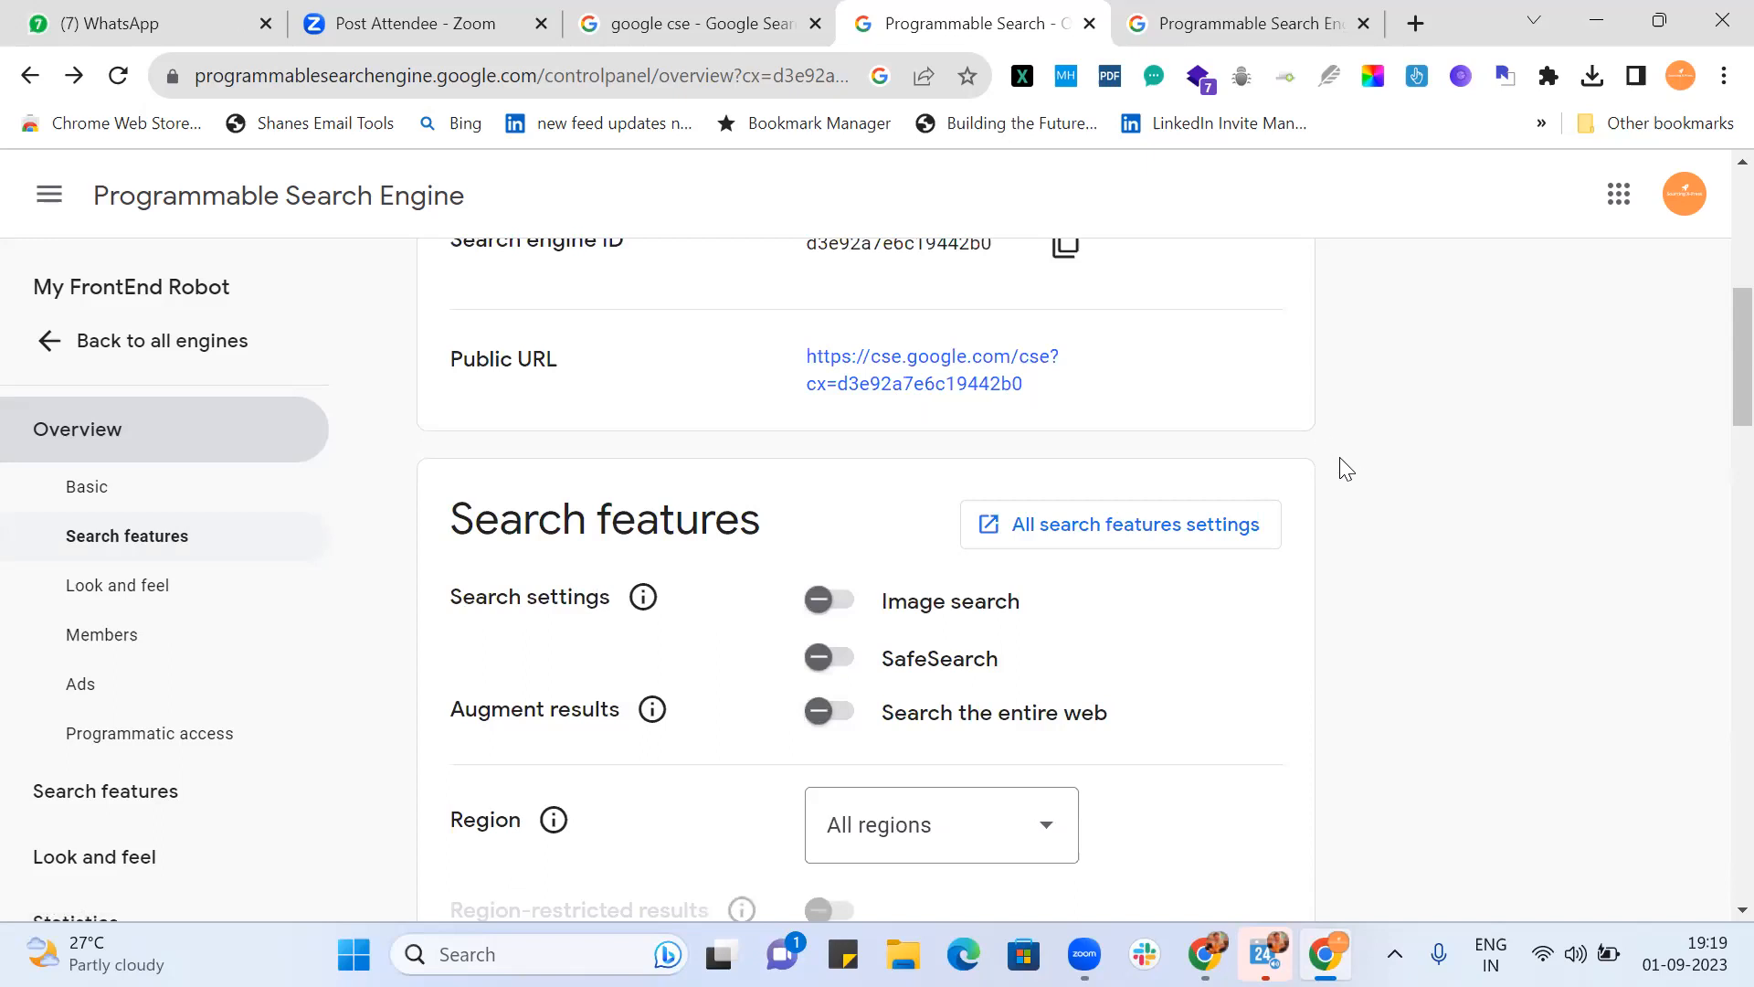
# Step: Open My FrontEnd Robot's All search features settings and scroll down to Query enhancement
pyautogui.click(1093, 528)
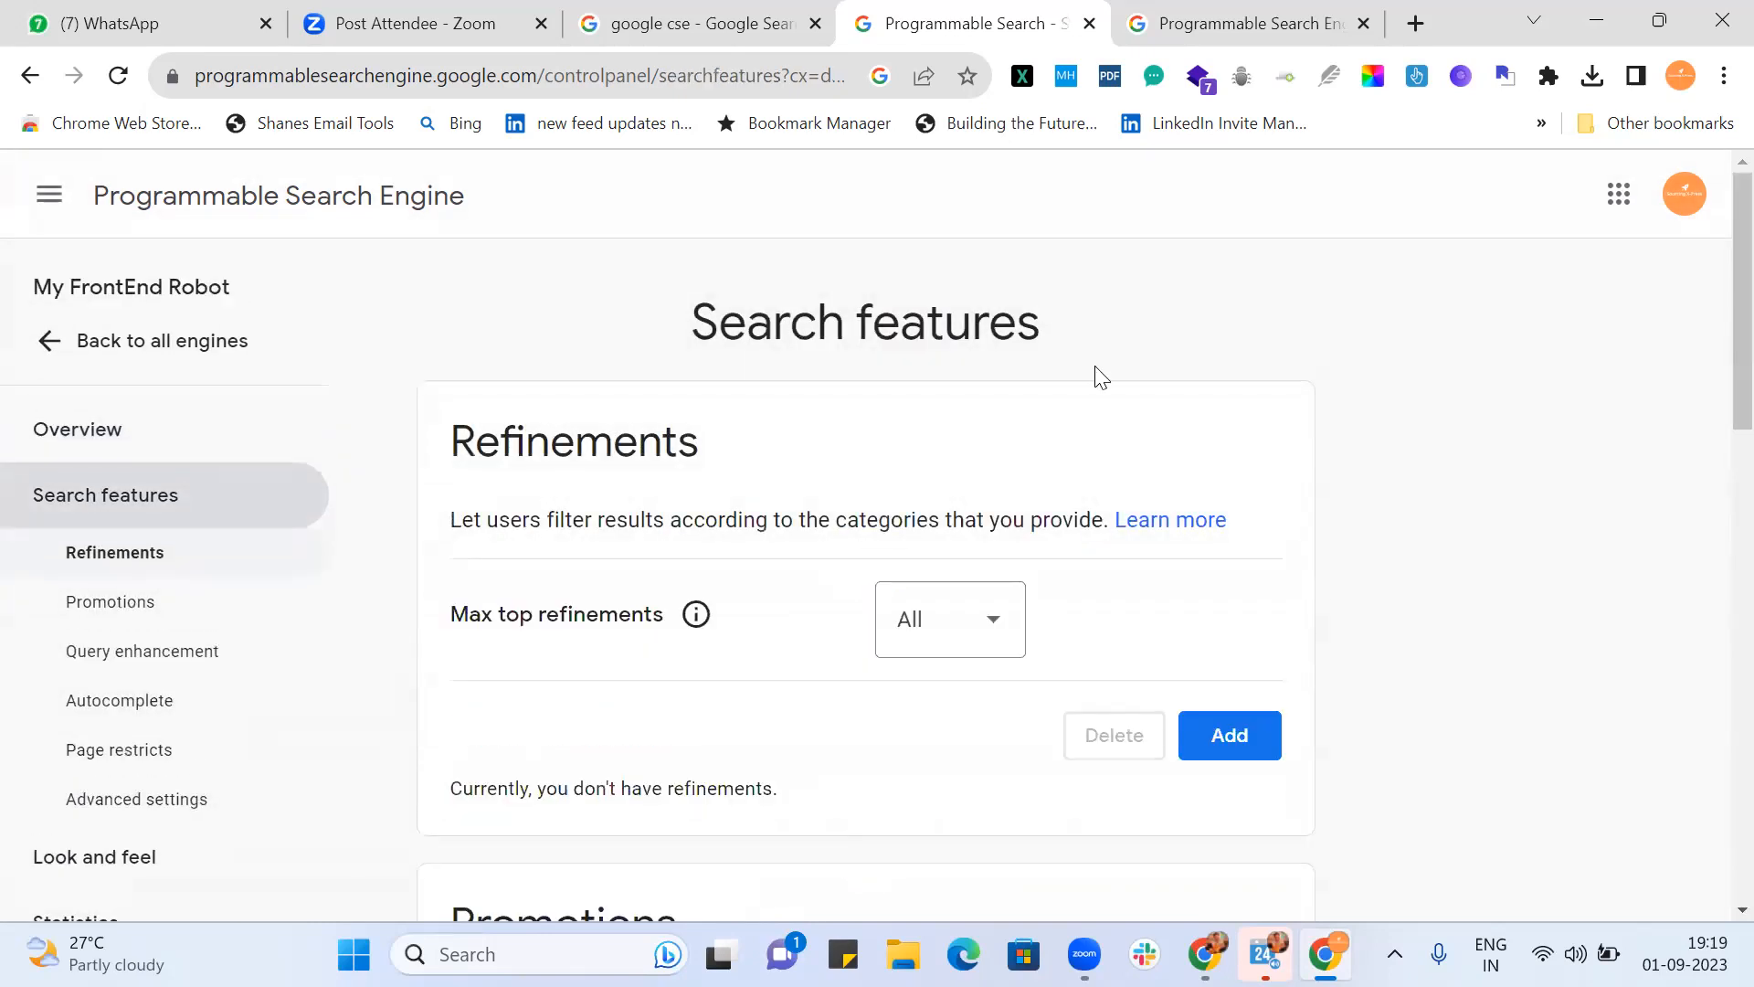
pyautogui.scroll(-10, 1100, 377)
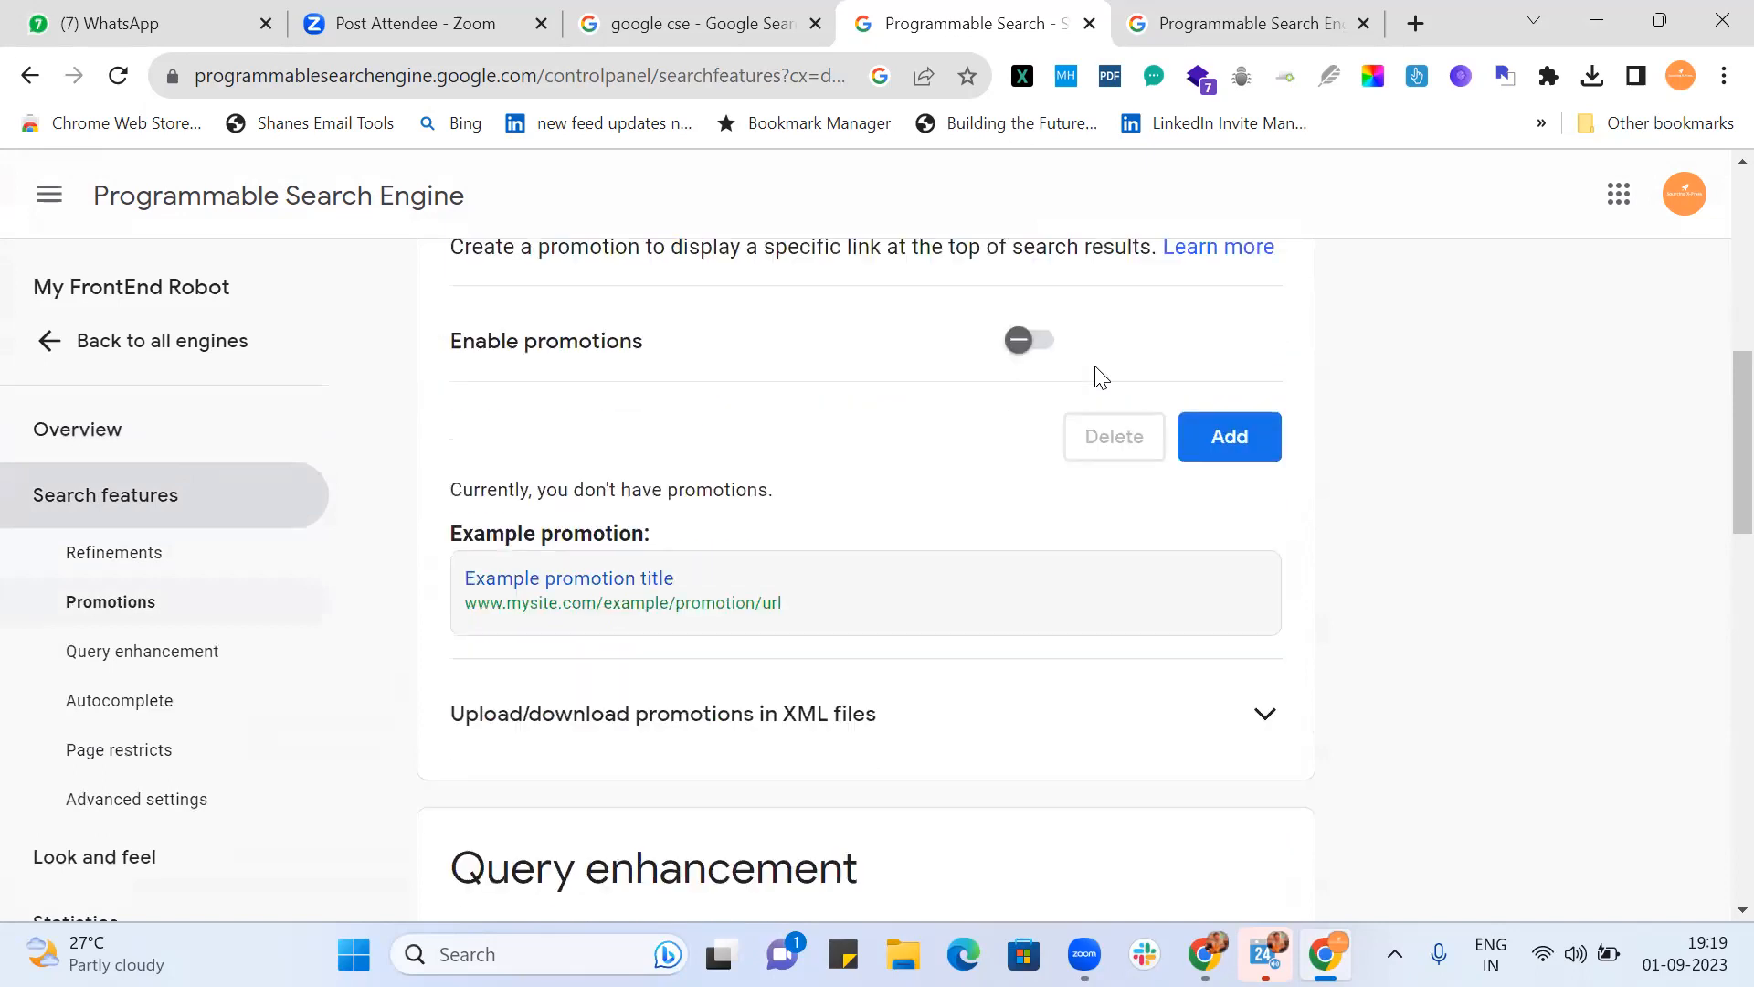
pyautogui.scroll(-1, 1100, 376)
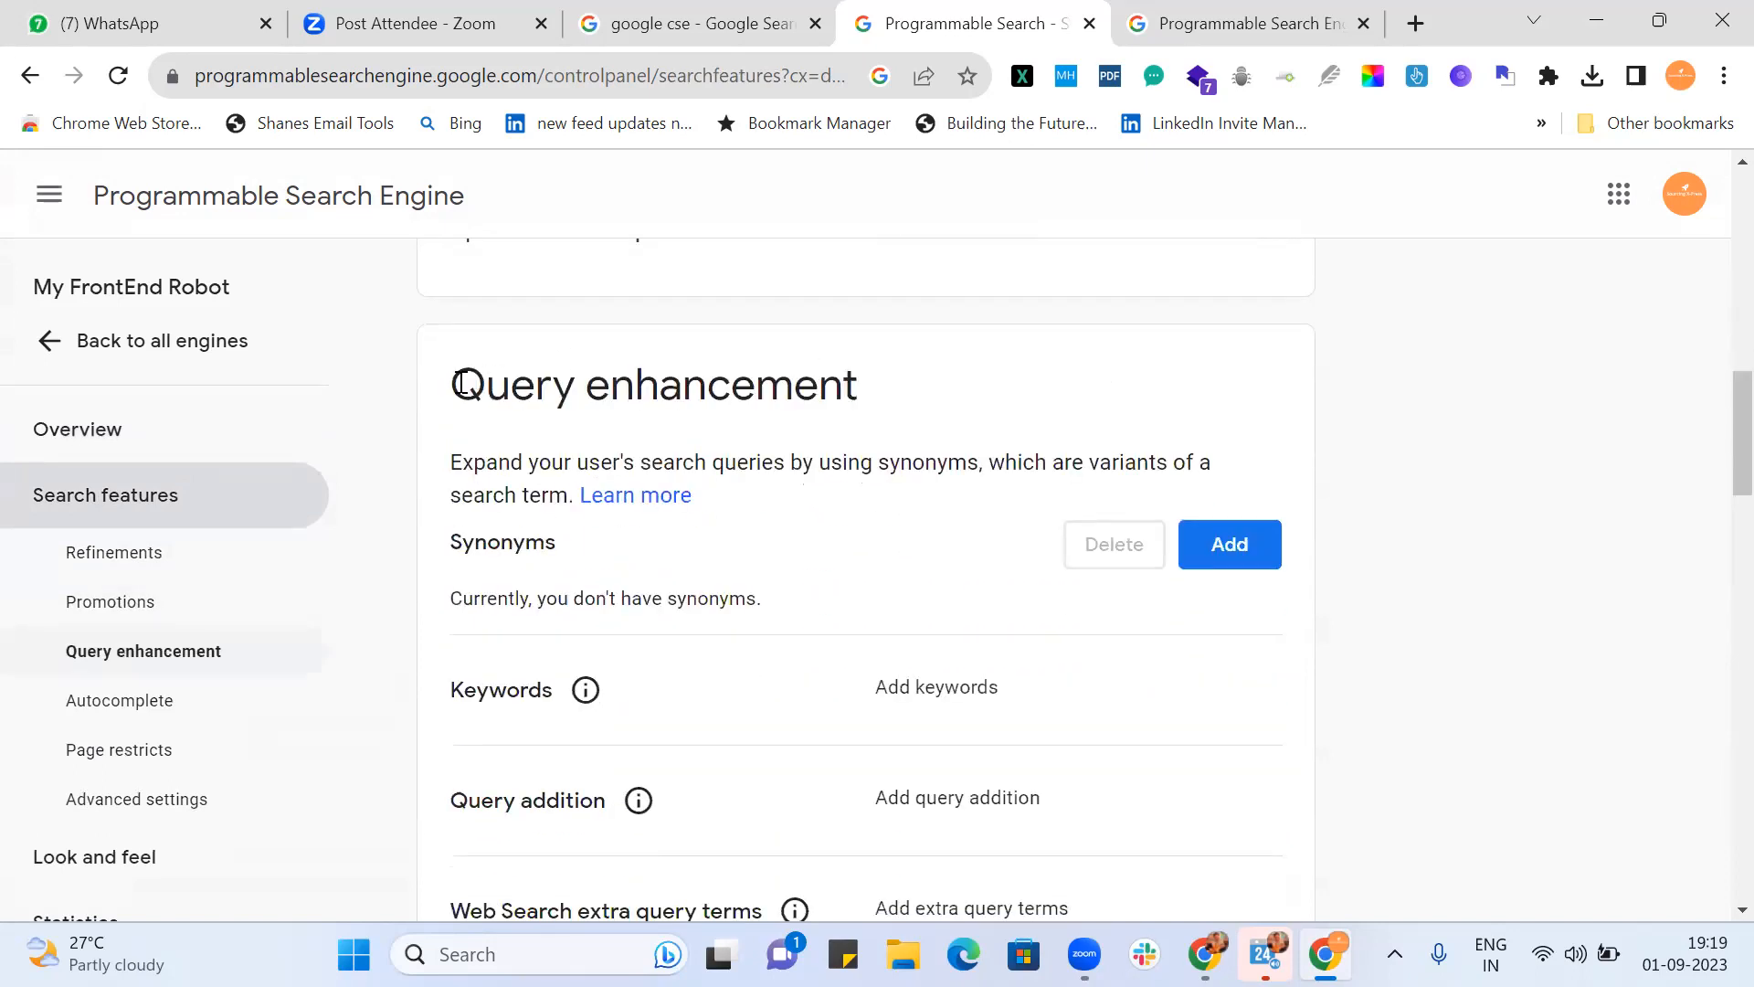
pyautogui.moveTo(456, 382); pyautogui.dragTo(871, 398)
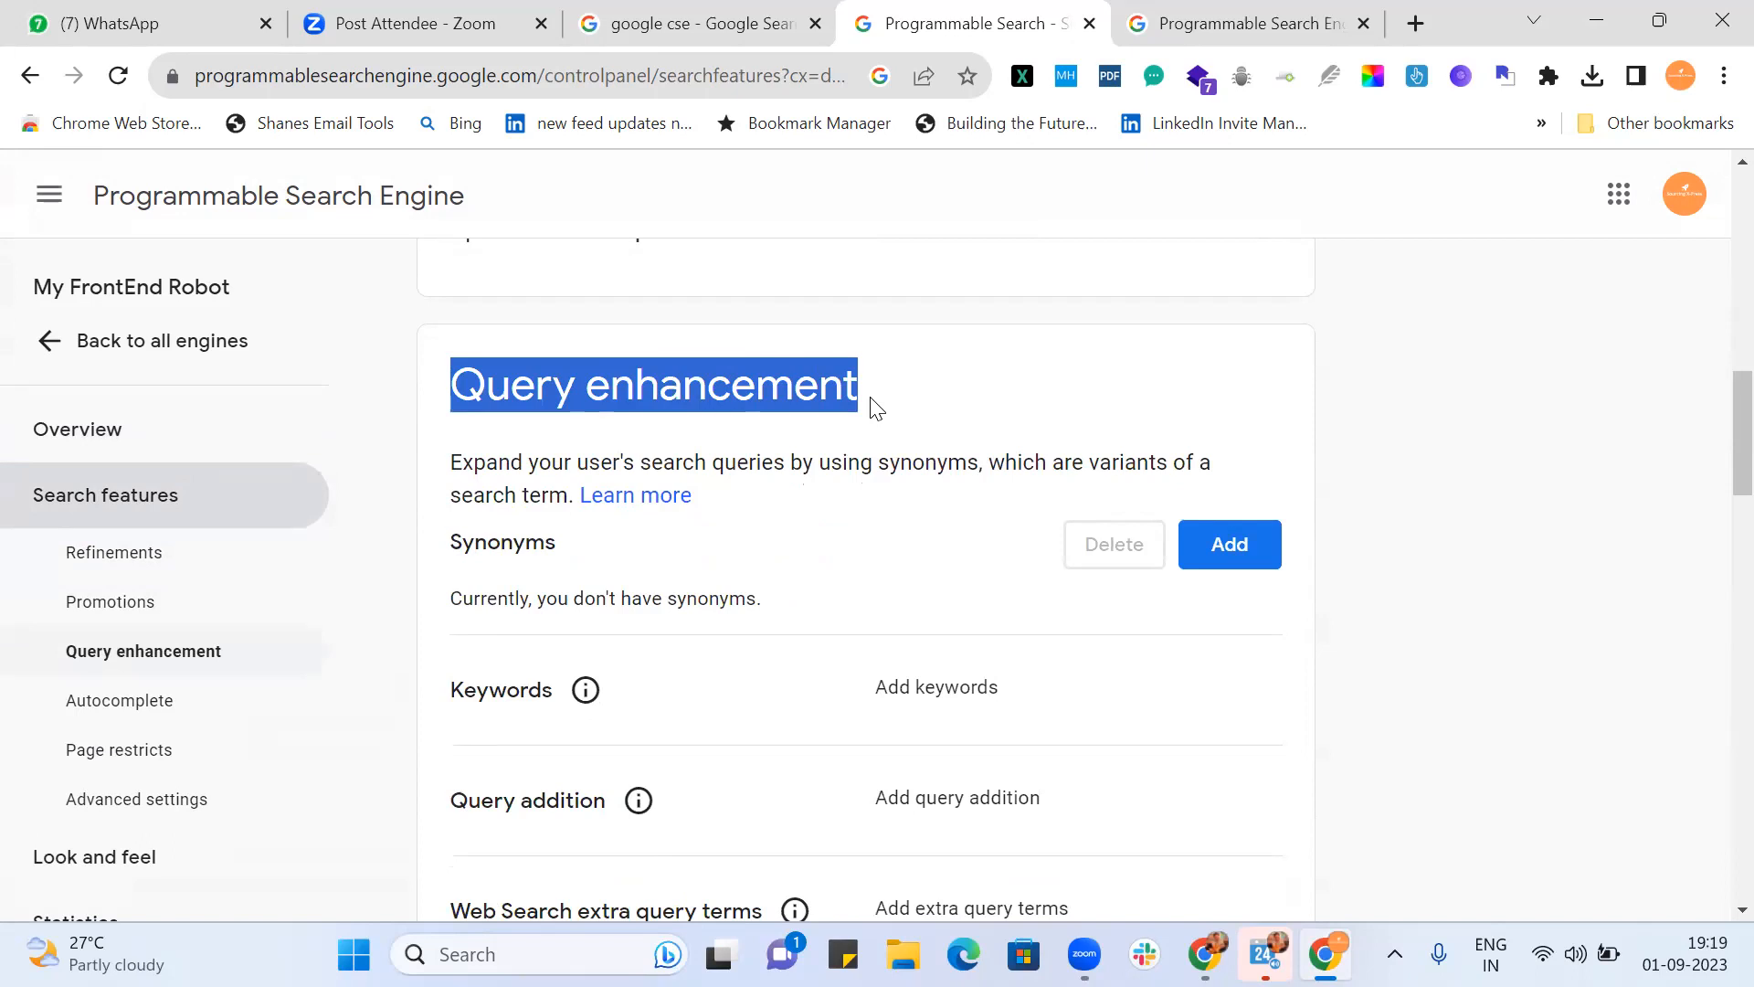
pyautogui.scroll(-1, 871, 398)
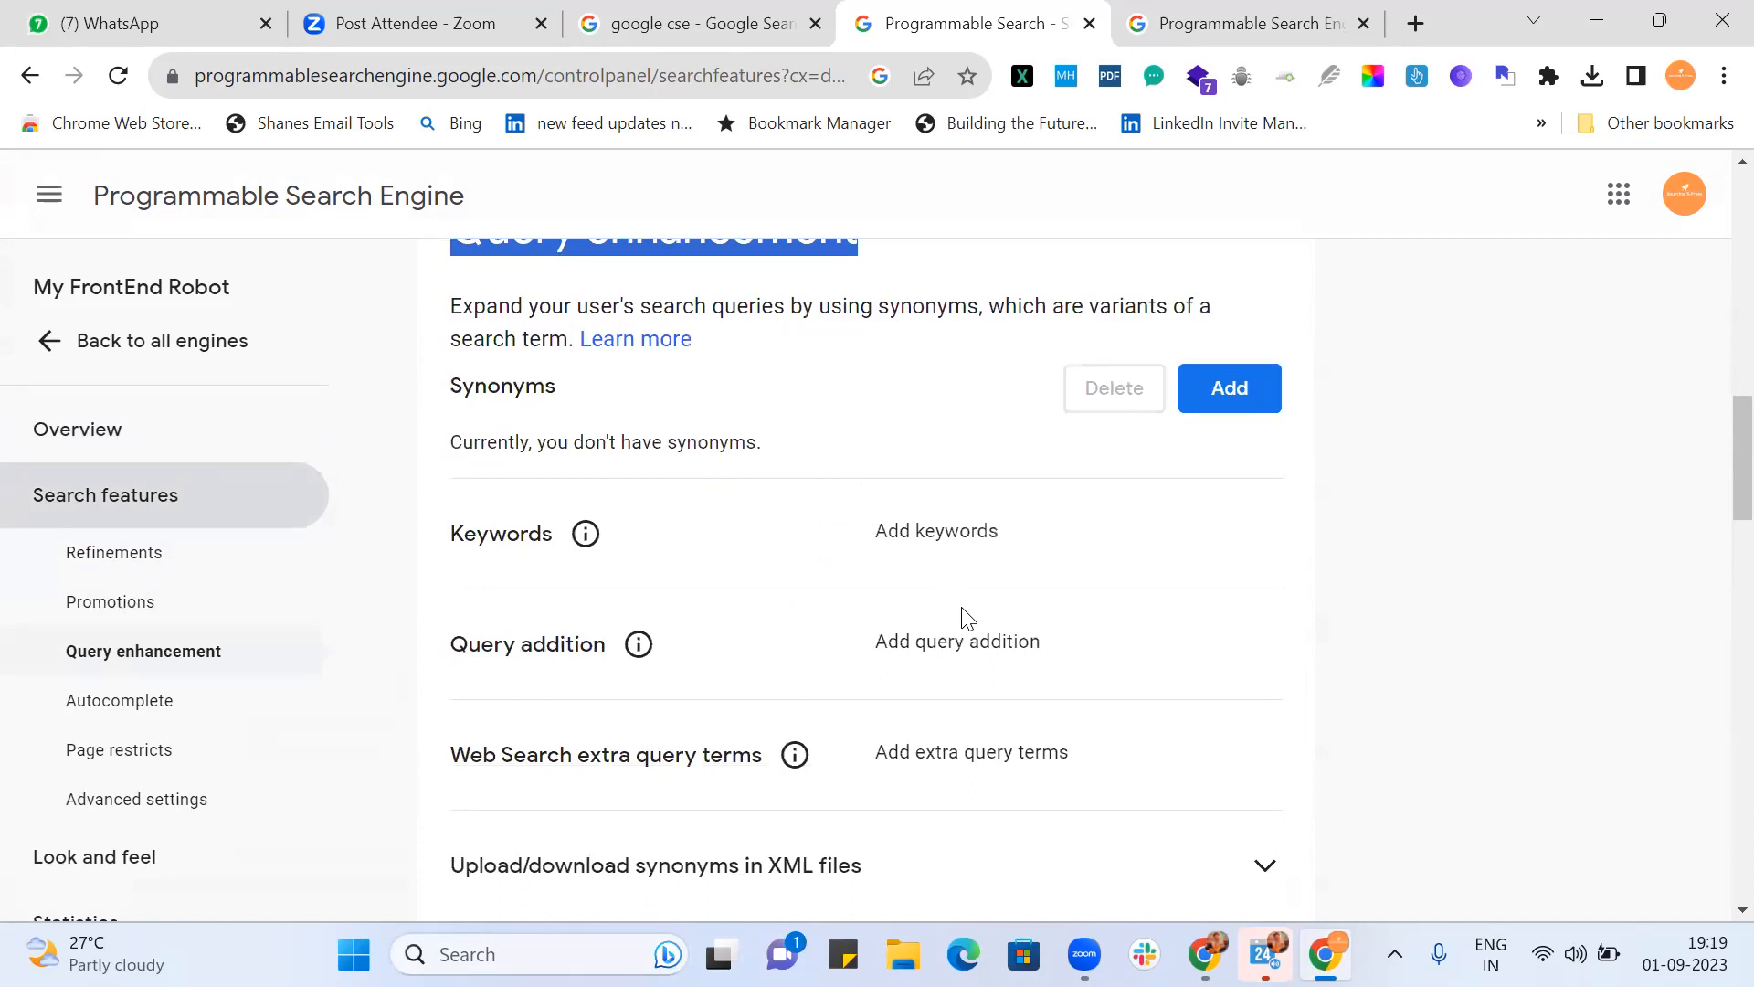
# Step: Enter keywords (HTML | CSS | HTML4 | HTML5 | CSS4 | CSS5) and a (Javascript | "Java Script" | Java-script) group
pyautogui.click(951, 535)
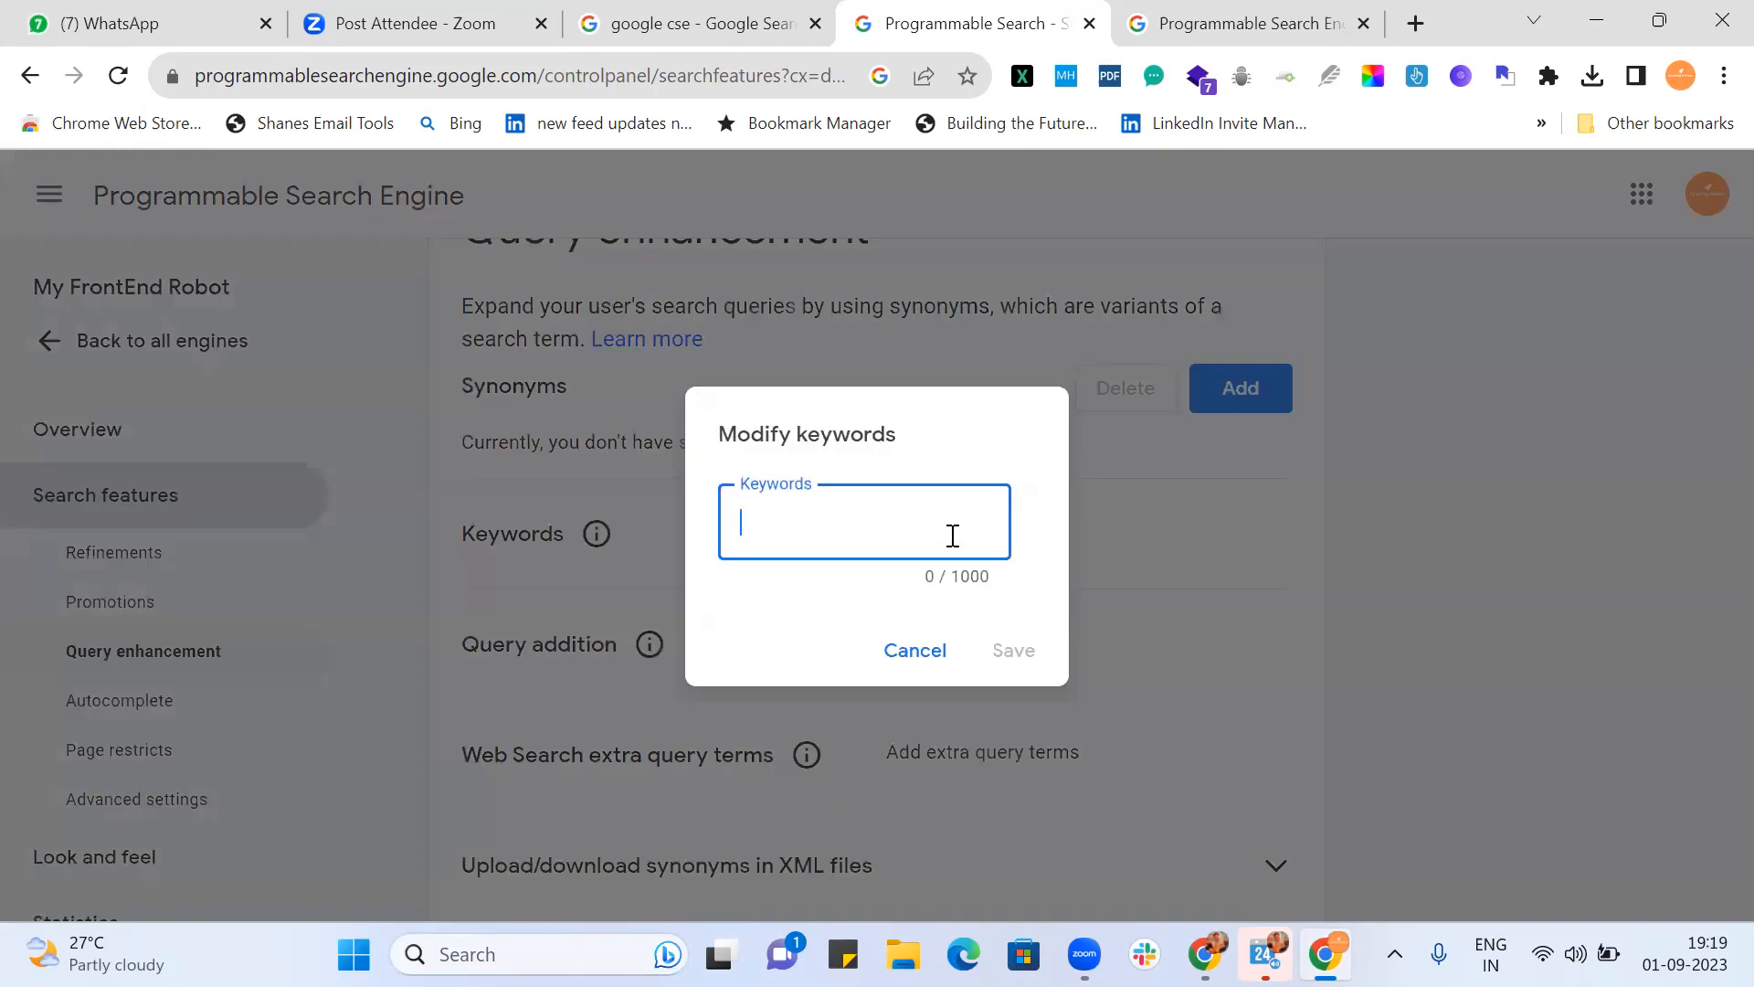
pyautogui.write('(HTML | CSS)')
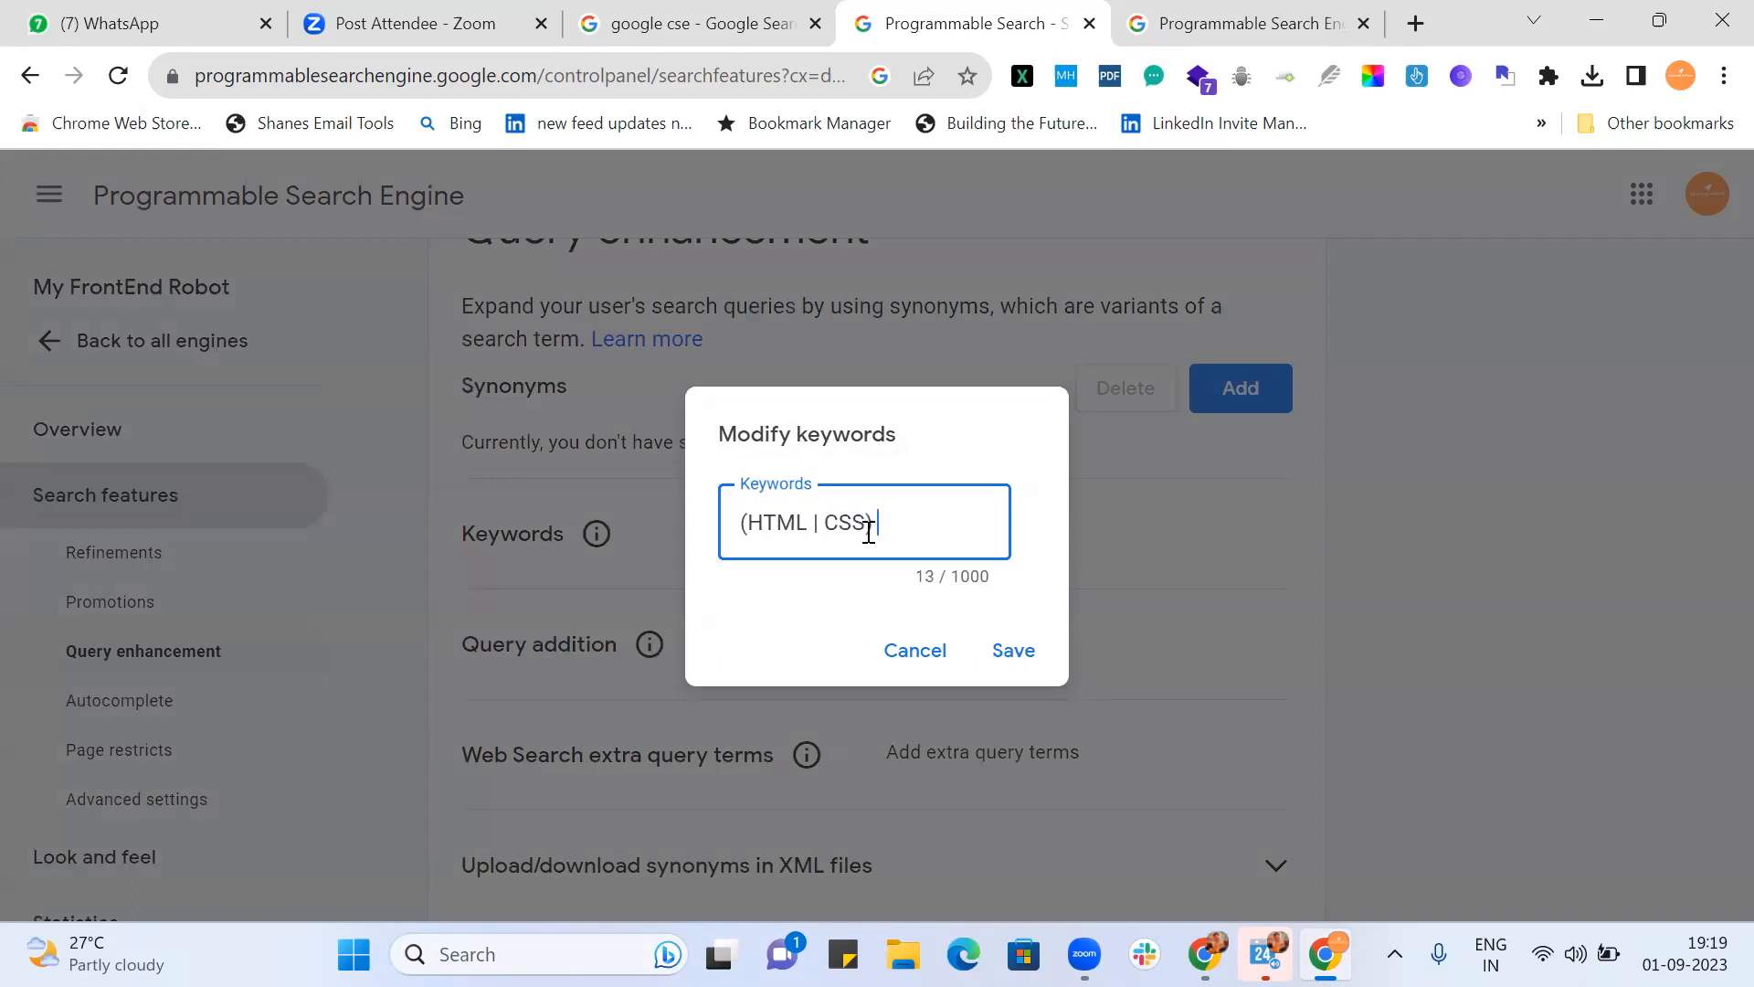
pyautogui.press('Left')
pyautogui.press('Left')
pyautogui.press('Left')
pyautogui.press('Left')
pyautogui.press('Right')
pyautogui.press('Right')
pyautogui.press('Right')
pyautogui.write('| HTML4 | HTM')
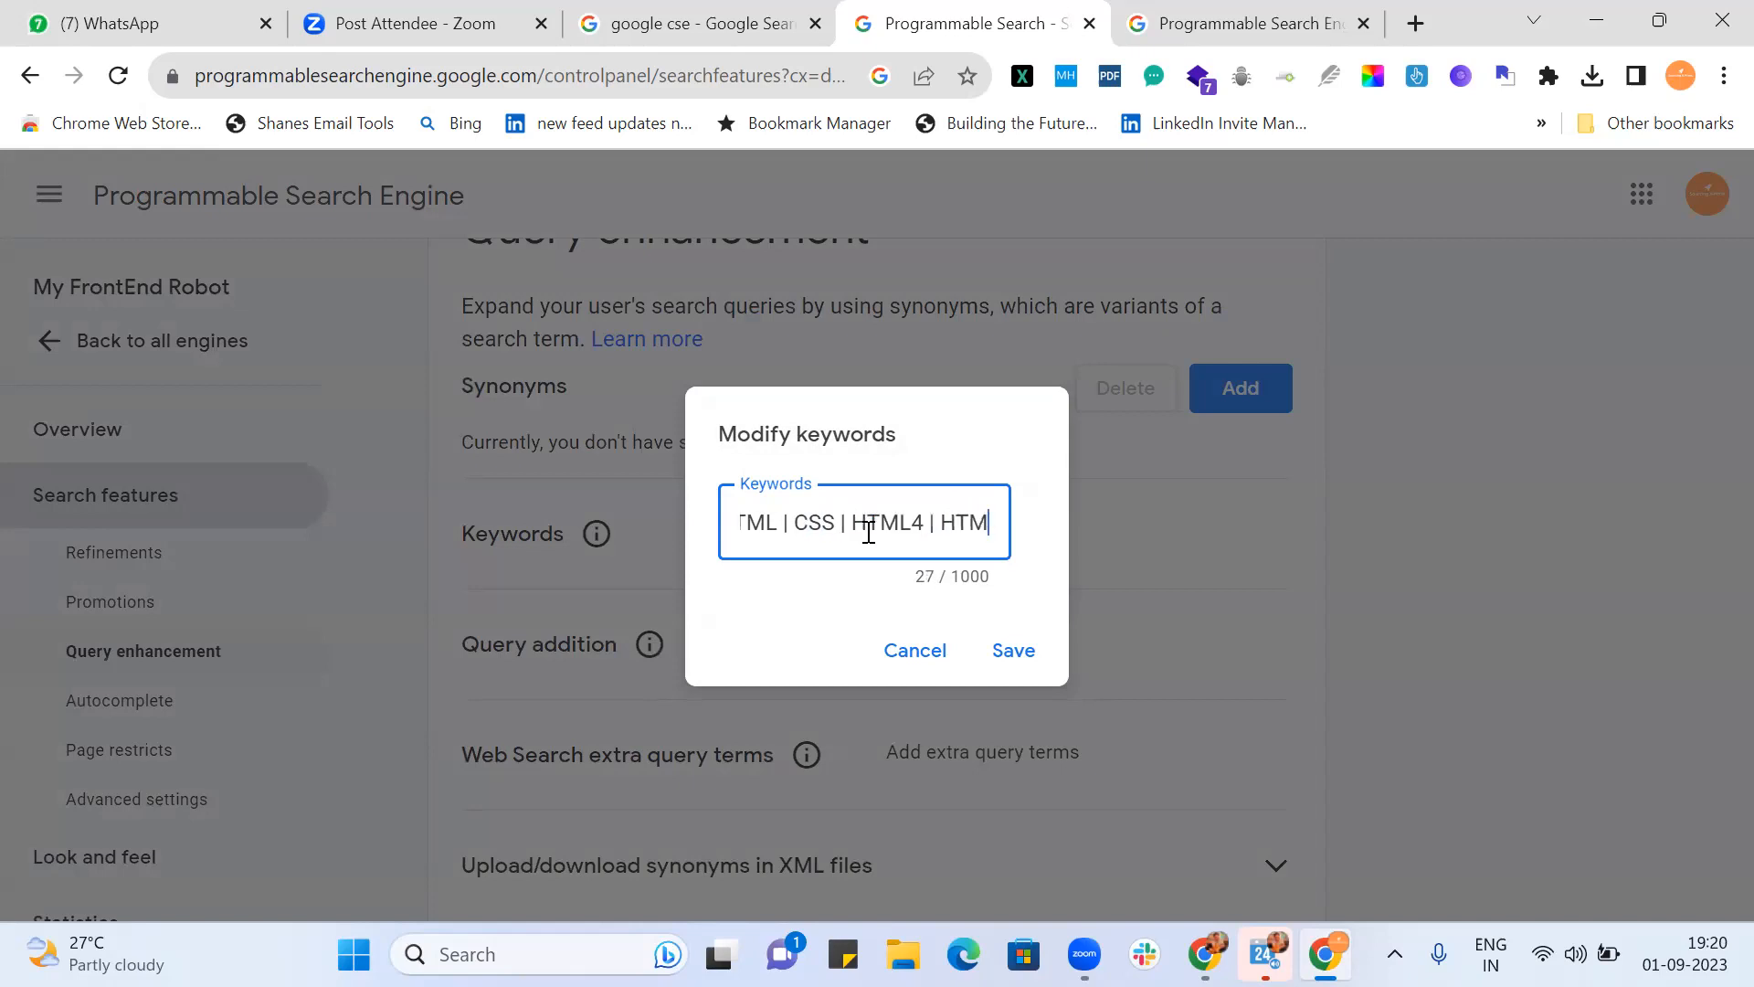
pyautogui.write('L5 ')
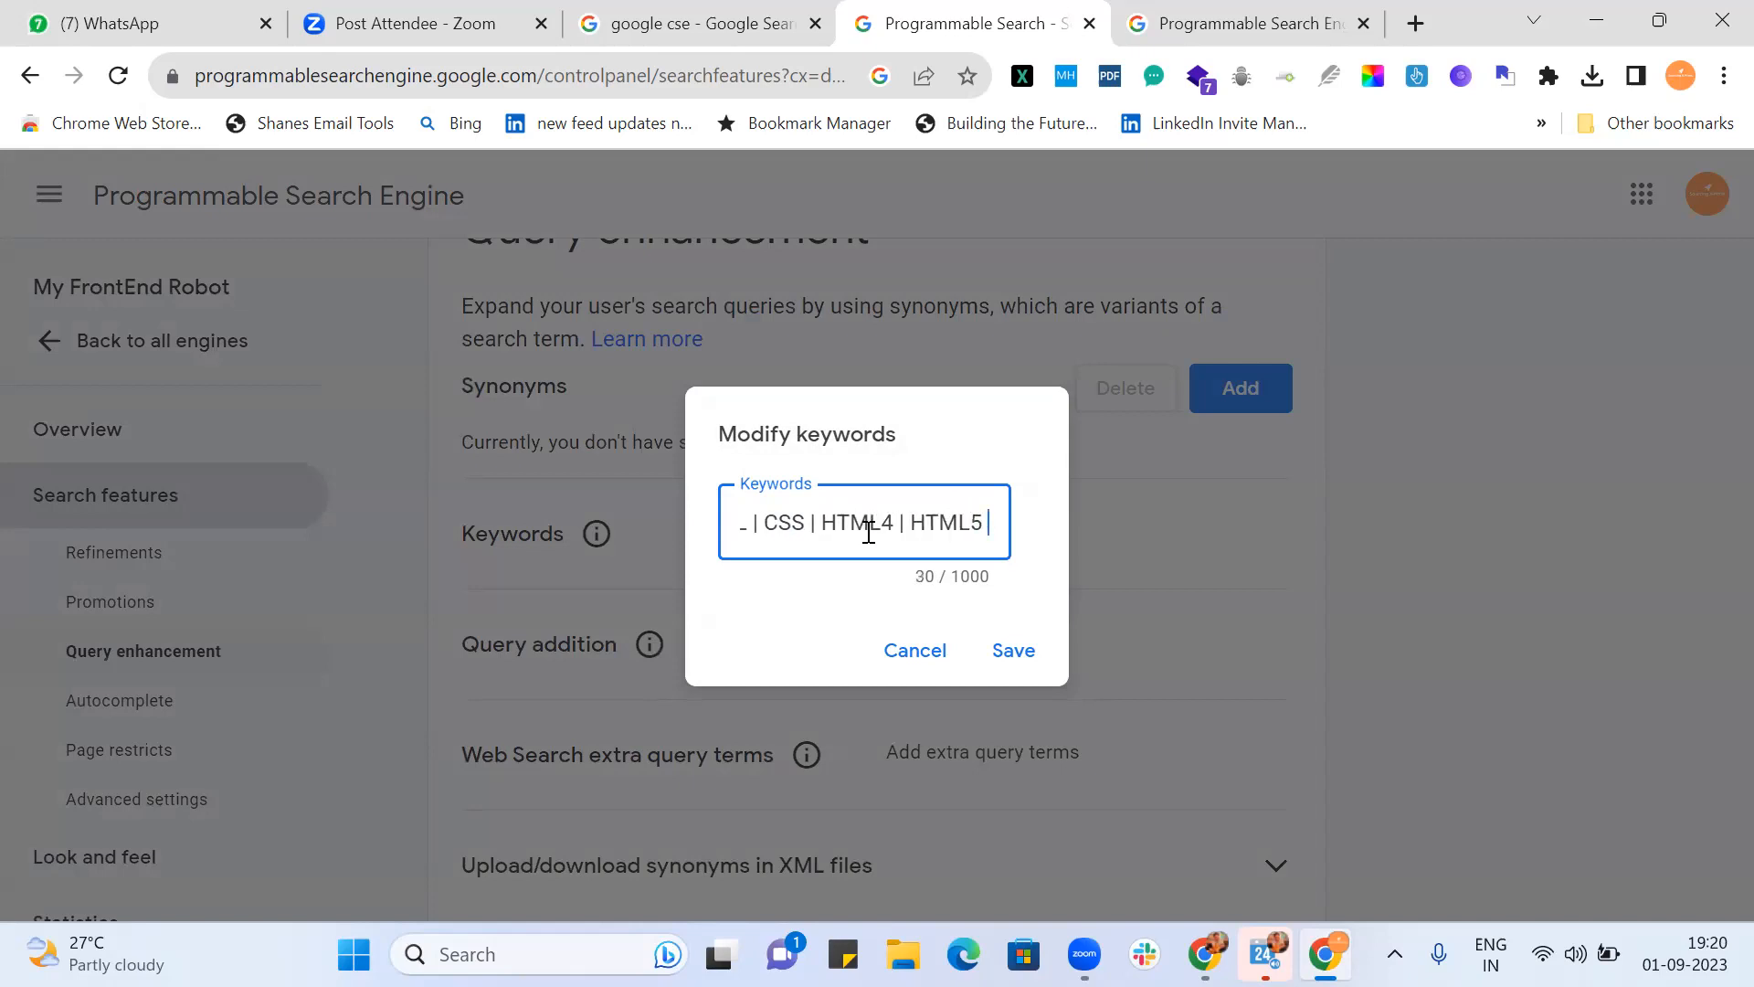
pyautogui.write('| CCS')
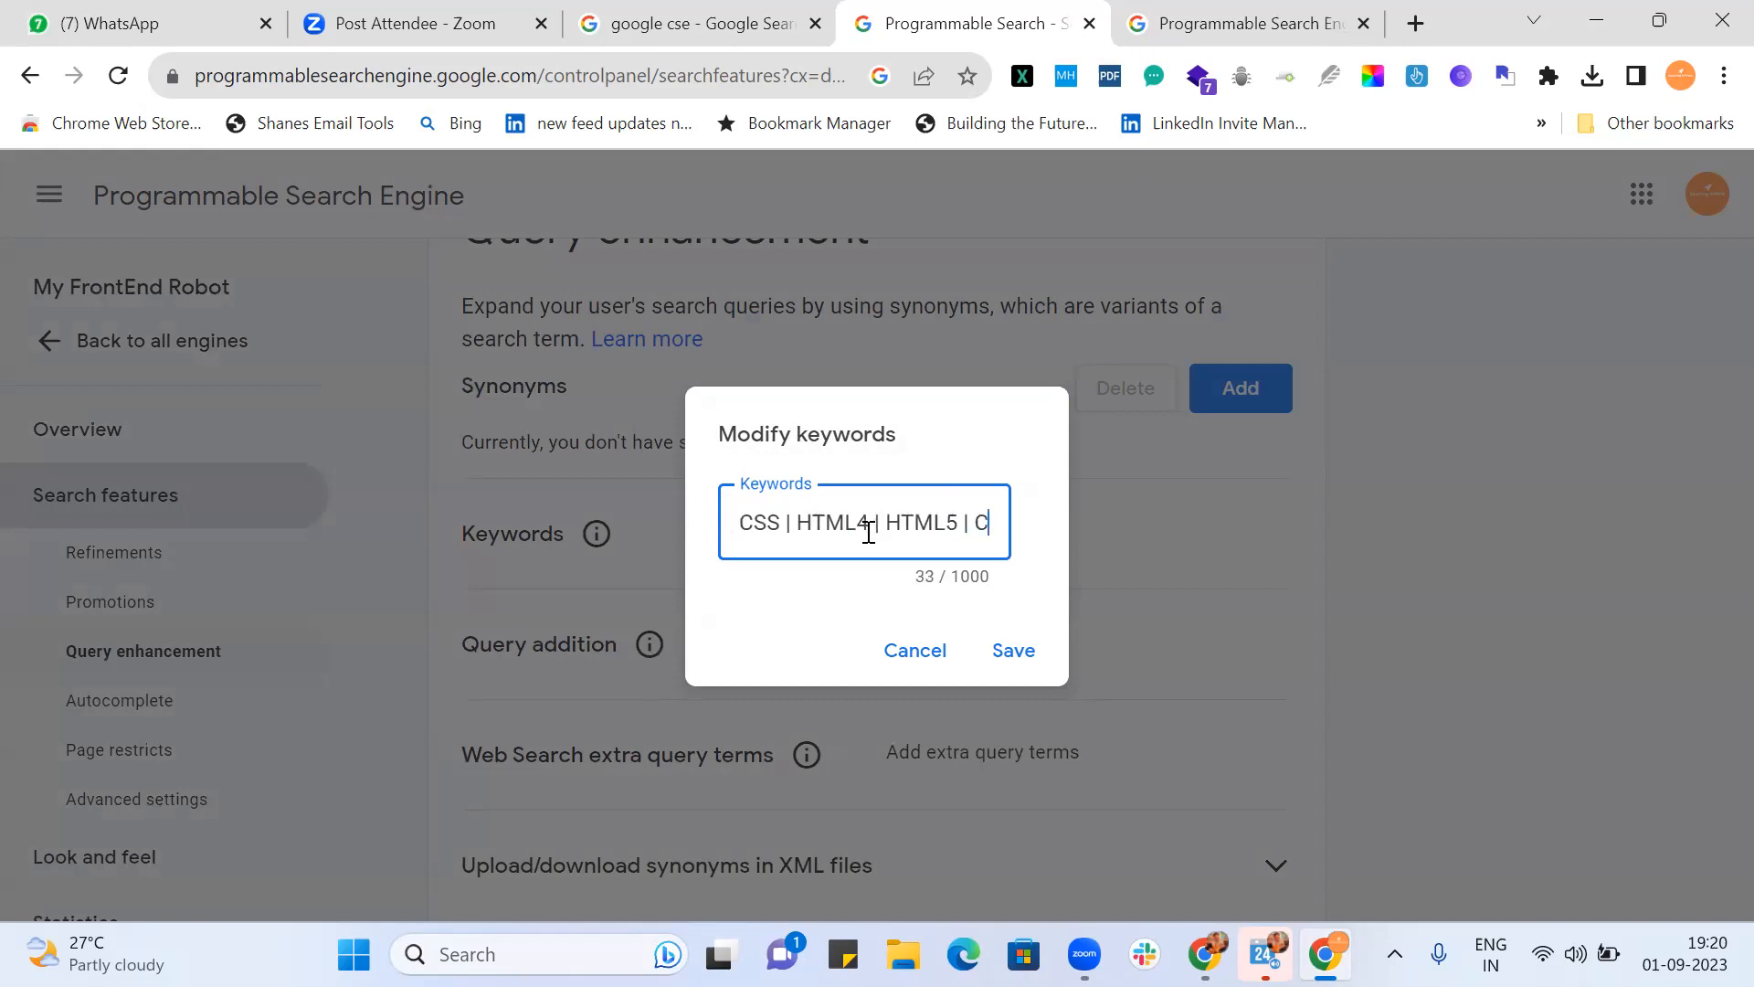
pyautogui.press('BackSpace')
pyautogui.press('BackSpace')
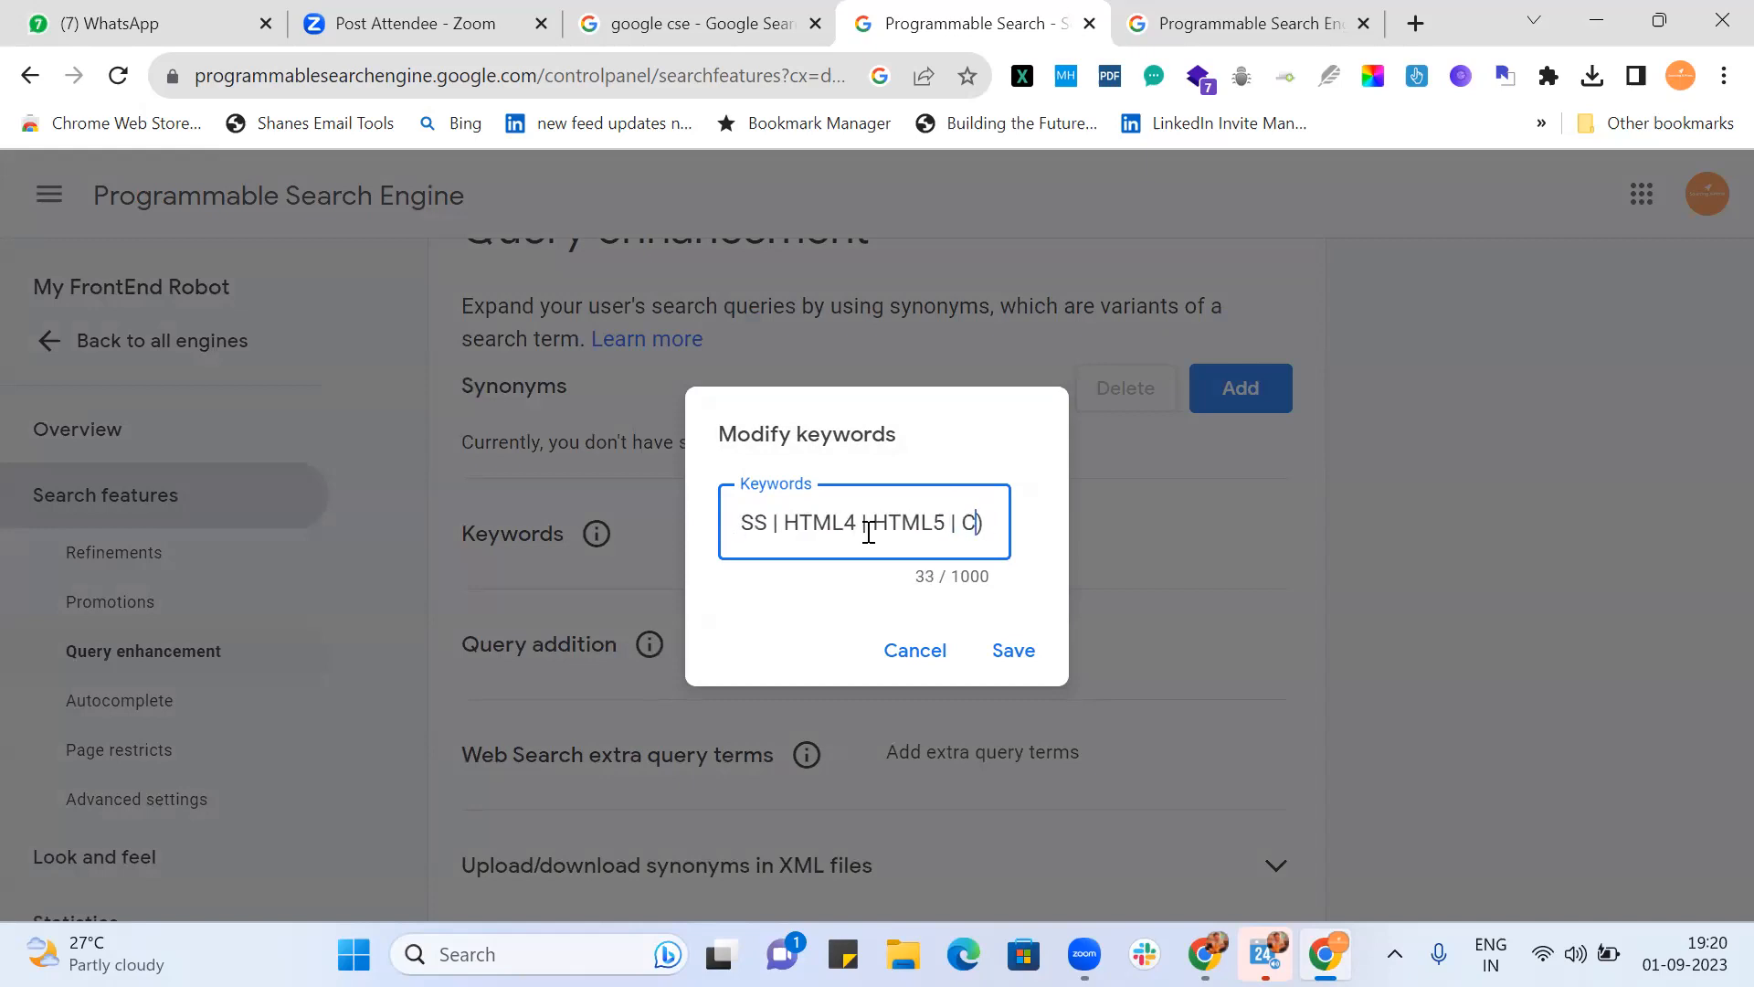
pyautogui.write('SS4')
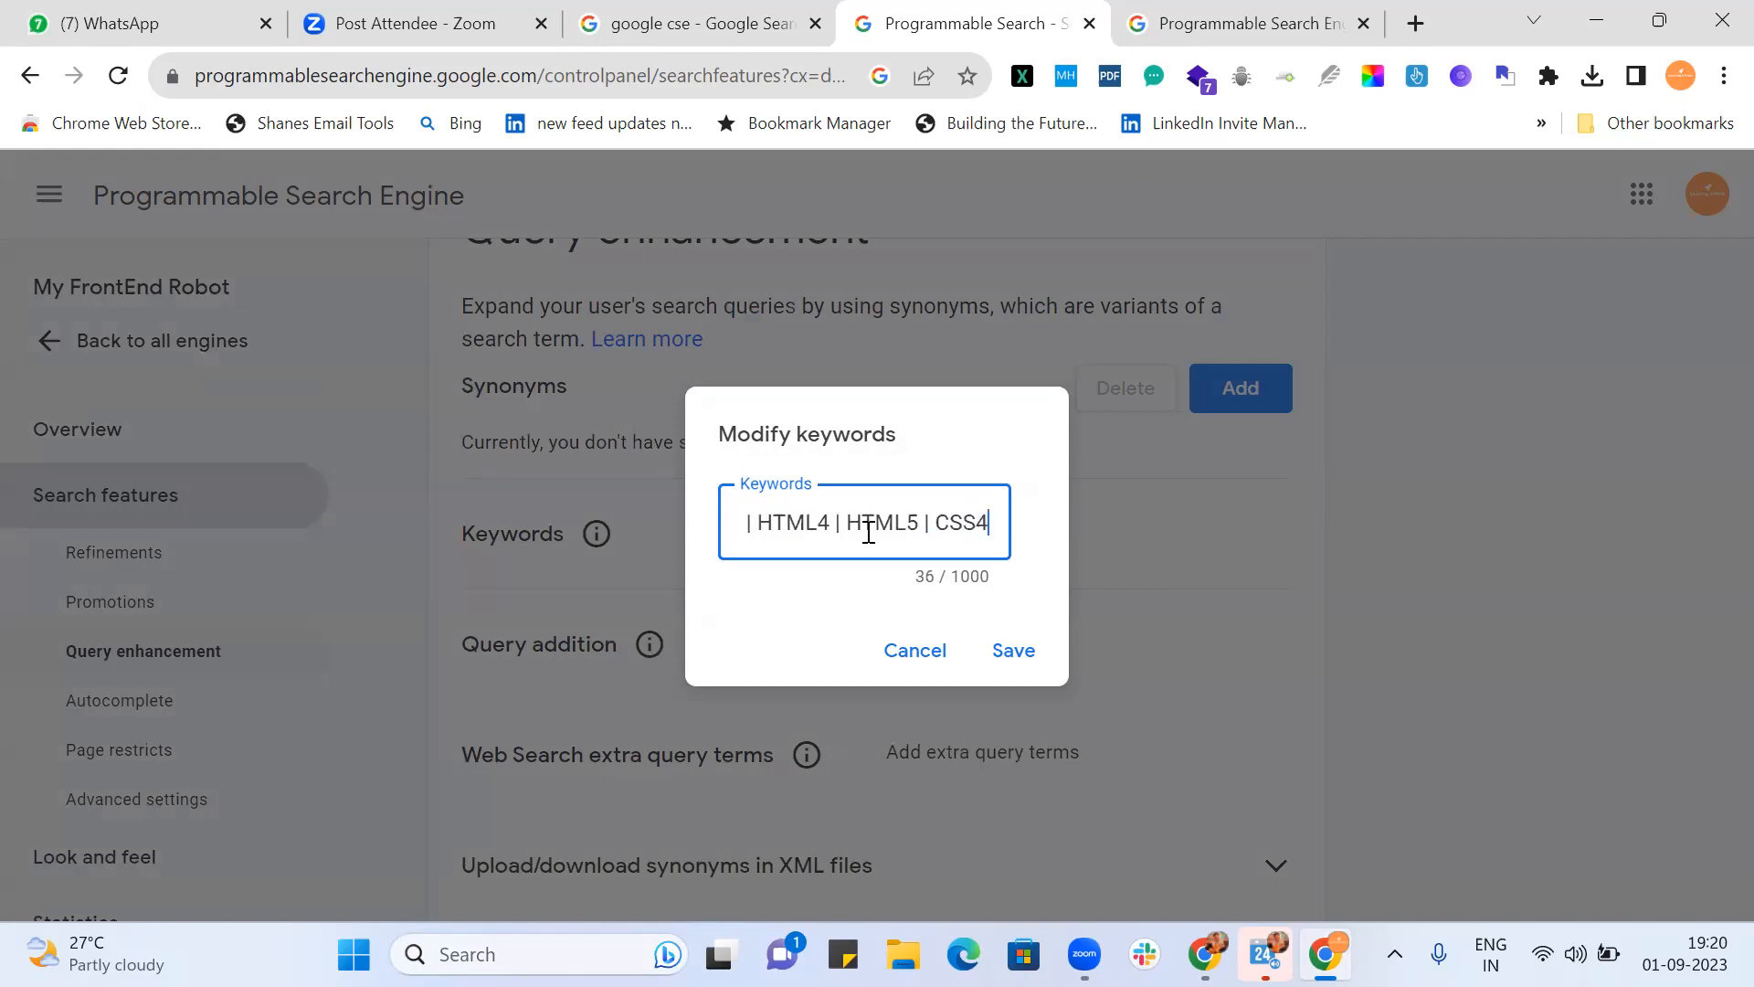
pyautogui.write(' | CSS')
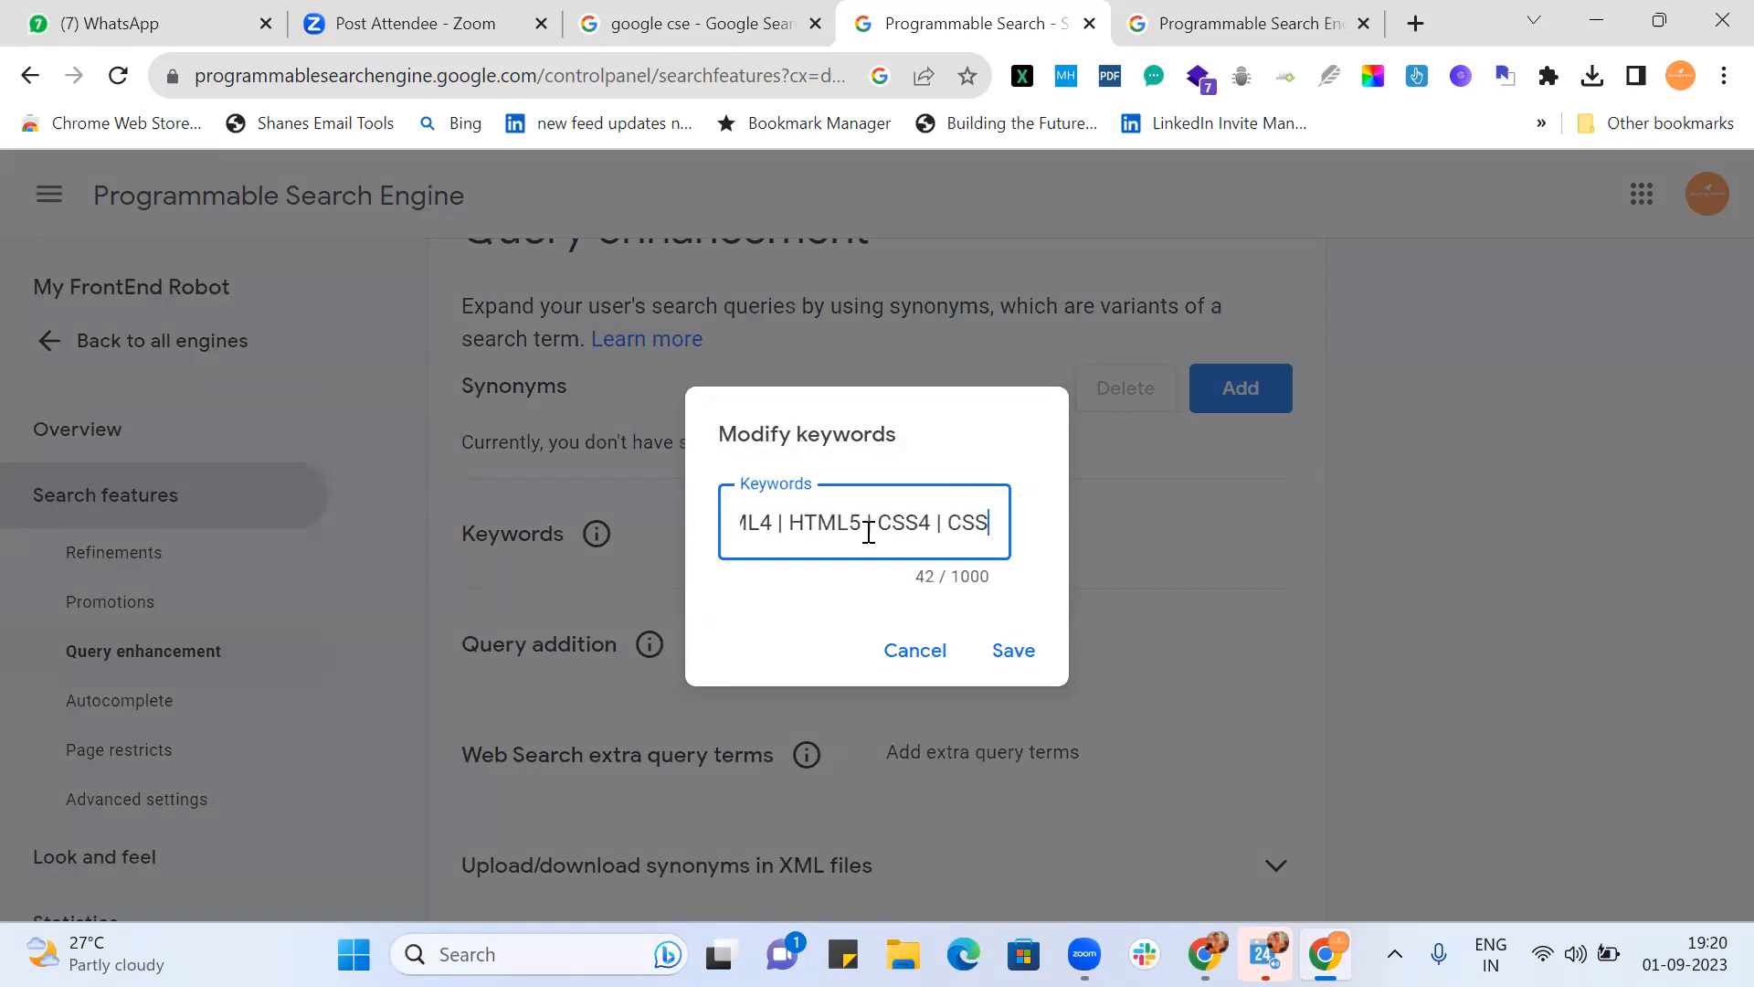
pyautogui.write('5')
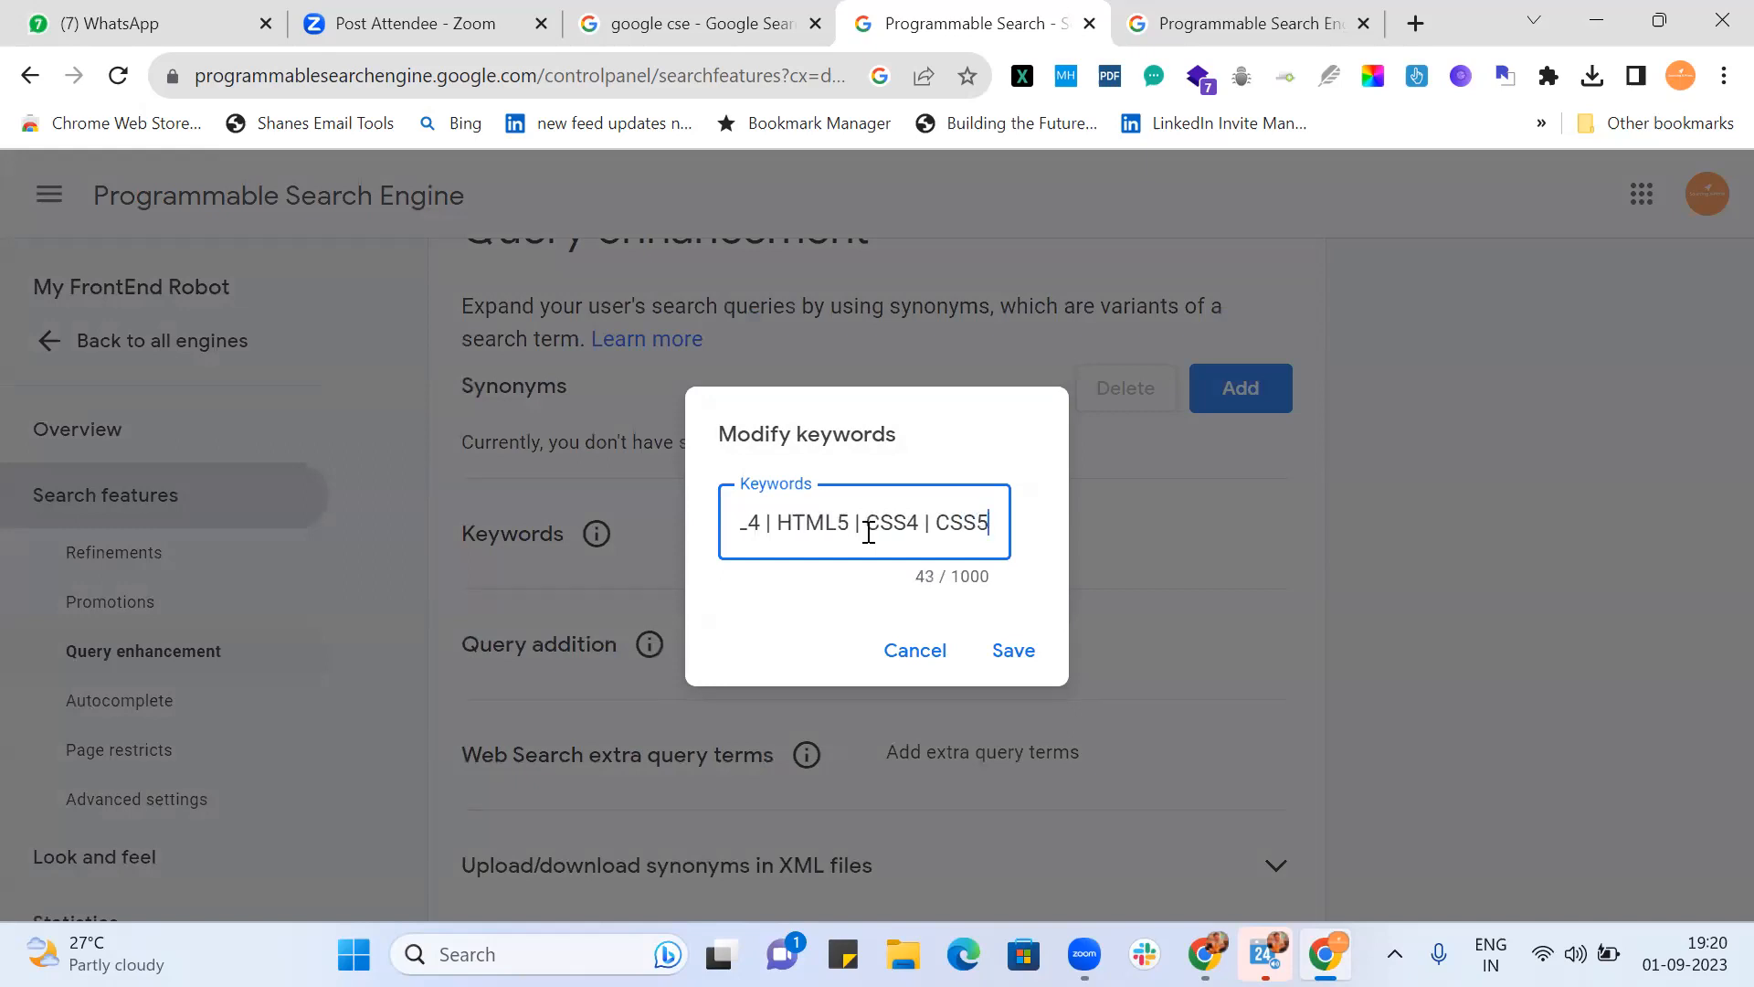
pyautogui.write(')')
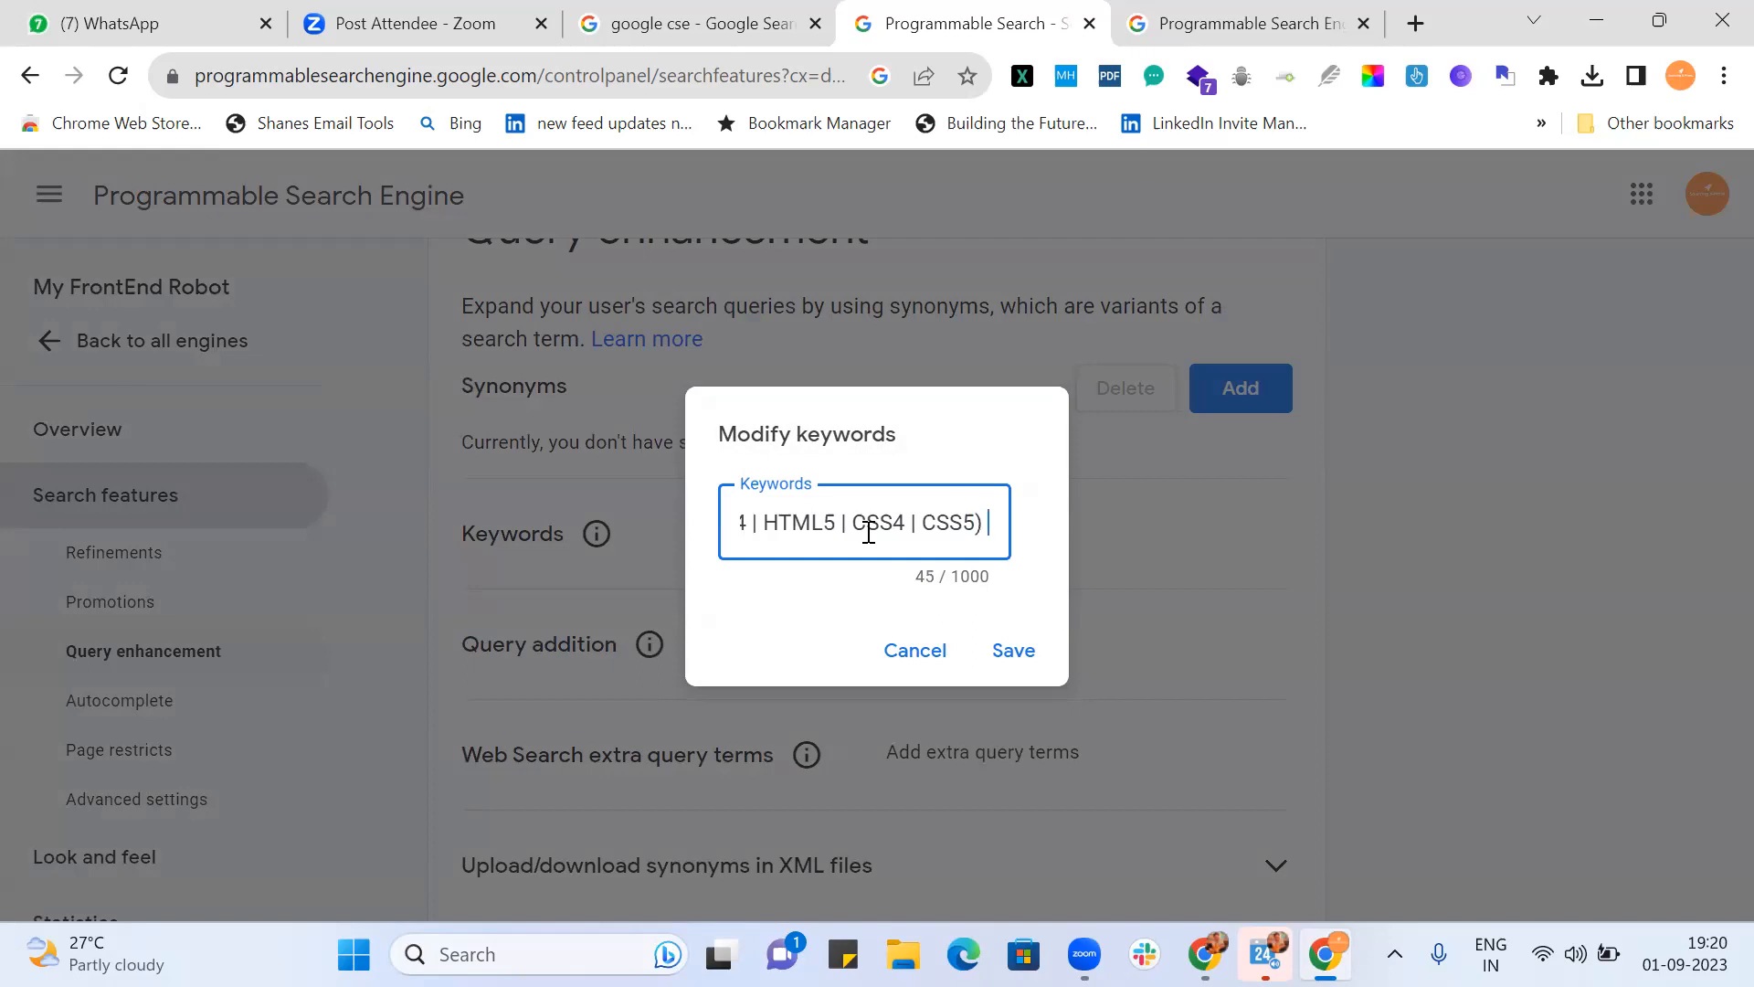
pyautogui.write(' (Javascript | "')
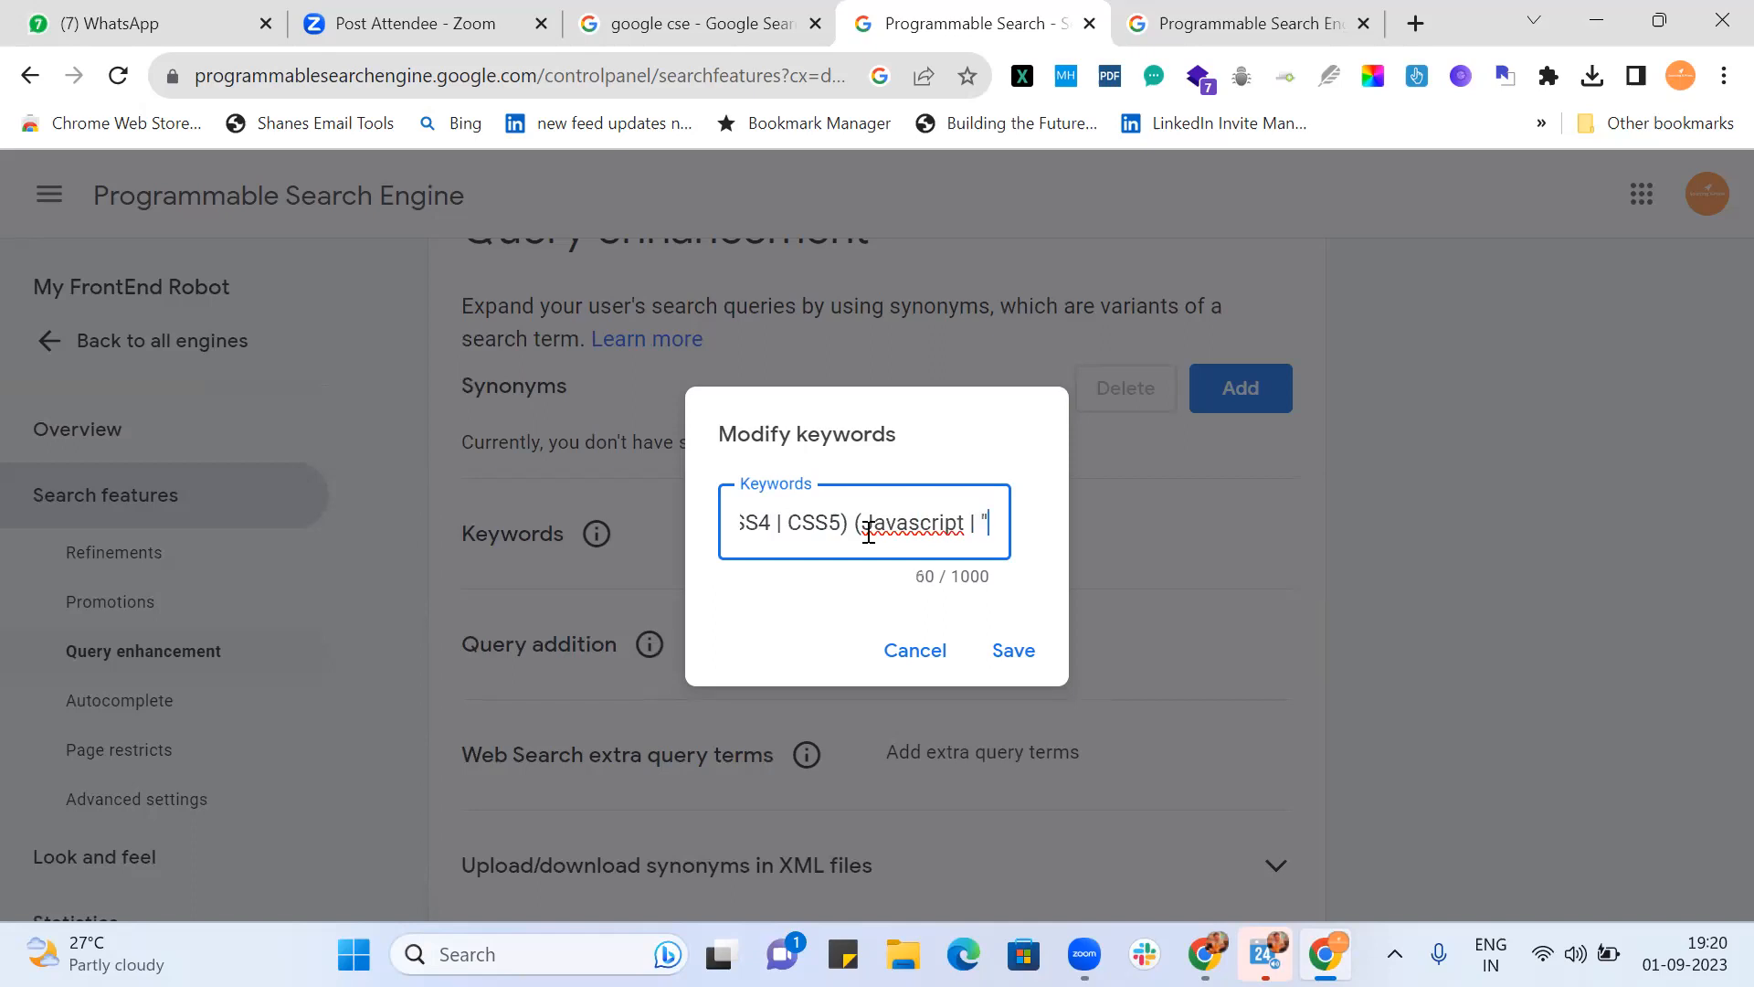
pyautogui.write('Java Scrip')
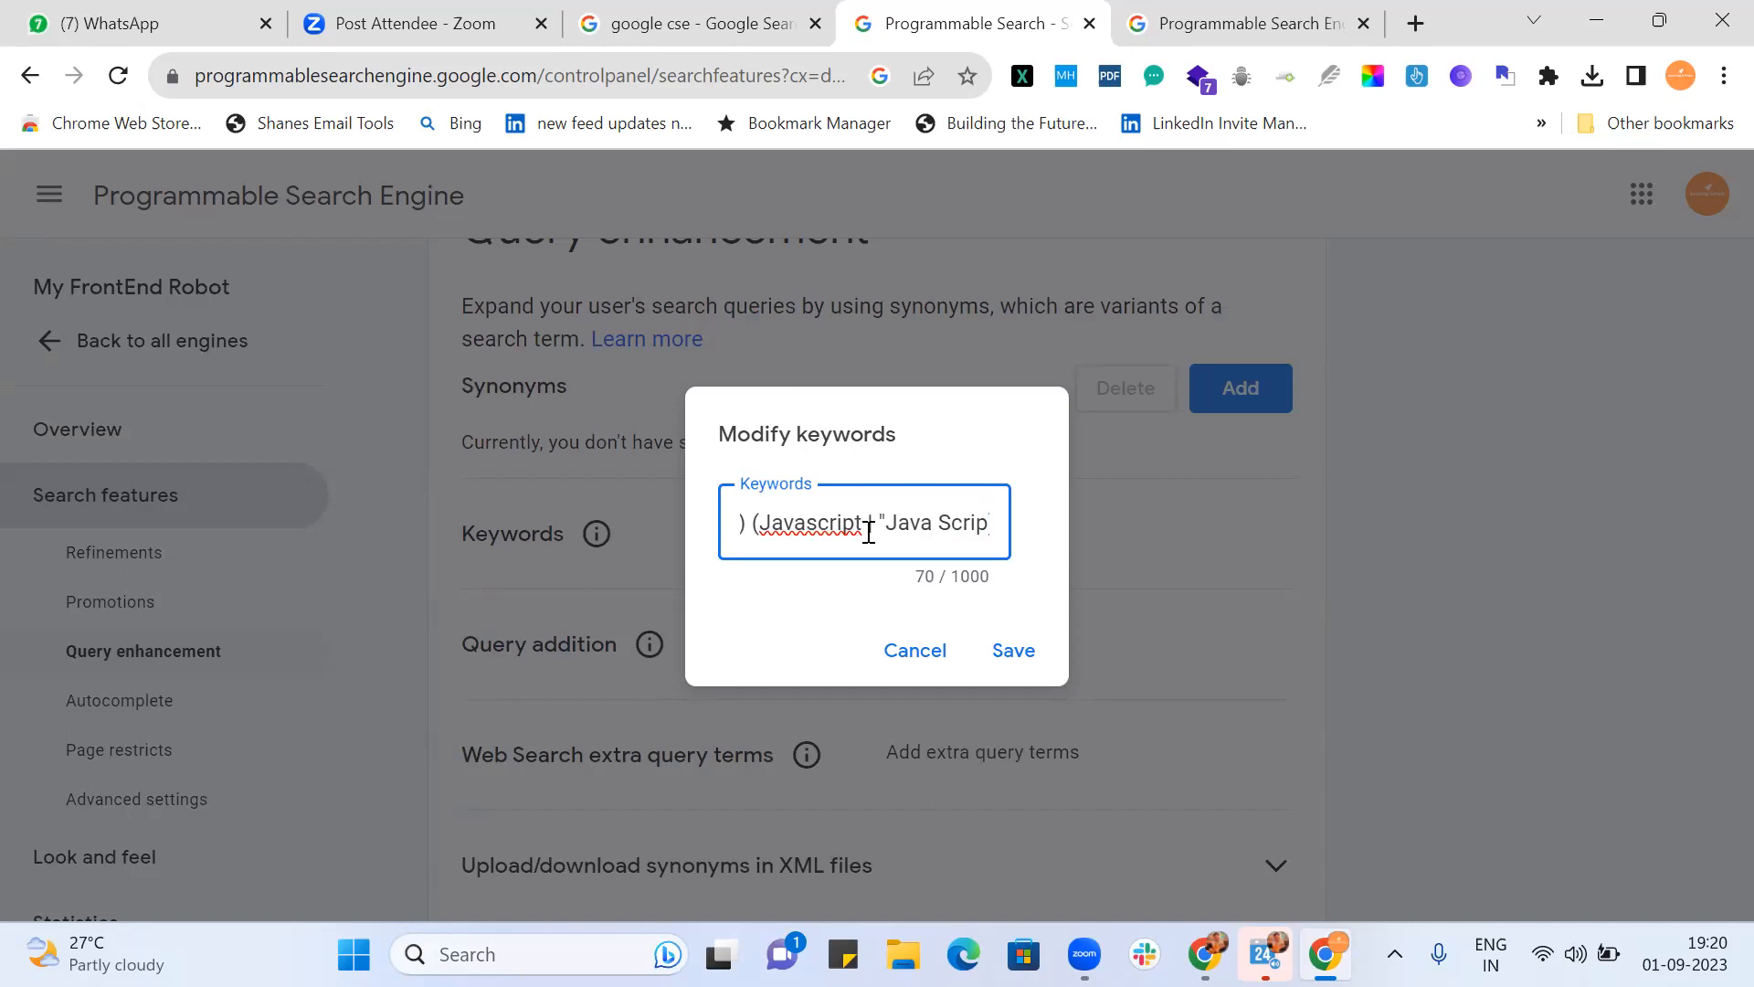
pyautogui.write('t" | ')
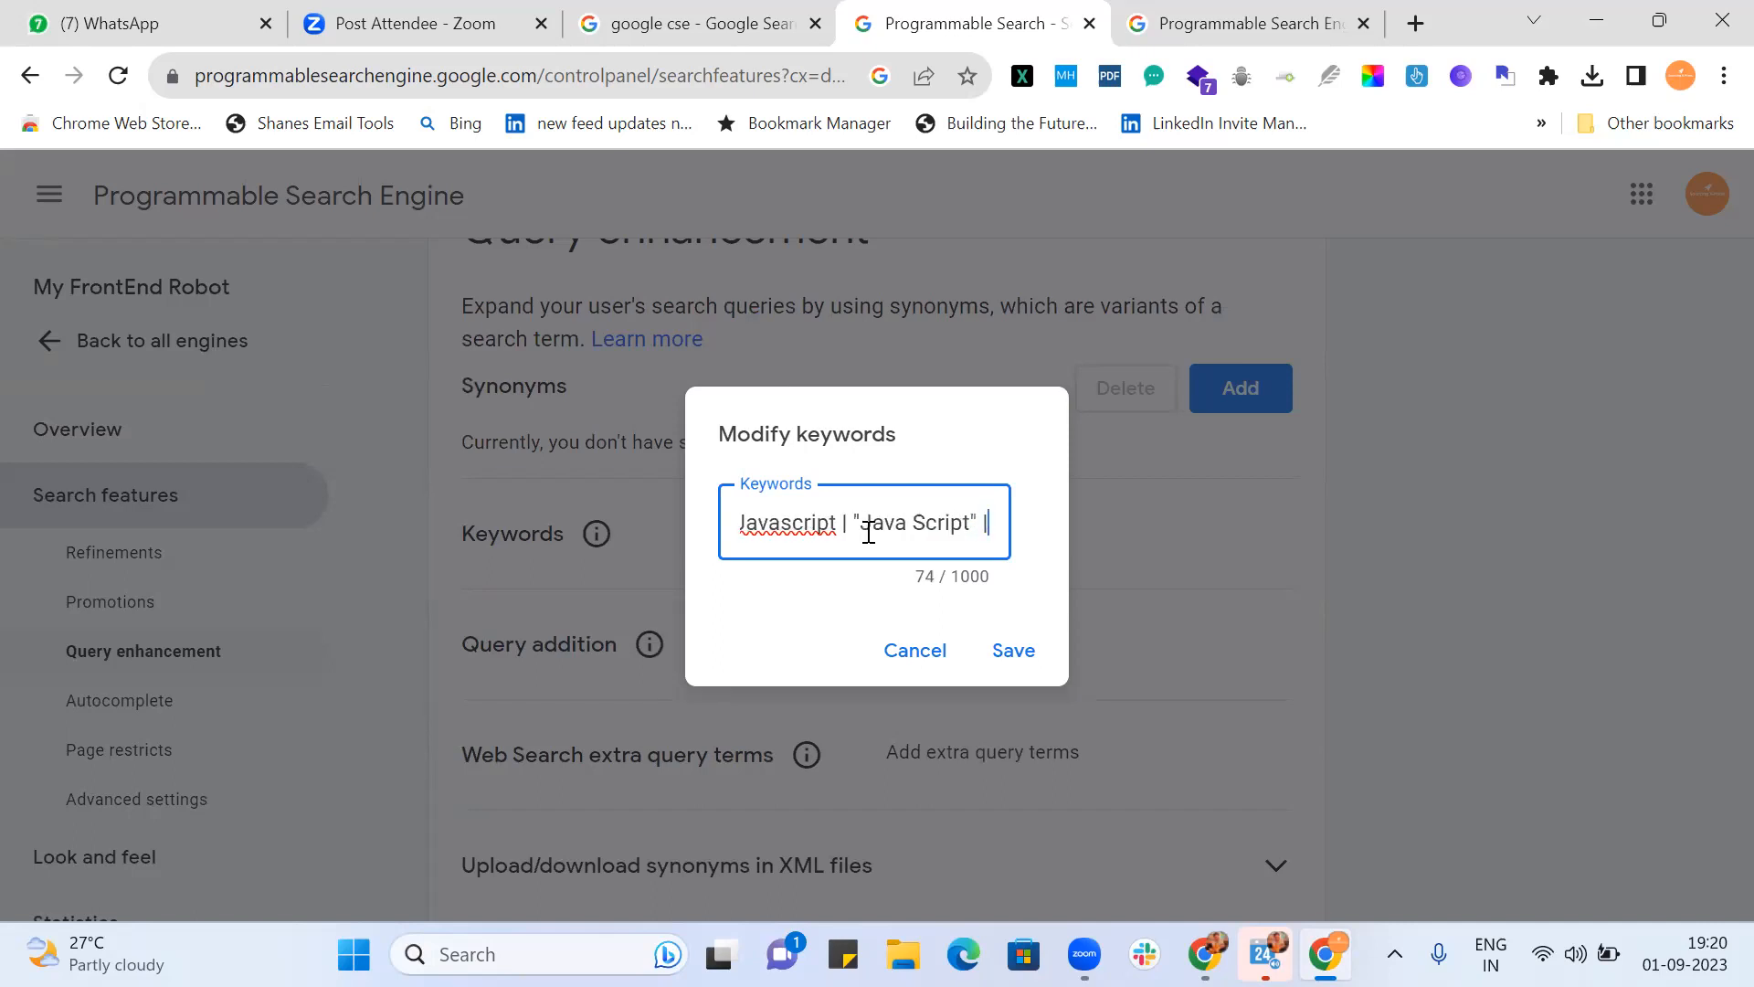
pyautogui.write('Java')
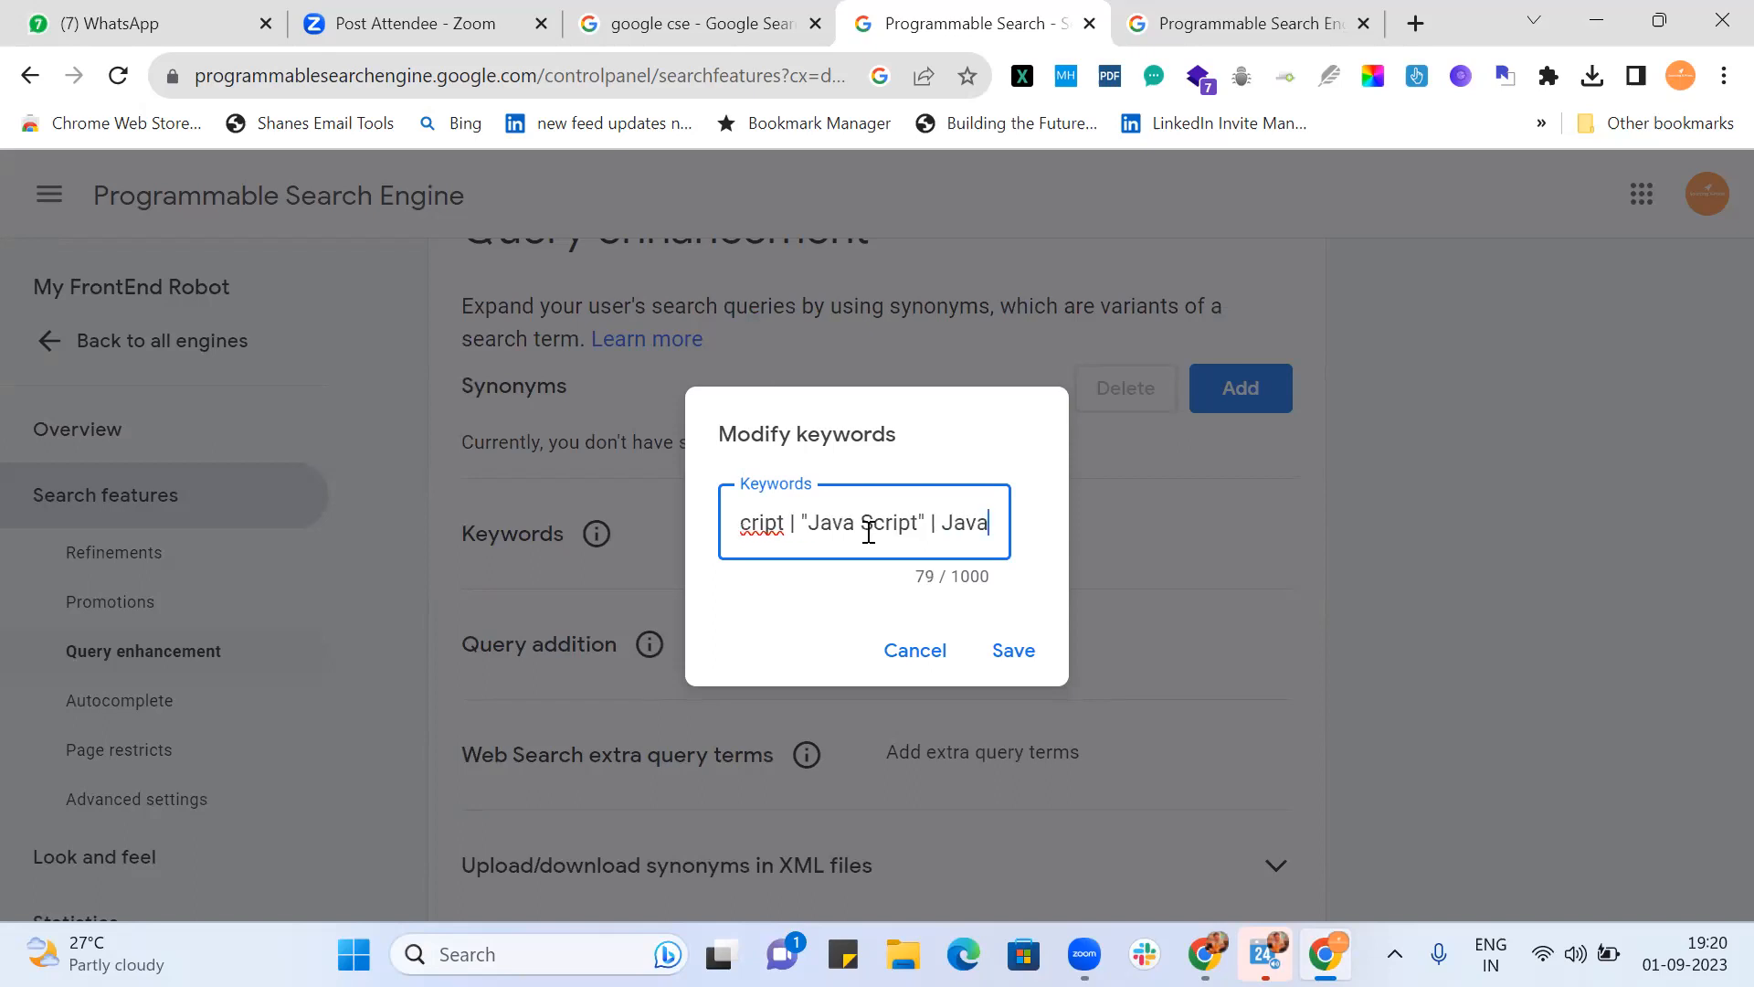
pyautogui.write('-scri')
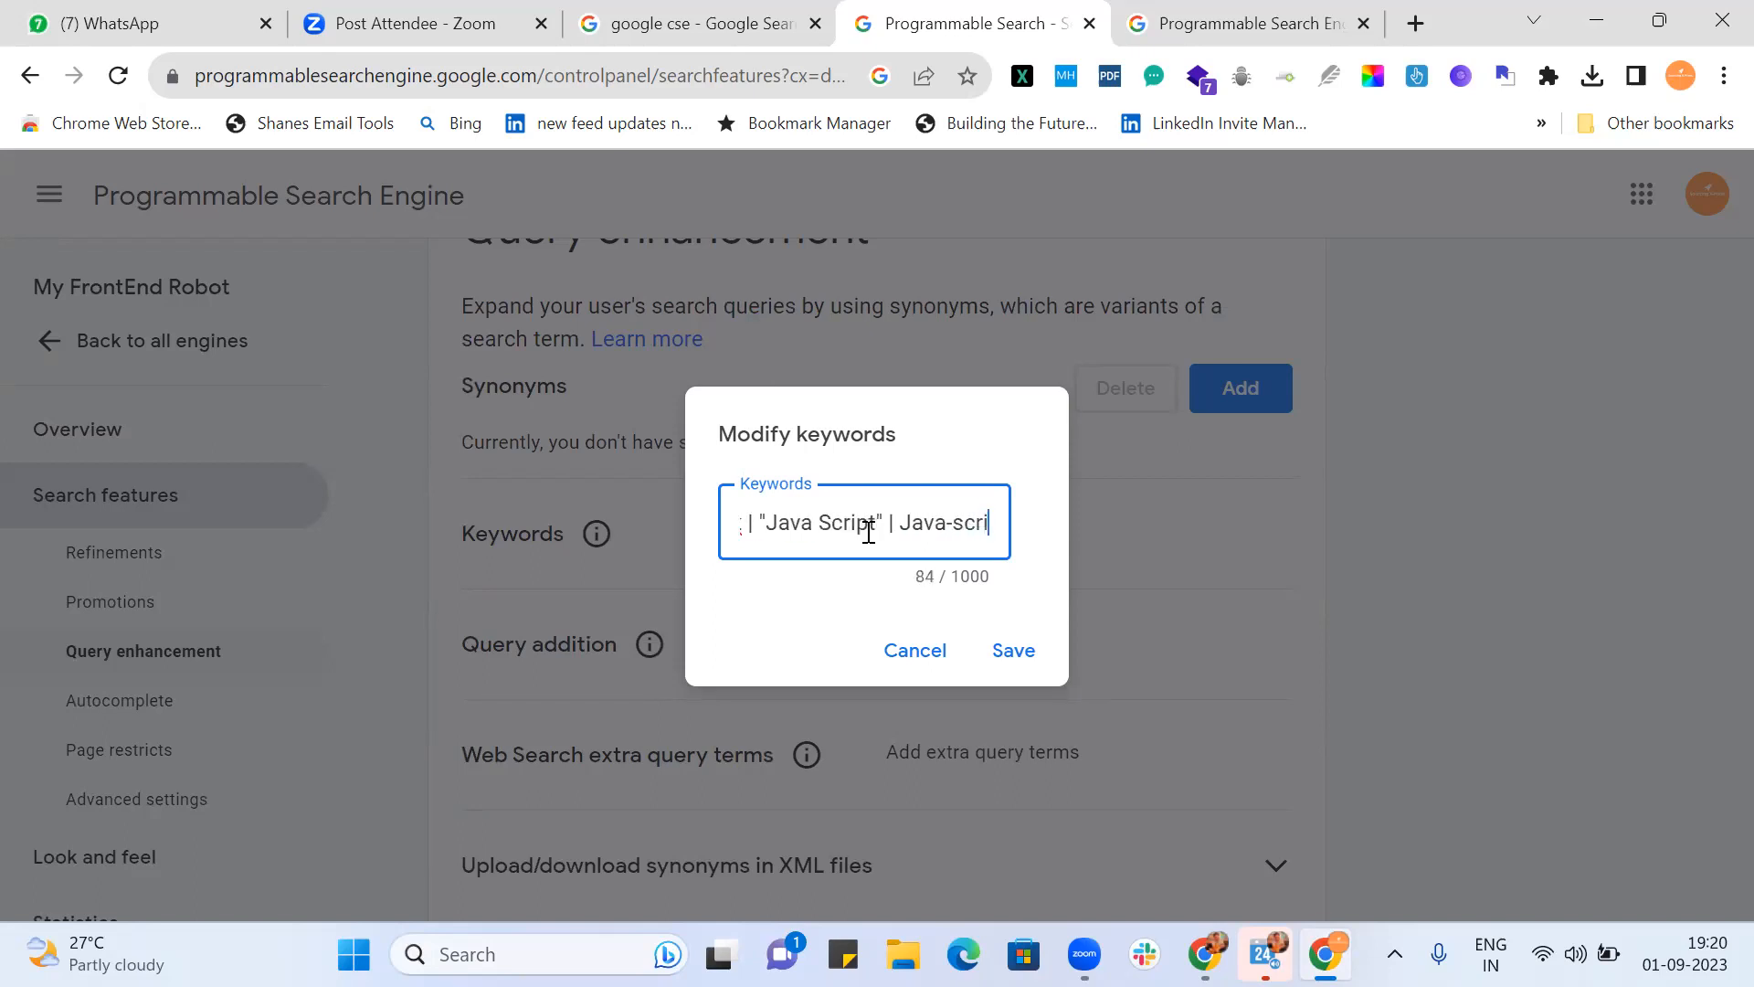
pyautogui.write('pt) (')
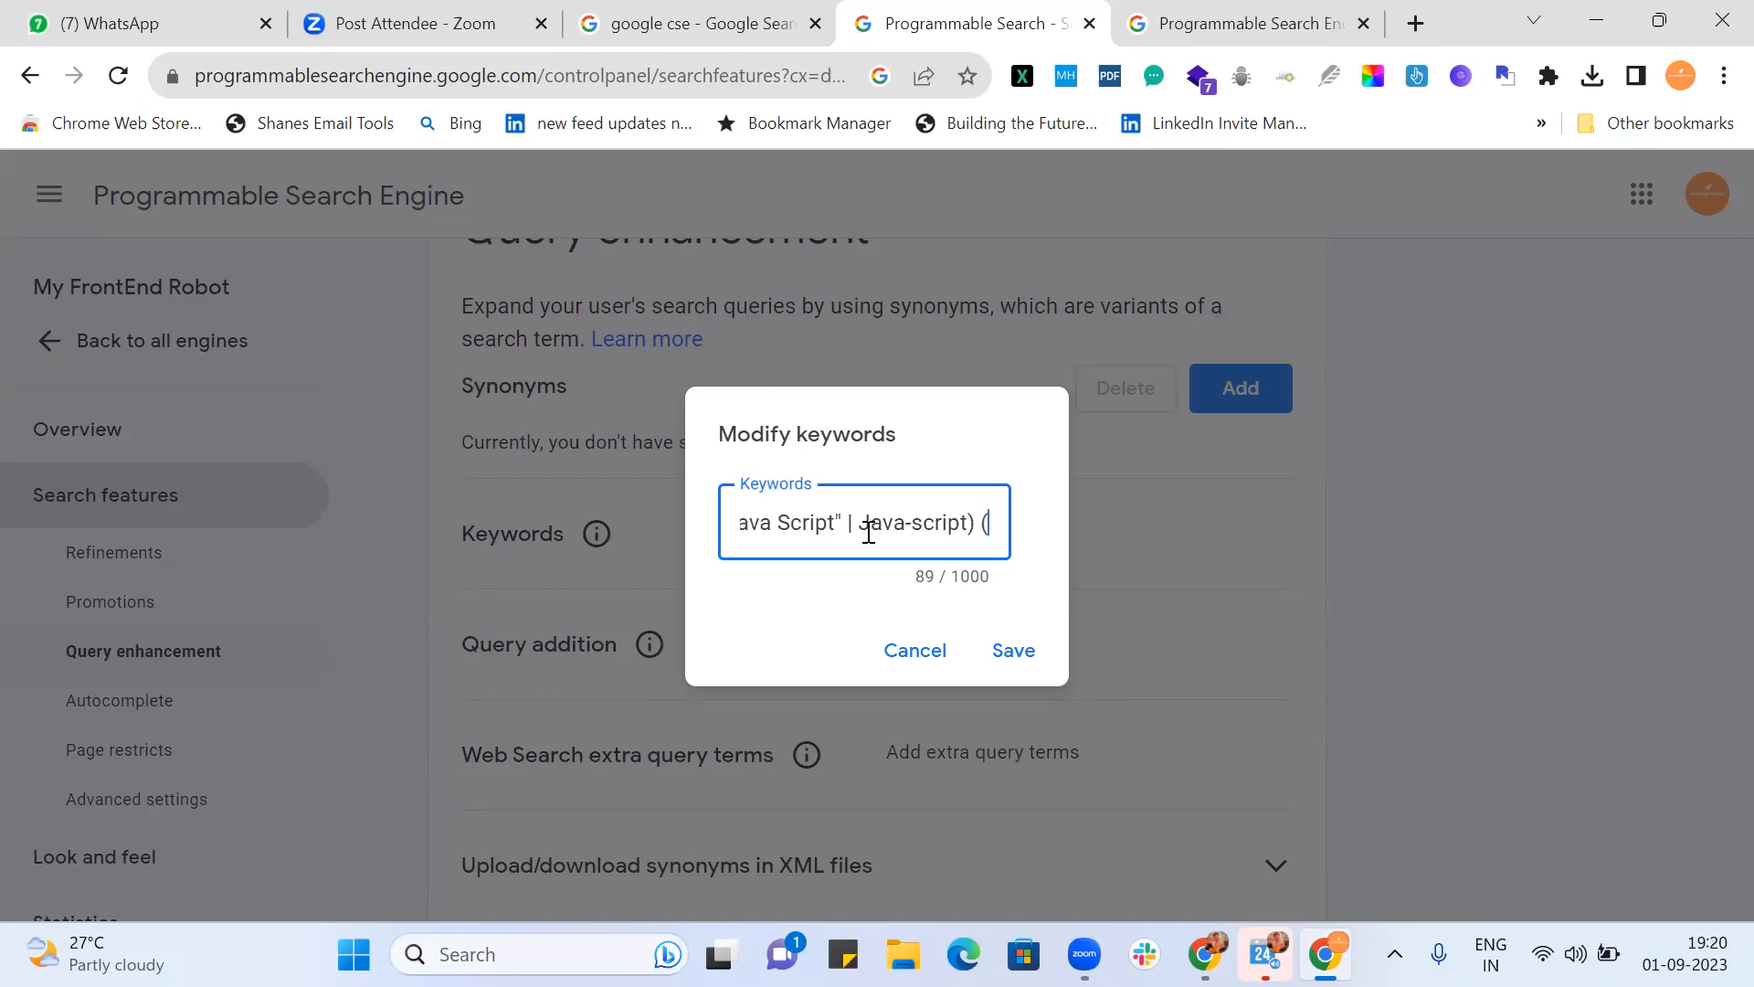
pyautogui.write('An')
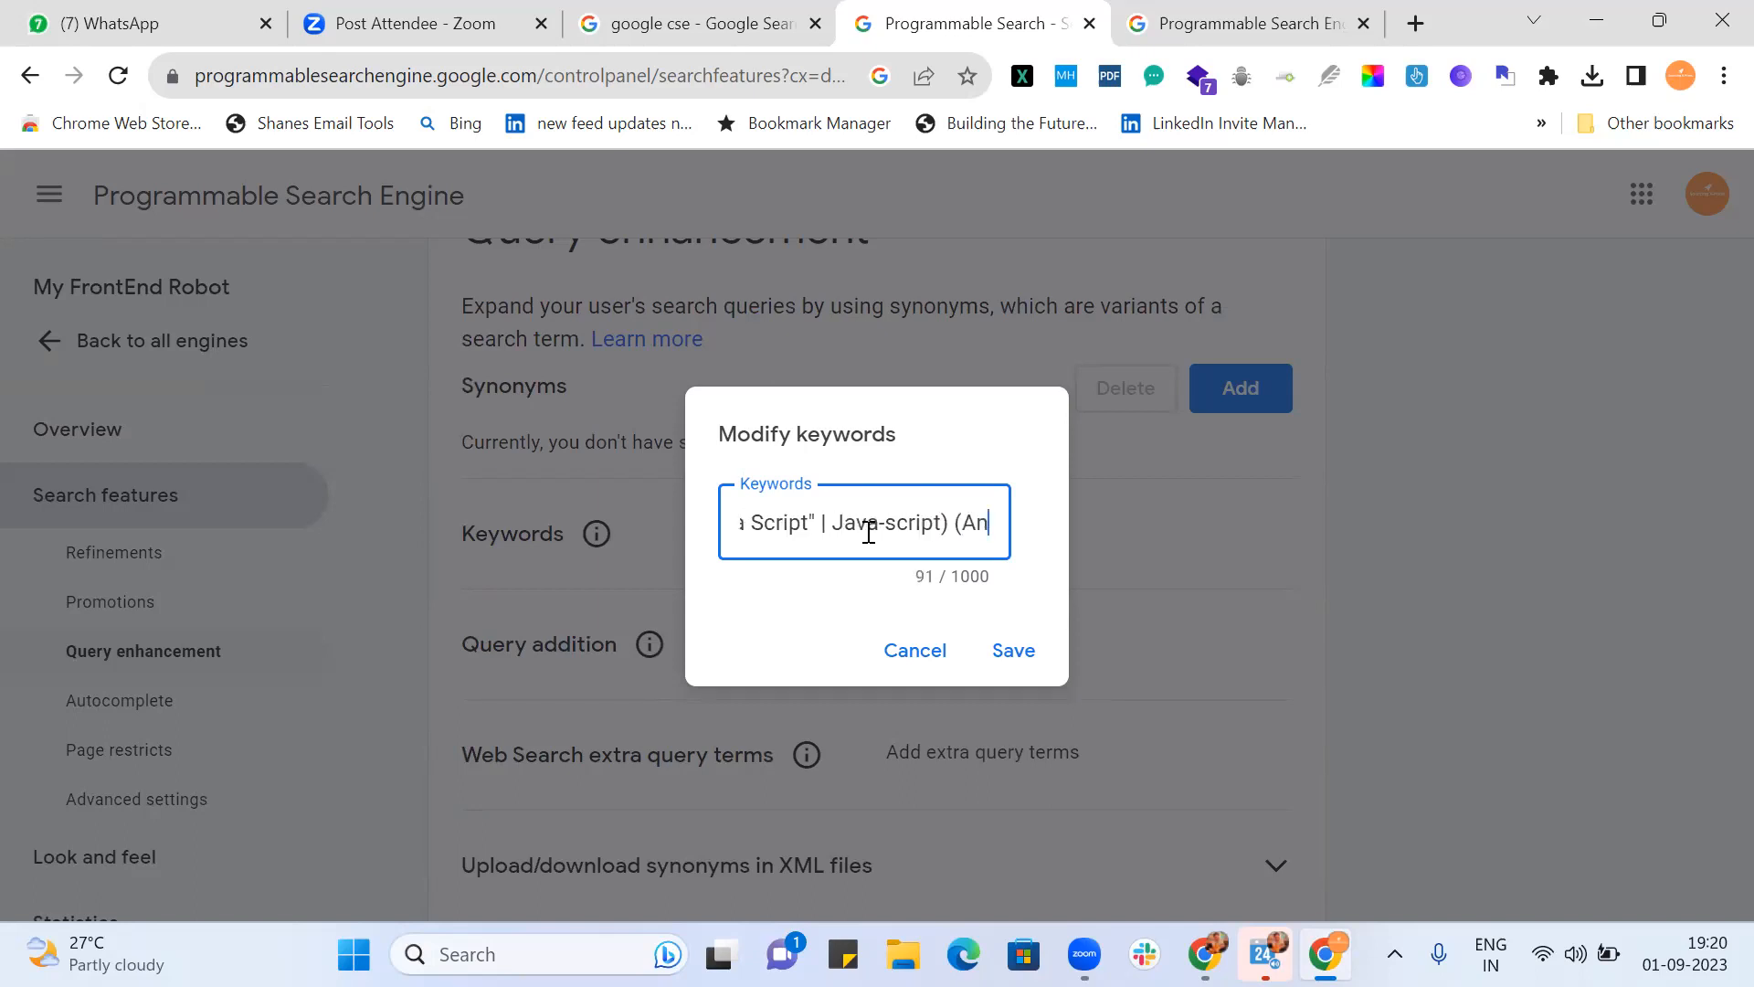
pyautogui.write('gula')
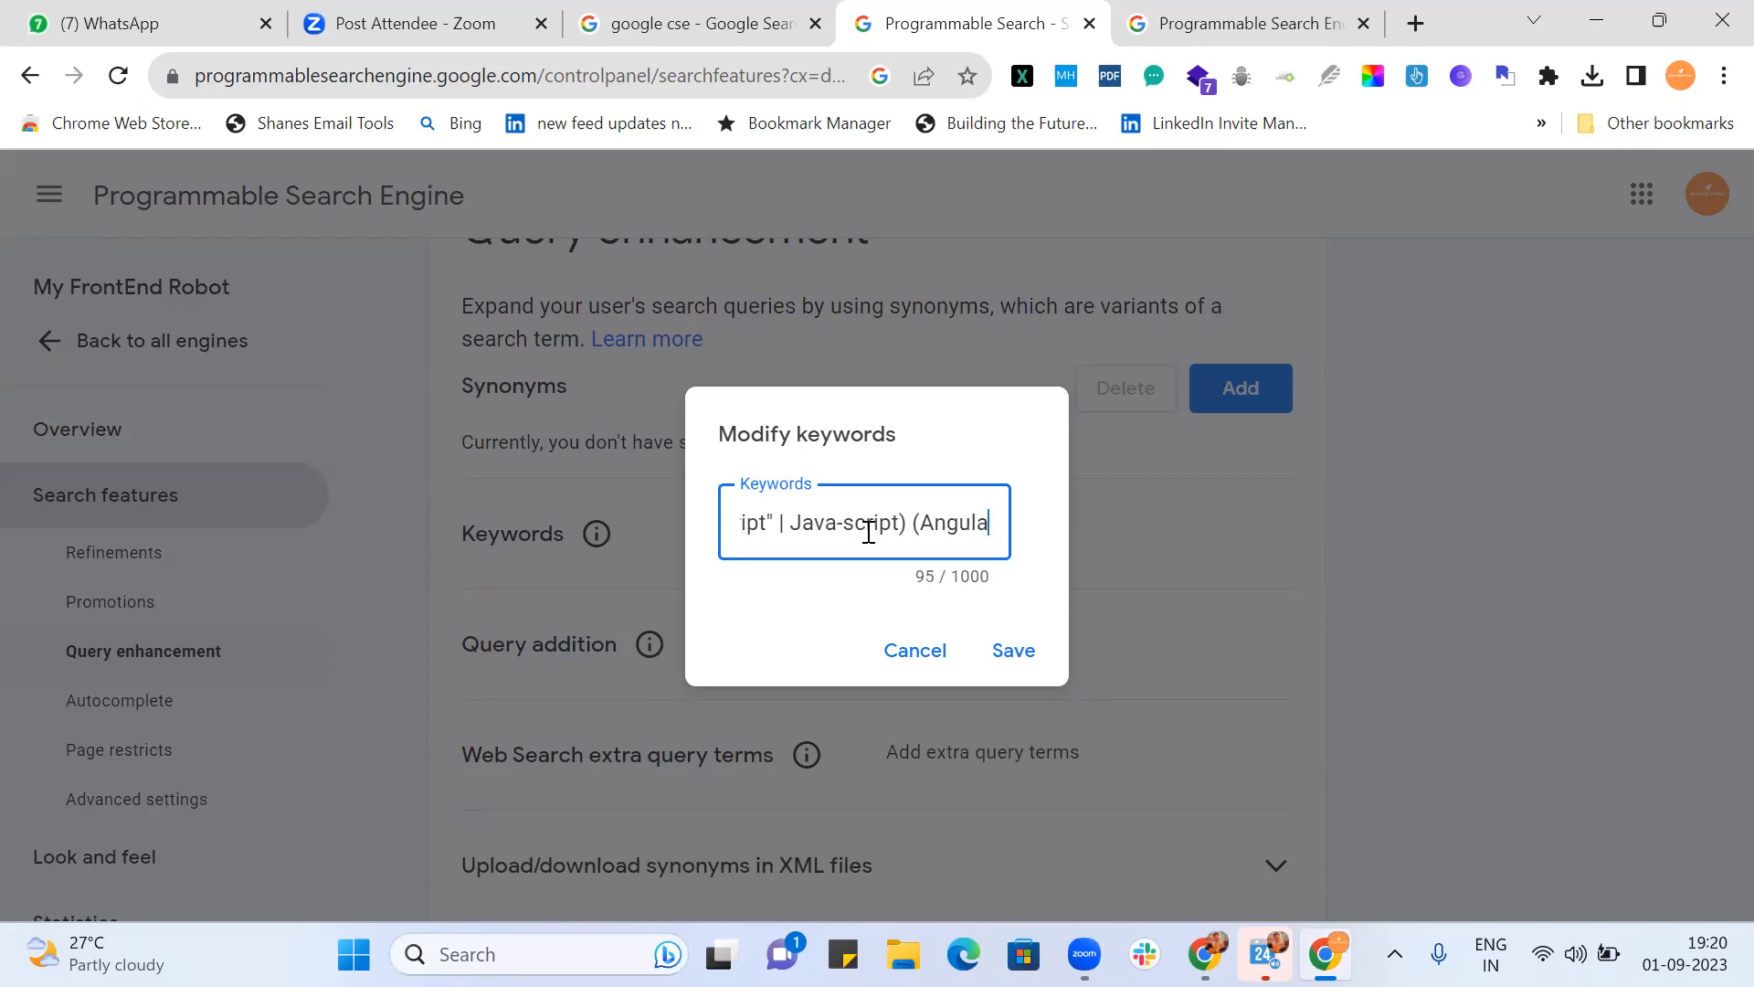
pyautogui.write('r JS"')
# Step: Quote "Angular JS" and add the AngularJS, Angular.JS and Angular-Js alternatives, then start React
pyautogui.click(868, 532)
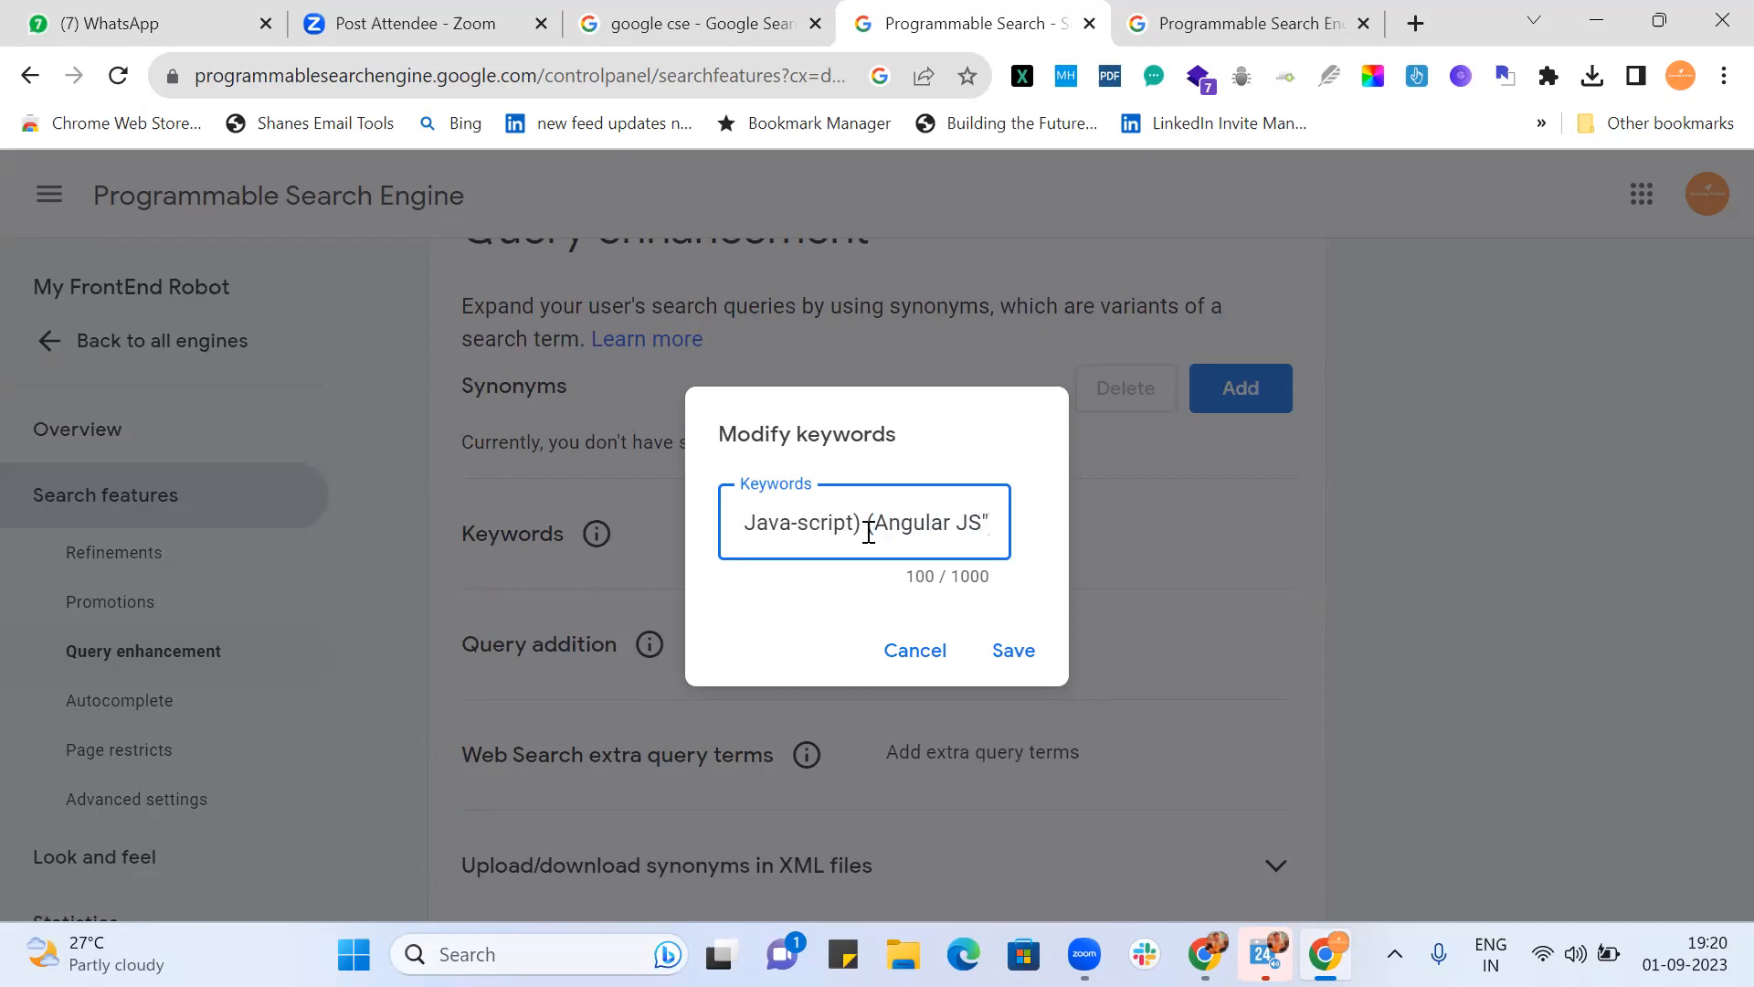
pyautogui.write('"')
pyautogui.press('End')
pyautogui.write('| Angula')
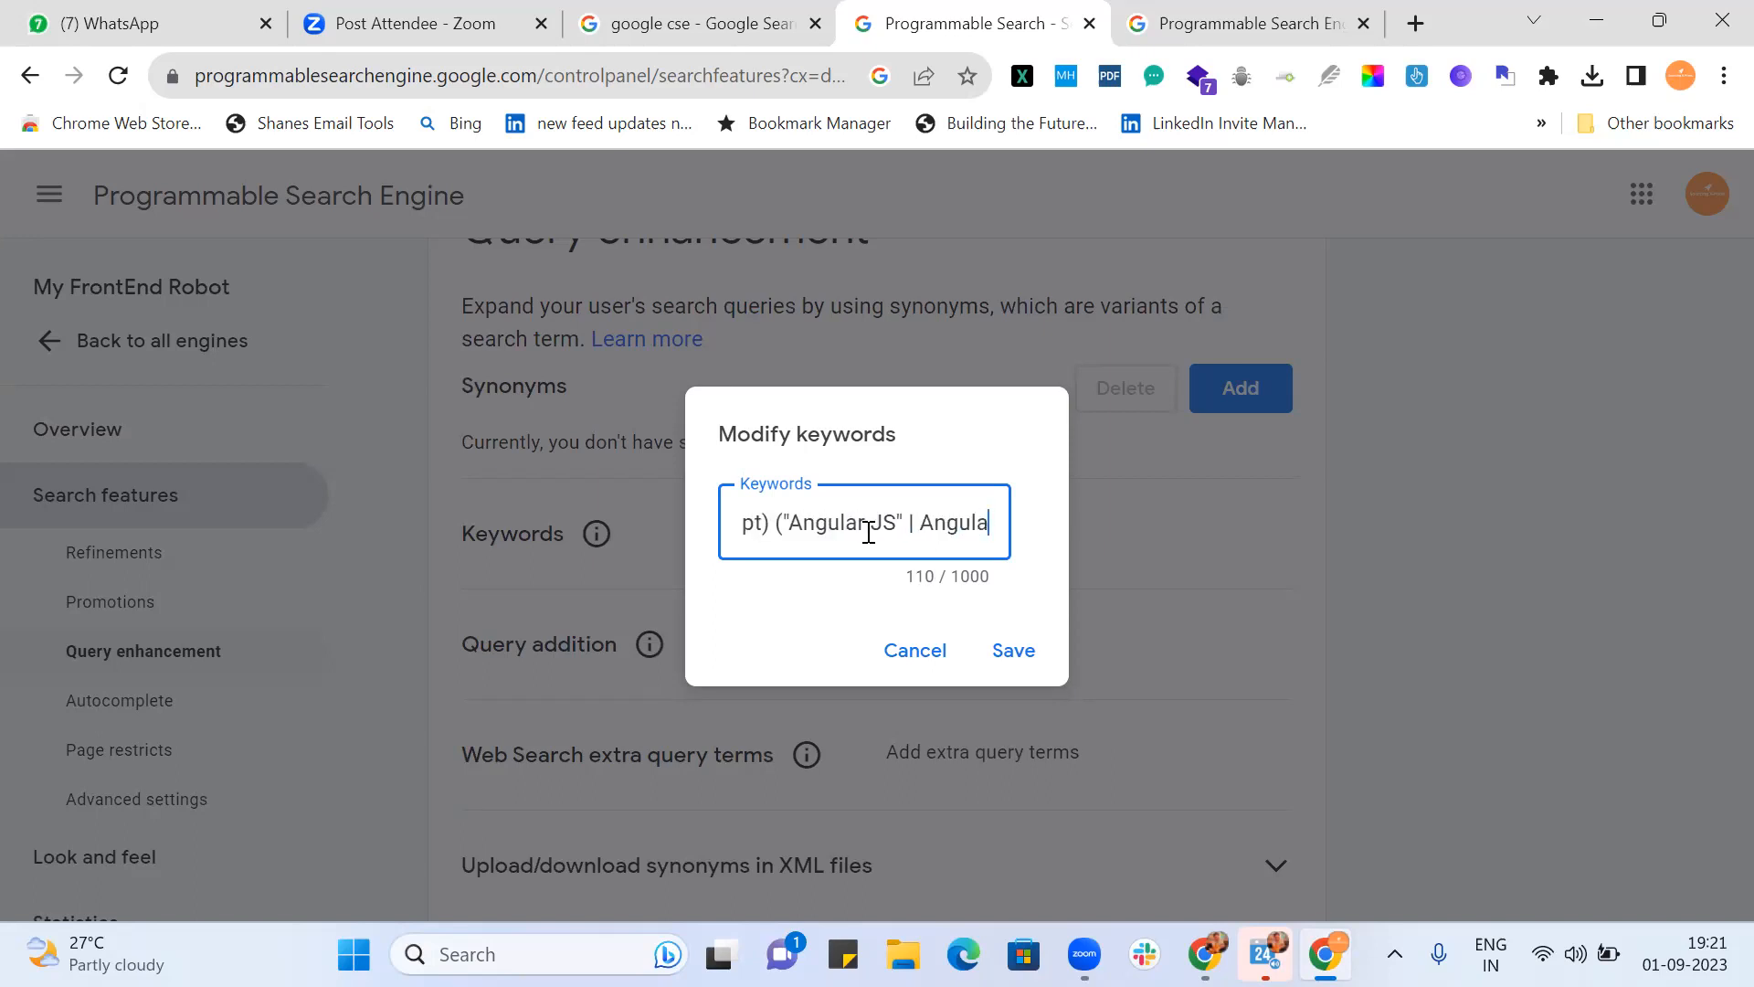
pyautogui.write('rJS | Angula')
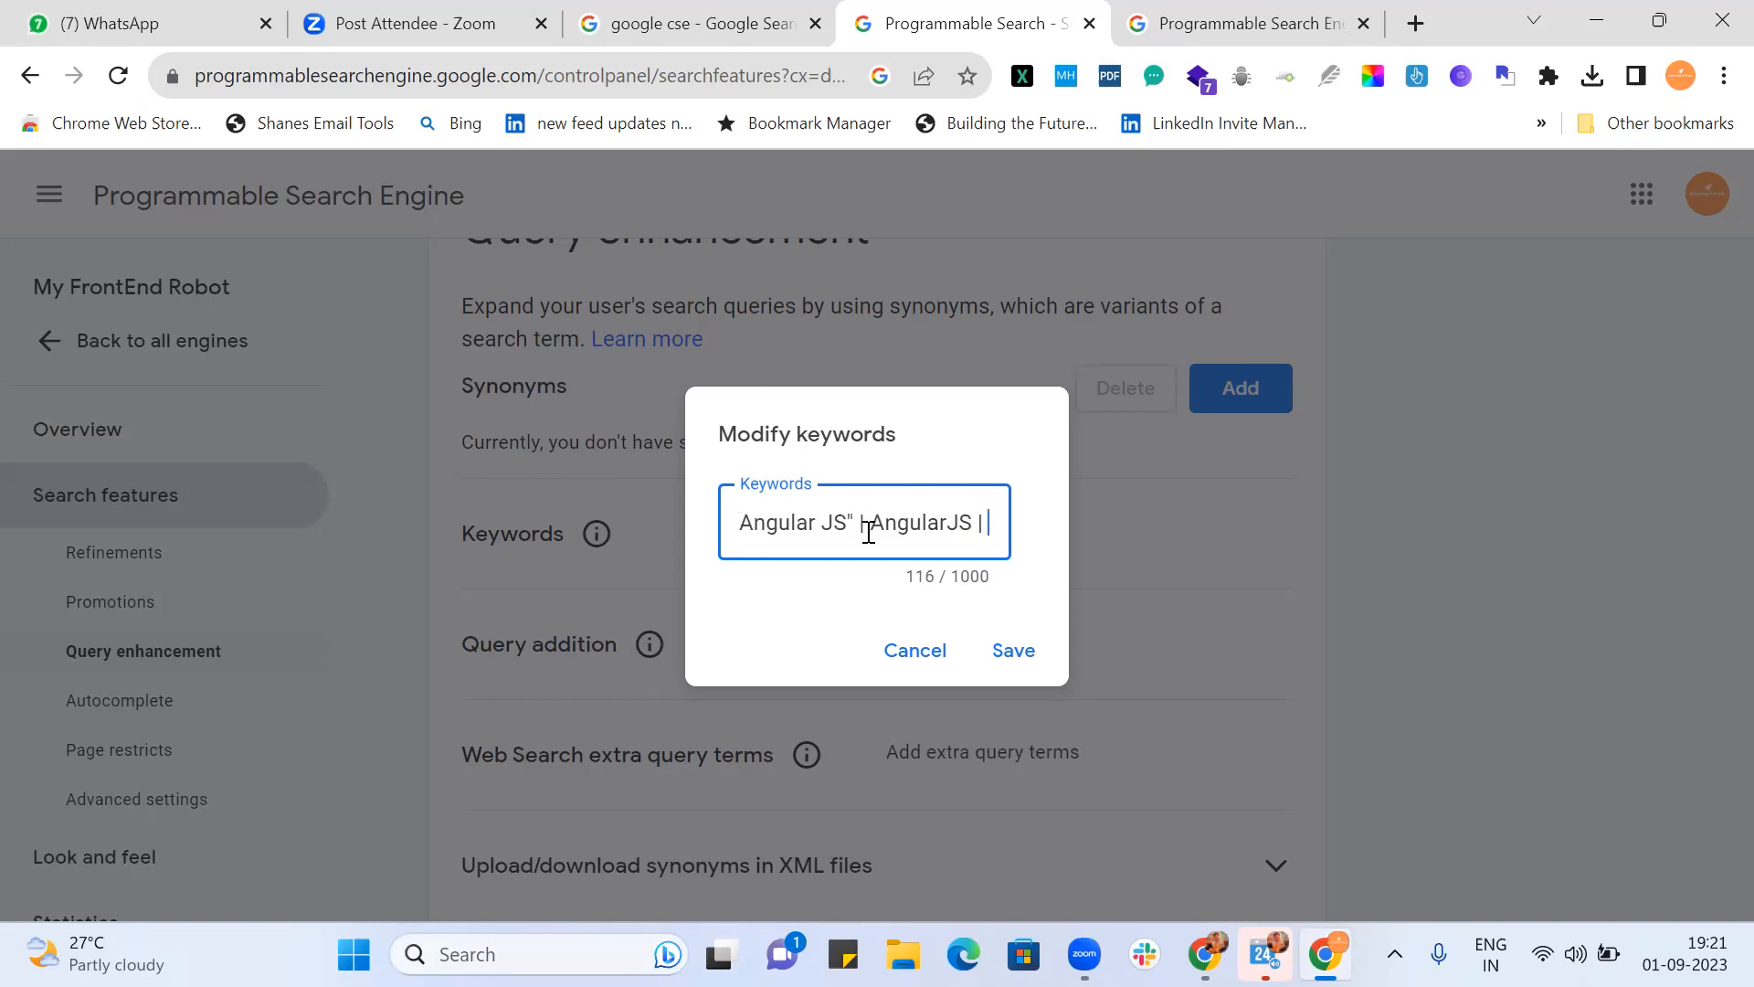
pyautogui.write('r')
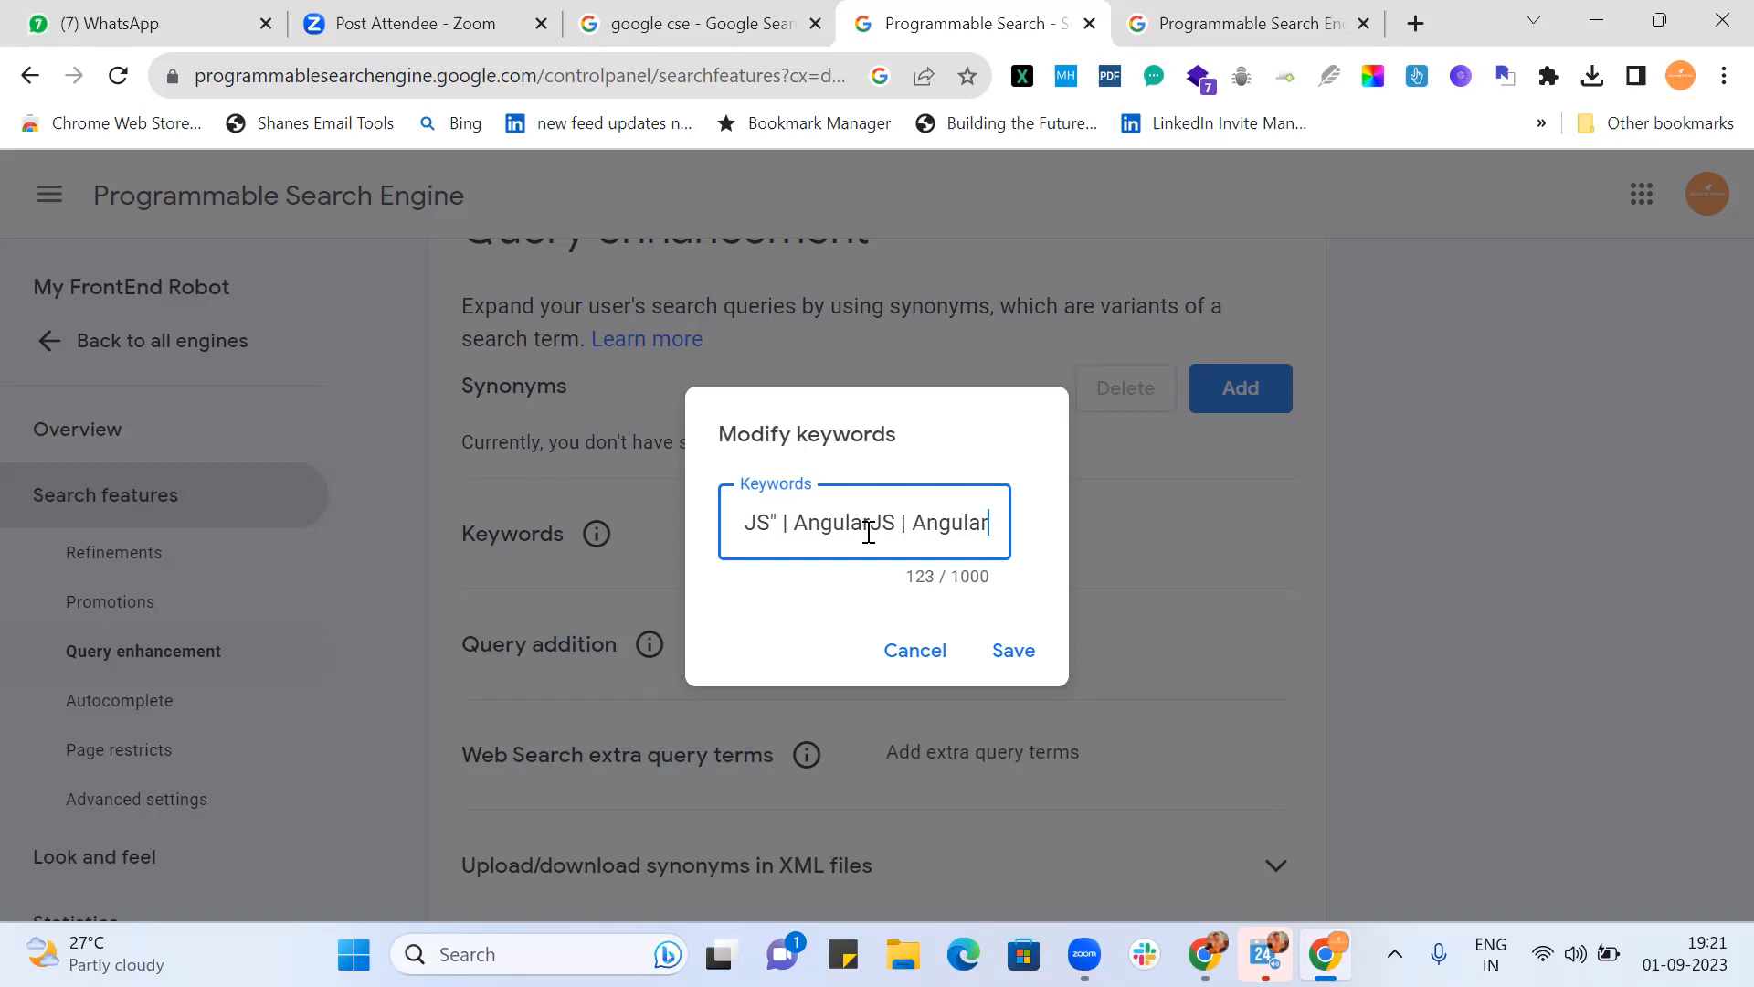
pyautogui.write('.JS |')
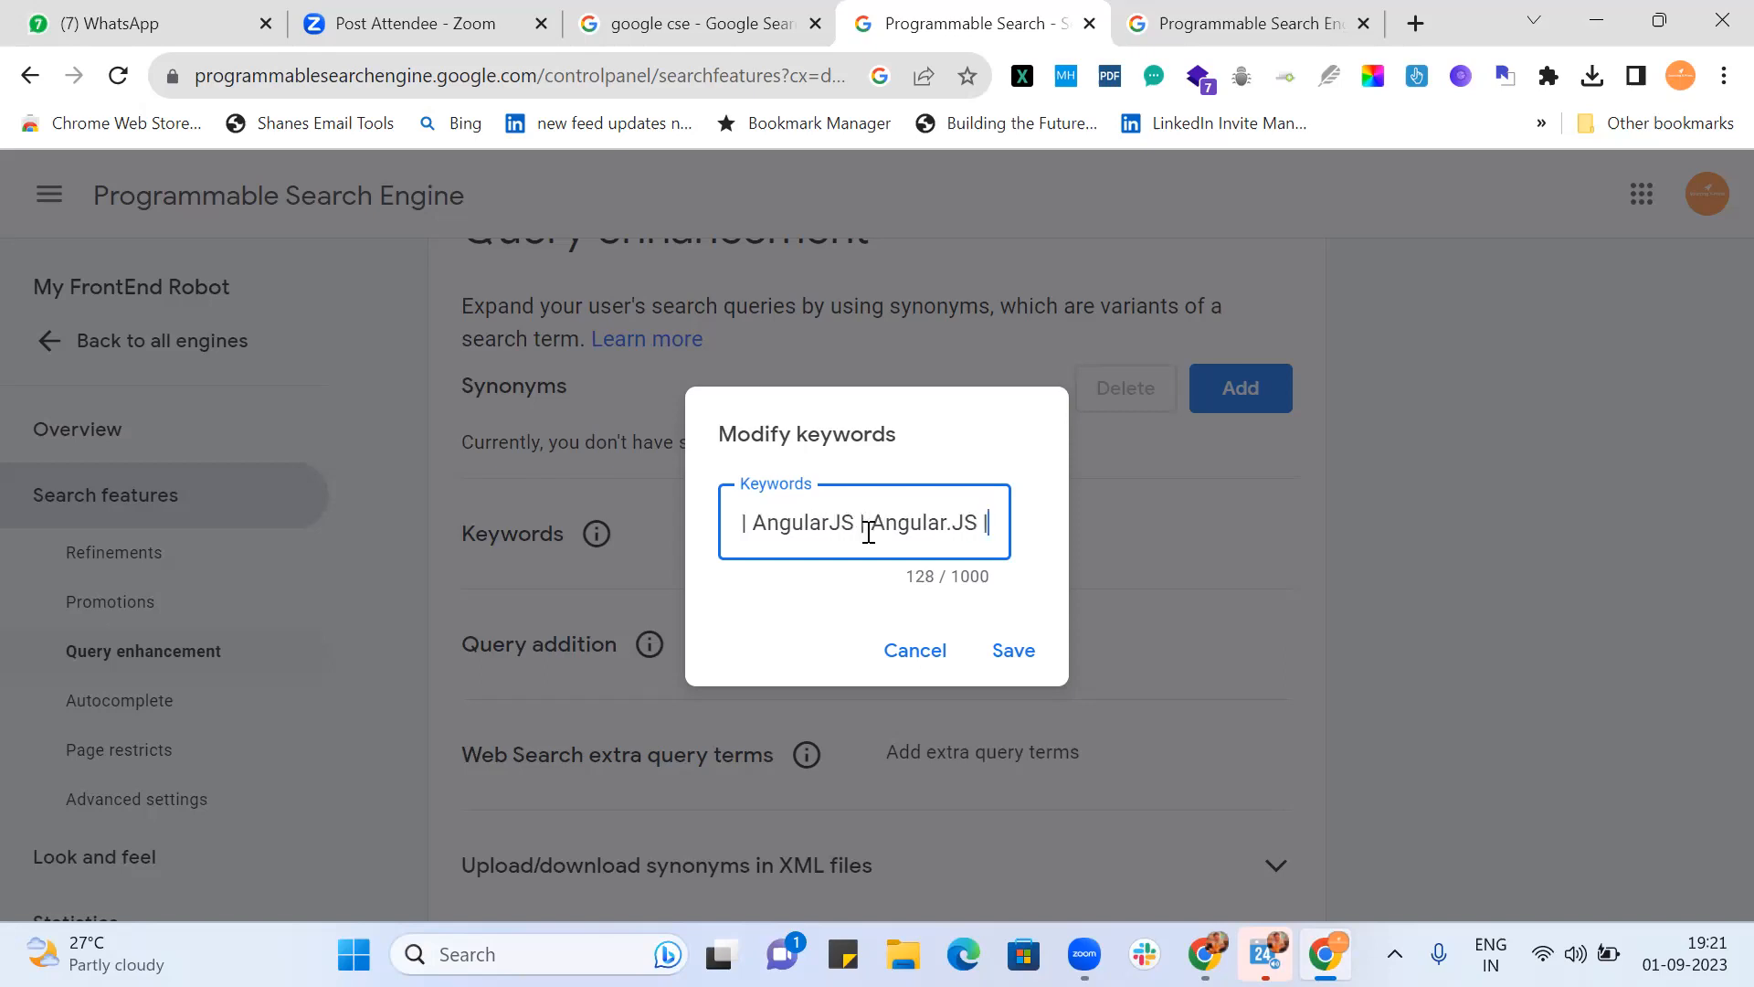
pyautogui.write(' Angular-Ja')
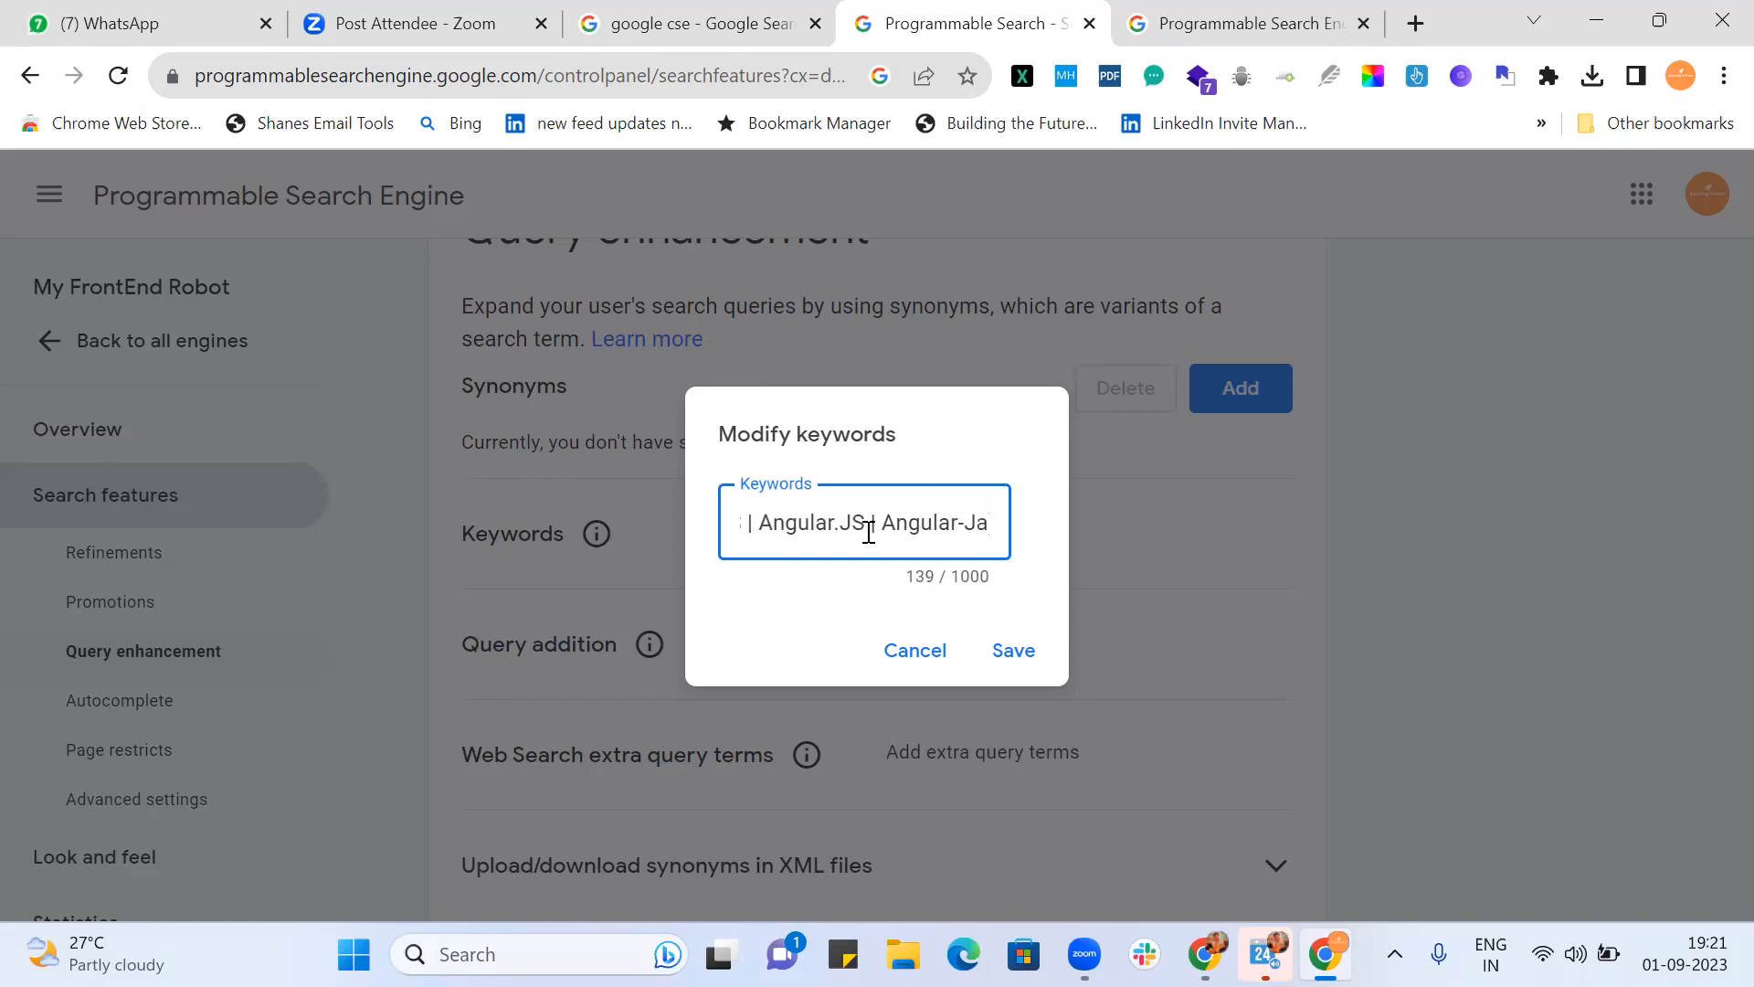
pyautogui.write(' | ')
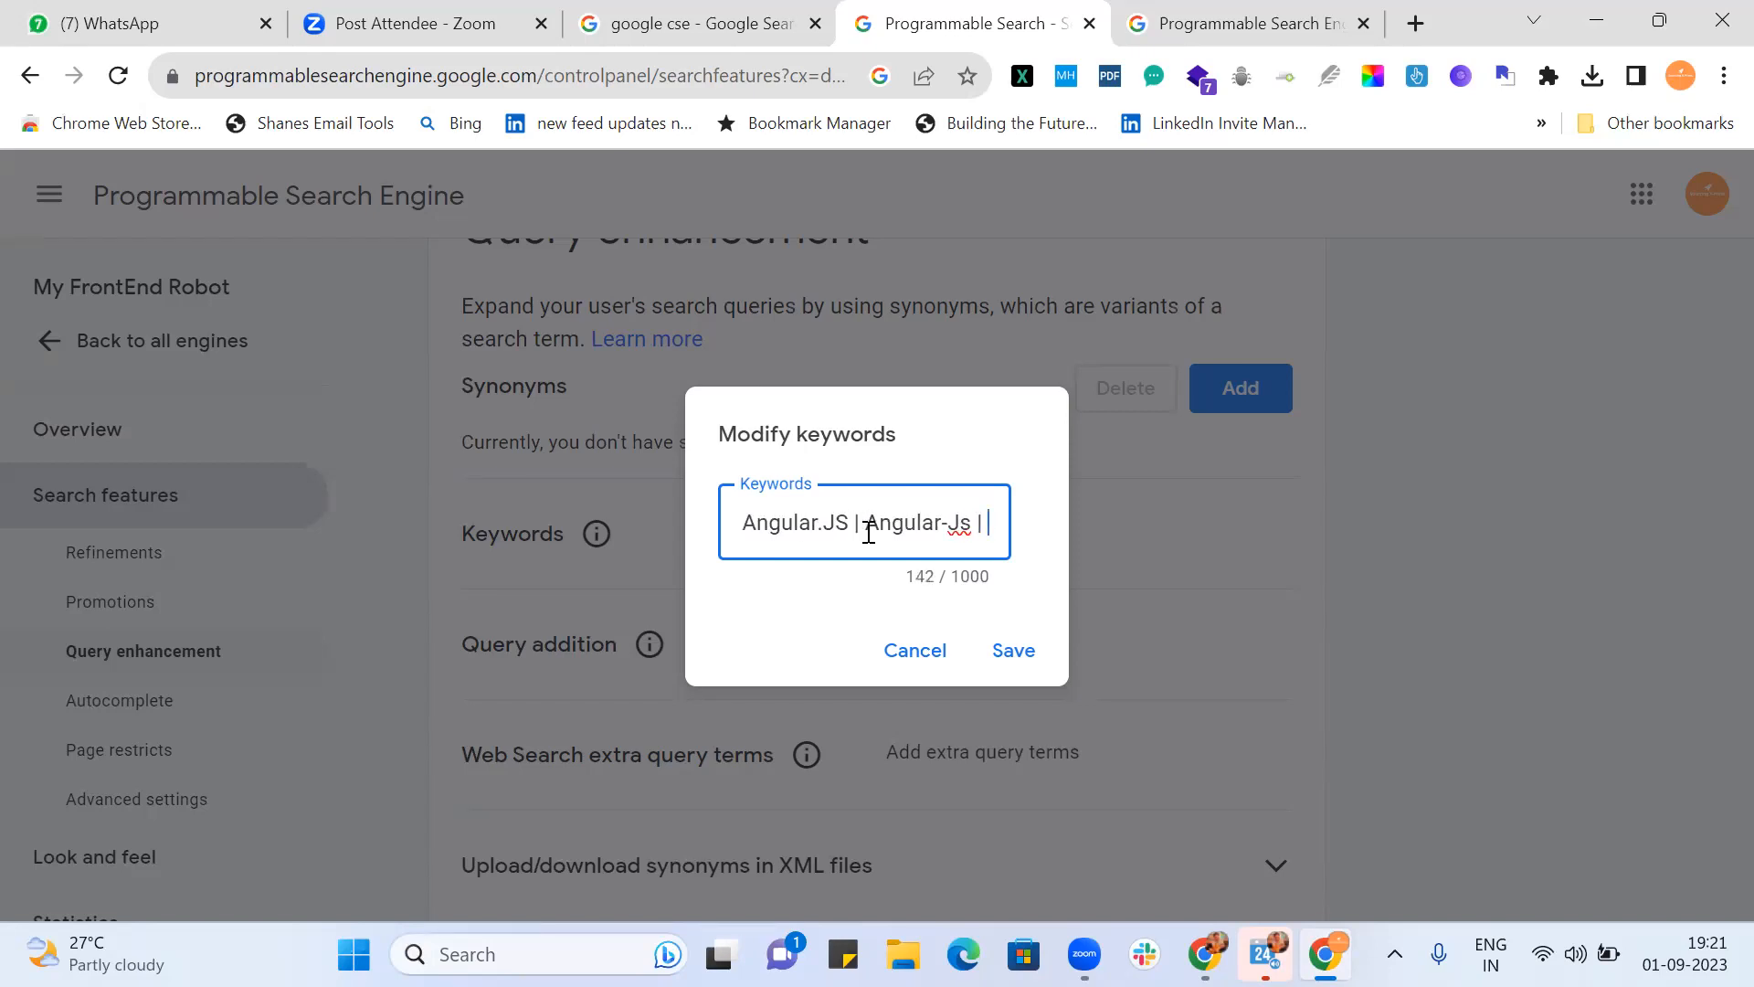
pyautogui.write('Re')
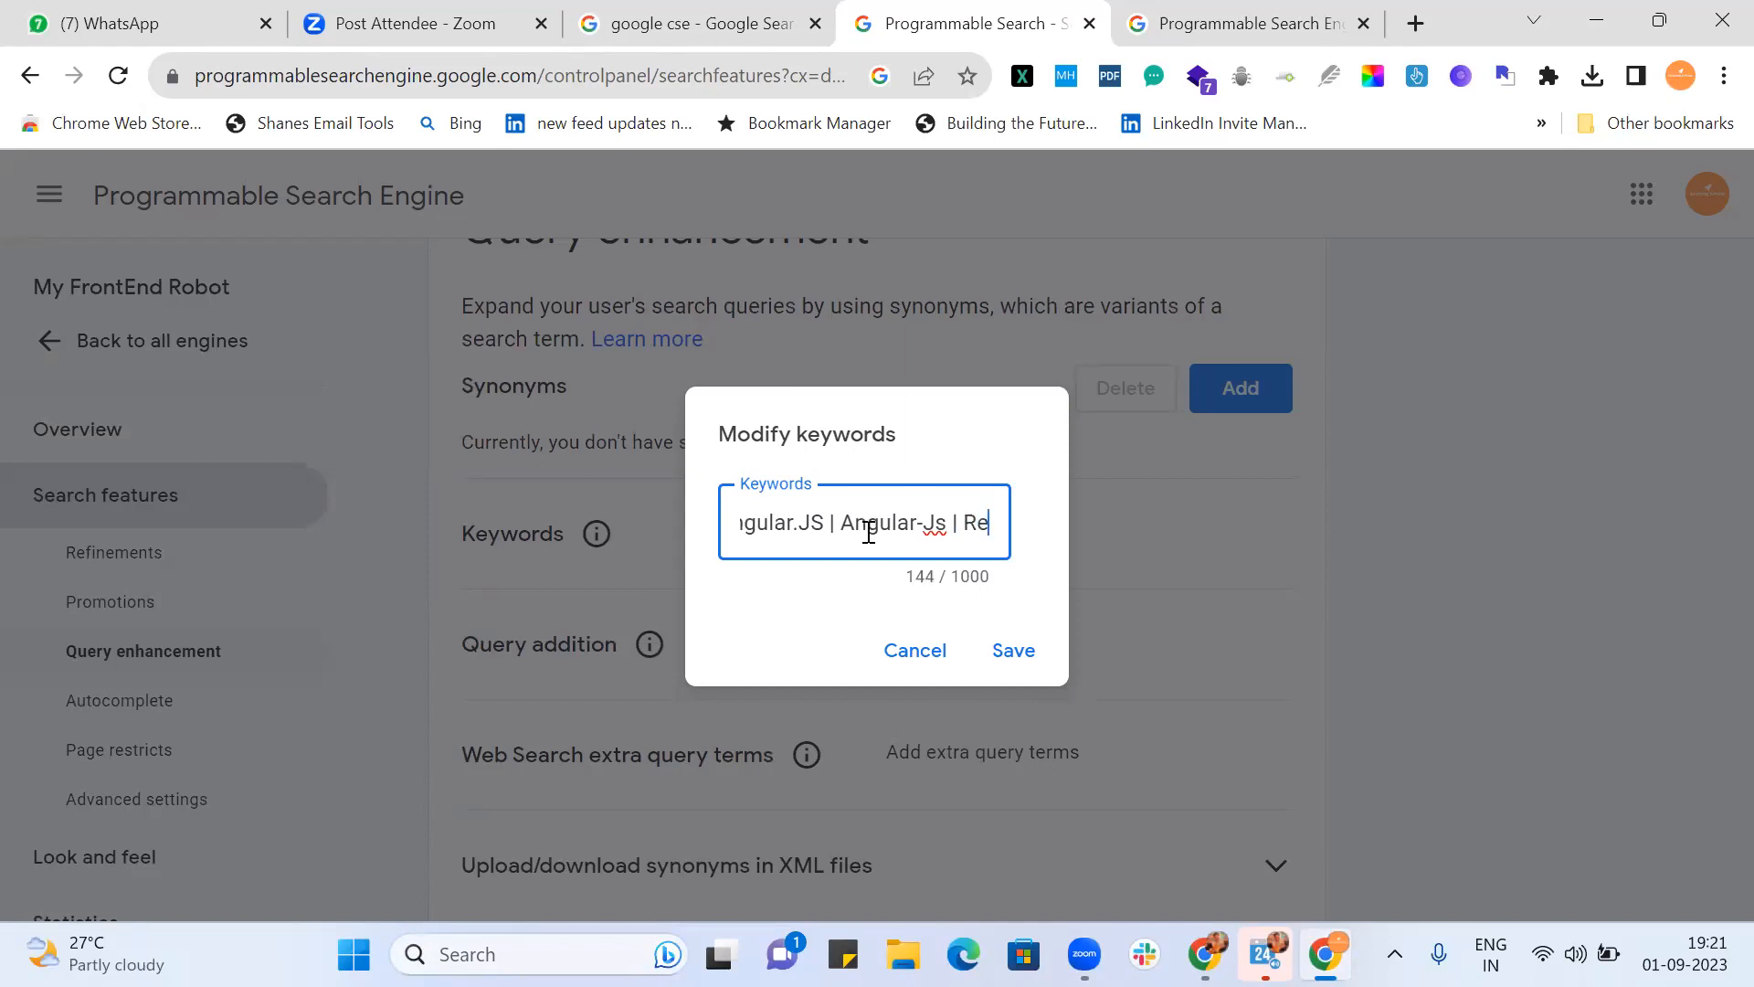
pyautogui.write('act | React |')
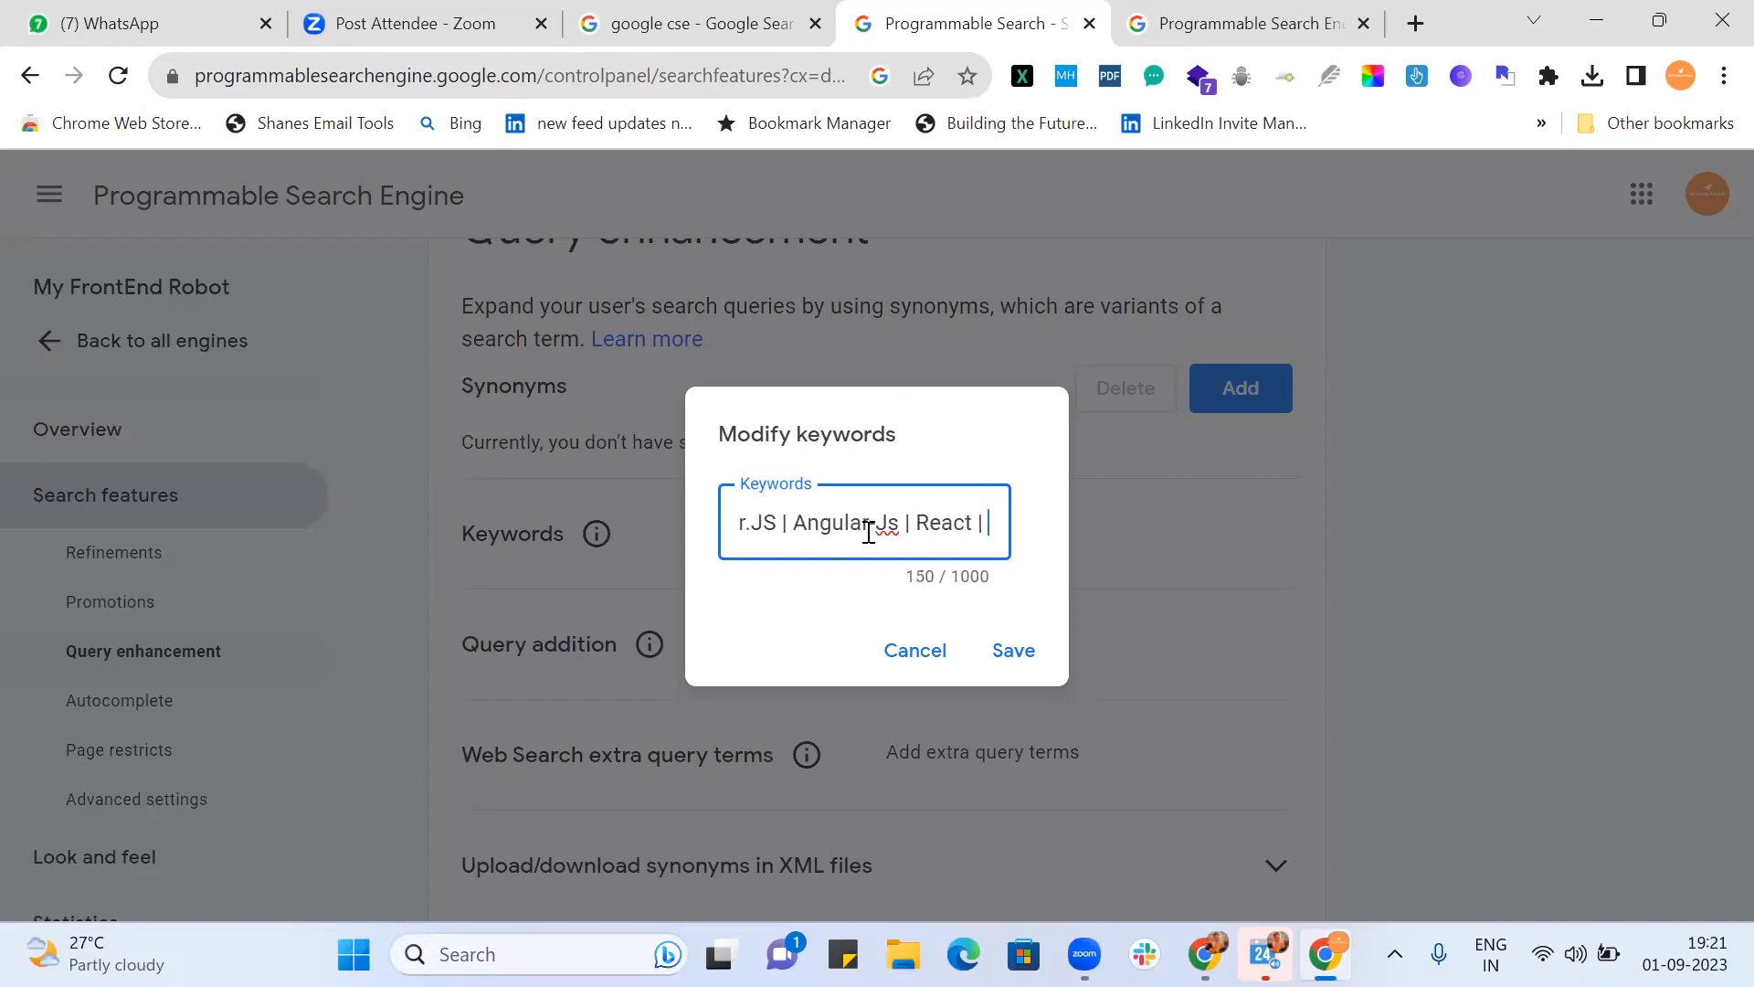
pyautogui.write('.JA')
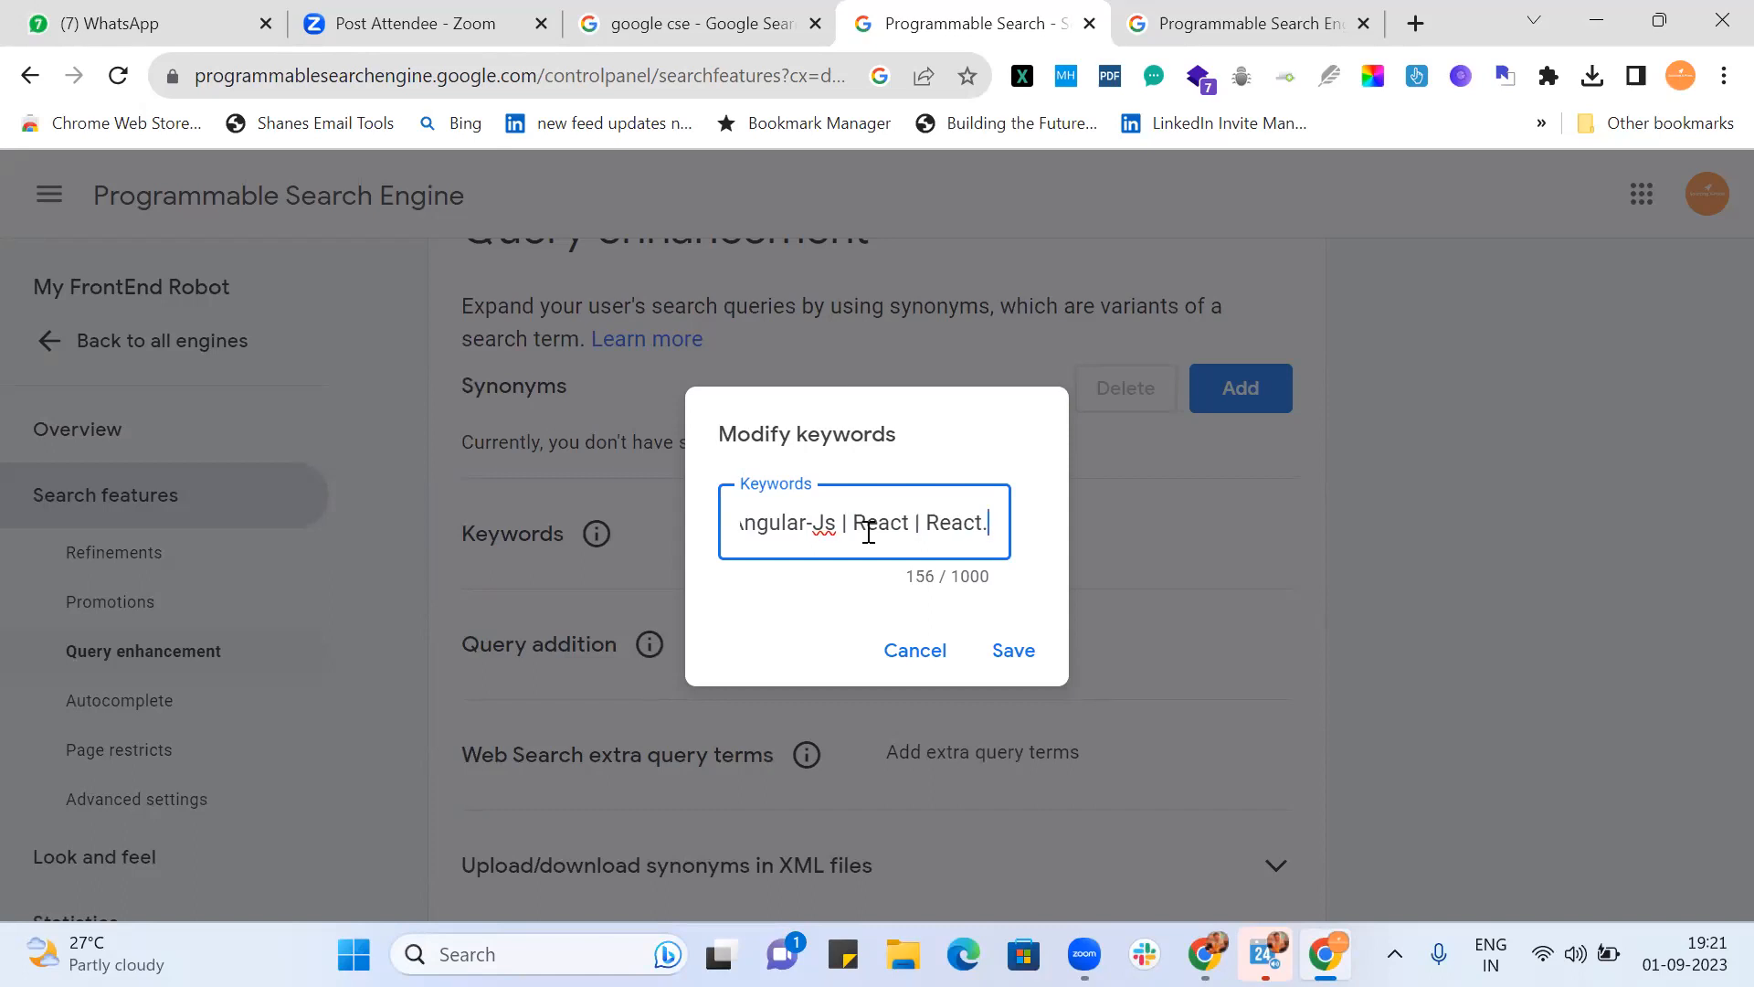
# Step: Fix the React.JA typo and add React.JS, React-JS and "React JS" to the keywords
pyautogui.press('BackSpace')
pyautogui.press('BackSpace')
pyautogui.write('S |')
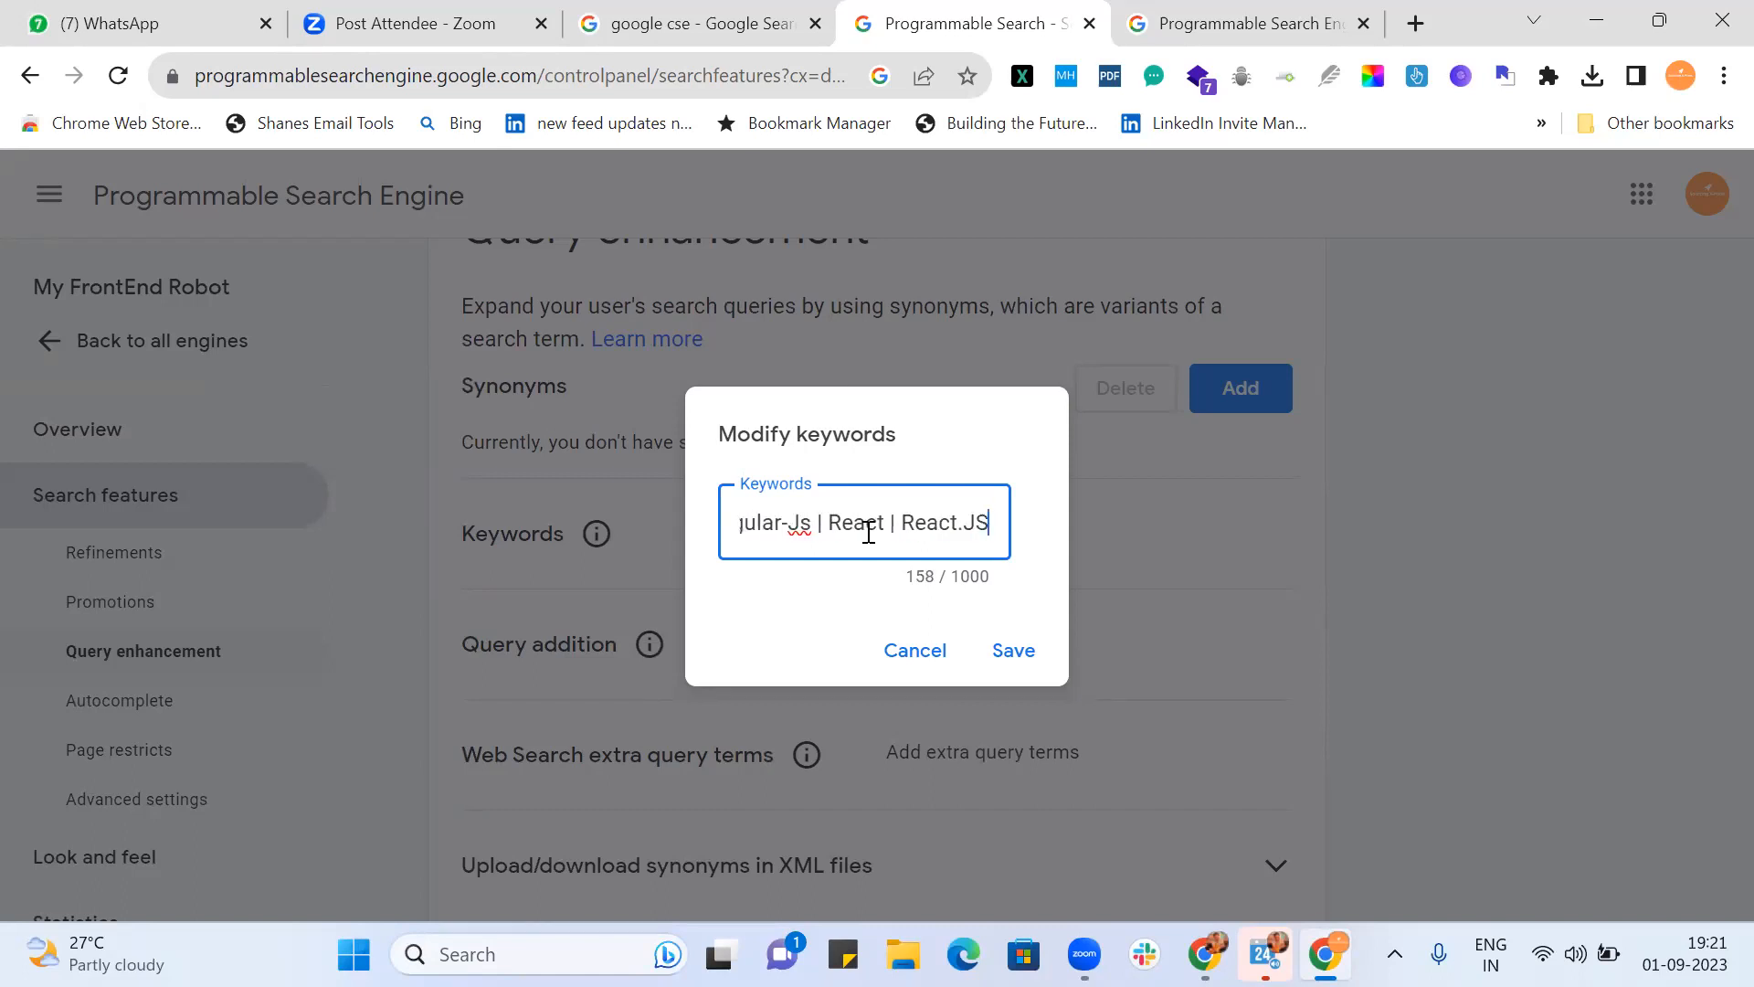
pyautogui.write(' React')
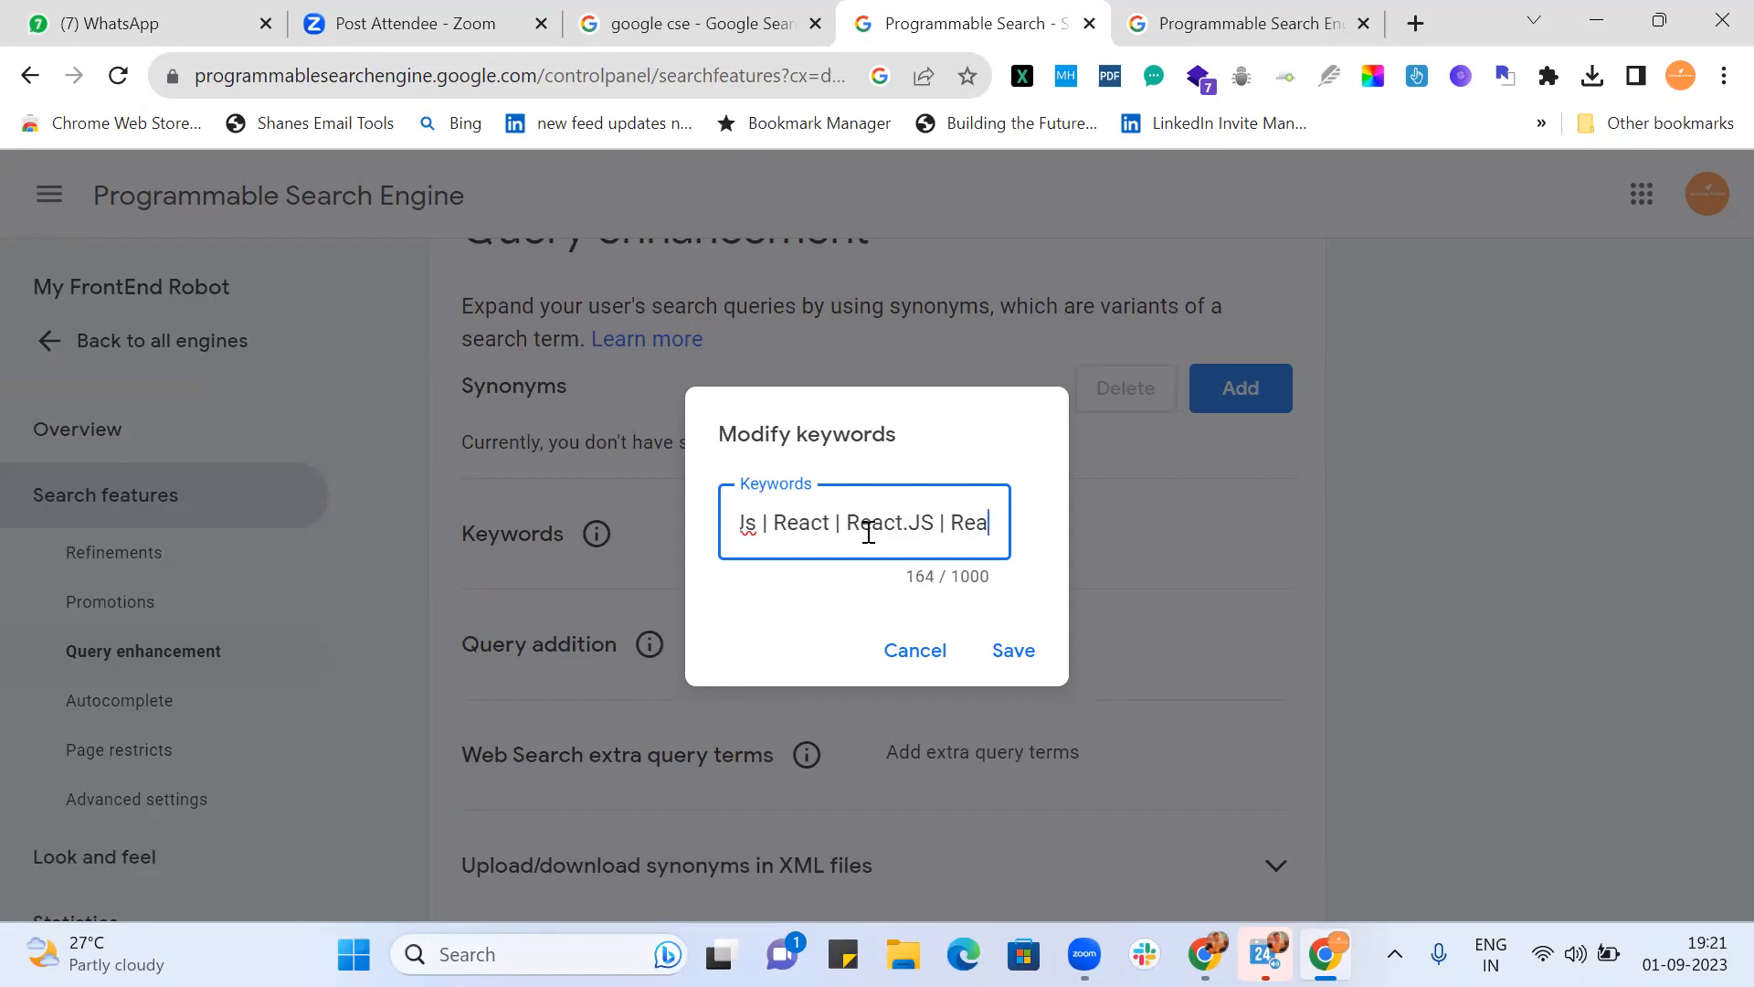
pyautogui.write('-JS')
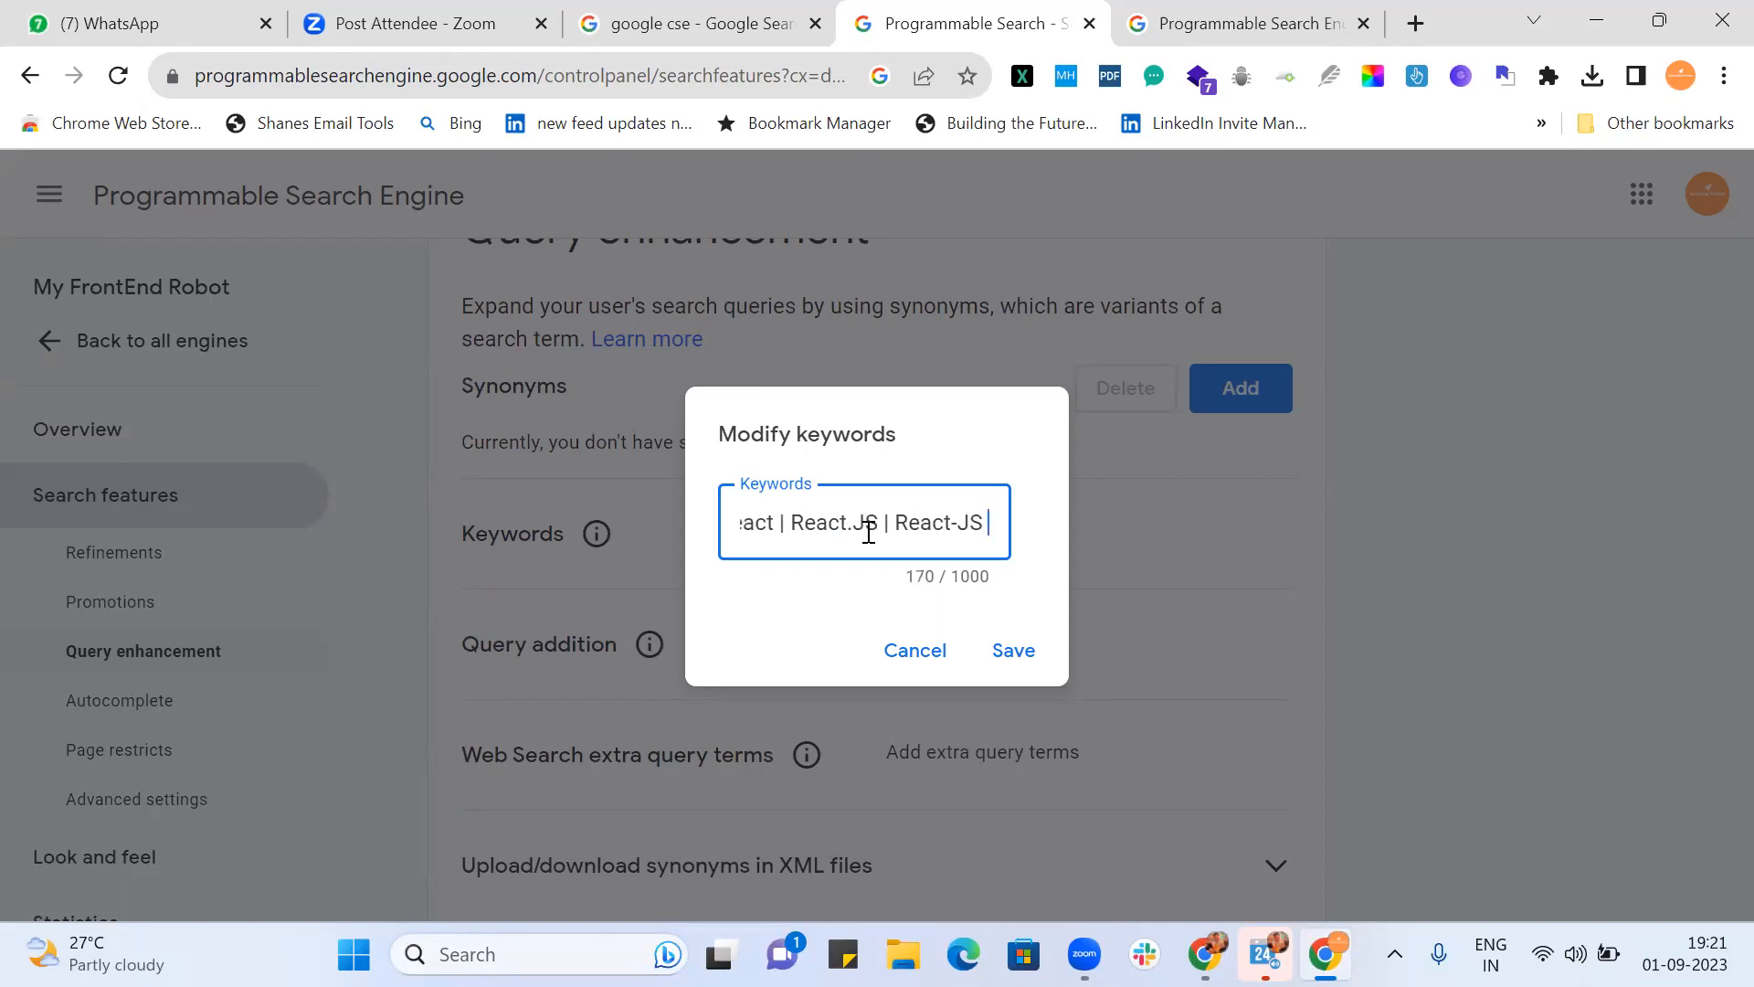
pyautogui.write(' | "Re')
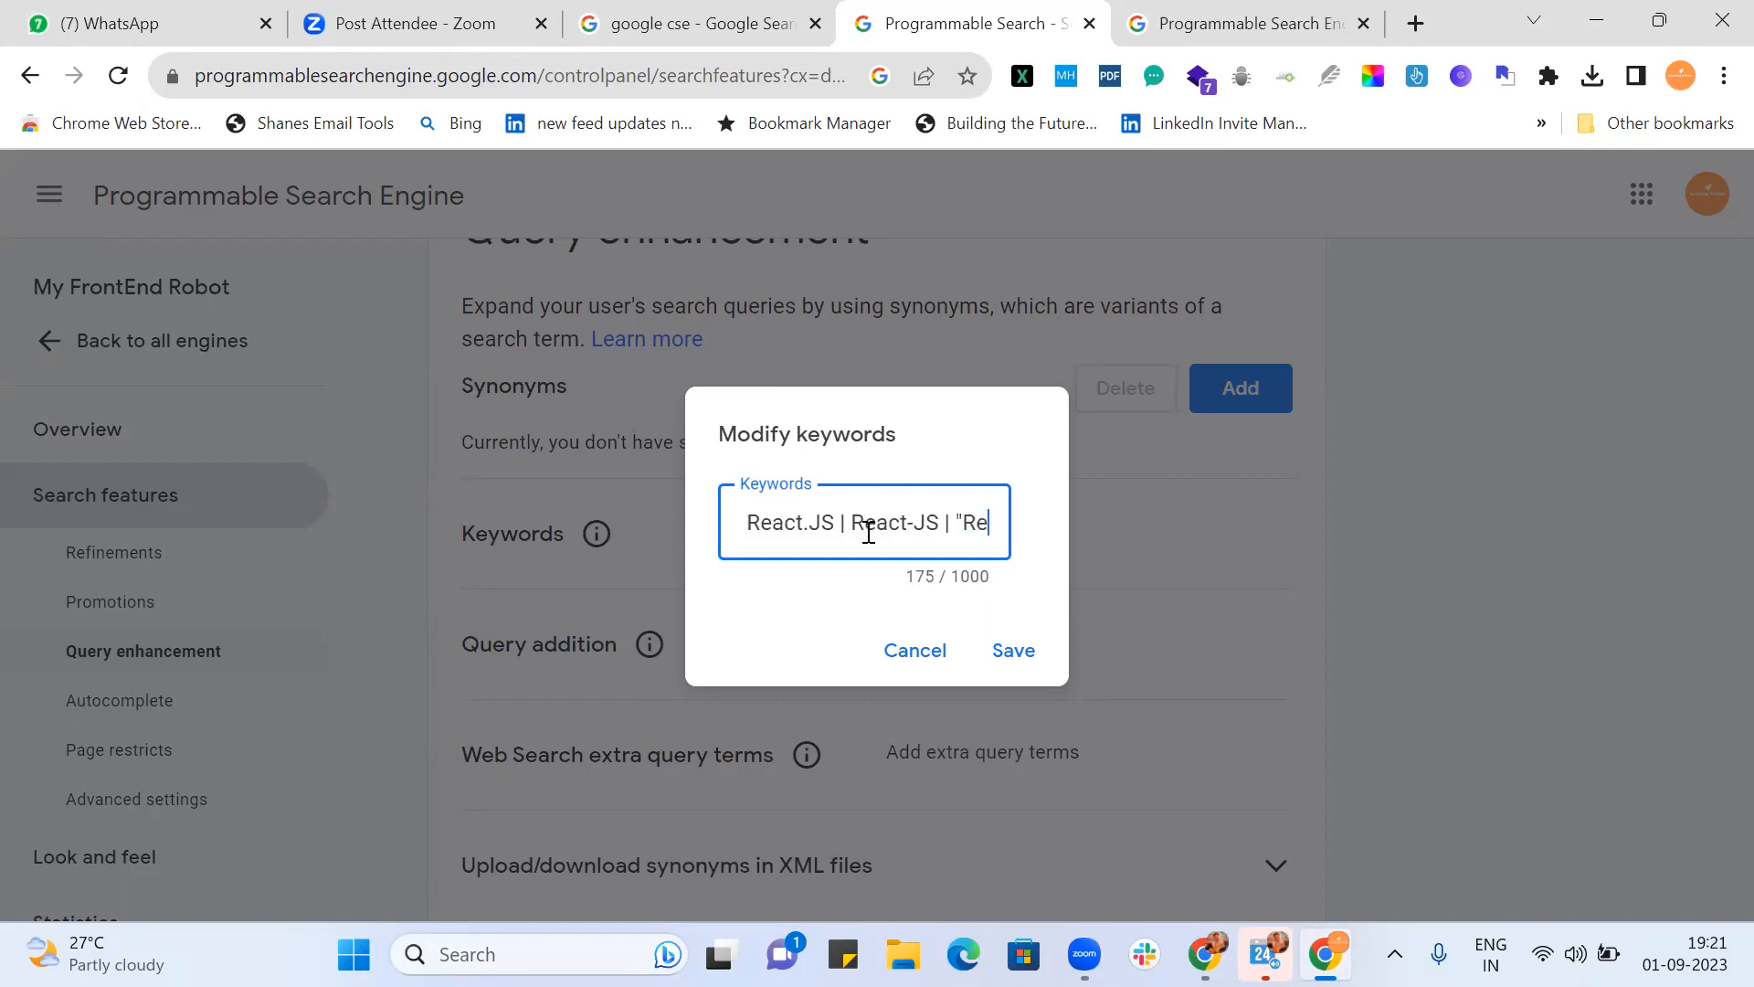
pyautogui.write('act JS"')
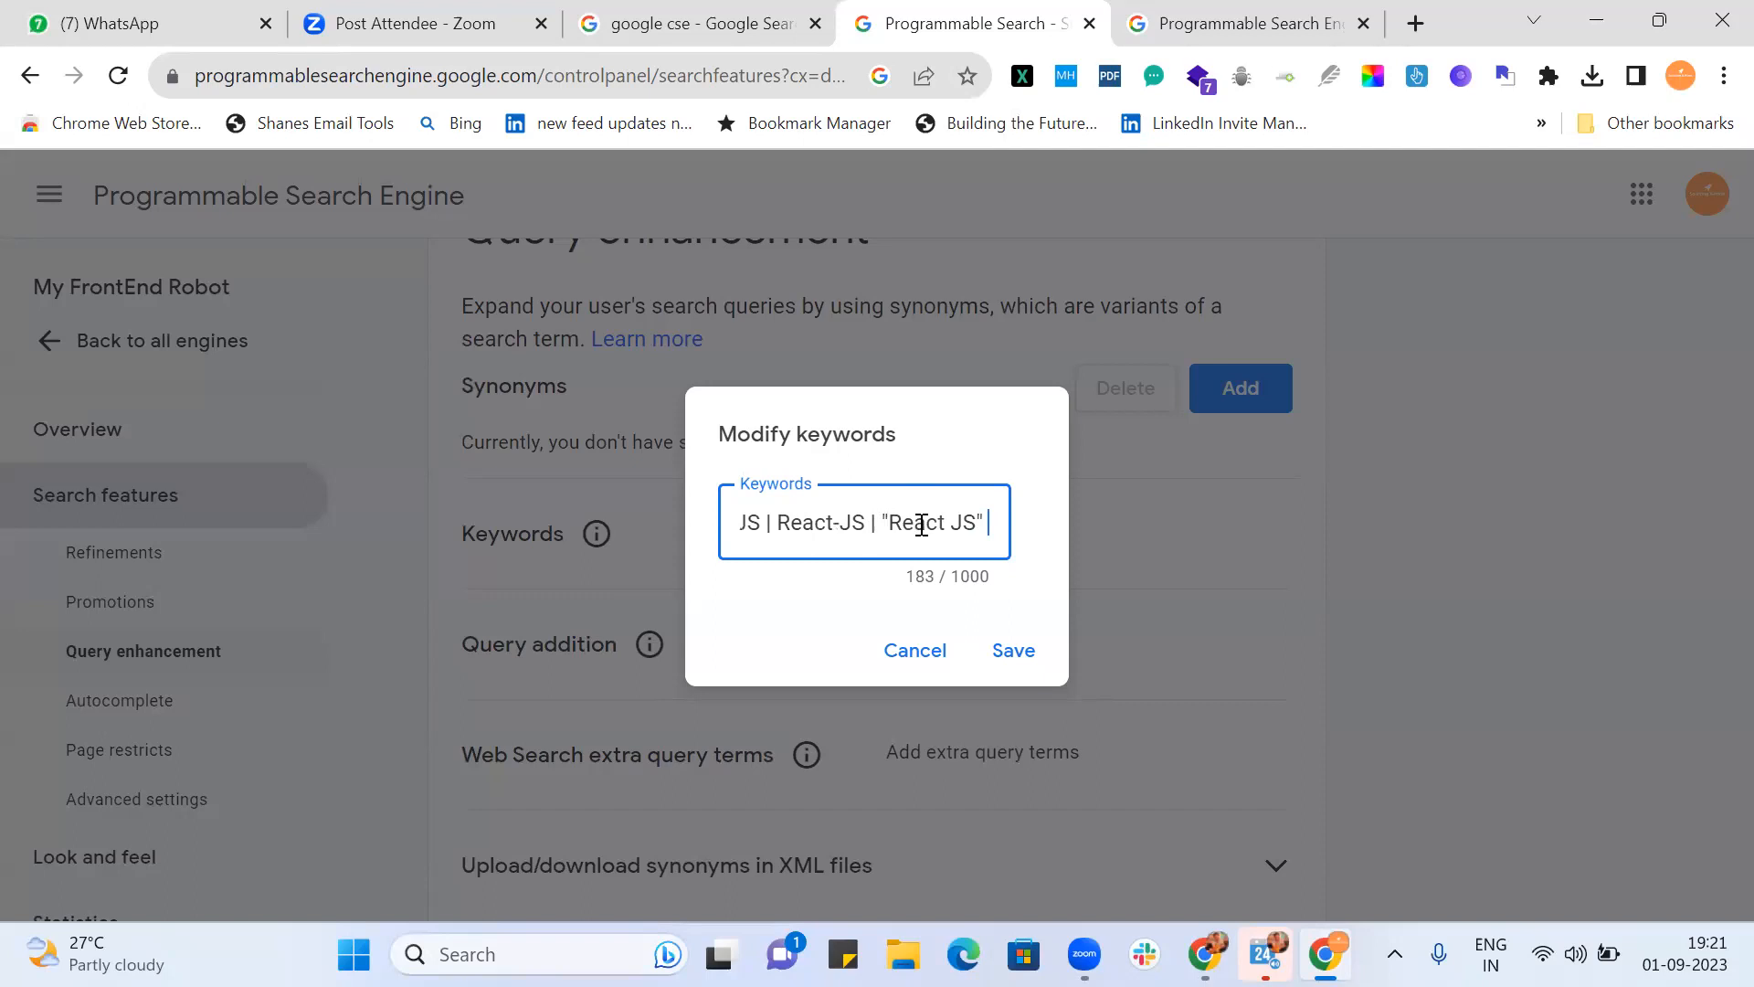
pyautogui.hscroll(1, 904, 528)
pyautogui.hscroll(-1, 905, 527)
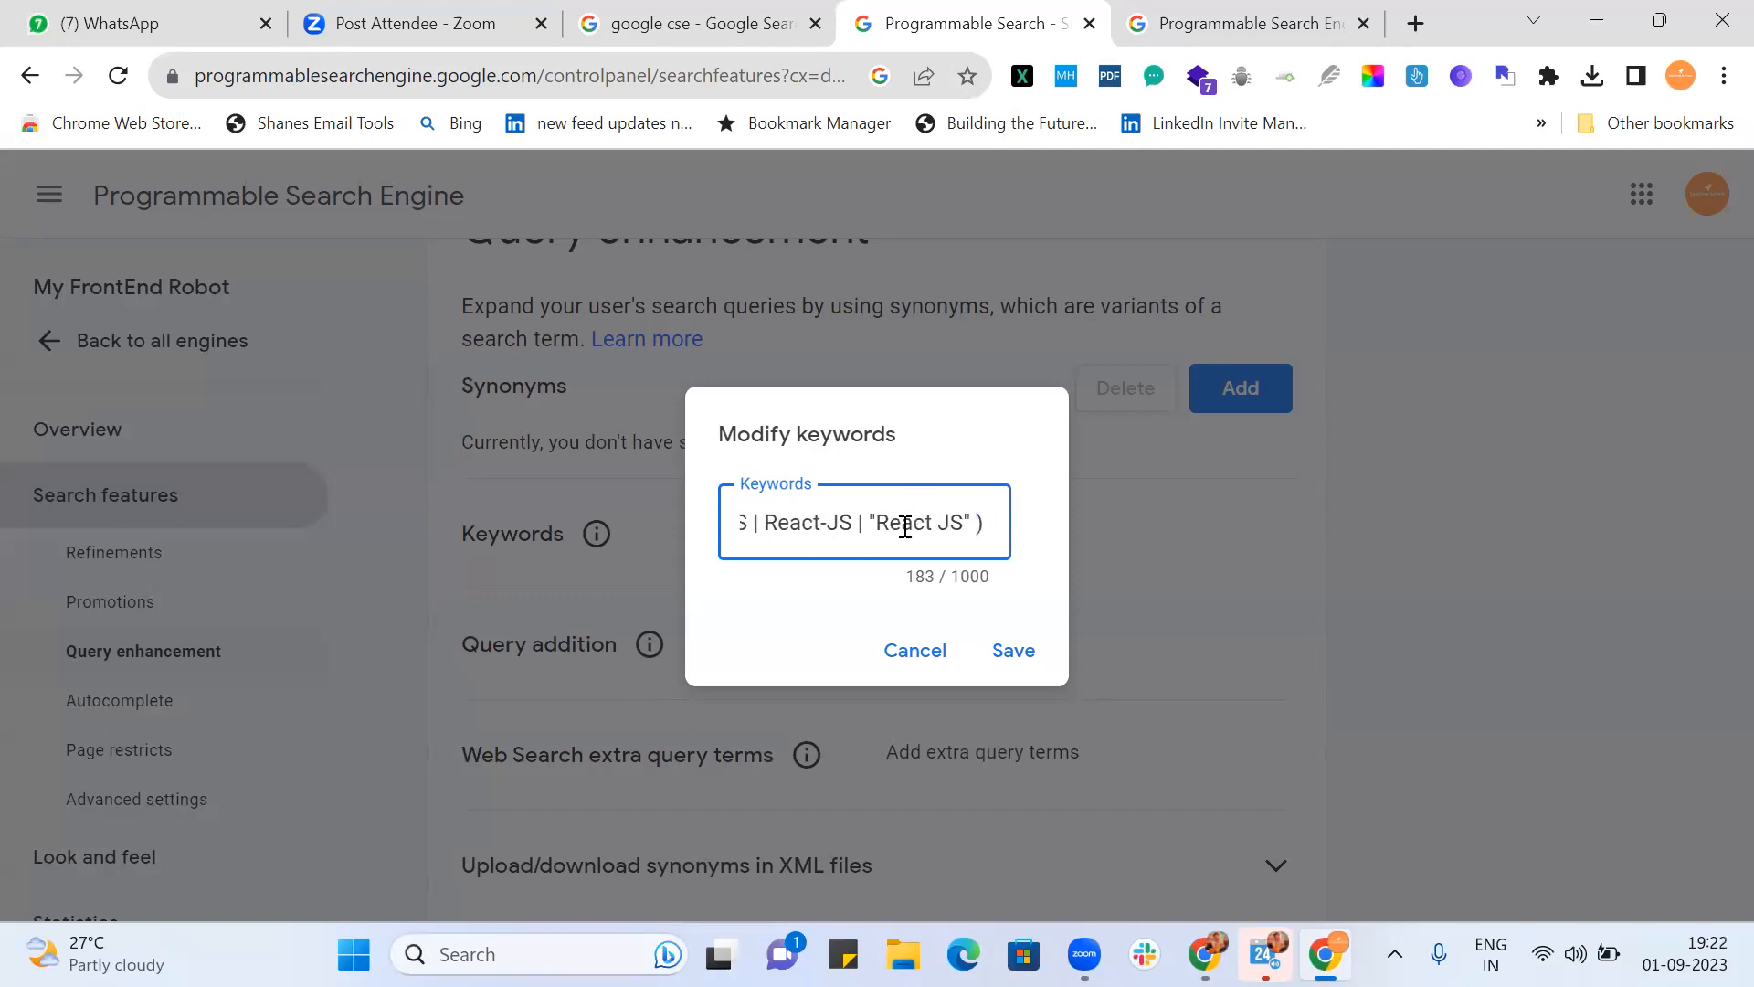
pyautogui.write('|')
pyautogui.hscroll(-3, 871, 520)
pyautogui.hscroll(1, 871, 520)
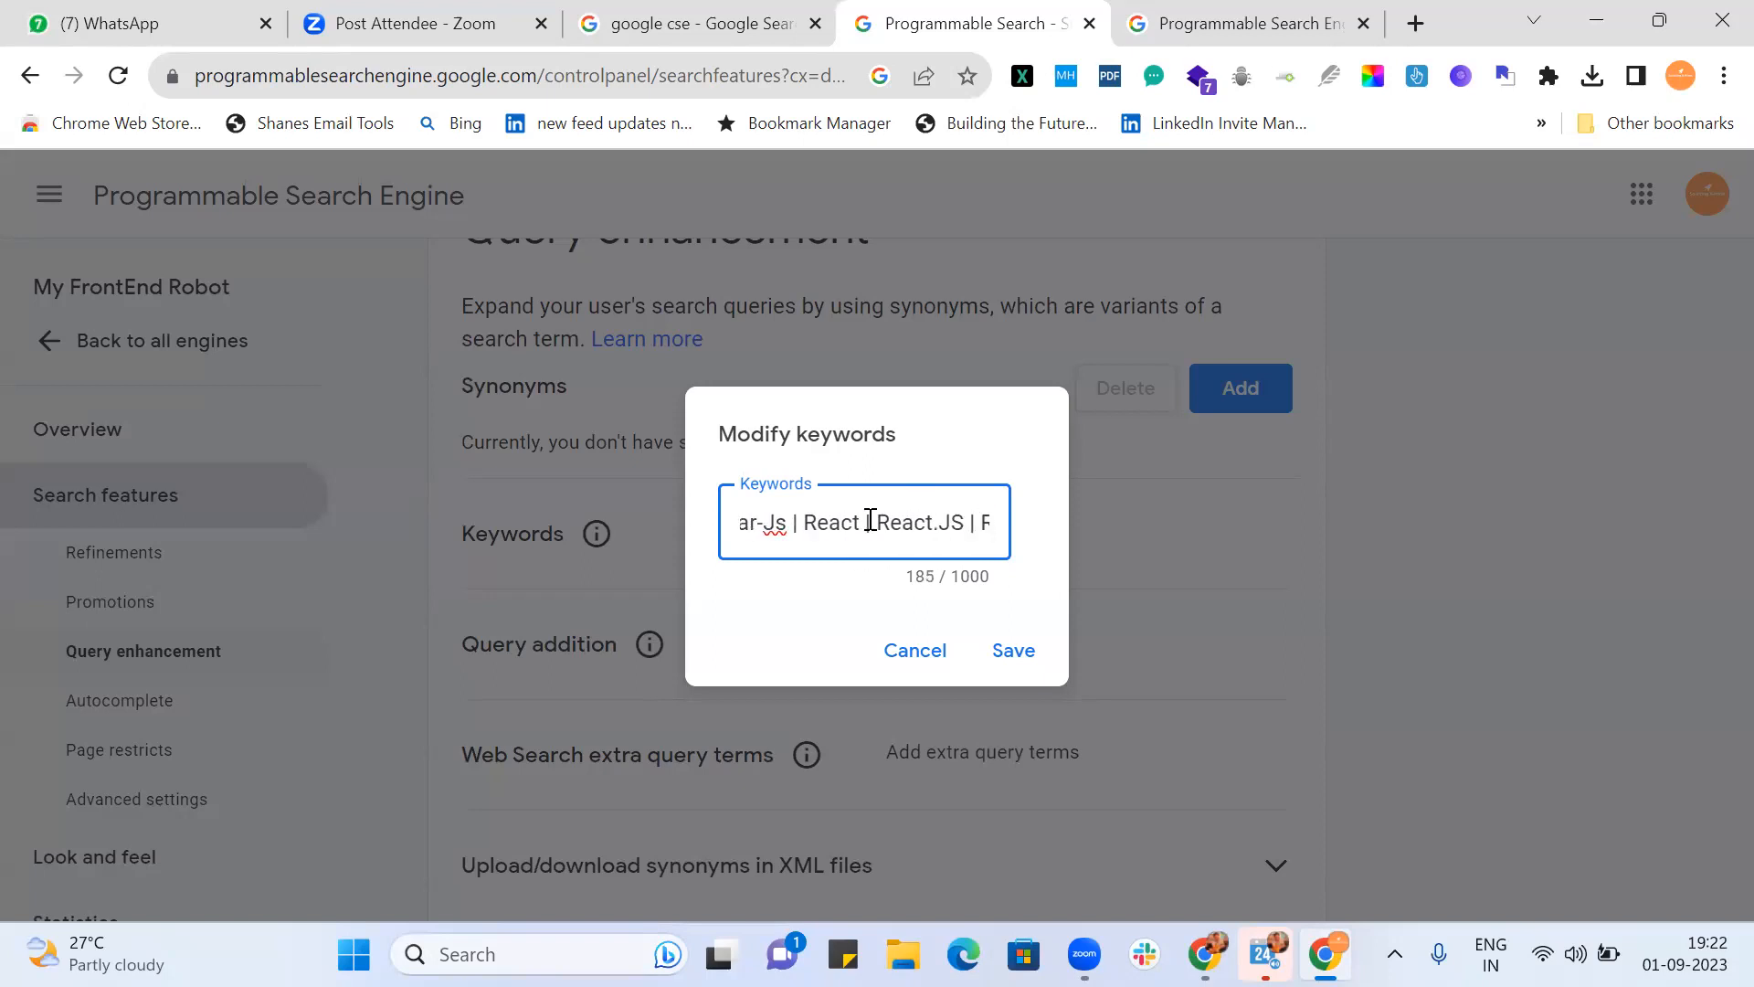
pyautogui.hscroll(-4, 871, 520)
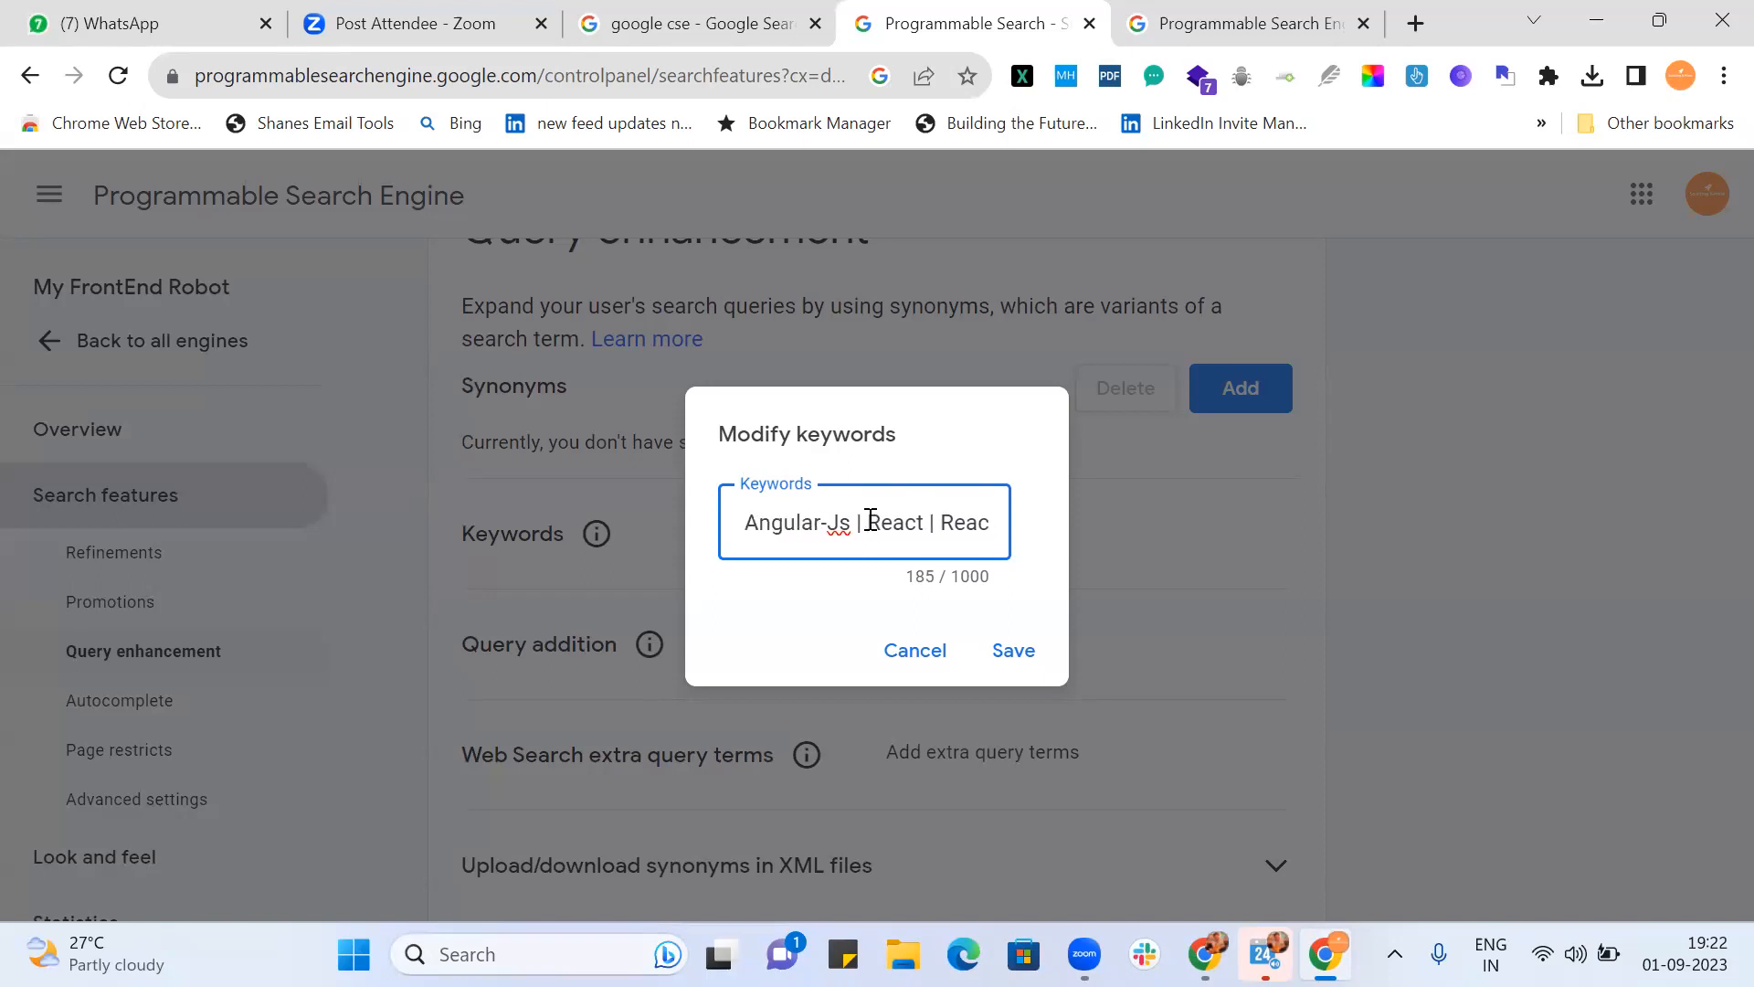
pyautogui.hscroll(4, 871, 520)
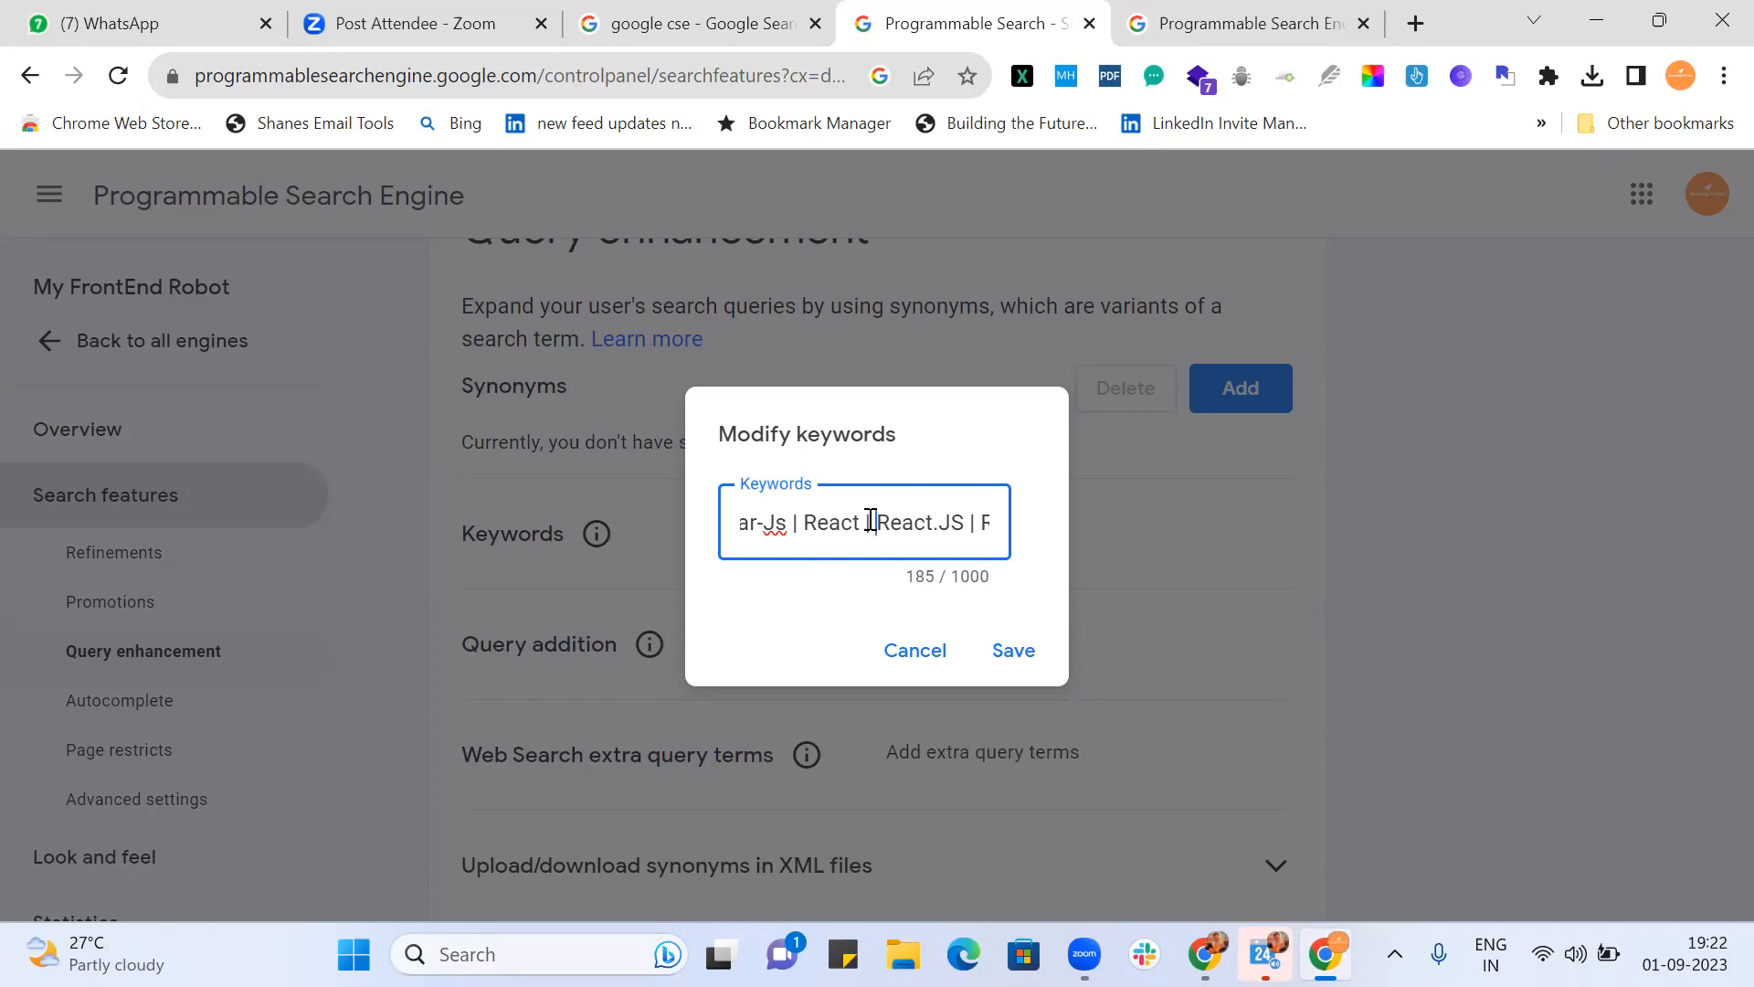
pyautogui.press('Right')
pyautogui.press('Right')
pyautogui.press('Right')
pyautogui.press('Right')
pyautogui.press('Right')
pyautogui.press('Right')
pyautogui.press('Right')
pyautogui.press('Right')
pyautogui.press('Right')
pyautogui.press('Right')
pyautogui.press('Right')
pyautogui.press('Right')
pyautogui.press('Right')
pyautogui.press('Right')
pyautogui.press('Right')
pyautogui.press('Right')
pyautogui.press('Right')
pyautogui.press('Right')
pyautogui.press('Right')
pyautogui.press('Right')
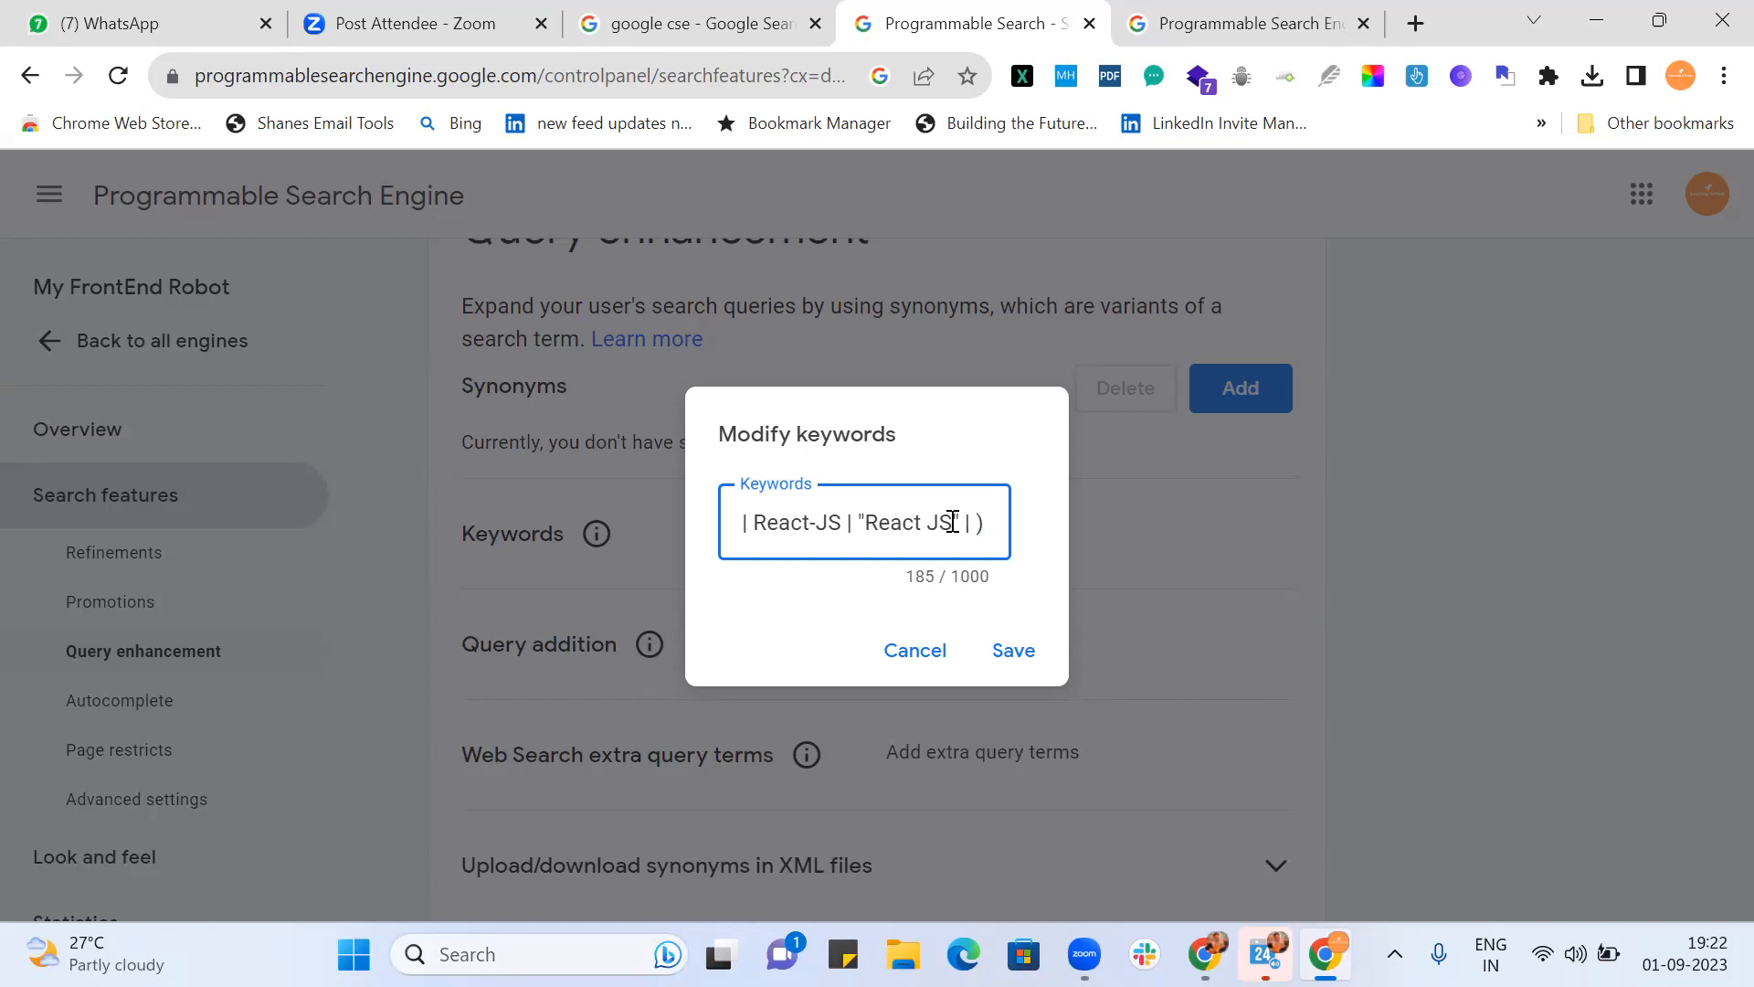
pyautogui.press('Left')
pyautogui.press('Left')
pyautogui.press('Left')
pyautogui.press('Left')
pyautogui.press('Left')
pyautogui.press('Left')
pyautogui.press('Left')
pyautogui.press('Left')
pyautogui.press('Left')
pyautogui.press('Left')
pyautogui.press('Left')
pyautogui.press('Left')
pyautogui.press('Left')
pyautogui.press('Left')
pyautogui.press('Left')
pyautogui.press('Left')
pyautogui.press('Left')
pyautogui.press('Left')
pyautogui.press('Left')
pyautogui.press('Left')
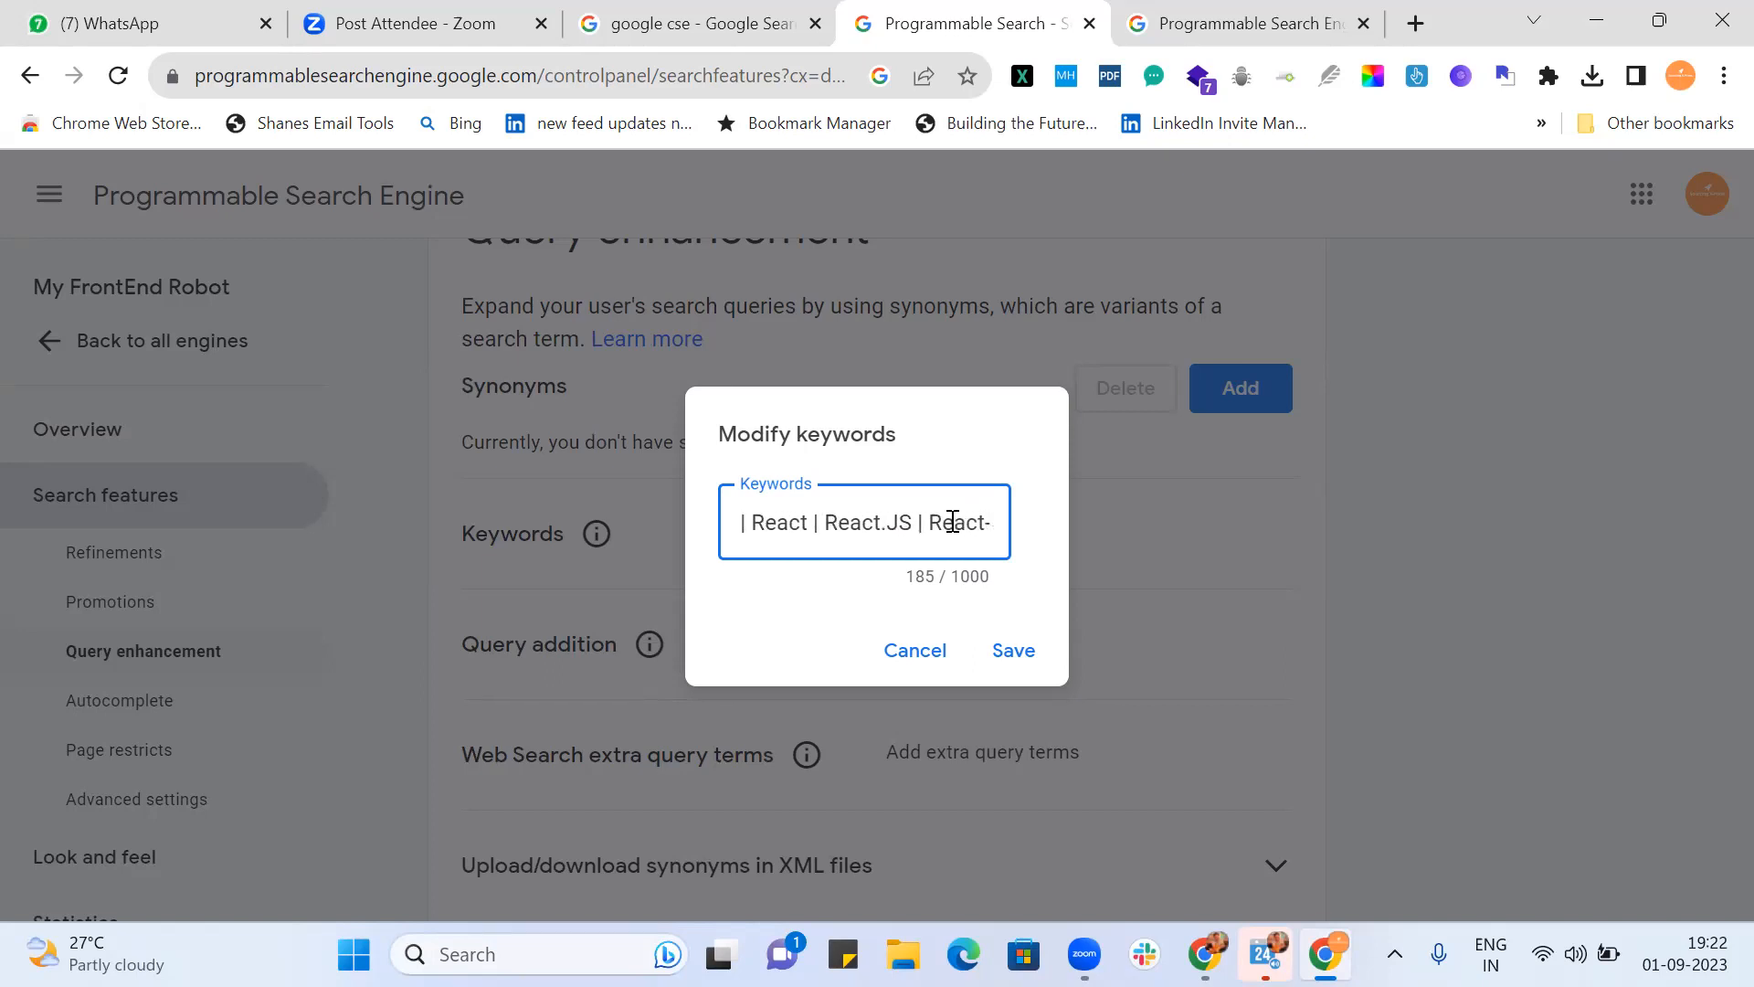
pyautogui.press('Right')
pyautogui.press('Right')
pyautogui.press('Right')
pyautogui.press('Right')
pyautogui.press('Right')
pyautogui.press('Right')
pyautogui.press('Right')
pyautogui.press('Right')
pyautogui.press('Right')
pyautogui.press('Right')
pyautogui.press('Right')
pyautogui.press('Right')
pyautogui.press('Right')
pyautogui.press('Right')
pyautogui.press('Right')
pyautogui.press('Right')
pyautogui.press('Right')
pyautogui.press('Right')
pyautogui.press('Right')
pyautogui.press('Right')
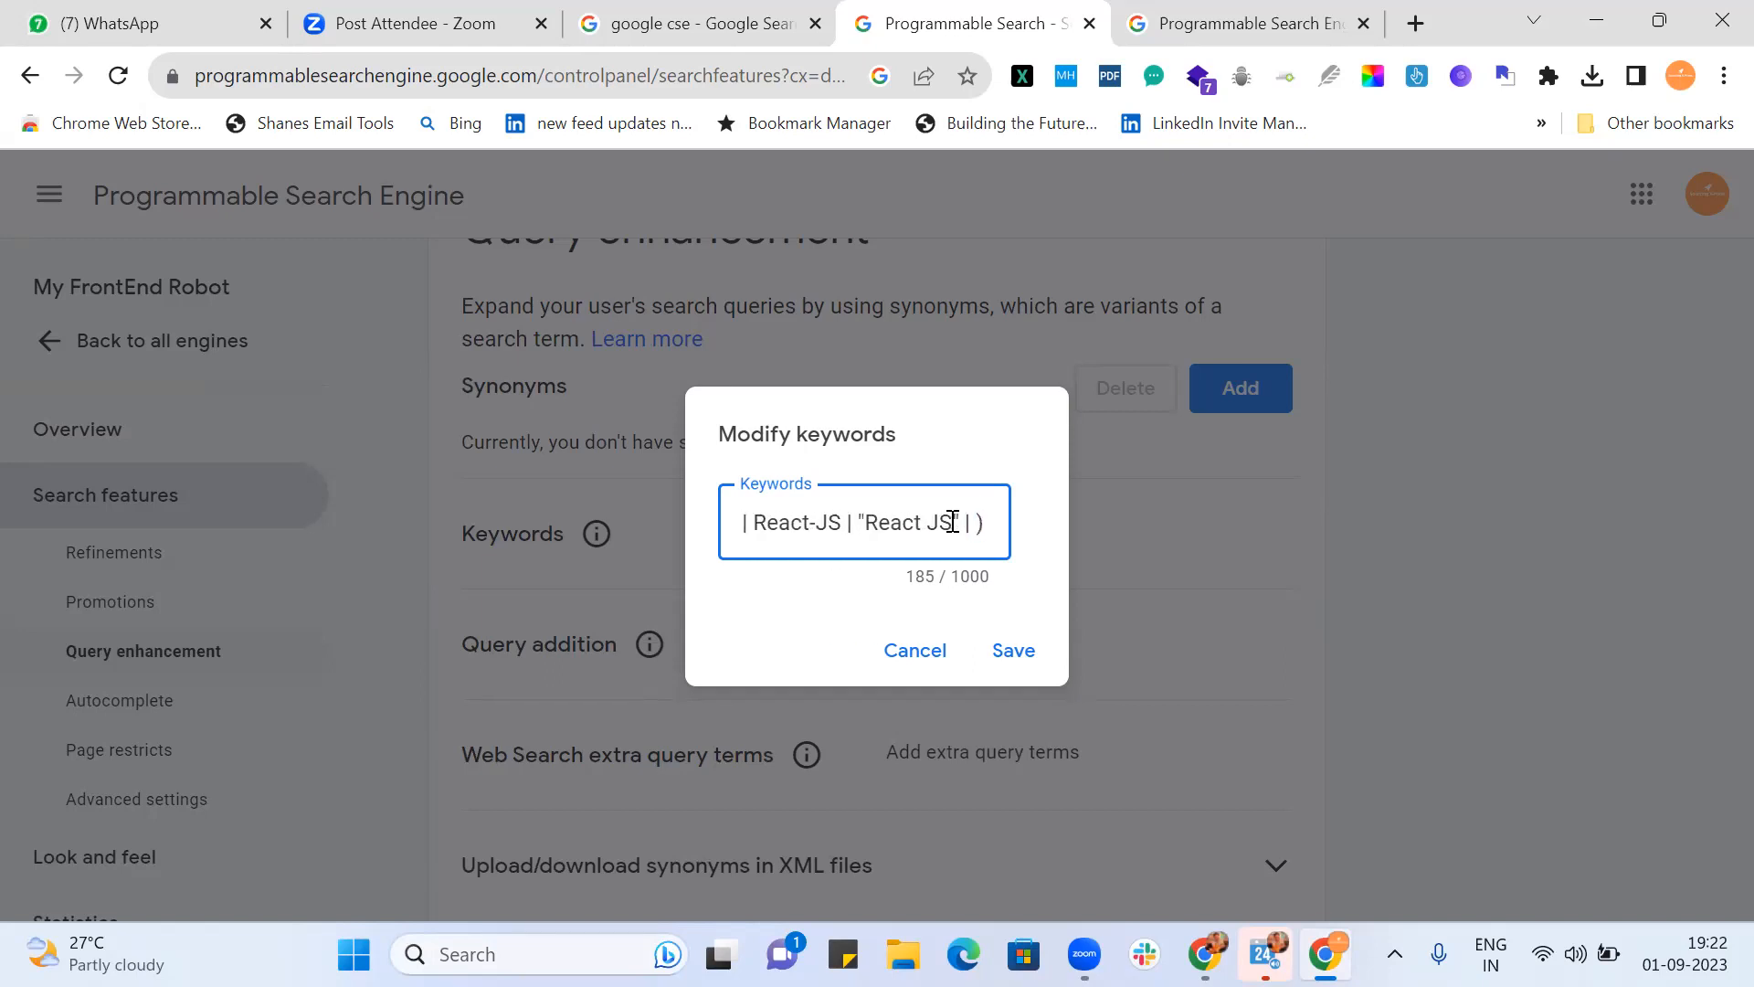
# Step: Type the Node group (Node, Node.JS, "Node-JS", "Node JS", NodeJS) and begin the Vue terms
pyautogui.write('No')
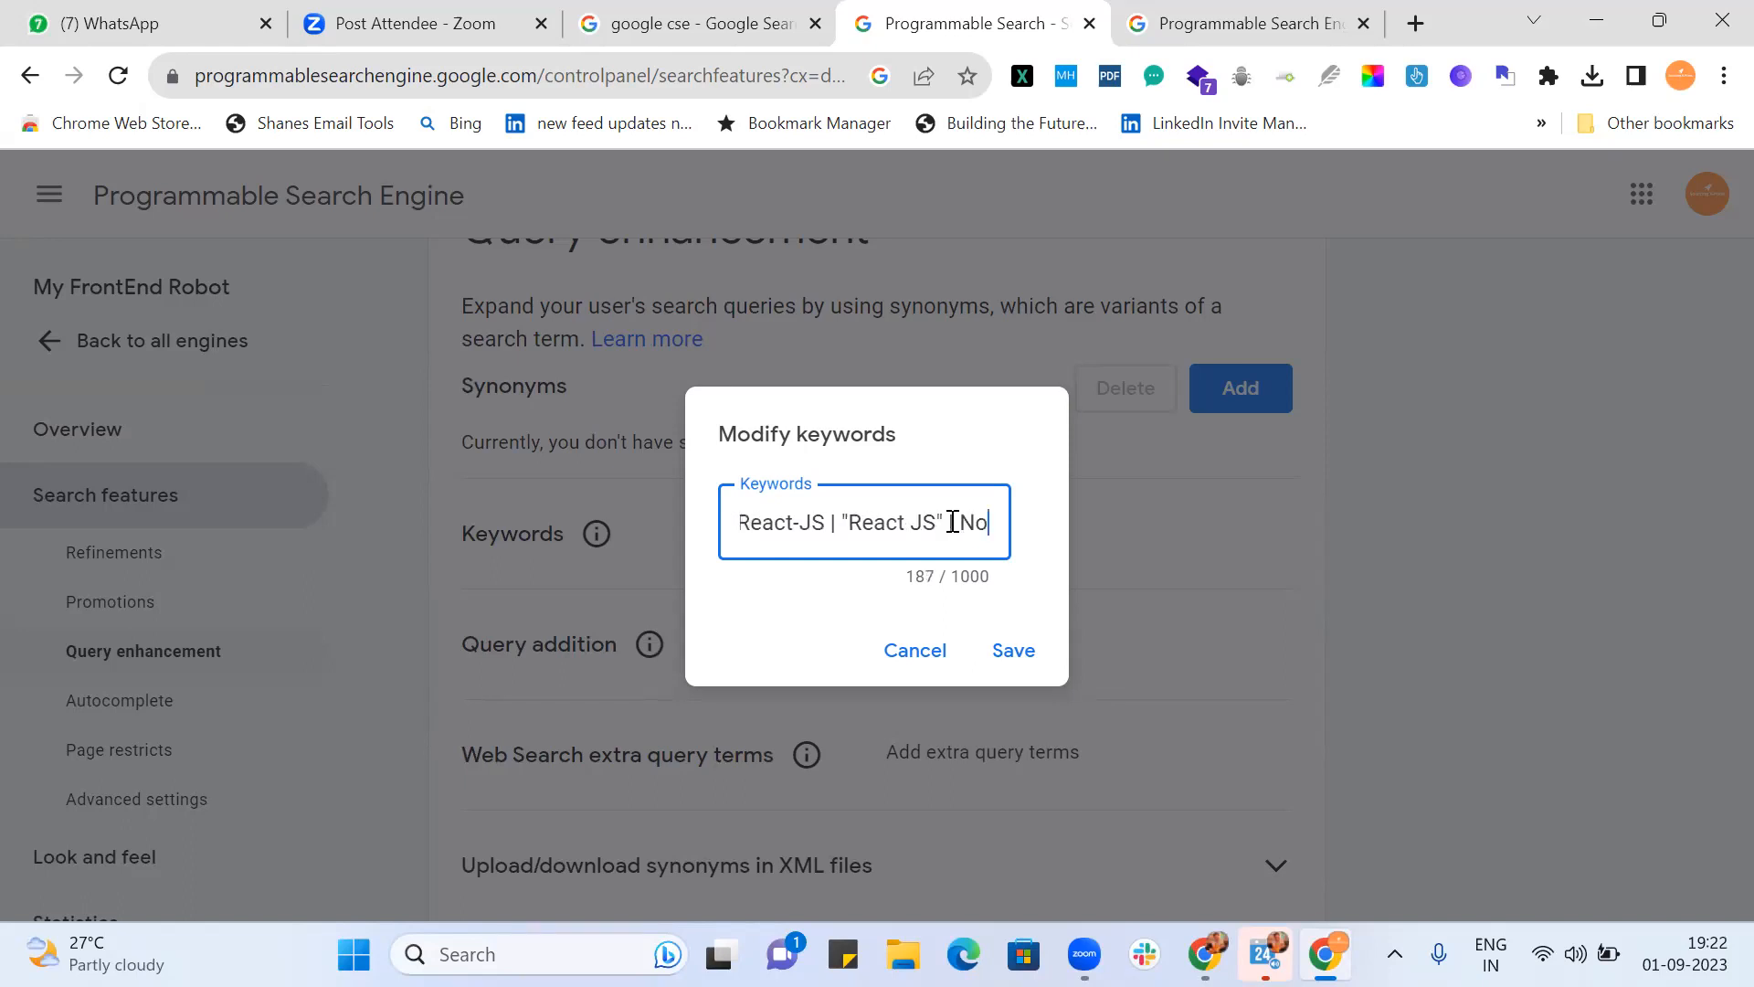
pyautogui.write('de | No')
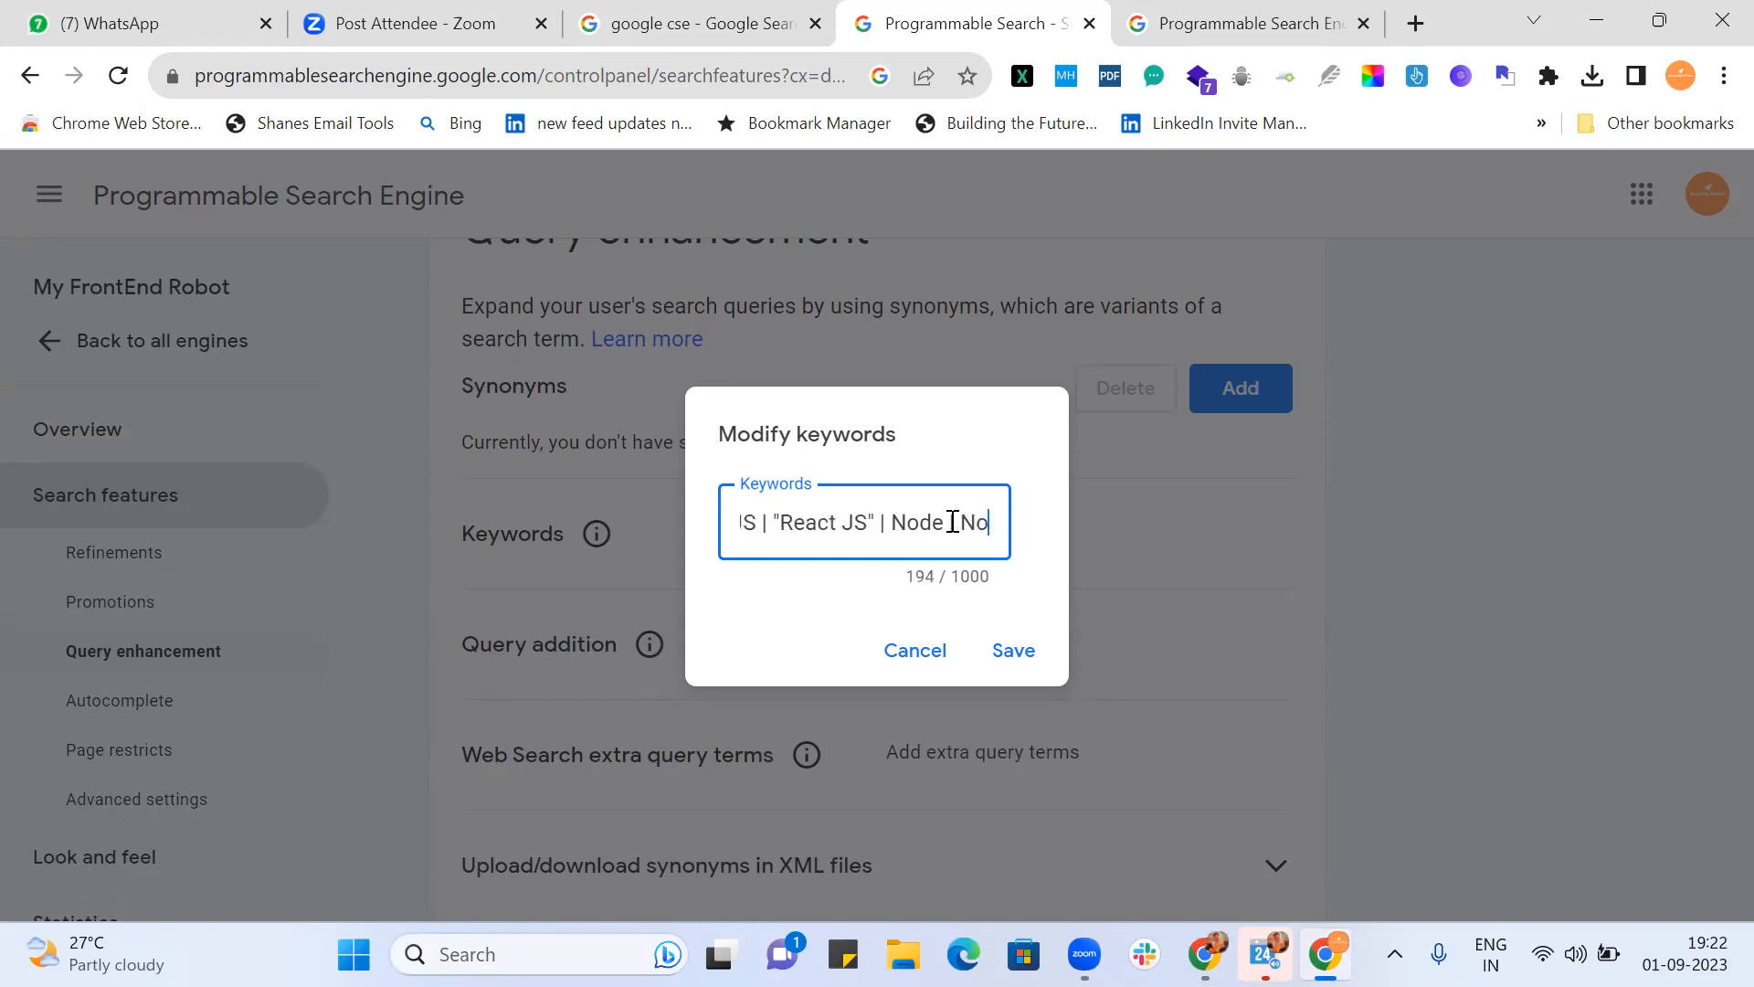
pyautogui.write('de.JS |')
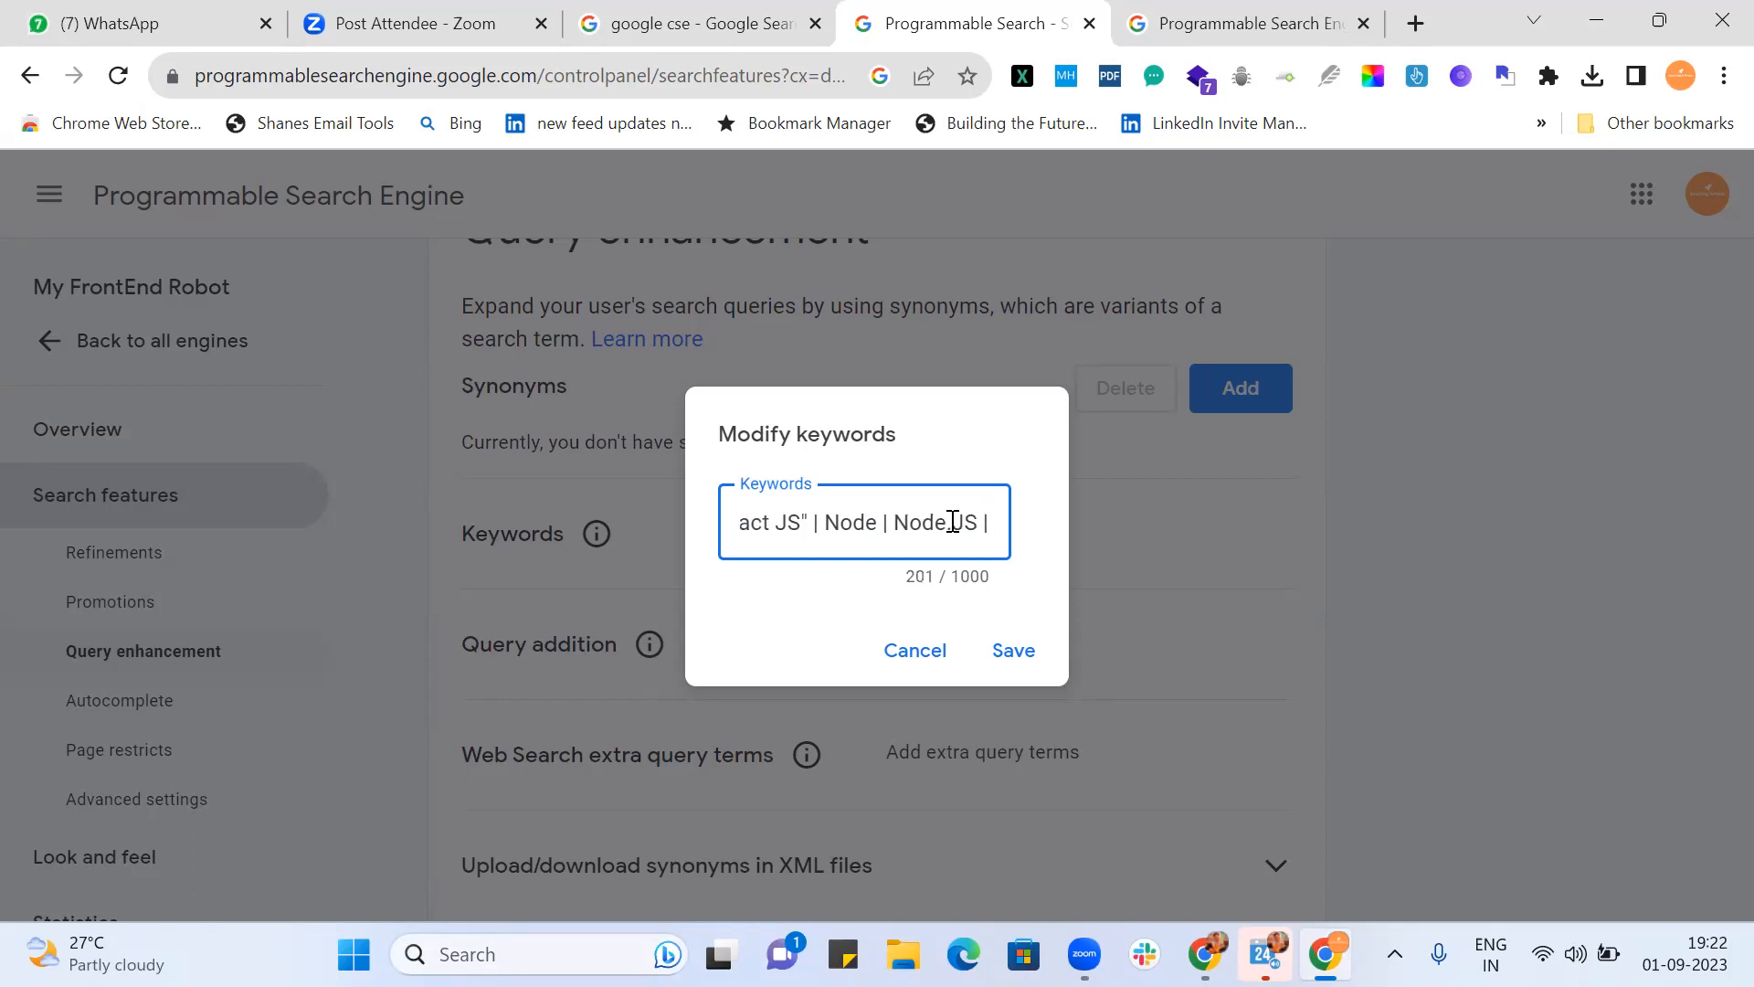
pyautogui.write(' "No')
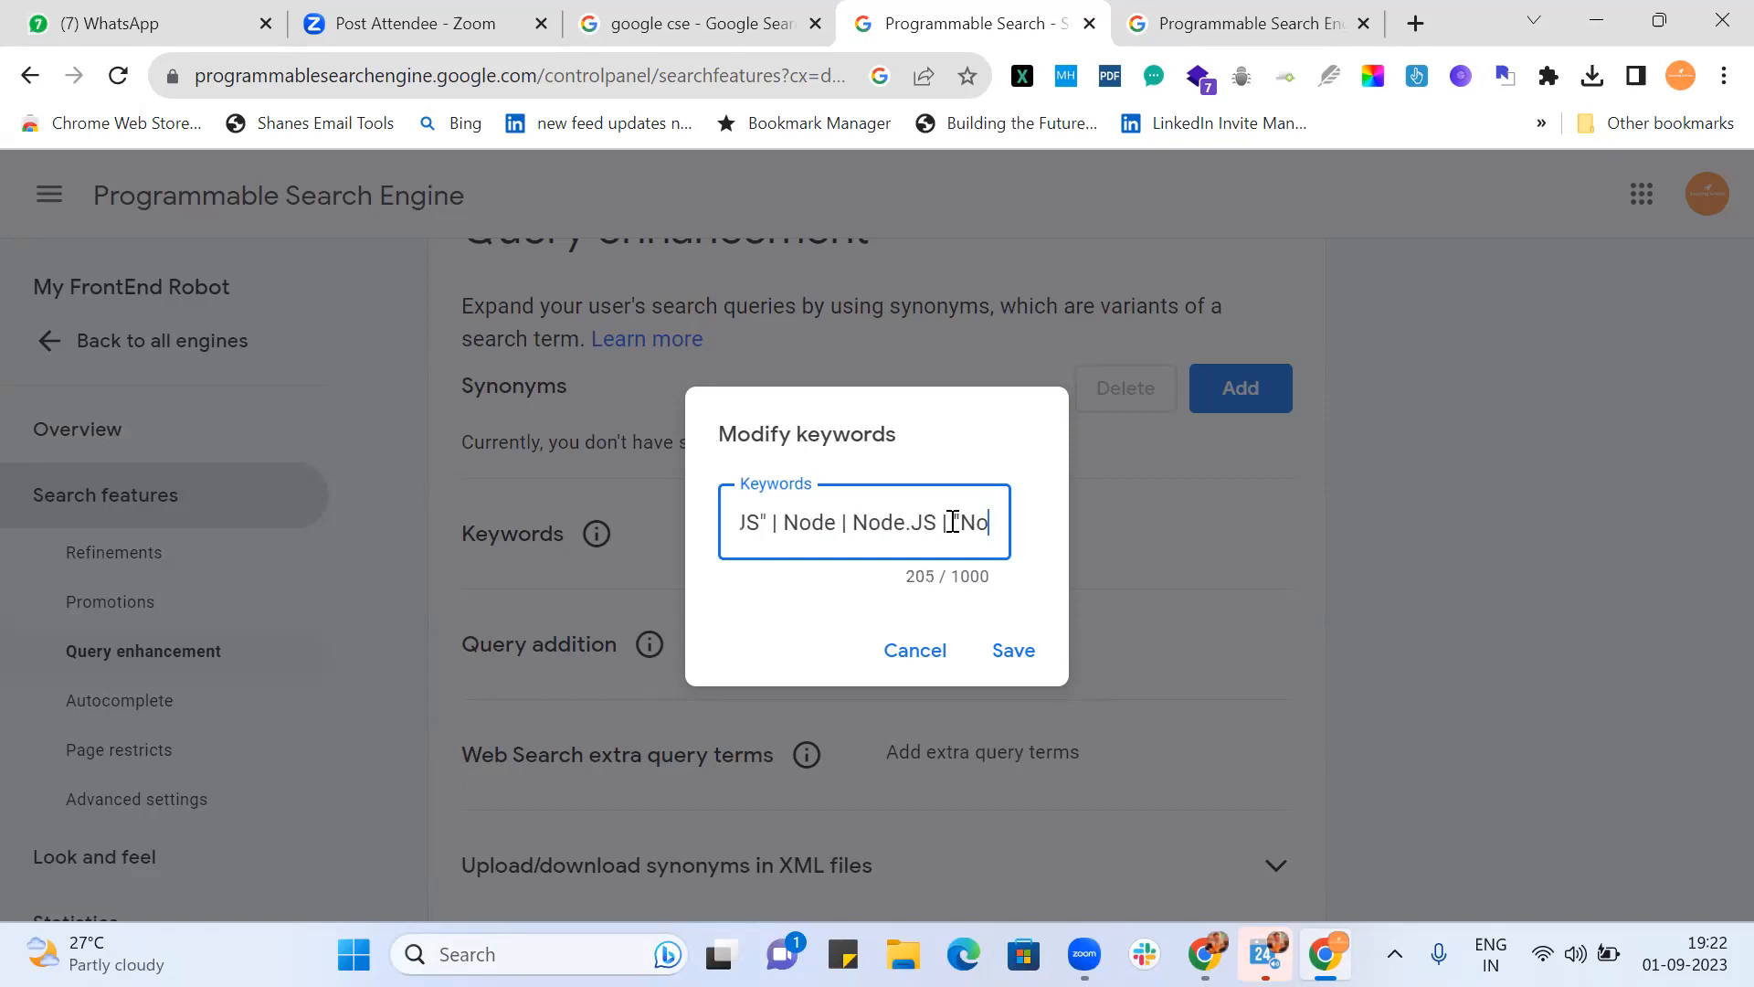
pyautogui.write('de-JS" | "Node')
pyautogui.write('JS"')
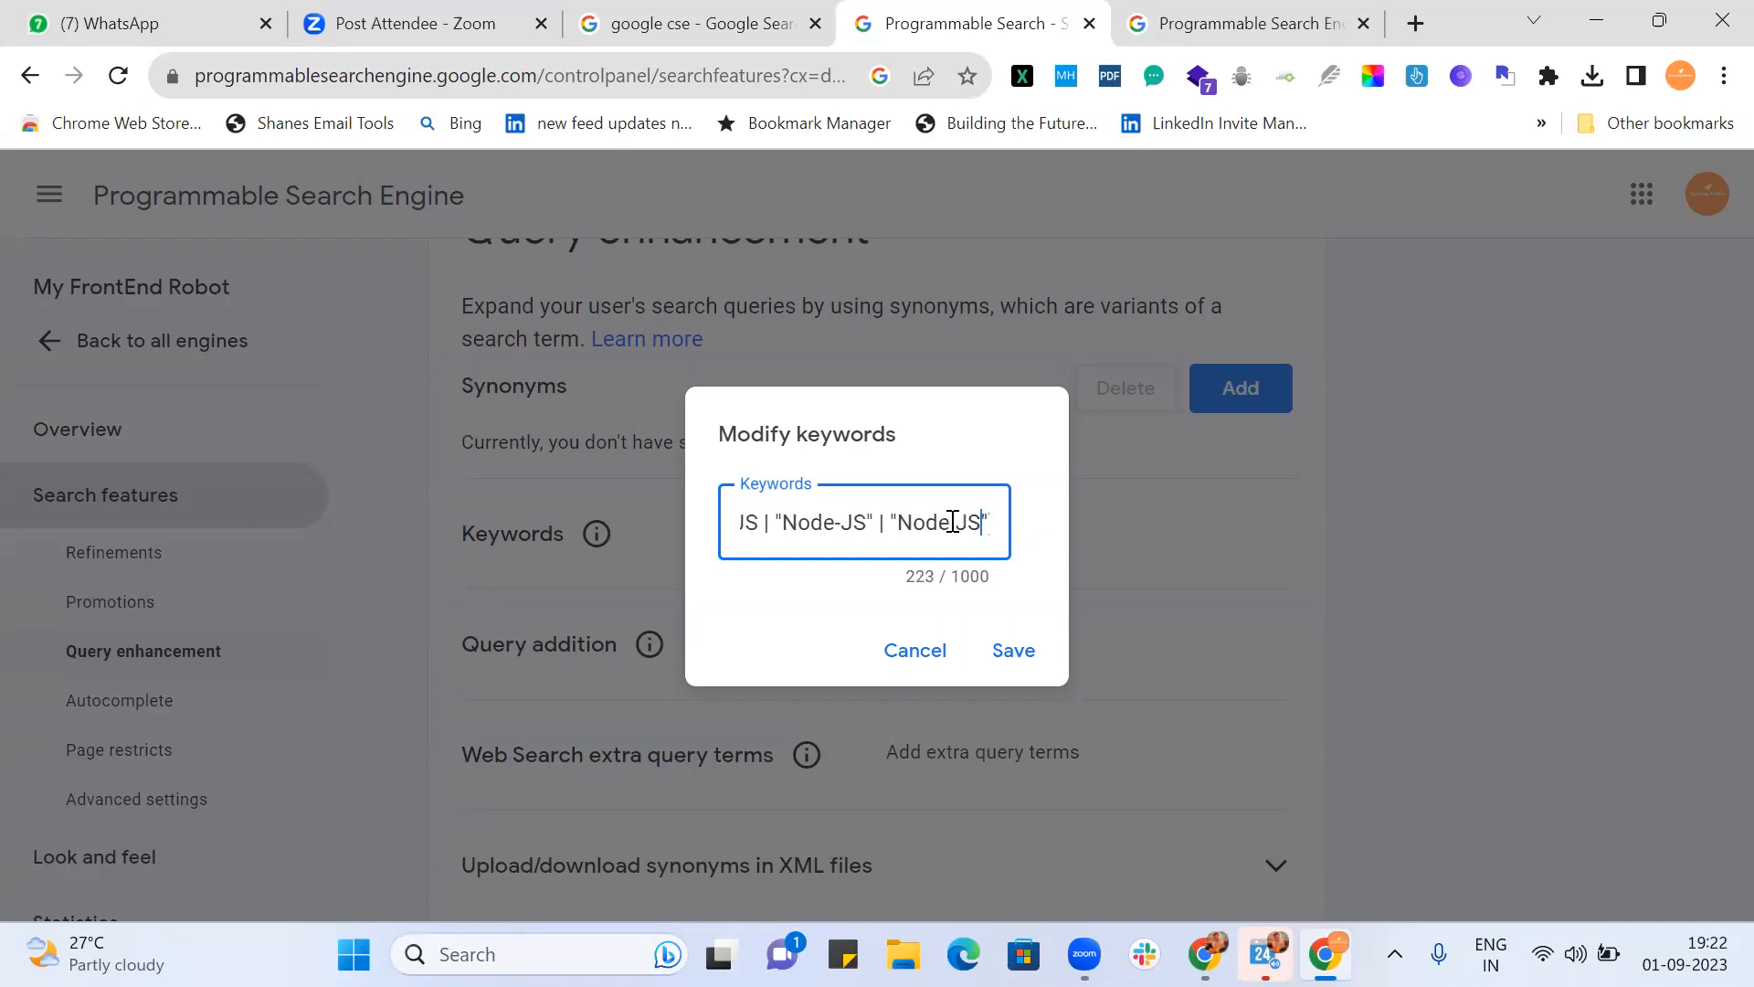
pyautogui.press('Left')
pyautogui.press('Left')
pyautogui.press('Left')
pyautogui.press('Left')
pyautogui.press('Left')
pyautogui.press('Left')
pyautogui.press('Left')
pyautogui.press('Left')
pyautogui.press('Left')
pyautogui.press('Left')
pyautogui.press('Left')
pyautogui.press('Left')
pyautogui.press('Left')
pyautogui.press('Left')
pyautogui.press('Left')
pyautogui.press('Left')
pyautogui.press('Left')
pyautogui.press('Left')
pyautogui.press('Left')
pyautogui.press('Left')
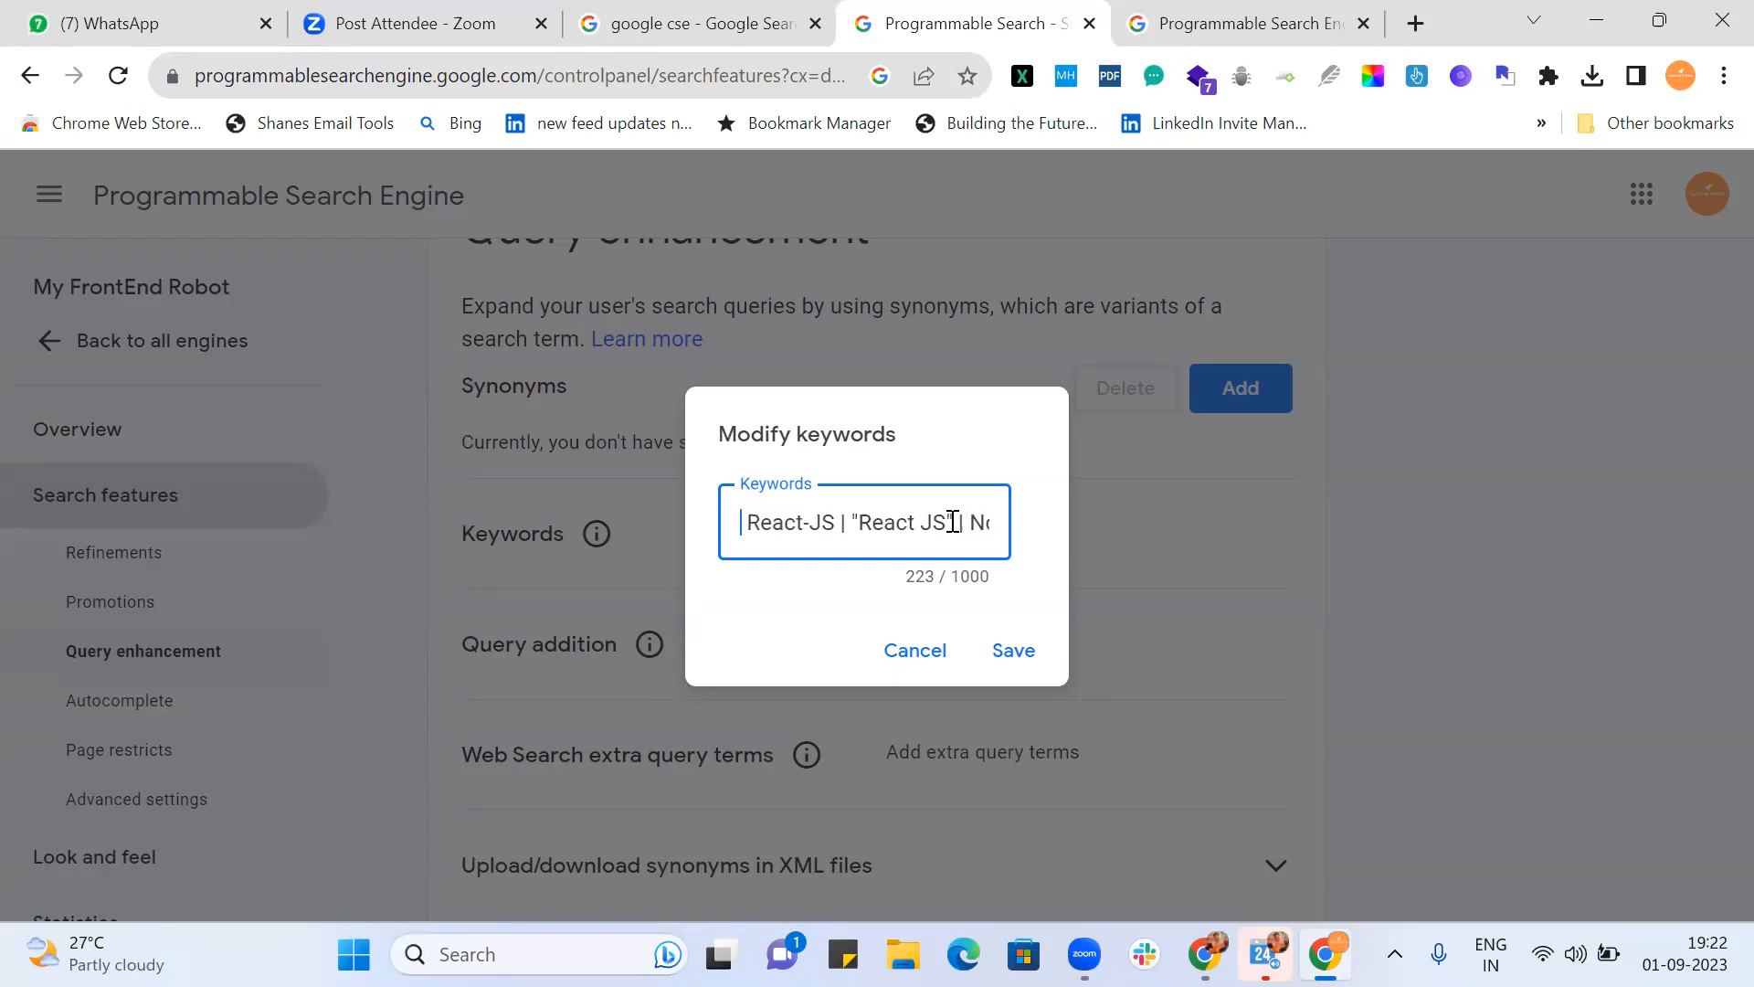
pyautogui.press('Right')
pyautogui.press('Right')
pyautogui.press('Right')
pyautogui.press('Right')
pyautogui.press('Right')
pyautogui.press('Right')
pyautogui.press('Right')
pyautogui.press('Right')
pyautogui.press('Right')
pyautogui.press('Right')
pyautogui.press('Right')
pyautogui.press('Right')
pyautogui.press('Right')
pyautogui.press('Right')
pyautogui.press('Right')
pyautogui.press('Right')
pyautogui.press('Right')
pyautogui.press('Right')
pyautogui.press('Right')
pyautogui.press('Right')
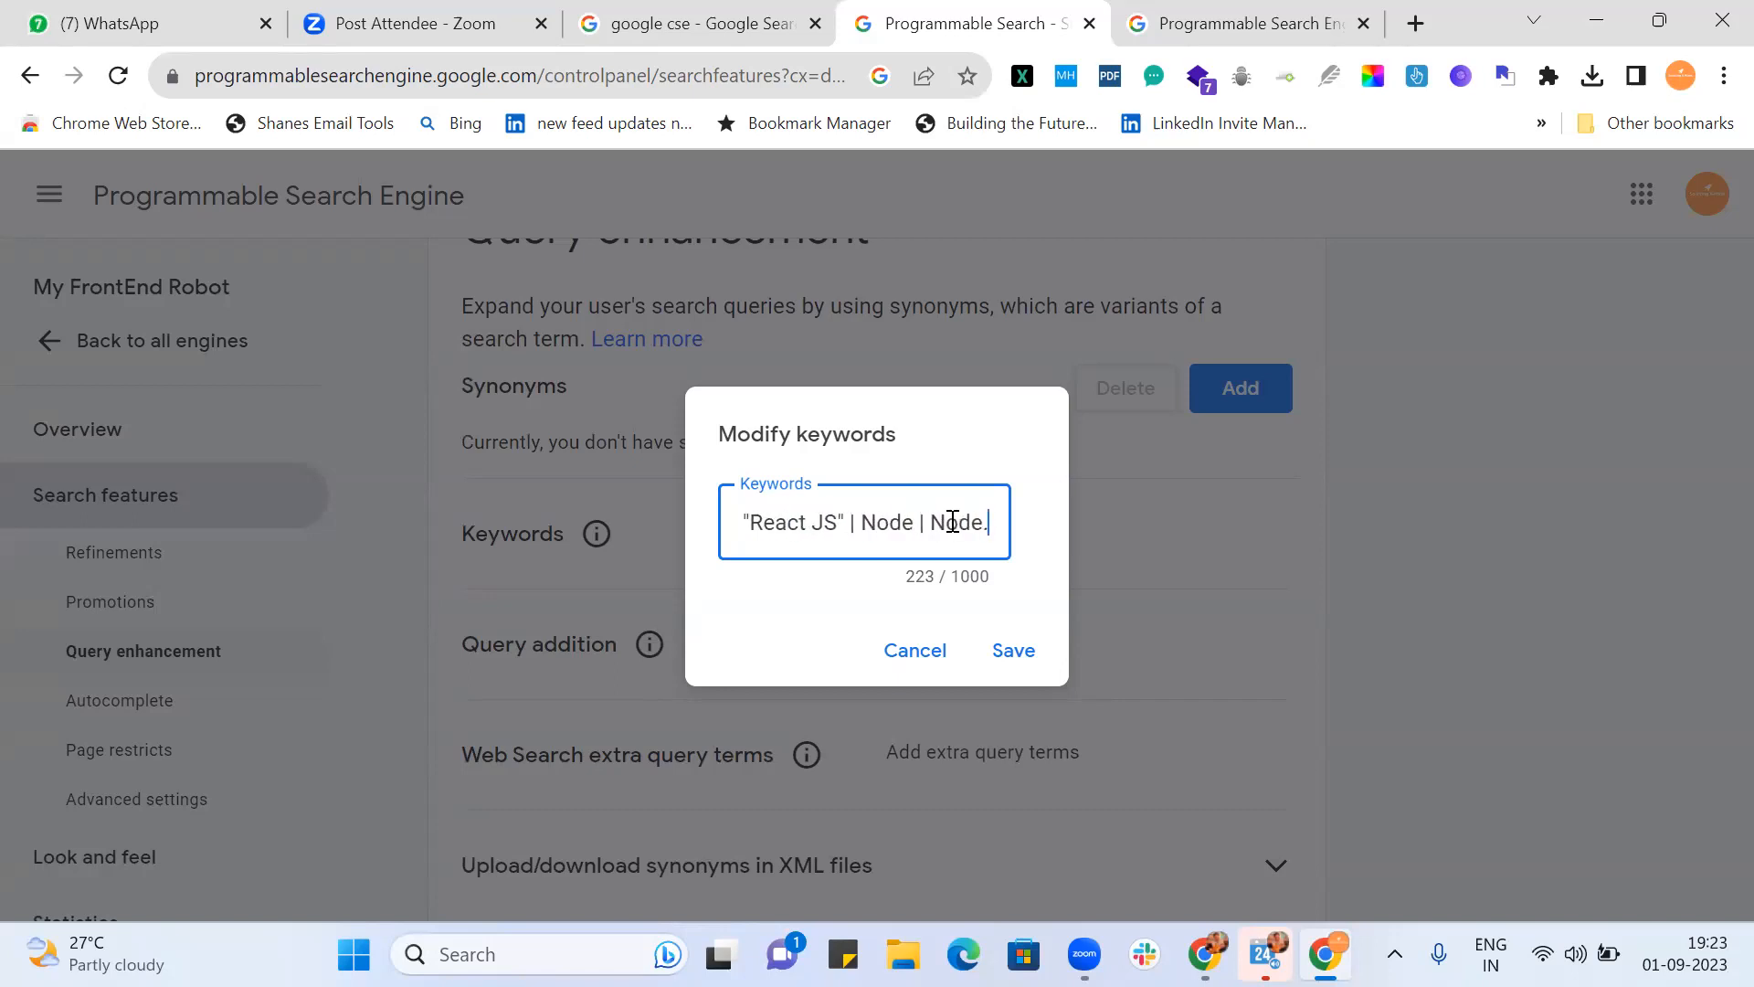
pyautogui.press('Right')
pyautogui.press('Right')
pyautogui.press('Right')
pyautogui.press('Right')
pyautogui.press('Right')
pyautogui.press('Right')
pyautogui.press('Right')
pyautogui.press('Right')
pyautogui.press('Right')
pyautogui.press('Right')
pyautogui.press('Right')
pyautogui.press('Right')
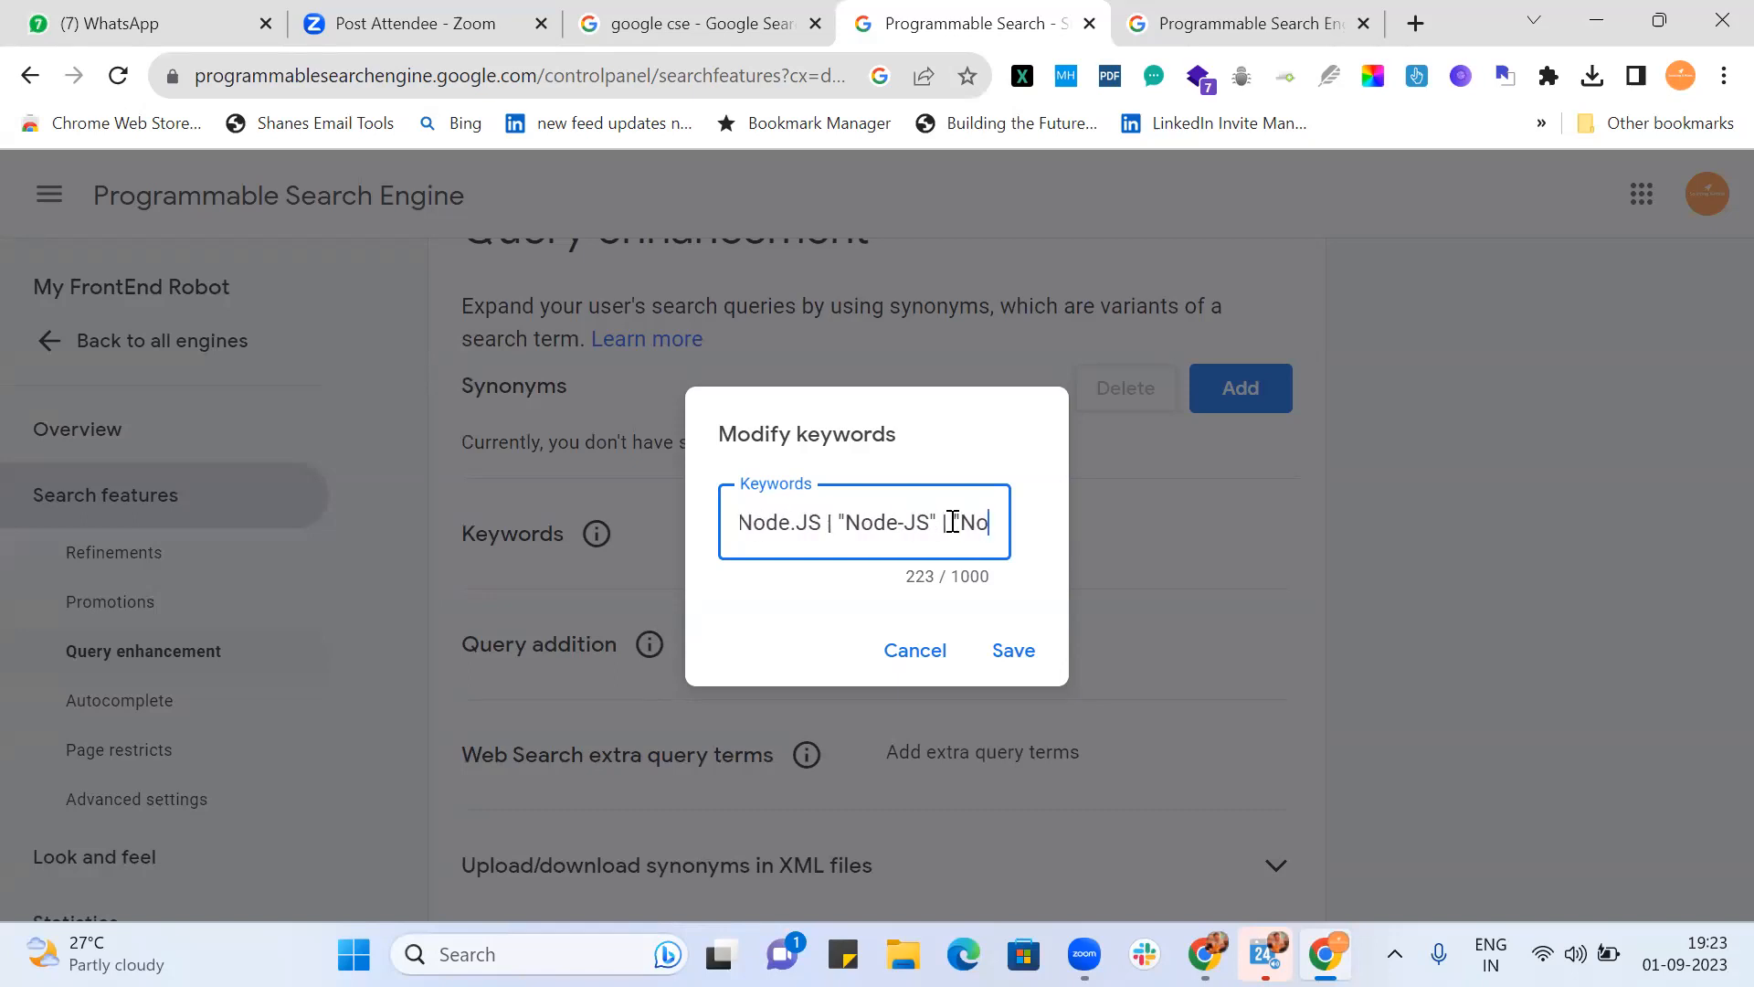
pyautogui.press('Right')
pyautogui.press('Right')
pyautogui.press('Right')
pyautogui.press('Right')
pyautogui.press('Right')
pyautogui.press('Right')
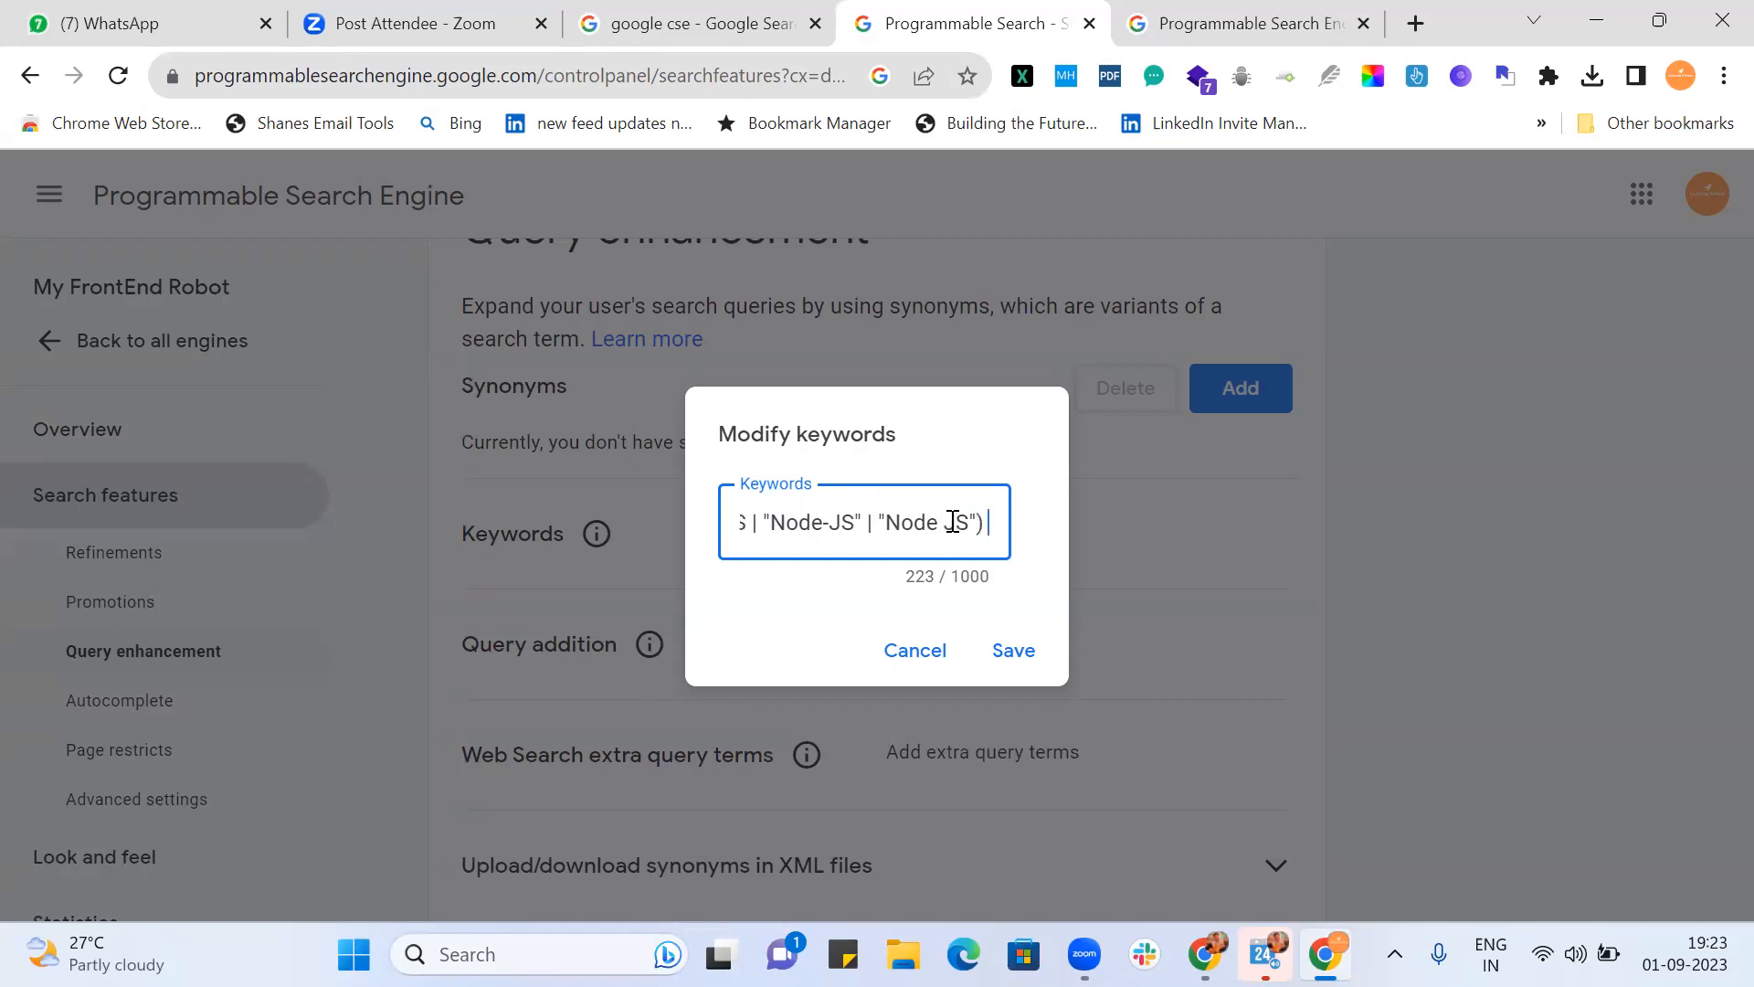
pyautogui.press('Left')
pyautogui.press('Left')
pyautogui.press('Left')
pyautogui.press('Left')
pyautogui.press('Left')
pyautogui.press('Left')
pyautogui.press('Left')
pyautogui.press('Left')
pyautogui.press('Left')
pyautogui.press('Left')
pyautogui.press('Left')
pyautogui.press('Left')
pyautogui.press('Left')
pyautogui.press('Left')
pyautogui.press('Left')
pyautogui.press('Left')
pyautogui.press('Left')
pyautogui.press('Left')
pyautogui.press('Left')
pyautogui.press('Left')
pyautogui.press('Right')
pyautogui.press('Right')
pyautogui.press('Right')
pyautogui.press('Right')
pyautogui.press('Right')
pyautogui.press('Right')
pyautogui.press('Right')
pyautogui.press('Right')
pyautogui.press('Right')
pyautogui.press('Right')
pyautogui.press('Right')
pyautogui.press('Right')
pyautogui.press('Right')
pyautogui.press('Right')
pyautogui.press('Right')
pyautogui.press('Right')
pyautogui.press('Right')
pyautogui.press('Right')
pyautogui.press('Right')
pyautogui.press('Right')
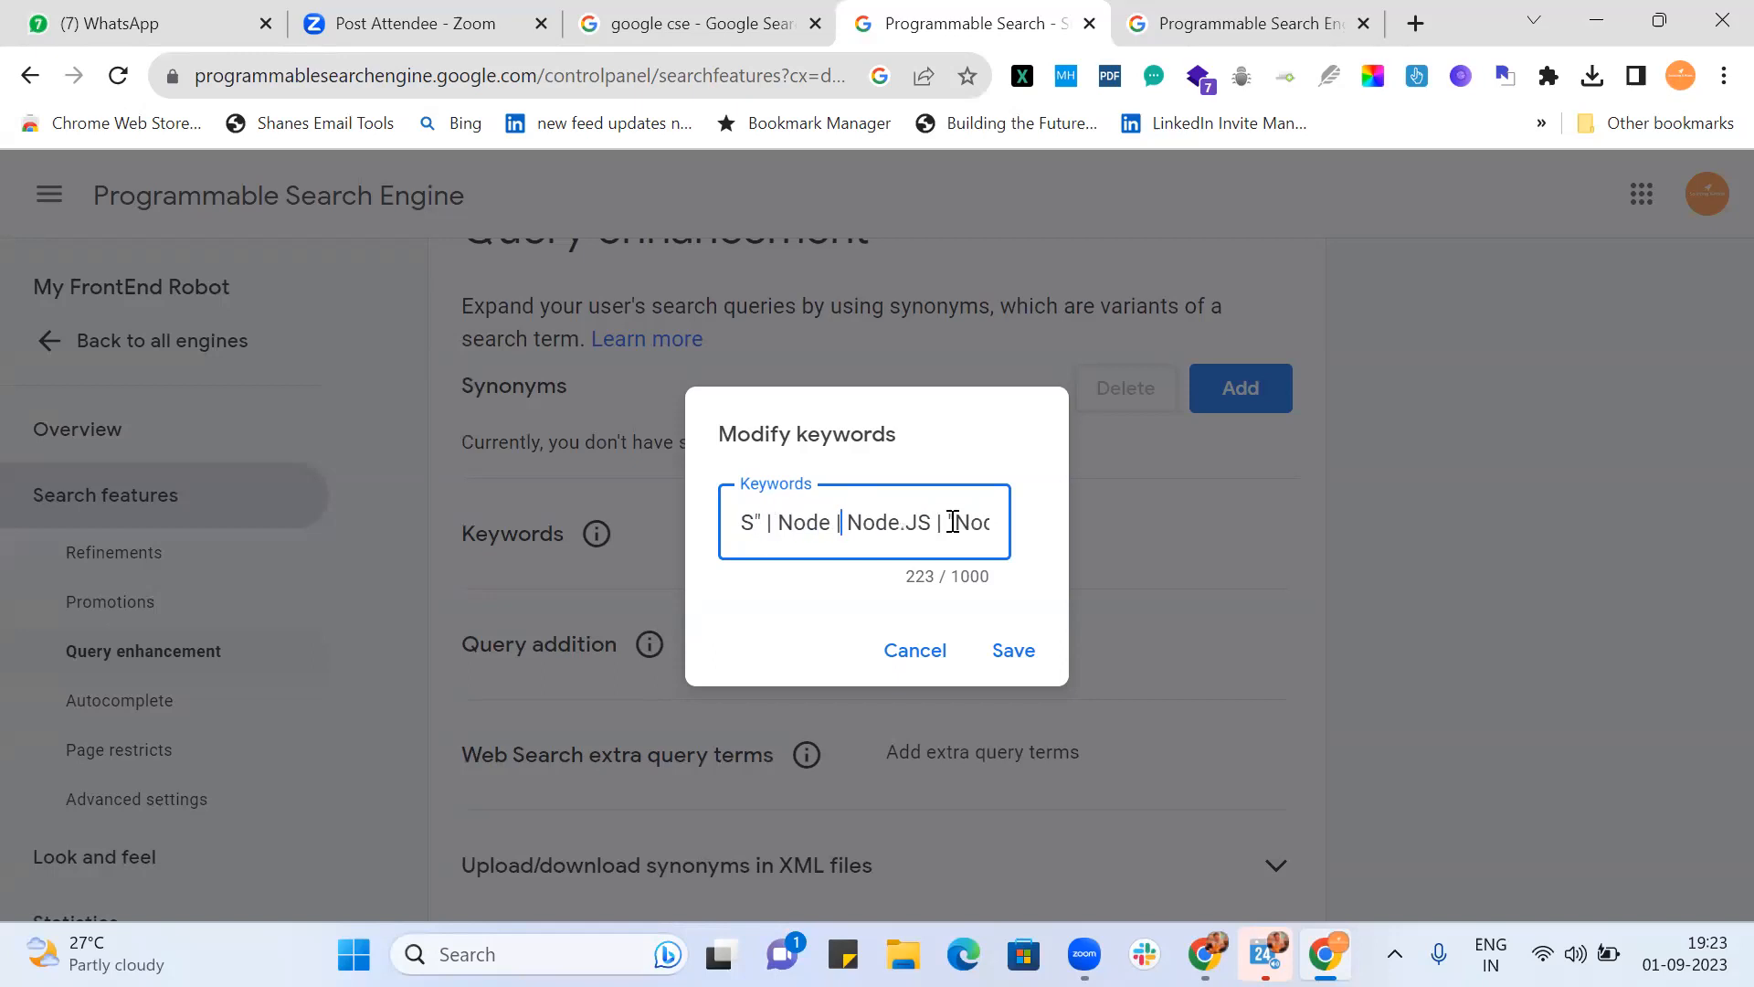
pyautogui.press('Right')
pyautogui.press('Right')
pyautogui.press('Right')
pyautogui.press('Right')
pyautogui.press('Right')
pyautogui.press('Right')
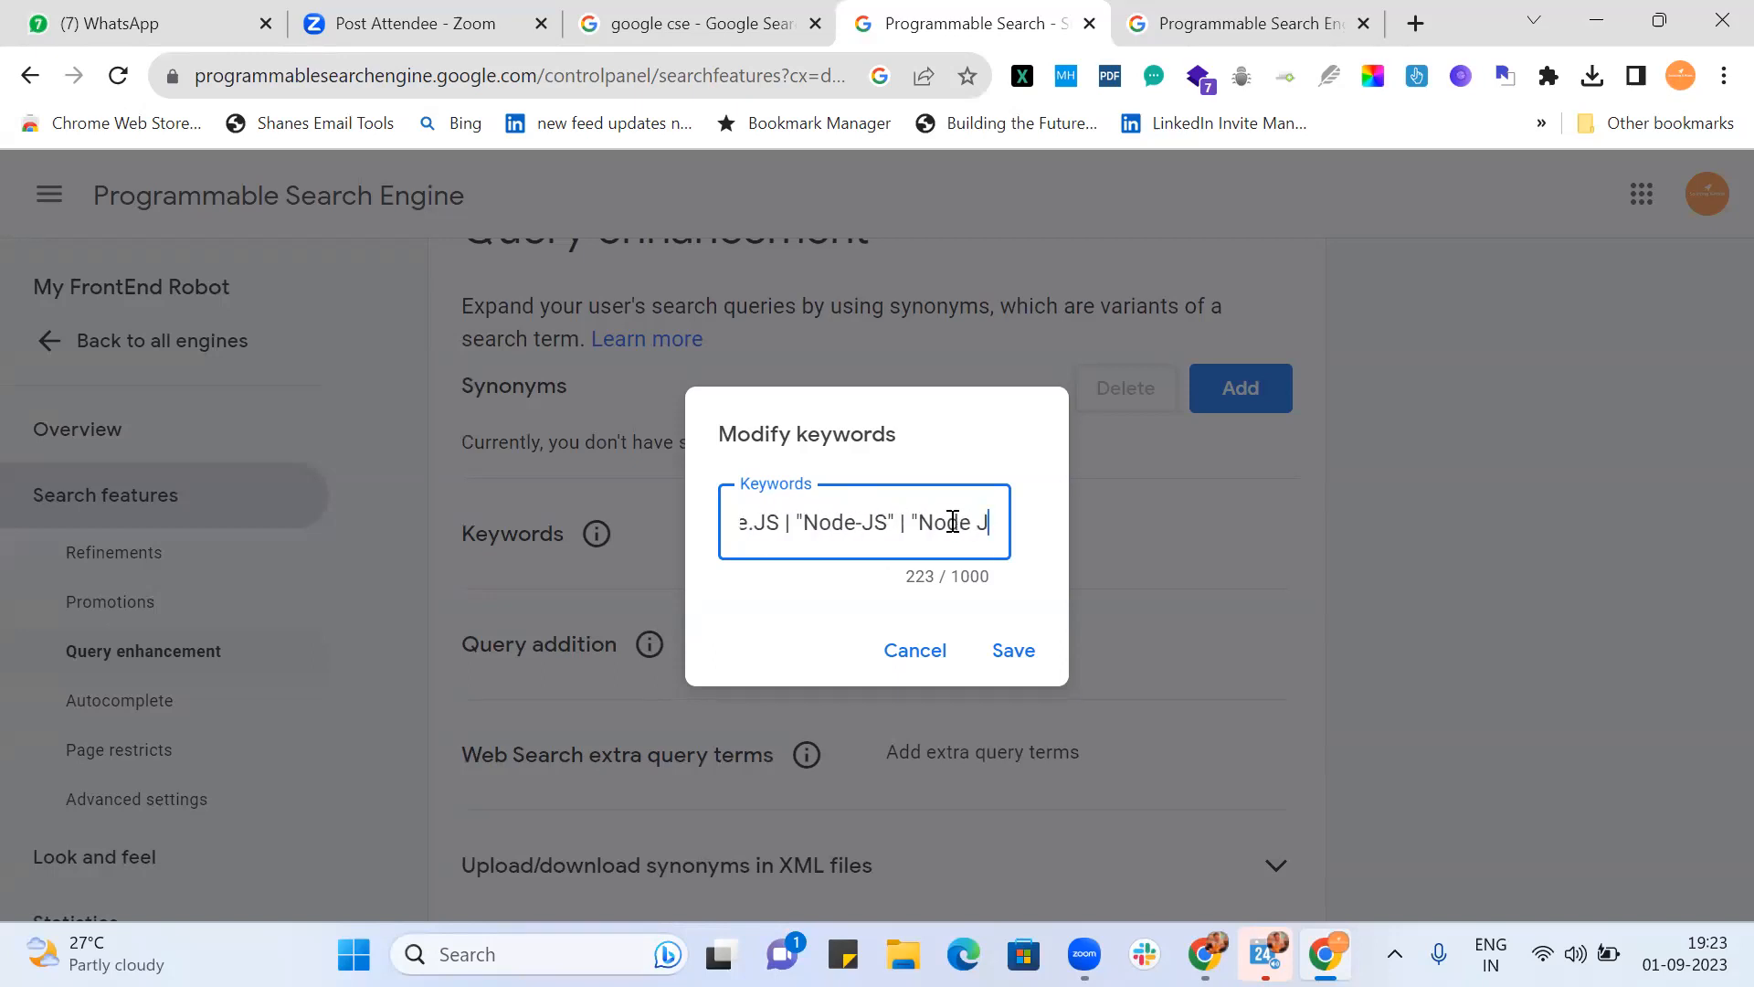
pyautogui.write('| ')
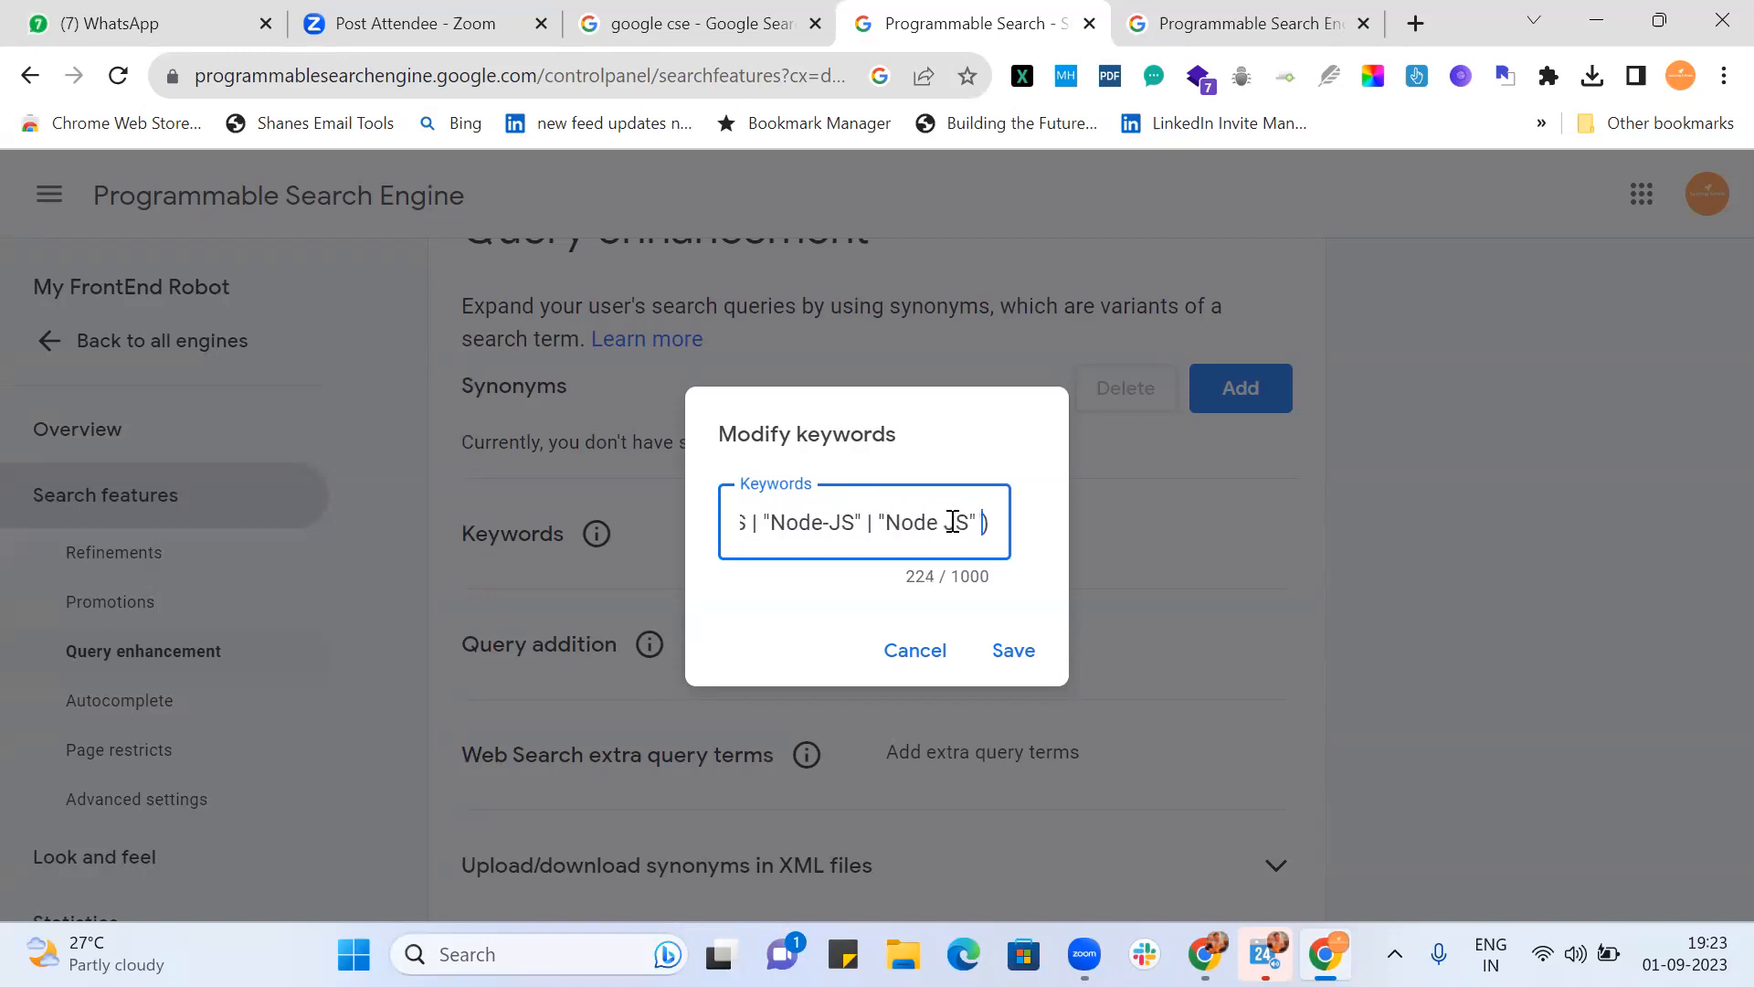
pyautogui.write('"')
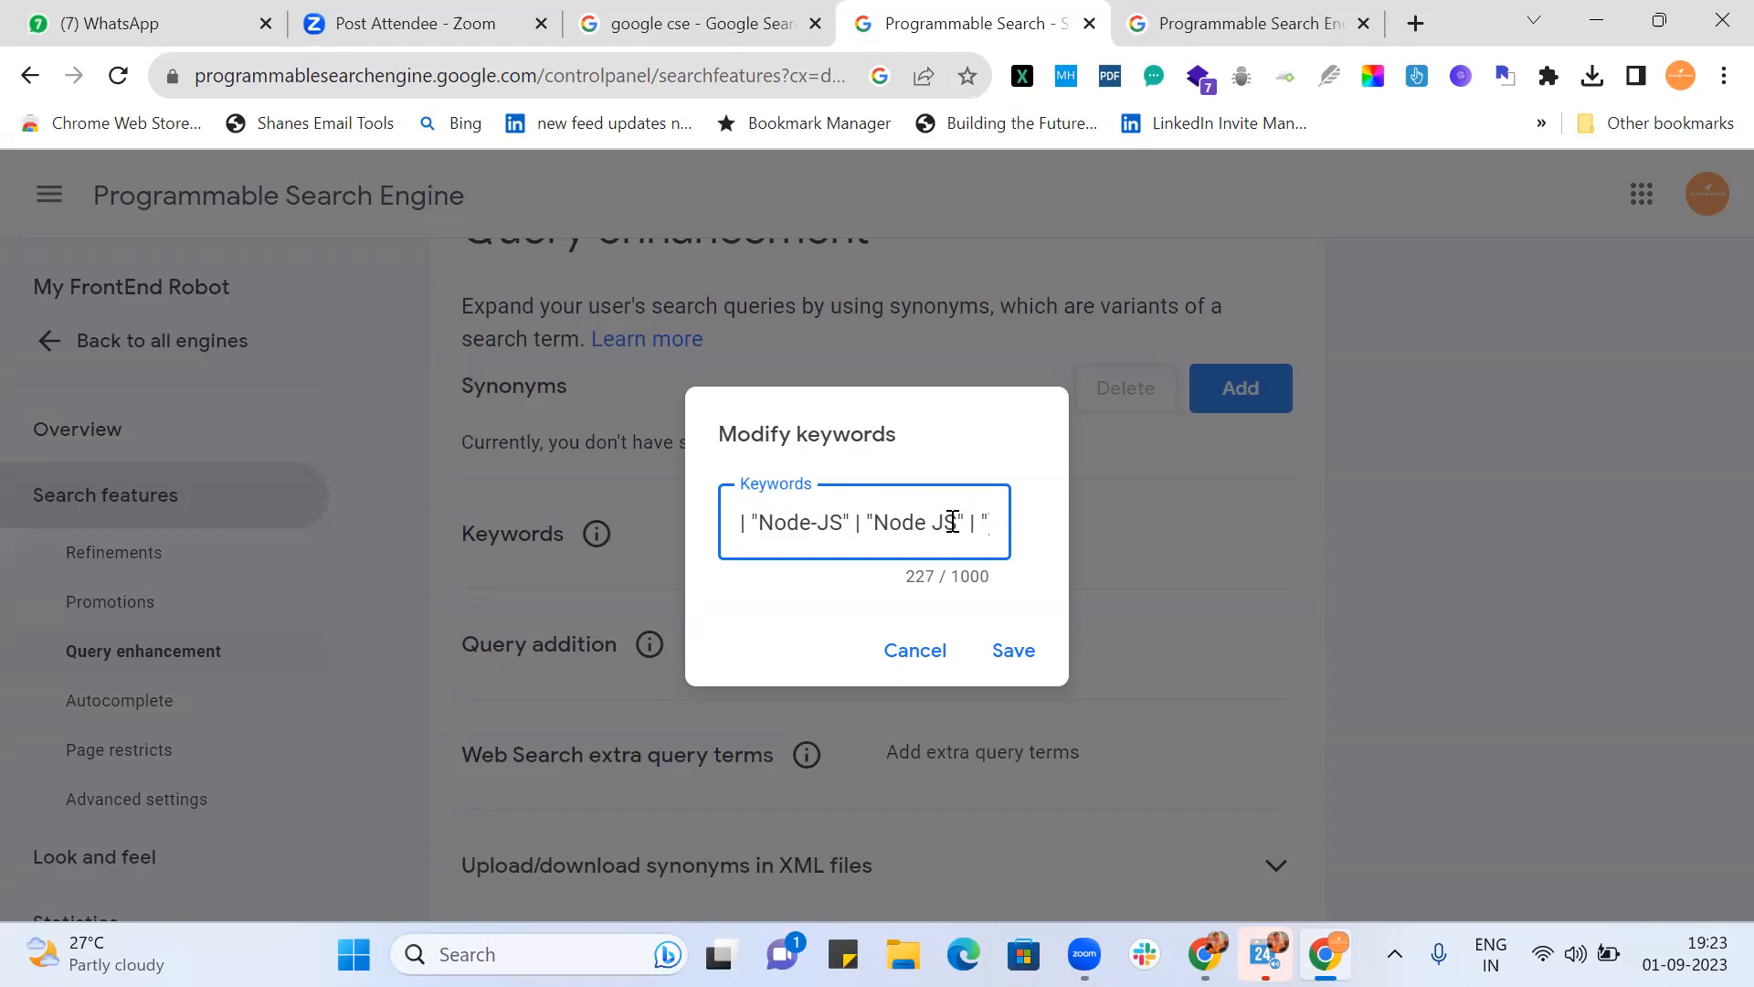
pyautogui.write('NodeJ')
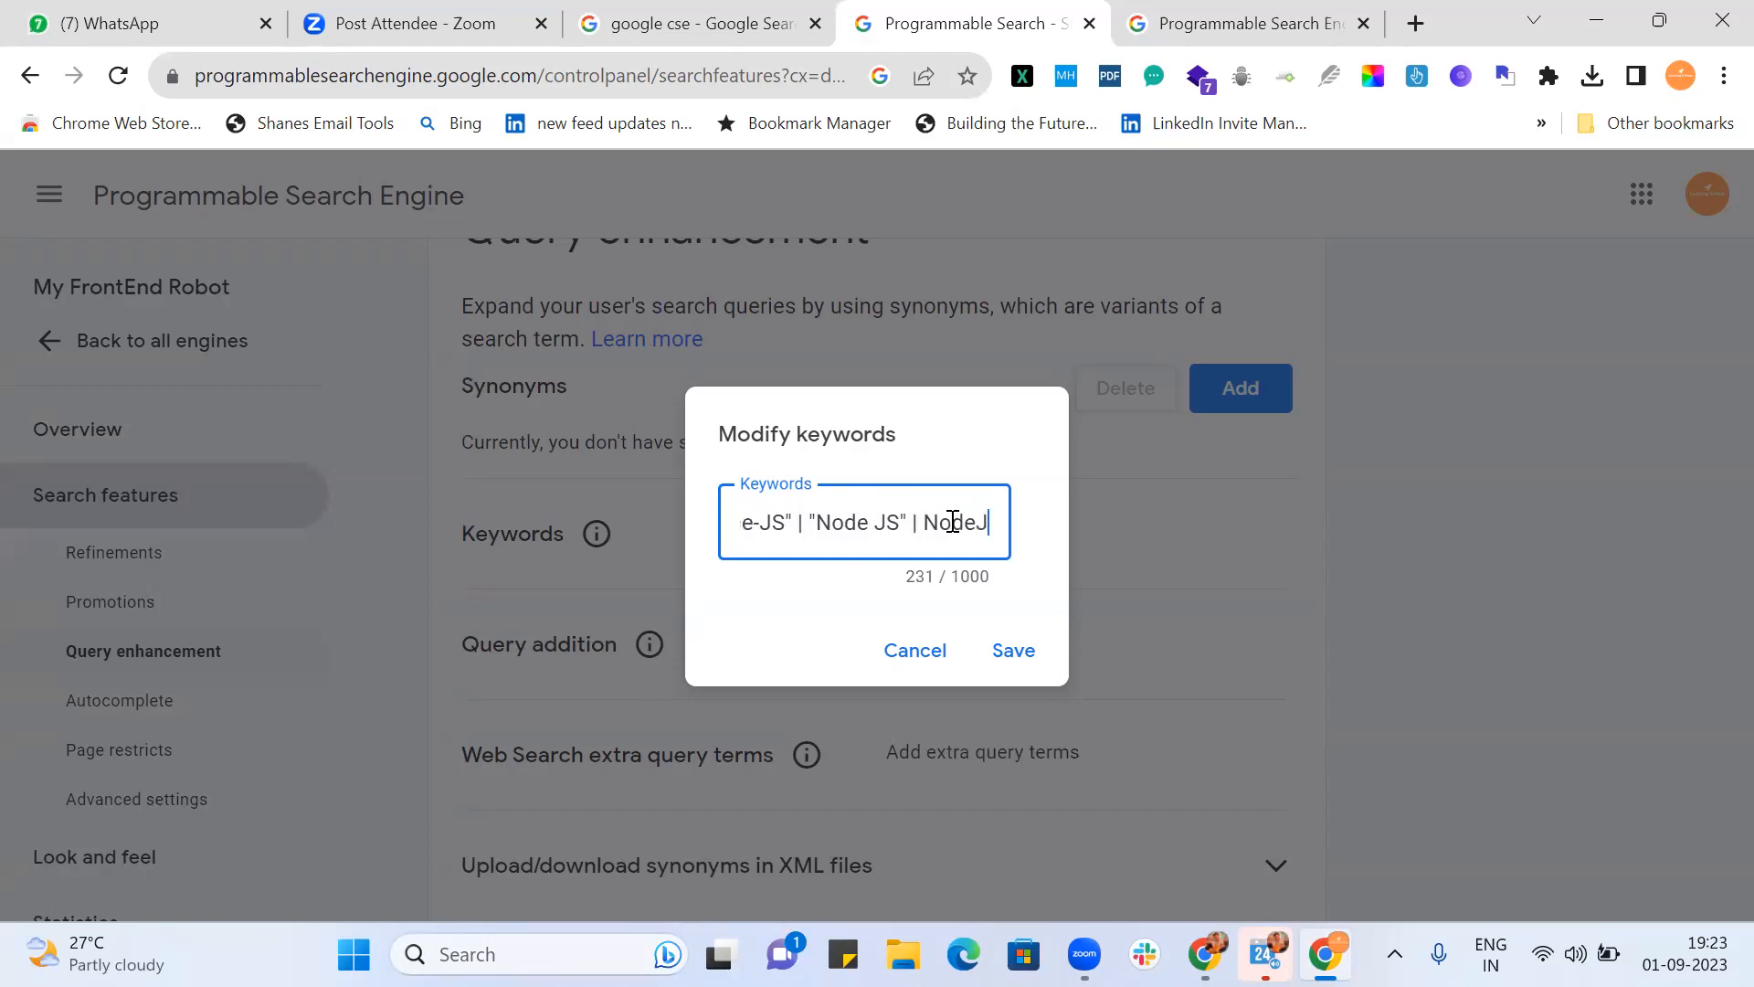
pyautogui.write('S)')
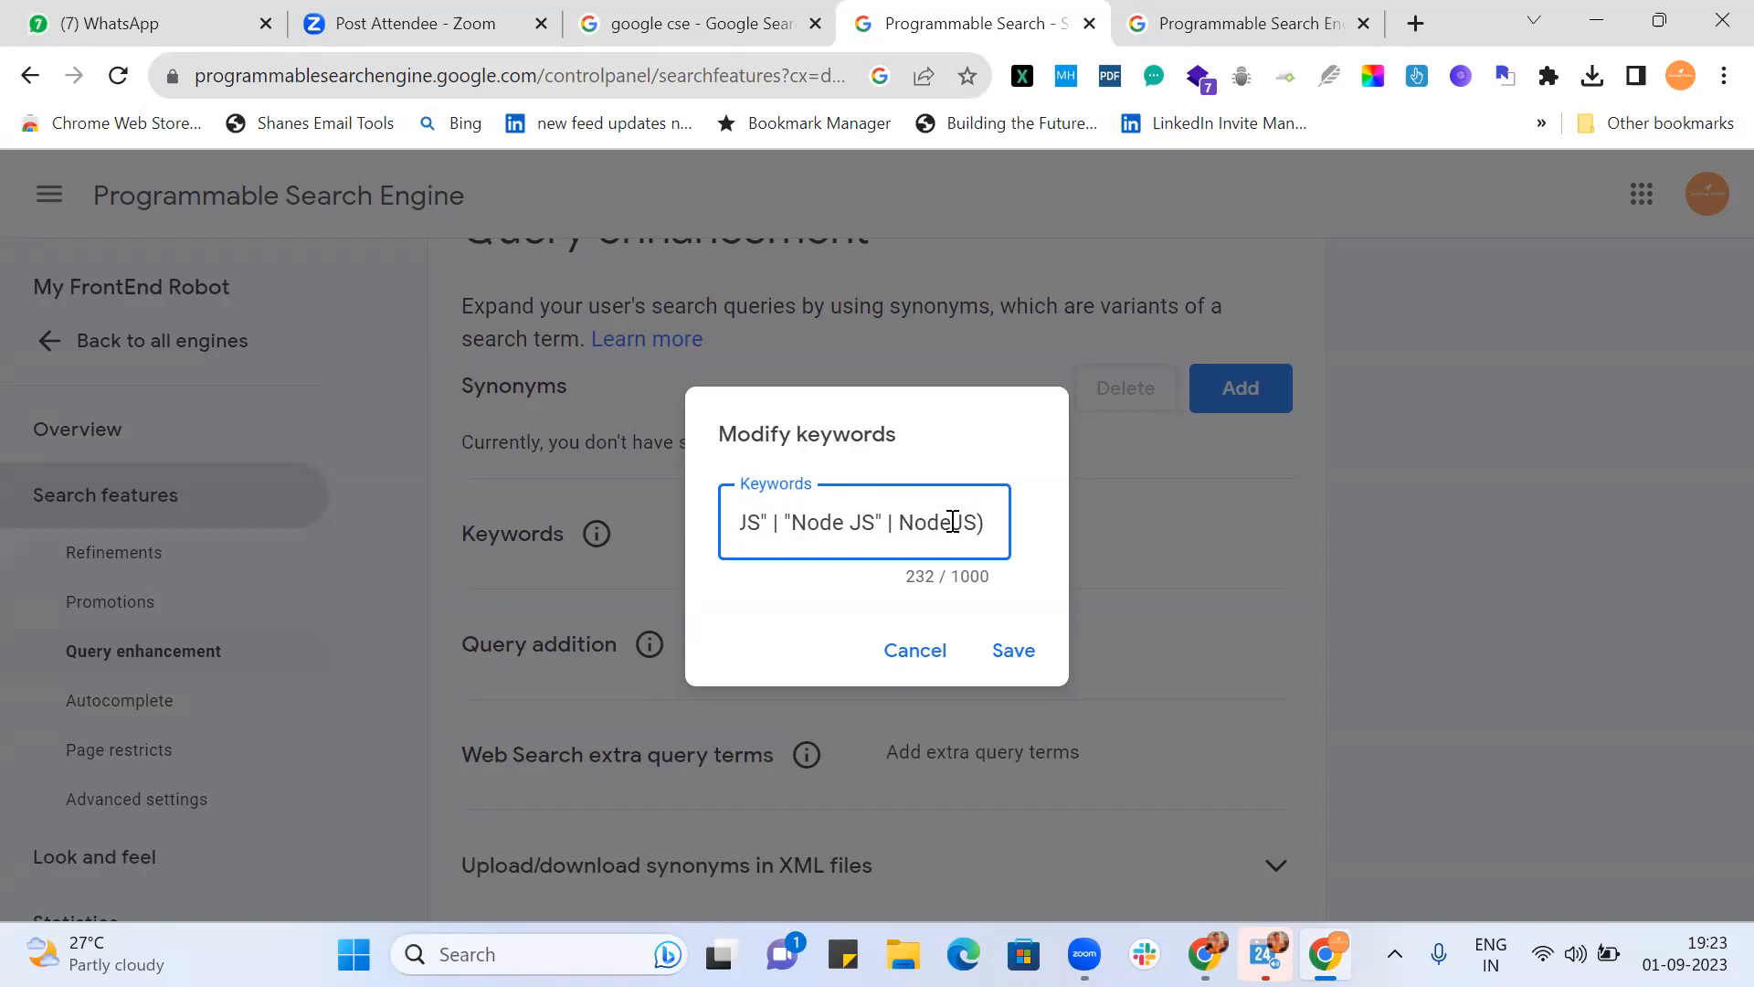
pyautogui.write('|')
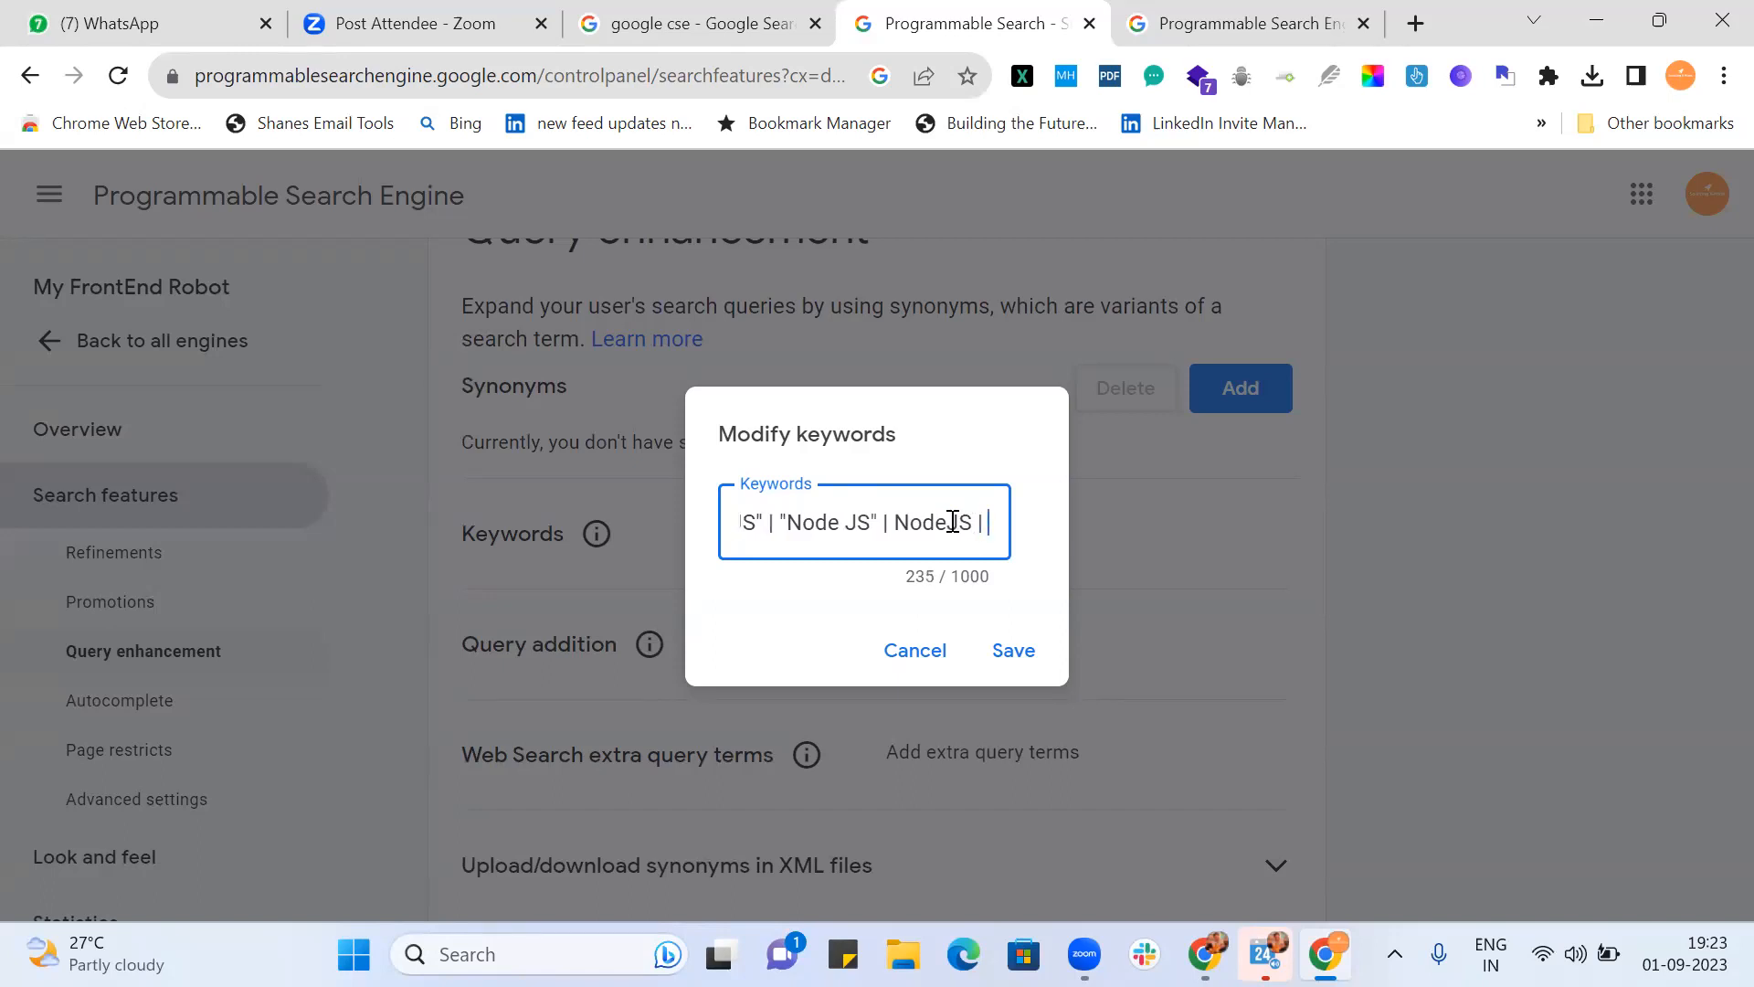
pyautogui.write('V')
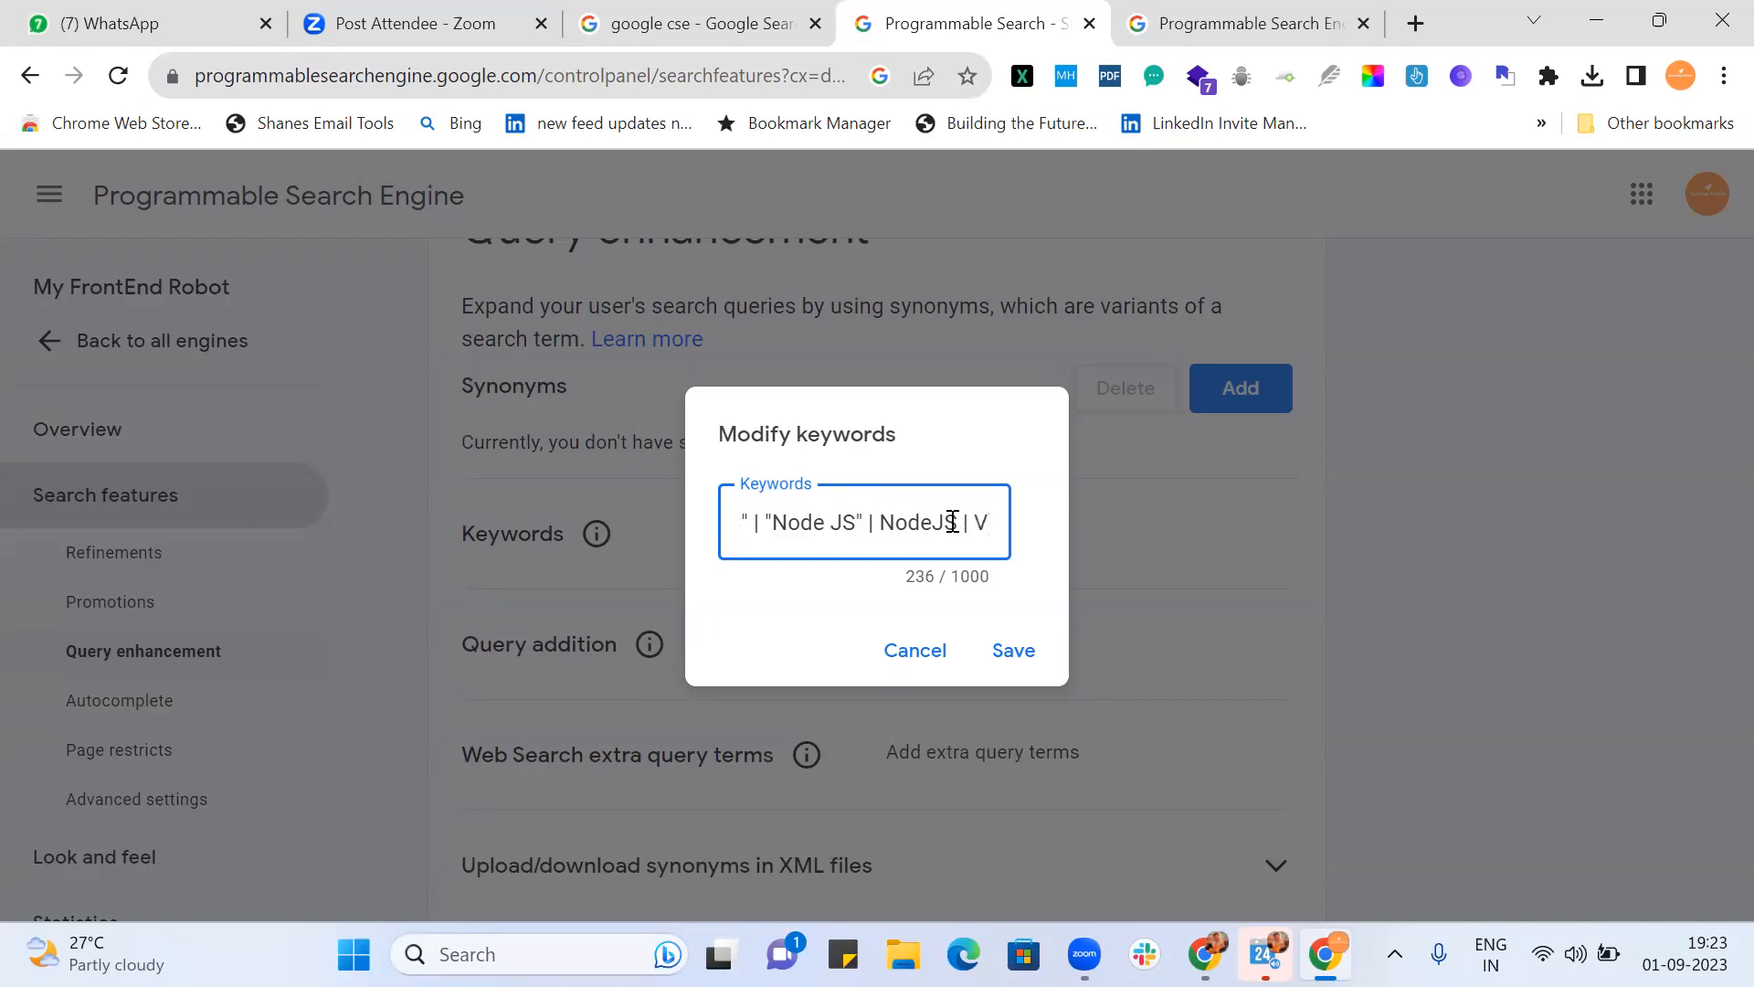
pyautogui.write('ue')
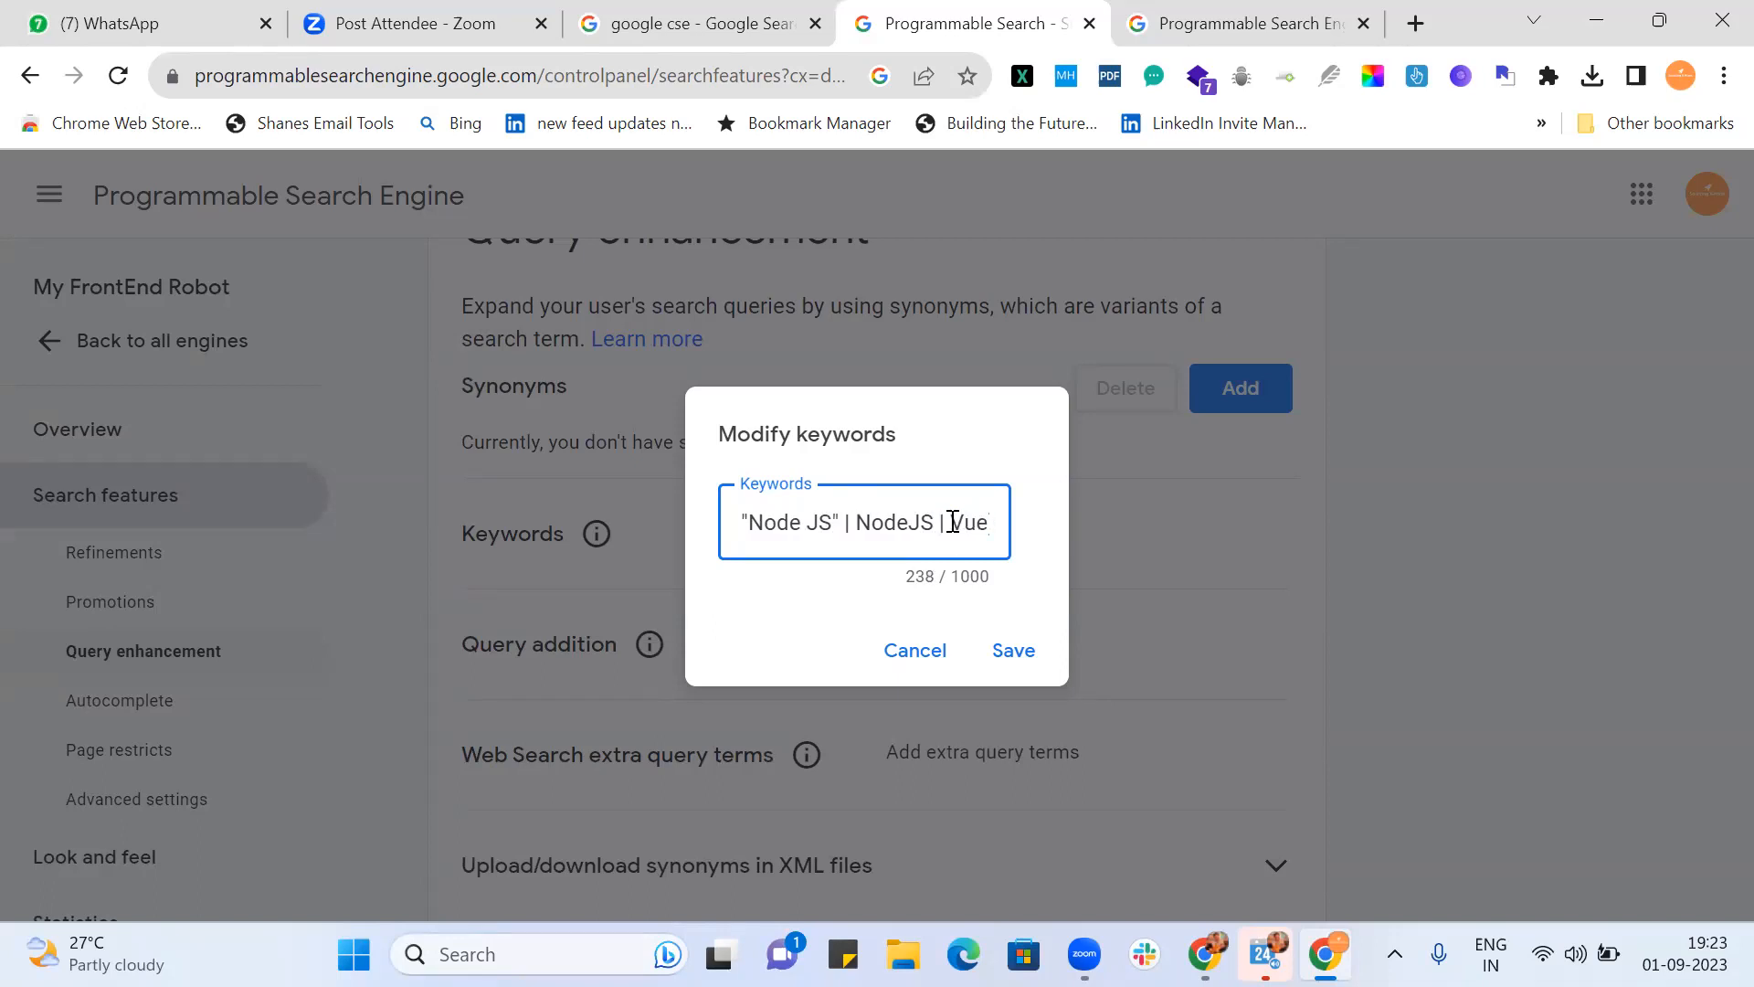
pyautogui.write('.js ')
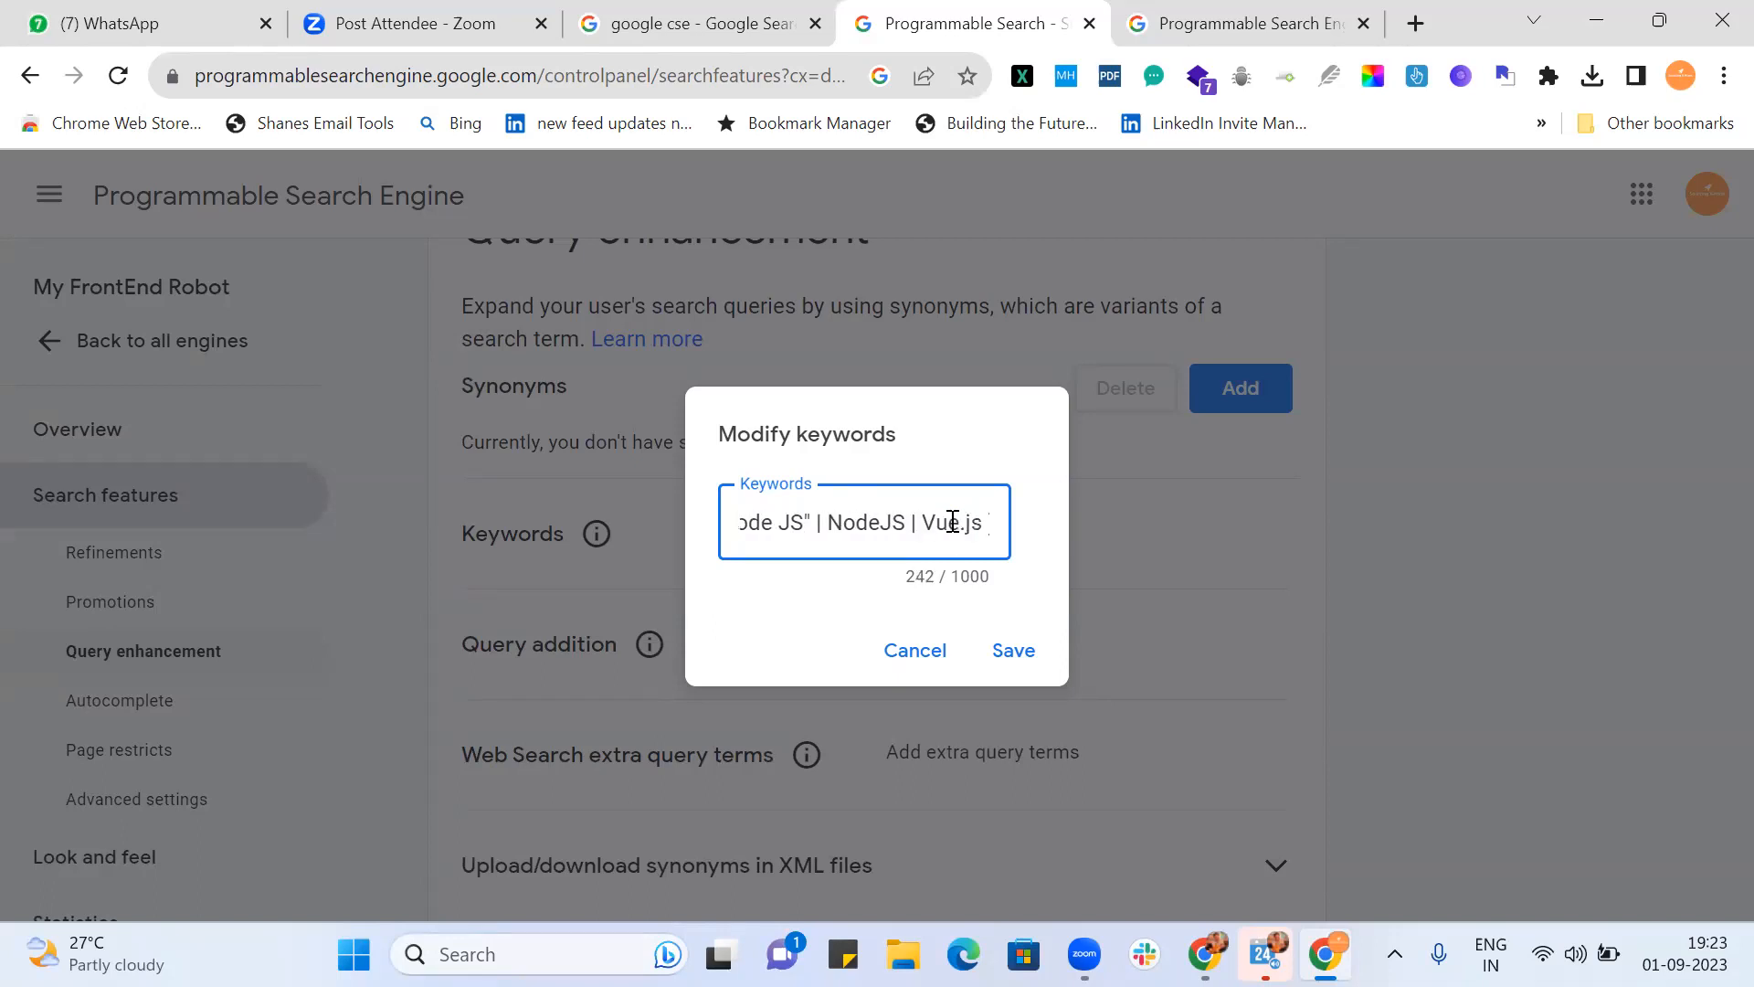
pyautogui.write('| Vue-js')
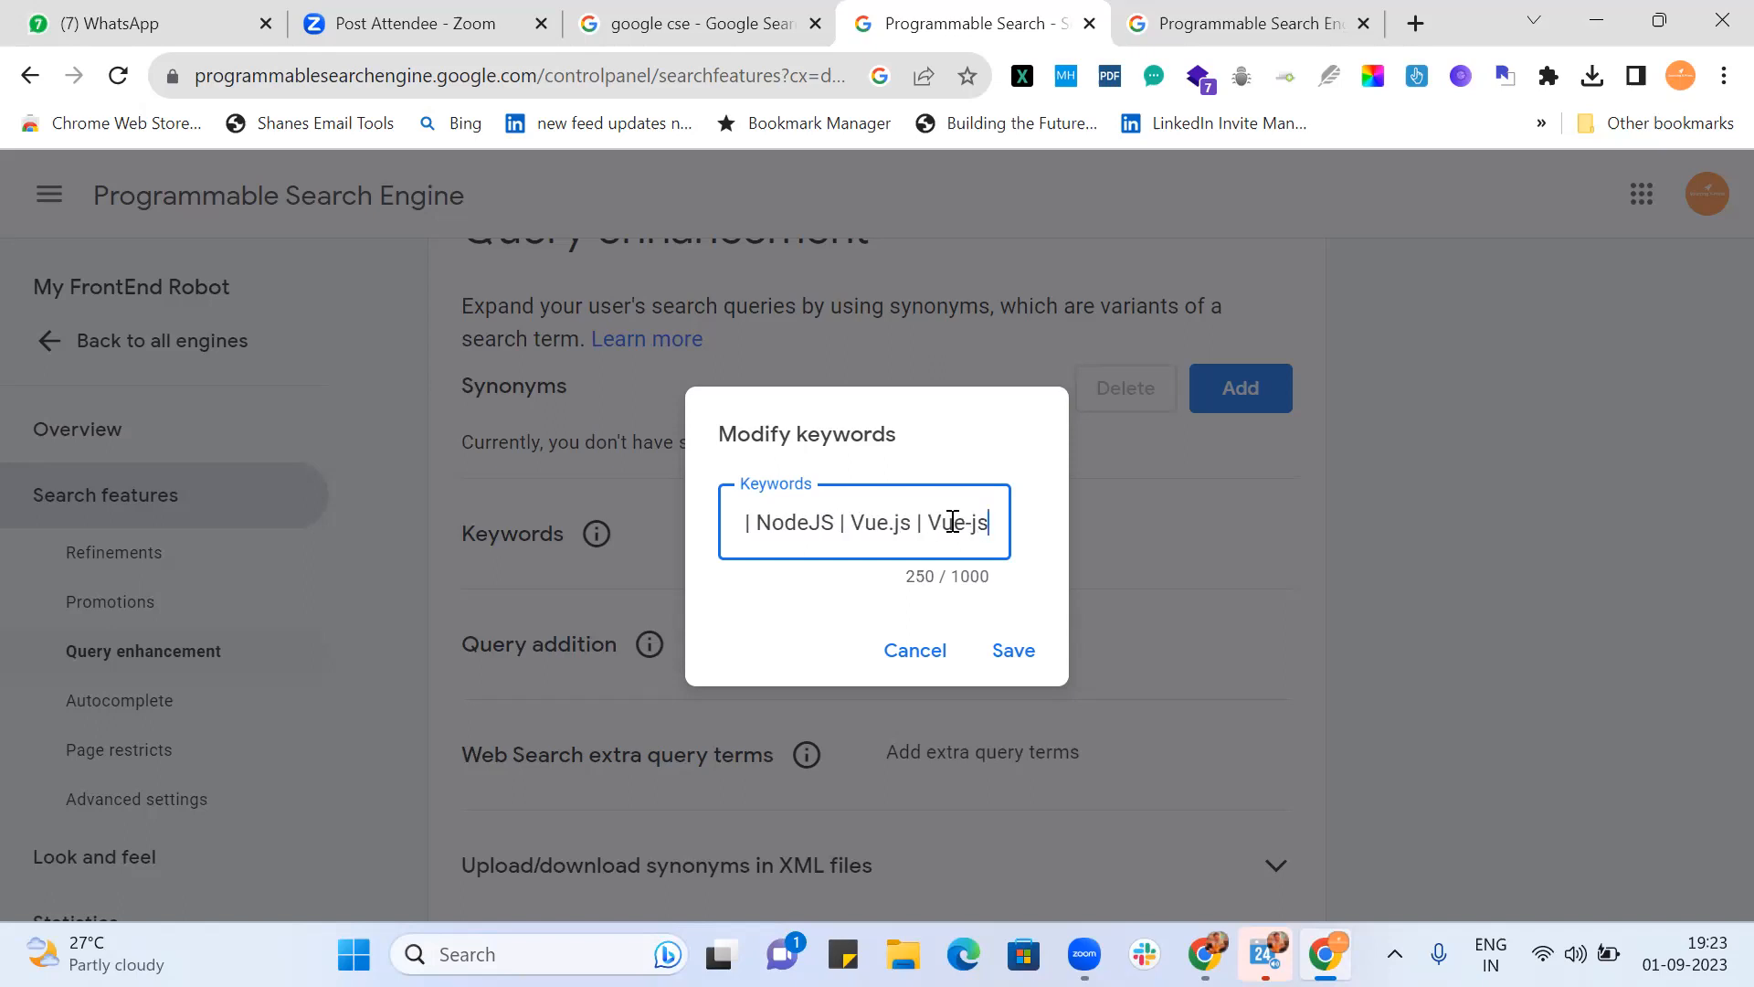
pyautogui.write(' | ')
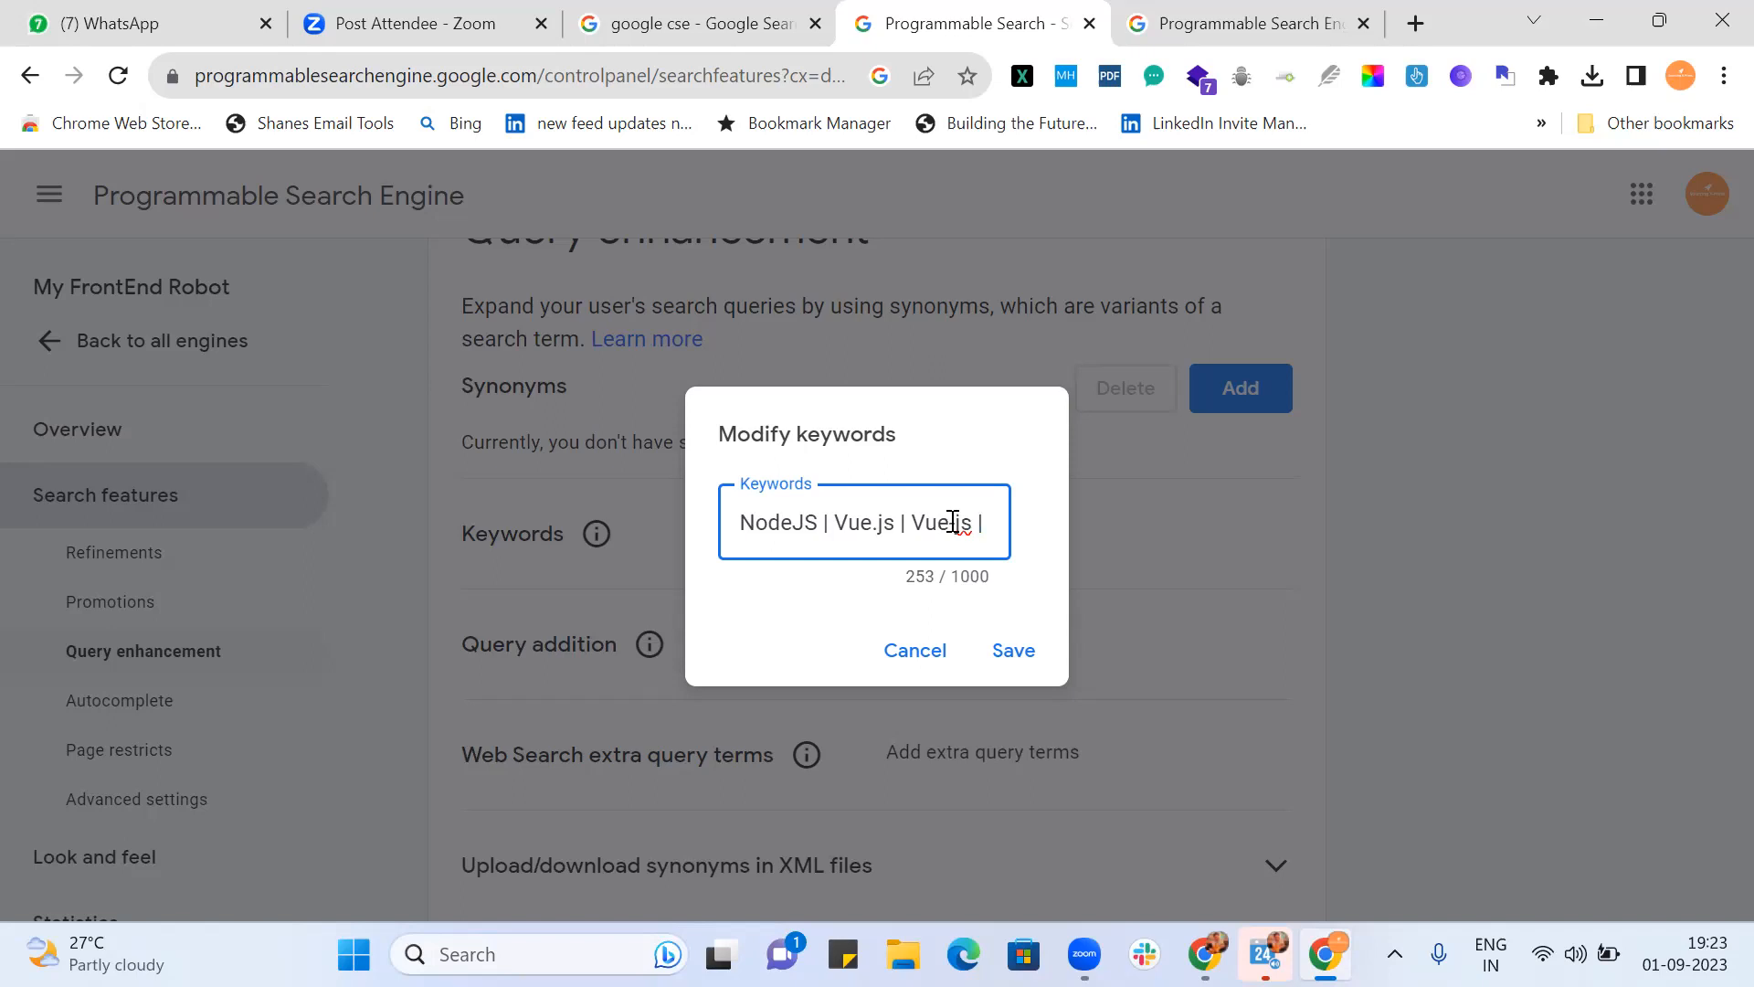
pyautogui.write(" 'V")
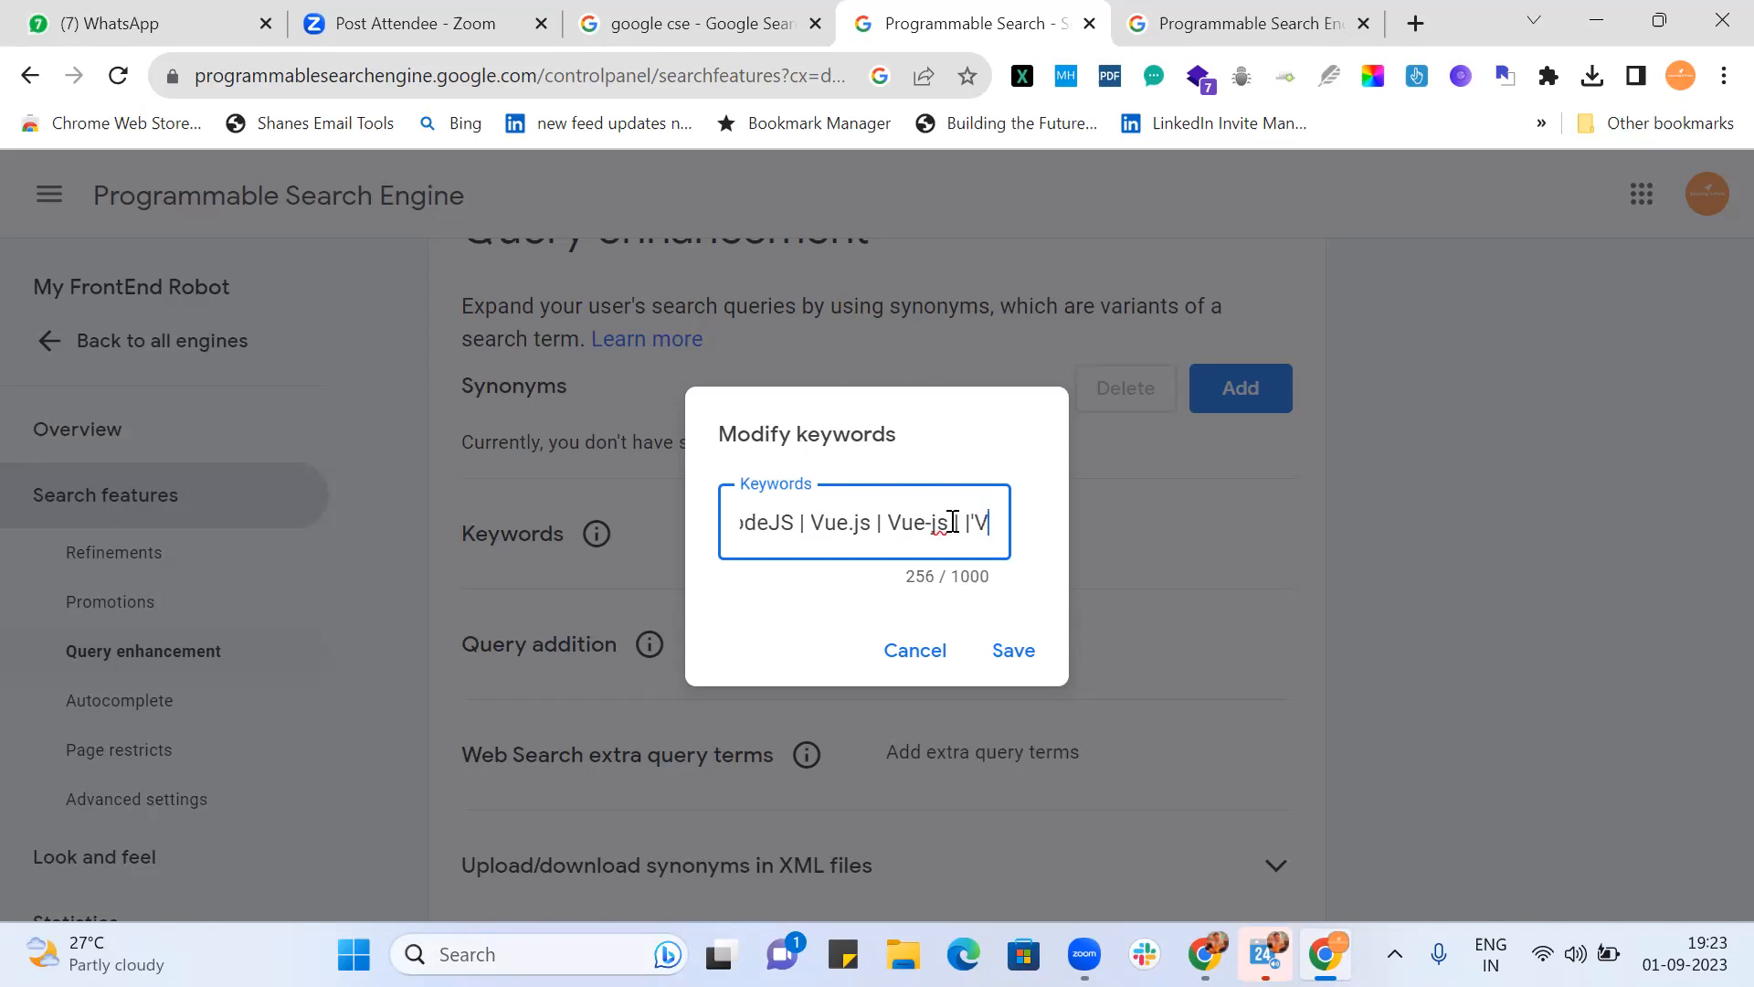
pyautogui.write('ue JS"')
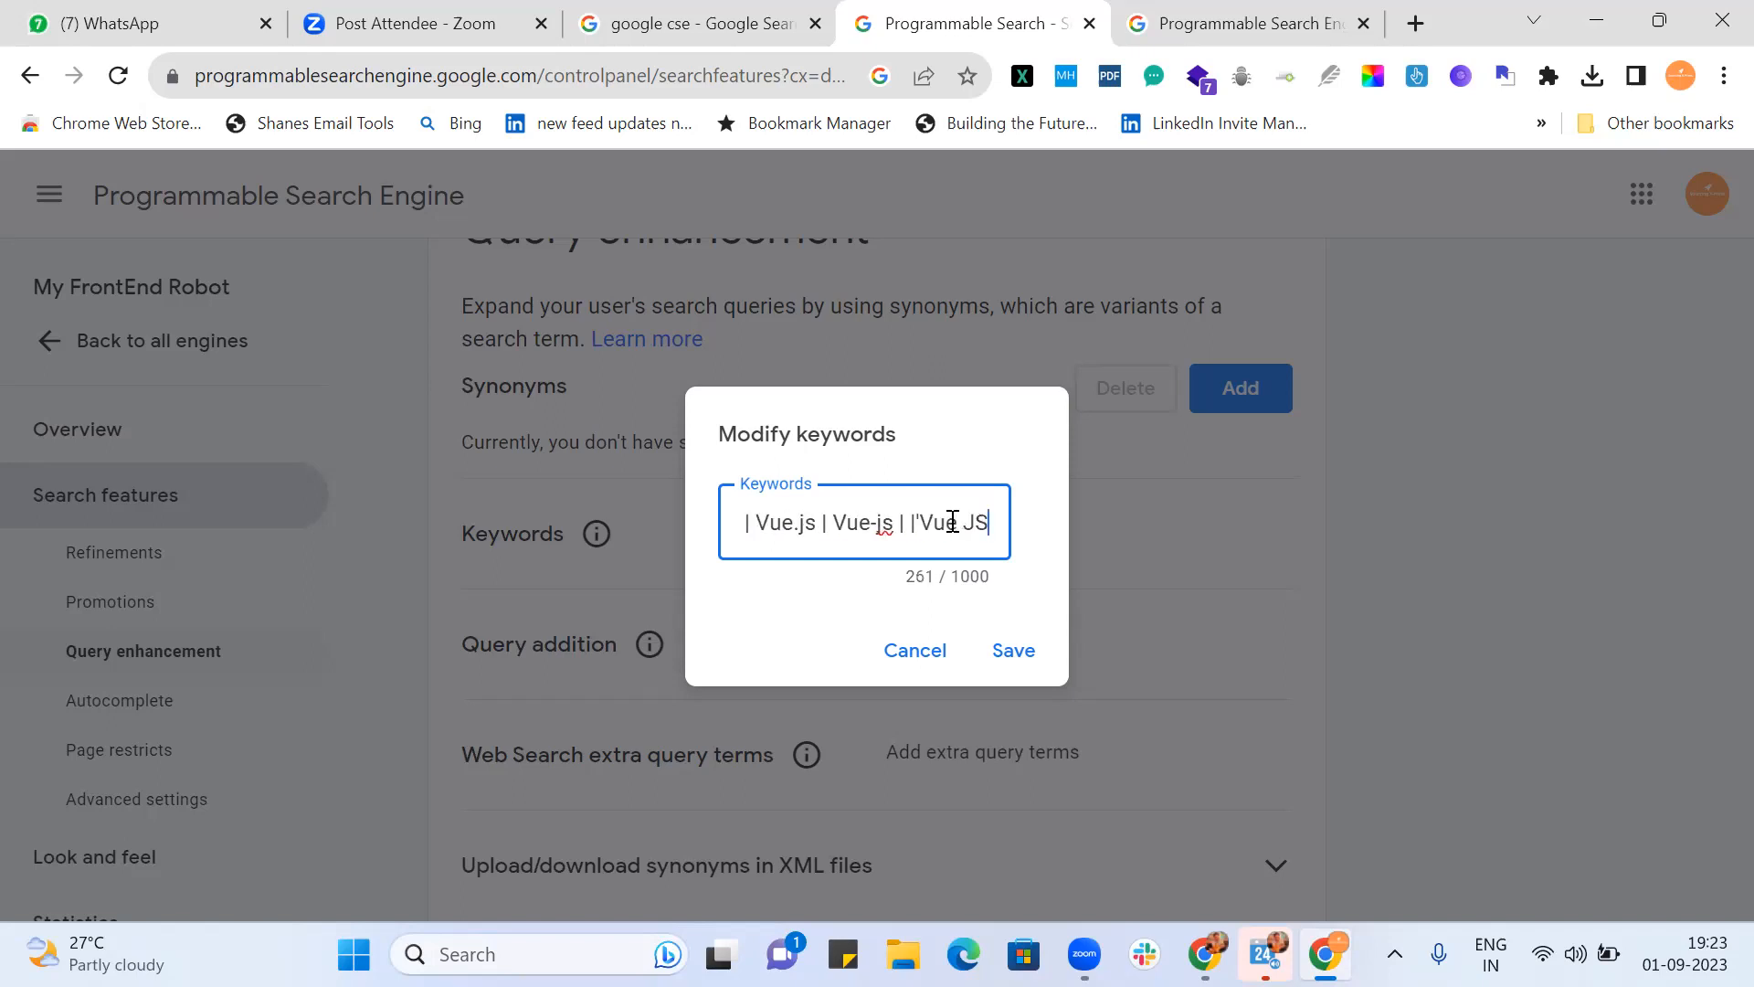
# Step: Add a separator after the Vue terms and place the cursor before the closing parenthesis
pyautogui.press('Right')
pyautogui.press('Right')
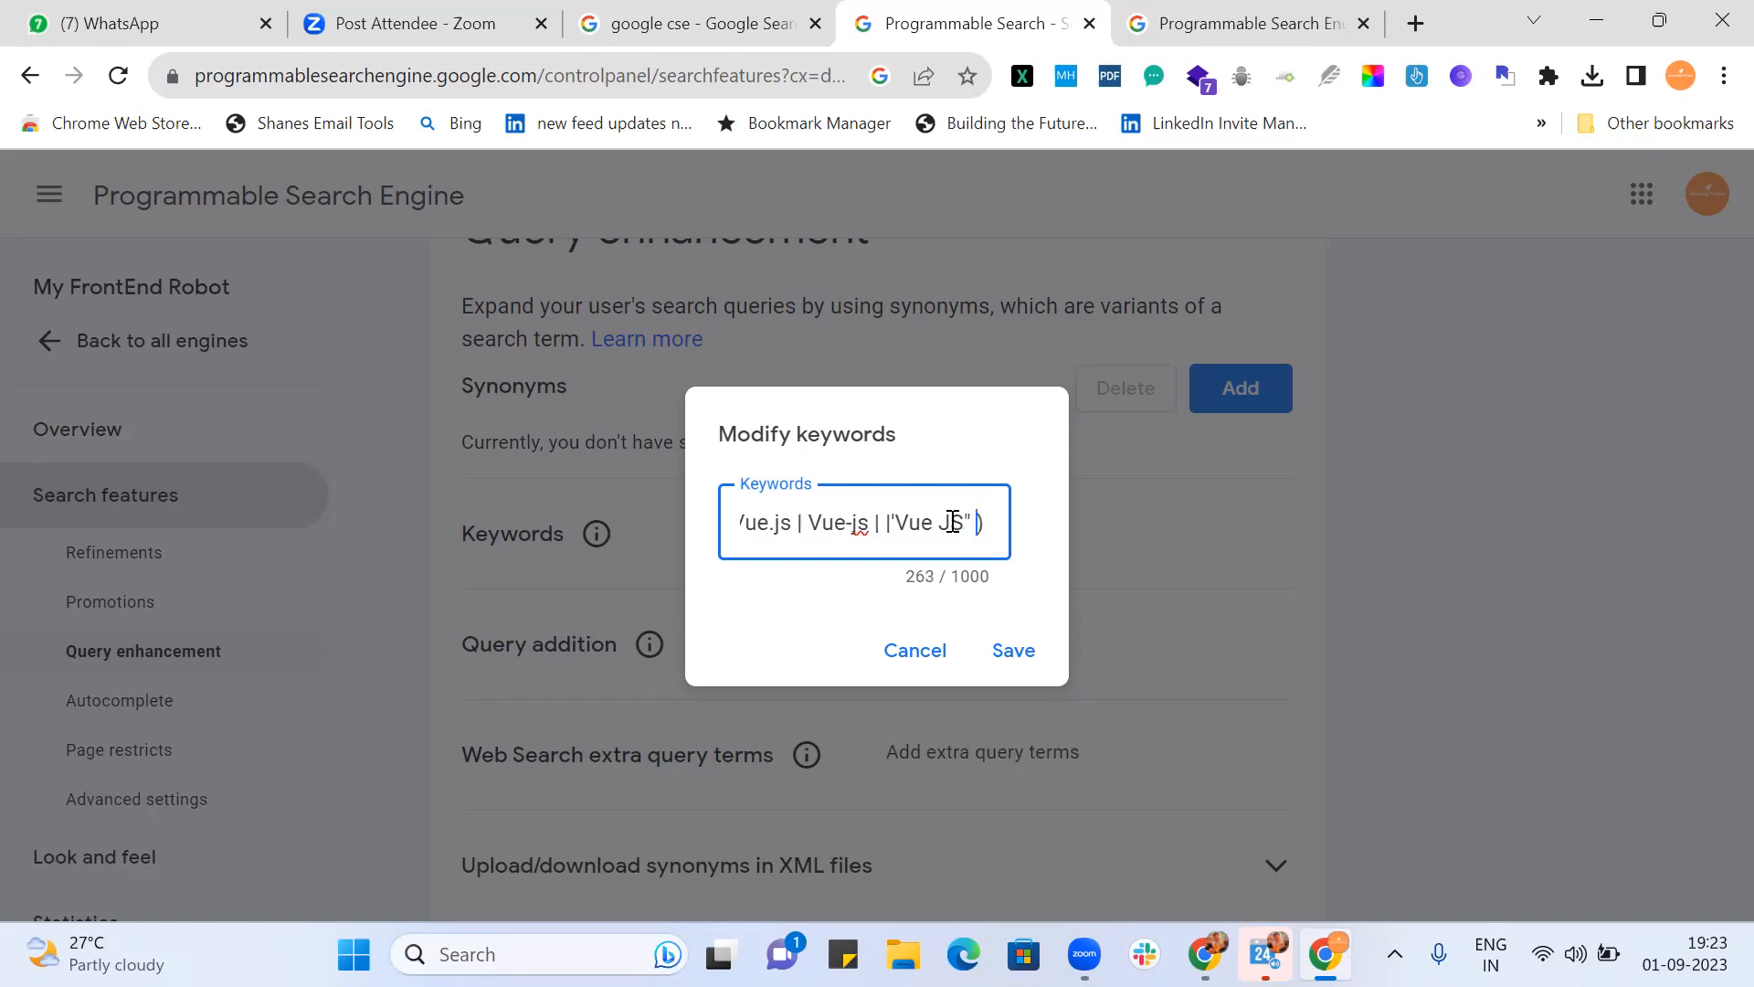
pyautogui.write('|')
pyautogui.press('Right')
# Step: Add Express.JS, Express-js and "Express JS", and fix the stray quote before "Vue JS"
pyautogui.write('Express')
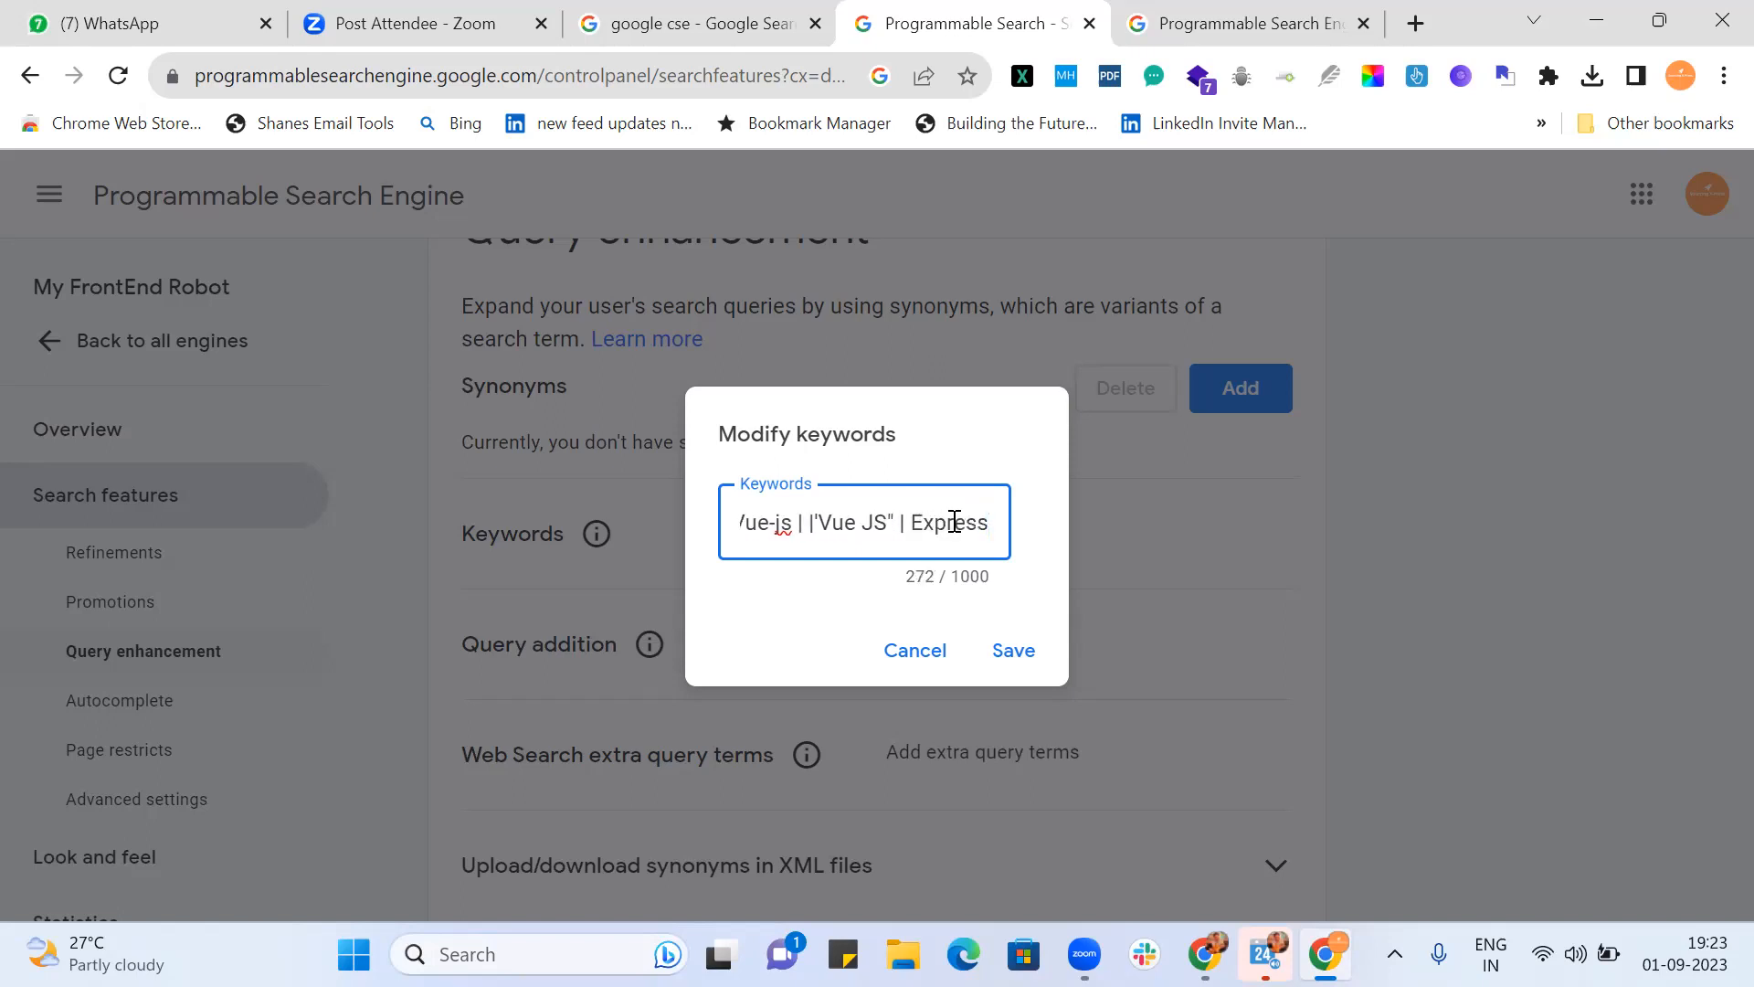
pyautogui.write('.JS | ')
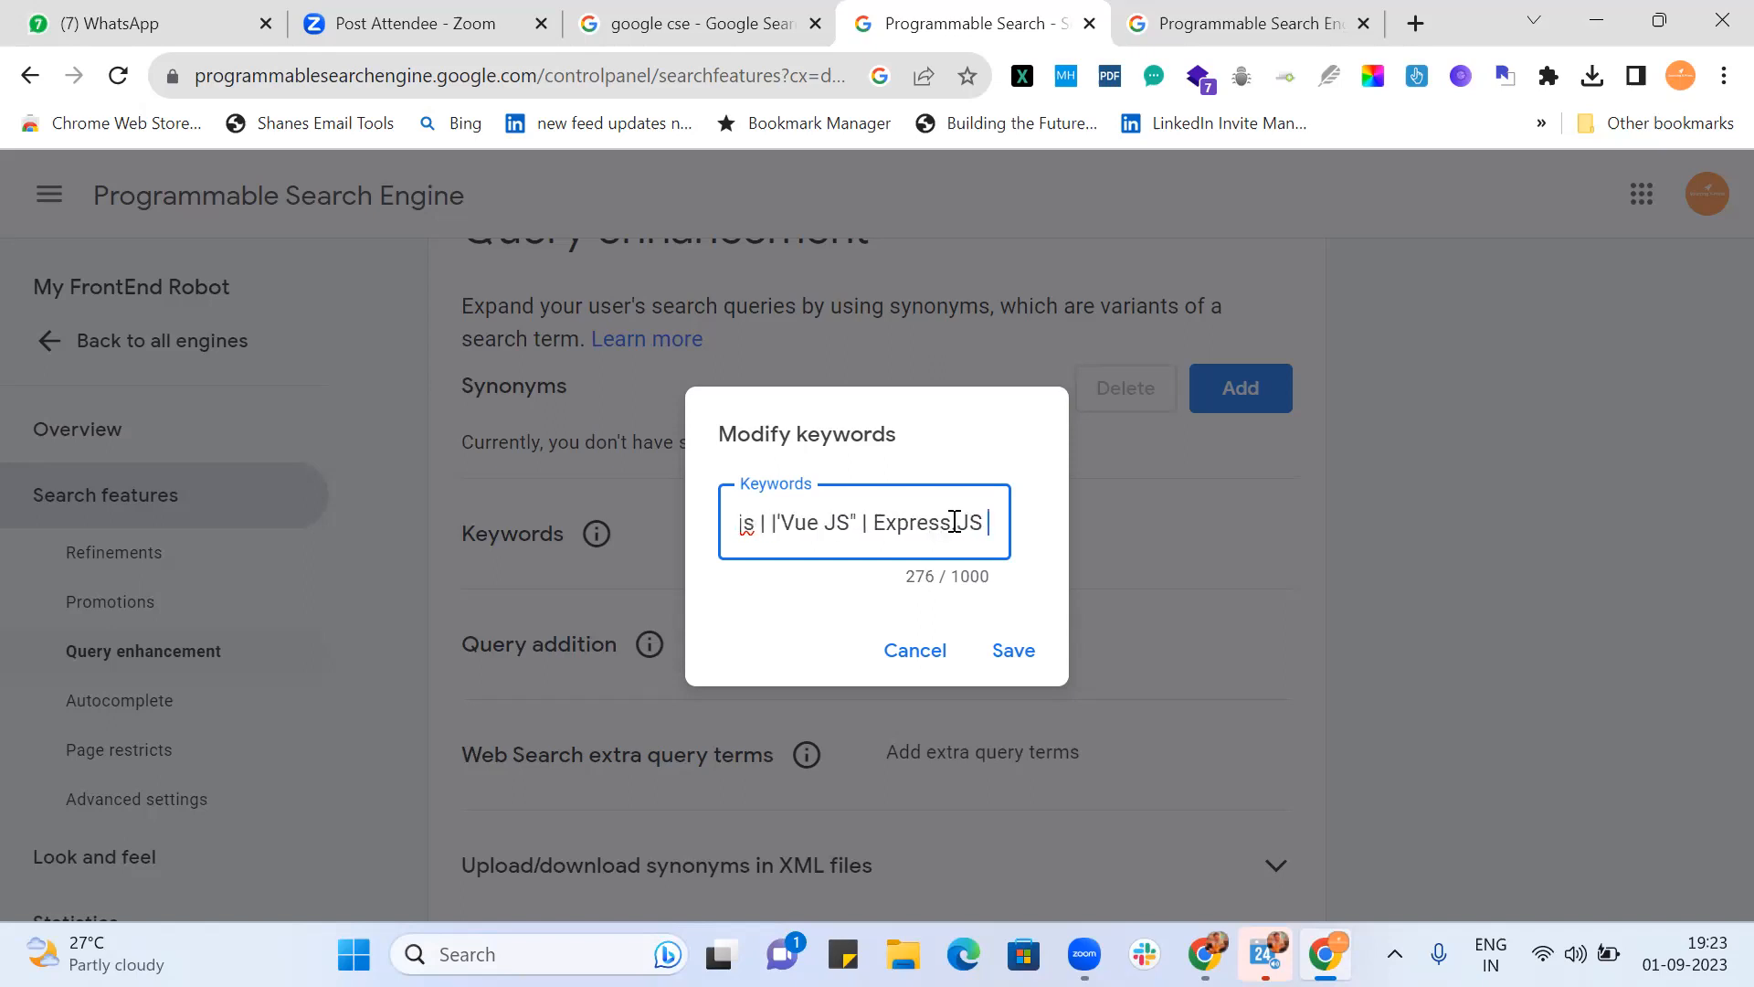
pyautogui.write('Express')
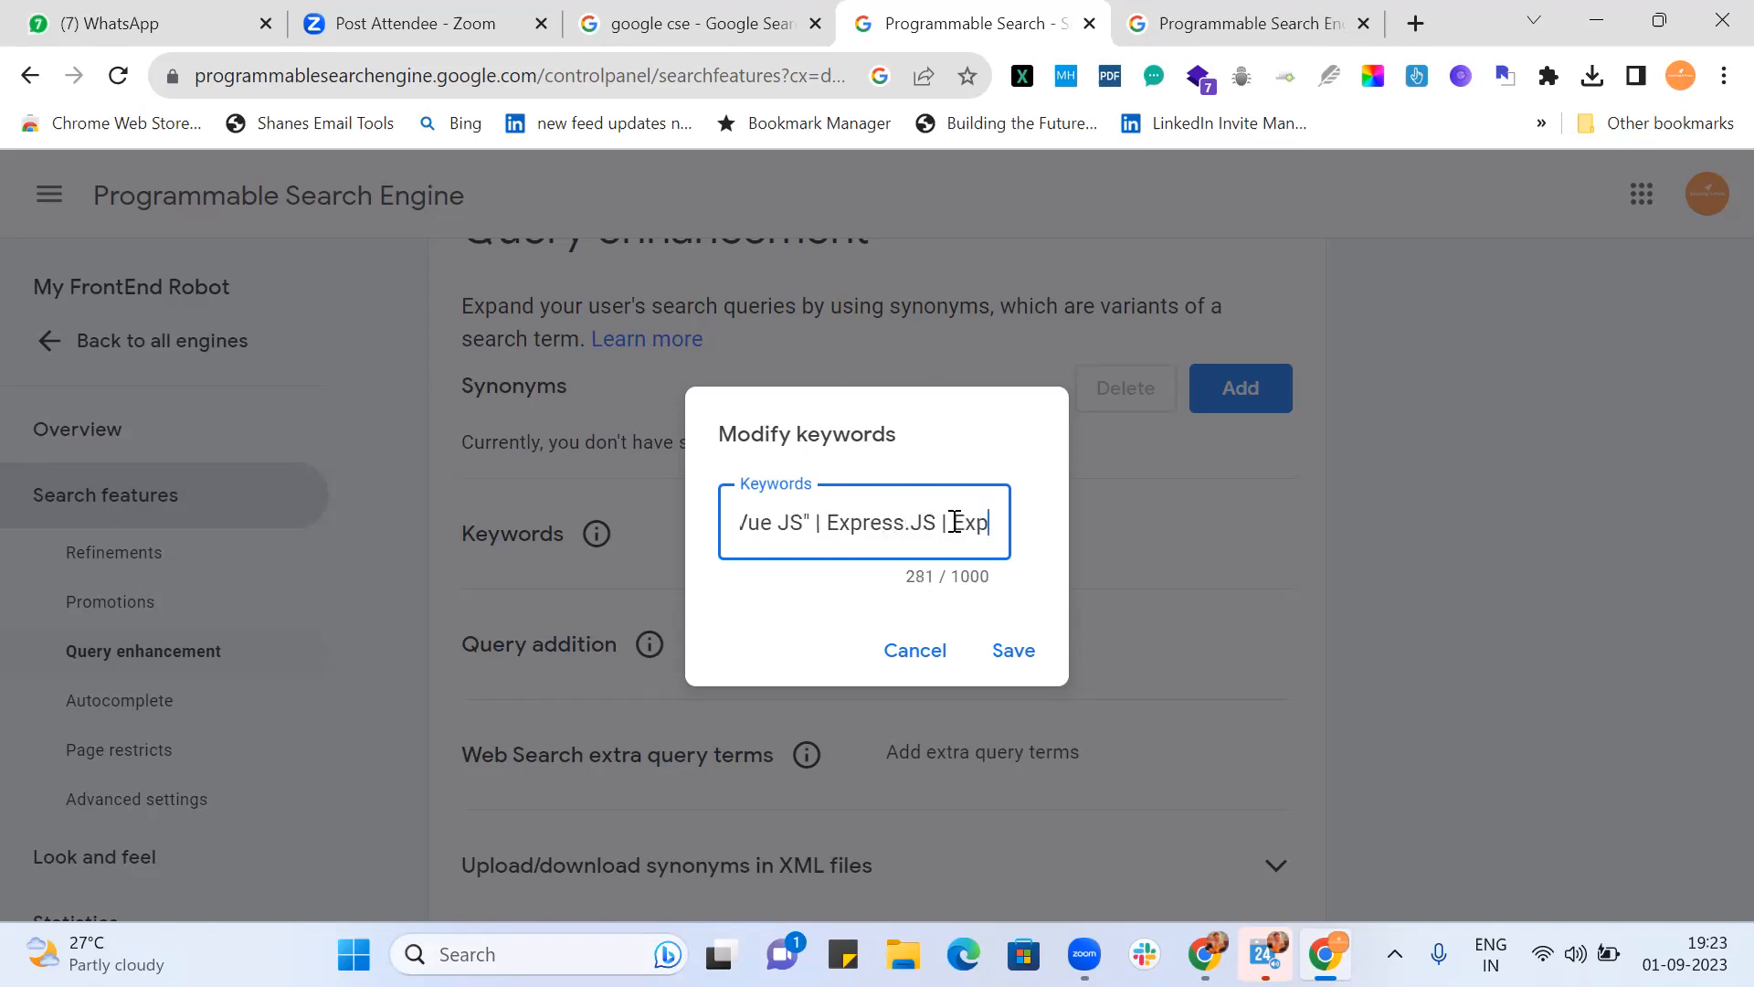
pyautogui.write('-j')
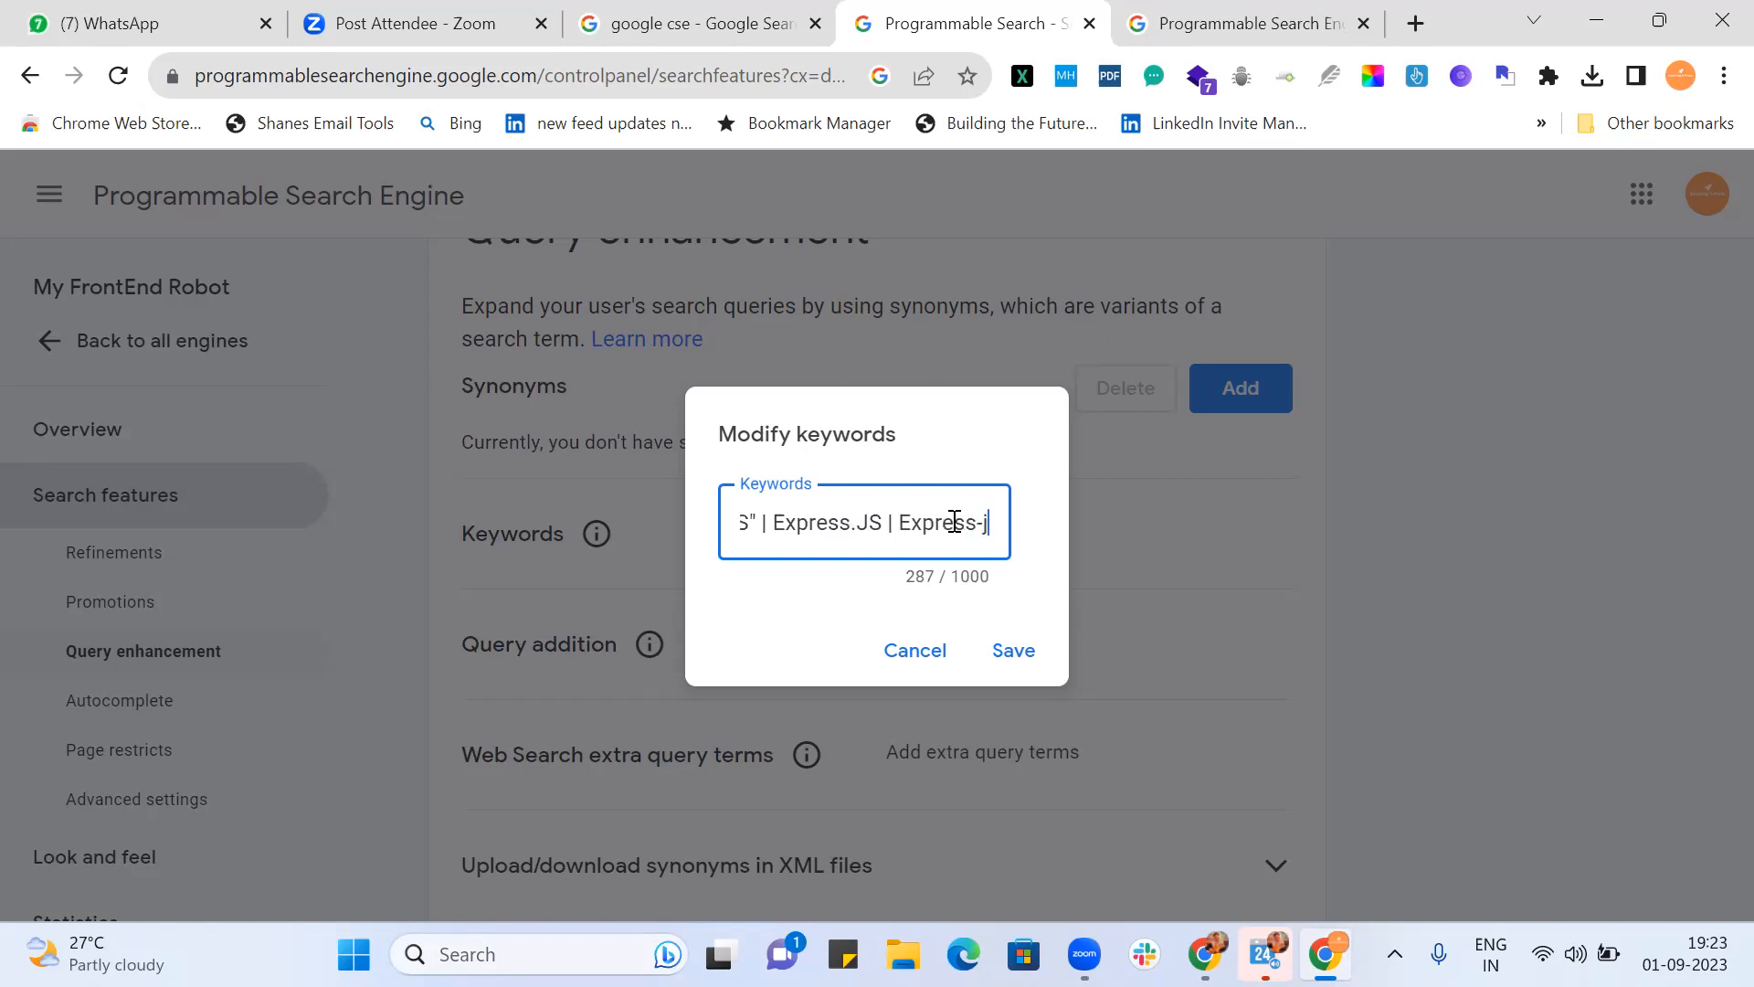
pyautogui.write('s | ')
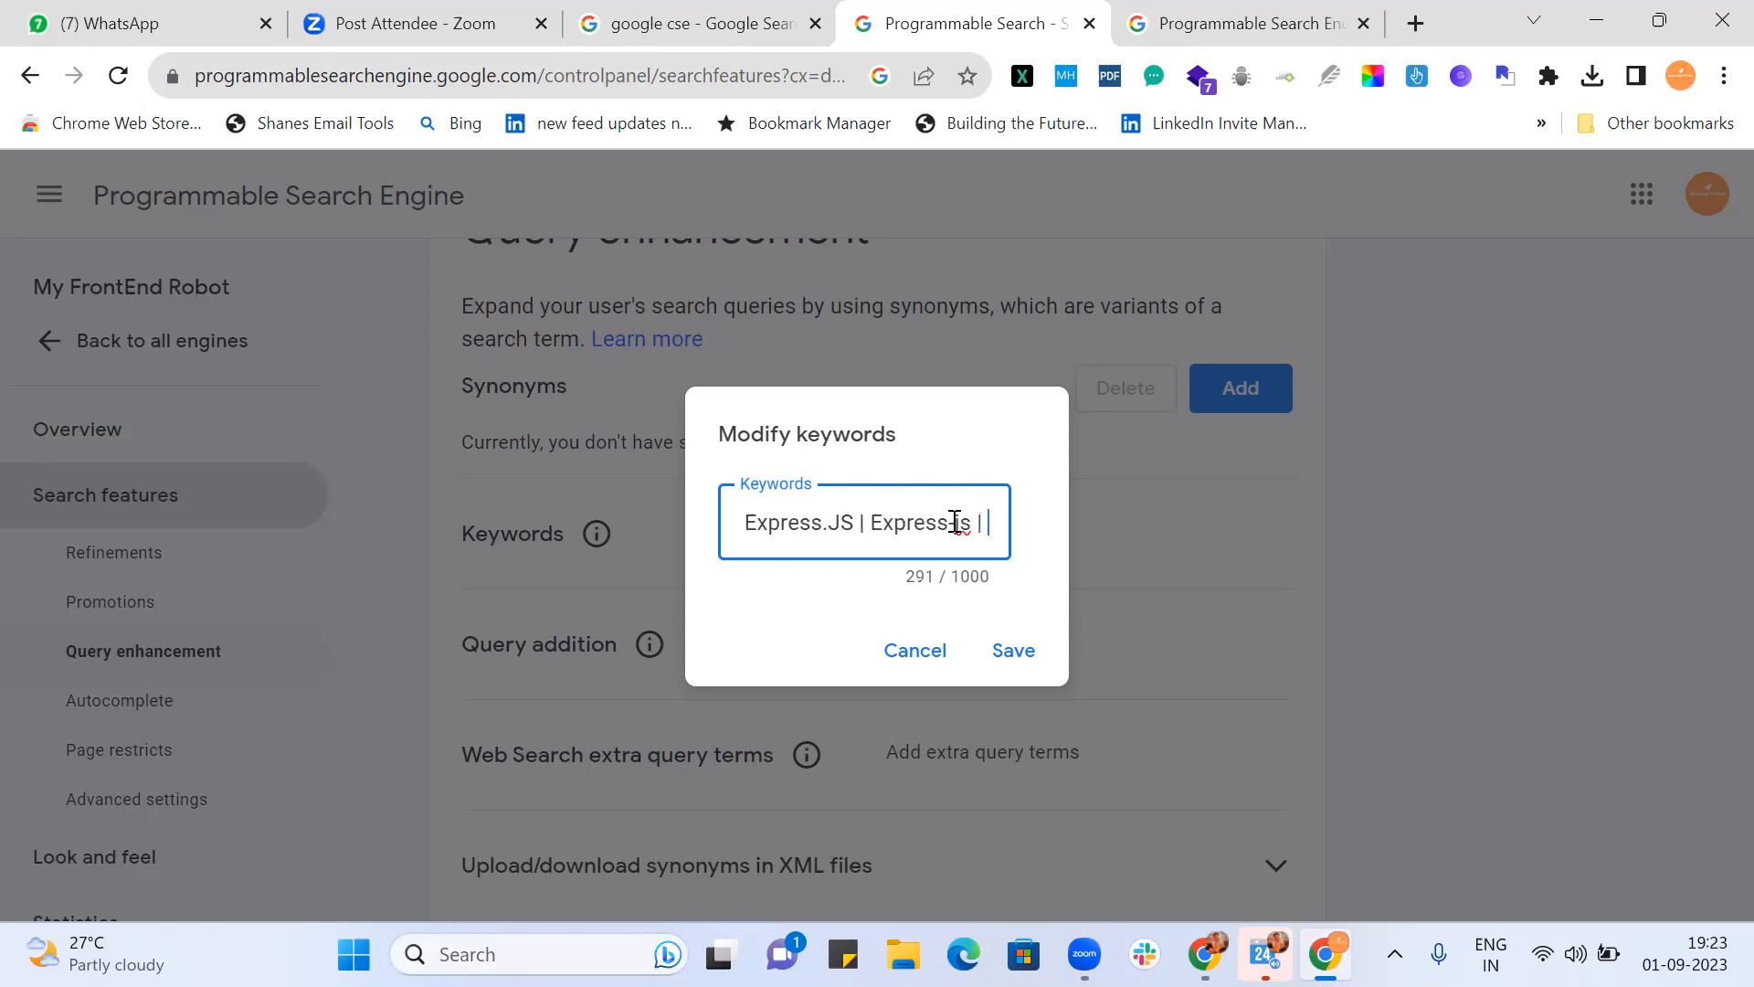
pyautogui.write('"Expres')
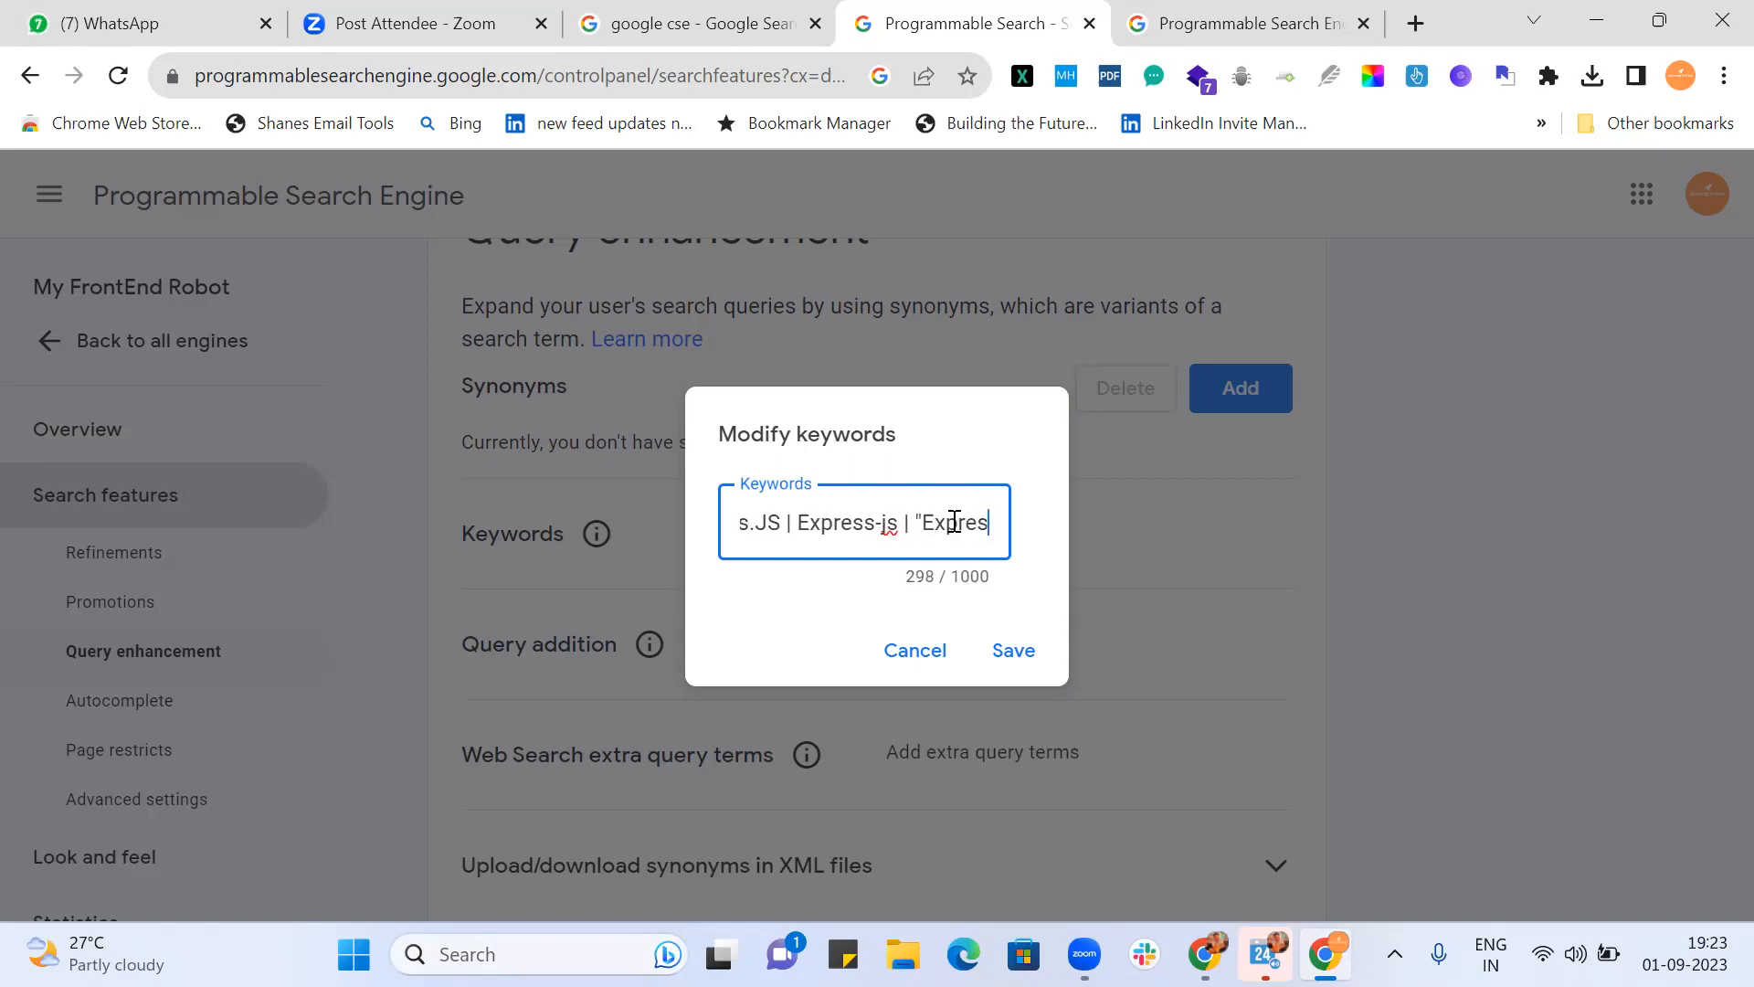
pyautogui.write('s JS"')
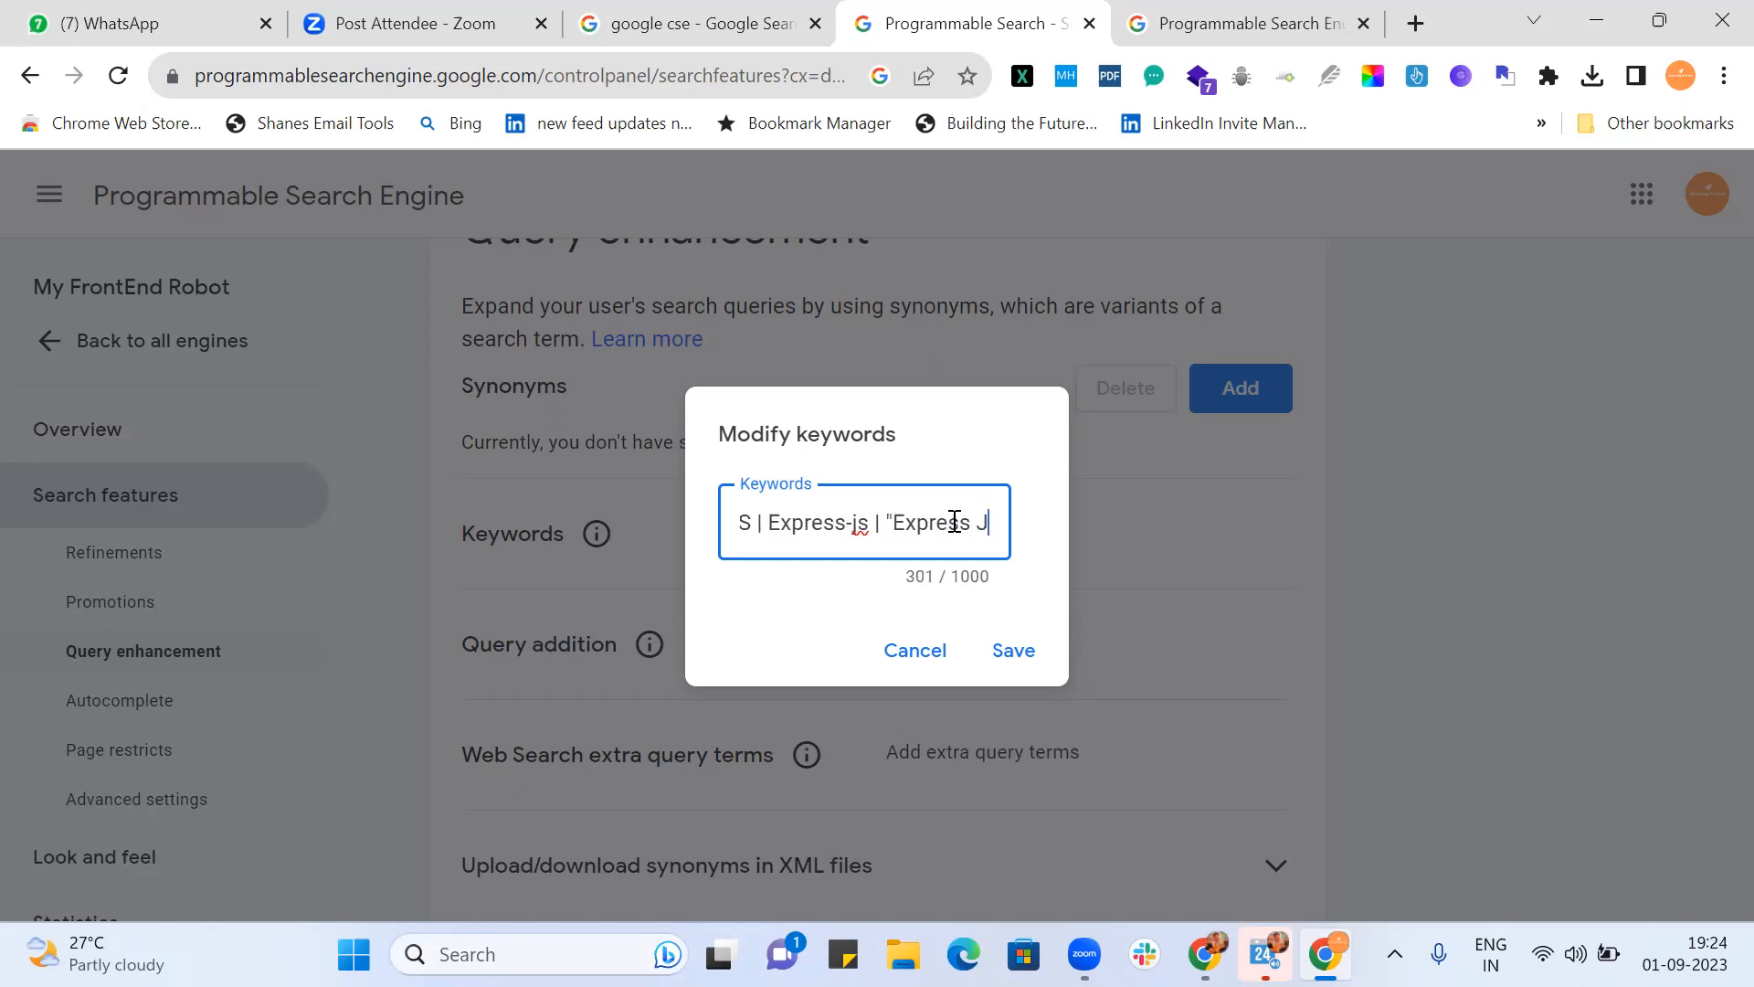
pyautogui.press('Left')
pyautogui.press('Left')
pyautogui.press('Left')
pyautogui.press('Left')
pyautogui.press('Left')
pyautogui.press('Left')
pyautogui.press('Left')
pyautogui.press('Left')
pyautogui.press('Left')
pyautogui.press('Left')
pyautogui.press('Left')
pyautogui.press('Left')
pyautogui.press('Left')
pyautogui.press('Left')
pyautogui.press('Left')
pyautogui.press('Left')
pyautogui.press('Left')
pyautogui.press('Left')
pyautogui.press('Left')
pyautogui.press('Left')
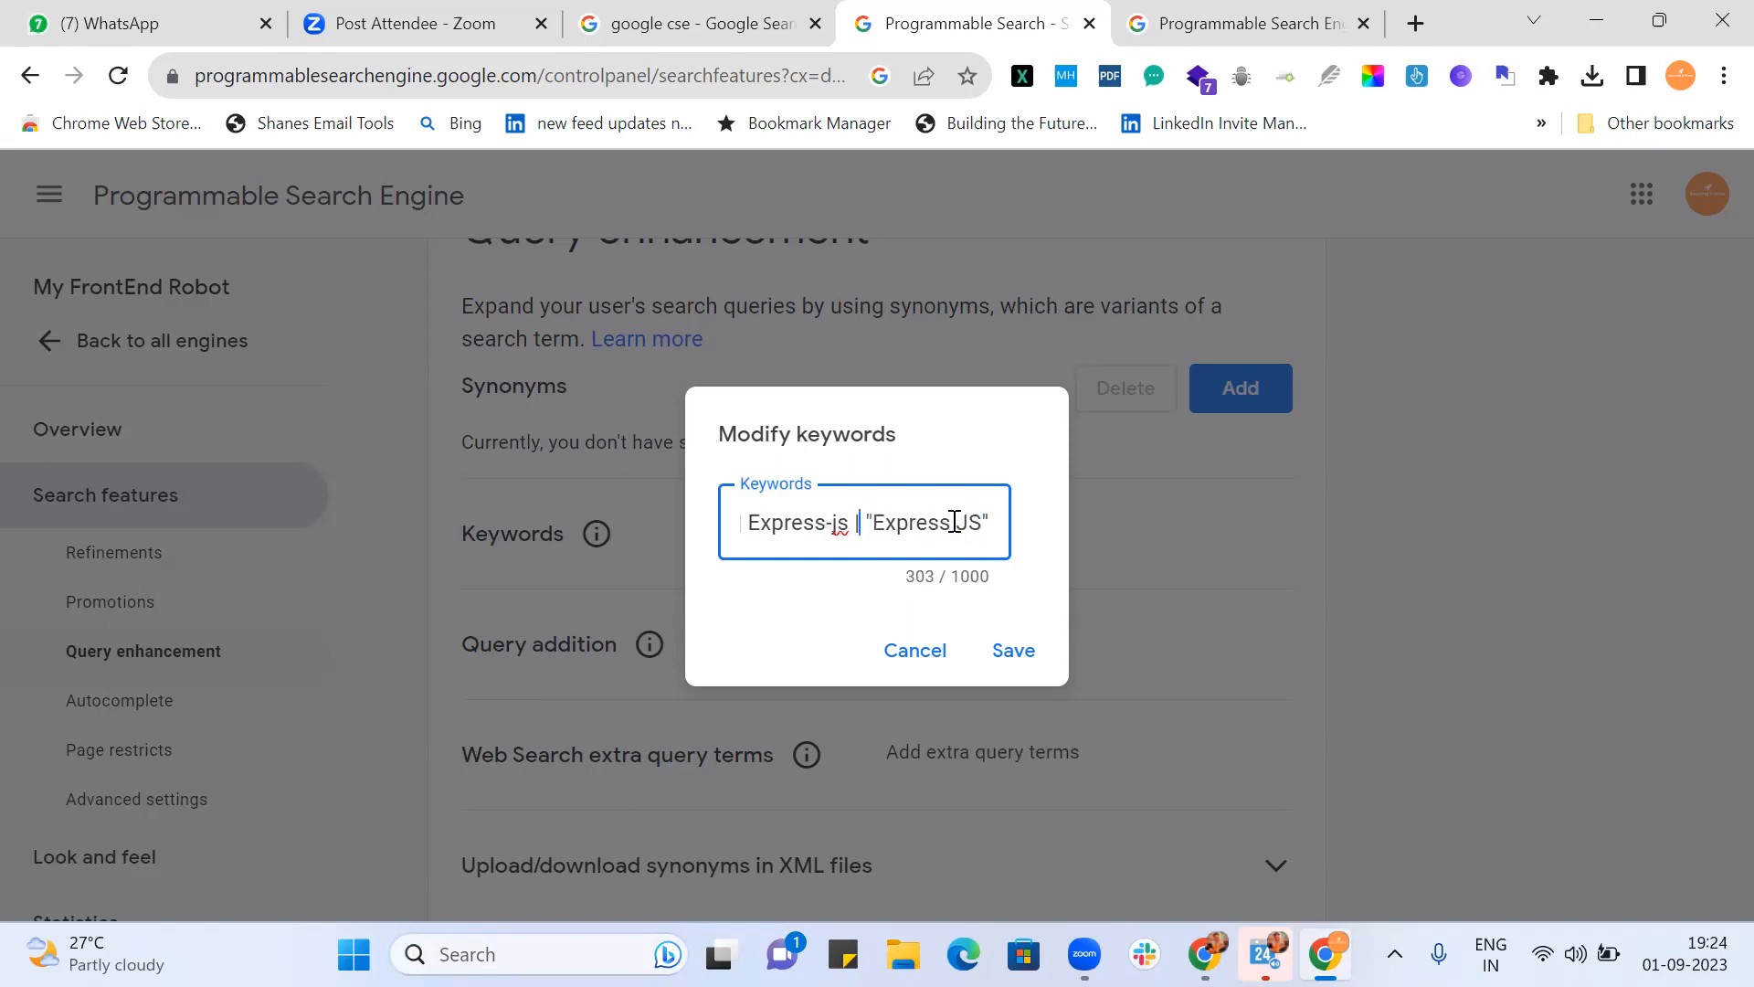
pyautogui.press('Left')
pyautogui.press('Left')
pyautogui.press('Left')
pyautogui.press('Left')
pyautogui.press('Left')
pyautogui.press('Left')
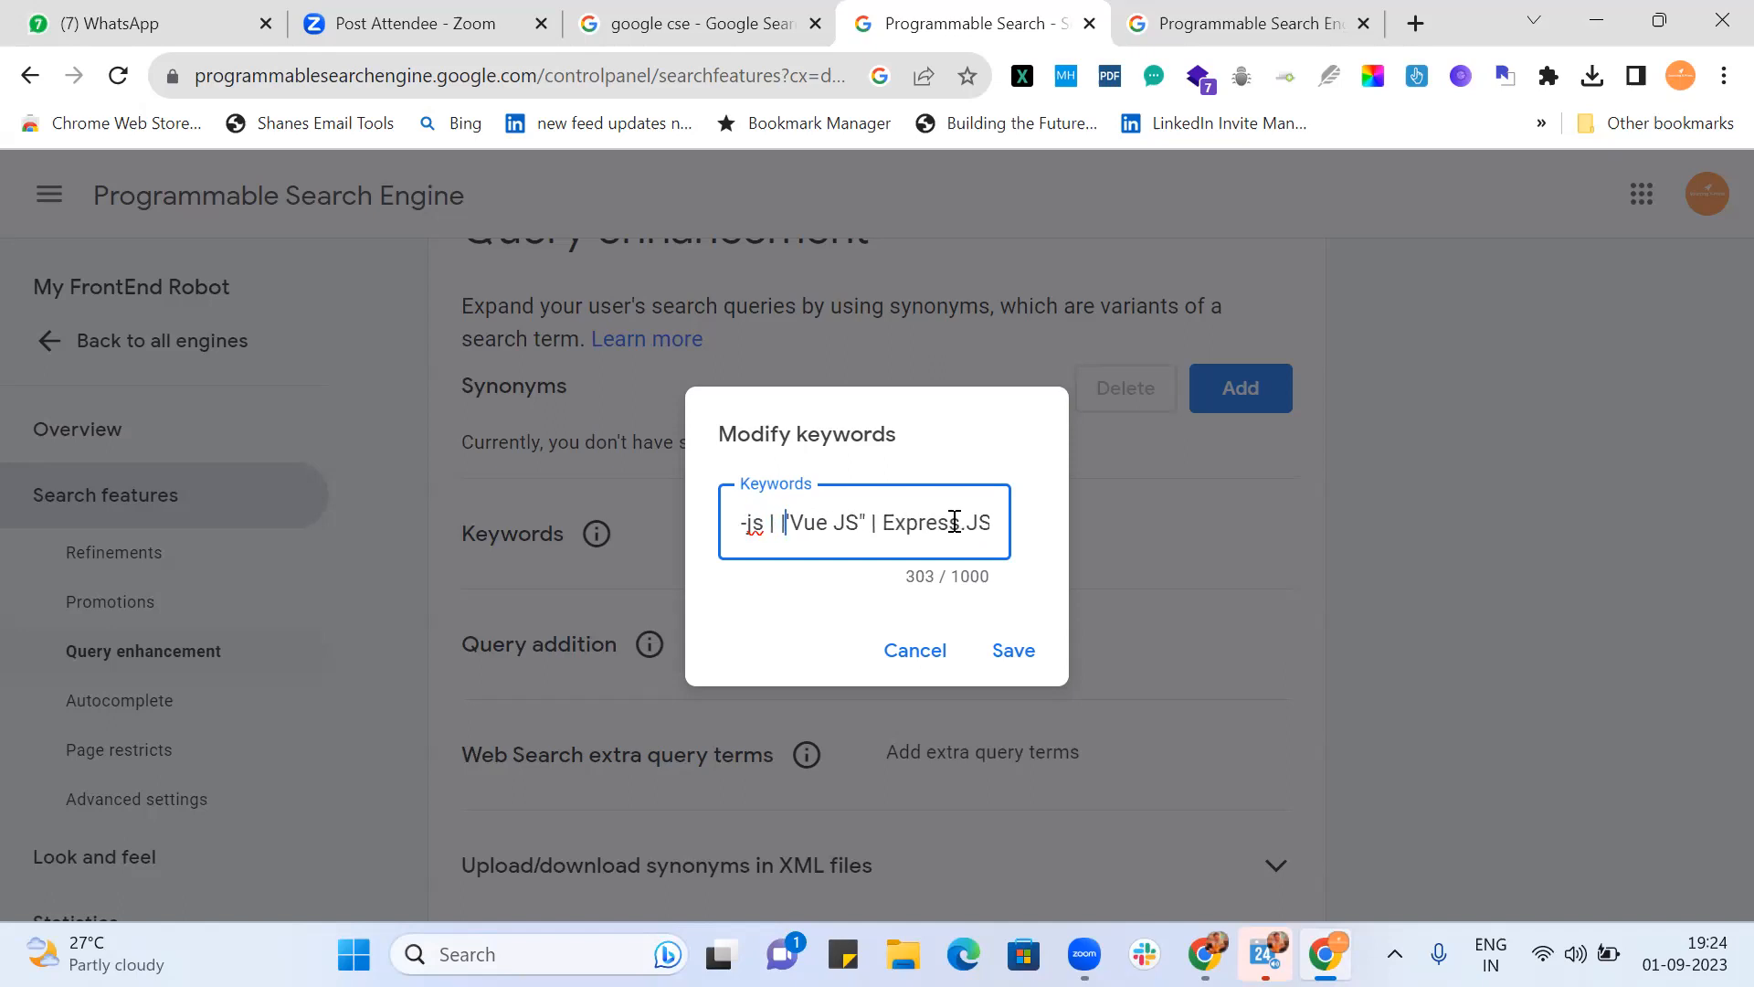
pyautogui.press('Delete')
pyautogui.write('| "')
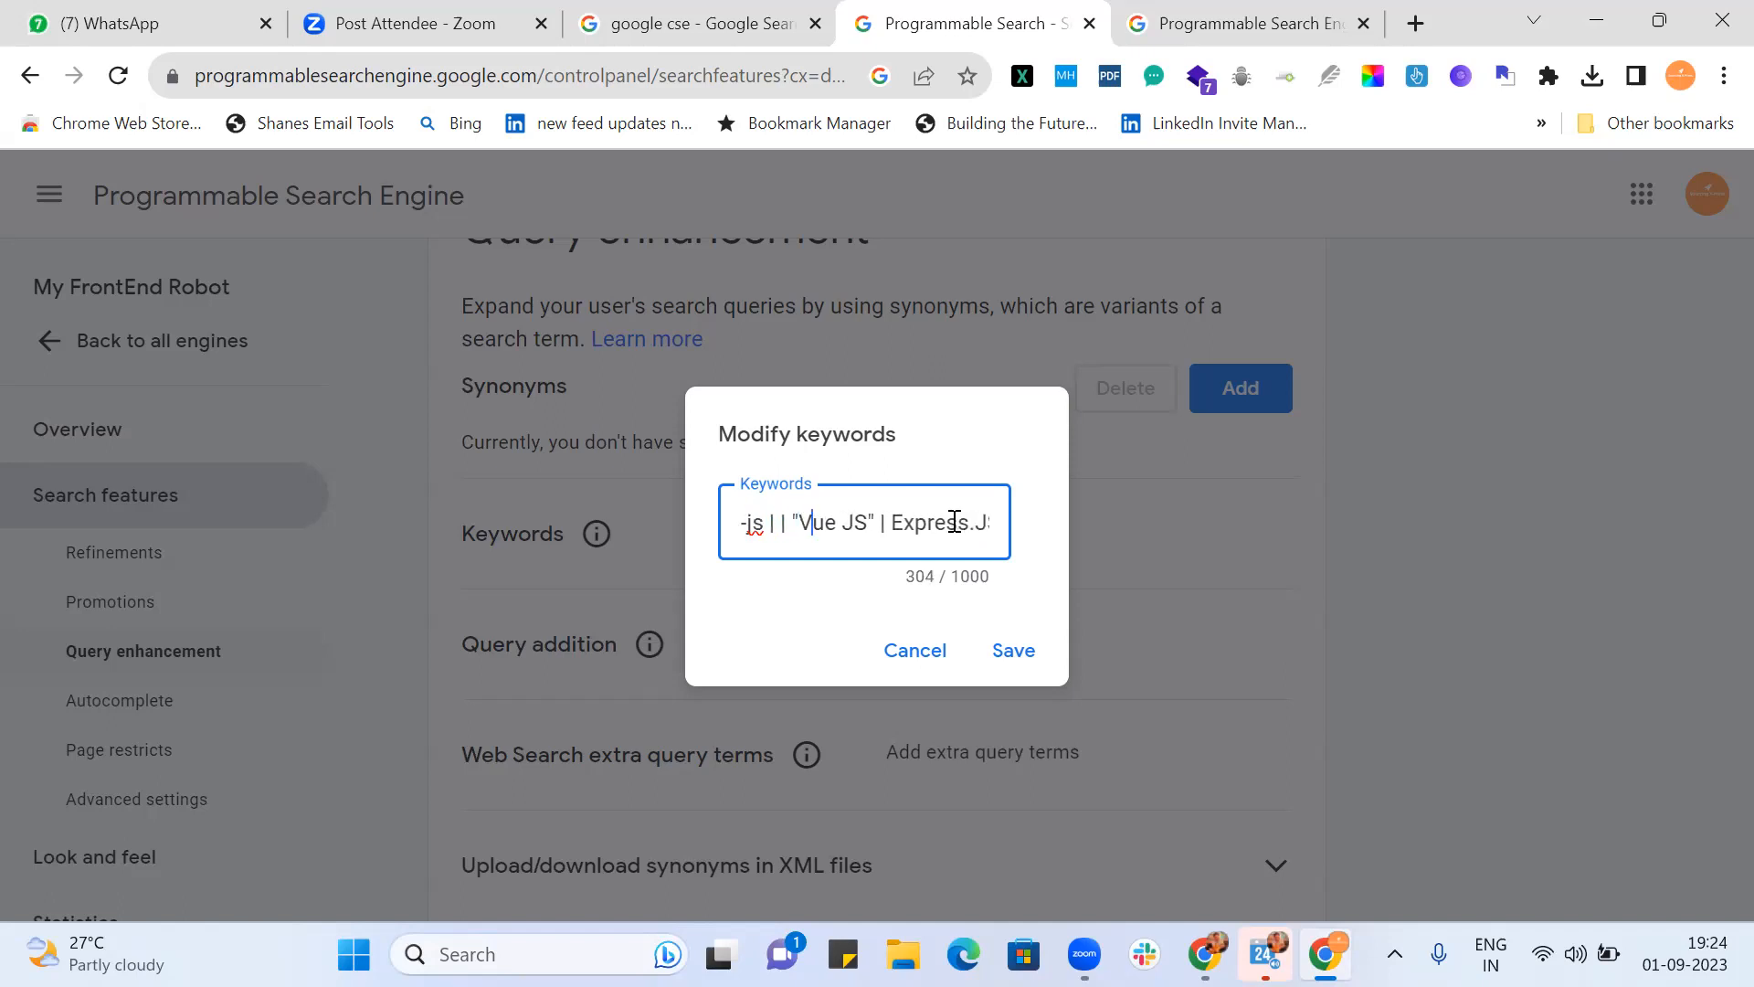
pyautogui.press('Right')
pyautogui.press('Right')
pyautogui.press('Right')
pyautogui.press('Right')
pyautogui.press('Right')
pyautogui.press('Right')
pyautogui.press('Right')
pyautogui.press('Right')
pyautogui.press('Right')
pyautogui.press('Right')
pyautogui.press('Right')
pyautogui.press('Right')
pyautogui.press('Right')
pyautogui.press('Right')
pyautogui.press('Right')
pyautogui.press('Right')
pyautogui.press('Right')
pyautogui.press('Right')
pyautogui.press('Right')
pyautogui.press('Right')
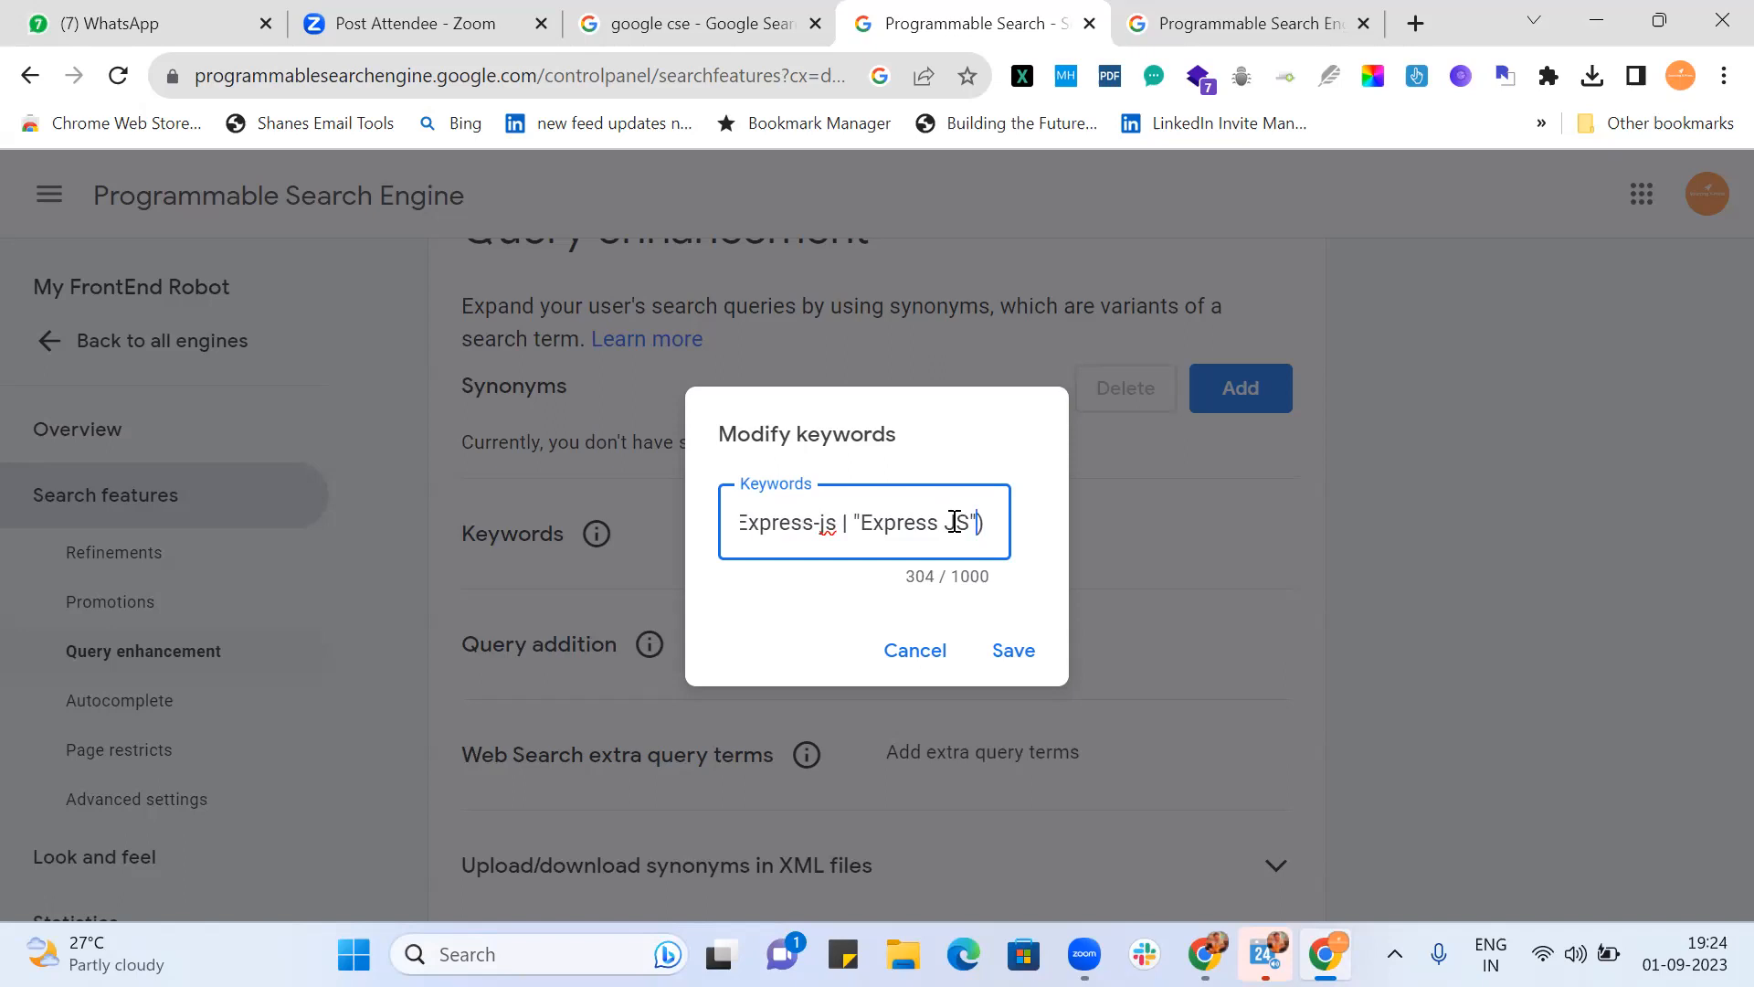
pyautogui.write('|')
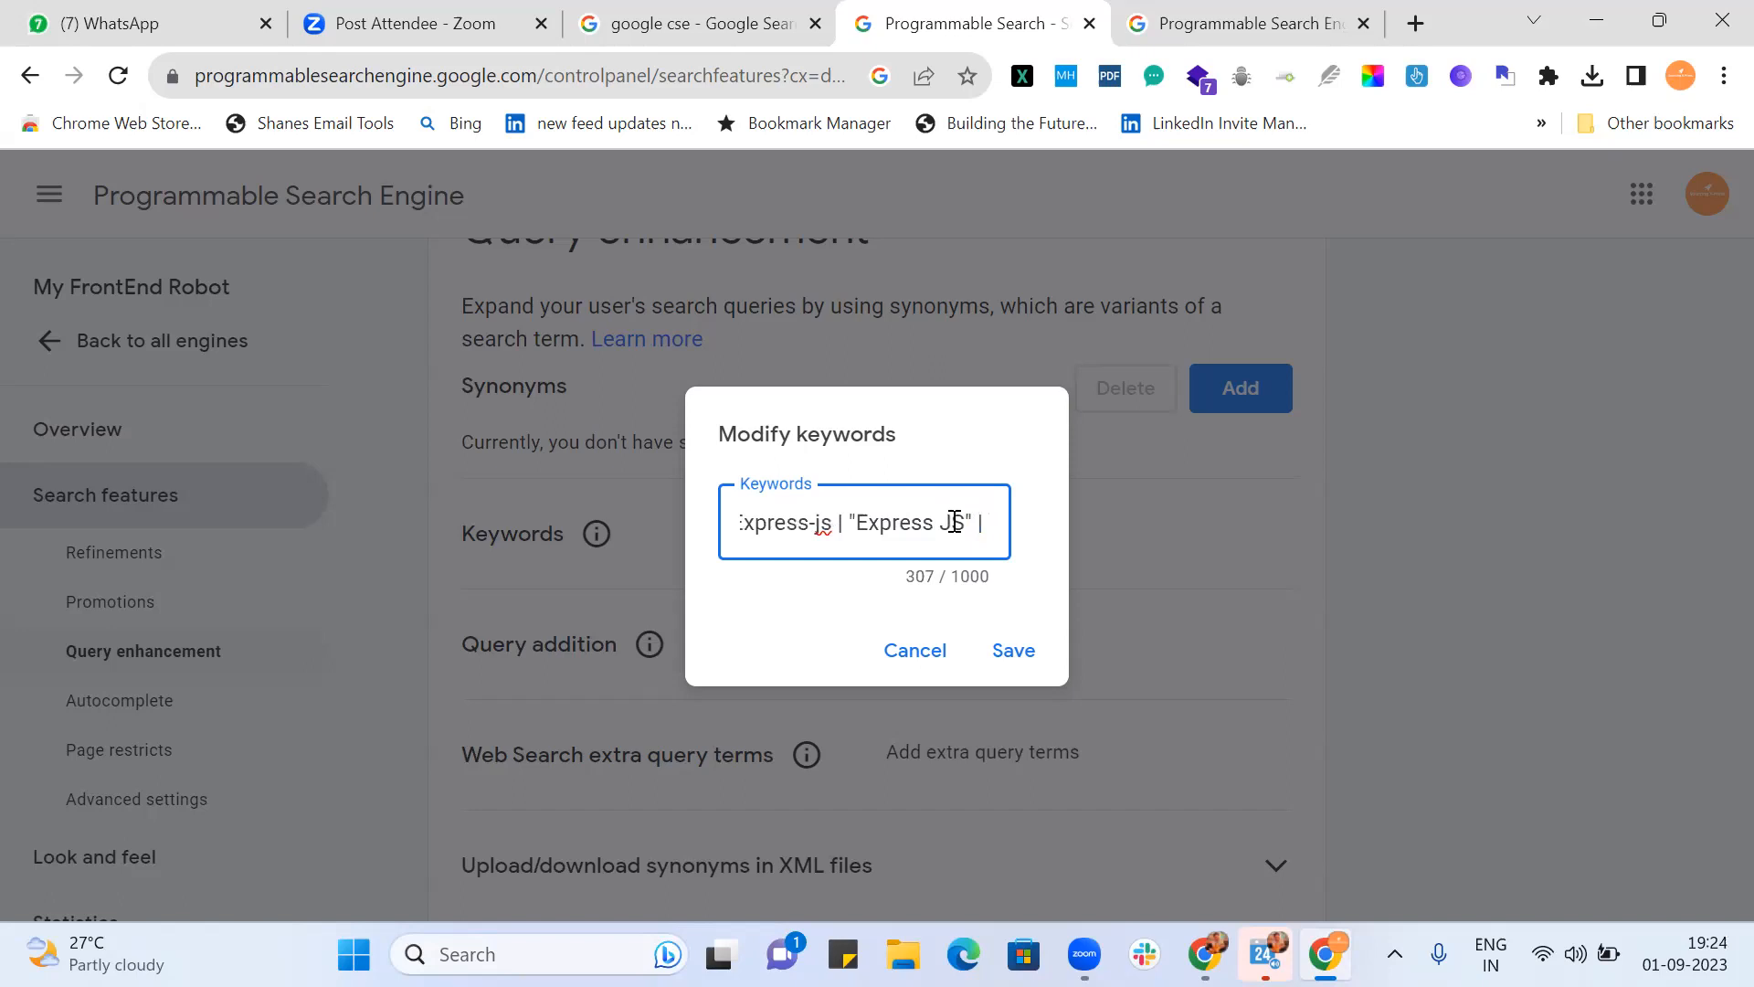
# Step: Add the Ember variants "Ember- JS", Ember.JS and Ember-JS, closing the group
pyautogui.hscroll(1, 955, 522)
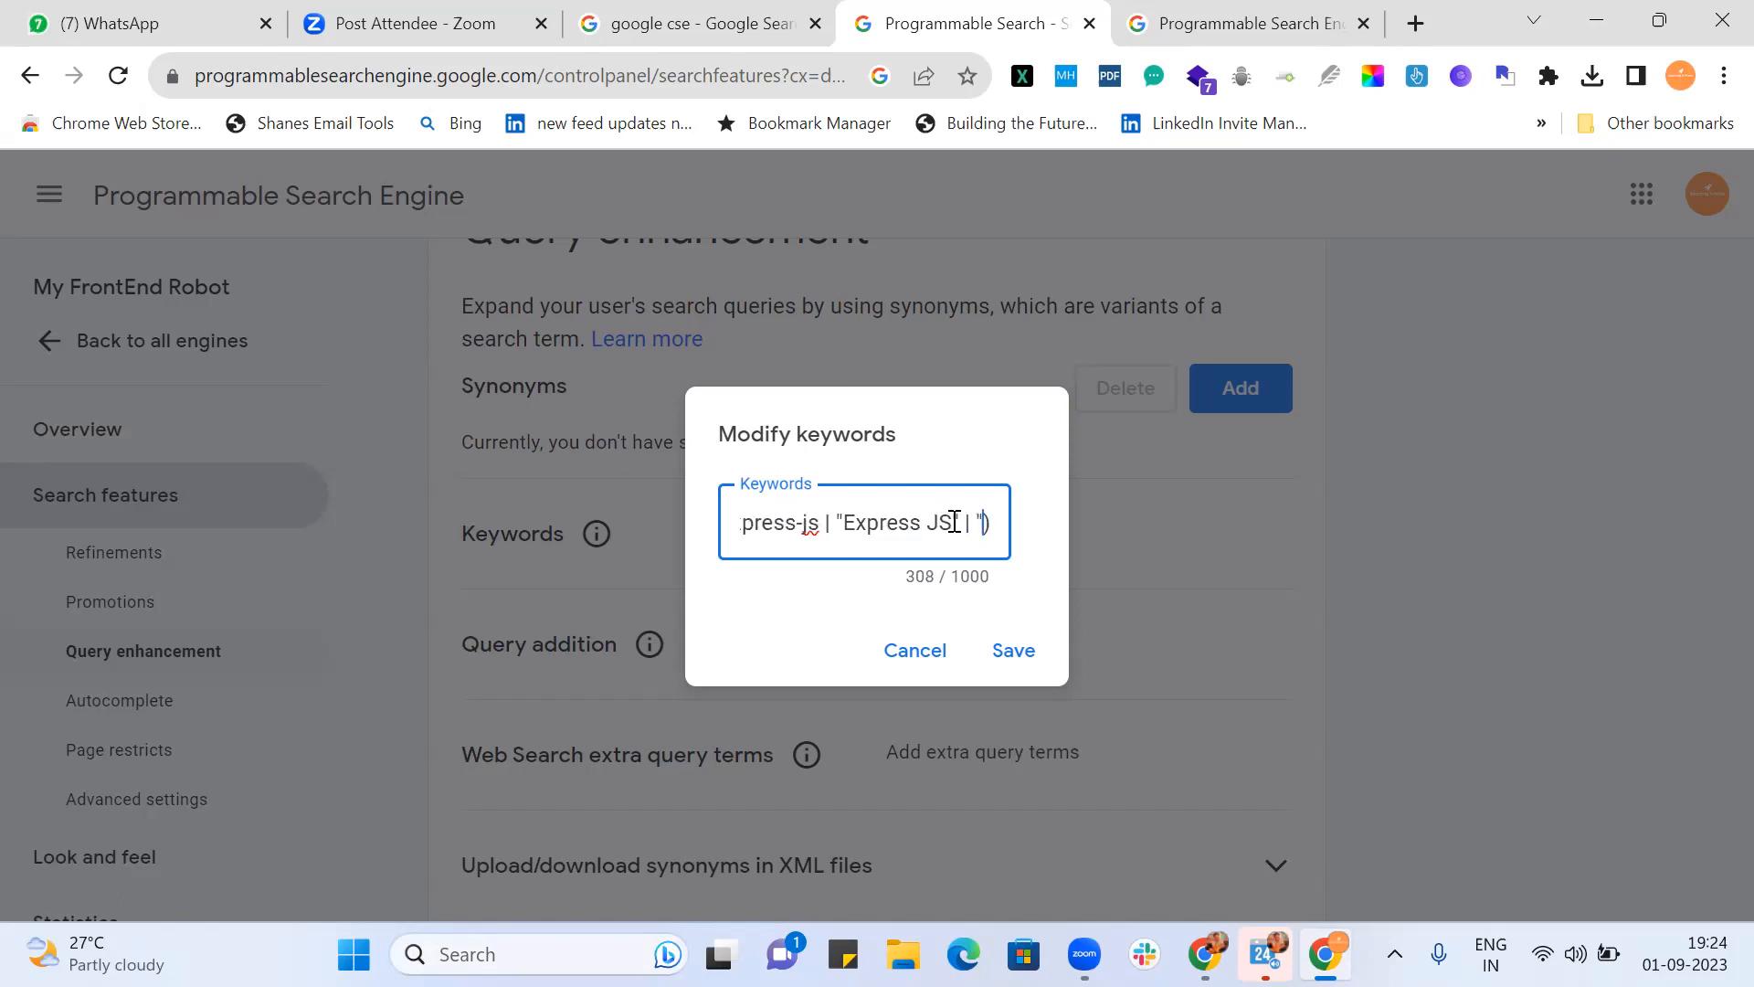
pyautogui.write('"Emb')
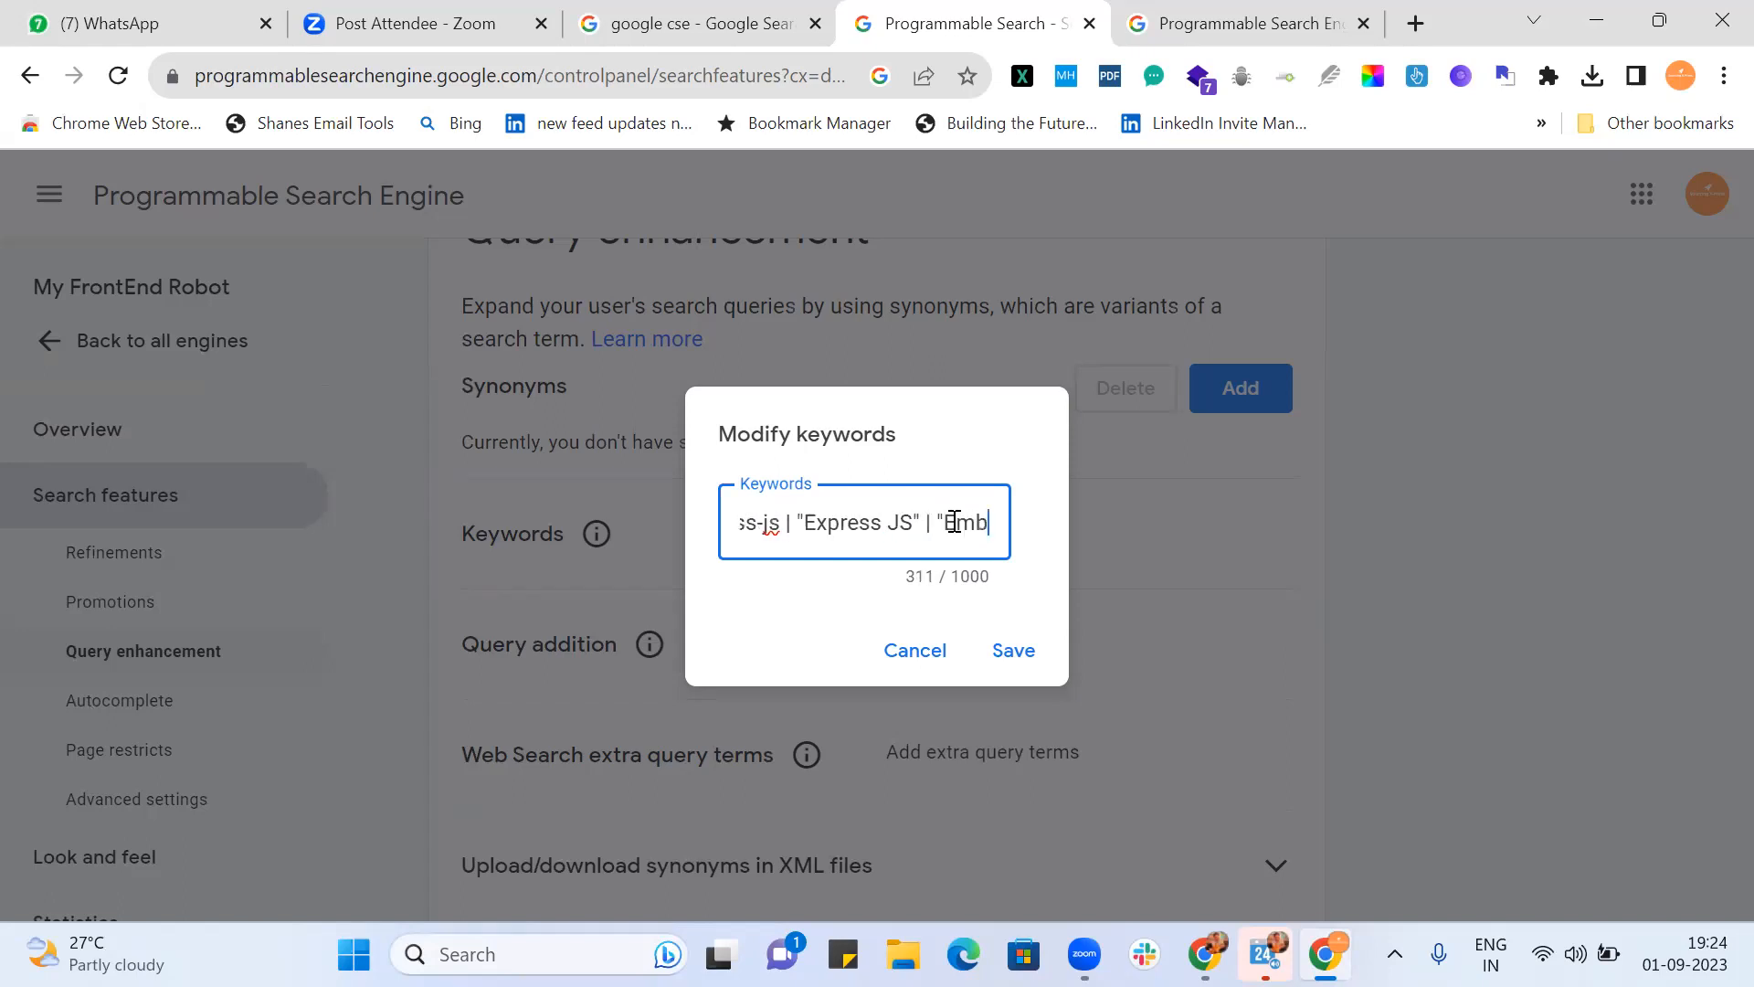
pyautogui.write('er-')
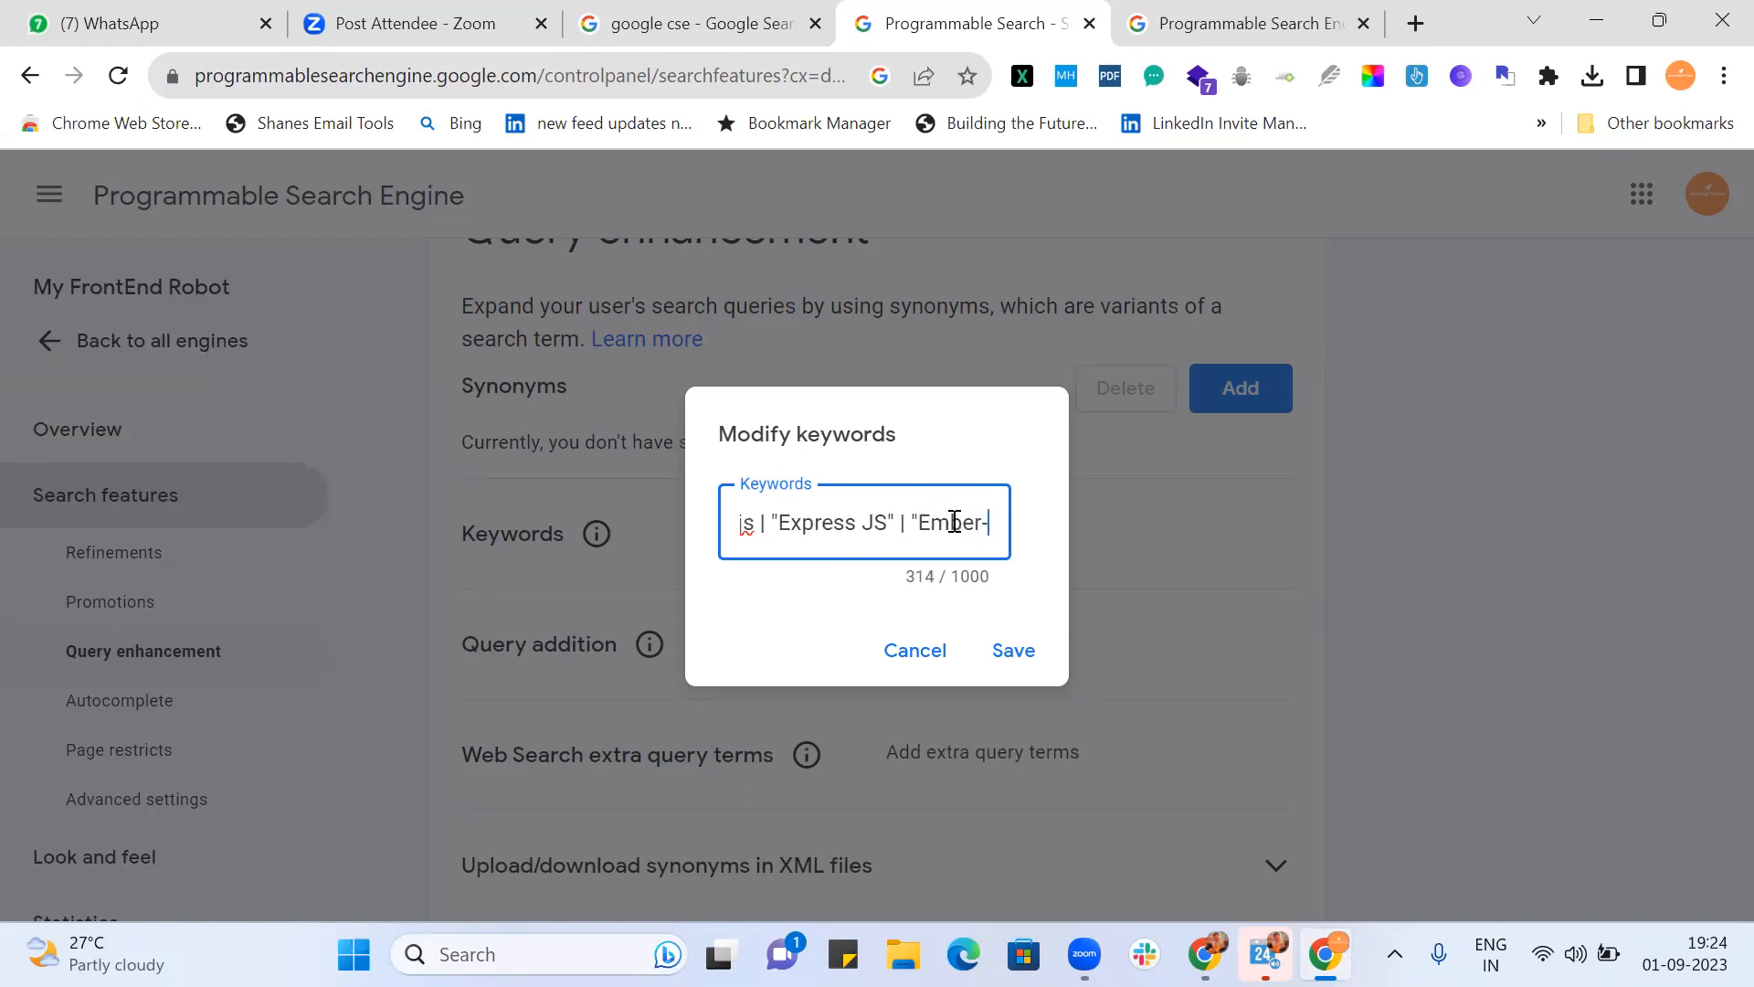
pyautogui.write(' JS" ')
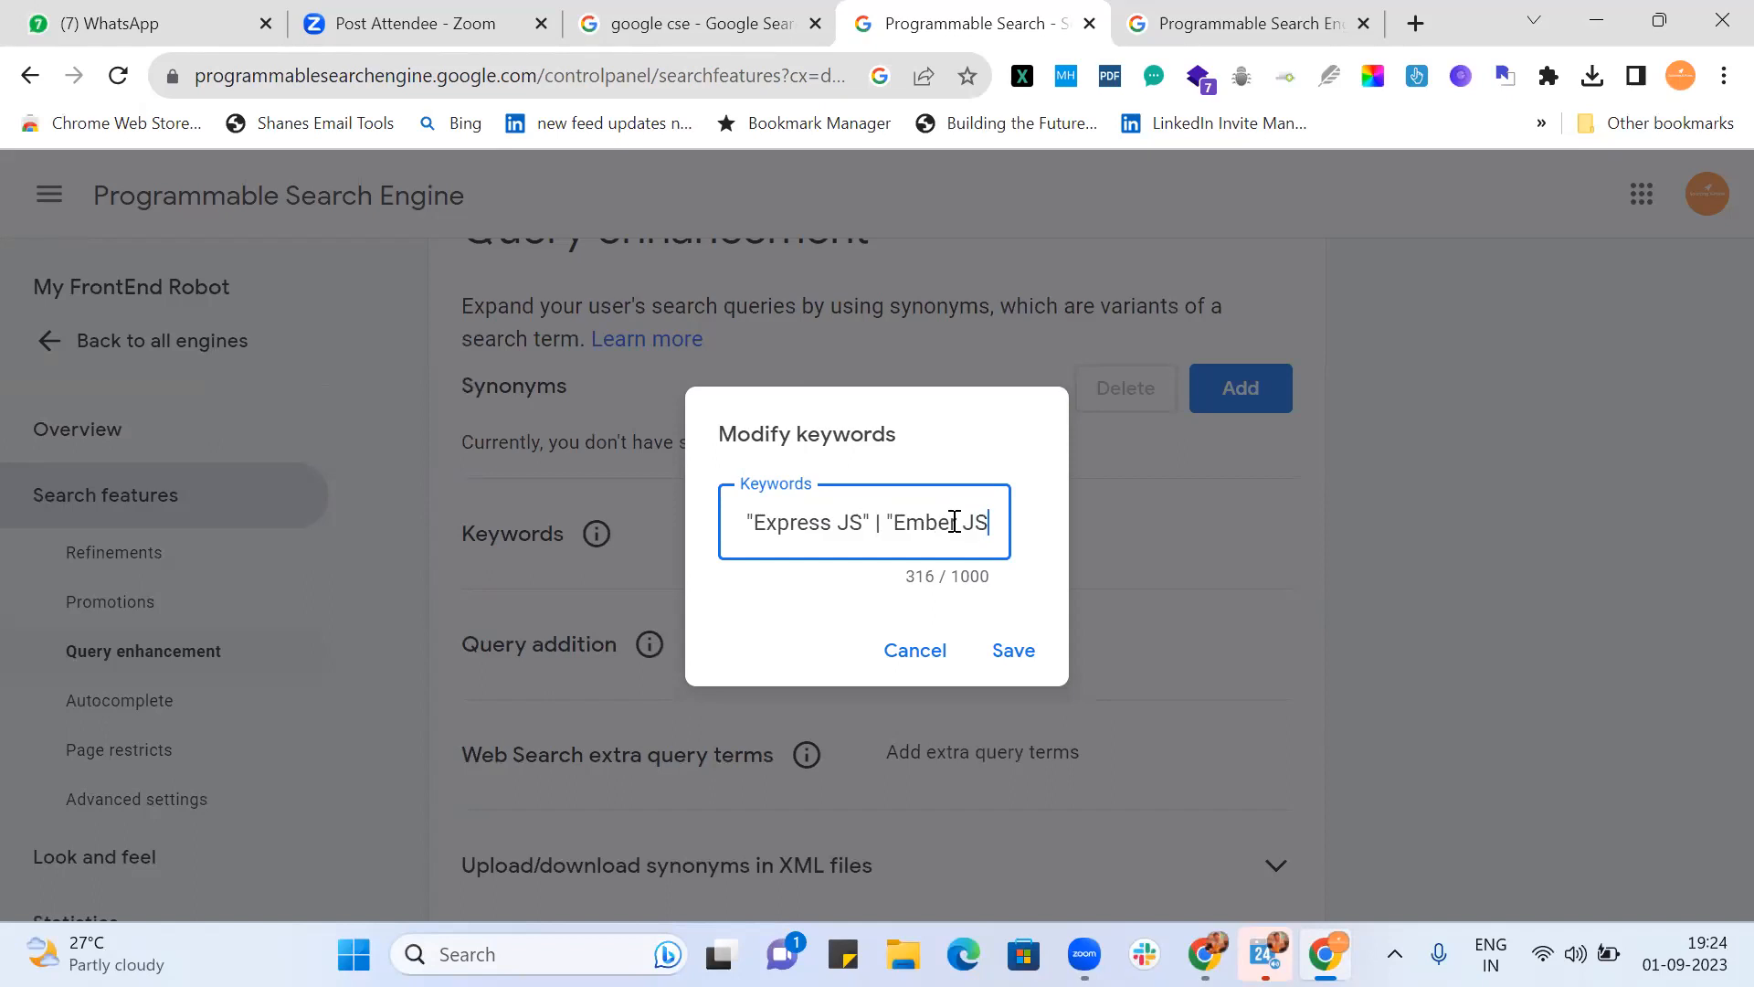
pyautogui.write('| Ember.')
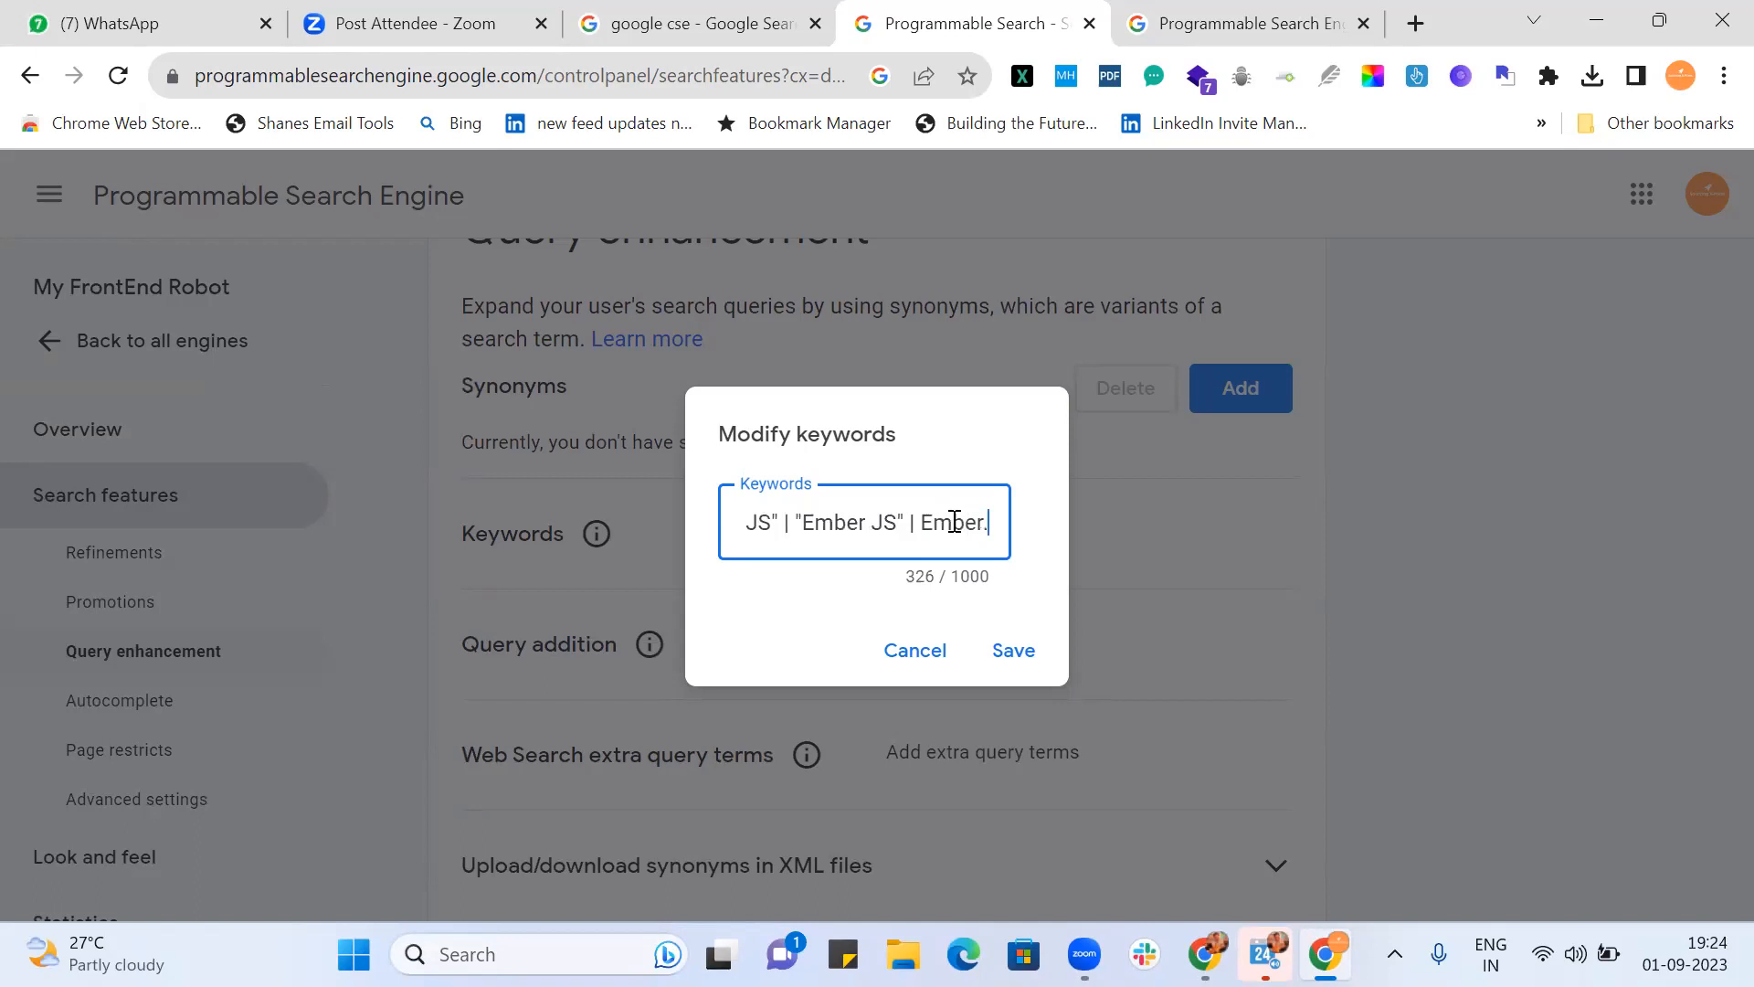
pyautogui.press('BackSpace')
pyautogui.write('JS ')
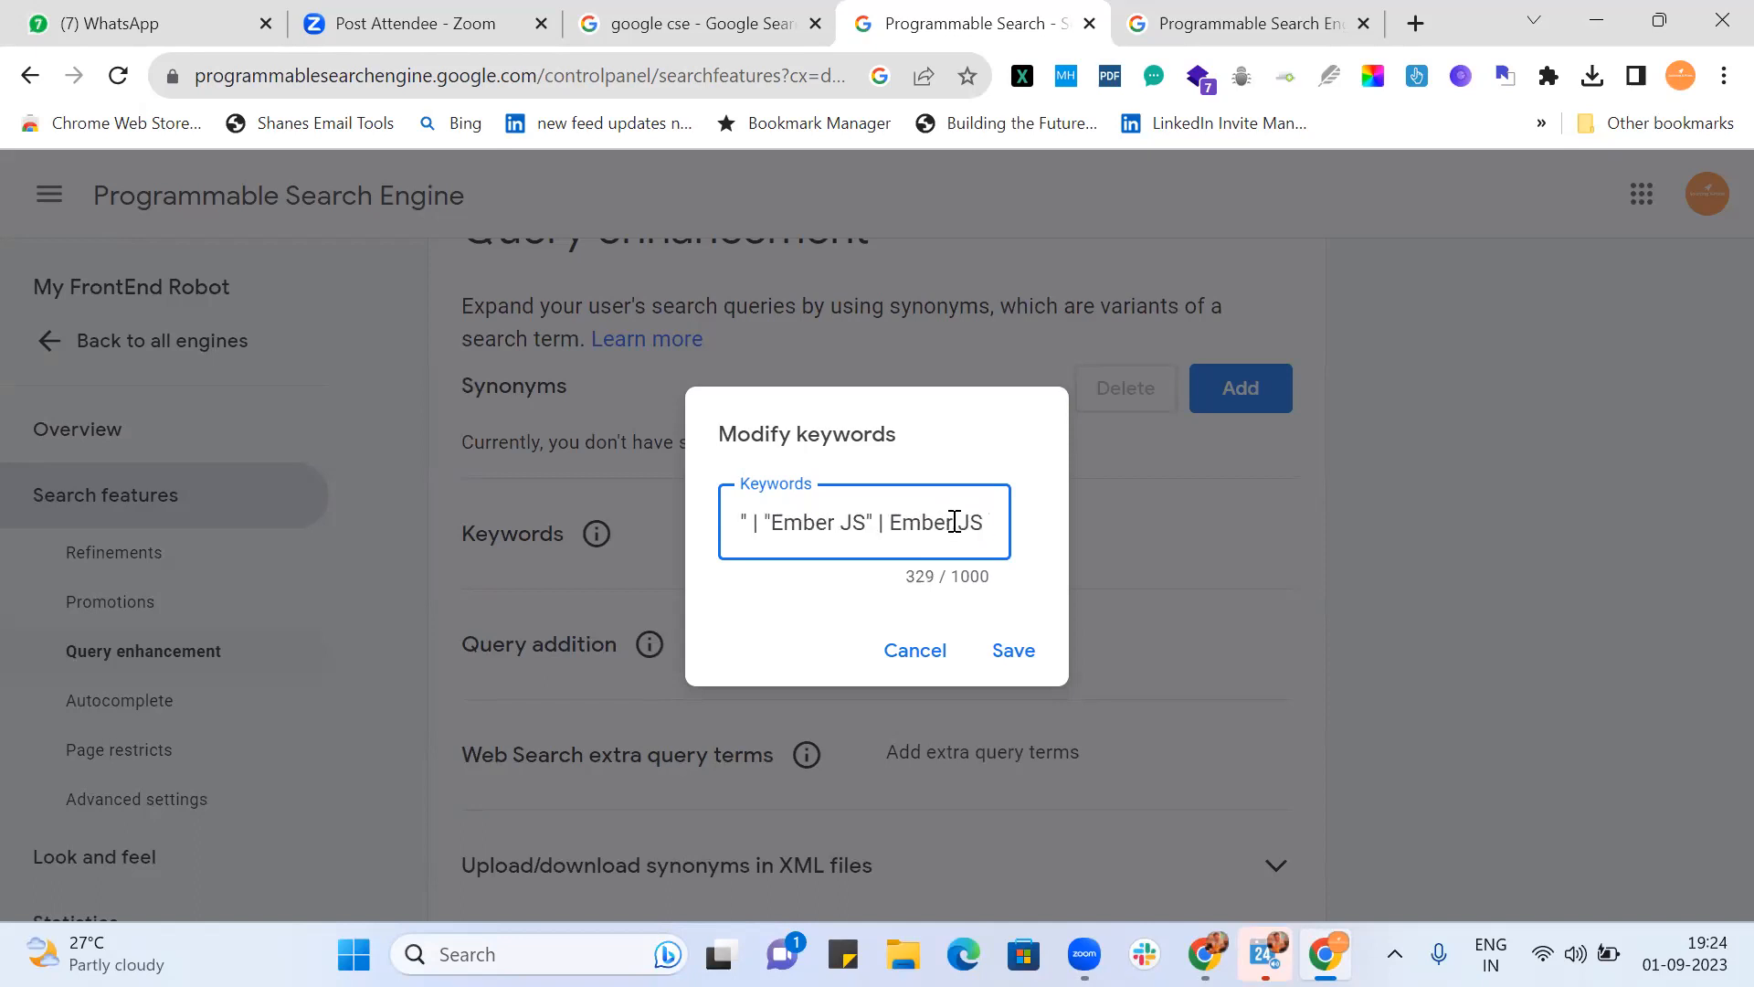
pyautogui.write('|')
pyautogui.write(' Ember')
pyautogui.write('-')
pyautogui.write('JS')
pyautogui.write(')')
pyautogui.write(' |')
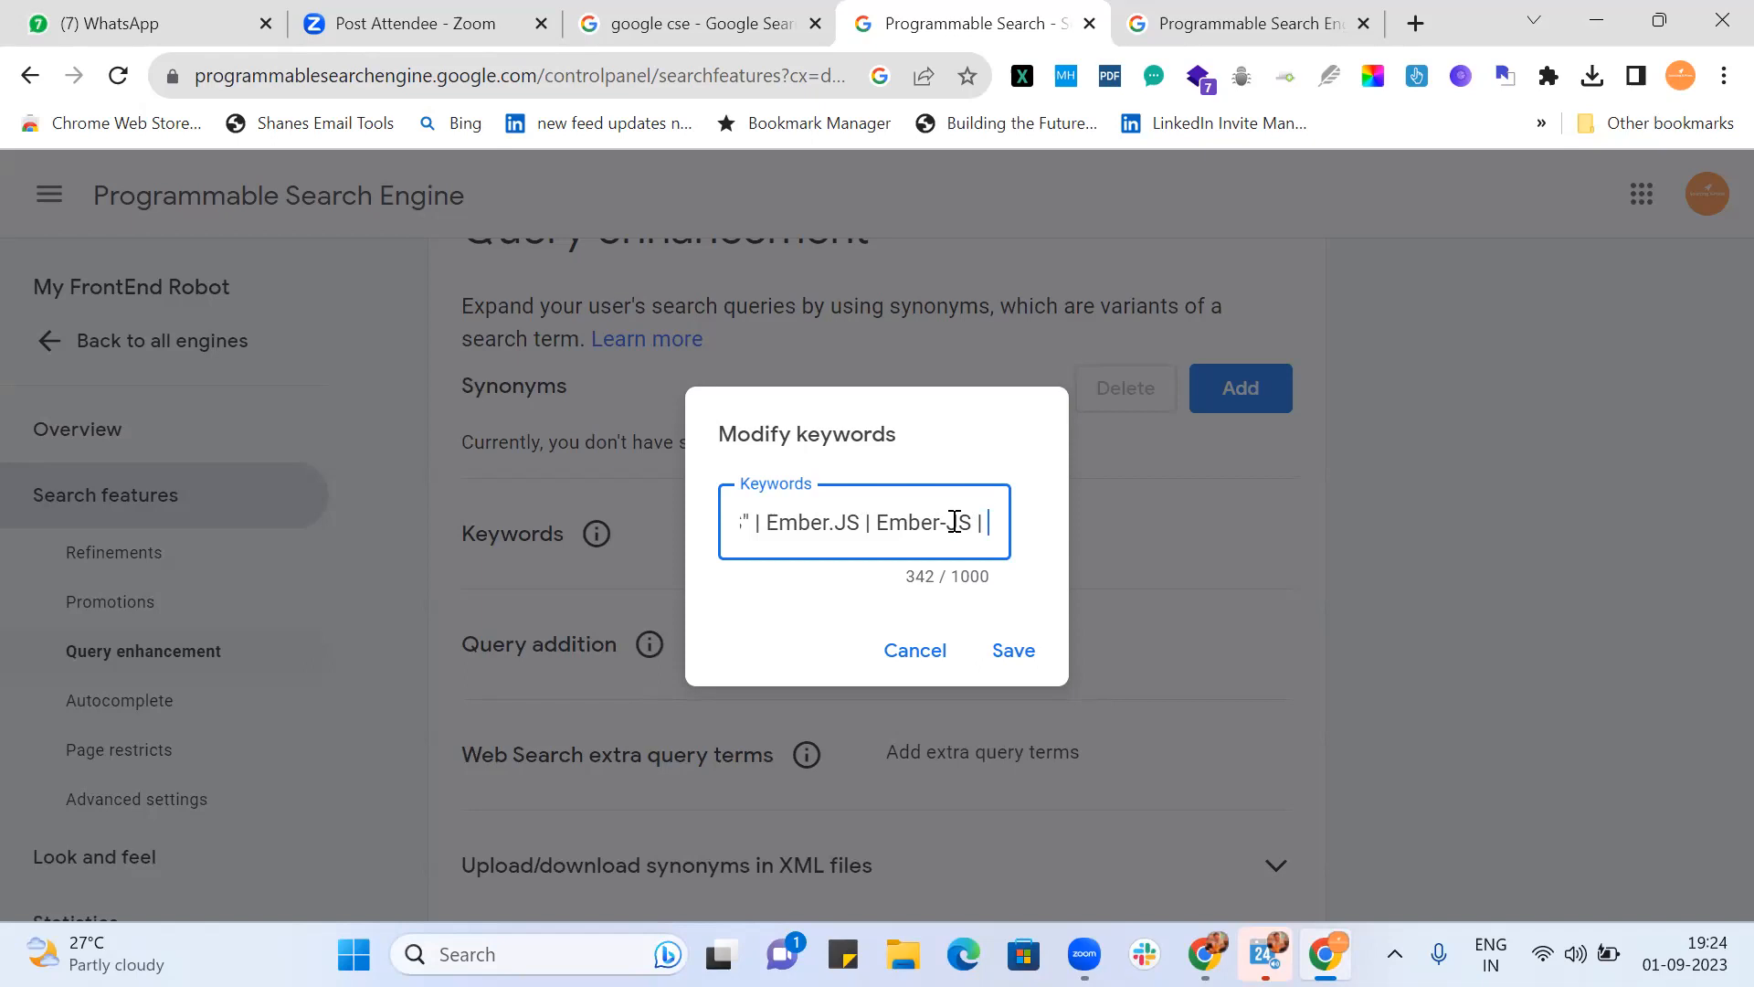
# Step: Add Ext.JS, "EXT JS", Ext-js and the Knockout variants "Knockout JS", Konockout-js, Knockout.js
pyautogui.write('E')
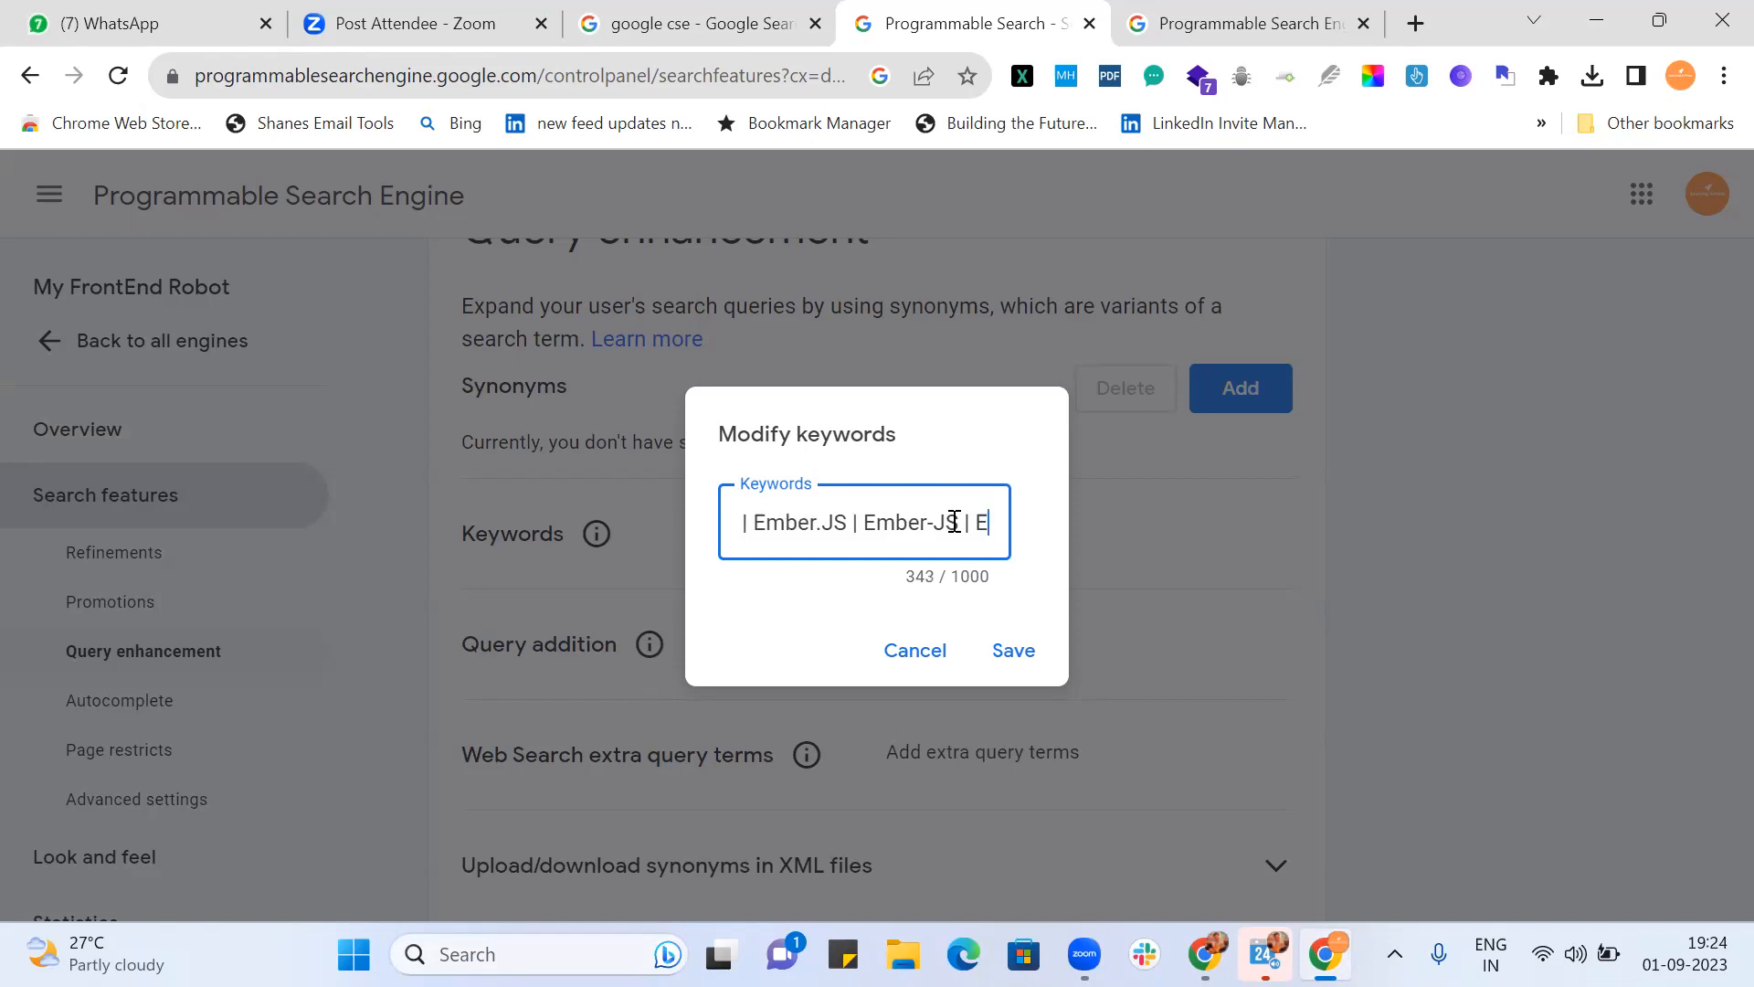
pyautogui.write('xtJS |')
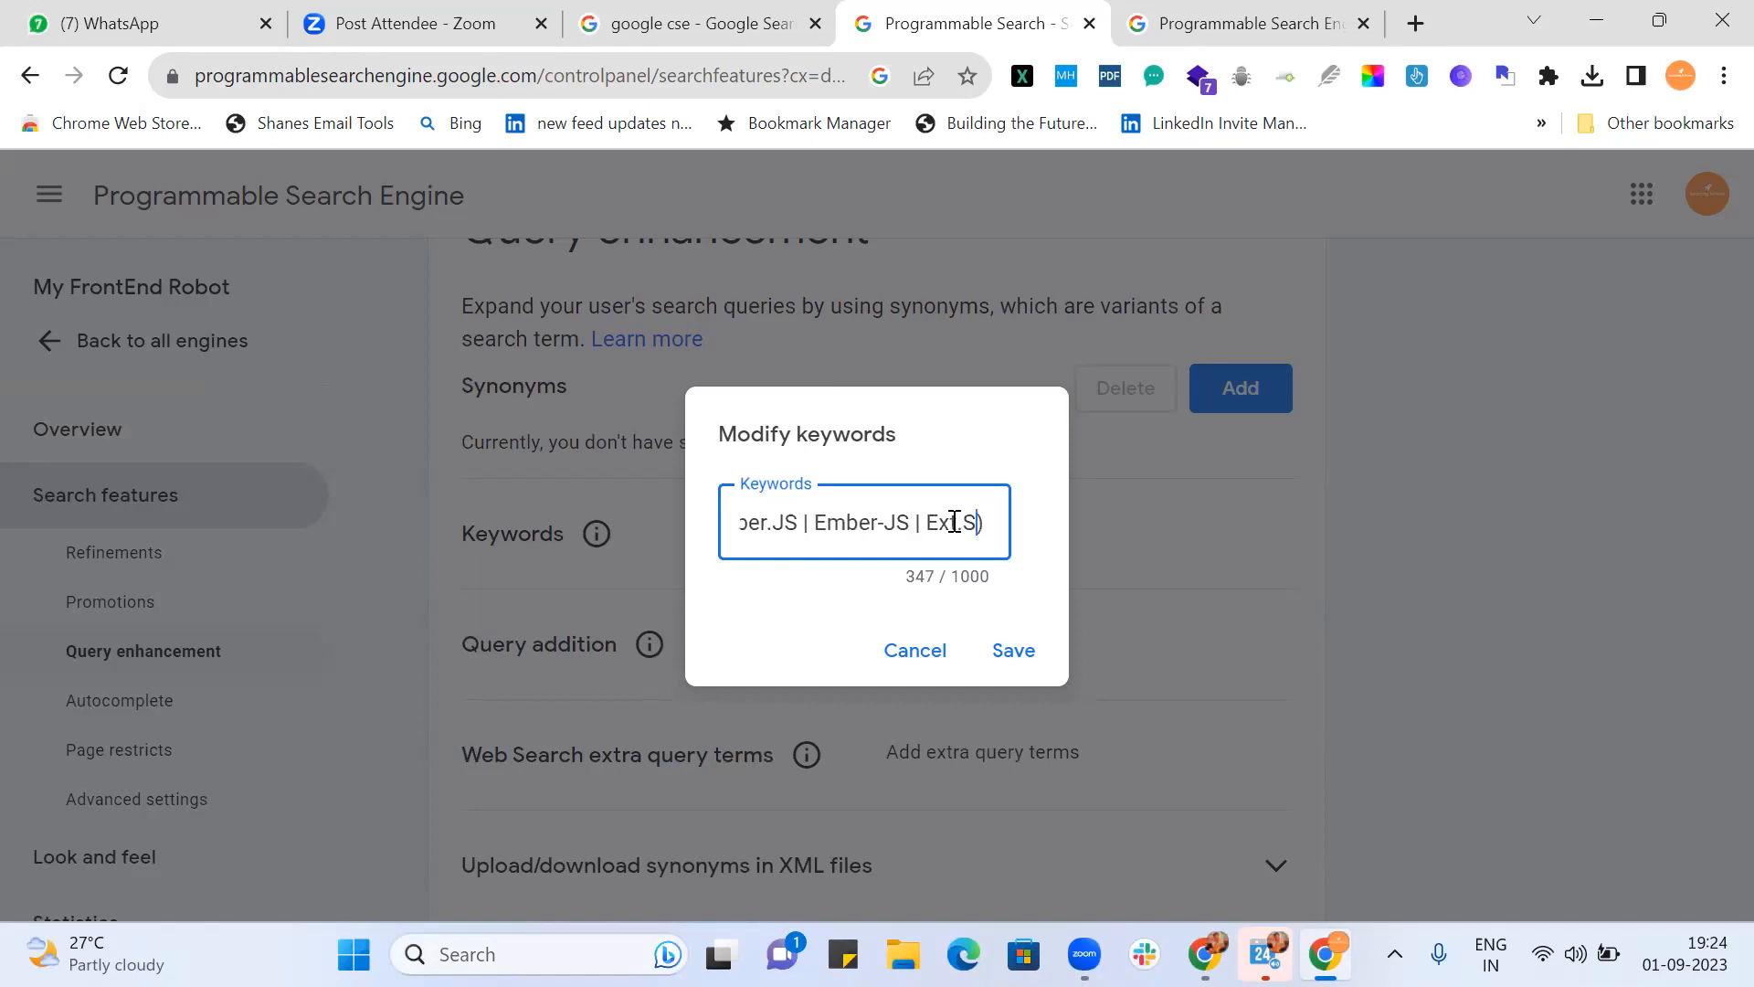
pyautogui.click(953, 521)
pyautogui.write('.')
pyautogui.press('End')
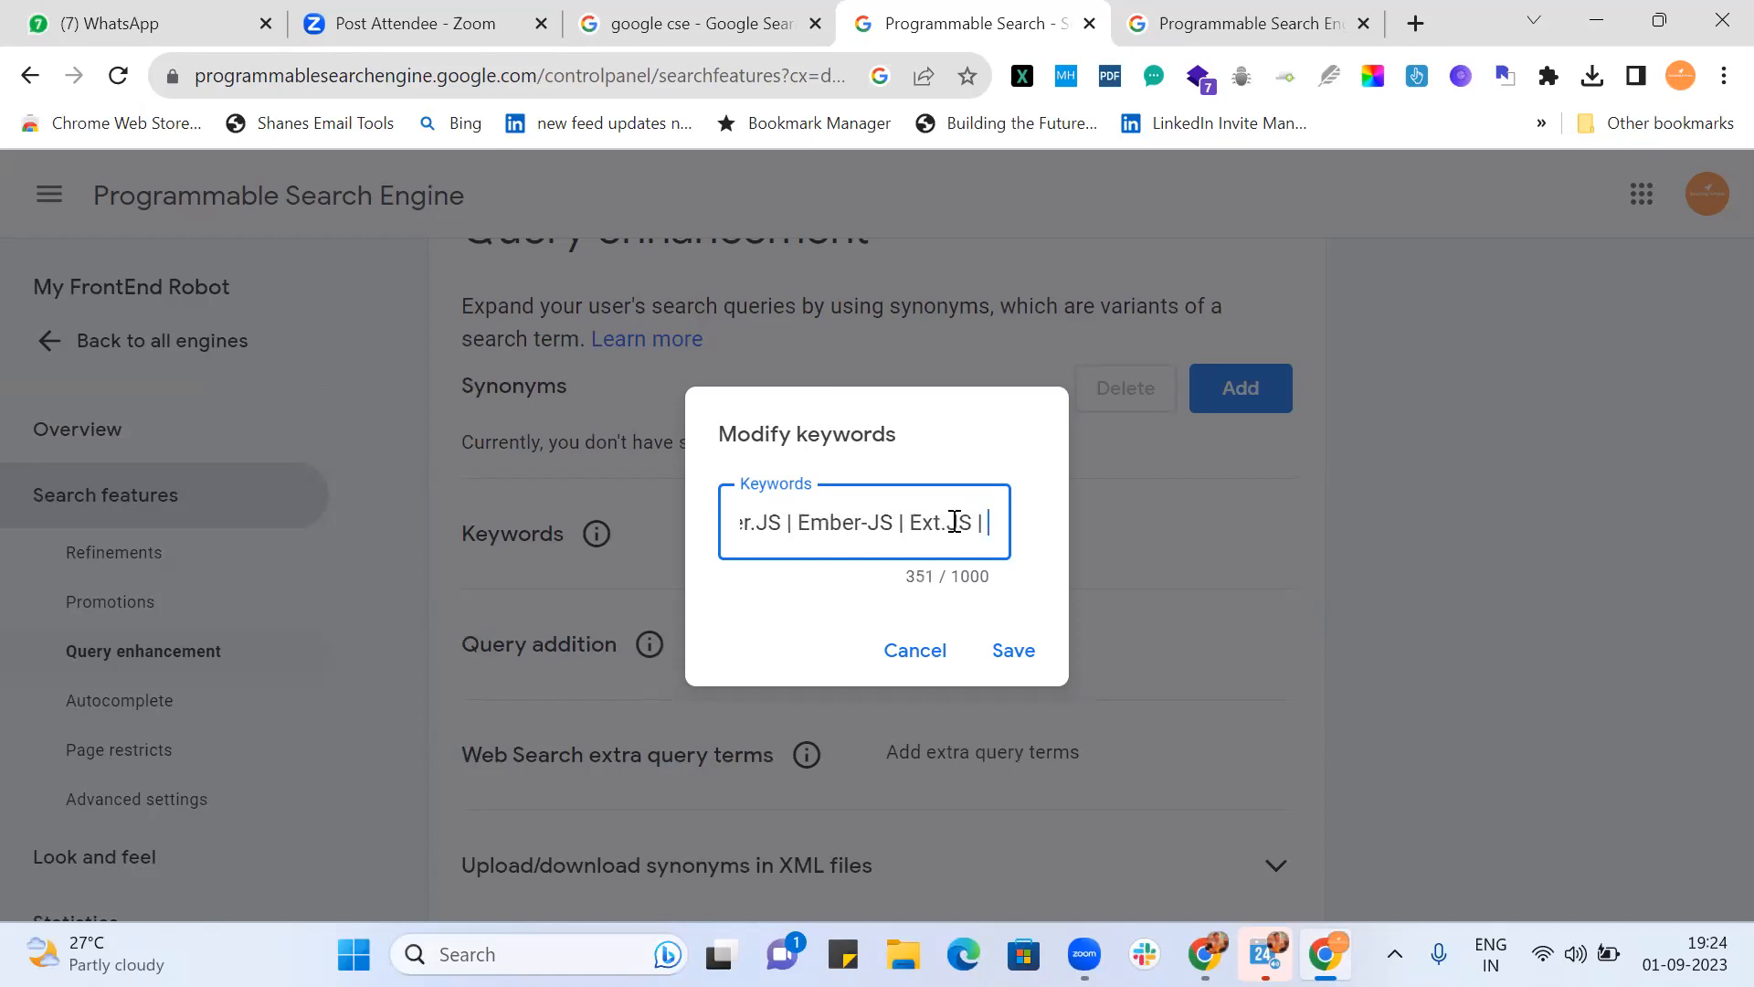
pyautogui.write('"EXT')
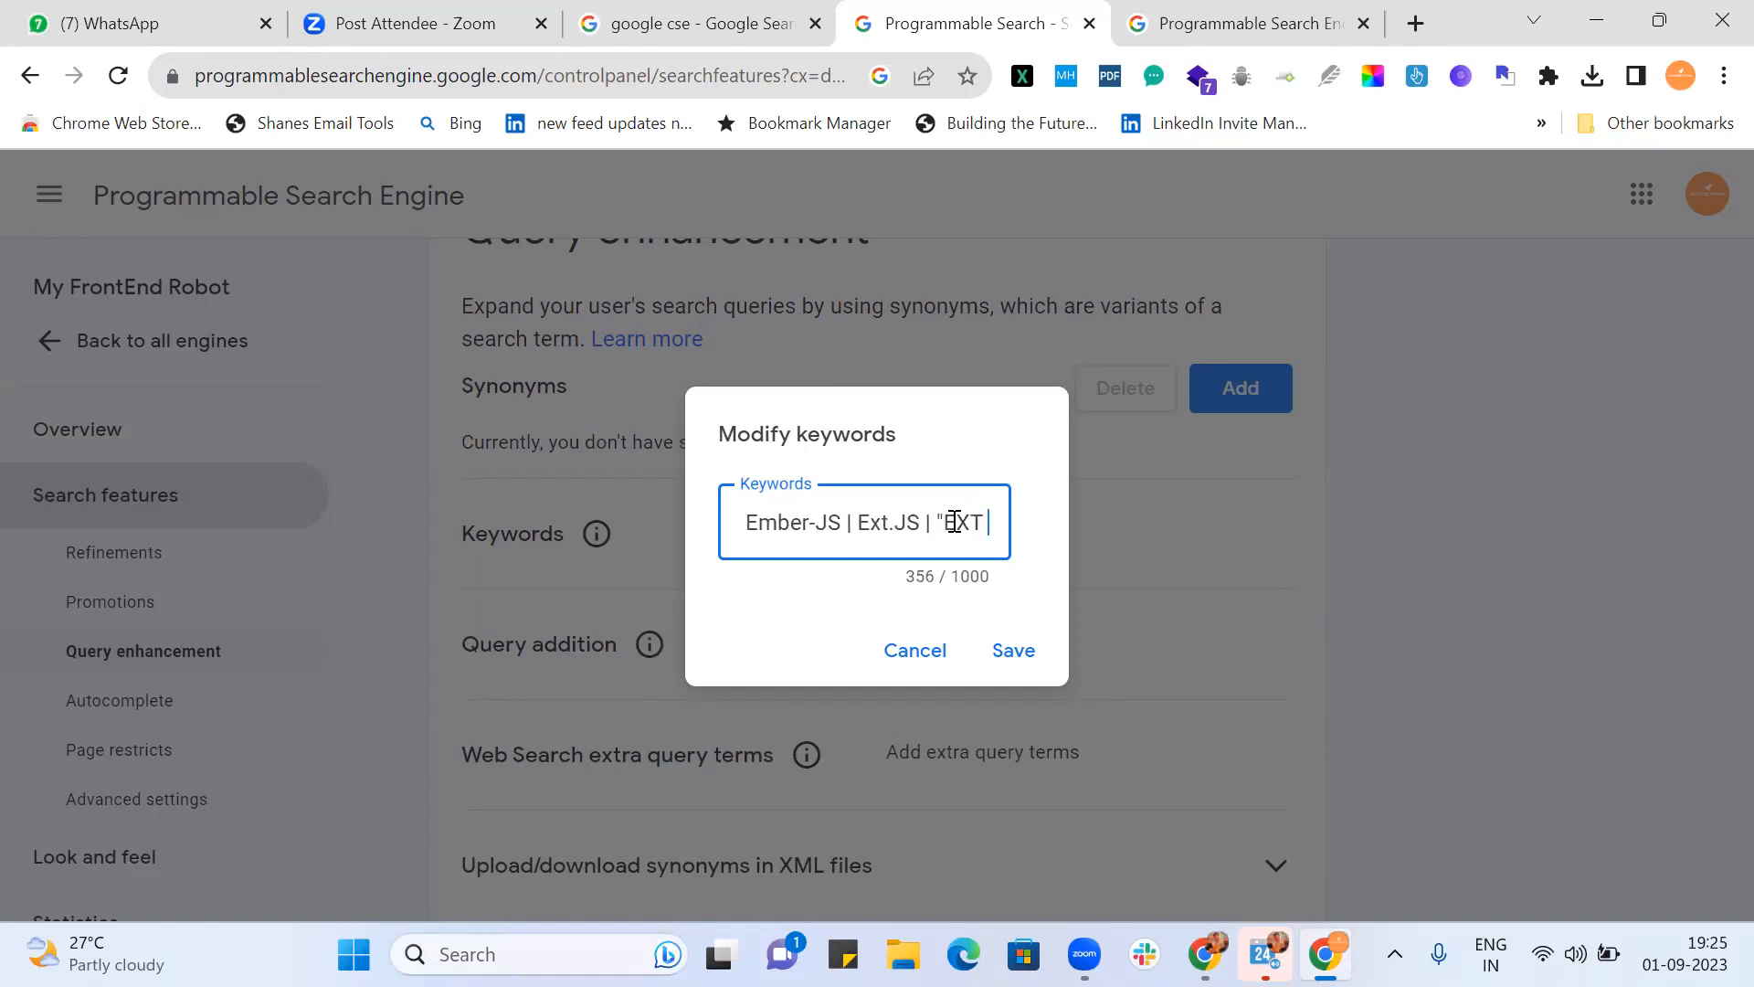
pyautogui.write(' JS')
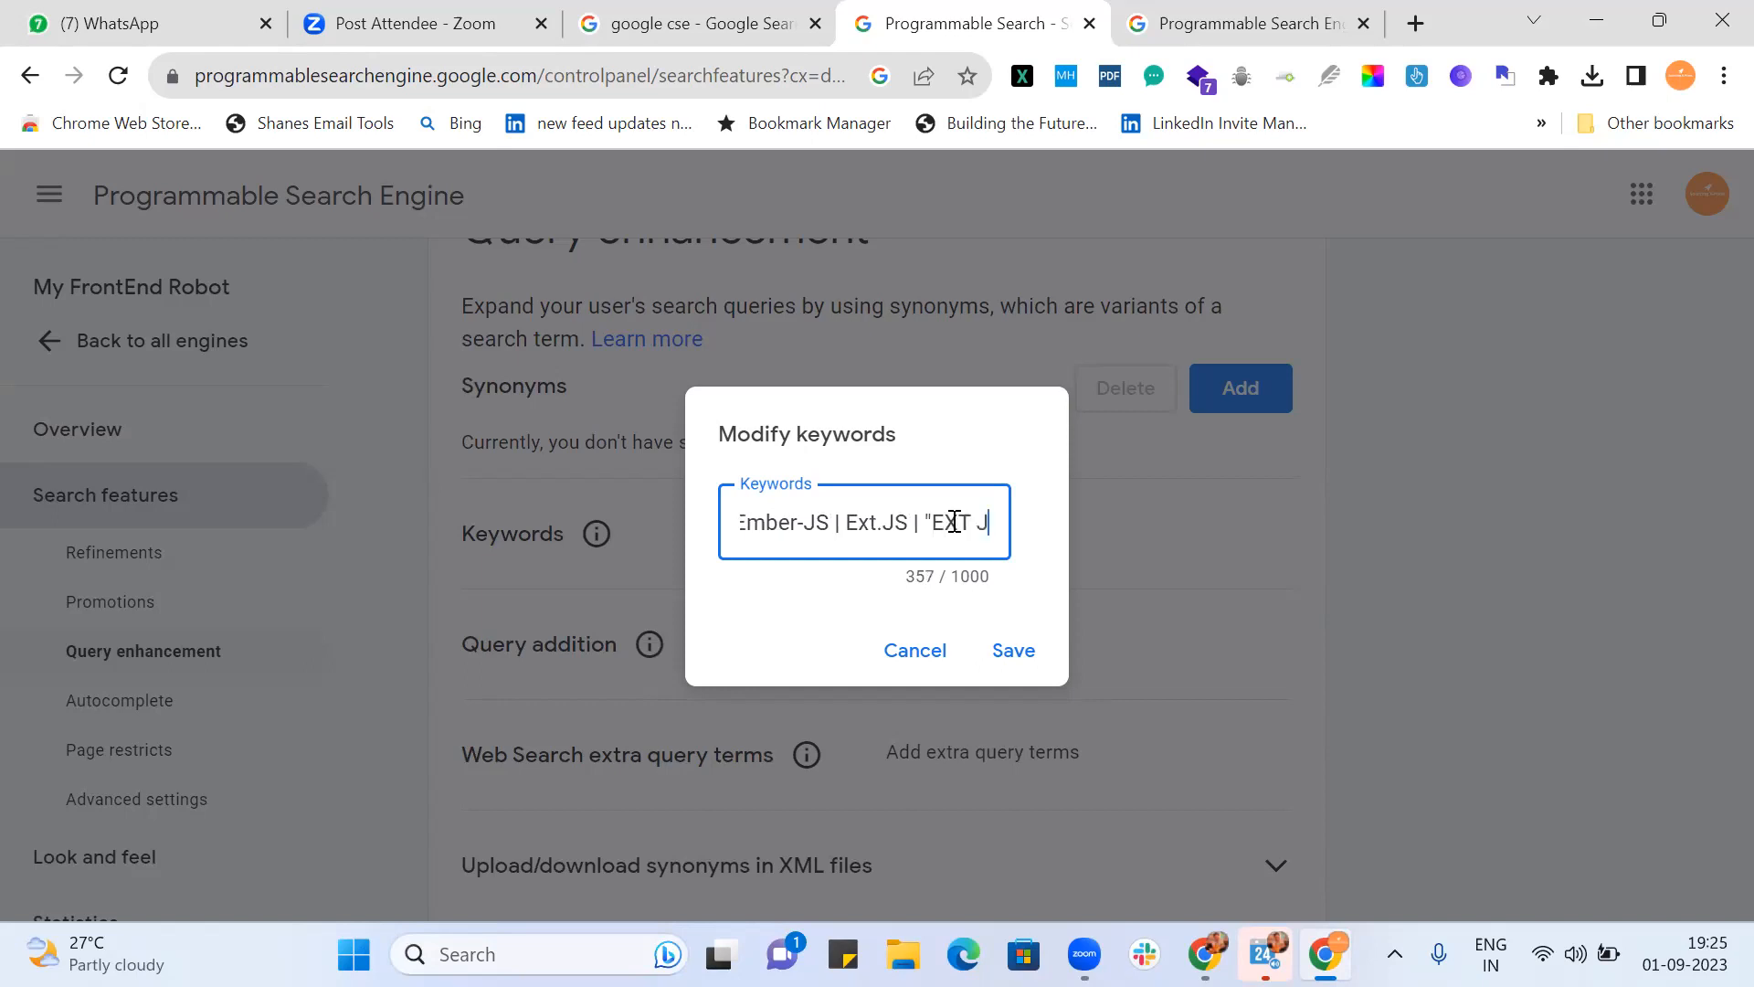
pyautogui.write('" | ')
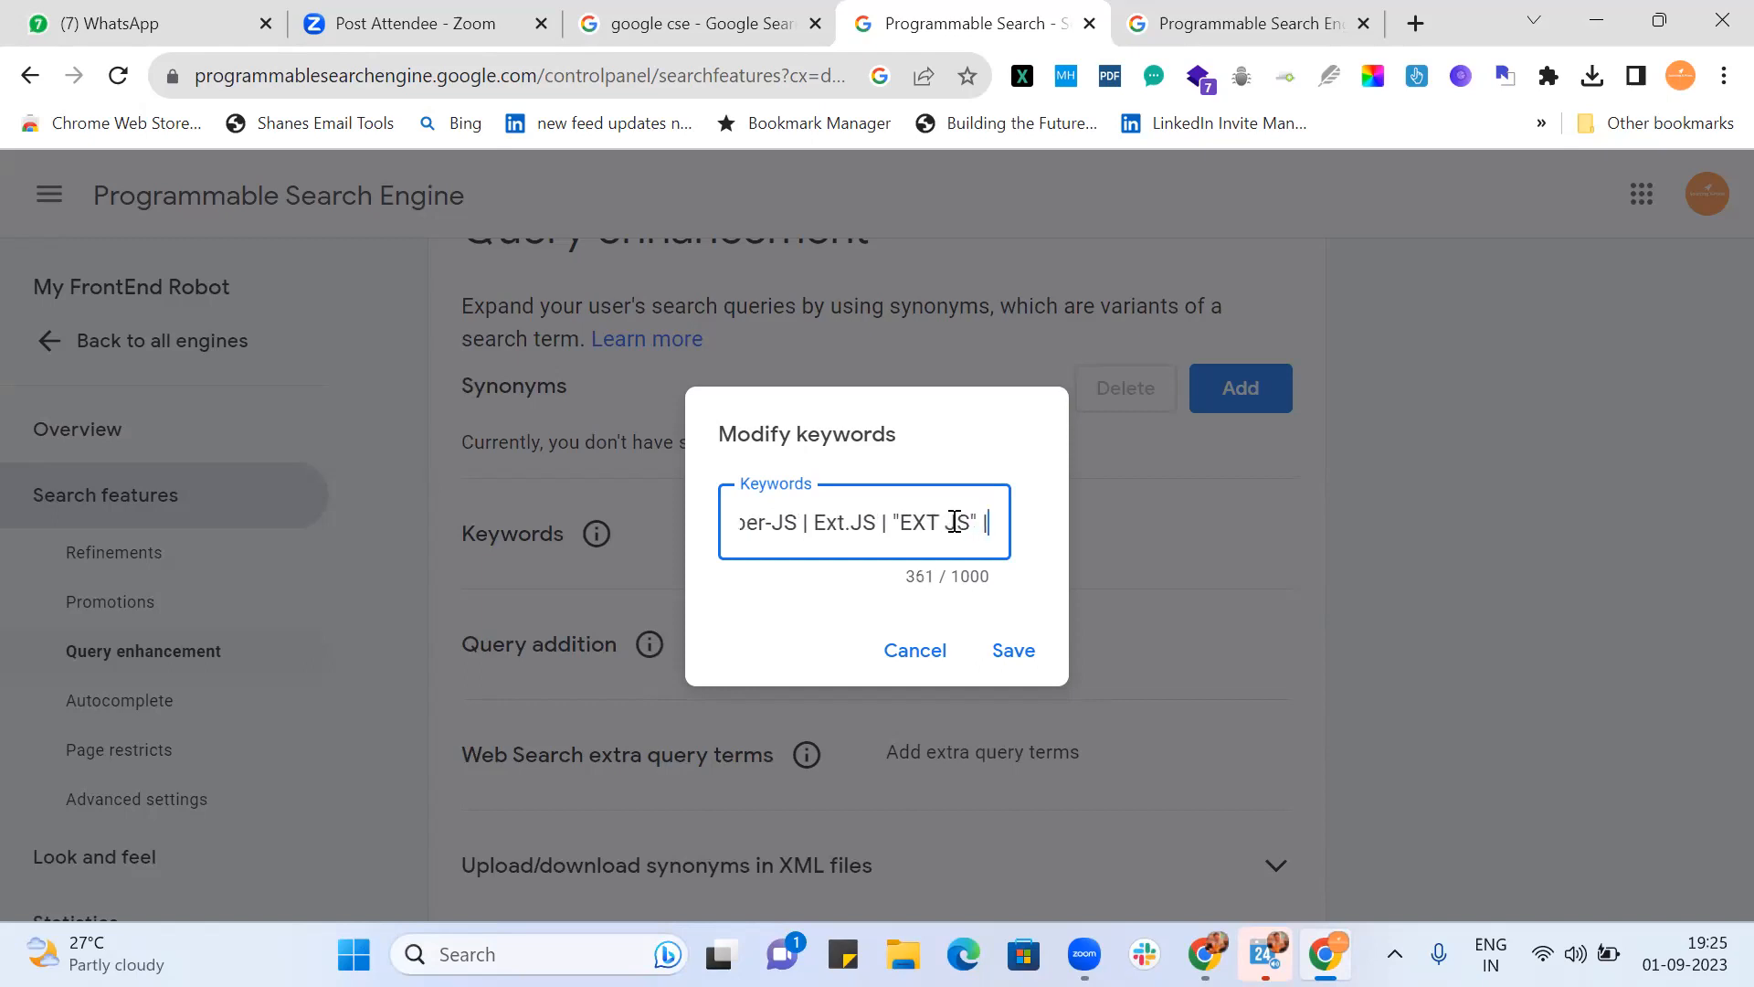
pyautogui.write('Ext-')
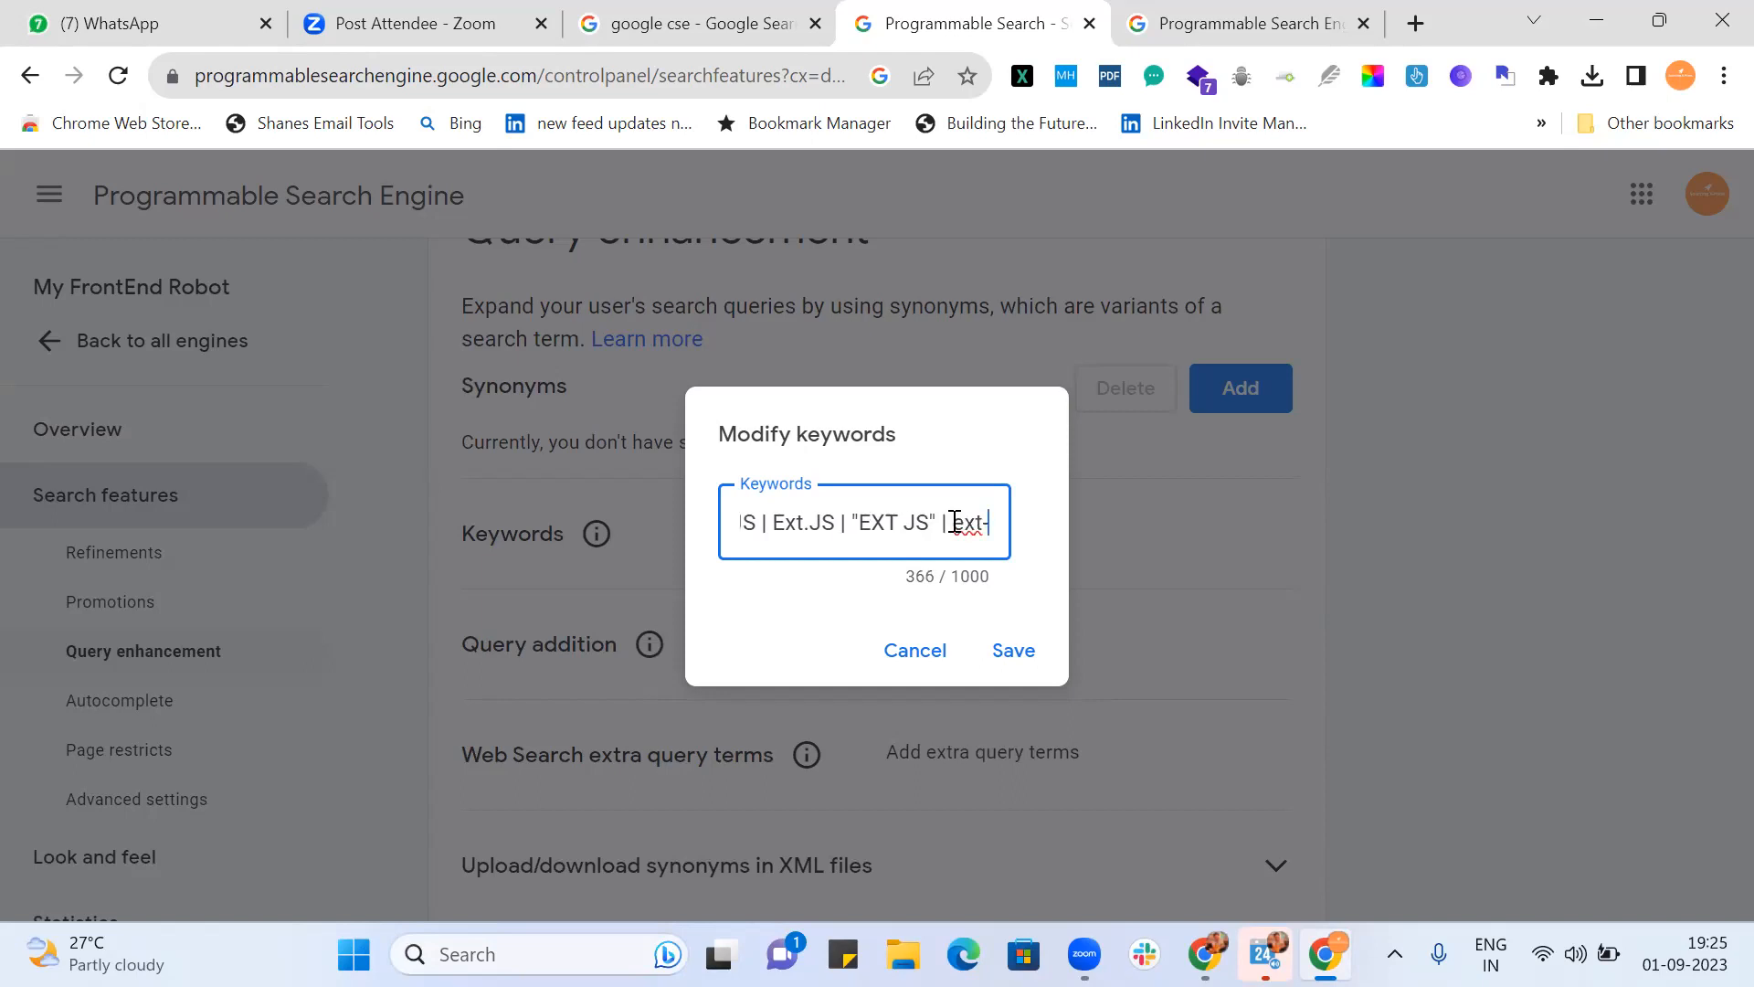
pyautogui.write('js | ')
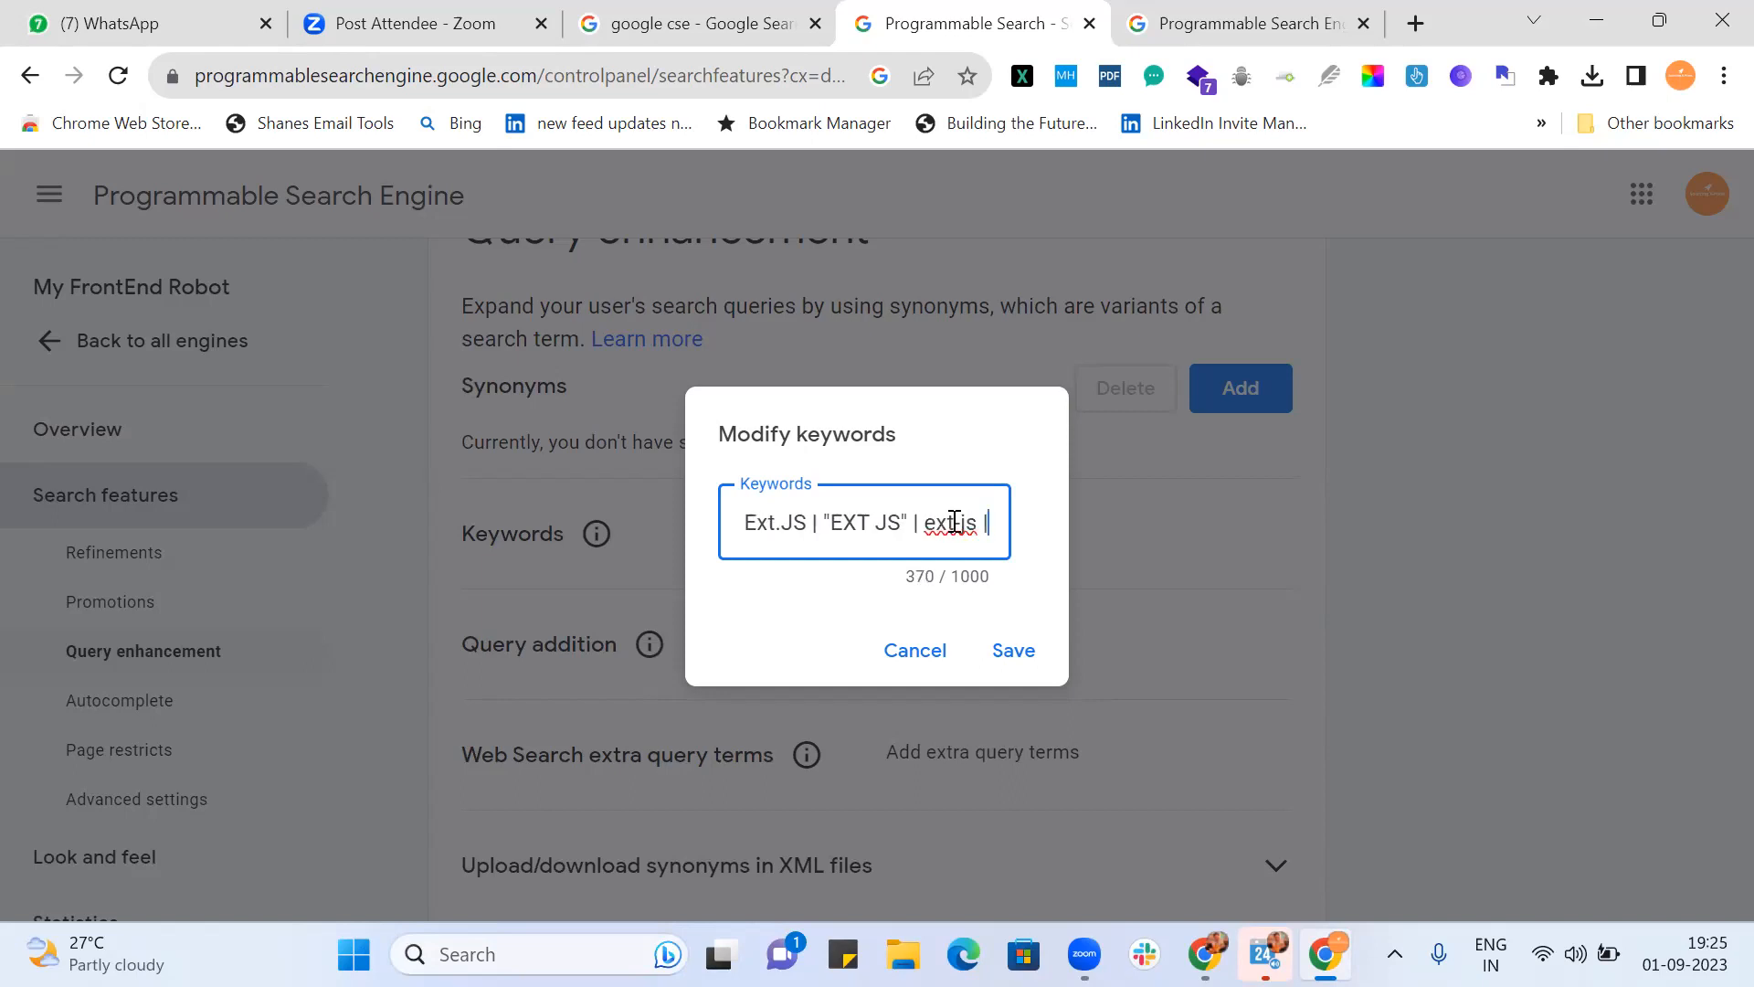
pyautogui.write('"')
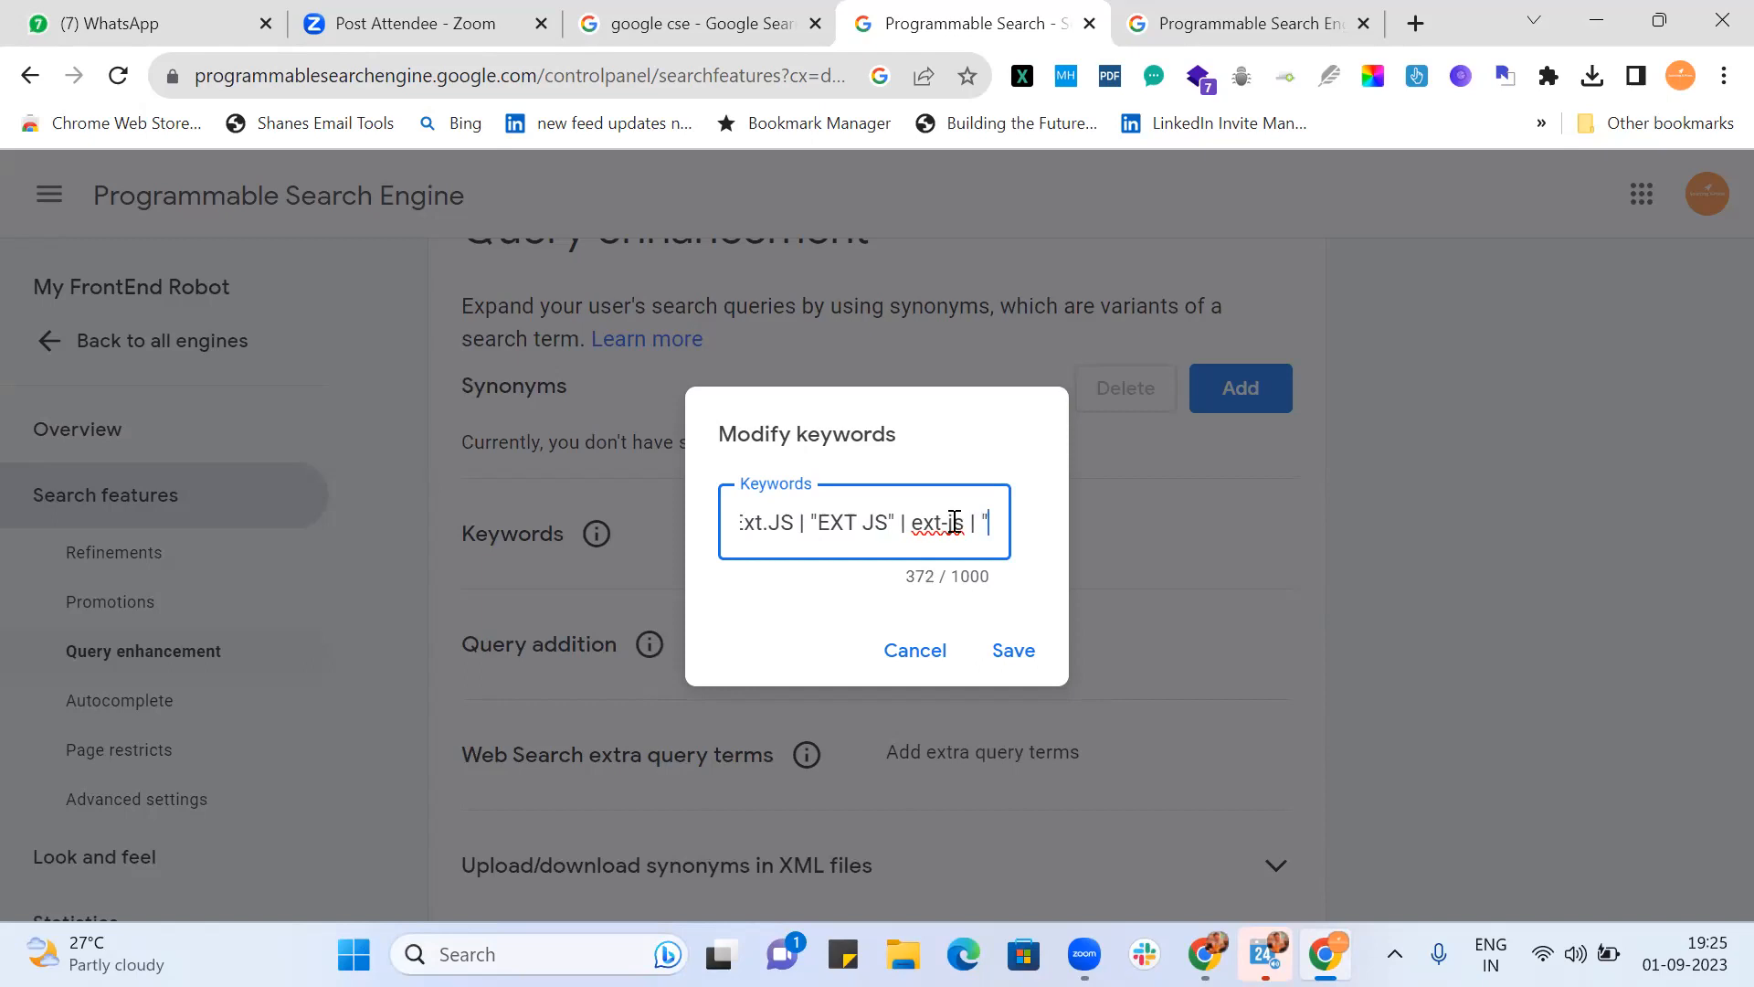
pyautogui.write('Knockout JS" | K')
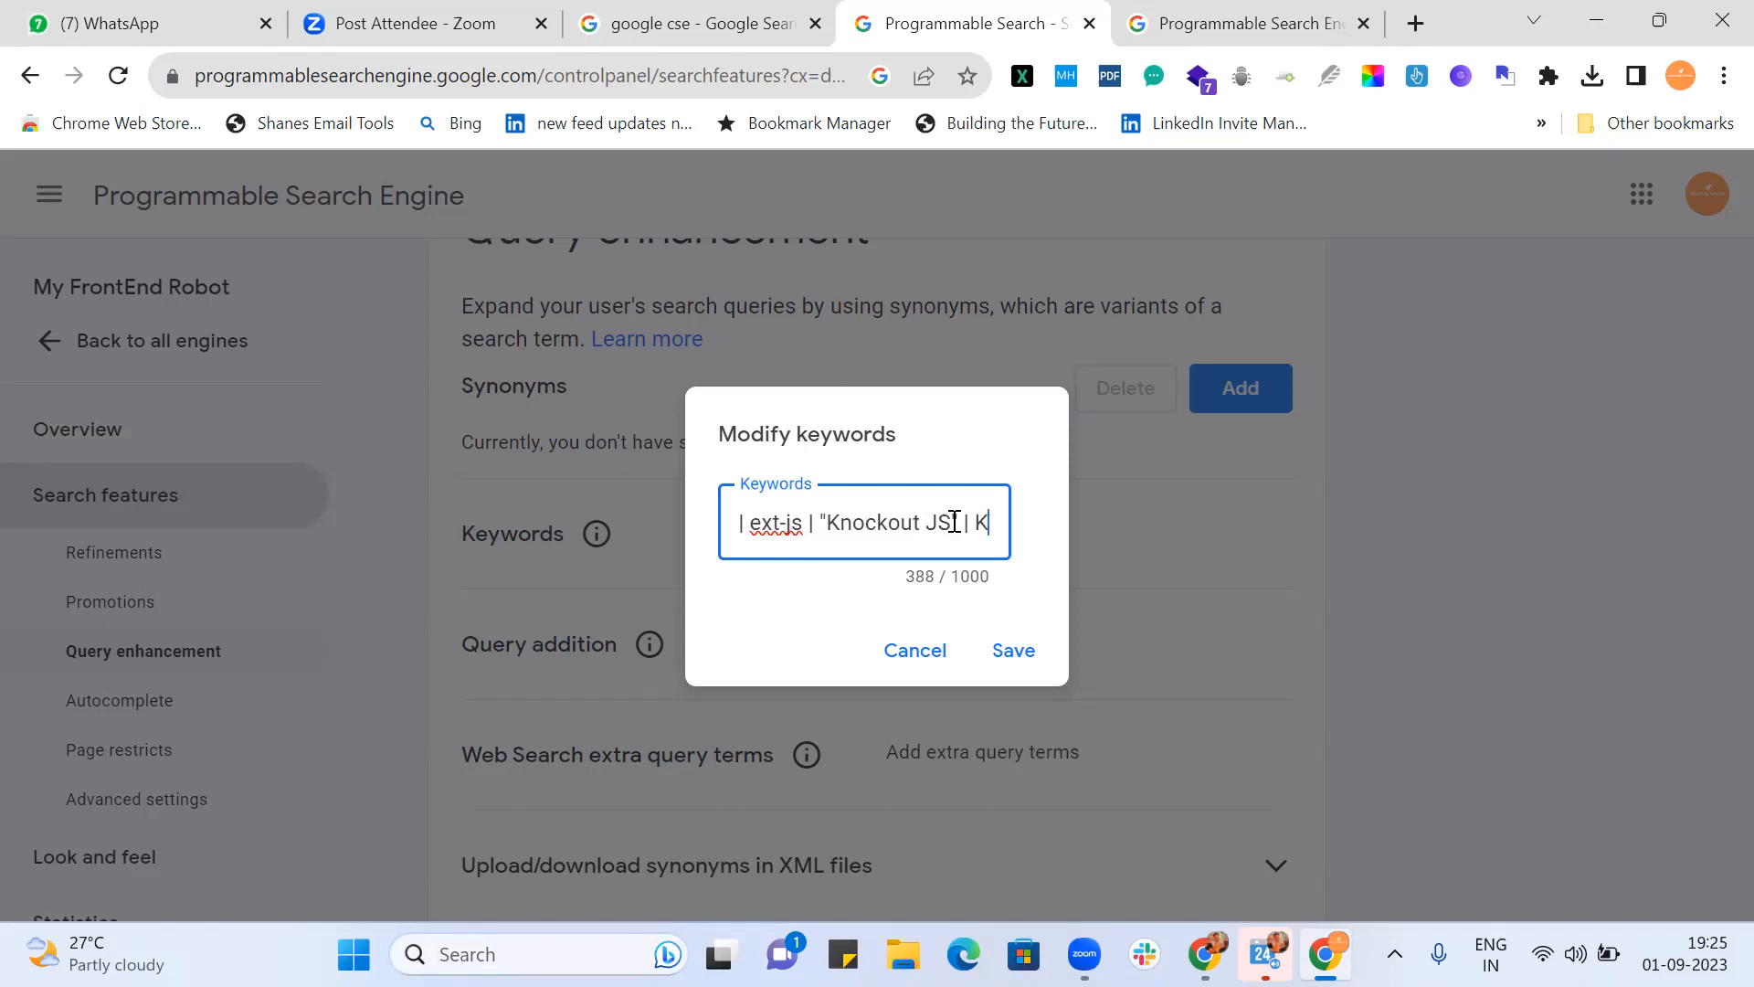
pyautogui.write('onock')
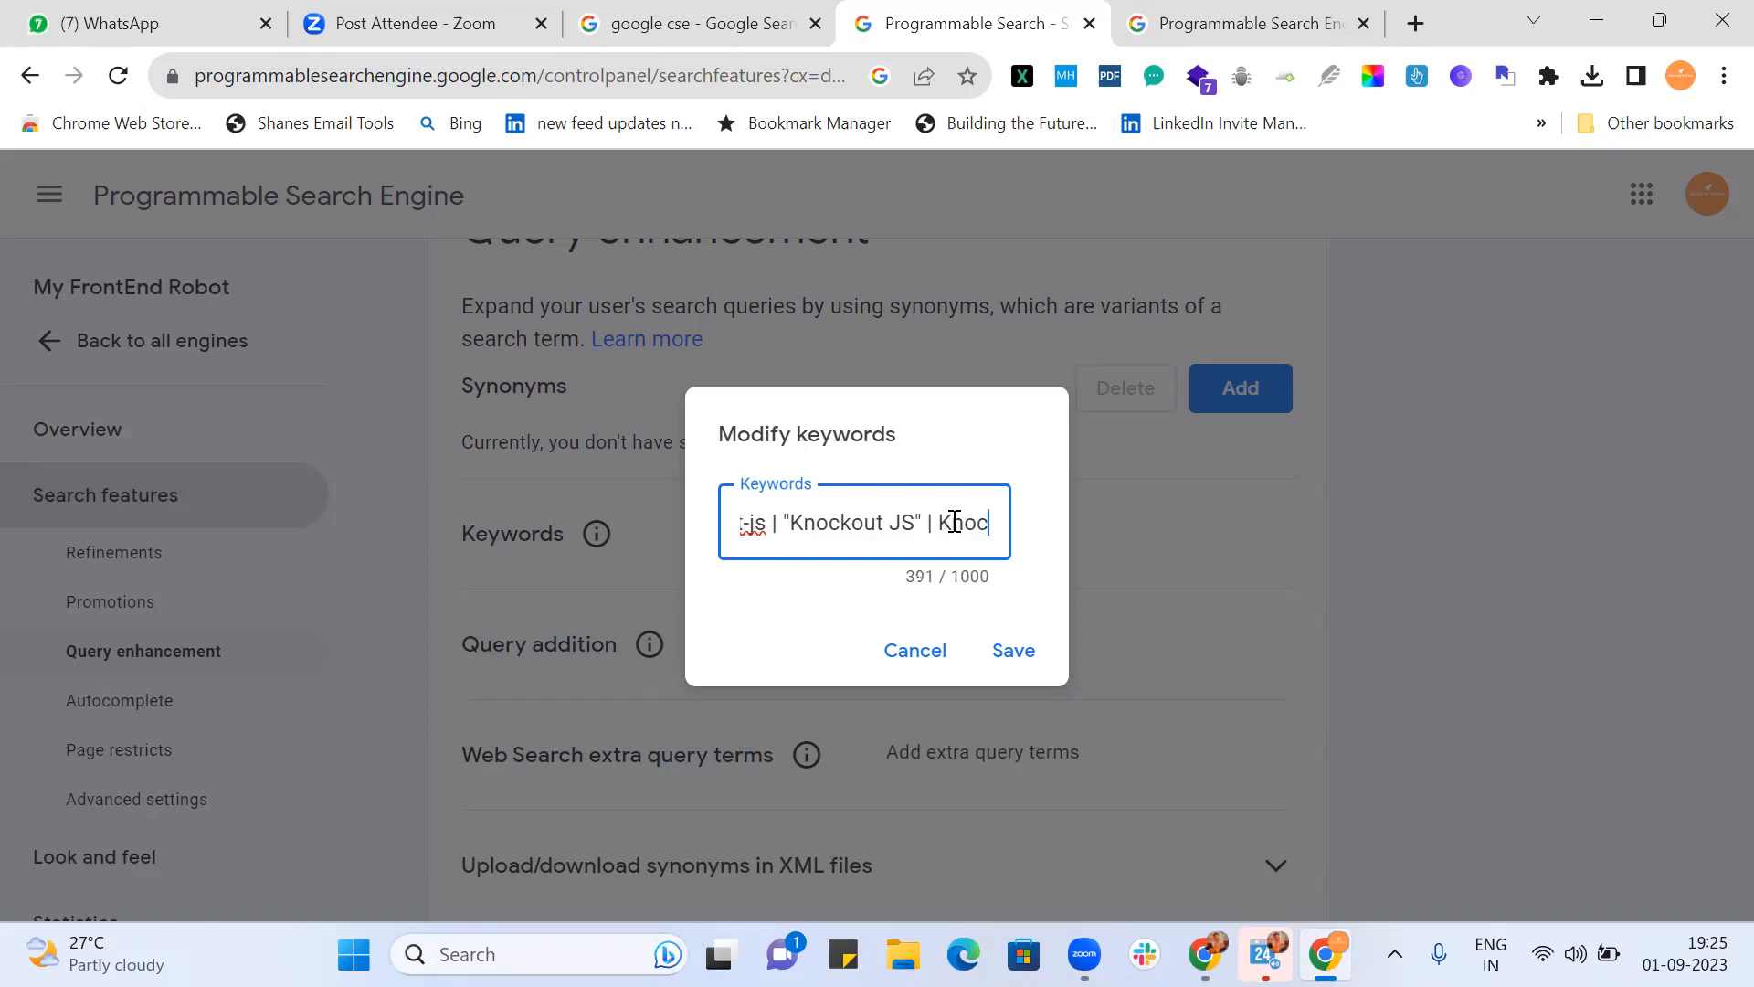
pyautogui.write('out')
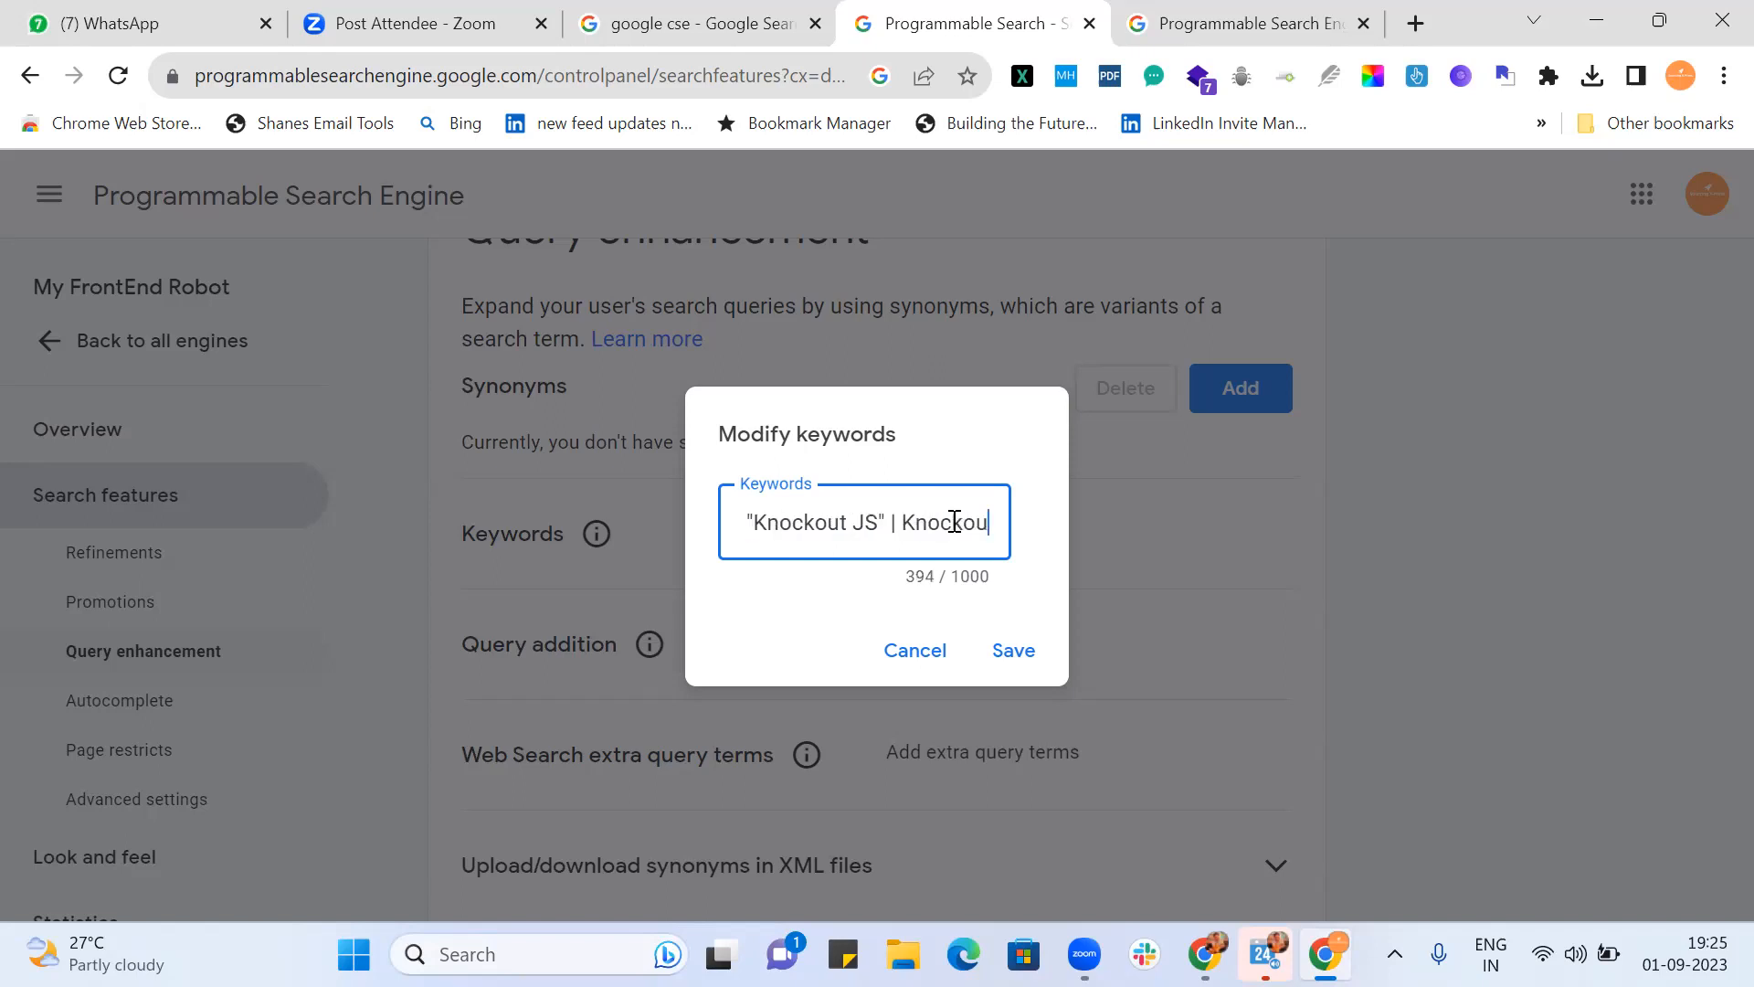
pyautogui.write('-js')
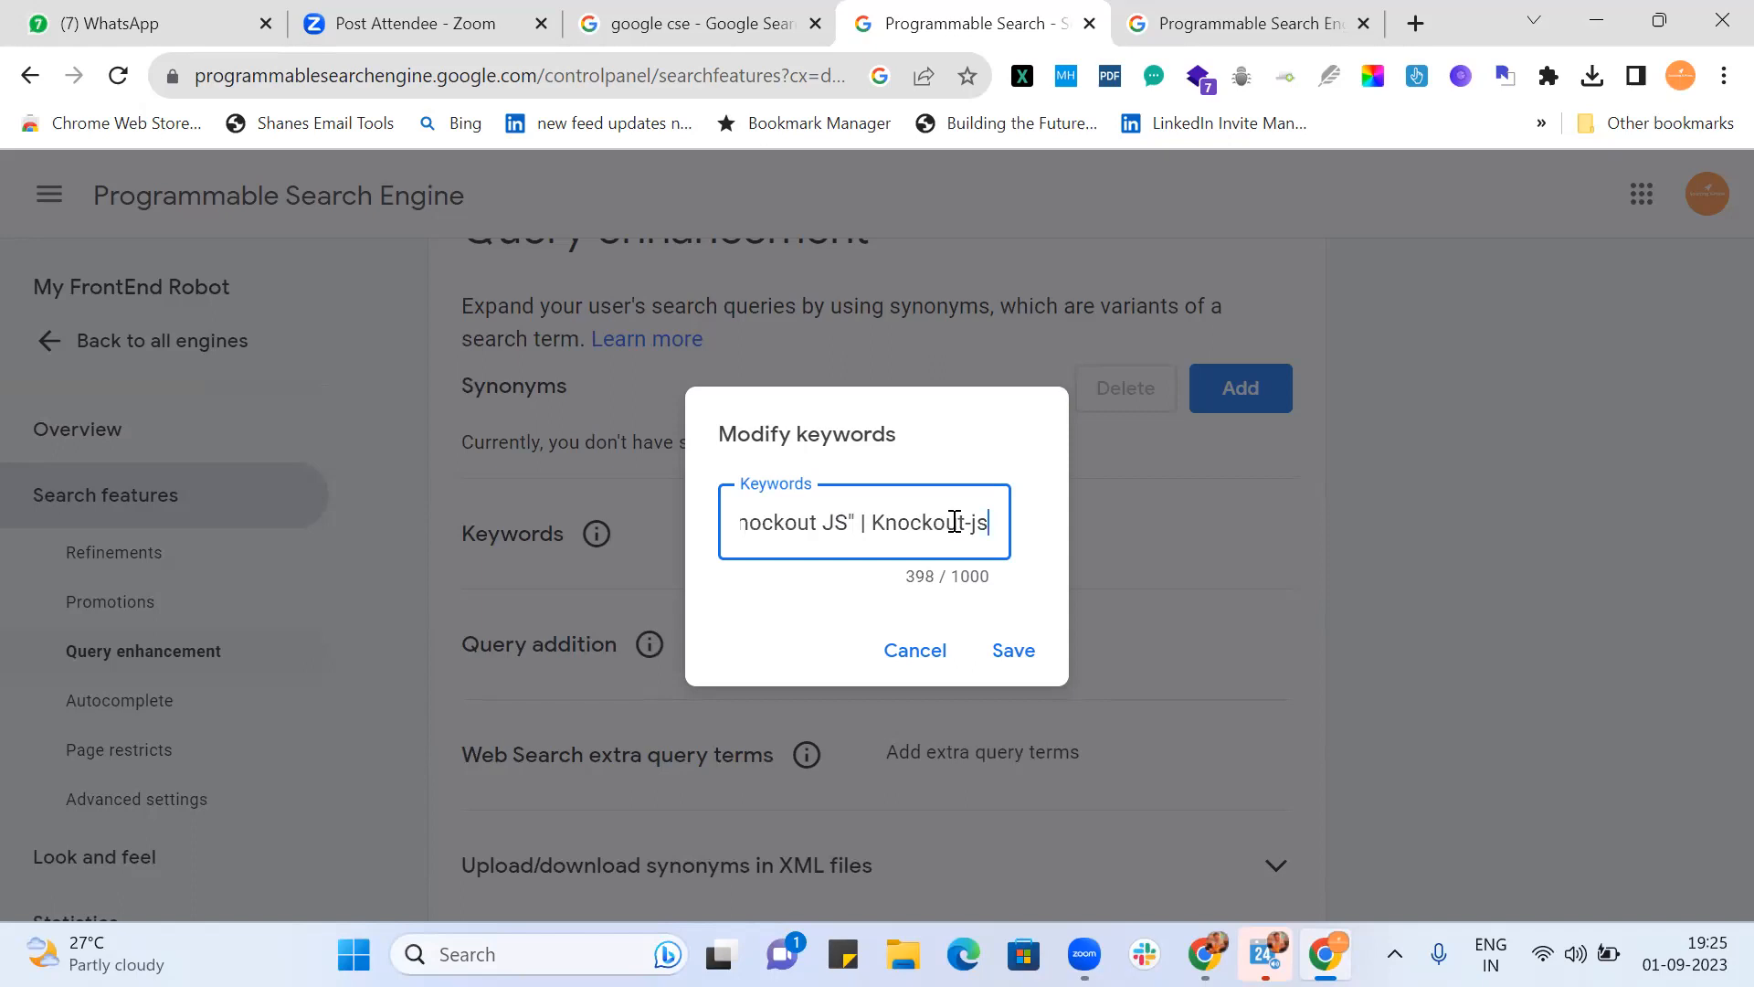
pyautogui.write(' | Knock')
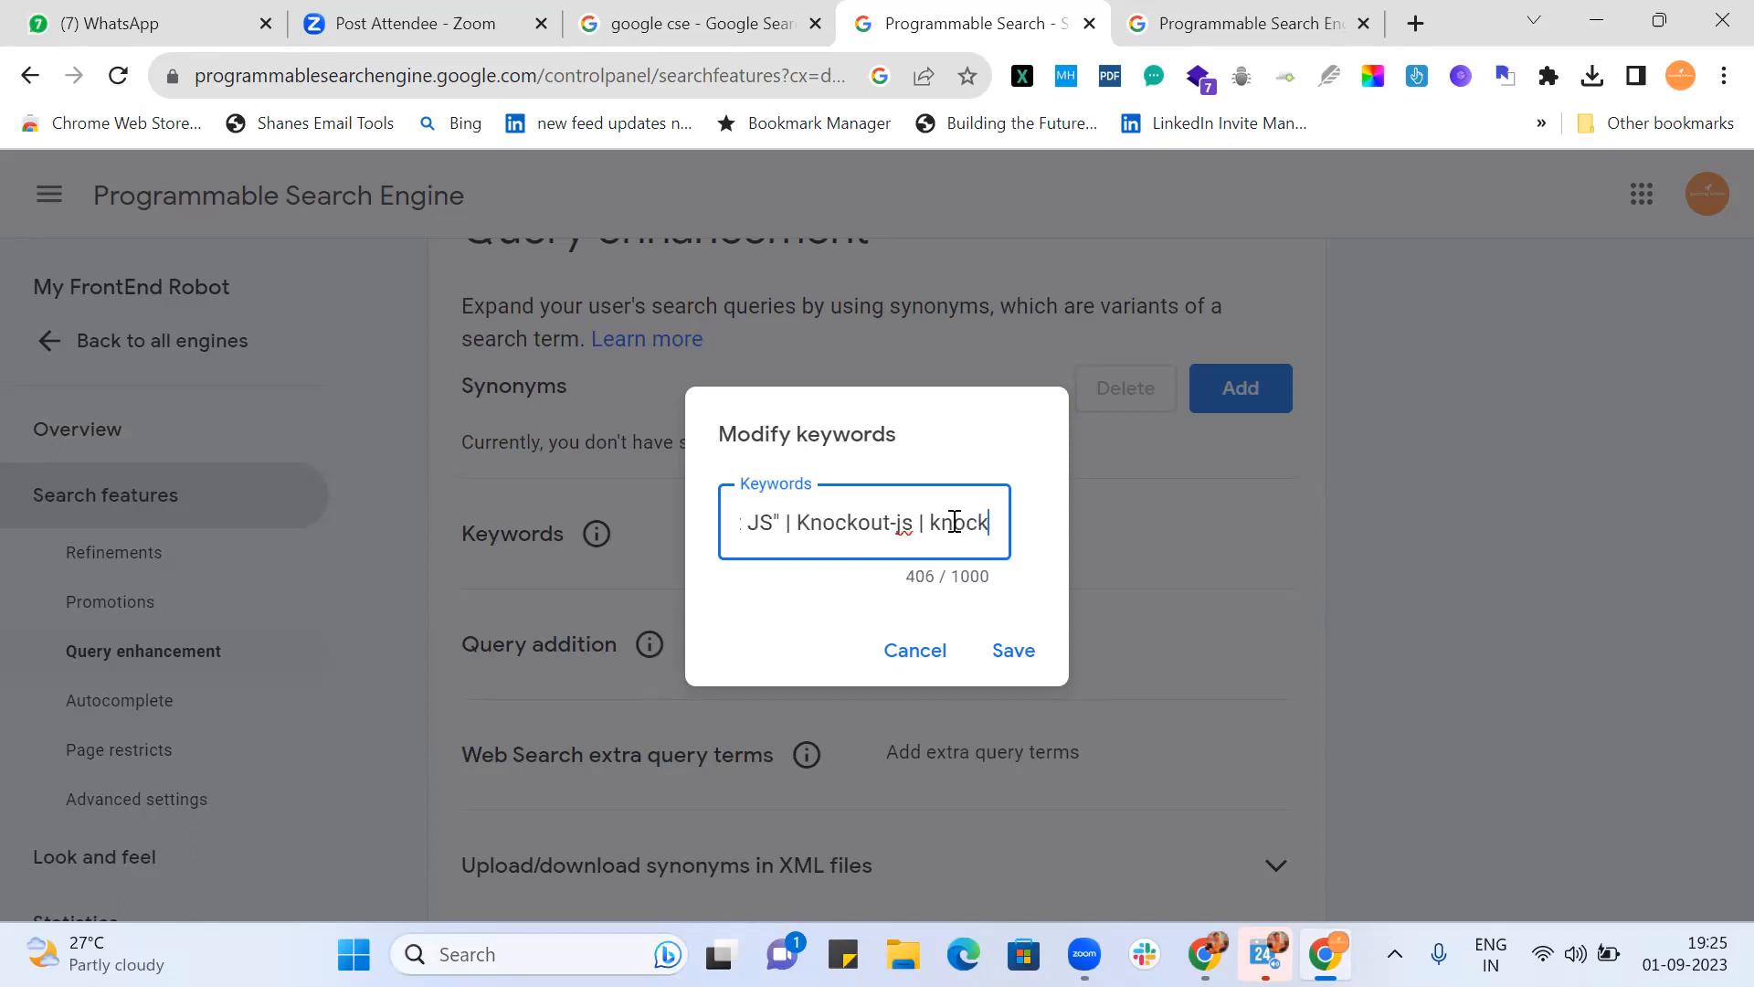
pyautogui.write('out')
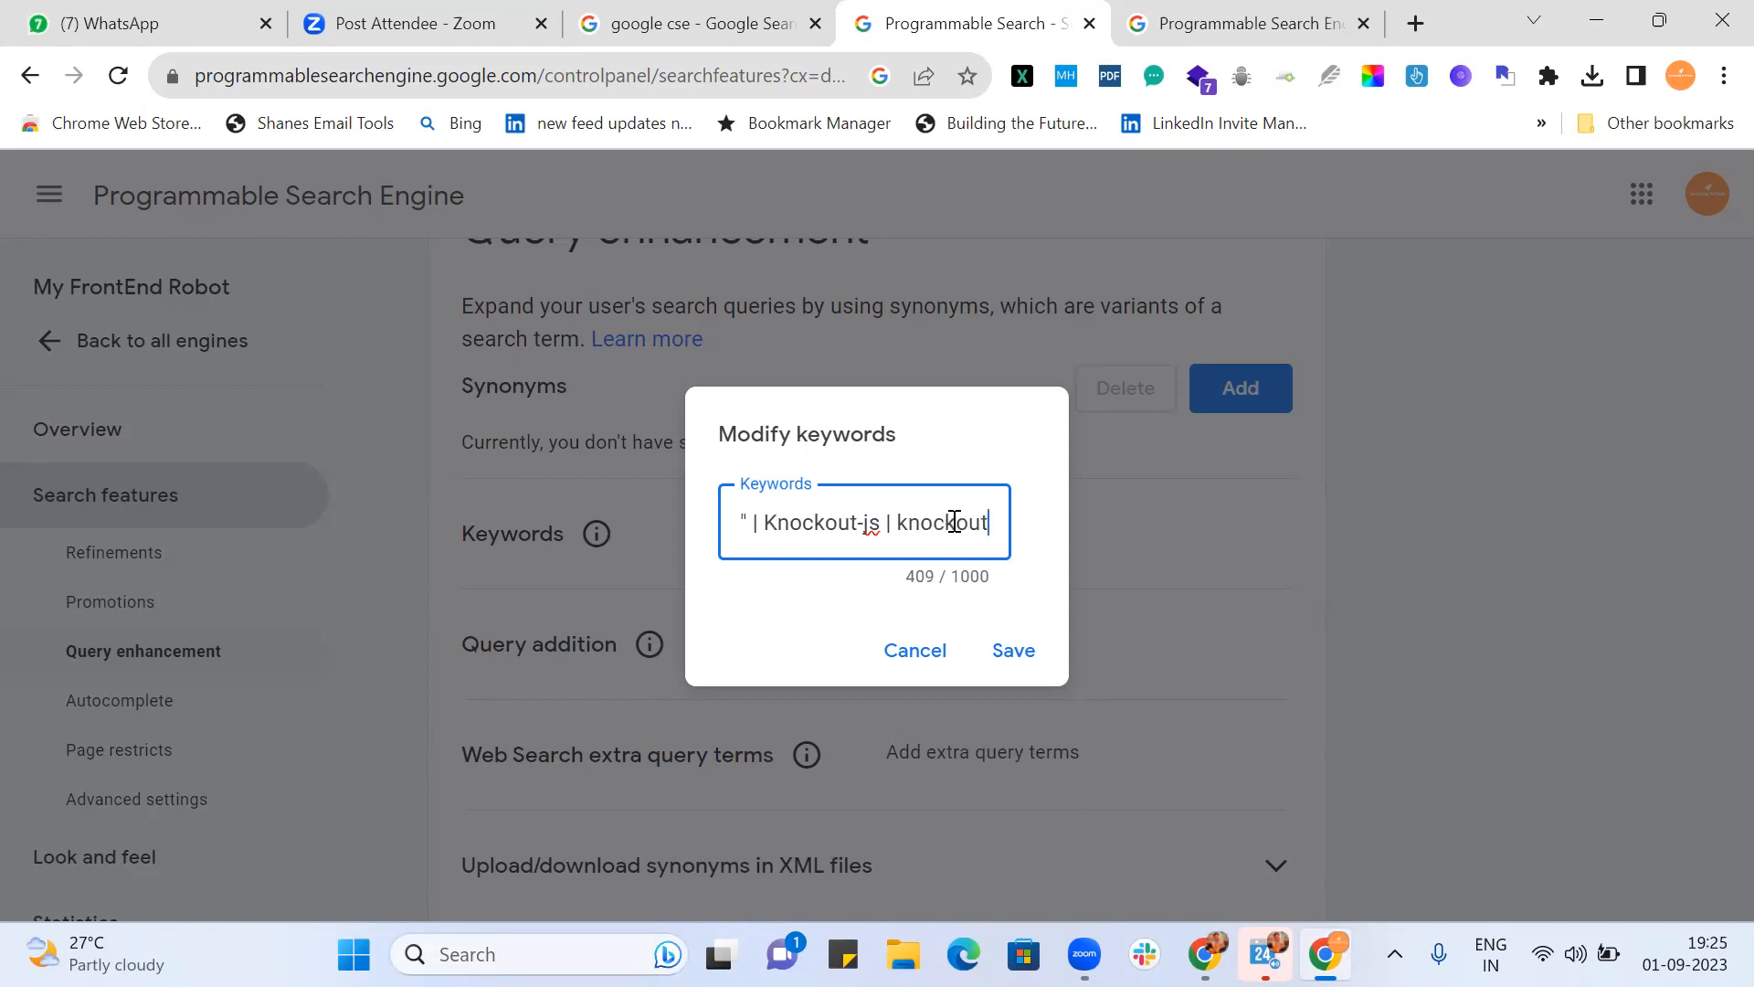
pyautogui.write('.')
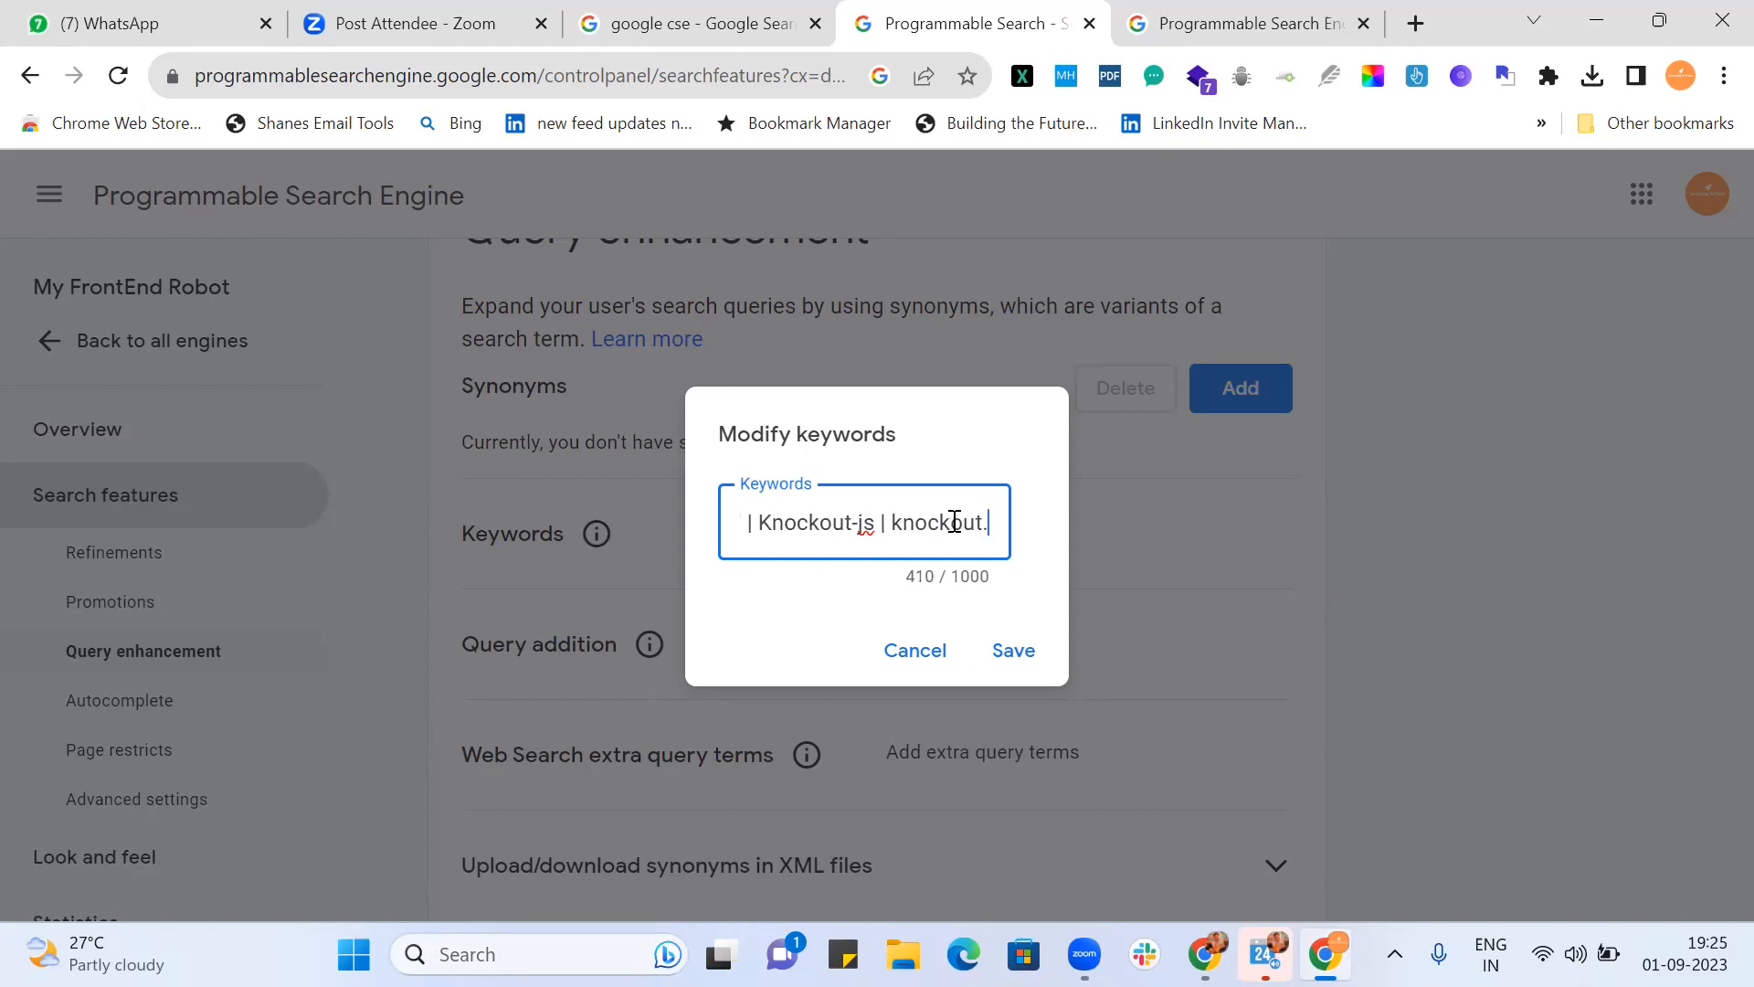
pyautogui.write('js')
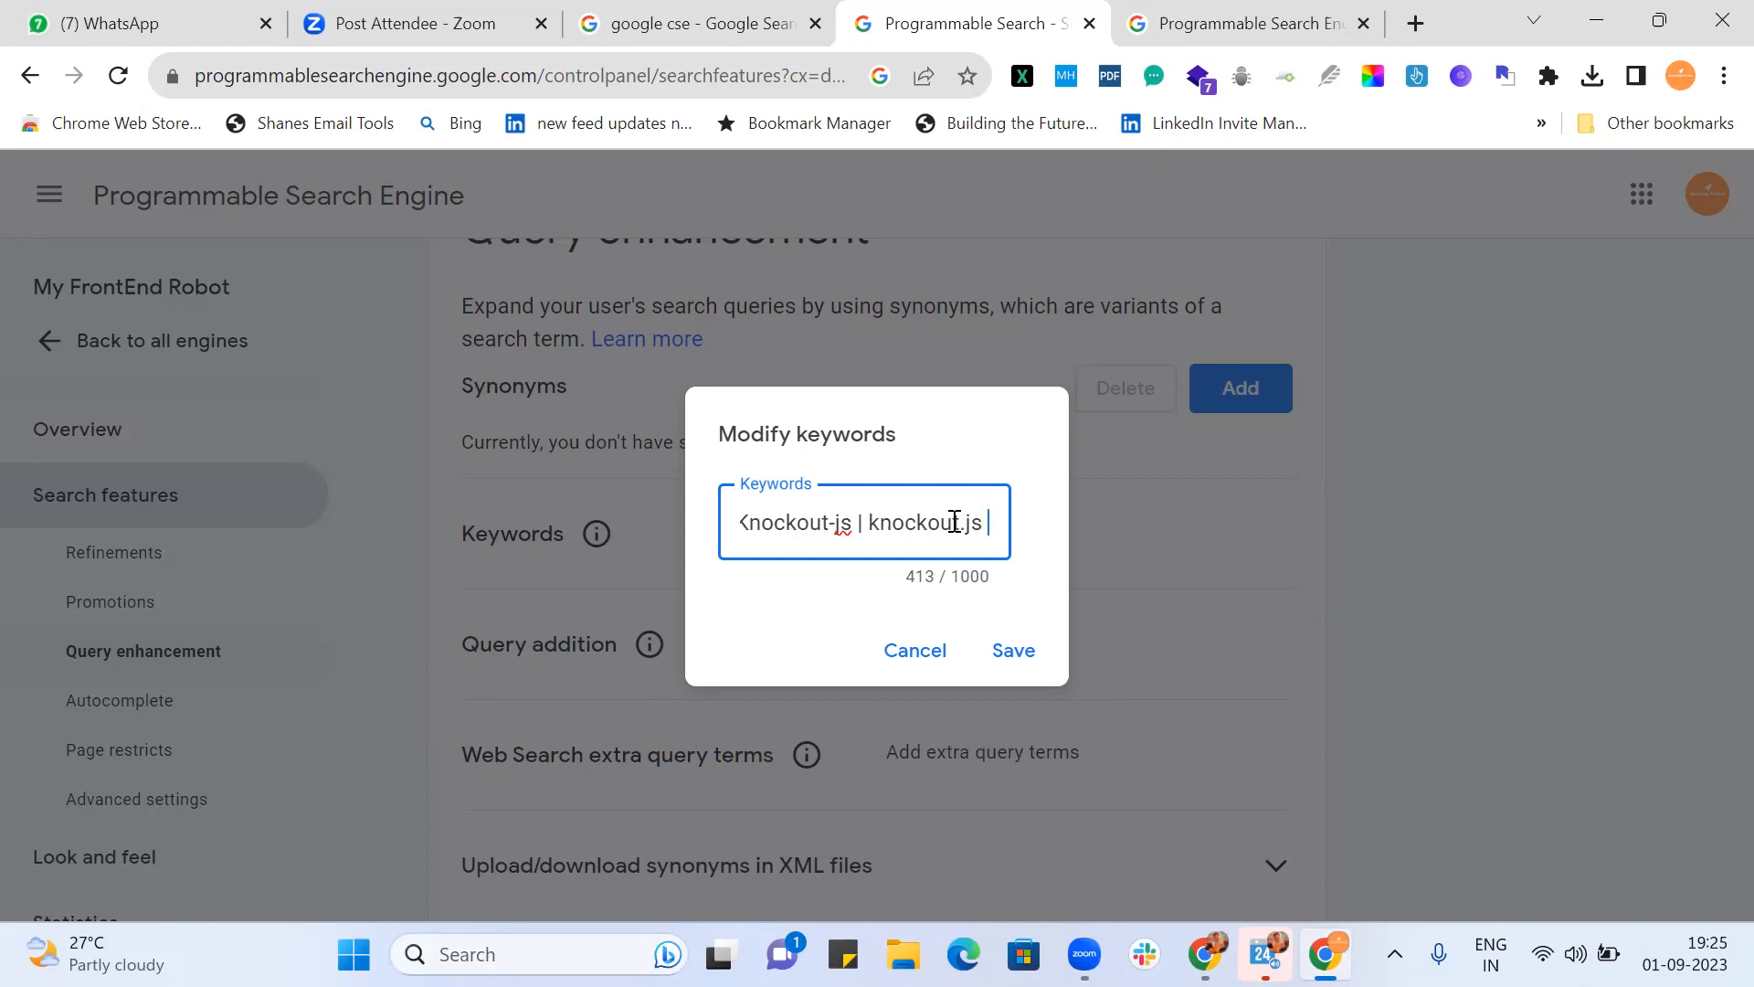
pyautogui.write('|')
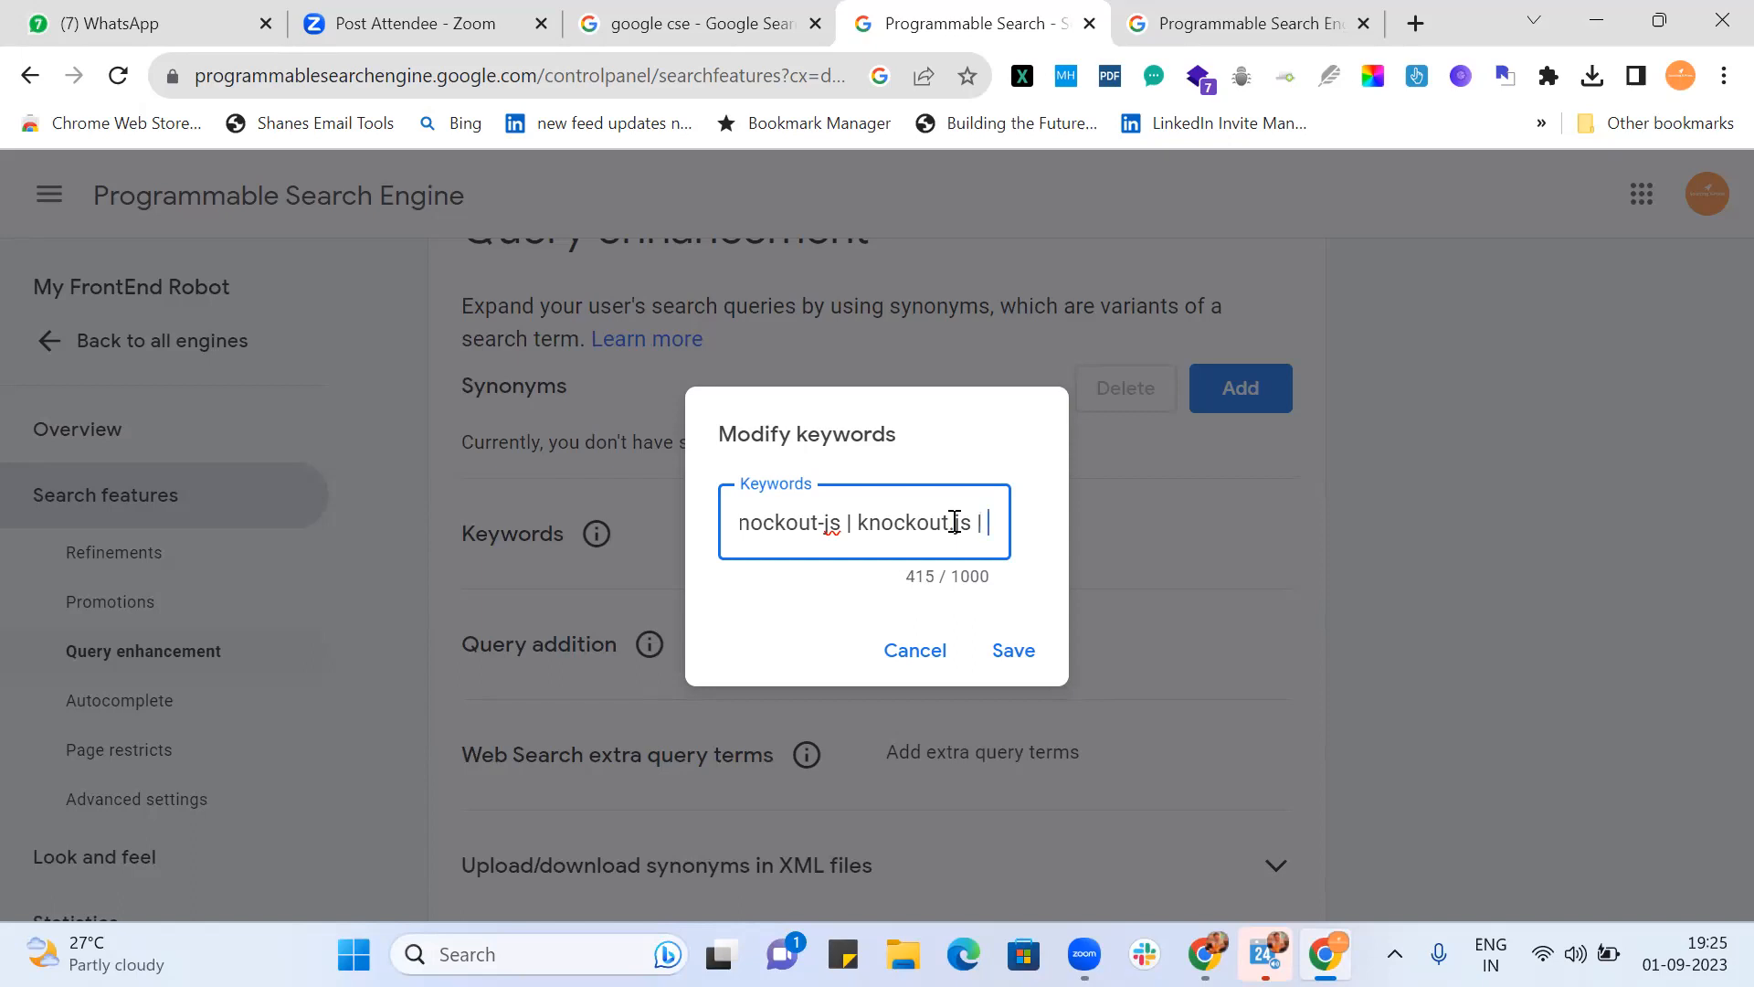
# Step: Add Typescript variants, including "type script", to the keyword query
pyautogui.press('BackSpace')
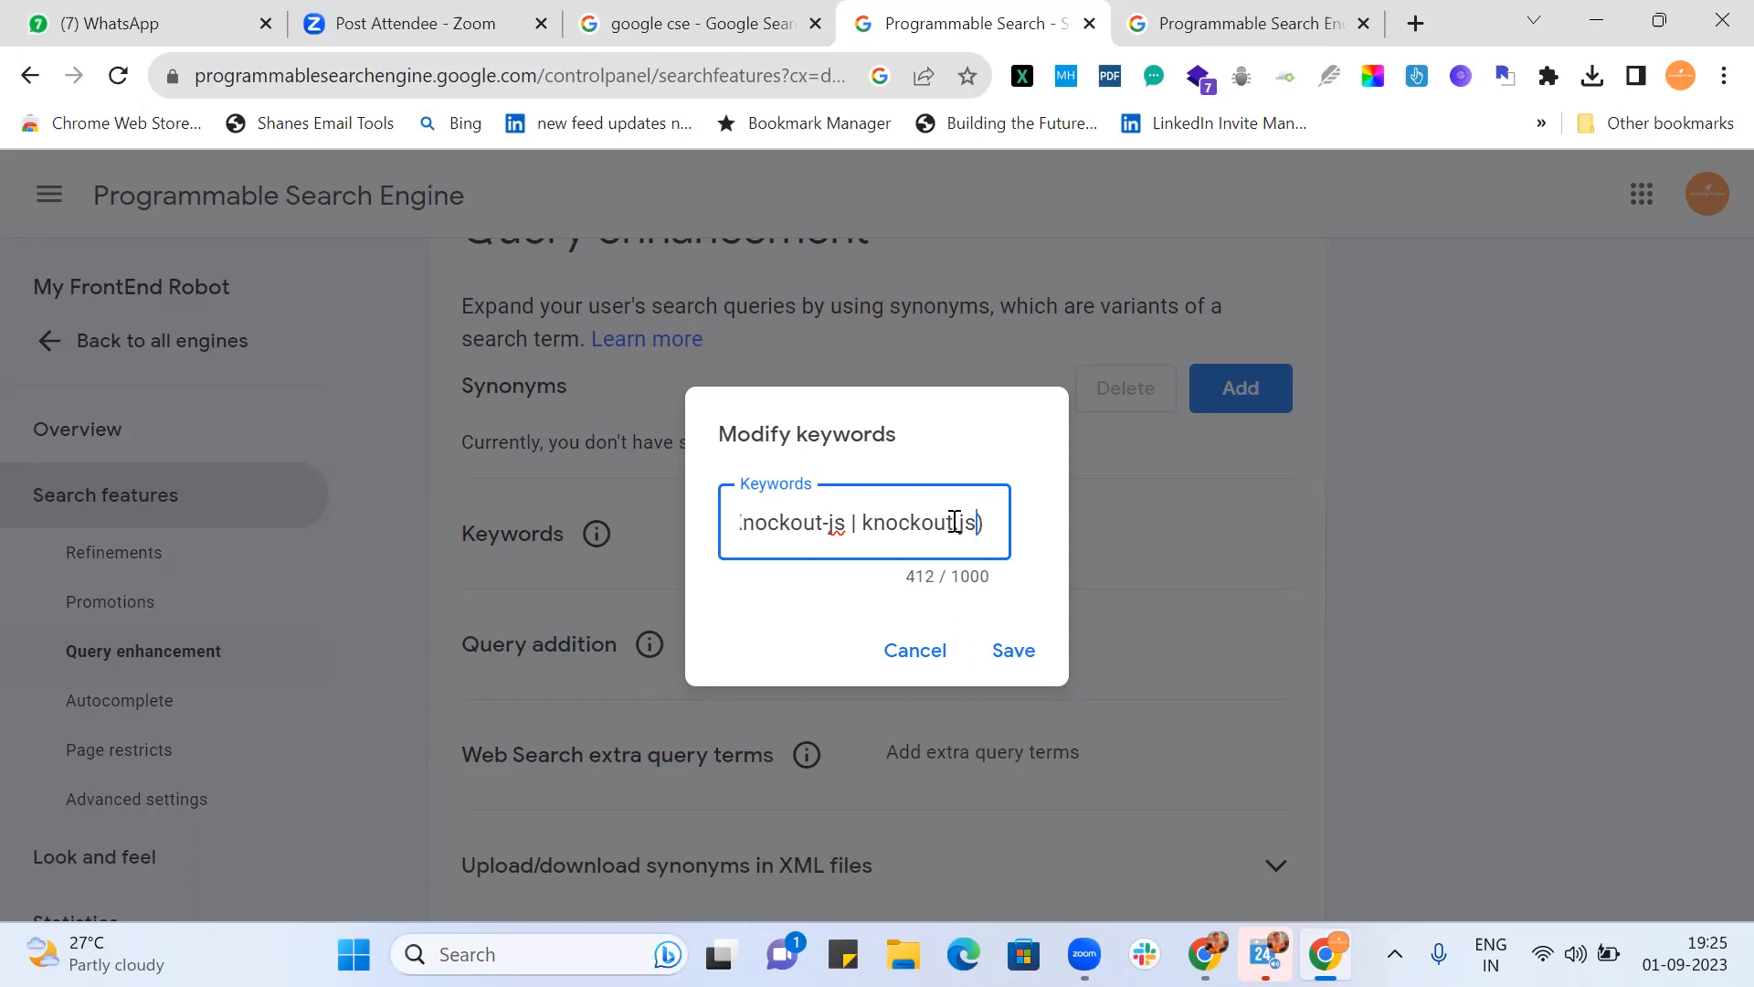
pyautogui.press('Left')
pyautogui.press('Left')
pyautogui.press('Left')
pyautogui.press('Left')
pyautogui.press('Left')
pyautogui.press('Left')
pyautogui.press('Left')
pyautogui.press('Left')
pyautogui.press('Left')
pyautogui.press('Left')
pyautogui.press('Left')
pyautogui.press('Left')
pyautogui.press('Left')
pyautogui.press('Left')
pyautogui.press('Left')
pyautogui.press('Left')
pyautogui.press('Left')
pyautogui.press('Left')
pyautogui.press('Left')
pyautogui.press('Left')
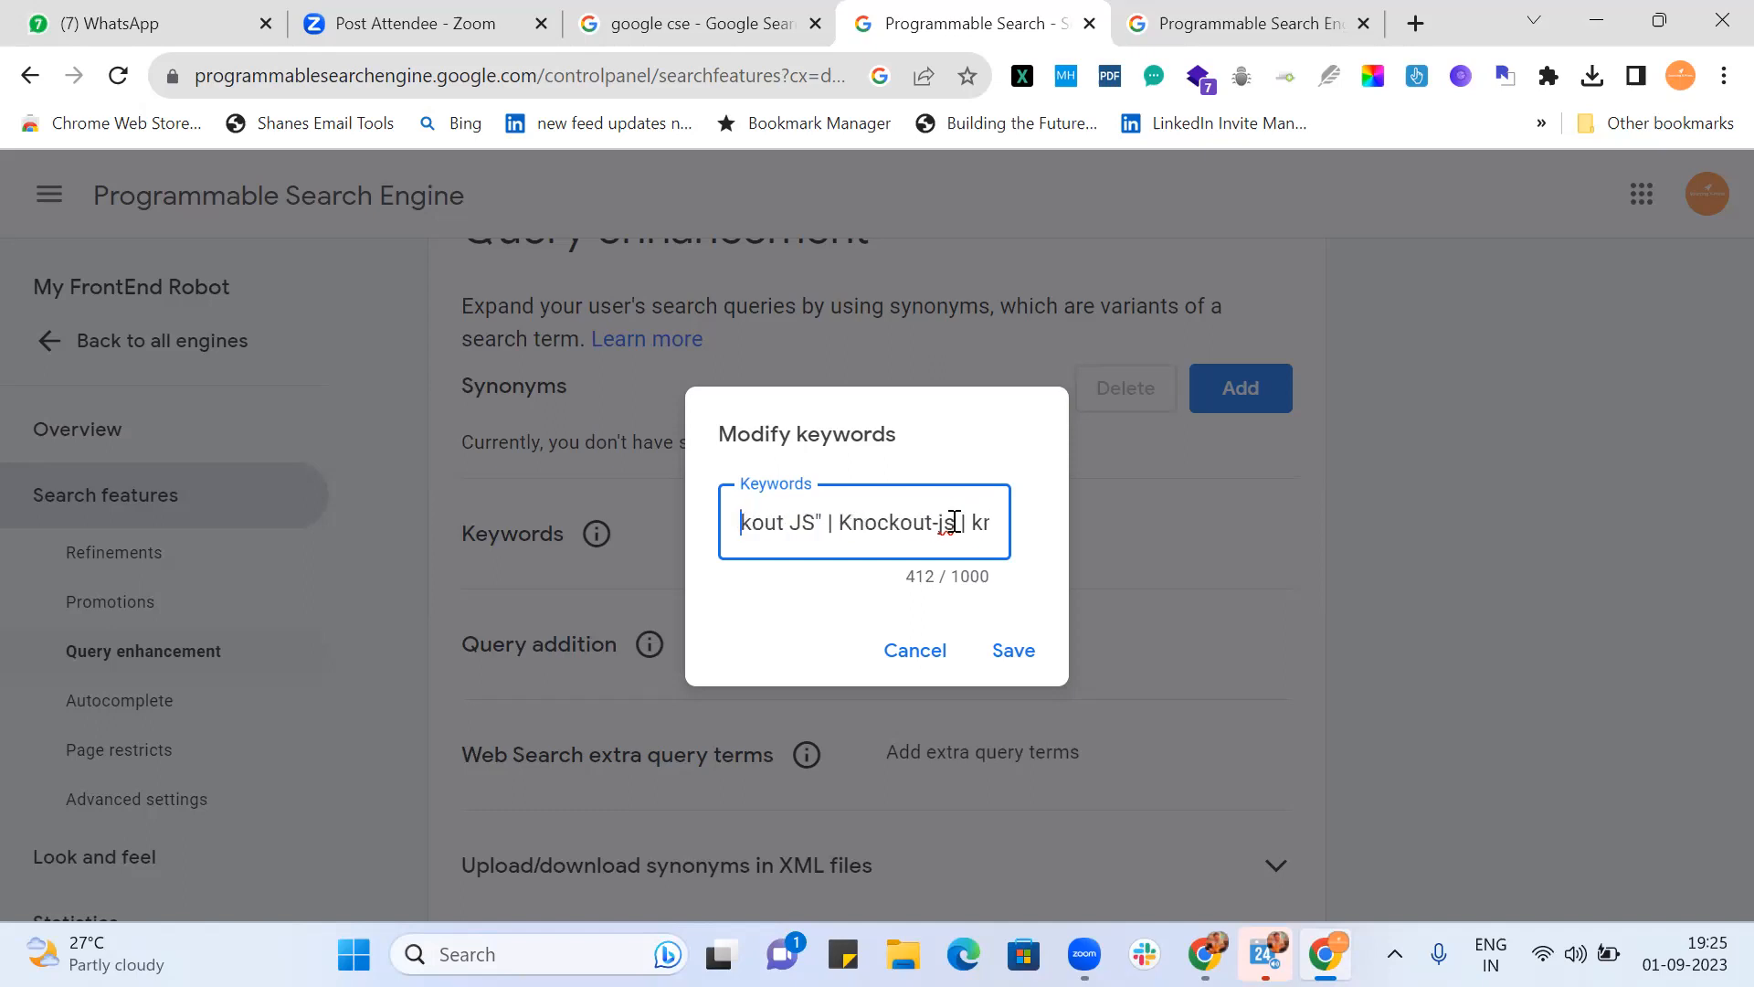
pyautogui.press('Left')
pyautogui.press('Left')
pyautogui.press('Left')
pyautogui.press('Left')
pyautogui.press('Left')
pyautogui.press('Left')
pyautogui.press('Left')
pyautogui.press('Left')
pyautogui.press('Left')
pyautogui.press('Left')
pyautogui.press('Left')
pyautogui.press('Left')
pyautogui.press('Left')
pyautogui.press('Left')
pyautogui.press('Left')
pyautogui.press('Left')
pyautogui.press('Left')
pyautogui.press('Left')
pyautogui.press('Left')
pyautogui.press('Left')
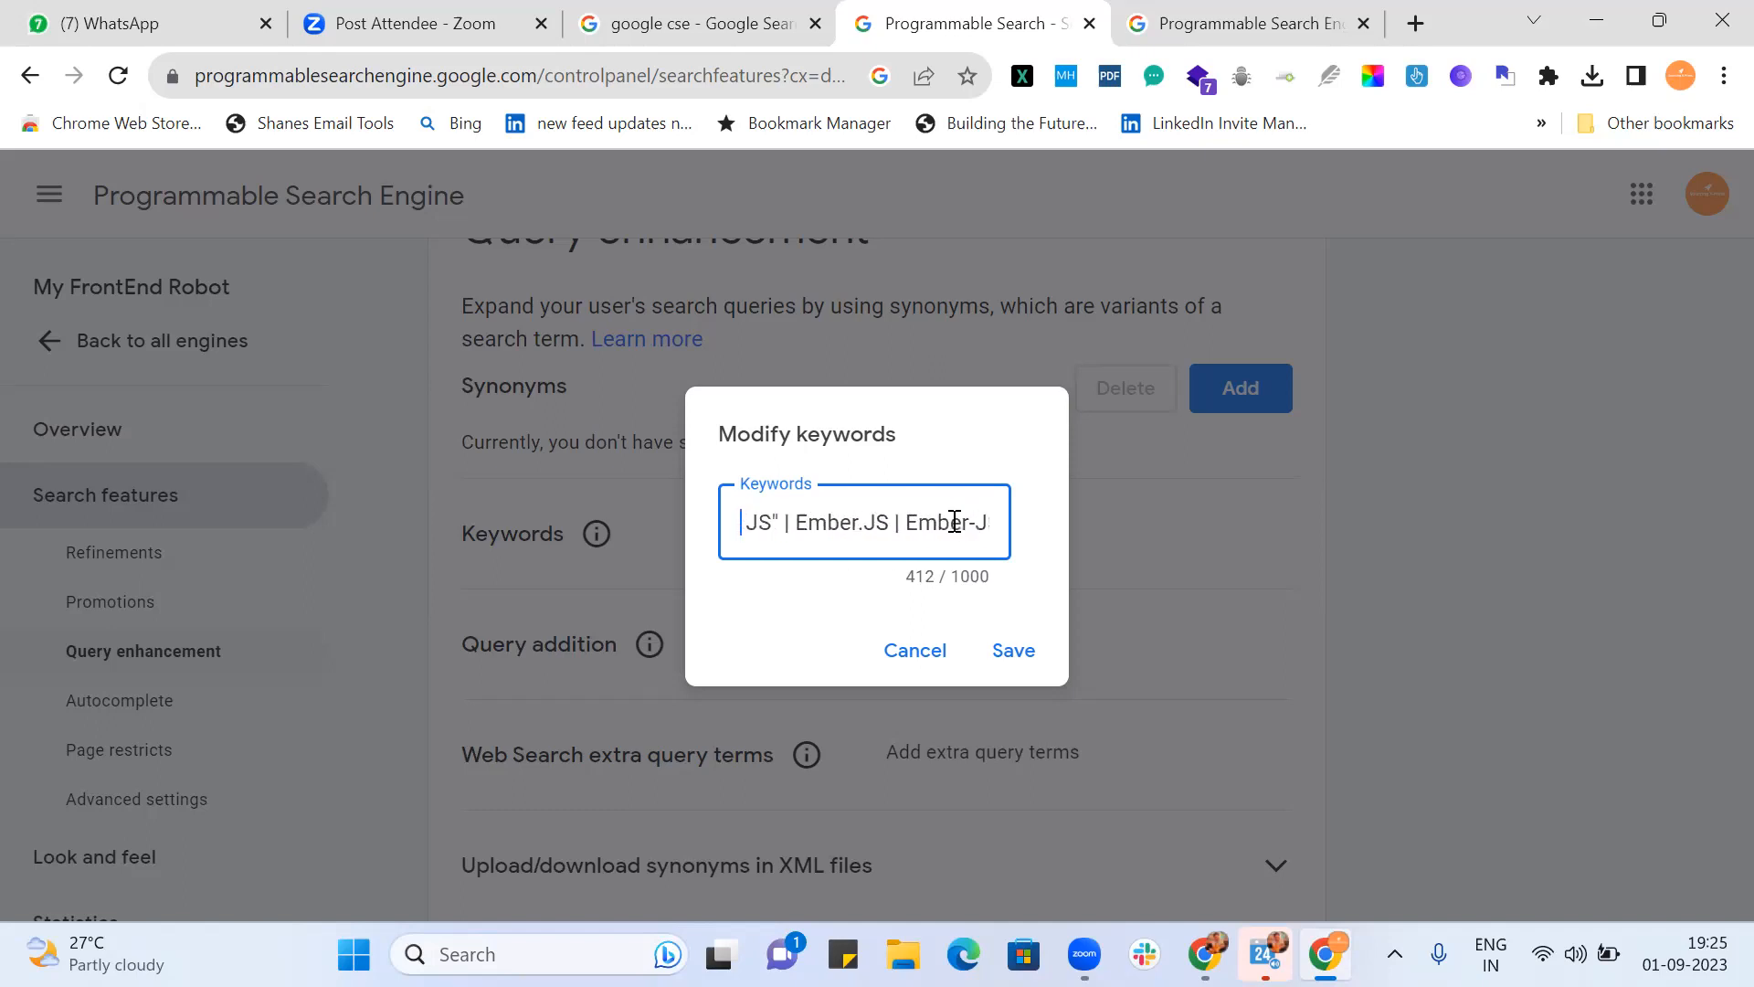
pyautogui.press('Left')
pyautogui.press('Left')
pyautogui.press('Left')
pyautogui.press('Left')
pyautogui.press('Left')
pyautogui.press('Left')
pyautogui.press('Left')
pyautogui.press('Left')
pyautogui.press('Left')
pyautogui.press('Left')
pyautogui.press('Left')
pyautogui.press('Left')
pyautogui.press('Left')
pyautogui.press('Left')
pyautogui.press('Left')
pyautogui.press('Left')
pyautogui.press('Left')
pyautogui.press('Left')
pyautogui.press('Left')
pyautogui.press('Left')
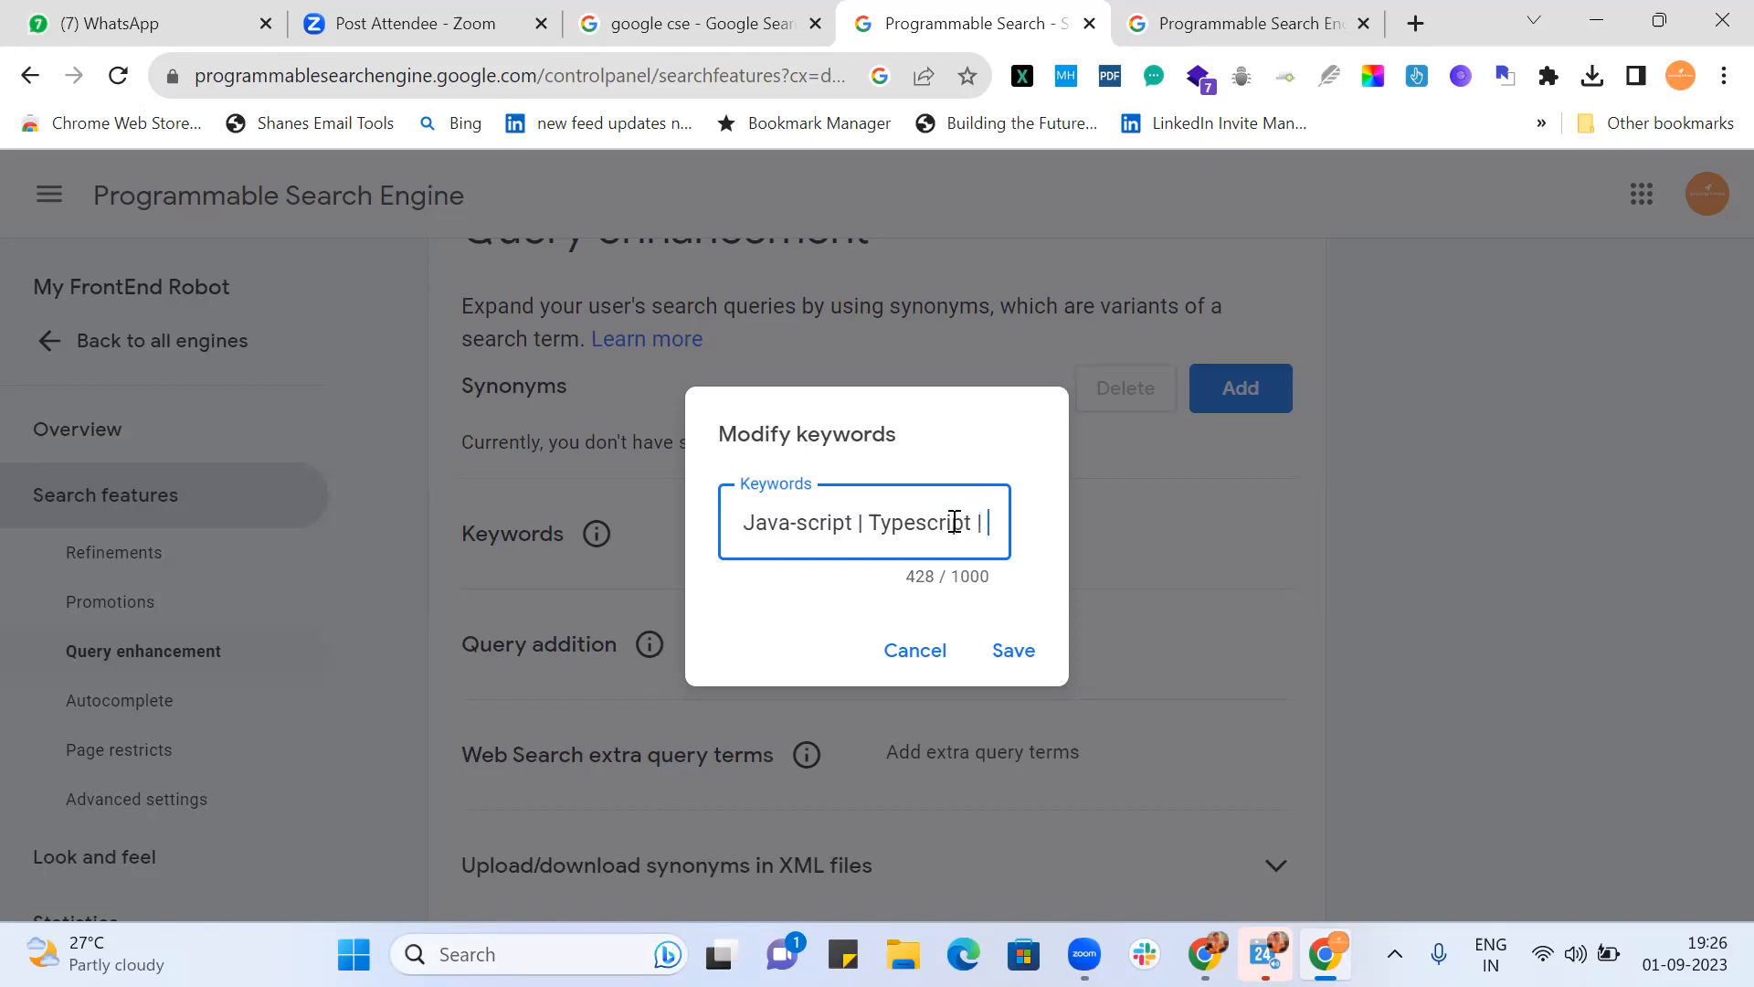
pyautogui.write('pescr')
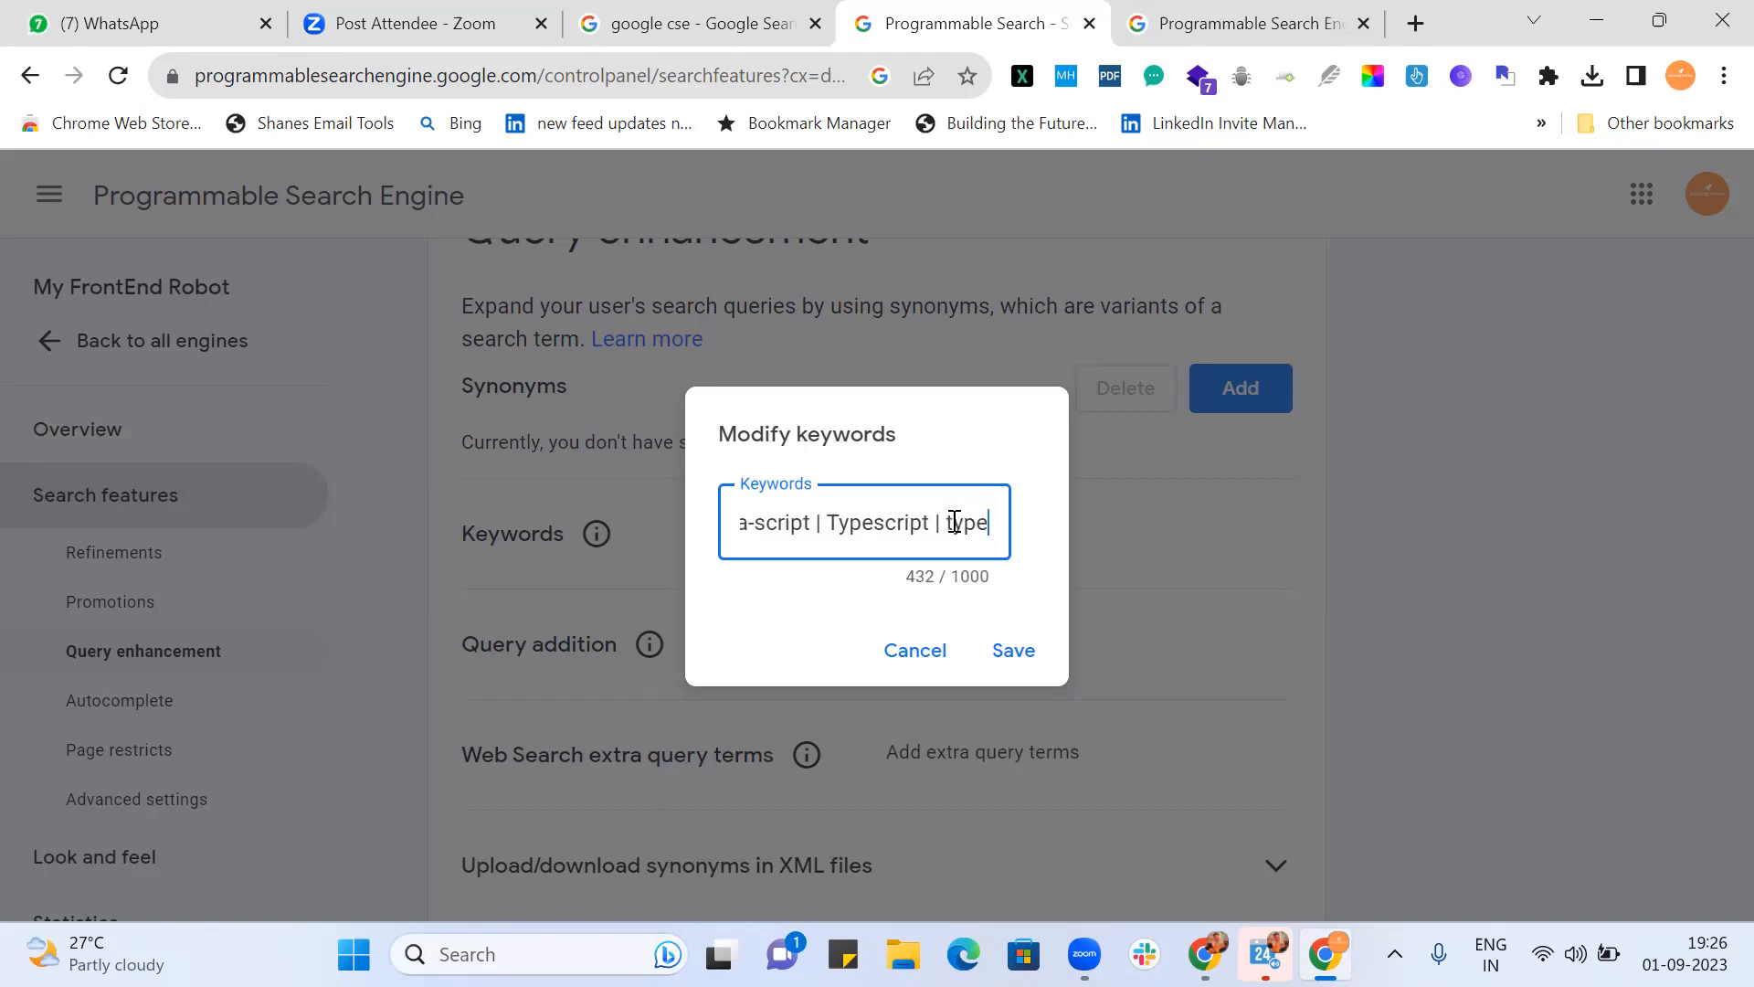
pyautogui.write('ipt ')
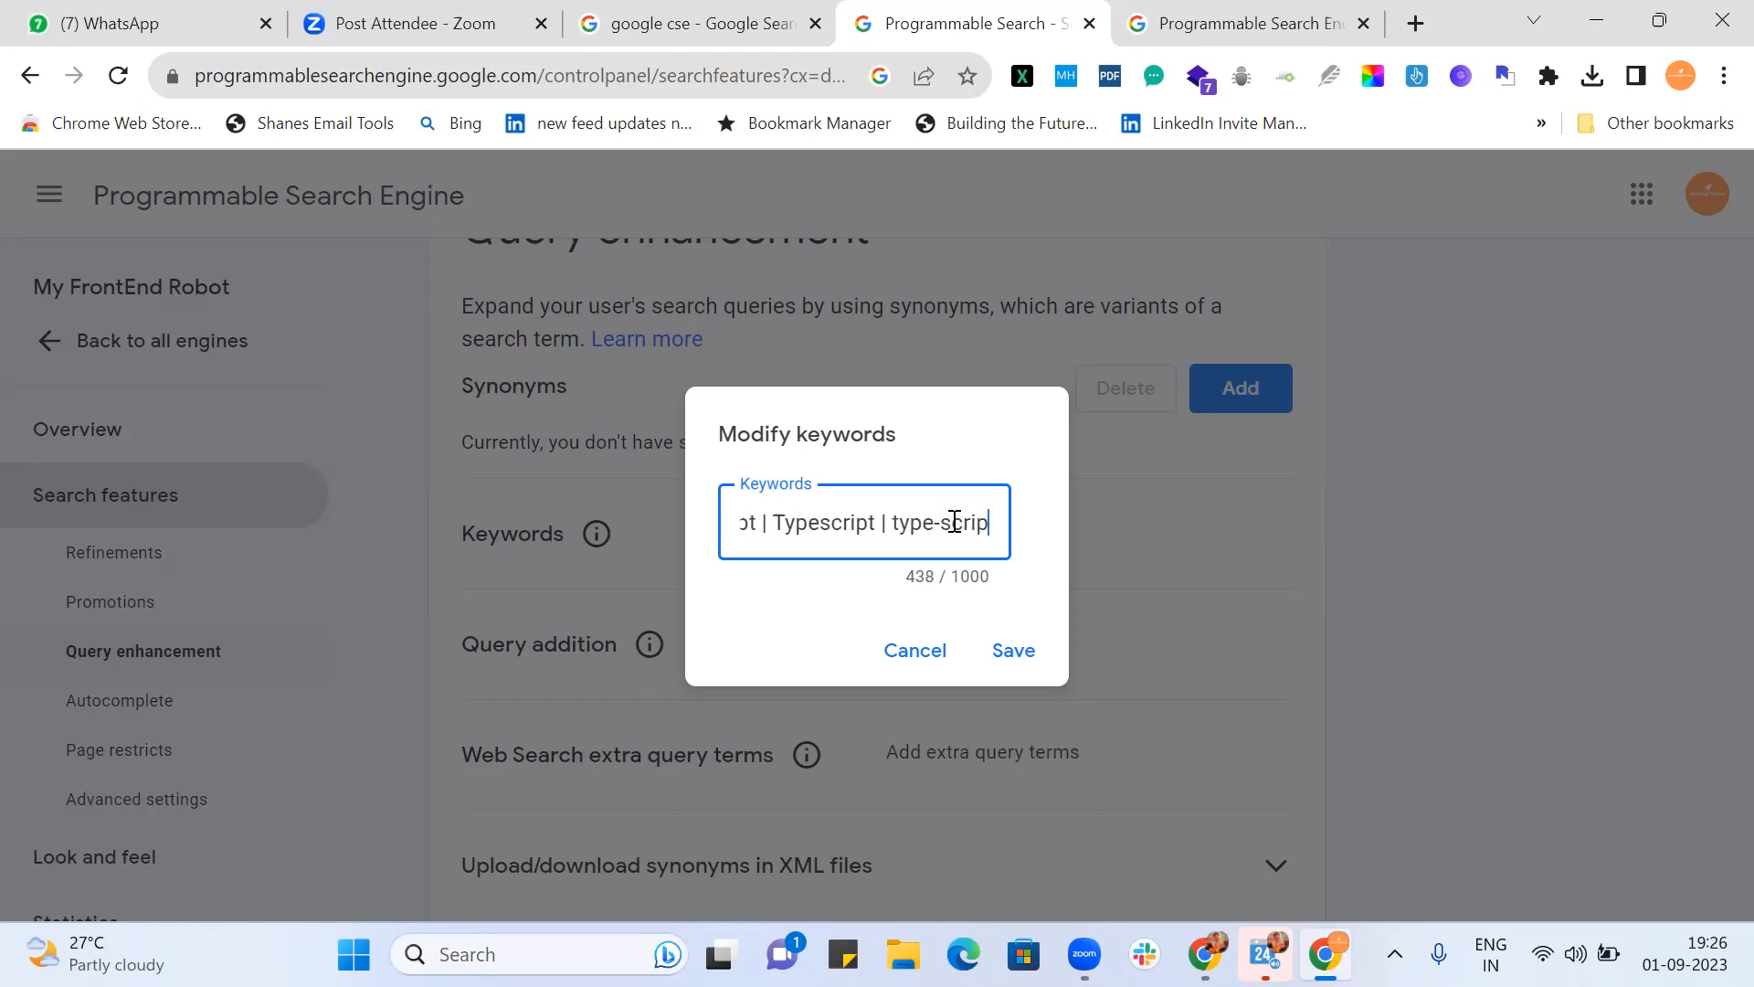
pyautogui.write('|')
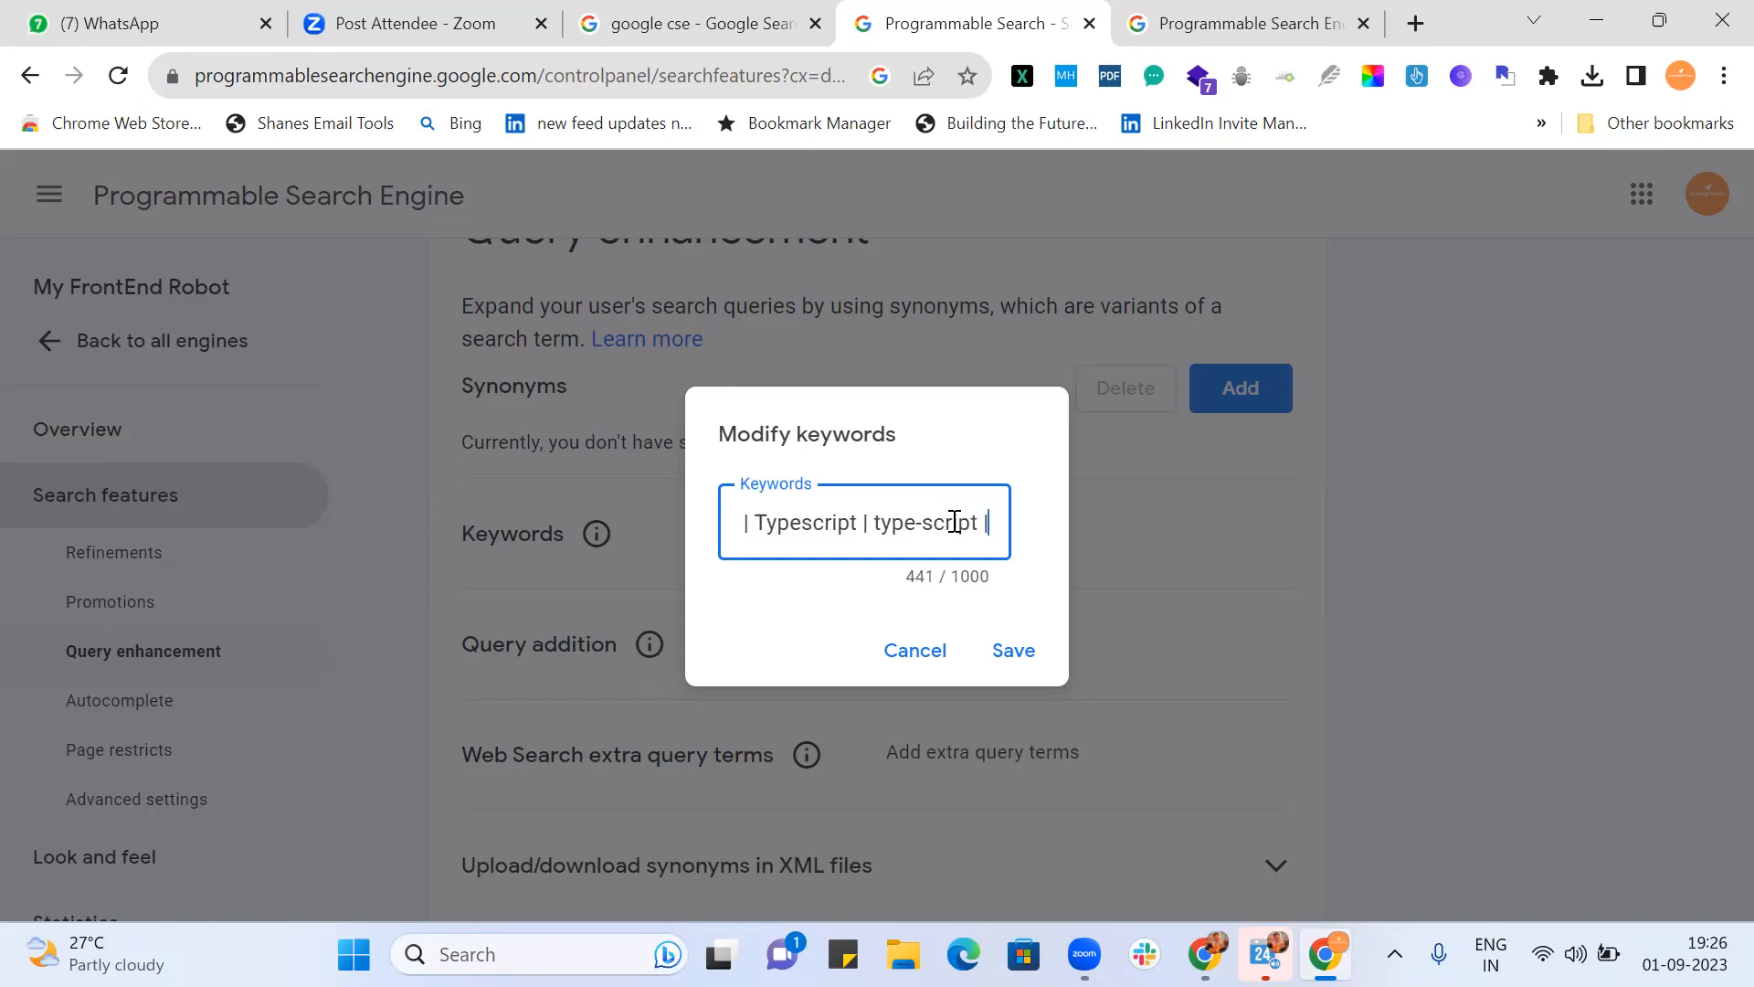
pyautogui.hscroll(-2, 955, 521)
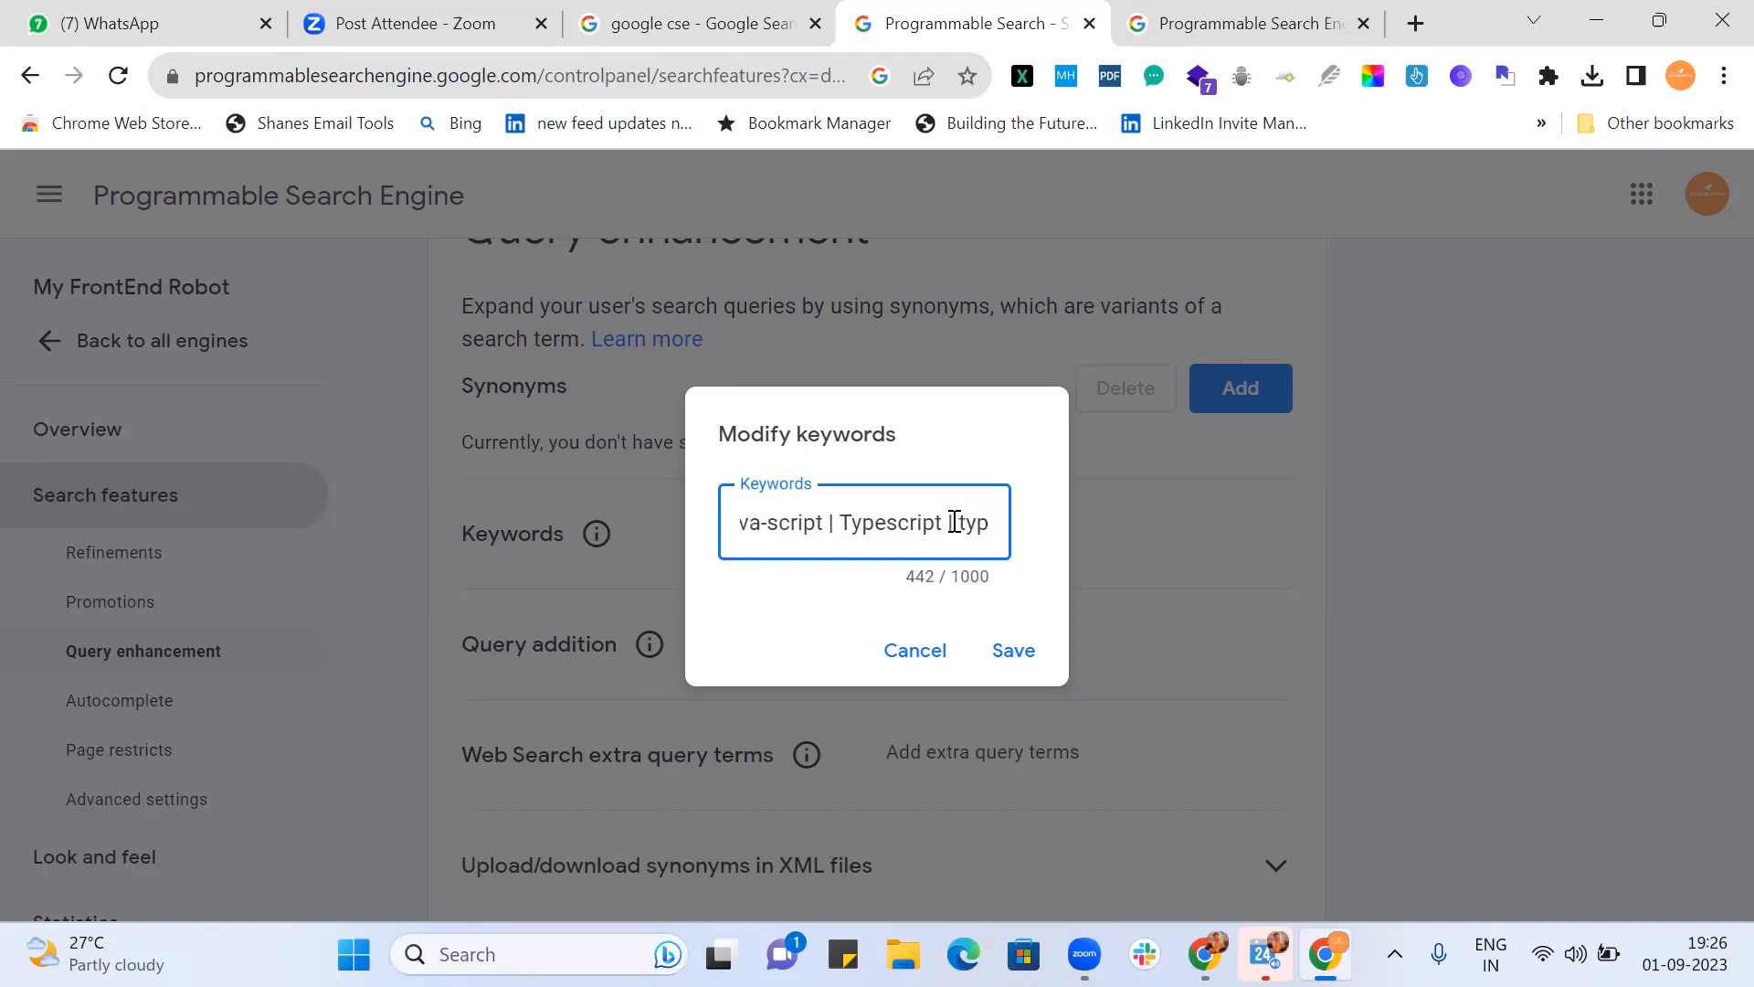
pyautogui.hscroll(3, 955, 522)
pyautogui.write('"ty')
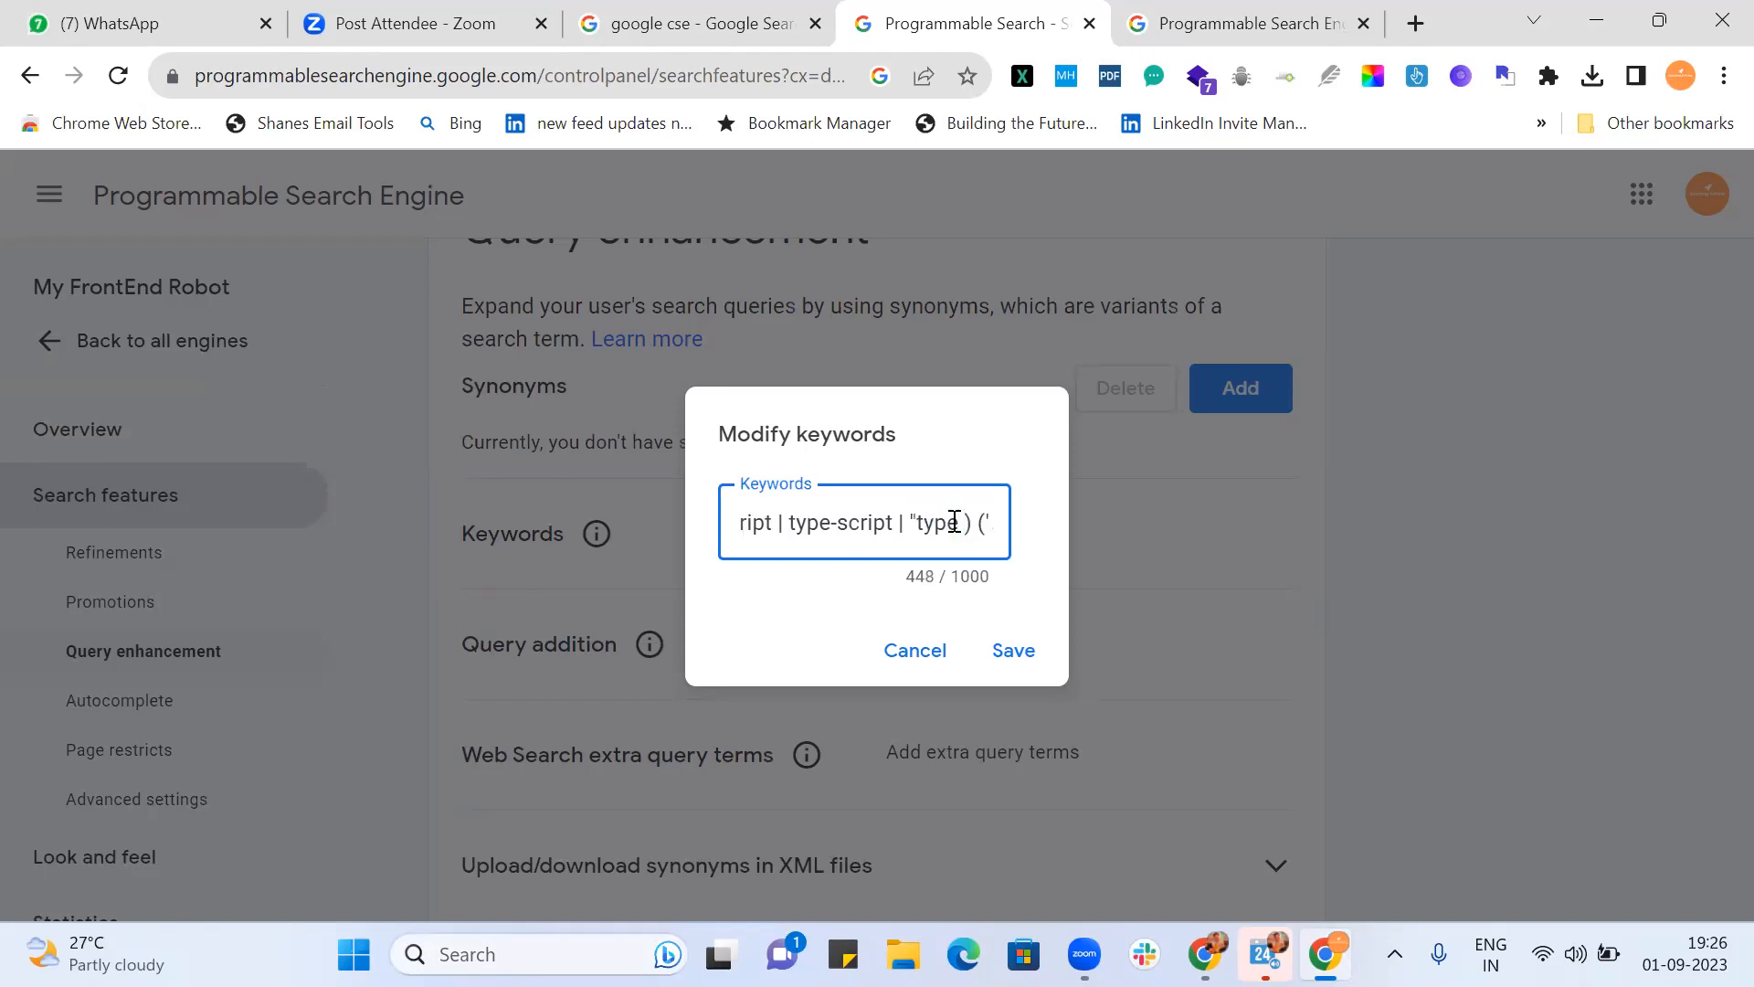
pyautogui.write('pe script')
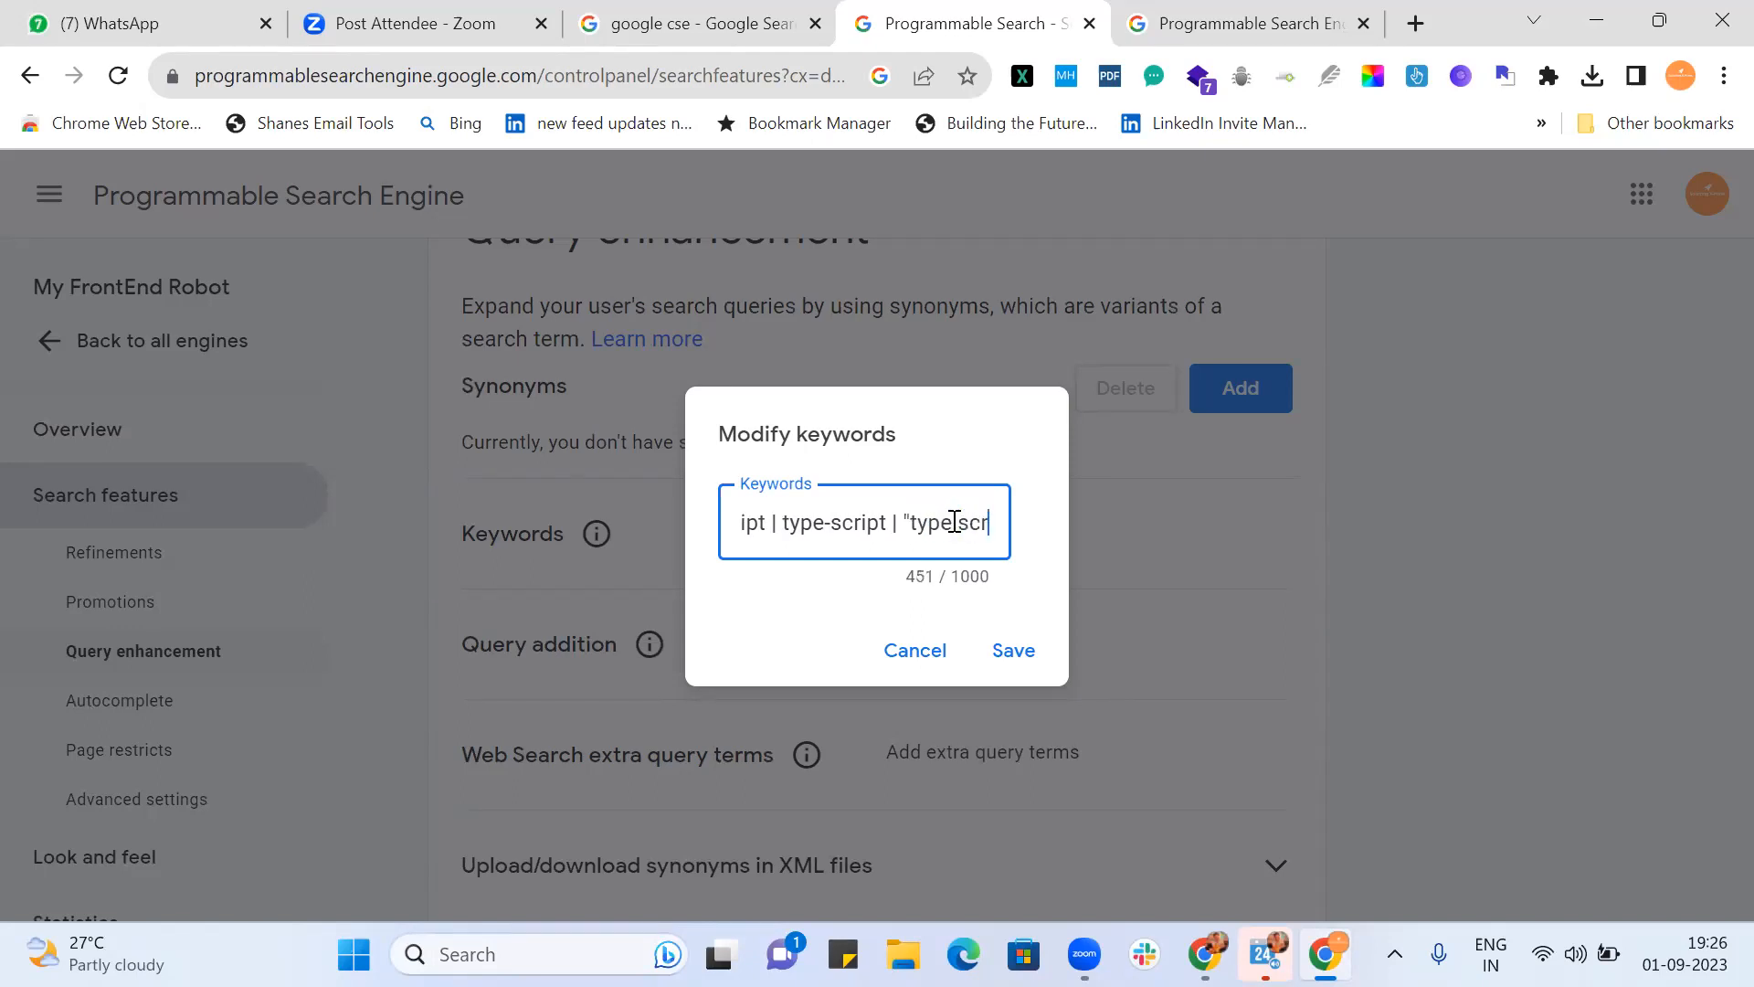
pyautogui.write('"')
pyautogui.hscroll(1, 955, 522)
pyautogui.press('Left')
pyautogui.press('Left')
pyautogui.press('Left')
pyautogui.press('Left')
pyautogui.press('Left')
pyautogui.press('Left')
pyautogui.press('Left')
pyautogui.press('Left')
pyautogui.press('Left')
pyautogui.press('Left')
pyautogui.press('Left')
pyautogui.press('Left')
pyautogui.press('Left')
pyautogui.press('Left')
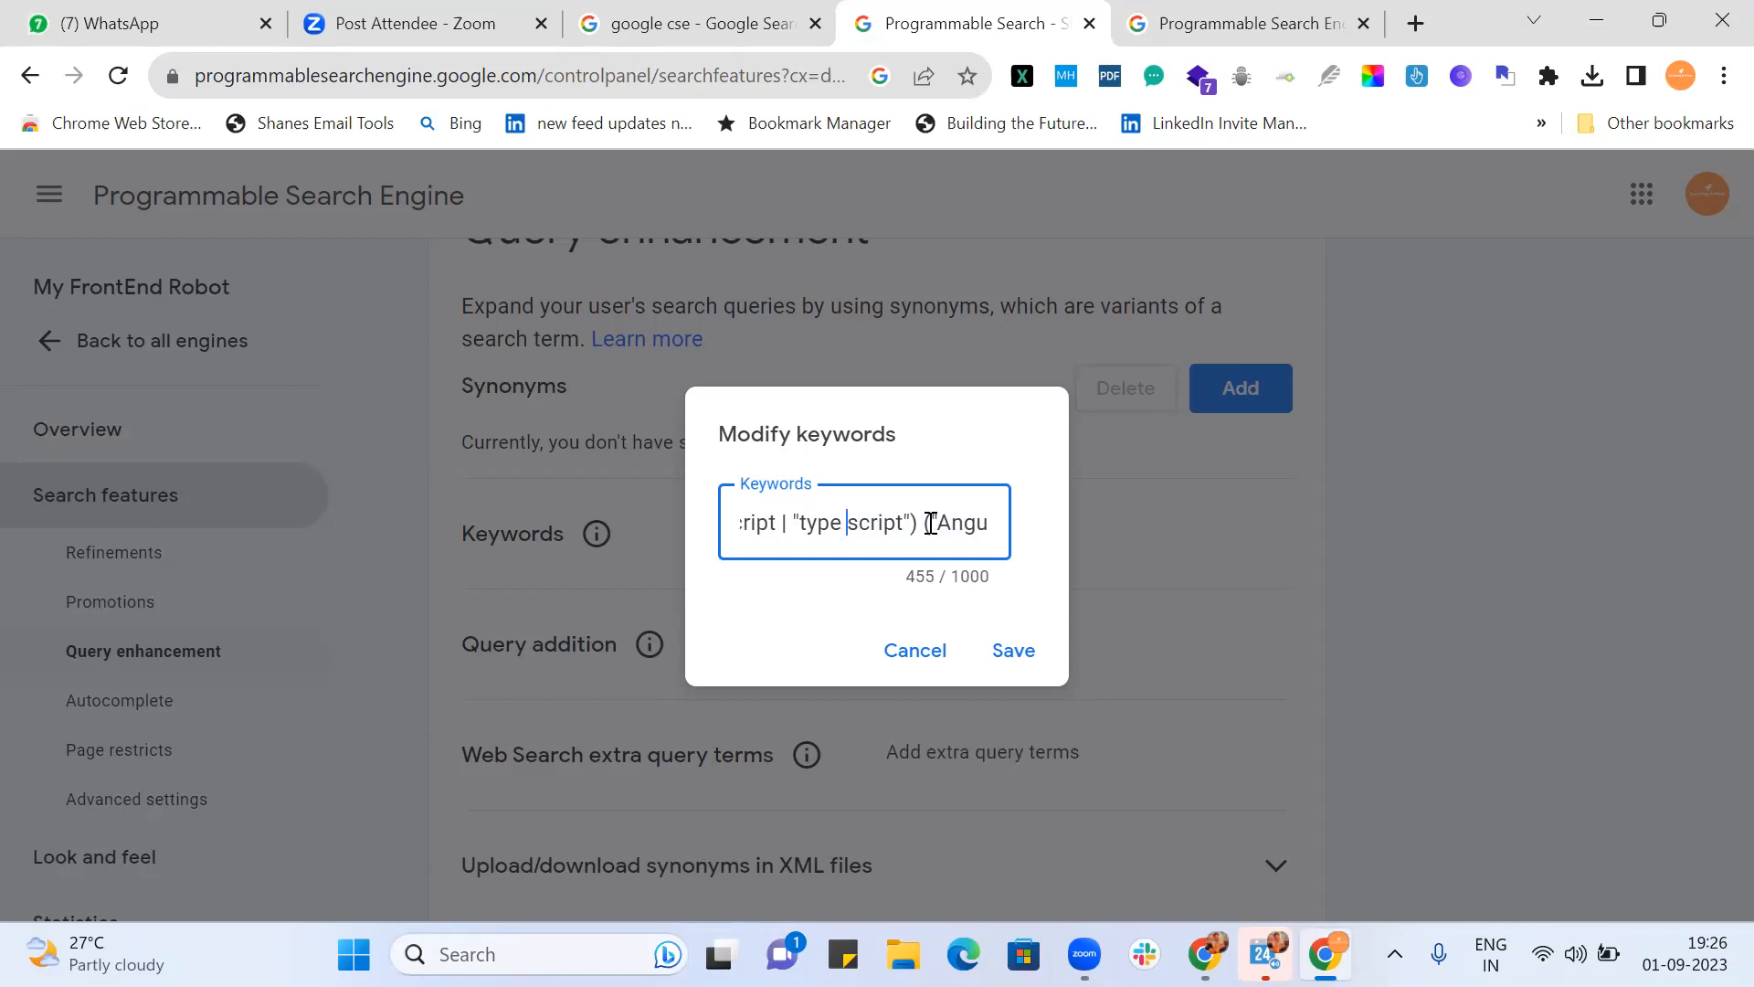
pyautogui.press('Right')
pyautogui.press('Right')
pyautogui.press('Right')
pyautogui.press('Right')
pyautogui.press('Right')
pyautogui.press('Right')
pyautogui.press('Right')
pyautogui.press('Right')
pyautogui.press('Right')
pyautogui.press('Right')
pyautogui.press('Right')
pyautogui.press('Right')
pyautogui.press('Right')
pyautogui.press('Right')
pyautogui.press('Right')
pyautogui.press('Right')
pyautogui.press('Right')
pyautogui.press('Right')
pyautogui.press('Right')
pyautogui.press('Right')
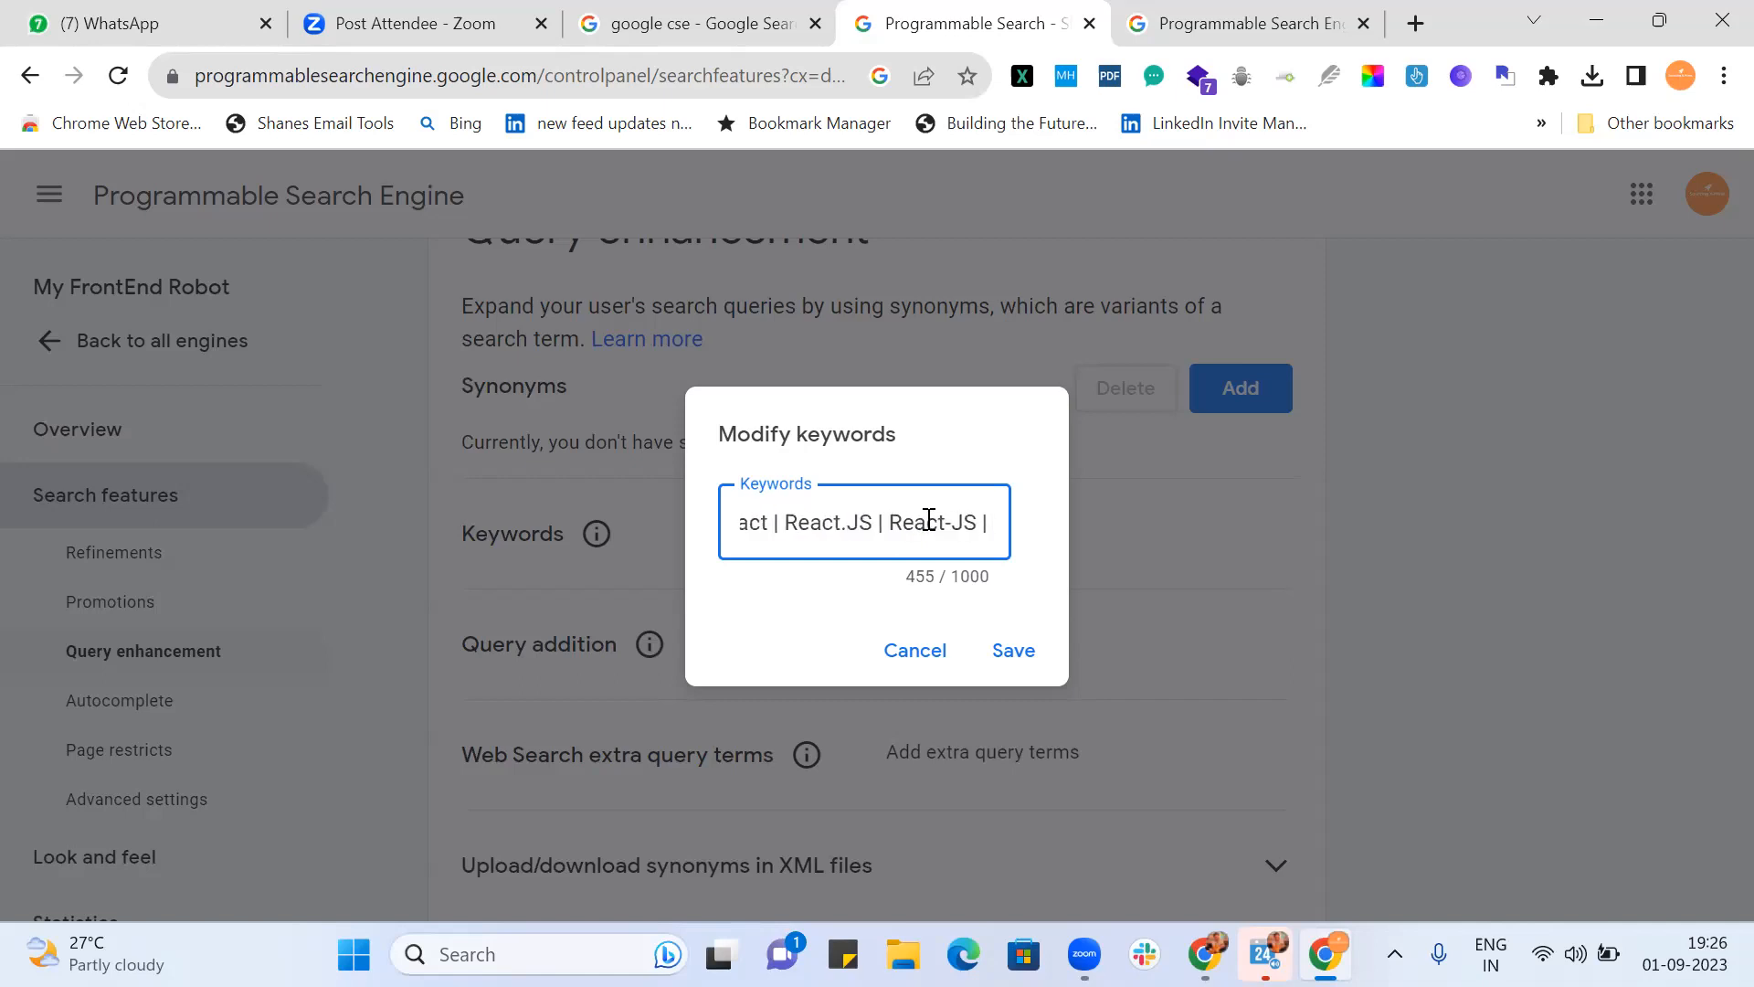
pyautogui.press('Right')
pyautogui.press('Right')
pyautogui.press('Right')
pyautogui.press('Right')
pyautogui.press('Right')
pyautogui.press('Right')
pyautogui.press('Right')
pyautogui.press('Right')
pyautogui.press('Right')
pyautogui.press('Right')
pyautogui.press('Right')
pyautogui.press('Right')
pyautogui.press('Right')
pyautogui.press('Right')
pyautogui.press('Right')
pyautogui.press('Right')
pyautogui.press('Right')
pyautogui.press('Right')
pyautogui.press('Right')
pyautogui.press('Right')
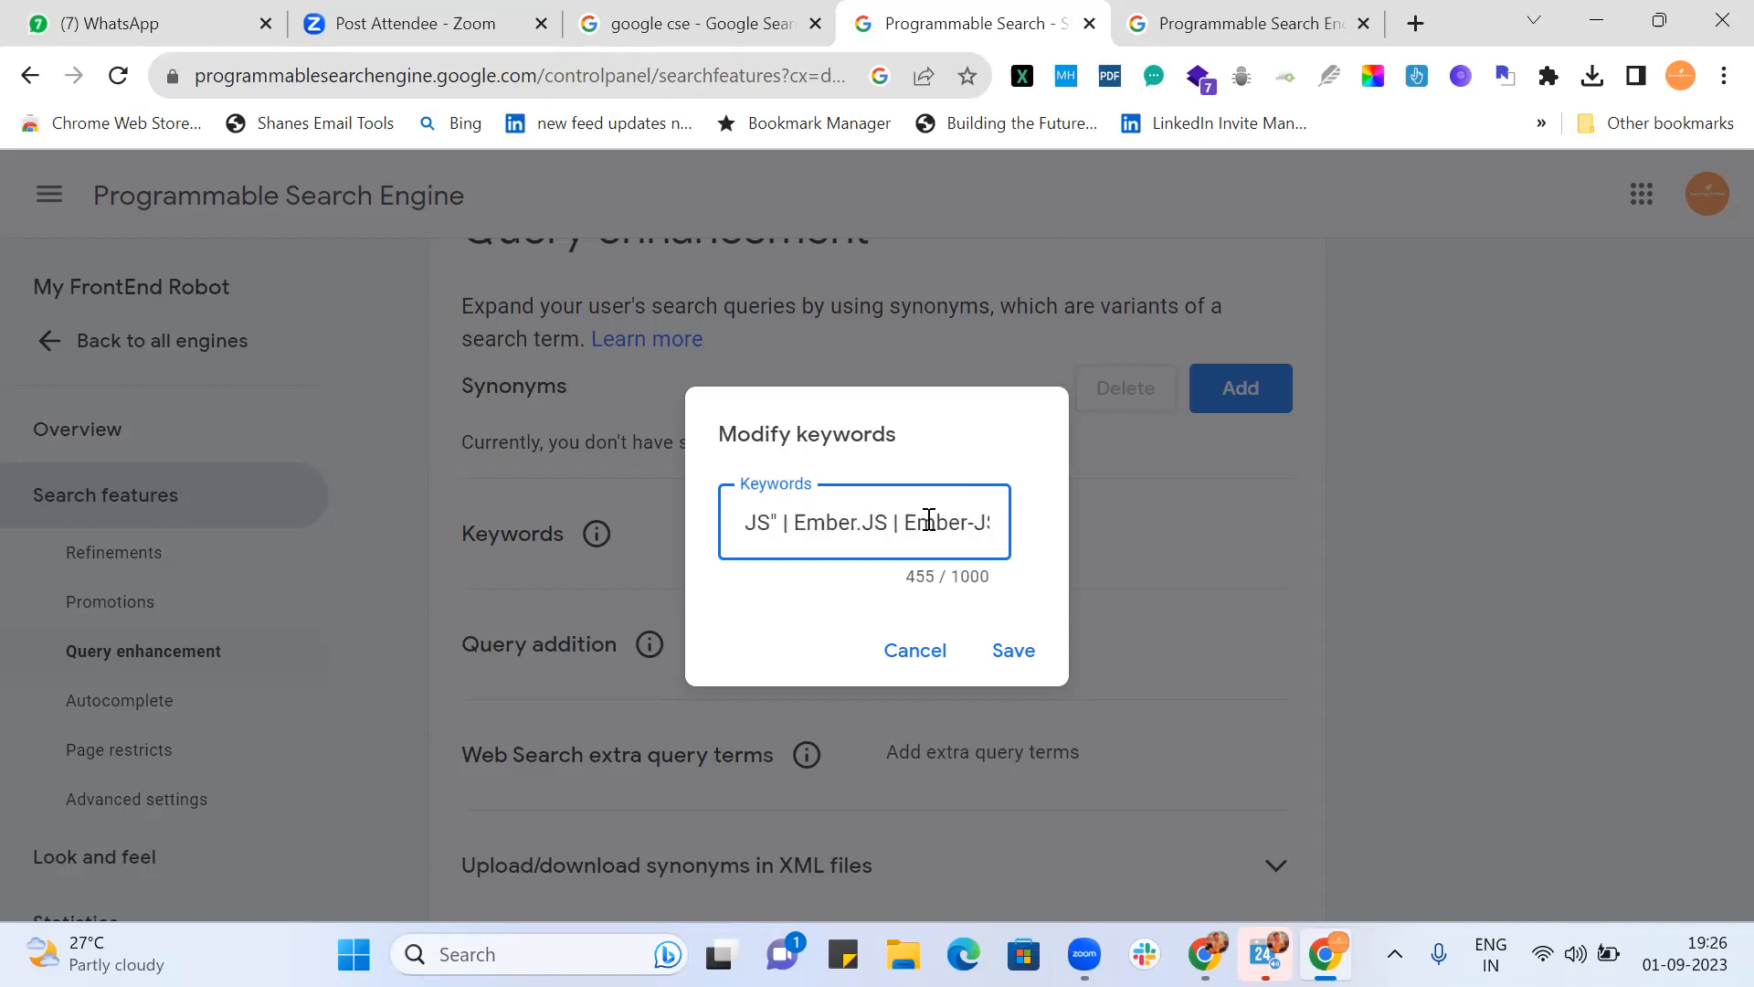
# Step: Dismiss the keywords dialog unsaved, reopen Add keywords, then minimise both Chrome windows
pyautogui.press('Escape')
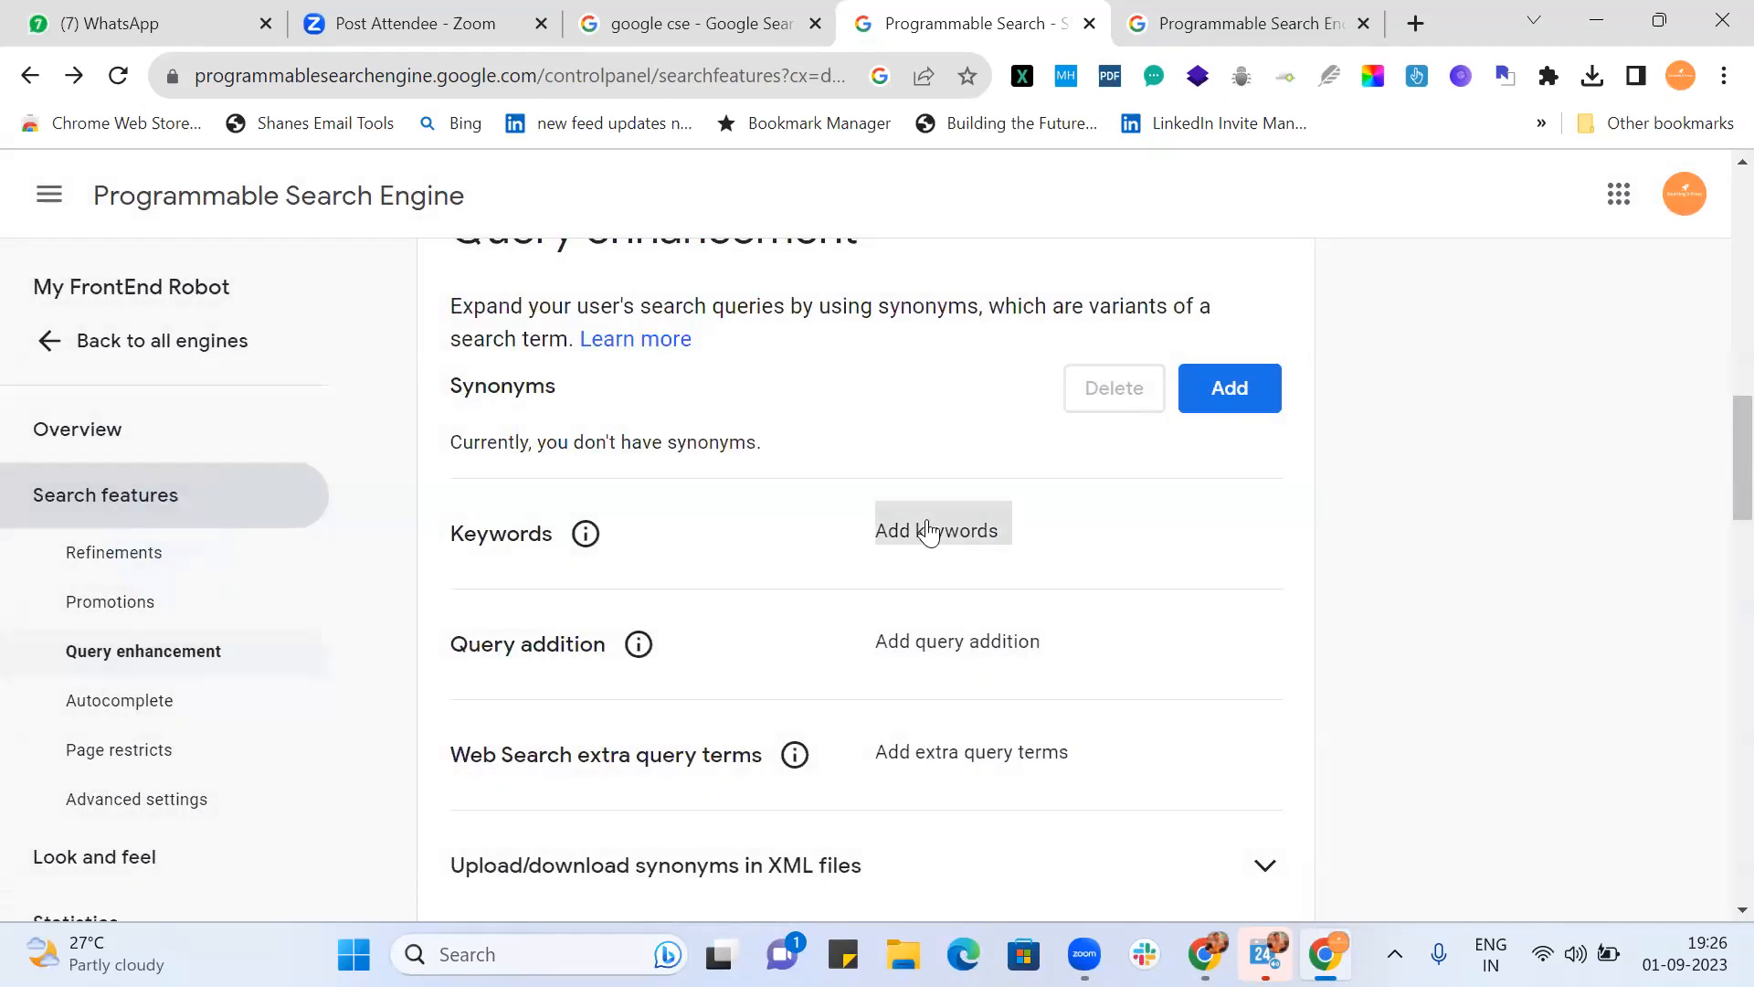
pyautogui.hscroll(5, 929, 533)
pyautogui.click(928, 537)
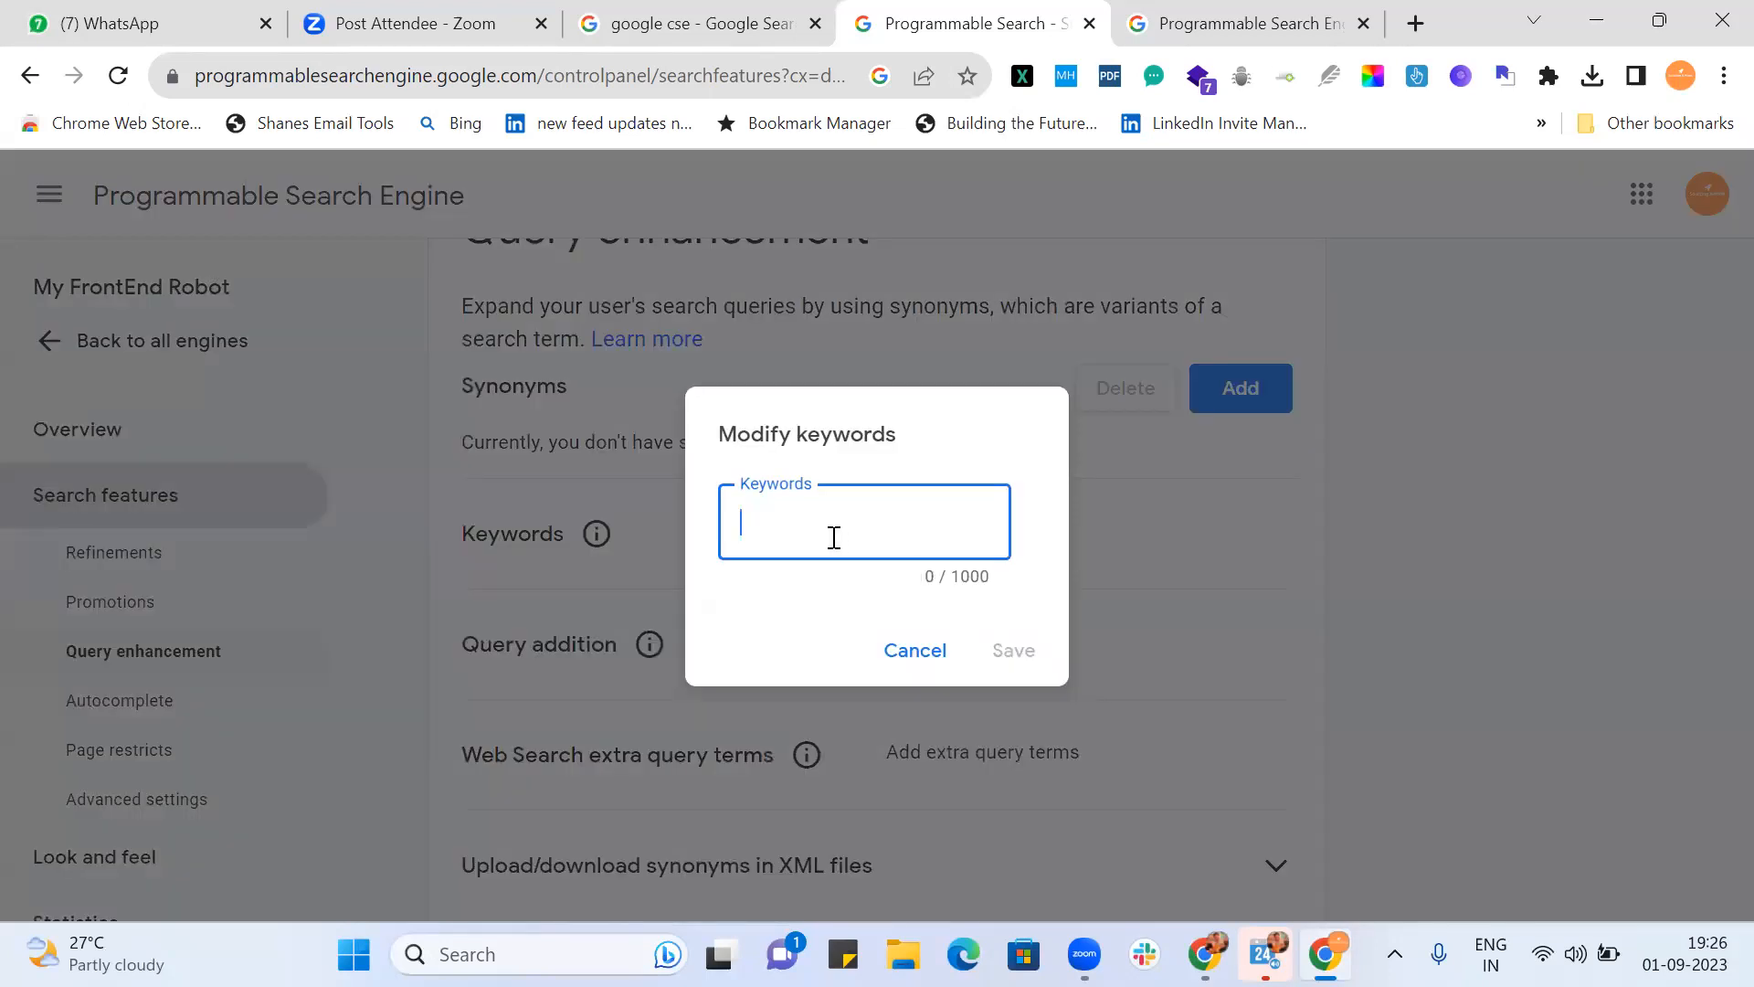
pyautogui.click(1594, 20)
pyautogui.click(1595, 18)
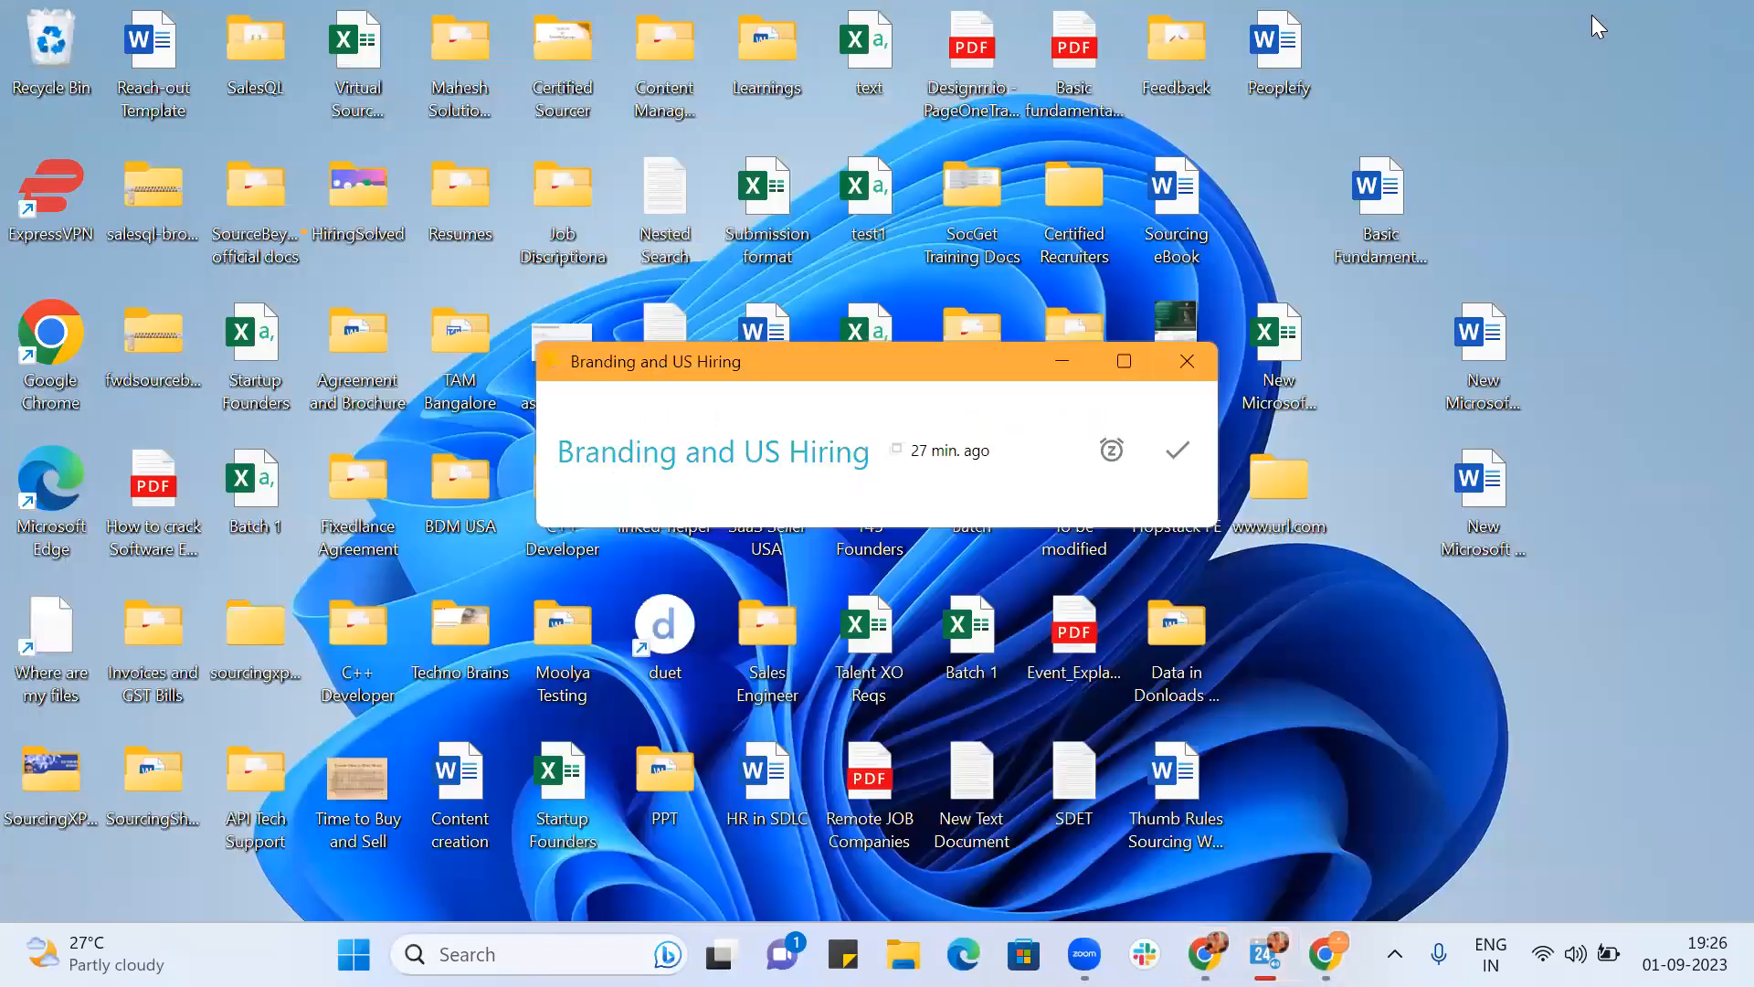
# Step: Dismiss the reminder and open Strings.txt in a maximised Notepad window
pyautogui.click(1188, 362)
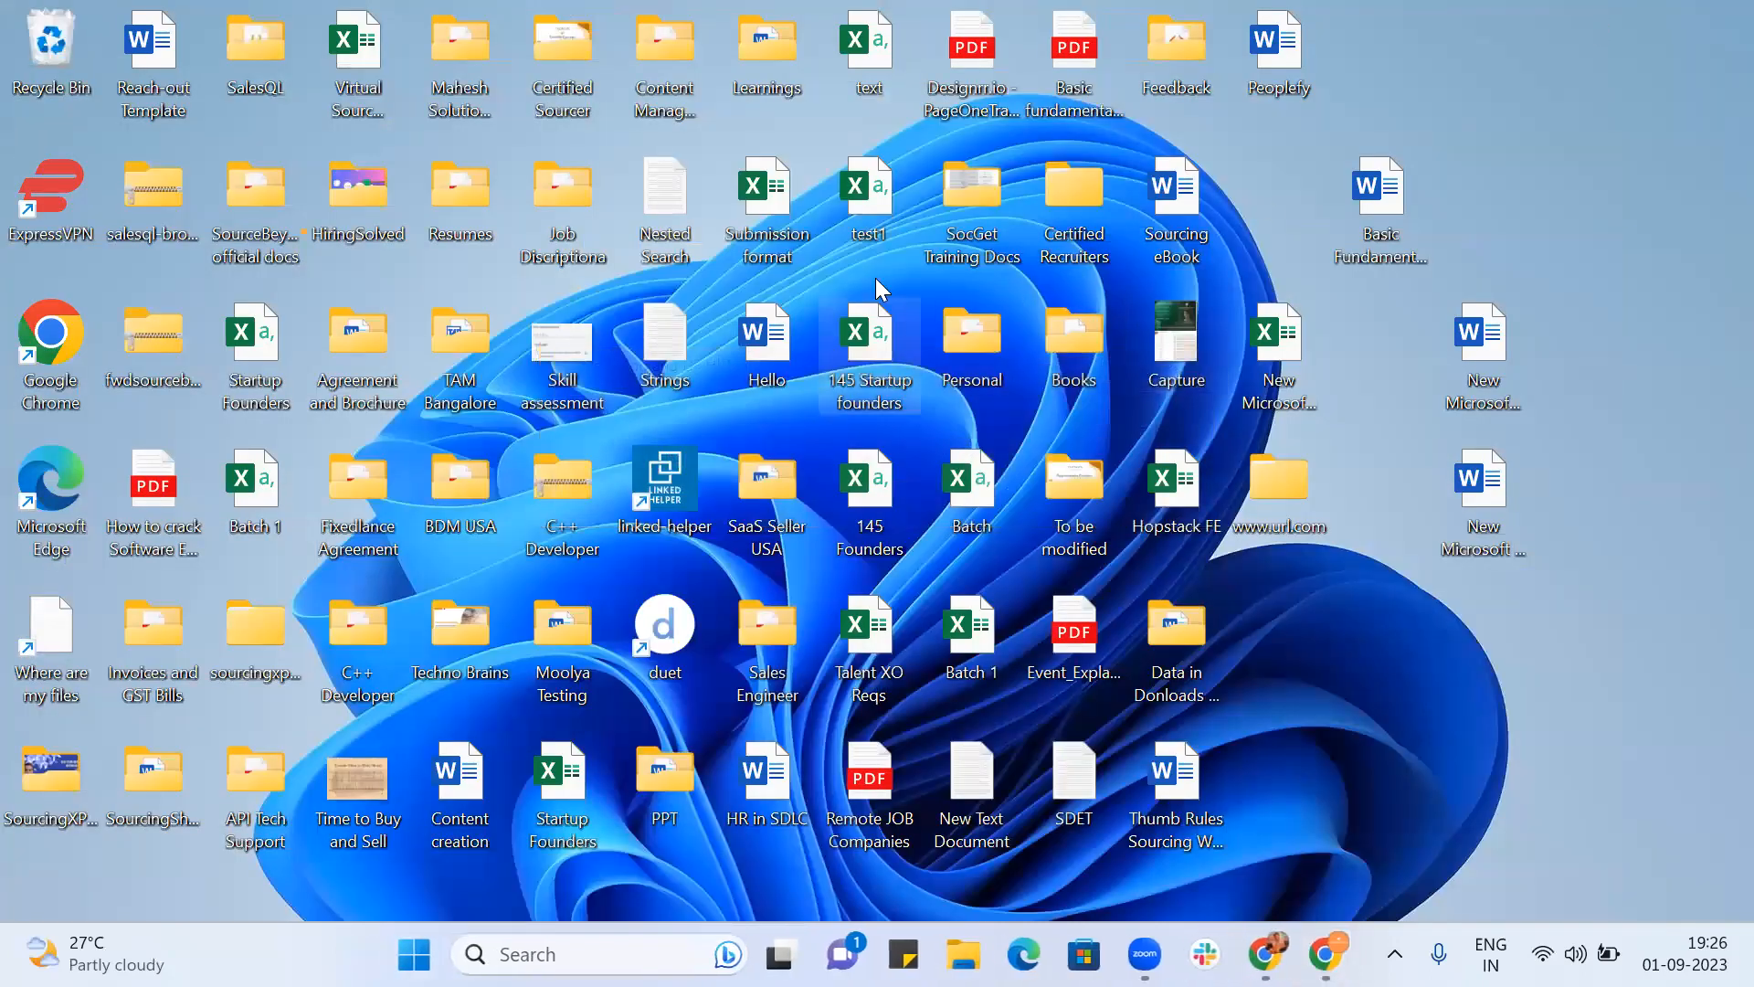
pyautogui.doubleClick(678, 332)
pyautogui.scroll(-3, 1060, 438)
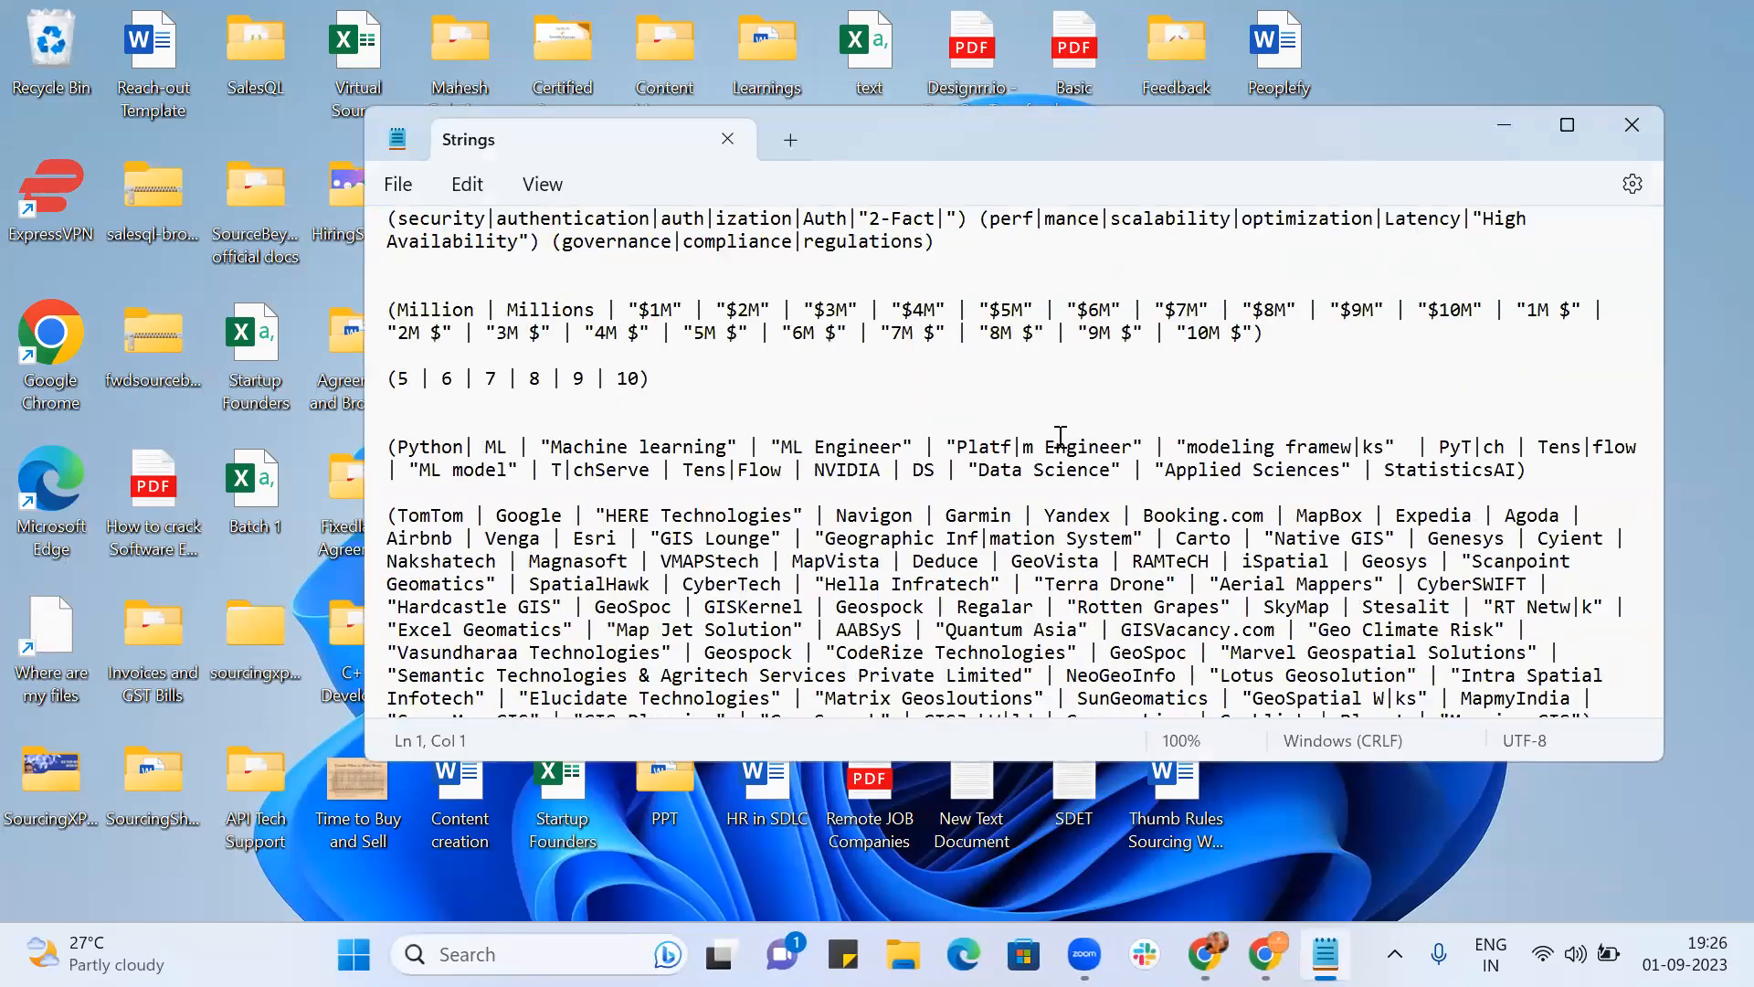
pyautogui.click(1568, 125)
# Step: Add a blank line after 'zeta)' and save Strings.txt when closing Notepad
pyautogui.click(652, 783)
pyautogui.press('Return')
pyautogui.press('Return')
pyautogui.press('Return')
pyautogui.press('Return')
pyautogui.press('Return')
pyautogui.press('Return')
pyautogui.press('Return')
pyautogui.press('Return')
pyautogui.press('Return')
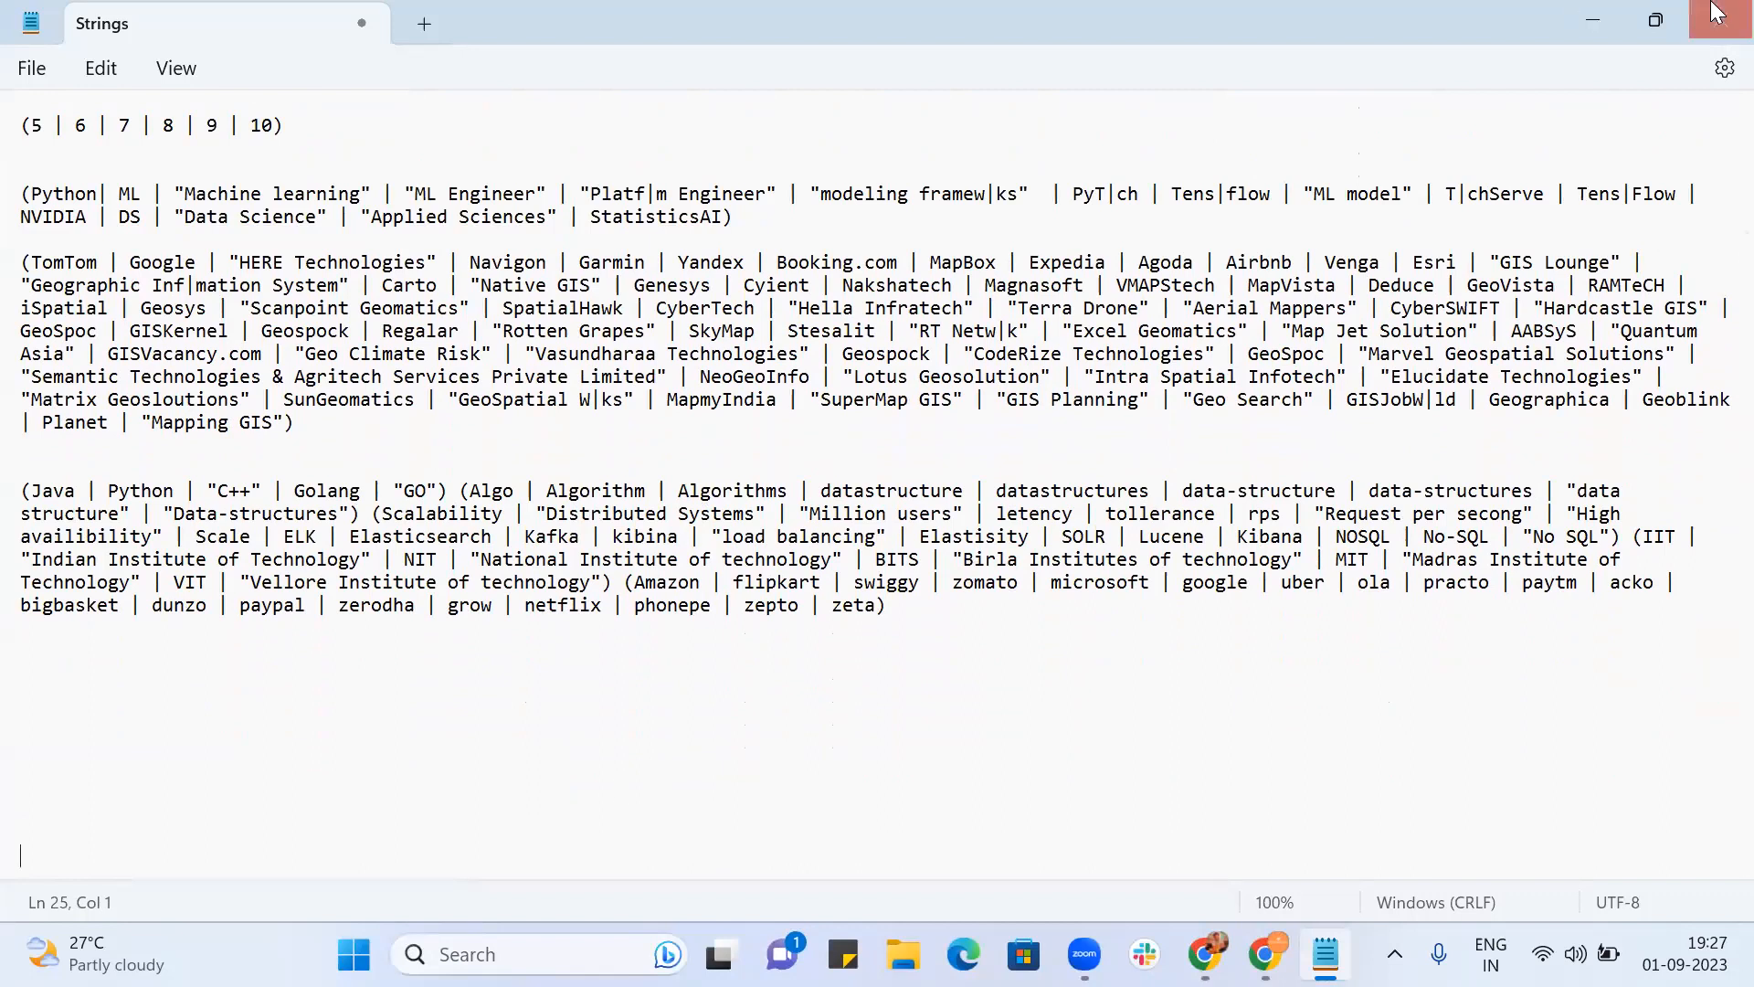
pyautogui.click(1717, 13)
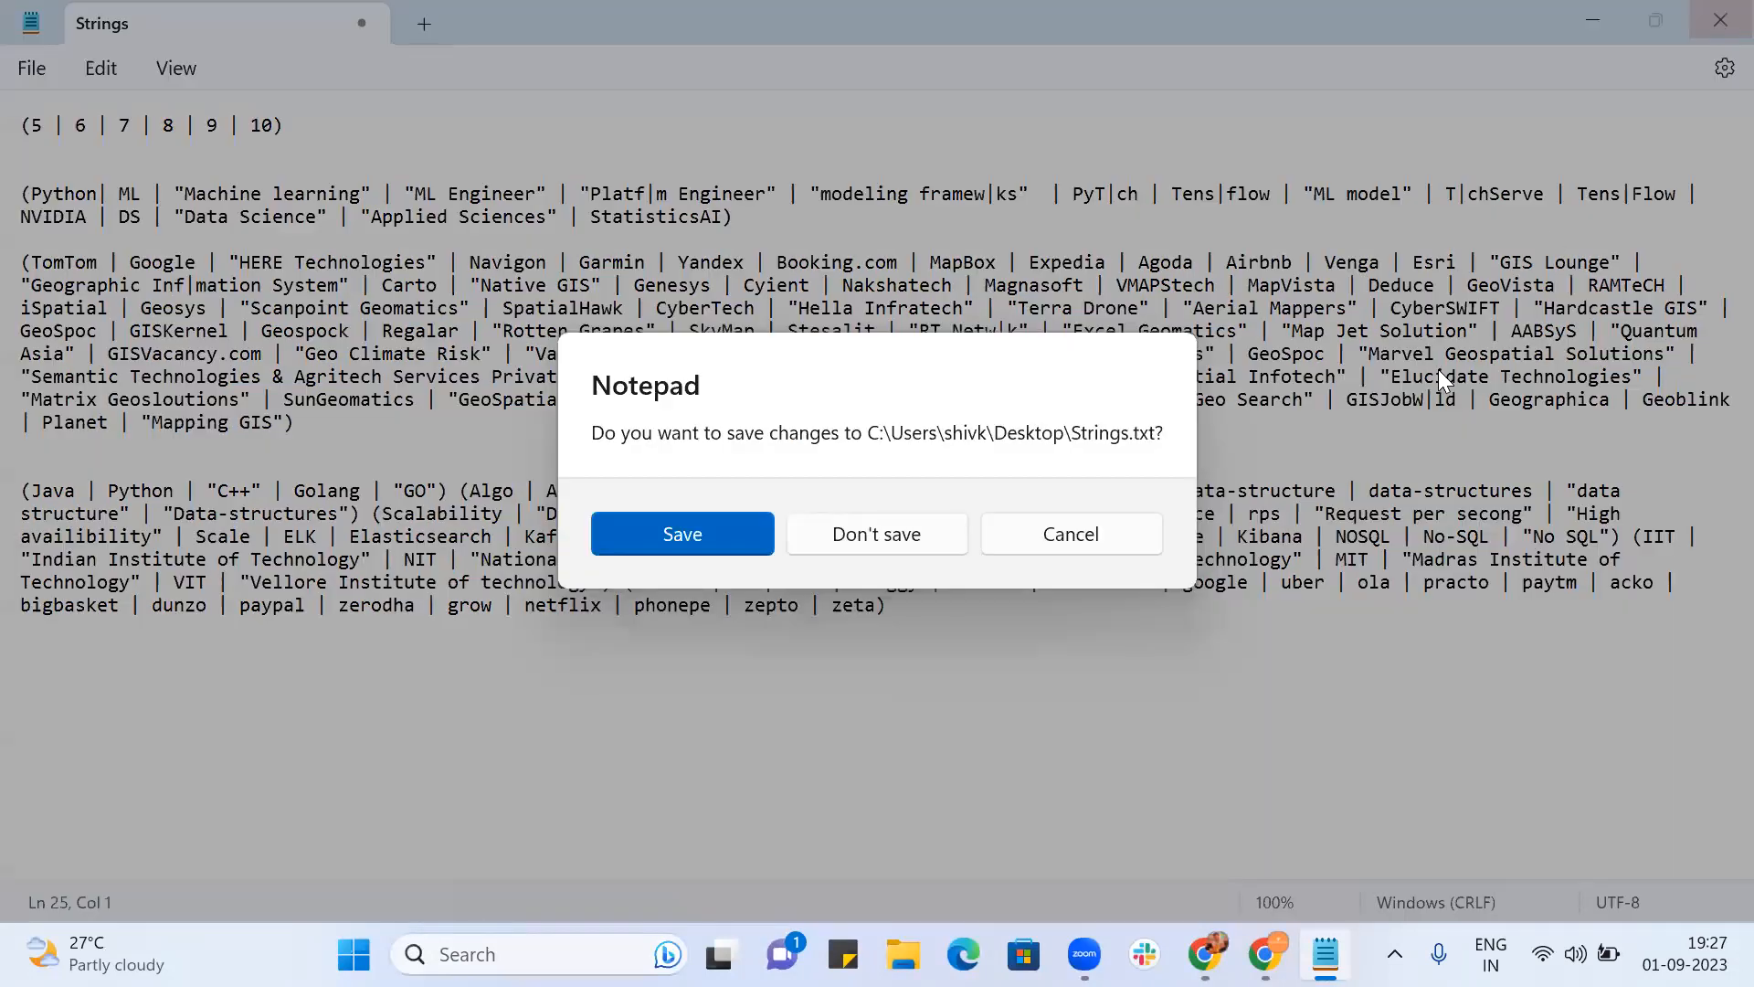
pyautogui.click(718, 536)
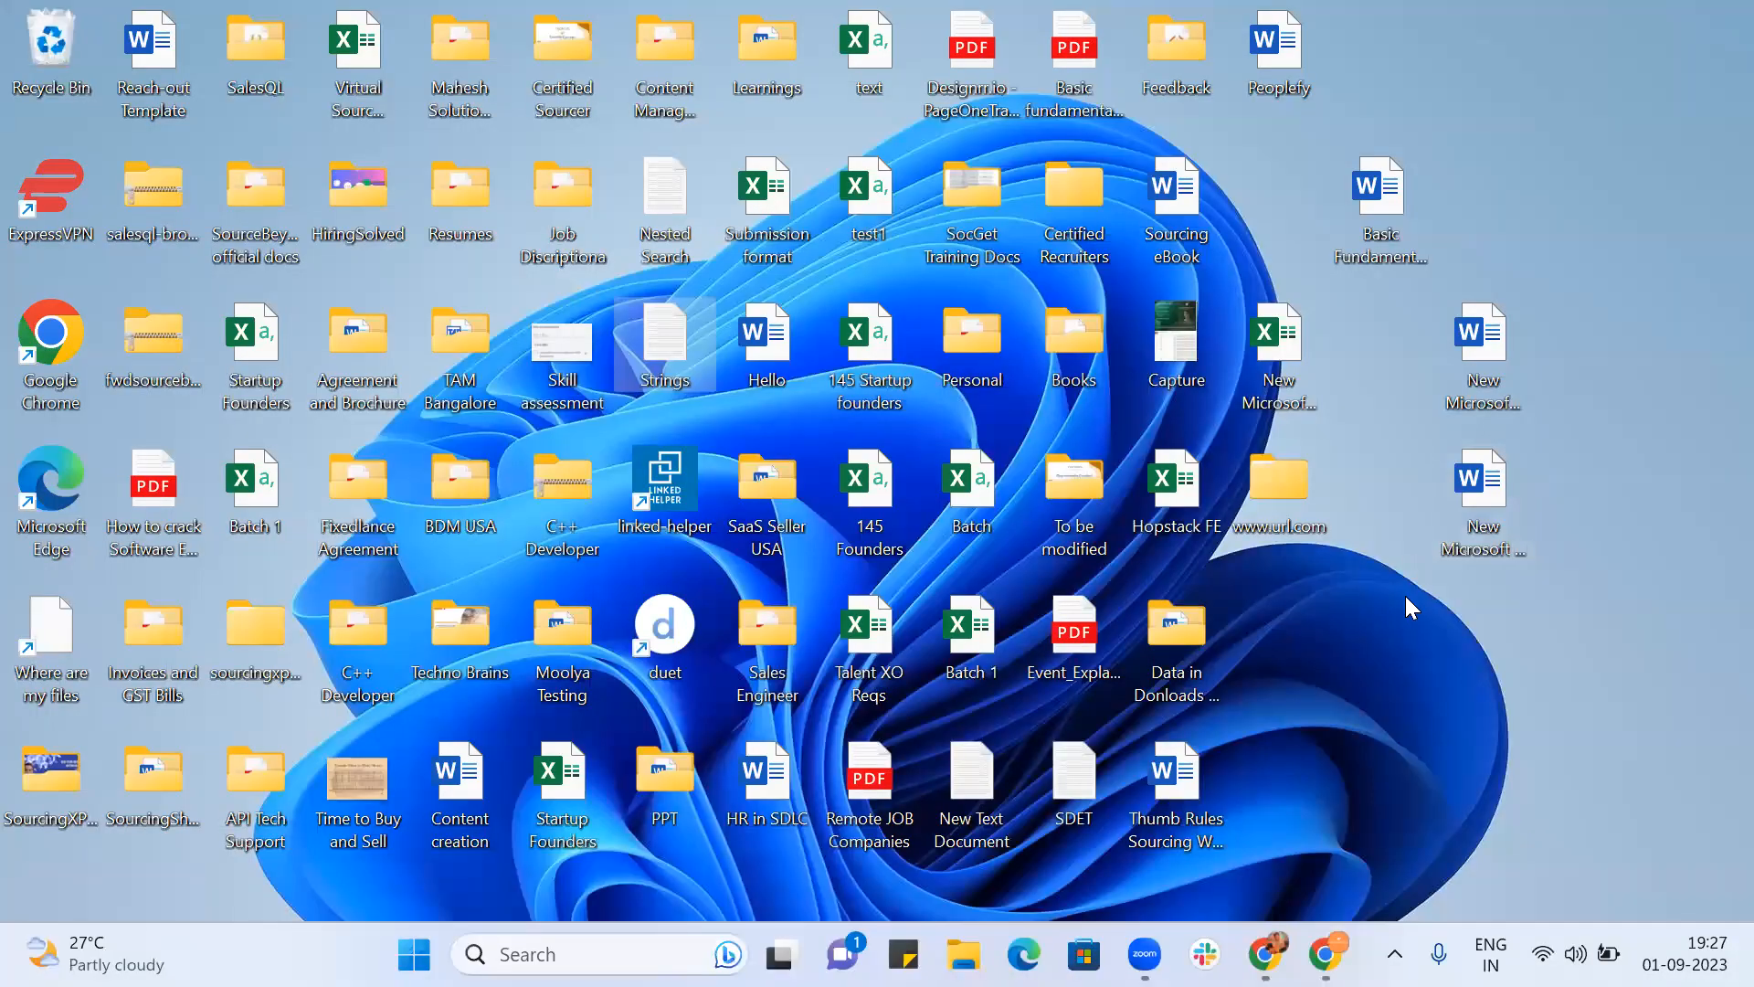
pyautogui.rightClick(1409, 607)
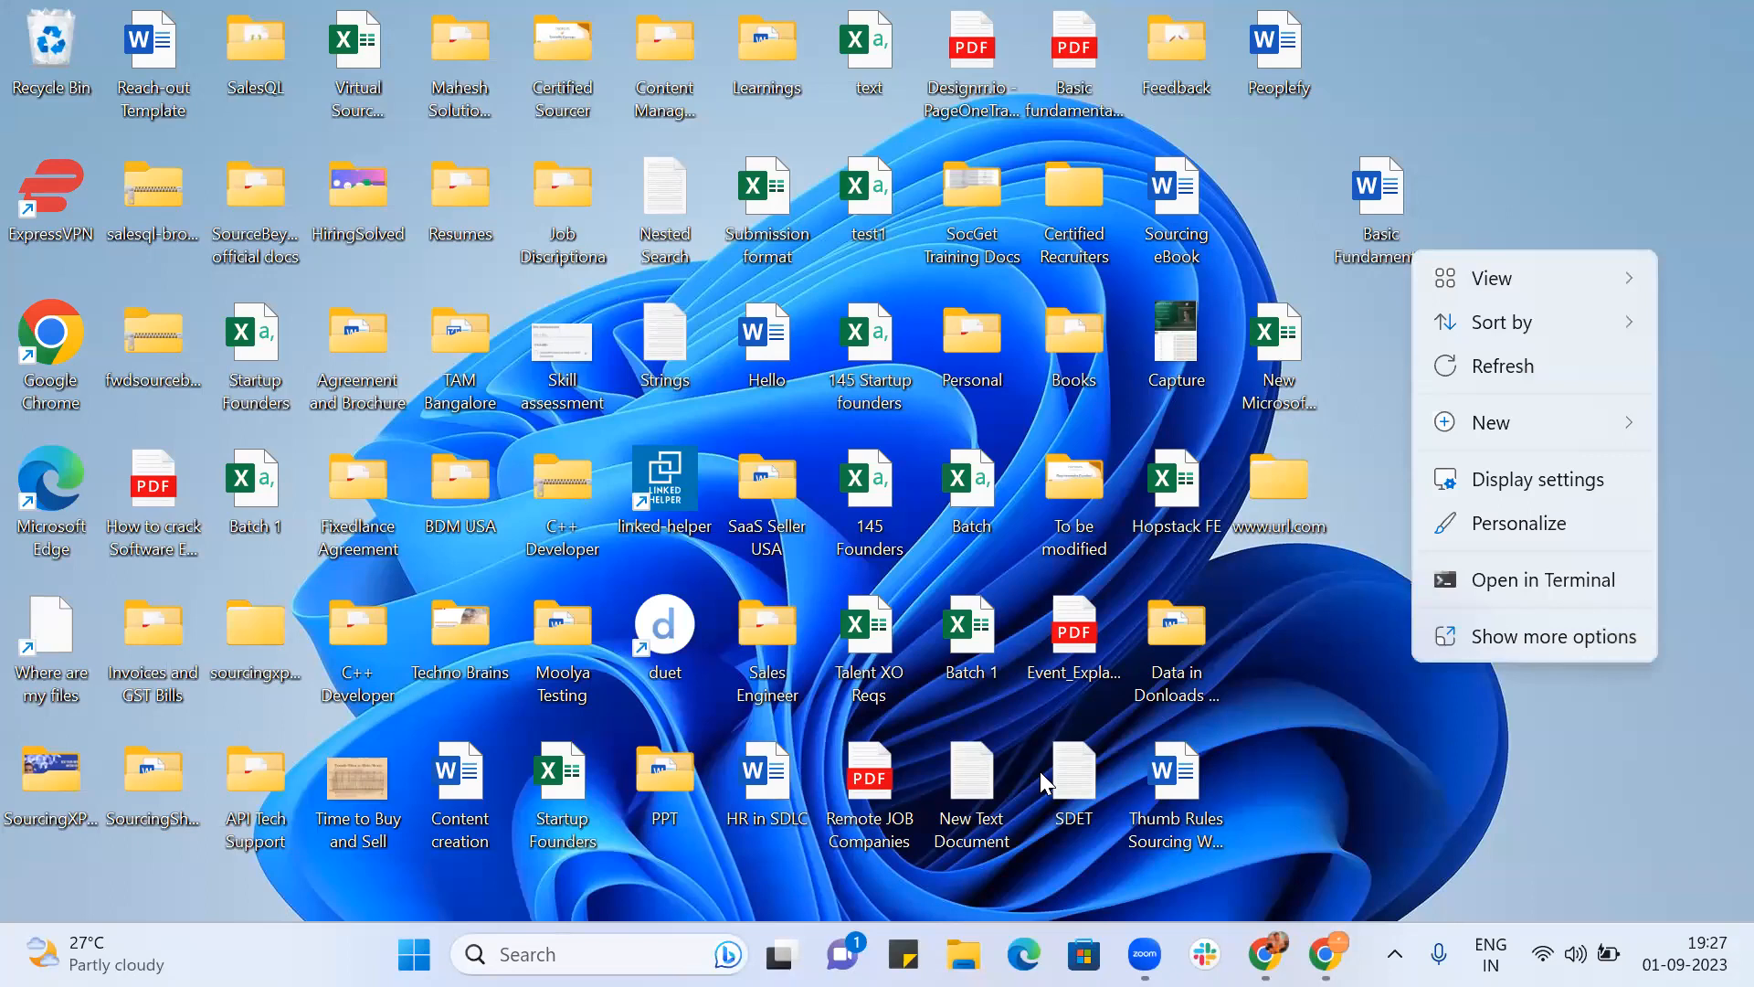
pyautogui.press('Escape')
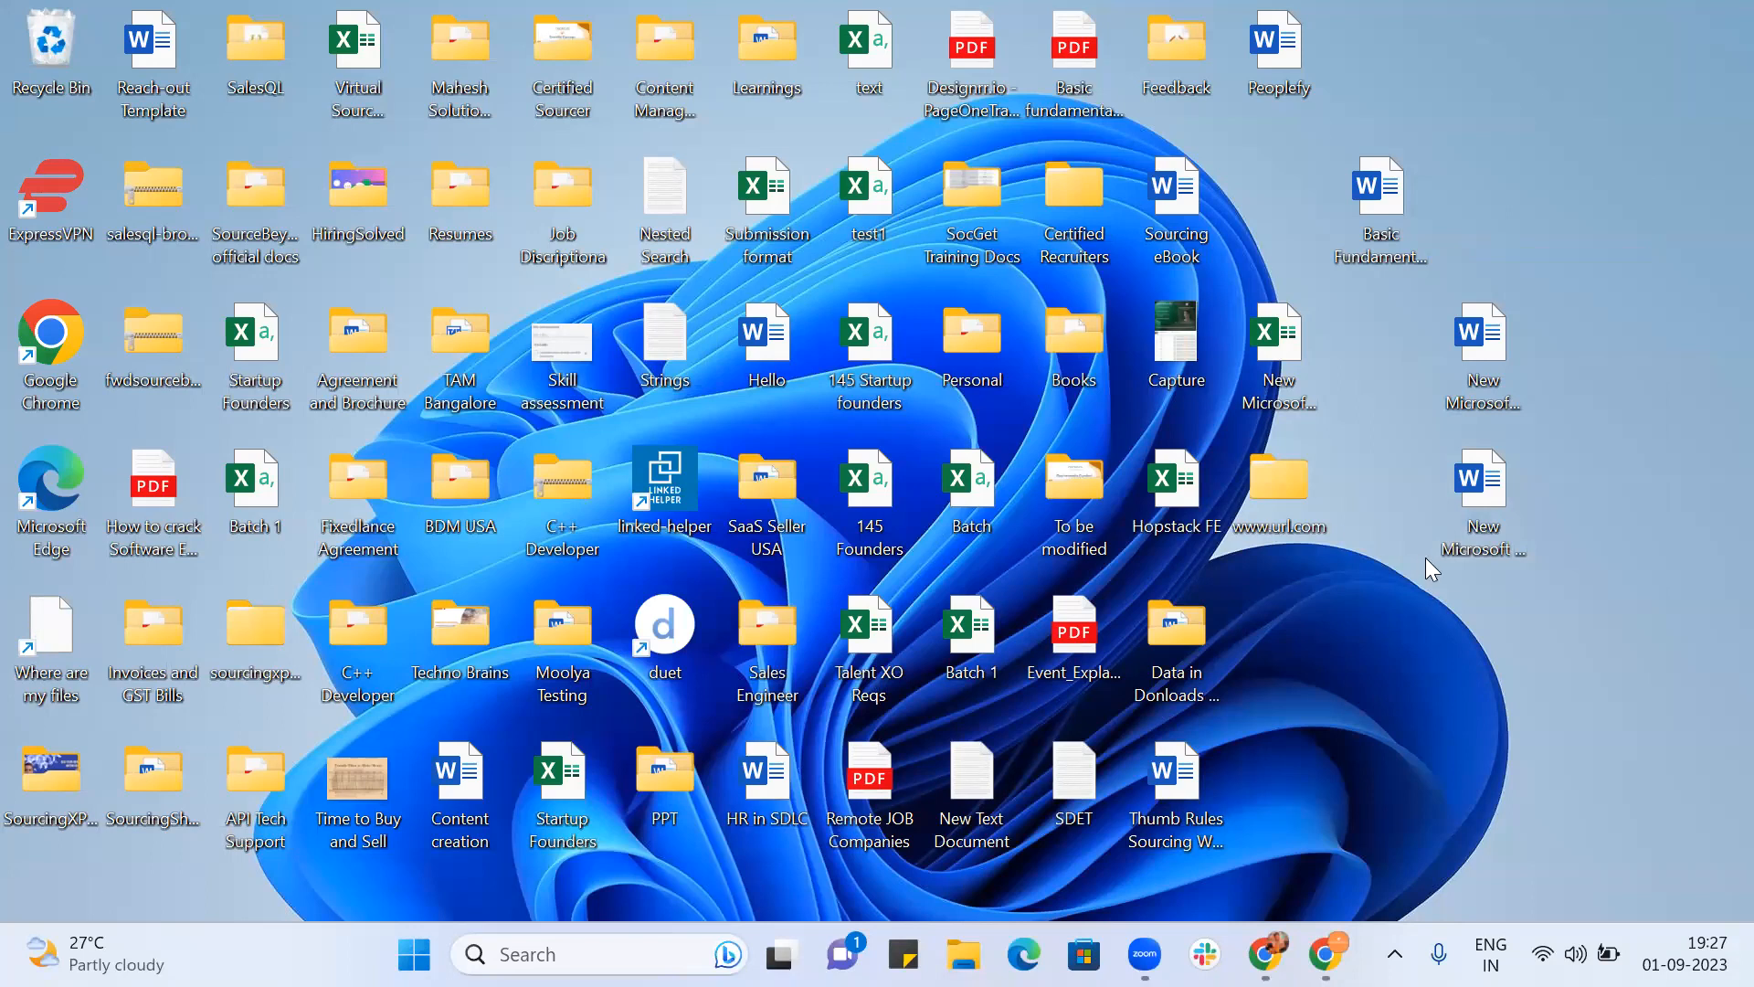
# Step: Create a blank desktop text document named Frontend and open it in Notepad
pyautogui.rightClick(1414, 728)
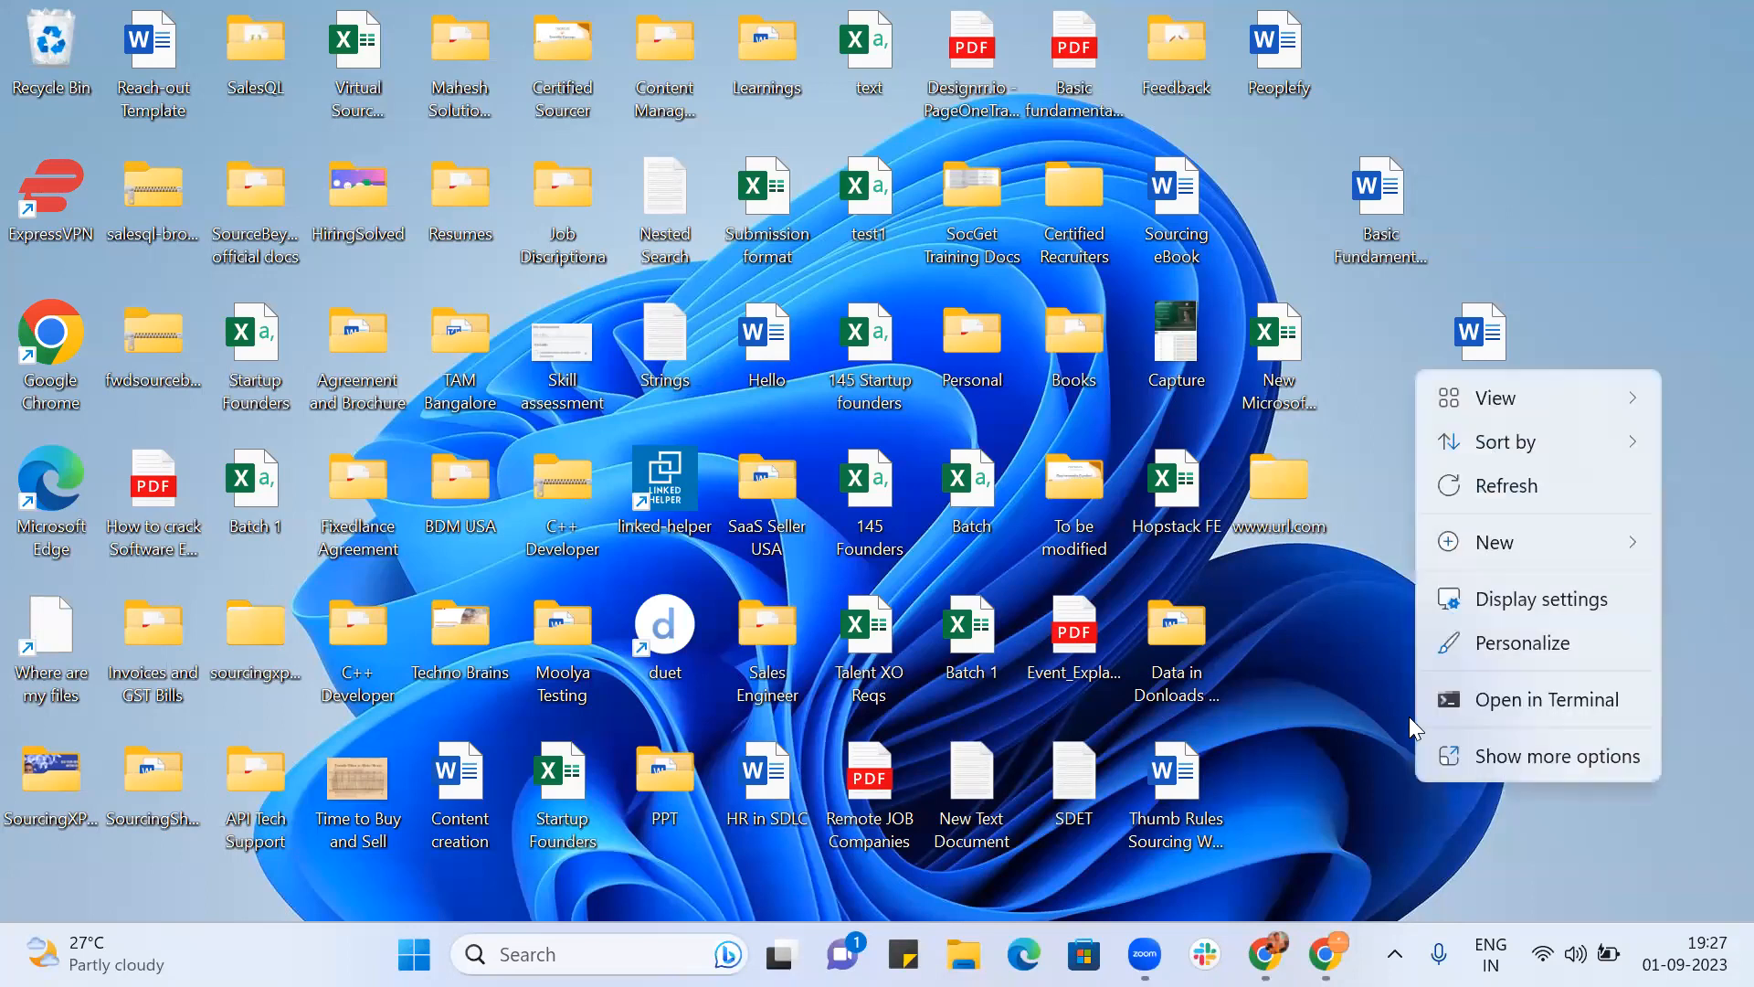
pyautogui.moveTo(1478, 548)
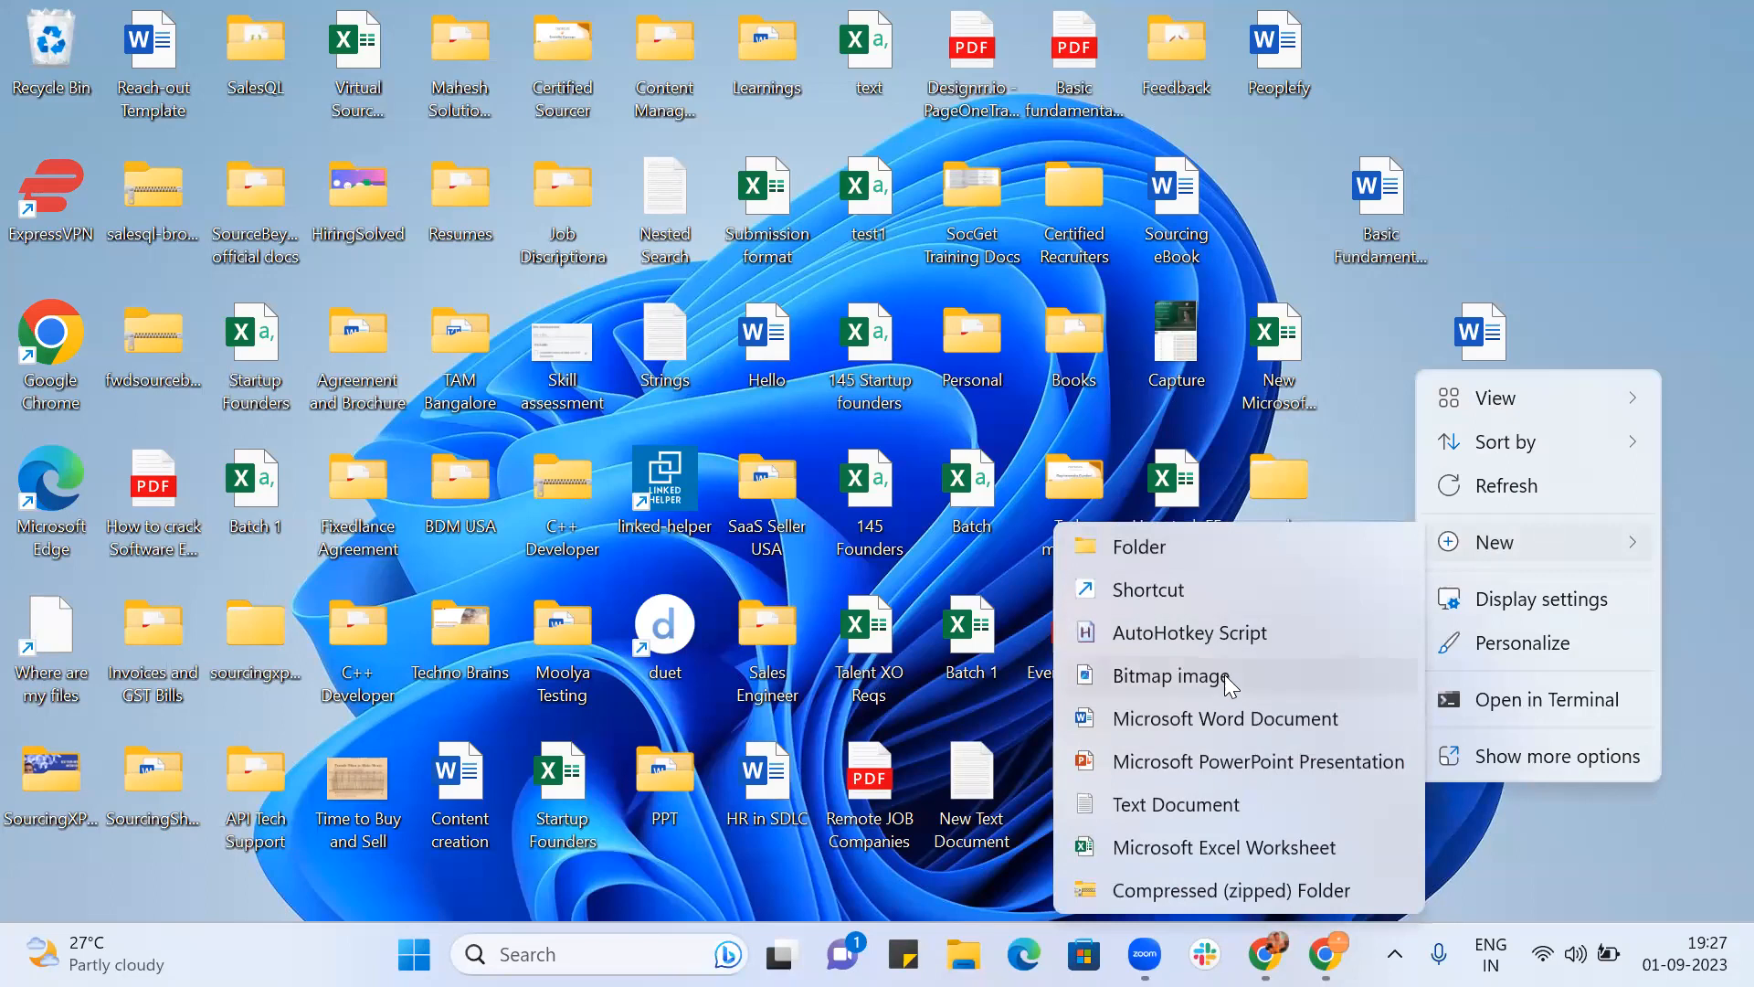
pyautogui.click(1192, 810)
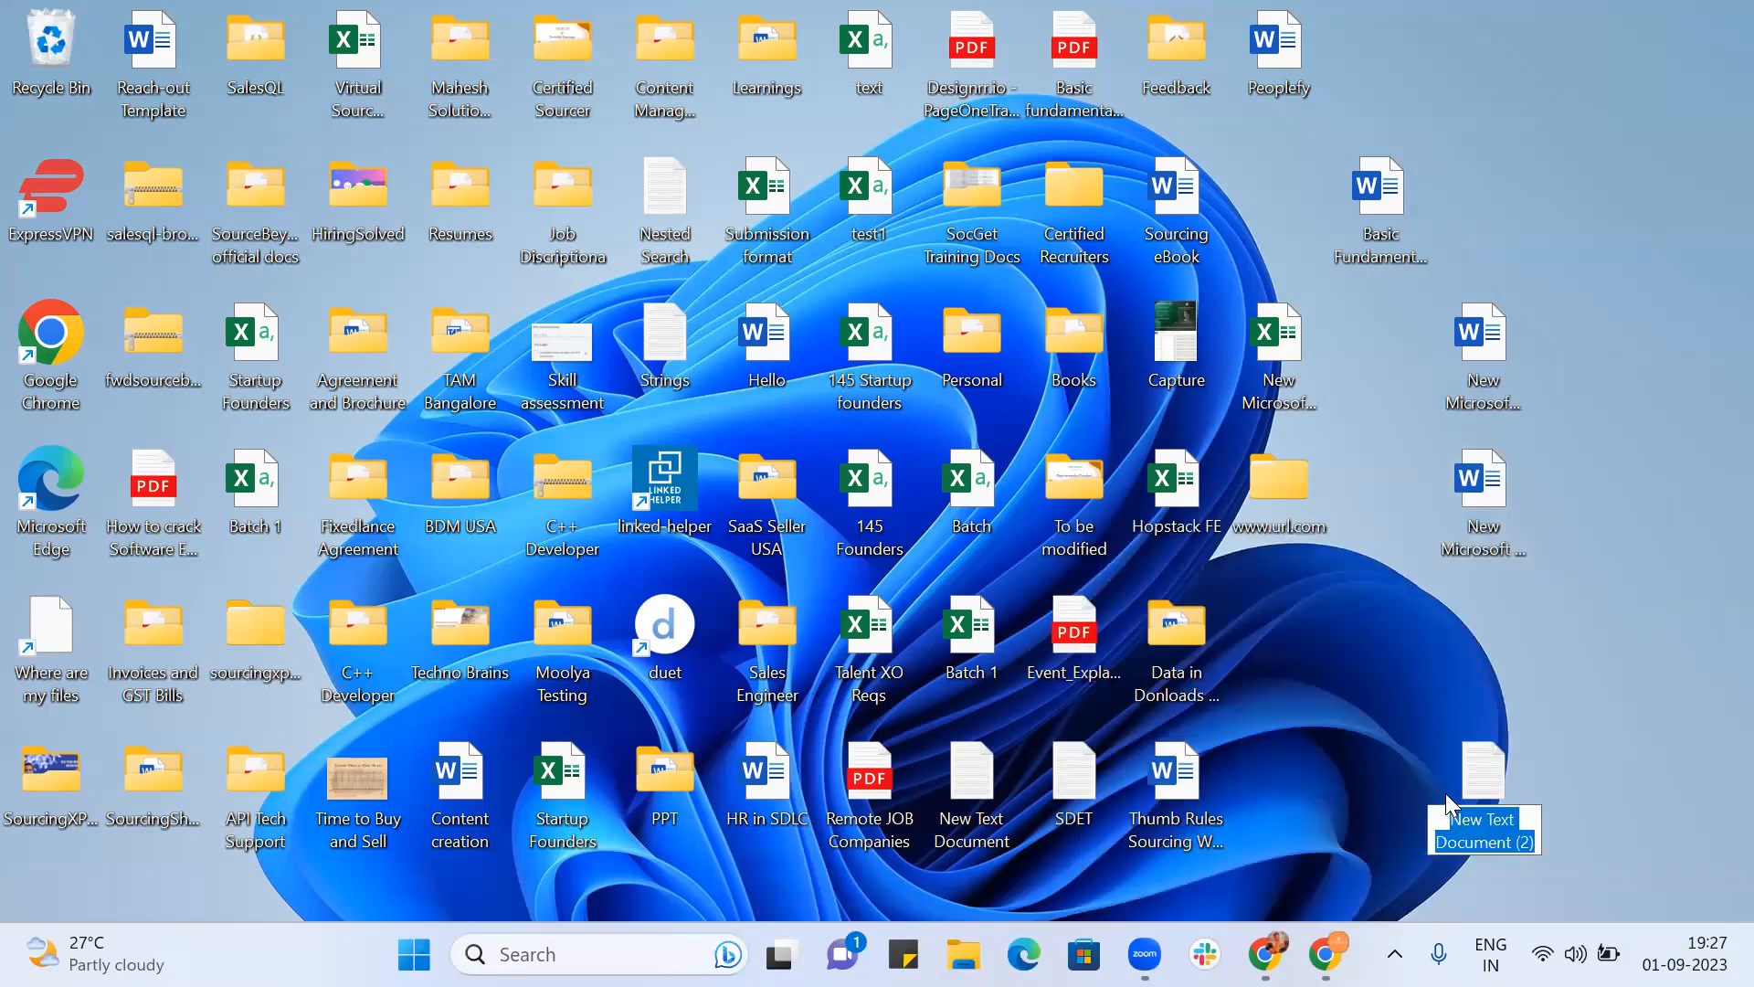
pyautogui.write('F')
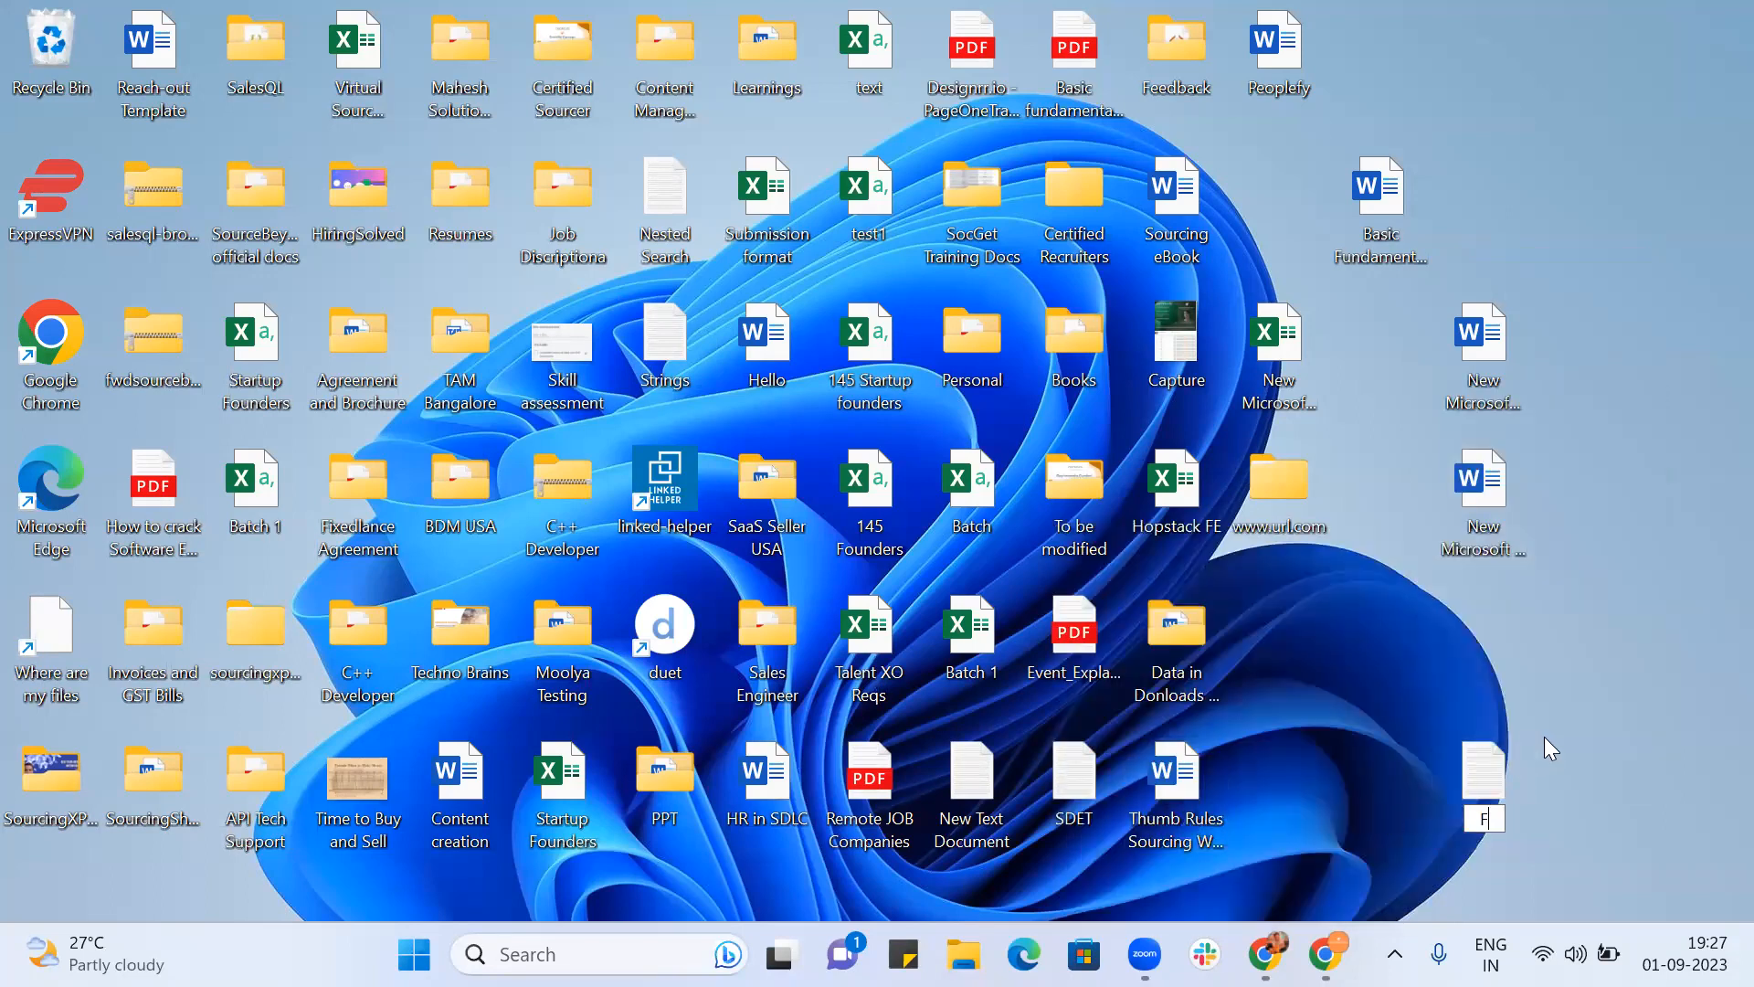
pyautogui.write('rontend')
pyautogui.press('Return')
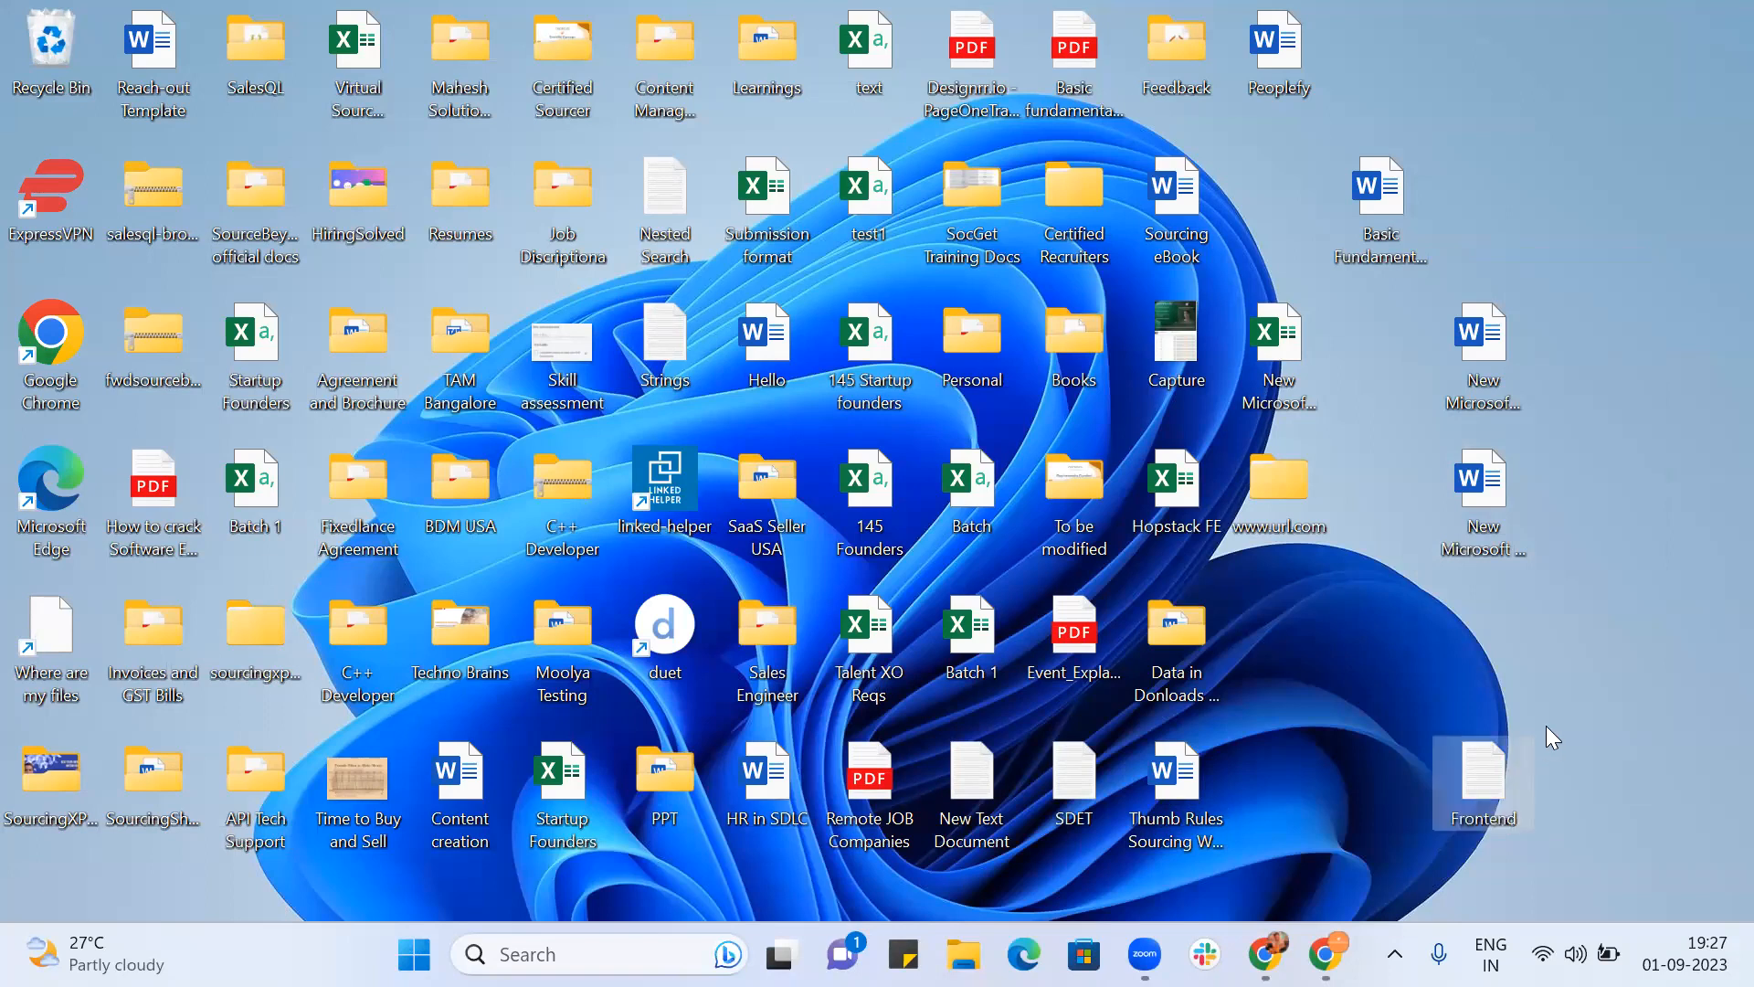
pyautogui.doubleClick(1485, 758)
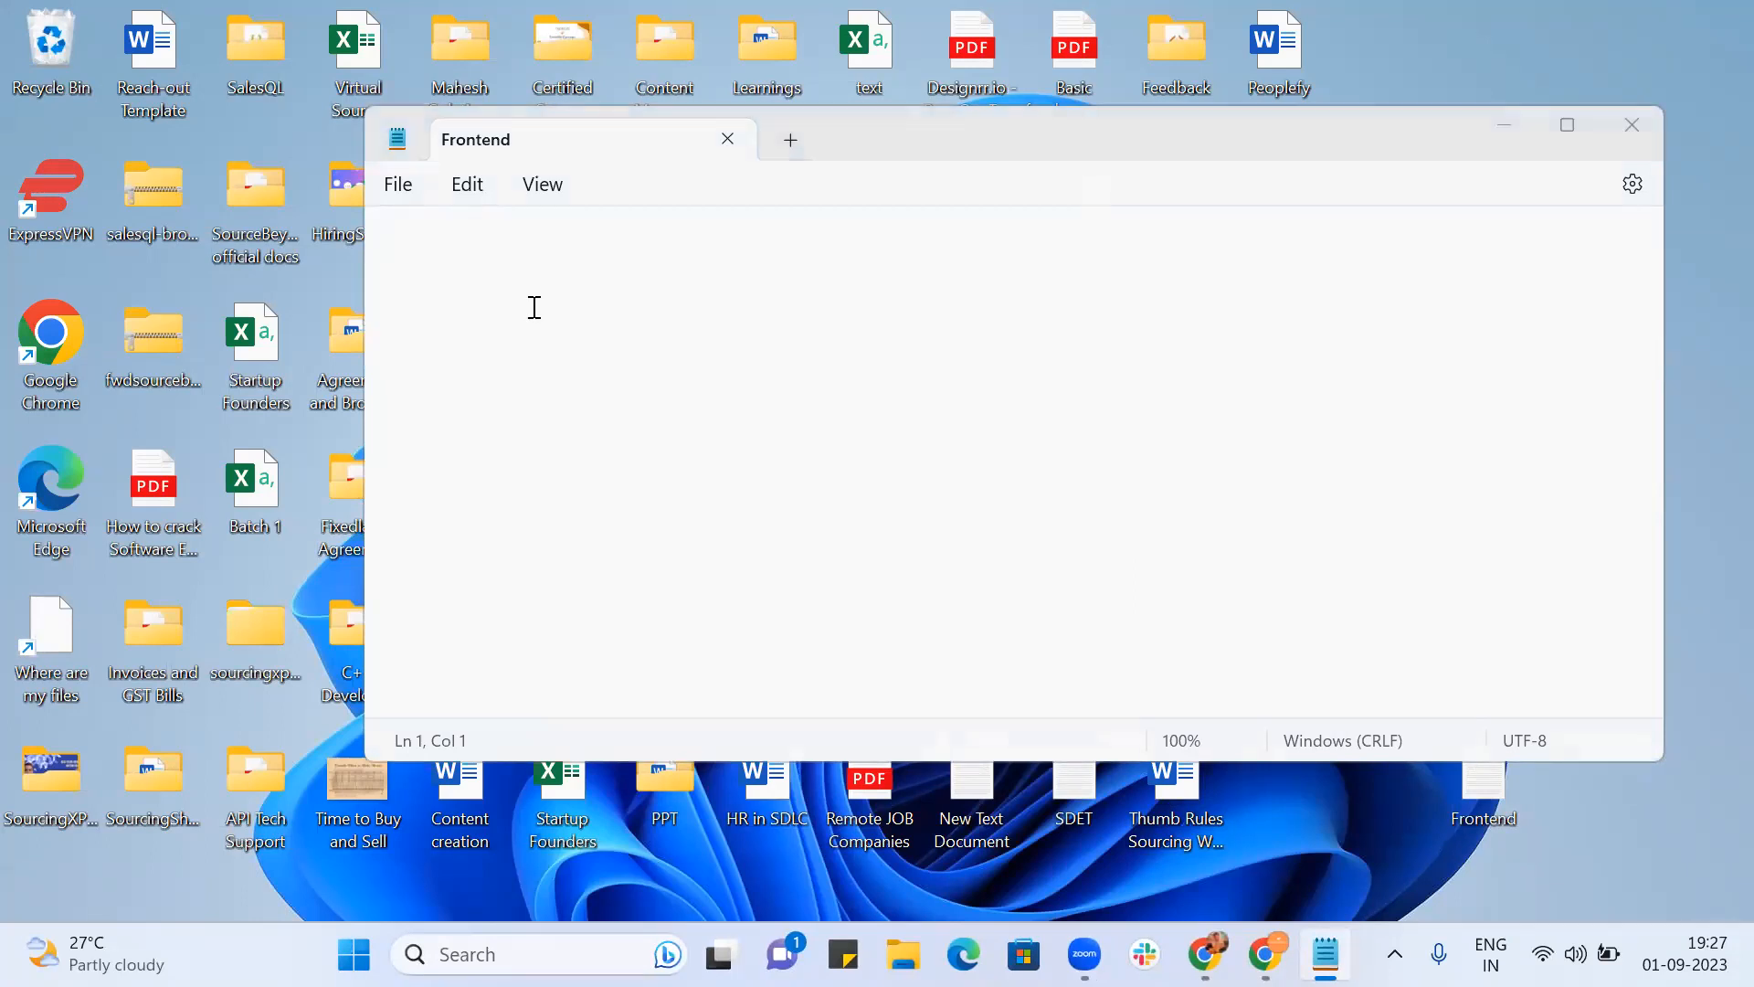
# Step: Paste the keyword list, maximise Notepad, and insert an HTML-4 entry before HTML5
pyautogui.write('(HTML | CSS | HTML-4 | HTML5 | CSS4  | CSS5 | "java script" | Java-script | Typrscript | Type-script) ( "Angular JS" | angular-js | ReactJS | React.JS | "React JS" | "react-js" | Node.JS | "Node-JS" | "Node JS" | Node.JS | Vue-js | "Vuue JS" | "Vue.js | Express-JS | "Express JS" | "Ember JS " | Ember.JS | Ember-JS | ExtJS | Ext.JS | " EXT JS " | "Knockout JS" | knockout-js | knockout.js |  )')
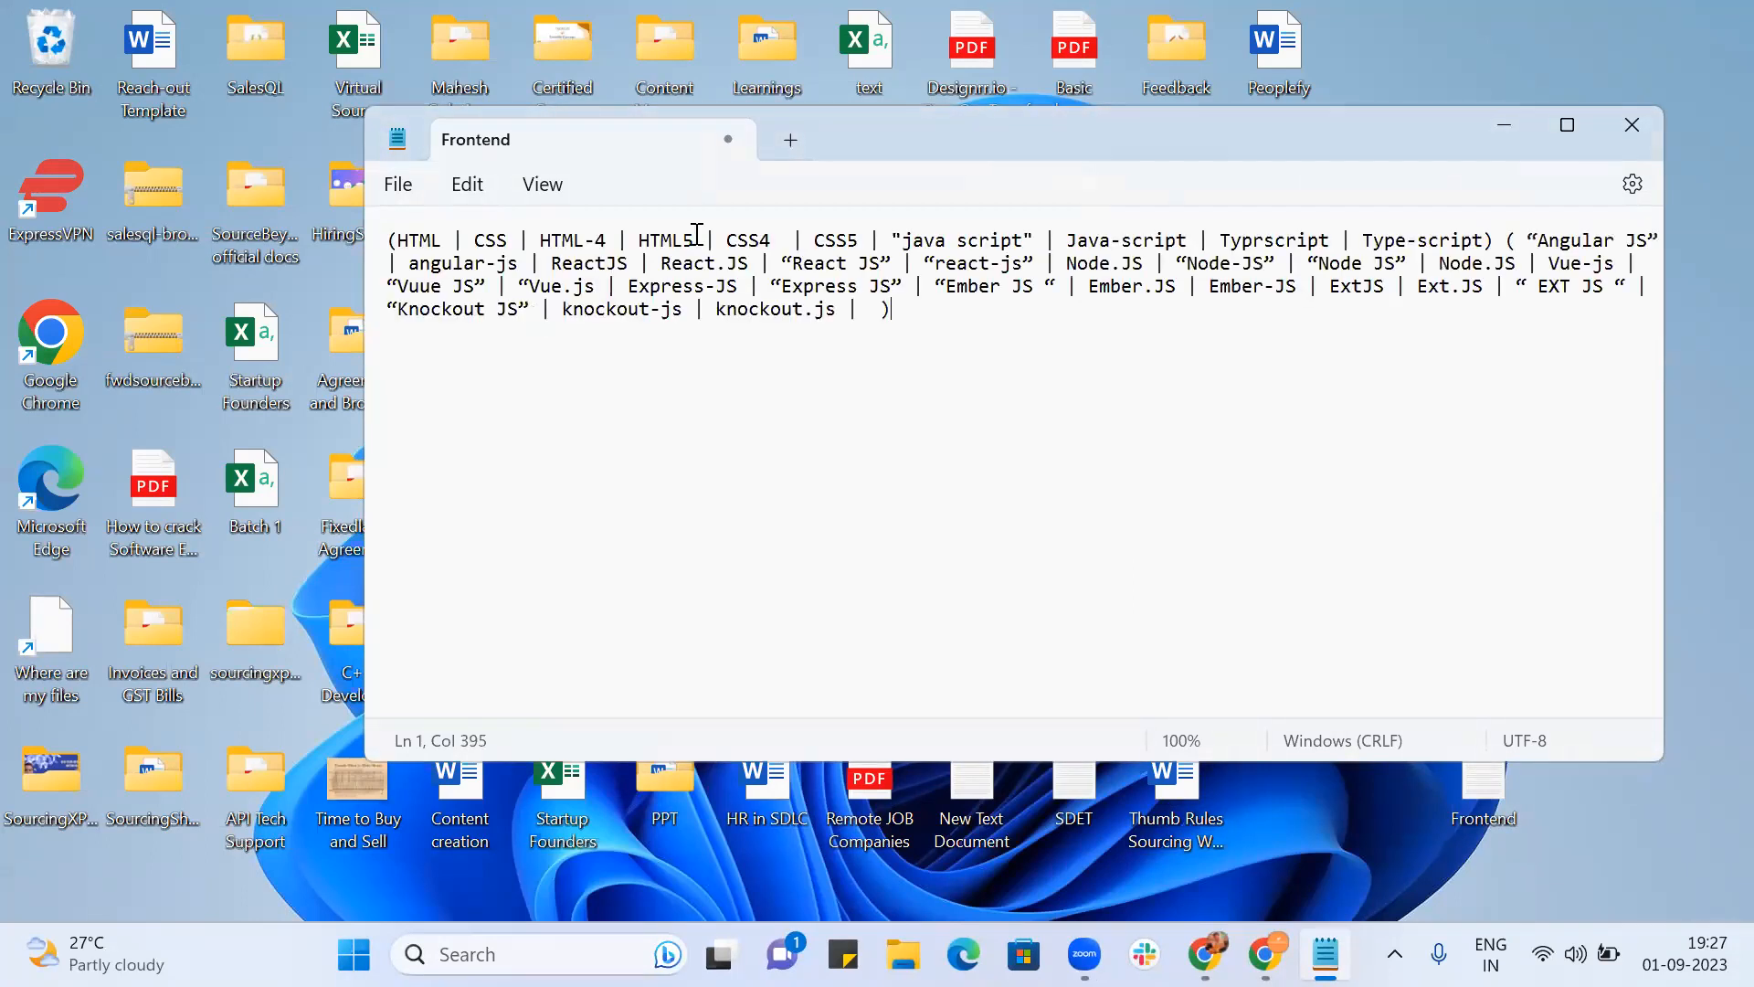
pyautogui.click(1567, 128)
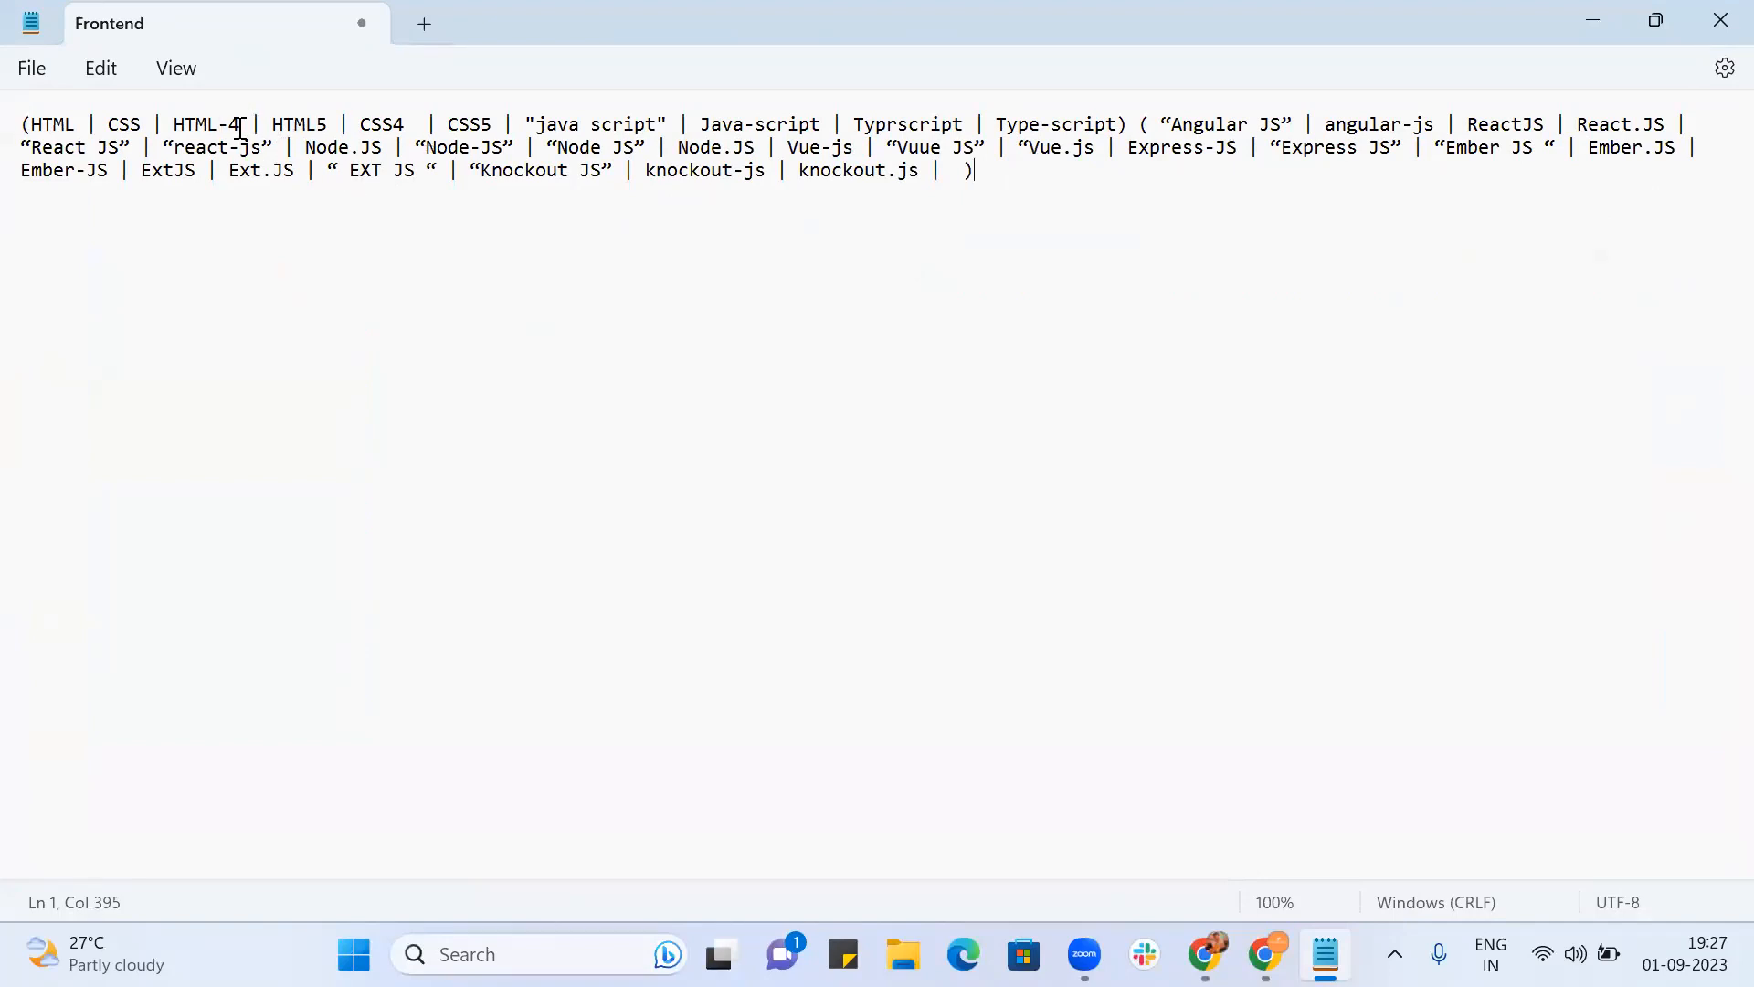
pyautogui.click(271, 125)
pyautogui.write('| HTML-4')
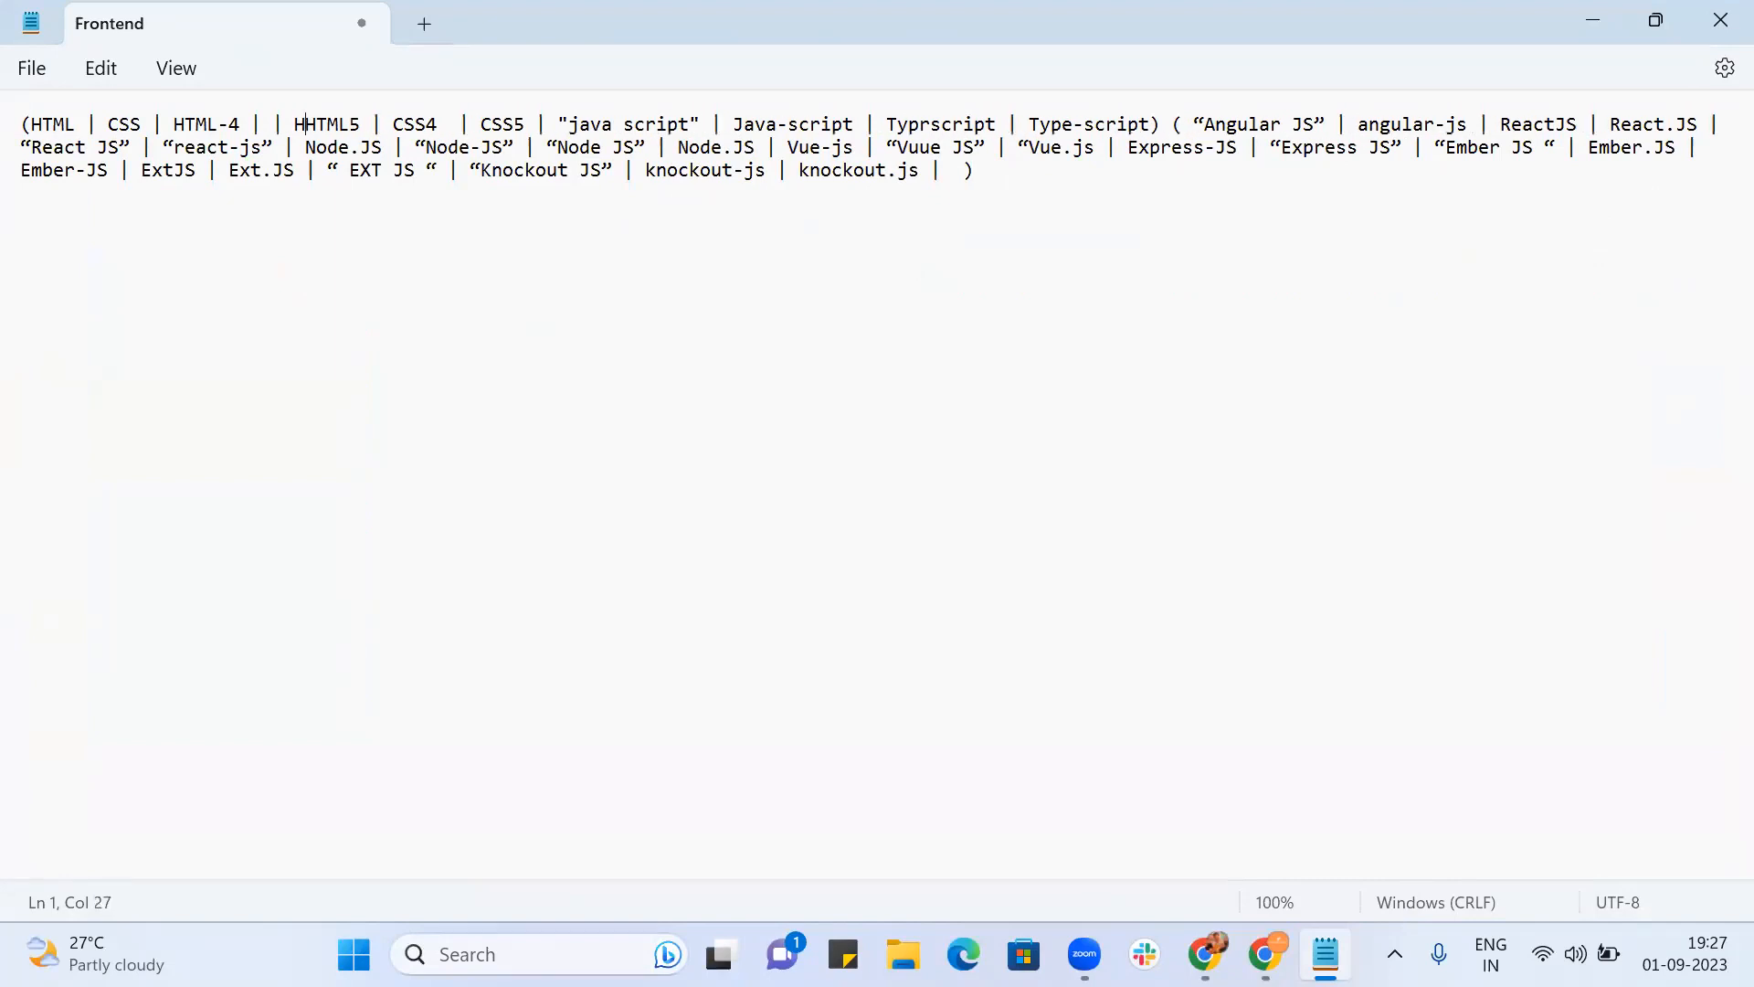
pyautogui.press('BackSpace')
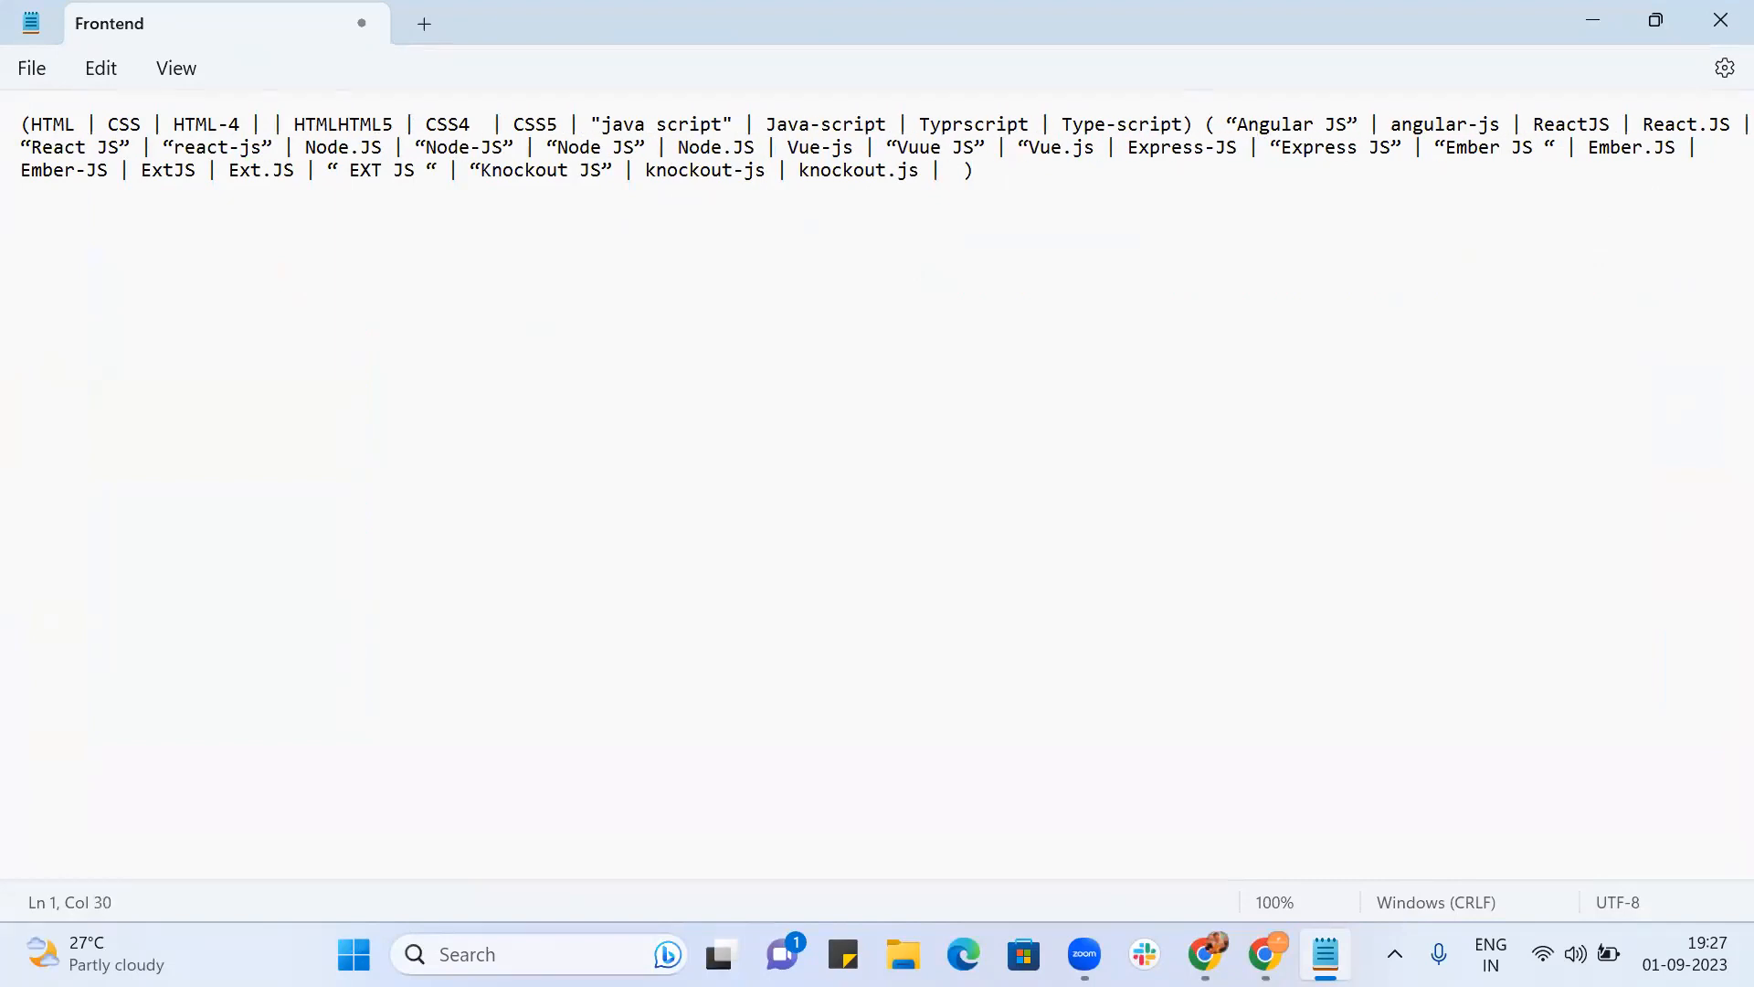
pyautogui.write('4 |')
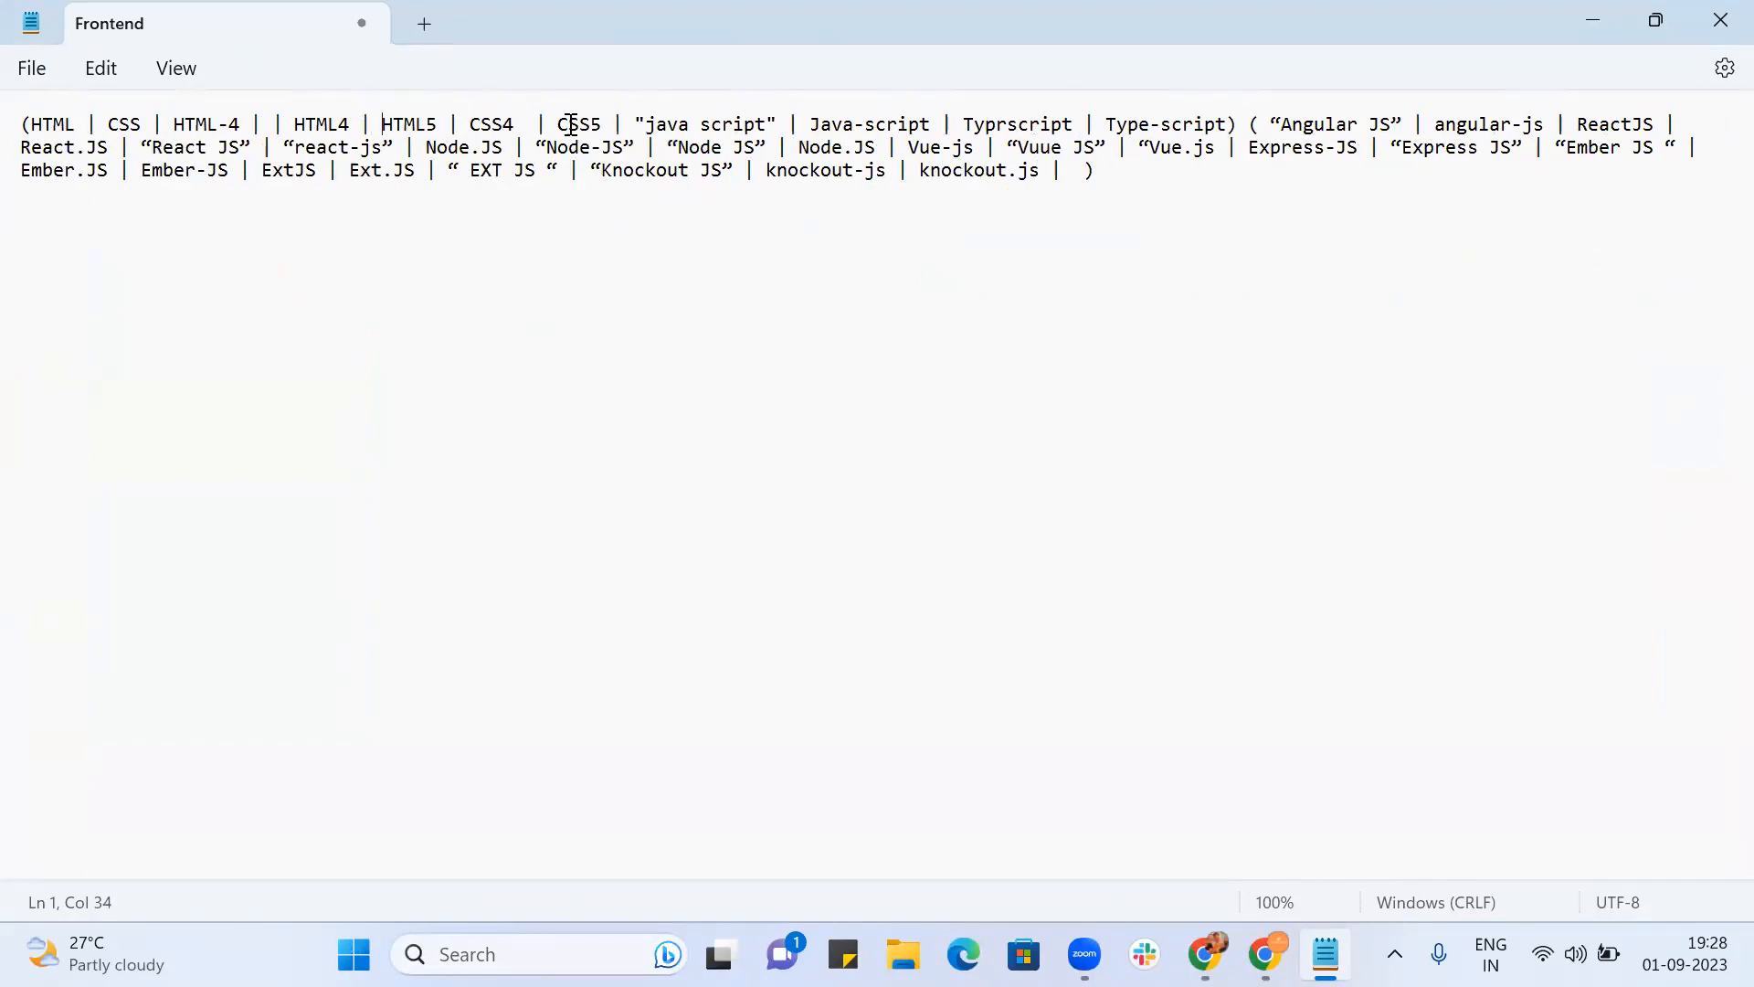
# Step: Add CSS-4 and CSS-5 variants next to CSS4 and CSS5
pyautogui.click(527, 127)
pyautogui.press('BackSpace')
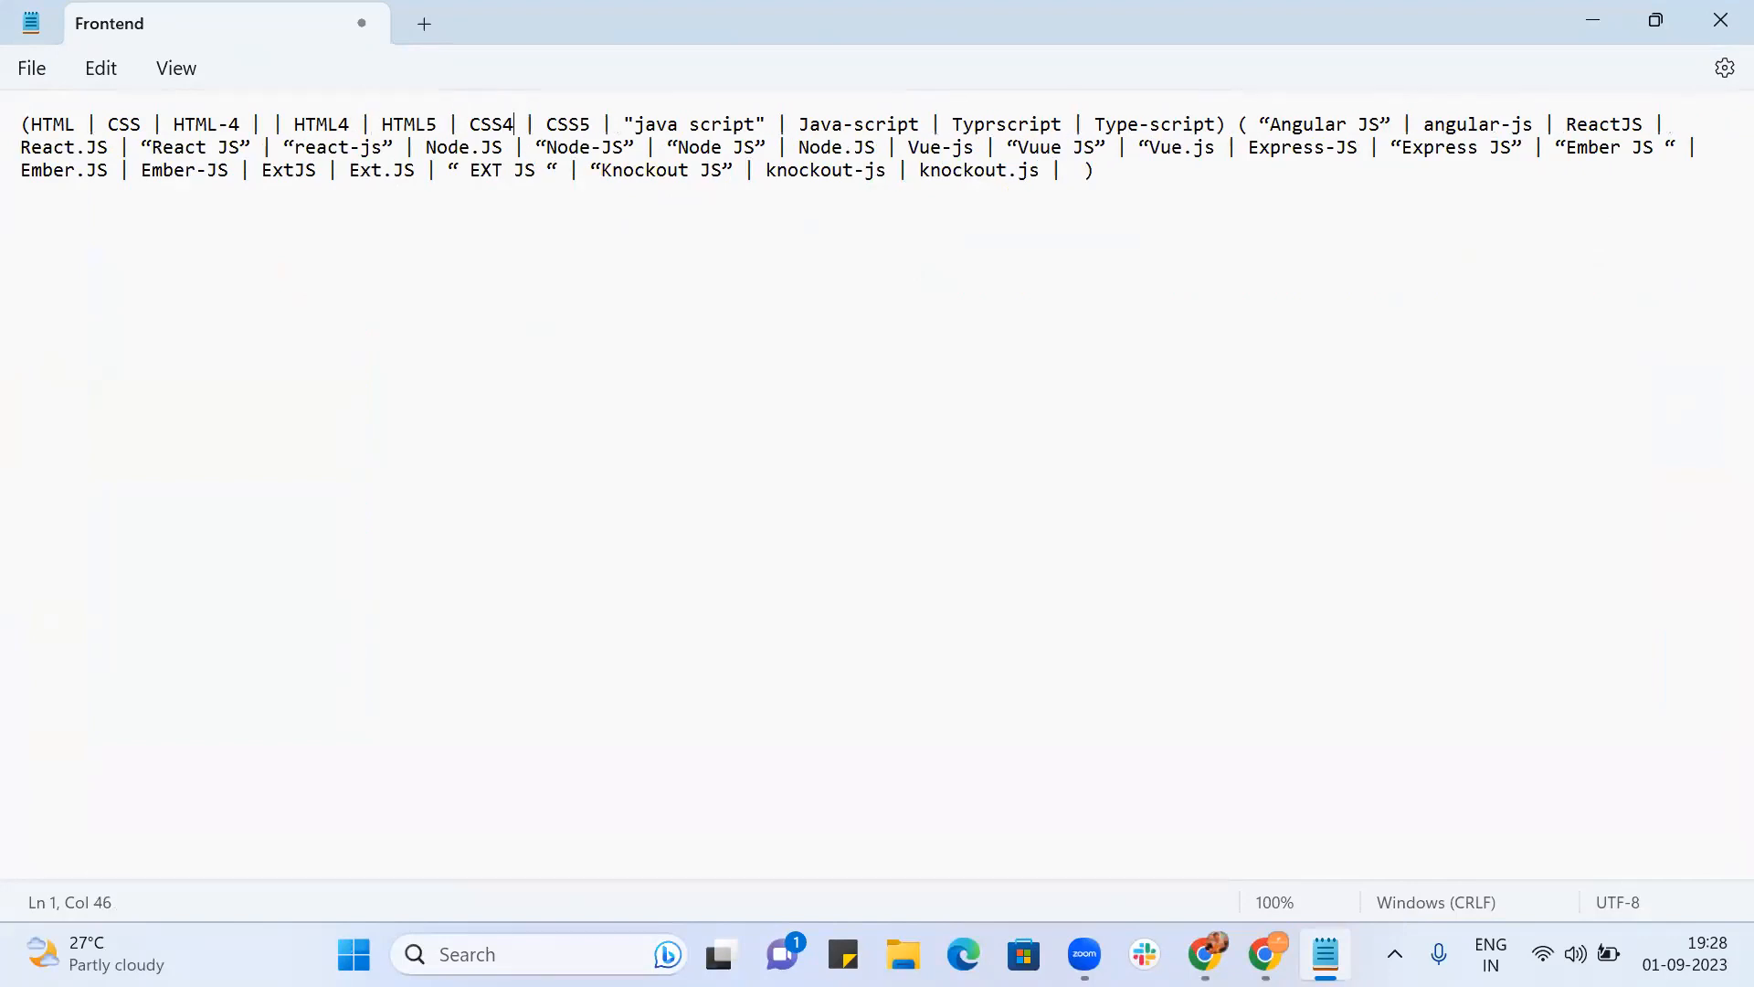
pyautogui.write('| ')
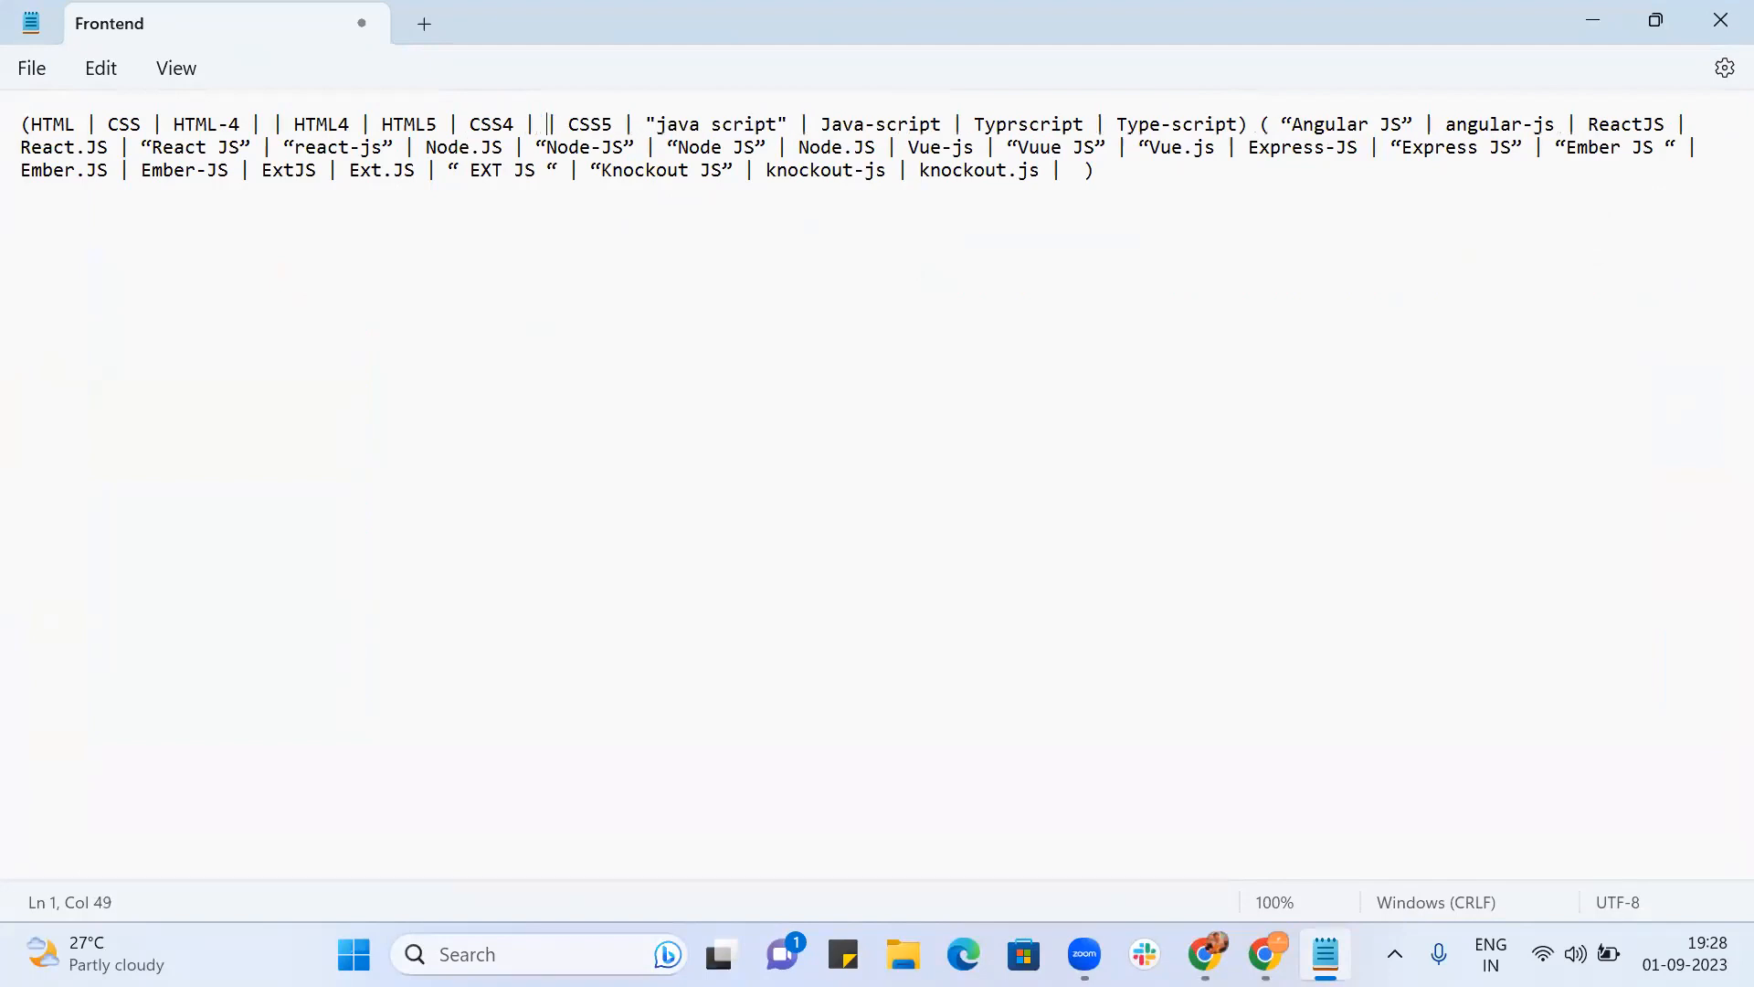
pyautogui.write('CSS')
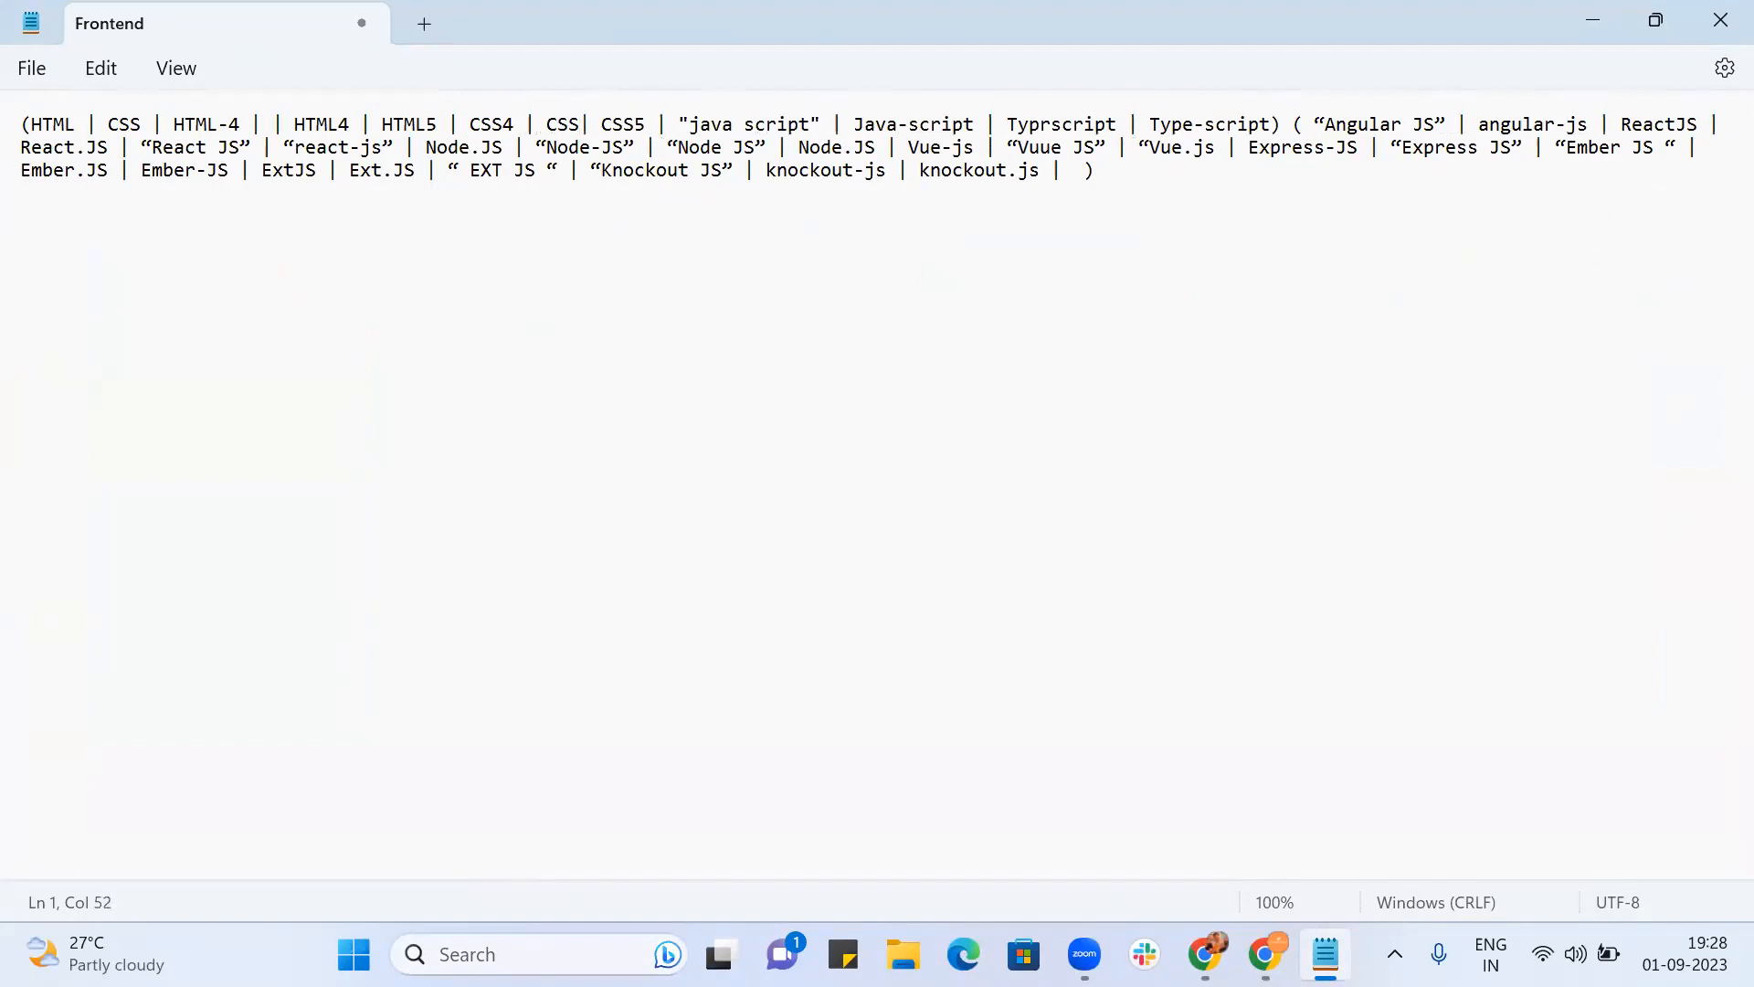
pyautogui.write('-4')
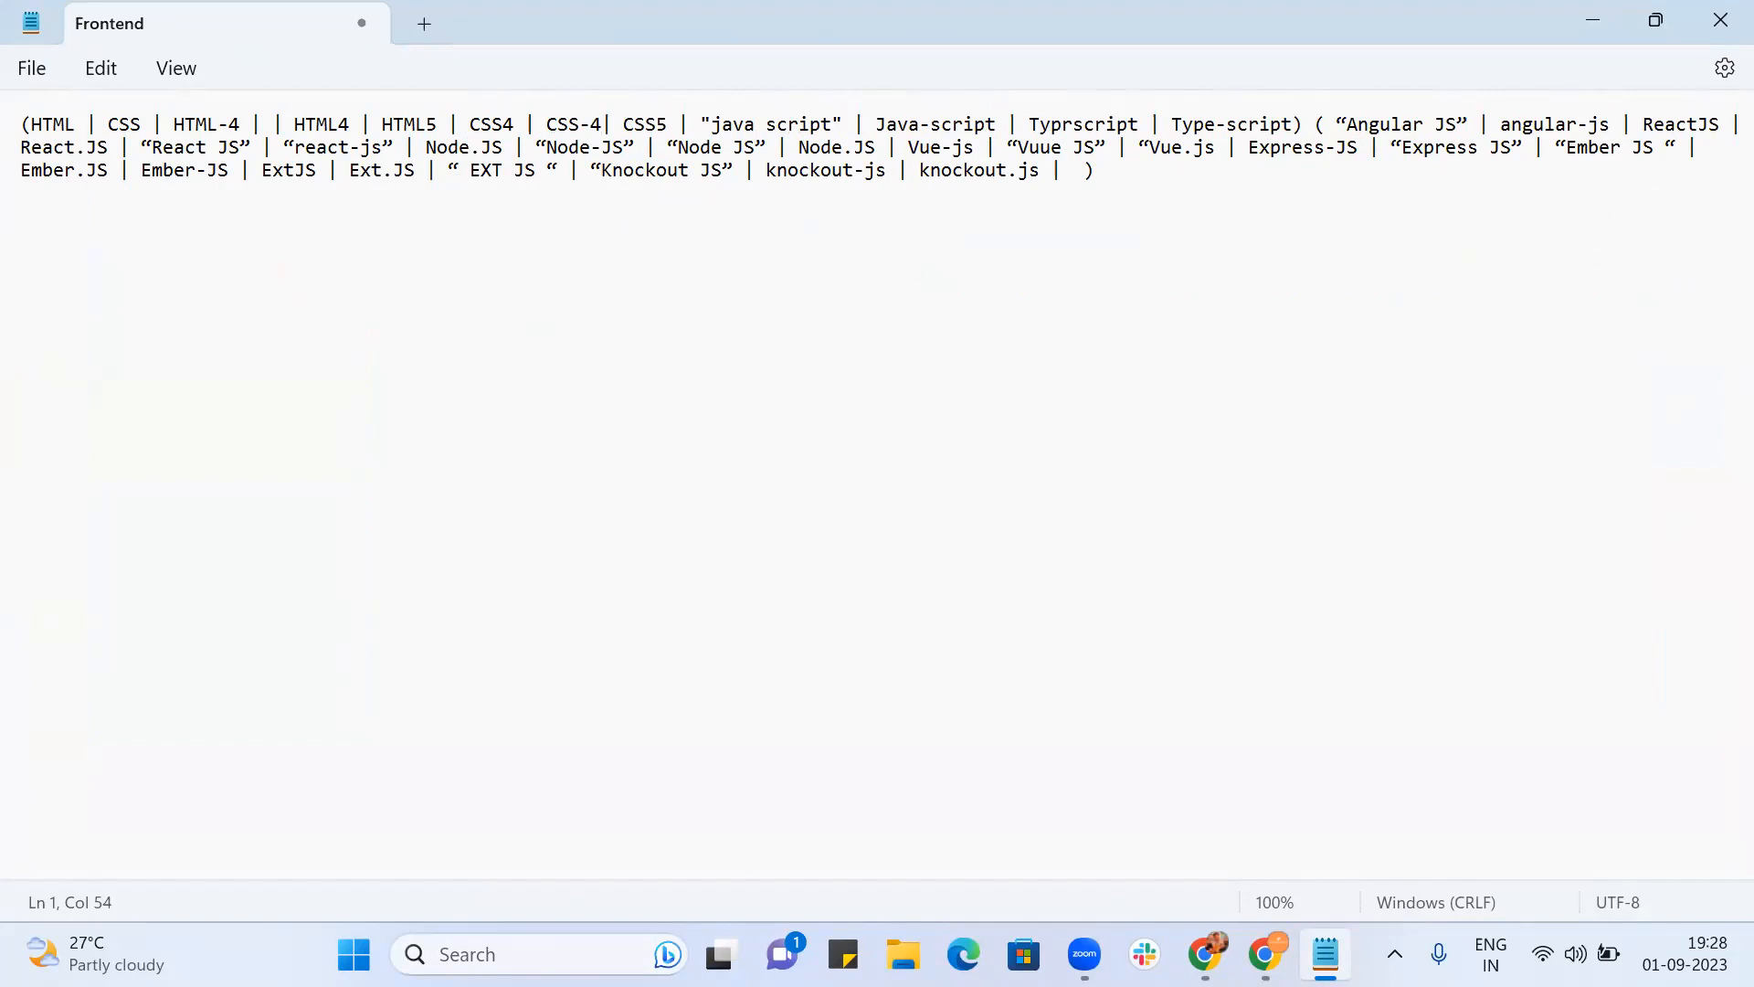
pyautogui.press('Right')
pyautogui.press('Right')
pyautogui.press('Right')
pyautogui.press('Right')
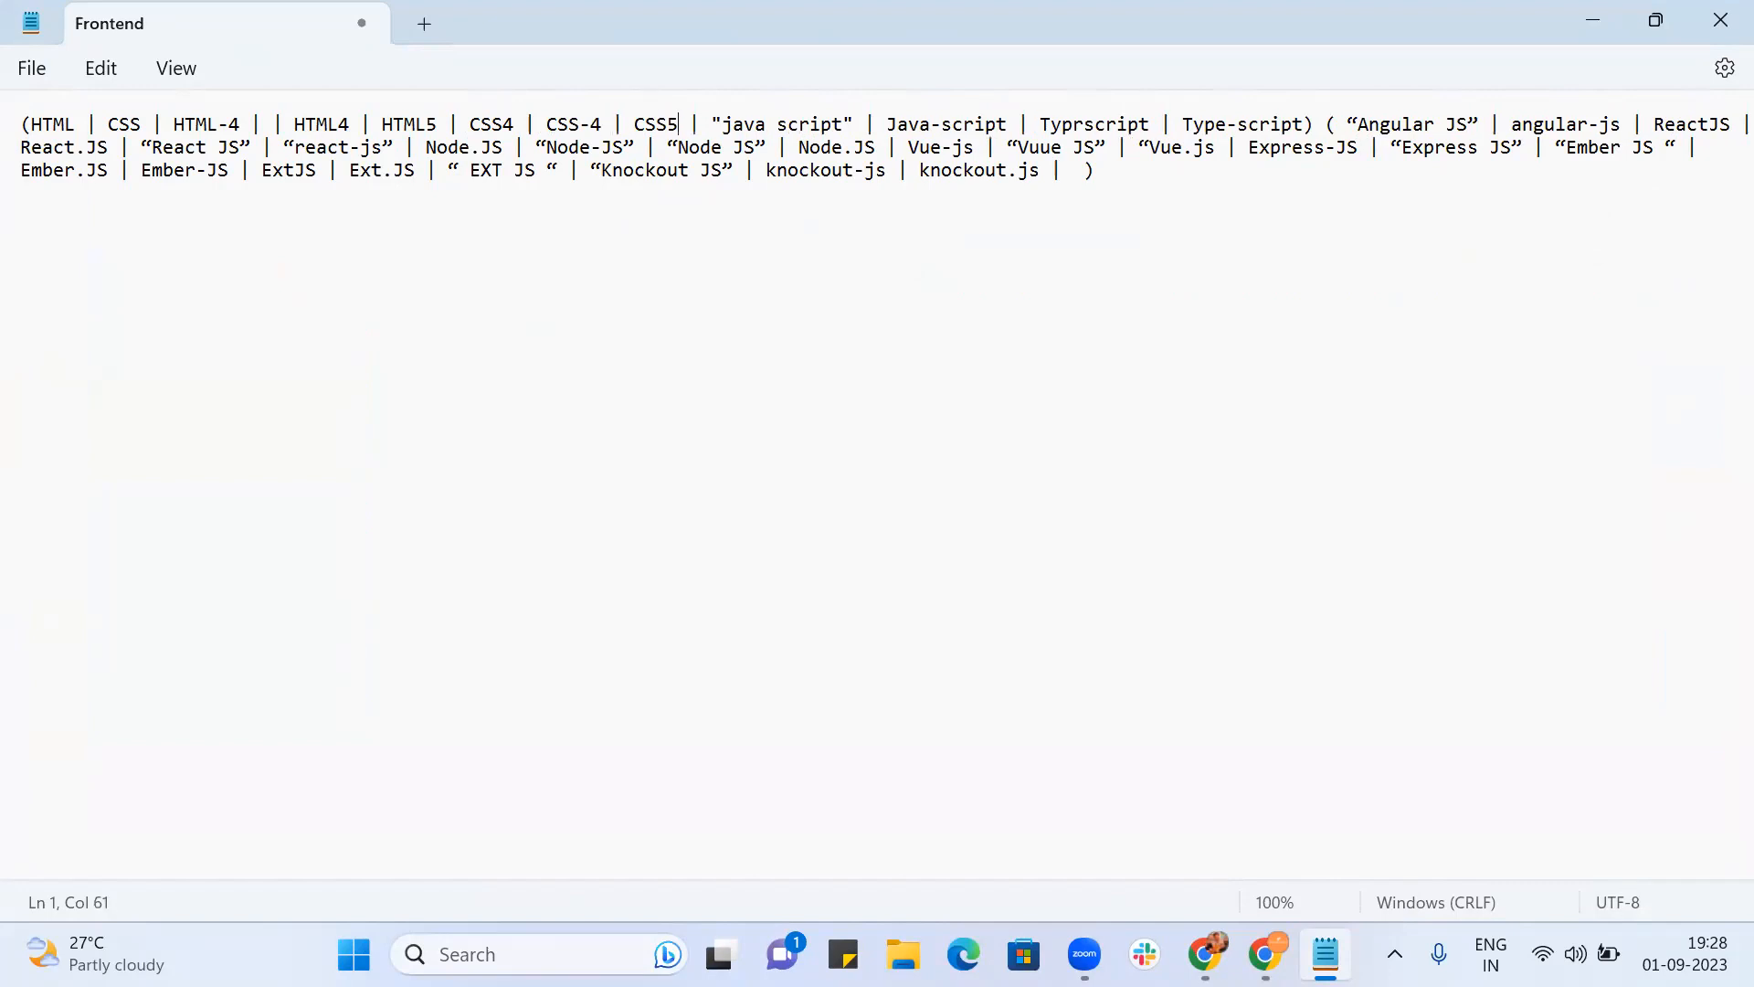
pyautogui.write('| ')
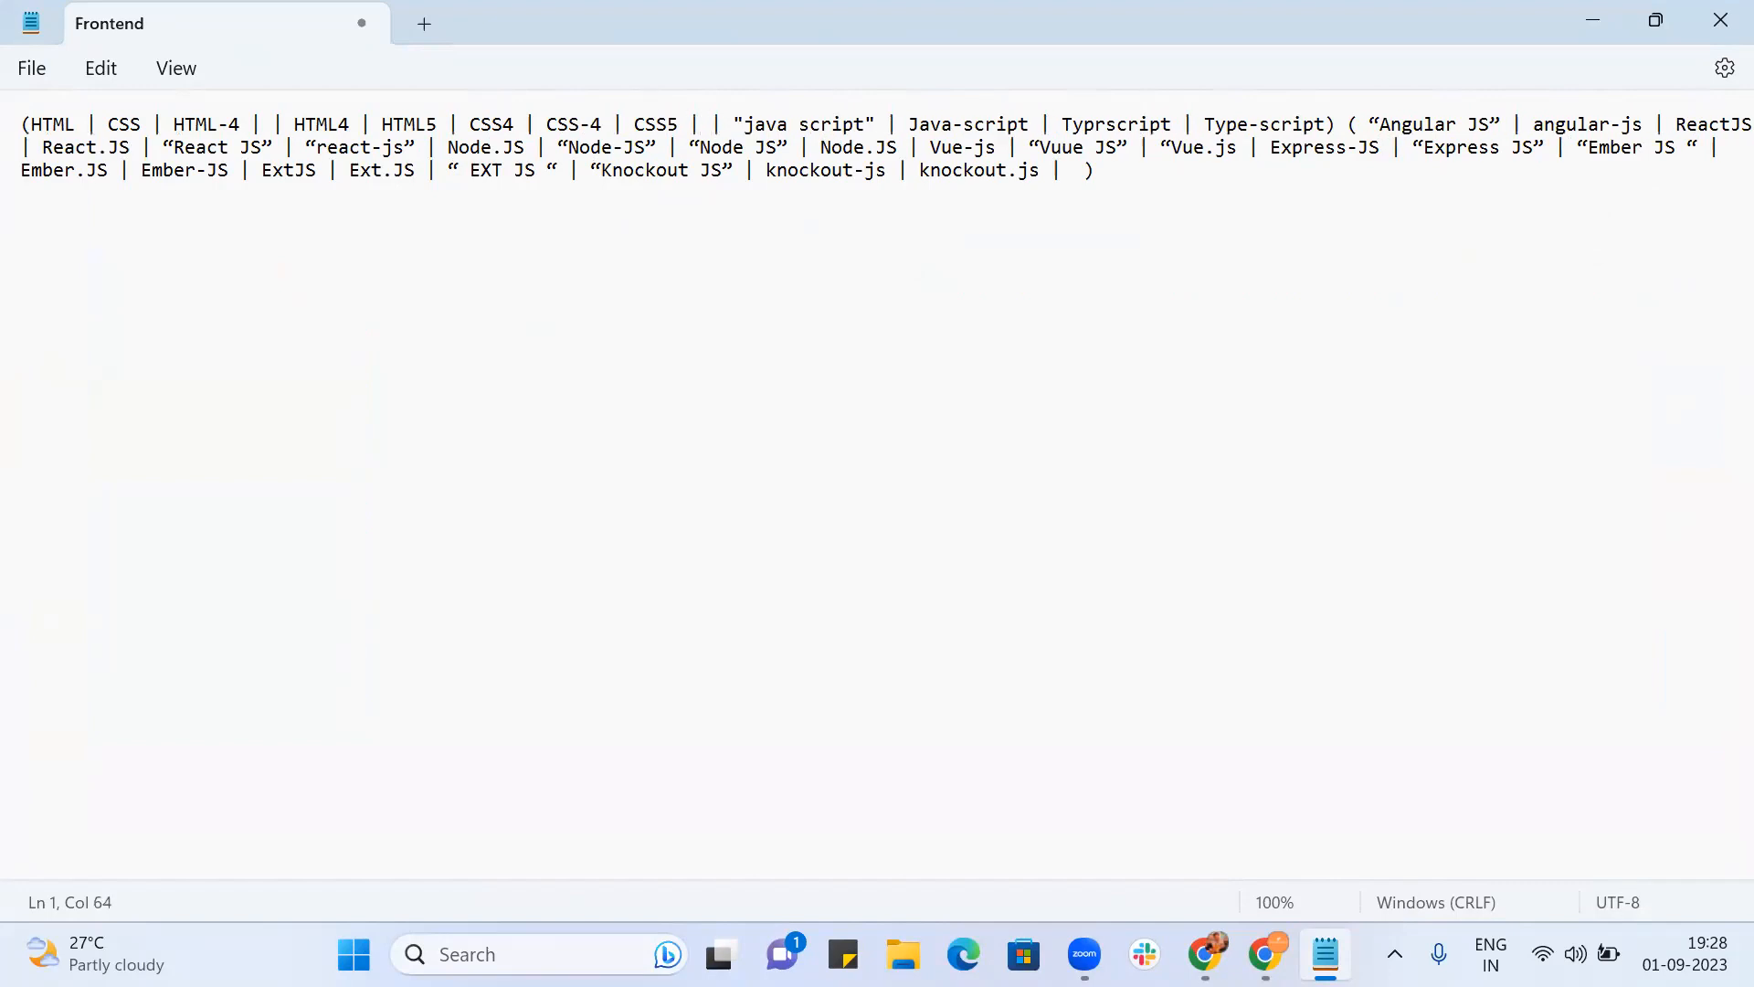
pyautogui.write('CSS-5')
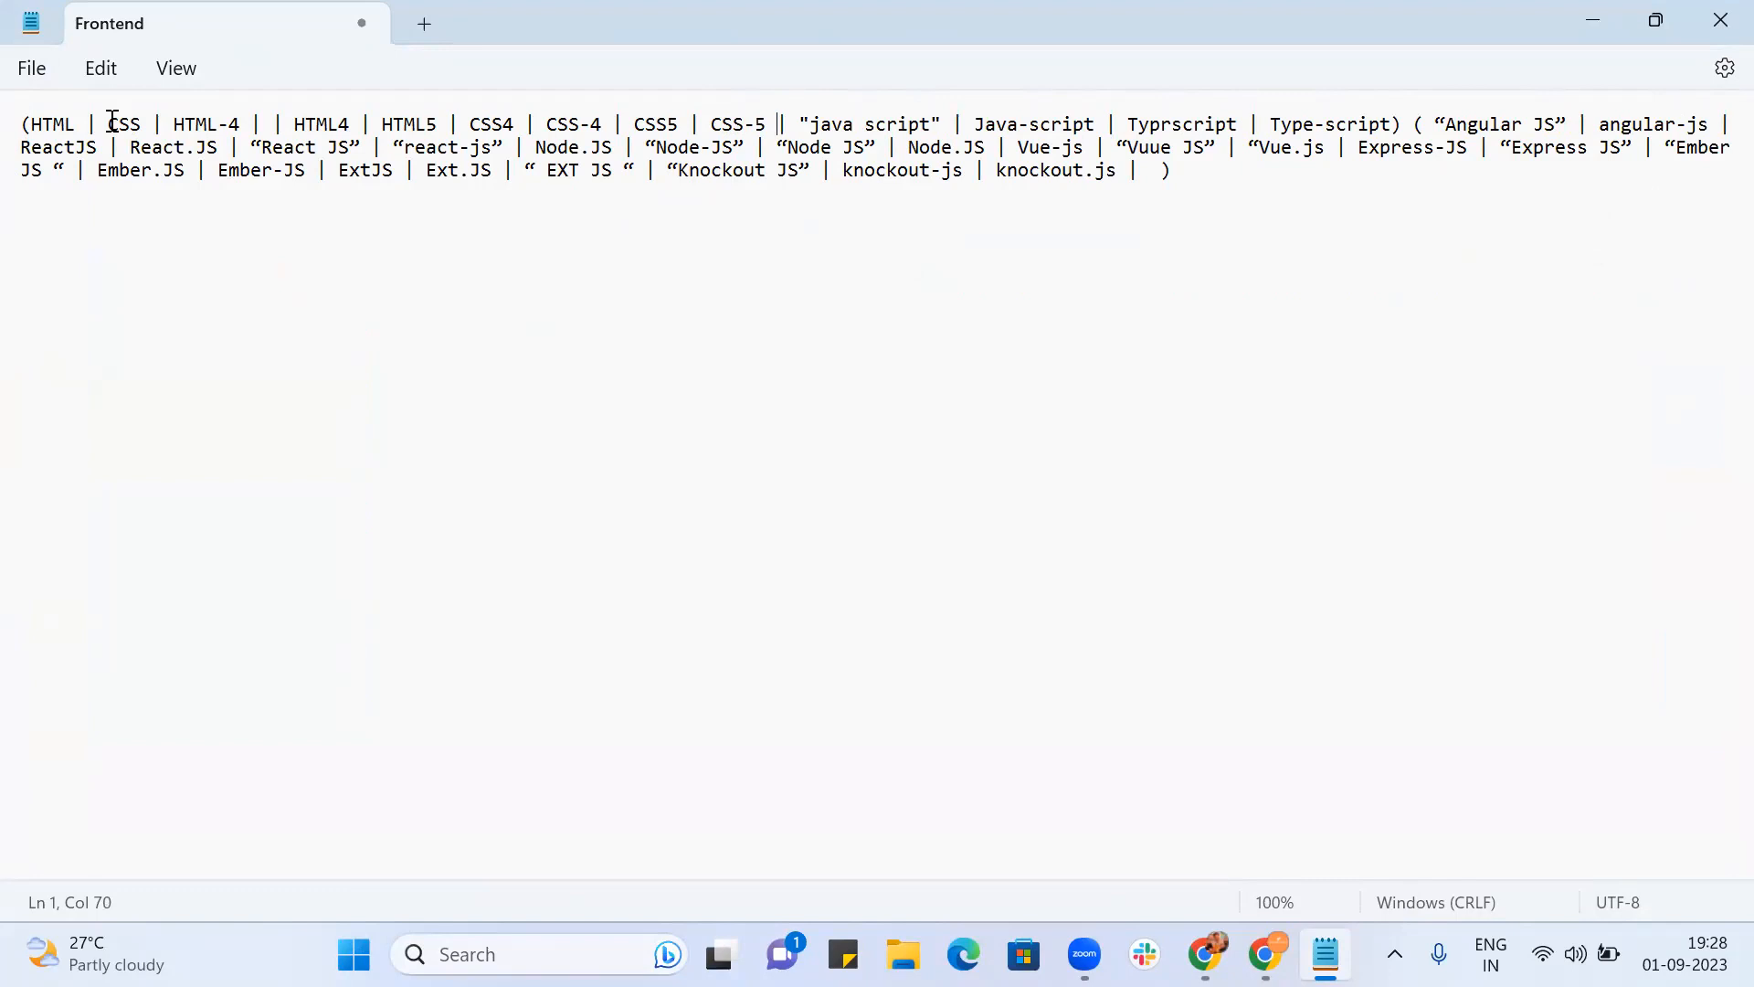
# Step: Tidy the HTML-4 entry and add a 'javascript' variant after Java-script
pyautogui.click(270, 125)
pyautogui.press('BackSpace')
pyautogui.press('BackSpace')
pyautogui.press('BackSpace')
pyautogui.press('BackSpace')
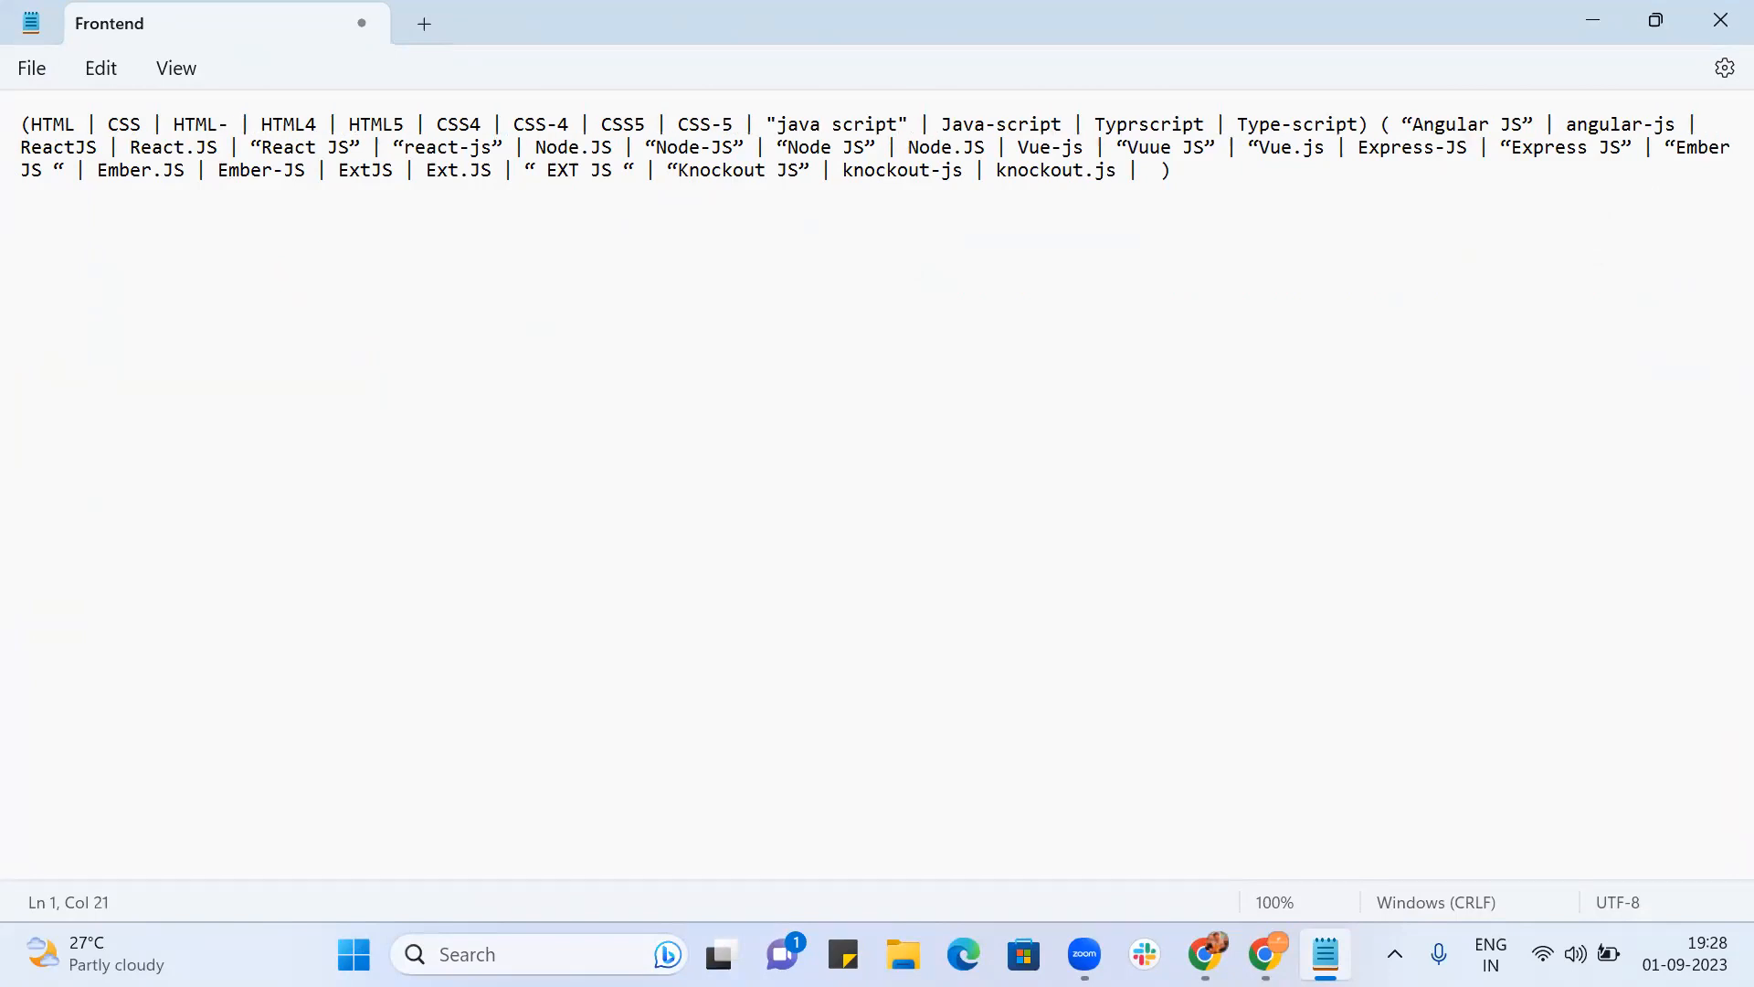
pyautogui.write('4')
pyautogui.press('Right')
pyautogui.press('Right')
pyautogui.press('Right')
pyautogui.press('Right')
pyautogui.press('Right')
pyautogui.press('Right')
pyautogui.press('Right')
pyautogui.press('Right')
pyautogui.press('Right')
pyautogui.press('Right')
pyautogui.press('Right')
pyautogui.press('Right')
pyautogui.press('Right')
pyautogui.press('Right')
pyautogui.press('Right')
pyautogui.press('Right')
pyautogui.press('Right')
pyautogui.press('Right')
pyautogui.press('Right')
pyautogui.press('Right')
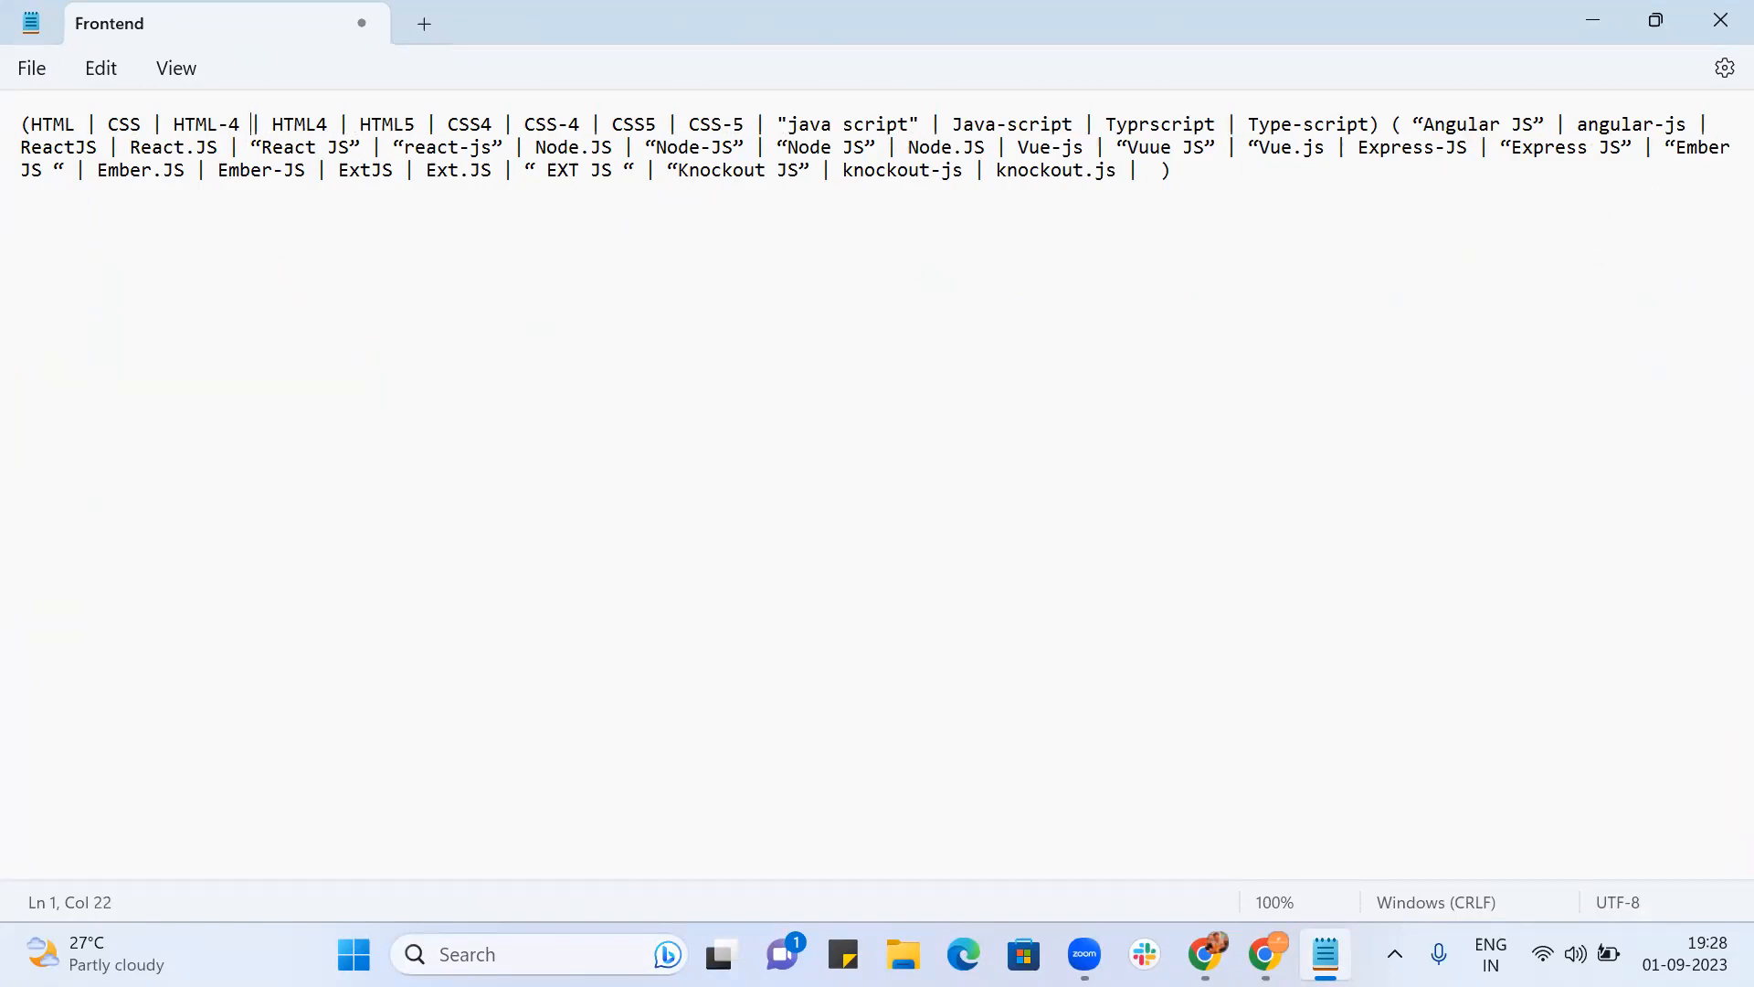
pyautogui.press('Right')
pyautogui.press('Right')
pyautogui.press('Right')
pyautogui.press('Right')
pyautogui.press('Right')
pyautogui.press('Right')
pyautogui.press('Right')
pyautogui.press('Right')
pyautogui.press('Right')
pyautogui.press('Right')
pyautogui.press('Right')
pyautogui.press('Right')
pyautogui.press('Right')
pyautogui.press('Right')
pyautogui.press('Right')
pyautogui.press('Right')
pyautogui.press('Right')
pyautogui.press('Right')
pyautogui.press('Right')
pyautogui.press('Right')
pyautogui.press('Left')
pyautogui.press('Left')
pyautogui.press('Left')
pyautogui.press('Left')
pyautogui.press('Left')
pyautogui.press('Left')
pyautogui.press('Right')
pyautogui.write('| jacascrip')
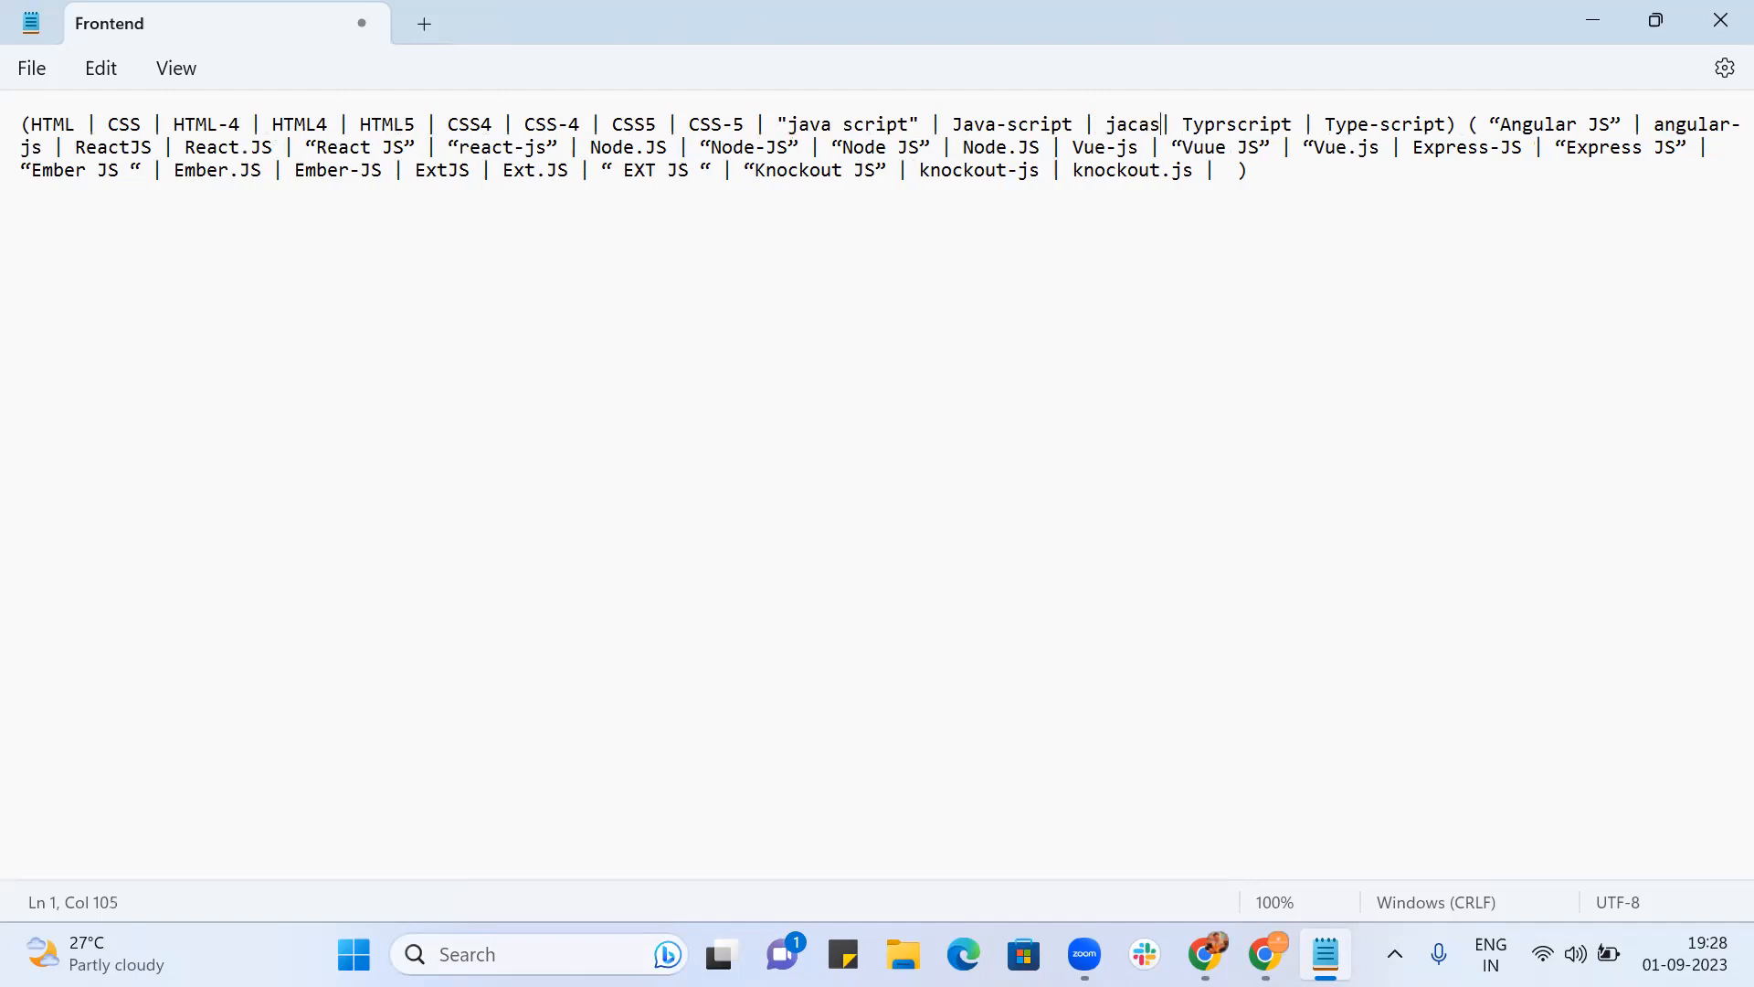
pyautogui.press('BackSpace')
pyautogui.press('BackSpace')
pyautogui.press('BackSpace')
pyautogui.press('BackSpace')
pyautogui.press('BackSpace')
pyautogui.press('BackSpace')
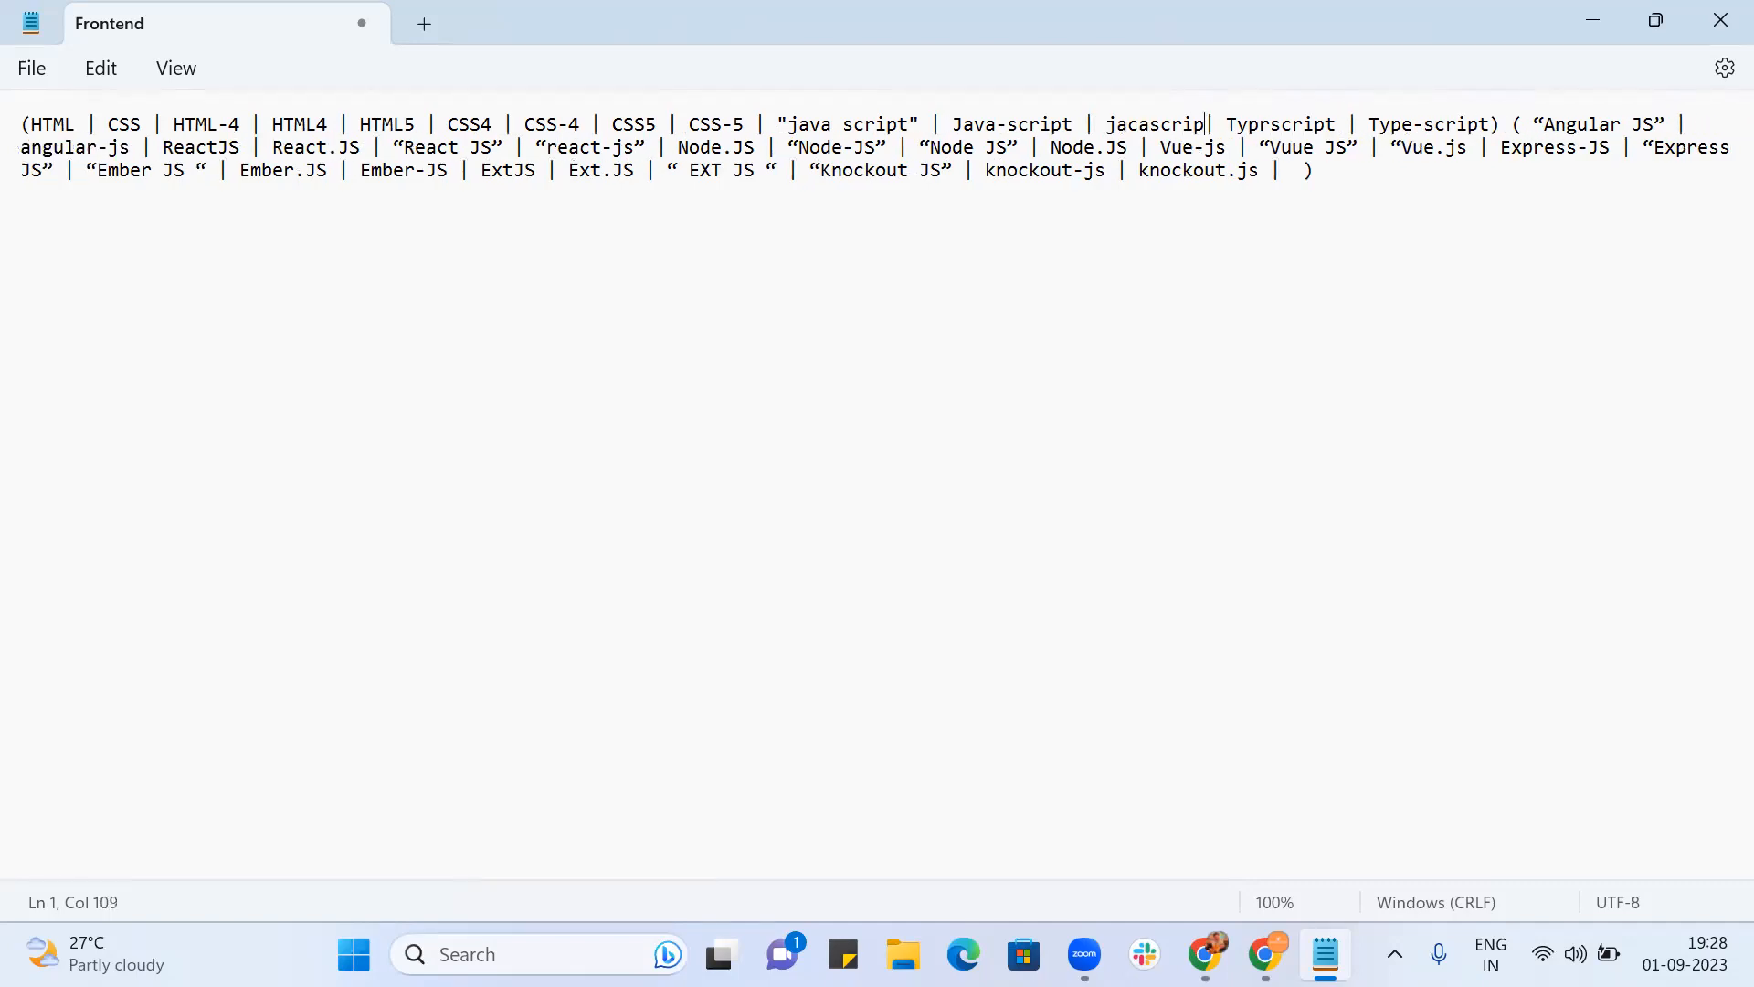
pyautogui.press('BackSpace')
pyautogui.write('vascri')
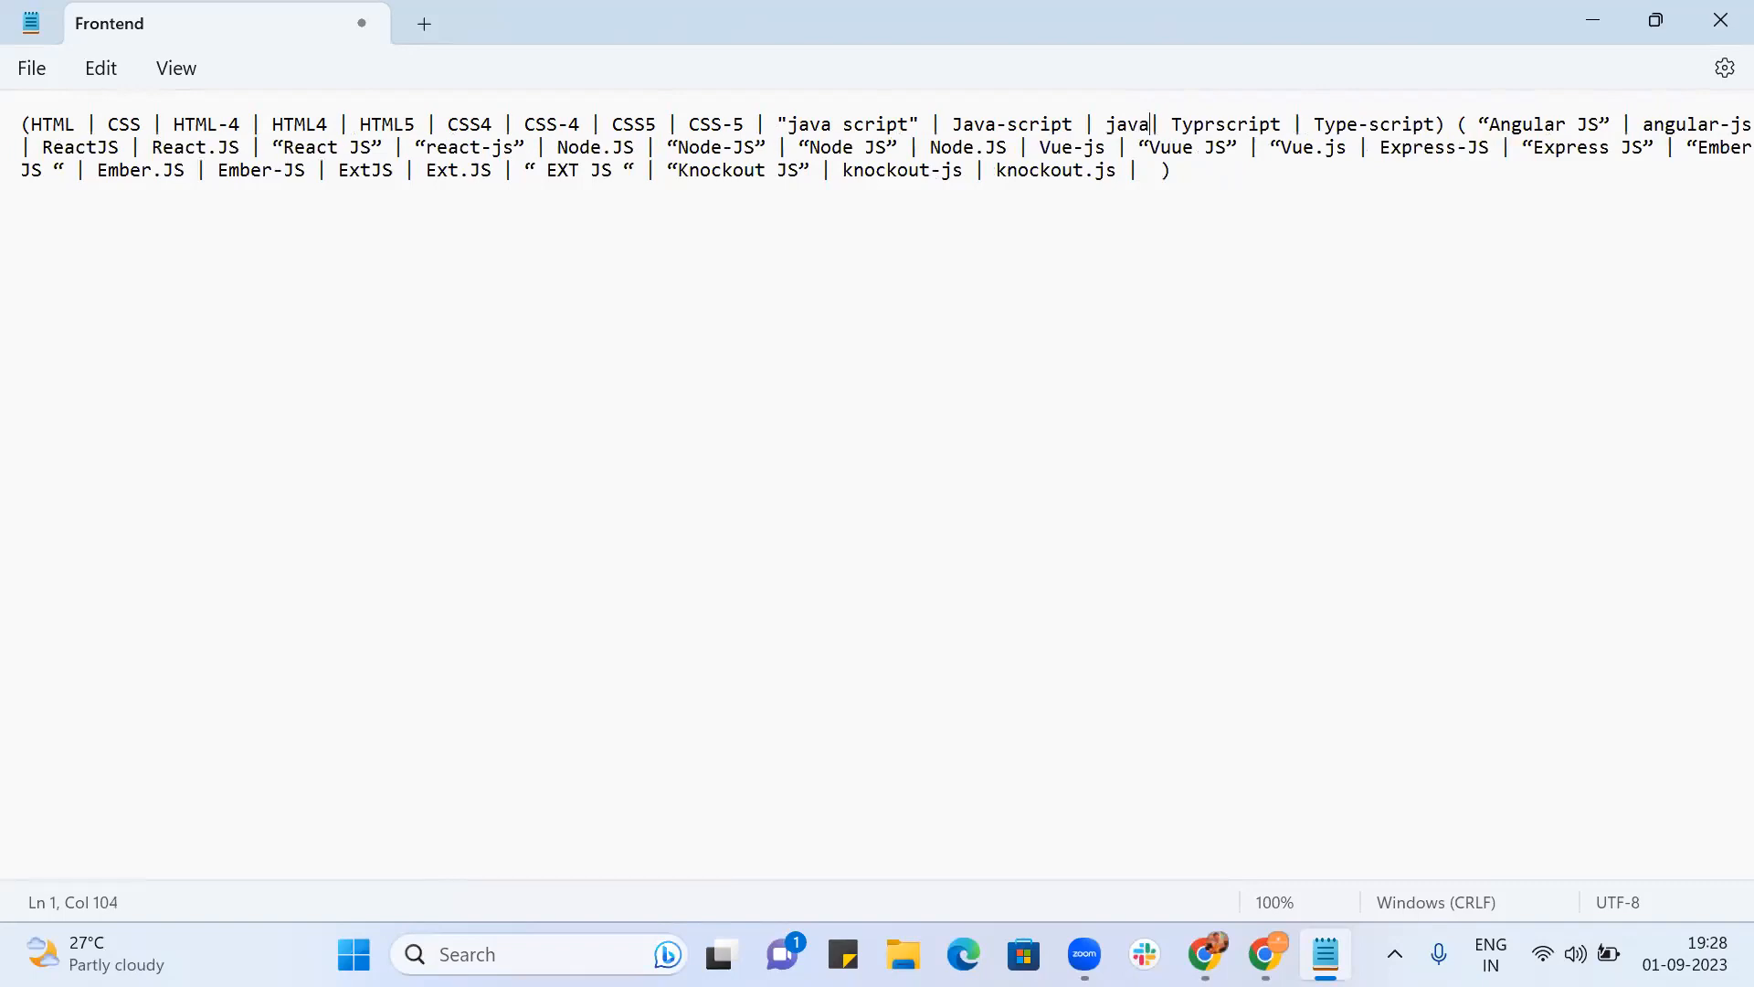
pyautogui.write('pt')
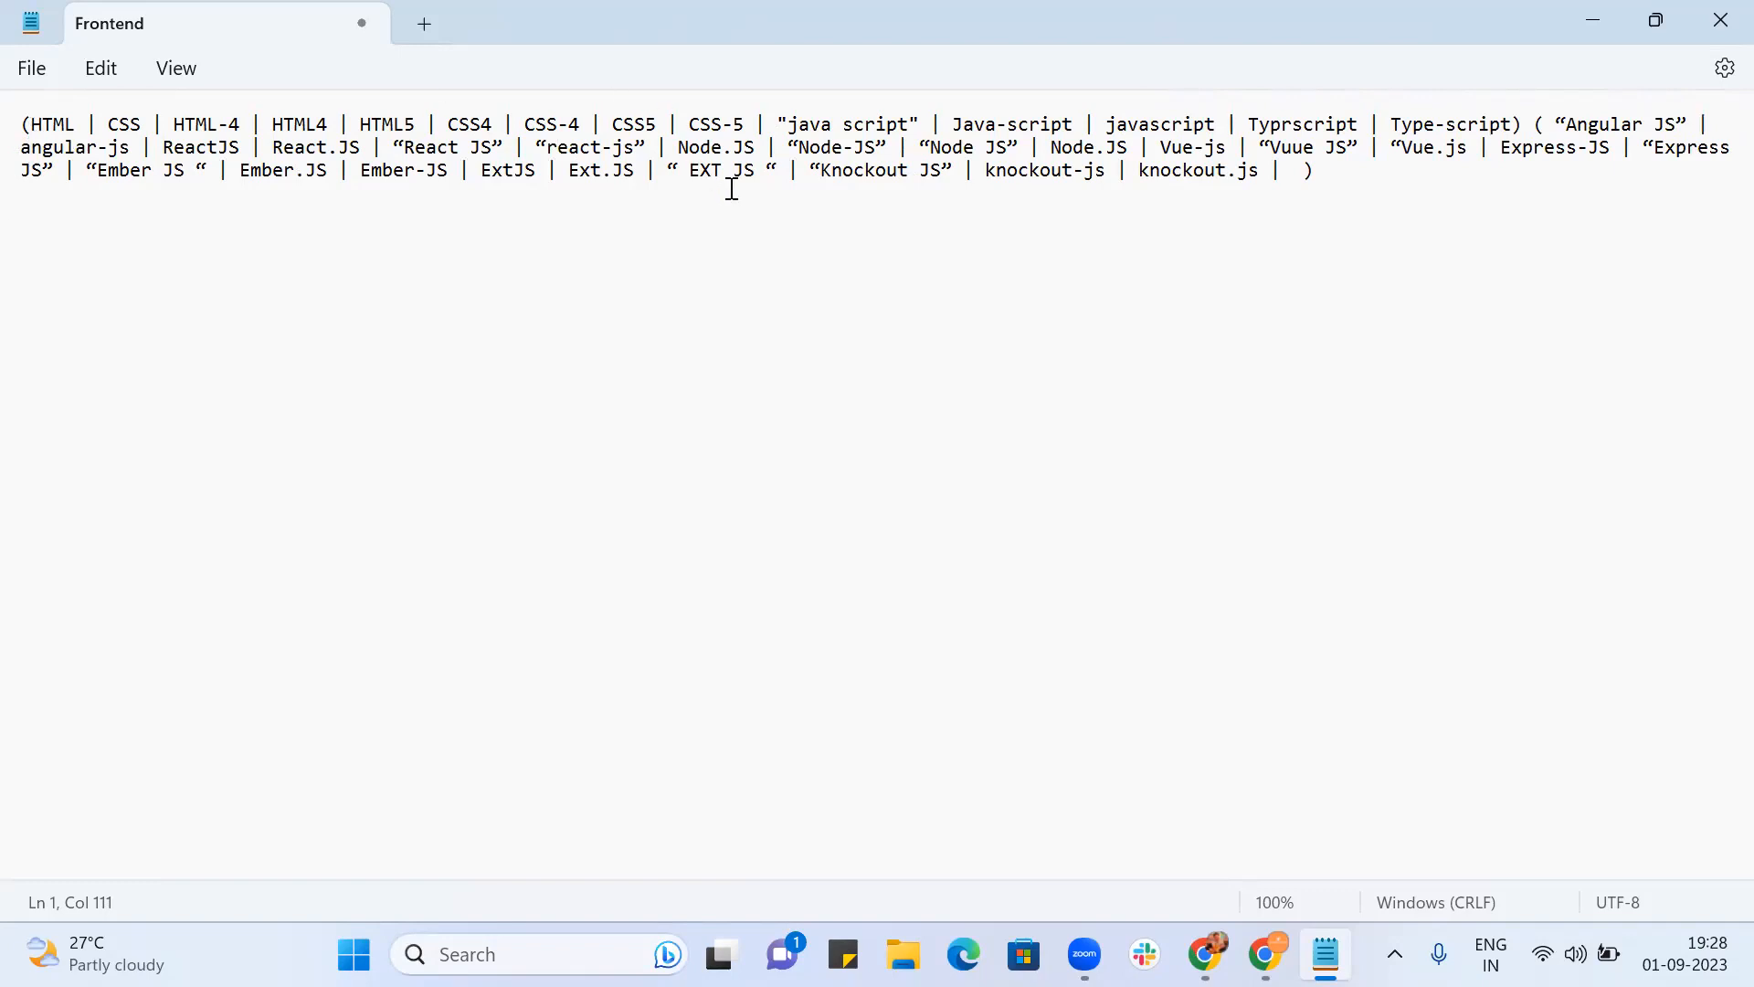
# Step: Wrap the HTML/CSS group in parentheses, open the JavaScript group, and correct Typrscript to Typescript
pyautogui.click(747, 124)
pyautogui.write(')')
pyautogui.press('Right')
pyautogui.press('Right')
pyautogui.press('Right')
pyautogui.press('BackSpace')
pyautogui.press('BackSpace')
pyautogui.write('(')
pyautogui.click(1282, 125)
pyautogui.write('e')
pyautogui.press('Delete')
# Step: Add a "Type script" variant and straighten the quotes around Angular JS
pyautogui.click(1516, 125)
pyautogui.write('| "')
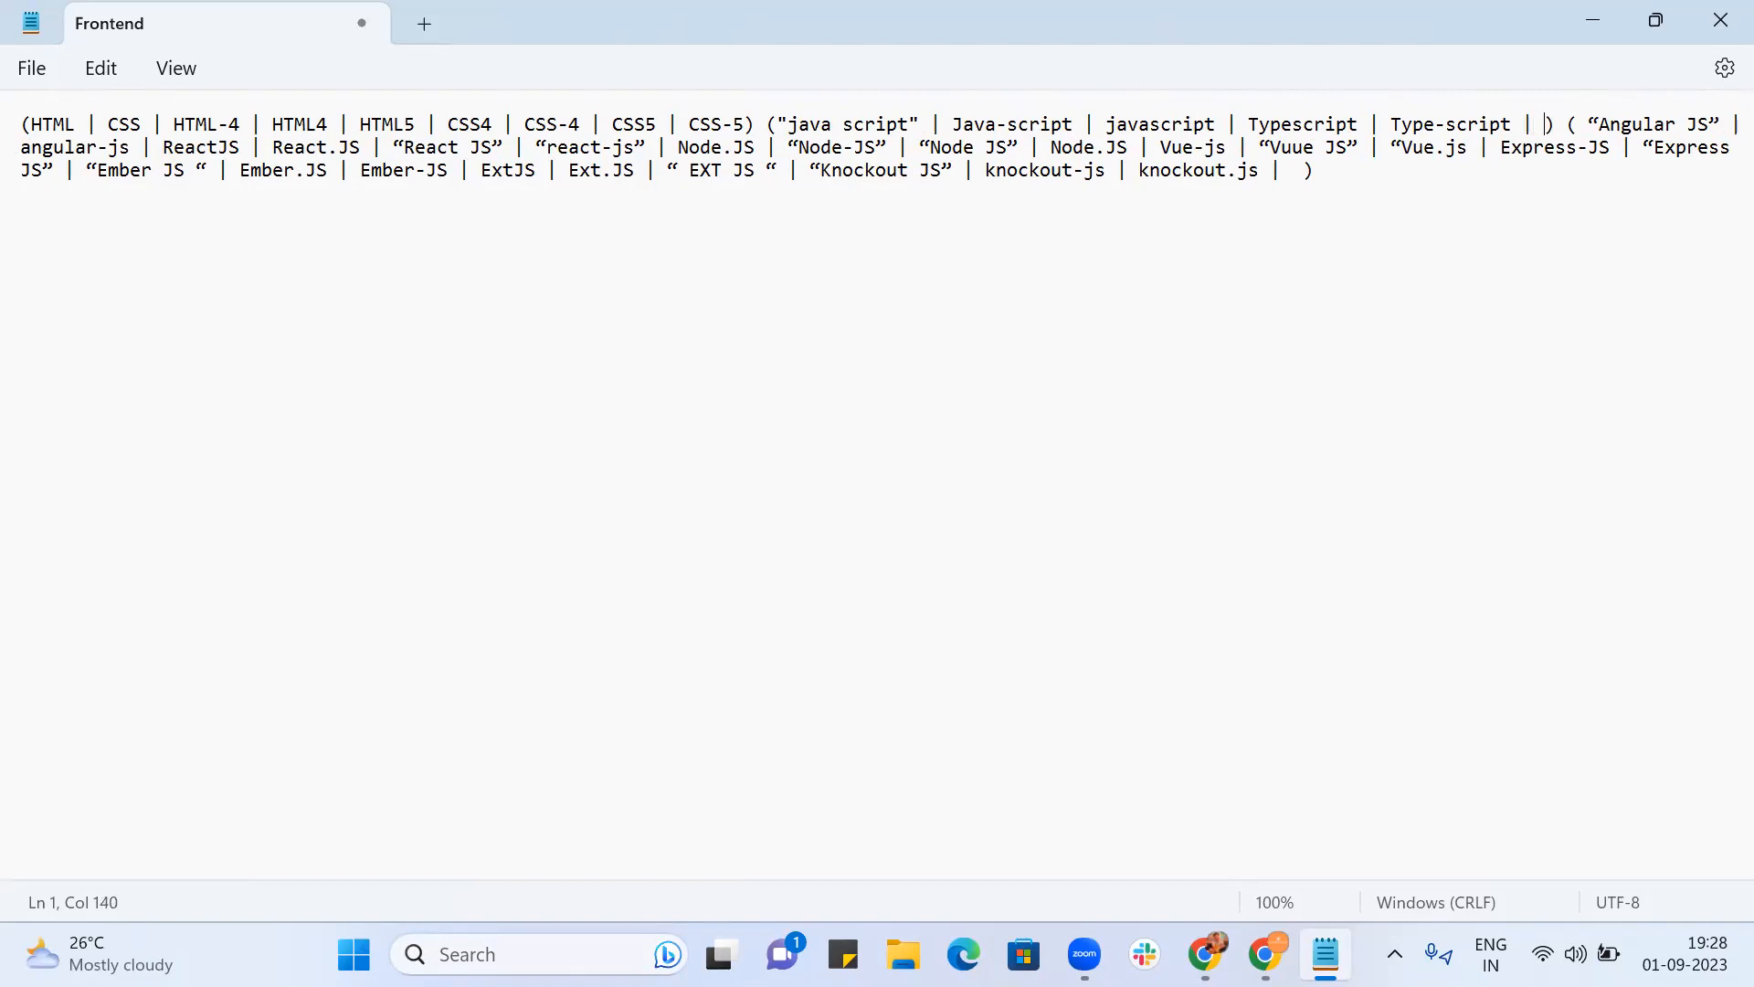
pyautogui.write('Type')
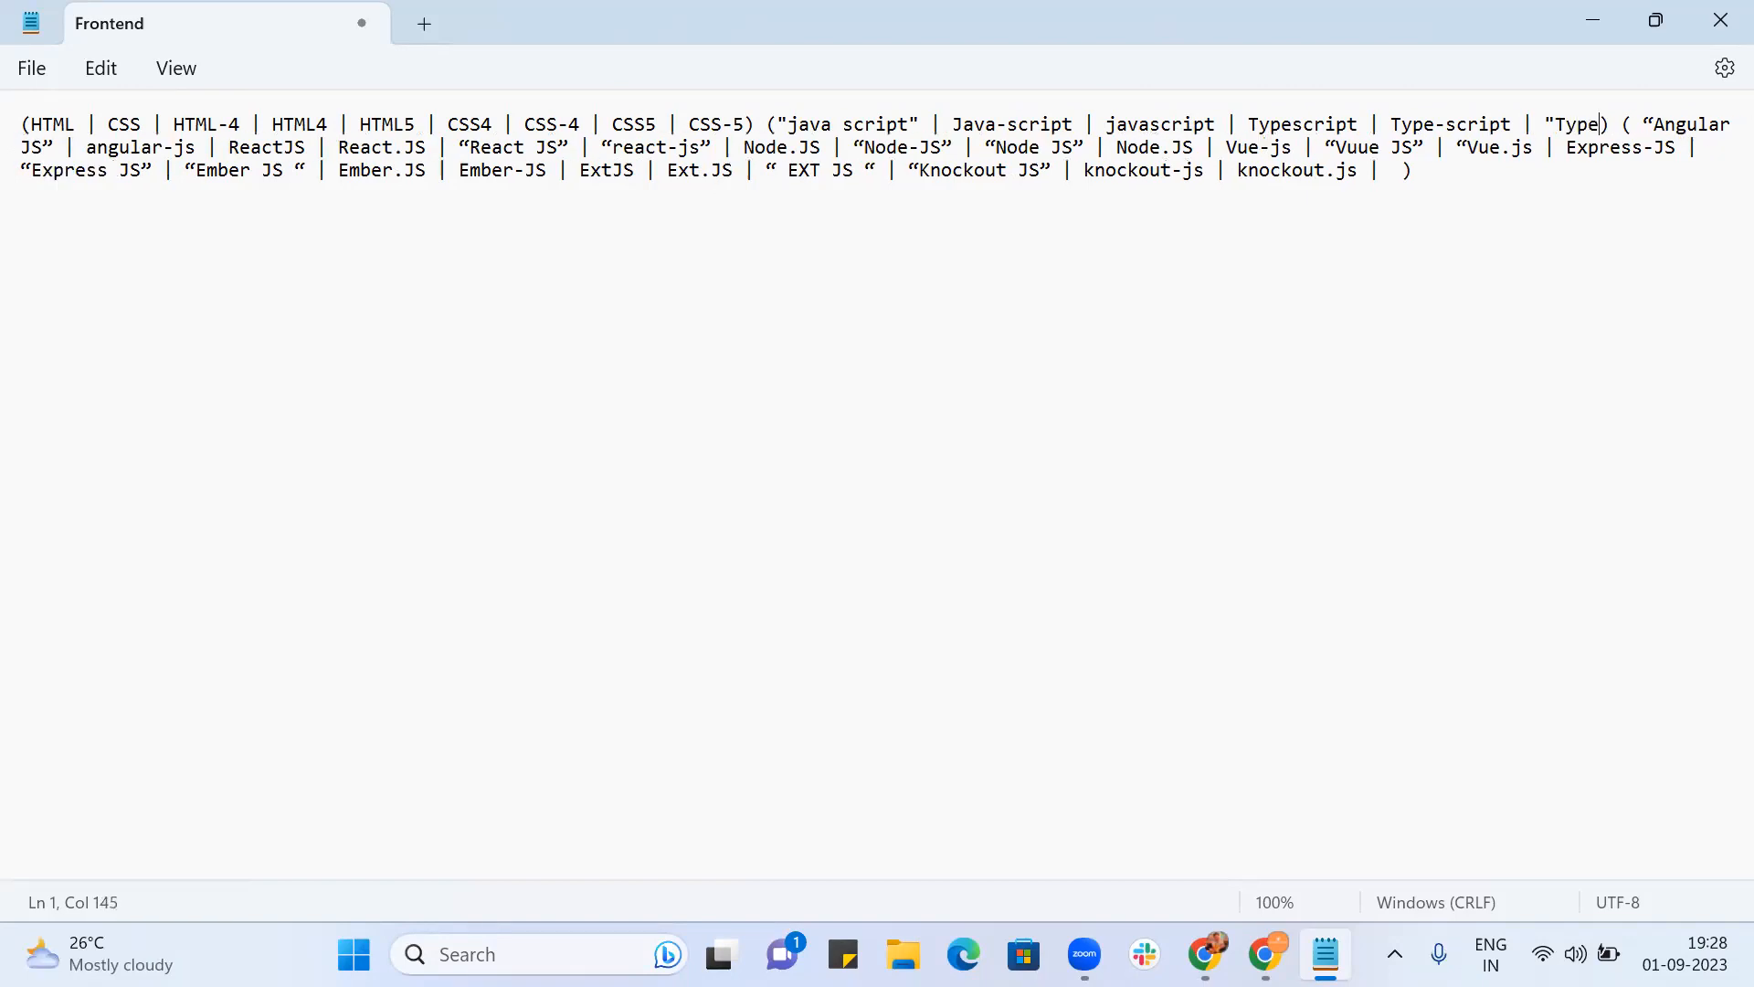
pyautogui.write(' scrip')
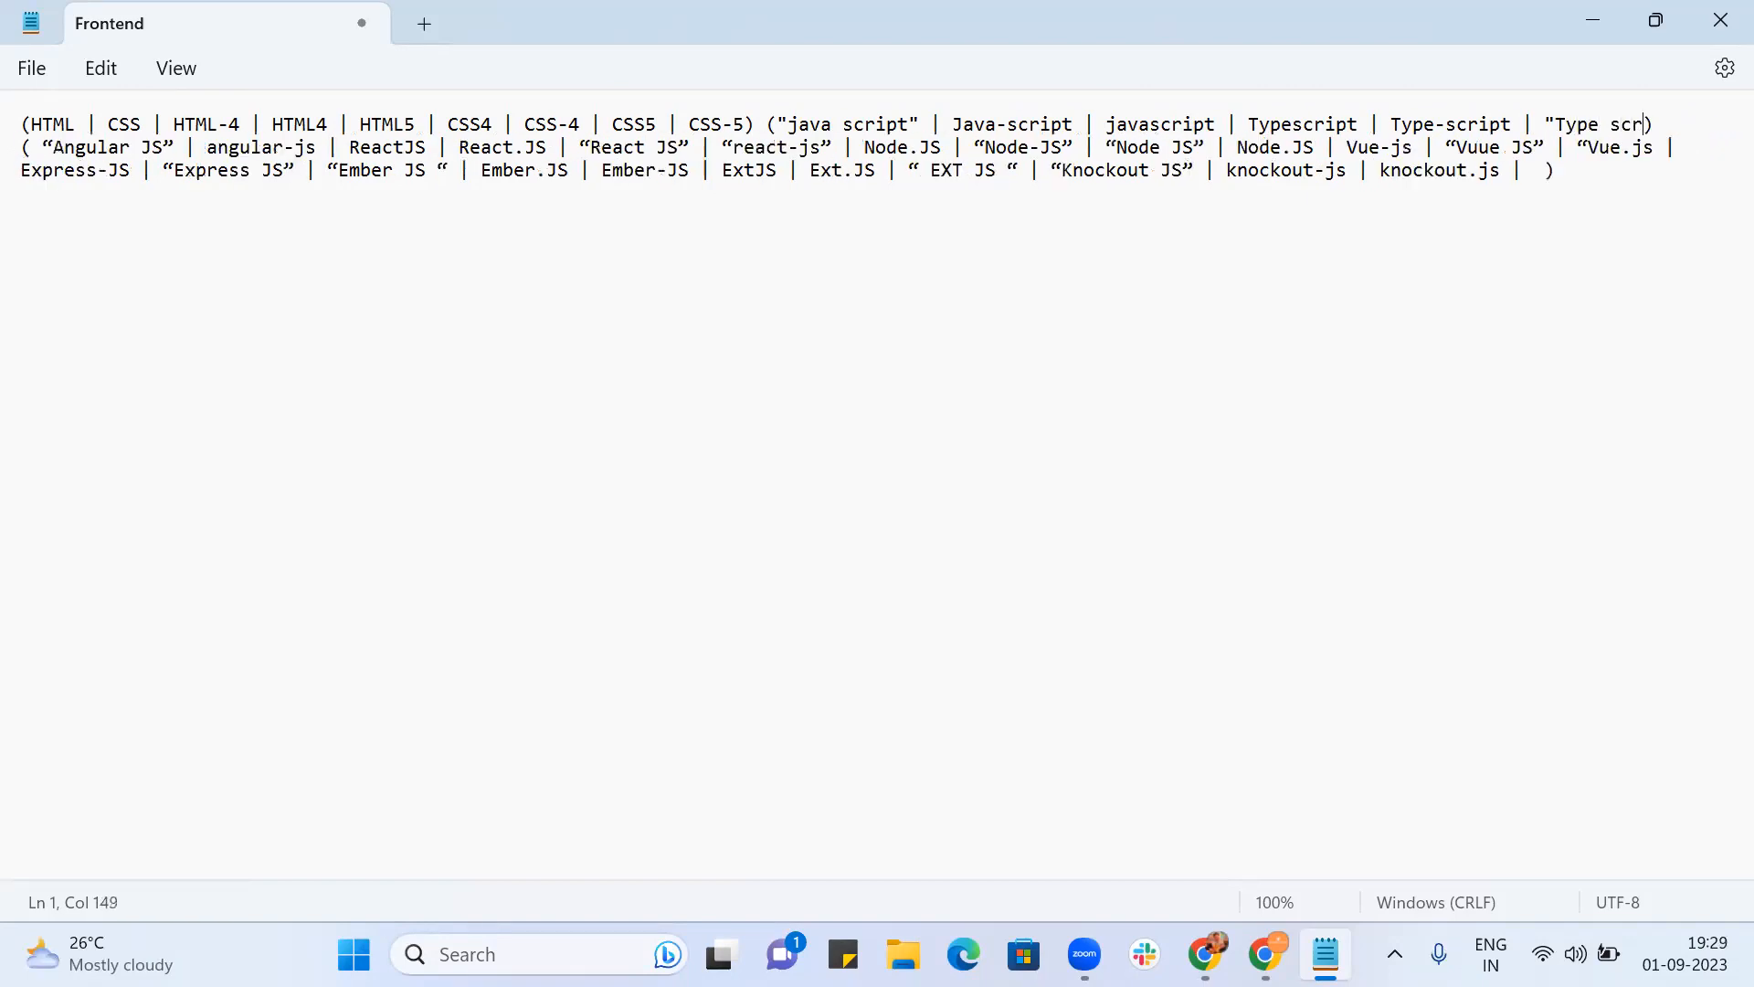
pyautogui.write('t"')
pyautogui.click(57, 146)
pyautogui.press('BackSpace')
pyautogui.write('") ( "')
pyautogui.press('Delete')
# Step: Replace the curly quotes around React JS and react-js with straight quotes
pyautogui.press('BackSpace')
pyautogui.write('"')
pyautogui.press('BackSpace')
pyautogui.write('"')
pyautogui.press('Right')
pyautogui.press('Left')
pyautogui.press('BackSpace')
pyautogui.write('"')
pyautogui.press('BackSpace')
pyautogui.write('"')
# Step: Straighten the quotes on Node-JS and Node JS, and fix the quotes around Vuue JS and Vue.js
pyautogui.press('BackSpace')
pyautogui.write('"')
pyautogui.press('BackSpace')
pyautogui.write('"')
pyautogui.press('BackSpace')
pyautogui.write('"')
pyautogui.press('Right')
pyautogui.press('BackSpace')
pyautogui.press('BackSpace')
pyautogui.write('"')
pyautogui.press('BackSpace')
pyautogui.write('"')
pyautogui.press('BackSpace')
pyautogui.write('"')
pyautogui.press('BackSpace')
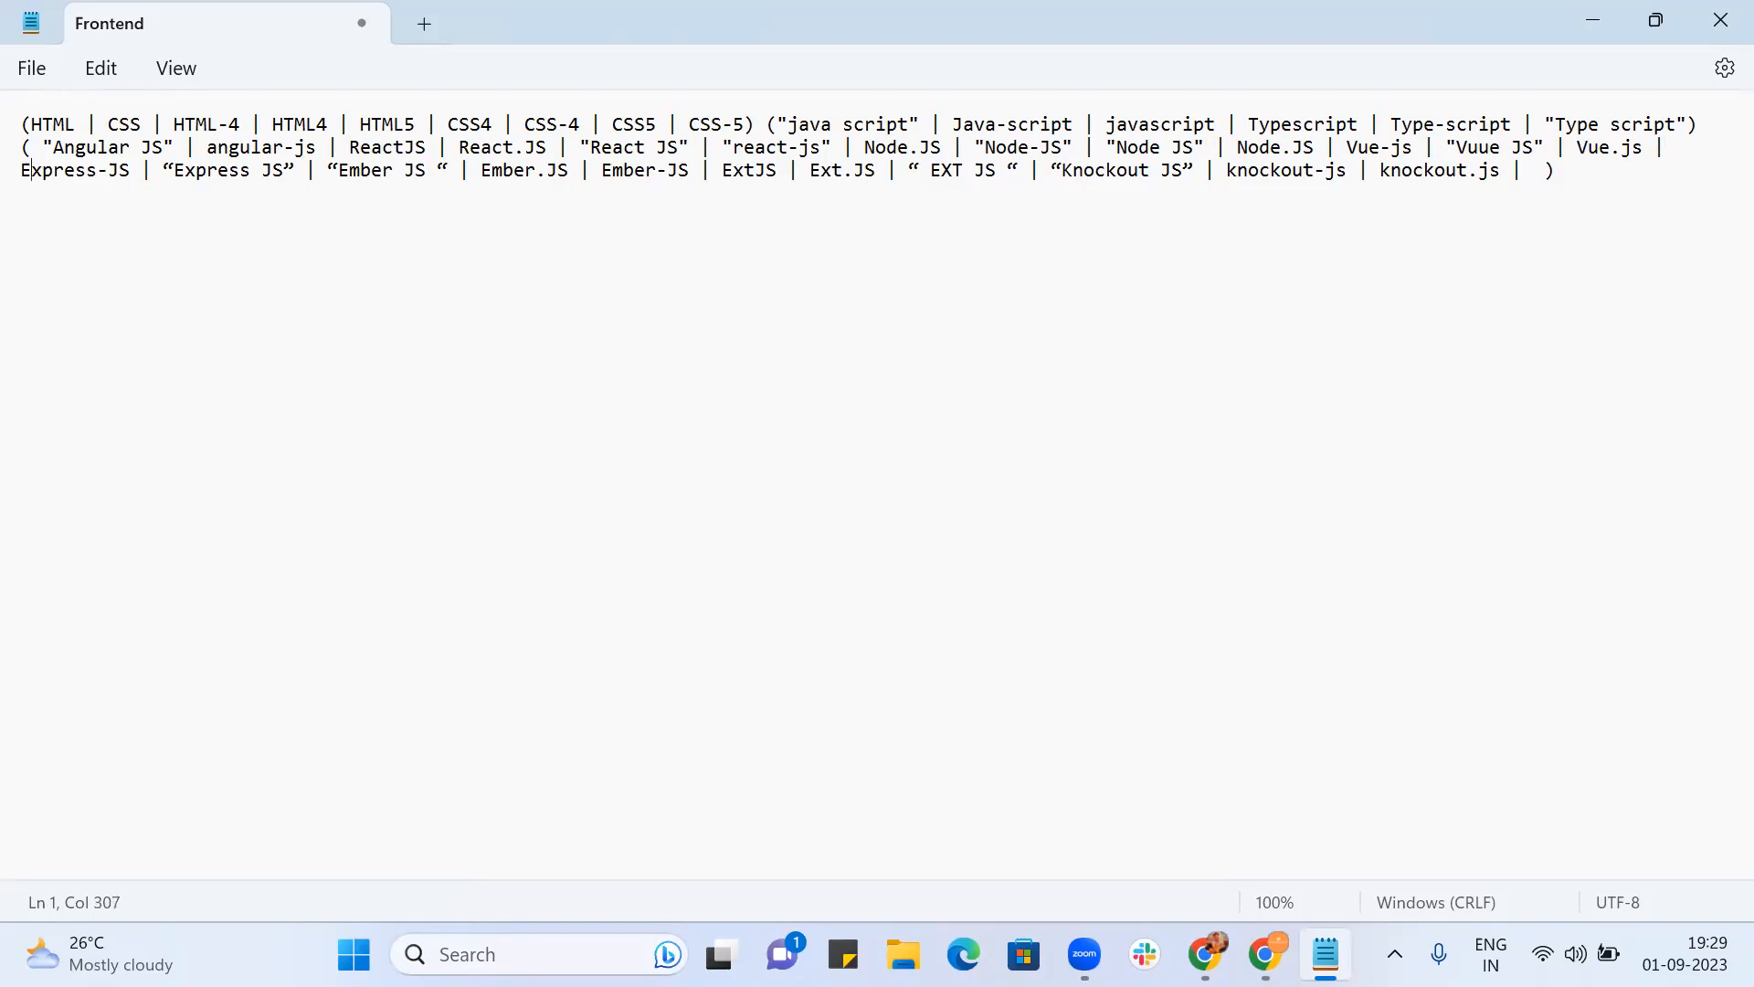
# Step: Replace the curly quotes around Express JS and Ember JS with straight quotes
pyautogui.press('BackSpace')
pyautogui.write('"')
pyautogui.press('Right')
pyautogui.press('Right')
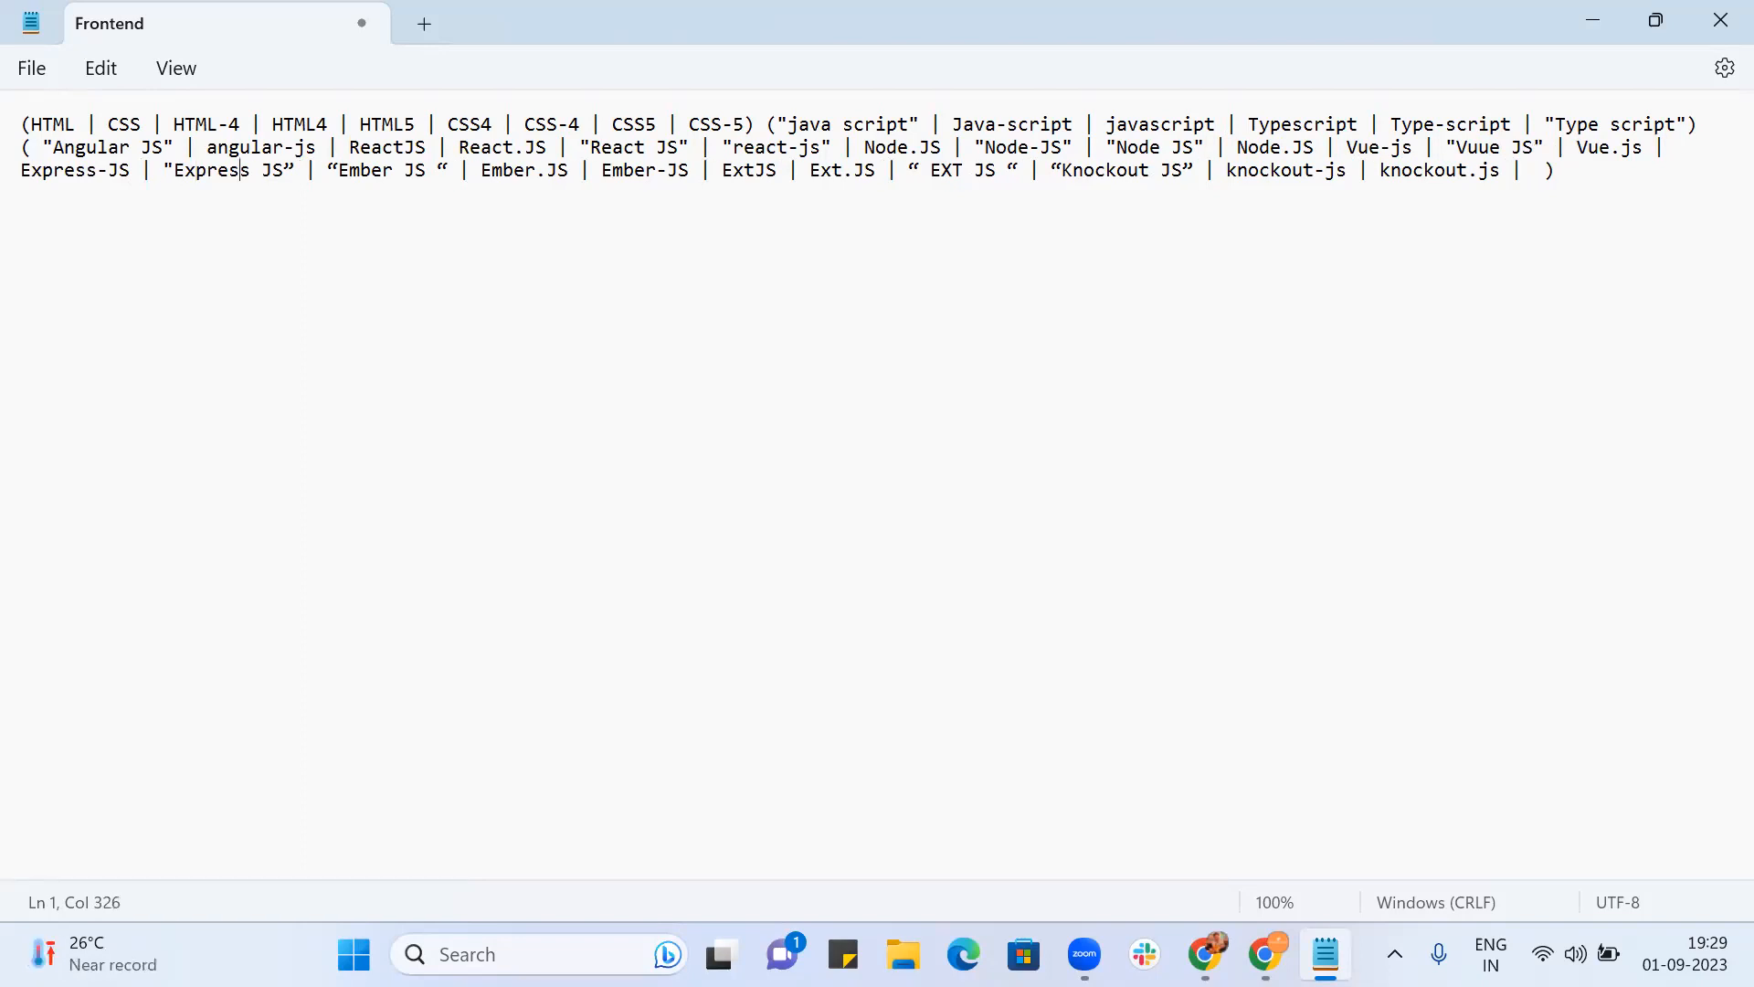
pyautogui.press('BackSpace')
pyautogui.write('"')
pyautogui.press('BackSpace')
pyautogui.write('"')
pyautogui.press('Right')
pyautogui.press('Right')
pyautogui.press('Right')
pyautogui.press('BackSpace')
pyautogui.press('BackSpace')
pyautogui.write('"')
pyautogui.press('Right')
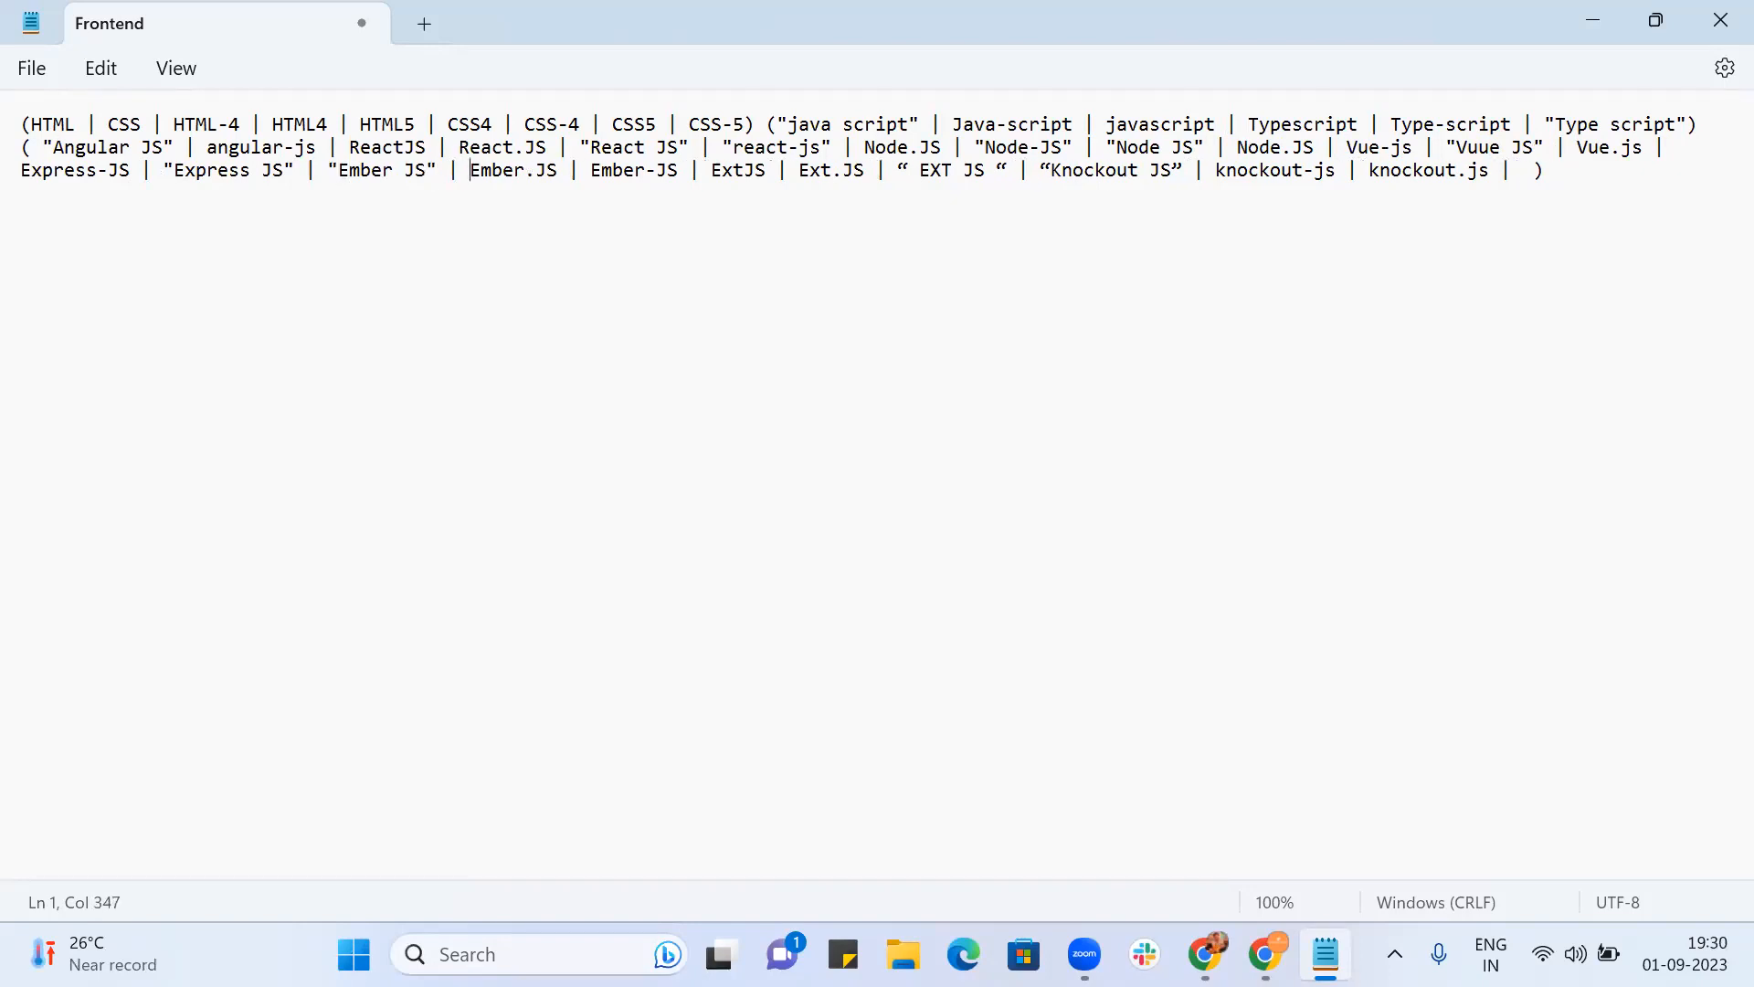
pyautogui.press('Right')
pyautogui.press('Right')
pyautogui.press('Right')
pyautogui.press('Right')
pyautogui.press('Right')
pyautogui.press('Right')
pyautogui.press('Right')
pyautogui.press('Right')
# Step: Straighten the quotes on EXT JS and add an "Ext-js" variant
pyautogui.press('BackSpace')
pyautogui.press('BackSpace')
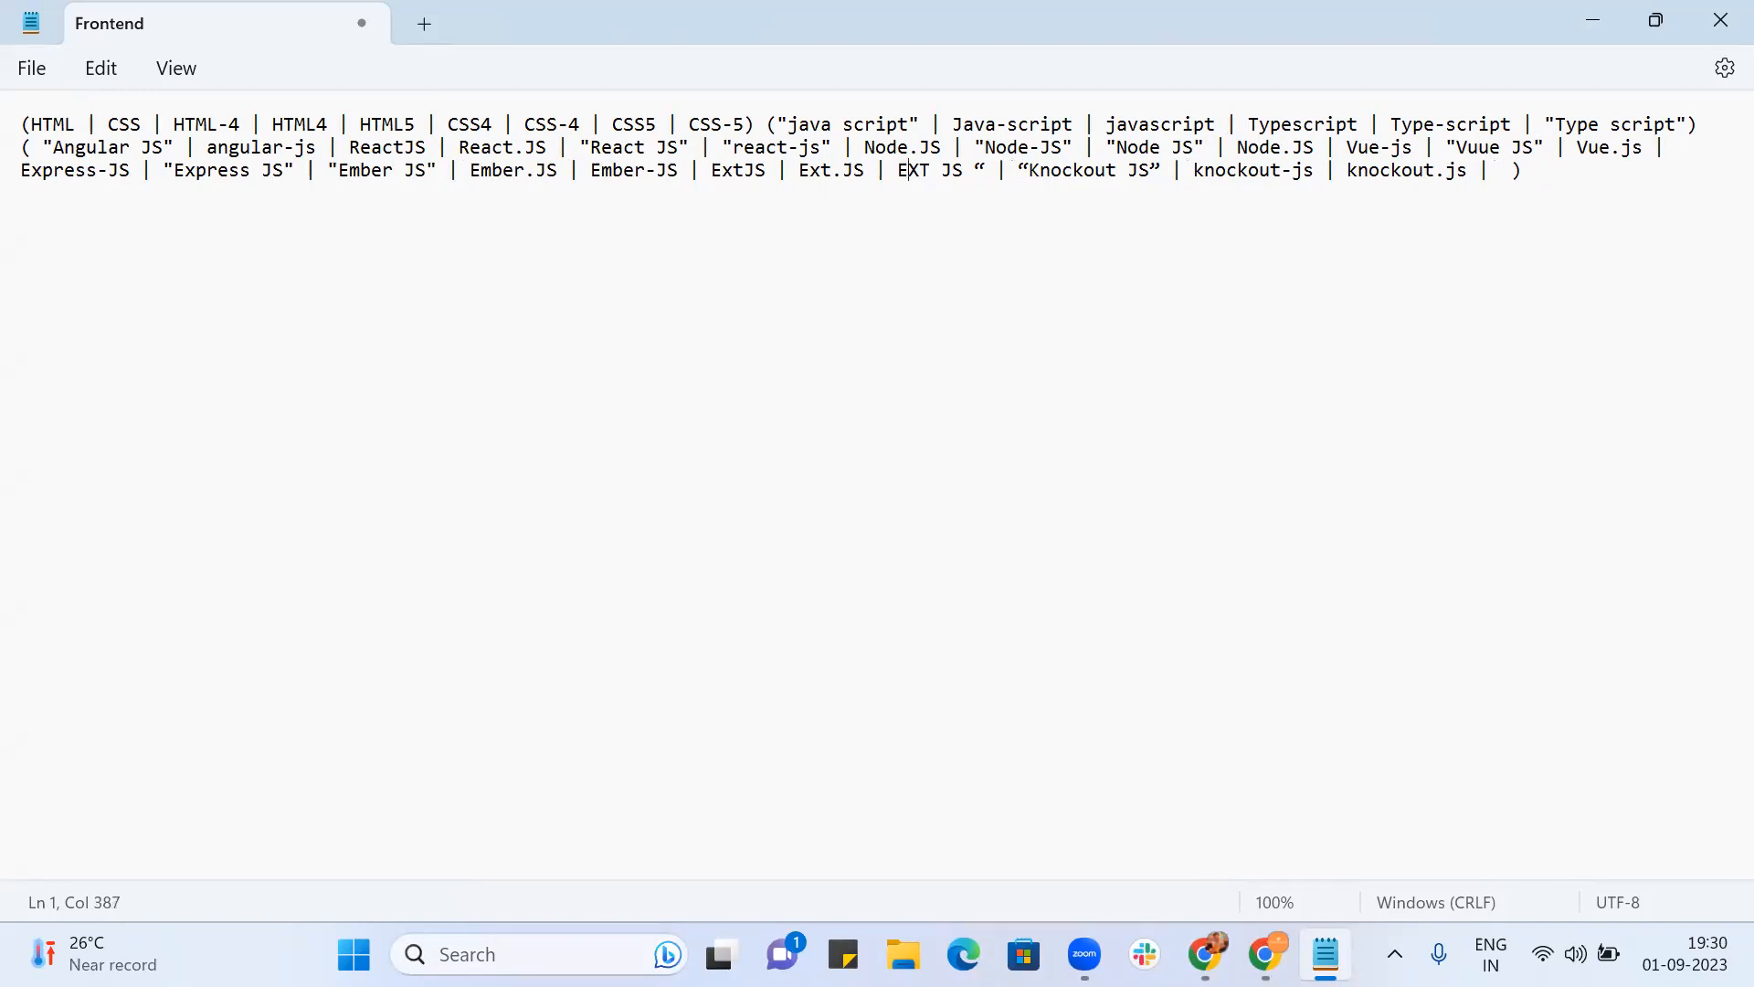
pyautogui.write('"')
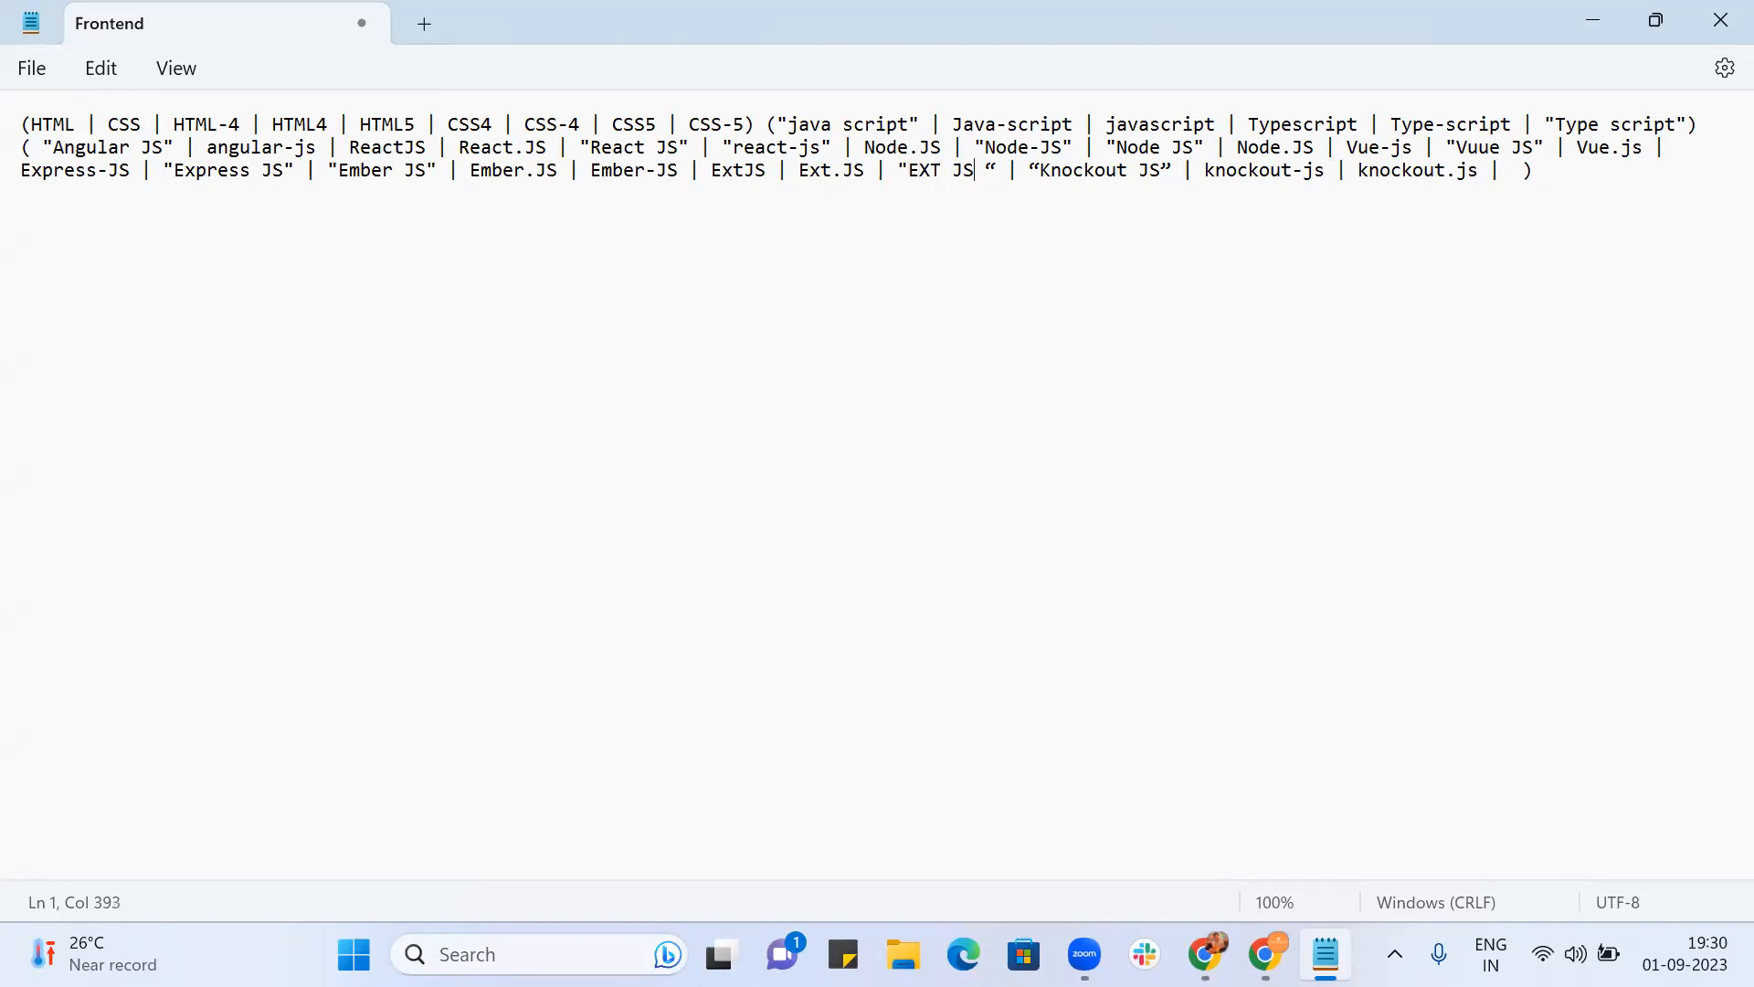
pyautogui.press('BackSpace')
pyautogui.press('BackSpace')
pyautogui.write('"')
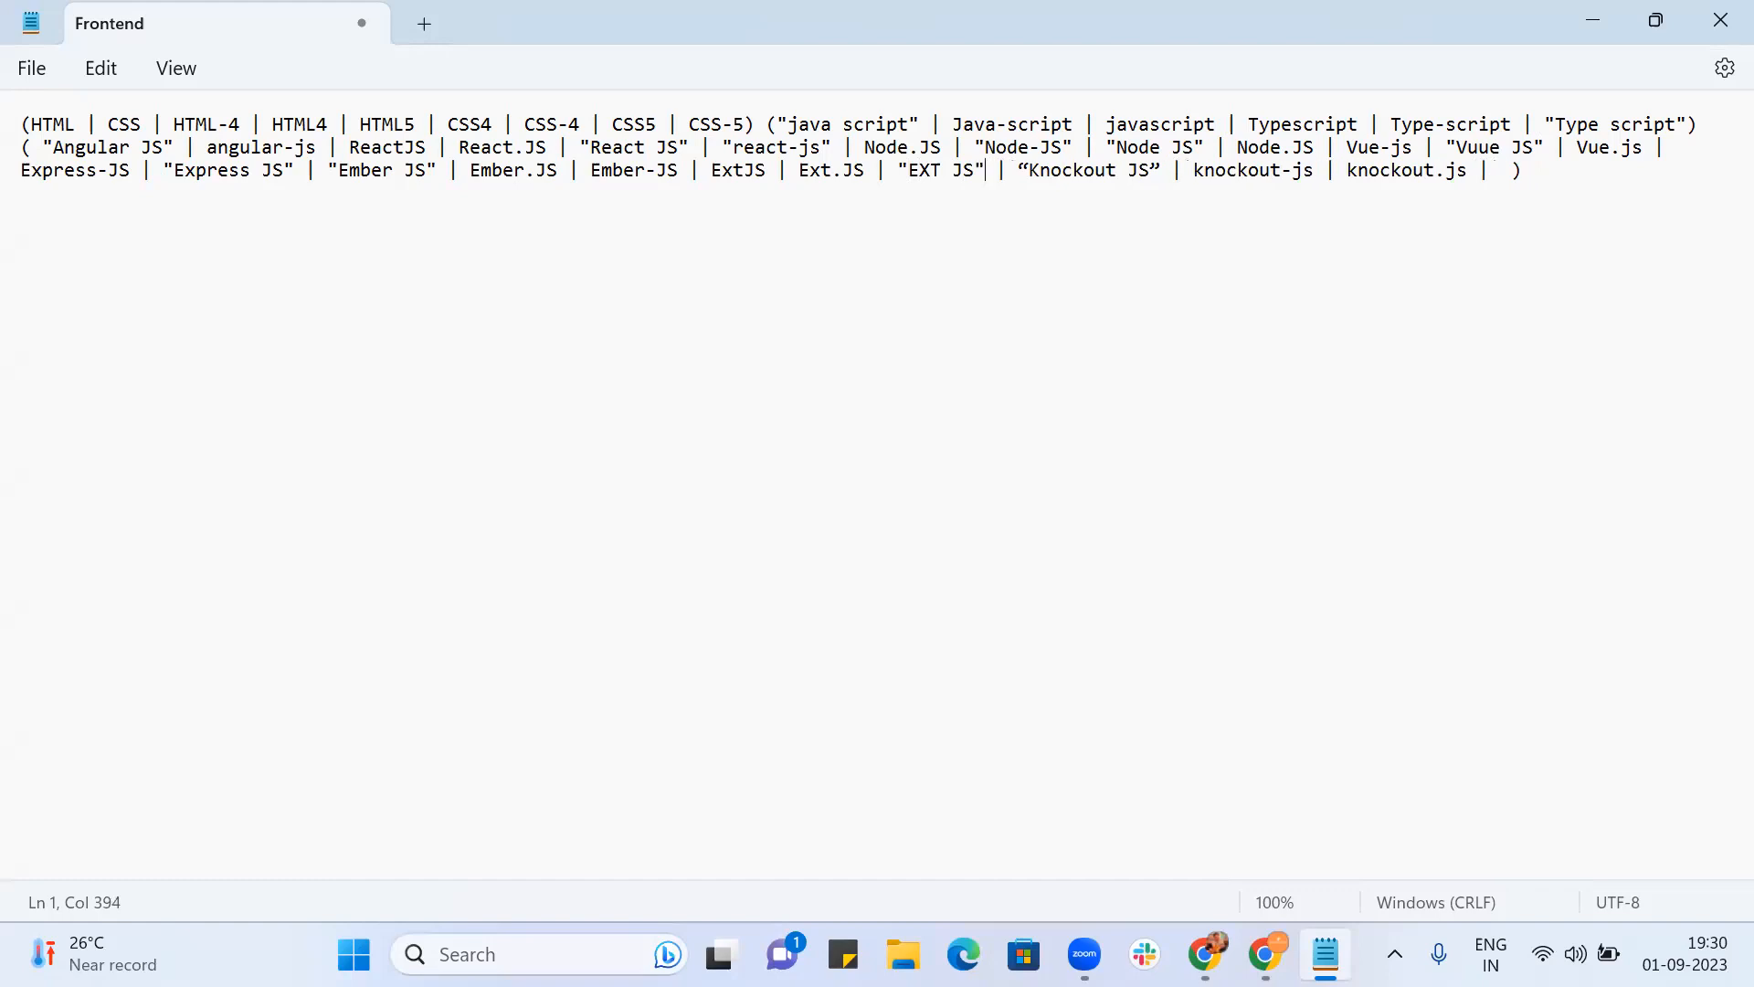
pyautogui.write('| | ')
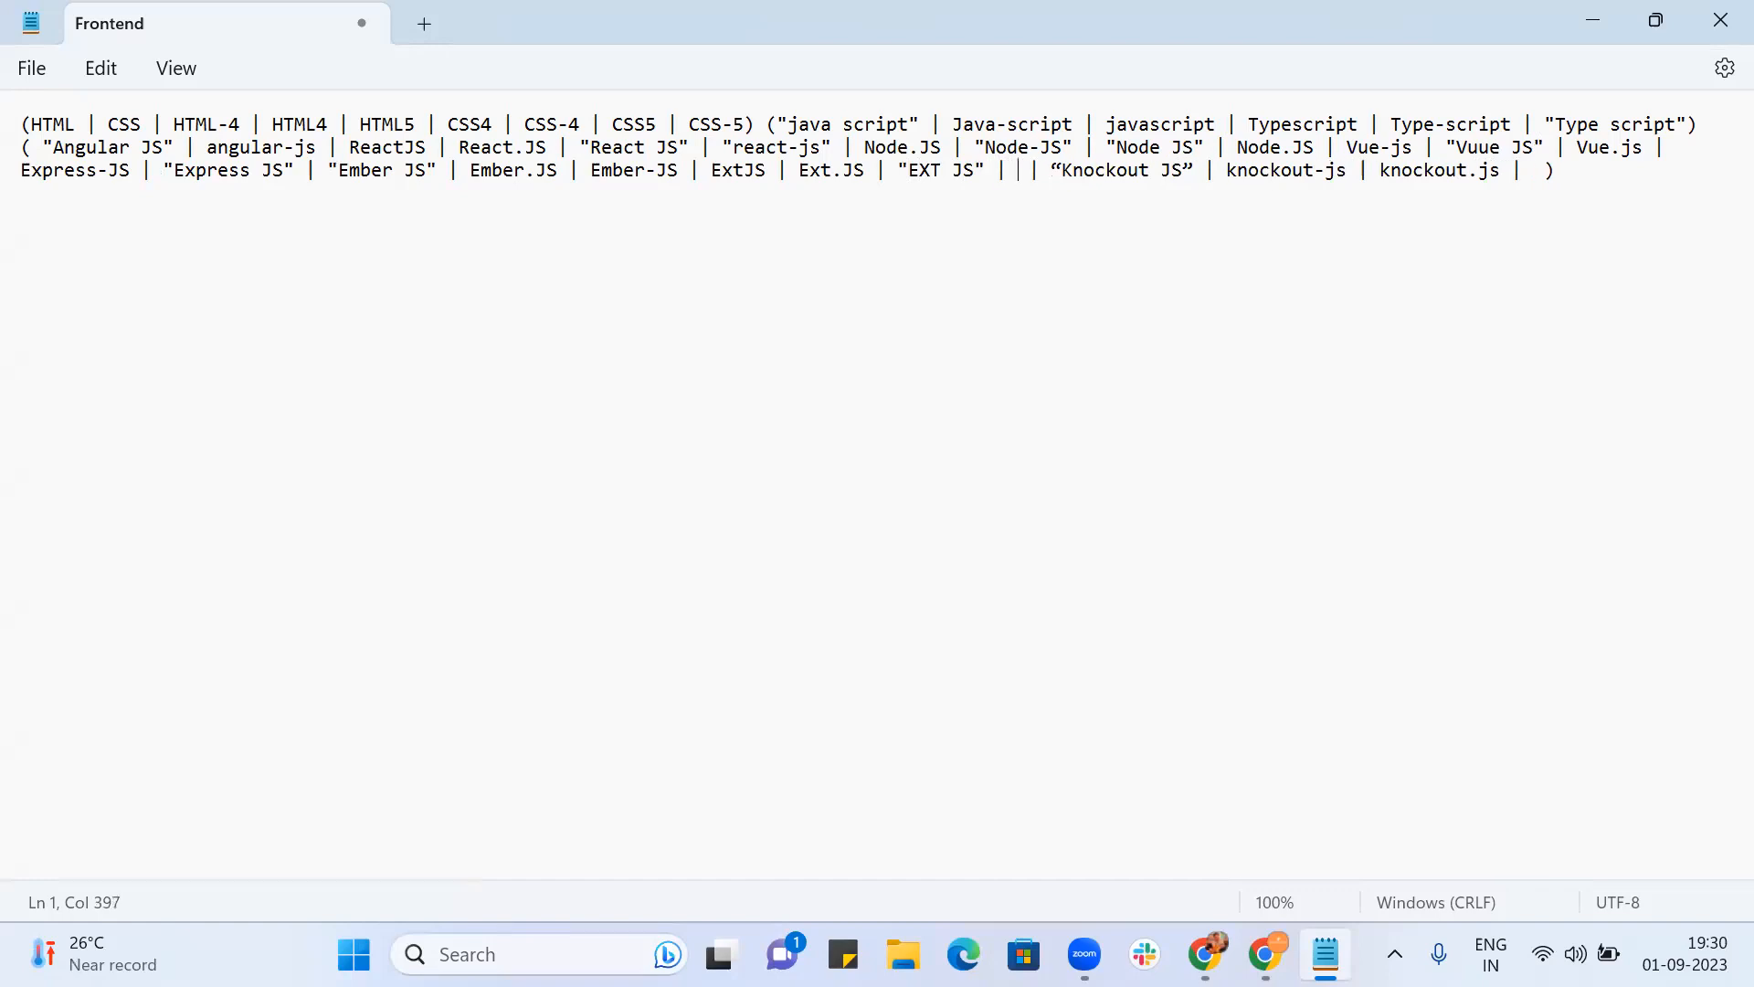
pyautogui.write('"Ex')
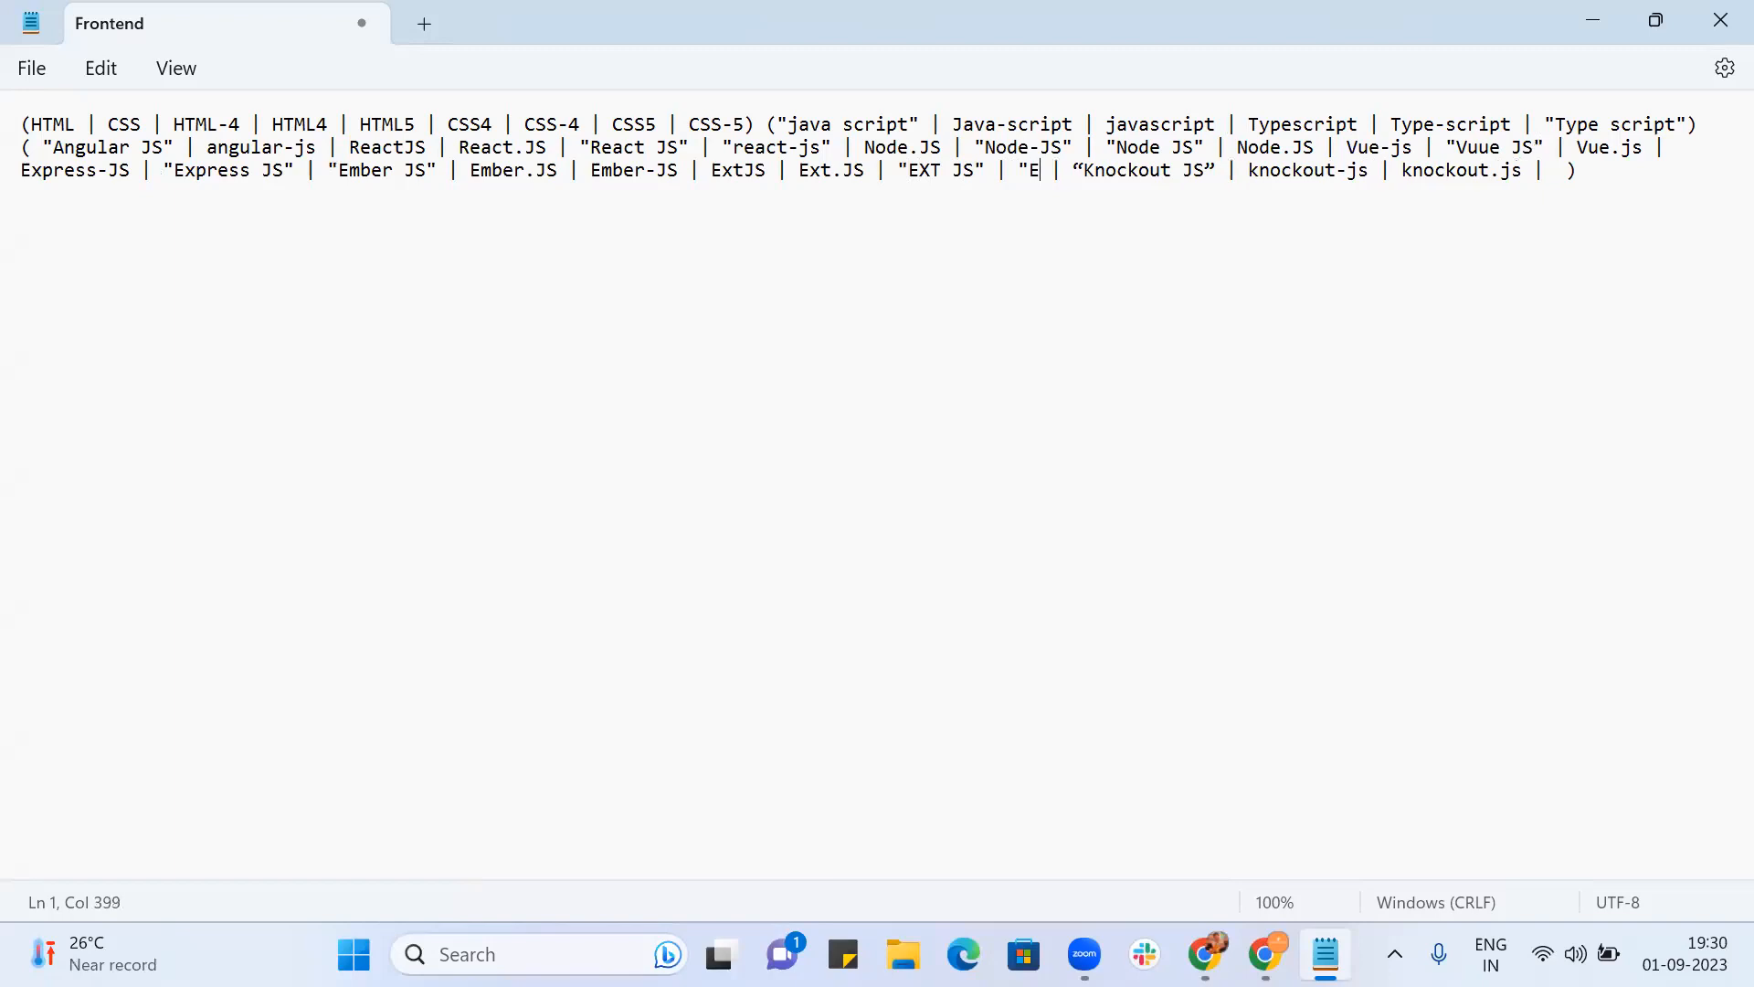
pyautogui.write('t')
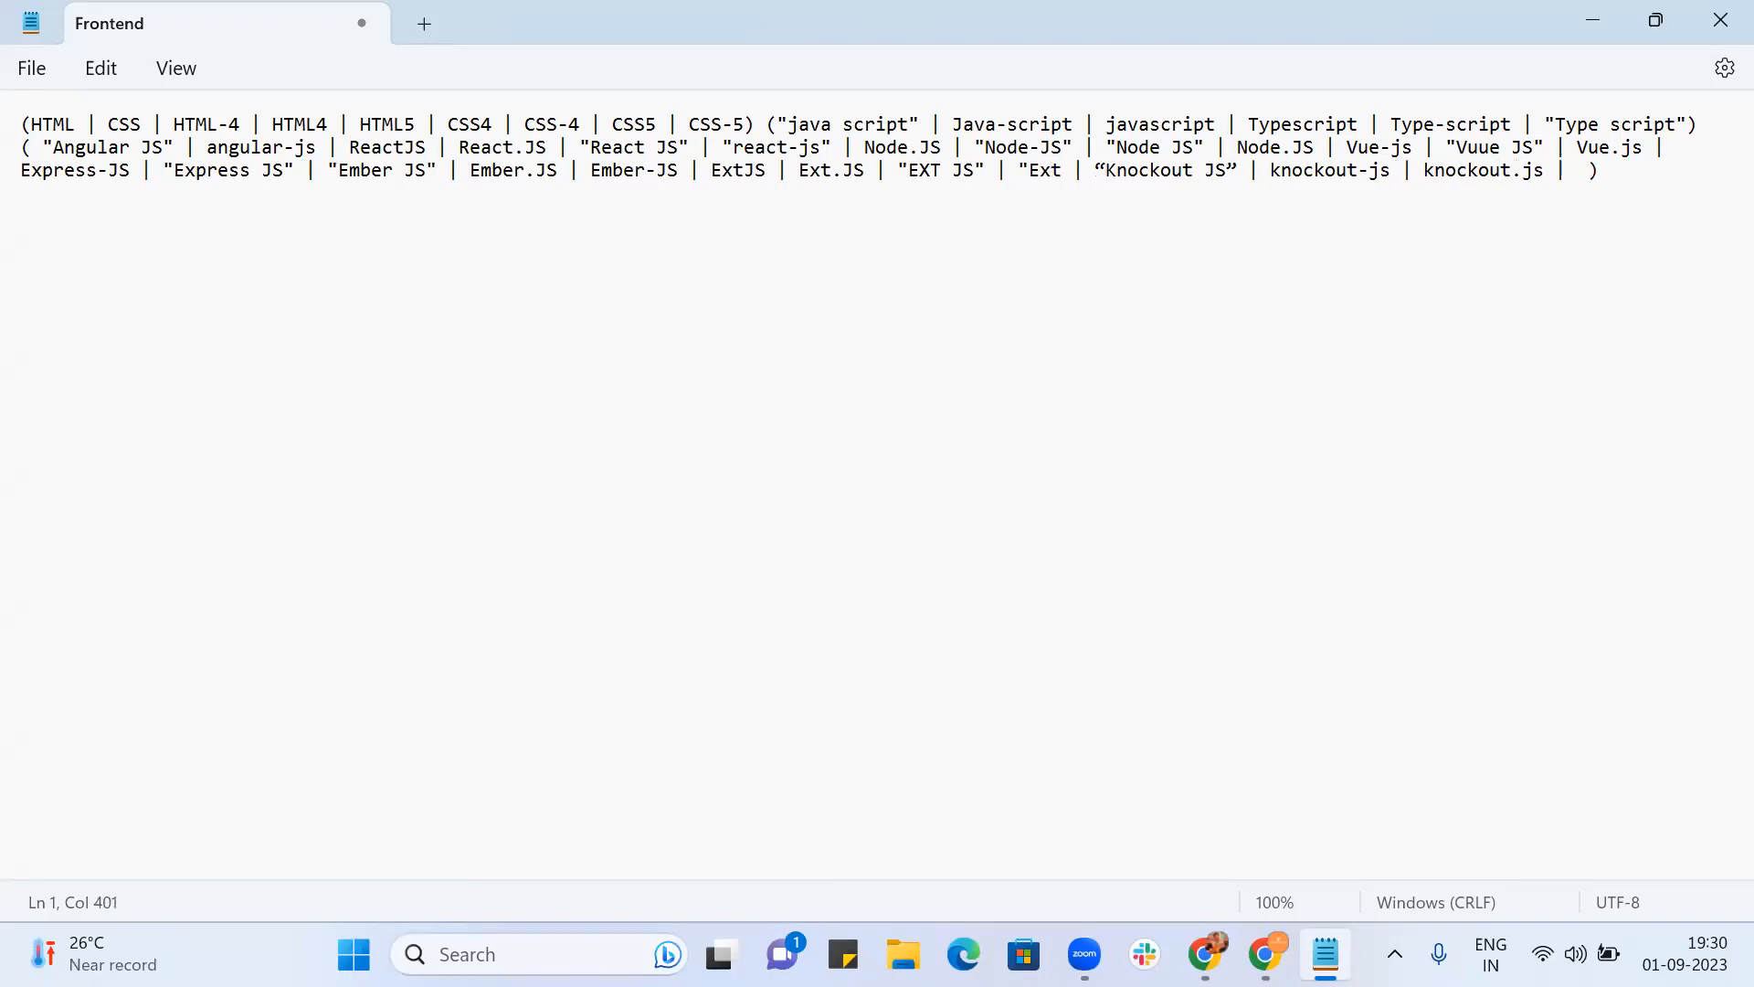
pyautogui.write('-')
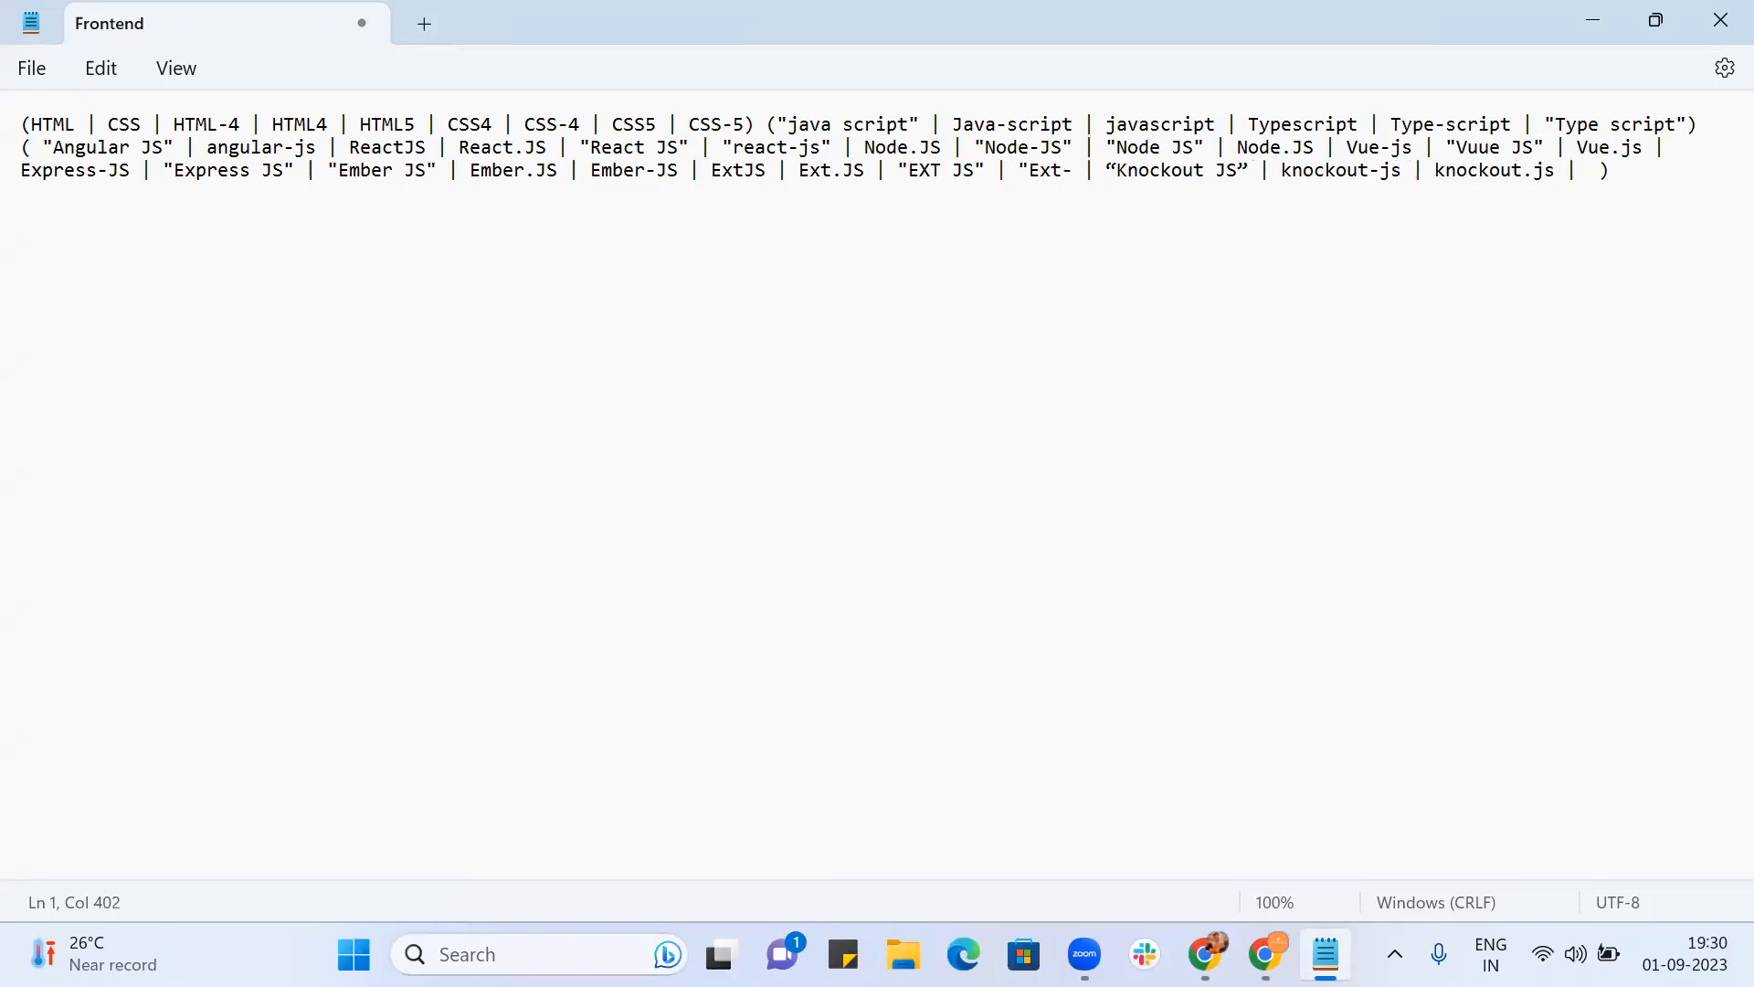
pyautogui.write('js"')
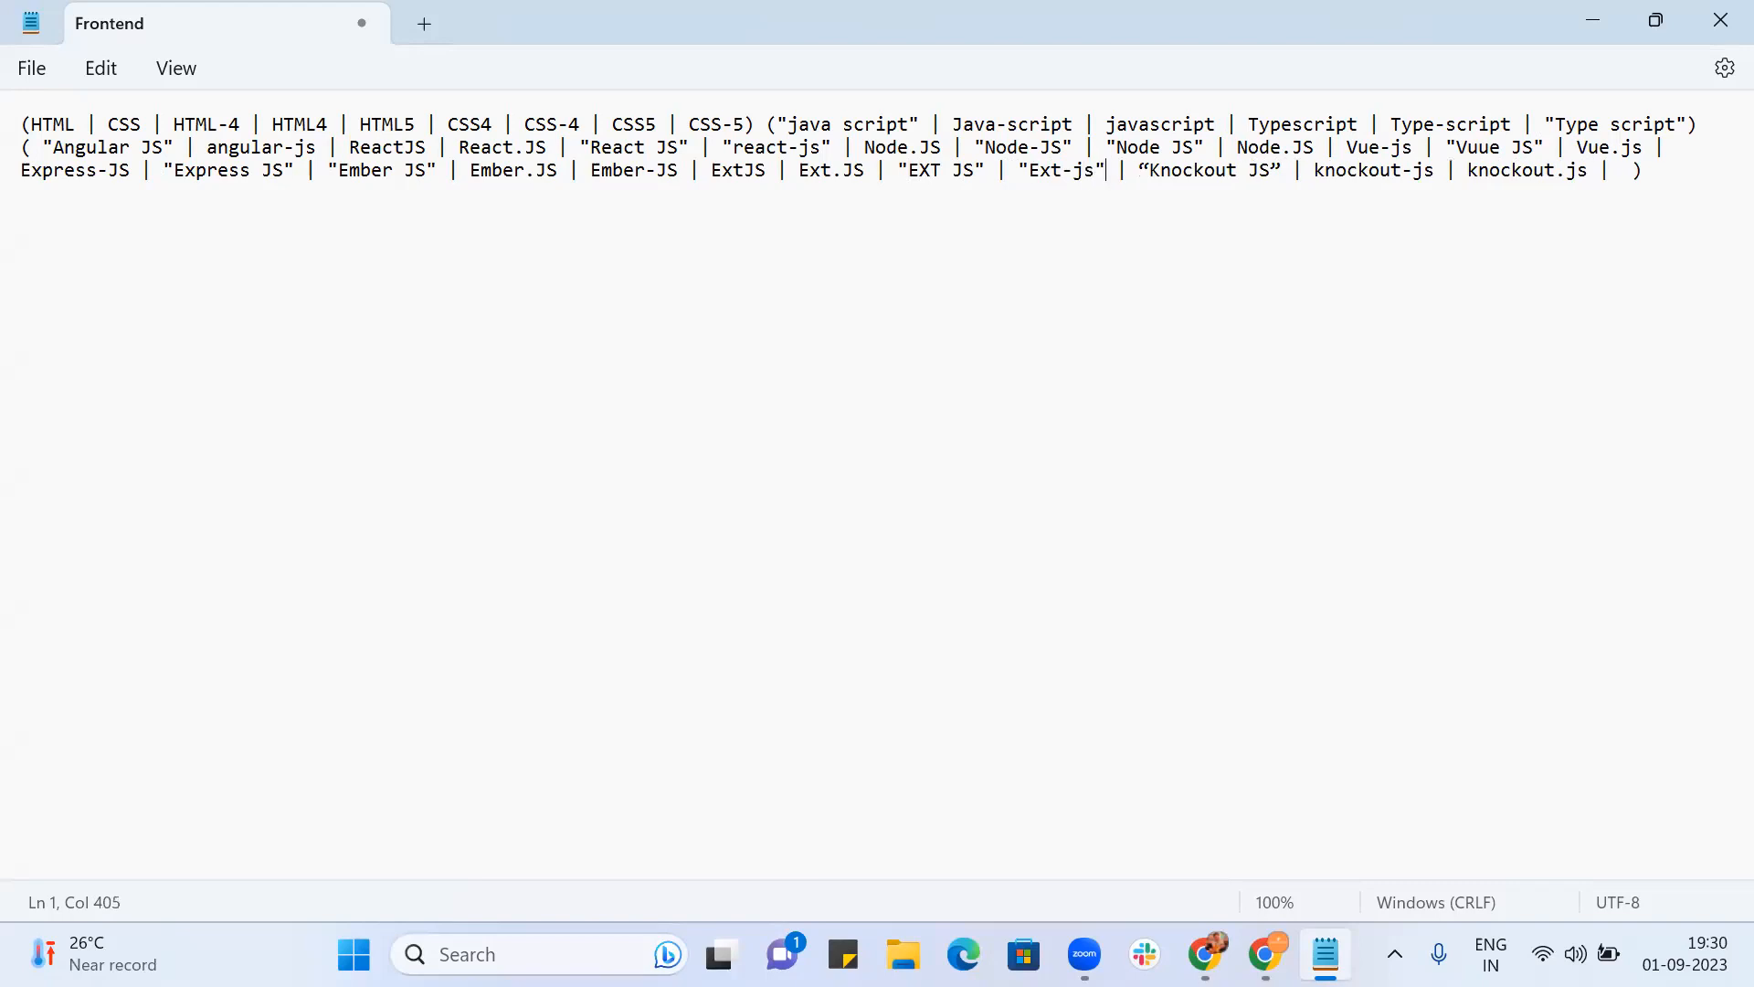
# Step: Straighten Knockout JS's closing quote and add a knockoutjs variant
pyautogui.press('Right')
pyautogui.press('Right')
pyautogui.press('Right')
pyautogui.press('Right')
pyautogui.press('Right')
pyautogui.press('Right')
pyautogui.press('Left')
pyautogui.press('Left')
pyautogui.press('Left')
pyautogui.press('Right')
pyautogui.press('Right')
pyautogui.press('Right')
pyautogui.press('Right')
pyautogui.press('Right')
pyautogui.press('BackSpace')
pyautogui.write('"')
pyautogui.press('Right')
pyautogui.press('Right')
pyautogui.press('Right')
pyautogui.press('Right')
pyautogui.press('Right')
pyautogui.press('Right')
pyautogui.press('Right')
pyautogui.press('Right')
pyautogui.press('Right')
pyautogui.press('Right')
pyautogui.press('Right')
pyautogui.press('Right')
pyautogui.press('Right')
pyautogui.press('Right')
pyautogui.press('Right')
pyautogui.press('Right')
pyautogui.press('Right')
pyautogui.press('Right')
pyautogui.press('Right')
pyautogui.press('Right')
pyautogui.press('Right')
pyautogui.press('Right')
pyautogui.press('Right')
pyautogui.press('Right')
pyautogui.write('knockoutjs')
pyautogui.press('Left')
pyautogui.press('Left')
pyautogui.press('Left')
pyautogui.press('Left')
pyautogui.press('Left')
pyautogui.press('Left')
pyautogui.press('Left')
pyautogui.press('Left')
pyautogui.press('Left')
pyautogui.press('Left')
pyautogui.press('Left')
pyautogui.press('Left')
pyautogui.press('Left')
pyautogui.press('Left')
pyautogui.press('Left')
pyautogui.press('Left')
pyautogui.press('Left')
pyautogui.press('Left')
pyautogui.press('Left')
pyautogui.press('Left')
pyautogui.press('Left')
pyautogui.press('Left')
pyautogui.press('Left')
pyautogui.press('Left')
pyautogui.press('Left')
pyautogui.press('Left')
pyautogui.press('Left')
# Step: Correct Vuue JS to Vue JS and select the entire keyword string
pyautogui.click(1479, 148)
pyautogui.press('BackSpace')
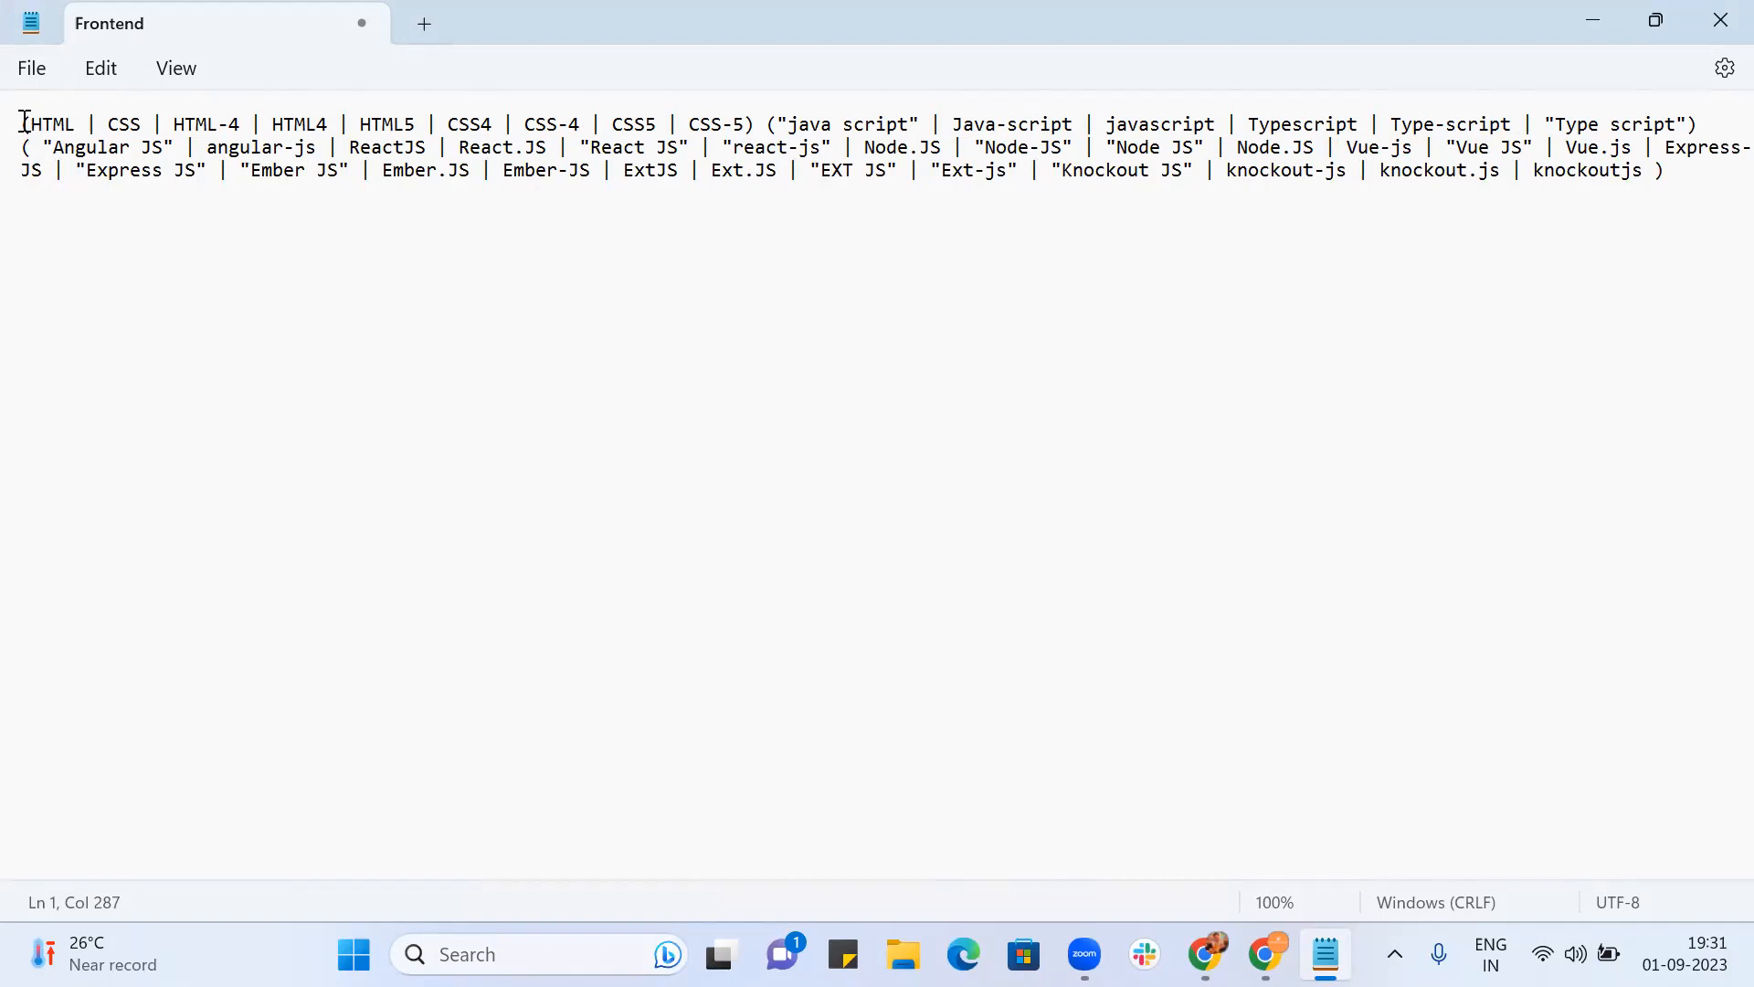
pyautogui.moveTo(20, 122); pyautogui.dragTo(1692, 181)
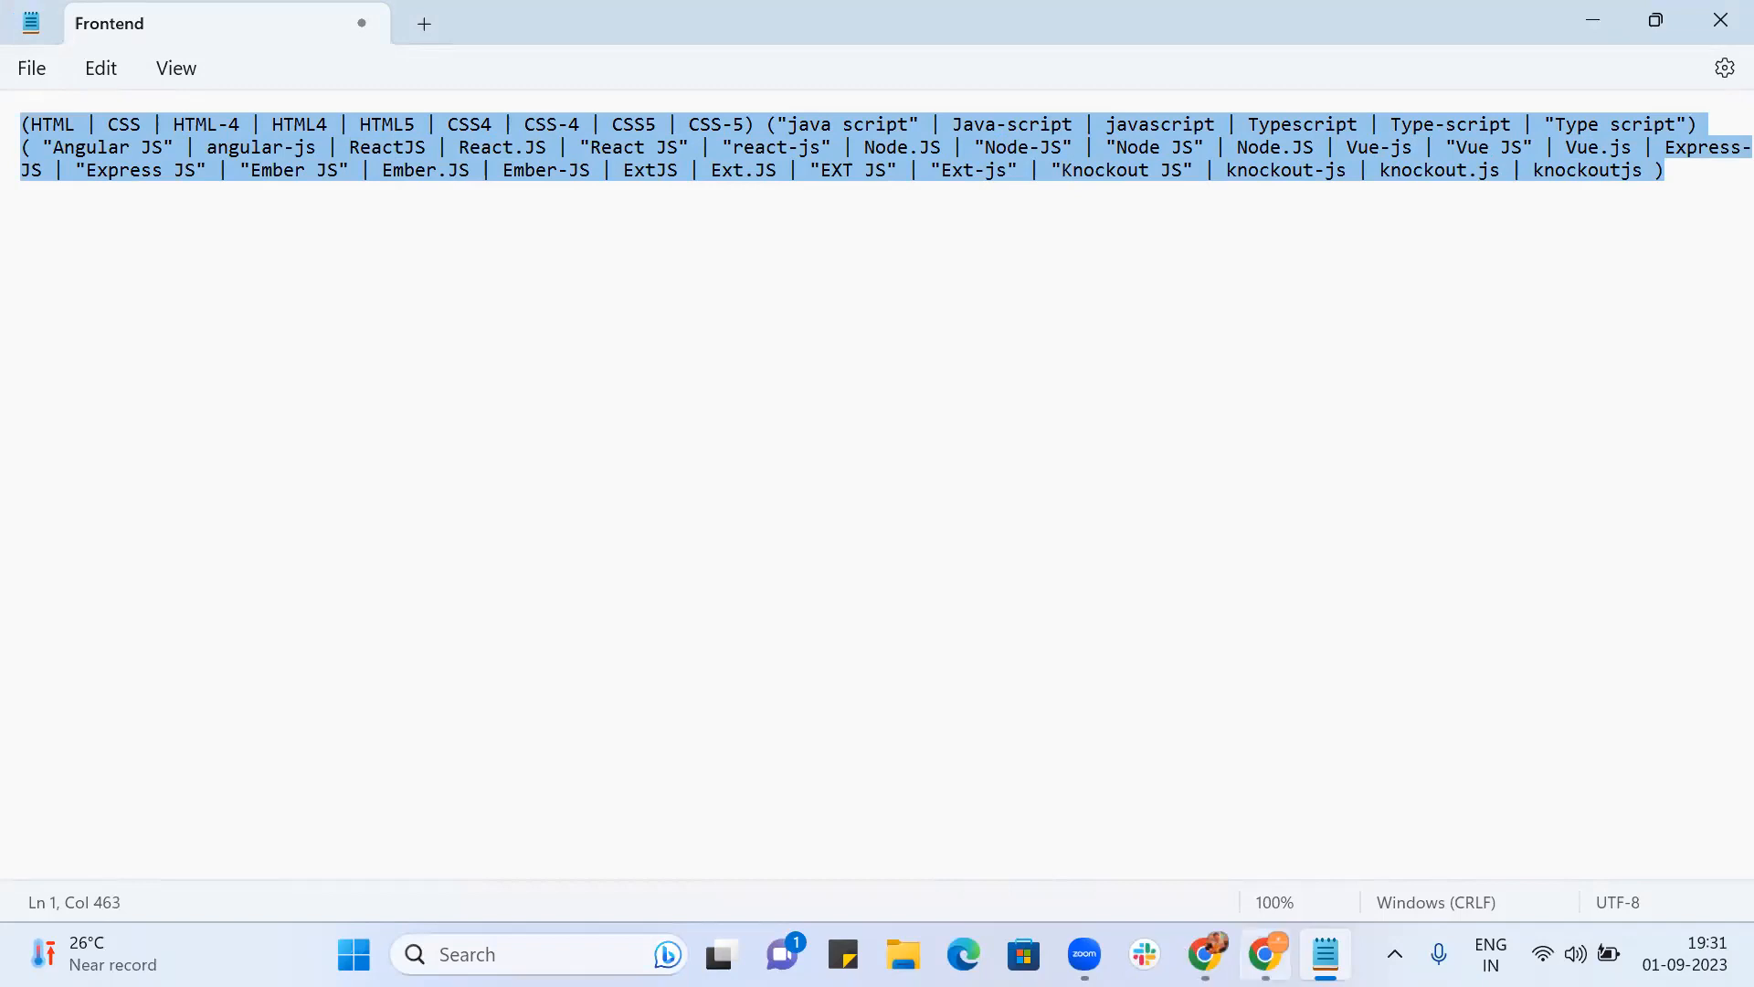
pyautogui.click(1206, 954)
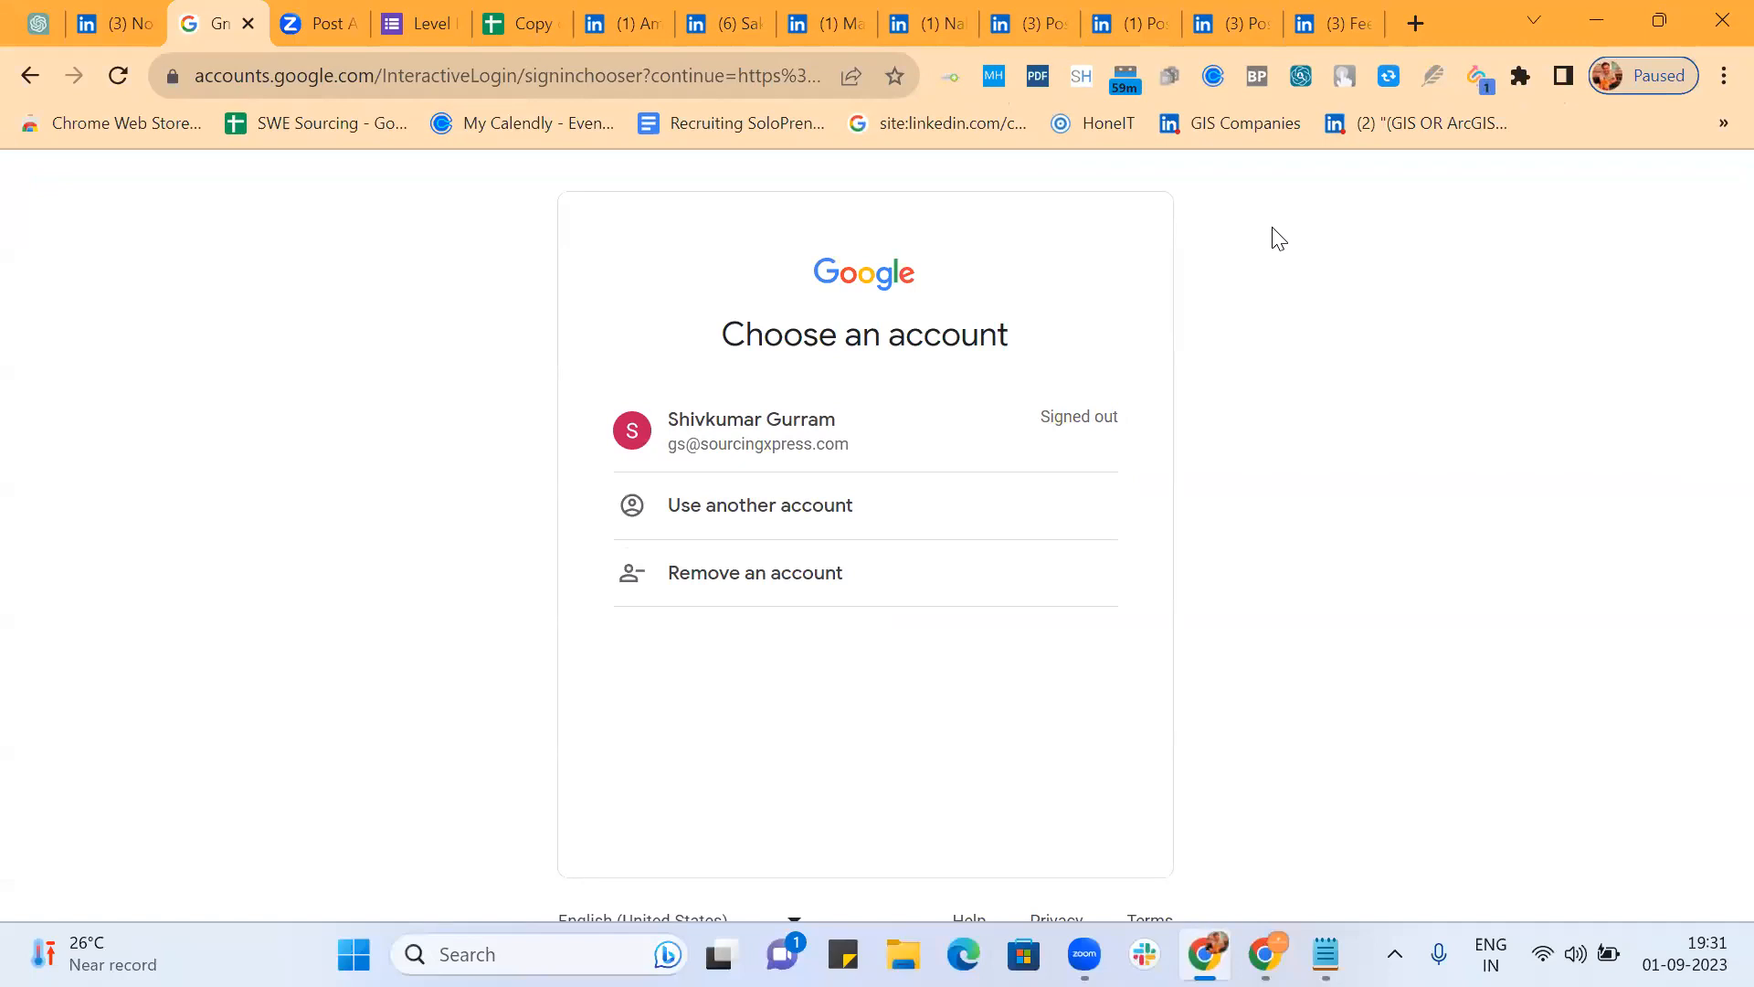
# Step: Sign in through gmail.com with the account password, then start adding a new search engine
pyautogui.click(30, 81)
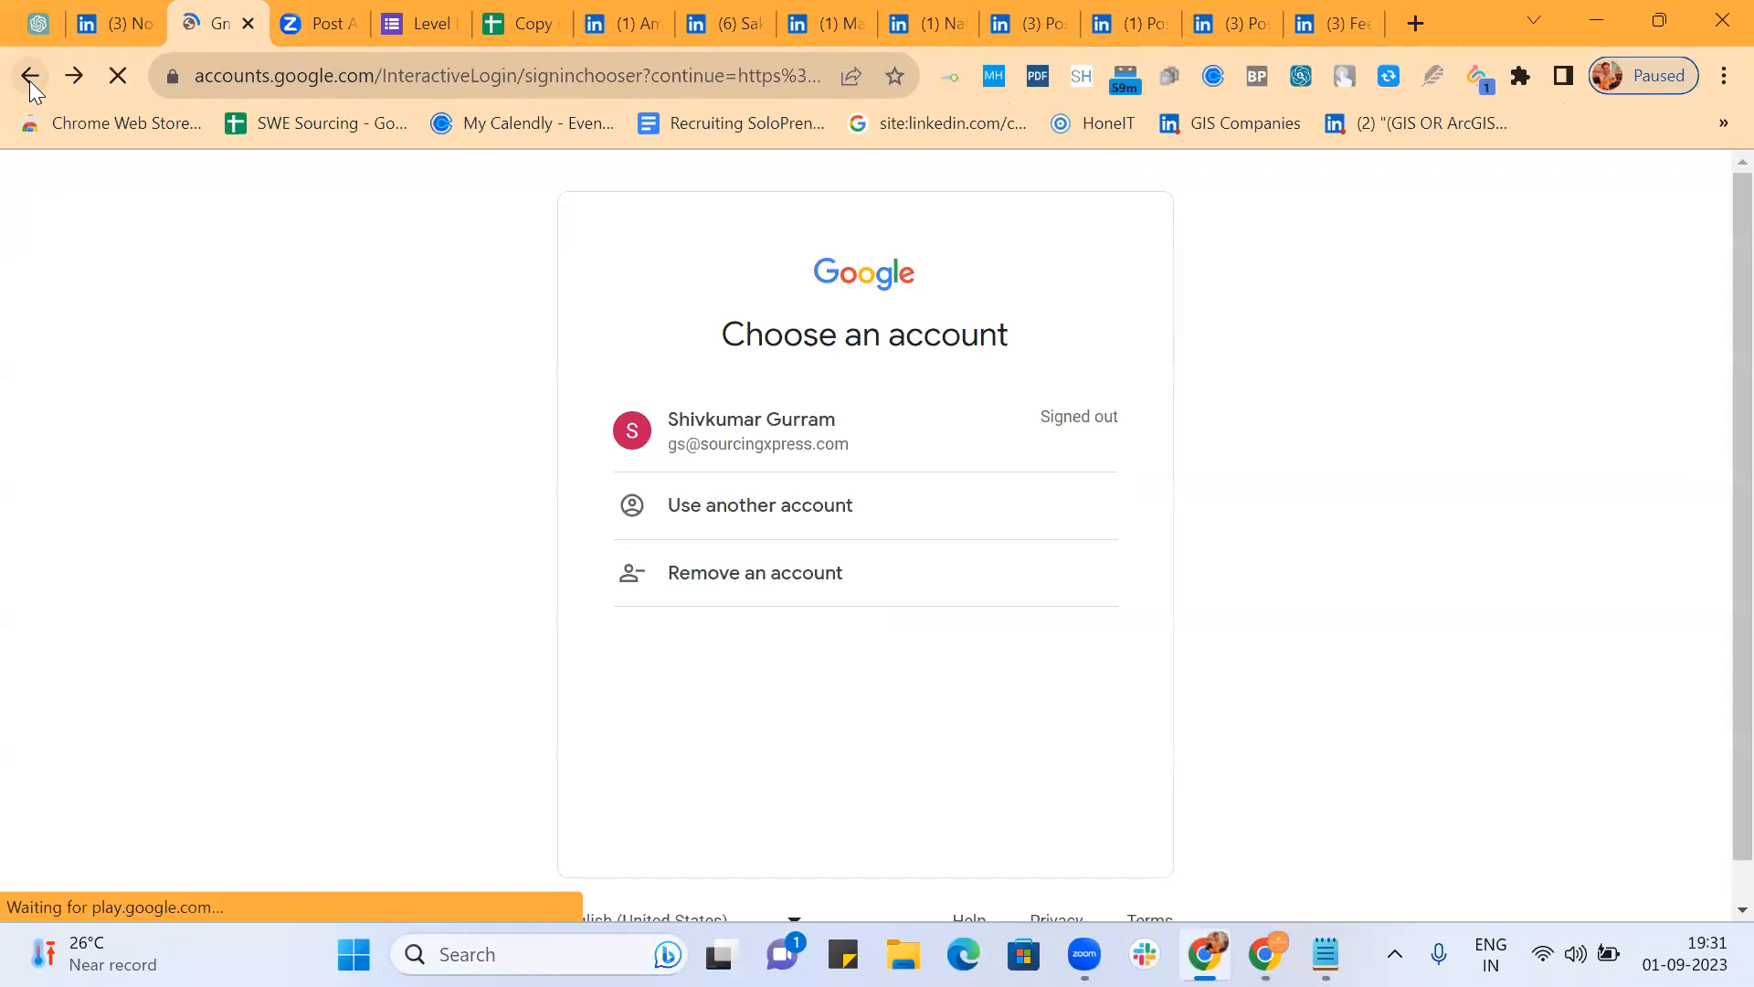
pyautogui.click(259, 77)
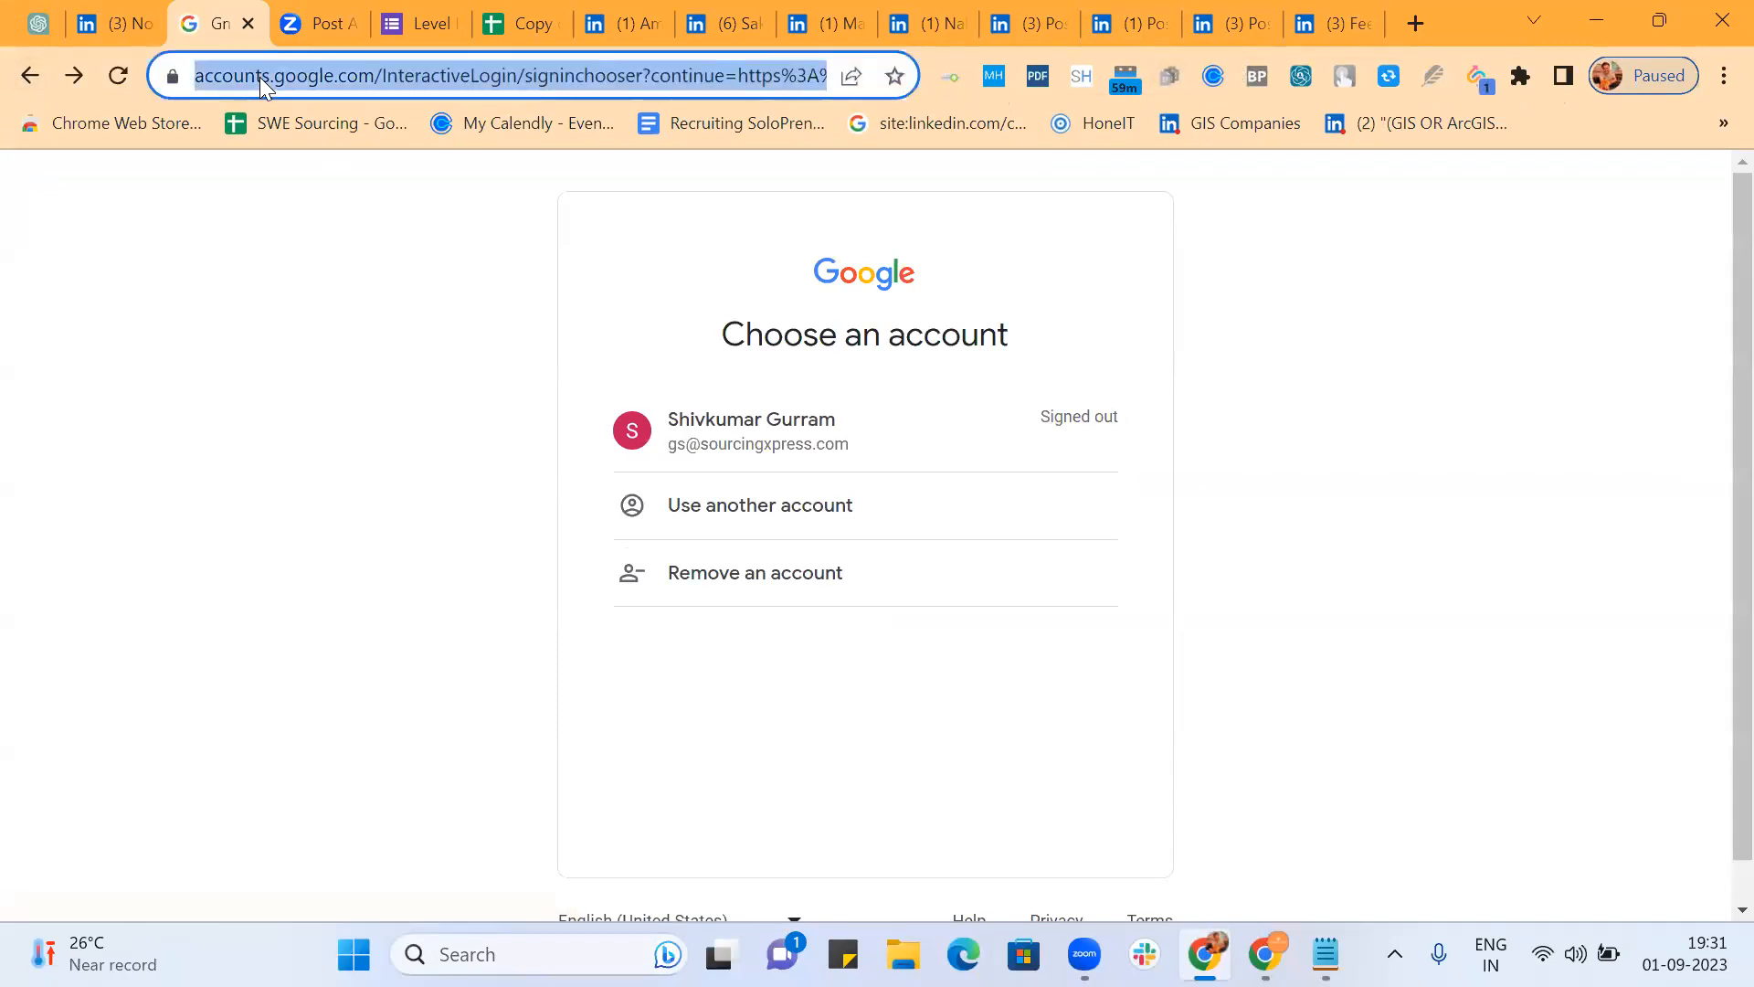
pyautogui.write('g')
pyautogui.press('Return')
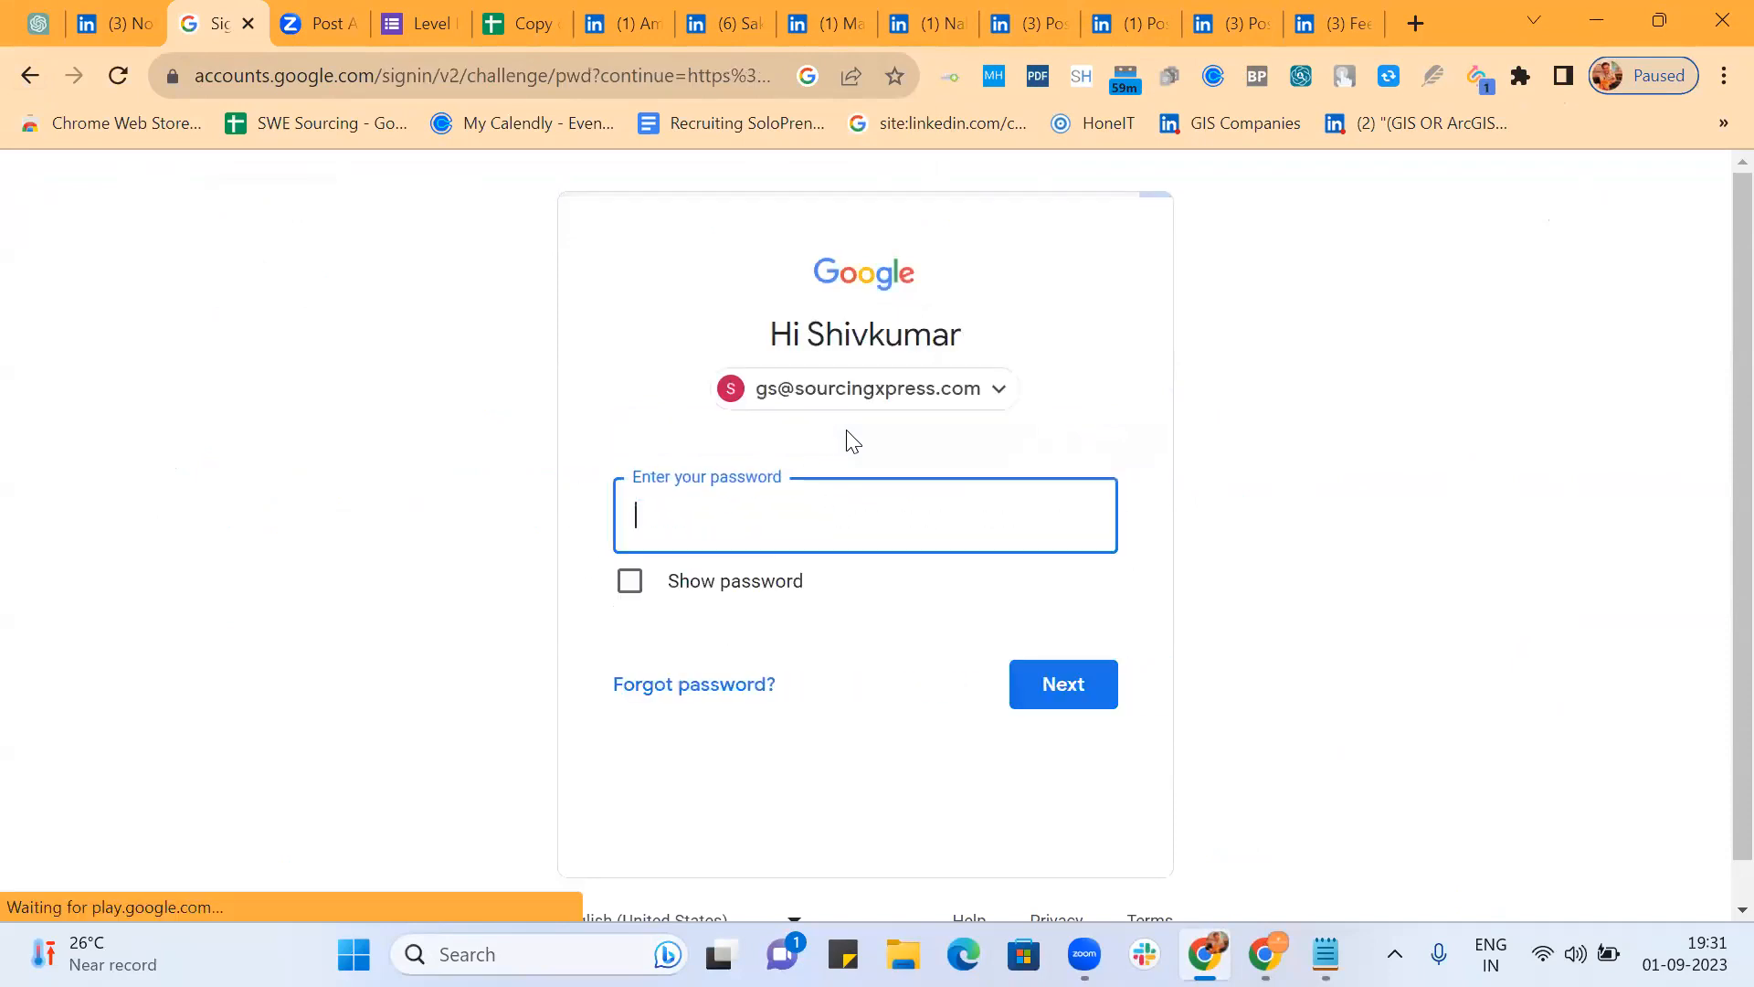
pyautogui.write('••••••••••')
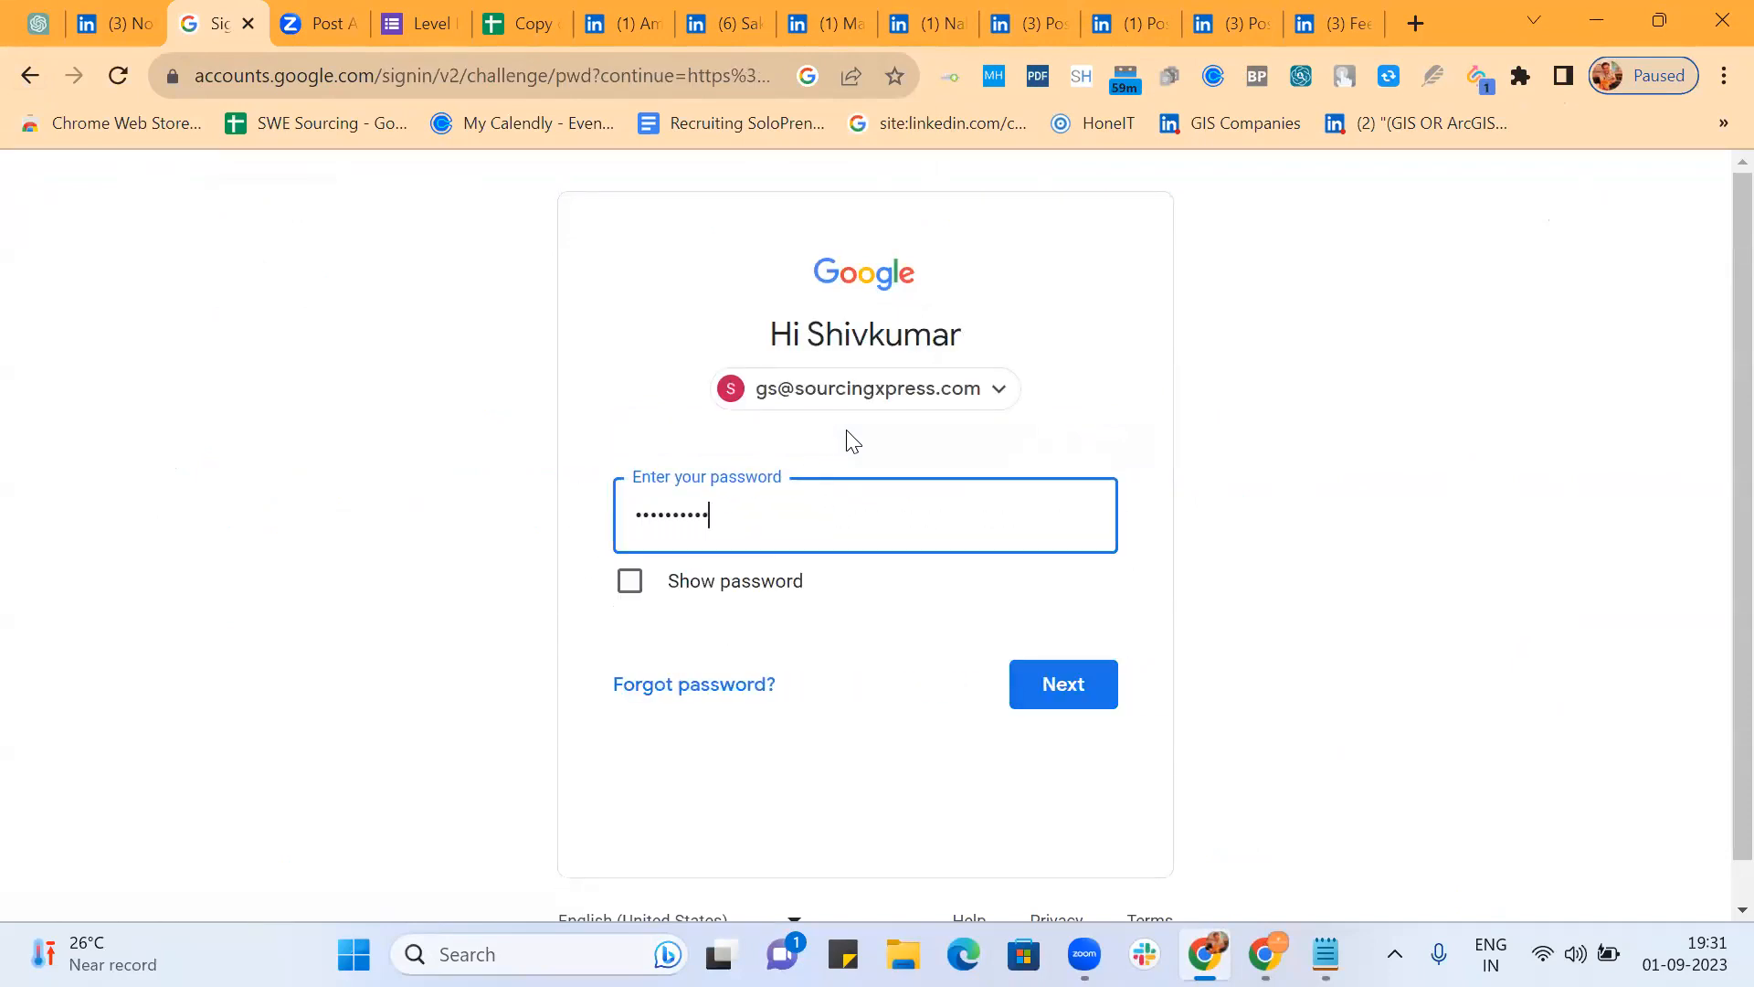
pyautogui.press('Return')
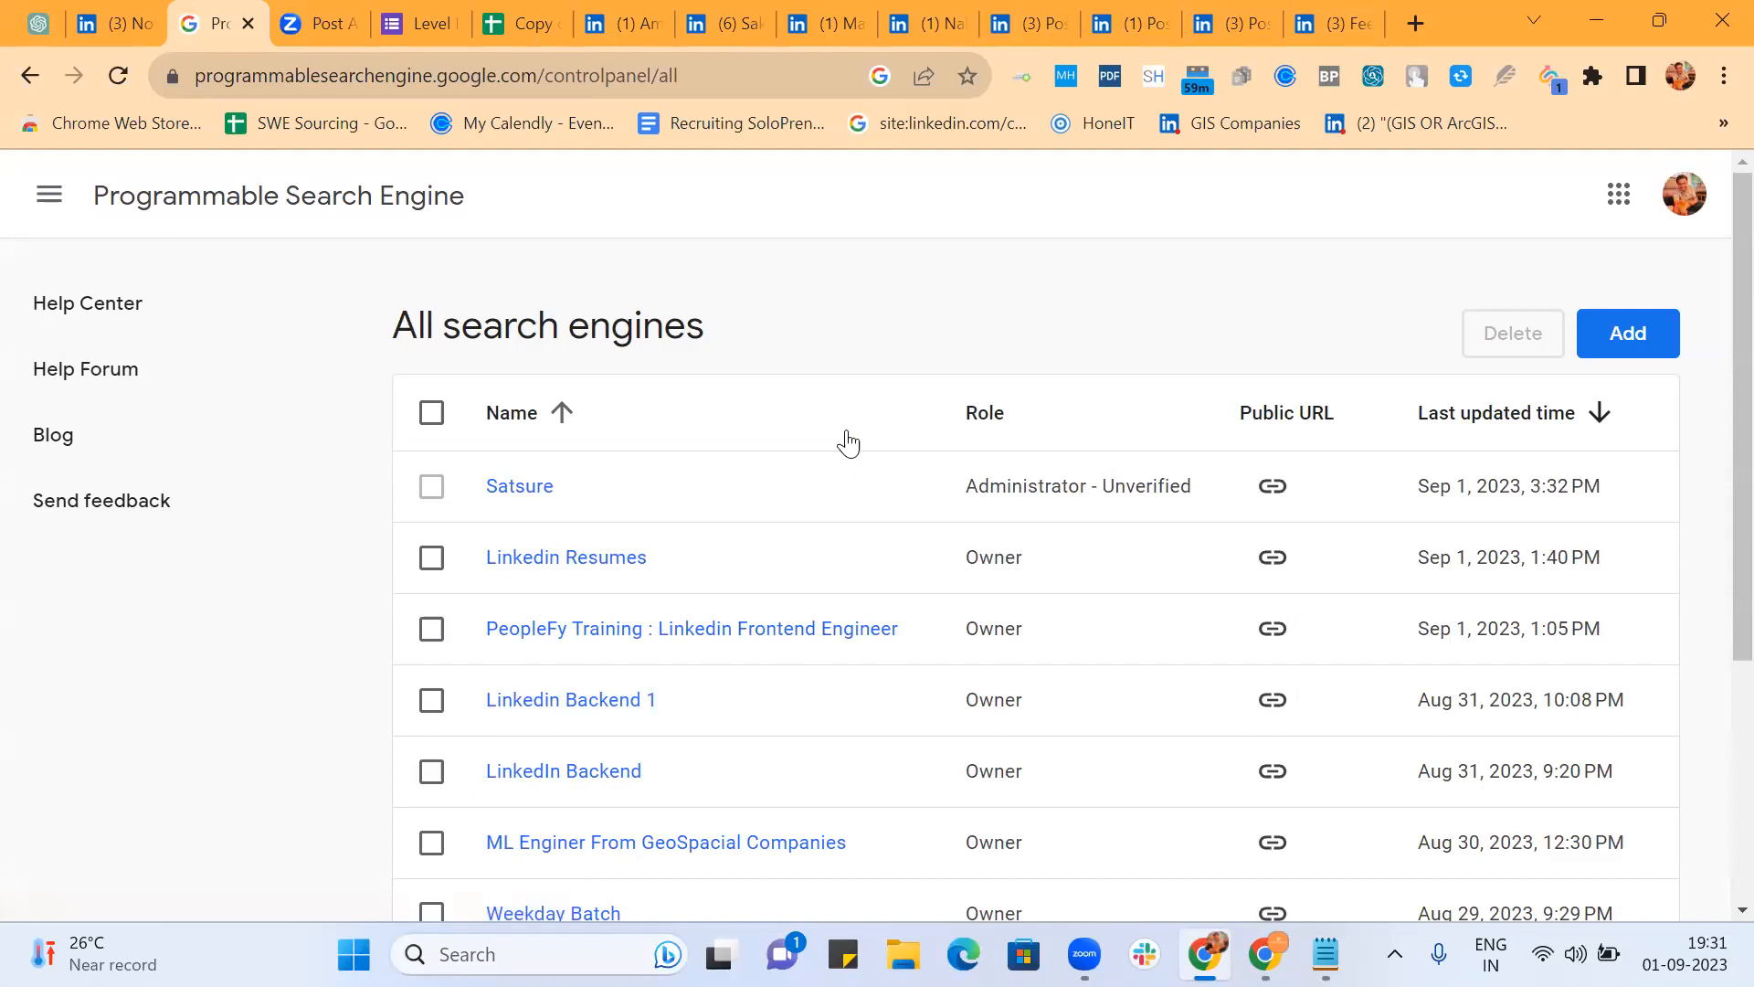
pyautogui.click(1630, 334)
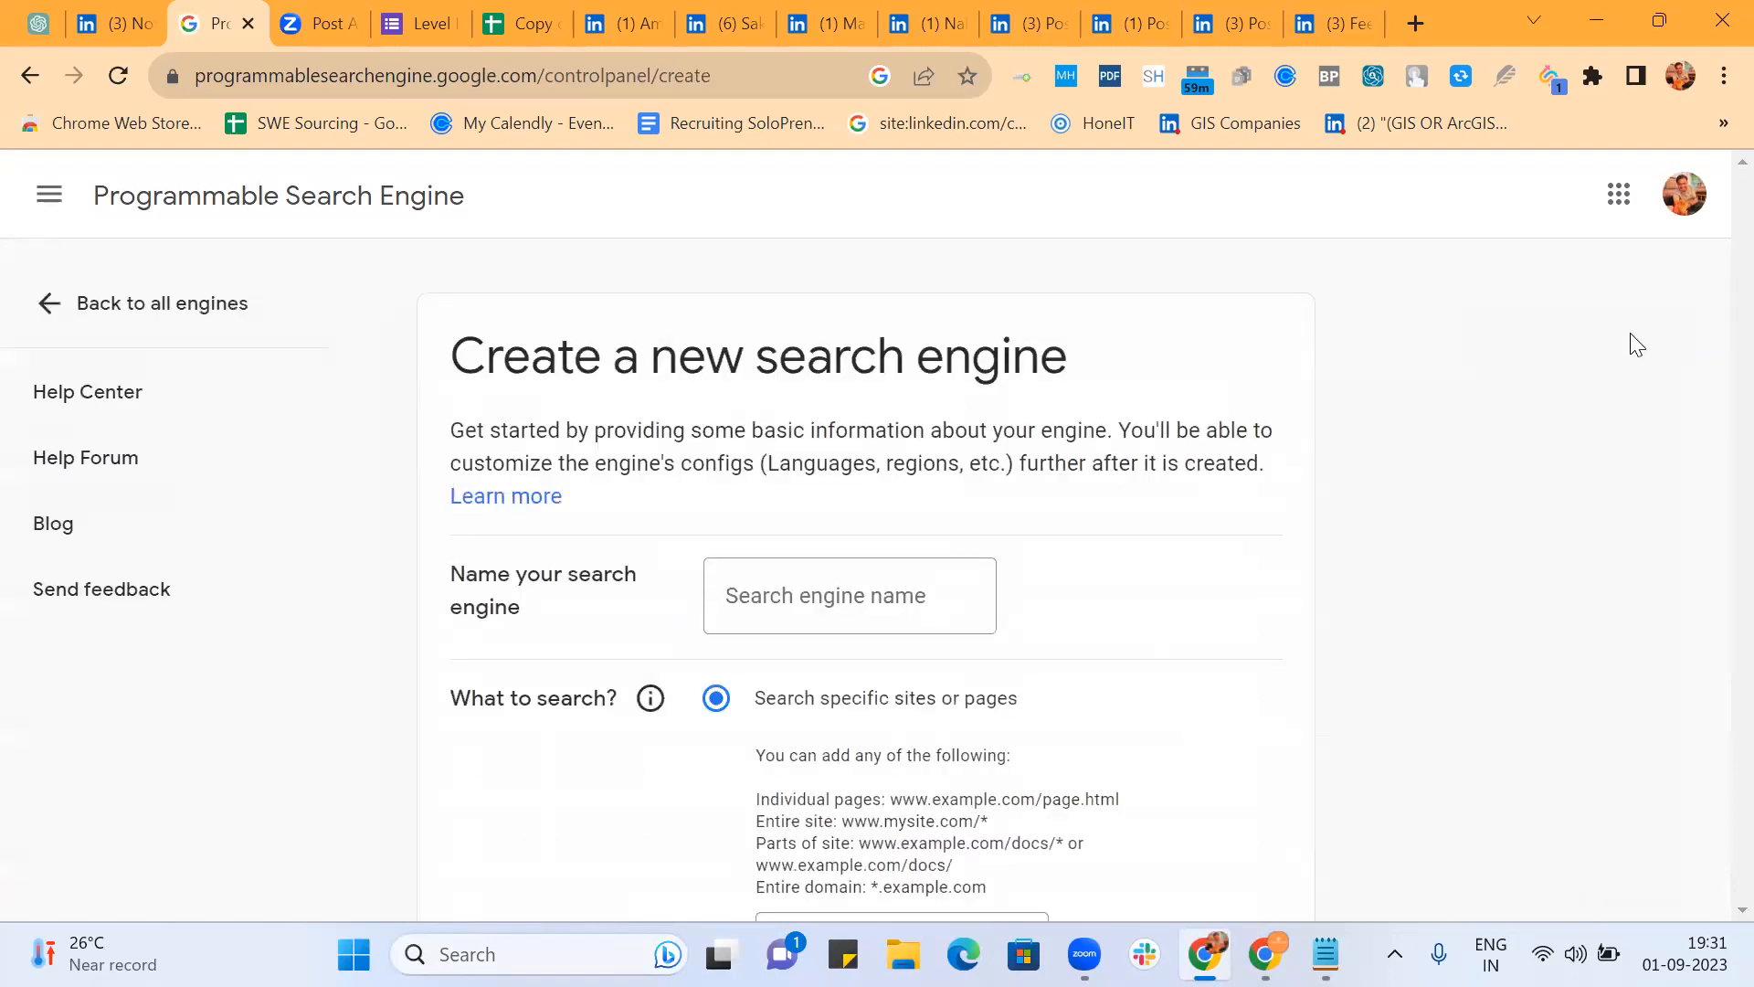
# Step: Name the new search engine 'My Frontend Robot'
pyautogui.click(820, 594)
pyautogui.write('My ')
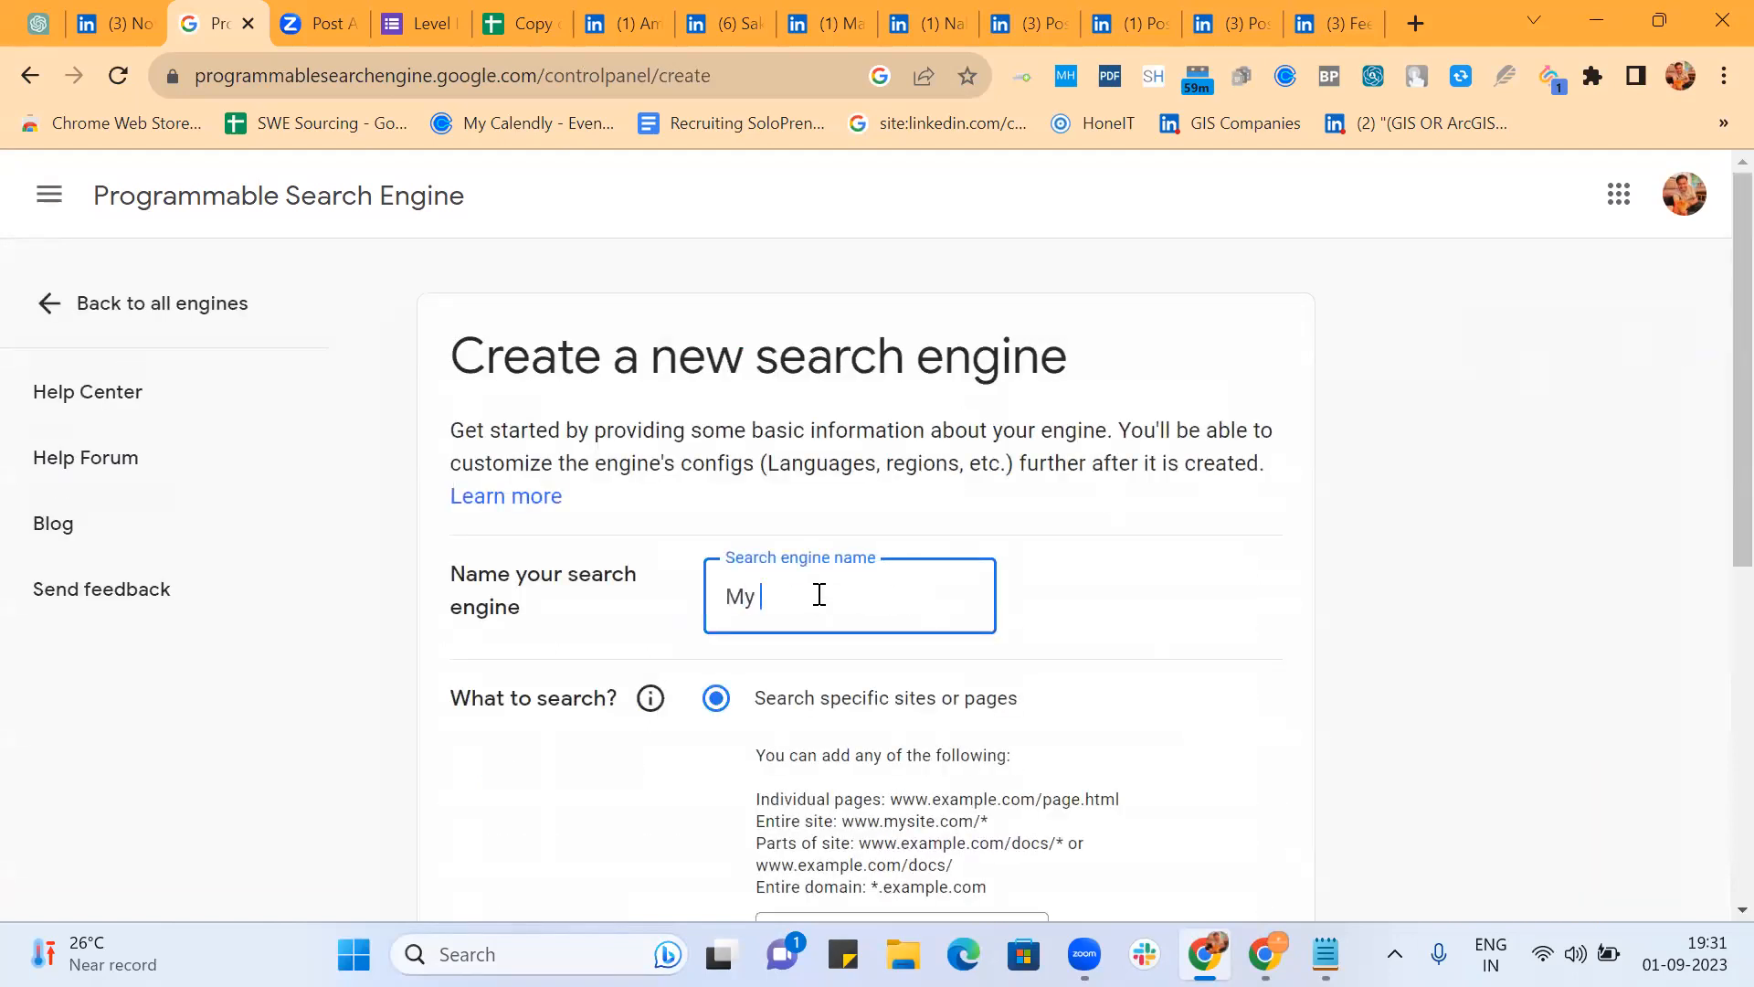
pyautogui.write('Frontend')
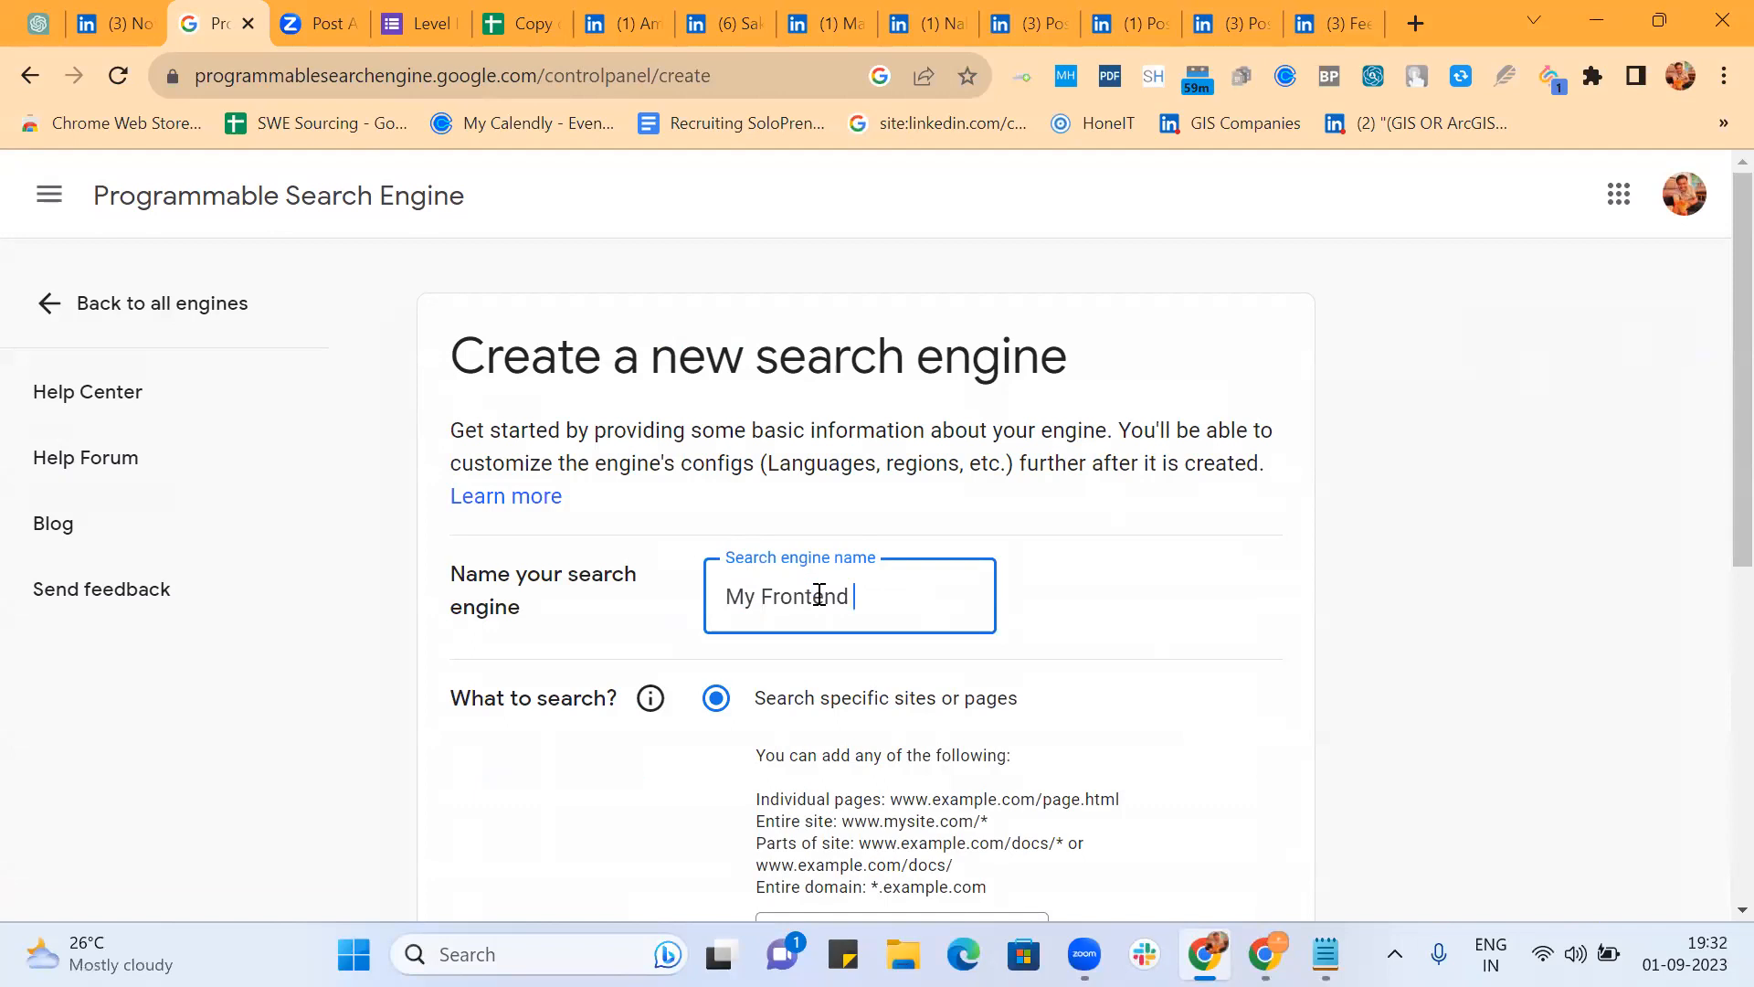
pyautogui.write('Robot')
pyautogui.click(1174, 508)
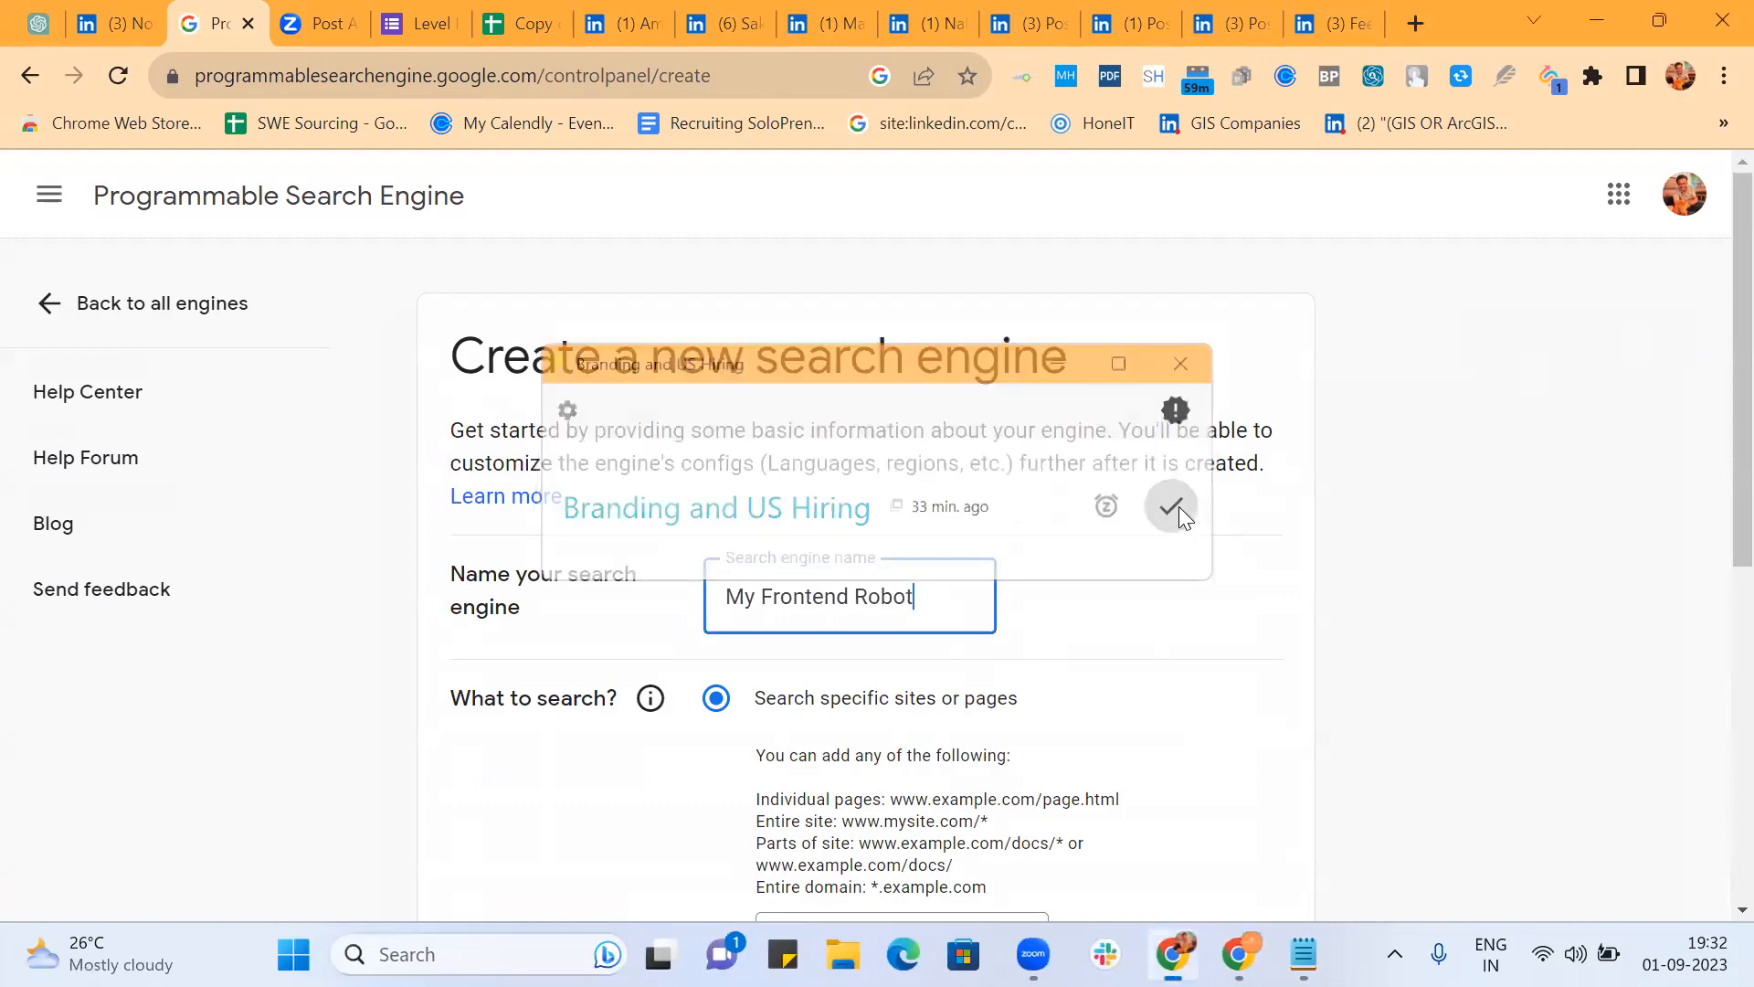
pyautogui.click(1177, 596)
# Step: Restrict searching to *.linkedin.com/in/*, pass the reCAPTCHA, and create the engine
pyautogui.scroll(-5, 1176, 596)
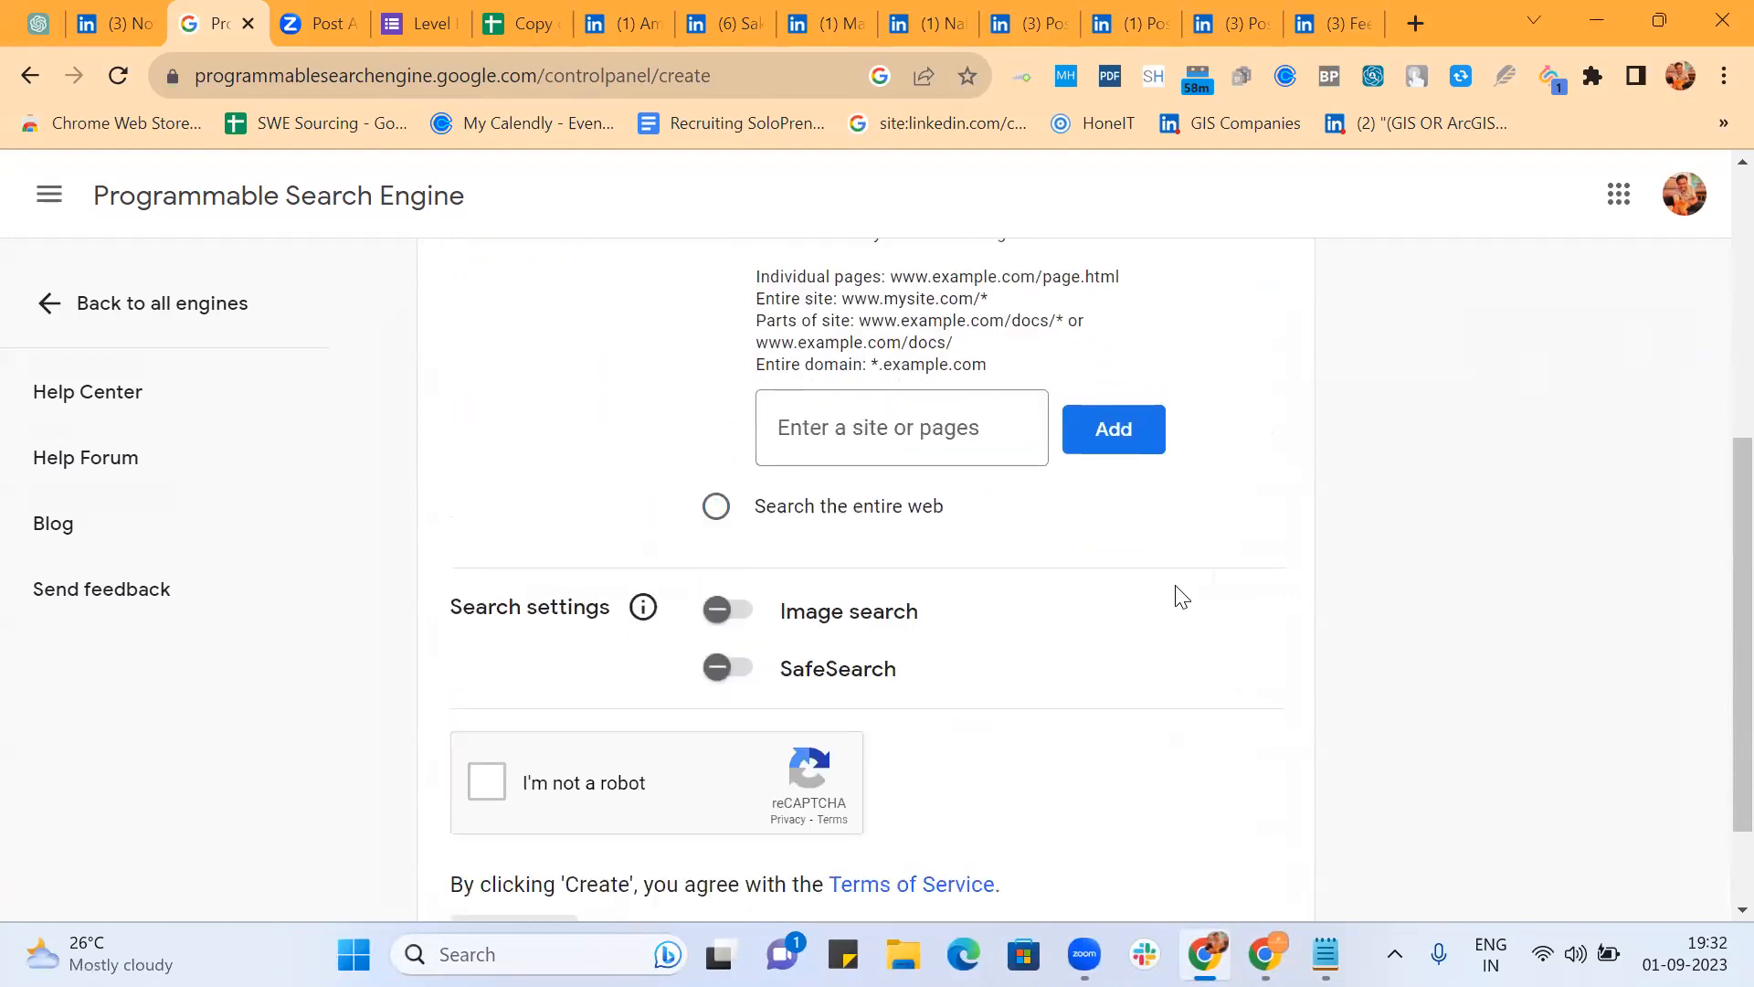
pyautogui.click(800, 429)
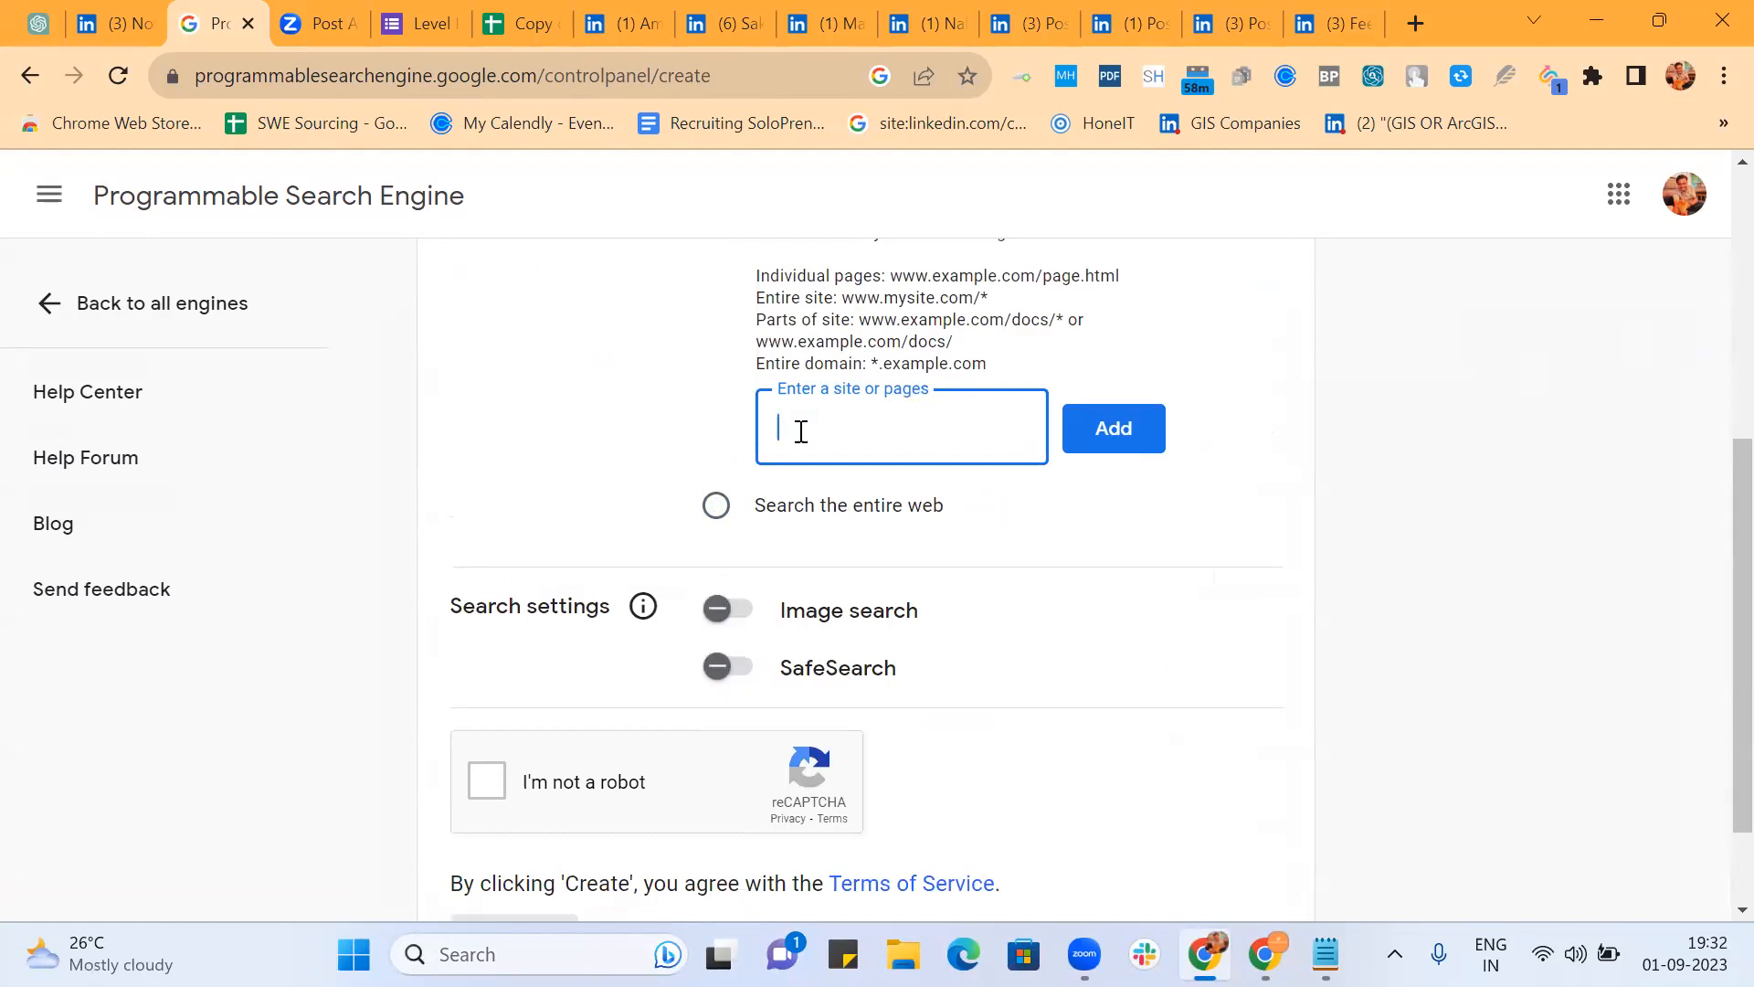
pyautogui.write('*.linkedin.com/in/*')
pyautogui.click(1116, 440)
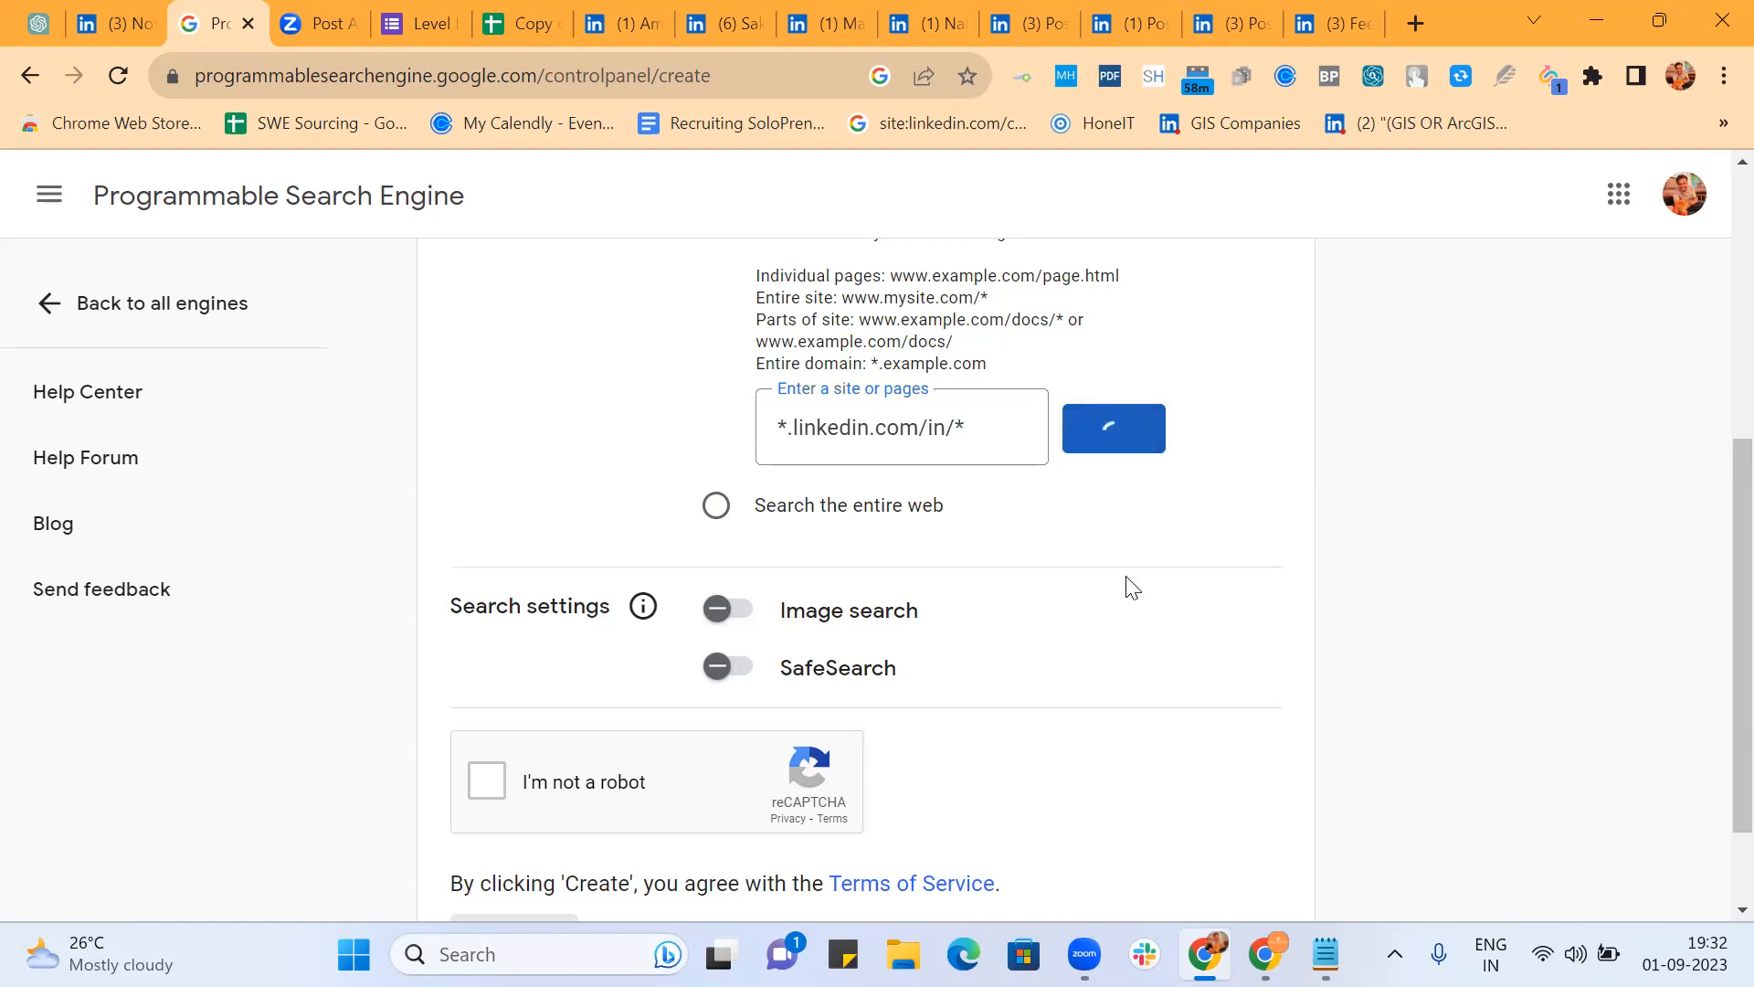
pyautogui.scroll(-2, 594, 557)
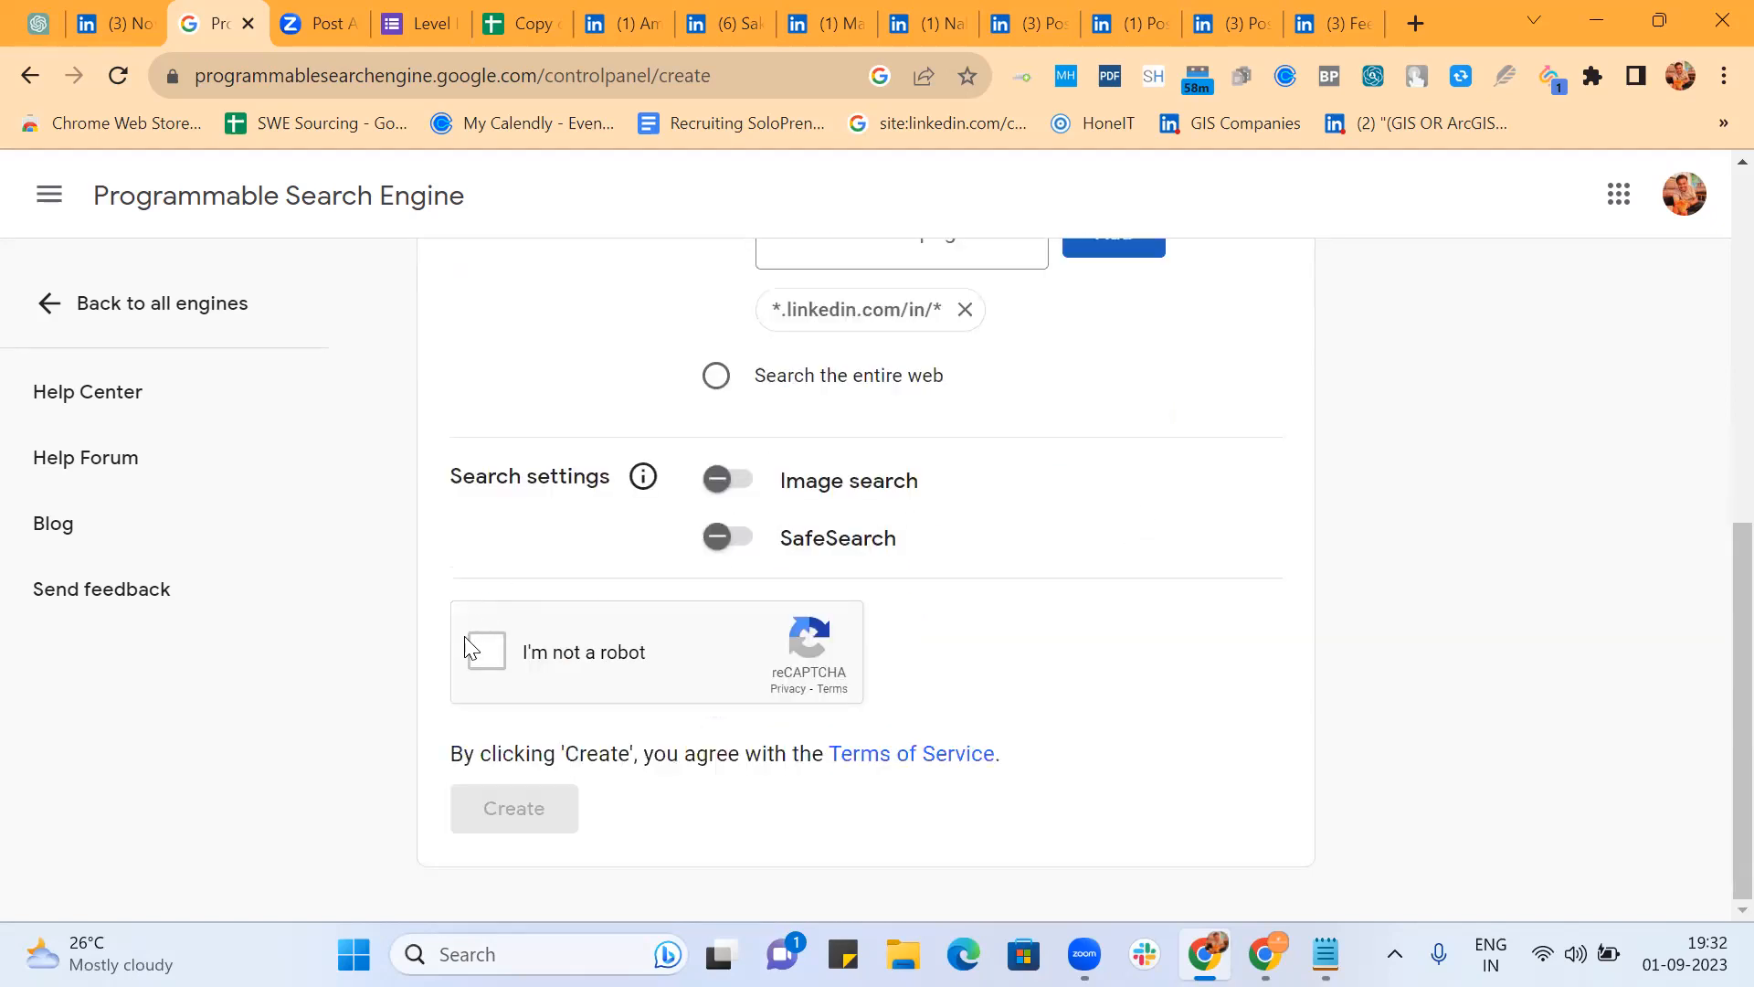
pyautogui.click(486, 650)
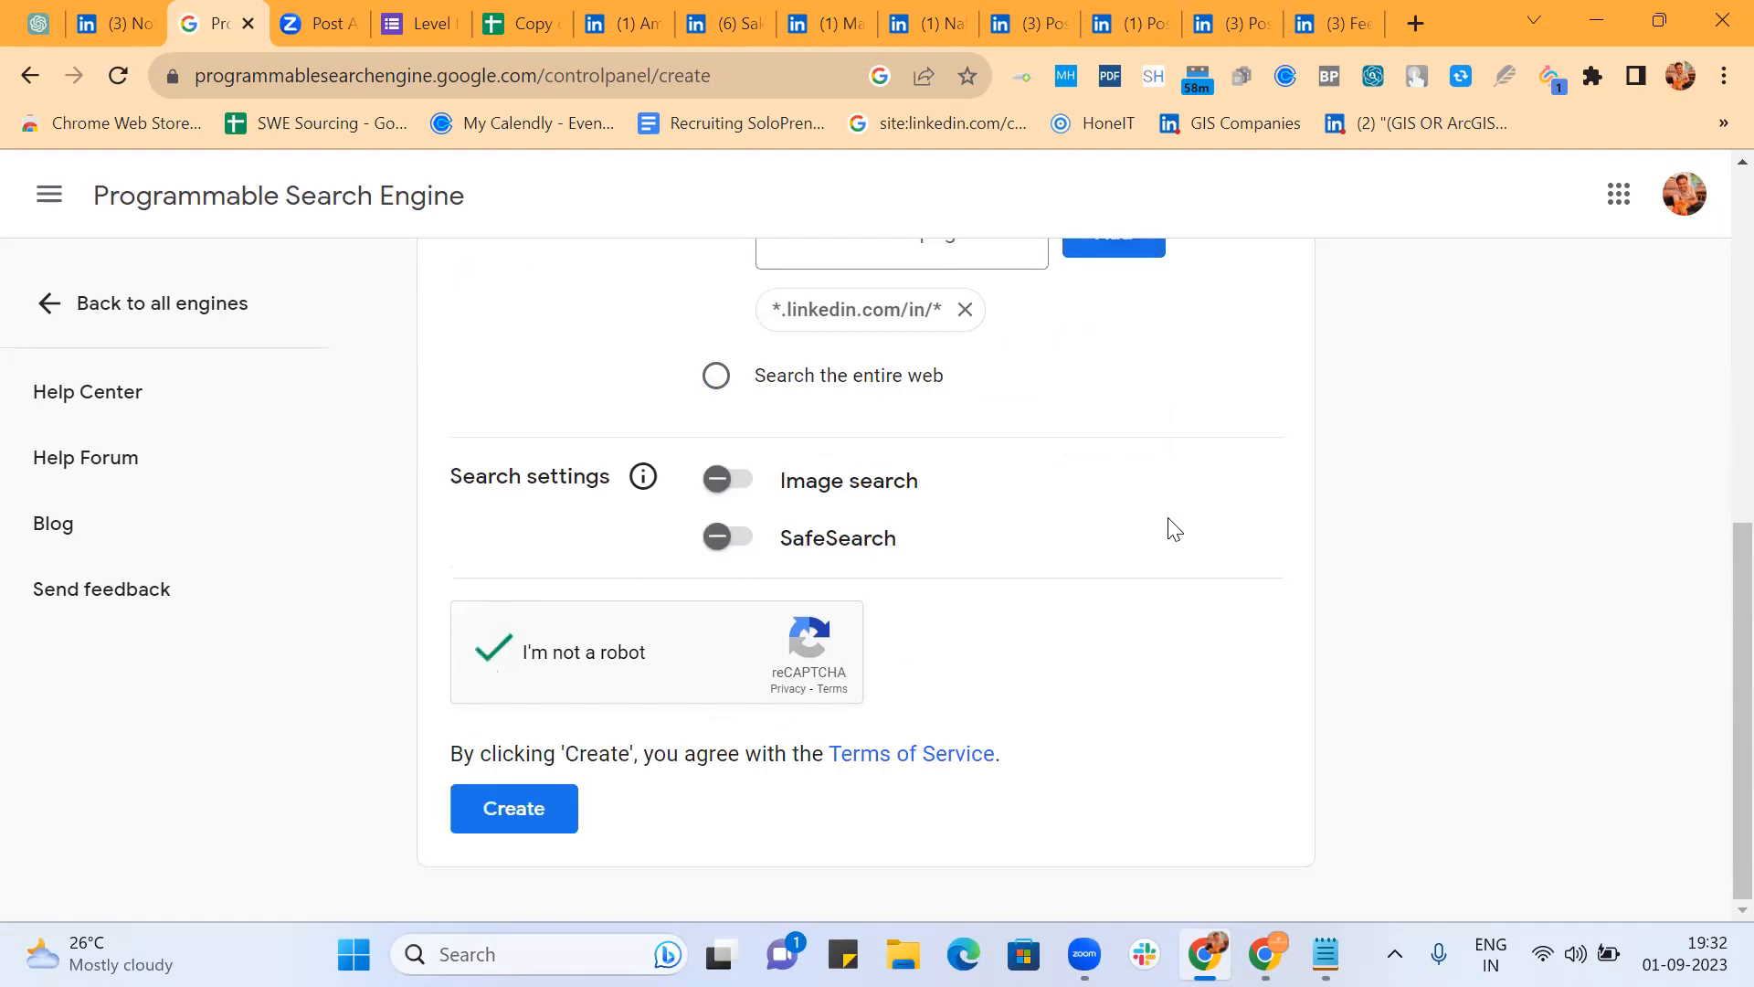
pyautogui.click(494, 813)
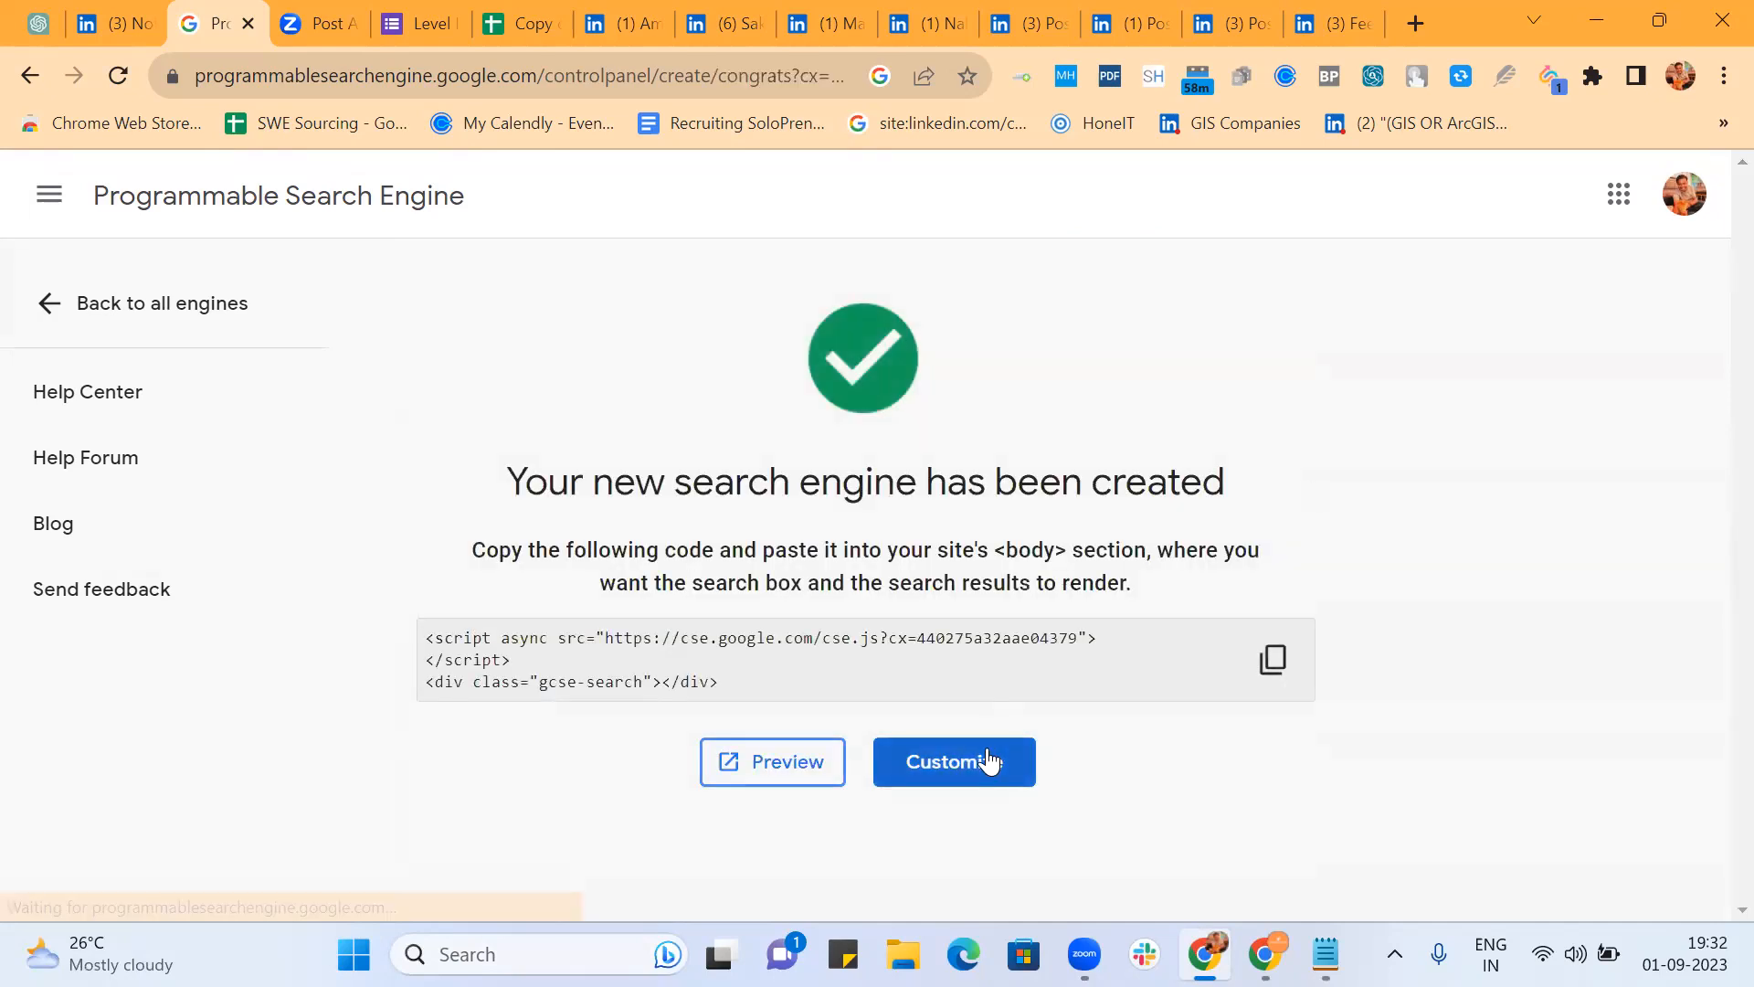
pyautogui.click(988, 760)
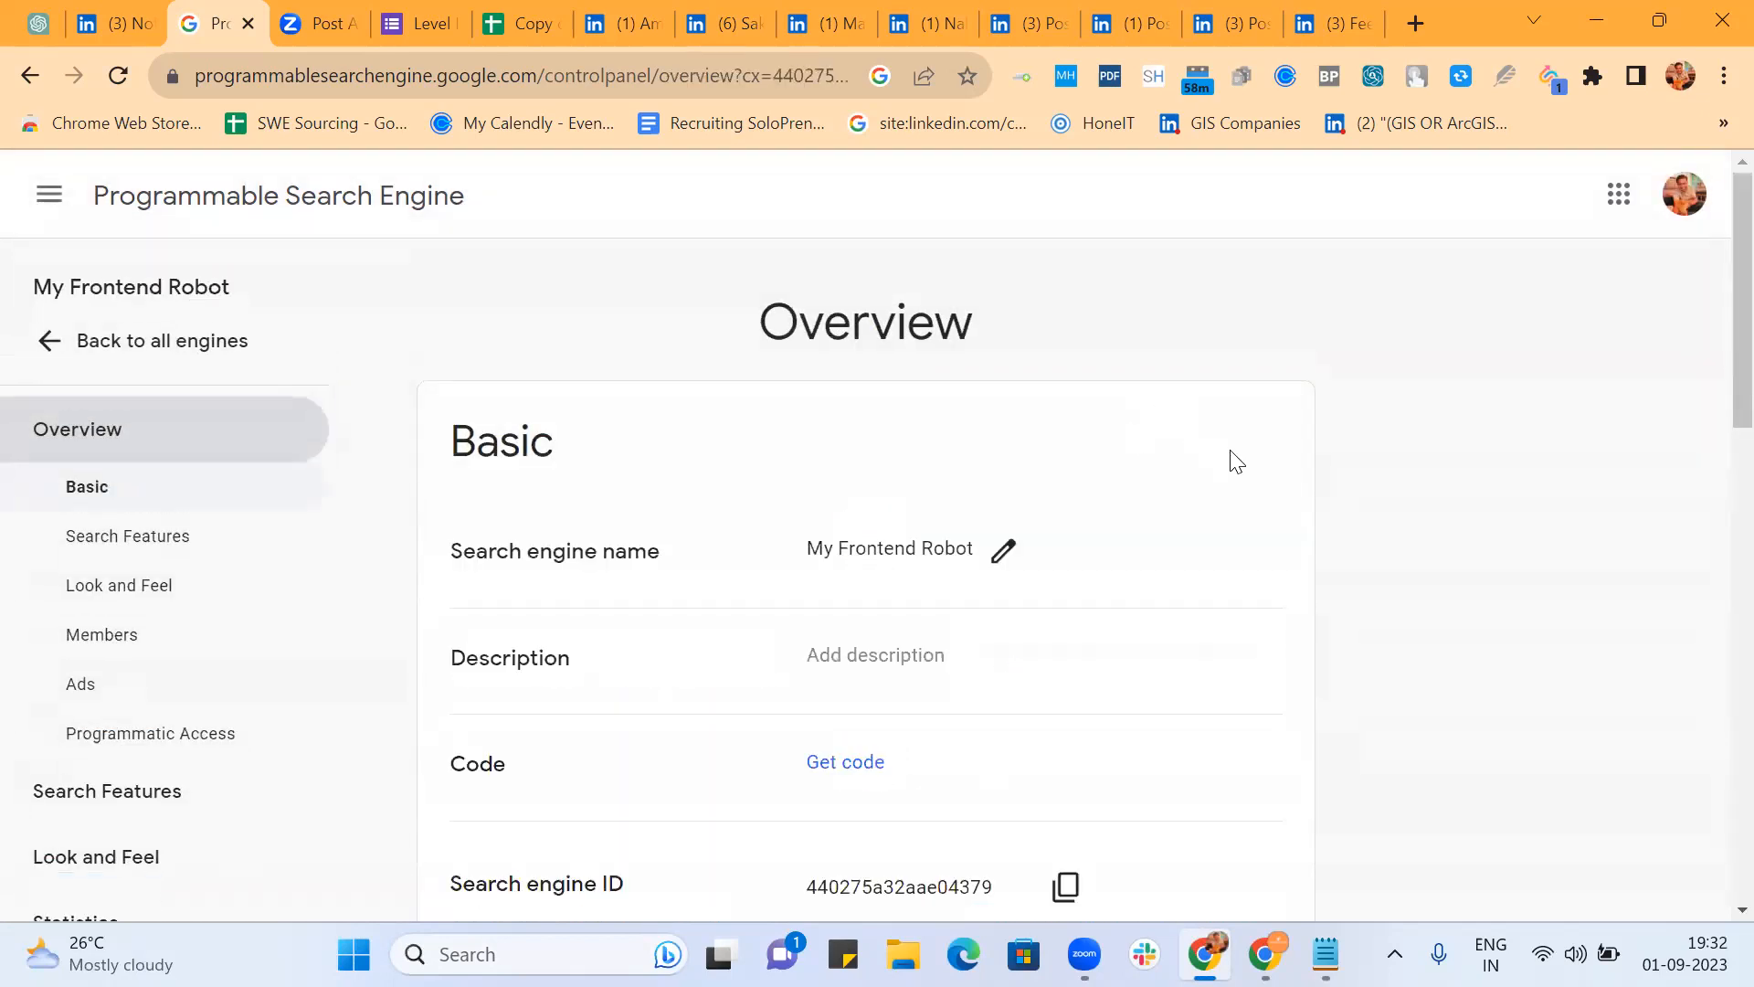
pyautogui.scroll(-2, 1237, 462)
pyautogui.click(901, 441)
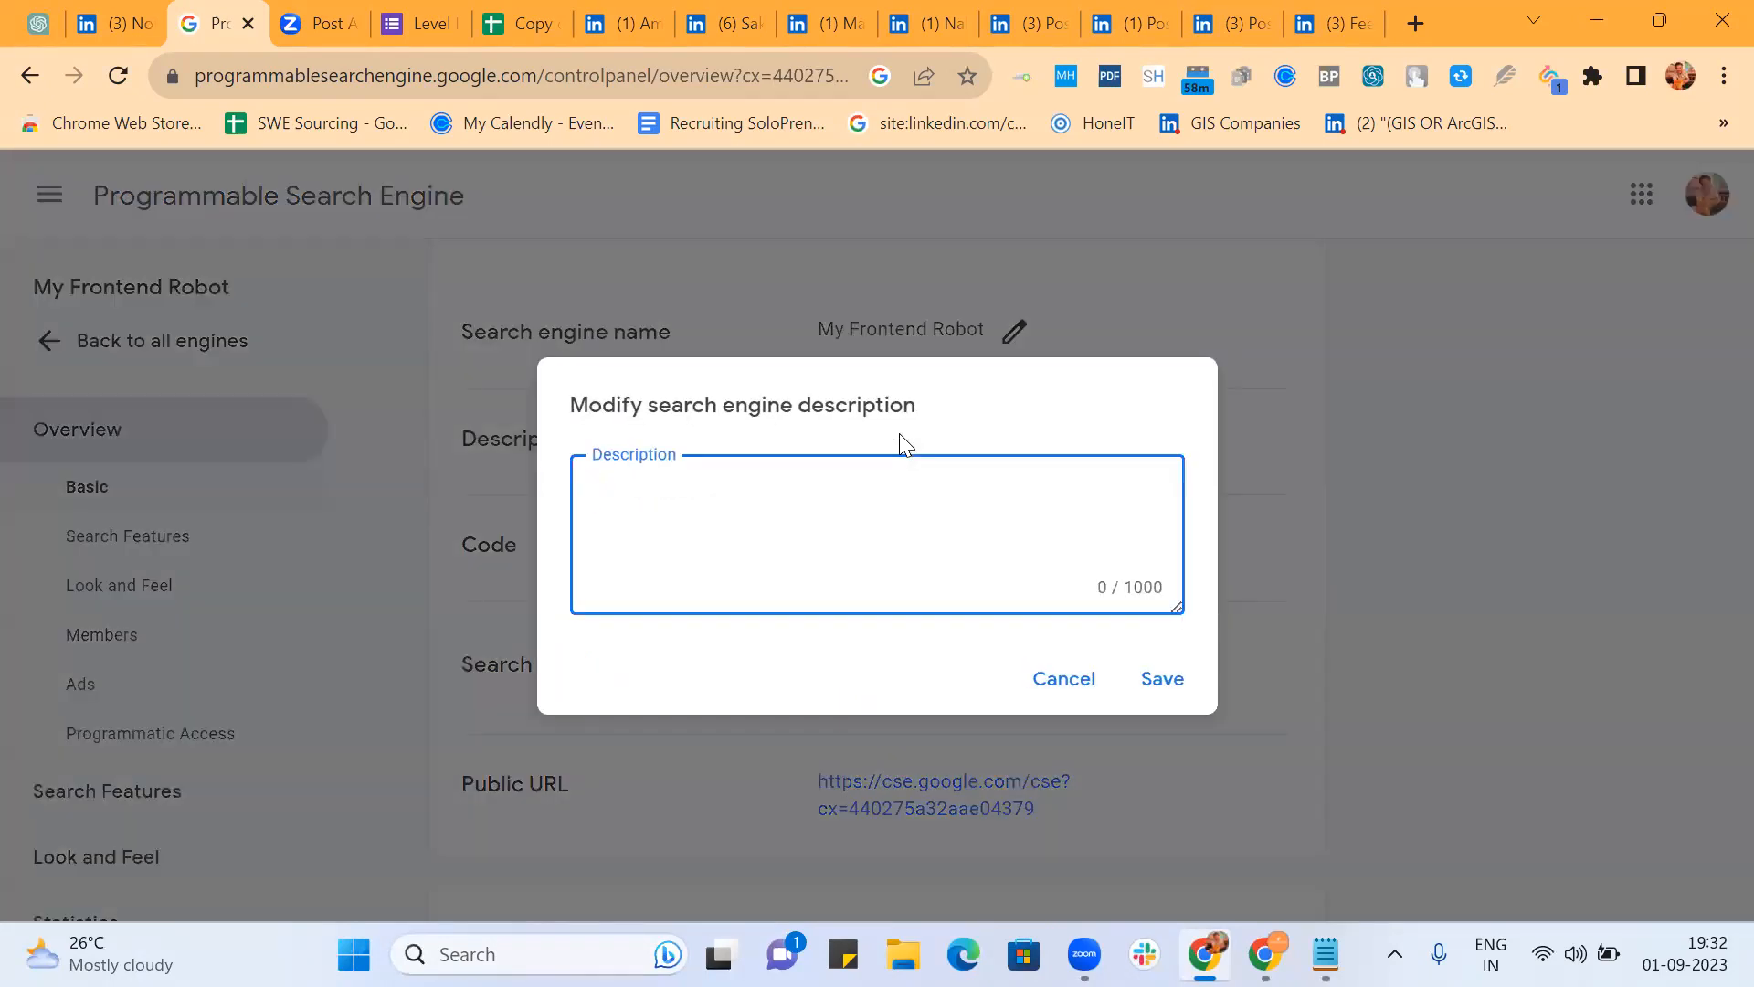
pyautogui.write('This robot with find a')
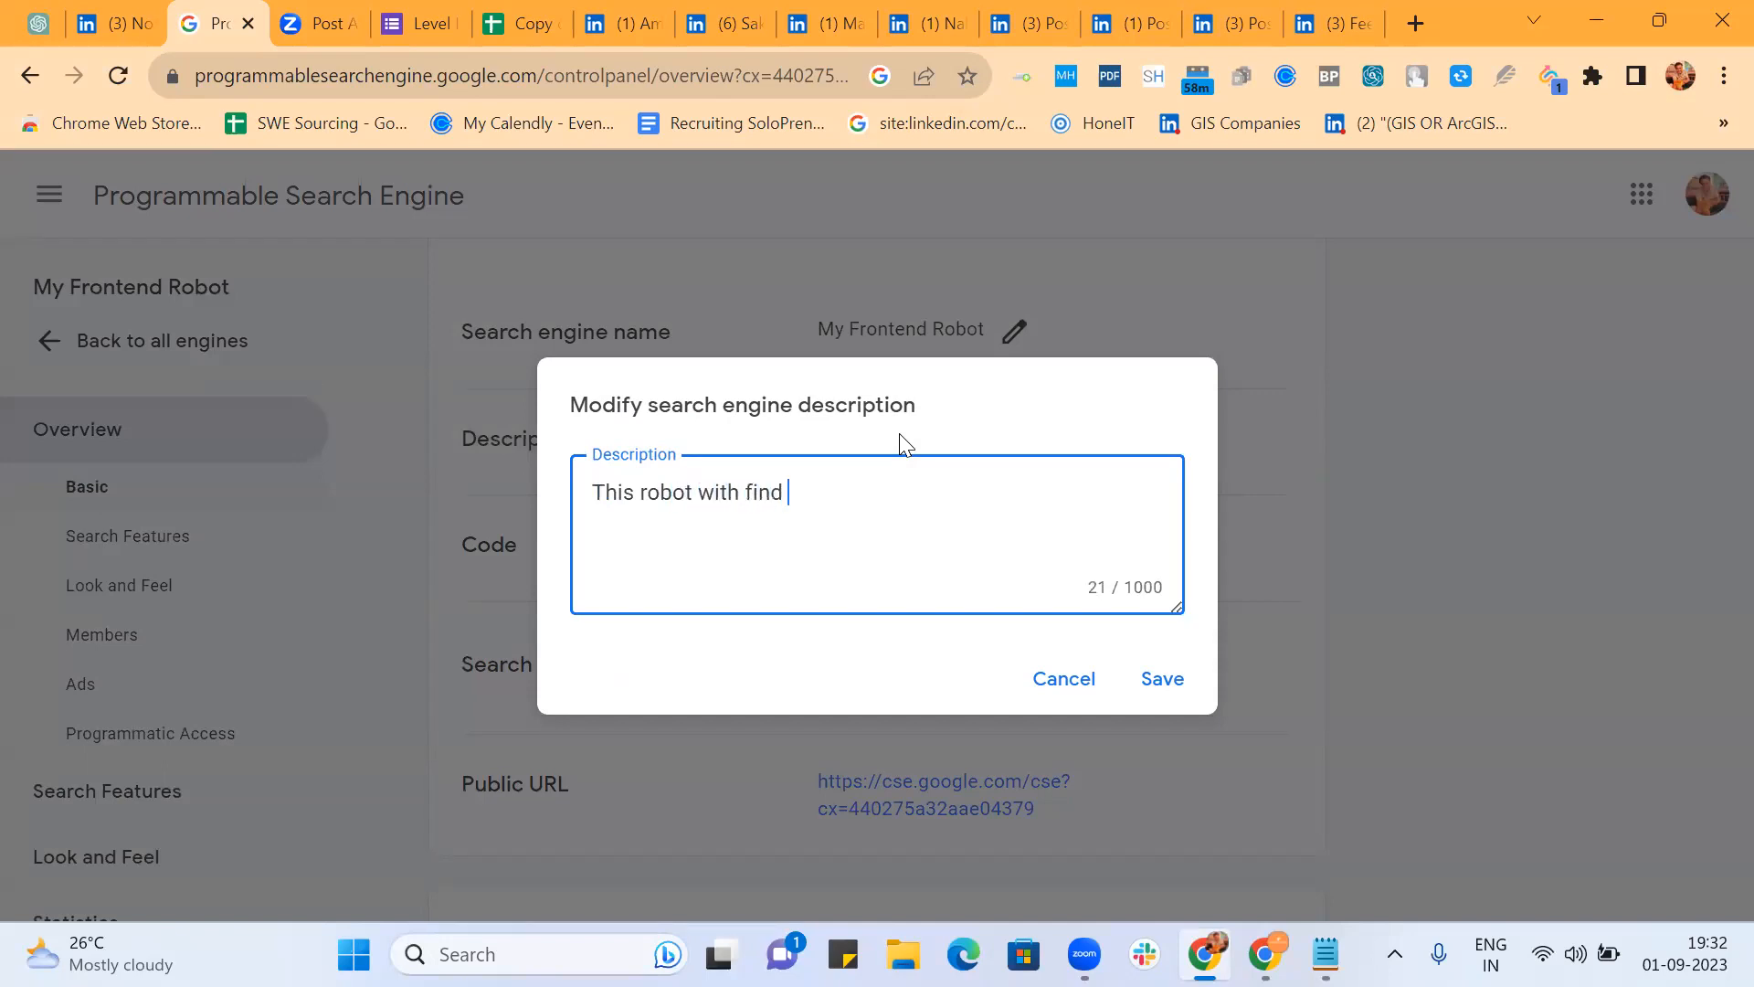
pyautogui.press('BackSpace')
pyautogui.write('frontend engioneers')
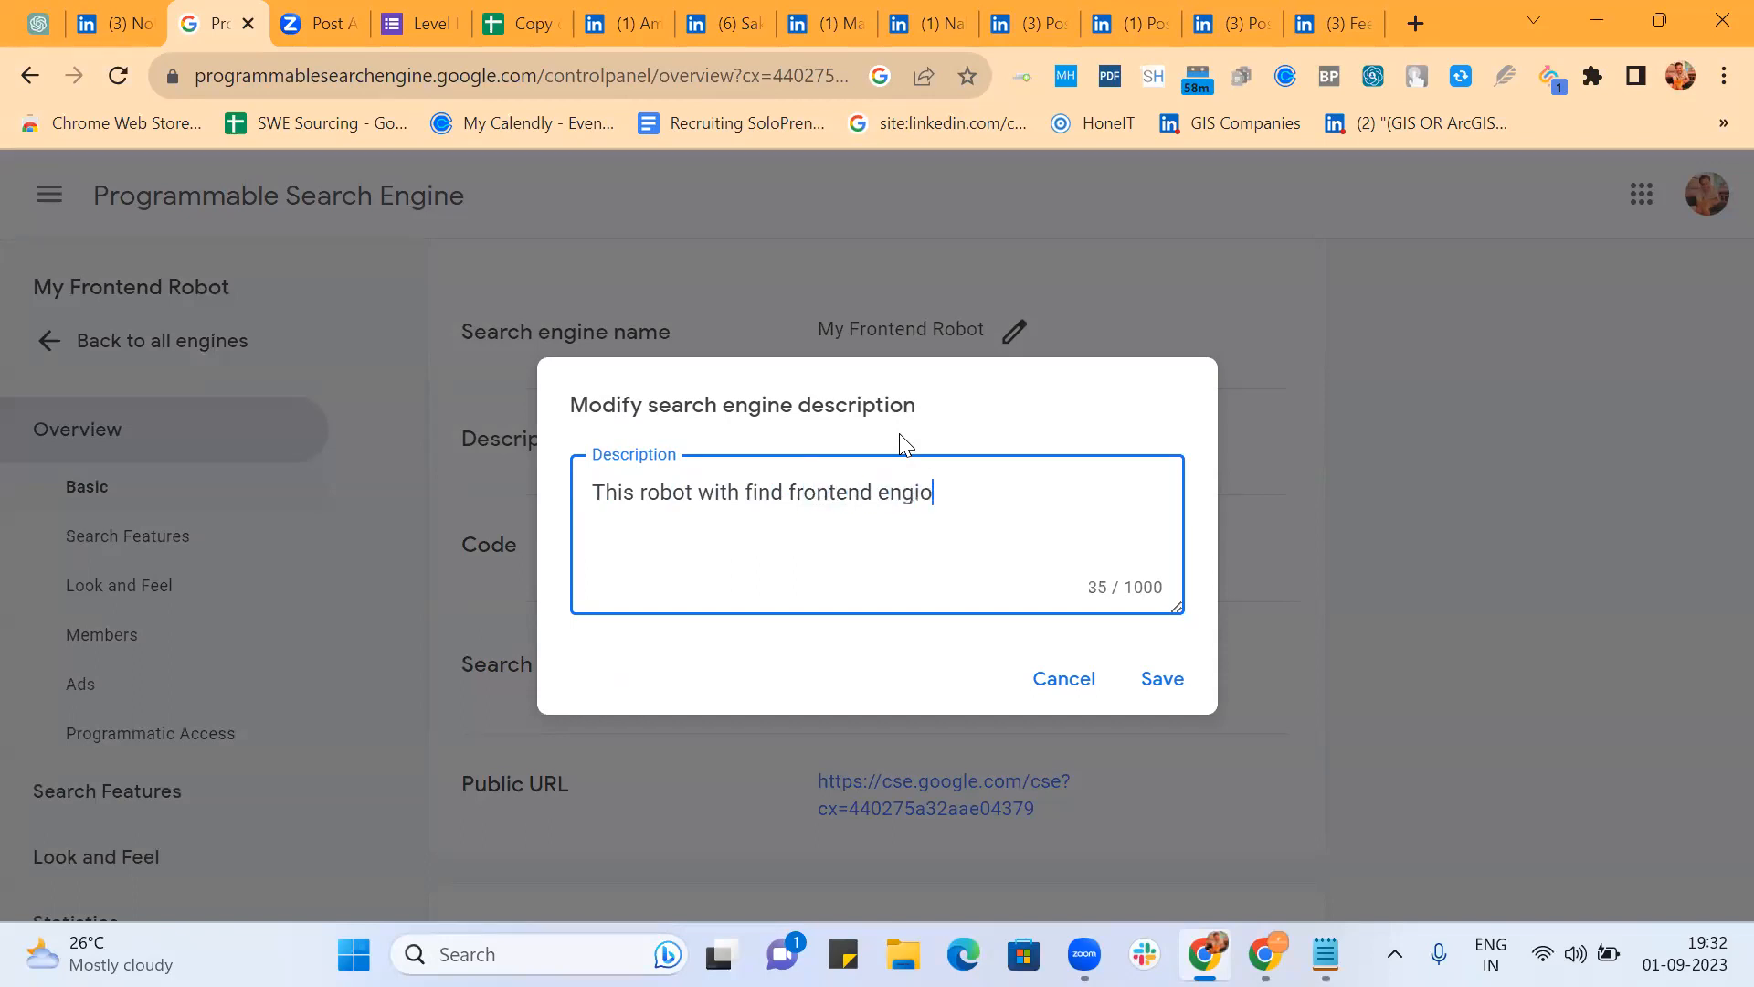
pyautogui.press('BackSpace')
pyautogui.press('BackSpace')
pyautogui.press('BackSpace')
pyautogui.press('BackSpace')
pyautogui.press('BackSpace')
pyautogui.press('BackSpace')
pyautogui.press('BackSpace')
pyautogui.write('neers from Li')
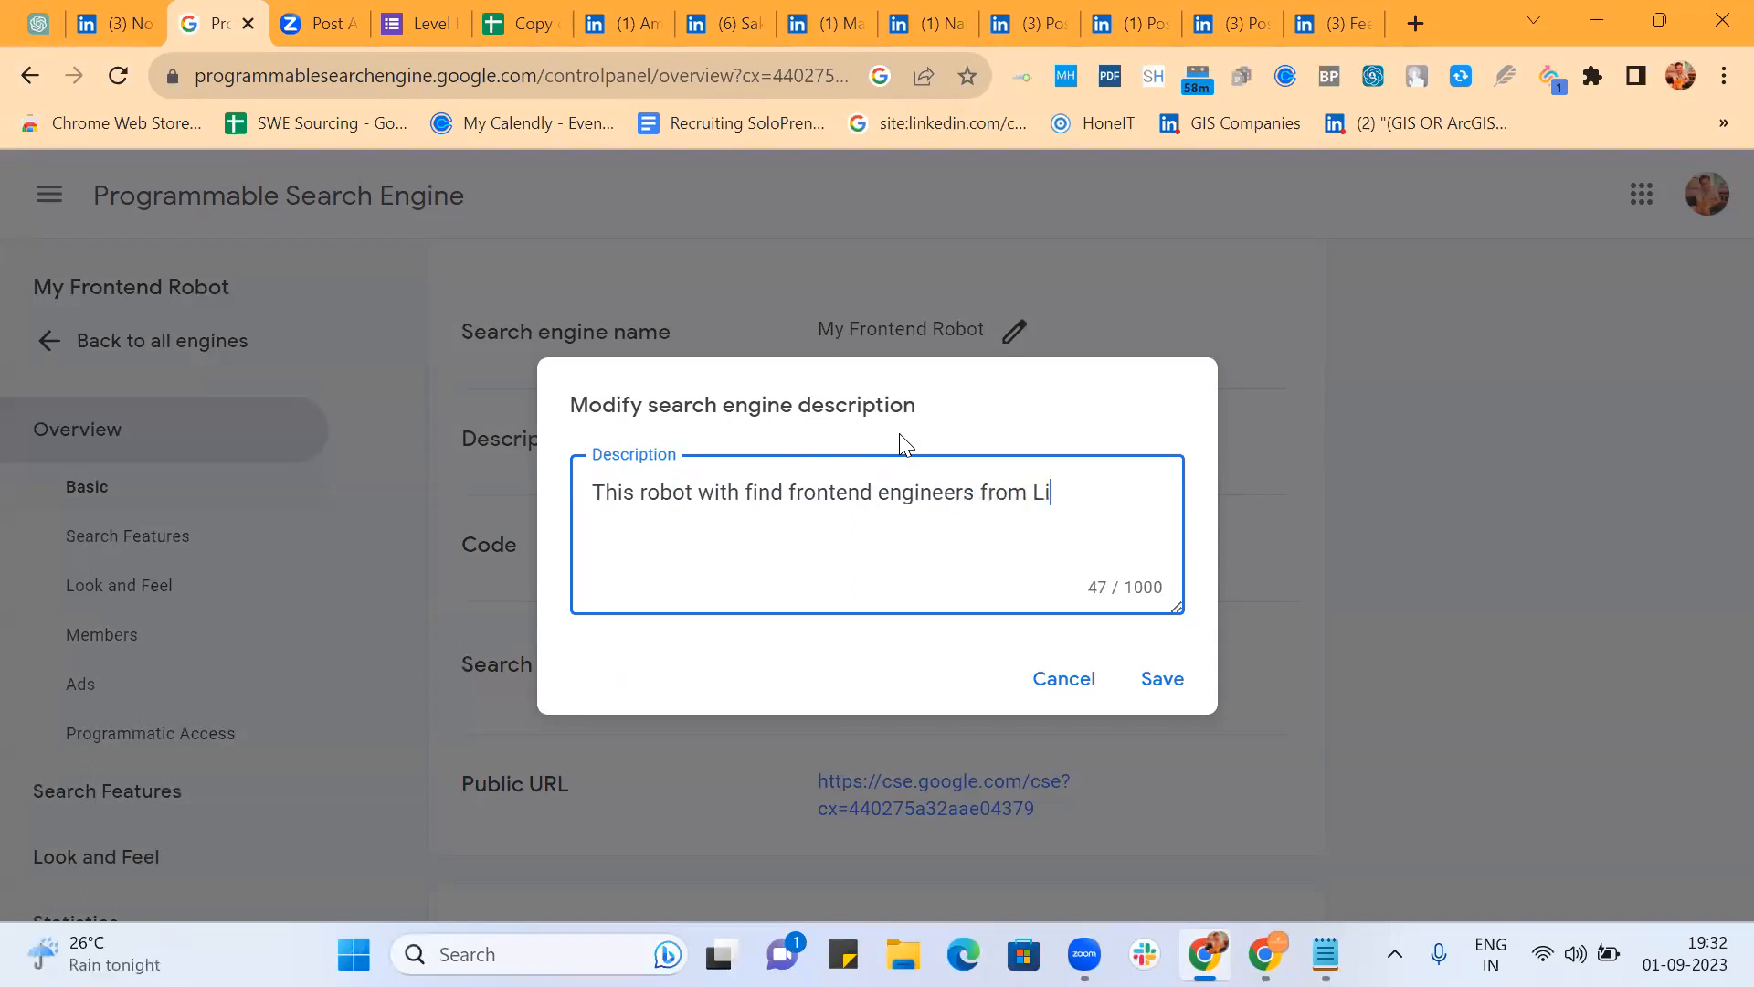
pyautogui.write('nkedIn.com')
pyautogui.click(1177, 683)
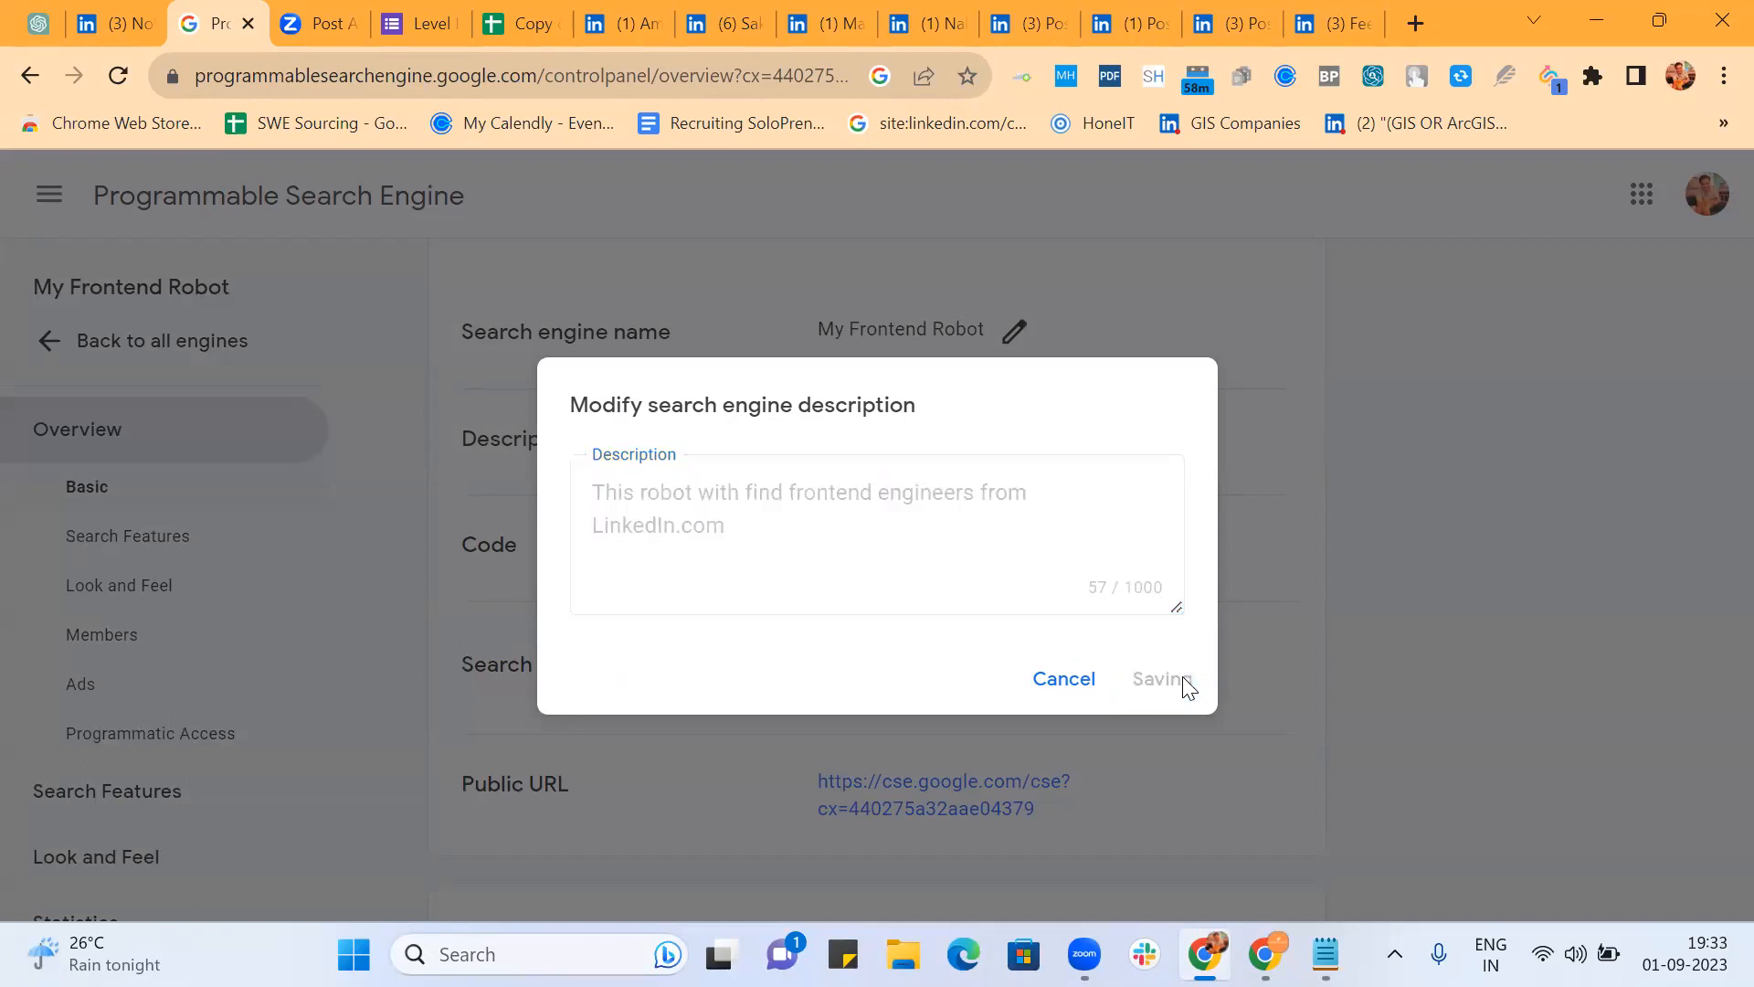
pyautogui.scroll(-2, 1300, 504)
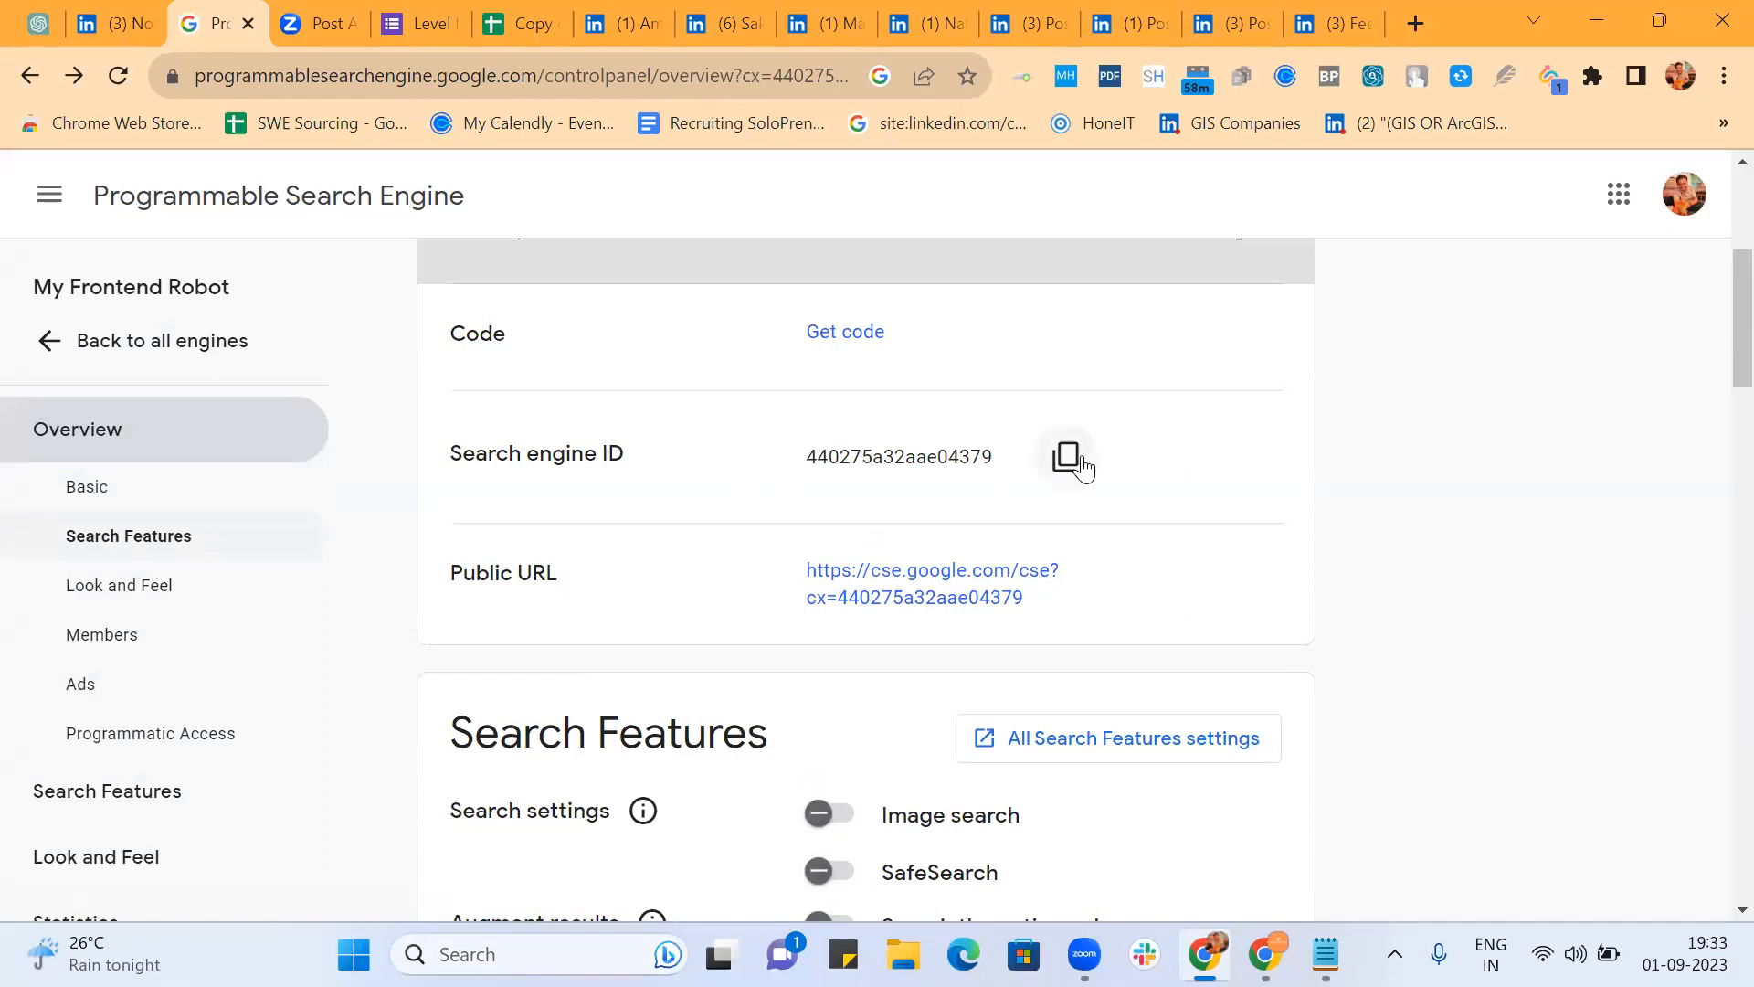
pyautogui.scroll(-1, 1160, 502)
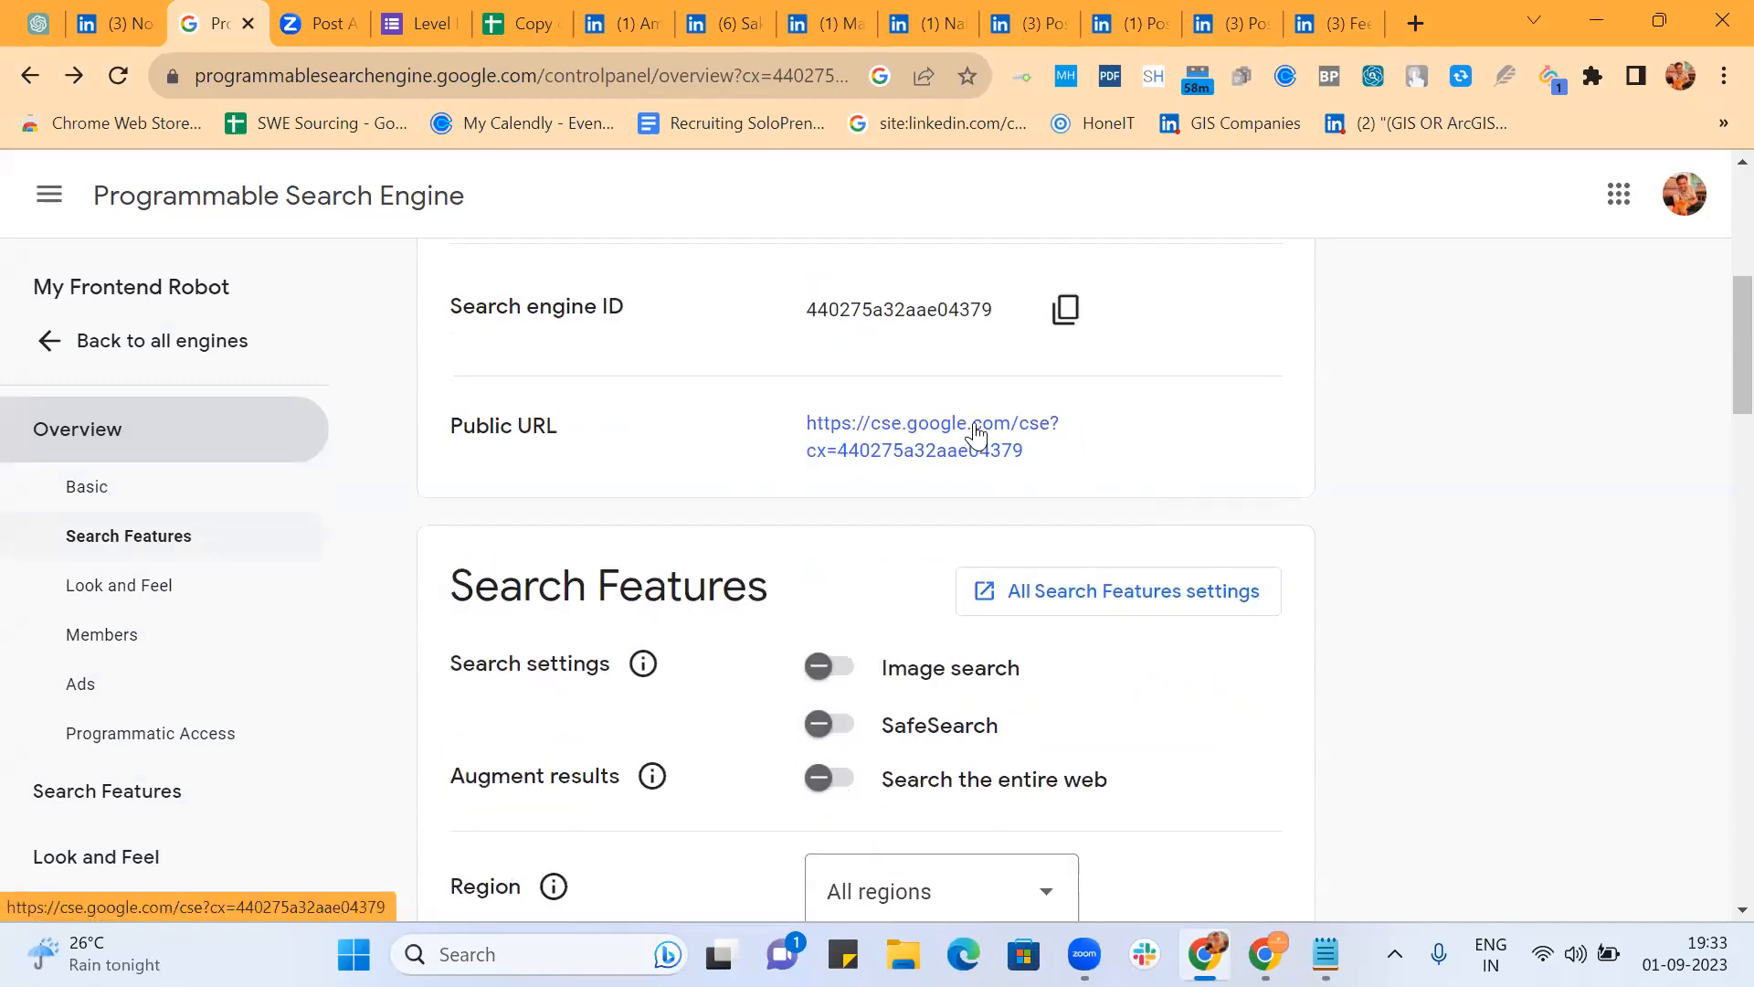
# Step: Open the engine's public search page in a new tab and close the eleven unneeded tabs
pyautogui.middleClick(909, 439)
pyautogui.click(393, 26)
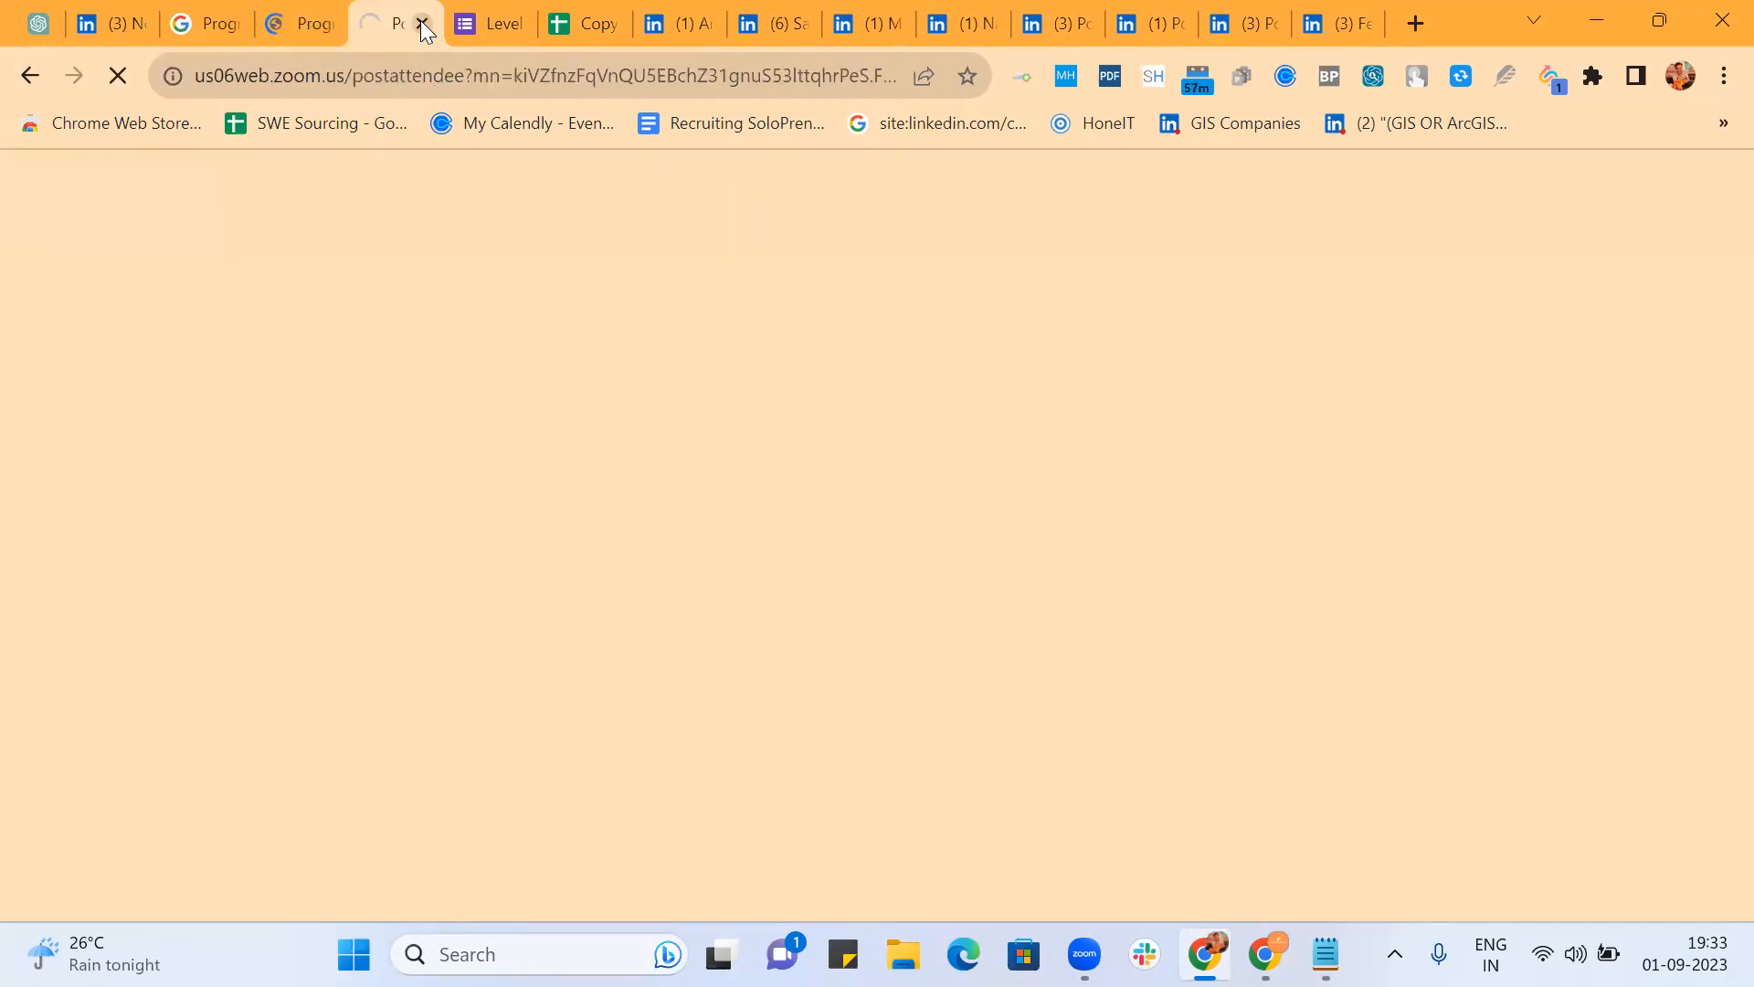
pyautogui.click(426, 25)
pyautogui.click(423, 24)
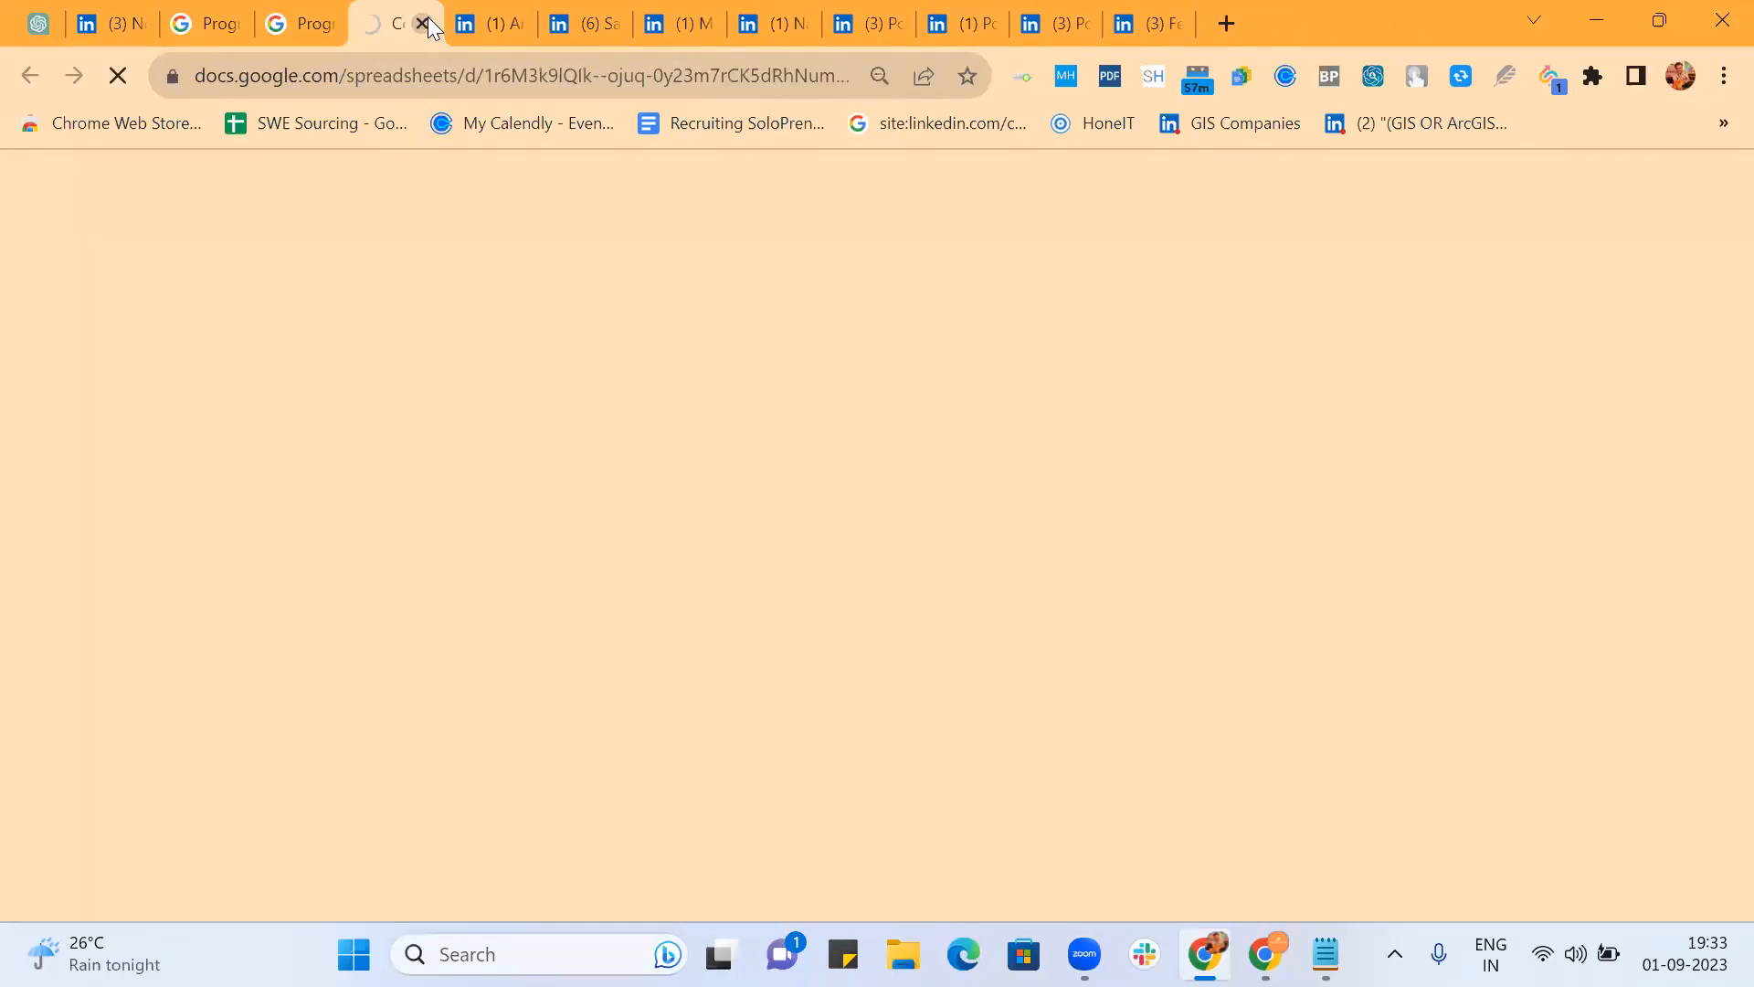
pyautogui.click(423, 24)
pyautogui.click(423, 23)
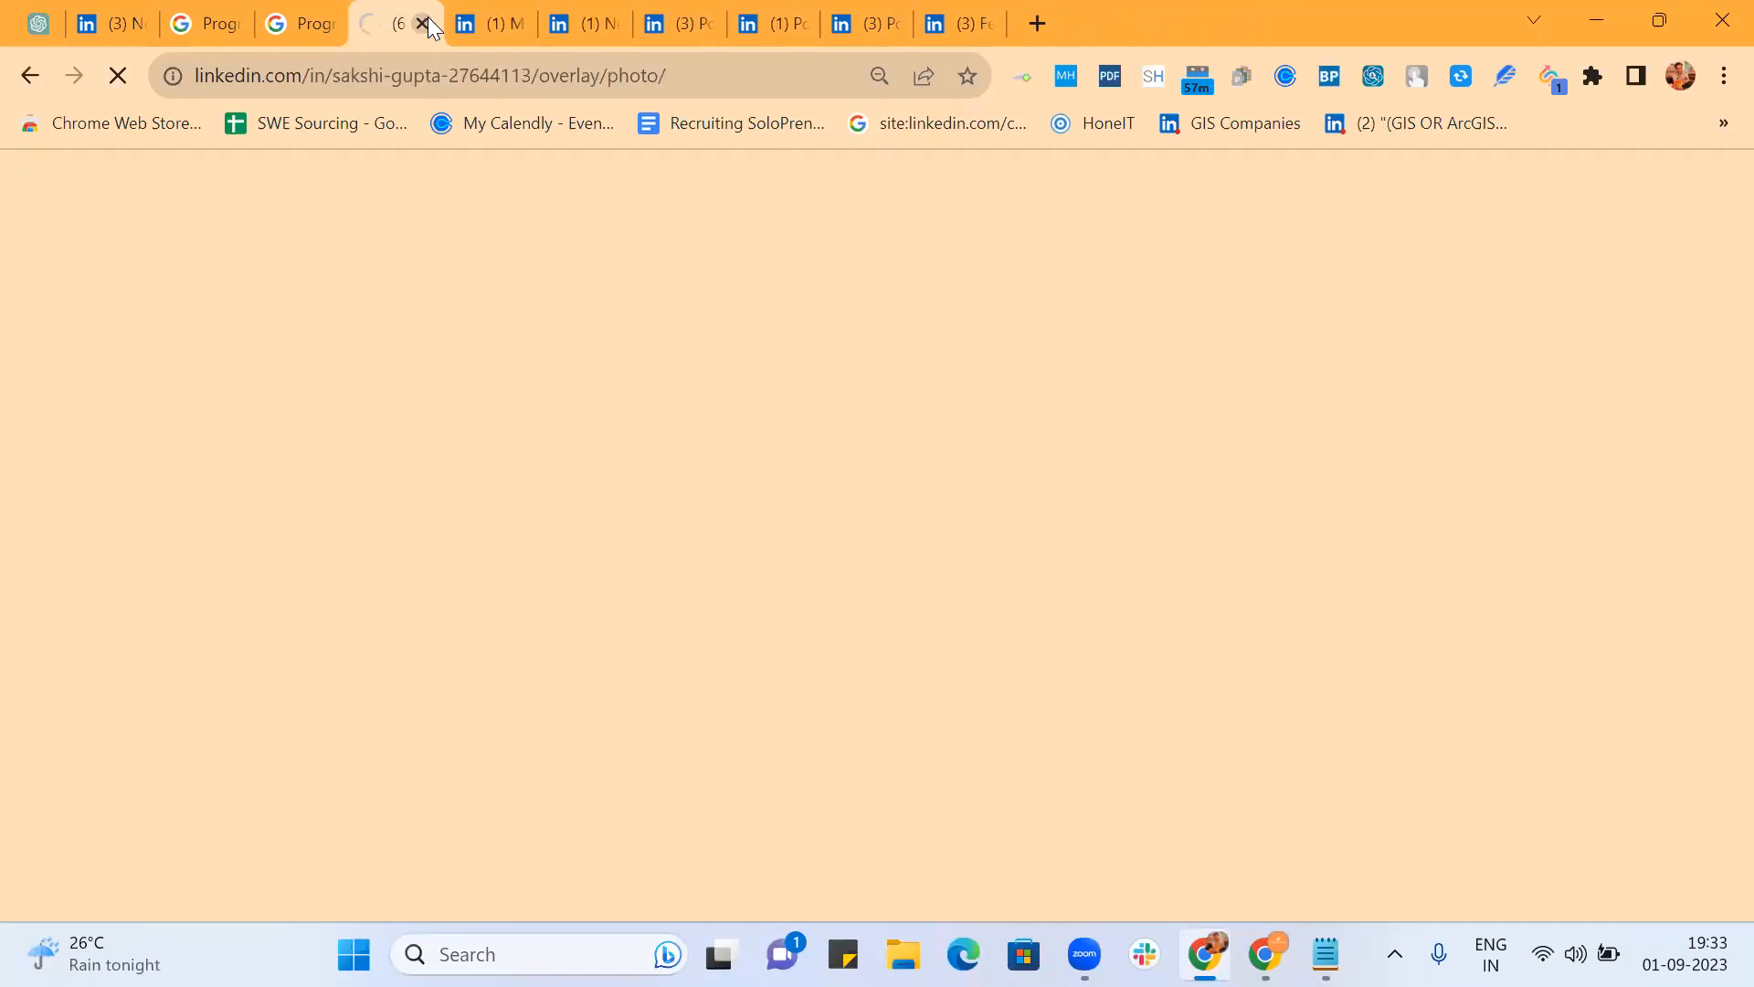
pyautogui.click(423, 24)
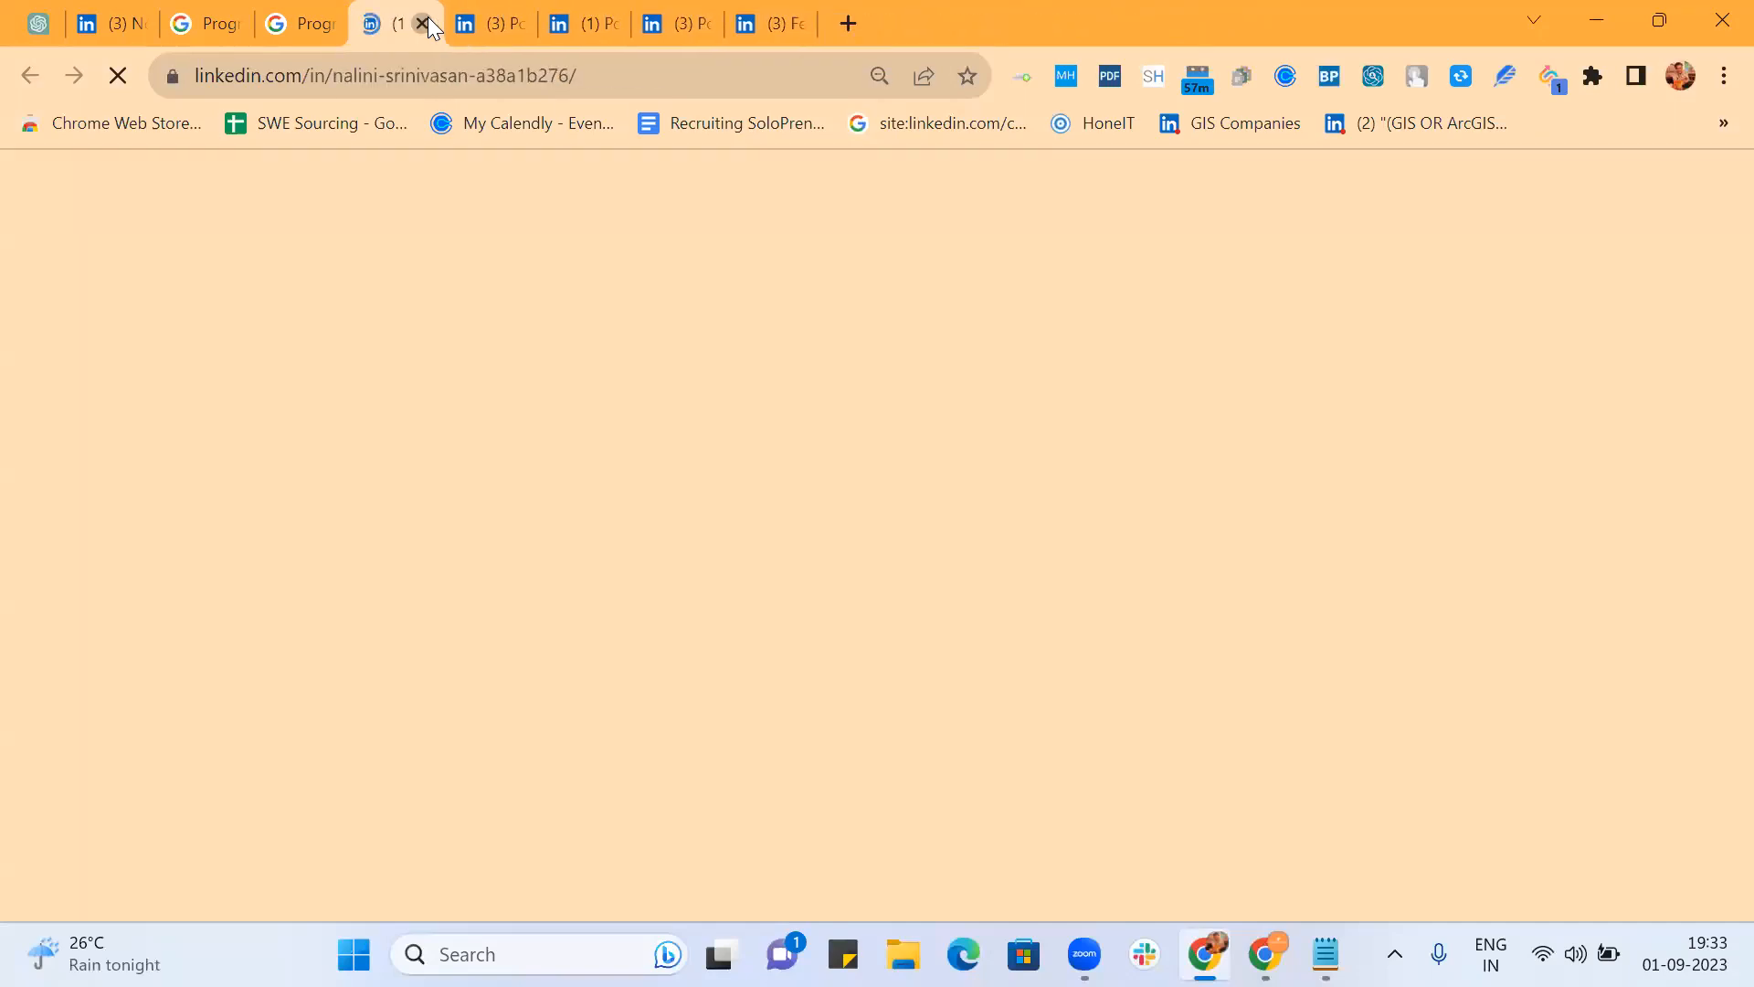
pyautogui.click(426, 19)
pyautogui.click(426, 20)
pyautogui.click(427, 18)
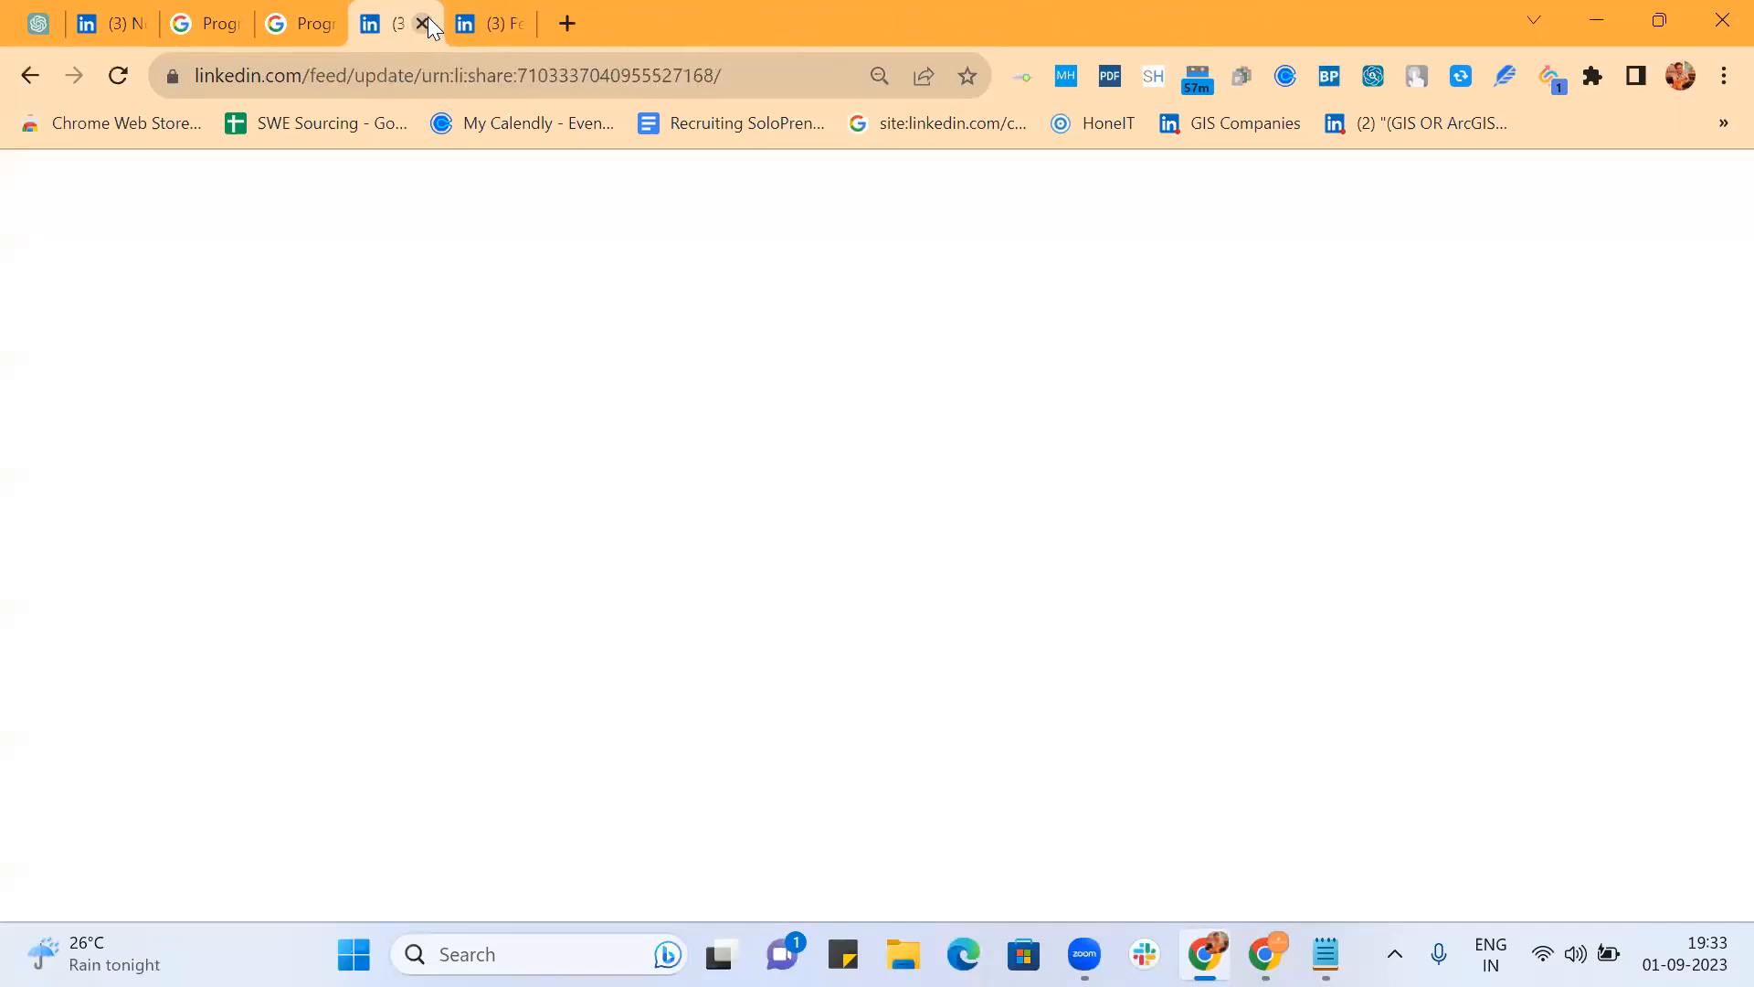
pyautogui.click(428, 18)
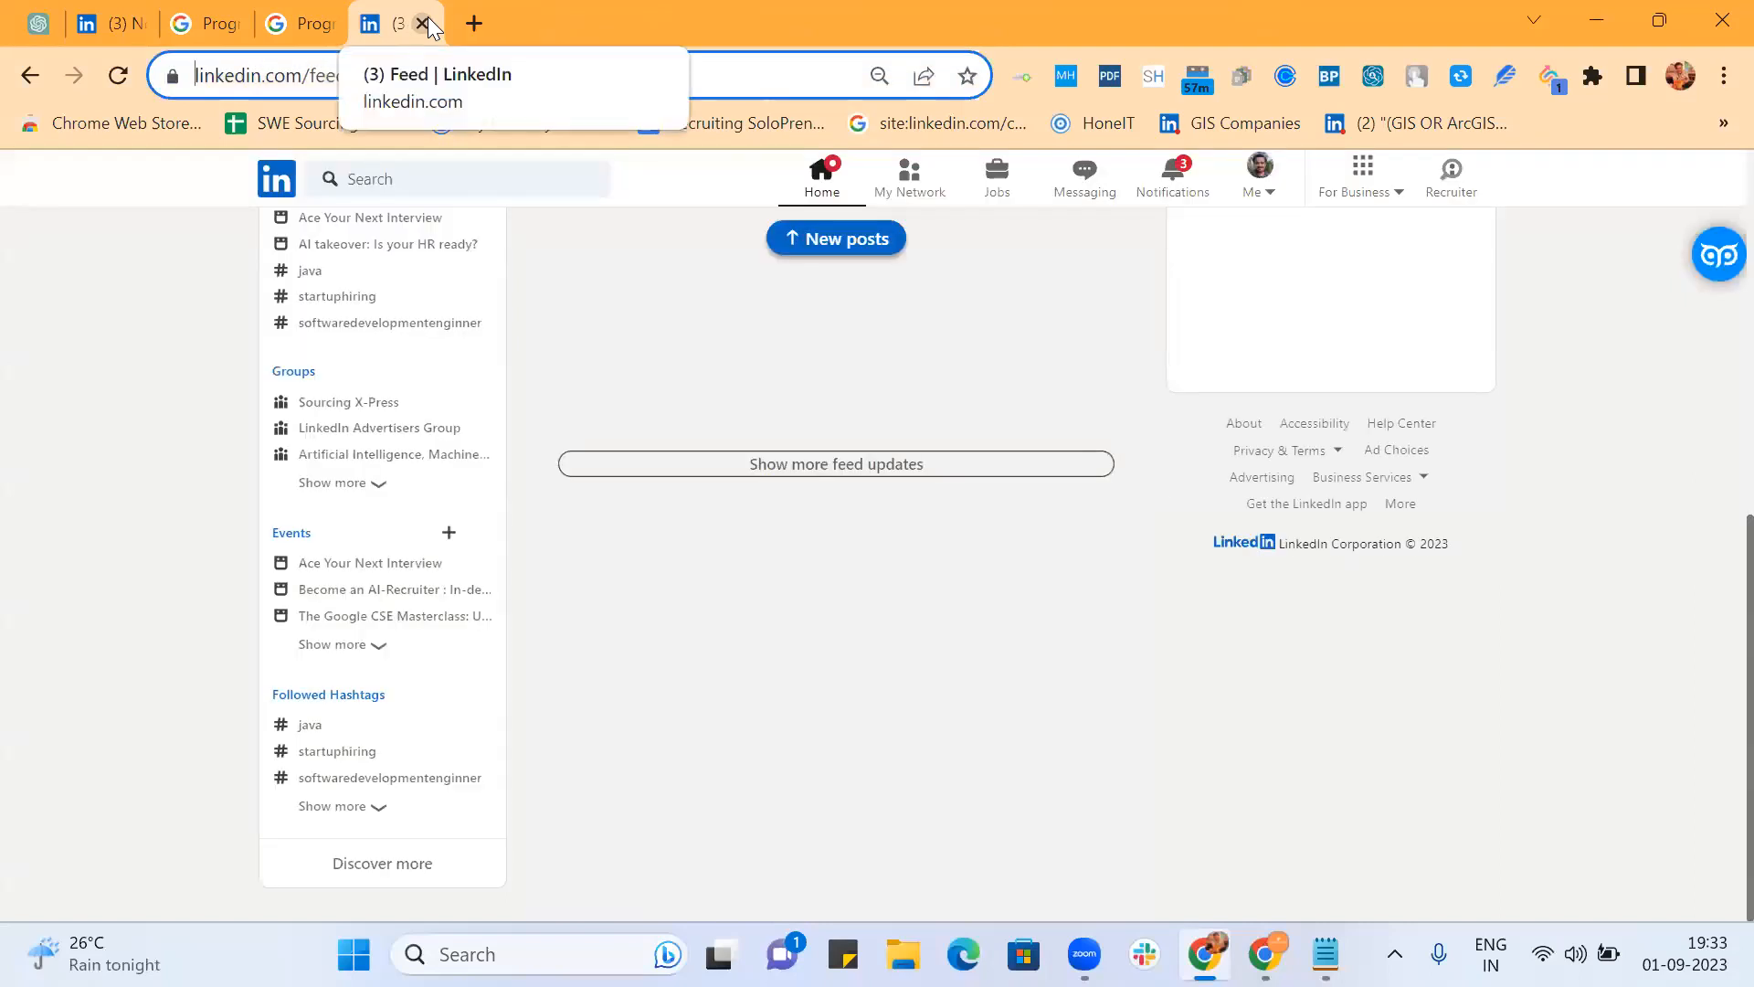
pyautogui.click(428, 18)
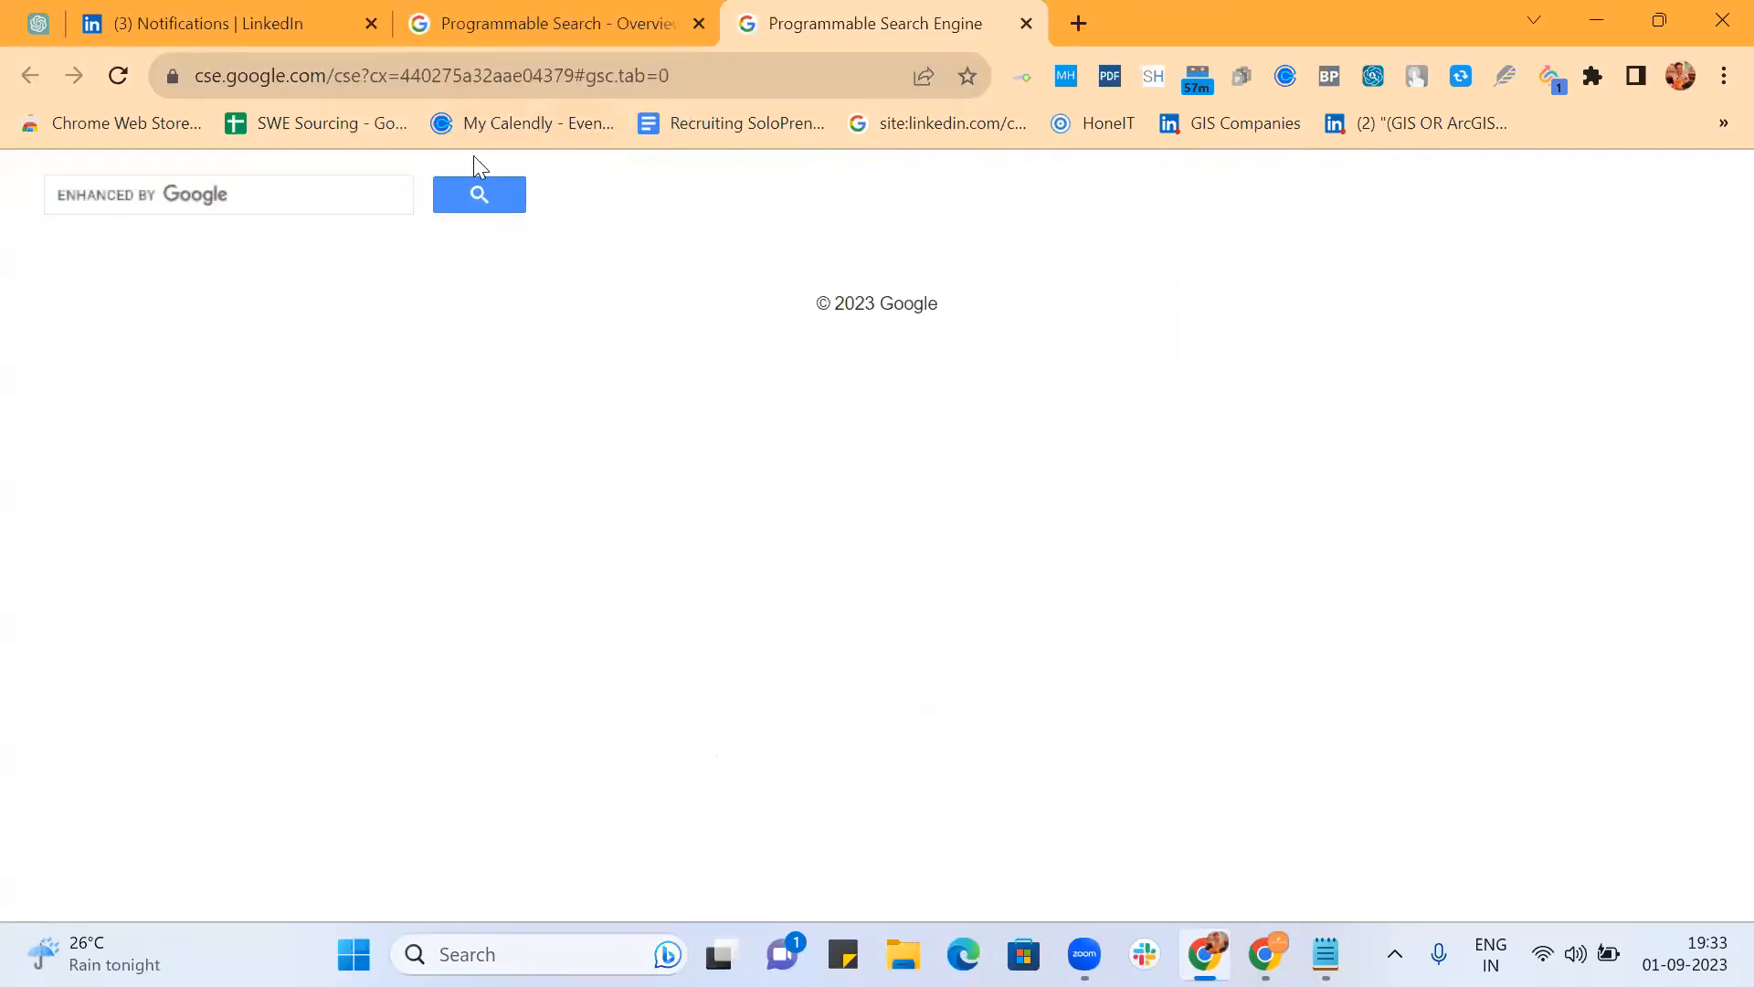
# Step: Search 'sde' on the public page, view results page 10, then return to the control panel
pyautogui.click(365, 184)
pyautogui.write('sde')
pyautogui.press('Return')
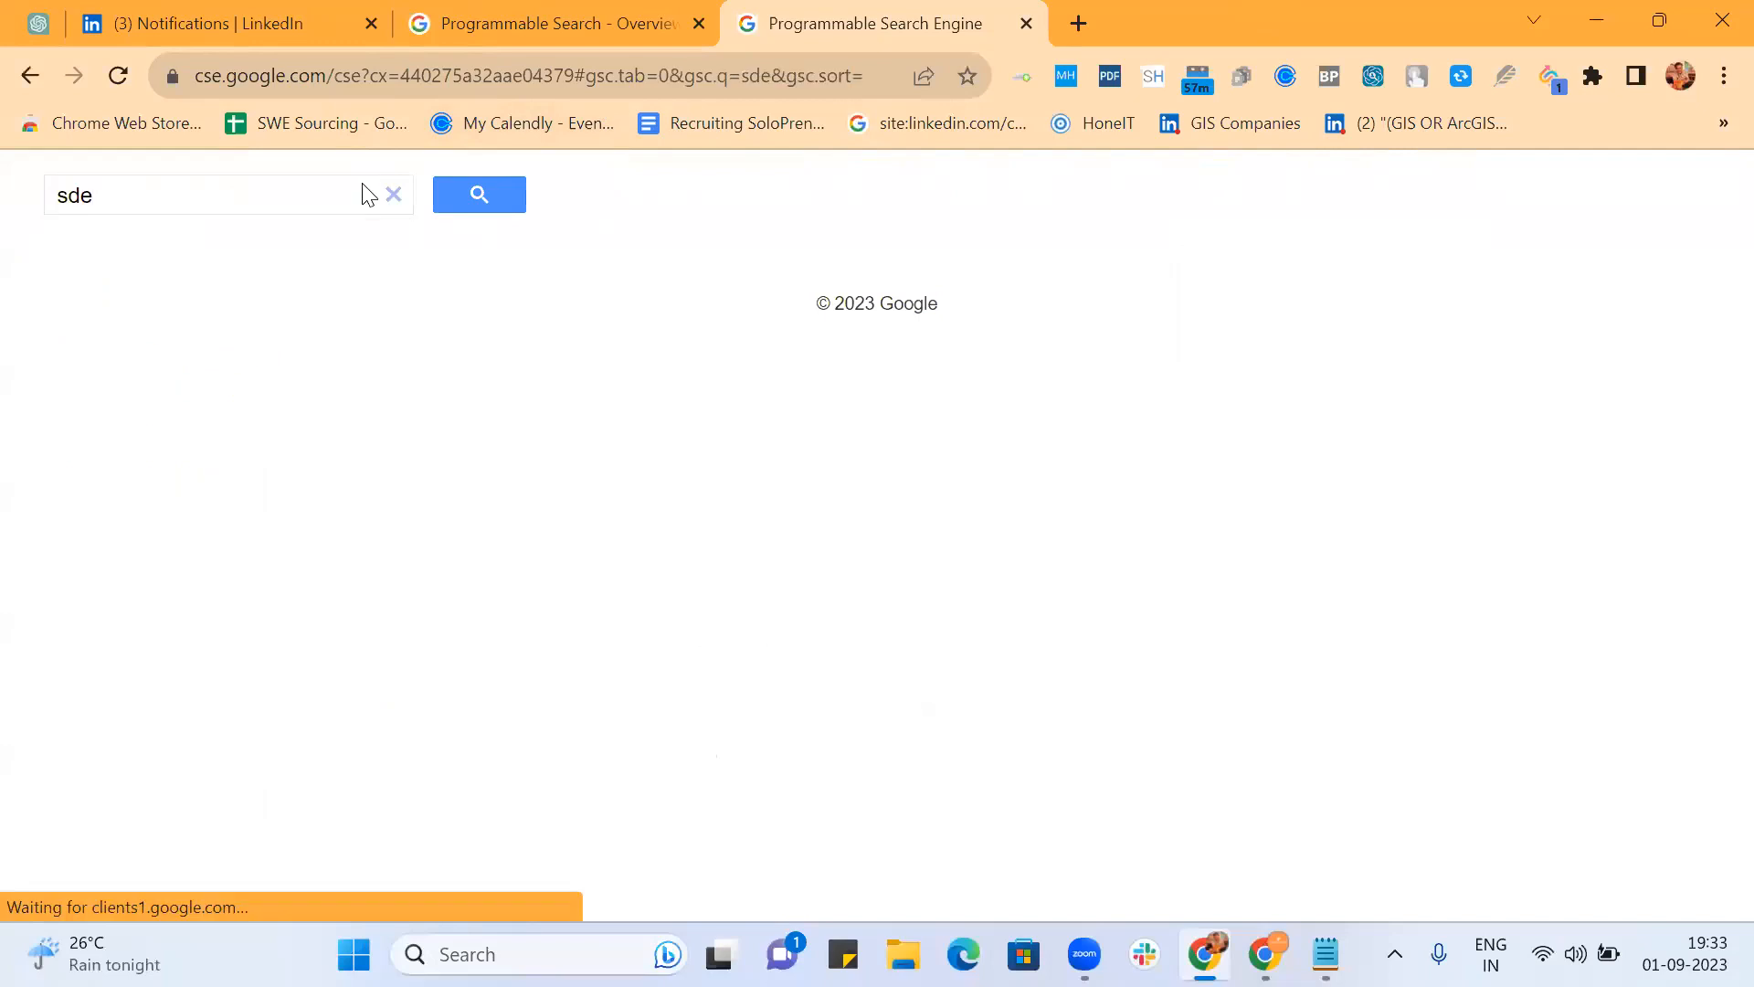
pyautogui.scroll(-12, 699, 535)
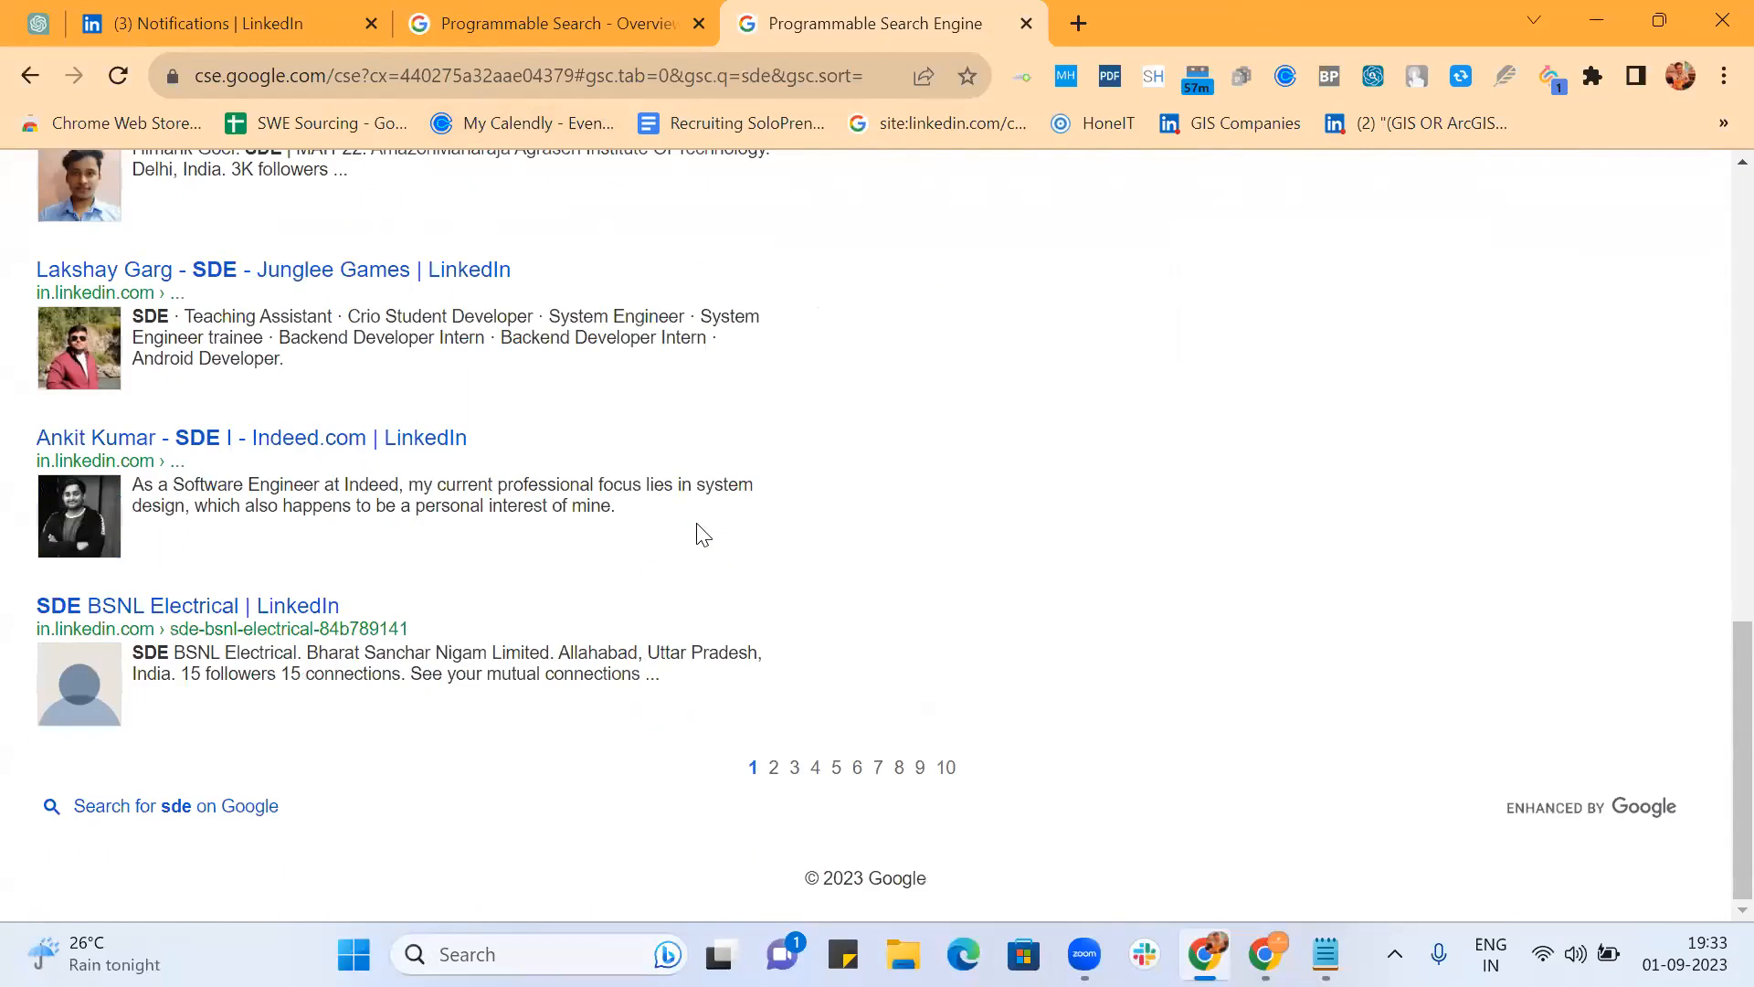
pyautogui.click(946, 768)
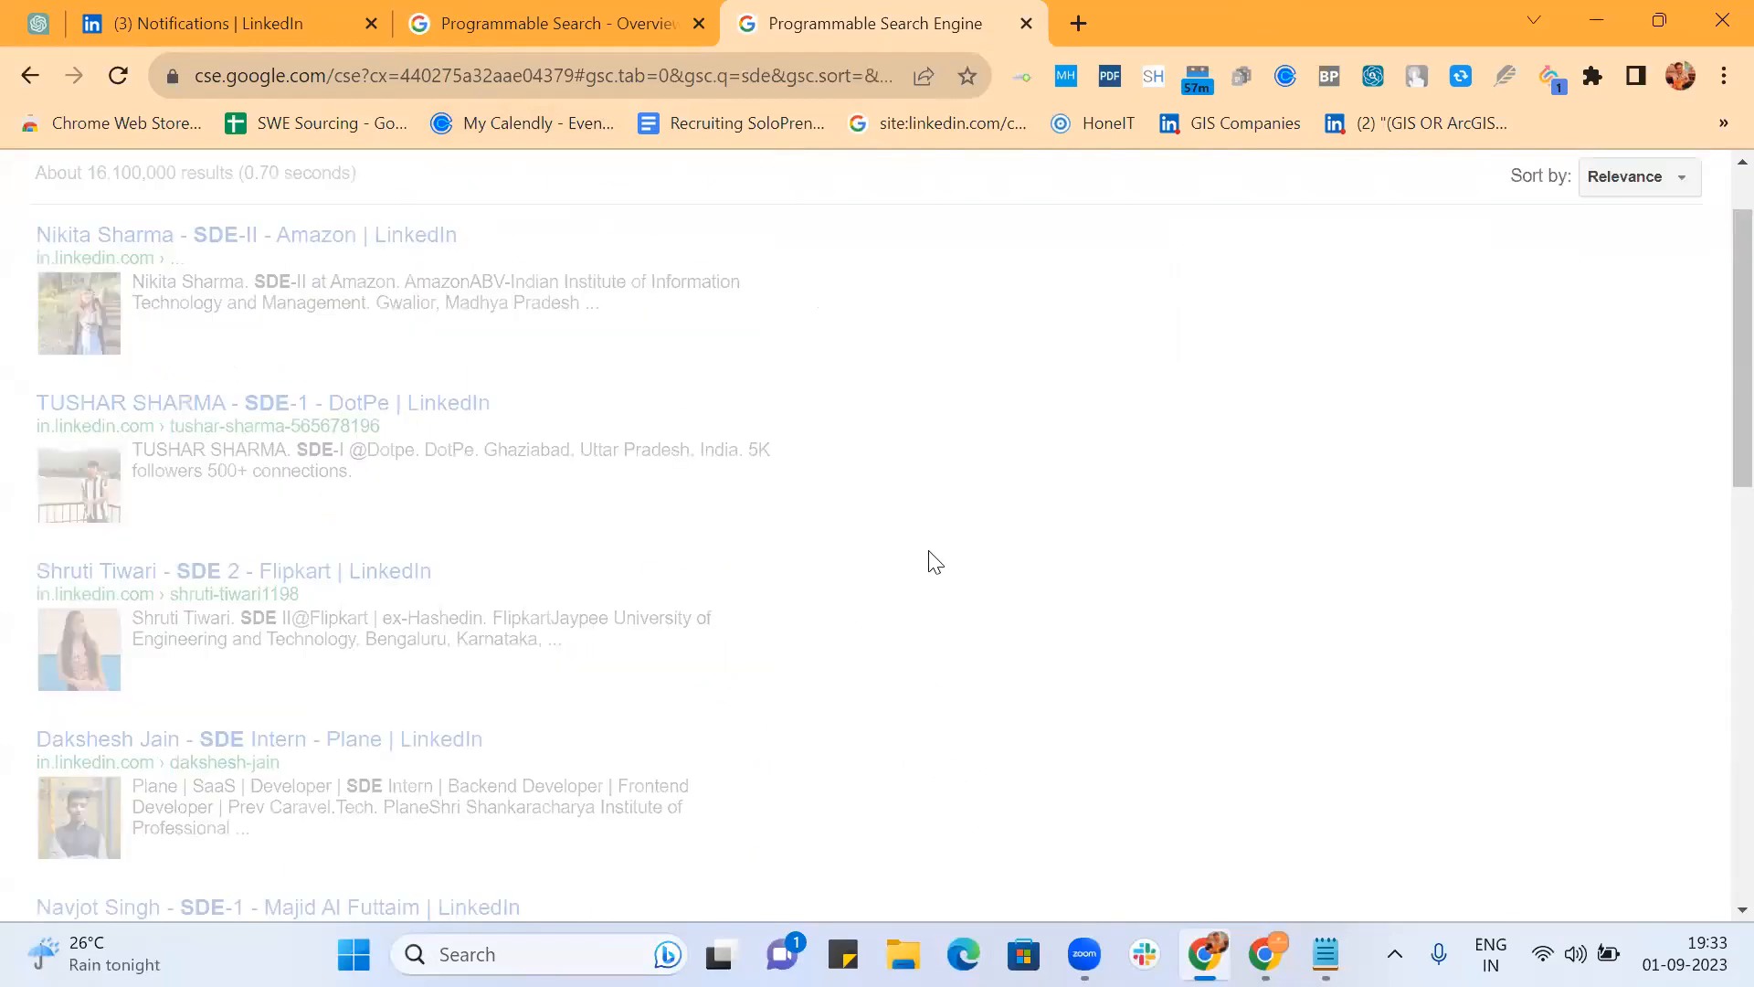
pyautogui.scroll(-10, 942, 467)
pyautogui.scroll(12, 934, 463)
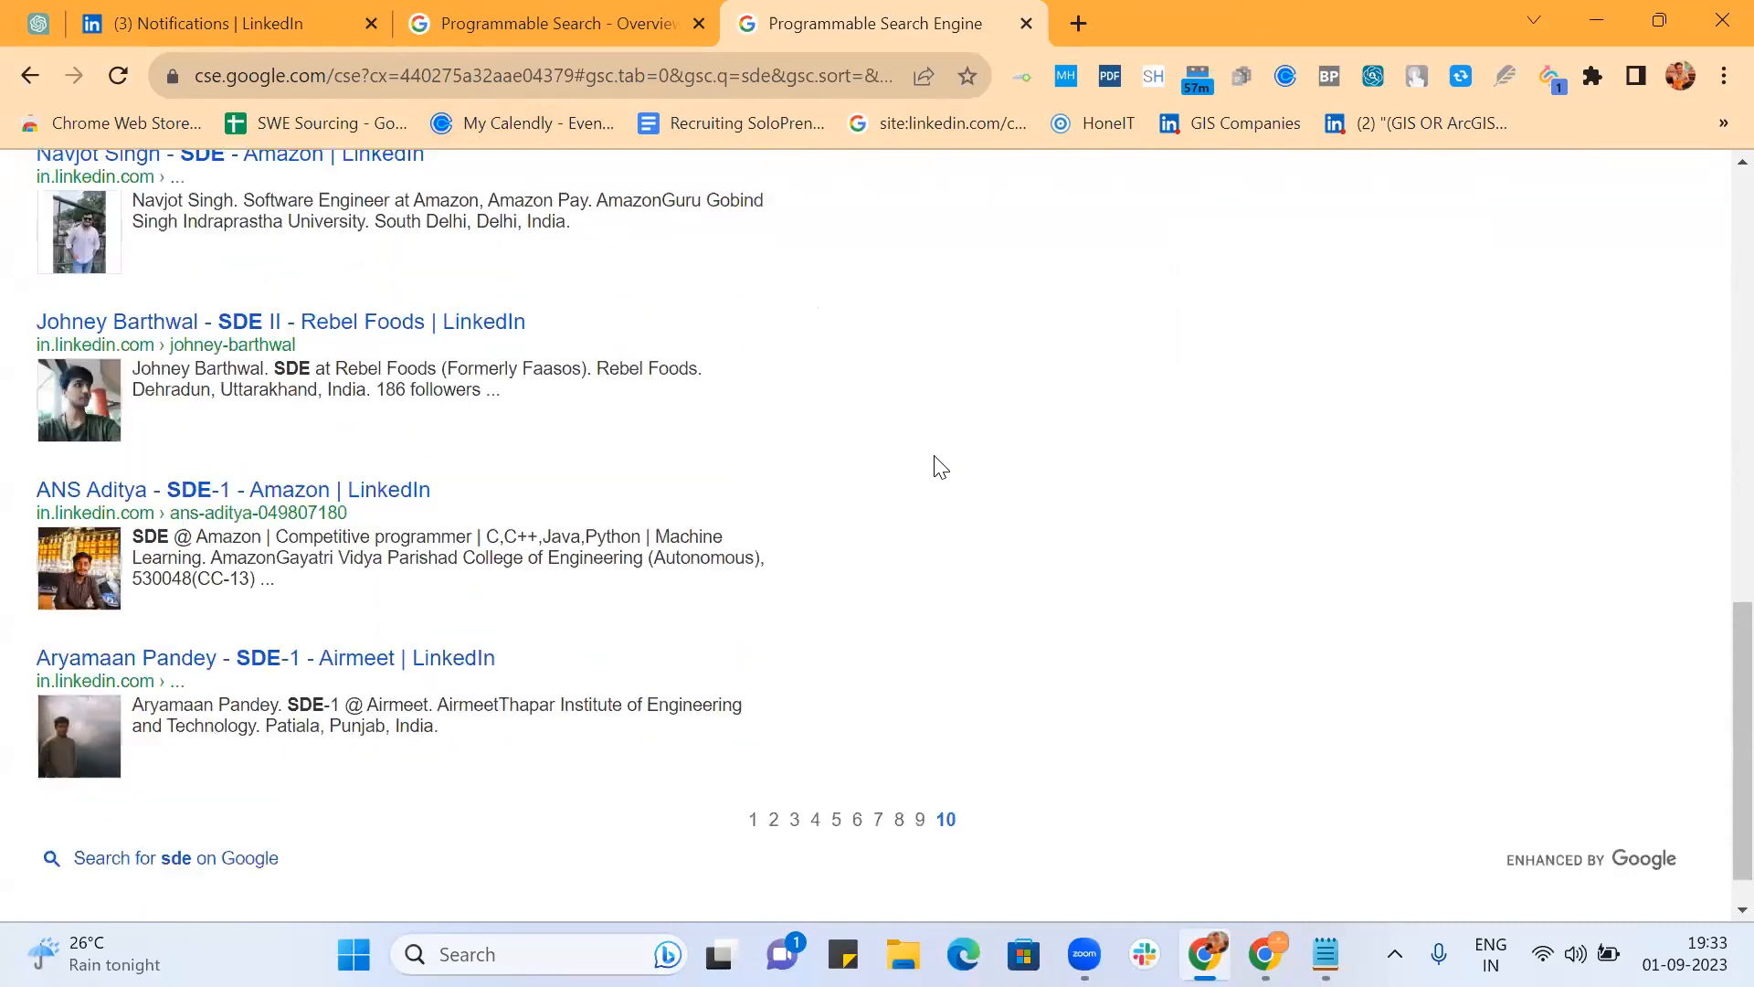
pyautogui.click(561, 25)
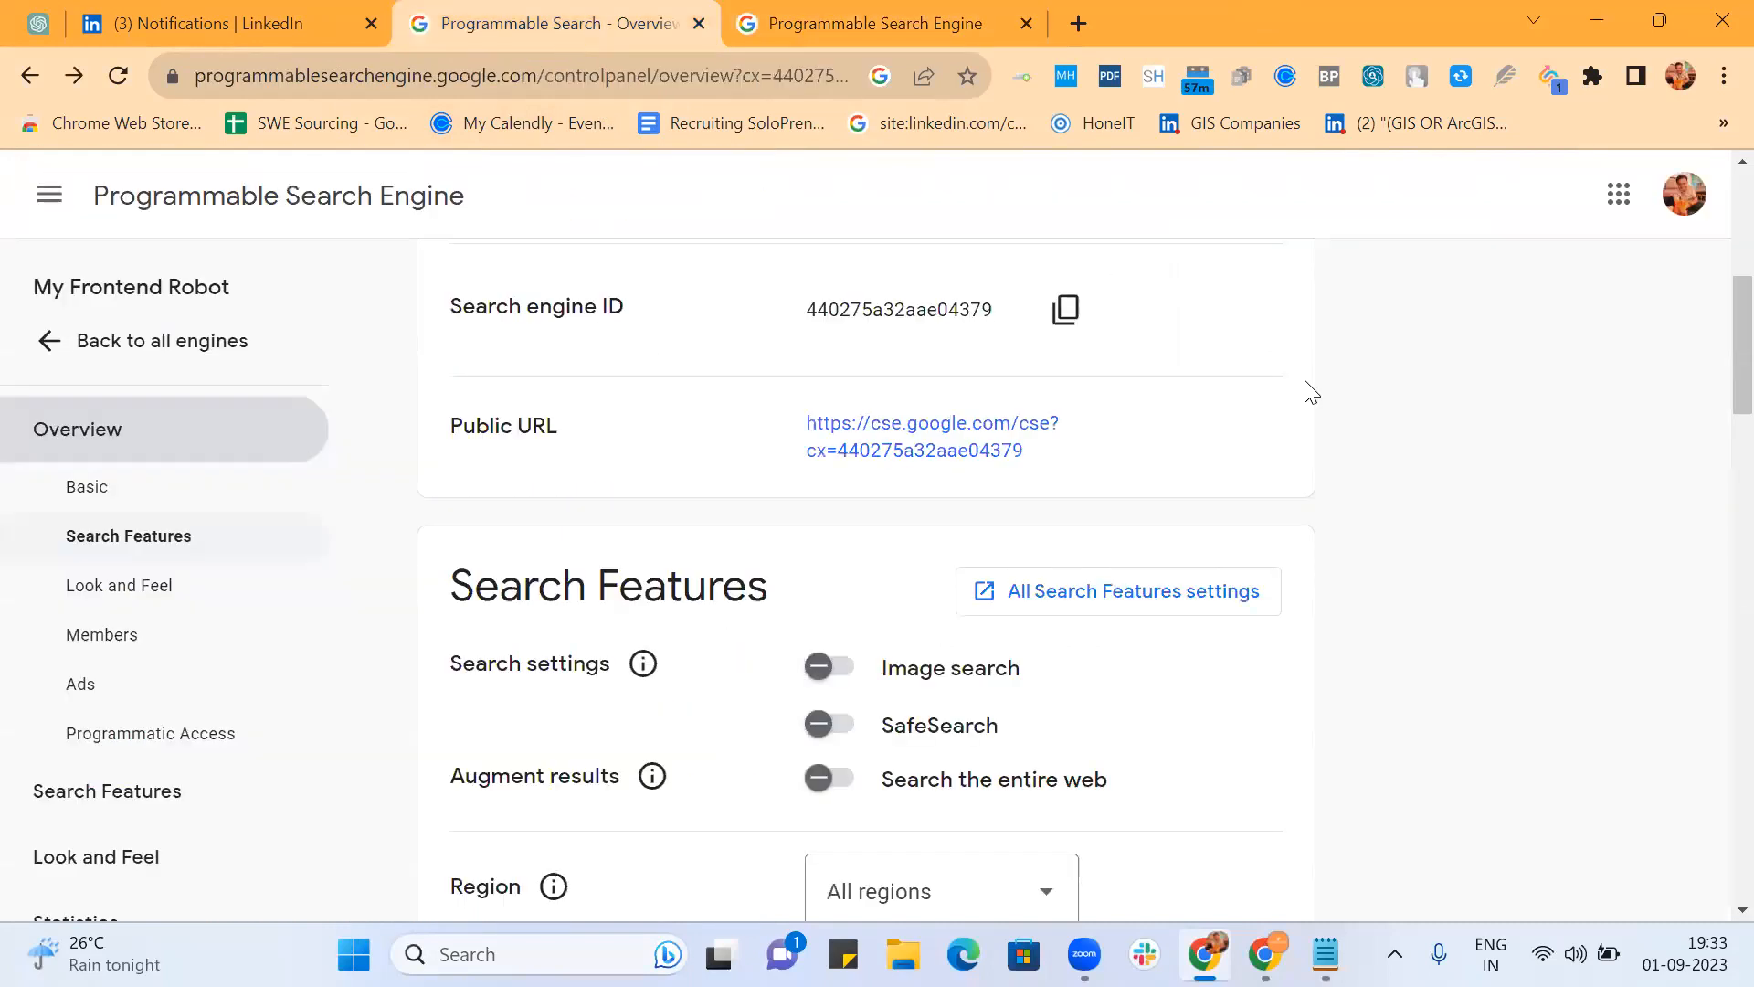
pyautogui.scroll(-5, 1311, 391)
pyautogui.scroll(3, 1311, 391)
pyautogui.scroll(-5, 1311, 391)
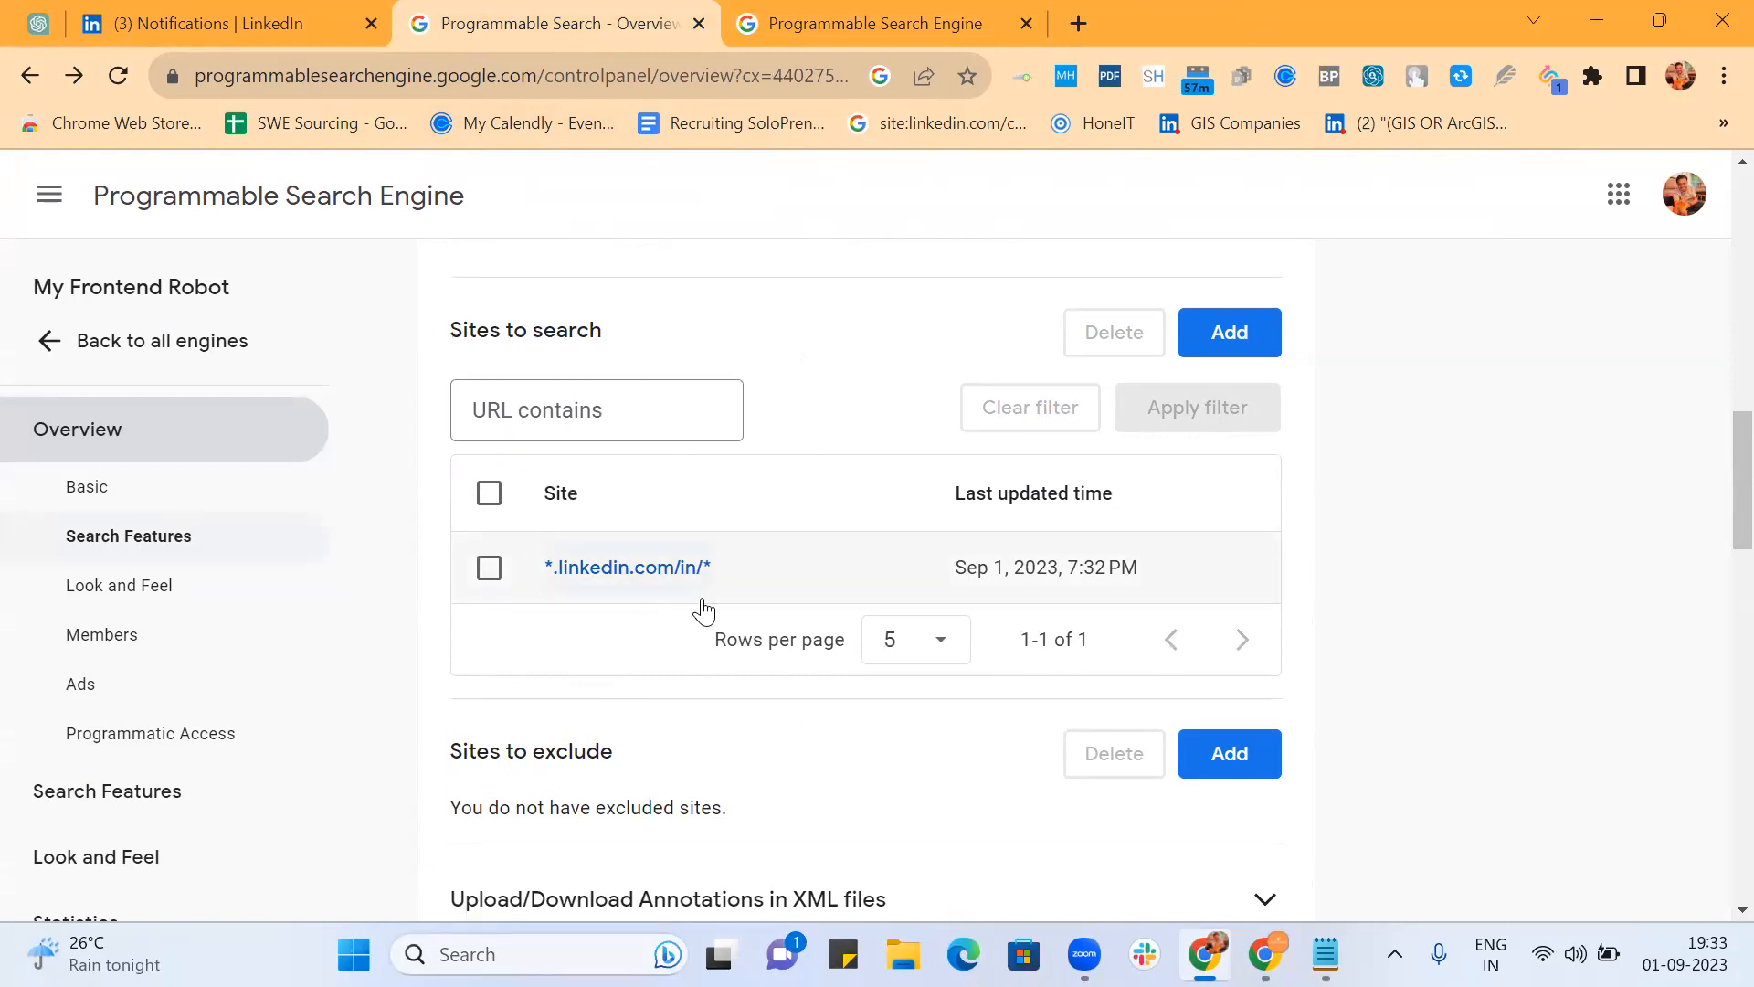
pyautogui.scroll(-15, 704, 610)
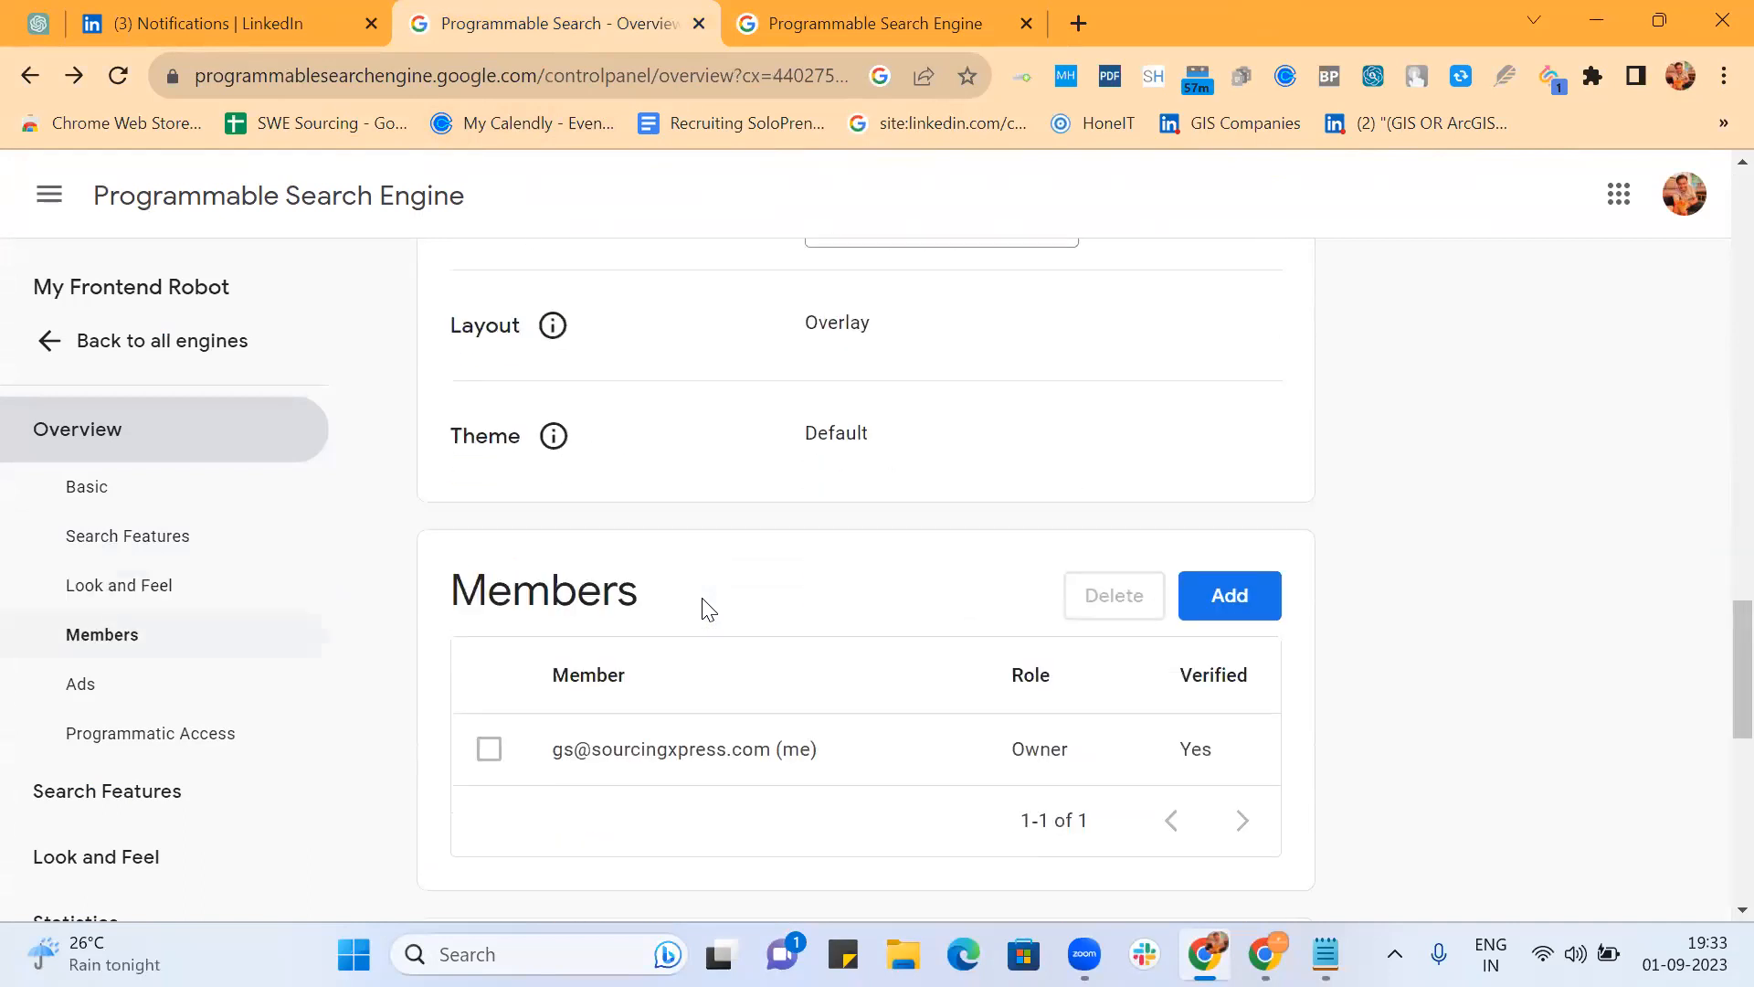
pyautogui.scroll(15, 704, 605)
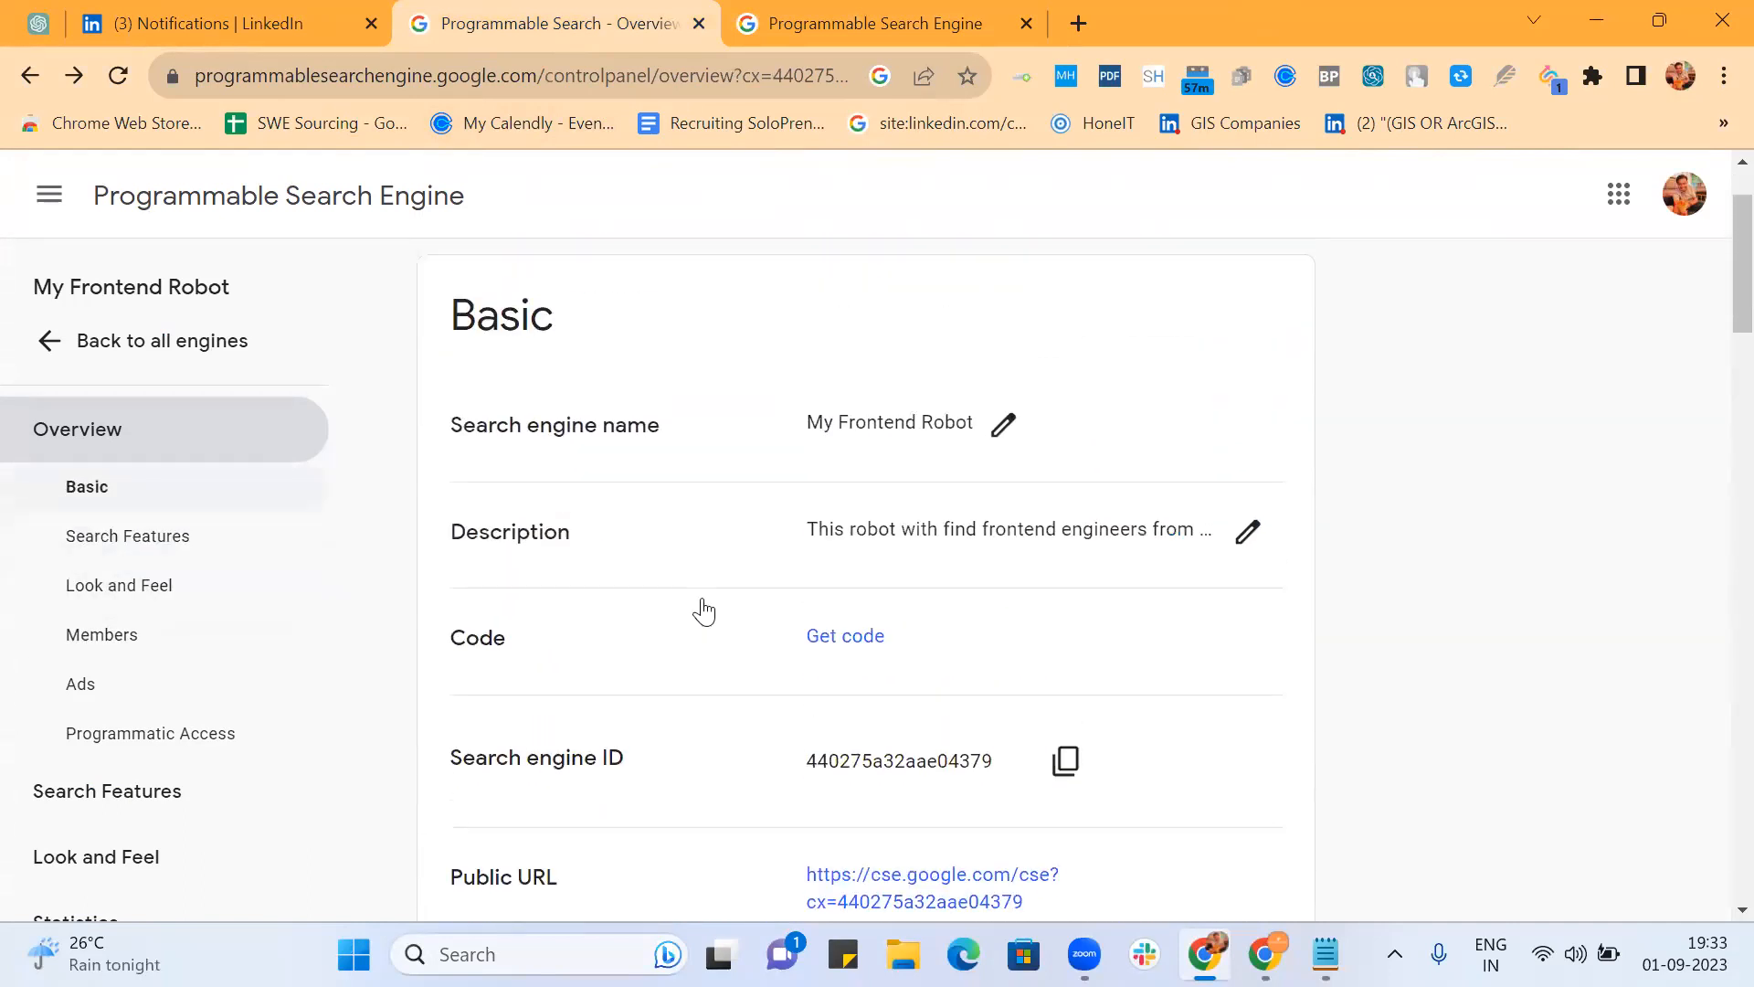
pyautogui.scroll(-7, 1113, 283)
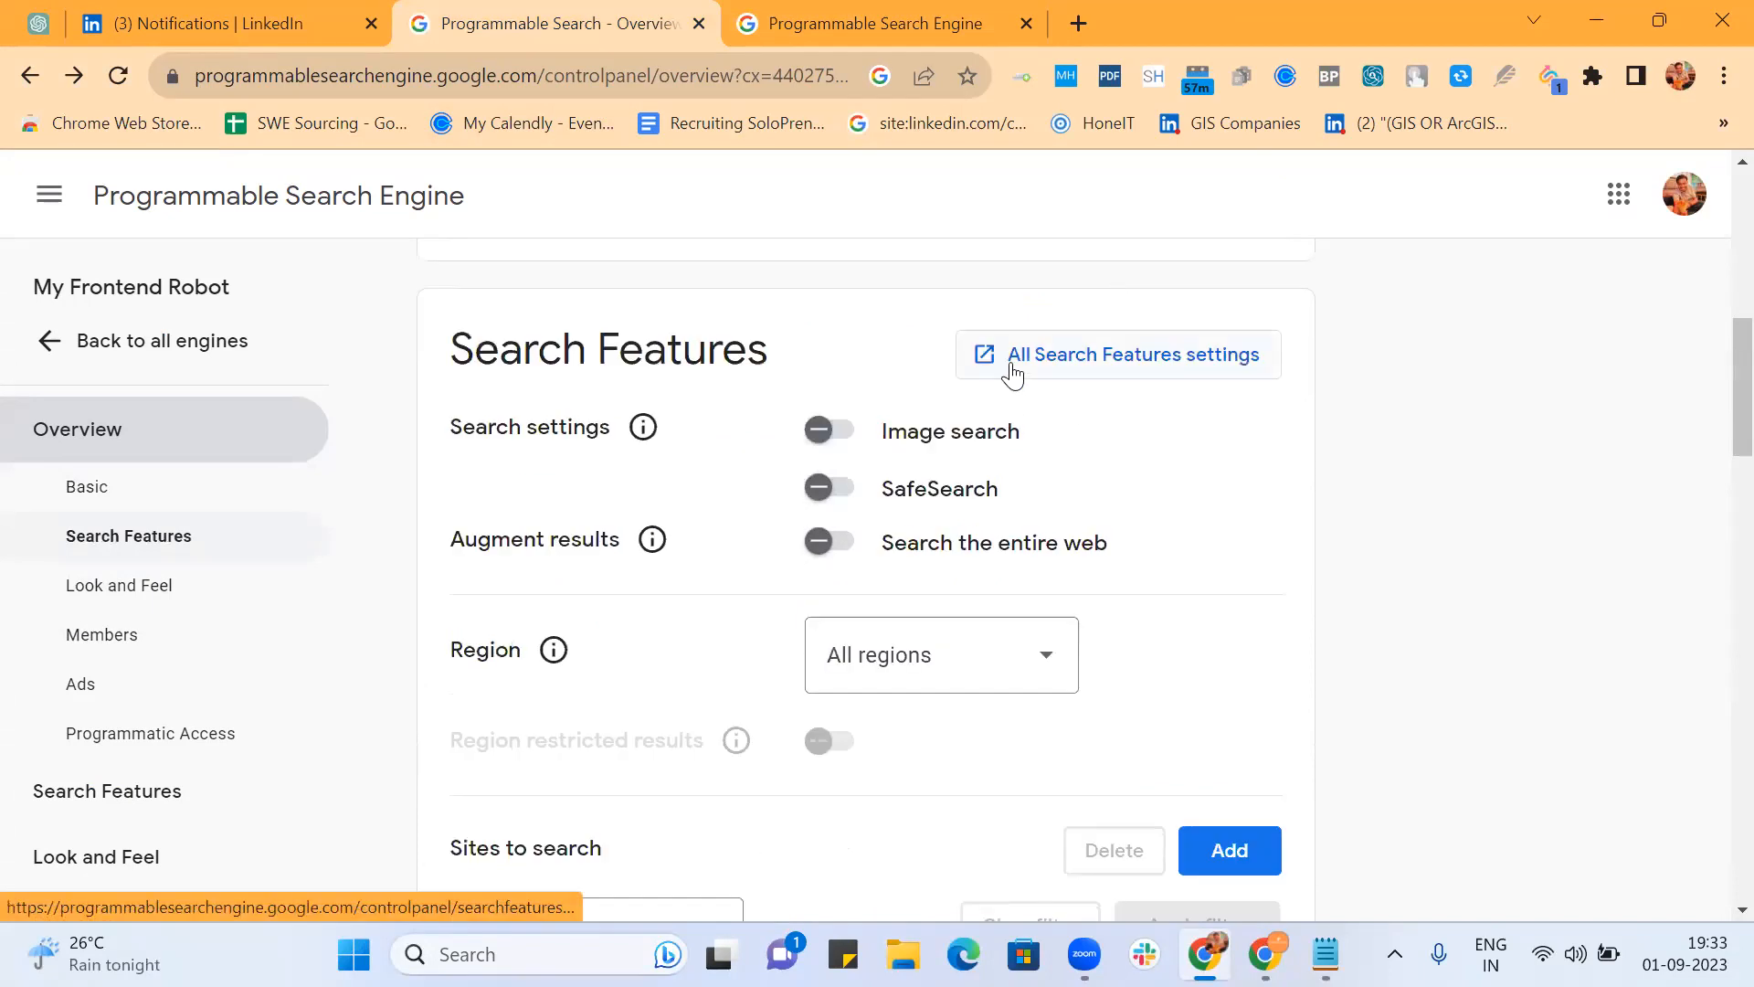
# Step: Open the Search Features settings and compare them against the Frontend keyword list in Notepad
pyautogui.click(1106, 360)
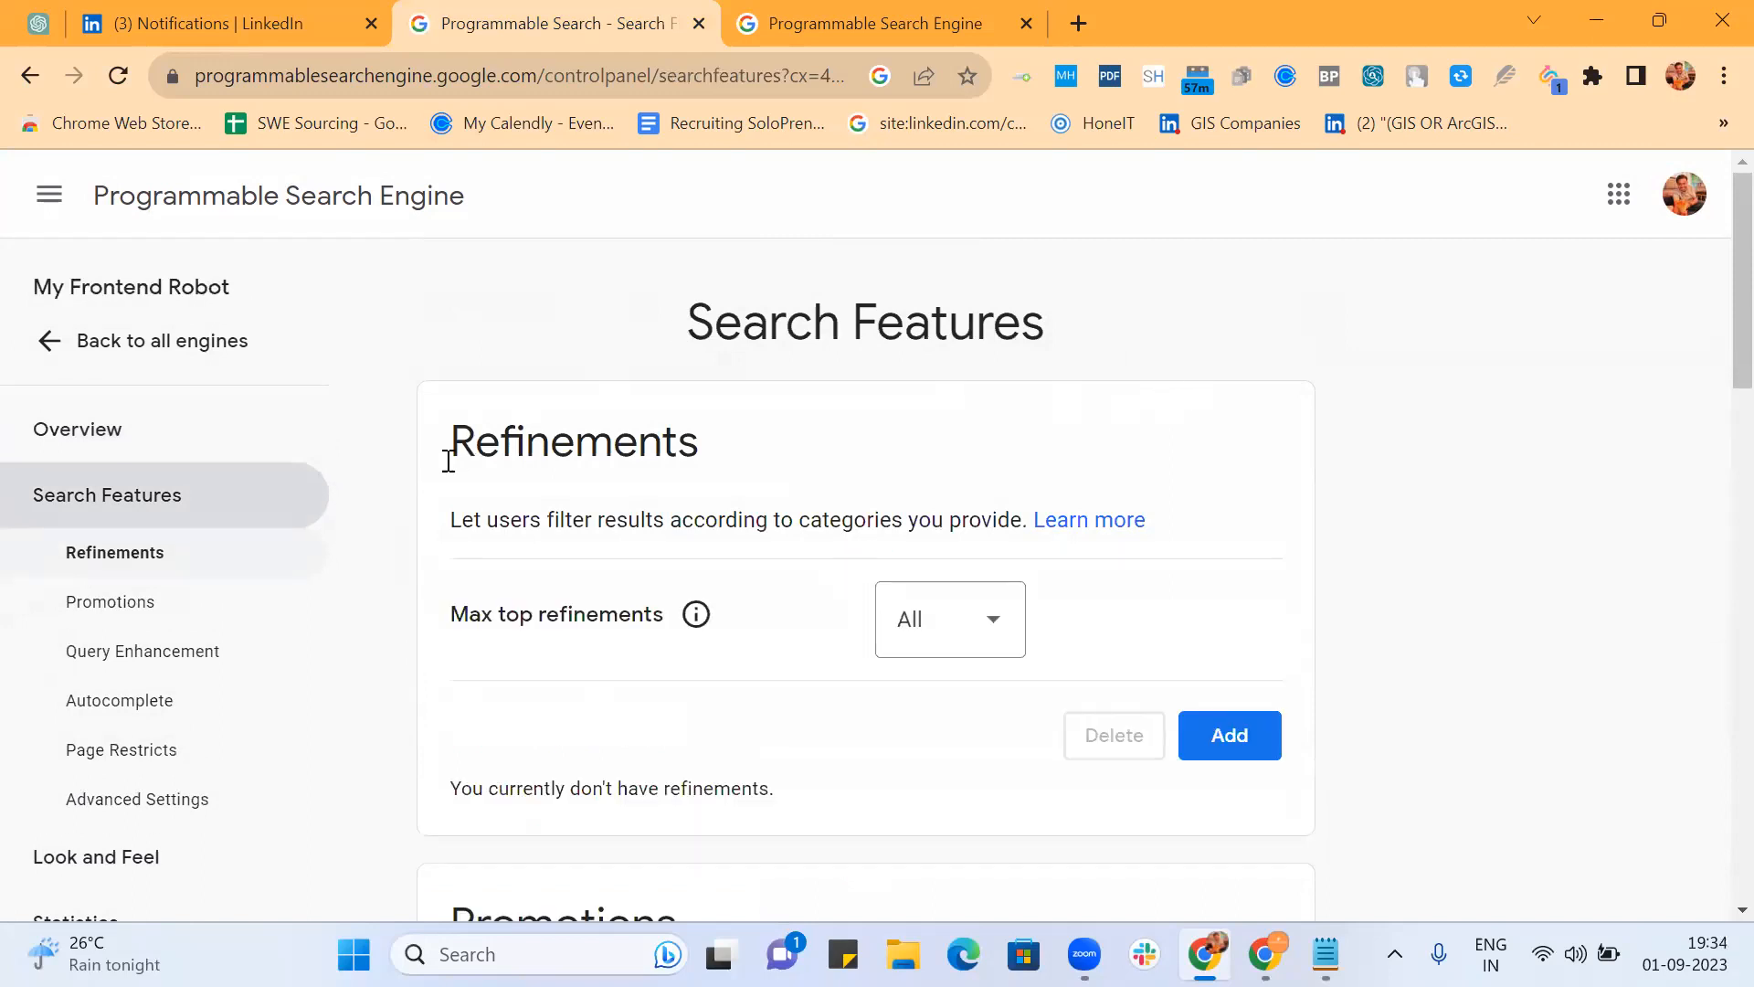
pyautogui.scroll(-3, 713, 441)
pyautogui.scroll(-4, 713, 441)
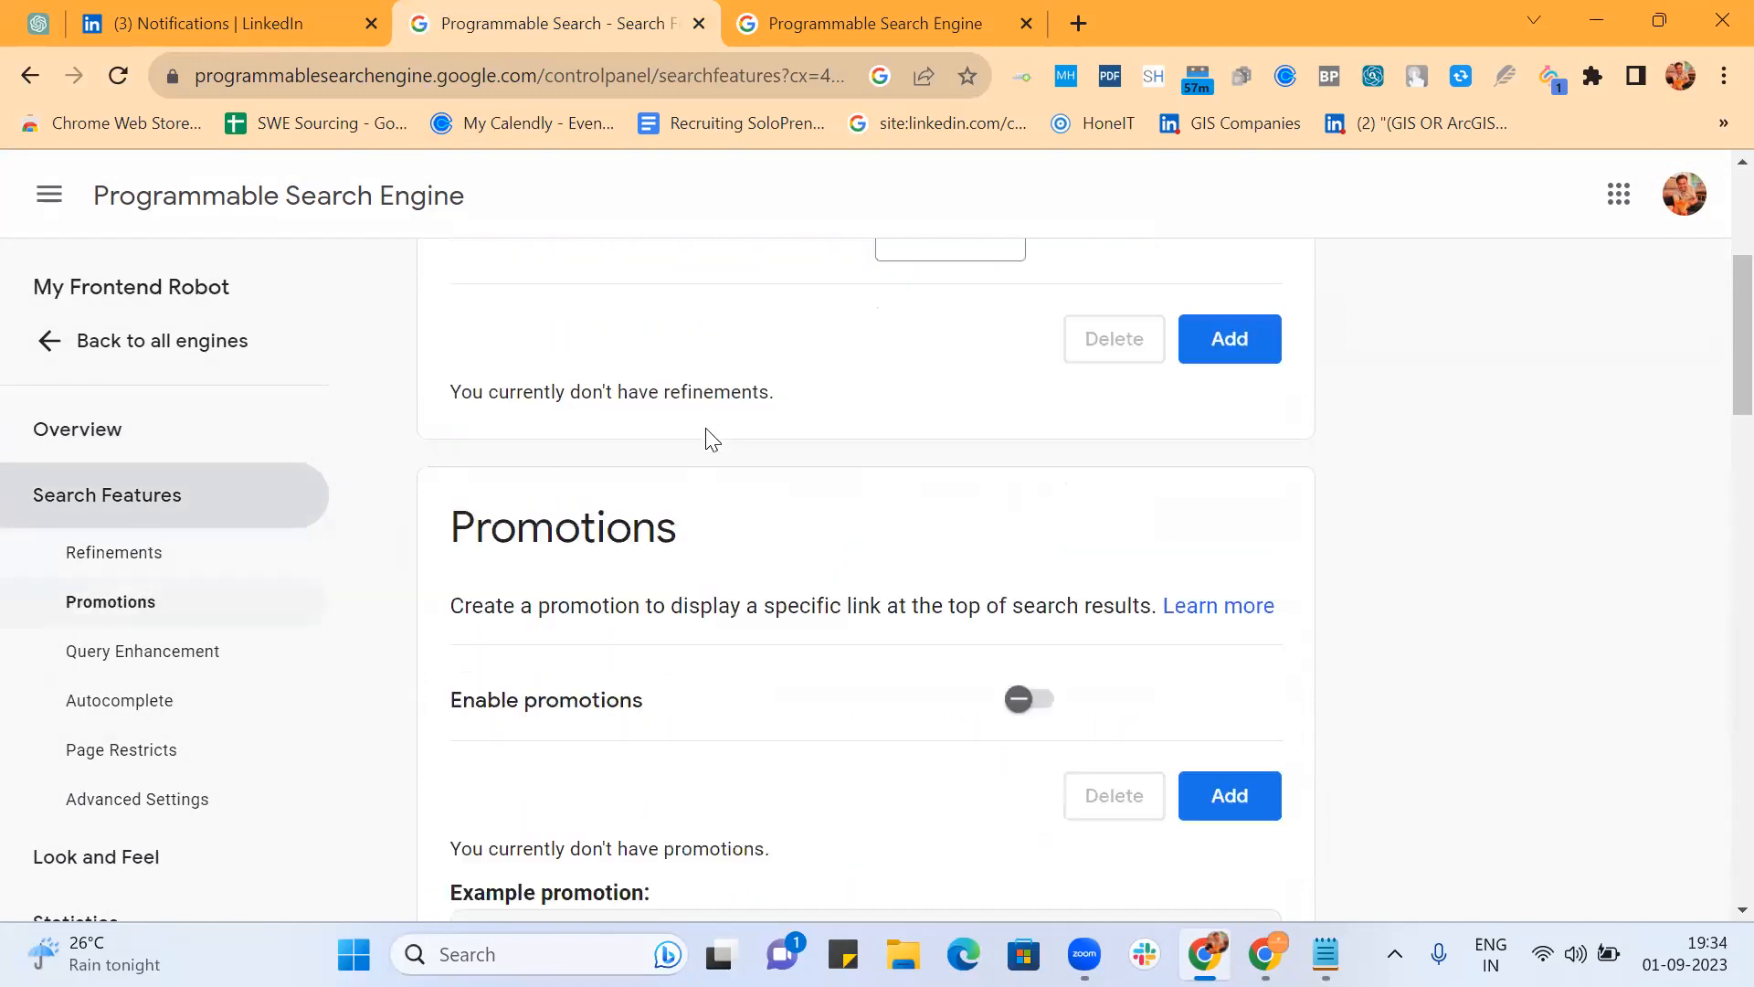
pyautogui.hotkey('alt', 'Tab')
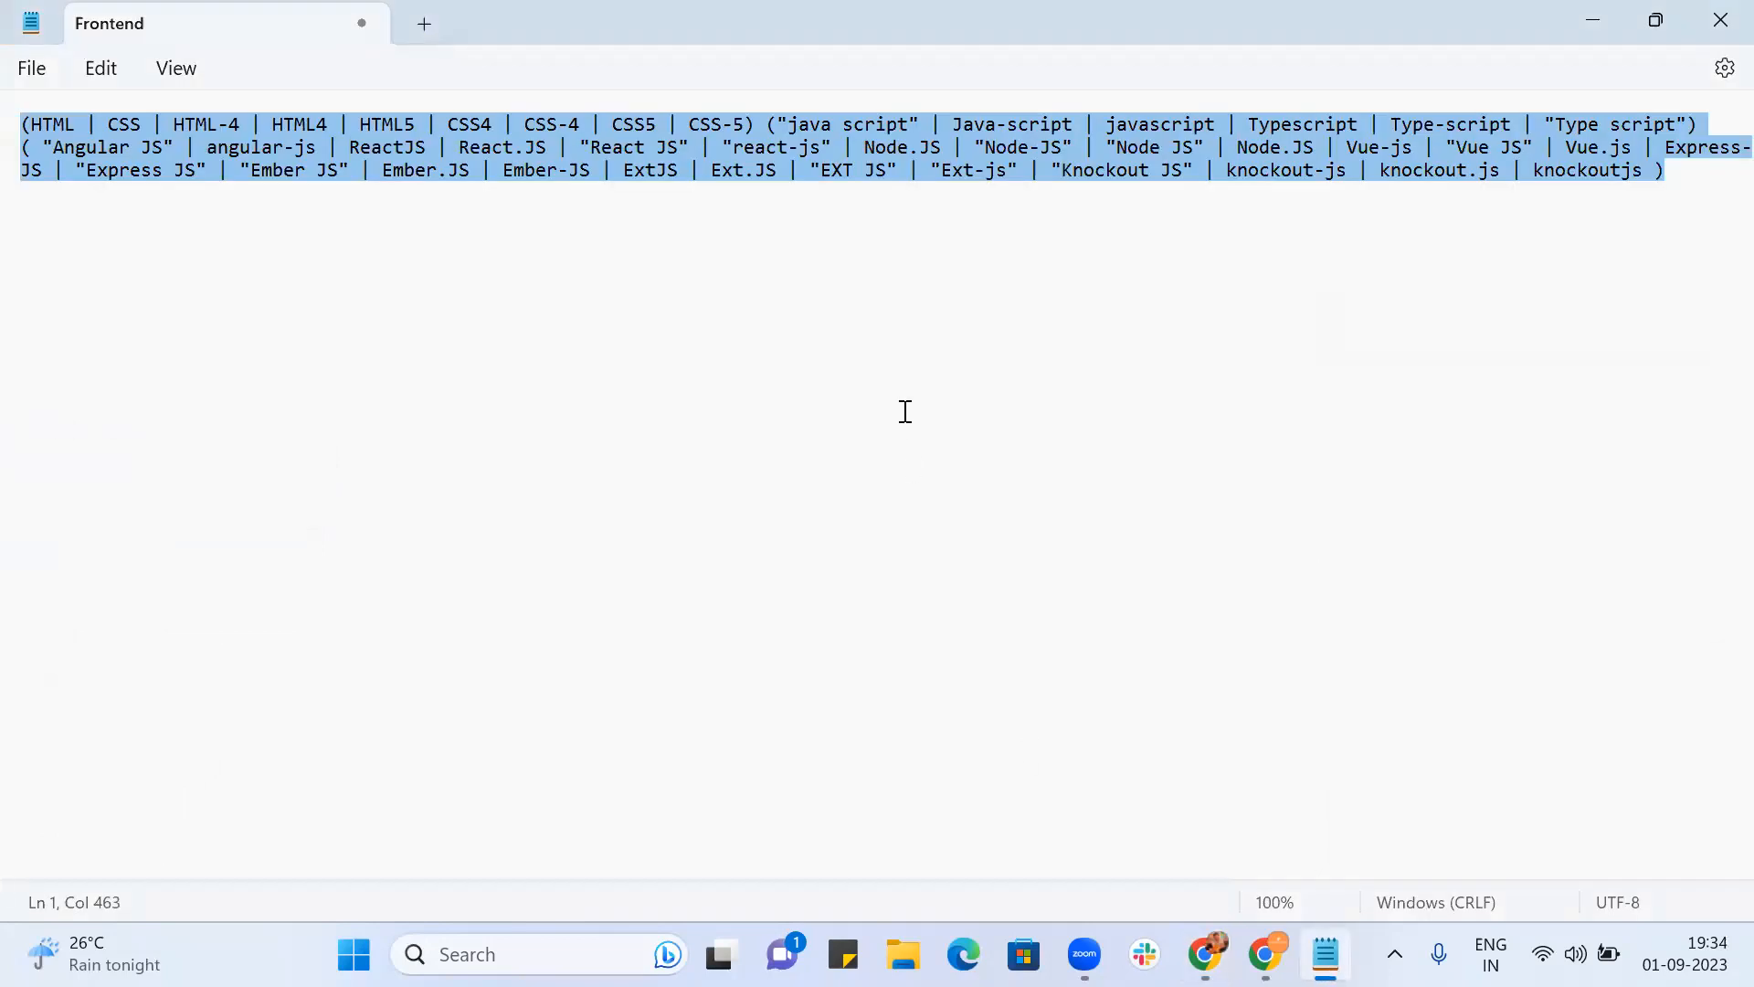
pyautogui.hotkey('alt', 'Tab')
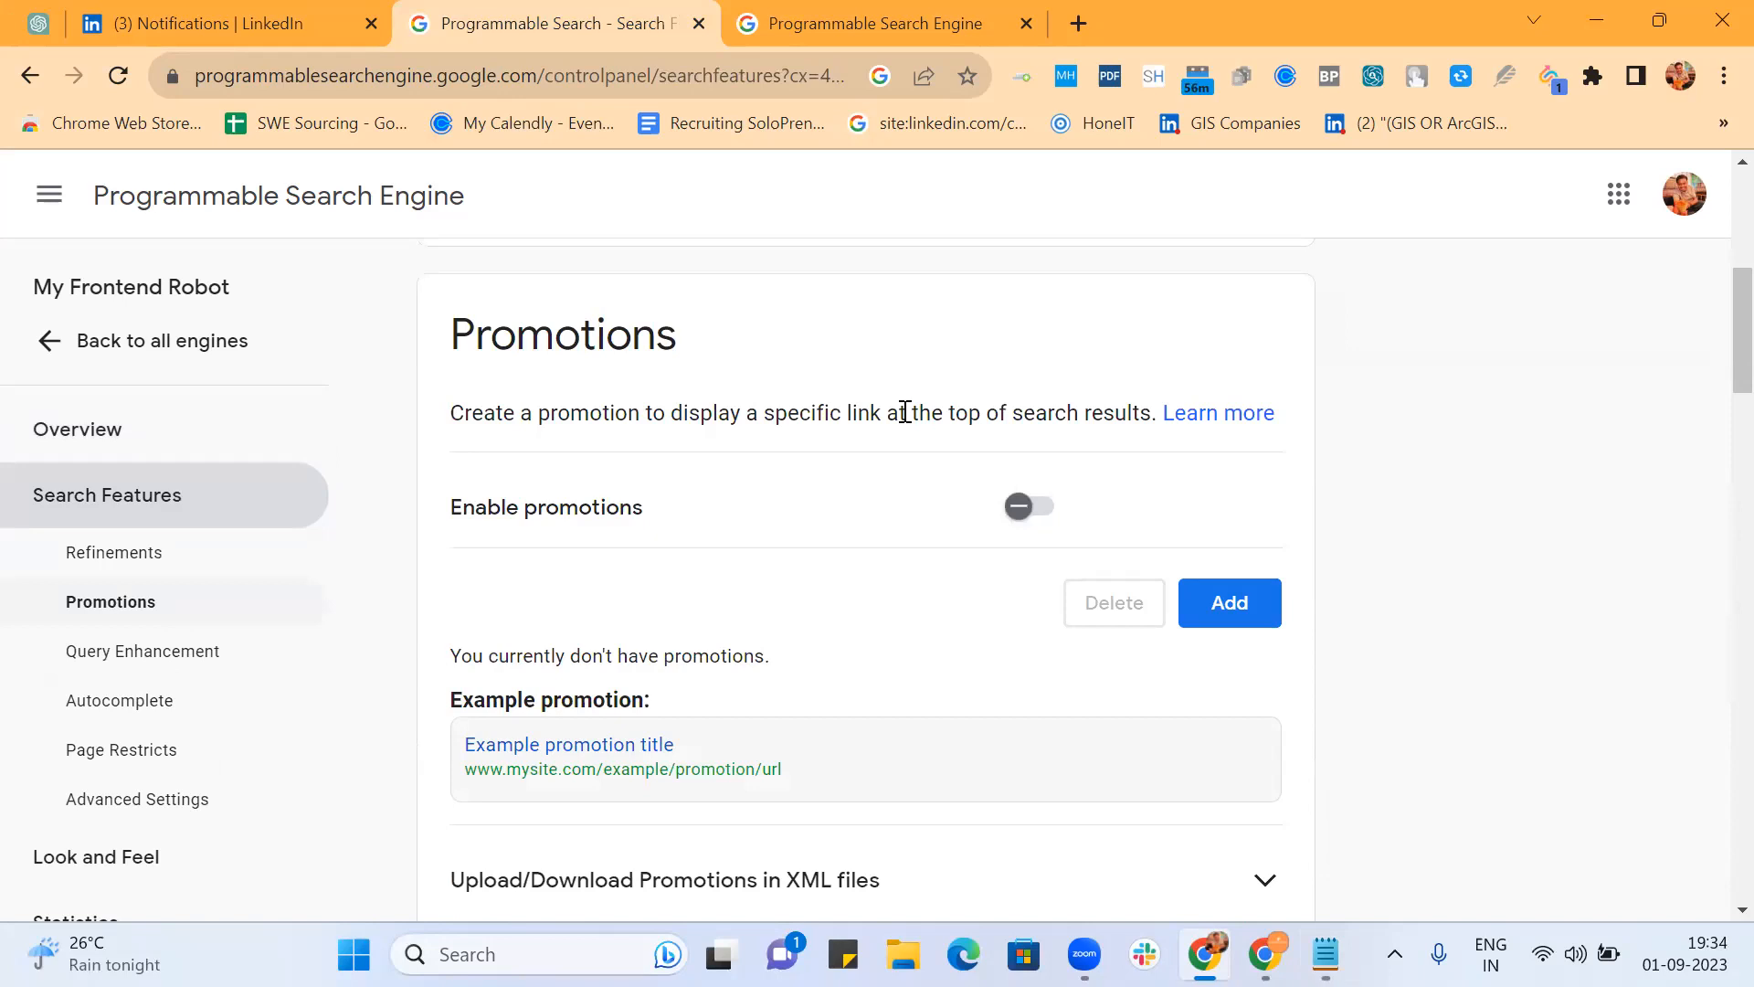
pyautogui.scroll(-2, 905, 412)
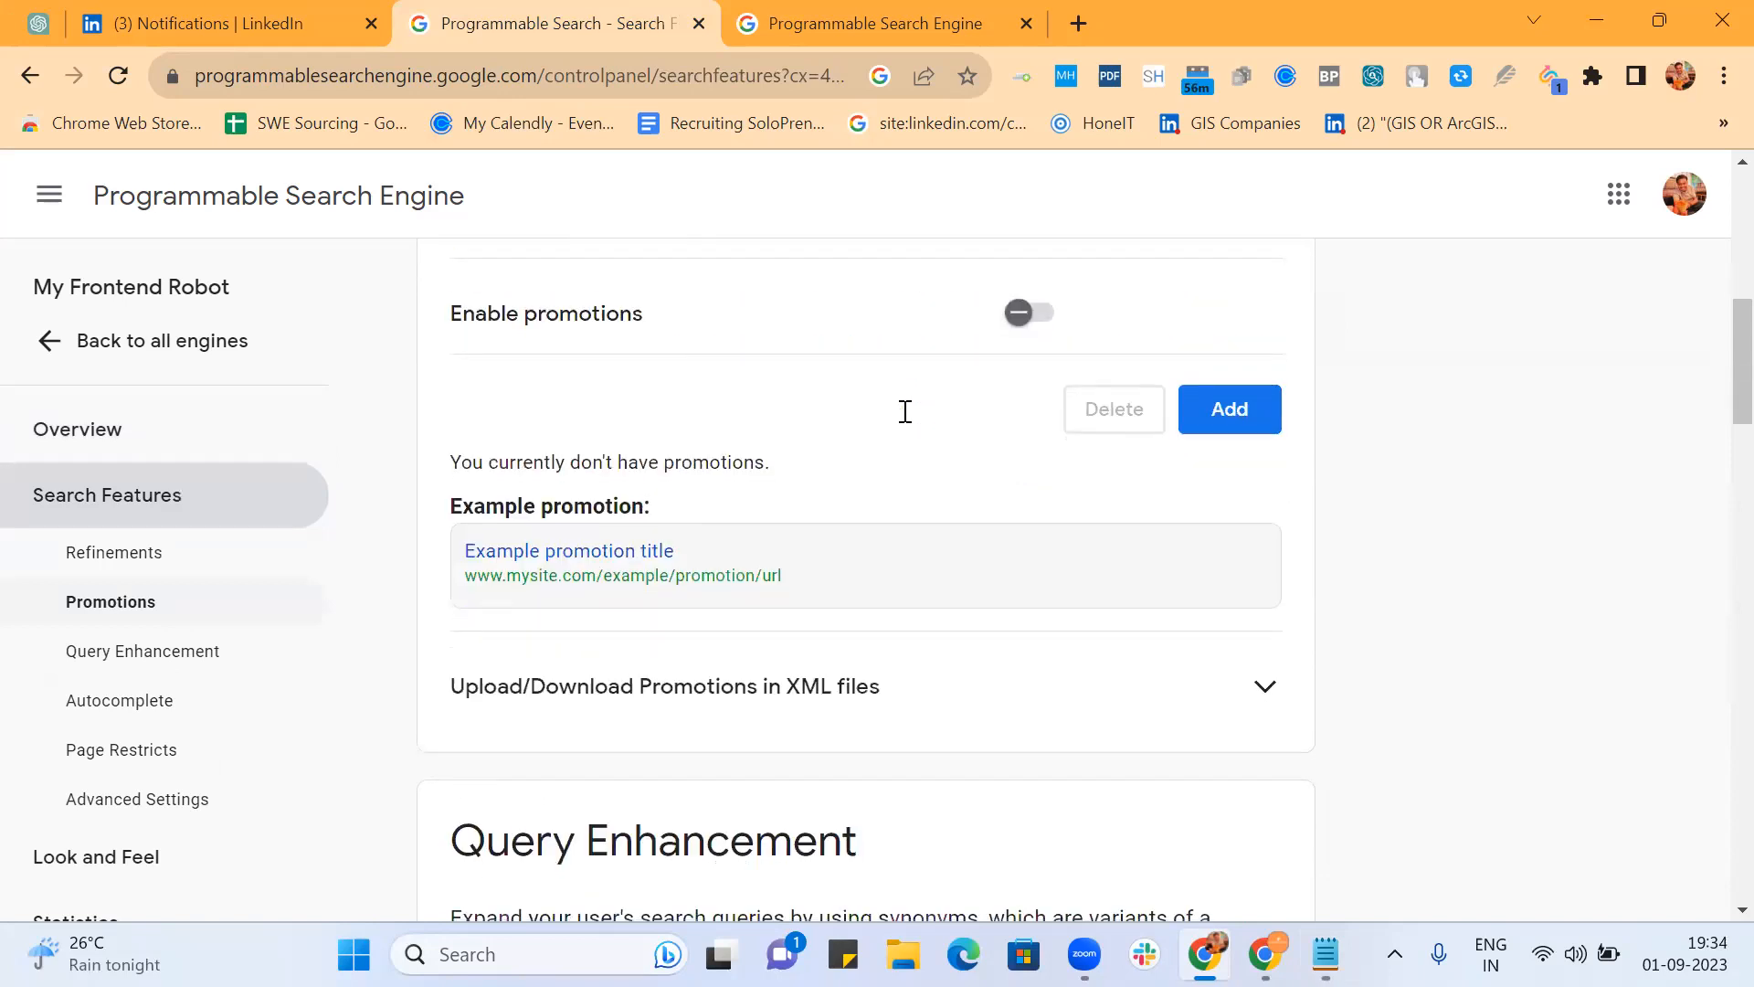
pyautogui.scroll(-4, 905, 412)
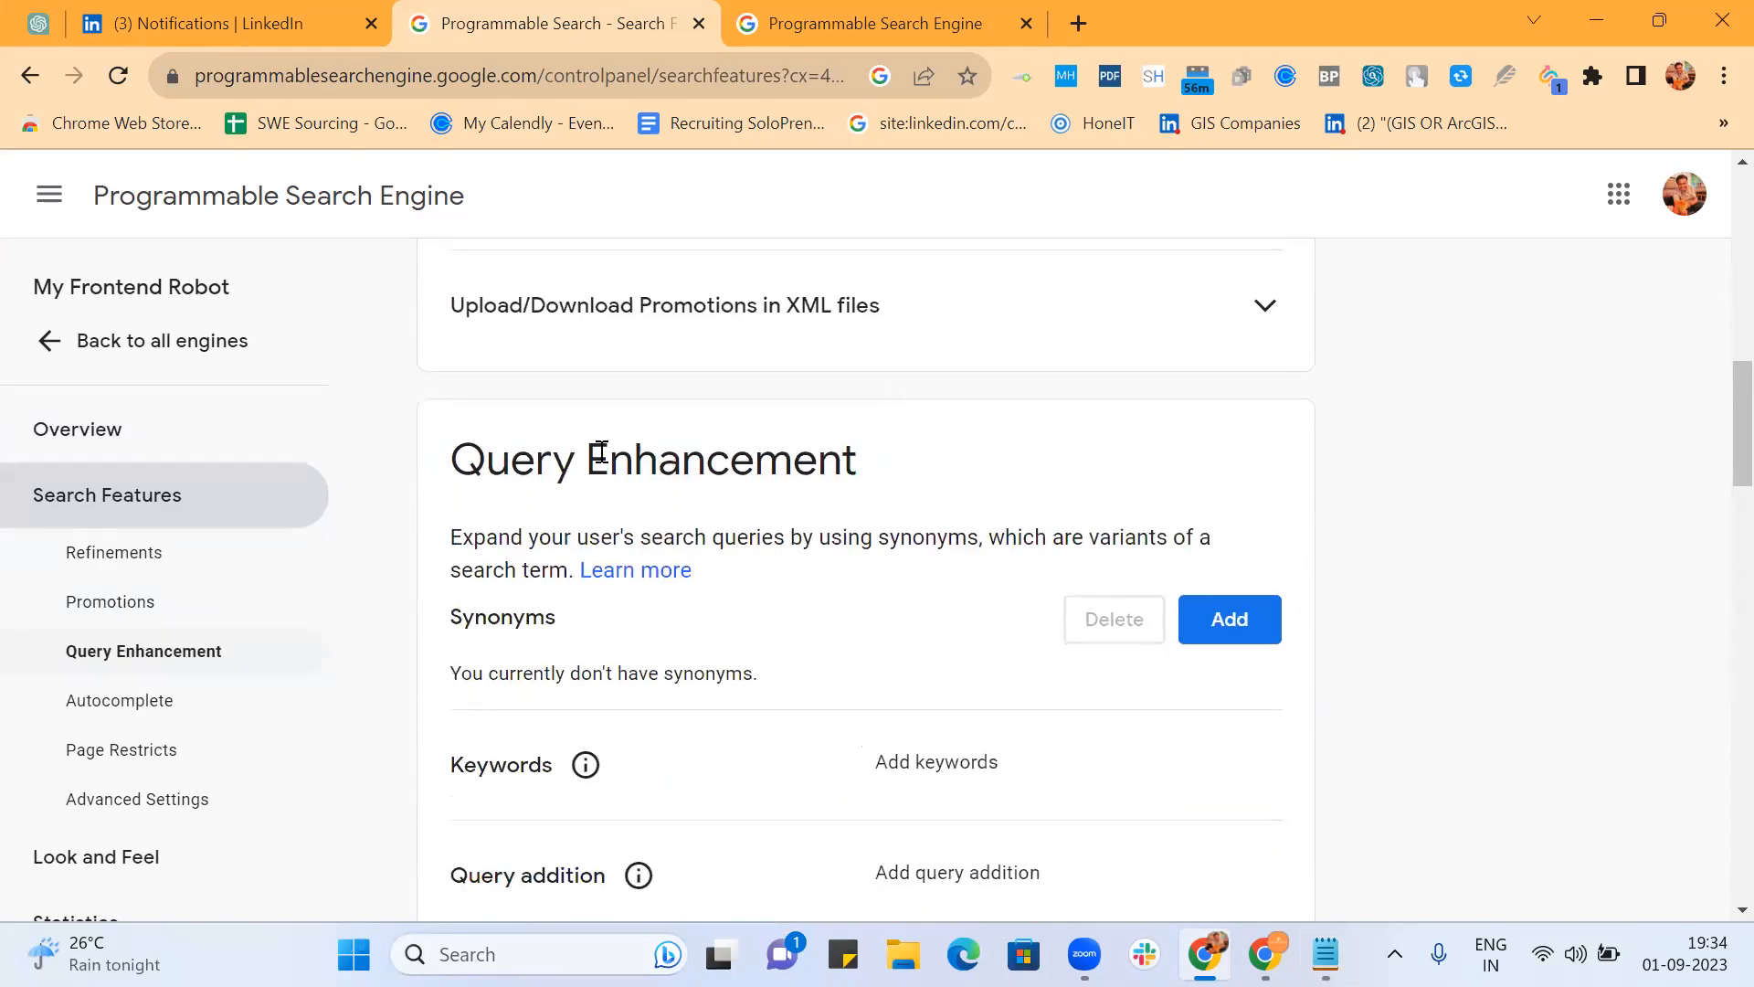
pyautogui.moveTo(454, 457); pyautogui.dragTo(888, 488)
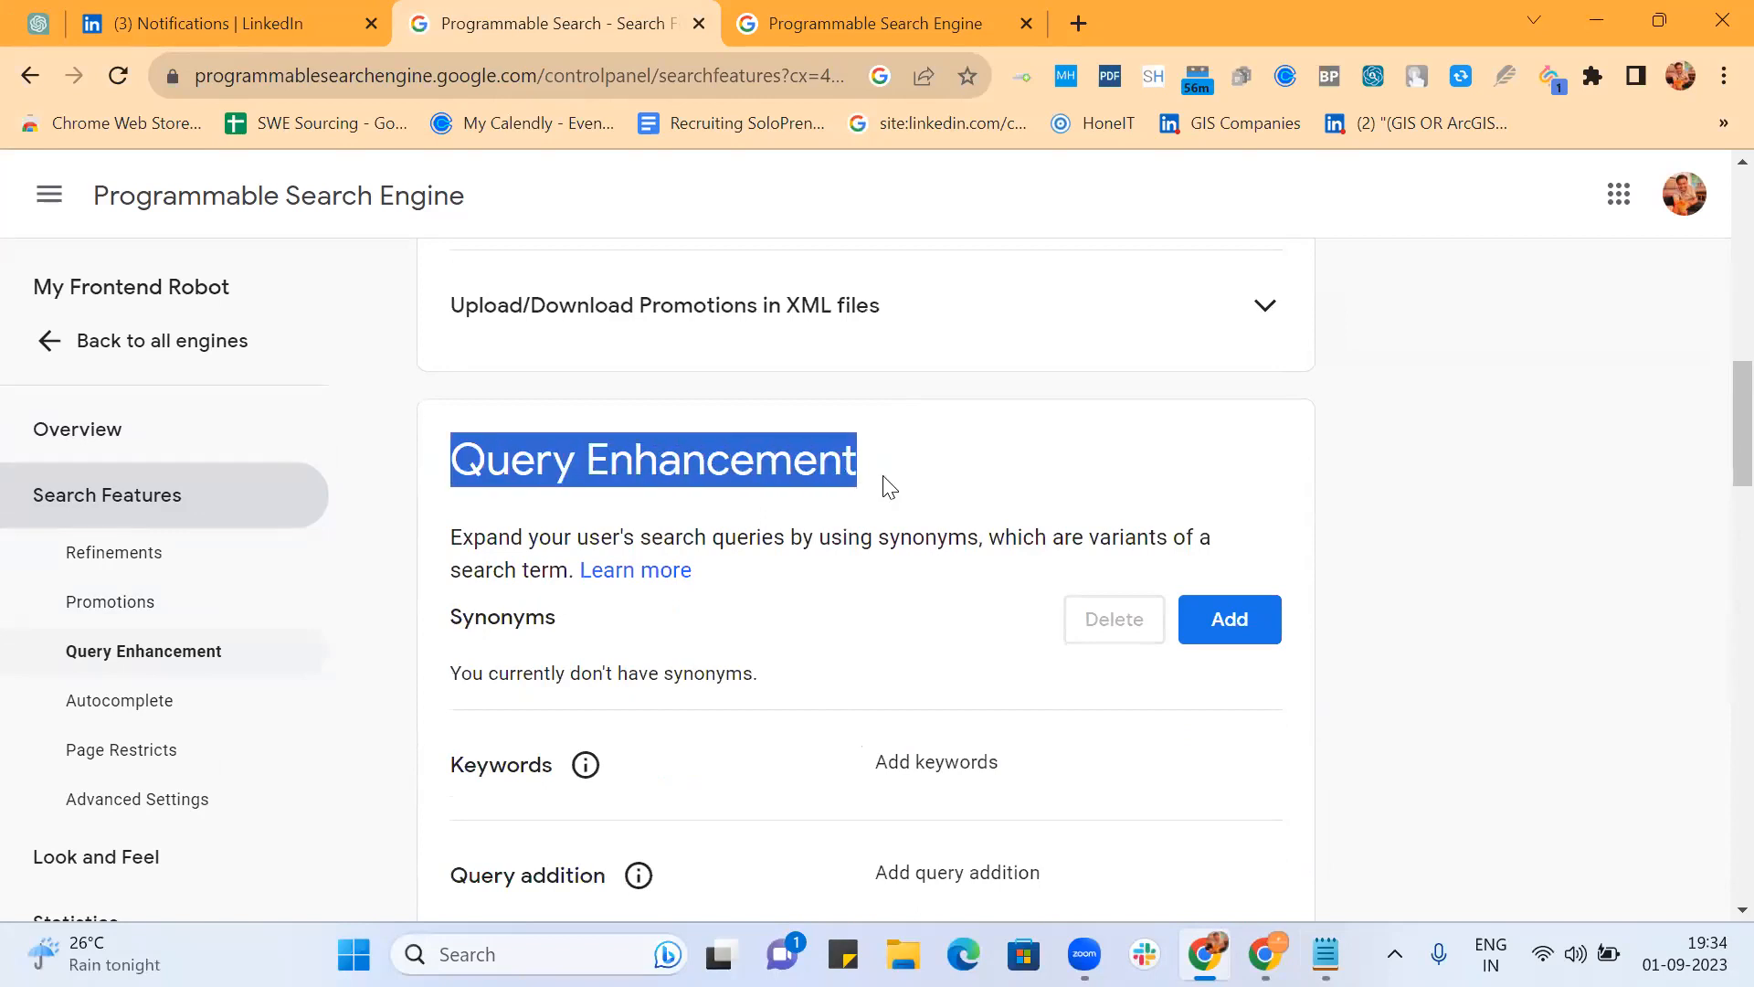
pyautogui.scroll(-2, 887, 487)
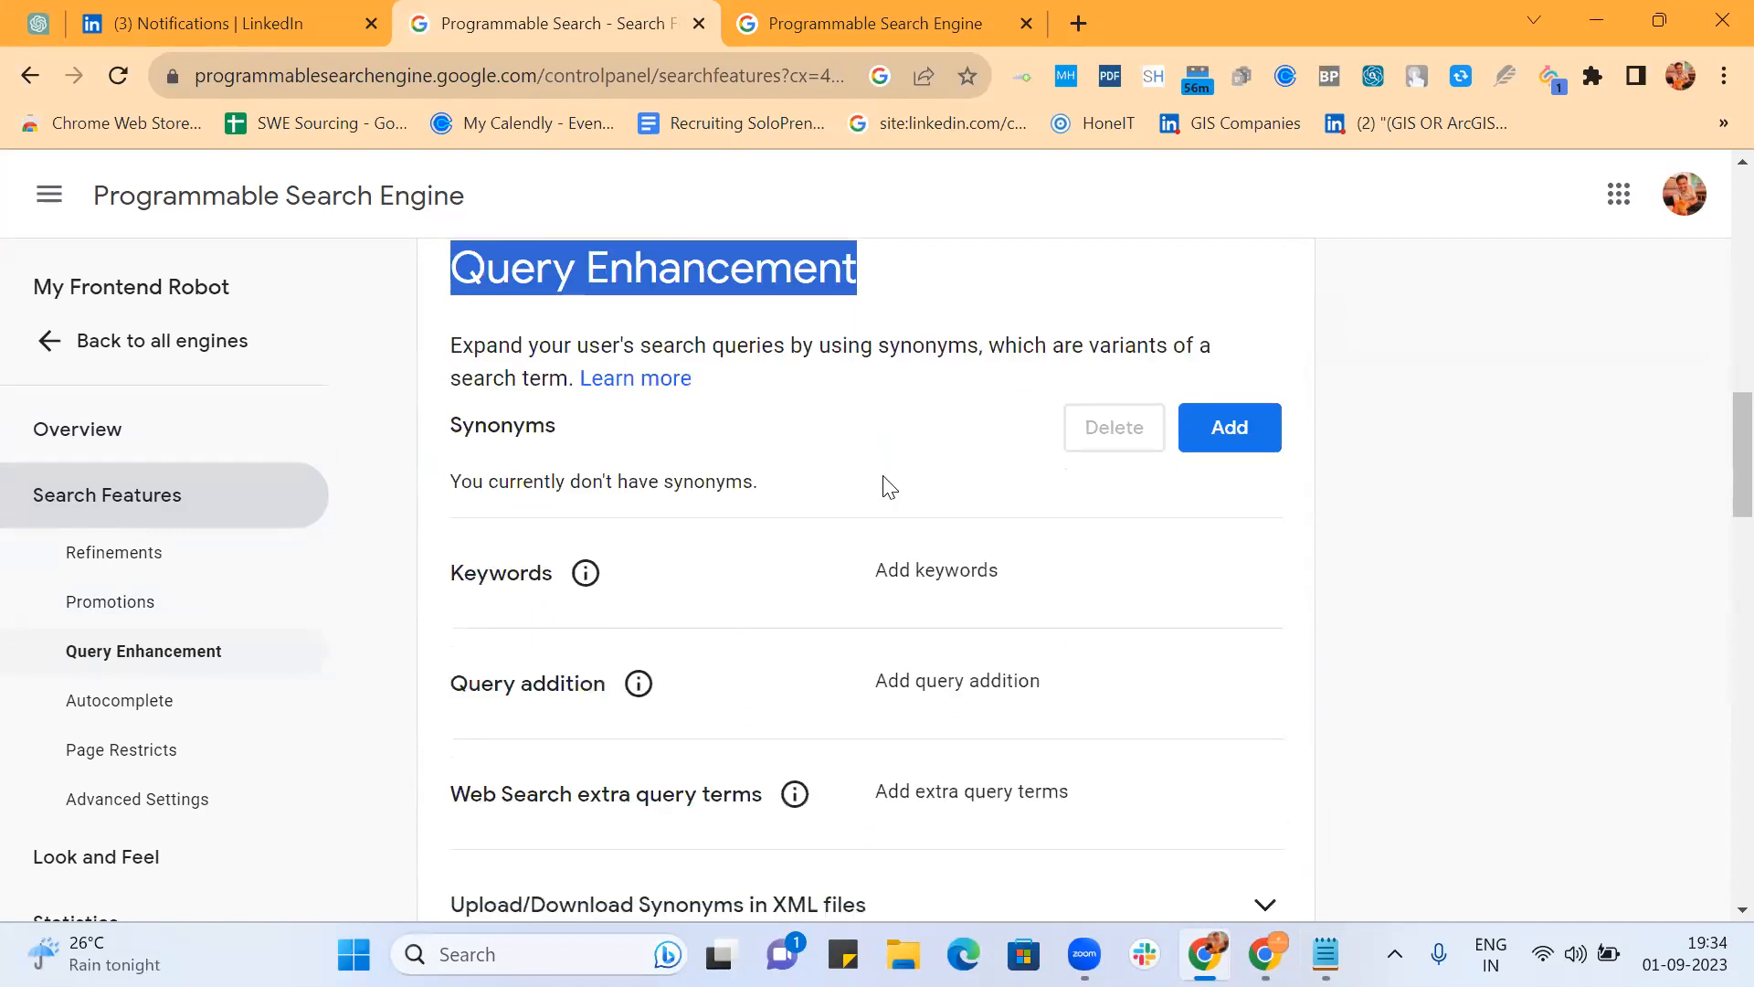
pyautogui.scroll(-2, 887, 487)
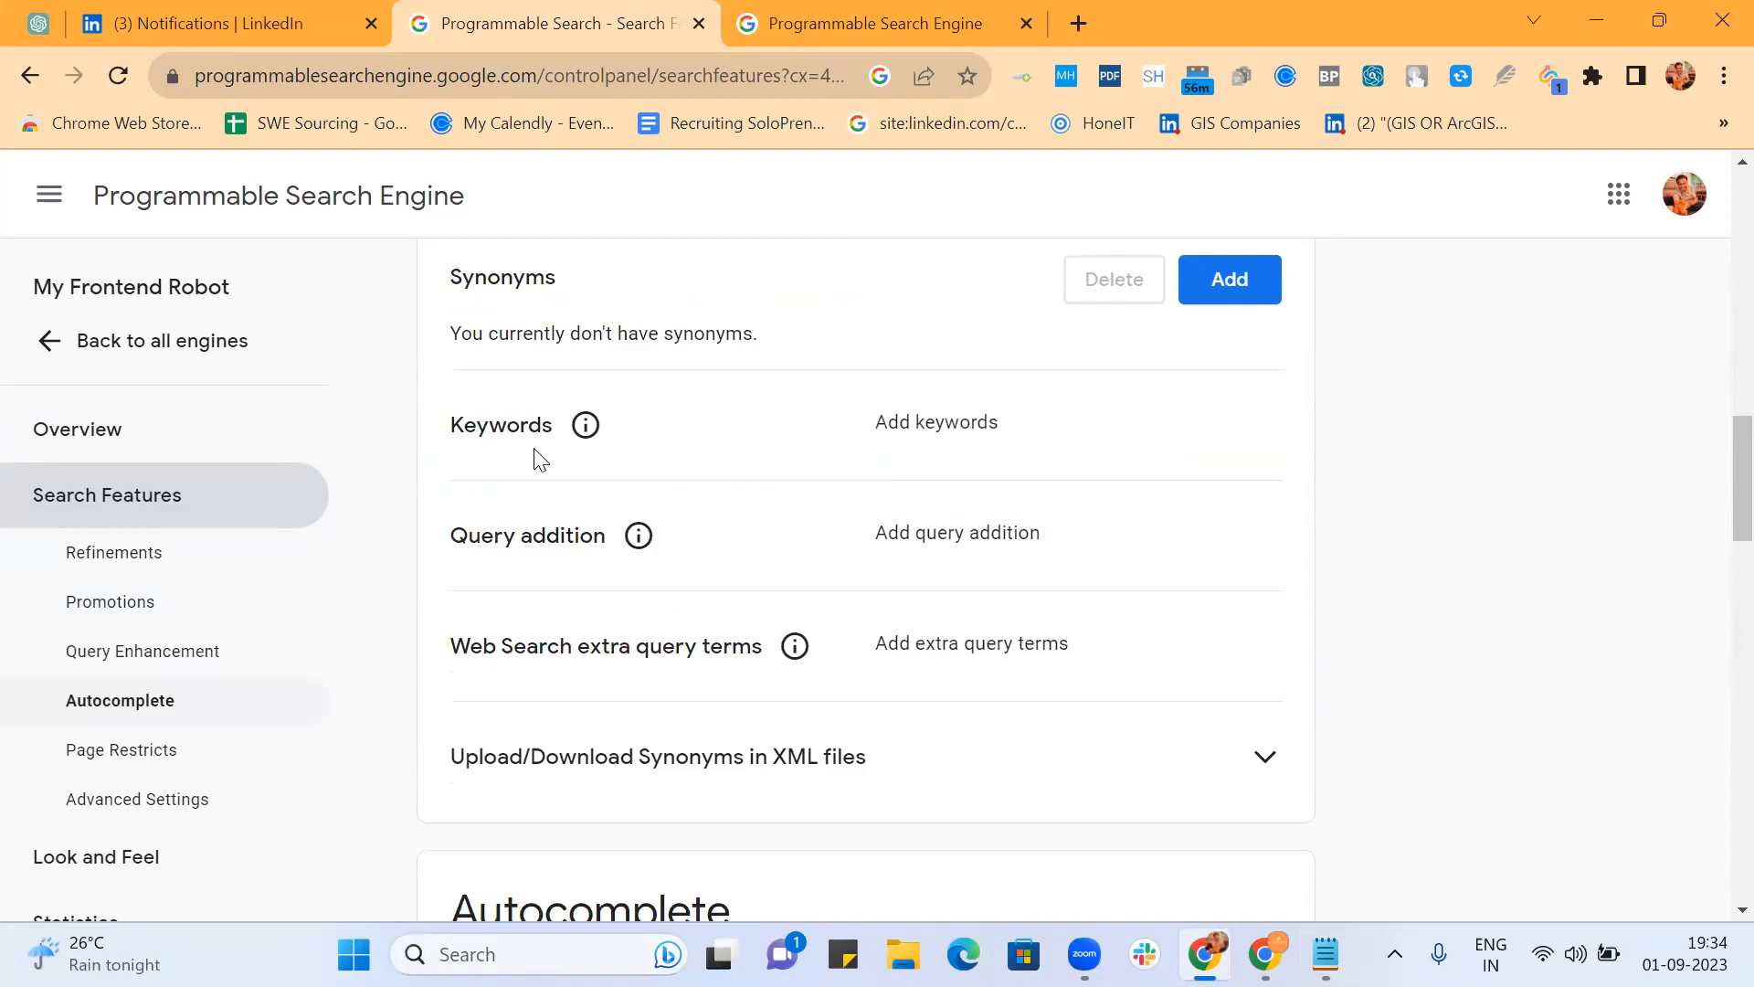
# Step: Paste the 461-character front-end keyword list, beginning '(HTML | CSS | HTML-4', into Keywords and save
pyautogui.click(920, 437)
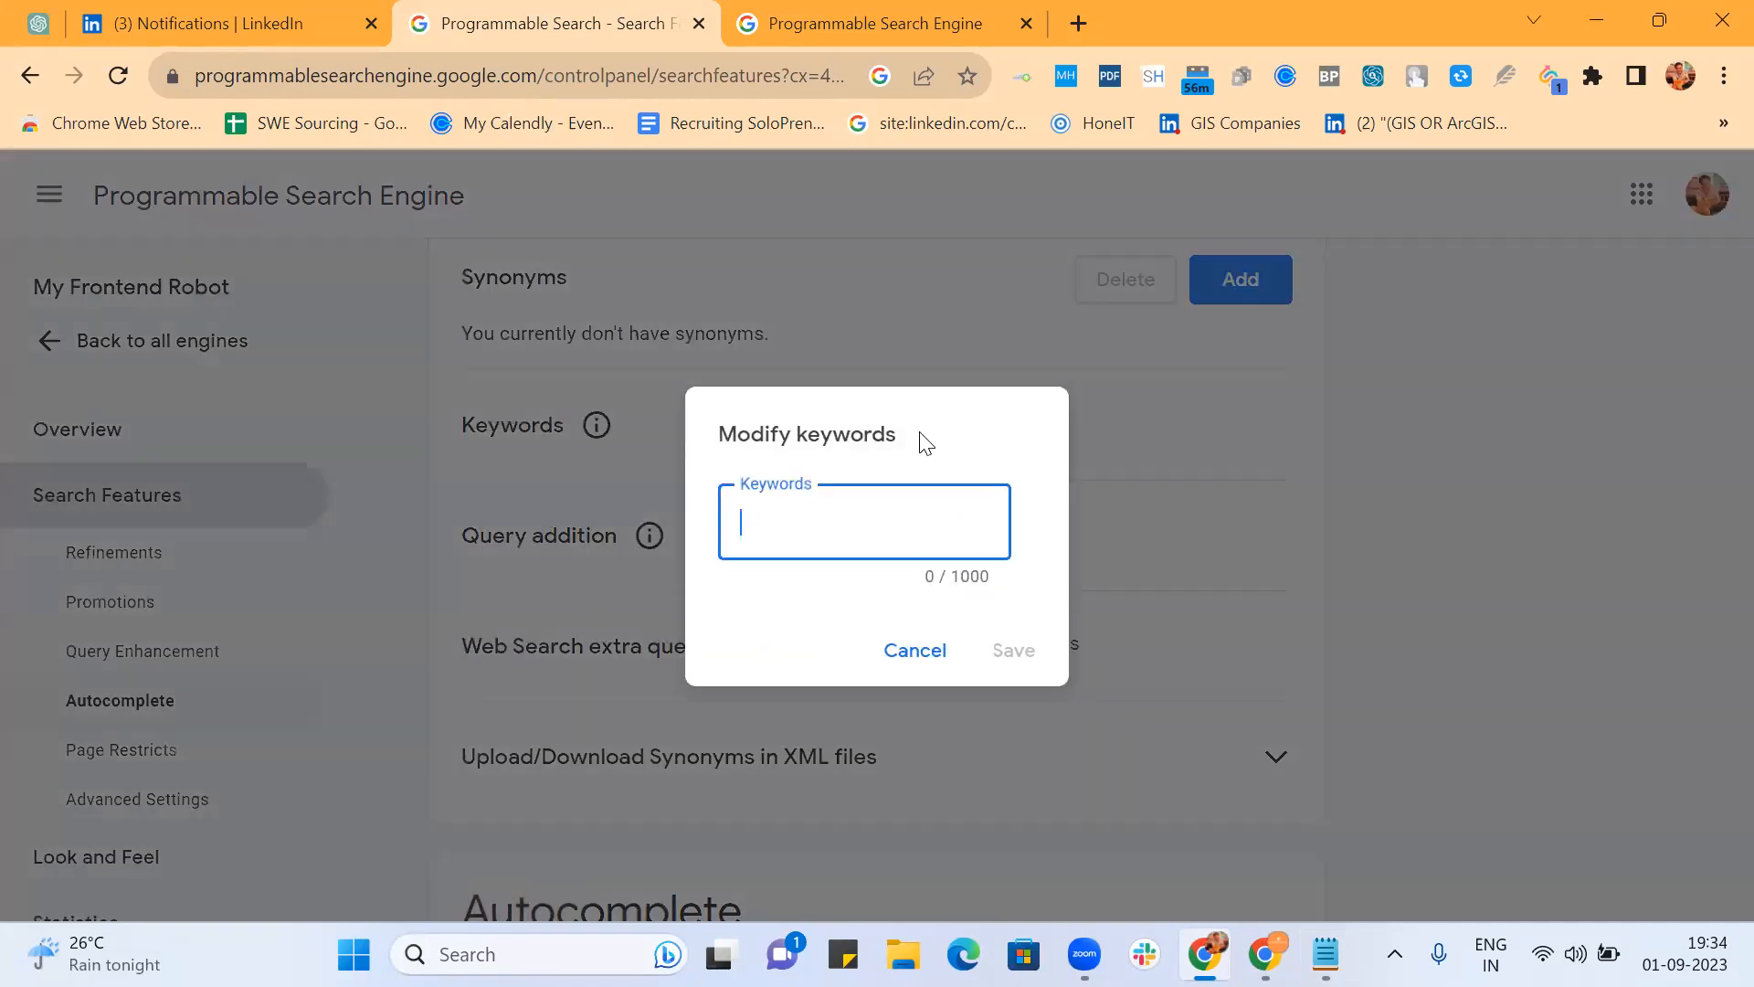
pyautogui.hotkey('ctrl', 'v')
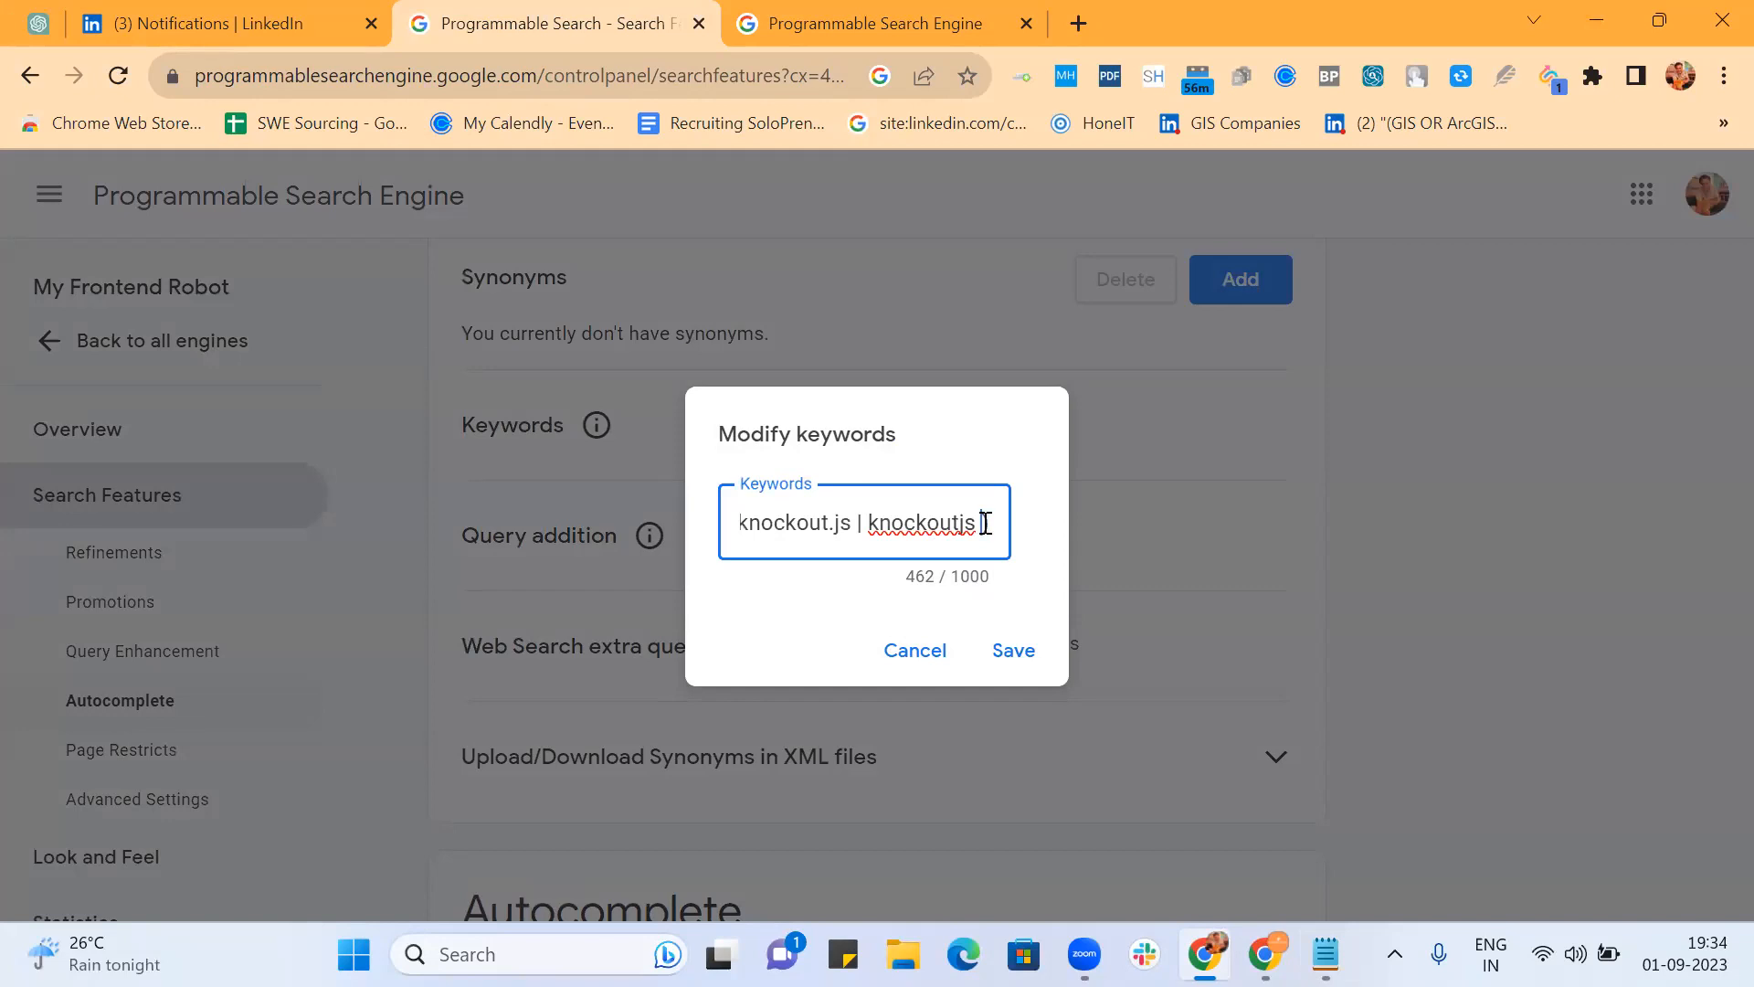
pyautogui.press('BackSpace')
pyautogui.click(1014, 654)
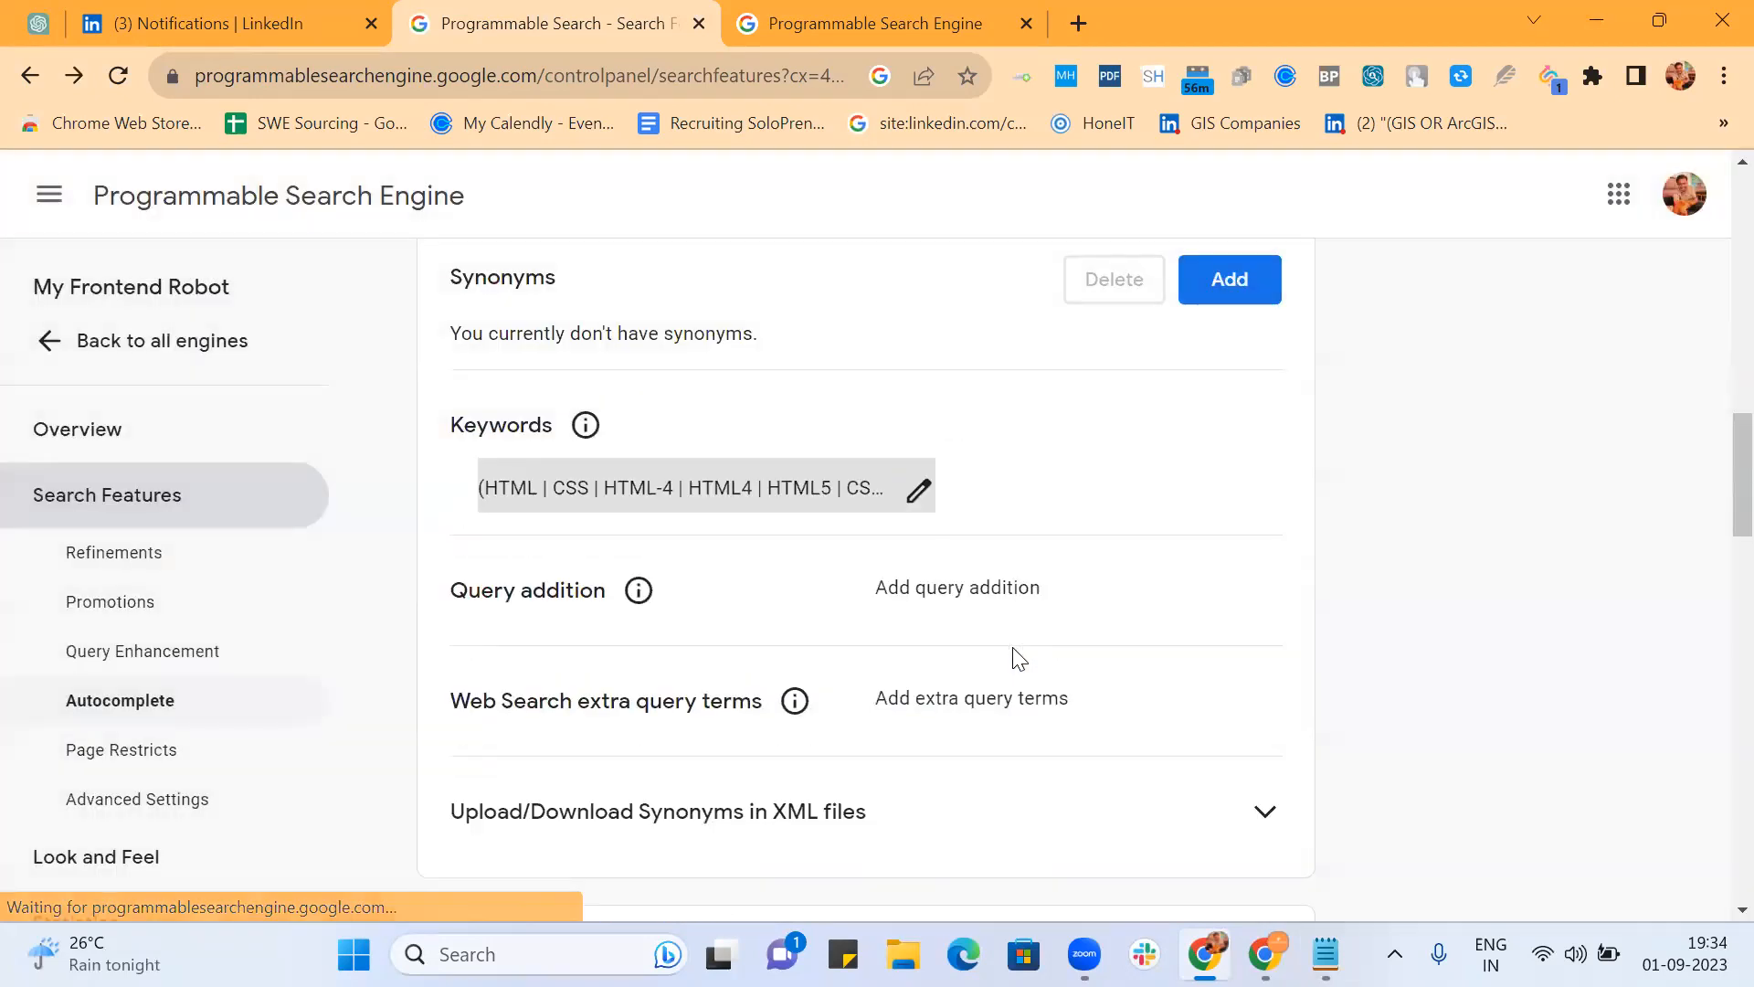
# Step: Reopen the saved keywords to check them, then close the editor unchanged
pyautogui.click(909, 489)
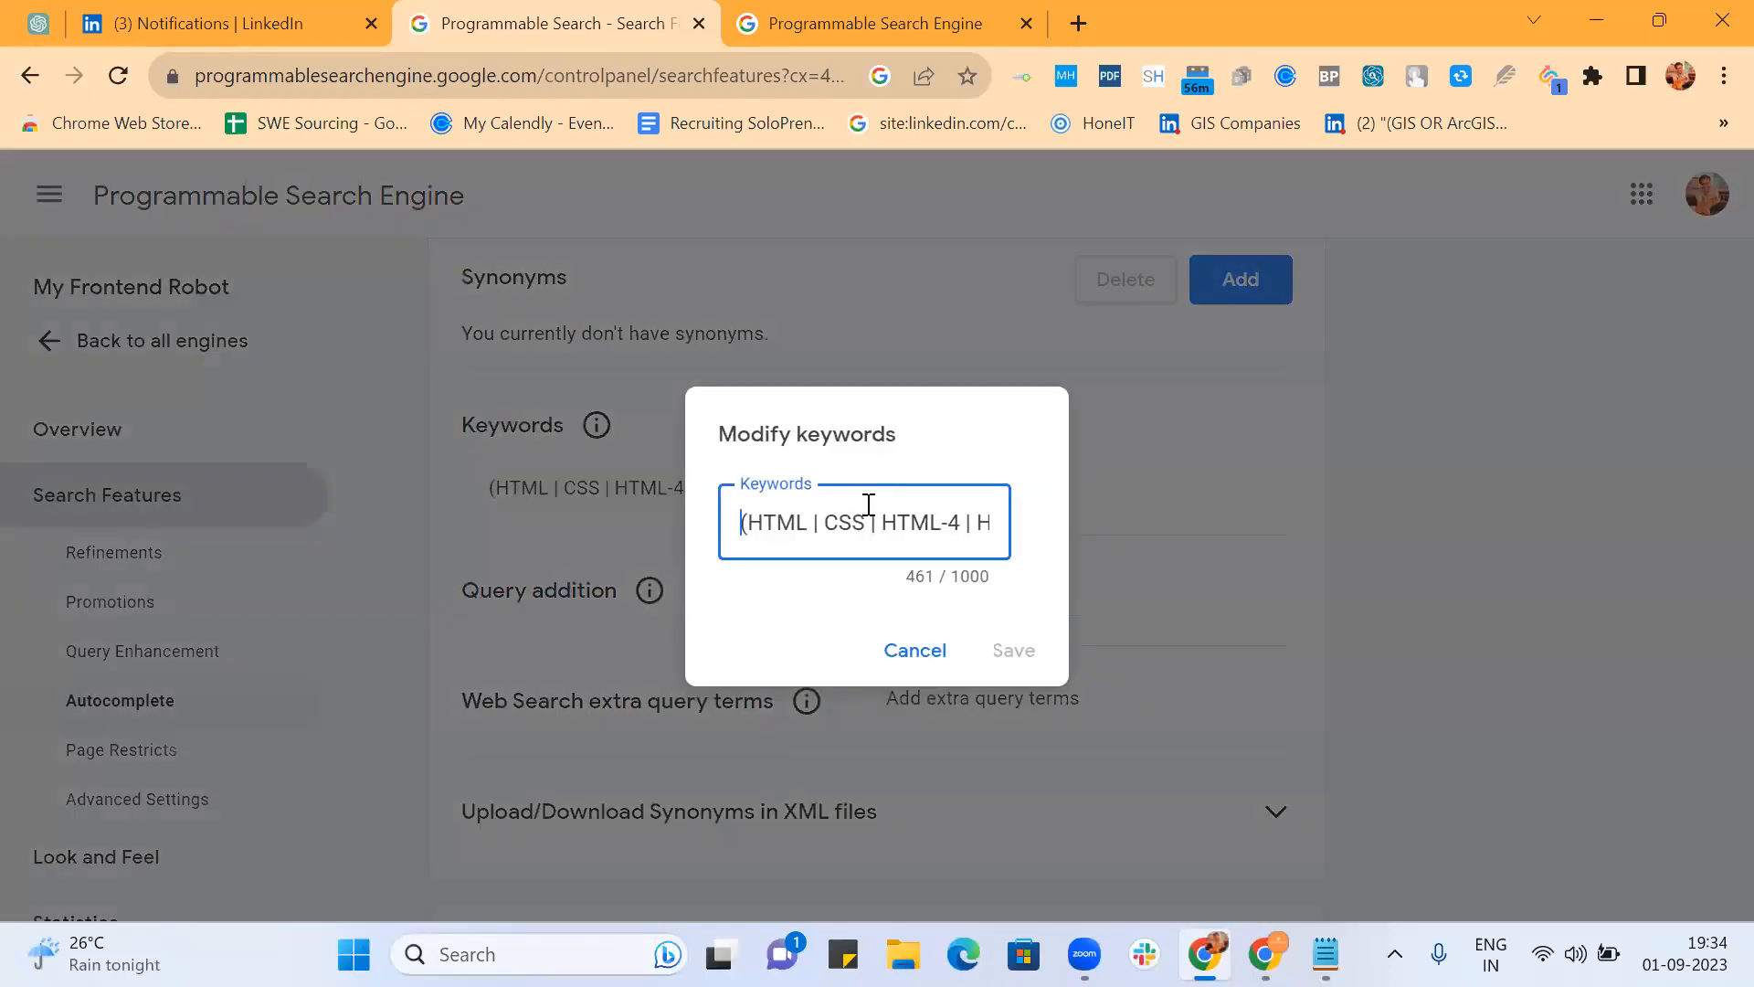
pyautogui.press('End')
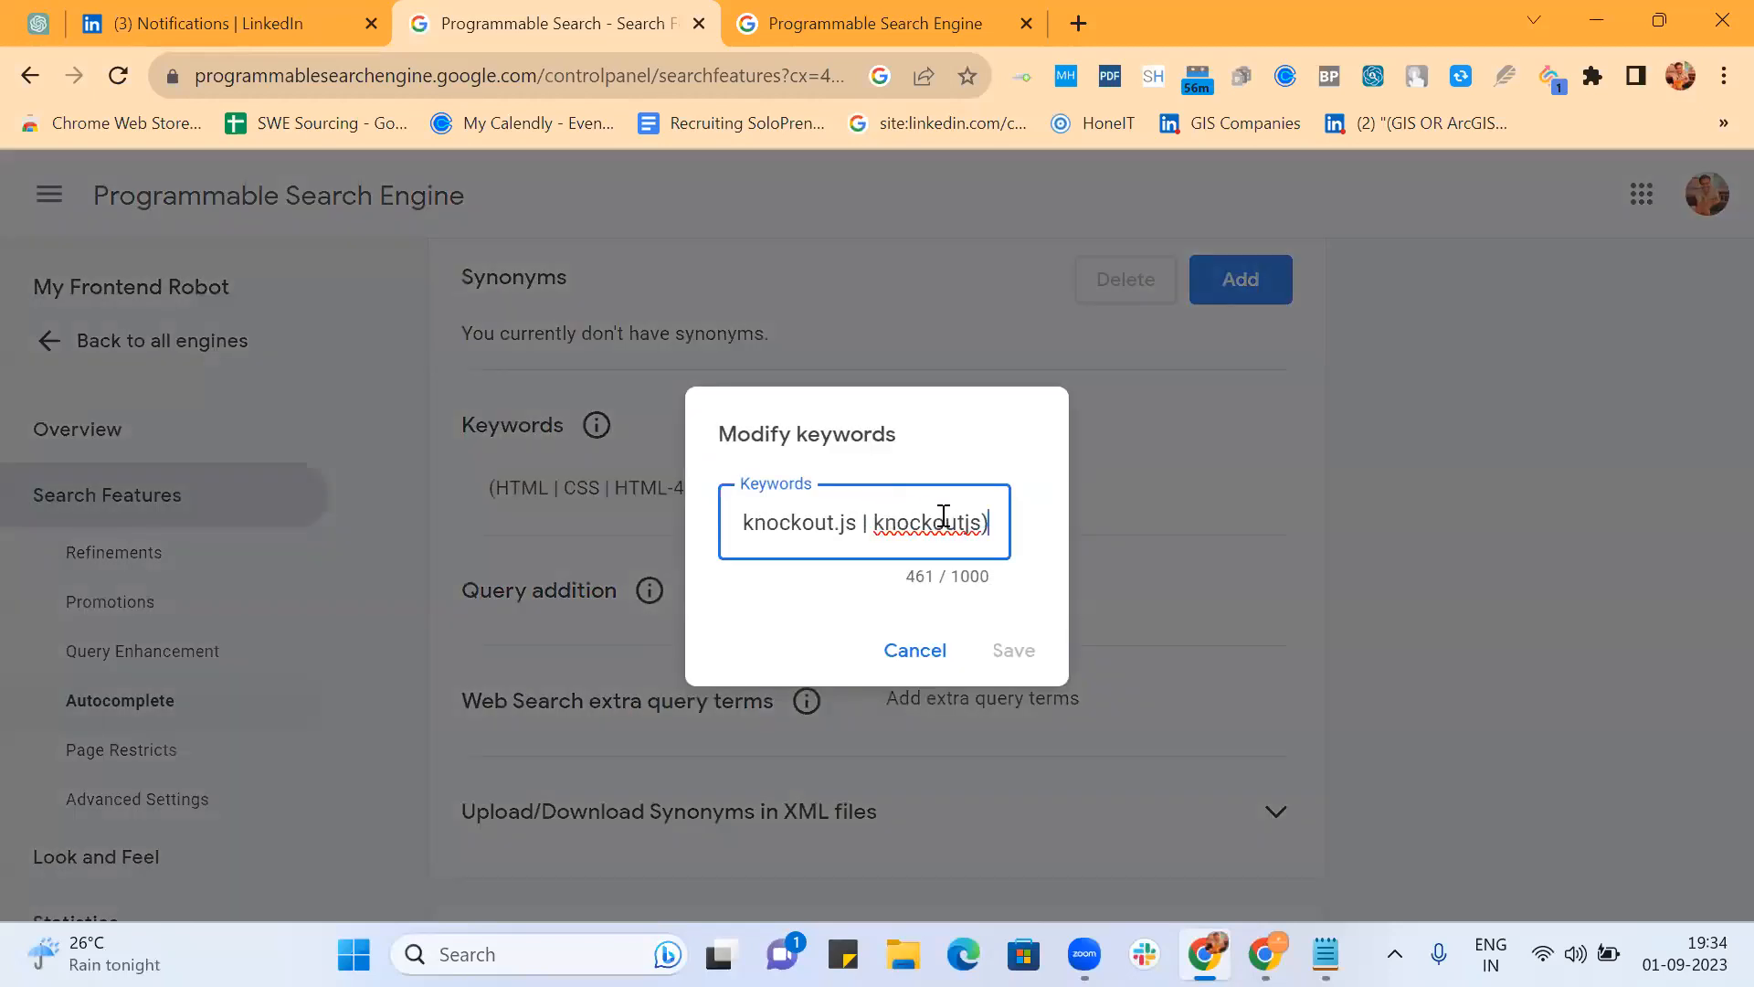
pyautogui.click(915, 650)
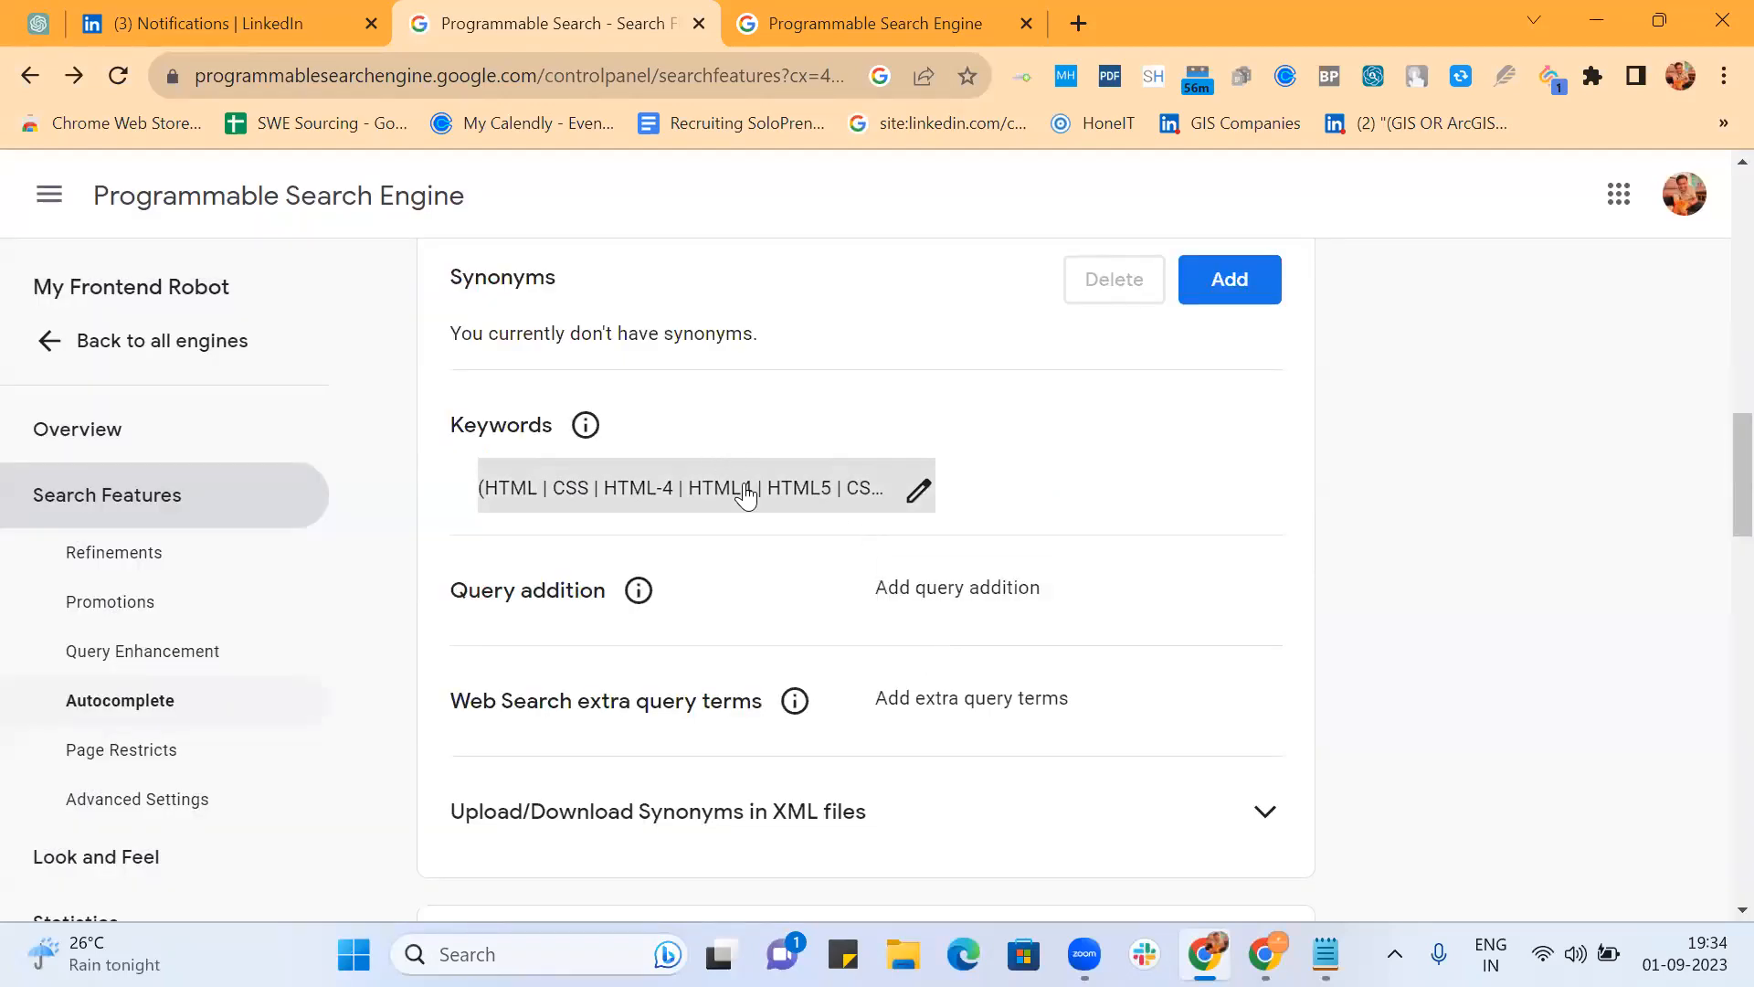
# Step: Insert '(Frontend | Front-end | "Front End" | UI | UI/UX)' at the start of the keywords
pyautogui.click(916, 491)
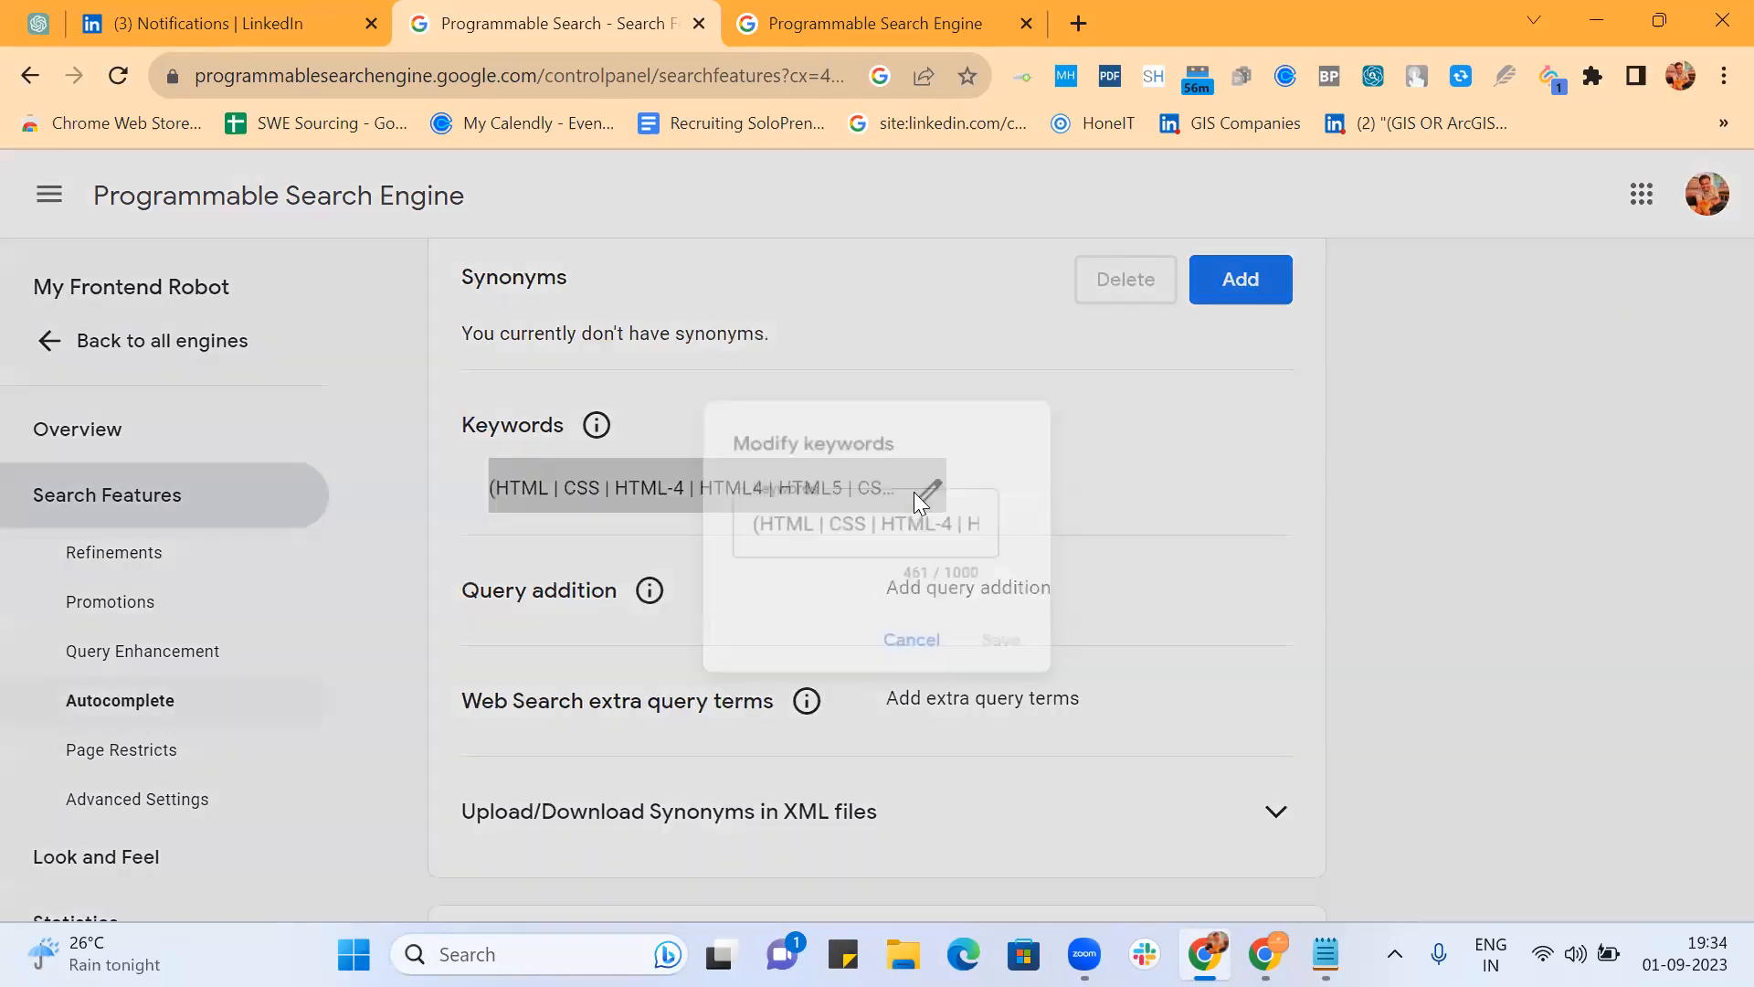
pyautogui.write('(Front')
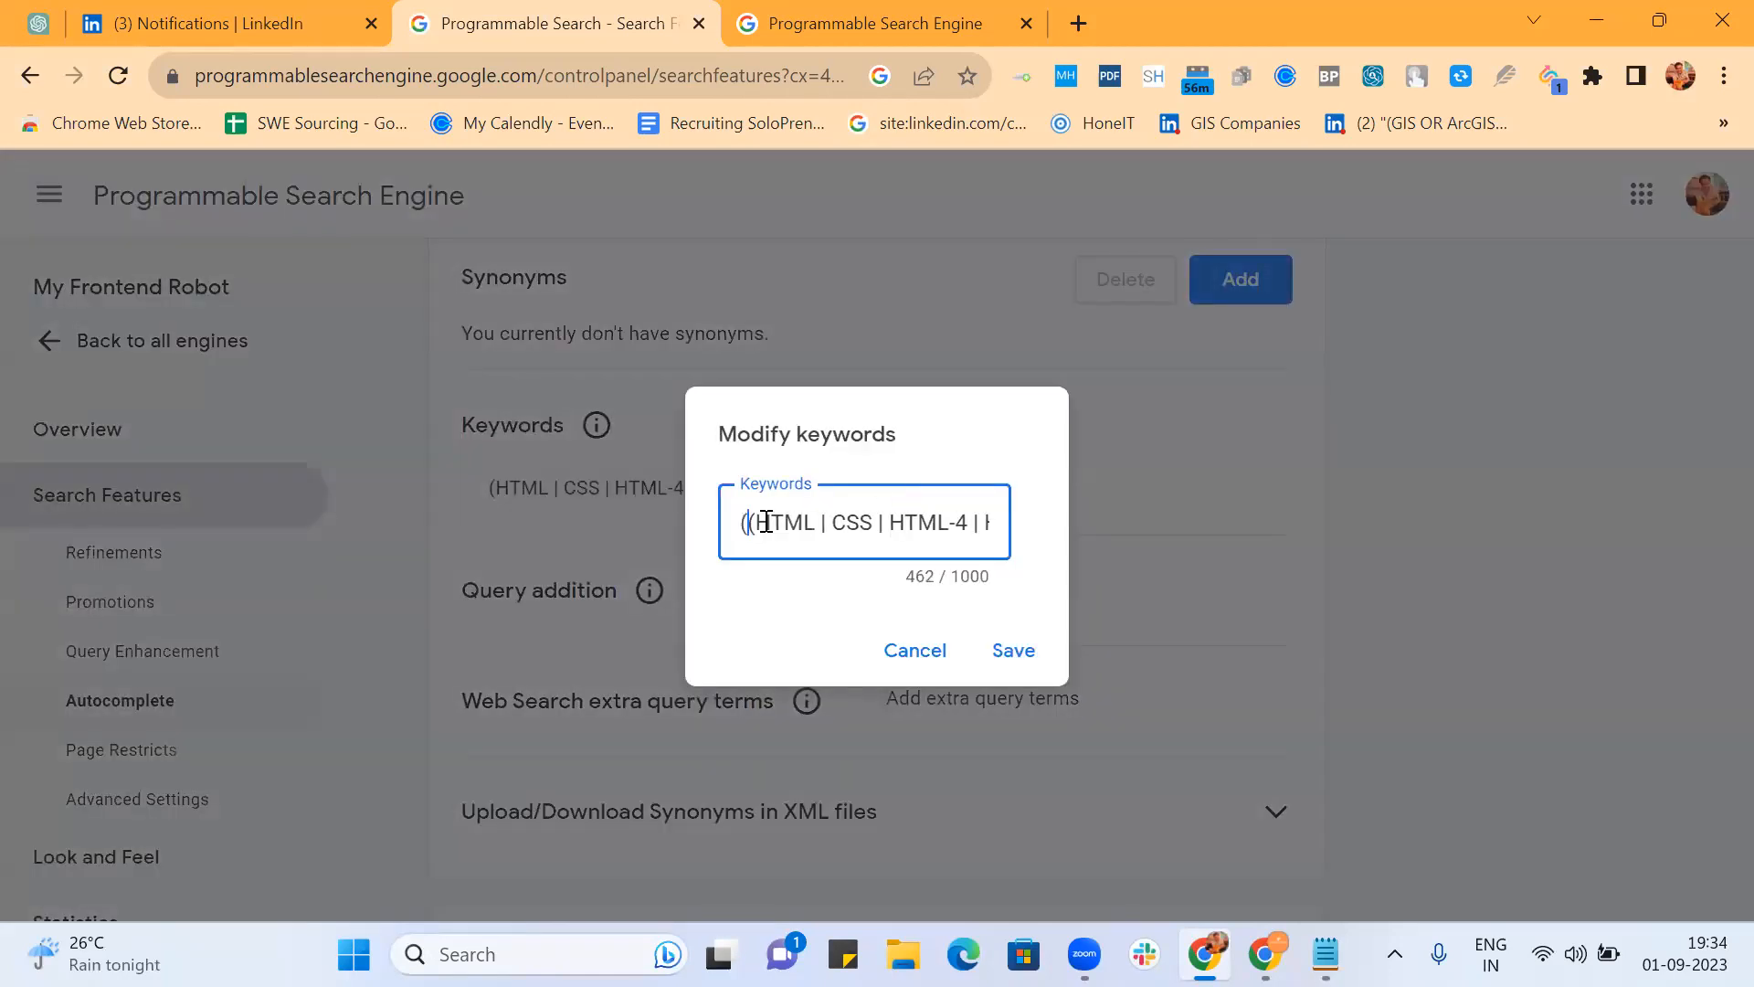
pyautogui.write('end | ')
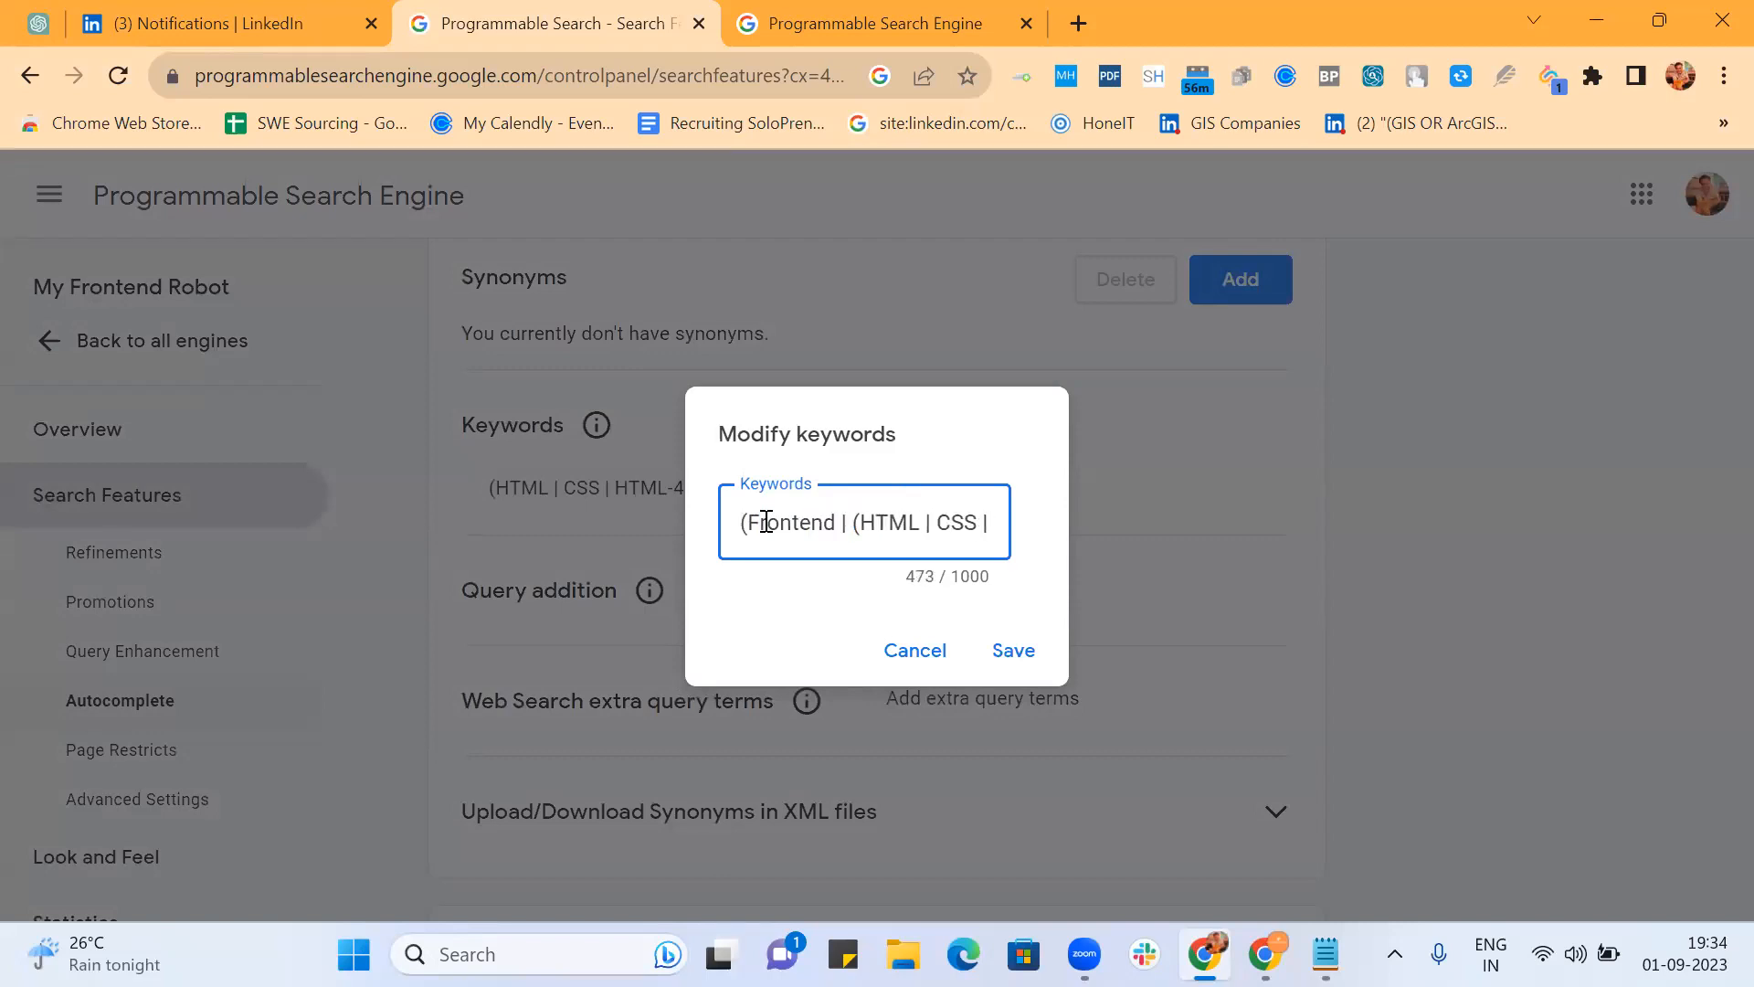
pyautogui.write('Frount')
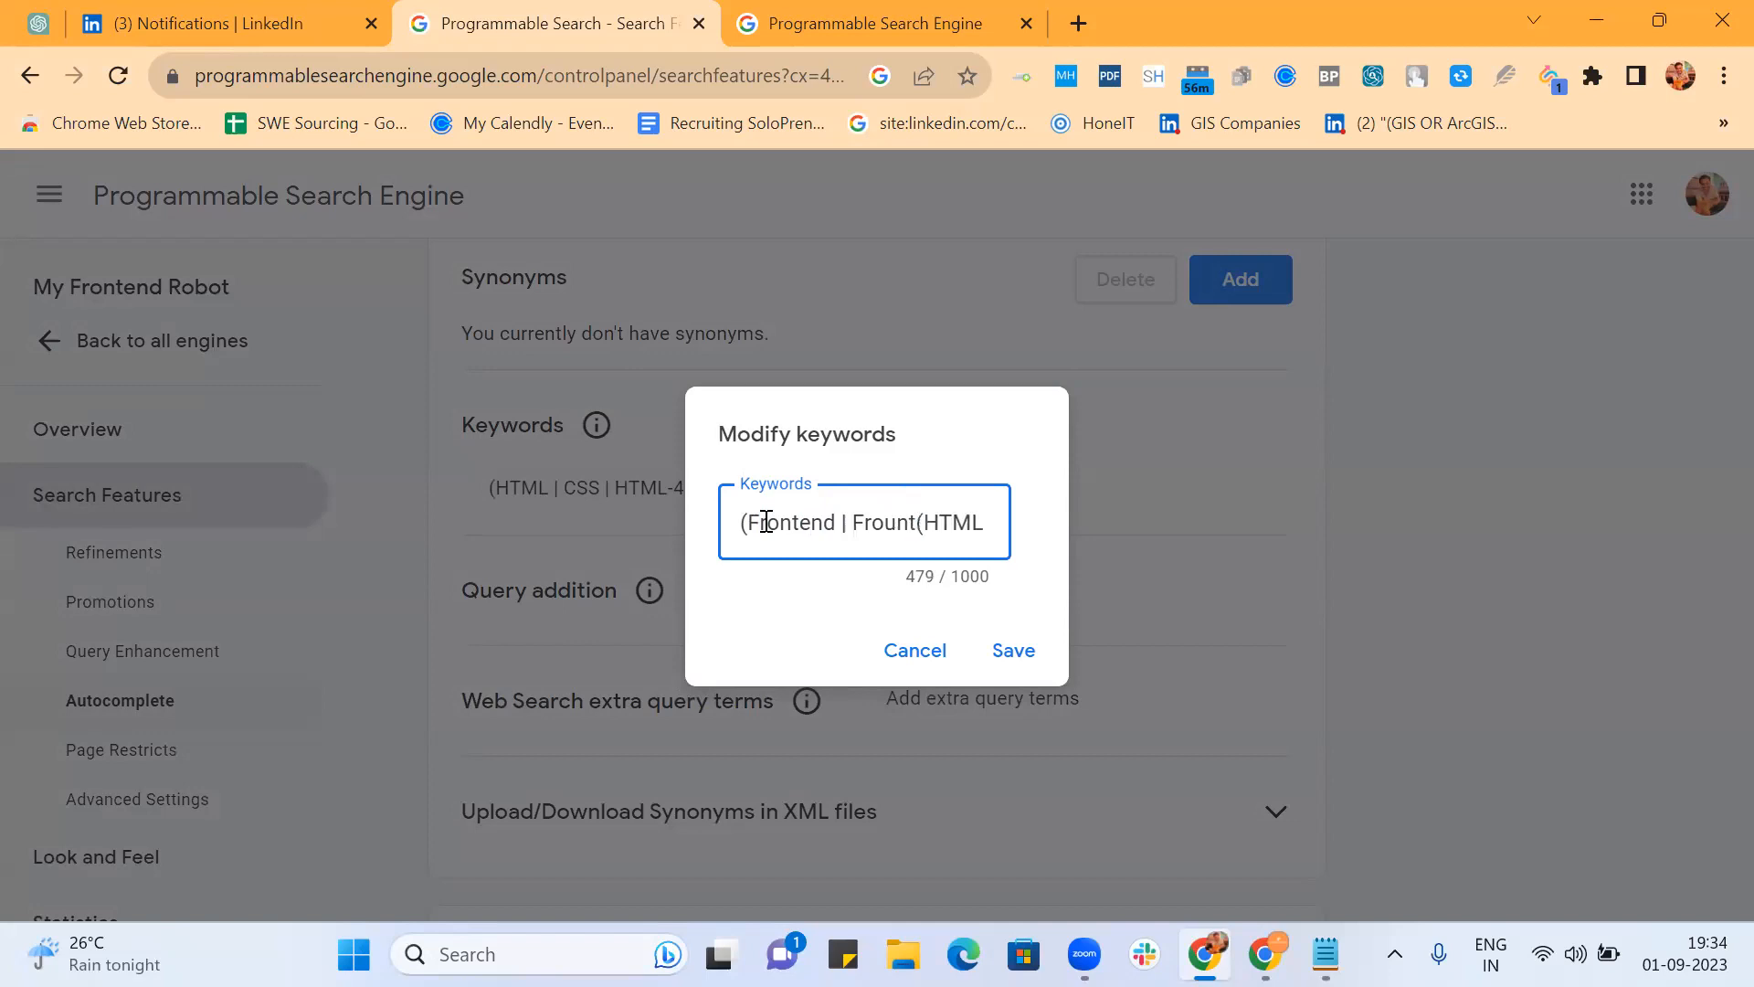
pyautogui.press('BackSpace')
pyautogui.press('BackSpace')
pyautogui.press('BackSpace')
pyautogui.press('BackSpace')
pyautogui.press('BackSpace')
pyautogui.write('ront-end | ')
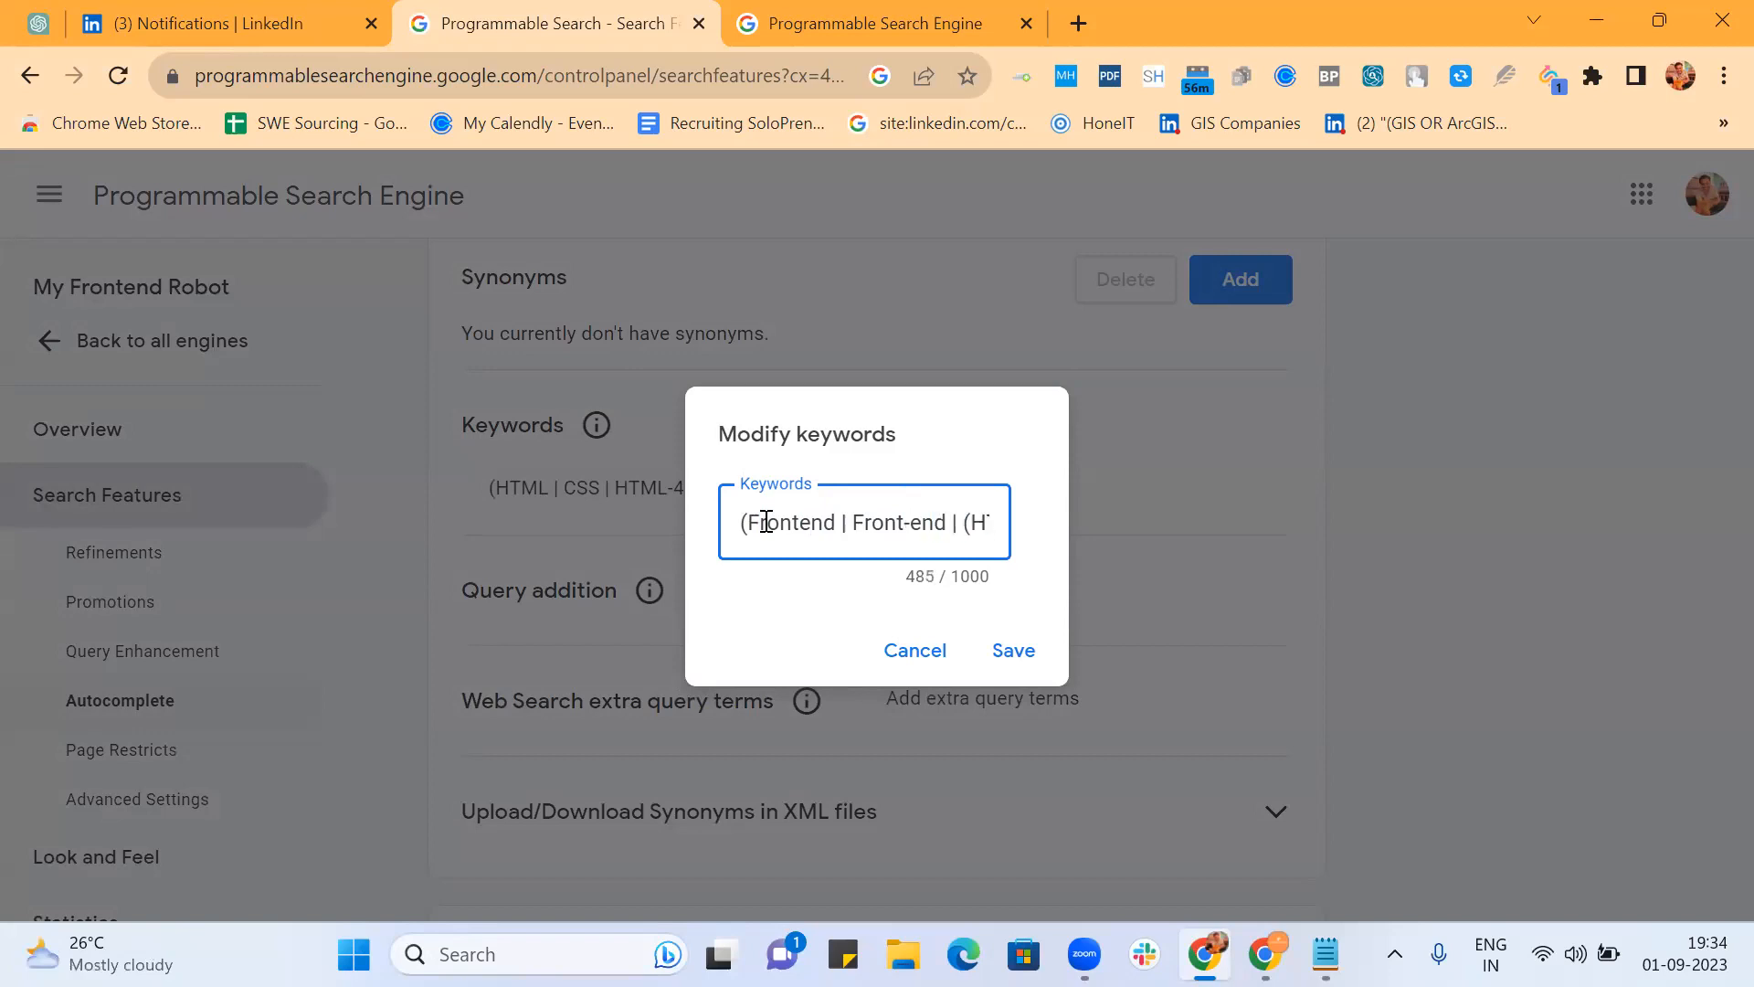
pyautogui.write('"Fro')
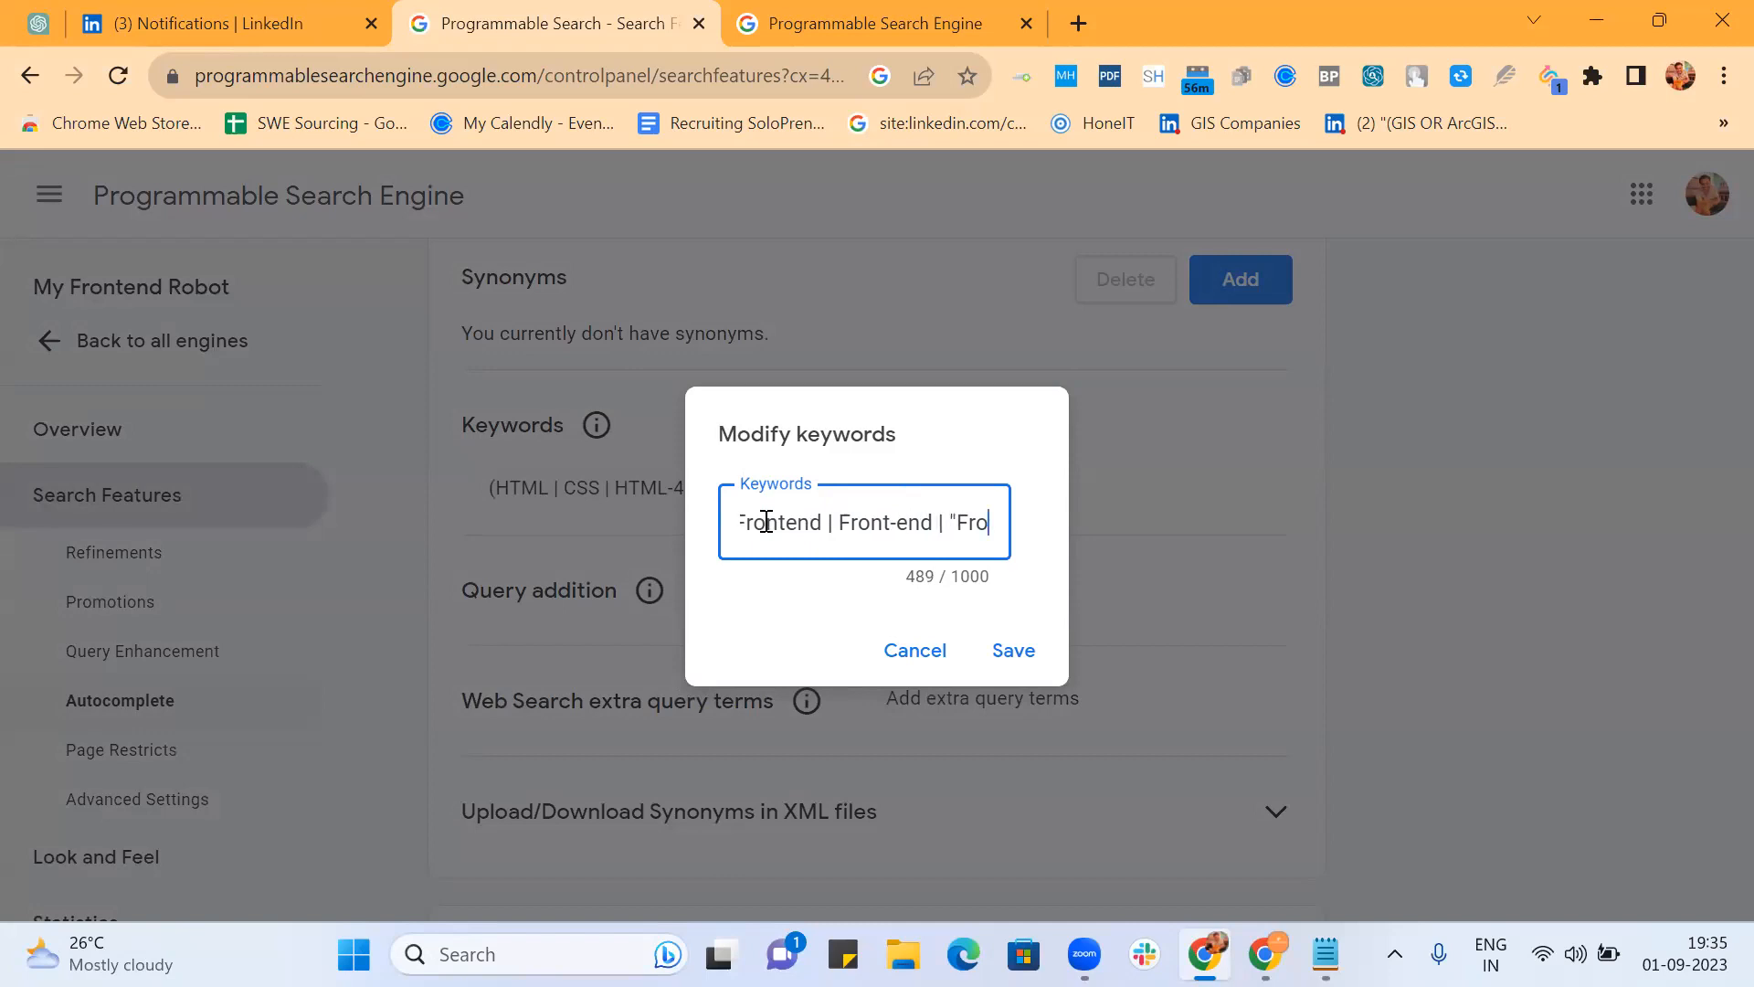
pyautogui.write('nt End" | U')
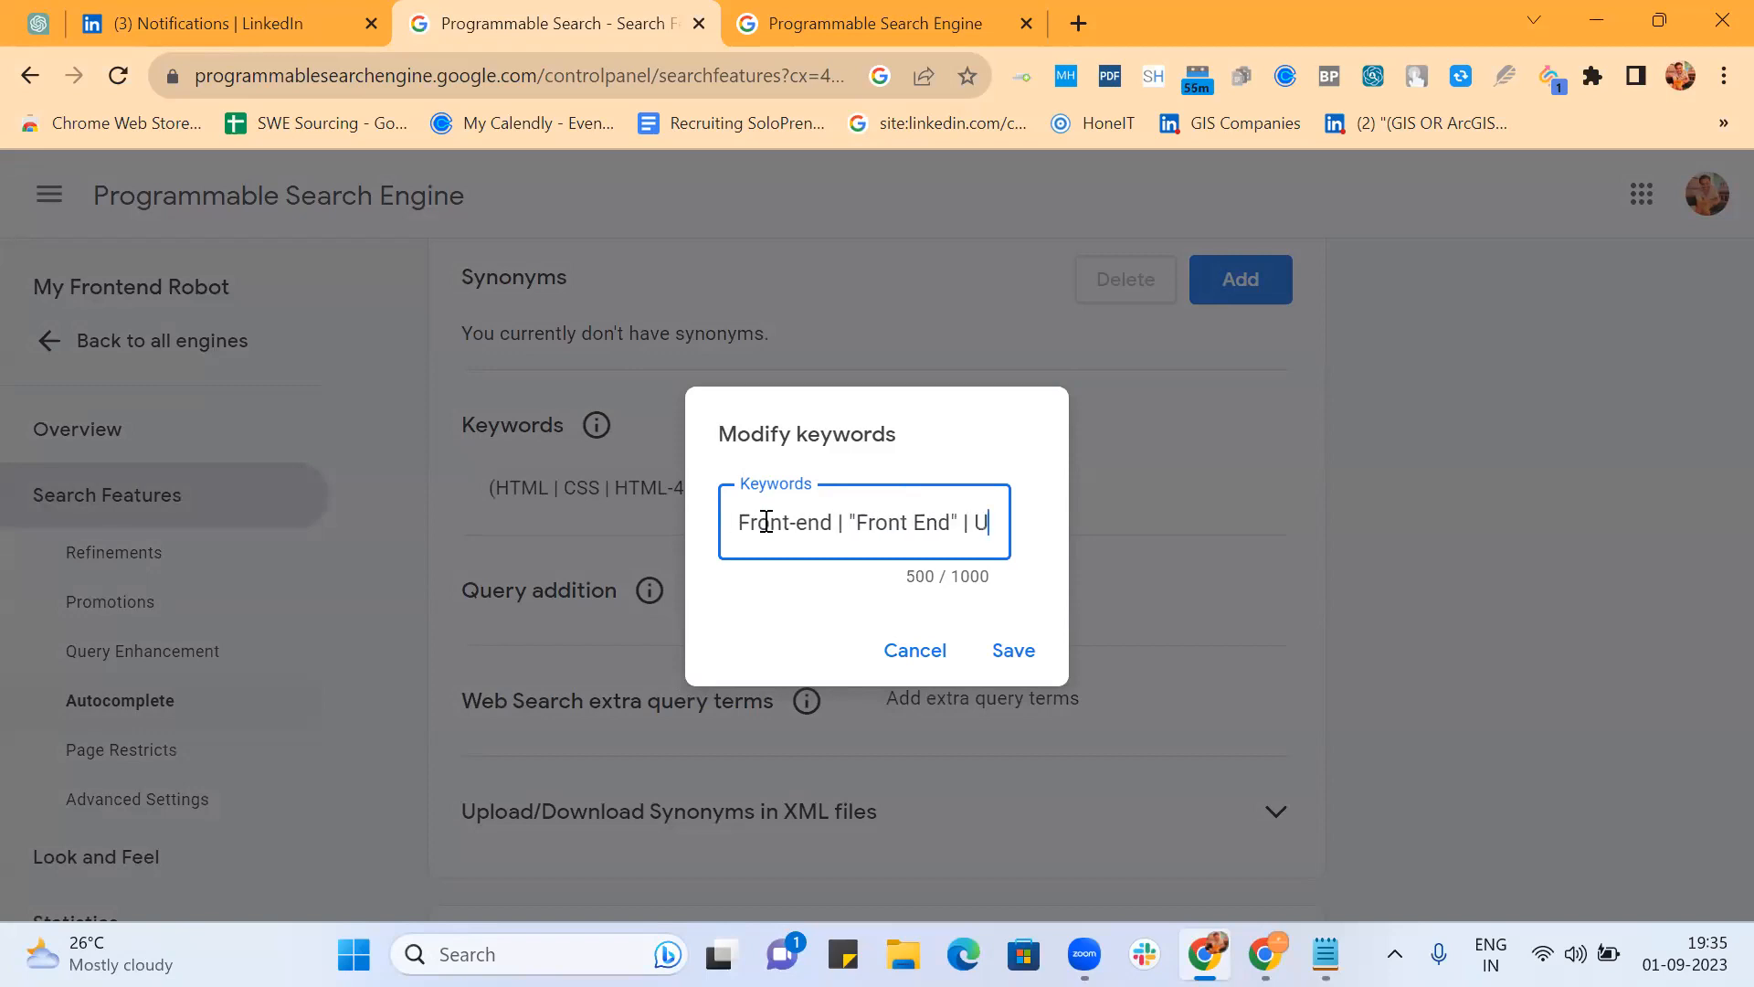
pyautogui.write('I | ')
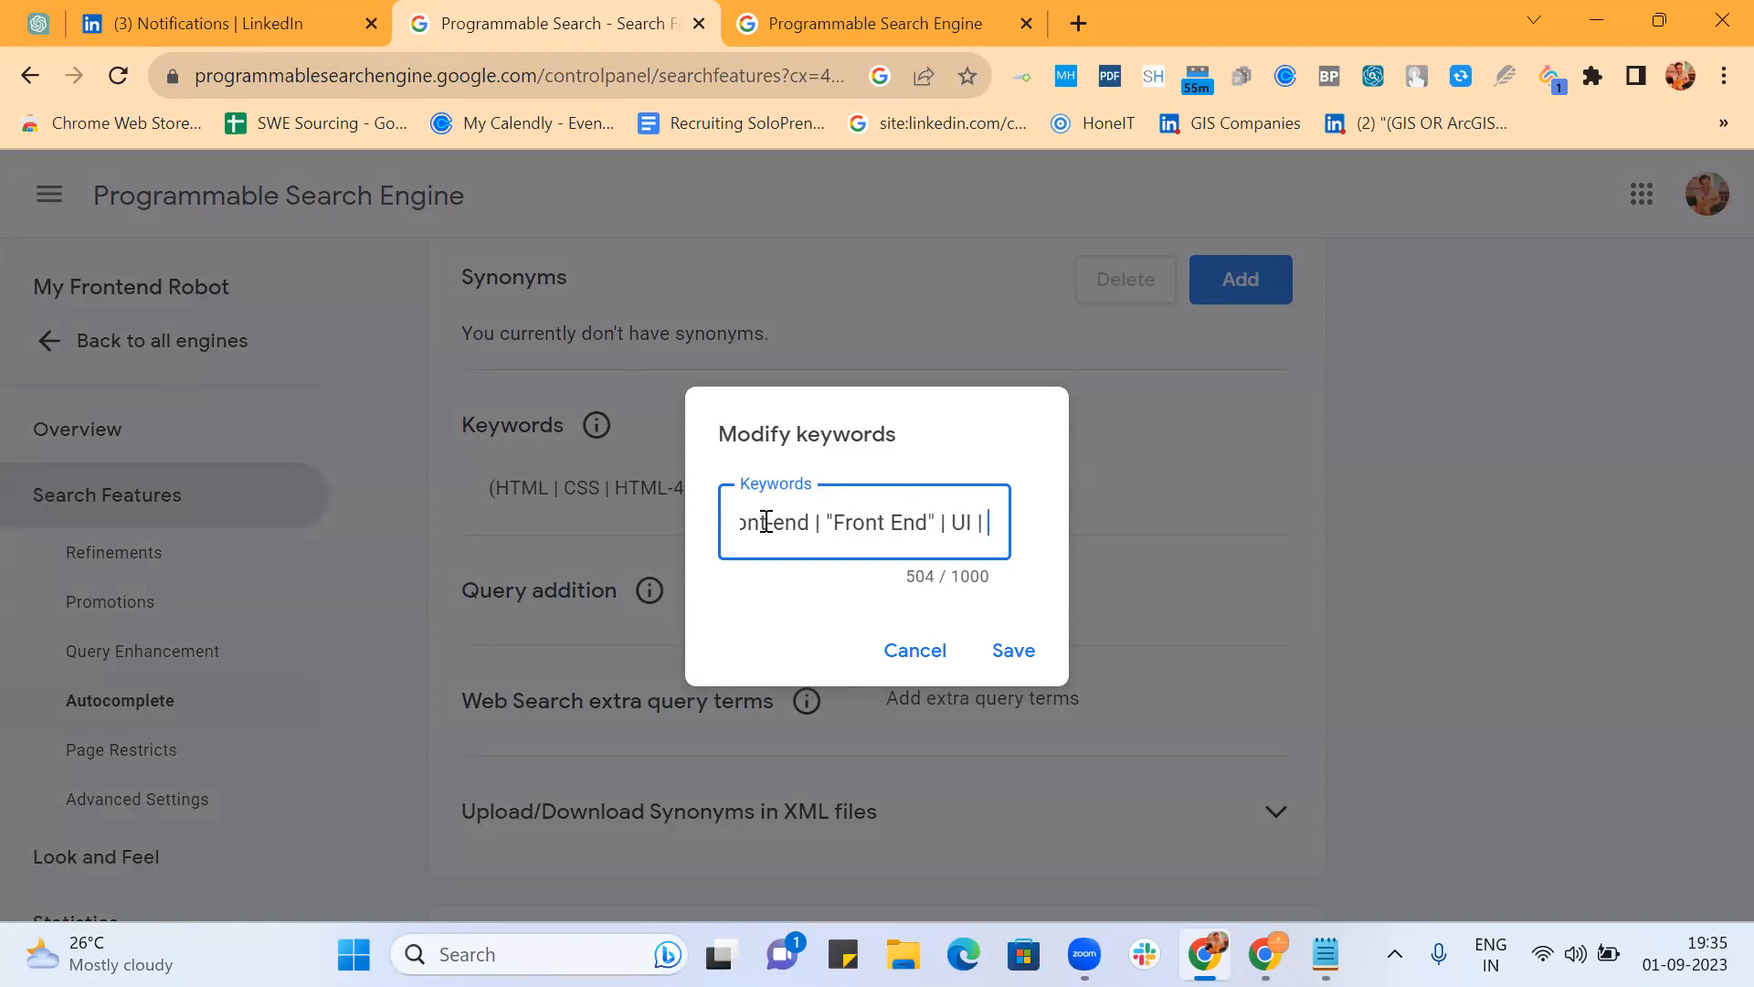
pyautogui.write('U')
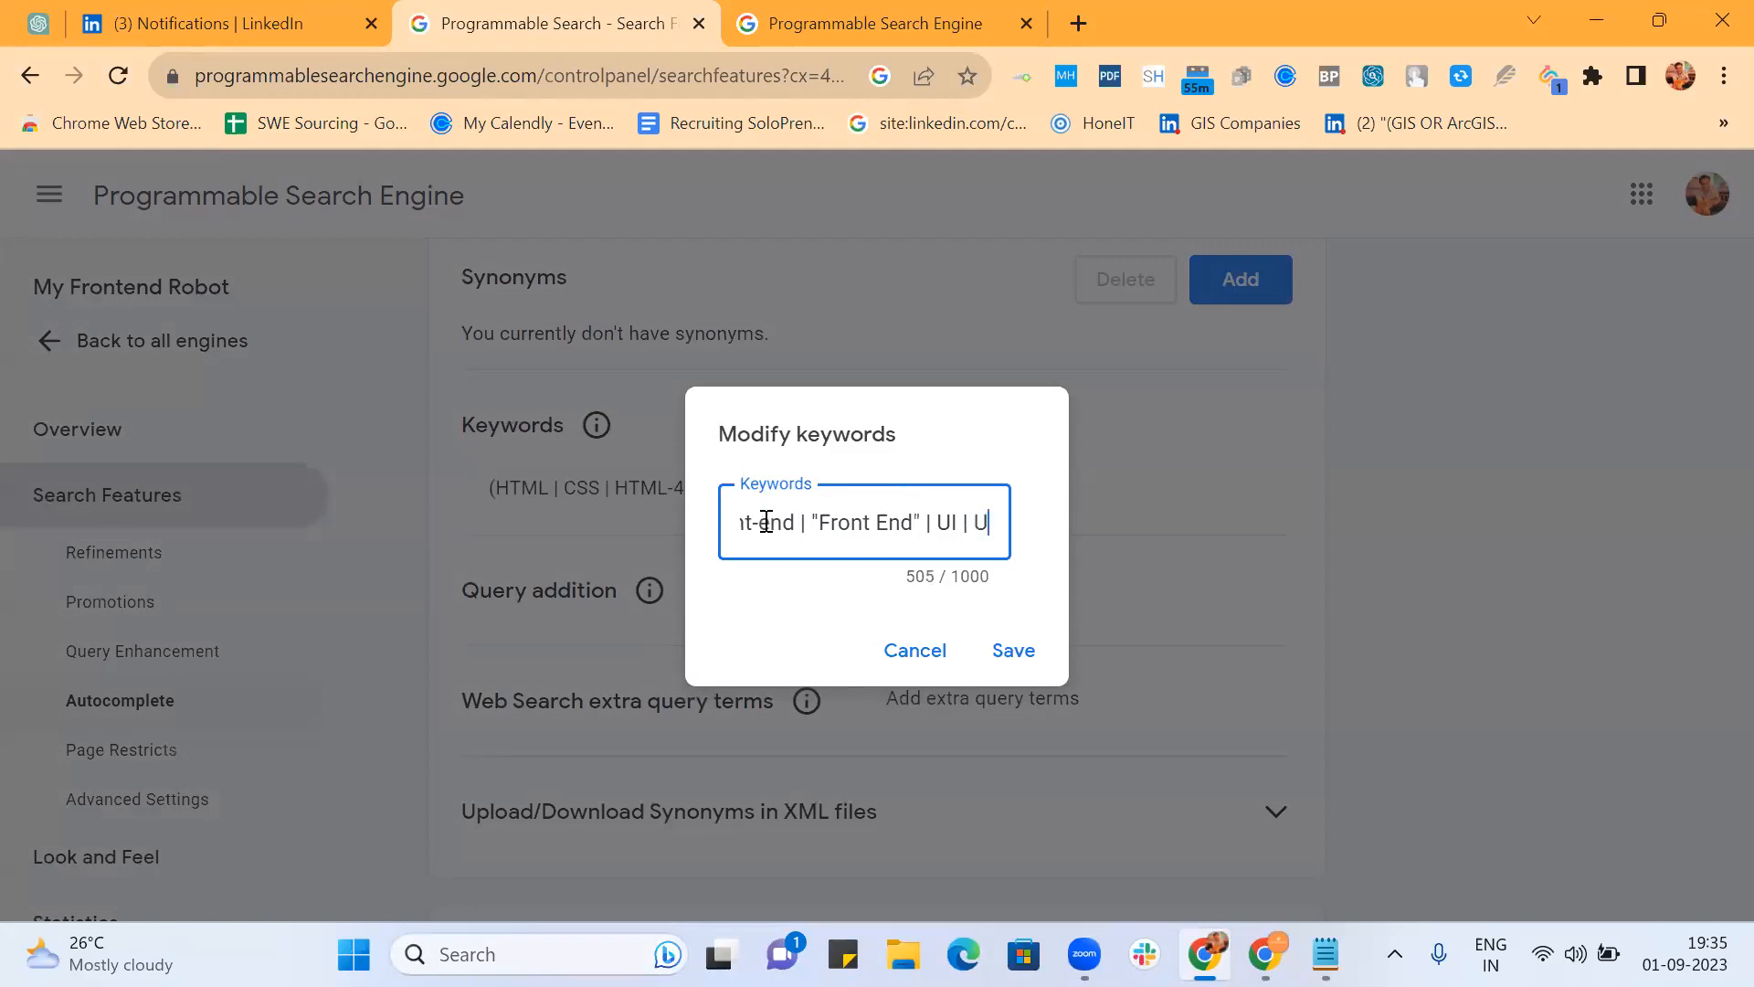
pyautogui.write('I/UX')
pyautogui.press('Right')
pyautogui.press('Right')
pyautogui.press('Right')
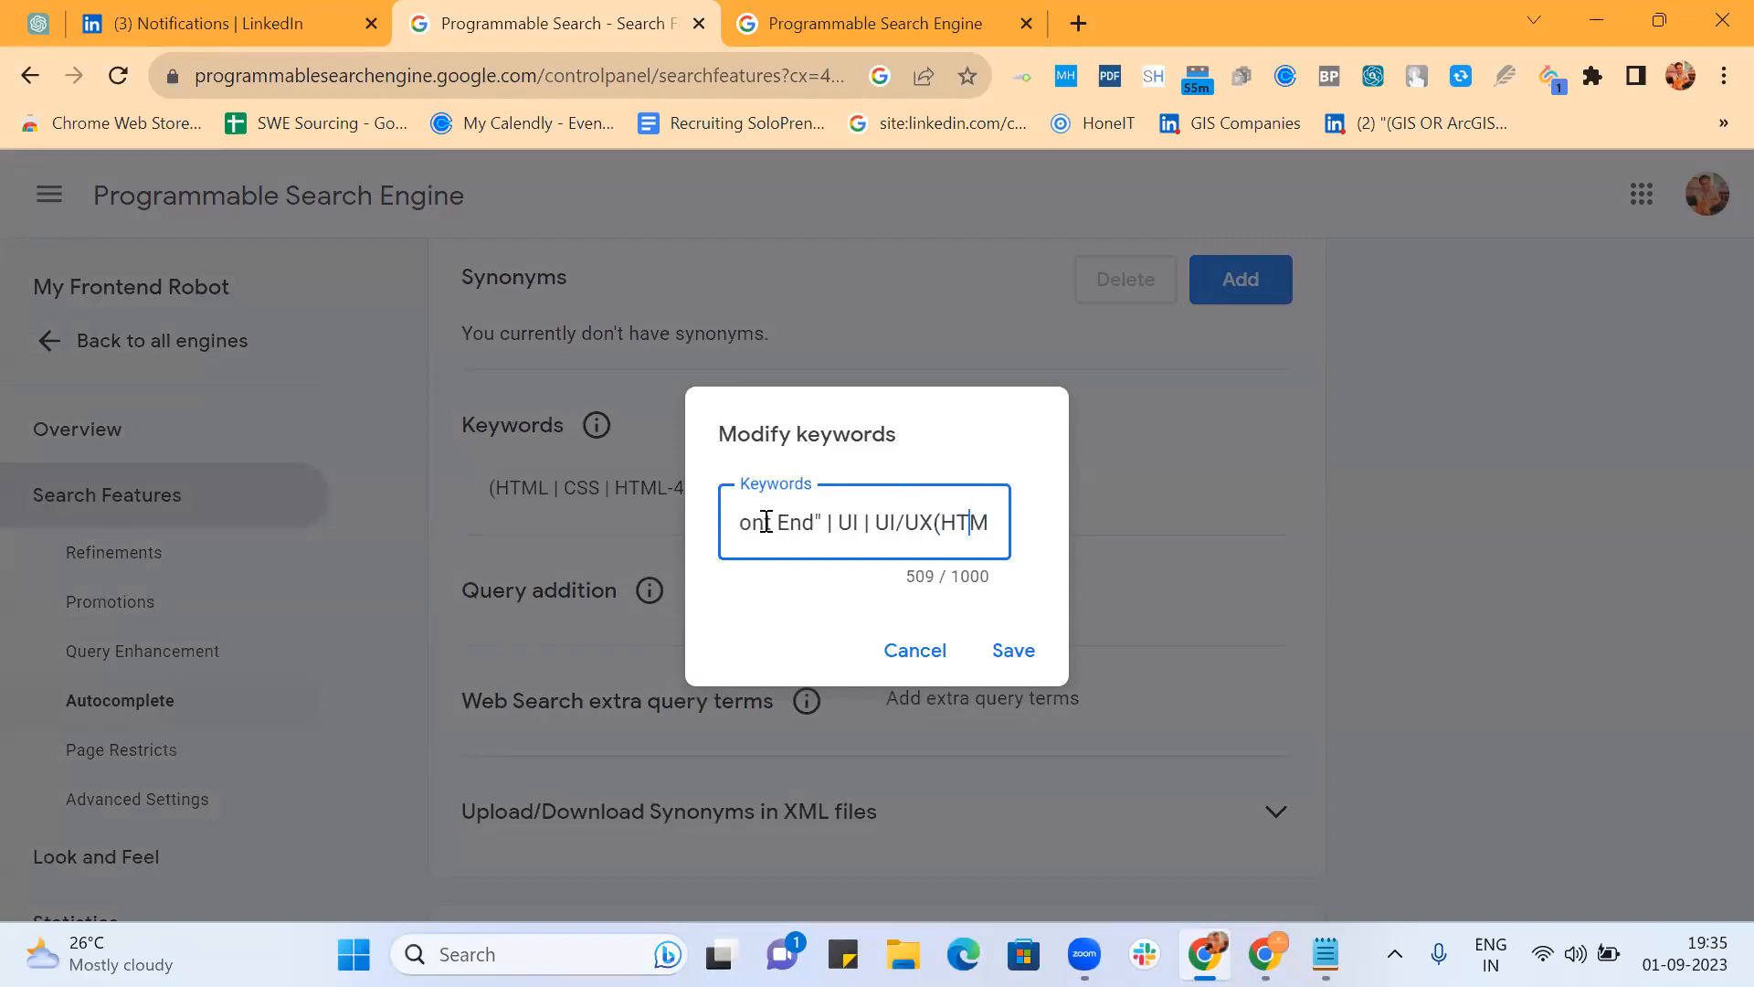
pyautogui.write(')')
# Step: Turn UI and UI/UX into quoted wildcard phrases such as "UI/UX *"
pyautogui.press('Left')
pyautogui.press('Left')
pyautogui.press('Left')
pyautogui.press('Left')
pyautogui.press('Left')
pyautogui.press('Left')
pyautogui.press('Left')
pyautogui.press('Left')
pyautogui.press('Left')
pyautogui.press('Left')
pyautogui.press('Left')
pyautogui.press('Left')
pyautogui.press('Left')
pyautogui.press('Left')
pyautogui.press('Left')
pyautogui.press('Left')
pyautogui.press('Left')
pyautogui.press('Left')
pyautogui.press('Left')
pyautogui.press('Left')
pyautogui.press('Right')
pyautogui.press('Right')
pyautogui.press('Right')
pyautogui.press('Right')
pyautogui.press('Right')
pyautogui.press('Right')
pyautogui.press('Right')
pyautogui.press('Right')
pyautogui.press('Right')
pyautogui.press('Right')
pyautogui.press('Right')
pyautogui.press('Right')
pyautogui.press('Right')
pyautogui.press('Right')
pyautogui.press('Right')
pyautogui.press('Left')
pyautogui.press('Left')
pyautogui.press('Left')
pyautogui.press('Left')
pyautogui.press('Left')
pyautogui.press('Left')
pyautogui.press('Left')
pyautogui.press('Left')
pyautogui.press('Left')
pyautogui.press('Left')
pyautogui.press('Left')
pyautogui.press('Left')
pyautogui.press('Left')
pyautogui.press('Left')
pyautogui.press('Left')
pyautogui.press('Left')
pyautogui.press('Left')
pyautogui.press('Left')
pyautogui.press('Left')
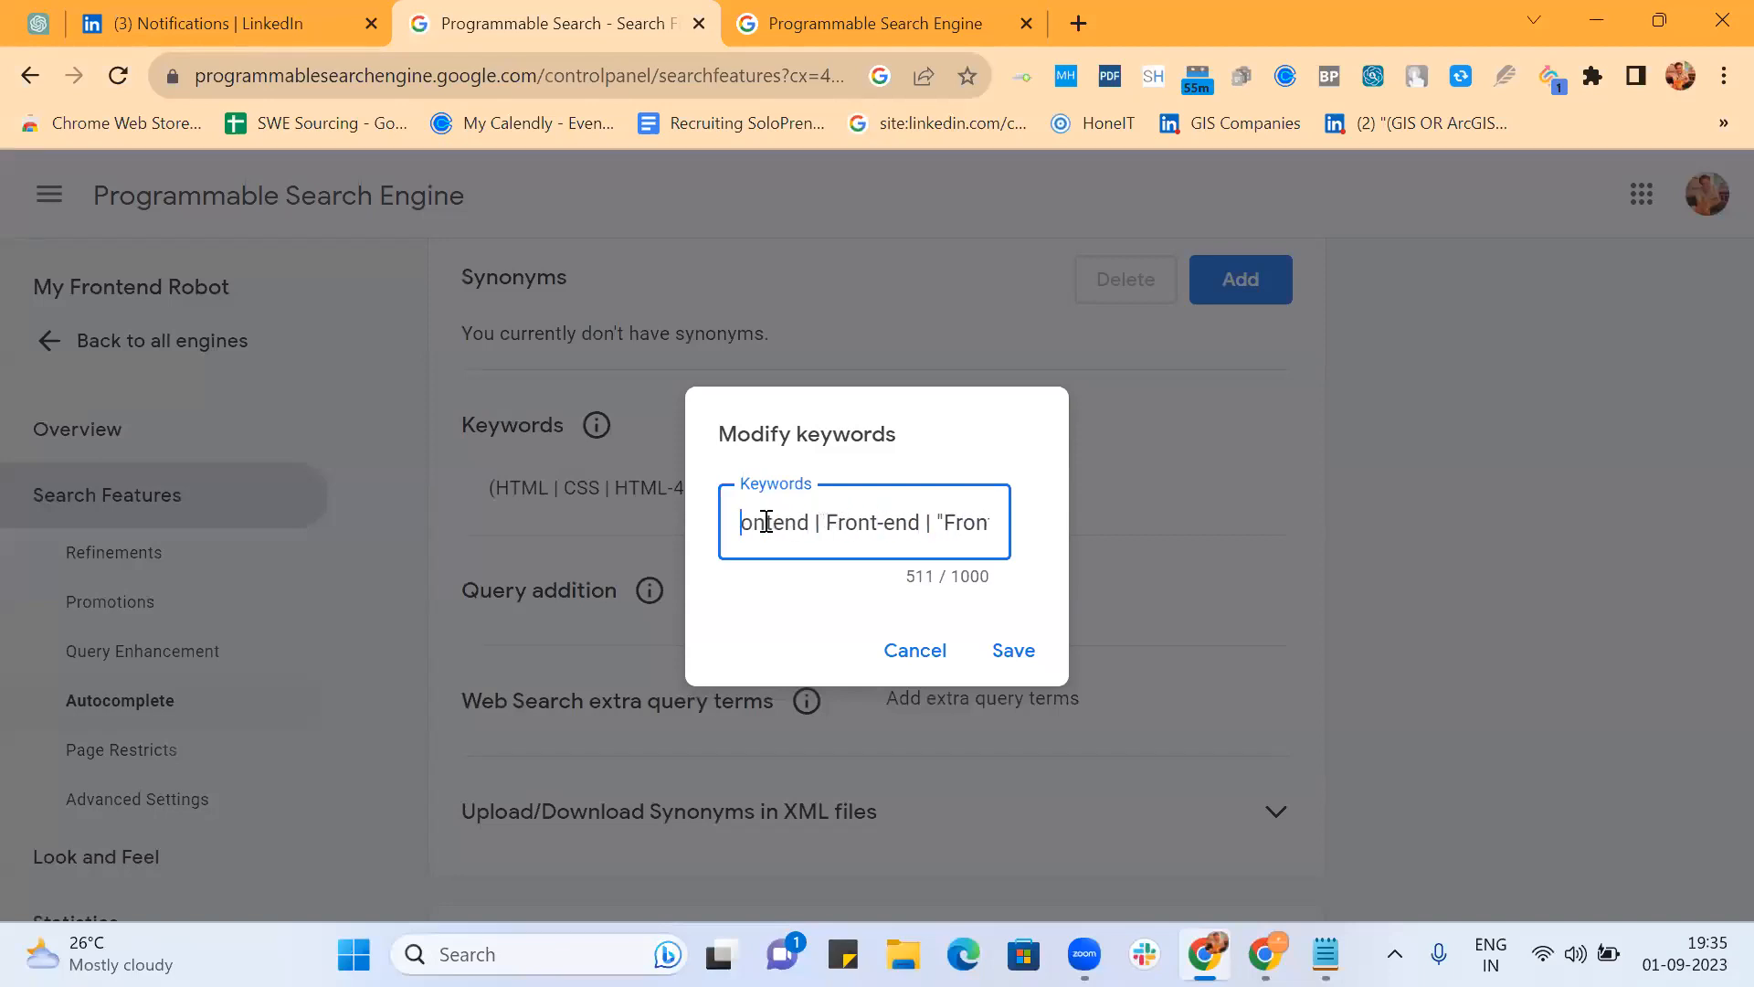
pyautogui.press('Right')
pyautogui.press('Right')
pyautogui.press('Right')
pyautogui.press('Right')
pyautogui.press('Right')
pyautogui.press('Right')
pyautogui.press('Right')
pyautogui.press('Right')
pyautogui.press('Right')
pyautogui.press('Right')
pyautogui.press('Right')
pyautogui.press('Right')
pyautogui.press('Right')
pyautogui.press('Right')
pyautogui.press('Right')
pyautogui.press('Right')
pyautogui.press('Right')
pyautogui.press('Right')
pyautogui.press('Right')
pyautogui.press('Right')
pyautogui.press('Right')
pyautogui.press('Right')
pyautogui.press('Right')
pyautogui.press('Right')
pyautogui.press('Right')
pyautogui.press('Right')
pyautogui.press('Right')
pyautogui.press('Right')
pyautogui.press('Right')
pyautogui.press('Right')
pyautogui.press('Right')
pyautogui.press('Right')
pyautogui.press('Right')
pyautogui.press('Right')
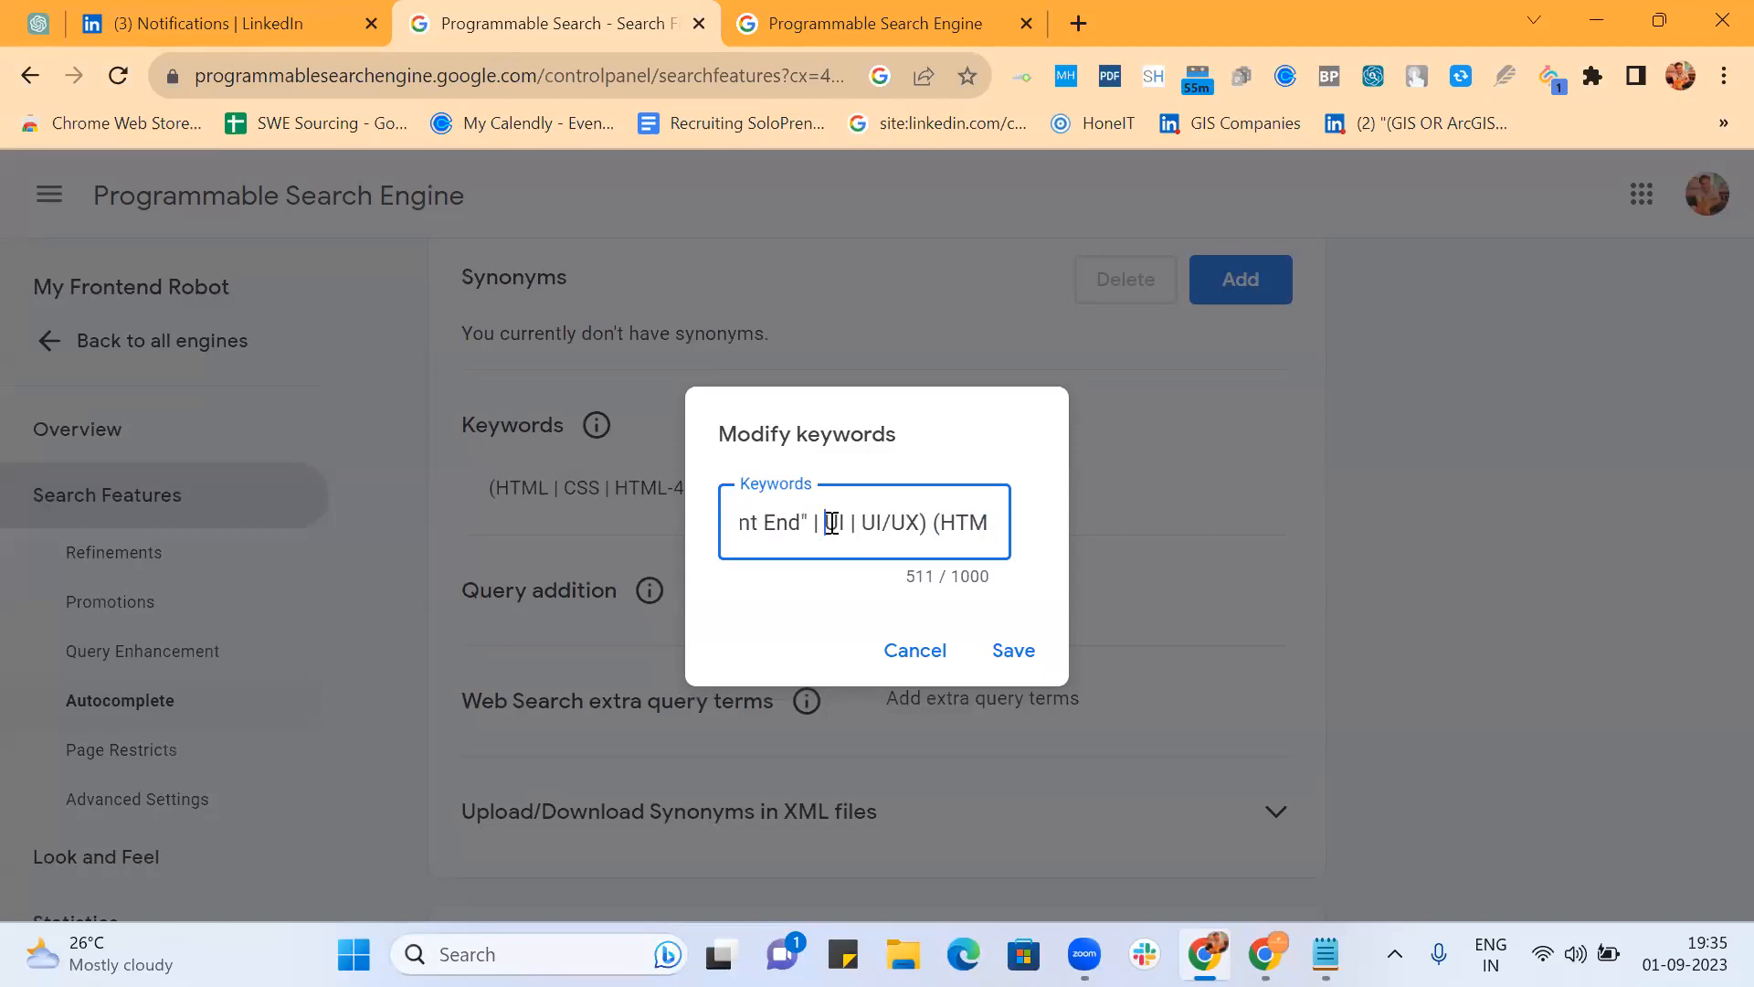
pyautogui.write('"')
pyautogui.press('Right')
pyautogui.press('Right')
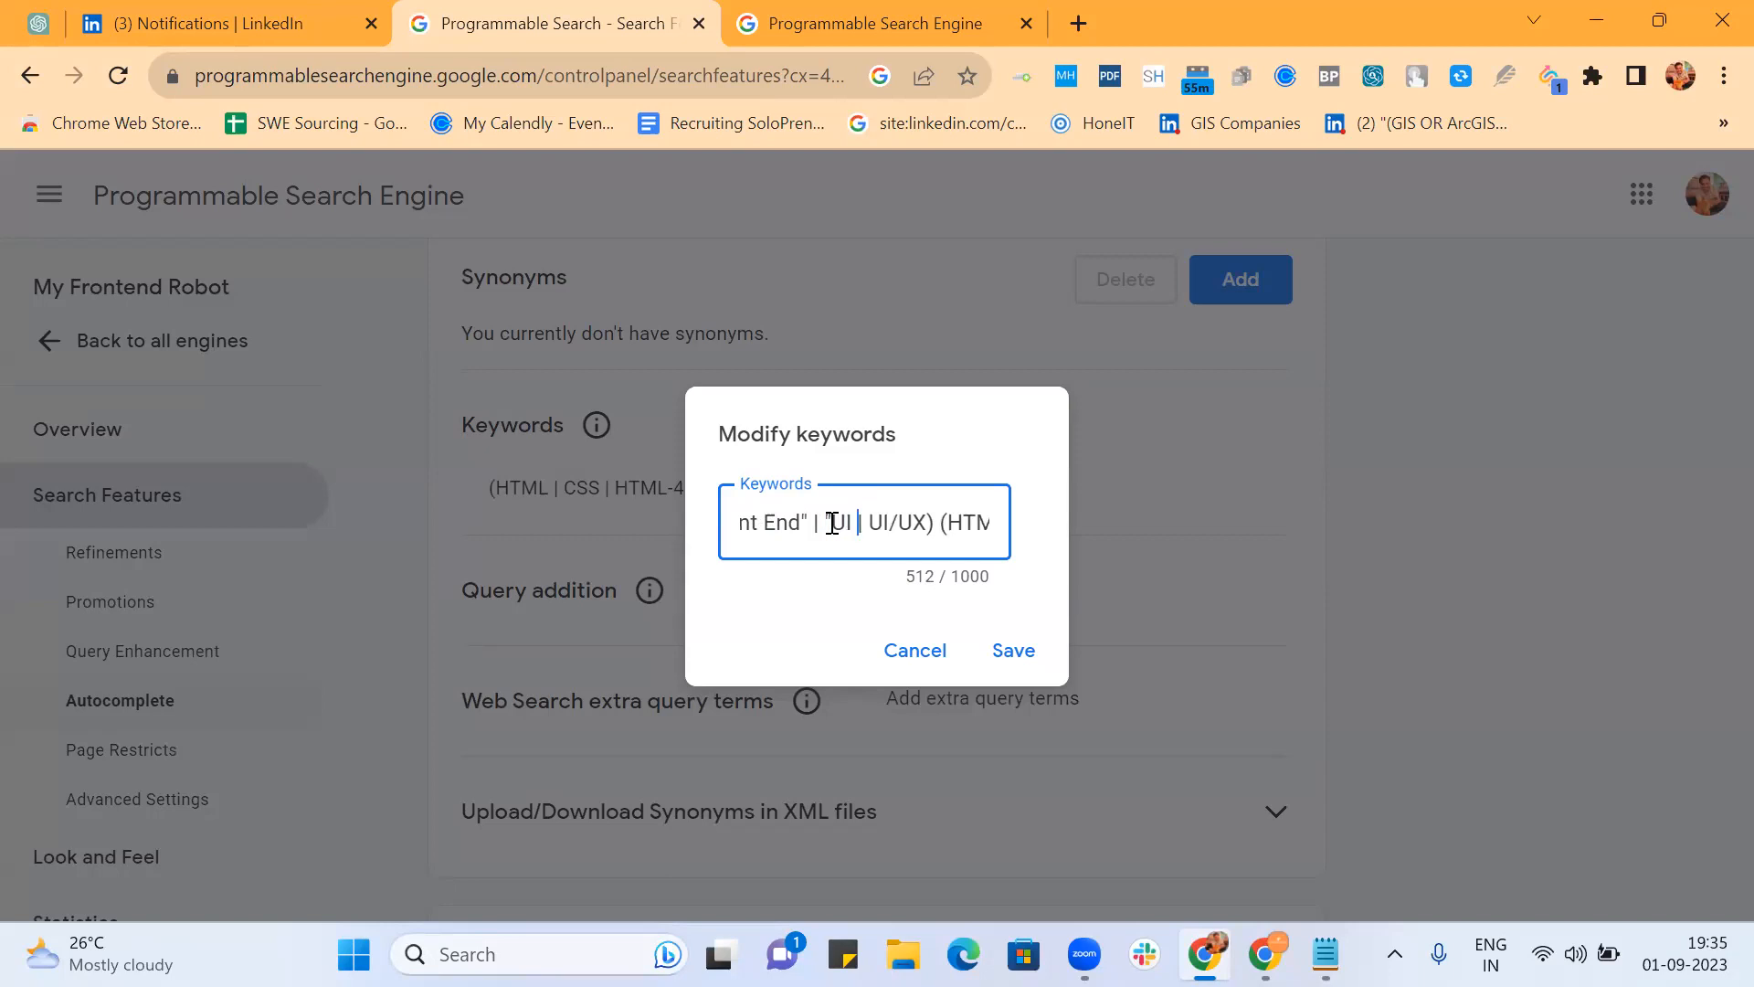
pyautogui.write('*')
pyautogui.write('"')
pyautogui.press('Right')
pyautogui.press('Right')
pyautogui.write('"')
pyautogui.press('Right')
pyautogui.press('Right')
pyautogui.press('Right')
pyautogui.write('*"')
pyautogui.press('Left')
pyautogui.press('Left')
pyautogui.press('Left')
pyautogui.press('Left')
pyautogui.press('Left')
pyautogui.press('Left')
pyautogui.press('Left')
pyautogui.press('Left')
pyautogui.press('Left')
pyautogui.press('Home')
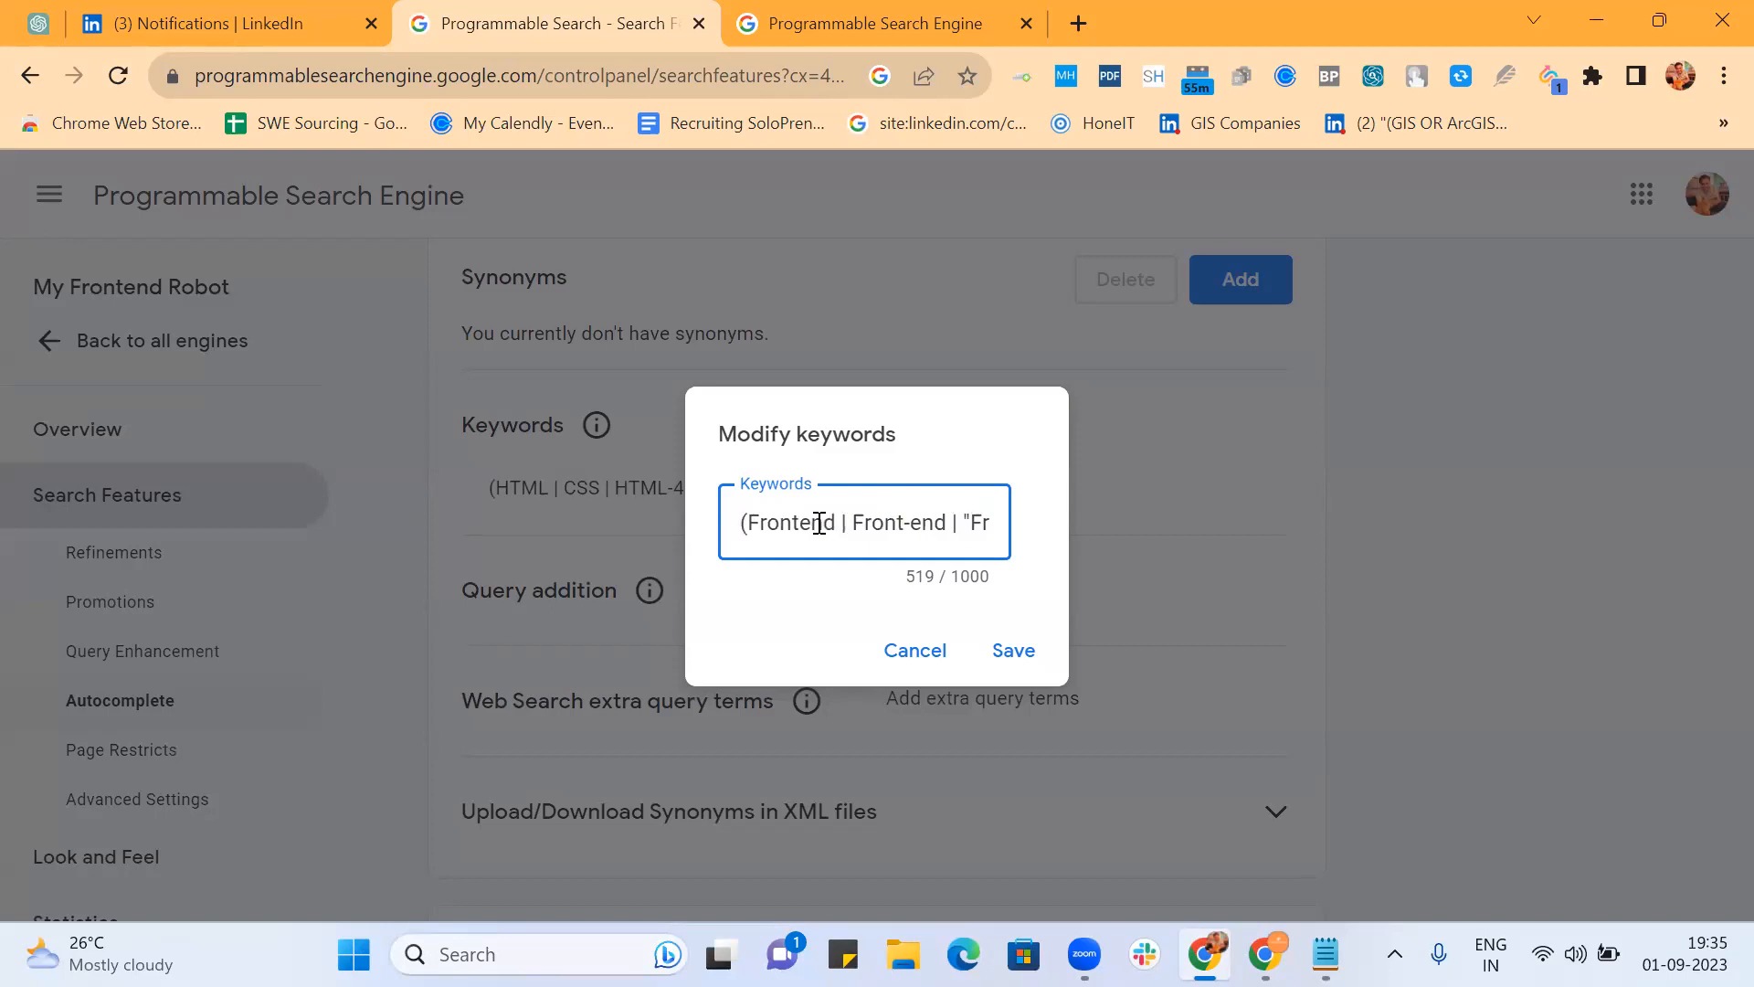
# Step: Make Frontend and Front-end quoted wildcard phrases: "Frontend *" and "Front-end *"
pyautogui.click(749, 522)
pyautogui.write('"')
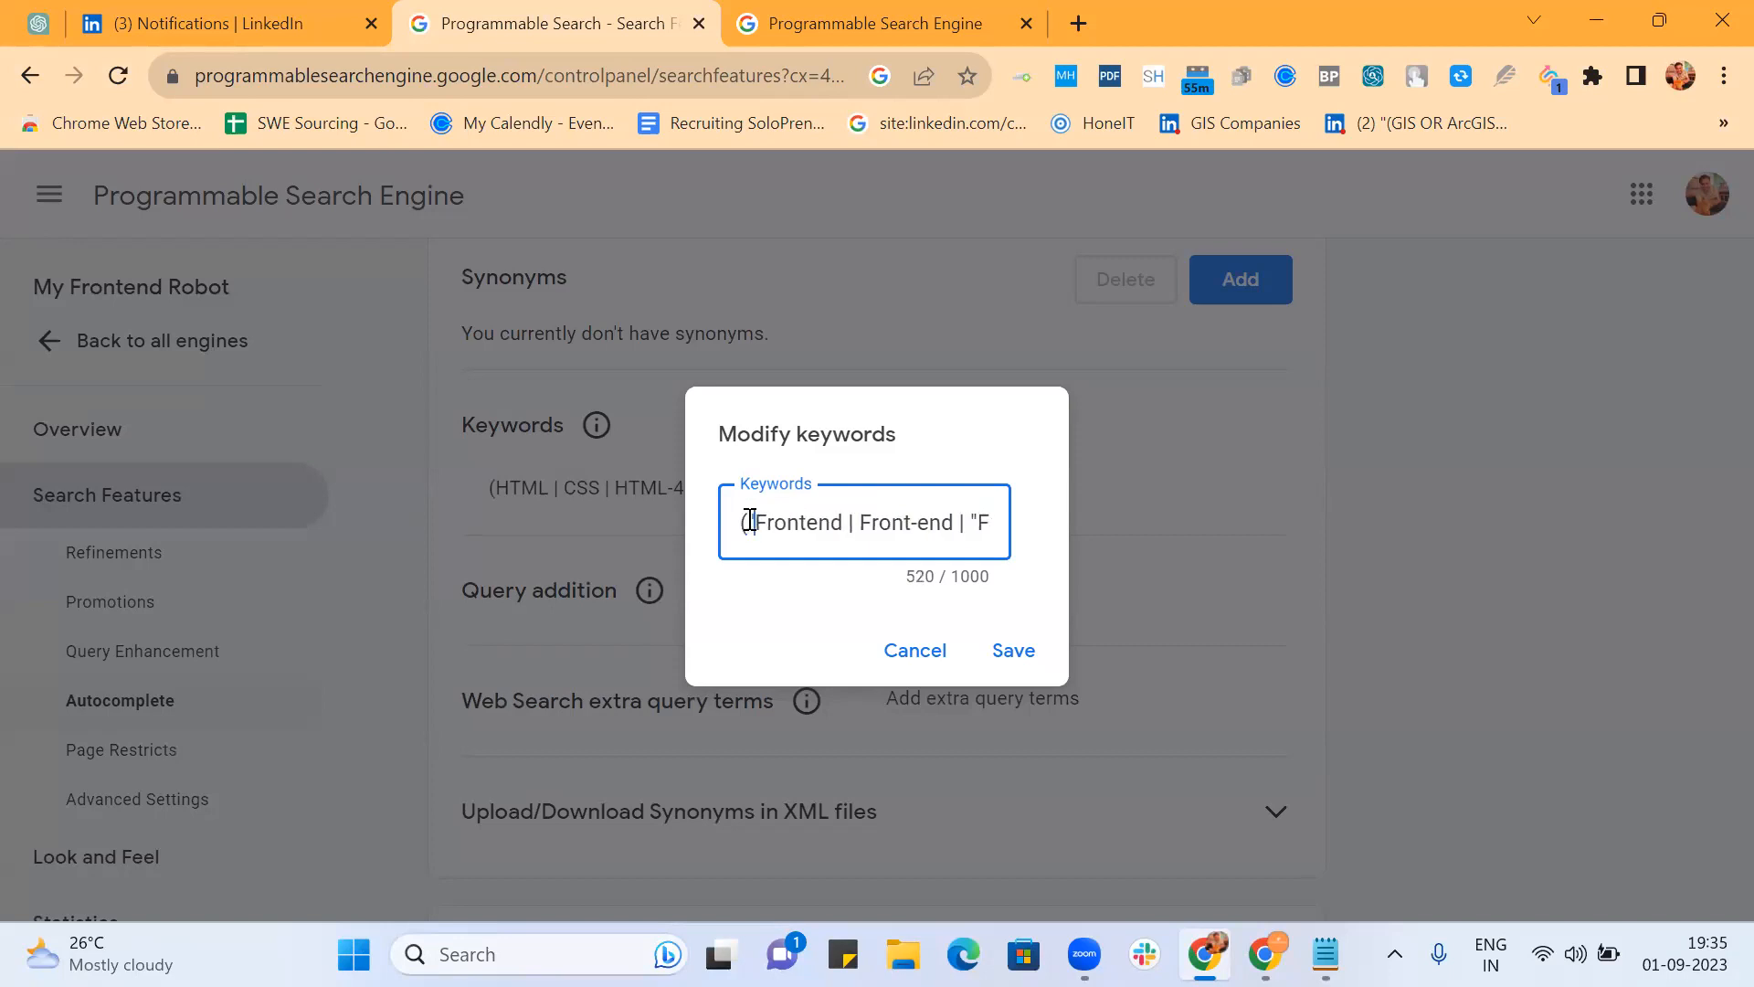
pyautogui.press('Left')
pyautogui.press('Left')
pyautogui.press('Right')
pyautogui.press('Right')
pyautogui.press('Right')
pyautogui.press('Right')
pyautogui.press('Right')
pyautogui.press('Right')
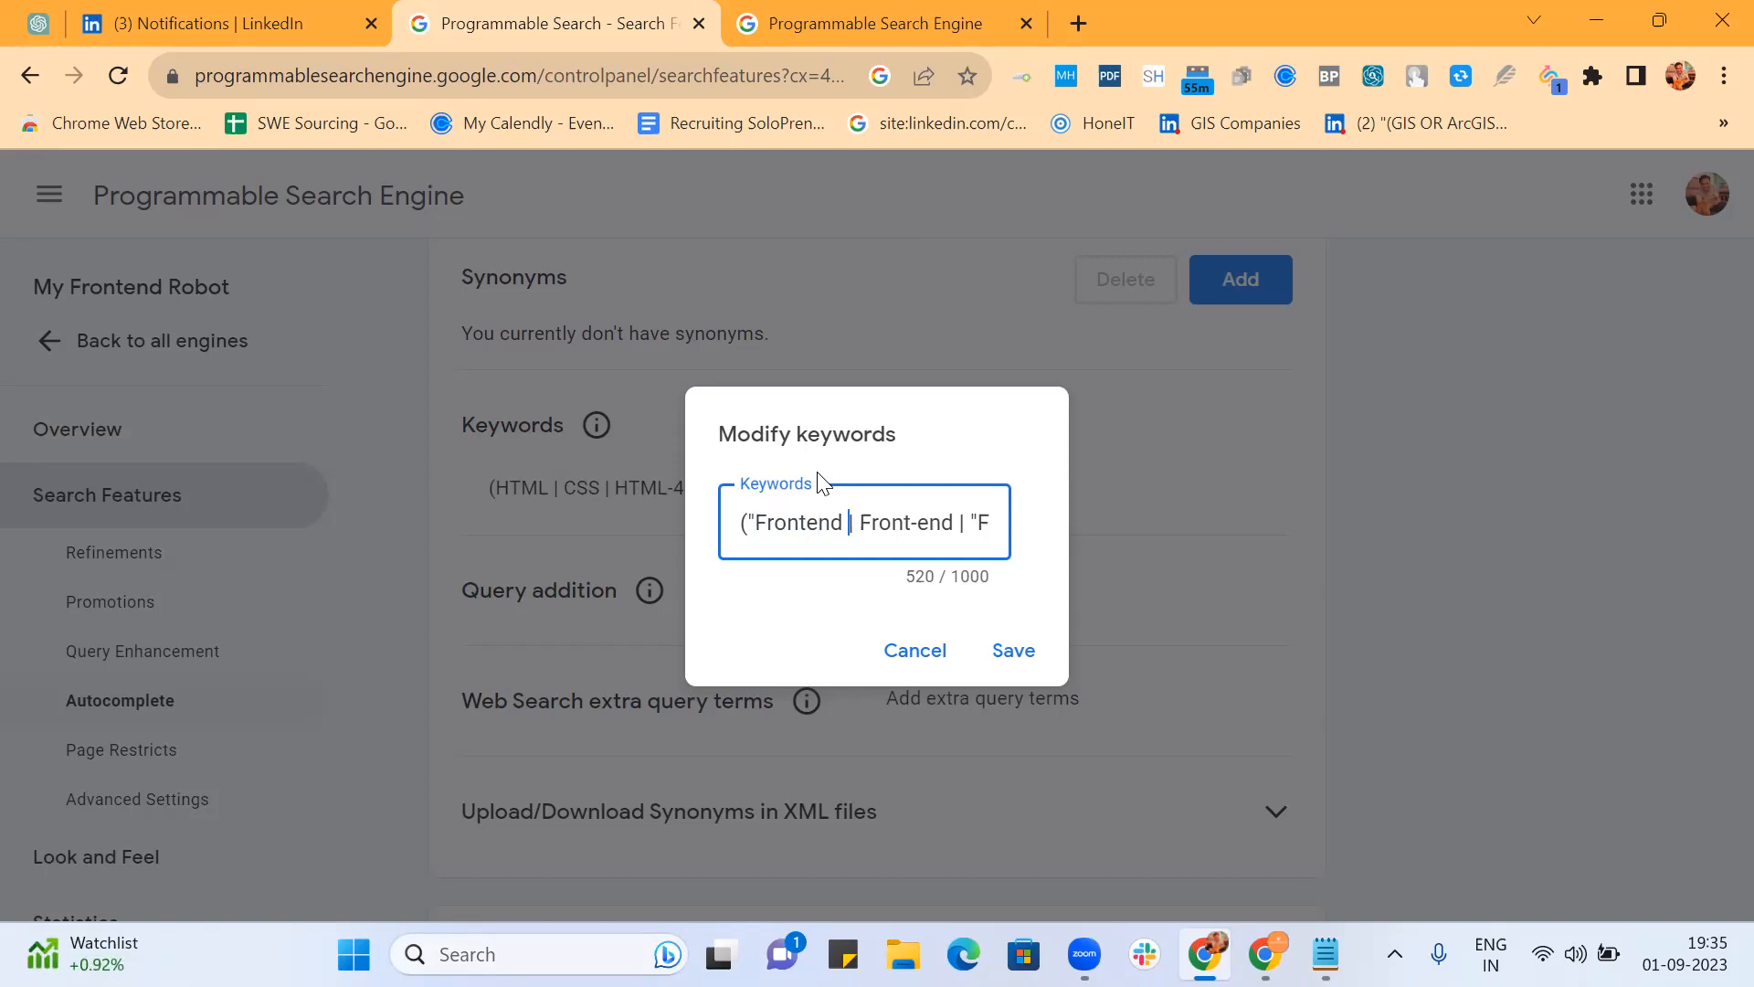
pyautogui.write('*" | ')
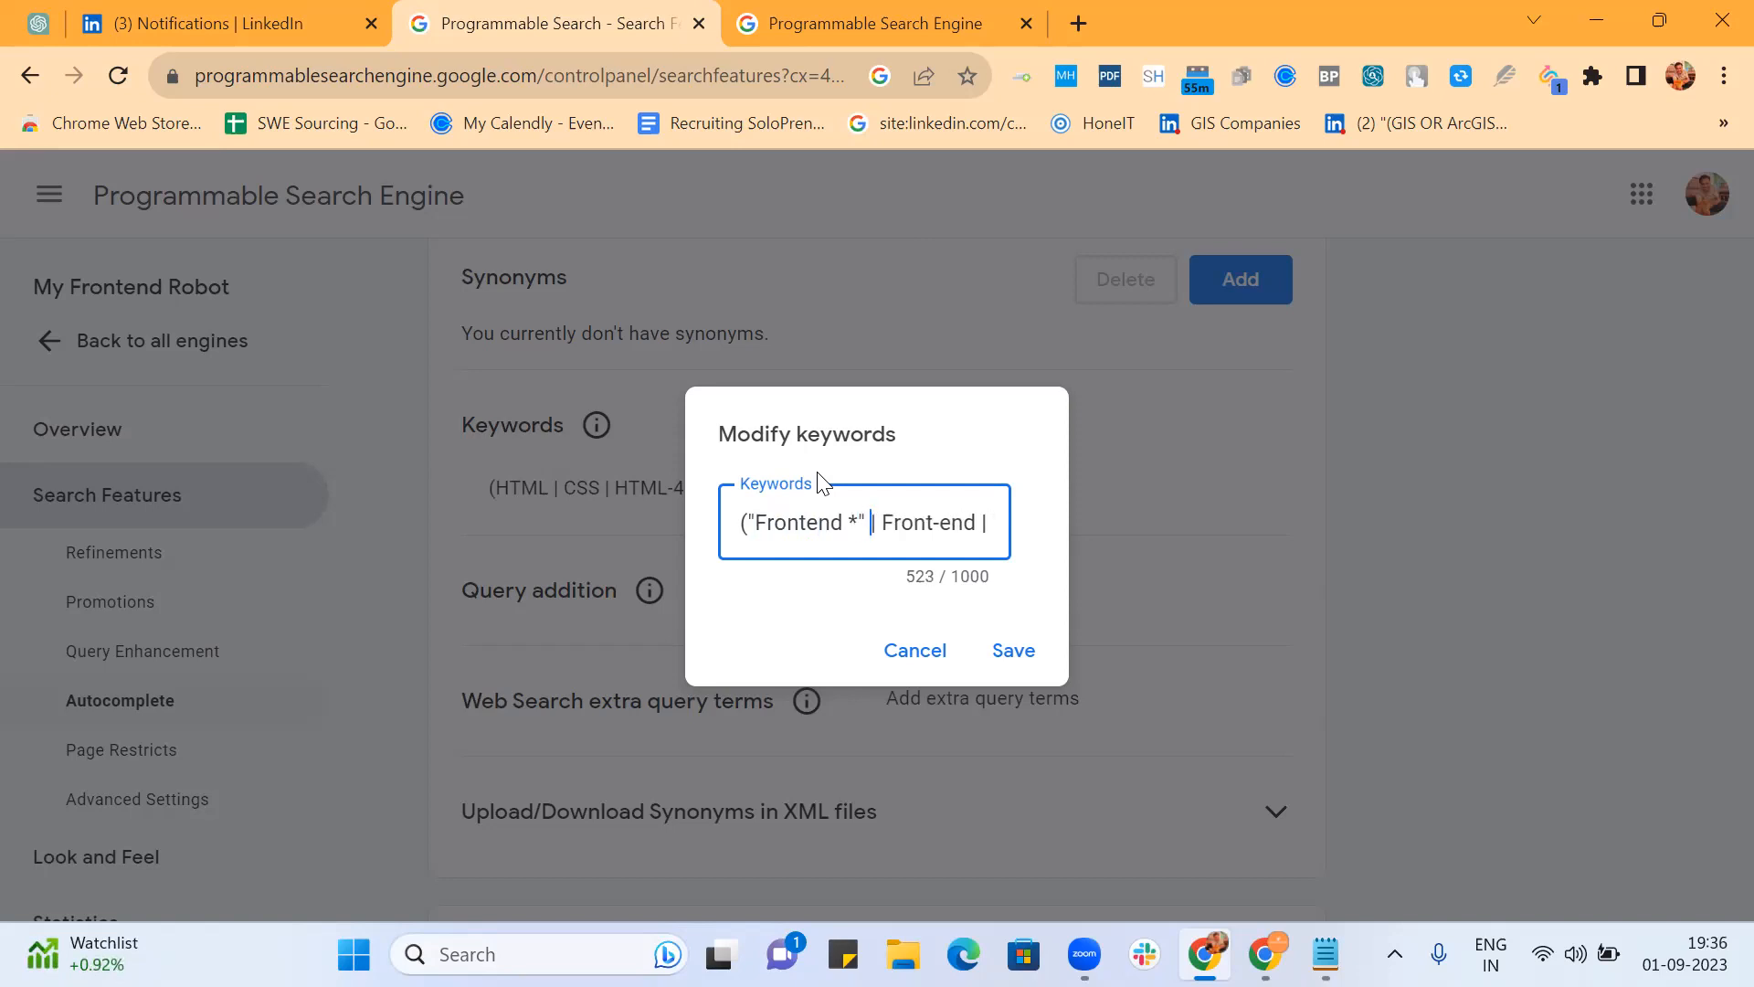
pyautogui.write('"')
pyautogui.press('Right')
pyautogui.press('Right')
pyautogui.press('Right')
pyautogui.press('Right')
pyautogui.press('Right')
pyautogui.press('Right')
pyautogui.press('Right')
pyautogui.press('Right')
pyautogui.press('Right')
pyautogui.press('Right')
pyautogui.press('Right')
pyautogui.press('Right')
pyautogui.press('Right')
pyautogui.press('Right')
pyautogui.press('Right')
pyautogui.press('Right')
pyautogui.press('Right')
pyautogui.press('Right')
pyautogui.press('Right')
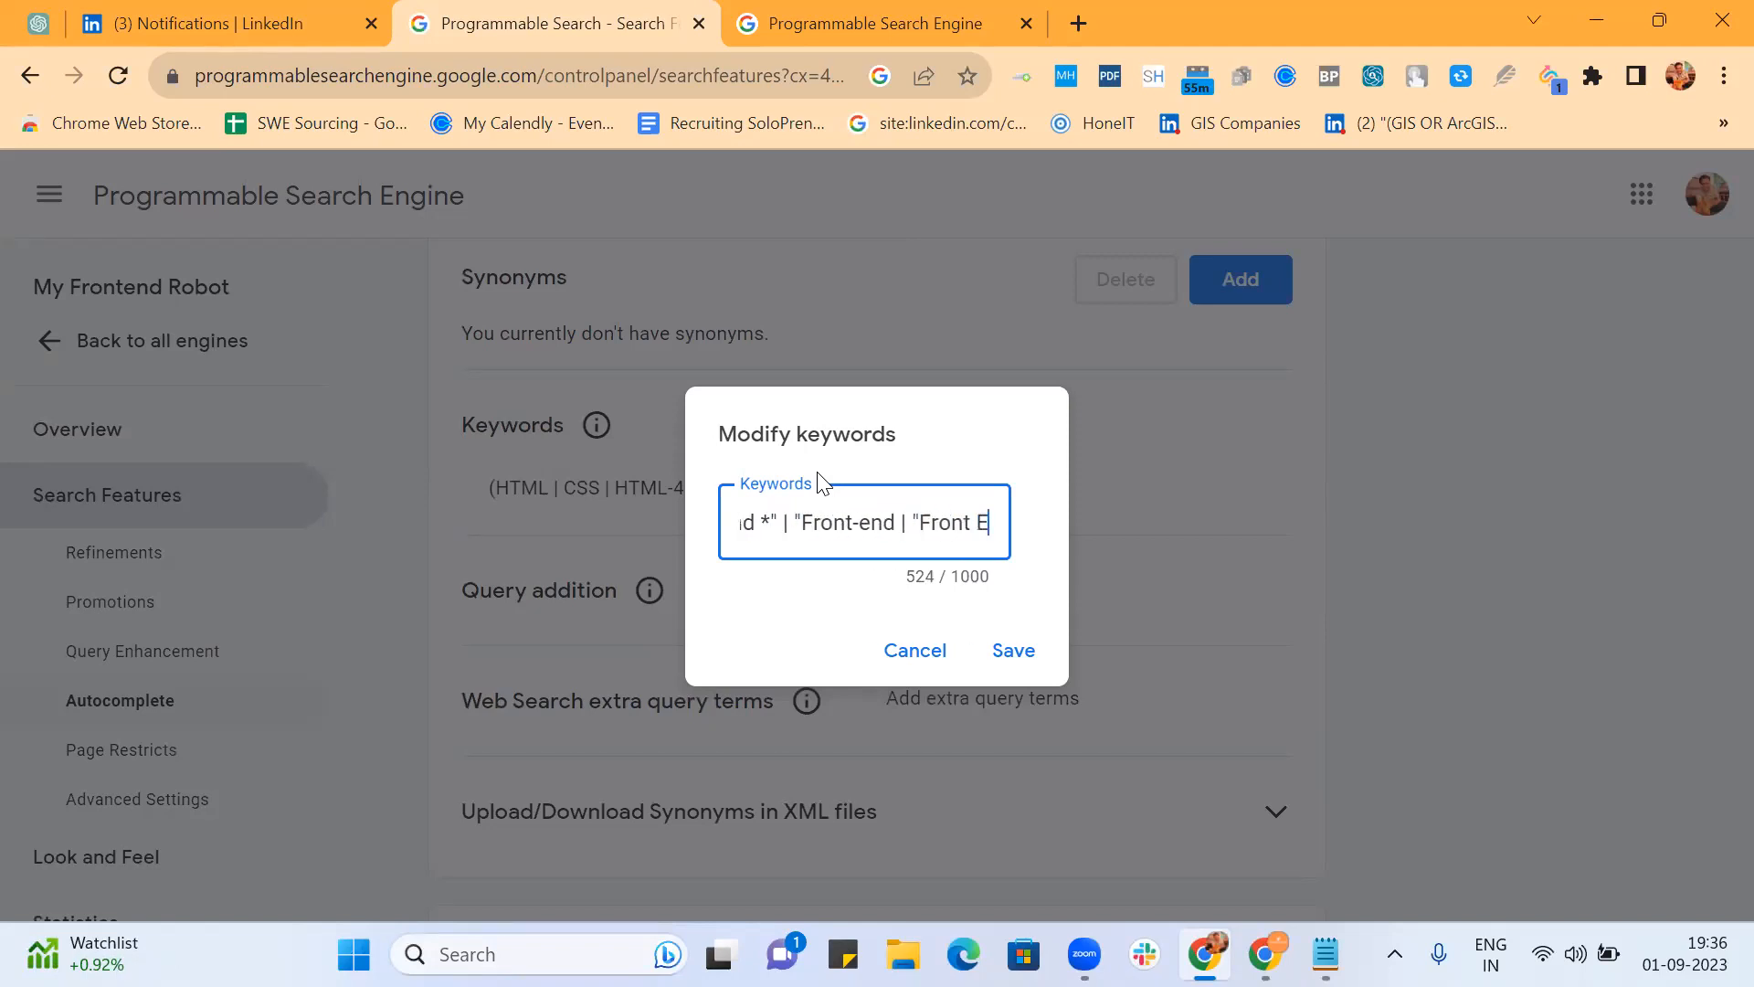
pyautogui.press('Left')
pyautogui.press('Left')
pyautogui.press('Left')
pyautogui.press('Left')
pyautogui.write('*"')
# Step: Change Front End to "Front End *", select the full 529-character string, and save
pyautogui.press('Right')
pyautogui.press('Right')
pyautogui.press('Right')
pyautogui.press('Right')
pyautogui.press('Right')
pyautogui.press('Right')
pyautogui.press('Right')
pyautogui.press('Right')
pyautogui.press('Right')
pyautogui.press('Right')
pyautogui.press('Right')
pyautogui.press('Right')
pyautogui.press('Right')
pyautogui.press('Right')
pyautogui.press('Right')
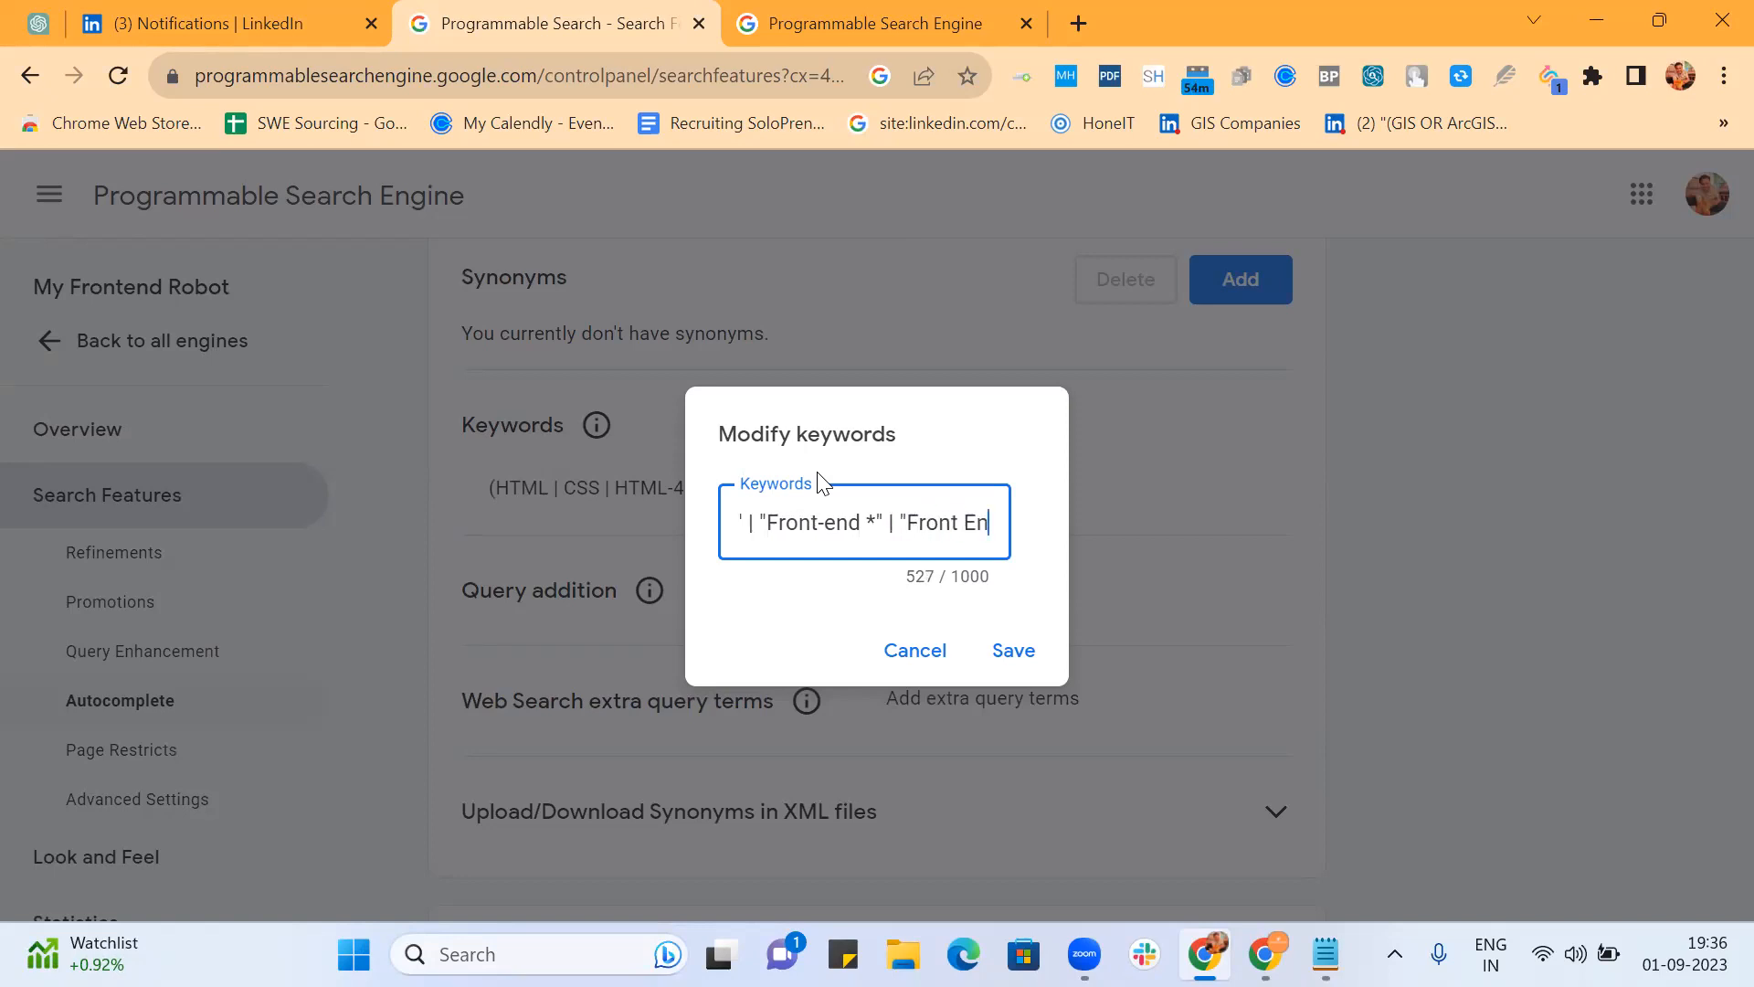
pyautogui.press('Right')
pyautogui.press('Left')
pyautogui.press('Left')
pyautogui.press('Left')
pyautogui.press('Left')
pyautogui.write('*')
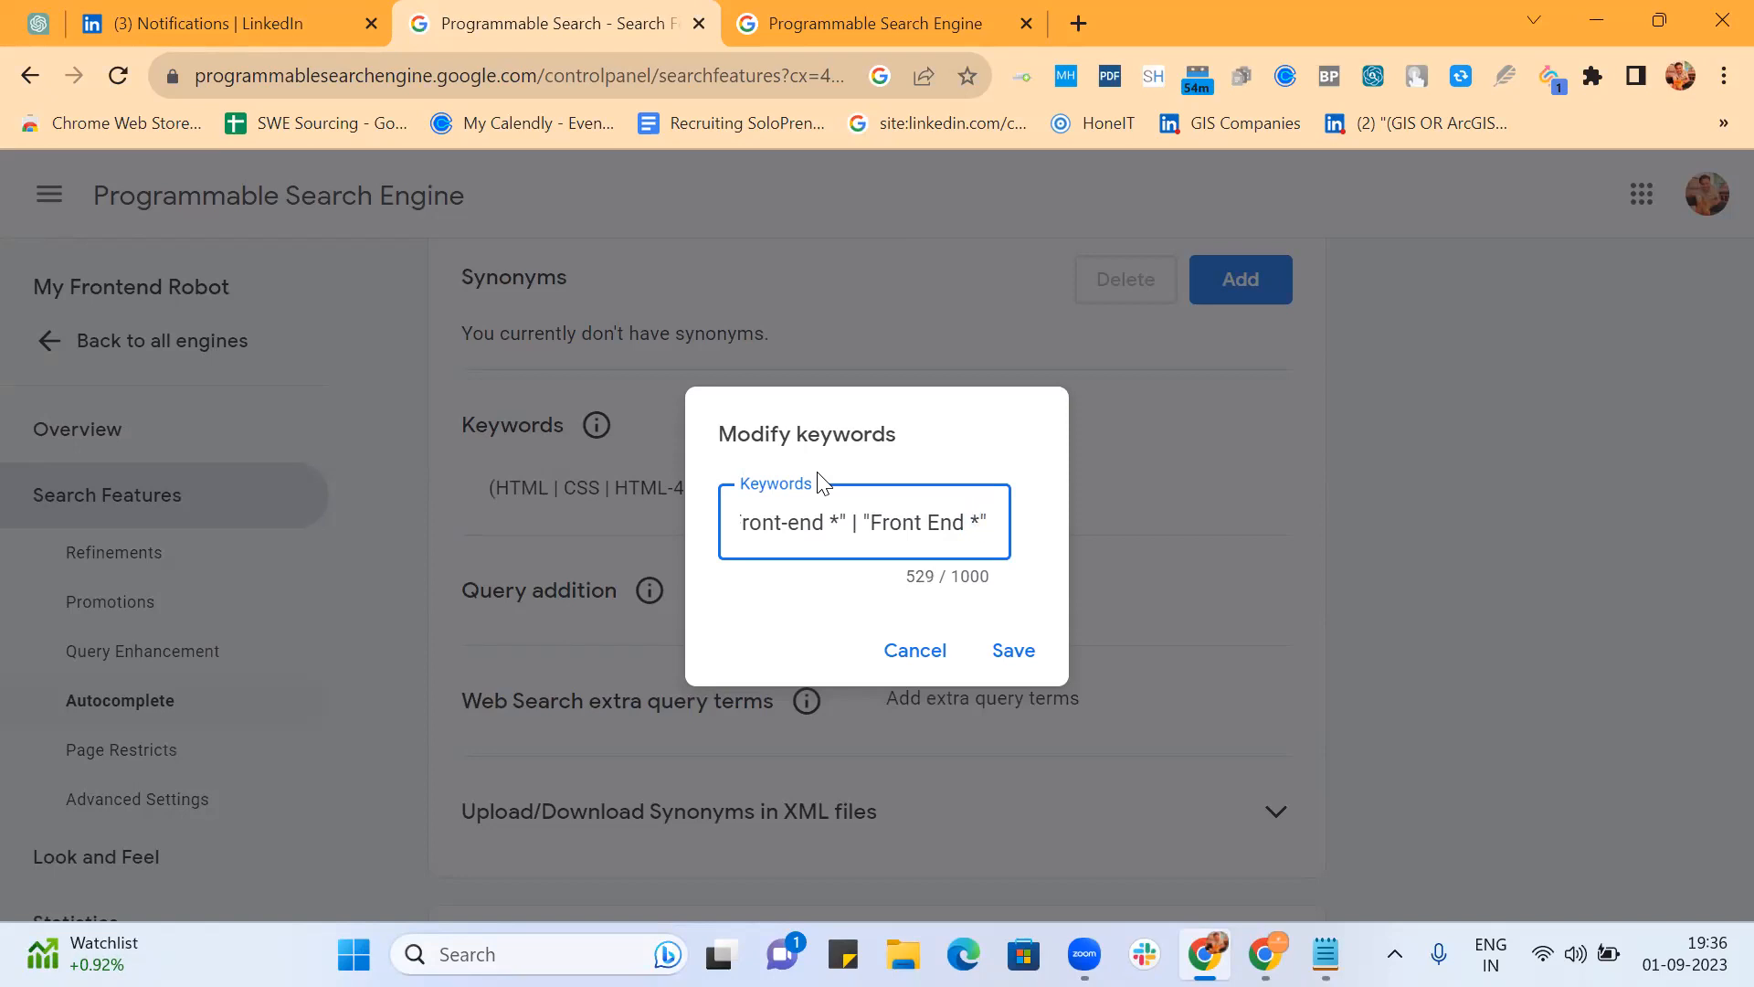
pyautogui.press('Right')
pyautogui.press('Right')
pyautogui.press('Right')
pyautogui.press('Right')
pyautogui.press('Right')
pyautogui.press('Right')
pyautogui.press('Right')
pyautogui.press('Right')
pyautogui.press('Right')
pyautogui.press('Right')
pyautogui.press('Right')
pyautogui.press('Right')
pyautogui.press('Right')
pyautogui.press('Right')
pyautogui.press('Right')
pyautogui.press('Right')
pyautogui.press('Right')
pyautogui.press('Right')
pyautogui.press('Right')
pyautogui.press('Right')
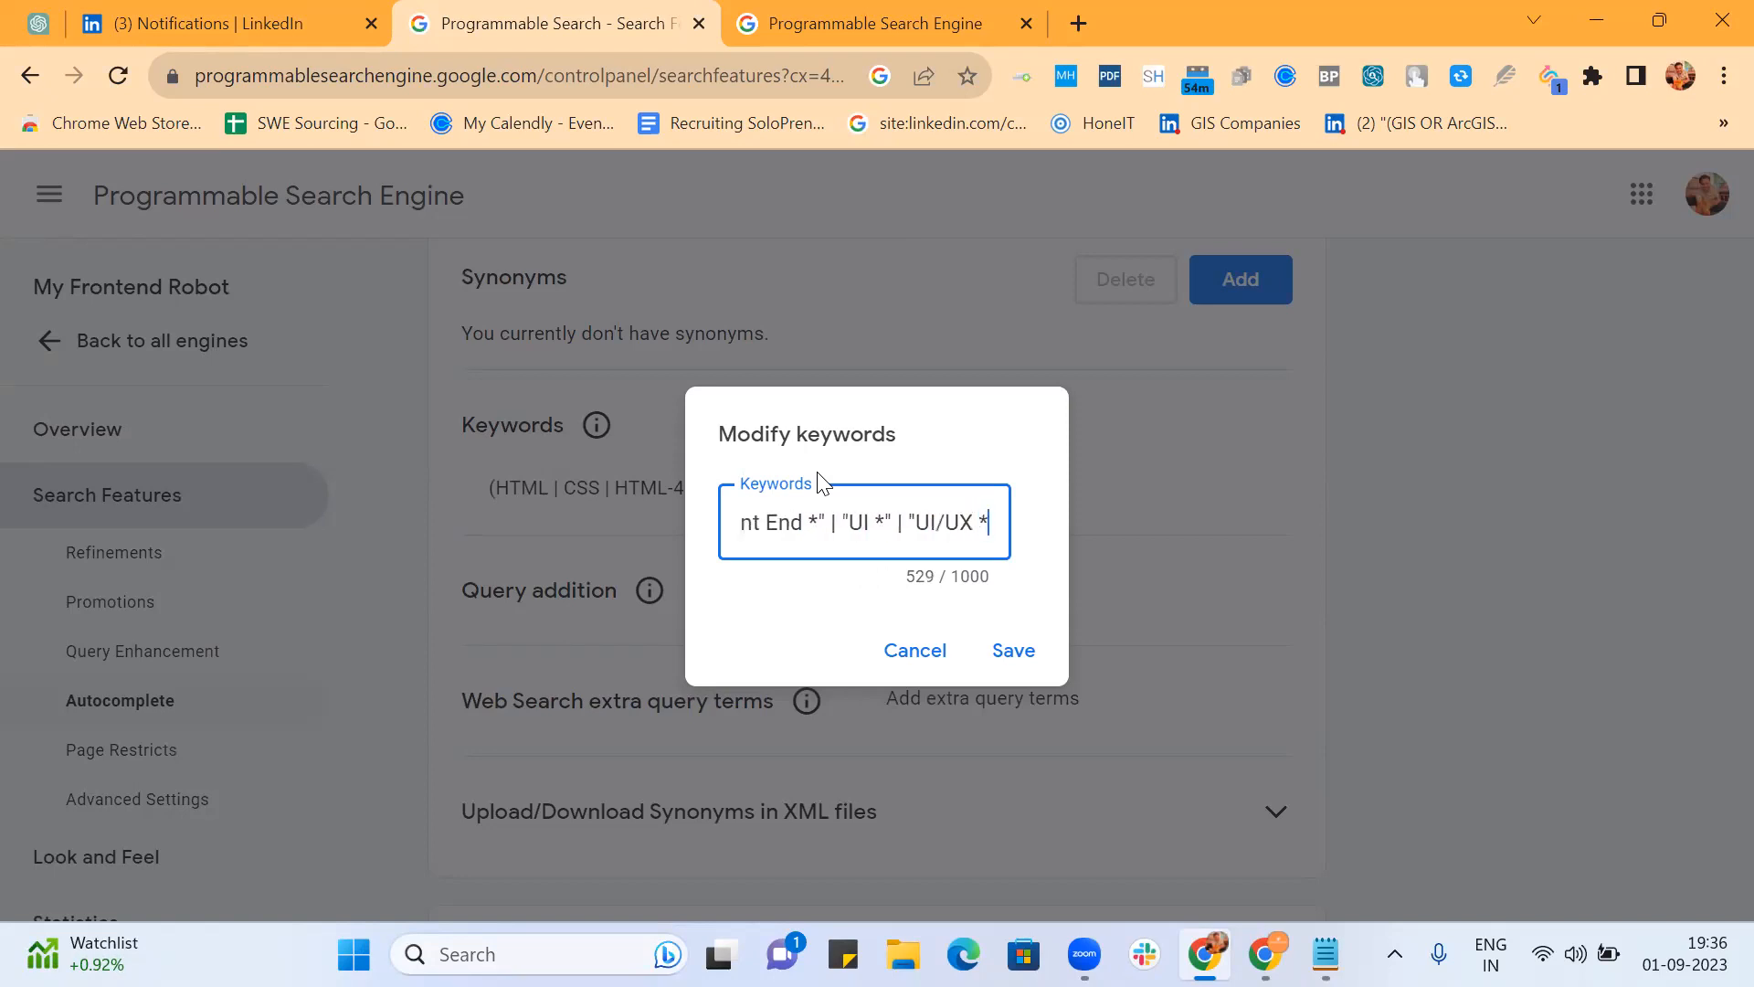
pyautogui.press('Right')
pyautogui.press('Right')
pyautogui.press('Right')
pyautogui.press('Right')
pyautogui.press('Right')
pyautogui.hotkey('ctrl', 'a')
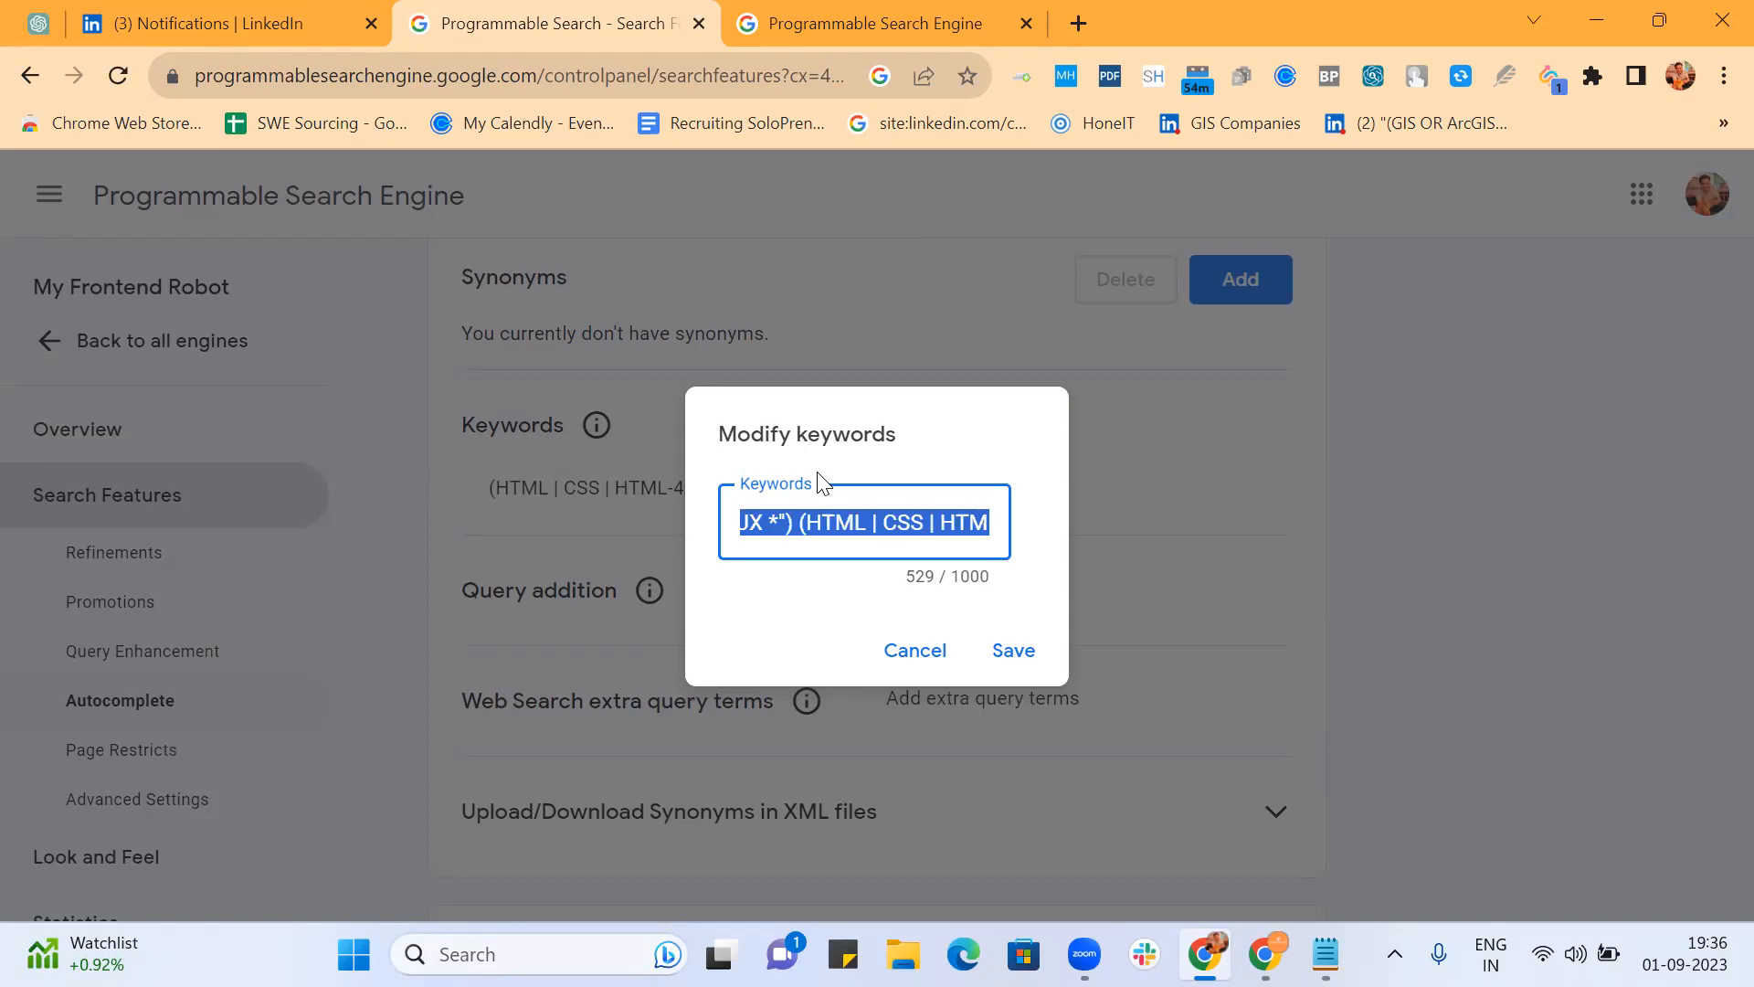
pyautogui.click(1010, 650)
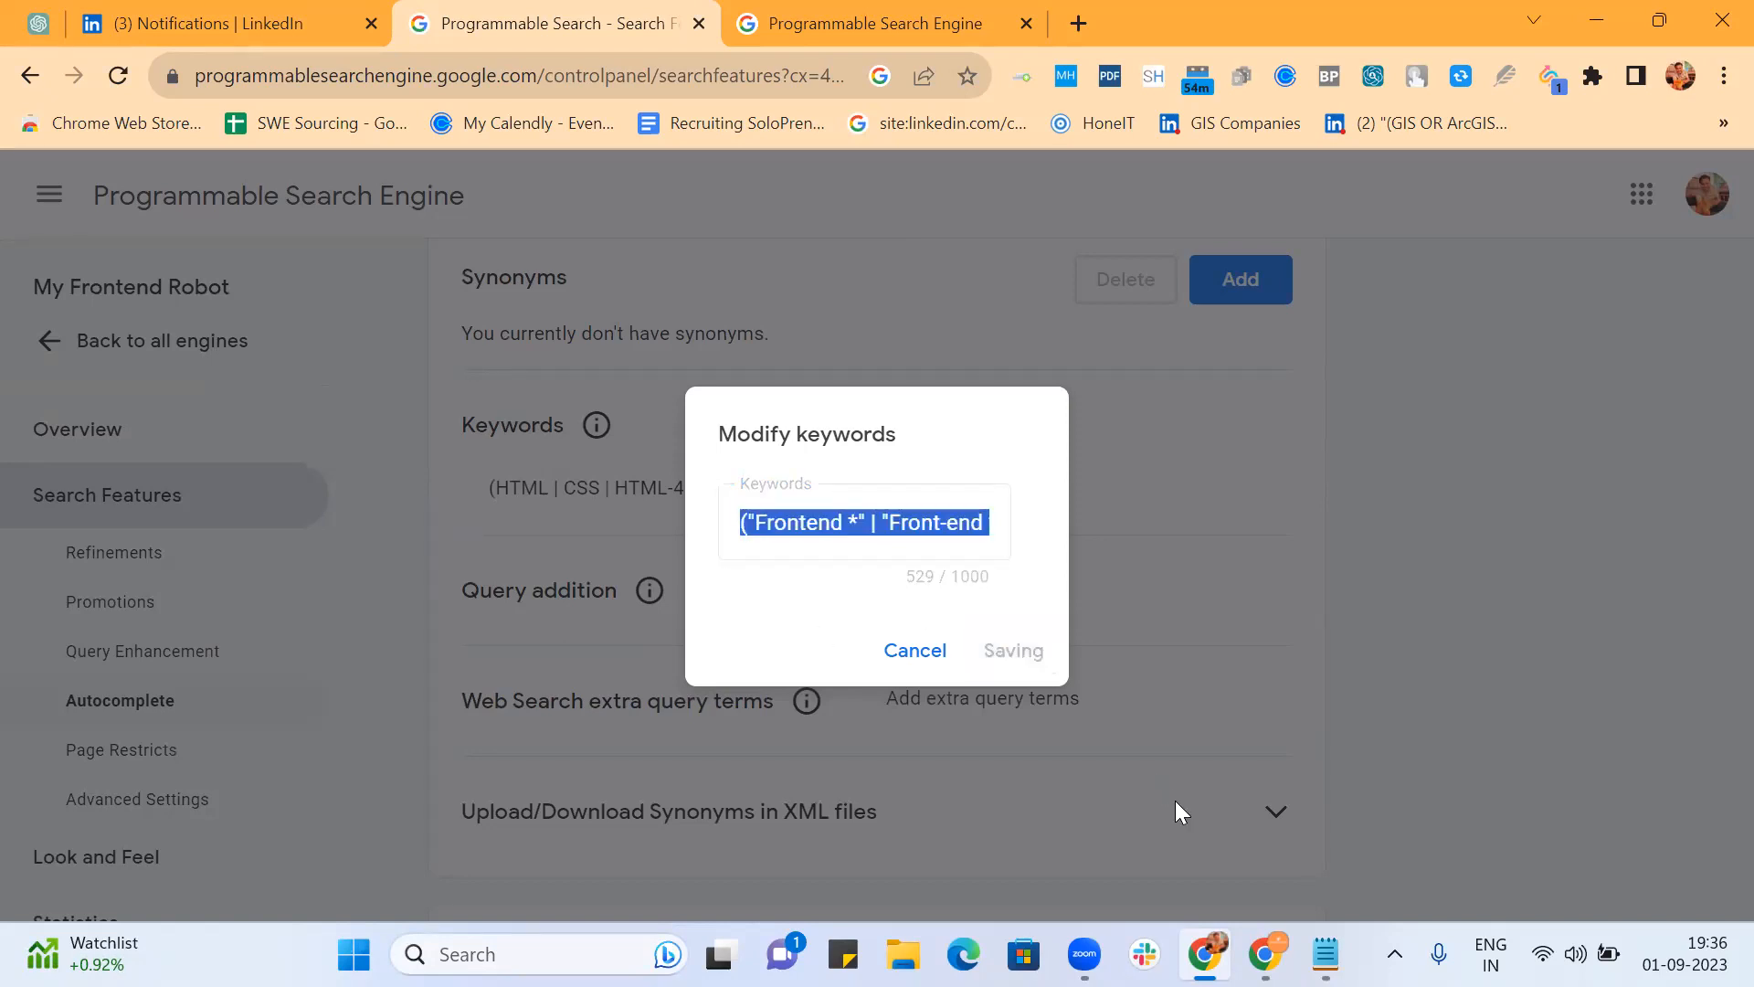
# Step: Paste the updated wildcarded keyword string below the original one in the Frontend note
pyautogui.click(1325, 954)
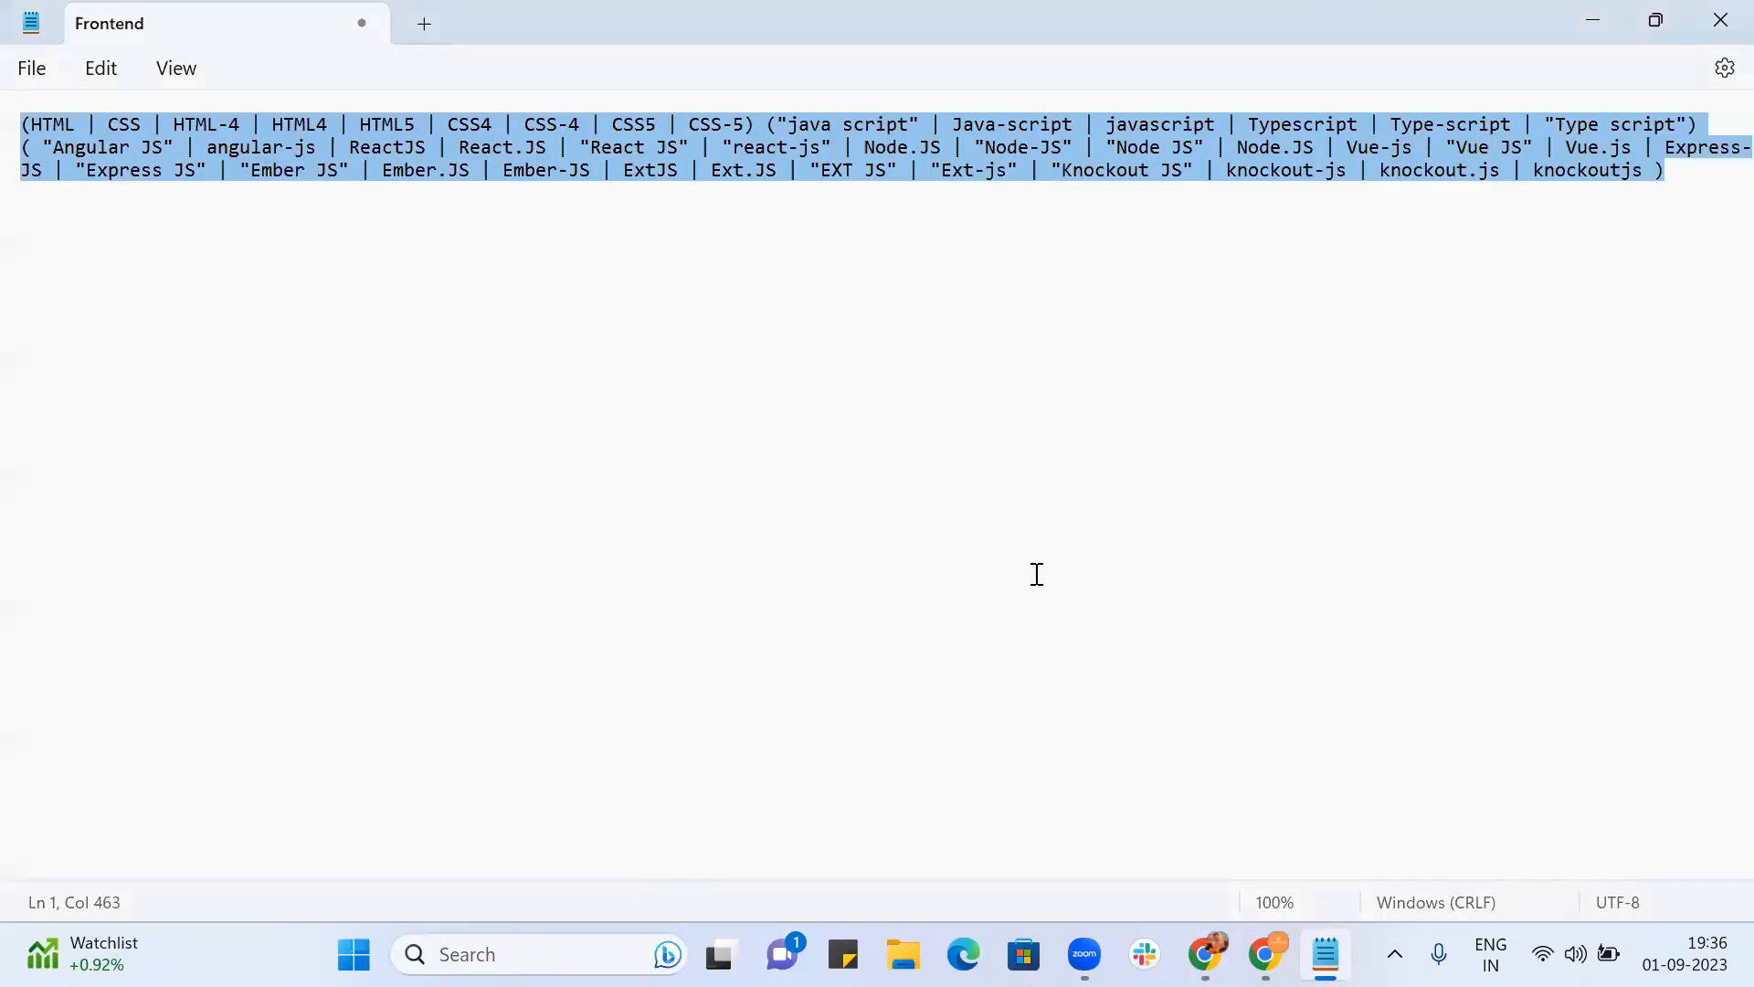
pyautogui.click(841, 305)
pyautogui.click(1705, 170)
pyautogui.press('Return')
pyautogui.press('Return')
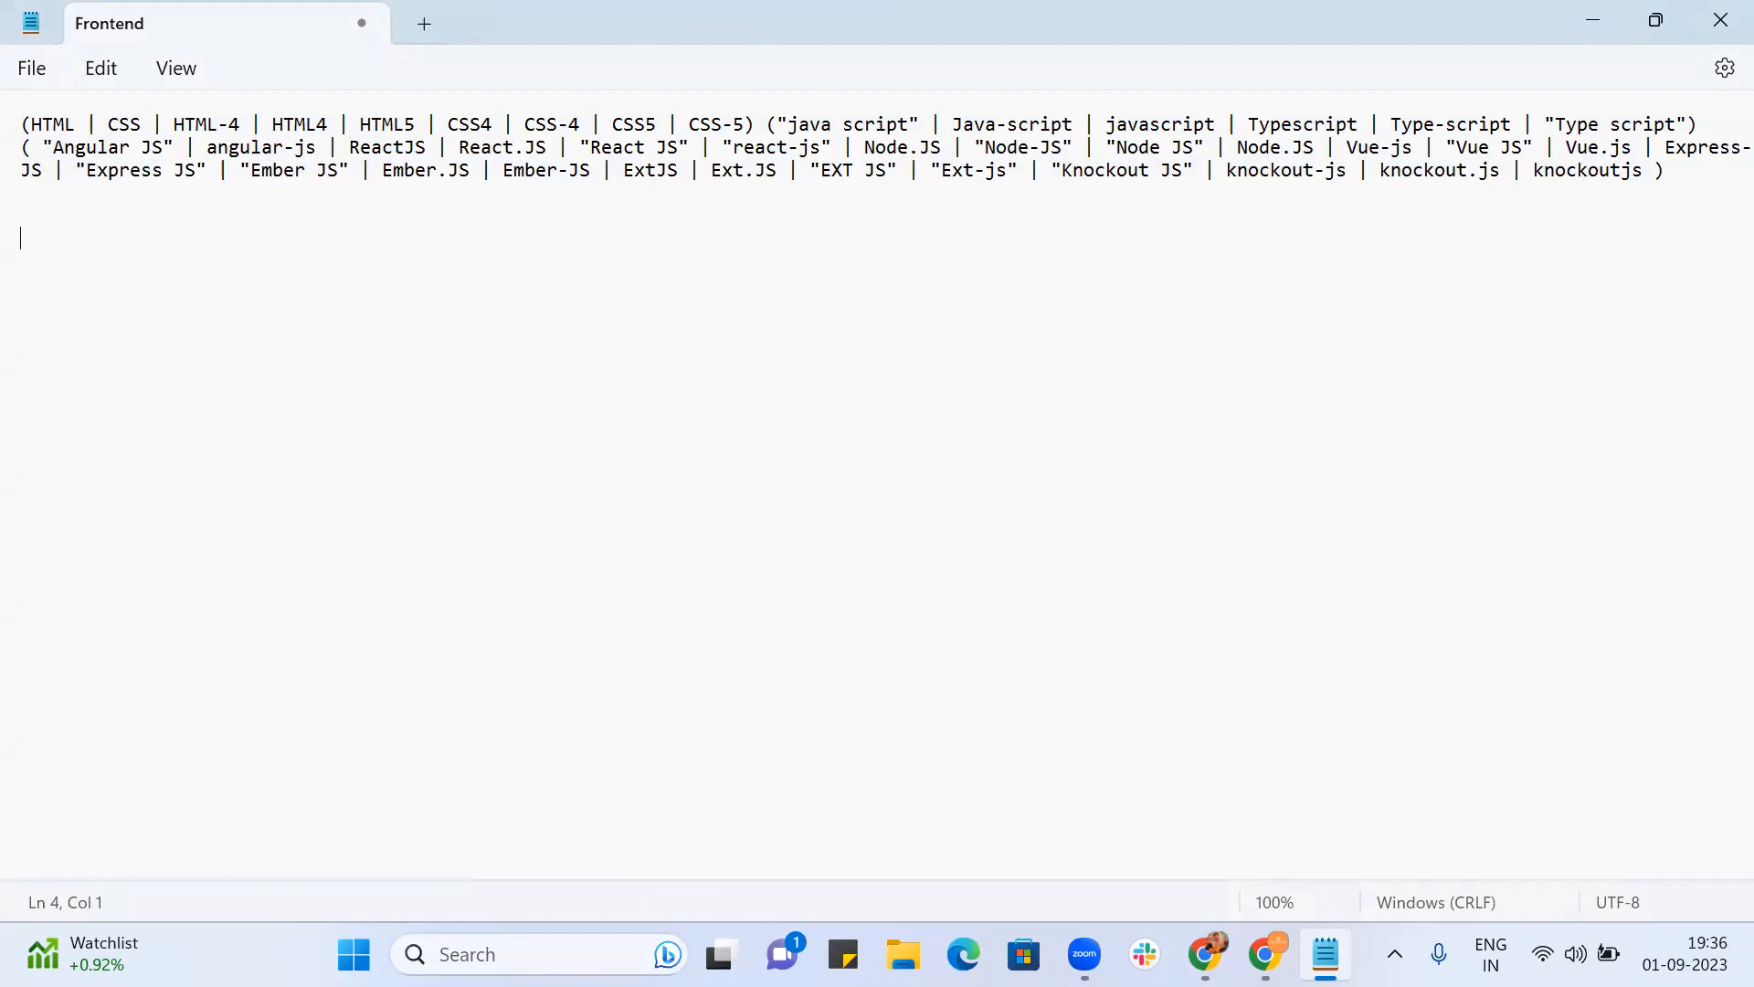
pyautogui.write('("Frontend *" | "Front-end *" | "Front End *" | "UI *" | "UI/UX *") (HTML | CSS | HTML-4 | HTML4 | HTML5 | CSS4 | CSS-4 | CSS5 | CSS-5) ("java script" | Java-script | javascript | Typescript | Type-script | "Type script") ( "Angular JS" | angular-js | ReactJS | React.JS | "React JS" | "react-js" | Node.JS | "Node-JS" | "Node JS" | Node.JS | Vue-js | "Vue JS" | Vue.js | Express-JS | "Express JS" | "Ember JS" | Ember.JS | Ember-JS | ExtJS | Ext.JS | "EXT JS" | "Ext-js" | "Knockout JS" | knockout-js | knockout.js | knockoutjs)')
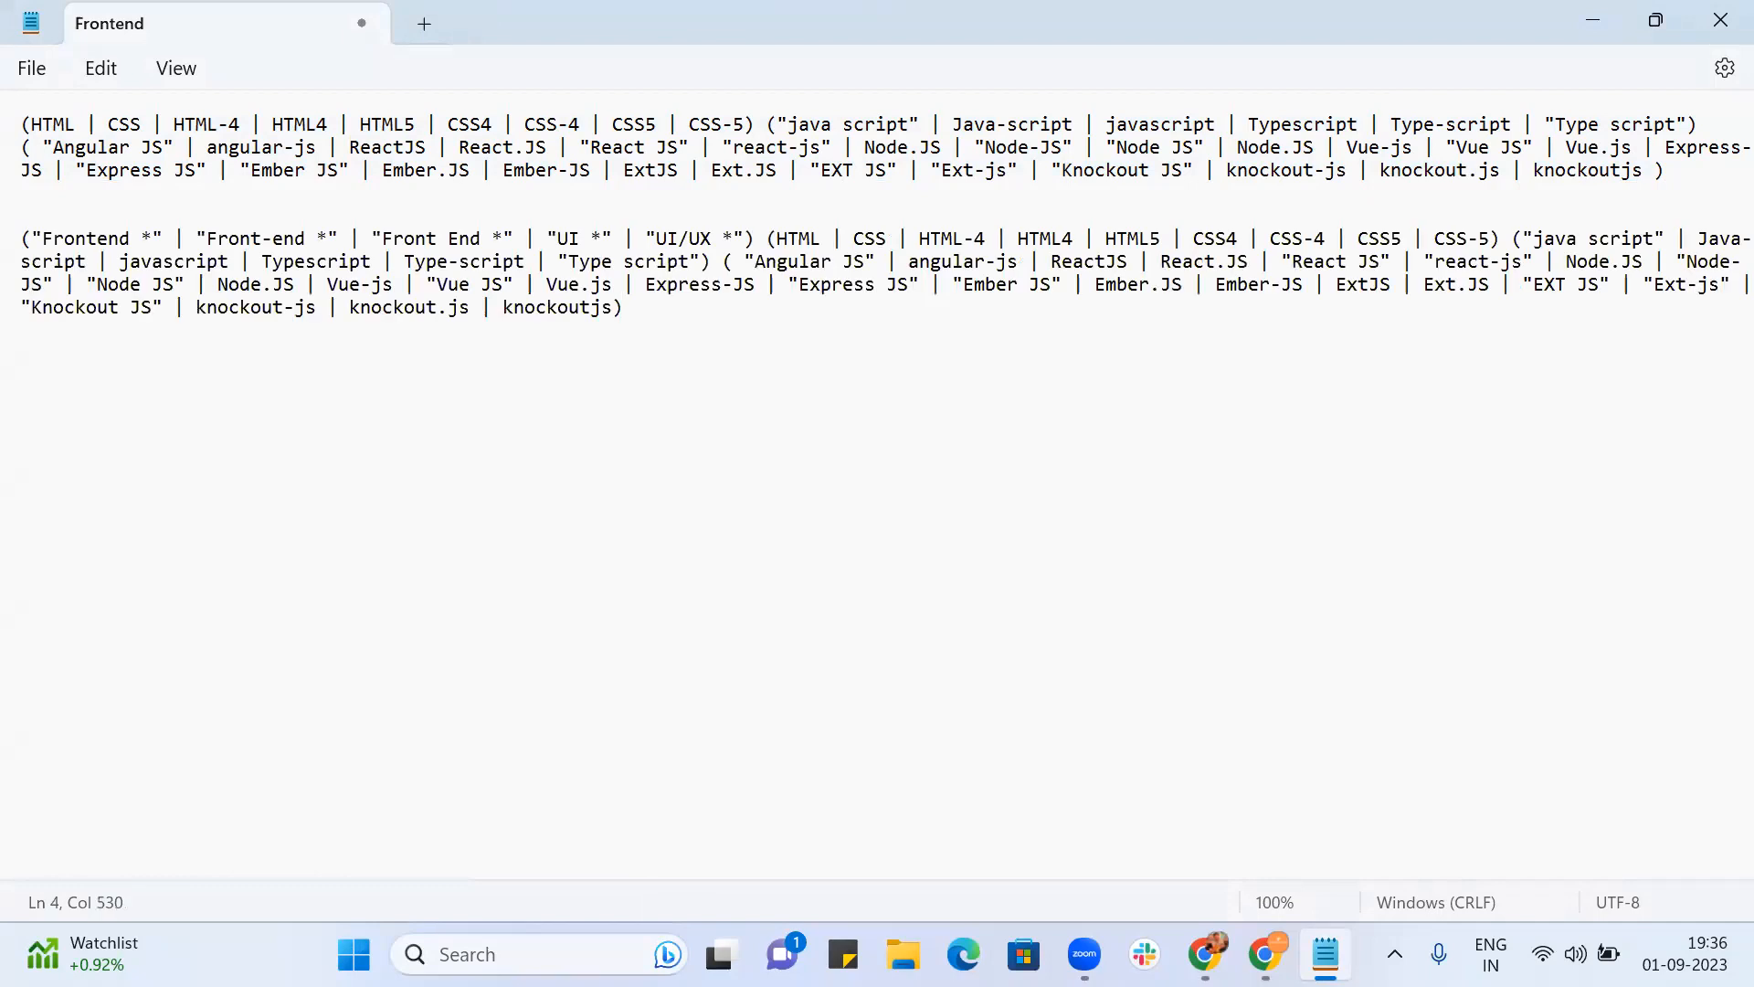
pyautogui.hotkey('alt', 'Tab')
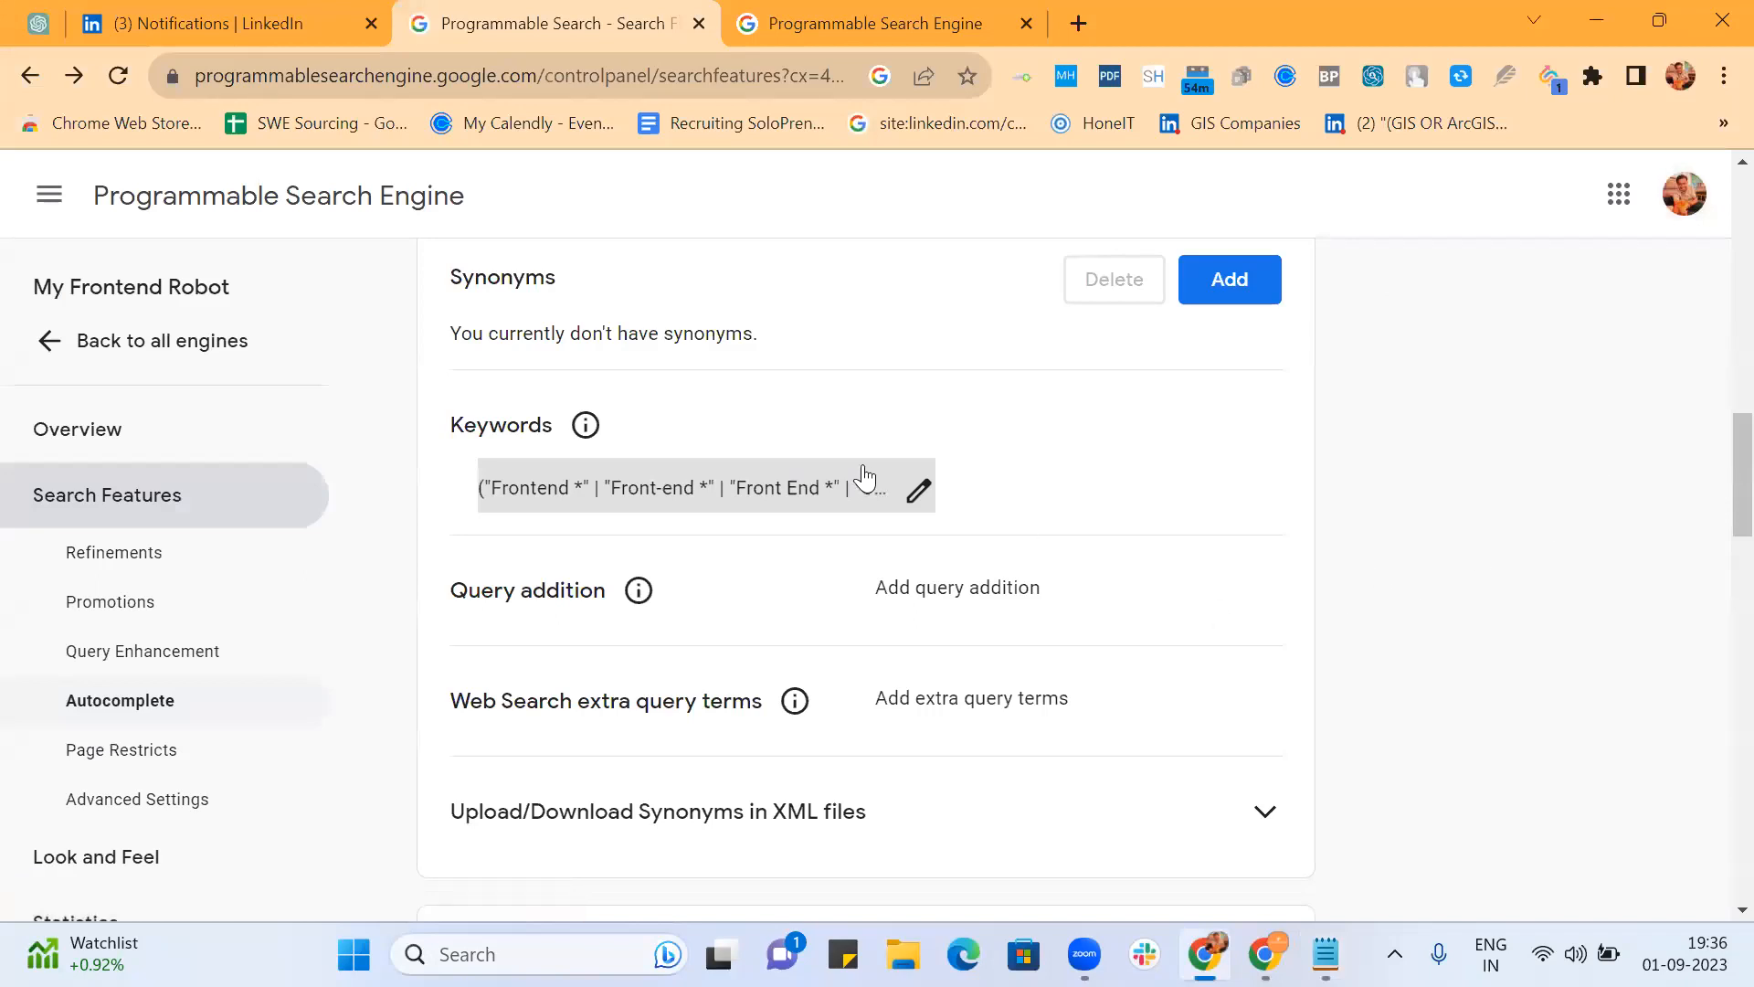
# Step: Delete the leading spaces so the keywords open with ("Frontend *", then save again
pyautogui.click(917, 490)
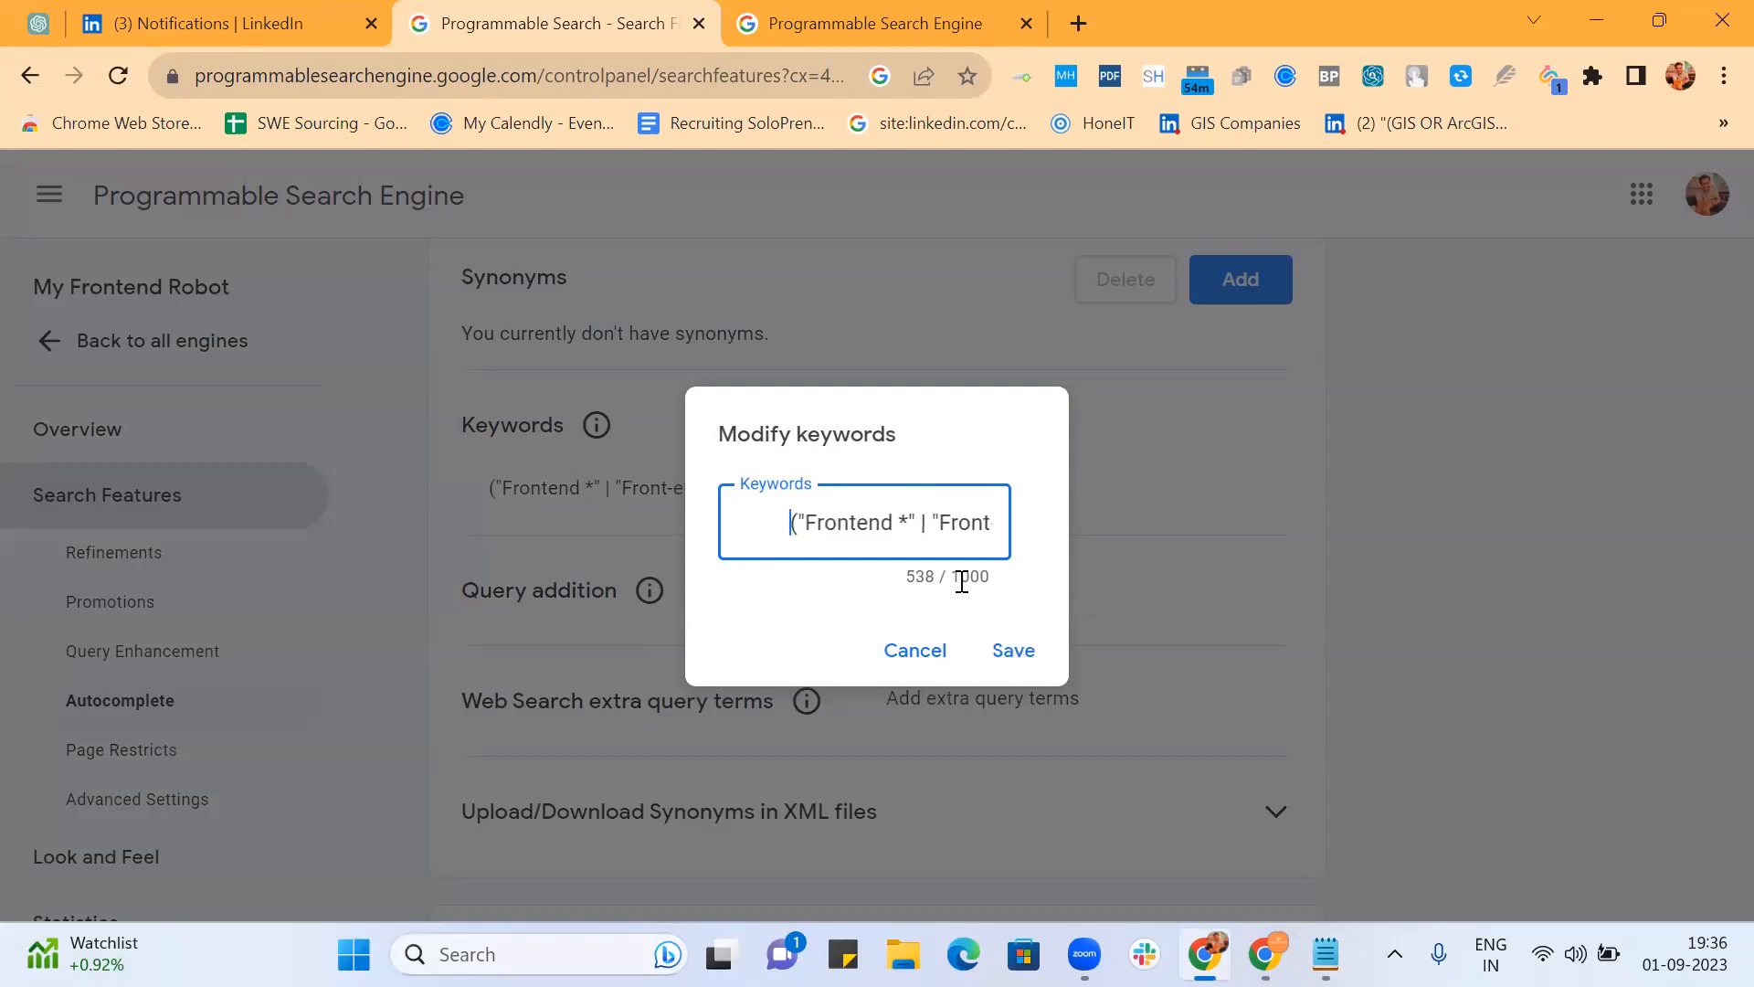
pyautogui.press('BackSpace')
pyautogui.press('BackSpace')
pyautogui.press('BackSpace')
pyautogui.press('BackSpace')
pyautogui.press('BackSpace')
pyautogui.press('BackSpace')
pyautogui.press('BackSpace')
pyautogui.press('BackSpace')
pyautogui.press('BackSpace')
pyautogui.press('BackSpace')
pyautogui.press('BackSpace')
pyautogui.write('aaaaaaaaaaaa')
pyautogui.press('BackSpace')
pyautogui.press('BackSpace')
pyautogui.press('BackSpace')
pyautogui.press('BackSpace')
pyautogui.press('BackSpace')
pyautogui.press('BackSpace')
pyautogui.press('BackSpace')
pyautogui.press('BackSpace')
pyautogui.press('BackSpace')
pyautogui.press('BackSpace')
pyautogui.press('BackSpace')
pyautogui.press('BackSpace')
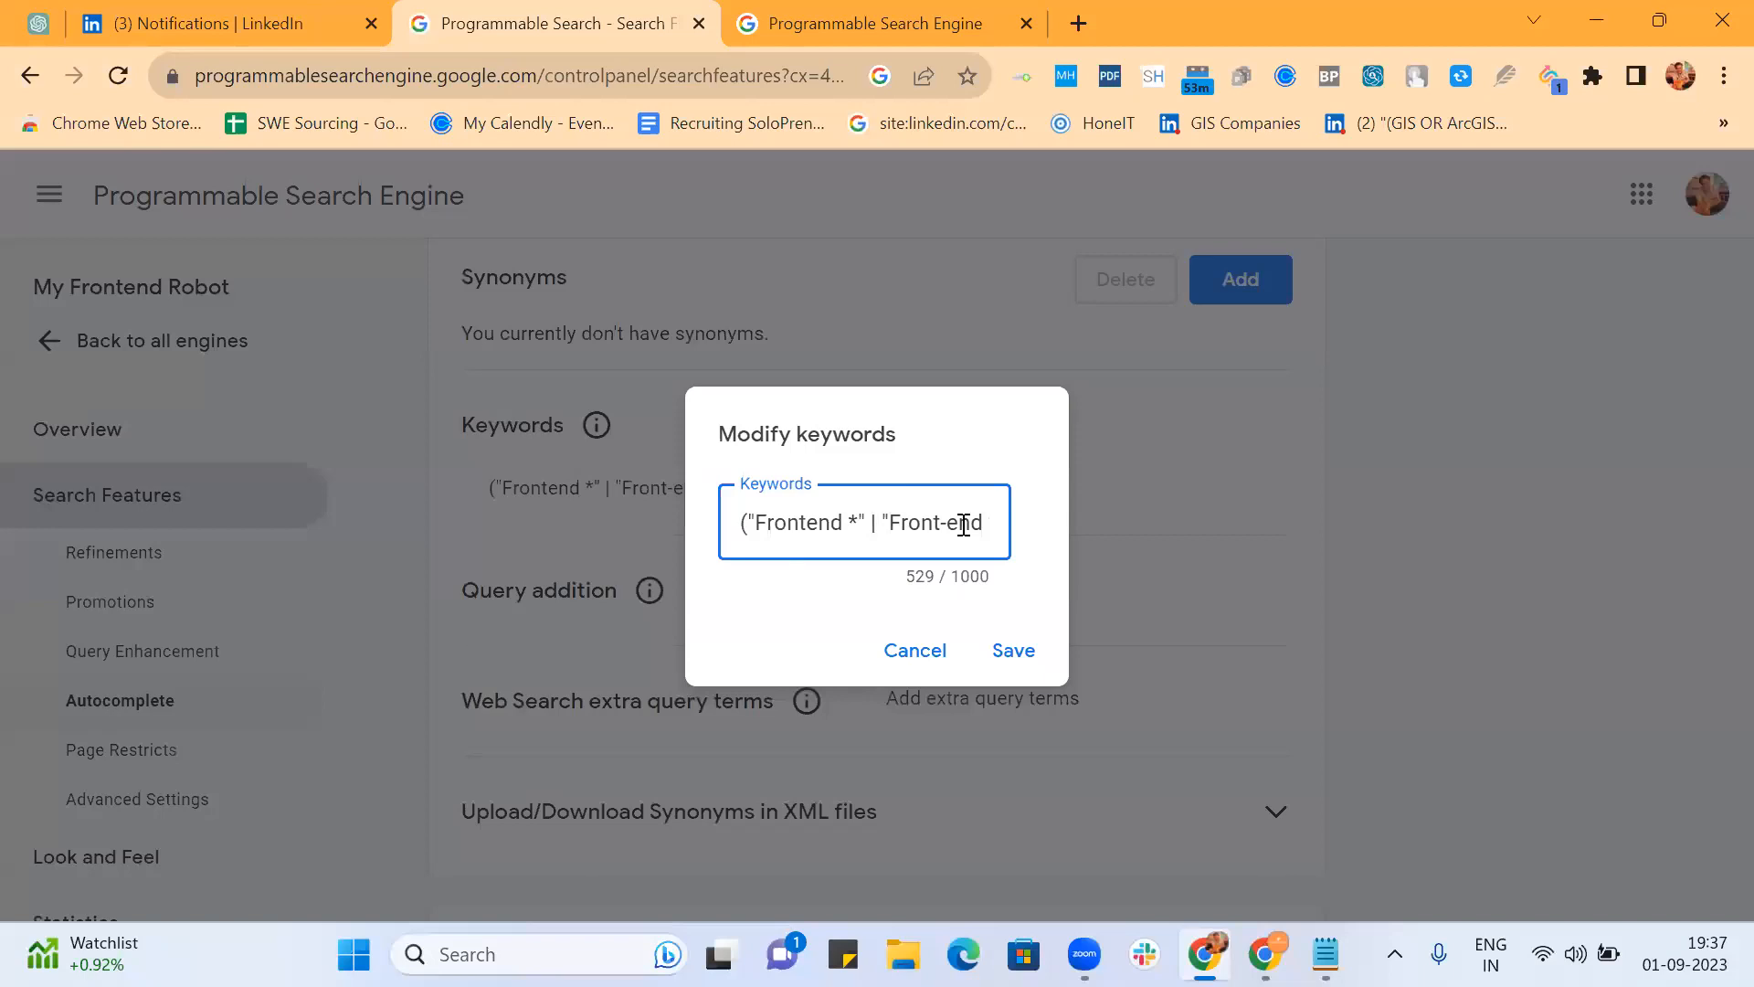
pyautogui.click(993, 654)
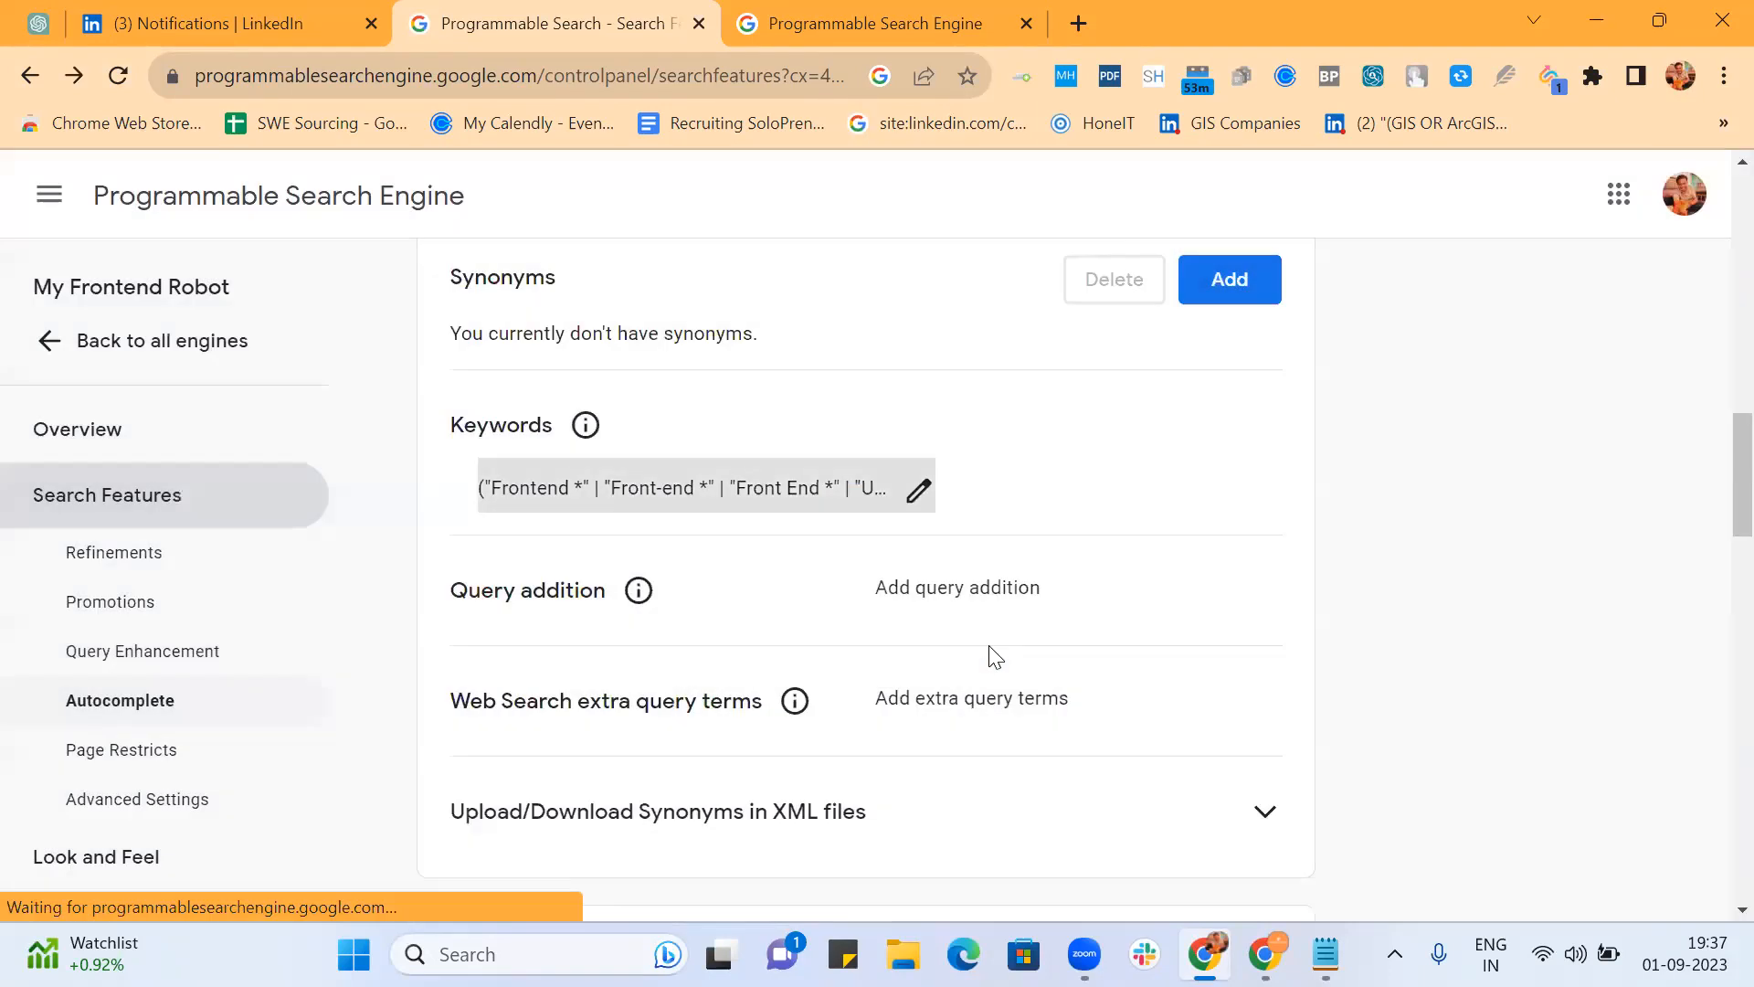
# Step: Search 'bangalore' instead of 'sde' and scroll through the LinkedIn frontend profile results
pyautogui.click(852, 28)
pyautogui.press('BackSpace')
pyautogui.press('BackSpace')
pyautogui.press('BackSpace')
pyautogui.write('bangalore')
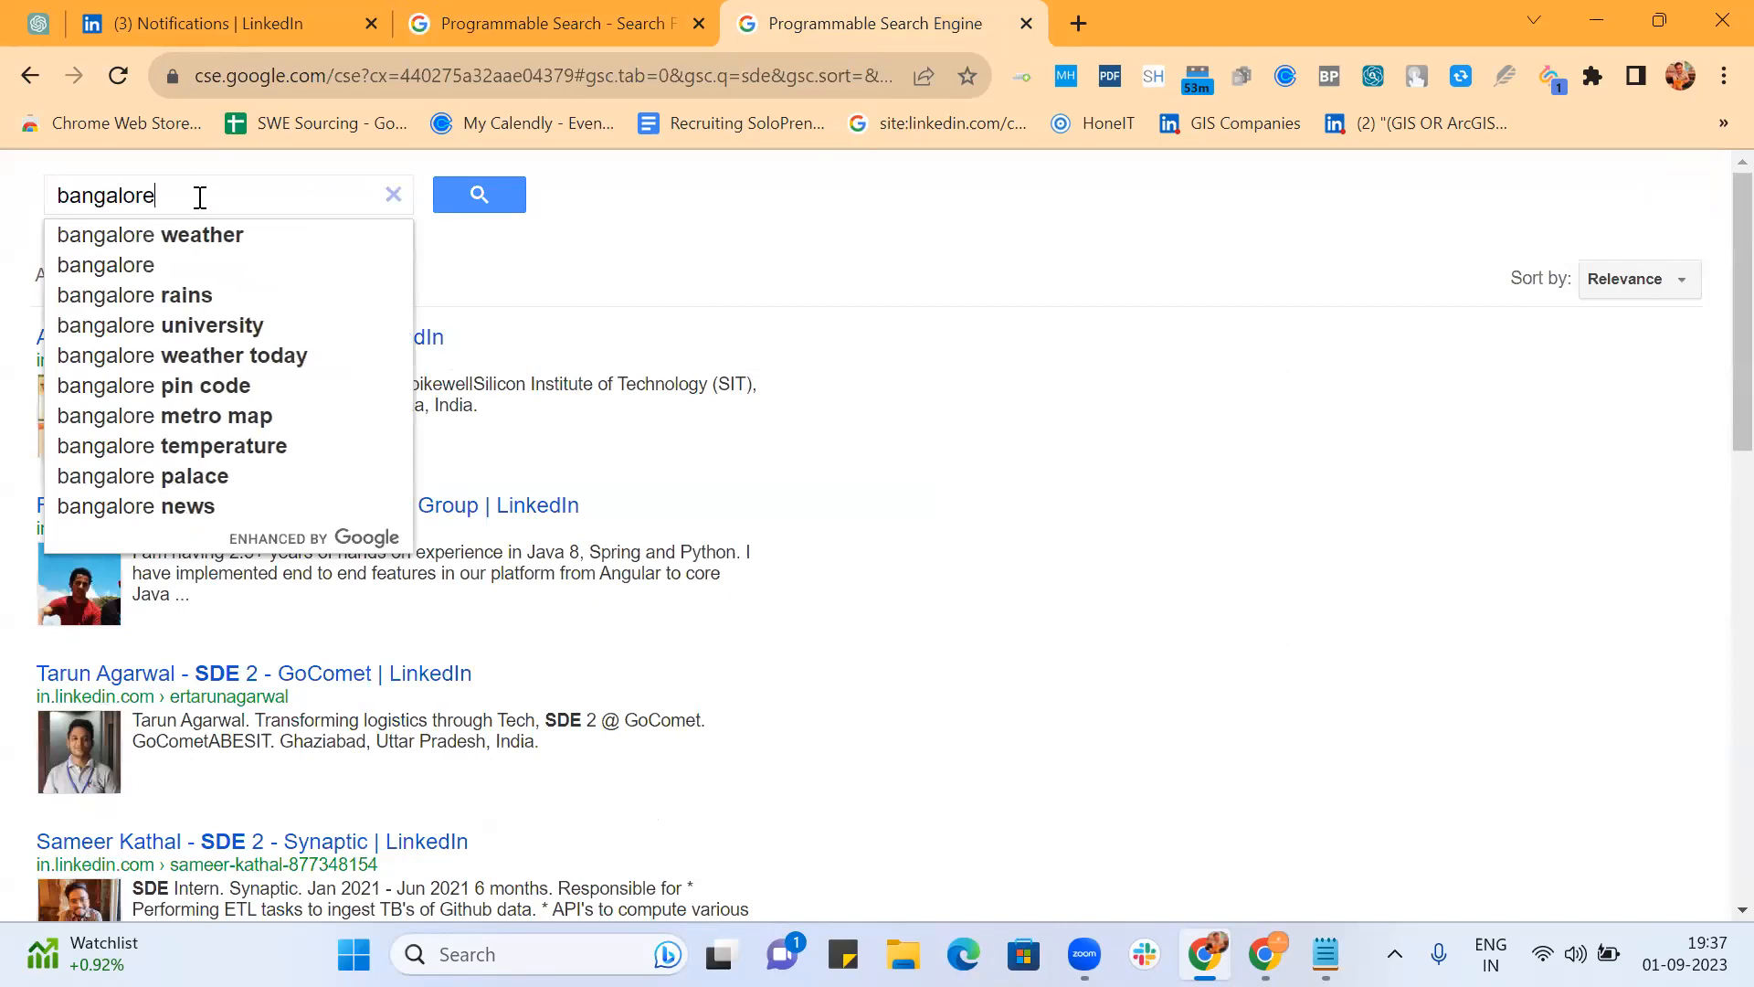
pyautogui.press('Return')
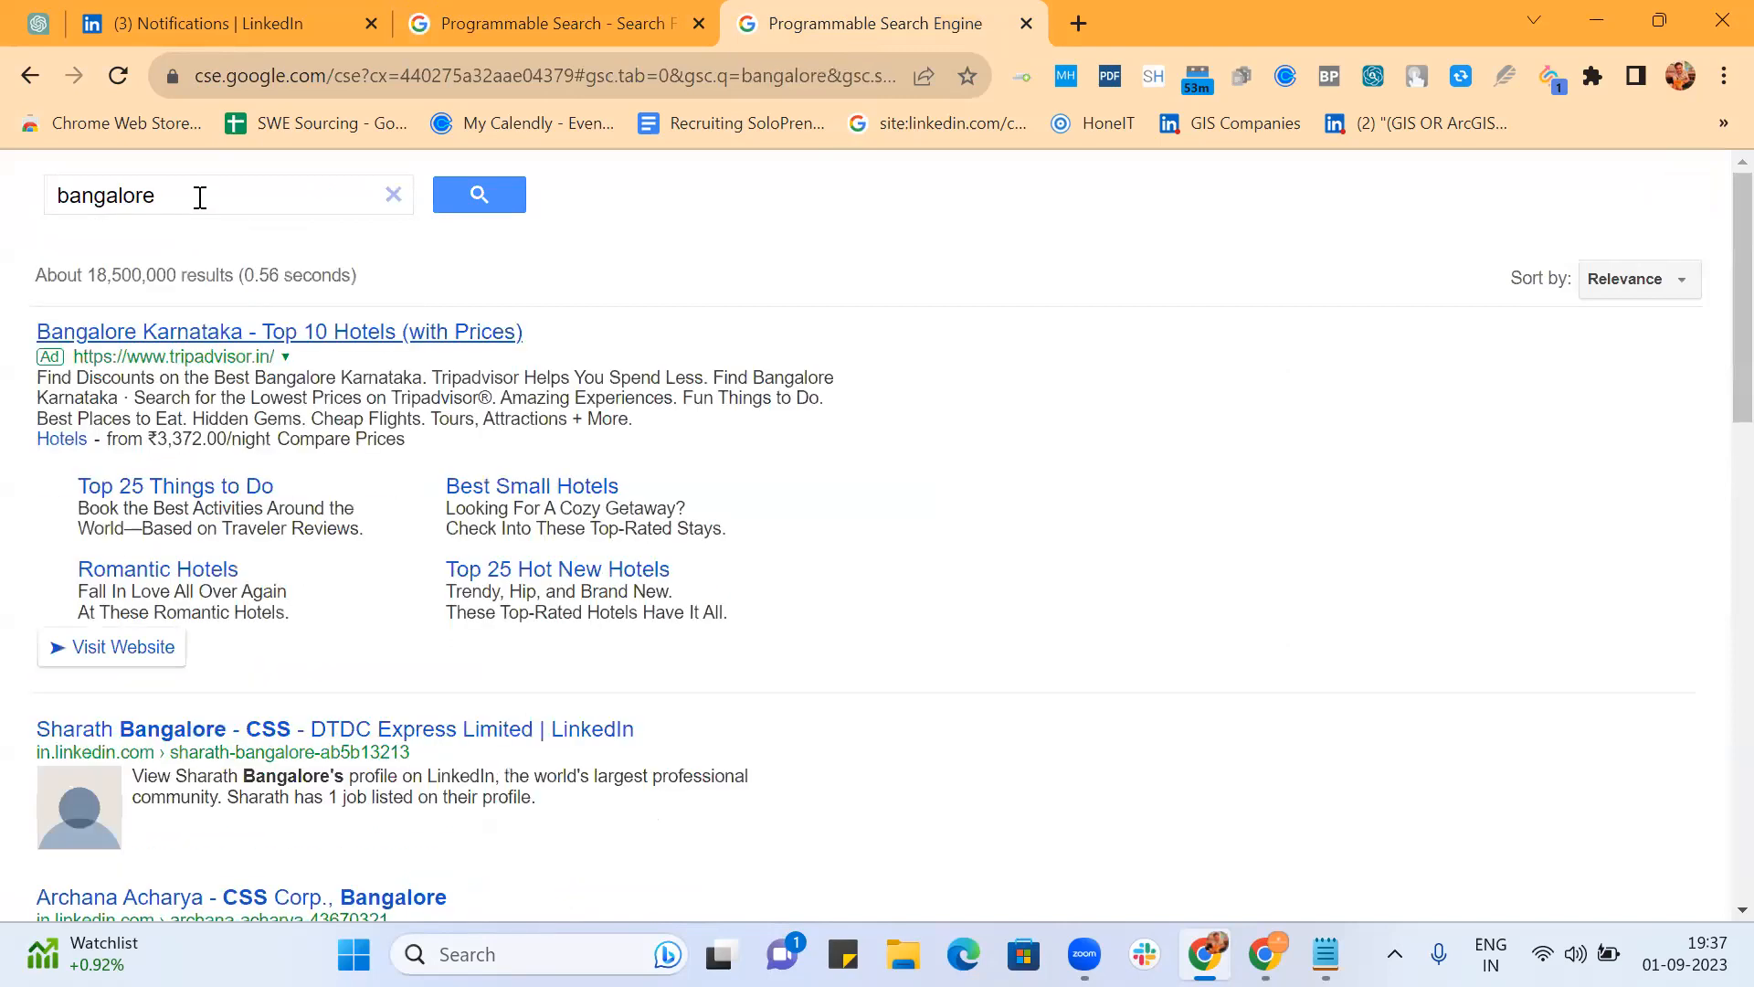
pyautogui.scroll(-4, 1083, 493)
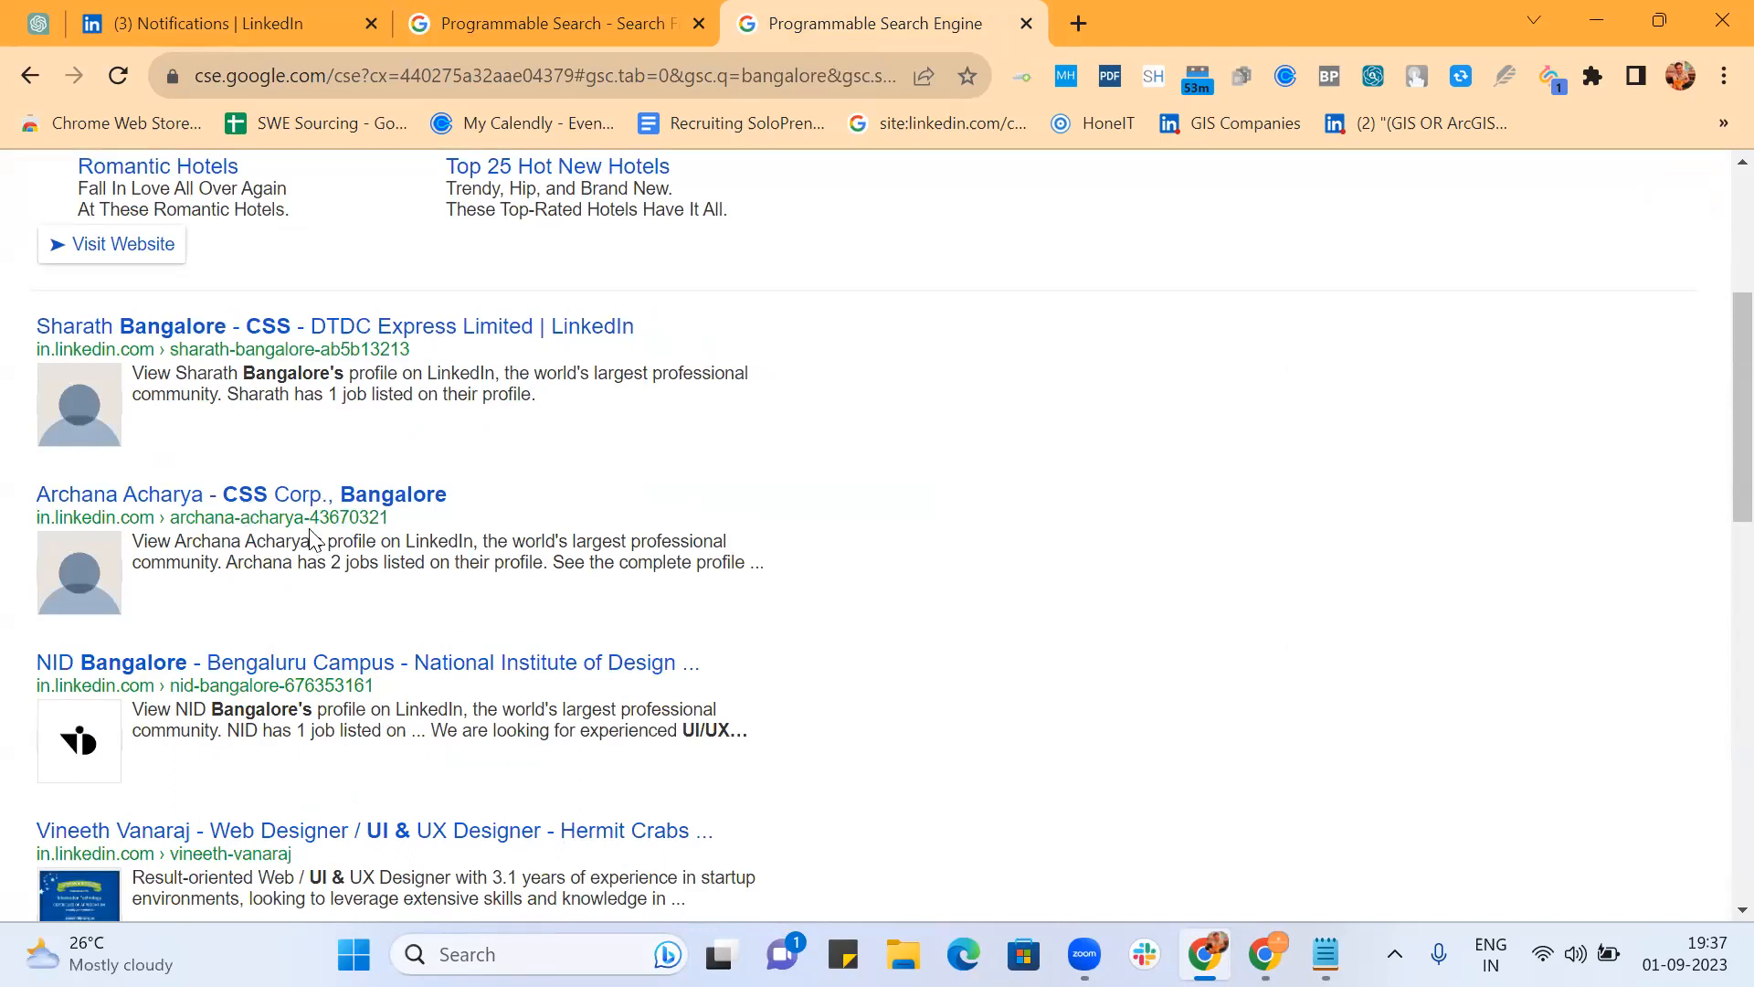
pyautogui.scroll(-2, 916, 576)
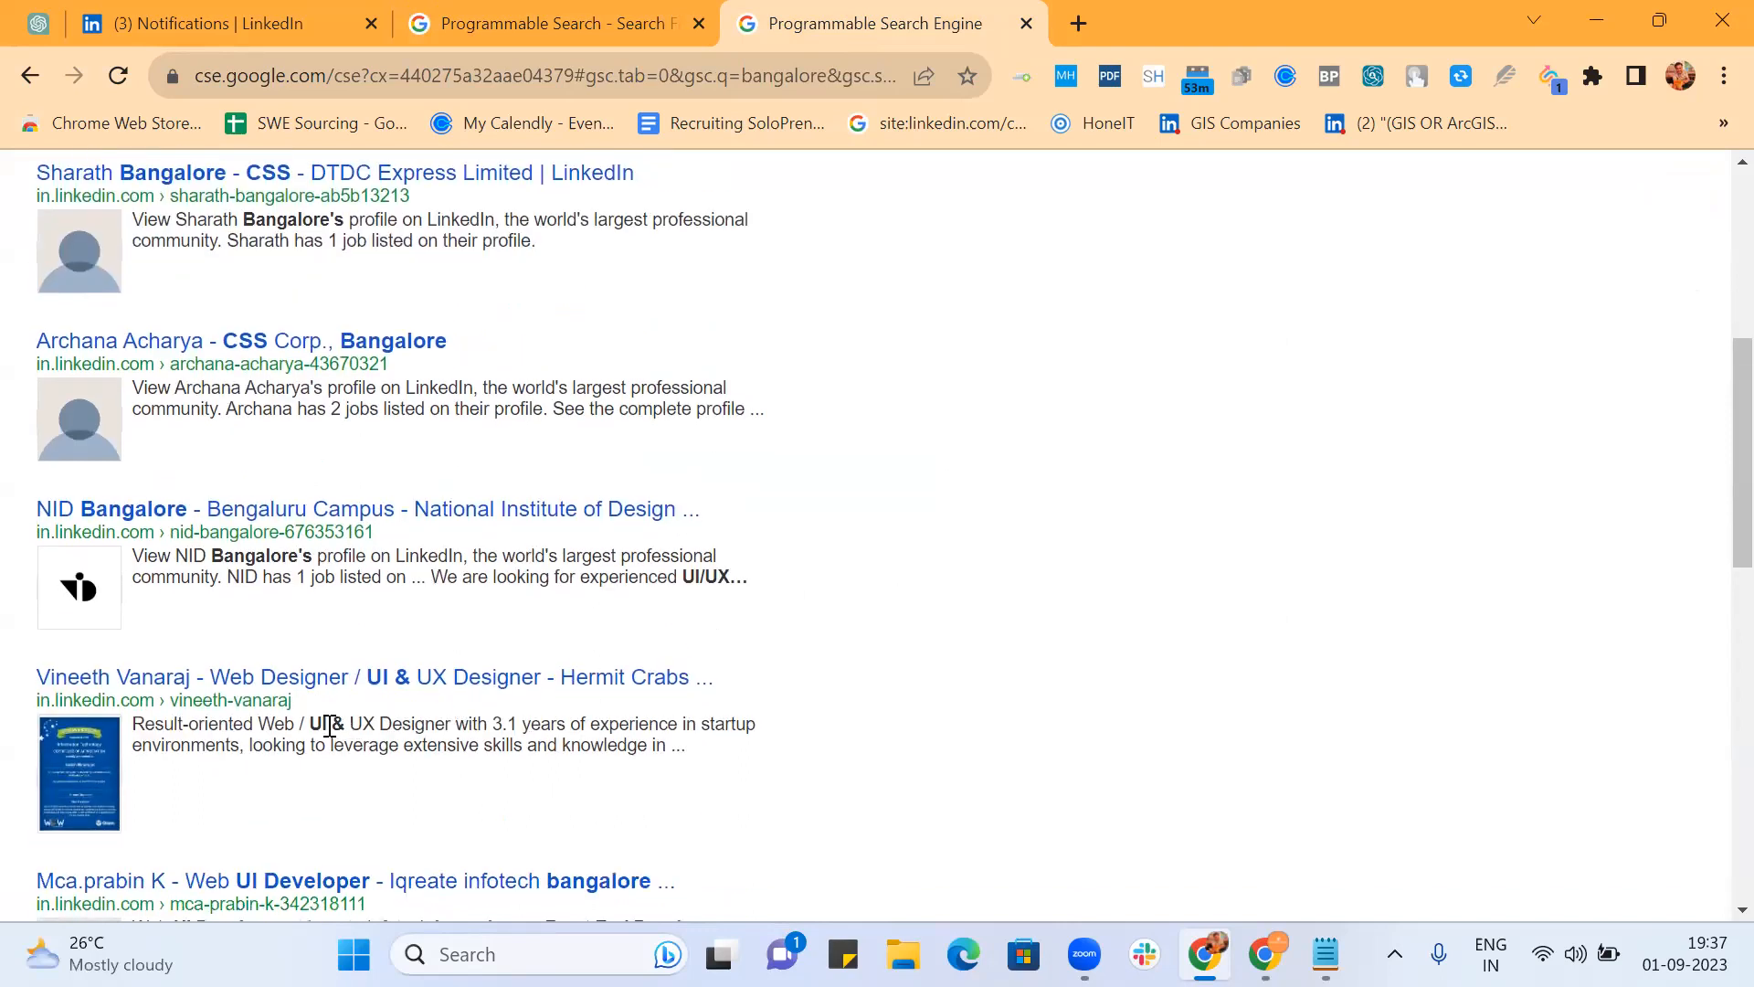
pyautogui.scroll(-3, 855, 651)
pyautogui.scroll(-1, 854, 651)
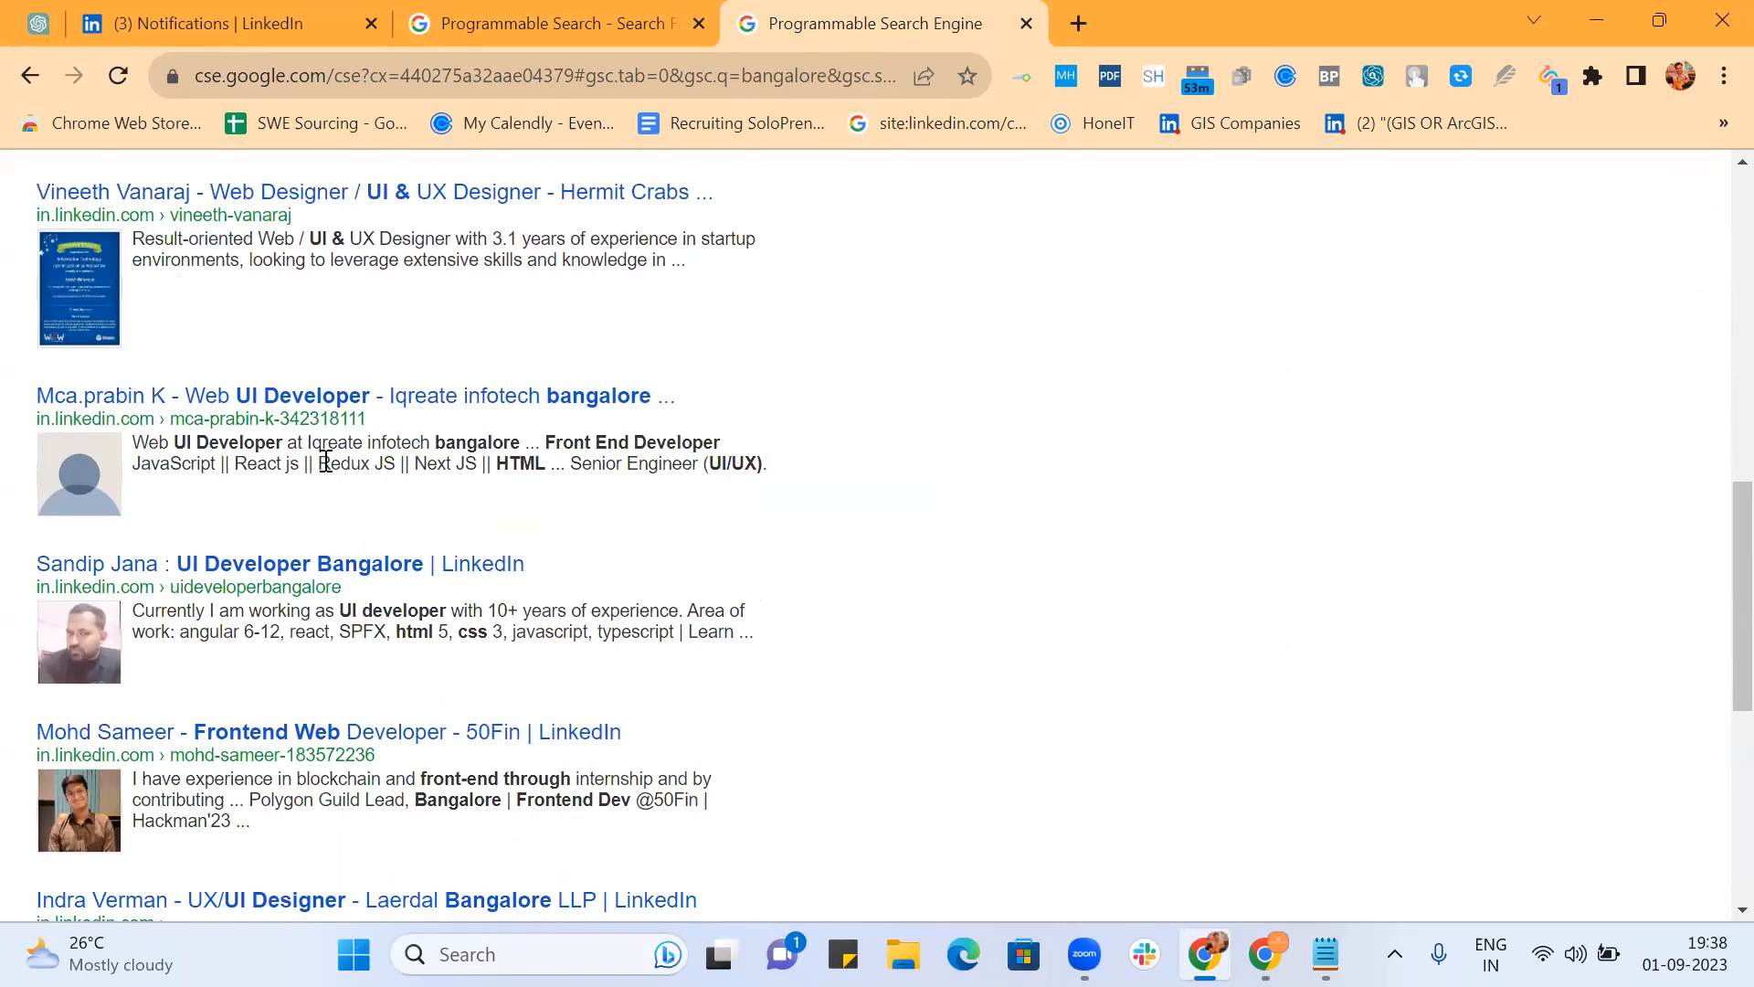
pyautogui.moveTo(326, 461); pyautogui.dragTo(476, 466)
pyautogui.hotkey('ctrl', 'c')
pyautogui.scroll(-2, 1002, 497)
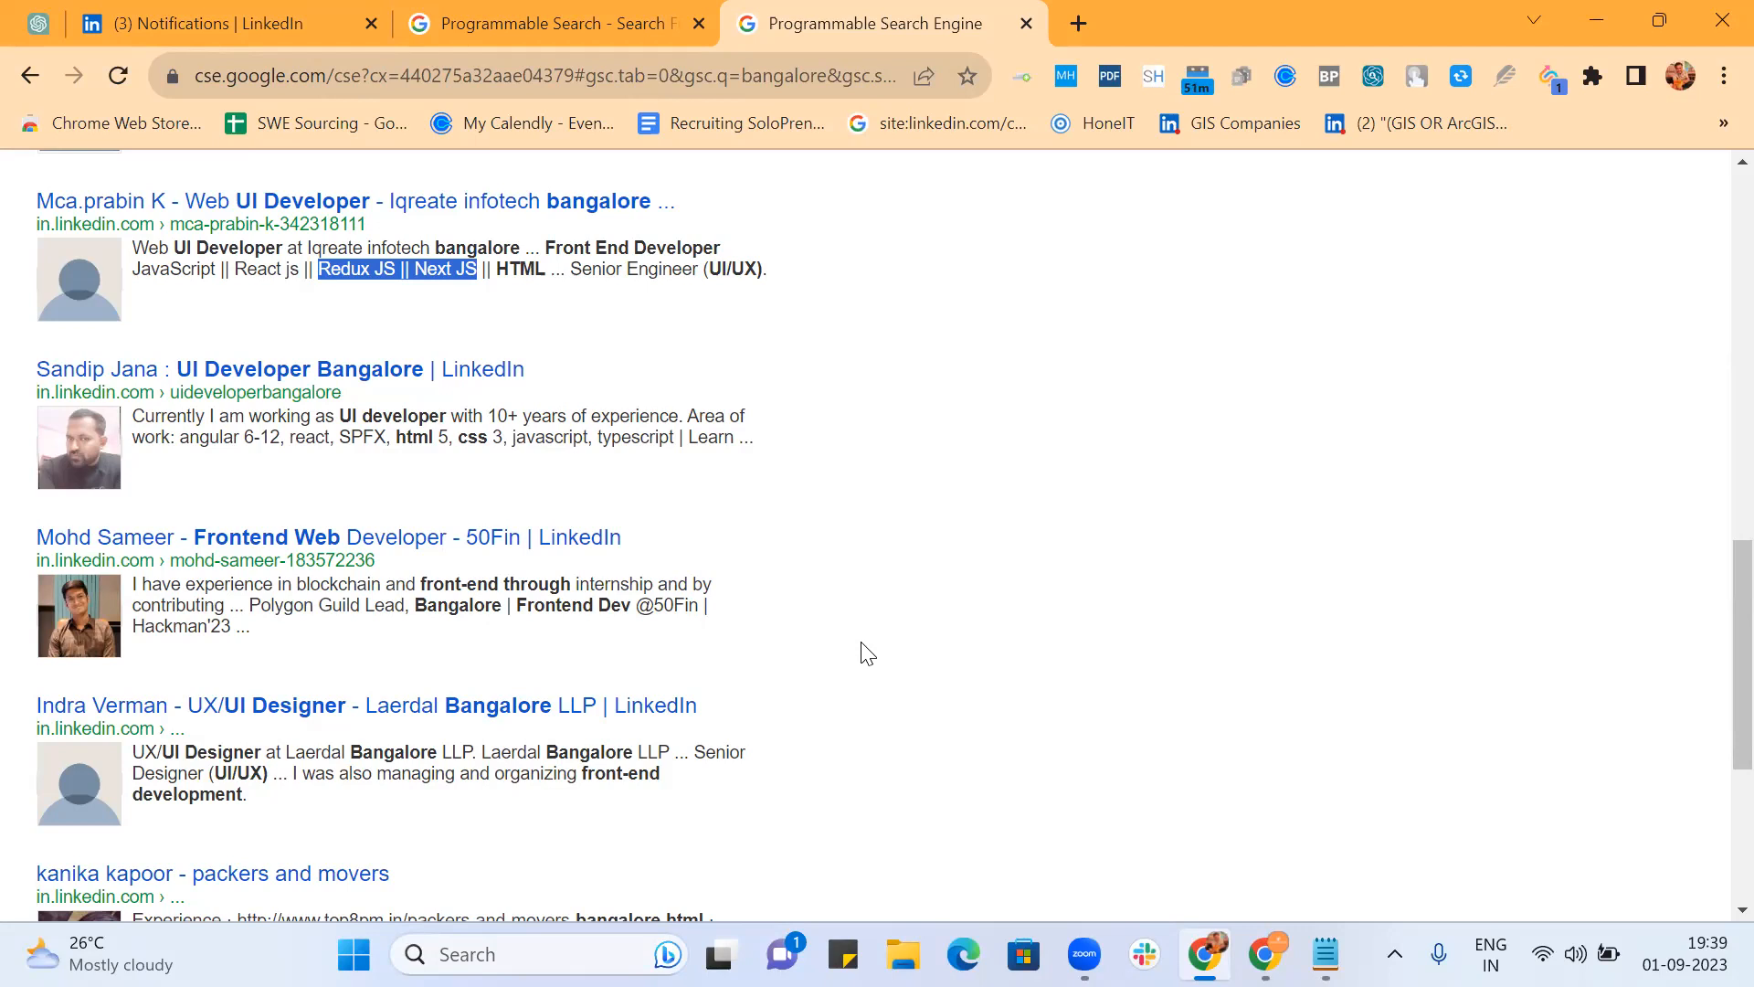
pyautogui.scroll(10, 860, 642)
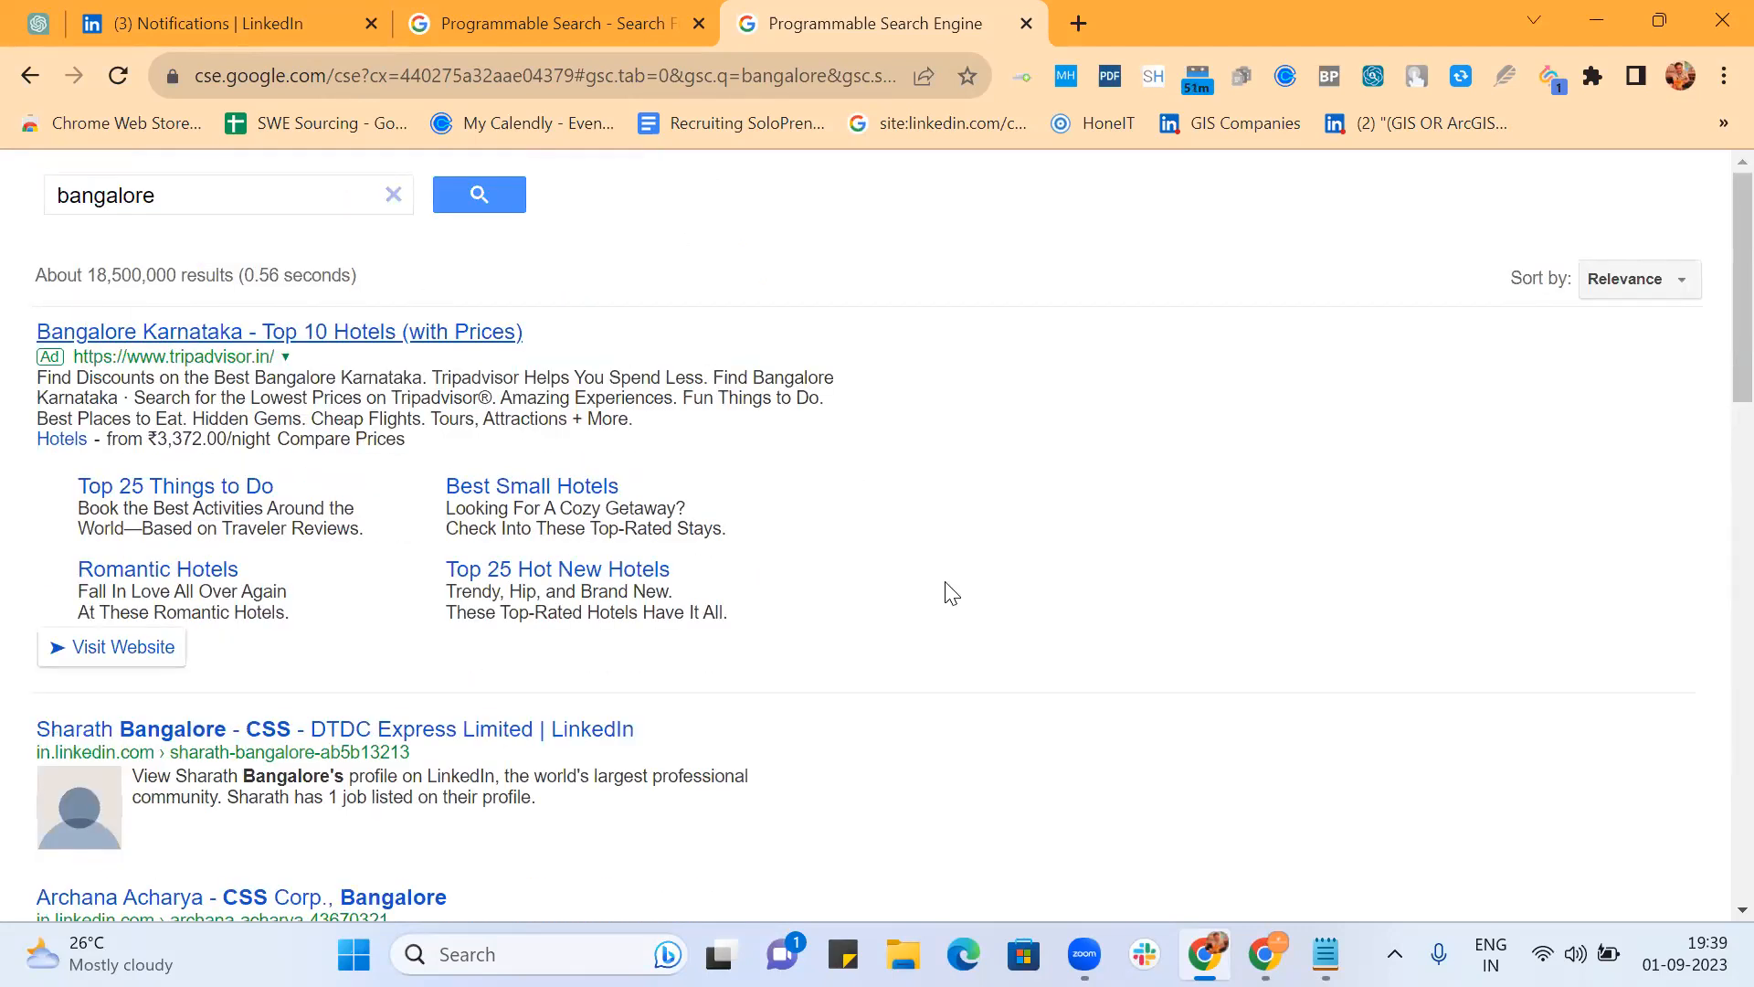
pyautogui.scroll(-10, 950, 594)
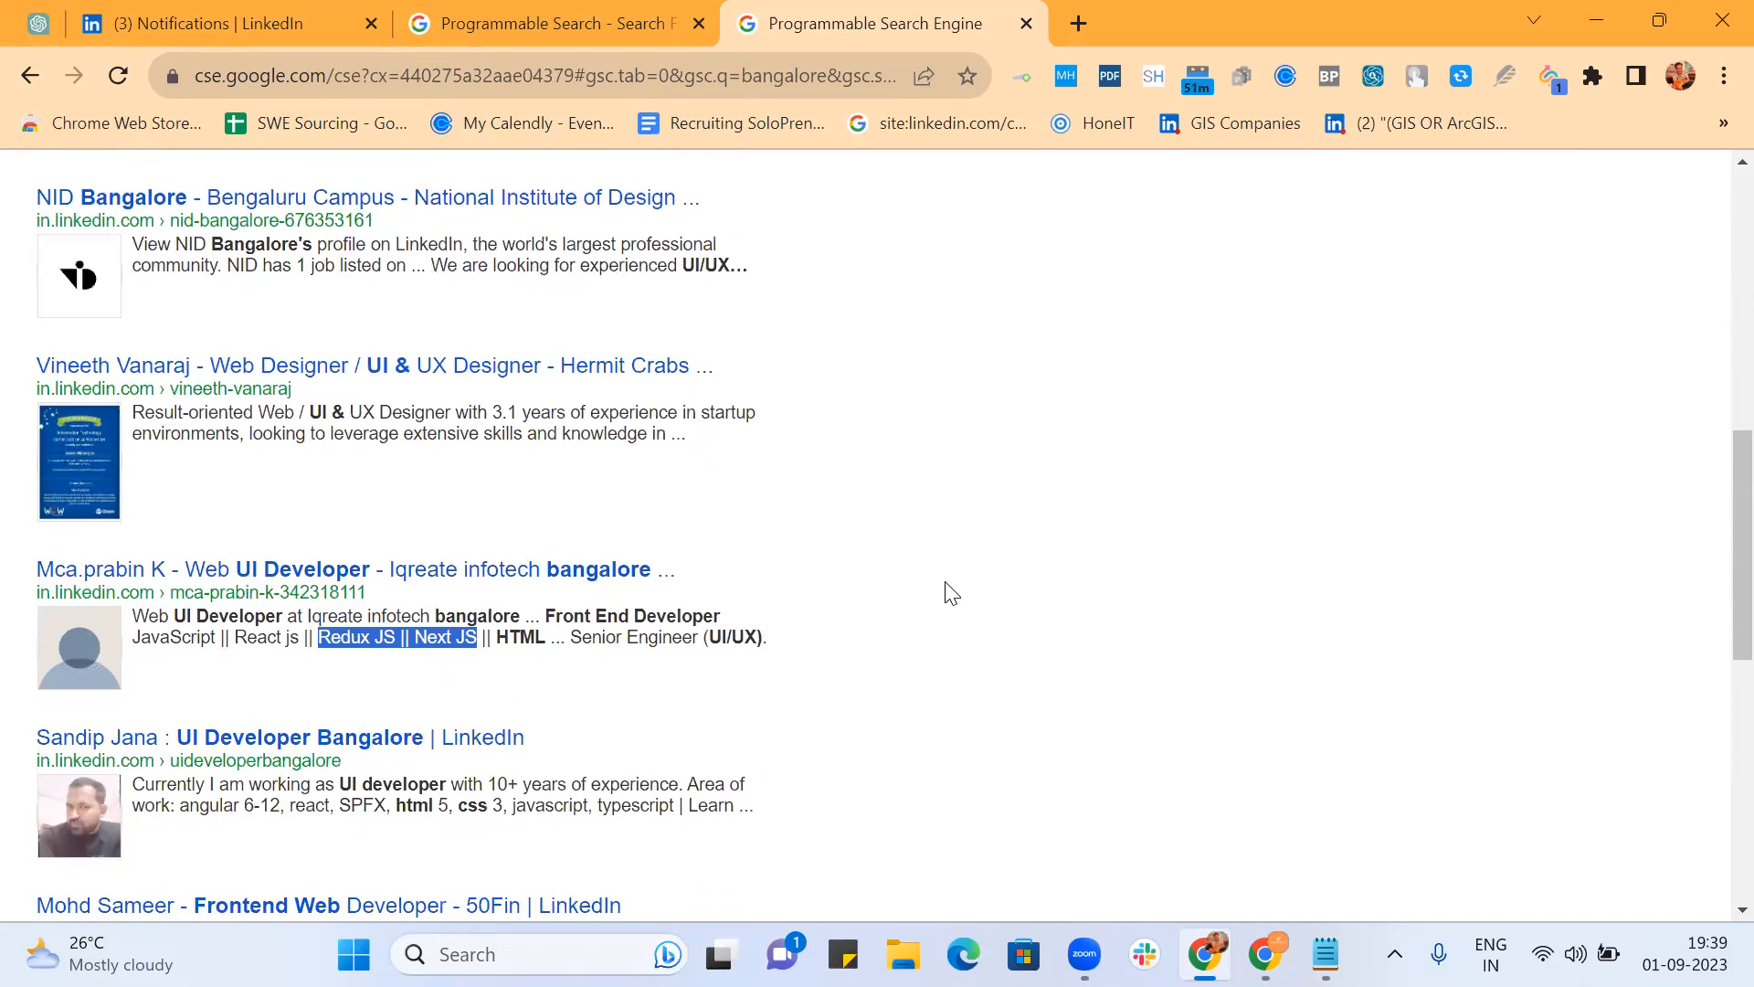
pyautogui.scroll(-6, 951, 594)
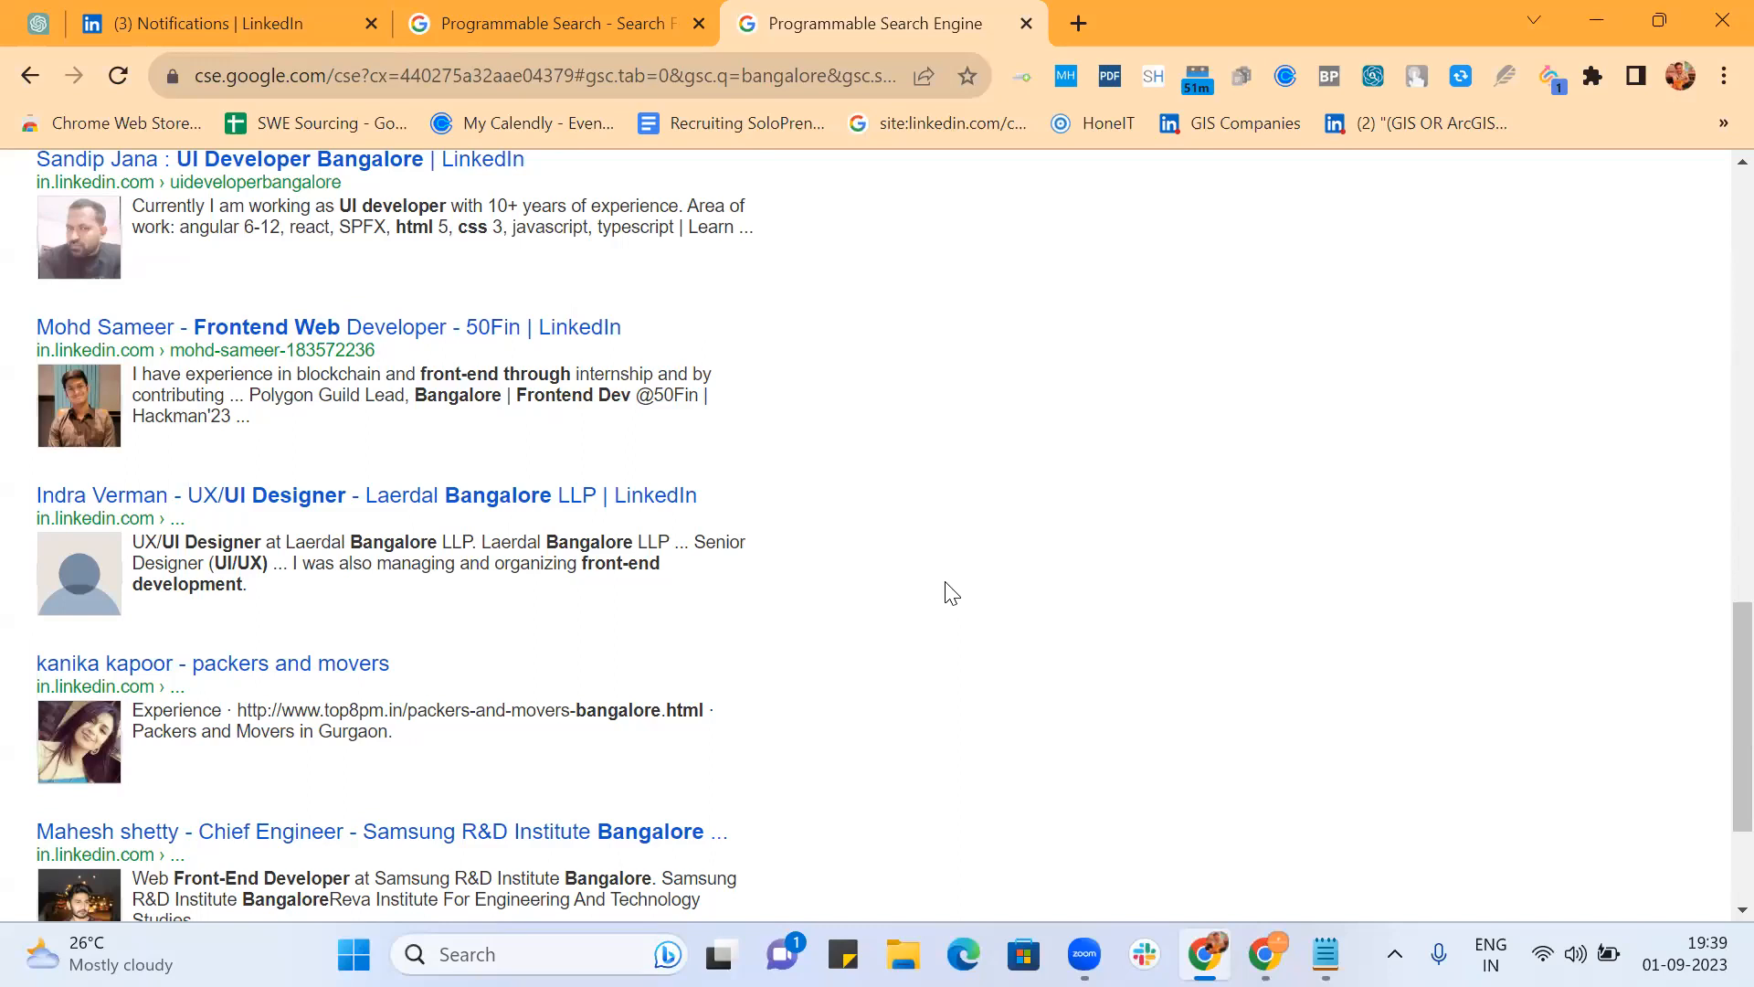
pyautogui.scroll(-3, 950, 592)
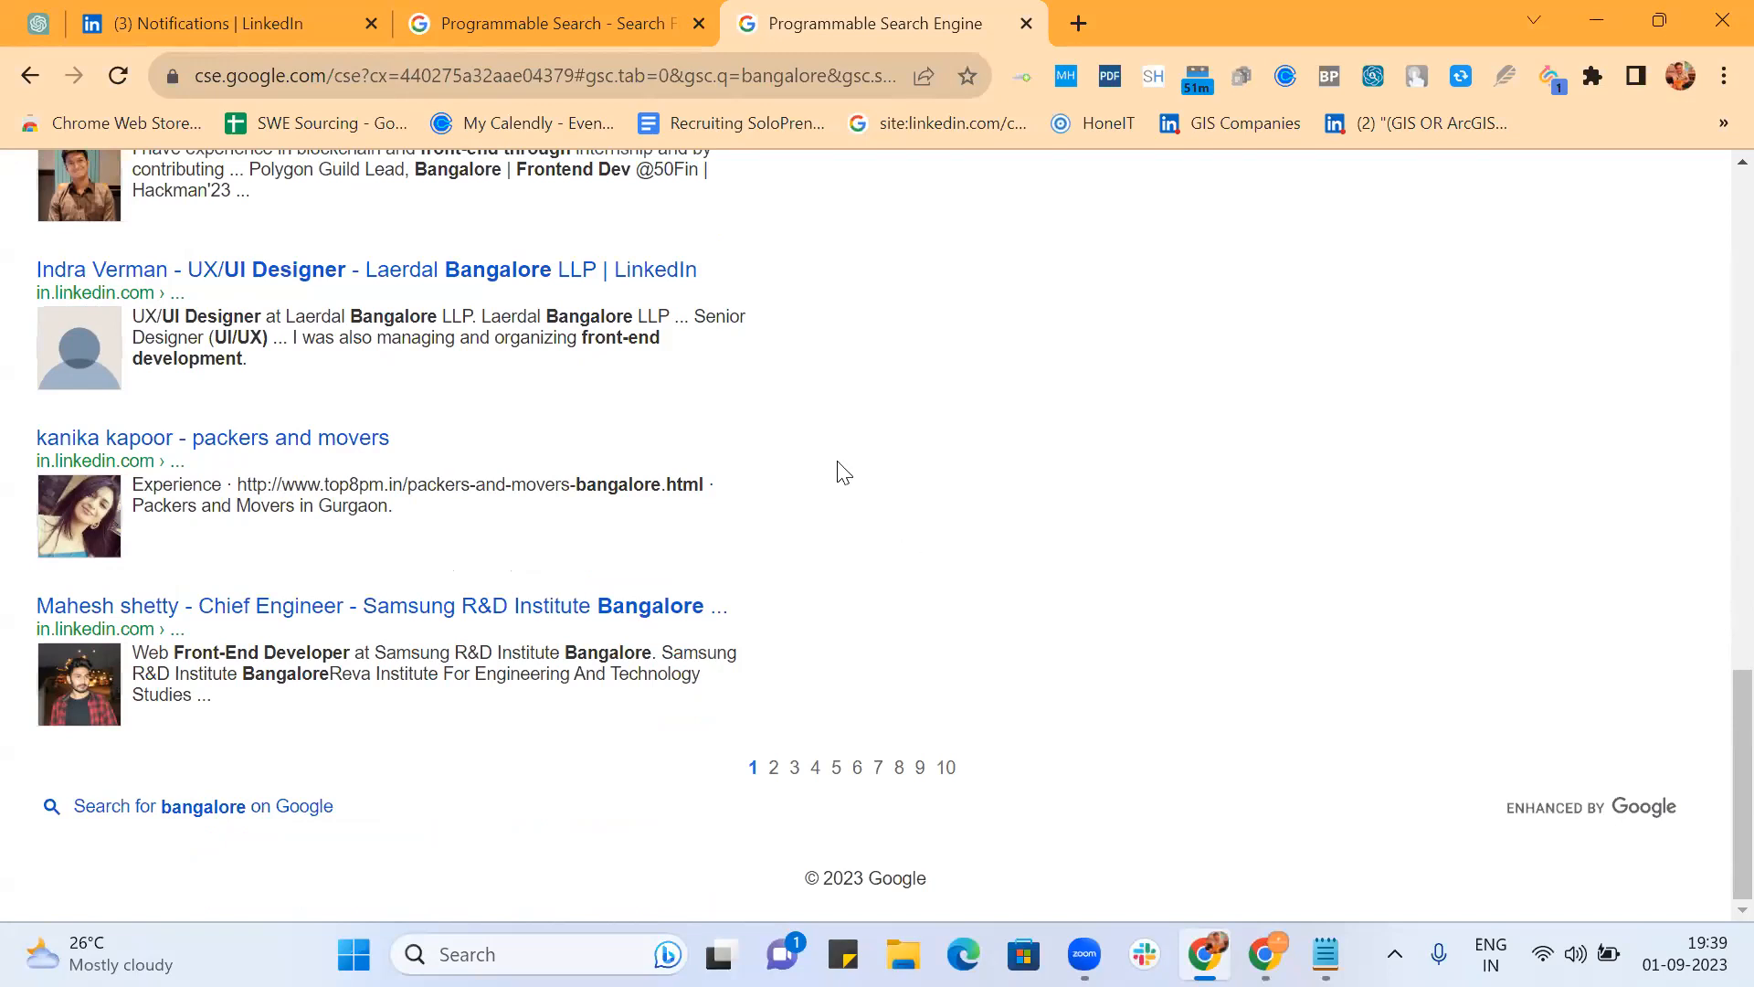
pyautogui.scroll(20, 640, 269)
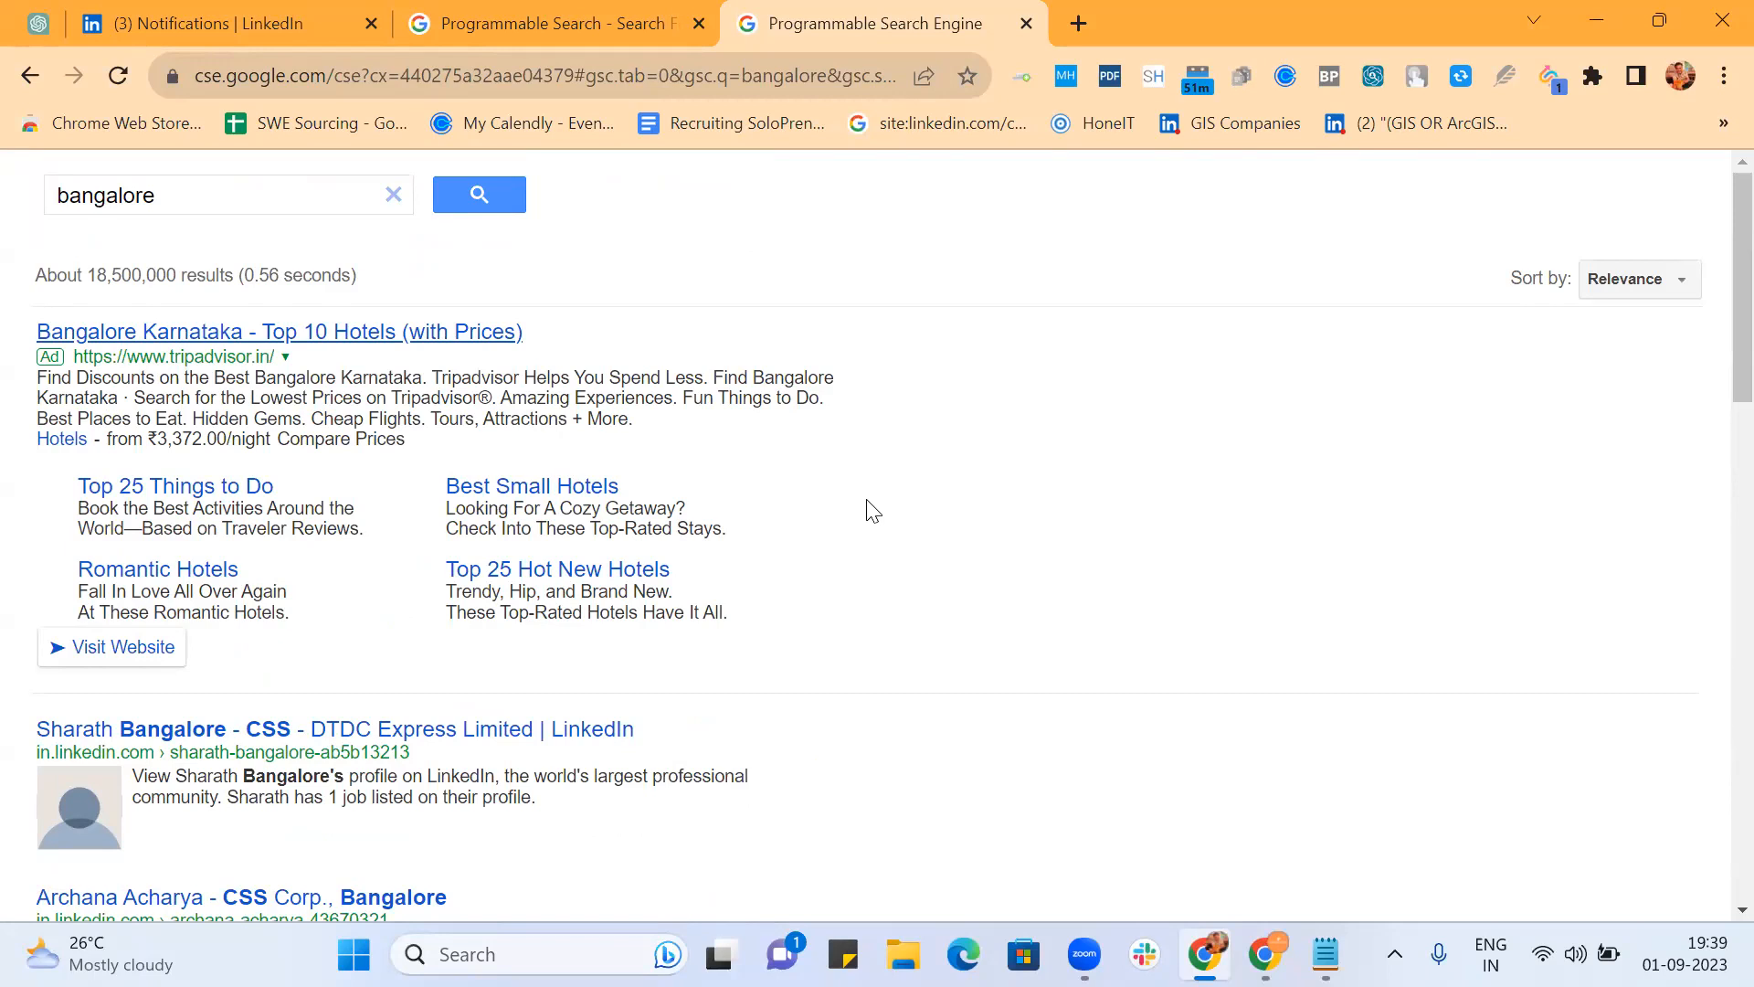
pyautogui.scroll(-2, 872, 510)
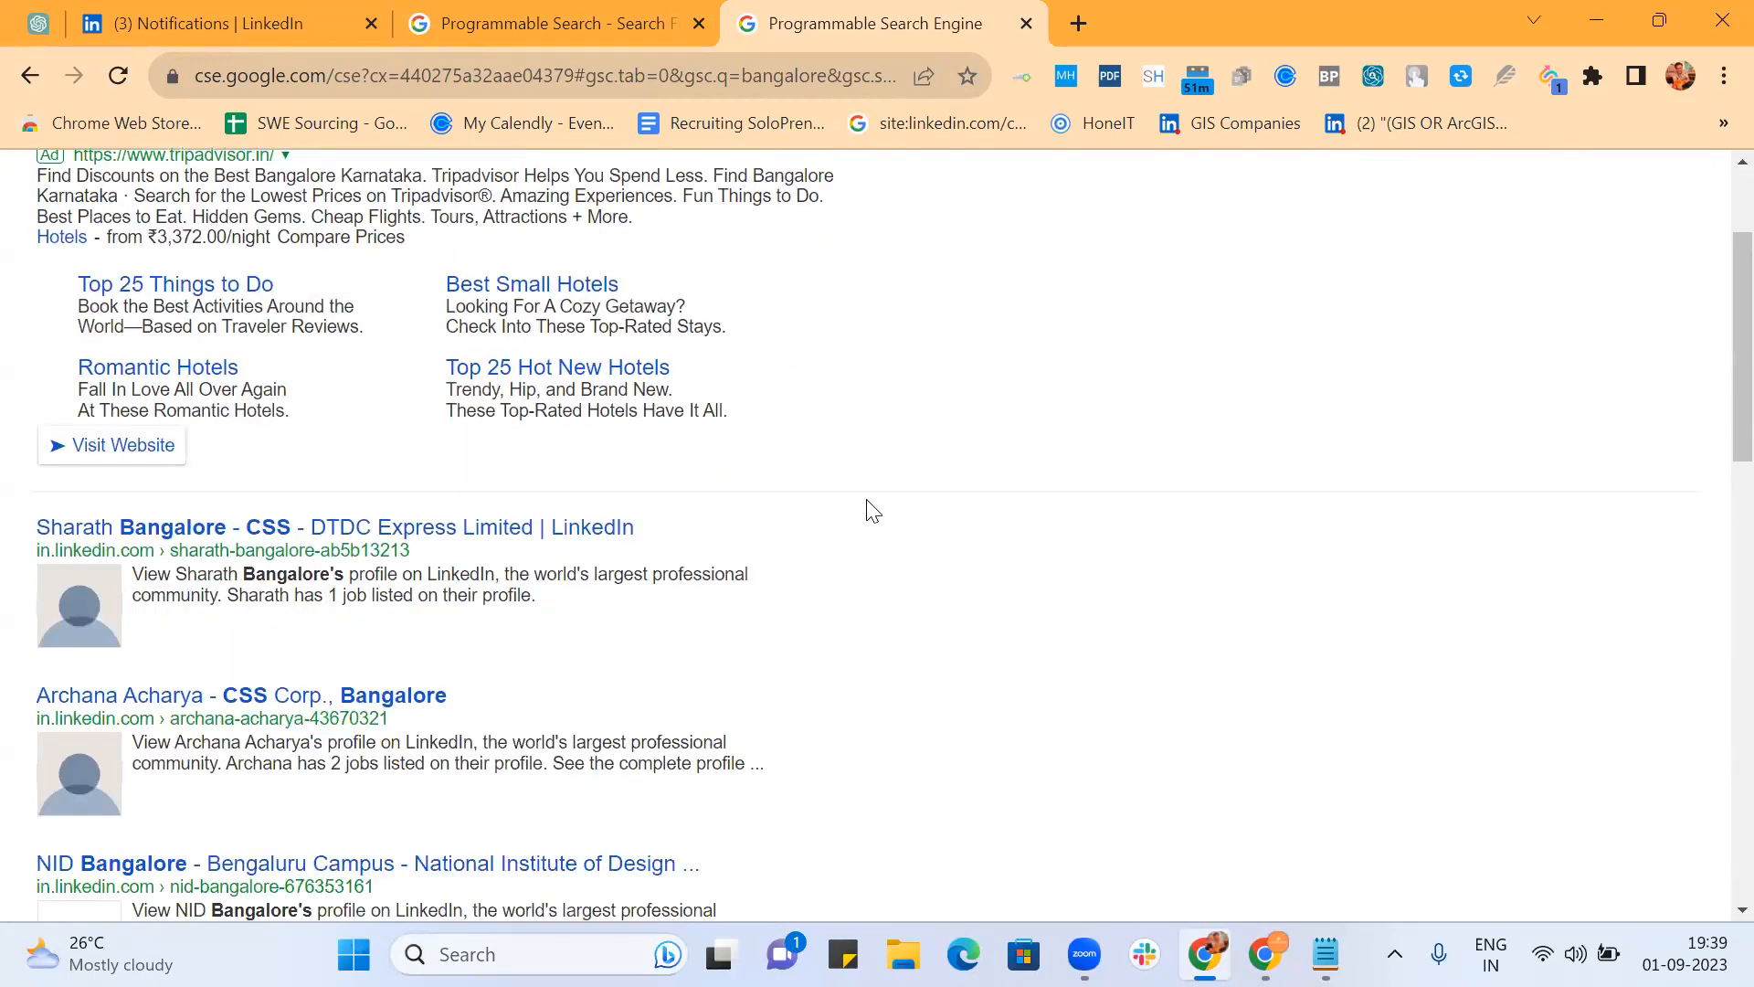
pyautogui.scroll(-5, 873, 510)
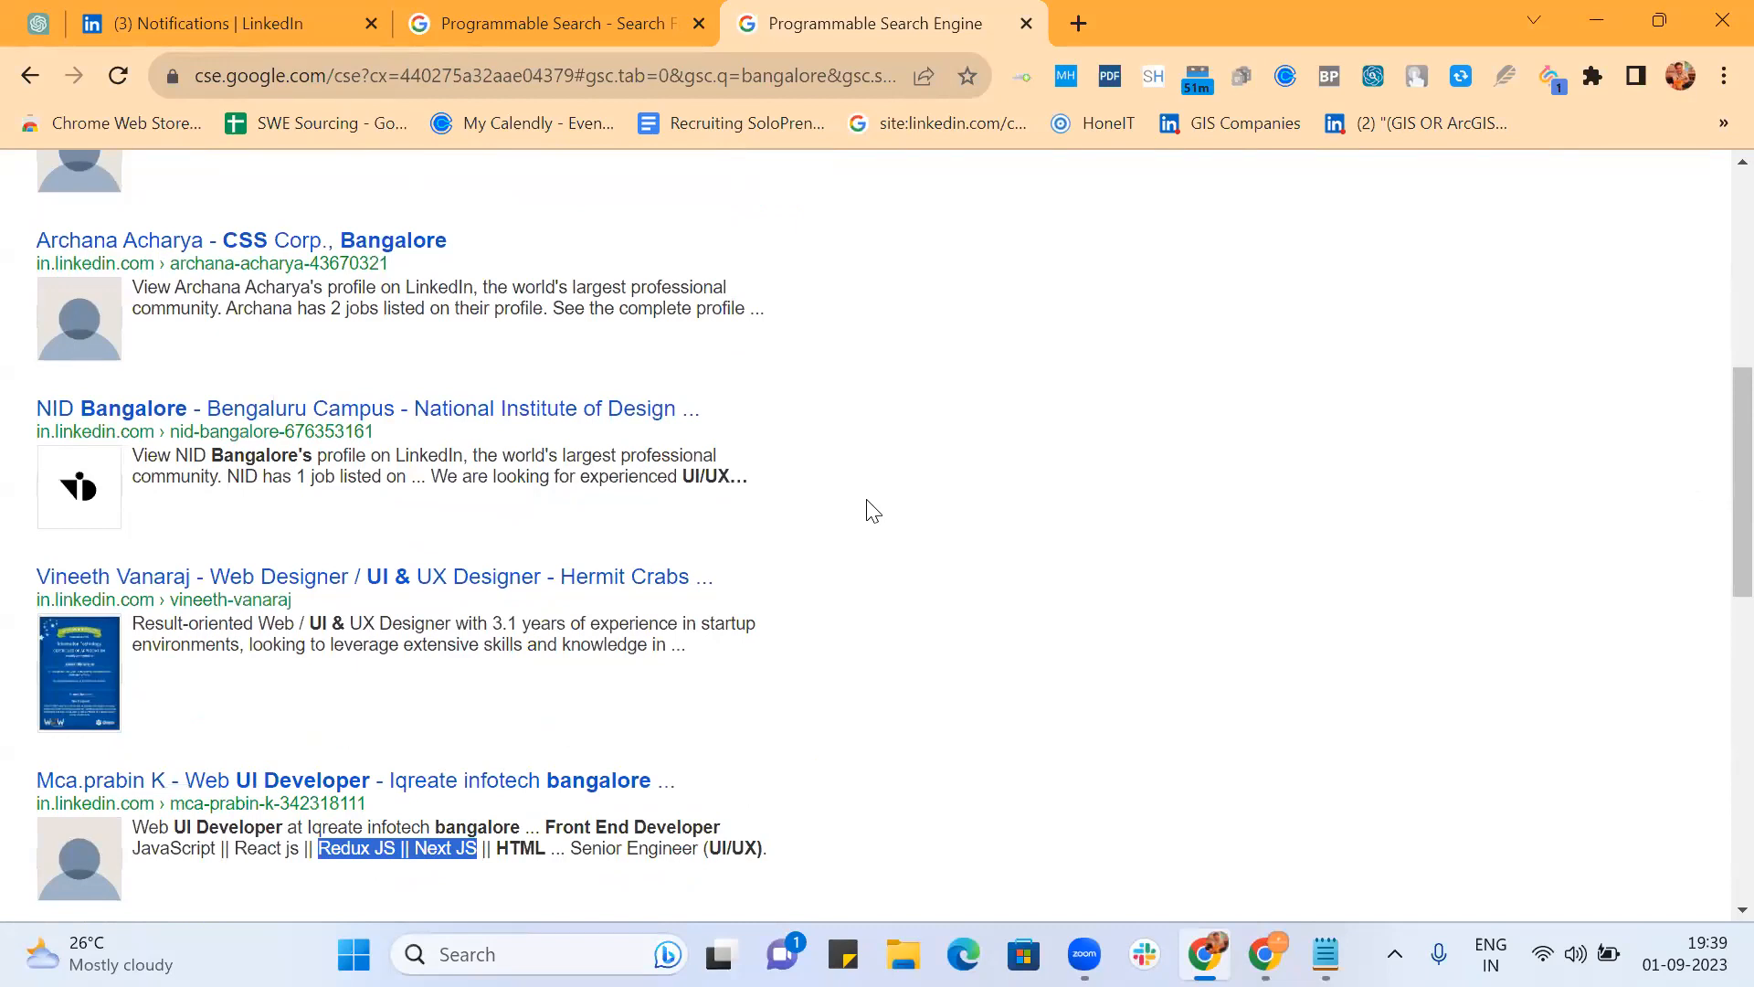
# Step: Append Redux JS, Redux.js and Redux-js to the end of the keywords, separated by |
pyautogui.click(548, 18)
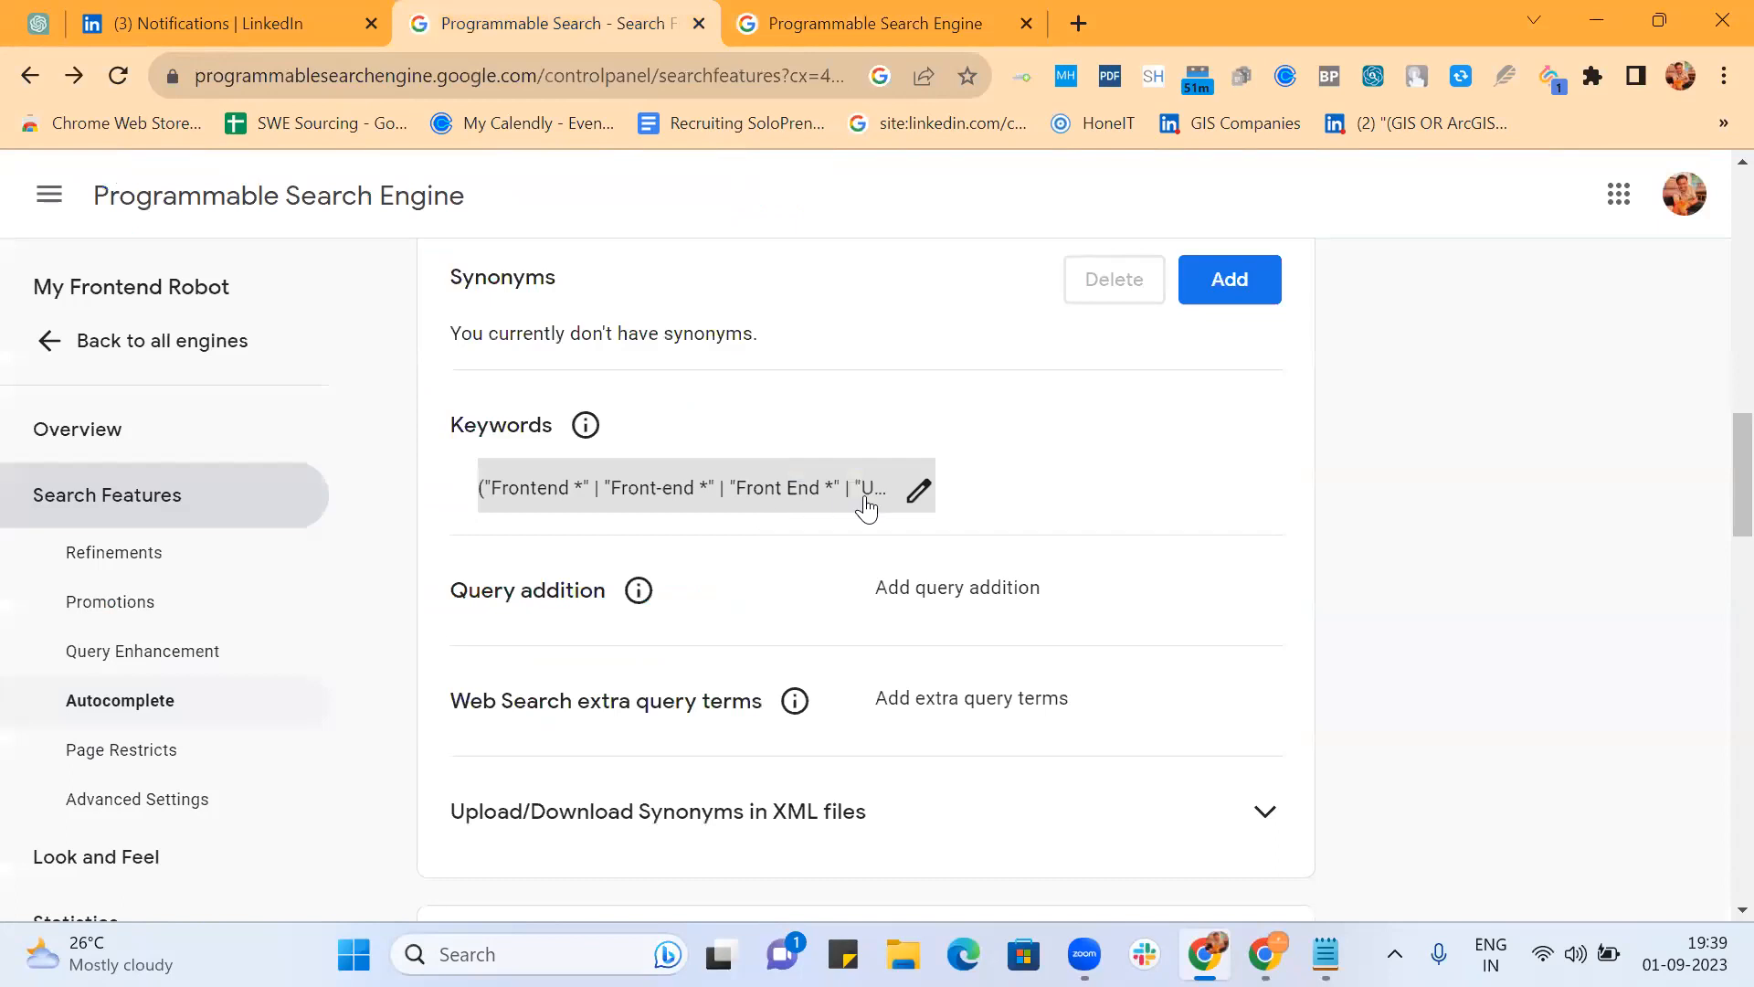
pyautogui.click(910, 494)
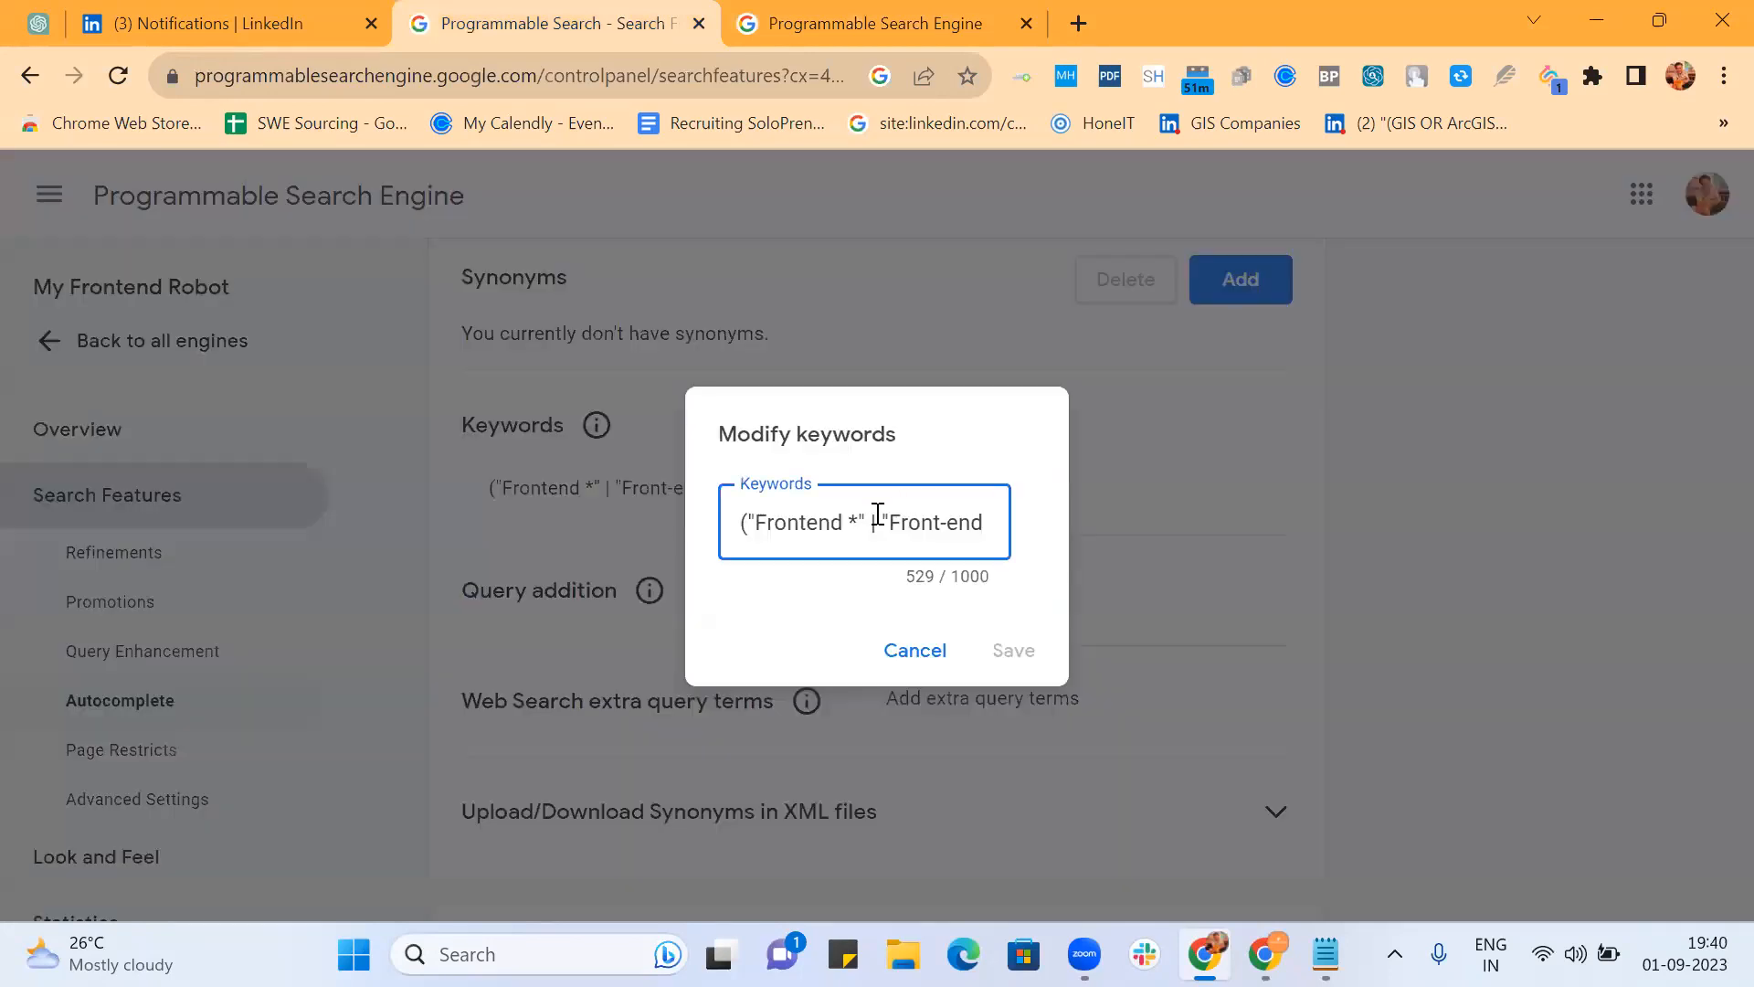
pyautogui.press('End')
pyautogui.press('BackSpace')
pyautogui.write('|')
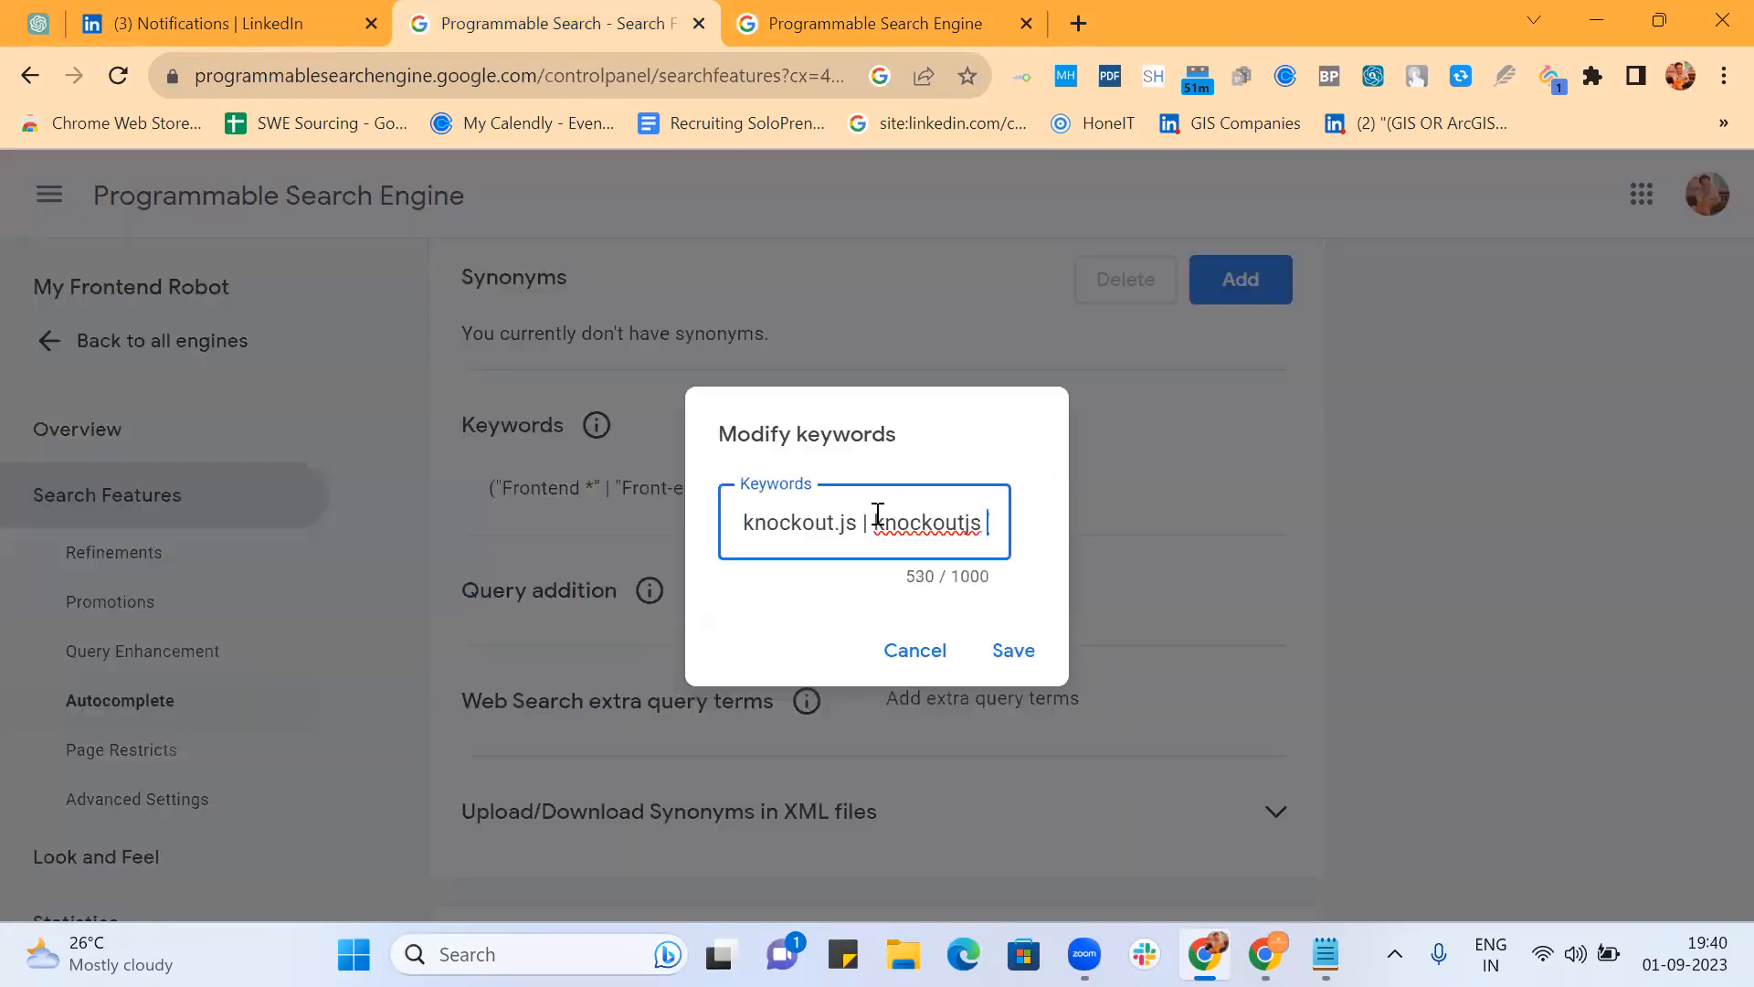
pyautogui.hotkey('ctrl', 'v')
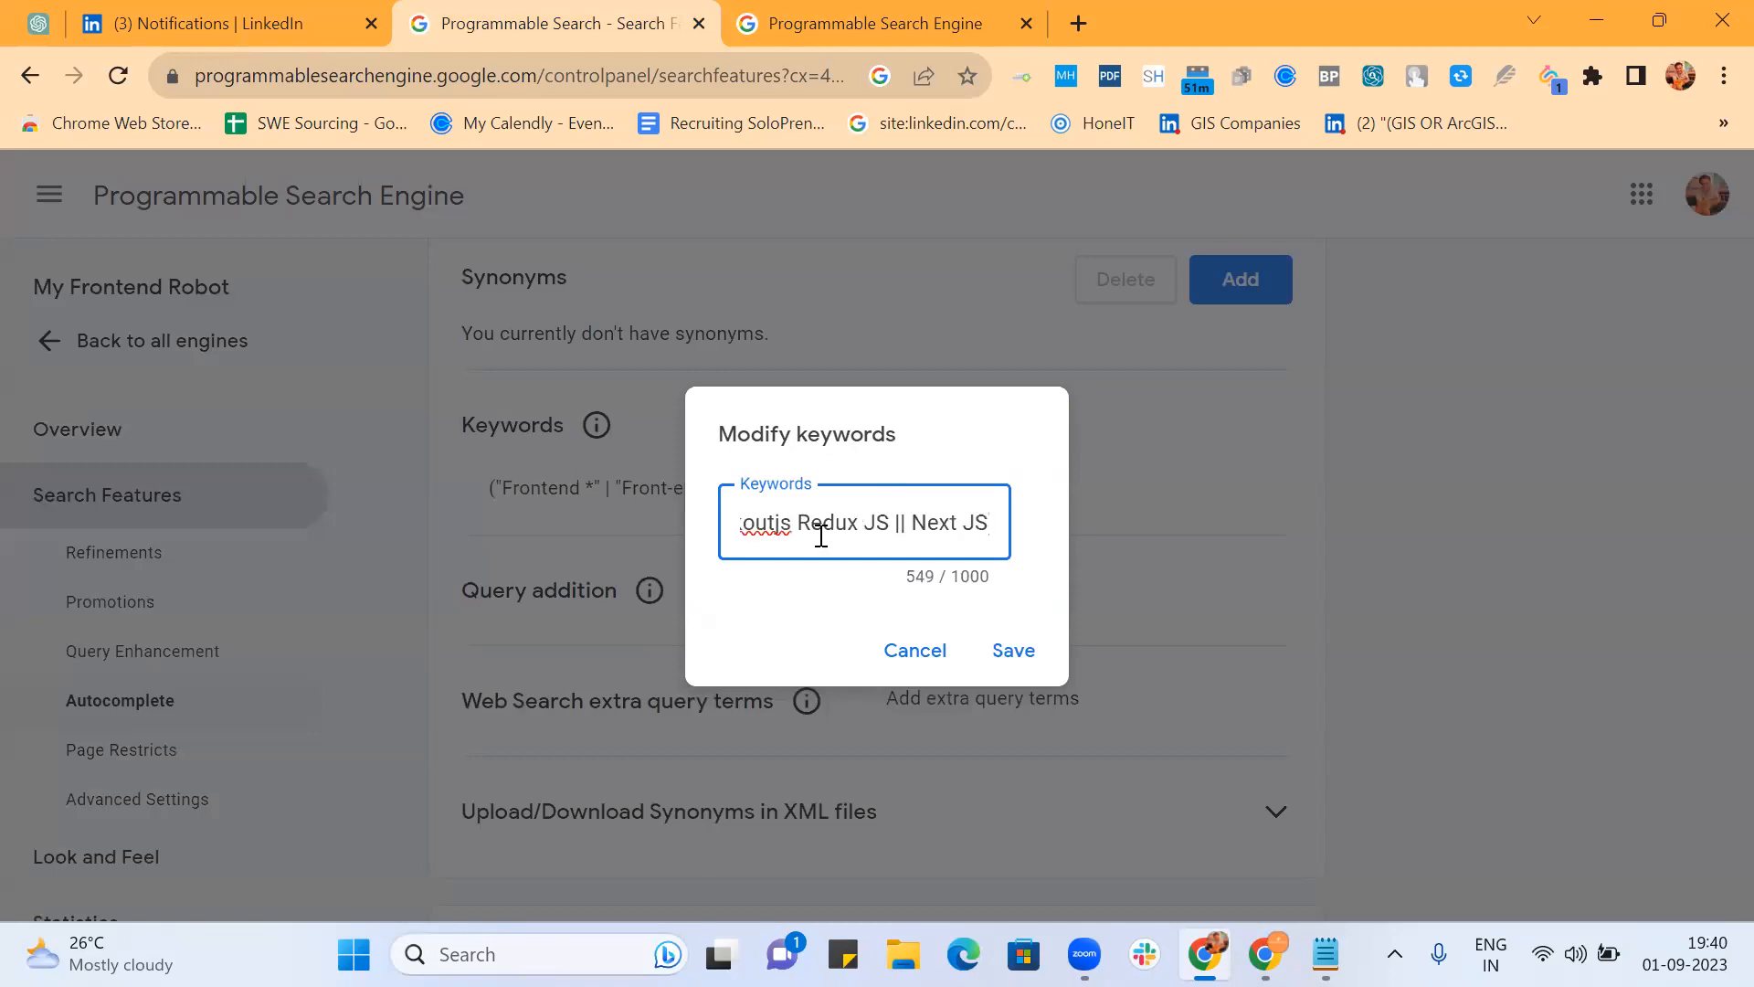
pyautogui.write('| "')
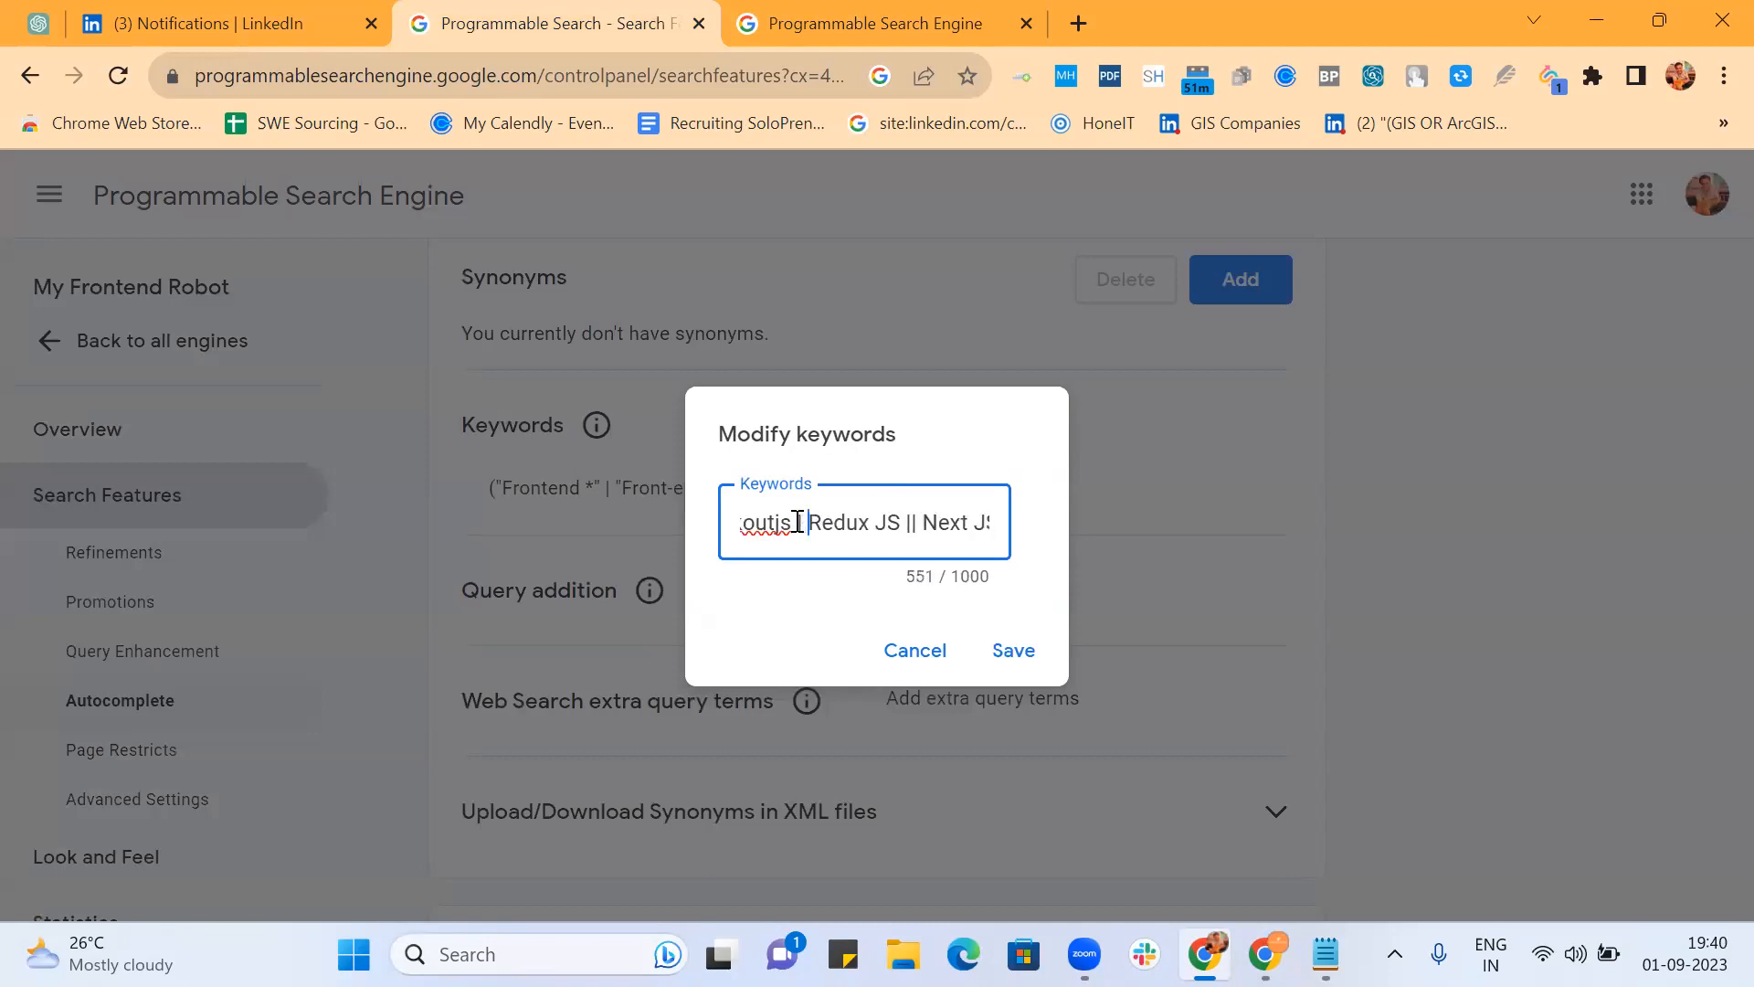
pyautogui.press('Right')
pyautogui.press('Right')
pyautogui.press('Right')
pyautogui.press('Right')
pyautogui.press('Right')
pyautogui.press('Right')
pyautogui.press('Right')
pyautogui.press('Right')
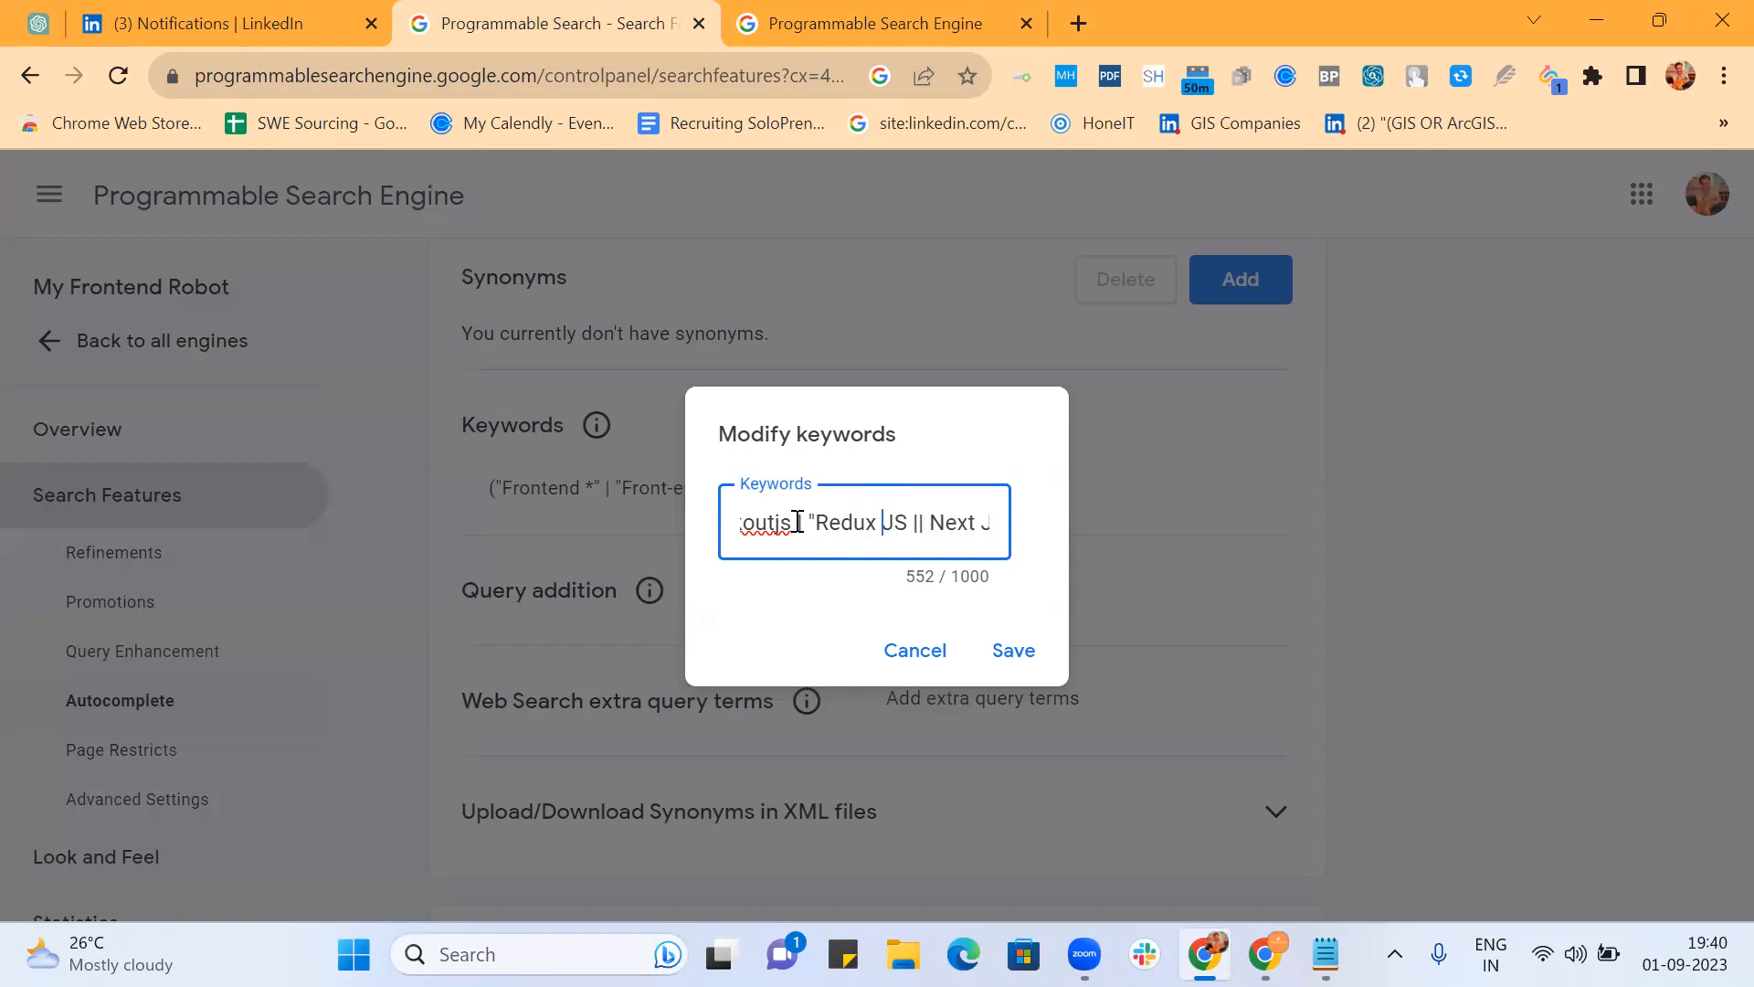
pyautogui.write('"|Redux')
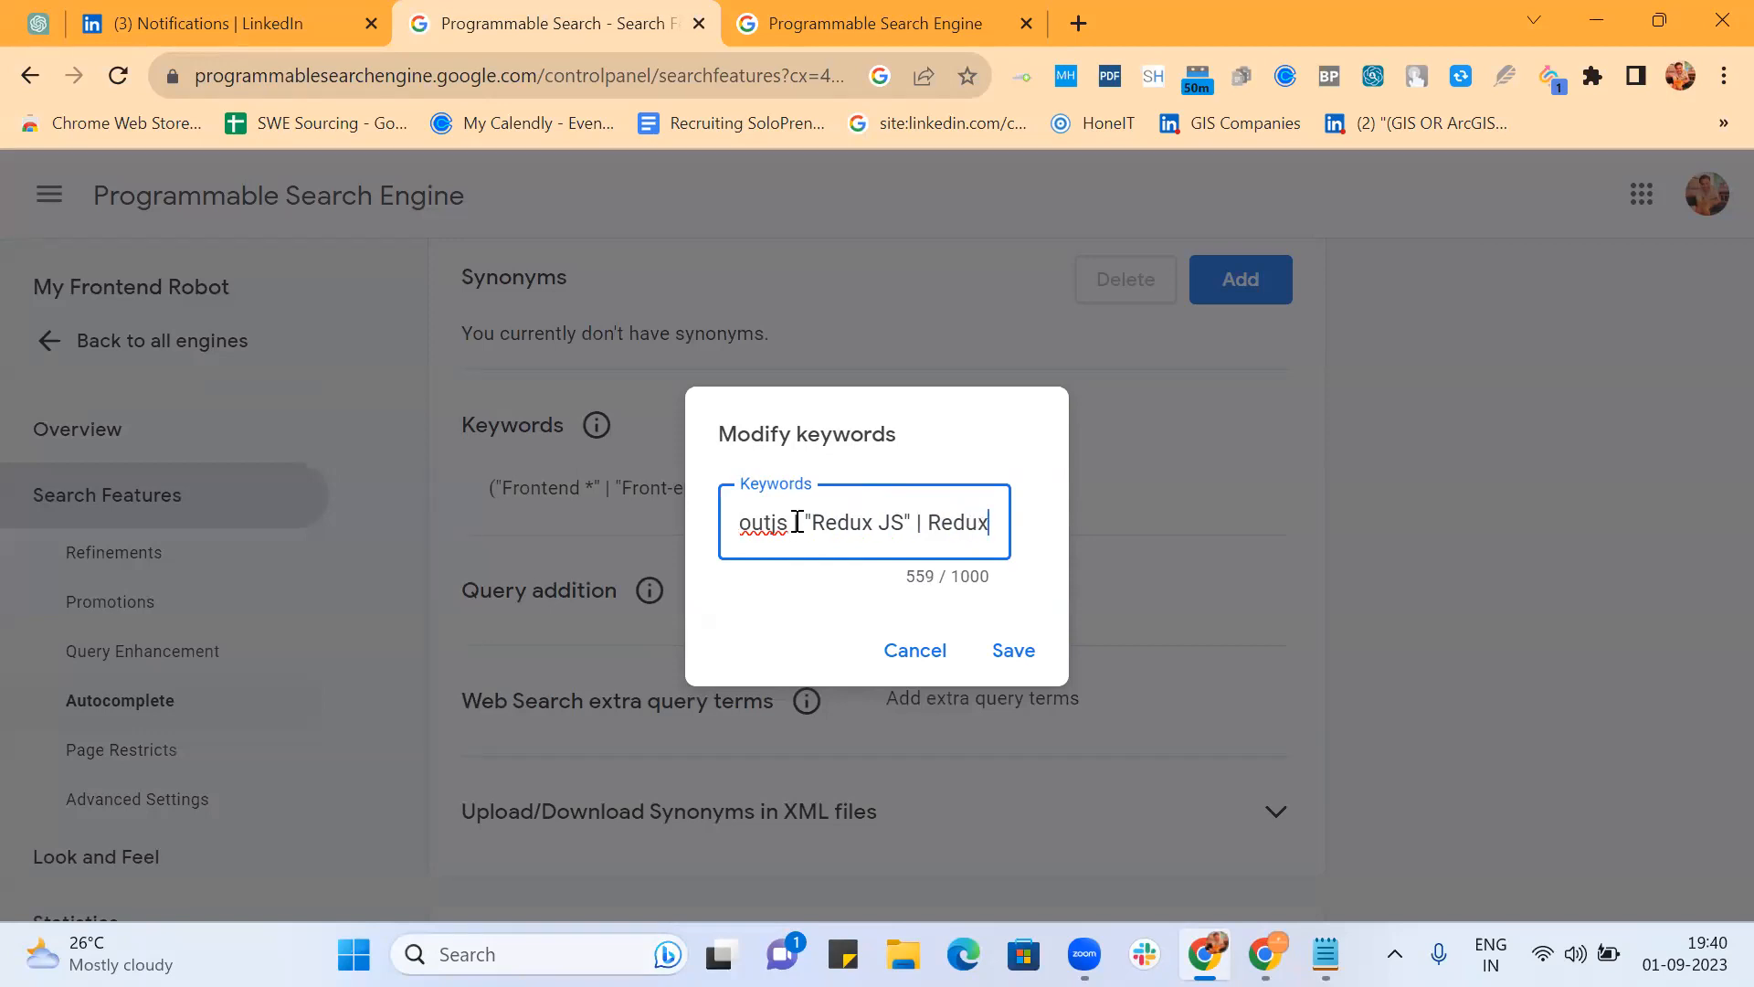
pyautogui.write('.js |')
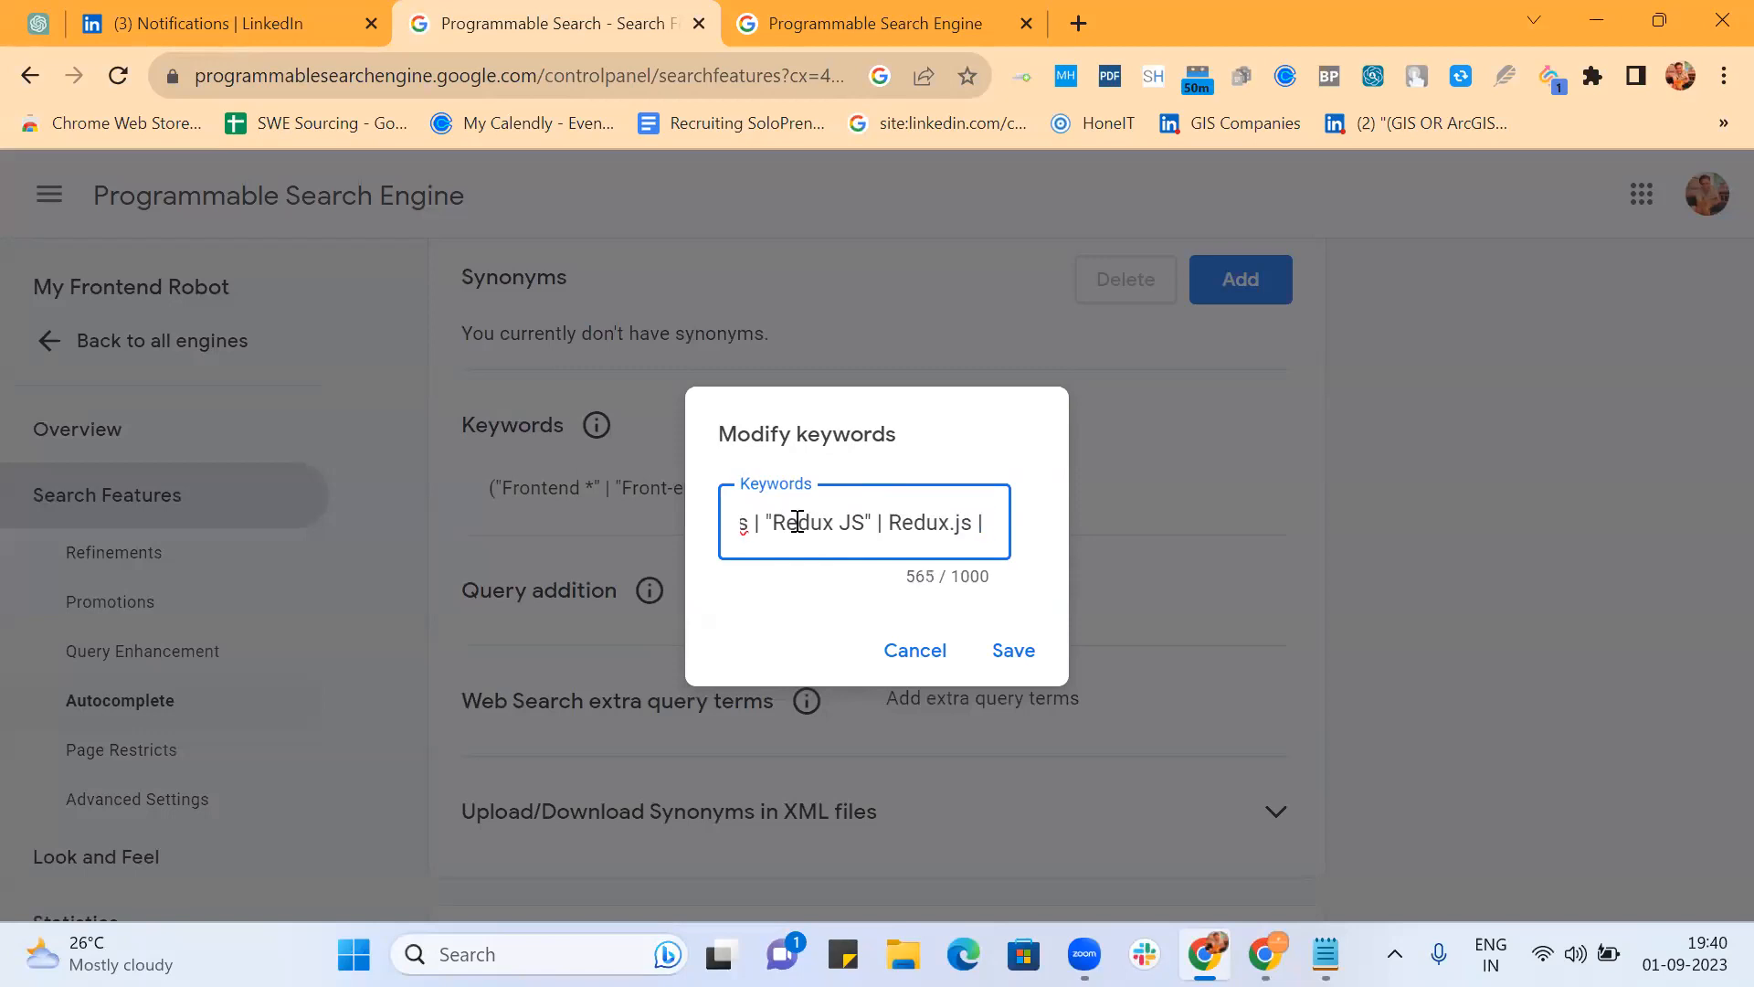
pyautogui.write(' Red')
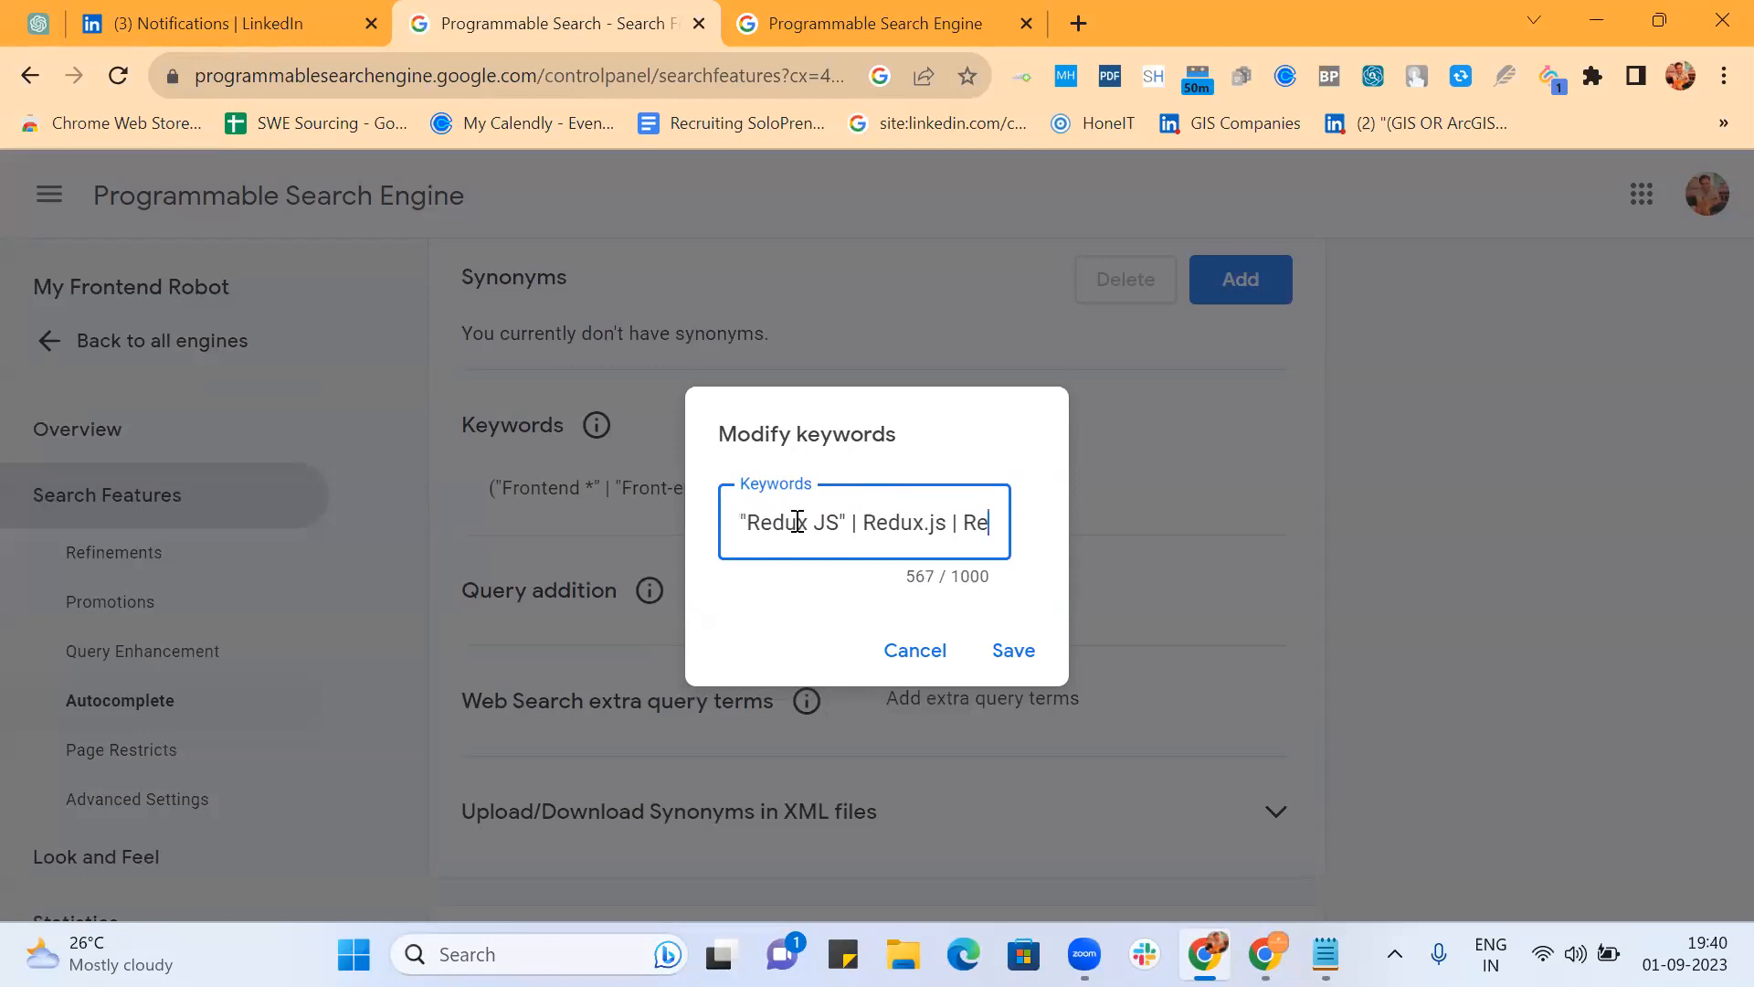
pyautogui.write('u')
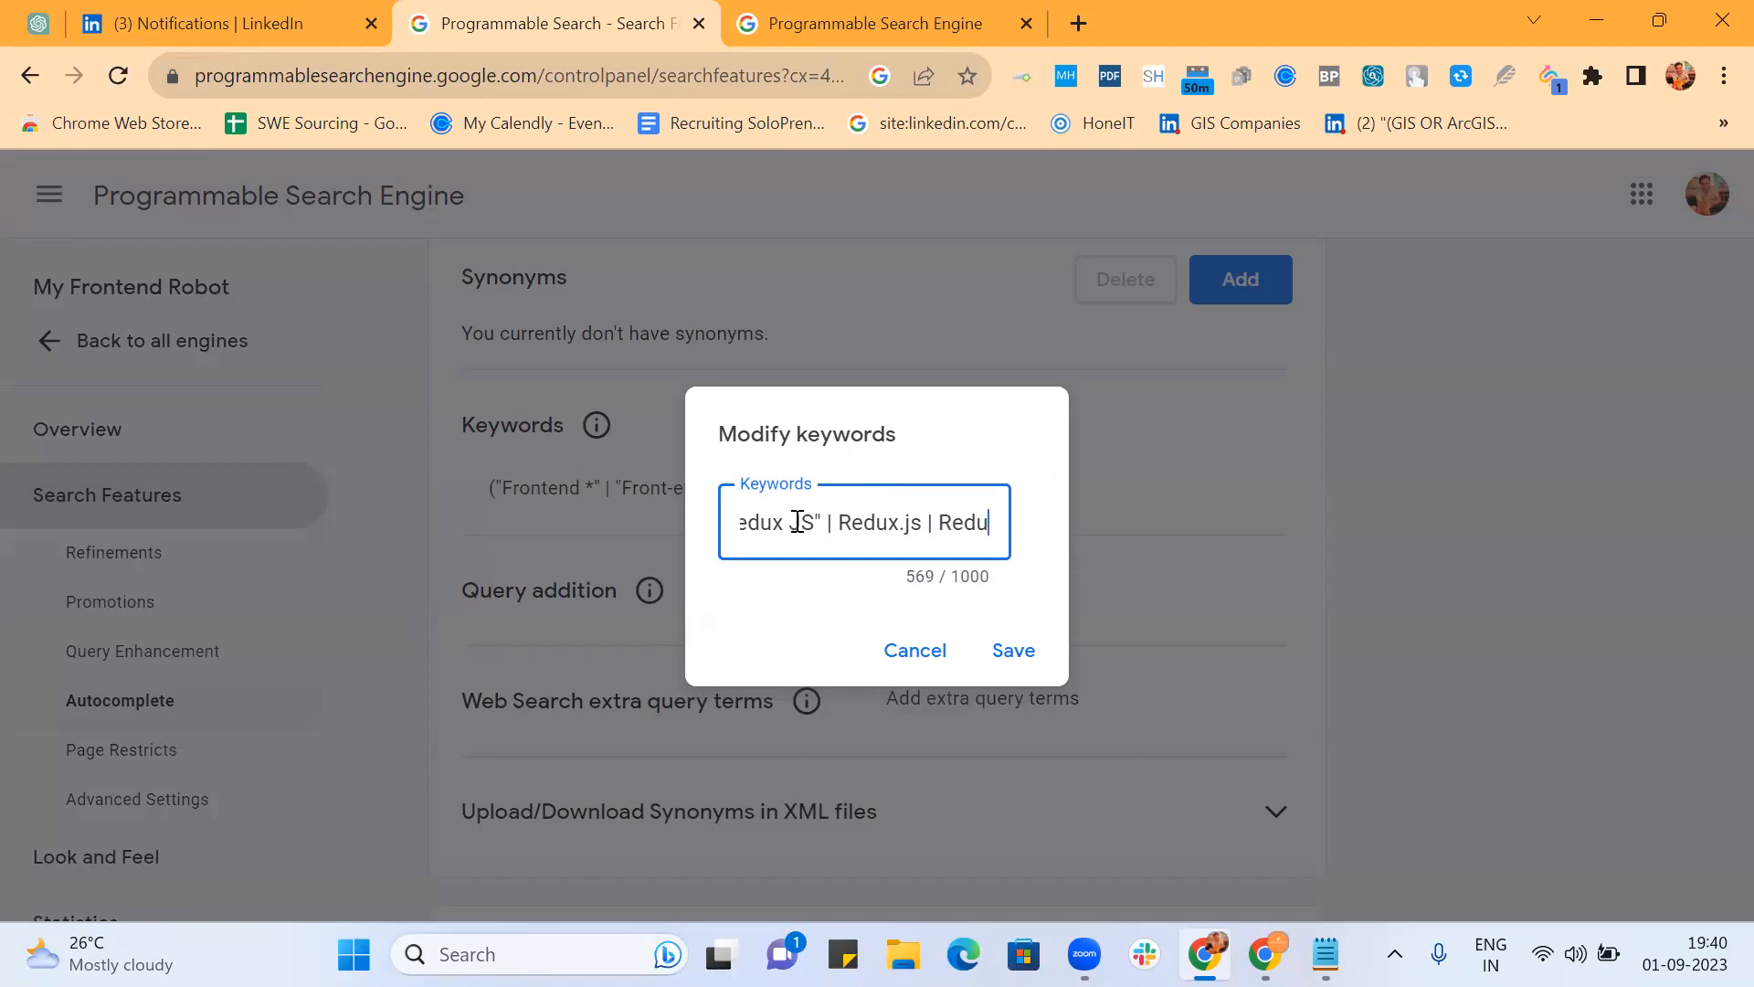
pyautogui.write('x-j')
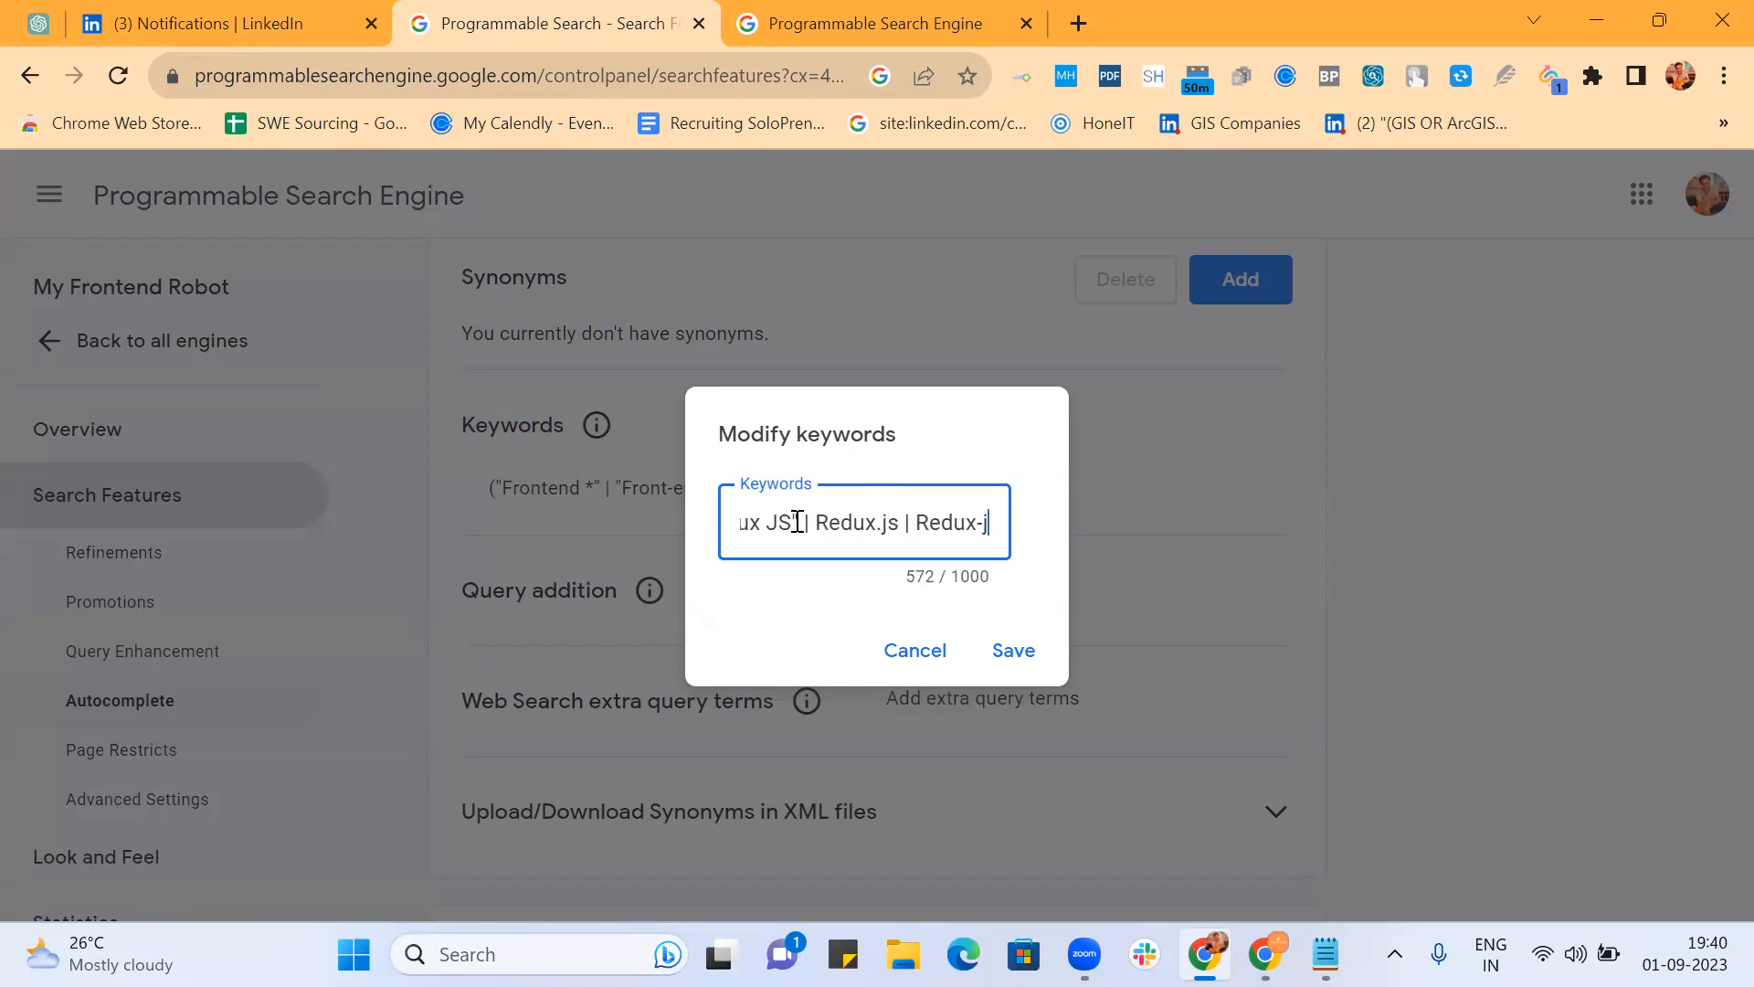
pyautogui.write('s')
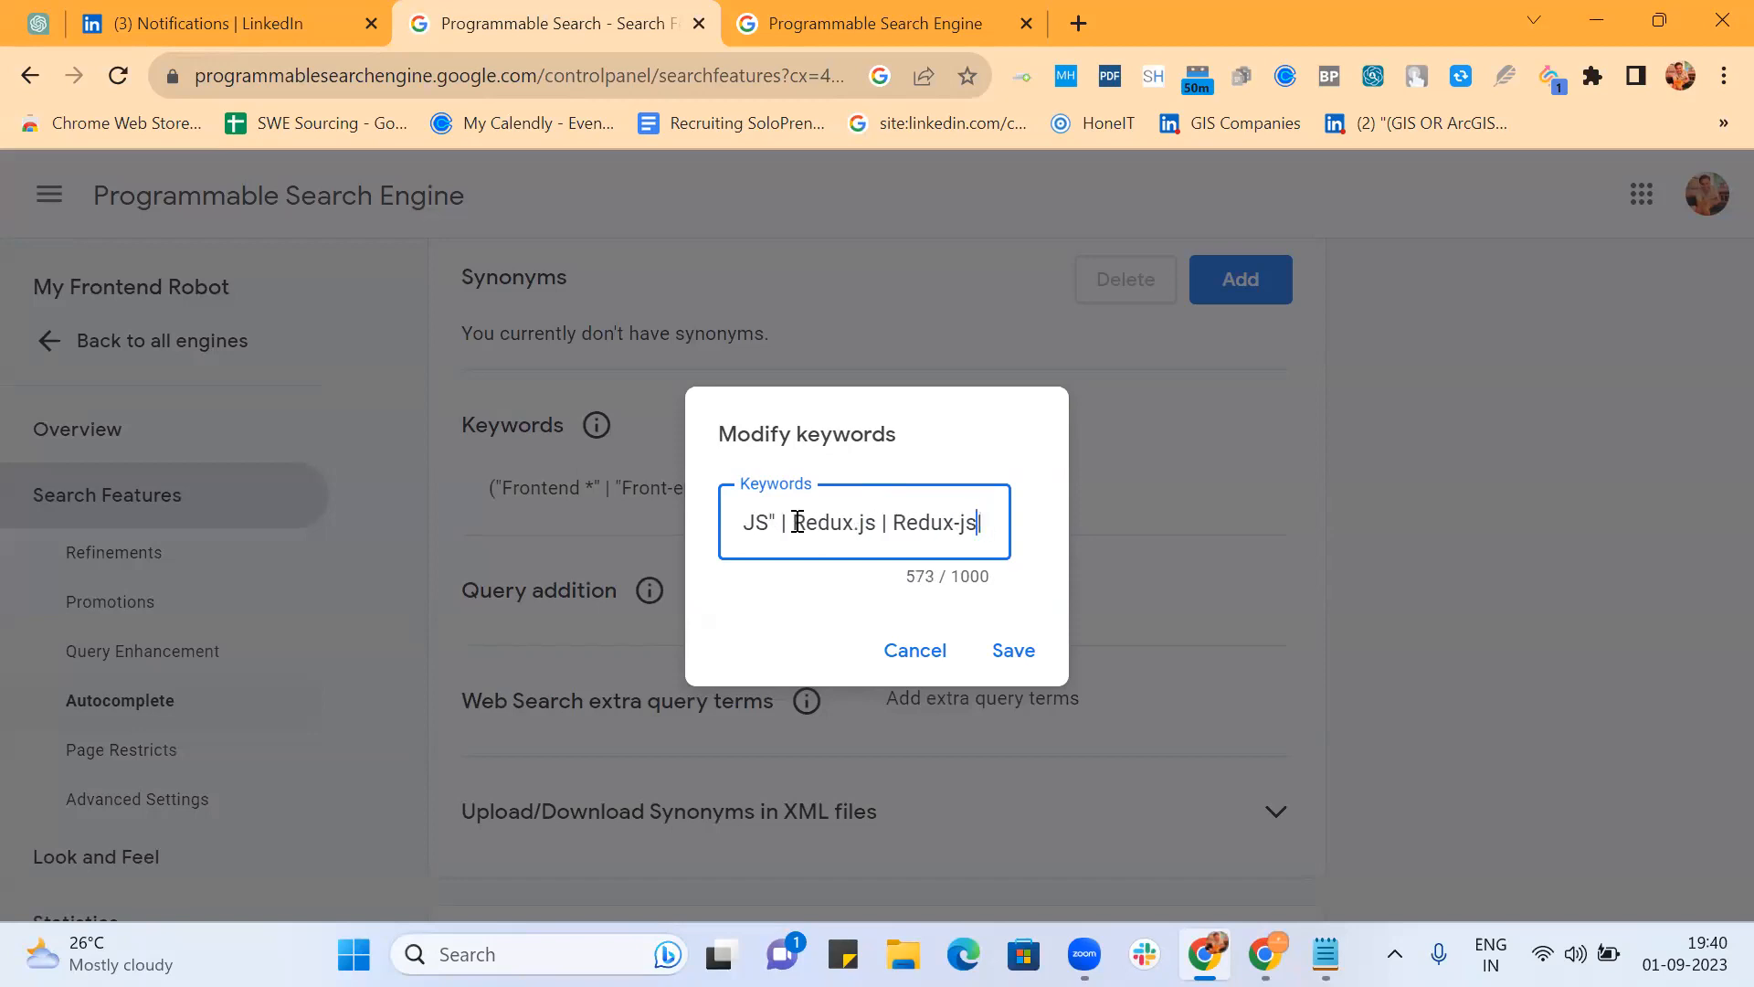
pyautogui.write('|  Next JS)')
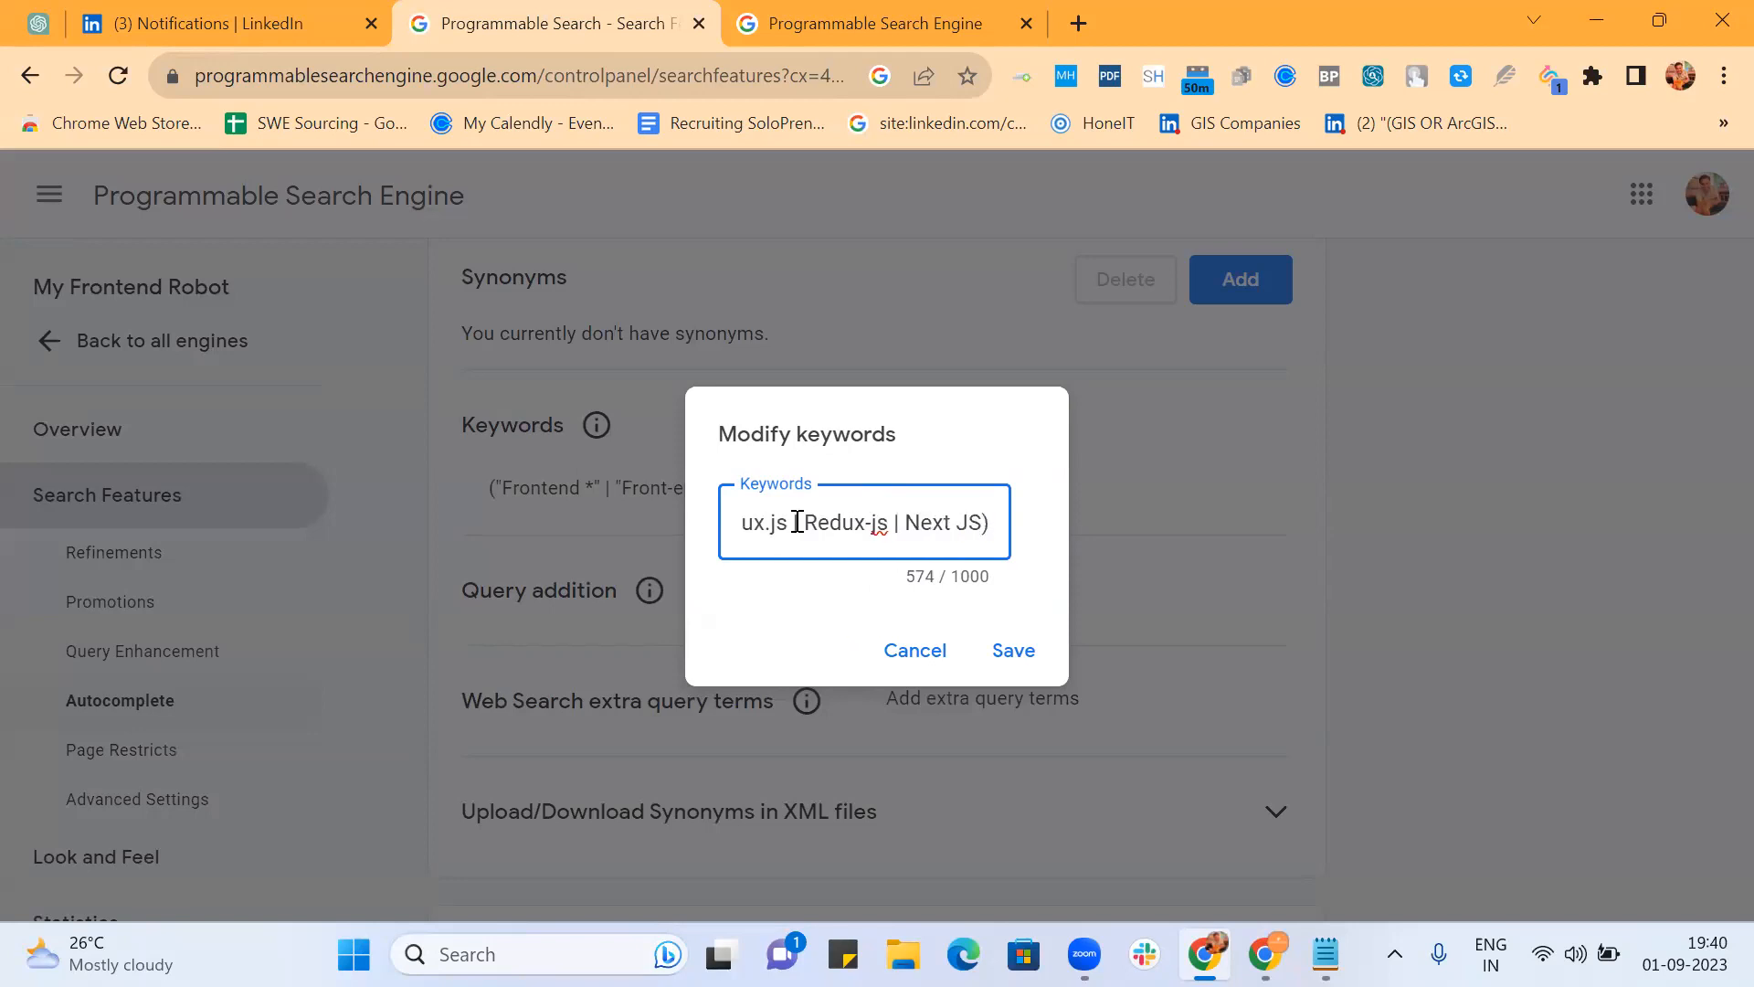
# Step: Add the Next JS, Next-js, Next.JS and NextJS variants and save the 608-character keywords
pyautogui.press('Left')
pyautogui.press('Left')
pyautogui.press('Left')
pyautogui.press('Left')
pyautogui.press('Left')
pyautogui.press('Left')
pyautogui.press('Left')
pyautogui.write('"')
pyautogui.press('Right')
pyautogui.press('Right')
pyautogui.press('Right')
pyautogui.write('" ')
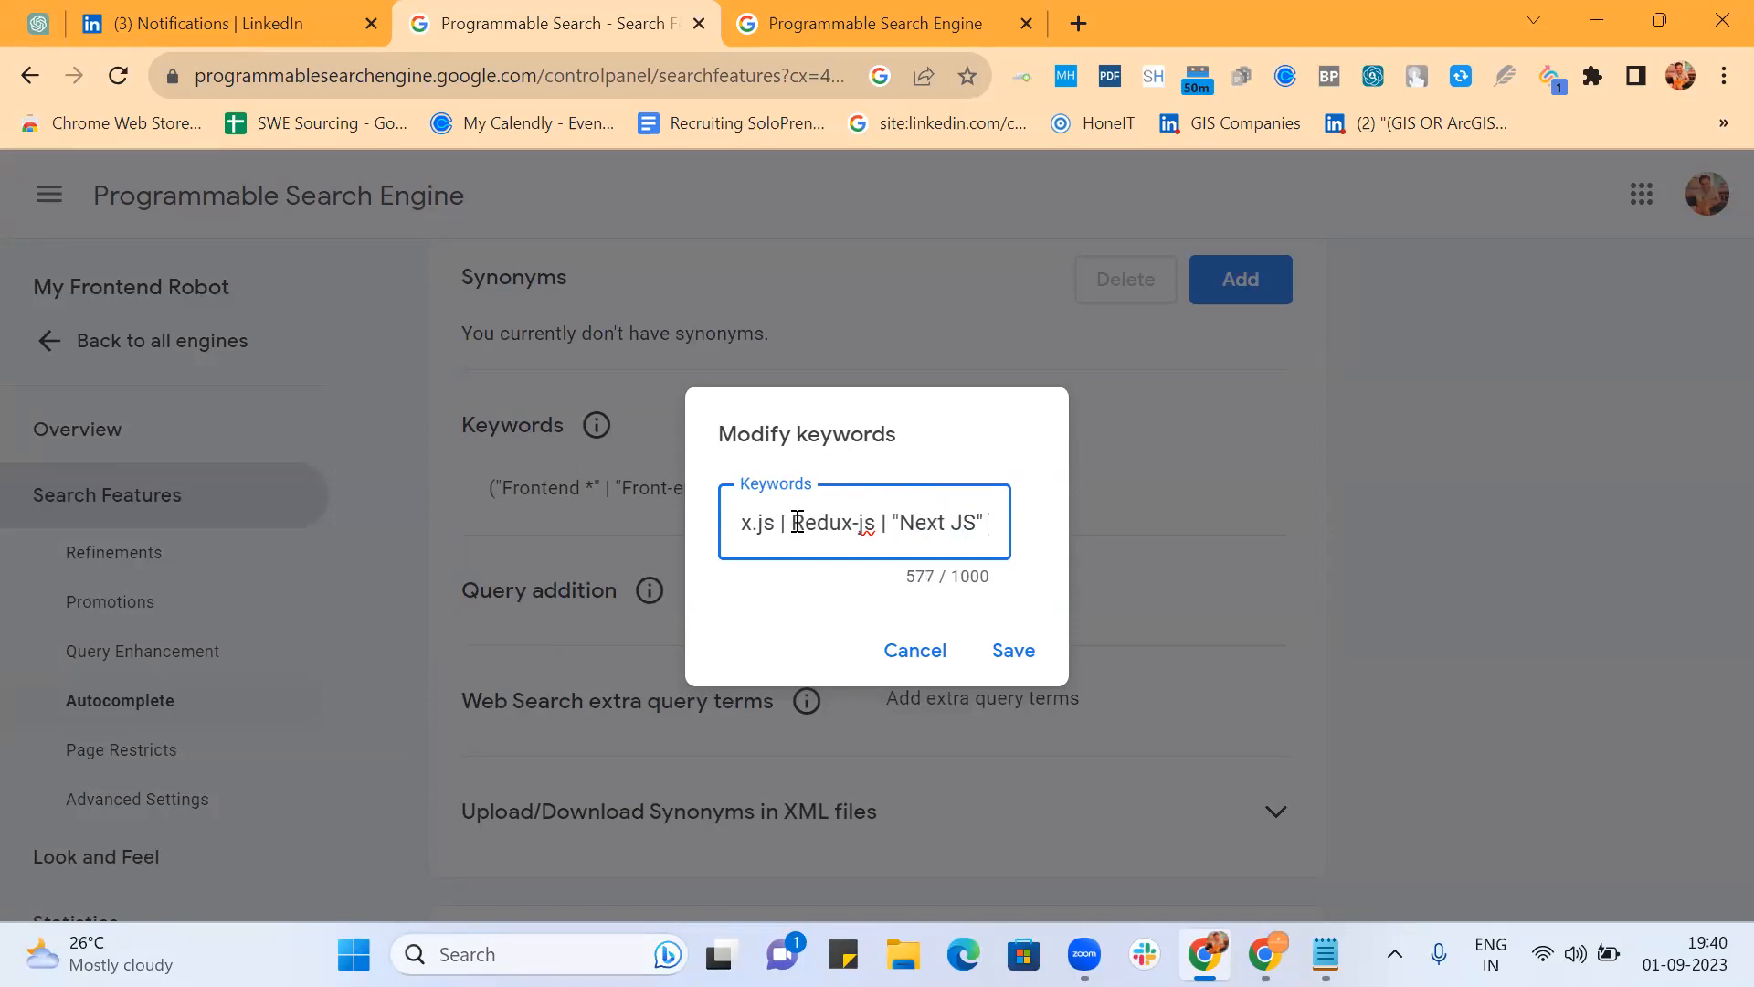
pyautogui.write('| ')
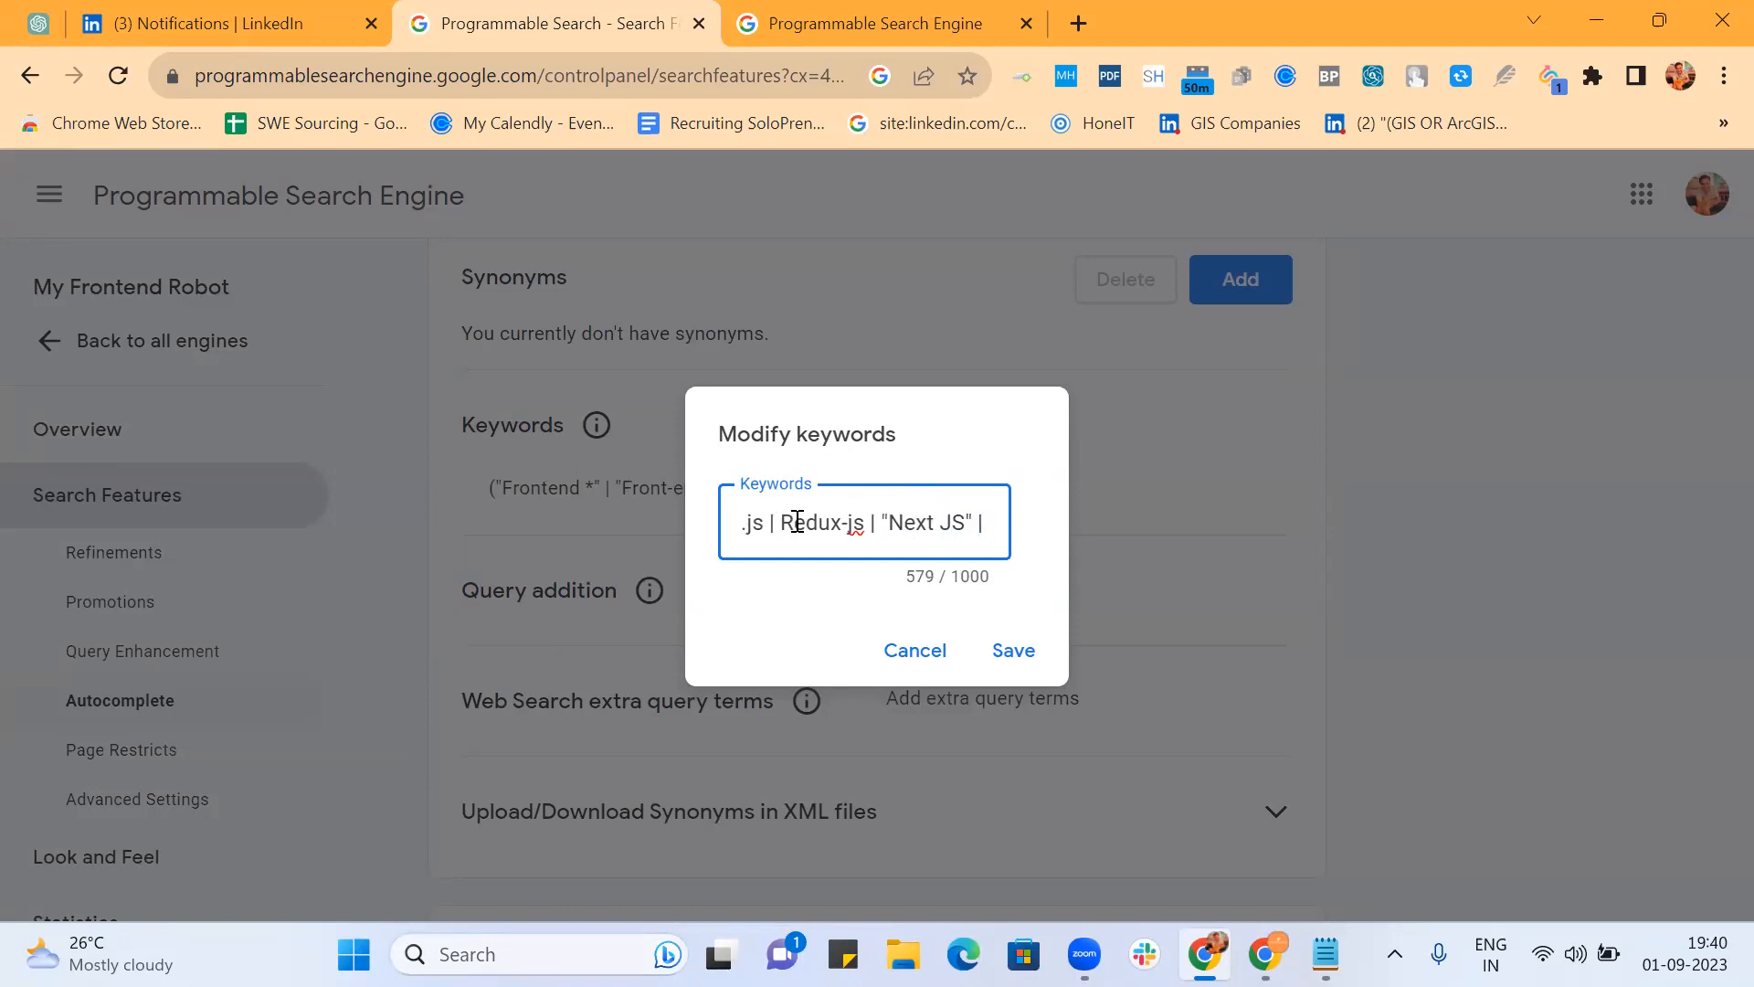
pyautogui.write('"Next')
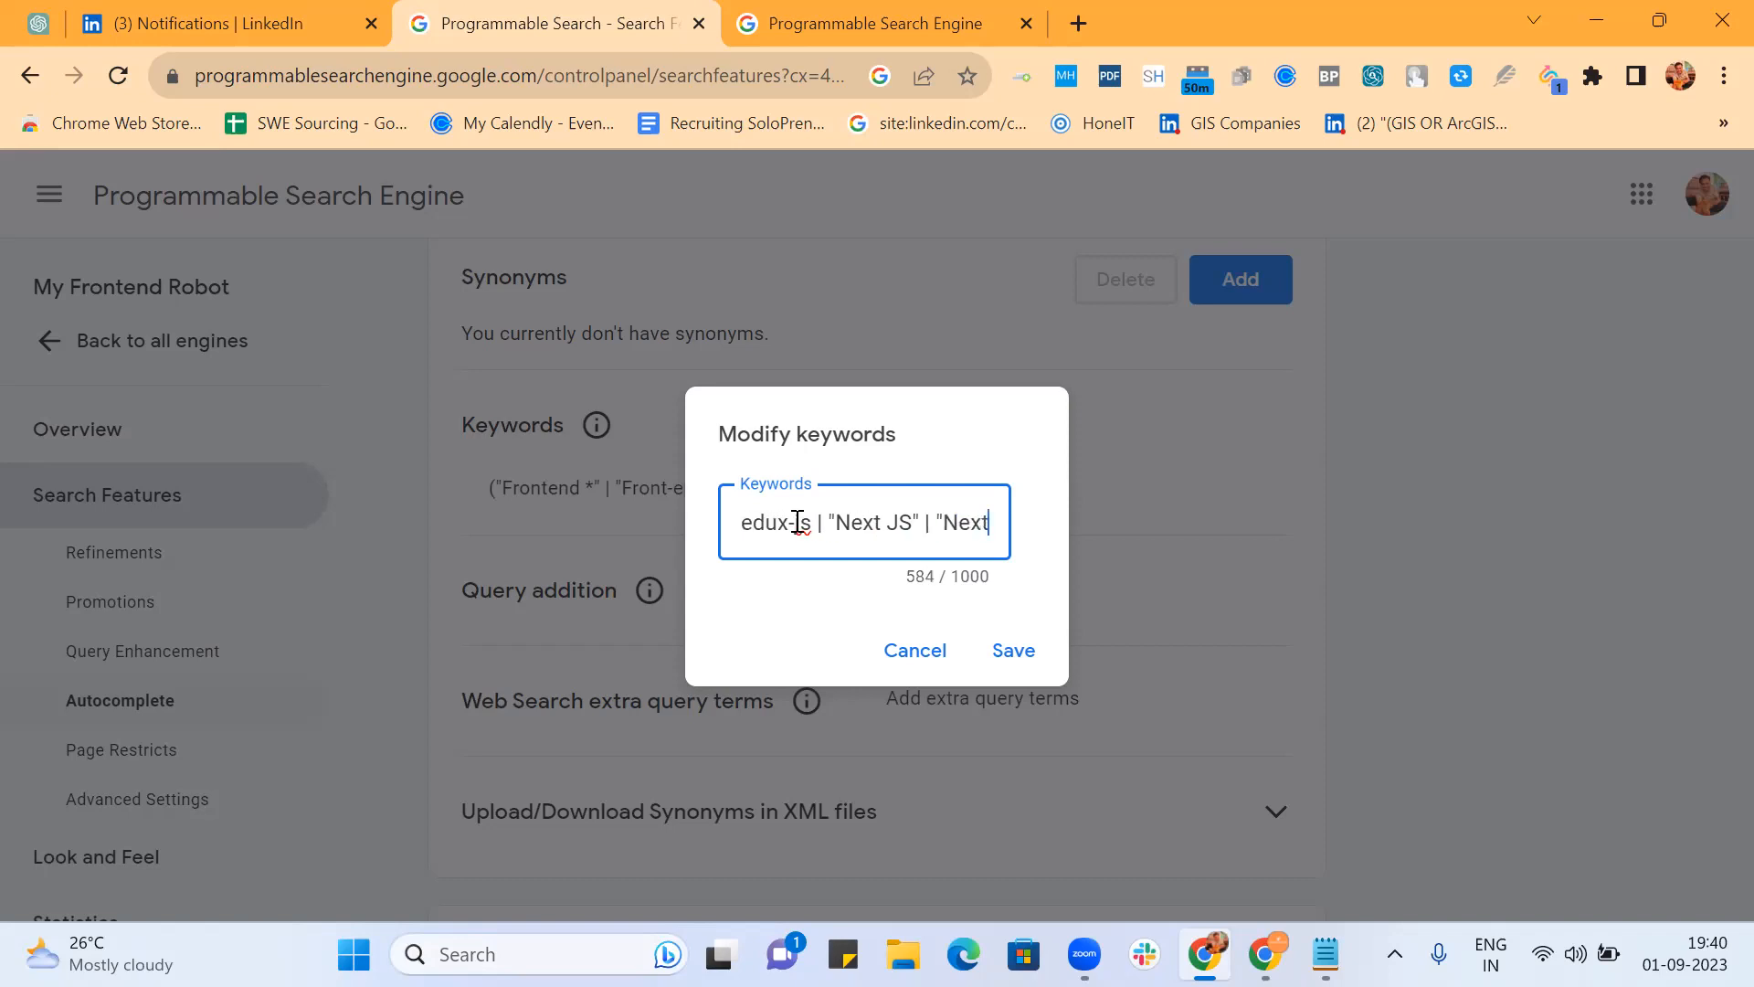
pyautogui.write('-js")')
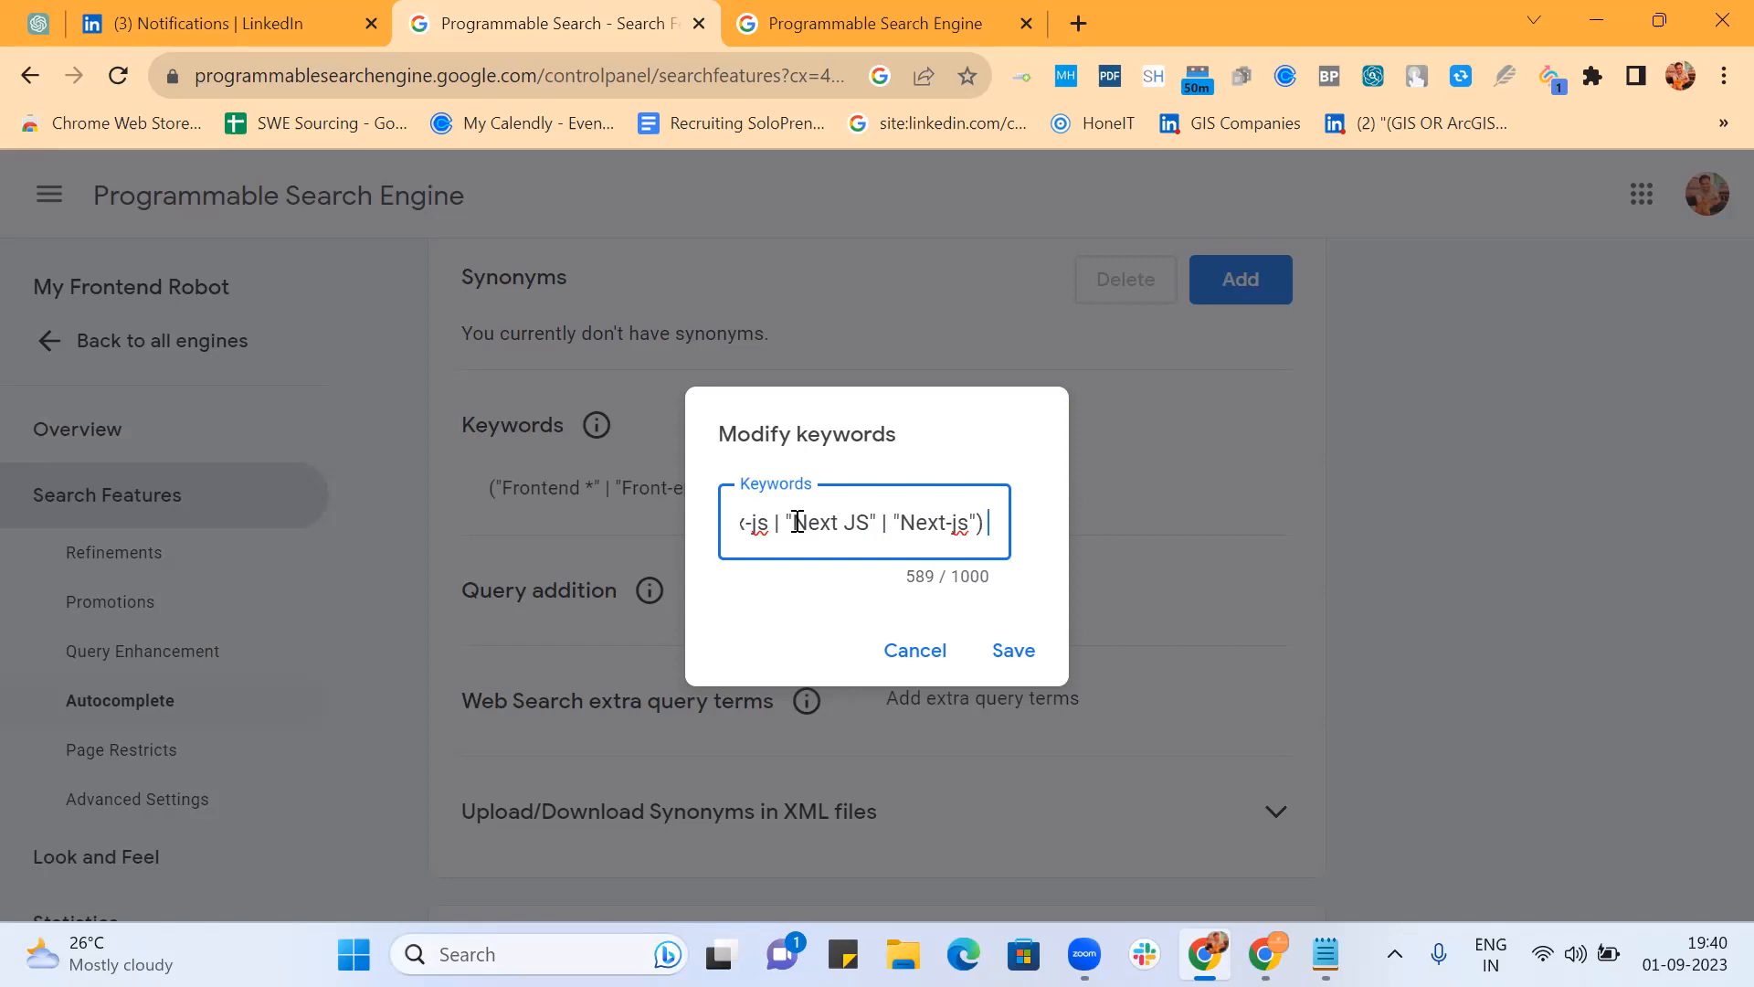
pyautogui.write(' | Next.JS | NextJS')
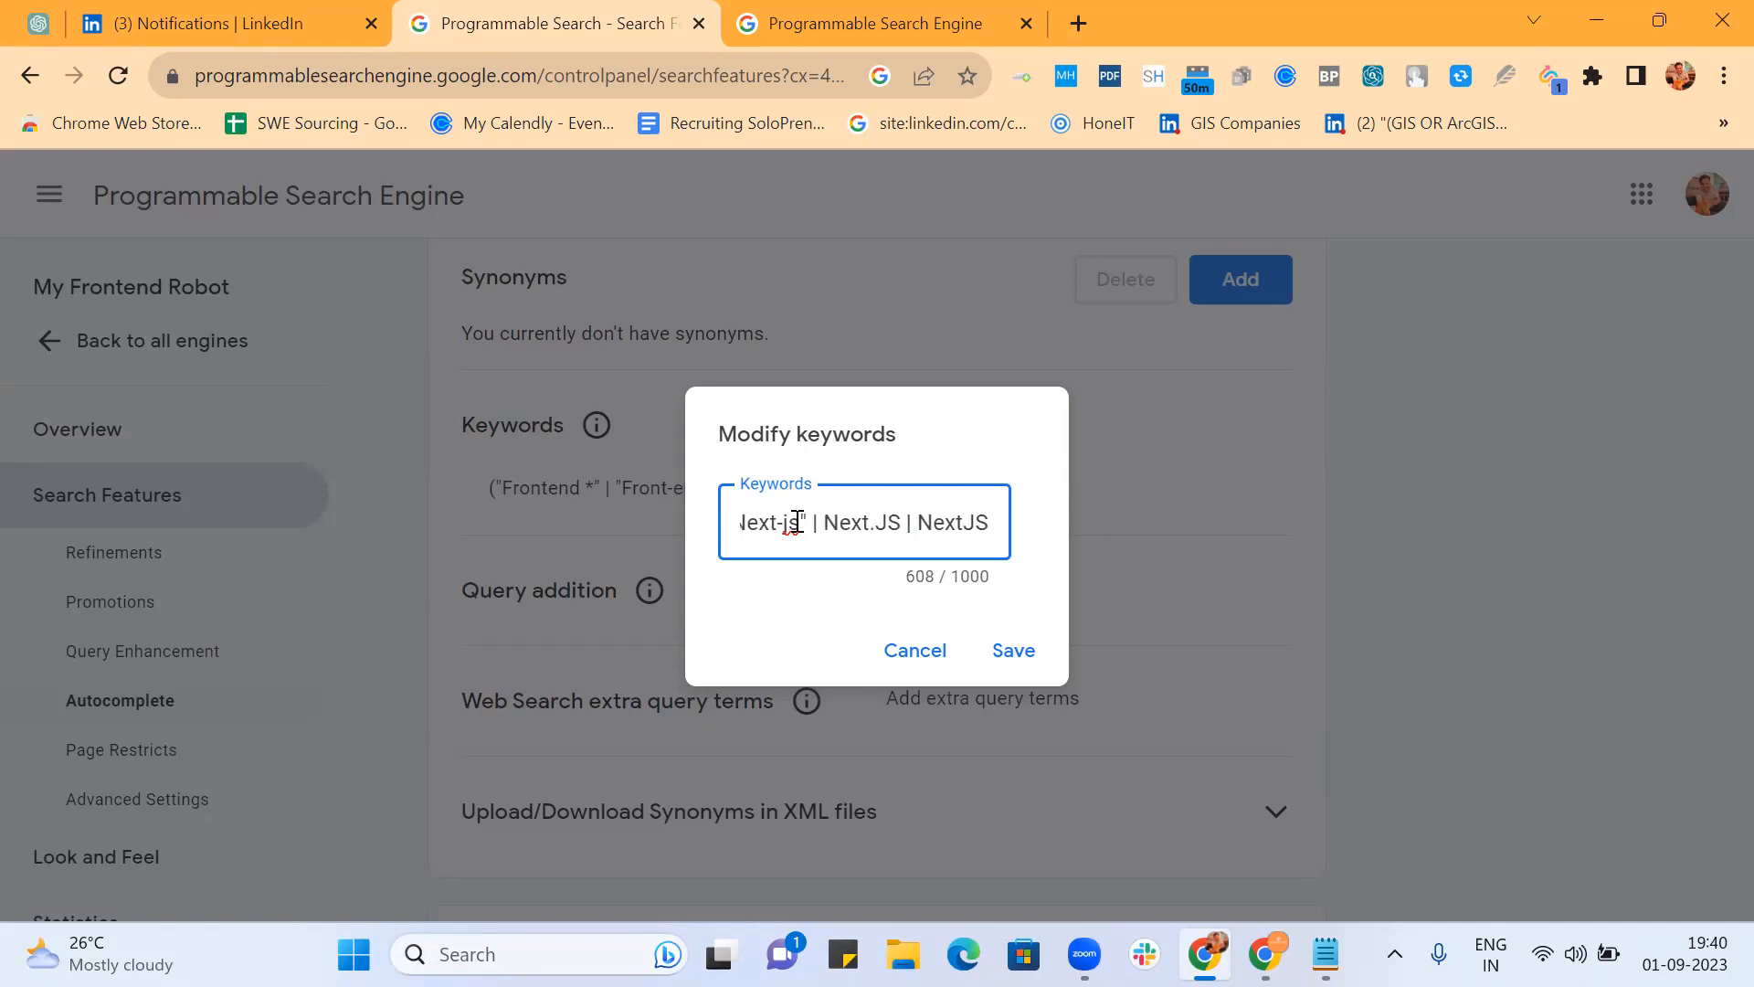
pyautogui.press('End')
pyautogui.click(1034, 651)
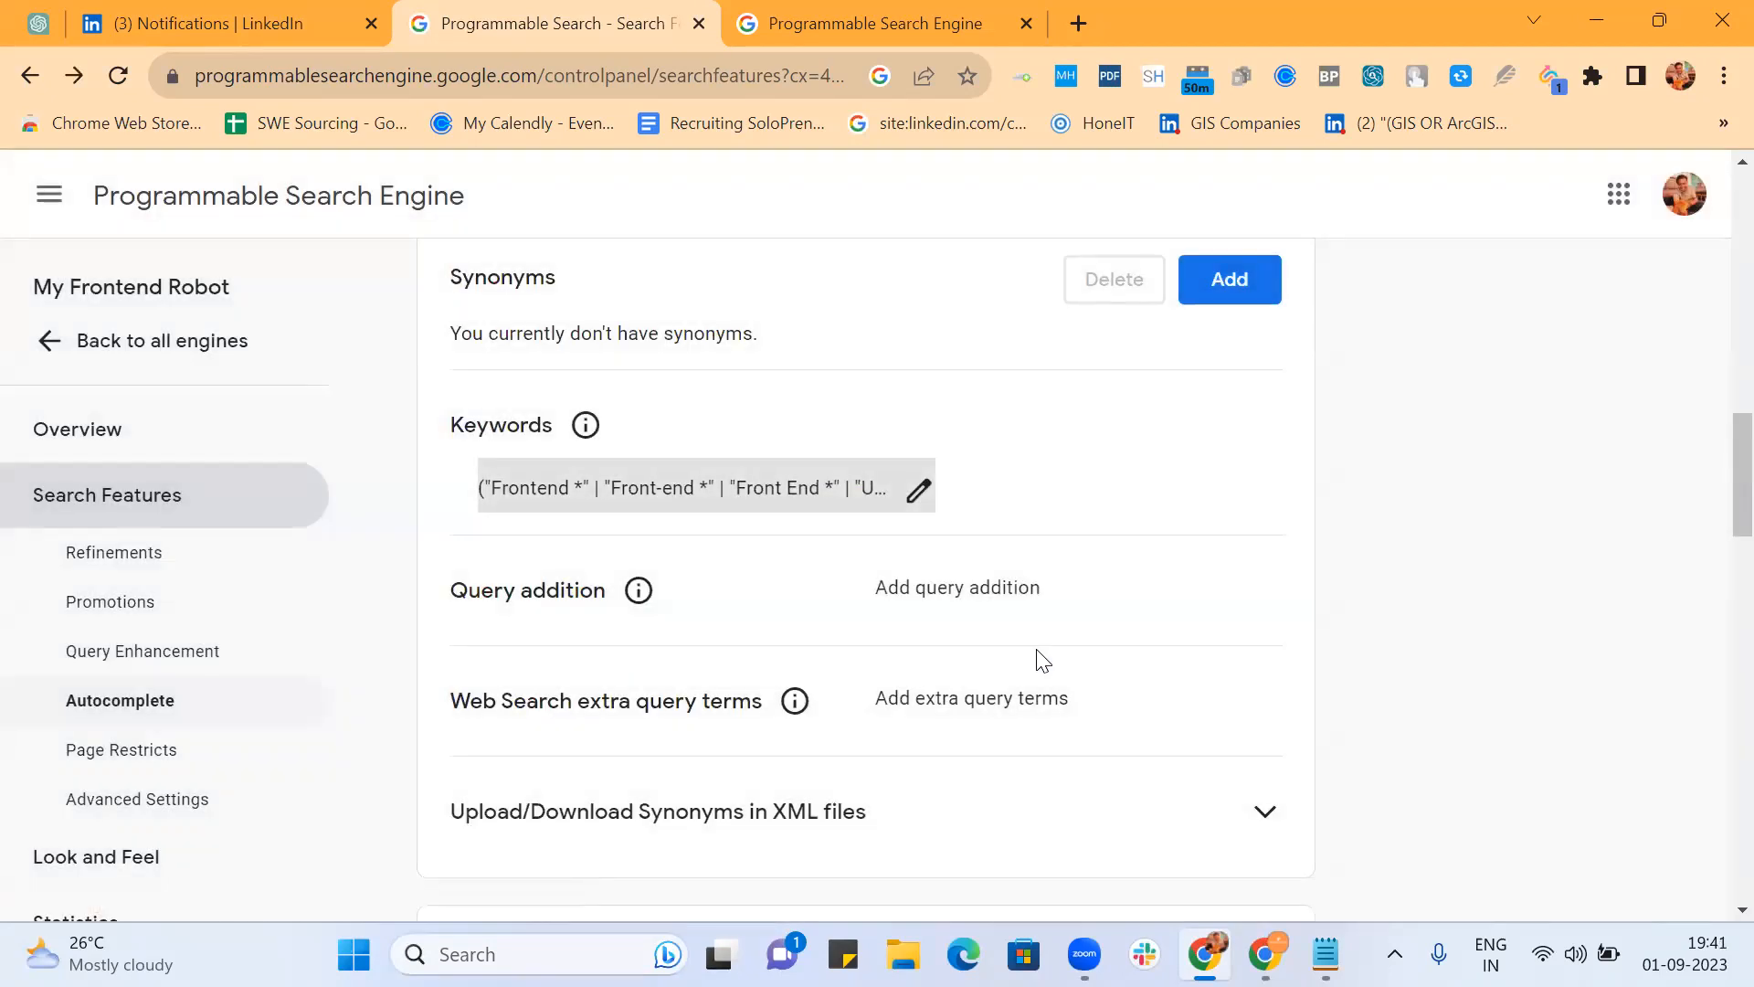
# Step: Scroll the bangalore results, jump to page 10, and return to the Search Features settings
pyautogui.click(937, 22)
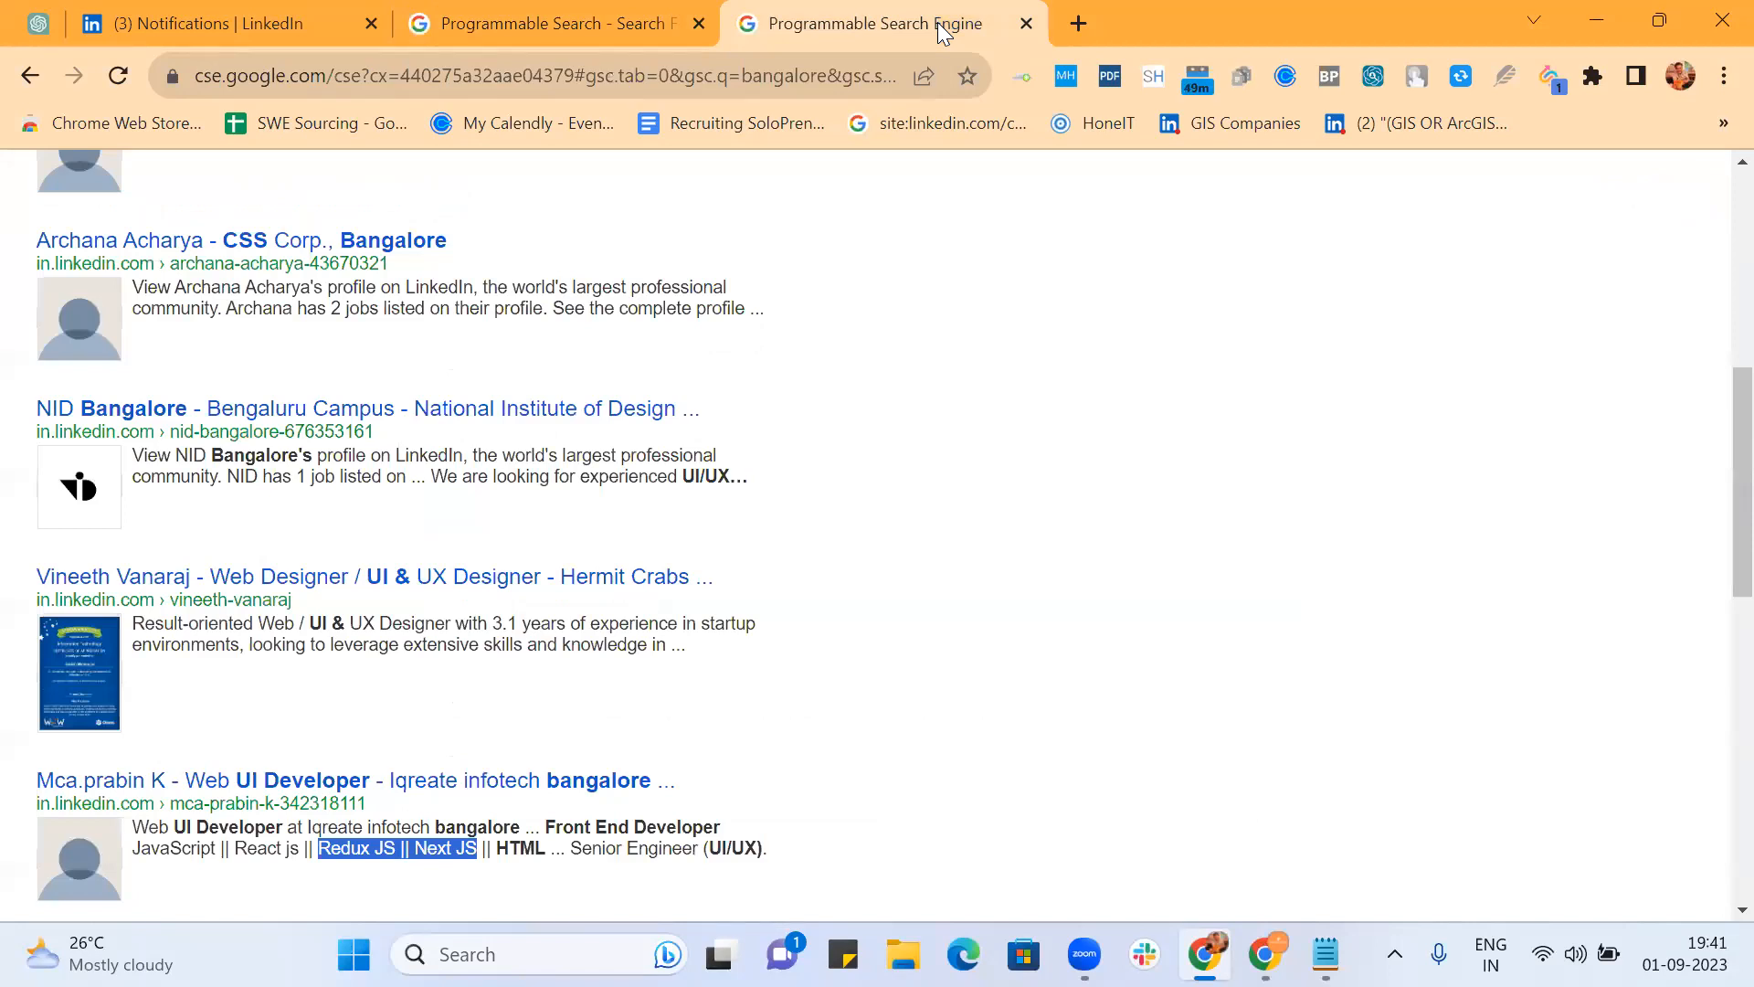
pyautogui.scroll(-3, 814, 381)
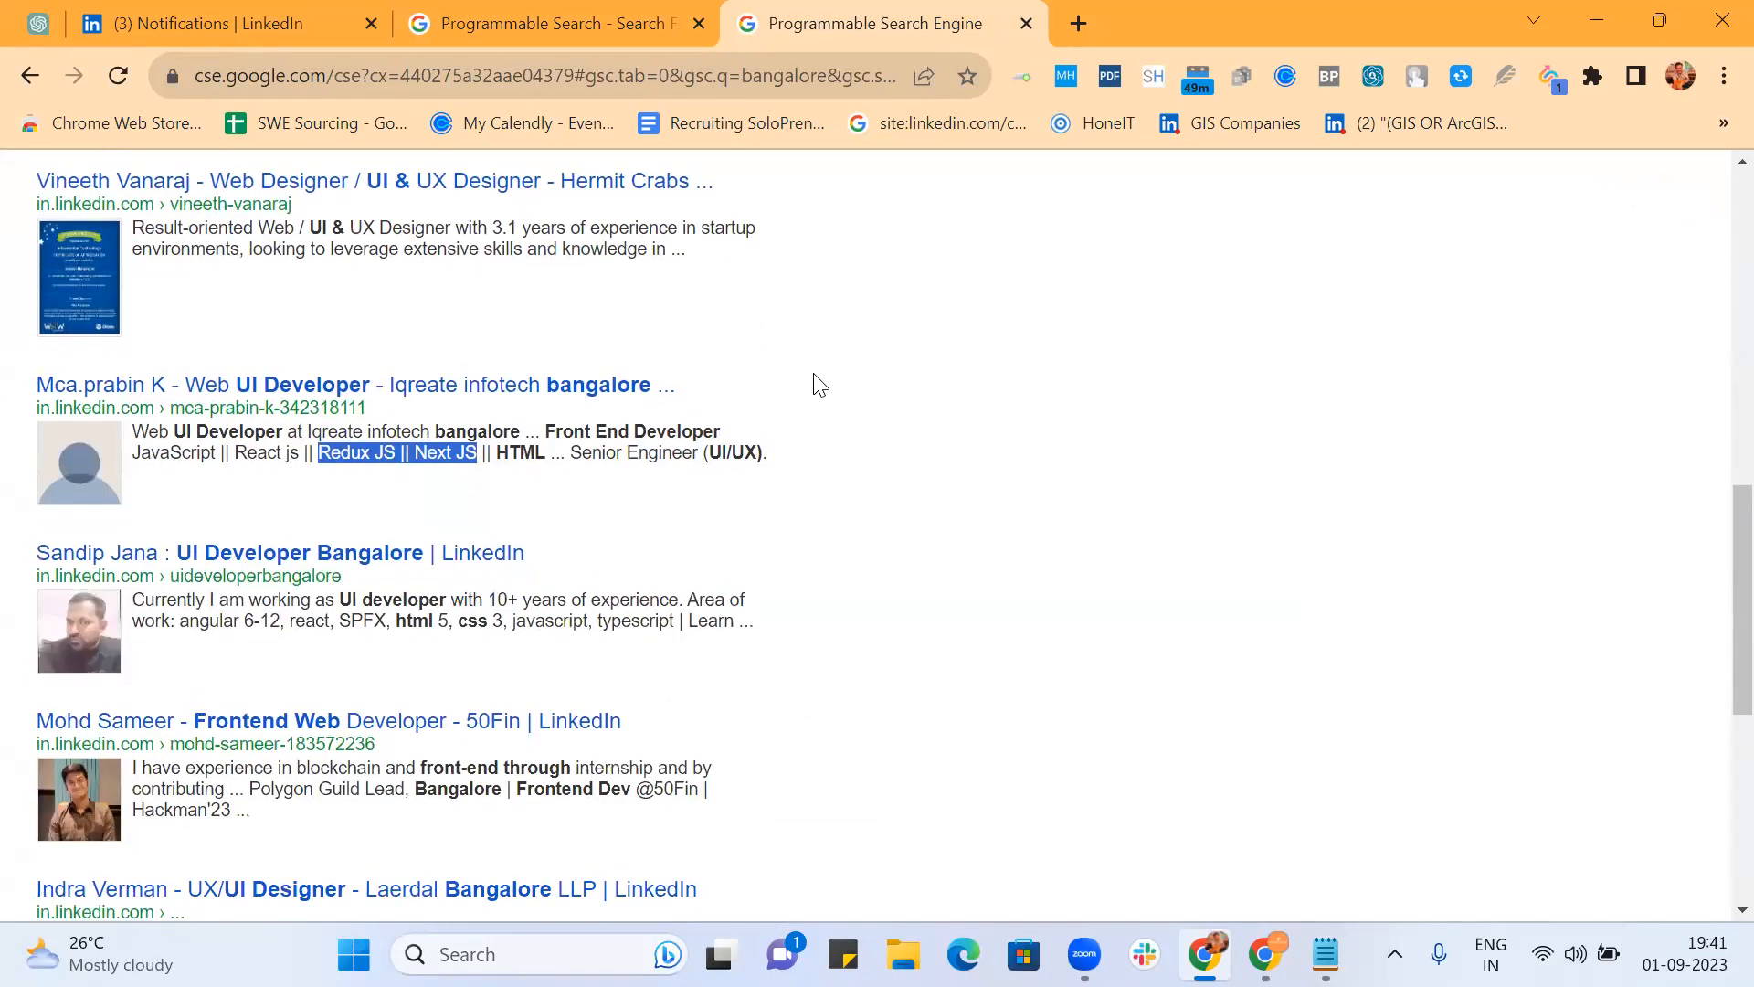
pyautogui.scroll(-2, 861, 465)
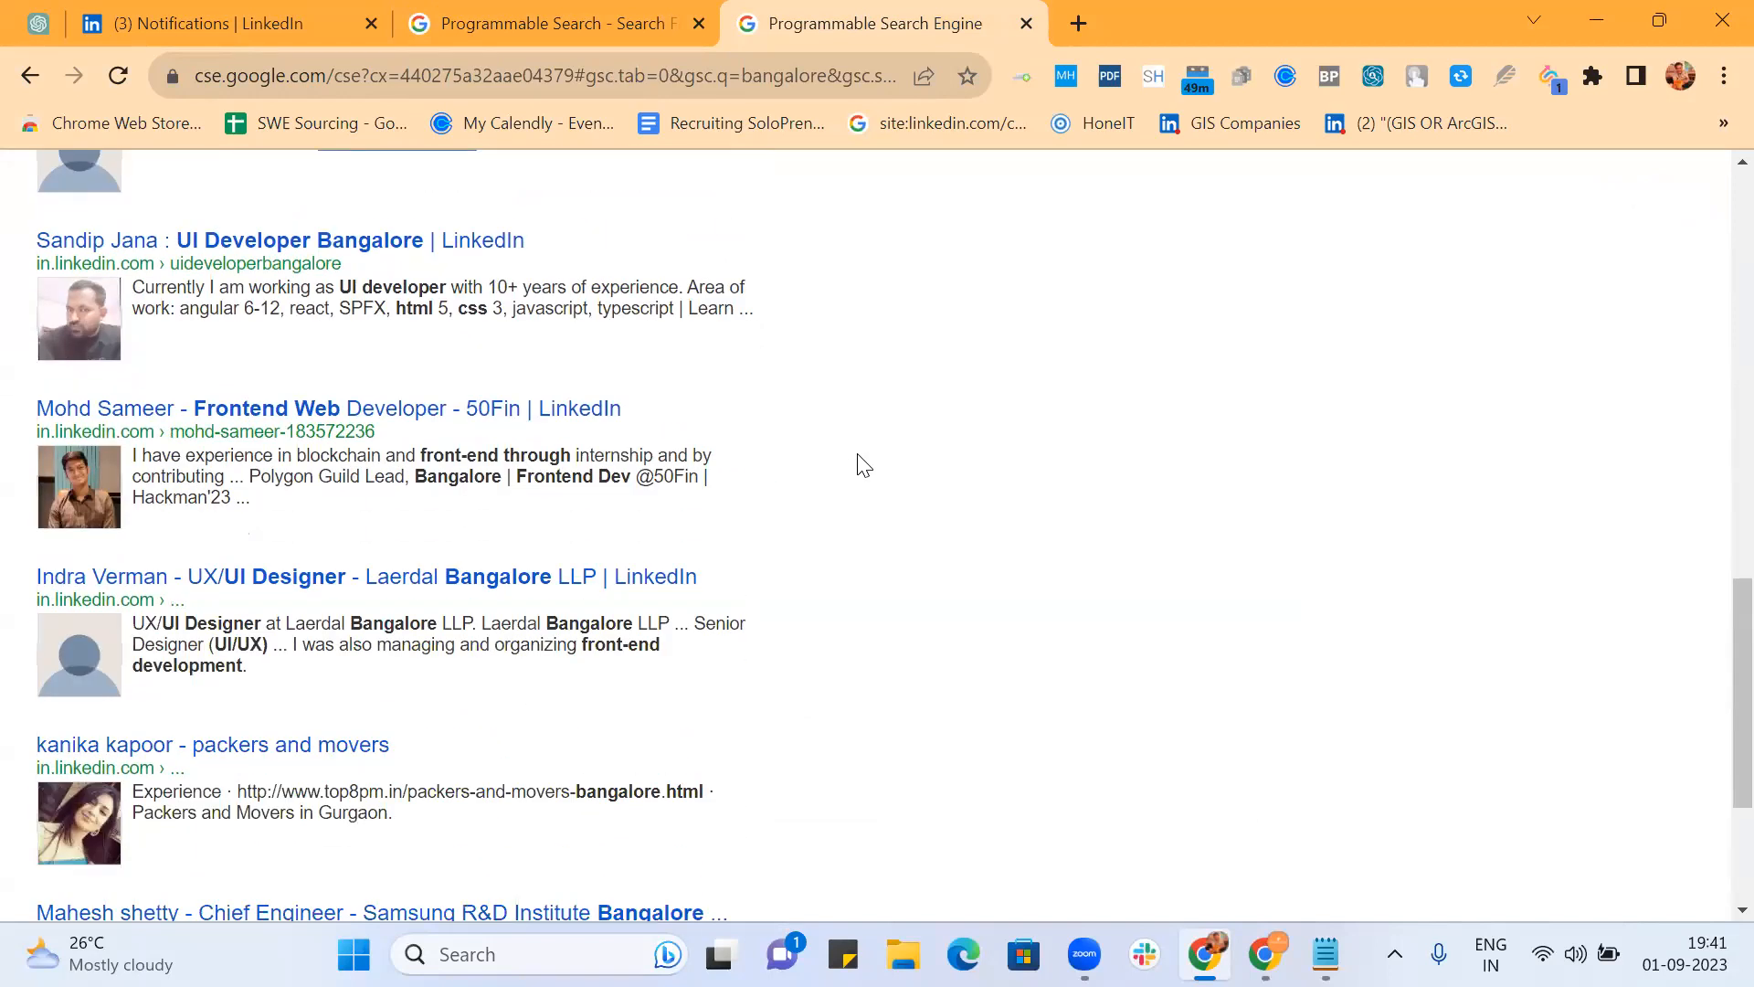
pyautogui.scroll(-2, 863, 464)
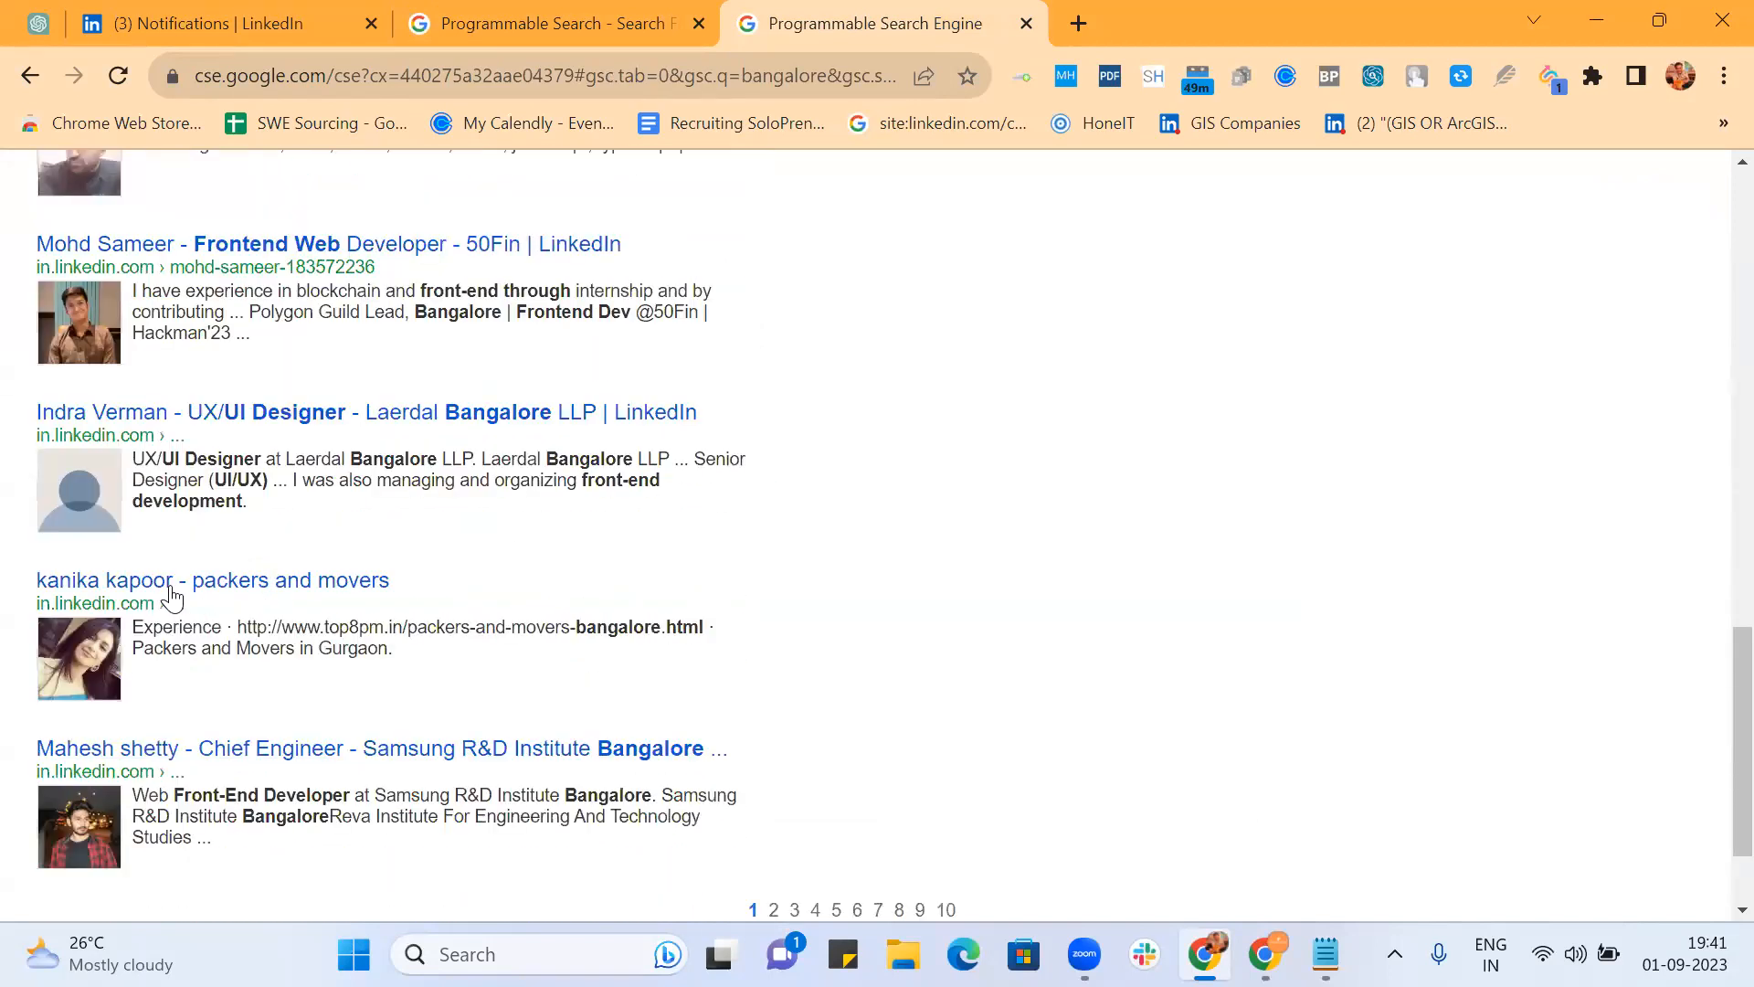
pyautogui.scroll(-2, 778, 543)
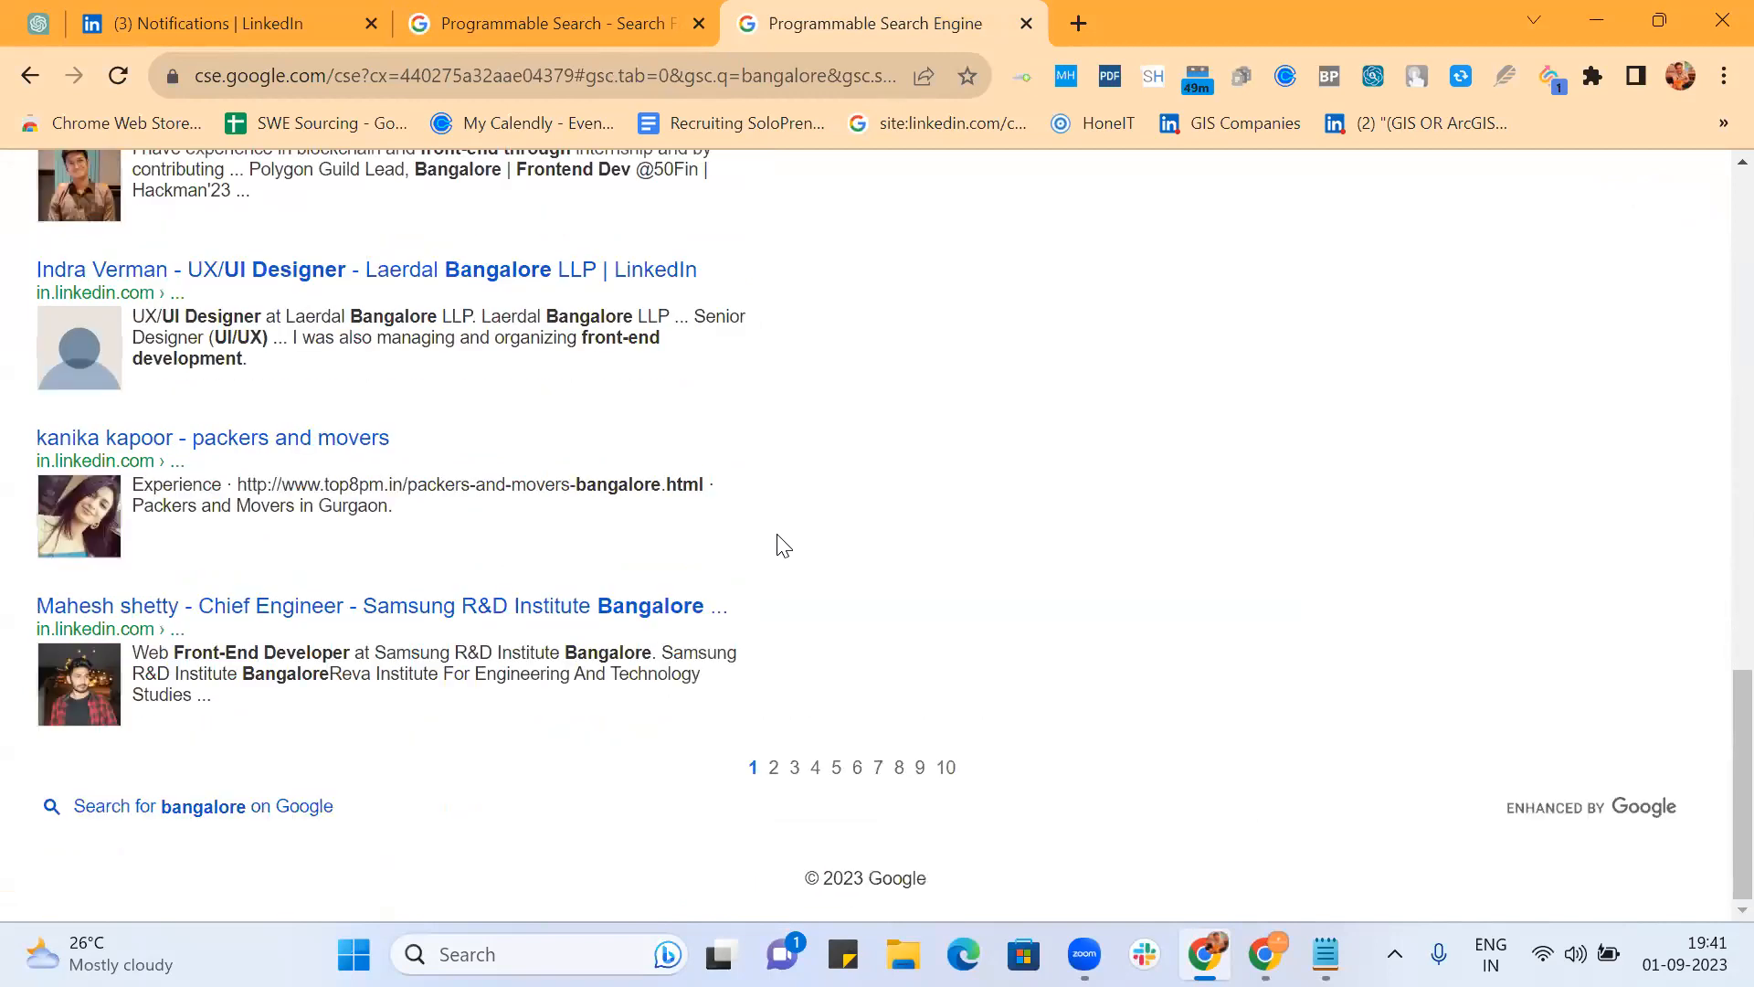
pyautogui.click(946, 770)
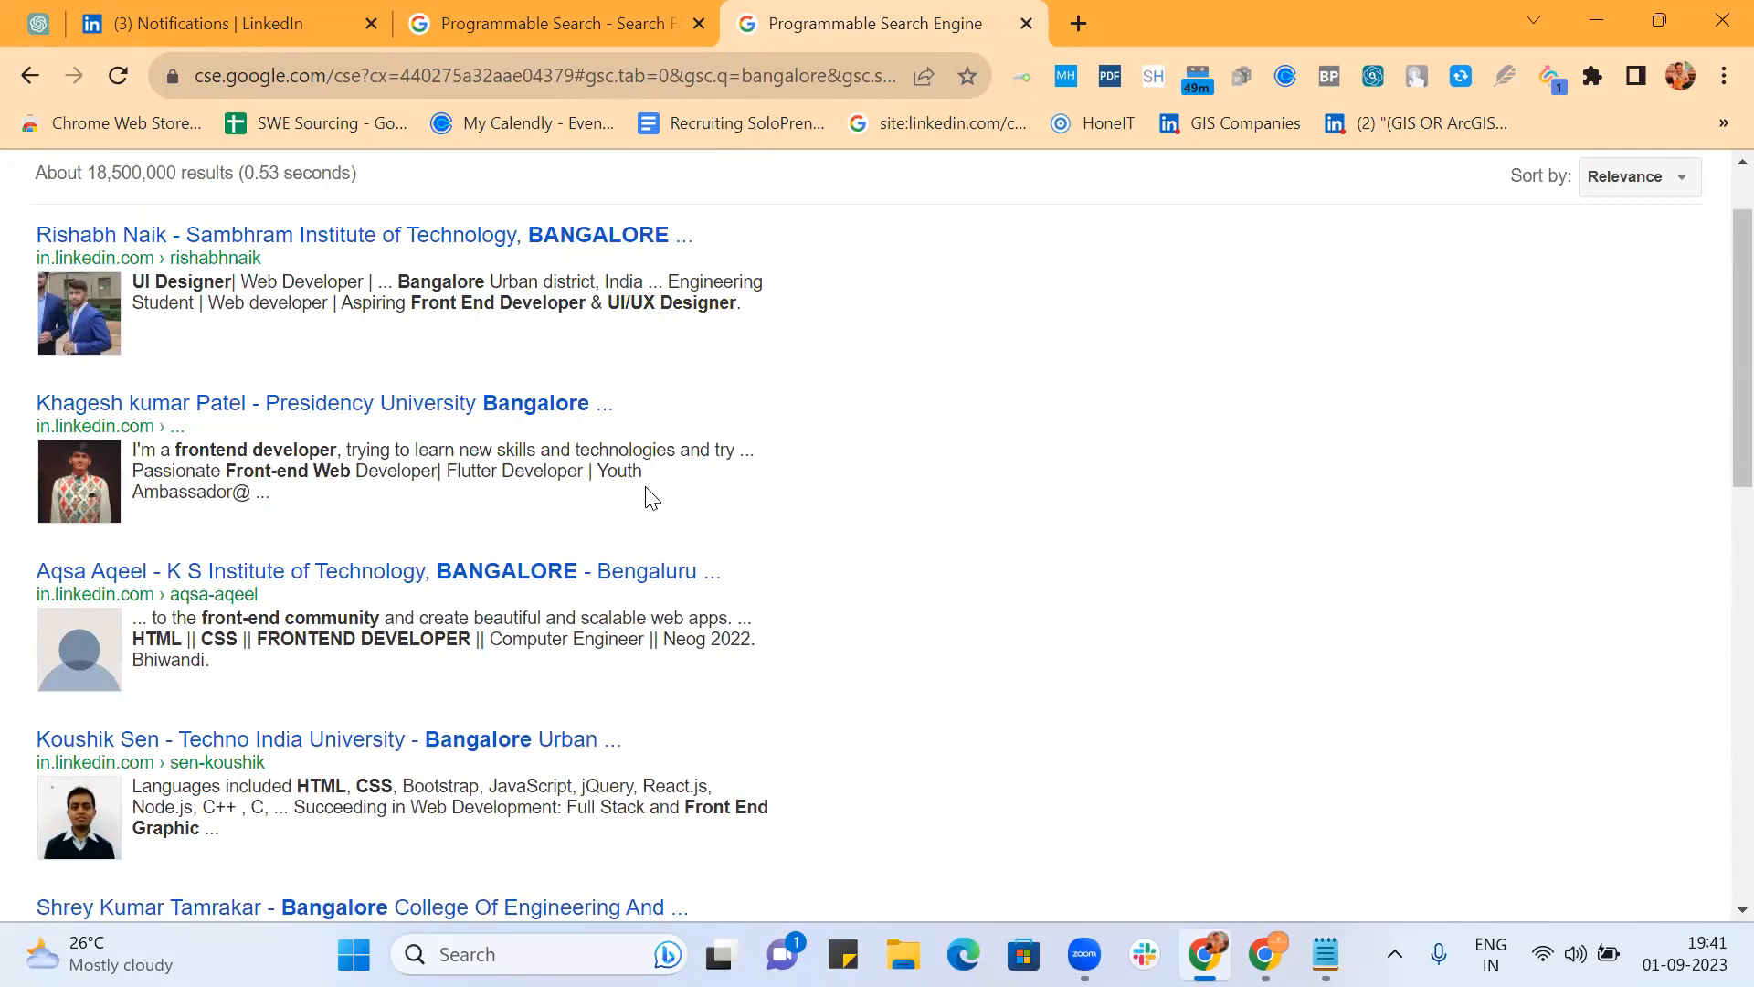
pyautogui.click(468, 22)
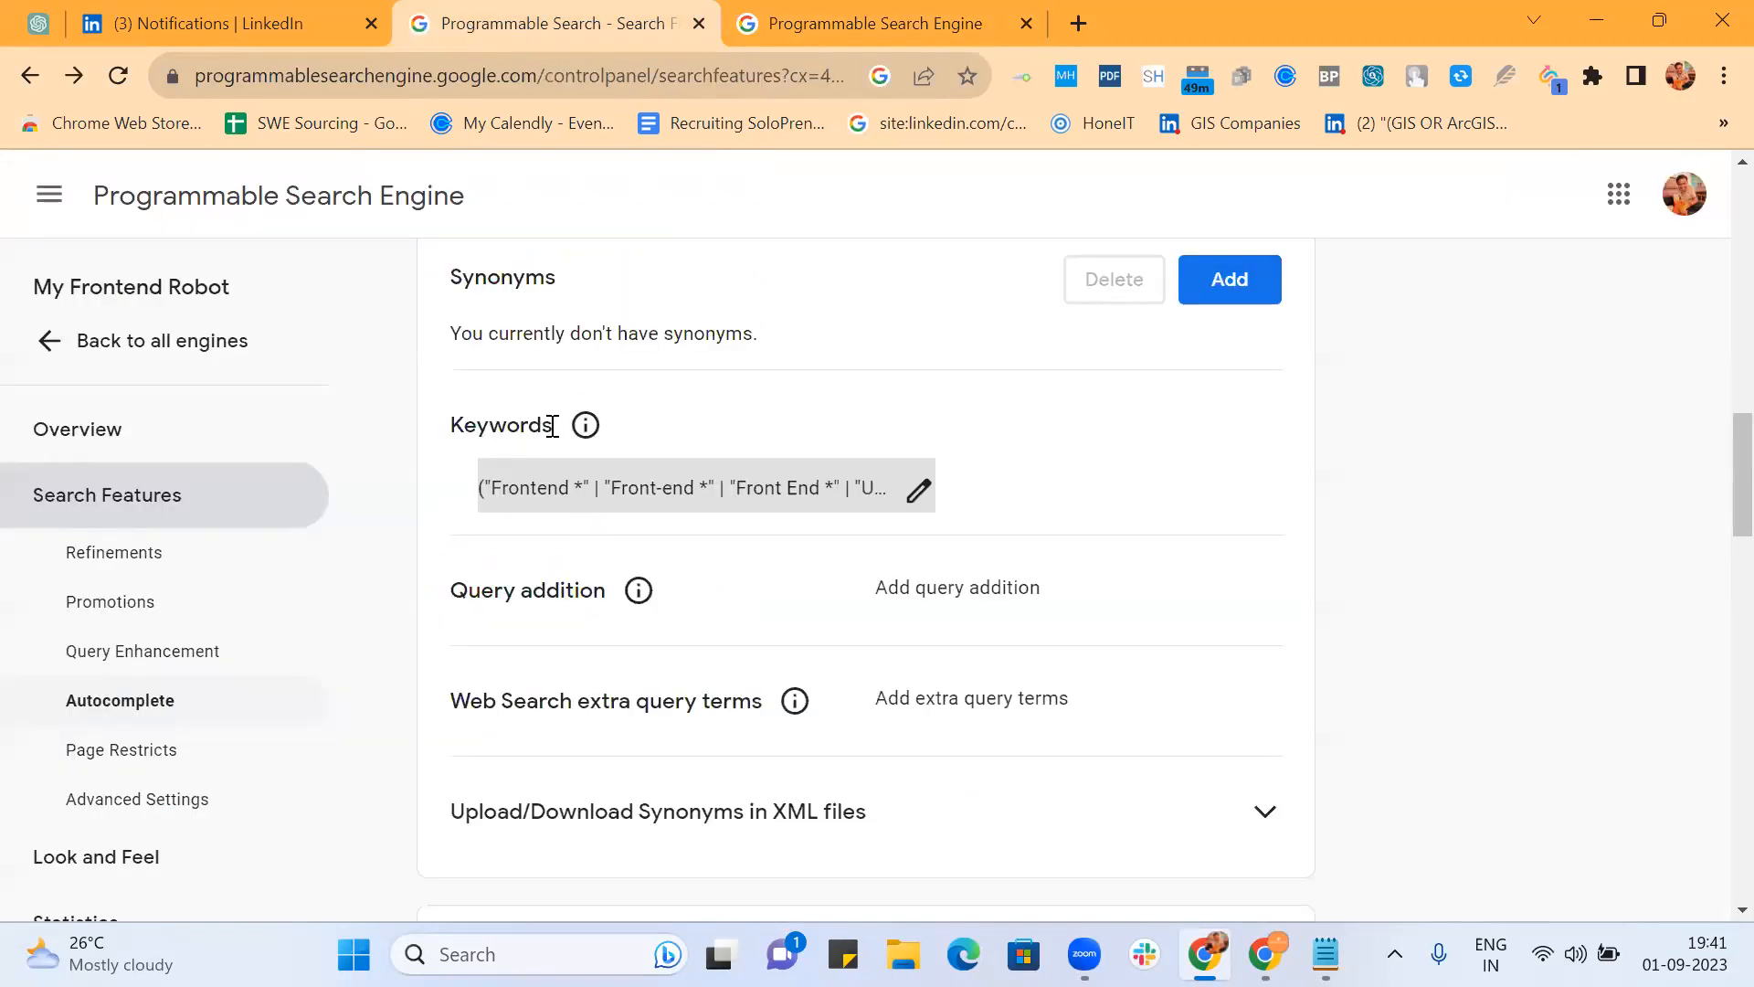
pyautogui.click(586, 427)
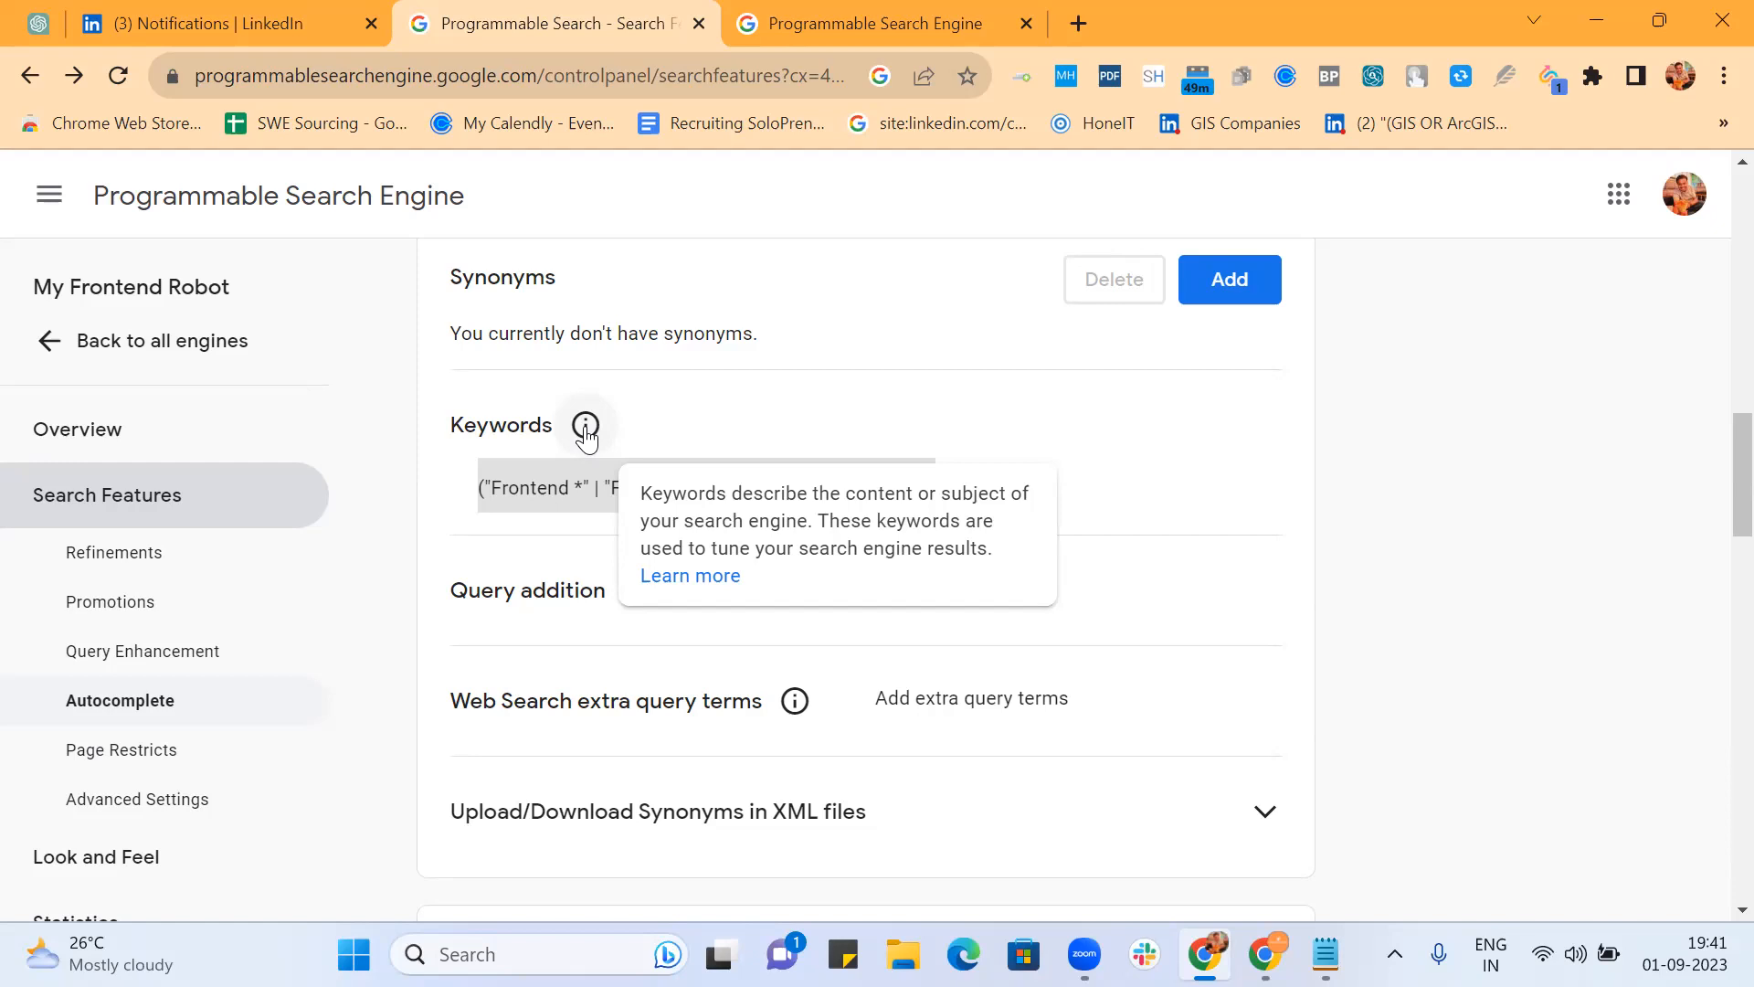
pyautogui.click(794, 29)
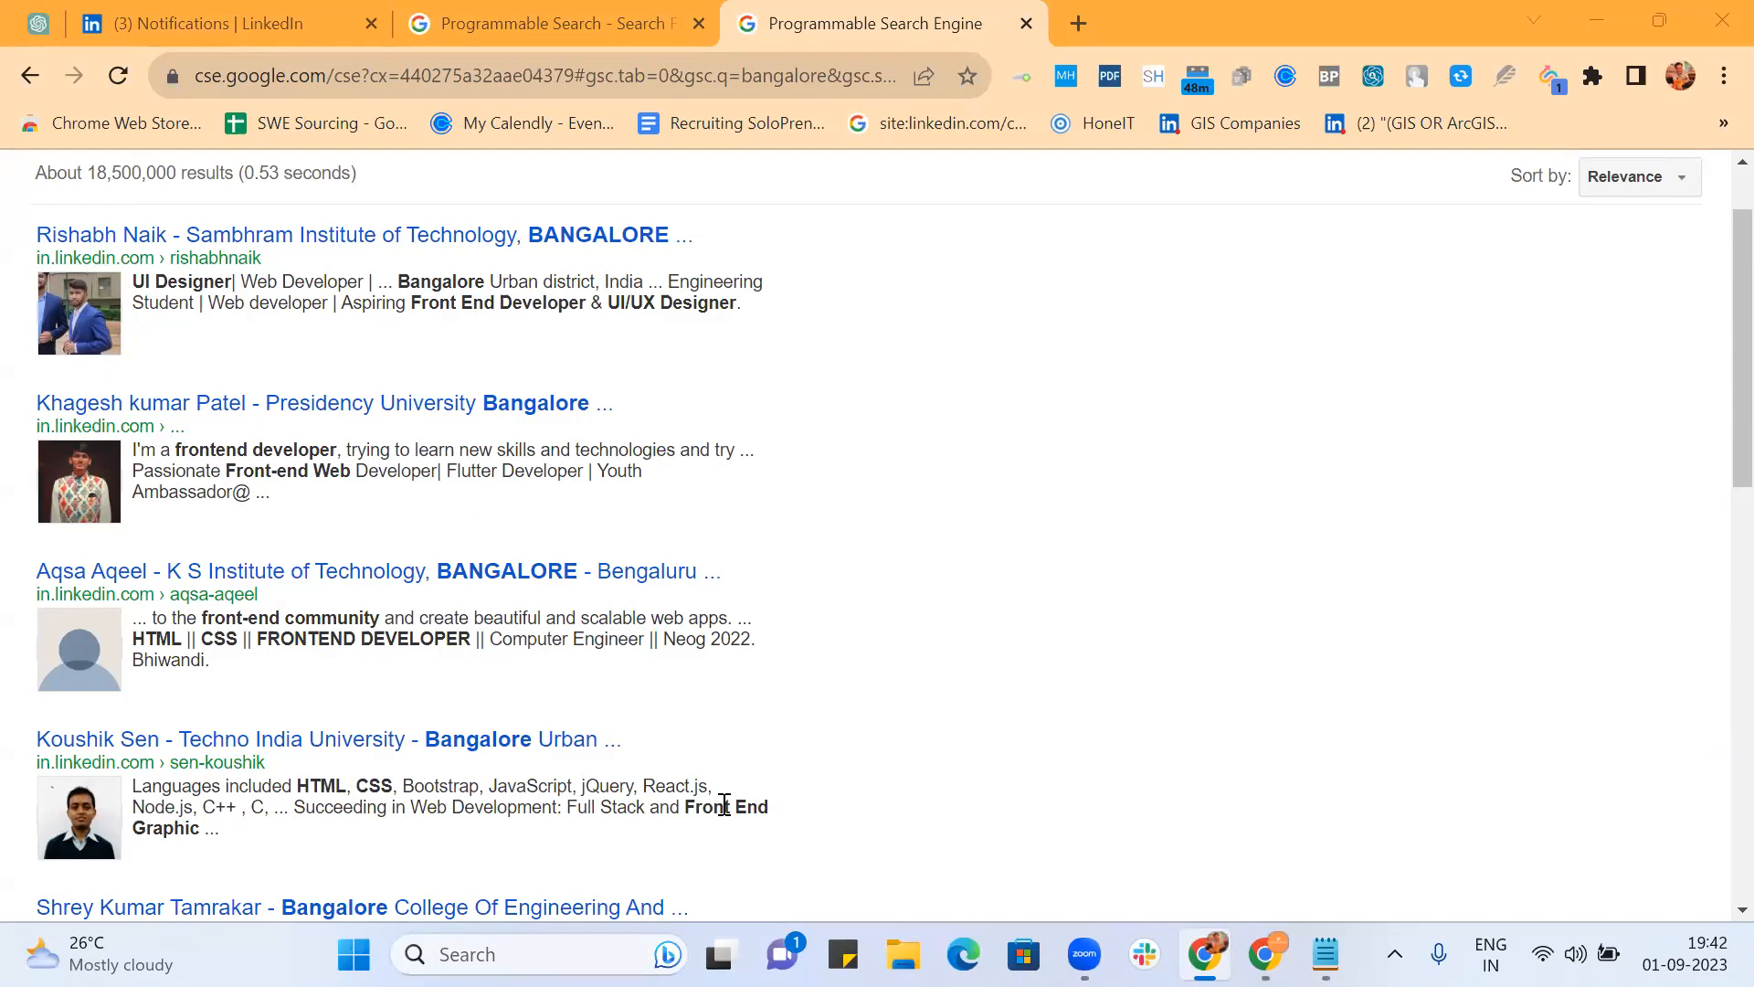
pyautogui.click(583, 15)
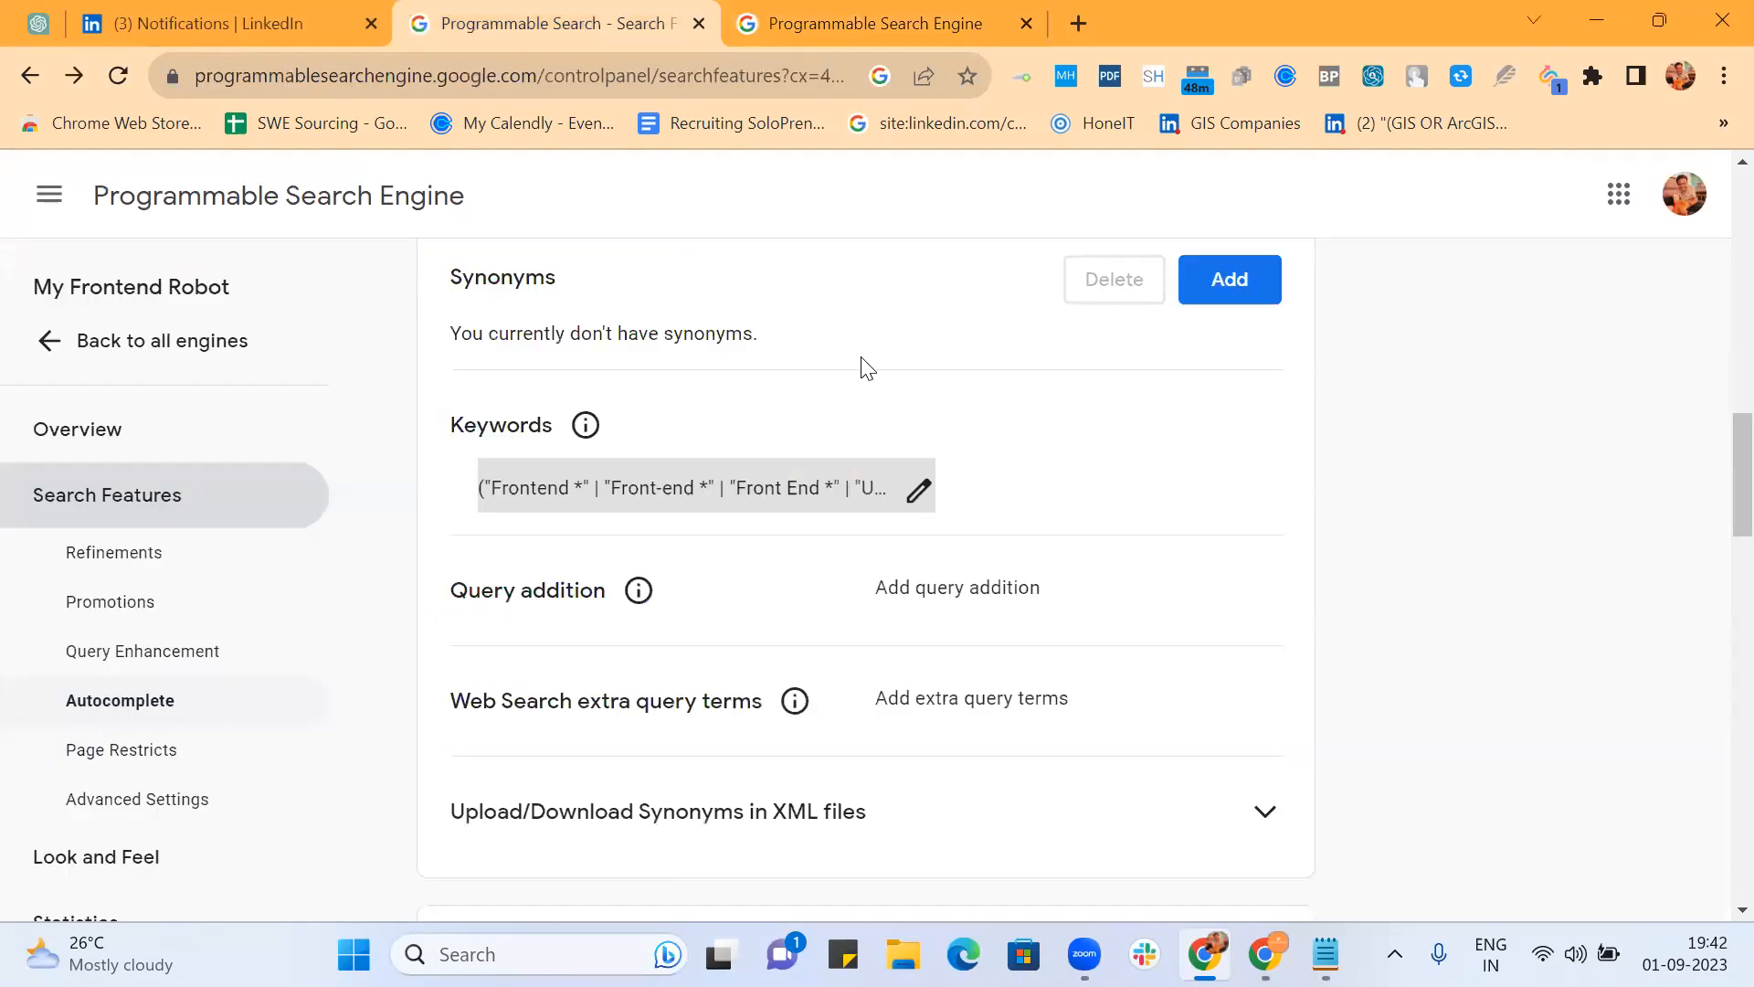
pyautogui.scroll(3, 868, 348)
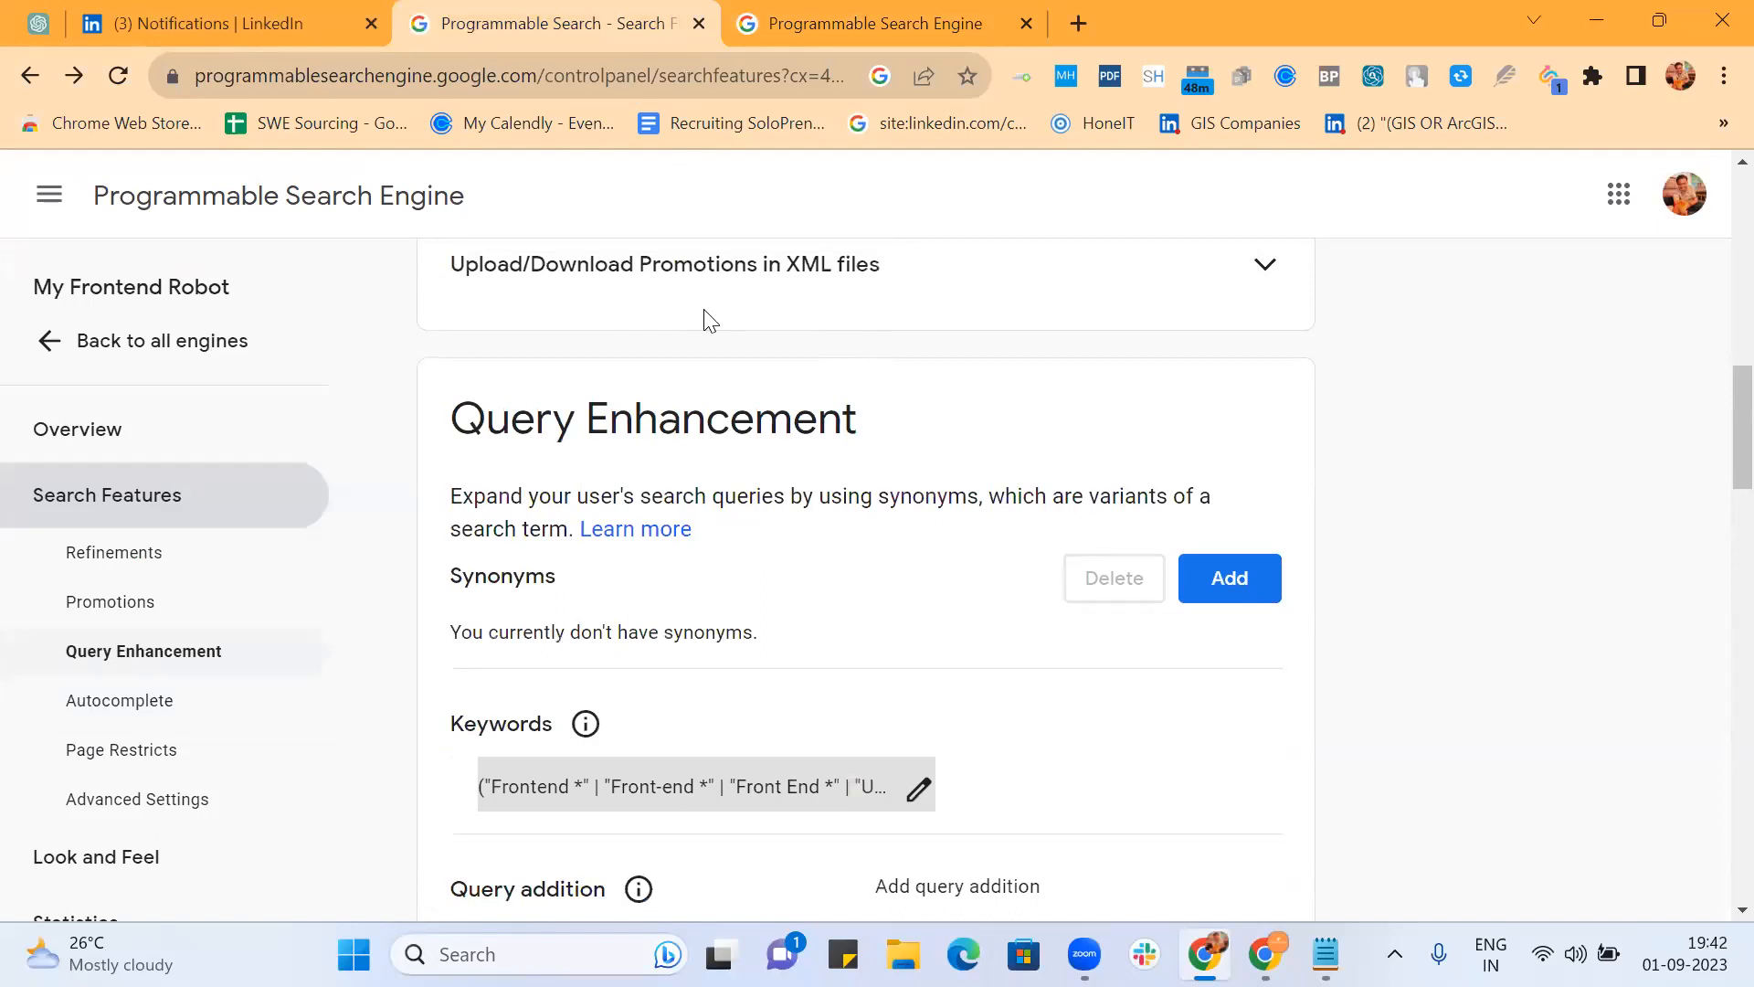
pyautogui.scroll(-8, 842, 420)
pyautogui.scroll(-12, 848, 429)
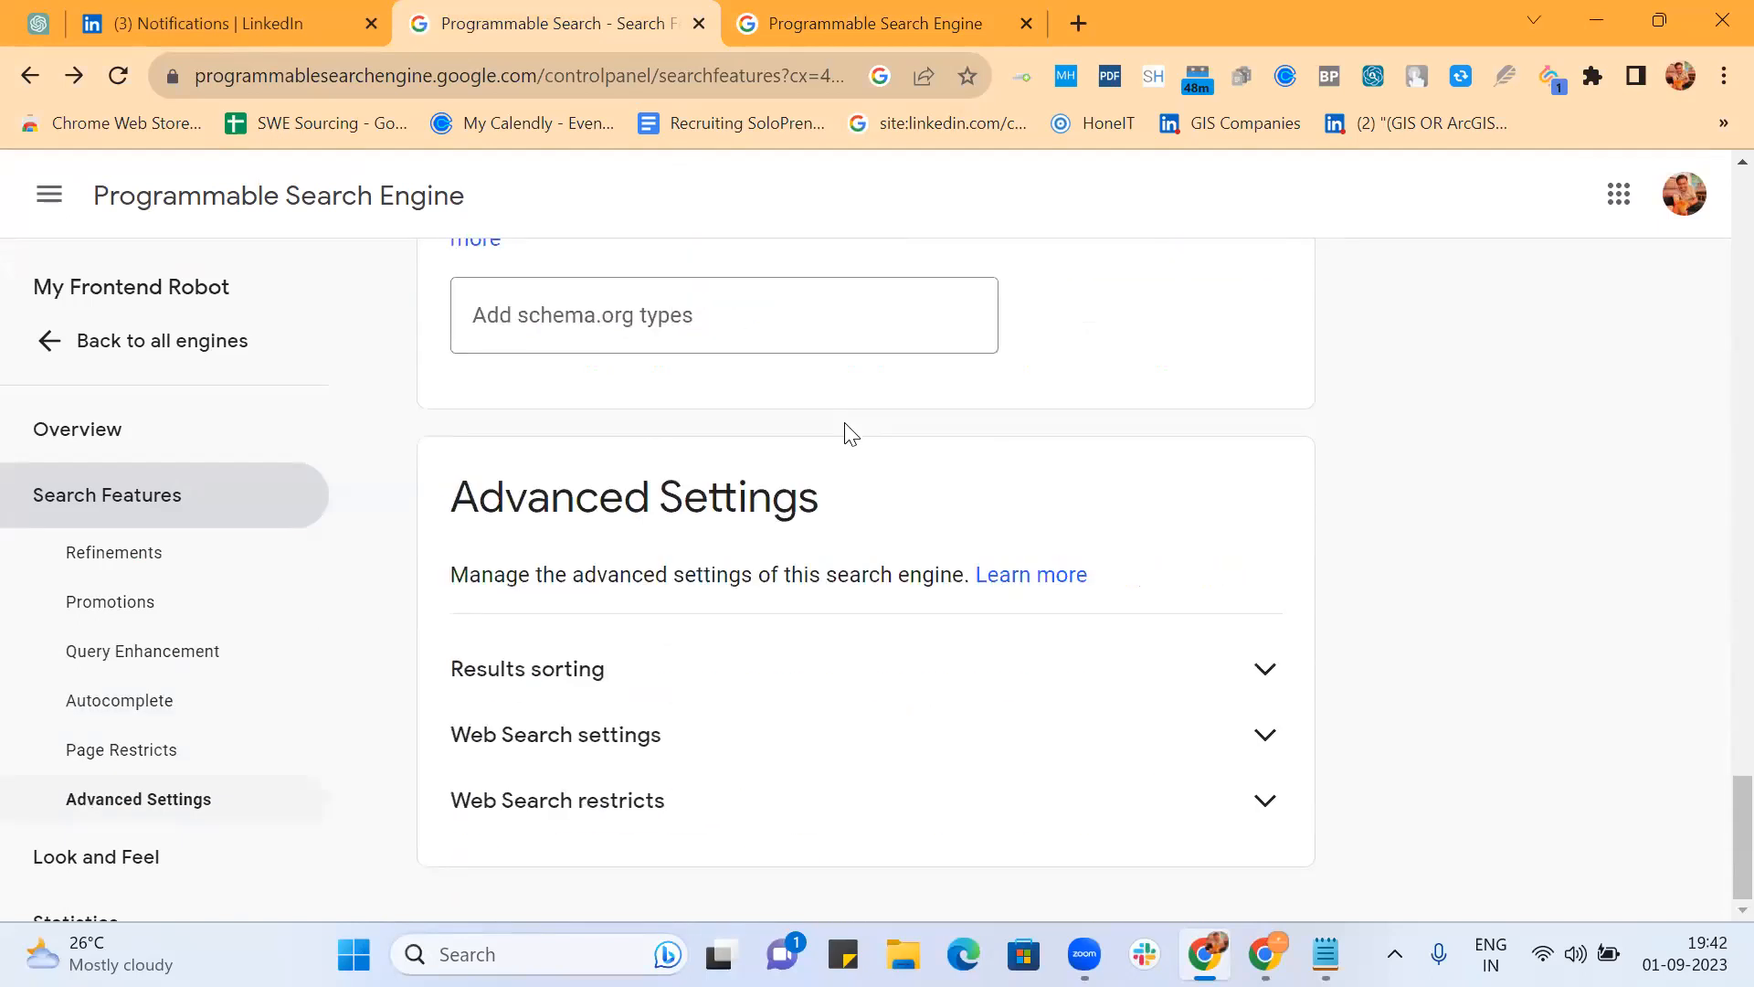
pyautogui.scroll(10, 850, 434)
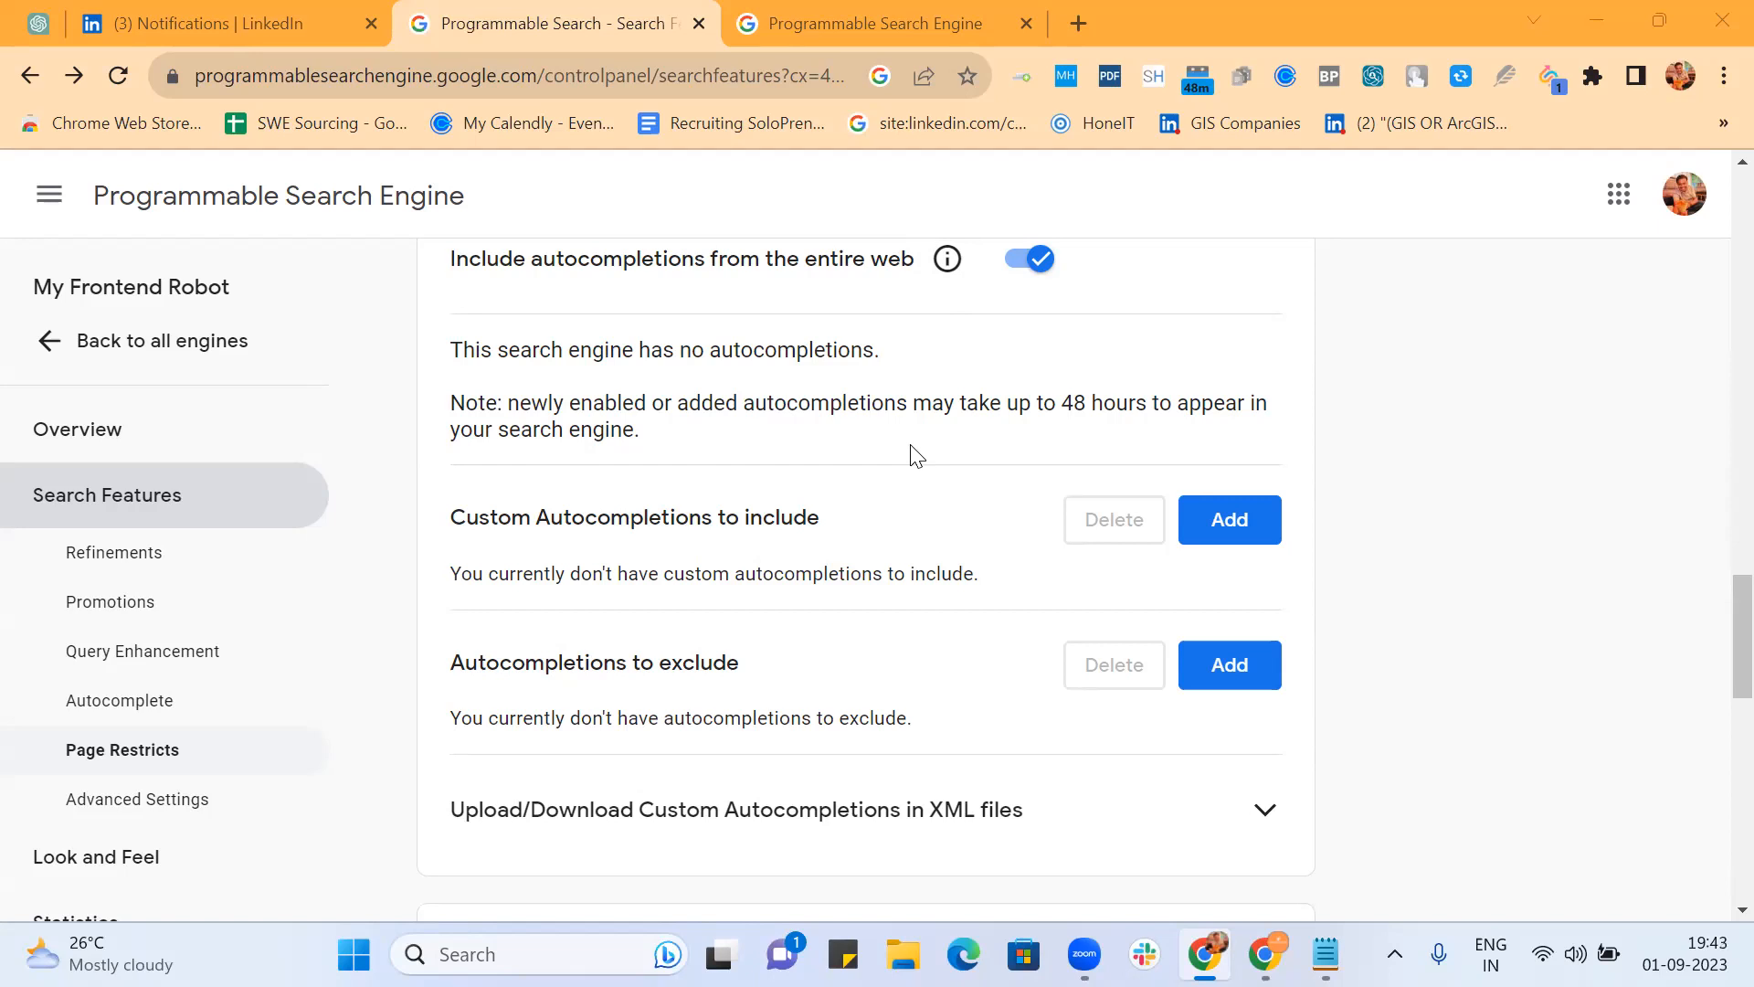
pyautogui.scroll(-10, 917, 455)
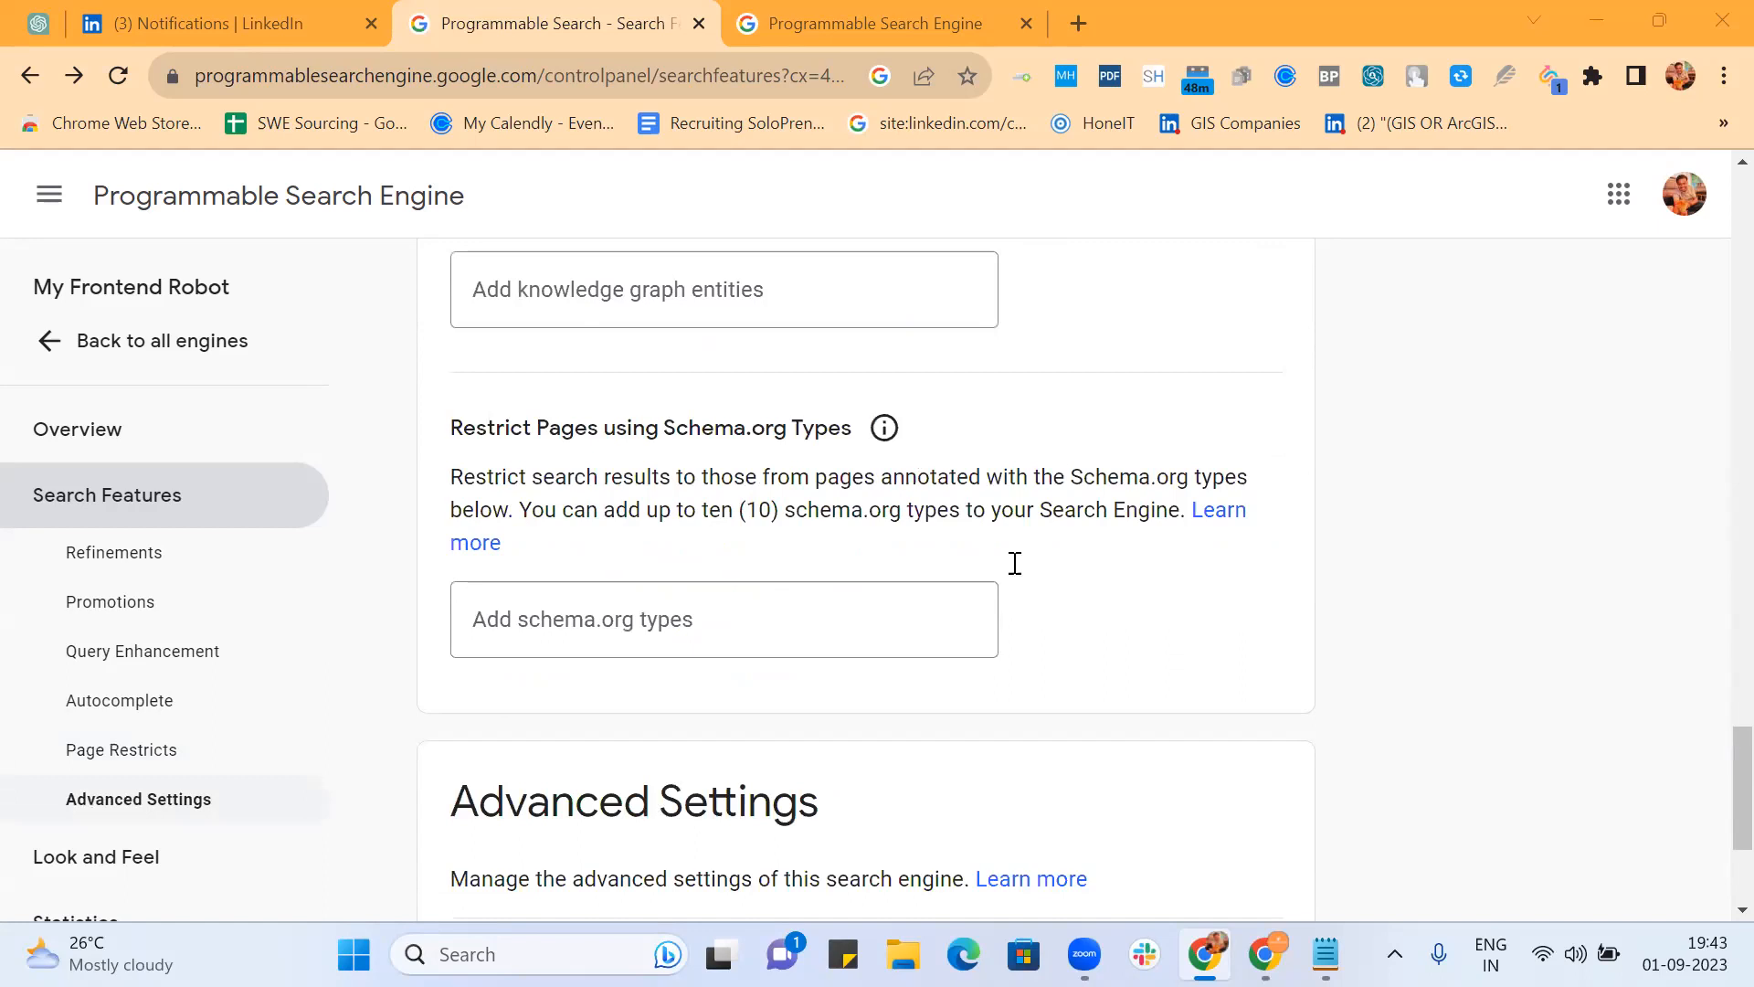
pyautogui.scroll(-3, 1014, 566)
pyautogui.scroll(11, 1014, 574)
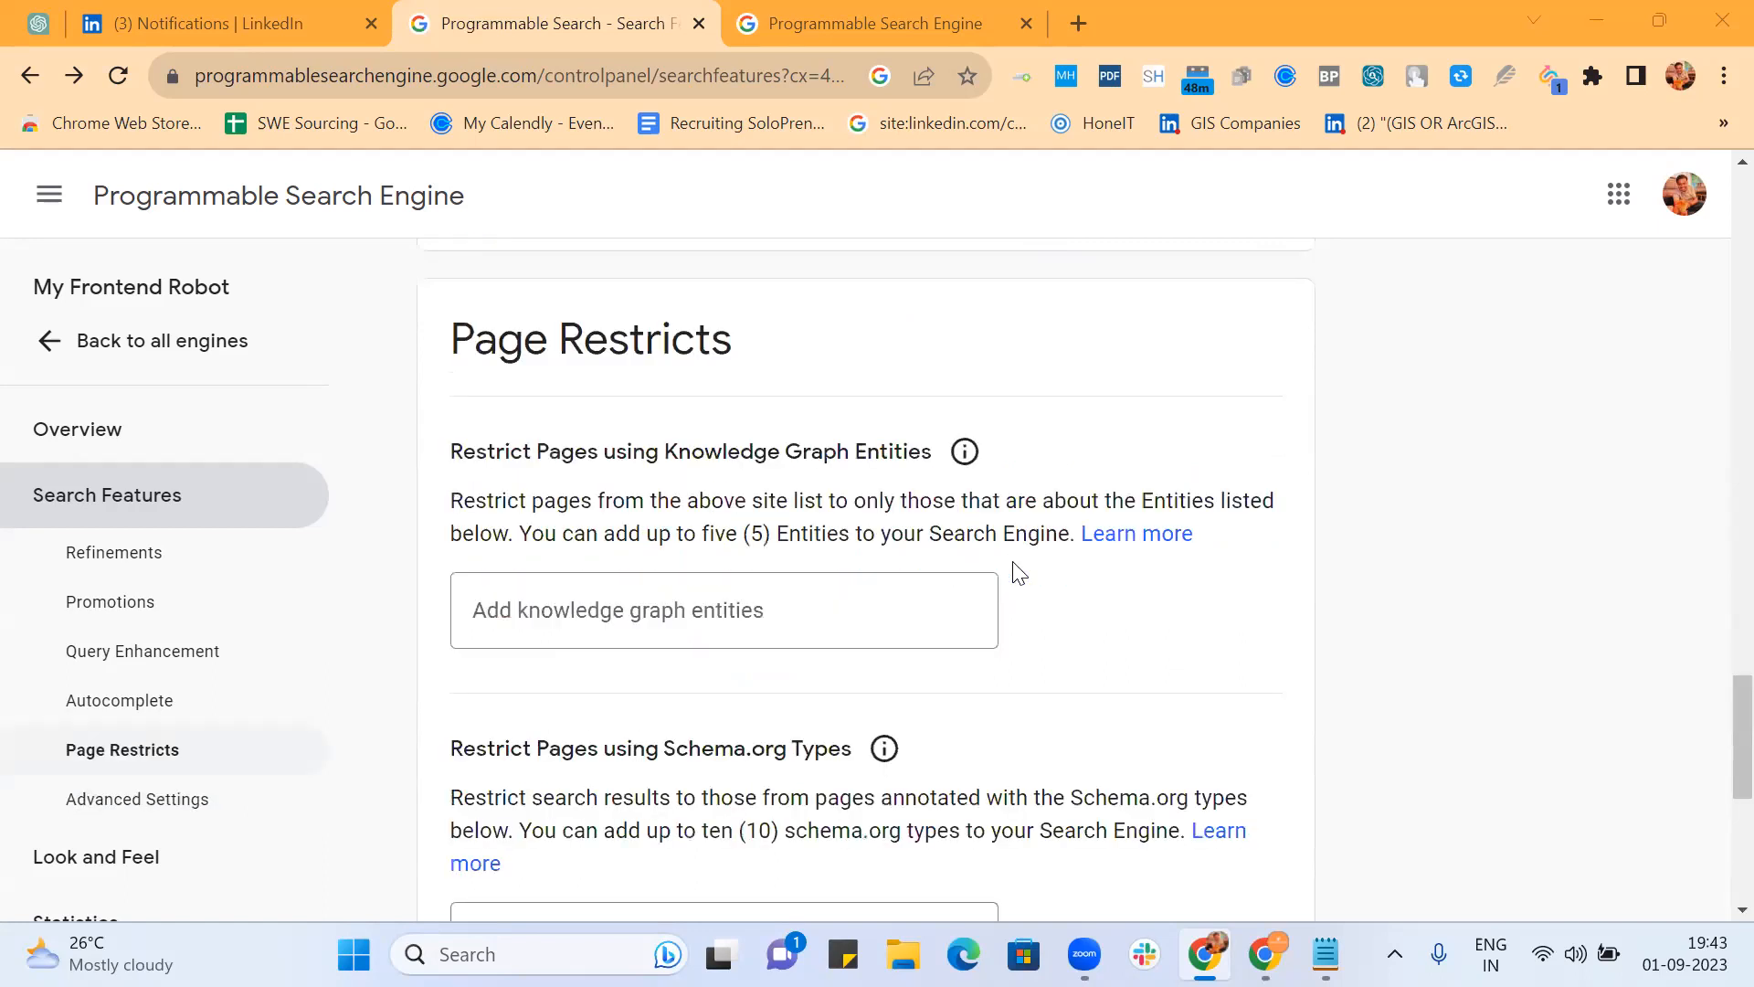
pyautogui.scroll(7, 1020, 572)
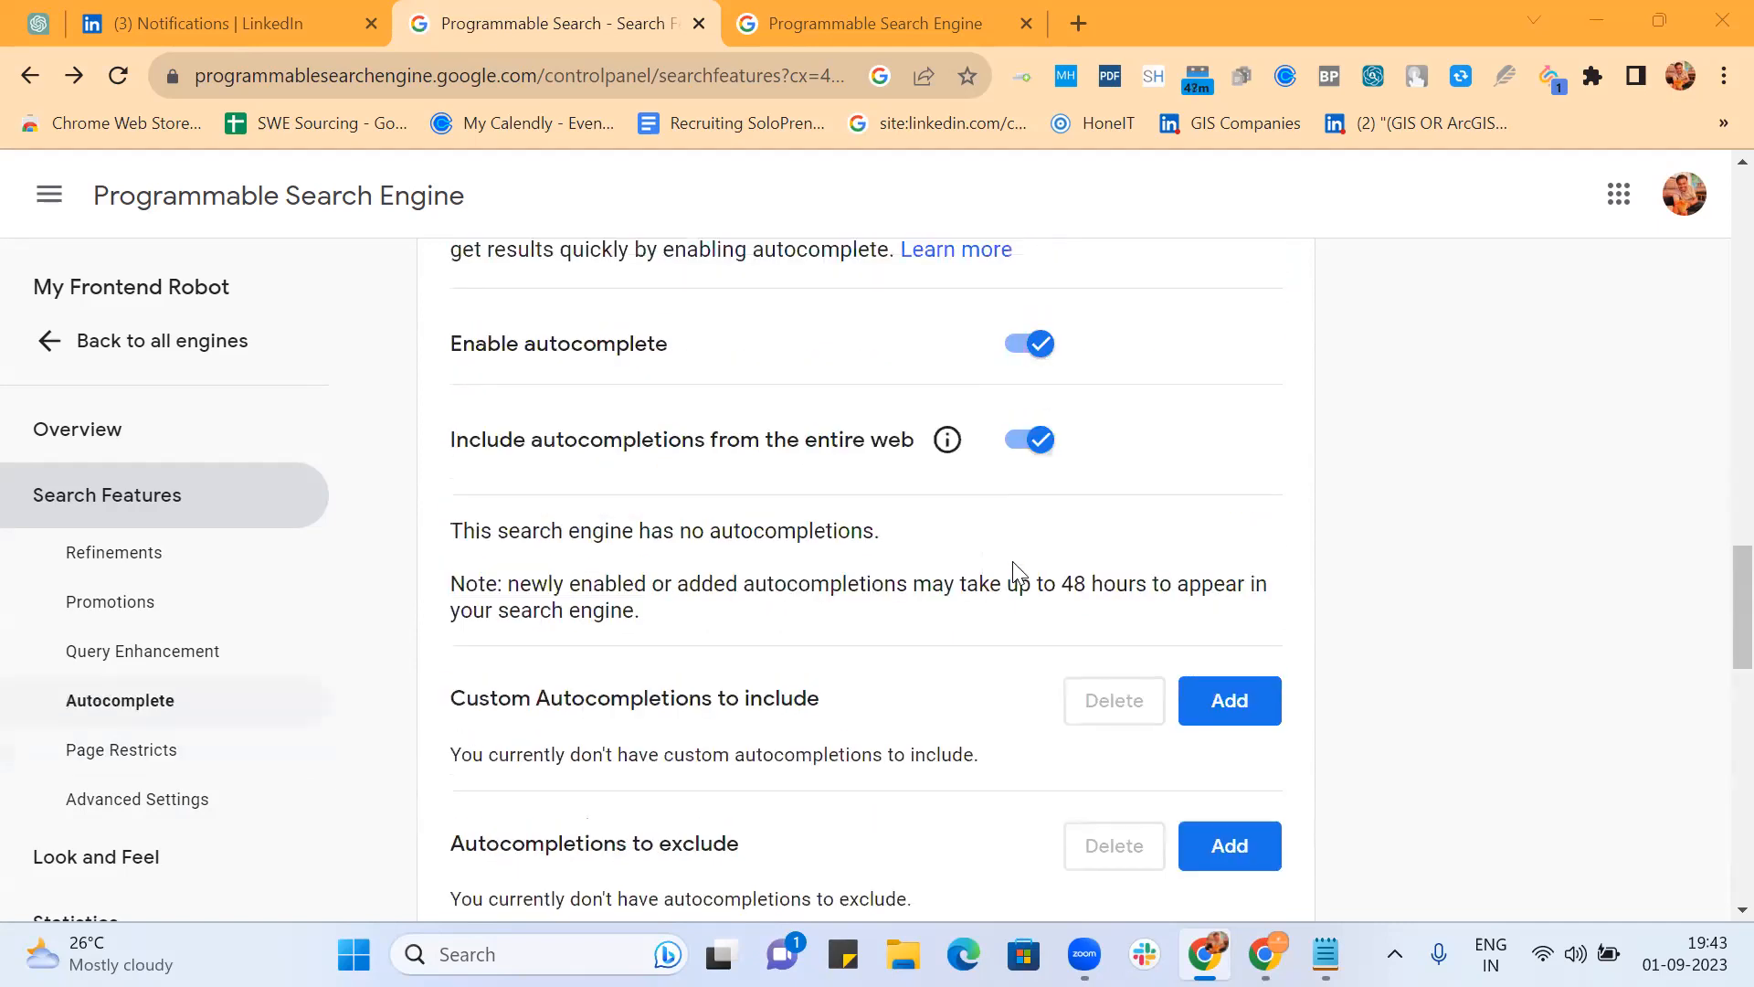
pyautogui.scroll(4, 1019, 573)
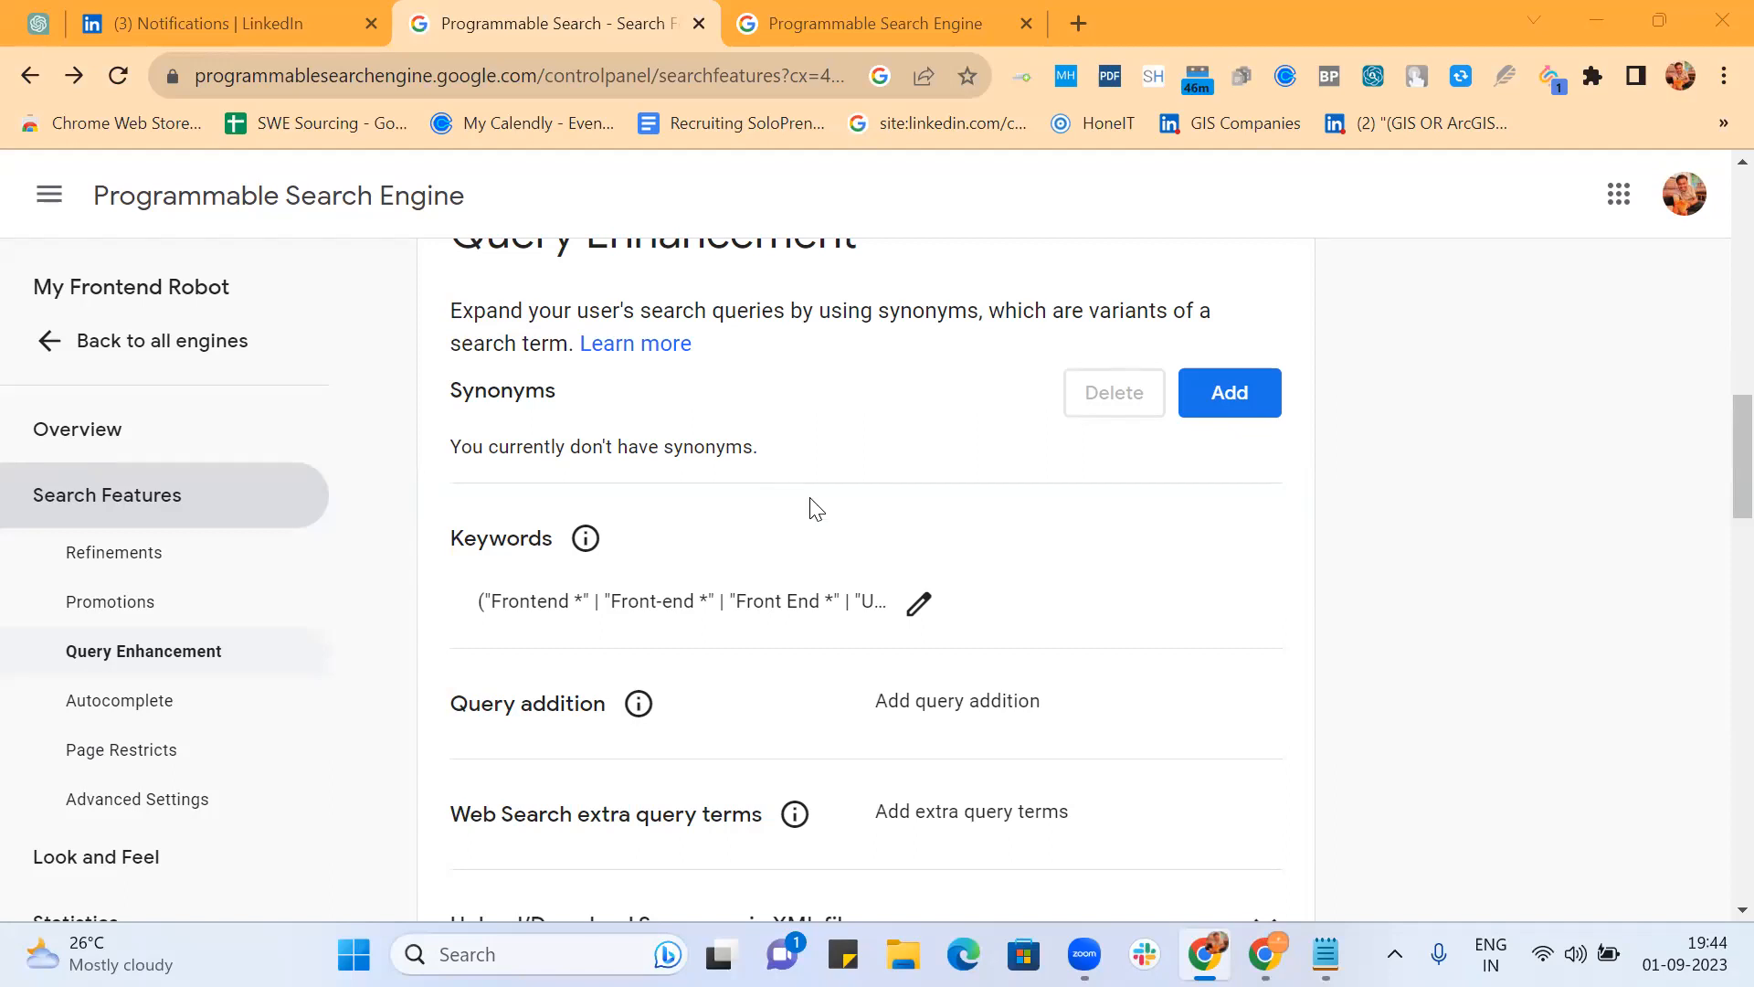
pyautogui.click(819, 601)
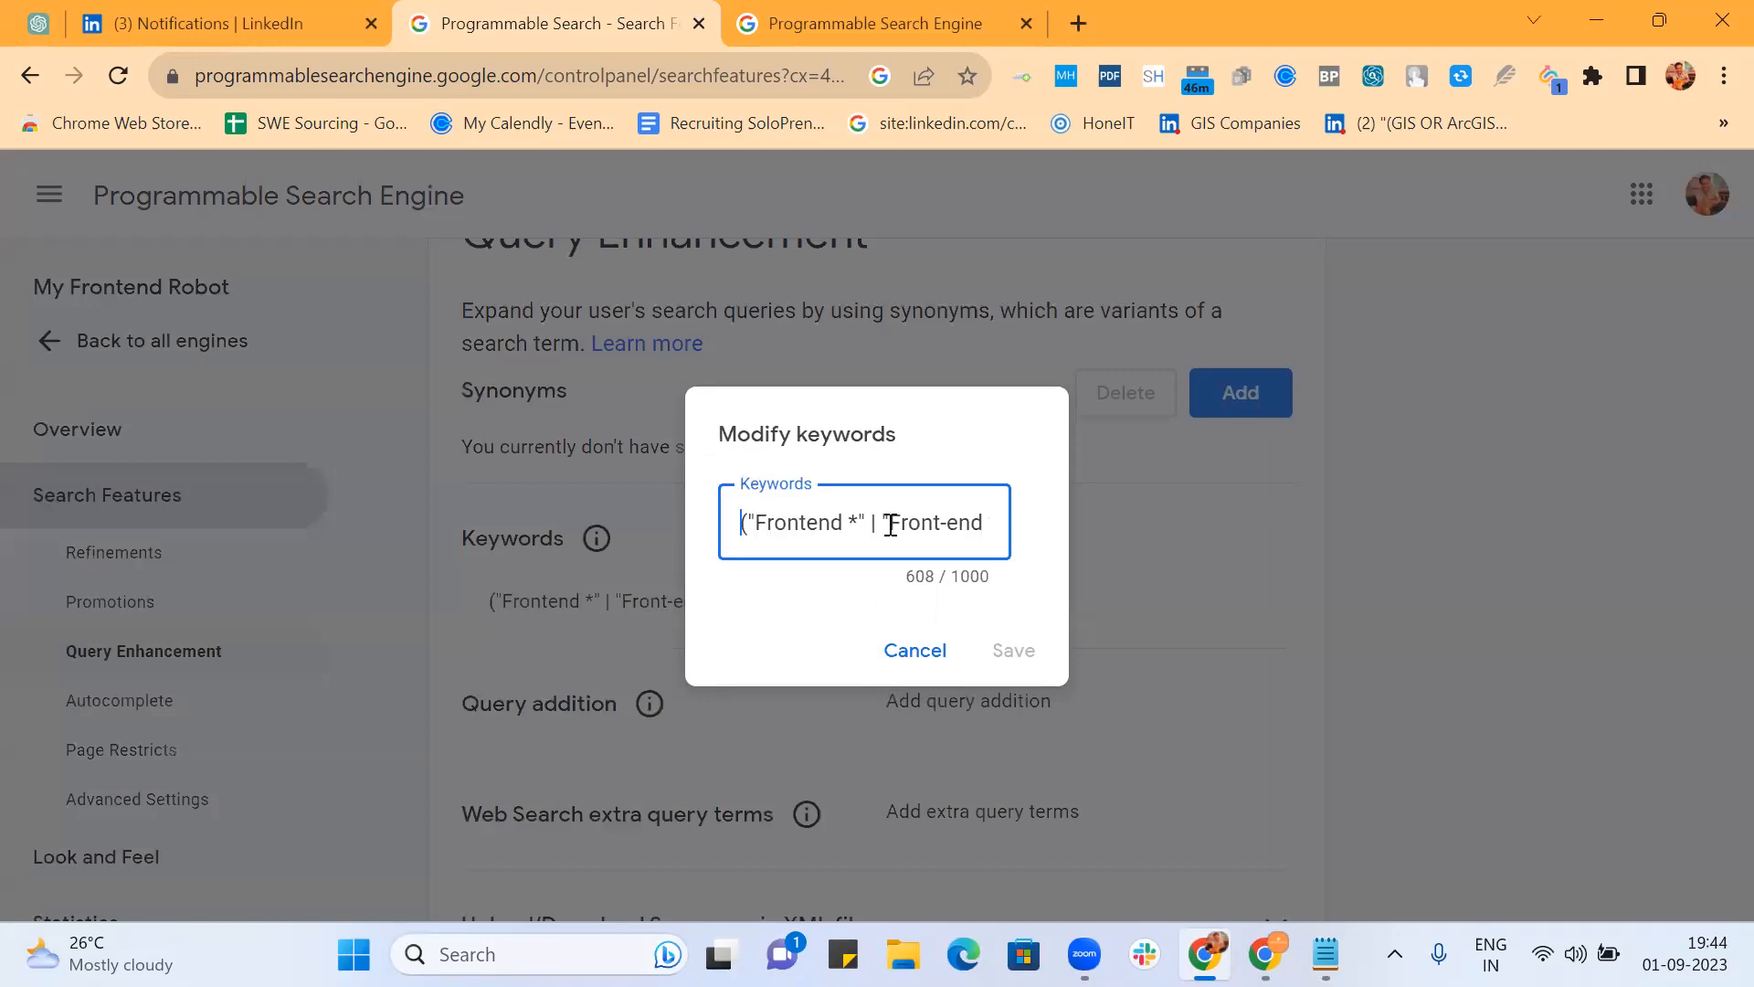
pyautogui.hotkey('ctrl', 'a')
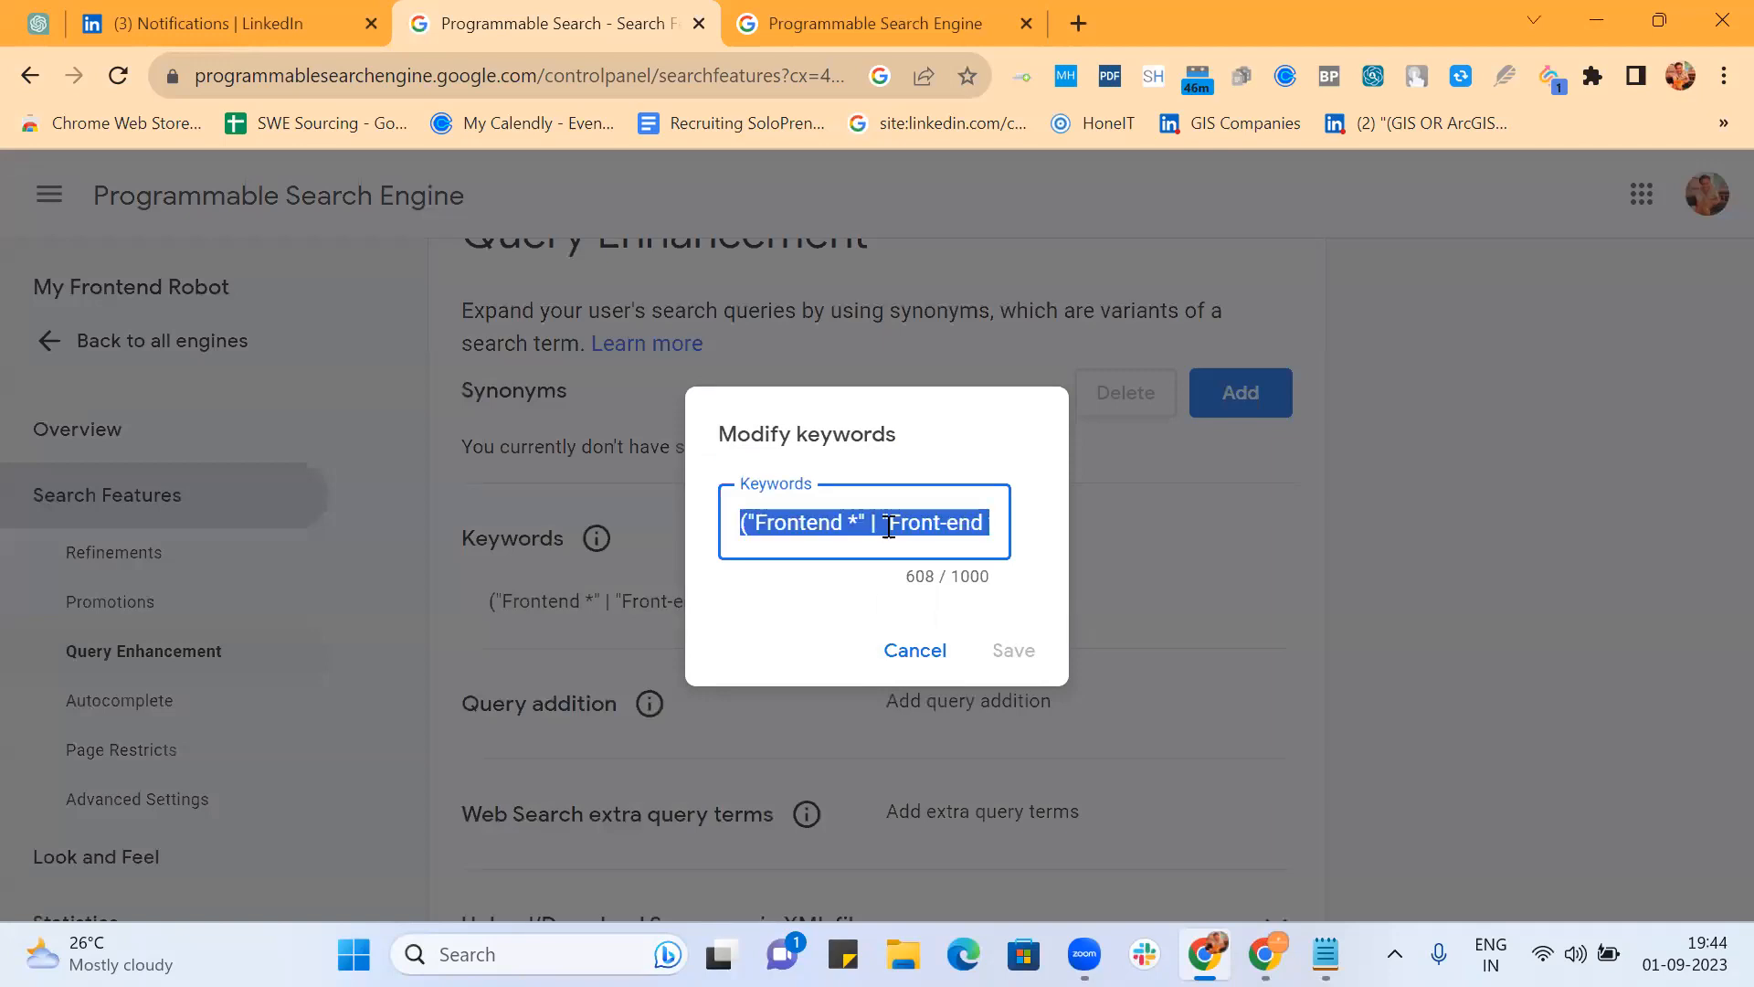
pyautogui.click(921, 660)
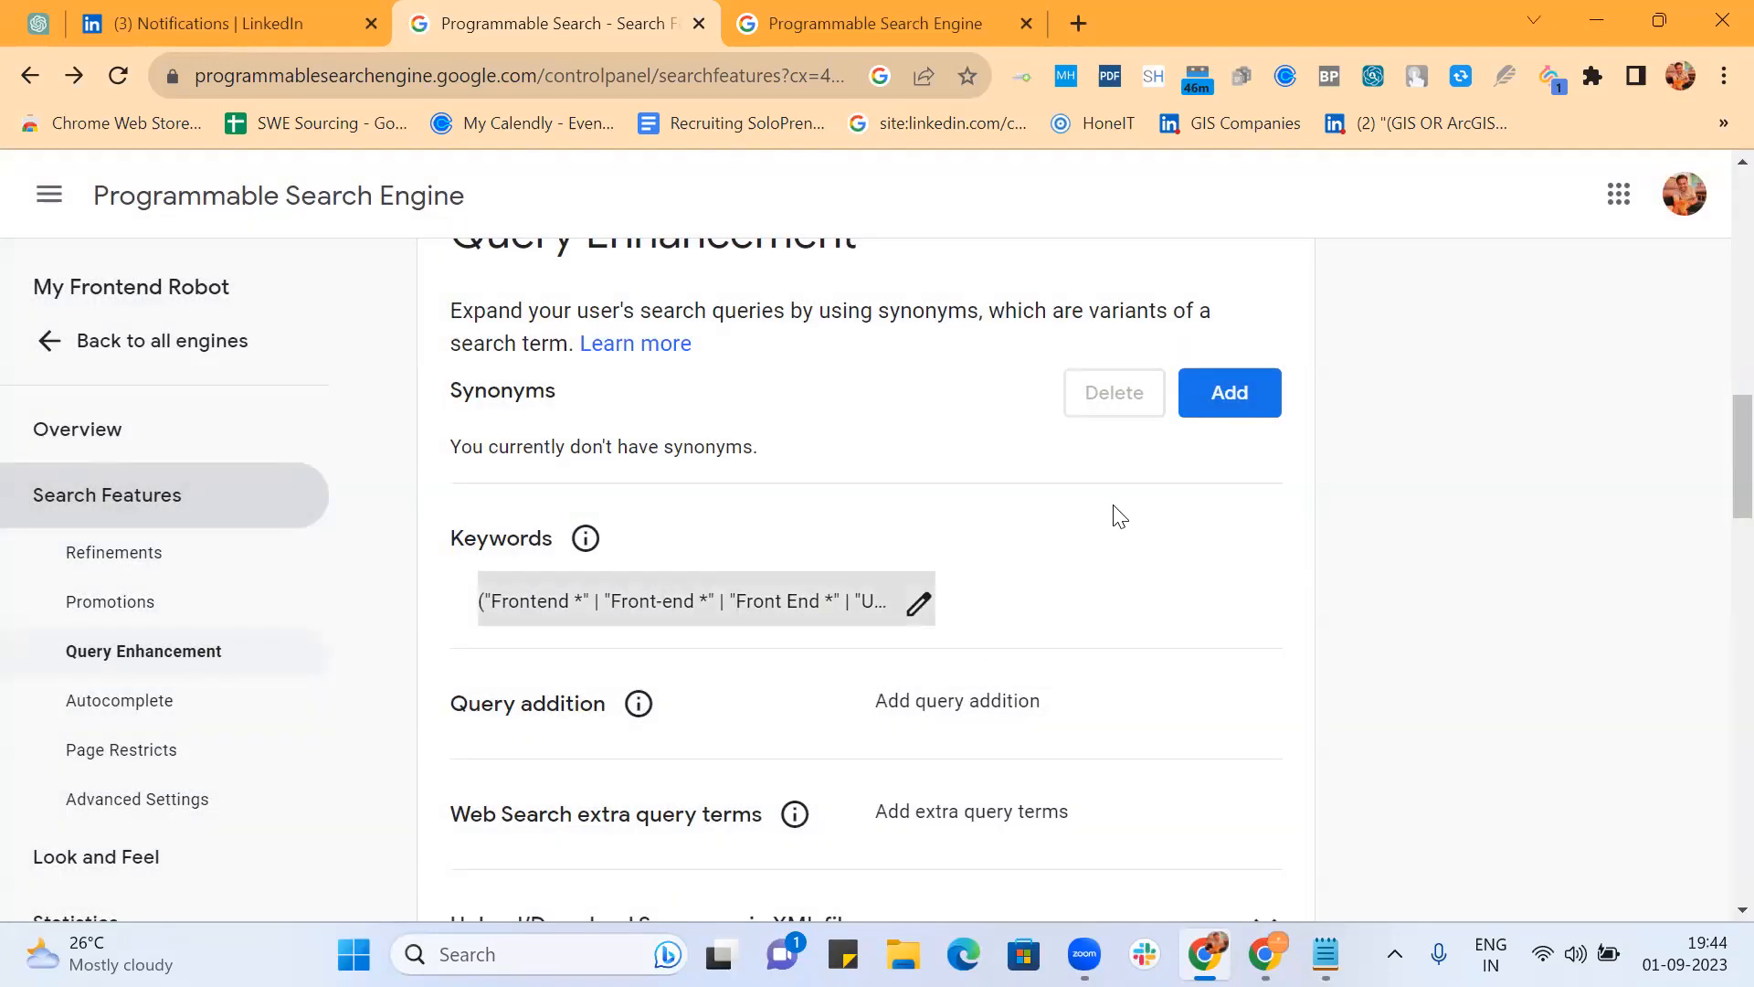
pyautogui.scroll(15, 1119, 516)
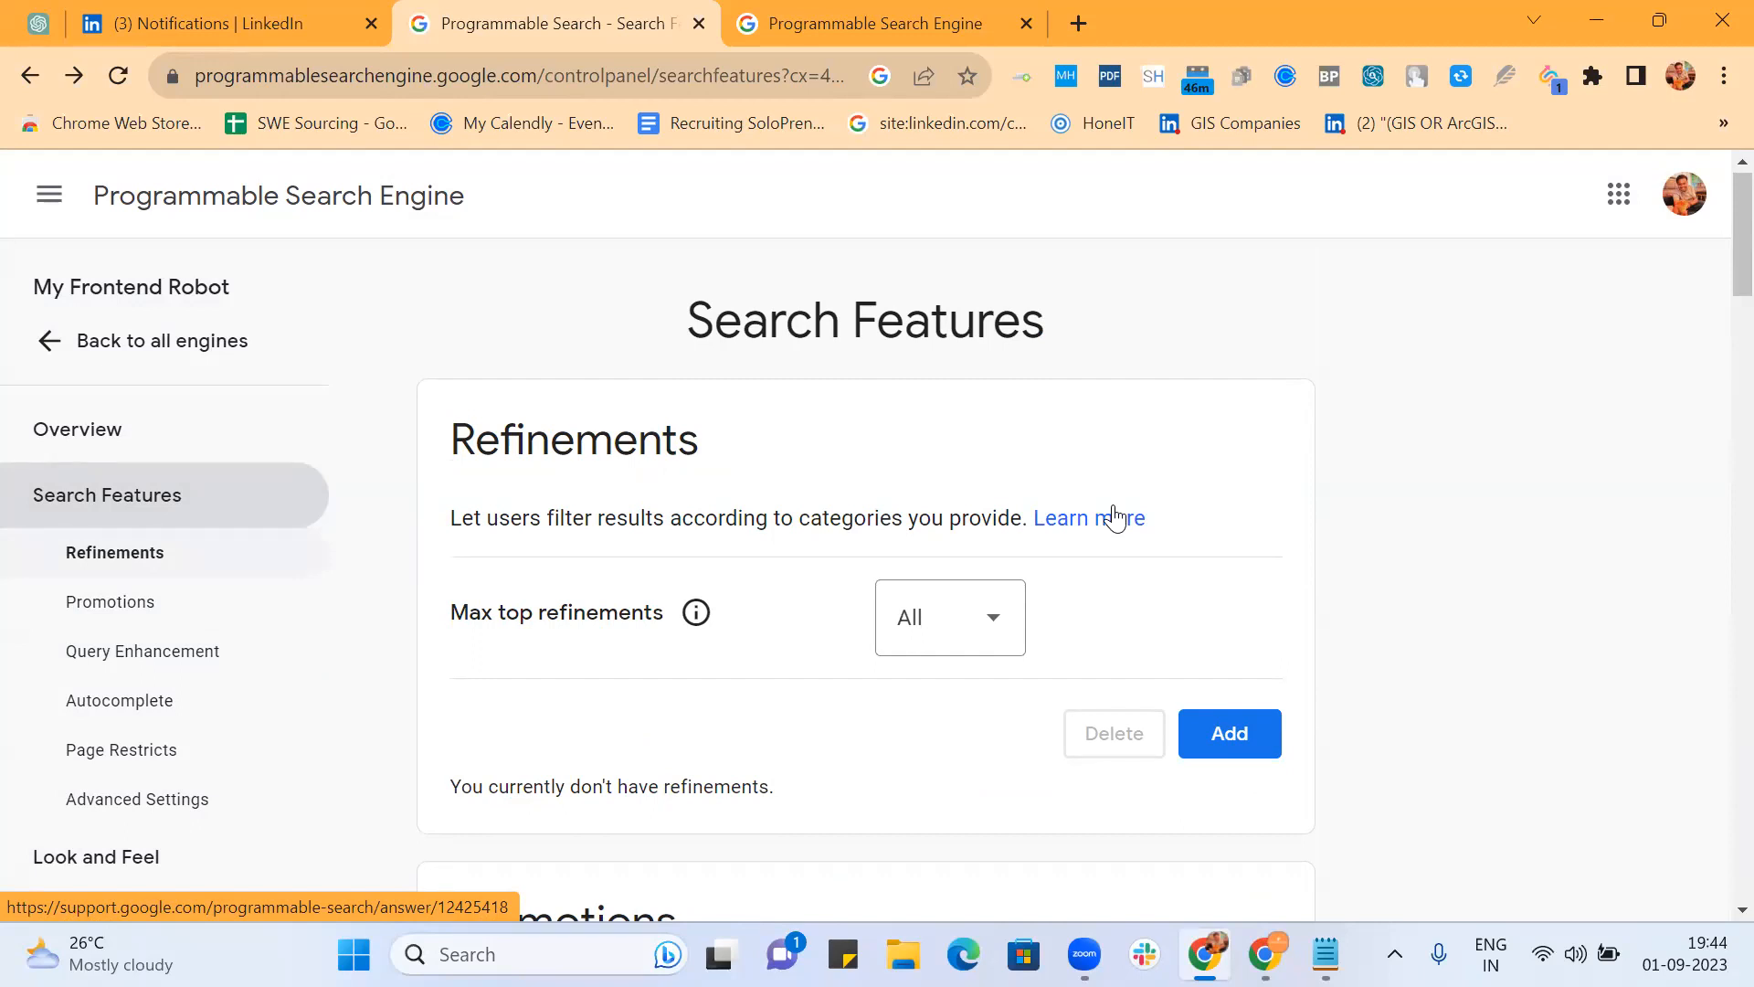
pyautogui.moveTo(448, 437); pyautogui.dragTo(751, 443)
pyautogui.scroll(-6, 748, 443)
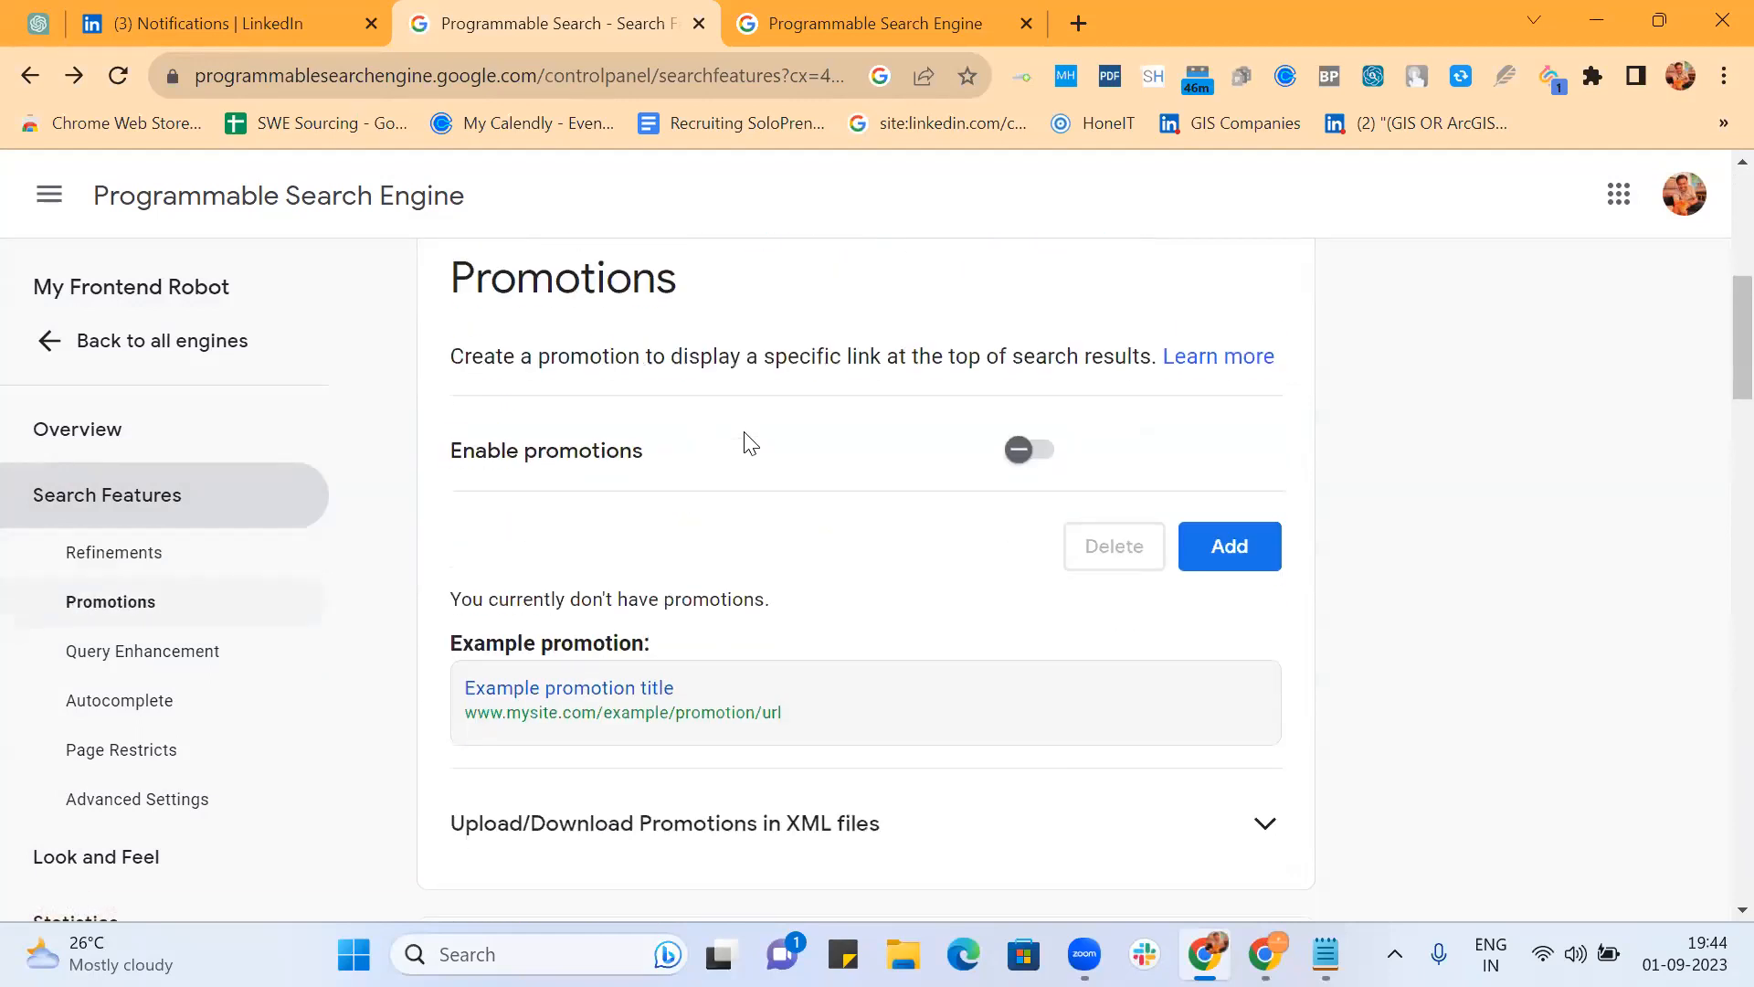
pyautogui.scroll(-5, 748, 541)
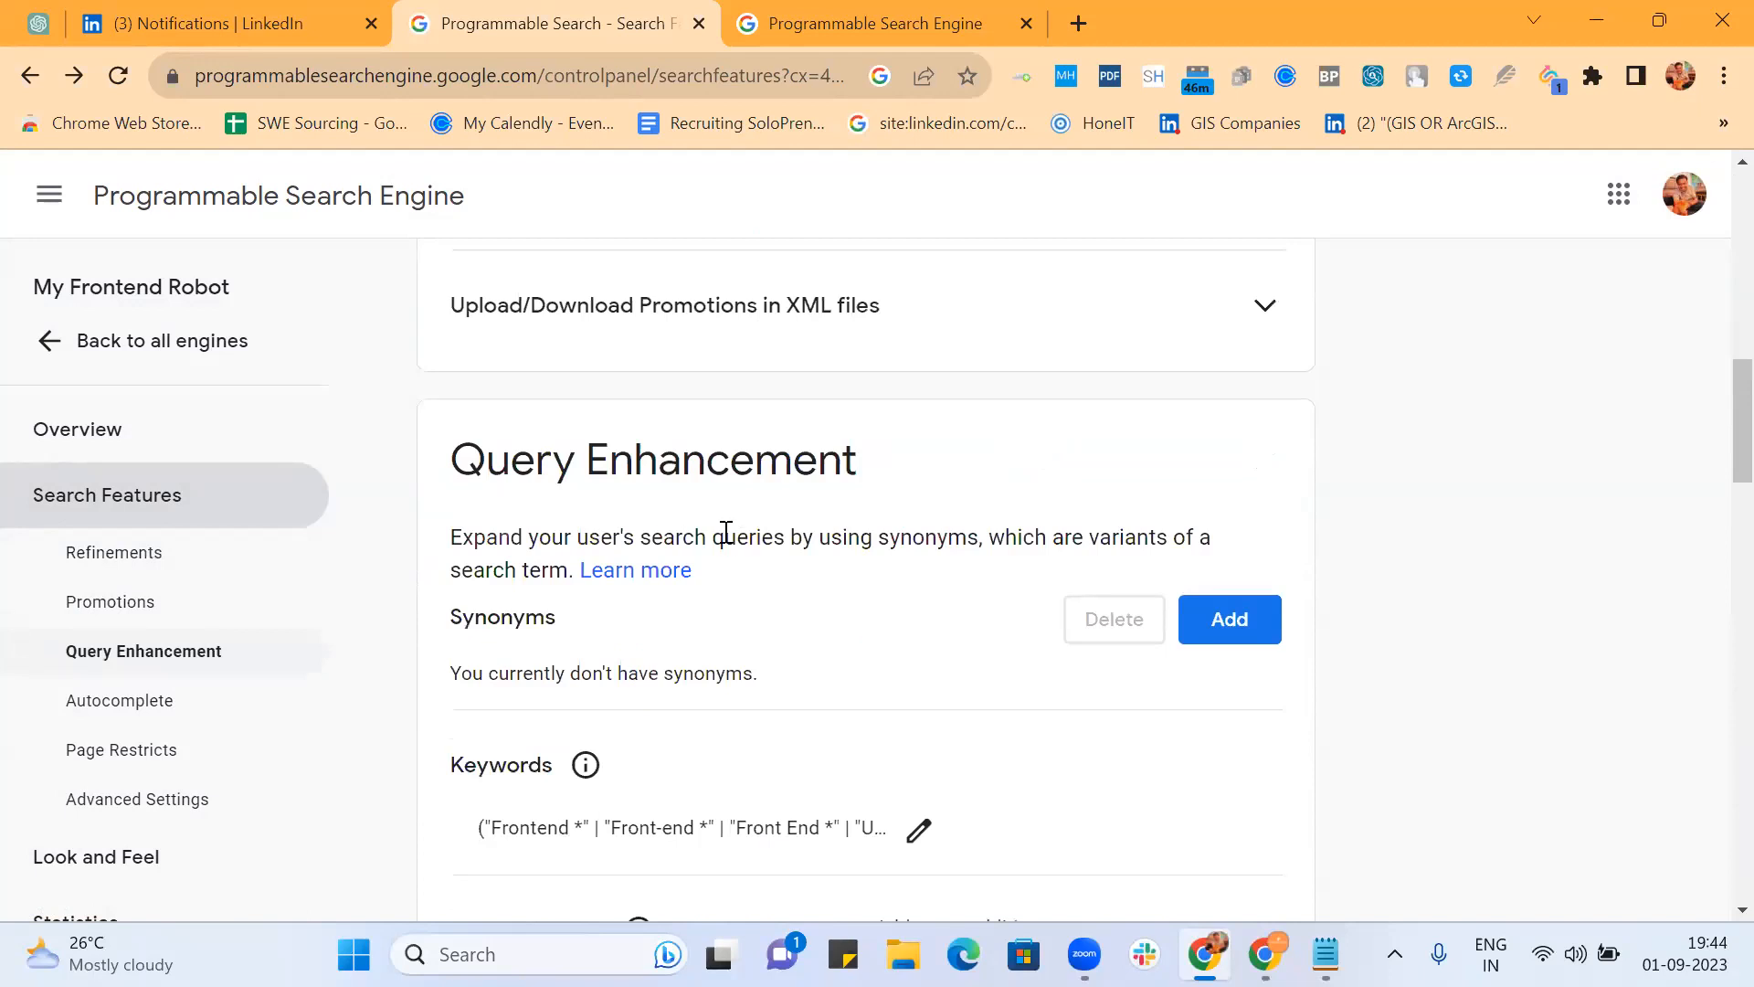
pyautogui.scroll(-3, 822, 576)
pyautogui.scroll(-1, 862, 594)
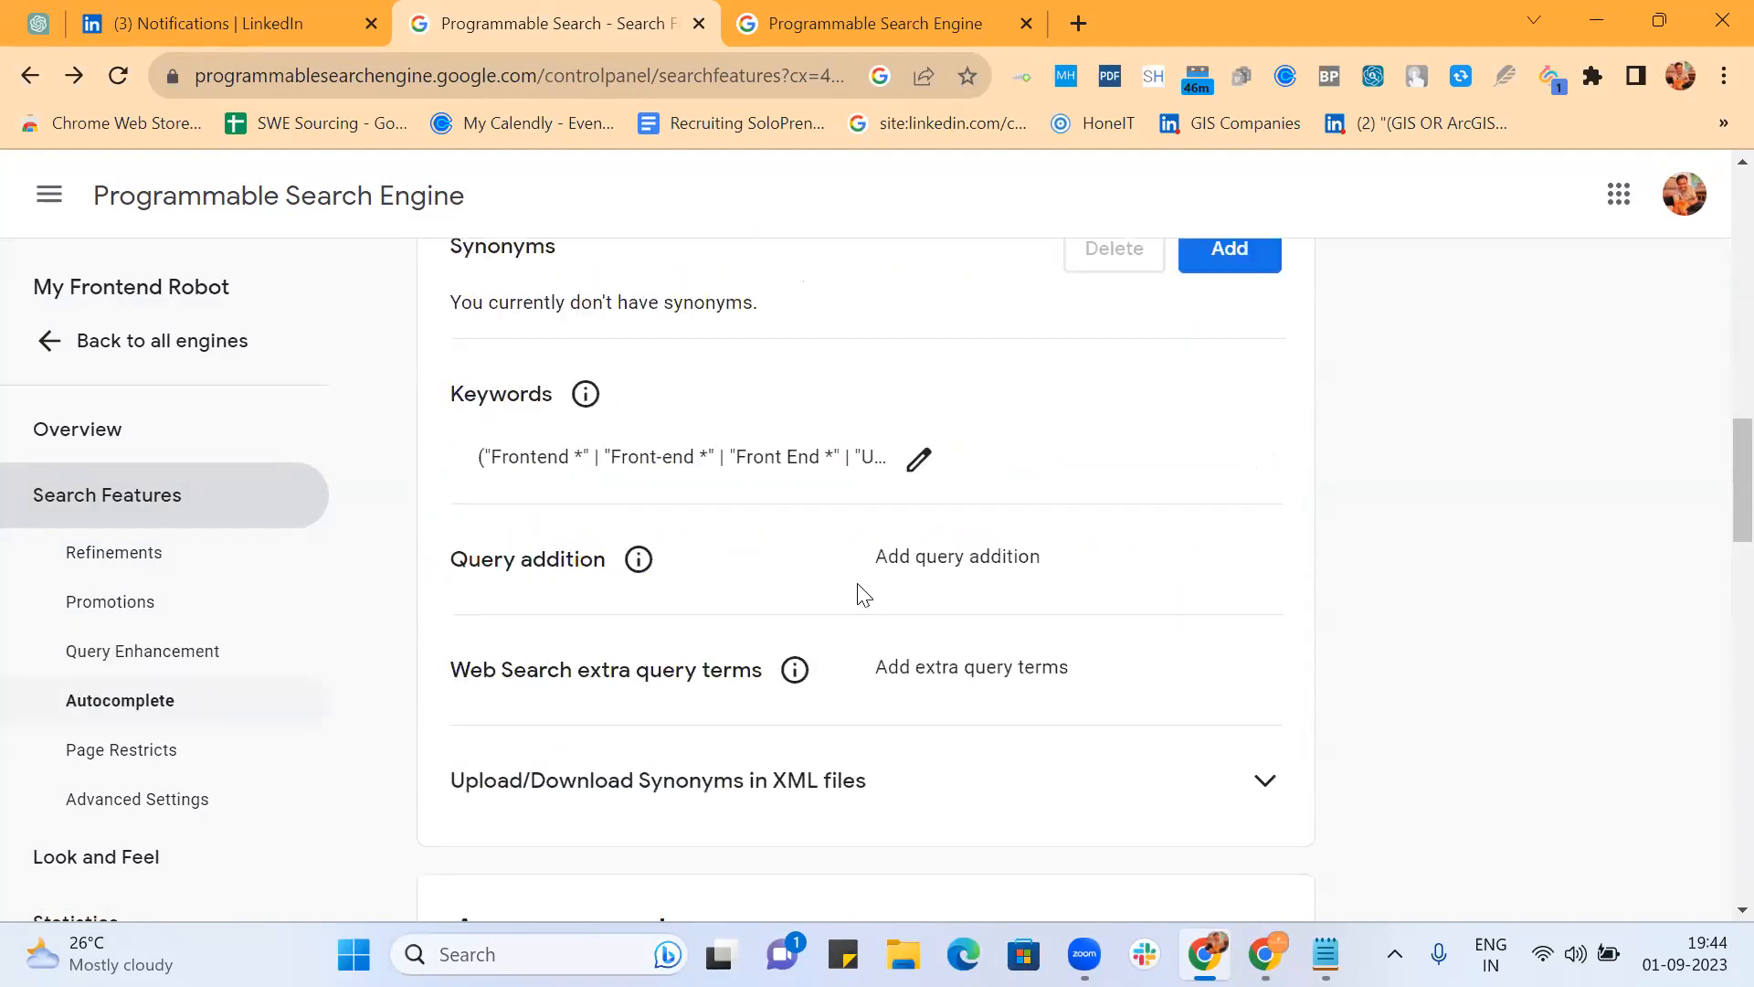
pyautogui.scroll(15, 863, 595)
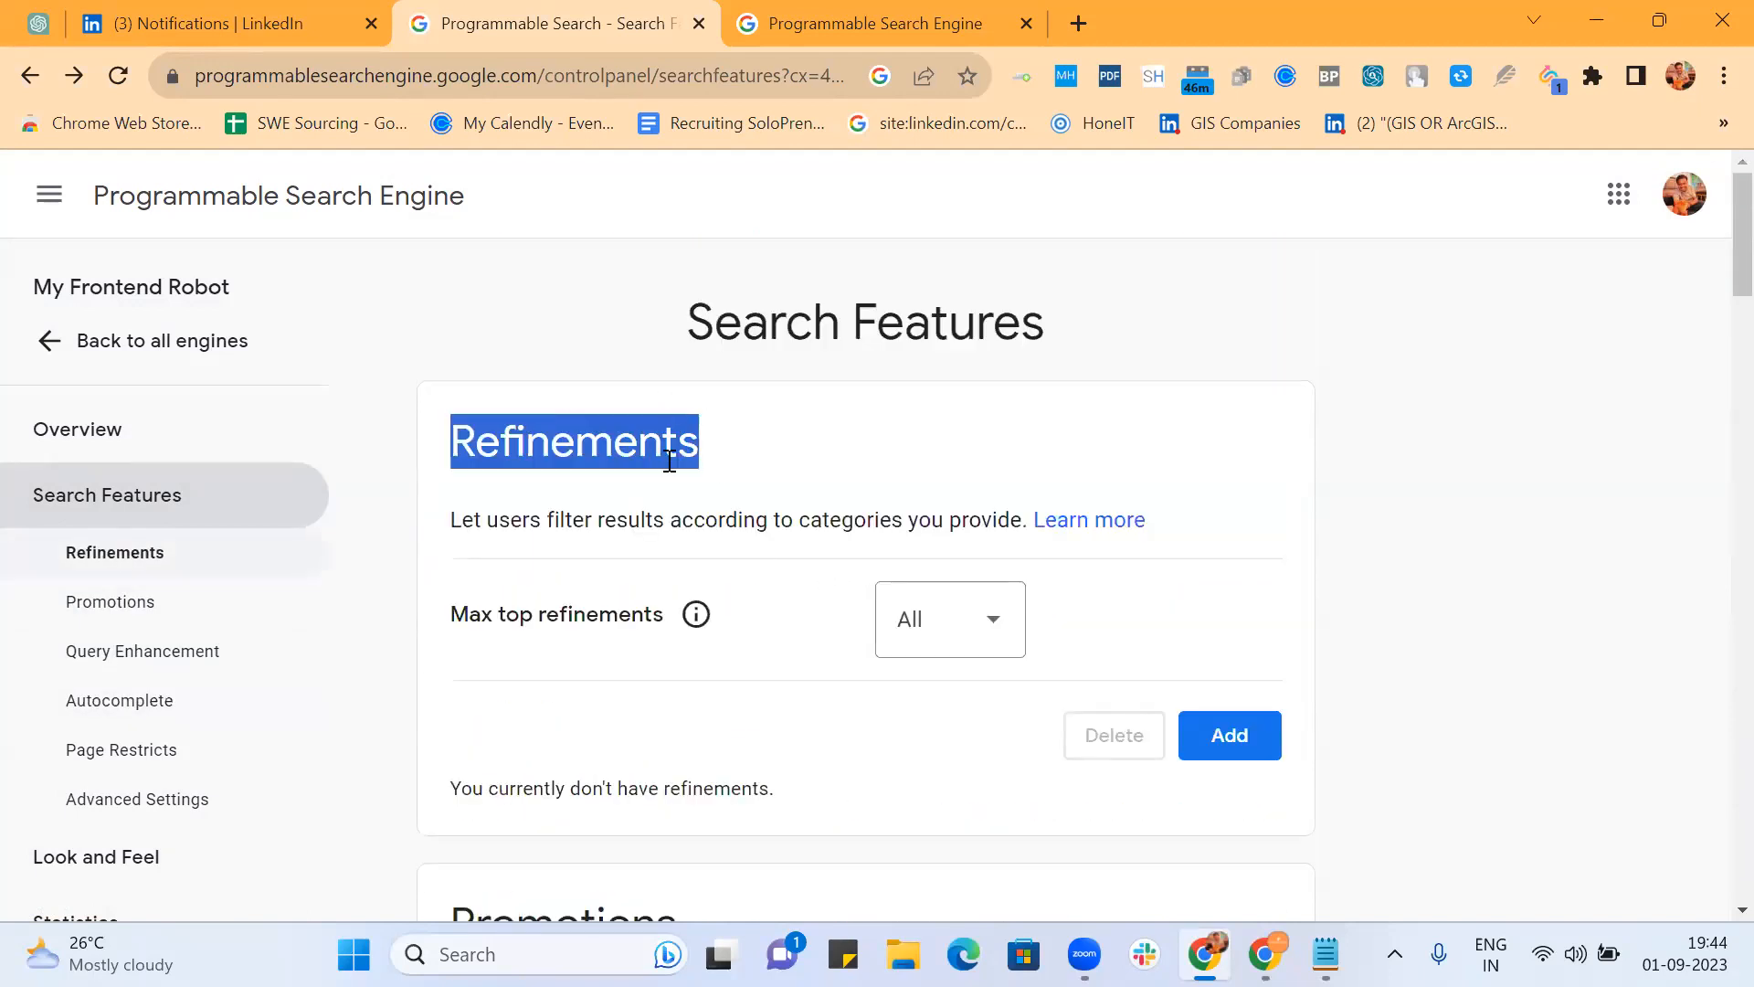
# Step: Add a refinement named 'FE with React' that changes site priority, at 0.7
pyautogui.click(1229, 748)
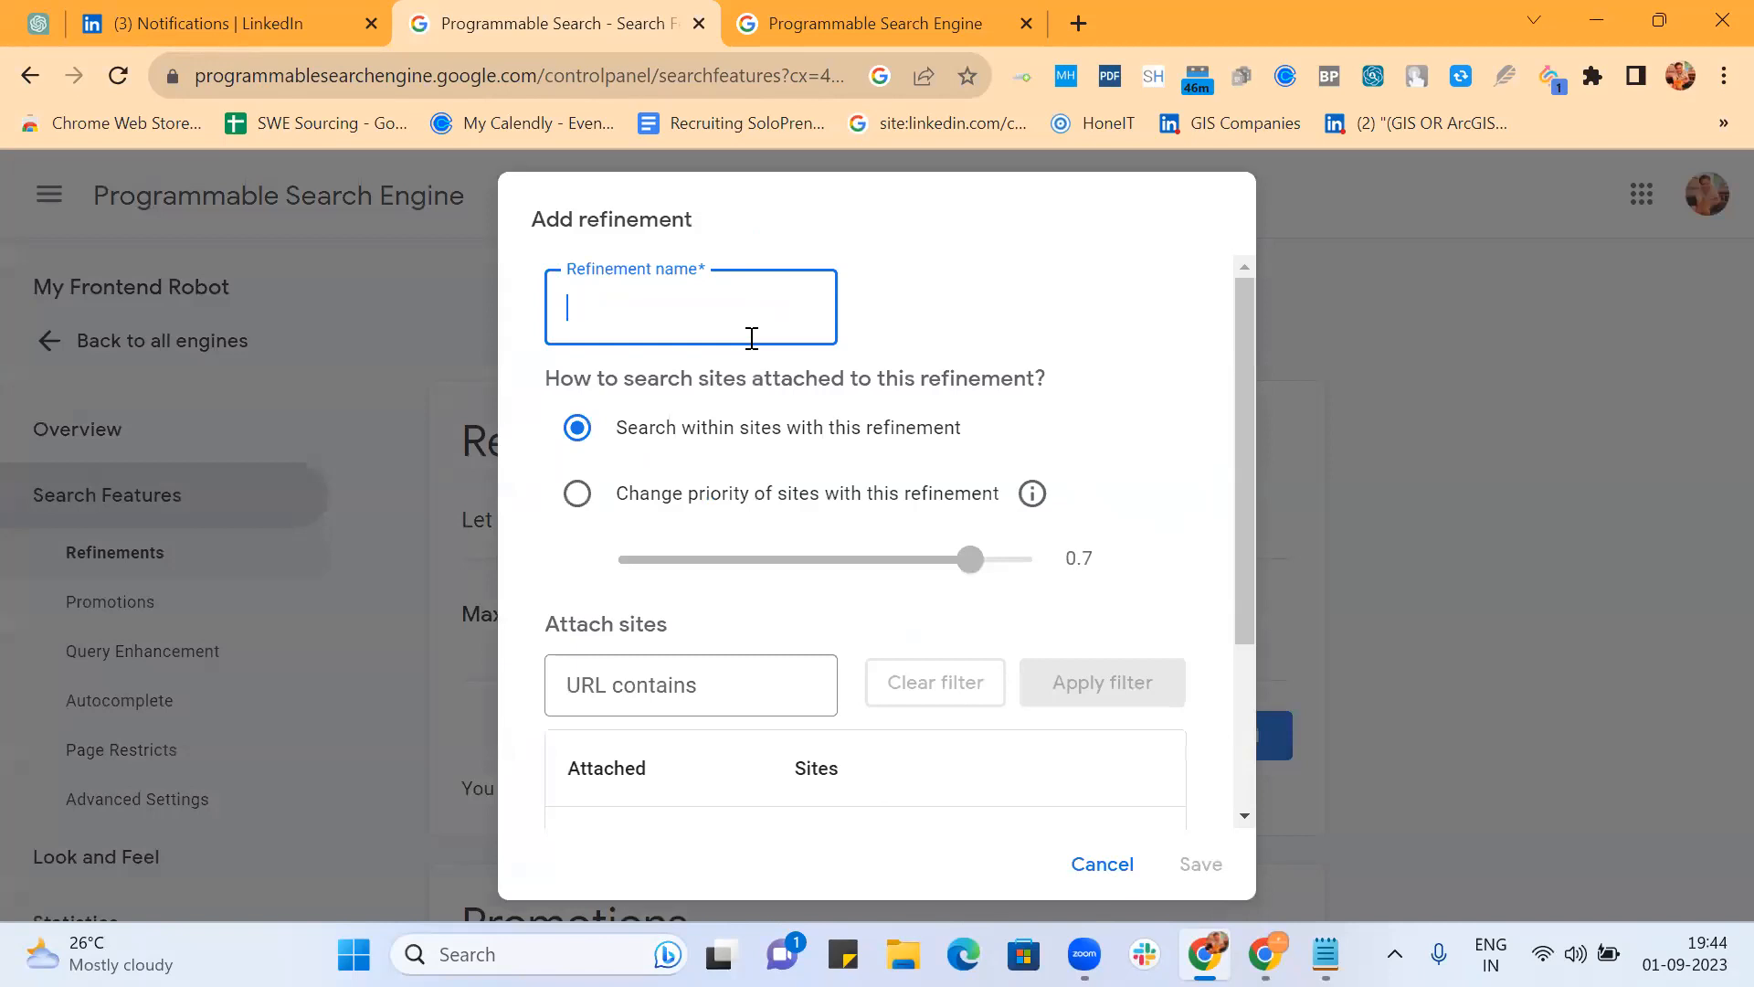
pyautogui.write('Front')
pyautogui.write('end  w')
pyautogui.write('ith')
pyautogui.press('BackSpace')
pyautogui.press('BackSpace')
pyautogui.press('BackSpace')
pyautogui.press('BackSpace')
pyautogui.press('BackSpace')
pyautogui.press('BackSpace')
pyautogui.press('BackSpace')
pyautogui.press('BackSpace')
pyautogui.press('BackSpace')
pyautogui.press('BackSpace')
pyautogui.press('BackSpace')
pyautogui.press('BackSpace')
pyautogui.press('BackSpace')
pyautogui.press('BackSpace')
pyautogui.write('FE with React')
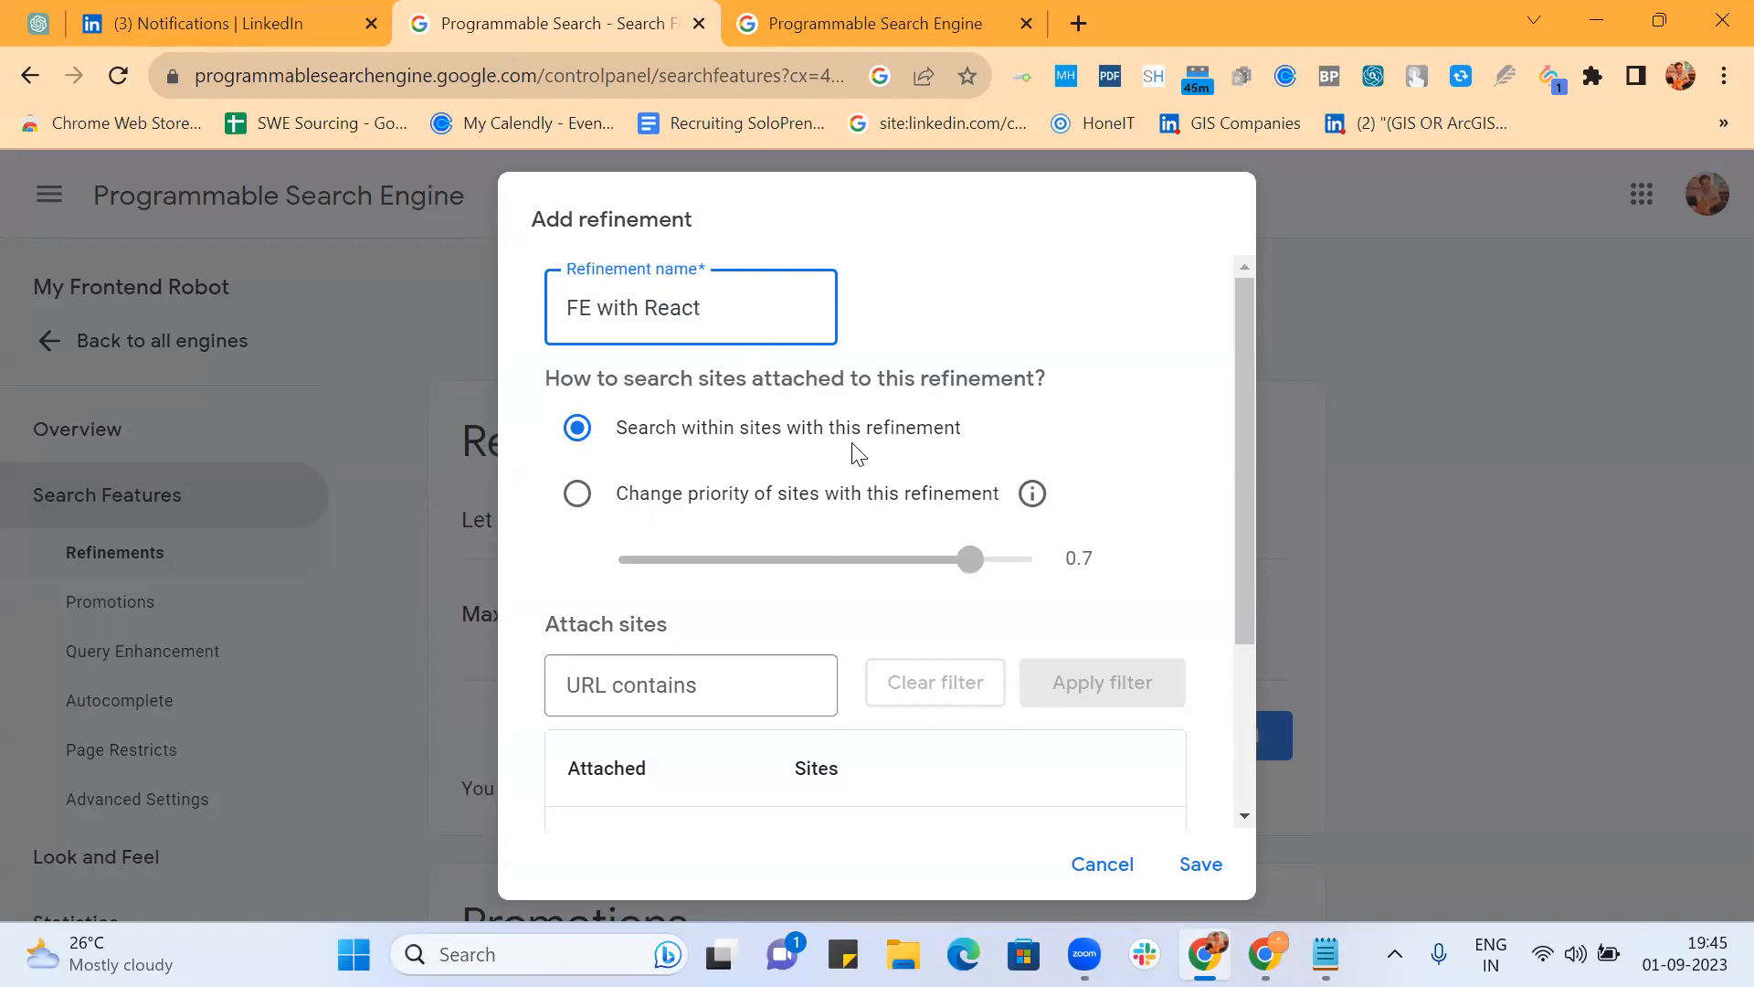
pyautogui.scroll(-2, 947, 429)
pyautogui.scroll(1, 949, 426)
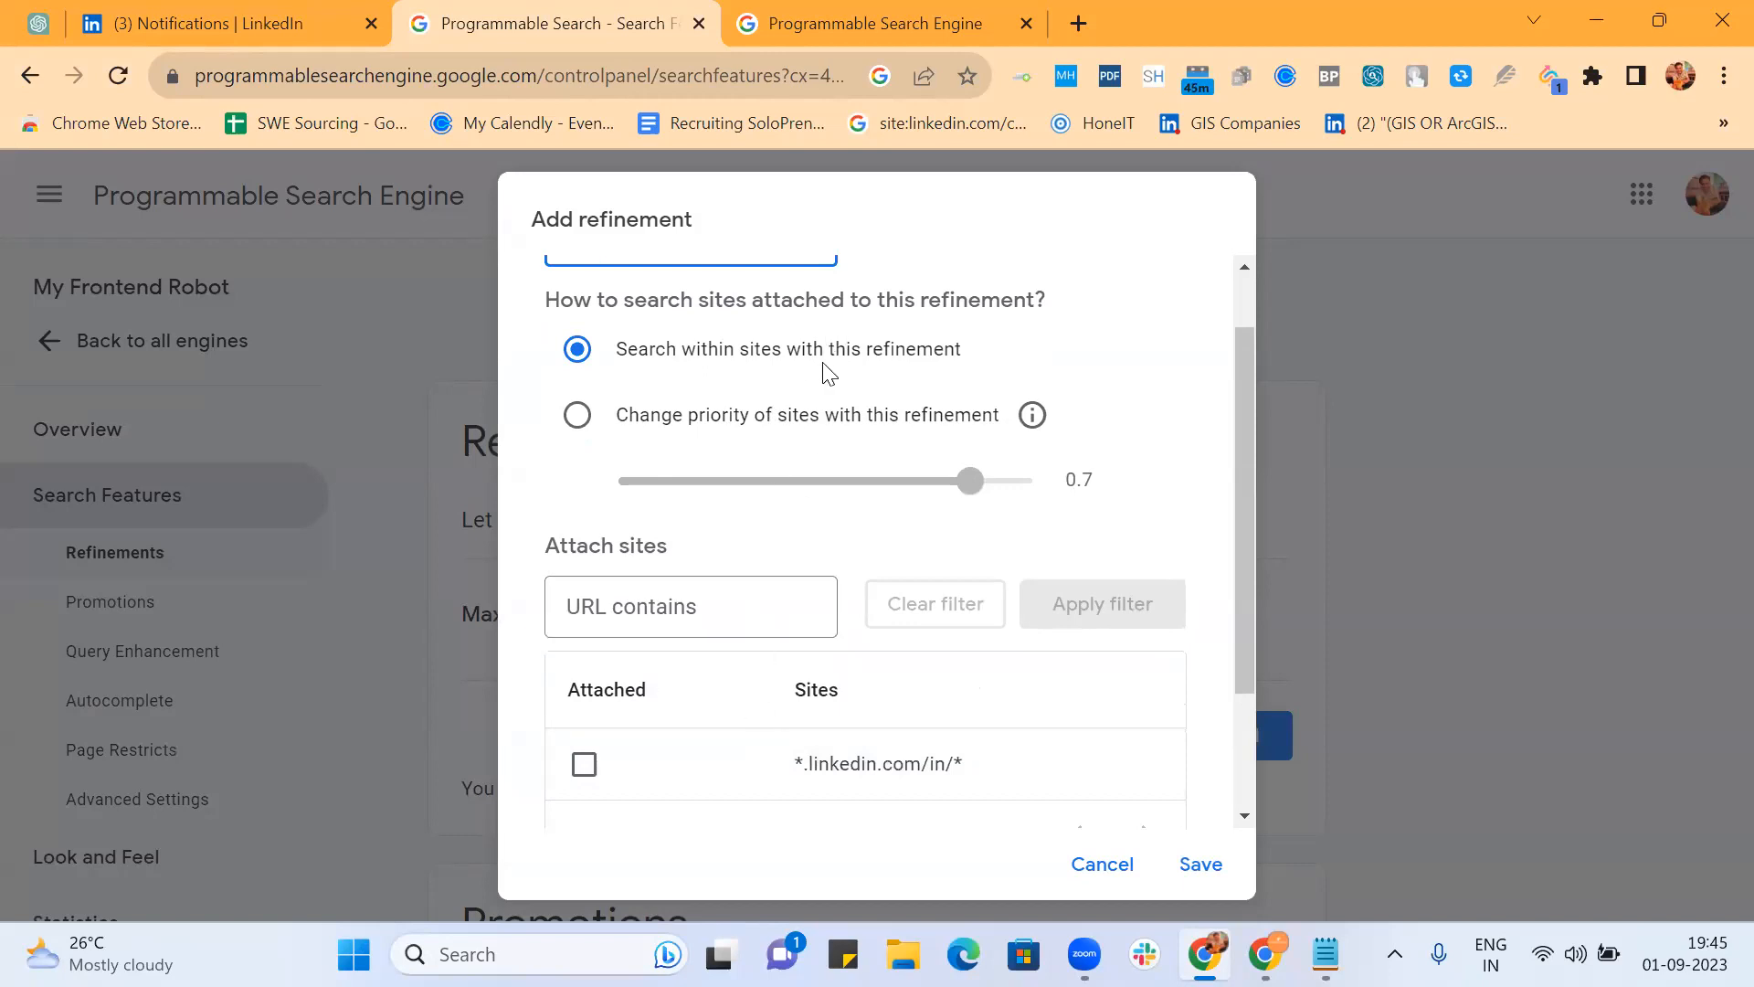
pyautogui.click(579, 417)
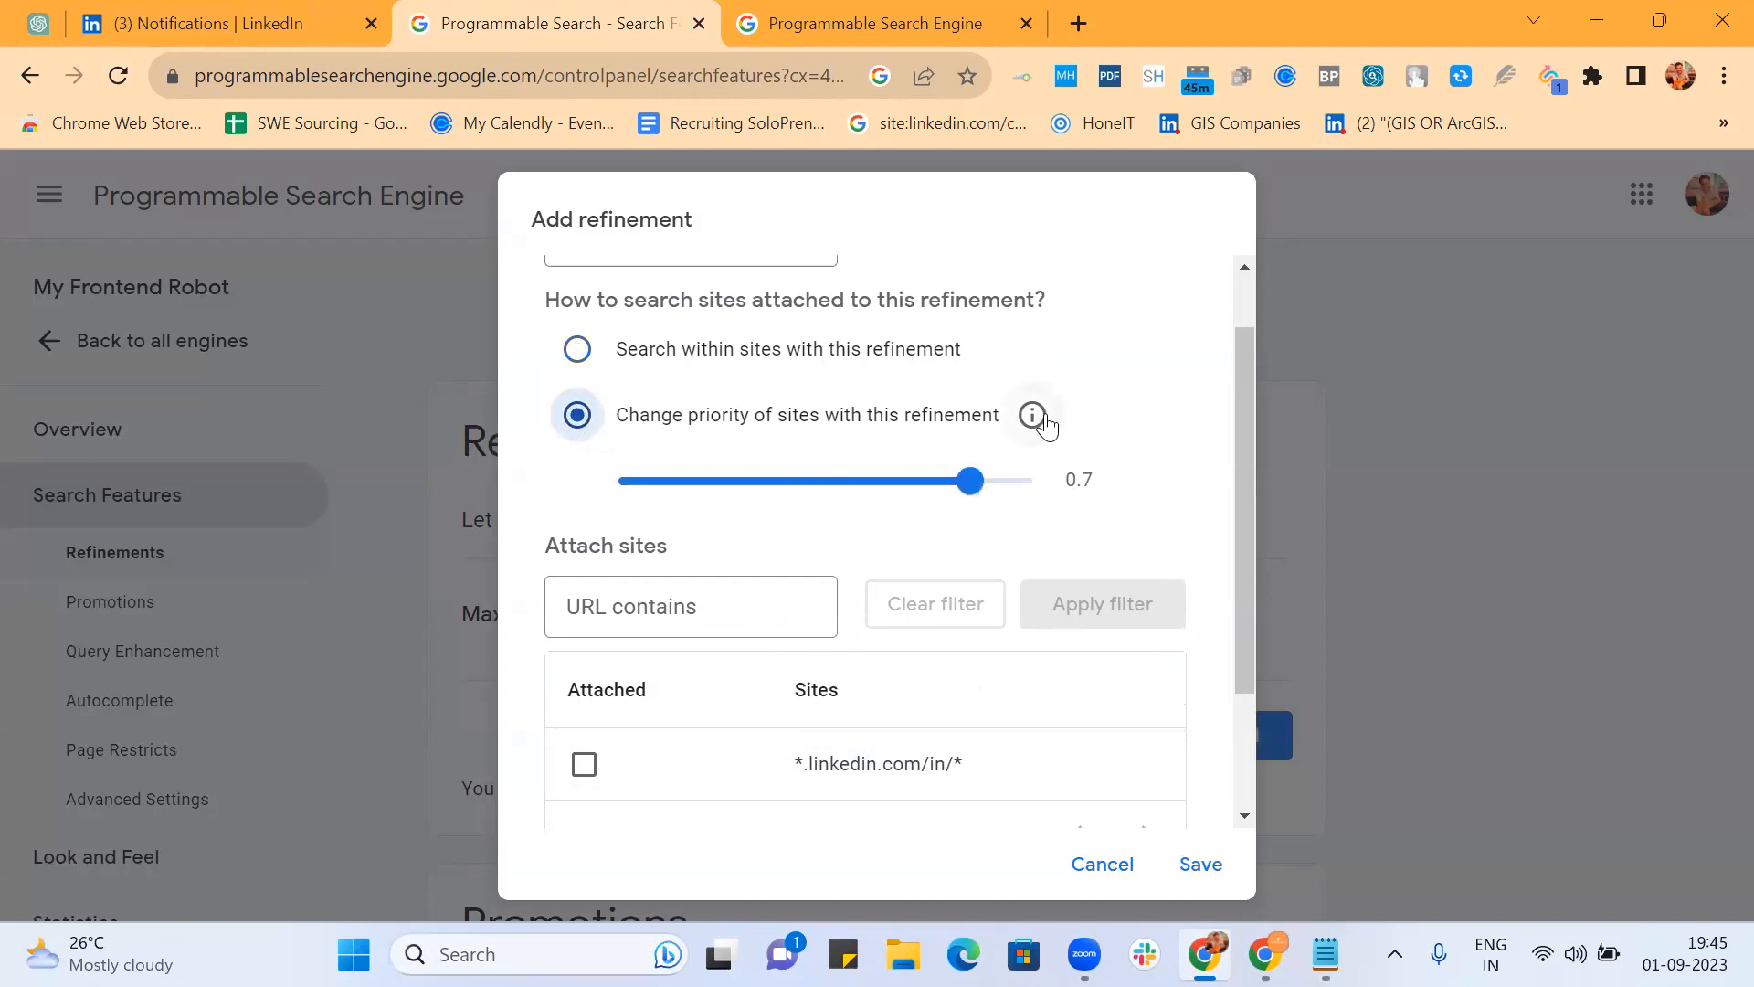
pyautogui.moveTo(1045, 425)
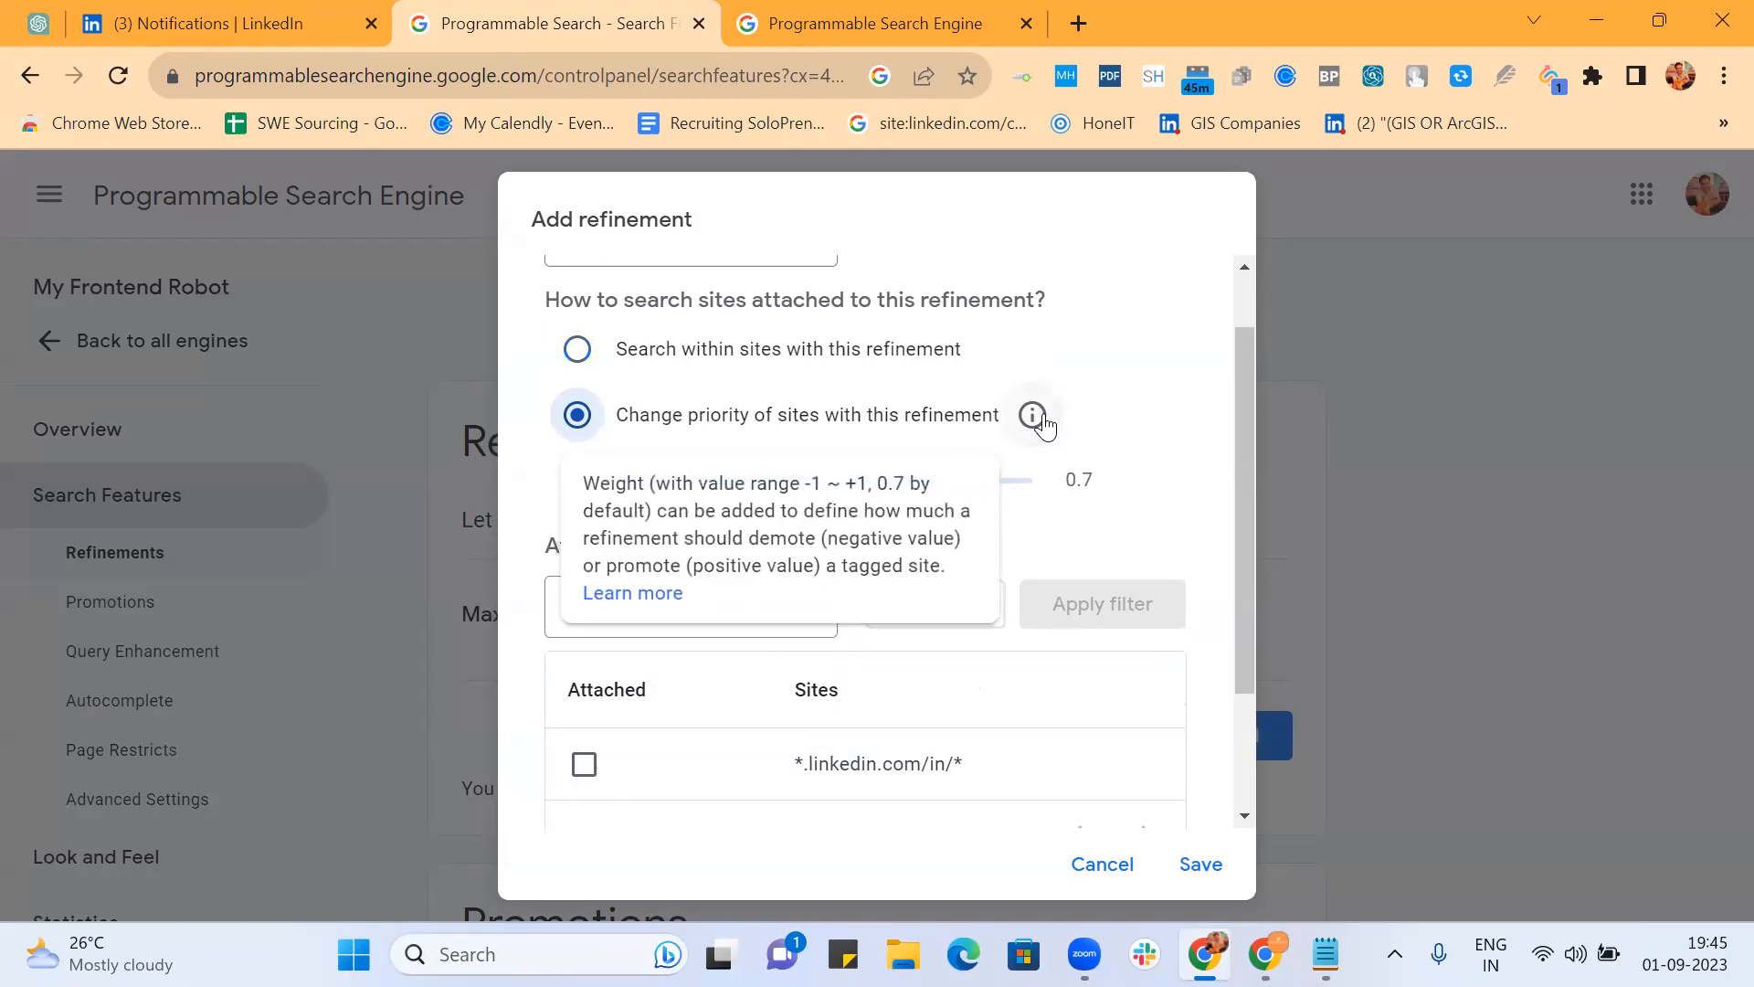
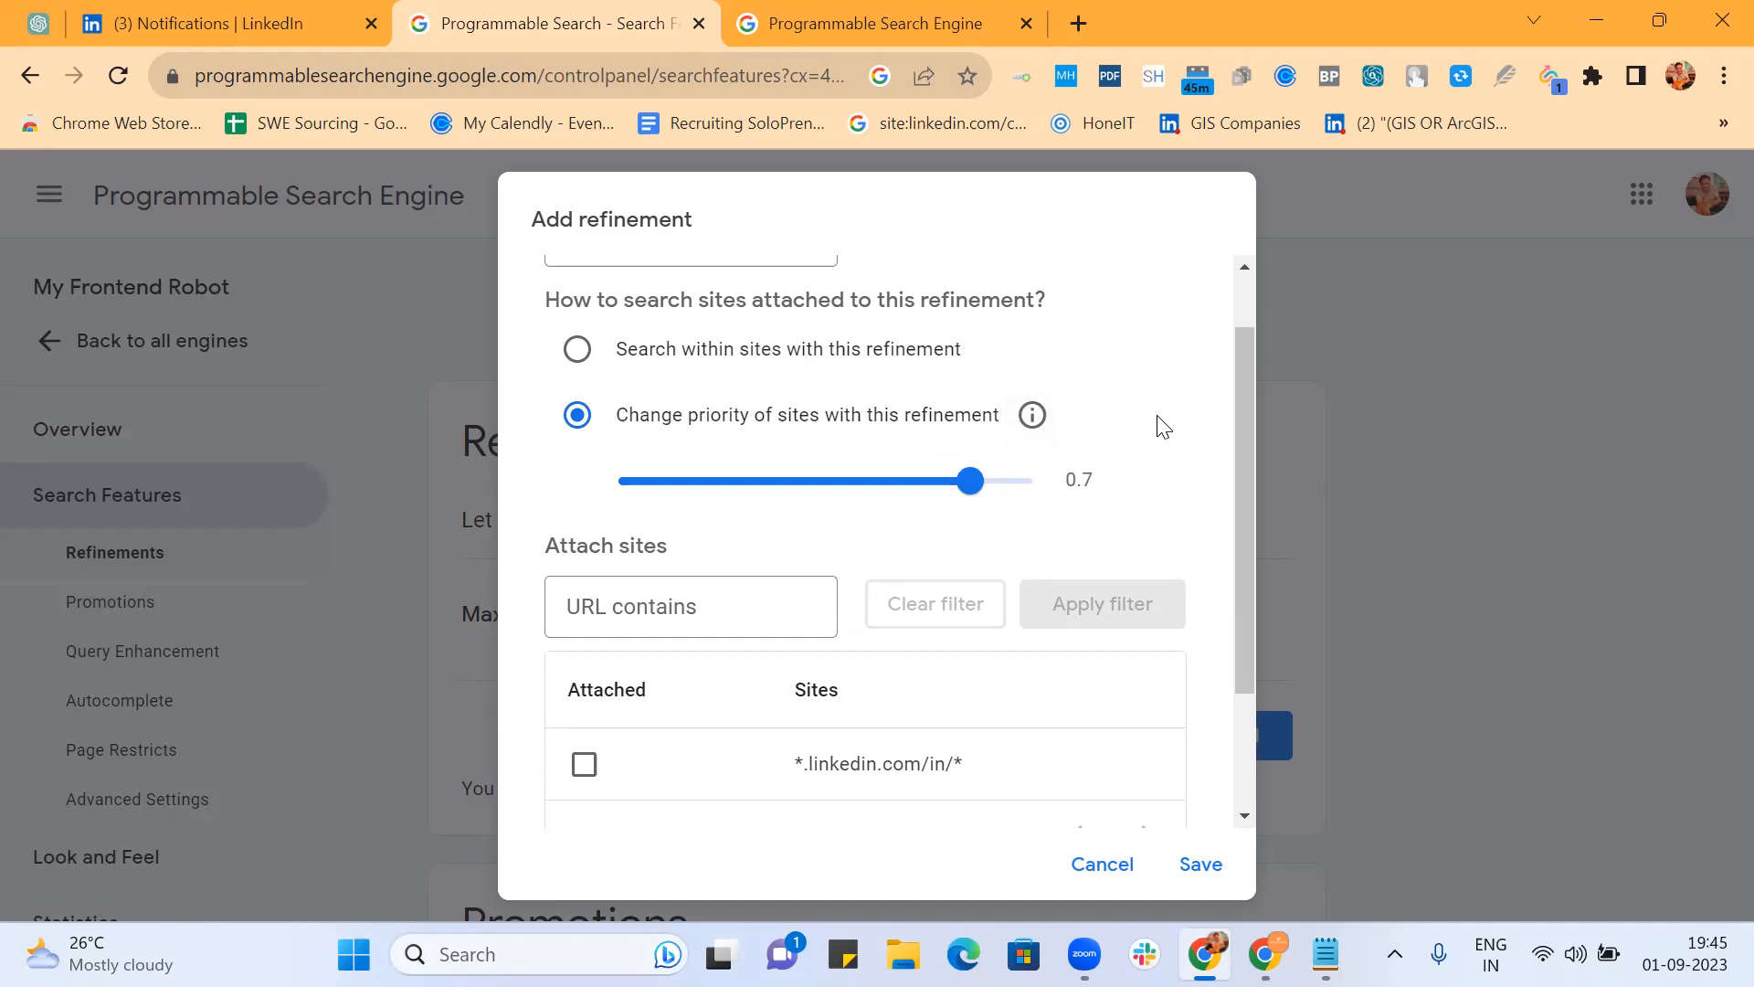
# Step: Scroll the Add refinement dialog so its Advanced section comes into view
pyautogui.scroll(-2, 1162, 427)
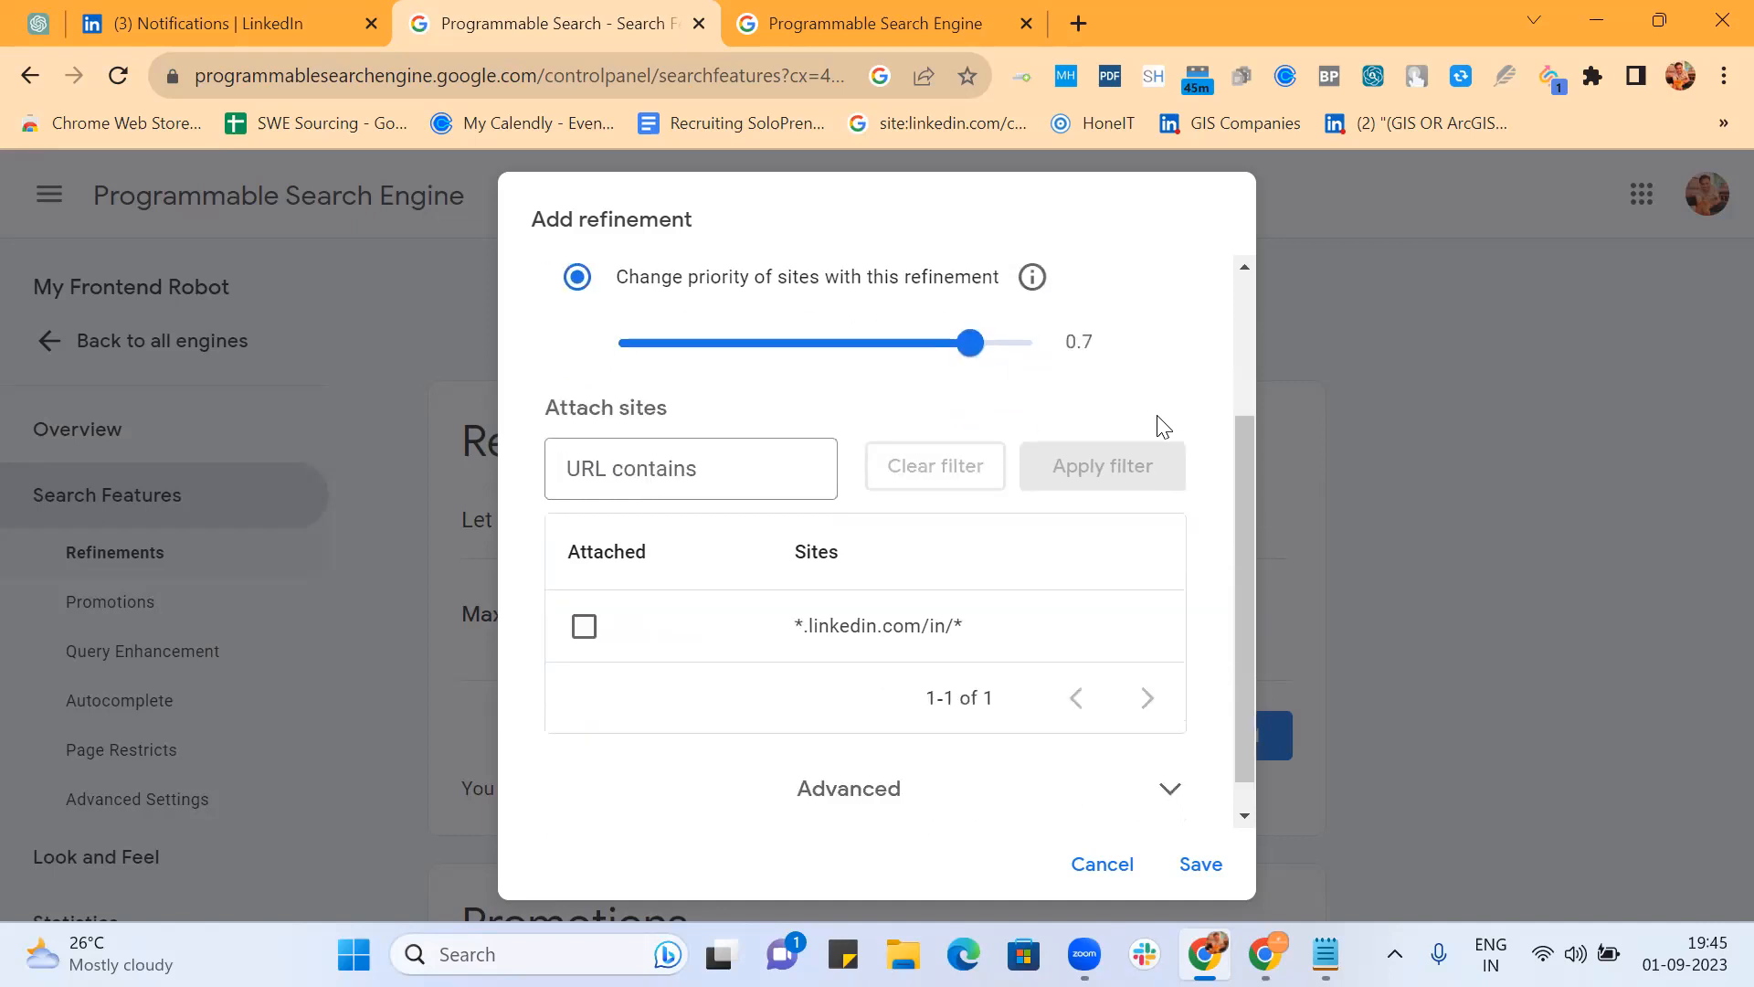
pyautogui.scroll(3, 1162, 426)
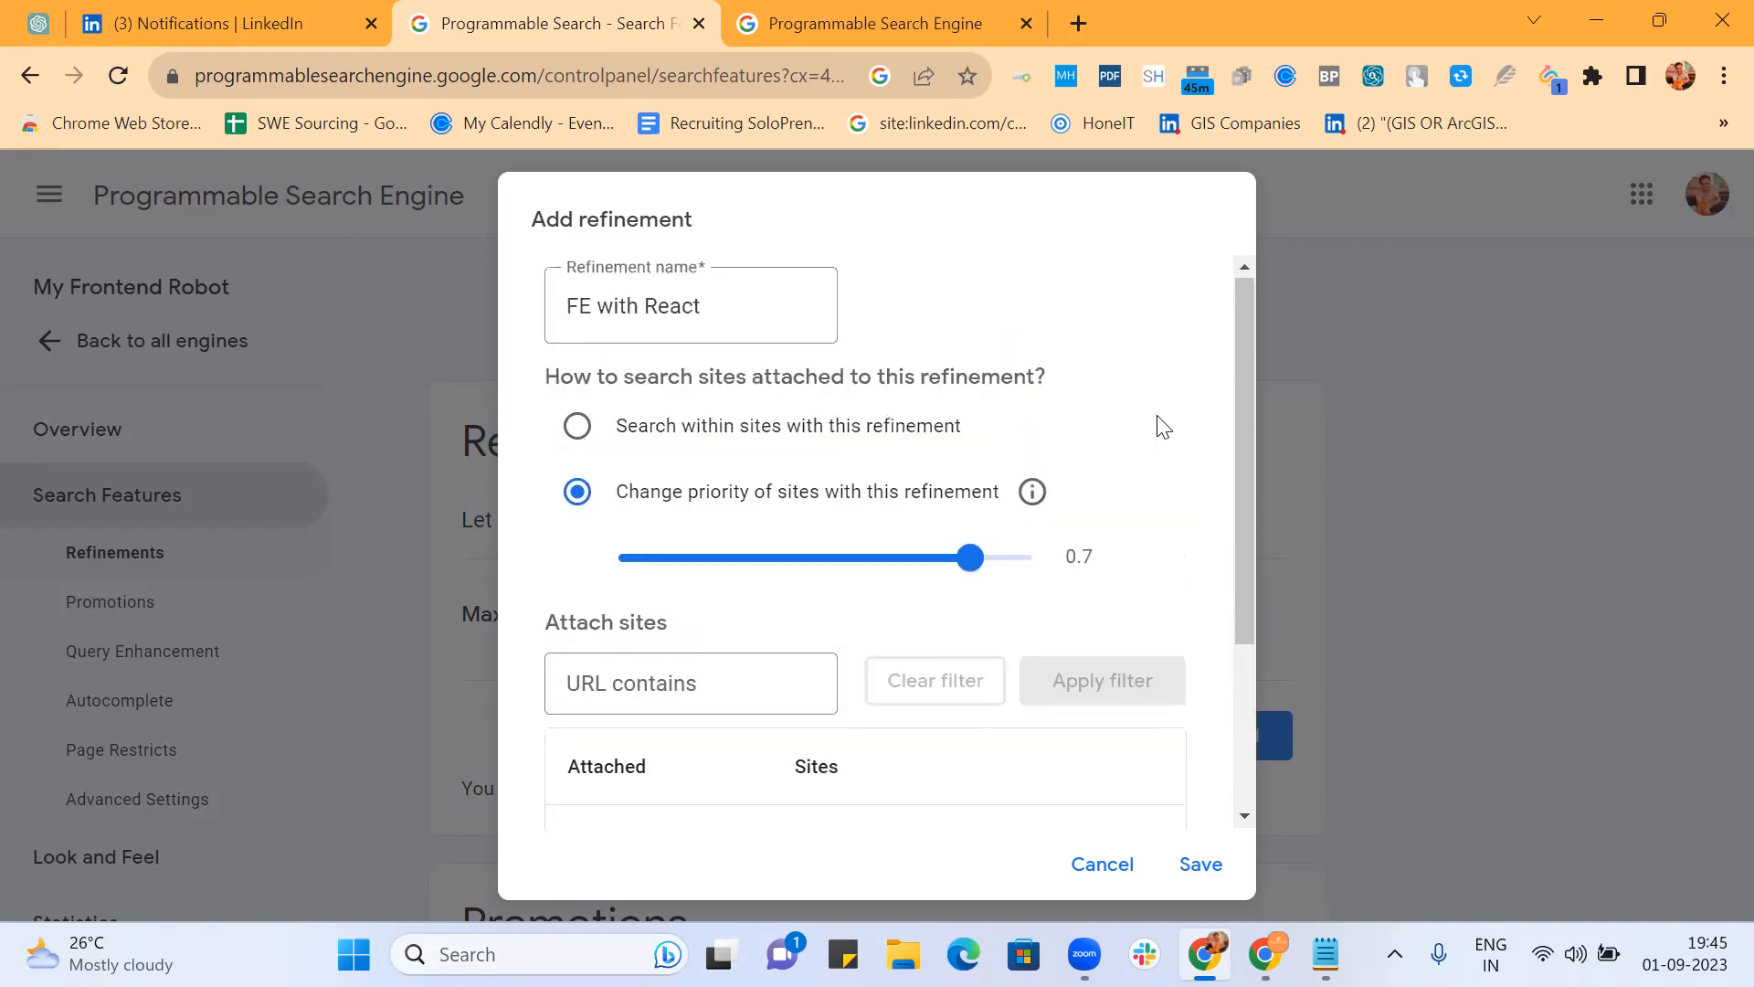
pyautogui.scroll(-3, 990, 370)
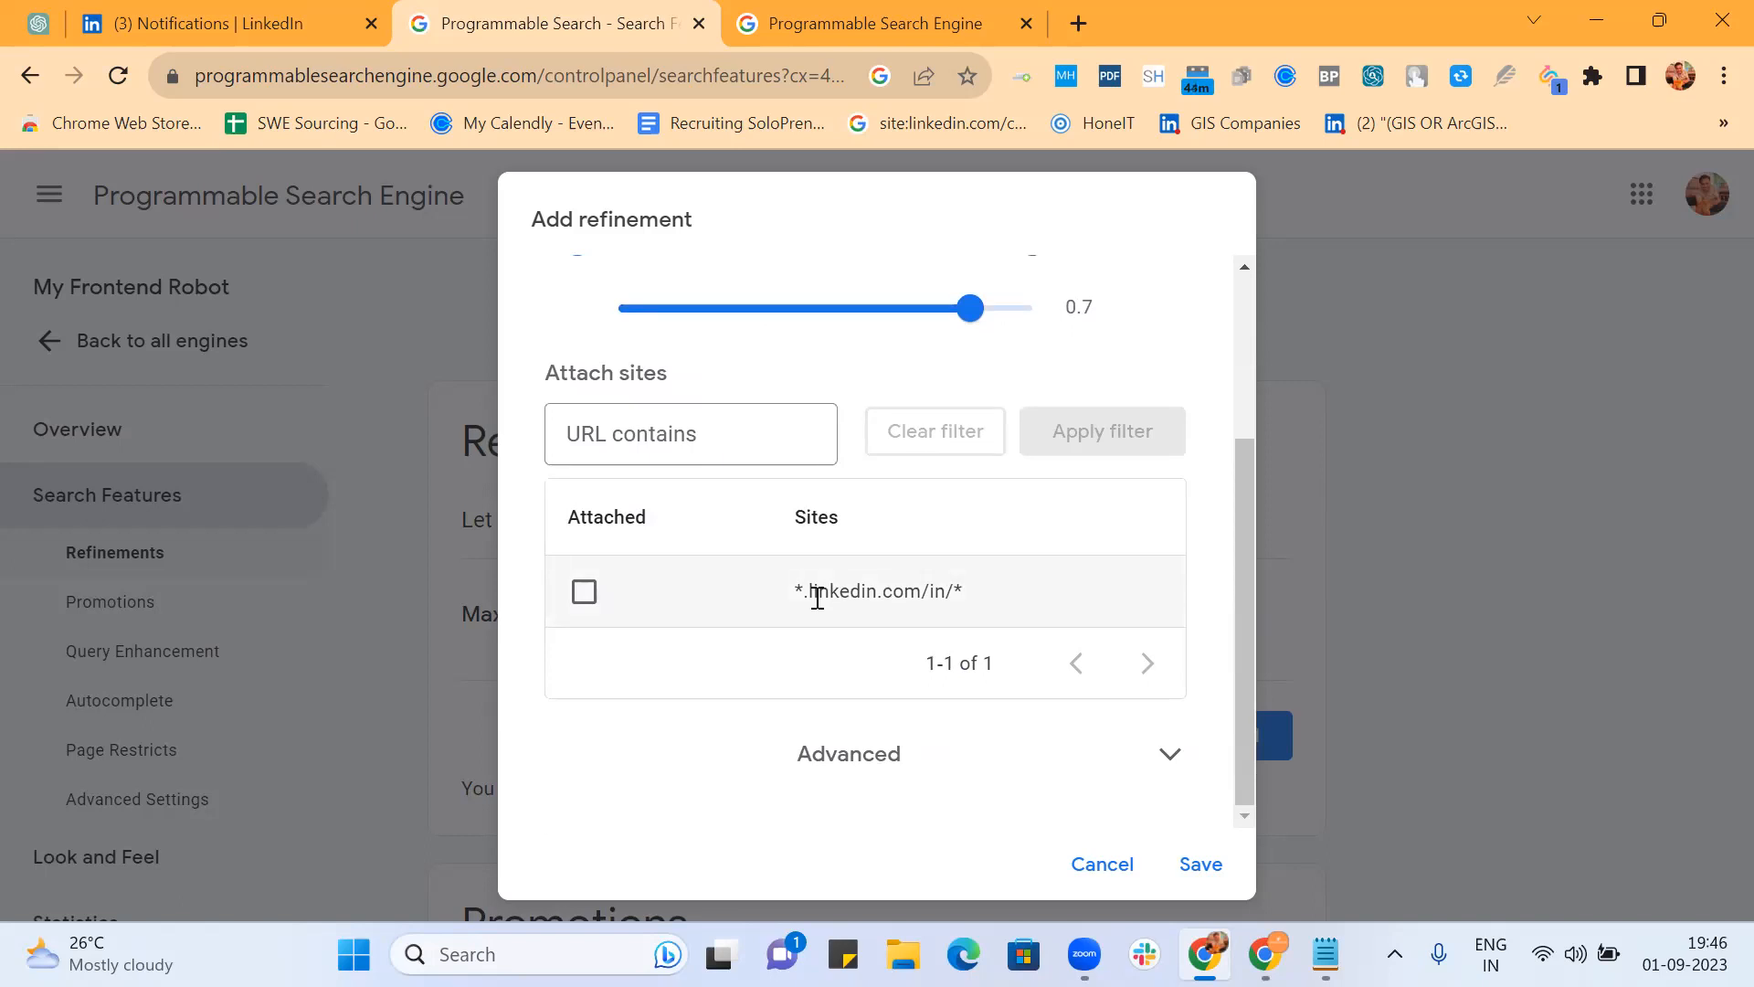
# Step: Expand Advanced and paste the saved frontend term list into Rewrite query words
pyautogui.click(900, 756)
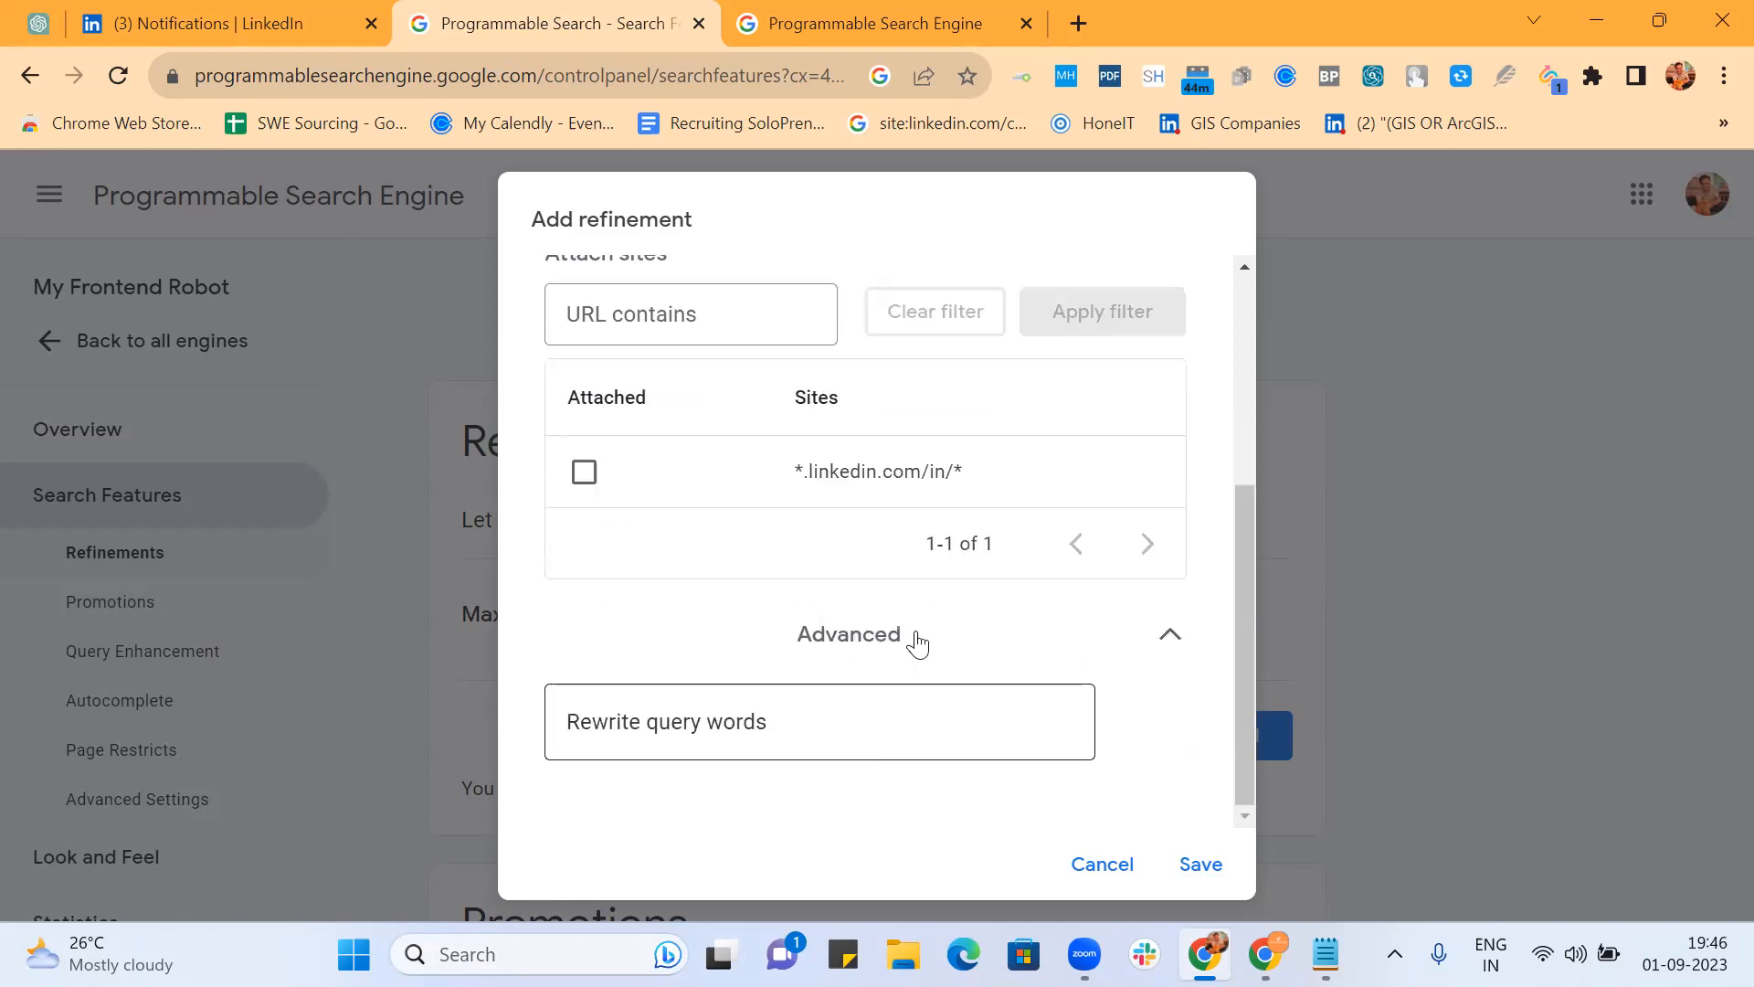
pyautogui.click(783, 726)
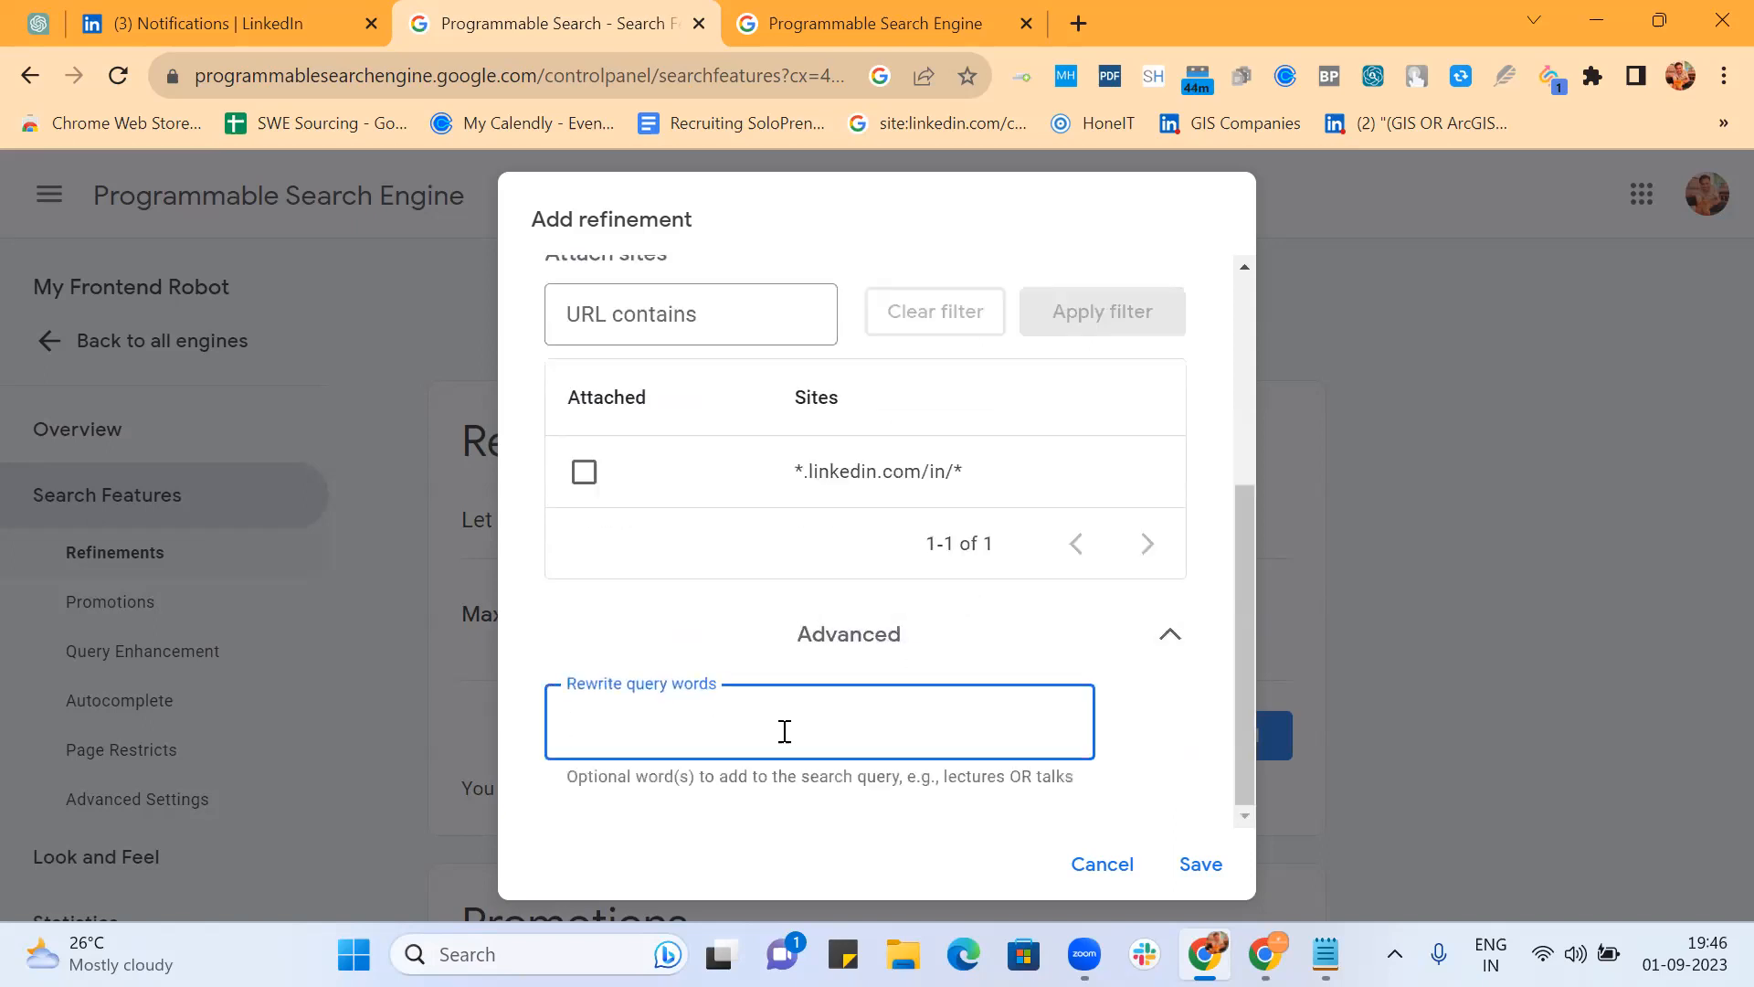
pyautogui.hotkey('ctrl', 'v')
pyautogui.hscroll(-6, 693, 726)
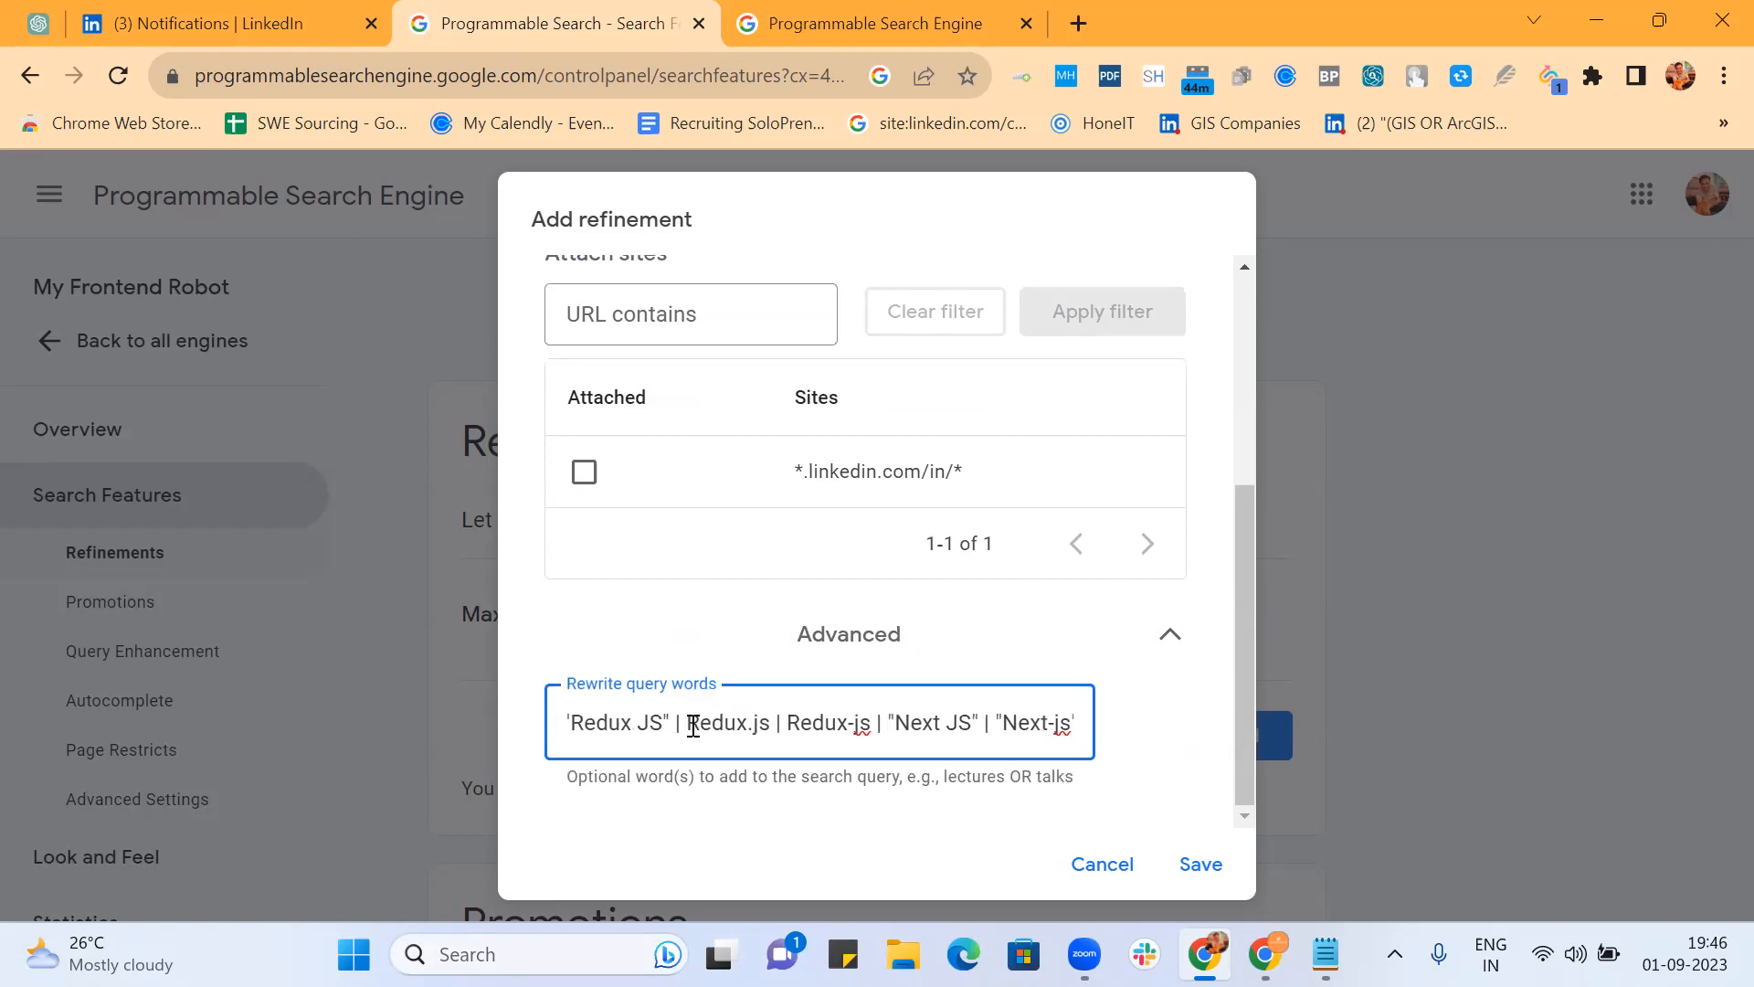
pyautogui.hscroll(-10, 694, 726)
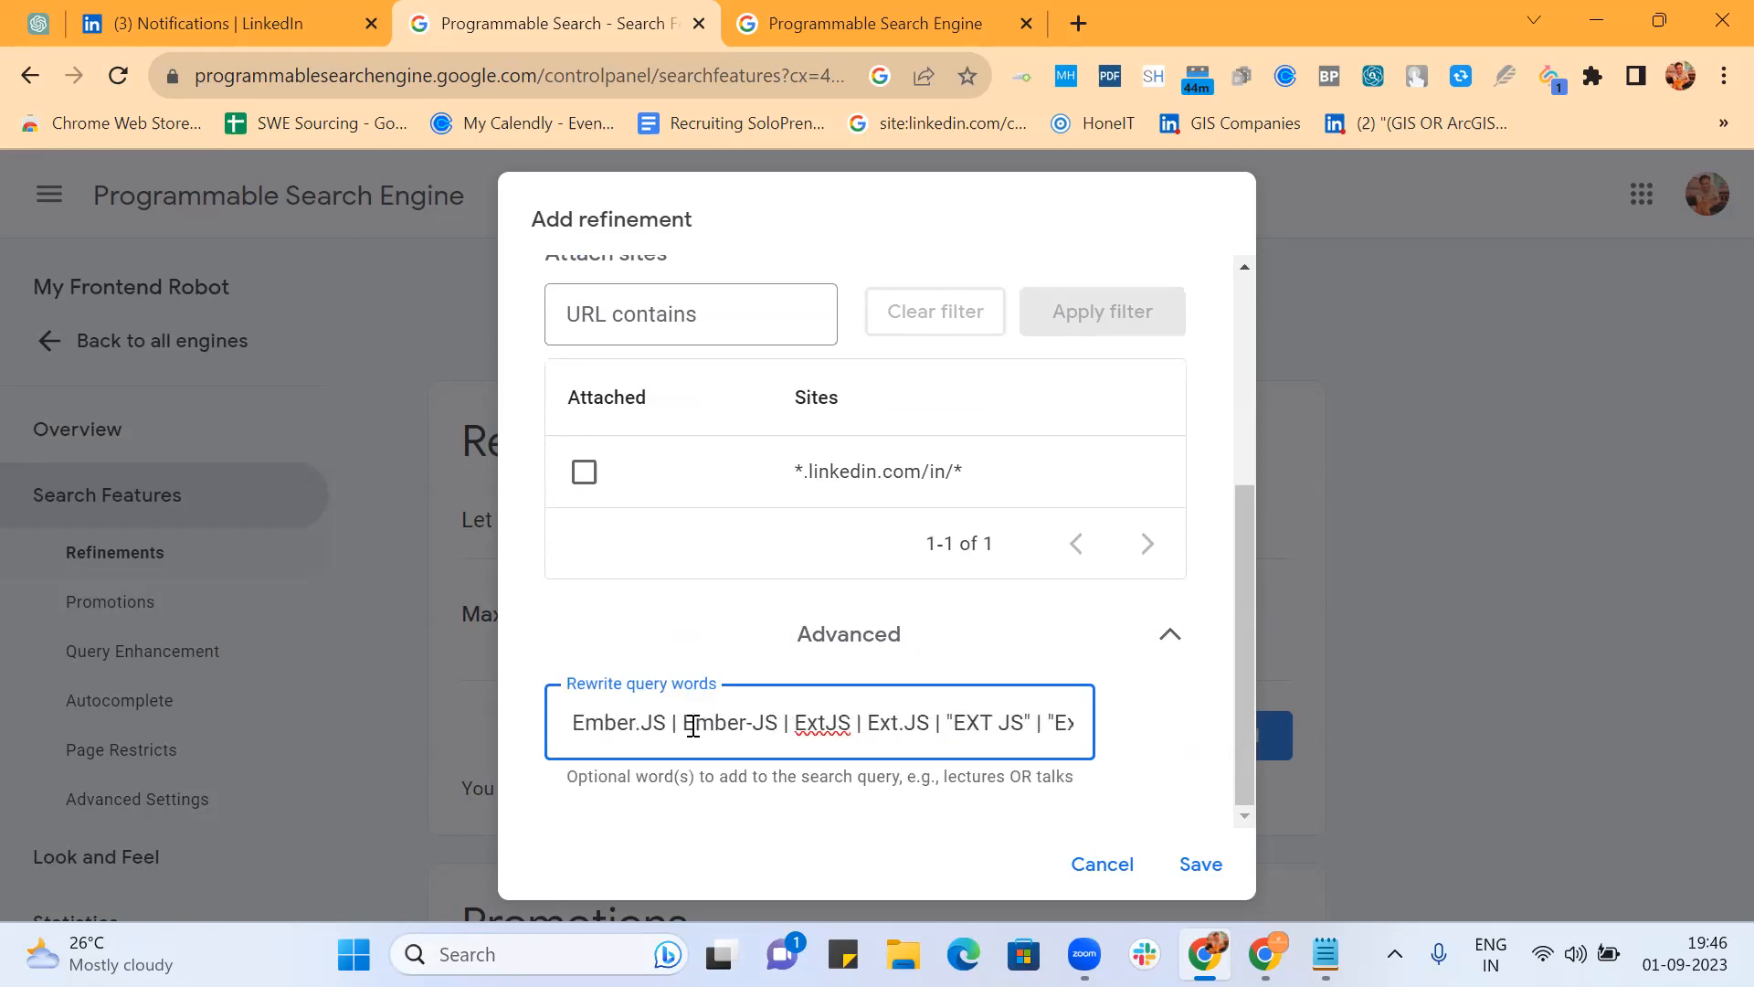
pyautogui.hscroll(-10, 694, 726)
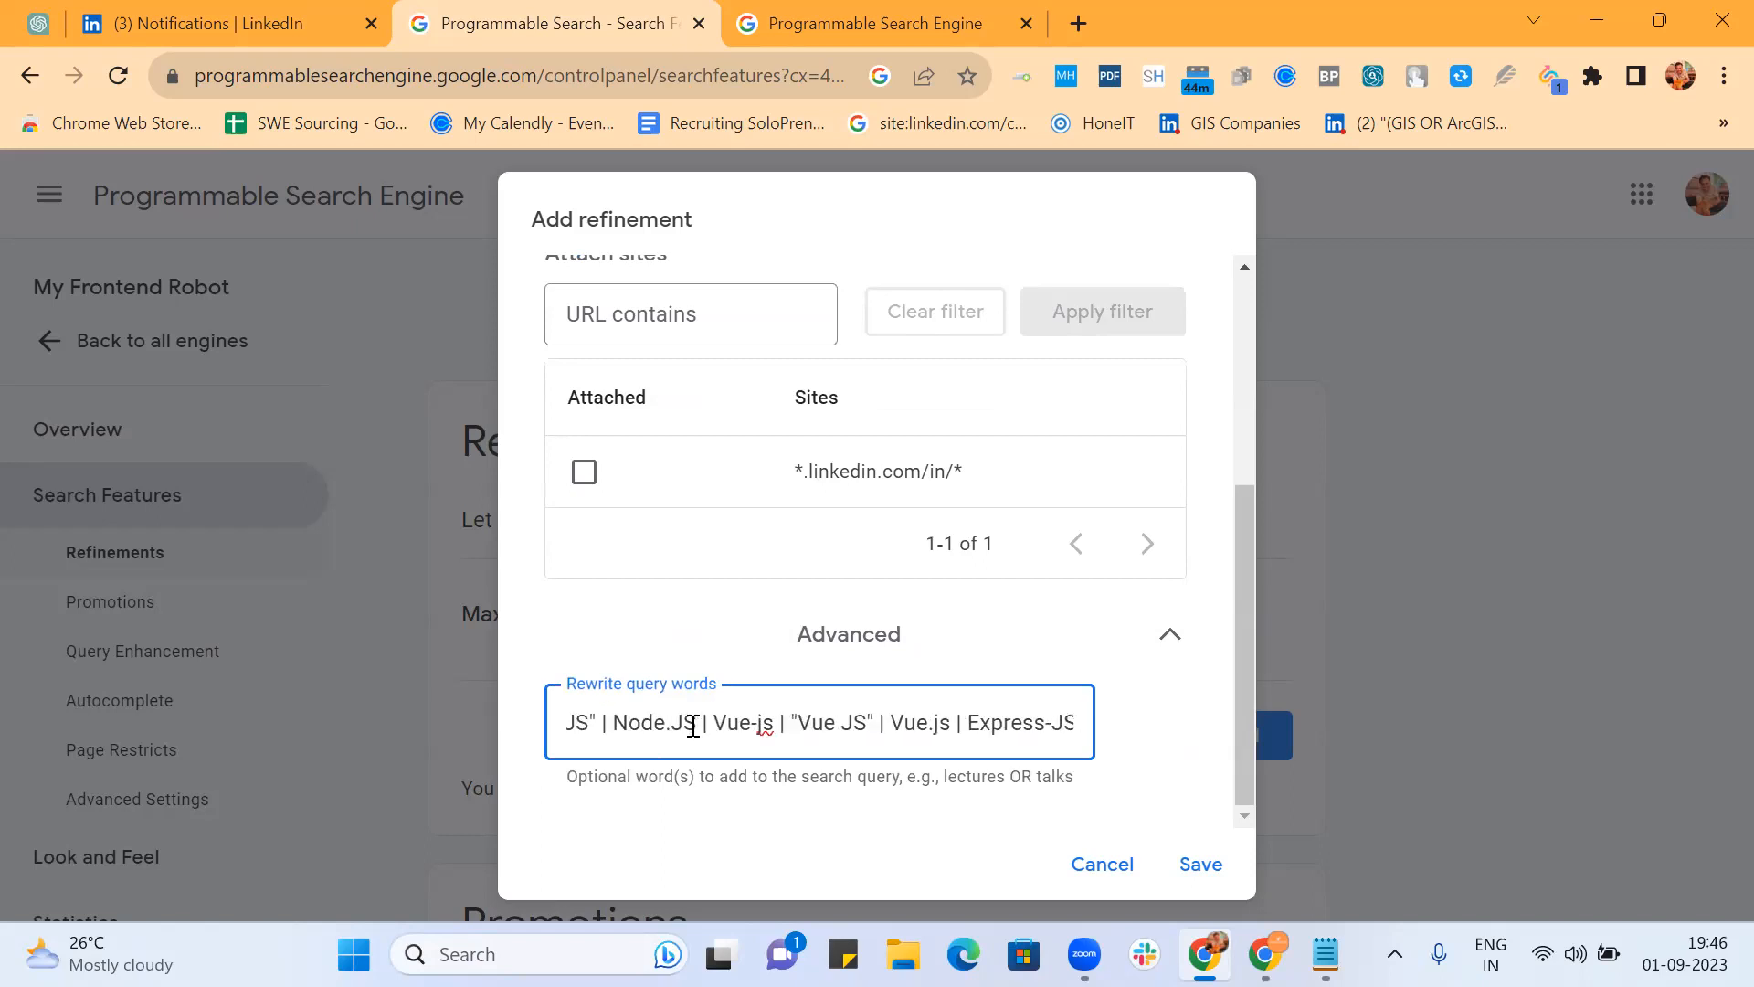
pyautogui.hscroll(-3, 694, 726)
pyautogui.hscroll(2, 713, 727)
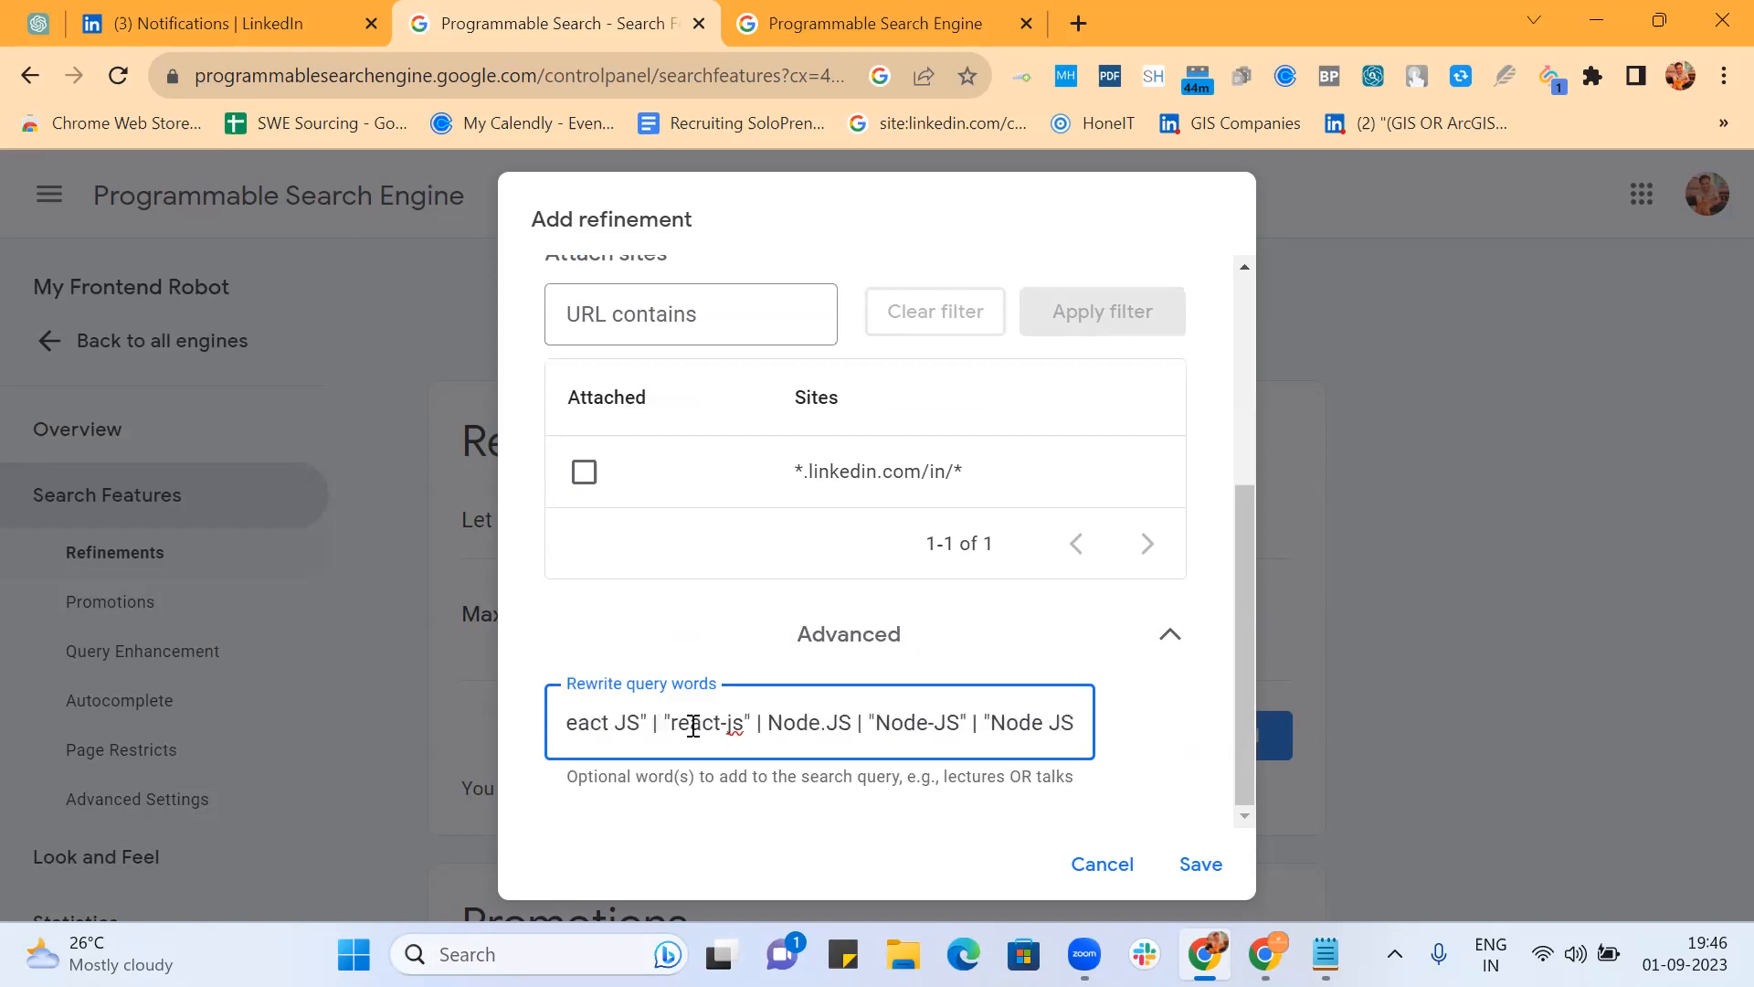
# Step: Cut the rewrite terms from Node.JS to the end and close the bracket
pyautogui.moveTo(730, 725); pyautogui.dragTo(1177, 744)
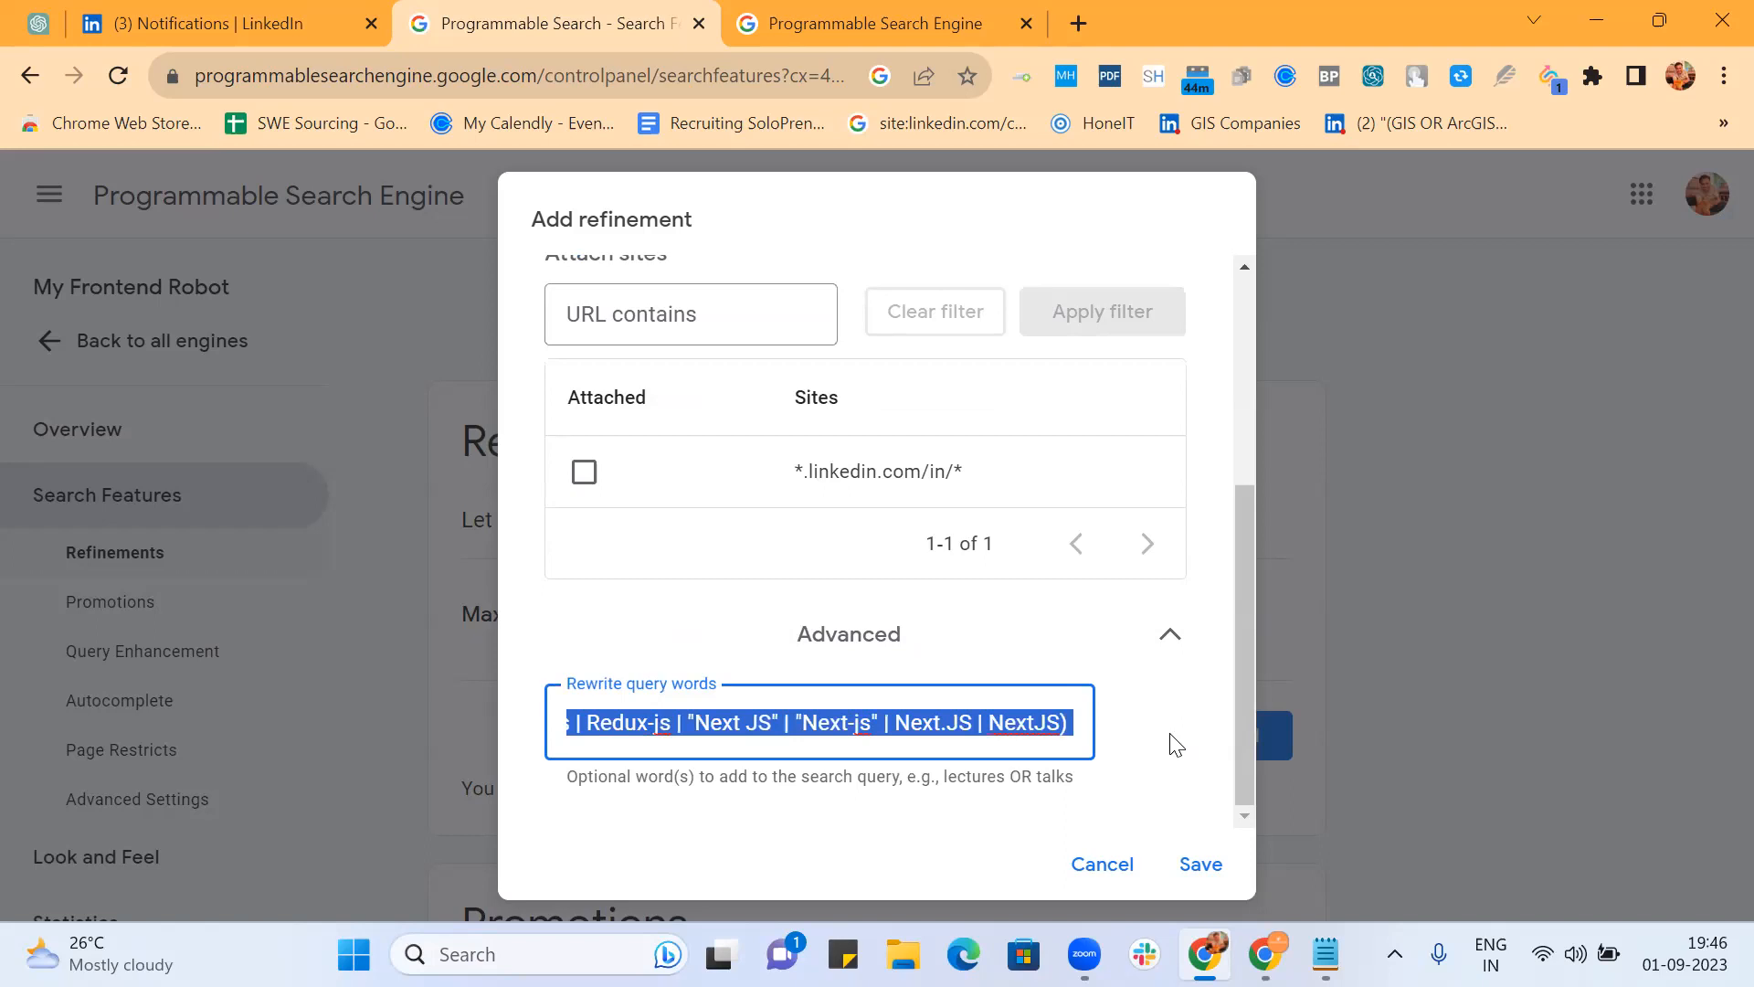
pyautogui.press('BackSpace')
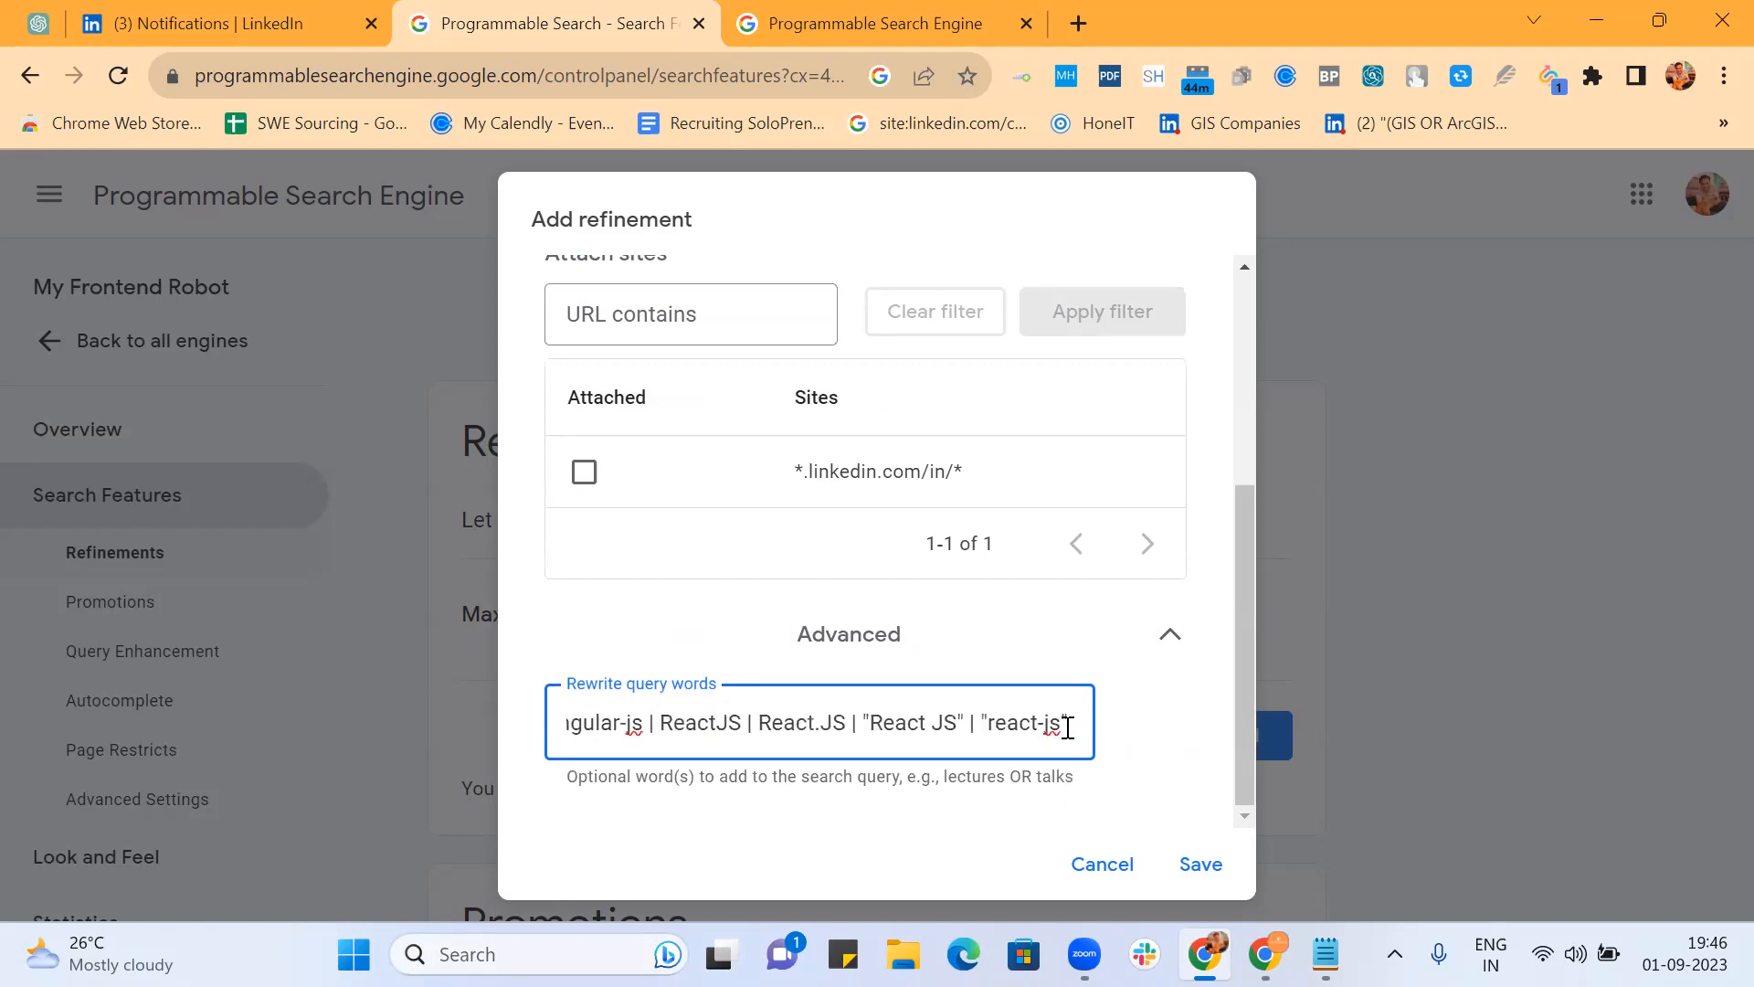
pyautogui.write('"')
# Step: Delete the Angular and TypeScript entries and fix the brackets around the ReactJS group
pyautogui.press('Left')
pyautogui.press('Left')
pyautogui.press('Left')
pyautogui.press('Left')
pyautogui.press('Left')
pyautogui.press('Left')
pyautogui.press('Left')
pyautogui.press('Left')
pyautogui.press('Left')
pyautogui.press('Left')
pyautogui.press('Left')
pyautogui.press('Left')
pyautogui.press('Left')
pyautogui.press('Left')
pyautogui.press('Left')
pyautogui.press('Left')
pyautogui.press('Left')
pyautogui.press('Left')
pyautogui.press('Left')
pyautogui.press('Left')
pyautogui.press('Left')
pyautogui.press('Left')
pyautogui.press('Left')
pyautogui.press('Left')
pyautogui.press('Left')
pyautogui.press('Left')
pyautogui.press('Left')
pyautogui.press('Left')
pyautogui.press('Left')
pyautogui.press('Left')
pyautogui.press('Left')
pyautogui.press('Left')
pyautogui.press('Left')
pyautogui.press('Left')
pyautogui.press('Left')
pyautogui.press('Left')
pyautogui.press('Left')
pyautogui.press('Left')
pyautogui.press('Left')
pyautogui.press('Left')
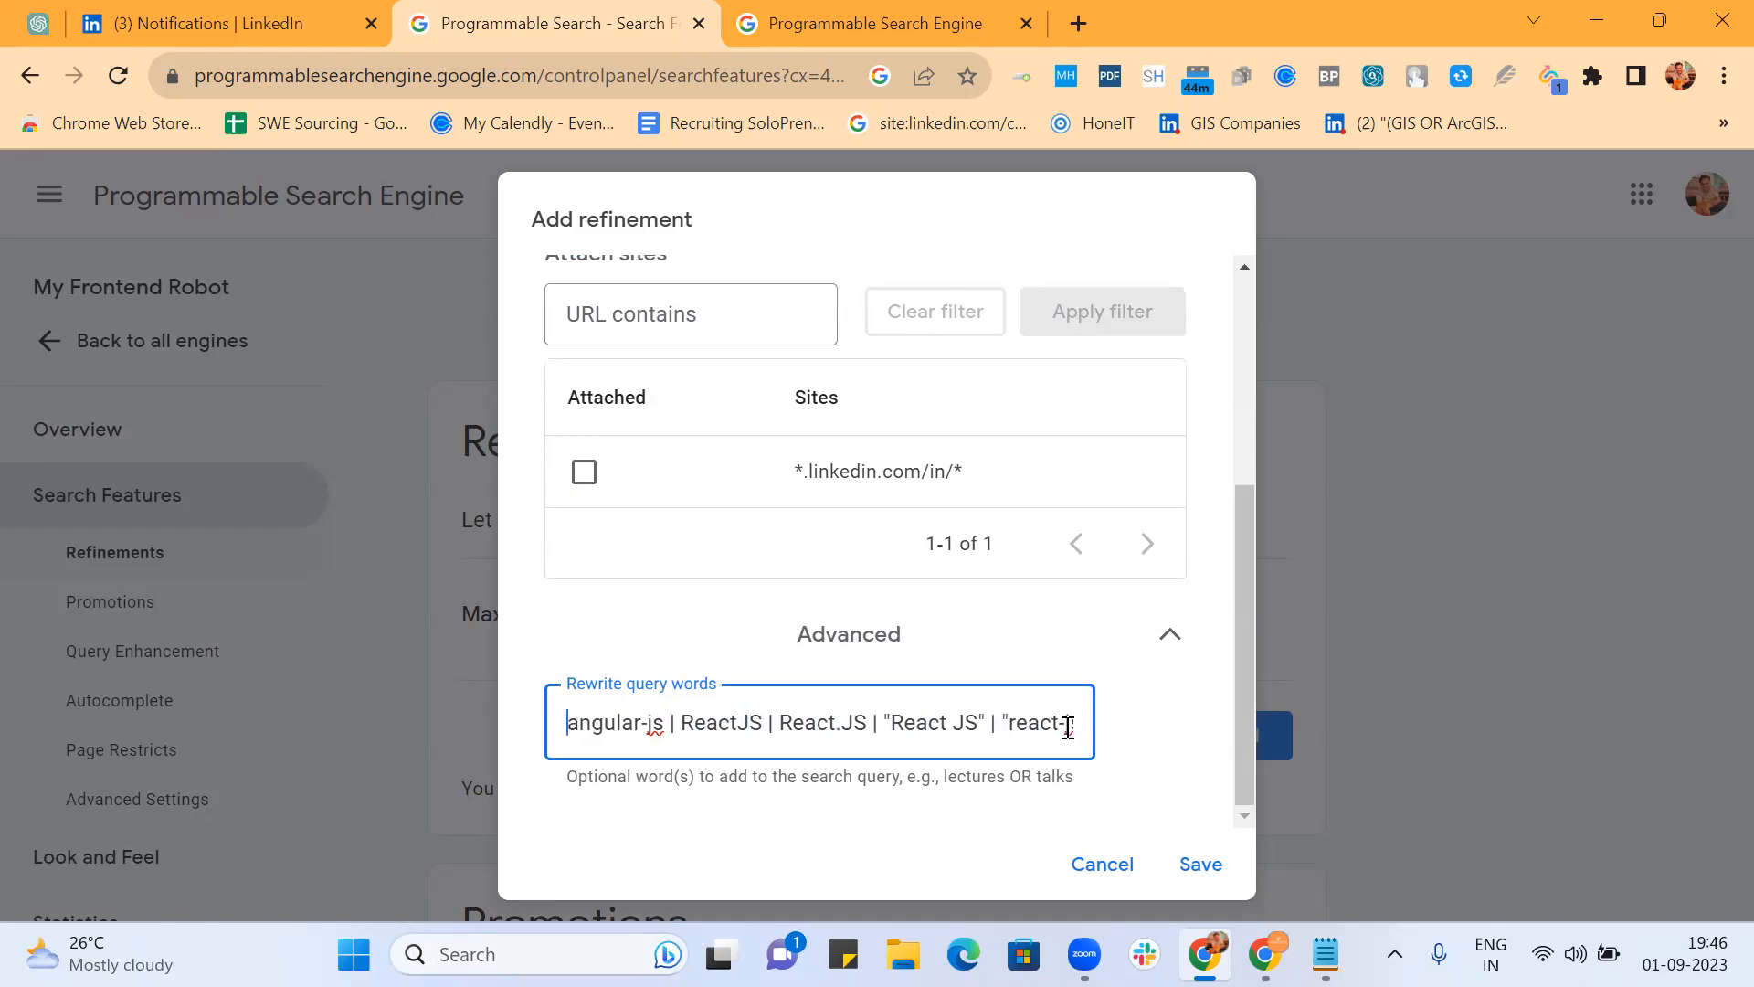
pyautogui.press('Right')
pyautogui.press('Right')
pyautogui.press('Right')
pyautogui.press('Right')
pyautogui.press('Right')
pyautogui.press('Right')
pyautogui.press('Right')
pyautogui.press('Right')
pyautogui.press('Right')
pyautogui.press('Right')
pyautogui.press('Right')
pyautogui.press('Right')
pyautogui.press('Right')
pyautogui.press('Right')
pyautogui.press('Right')
pyautogui.press('Right')
pyautogui.press('Right')
pyautogui.press('Right')
pyautogui.press('Right')
pyautogui.press('Right')
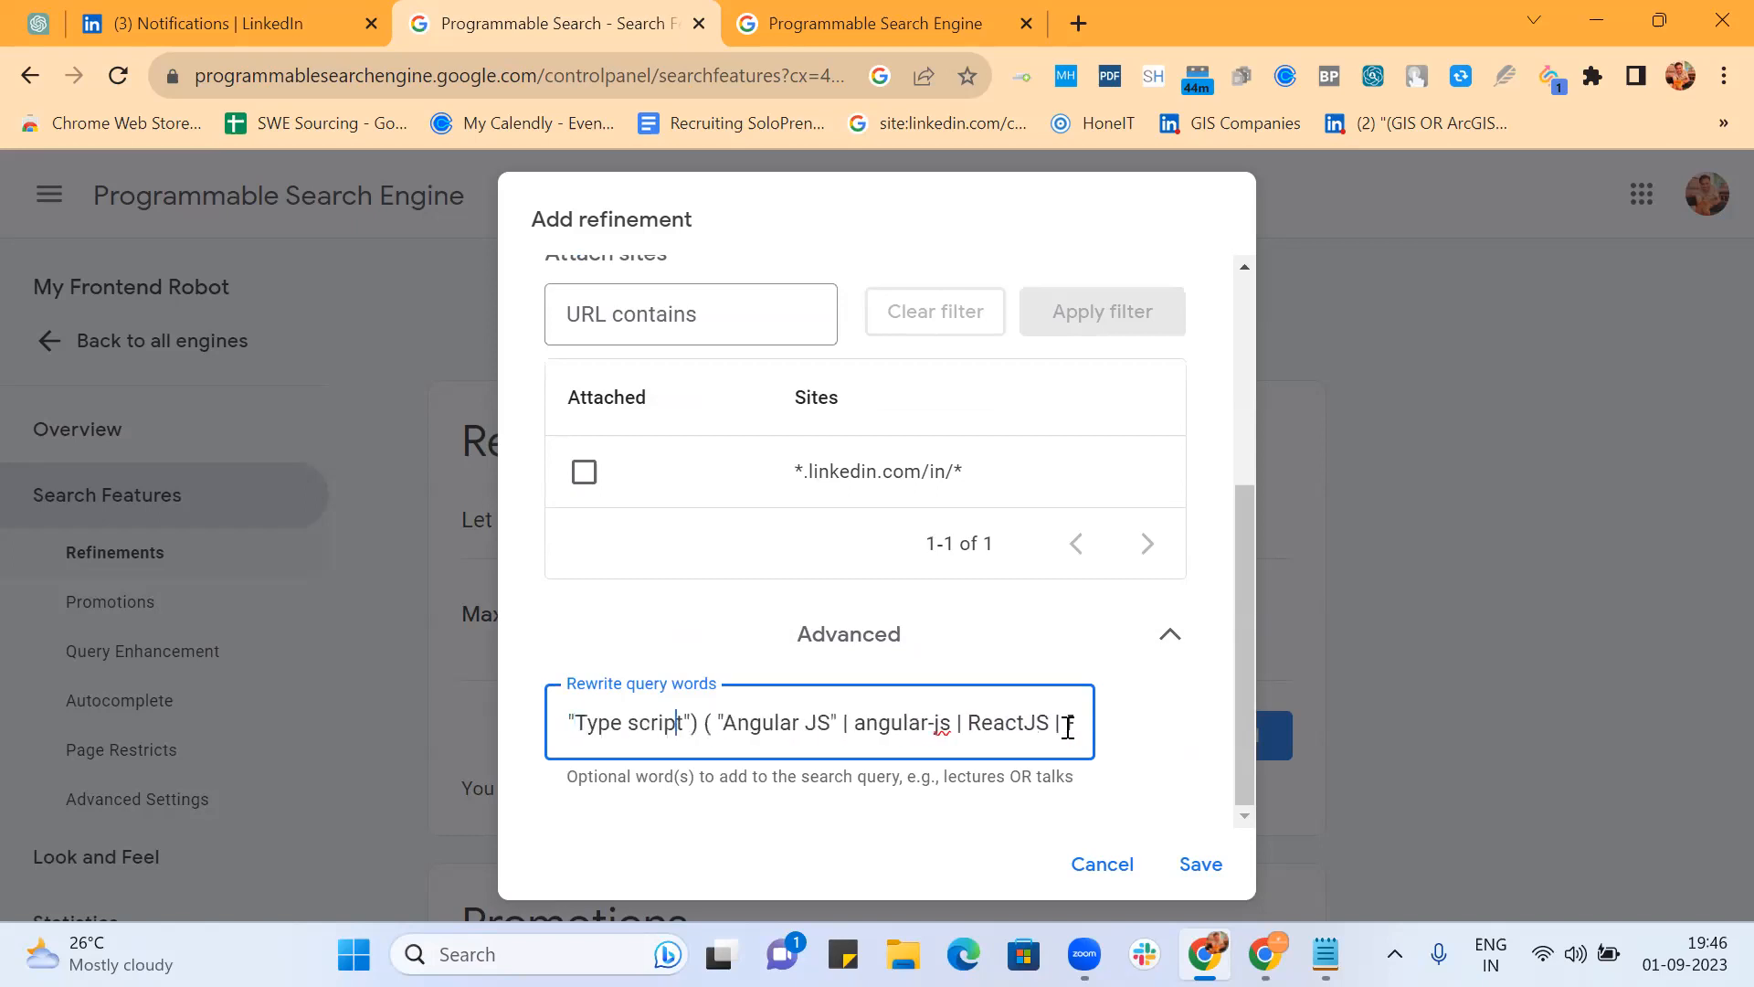
pyautogui.press('Right')
pyautogui.press('Right')
pyautogui.press('BackSpace')
pyautogui.press('BackSpace')
pyautogui.press('BackSpace')
pyautogui.press('BackSpace')
pyautogui.press('BackSpace')
pyautogui.press('BackSpace')
pyautogui.press('BackSpace')
pyautogui.press('BackSpace')
pyautogui.press('BackSpace')
pyautogui.press('BackSpace')
pyautogui.press('BackSpace')
pyautogui.press('BackSpace')
pyautogui.press('BackSpace')
pyautogui.press('BackSpace')
pyautogui.press('BackSpace')
pyautogui.press('BackSpace')
pyautogui.press('BackSpace')
pyautogui.press('BackSpace')
pyautogui.press('BackSpace')
pyautogui.press('BackSpace')
pyautogui.press('BackSpace')
pyautogui.press('BackSpace')
pyautogui.press('BackSpace')
pyautogui.press('BackSpace')
pyautogui.press('BackSpace')
pyautogui.press('BackSpace')
pyautogui.press('BackSpace')
pyautogui.press('BackSpace')
pyautogui.press('BackSpace')
pyautogui.press('BackSpace')
pyautogui.press('BackSpace')
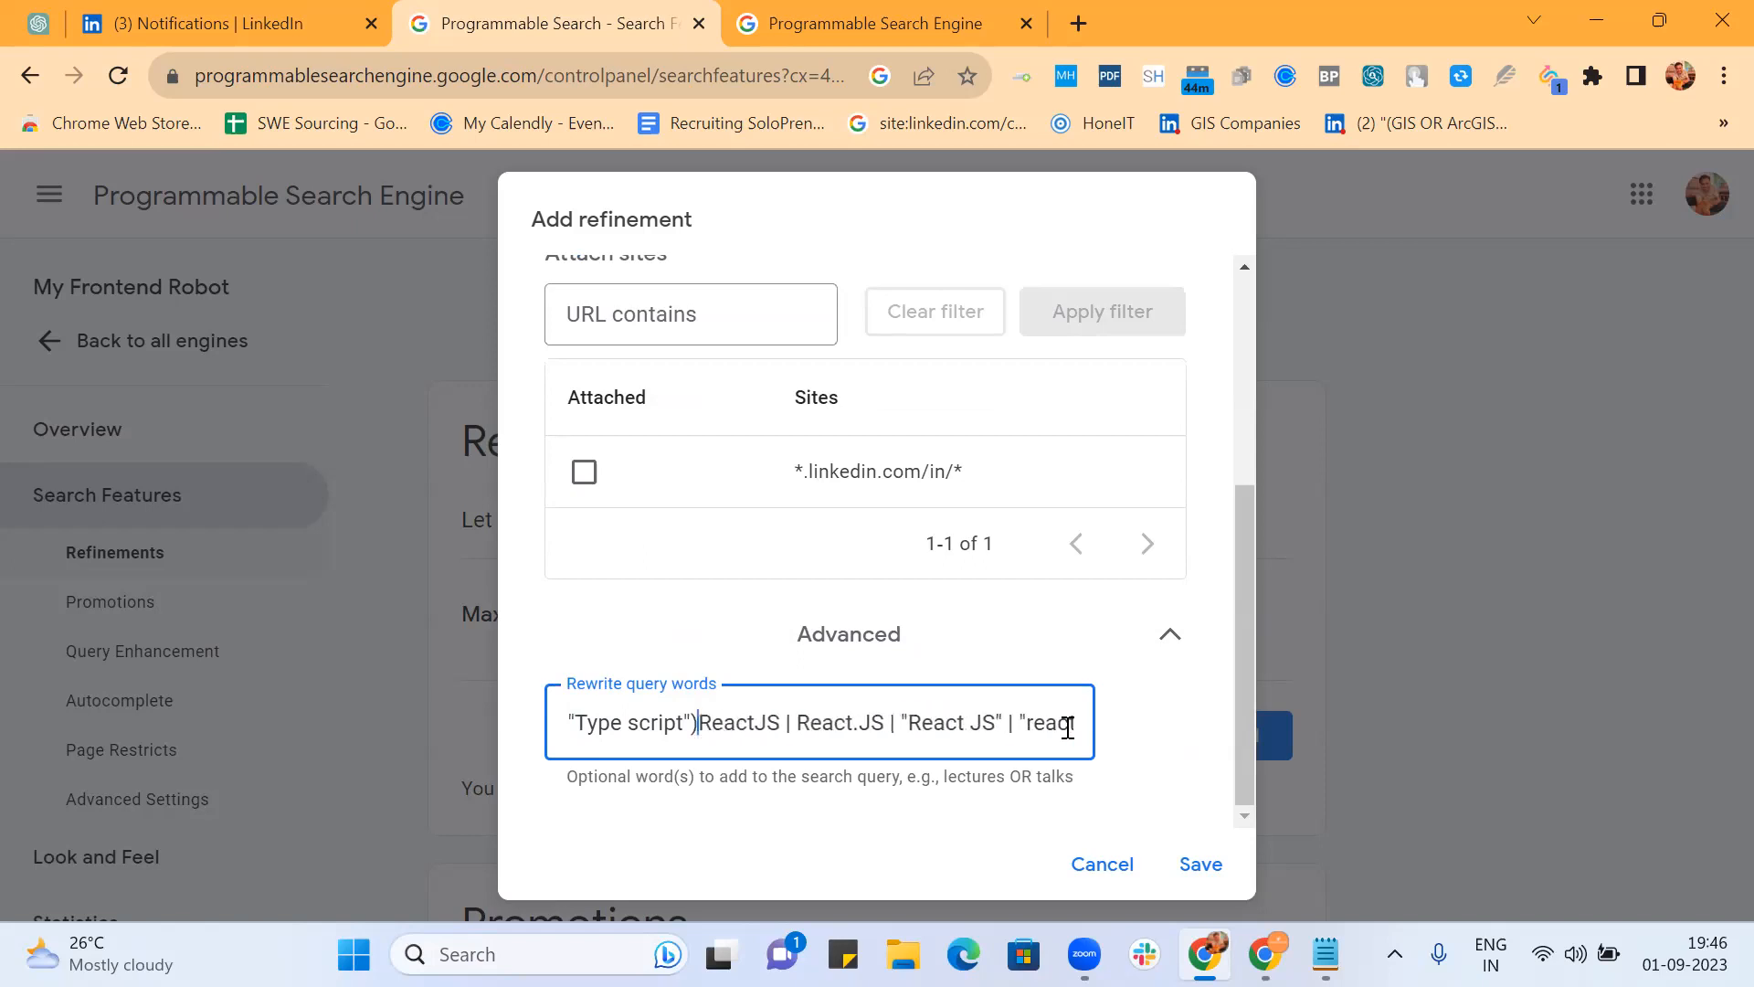
pyautogui.press('BackSpace')
pyautogui.press('BackSpace')
pyautogui.press('BackSpace')
pyautogui.press('BackSpace')
pyautogui.press('BackSpace')
pyautogui.press('BackSpace')
pyautogui.press('BackSpace')
pyautogui.press('BackSpace')
pyautogui.press('BackSpace')
pyautogui.press('BackSpace')
pyautogui.press('BackSpace')
pyautogui.press('BackSpace')
pyautogui.press('BackSpace')
pyautogui.press('BackSpace')
pyautogui.press('BackSpace')
pyautogui.press('BackSpace')
pyautogui.press('BackSpace')
pyautogui.press('BackSpace')
pyautogui.press('BackSpace')
pyautogui.press('BackSpace')
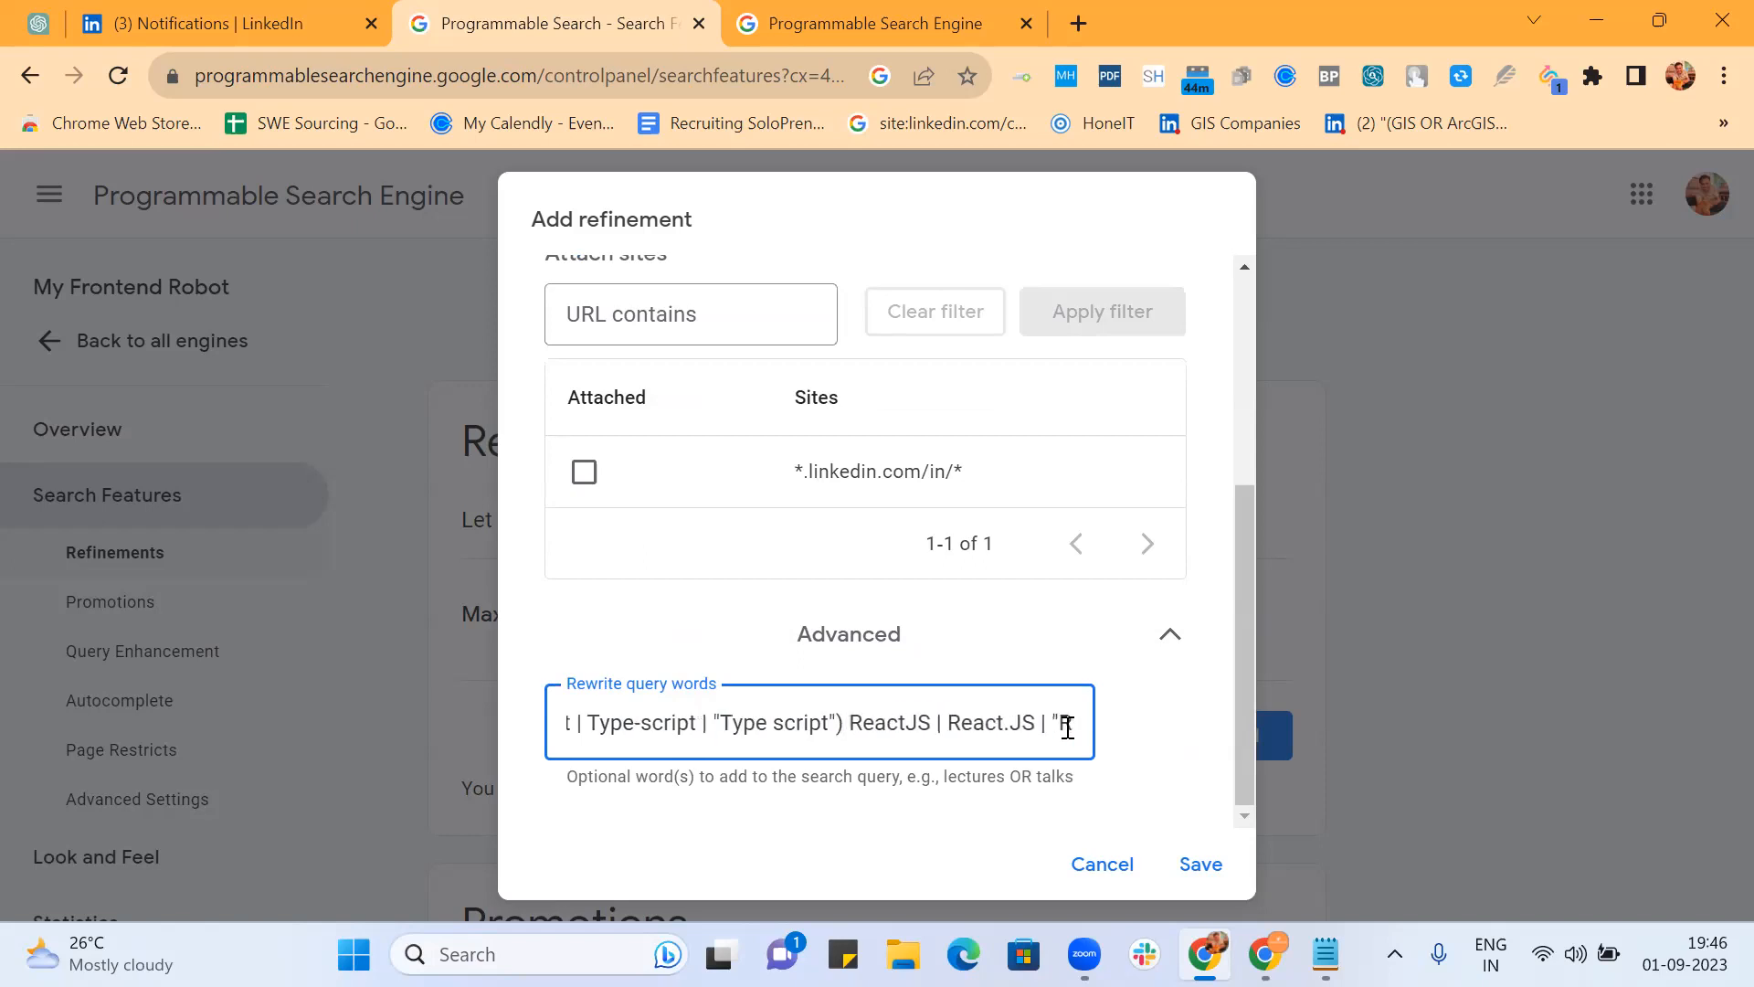
pyautogui.press('BackSpace')
pyautogui.press('BackSpace')
pyautogui.press('BackSpace')
pyautogui.press('BackSpace')
pyautogui.press('BackSpace')
pyautogui.press('BackSpace')
pyautogui.press('BackSpace')
pyautogui.press('BackSpace')
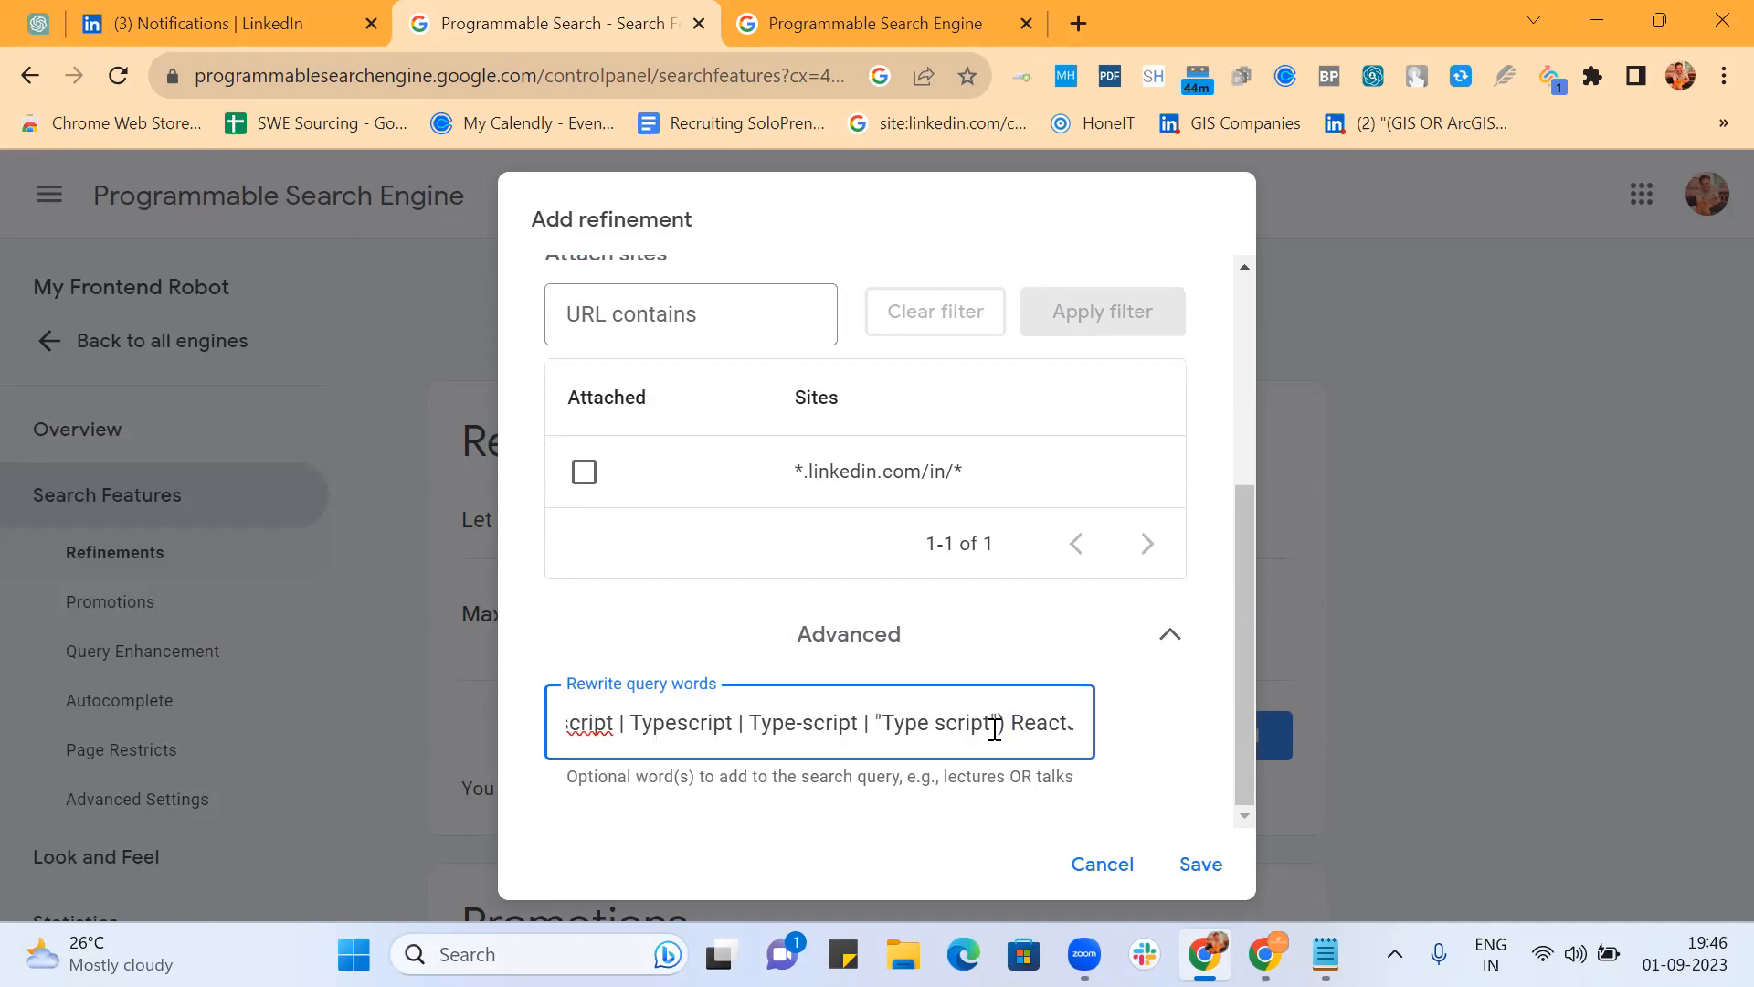
pyautogui.press('BackSpace')
pyautogui.press('BackSpace')
pyautogui.press('BackSpace')
pyautogui.press('BackSpace')
pyautogui.press('BackSpace')
pyautogui.press('BackSpace')
pyautogui.press('BackSpace')
pyautogui.press('BackSpace')
pyautogui.press('BackSpace')
pyautogui.press('BackSpace')
pyautogui.press('BackSpace')
pyautogui.press('BackSpace')
pyautogui.press('BackSpace')
pyautogui.press('BackSpace')
pyautogui.press('BackSpace')
pyautogui.press('BackSpace')
pyautogui.press('BackSpace')
pyautogui.press('BackSpace')
pyautogui.press('BackSpace')
pyautogui.press('BackSpace')
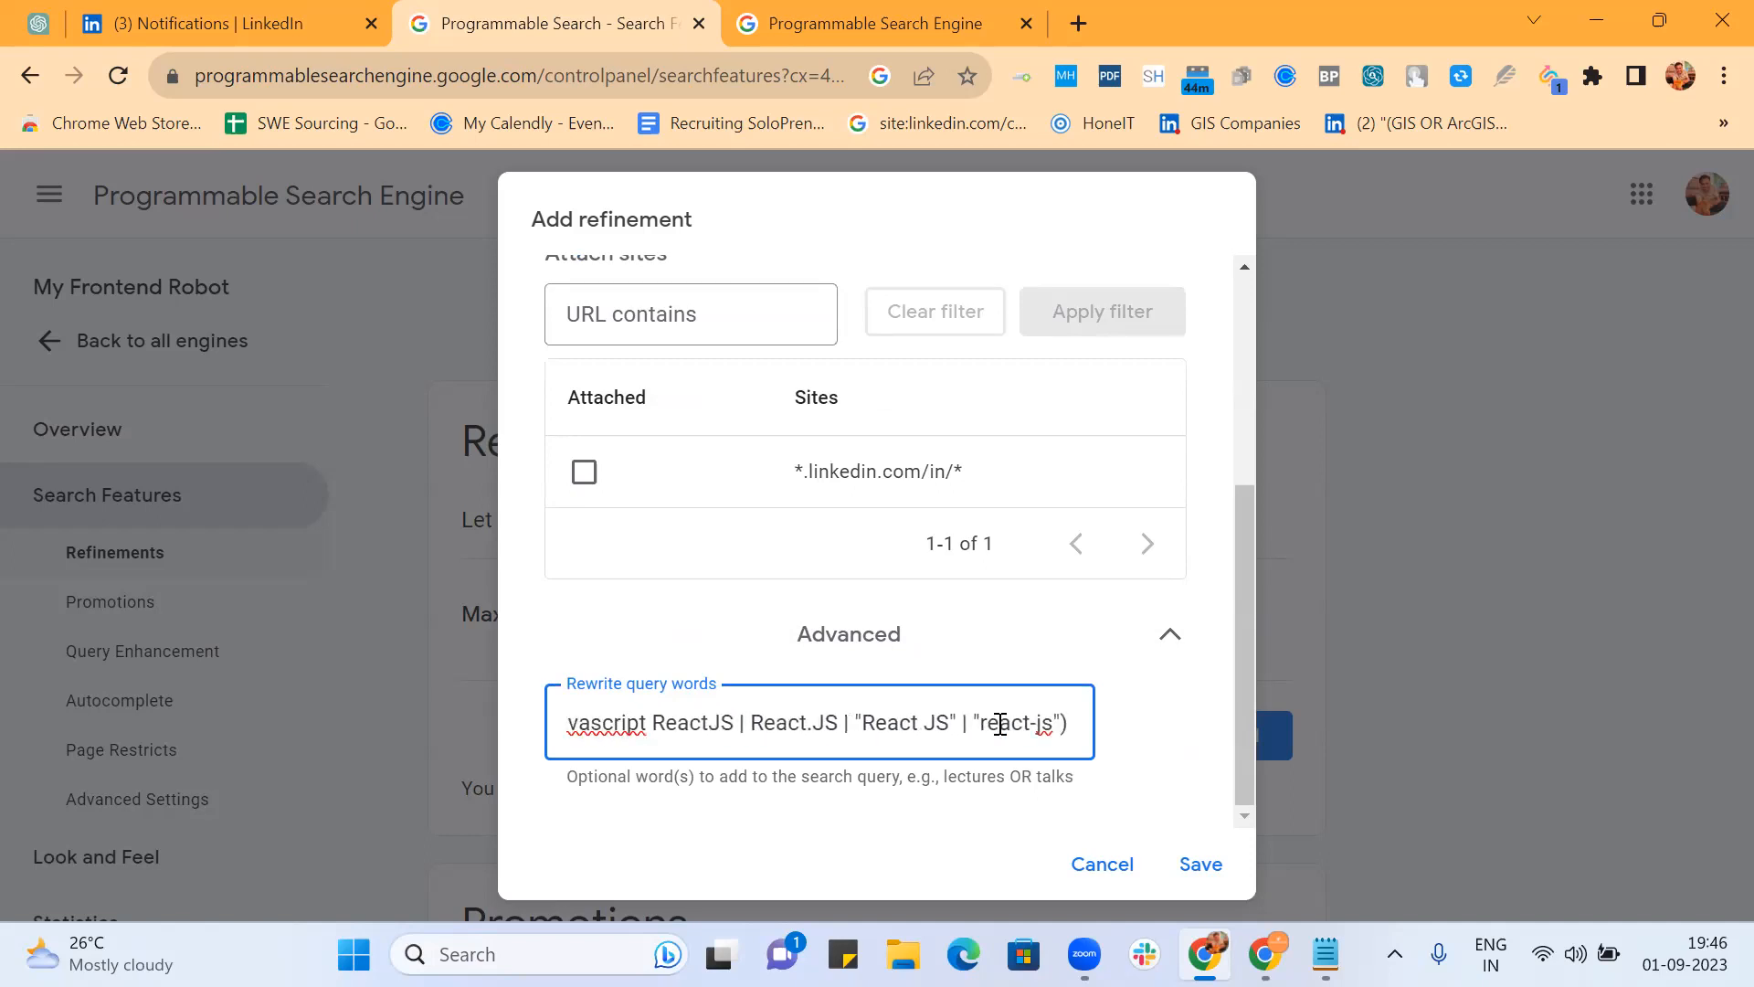
pyautogui.press('BackSpace')
pyautogui.write(') (')
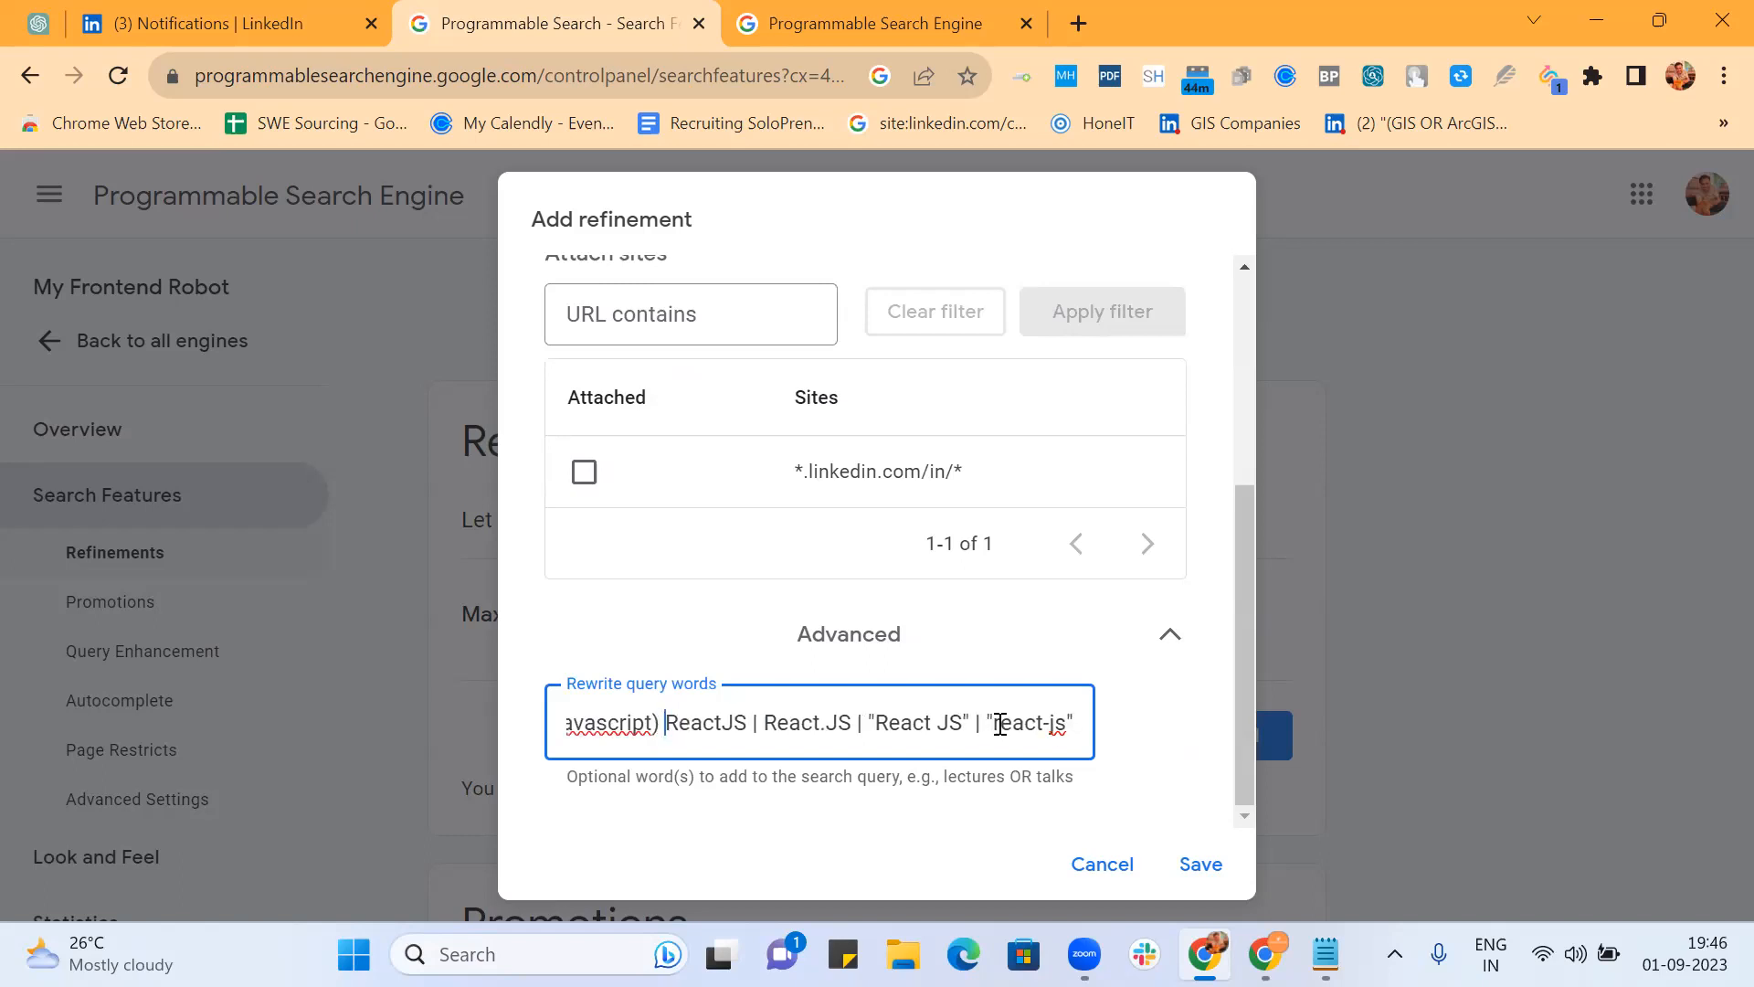
pyautogui.press('Left')
pyautogui.press('Left')
pyautogui.press('Left')
pyautogui.press('Left')
pyautogui.press('Left')
pyautogui.press('Left')
pyautogui.press('Left')
pyautogui.press('Left')
pyautogui.press('Left')
pyautogui.press('Left')
pyautogui.press('Left')
pyautogui.press('Left')
pyautogui.press('Left')
pyautogui.press('Left')
pyautogui.press('Left')
pyautogui.press('Left')
pyautogui.press('Left')
pyautogui.press('Left')
pyautogui.press('Left')
pyautogui.press('Left')
pyautogui.press('Left')
pyautogui.press('Left')
pyautogui.press('Left')
pyautogui.press('Left')
pyautogui.press('Left')
pyautogui.press('Left')
pyautogui.press('Left')
pyautogui.press('Left')
pyautogui.press('Left')
pyautogui.press('Left')
pyautogui.press('Left')
pyautogui.press('Left')
pyautogui.press('Left')
pyautogui.press('Left')
pyautogui.press('Left')
pyautogui.press('Left')
pyautogui.press('Left')
pyautogui.press('Left')
pyautogui.press('Left')
pyautogui.press('Left')
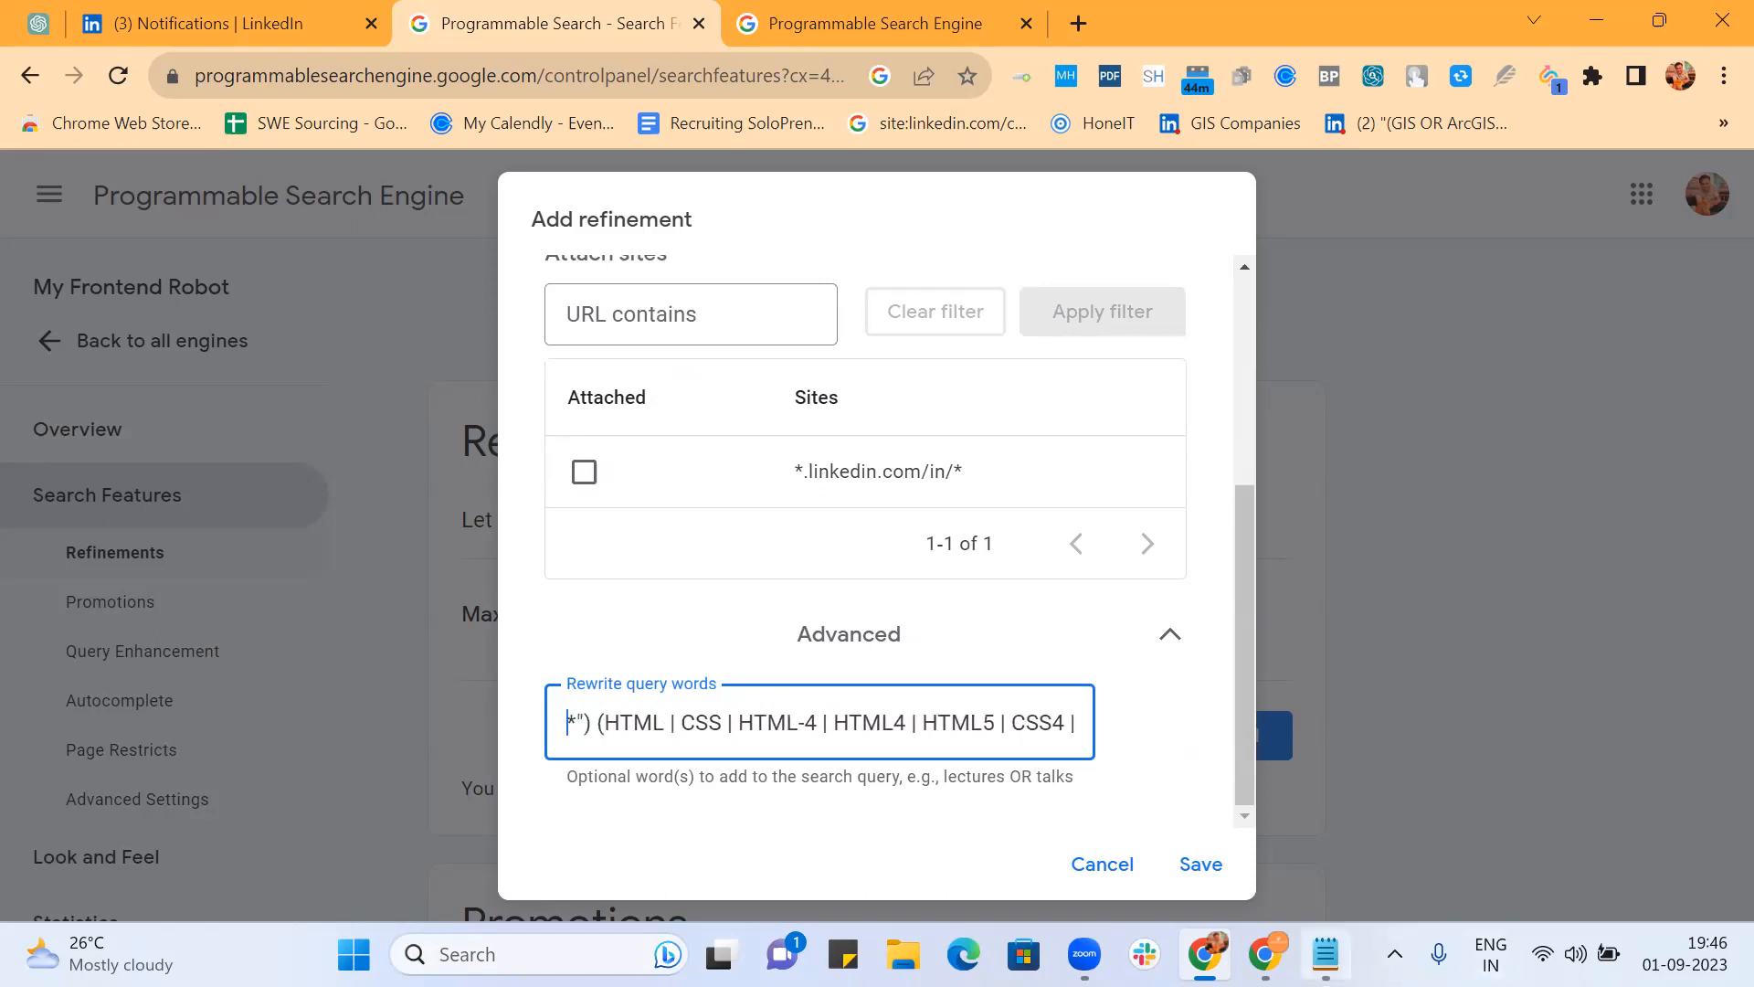
pyautogui.click(1326, 954)
pyautogui.press('Return')
pyautogui.press('Return')
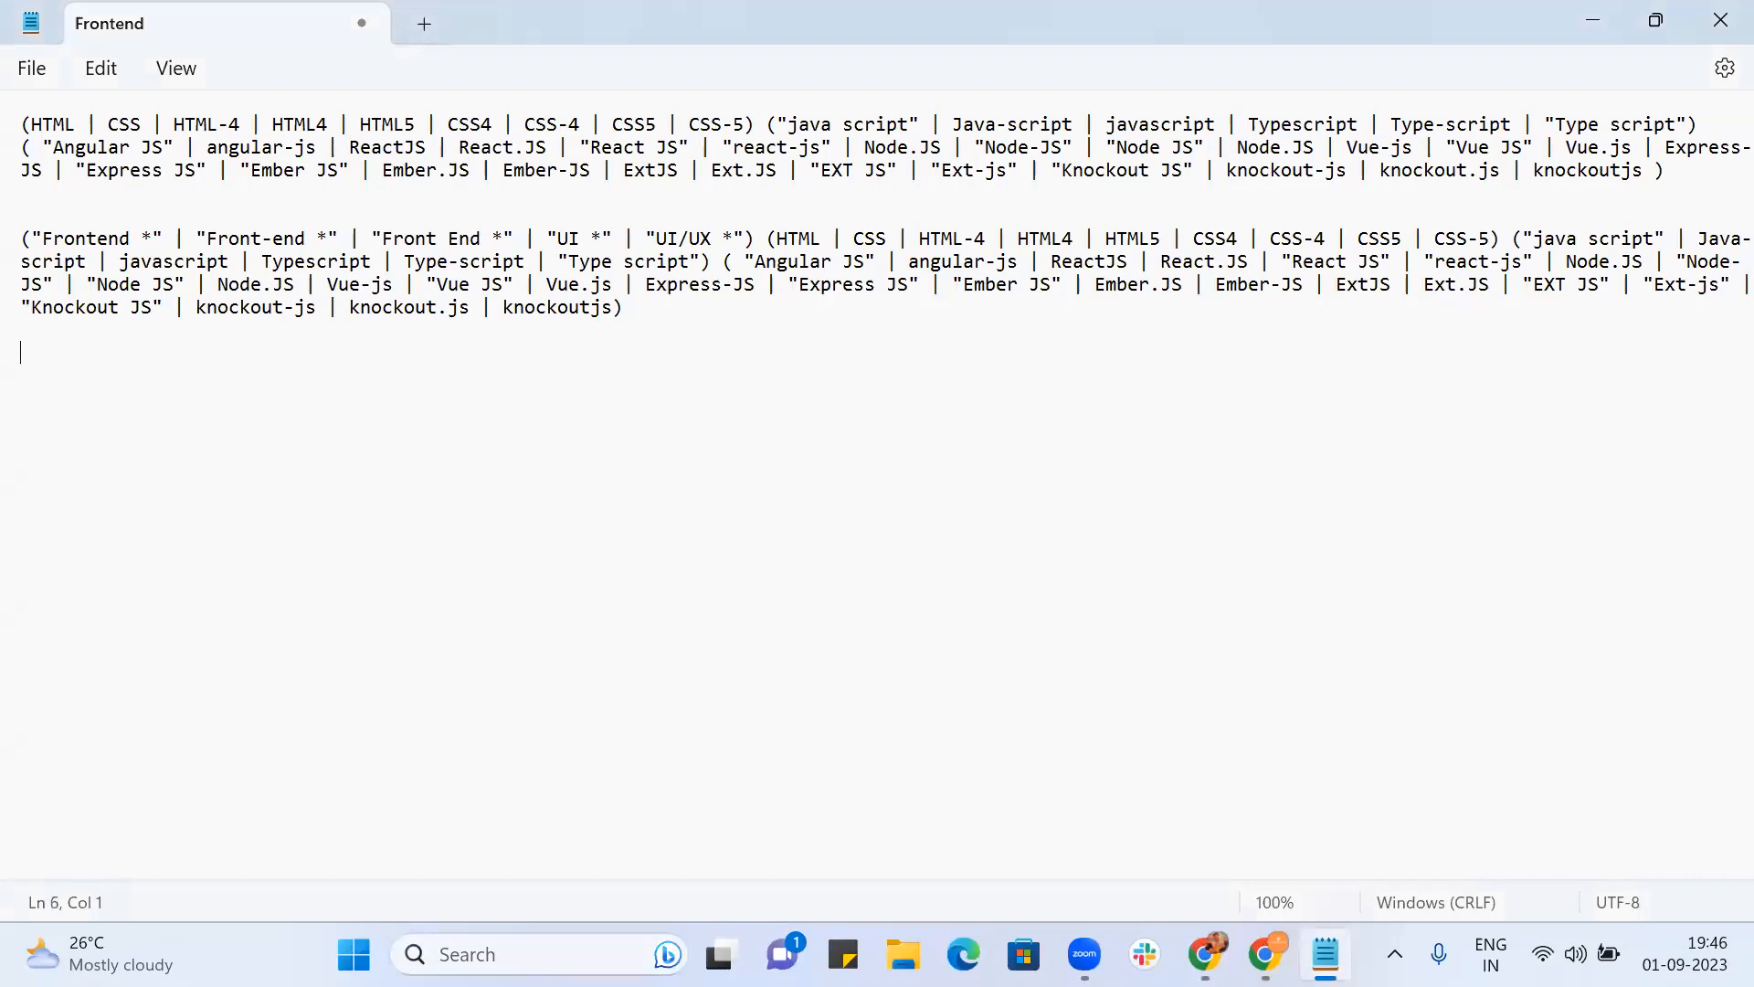
pyautogui.write('| Node.JS | "Node-JS" | "Node JS" | Node.JS | Vue-js | "Vue JS" | Vue.js | Express-JS | "Express JS" | "Ember JS" | Ember.JS | Ember-JS | ExtJS | Ext.JS | "EXT JS" | "Ext-js" | "Knockout JS" | knockout-js | knockout.js | knockoutjs | "Redux JS" | Redux.js | Redux-js | "Next JS" | "Next-js" | Next.JS | NextJS)')
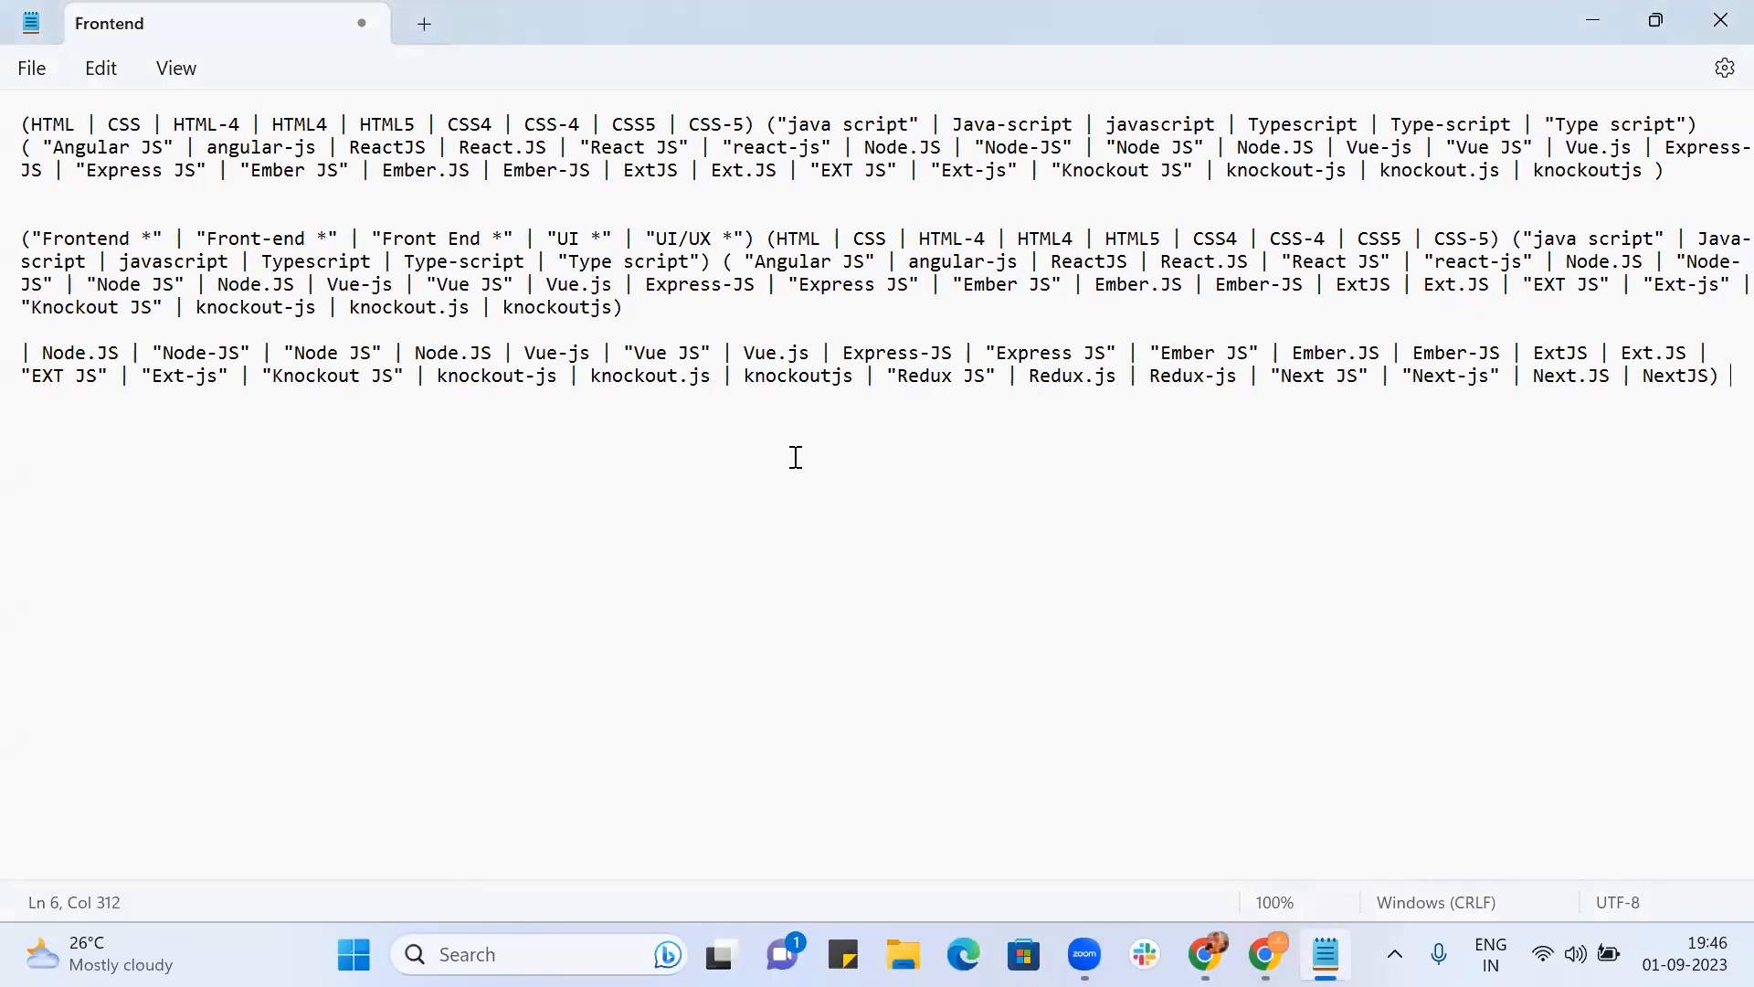
pyautogui.hotkey('ctrl', 'z')
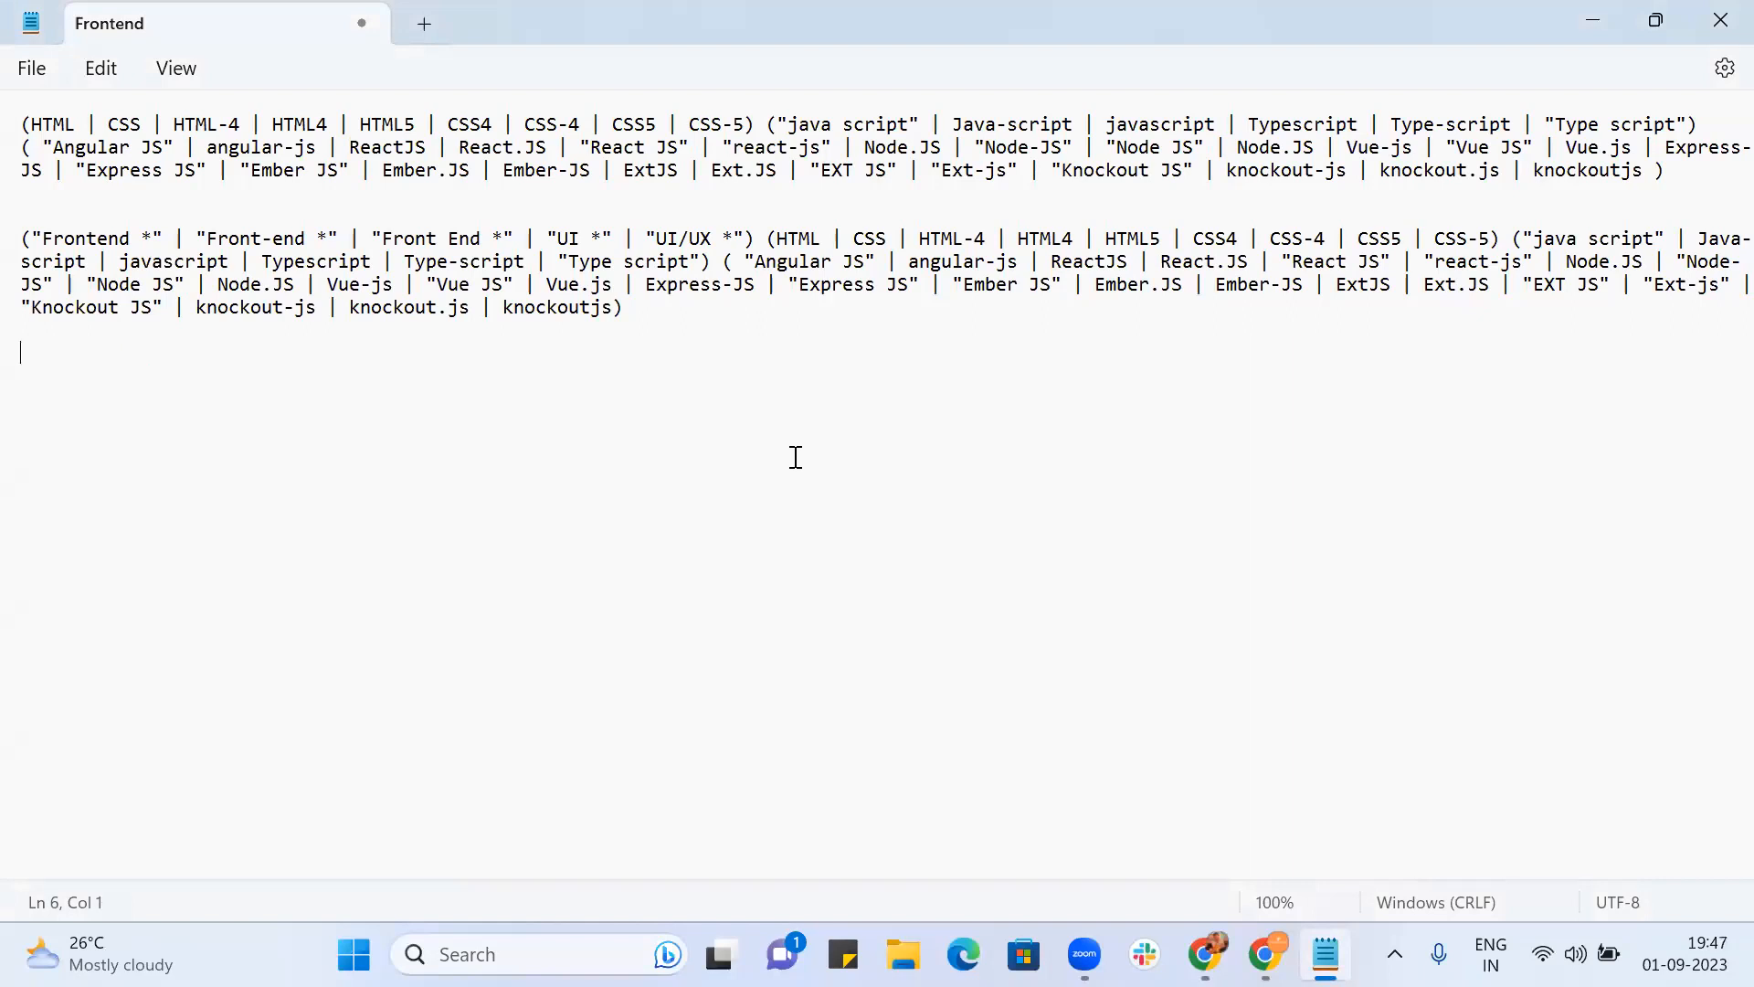
pyautogui.hotkey('alt', 'Tab')
pyautogui.hscroll(4, 845, 716)
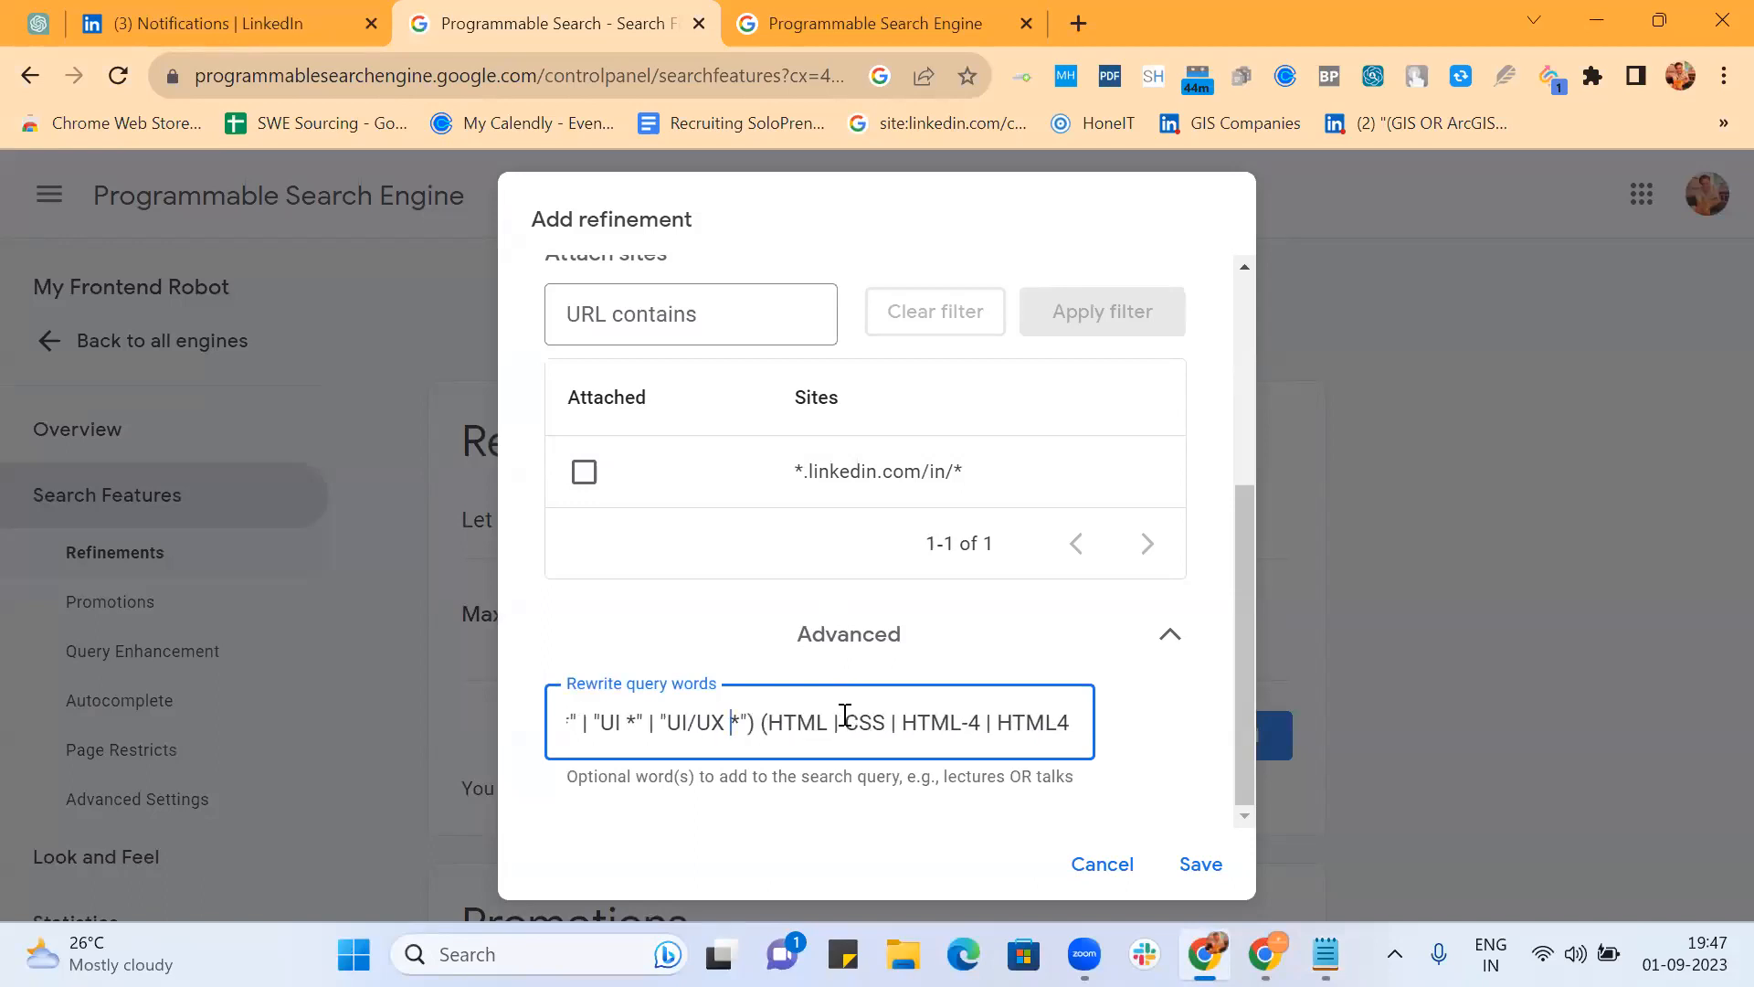
# Step: Remove the UI and UI/UX entries so the query opens with Frontend/Front-end/Front End
pyautogui.hscroll(-1, 845, 716)
pyautogui.moveTo(832, 723); pyautogui.dragTo(660, 724)
pyautogui.press('BackSpace')
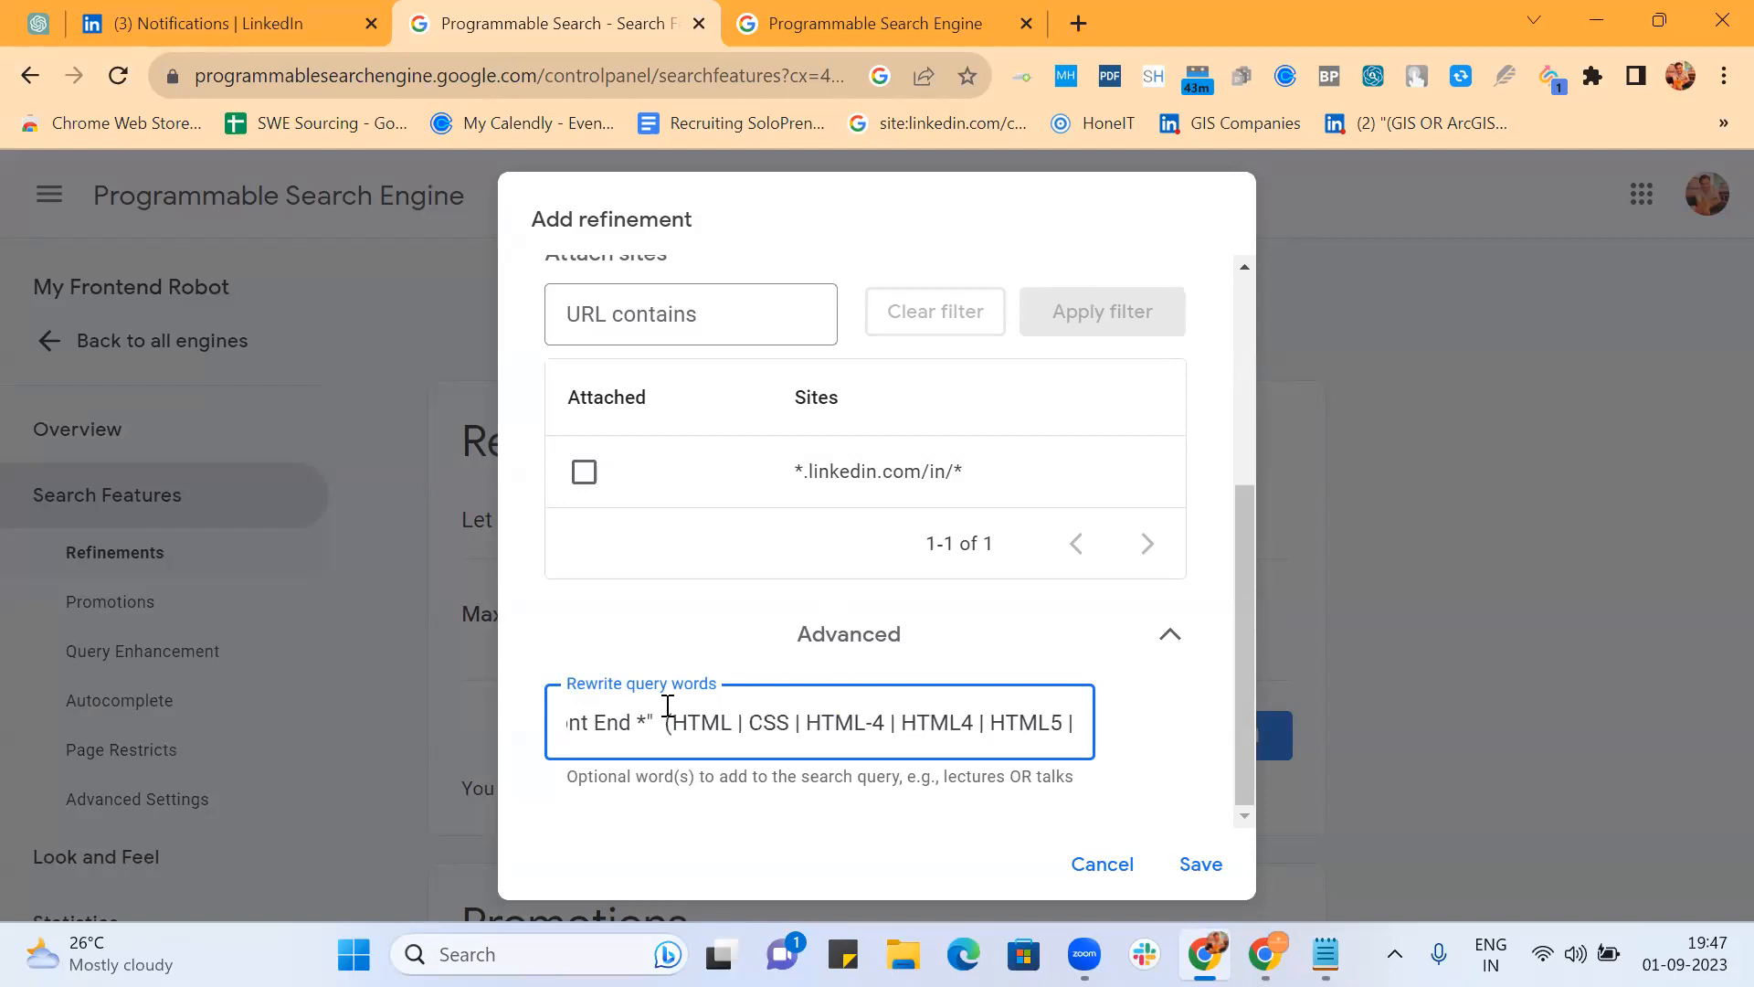
pyautogui.write(')')
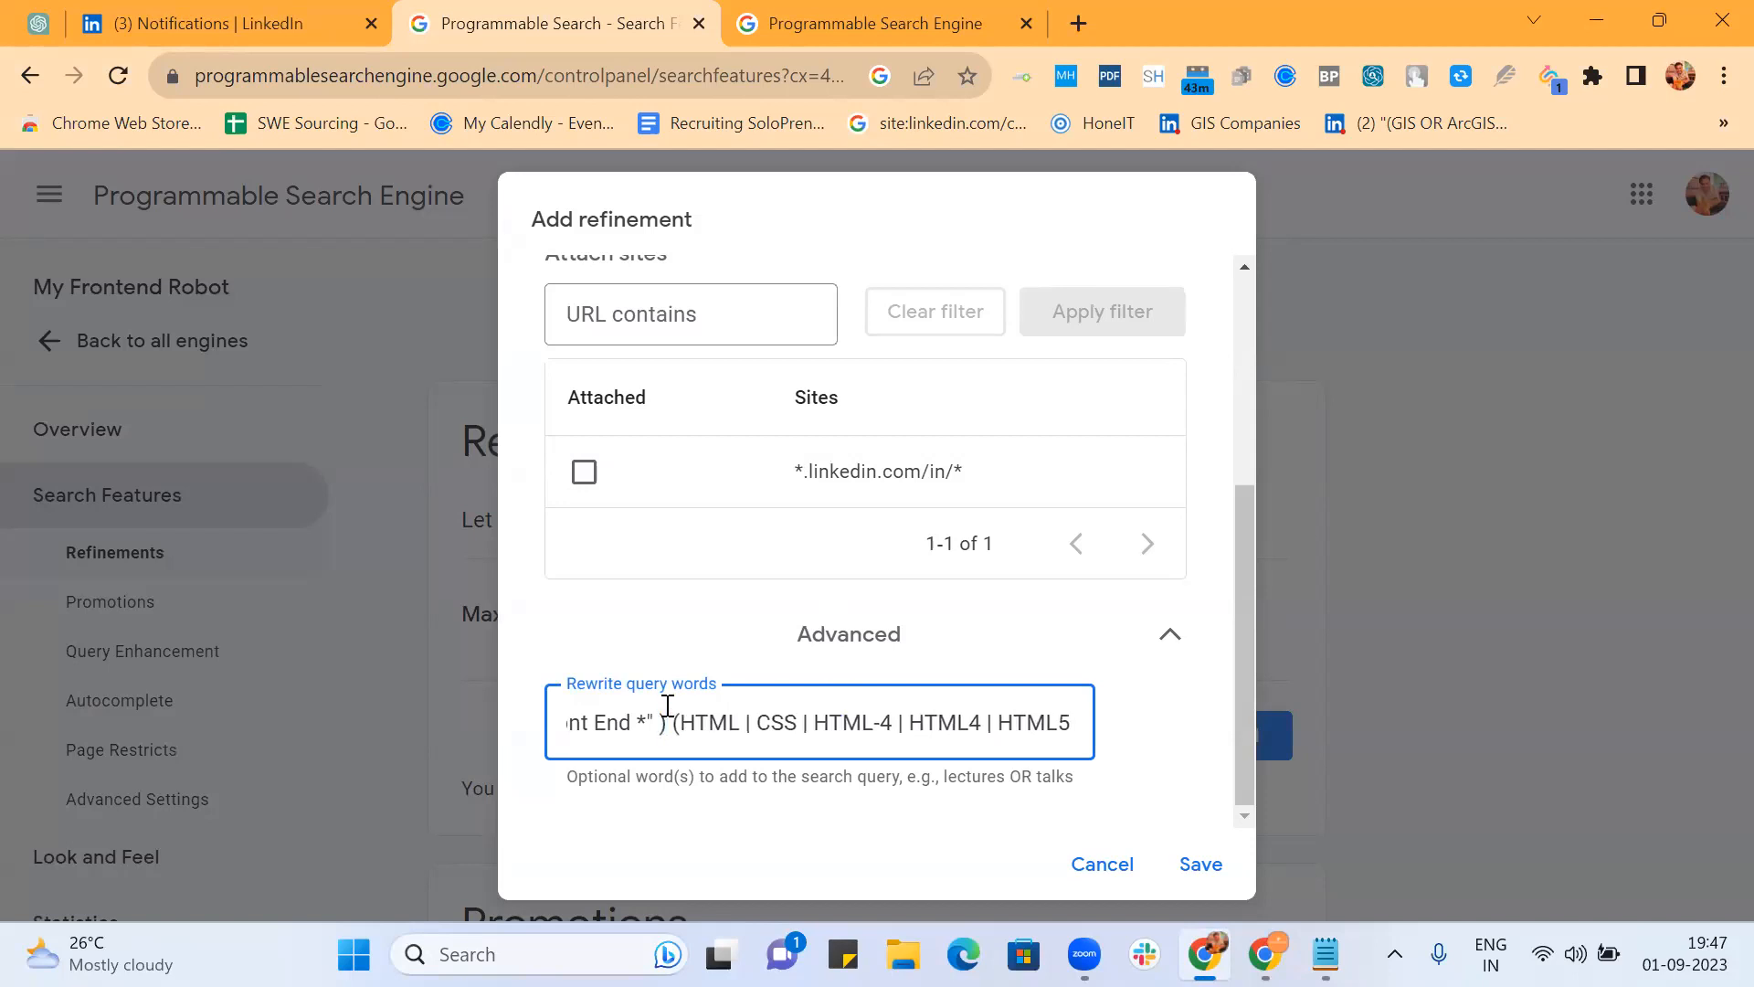
# Step: Review the rewrite query through to the ReactJS terms against the Notepad copy
pyautogui.press('Right')
pyautogui.press('Right')
pyautogui.press('Right')
pyautogui.press('Right')
pyautogui.press('Right')
pyautogui.press('Right')
pyautogui.press('Right')
pyautogui.press('Right')
pyautogui.press('Right')
pyautogui.press('Right')
pyautogui.press('Right')
pyautogui.press('Right')
pyautogui.press('Right')
pyautogui.press('Right')
pyautogui.press('Right')
pyautogui.press('Right')
pyautogui.press('Right')
pyautogui.press('Right')
pyautogui.press('Right')
pyautogui.press('Right')
pyautogui.press('Right')
pyautogui.press('Right')
pyautogui.press('Right')
pyautogui.press('Right')
pyautogui.press('Right')
pyautogui.press('Right')
pyautogui.press('Right')
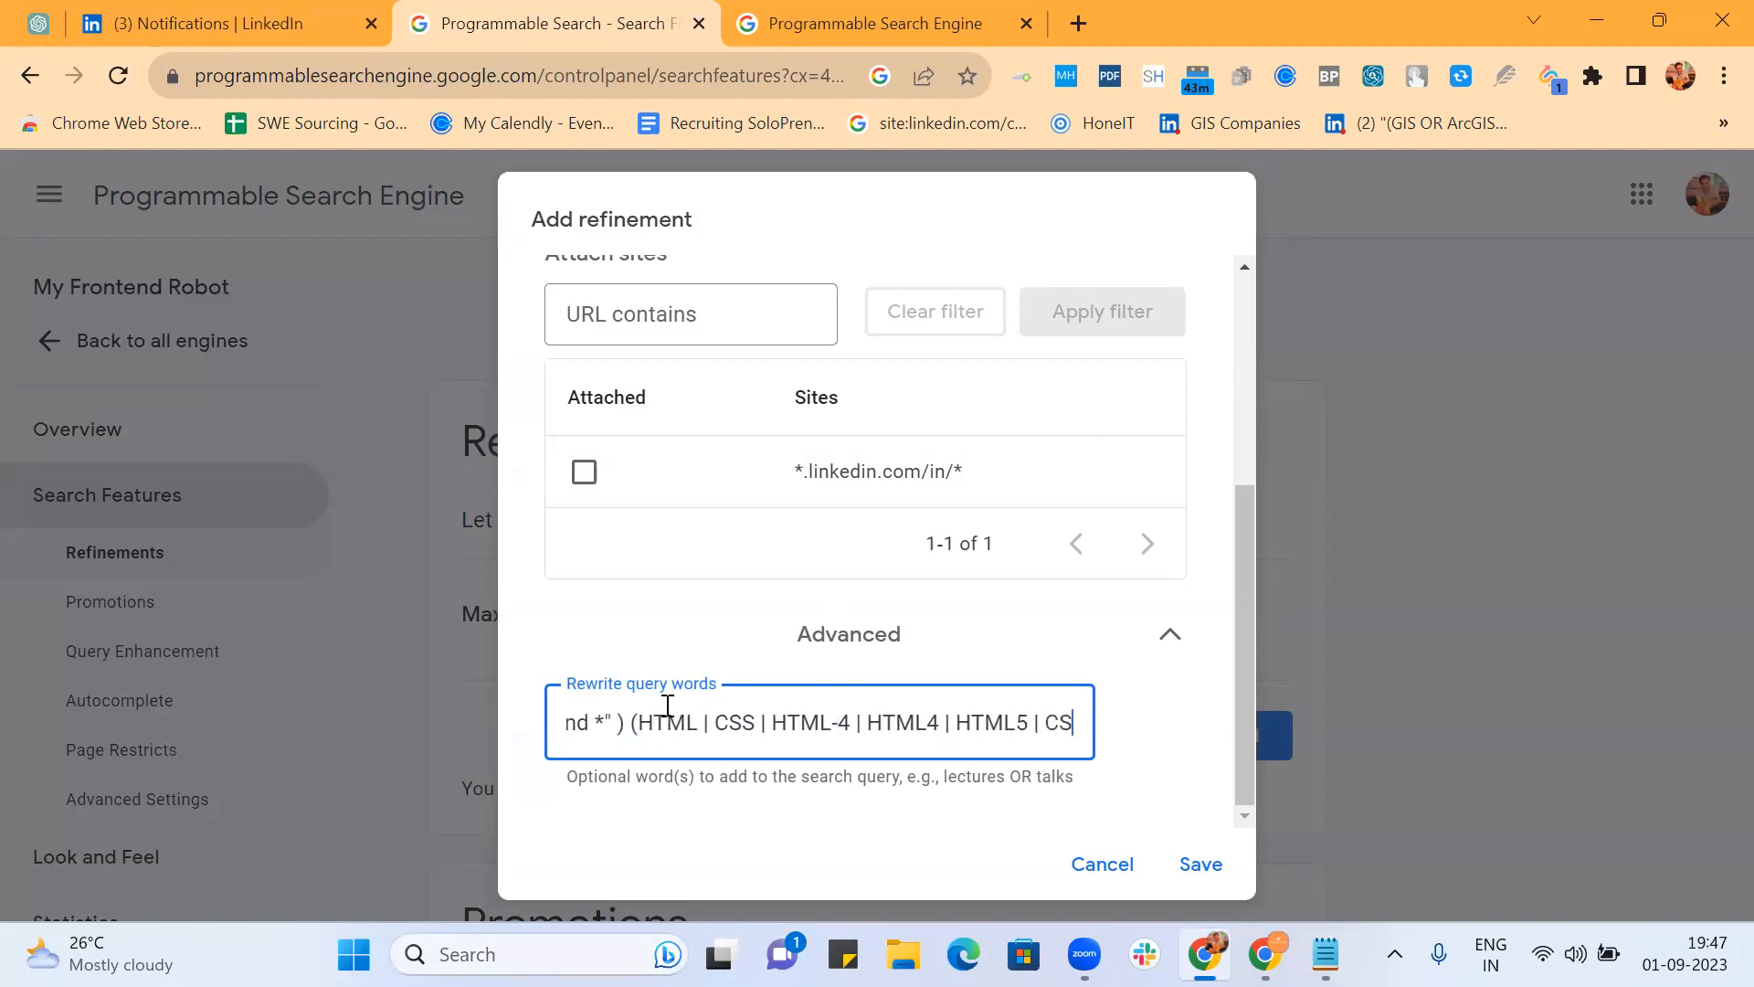
pyautogui.press('Right')
pyautogui.press('Right')
pyautogui.press('Right')
pyautogui.press('Right')
pyautogui.press('Right')
pyautogui.press('Right')
pyautogui.press('Right')
pyautogui.press('Right')
pyautogui.press('Right')
pyautogui.press('Right')
pyautogui.press('Right')
pyautogui.press('Right')
pyautogui.press('Right')
pyautogui.press('Right')
pyautogui.press('Right')
pyautogui.press('Right')
pyautogui.press('Right')
pyautogui.press('Right')
pyautogui.press('Right')
pyautogui.press('Right')
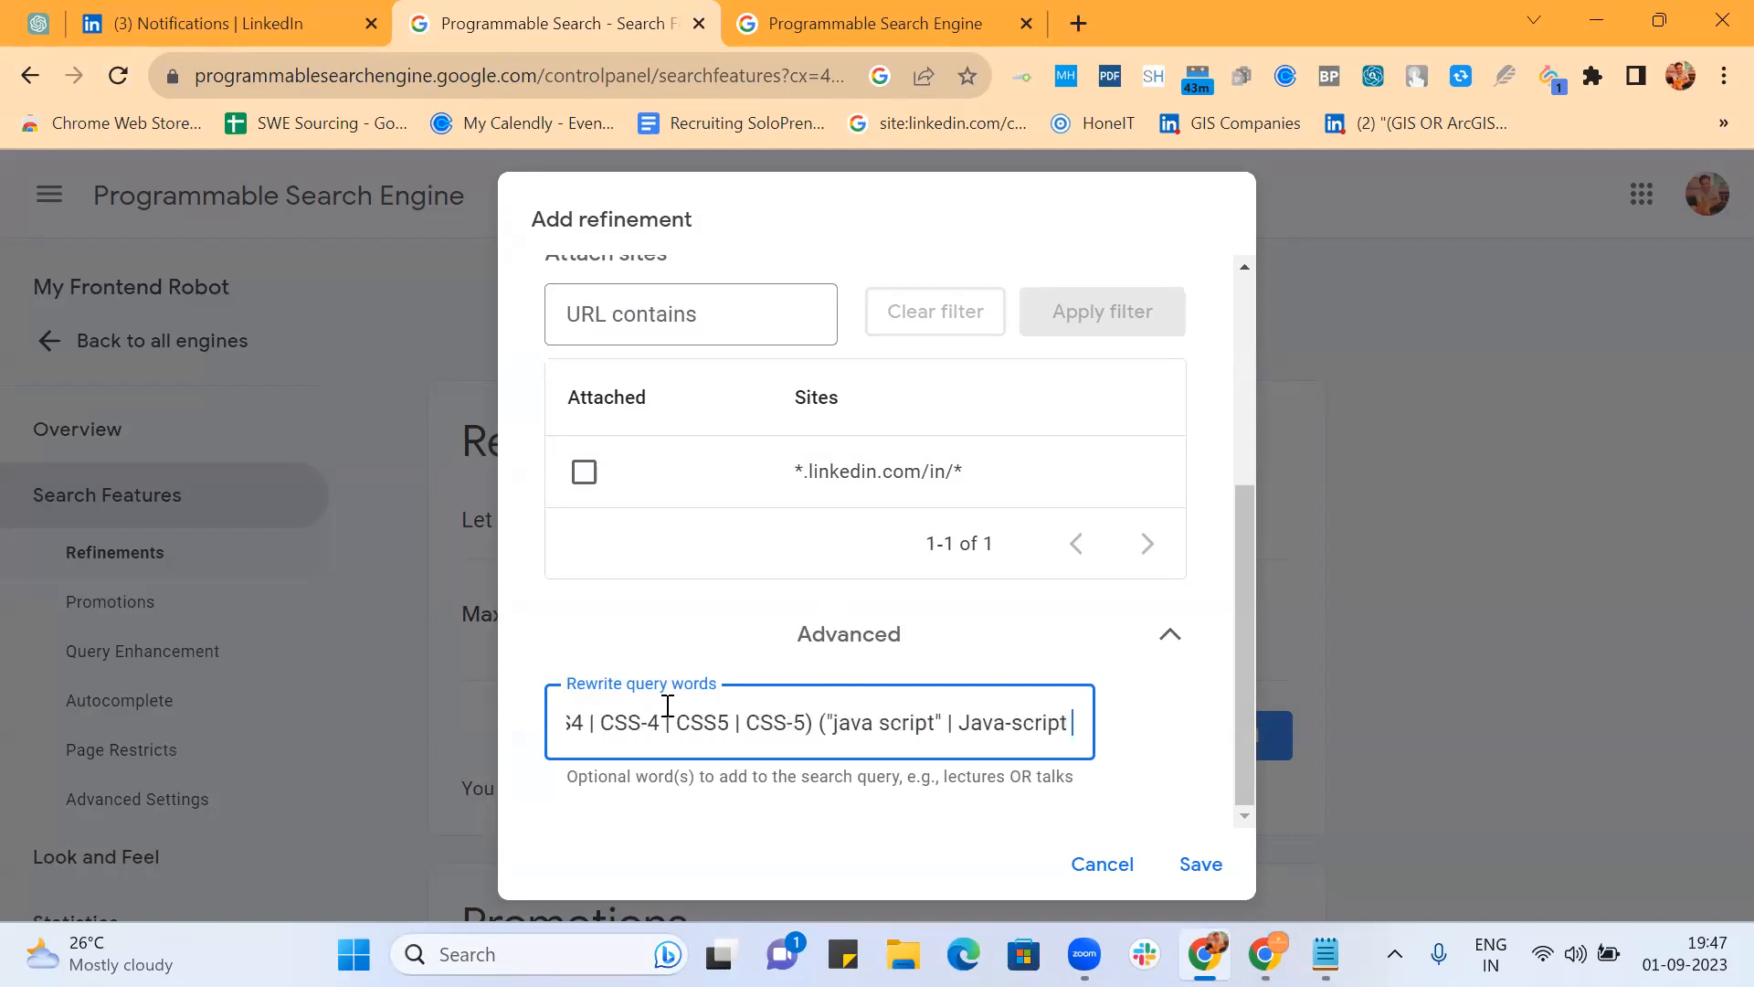
pyautogui.press('Right')
pyautogui.press('Right')
pyautogui.press('Right')
pyautogui.press('Right')
pyautogui.press('Right')
pyautogui.press('Right')
pyautogui.press('Right')
pyautogui.press('Right')
pyautogui.press('Right')
pyautogui.press('Right')
pyautogui.press('Right')
pyautogui.press('Right')
pyautogui.press('Right')
pyautogui.press('Right')
pyautogui.press('Right')
pyautogui.press('Right')
pyautogui.press('Right')
pyautogui.press('Right')
pyautogui.press('Right')
pyautogui.press('Right')
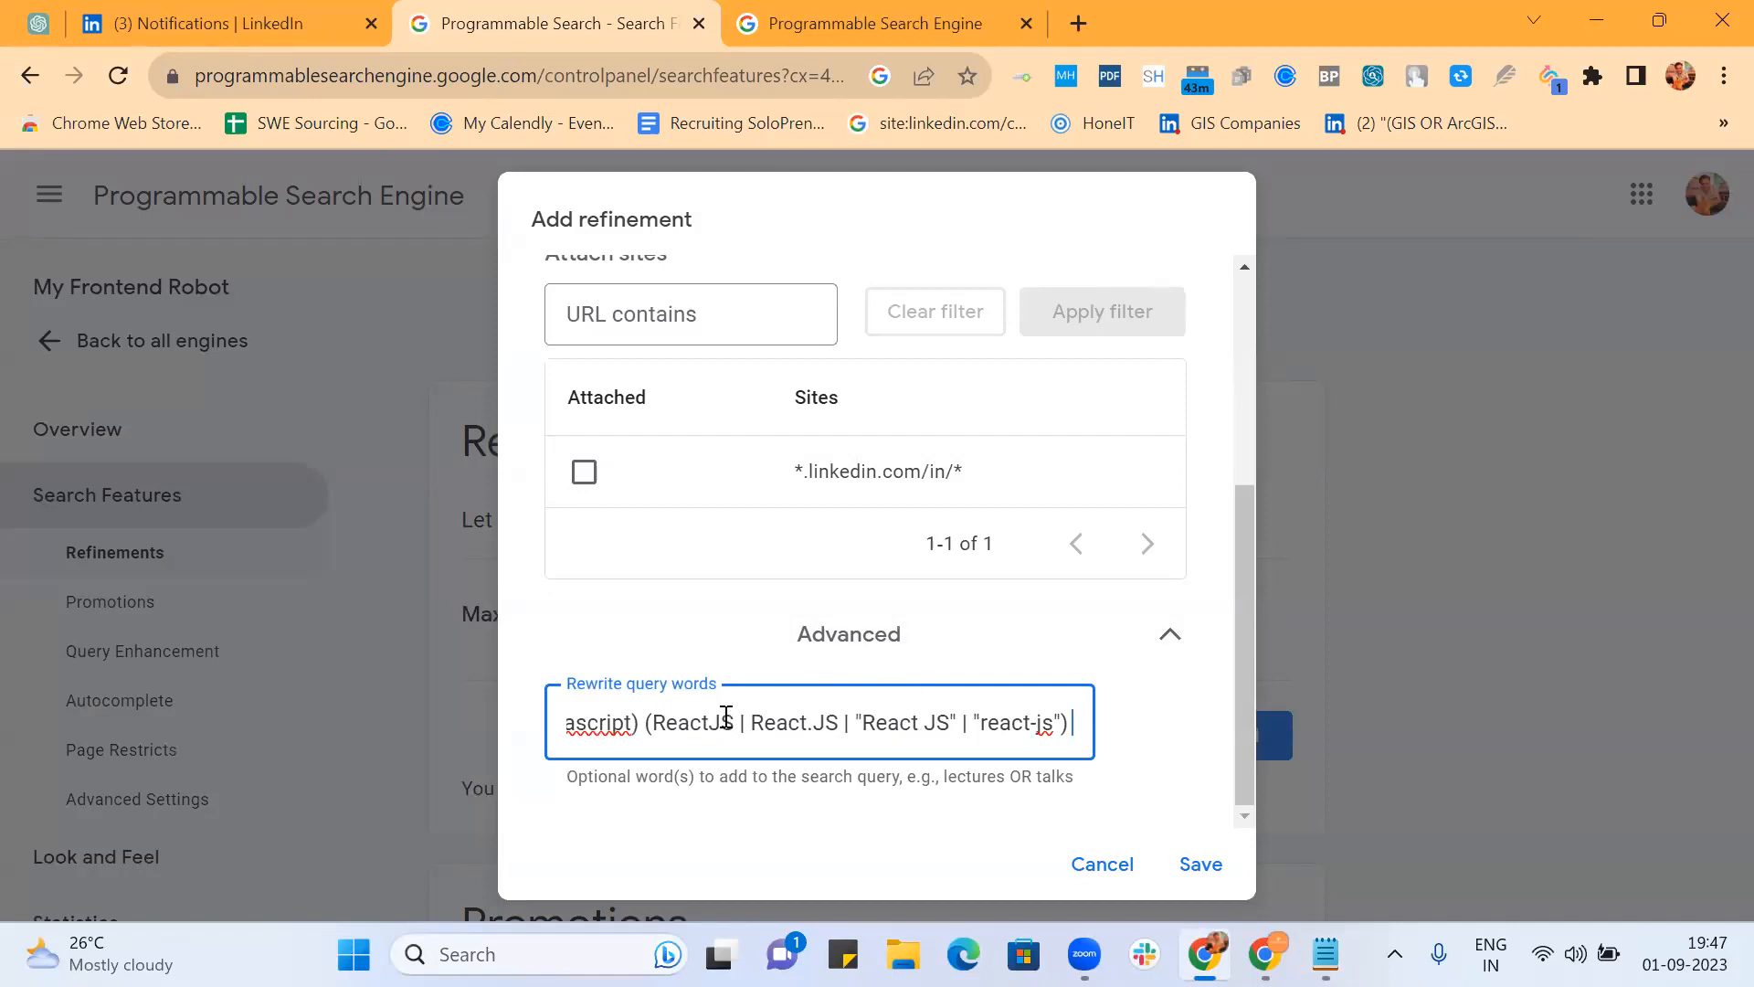
pyautogui.hscroll(-14, 727, 717)
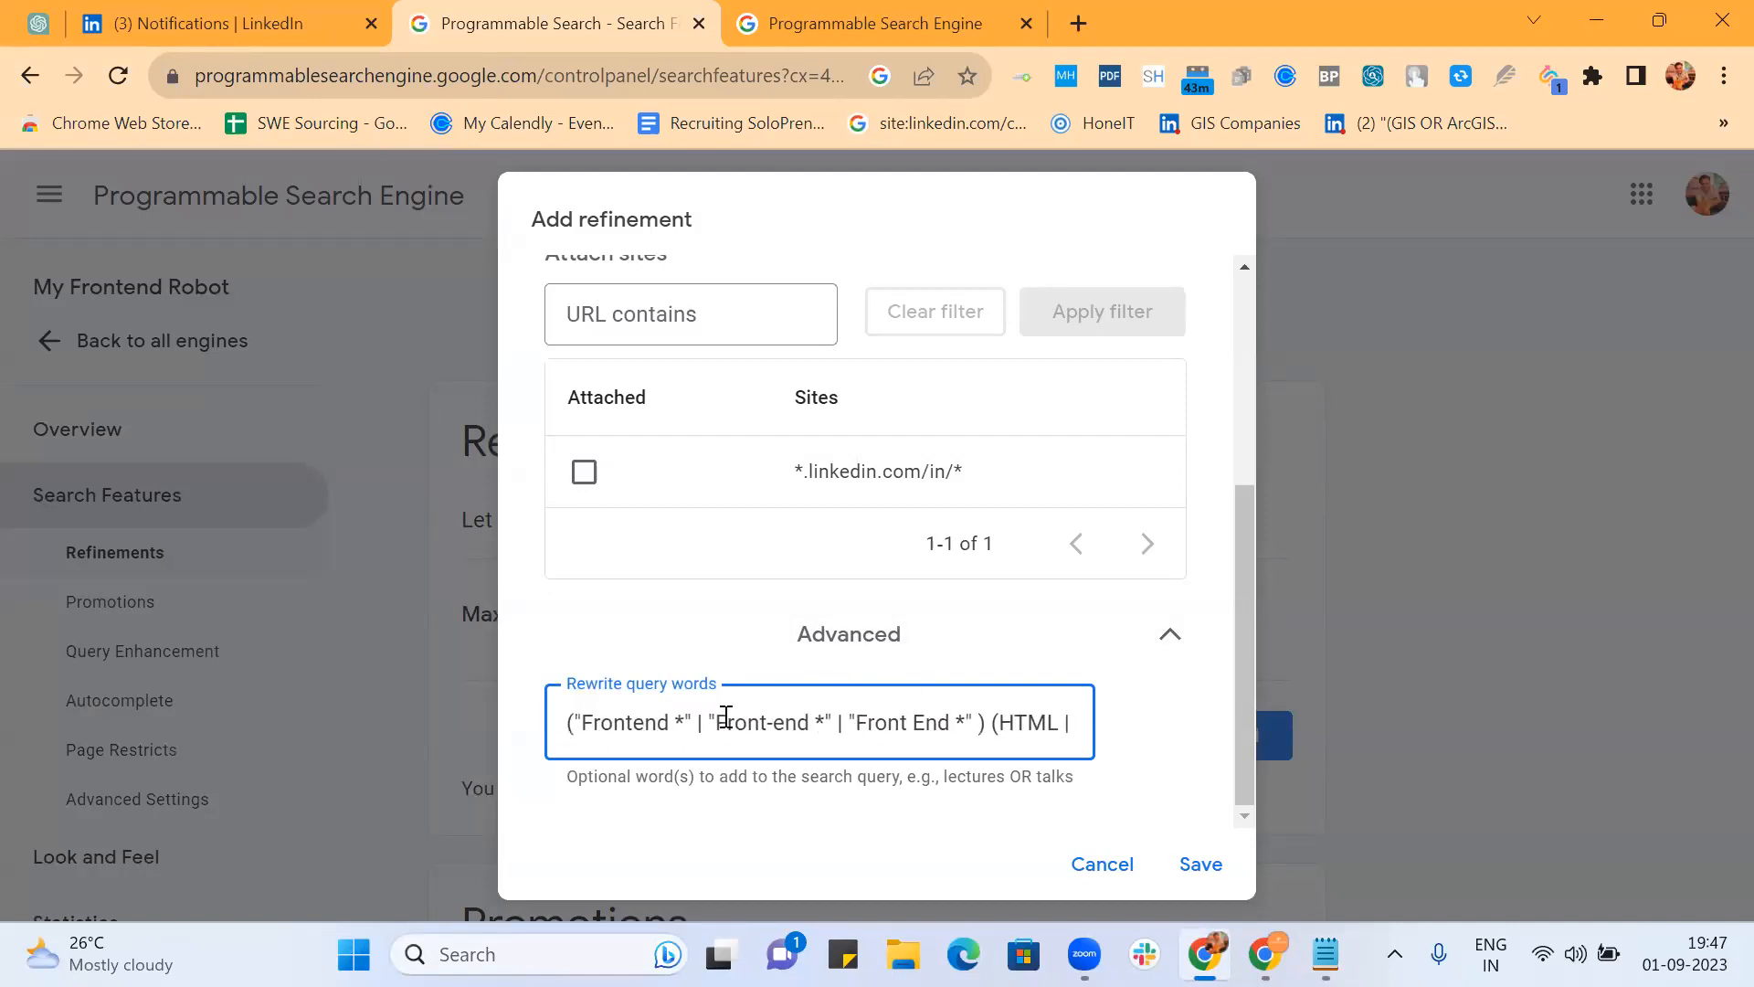
pyautogui.hscroll(2, 727, 718)
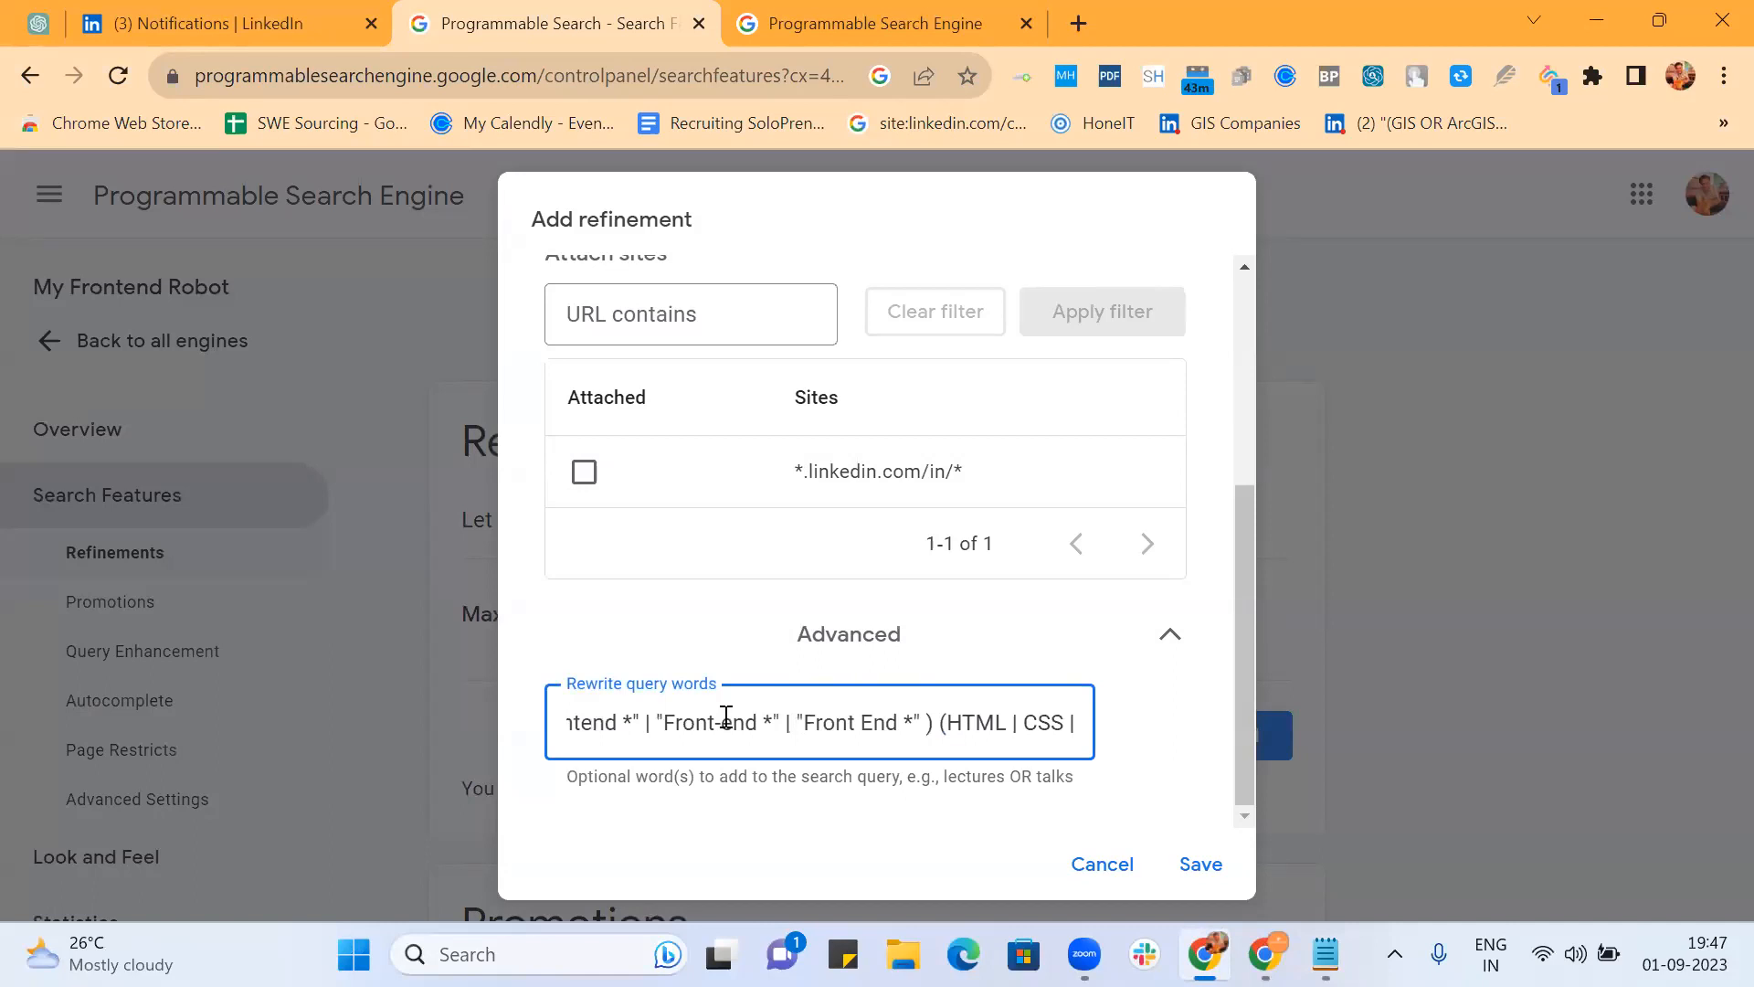
pyautogui.hscroll(-2, 727, 718)
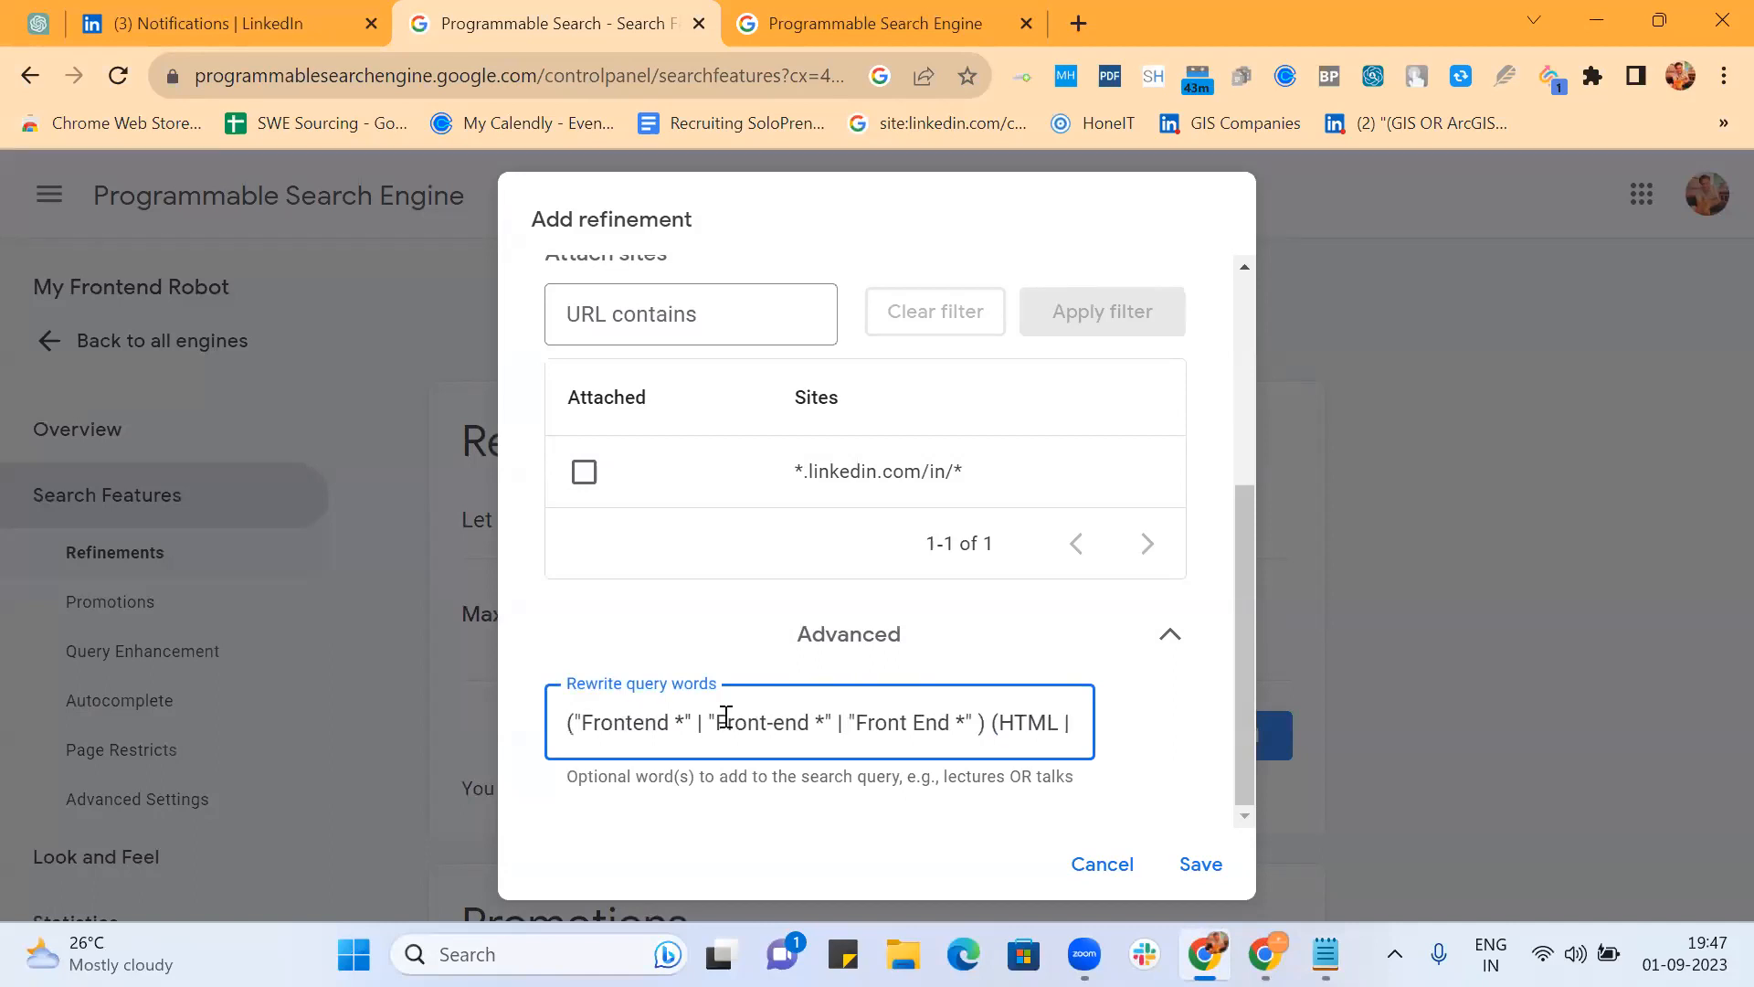
pyautogui.hscroll(4, 912, 706)
pyautogui.hscroll(3, 912, 705)
pyautogui.hscroll(4, 912, 706)
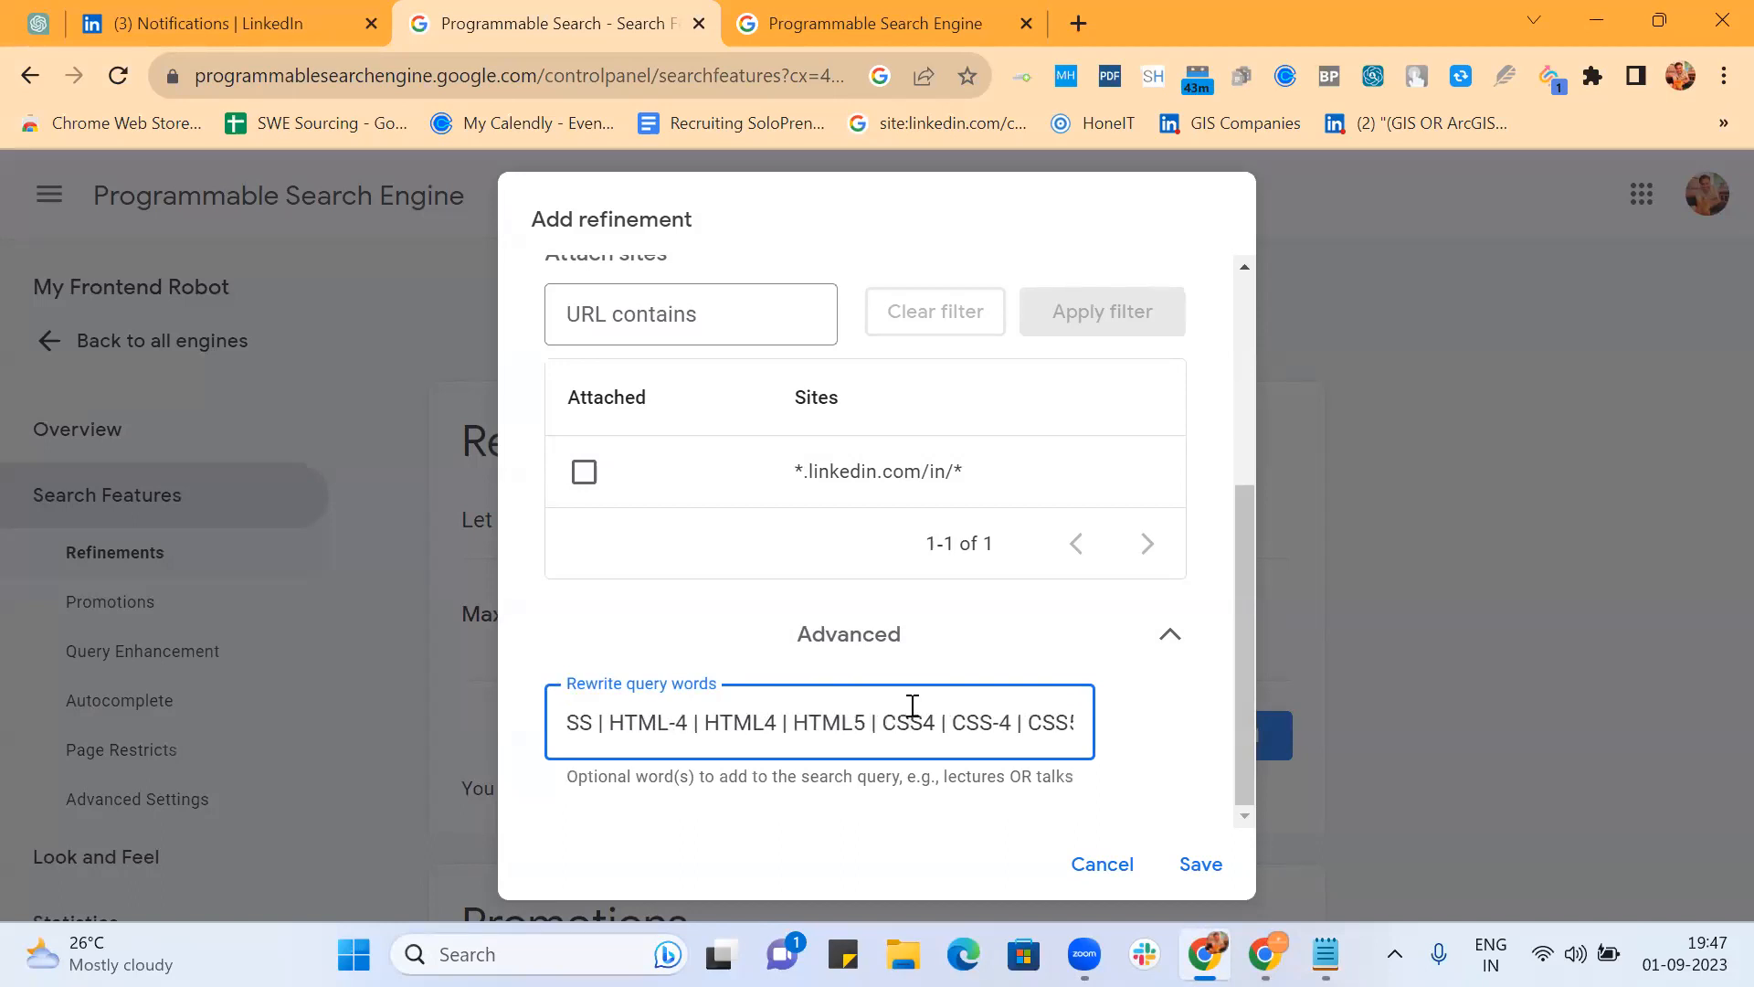
pyautogui.hscroll(3, 912, 705)
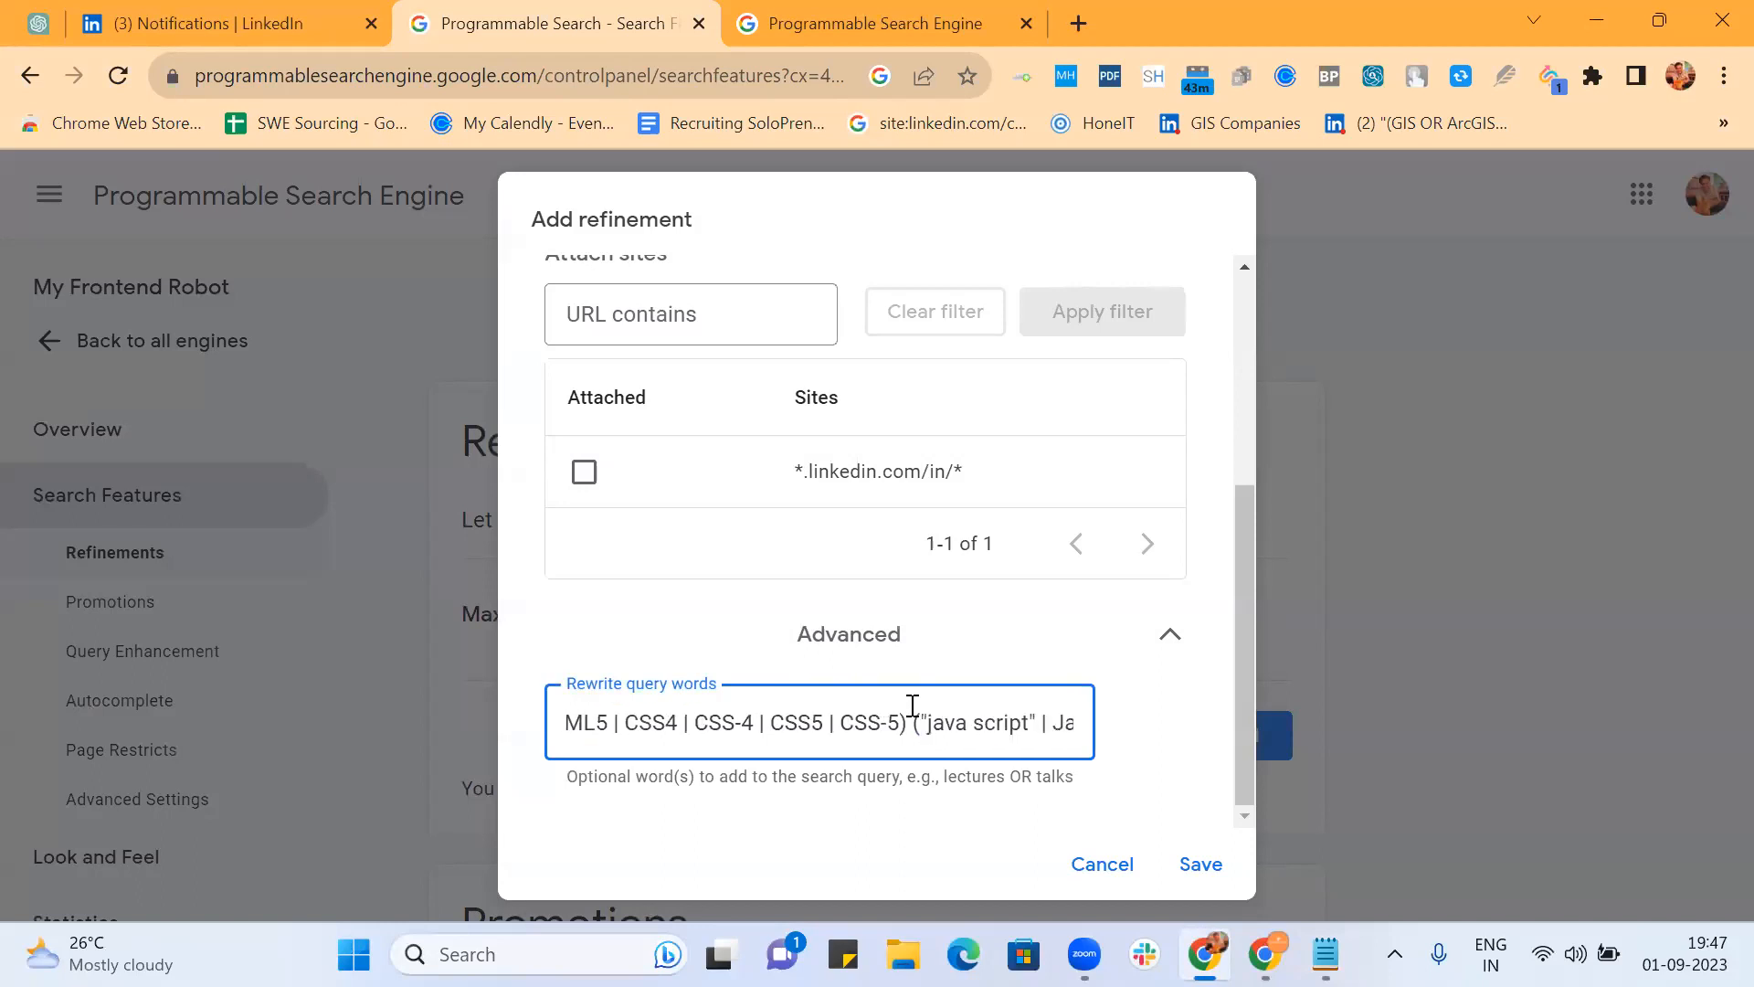
pyautogui.hscroll(6, 912, 705)
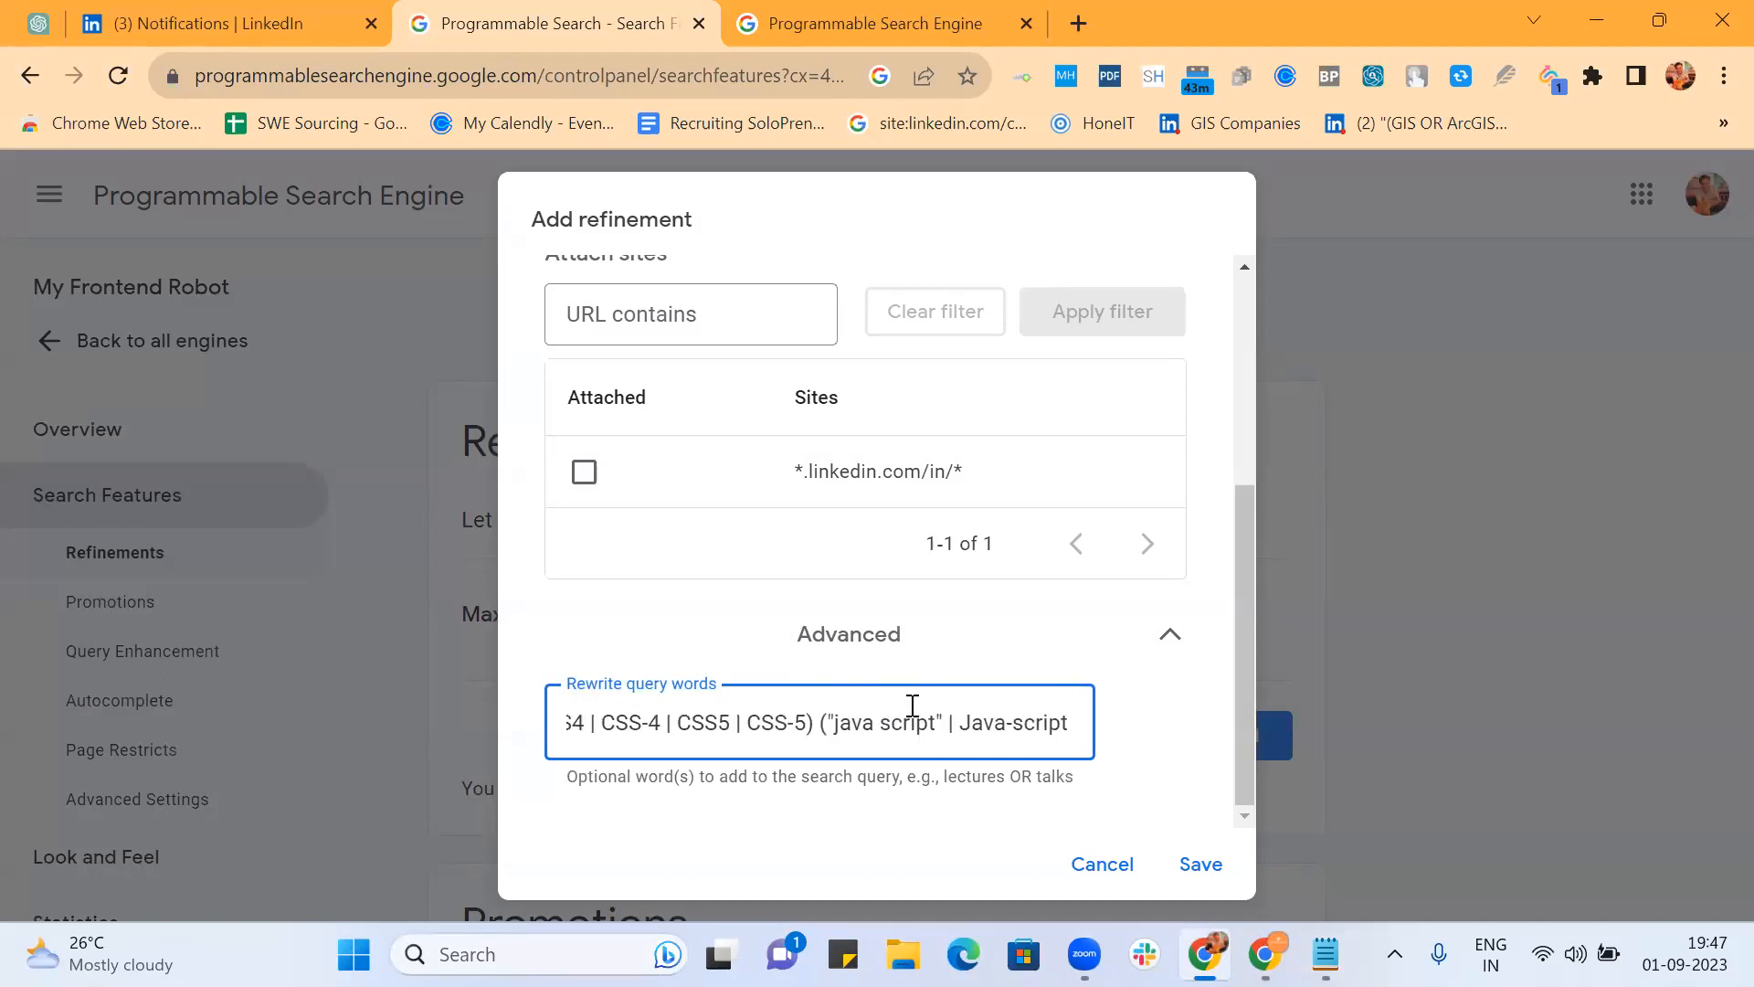
pyautogui.hscroll(6, 912, 705)
pyautogui.hscroll(4, 912, 706)
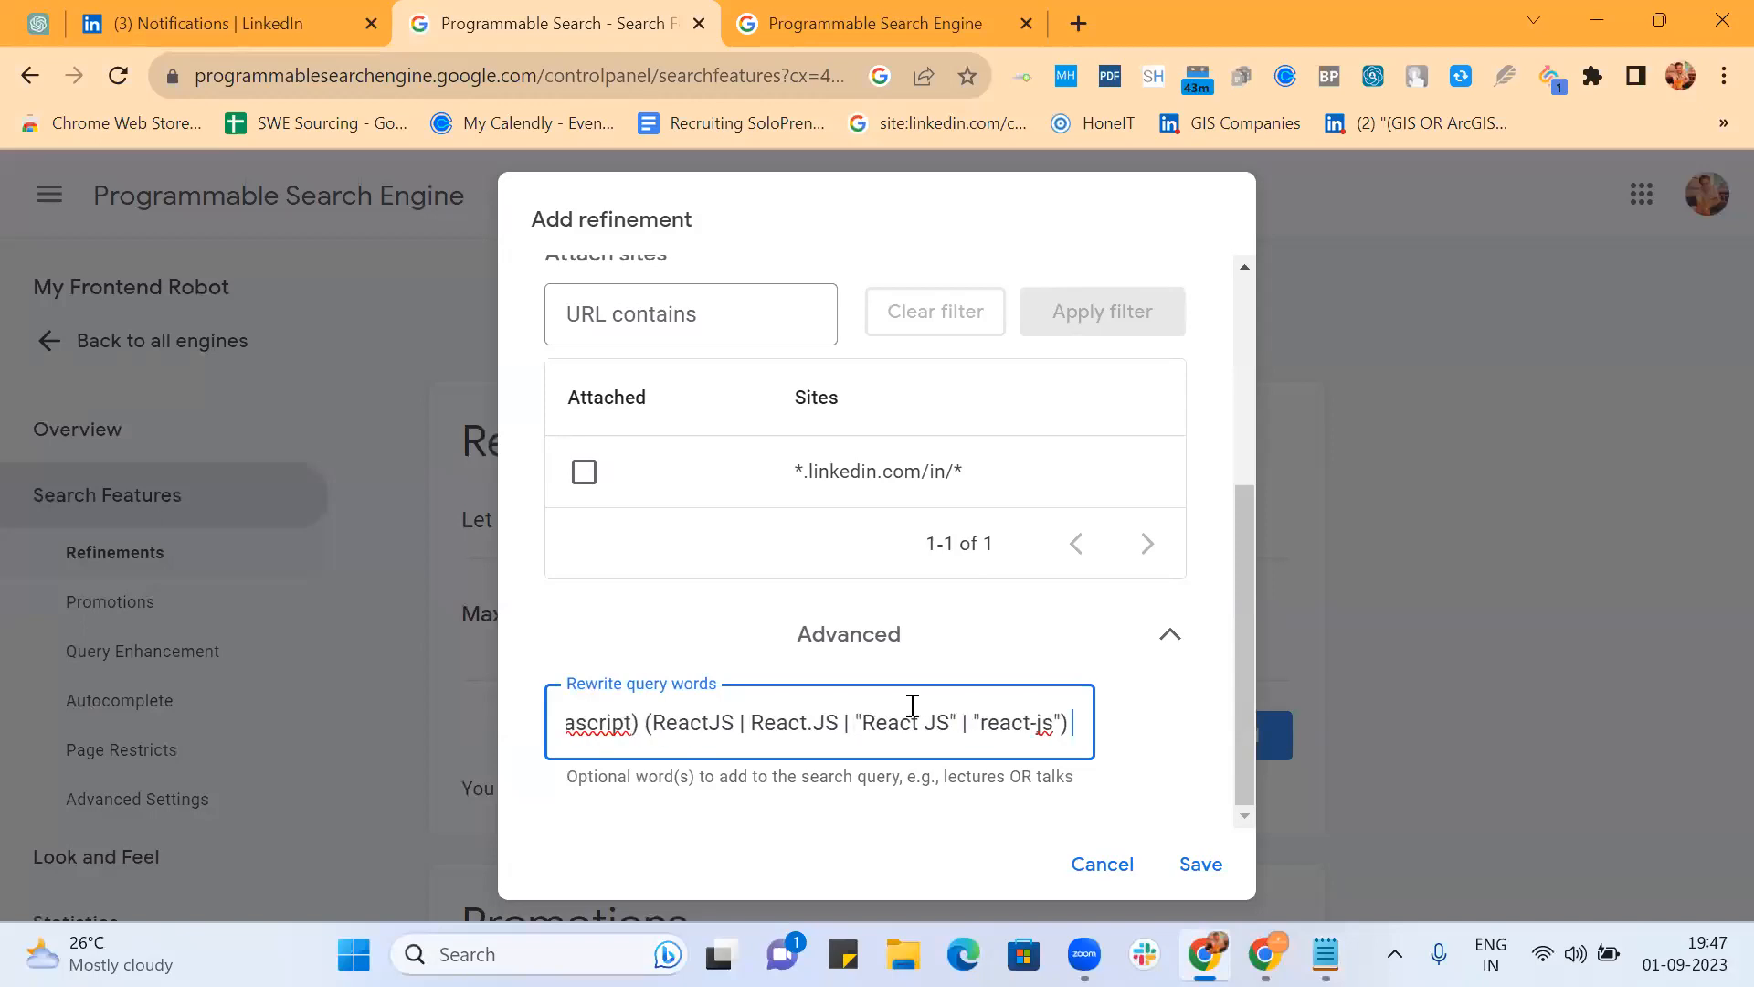
pyautogui.hotkey('alt', 'Tab')
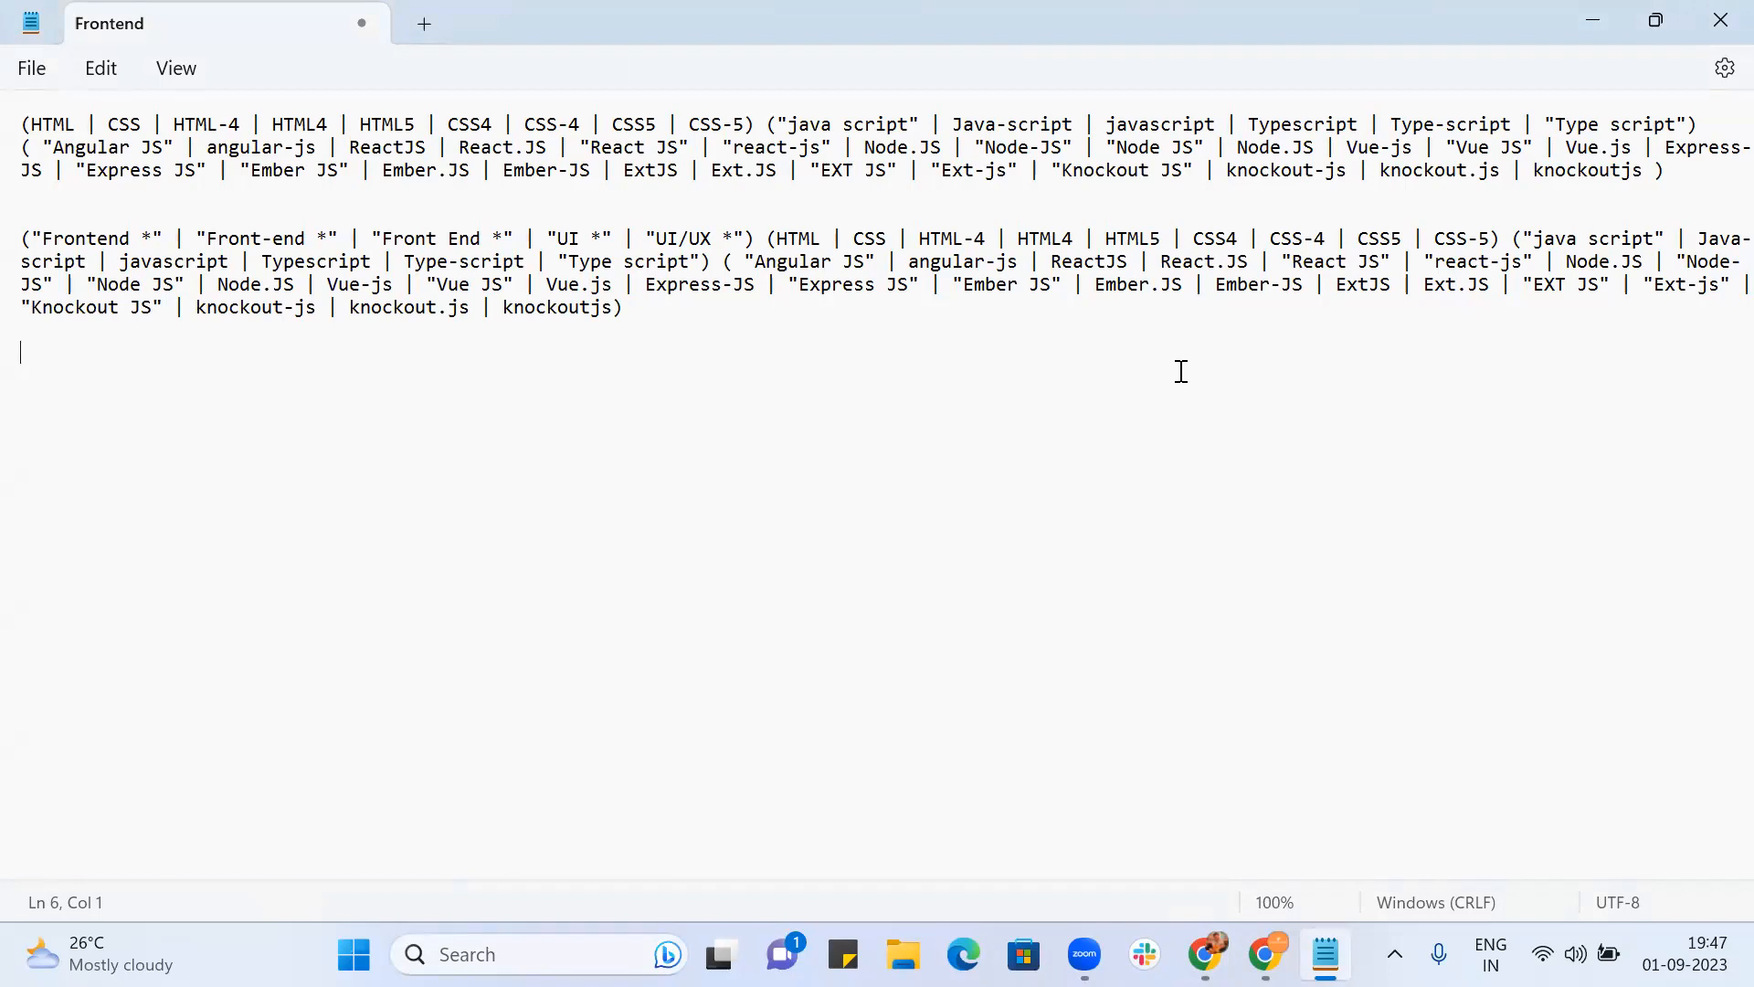
pyautogui.hotkey('alt', 'Tab')
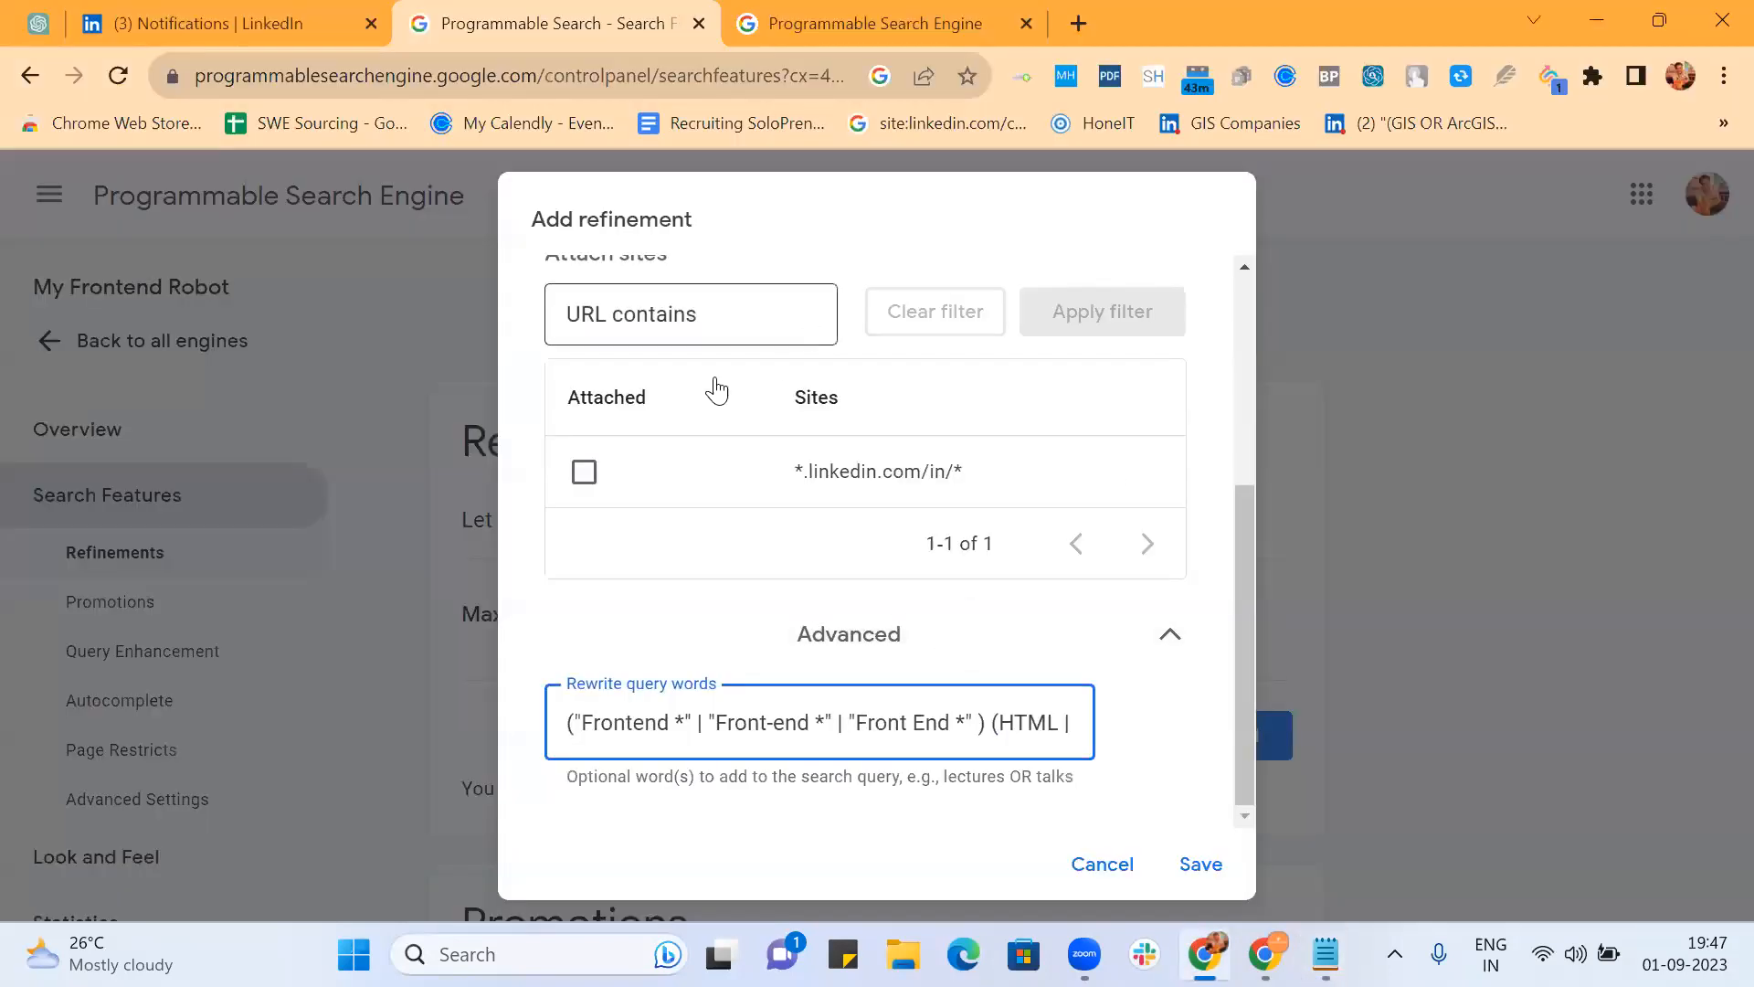
pyautogui.scroll(3, 708, 366)
pyautogui.scroll(1, 704, 347)
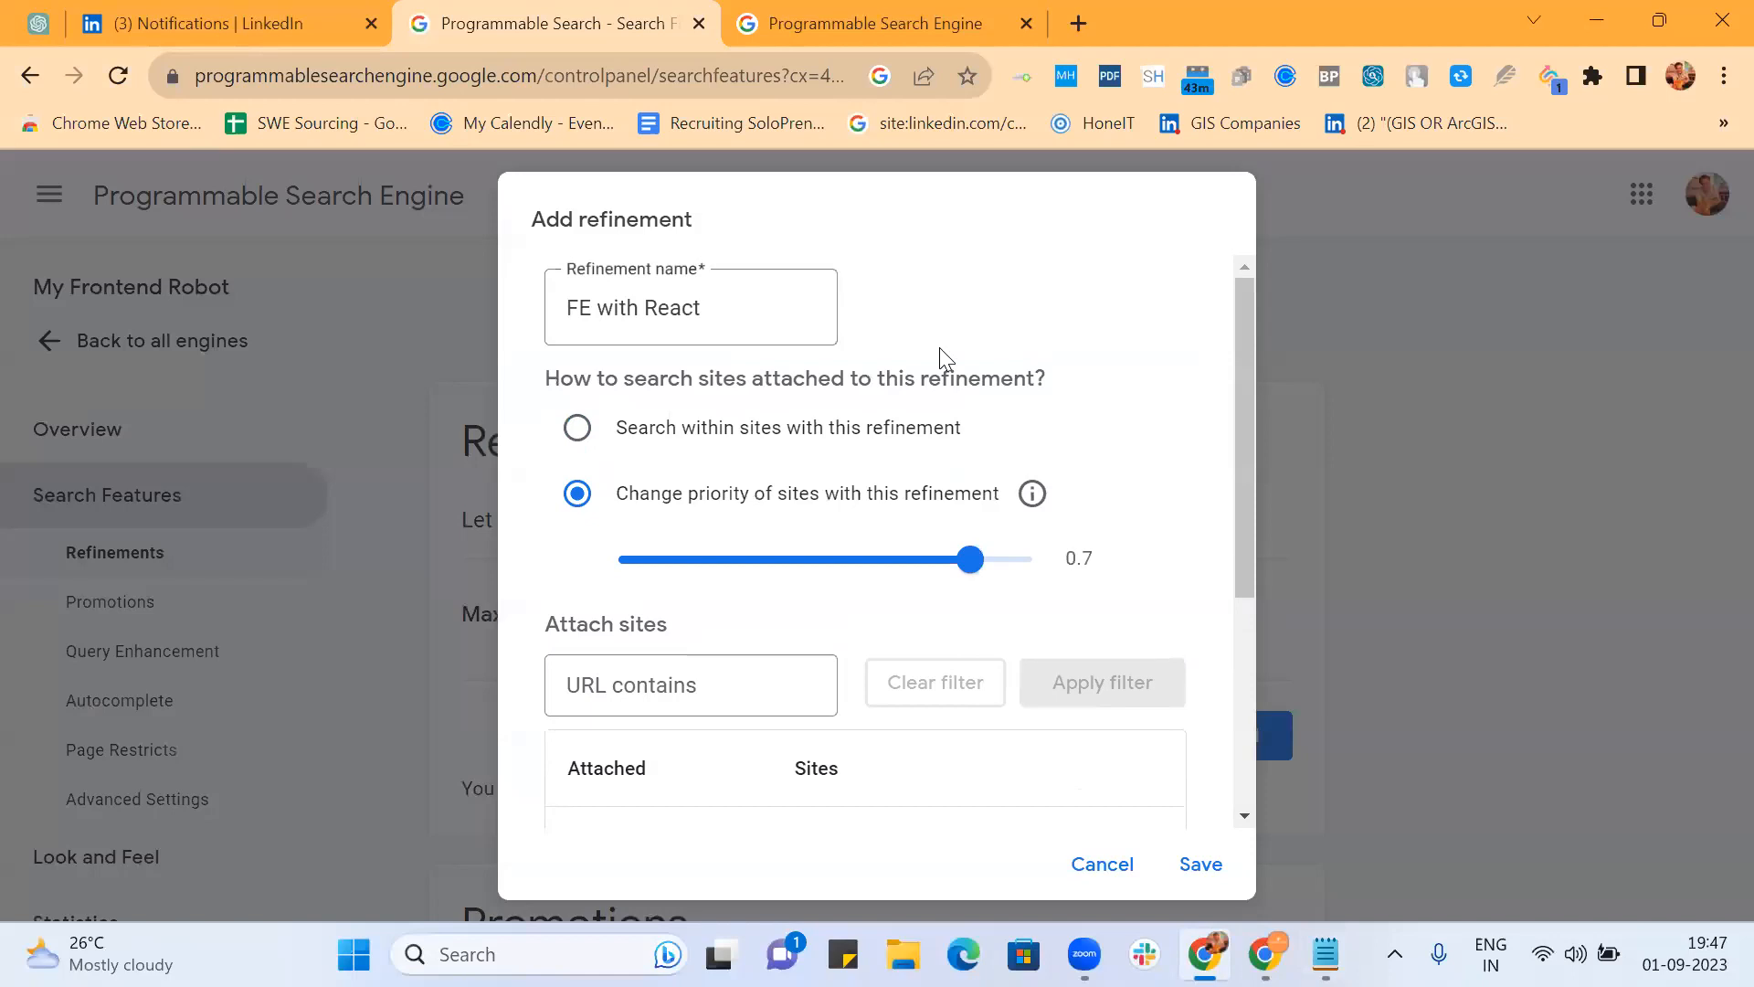
# Step: Rename the refinement to 'FE with React.JS' and save it
pyautogui.click(717, 310)
pyautogui.write('.')
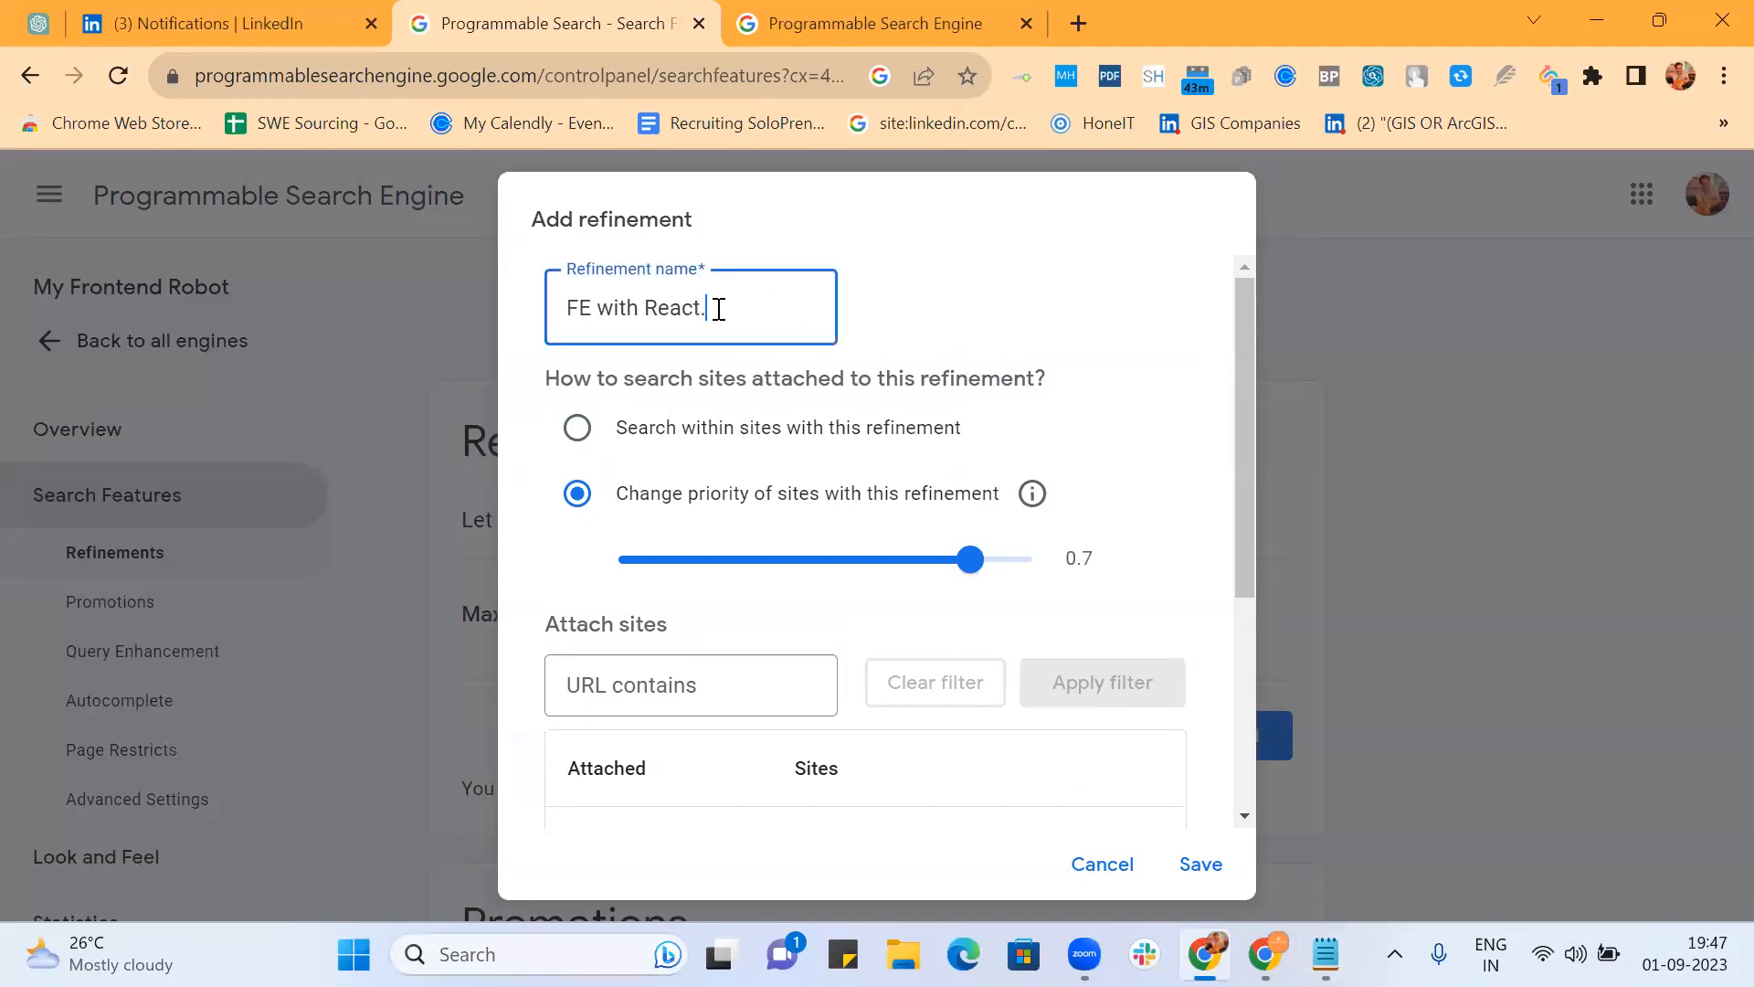
pyautogui.write('JS')
pyautogui.scroll(-4, 996, 419)
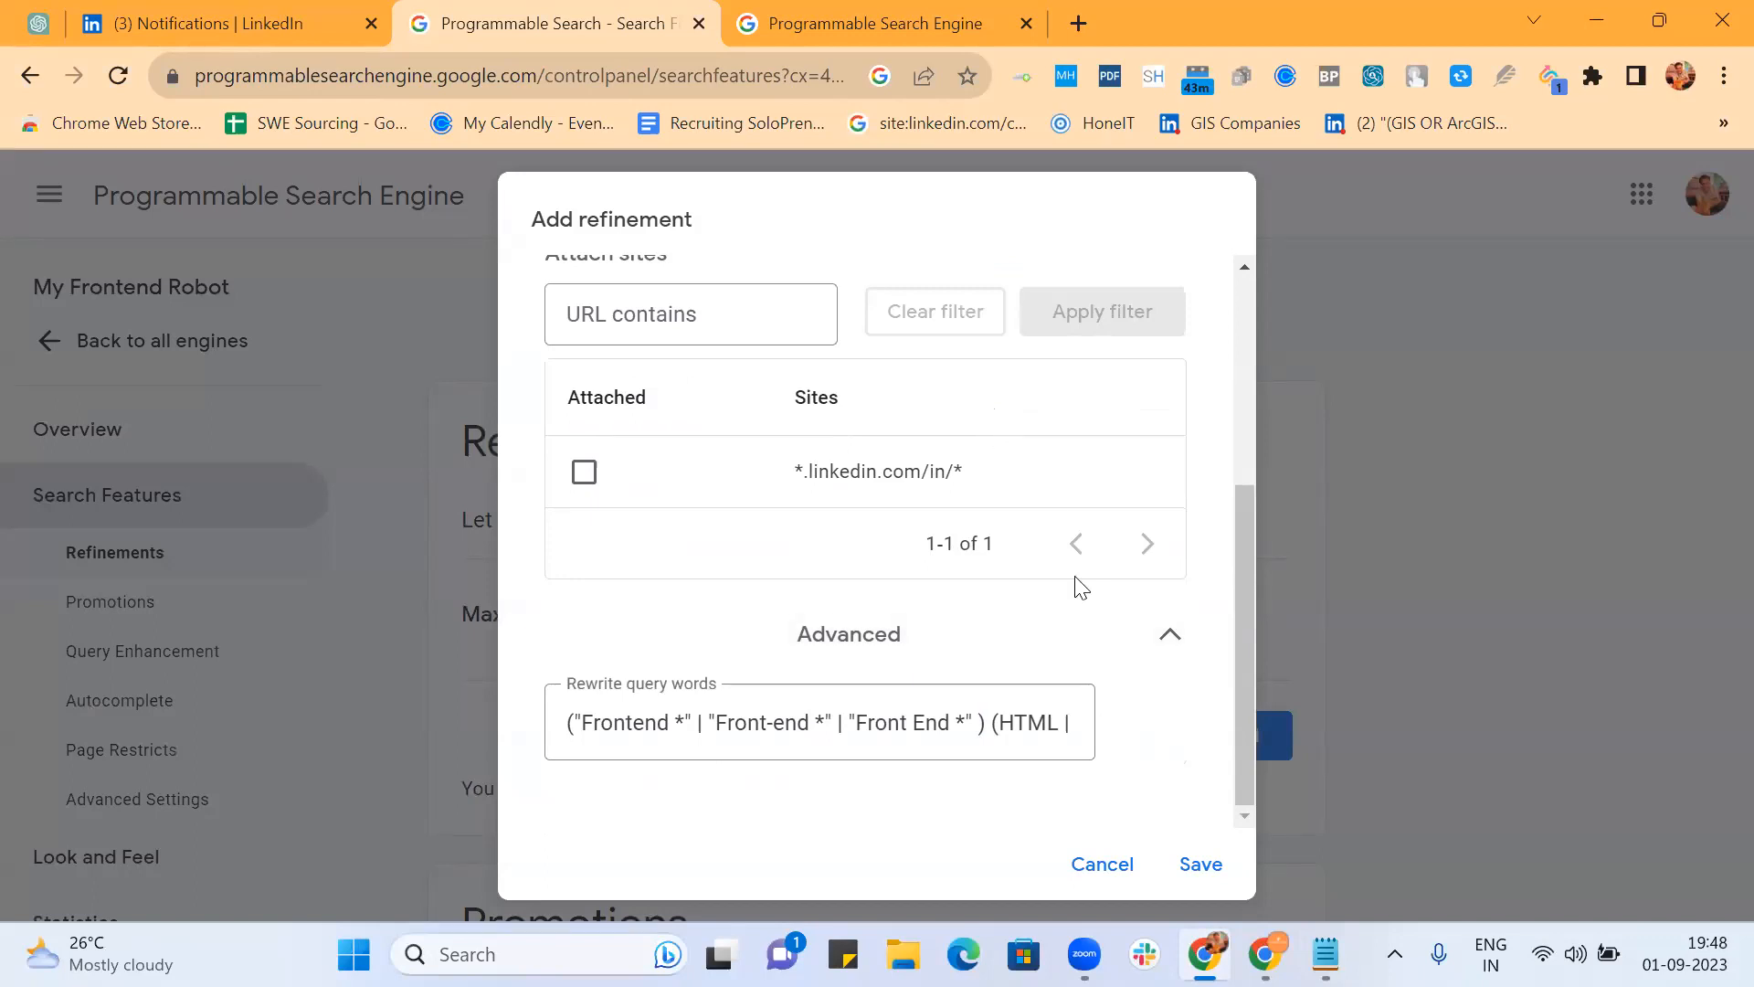
pyautogui.click(1202, 868)
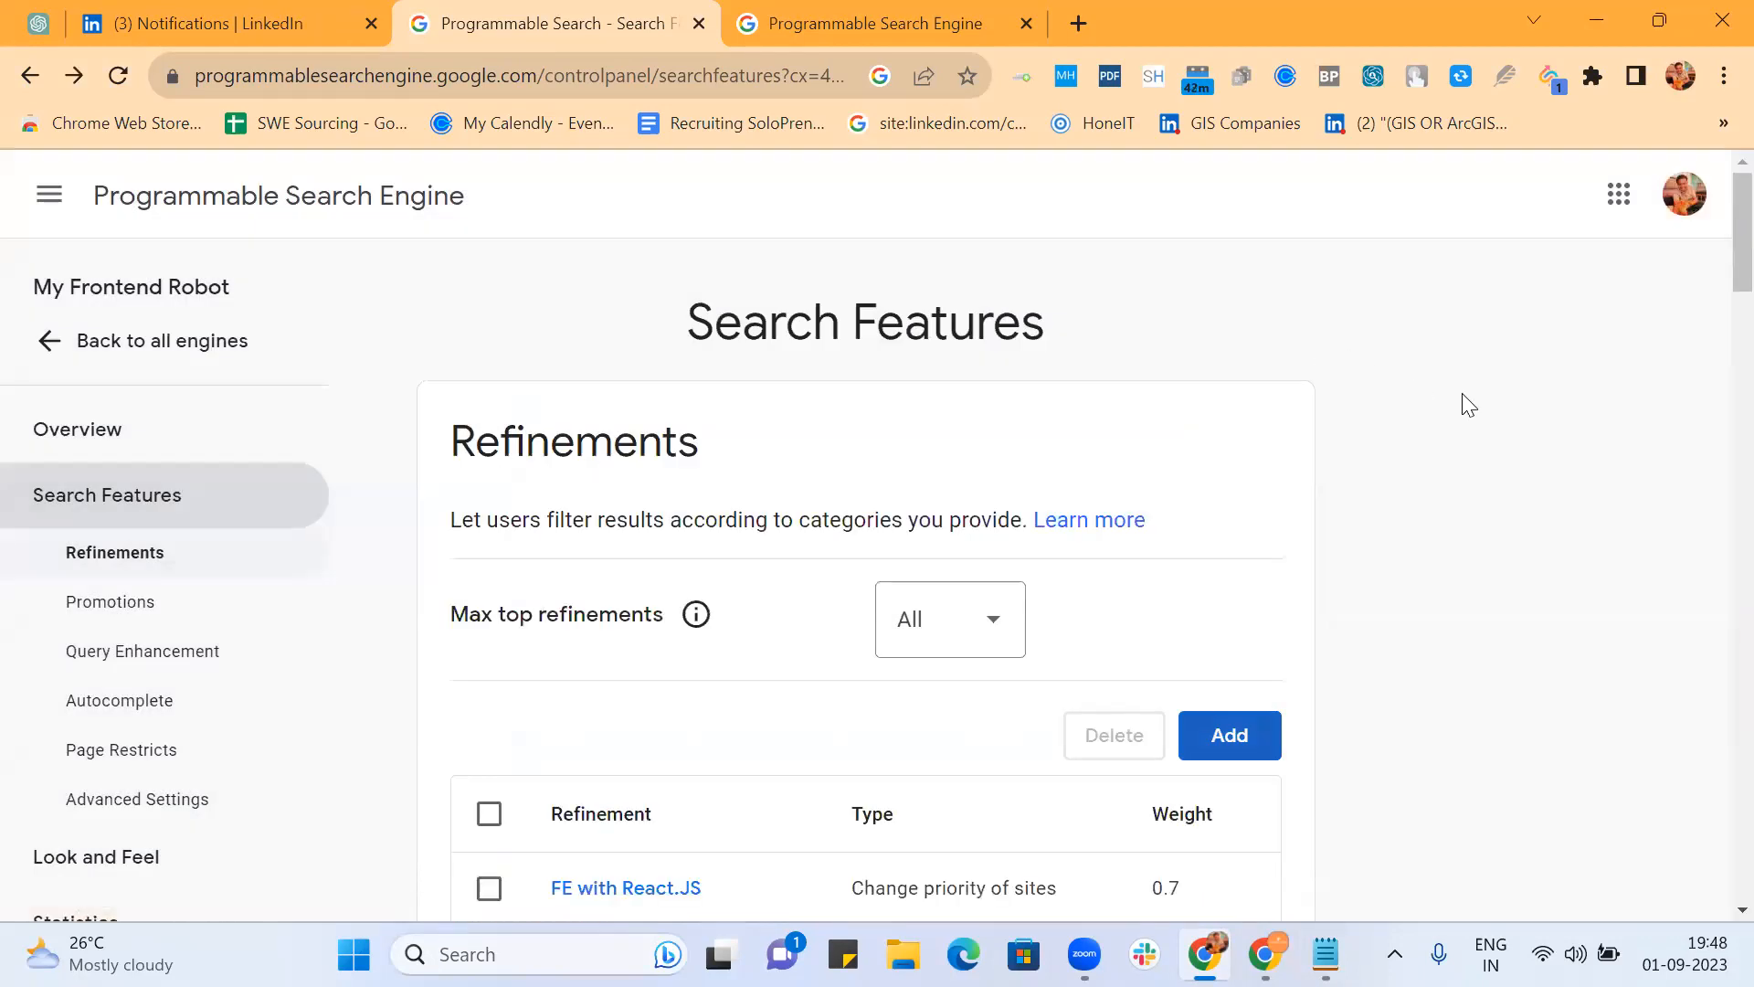
# Step: Strip the old #gsc query from the public search page address and reload it
pyautogui.click(926, 23)
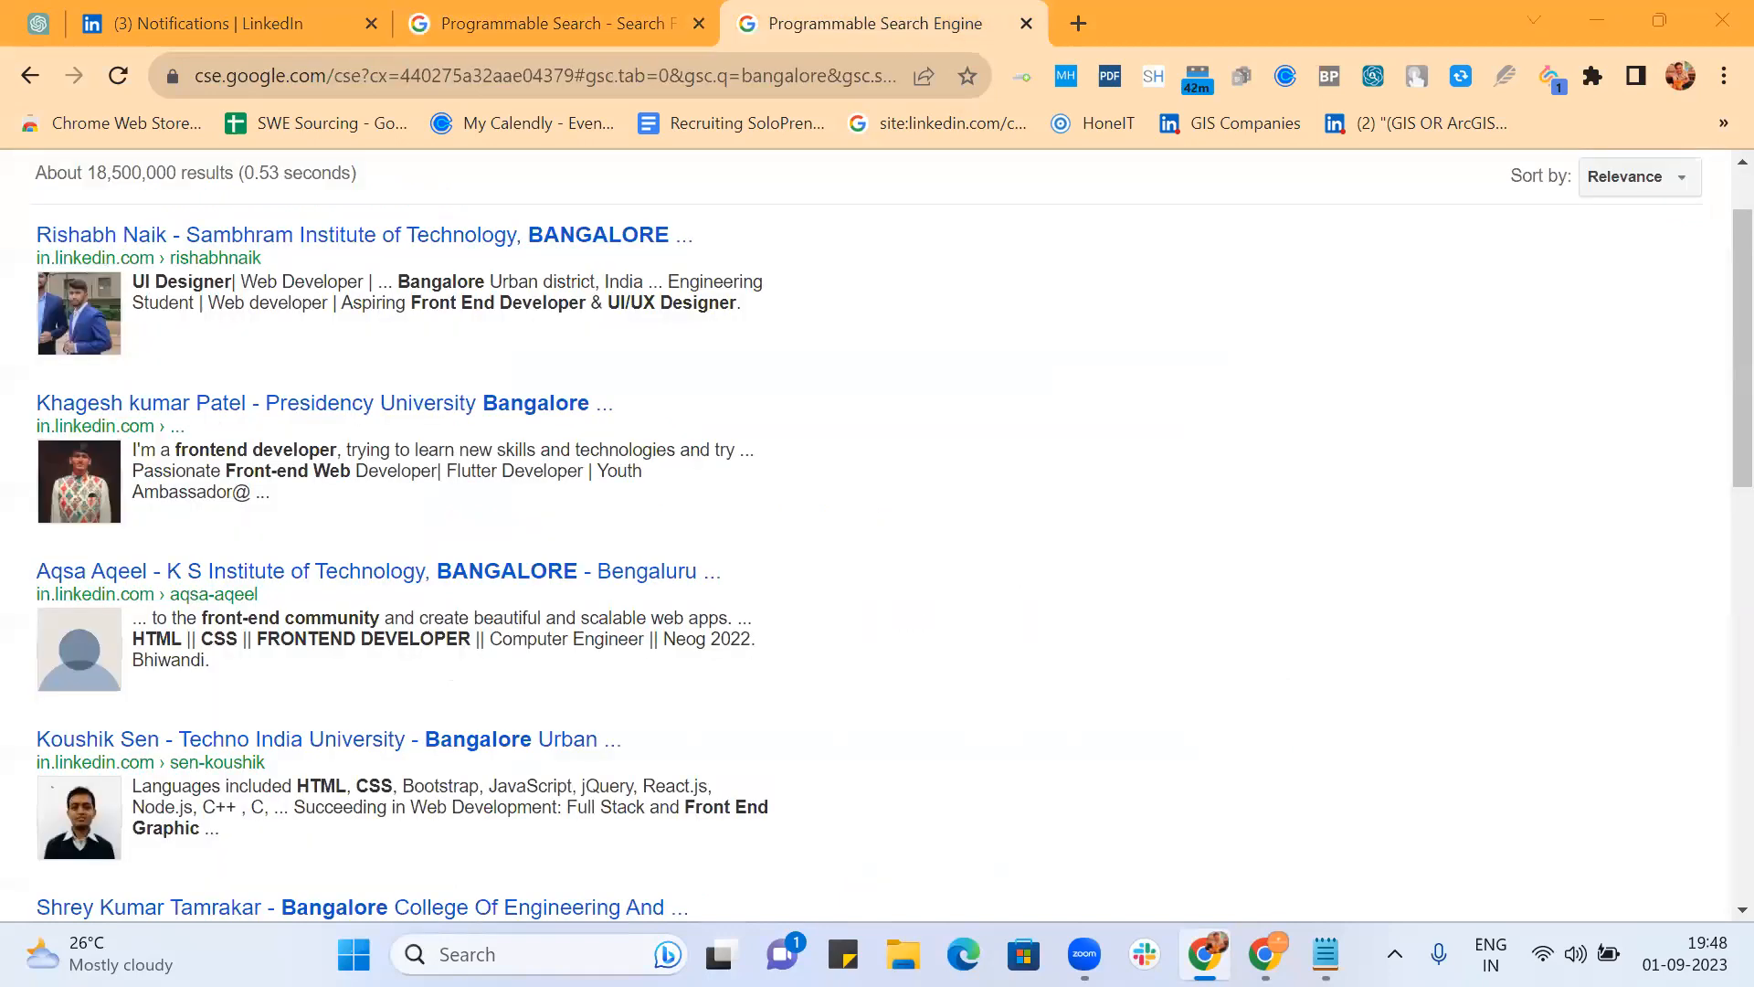
pyautogui.scroll(1, 514, 342)
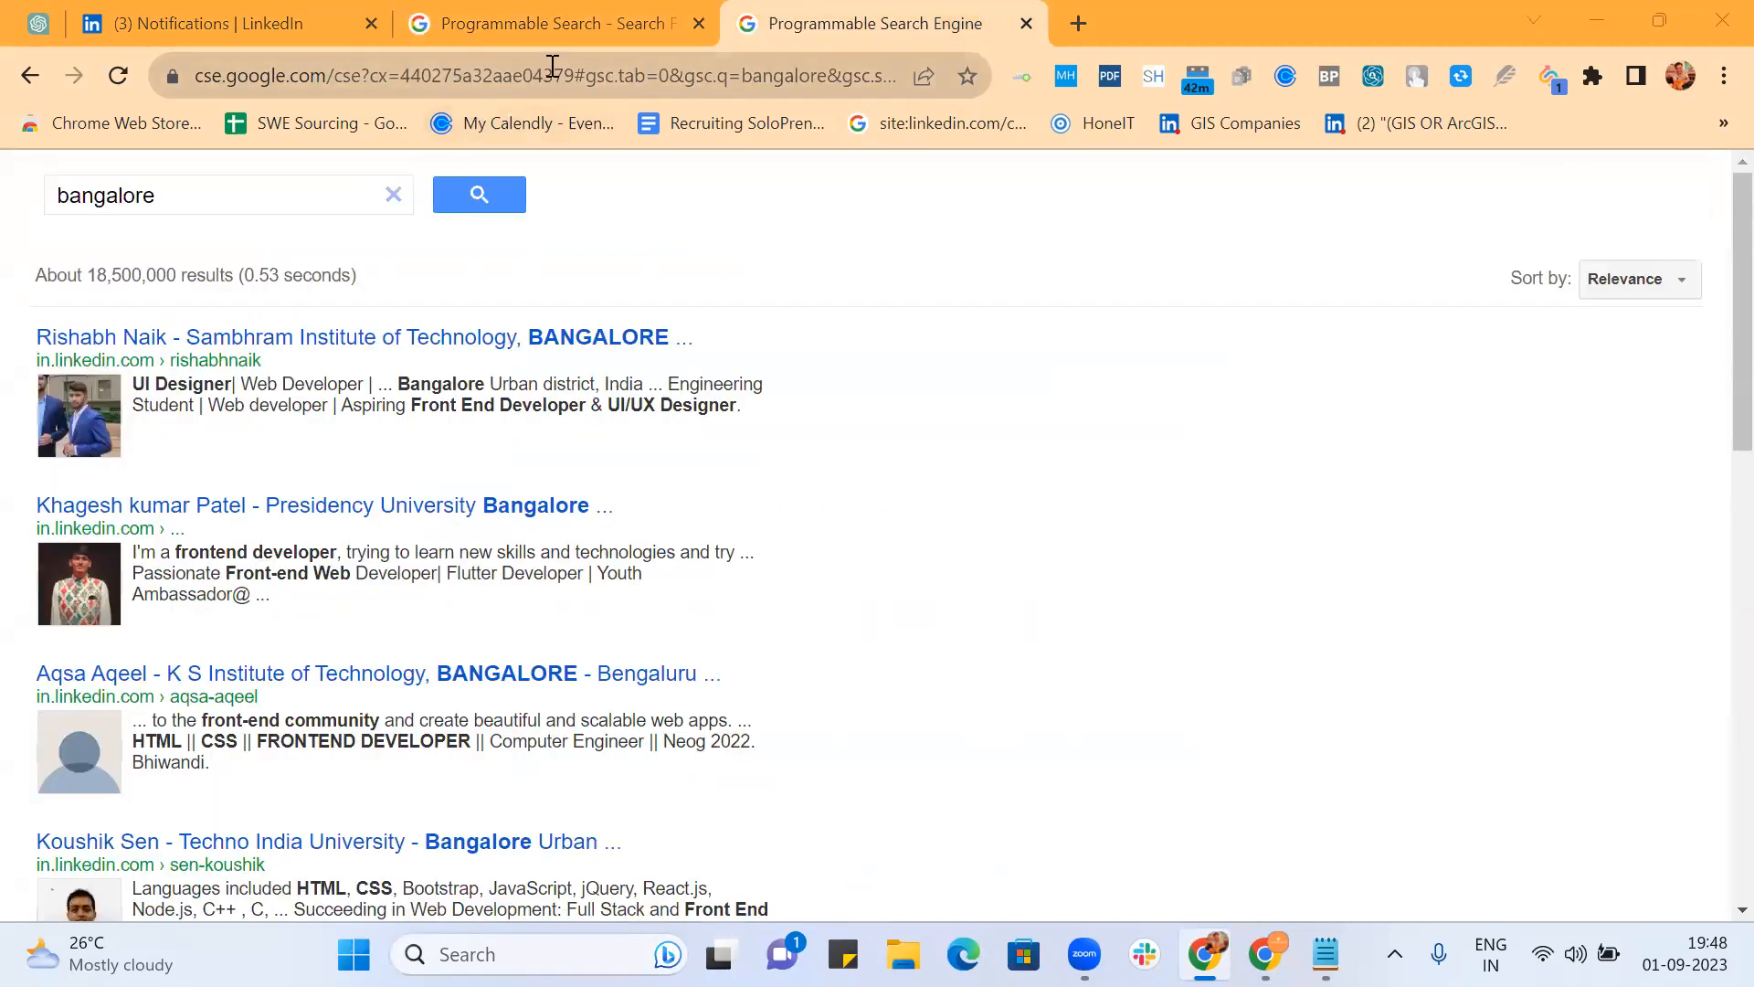
pyautogui.moveTo(574, 75); pyautogui.dragTo(1202, 124)
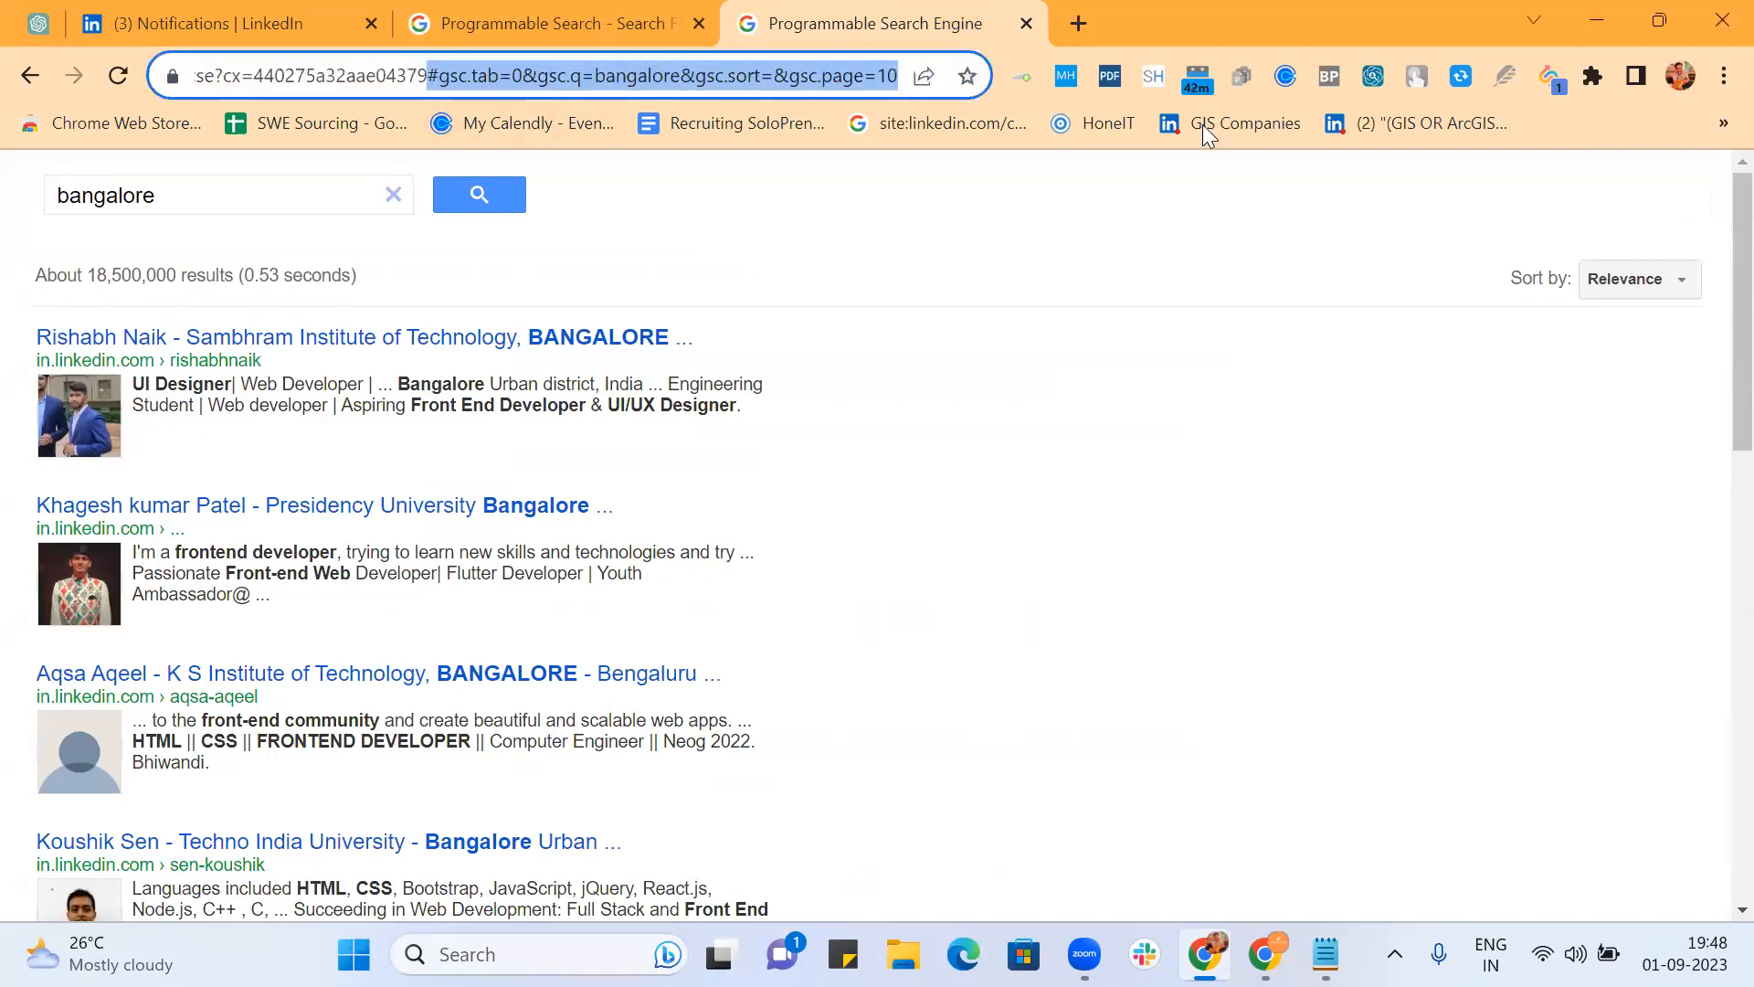
pyautogui.press('BackSpace')
pyautogui.press('Return')
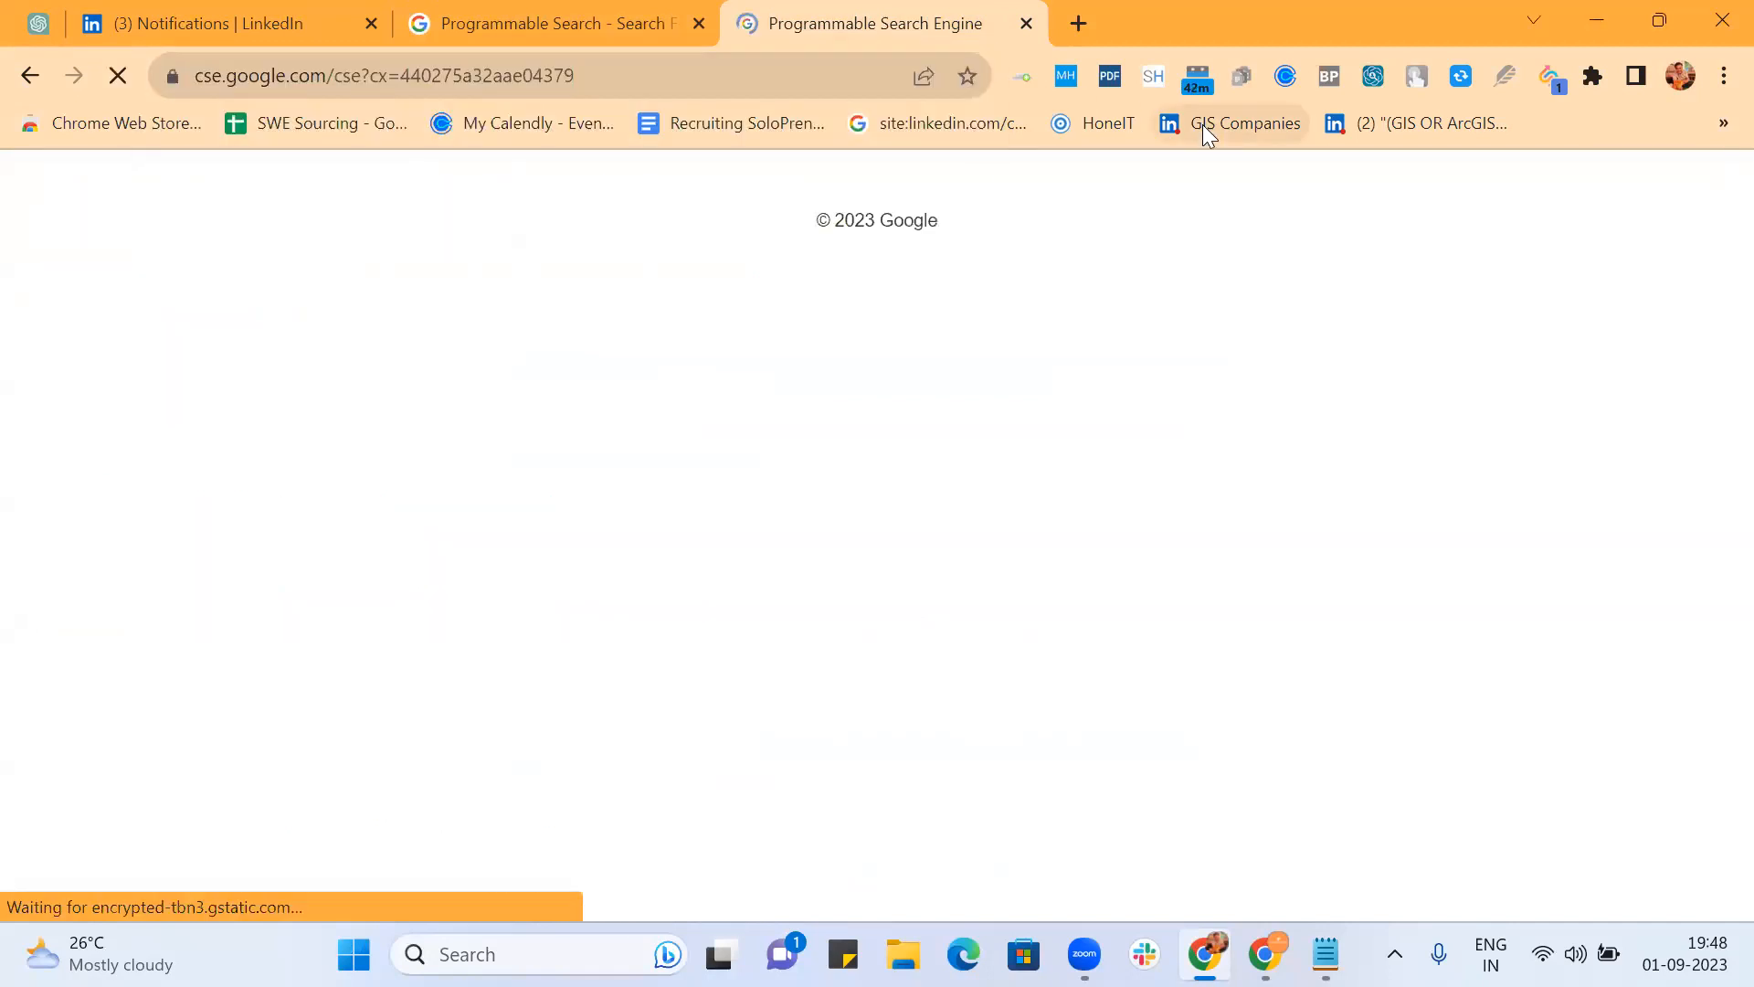
# Step: Search for 'Bangalore' on the reloaded public search page
pyautogui.click(215, 193)
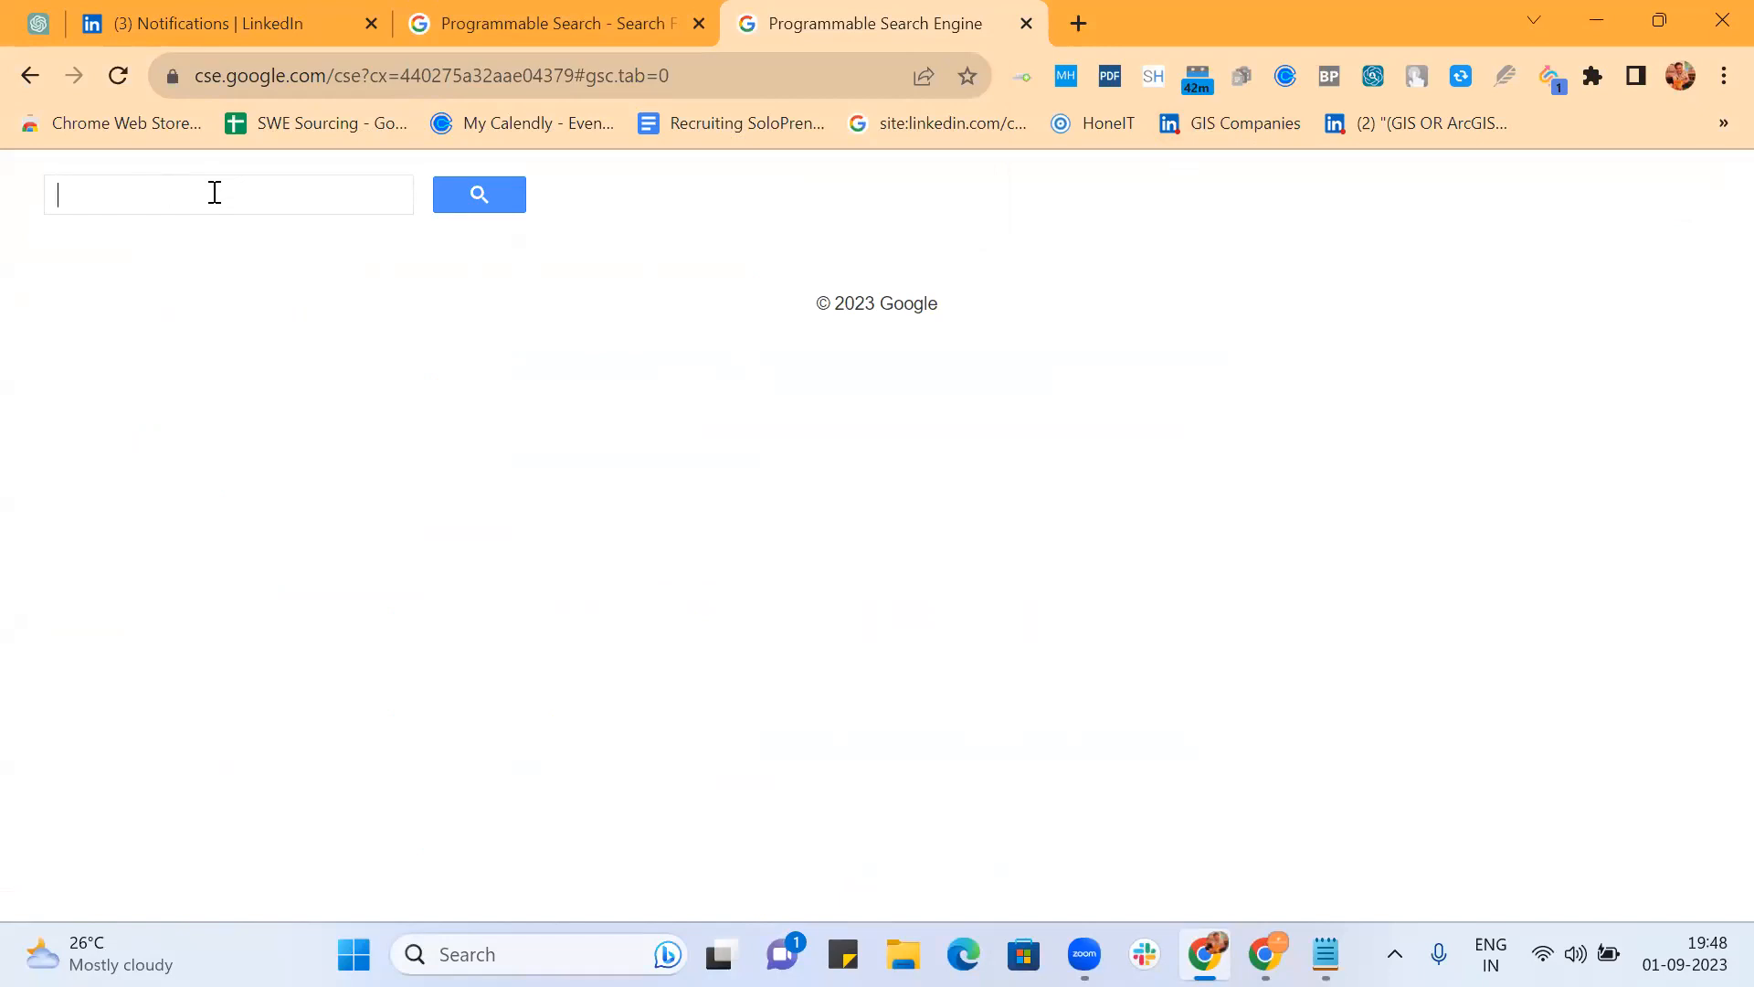
pyautogui.write('Bnagalore')
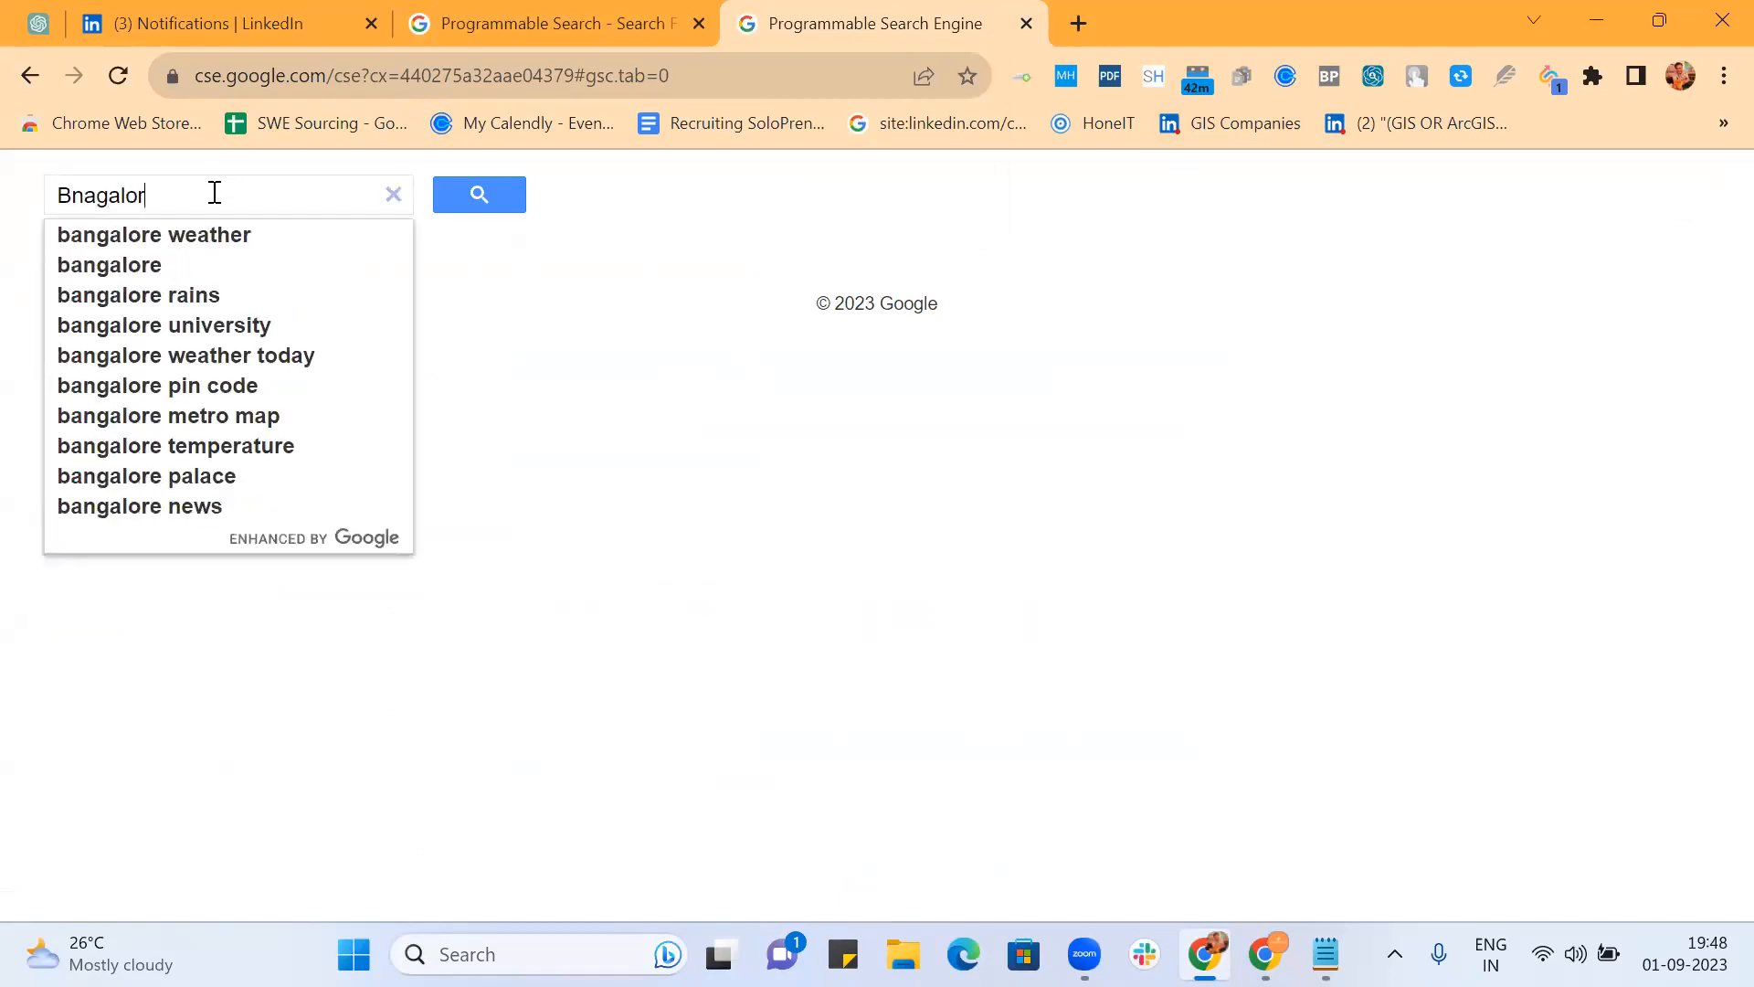
pyautogui.press('BackSpace')
pyautogui.press('BackSpace')
pyautogui.press('BackSpace')
pyautogui.press('BackSpace')
pyautogui.press('BackSpace')
pyautogui.press('BackSpace')
pyautogui.press('BackSpace')
pyautogui.press('BackSpace')
pyautogui.write('an')
pyautogui.write('galo')
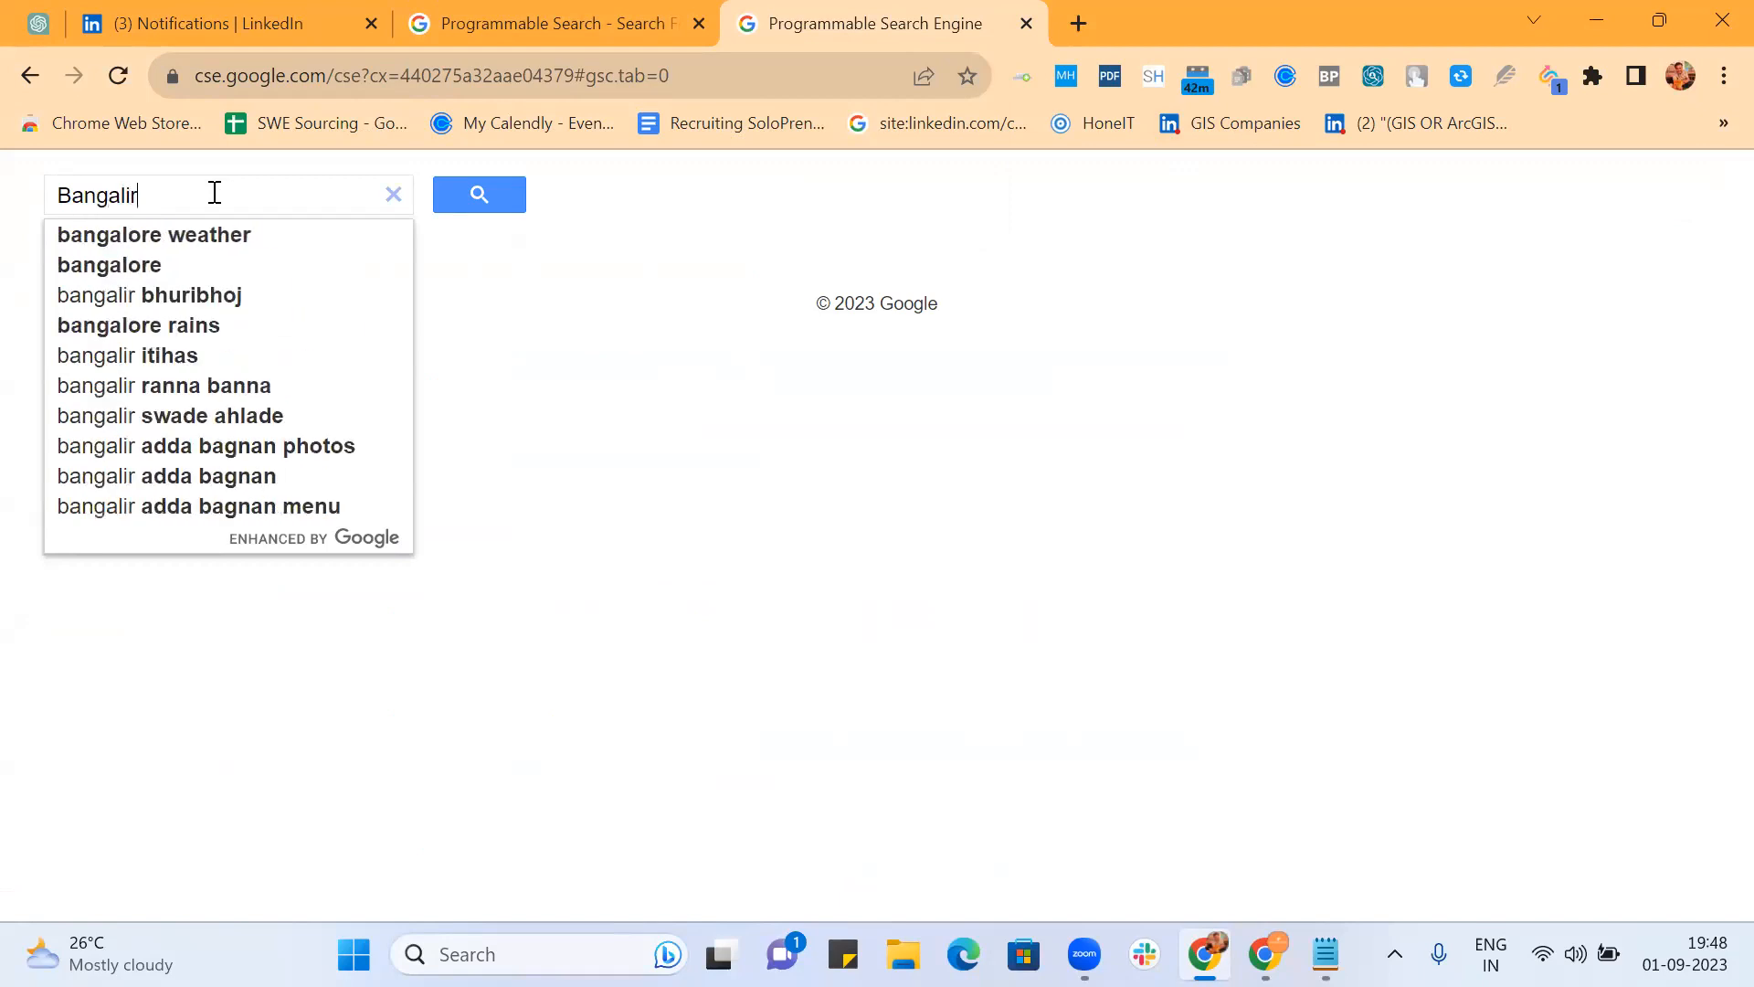
pyautogui.press('BackSpace')
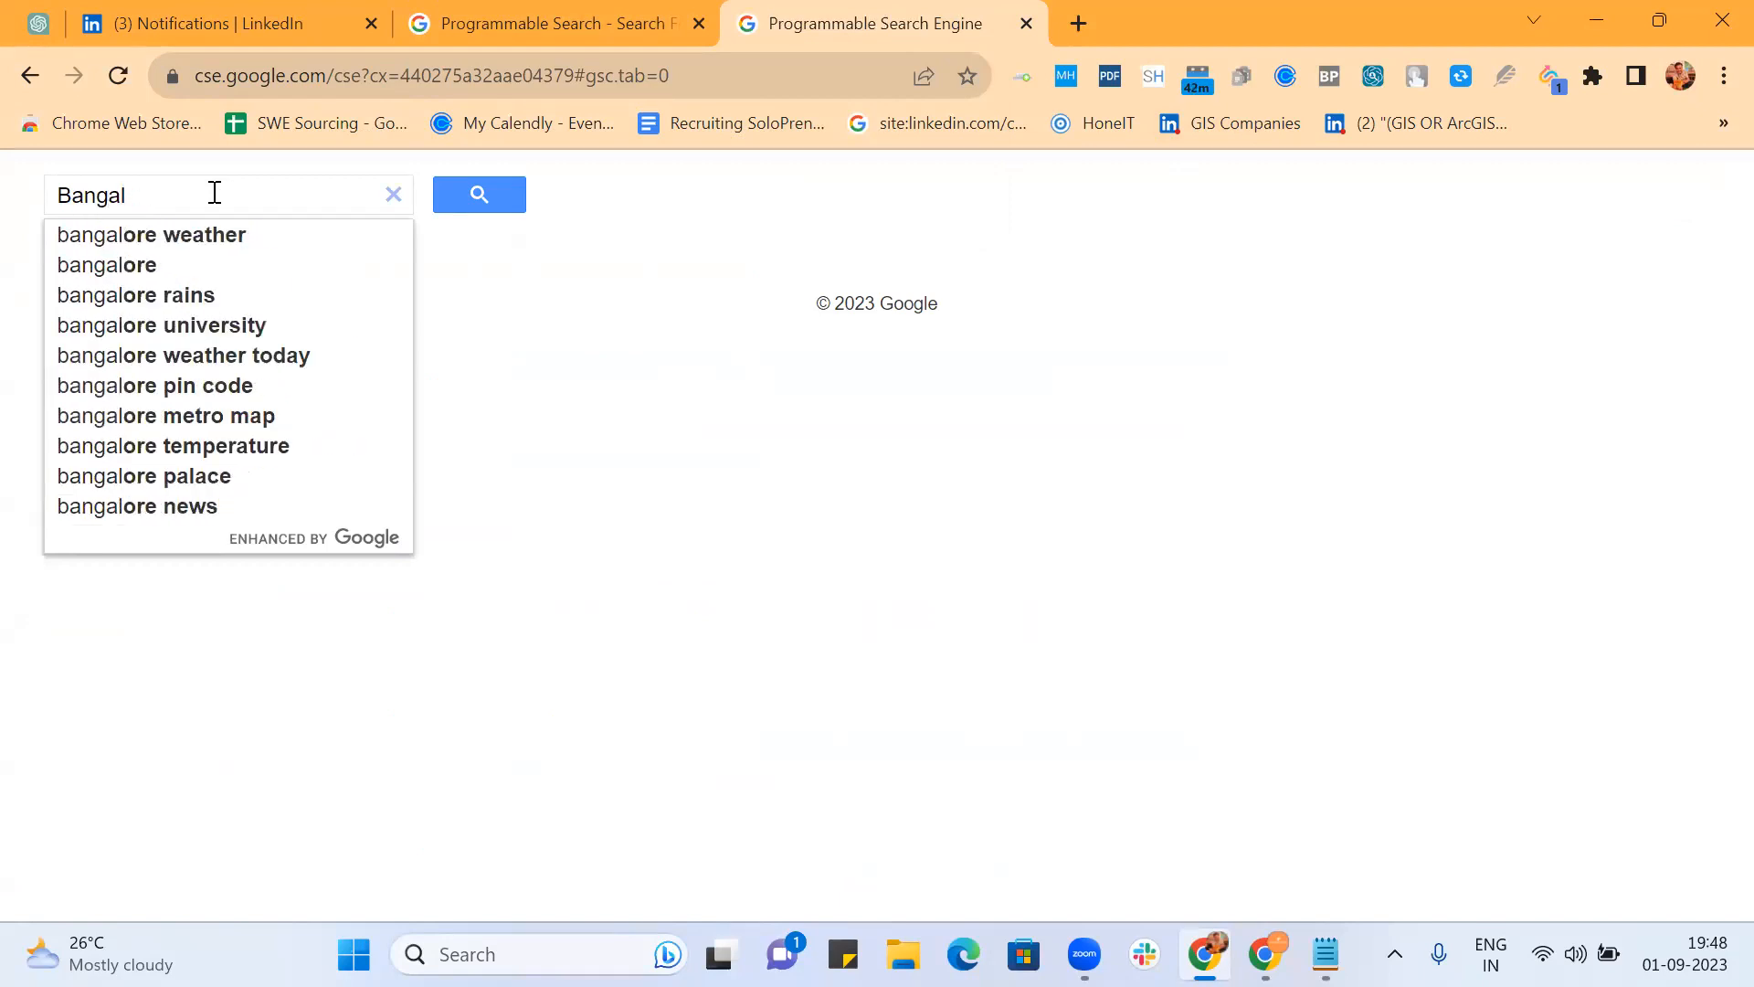
pyautogui.write('ore')
pyautogui.press('Return')
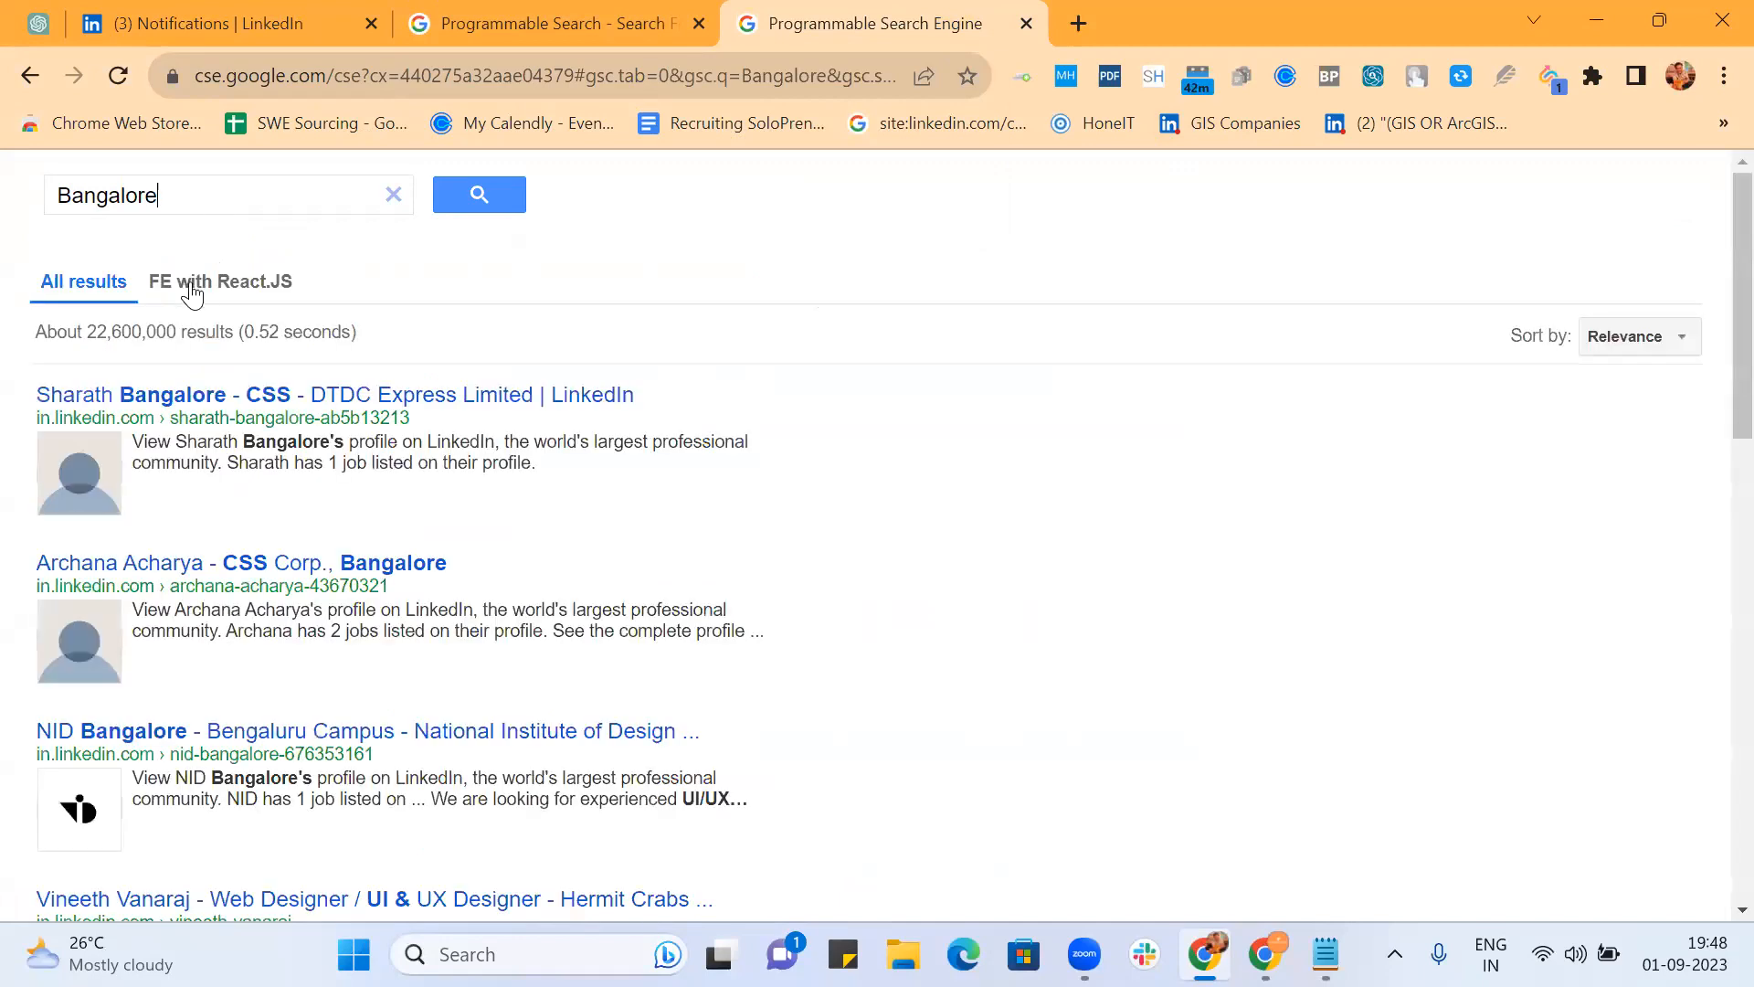
pyautogui.click(539, 20)
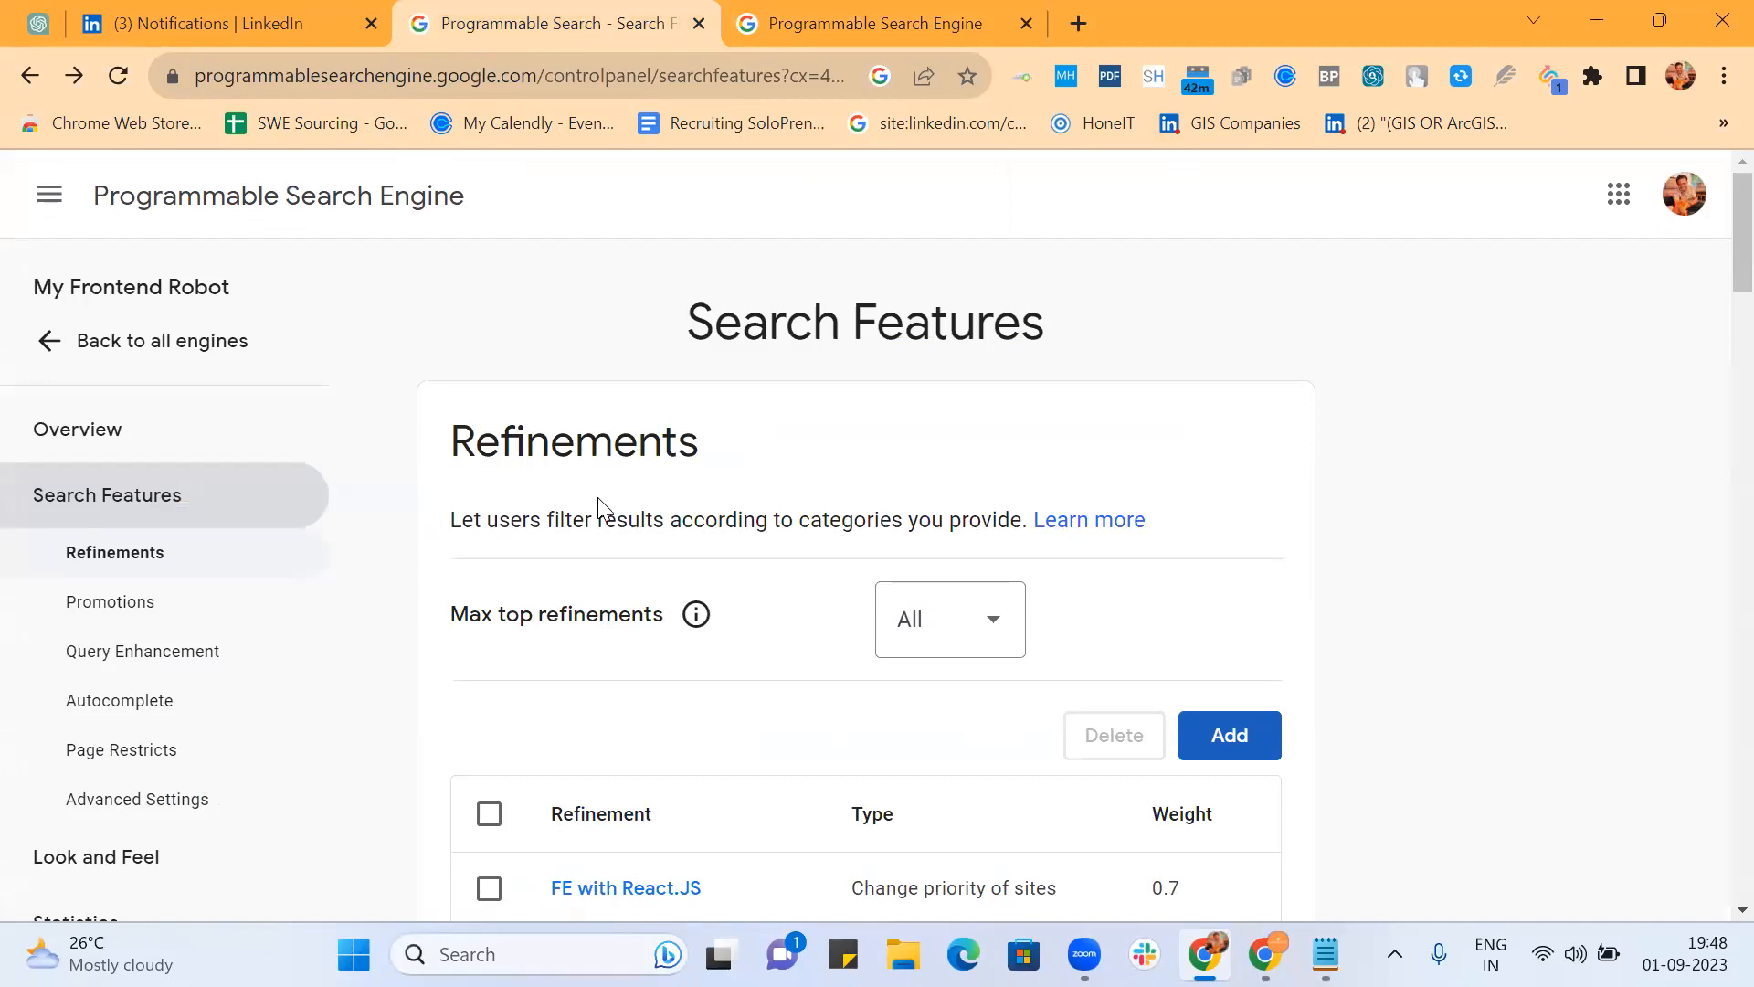
# Step: Reopen the FE with React.JS refinement, review its Advanced rewrite words, and save it
pyautogui.scroll(-15, 598, 503)
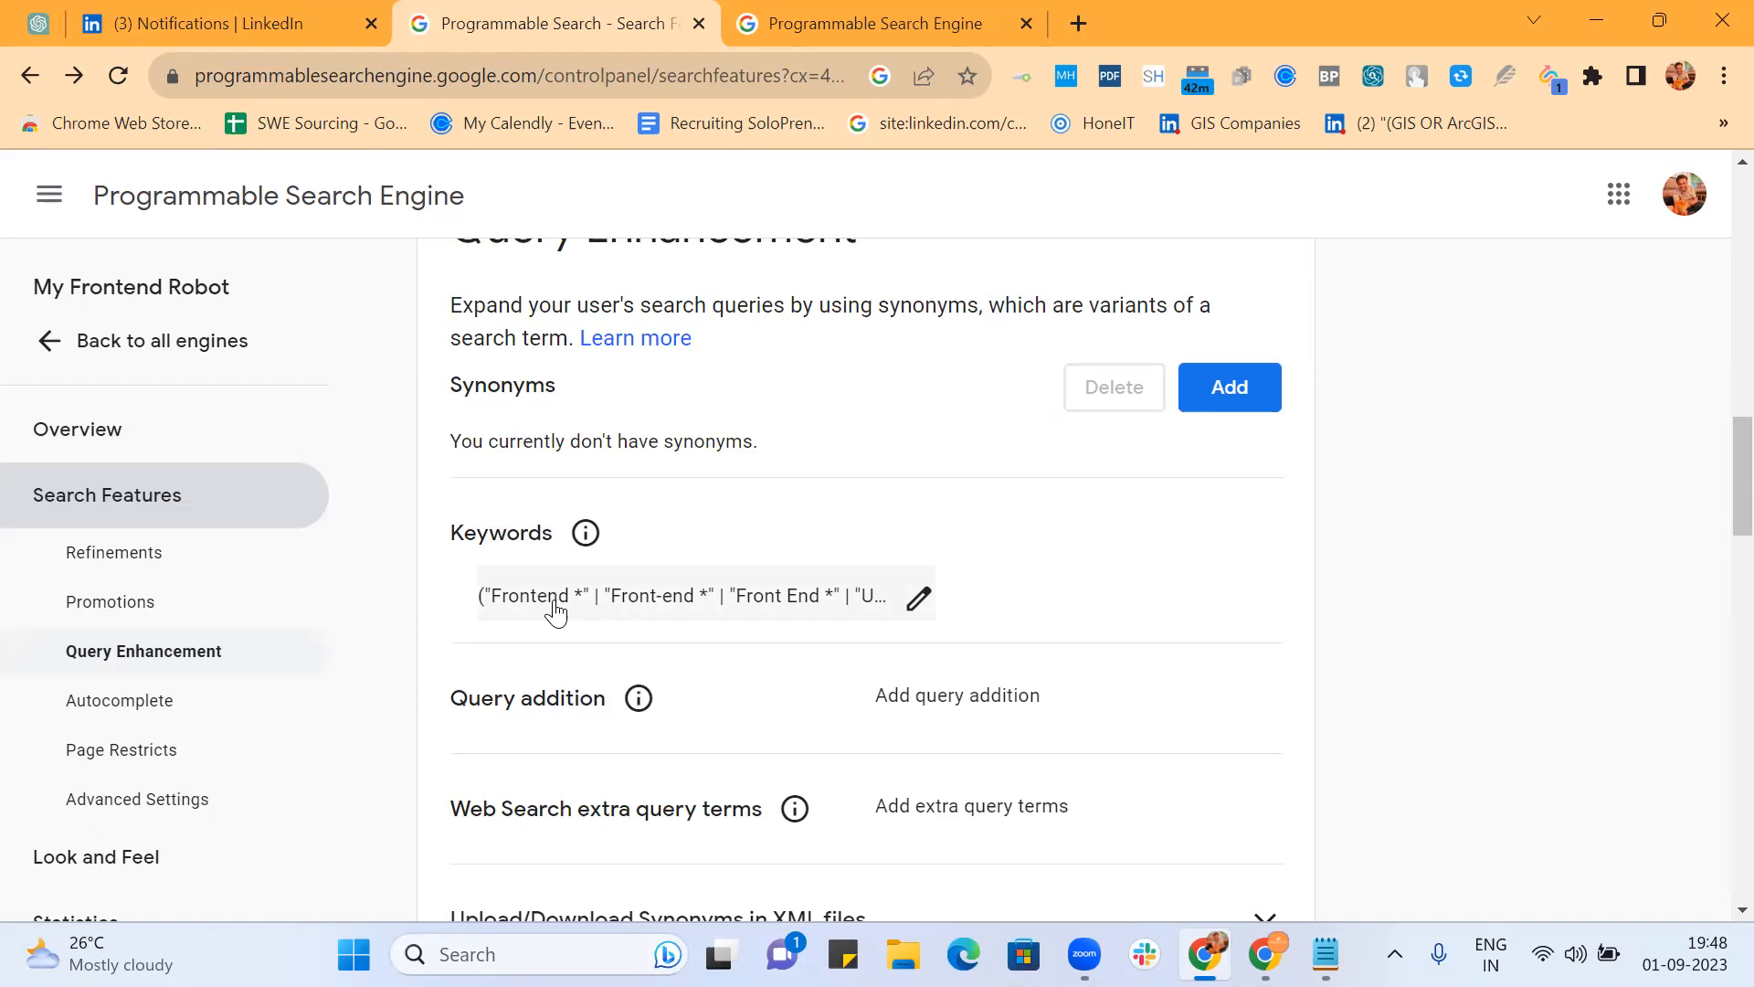
pyautogui.scroll(10, 556, 599)
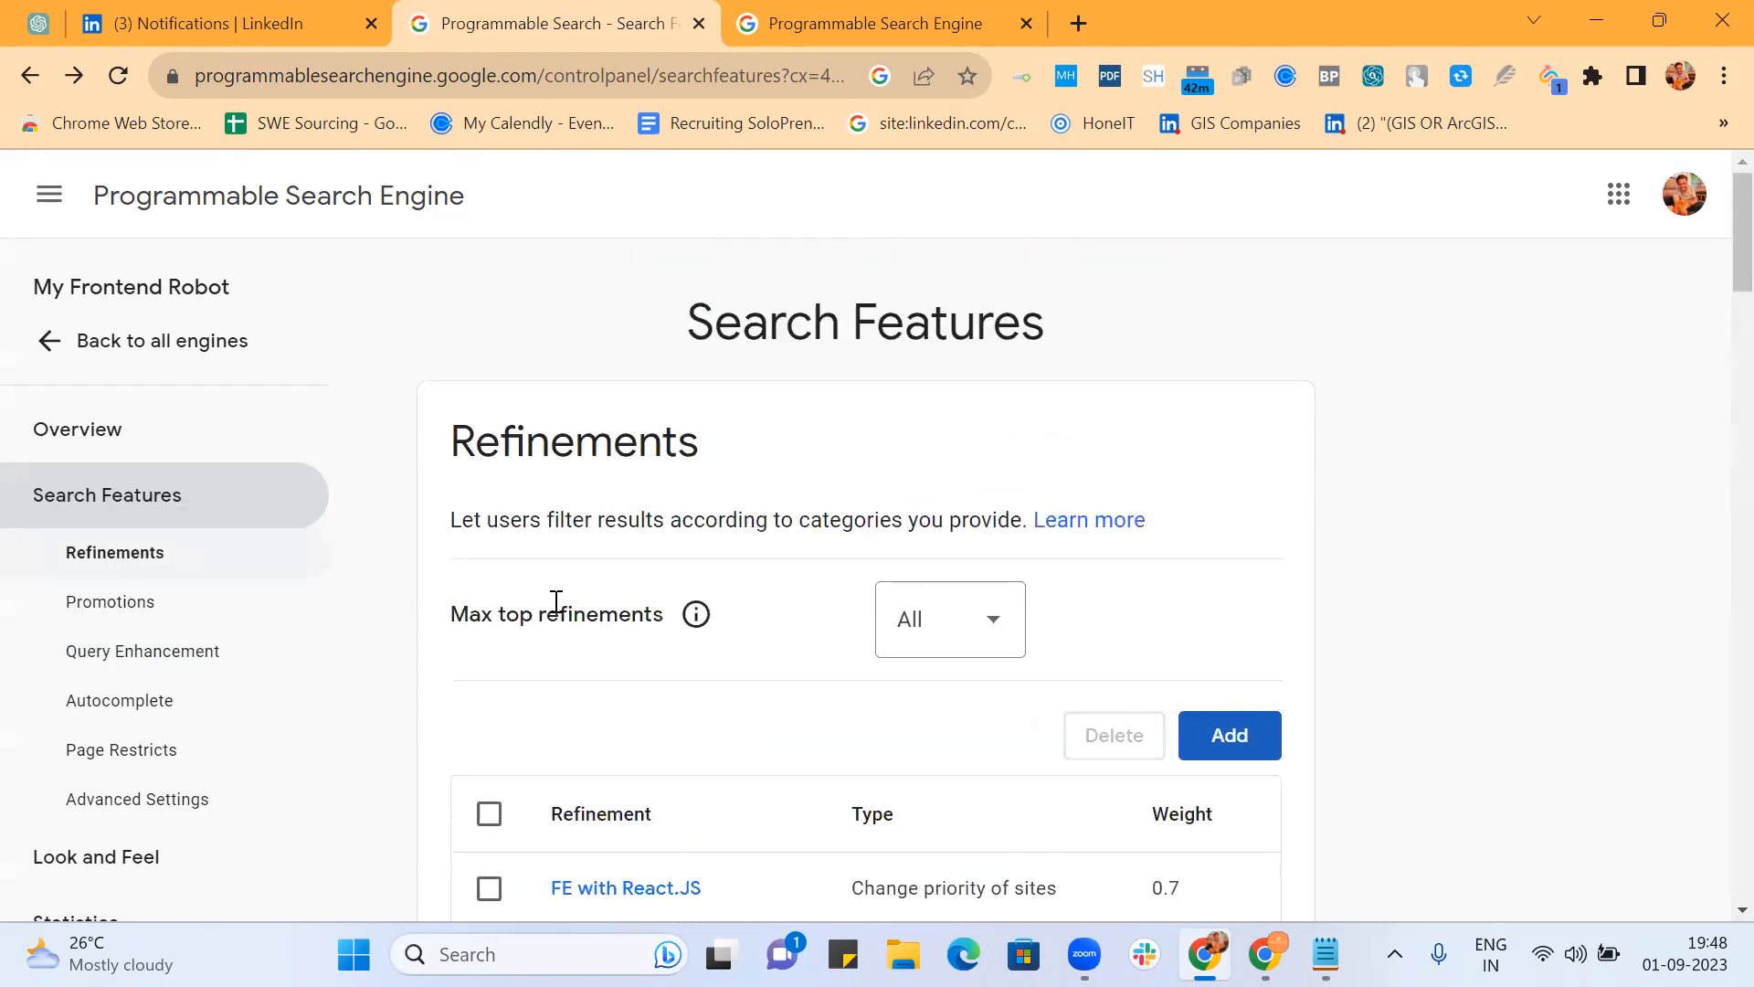
pyautogui.scroll(-1, 704, 601)
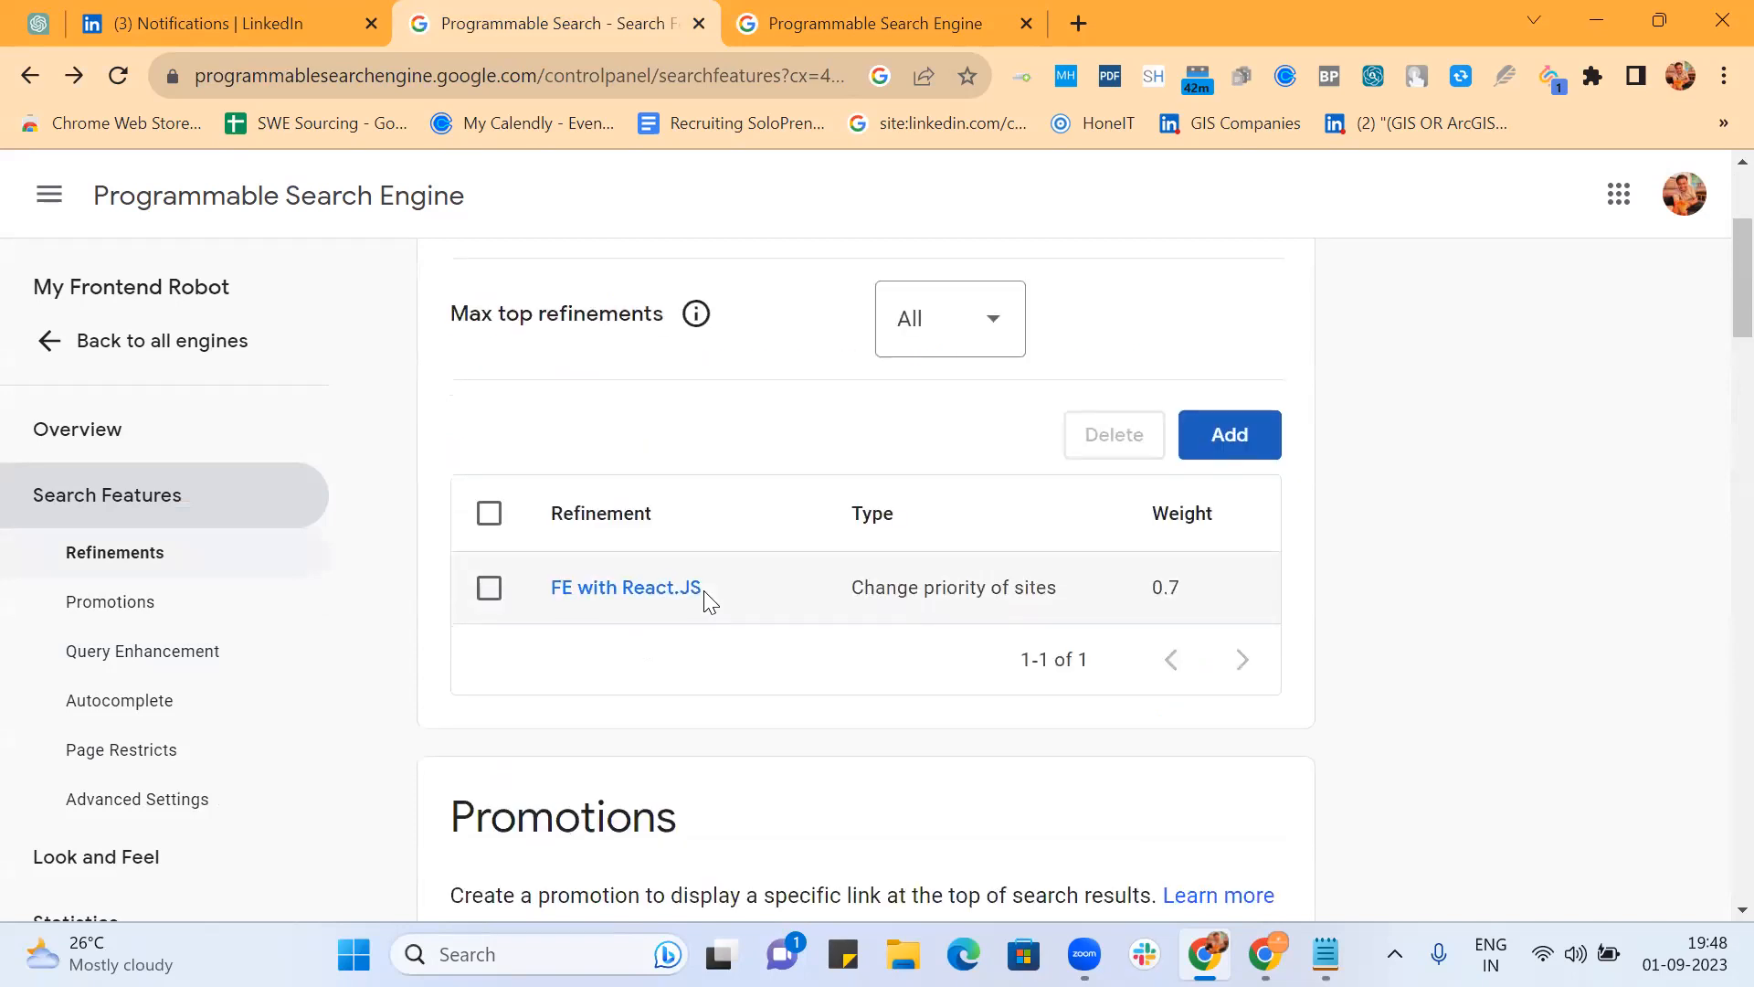
pyautogui.click(658, 601)
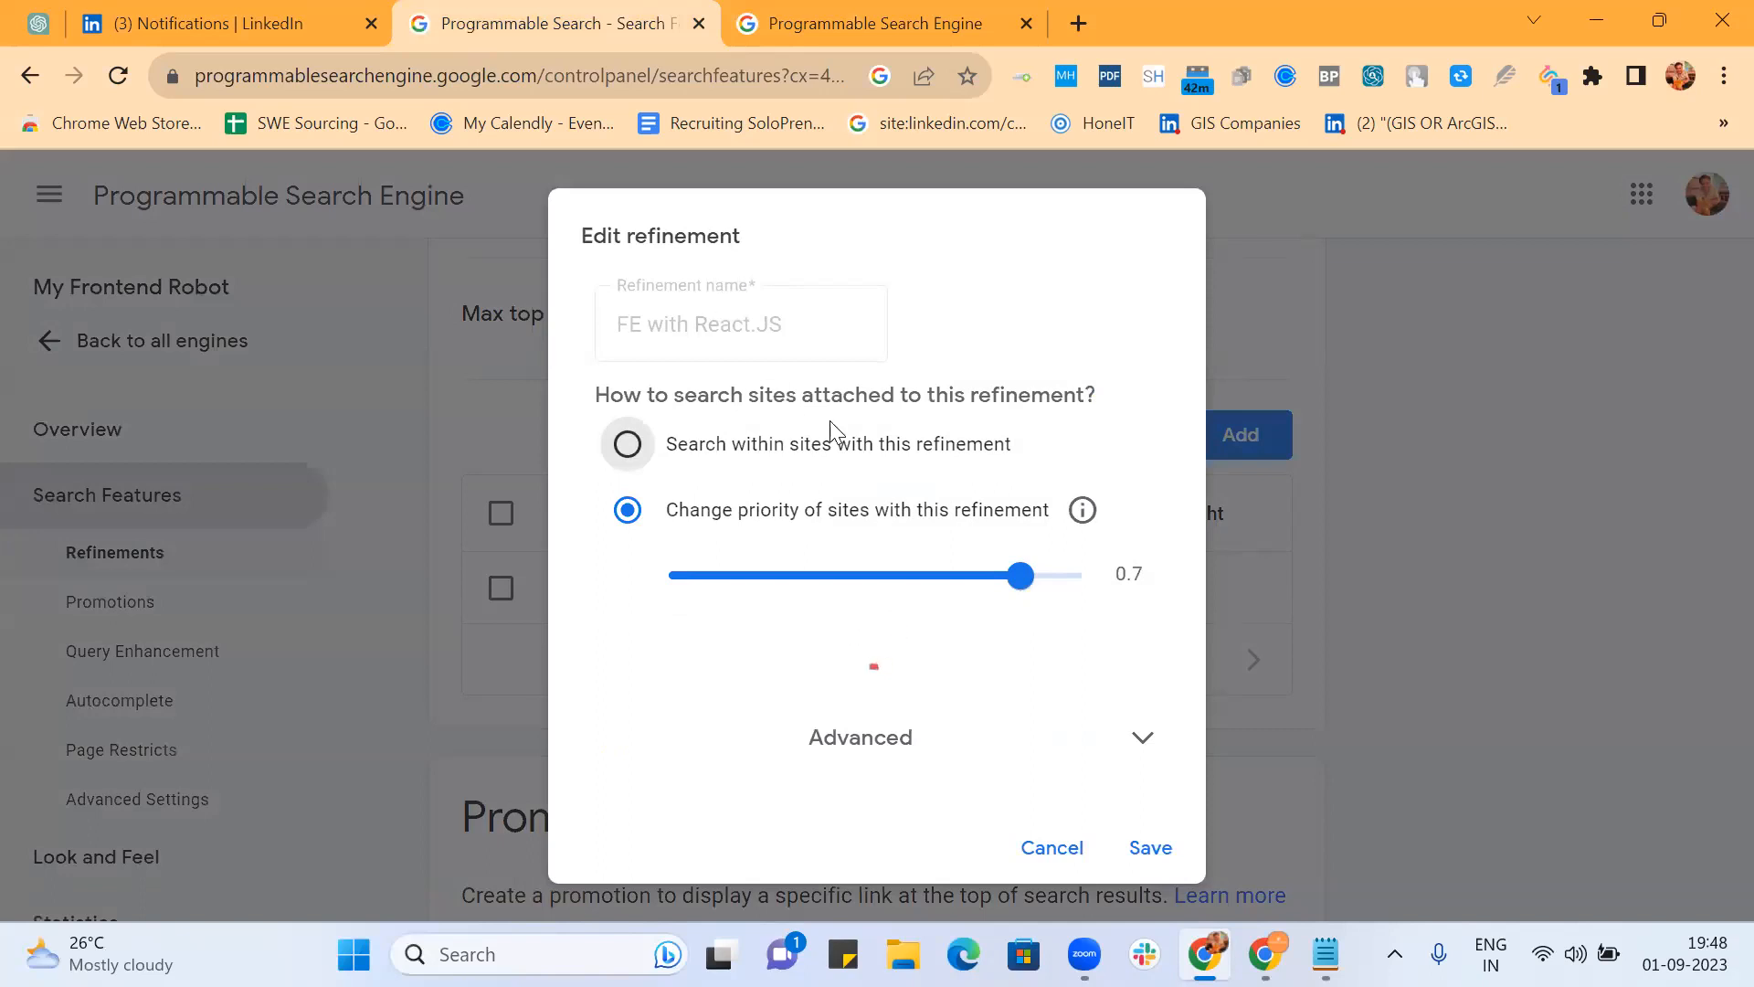
pyautogui.scroll(-3, 851, 446)
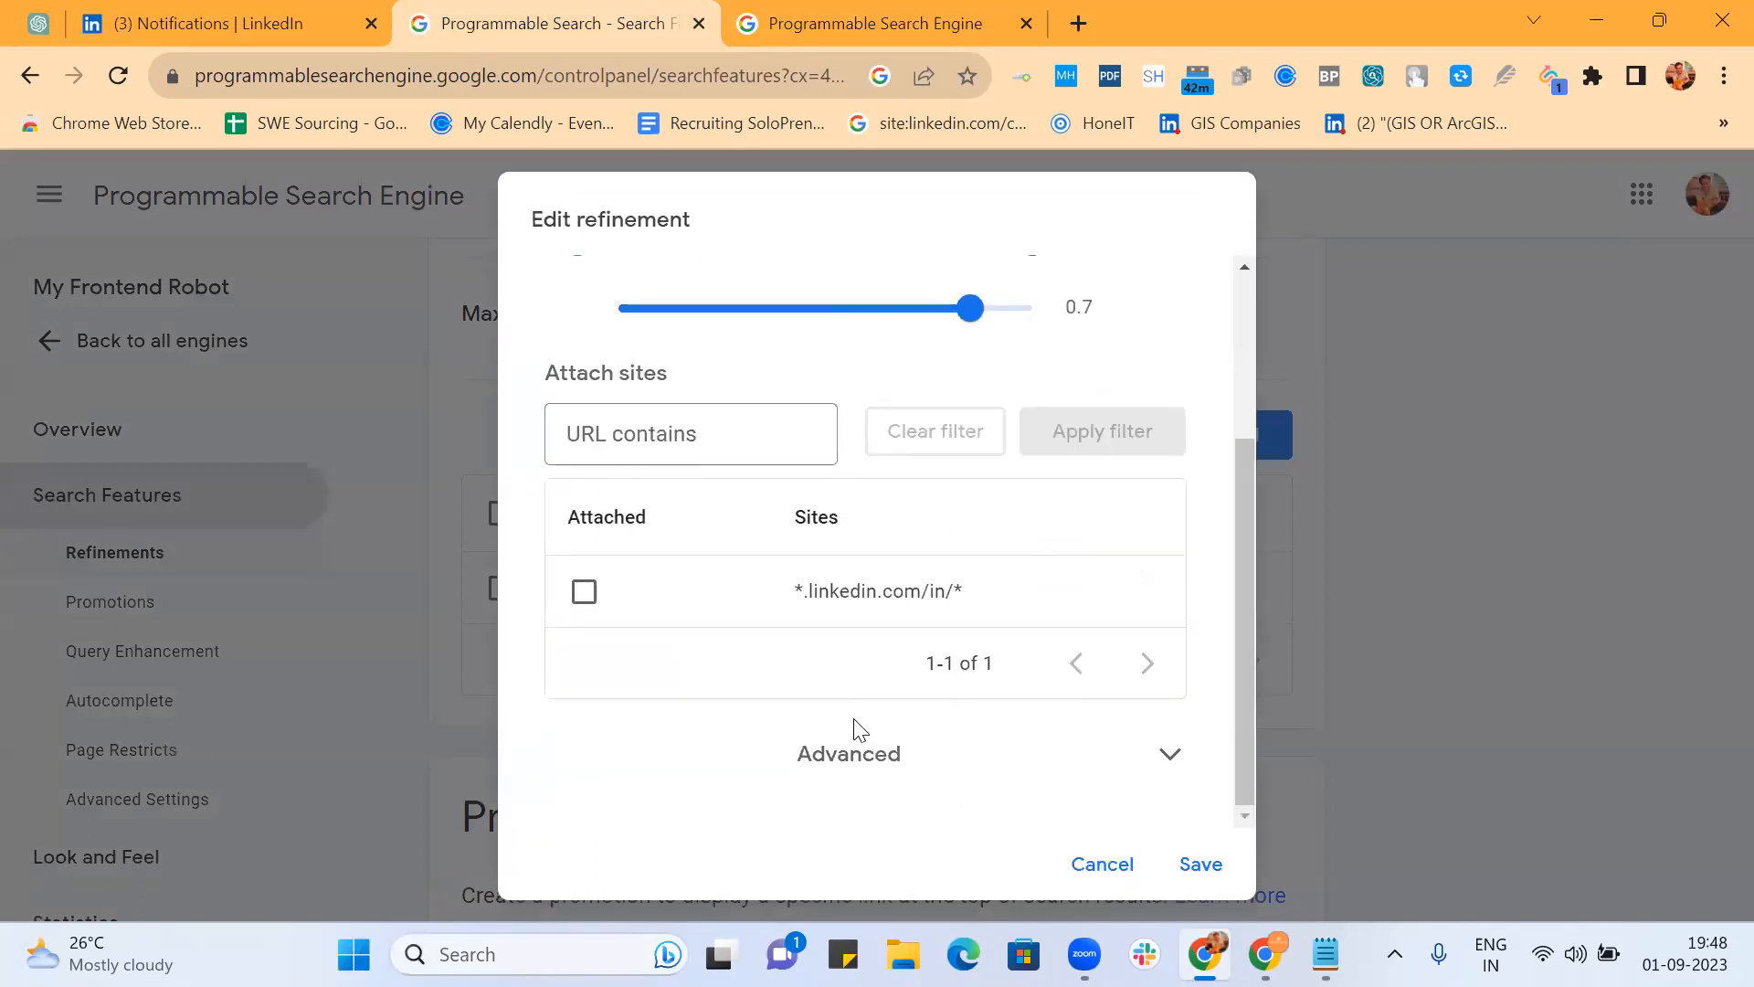
pyautogui.click(859, 753)
pyautogui.hscroll(8, 894, 739)
pyautogui.hscroll(2, 895, 738)
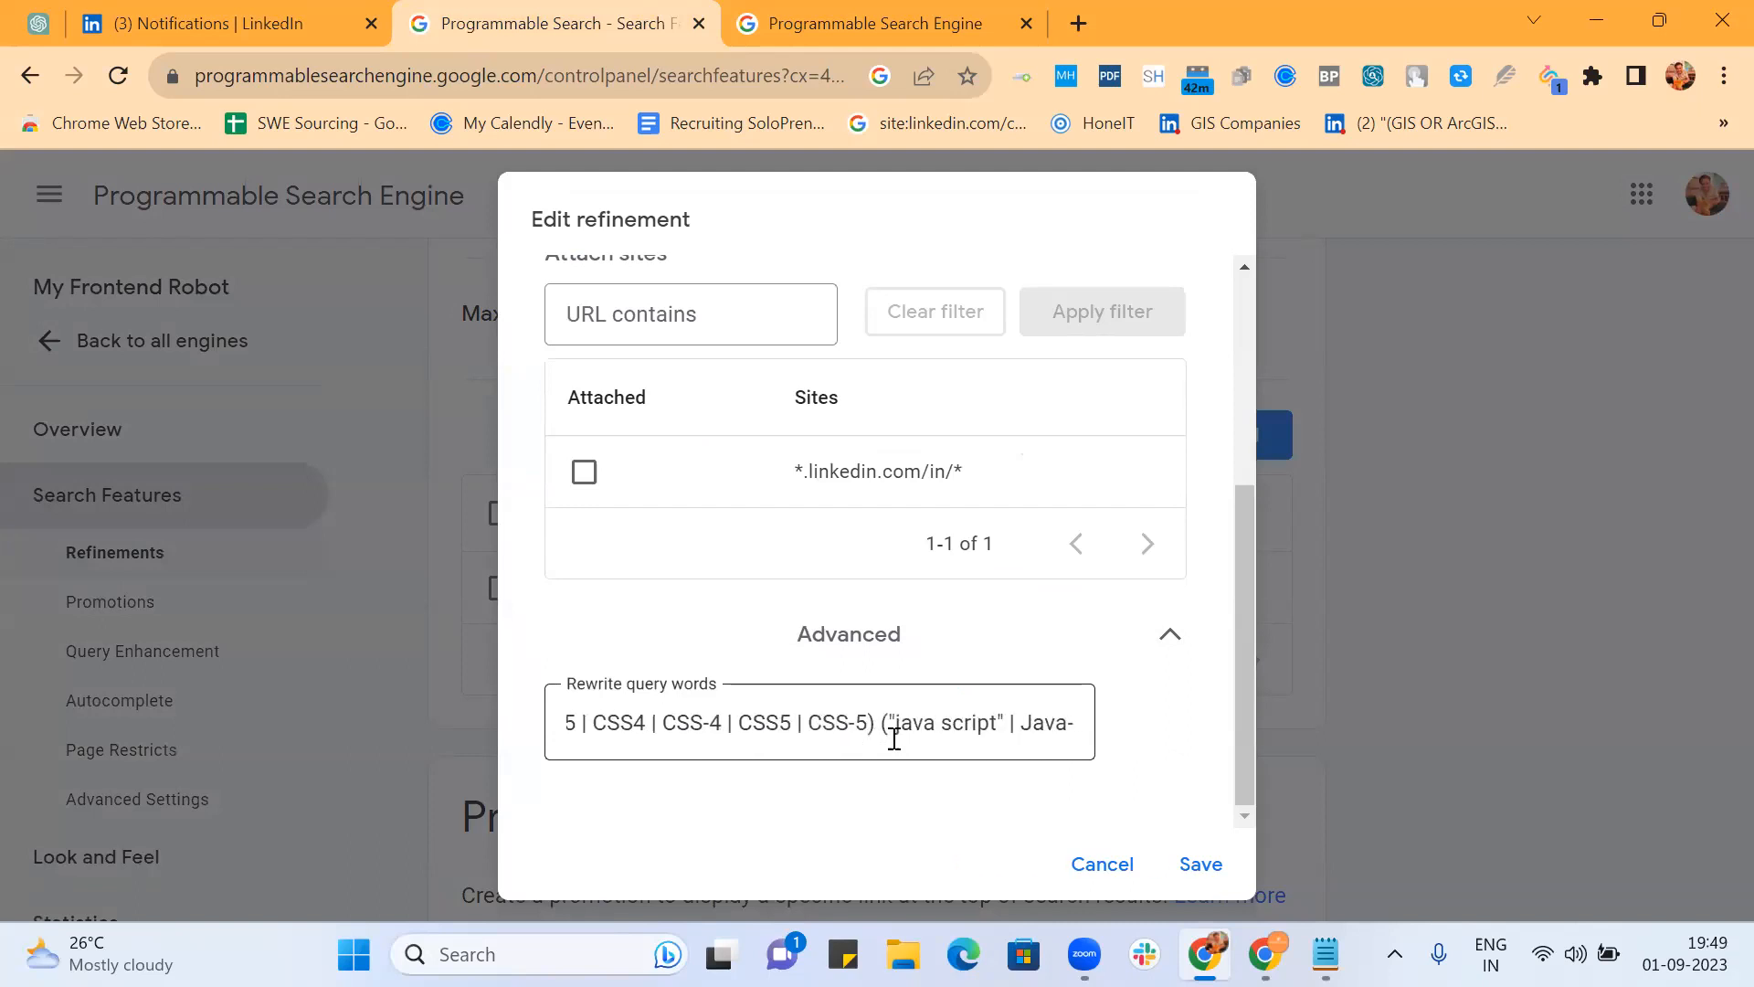
pyautogui.hscroll(6, 895, 738)
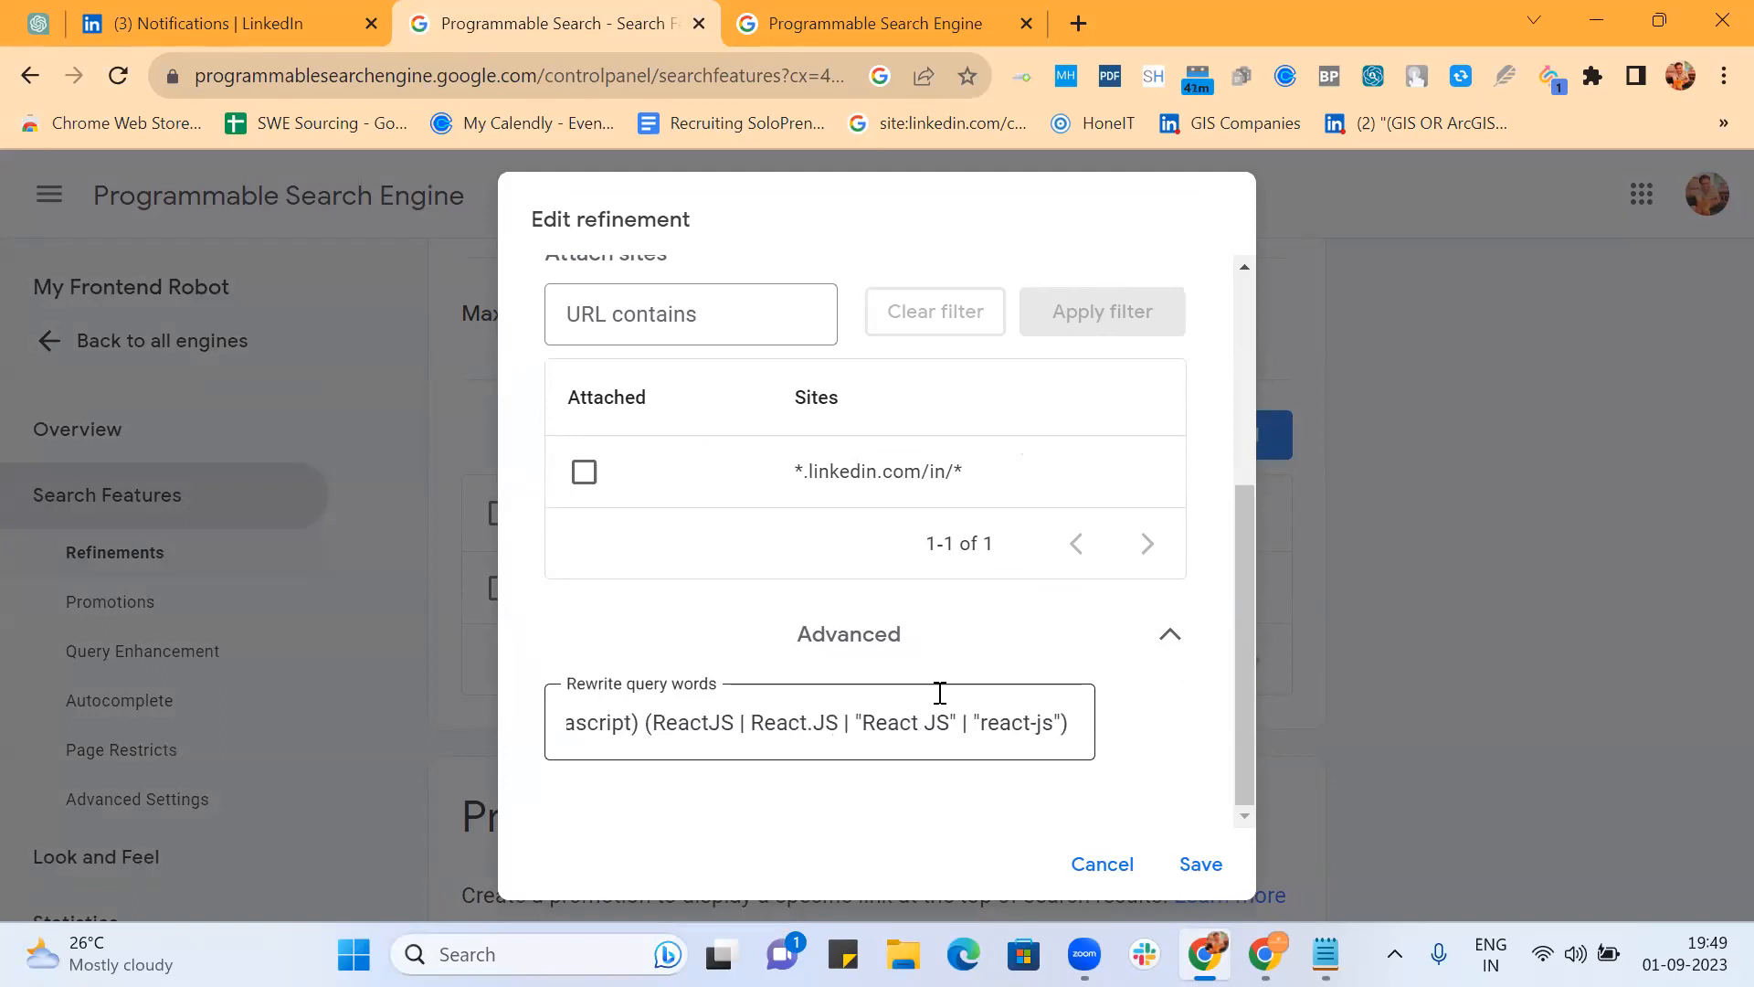
pyautogui.click(1529, 504)
# Step: Filter the Bangalore results with the FE with React.JS refinement tab
pyautogui.click(795, 23)
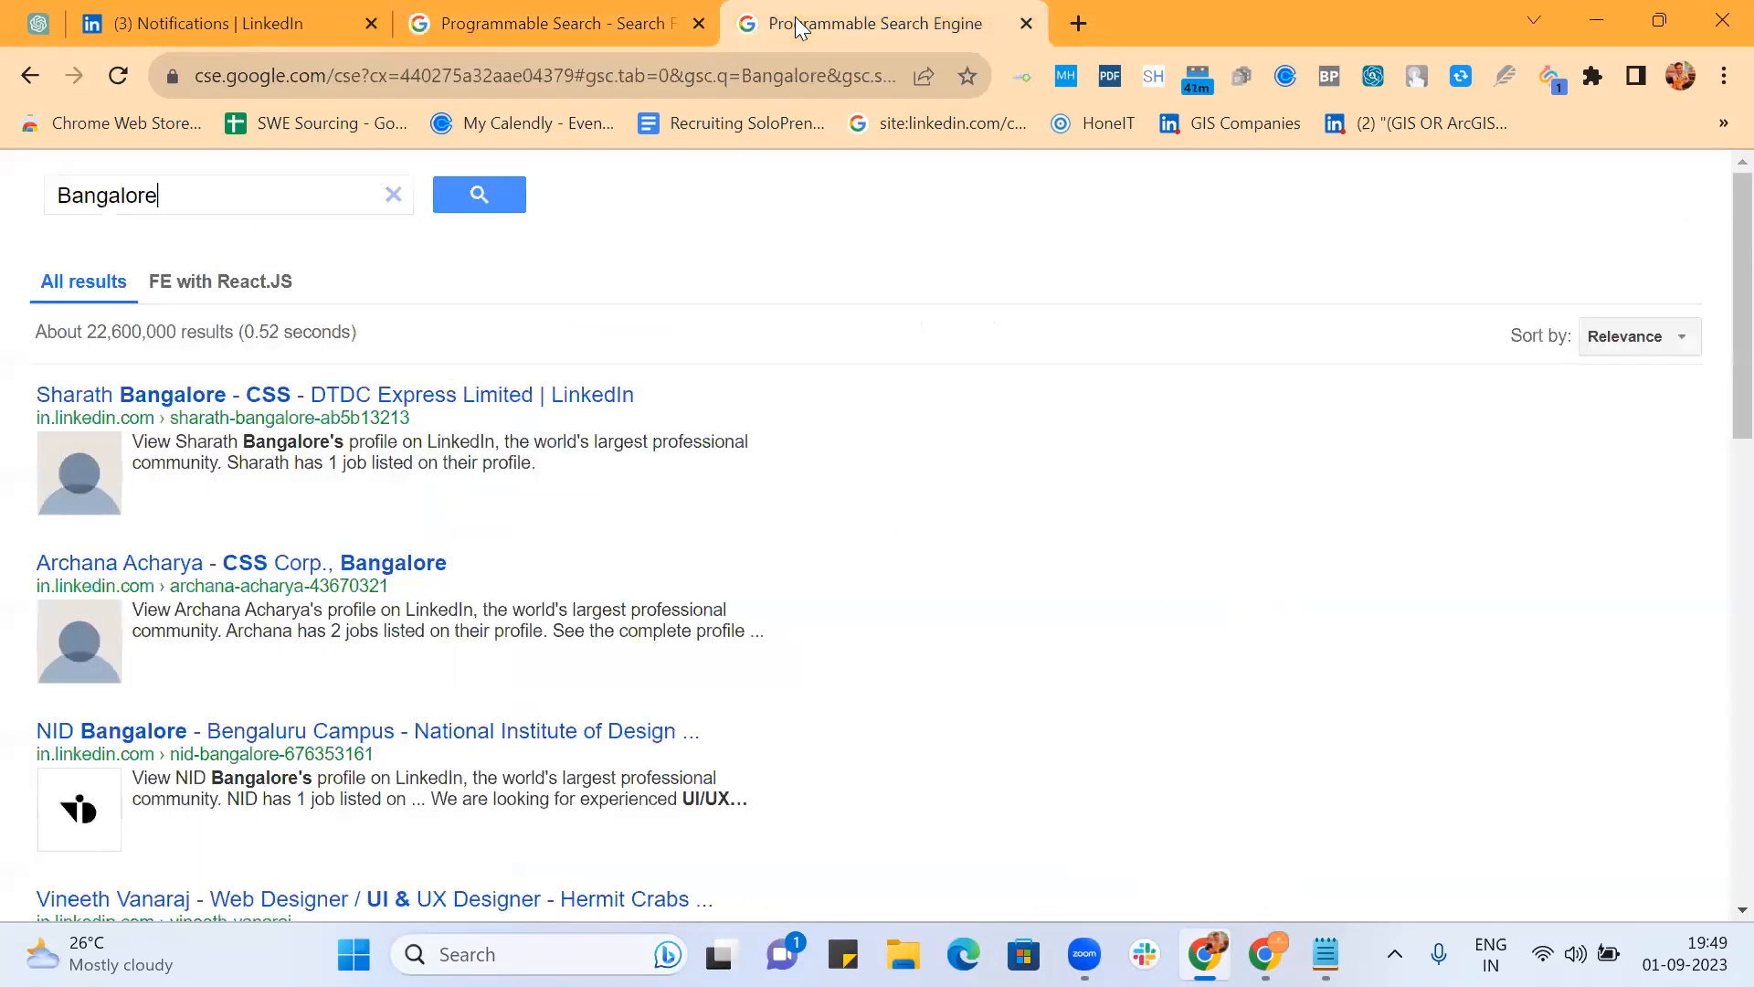
pyautogui.click(211, 296)
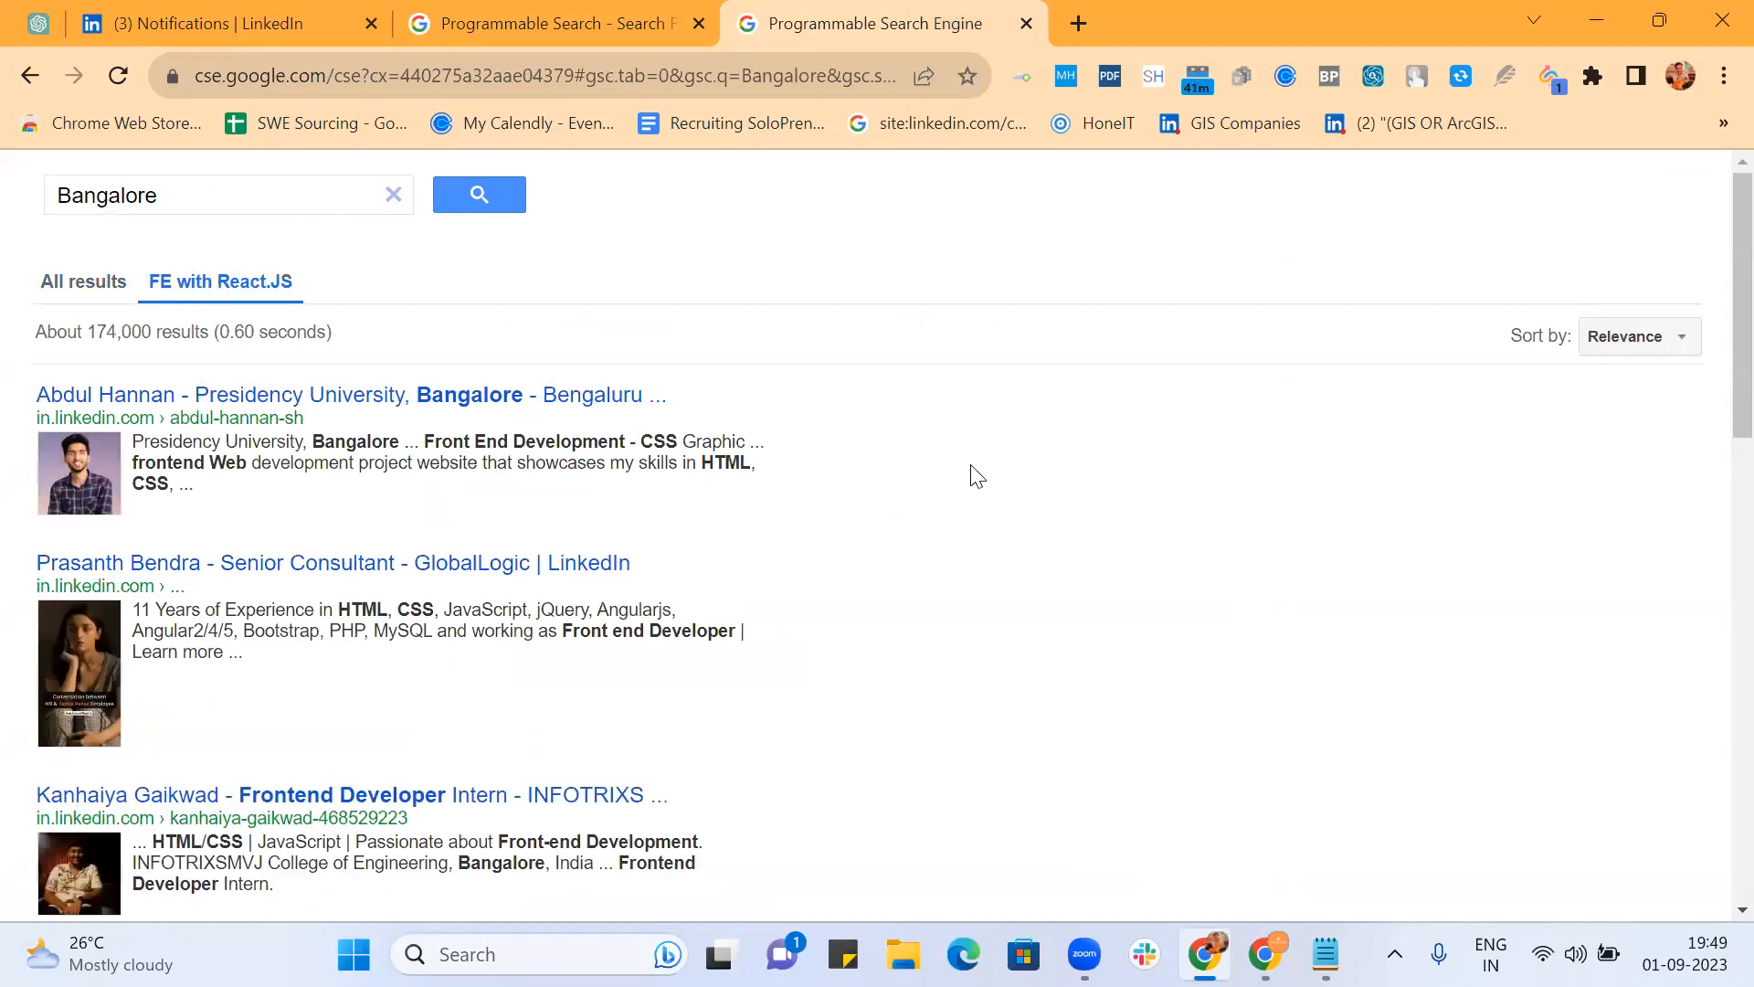
pyautogui.scroll(-3, 976, 475)
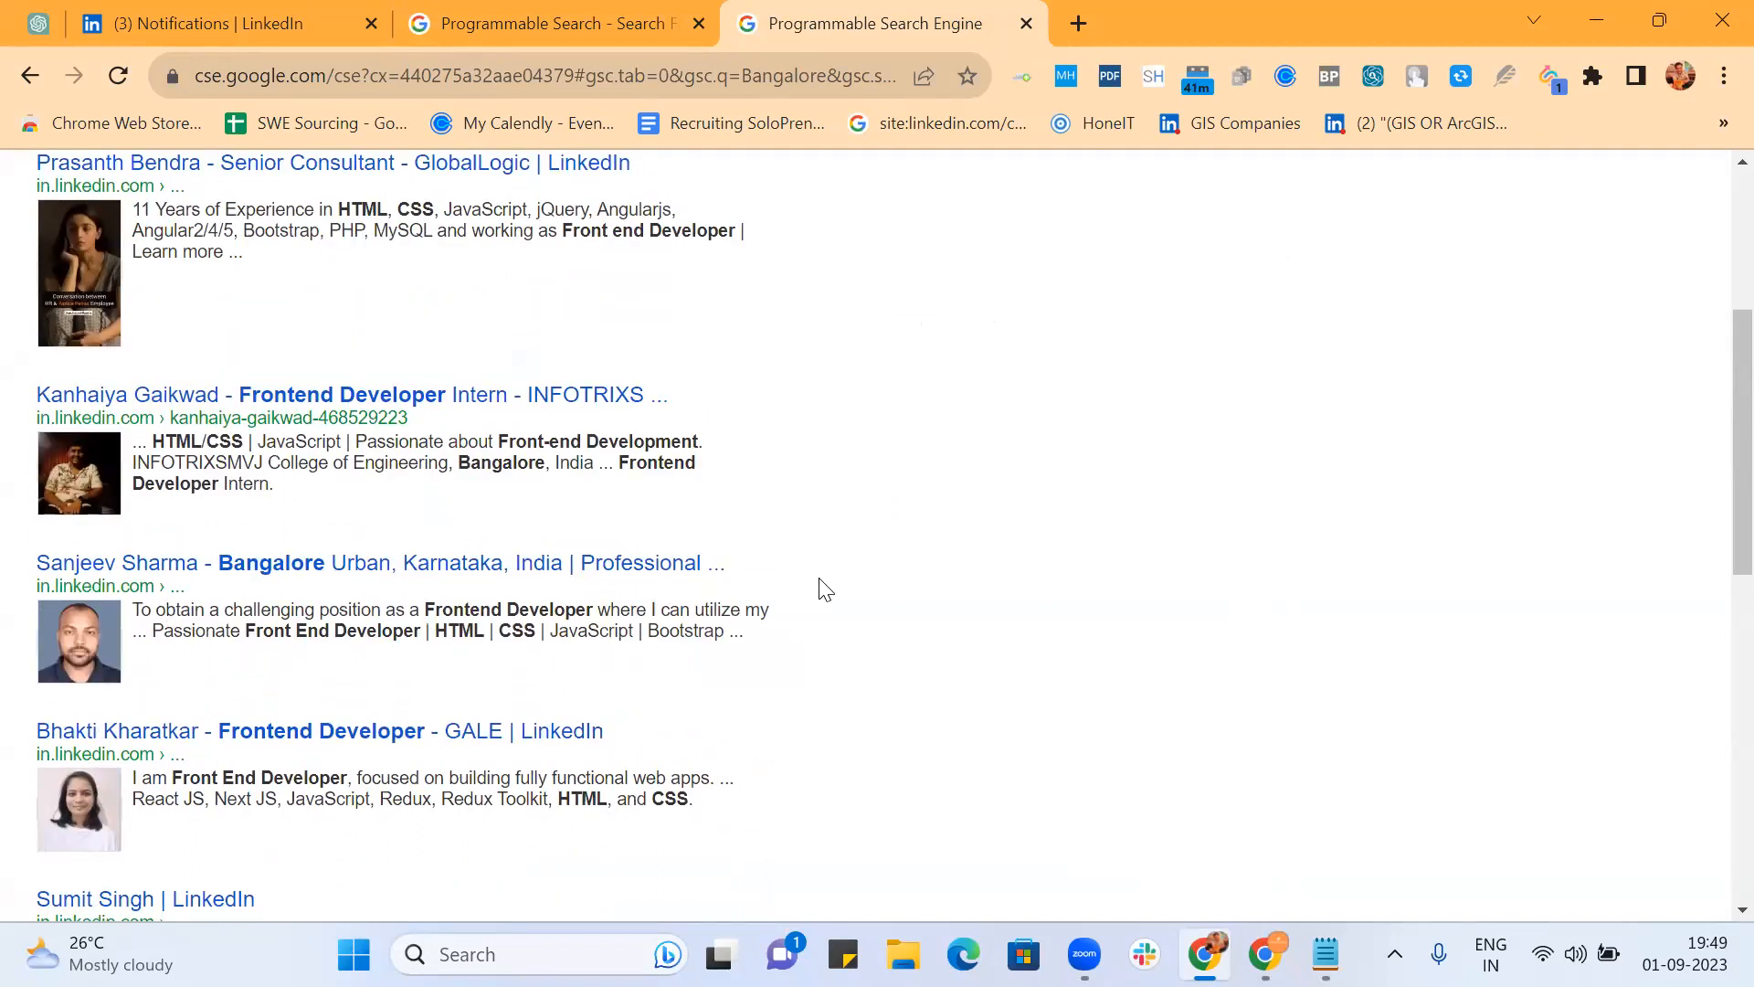
pyautogui.scroll(-3, 823, 587)
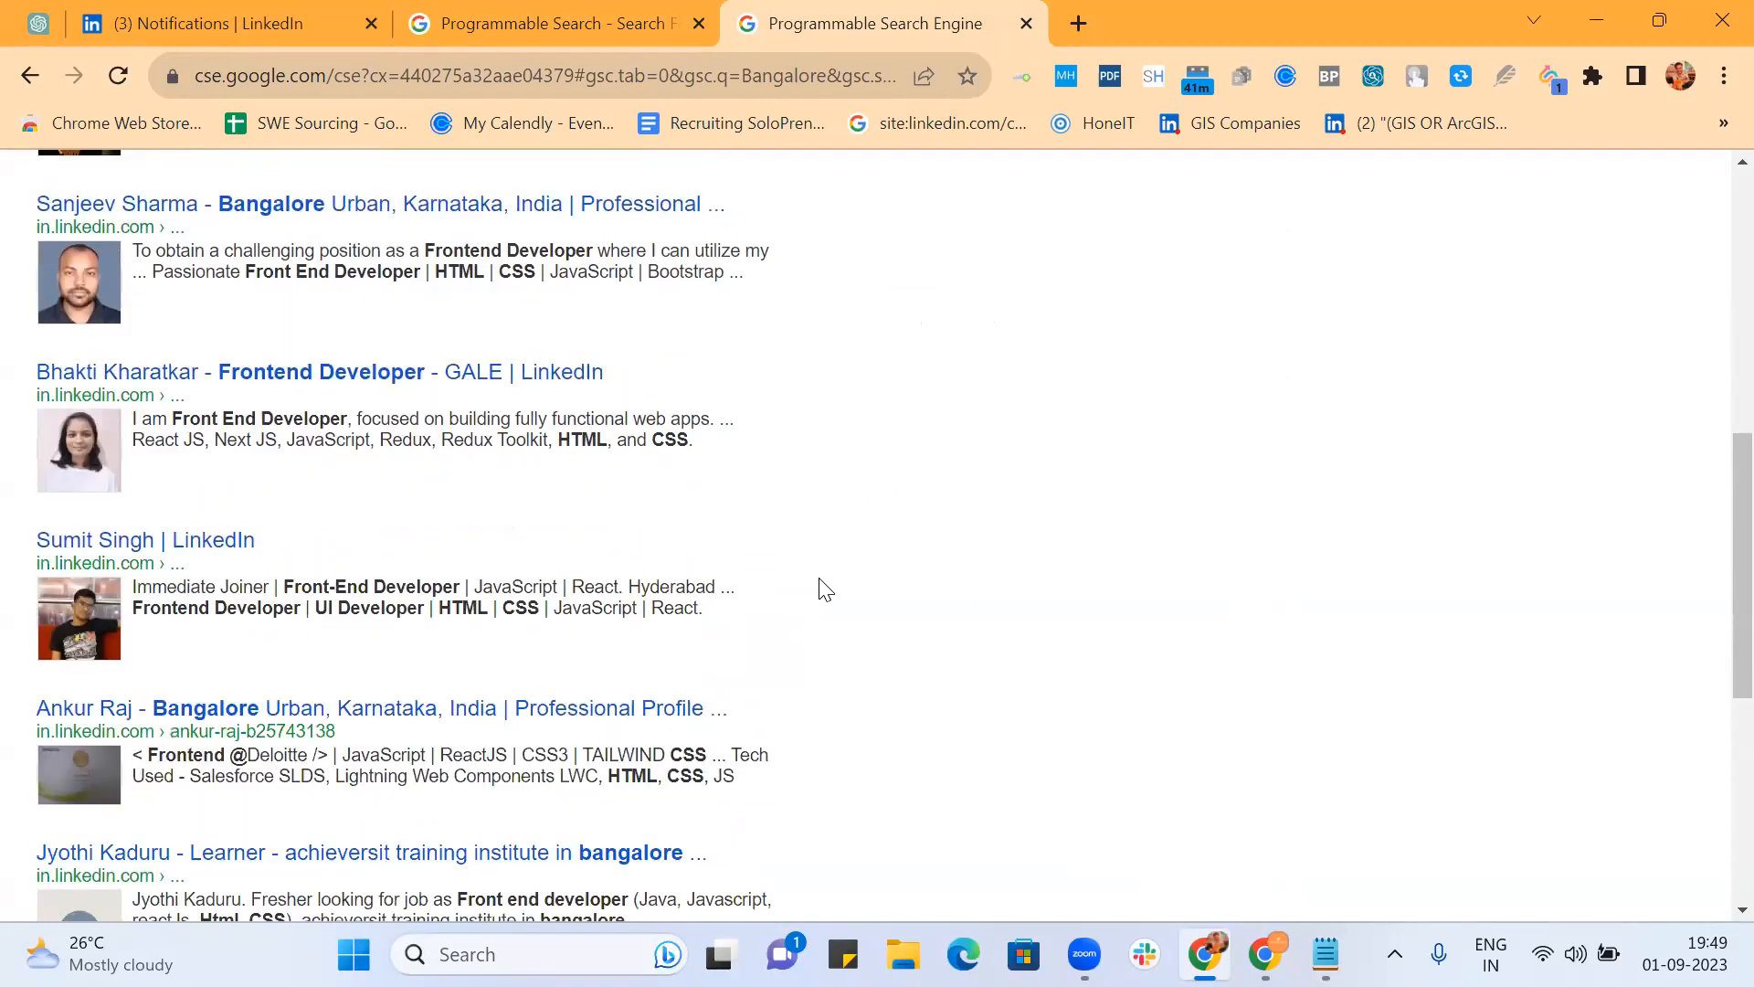
pyautogui.scroll(-3, 826, 589)
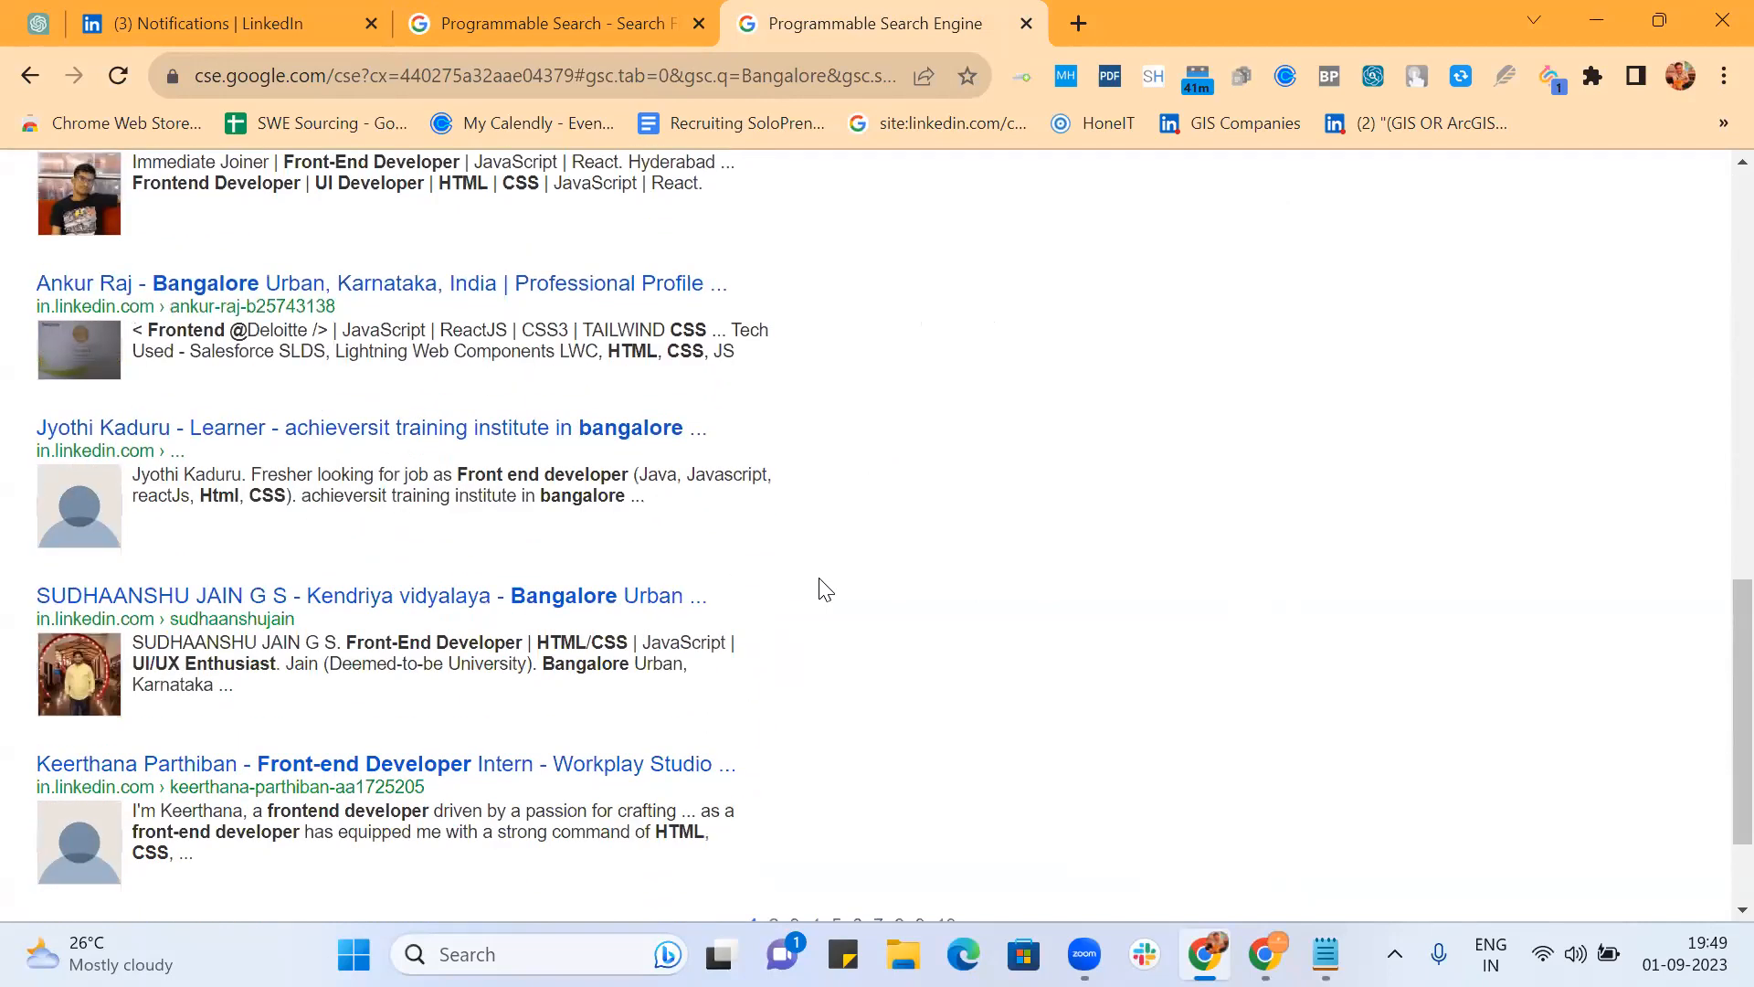
pyautogui.scroll(-2, 826, 589)
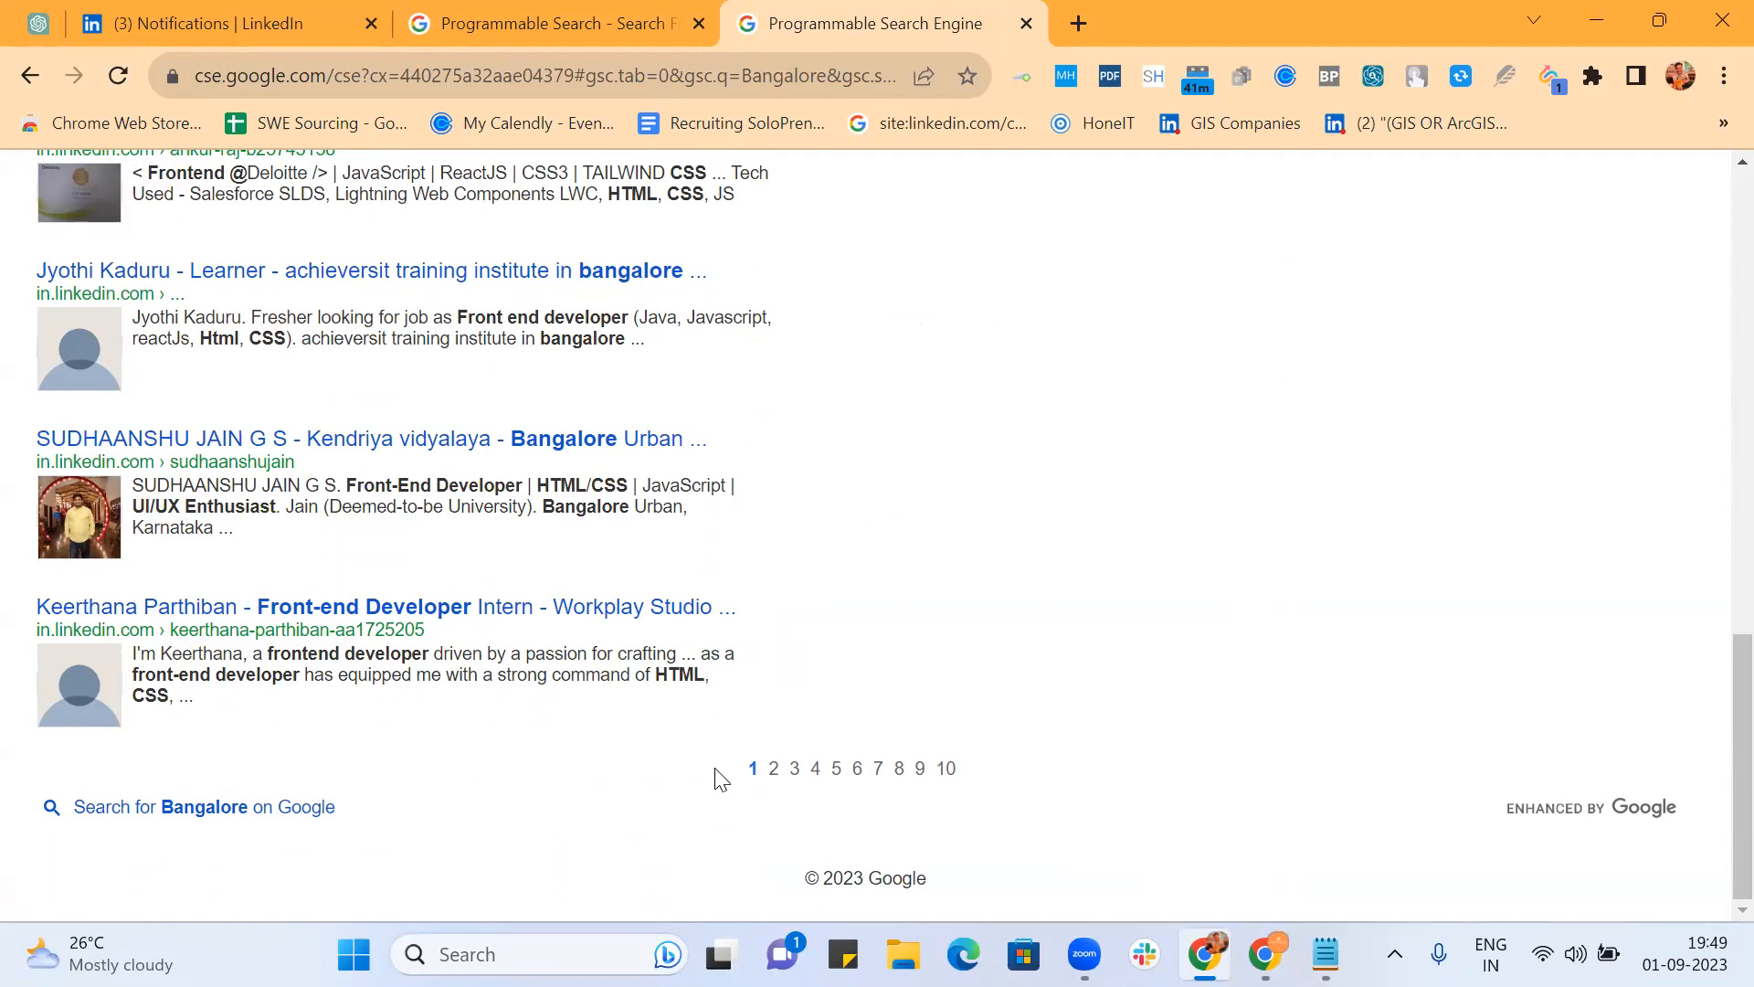
# Step: On results page 2, open three candidate profiles in background tabs
pyautogui.click(774, 772)
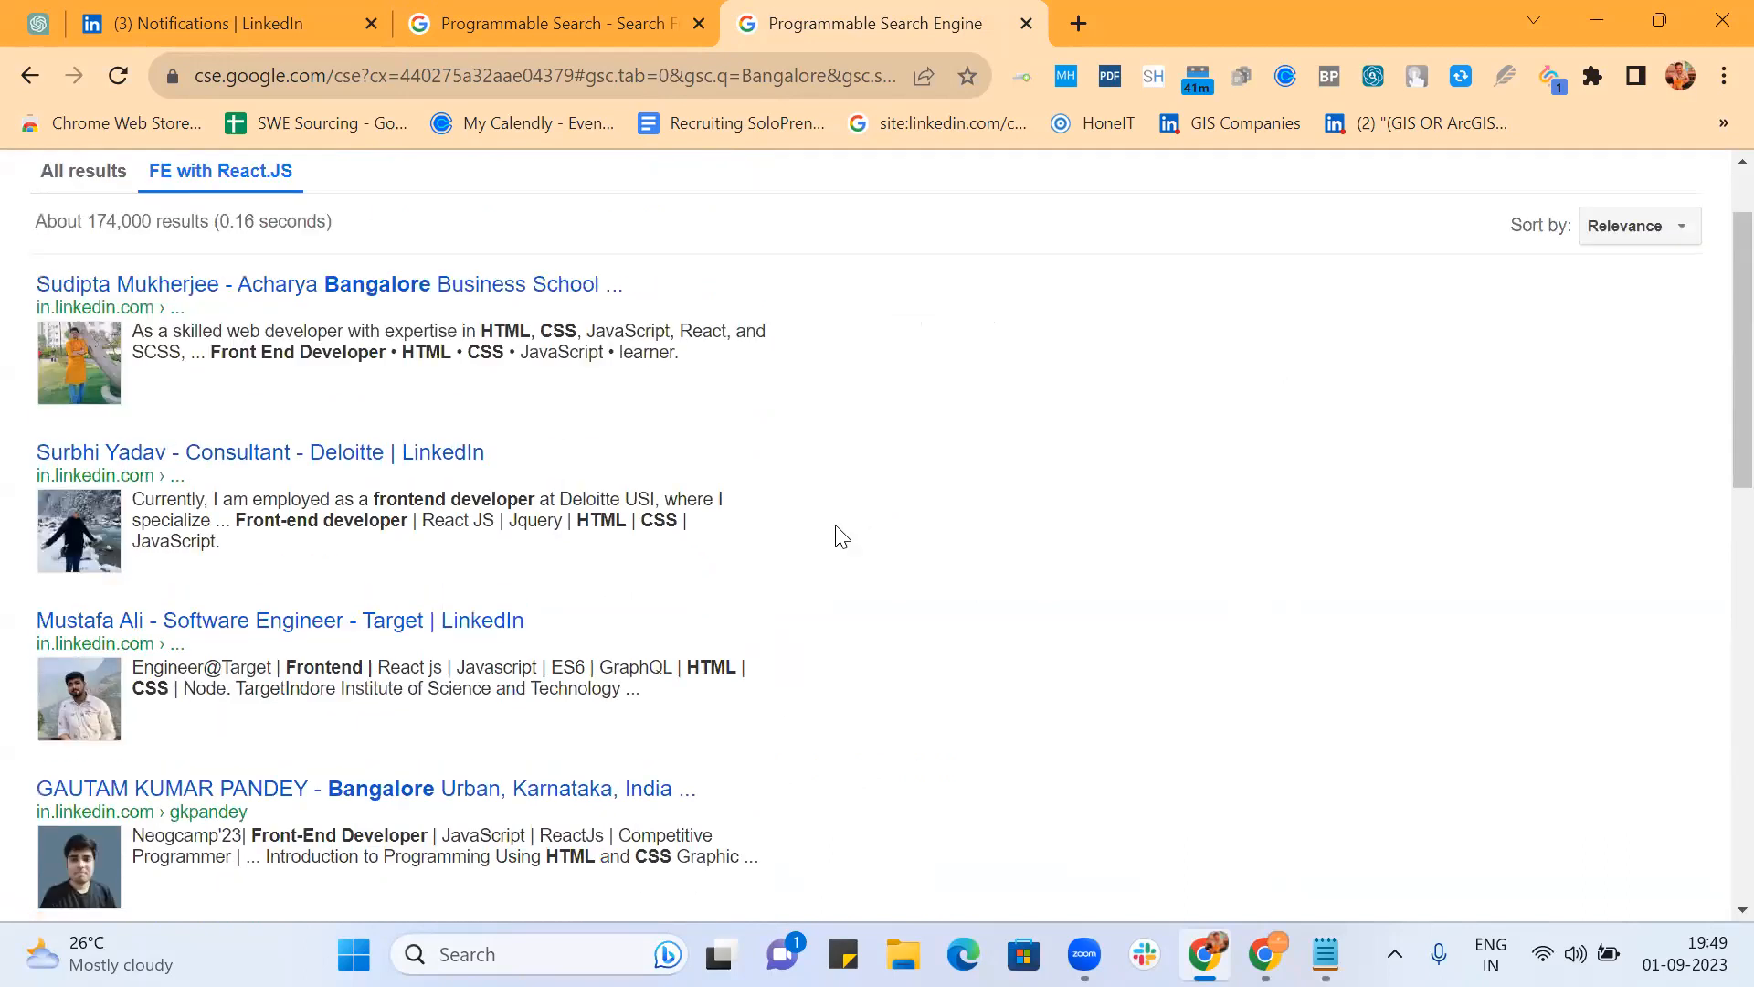
pyautogui.scroll(-6, 841, 536)
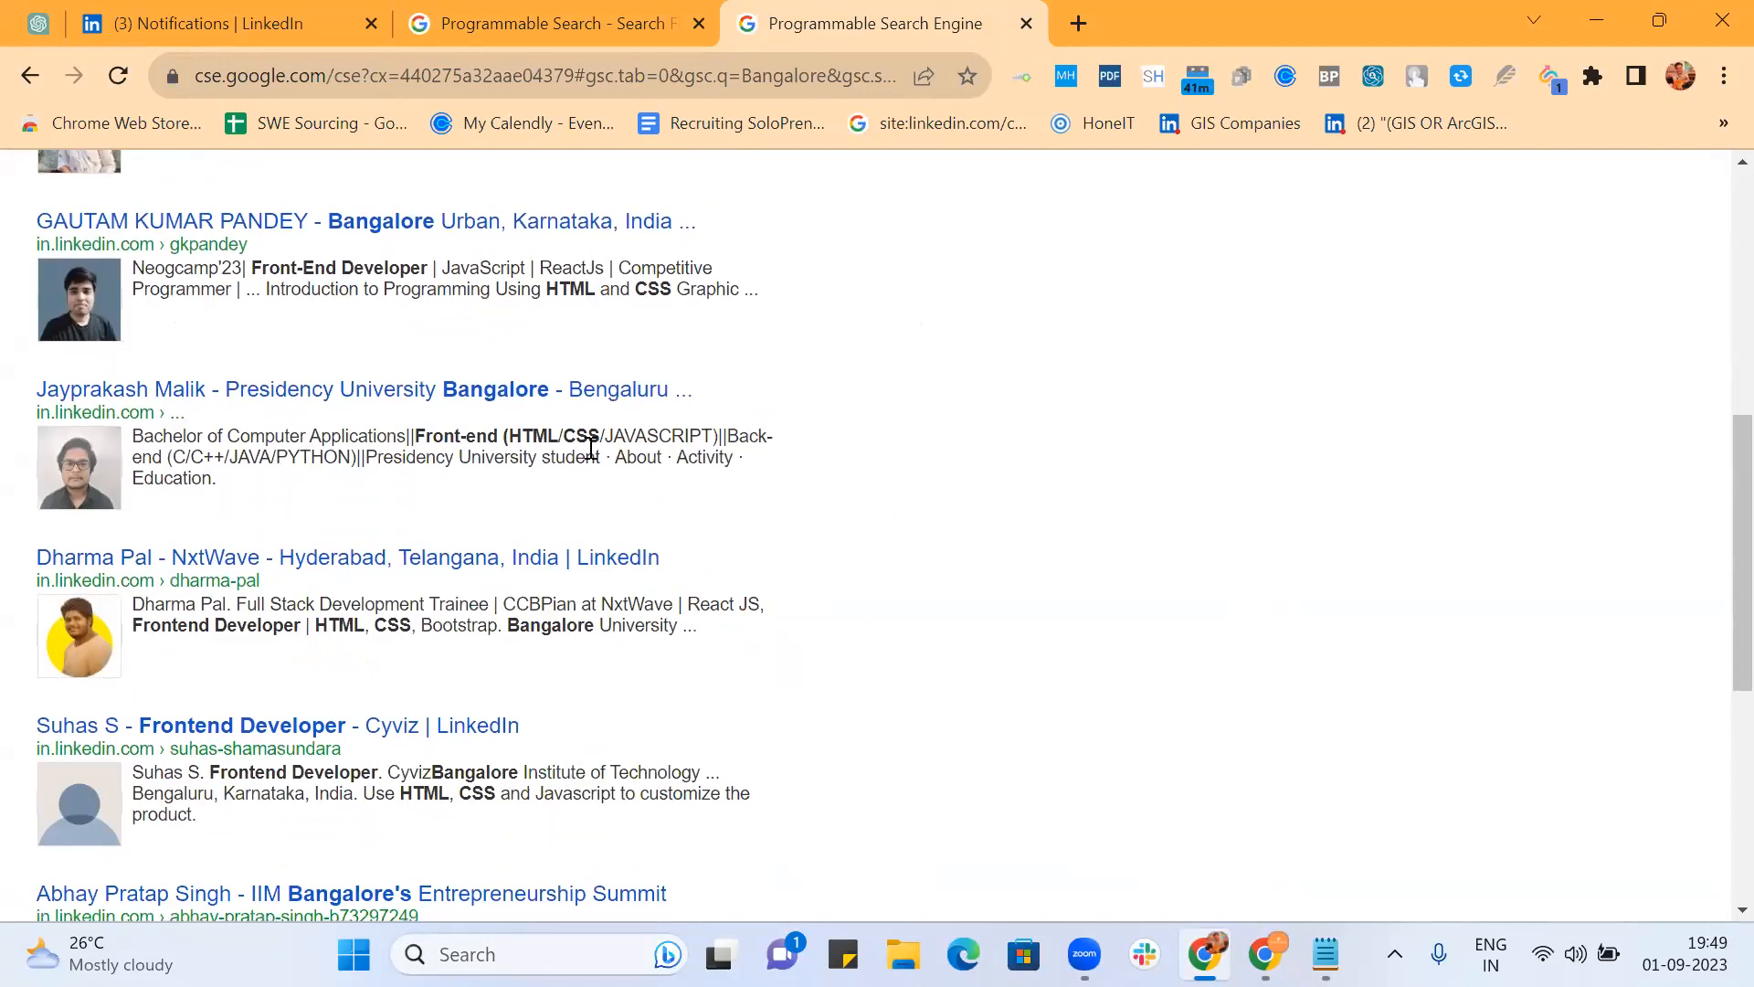
pyautogui.middleClick(510, 405)
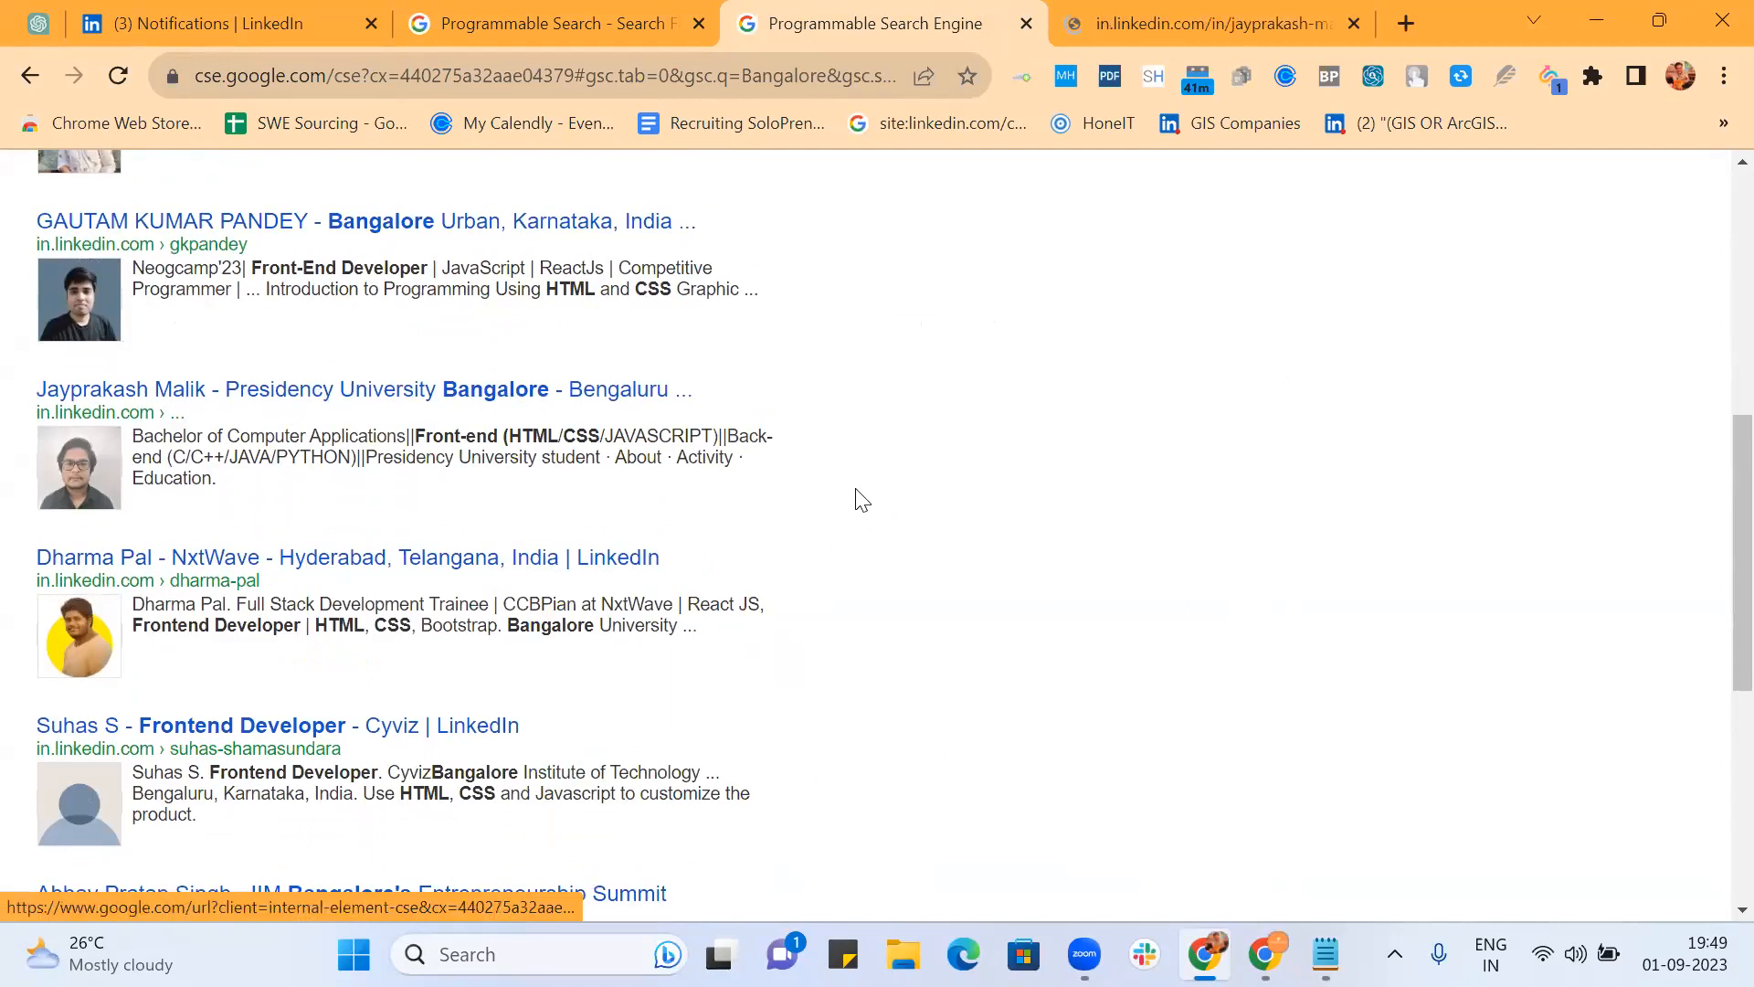
pyautogui.scroll(-4, 823, 499)
pyautogui.middleClick(463, 485)
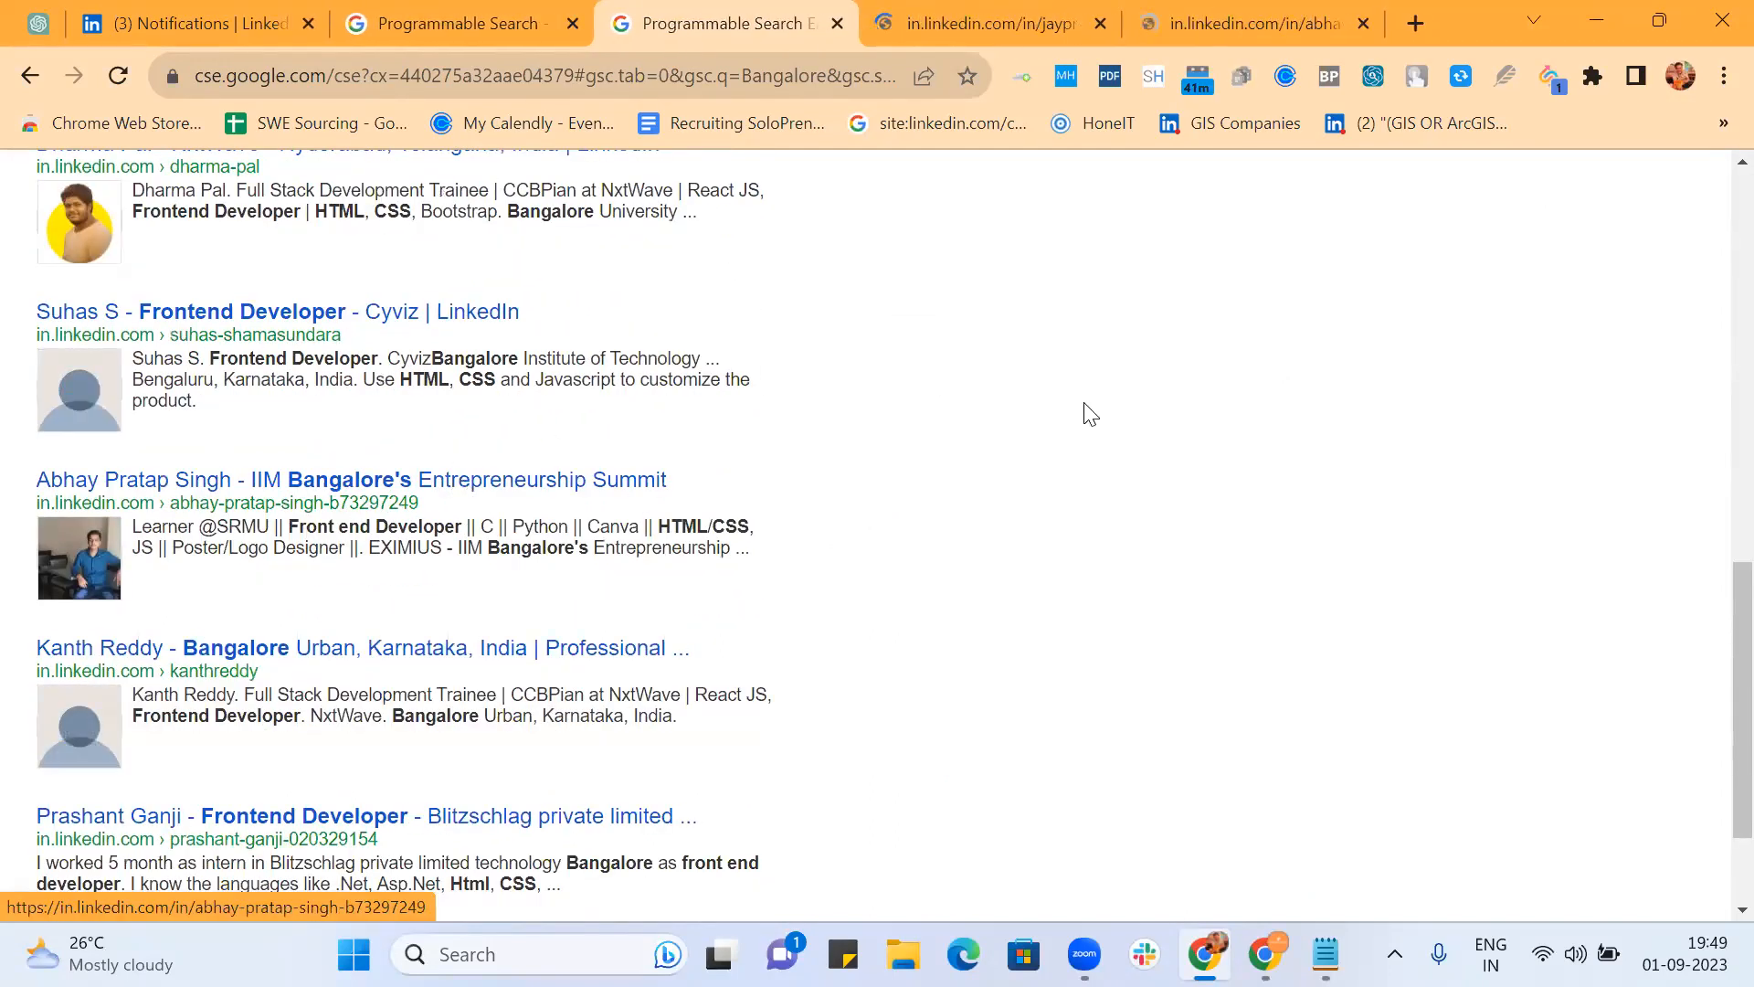
pyautogui.scroll(-2, 1088, 413)
pyautogui.middleClick(534, 651)
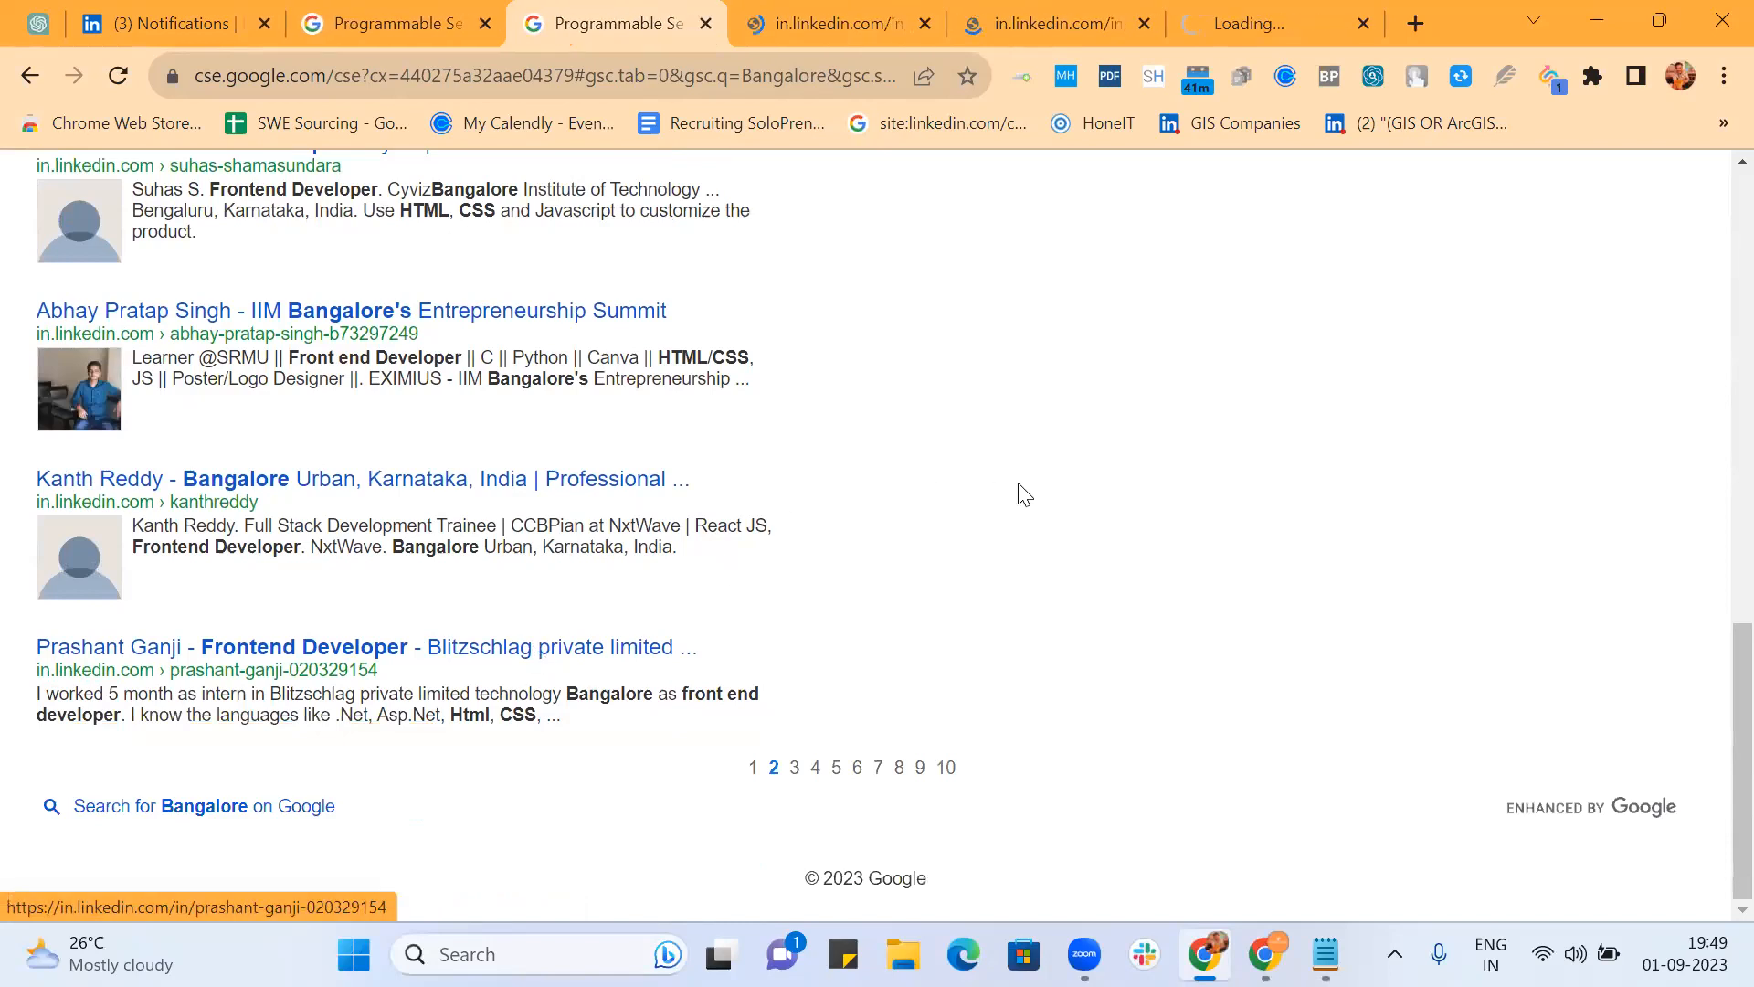
# Step: On results page 6, open two more candidate profiles in new tabs
pyautogui.click(857, 769)
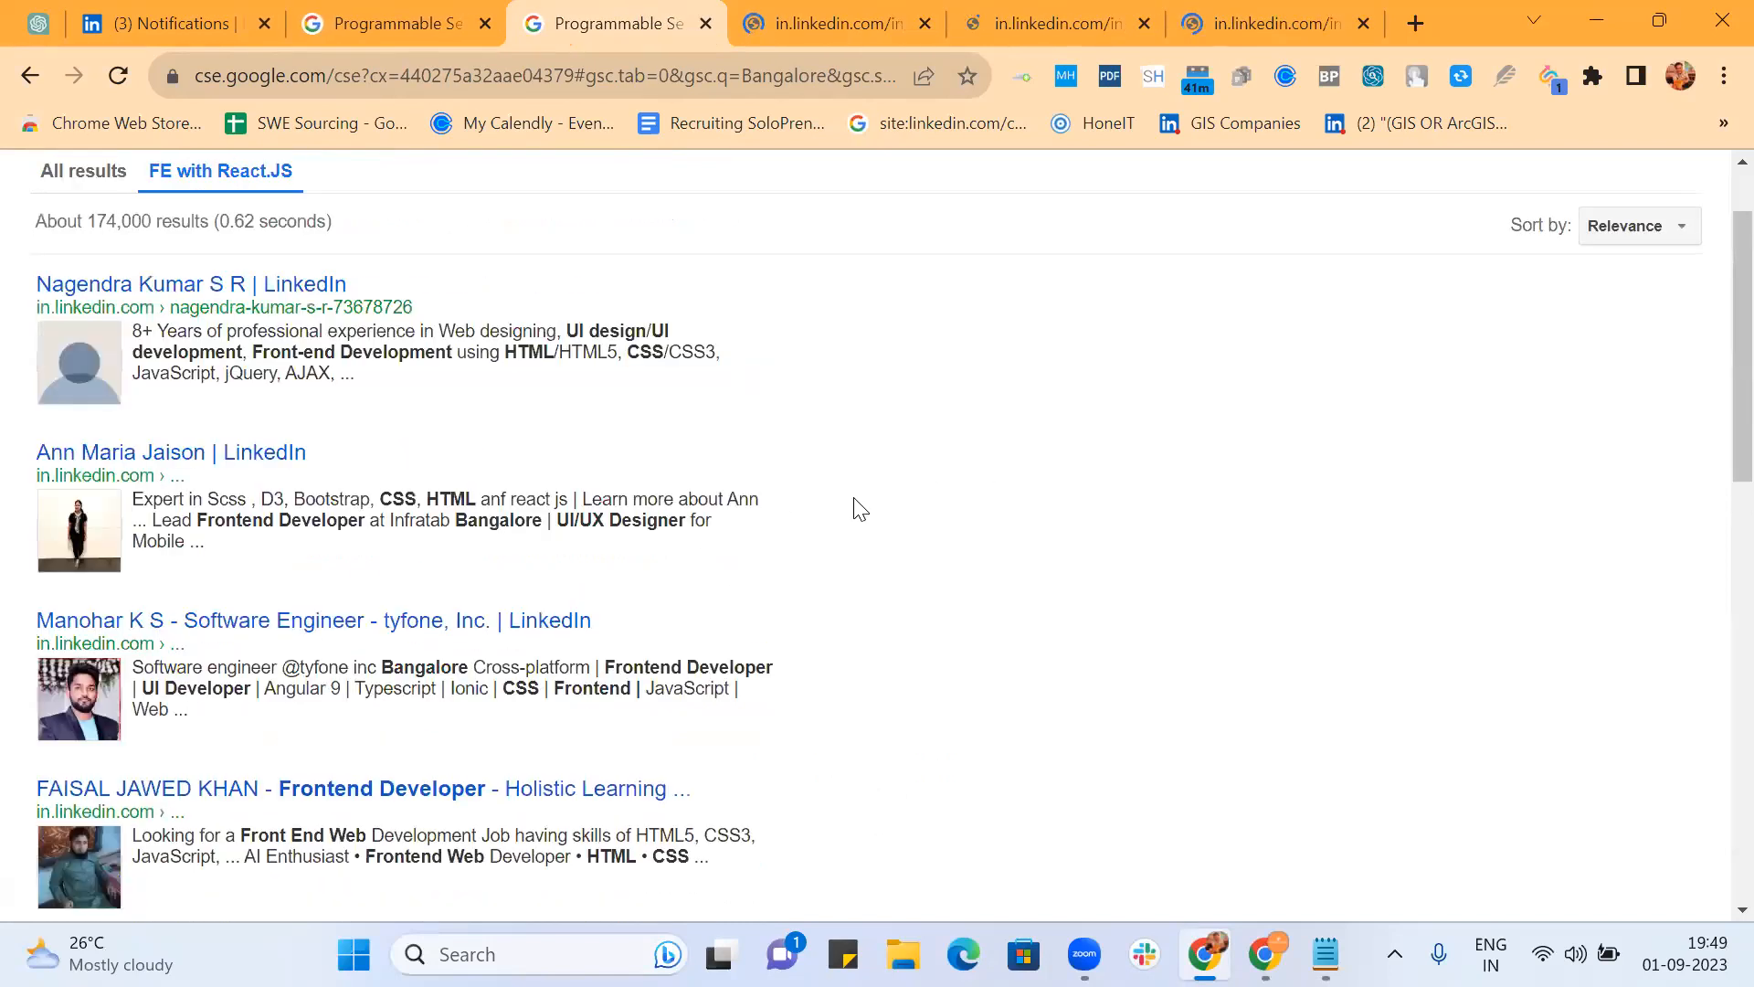
pyautogui.middleClick(274, 291)
pyautogui.scroll(-5, 817, 402)
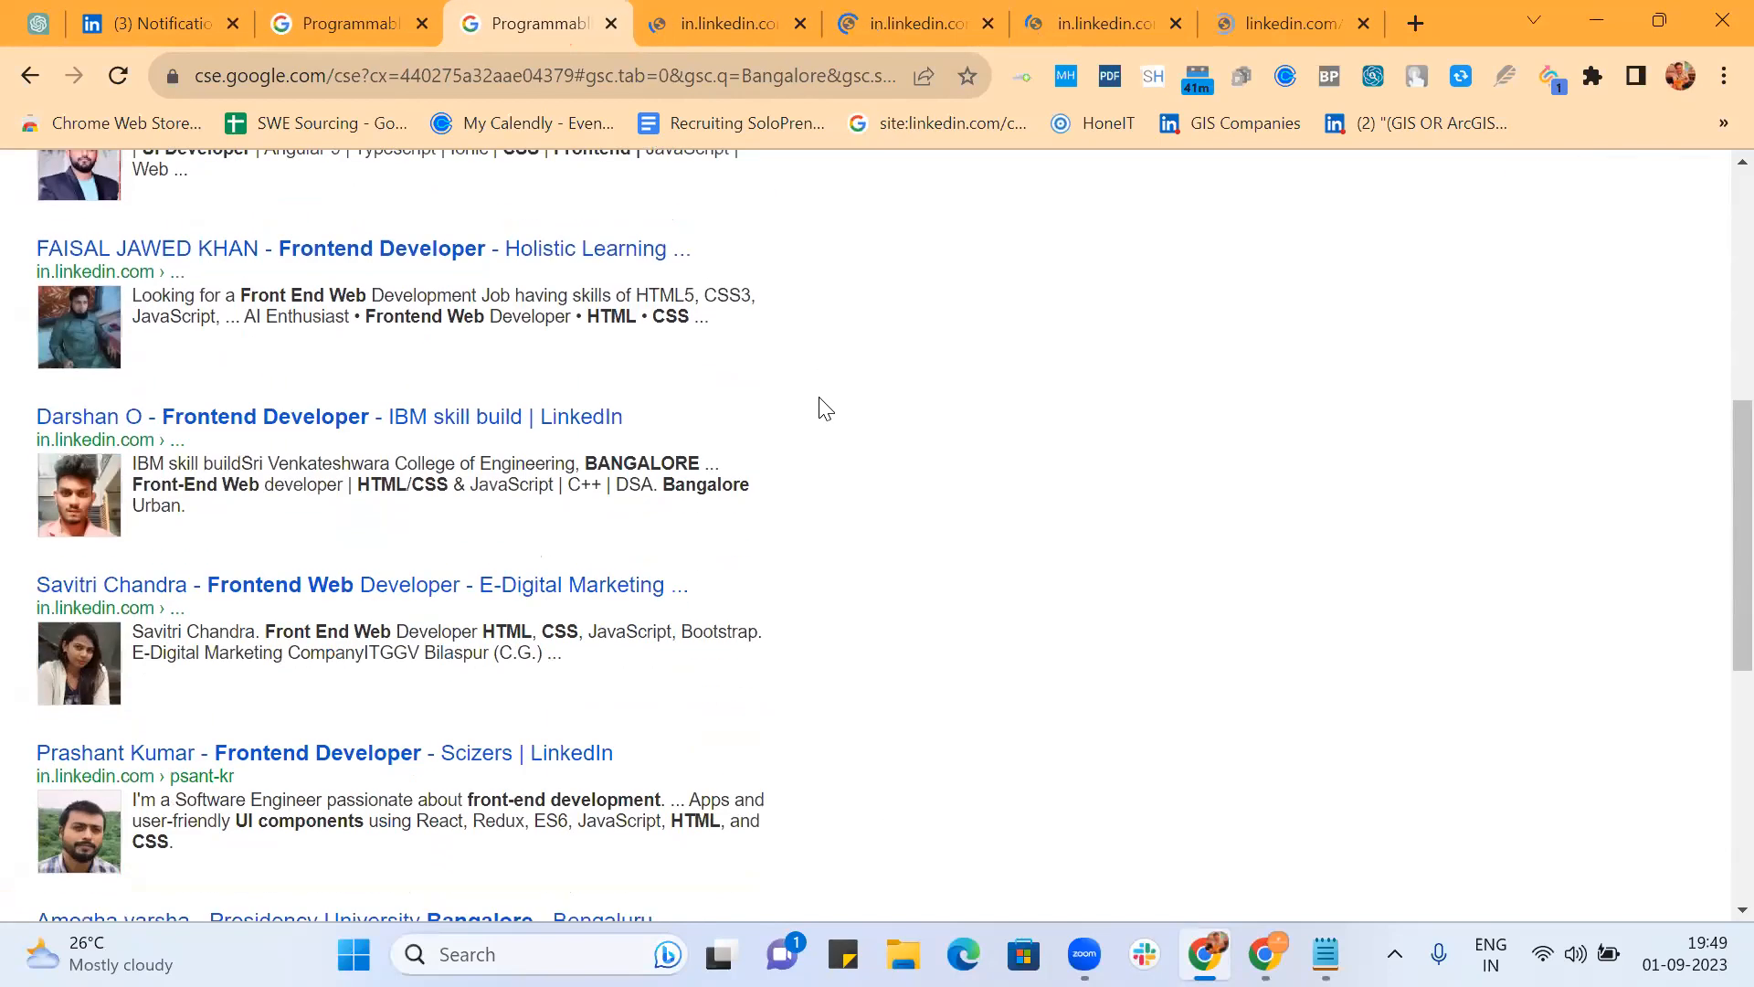
pyautogui.scroll(-6, 877, 507)
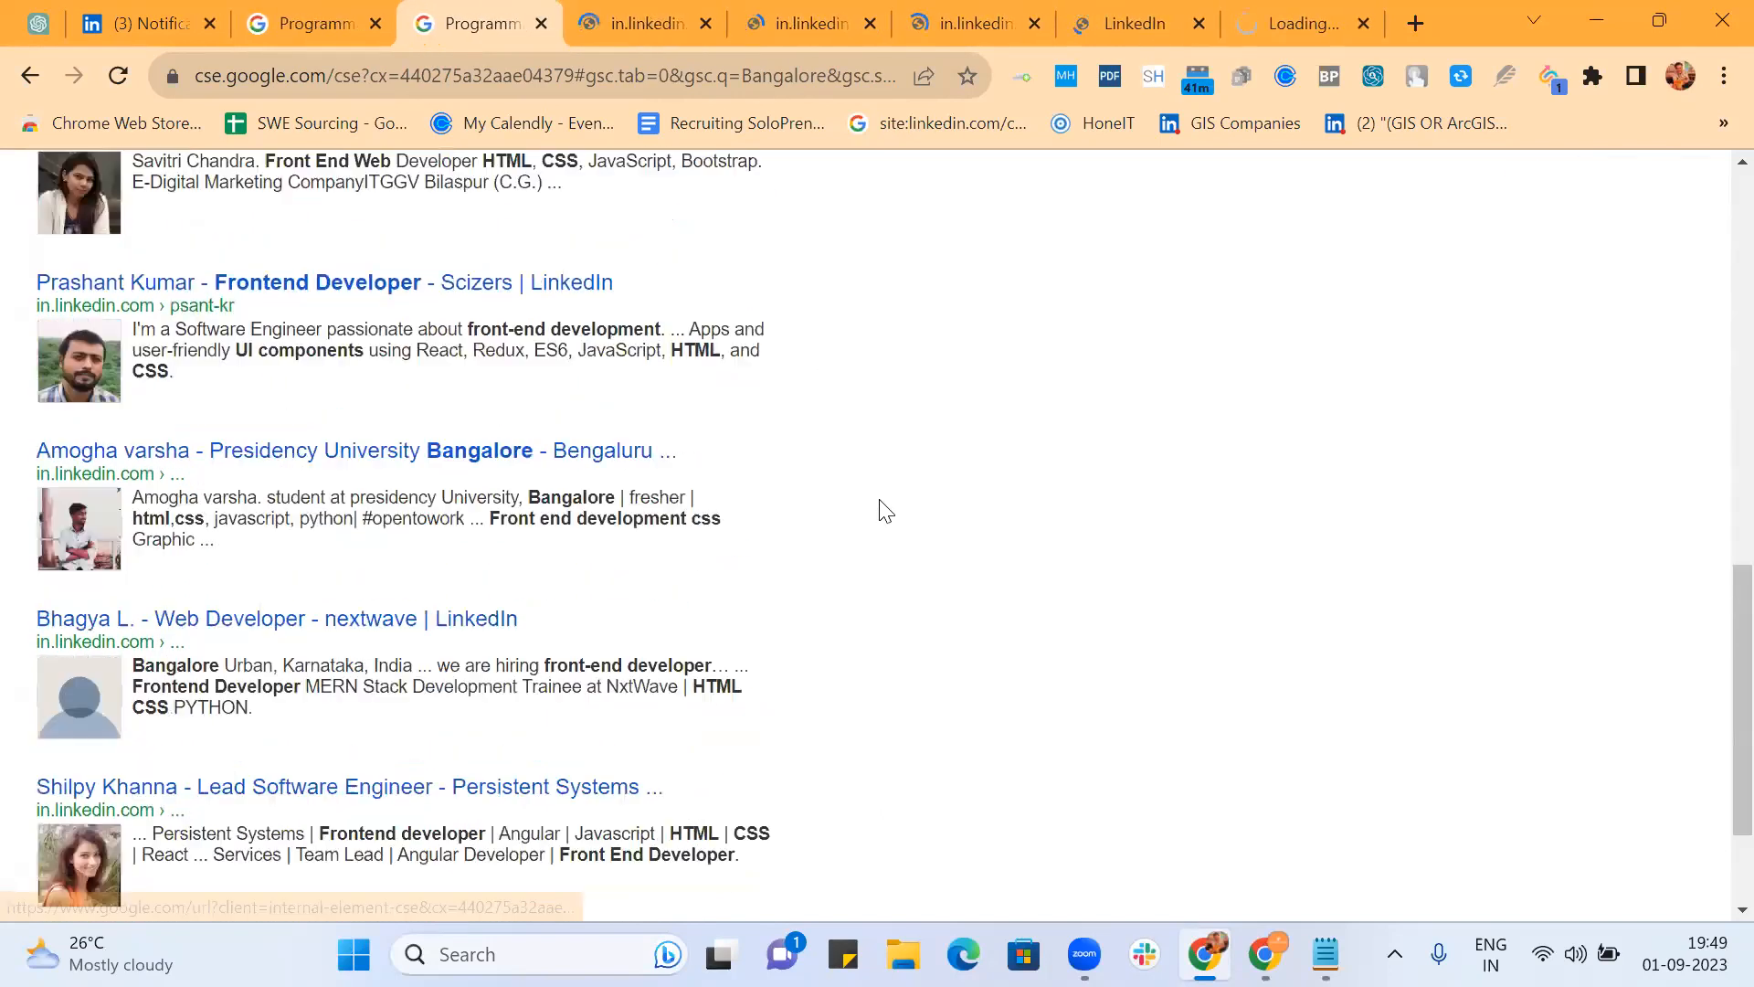
pyautogui.keyDown('ctrl'); pyautogui.click(471, 442); pyautogui.keyUp('ctrl')
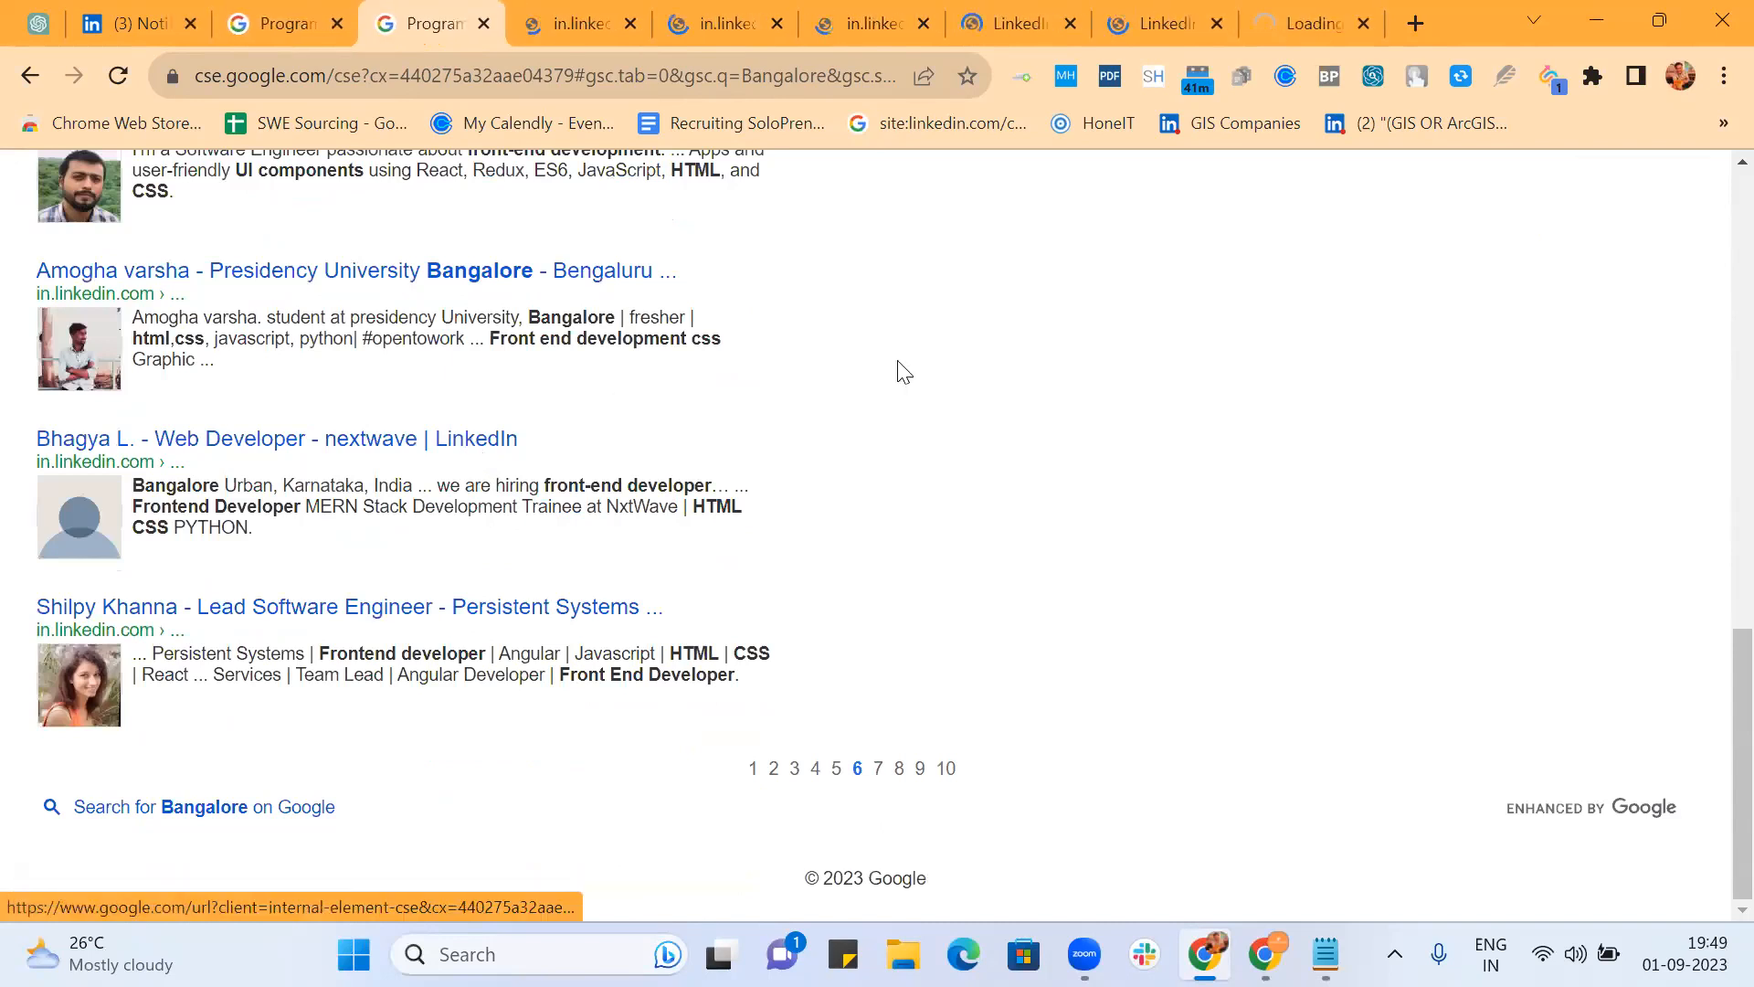
pyautogui.click(578, 20)
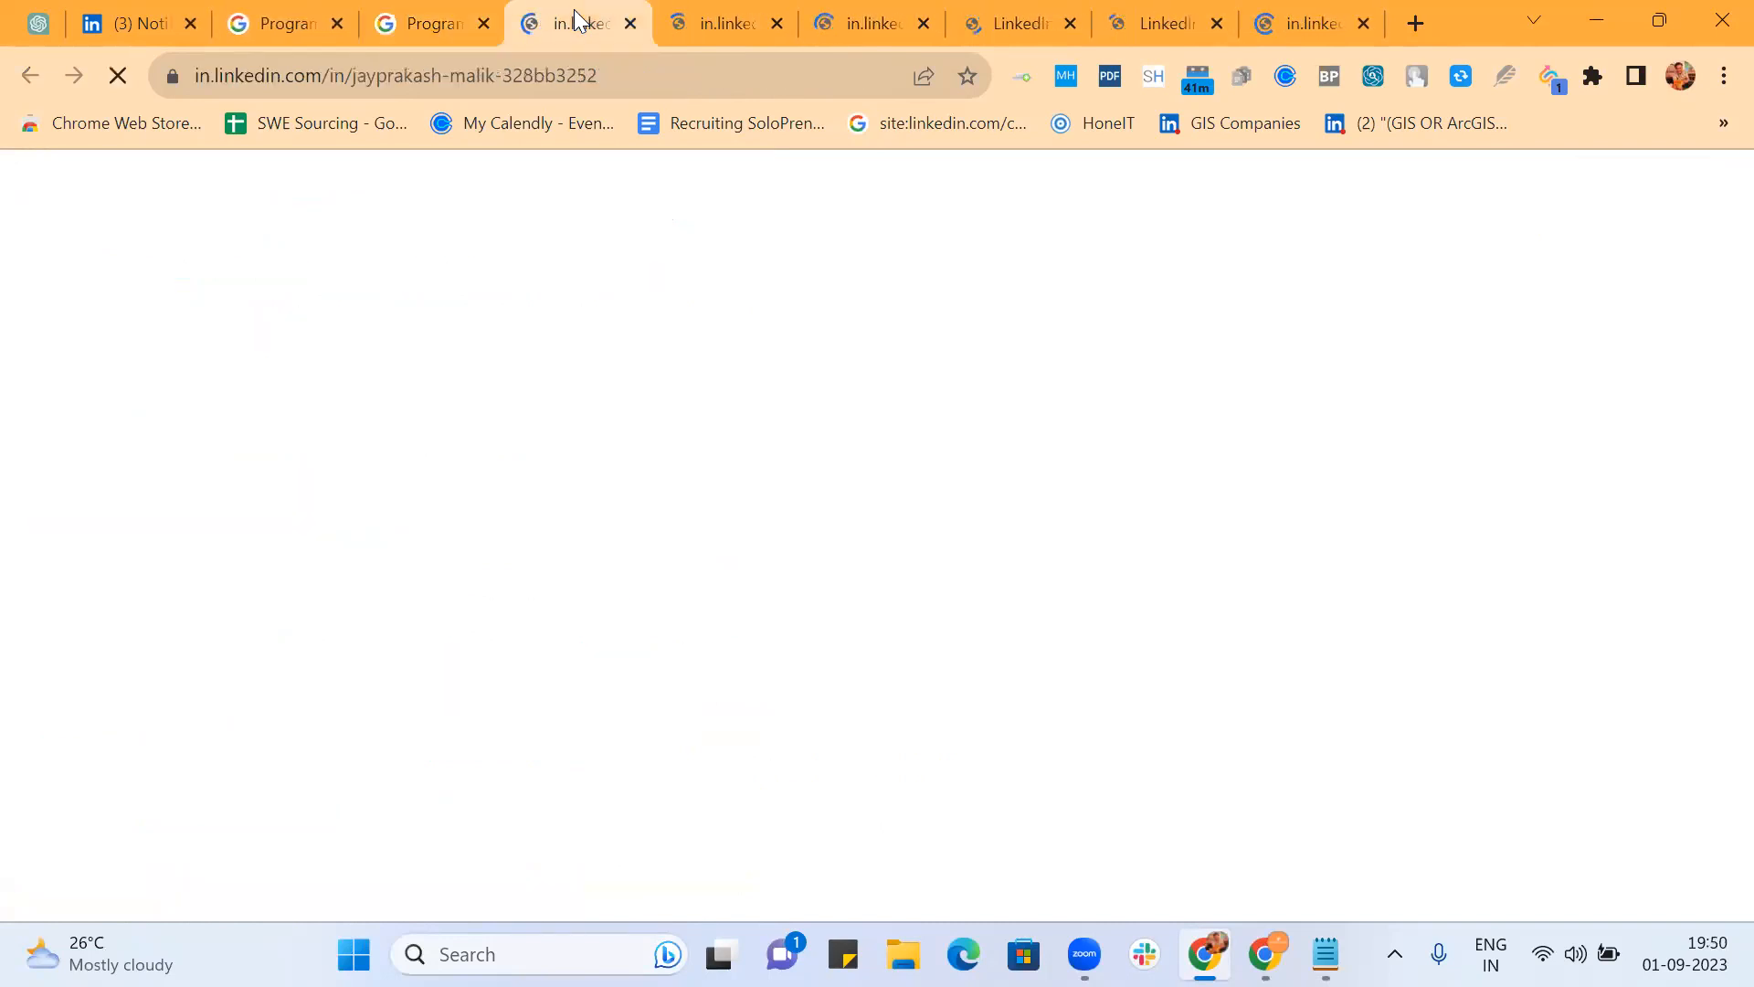
# Step: Retry the stalled last profile at its www address, then return to the first profile tab
pyautogui.click(1280, 25)
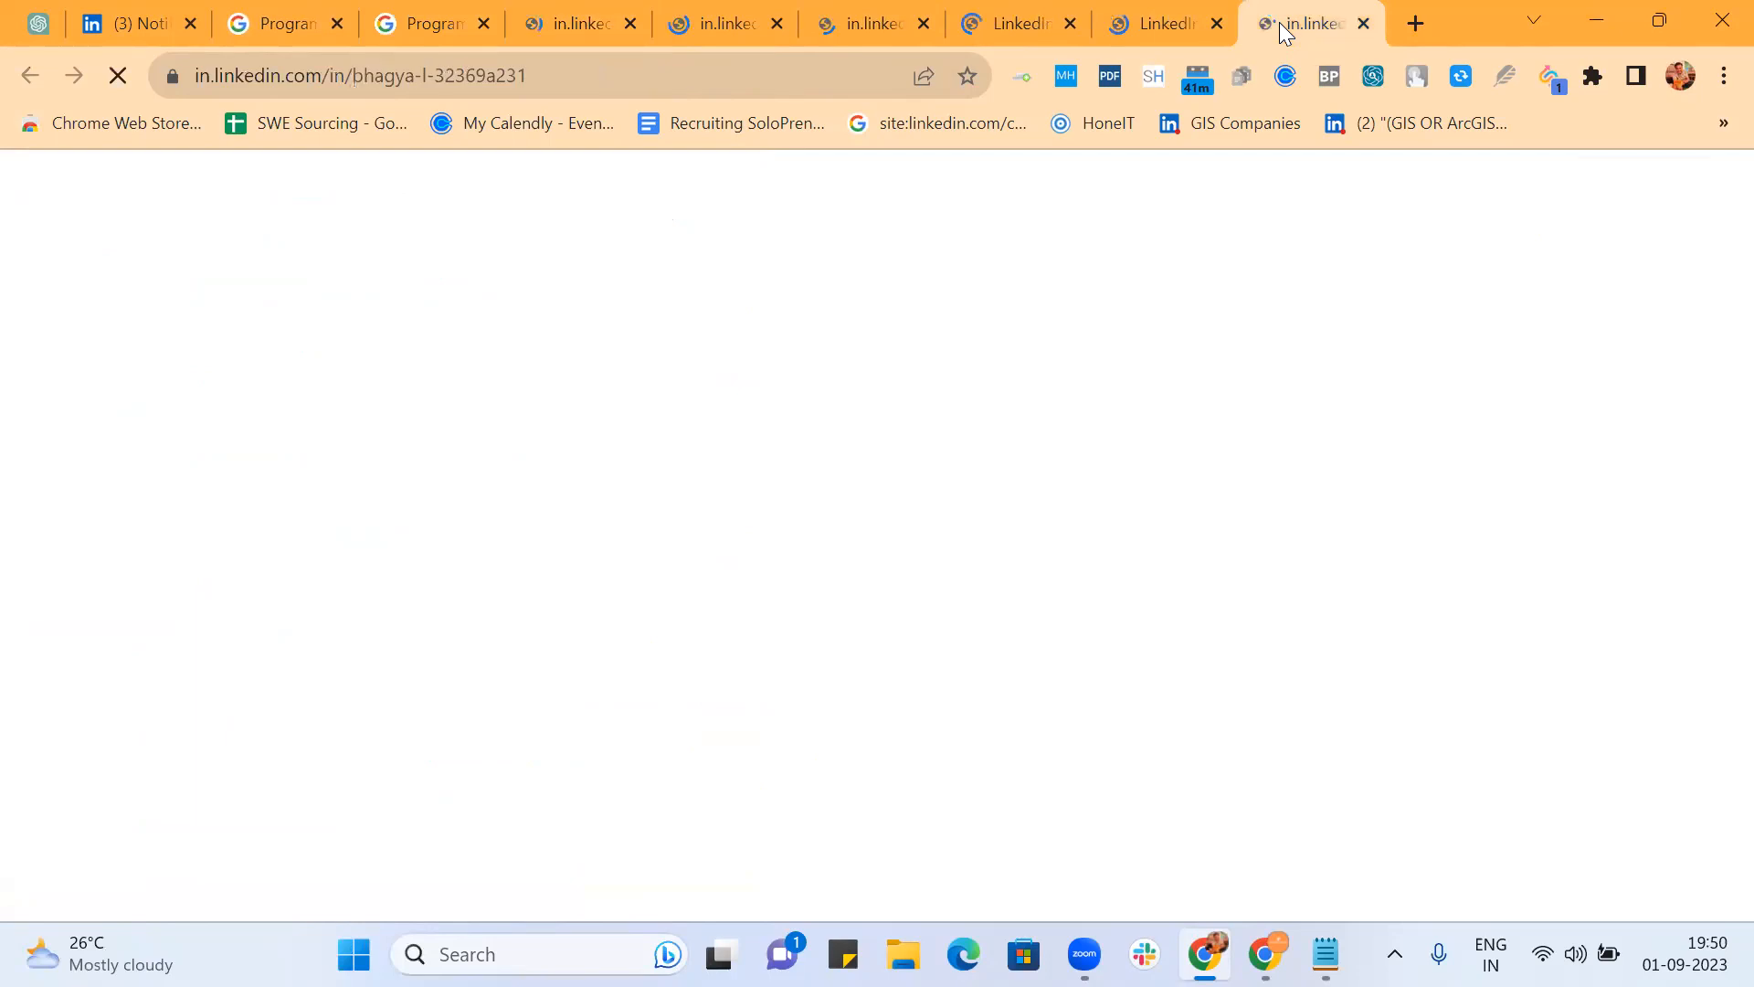
pyautogui.doubleClick(203, 76)
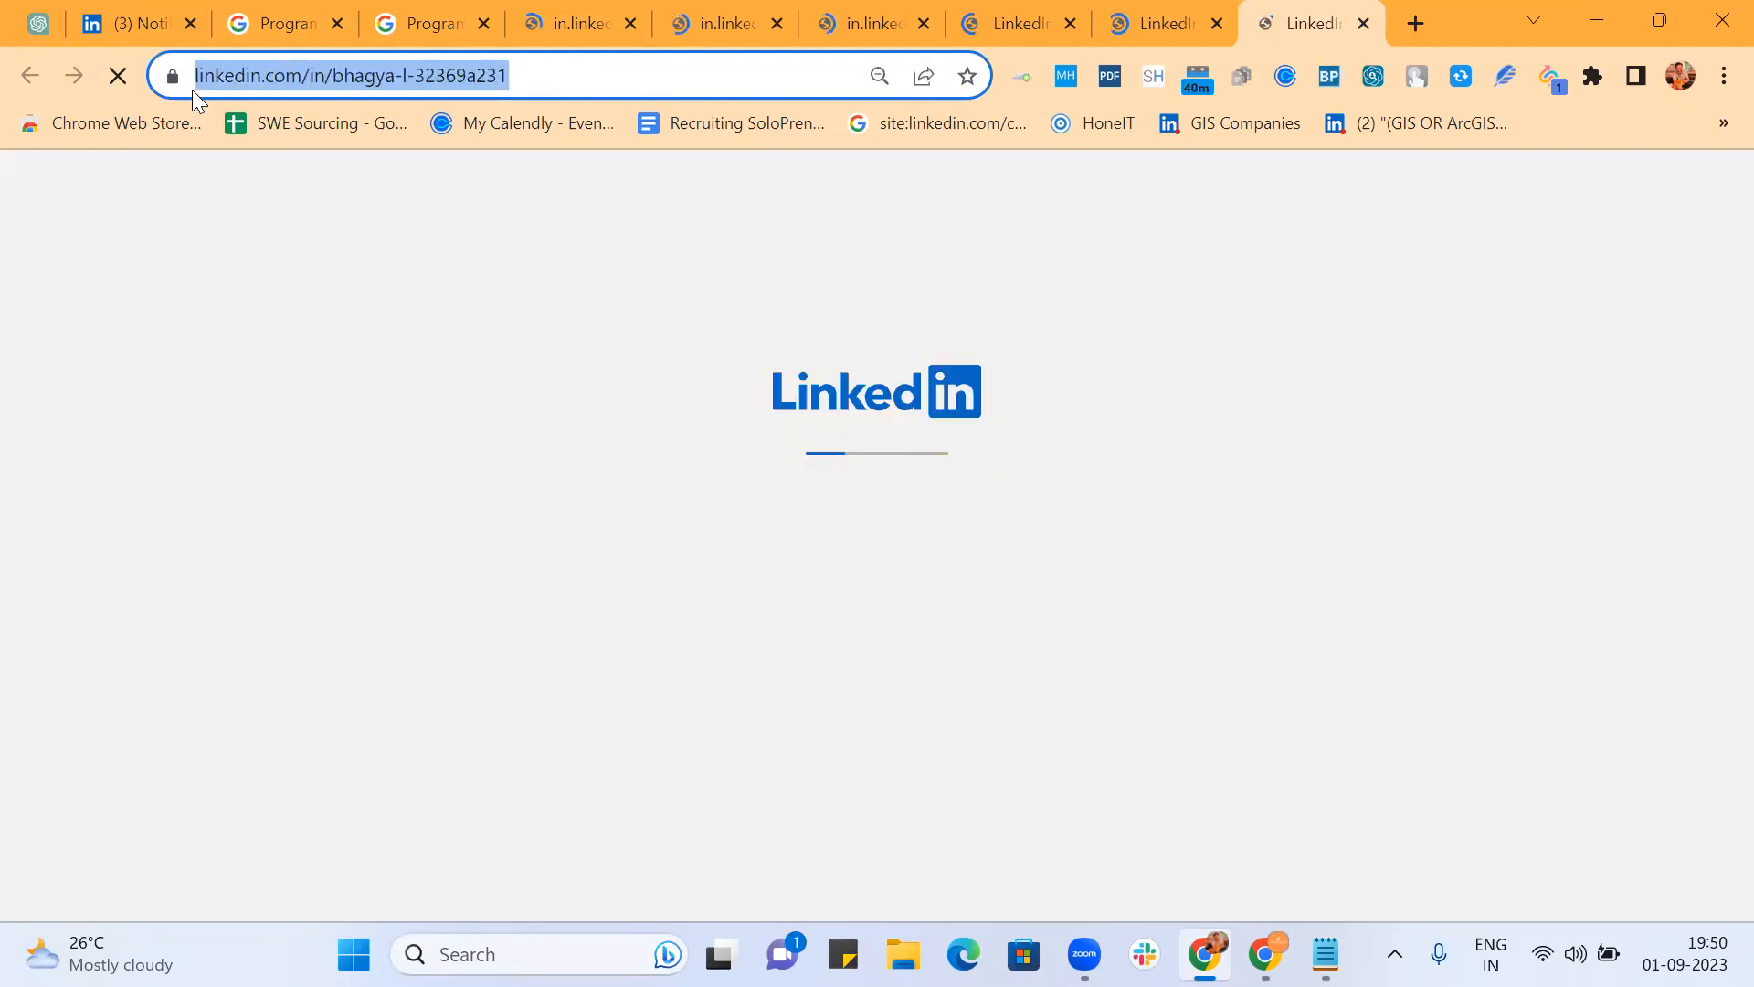
pyautogui.doubleClick(270, 79)
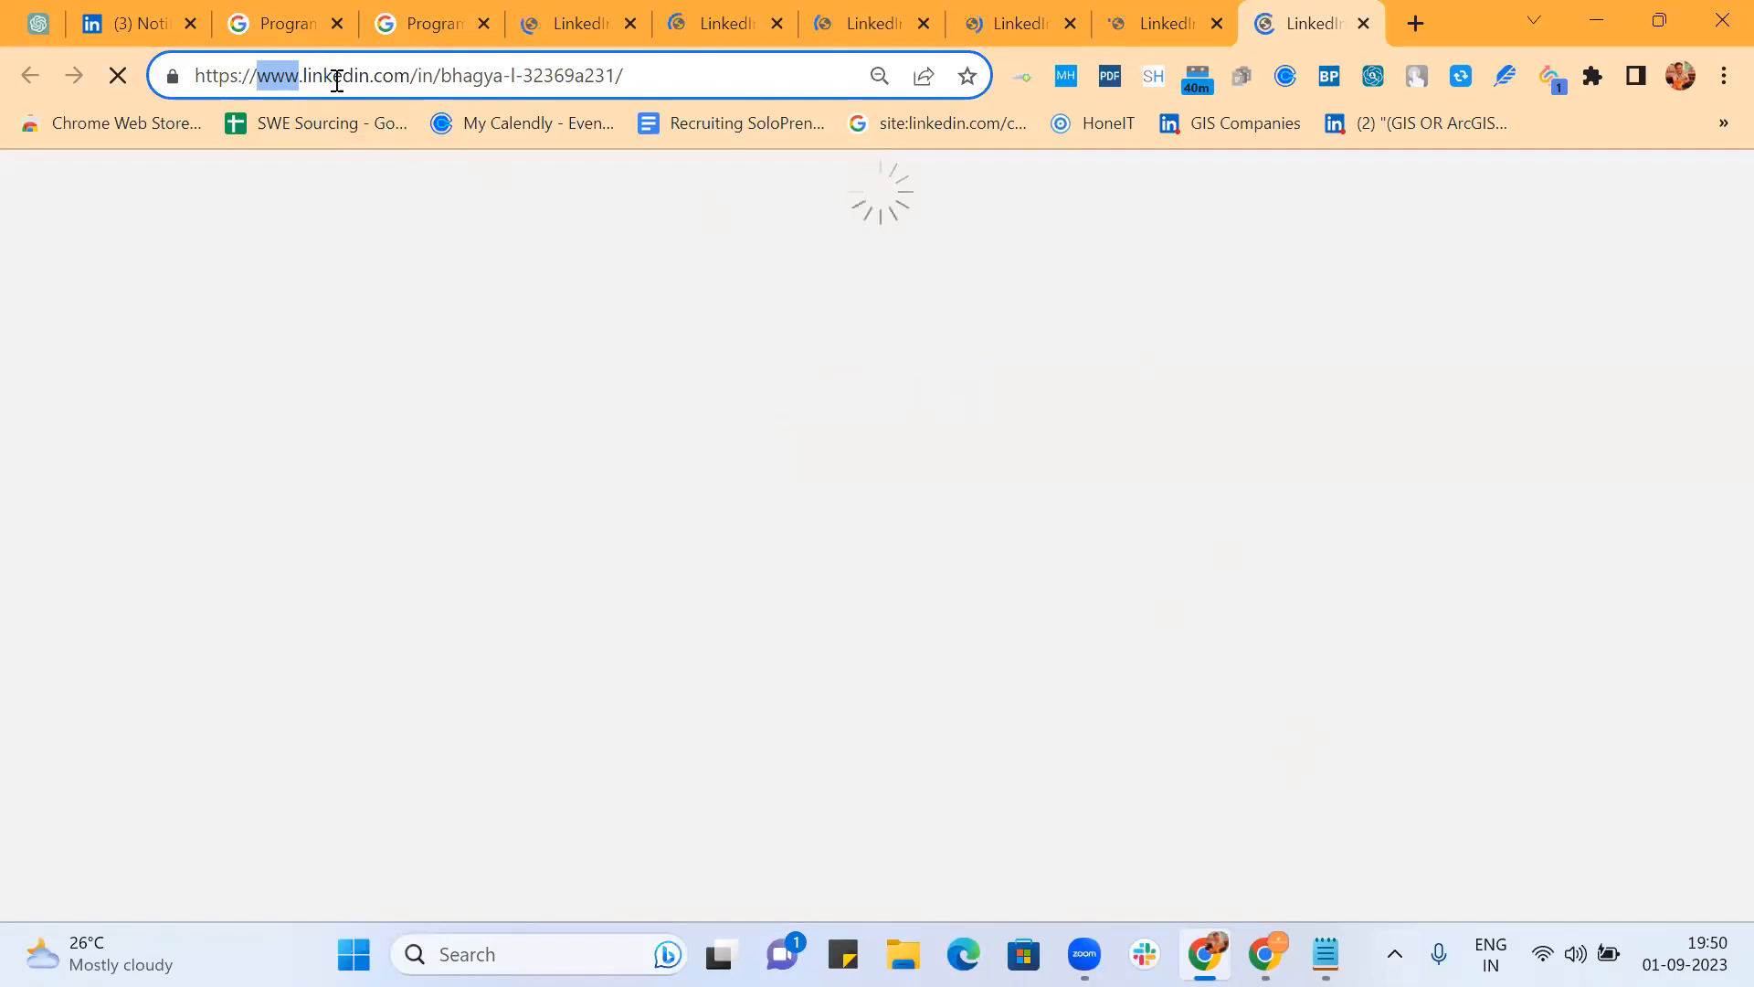
pyautogui.click(577, 32)
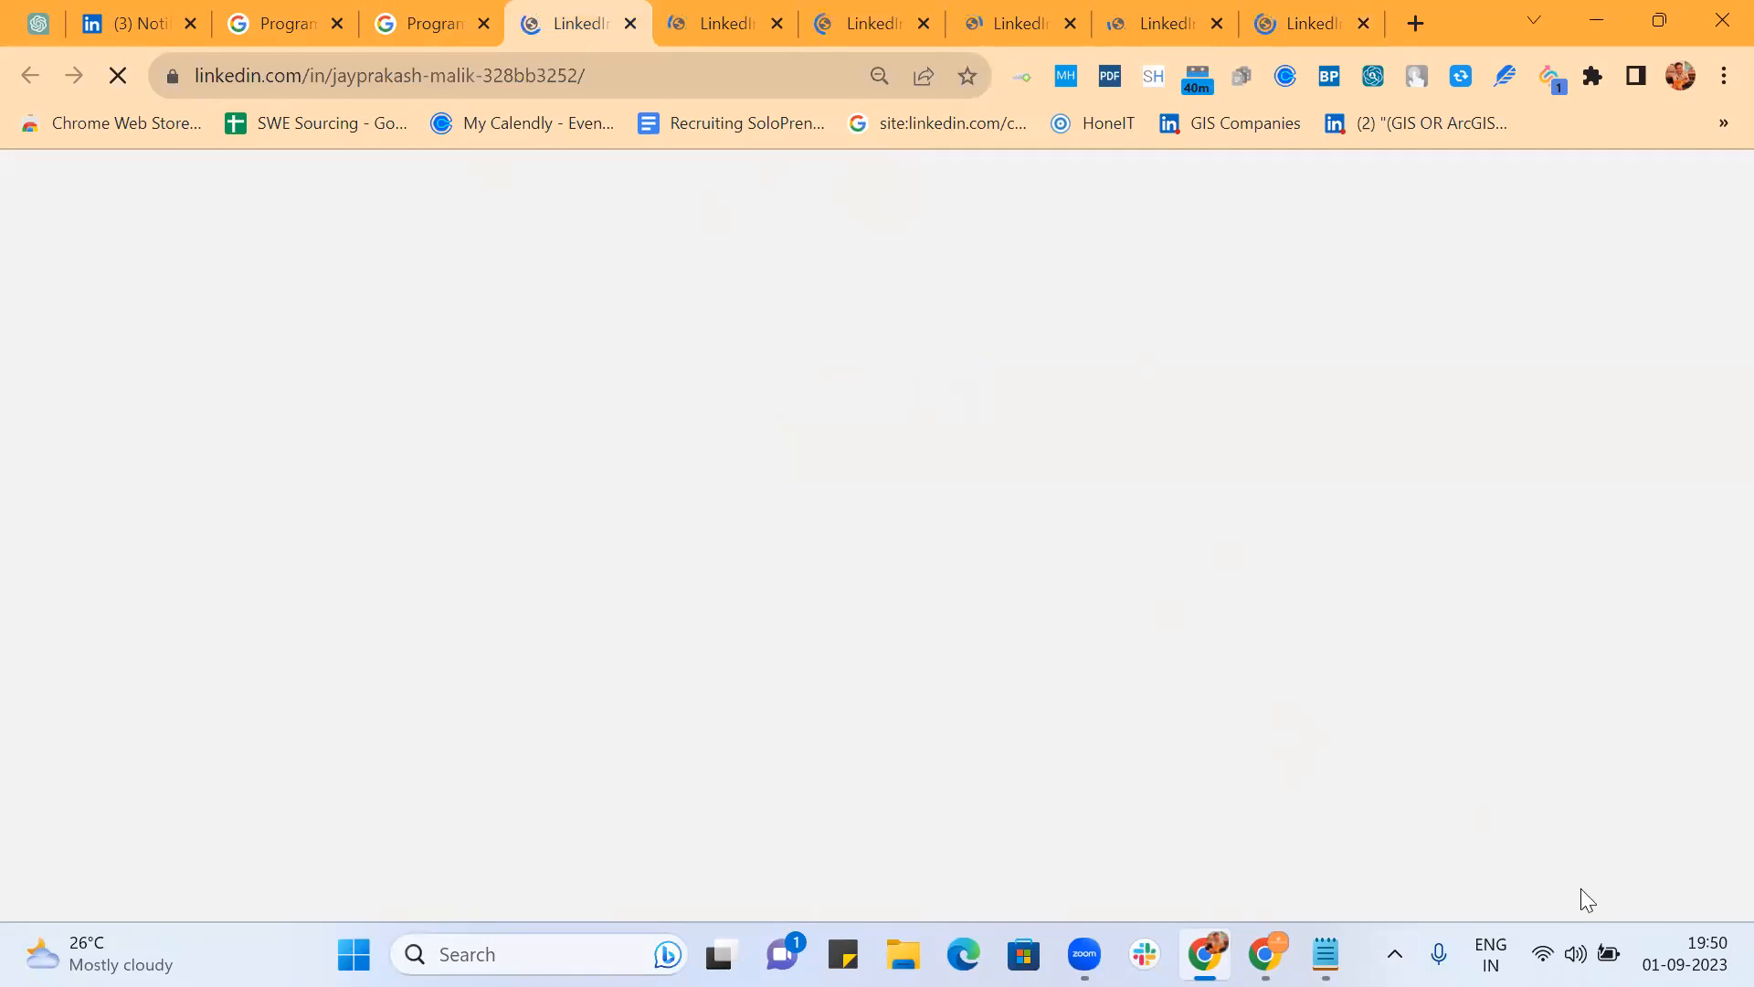
pyautogui.click(1576, 954)
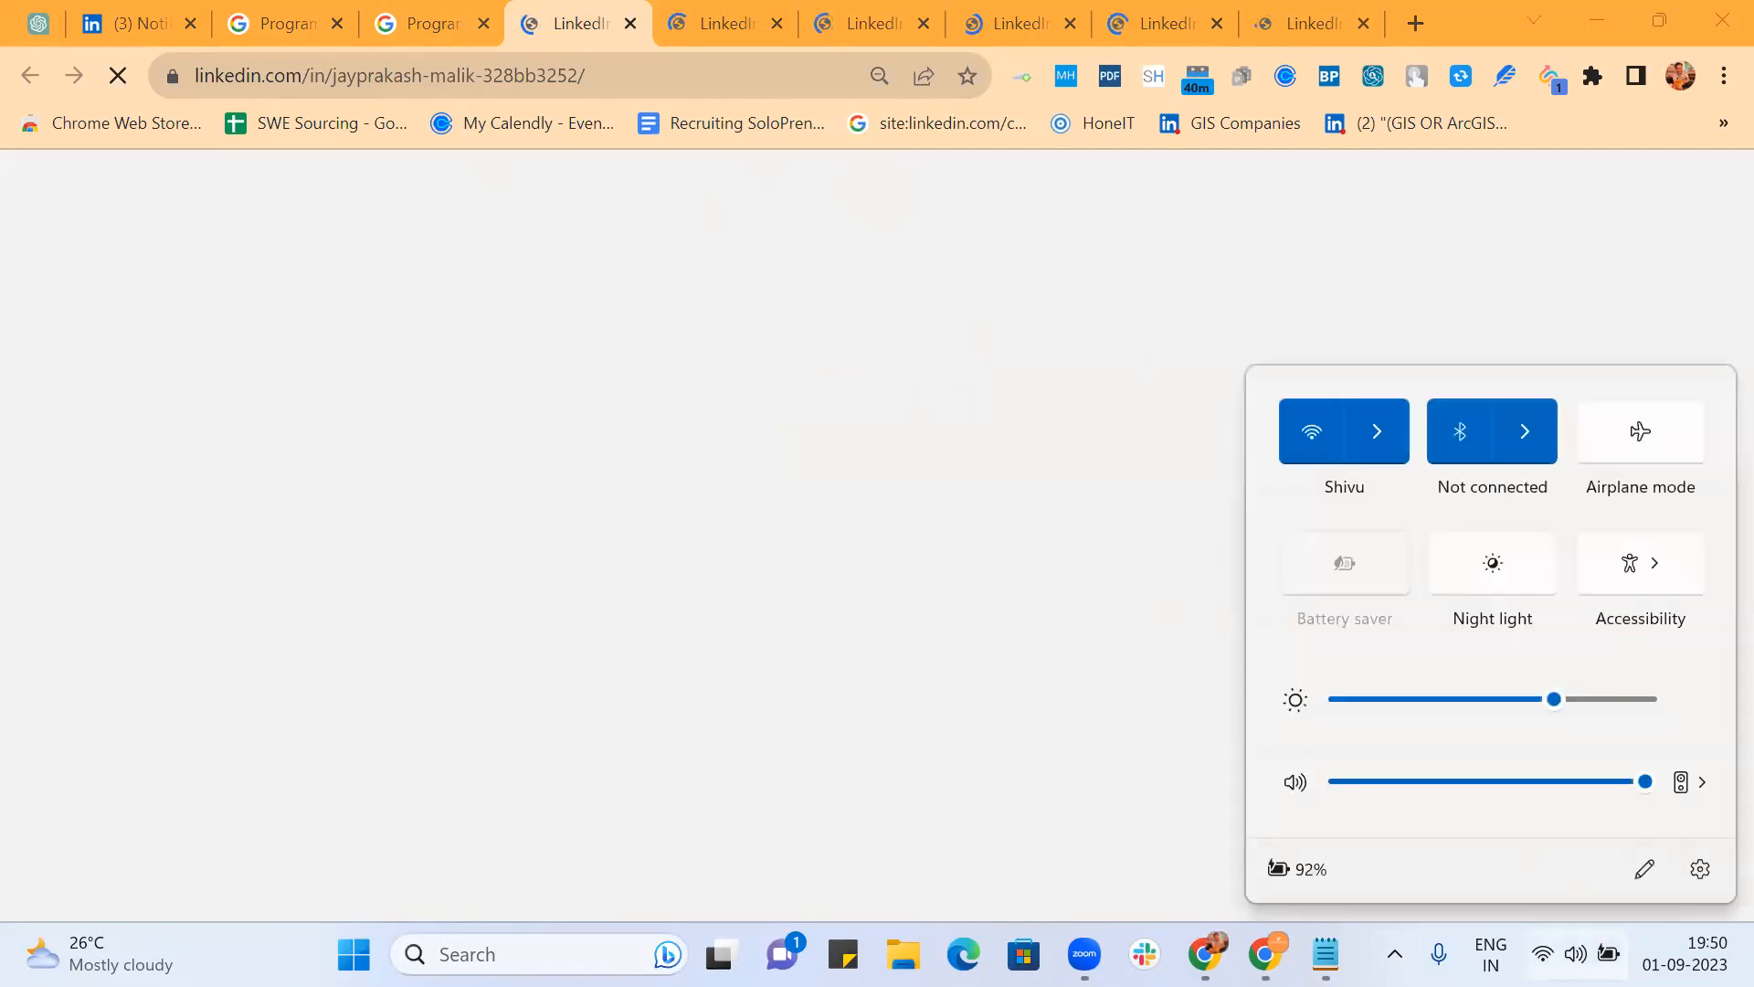
# Step: Connect Wi-Fi to the 5G network with its security key and let LinkedIn keep loading
pyautogui.click(1390, 428)
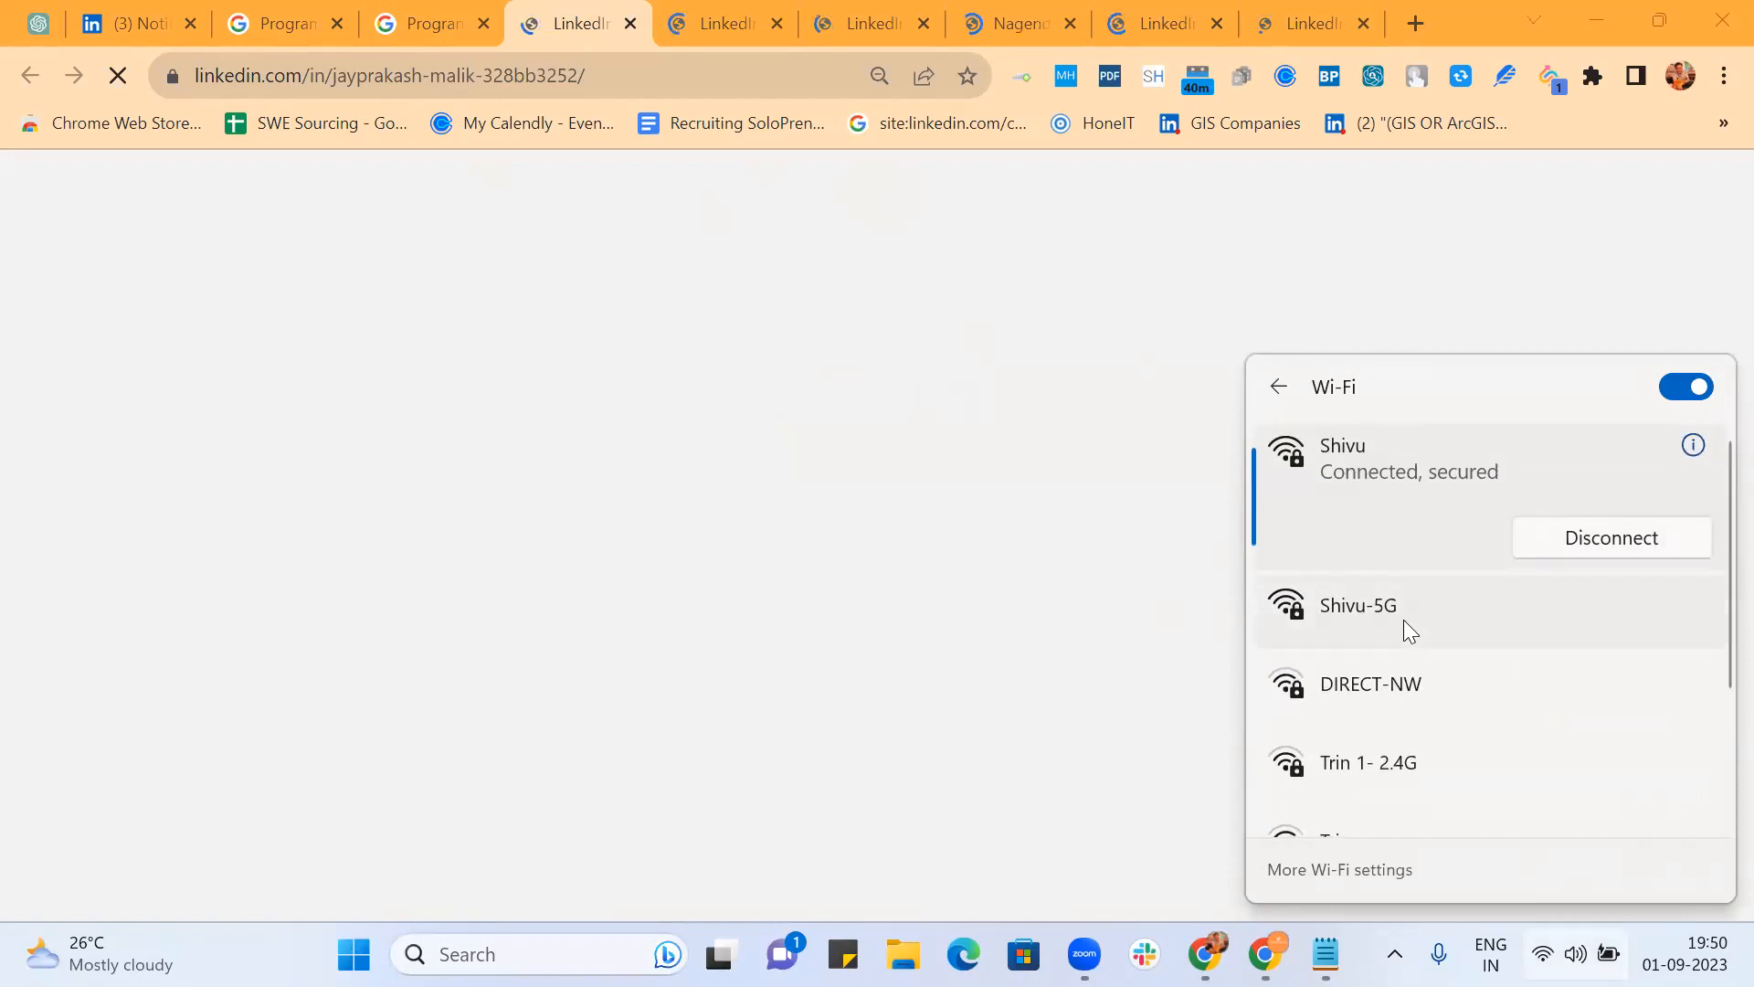
pyautogui.click(1403, 619)
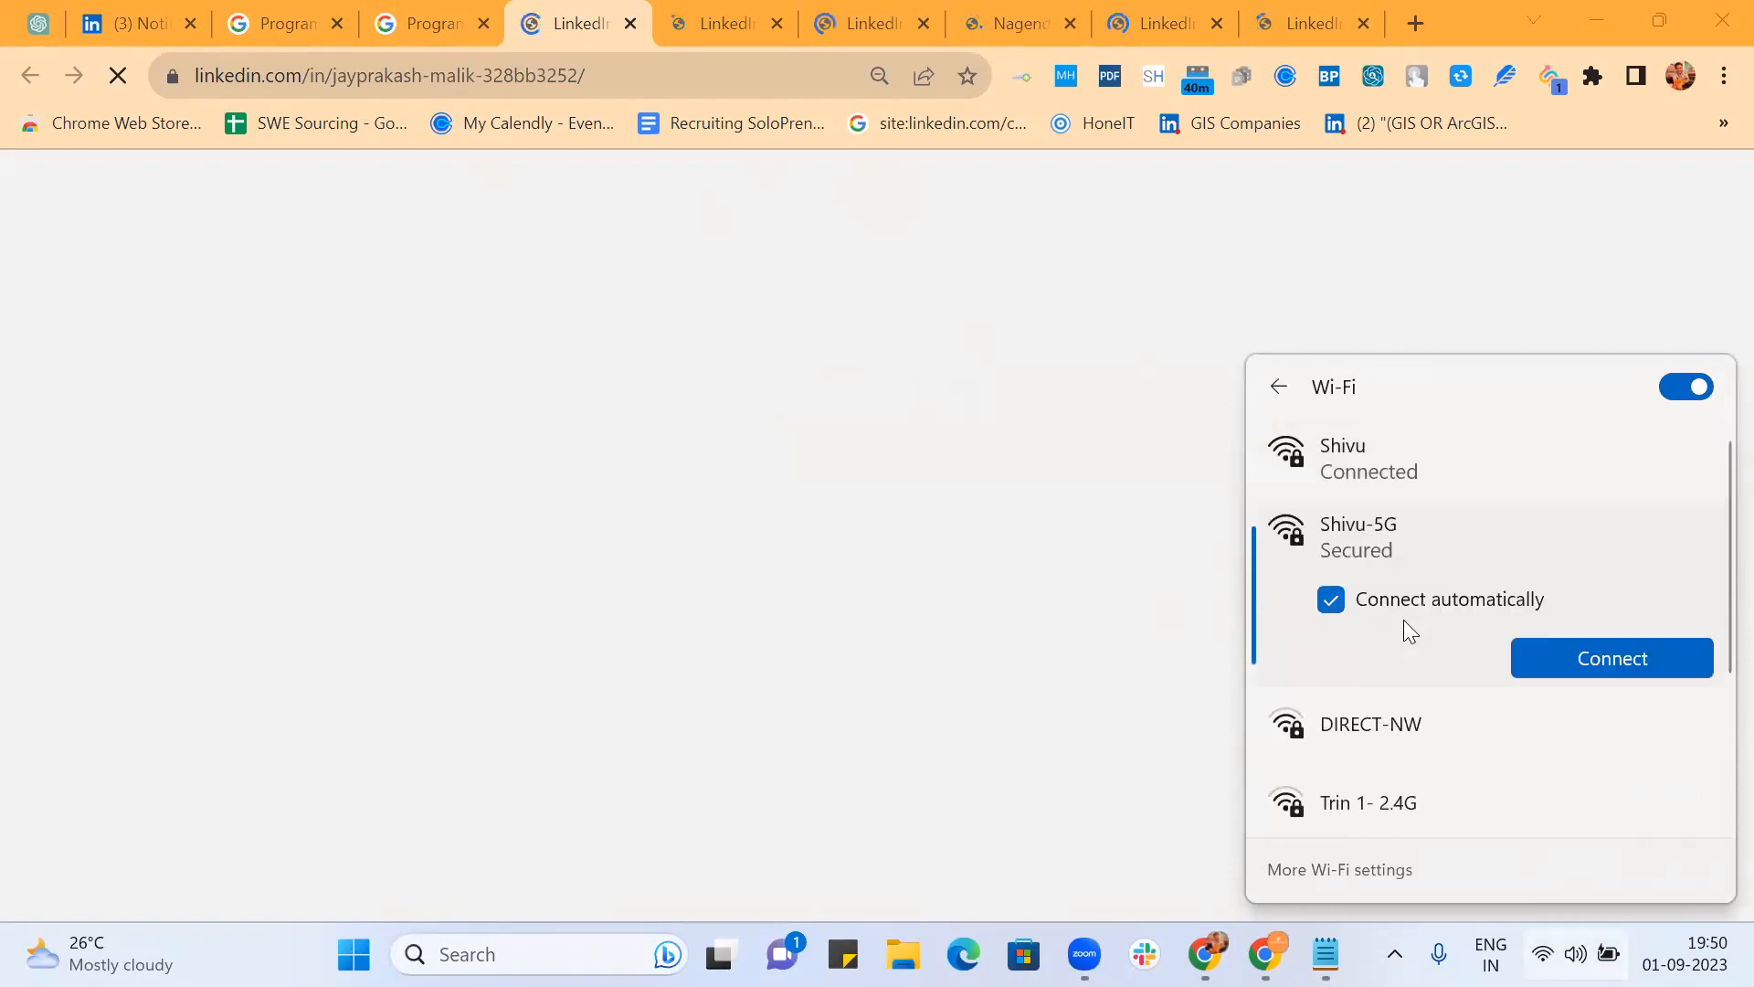
pyautogui.click(1570, 654)
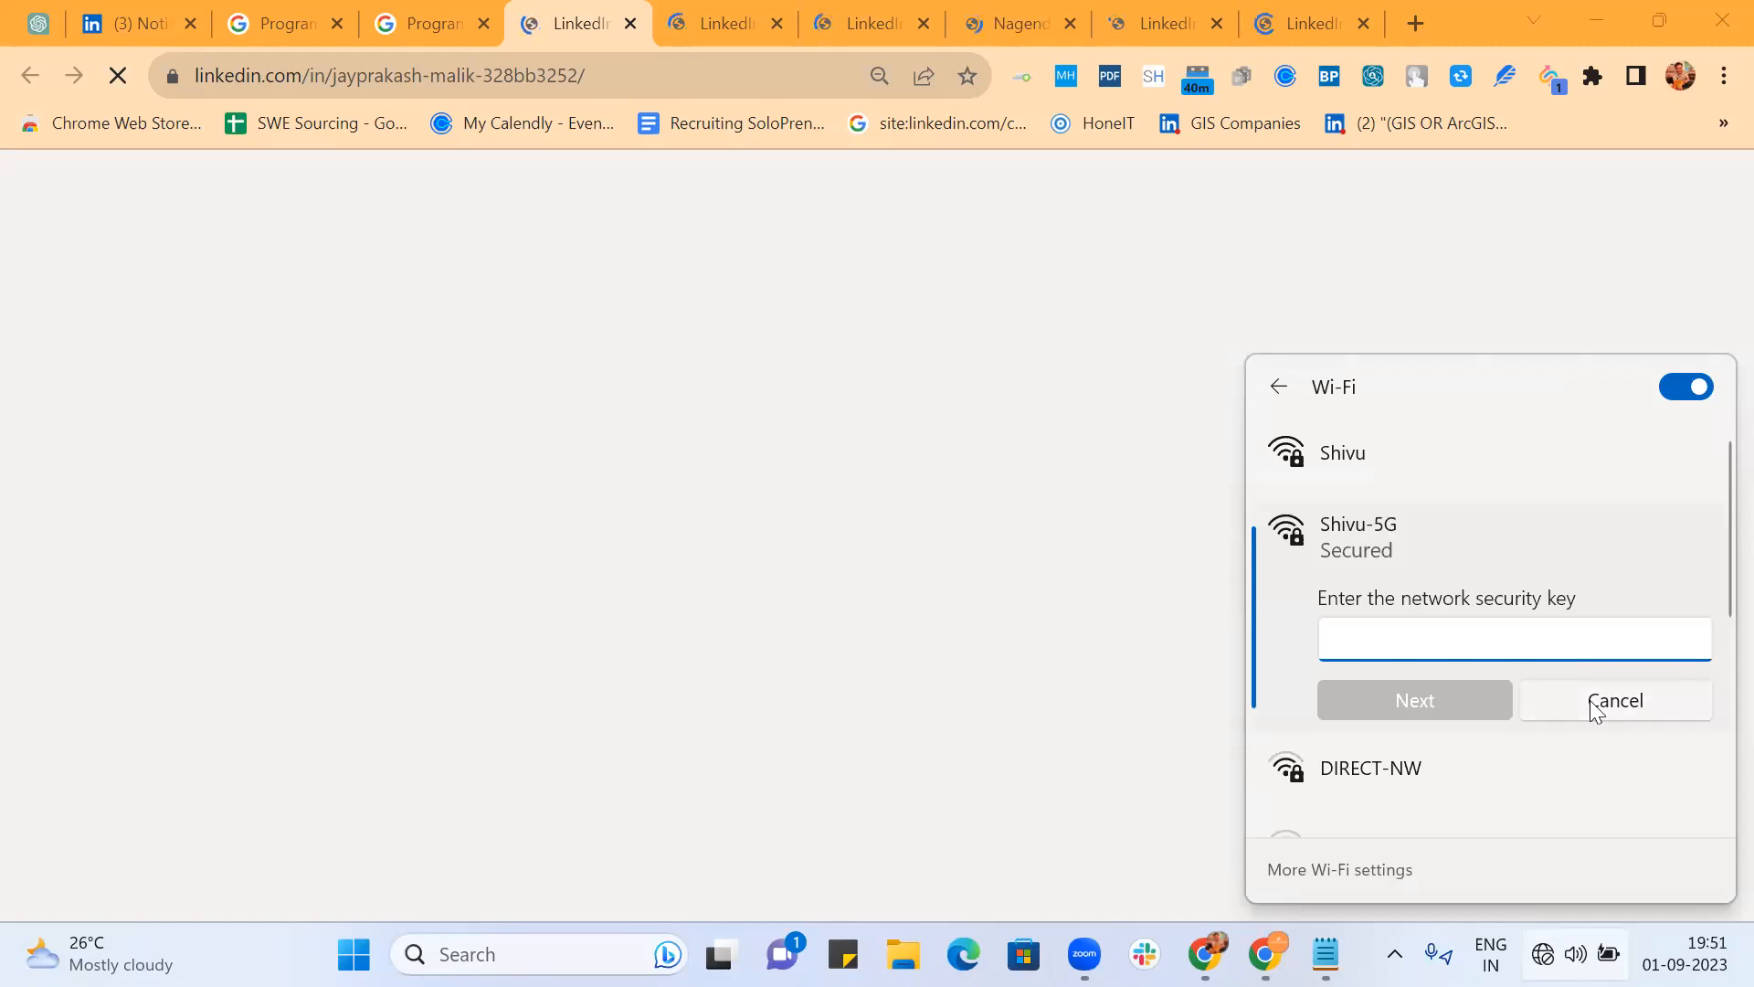
pyautogui.write('••••••••••')
pyautogui.click(1417, 700)
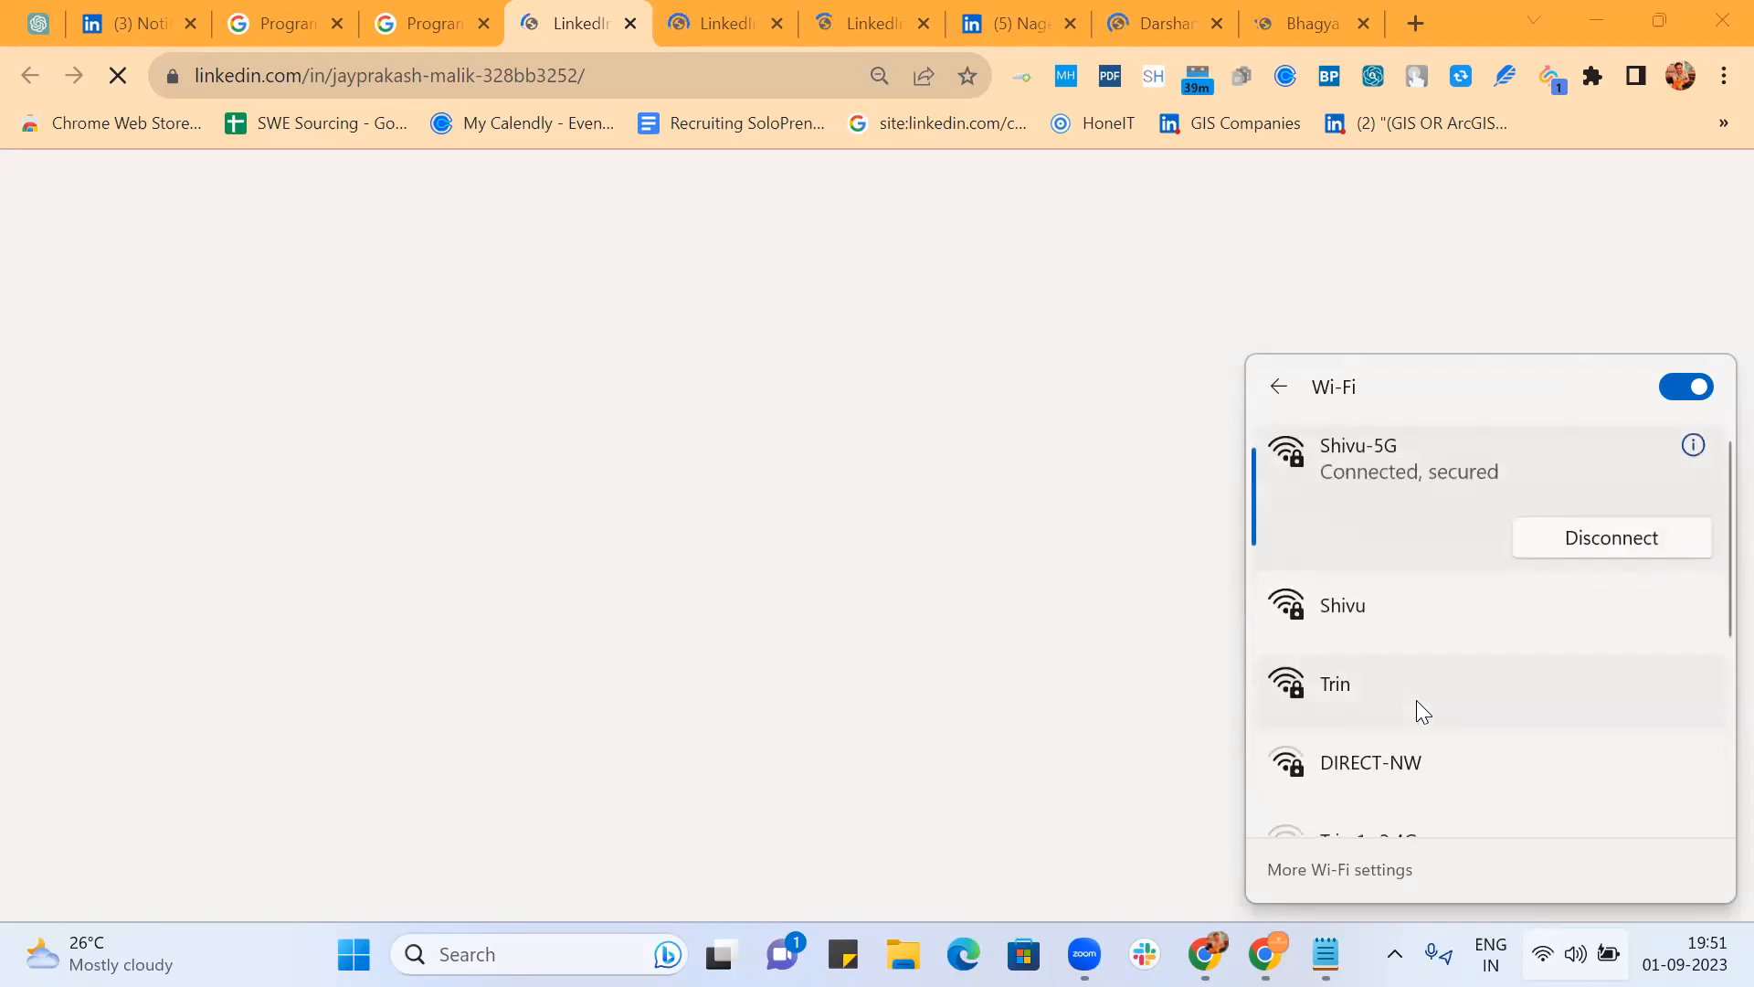
pyautogui.click(1153, 335)
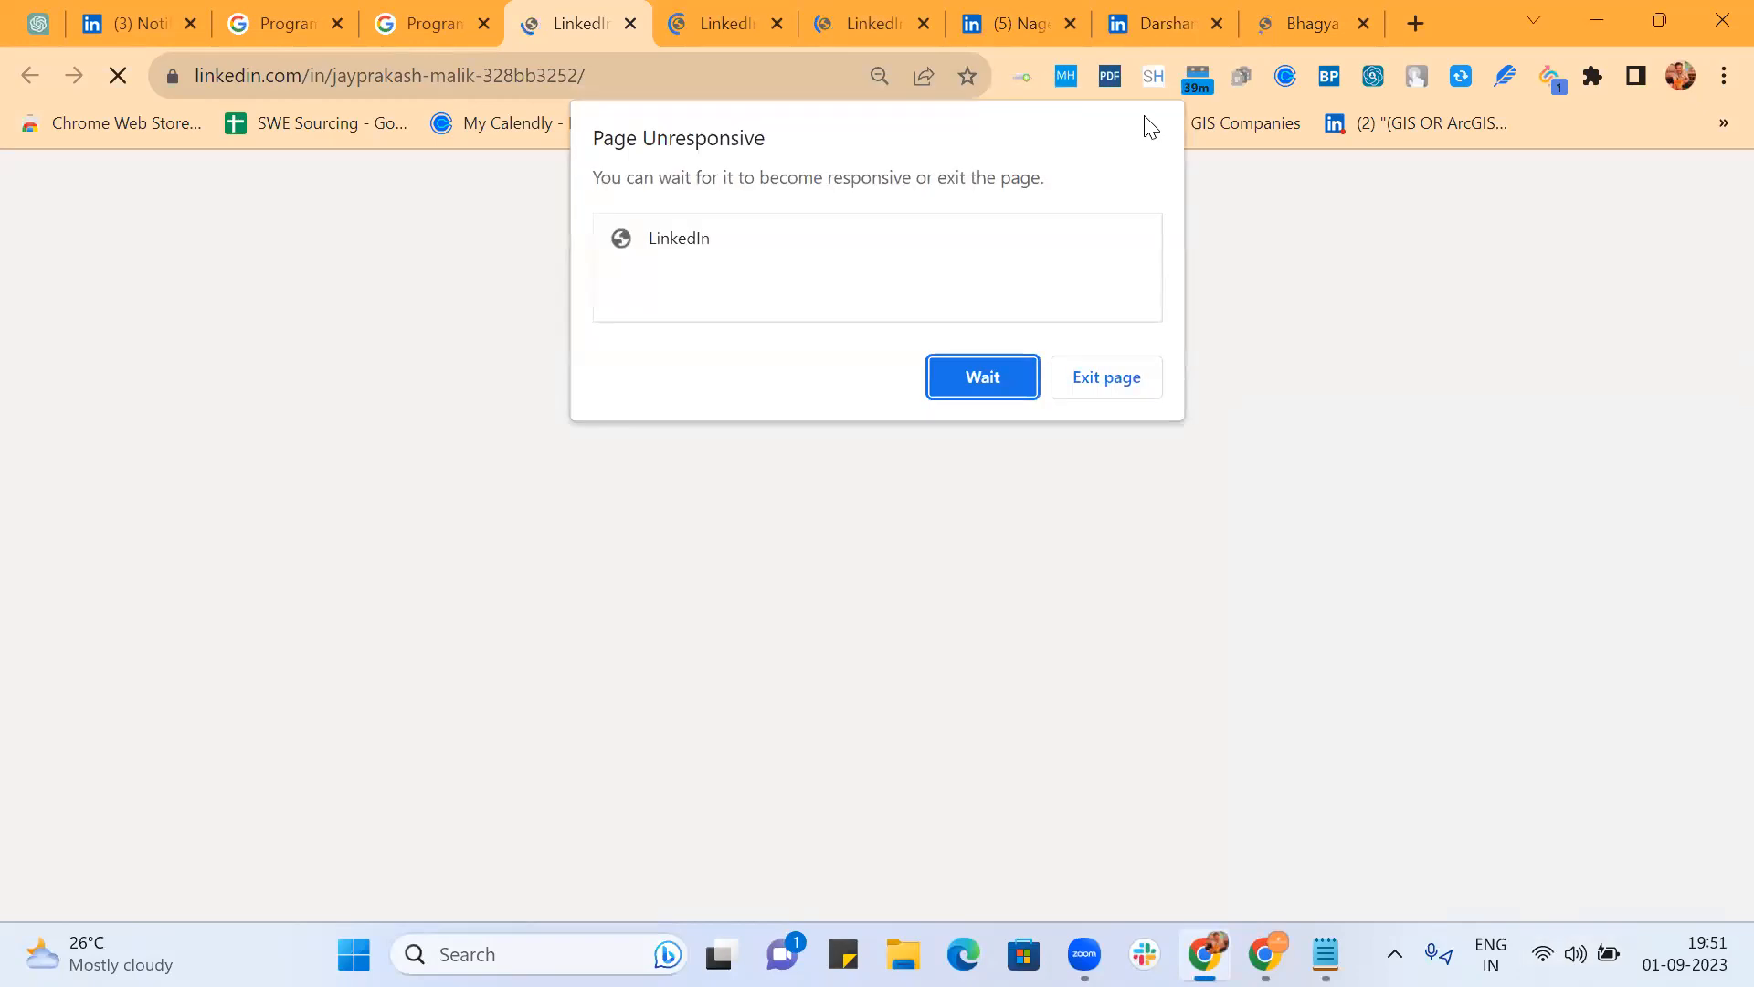
pyautogui.click(994, 383)
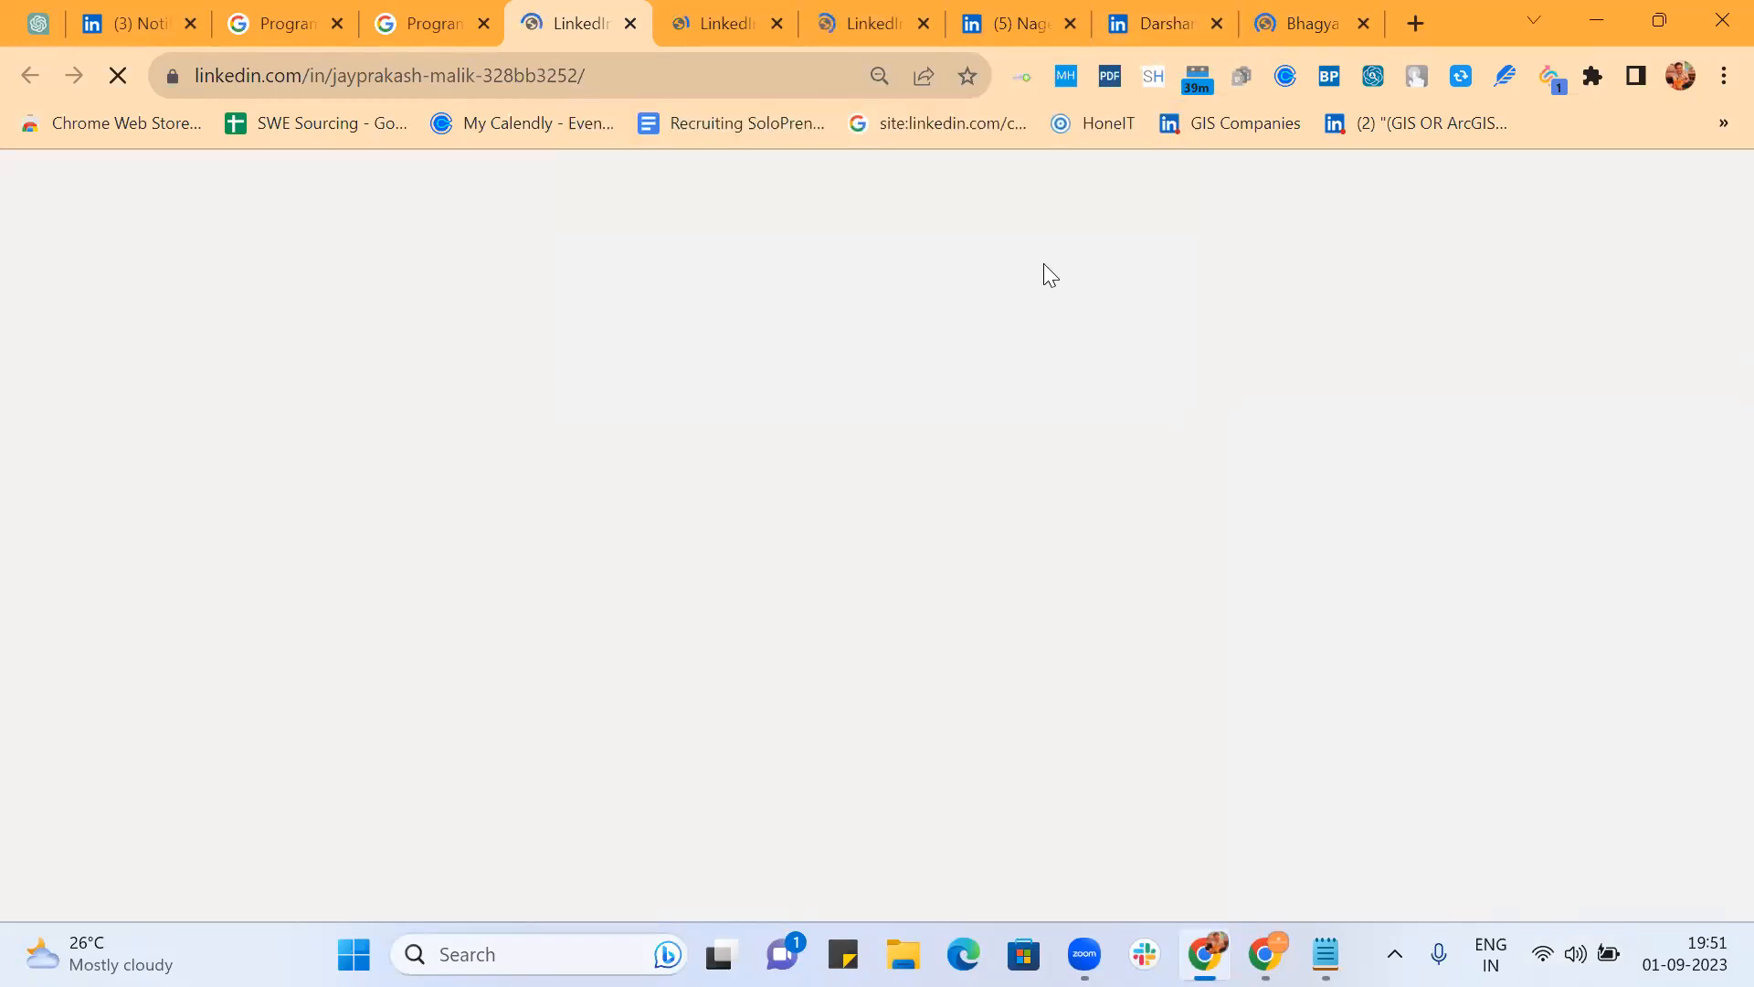
pyautogui.click(1151, 20)
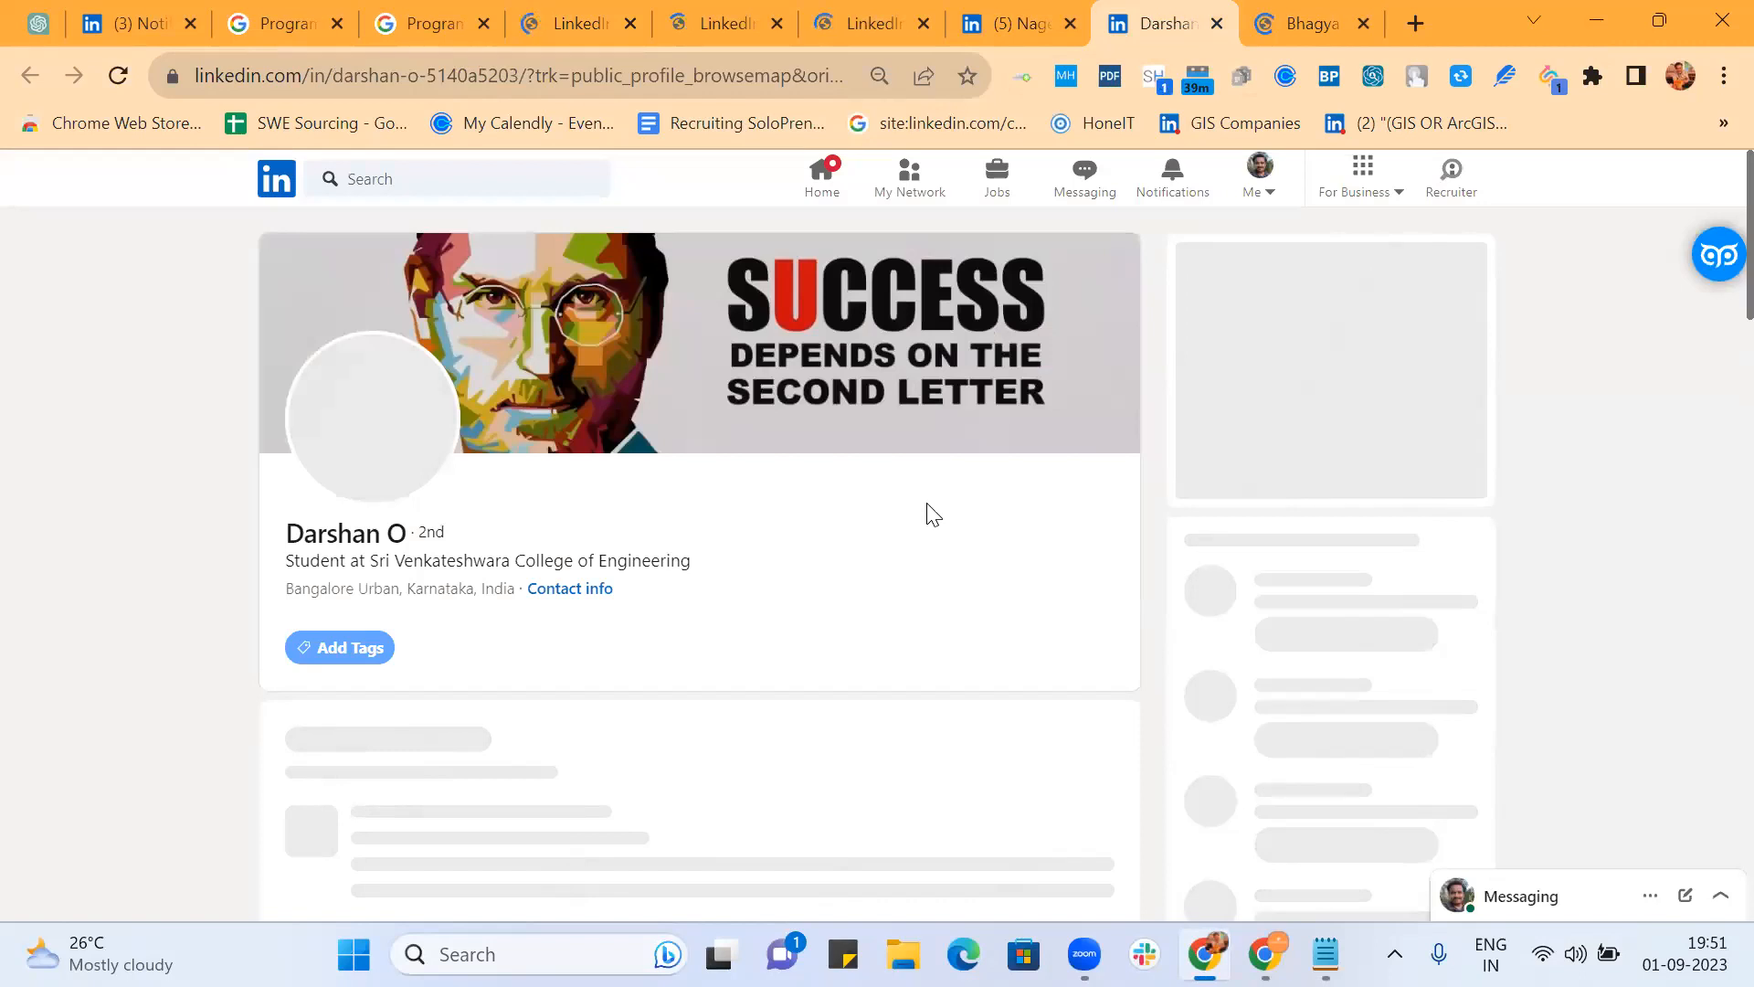
# Step: Check the UI developer's About section for React mentions, then view the full stack developer's profile
pyautogui.scroll(-5, 931, 515)
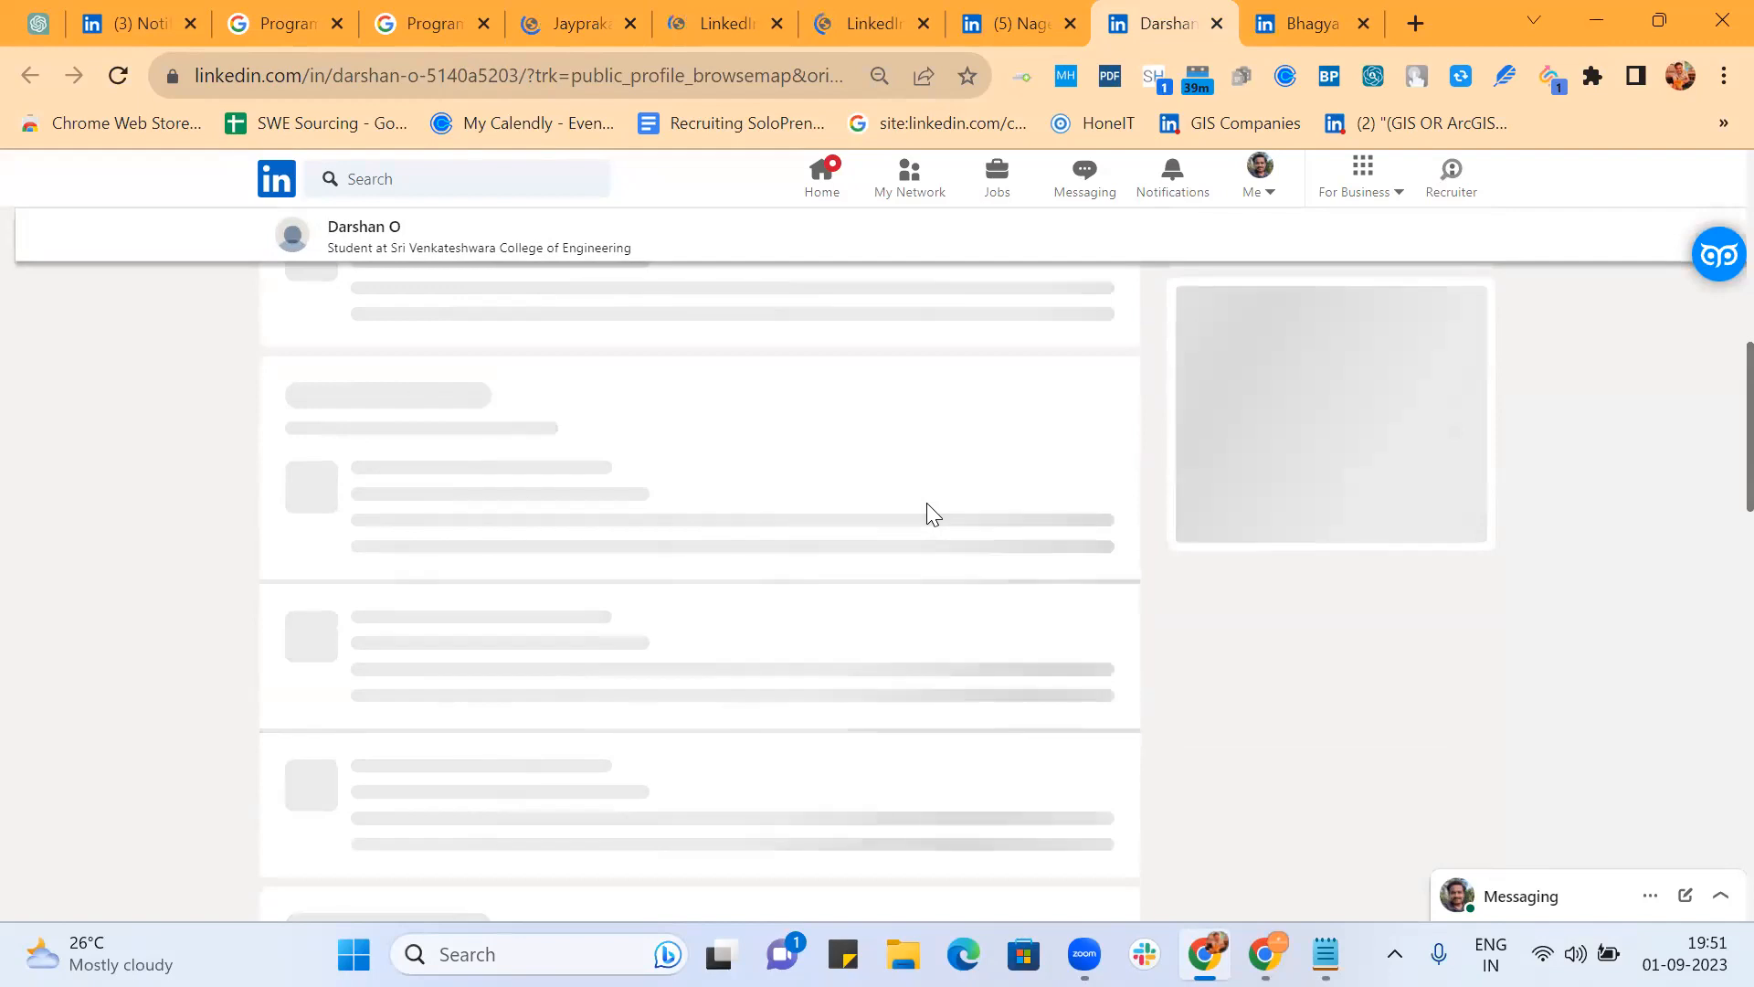
pyautogui.click(1025, 18)
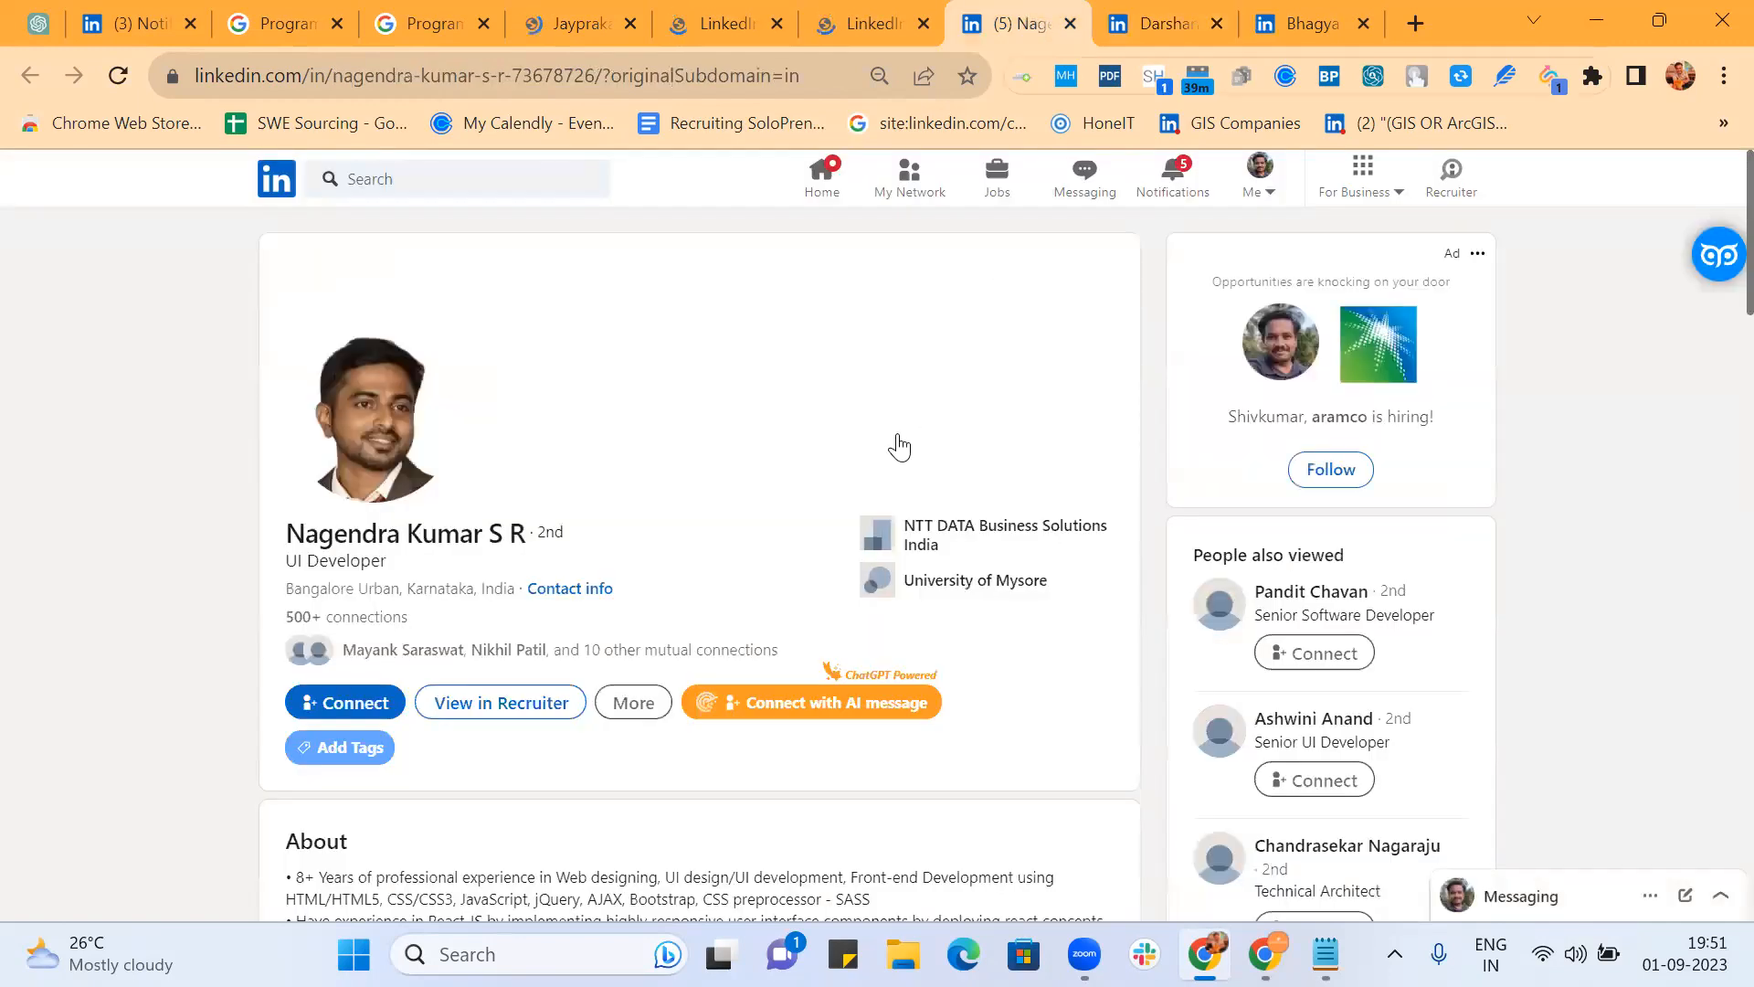
pyautogui.scroll(-5, 891, 452)
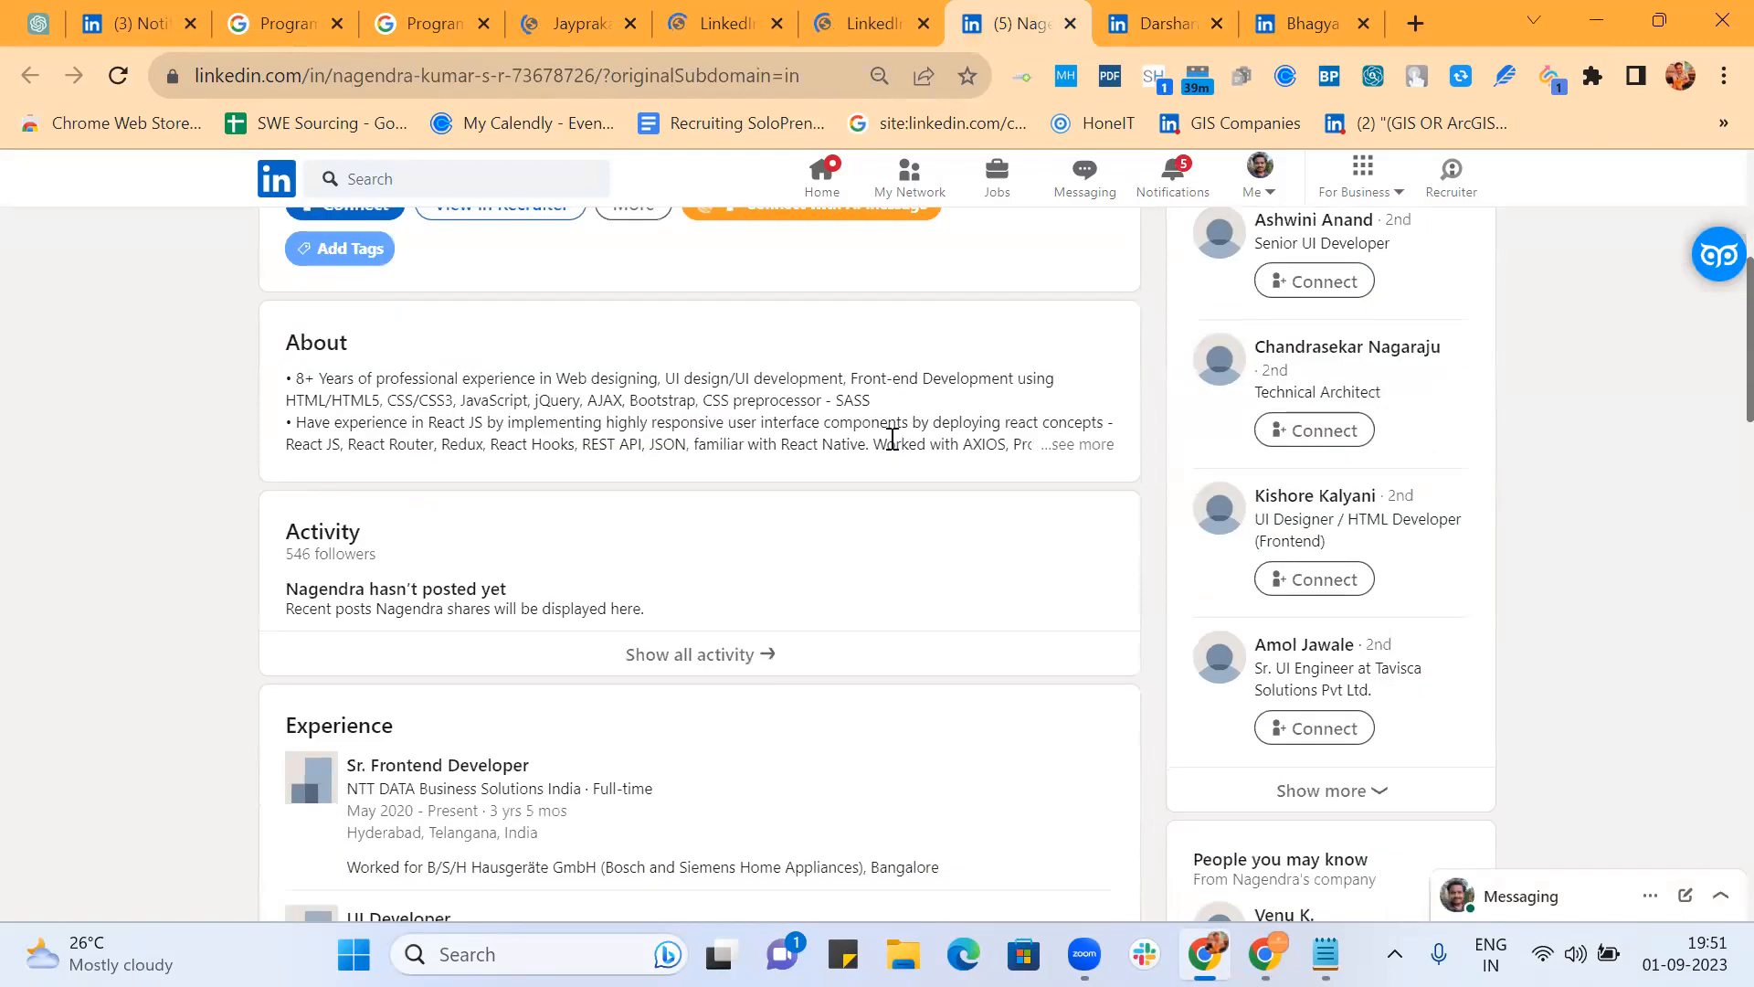
pyautogui.doubleClick(509, 445)
pyautogui.doubleClick(370, 444)
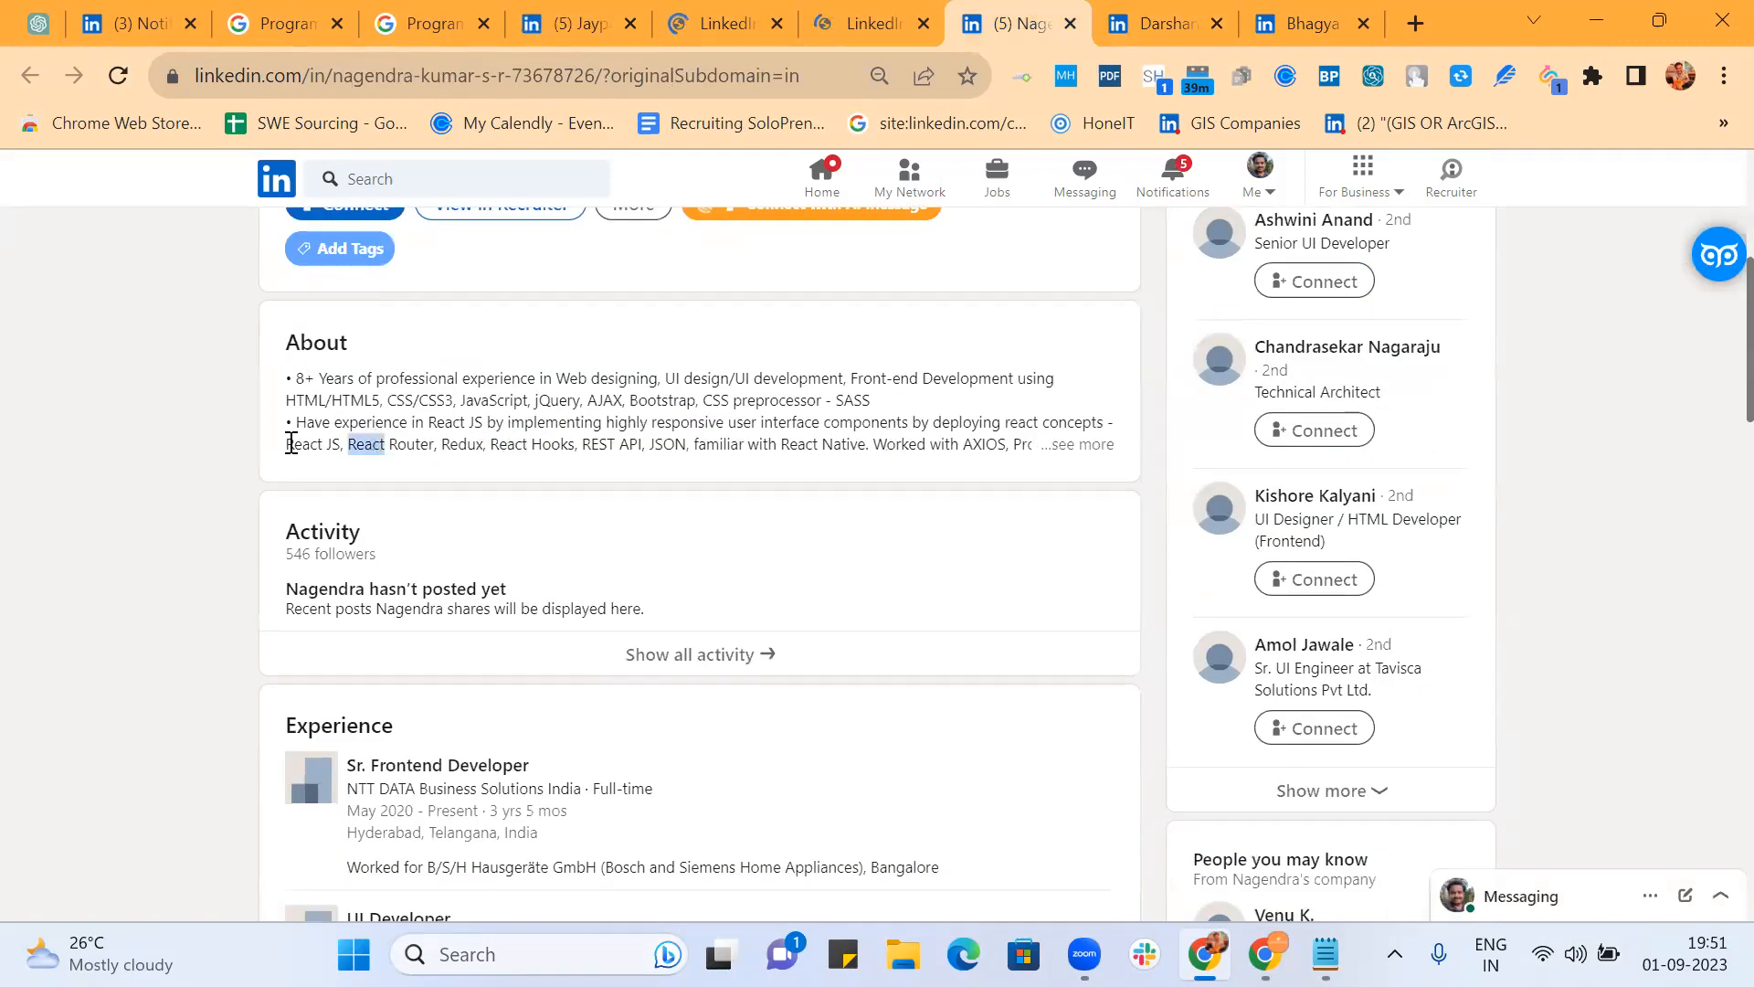
pyautogui.doubleClick(298, 445)
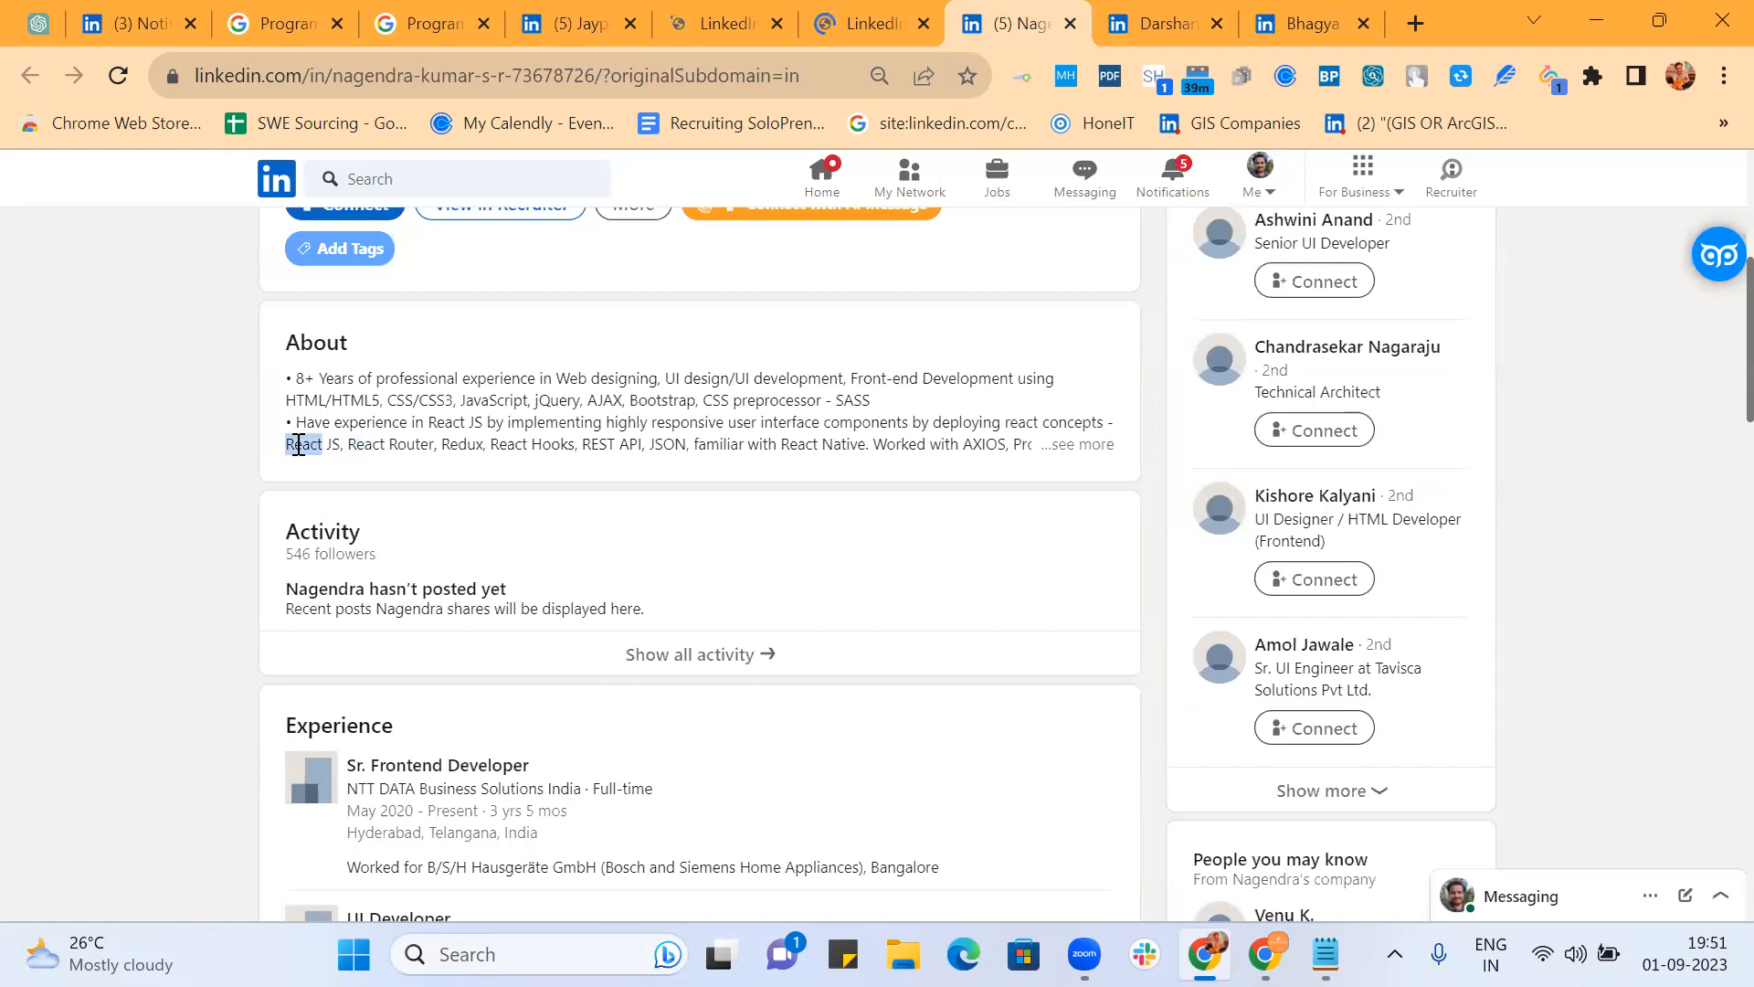
pyautogui.click(1287, 22)
pyautogui.scroll(-5, 940, 430)
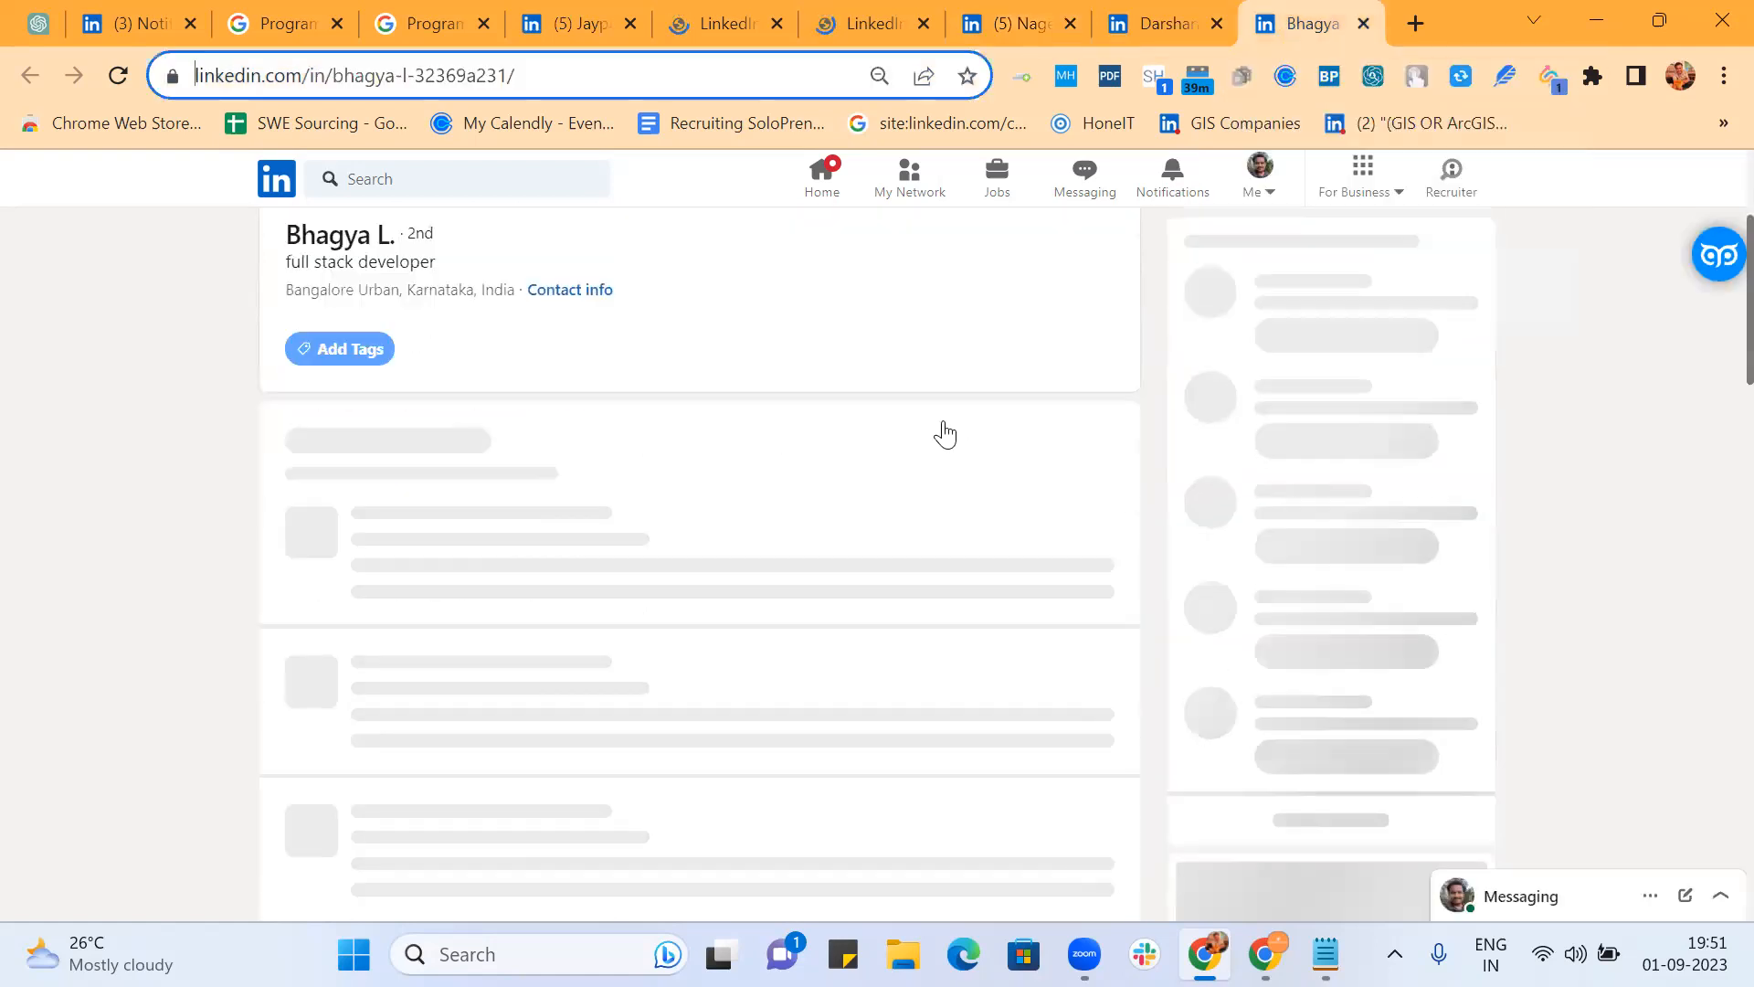
# Step: Switch to the BCA student's LinkedIn profile and scroll through it
pyautogui.click(735, 17)
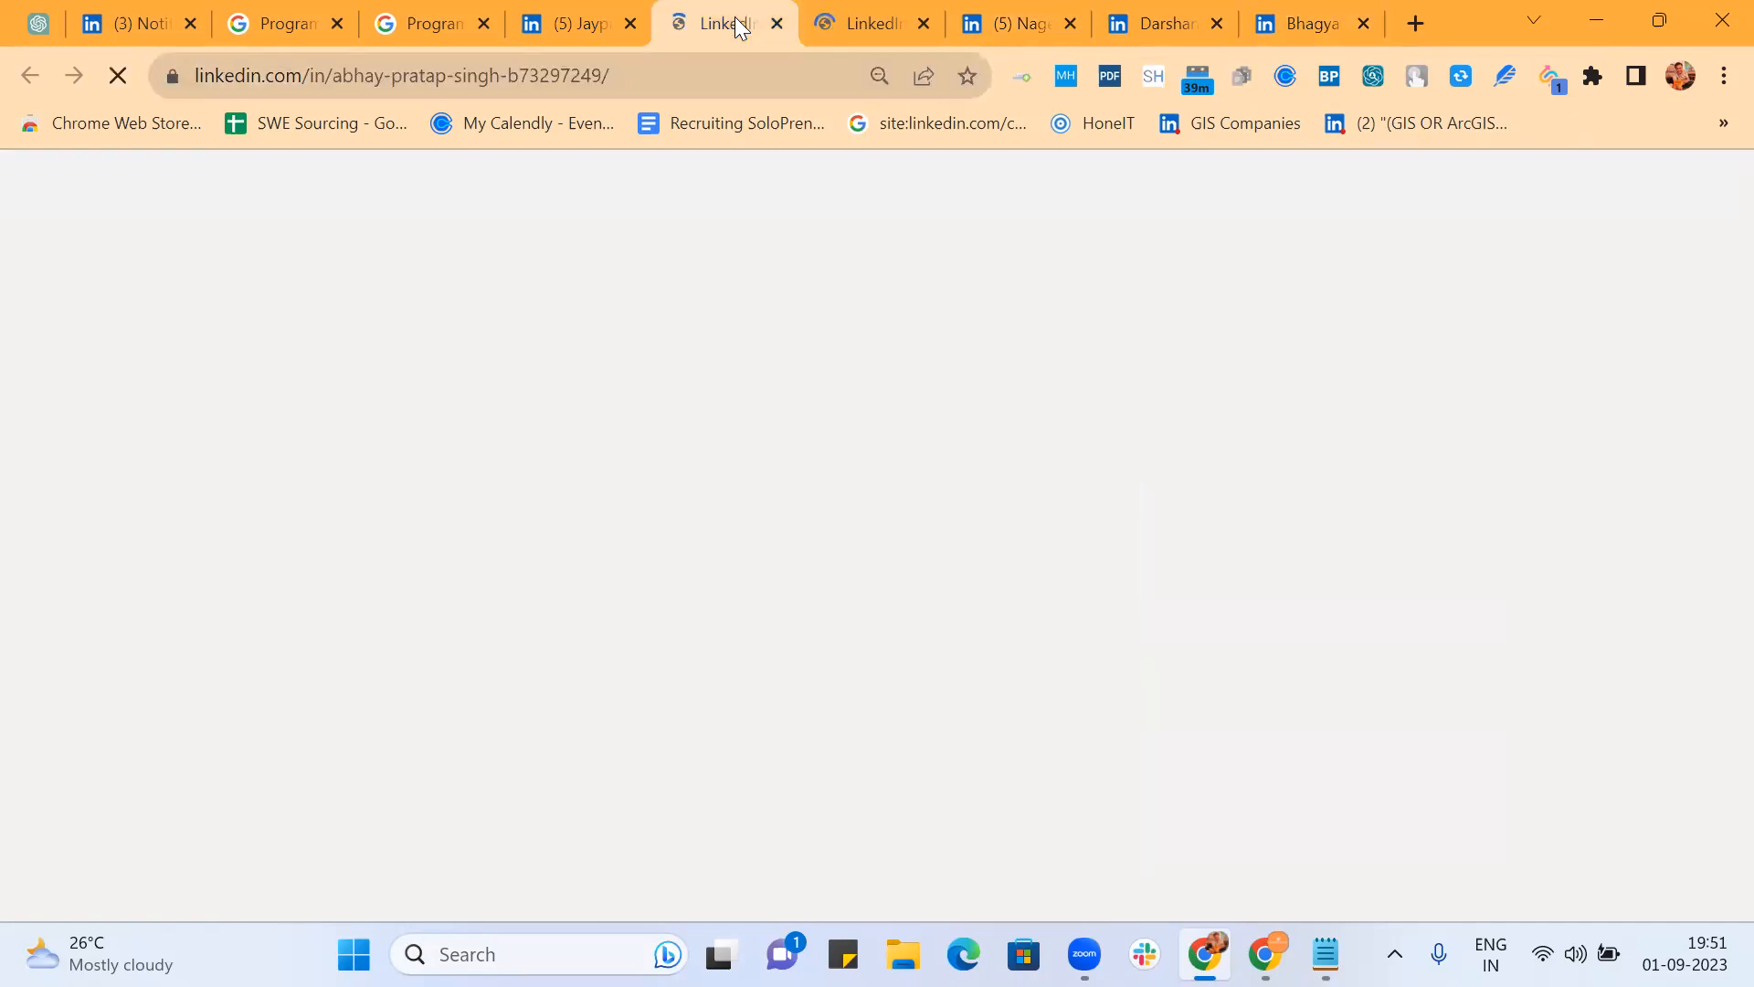
pyautogui.click(587, 26)
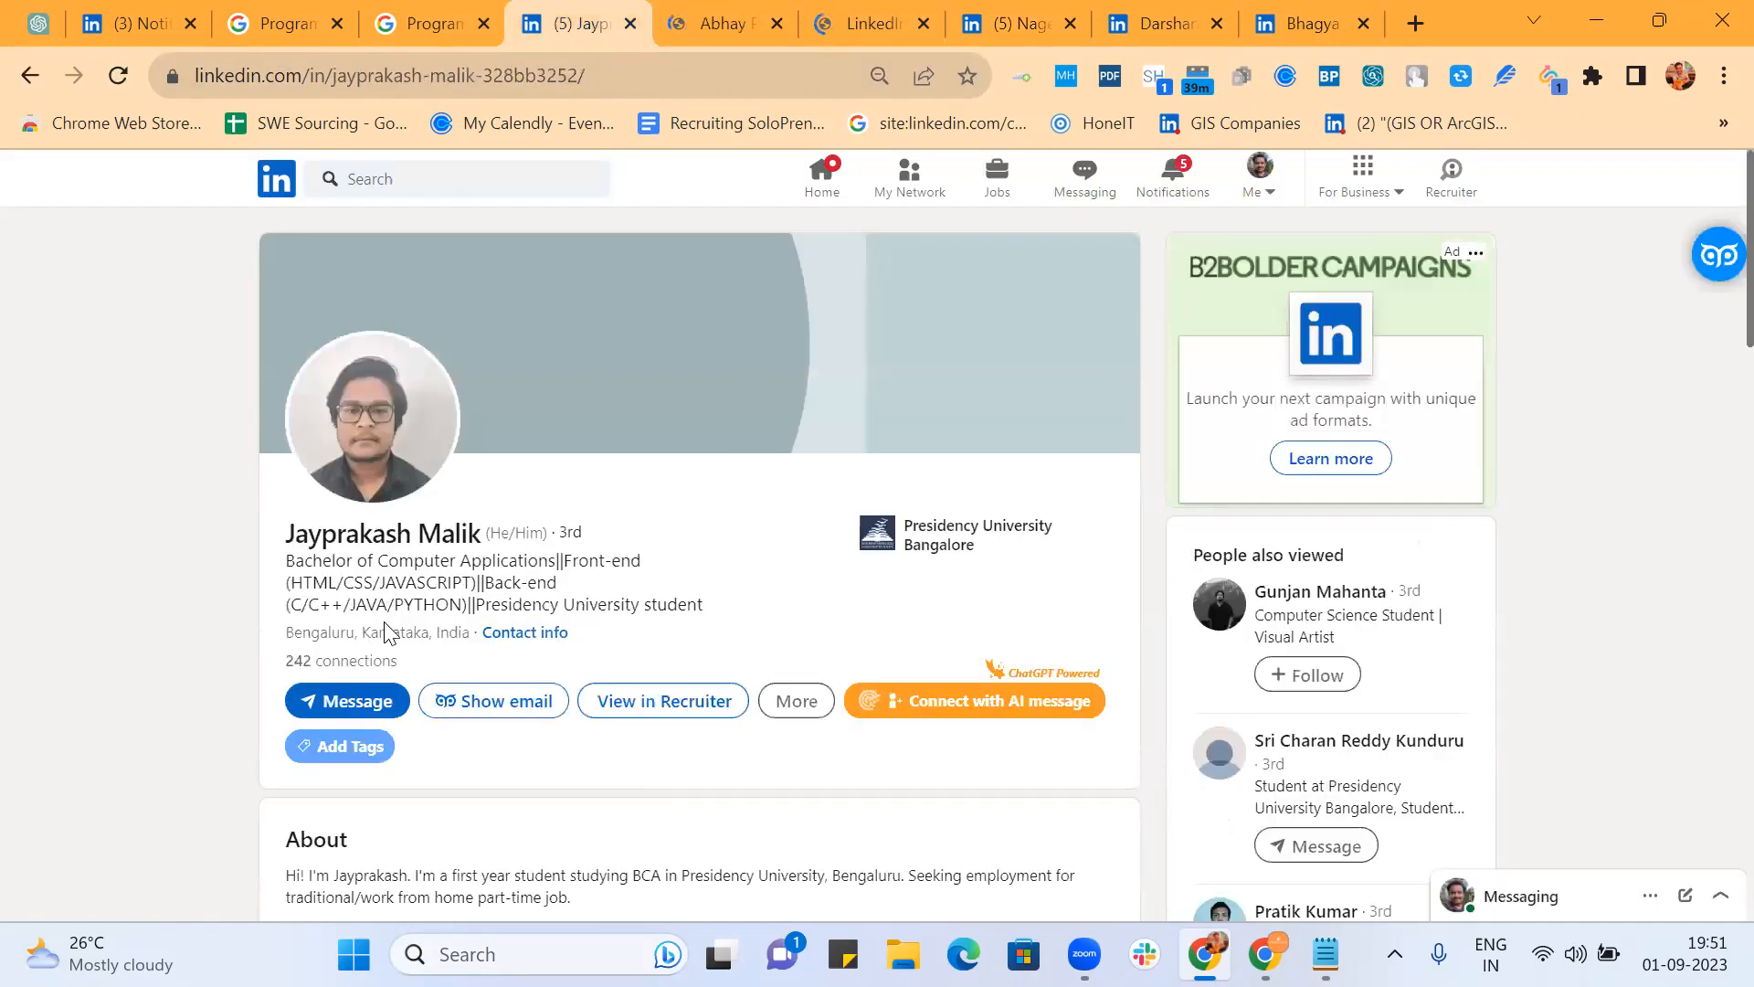
pyautogui.scroll(-3, 720, 586)
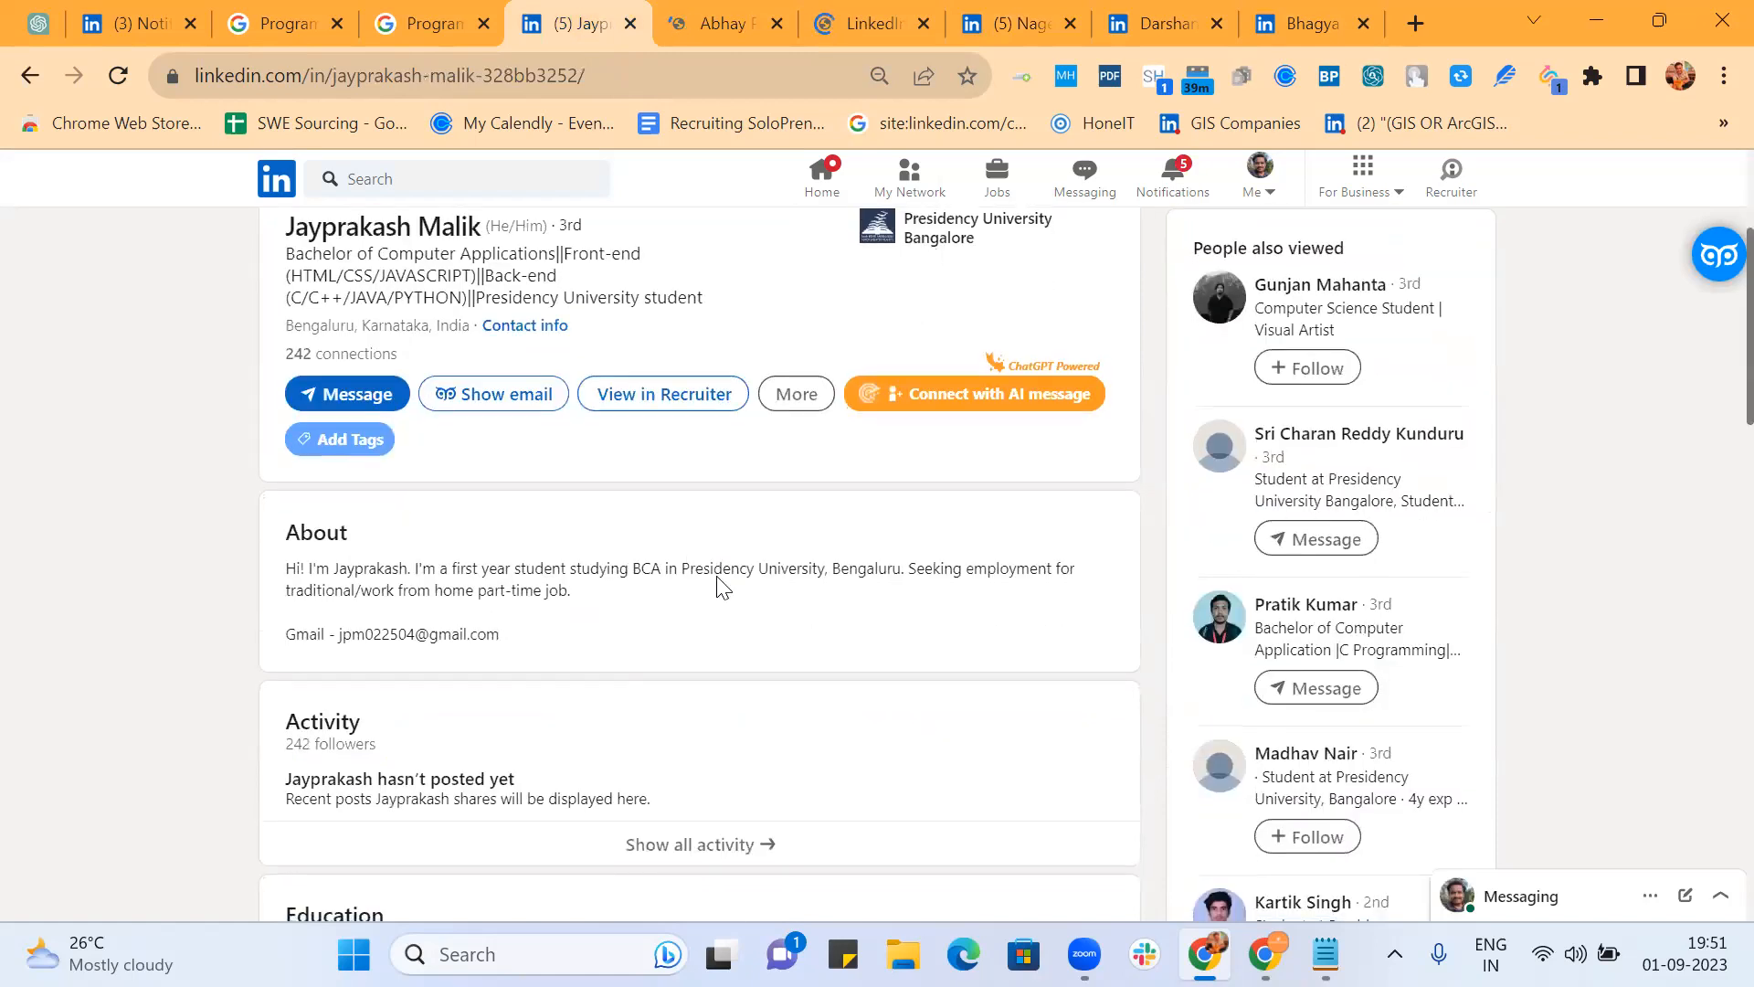
pyautogui.scroll(-2, 721, 586)
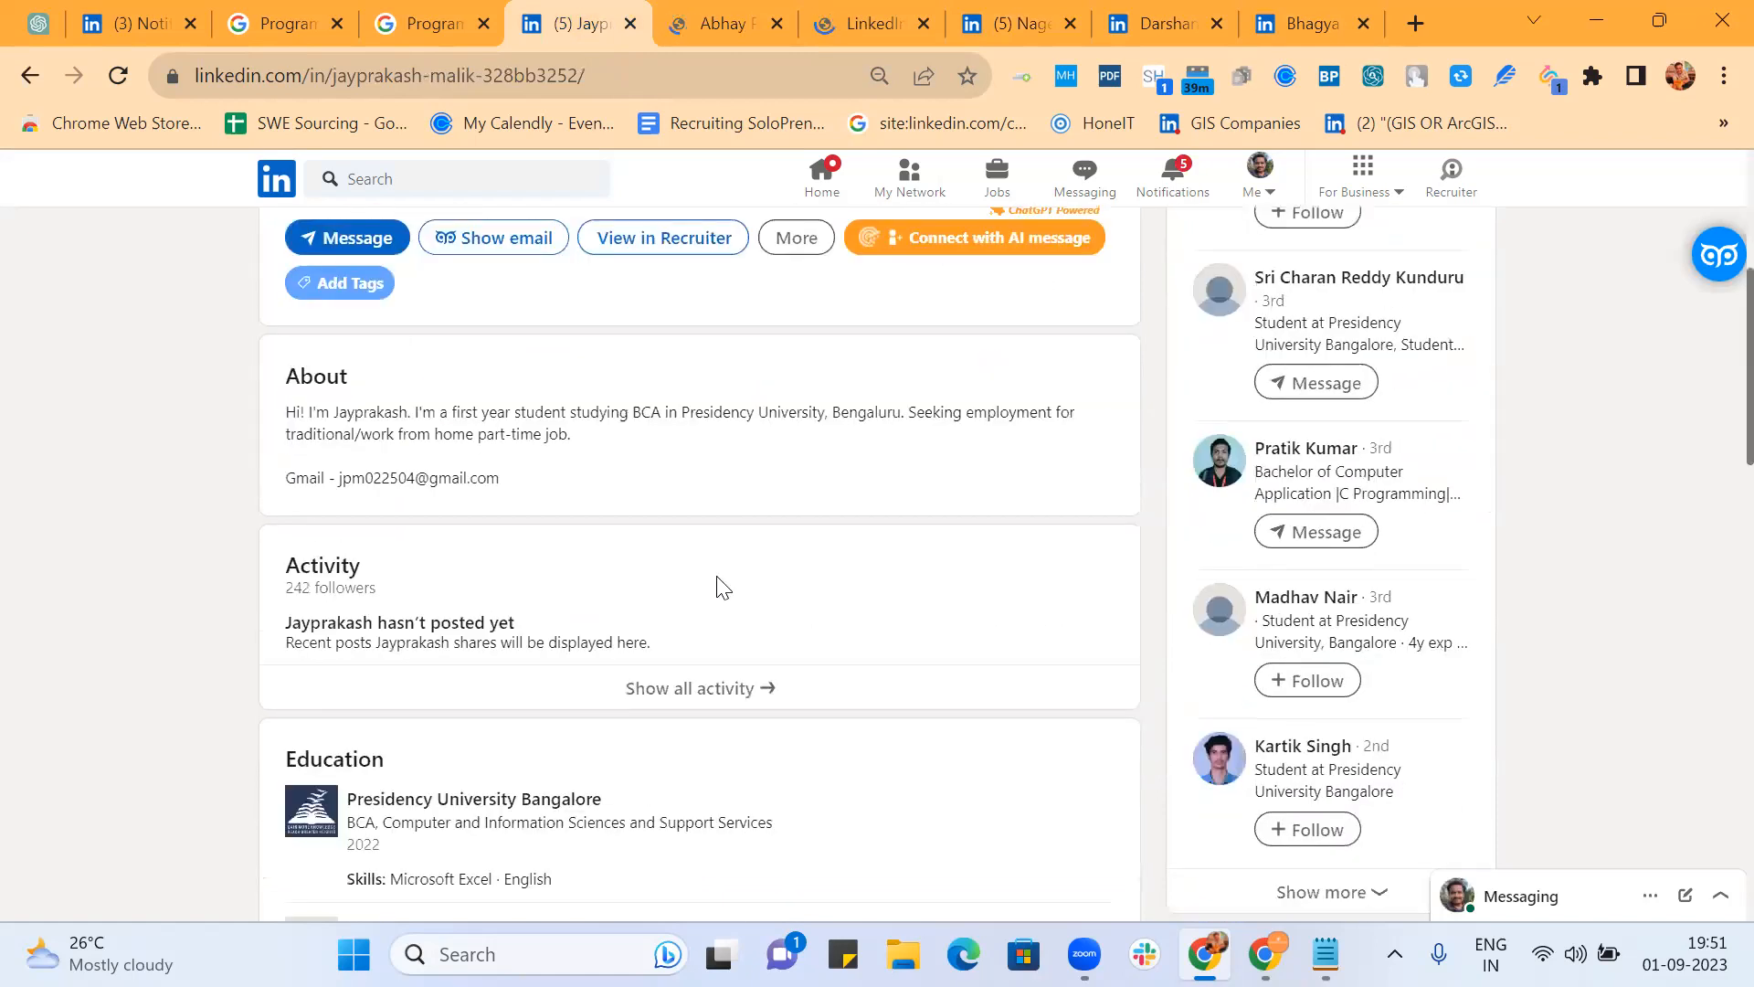
pyautogui.scroll(-3, 721, 585)
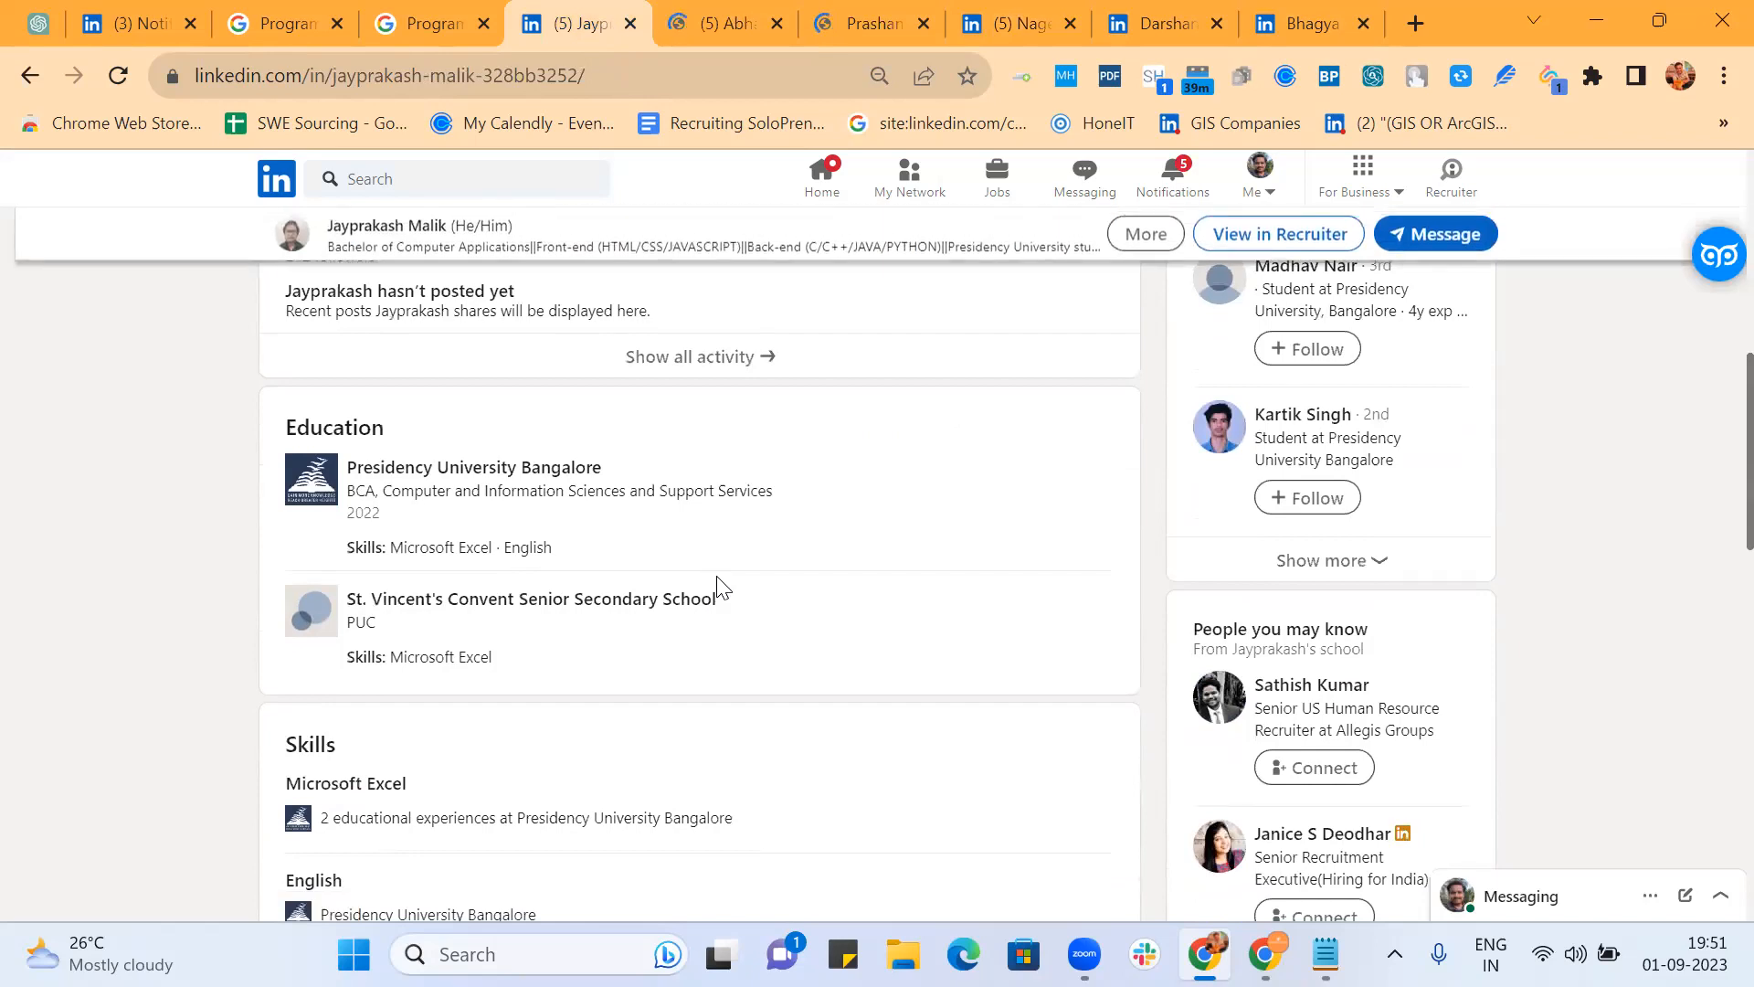
pyautogui.scroll(-3, 721, 585)
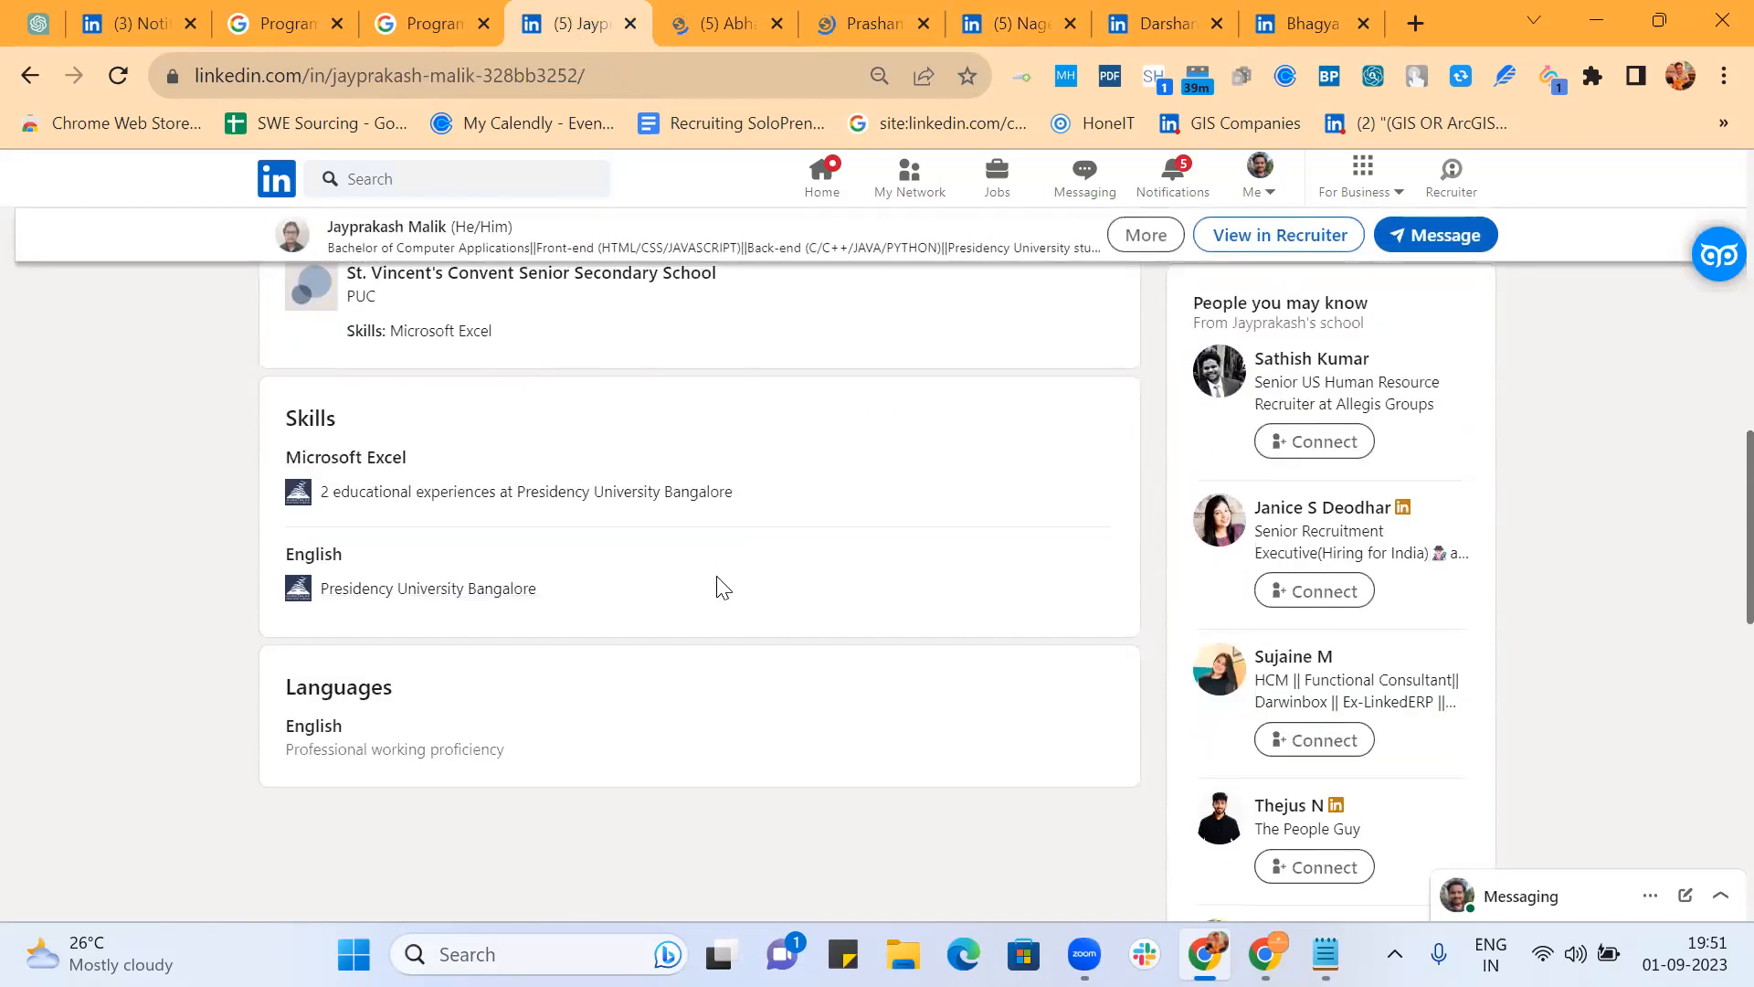
pyautogui.scroll(6, 721, 586)
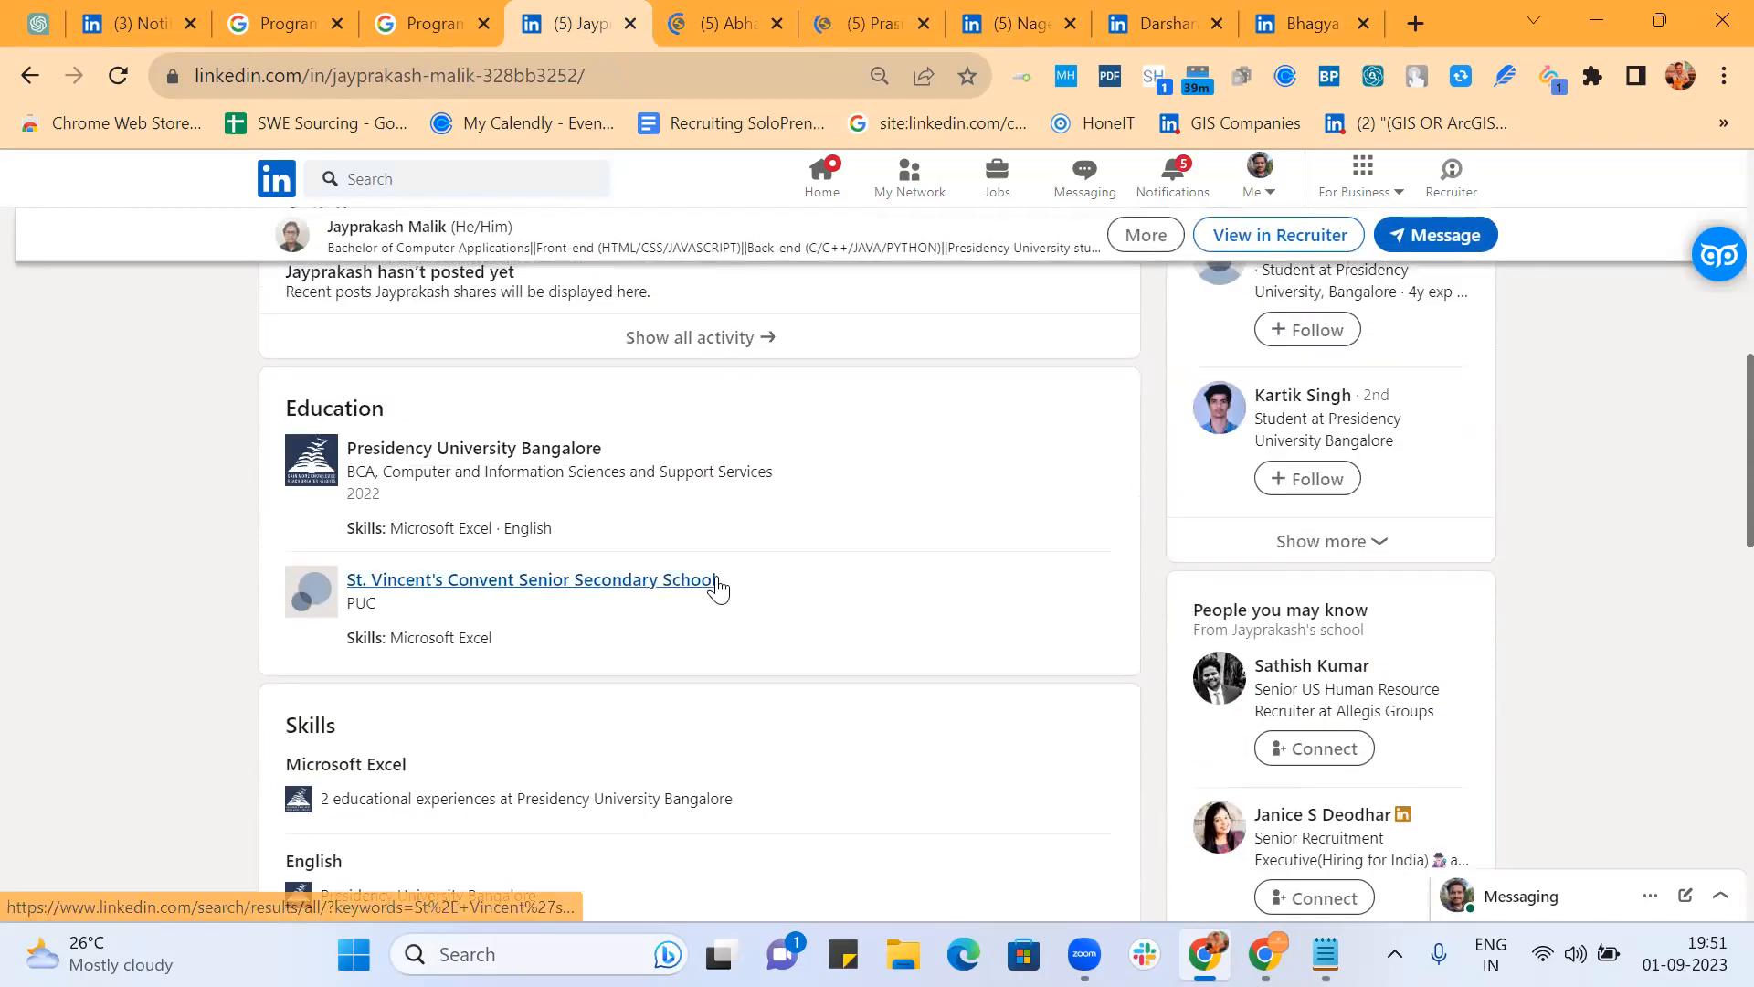
pyautogui.scroll(4, 718, 589)
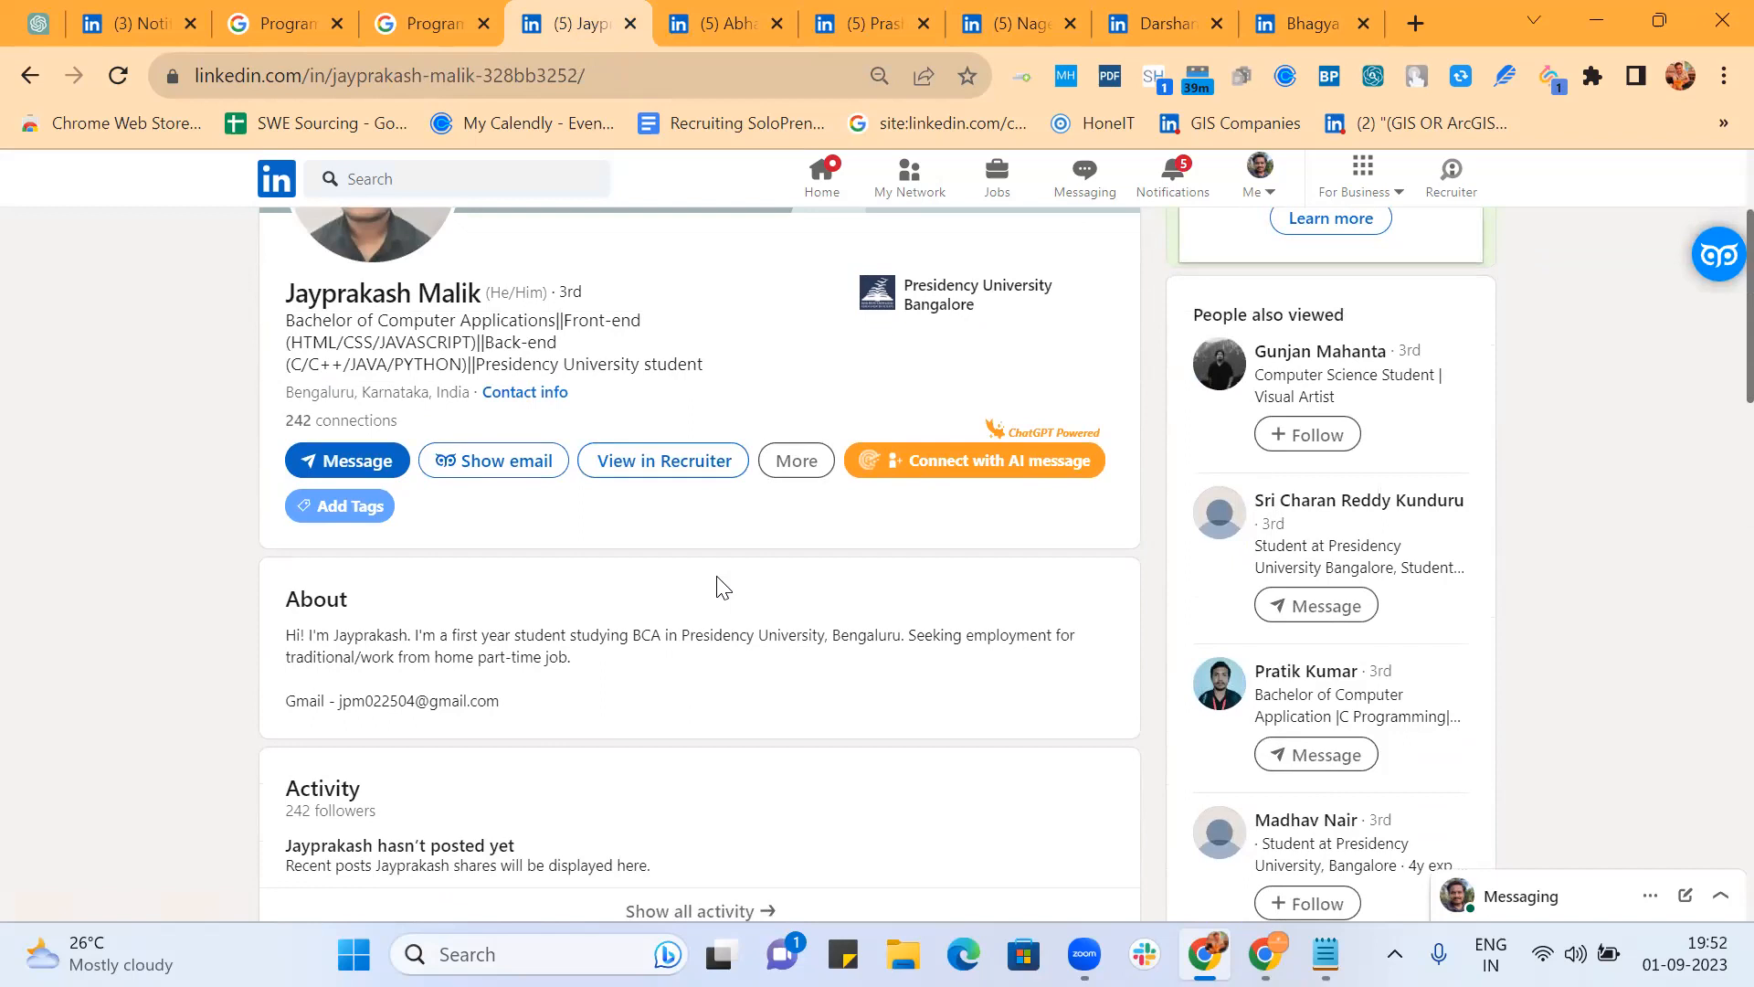
pyautogui.scroll(-3, 717, 586)
# Step: Check the student's empty activity feed, then return and review the profile sections and skills
pyautogui.click(718, 586)
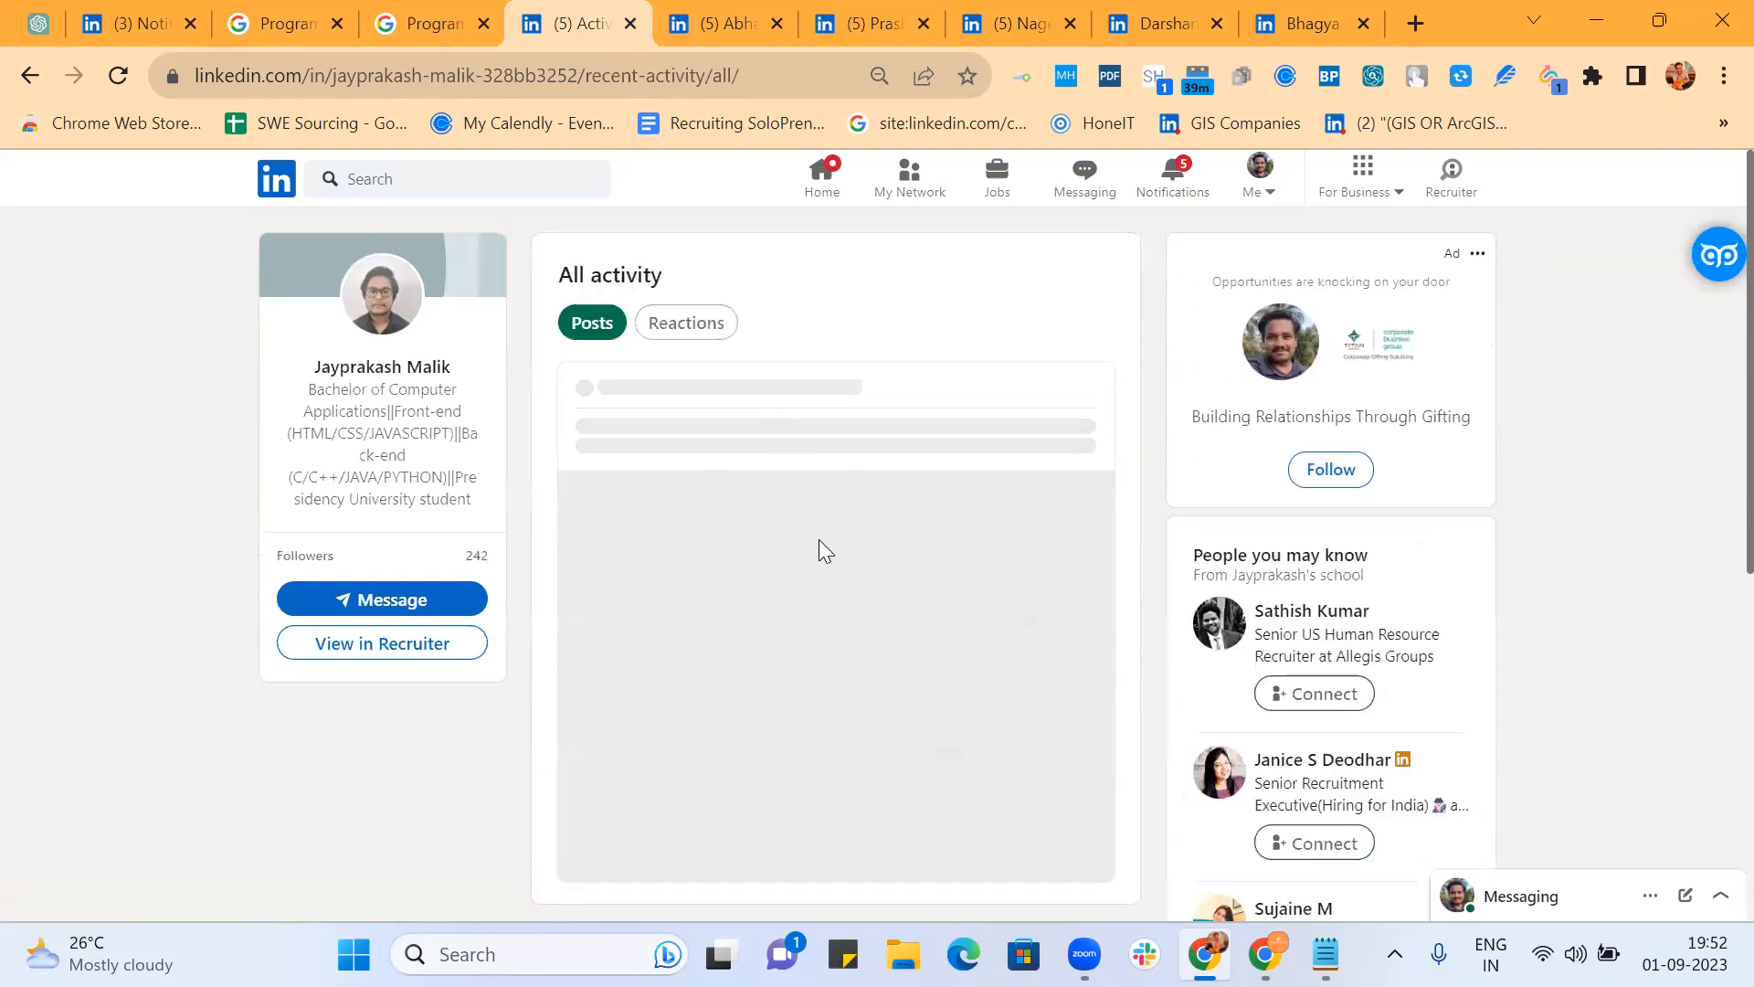
pyautogui.click(37, 70)
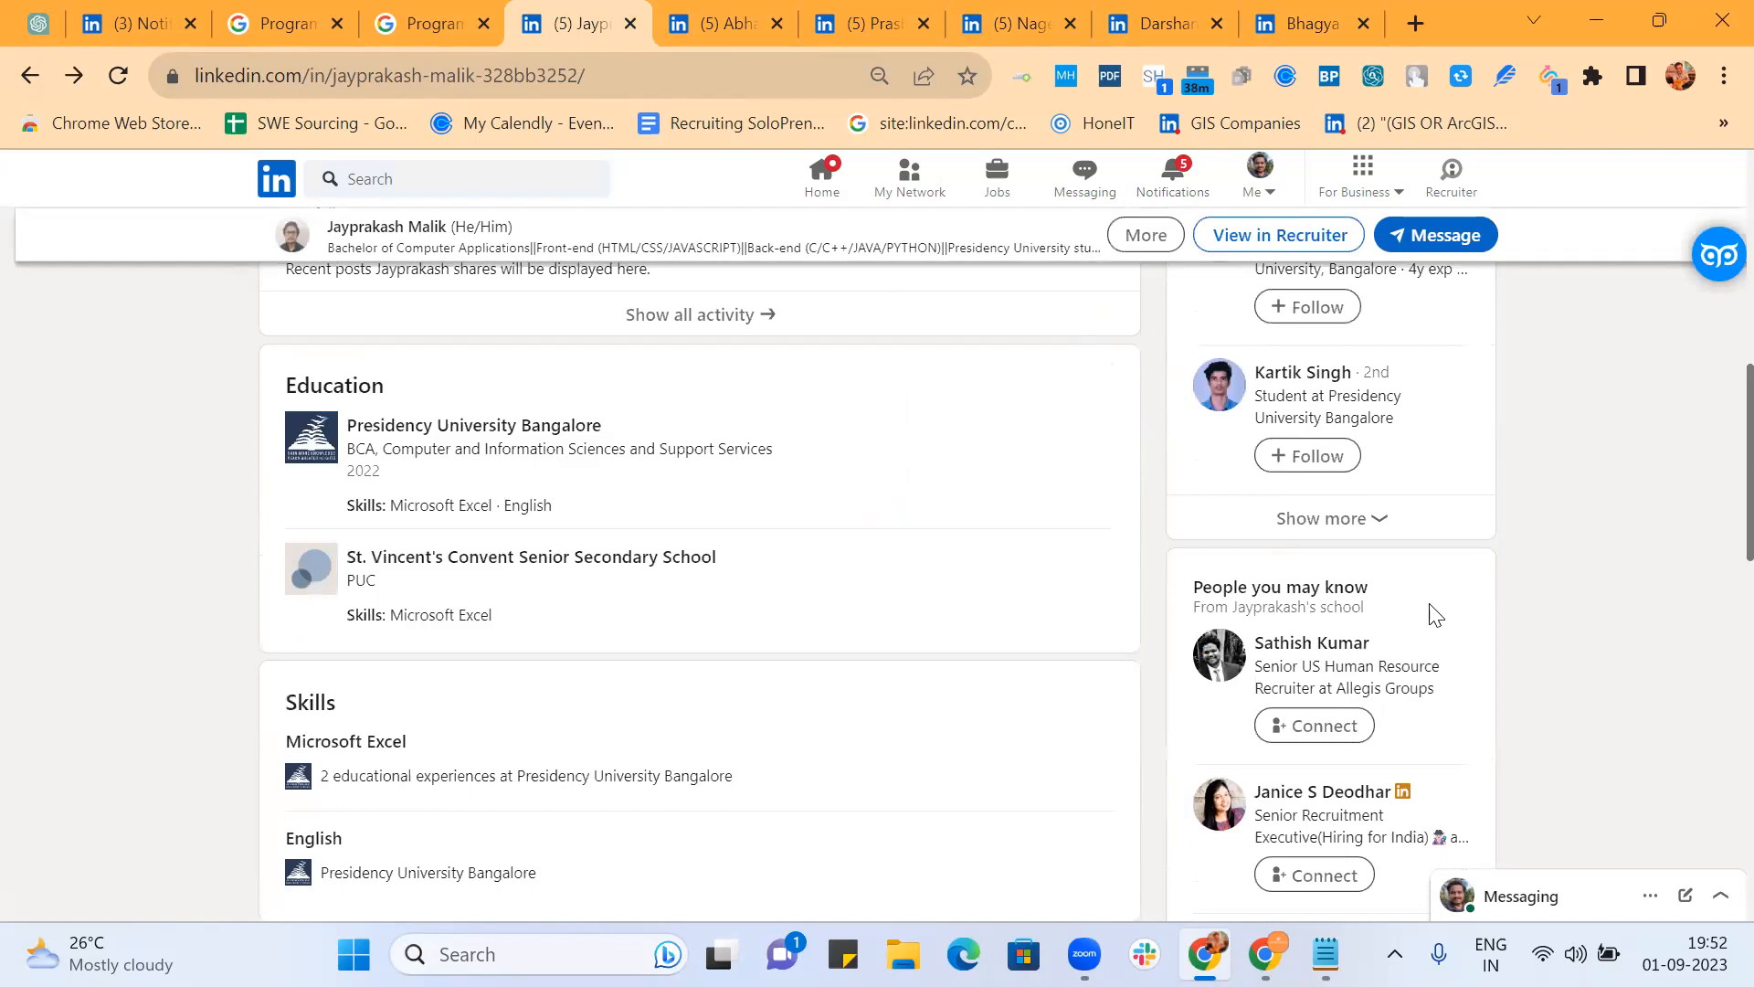
pyautogui.scroll(-5, 1457, 830)
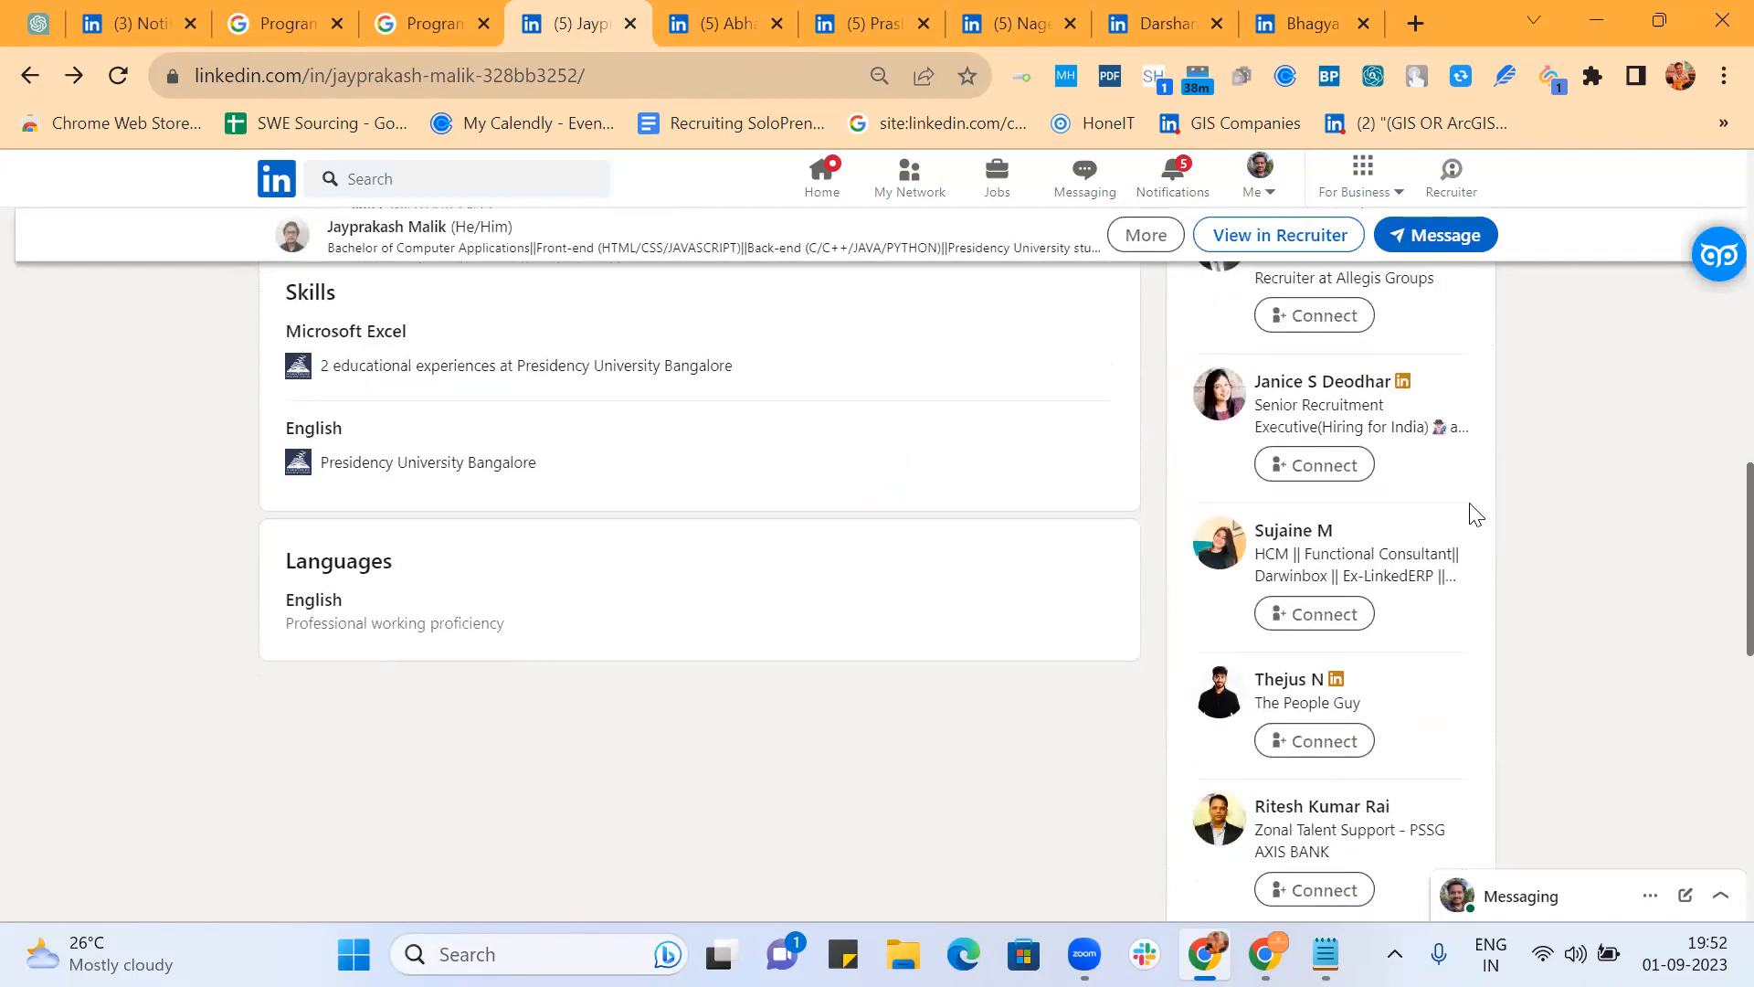
pyautogui.scroll(-2, 1474, 514)
pyautogui.scroll(2, 1475, 514)
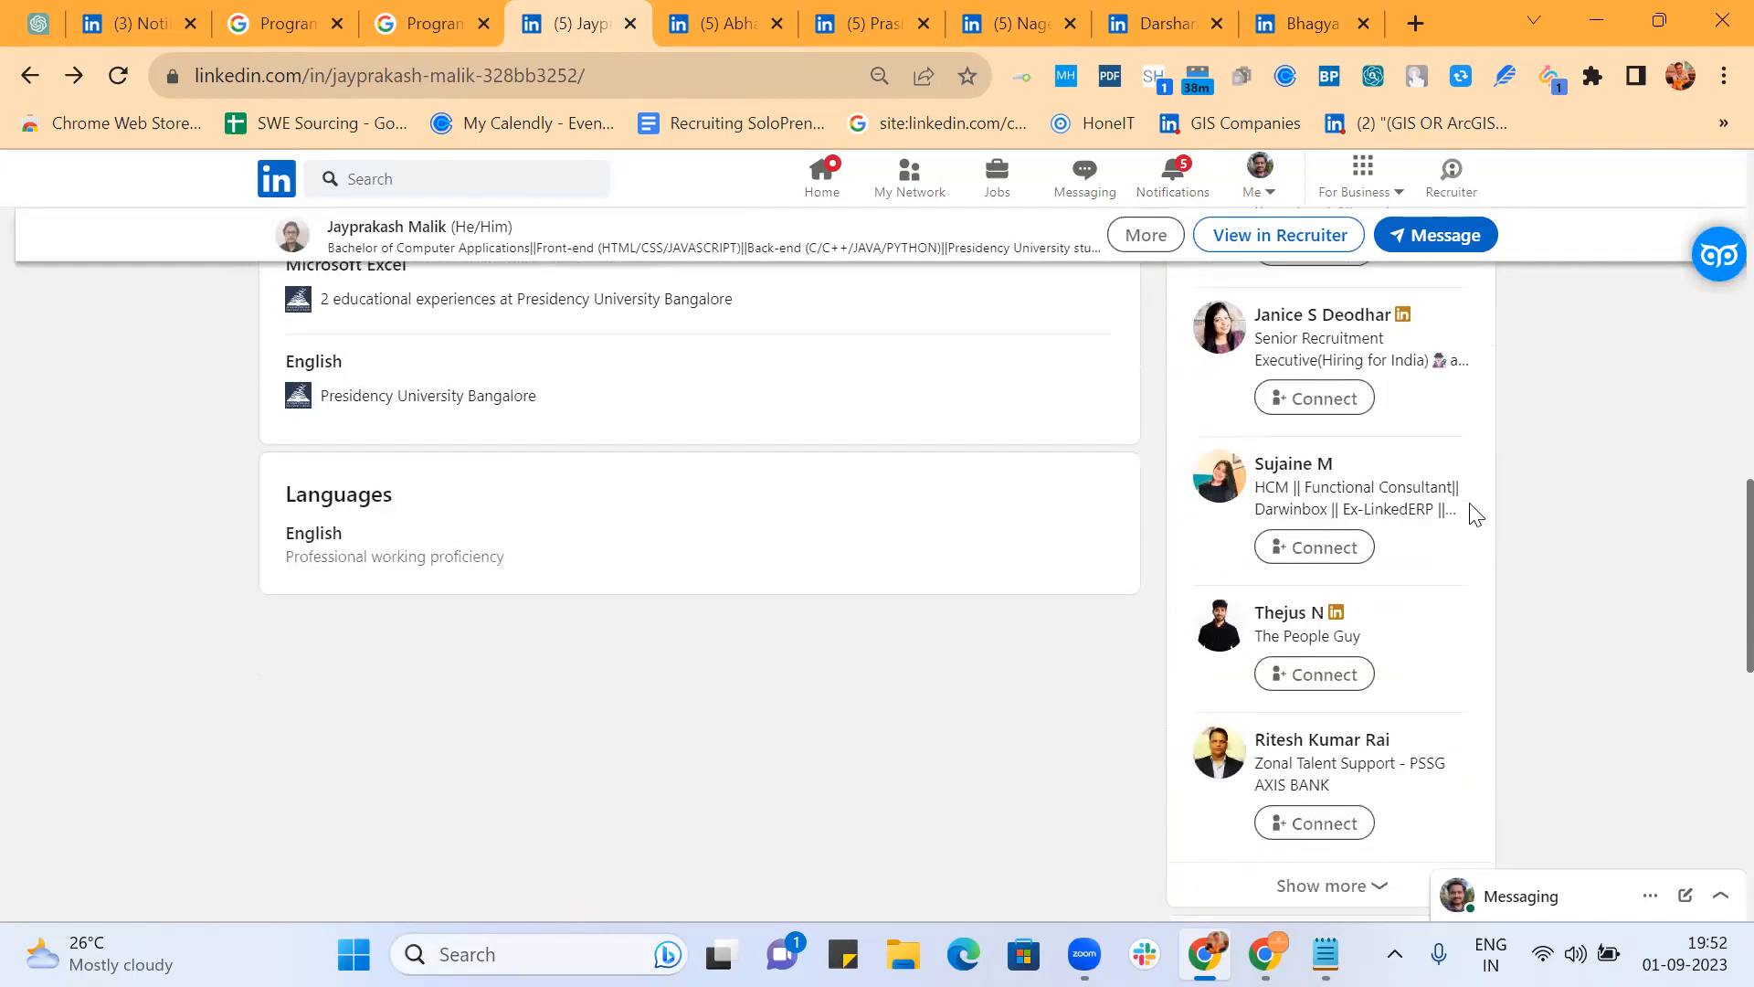
pyautogui.scroll(3, 1475, 515)
pyautogui.scroll(1, 728, 578)
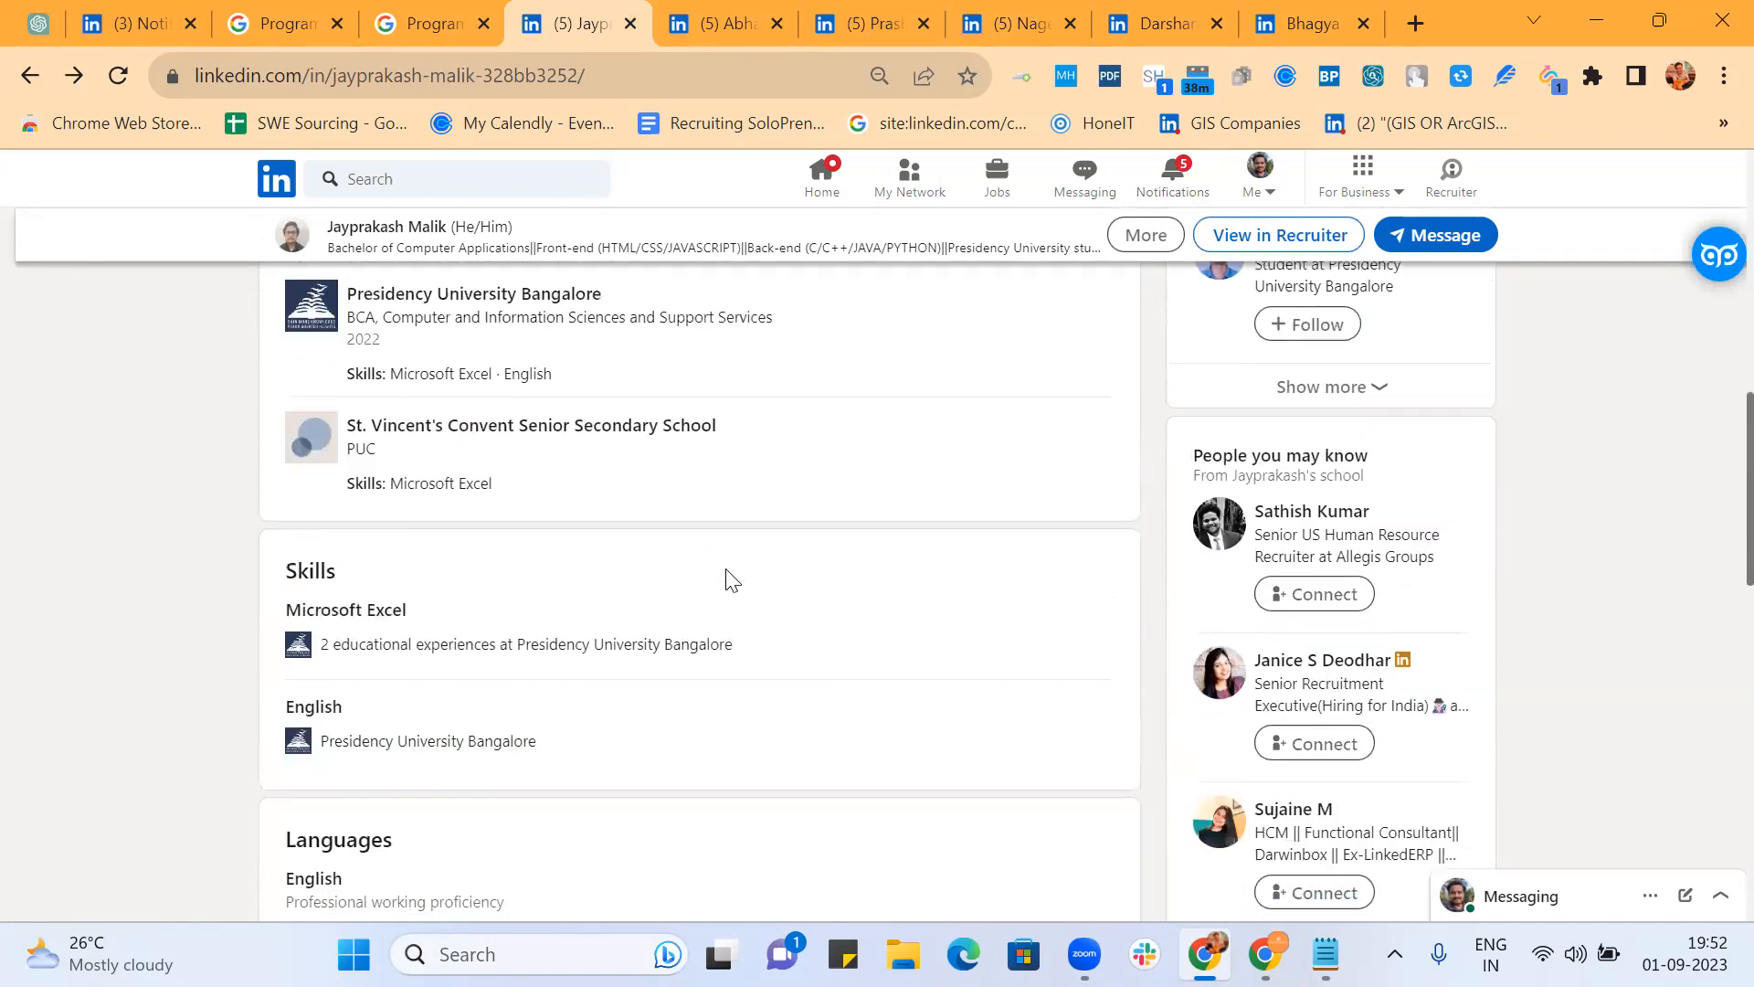
pyautogui.scroll(-2, 732, 579)
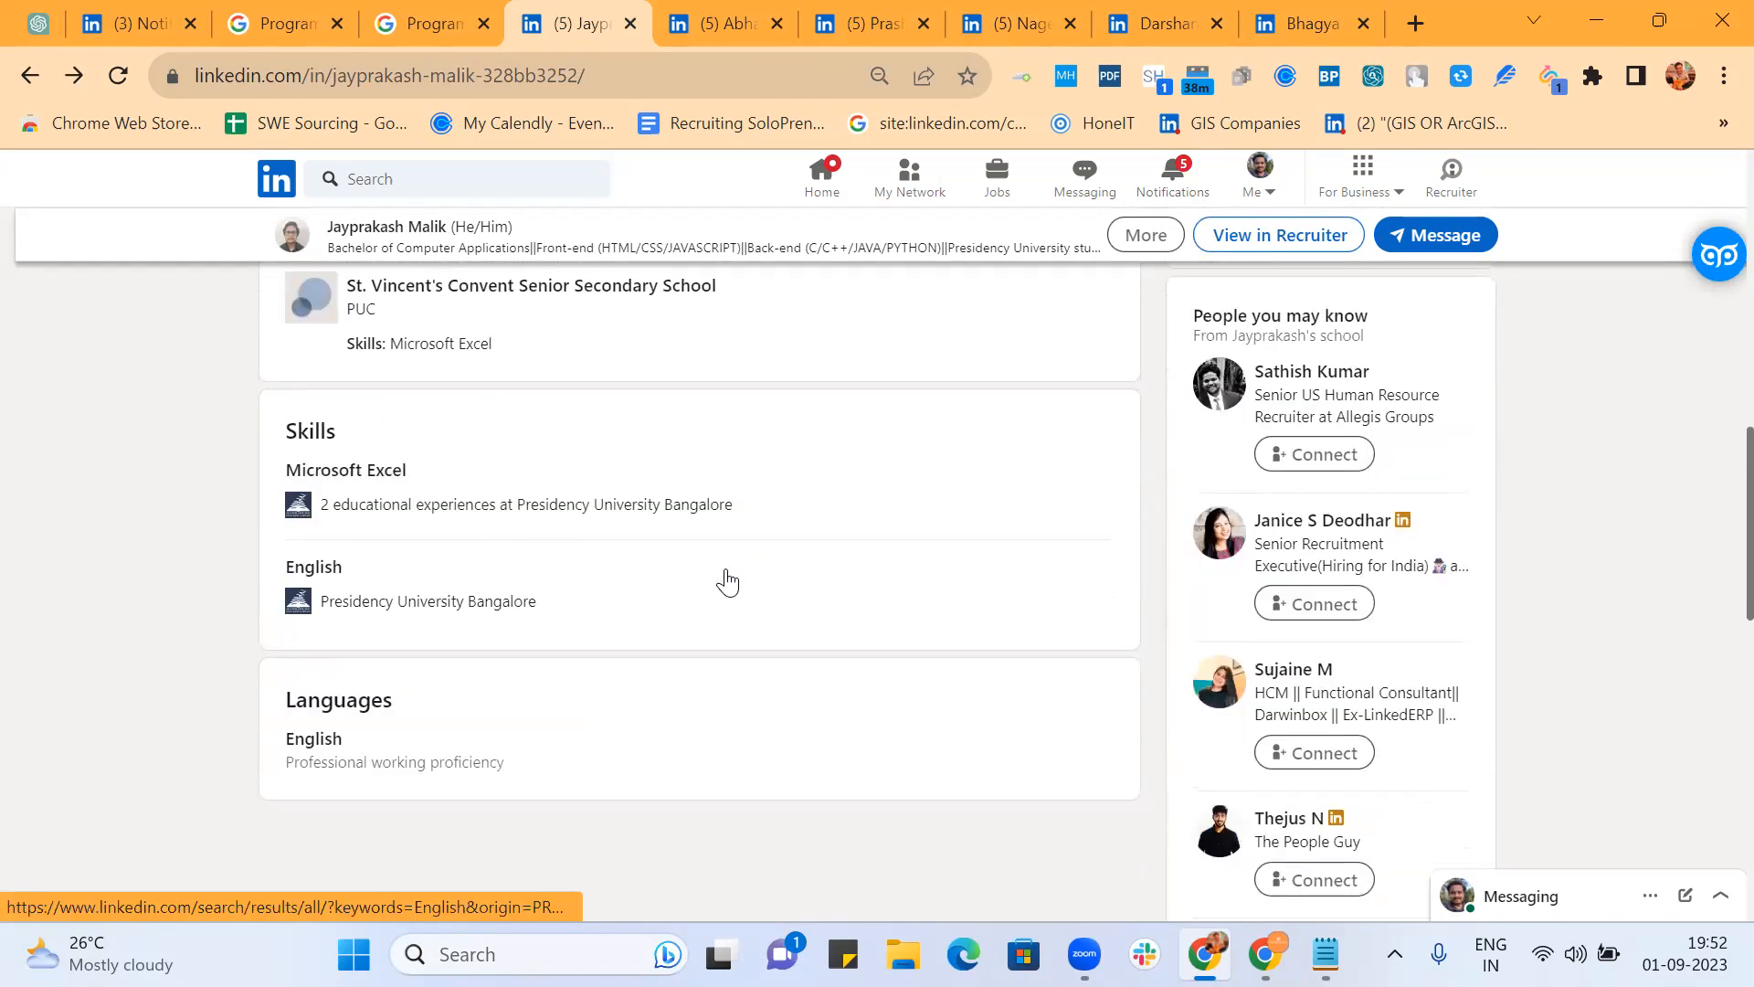
pyautogui.scroll(6, 728, 578)
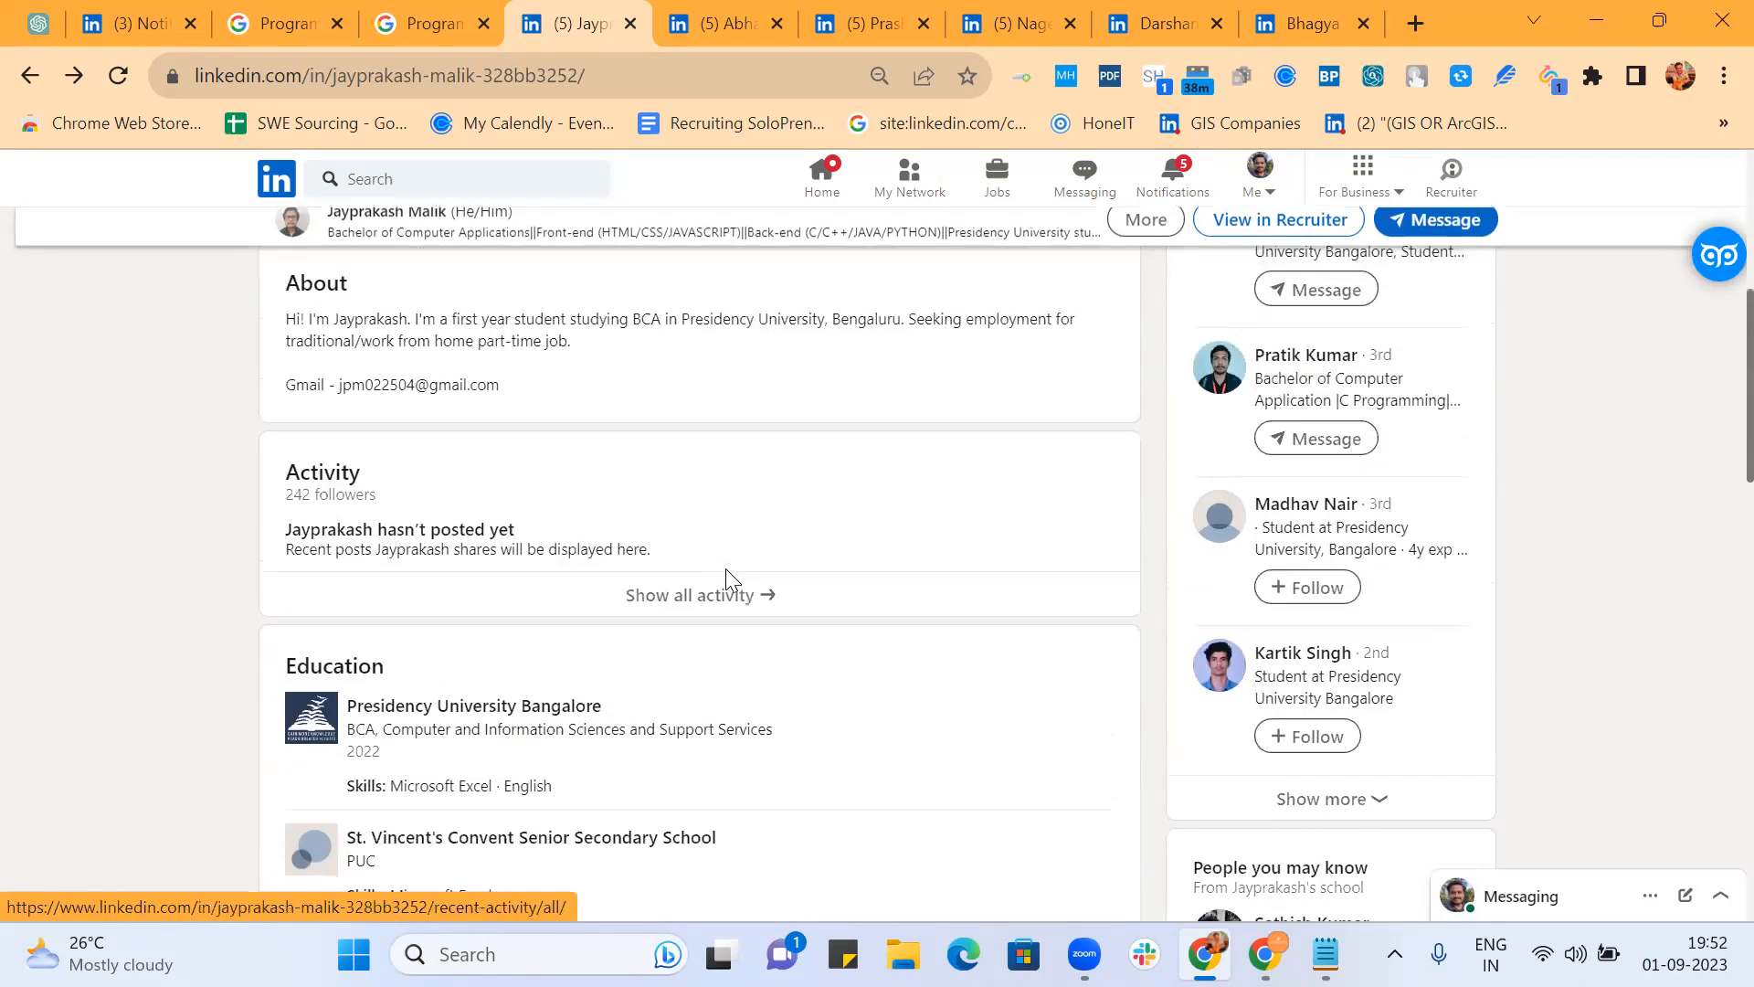
pyautogui.scroll(2, 728, 578)
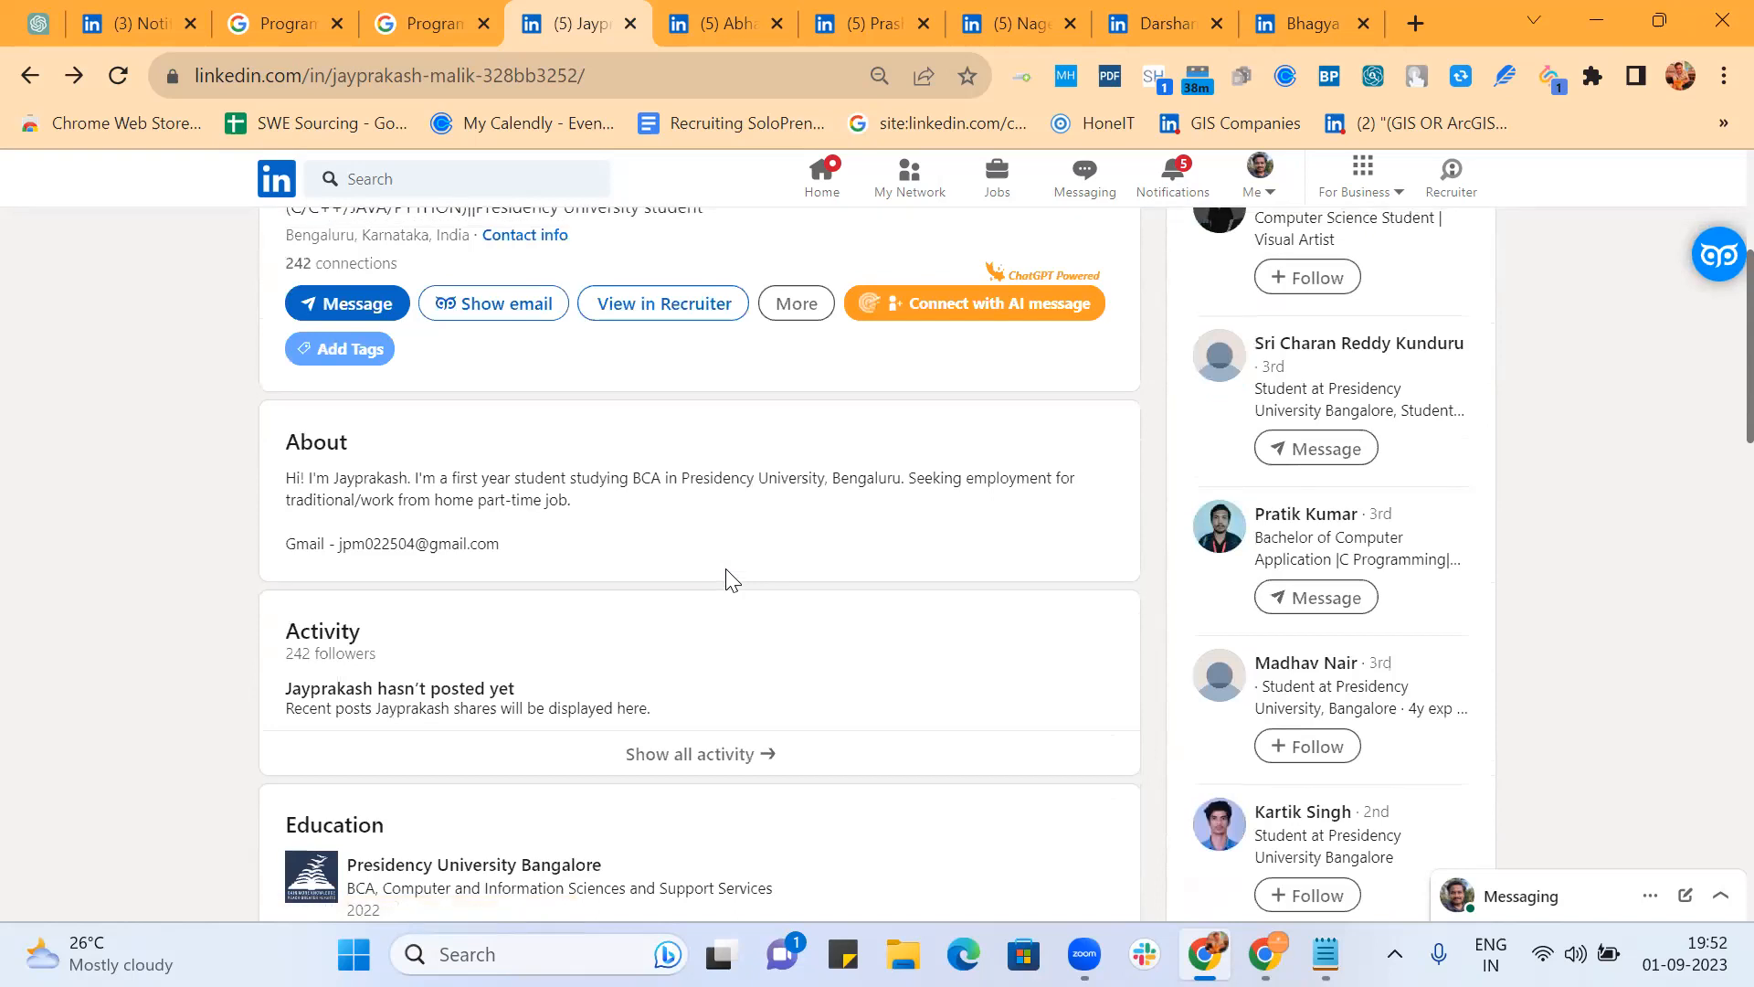
pyautogui.scroll(1, 728, 578)
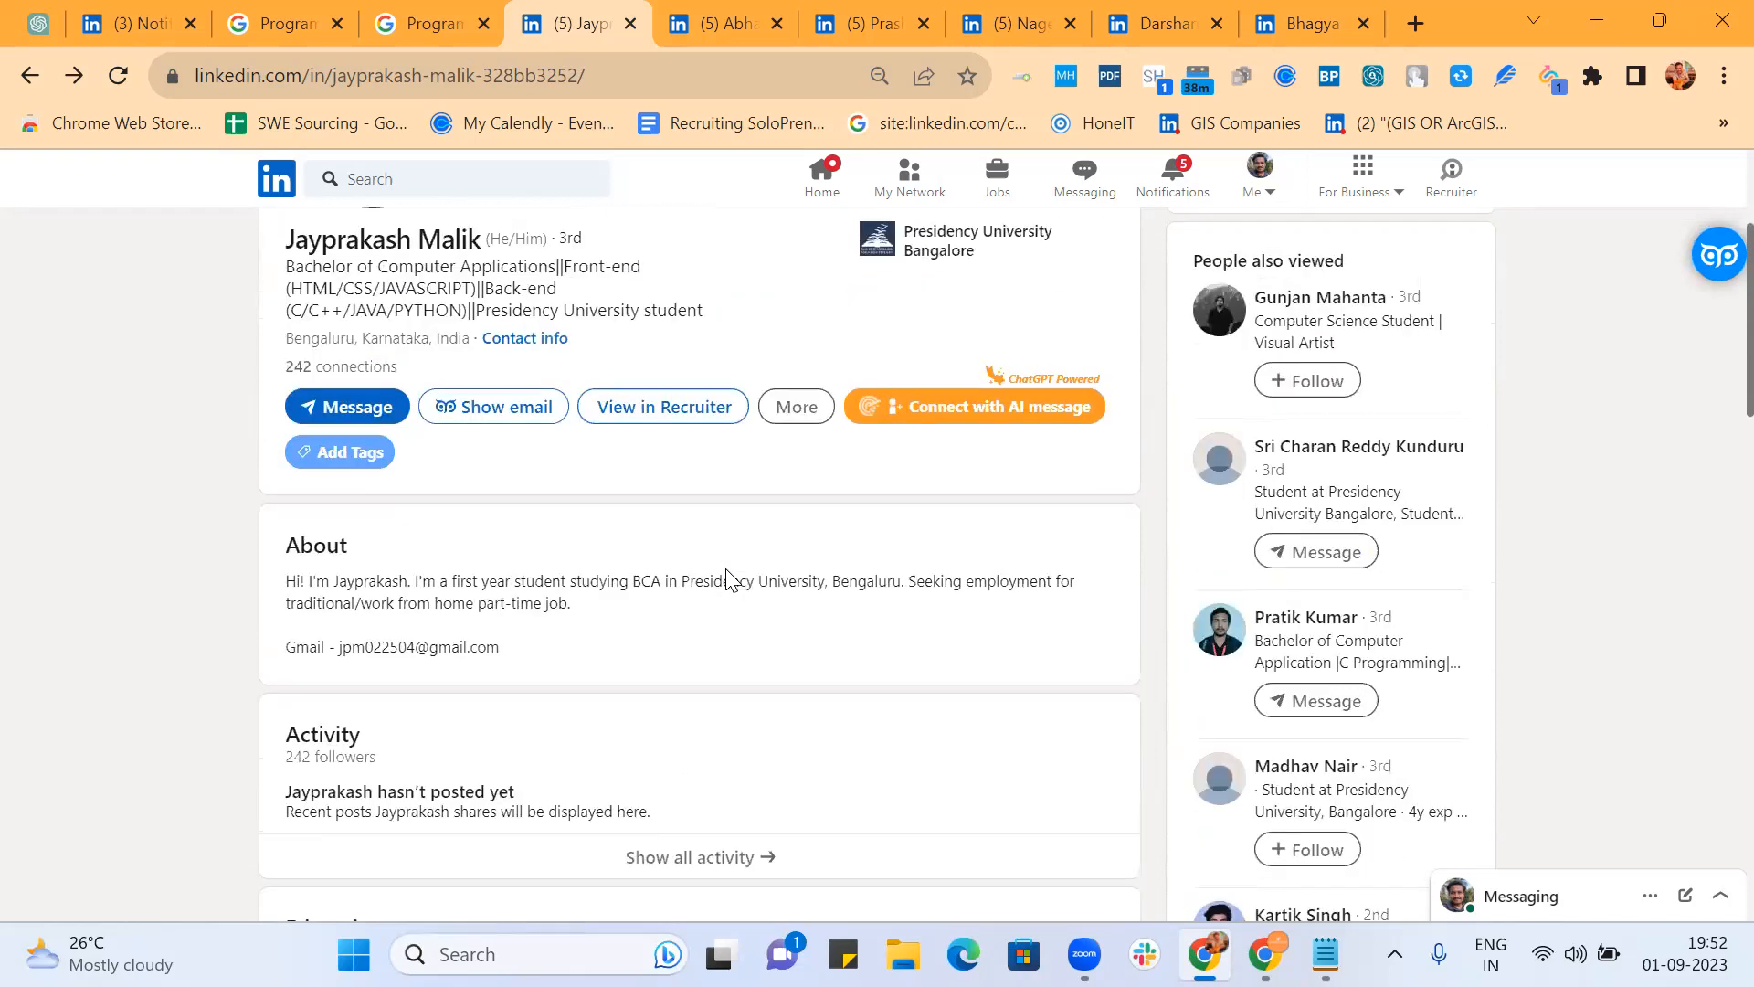
pyautogui.click(700, 26)
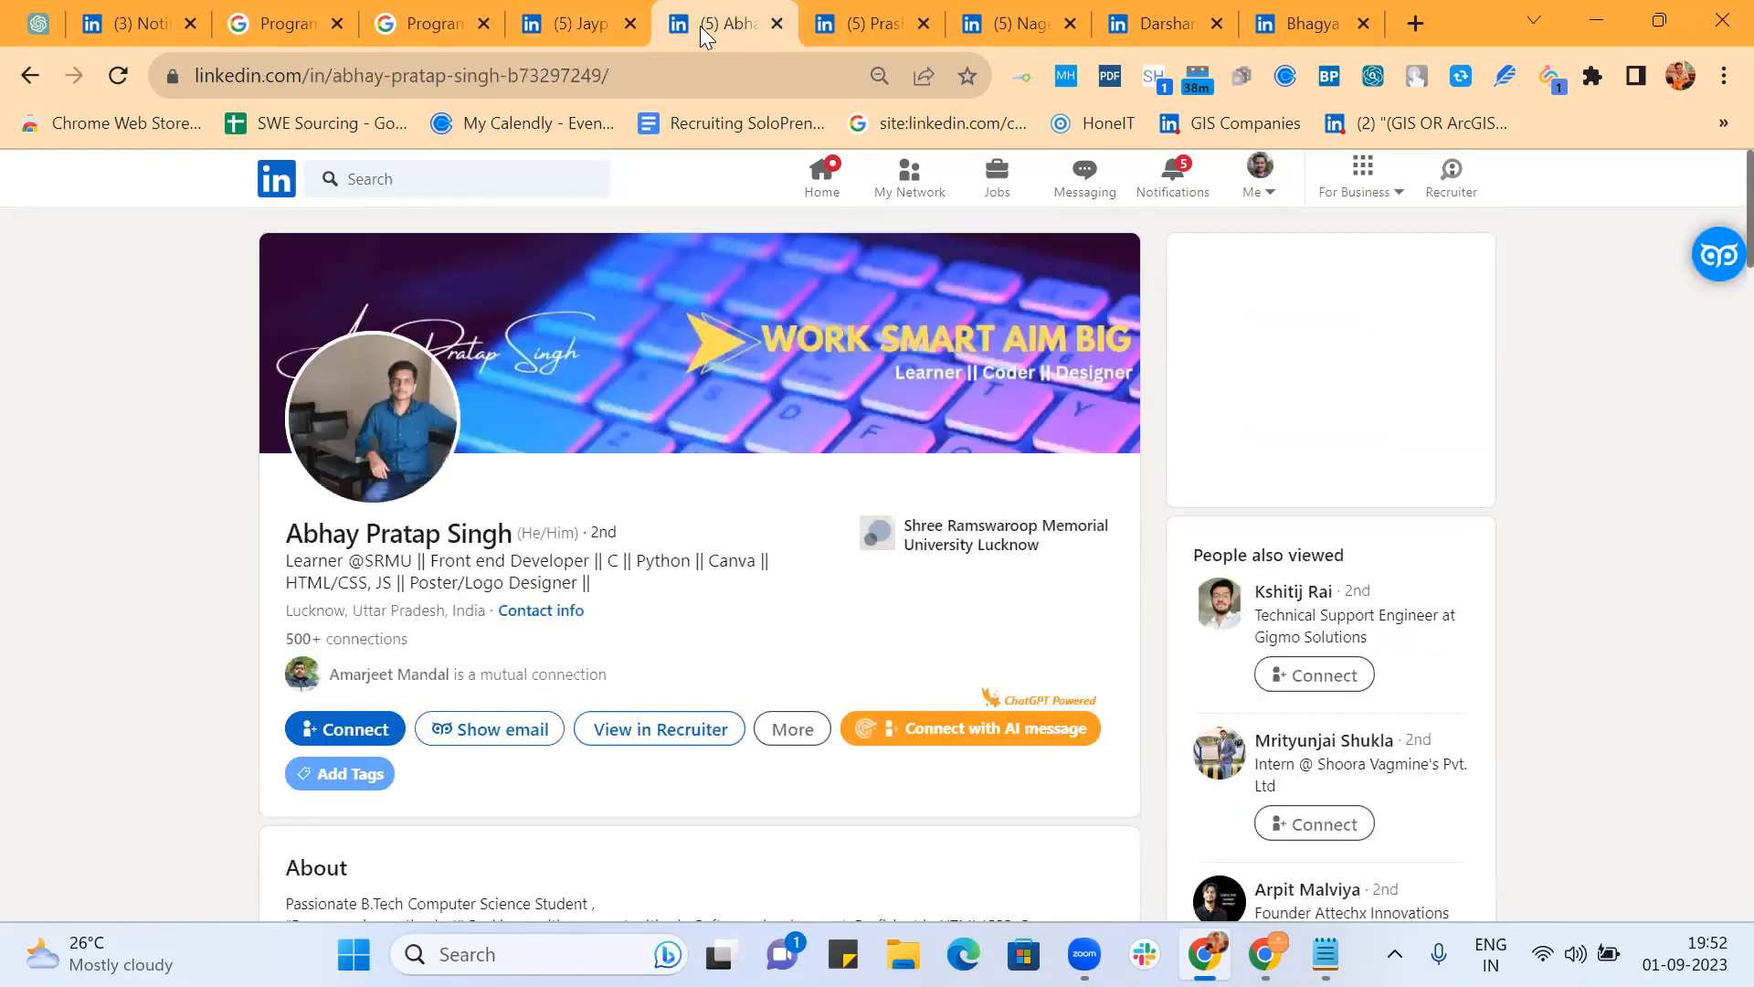
pyautogui.scroll(-5, 761, 457)
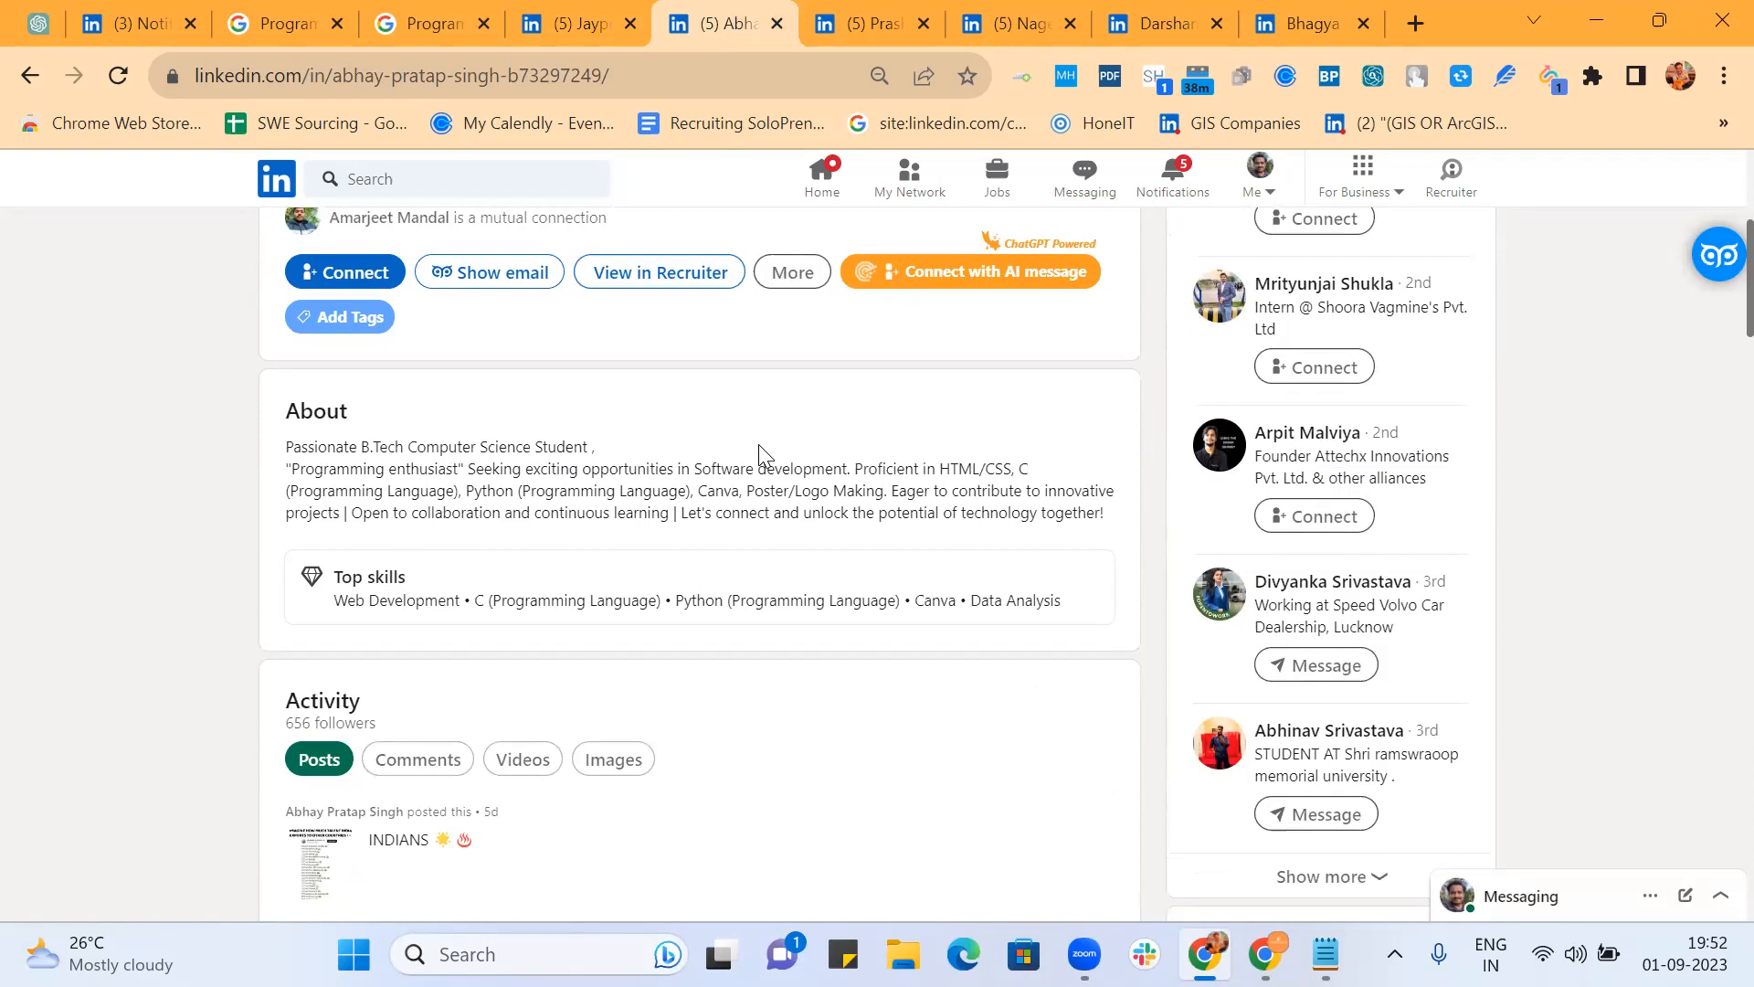
pyautogui.scroll(-6, 967, 498)
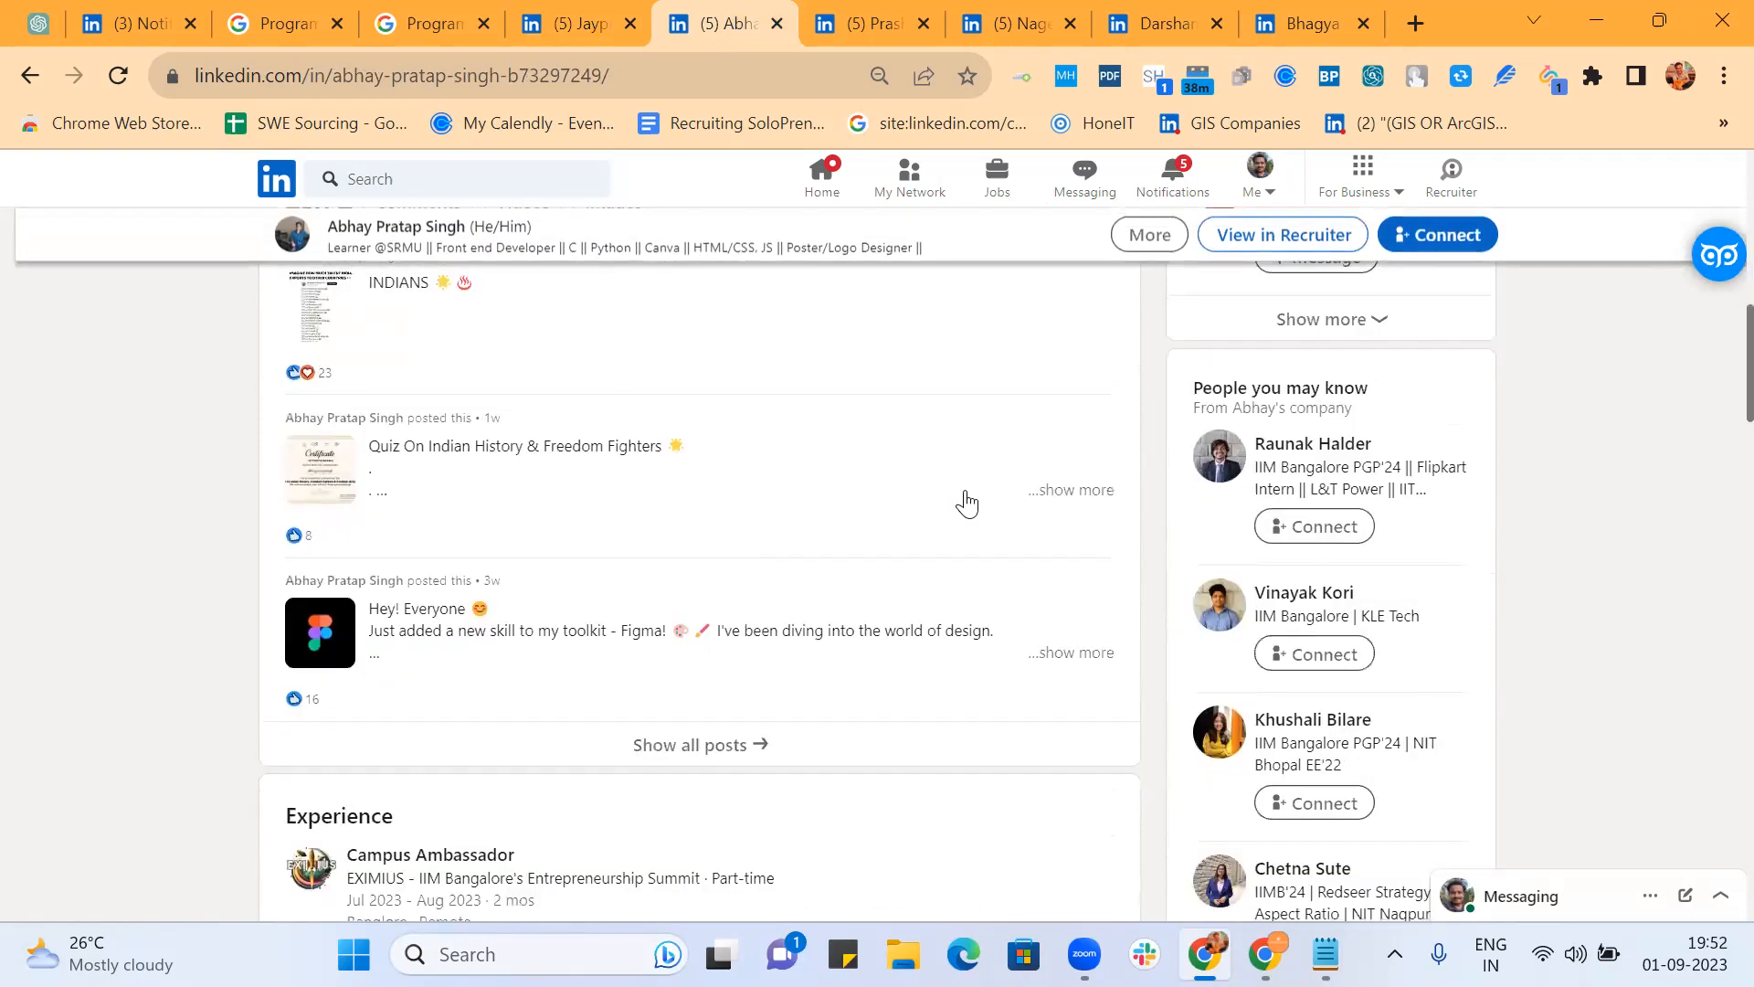
pyautogui.scroll(-4, 971, 501)
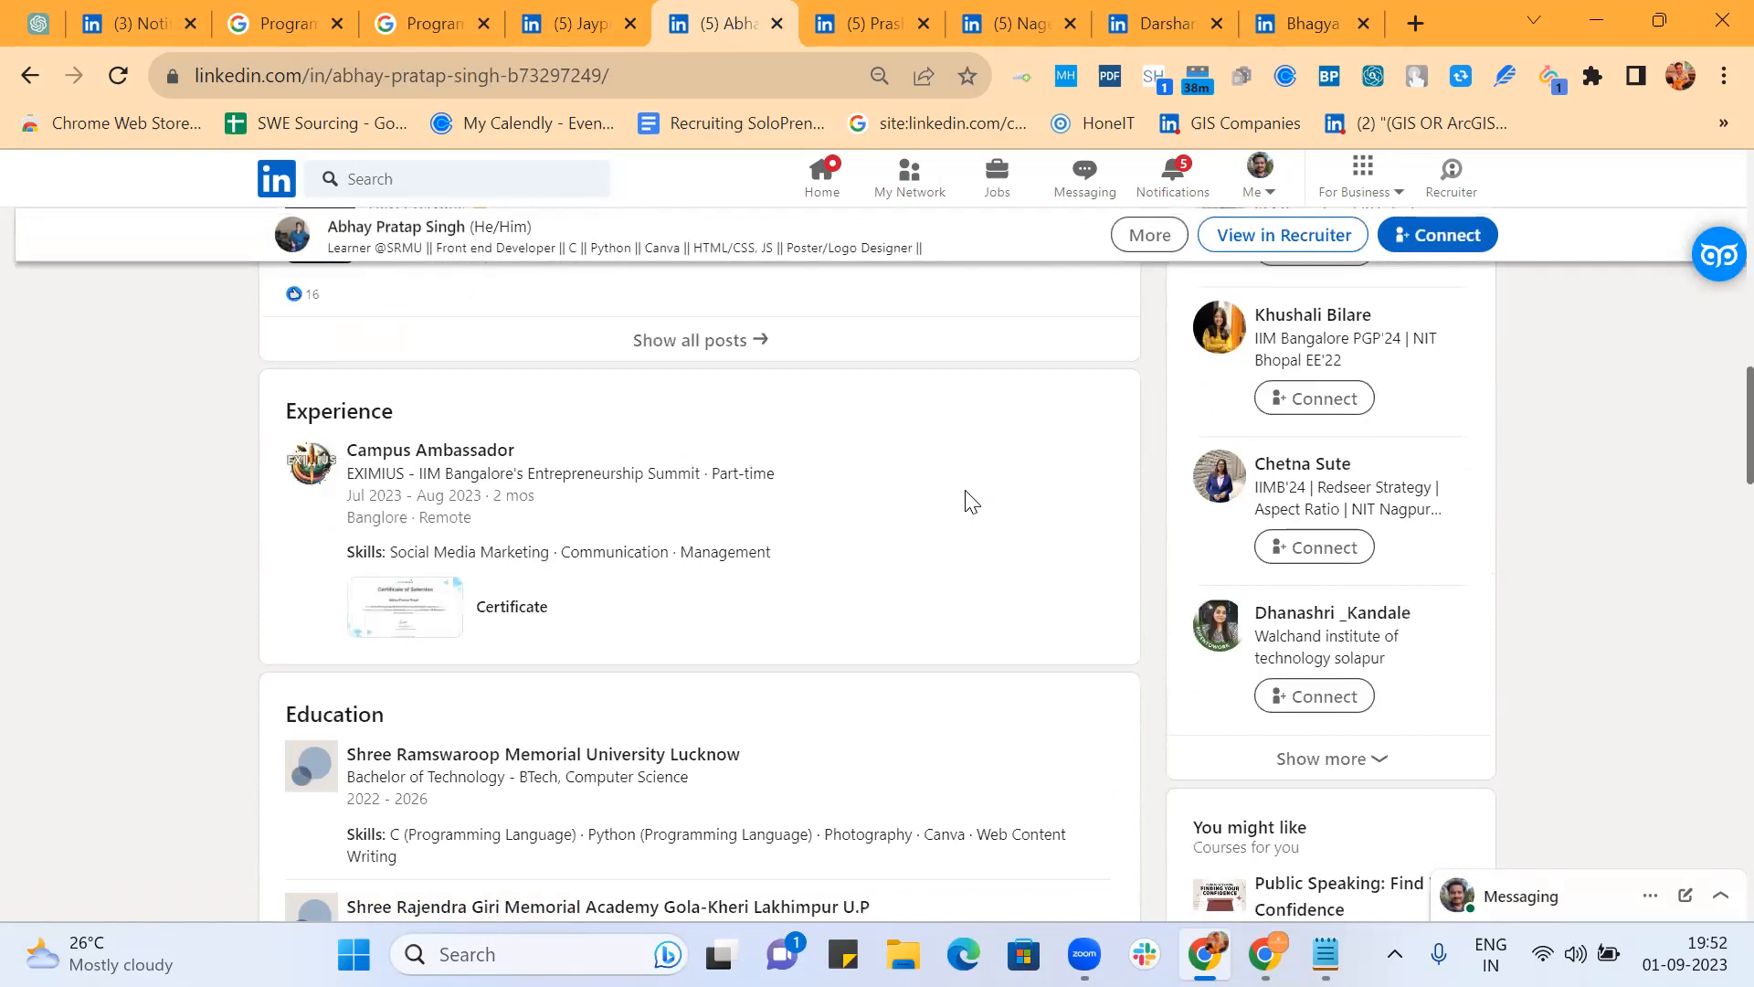
pyautogui.scroll(-3, 971, 501)
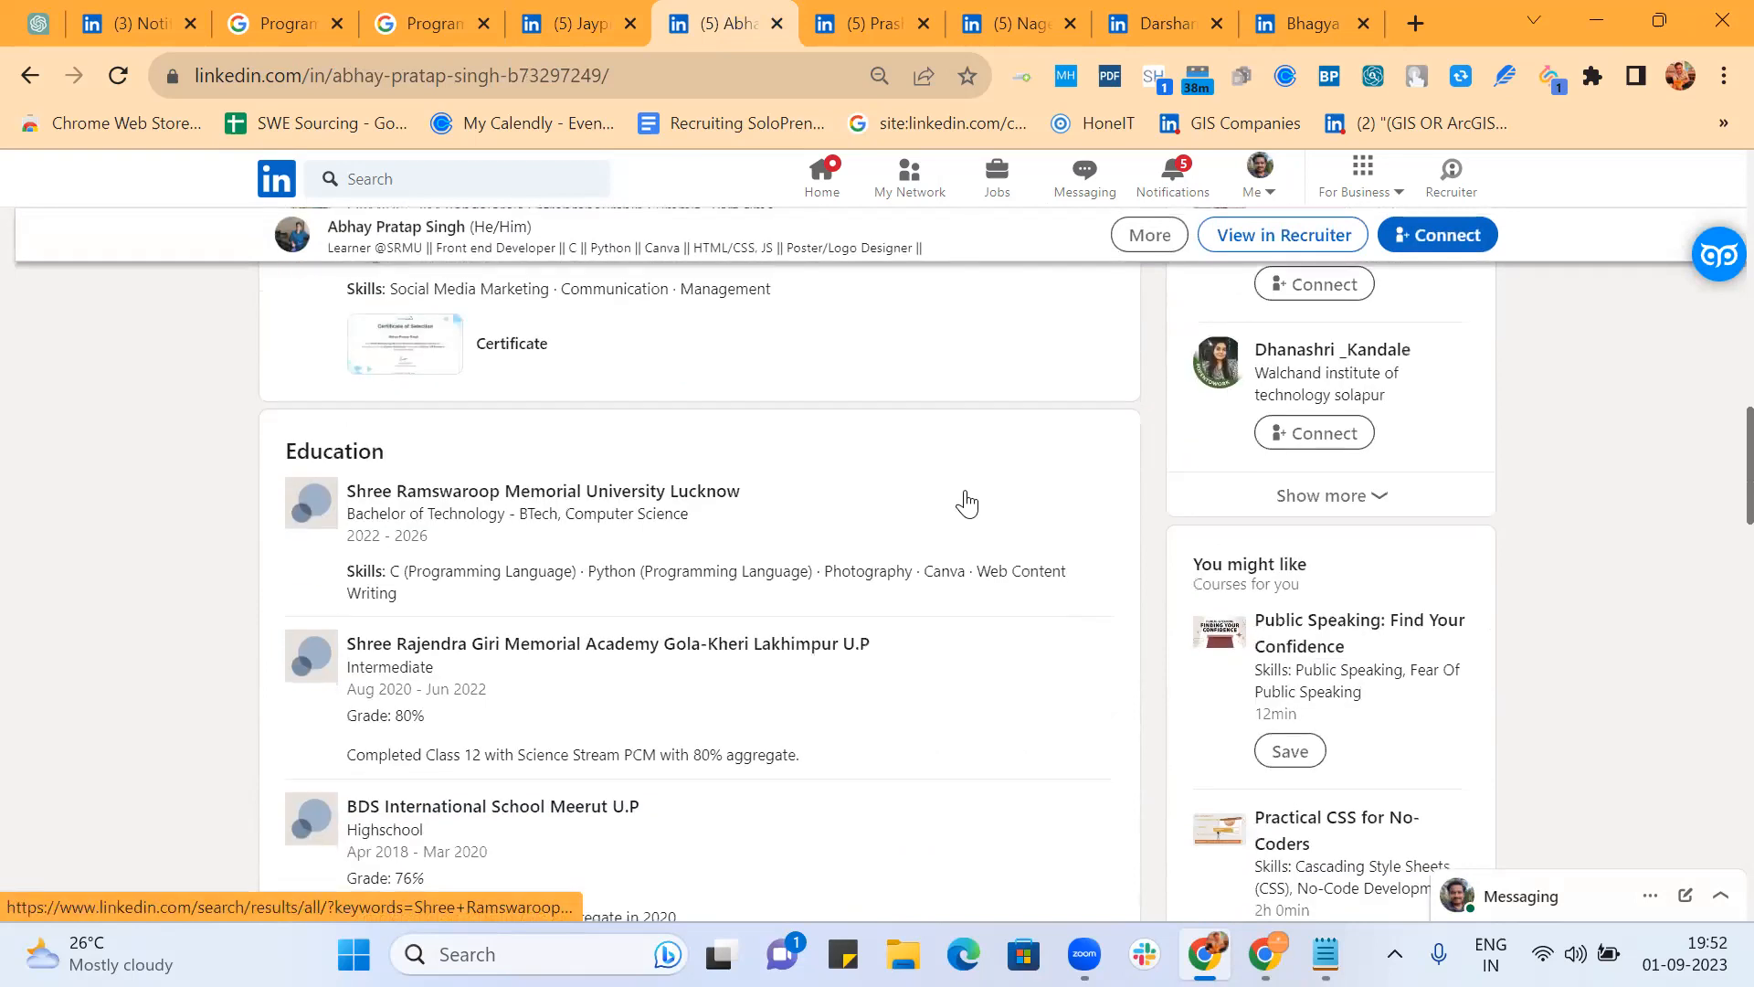
pyautogui.scroll(-2, 967, 504)
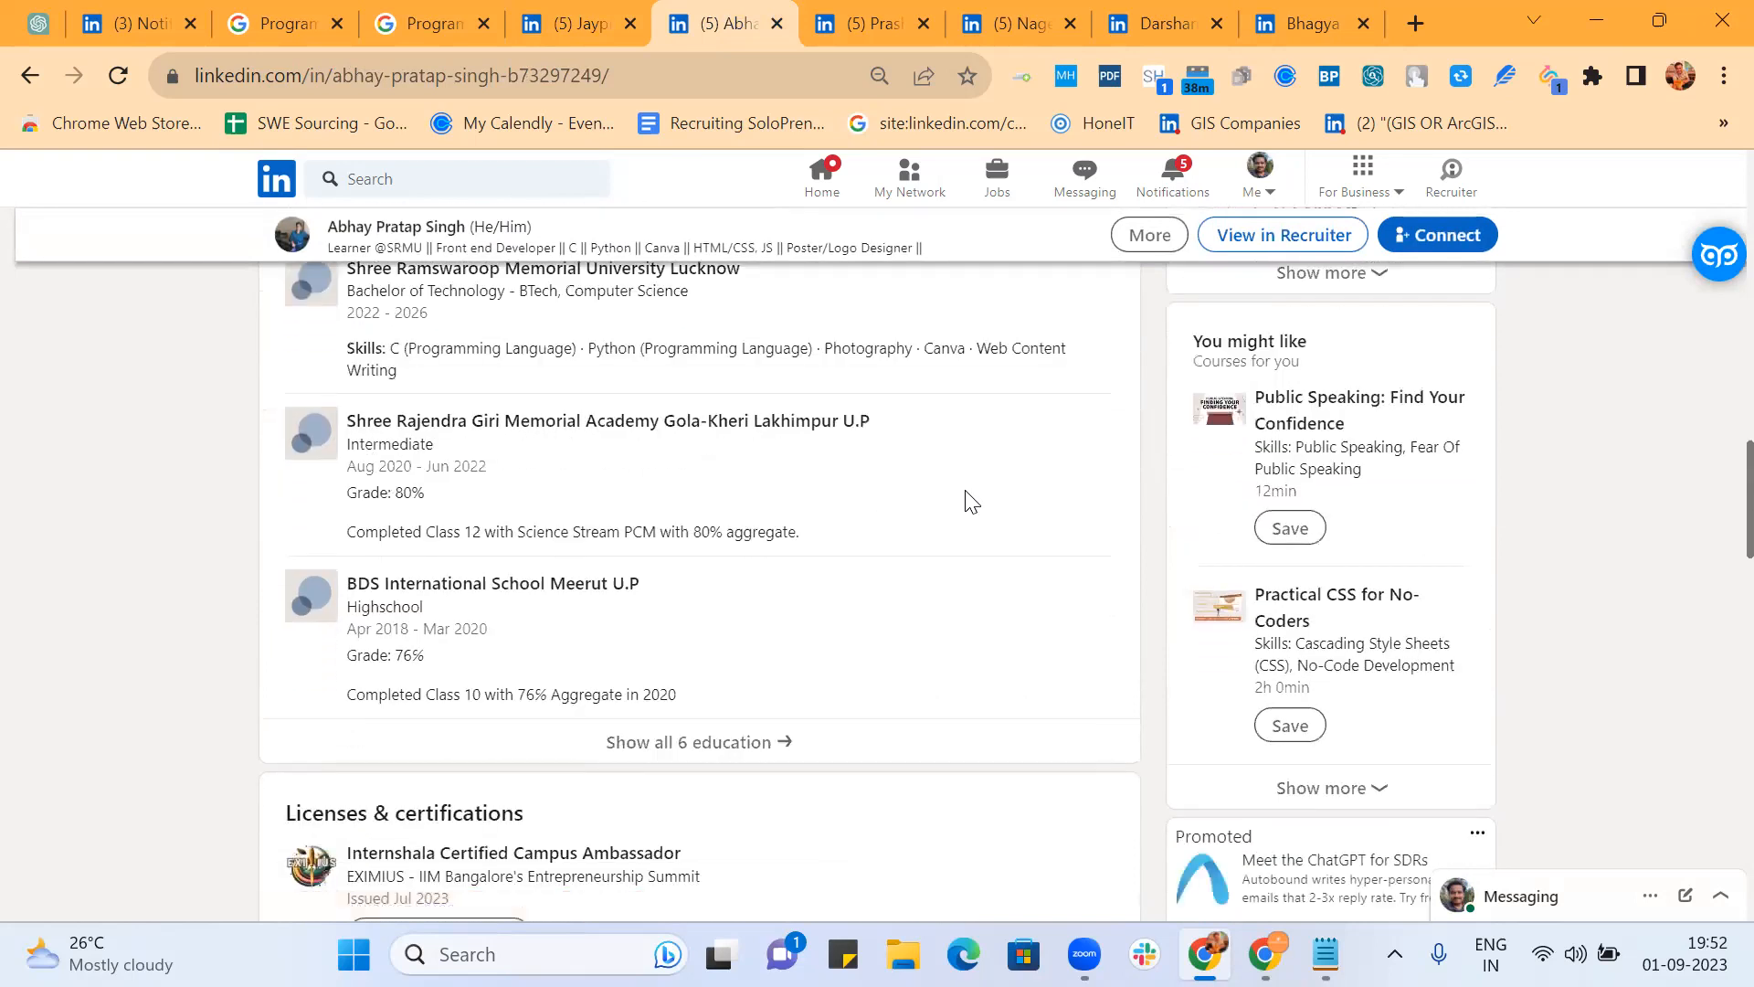
pyautogui.scroll(-3, 967, 503)
pyautogui.scroll(-5, 966, 494)
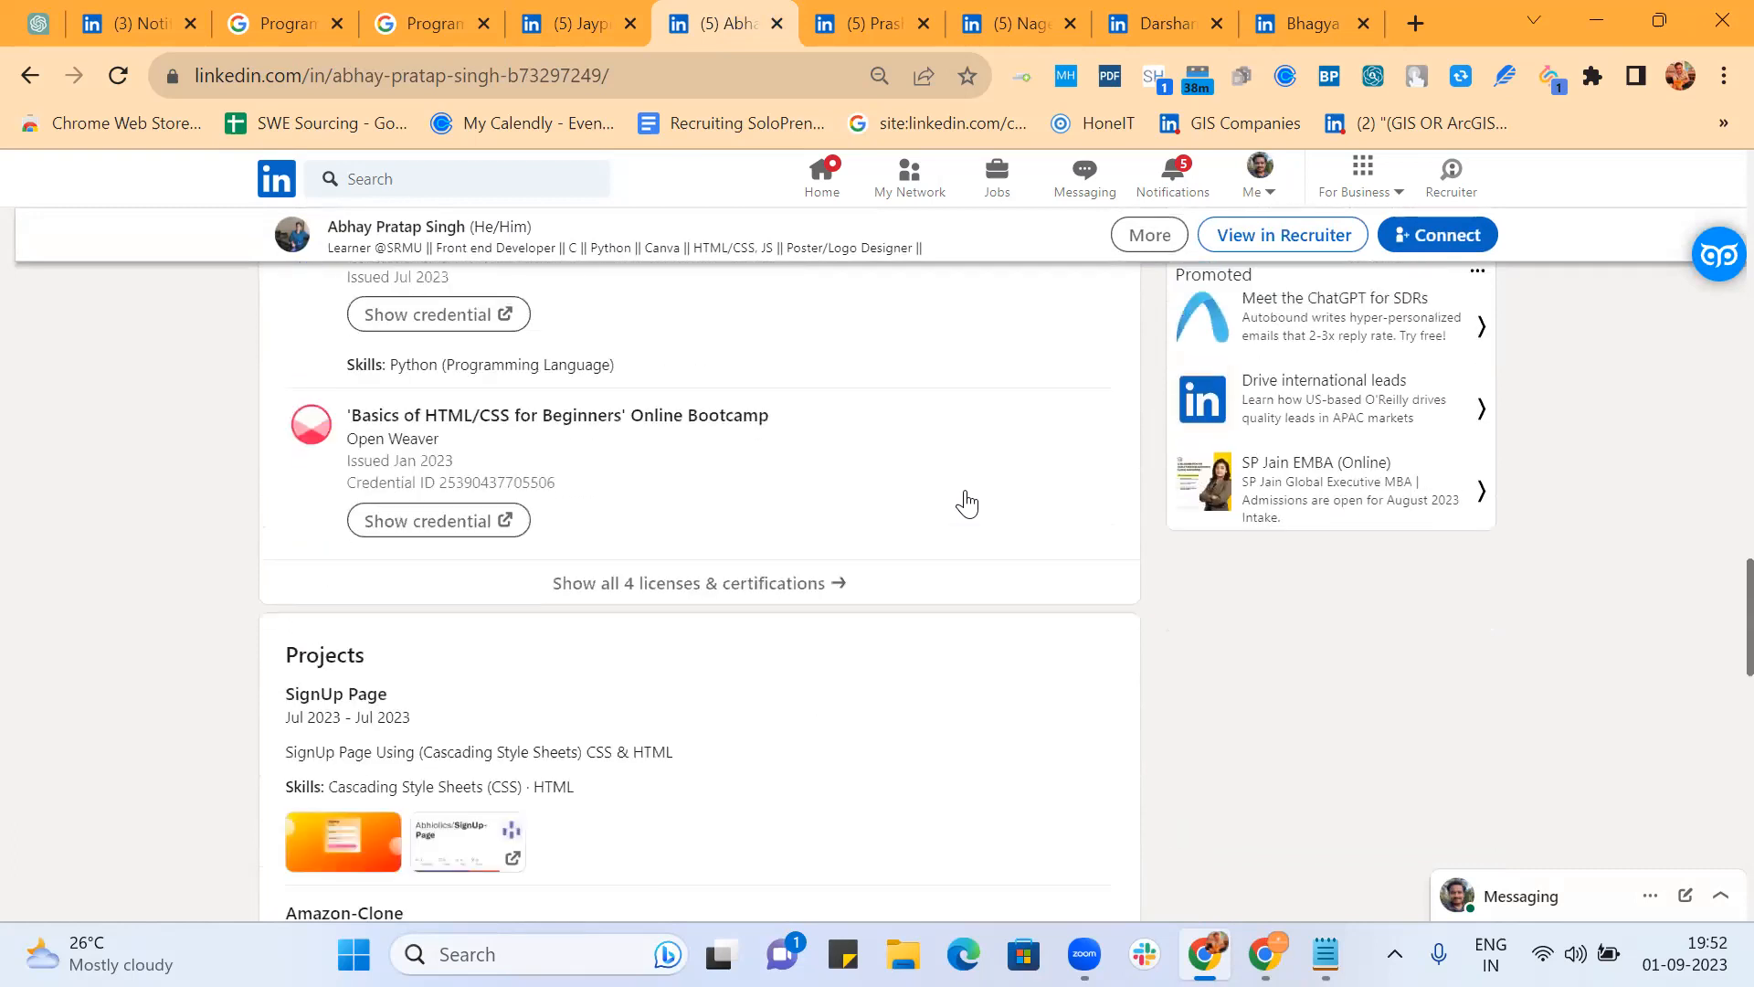
pyautogui.click(748, 585)
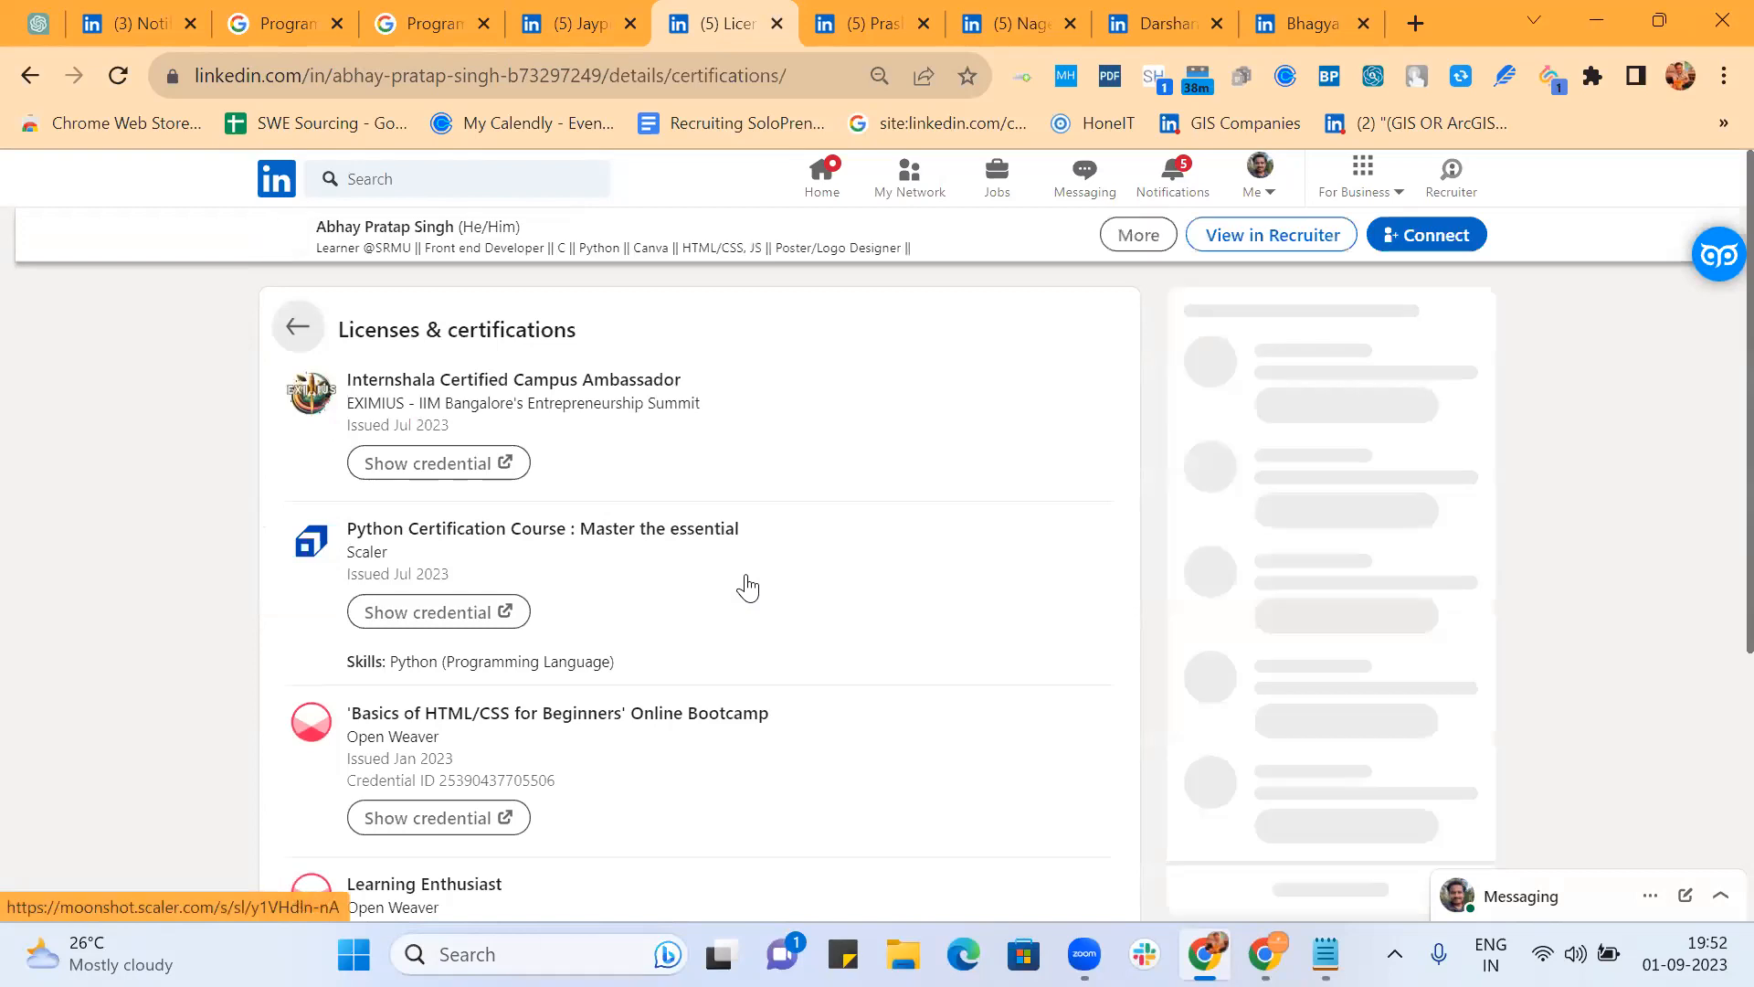
pyautogui.scroll(-3, 748, 585)
pyautogui.scroll(3, 748, 584)
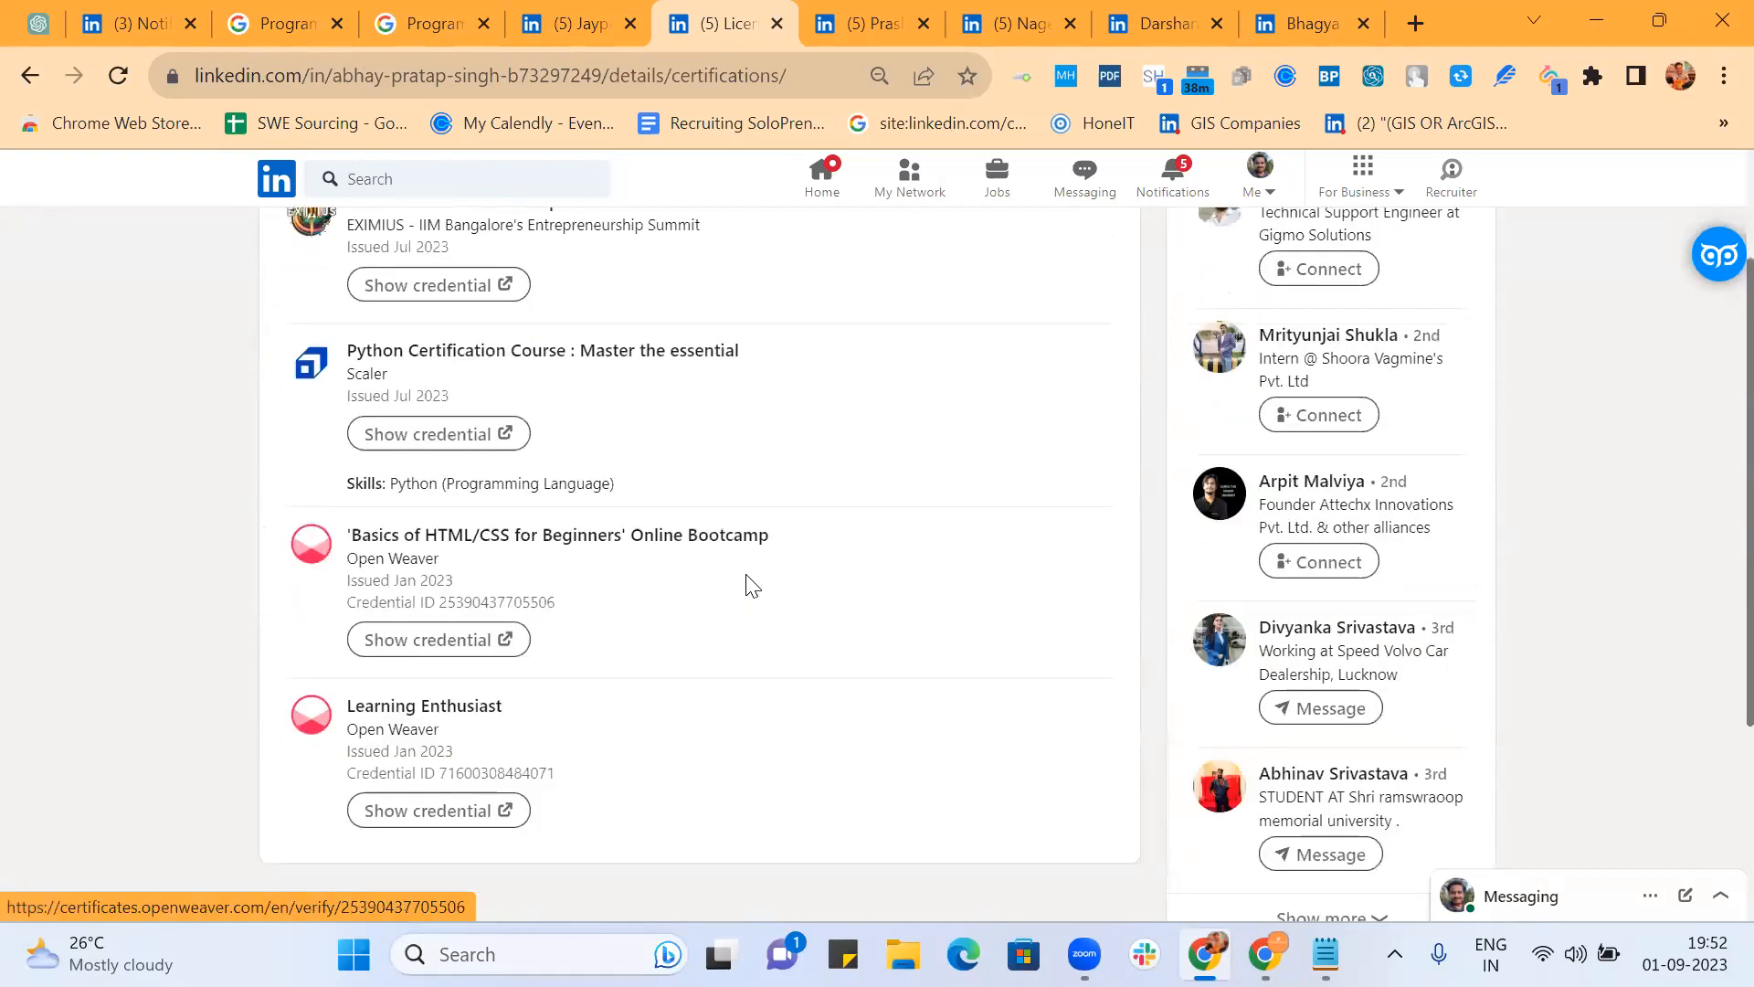
pyautogui.click(296, 326)
pyautogui.scroll(-4, 872, 582)
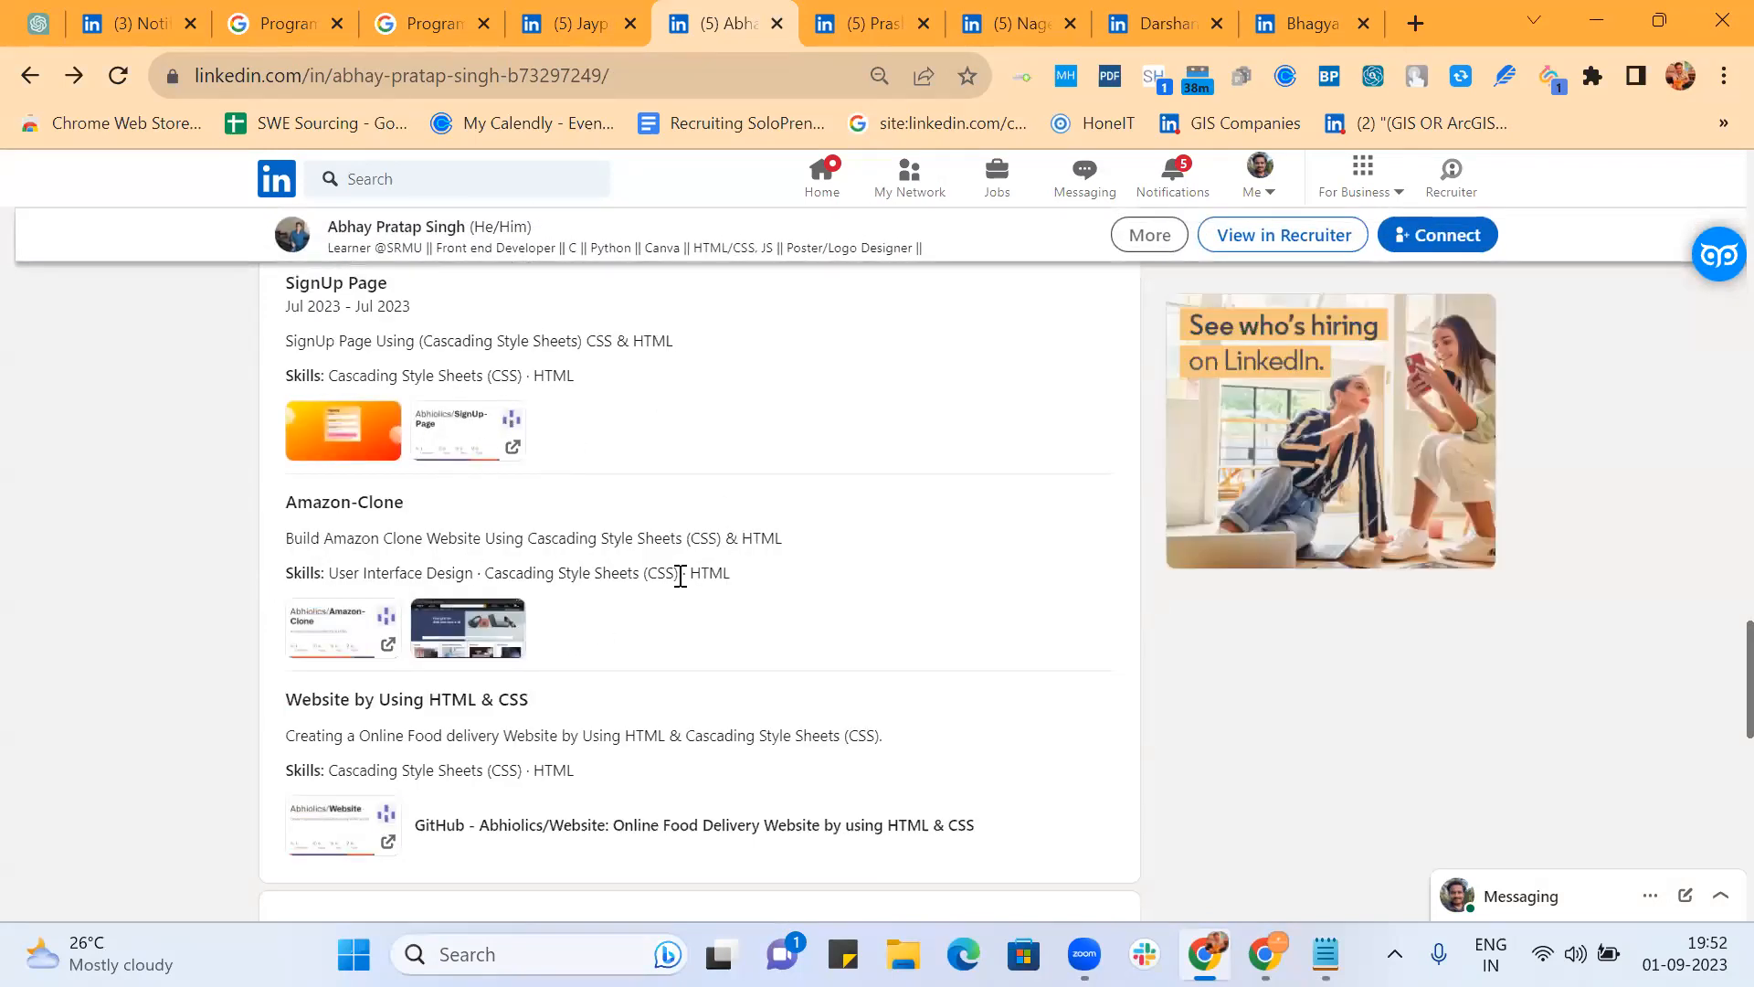
pyautogui.scroll(-3, 709, 564)
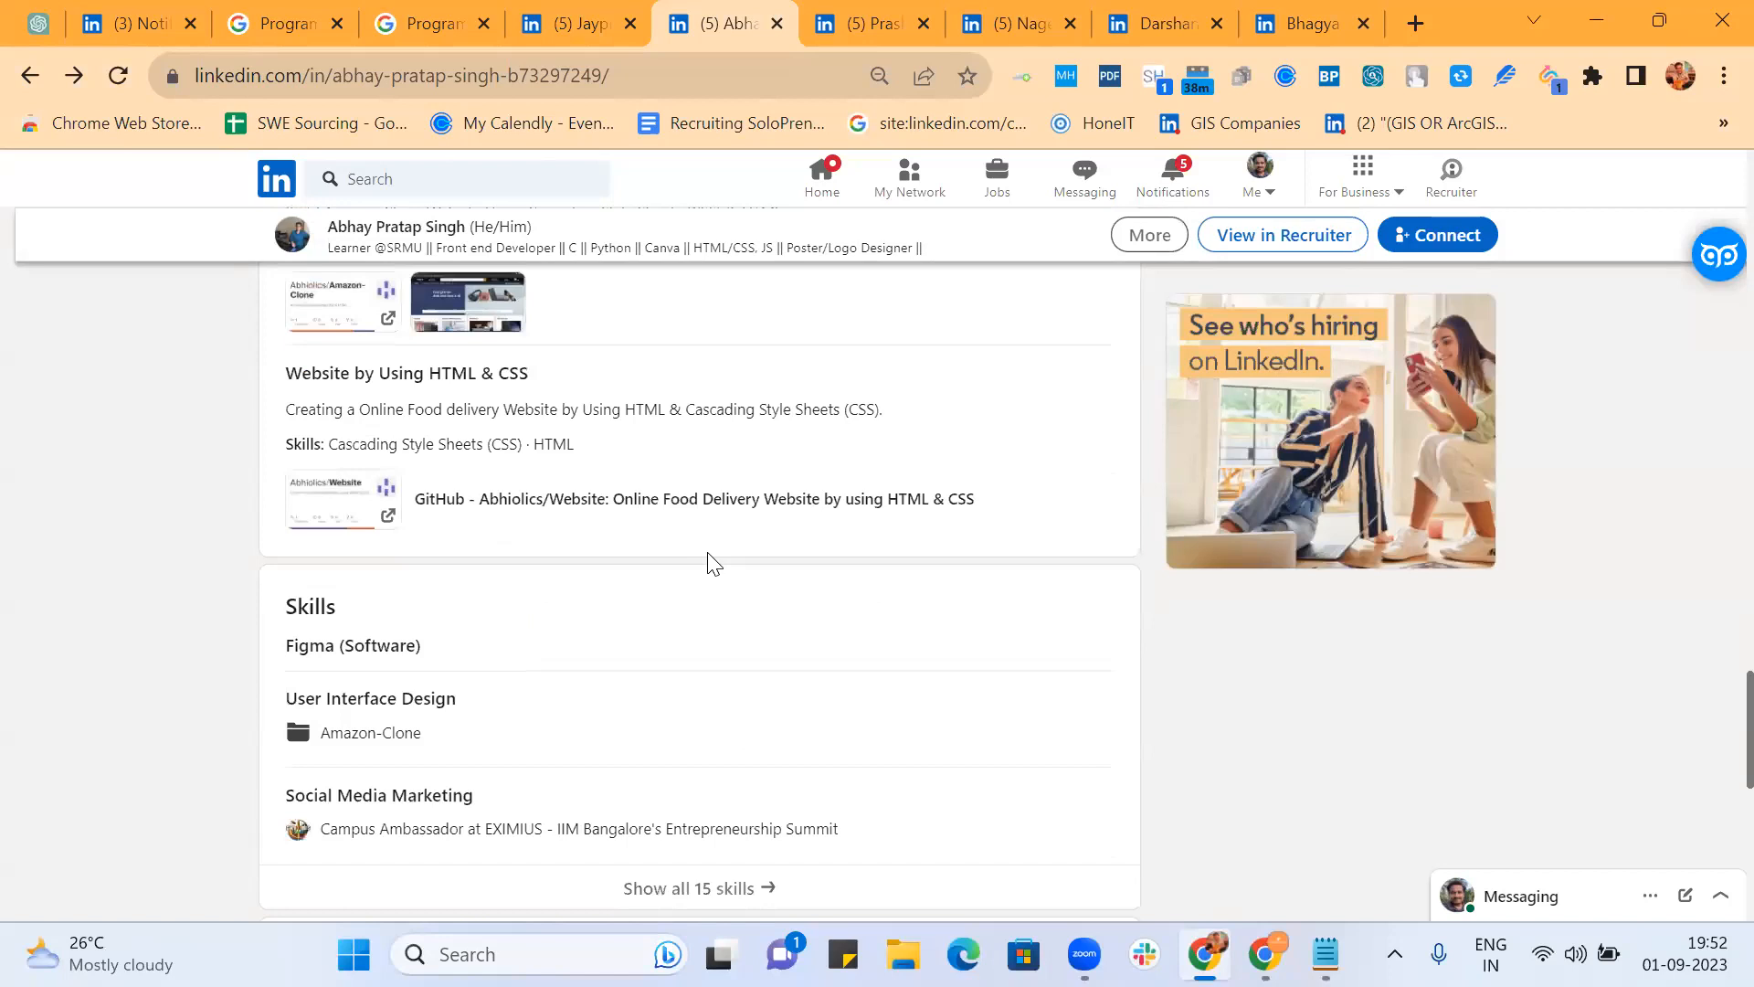
pyautogui.scroll(-2, 596, 594)
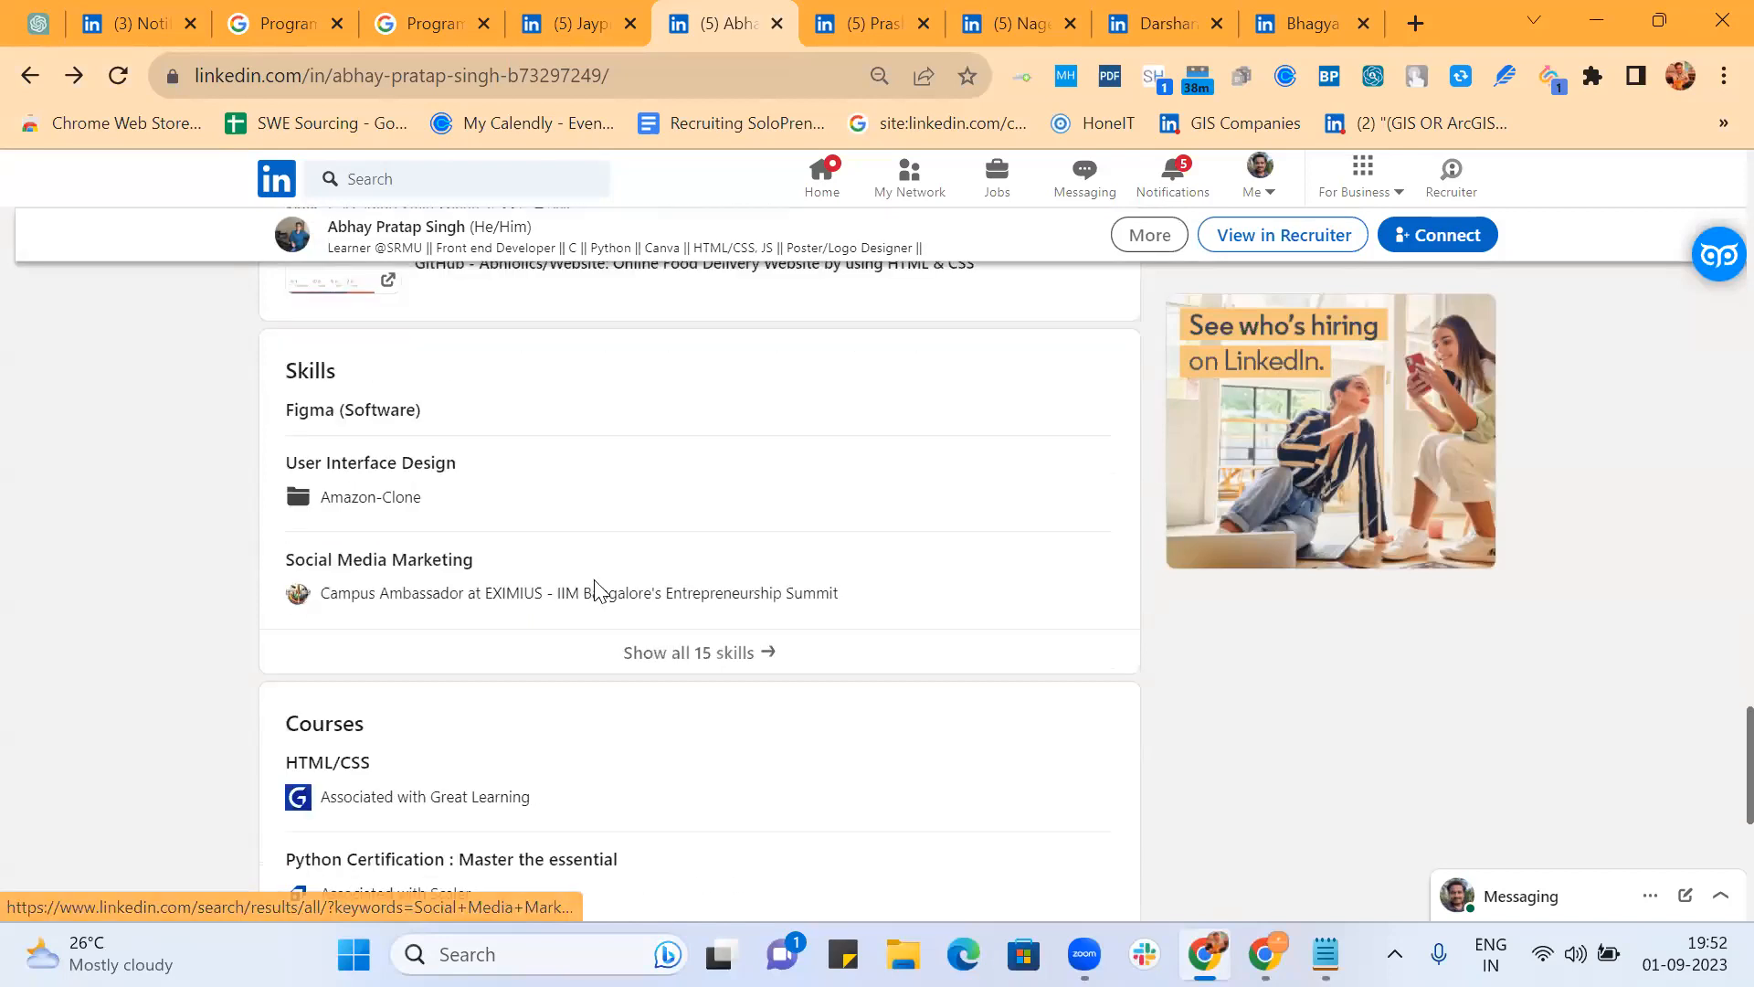
pyautogui.scroll(2, 760, 423)
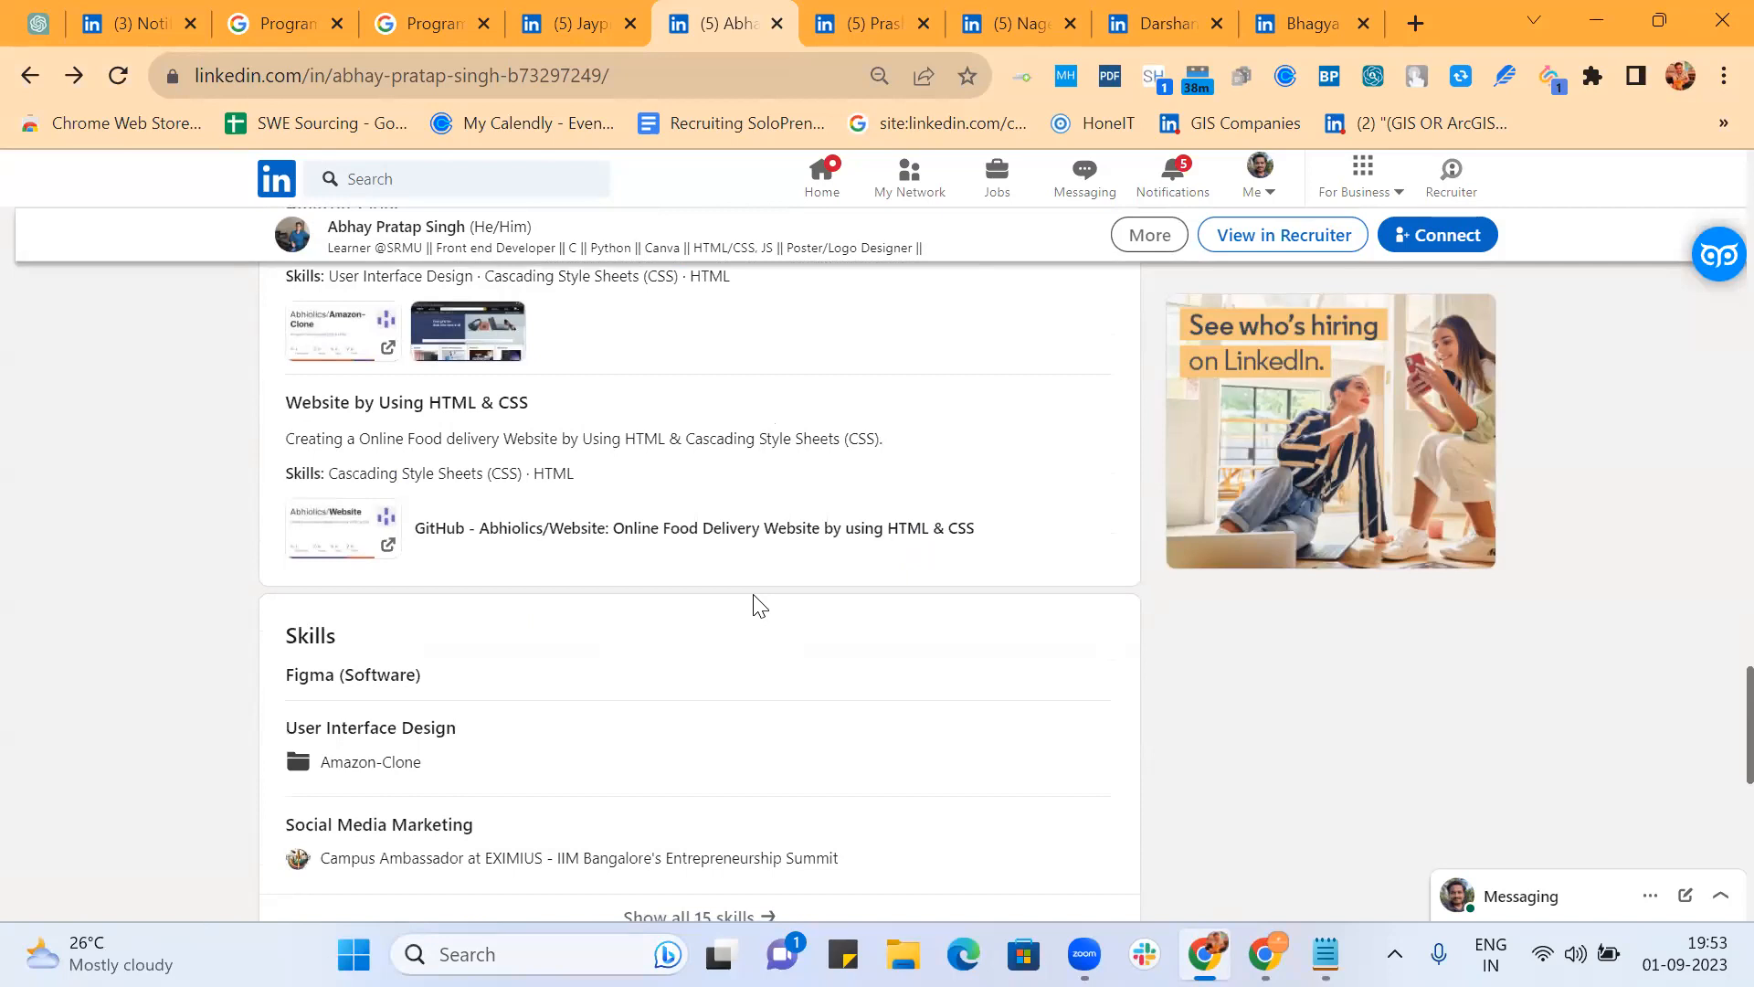
pyautogui.scroll(-1, 534, 468)
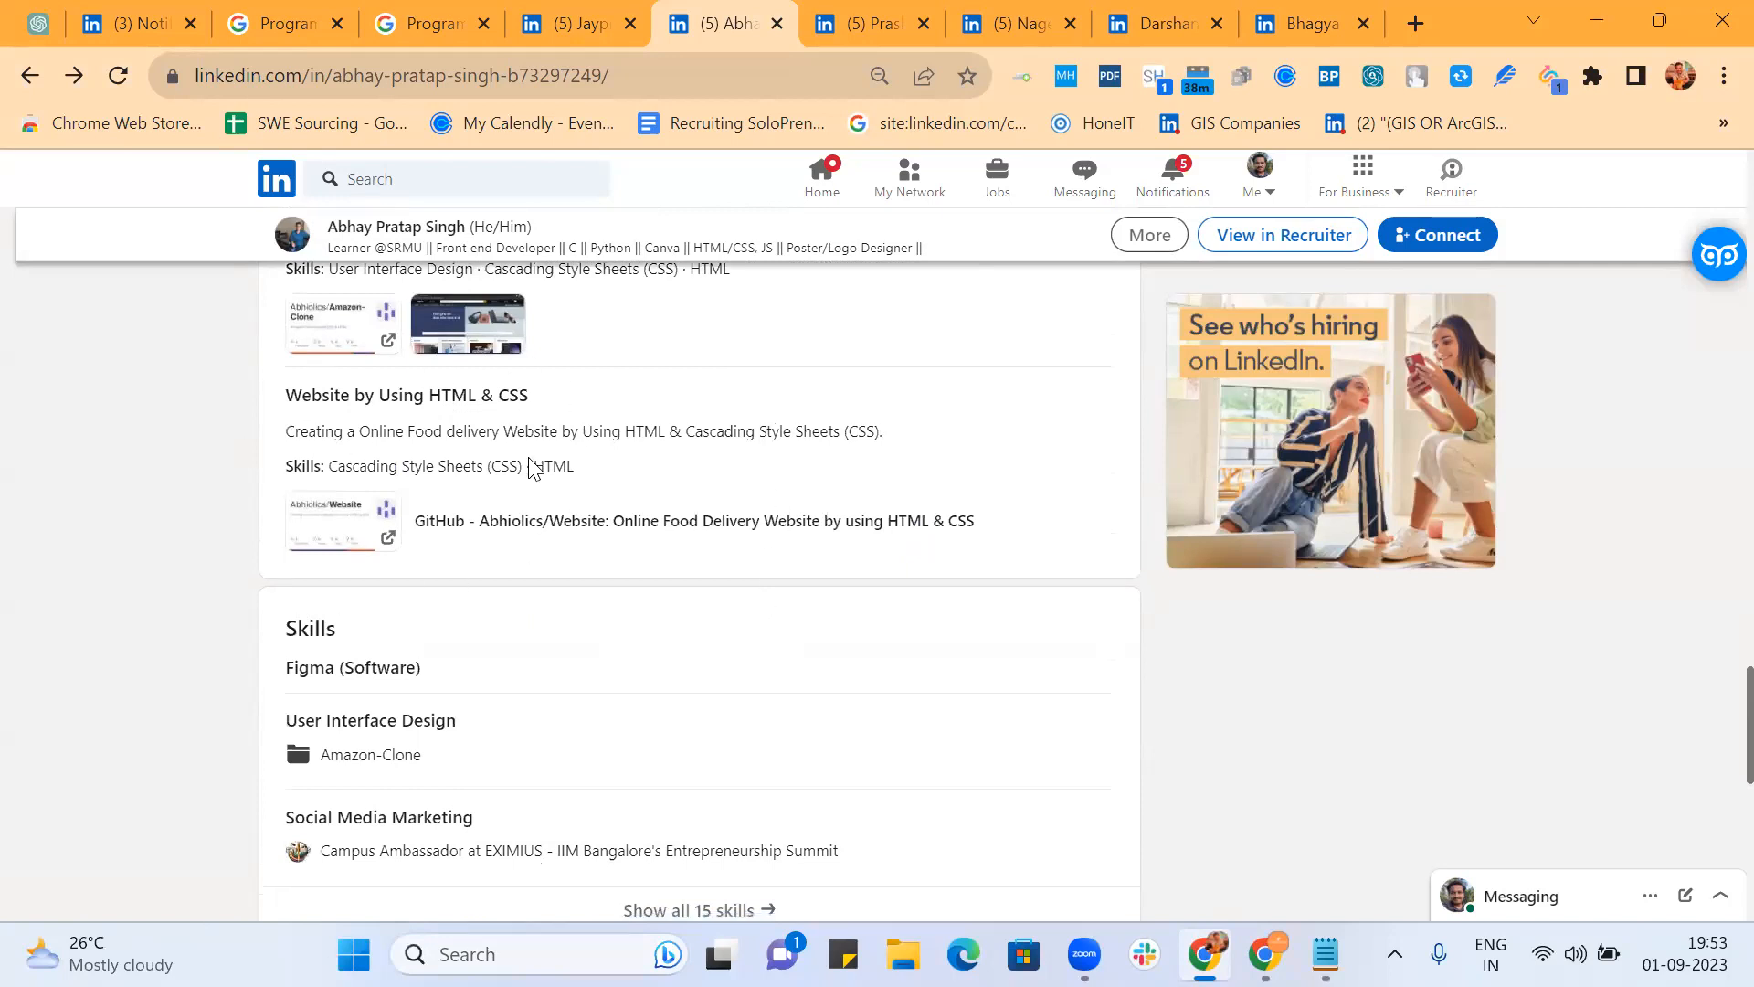
pyautogui.scroll(-5, 535, 468)
pyautogui.scroll(-2, 709, 510)
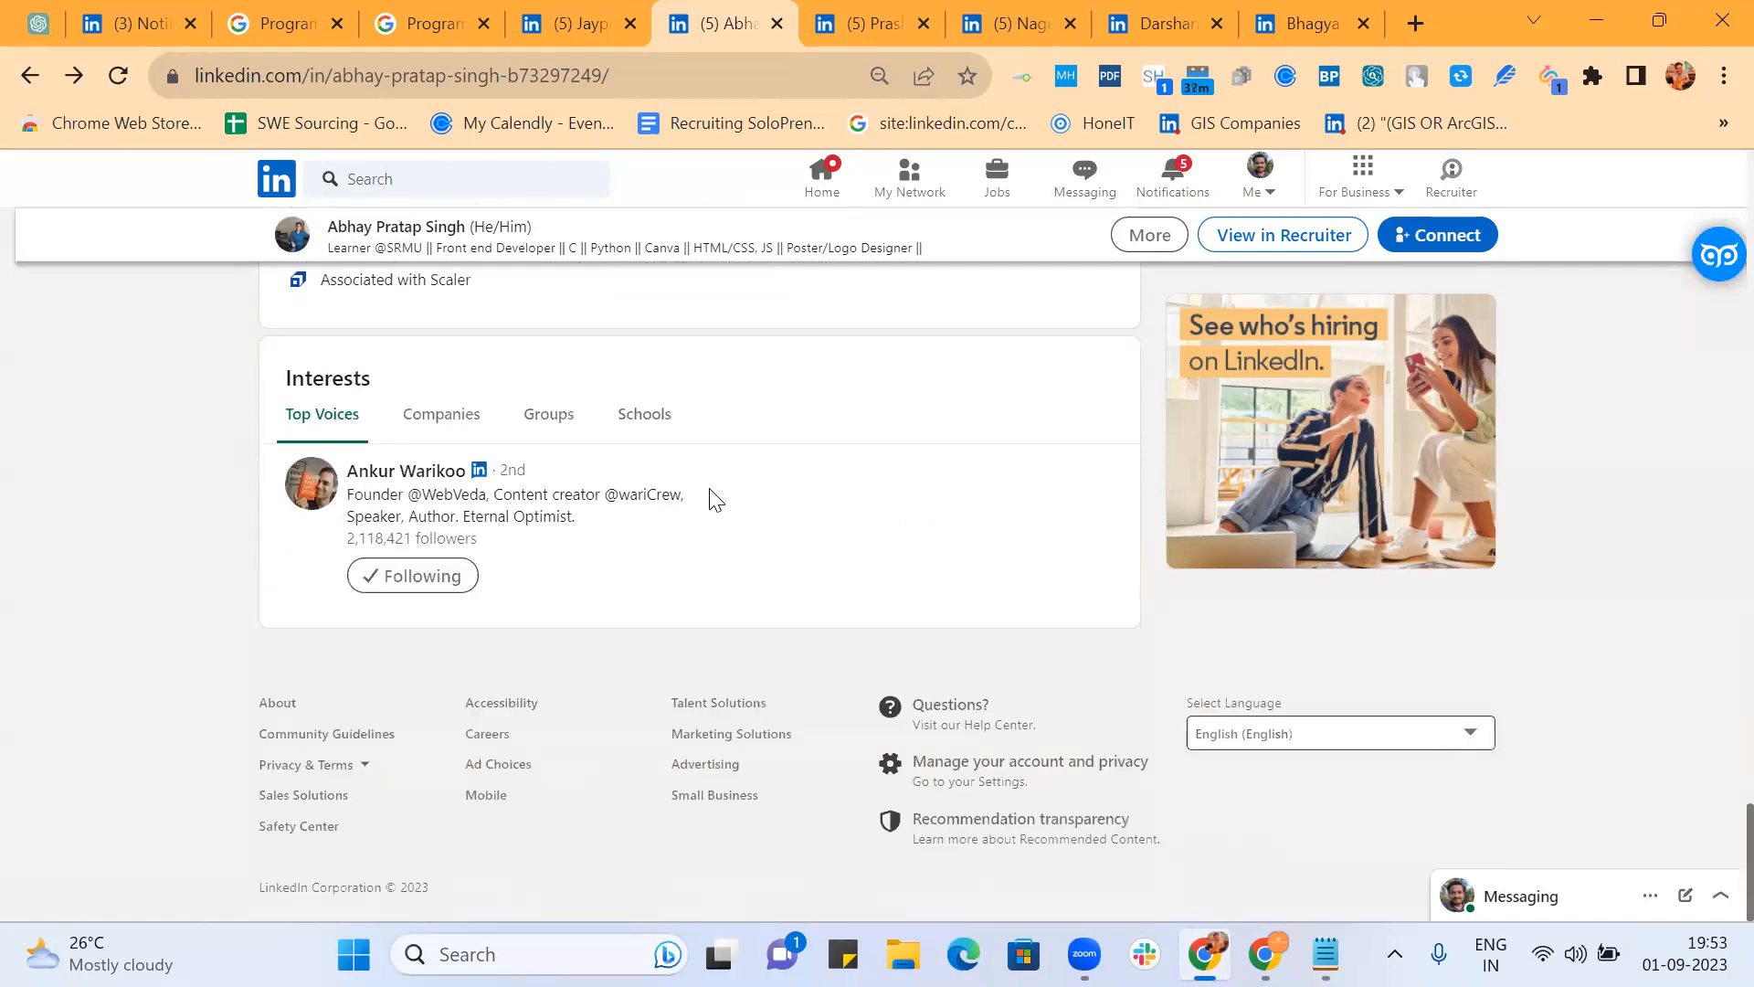
pyautogui.scroll(5, 713, 498)
# Step: Browse all 15 of the candidate's skills and view the four details behind HTML
pyautogui.click(672, 600)
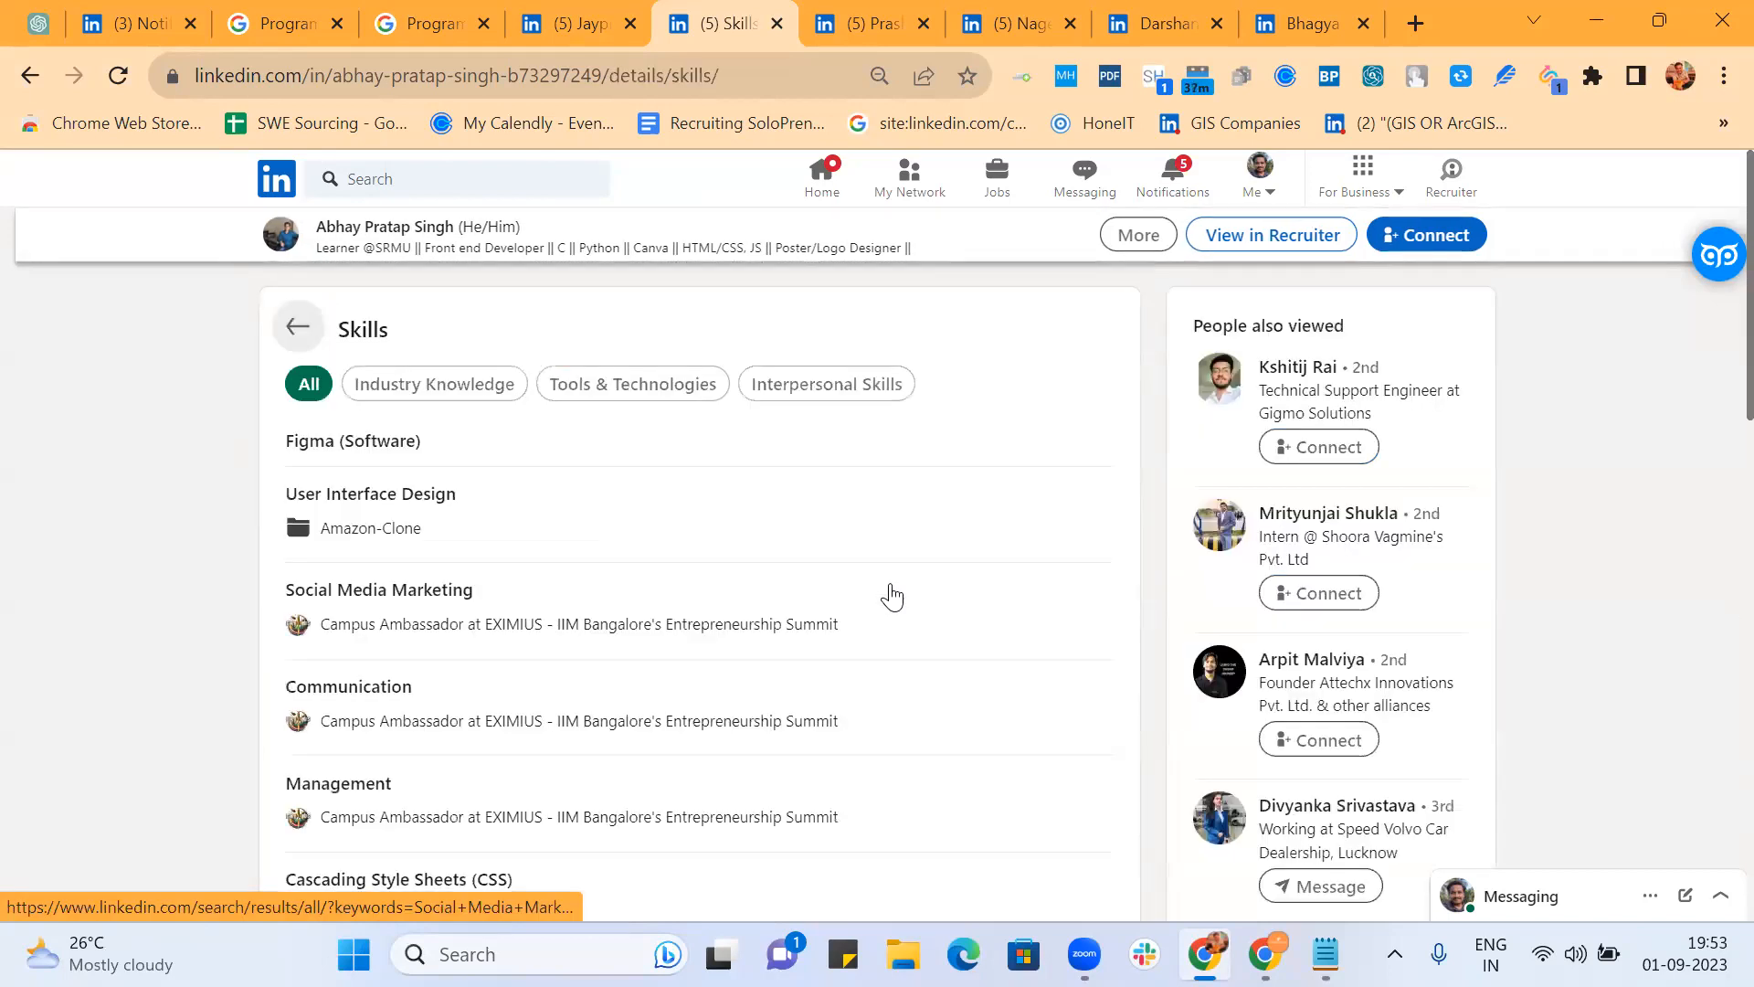
pyautogui.scroll(-8, 893, 595)
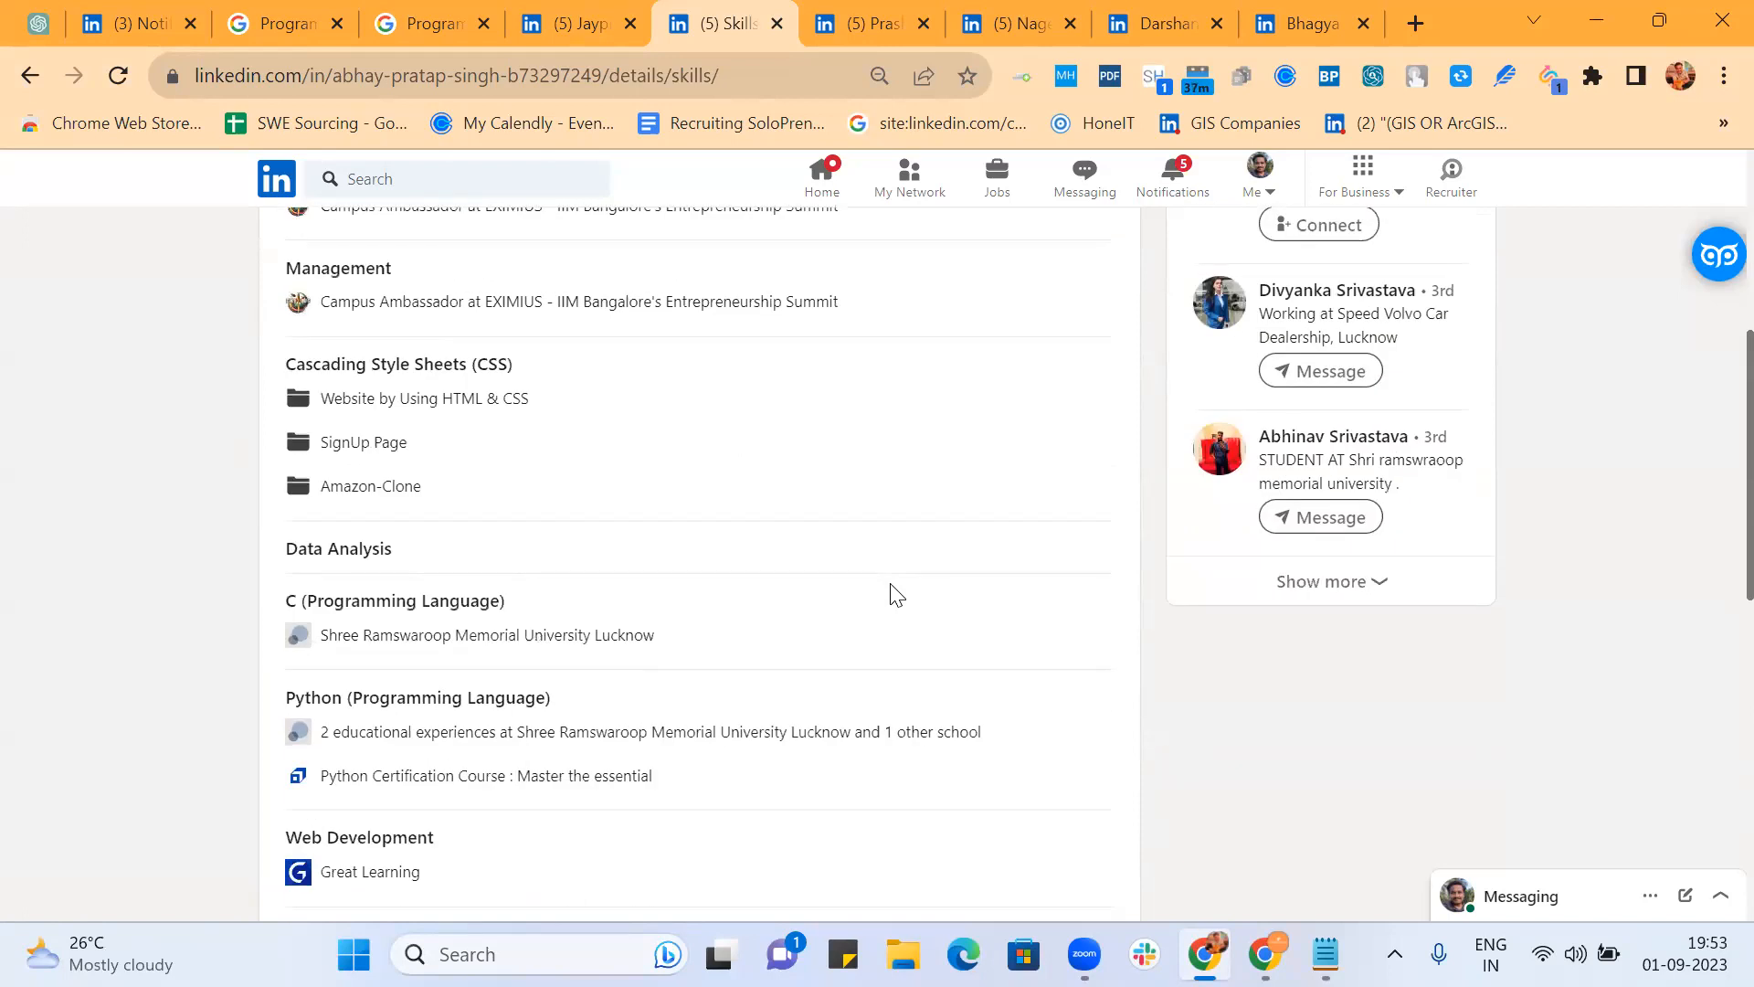
pyautogui.scroll(-10, 892, 596)
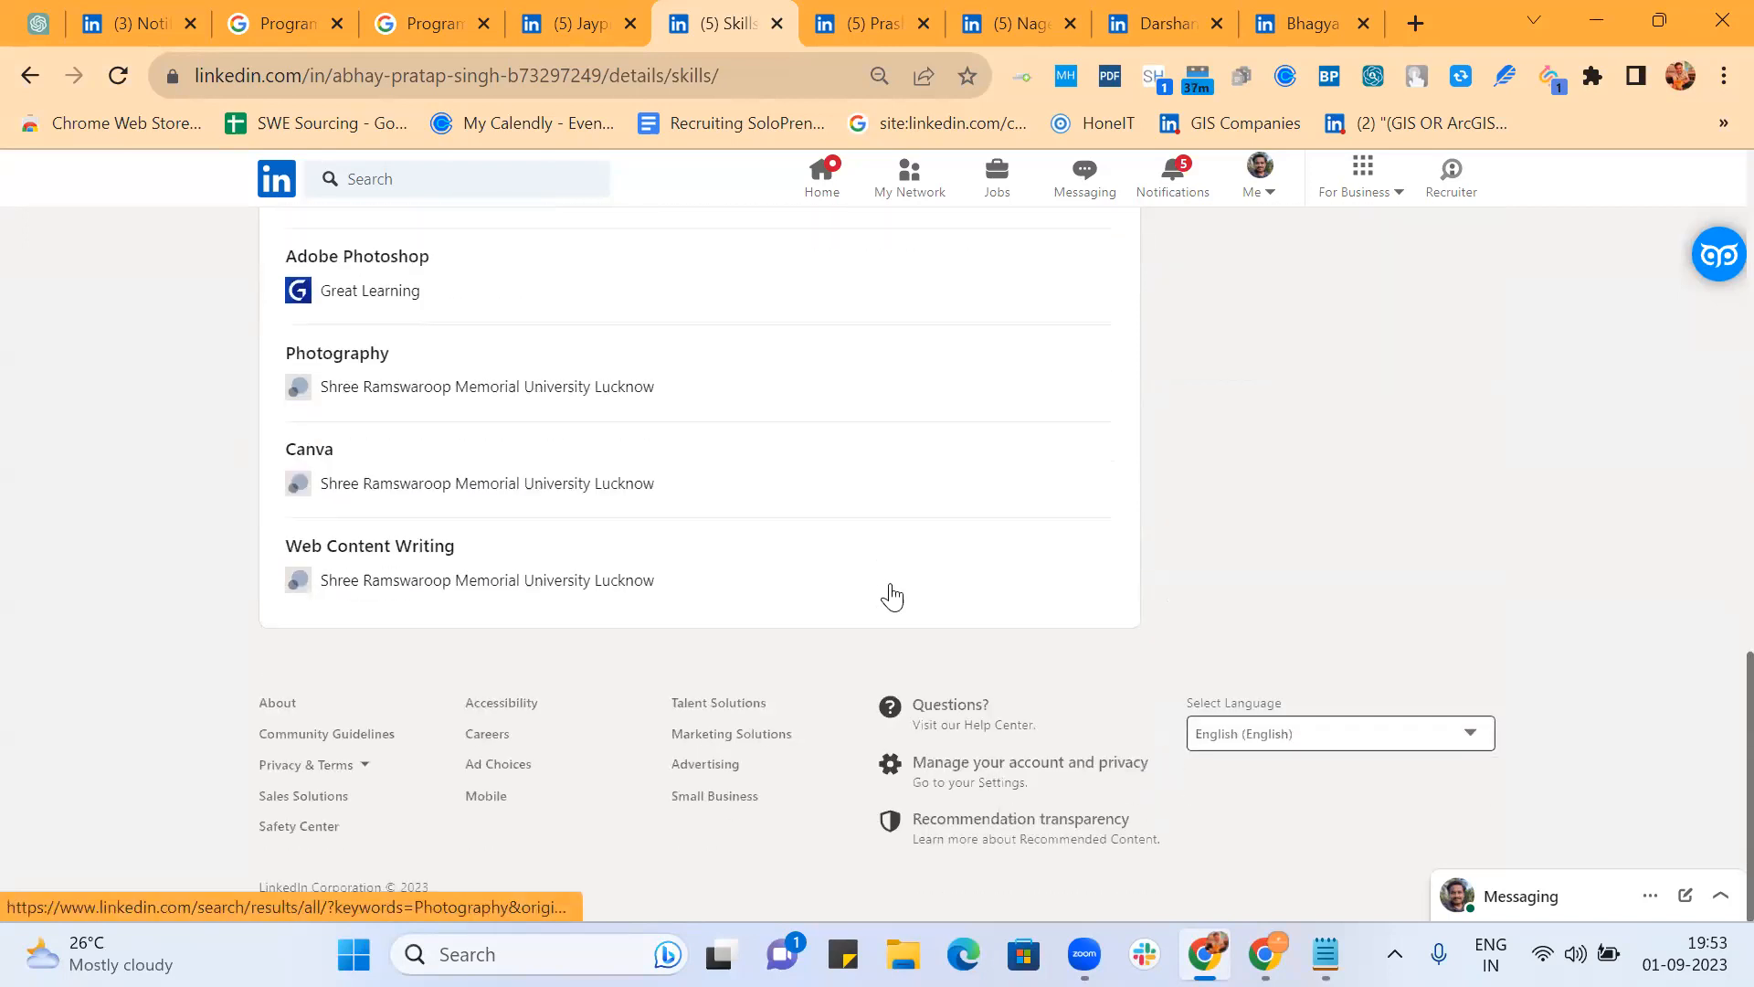
pyautogui.scroll(4, 892, 596)
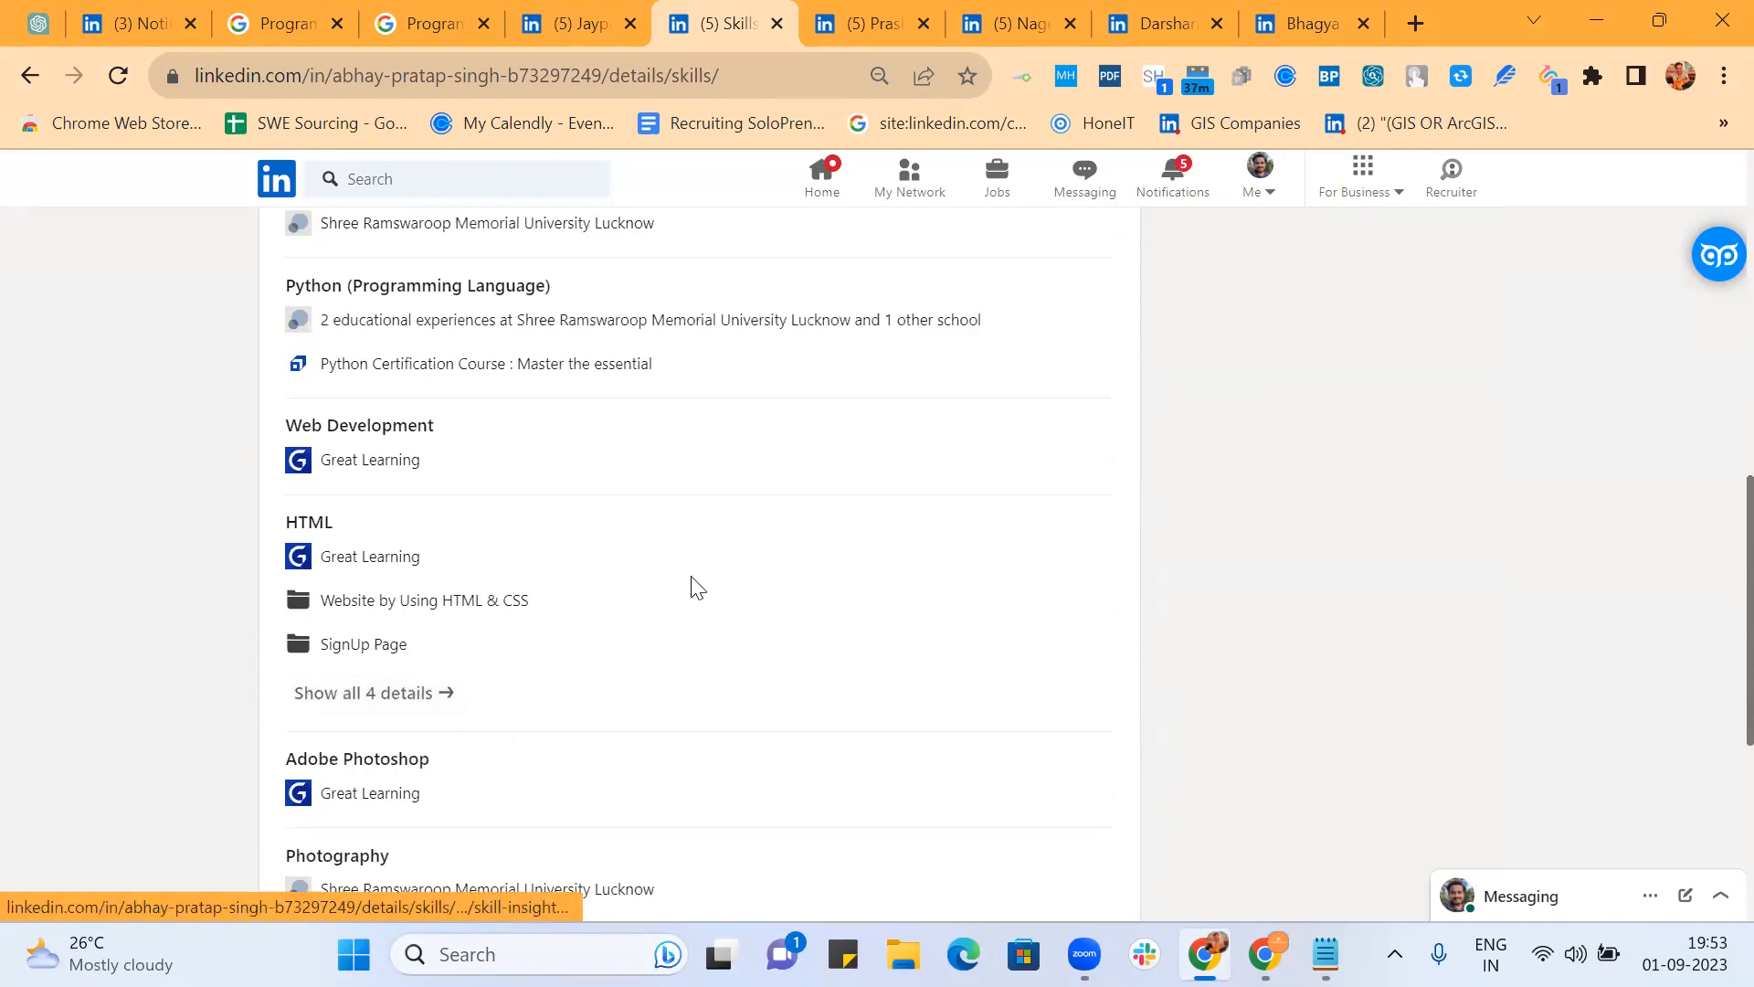
pyautogui.scroll(2, 691, 583)
pyautogui.scroll(-3, 692, 583)
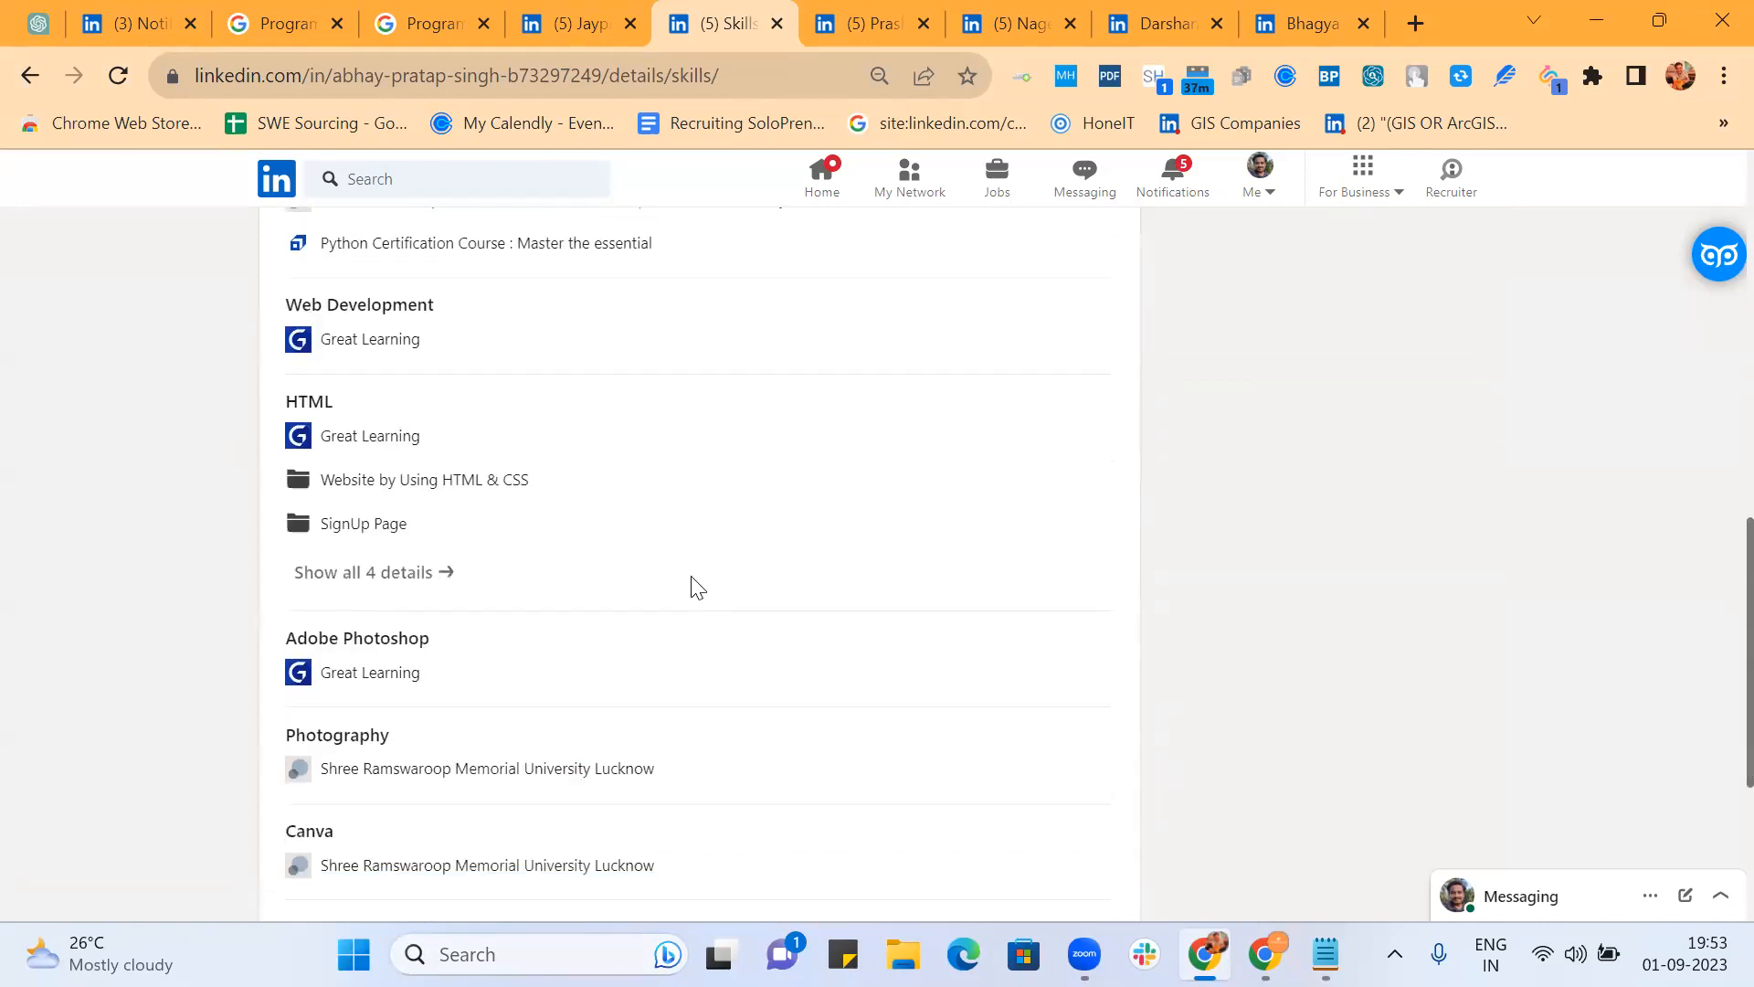
pyautogui.click(353, 572)
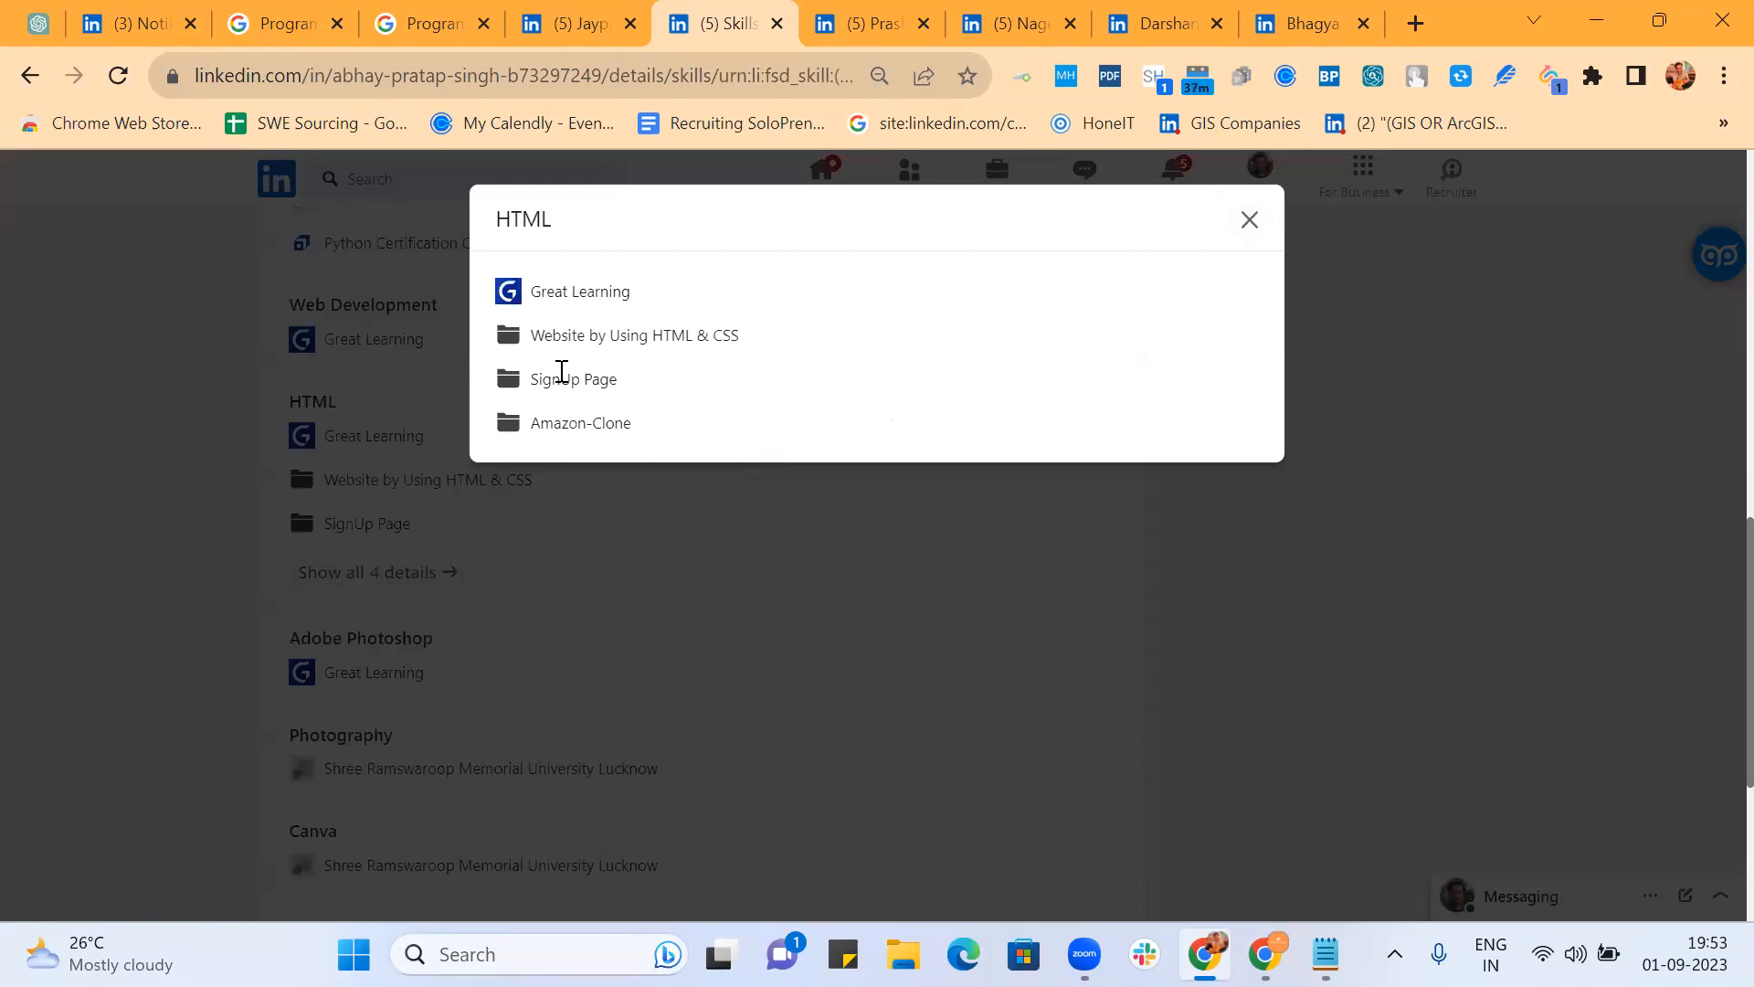
pyautogui.click(1251, 223)
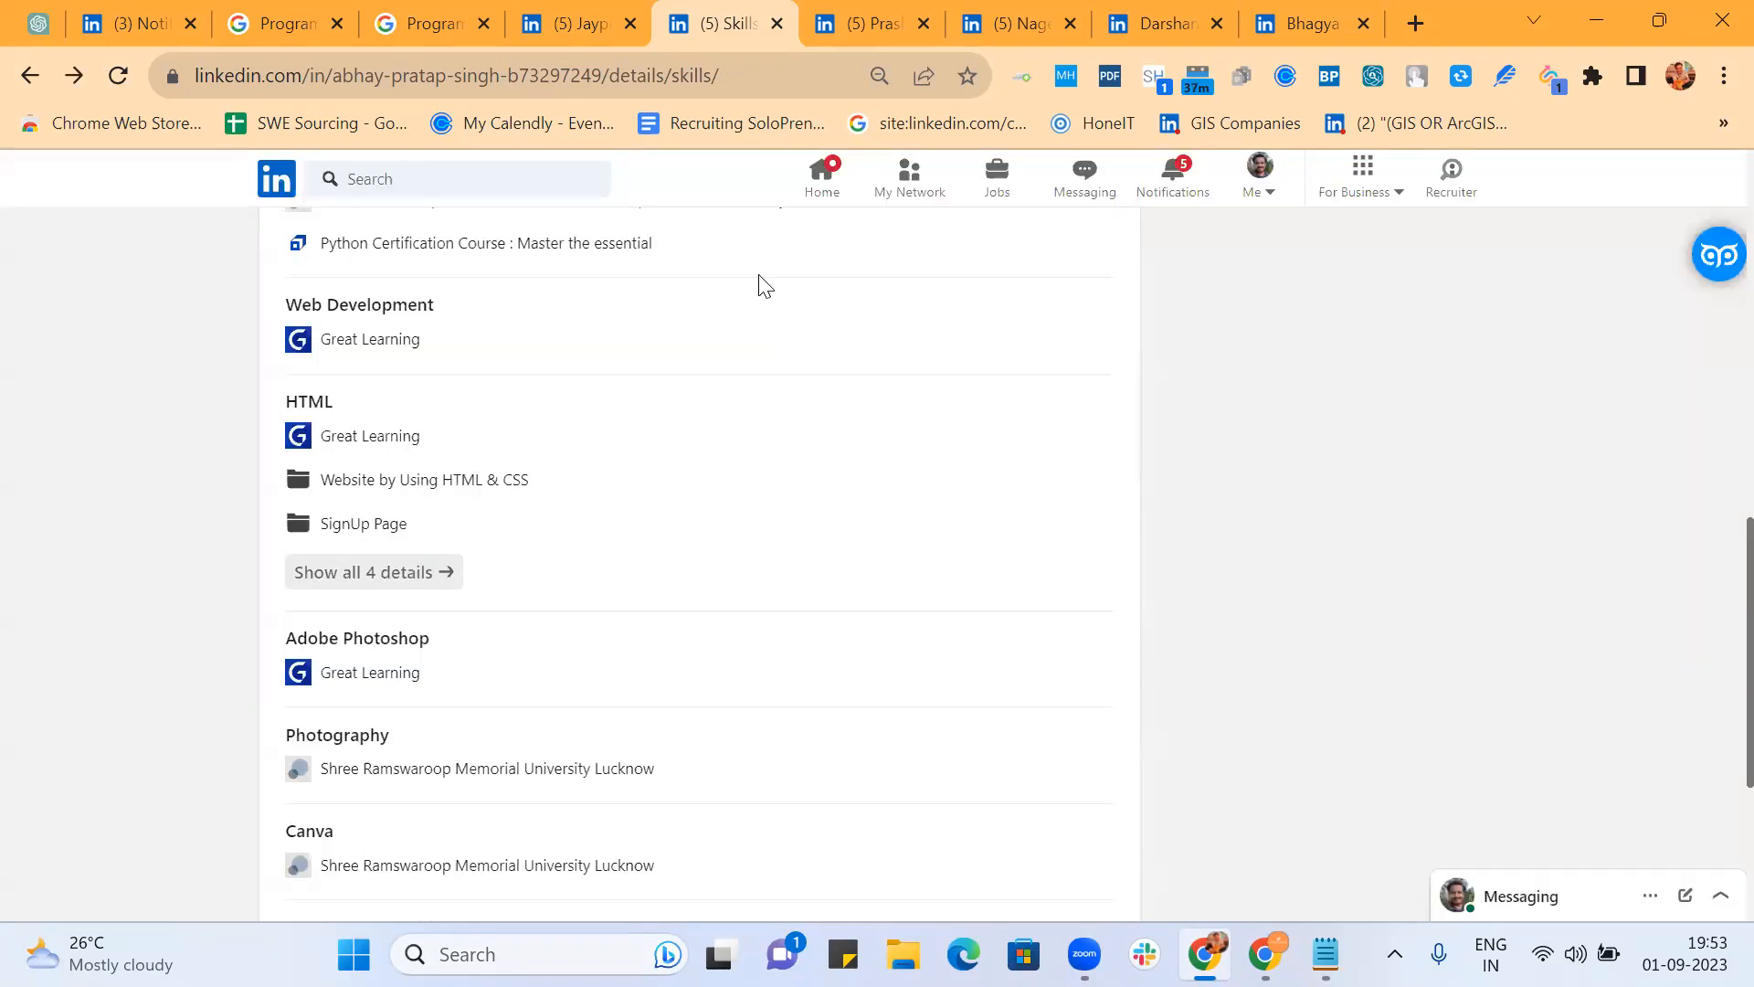
# Step: Review the frontend developer's nine skills, .NET Framework to JavaScript, then go back to the profile
pyautogui.click(883, 29)
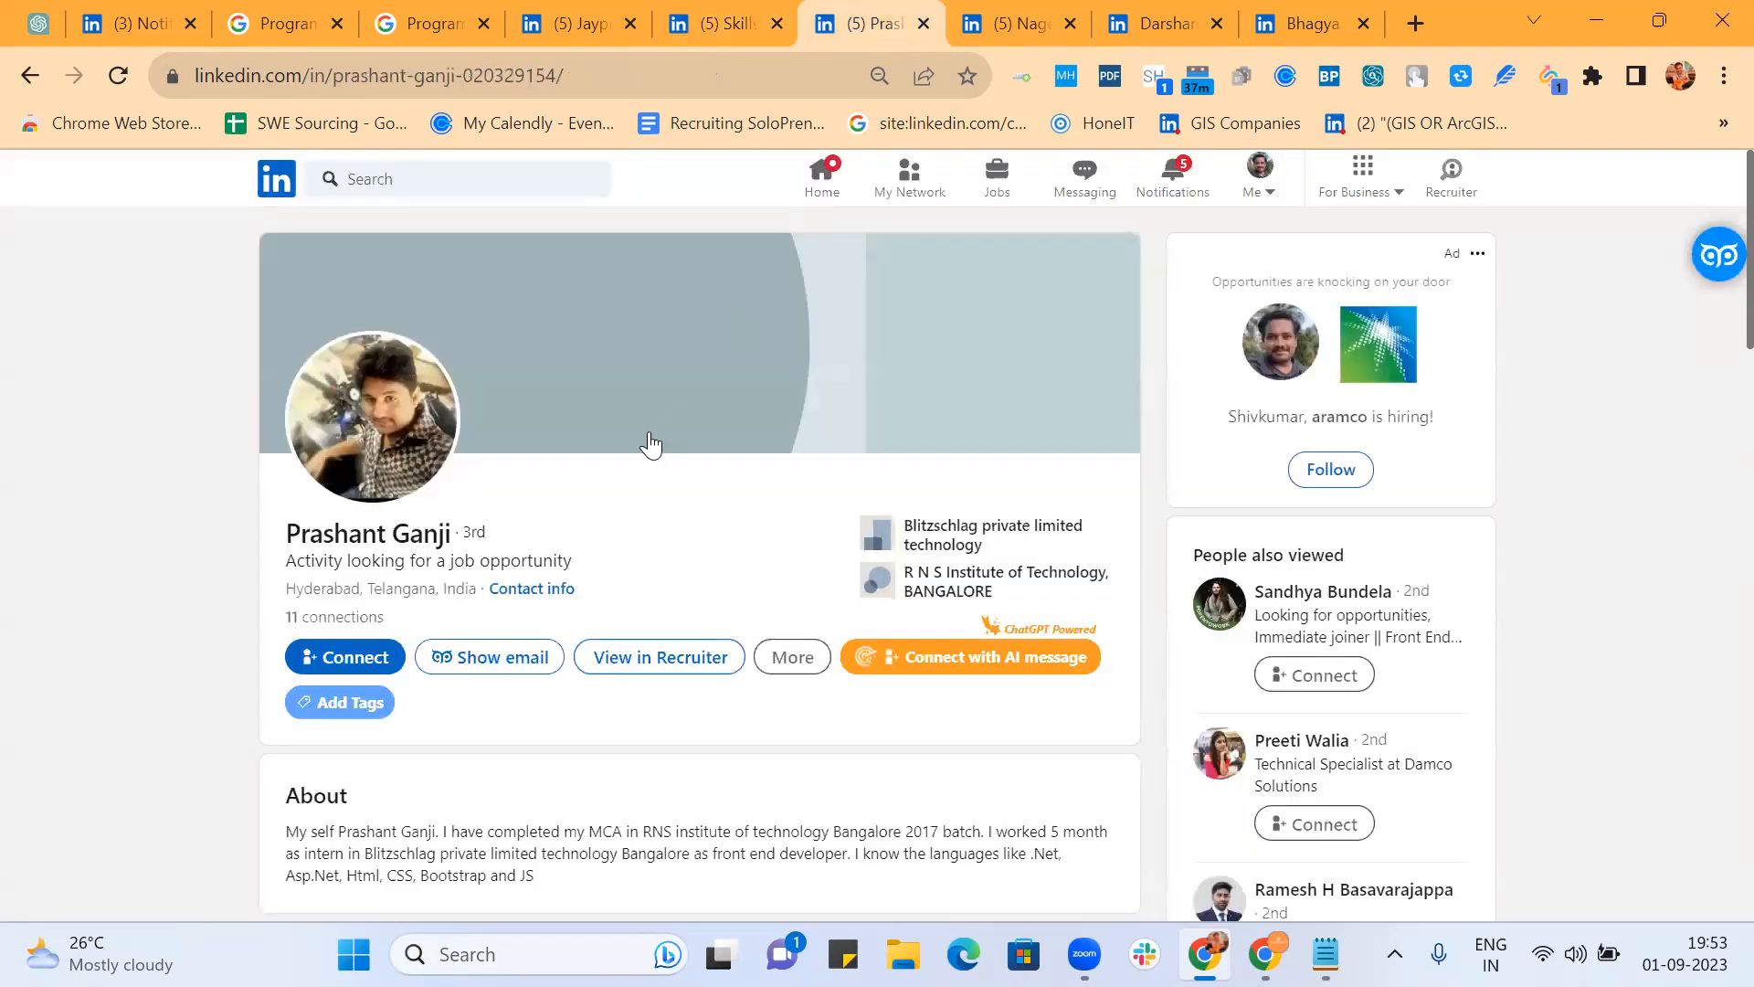
pyautogui.scroll(-5, 649, 442)
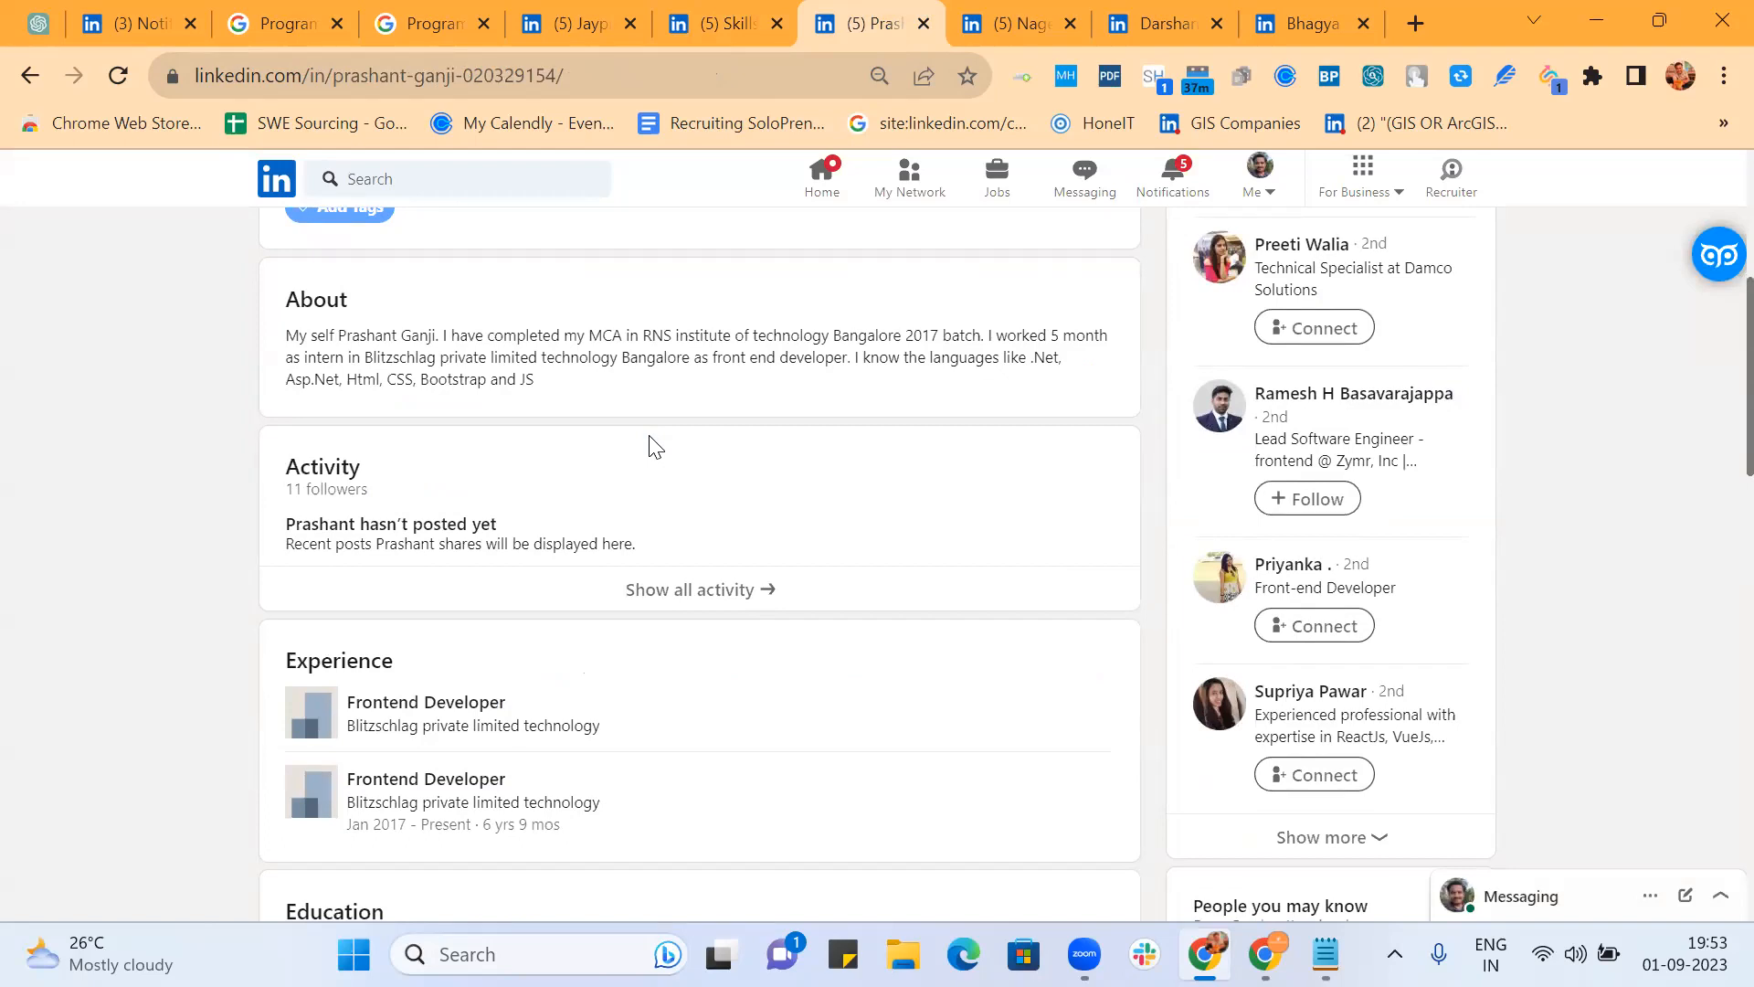
pyautogui.scroll(-5, 649, 446)
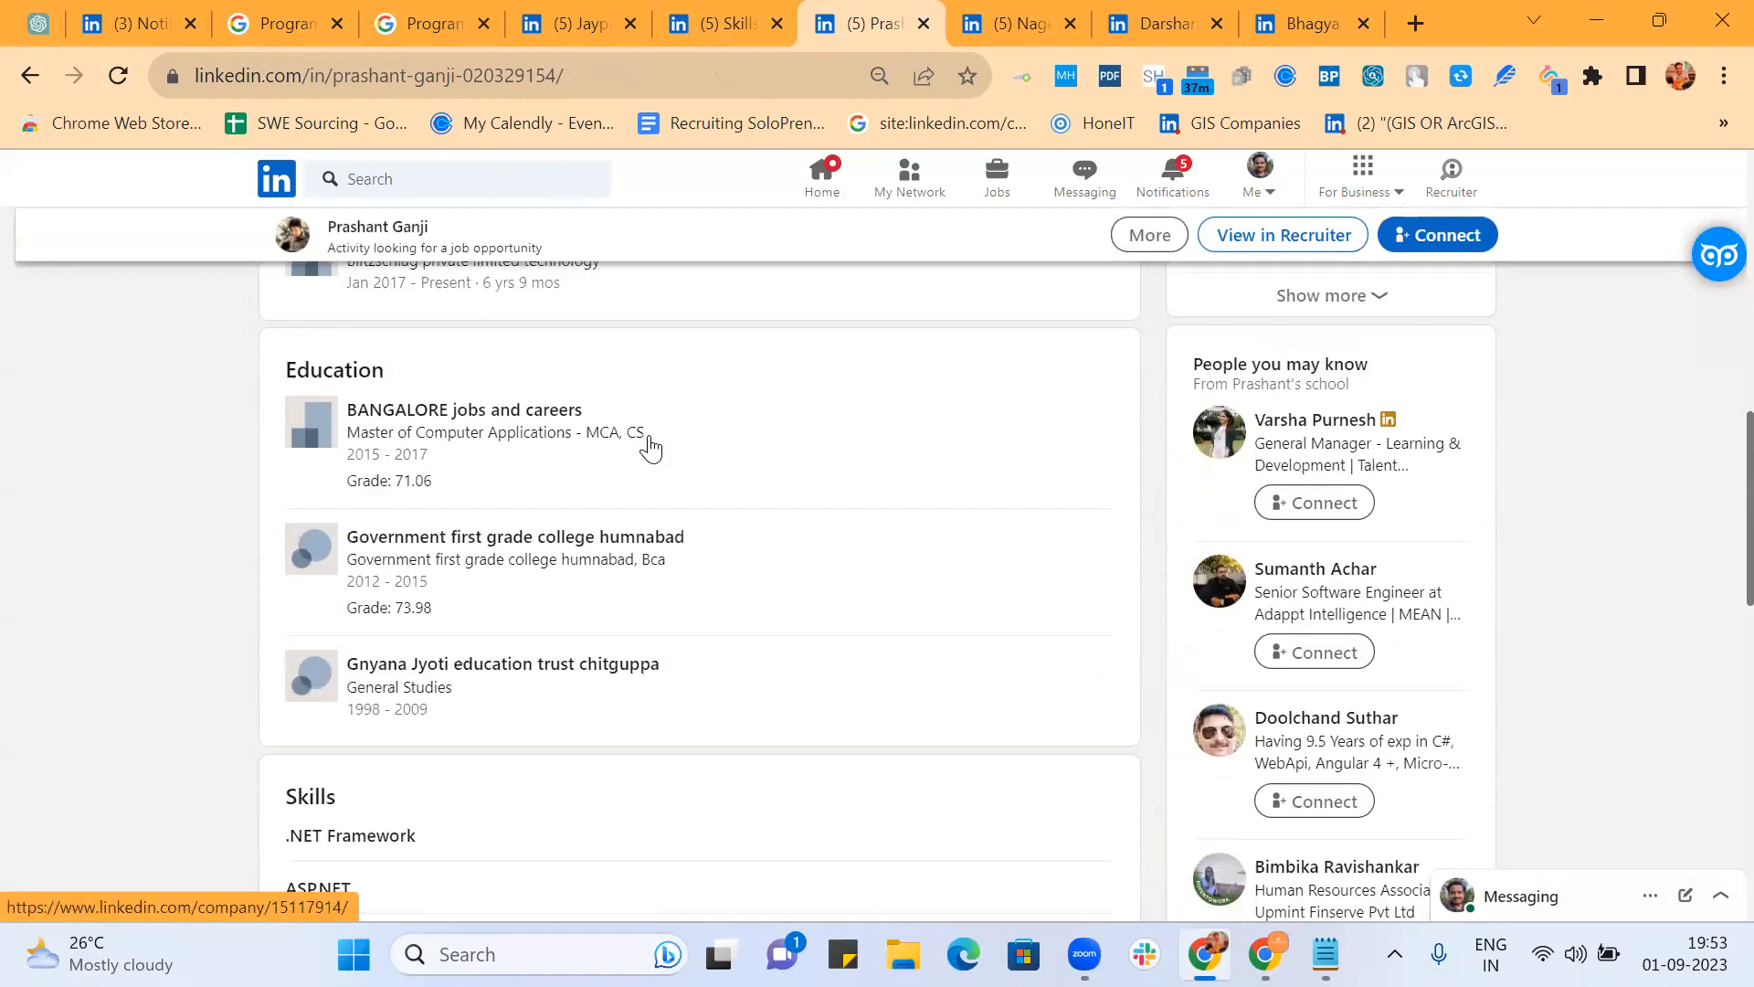
pyautogui.scroll(-3, 649, 448)
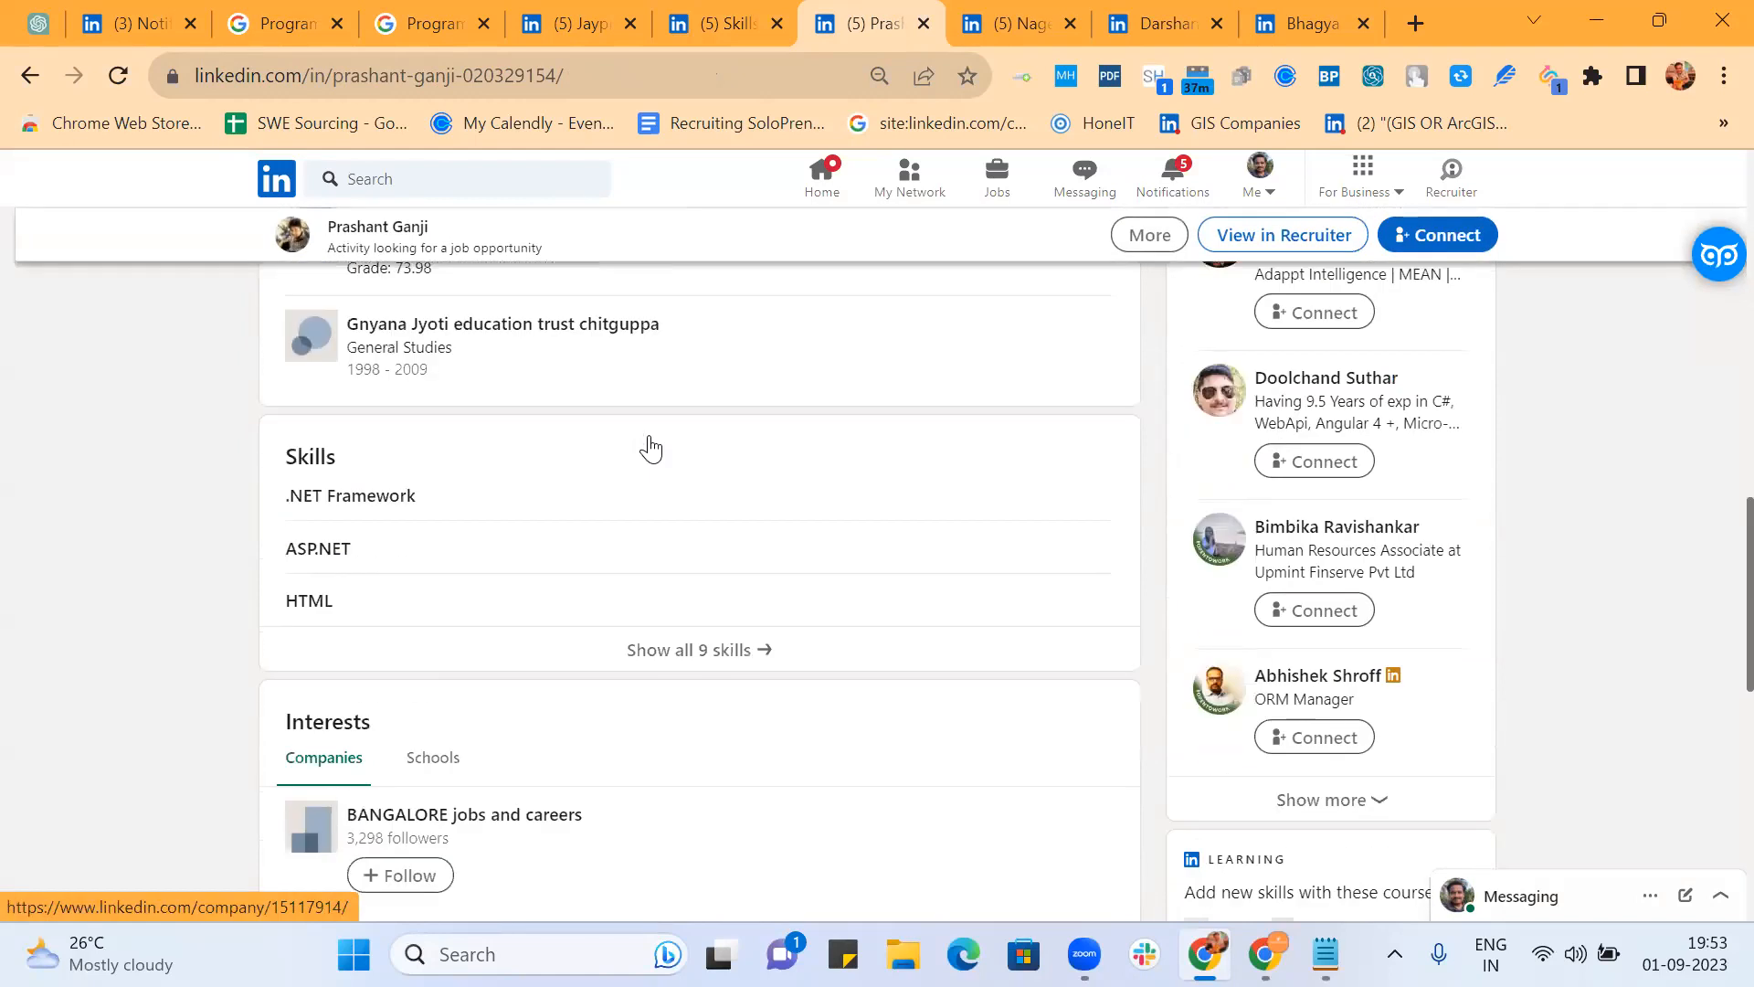
pyautogui.click(728, 648)
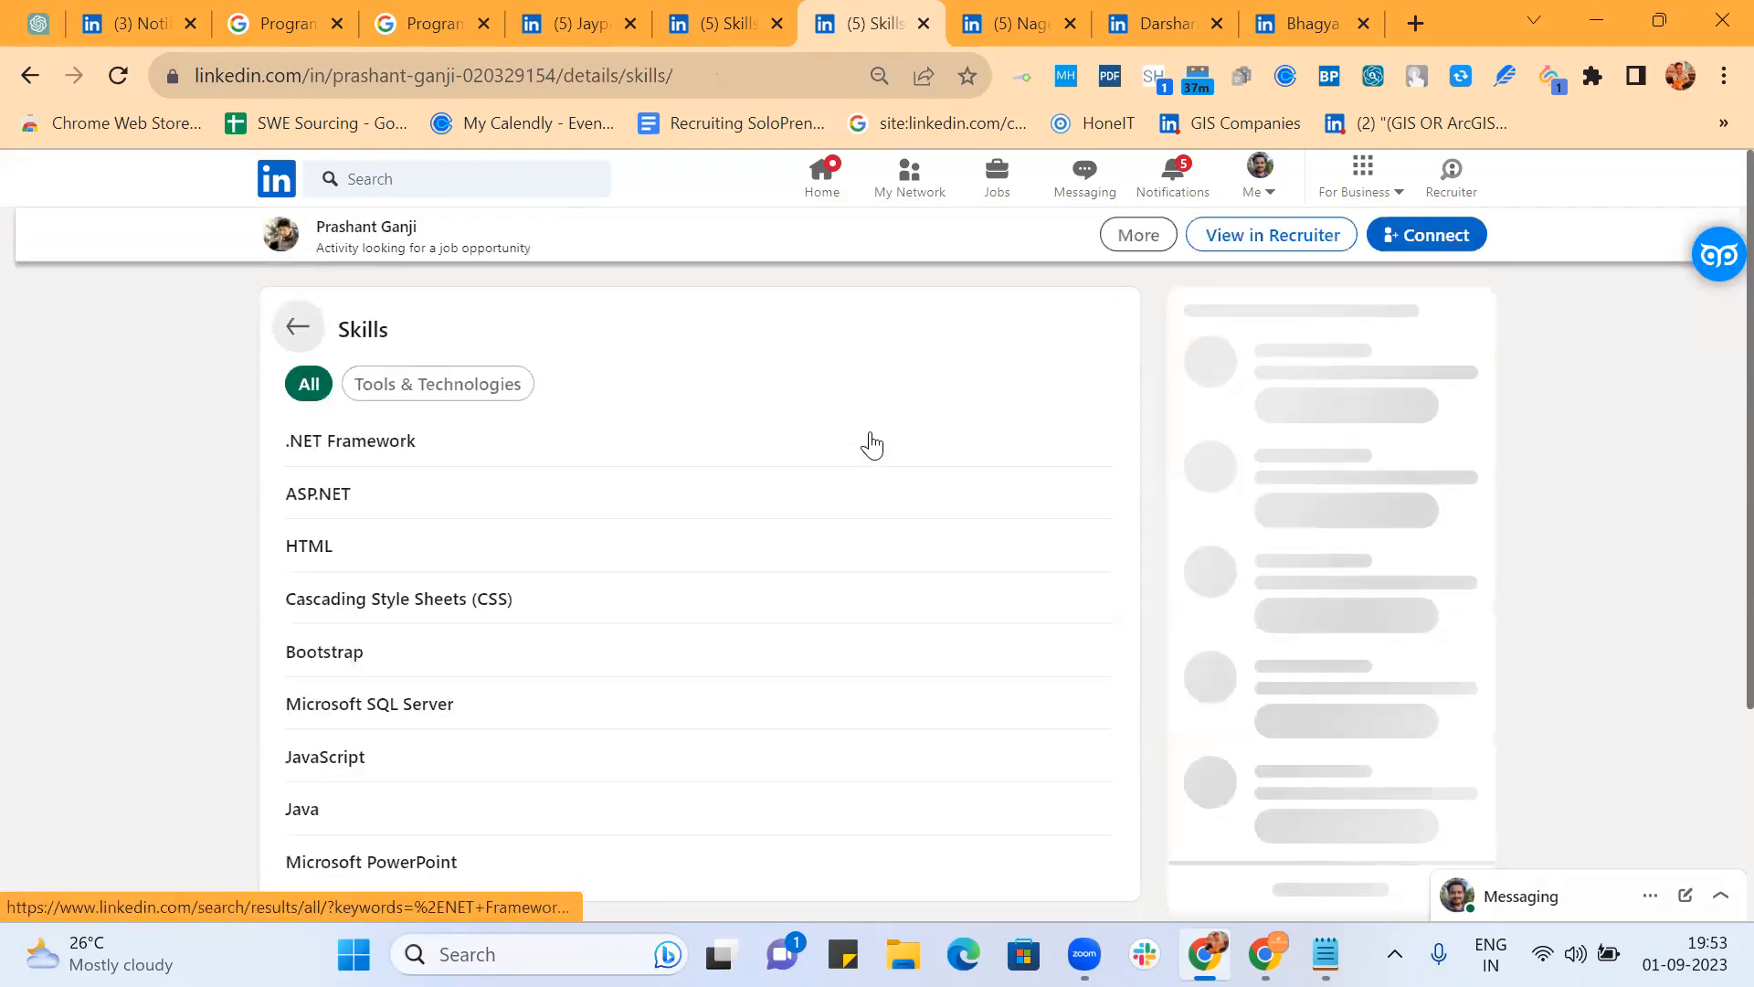
pyautogui.scroll(-3, 871, 445)
pyautogui.scroll(3, 871, 445)
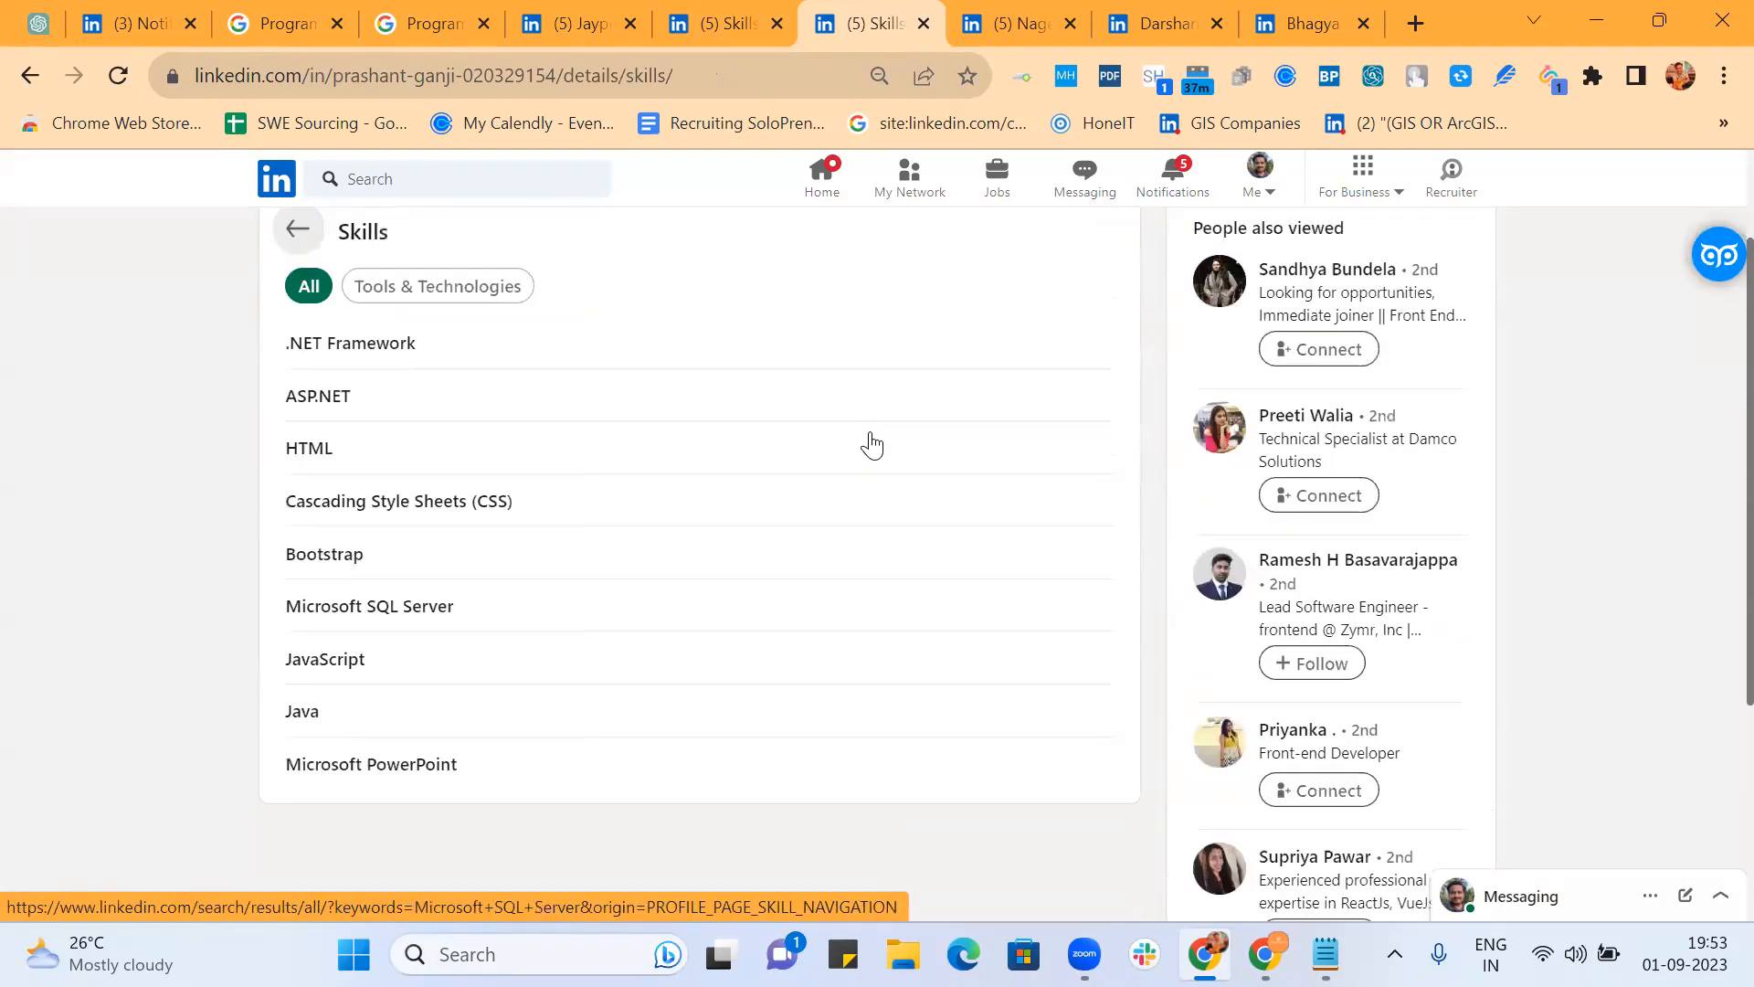
pyautogui.click(299, 310)
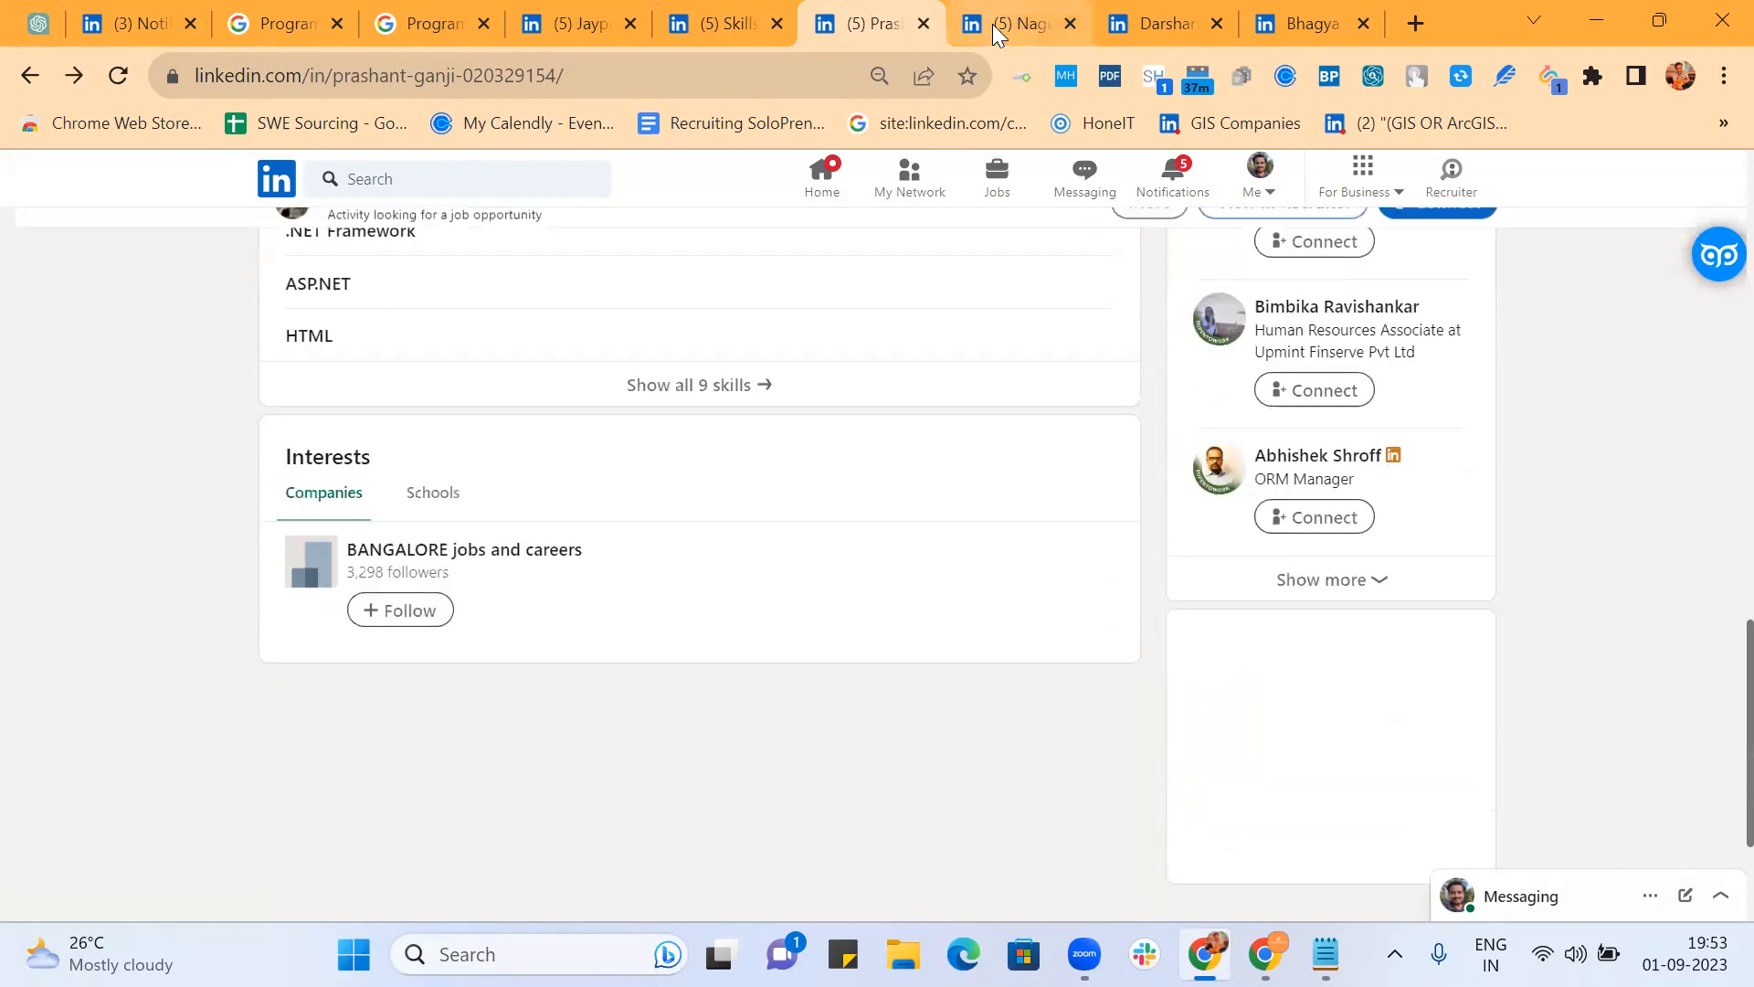
pyautogui.click(992, 24)
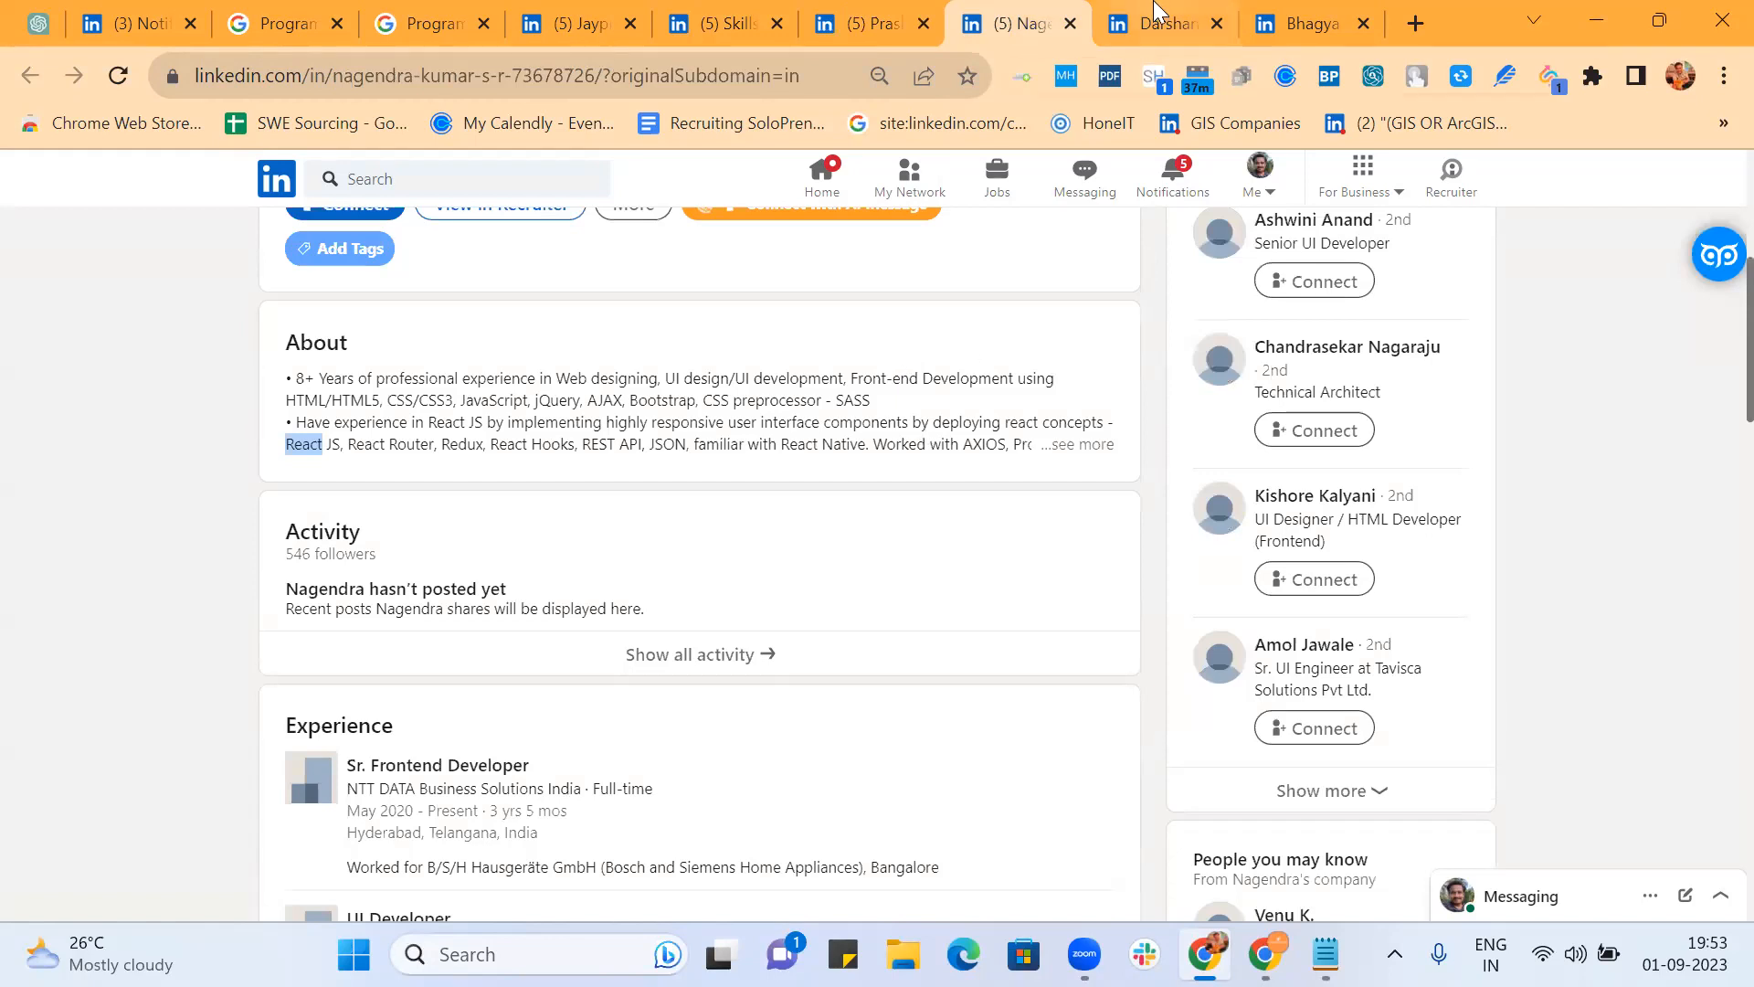
pyautogui.click(1170, 22)
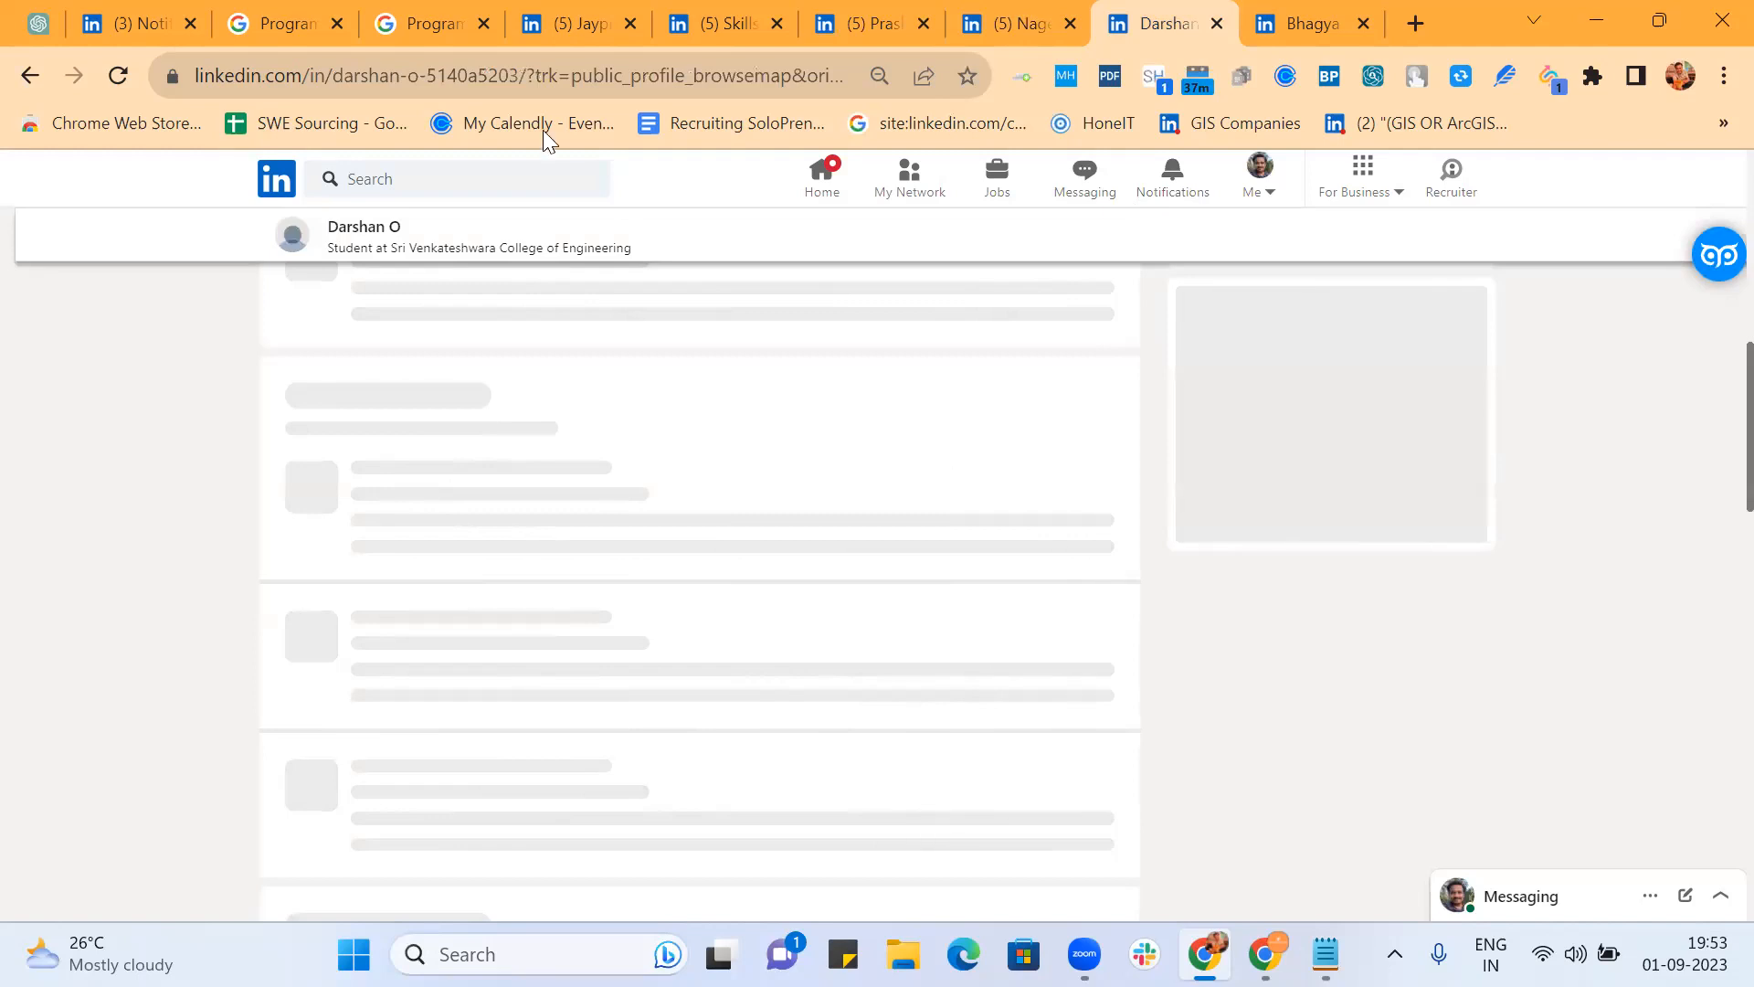
pyautogui.click(528, 76)
pyautogui.press('Return')
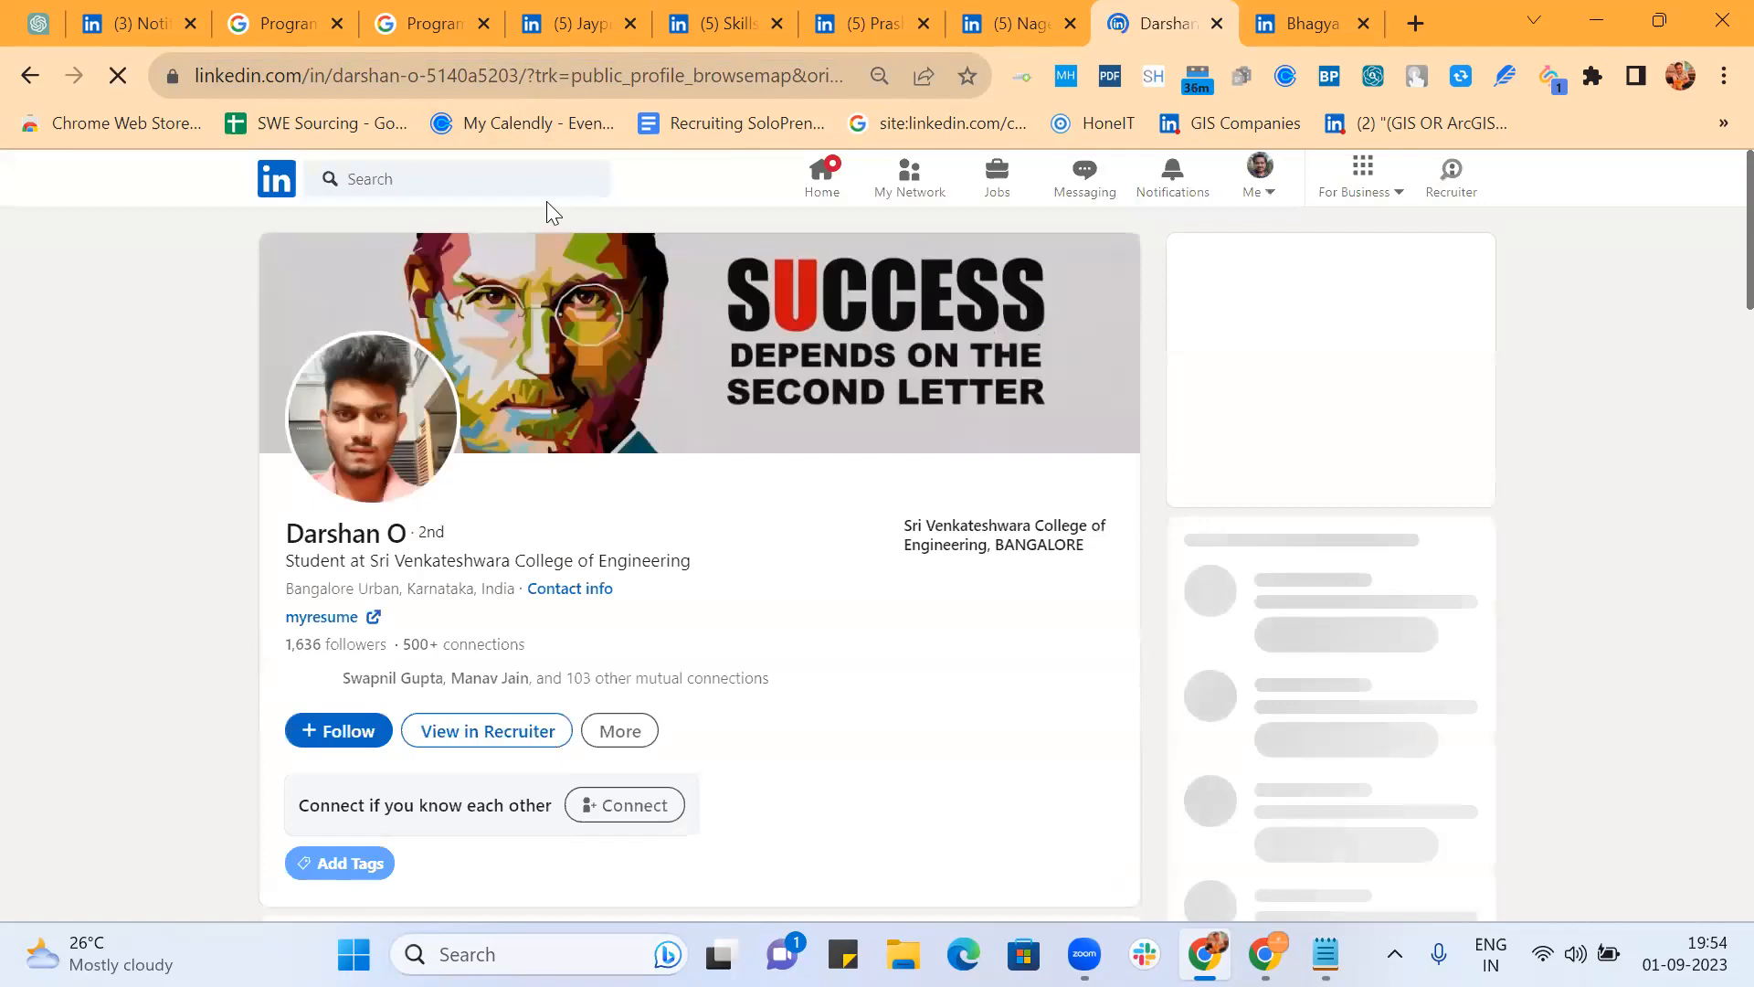
pyautogui.scroll(-5, 786, 560)
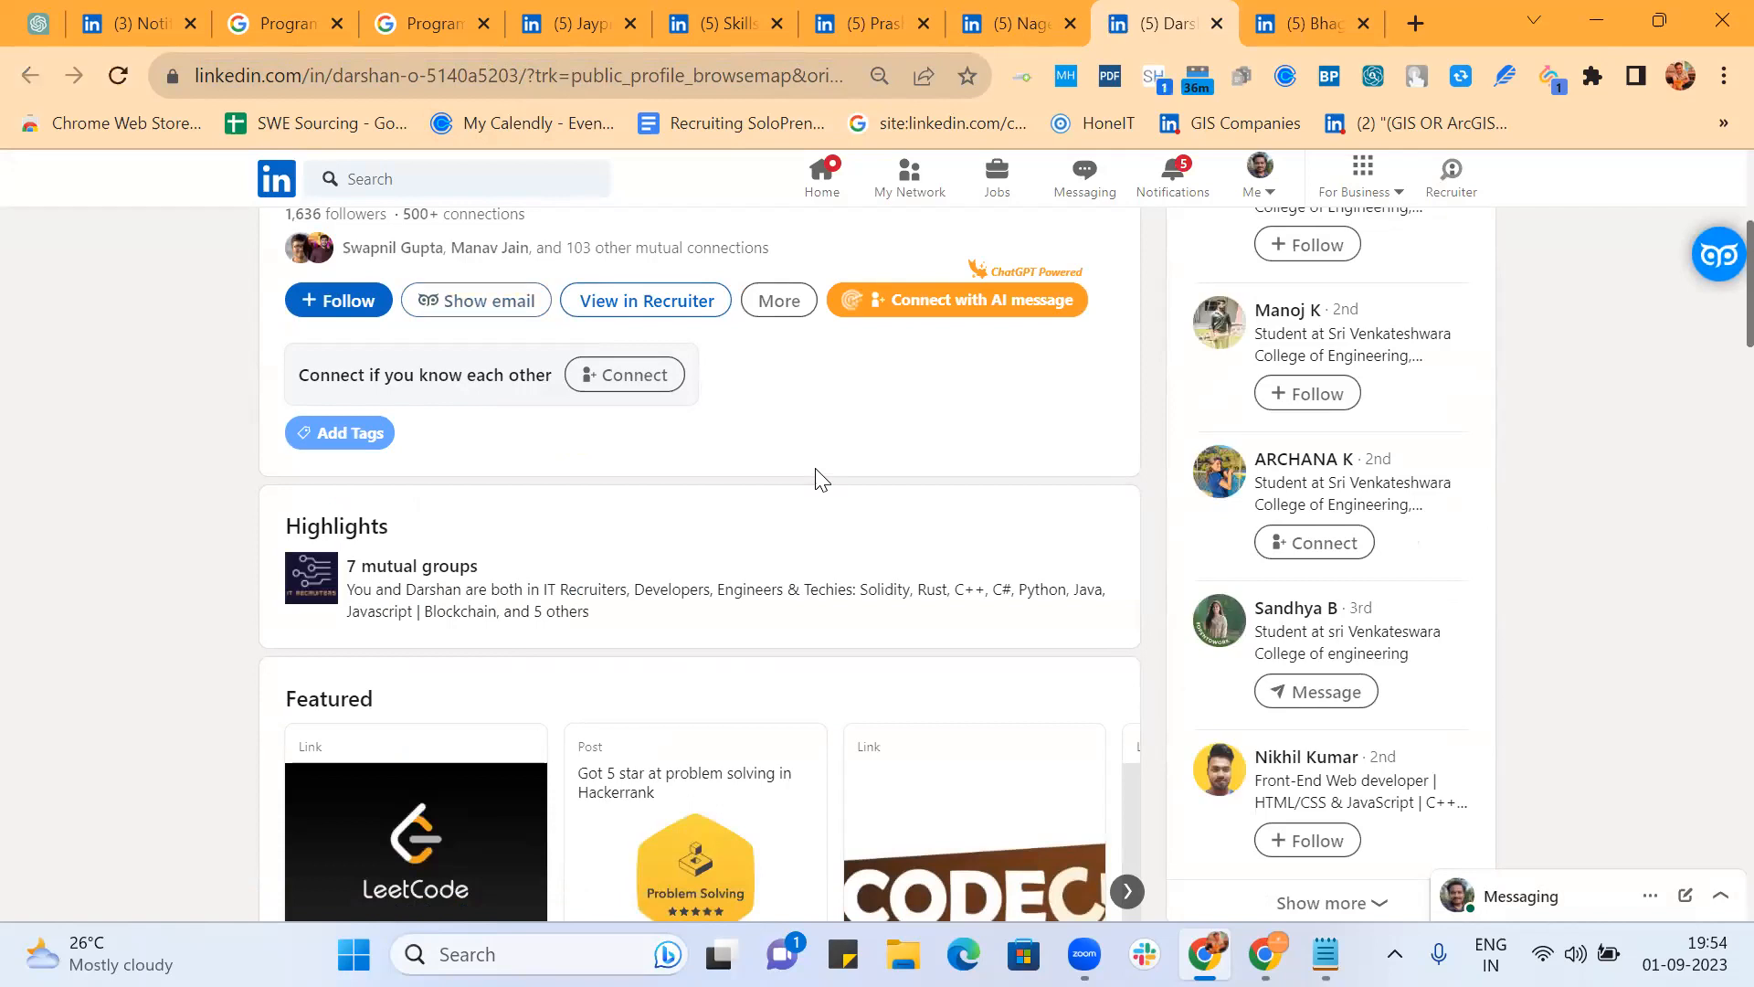
pyautogui.scroll(-4, 820, 478)
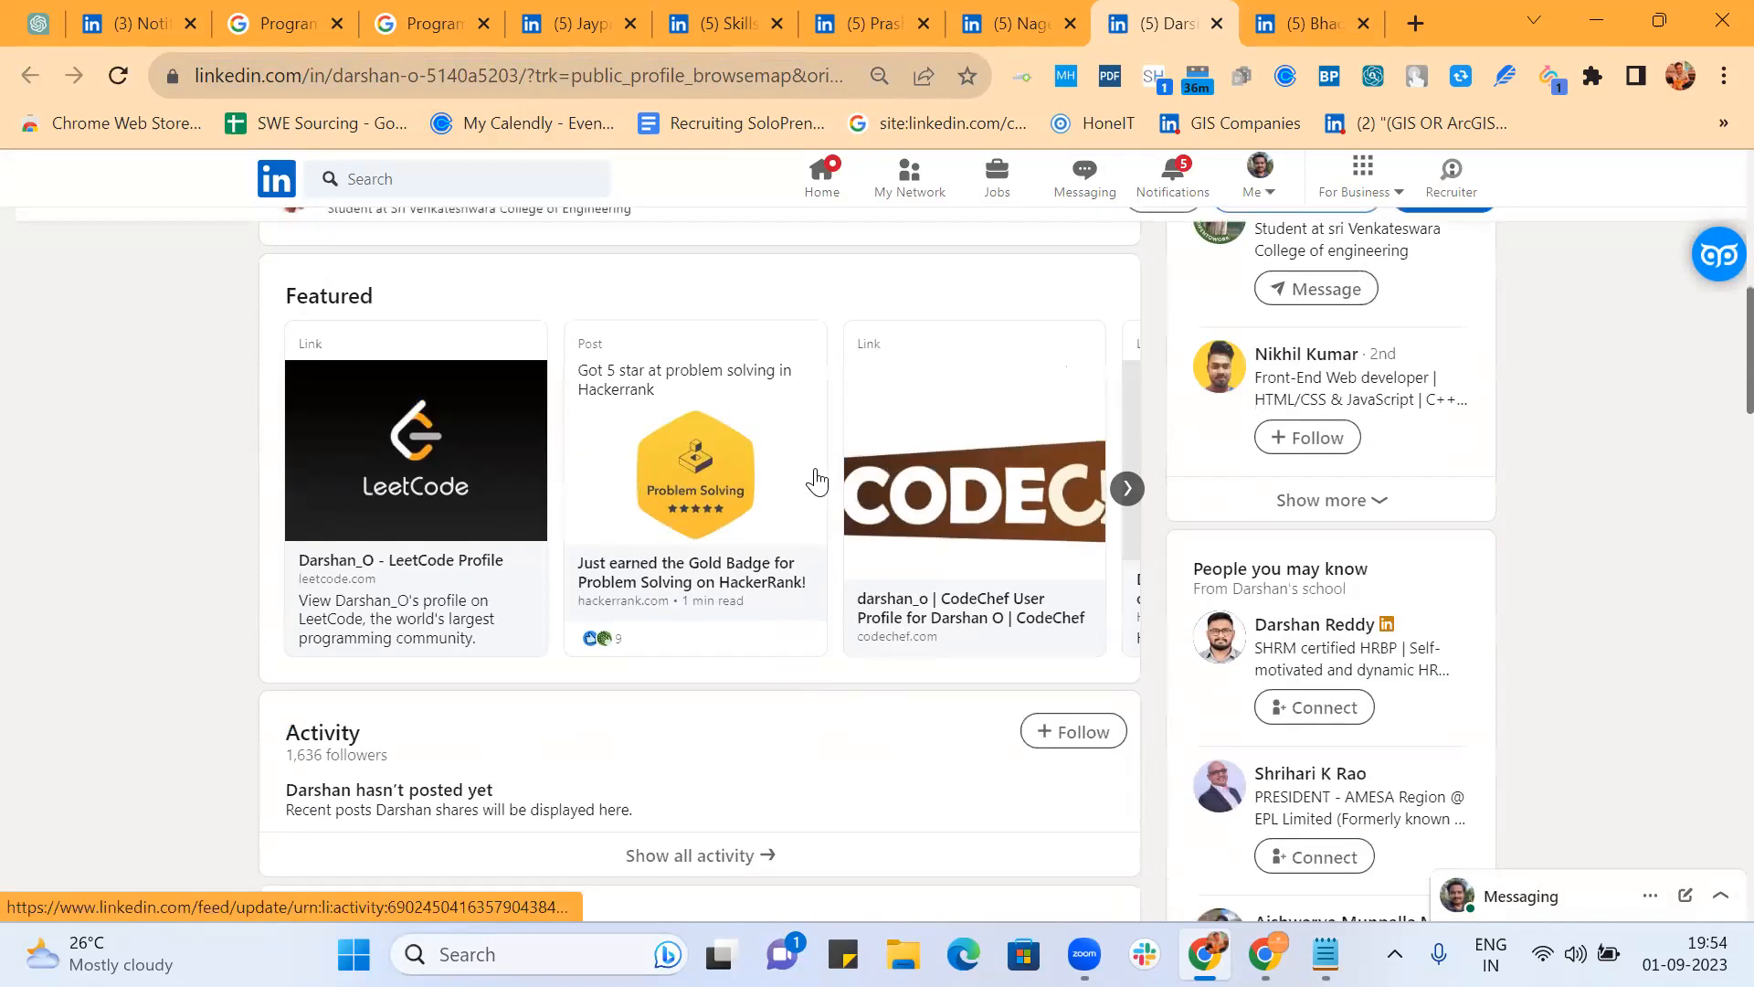
pyautogui.click(1127, 489)
pyautogui.scroll(-5, 645, 599)
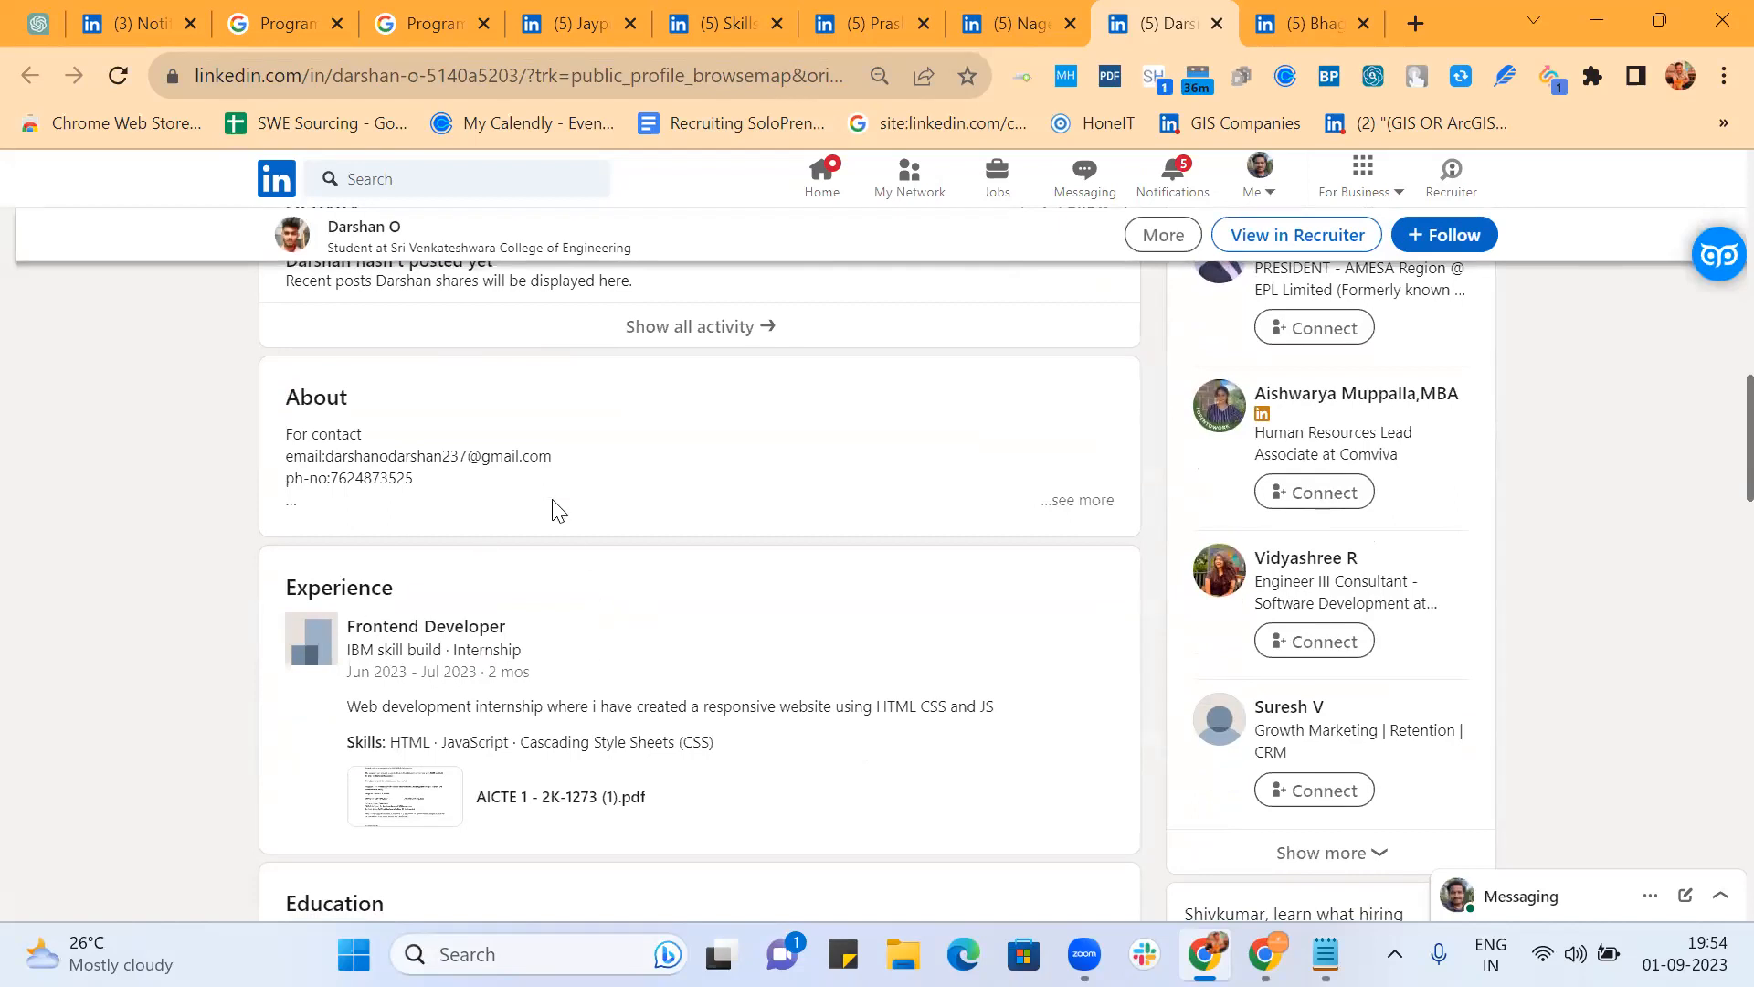
pyautogui.scroll(2, 555, 507)
pyautogui.scroll(-2, 554, 512)
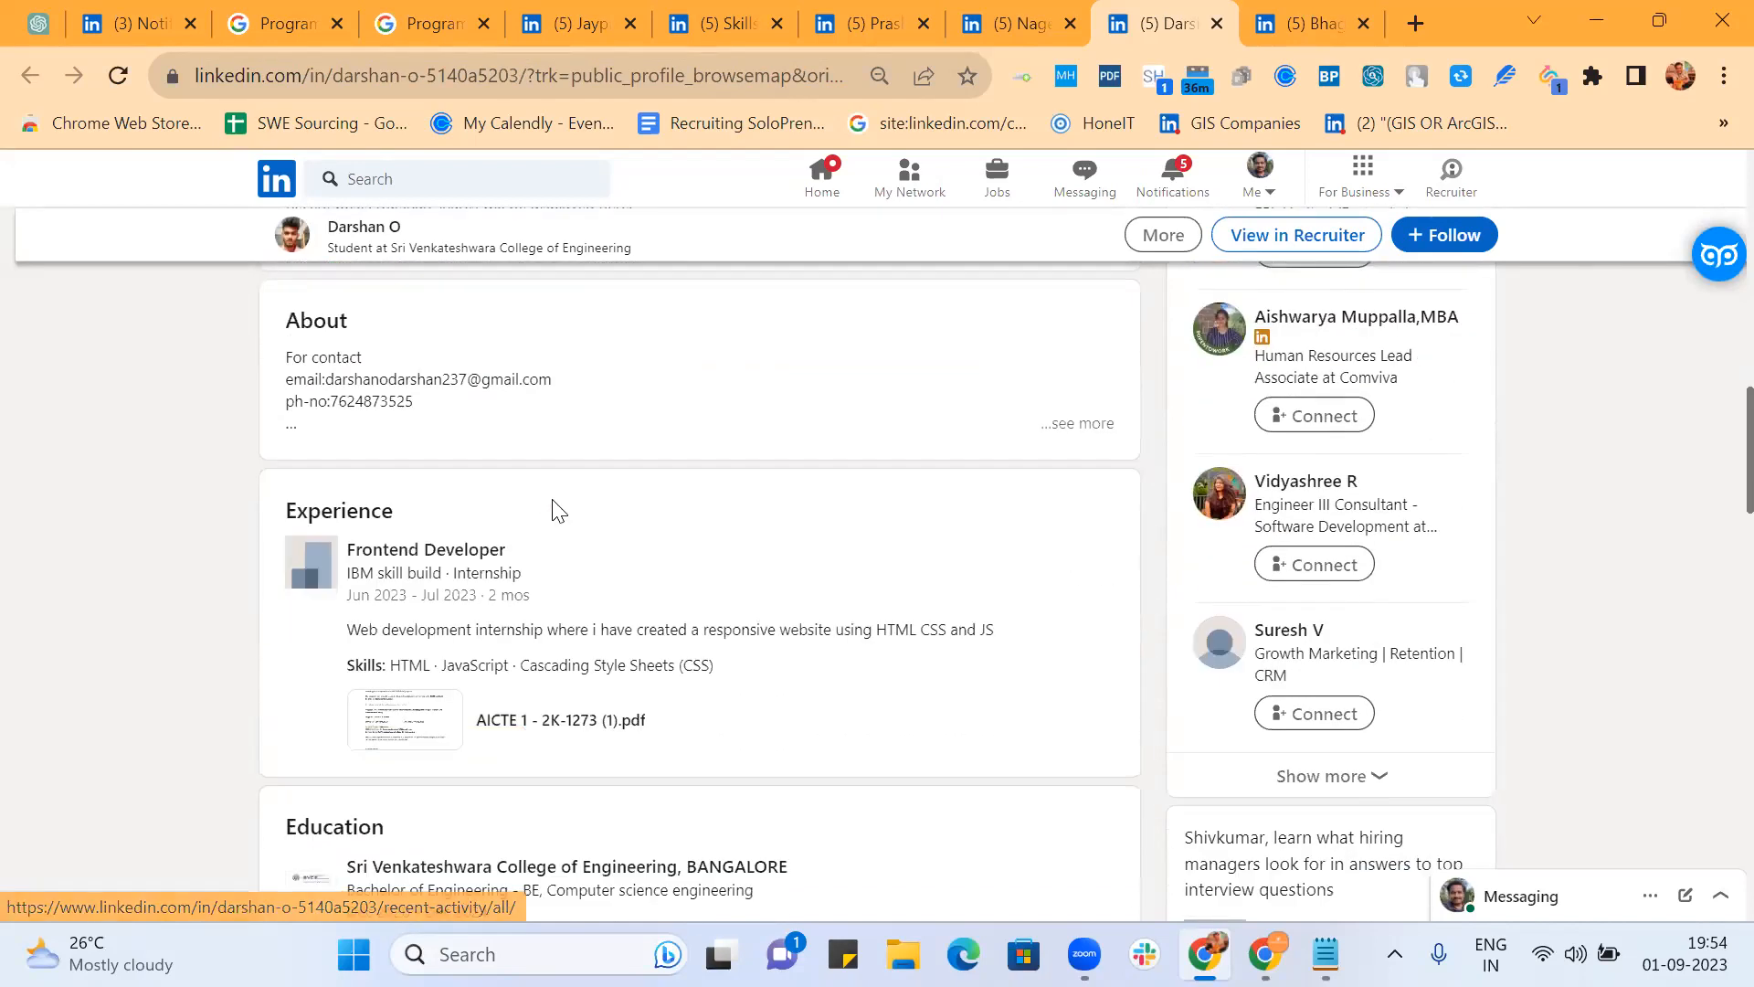
pyautogui.scroll(-2, 557, 512)
pyautogui.click(523, 485)
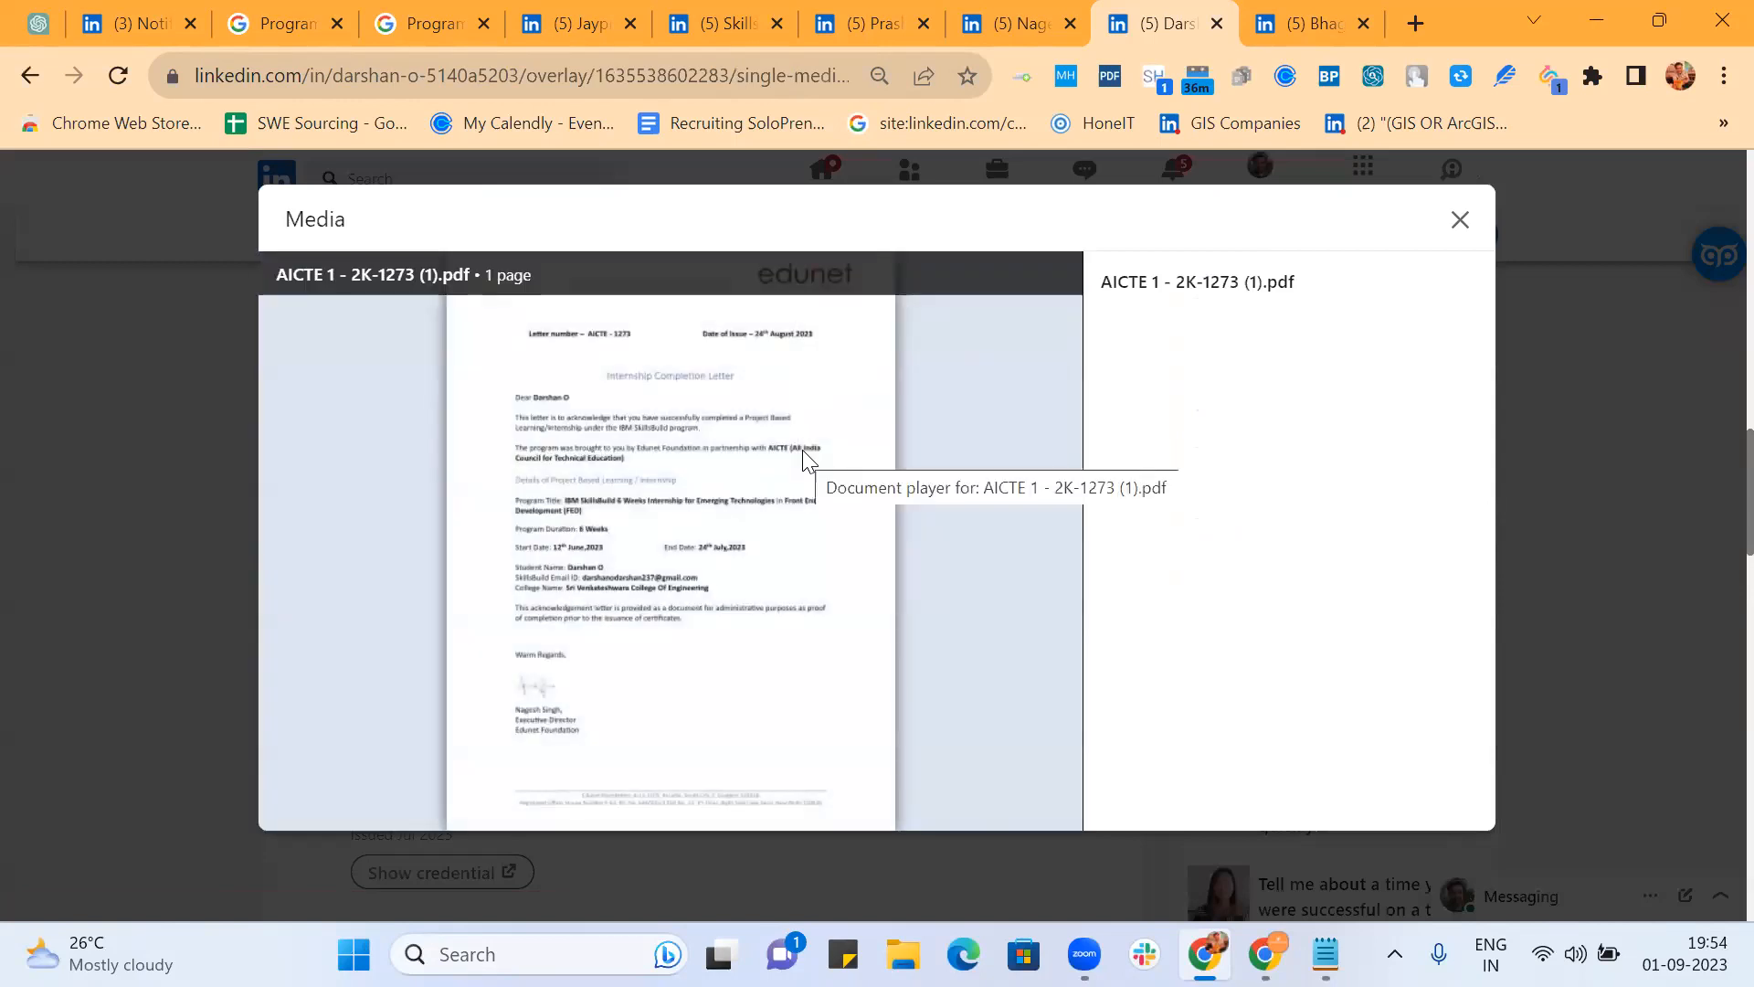
pyautogui.click(1458, 223)
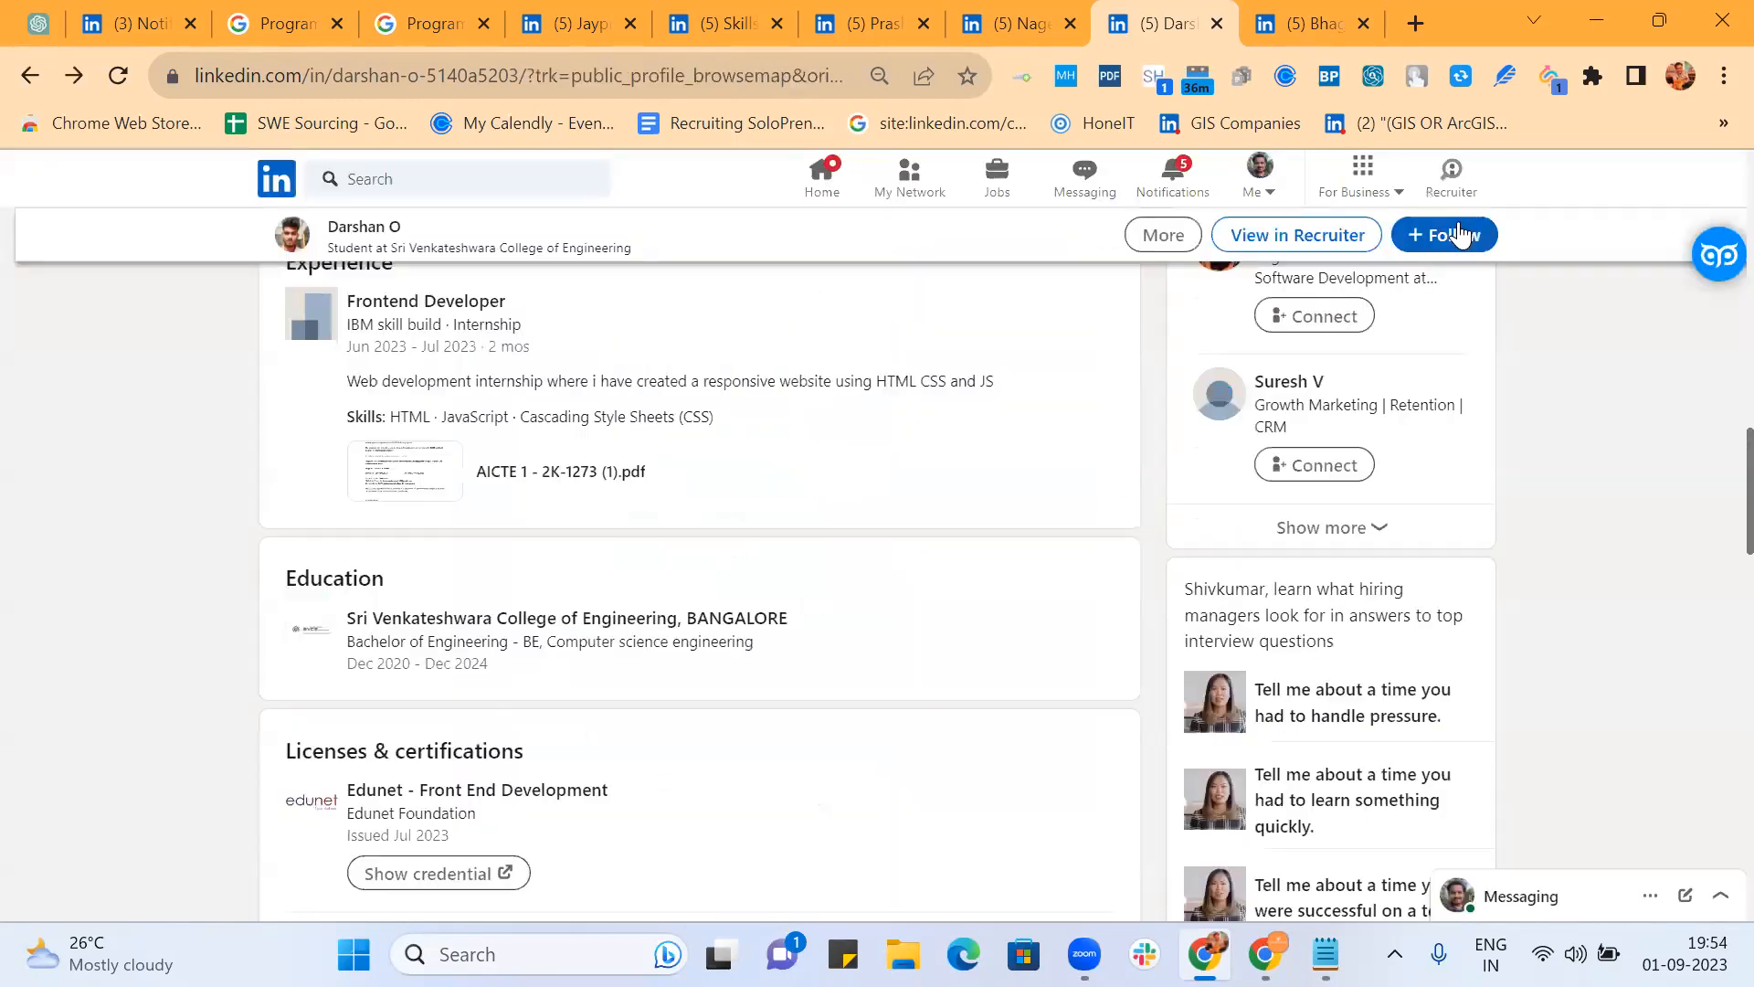
pyautogui.scroll(-6, 978, 529)
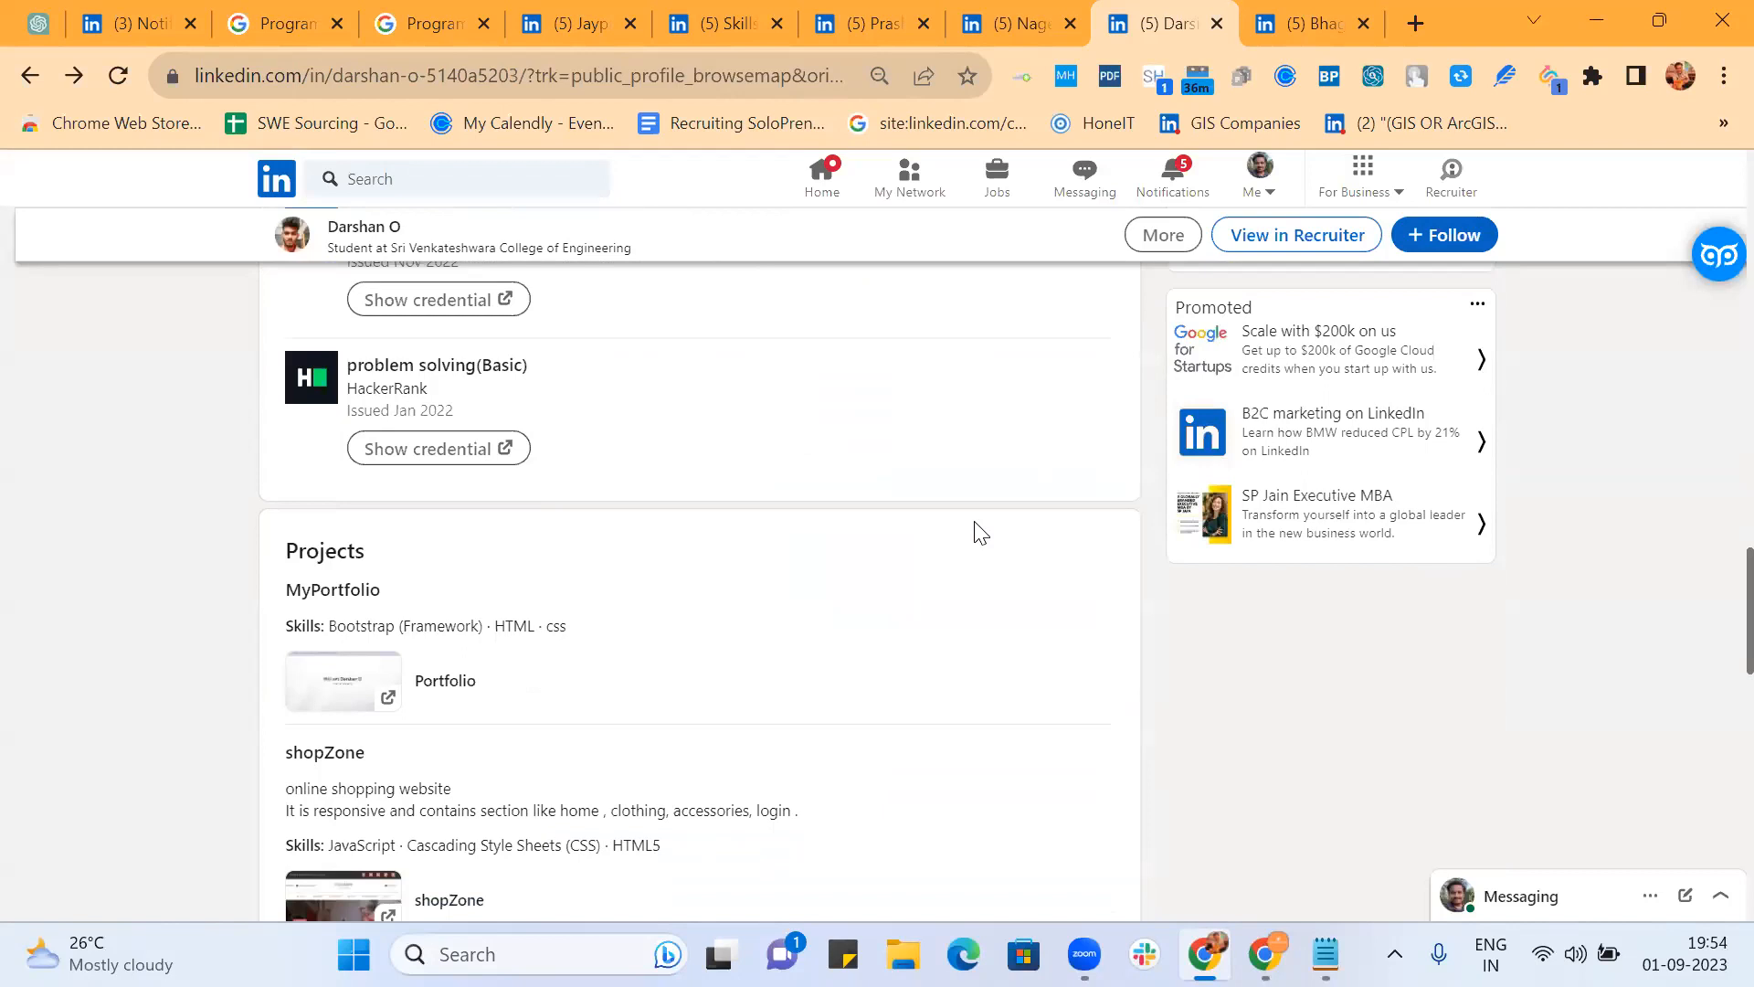
pyautogui.scroll(-3, 978, 533)
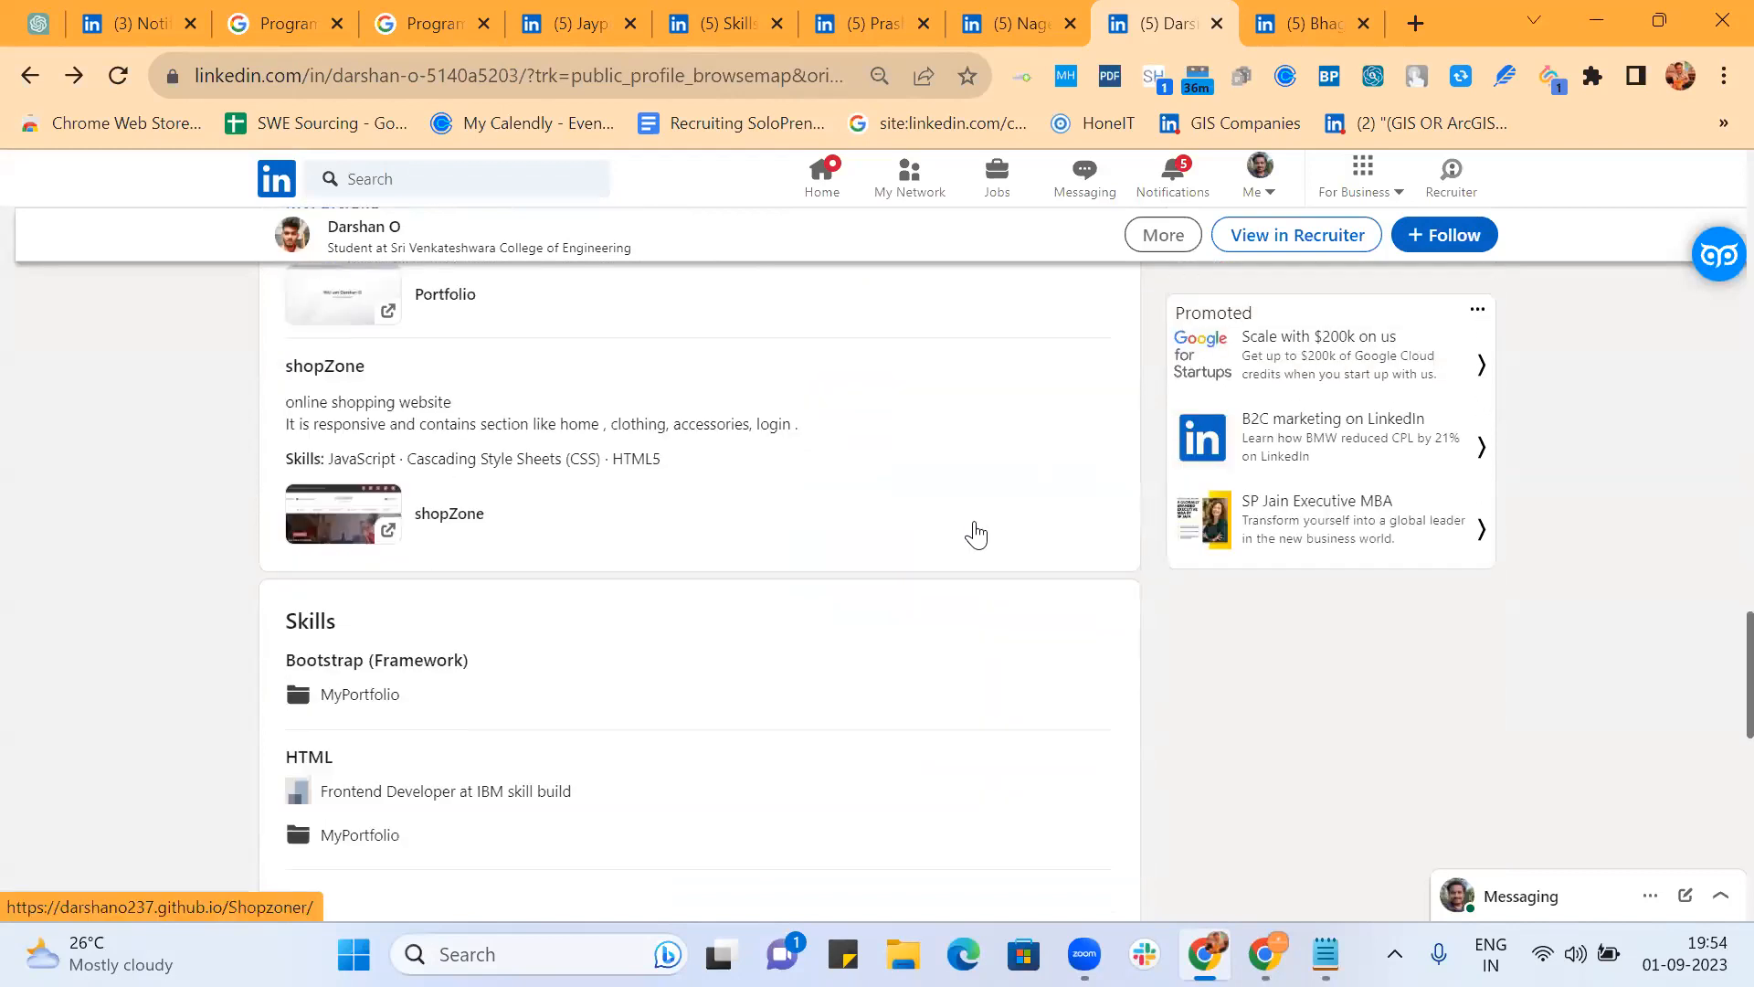
pyautogui.scroll(-3, 976, 534)
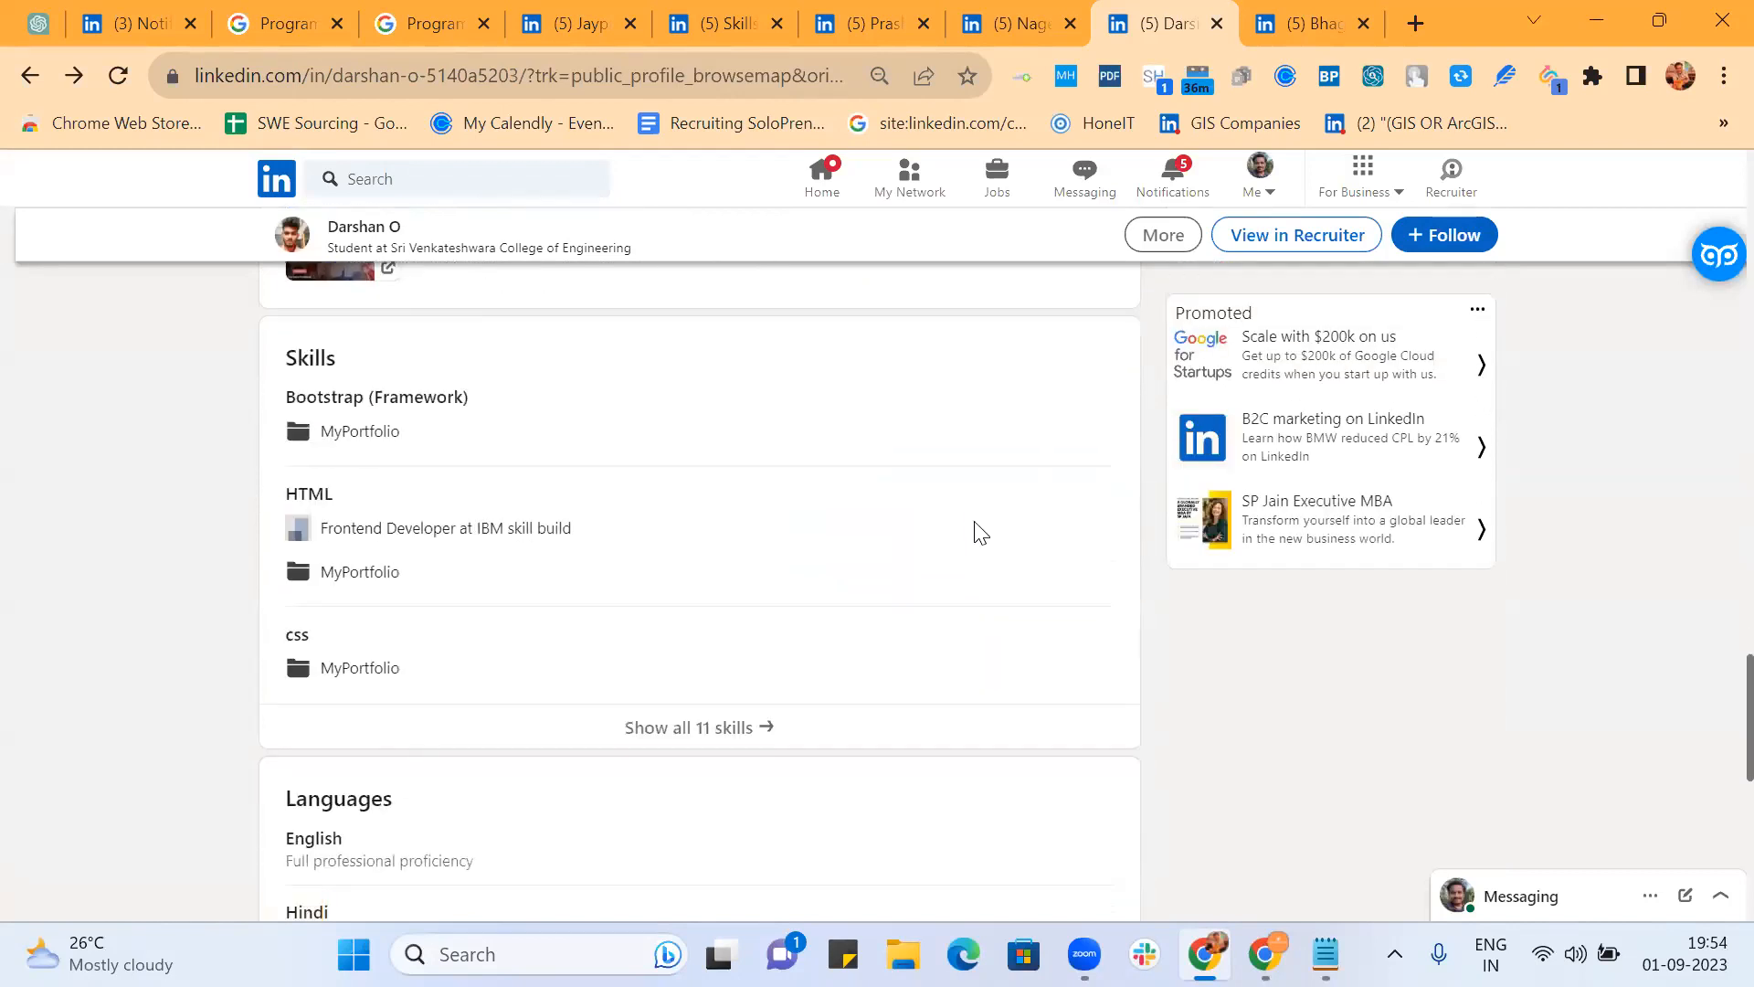
pyautogui.scroll(-4, 722, 533)
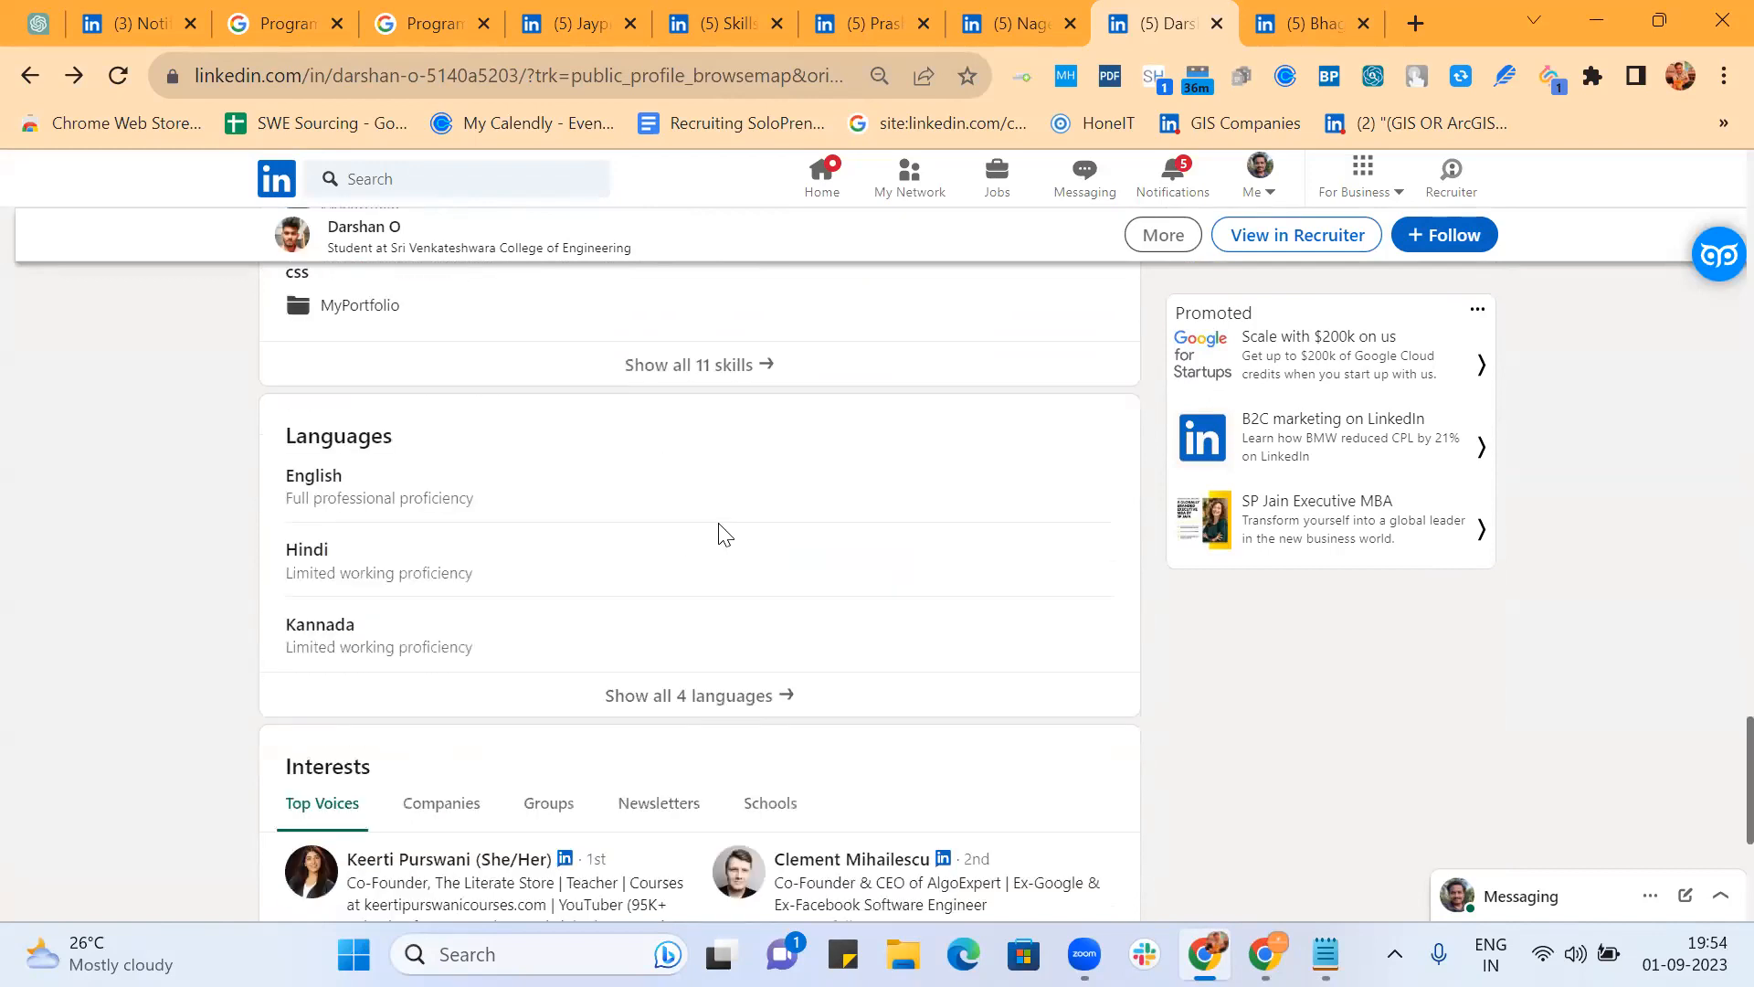
pyautogui.scroll(-3, 724, 533)
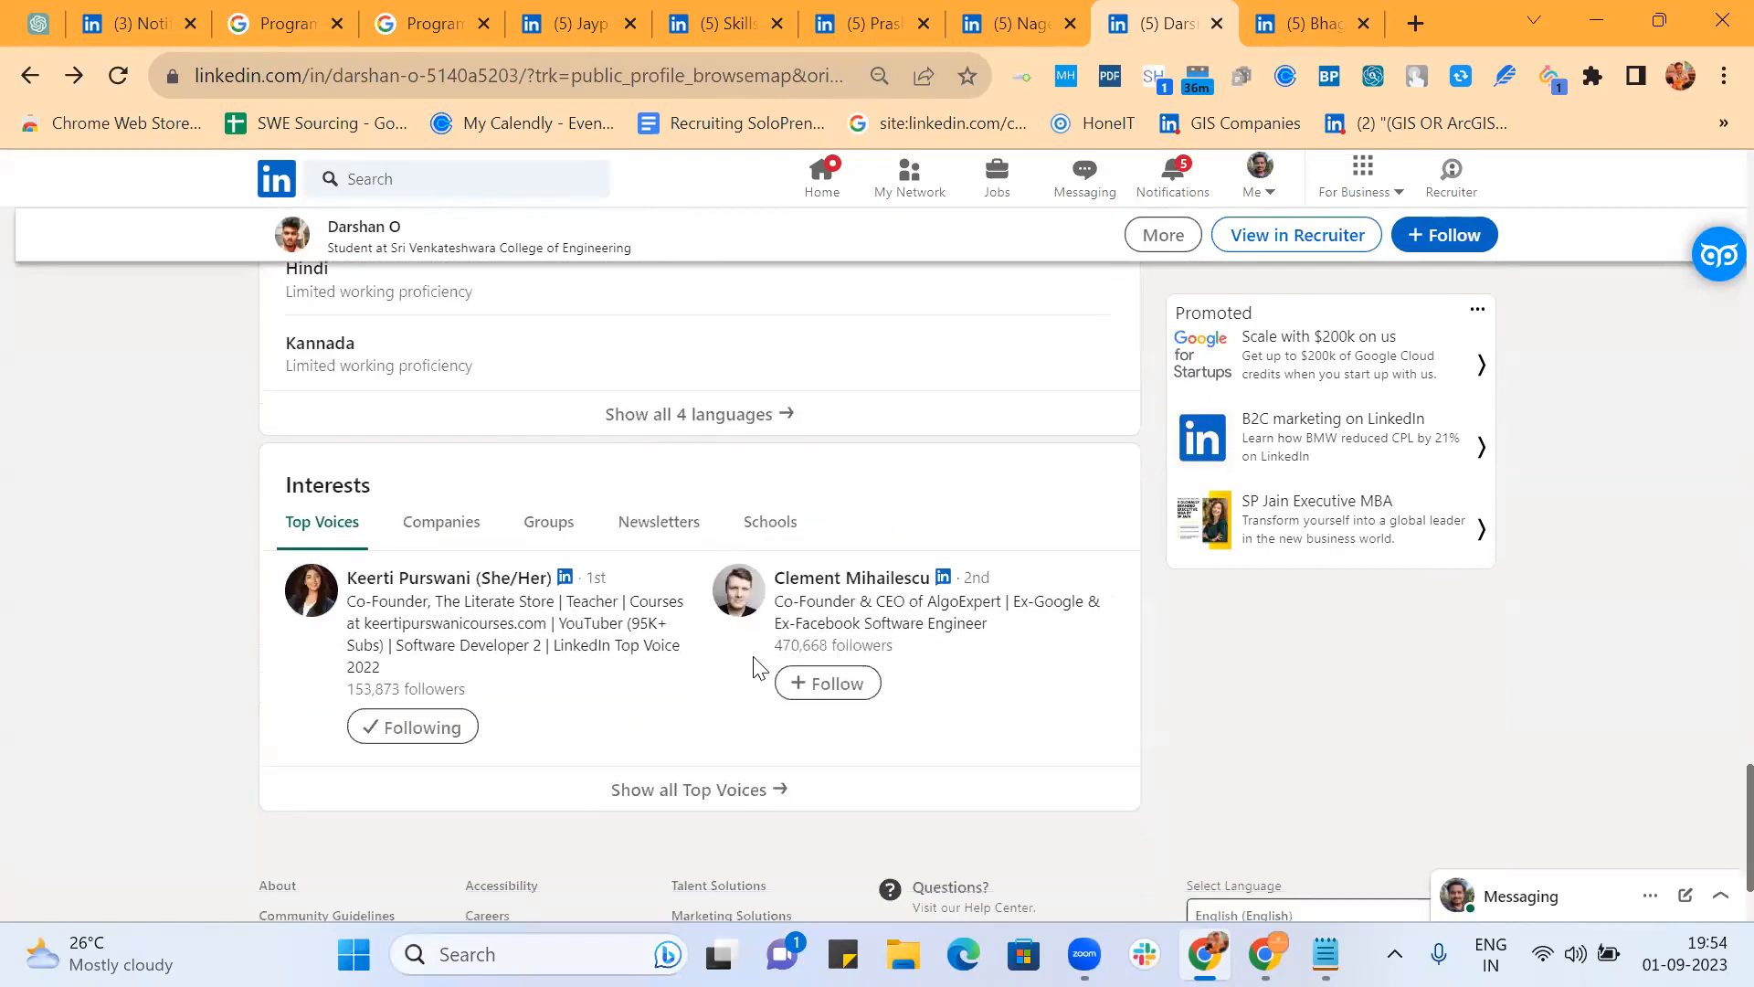
# Step: Close the skills page and every remaining LinkedIn candidate profile tab
pyautogui.click(713, 23)
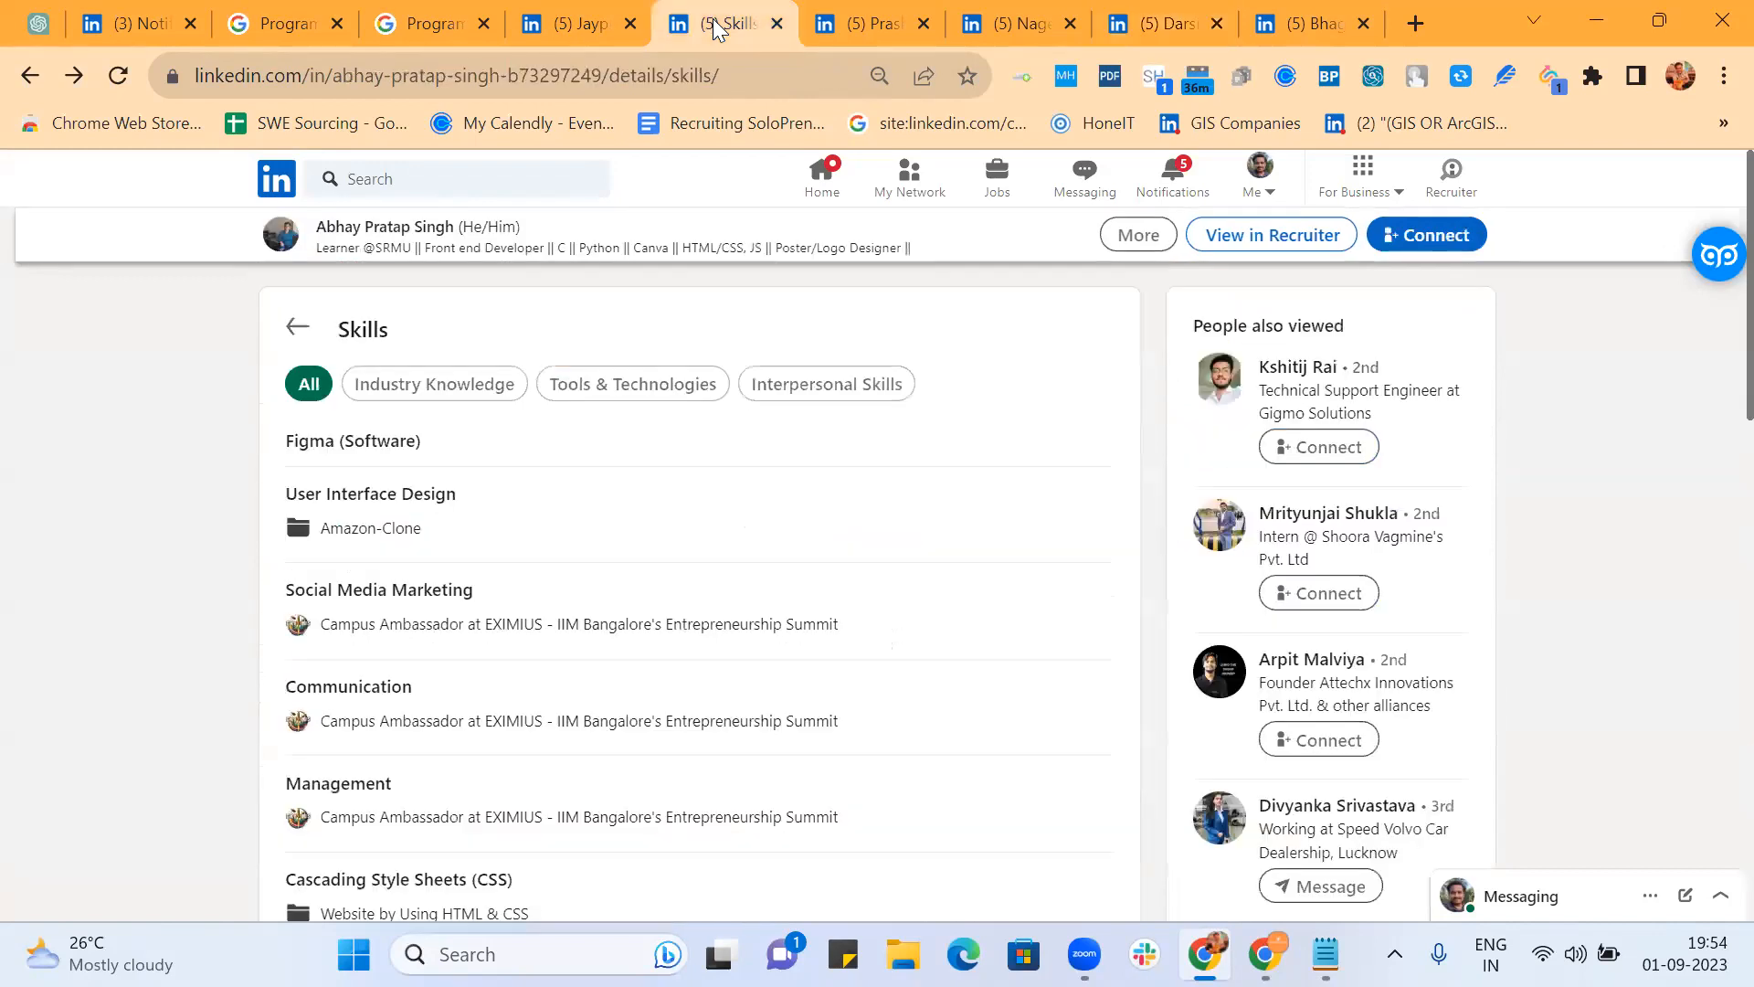
pyautogui.click(772, 24)
pyautogui.click(772, 24)
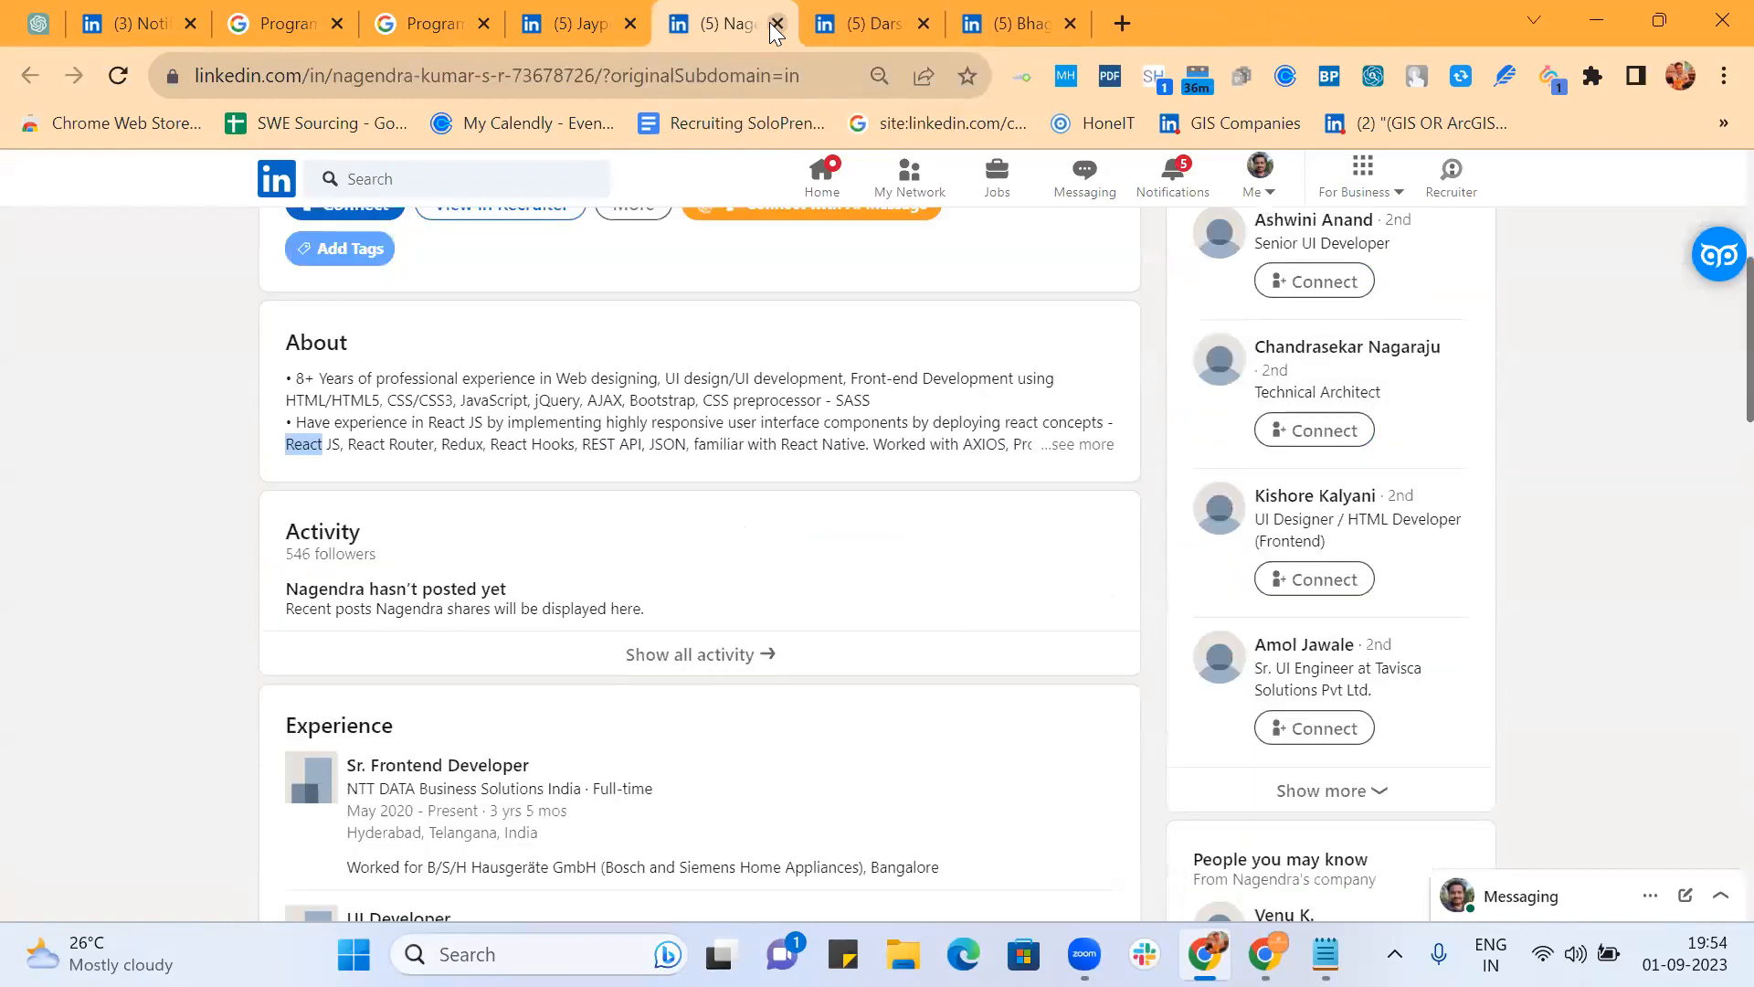
pyautogui.click(769, 24)
pyautogui.click(770, 23)
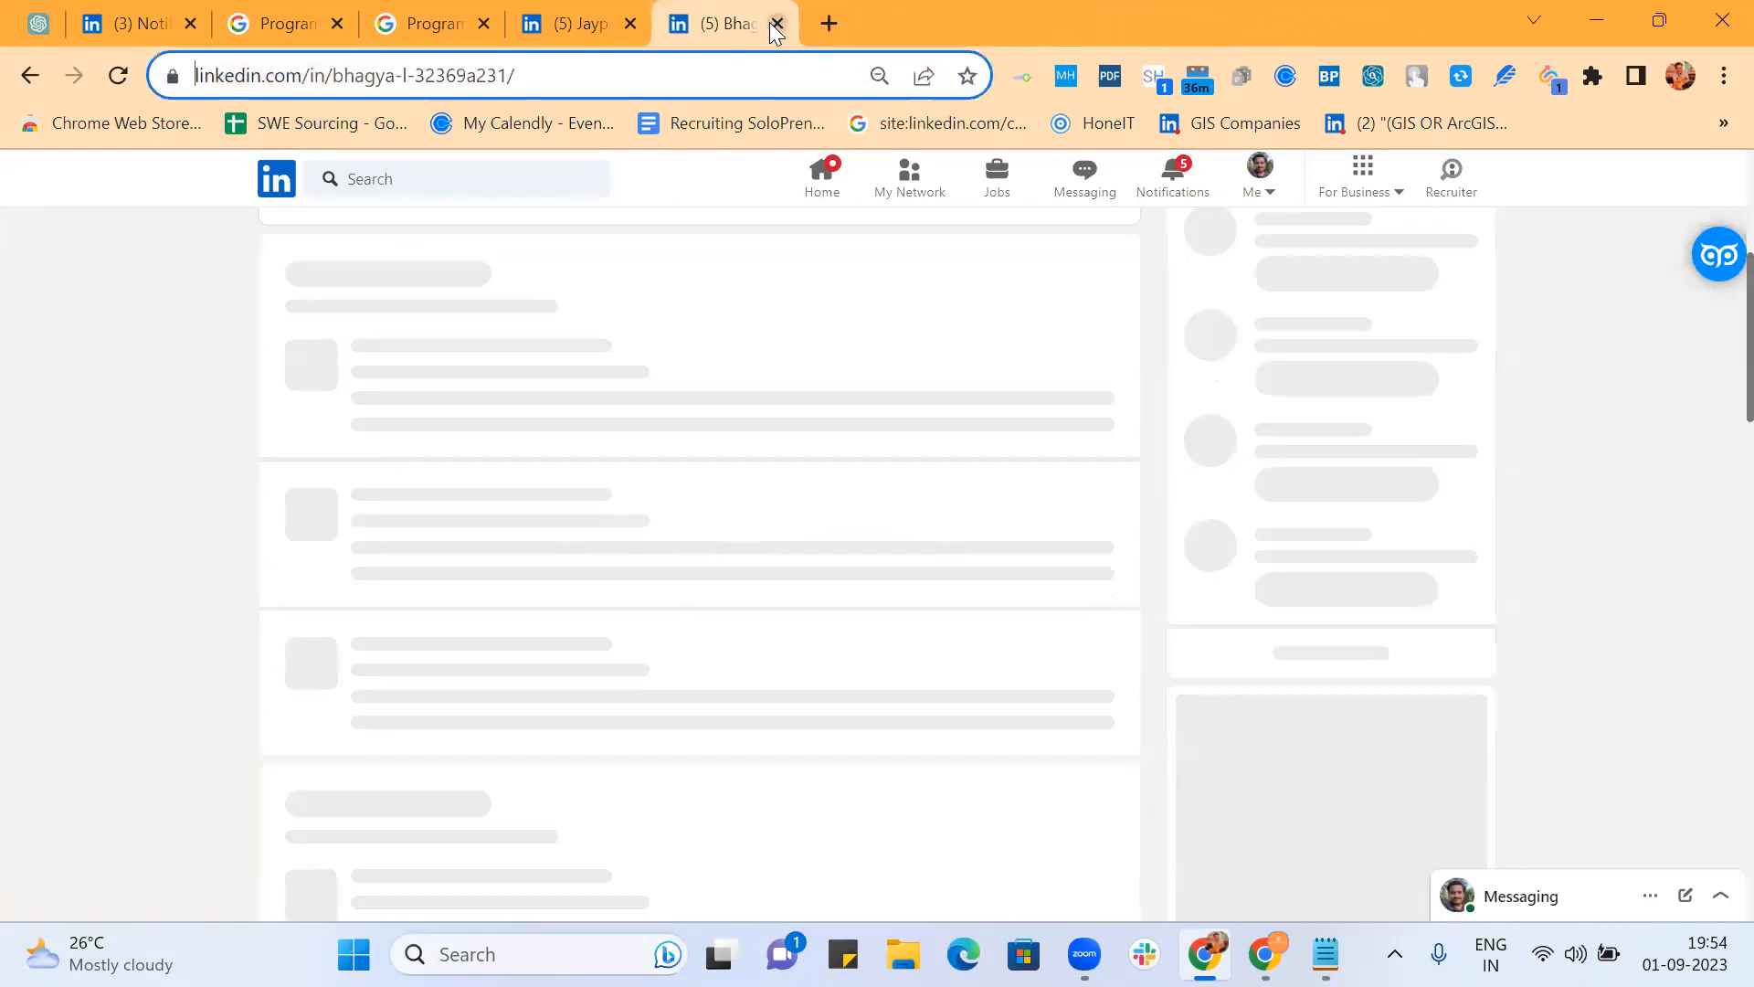
pyautogui.click(772, 24)
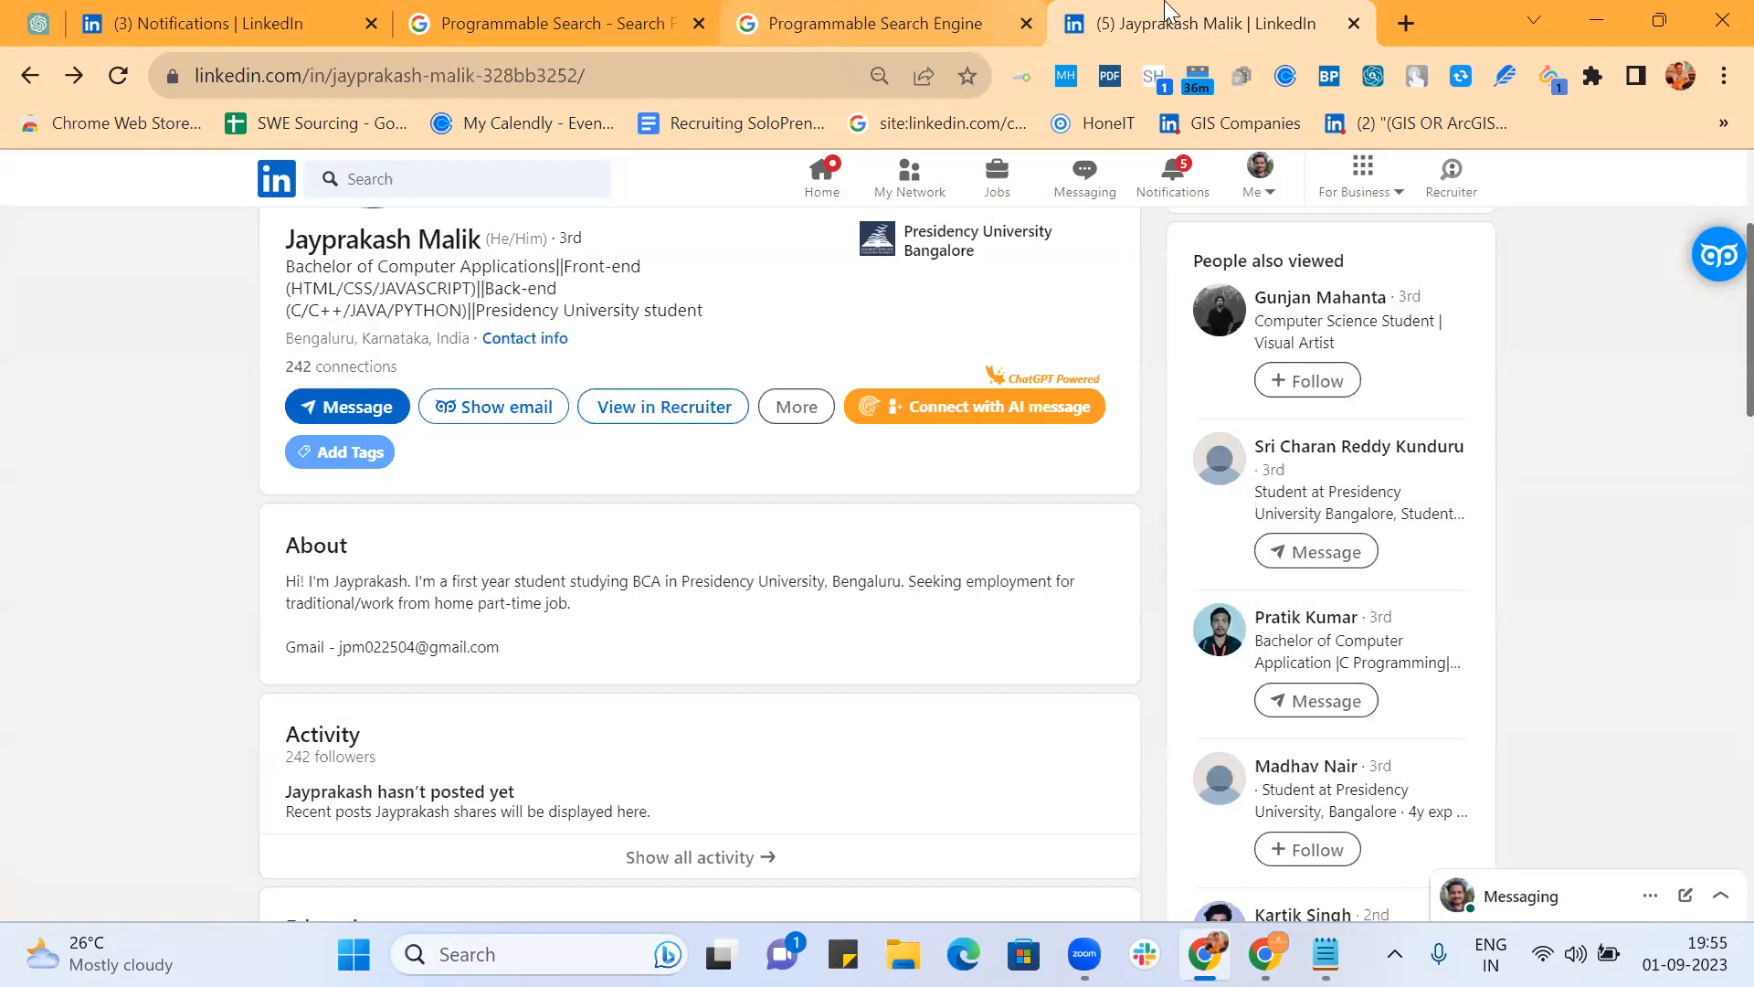
pyautogui.click(1350, 24)
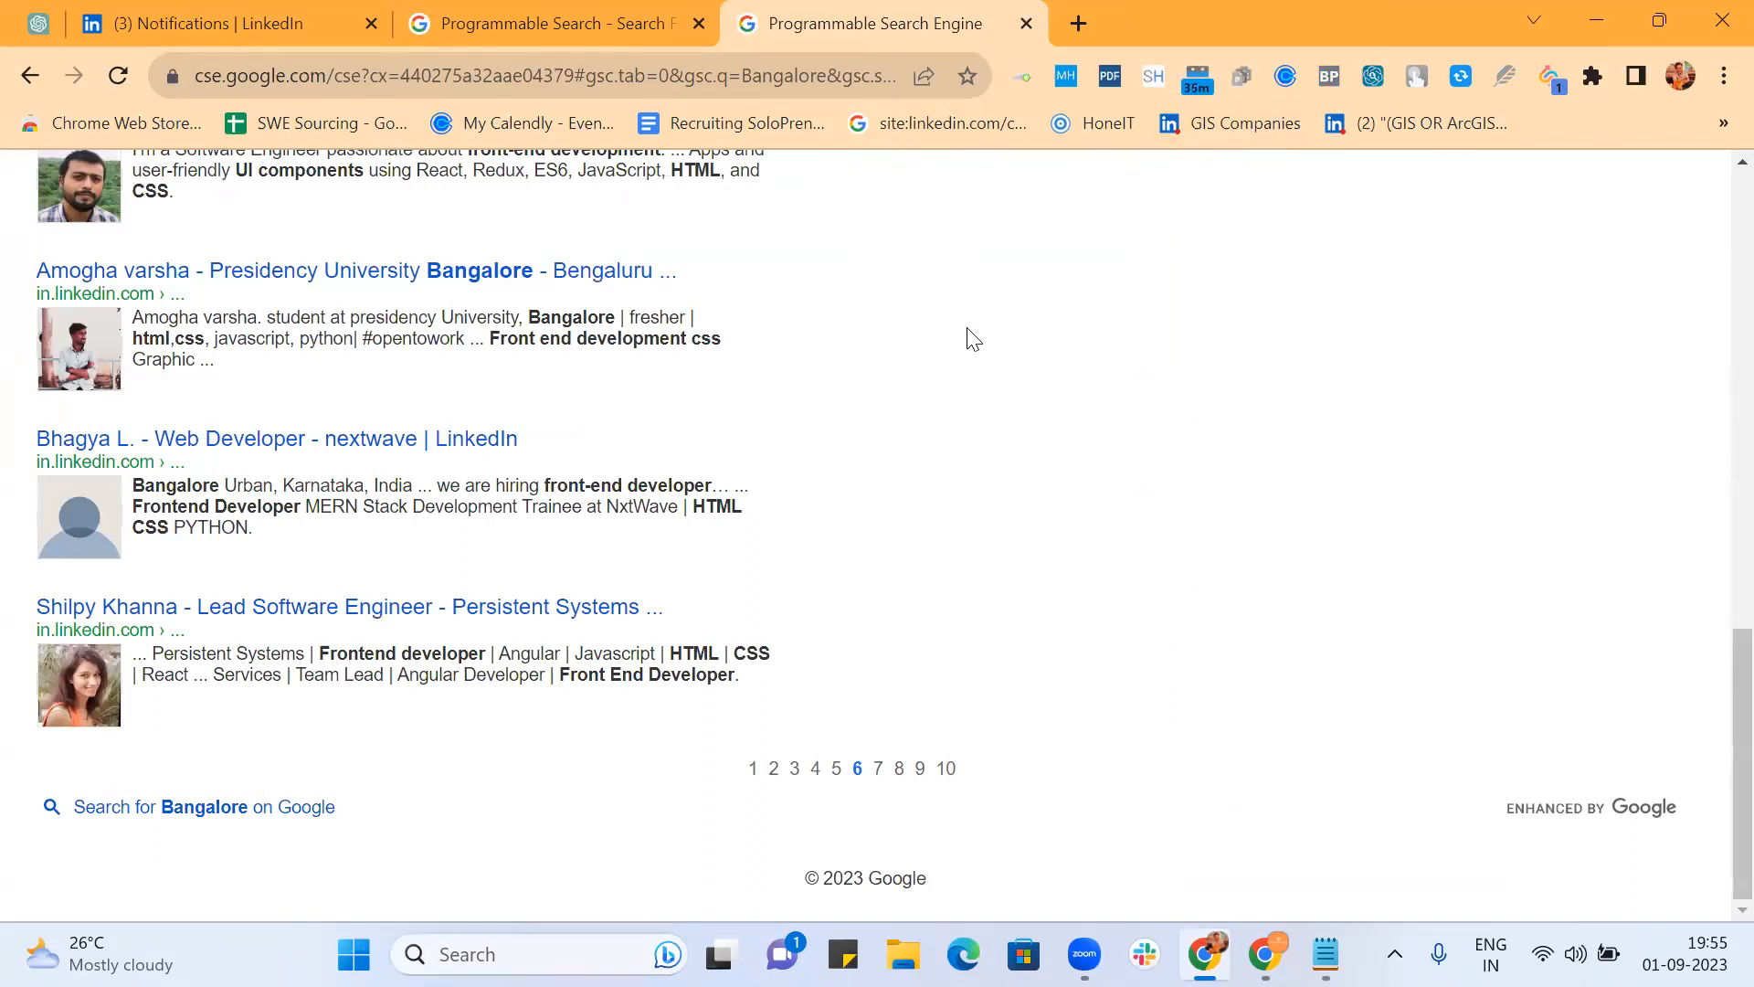
# Step: Highlight the FE with React.JS refinement label, then return to the Search Features control panel
pyautogui.scroll(6, 944, 356)
pyautogui.scroll(5, 944, 356)
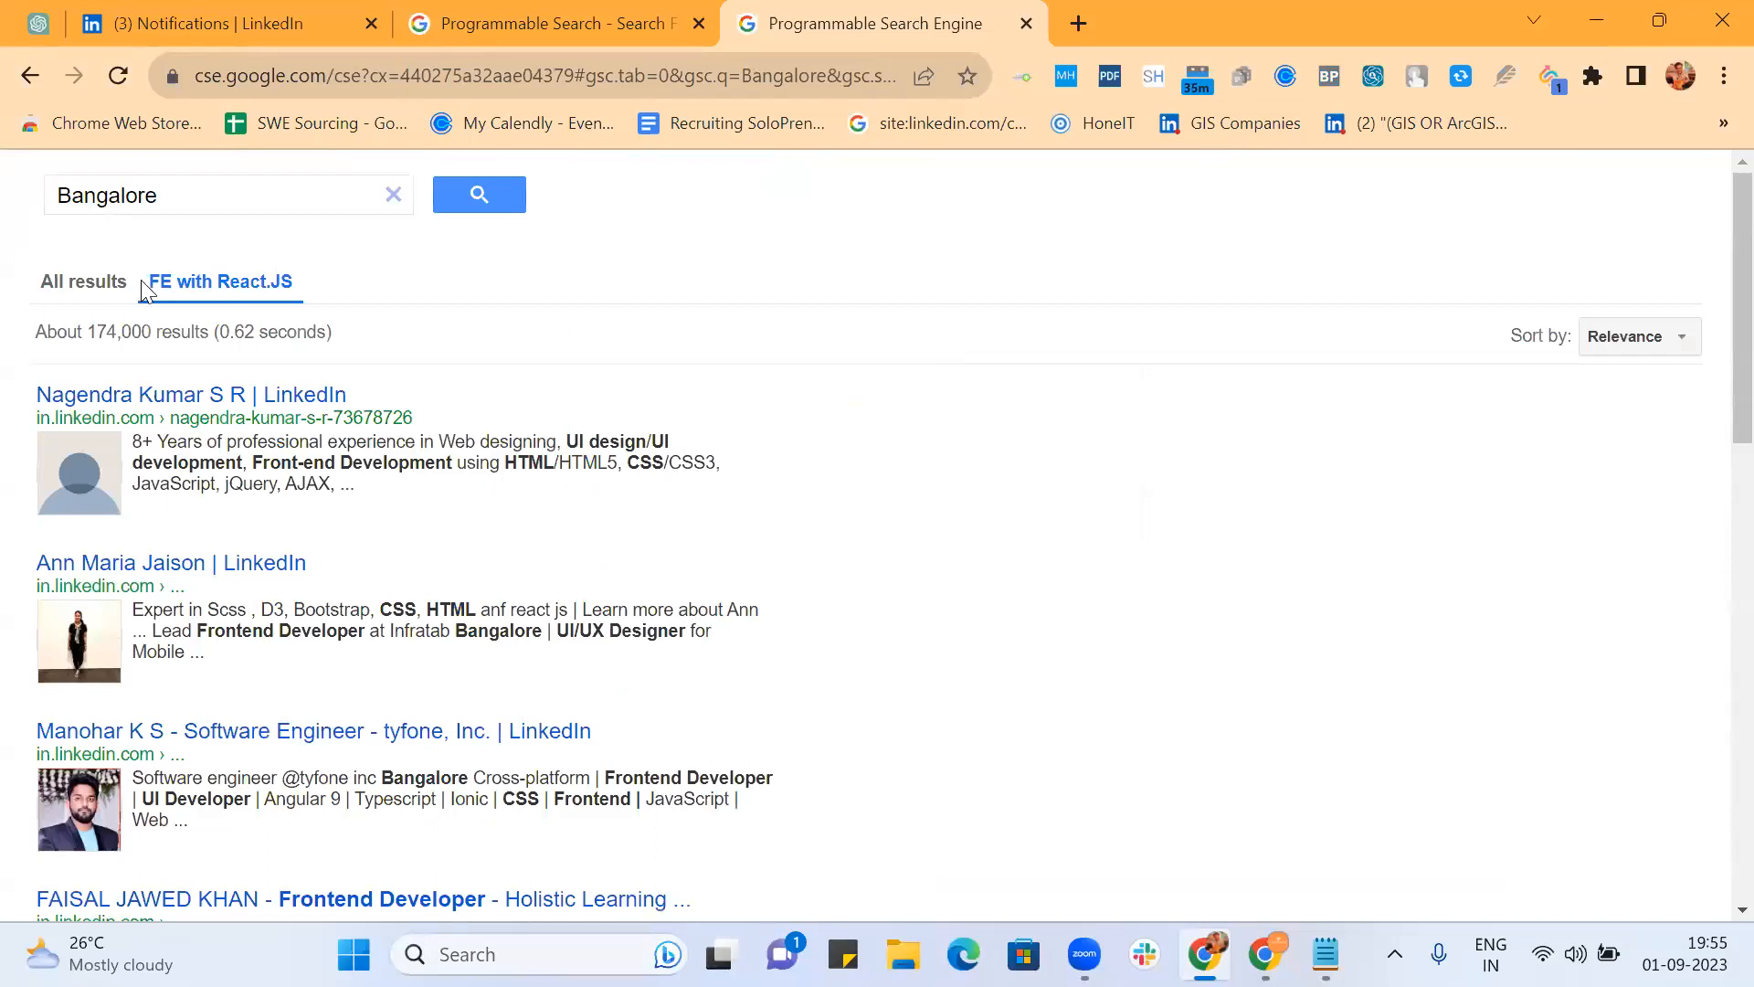
pyautogui.moveTo(148, 283); pyautogui.dragTo(291, 282)
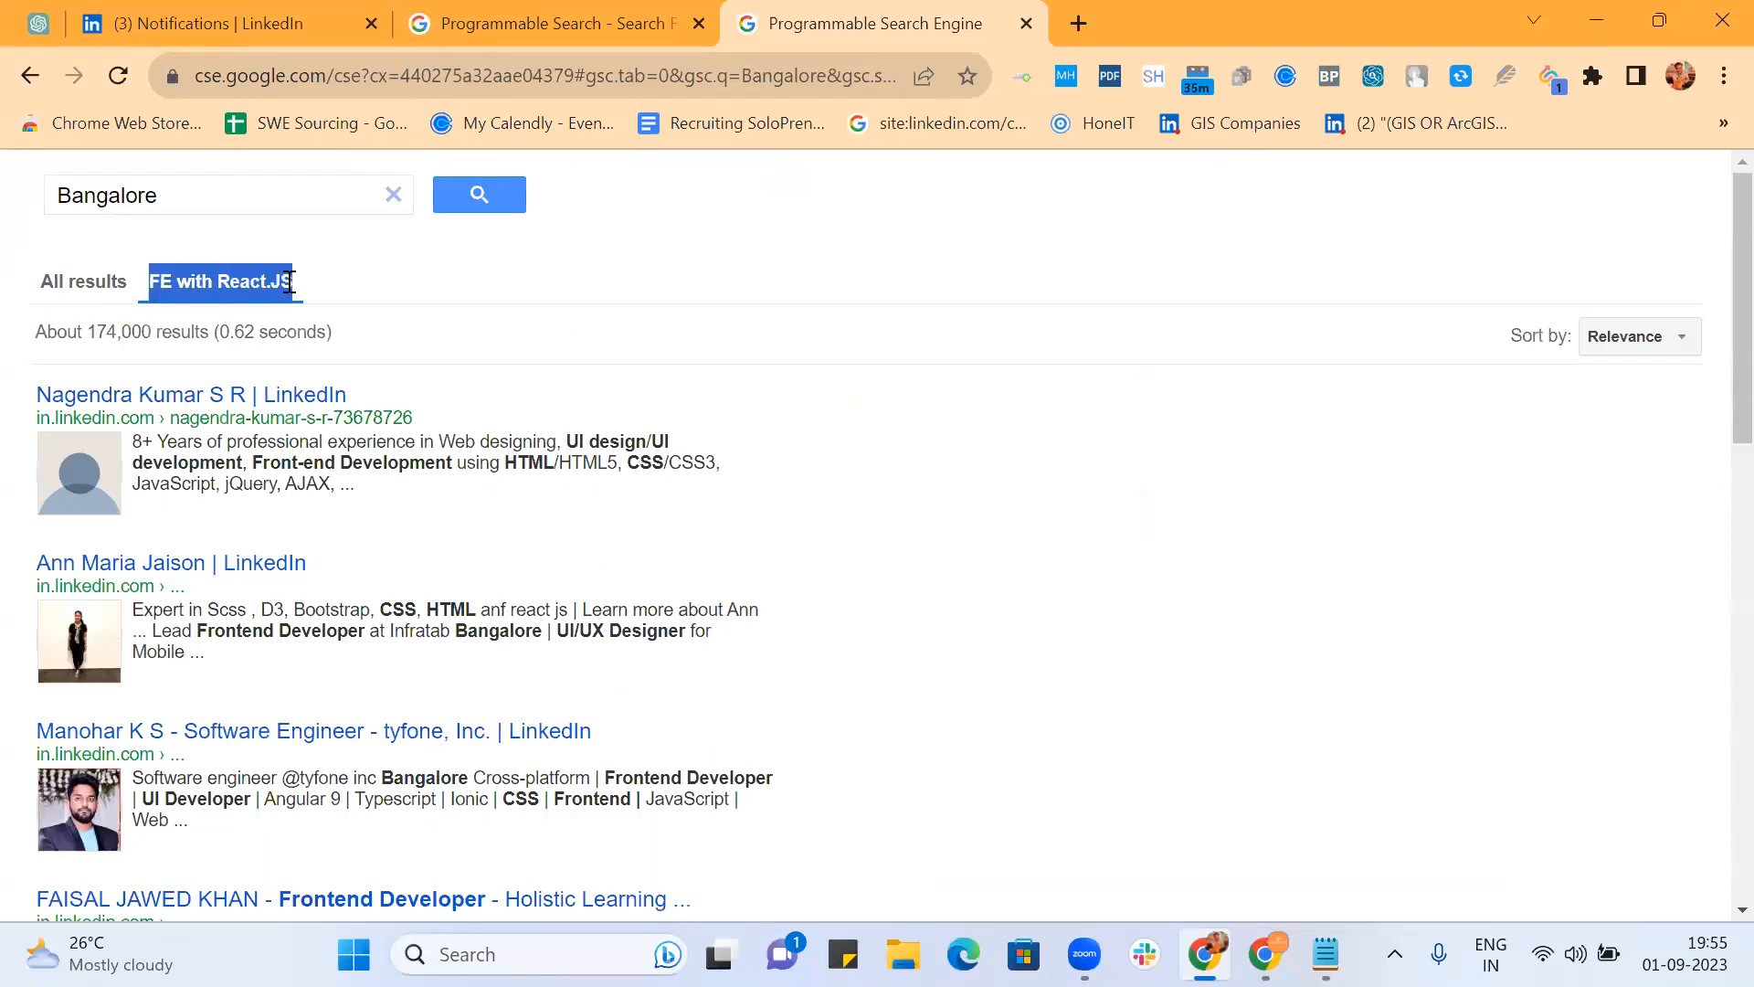
pyautogui.click(554, 27)
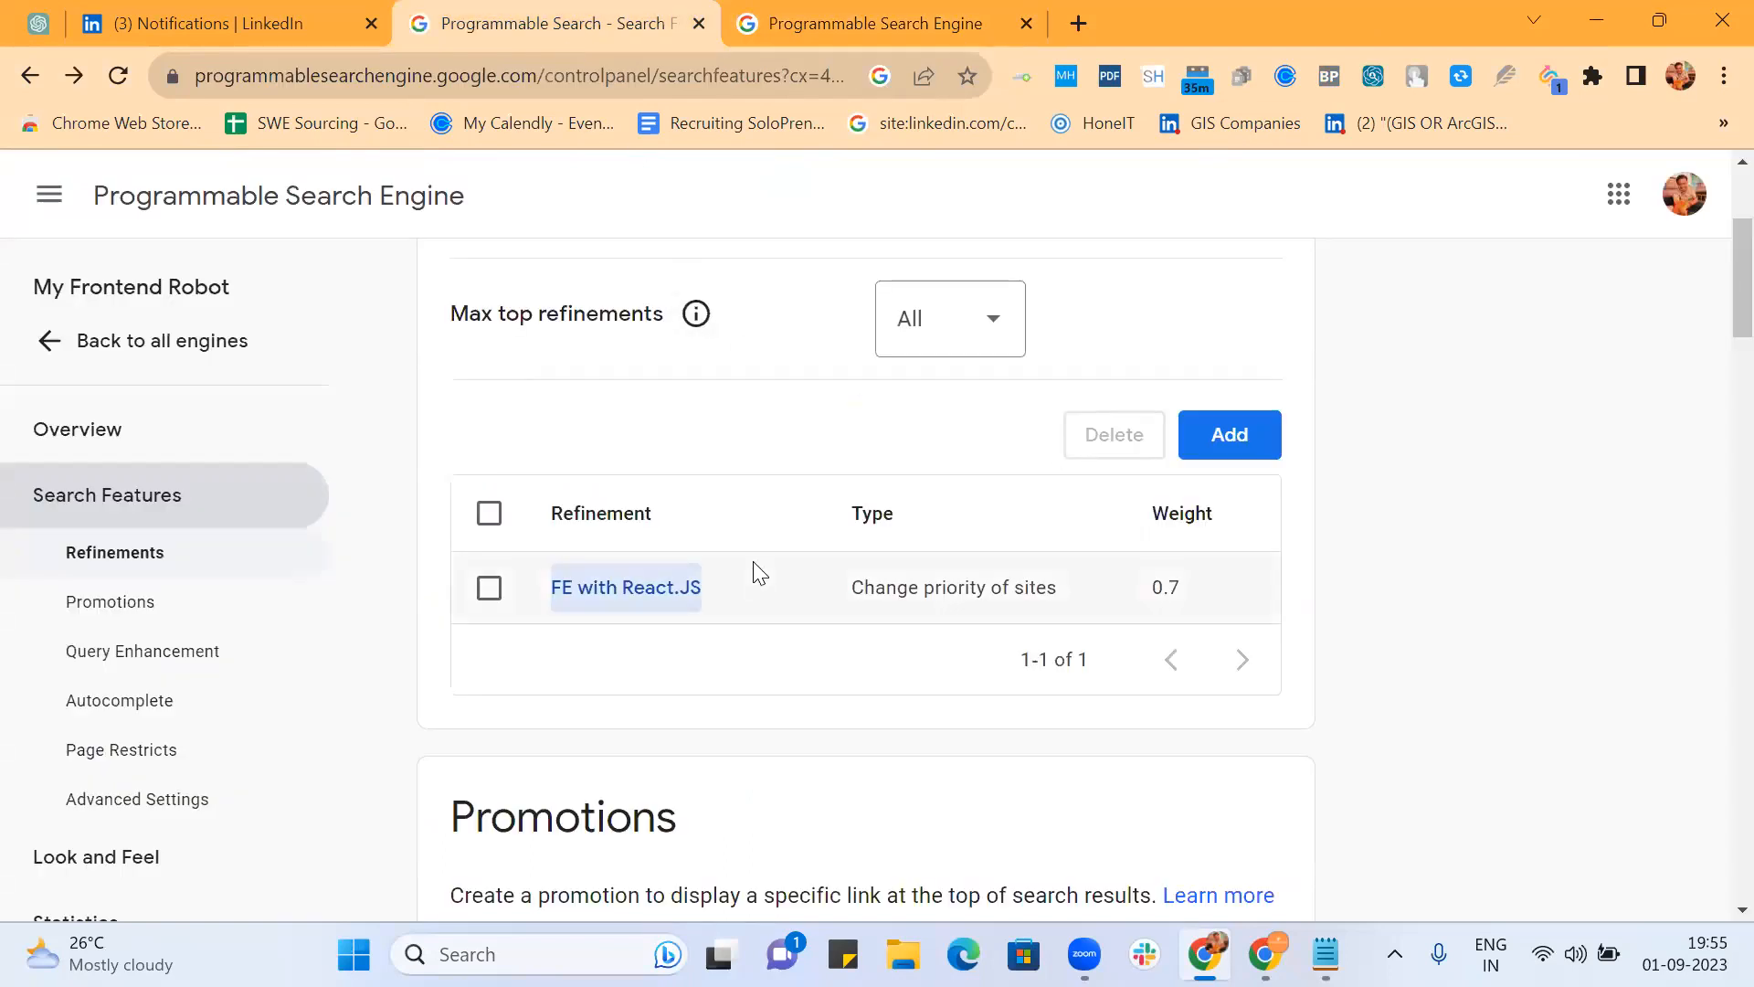
# Step: Start a new refinement named 'Emiail' that changes site priority, and expand its advanced options
pyautogui.click(1245, 436)
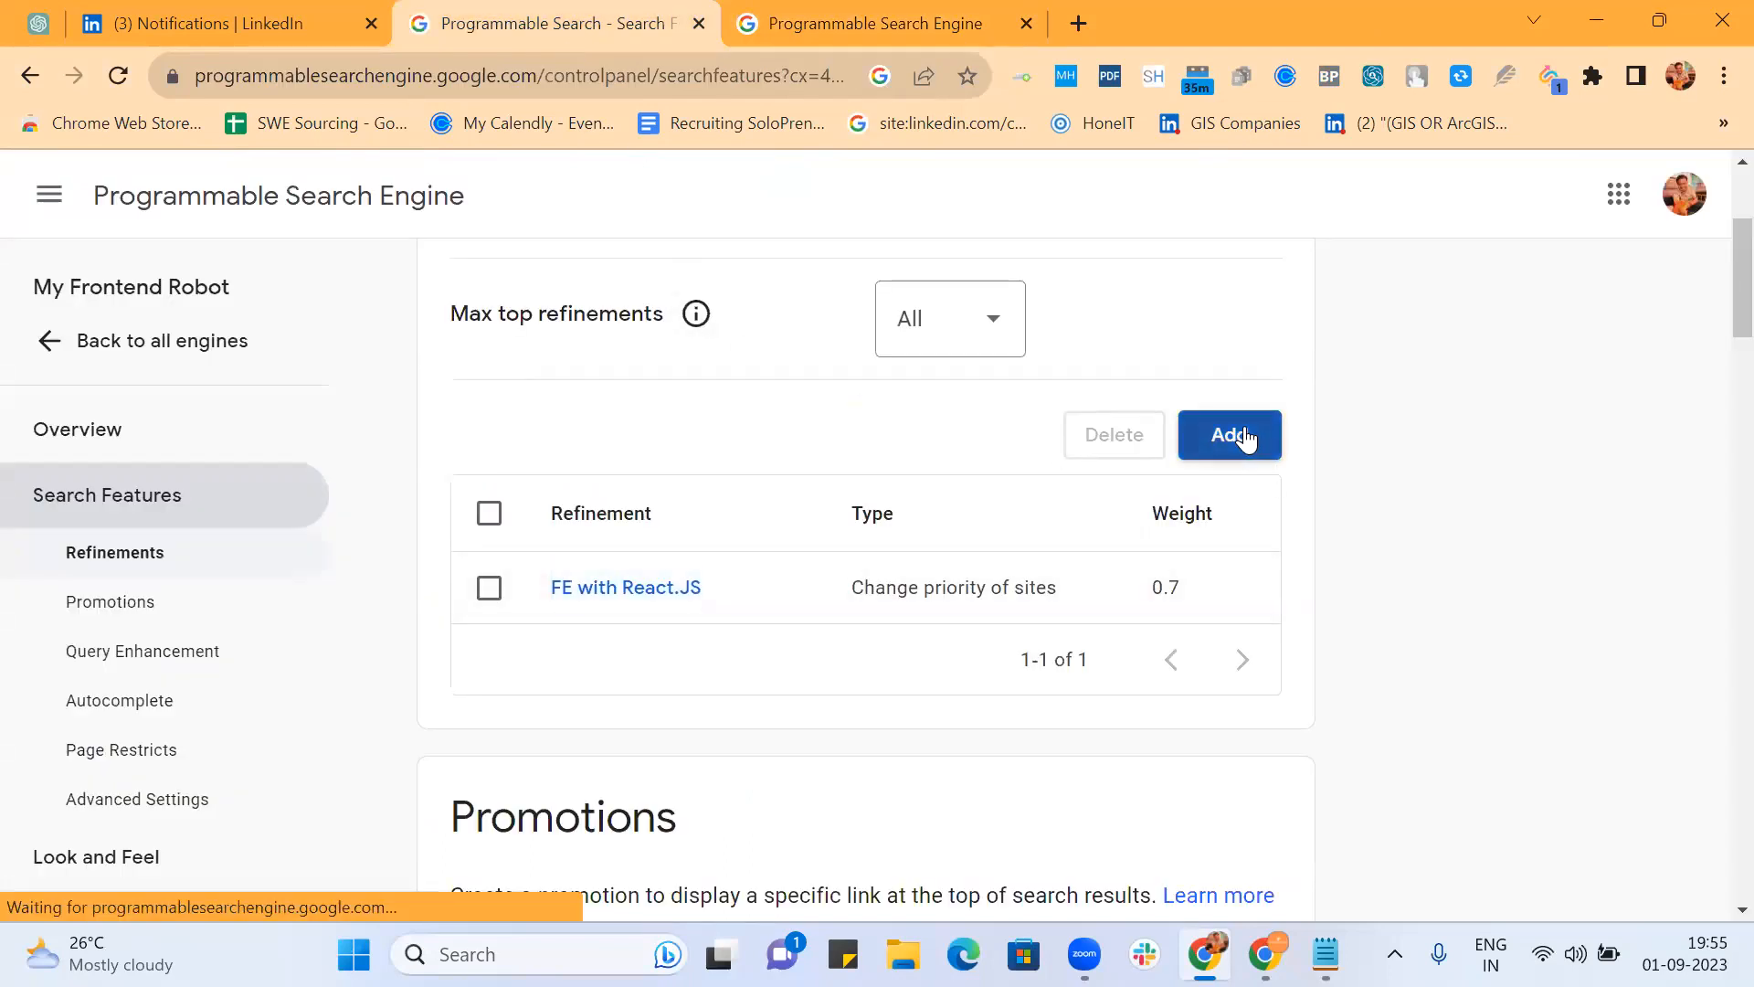
pyautogui.write('E')
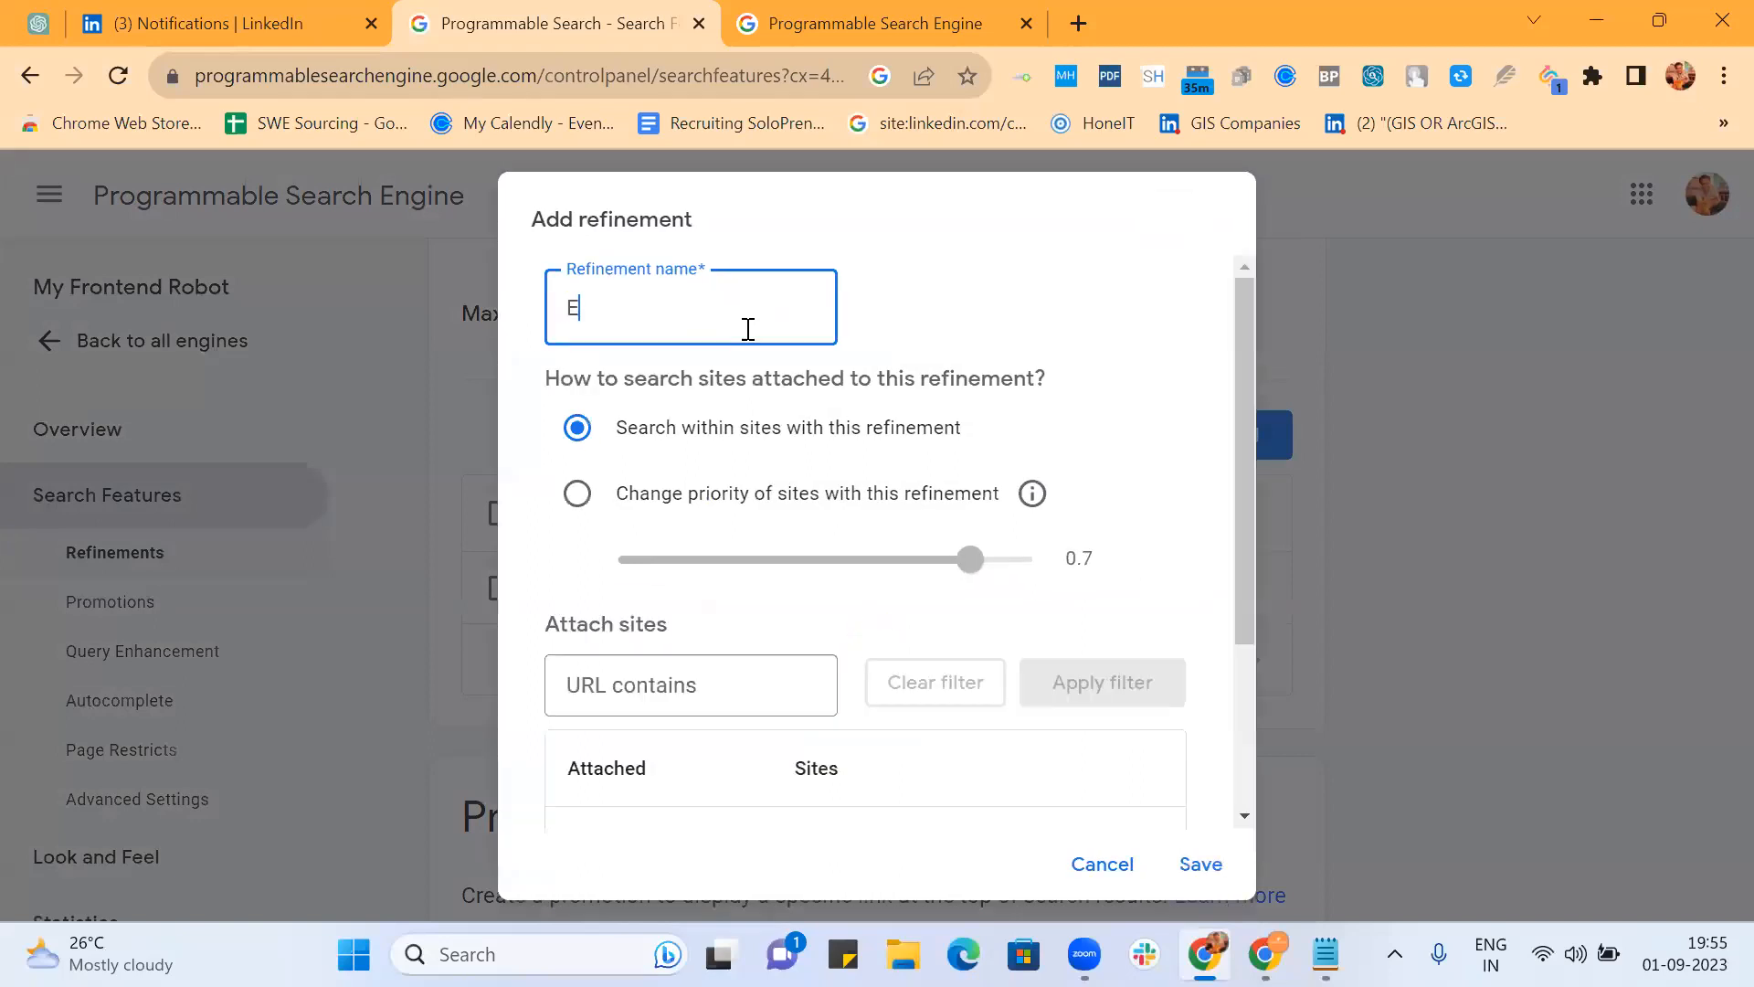
pyautogui.write('miail')
pyautogui.click(583, 494)
pyautogui.scroll(-3, 985, 426)
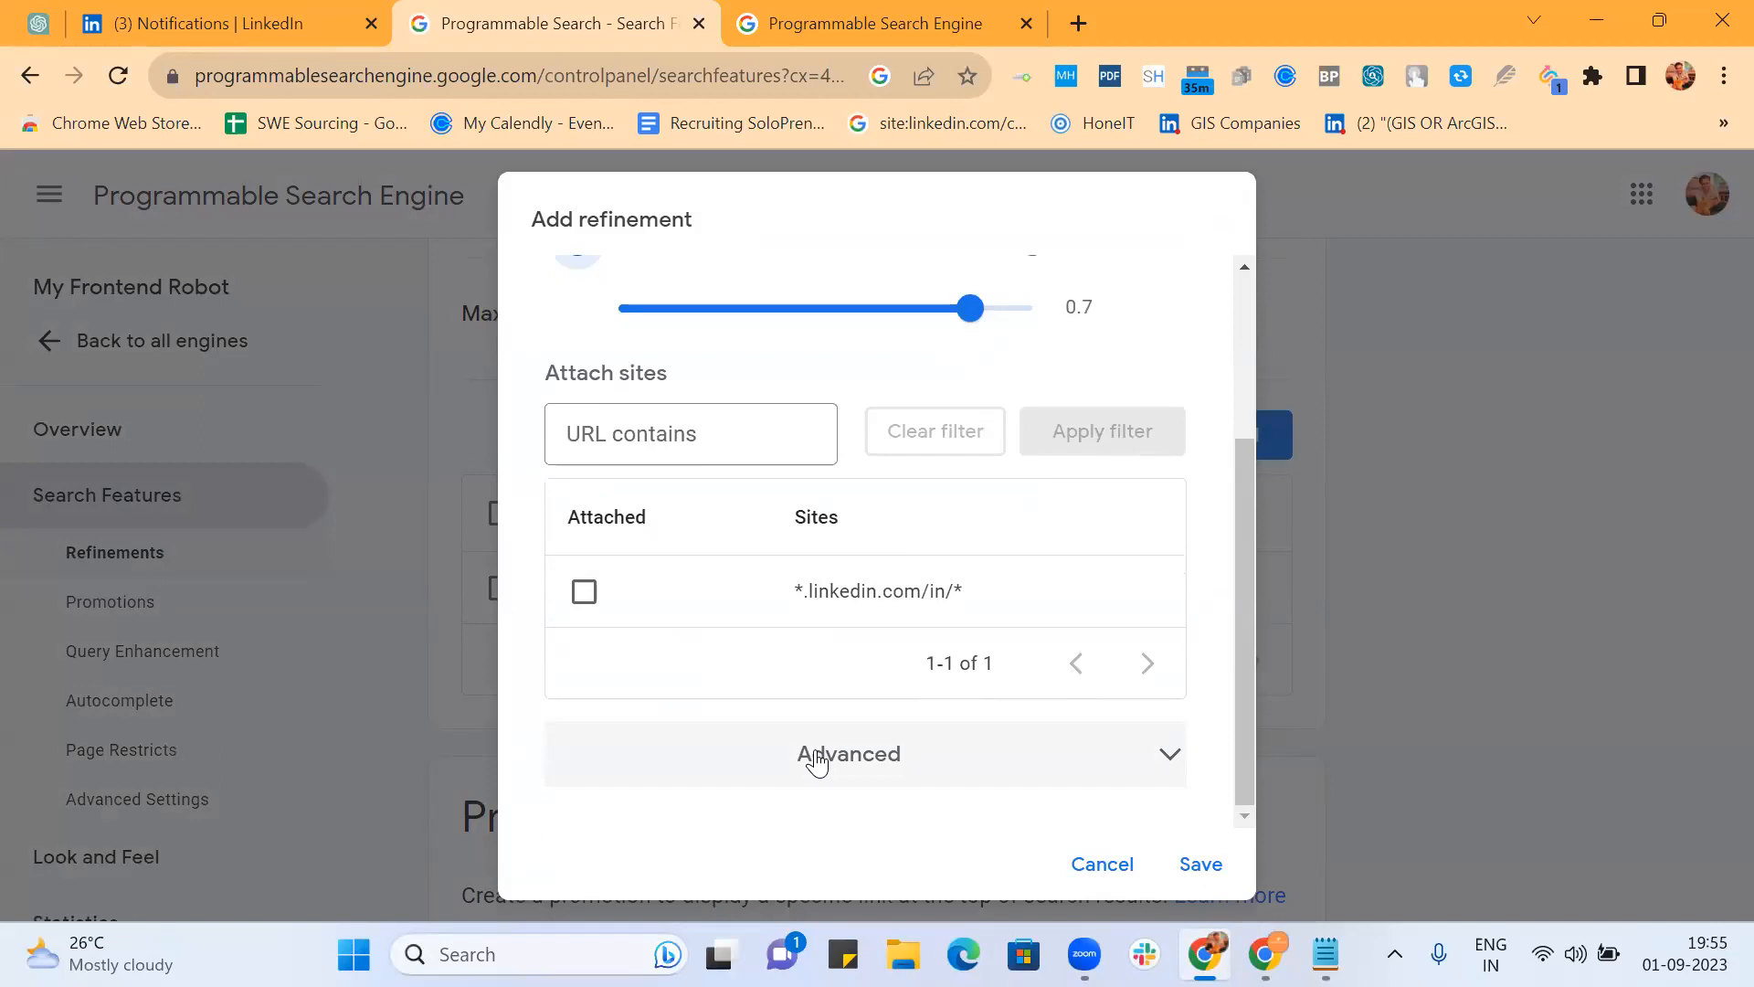
pyautogui.scroll(3, 846, 571)
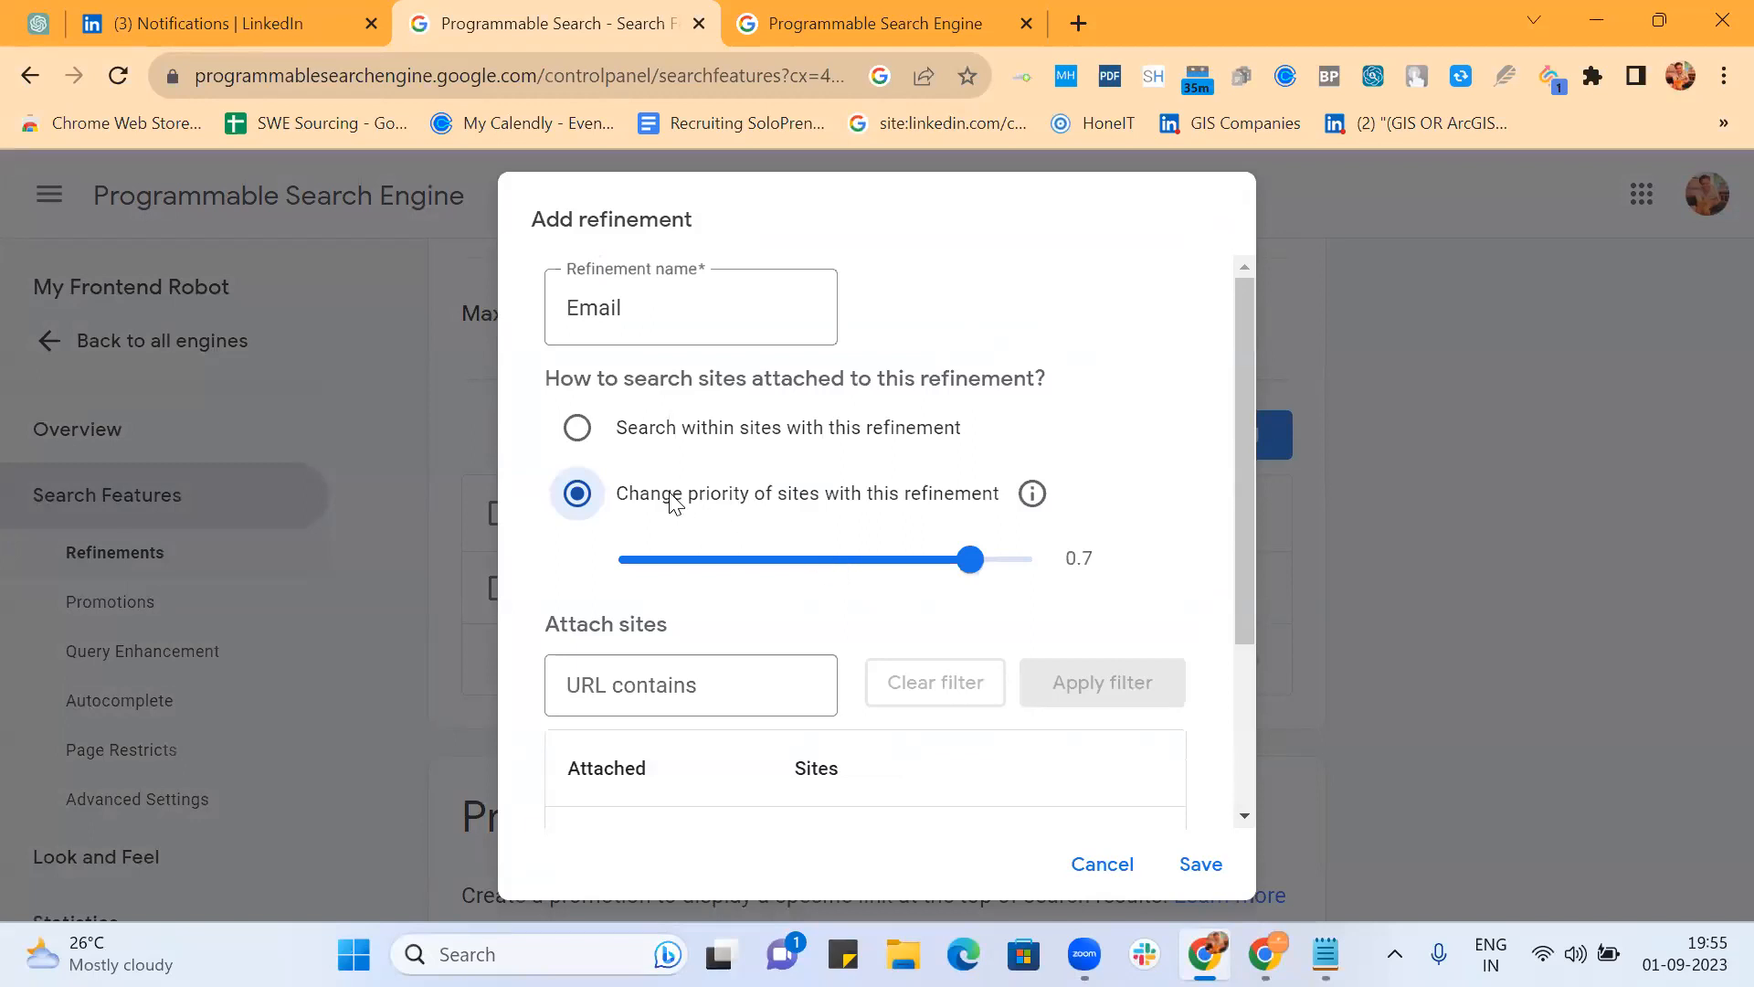
pyautogui.scroll(-3, 712, 595)
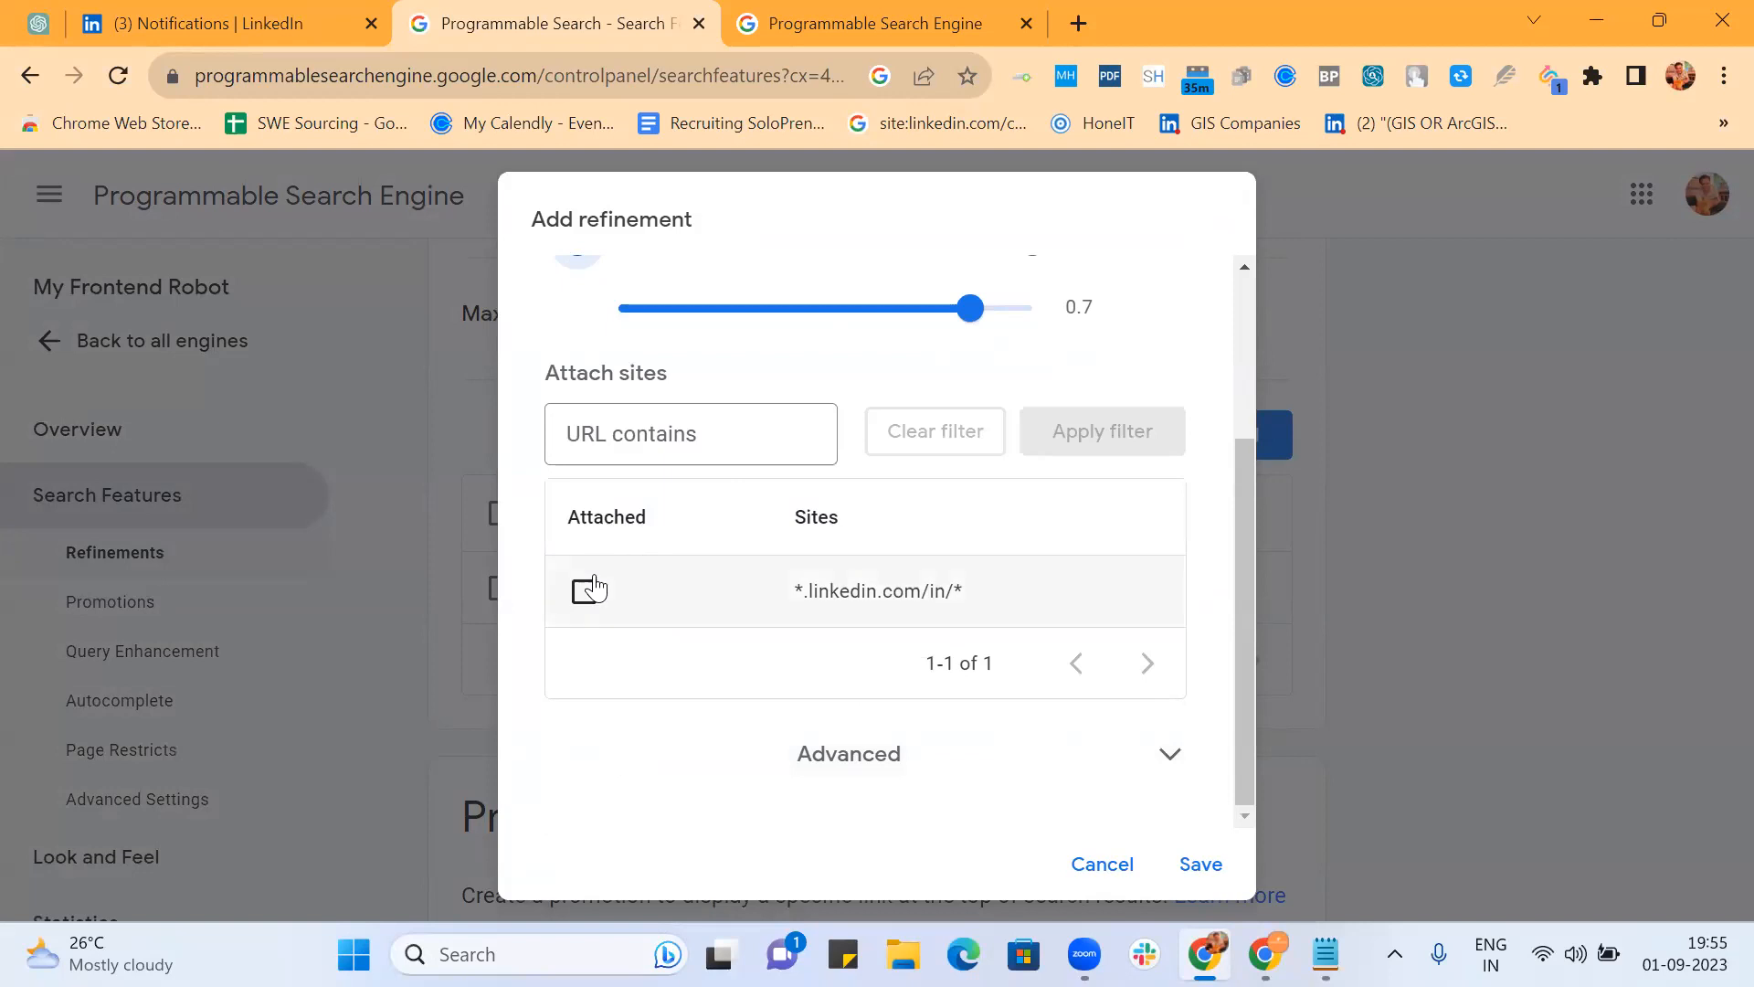
pyautogui.scroll(3, 630, 581)
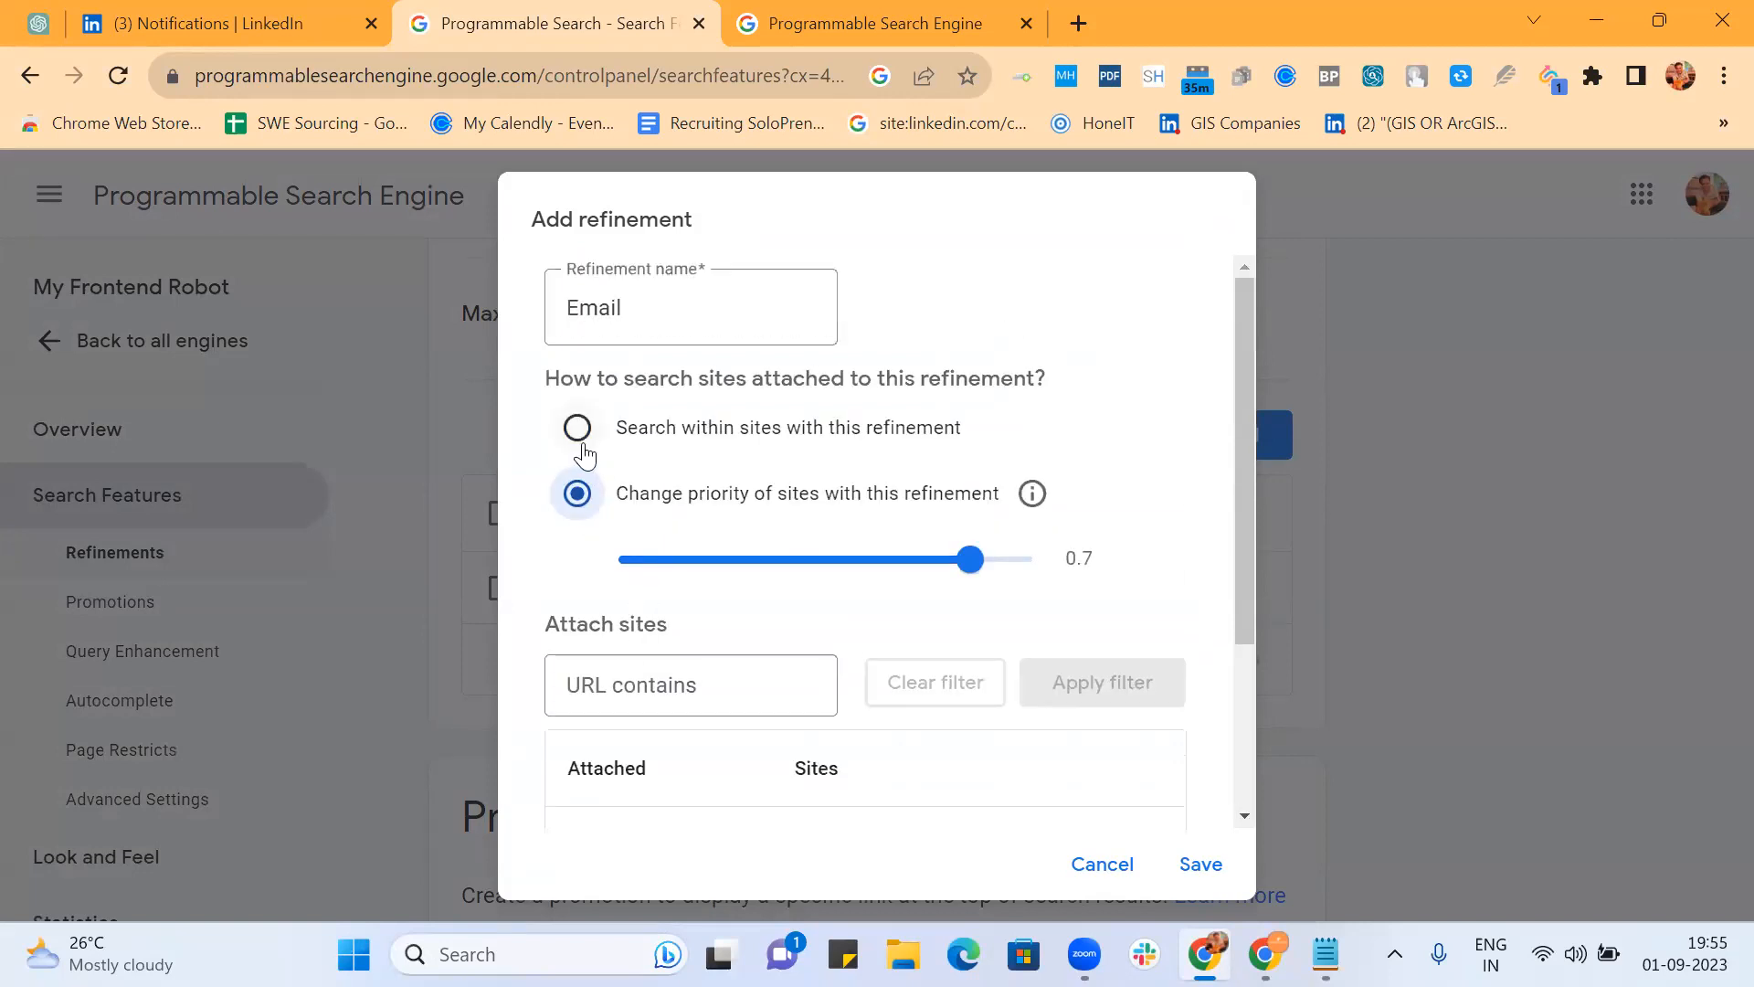
pyautogui.scroll(-3, 635, 731)
pyautogui.click(828, 767)
# Step: Try attaching the LinkedIn profile site pattern to the refinement, then detach it
pyautogui.click(861, 714)
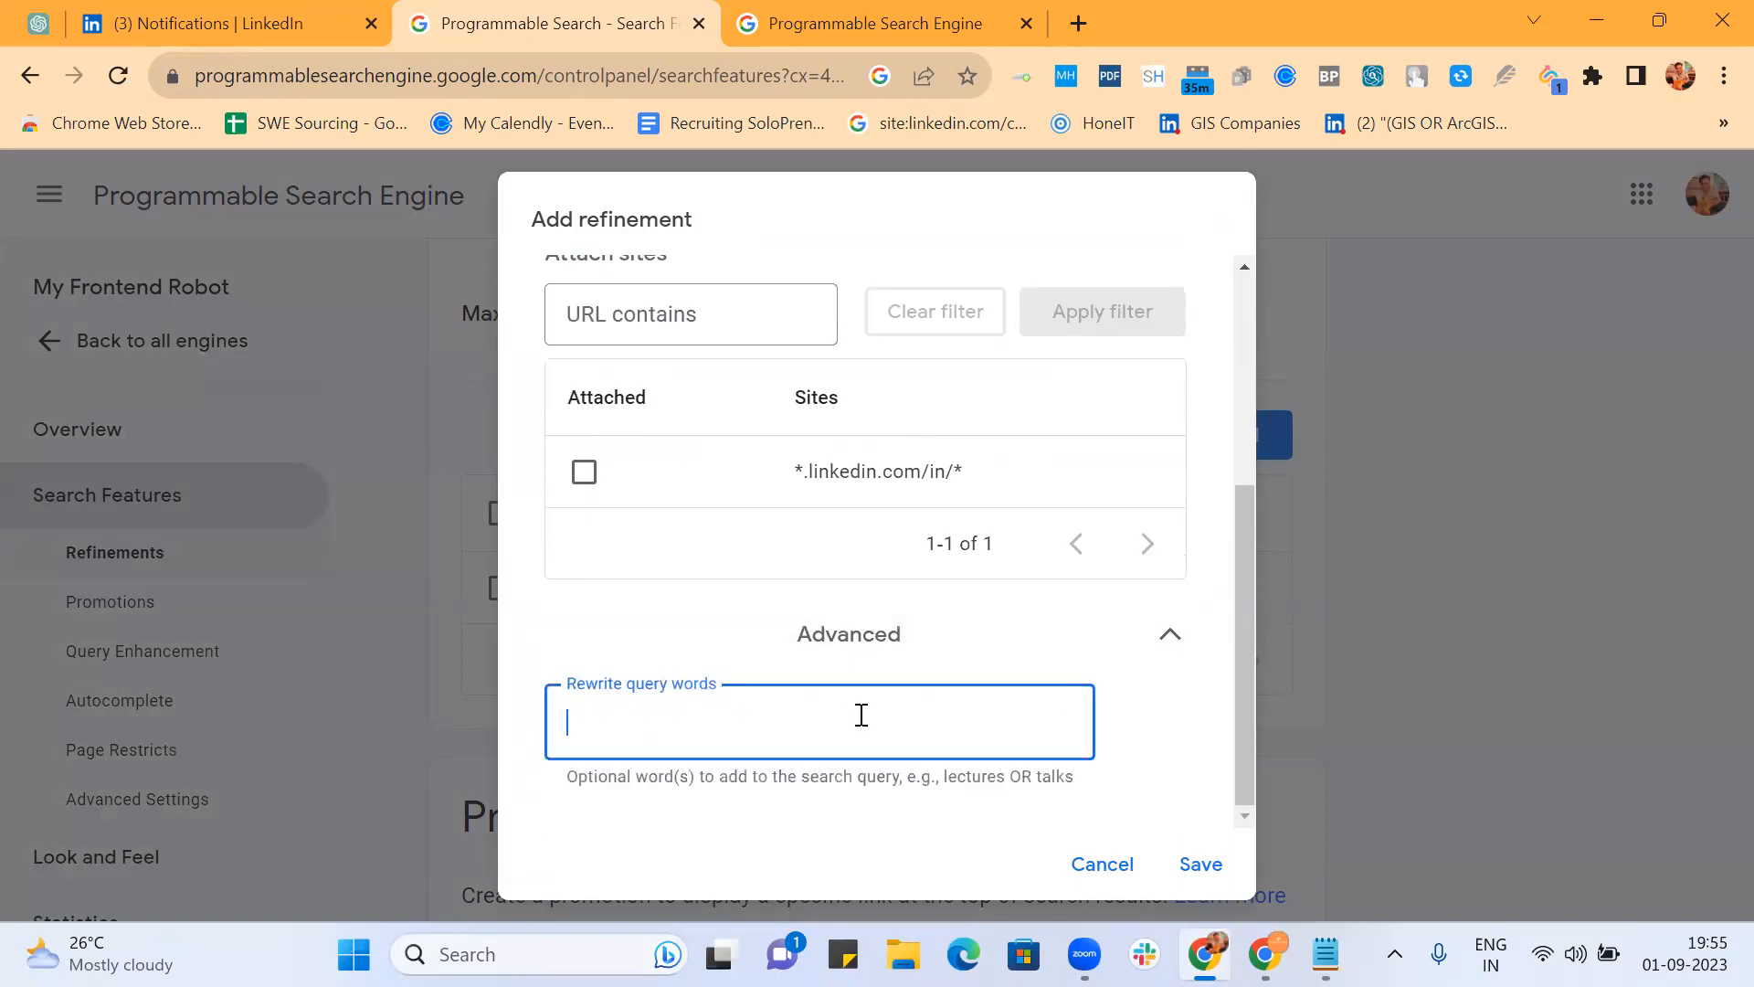
pyautogui.scroll(5, 860, 714)
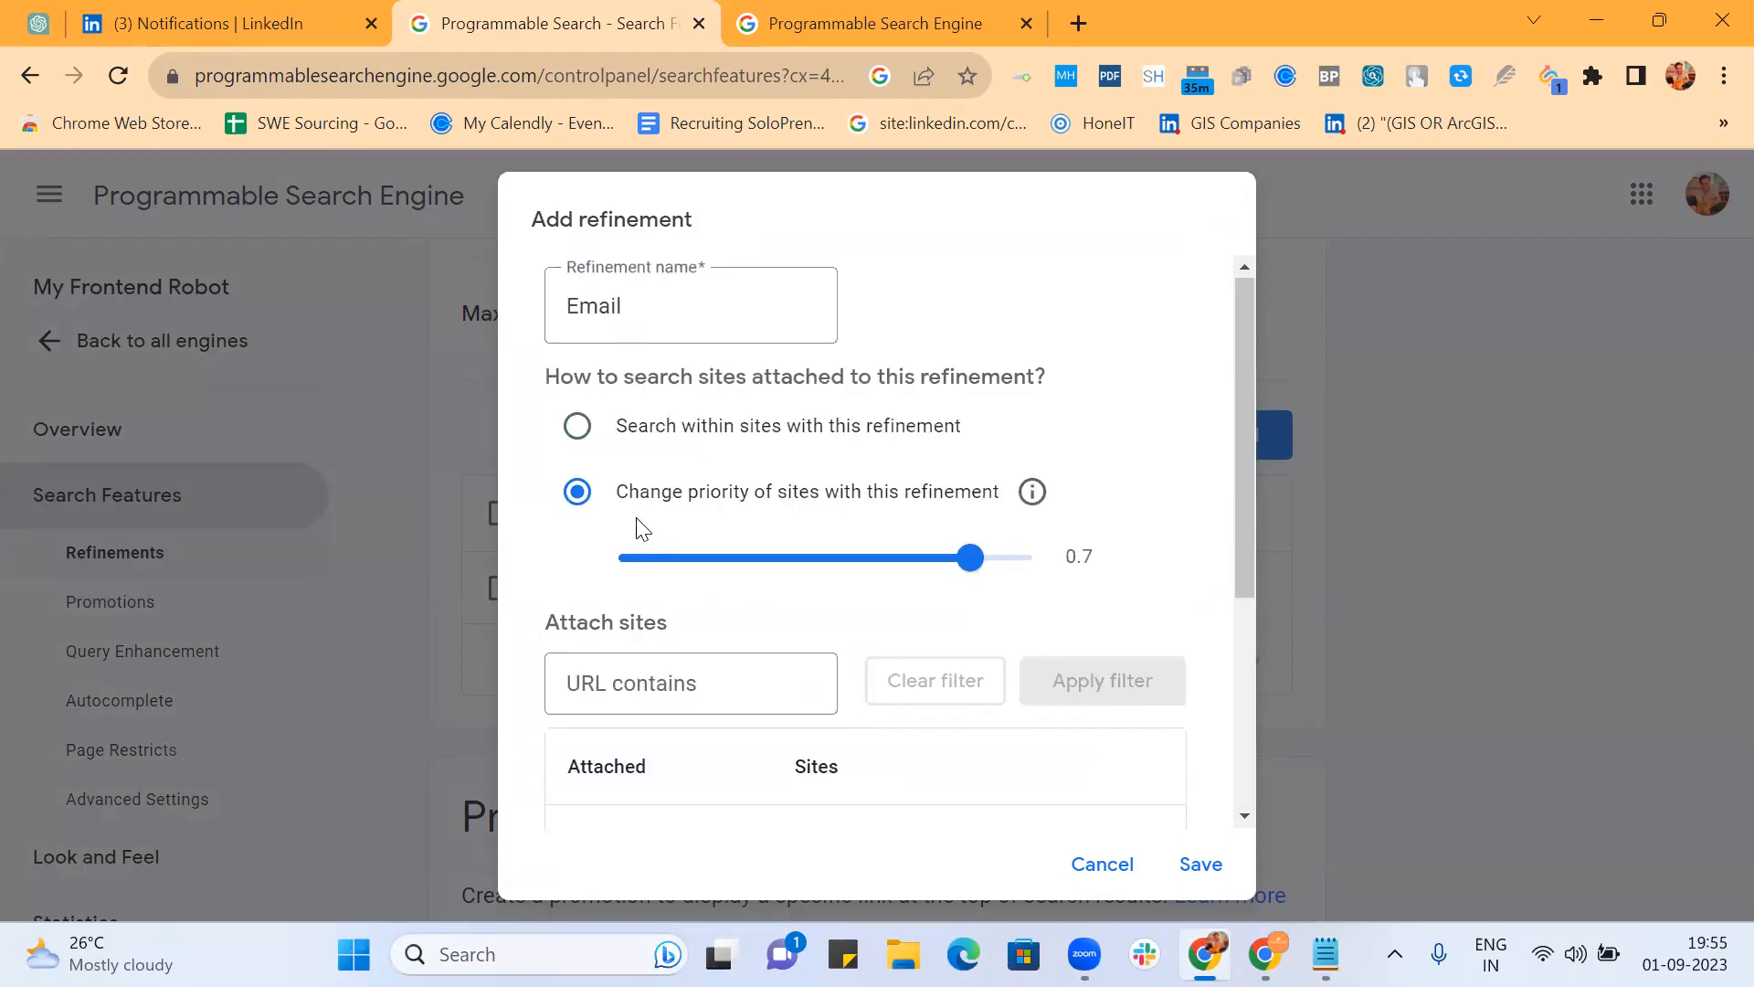
pyautogui.scroll(-5, 646, 572)
pyautogui.click(584, 476)
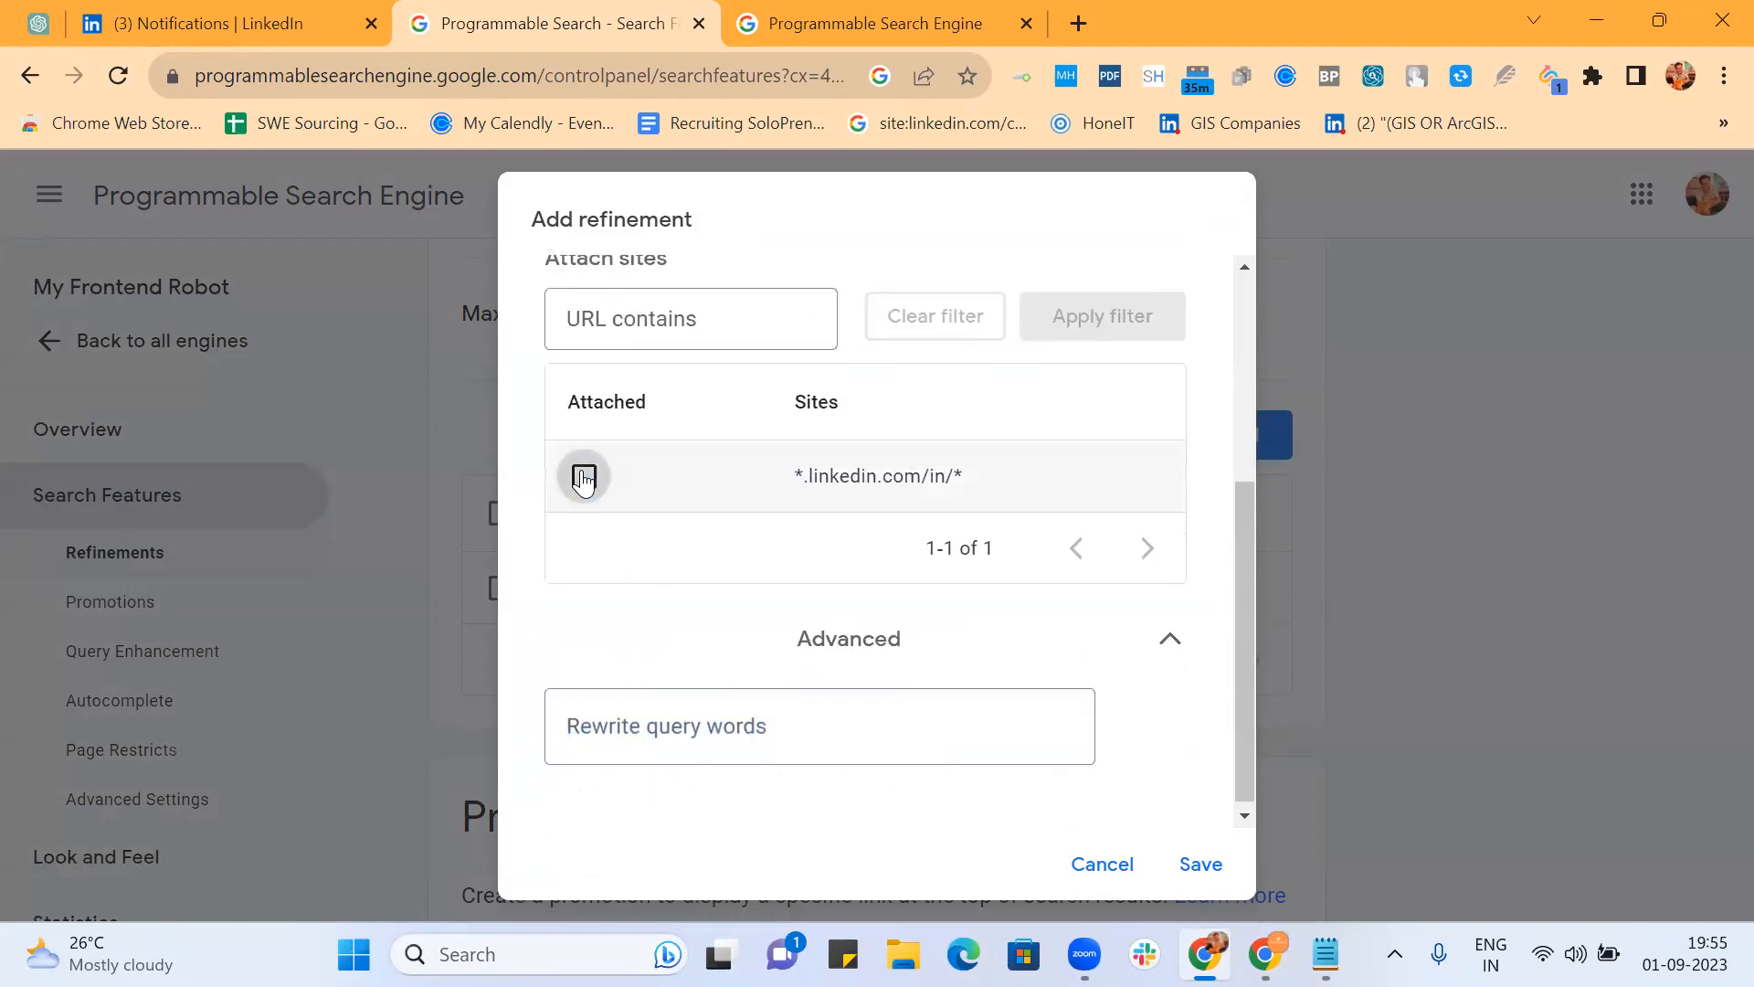
pyautogui.scroll(5, 585, 466)
pyautogui.scroll(-5, 576, 434)
pyautogui.scroll(5, 575, 434)
pyautogui.scroll(-5, 688, 451)
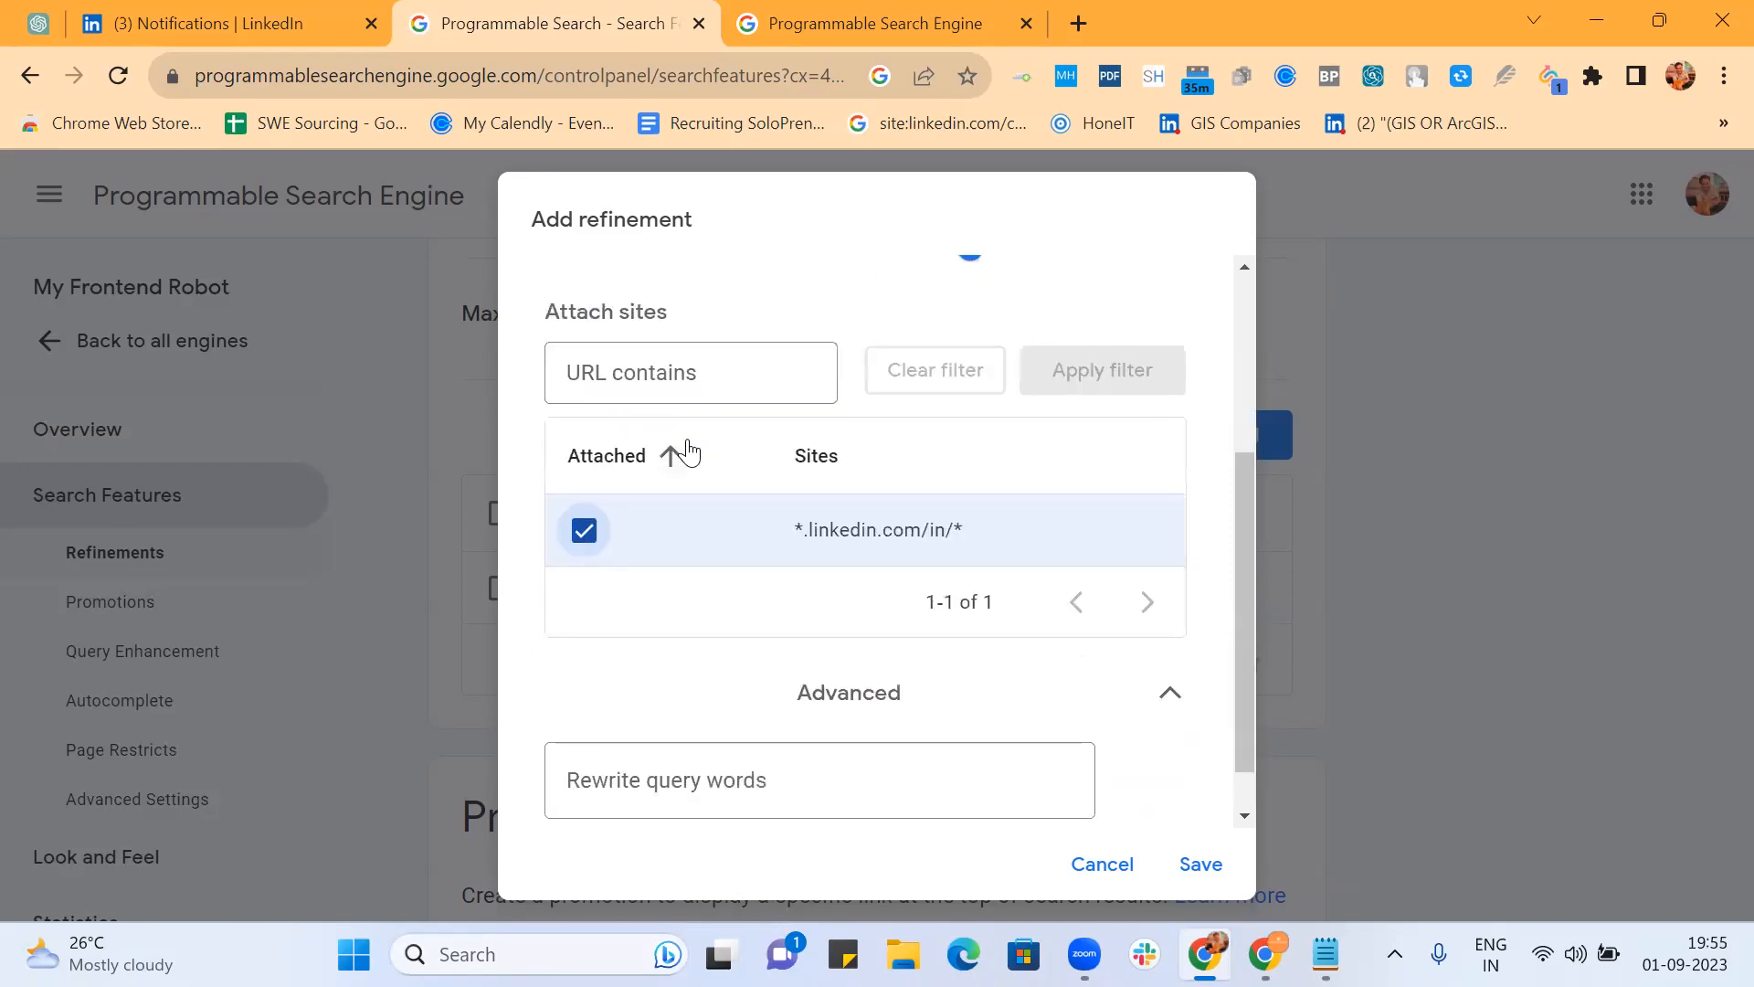
pyautogui.click(584, 532)
pyautogui.scroll(3, 591, 537)
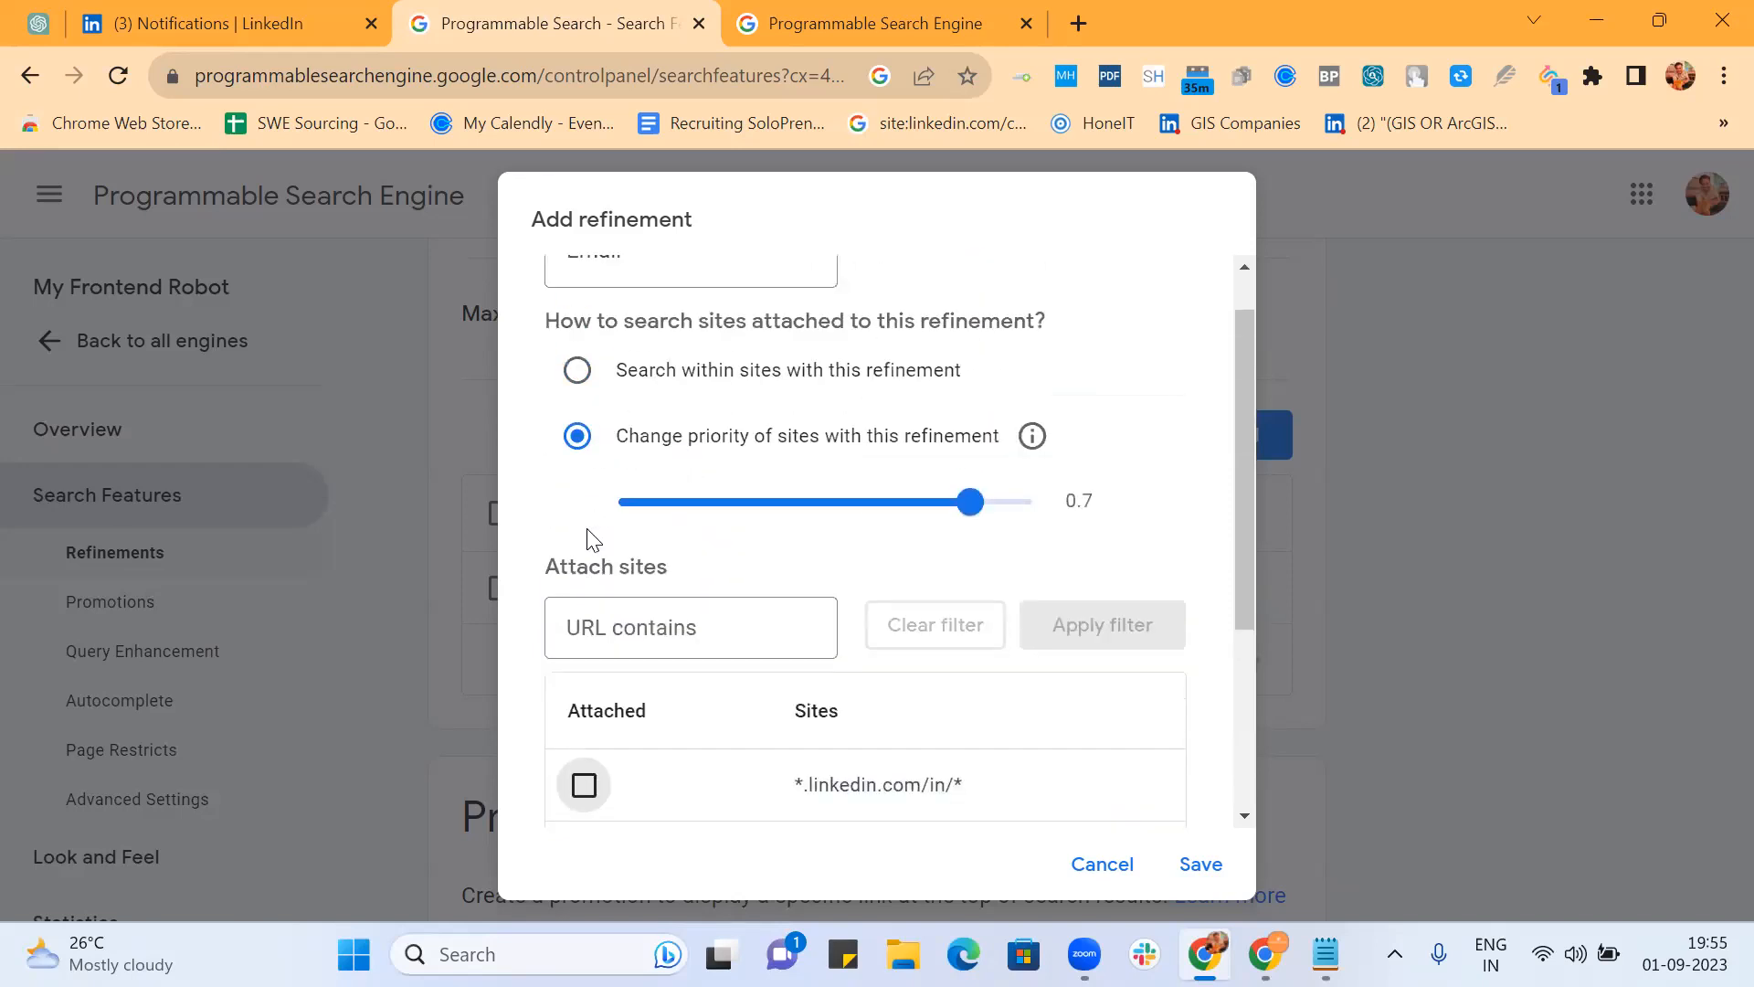
pyautogui.scroll(-3, 747, 474)
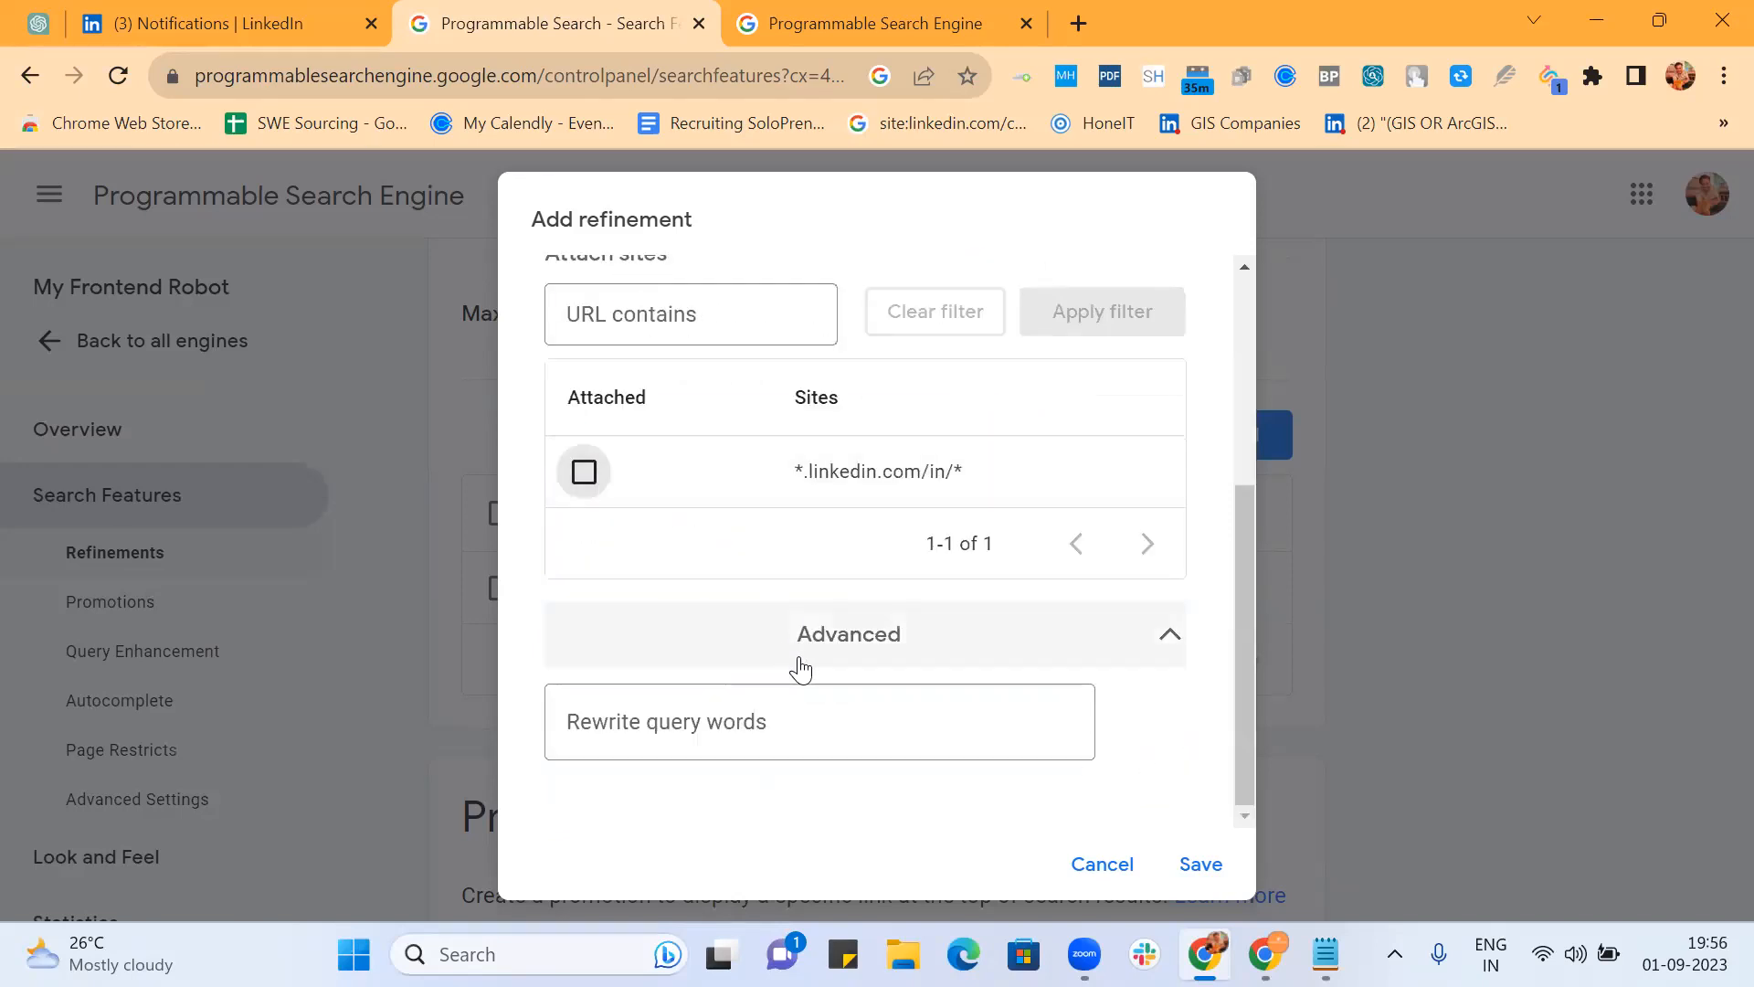
# Step: Enter rewrite words '(gmail.com | outlook.com | live.com | yahoo.* | hotmail.com | rediffmail.com |'
pyautogui.click(787, 724)
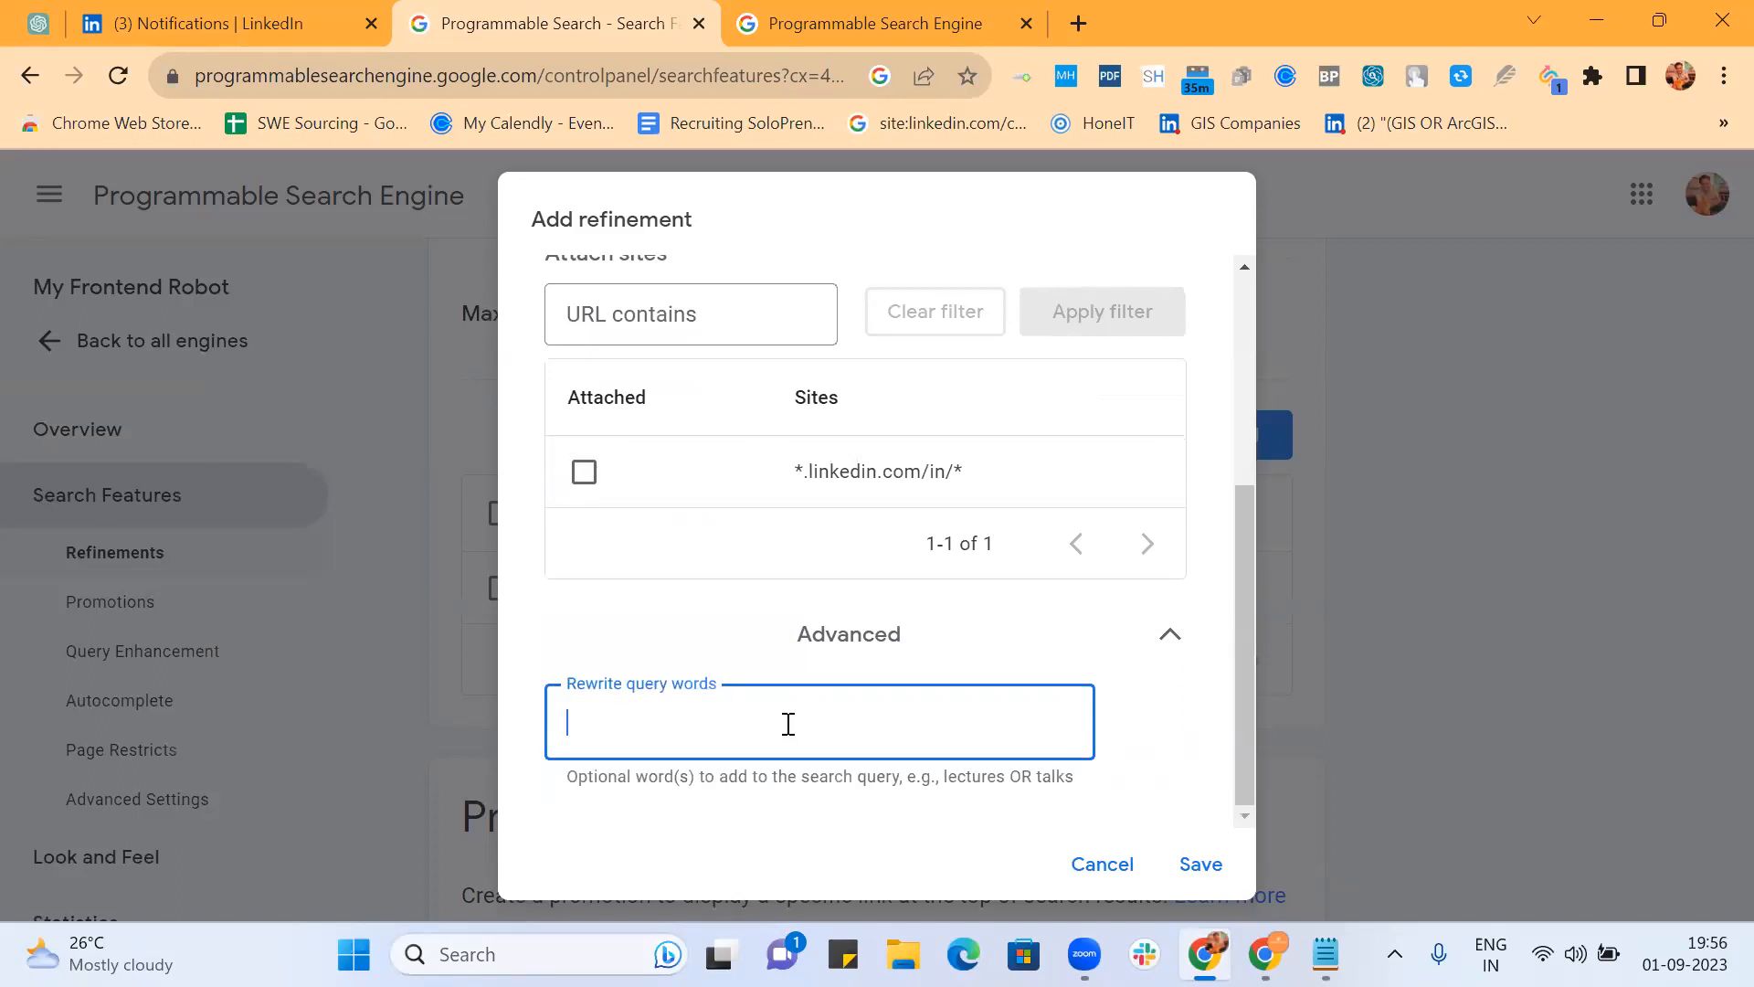
pyautogui.write('(gmail.com |')
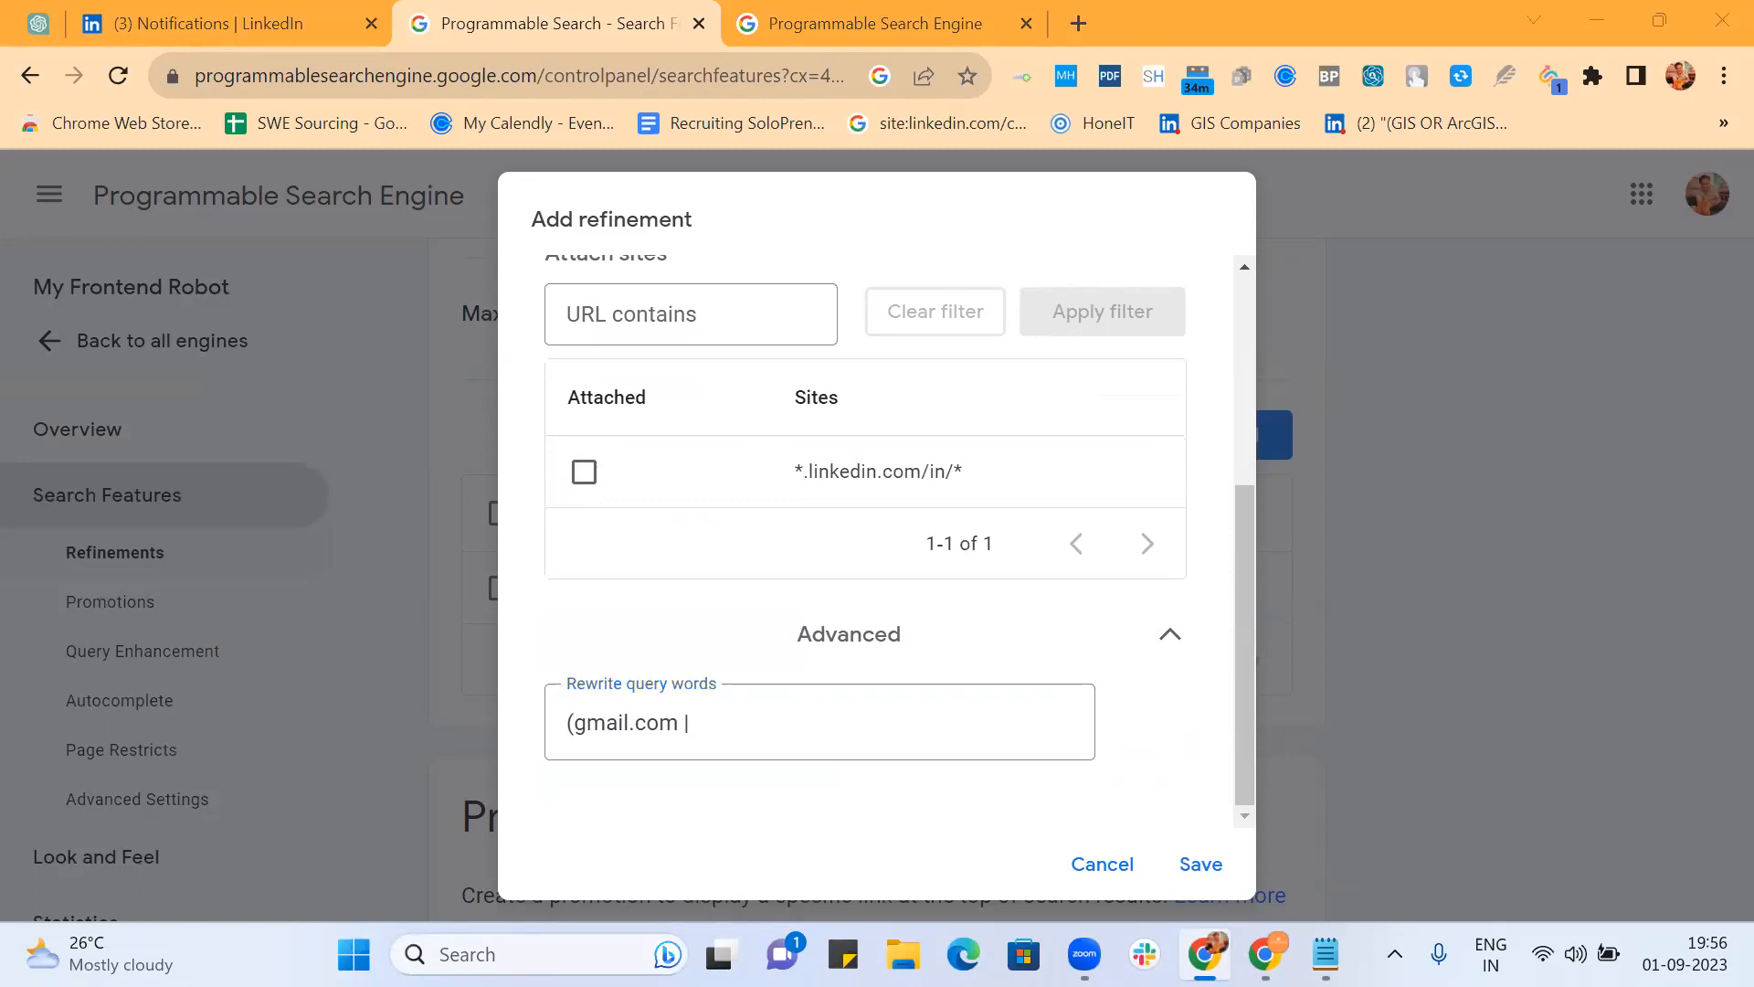
pyautogui.click(737, 731)
pyautogui.write('outlo')
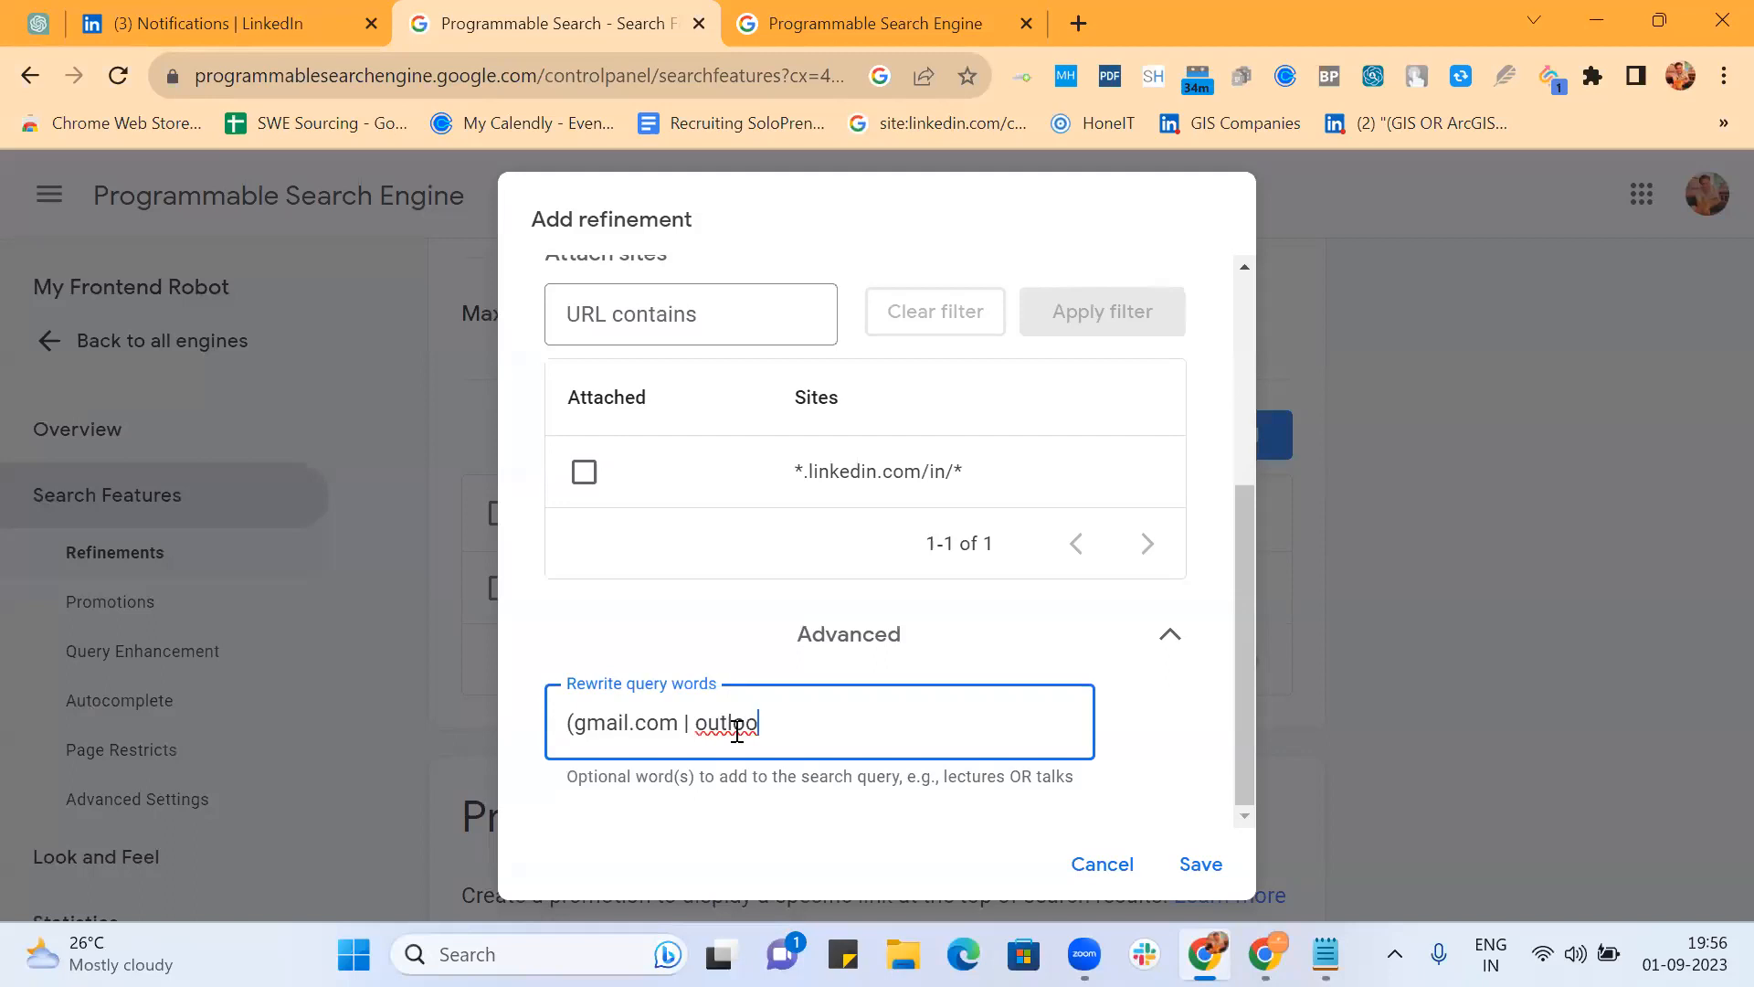
pyautogui.write('ok.com | live.com | ya')
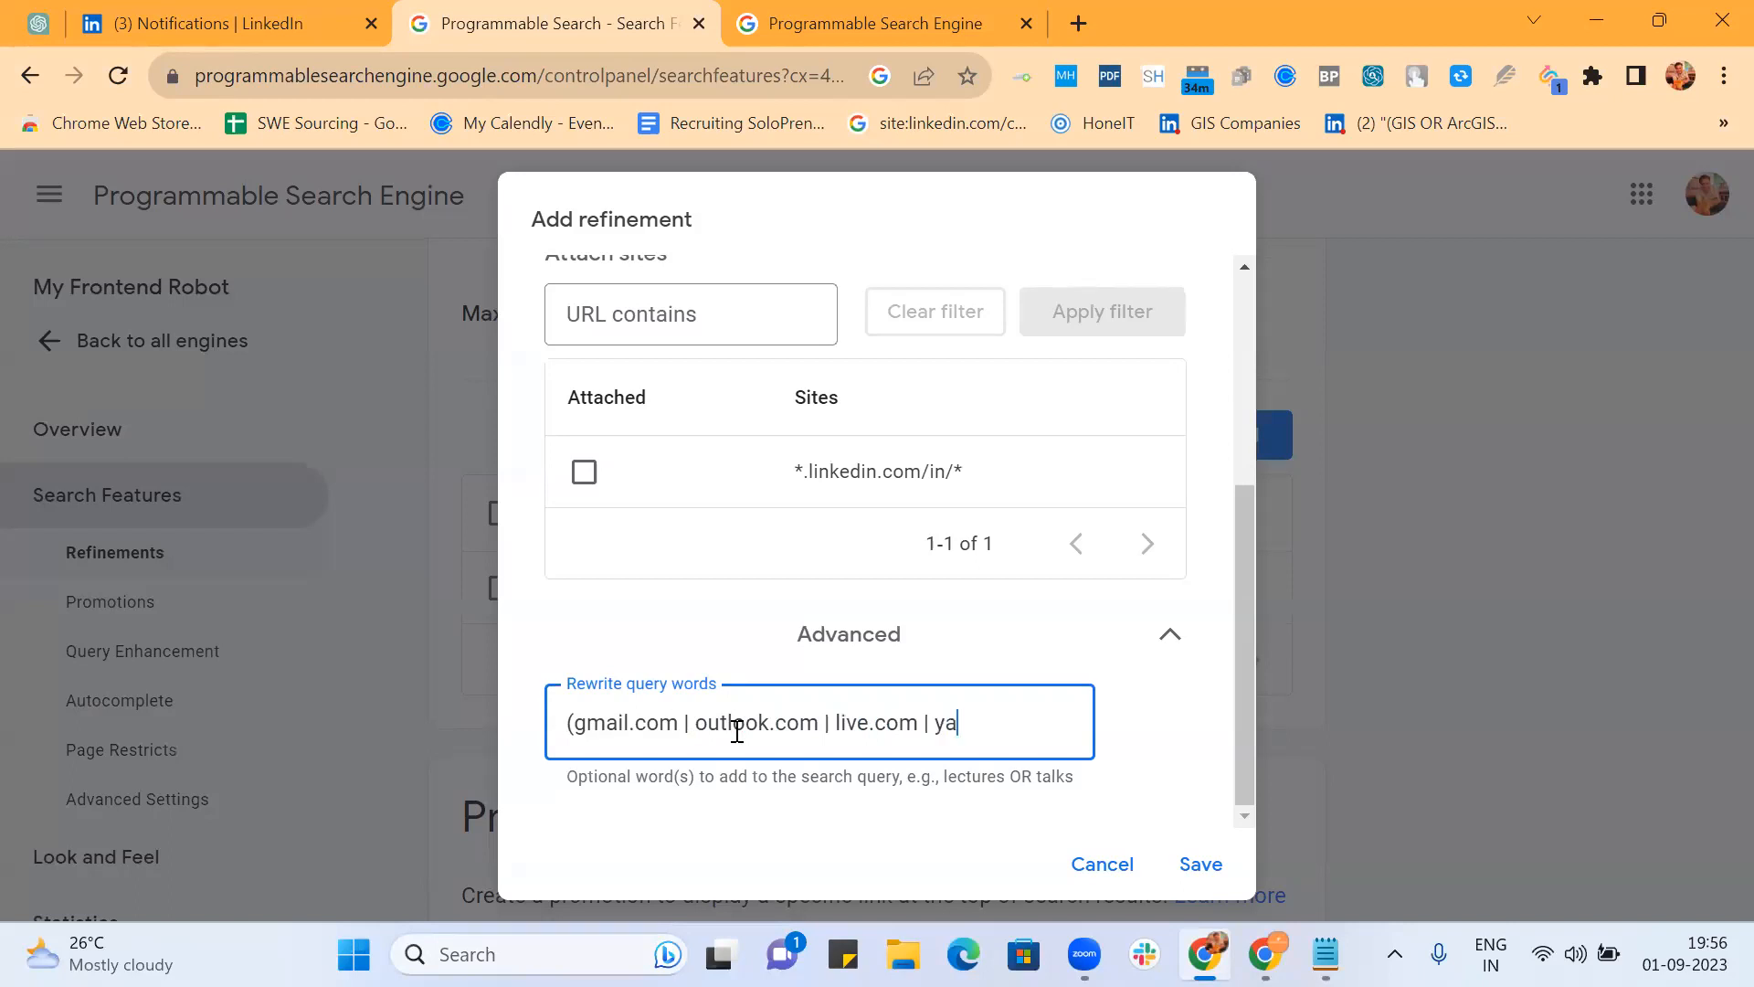
pyautogui.write('hoo.* |')
pyautogui.write('hotmail')
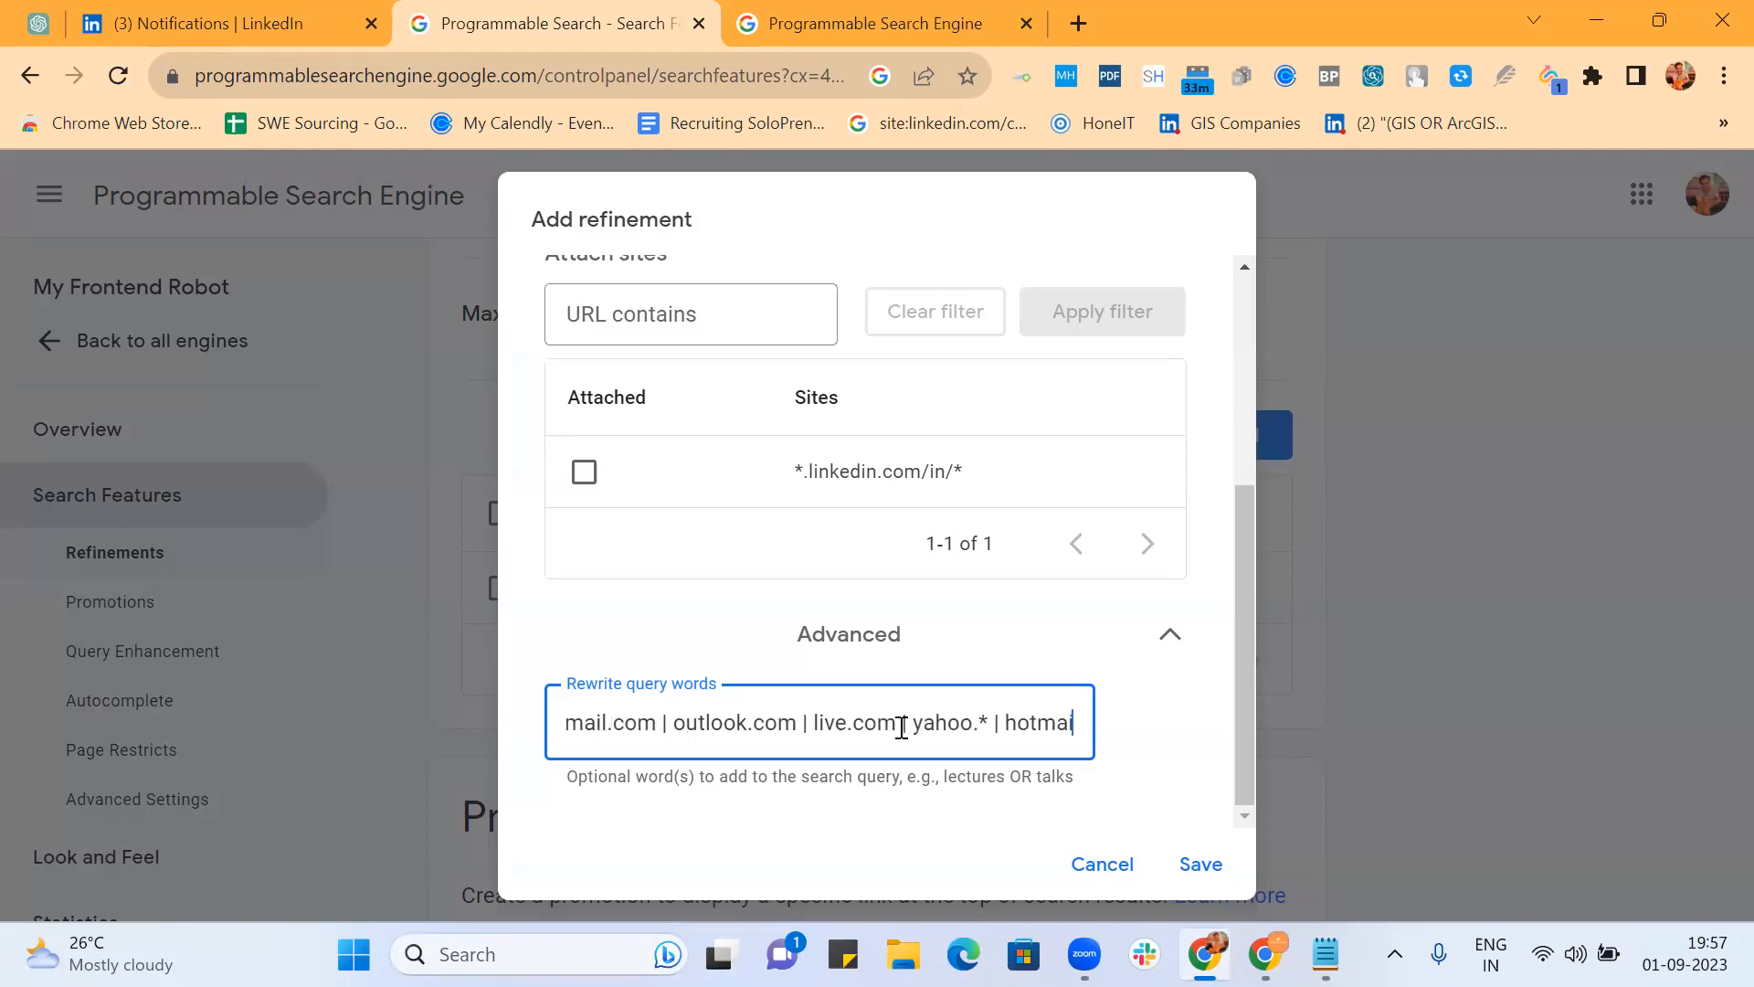
pyautogui.write('.com')
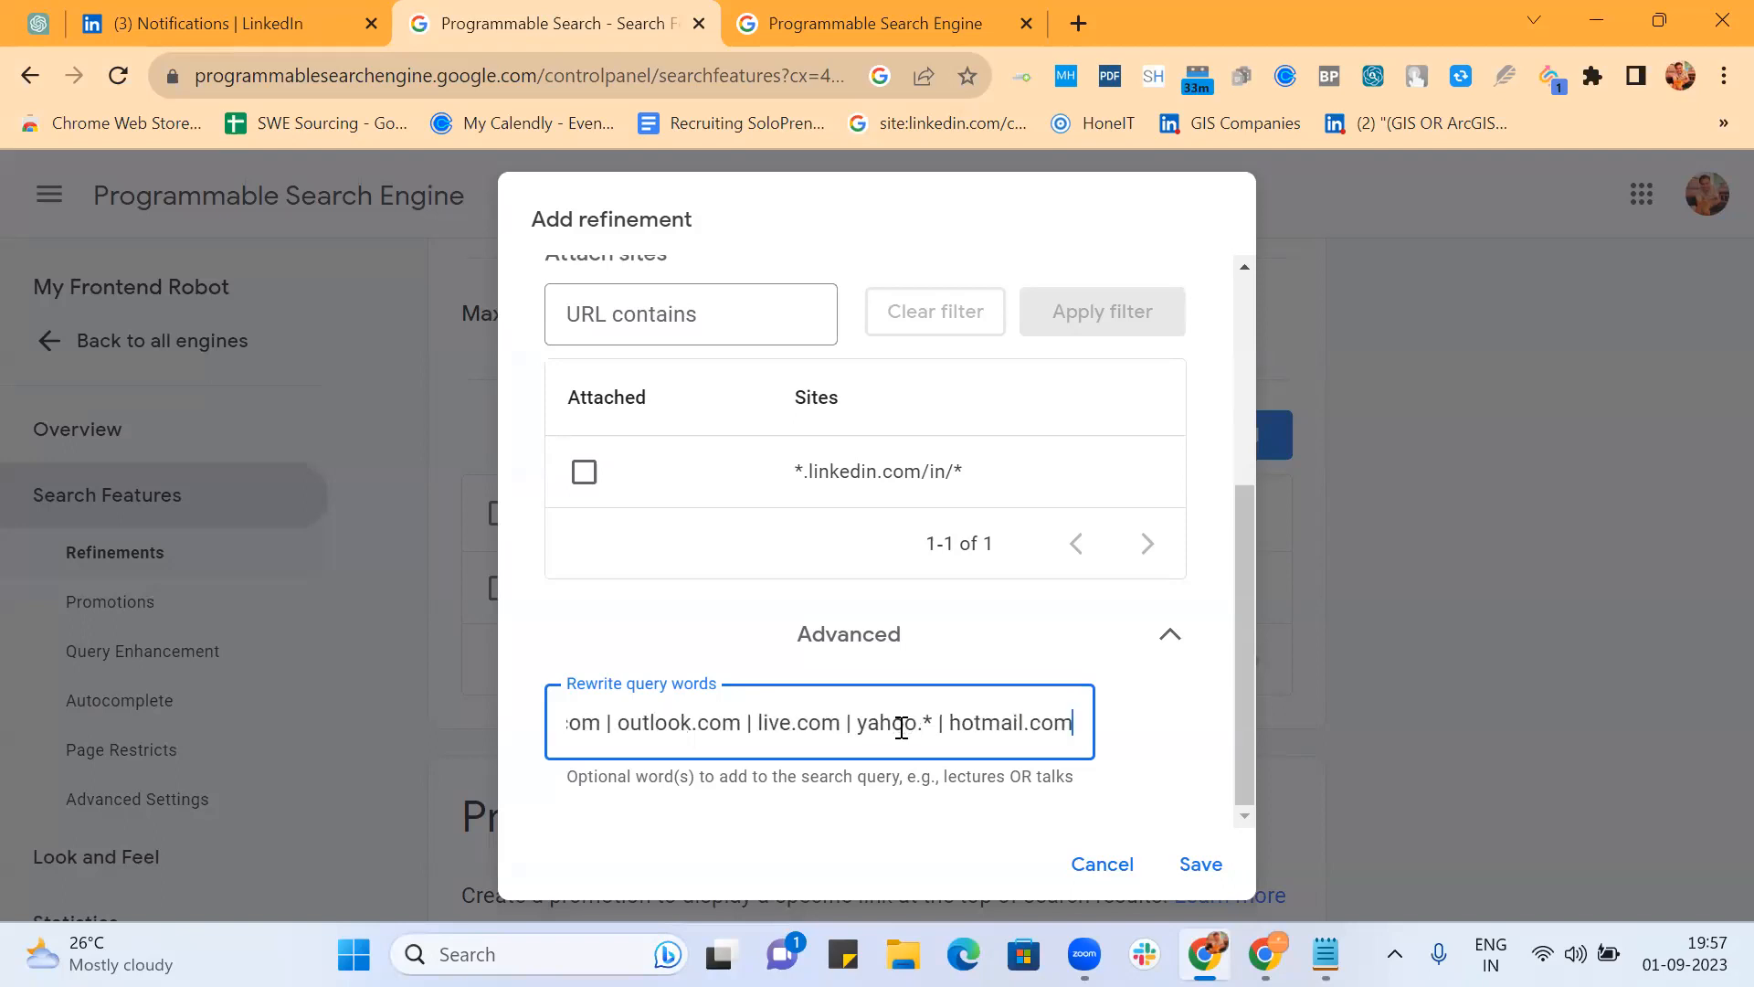
pyautogui.write(' |')
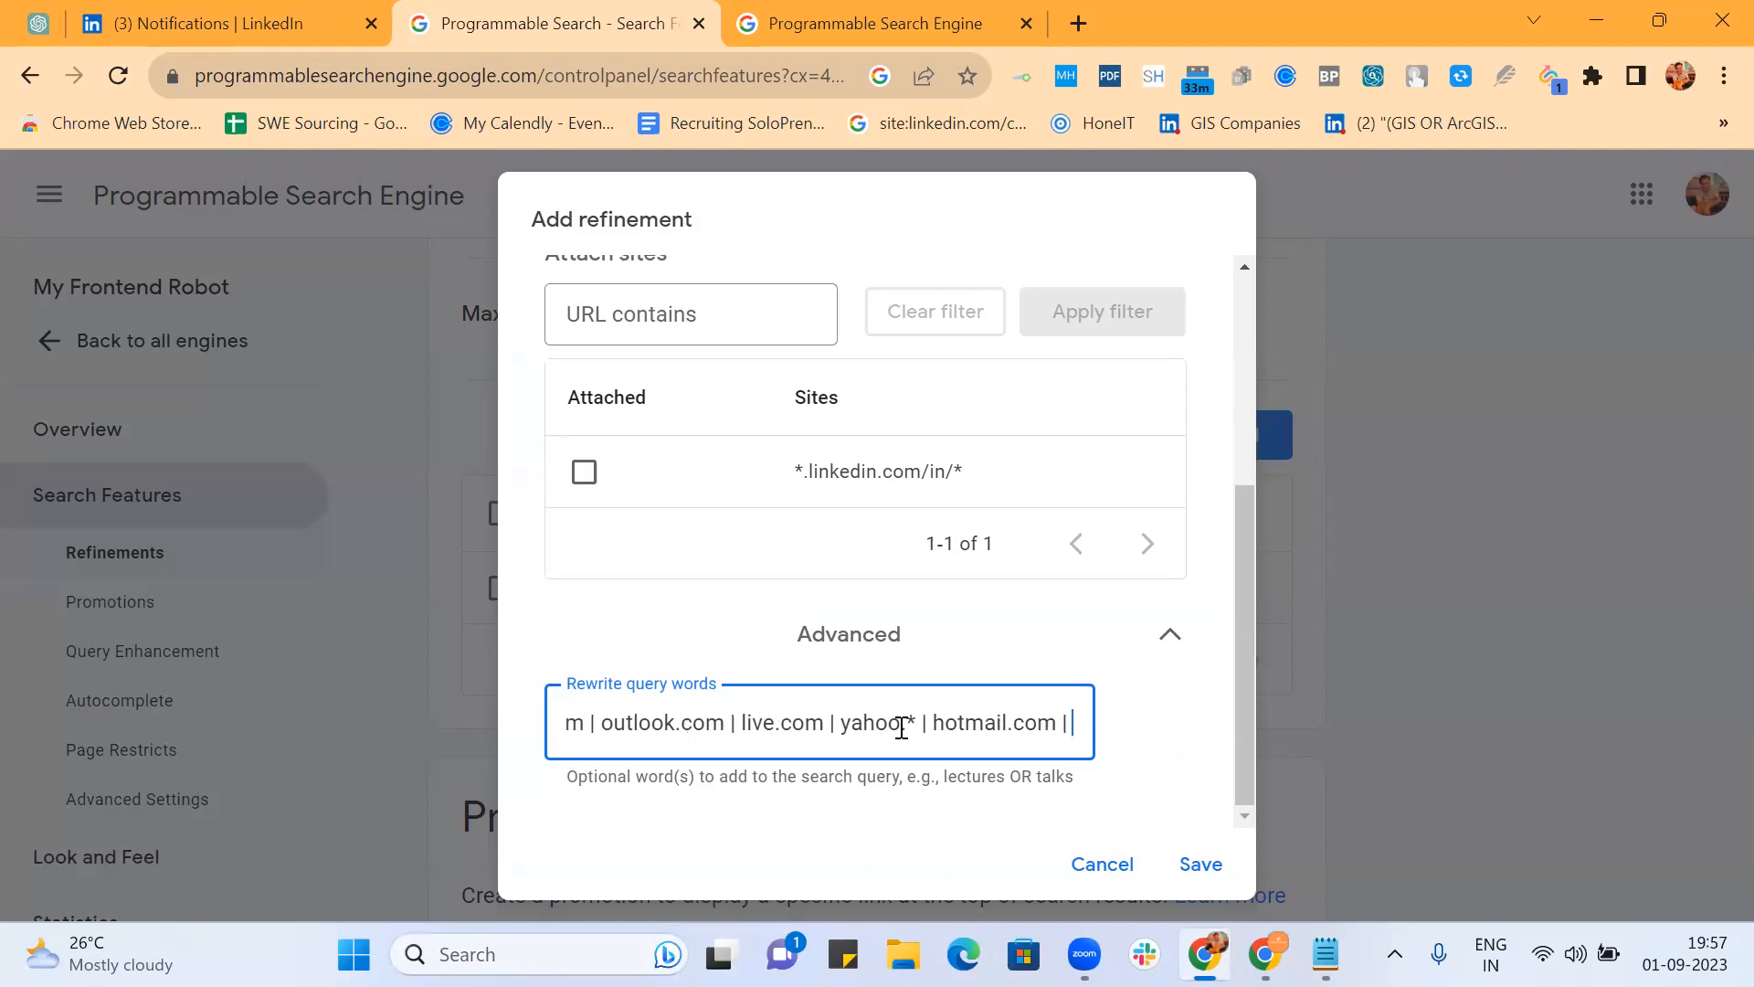
pyautogui.write(' rediff')
pyautogui.write('mail')
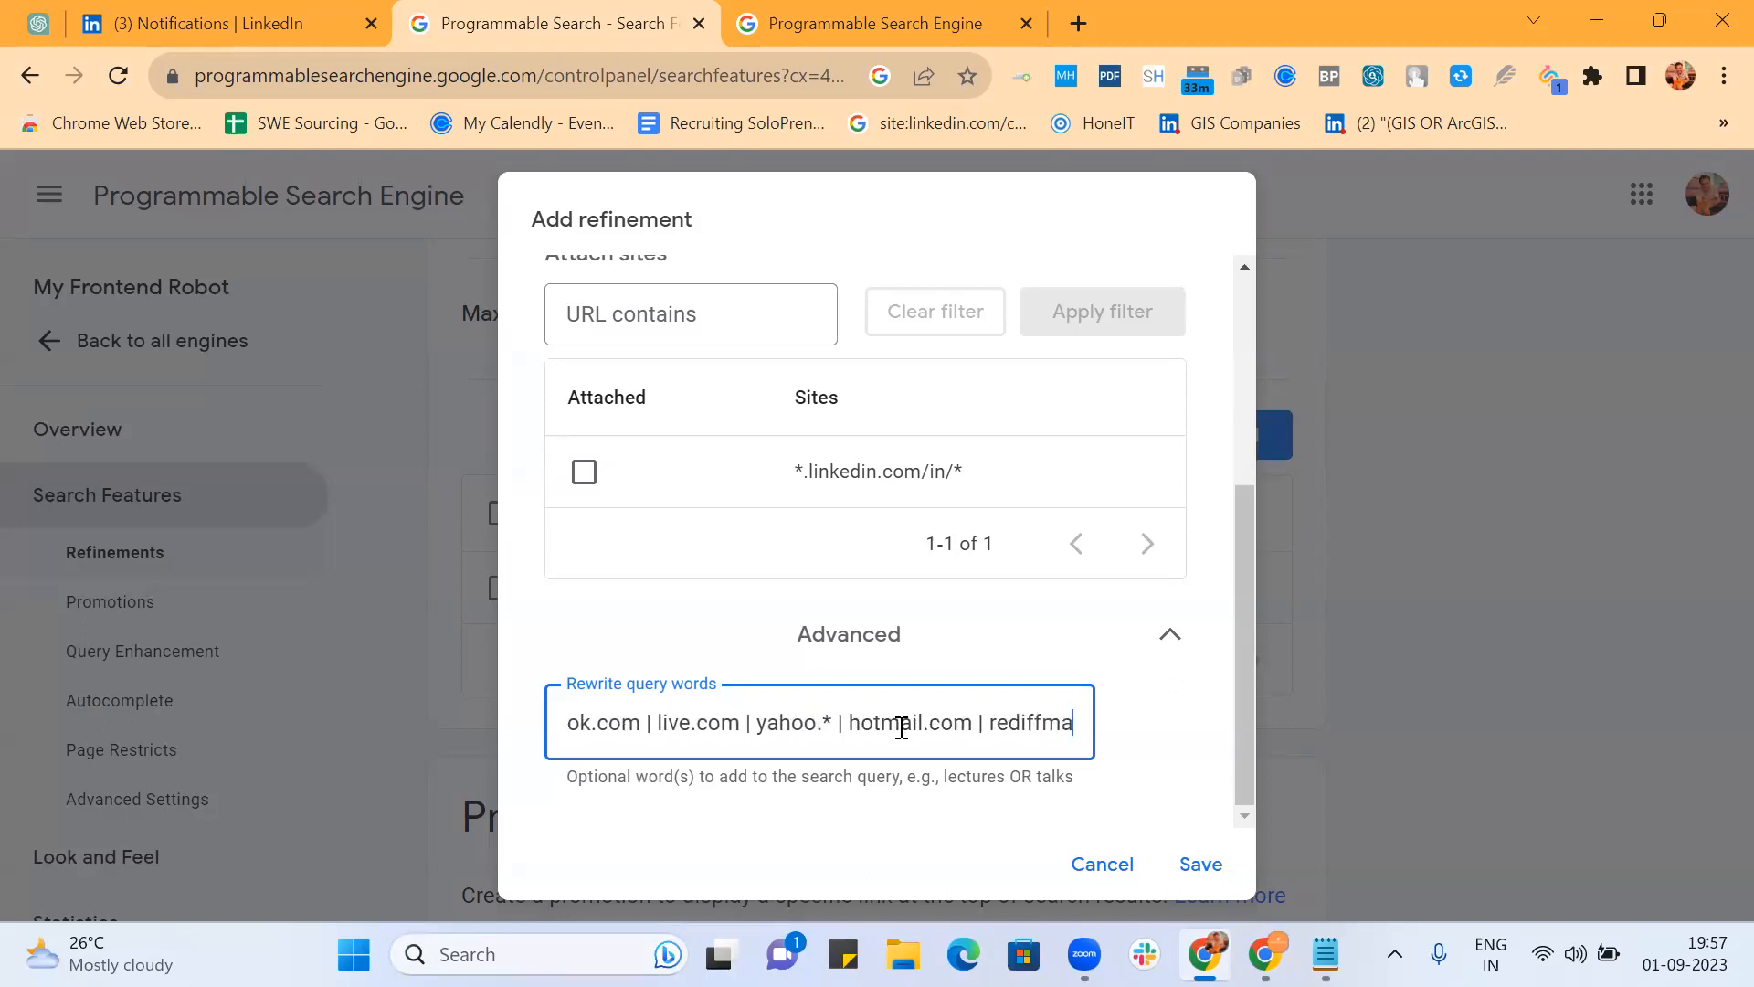
pyautogui.write('.com |')
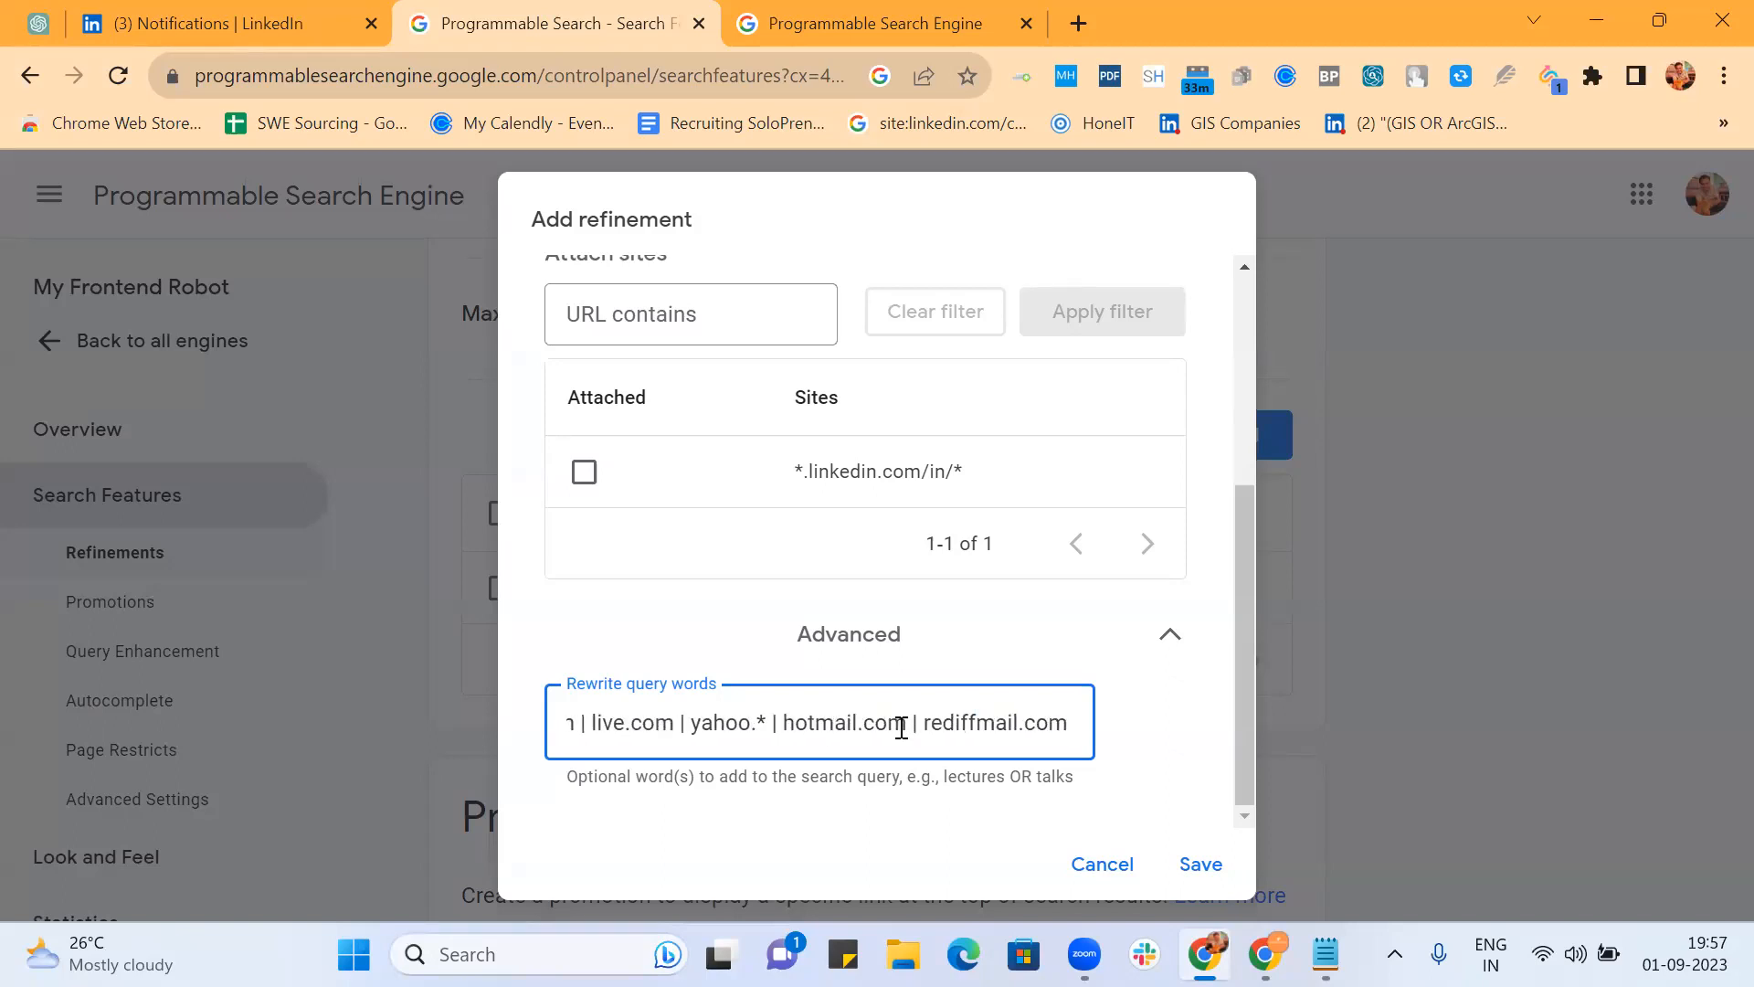
# Step: Append '| ymail.com | aol.com | msn.com)' to close the rewrite query words
pyautogui.press('Left')
pyautogui.press('Left')
pyautogui.press('Left')
pyautogui.press('Left')
pyautogui.press('Left')
pyautogui.press('Left')
pyautogui.press('Left')
pyautogui.press('Left')
pyautogui.press('Left')
pyautogui.press('Left')
pyautogui.press('Left')
pyautogui.press('Left')
pyautogui.press('Left')
pyautogui.press('Left')
pyautogui.press('Left')
pyautogui.press('Left')
pyautogui.press('Left')
pyautogui.press('Left')
pyautogui.press('Left')
pyautogui.press('Left')
pyautogui.press('Left')
pyautogui.press('Left')
pyautogui.press('Left')
pyautogui.press('Left')
pyautogui.press('Left')
pyautogui.press('Left')
pyautogui.press('Left')
pyautogui.press('Left')
pyautogui.press('Left')
pyautogui.press('Left')
pyautogui.press('Left')
pyautogui.press('Left')
pyautogui.press('Left')
pyautogui.press('Left')
pyautogui.press('Left')
pyautogui.press('Left')
pyautogui.press('Left')
pyautogui.press('Left')
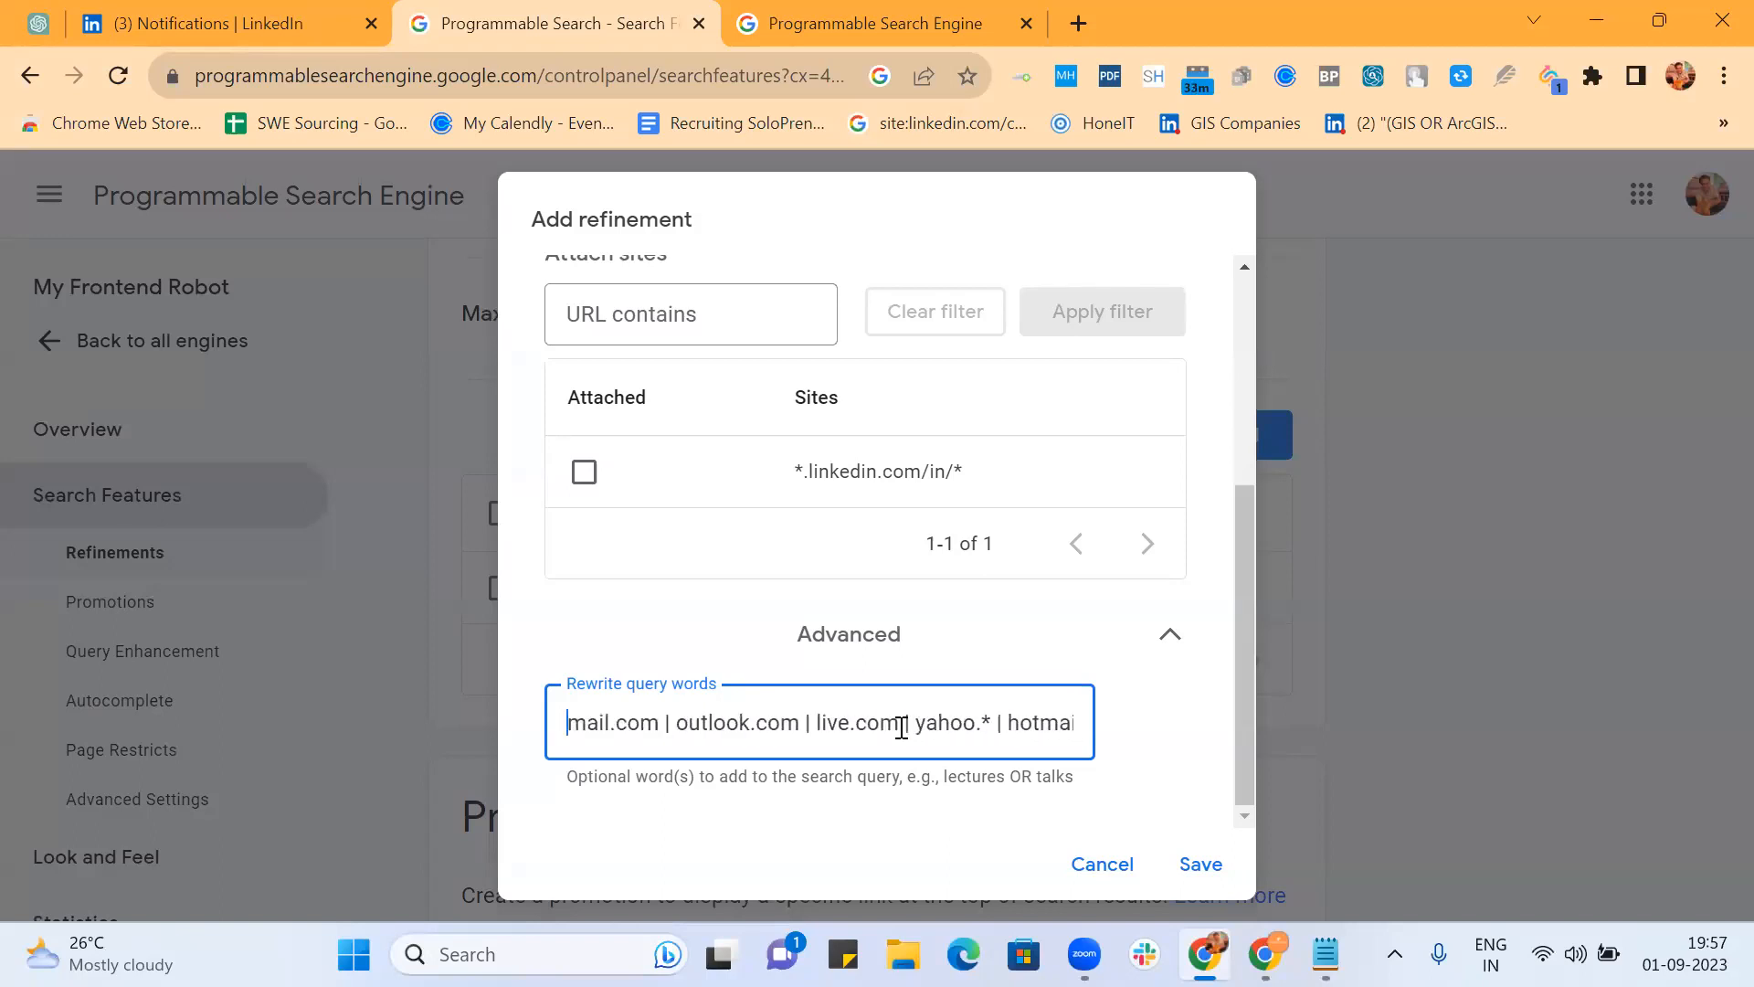
pyautogui.press('Right')
pyautogui.press('Right')
pyautogui.press('Right')
pyautogui.press('Right')
pyautogui.press('Right')
pyautogui.press('Right')
pyautogui.press('Right')
pyautogui.press('Right')
pyautogui.press('Right')
pyautogui.press('Right')
pyautogui.press('Right')
pyautogui.press('Right')
pyautogui.press('Right')
pyautogui.press('Right')
pyautogui.press('Right')
pyautogui.press('Right')
pyautogui.press('Right')
pyautogui.press('Right')
pyautogui.press('Right')
pyautogui.press('Right')
pyautogui.press('Right')
pyautogui.press('Right')
pyautogui.press('Right')
pyautogui.press('Right')
pyautogui.press('Right')
pyautogui.press('Right')
pyautogui.press('Right')
pyautogui.press('Right')
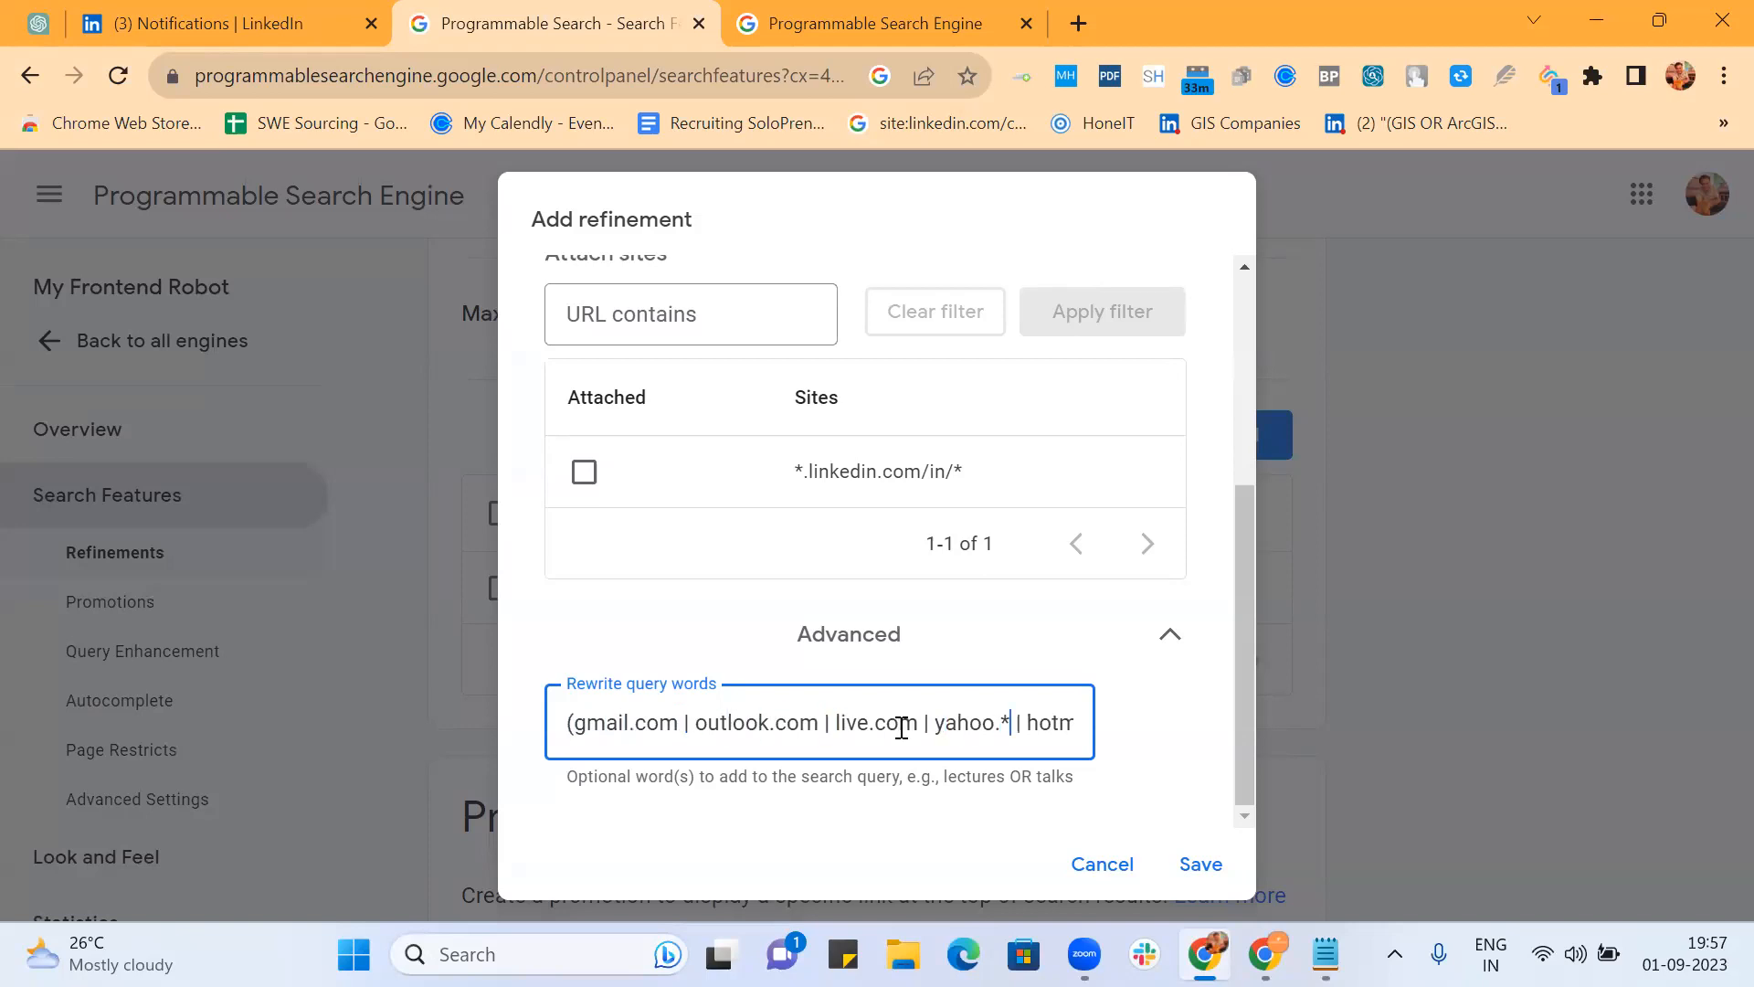
pyautogui.press('Right')
pyautogui.press('Right')
pyautogui.press('Right')
pyautogui.press('Right')
pyautogui.press('Right')
pyautogui.press('Right')
pyautogui.press('Right')
pyautogui.press('Right')
pyautogui.press('Right')
pyautogui.press('Right')
pyautogui.press('Right')
pyautogui.press('Right')
pyautogui.press('Right')
pyautogui.press('Right')
pyautogui.press('Right')
pyautogui.press('Right')
pyautogui.press('Right')
pyautogui.press('Right')
pyautogui.press('Right')
pyautogui.press('Right')
pyautogui.write('| ymao')
pyautogui.press('BackSpace')
pyautogui.write('il.com')
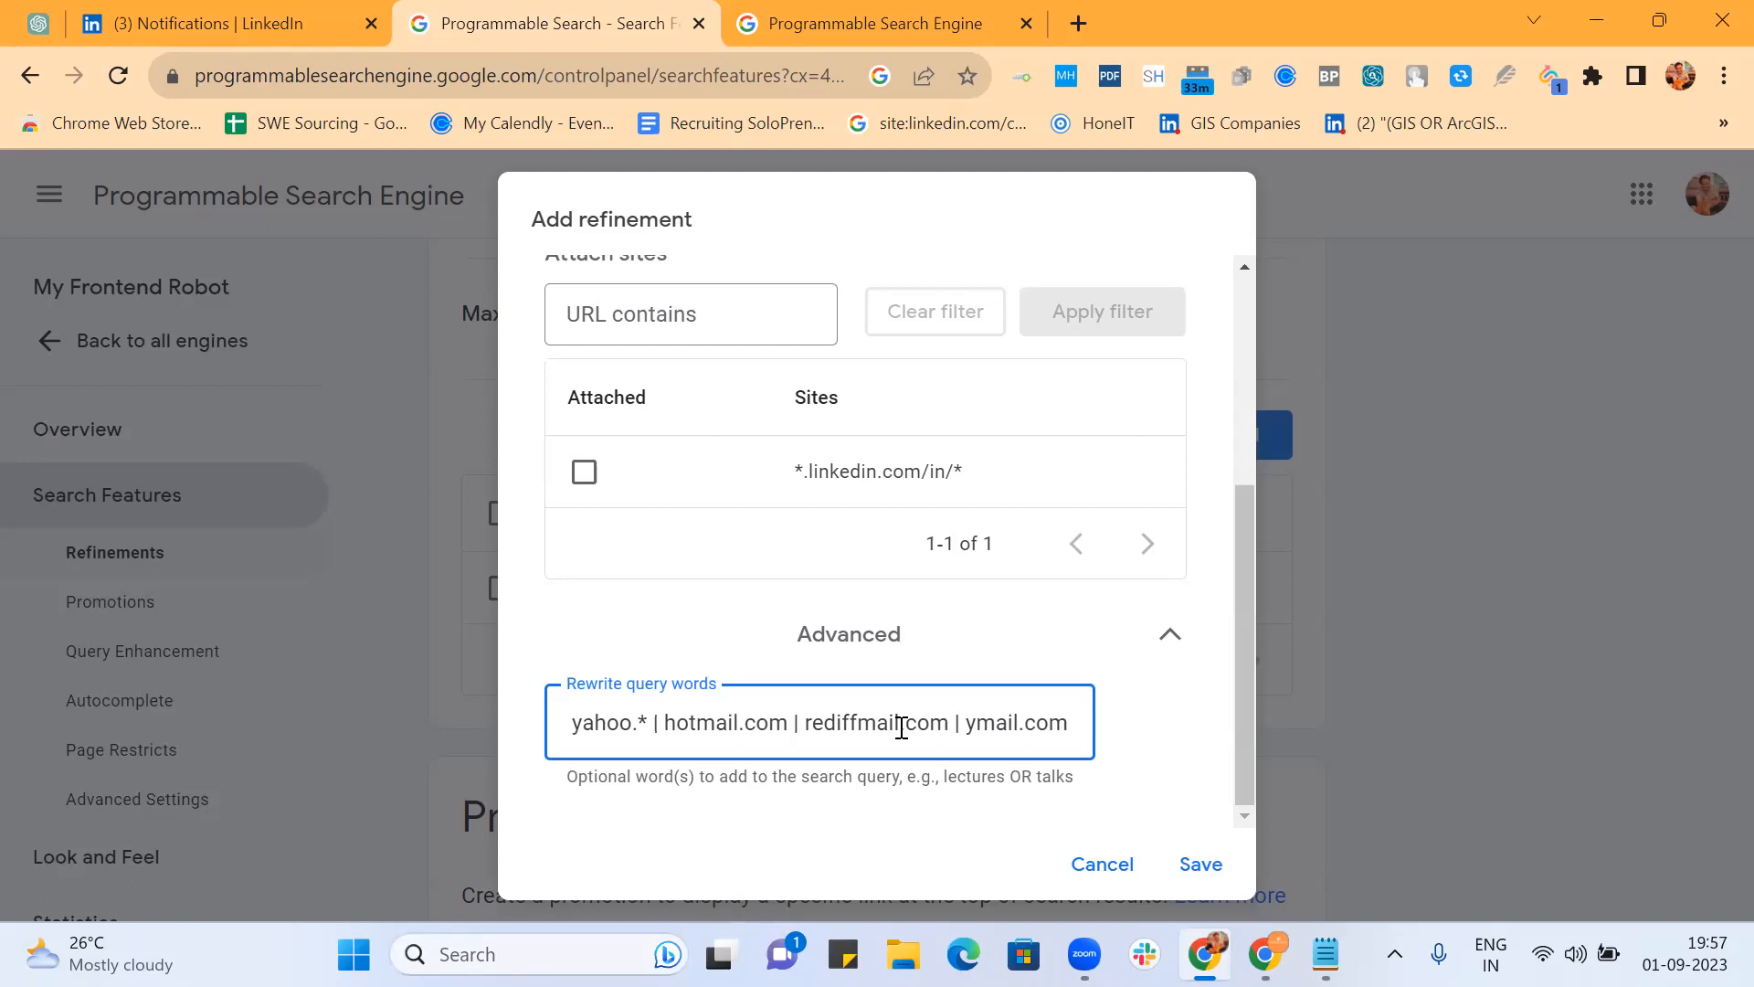
pyautogui.write('| ')
pyautogui.write('aol')
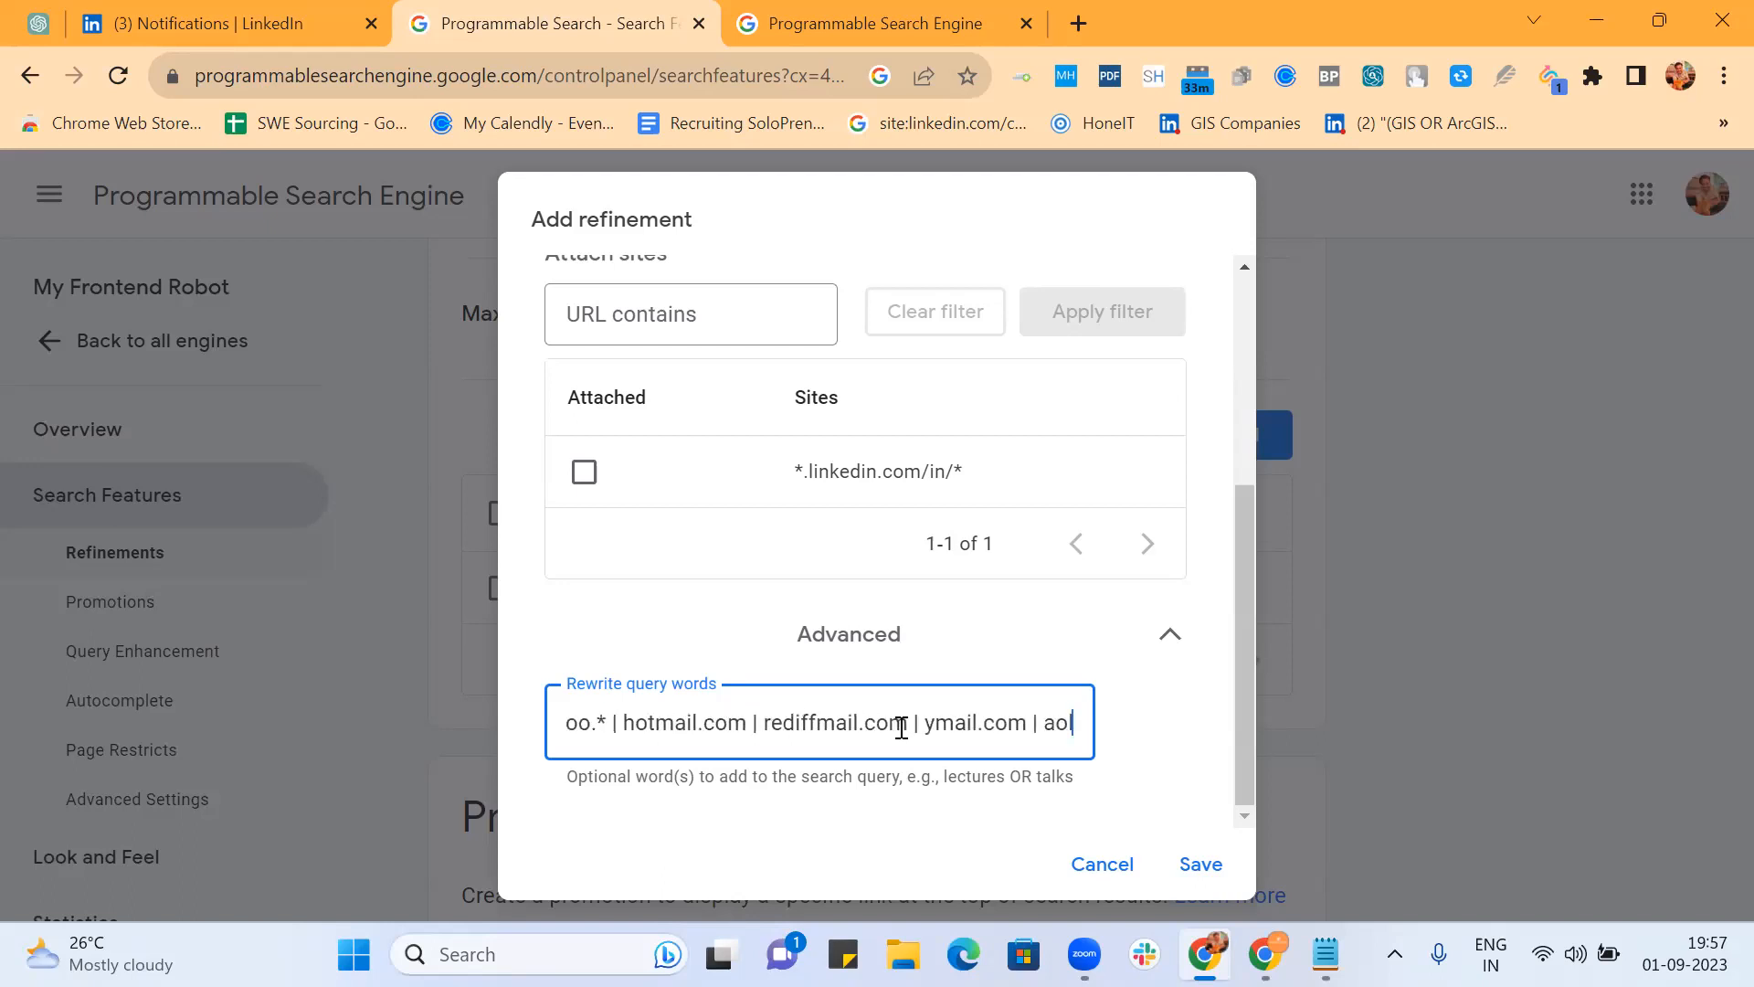
pyautogui.write('.com | msn.com')
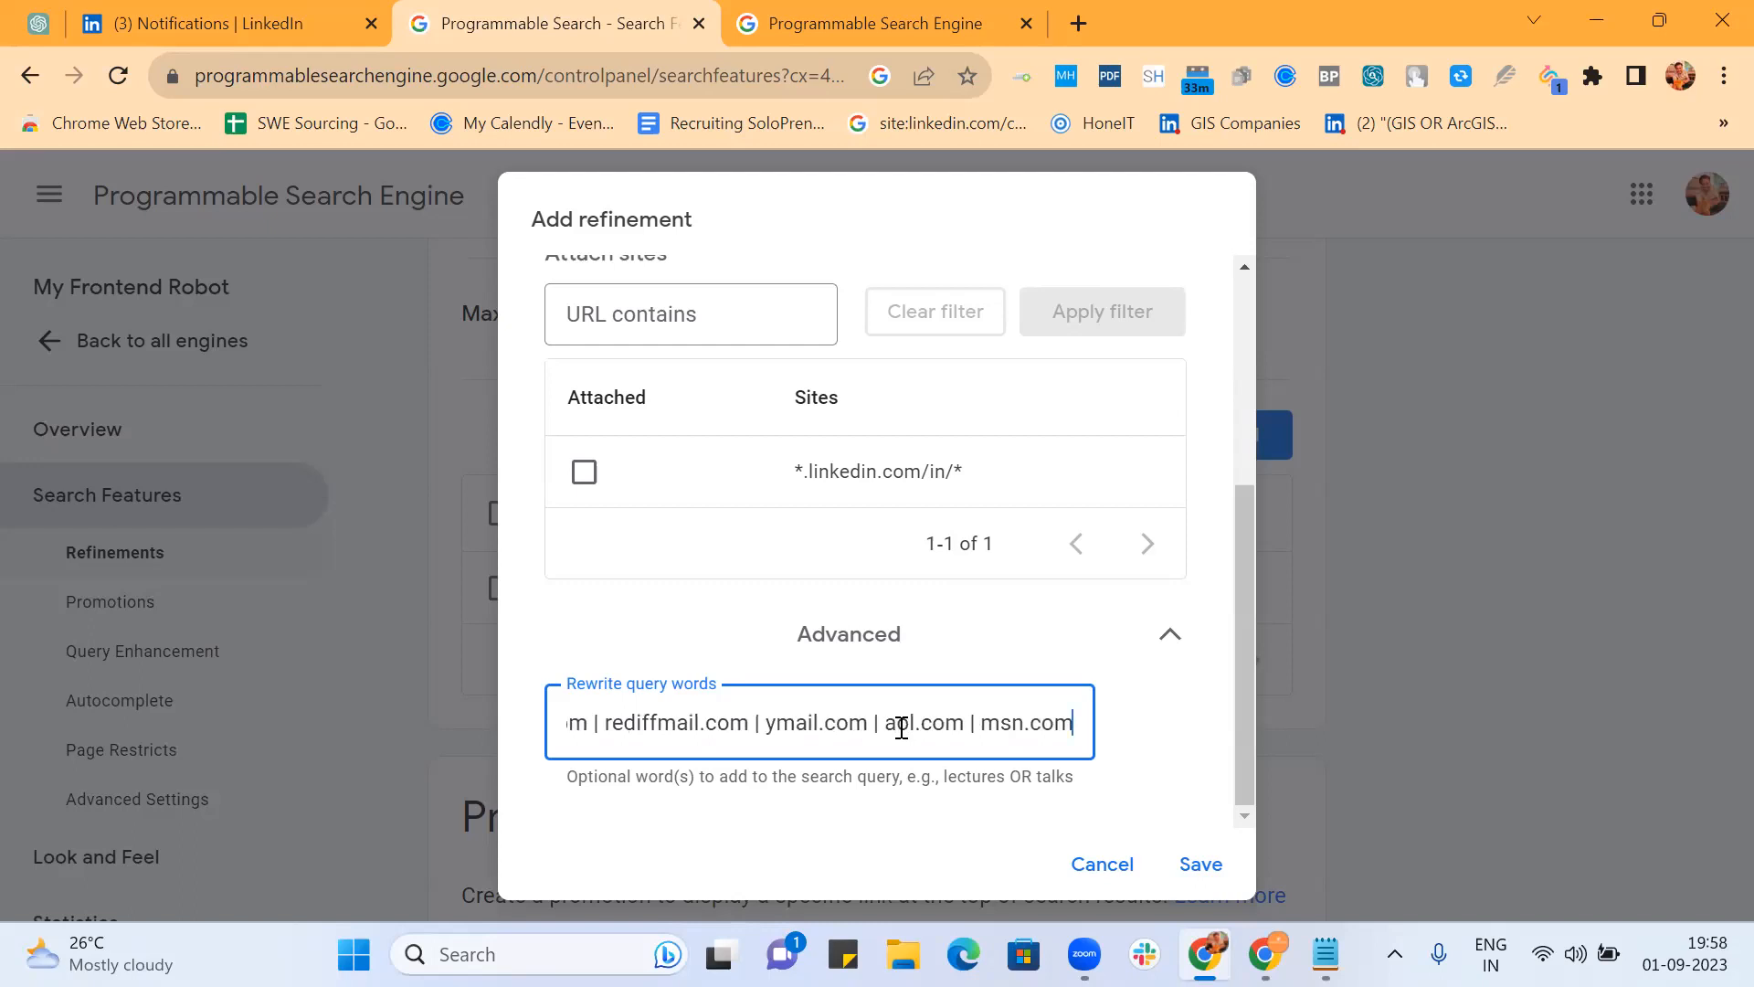
pyautogui.press('BackSpace')
pyautogui.write(')')
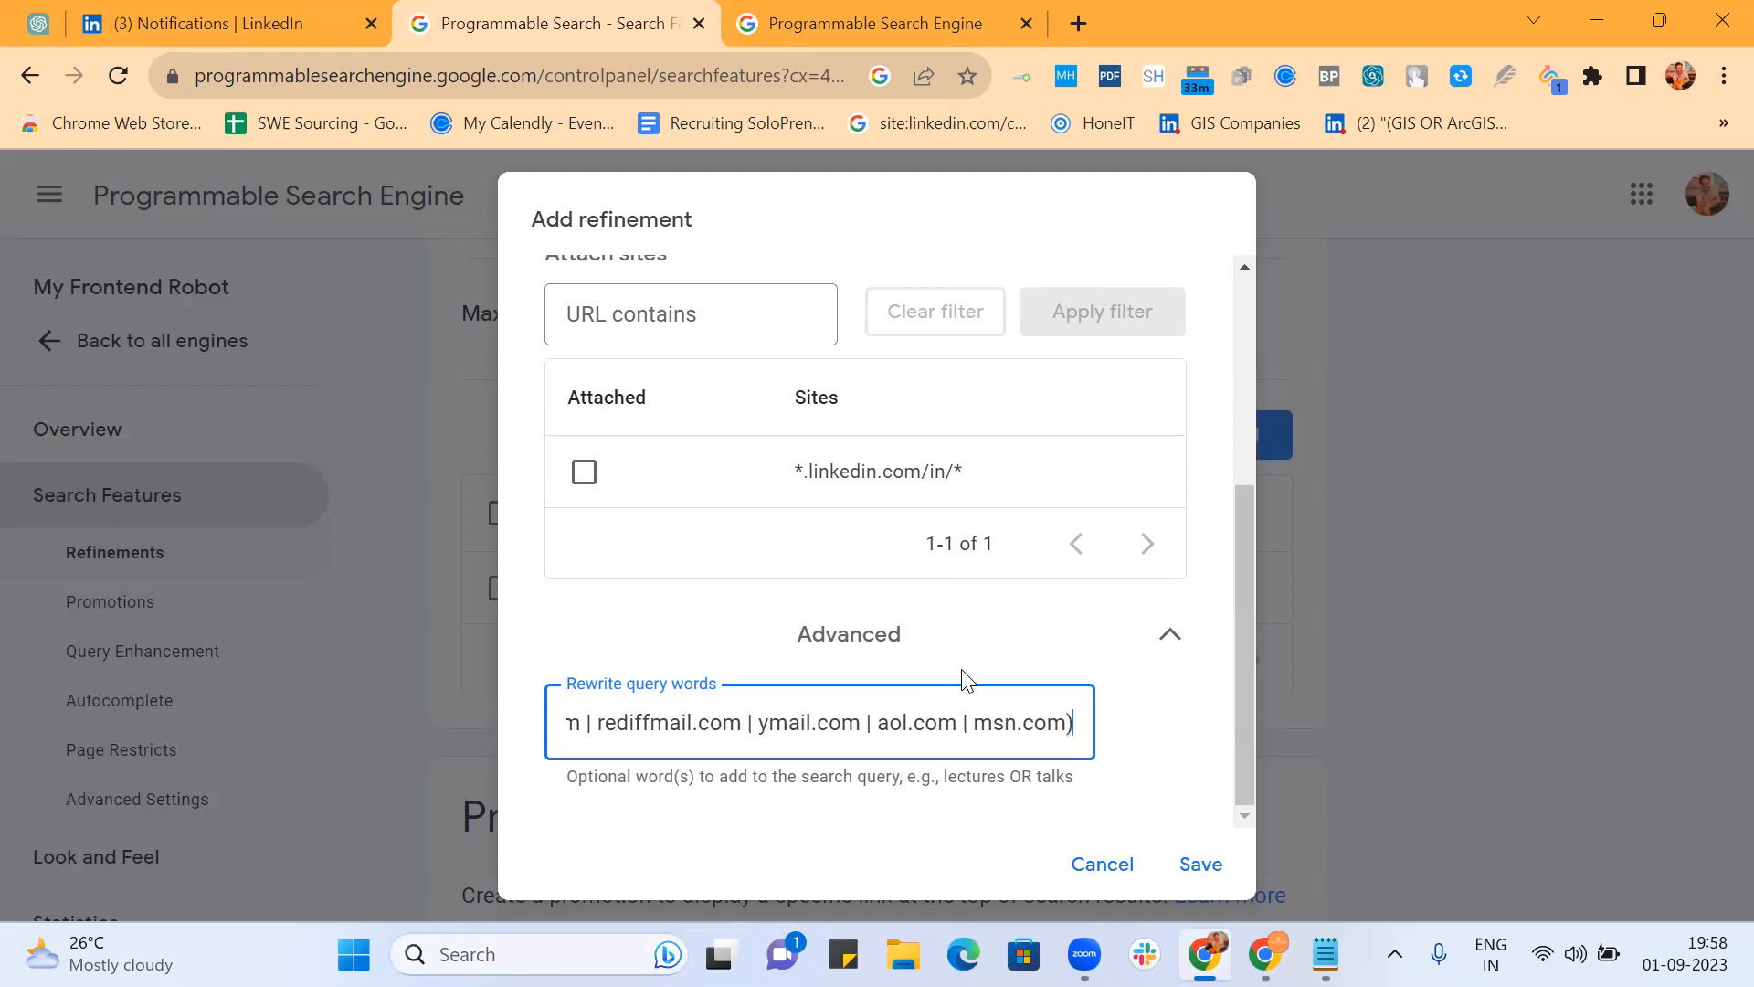
# Step: Select and copy the full rewrite words value, then save the Email refinement
pyautogui.scroll(4, 673, 319)
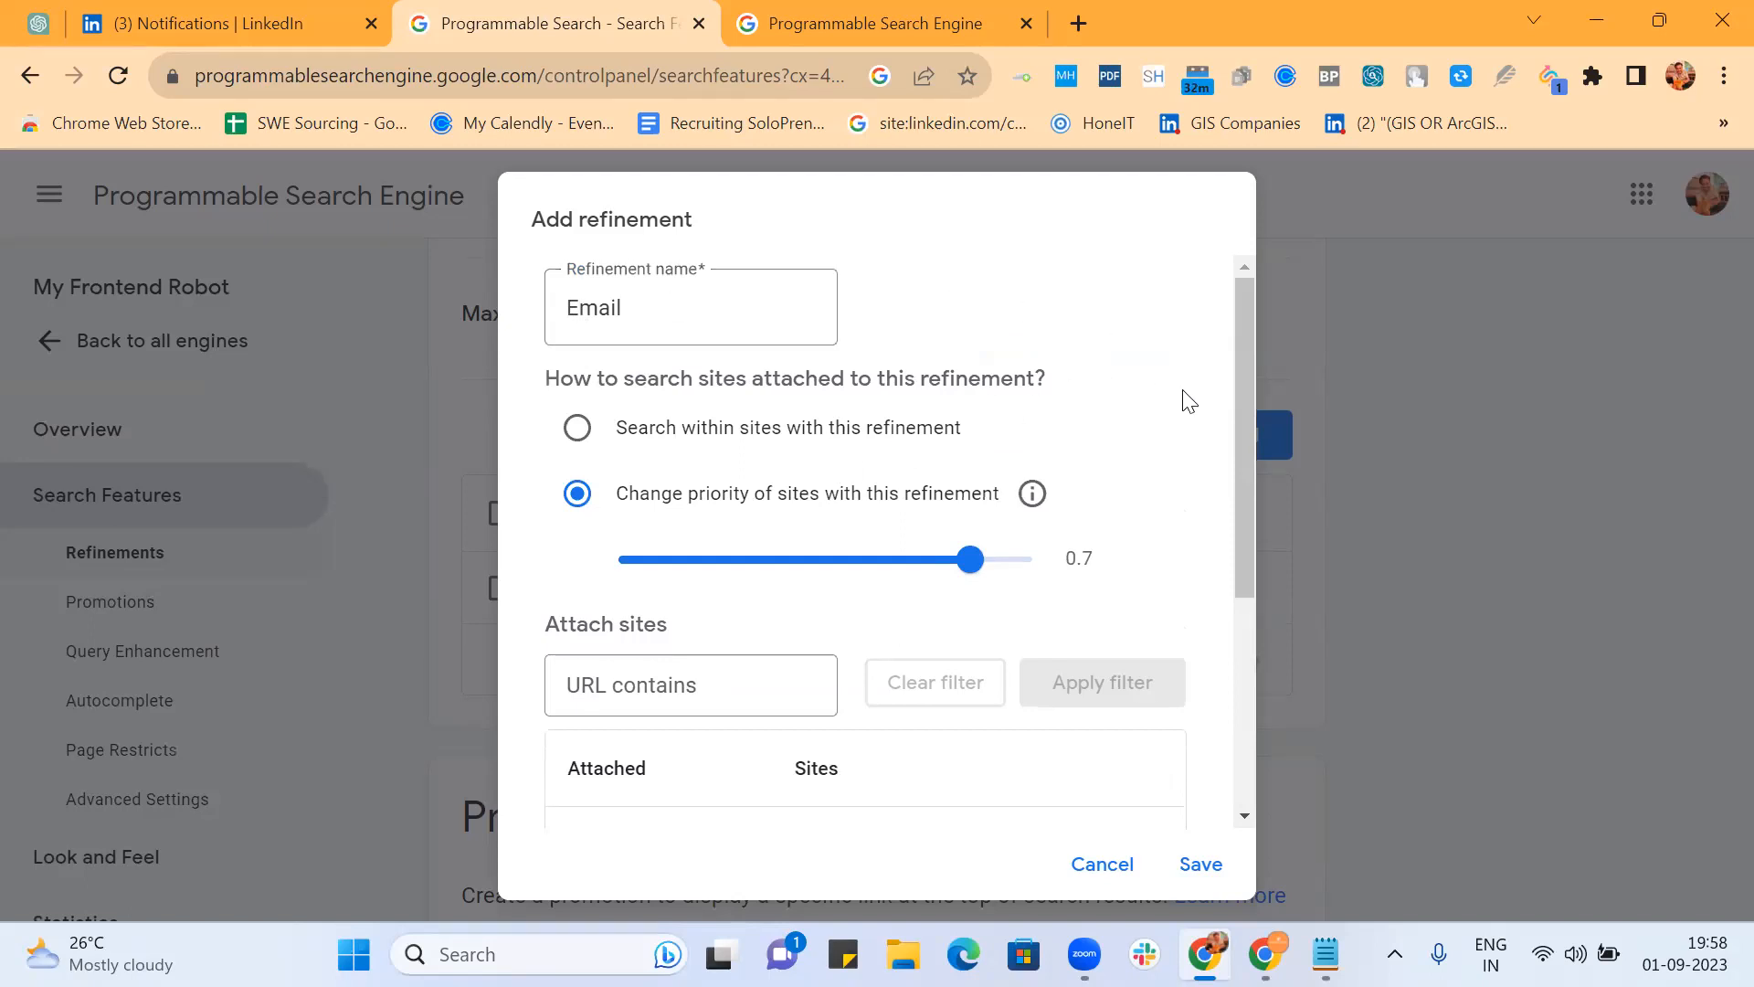
pyautogui.scroll(-4, 1188, 402)
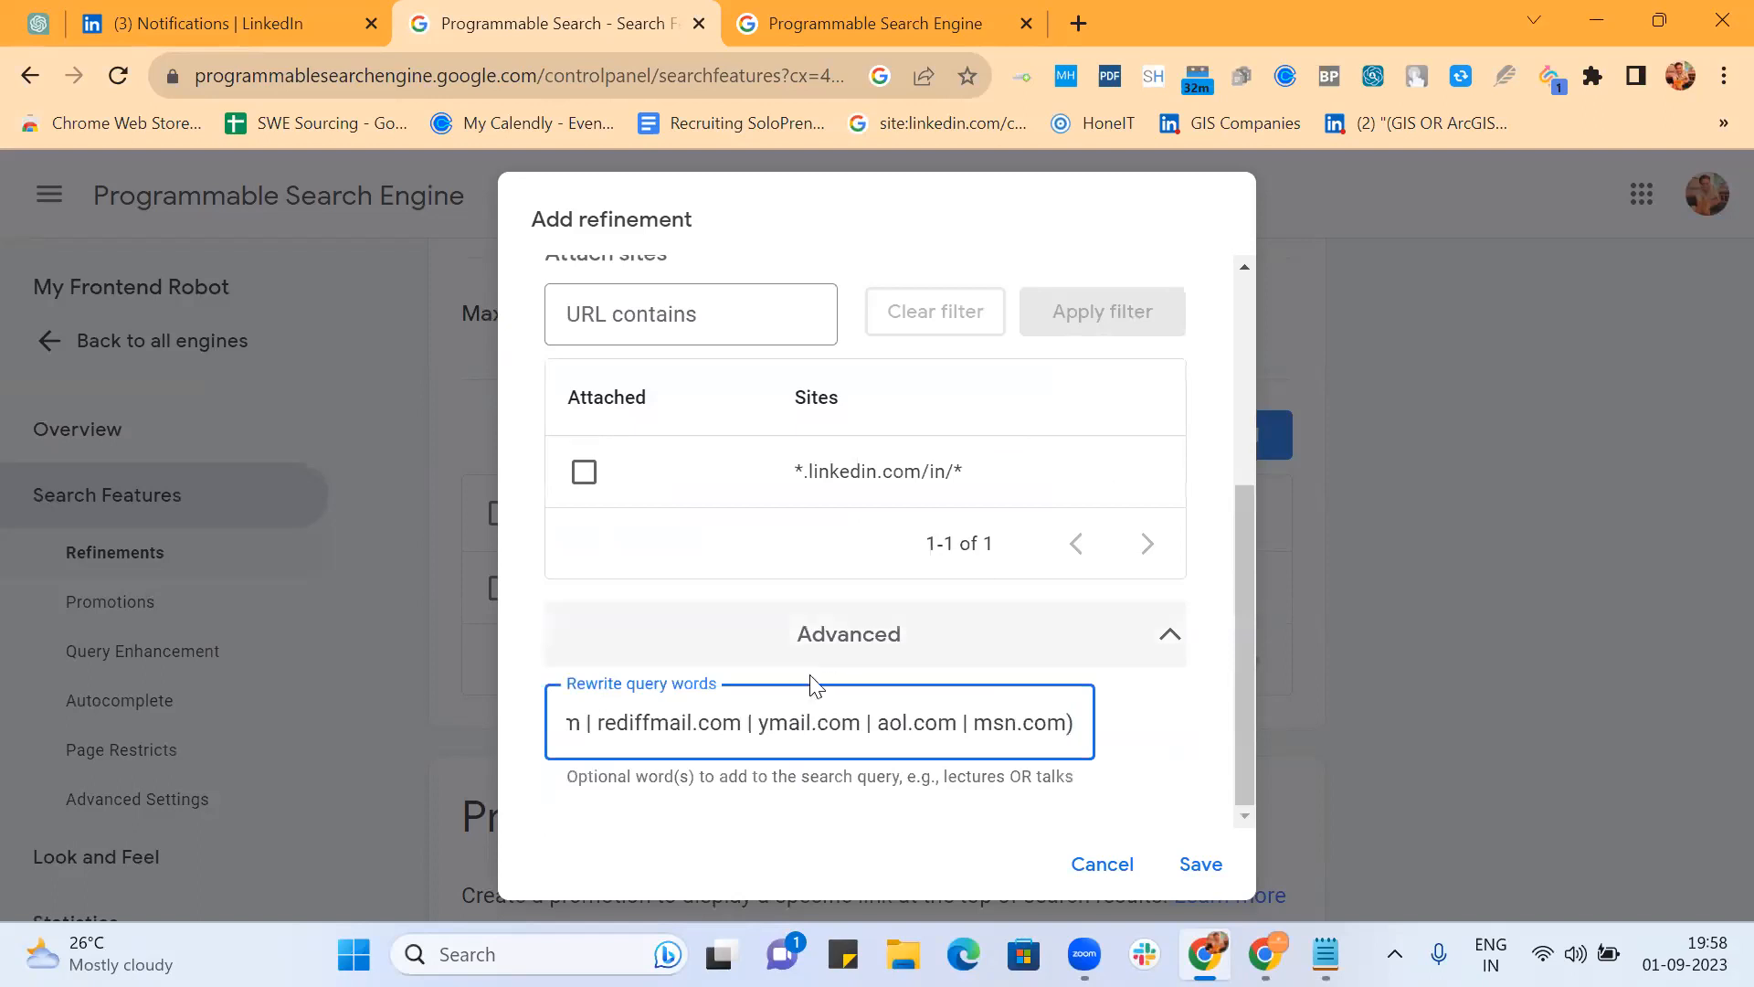
pyautogui.click(1027, 783)
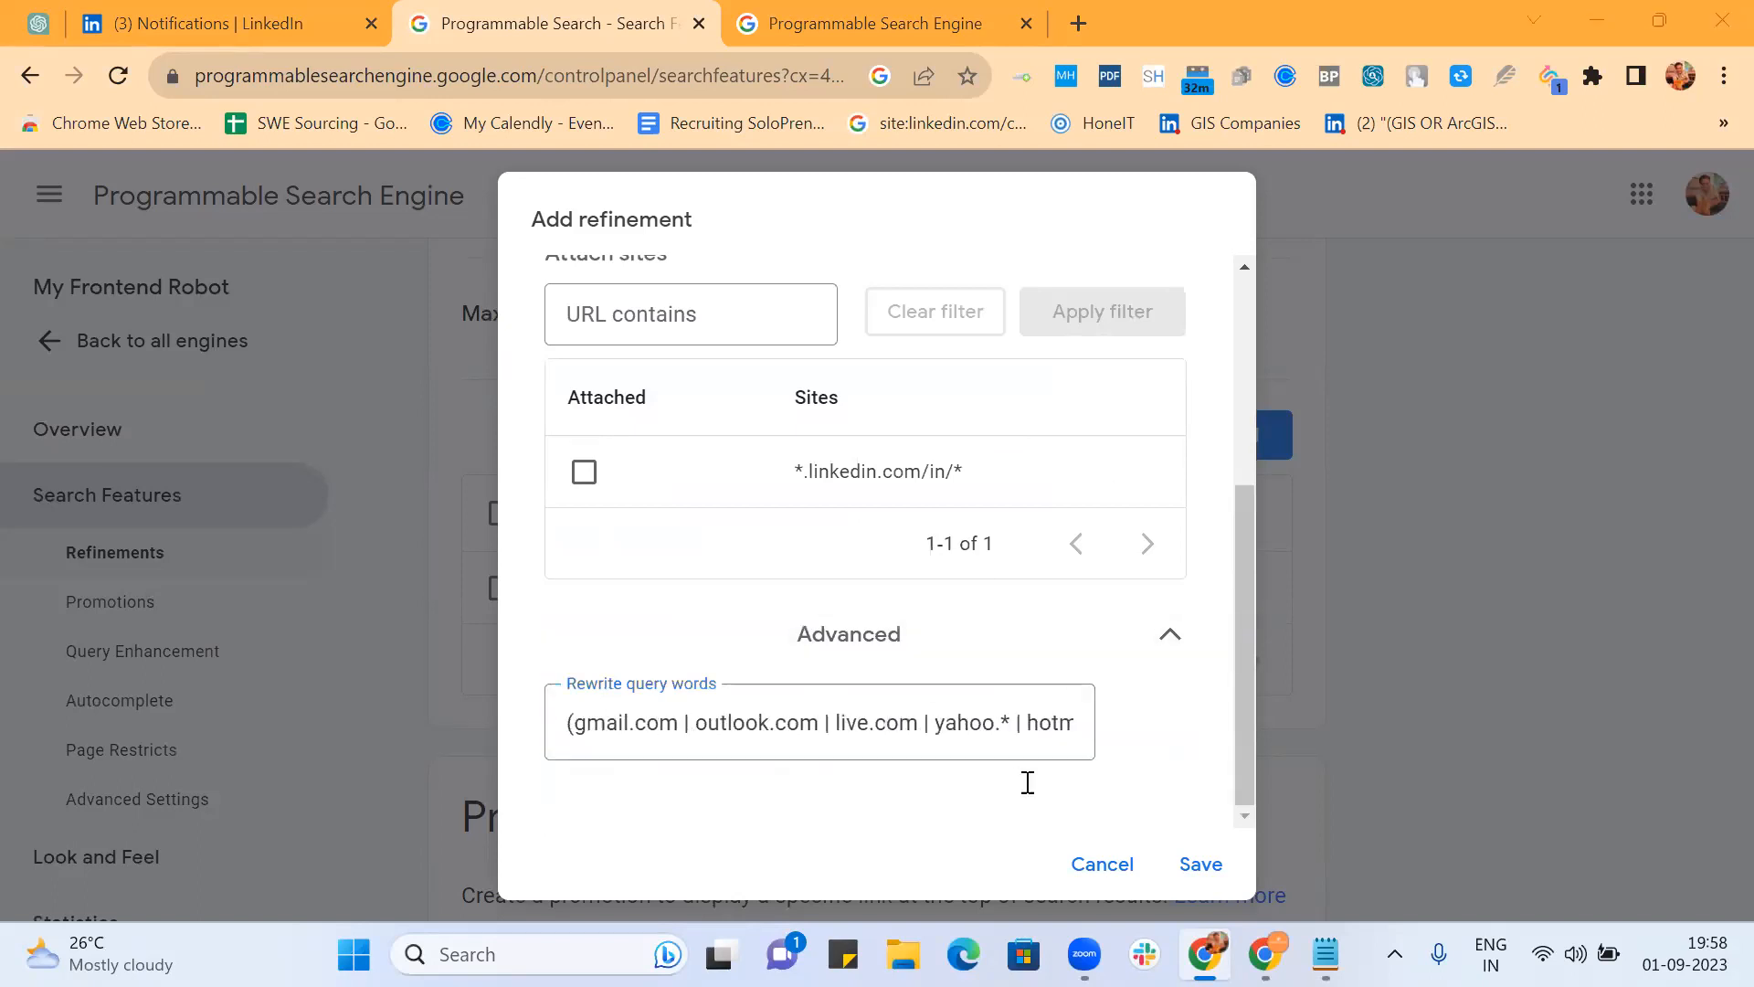
pyautogui.tripleClick(1006, 736)
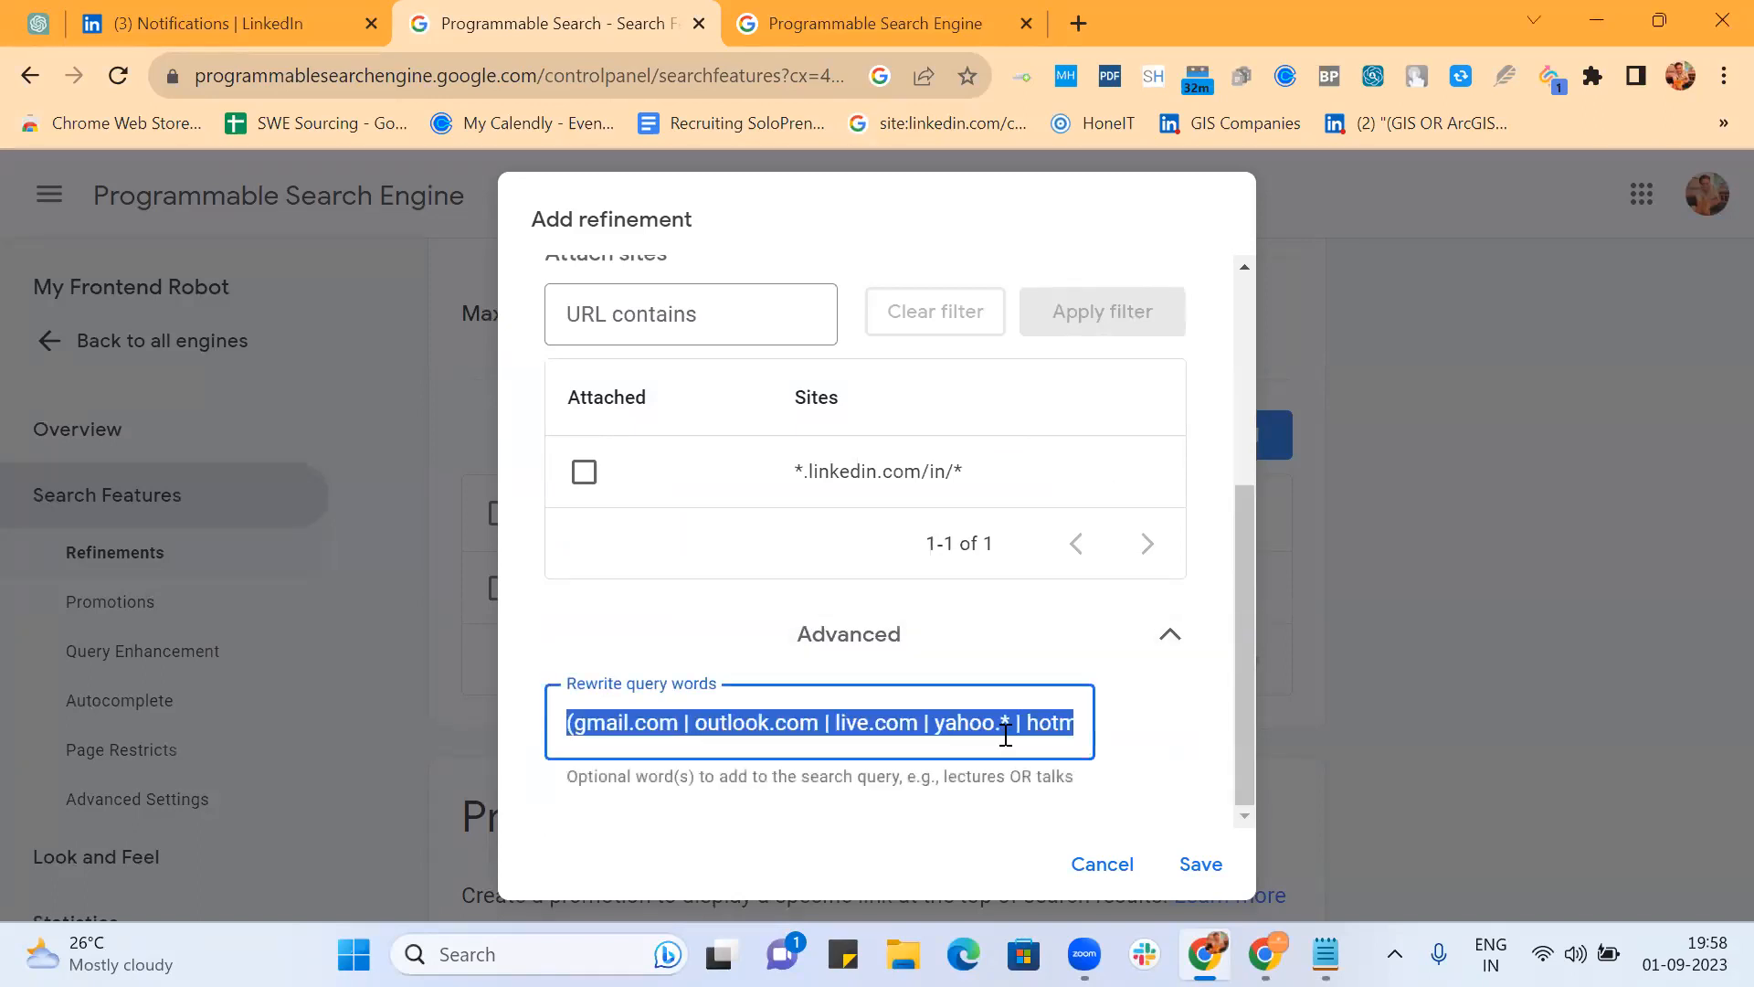
pyautogui.click(1206, 872)
pyautogui.moveTo(1326, 954)
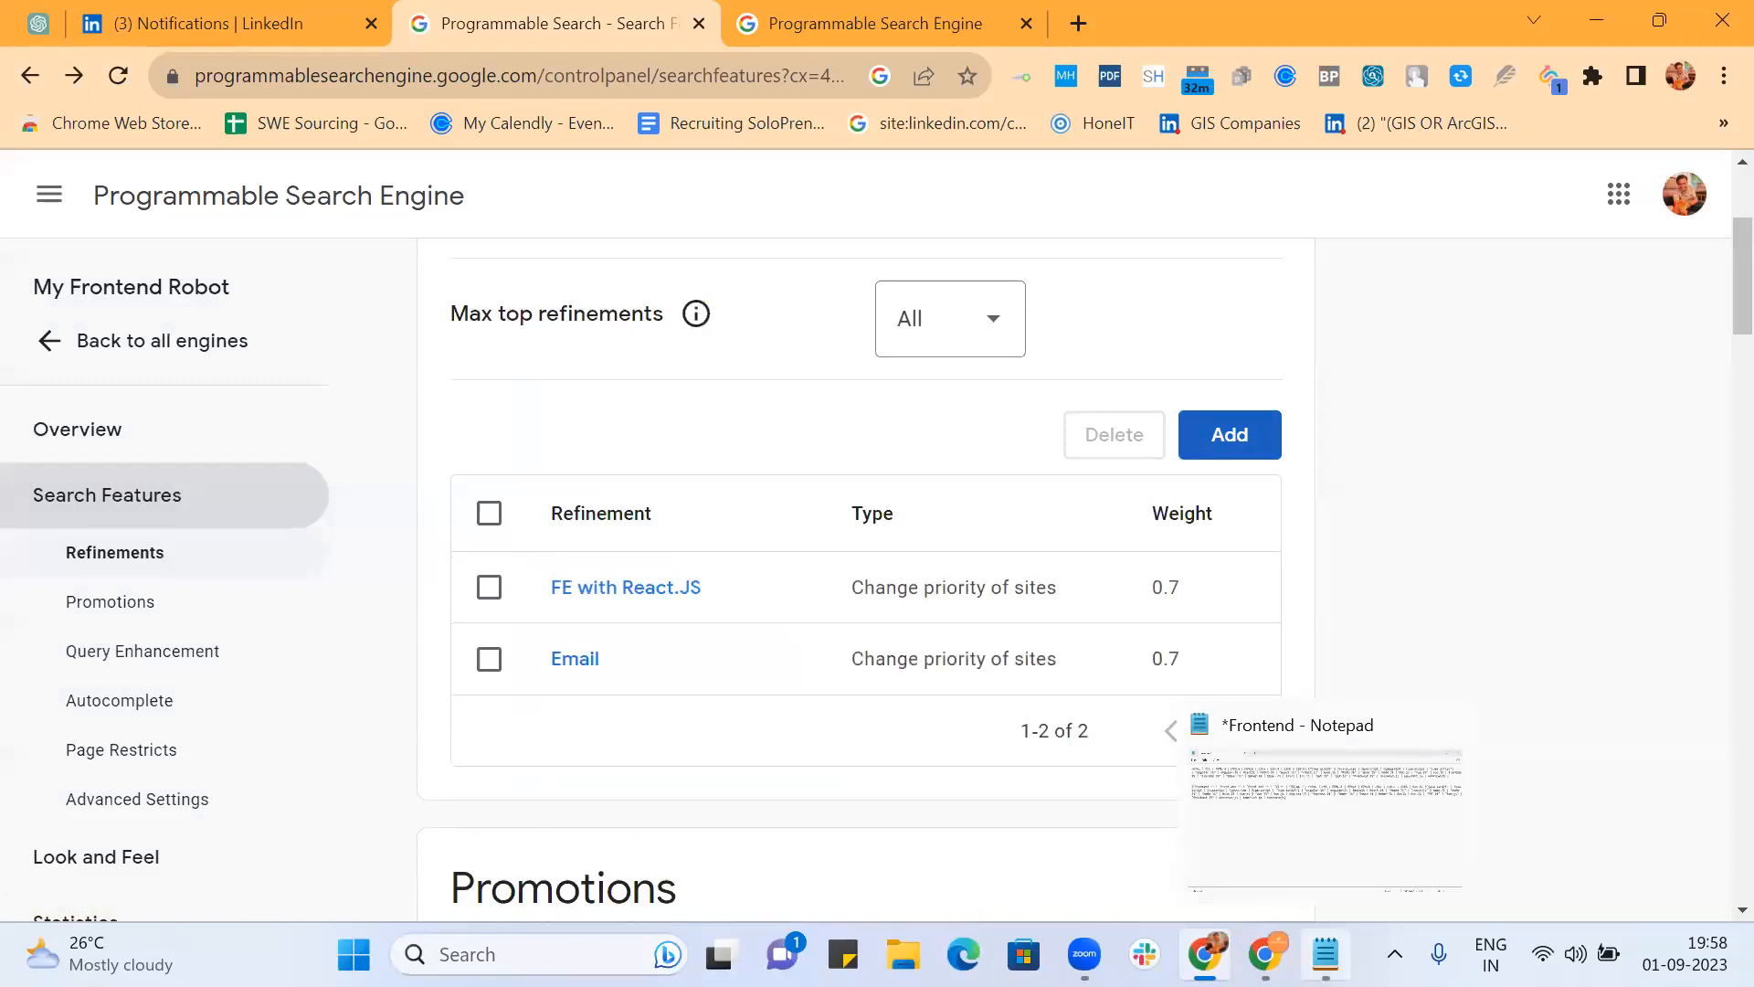
# Step: Open the saved Email refinement and look over its settings
pyautogui.scroll(-1, 1021, 731)
pyautogui.scroll(4, 1022, 731)
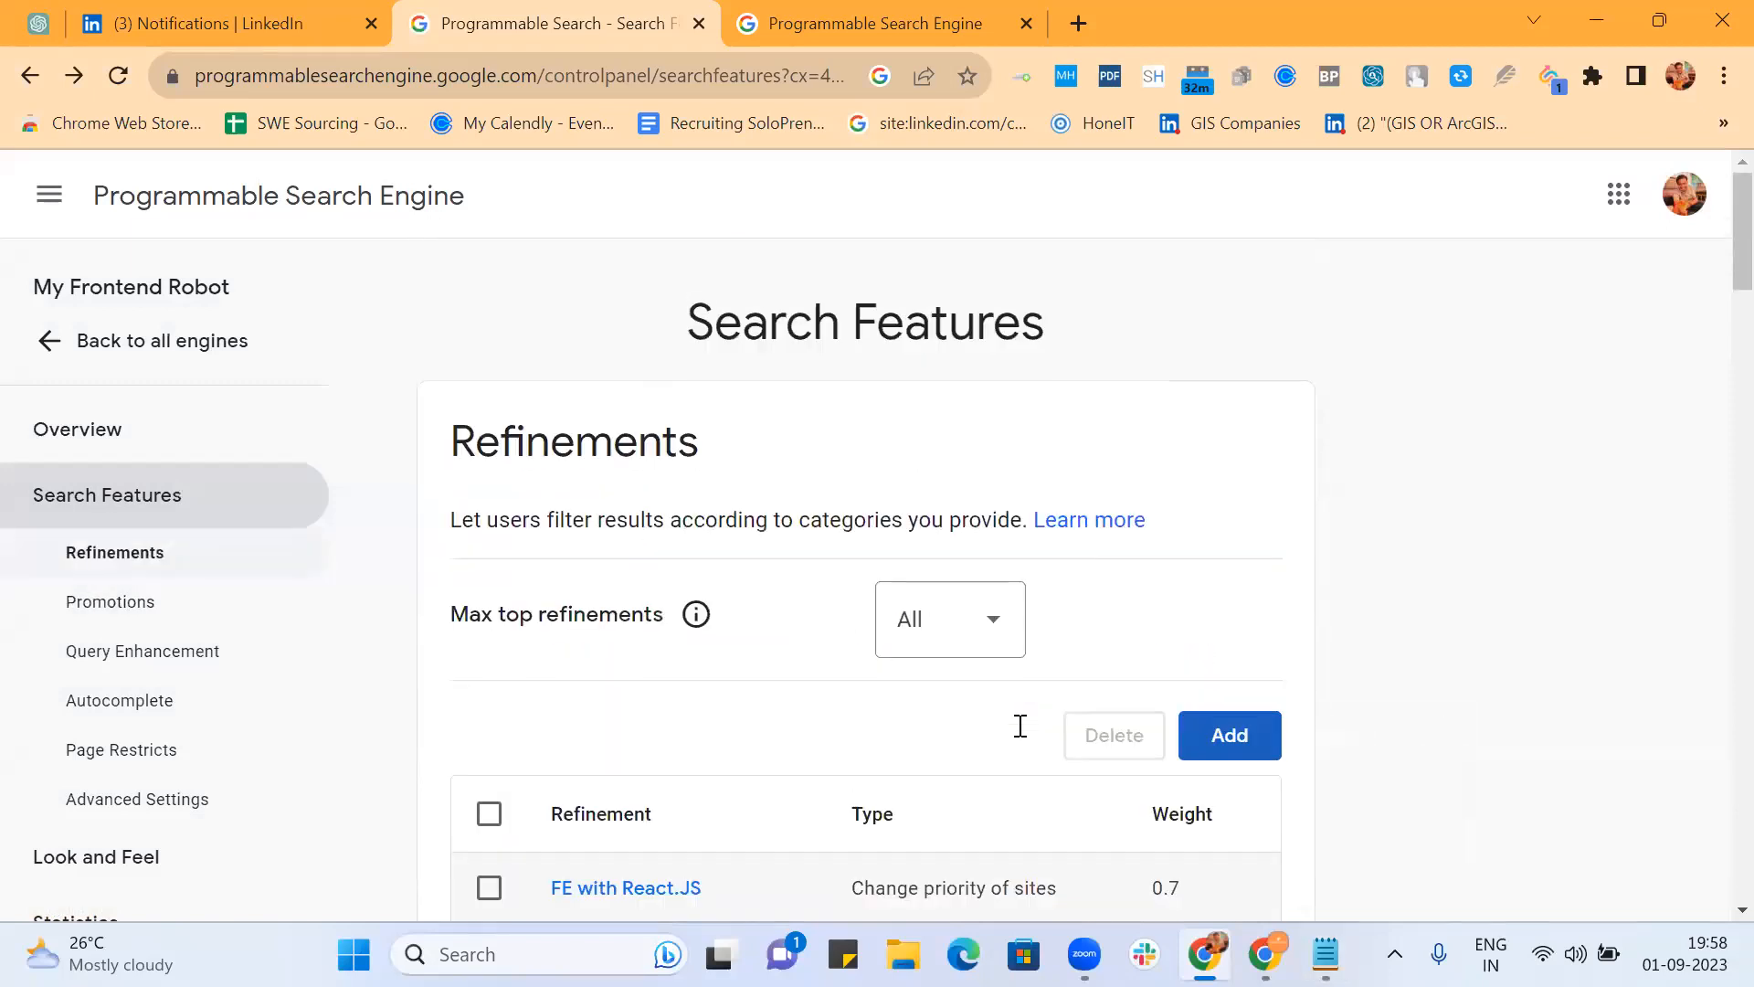
pyautogui.scroll(-3, 1021, 725)
pyautogui.click(567, 685)
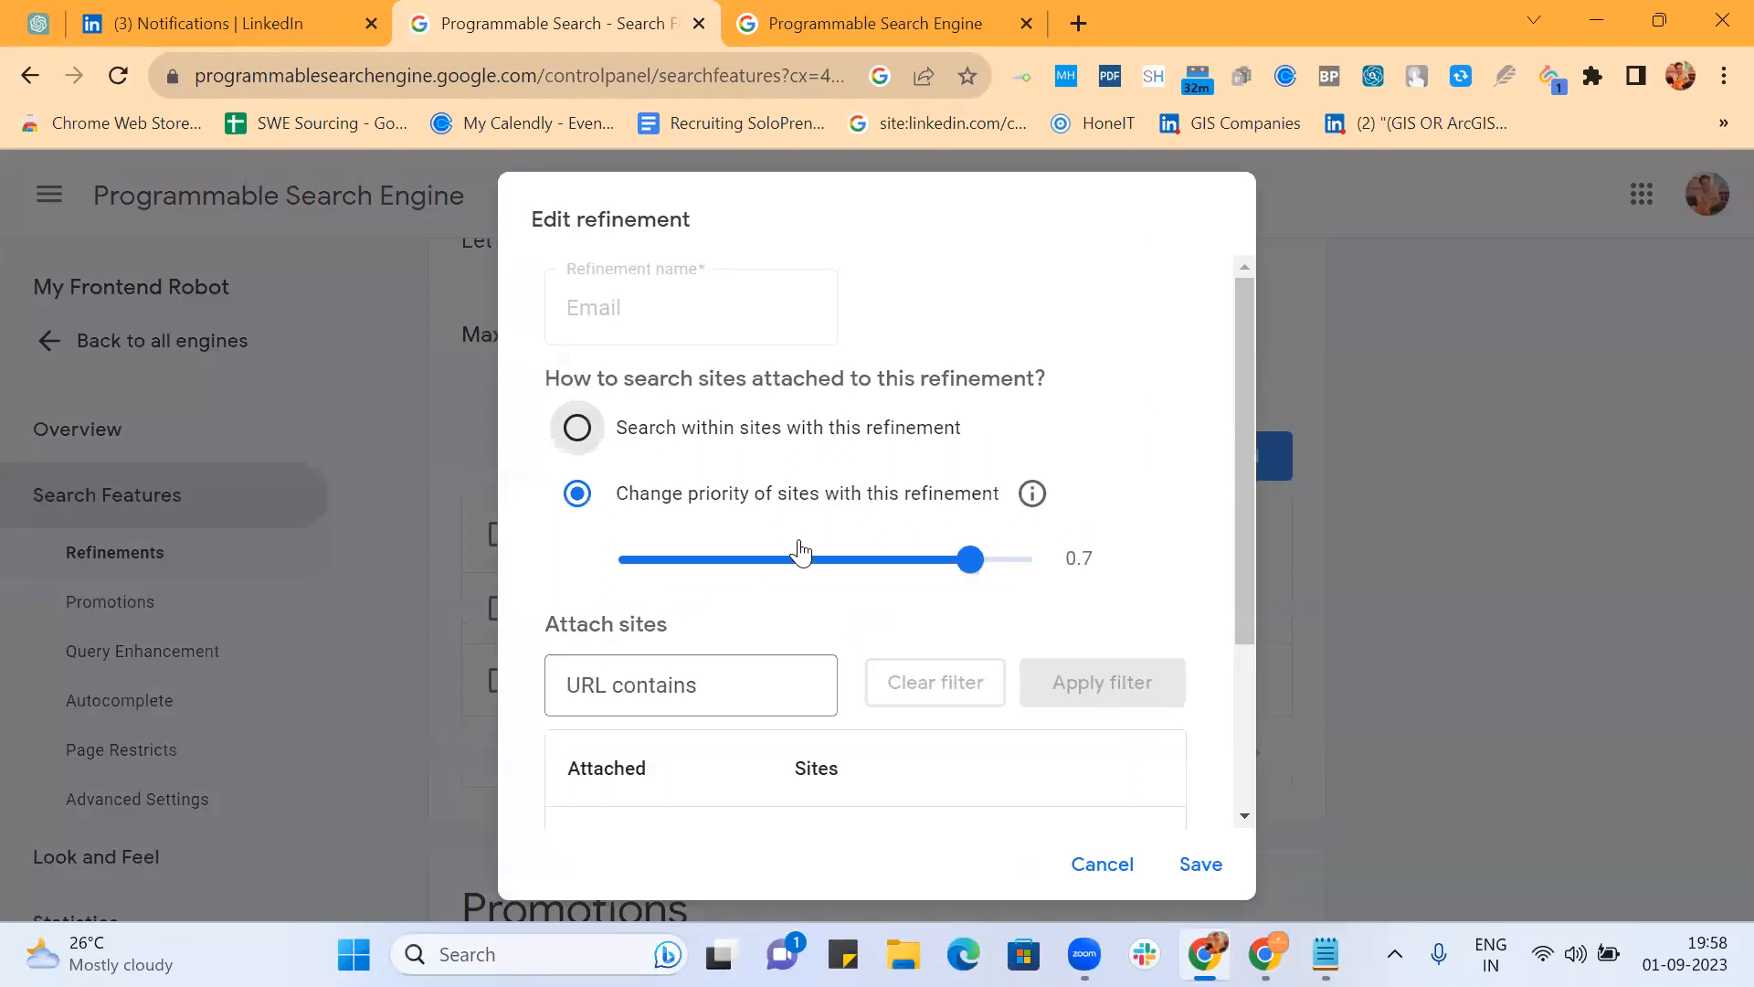
pyautogui.scroll(-2, 701, 676)
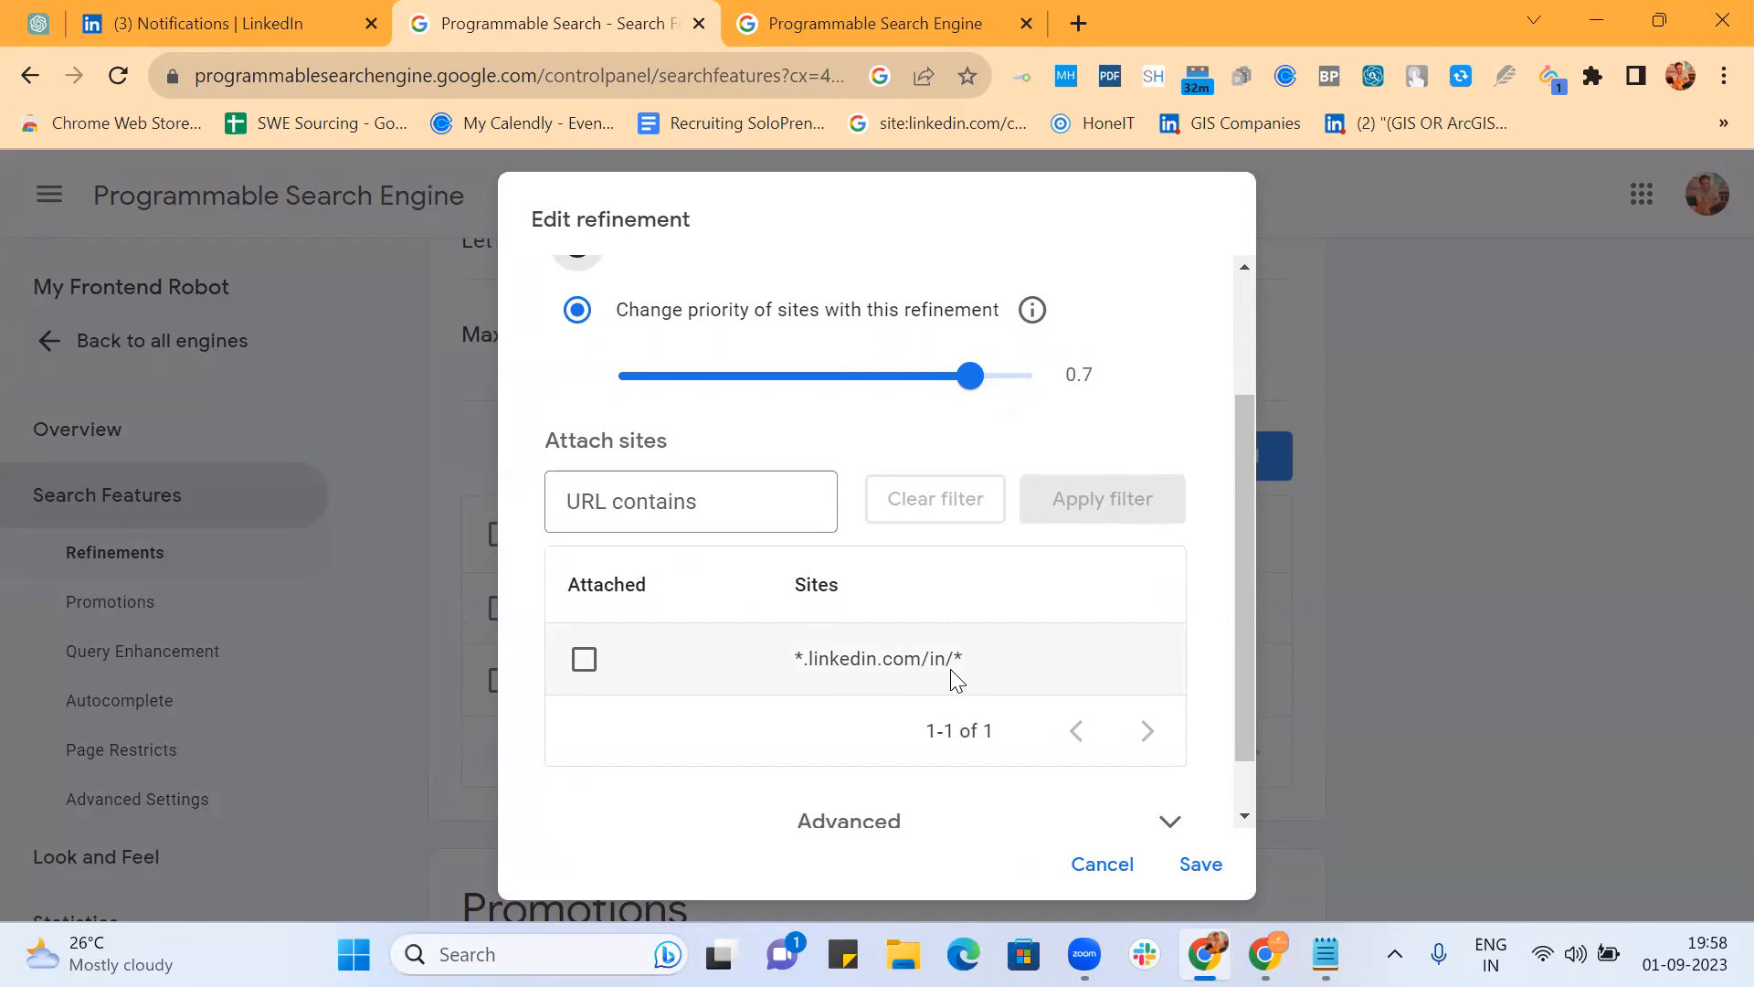
pyautogui.scroll(-1, 950, 669)
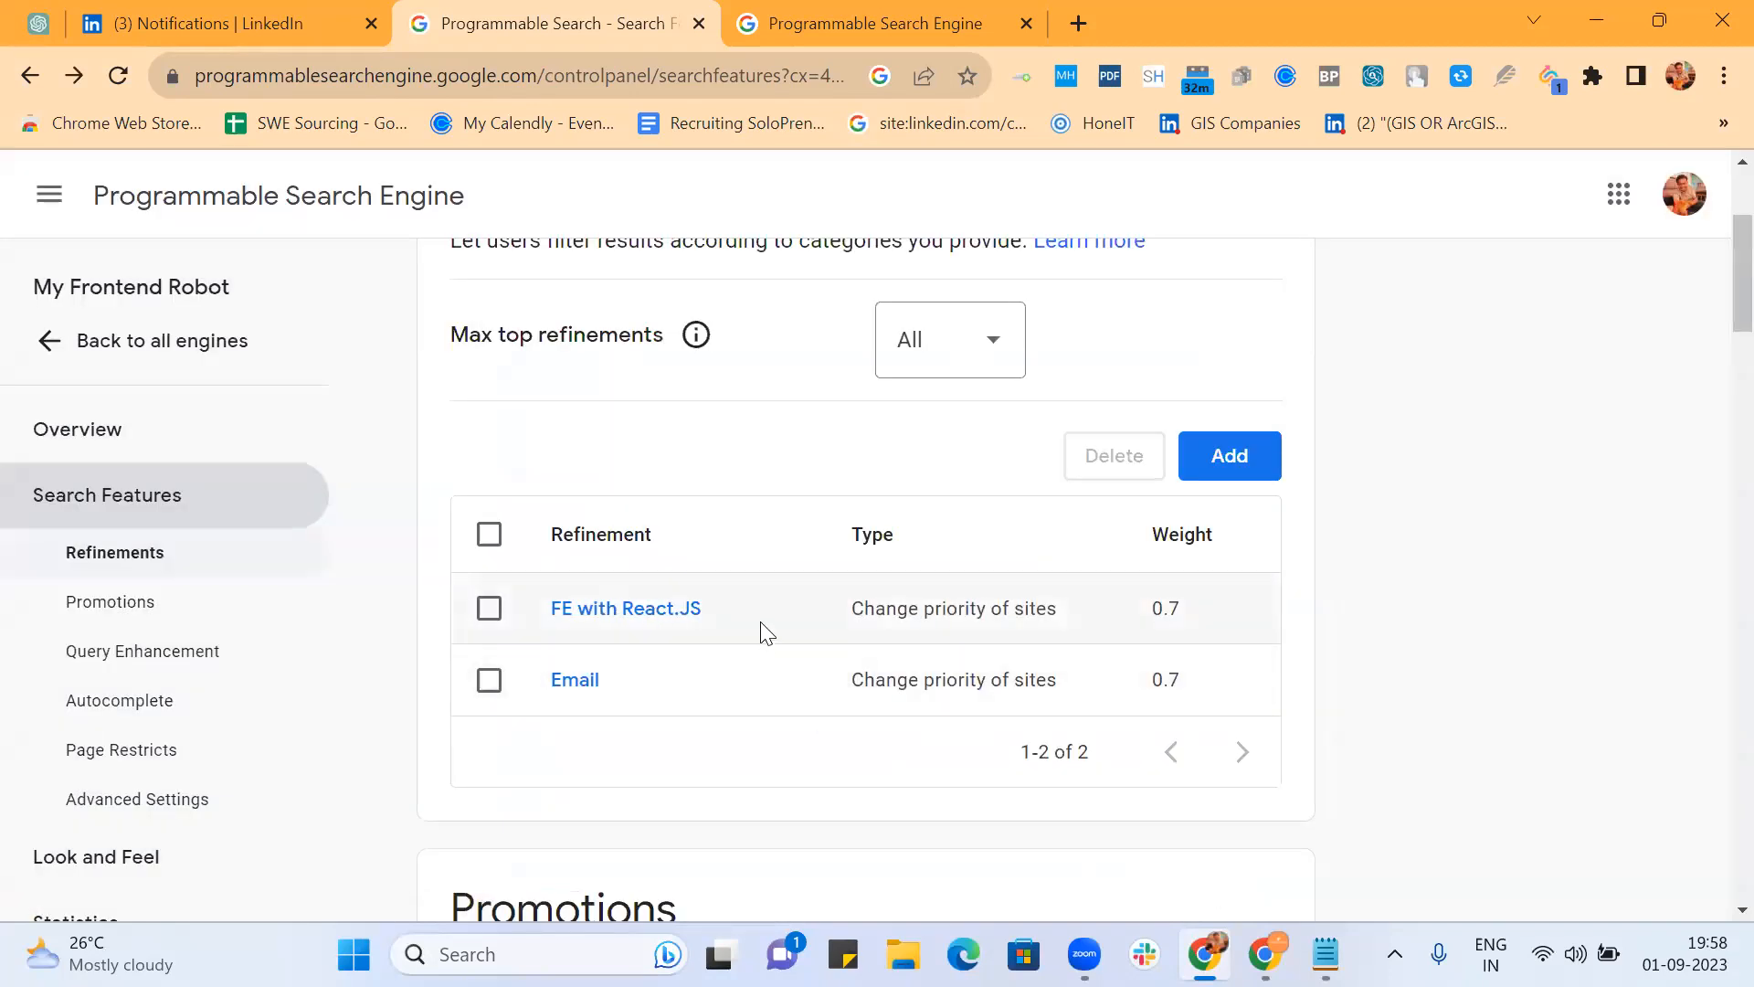
# Step: Paste the email-domain rewrite line into the Frontend notes in Notepad and return to Chrome
pyautogui.click(1325, 954)
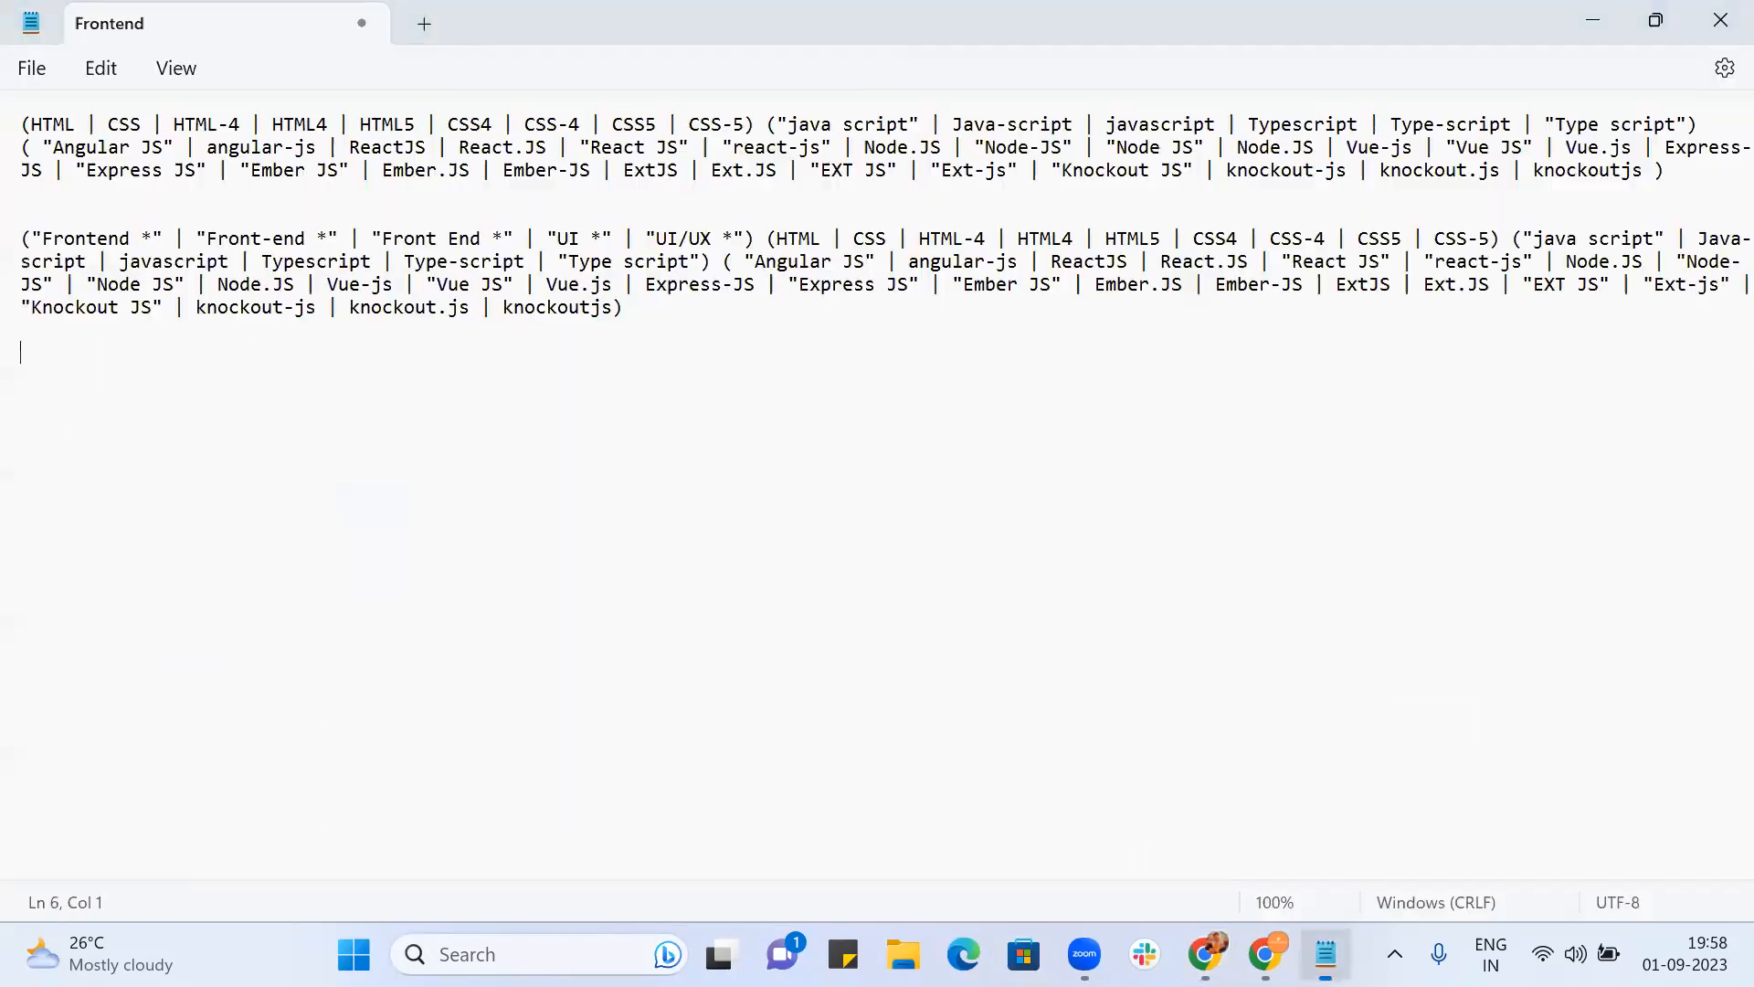
pyautogui.write('(gmail.com | outlook.com | live.com | yahoo.* | hotmail.com | rediffmail.com | ymail.com | aol.com | msn.com)')
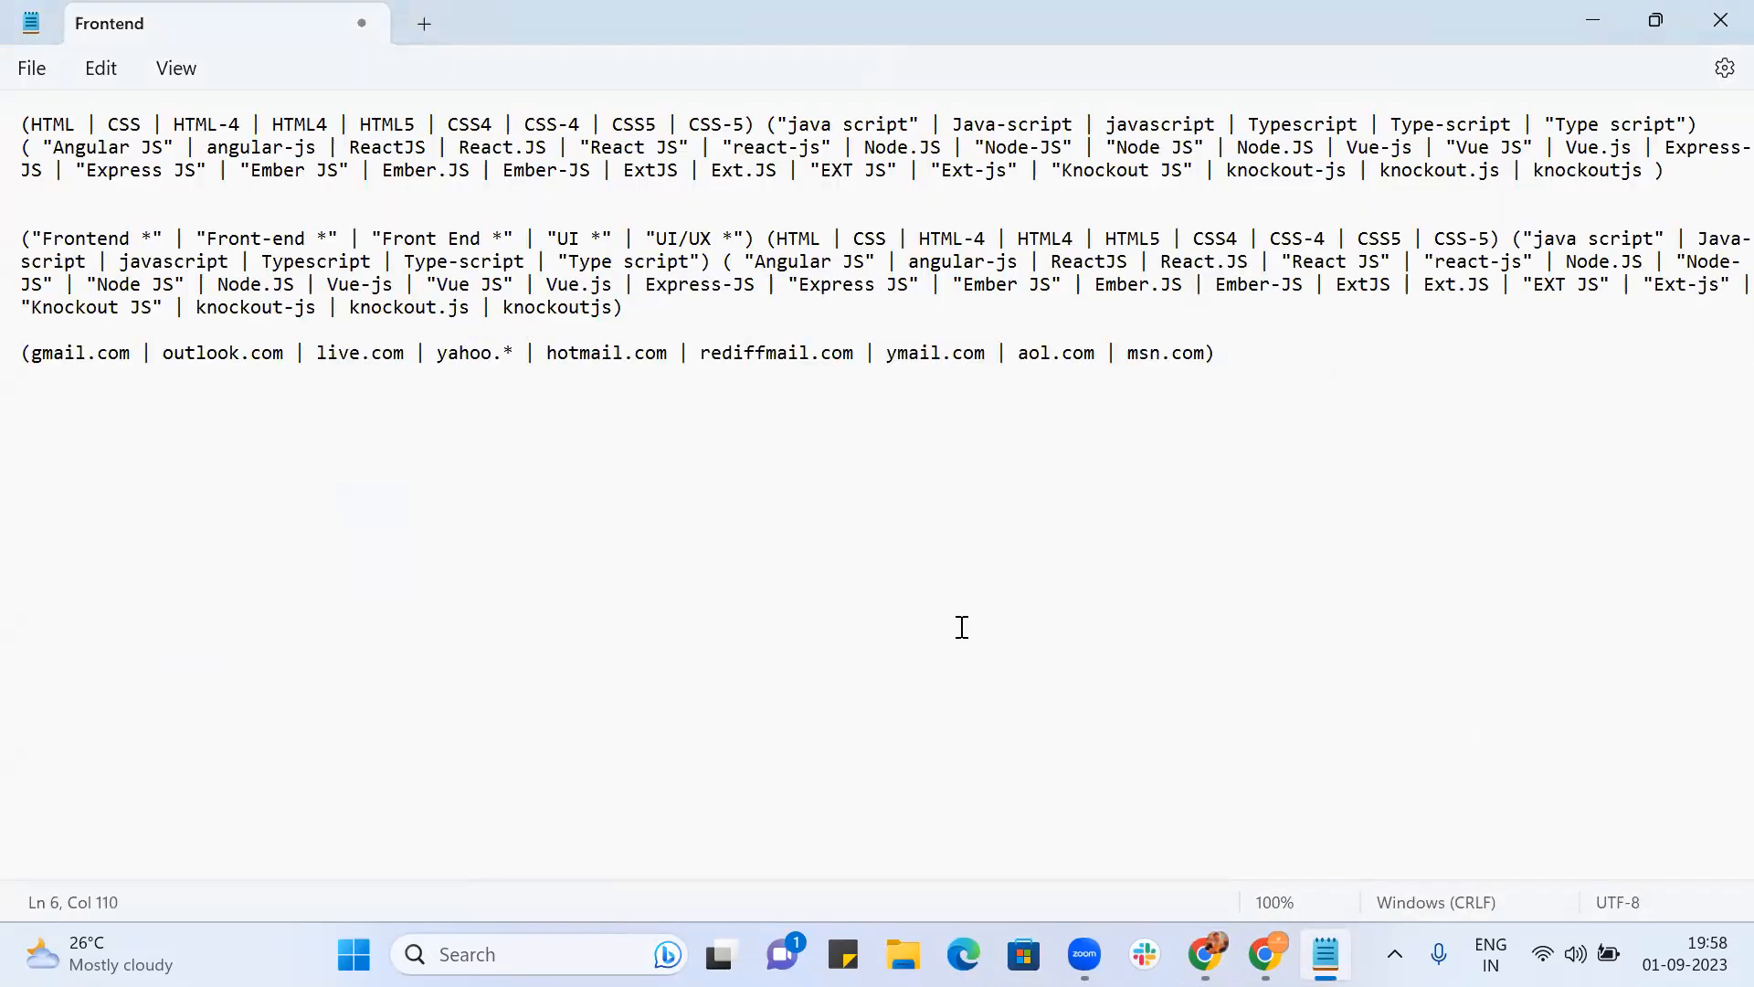
pyautogui.click(1205, 954)
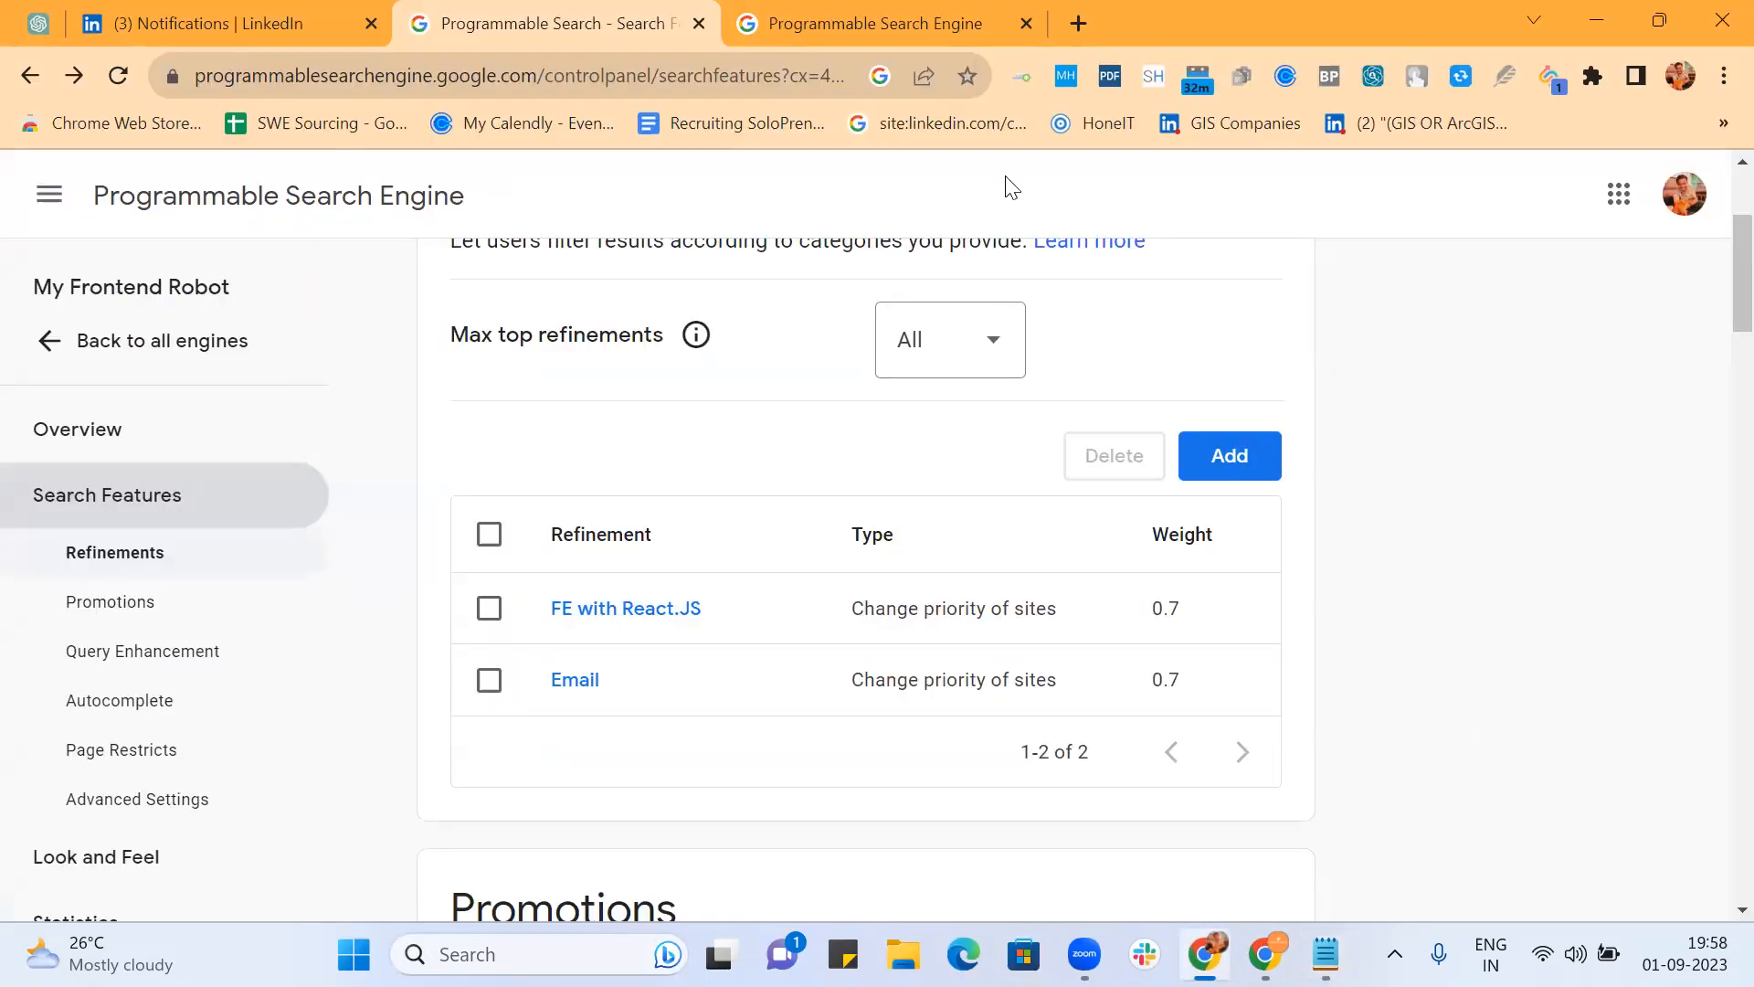
# Step: Strip the old query from the public search page address and reload it empty
pyautogui.click(813, 18)
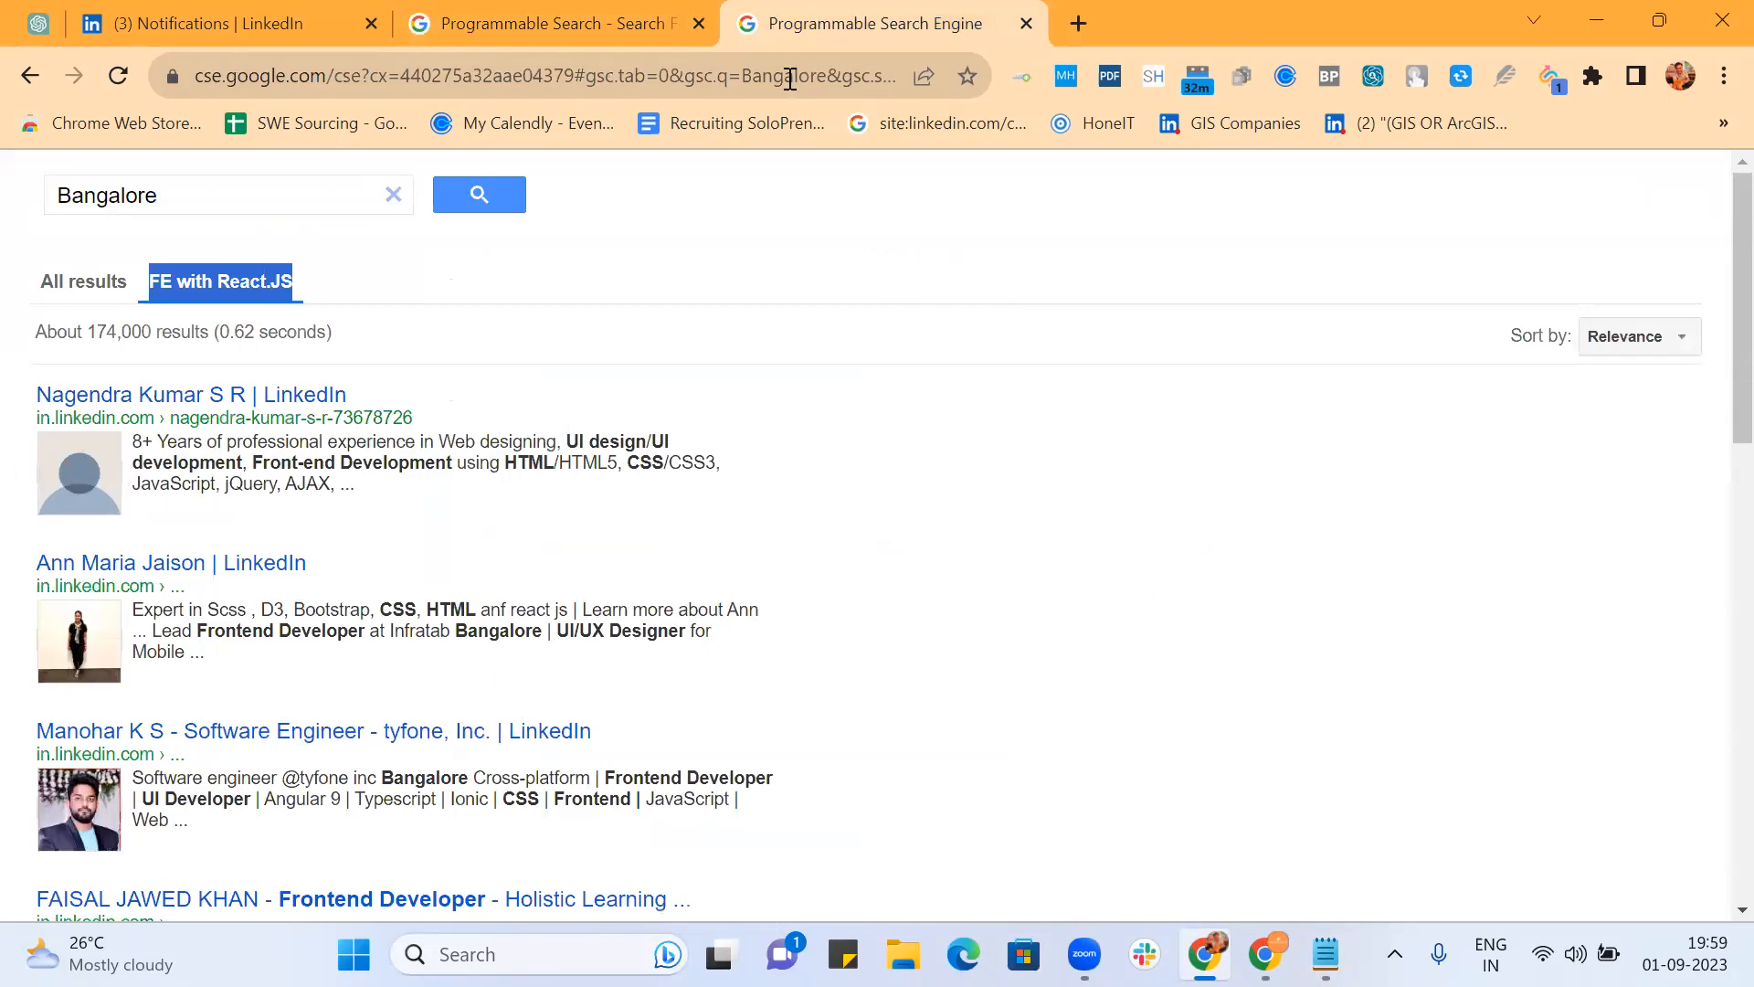
pyautogui.moveTo(590, 77); pyautogui.dragTo(1126, 119)
pyautogui.press('BackSpace')
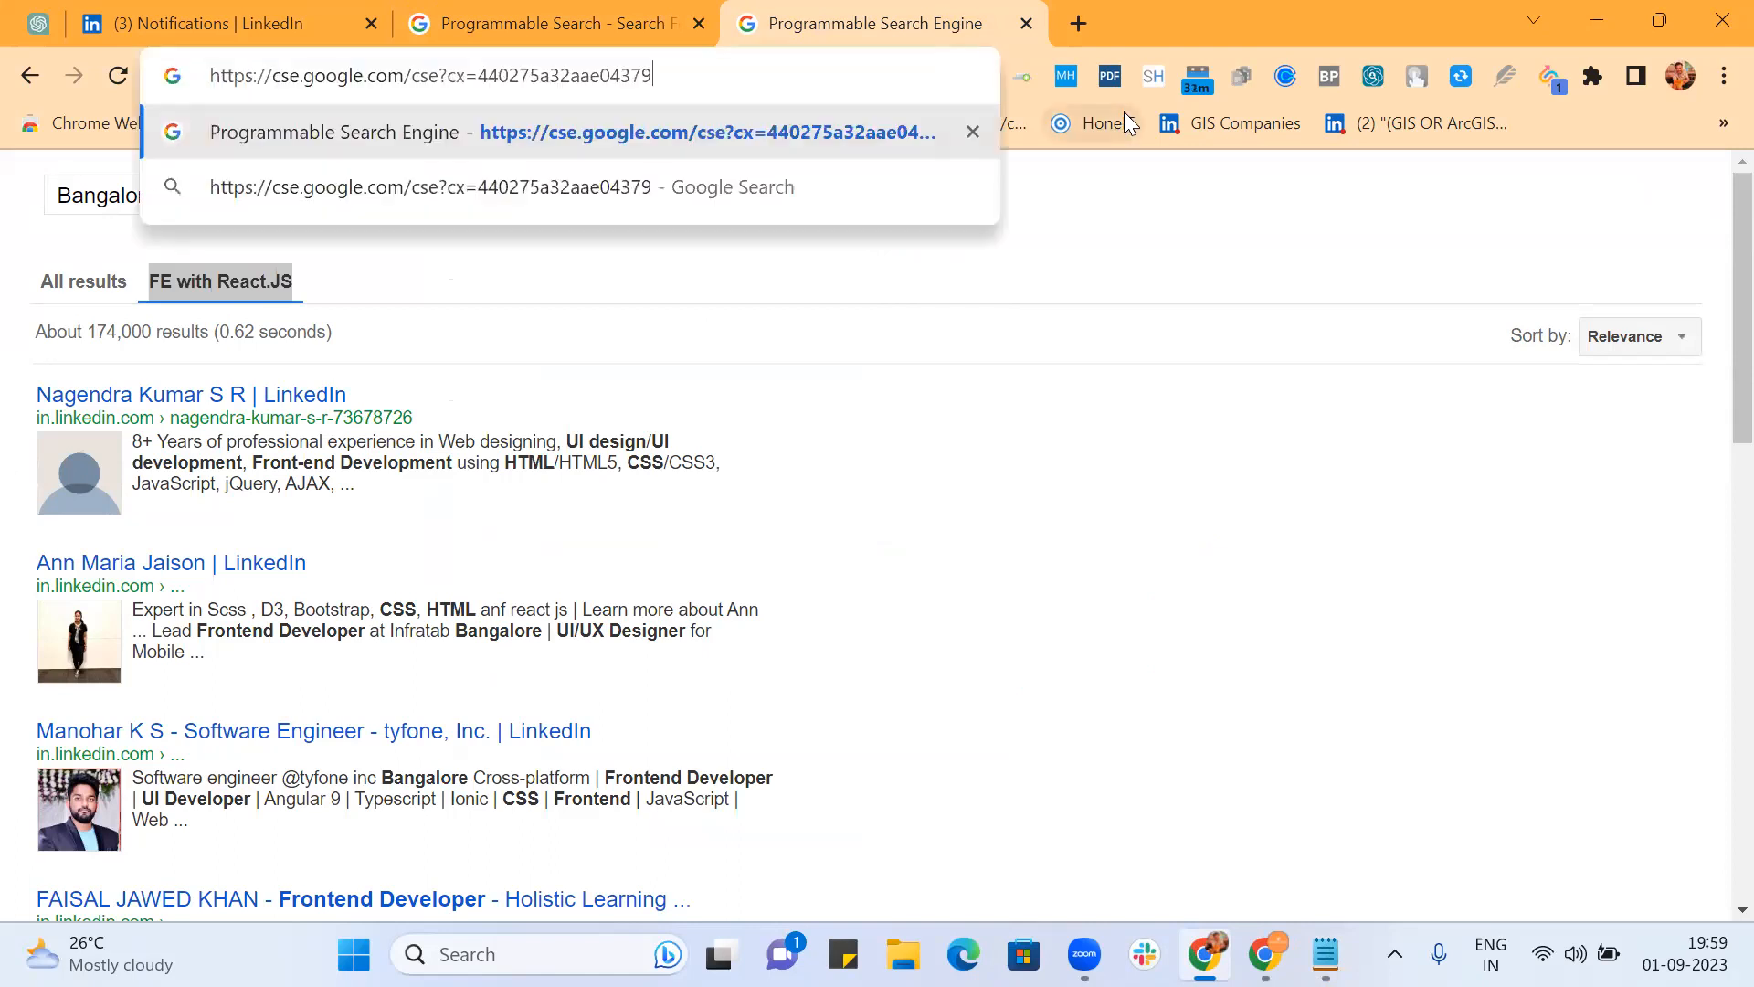
pyautogui.press('Return')
pyautogui.click(804, 75)
pyautogui.press('Return')
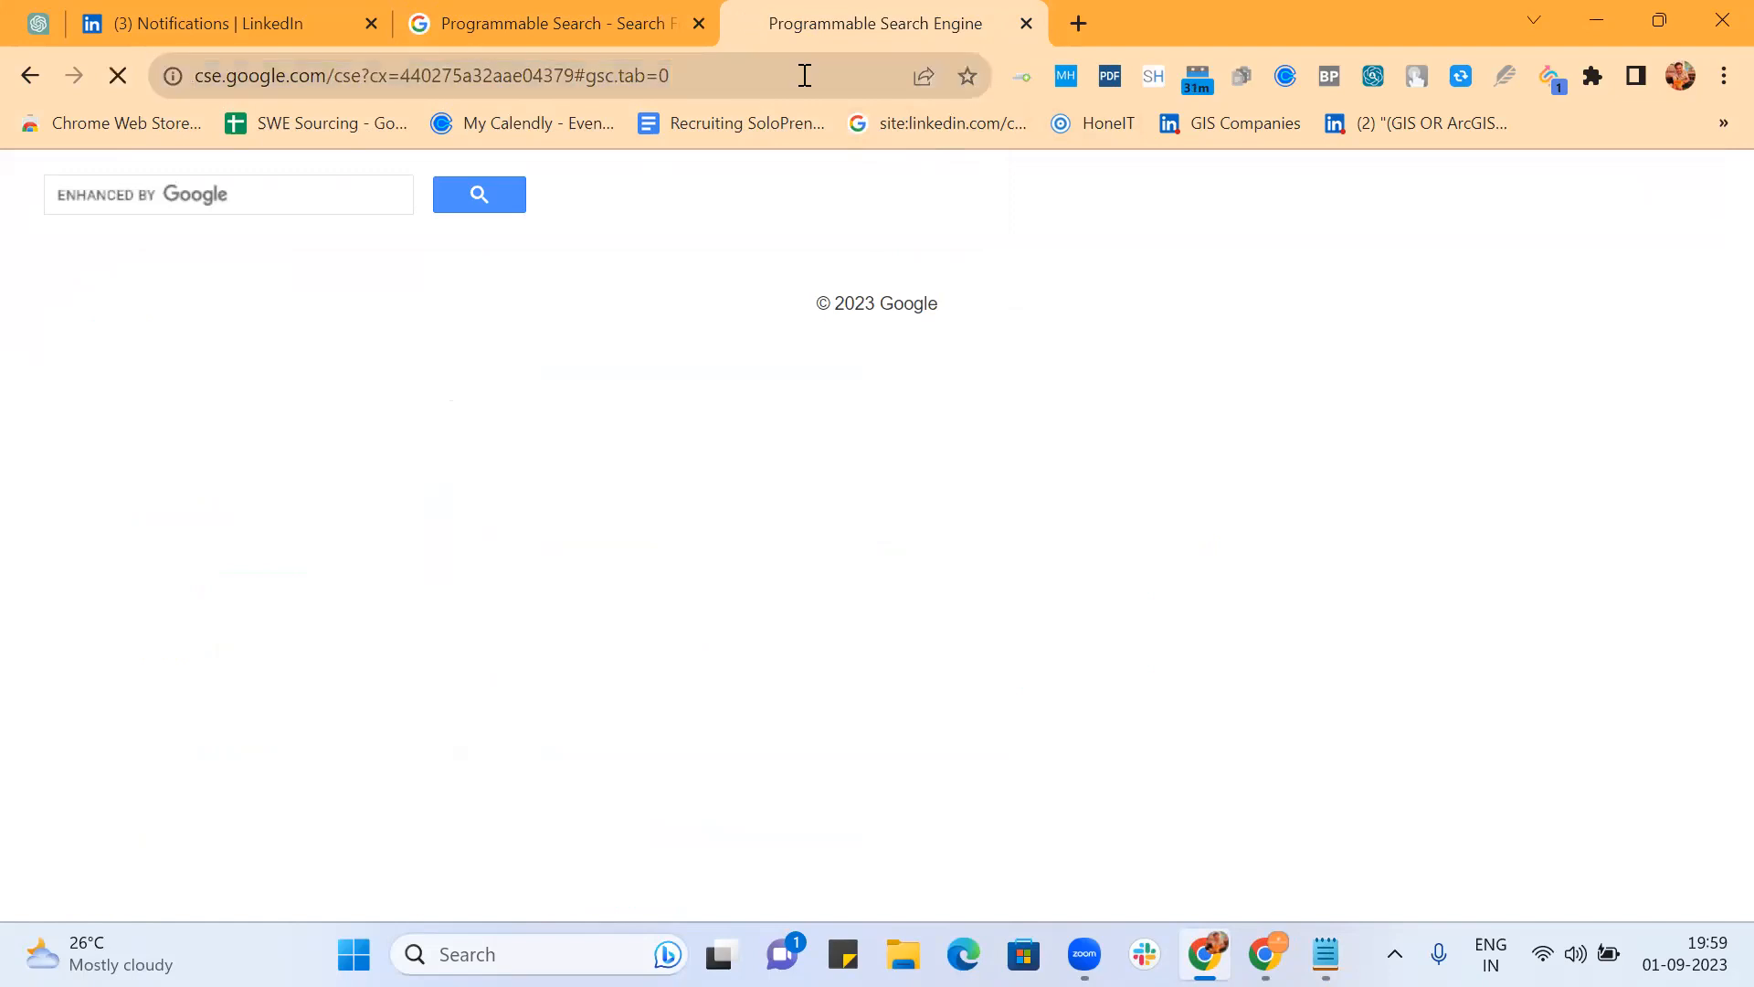
# Step: Search for 'bangalore frontend'
pyautogui.click(285, 192)
pyautogui.write('bangalore')
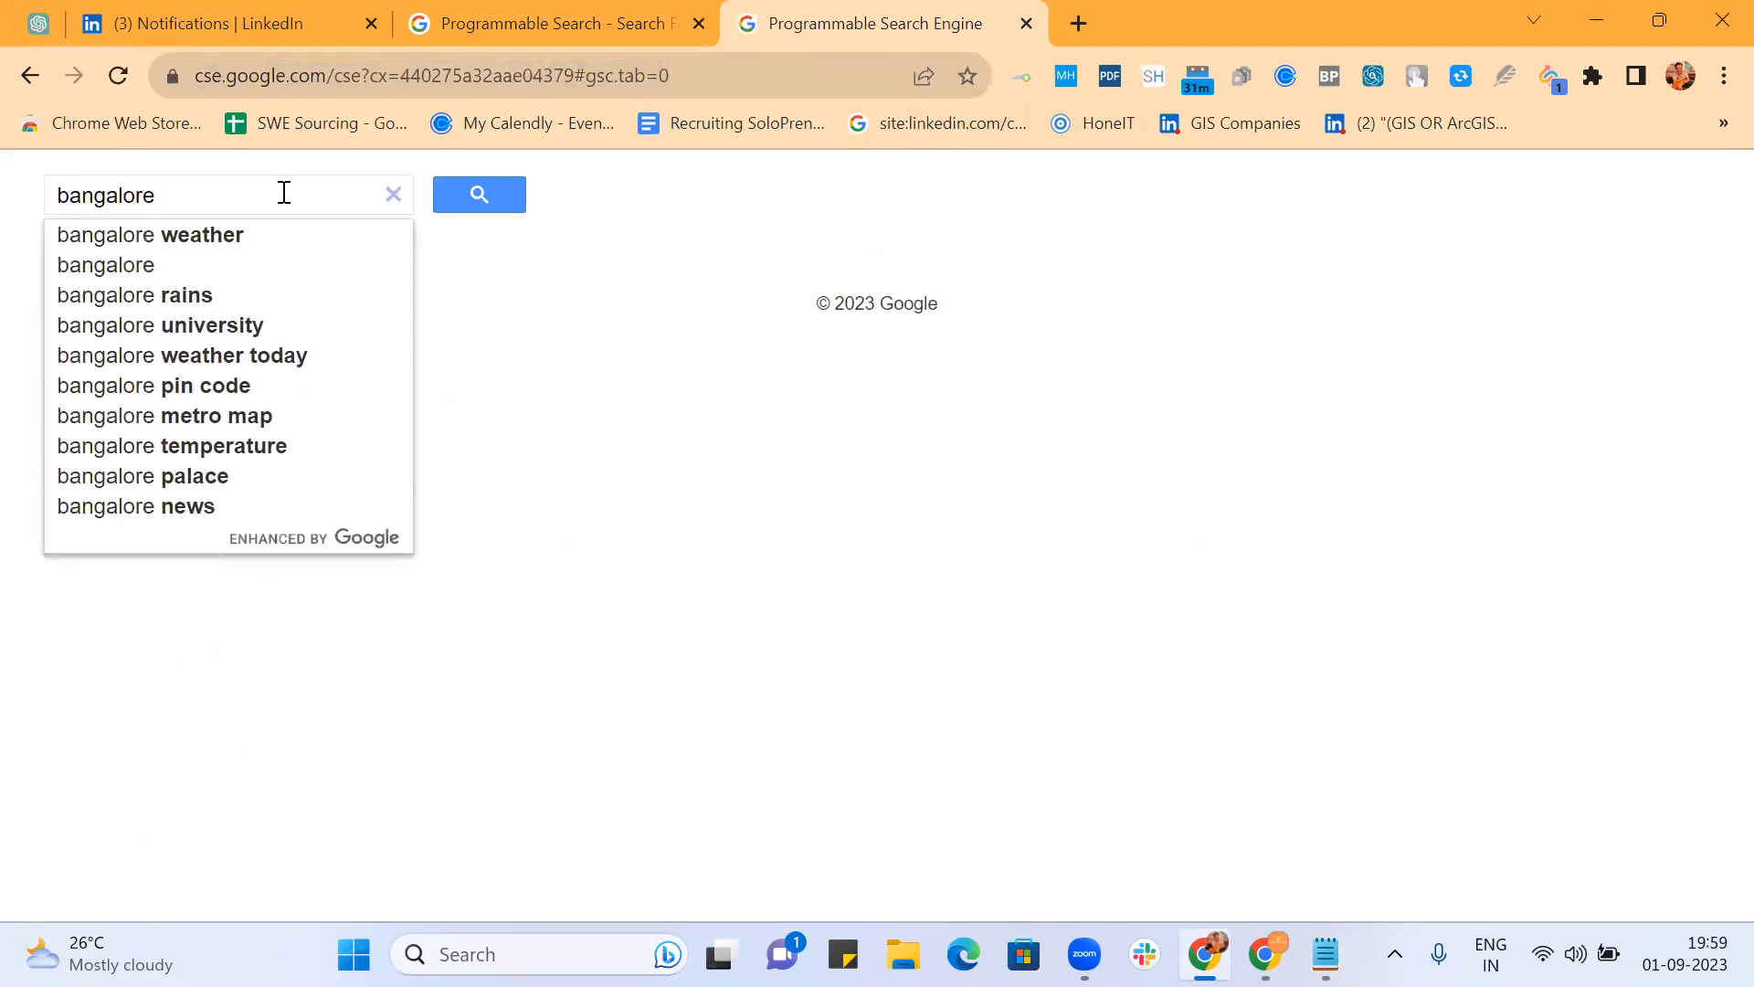
pyautogui.write(' frontend')
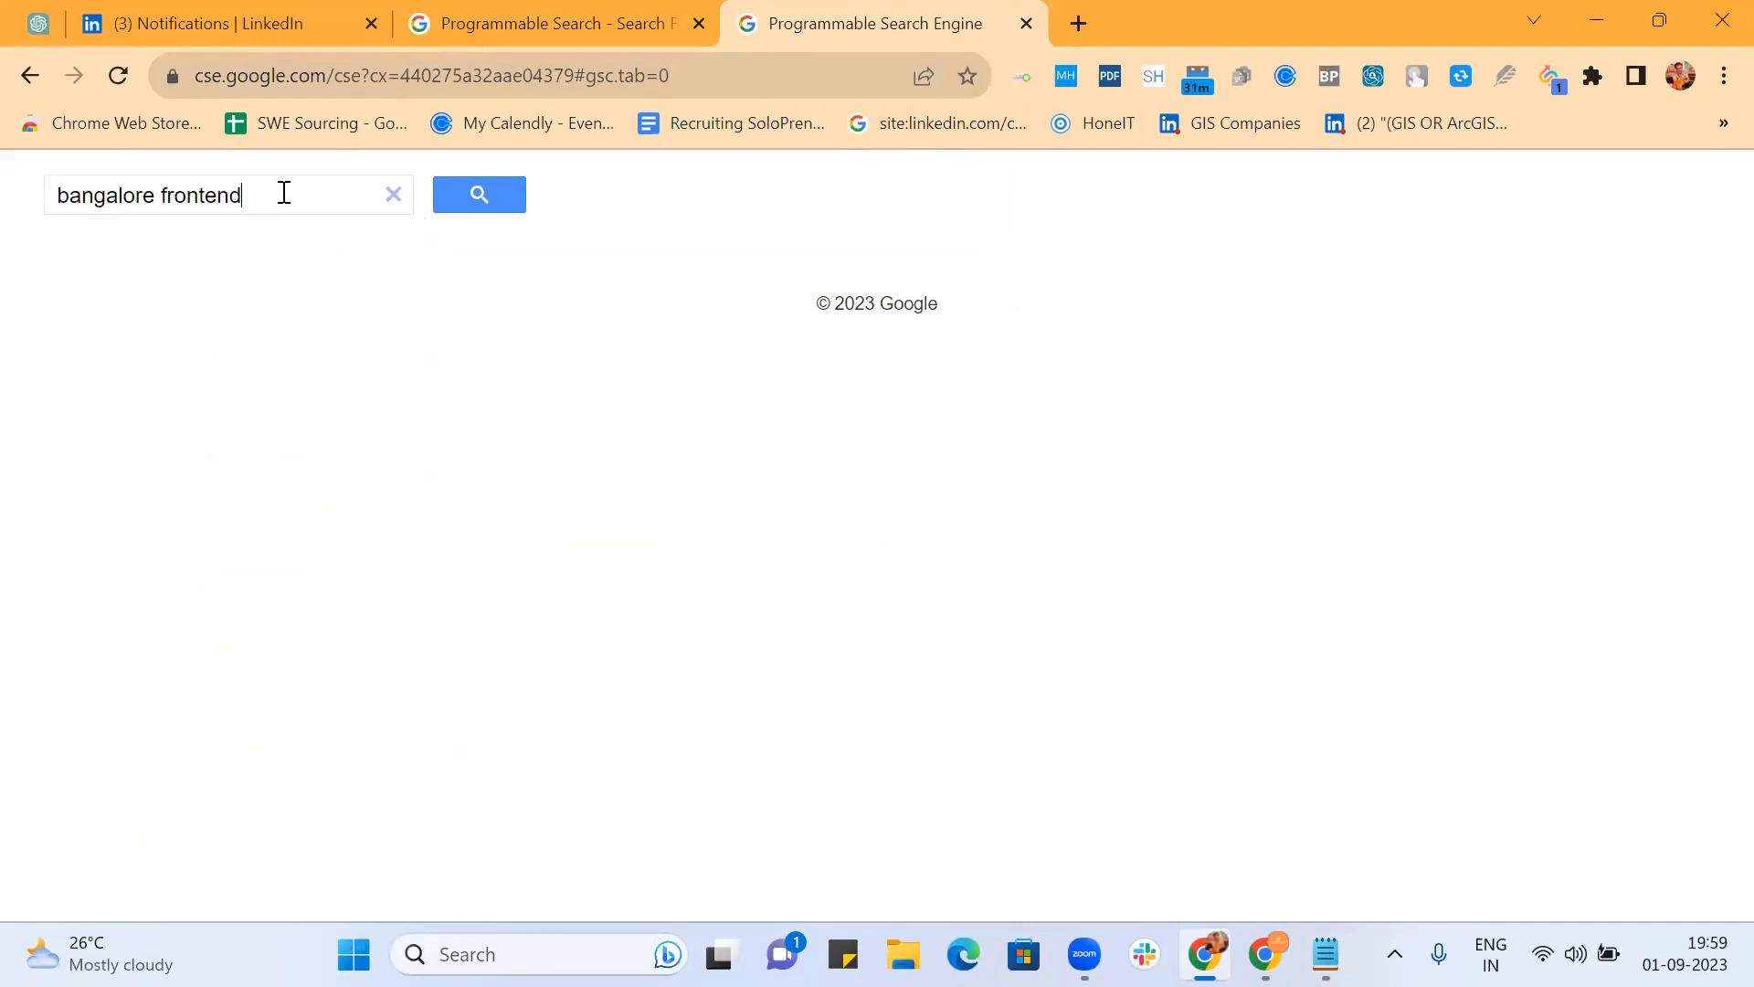
pyautogui.press('Return')
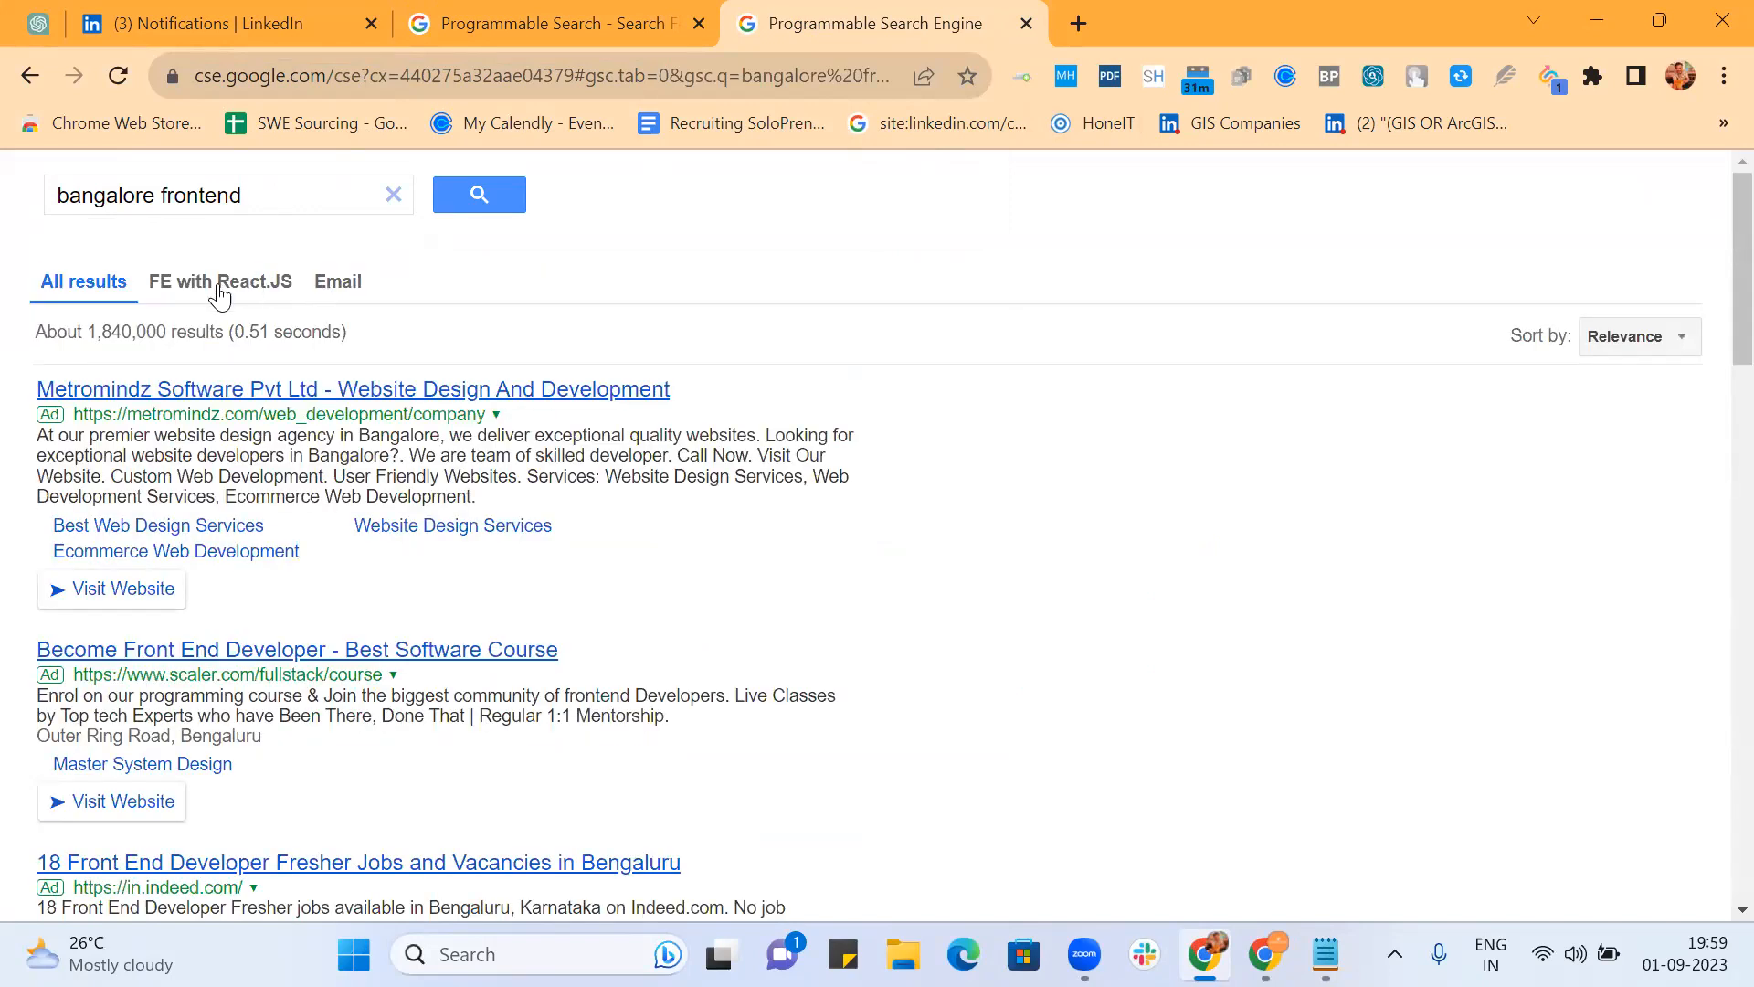
# Step: Show Email results and open the freelancer, Indo-Sakura Software and Milestone Inc profile results
pyautogui.click(340, 285)
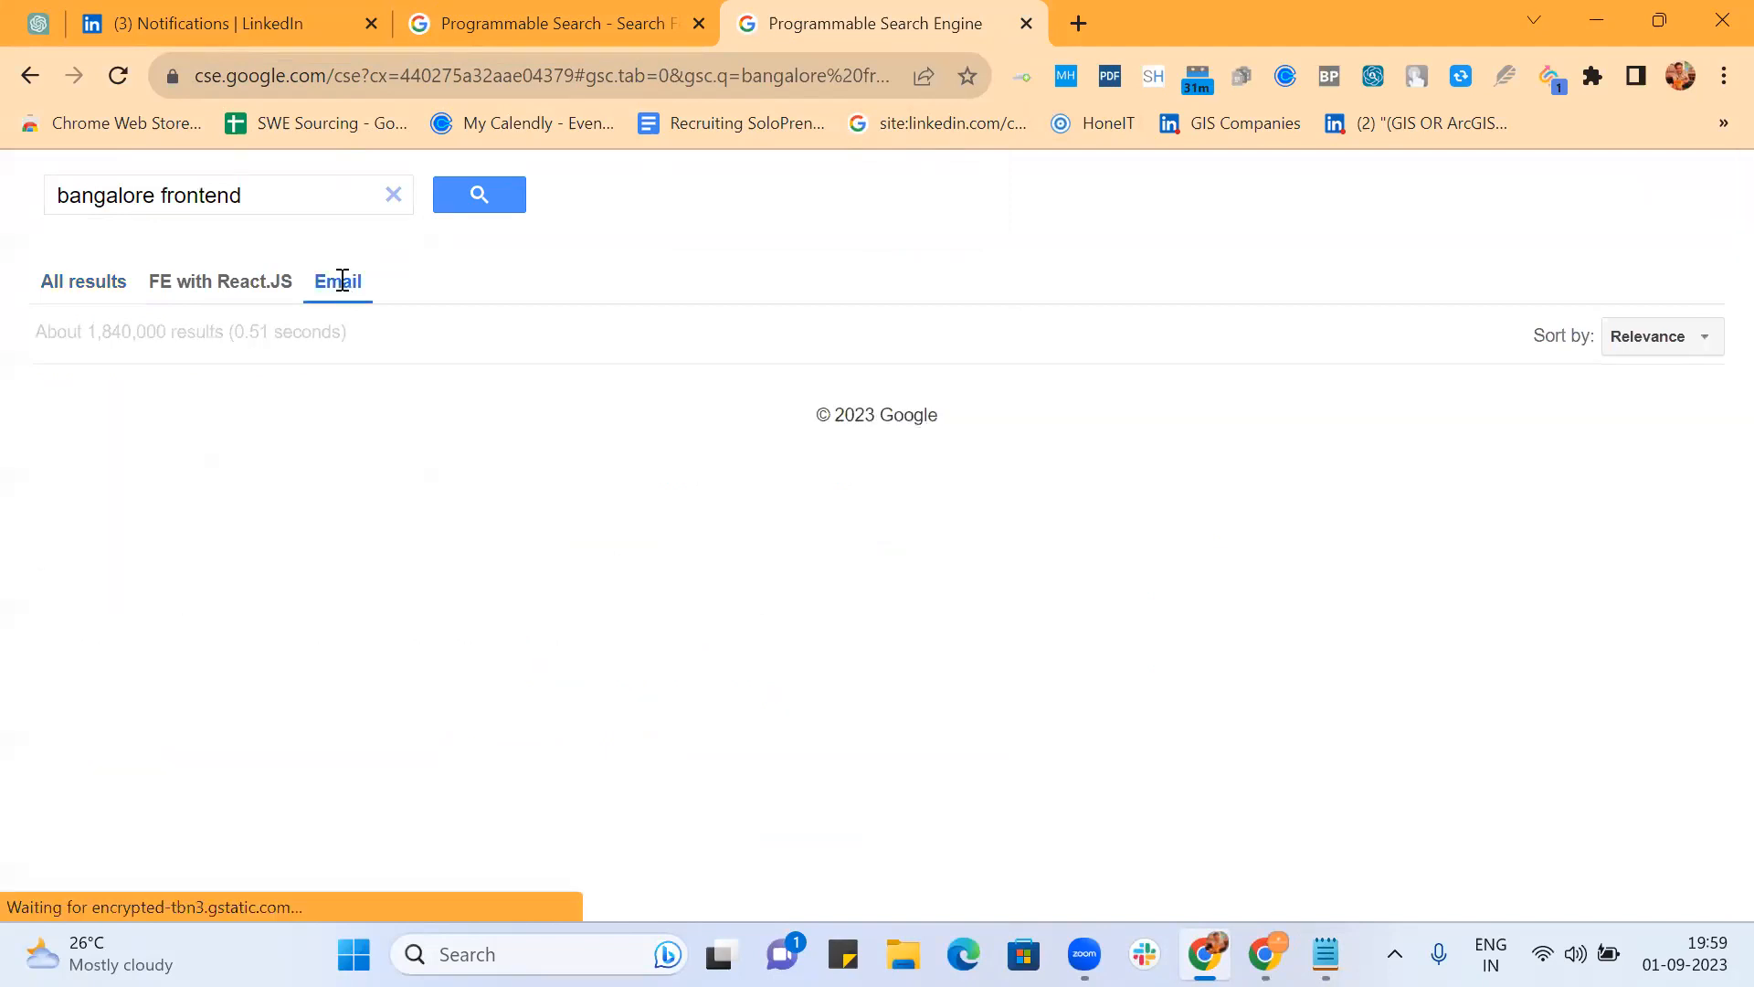
pyautogui.scroll(-5, 948, 476)
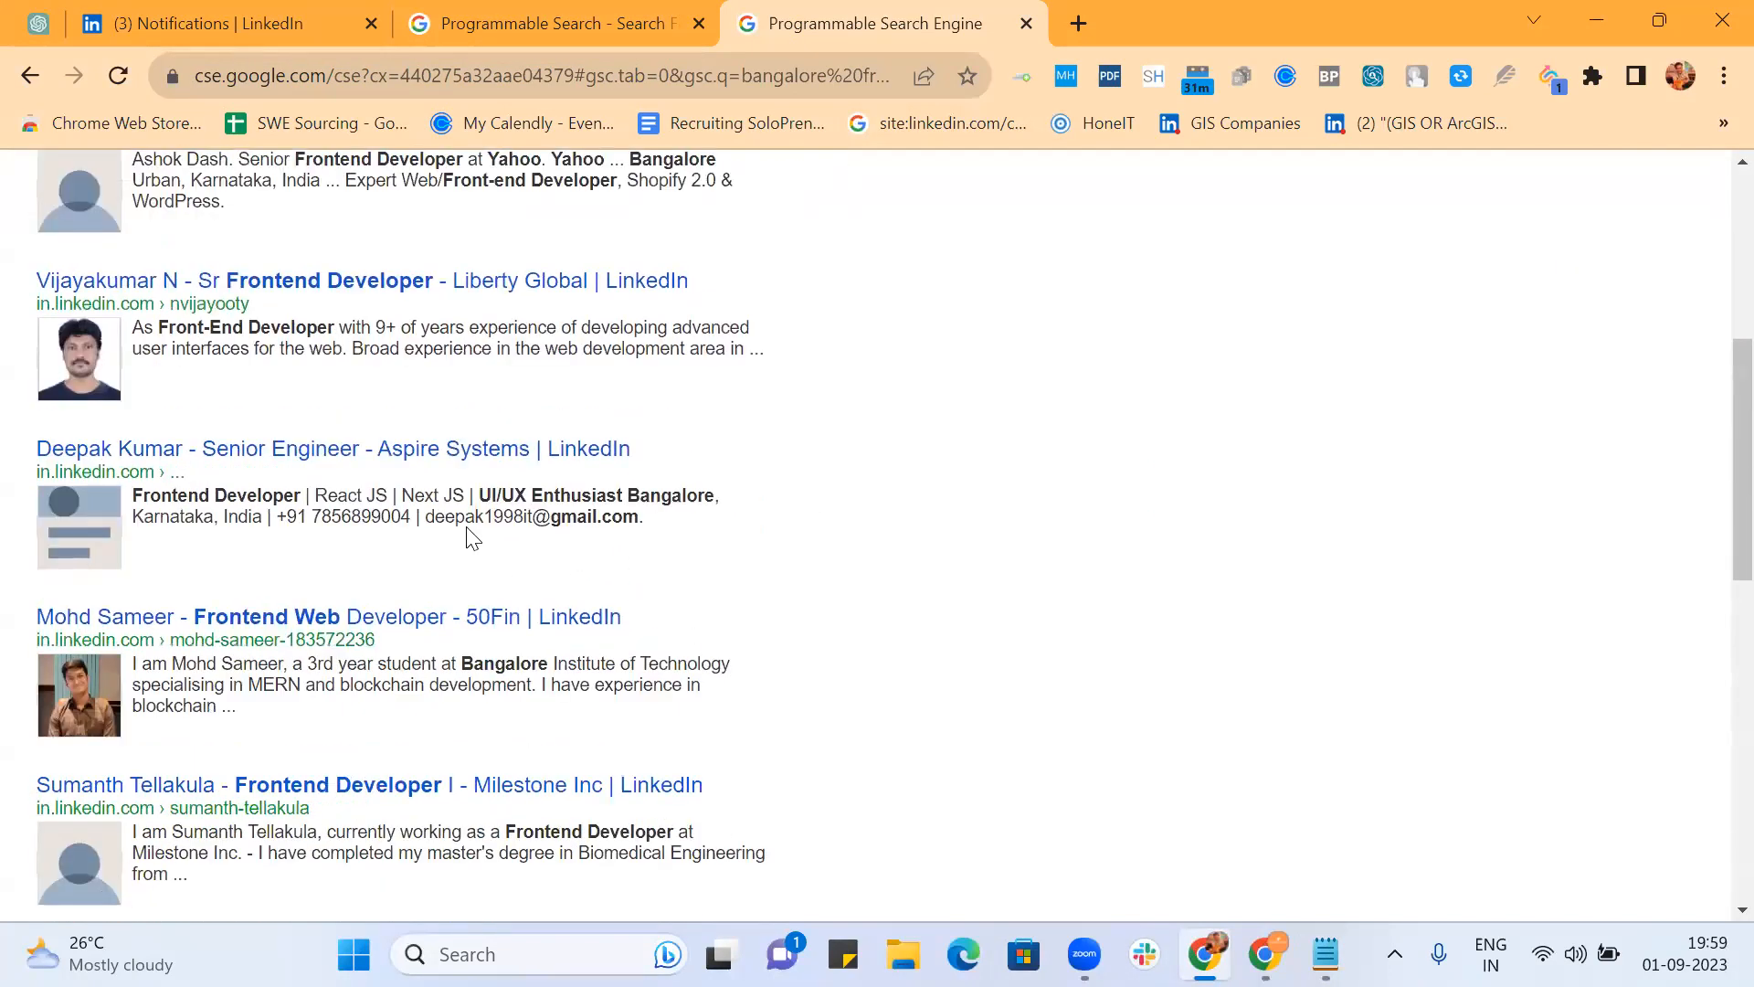
pyautogui.scroll(-1, 691, 544)
pyautogui.scroll(-5, 694, 540)
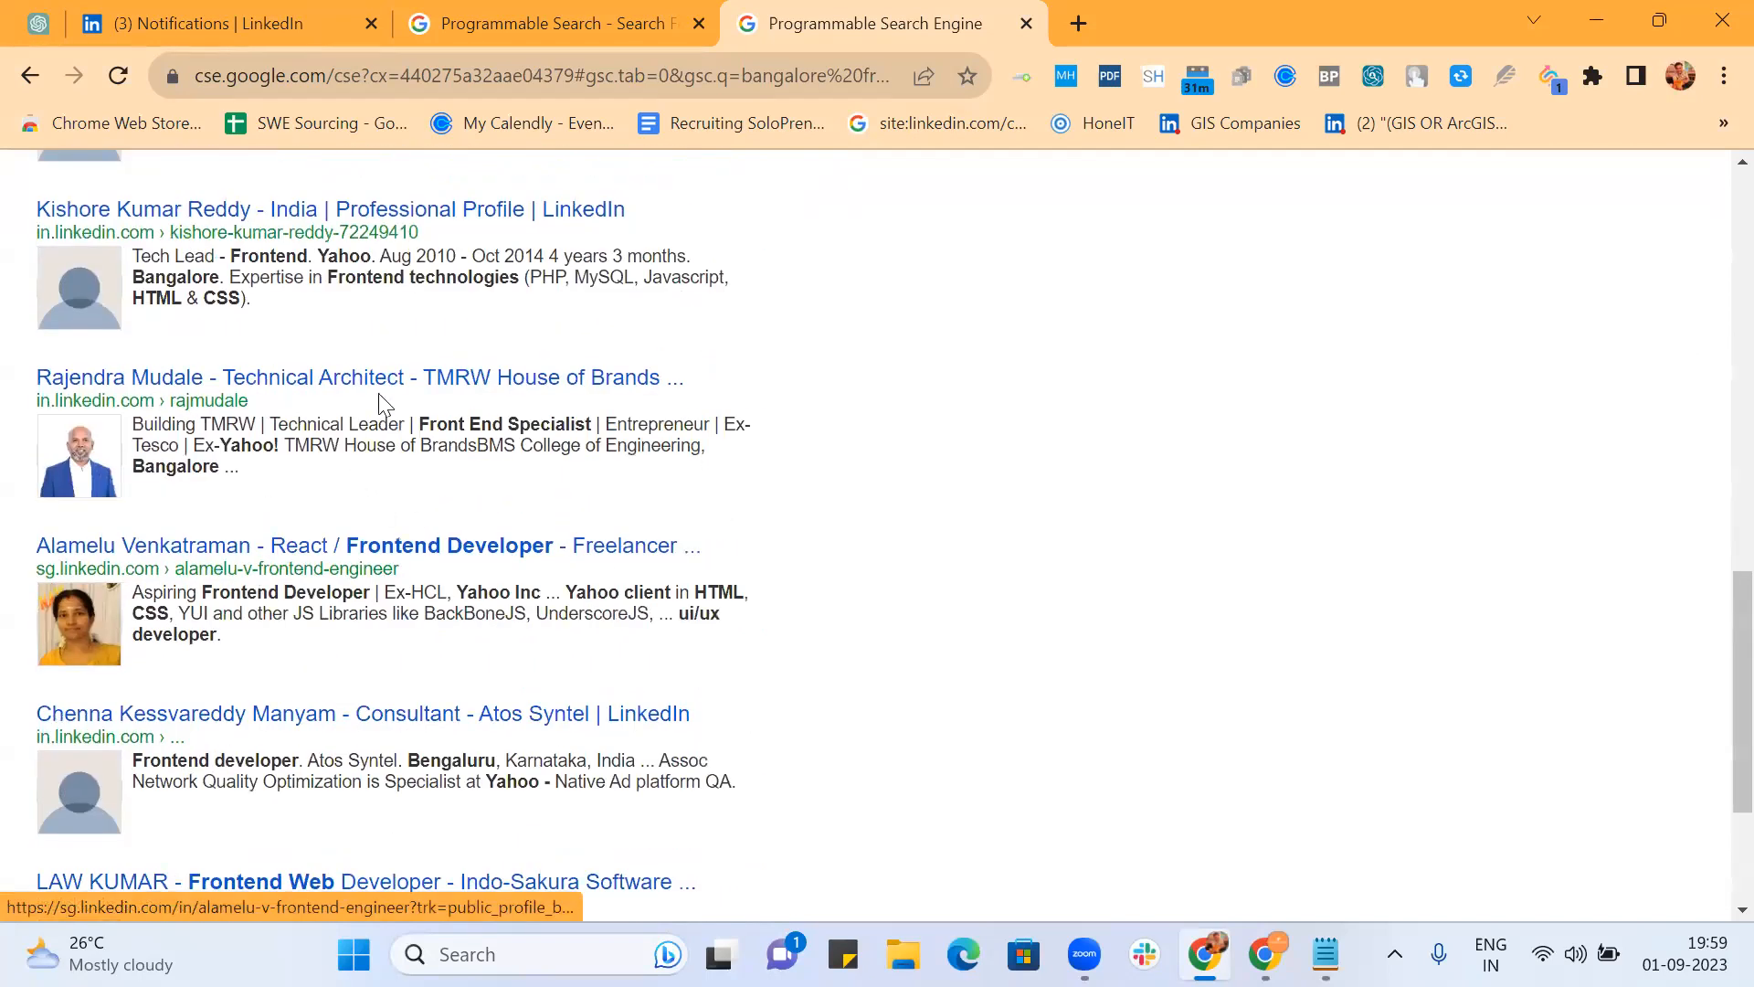
pyautogui.scroll(-2, 444, 384)
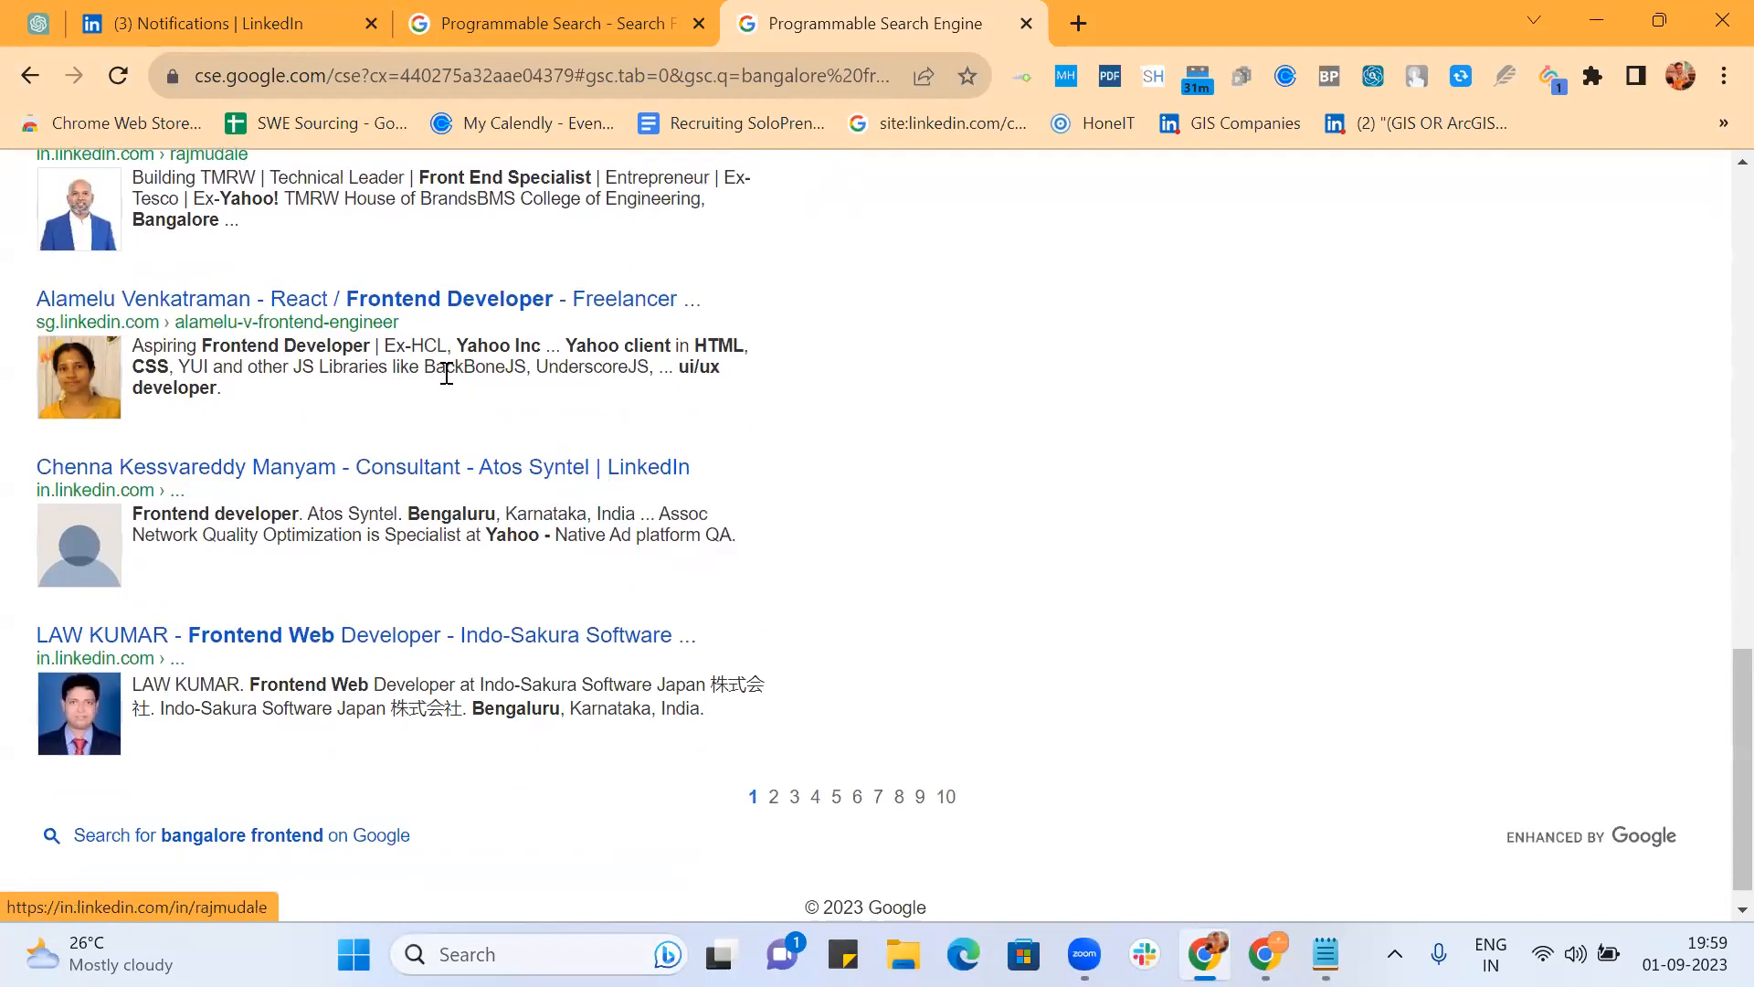
pyautogui.click(438, 300)
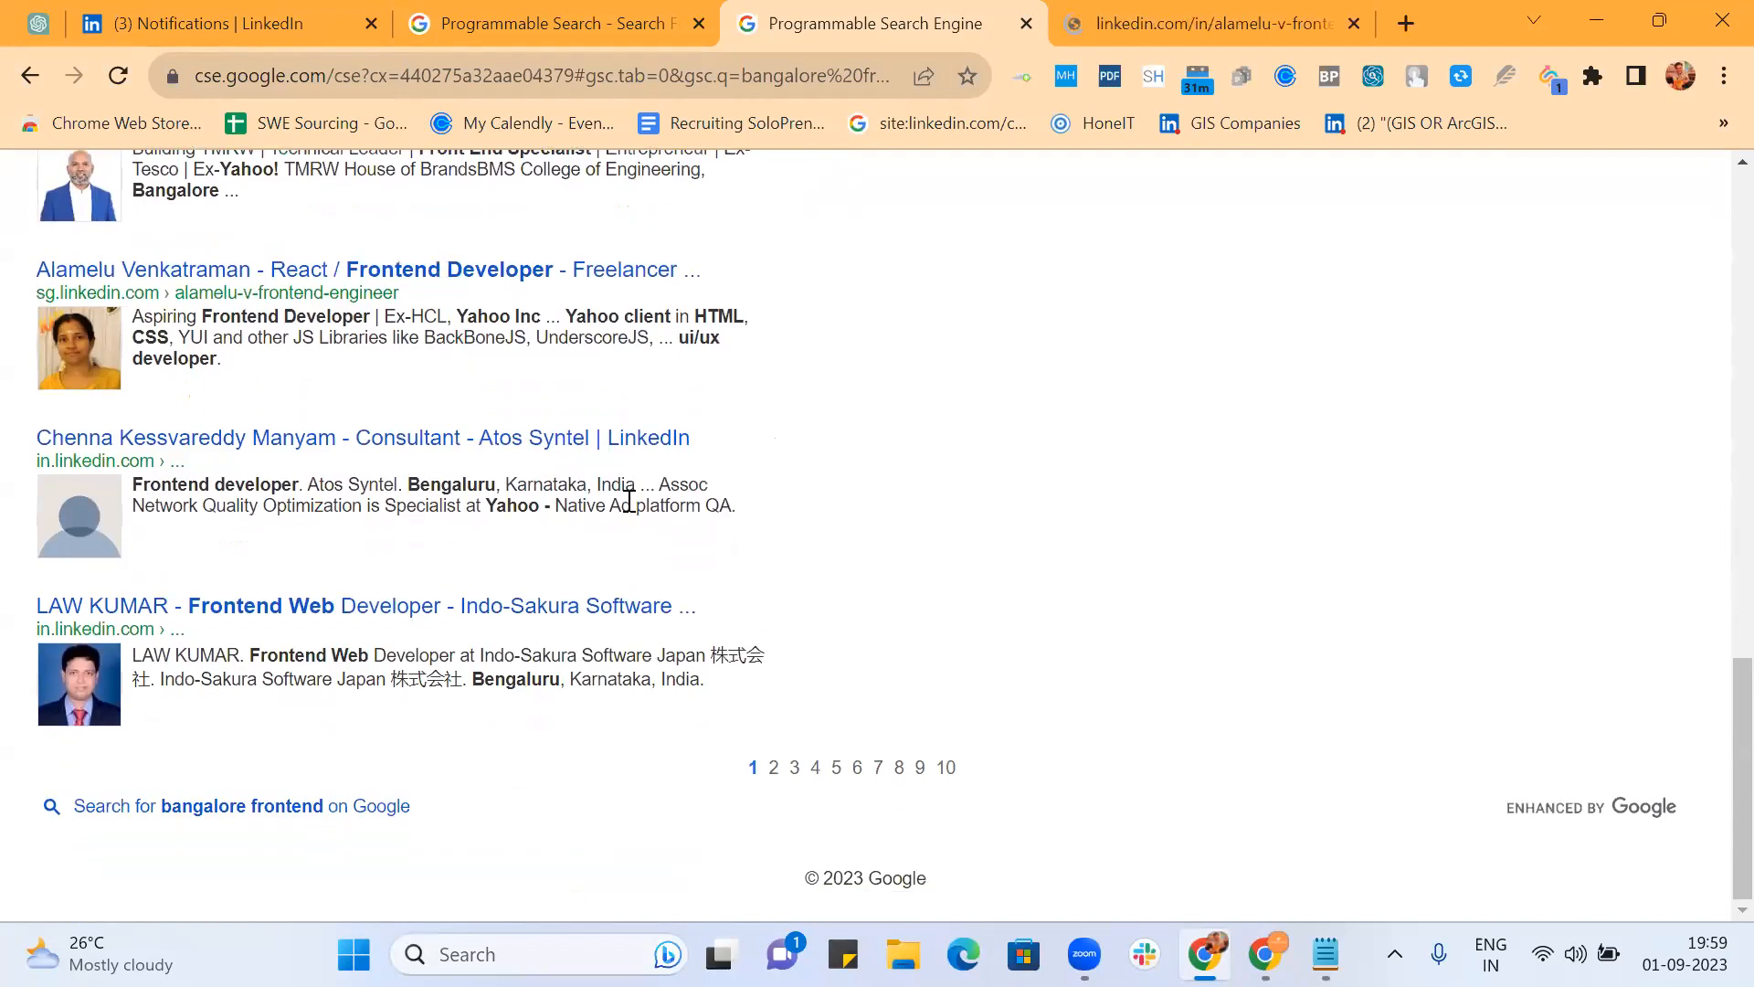
pyautogui.middleClick(450, 611)
pyautogui.scroll(5, 426, 409)
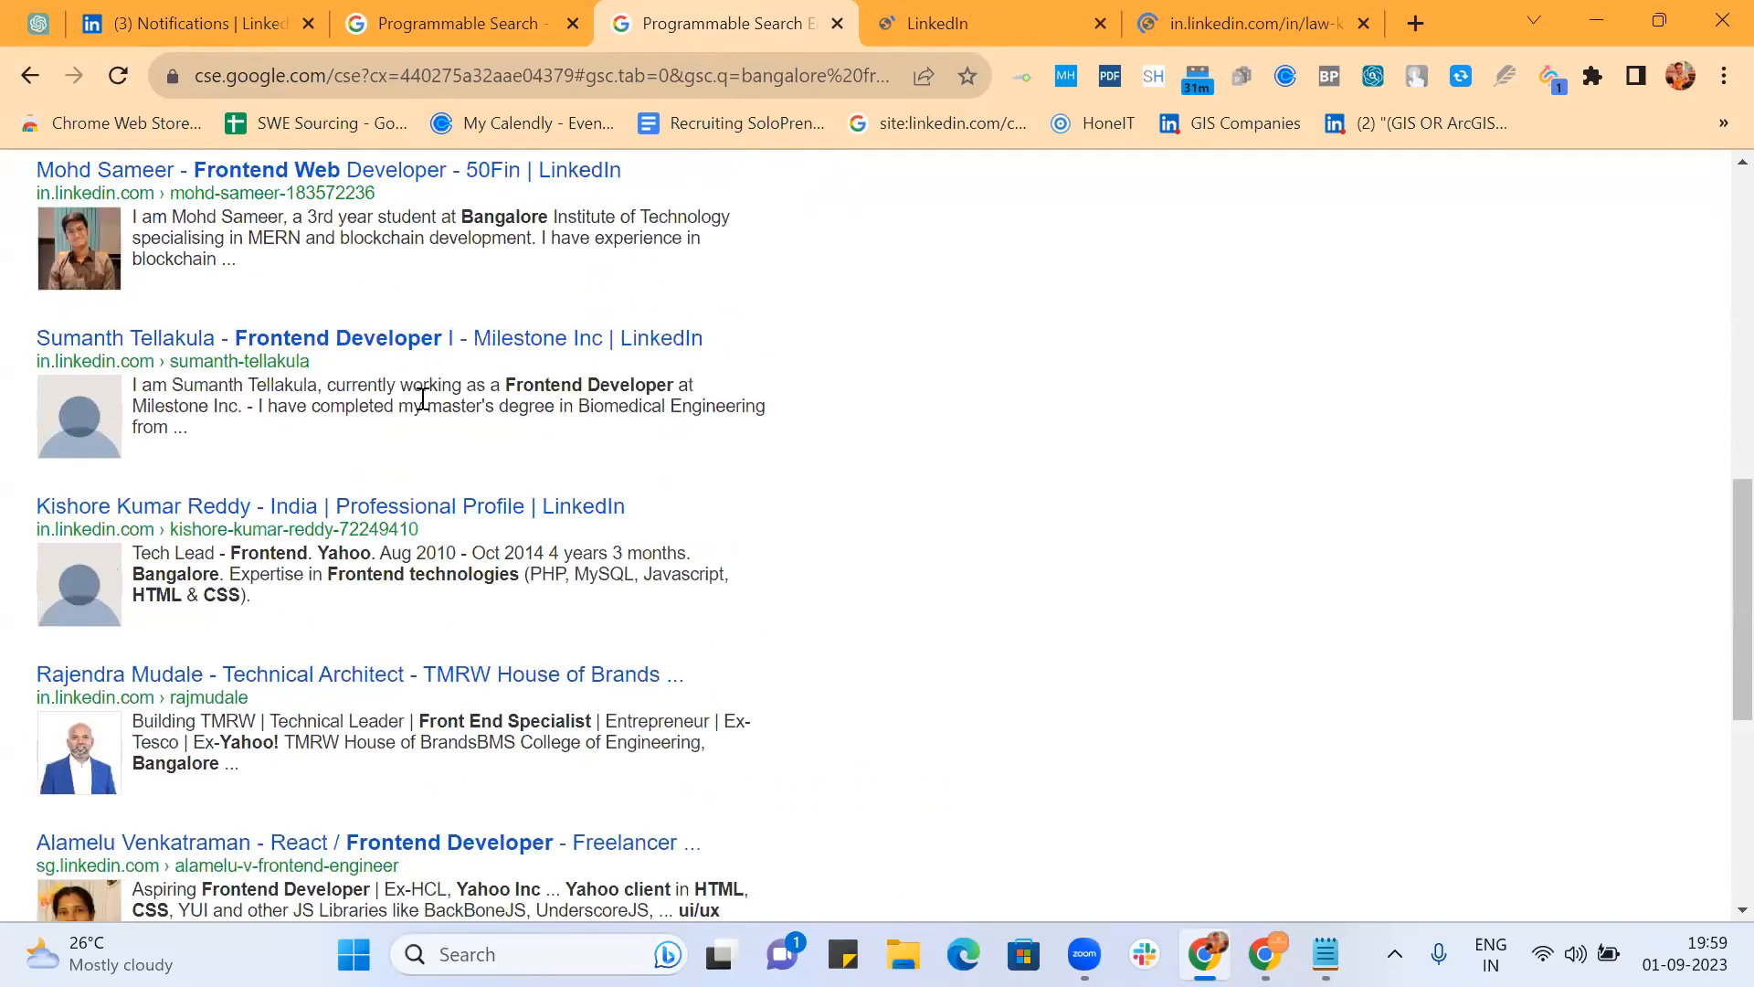
pyautogui.middleClick(390, 348)
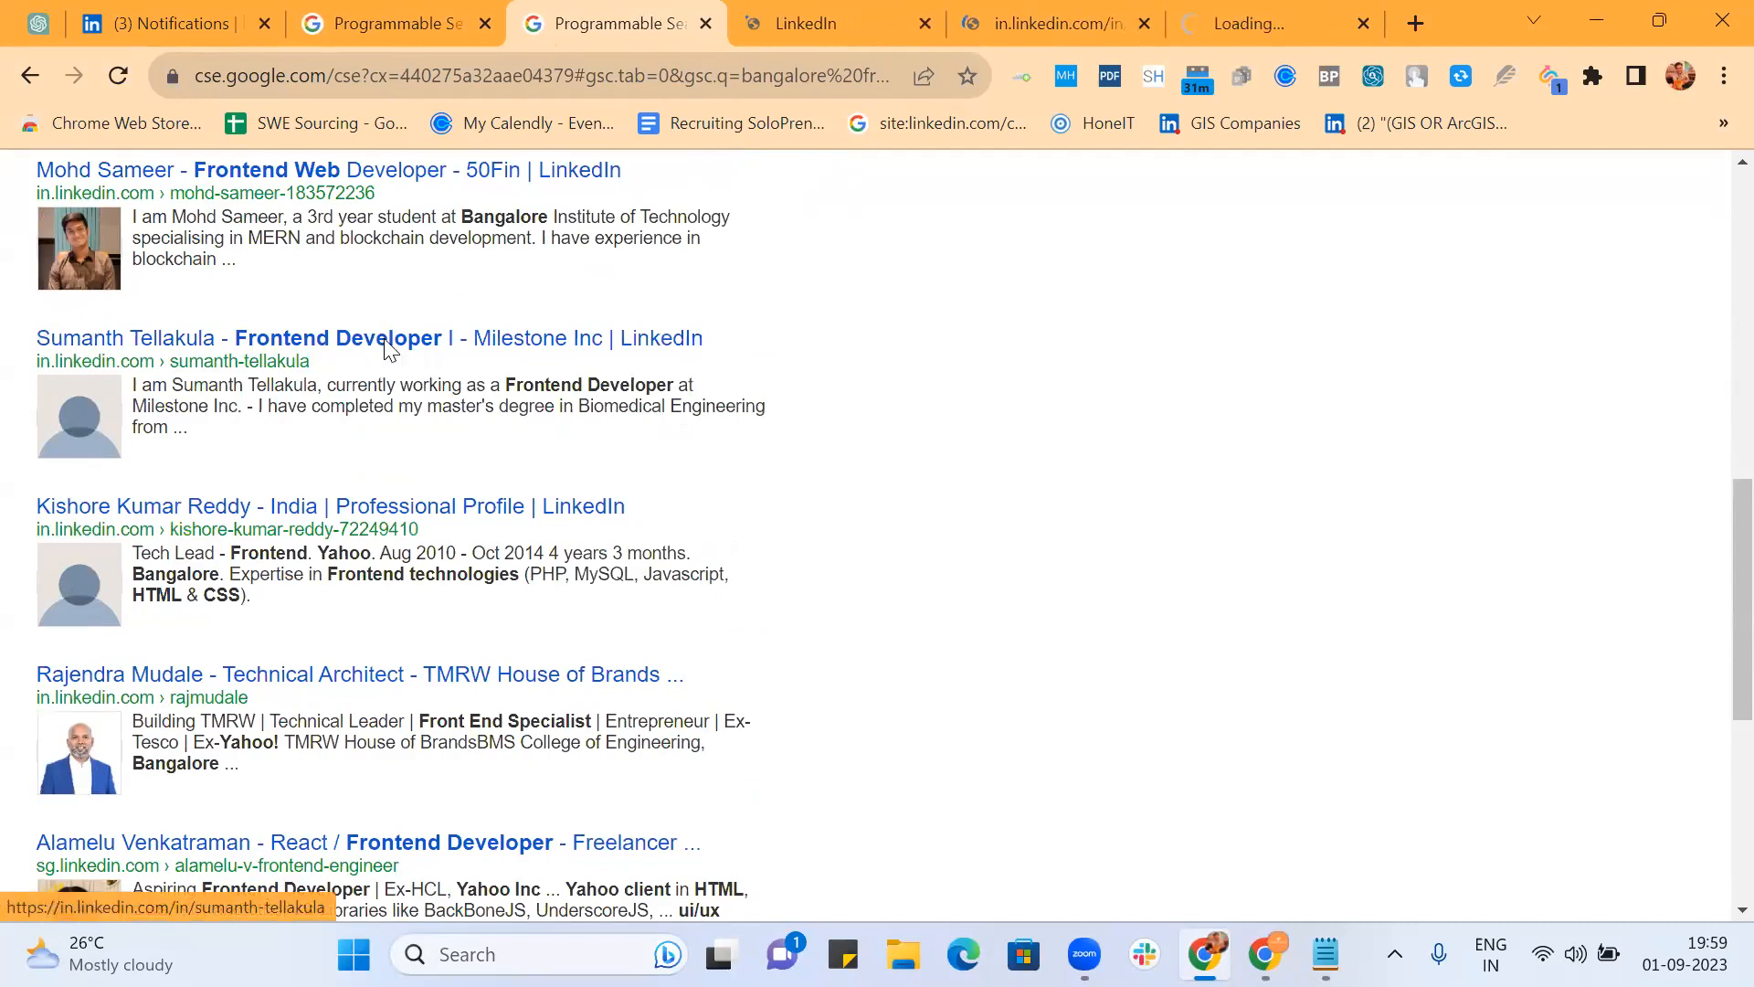
# Step: Look over the three opened LinkedIn profiles, then return to the search results
pyautogui.click(776, 22)
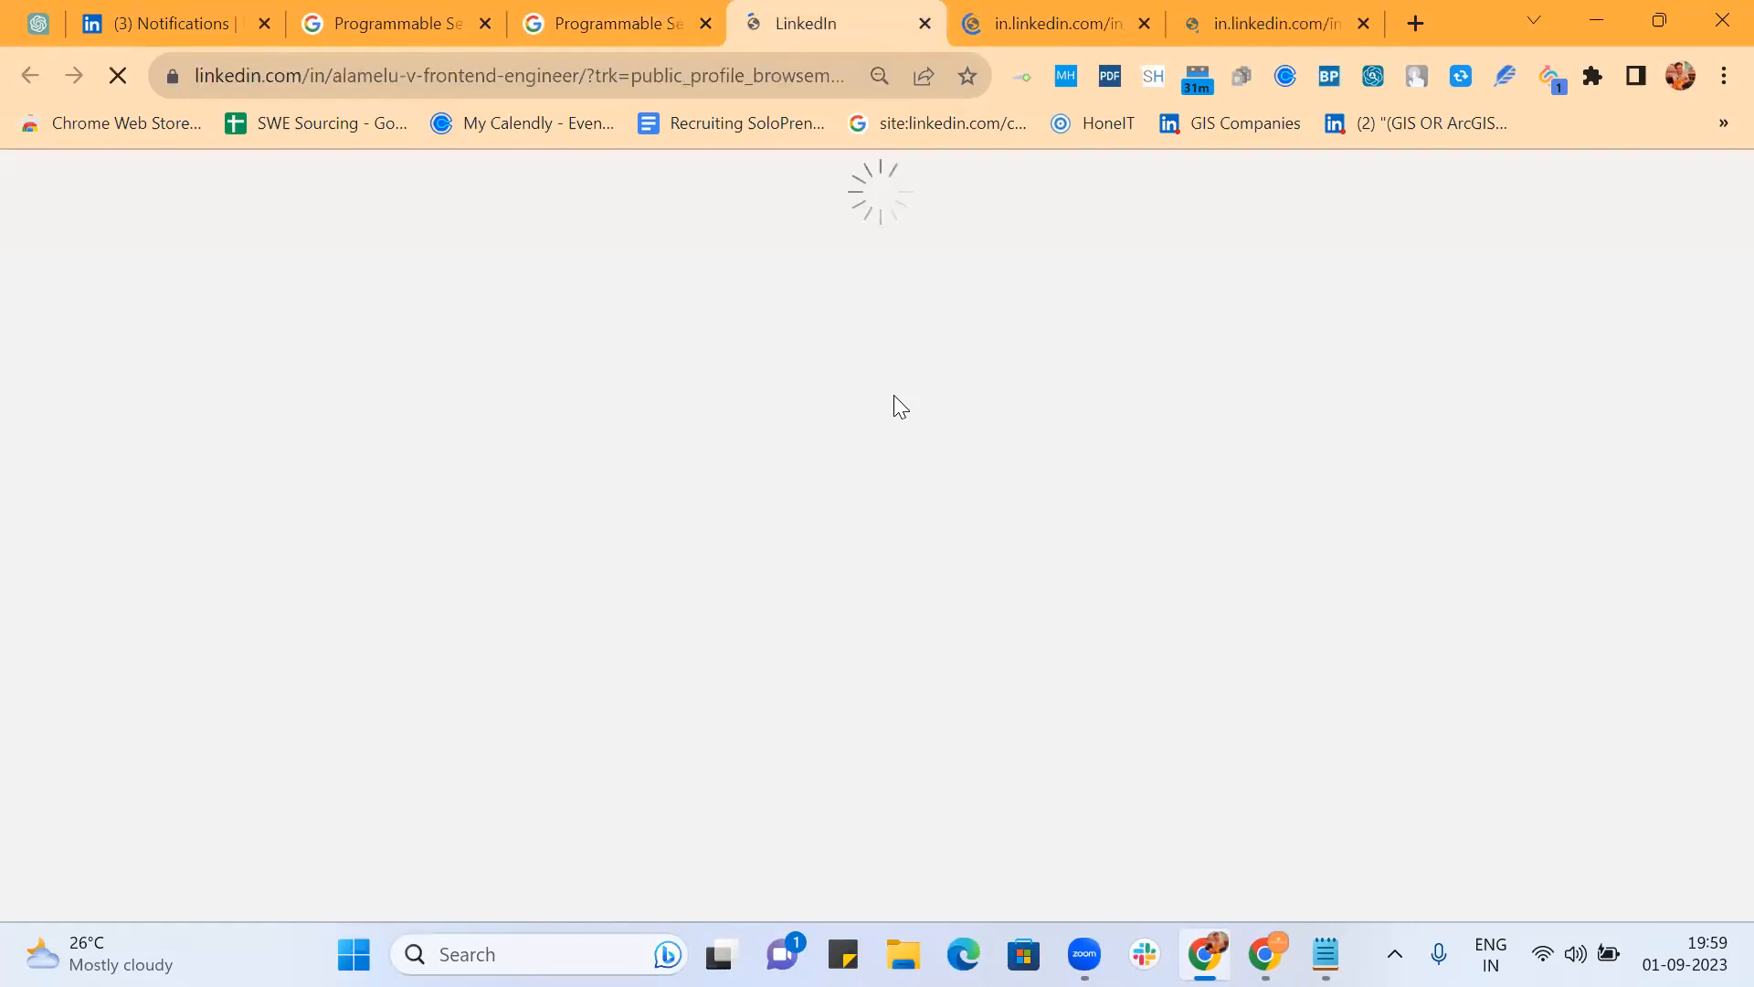
pyautogui.click(1060, 14)
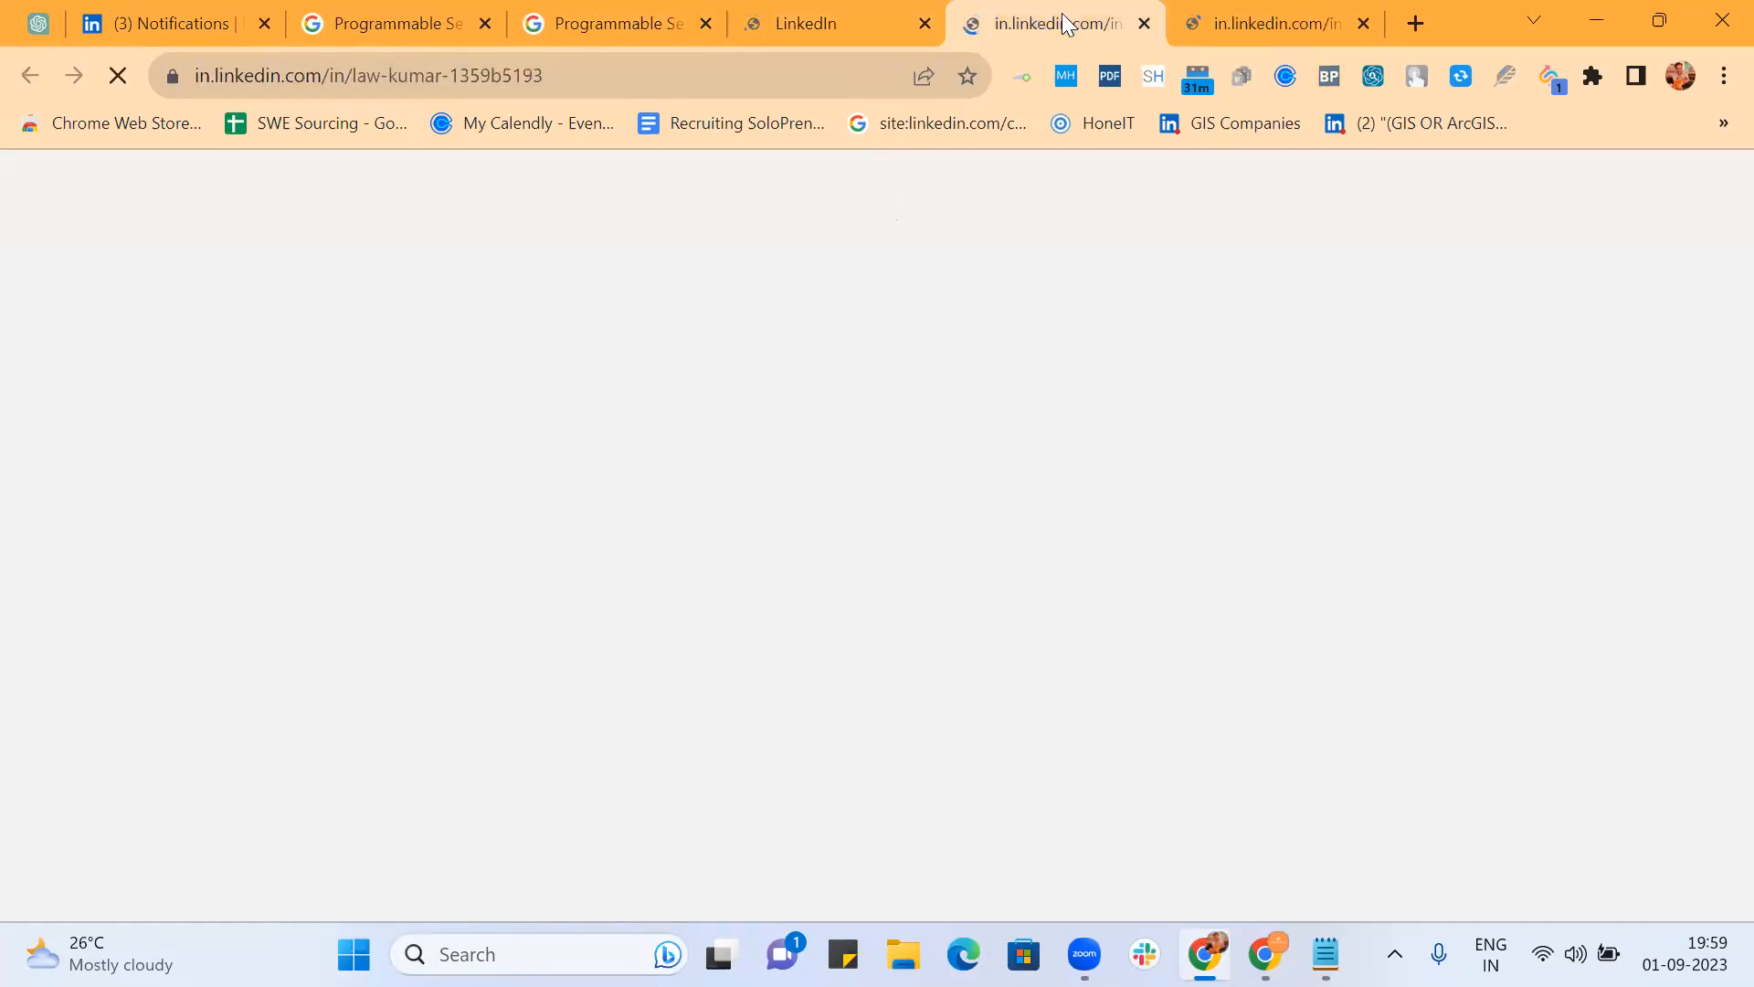
pyautogui.click(1244, 11)
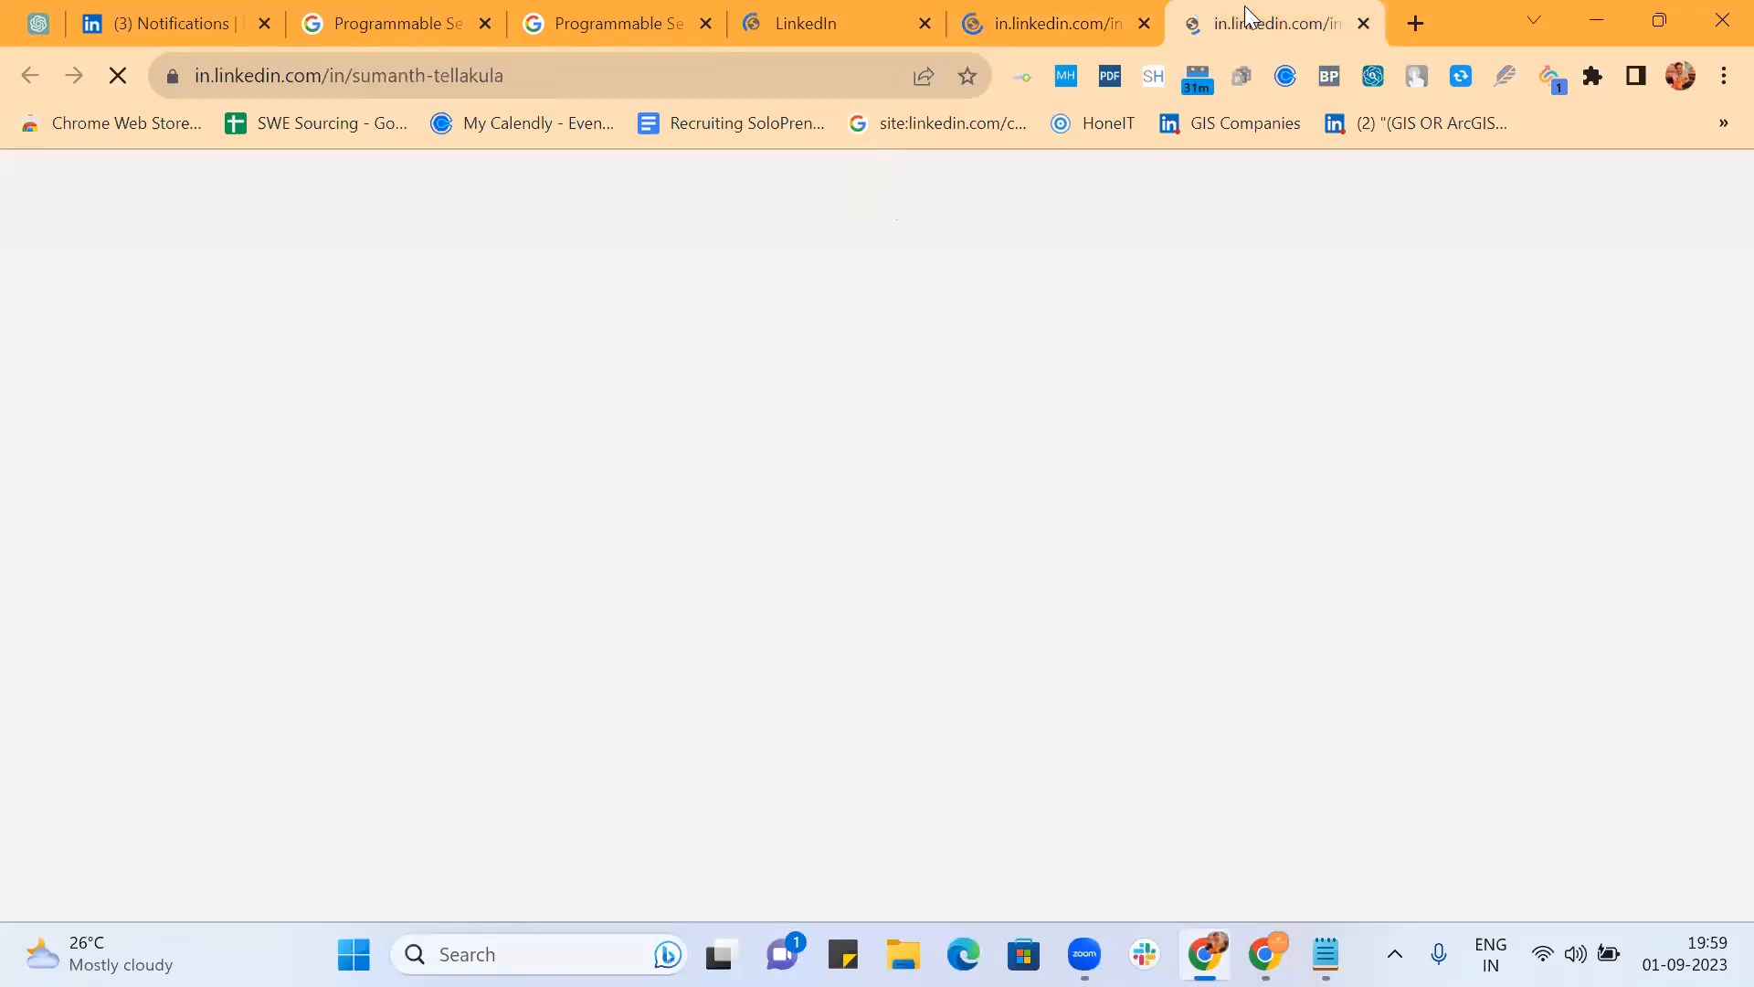
pyautogui.click(585, 23)
# Step: Go to results page 4 and select the IBM skill build result's email address
pyautogui.scroll(-5, 727, 630)
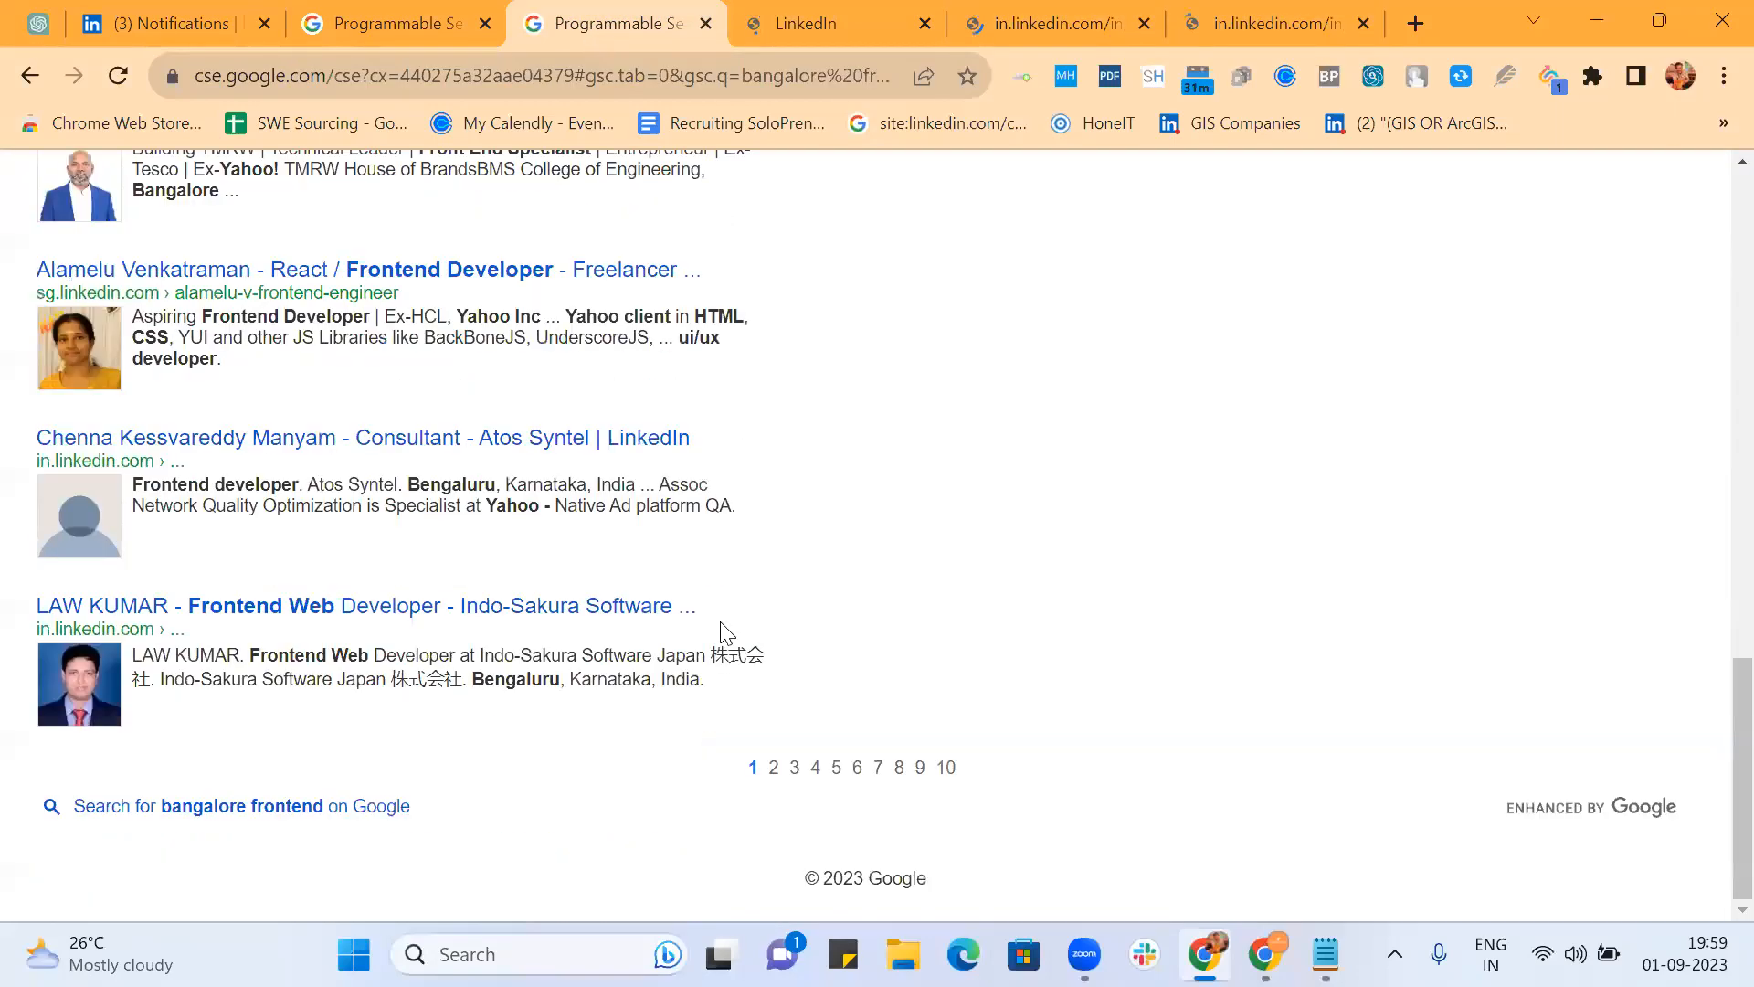
pyautogui.click(816, 769)
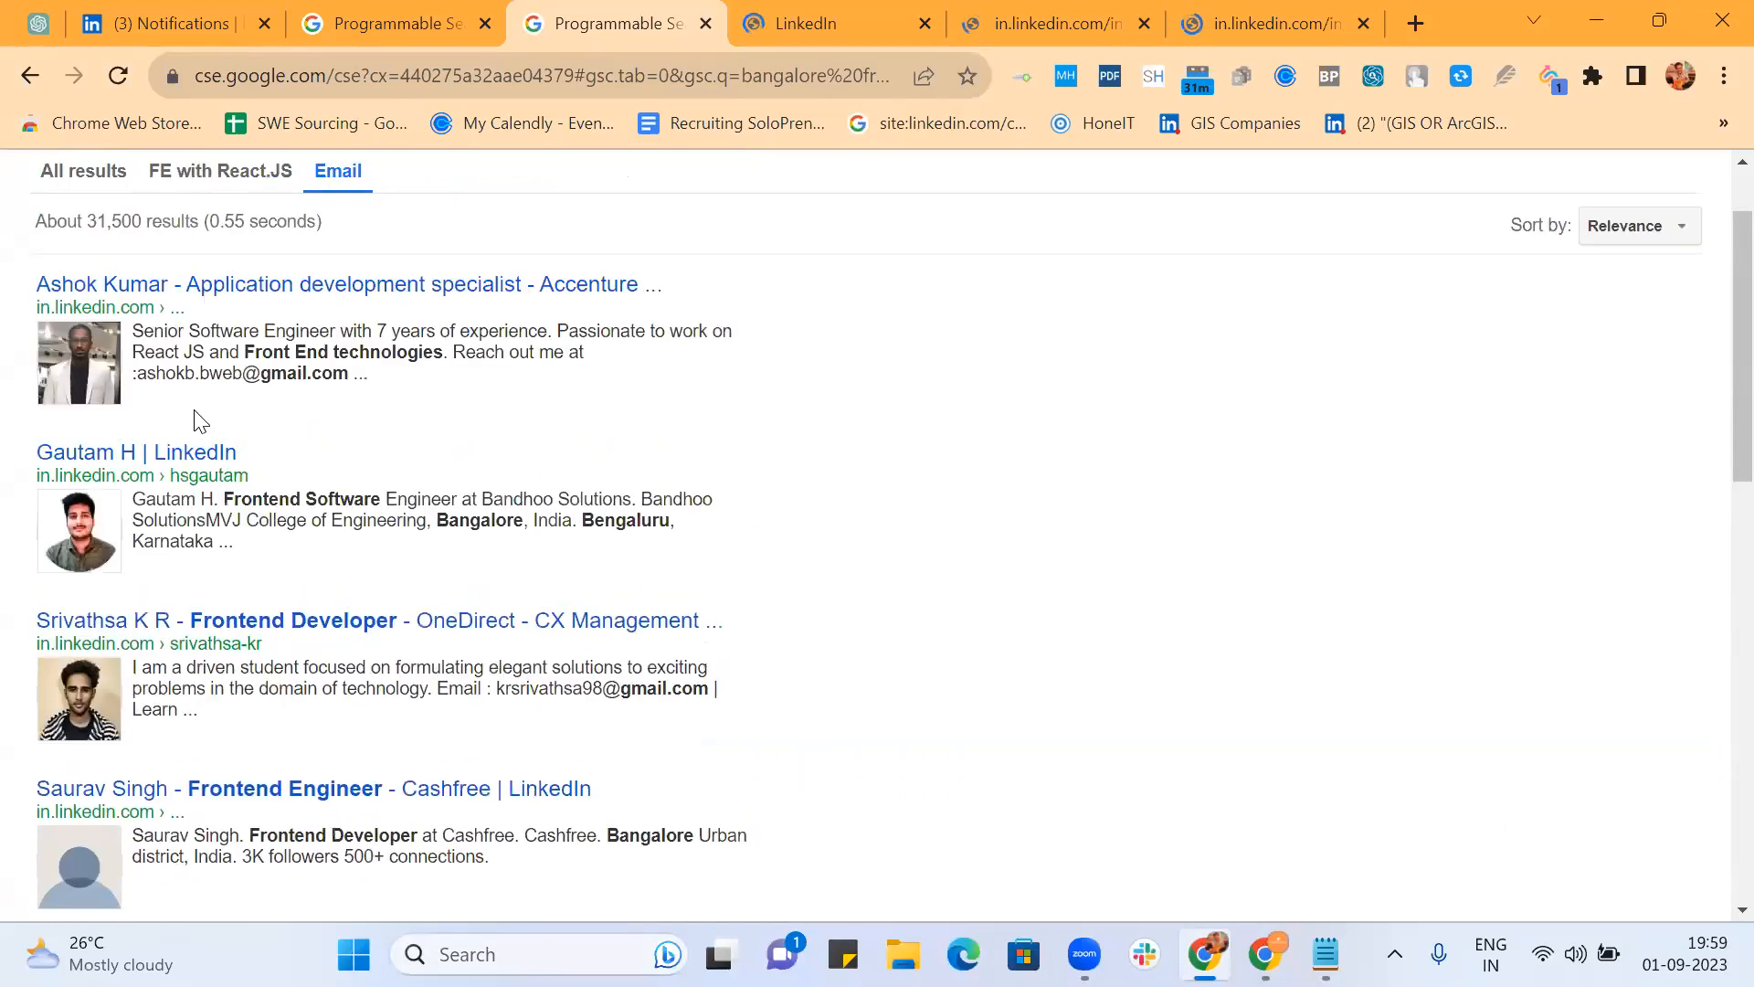
pyautogui.scroll(-4, 617, 691)
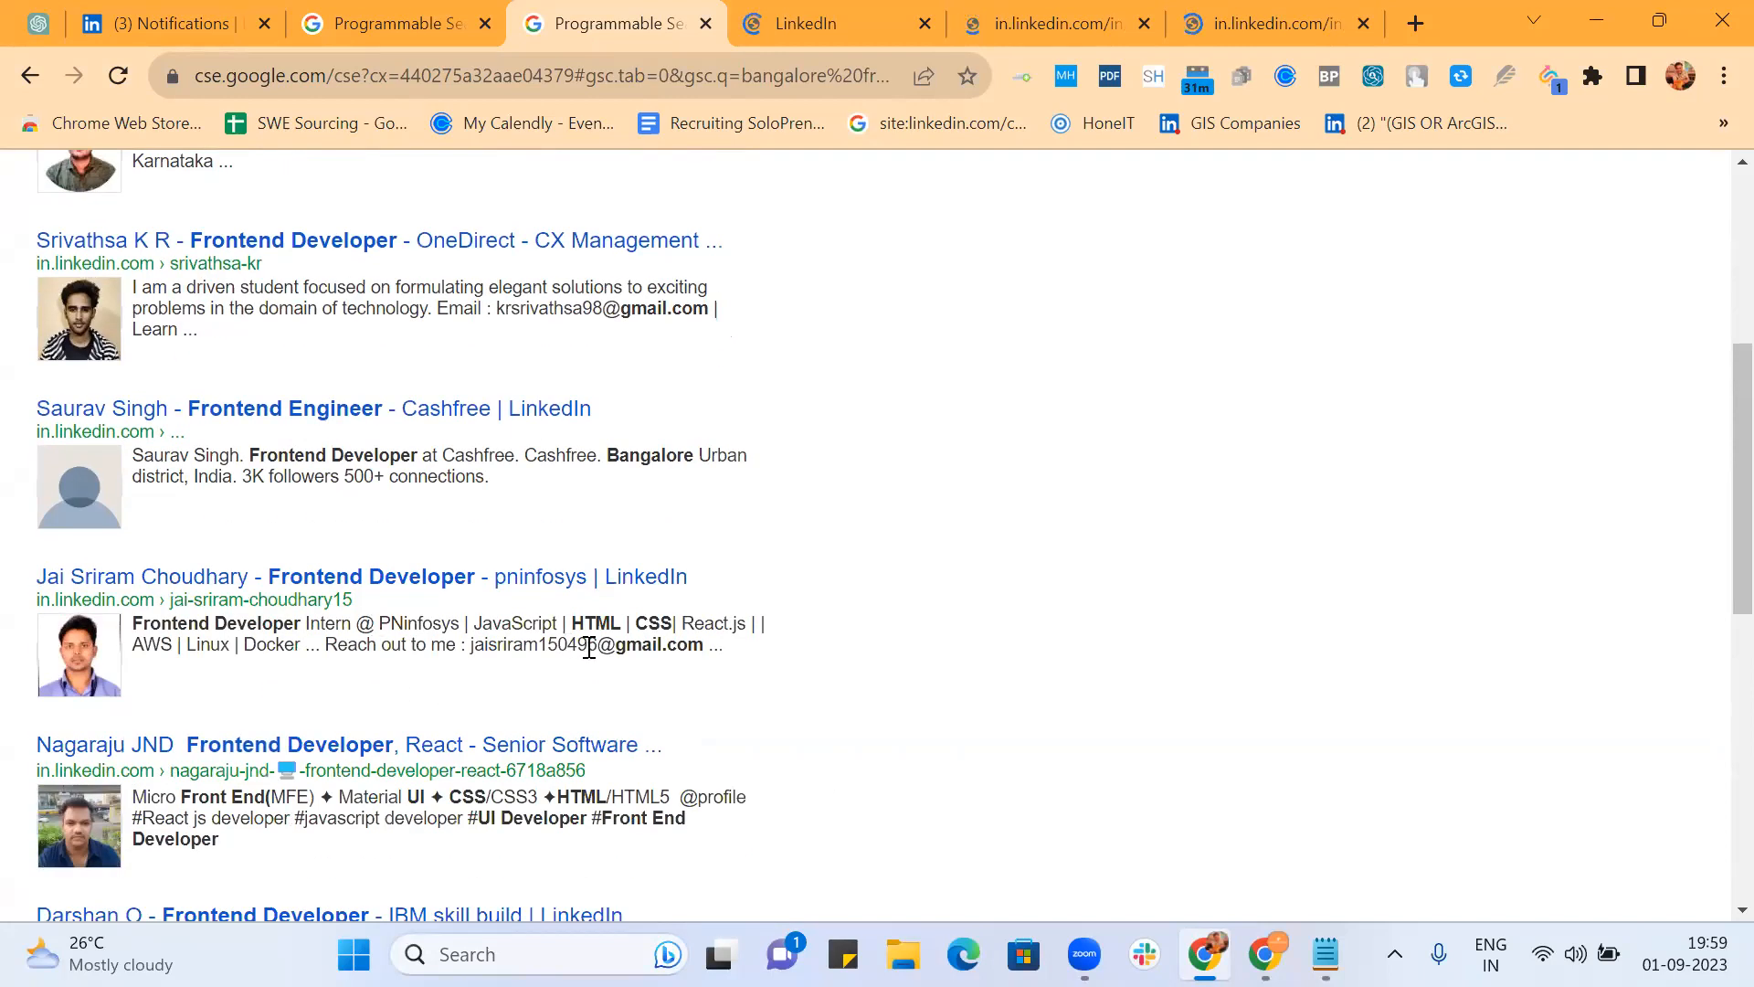
pyautogui.scroll(-2, 584, 645)
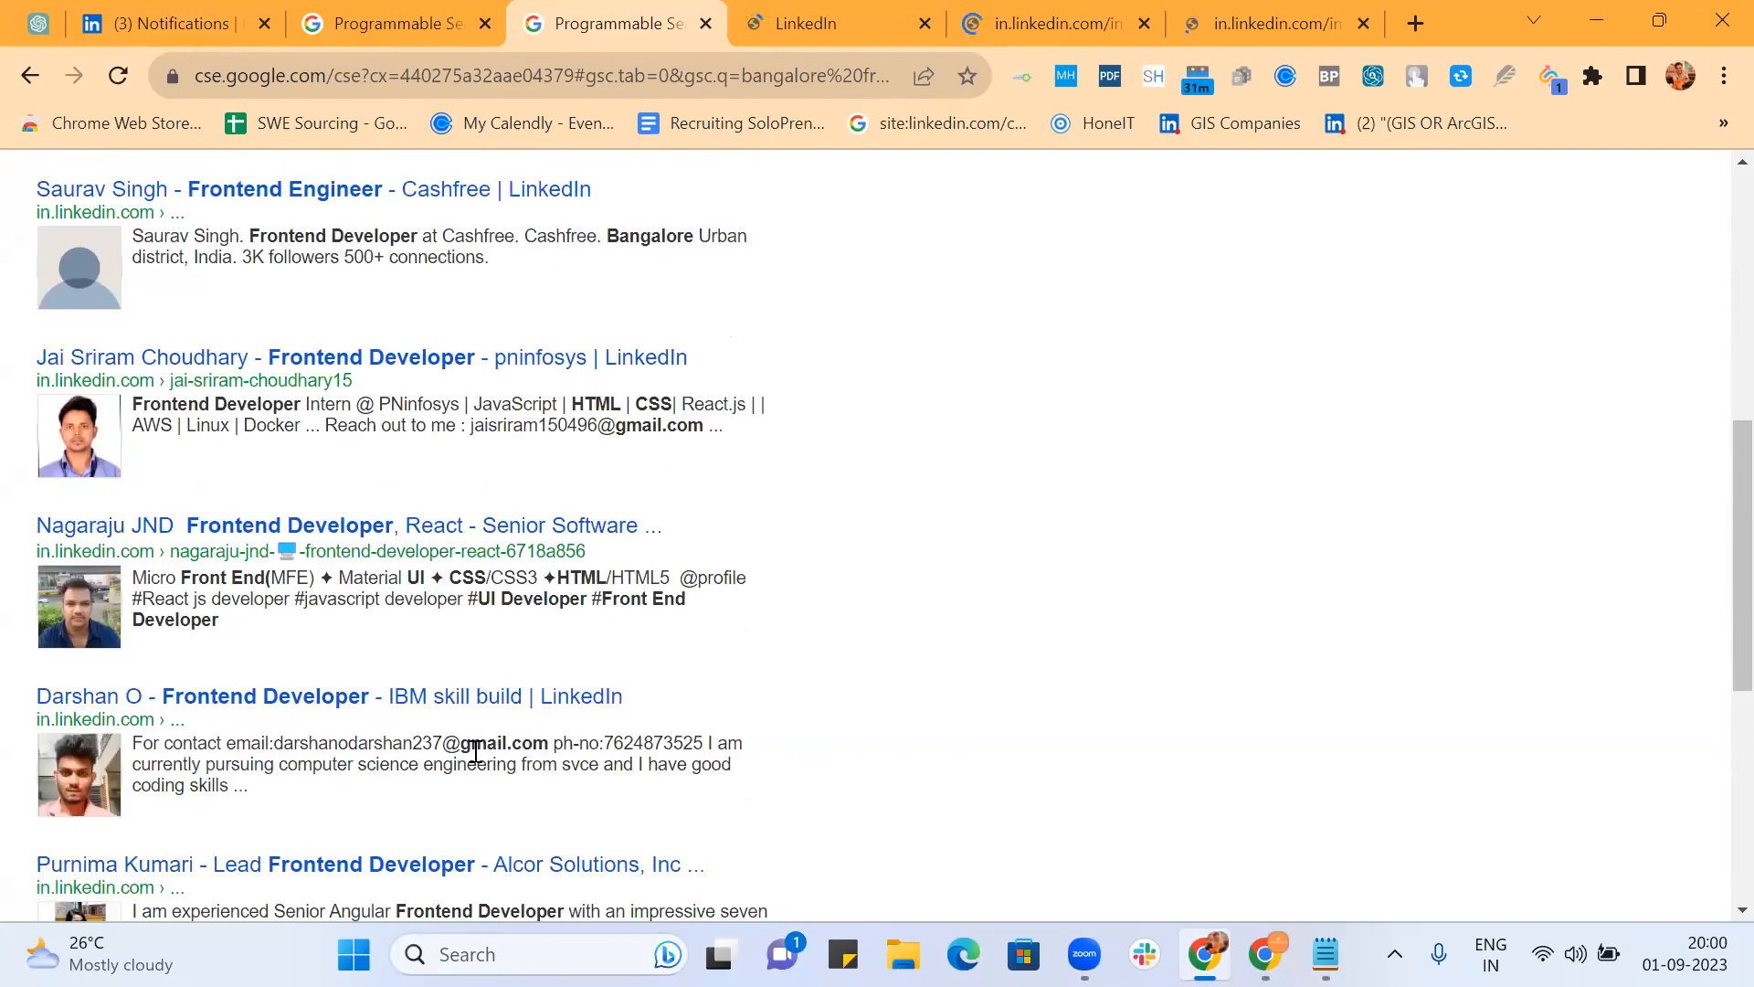
pyautogui.scroll(-3, 590, 716)
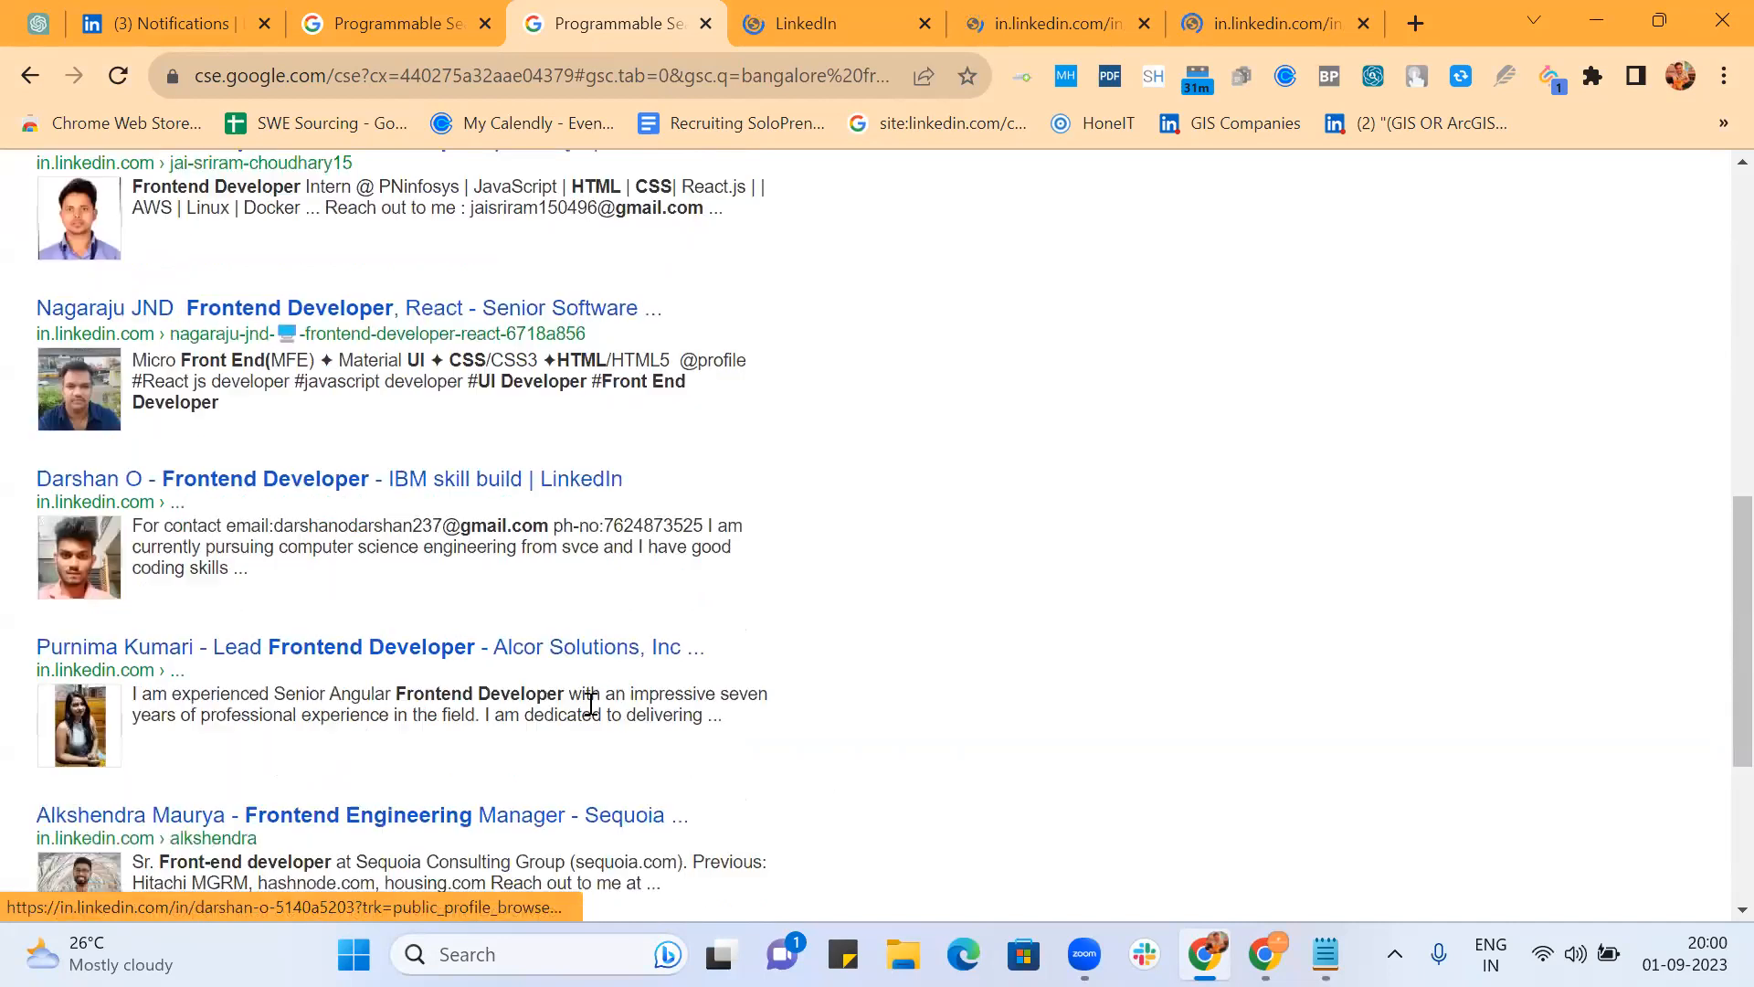
pyautogui.scroll(-1, 647, 665)
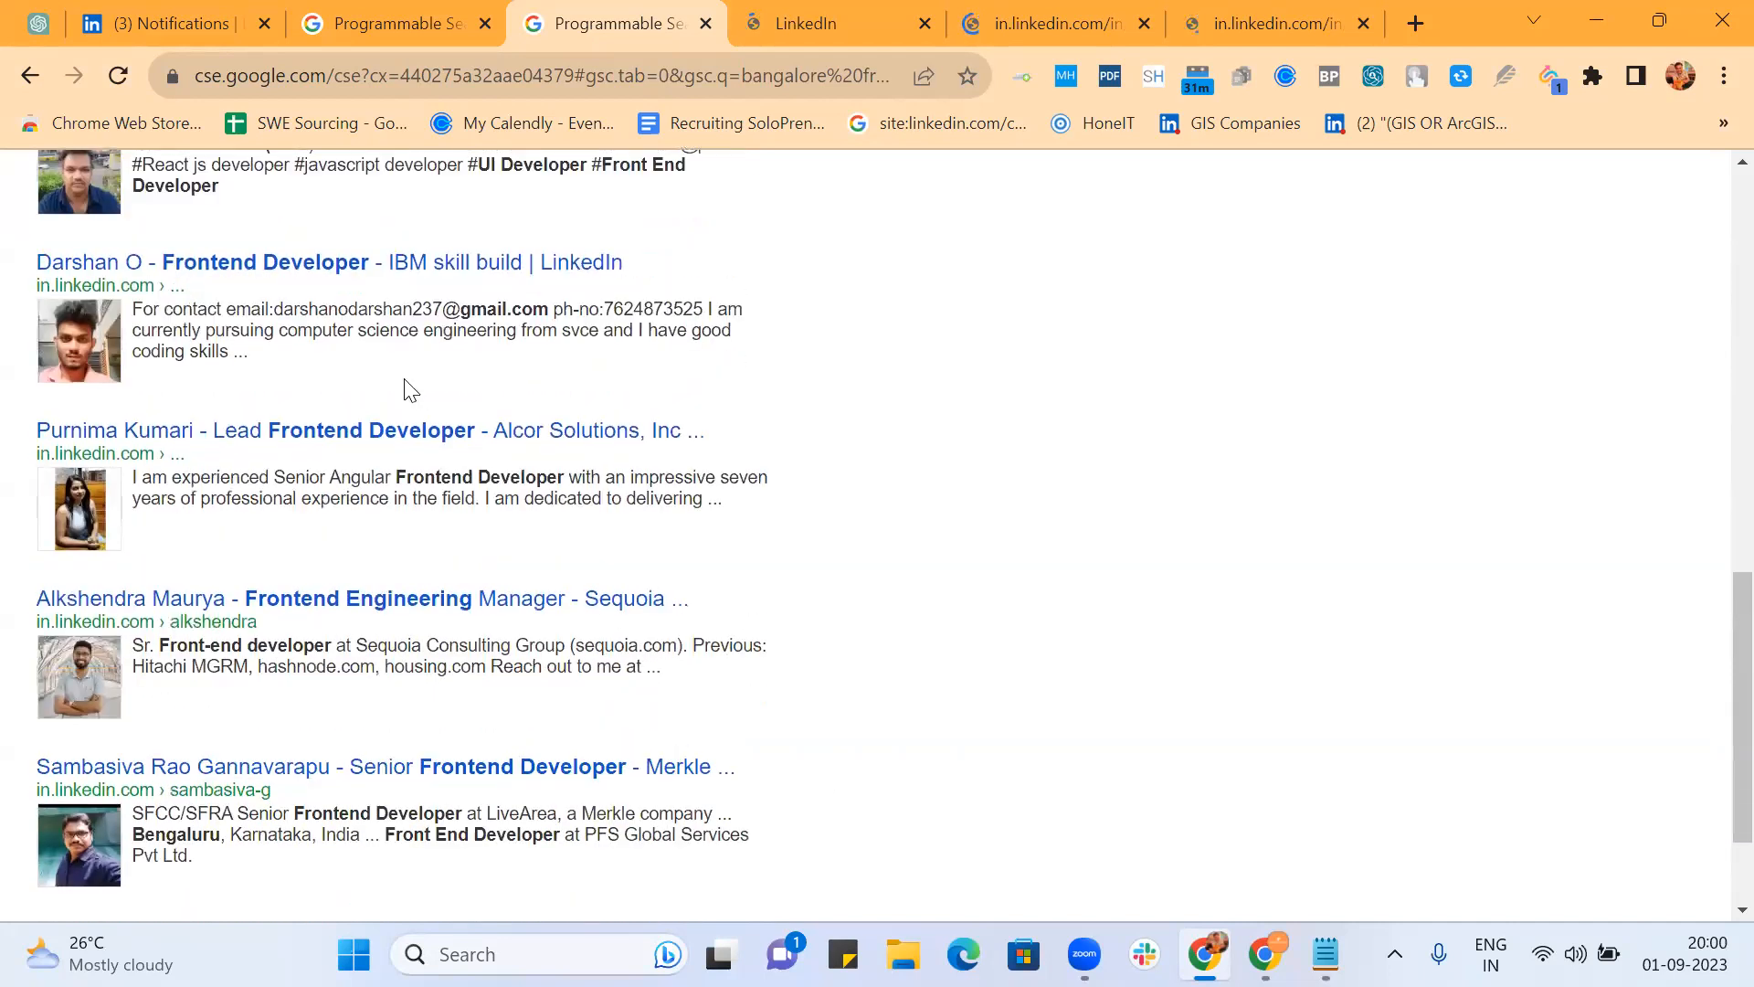
pyautogui.moveTo(275, 308); pyautogui.dragTo(555, 308)
pyautogui.click(502, 398)
pyautogui.scroll(-1, 537, 455)
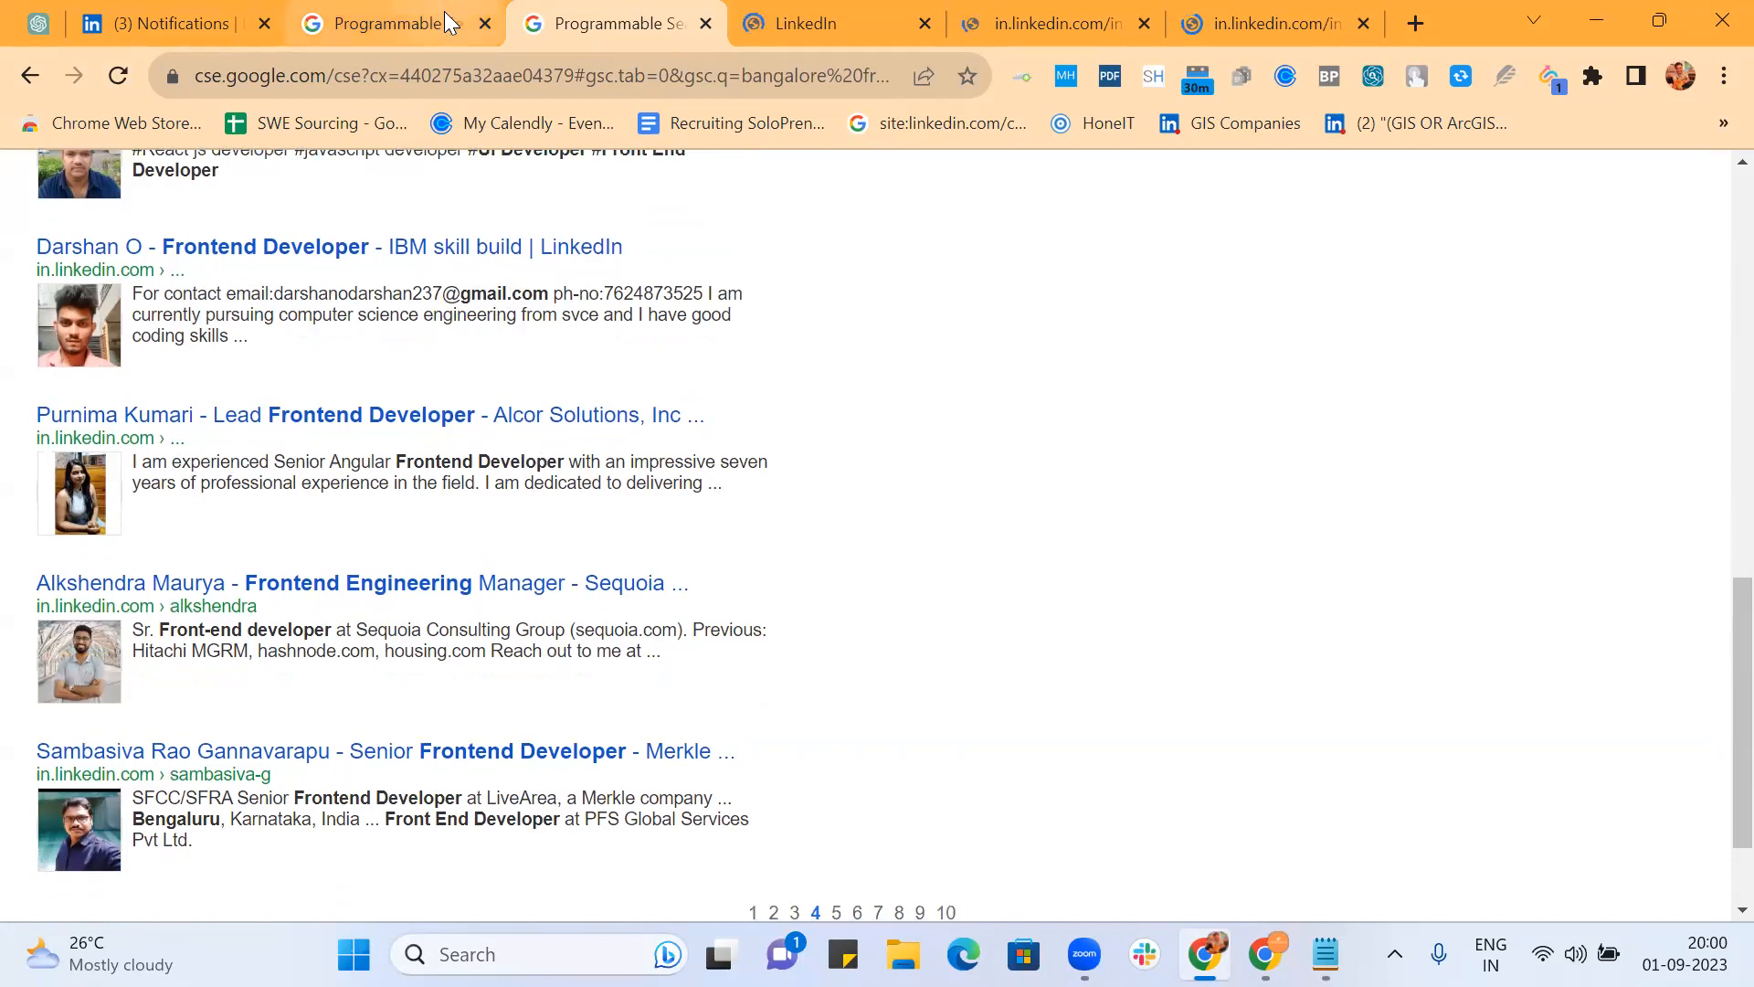
pyautogui.moveTo(274, 292); pyautogui.dragTo(546, 284)
pyautogui.hotkey('ctrl', 'c')
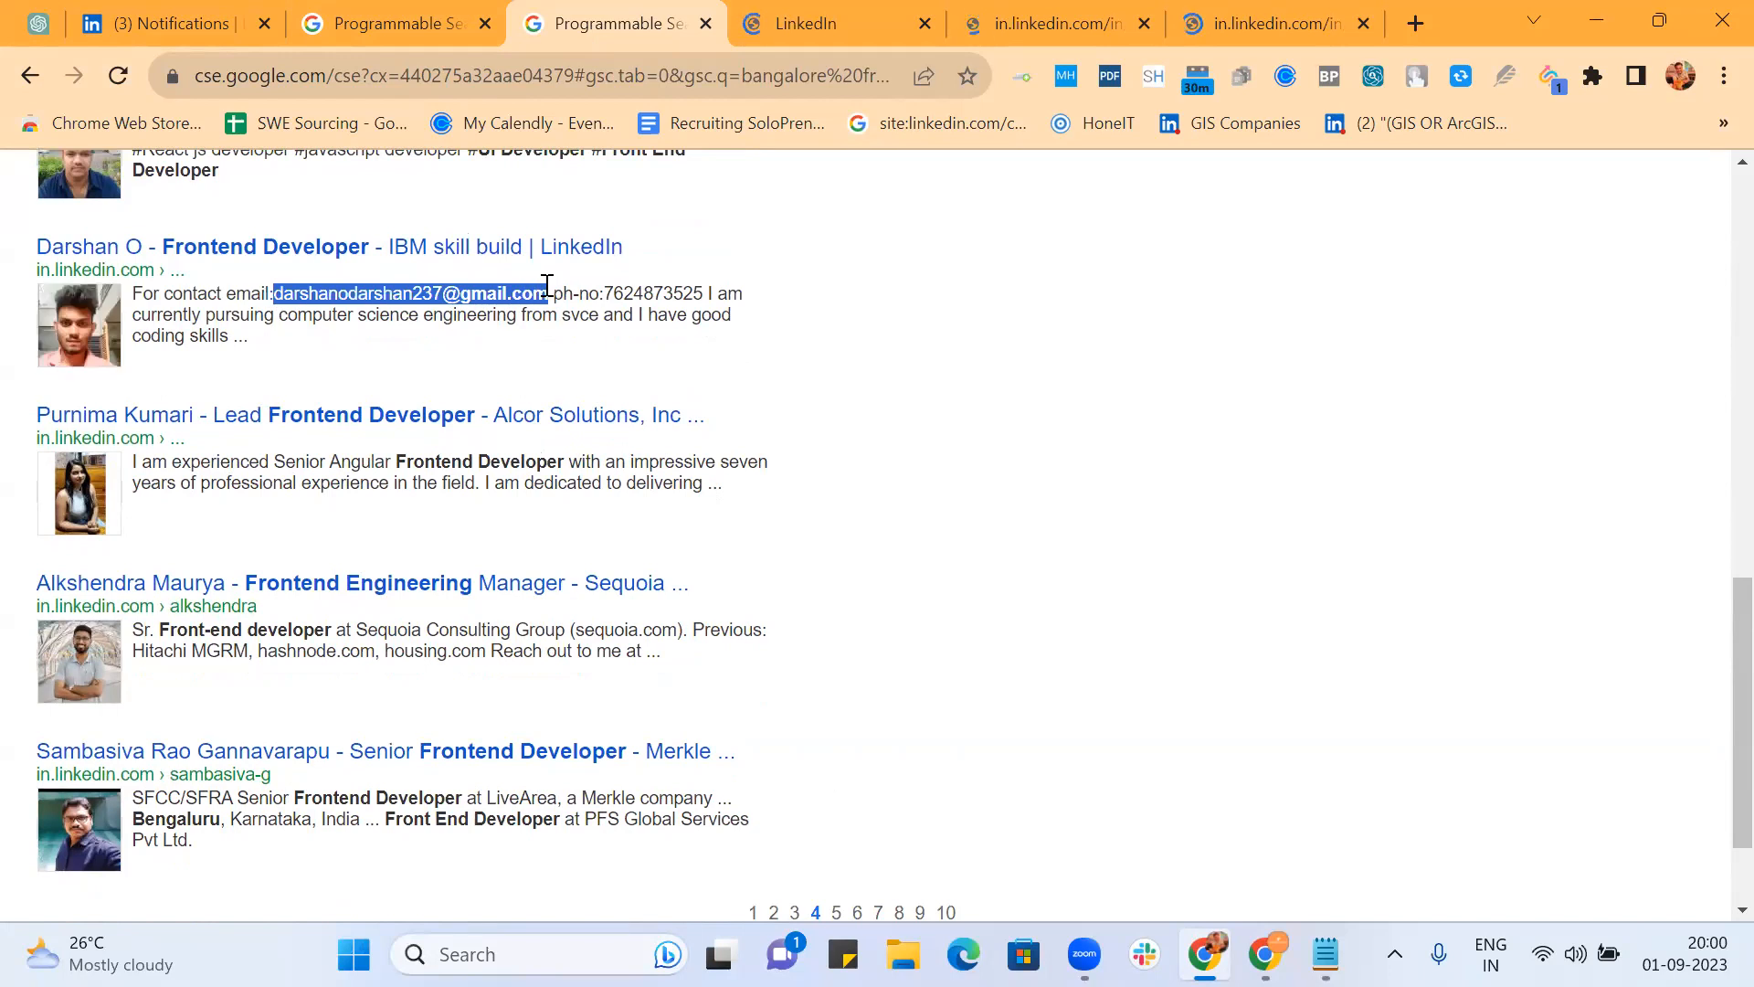
# Step: Paste the candidate's copied contact email onto a new line in the Frontend notes
pyautogui.hotkey('alt', 'Tab')
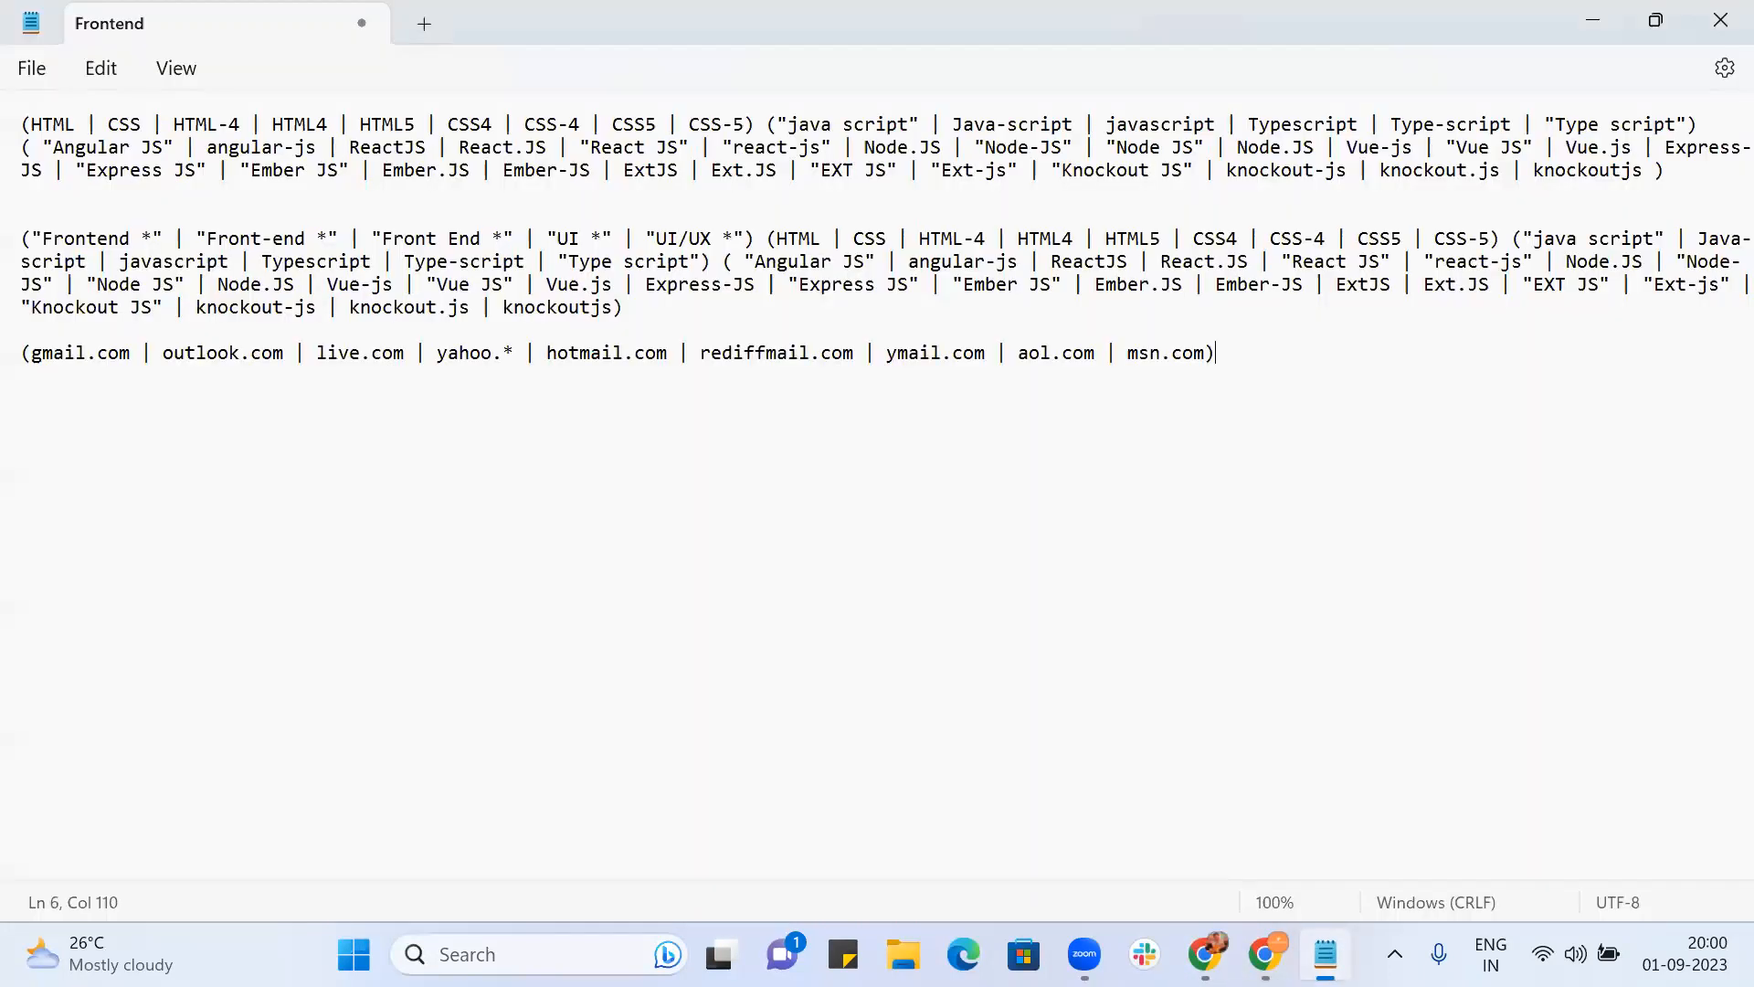
pyautogui.press('Return')
pyautogui.press('Return')
pyautogui.press('BackSpace')
pyautogui.click(1315, 374)
pyautogui.press('Return')
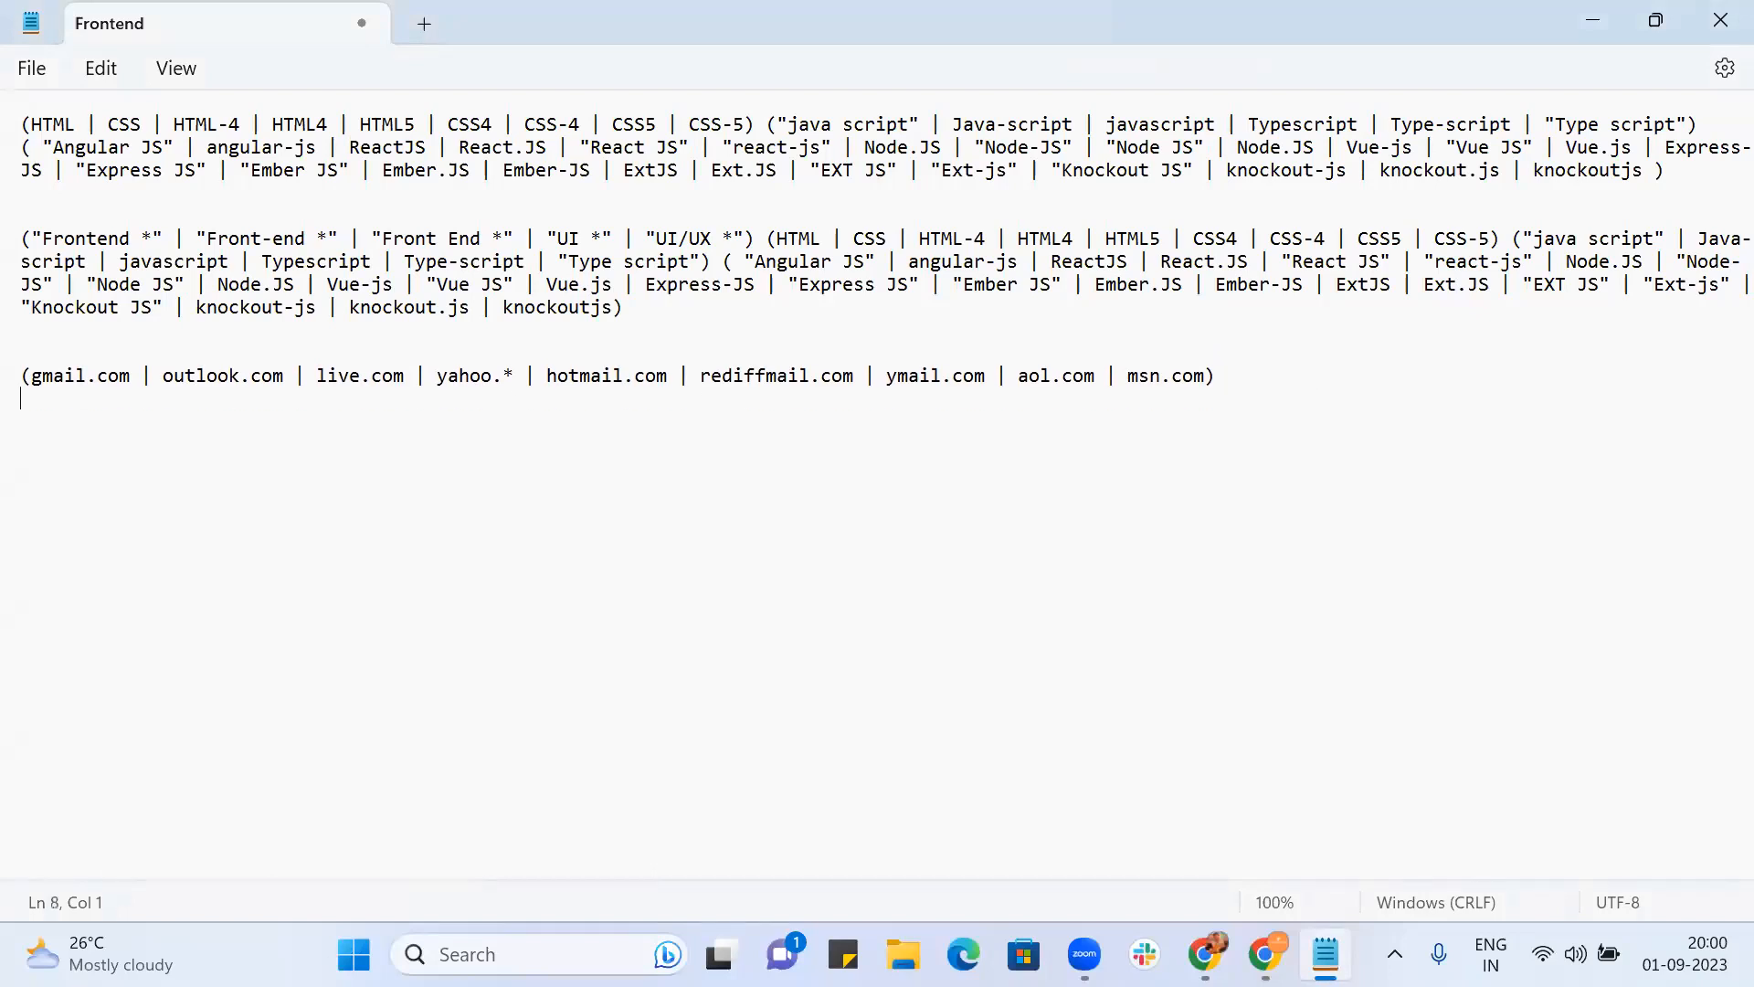
pyautogui.hotkey('ctrl', 'v')
pyautogui.press('Return')
pyautogui.press('Return')
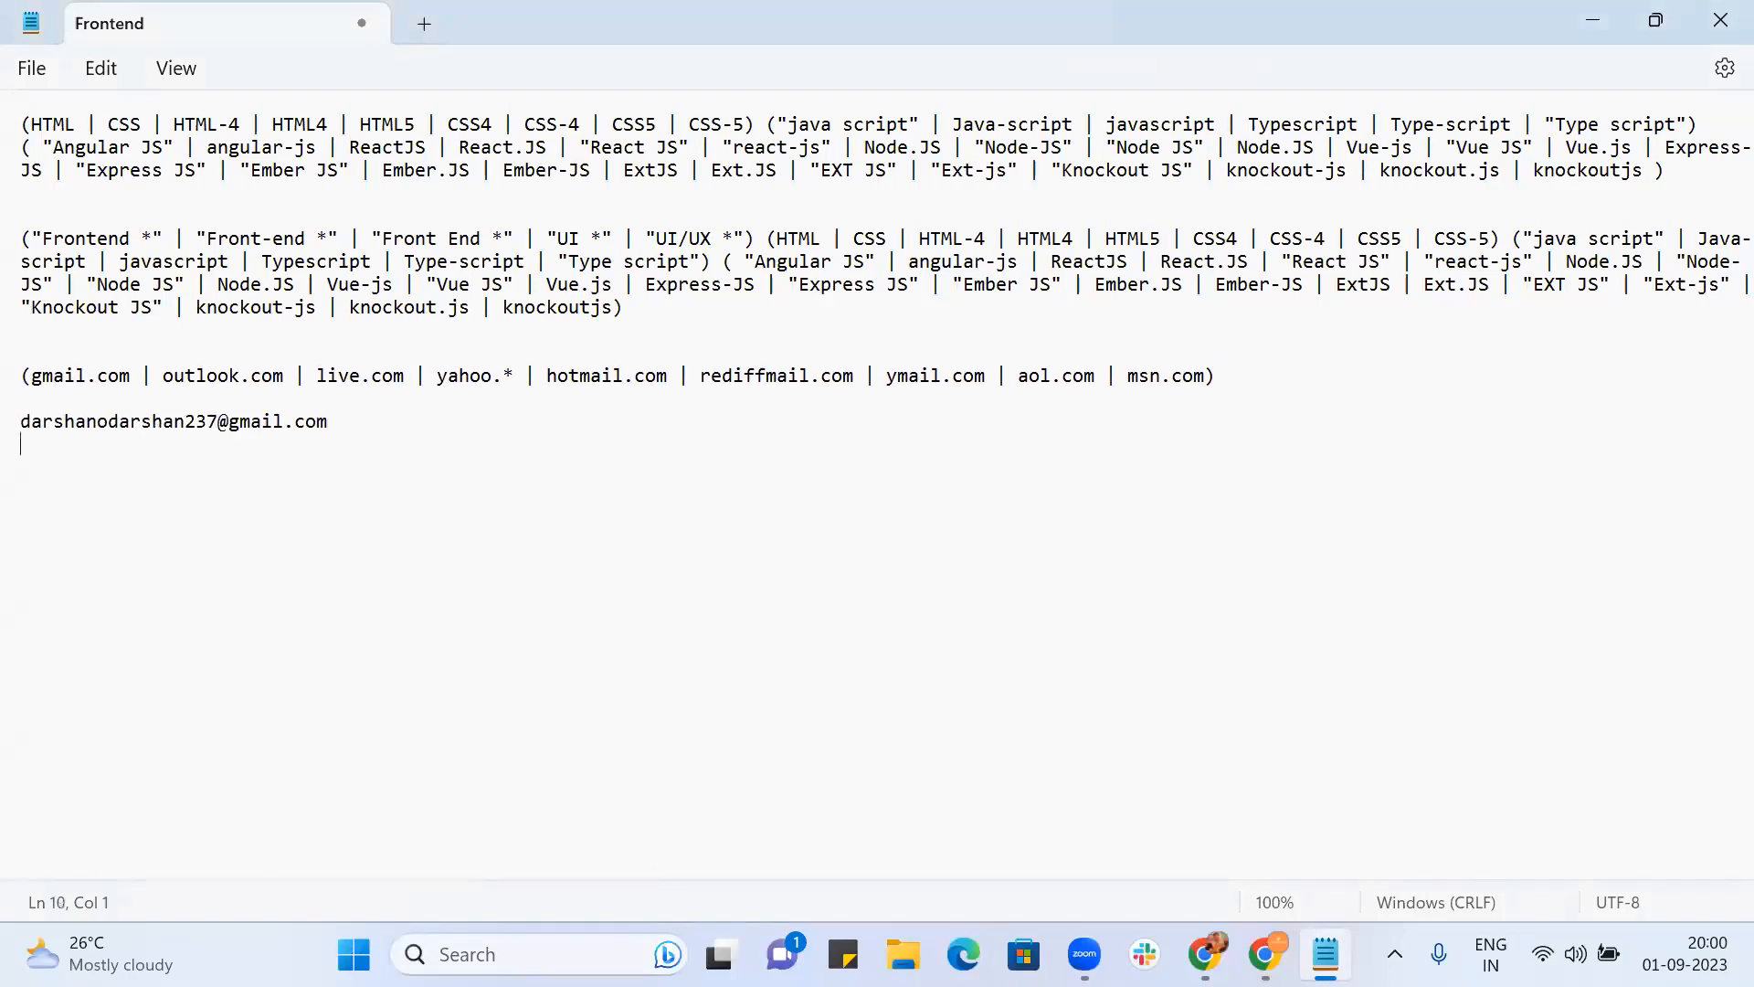
pyautogui.write('*@gmail.com')
pyautogui.moveTo(156, 472); pyautogui.dragTo(15, 468)
pyautogui.hotkey('ctrl', 'c')
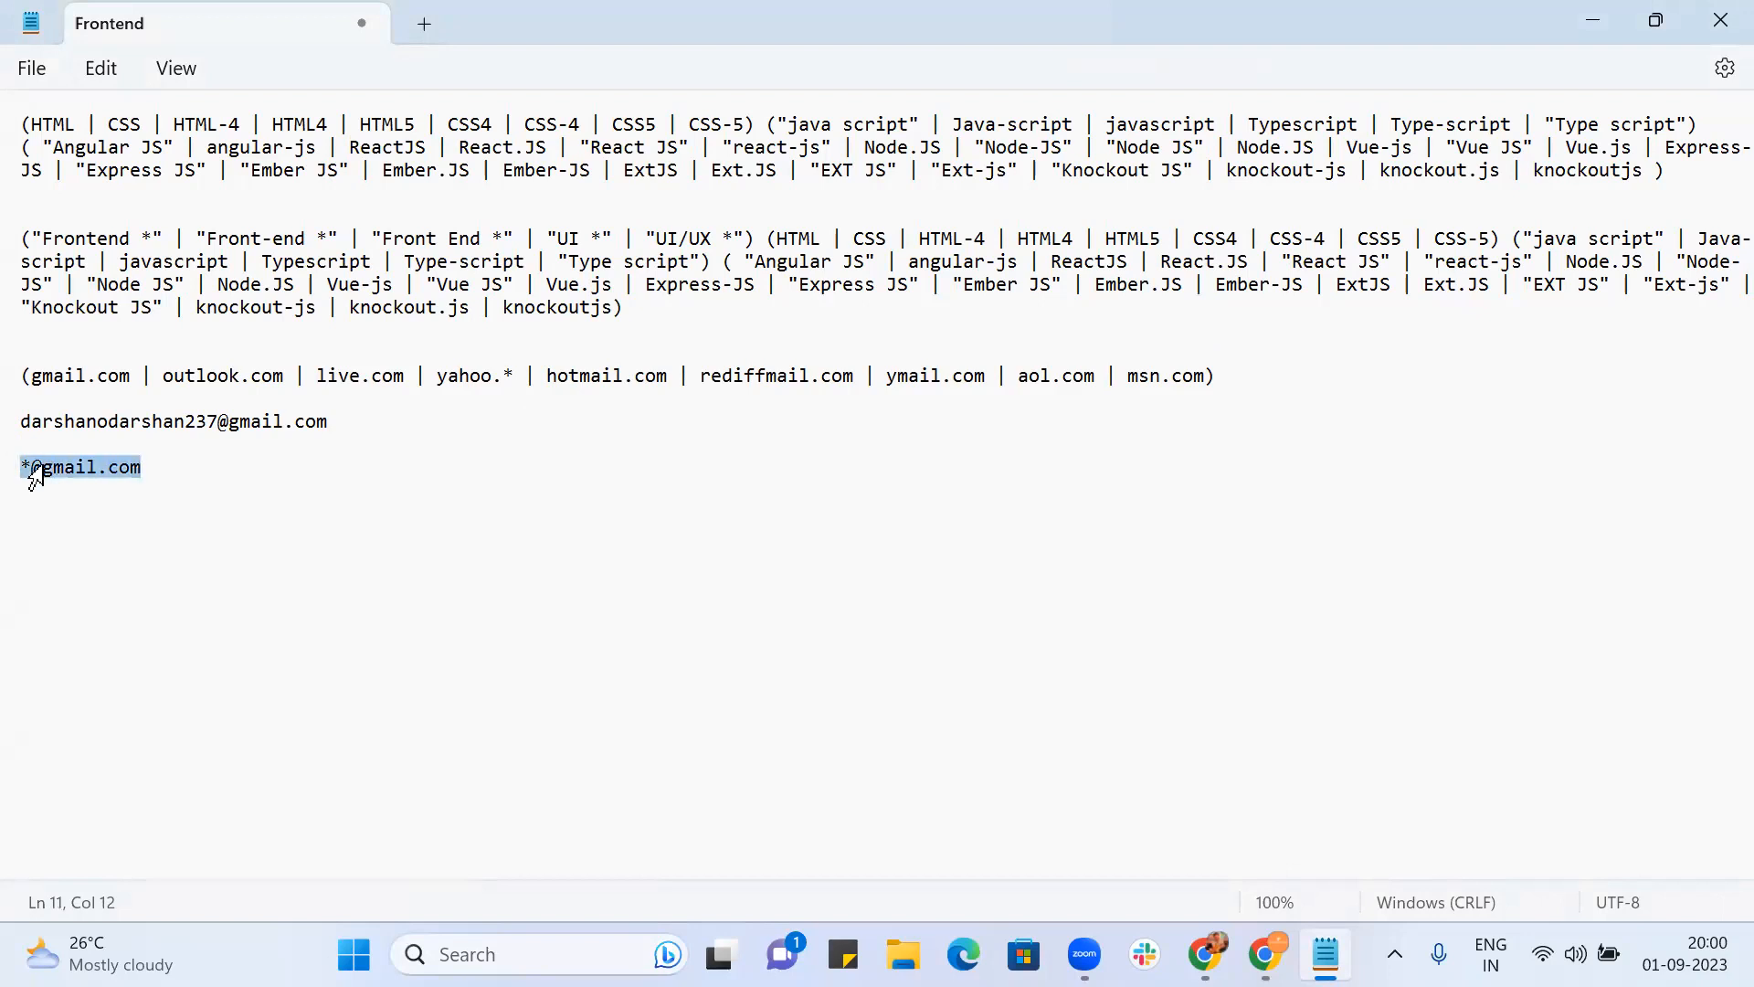
pyautogui.hotkey('alt', 'Tab')
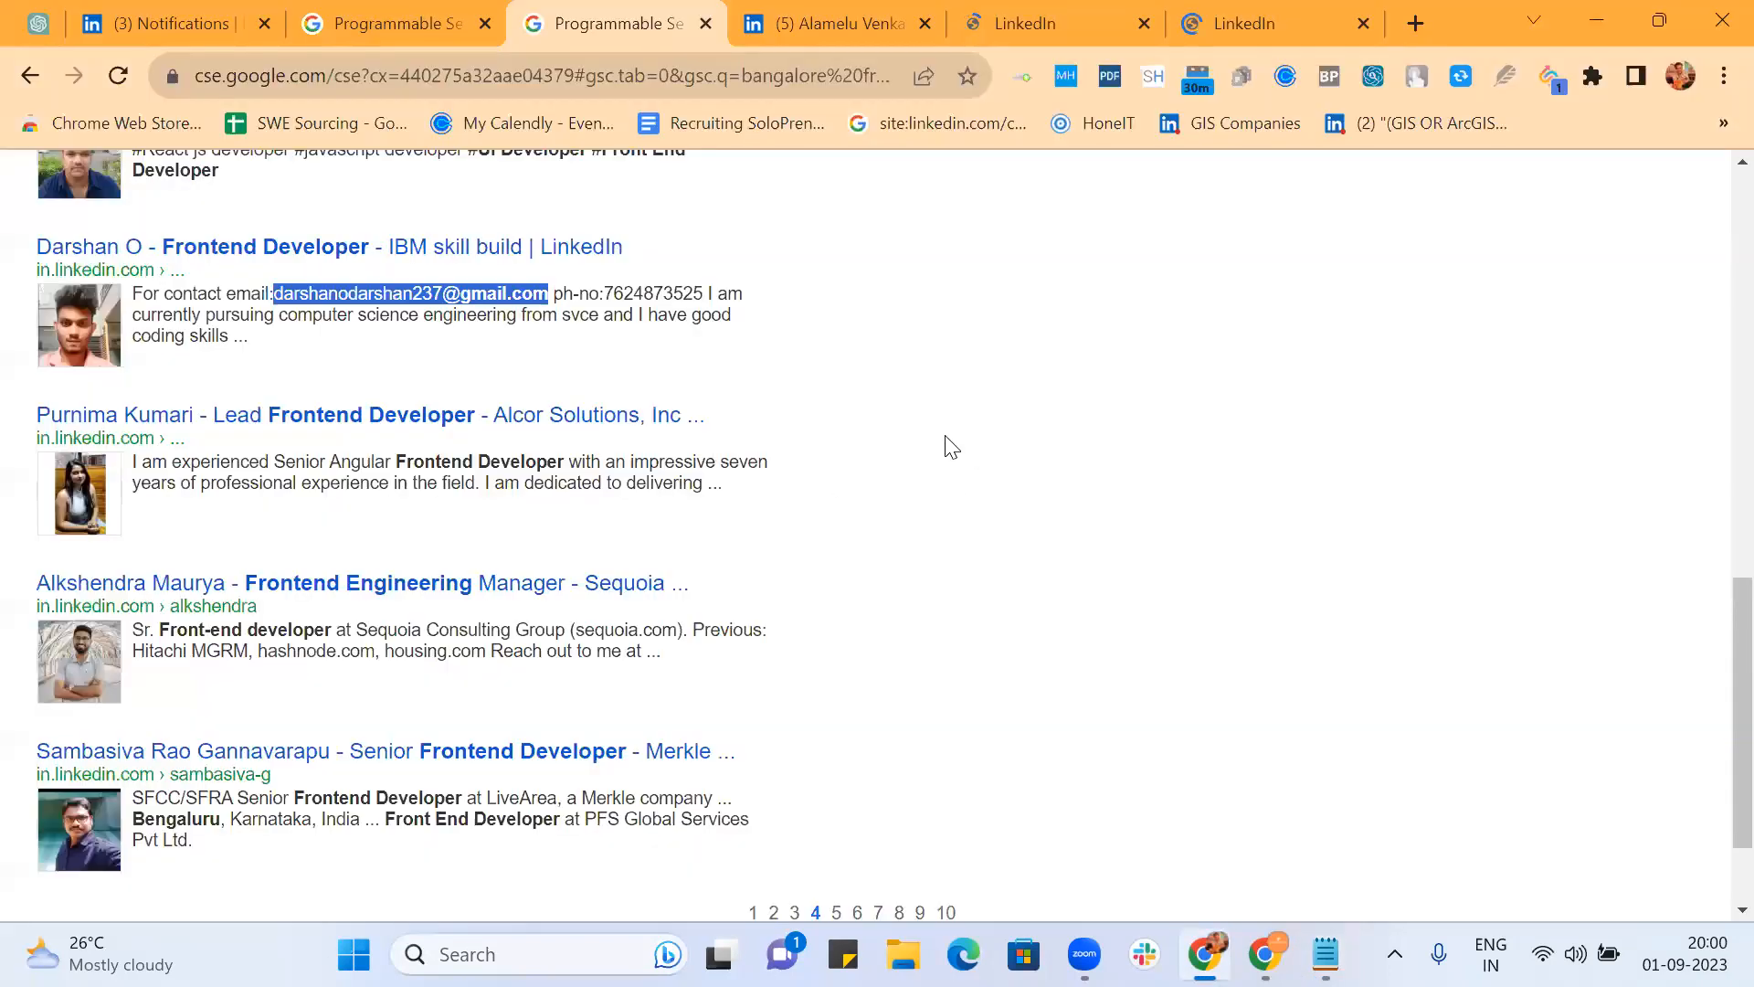
# Step: On the freelancer's LinkedIn profile, expand About and the React/Frontend, HCL Technologies and Aarai descriptions
pyautogui.click(857, 24)
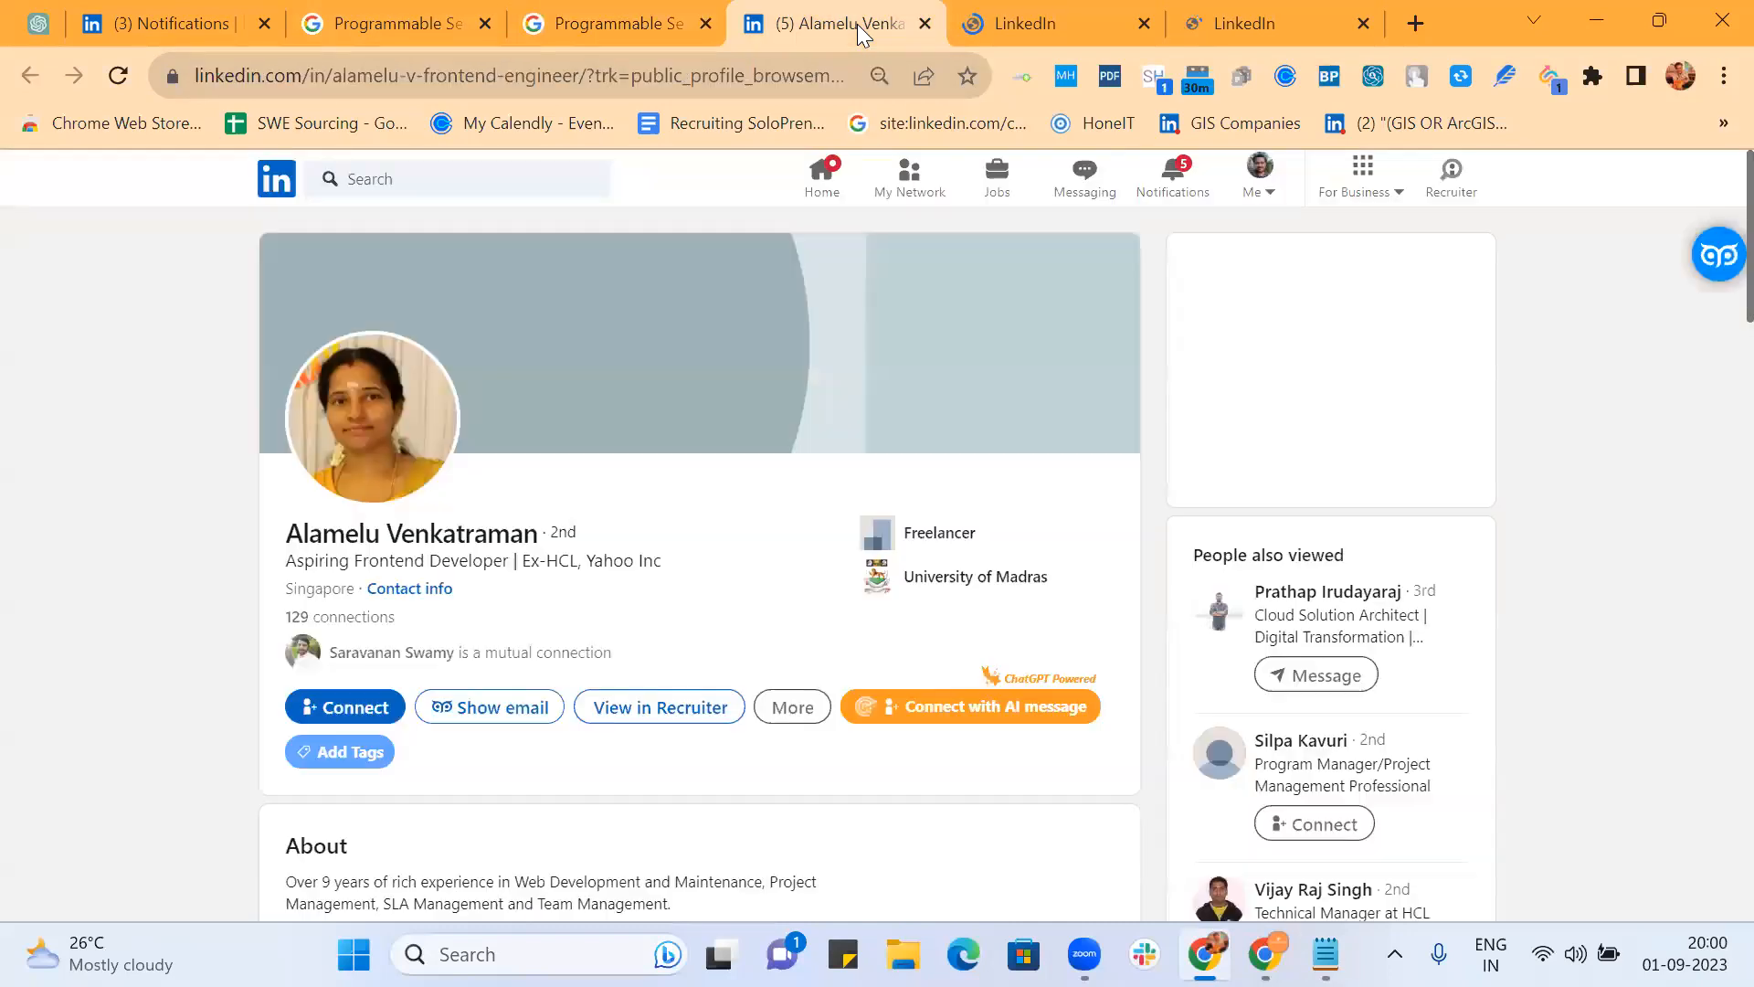
pyautogui.scroll(-5, 951, 501)
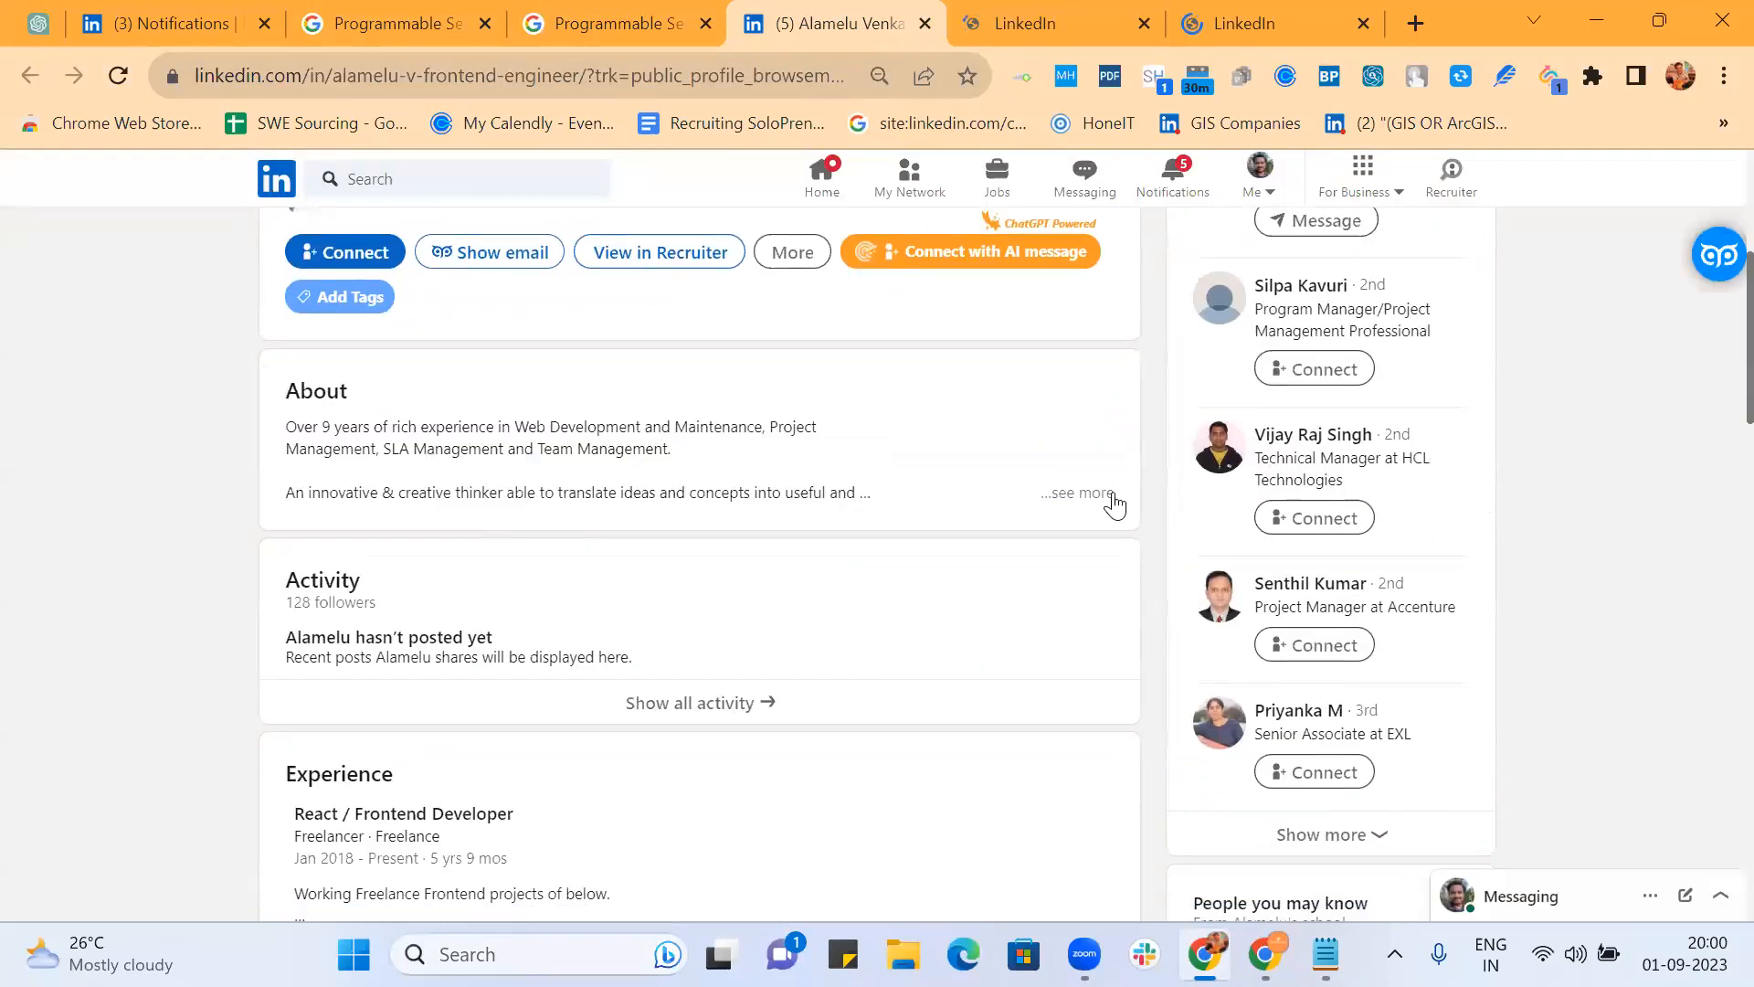
pyautogui.click(1109, 500)
pyautogui.scroll(-4, 938, 560)
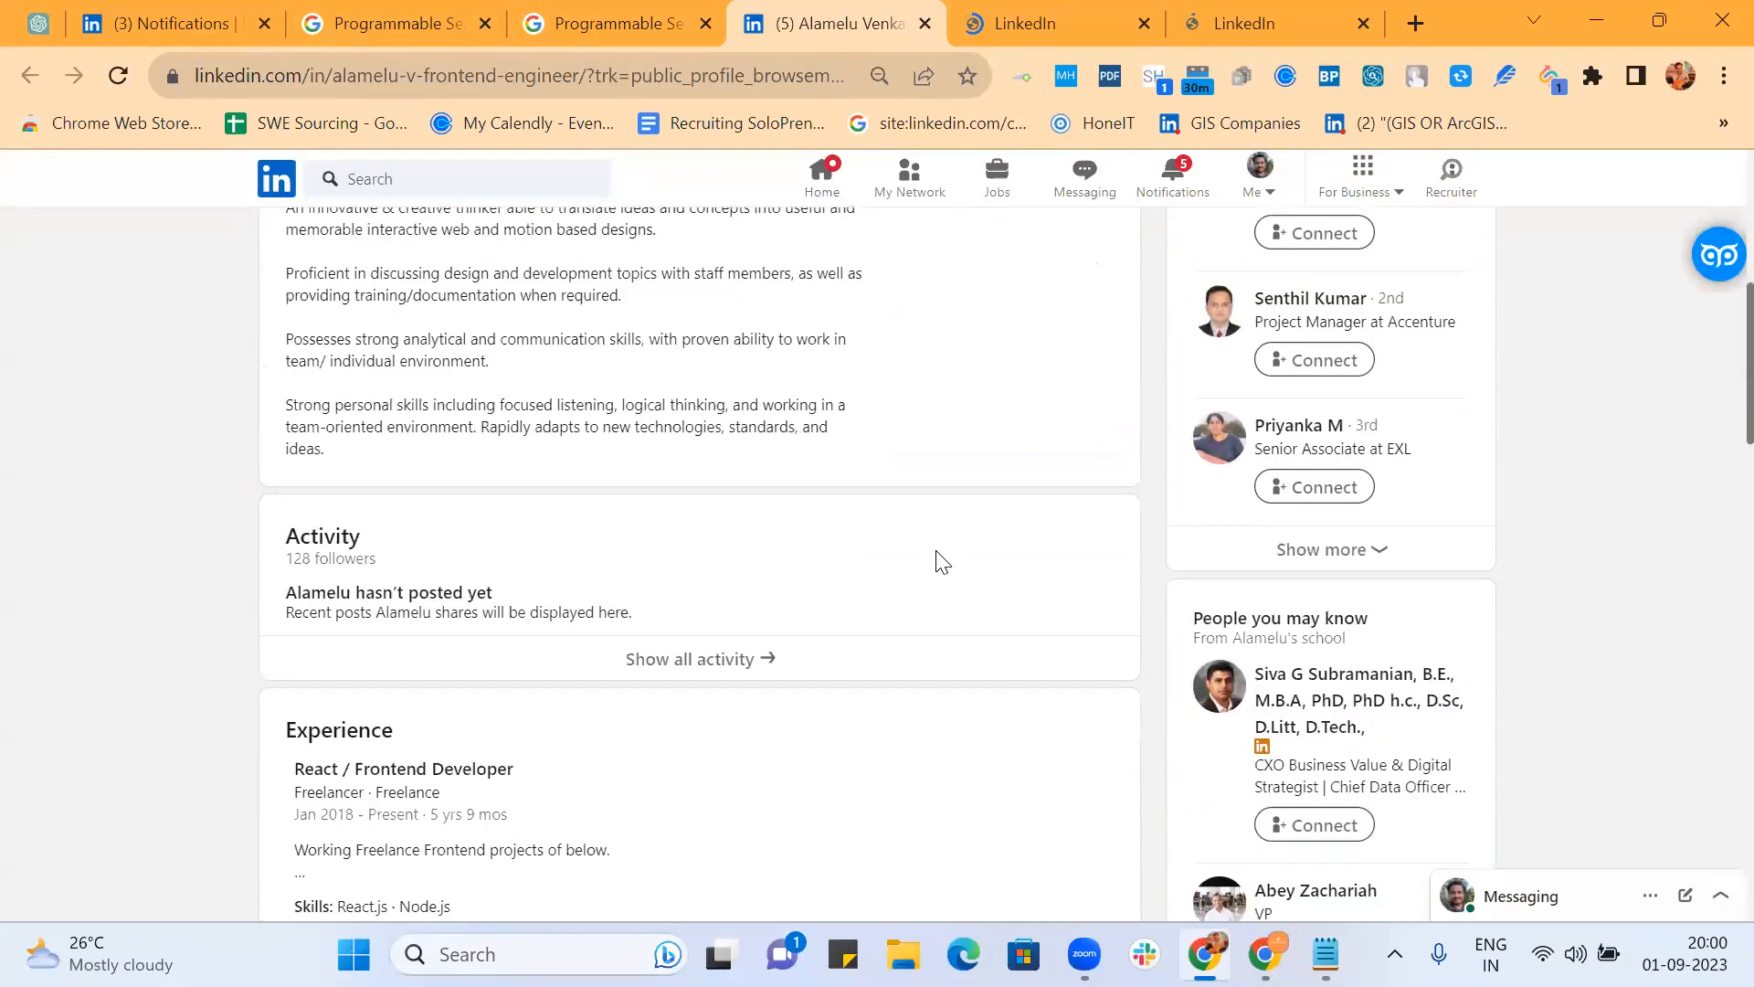
pyautogui.scroll(-4, 938, 560)
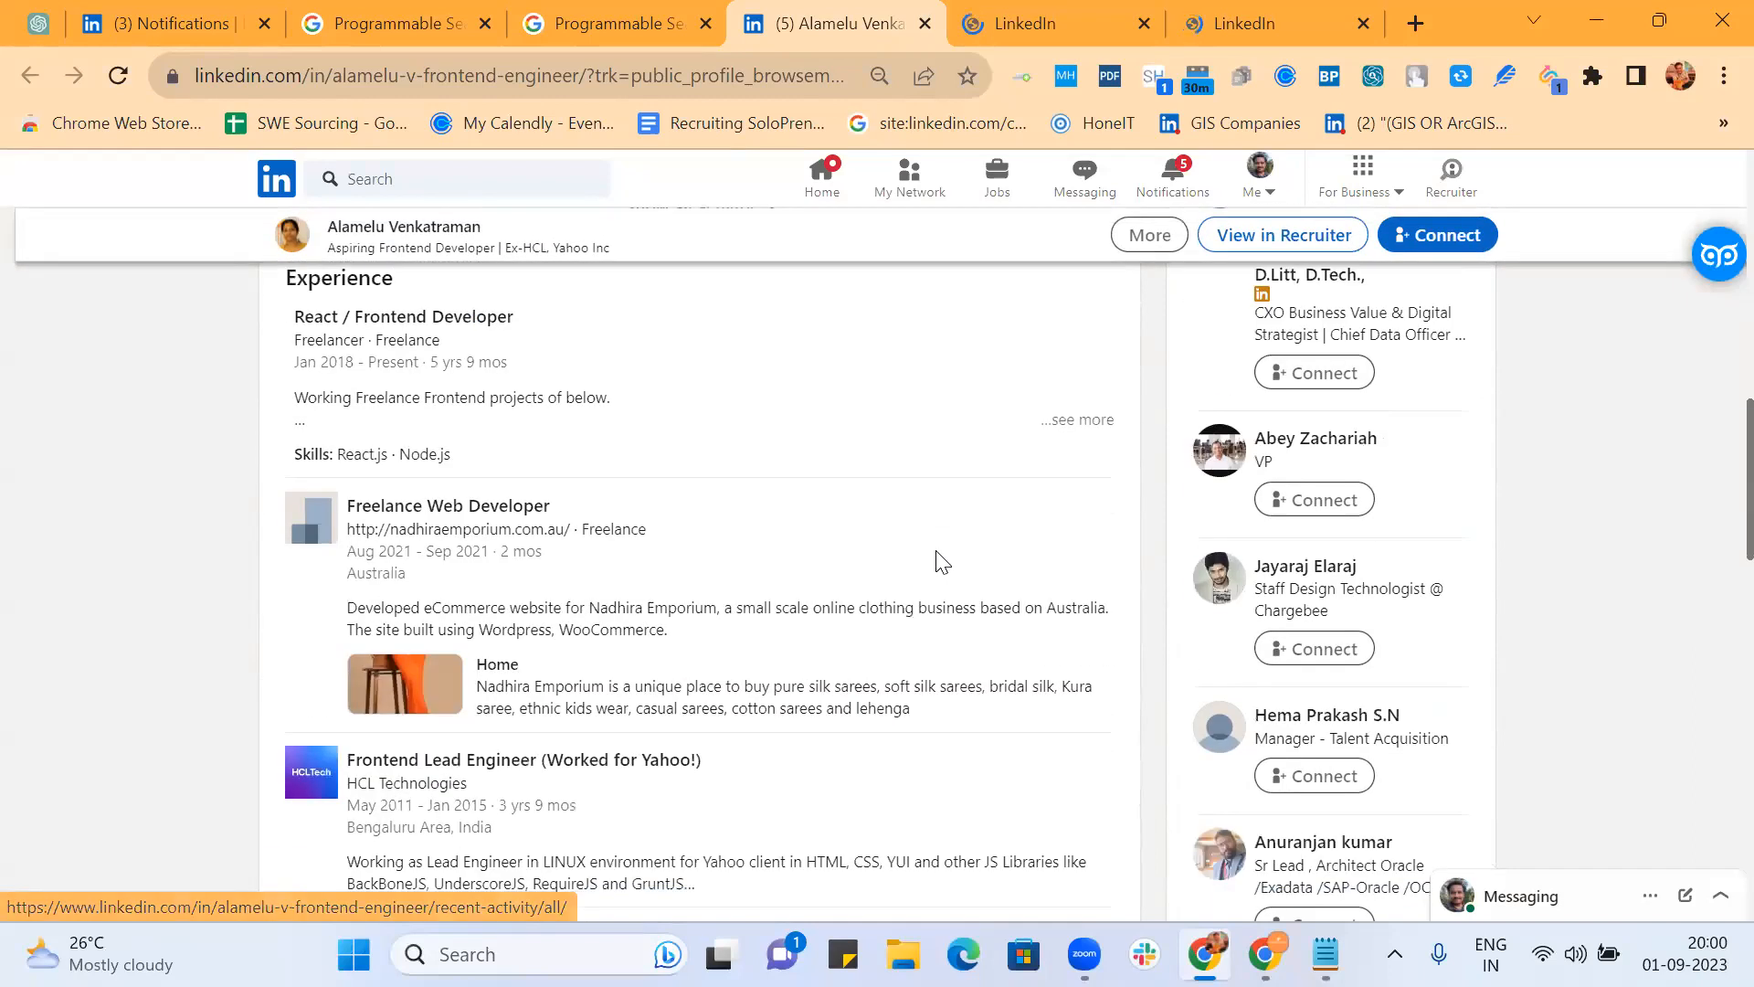
pyautogui.click(1101, 419)
pyautogui.scroll(-3, 978, 485)
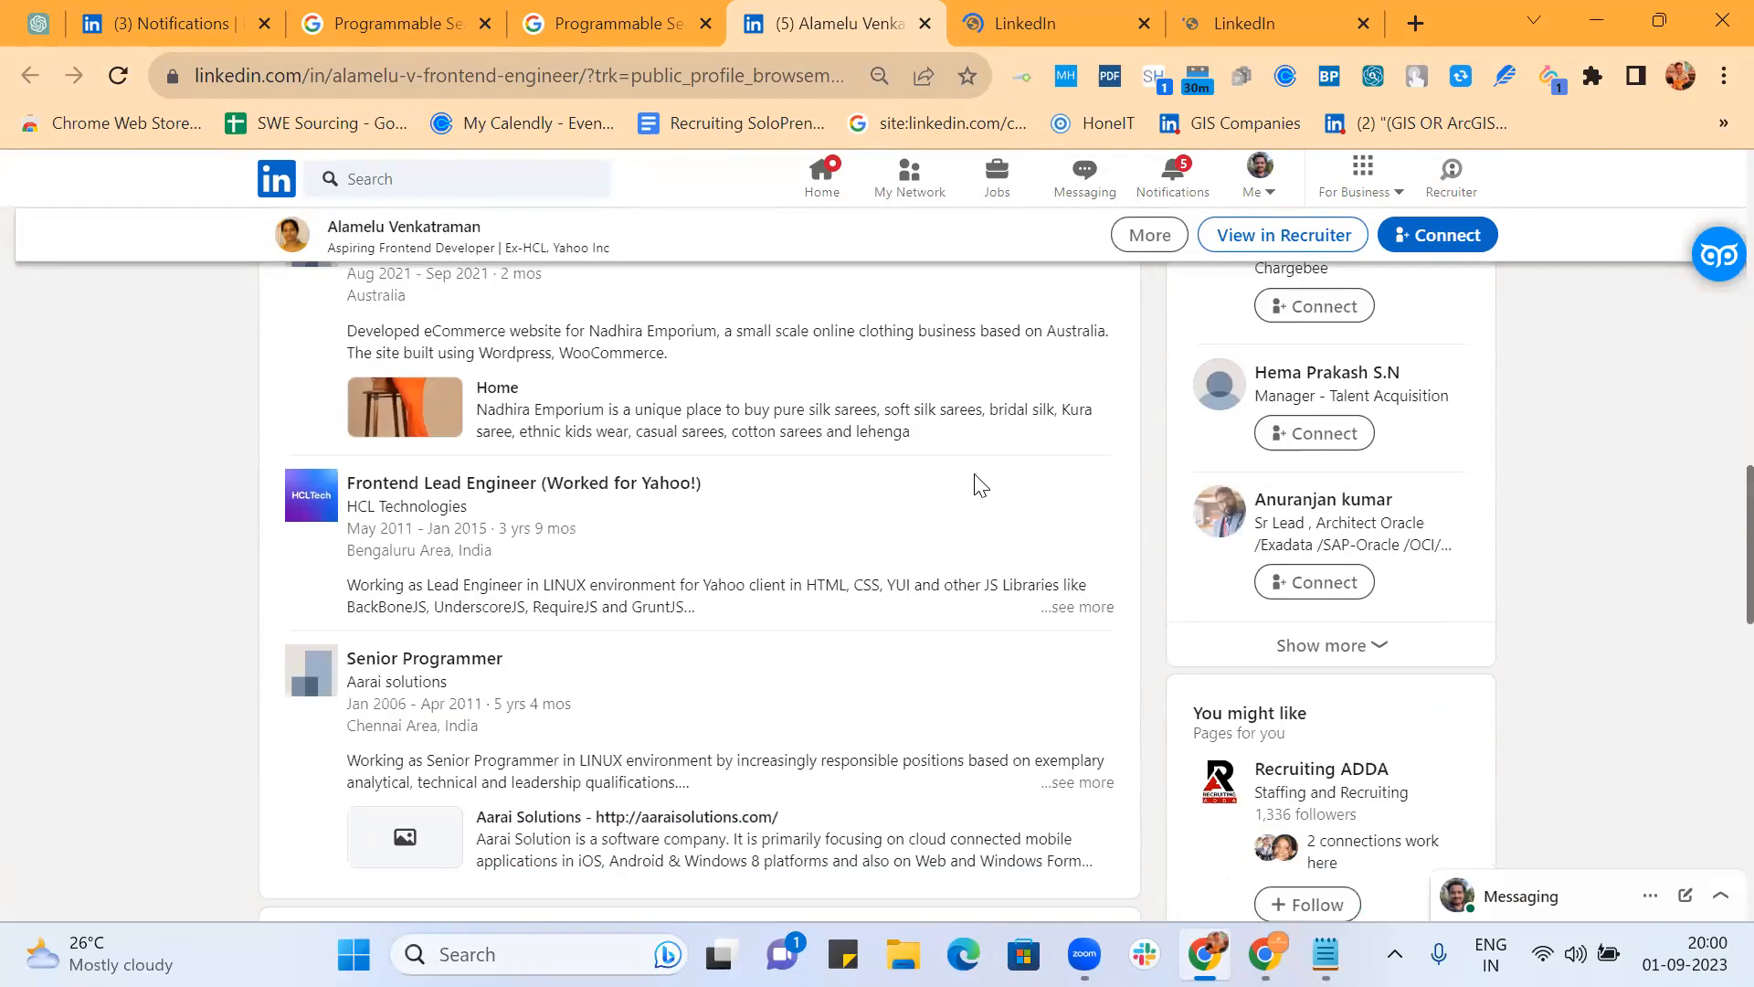
pyautogui.click(1083, 604)
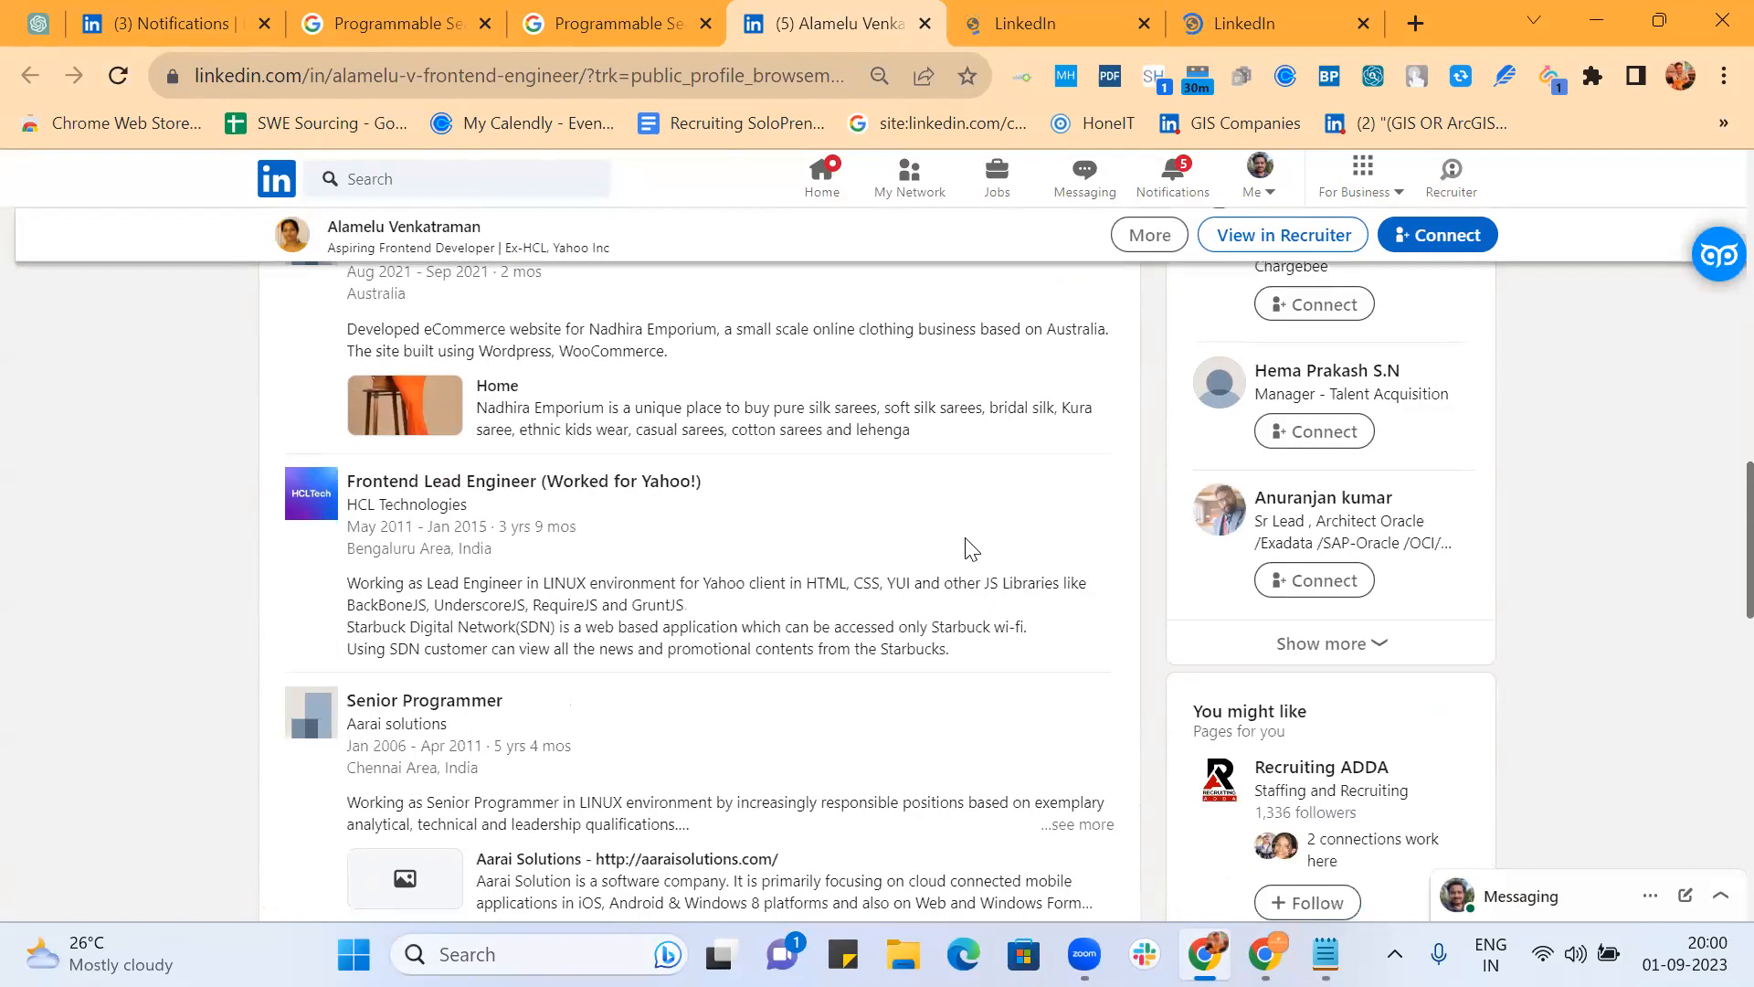
pyautogui.scroll(-4, 1005, 511)
pyautogui.click(1076, 464)
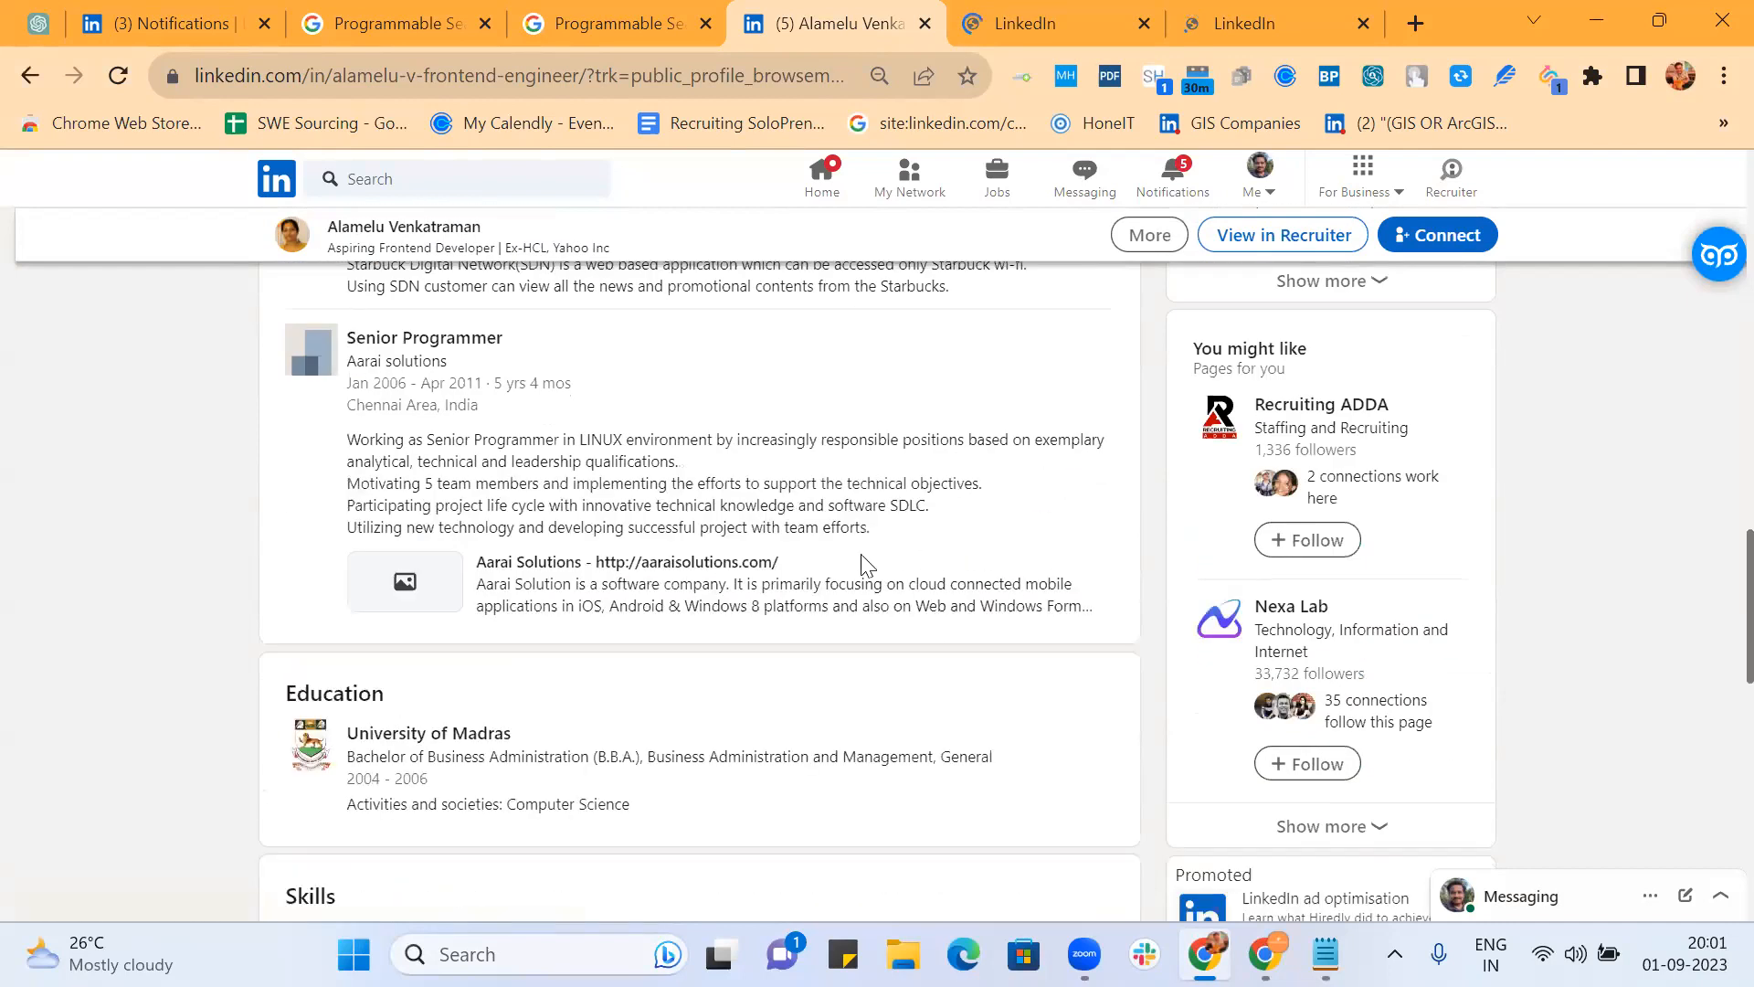
pyautogui.scroll(-5, 704, 576)
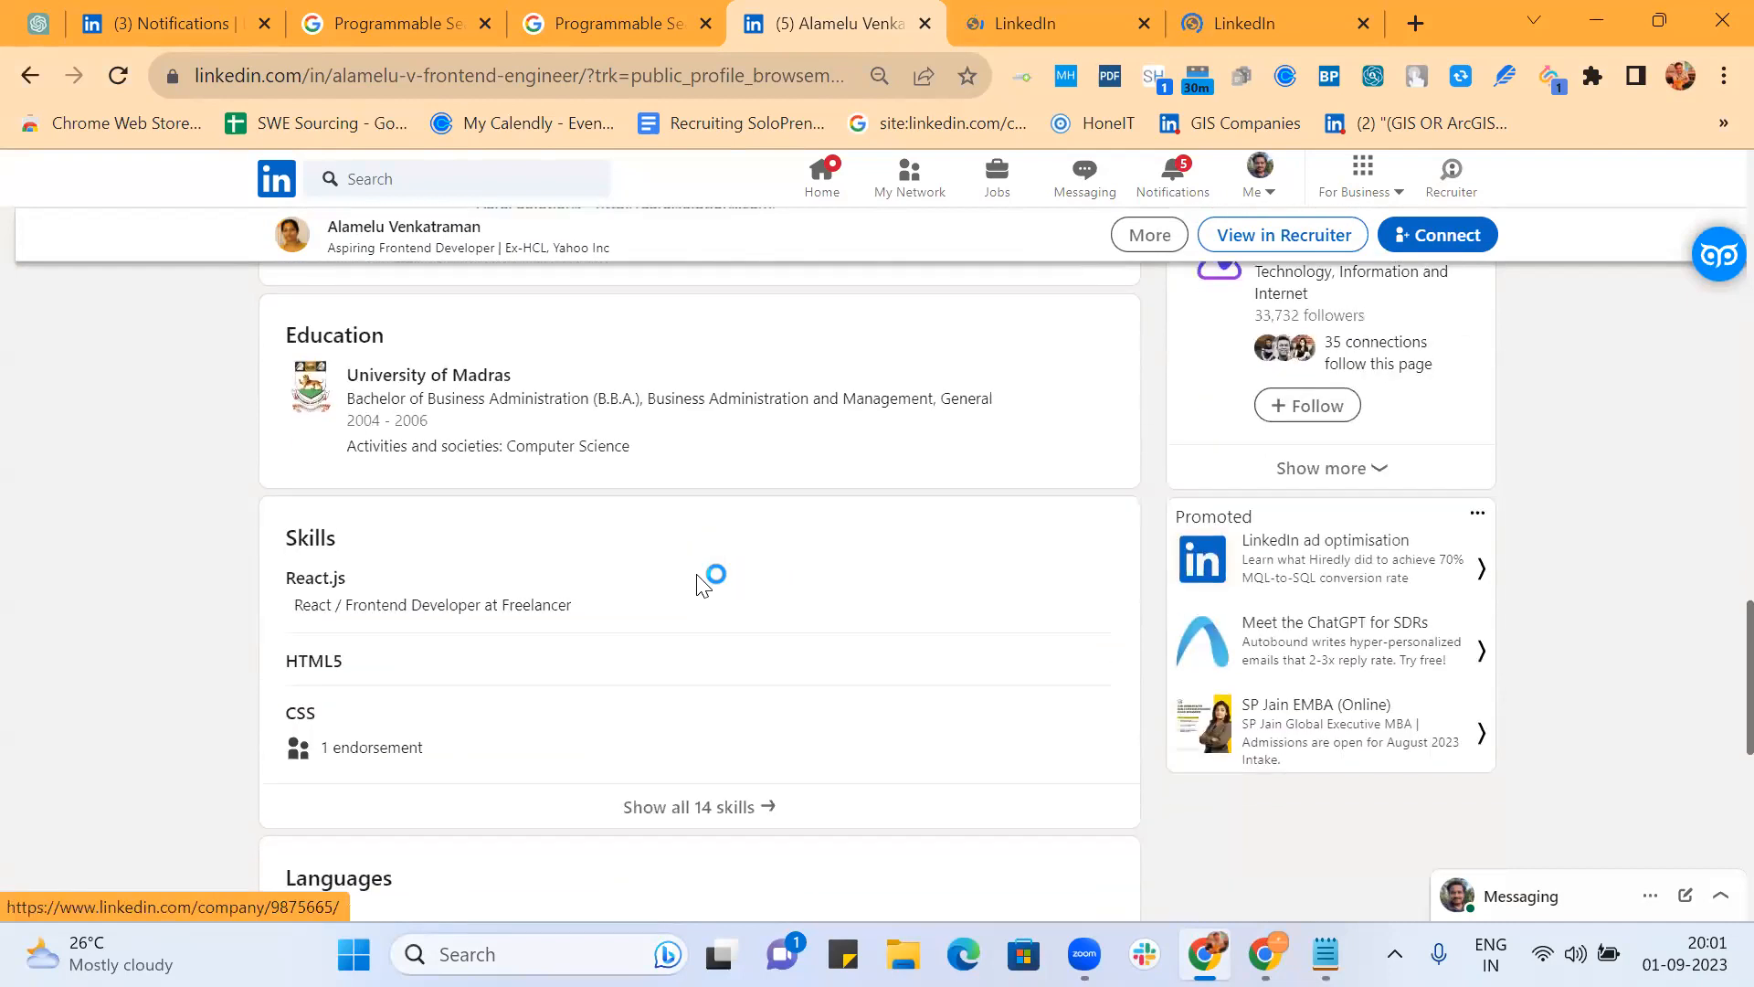
# Step: Check two more candidate profiles, reading the full About section that ends with a gmail contact
pyautogui.click(1025, 18)
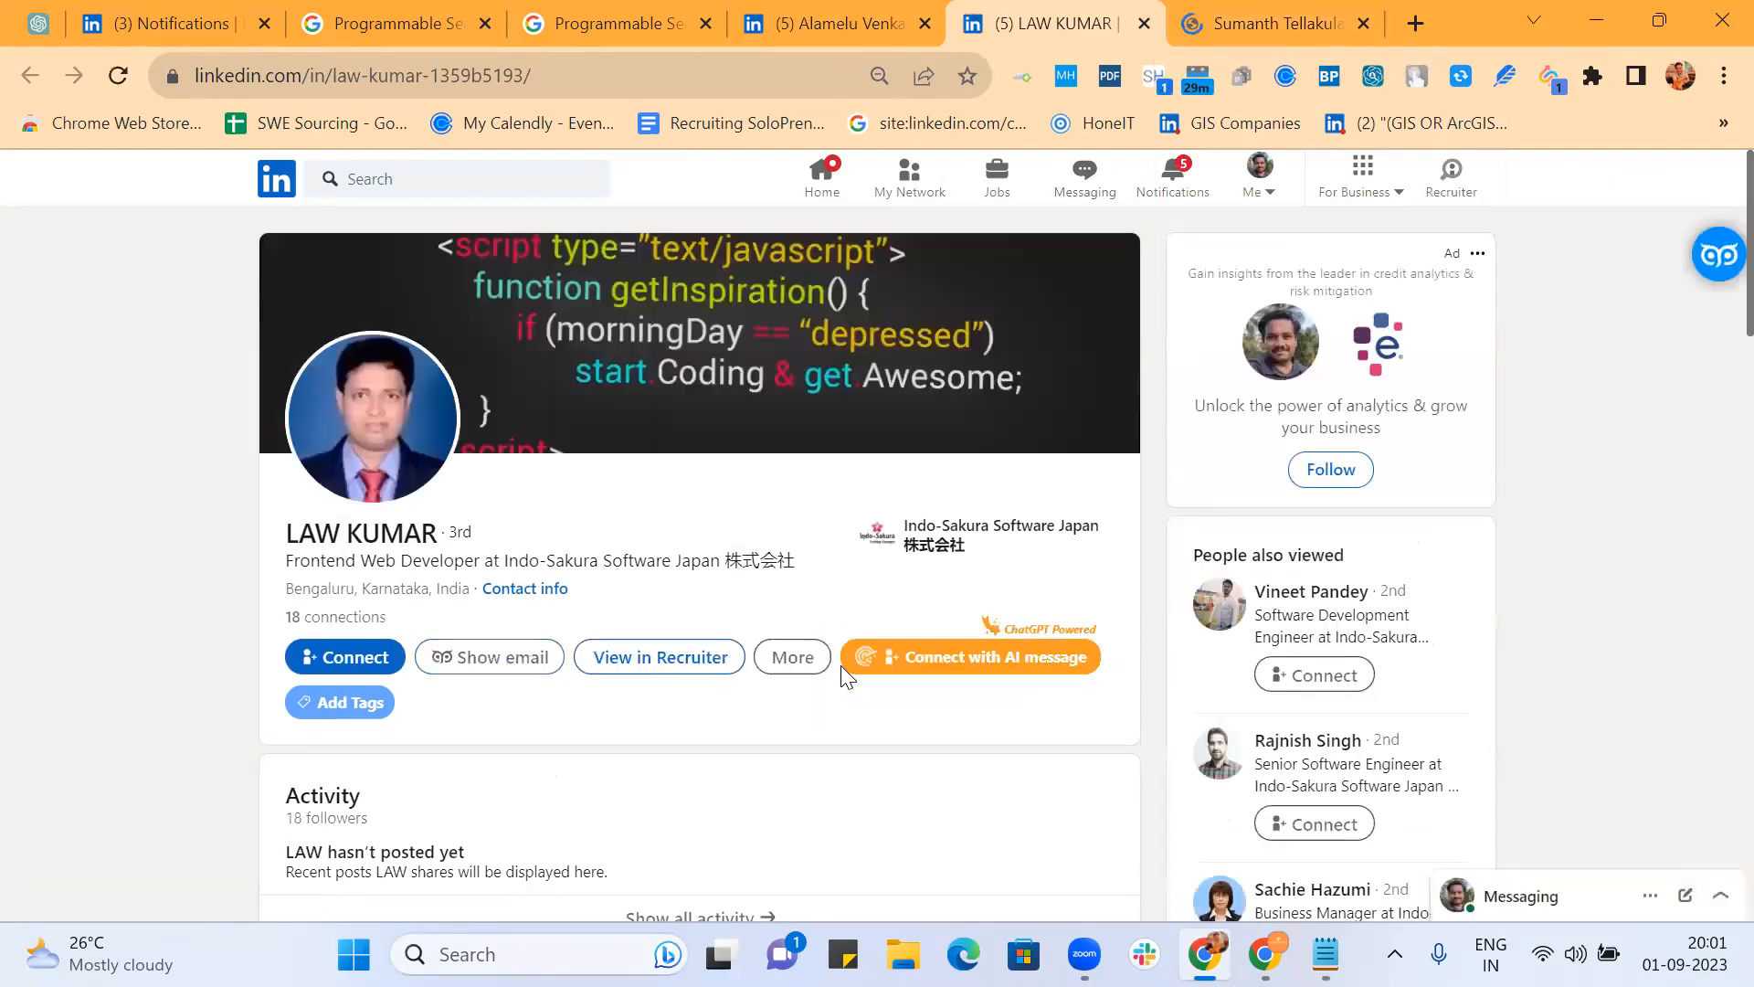
pyautogui.scroll(-7, 842, 672)
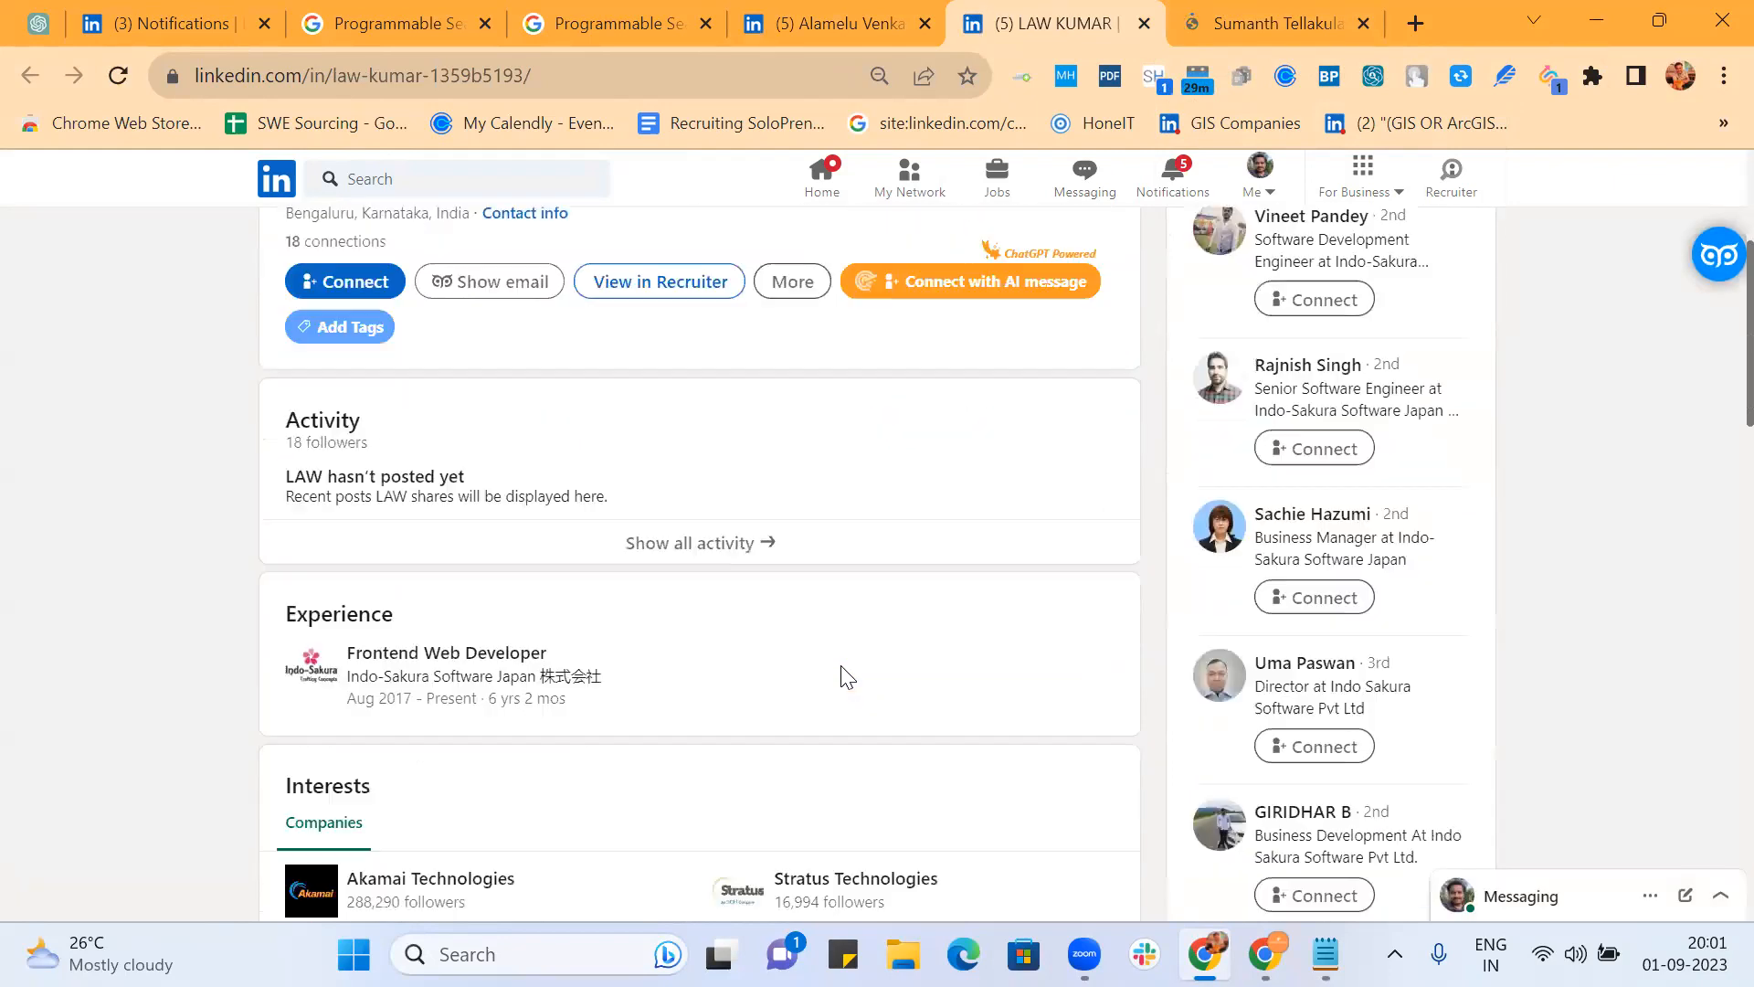
pyautogui.scroll(-5, 840, 671)
pyautogui.scroll(6, 841, 672)
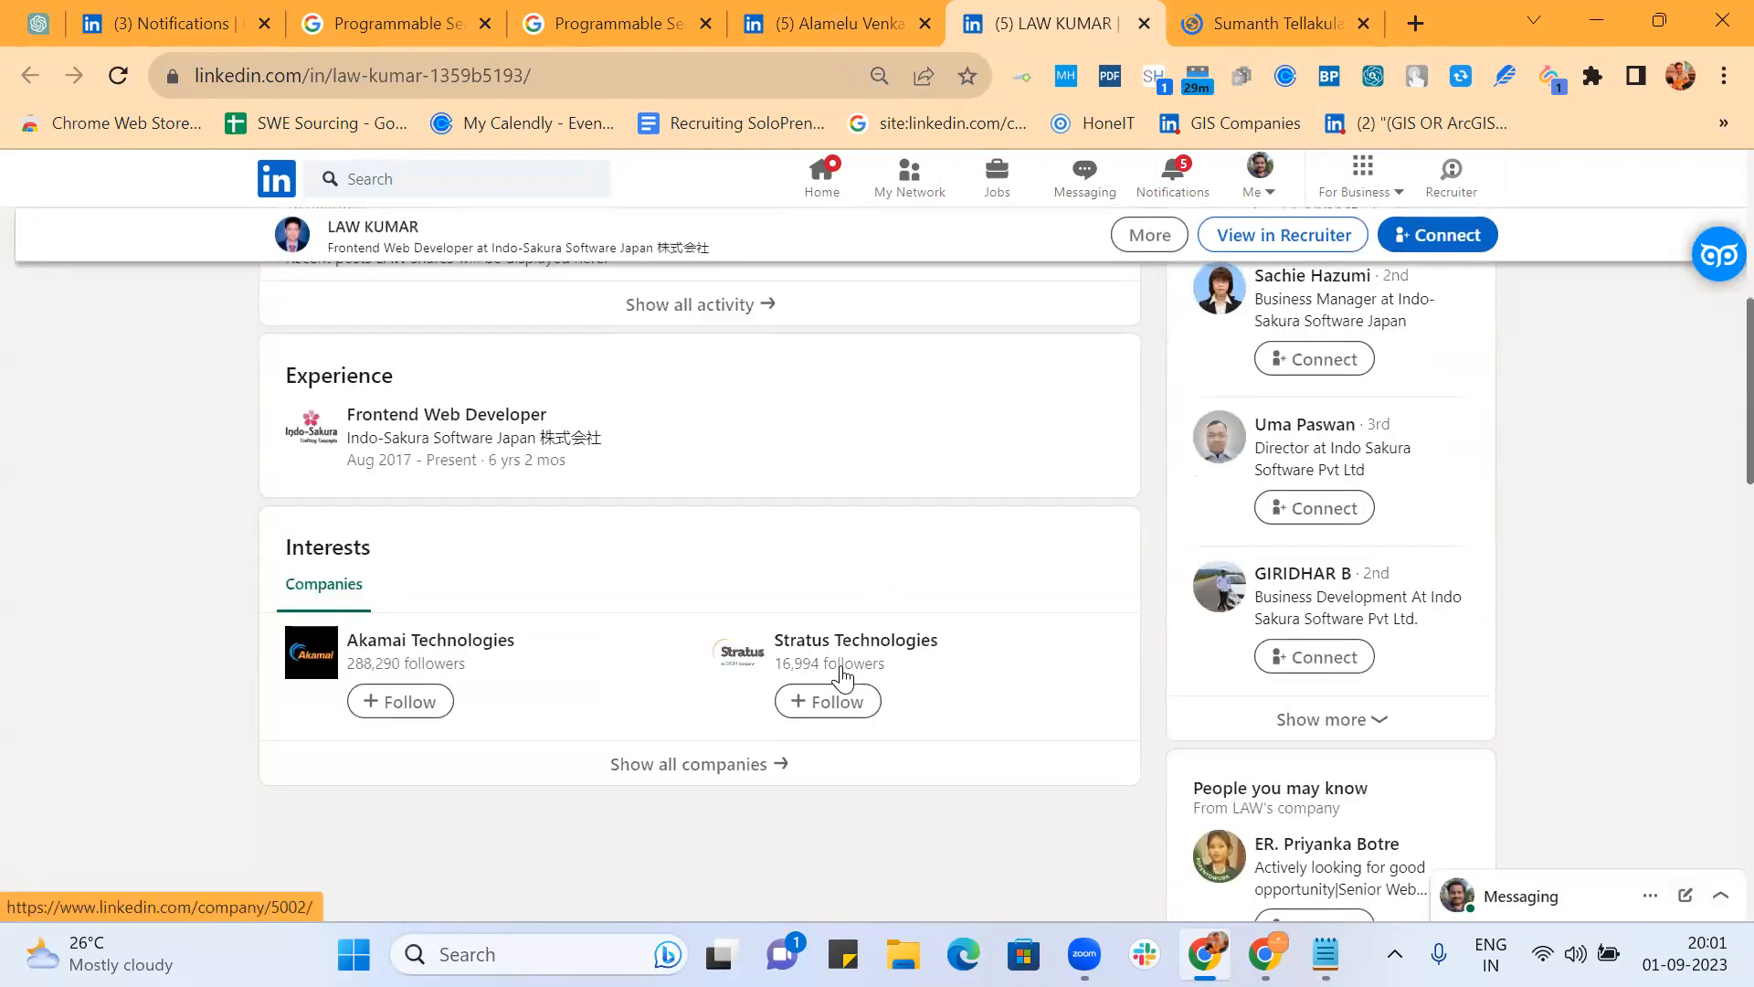
pyautogui.click(1239, 24)
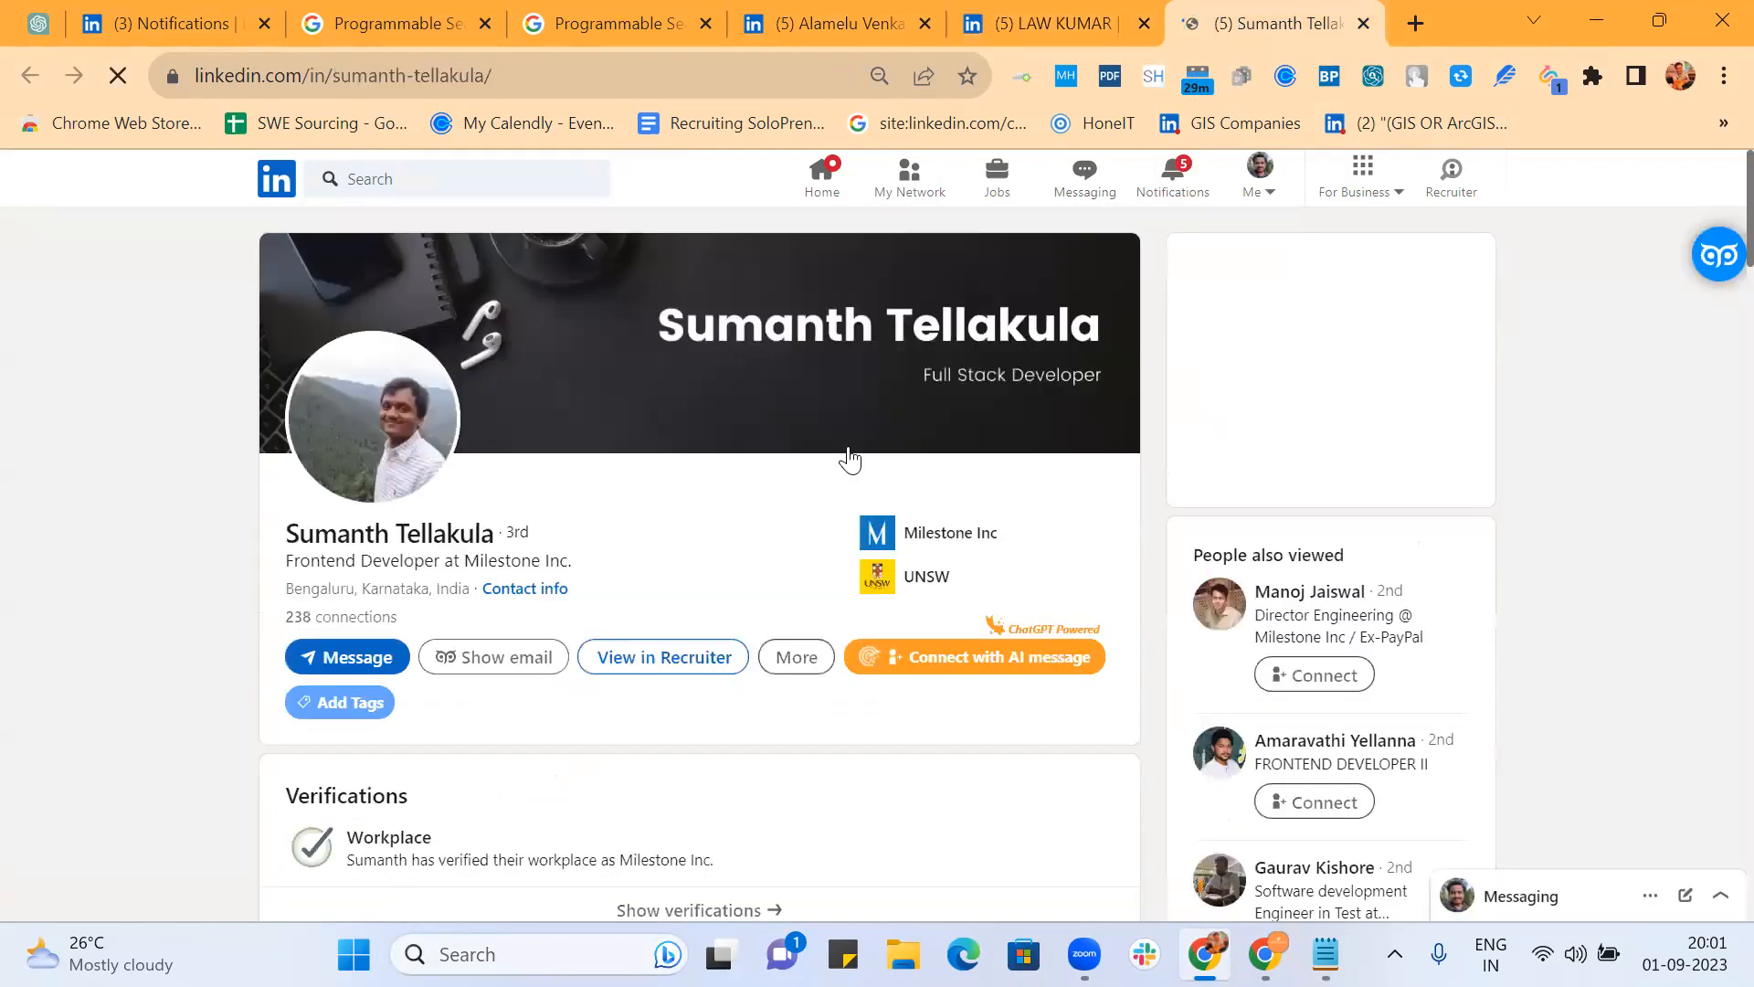
pyautogui.scroll(-3, 846, 454)
pyautogui.scroll(-3, 849, 456)
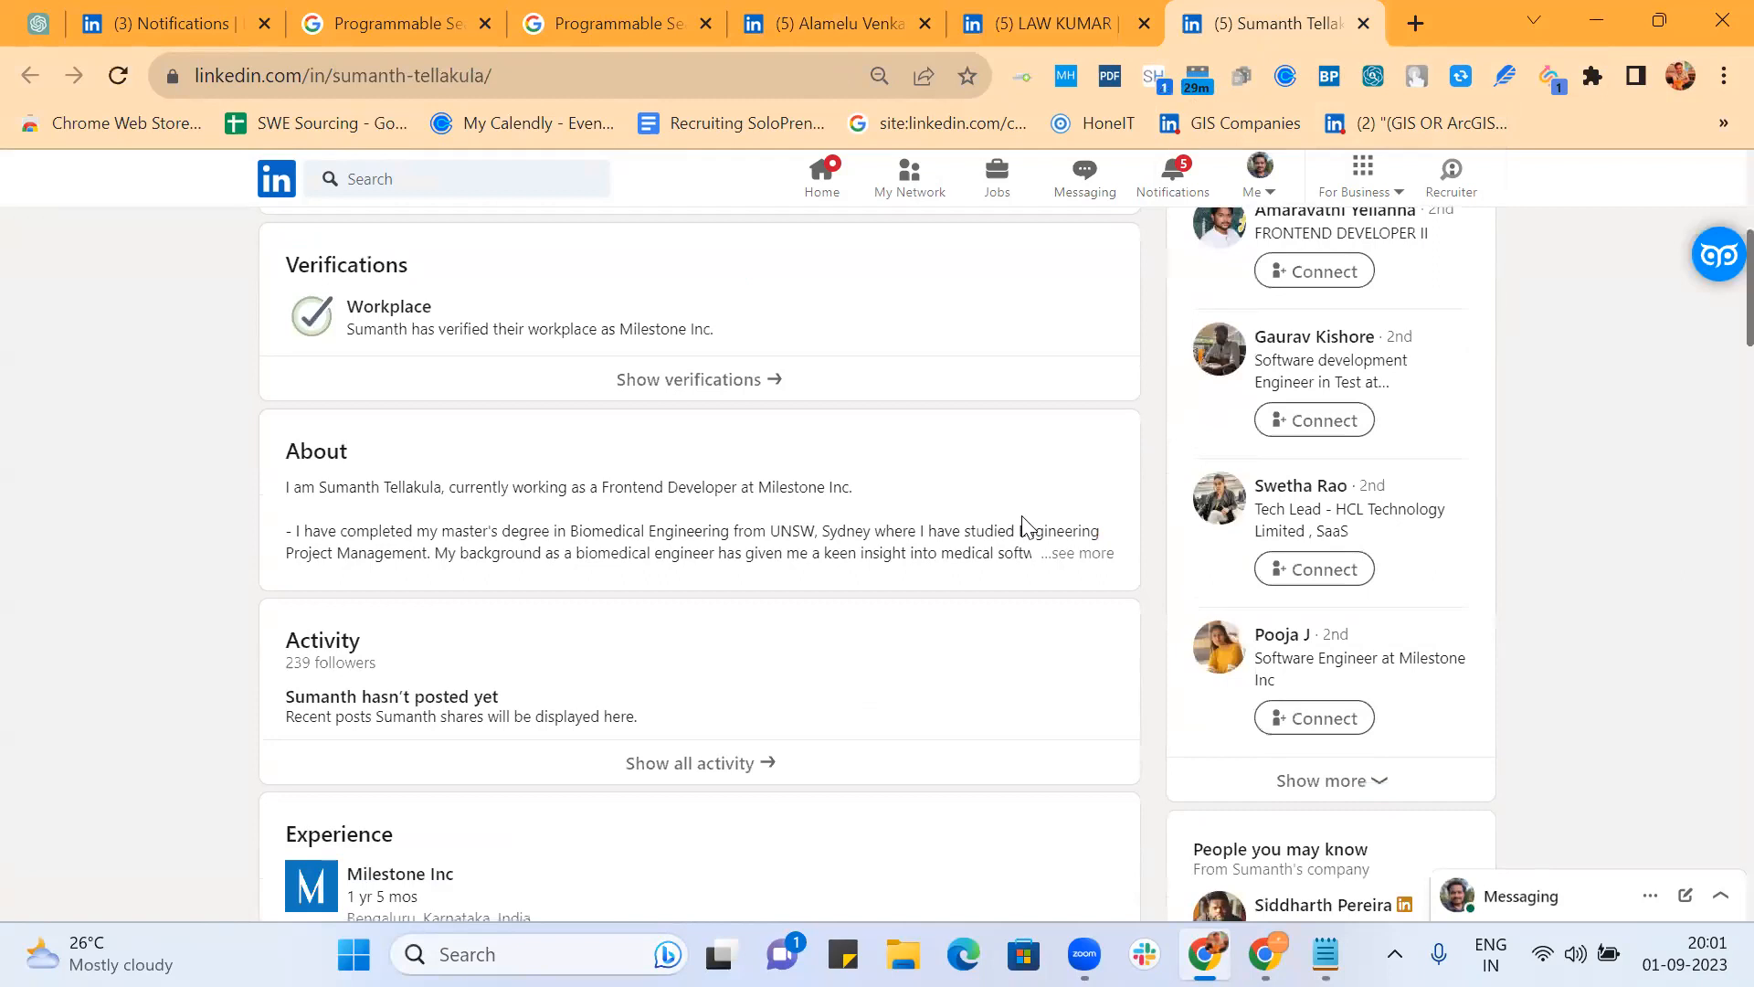
pyautogui.click(1066, 554)
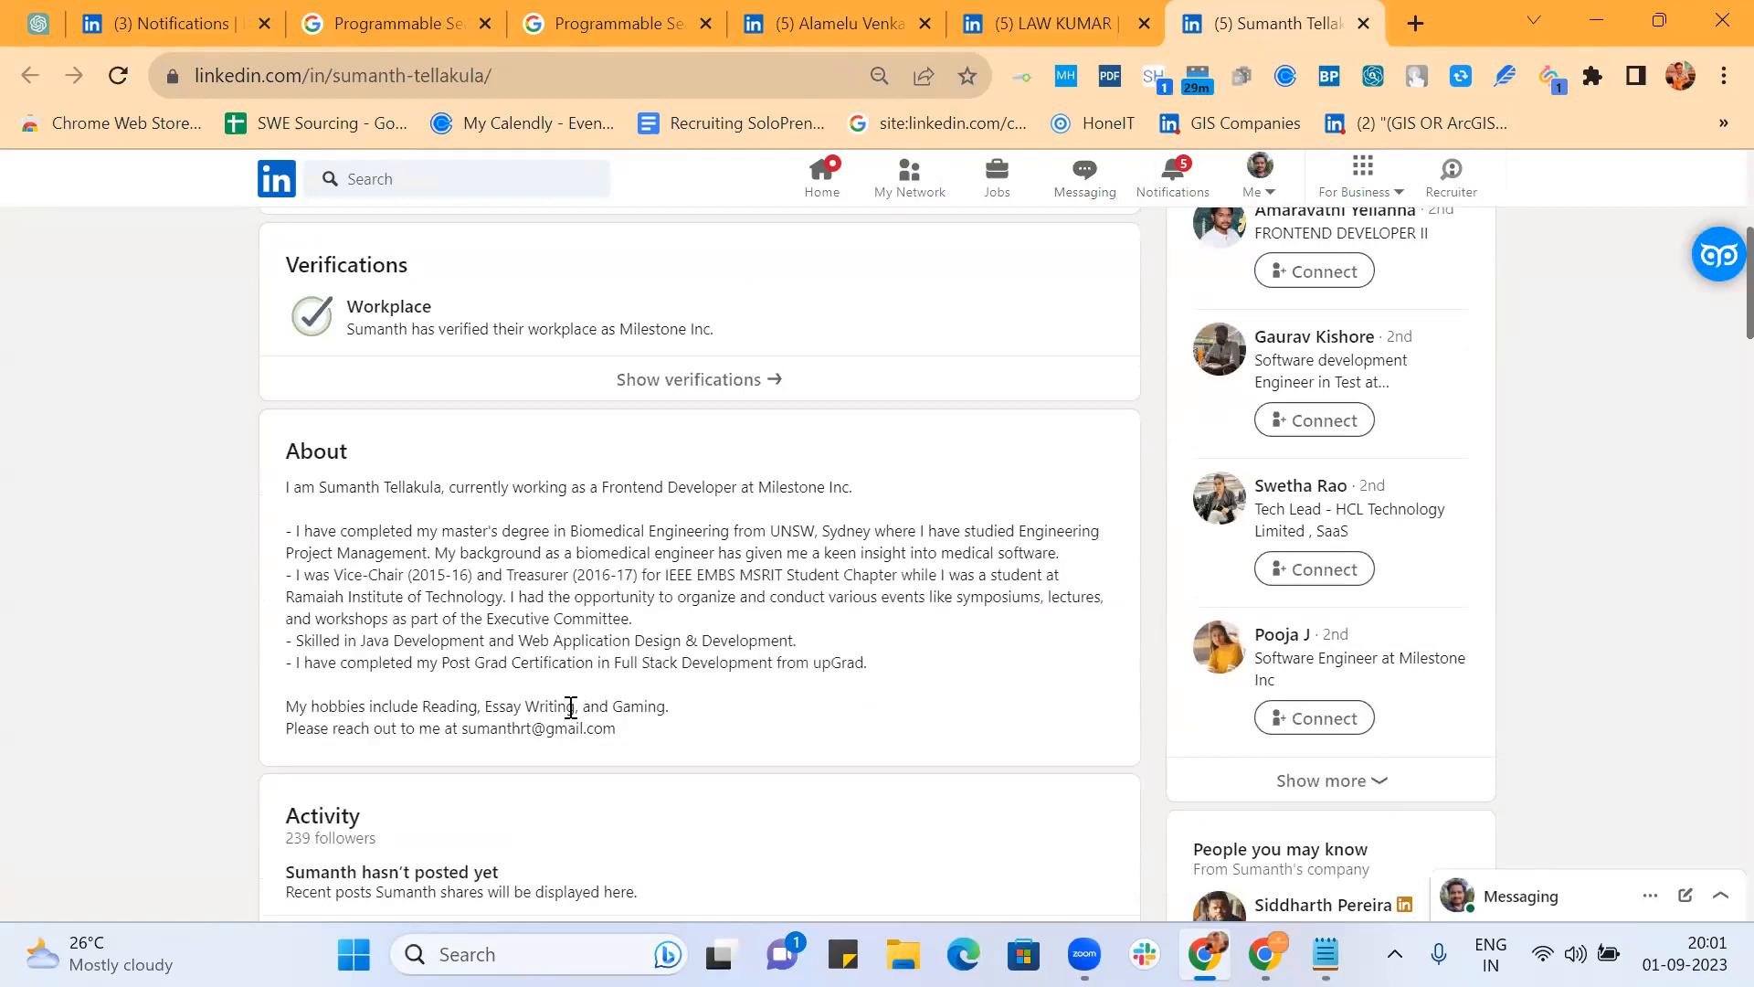
pyautogui.click(592, 22)
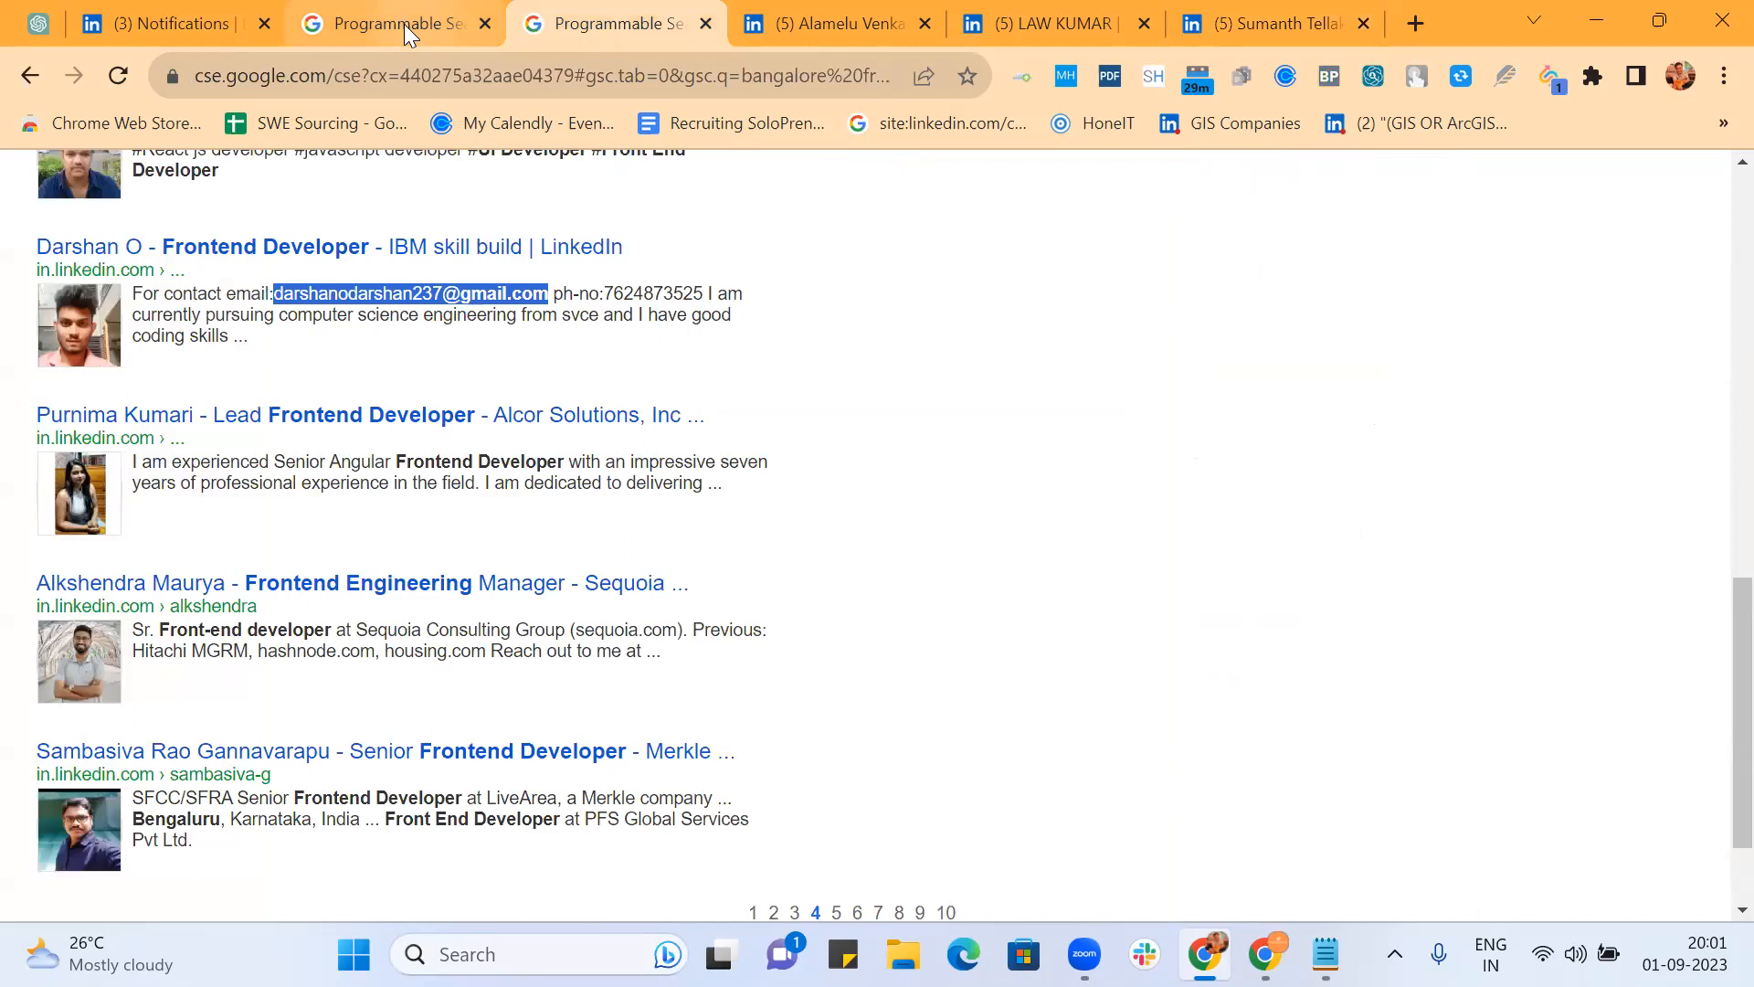
pyautogui.click(380, 26)
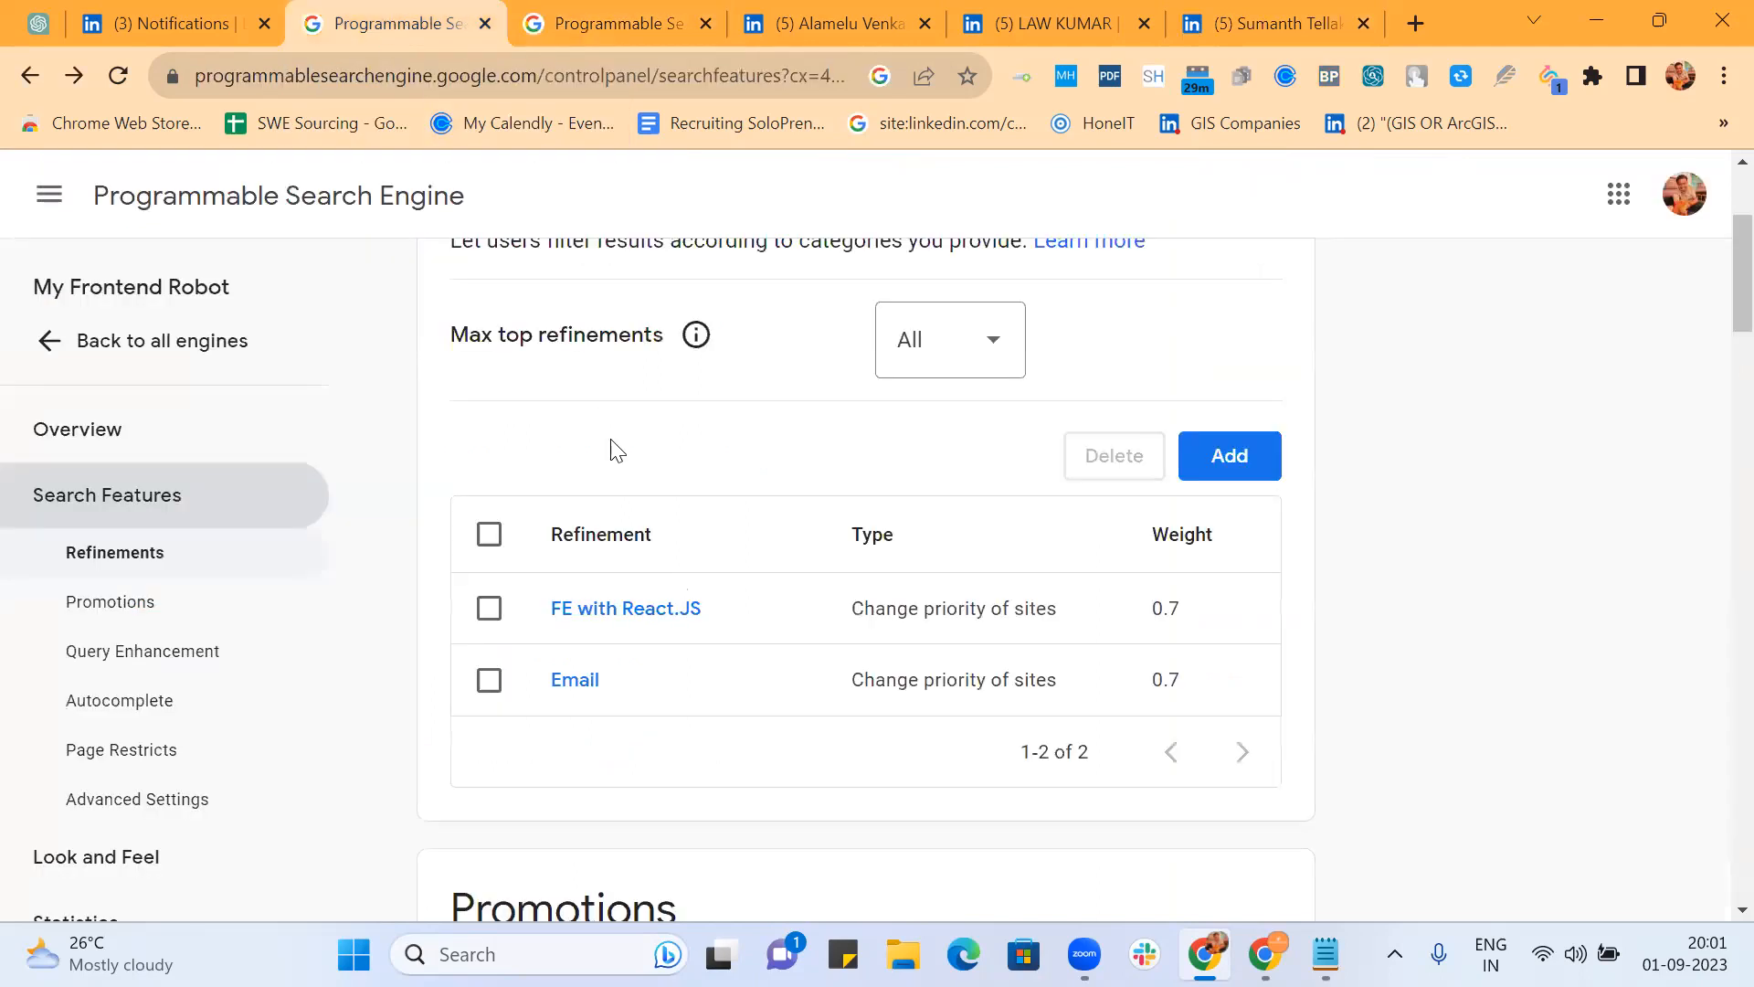
pyautogui.click(1227, 456)
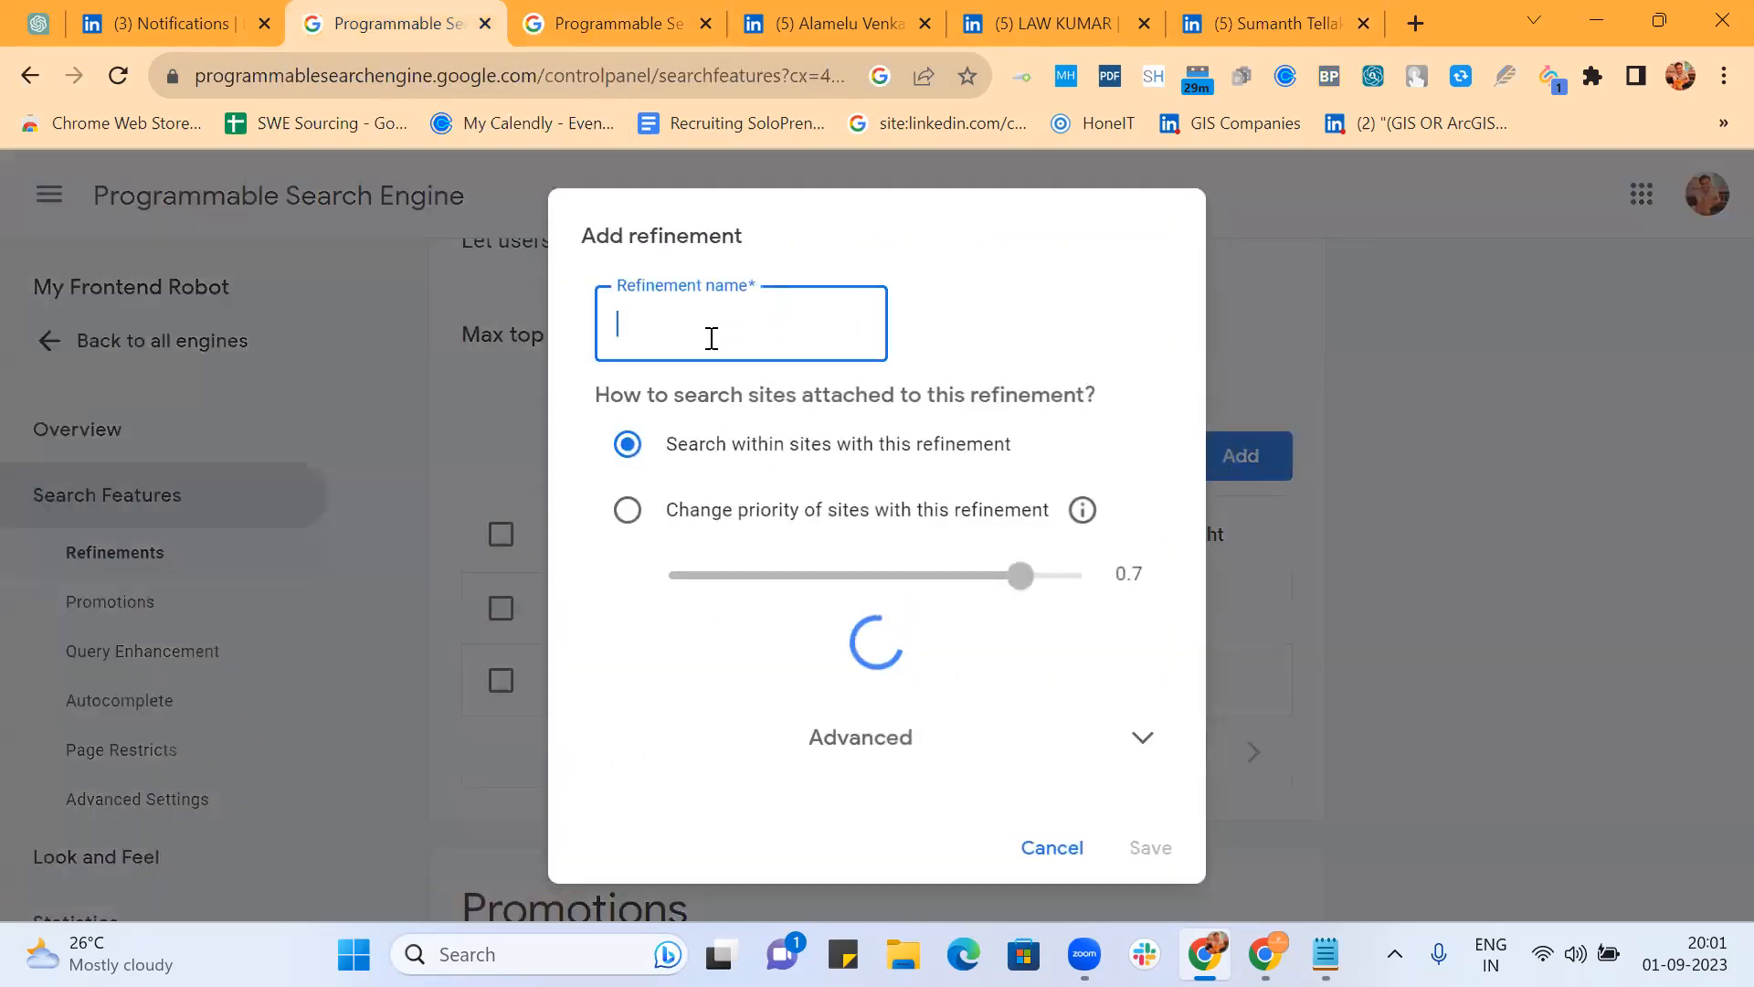
pyautogui.hotkey('ctrl', 'v')
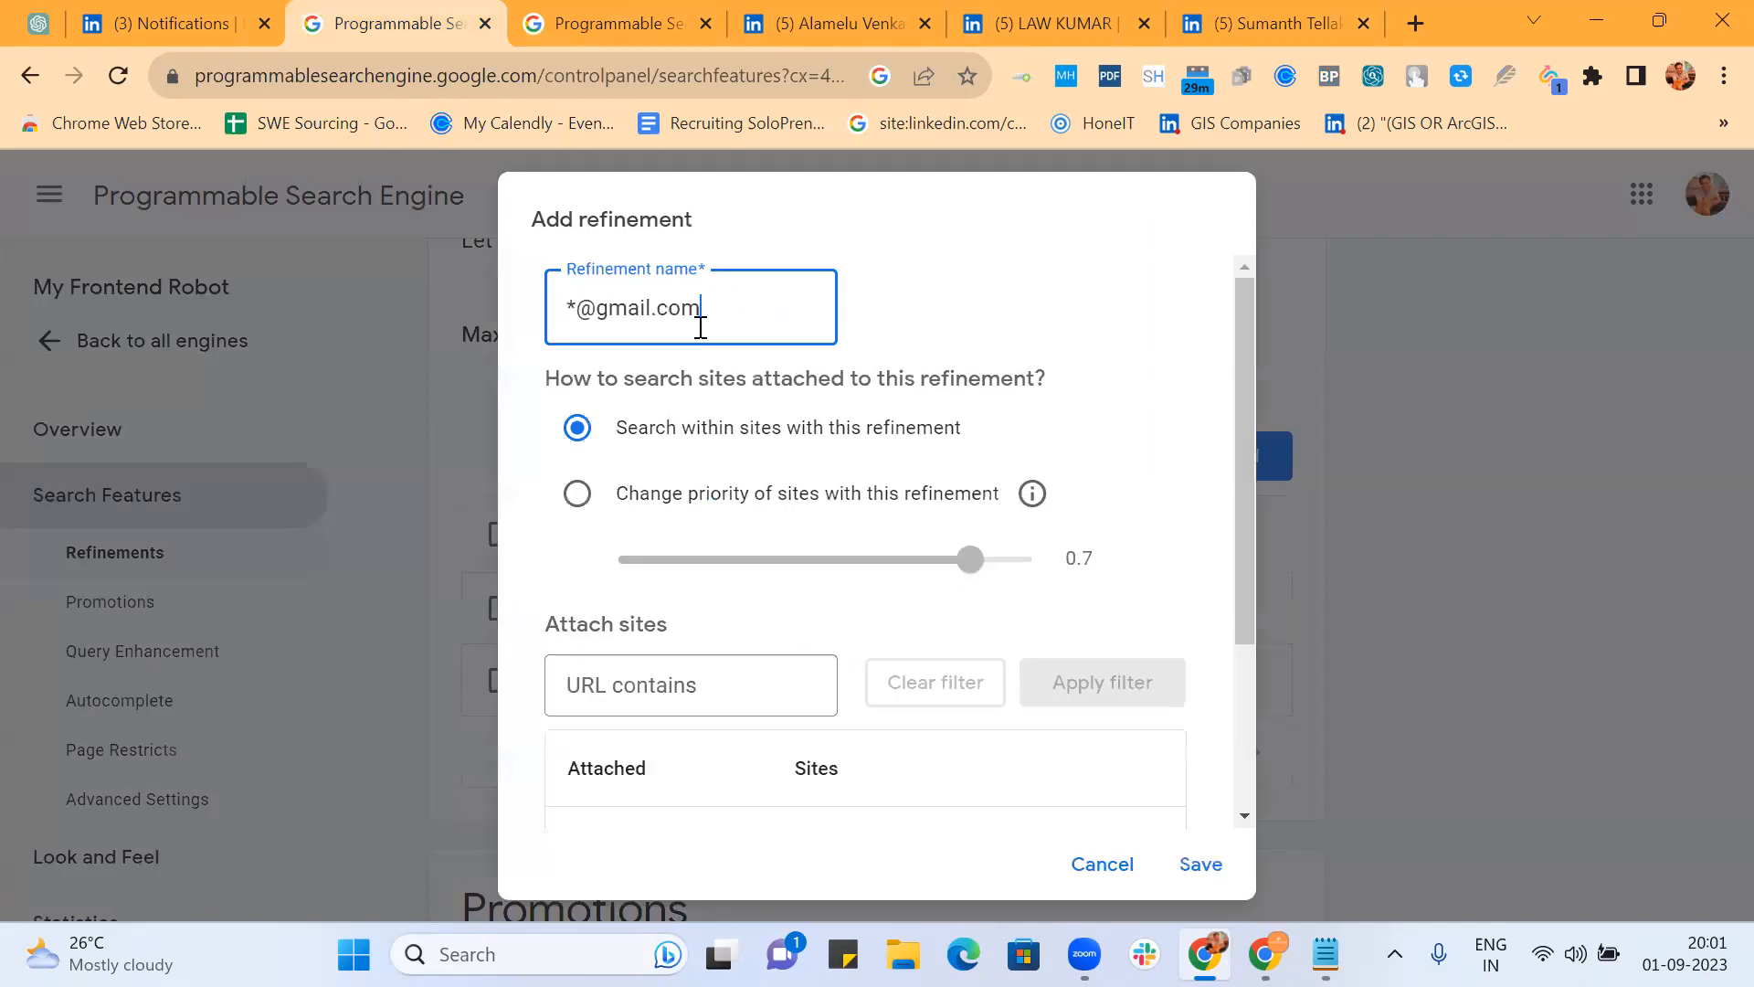
pyautogui.click(578, 494)
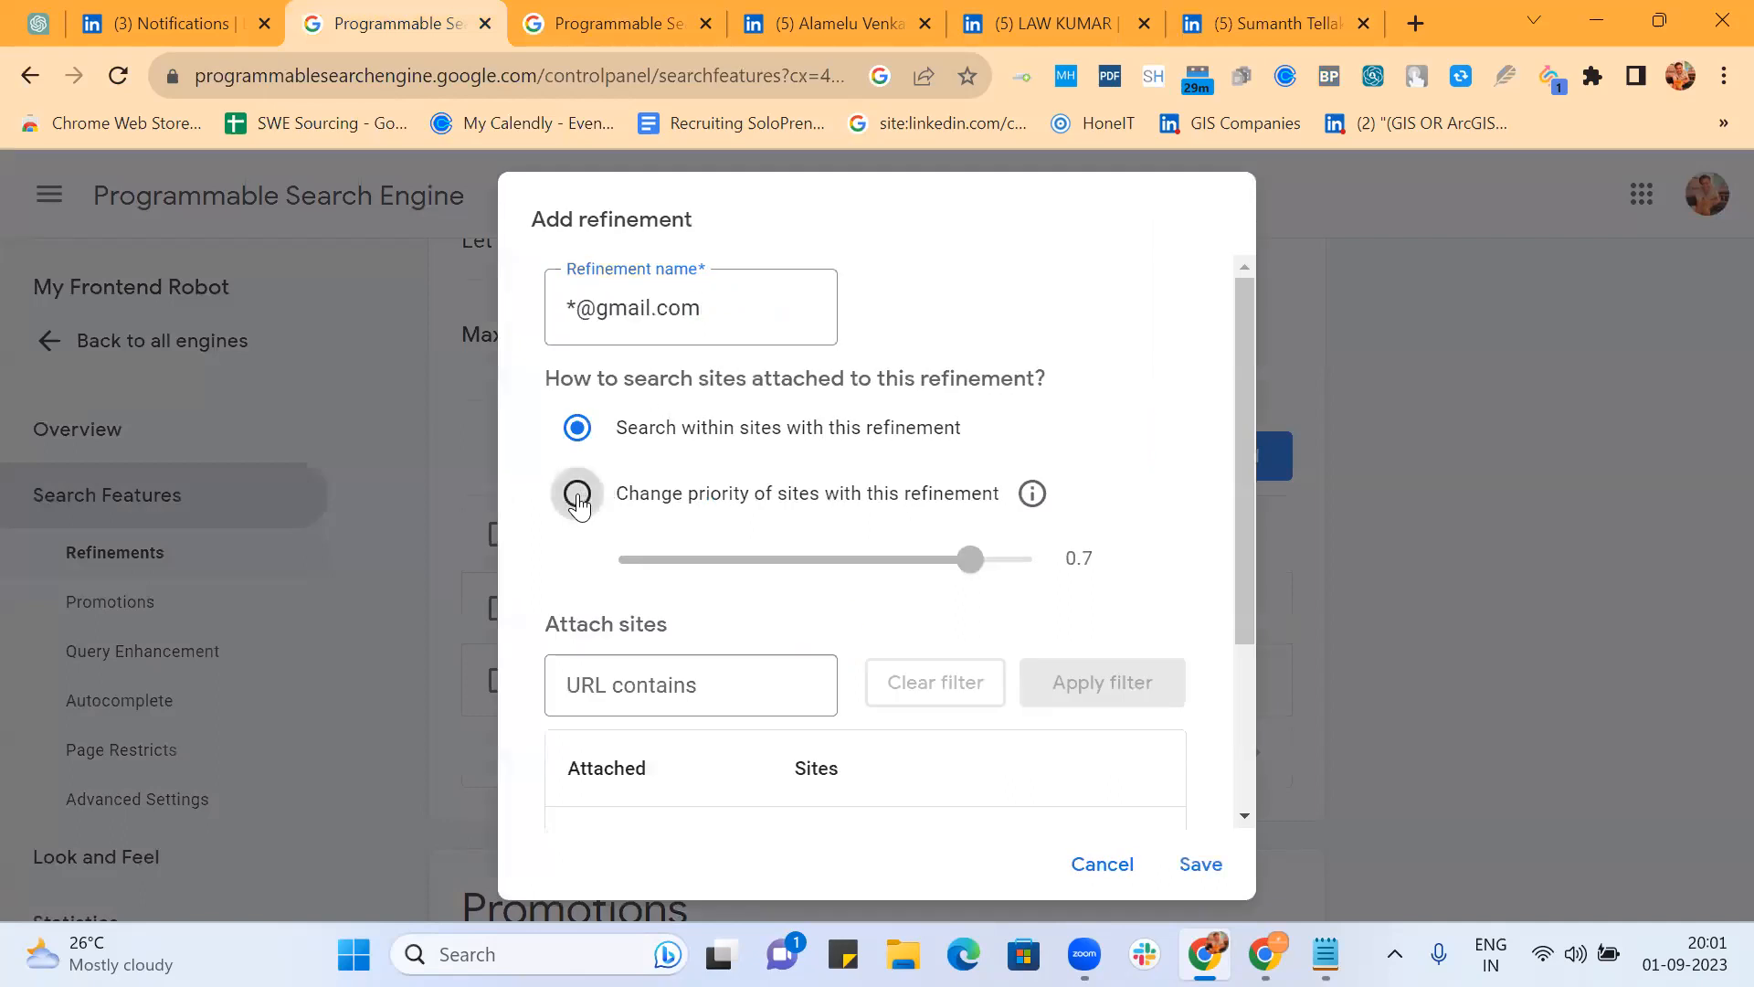
pyautogui.scroll(-3, 986, 423)
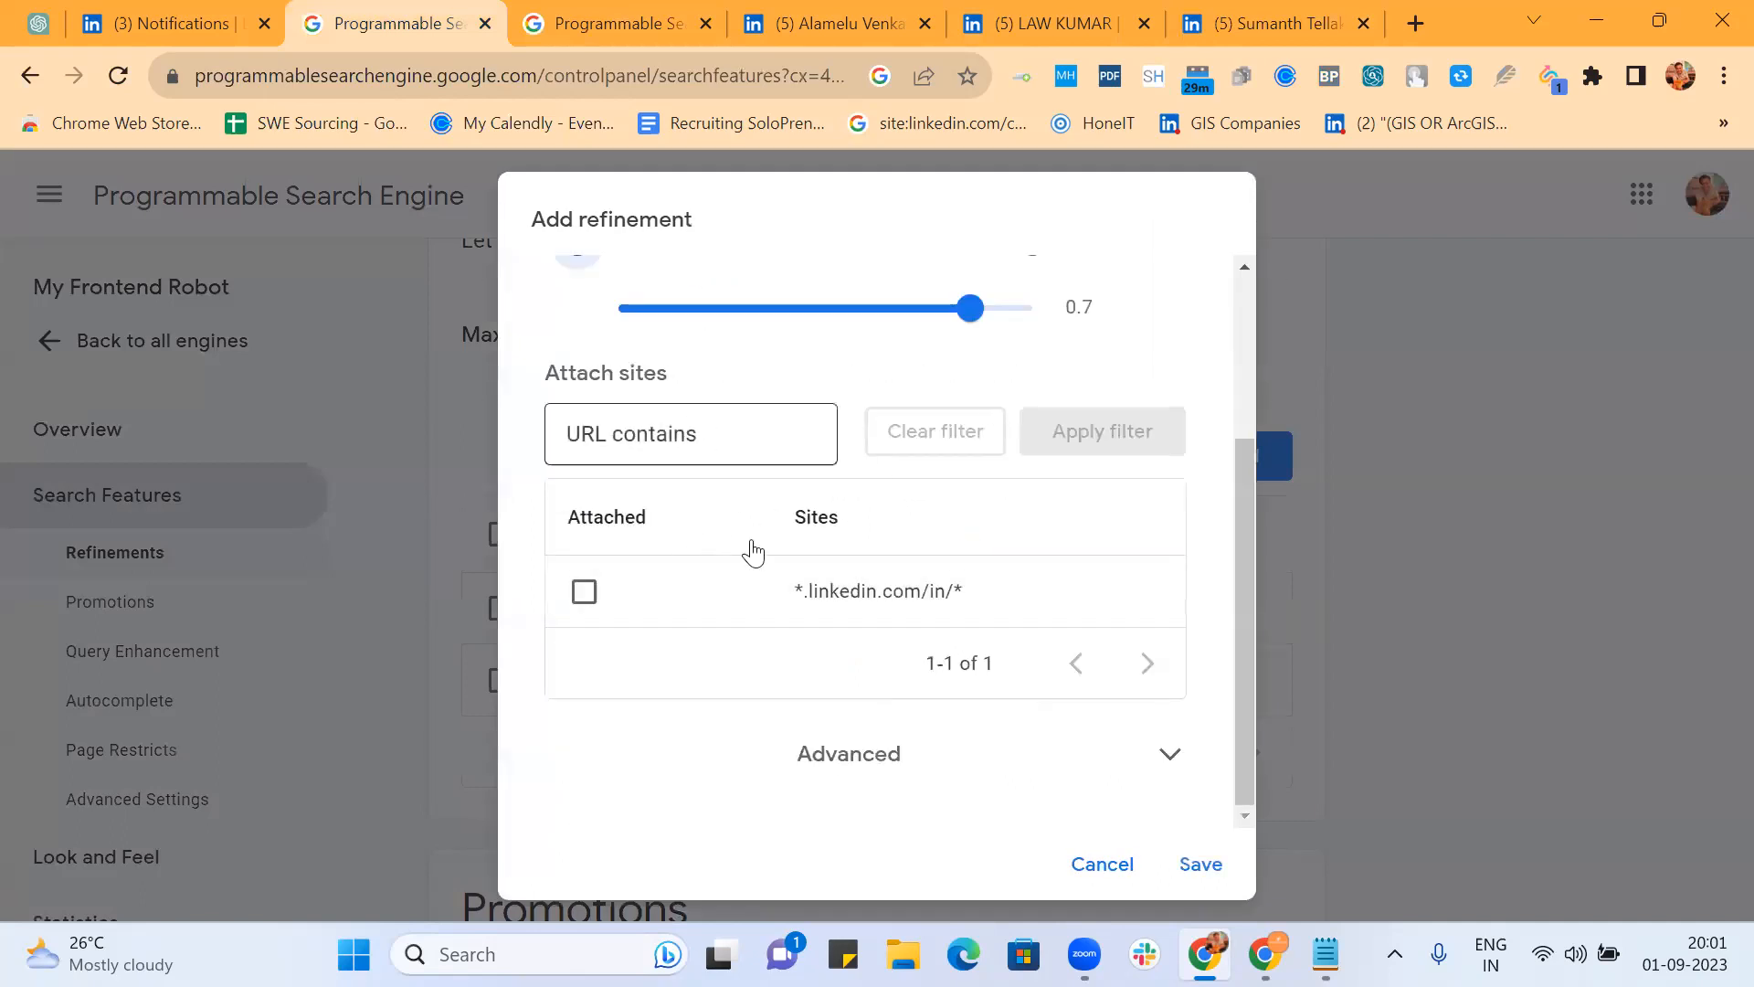
pyautogui.click(833, 756)
pyautogui.scroll(-1, 804, 686)
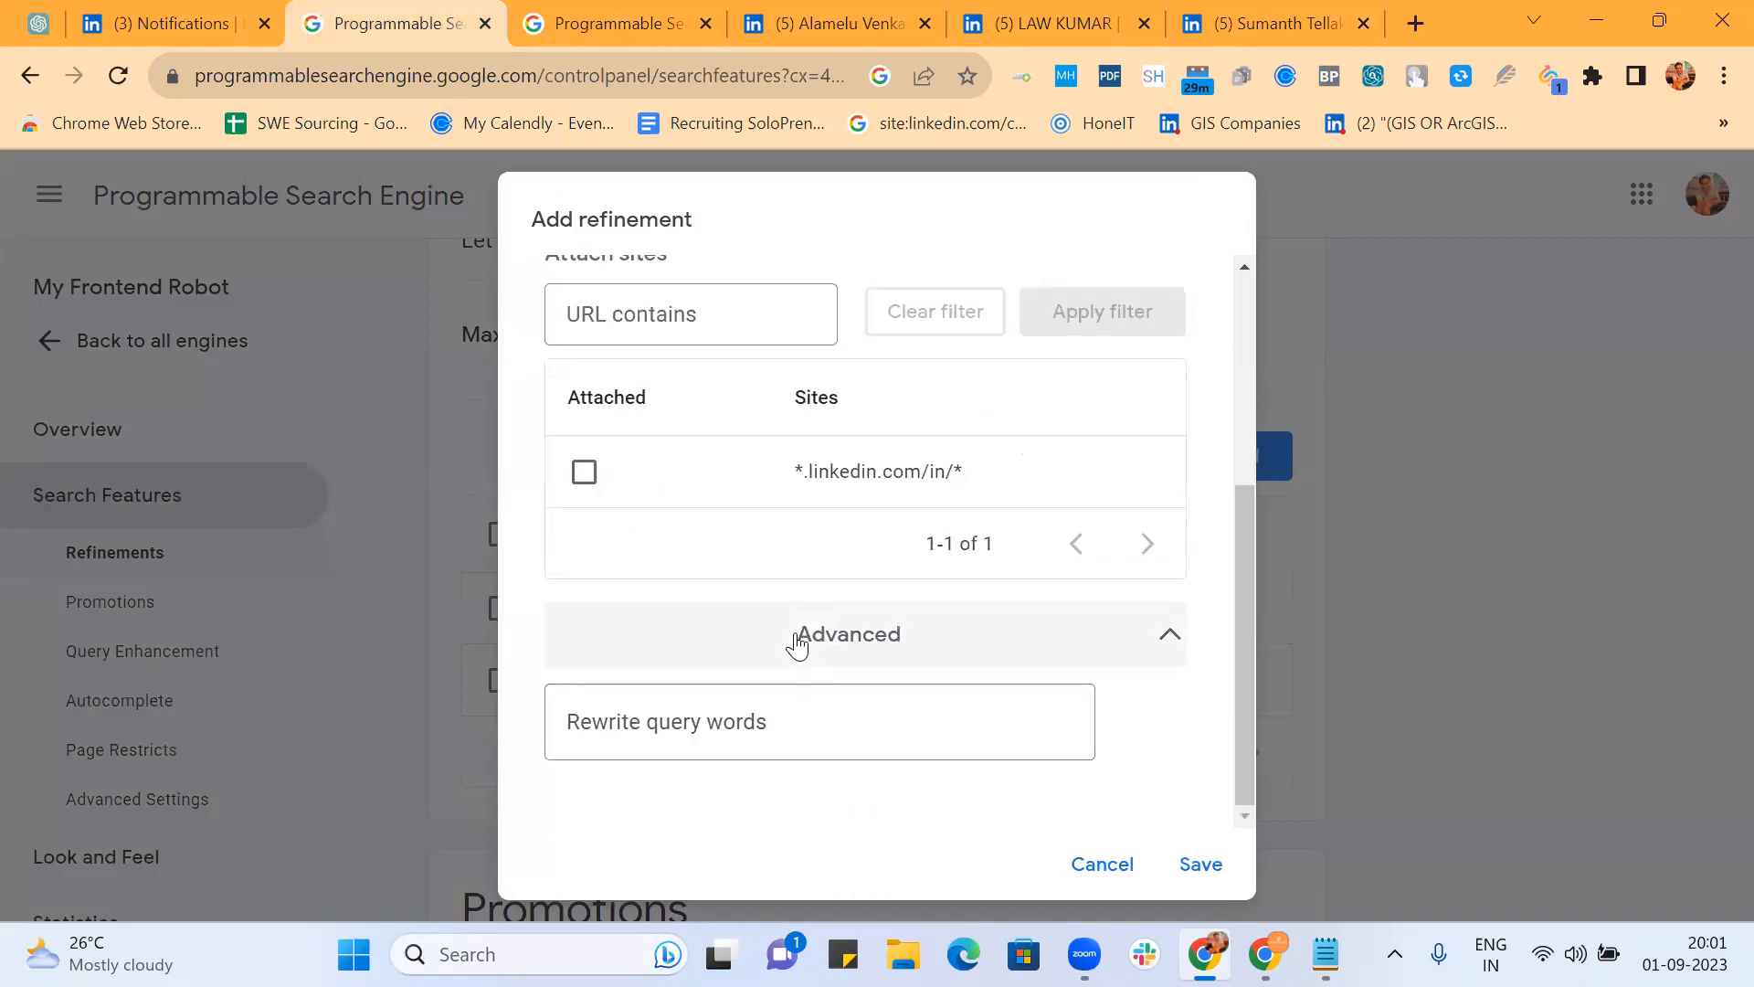
pyautogui.click(745, 736)
pyautogui.write('*@gmail.com')
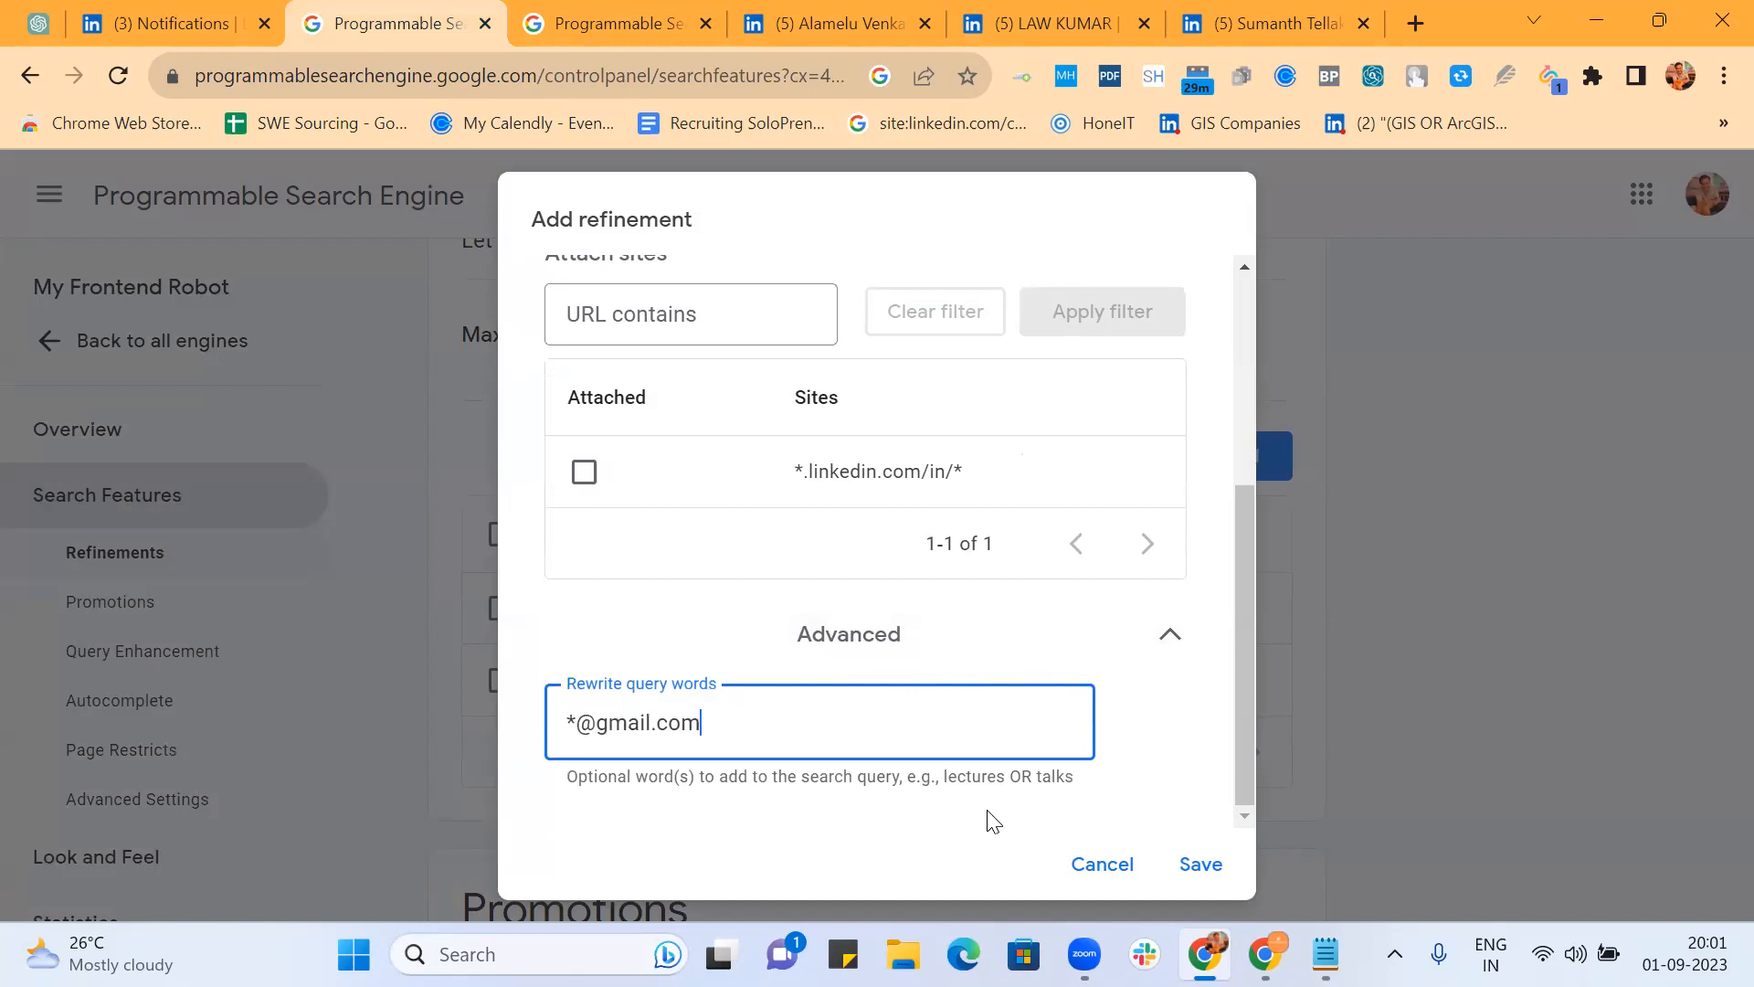
pyautogui.click(759, 143)
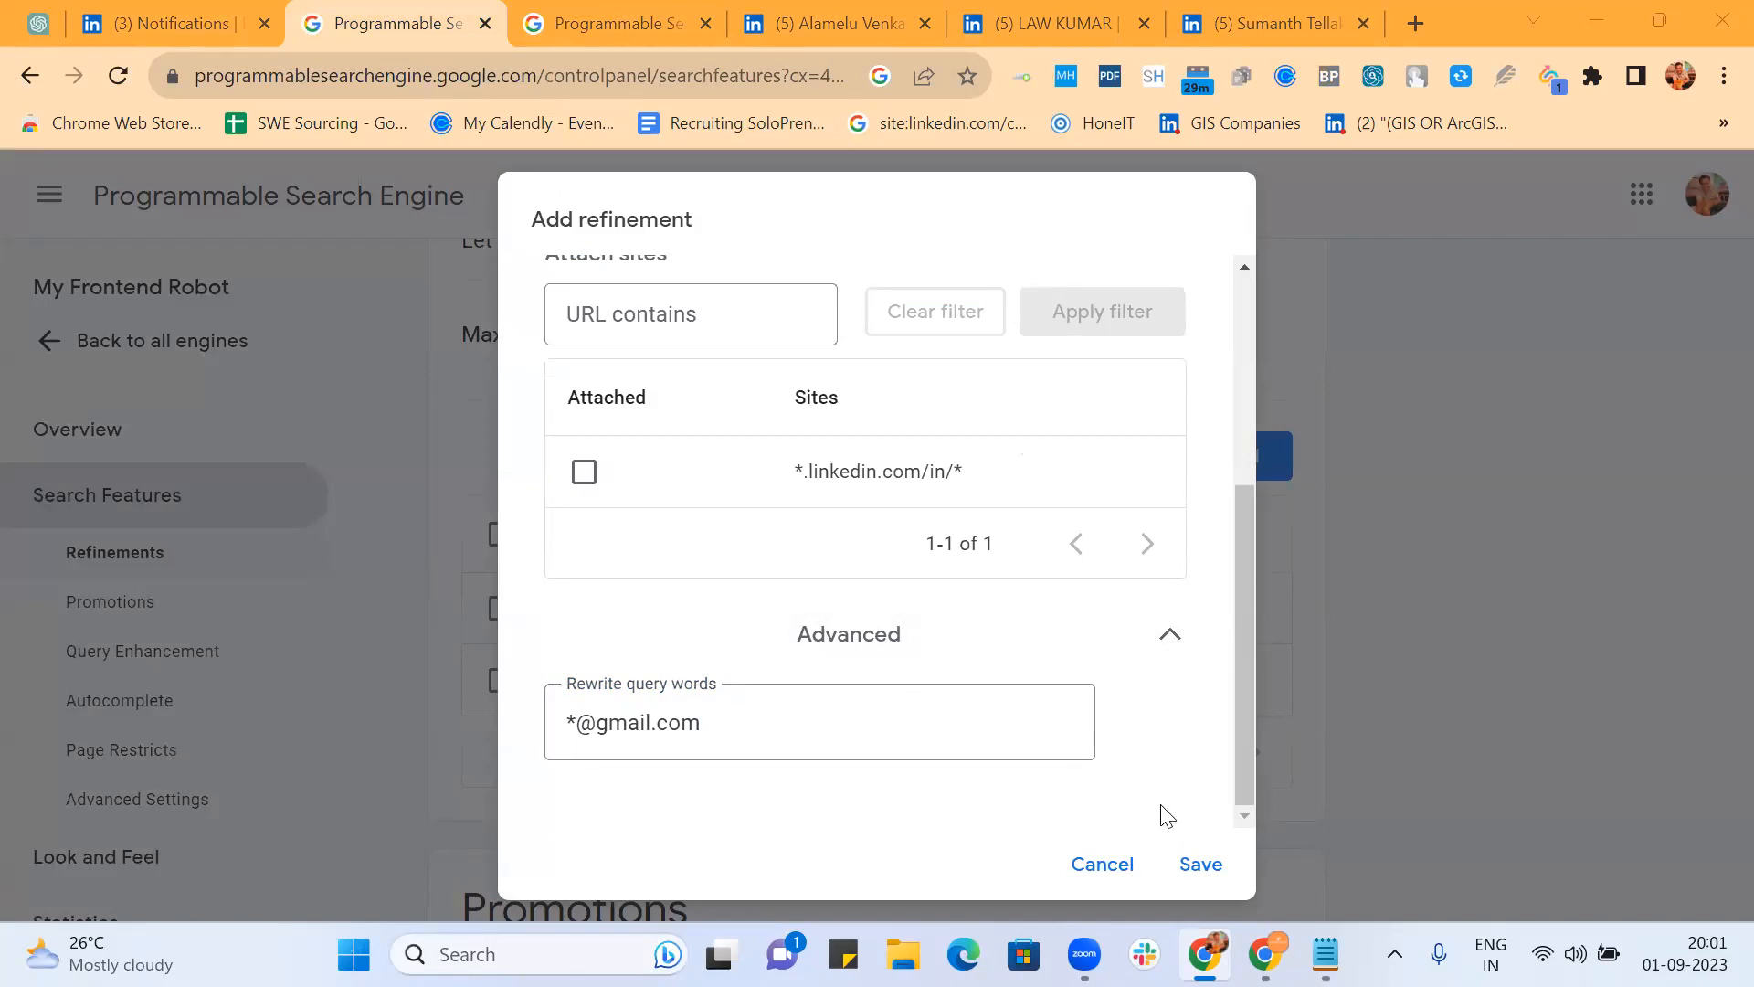
pyautogui.click(1213, 868)
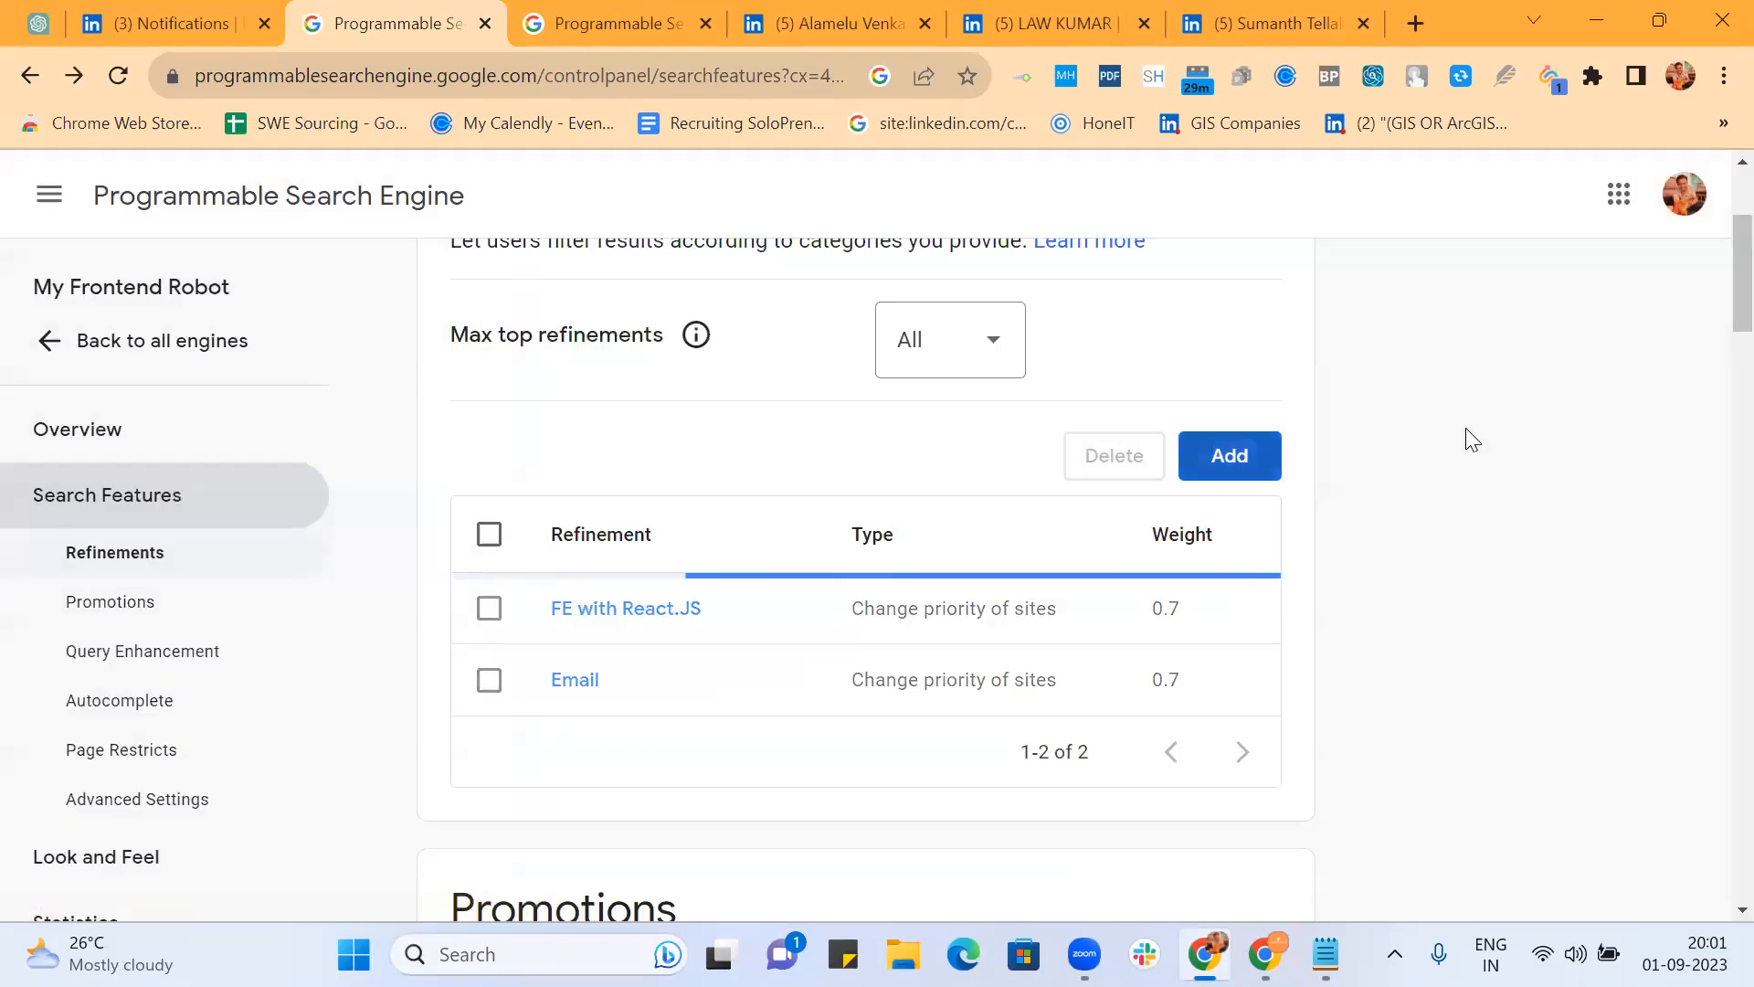
# Step: Add a new refinement and name it *@*.com by replacing gmail with *
pyautogui.click(1214, 479)
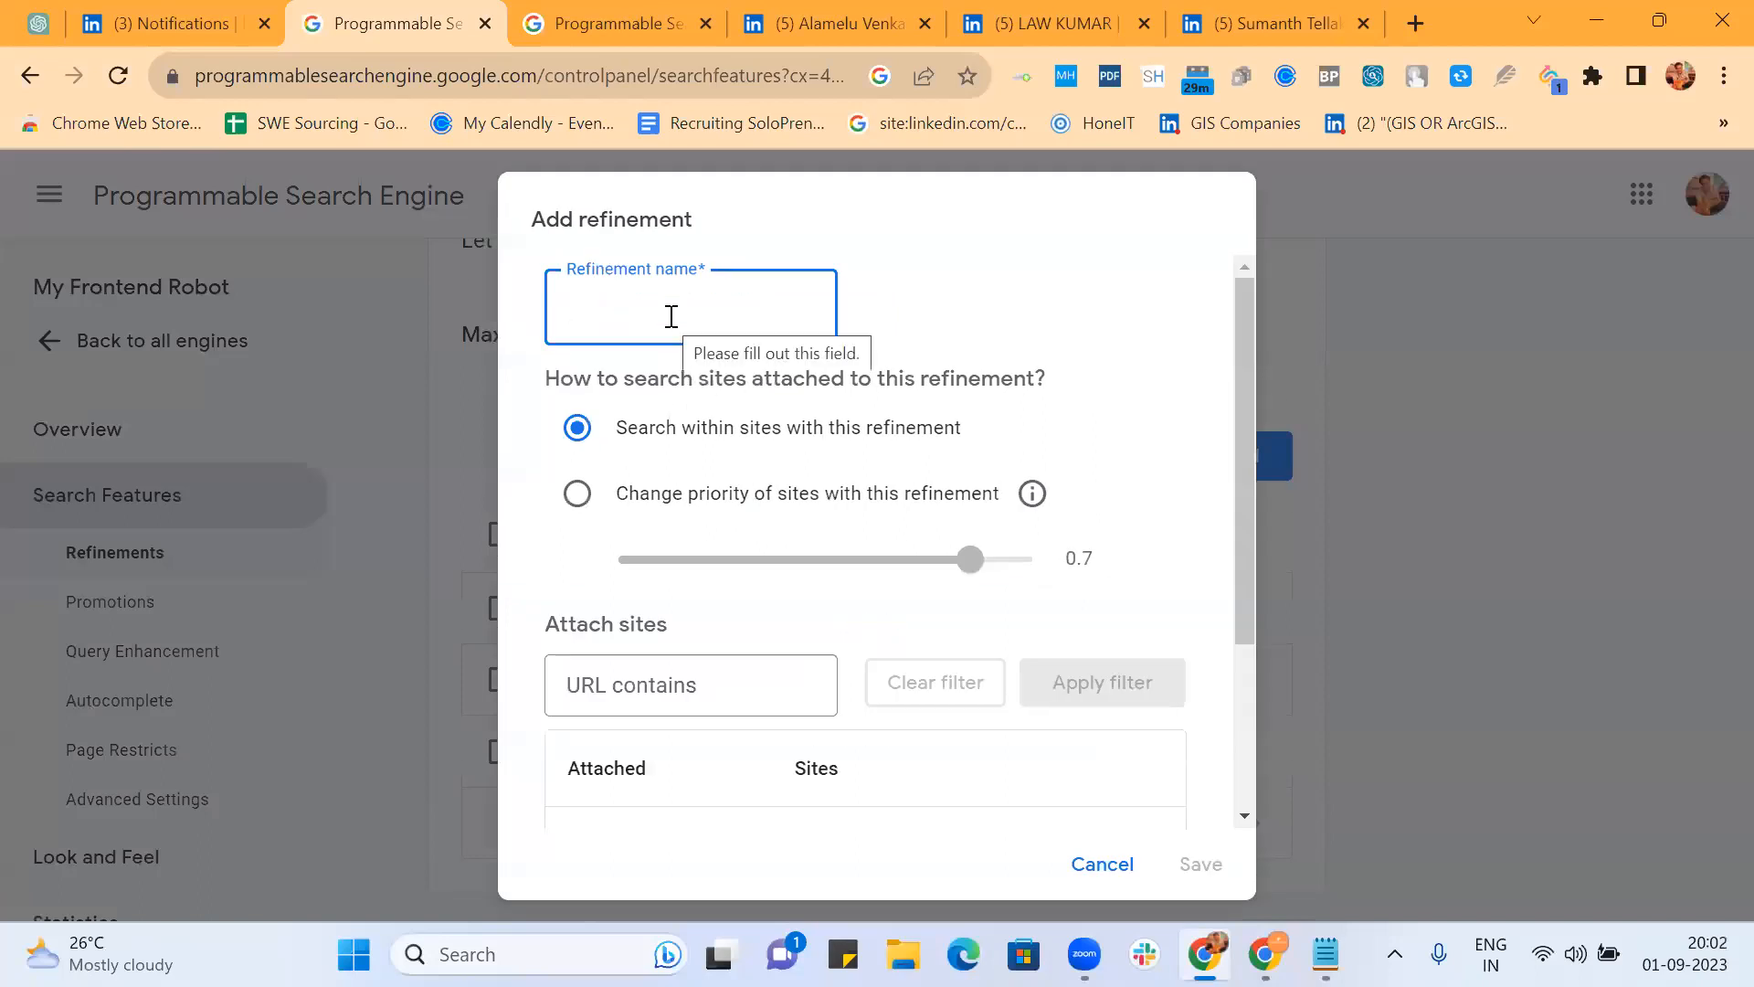
pyautogui.write('*@gmail.com')
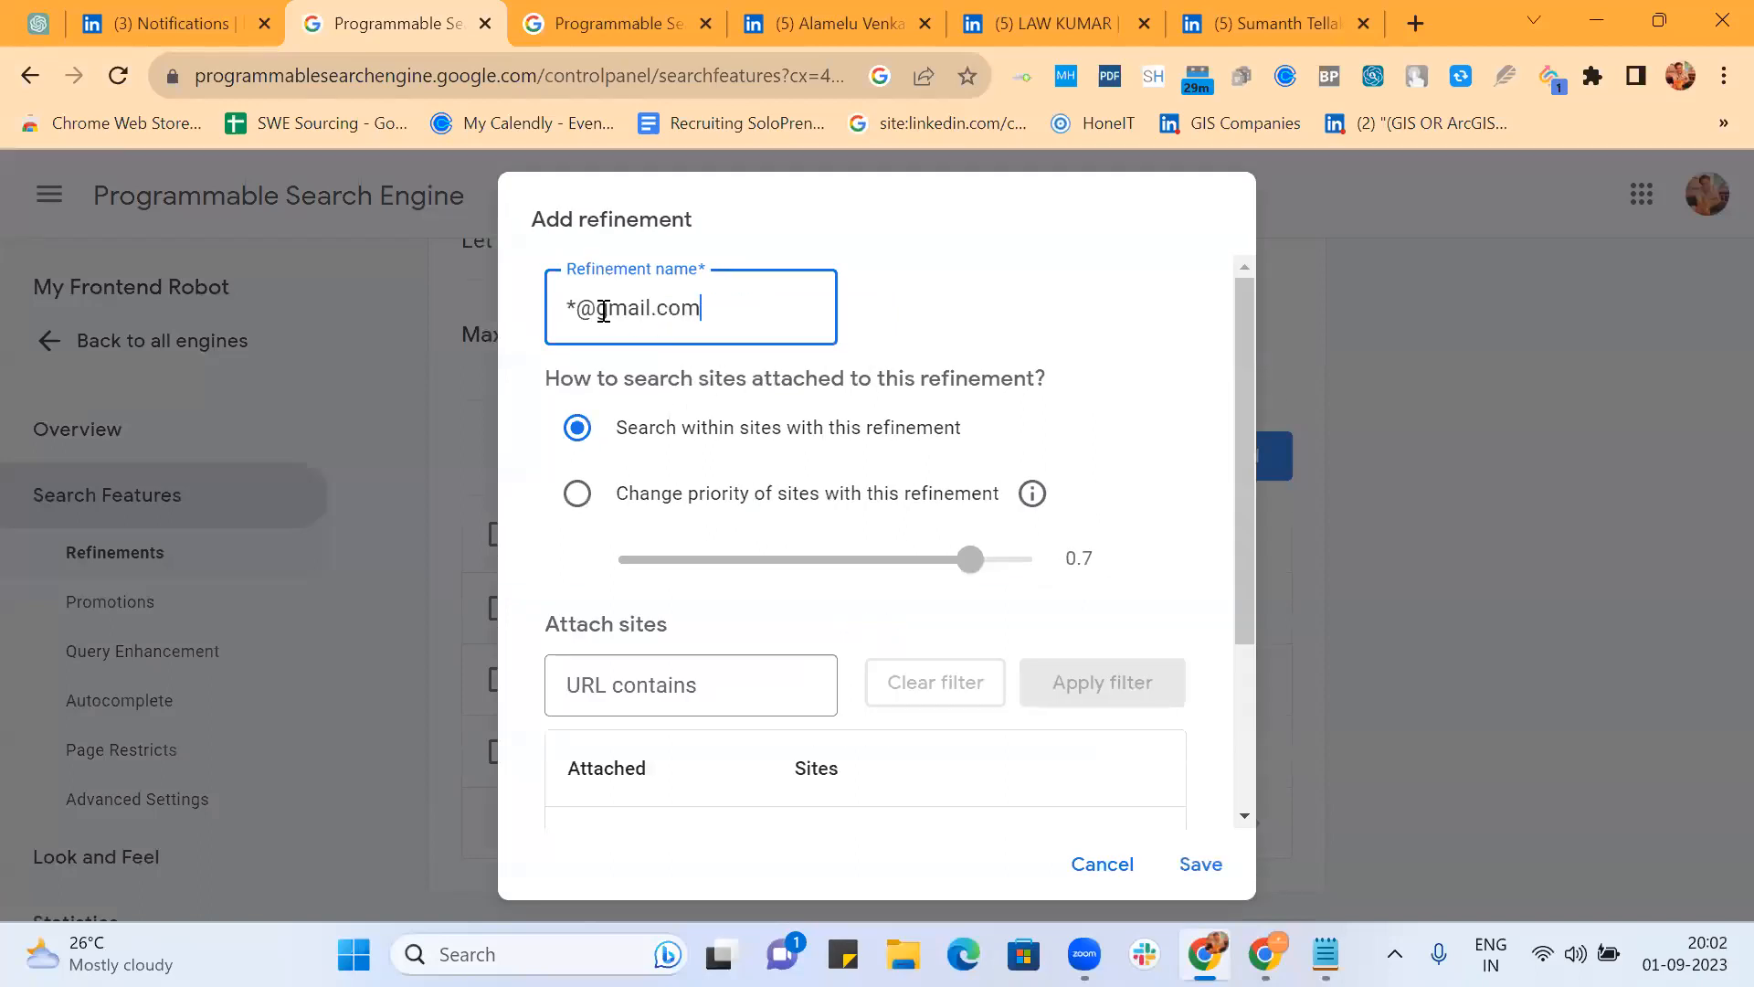
pyautogui.doubleClick(638, 308)
pyautogui.write('*')
pyautogui.hotkey('ctrl', 'a')
pyautogui.hotkey('ctrl', 'c')
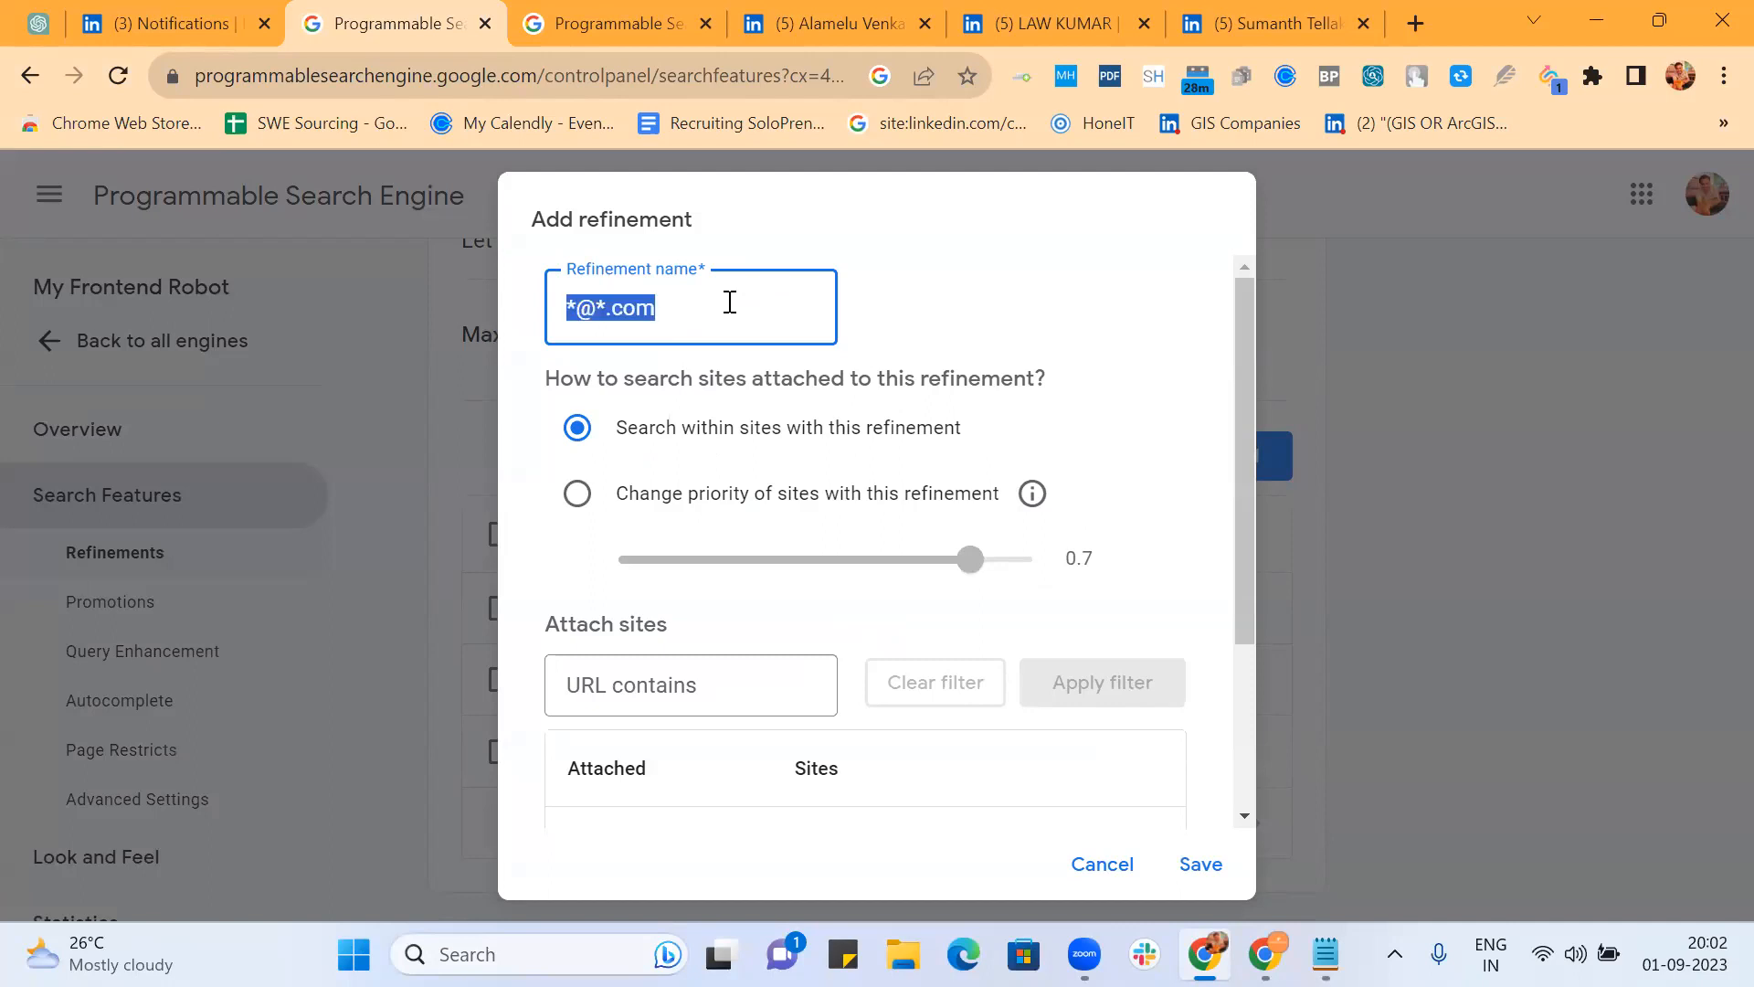
# Step: Set the refinement to Change priority and enter *@*.com as its rewrite query words
pyautogui.click(578, 498)
pyautogui.scroll(-3, 850, 484)
pyautogui.click(846, 775)
pyautogui.click(788, 731)
pyautogui.hotkey('ctrl', 'v')
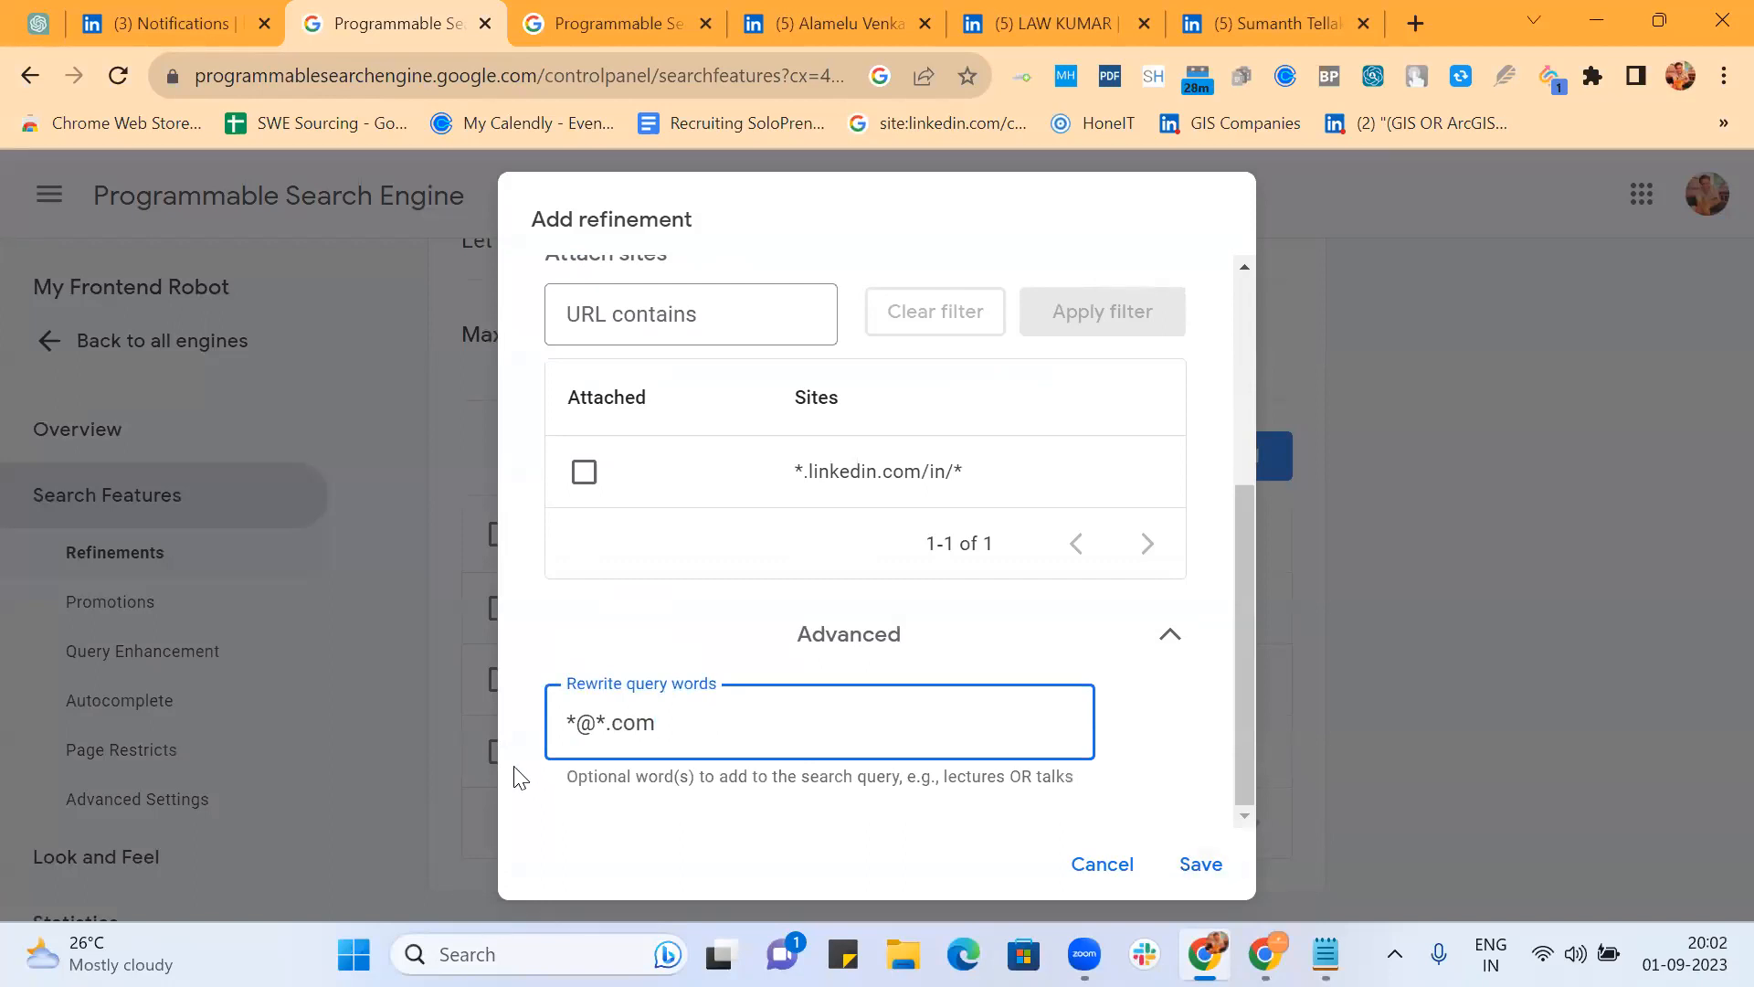
# Step: Save the *@*.com refinement, bringing My Frontend Robot to four refinements
pyautogui.doubleClick(577, 722)
pyautogui.click(1207, 864)
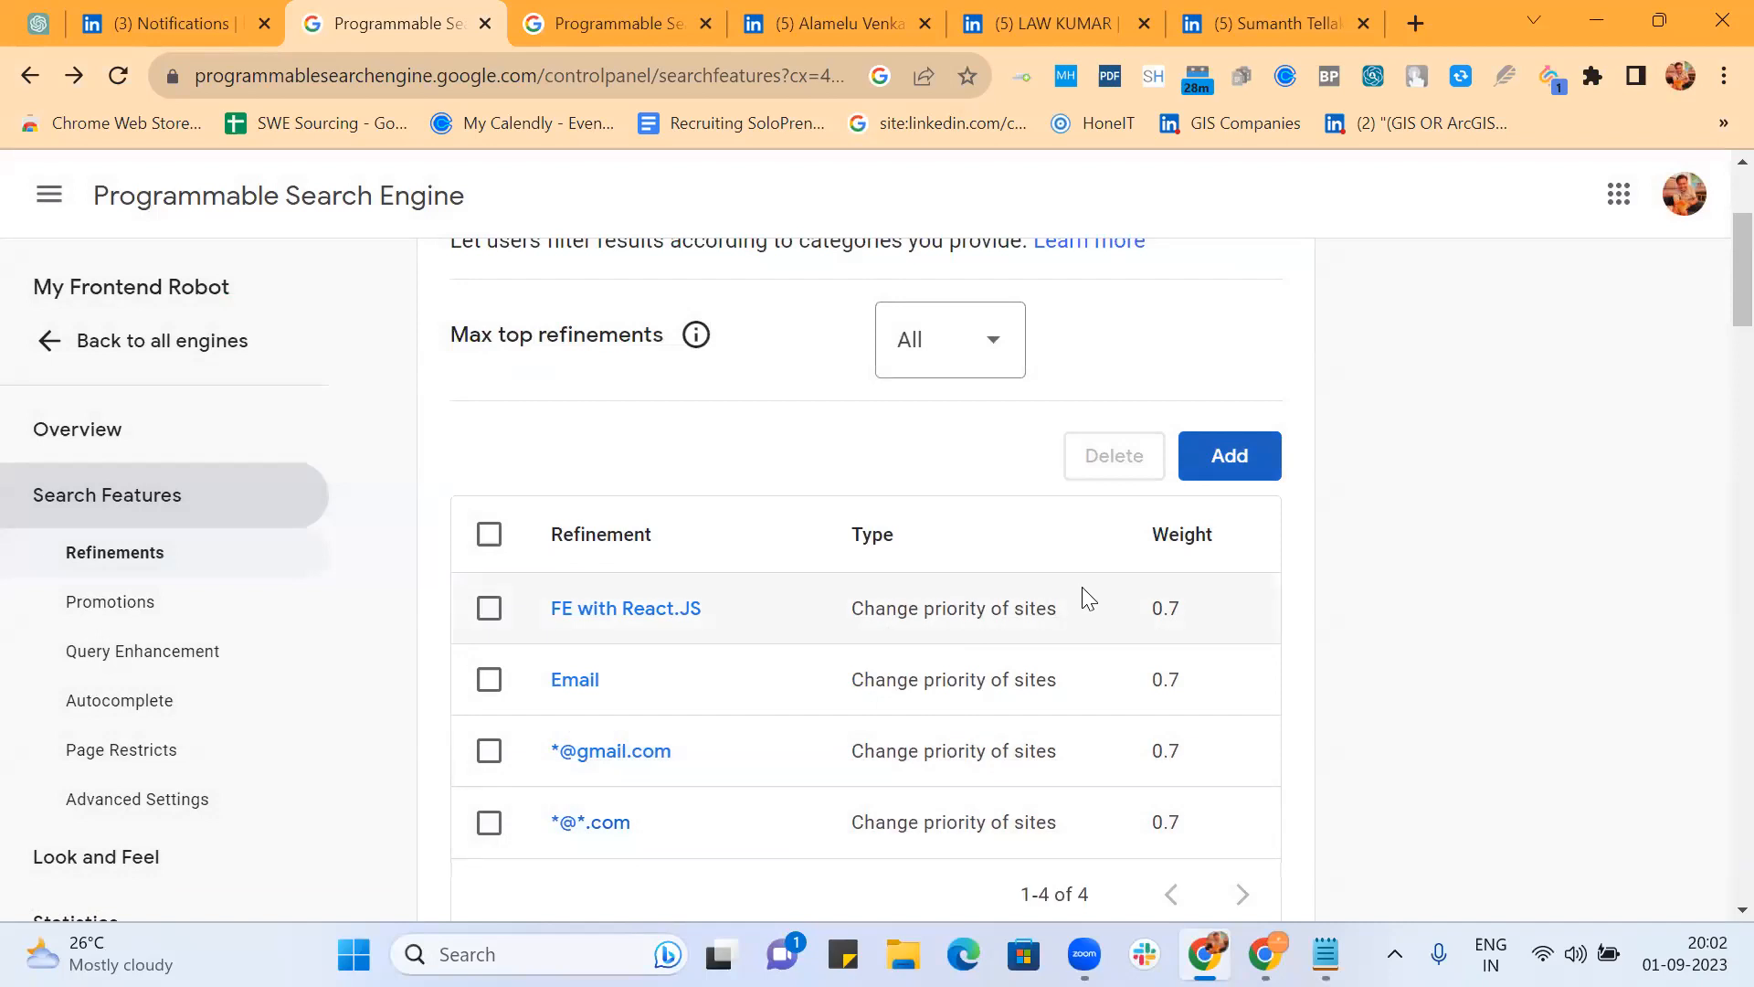
pyautogui.click(1226, 475)
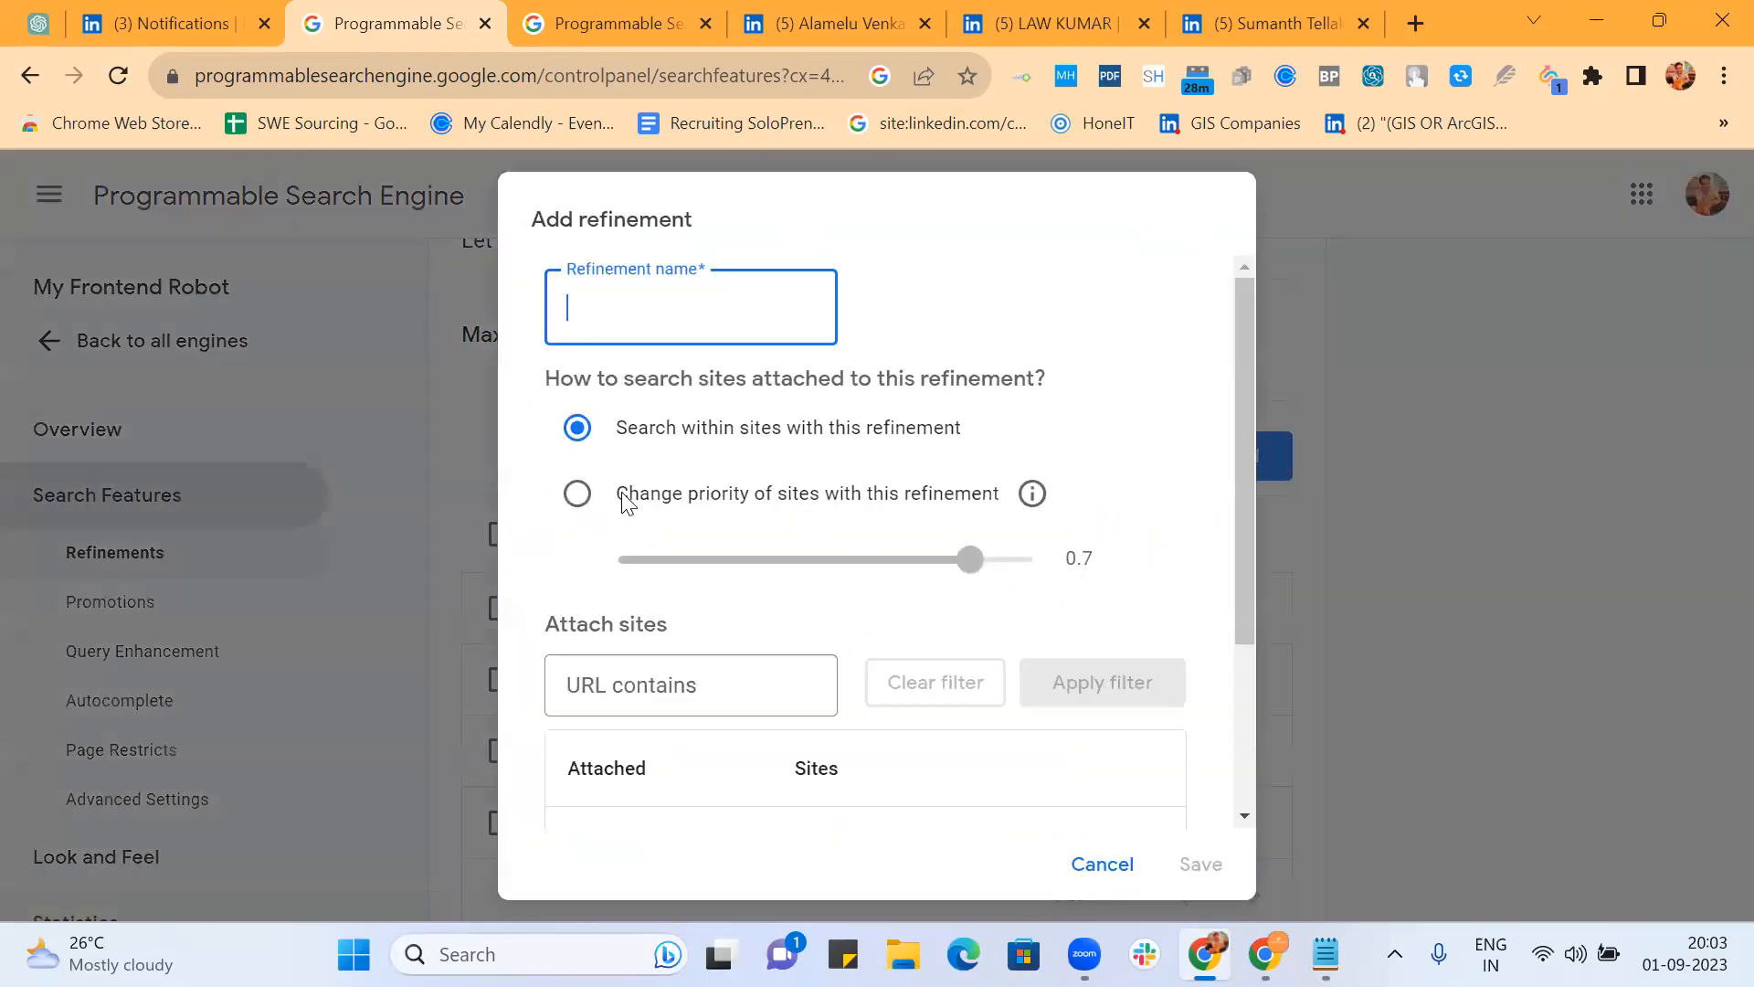
pyautogui.click(580, 495)
pyautogui.click(630, 312)
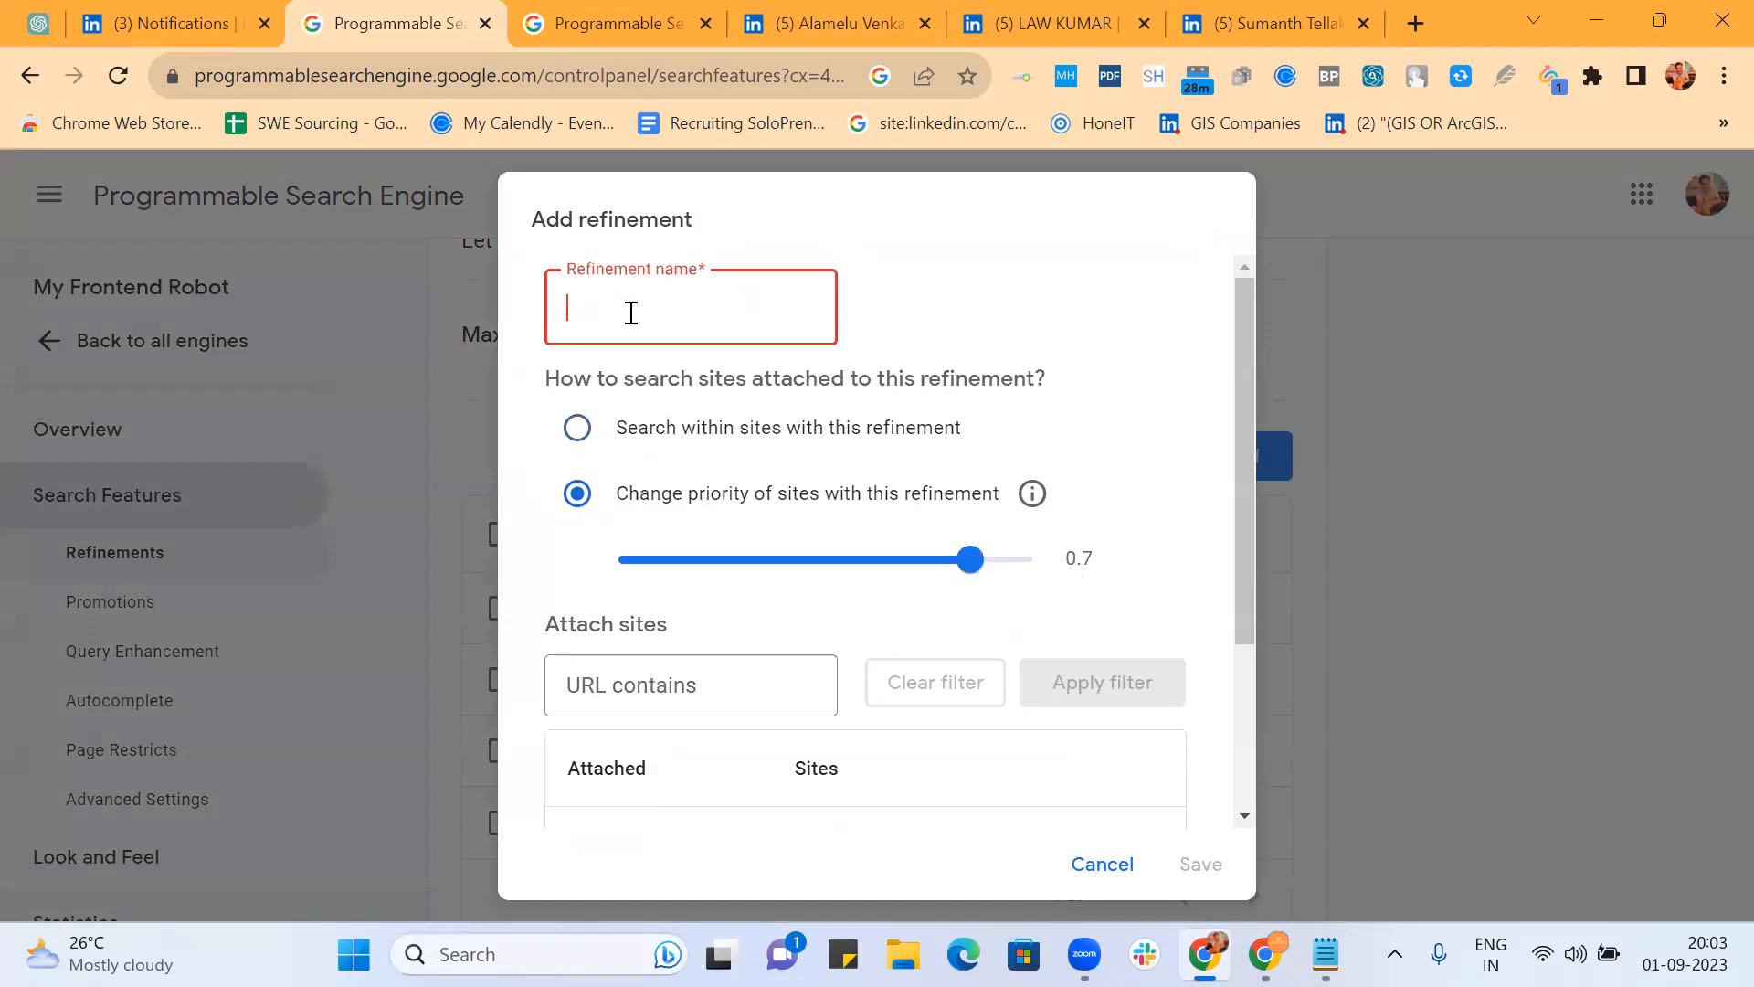
pyautogui.write('*@*.com')
pyautogui.press('BackSpace')
pyautogui.hotkey('ctrl', 'a')
pyautogui.press('BackSpace')
pyautogui.write('*')
pyautogui.press('BackSpace')
pyautogui.write('"* @gm')
pyautogui.write('om')
pyautogui.hotkey('ctrl', 'a')
pyautogui.hotkey('ctrl', 'c')
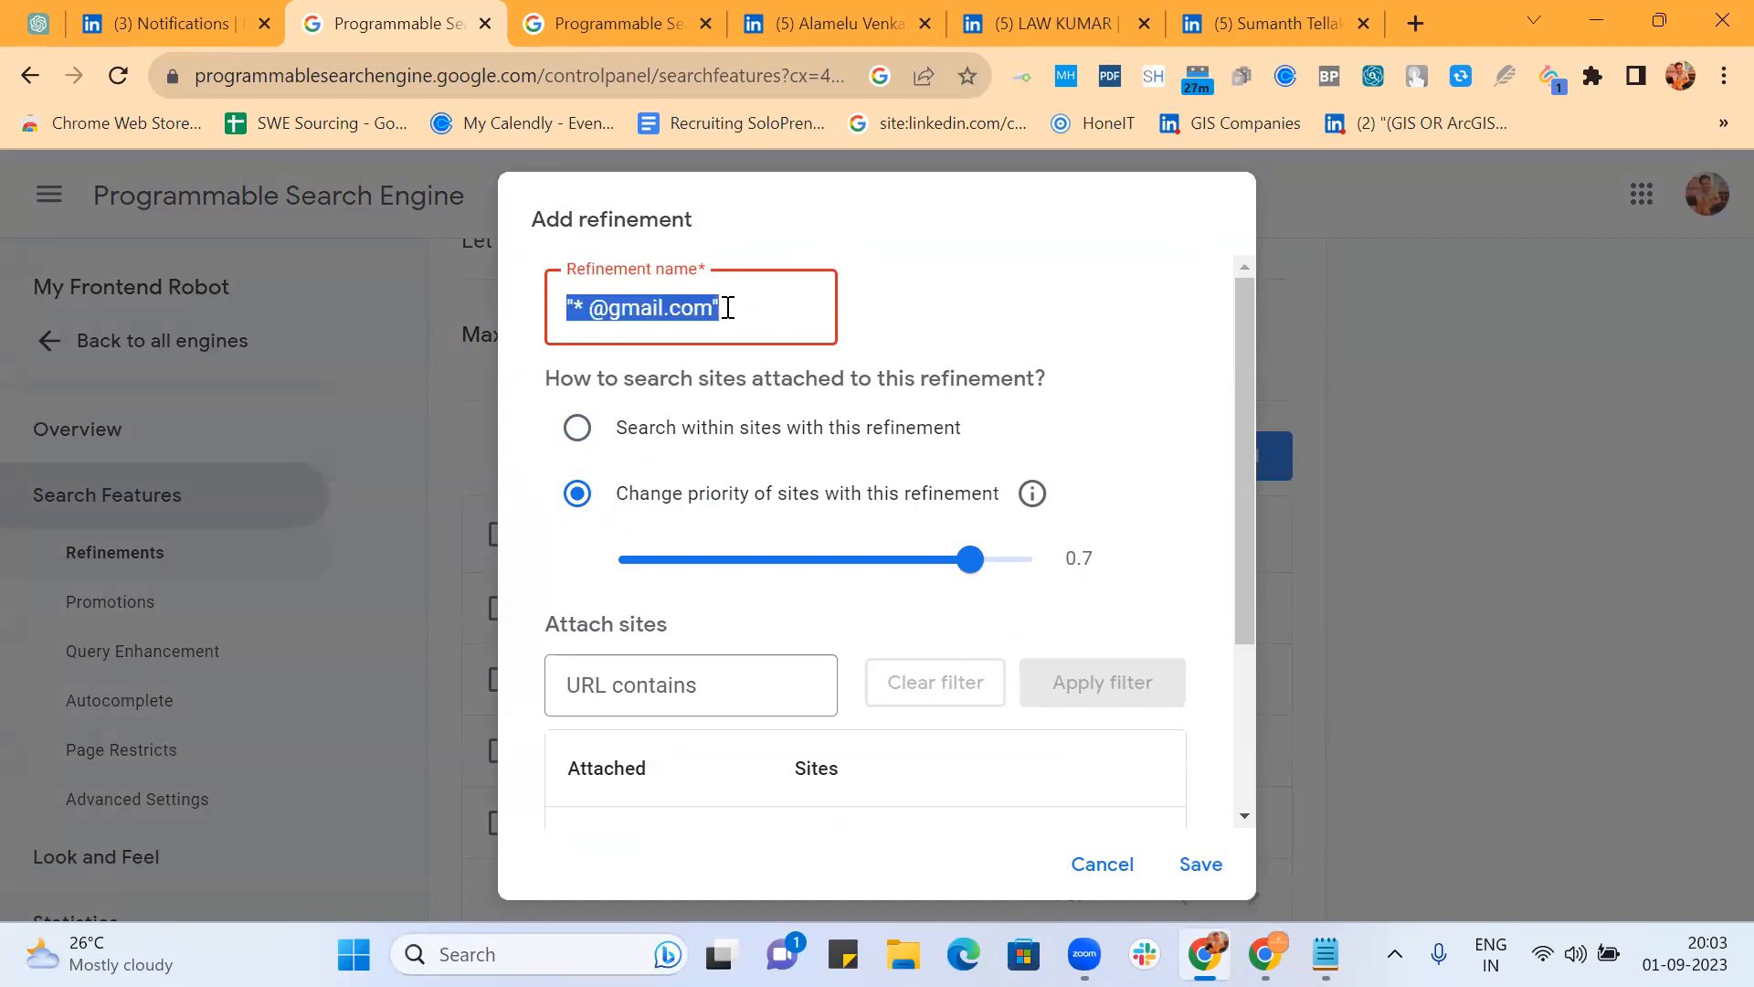
pyautogui.scroll(-3, 697, 663)
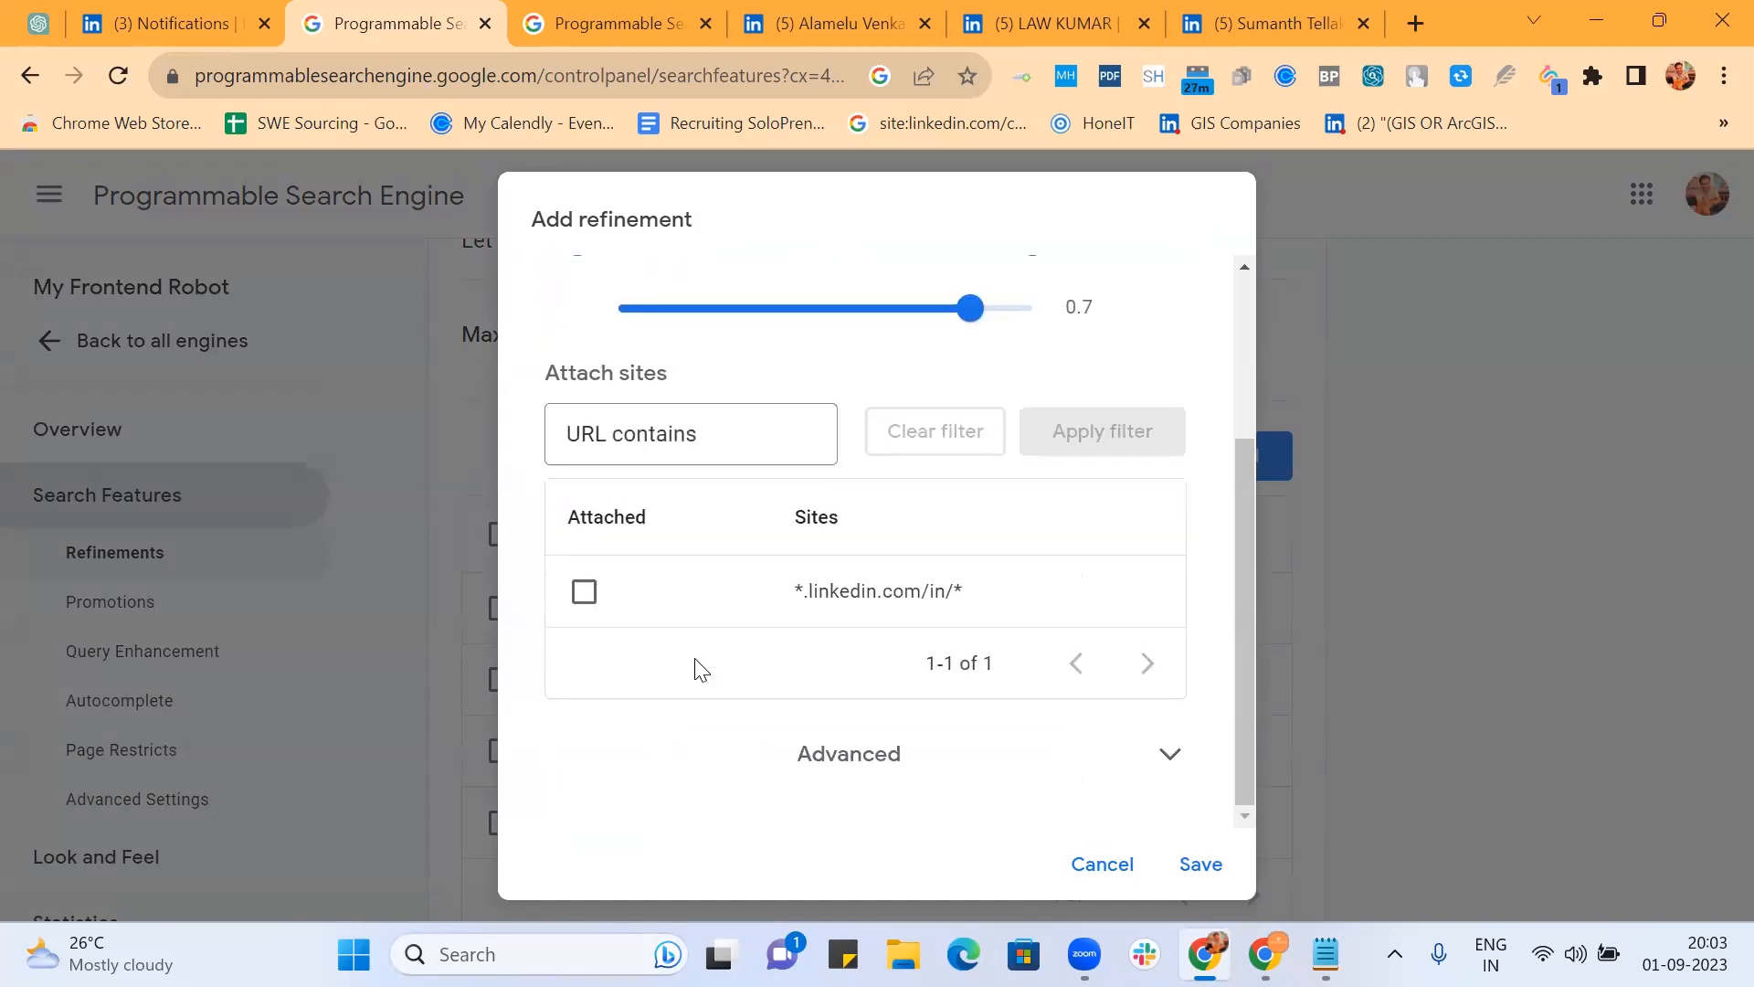
pyautogui.click(814, 772)
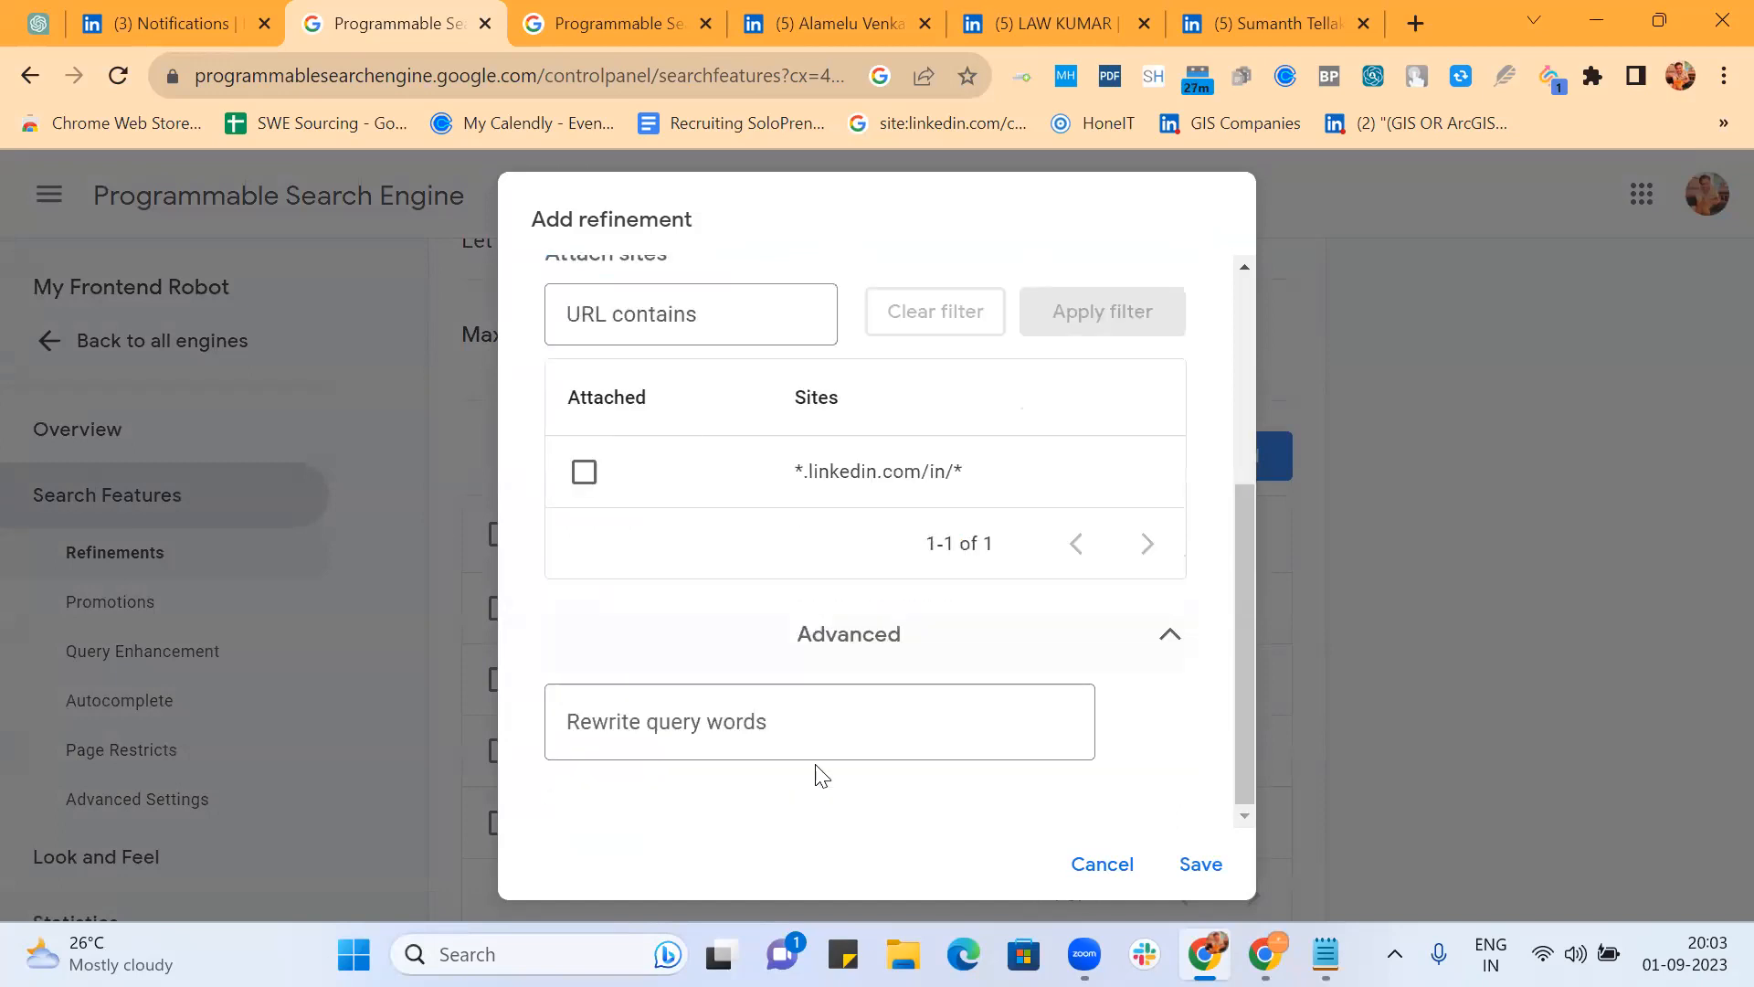
pyautogui.click(784, 722)
pyautogui.hotkey('ctrl', 'v')
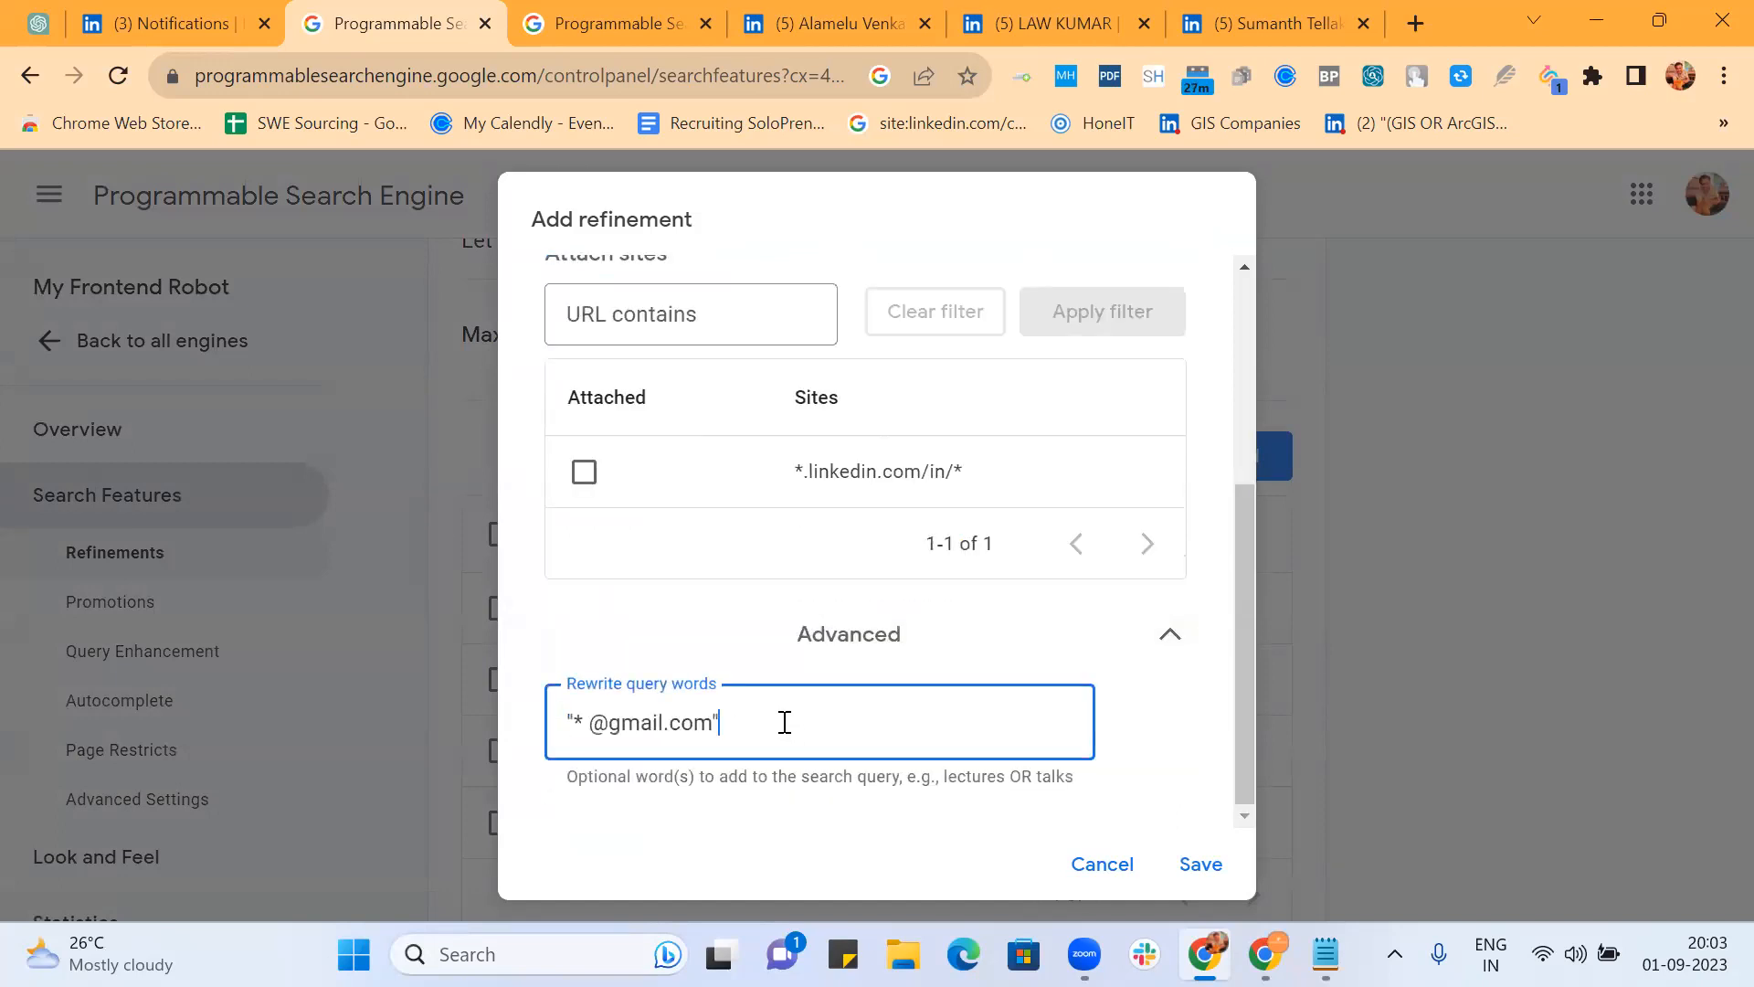
pyautogui.click(1208, 865)
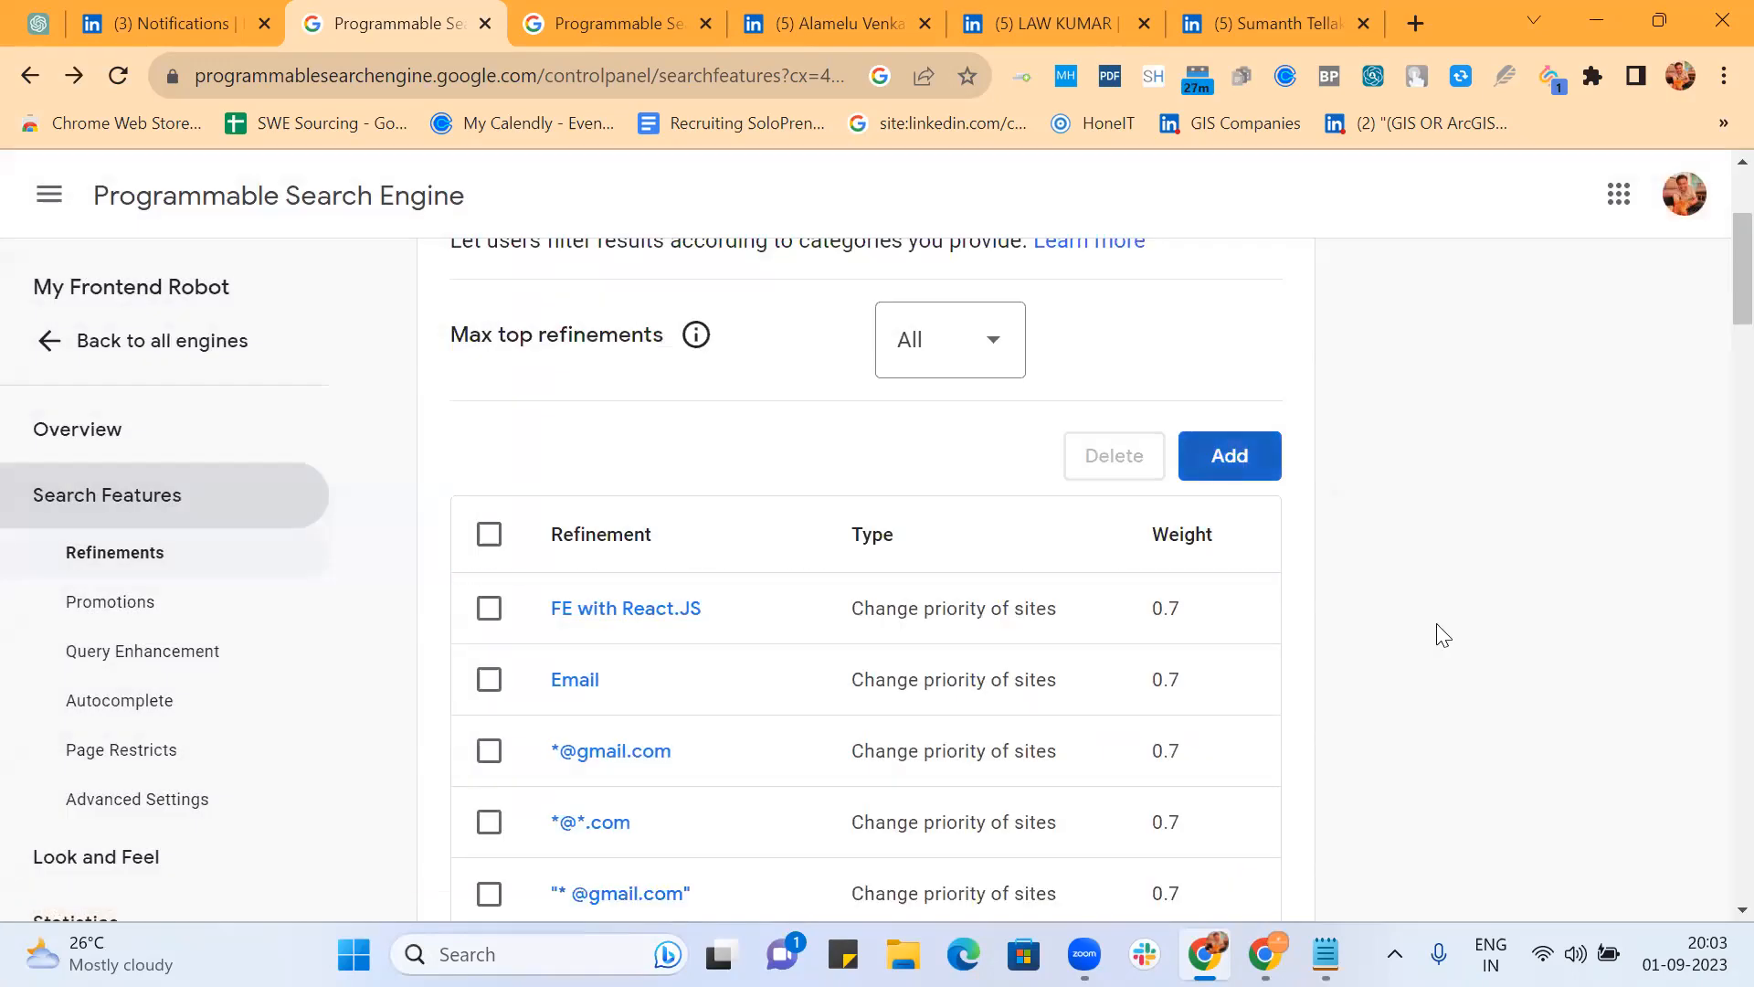
pyautogui.scroll(-2, 1442, 634)
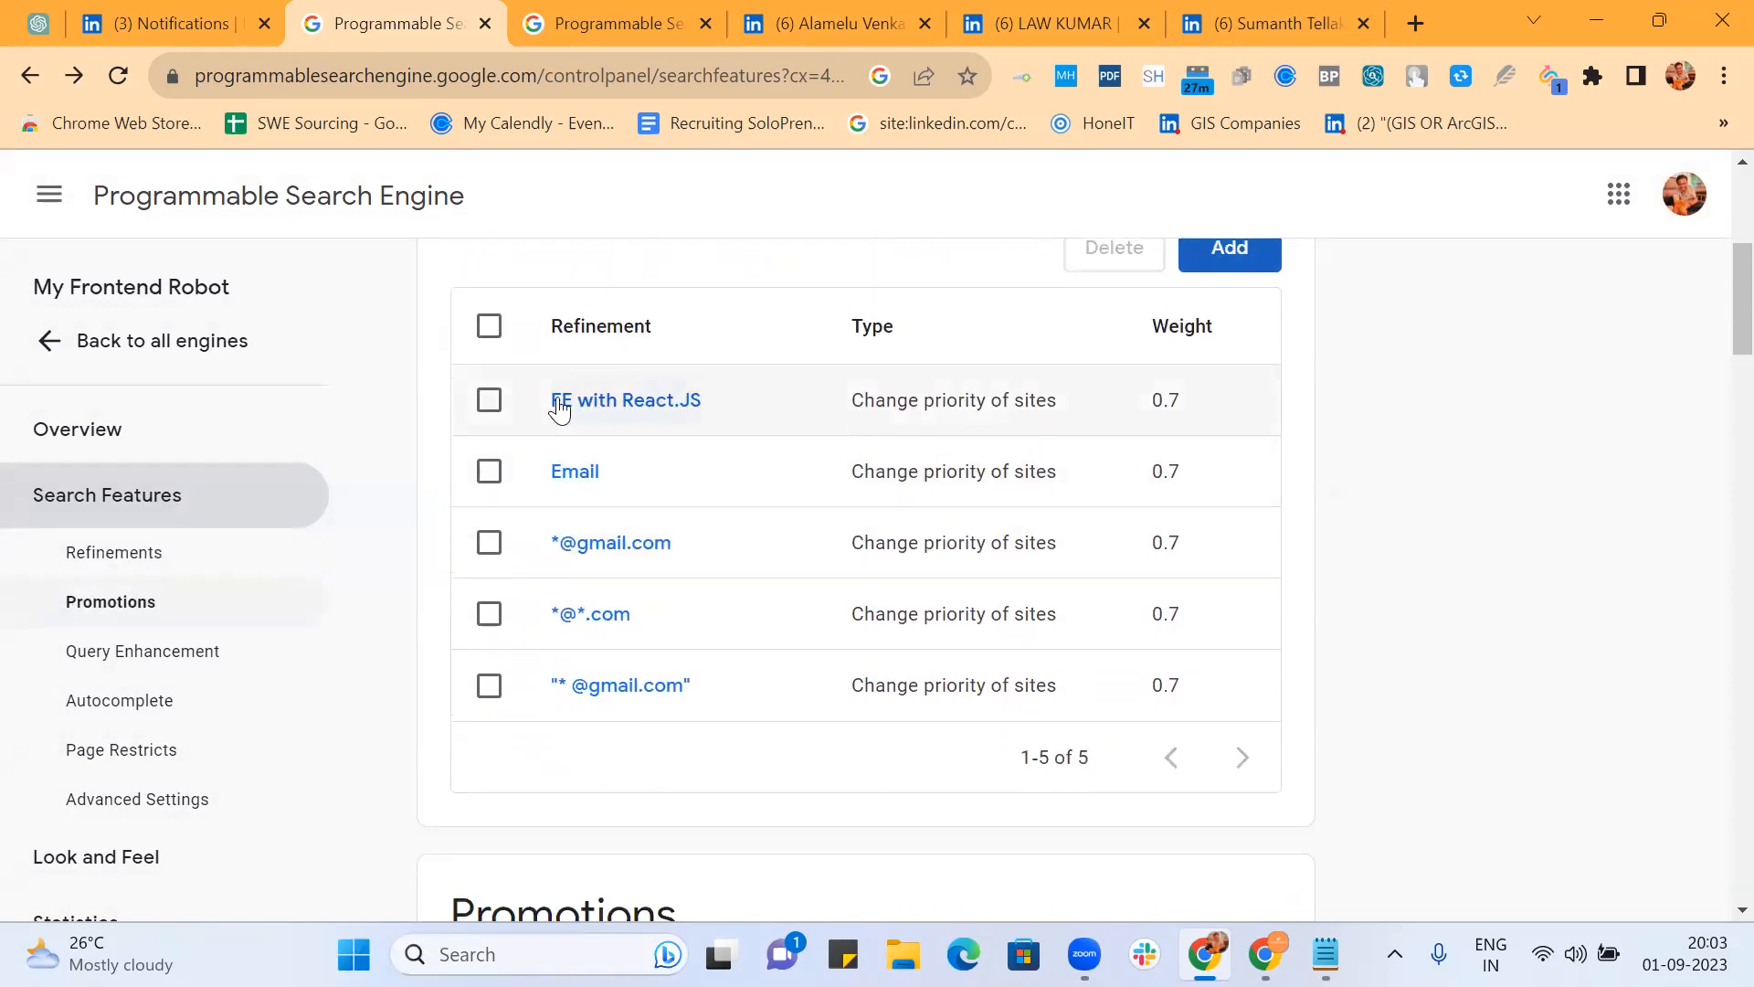
pyautogui.click(490, 402)
pyautogui.click(490, 402)
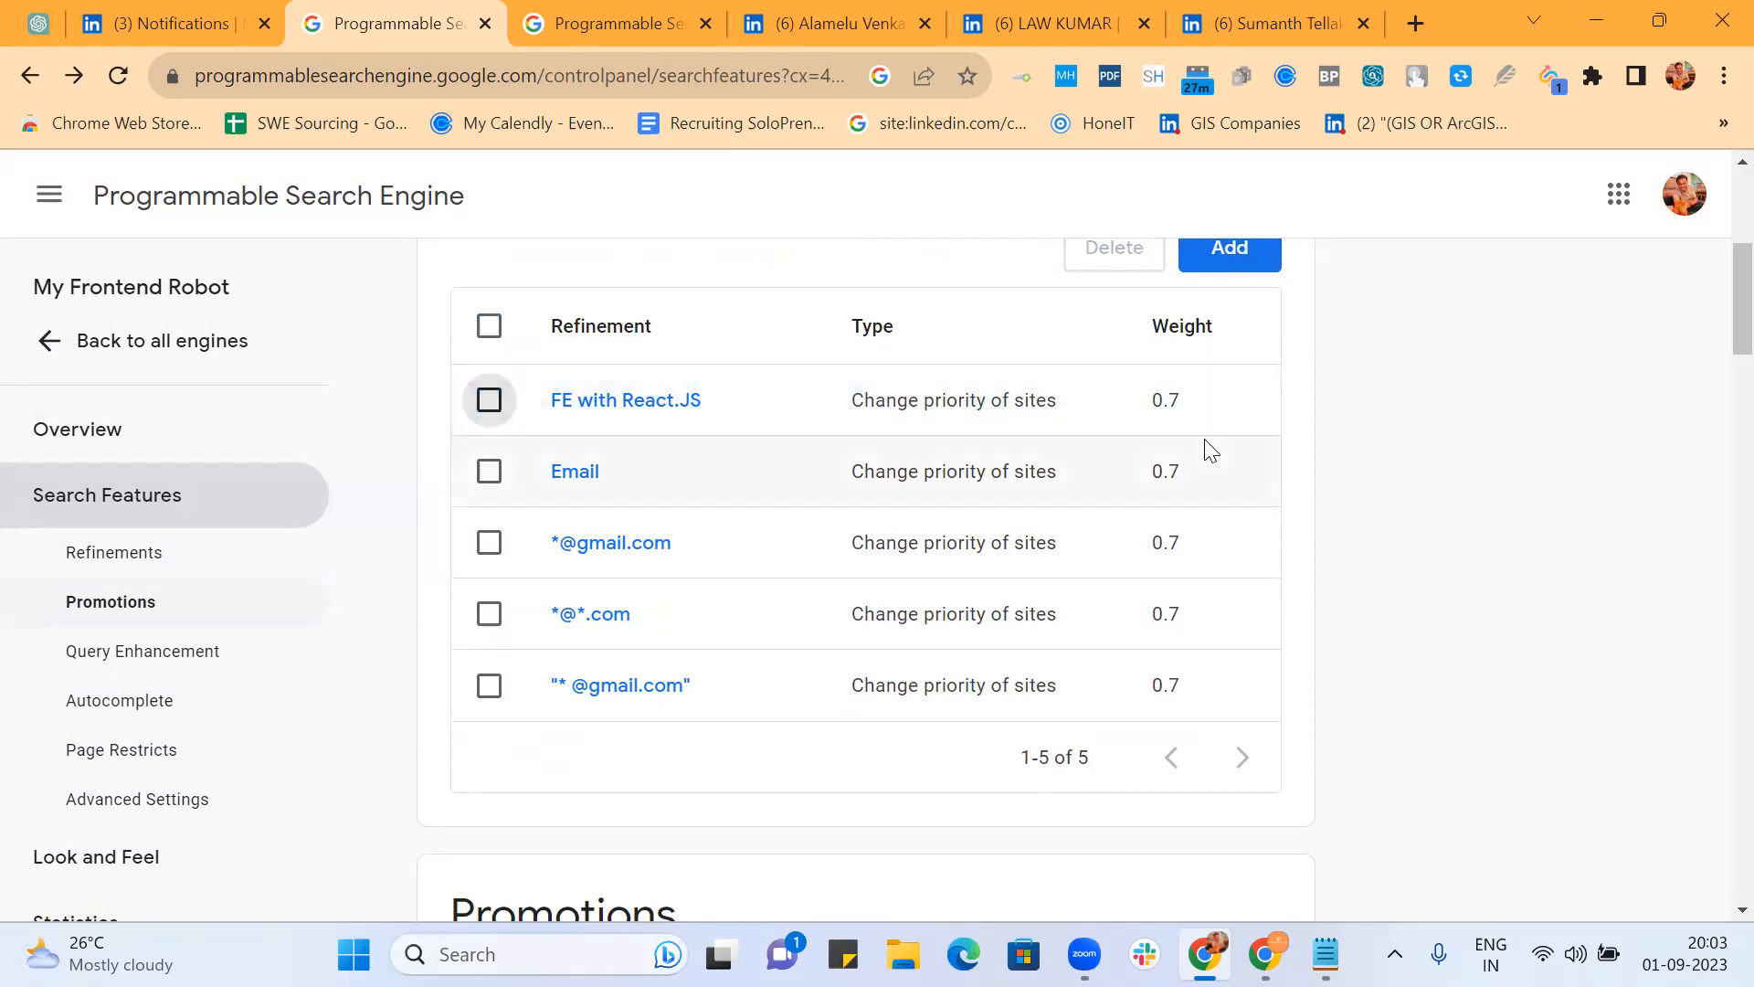
# Step: Clear the old query from the public engine's address and search for frontend developer
pyautogui.click(596, 18)
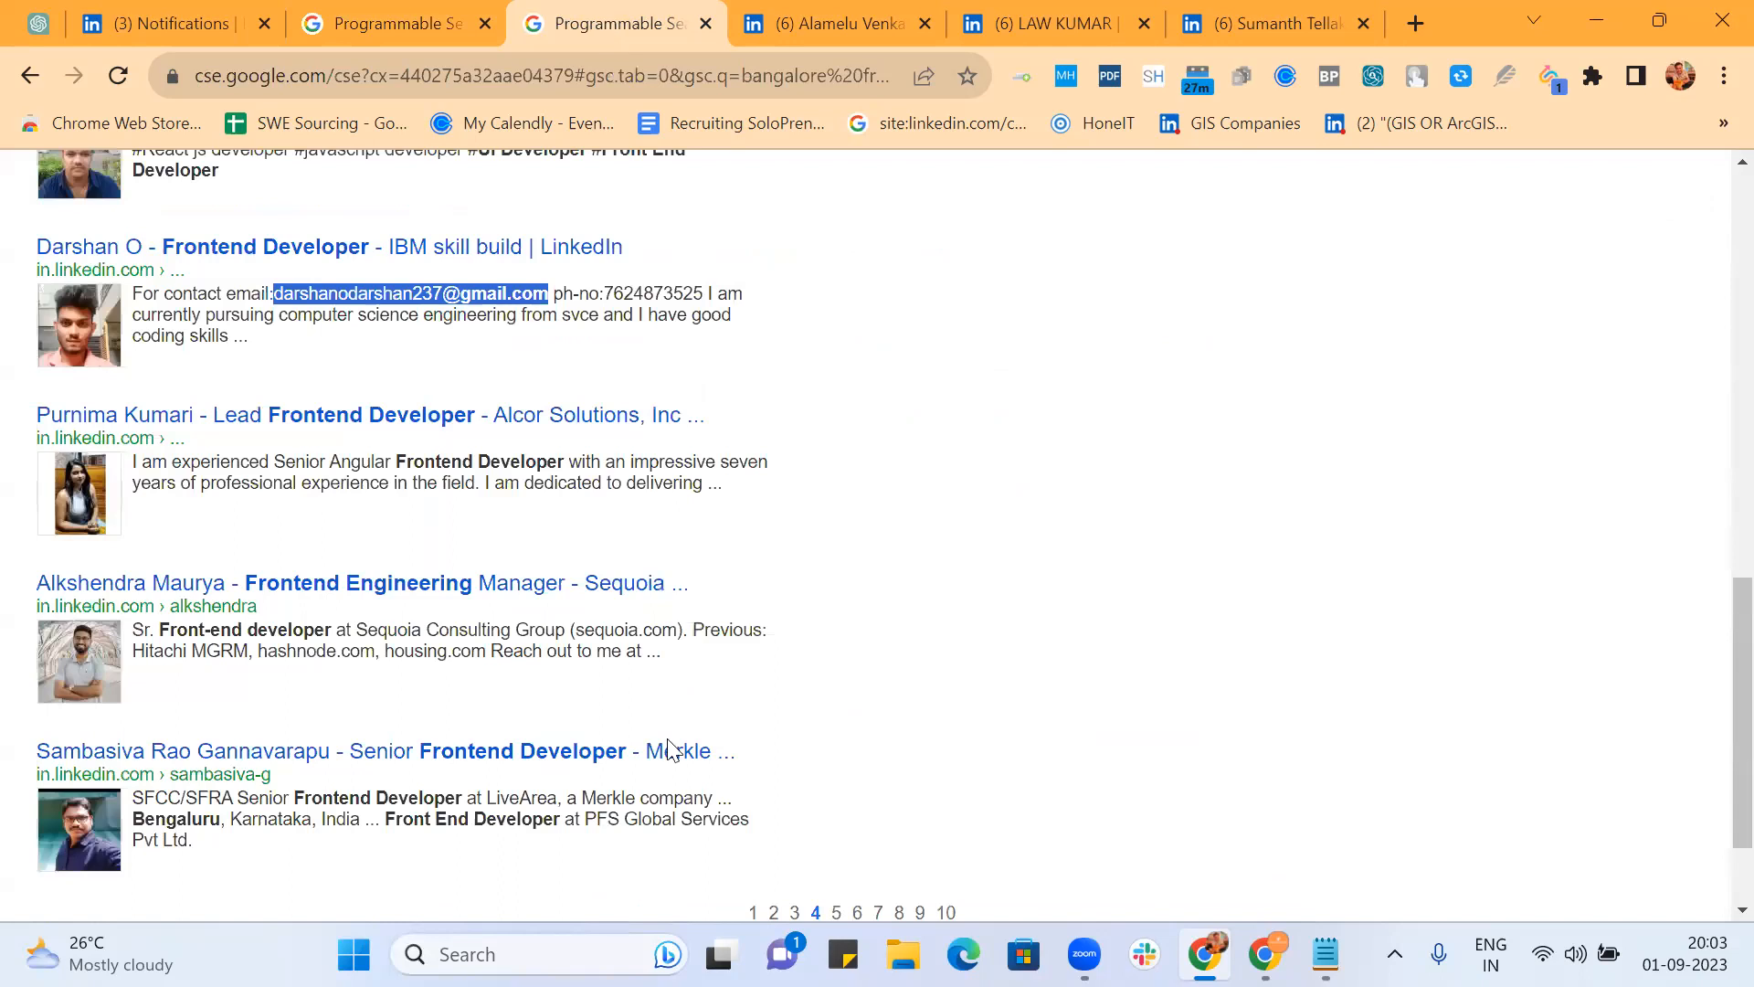
pyautogui.click(609, 74)
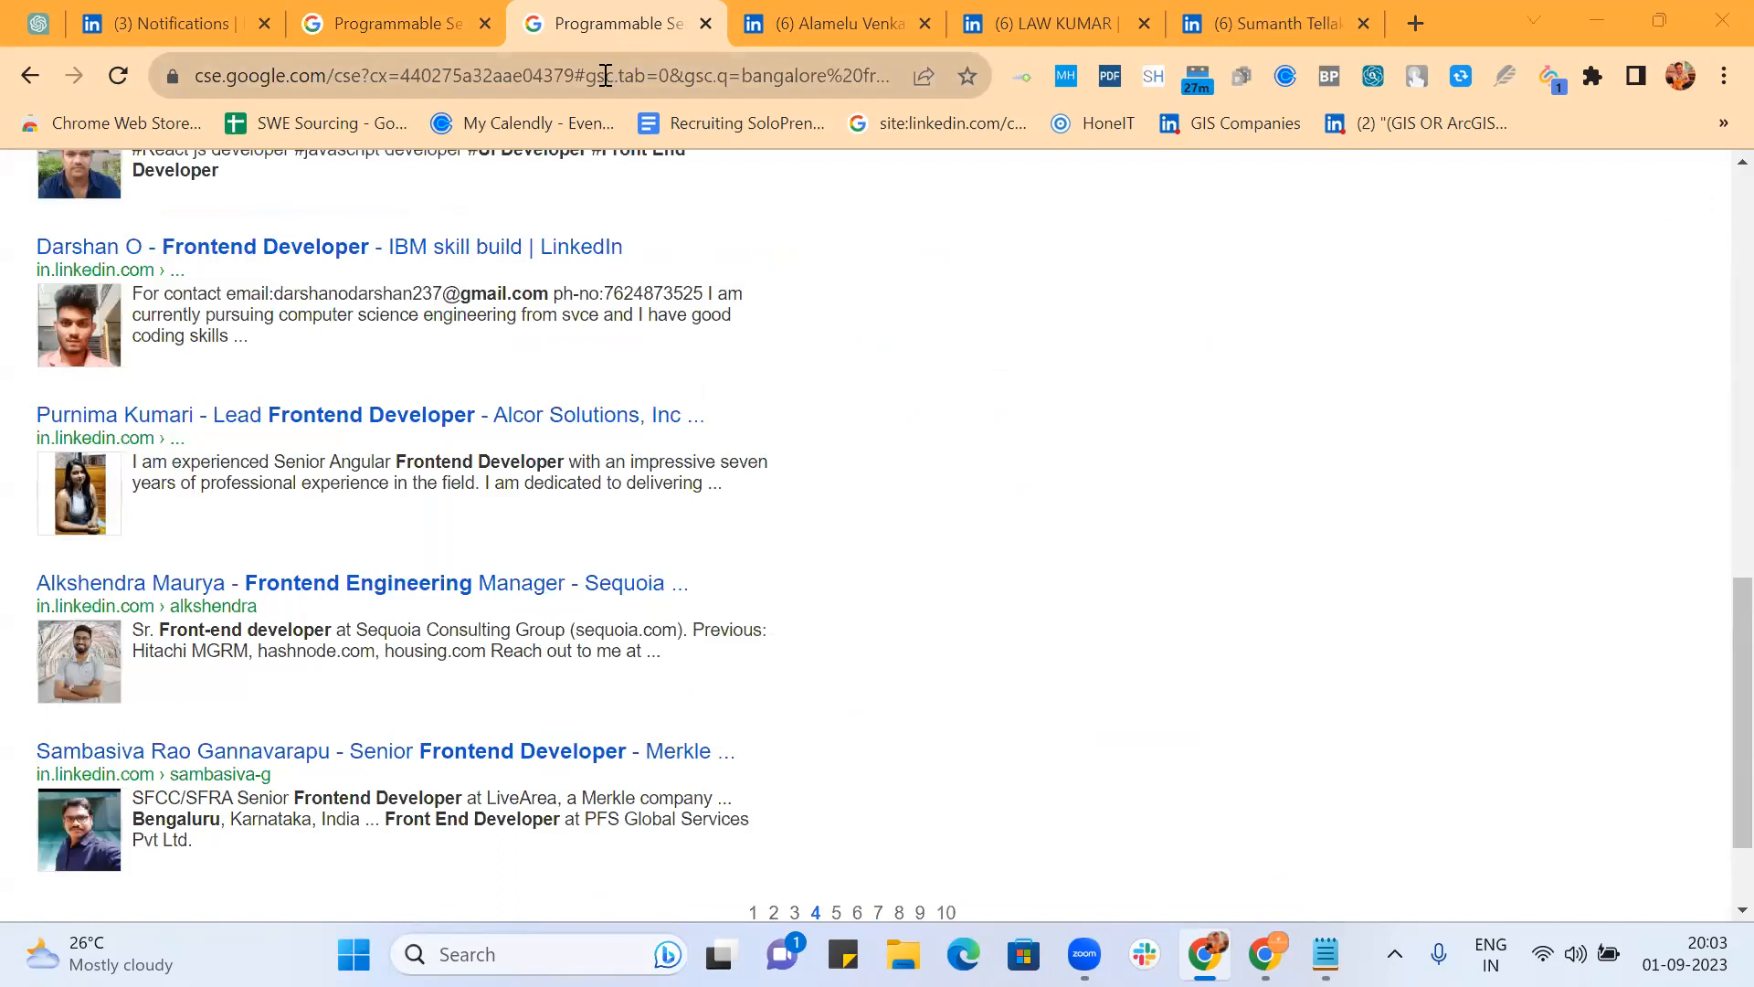
pyautogui.moveTo(576, 75); pyautogui.dragTo(1170, 117)
pyautogui.press('BackSpace')
pyautogui.press('Return')
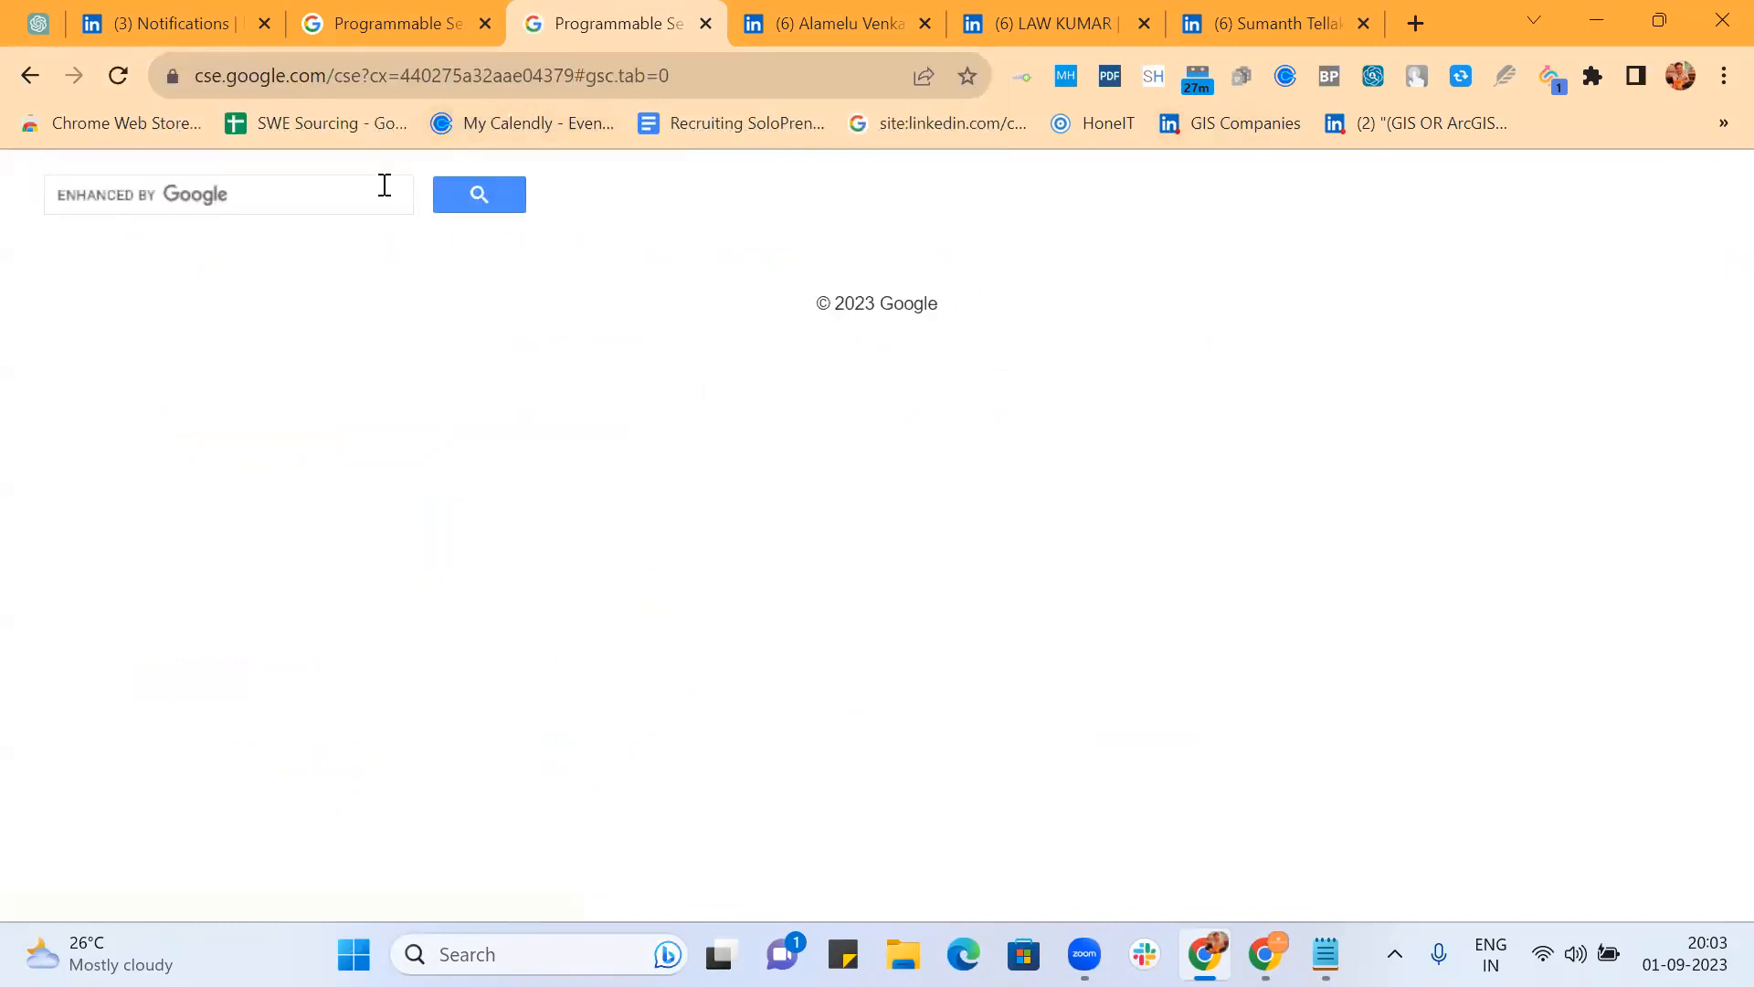
pyautogui.click(385, 185)
pyautogui.write('fr')
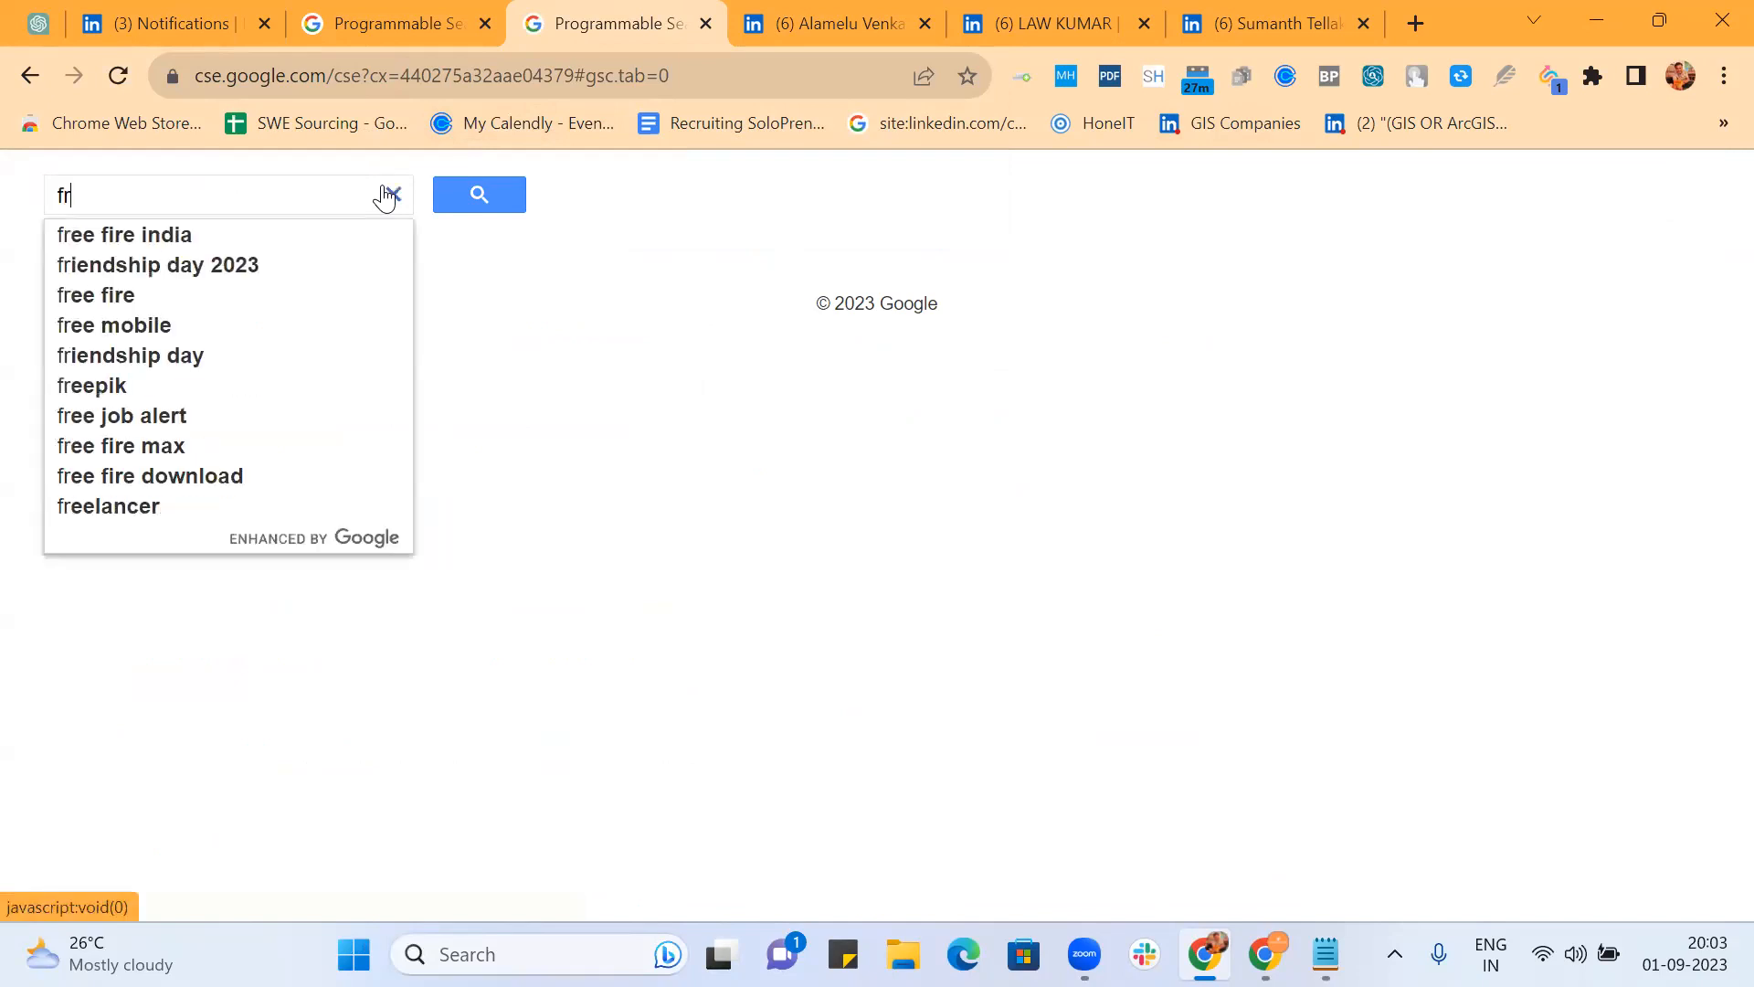
pyautogui.write('ontend')
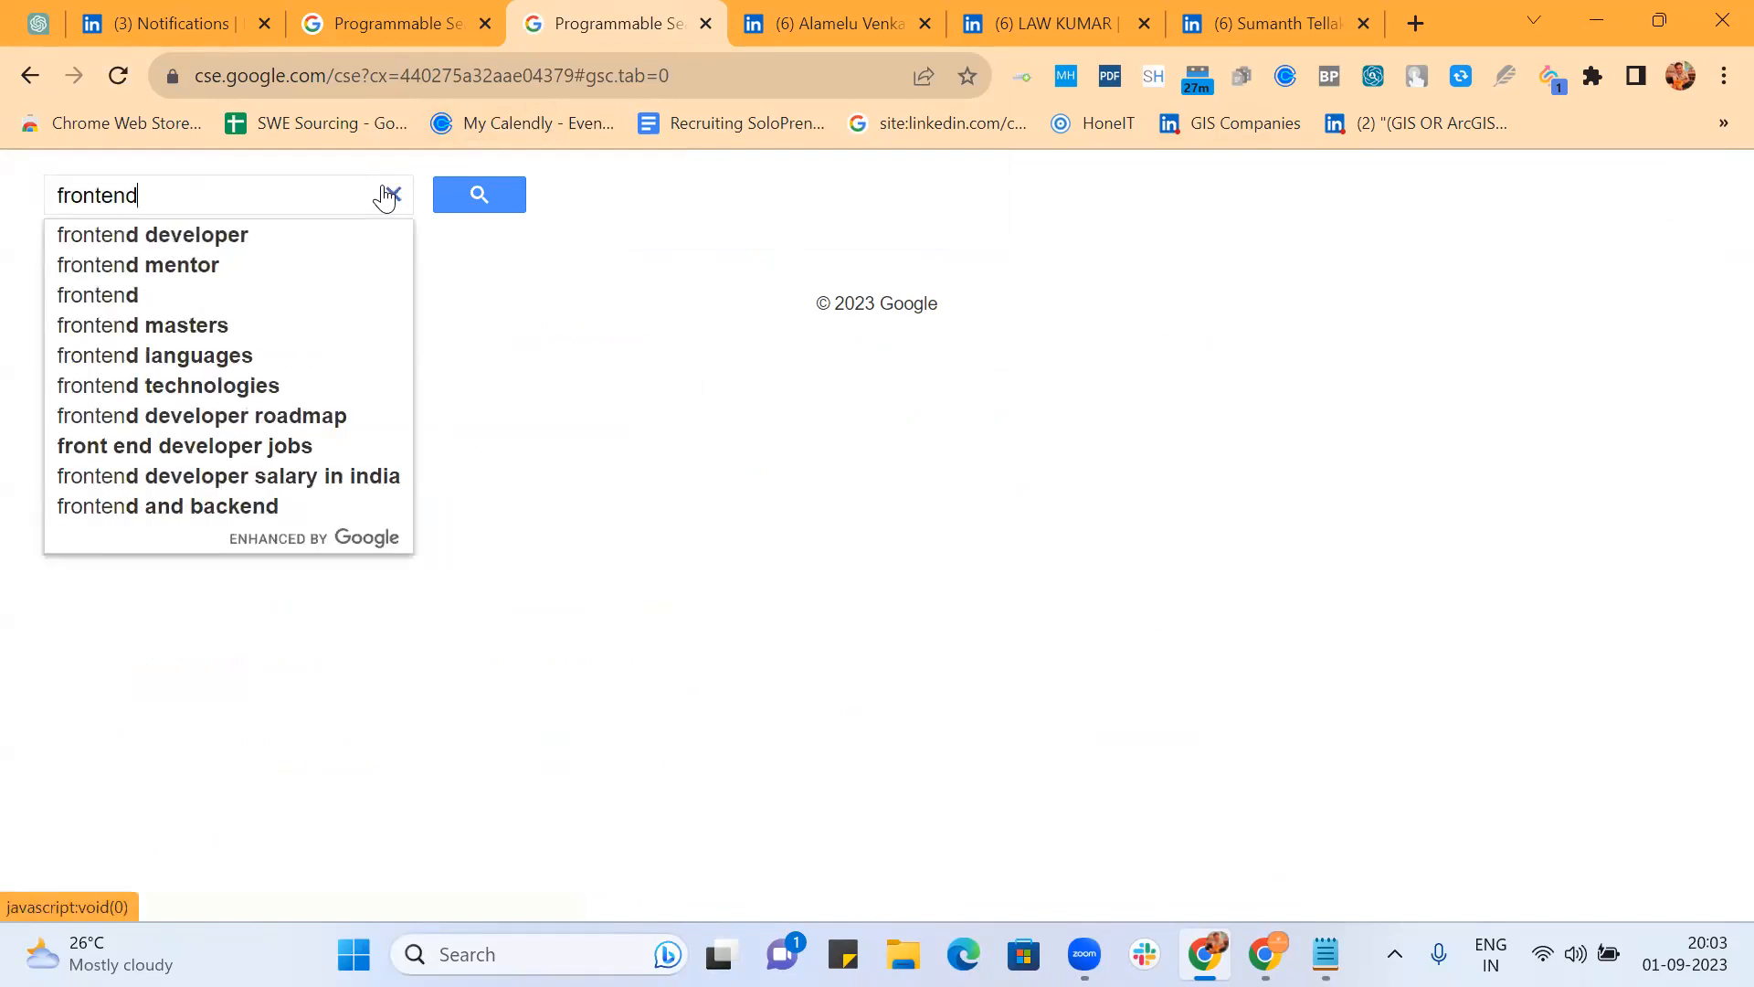
pyautogui.press('Down')
pyautogui.press('Return')
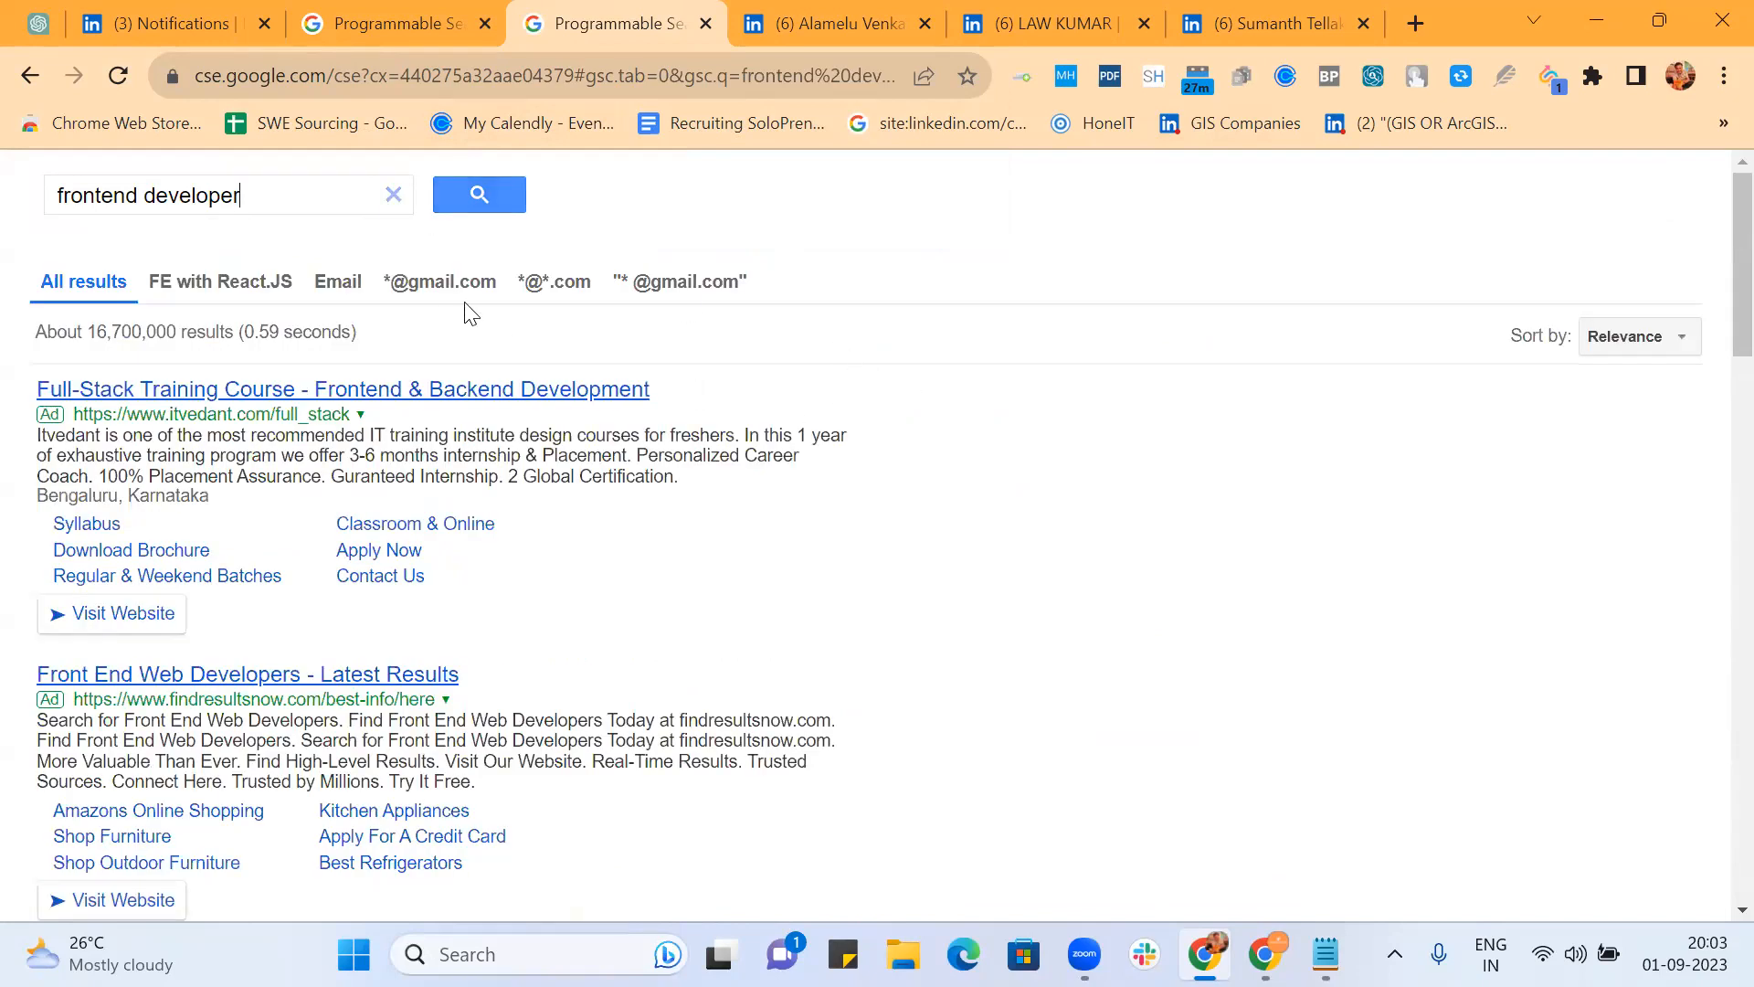
pyautogui.click(439, 286)
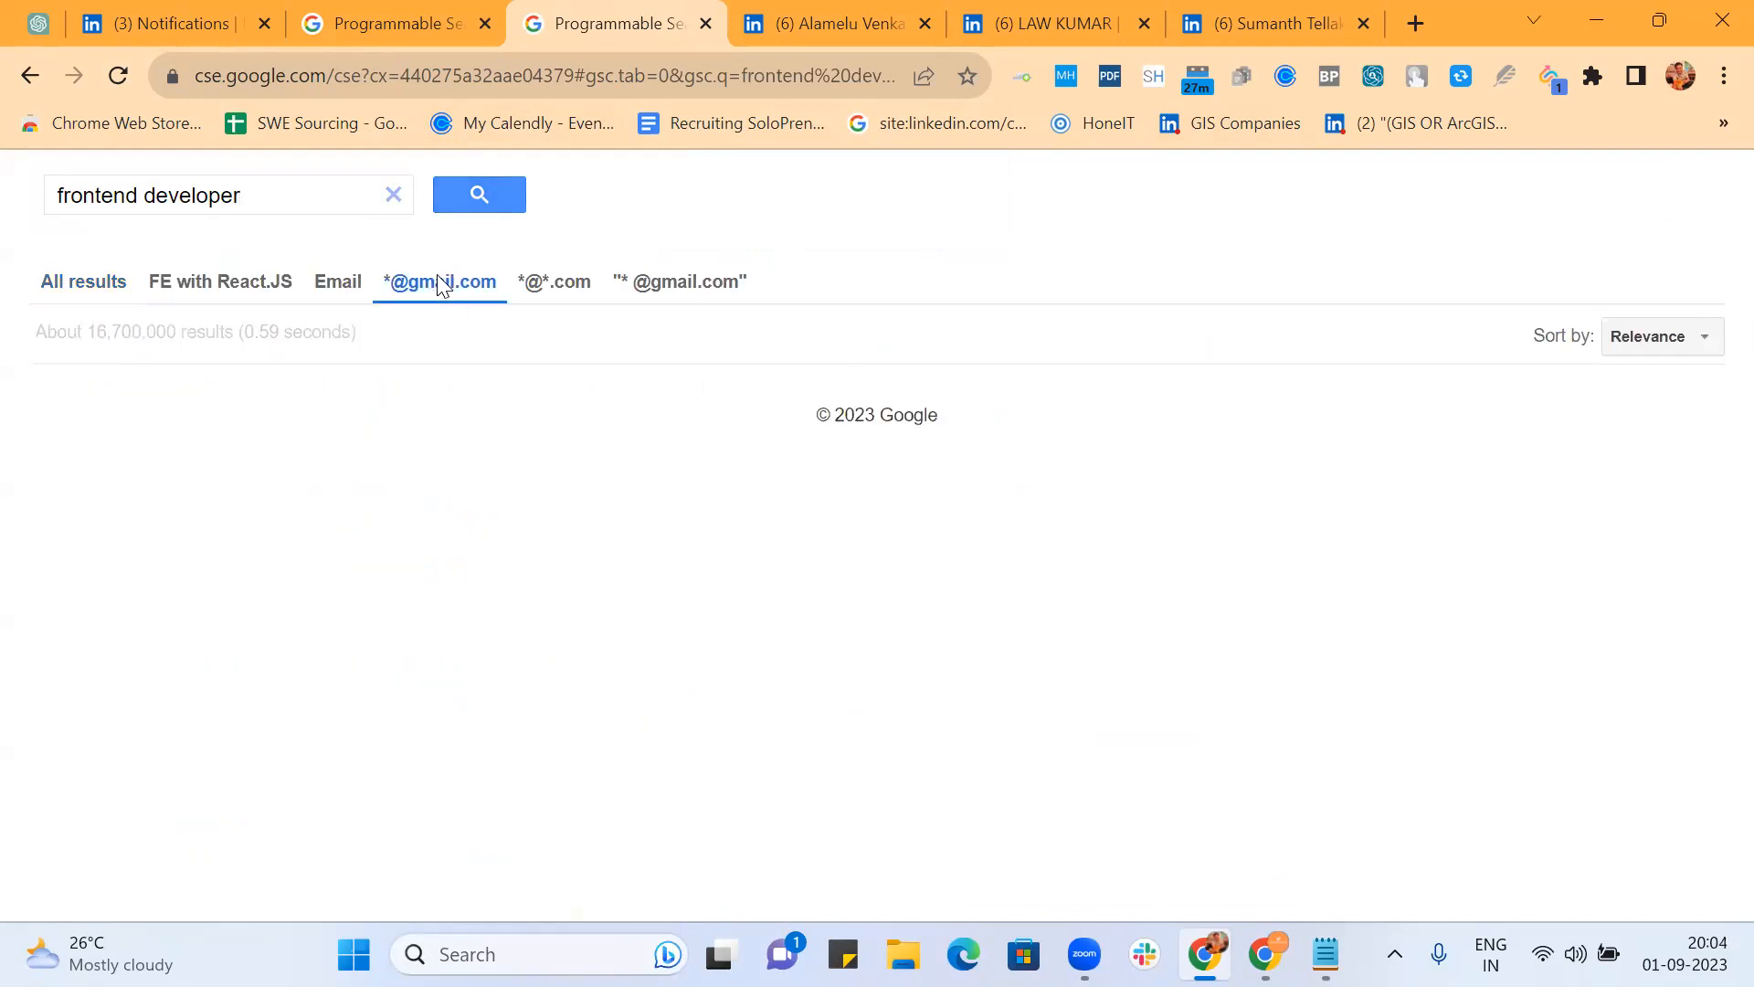
pyautogui.scroll(-8, 1085, 422)
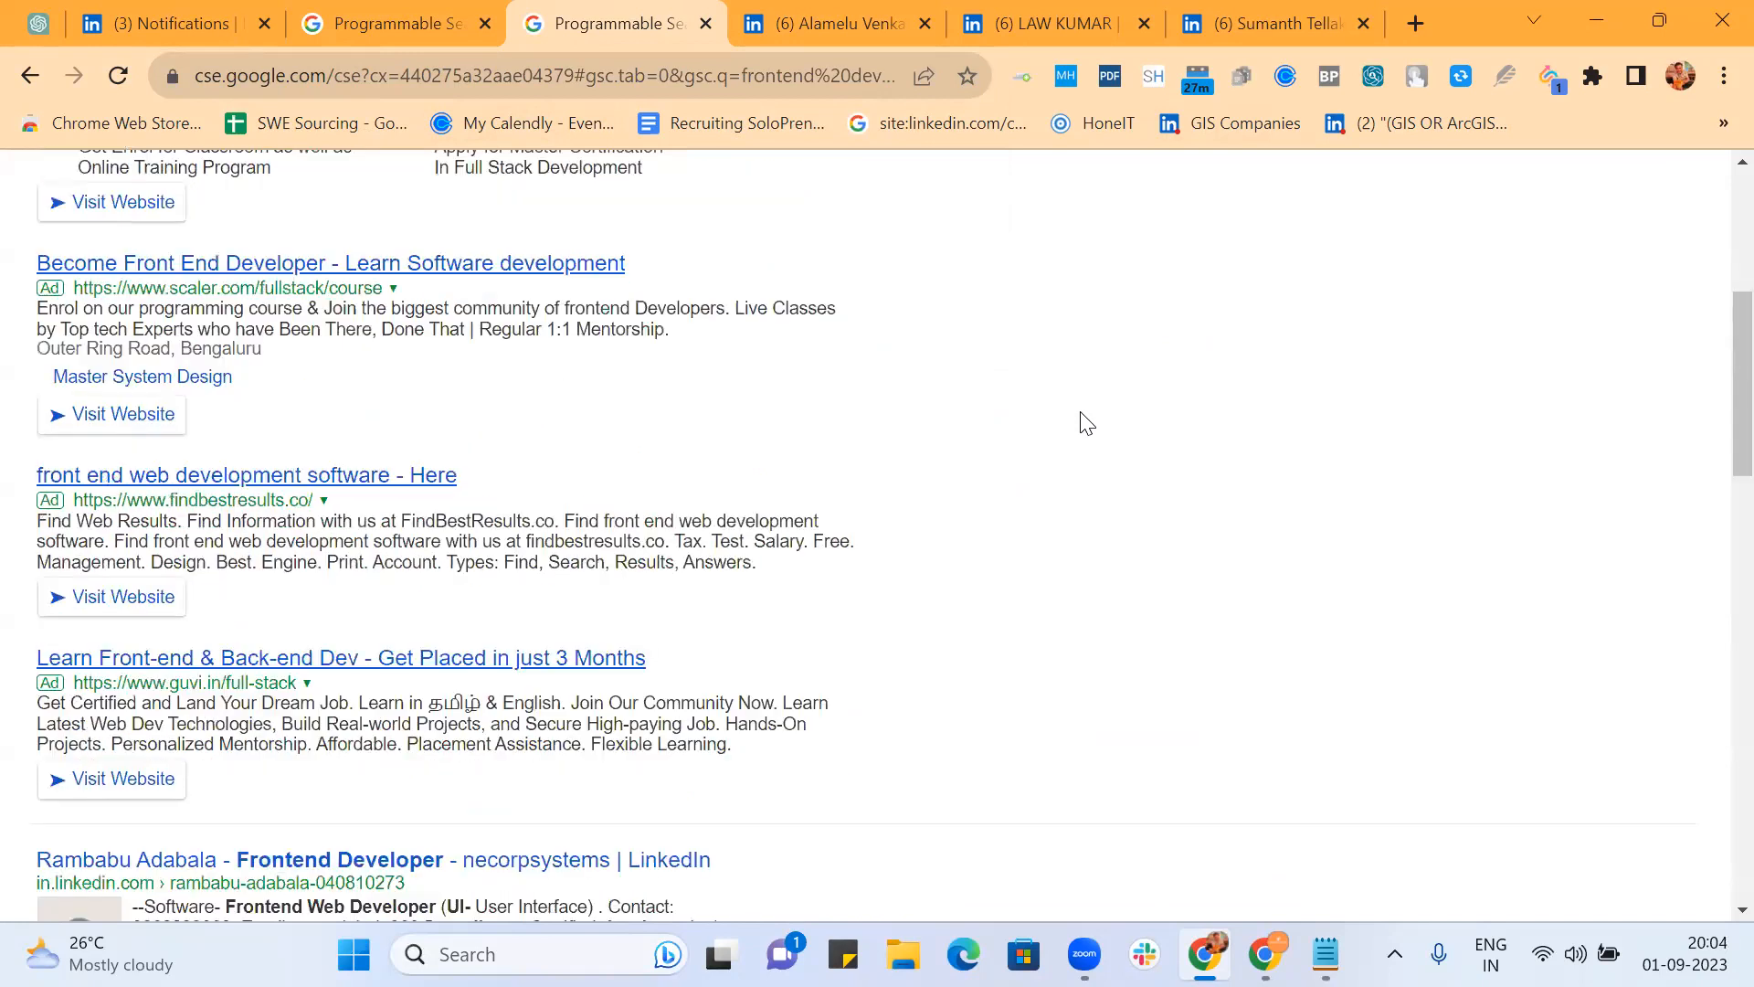
pyautogui.scroll(-3, 1085, 422)
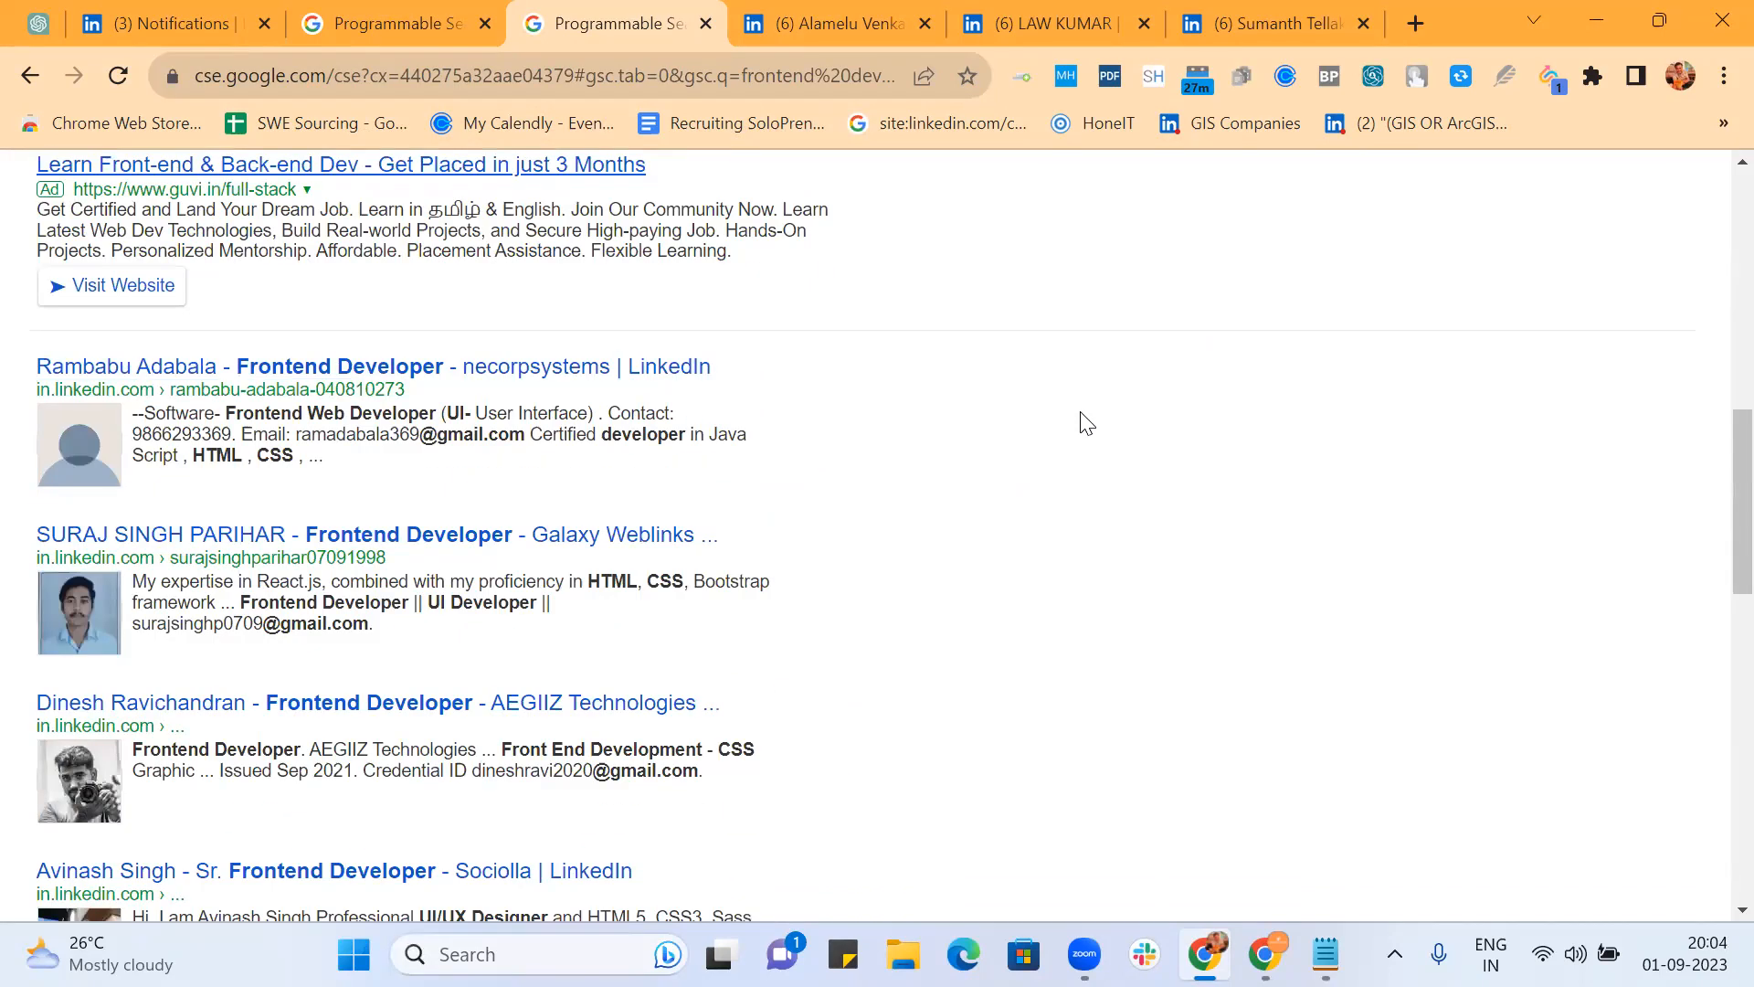
pyautogui.scroll(-3, 1085, 422)
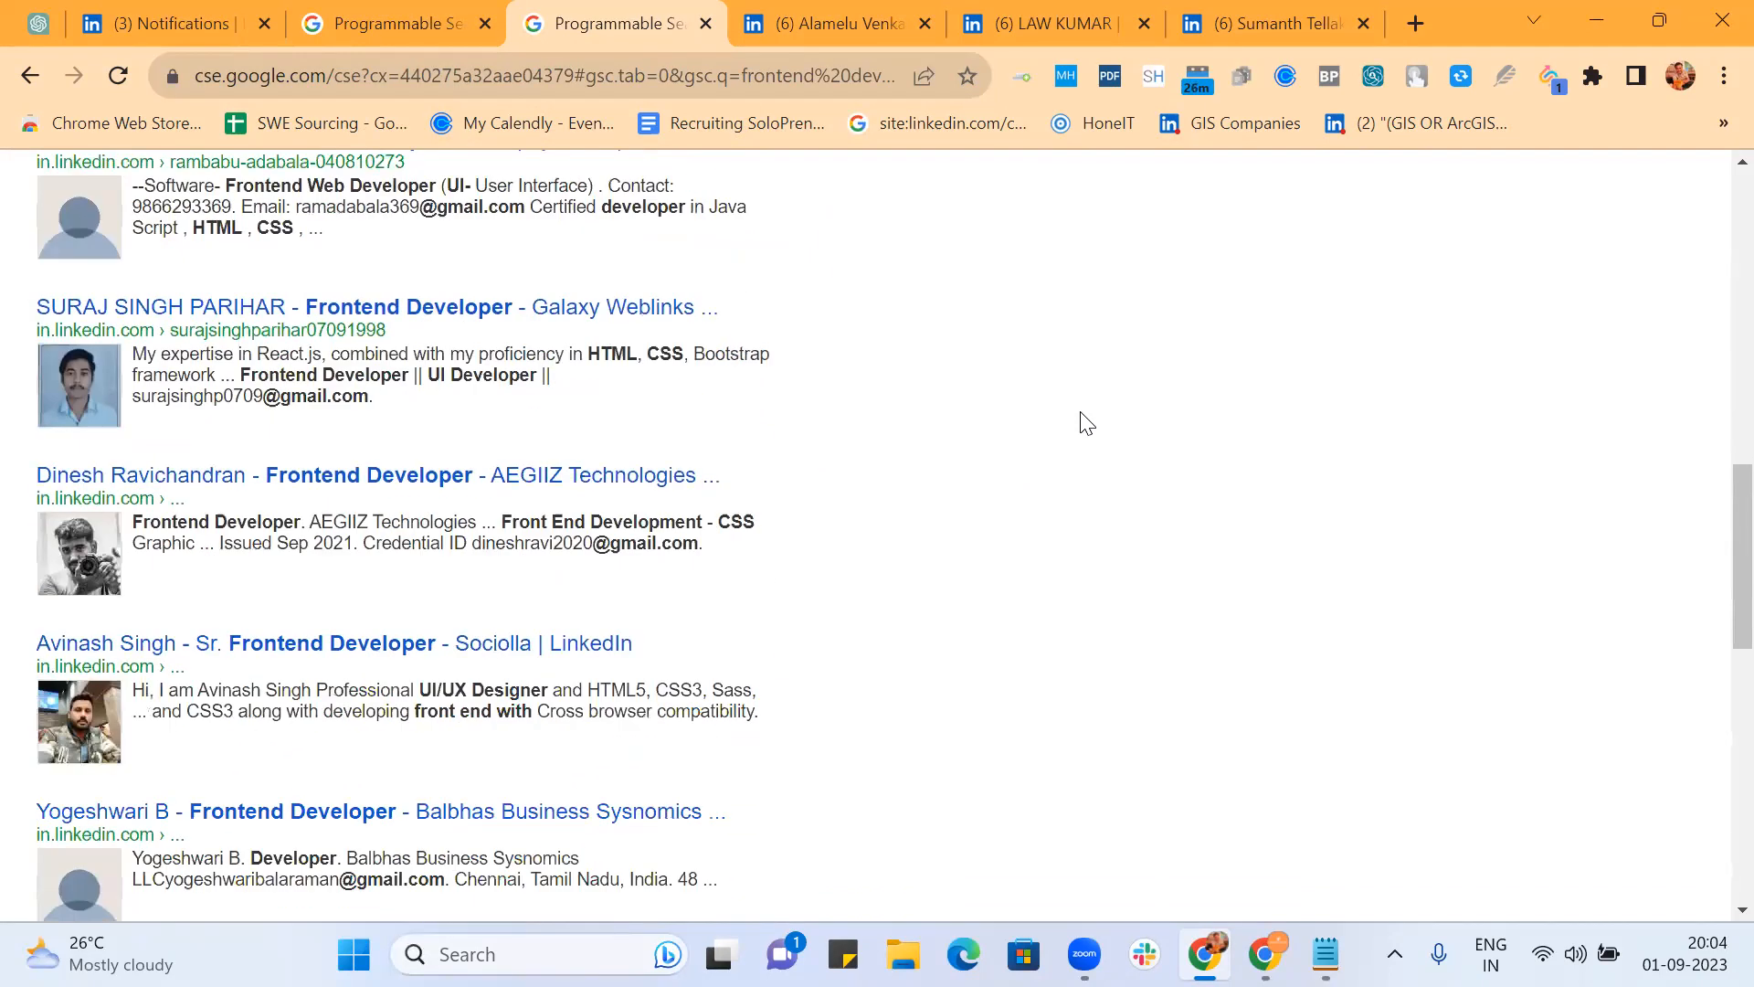
pyautogui.scroll(-6, 1086, 422)
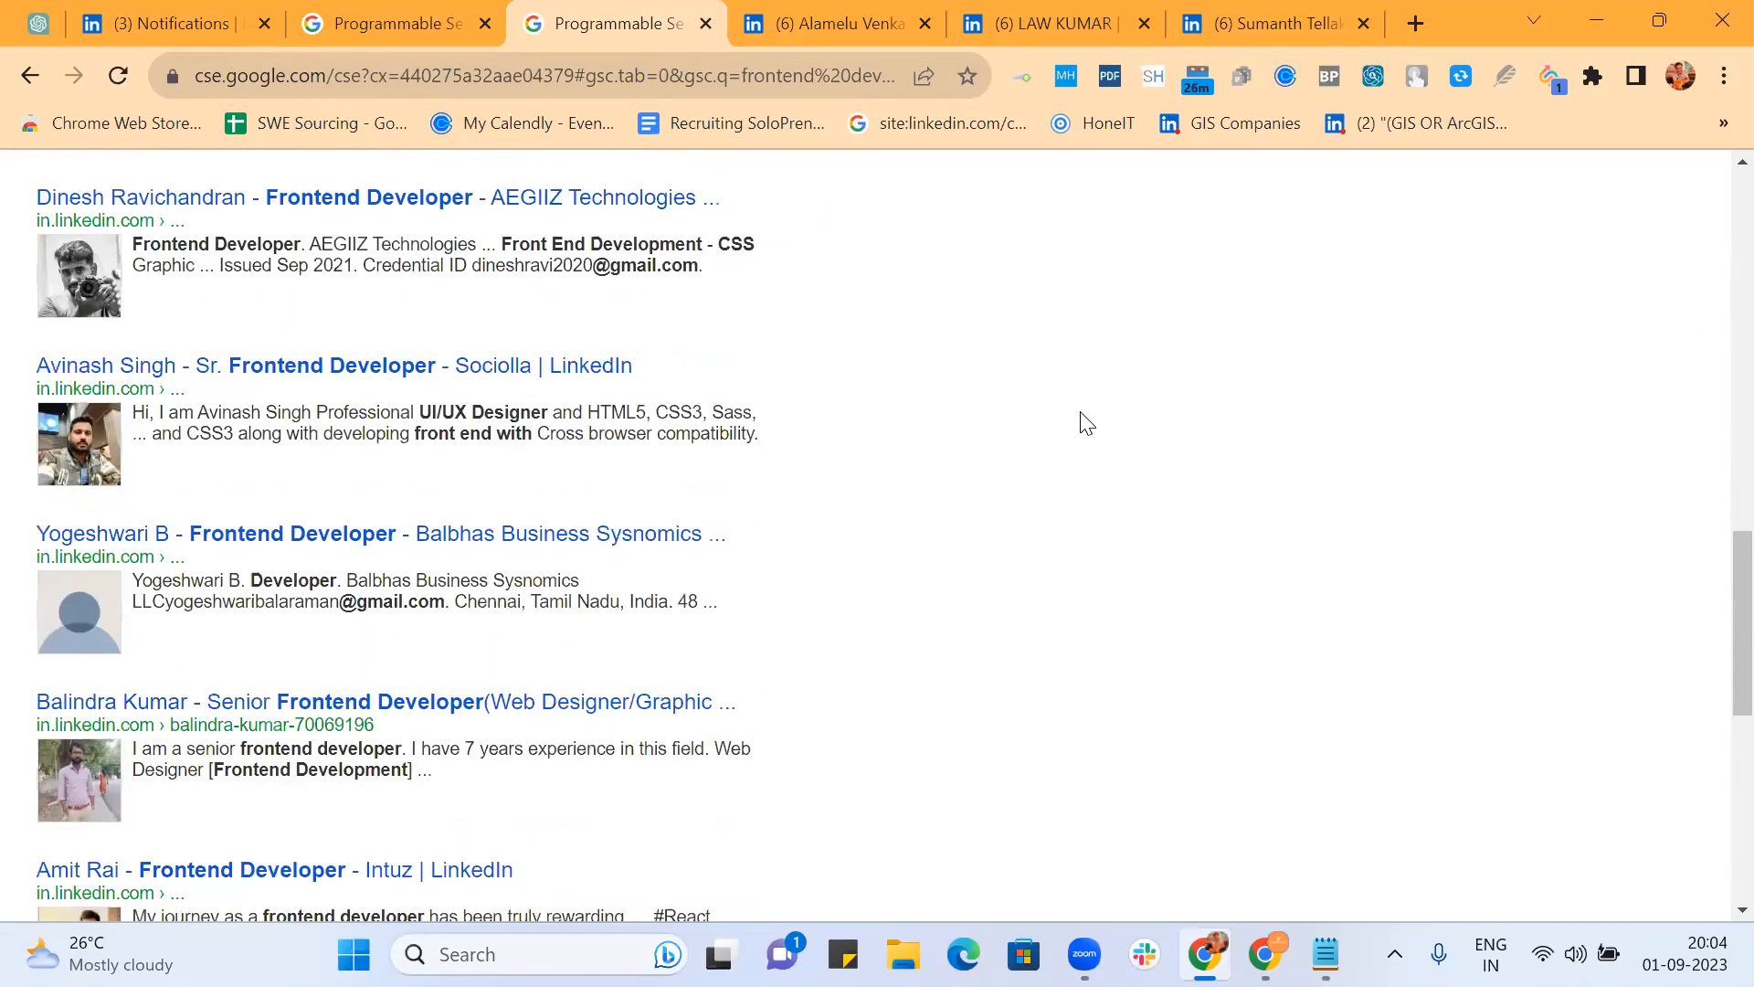
pyautogui.scroll(-2, 1086, 422)
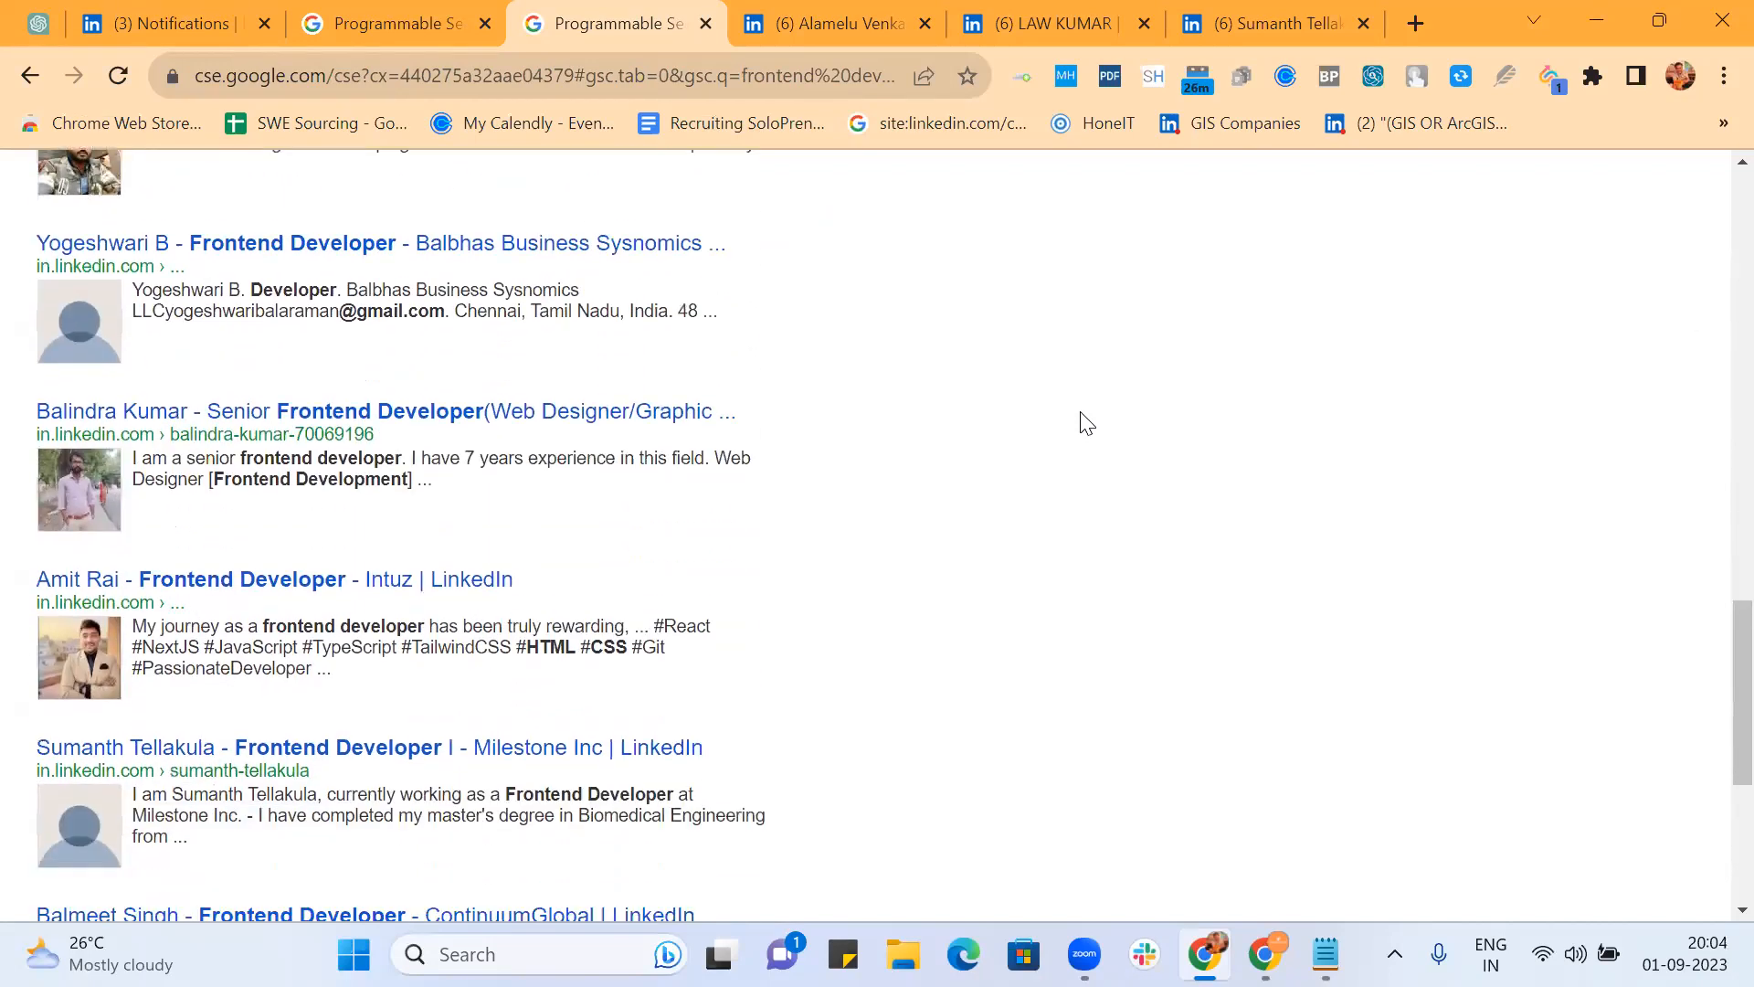
pyautogui.scroll(-2, 1085, 422)
pyautogui.scroll(-2, 1085, 422)
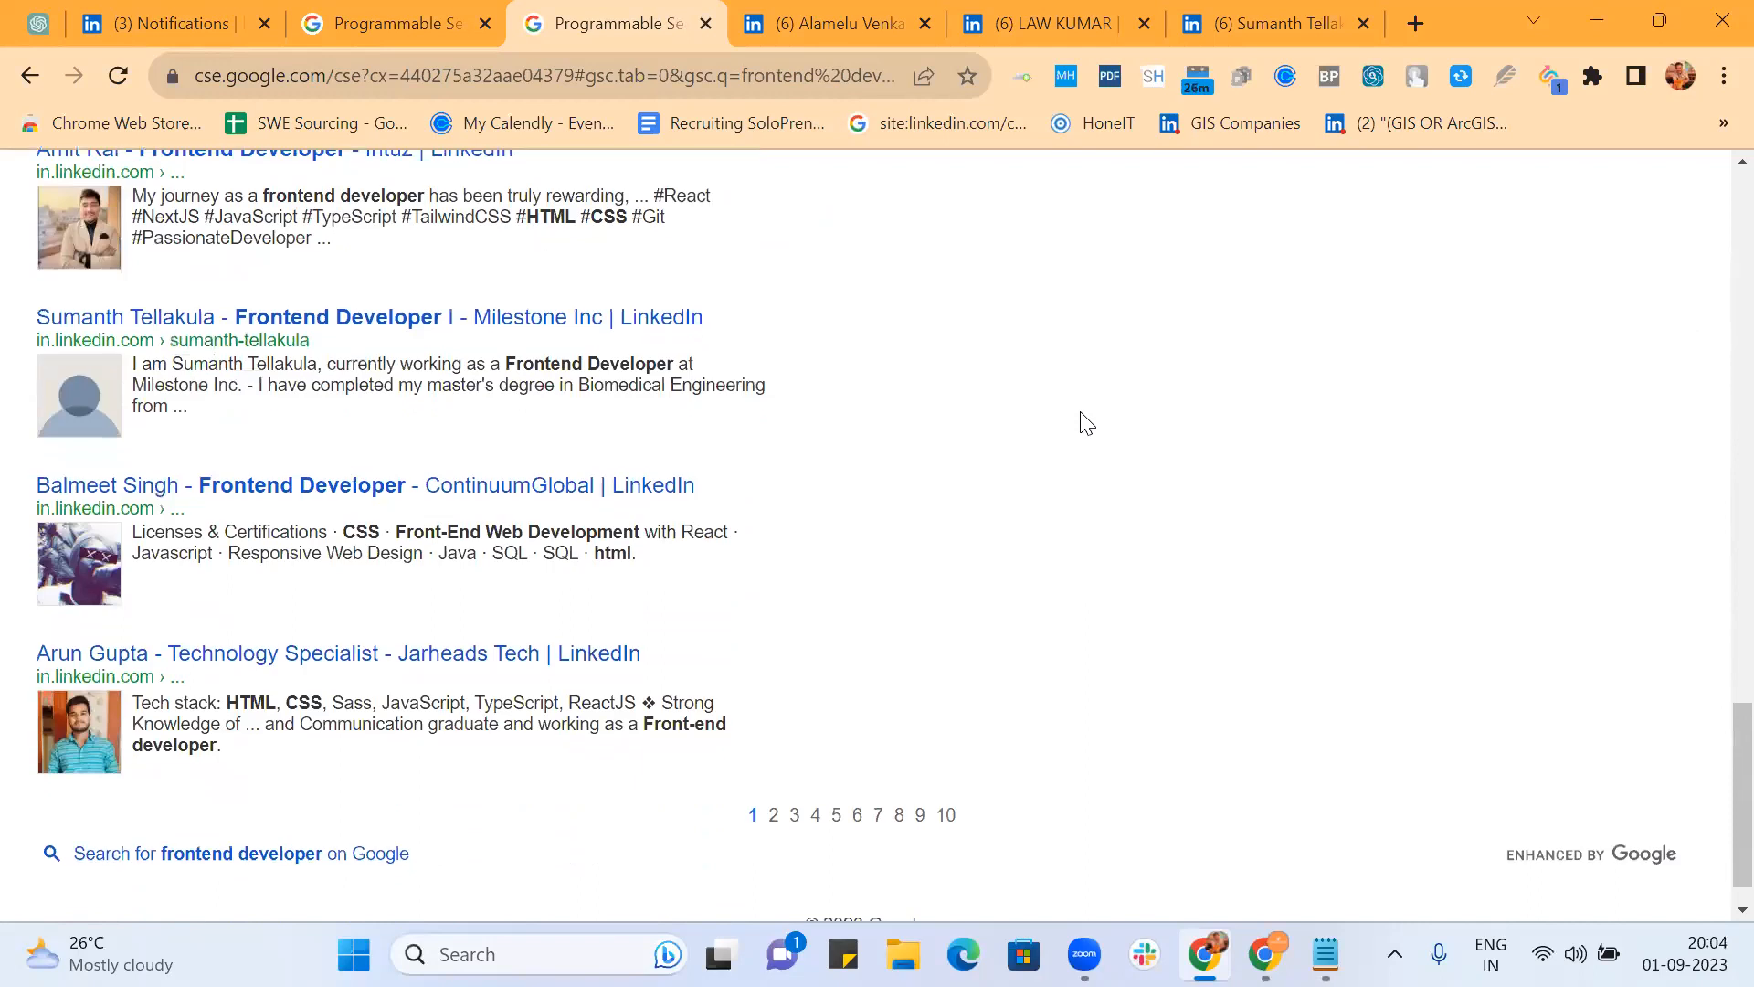
pyautogui.scroll(20, 1085, 422)
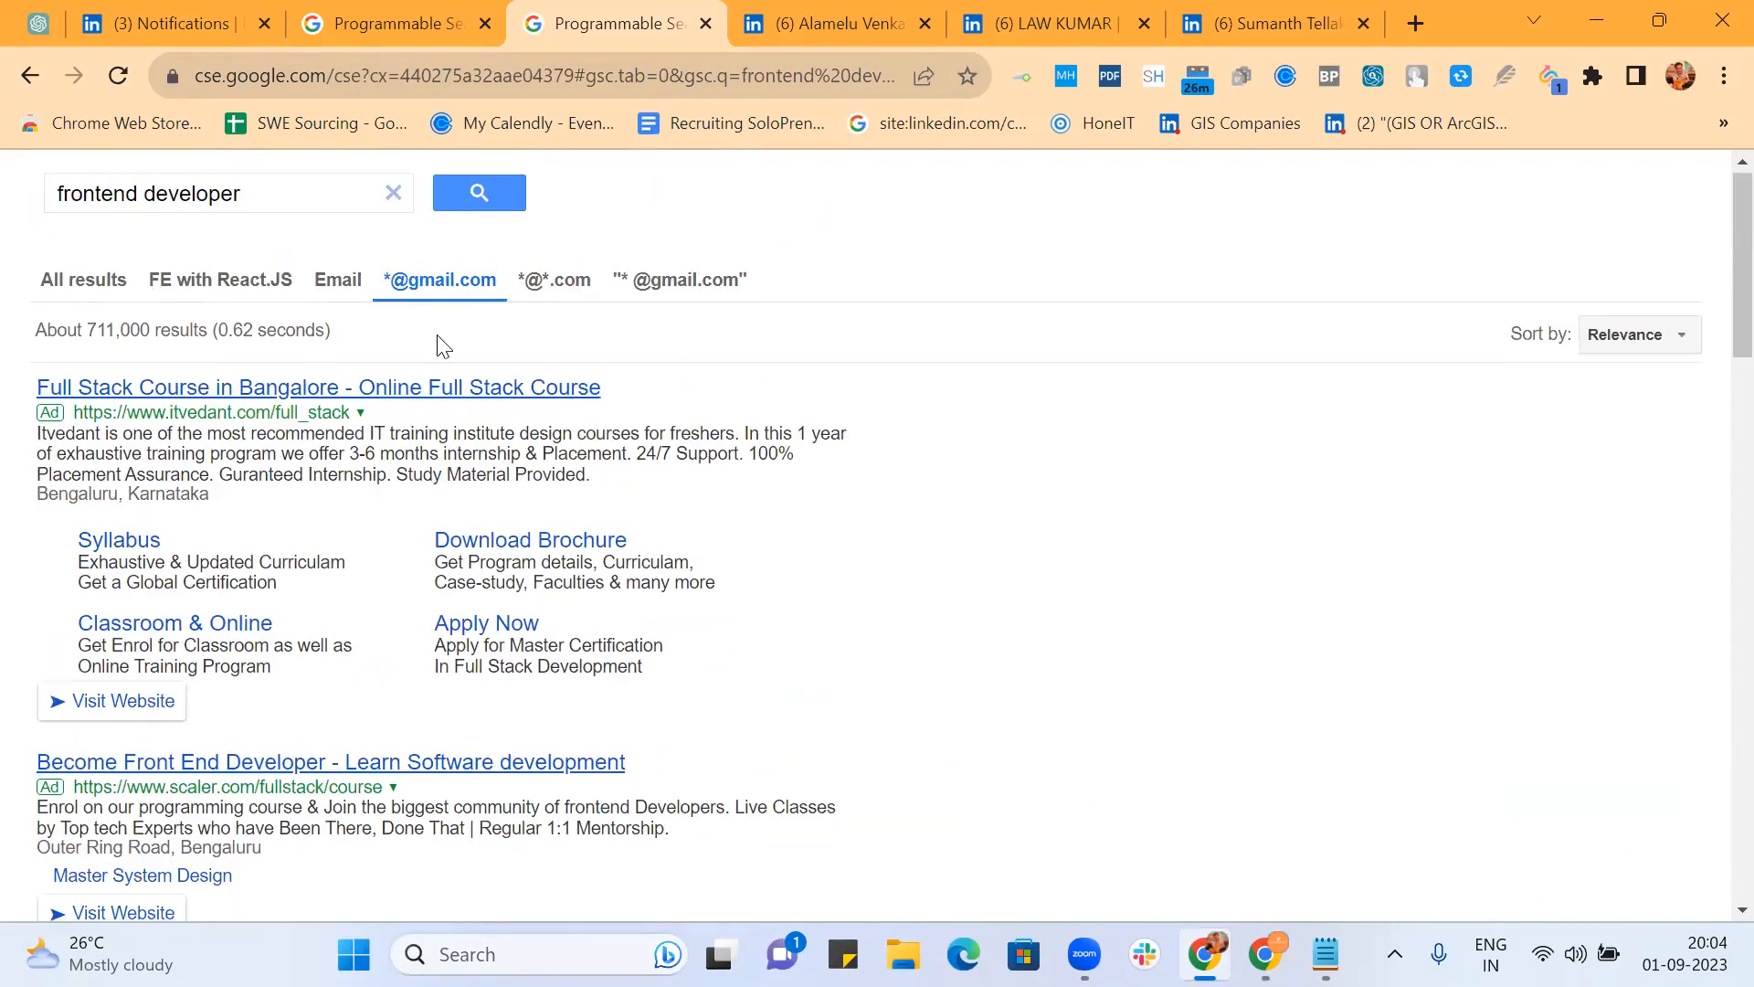
pyautogui.scroll(-8, 743, 520)
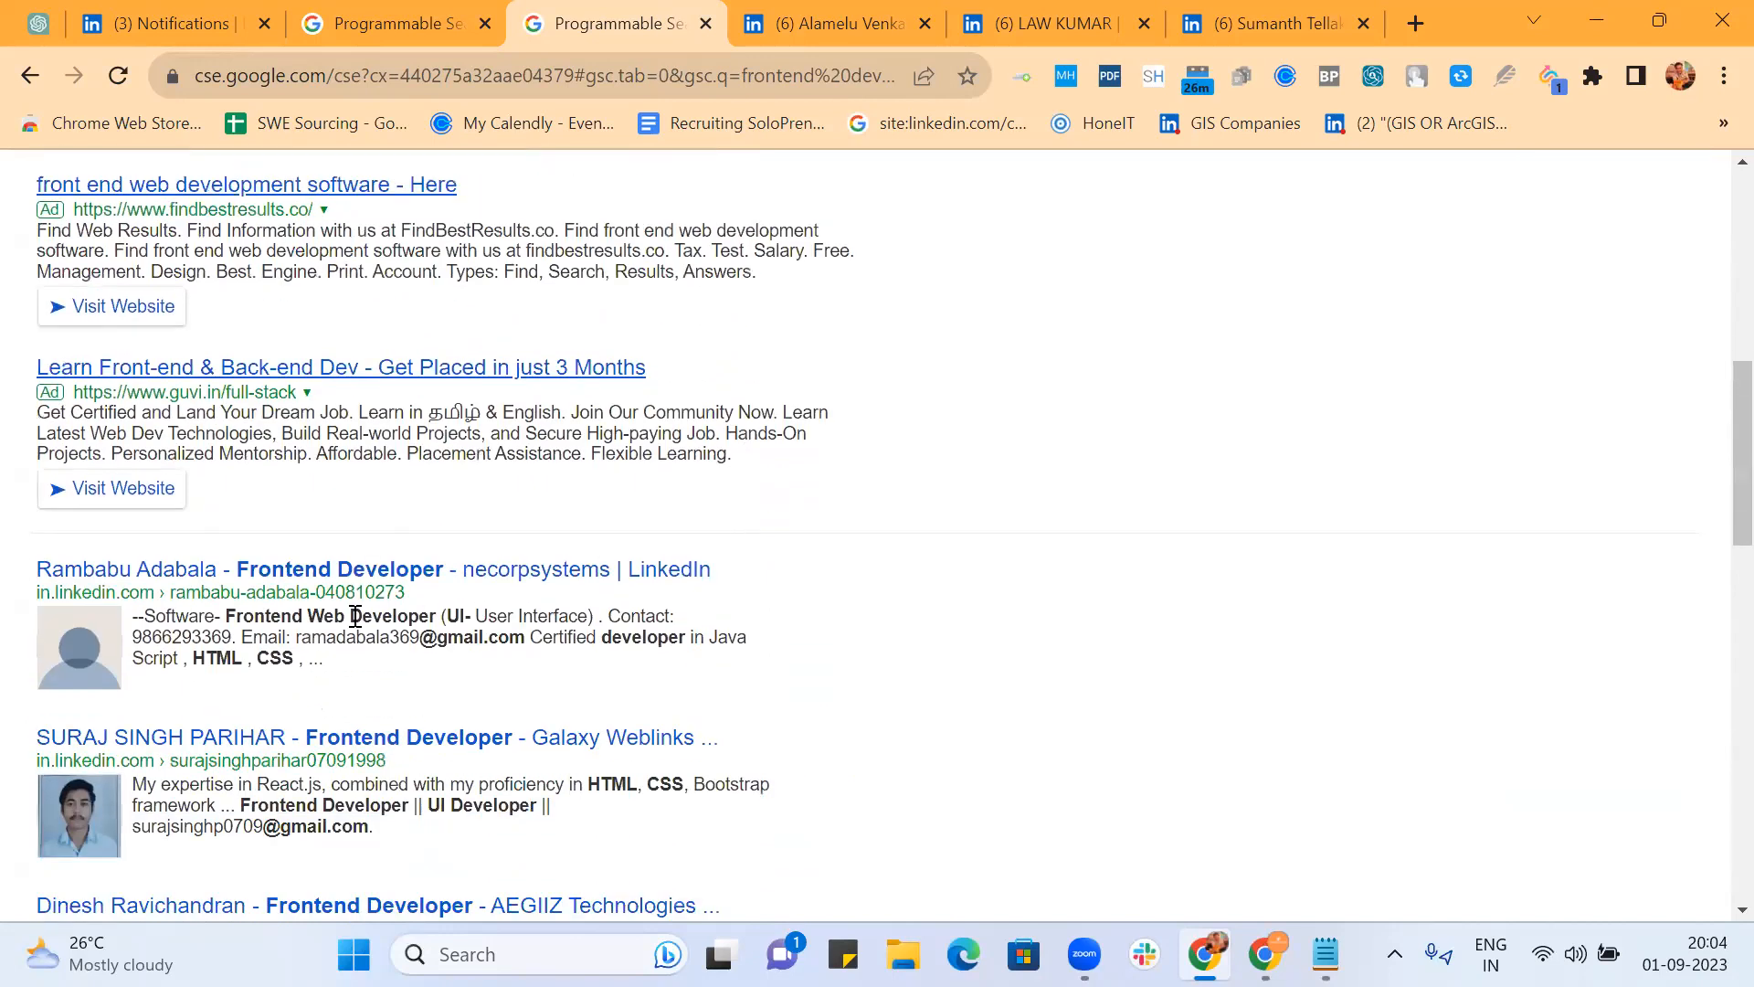
pyautogui.moveTo(295, 637); pyautogui.dragTo(419, 637)
pyautogui.scroll(9, 919, 497)
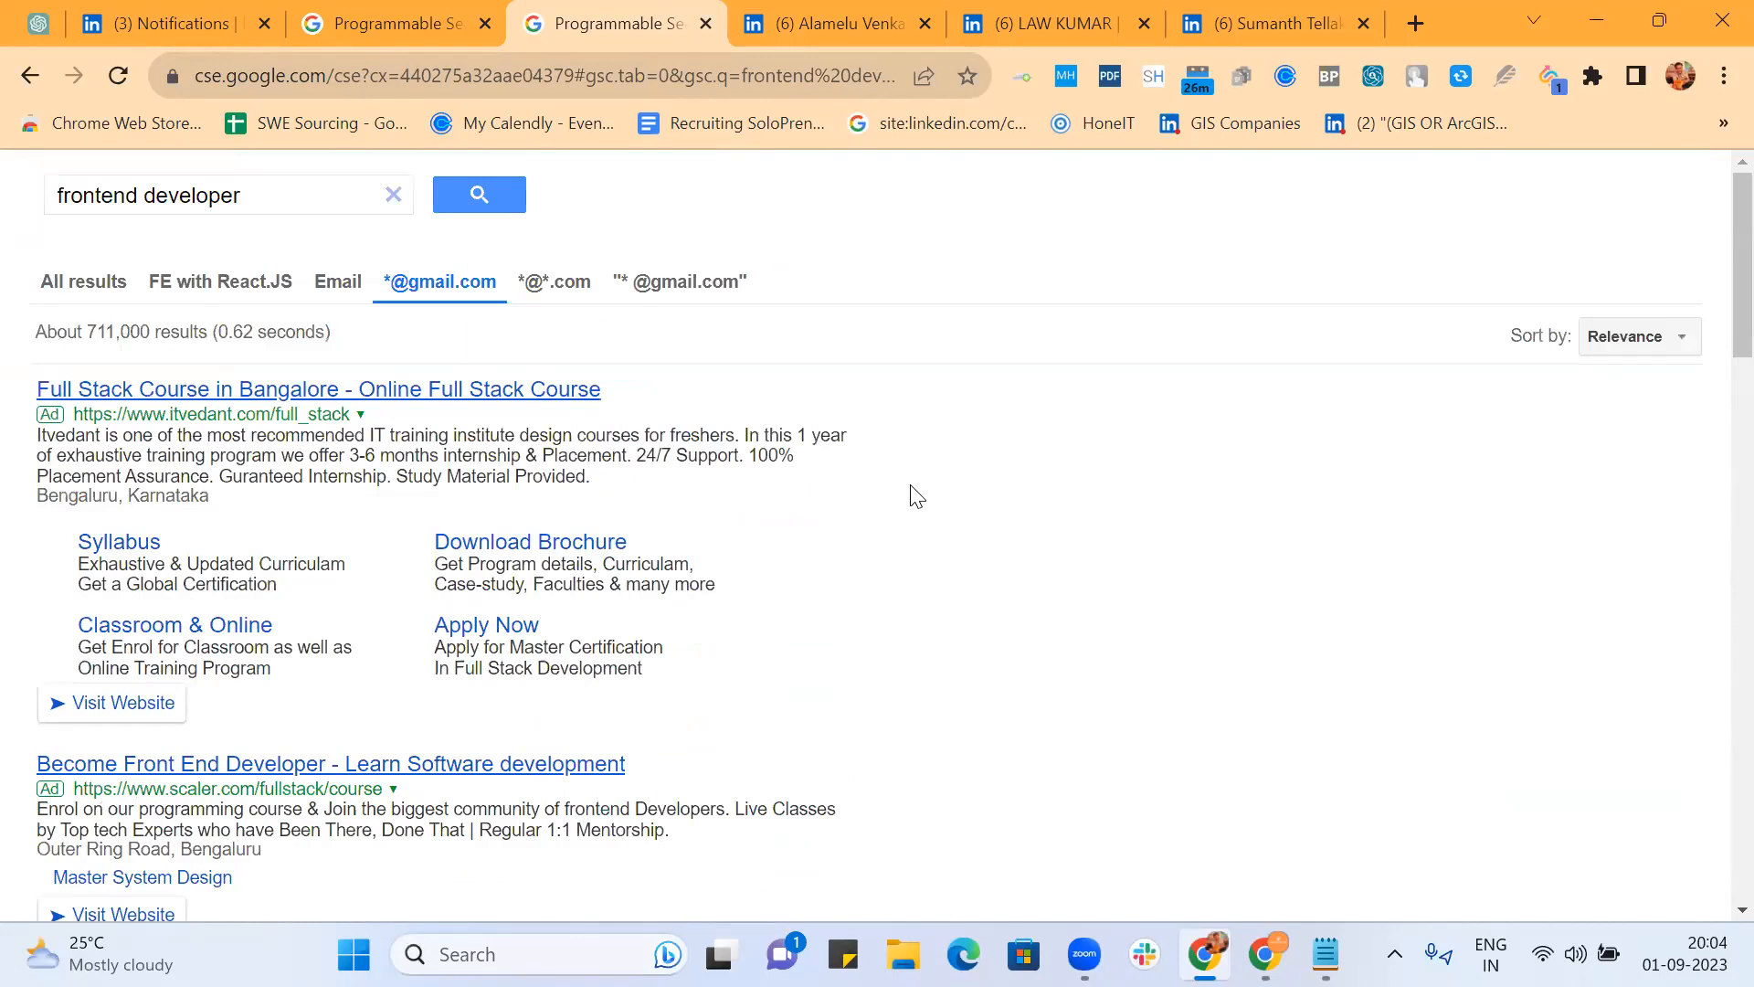
pyautogui.click(710, 279)
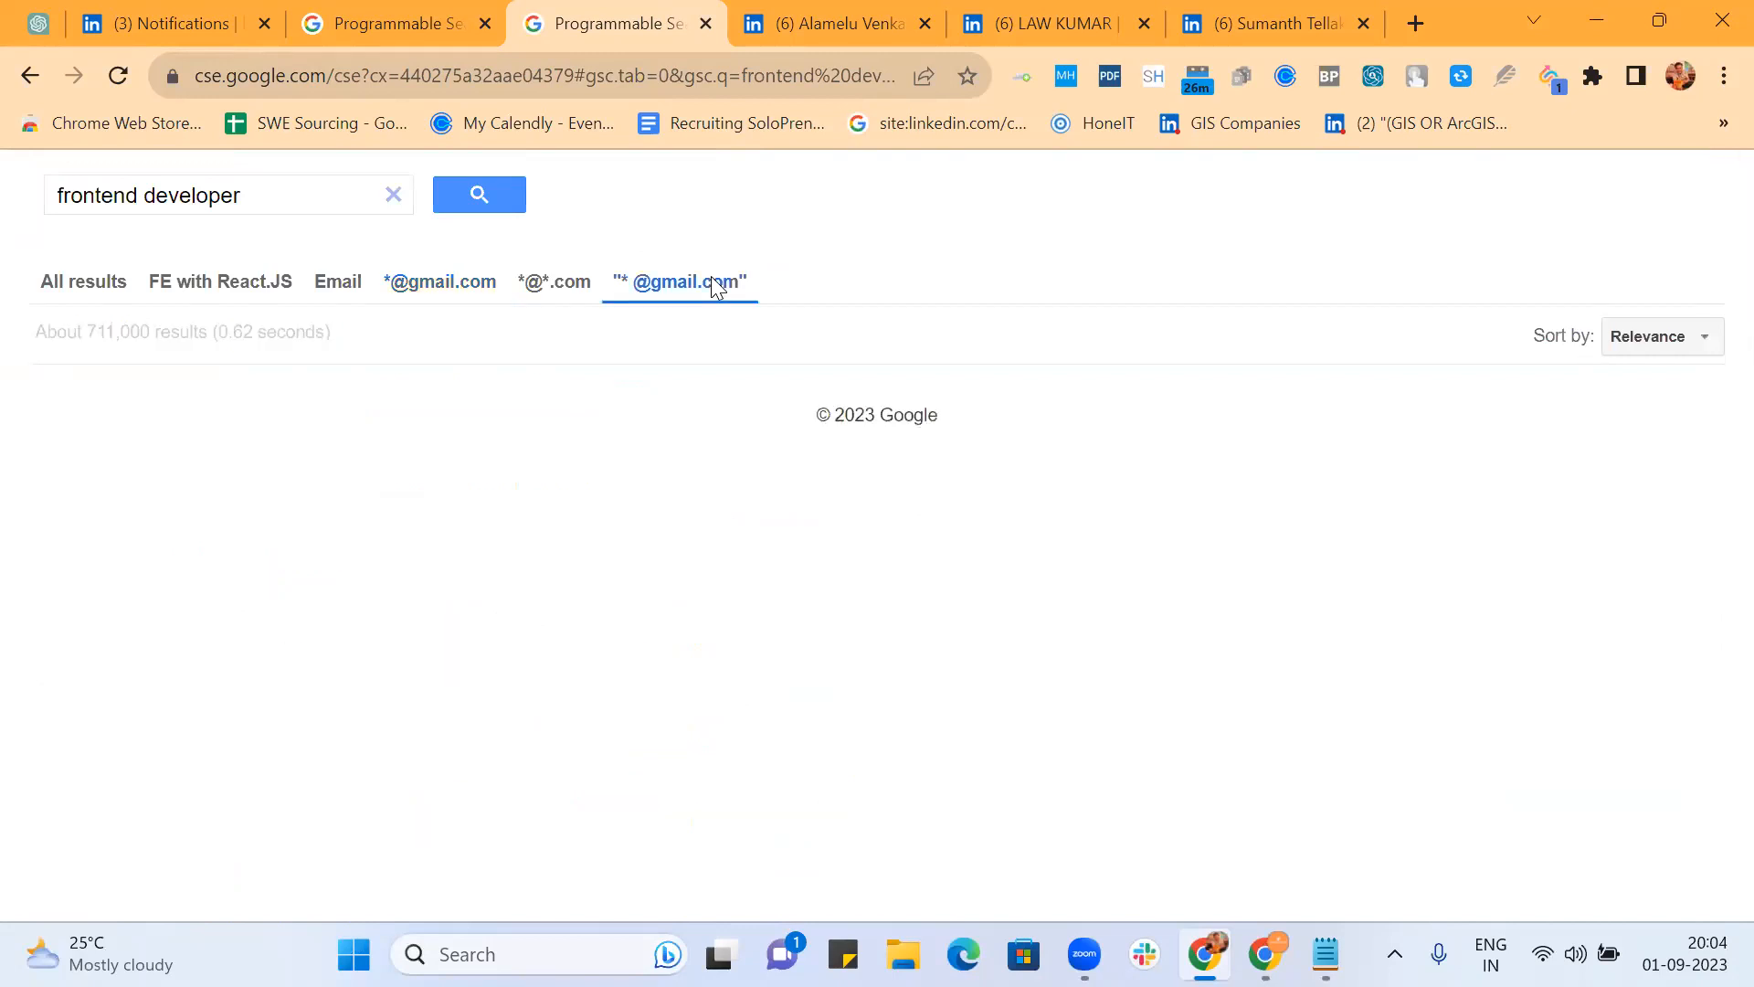
pyautogui.scroll(-4, 1043, 514)
pyautogui.scroll(-6, 1044, 515)
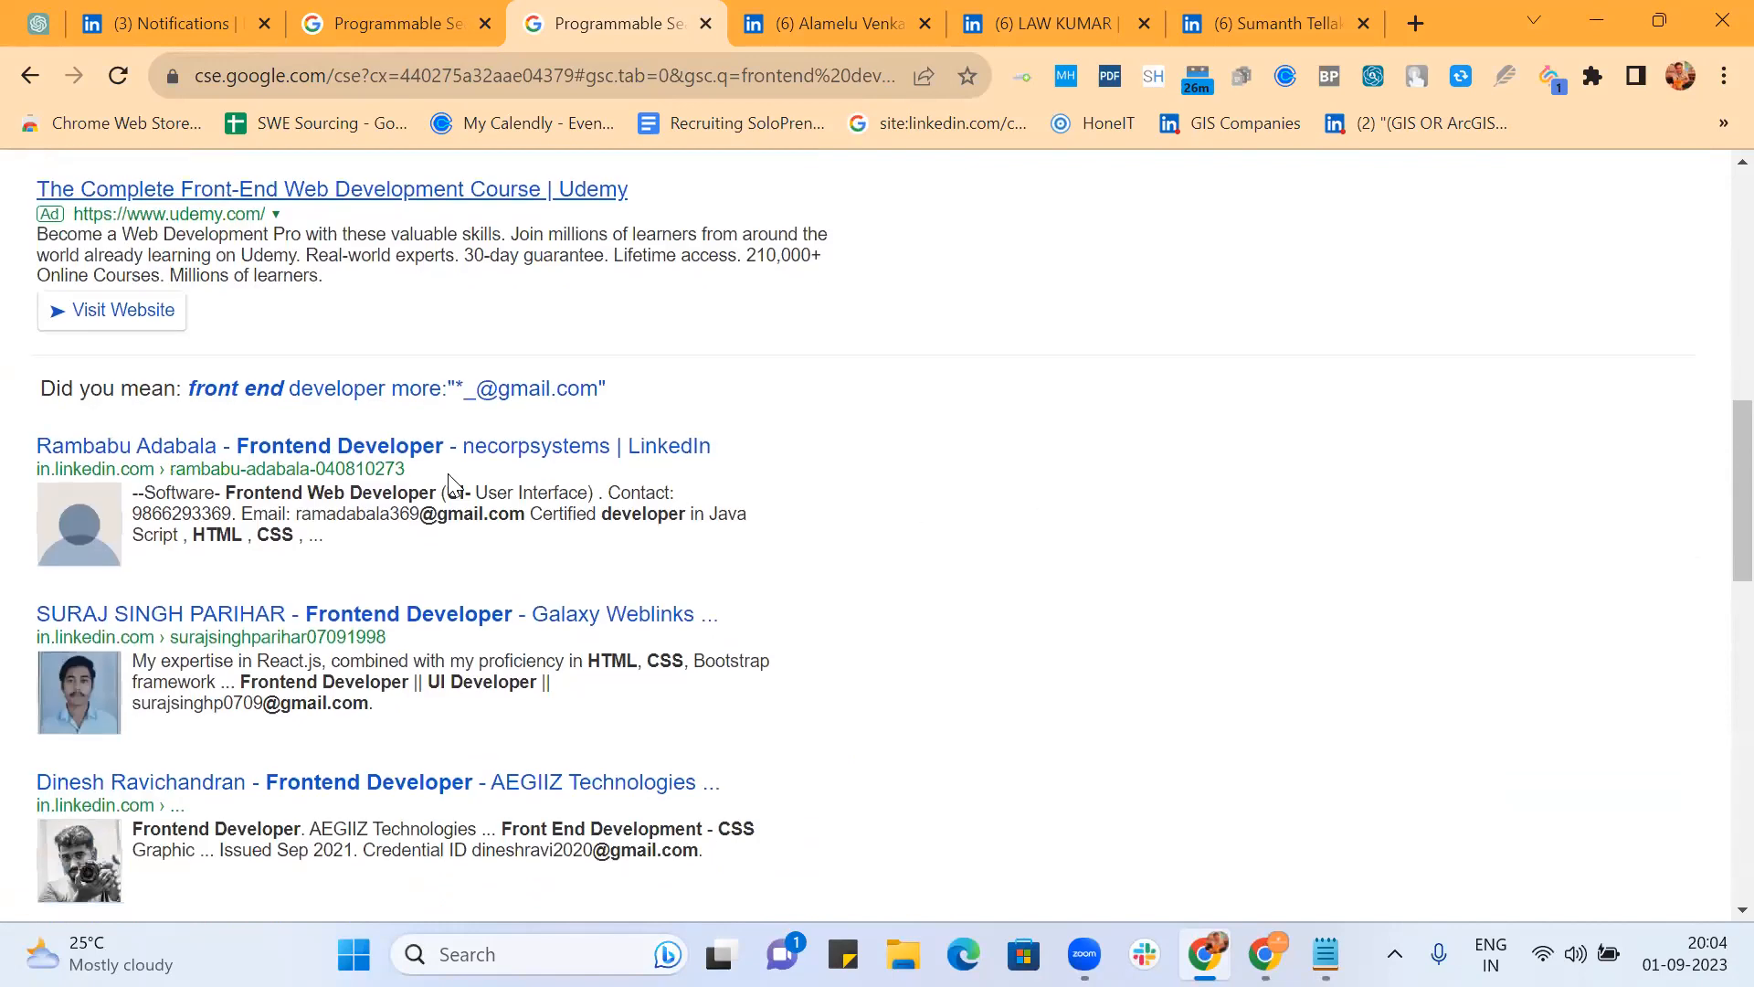
pyautogui.doubleClick(372, 521)
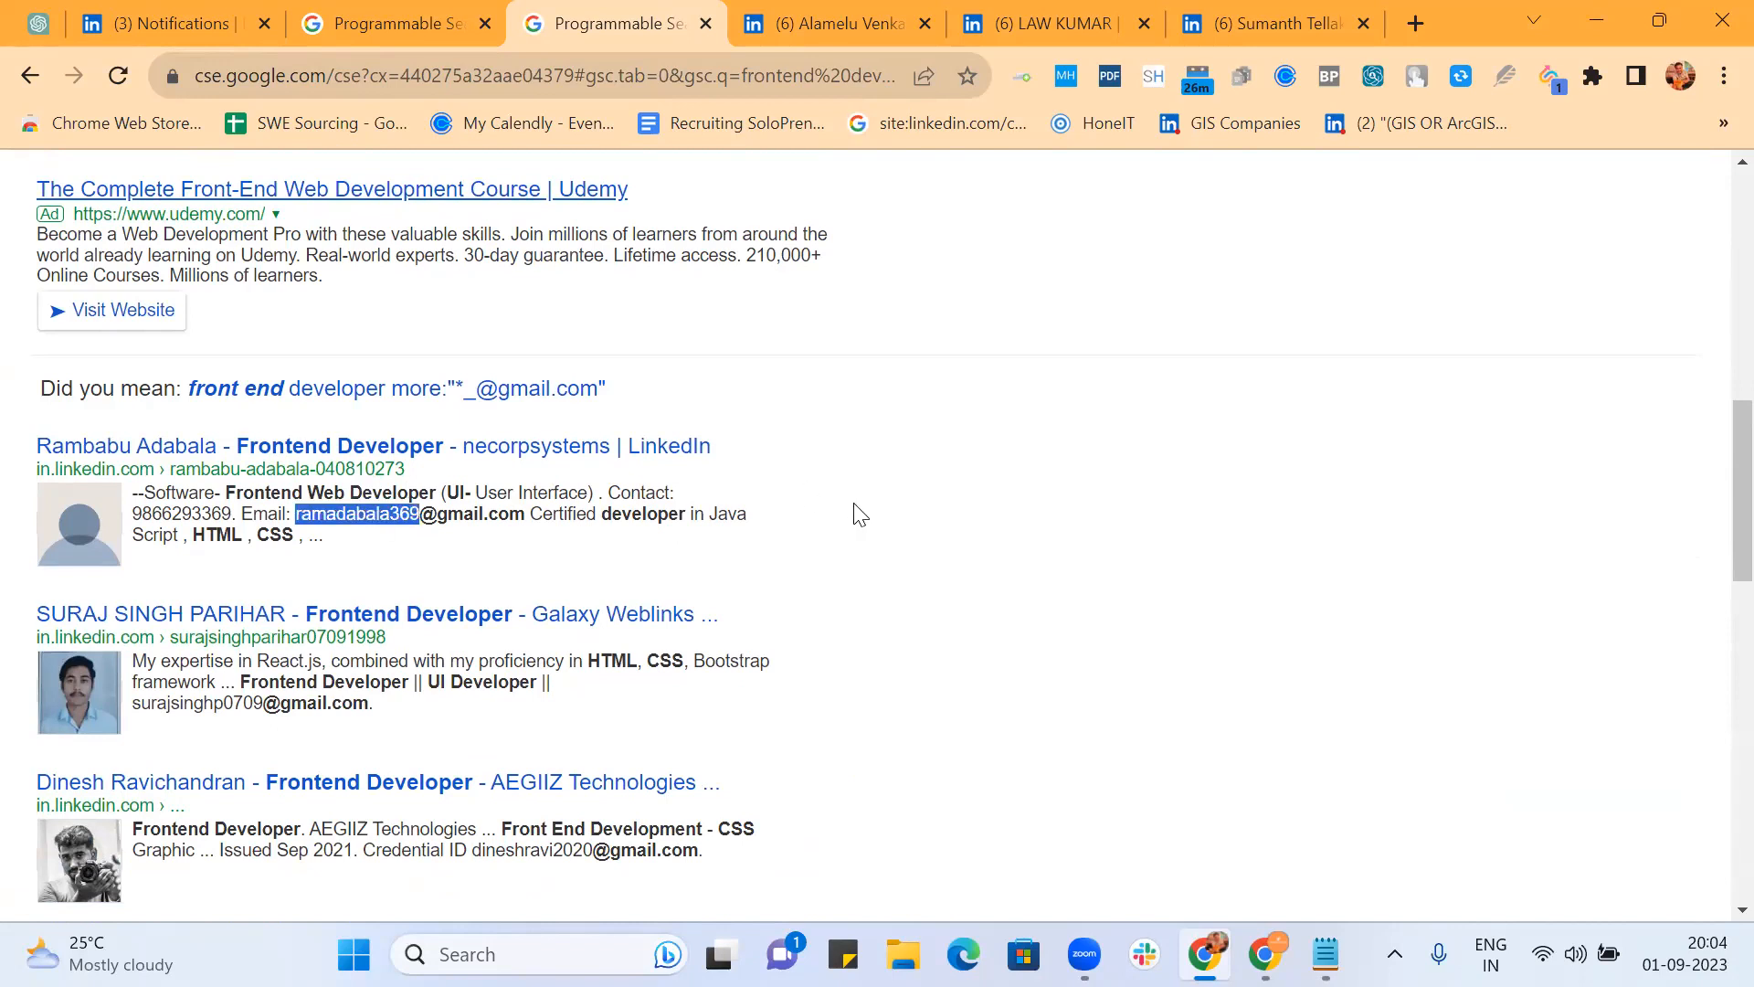
pyautogui.scroll(-6, 968, 540)
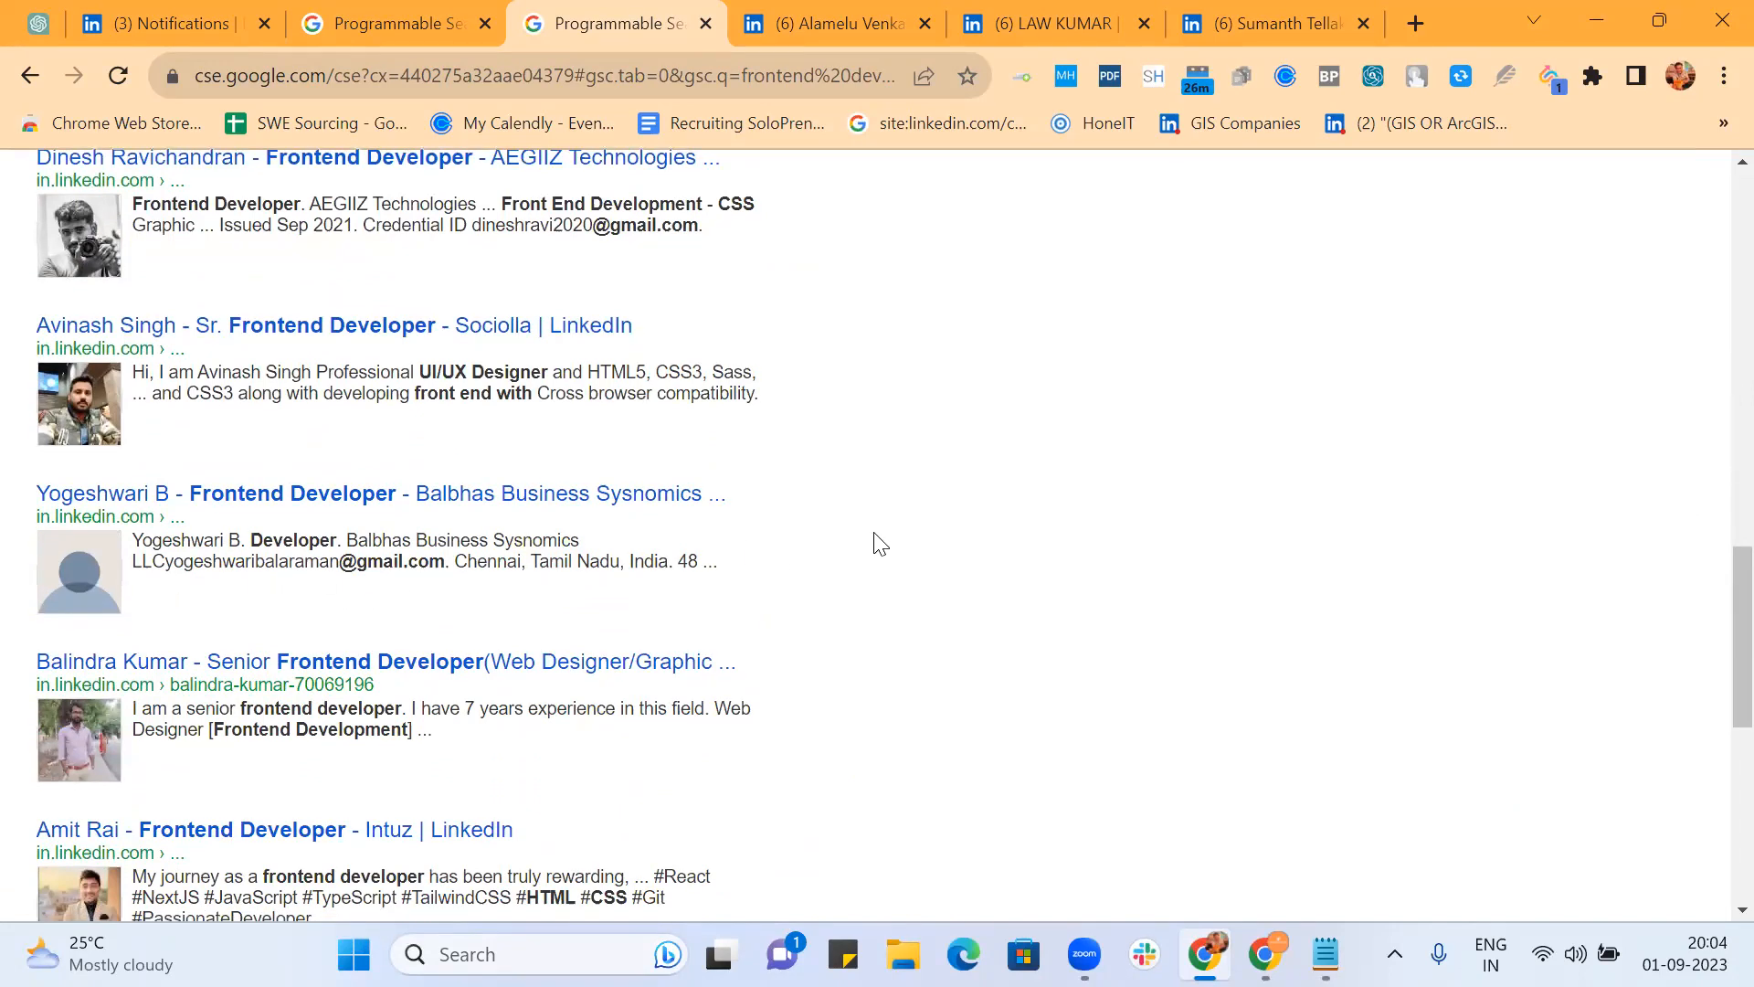
pyautogui.scroll(-5, 877, 540)
pyautogui.scroll(-3, 880, 544)
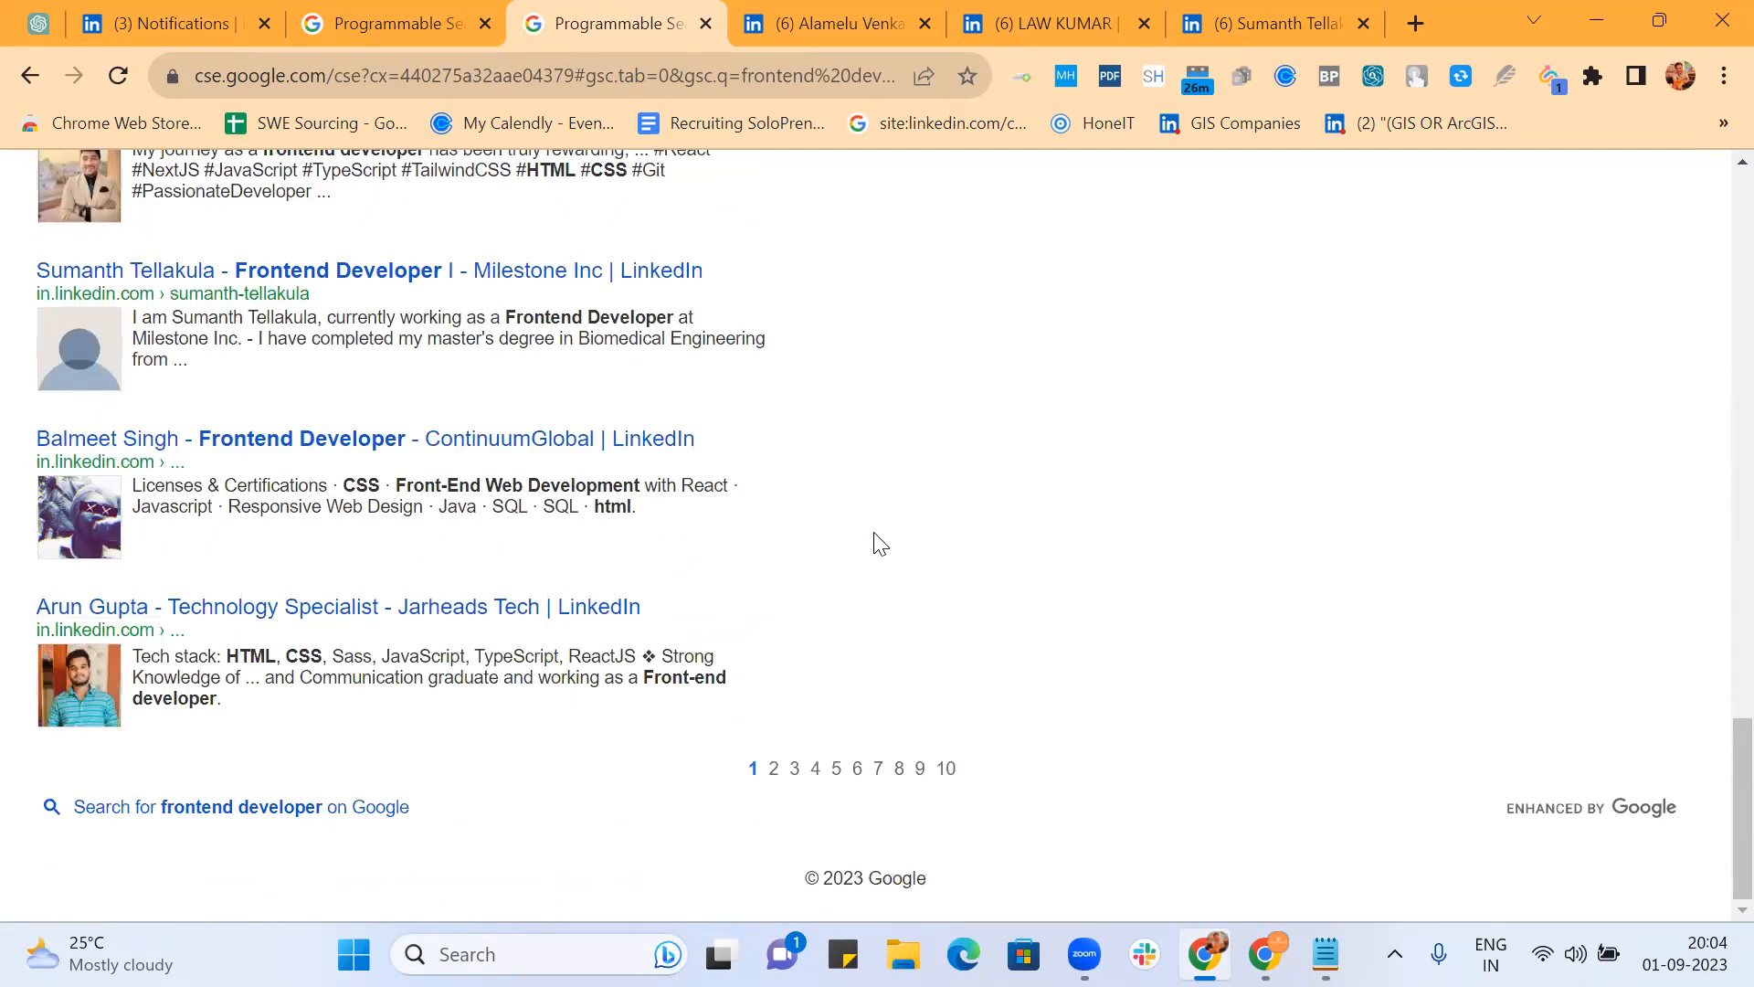
pyautogui.scroll(20, 877, 542)
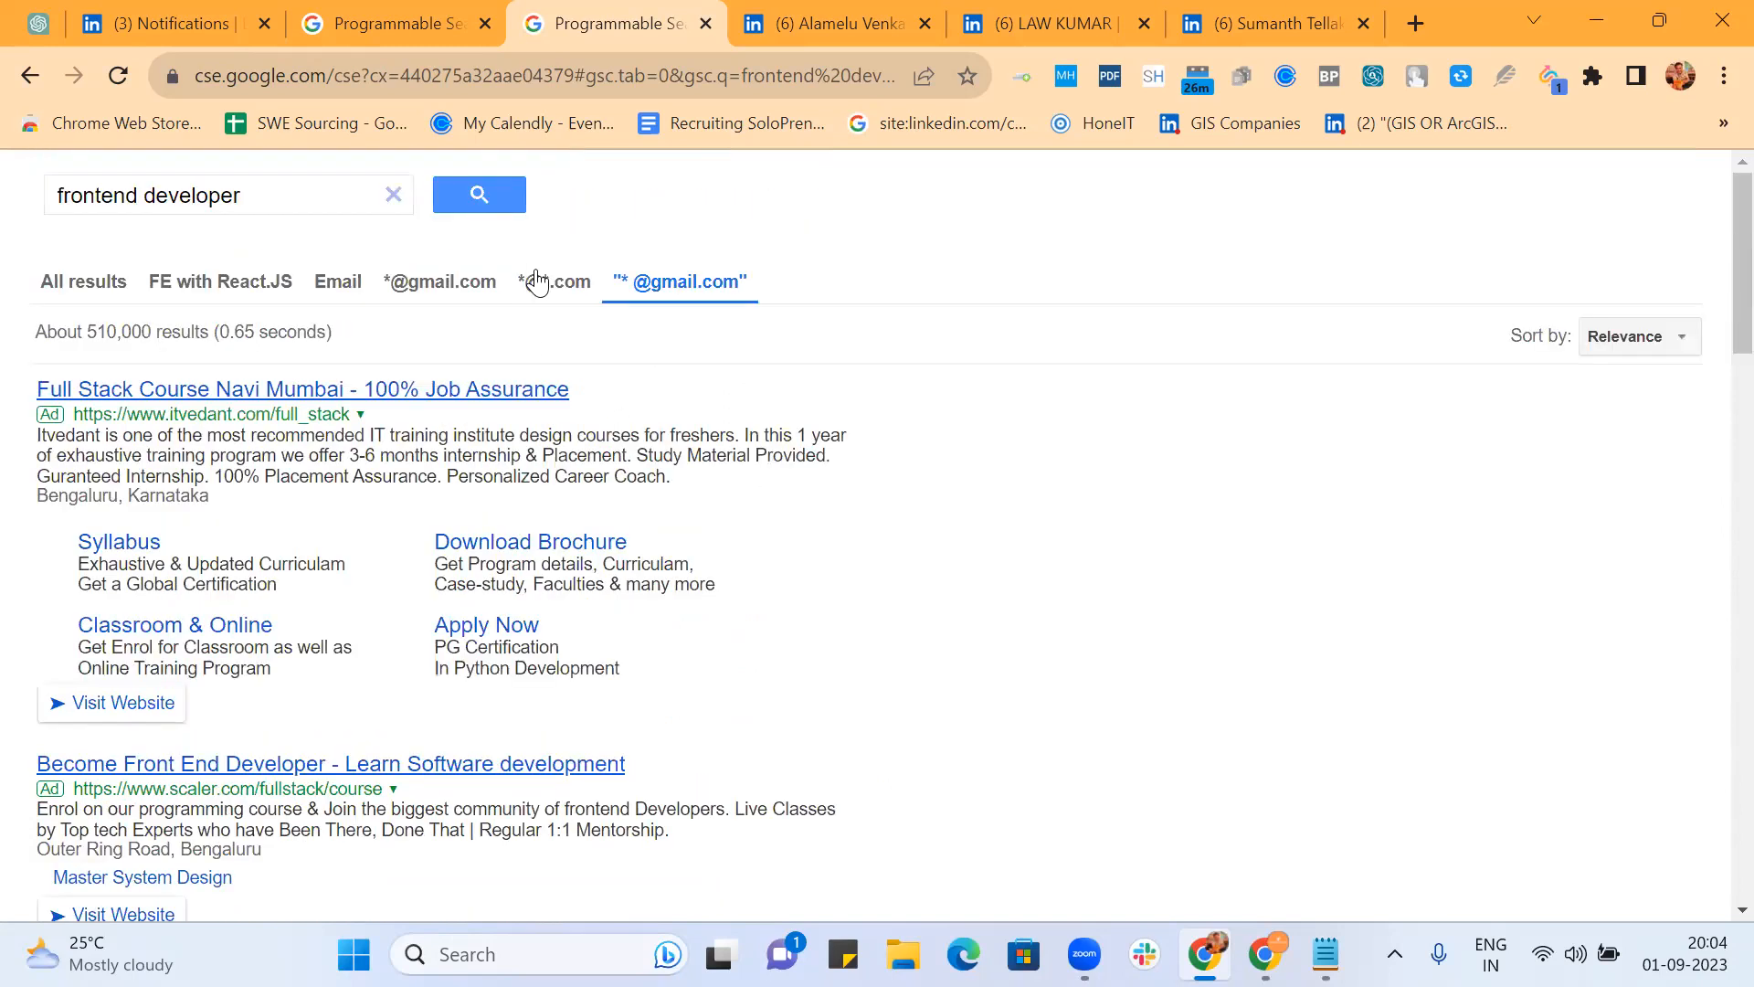
# Step: Filter frontend developer results by *@*.com, highlighting Okayg and NoBroker in snippets
pyautogui.click(538, 281)
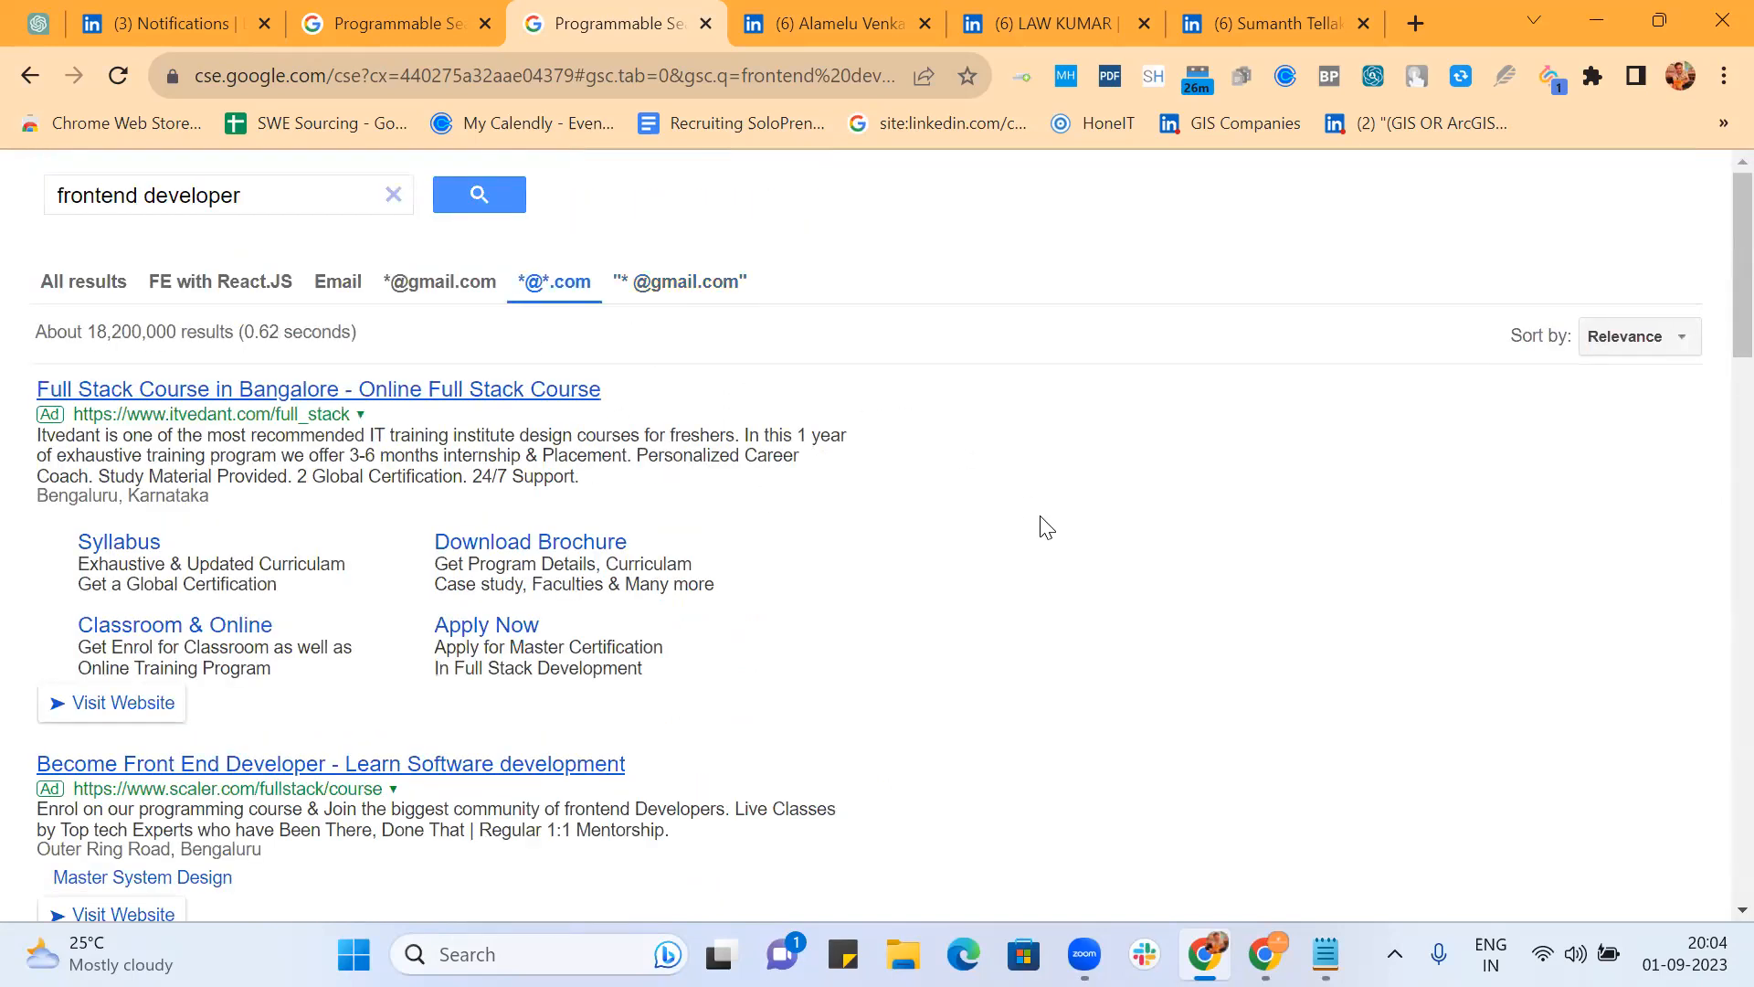
pyautogui.scroll(-10, 1046, 528)
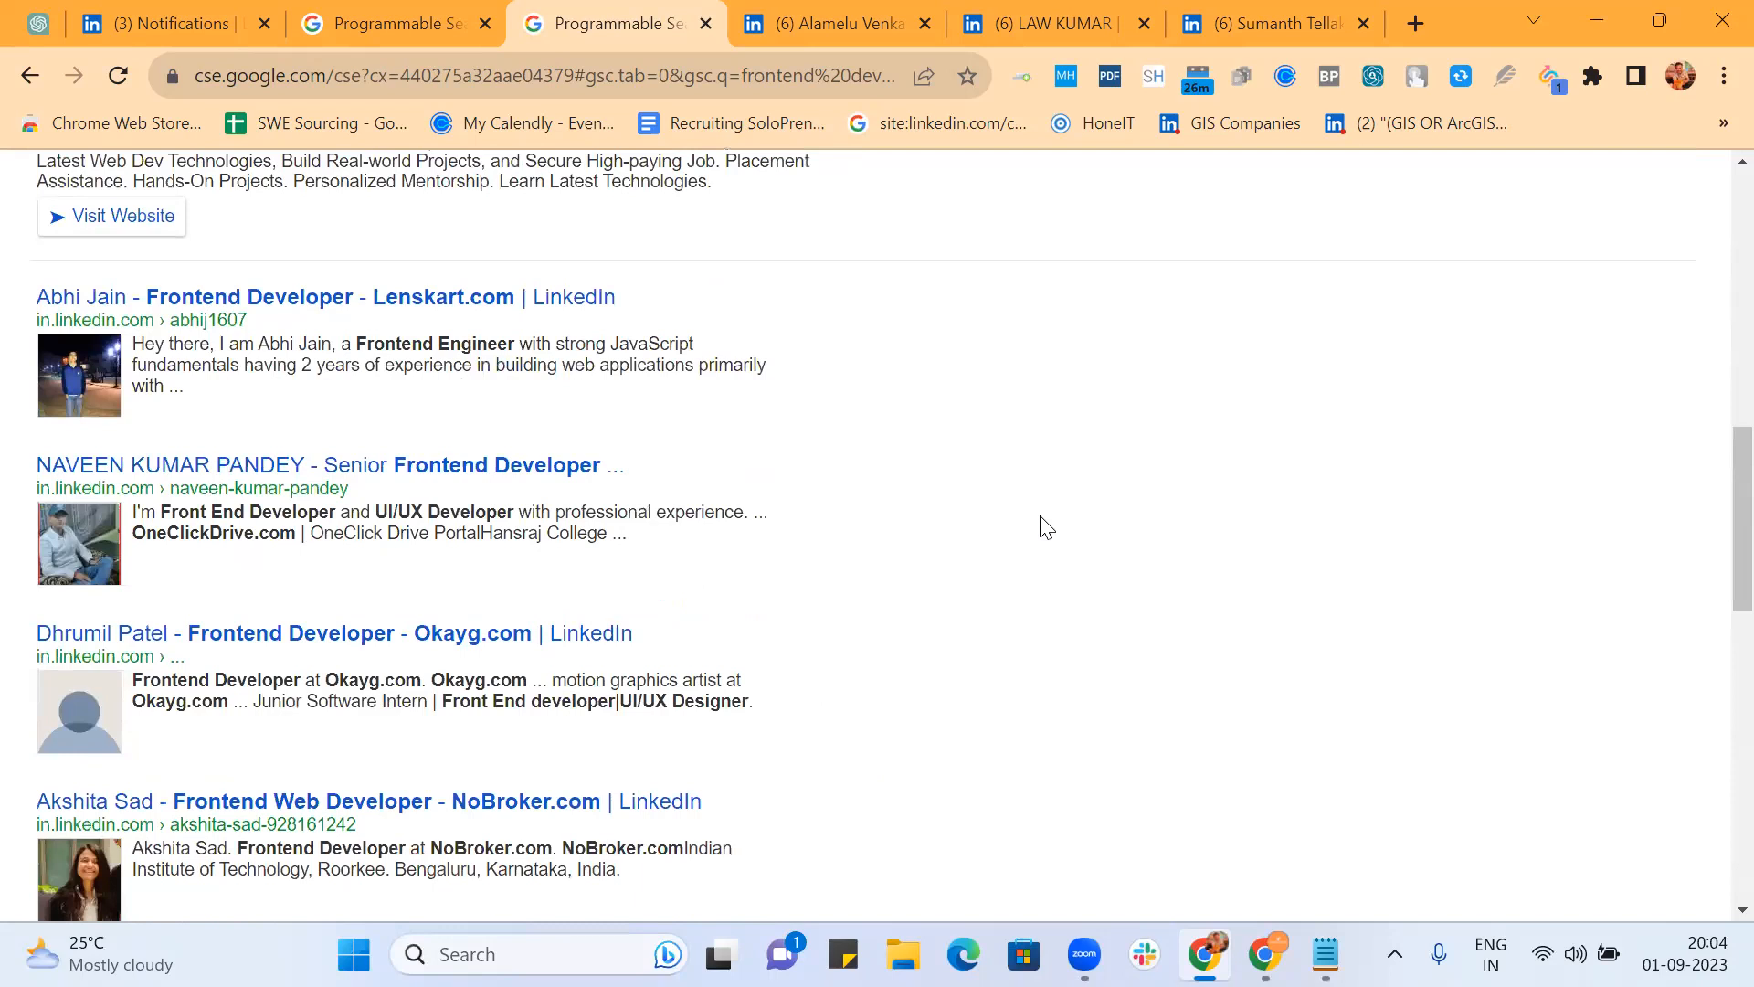
pyautogui.scroll(-2, 1047, 528)
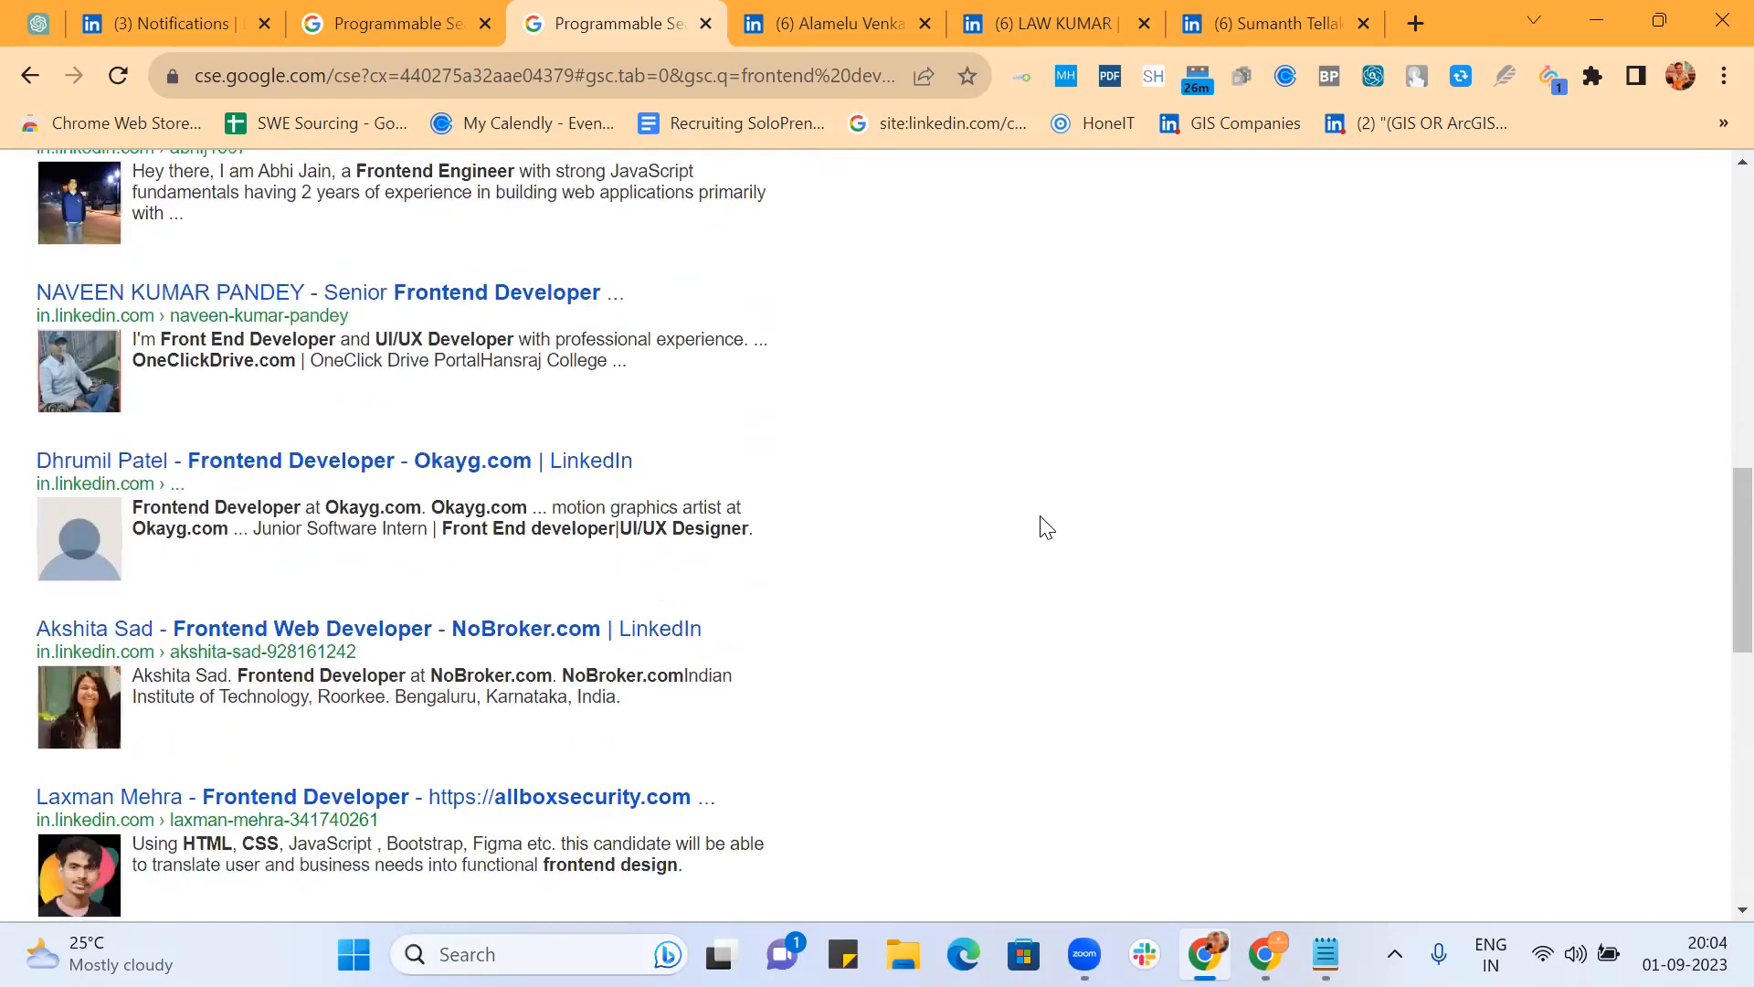
pyautogui.doubleClick(478, 507)
pyautogui.scroll(-2, 891, 510)
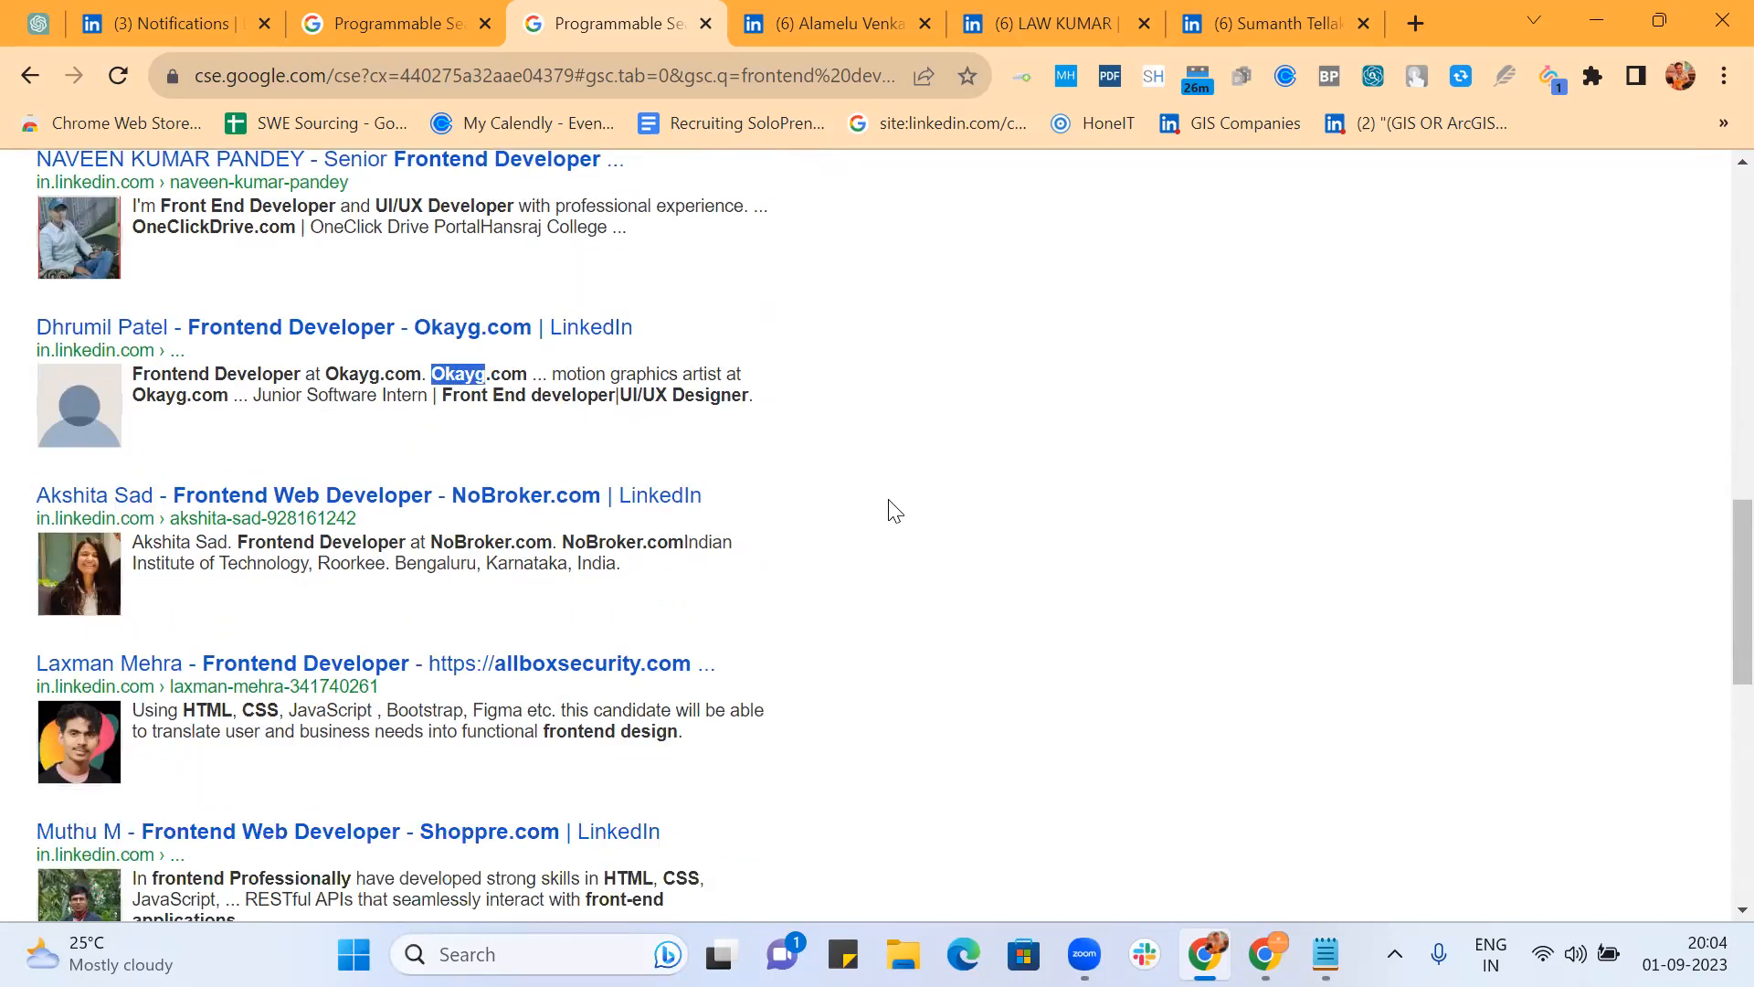
pyautogui.doubleClick(482, 540)
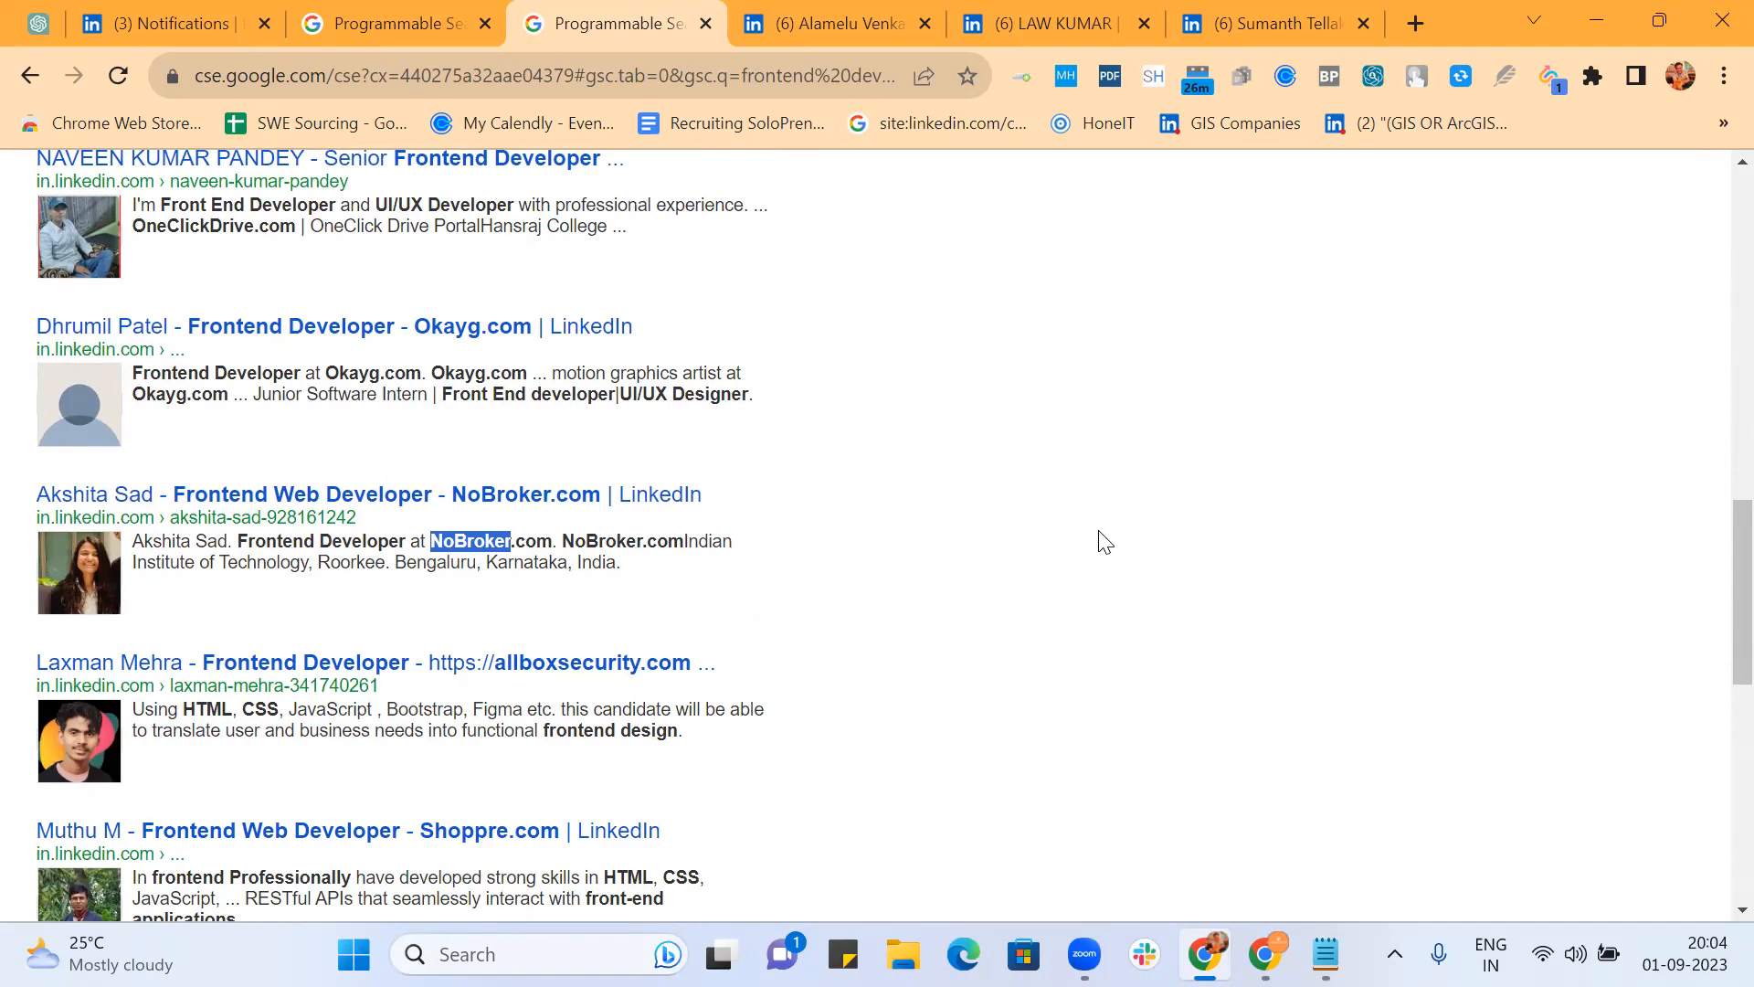
pyautogui.scroll(-6, 1106, 542)
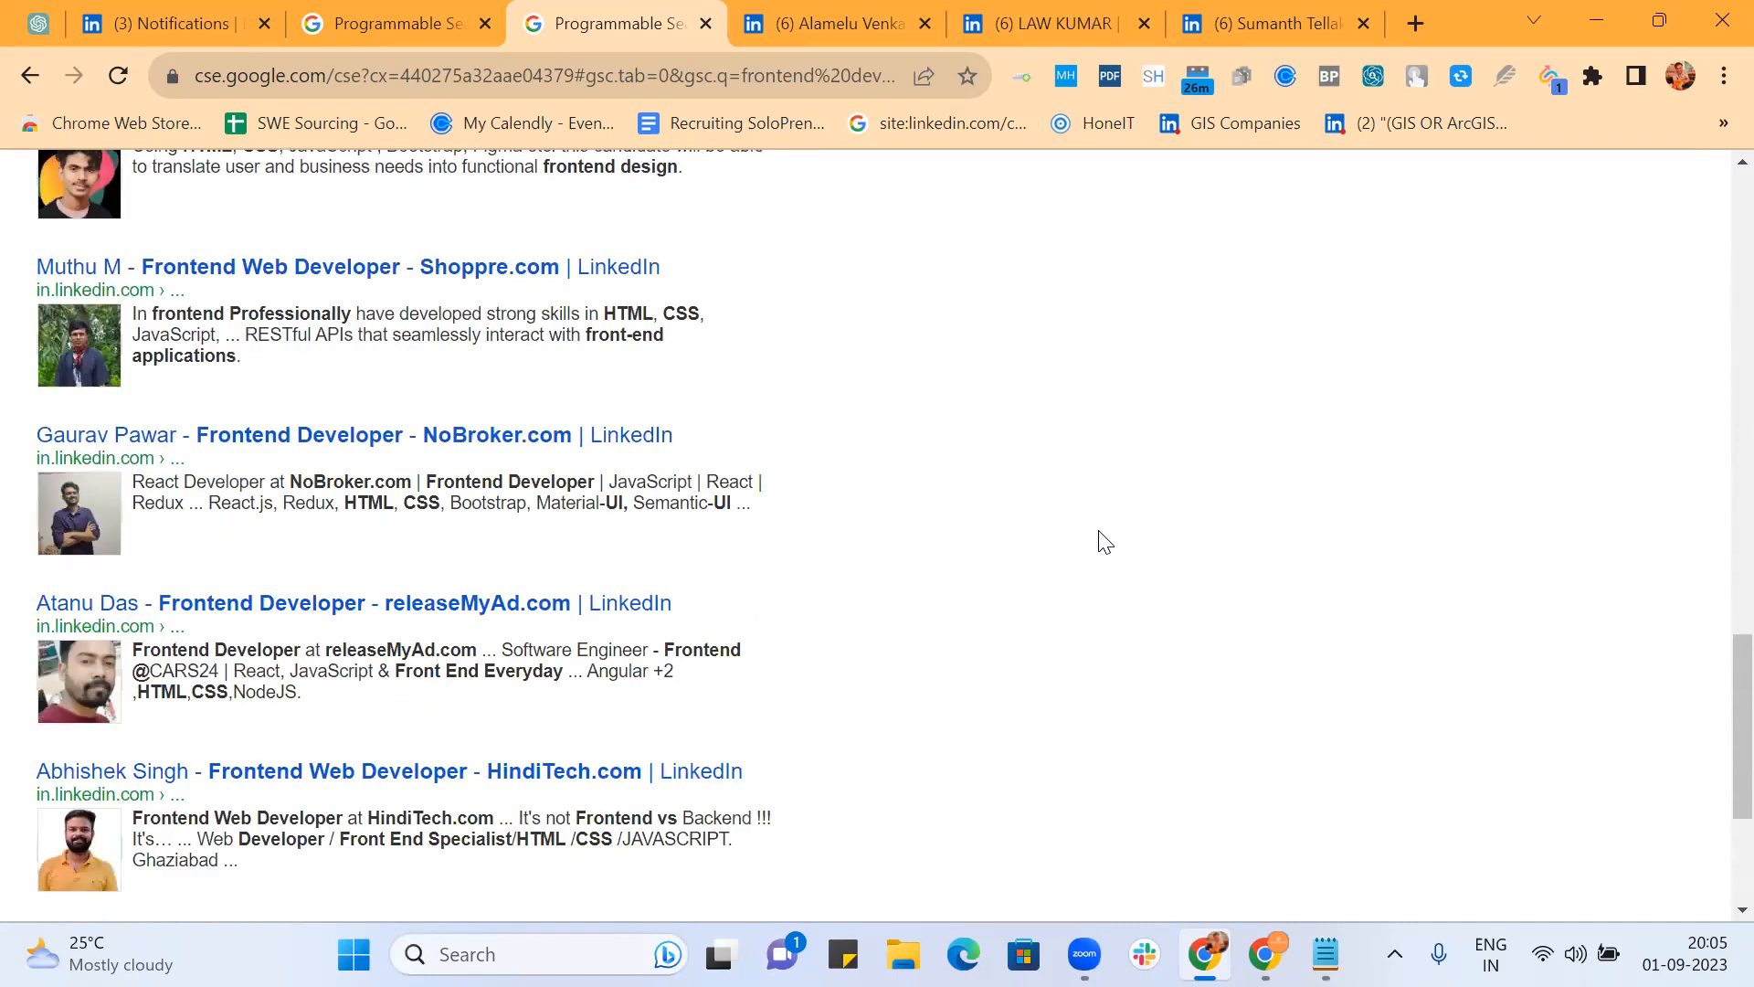
pyautogui.scroll(-3, 1105, 542)
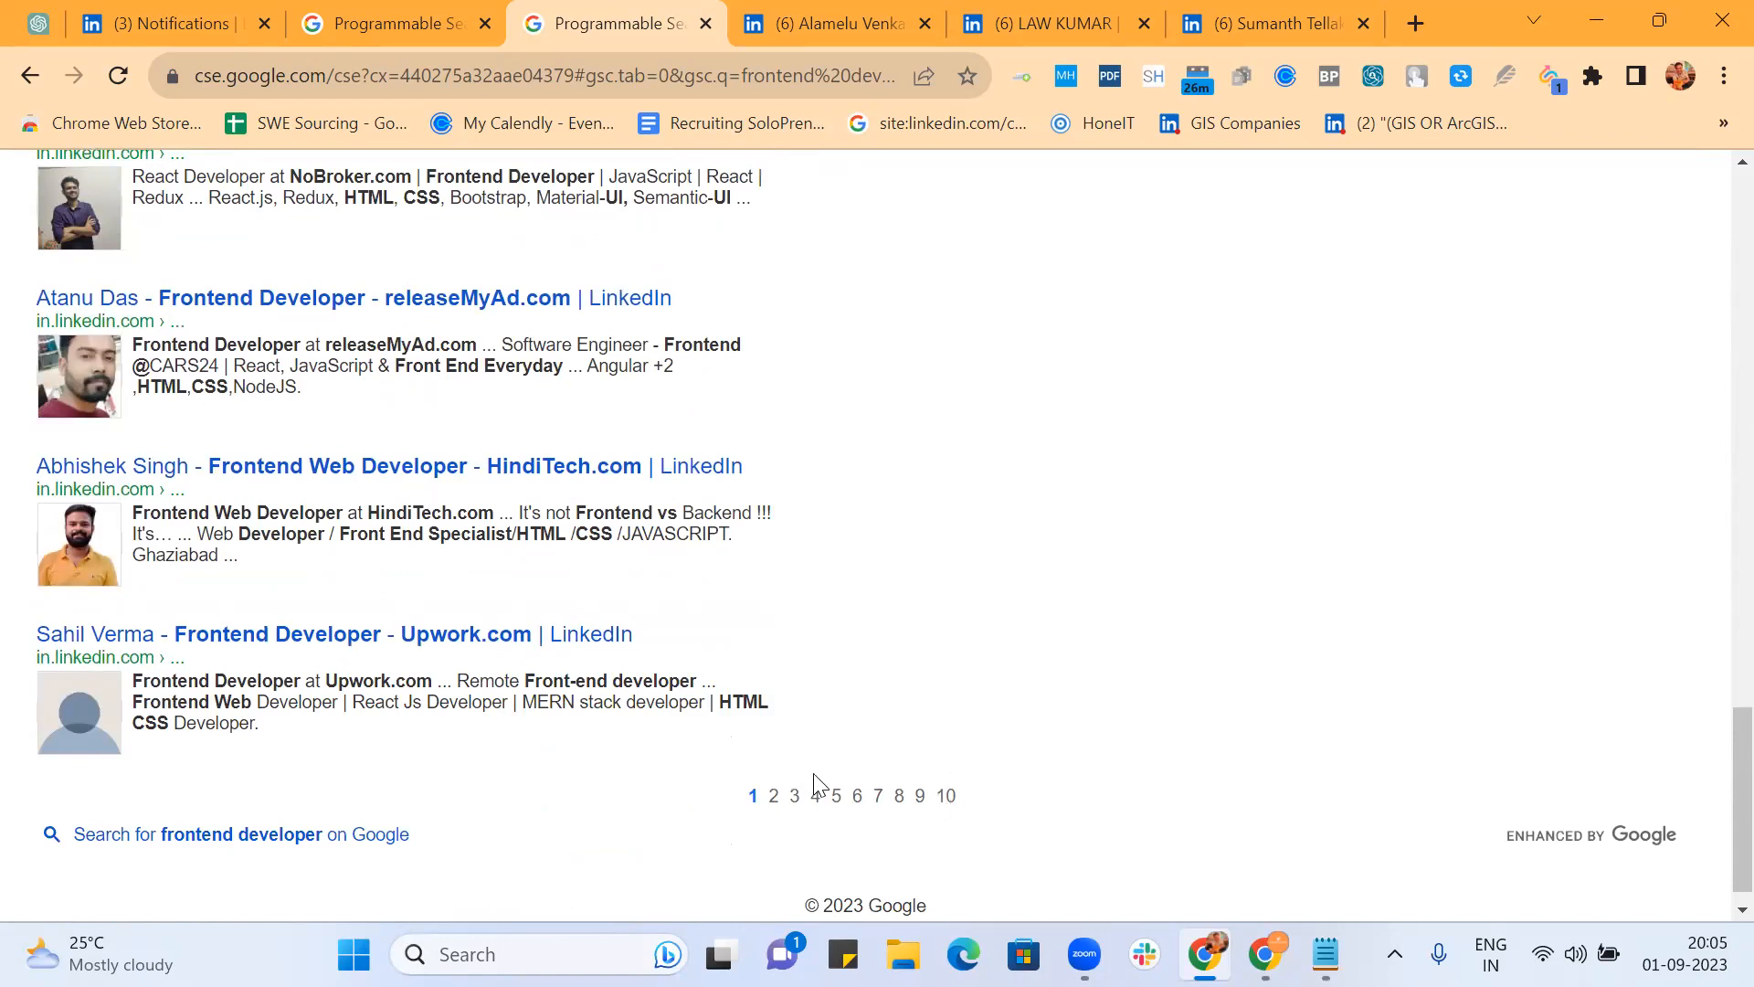
# Step: Move to result pages 2 and 3, highlighting Energiawellbeing and a personal website address
pyautogui.click(774, 797)
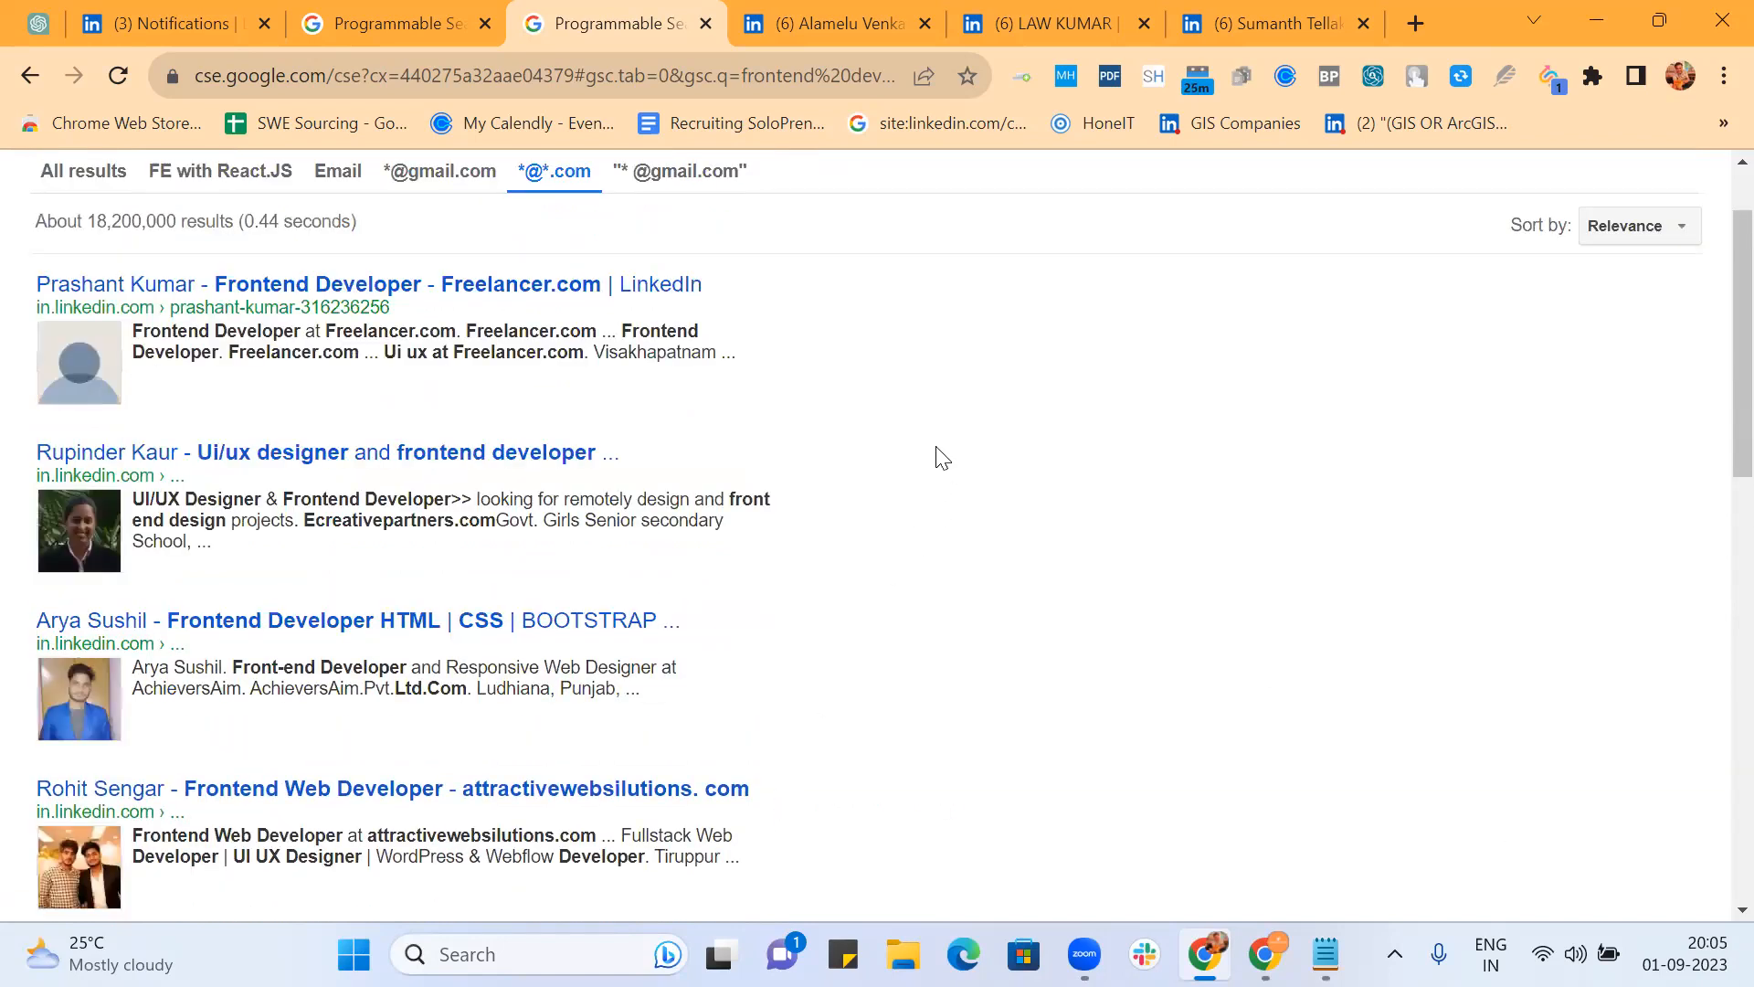
pyautogui.scroll(-5, 942, 457)
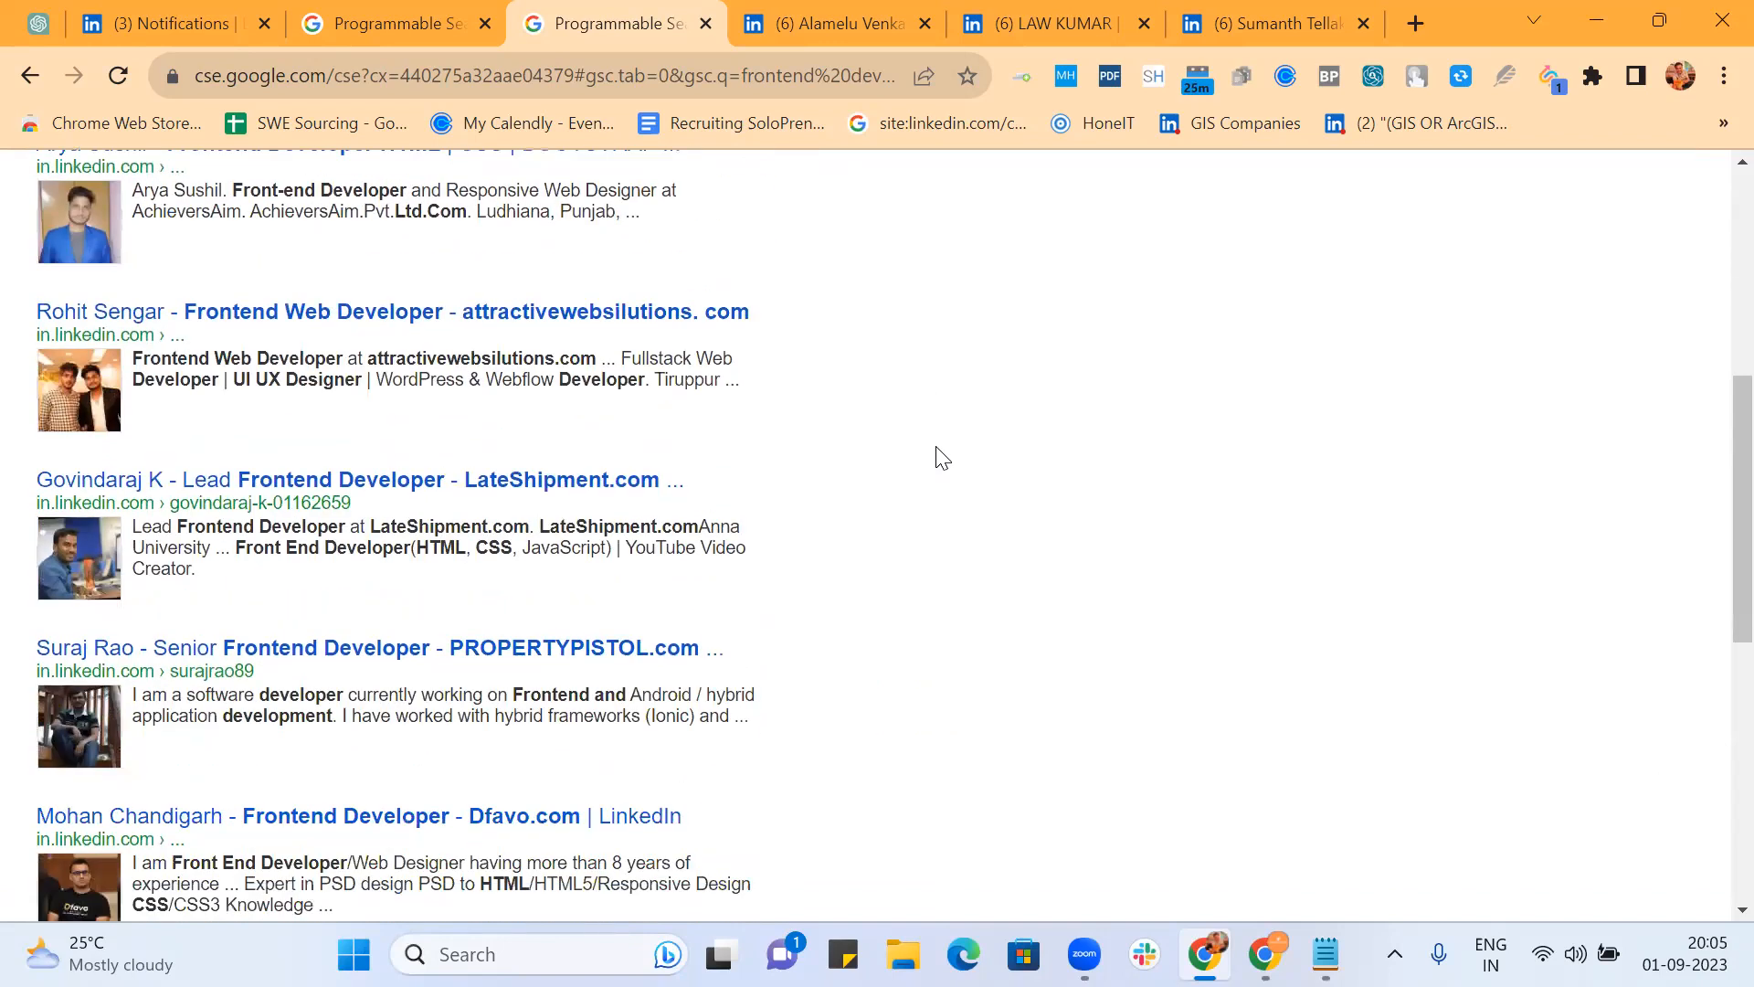
pyautogui.scroll(-6, 942, 457)
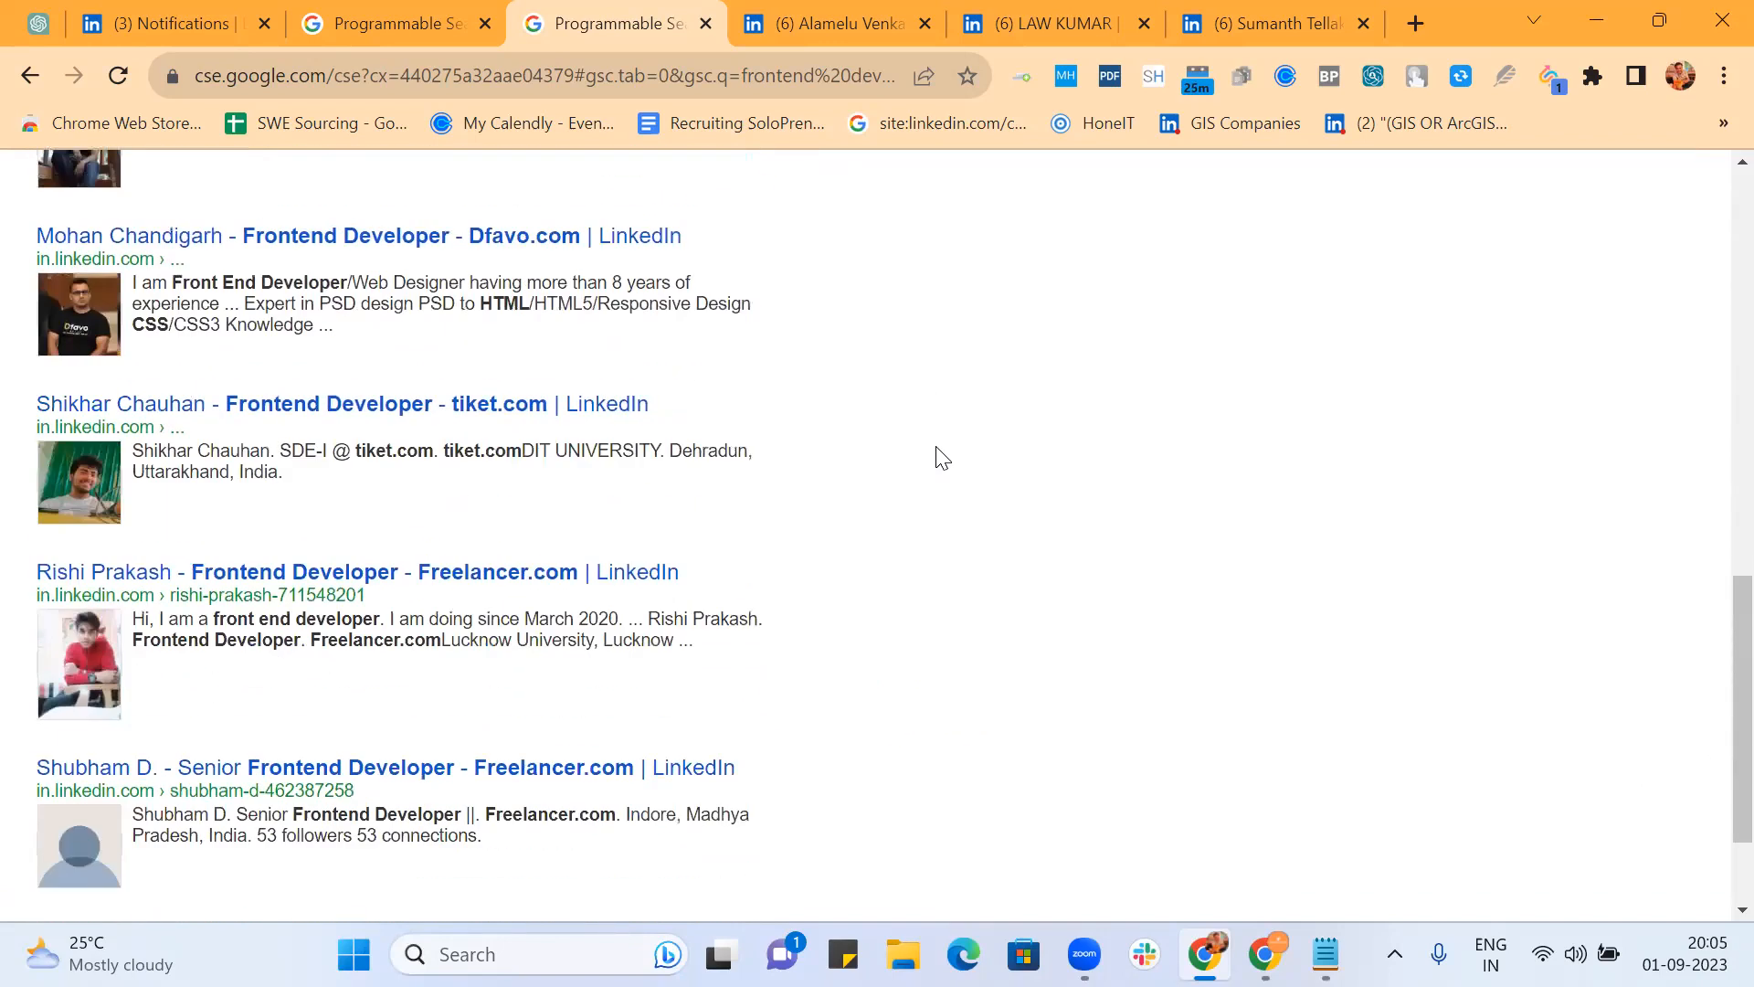
pyautogui.scroll(-2, 942, 457)
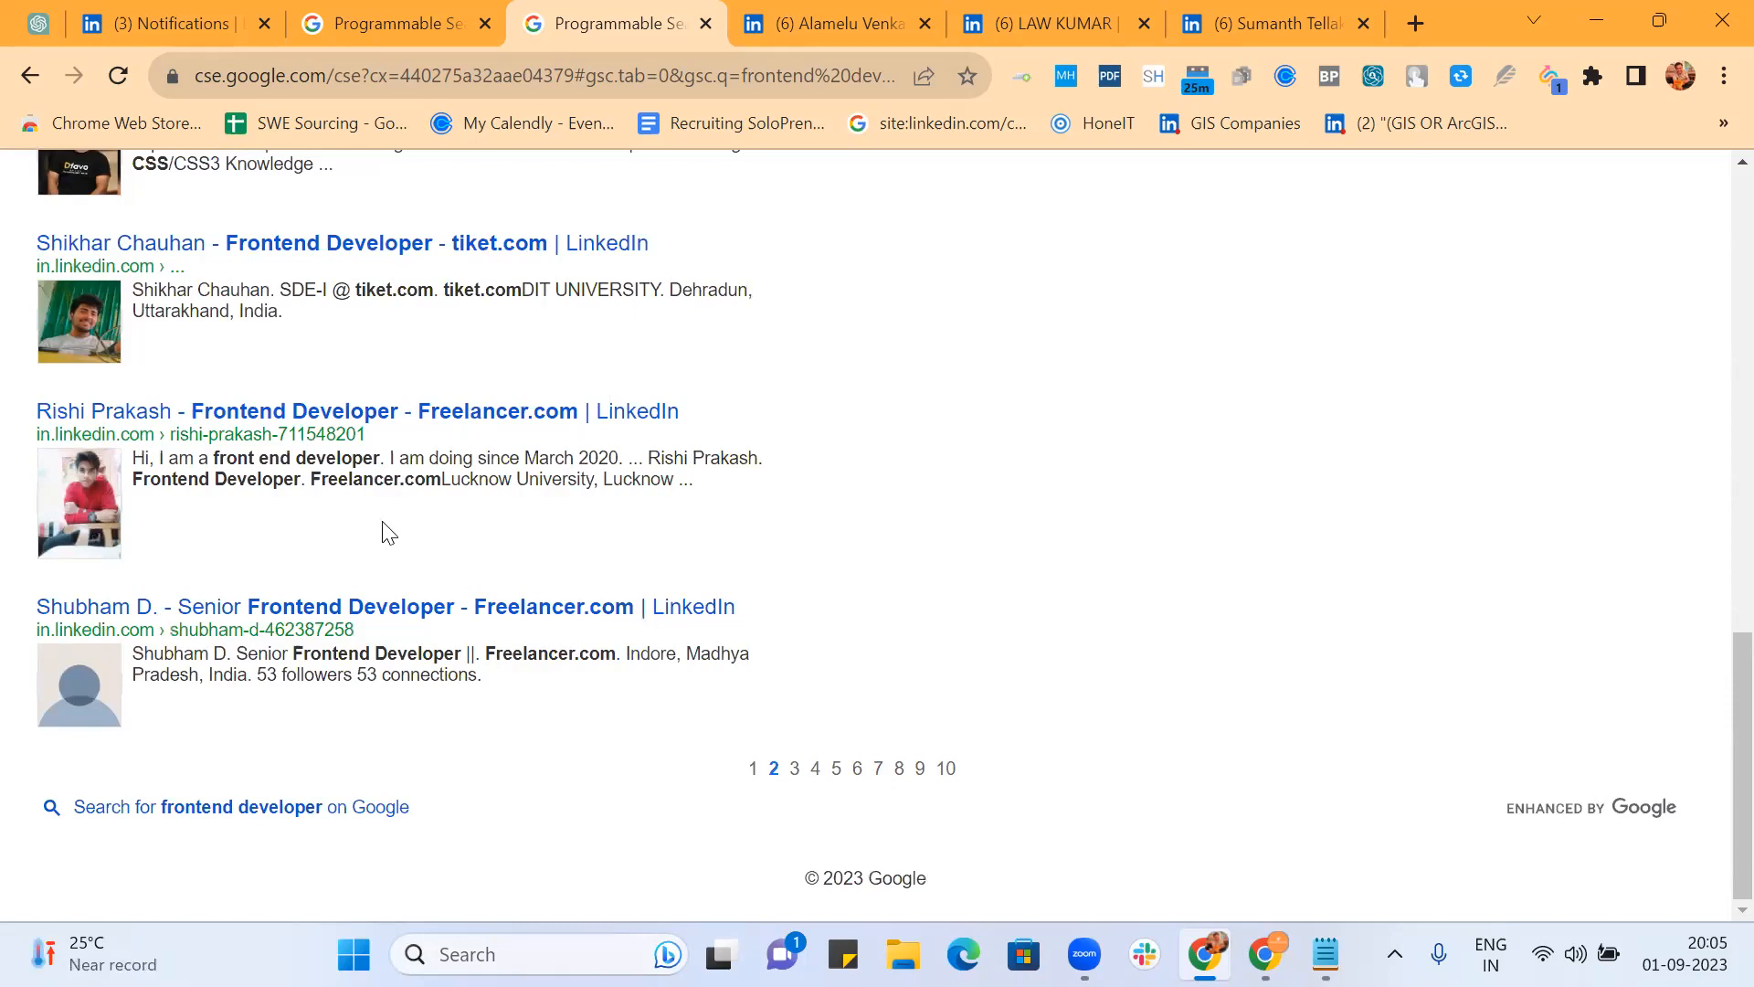
pyautogui.click(794, 769)
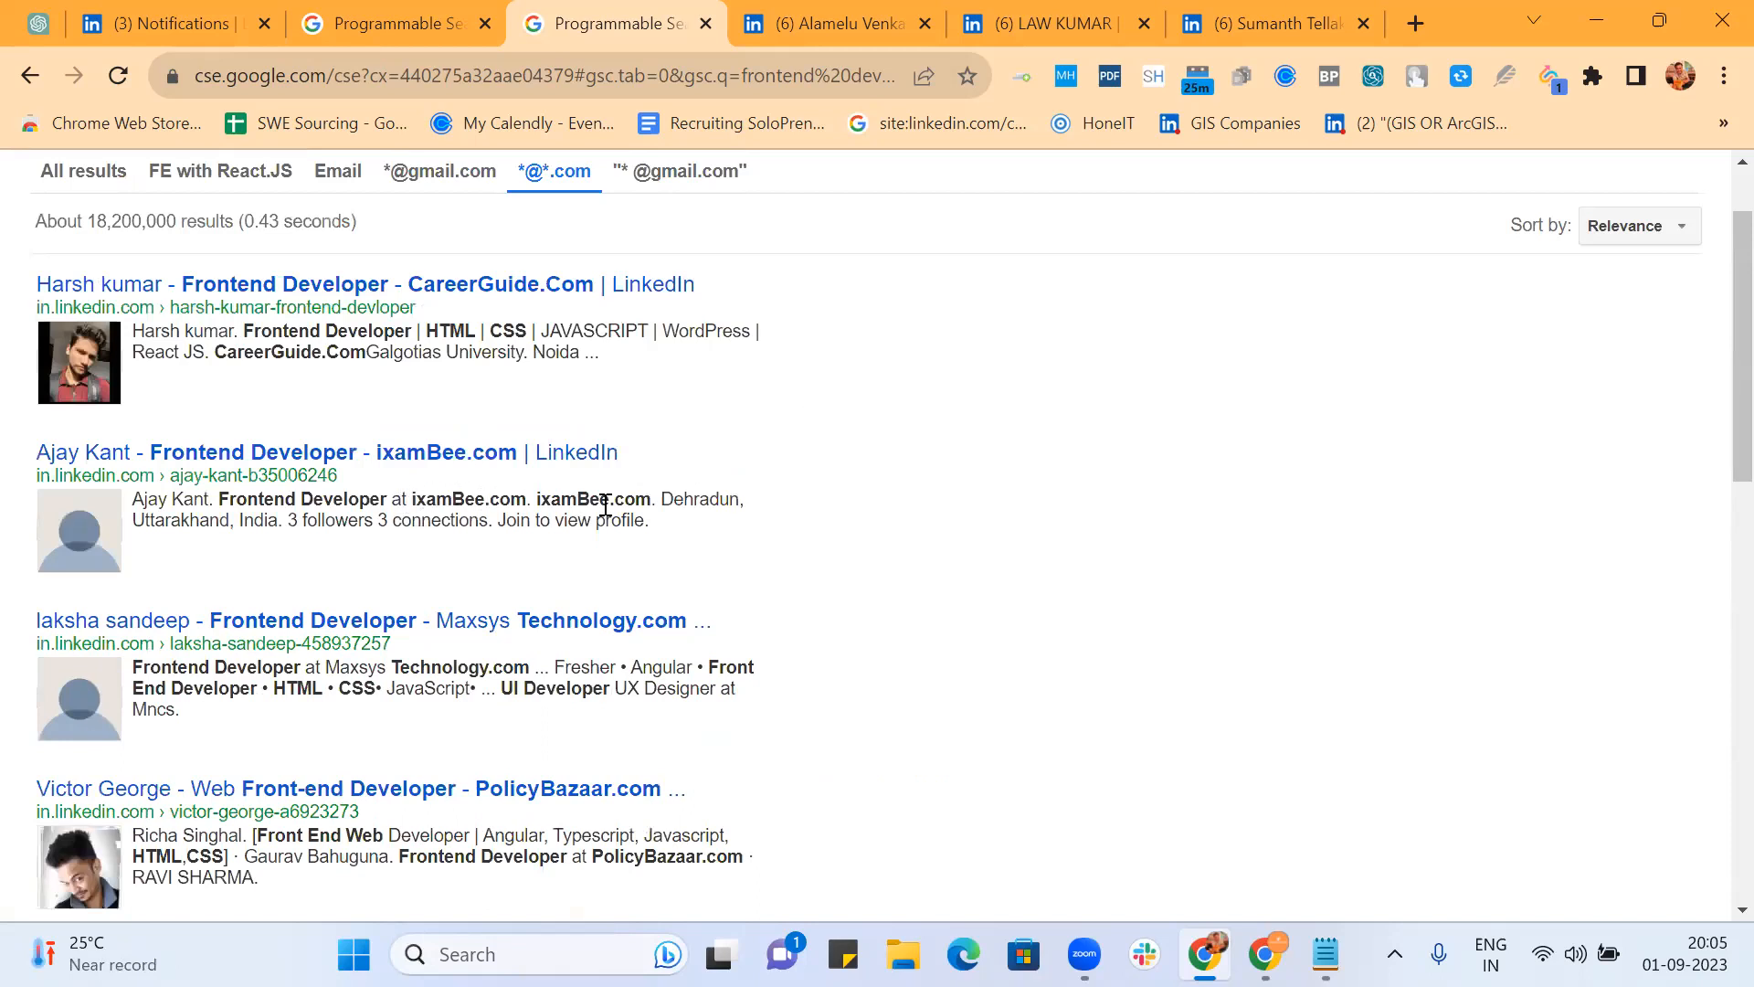
pyautogui.scroll(-6, 744, 522)
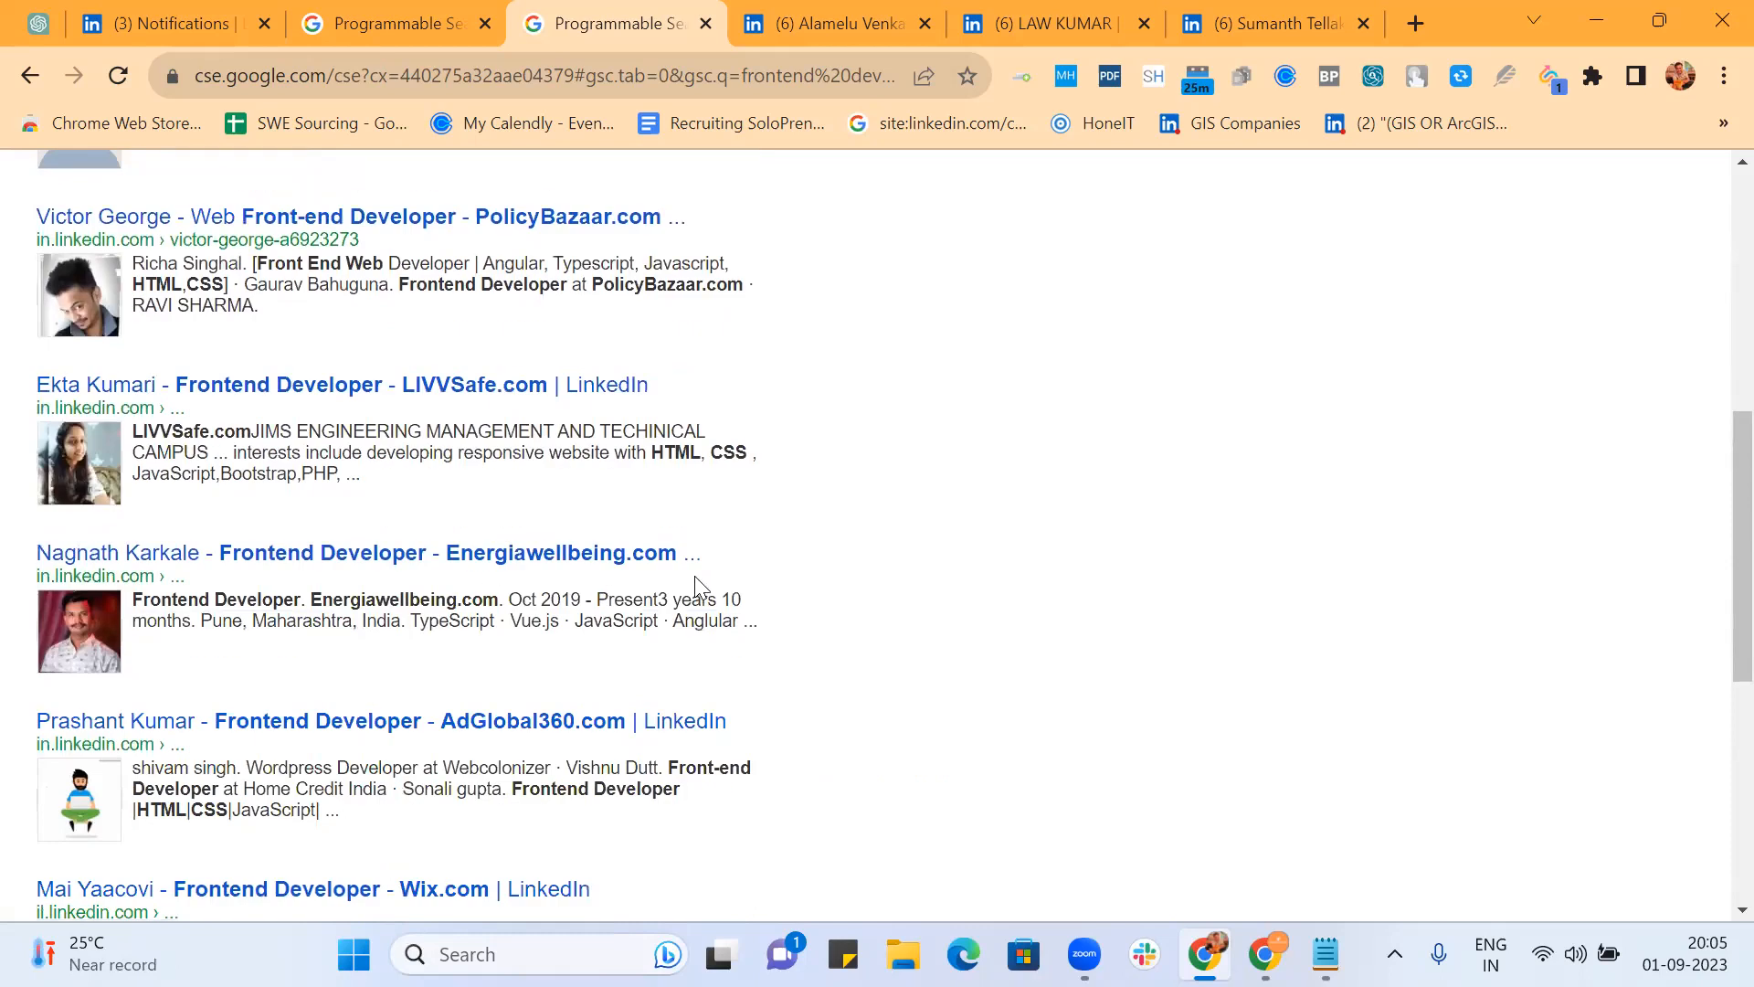
pyautogui.doubleClick(358, 594)
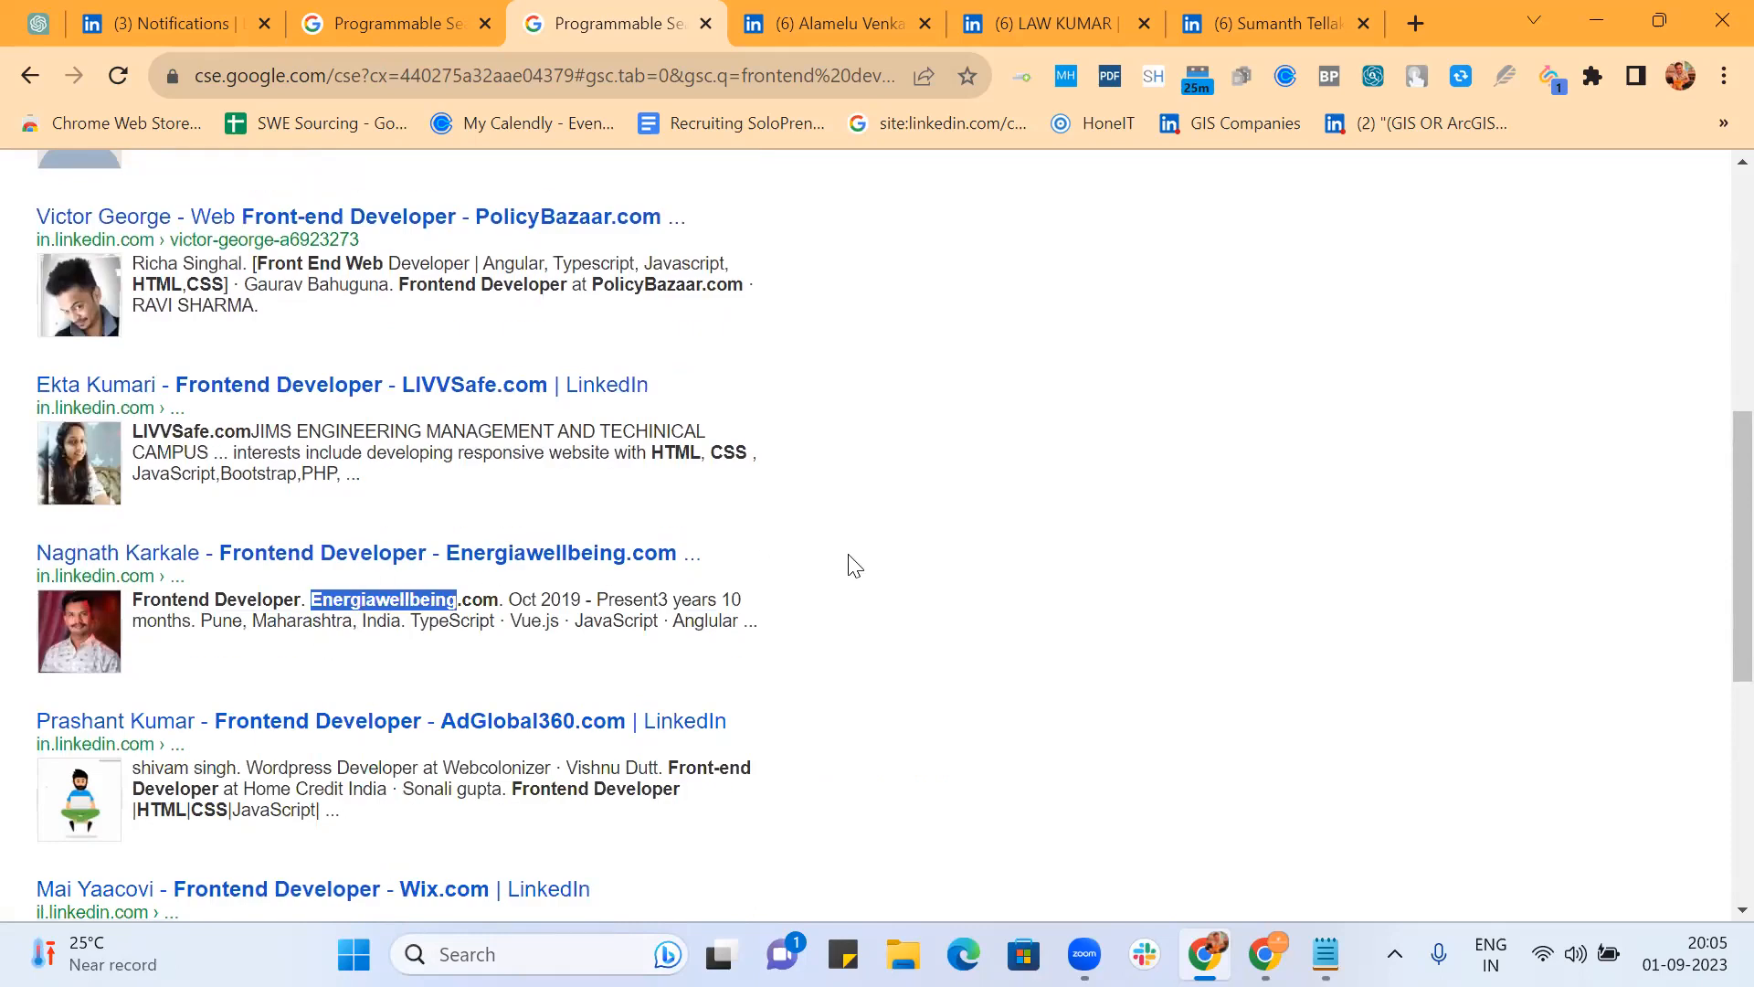
pyautogui.scroll(-5, 850, 564)
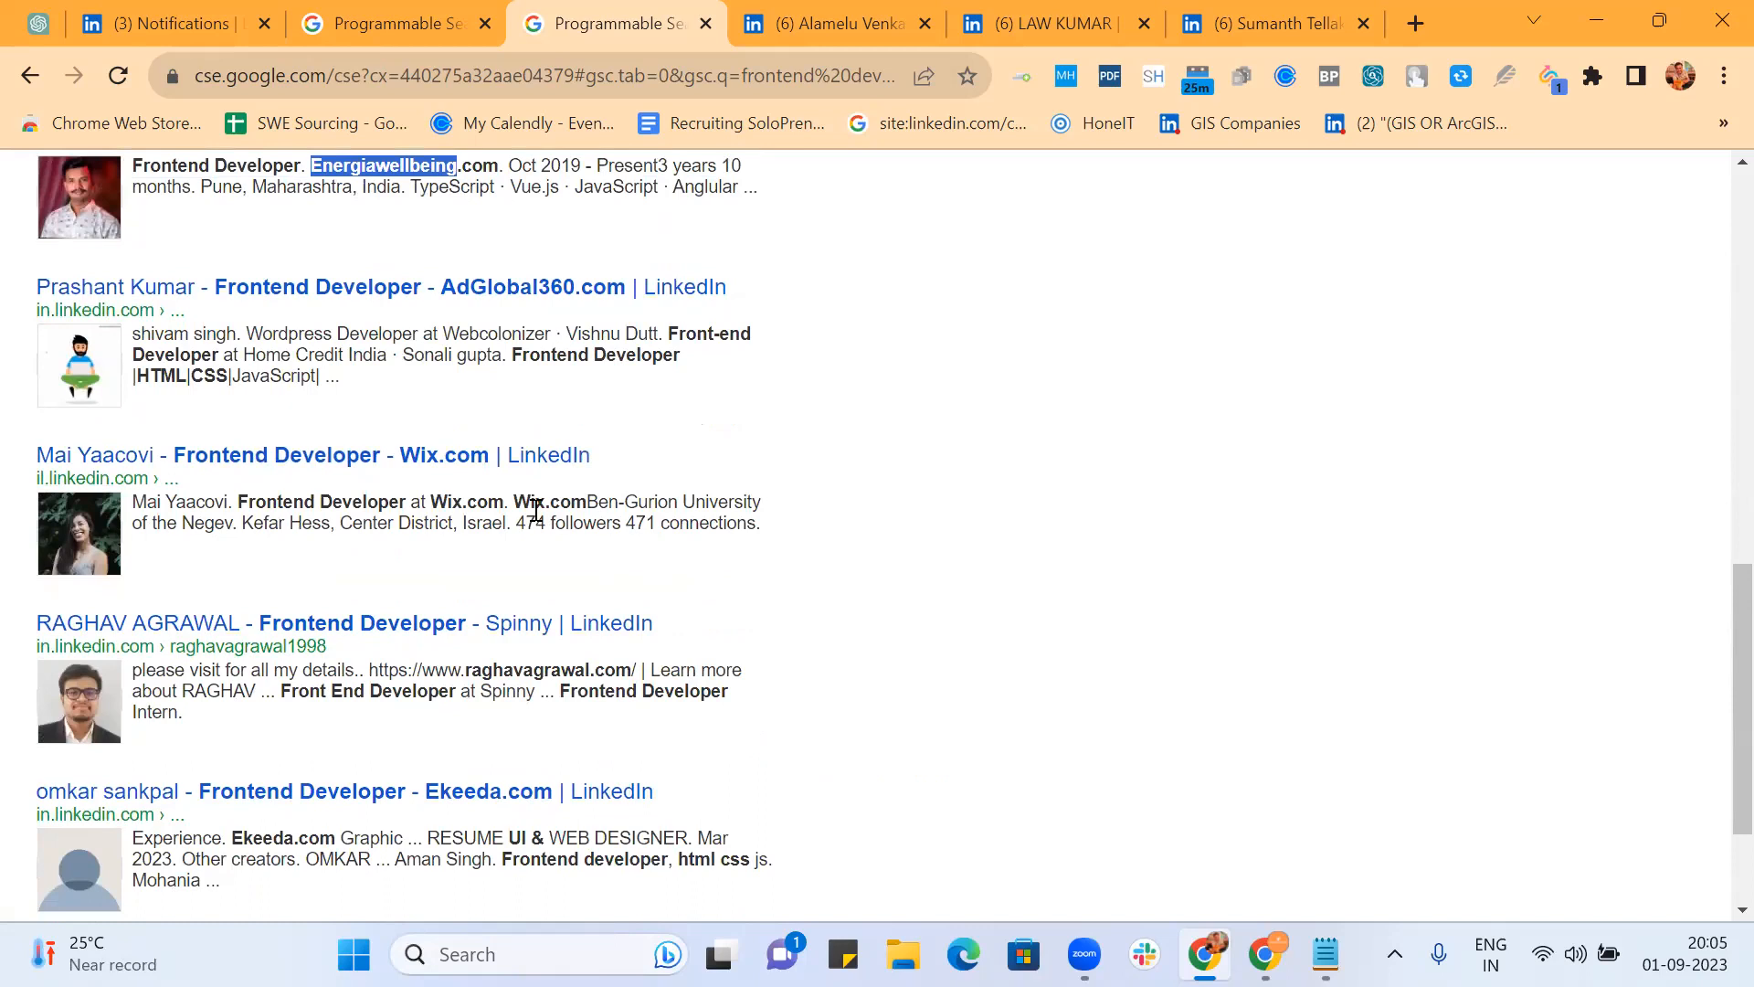
pyautogui.doubleClick(531, 673)
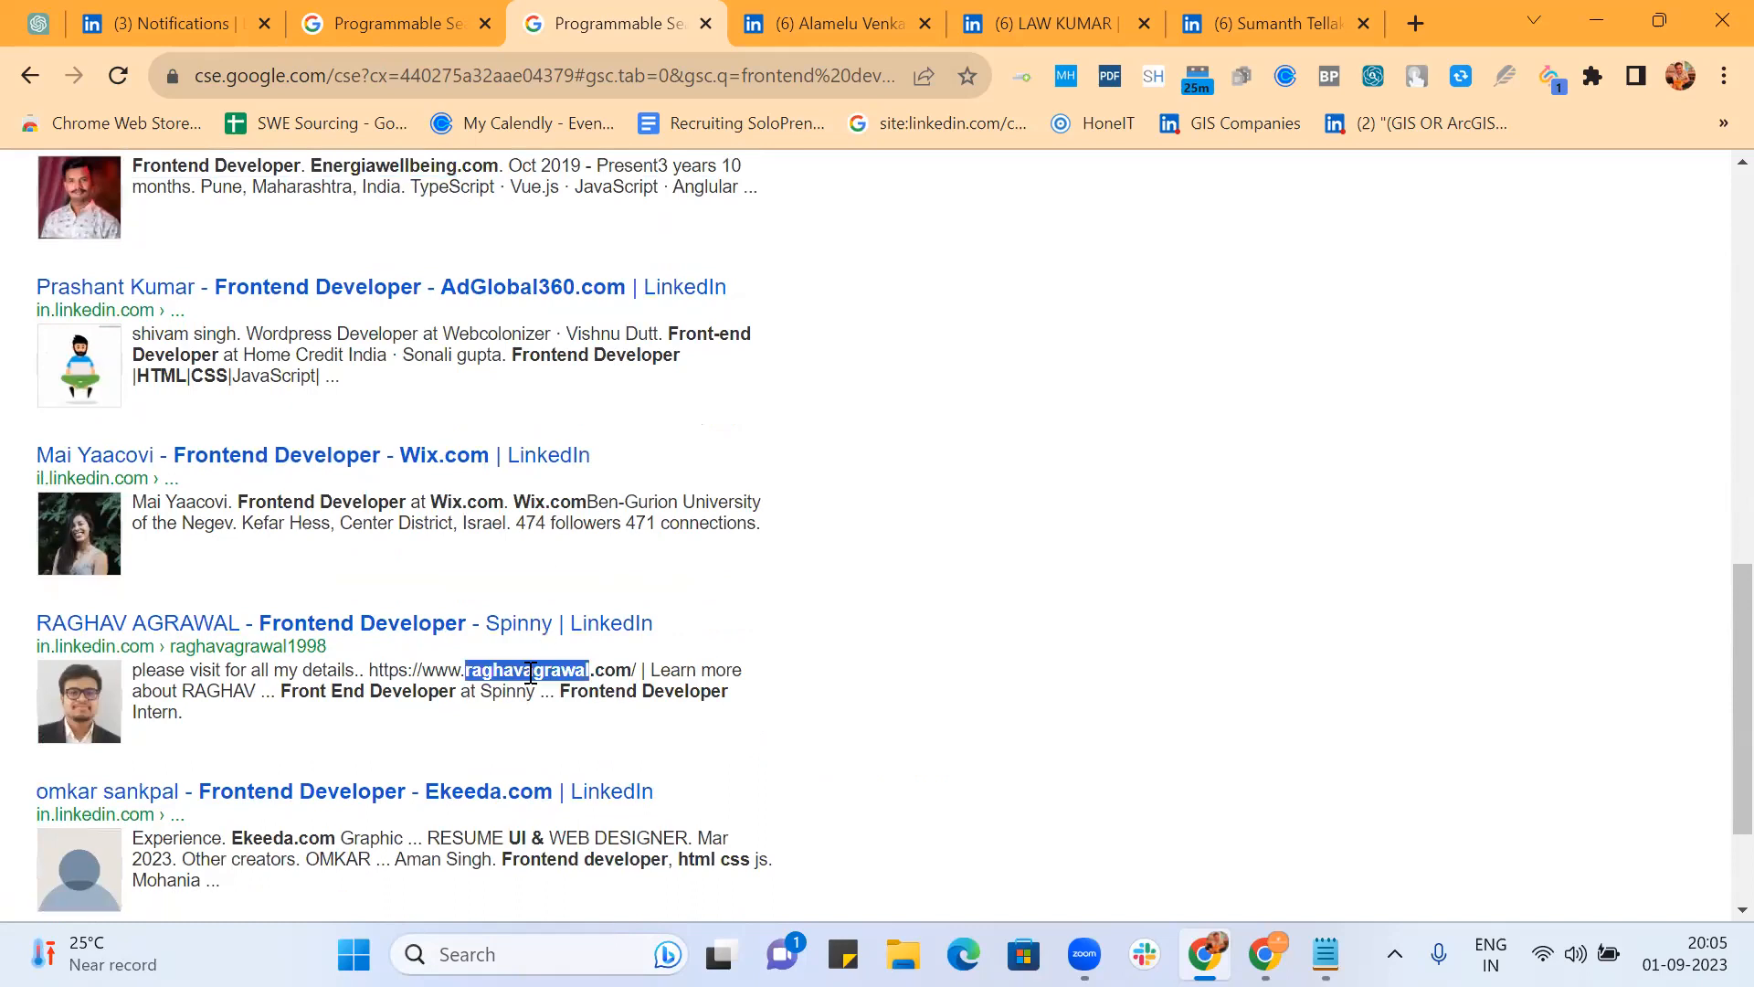
pyautogui.click(442, 673)
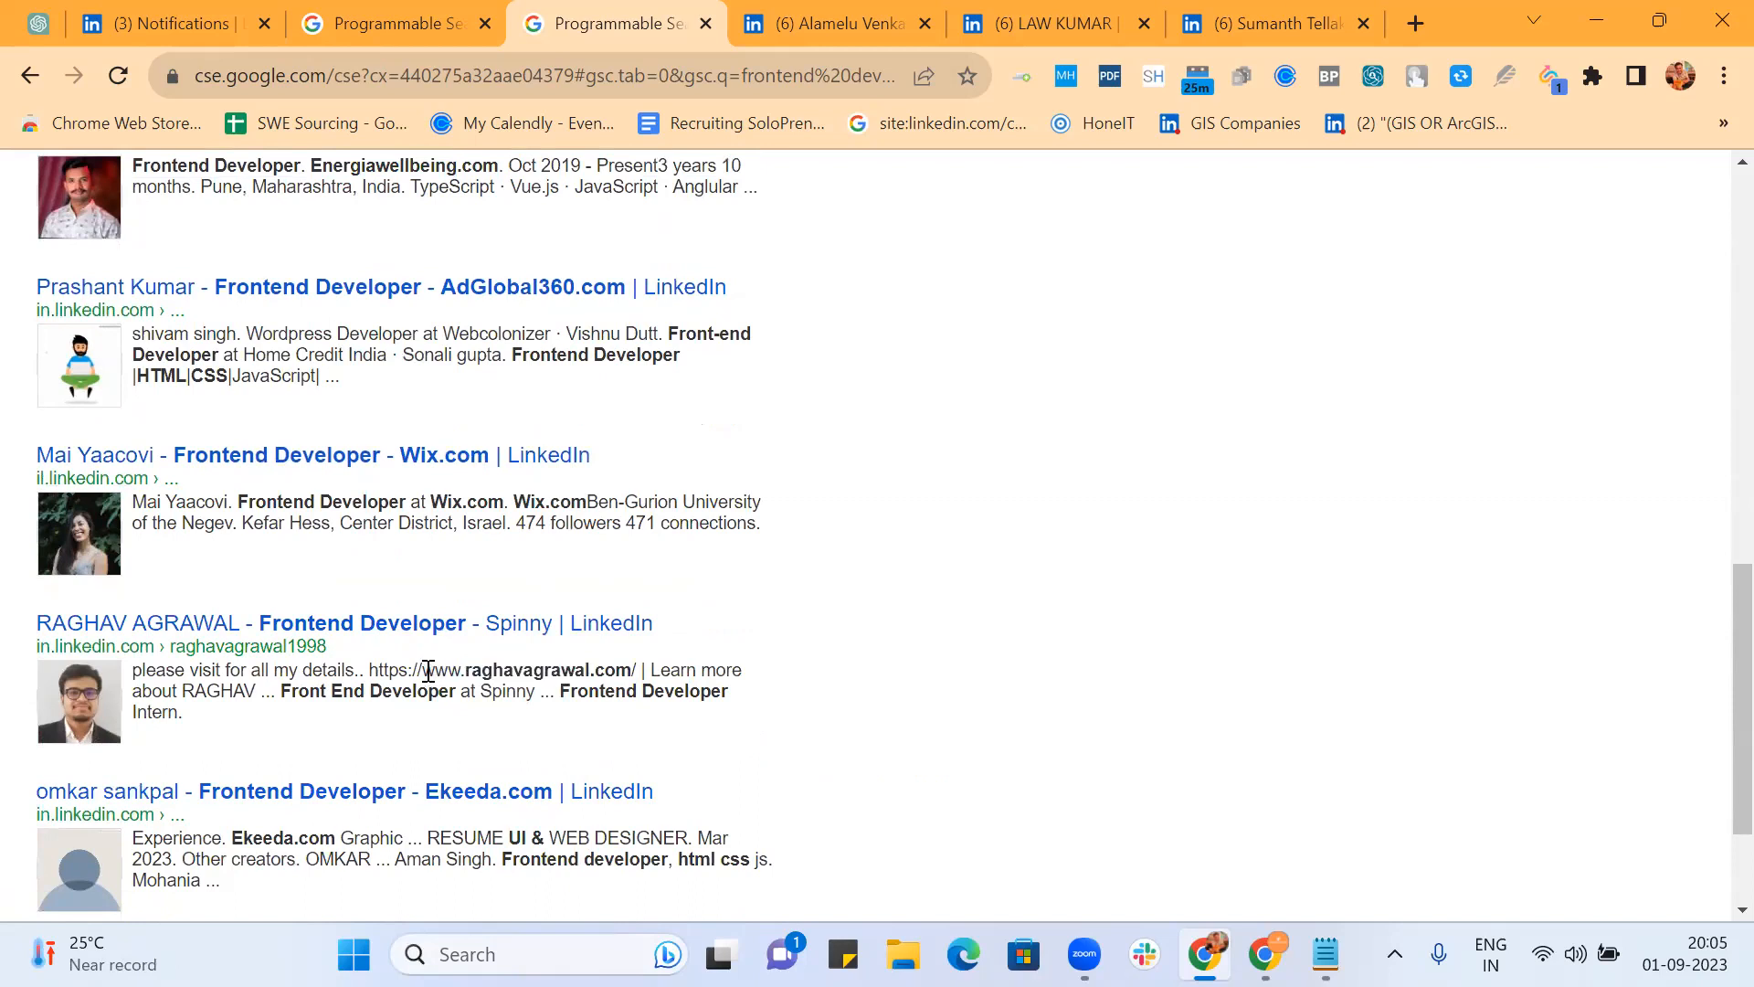
pyautogui.moveTo(421, 665); pyautogui.dragTo(631, 664)
pyautogui.scroll(12, 896, 460)
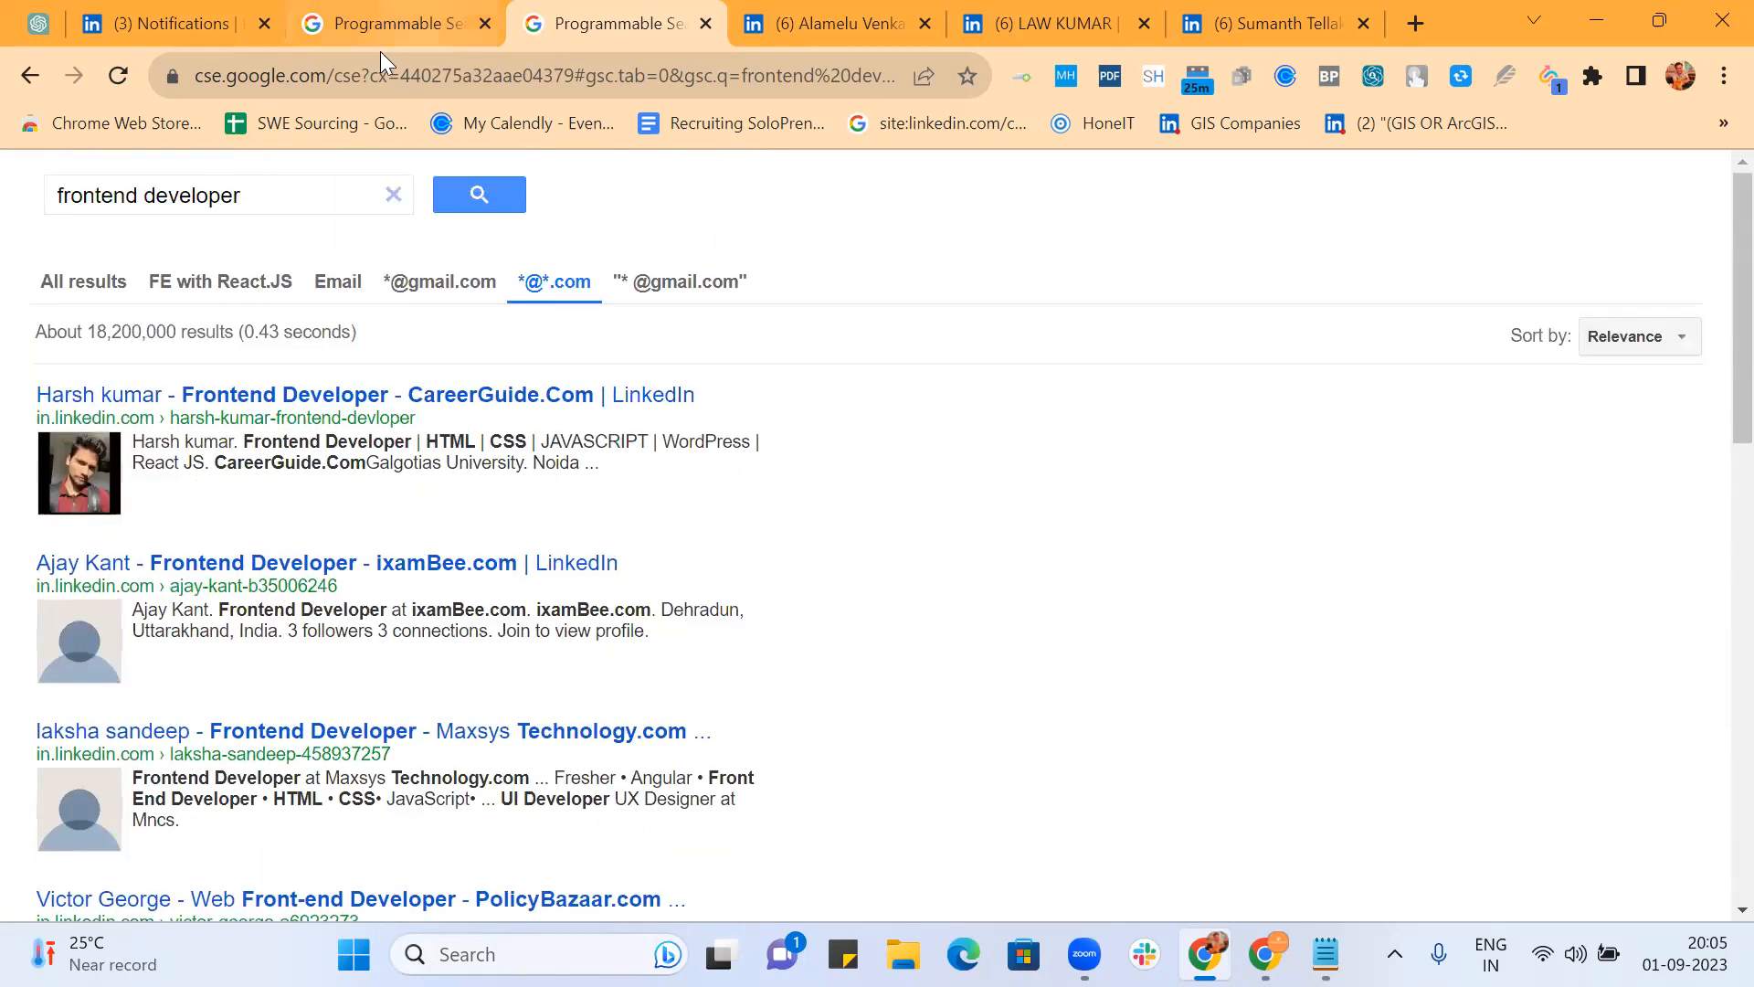
# Step: Start a new refinement named Personal website that searches only its sites
pyautogui.click(360, 27)
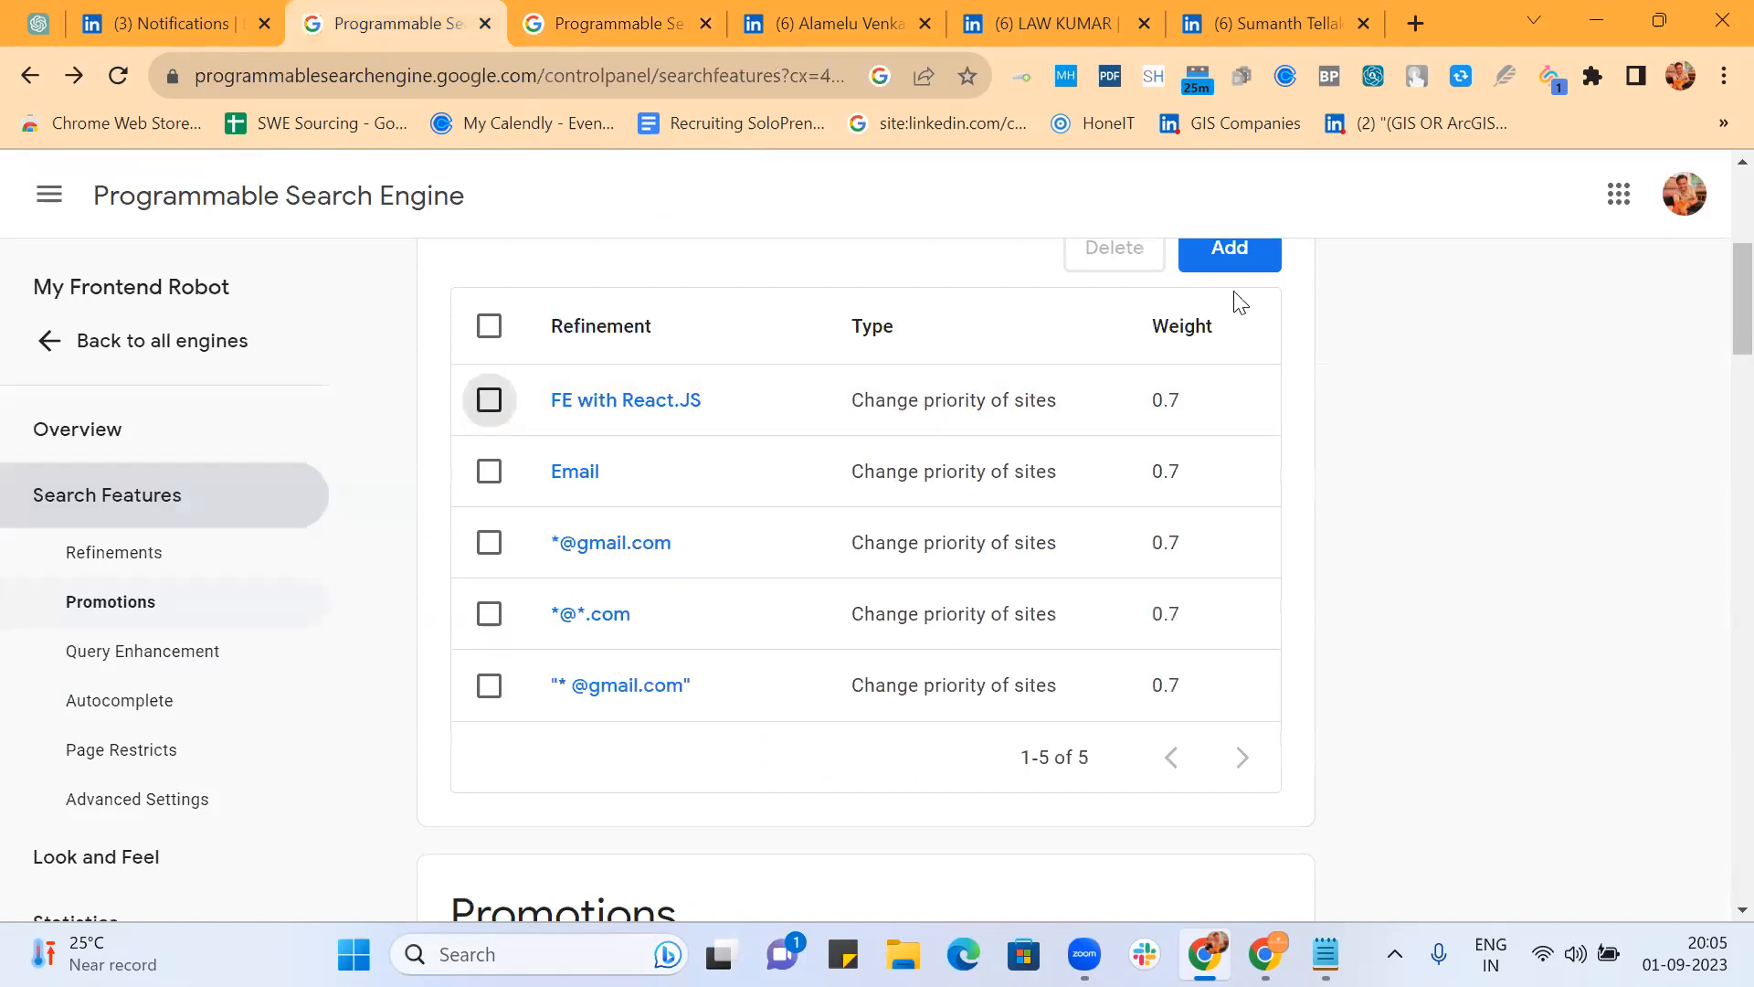
pyautogui.click(1232, 260)
pyautogui.write('Personal')
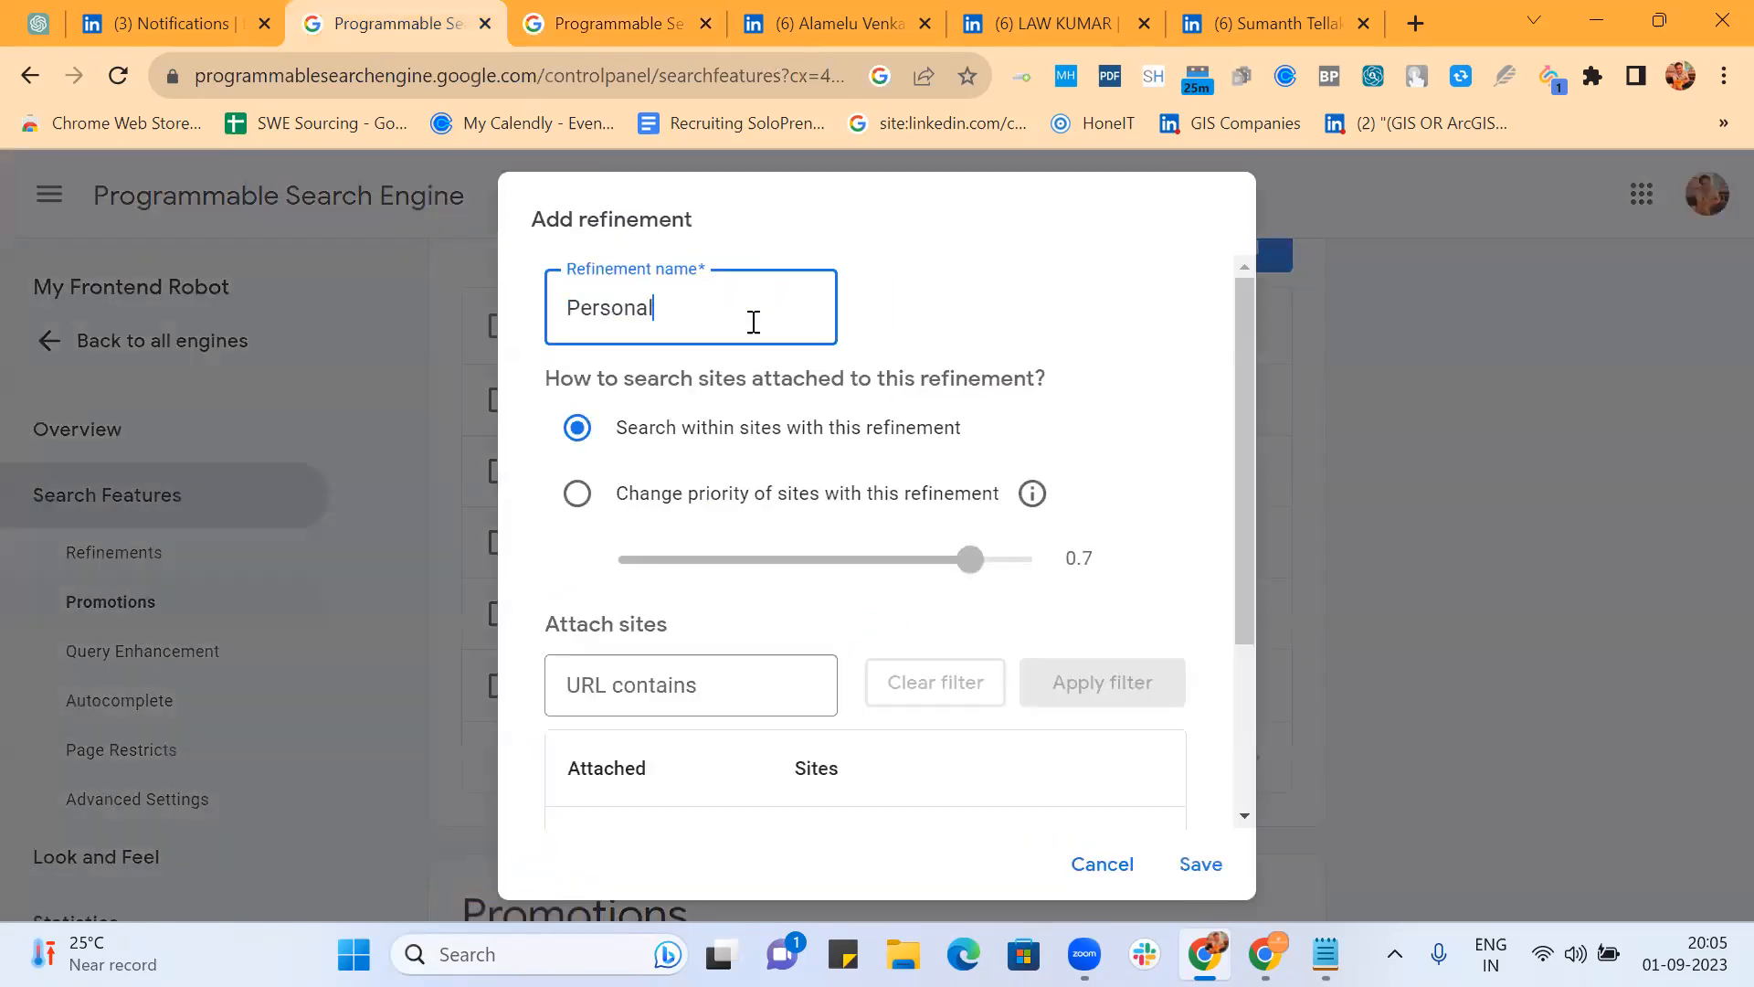
pyautogui.write(' website')
pyautogui.click(576, 494)
pyautogui.scroll(-3, 893, 393)
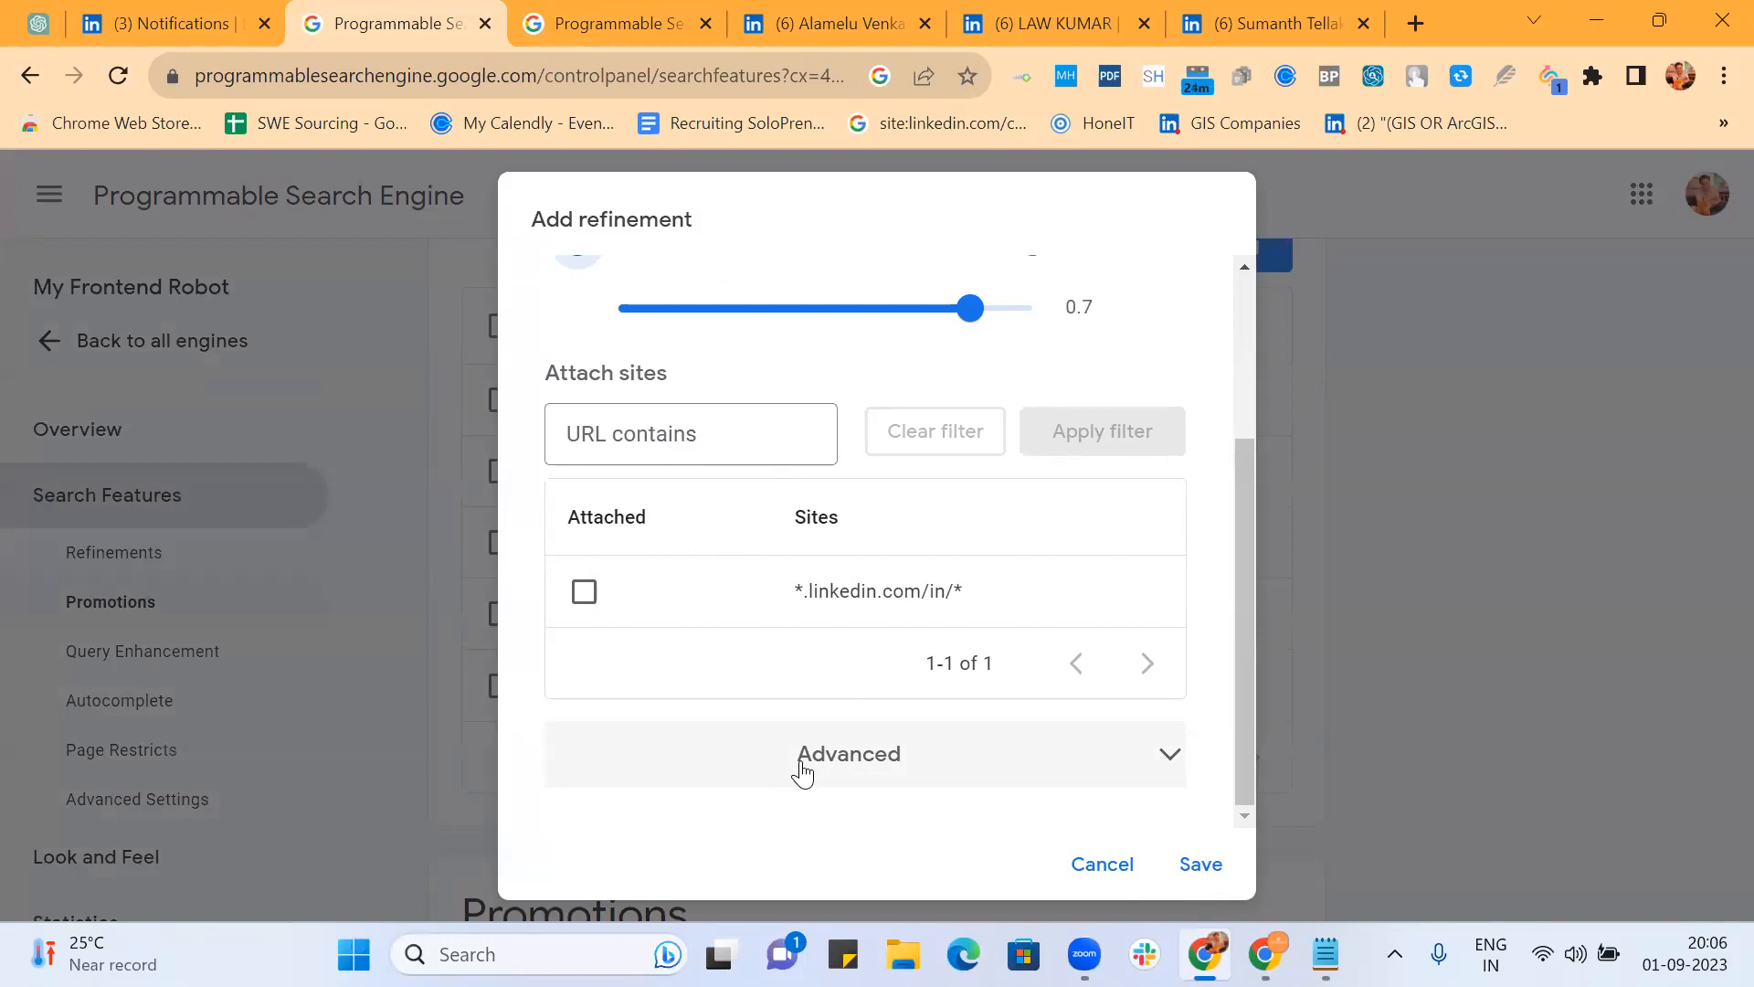
pyautogui.scroll(2, 802, 772)
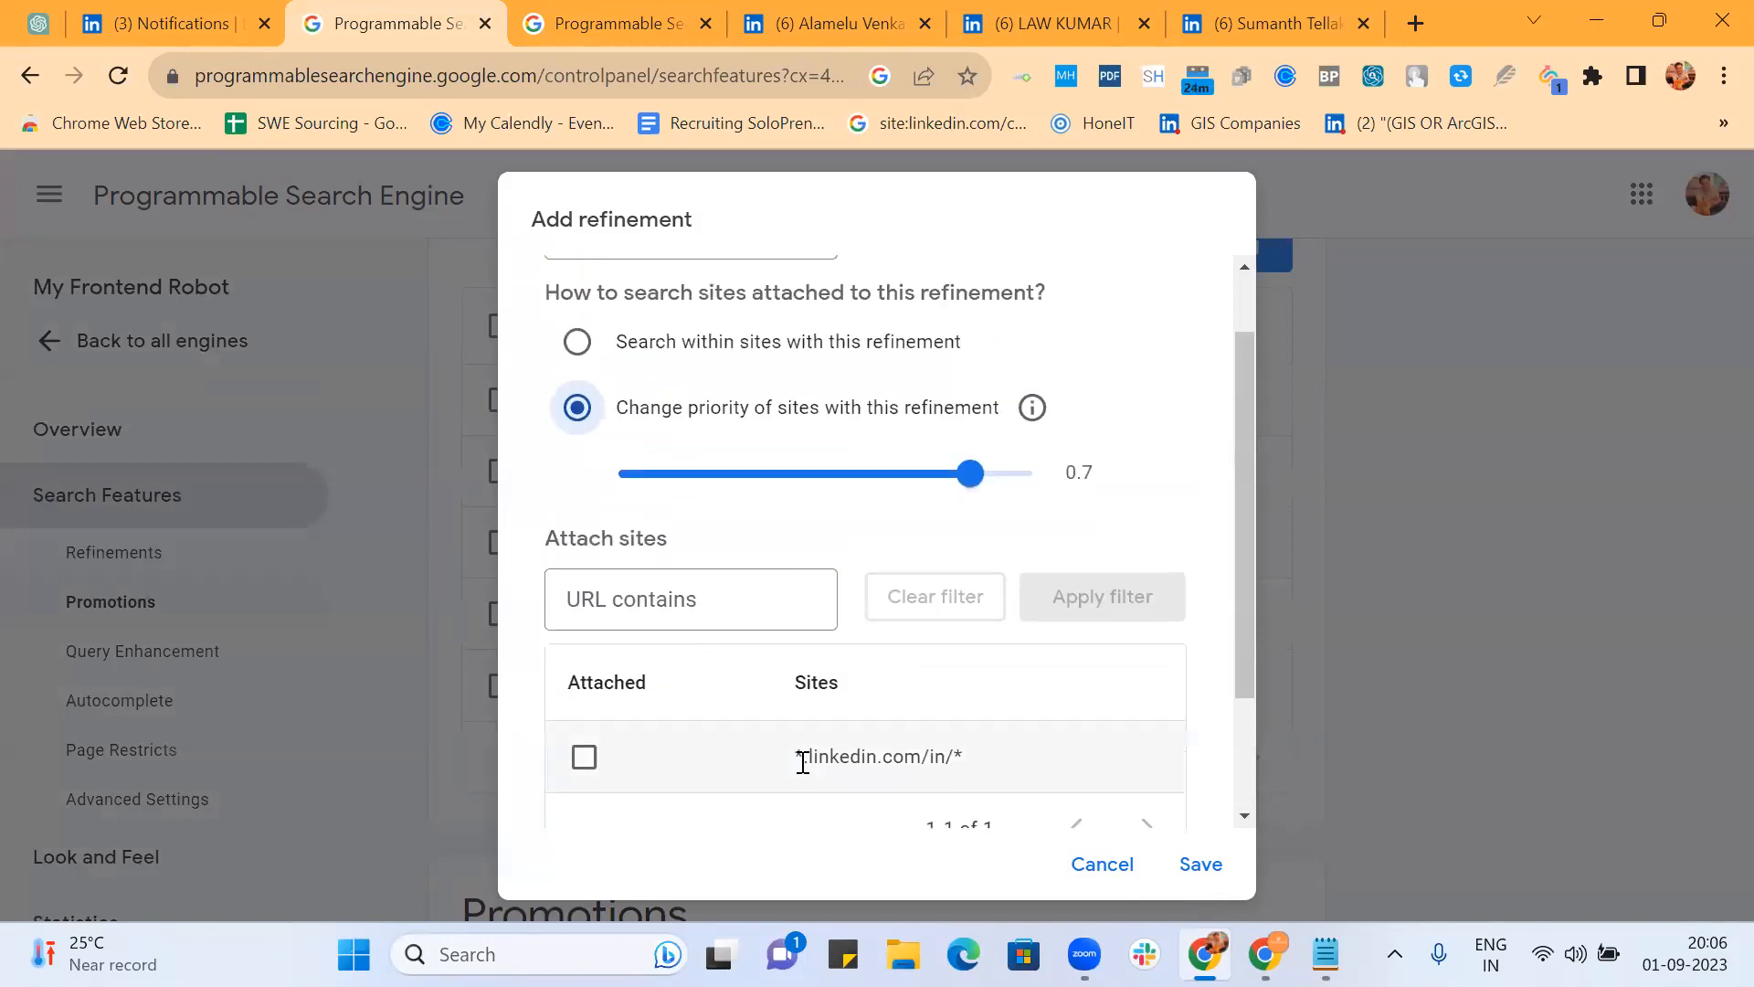
pyautogui.click(576, 345)
pyautogui.click(651, 609)
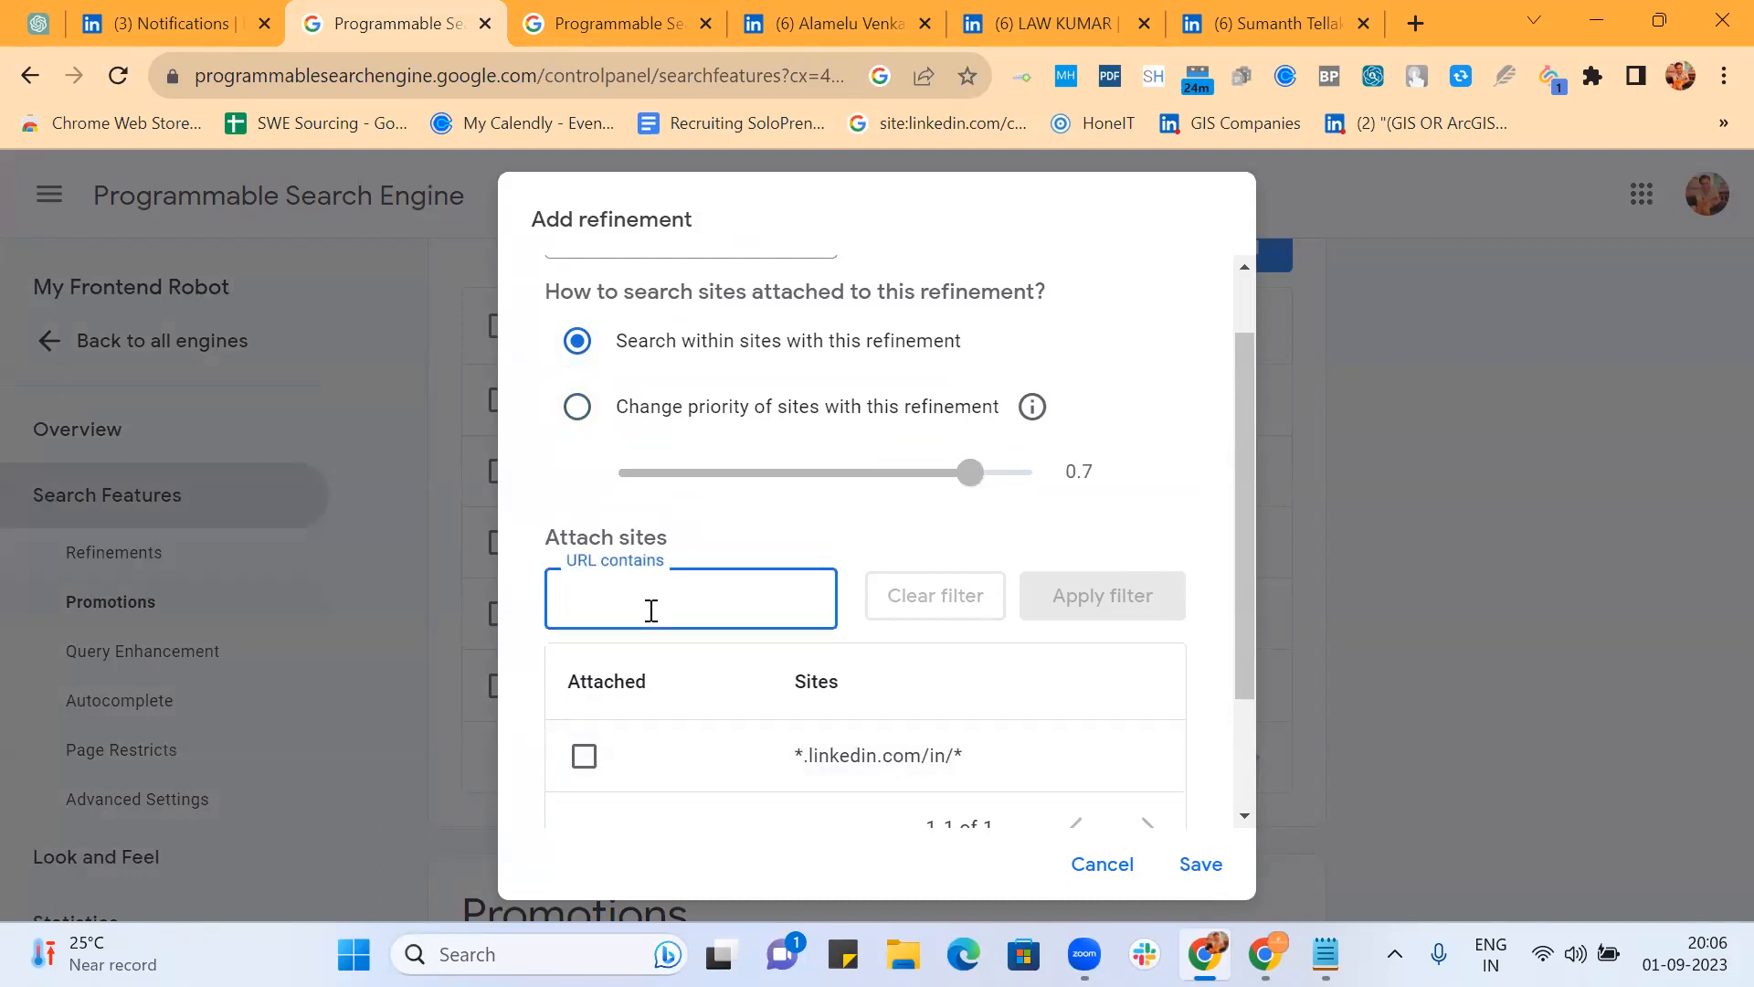
pyautogui.write('www')
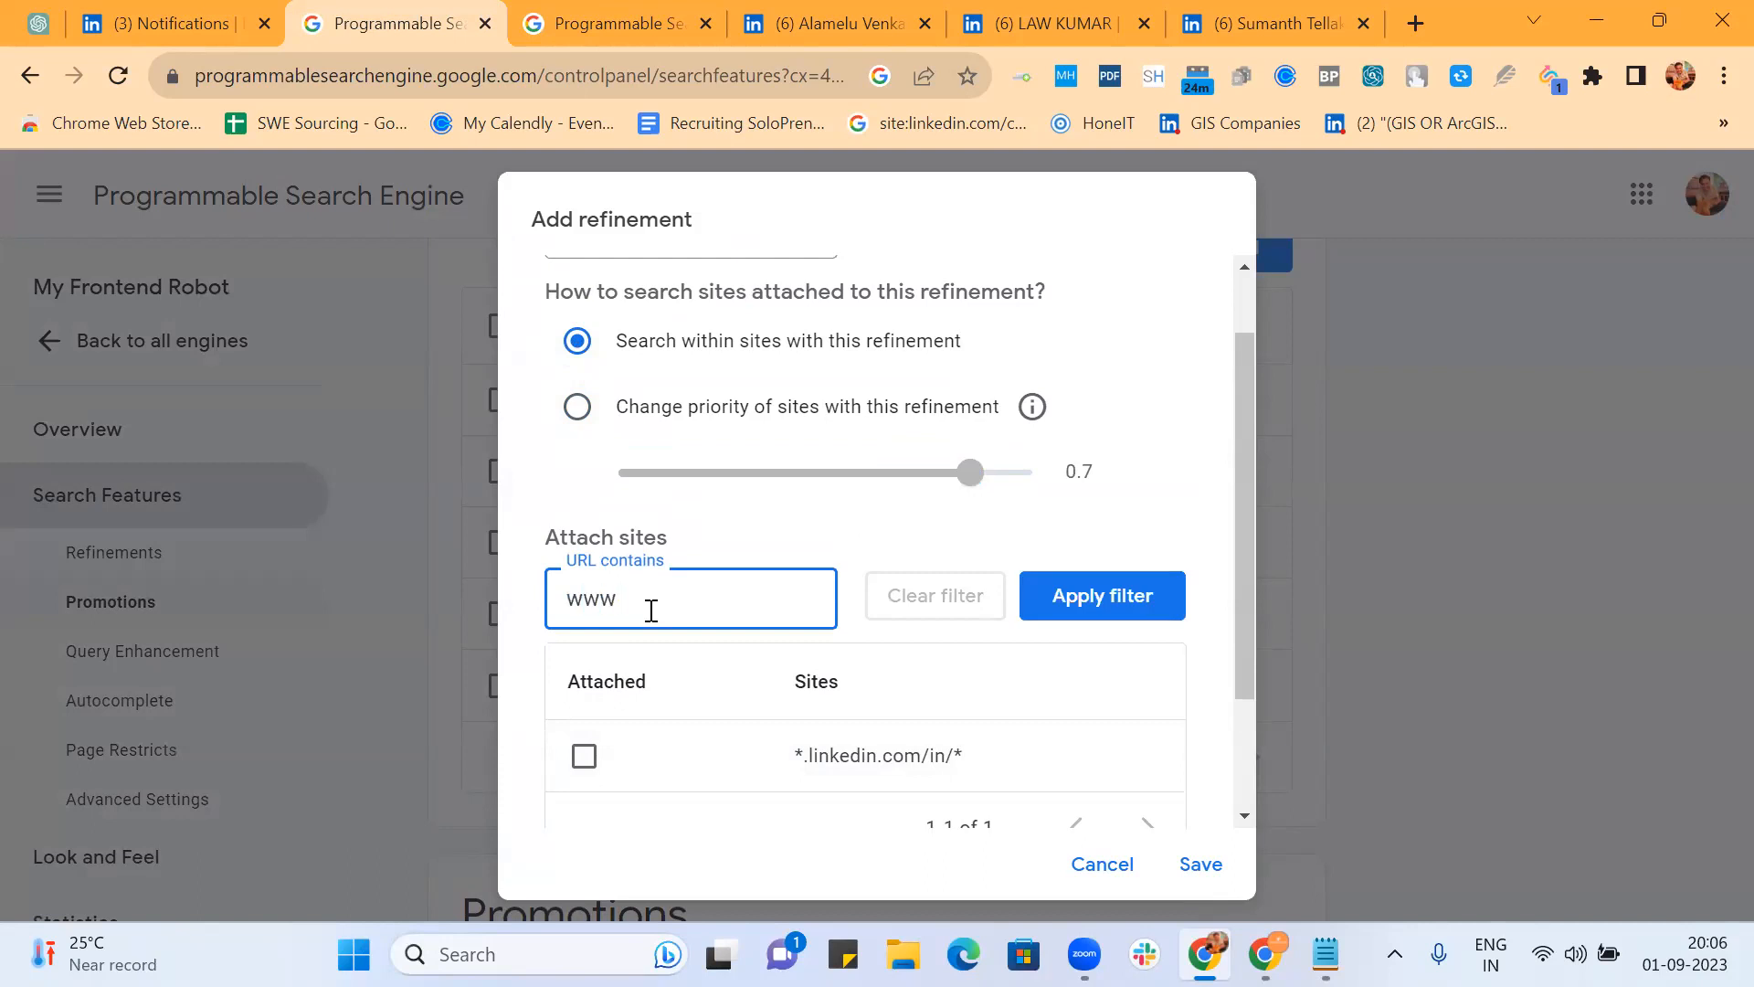
pyautogui.write('.*.com')
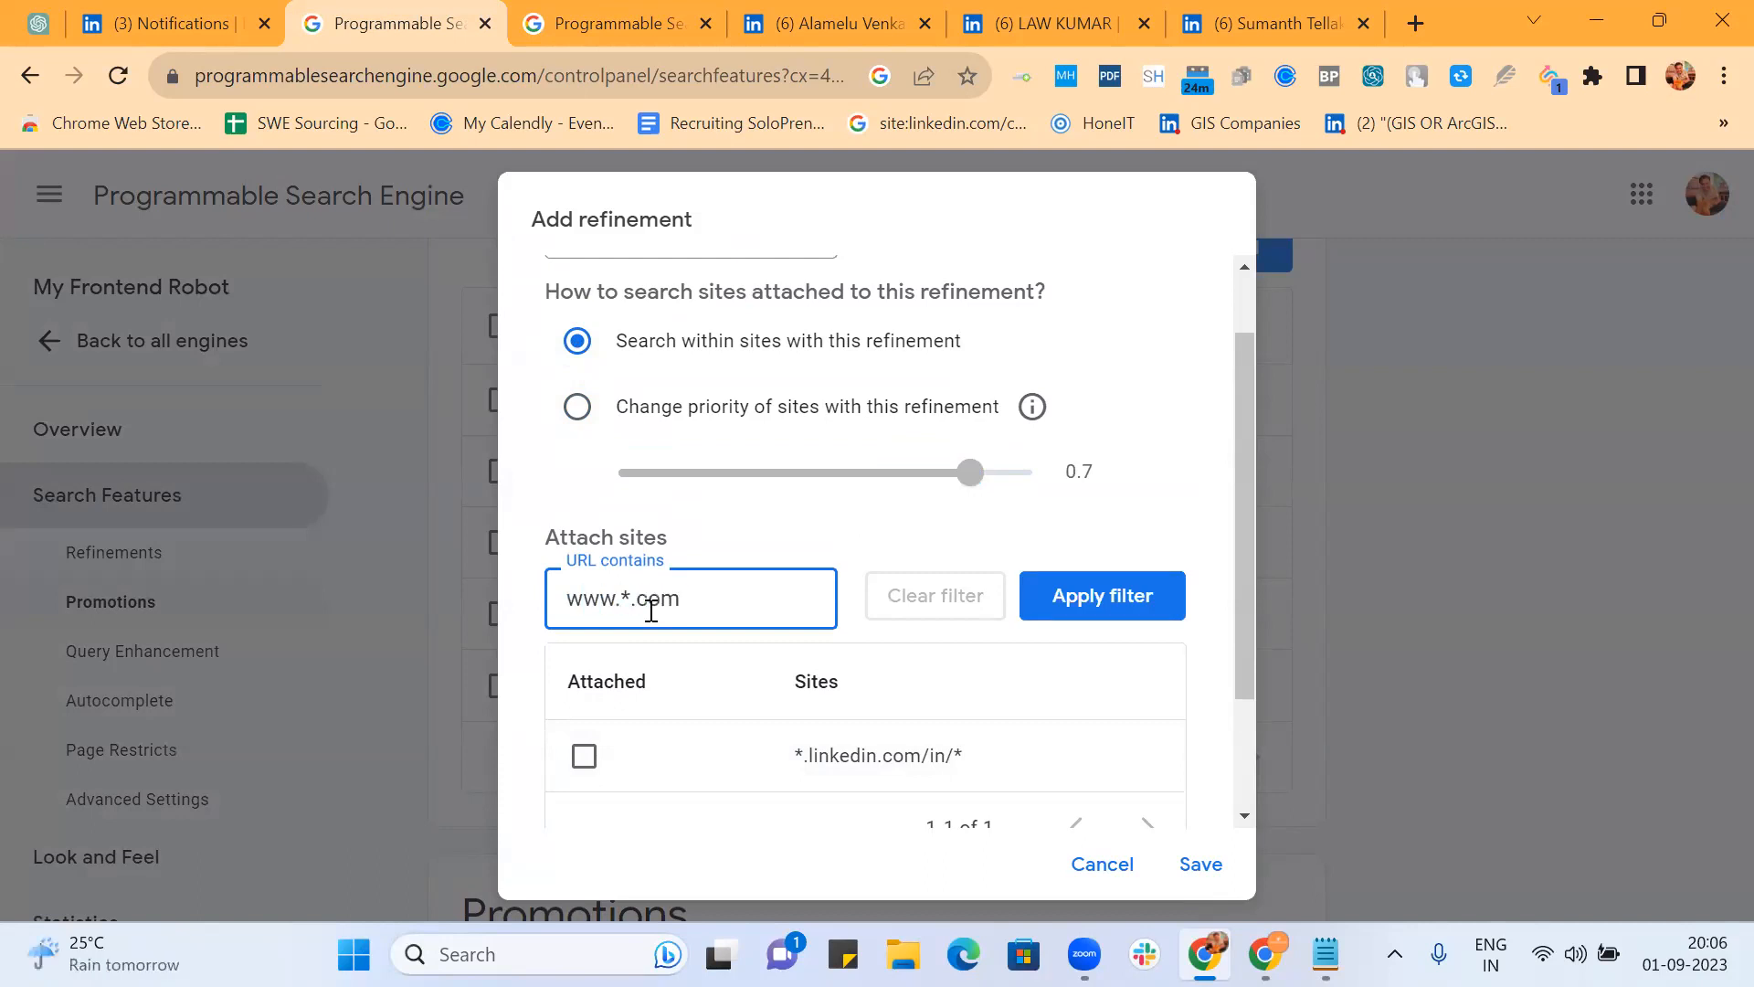
pyautogui.click(1069, 600)
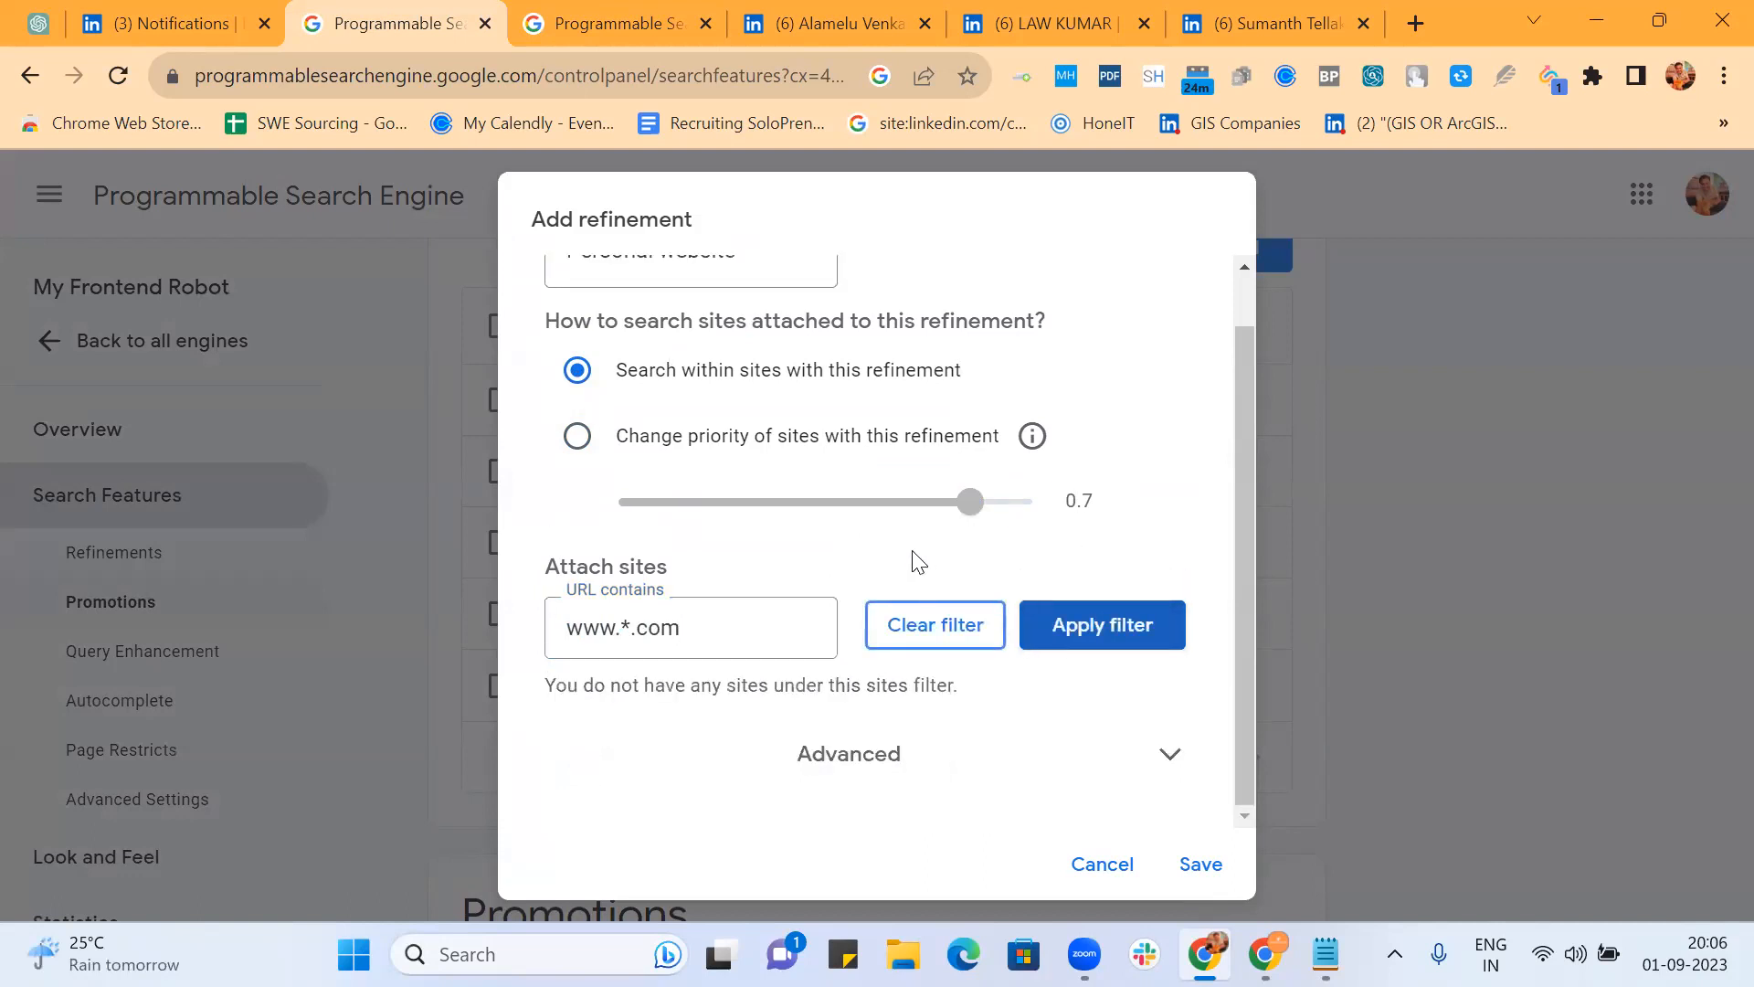
pyautogui.click(1153, 758)
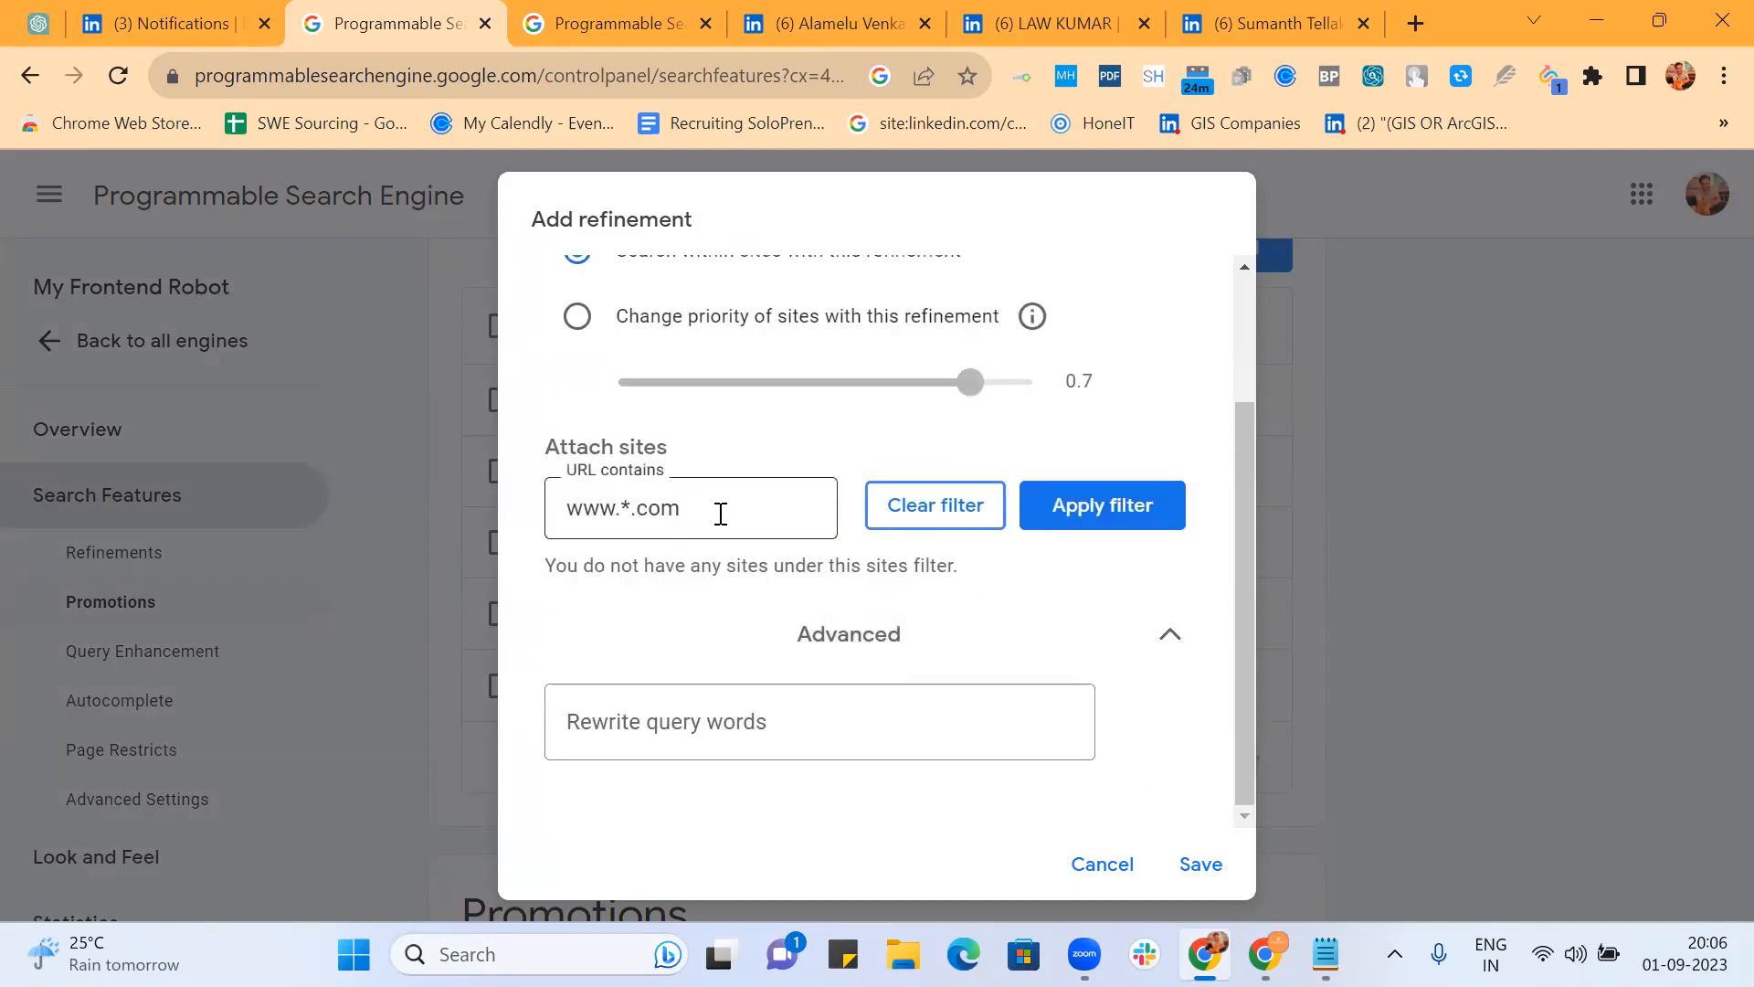
pyautogui.click(1120, 519)
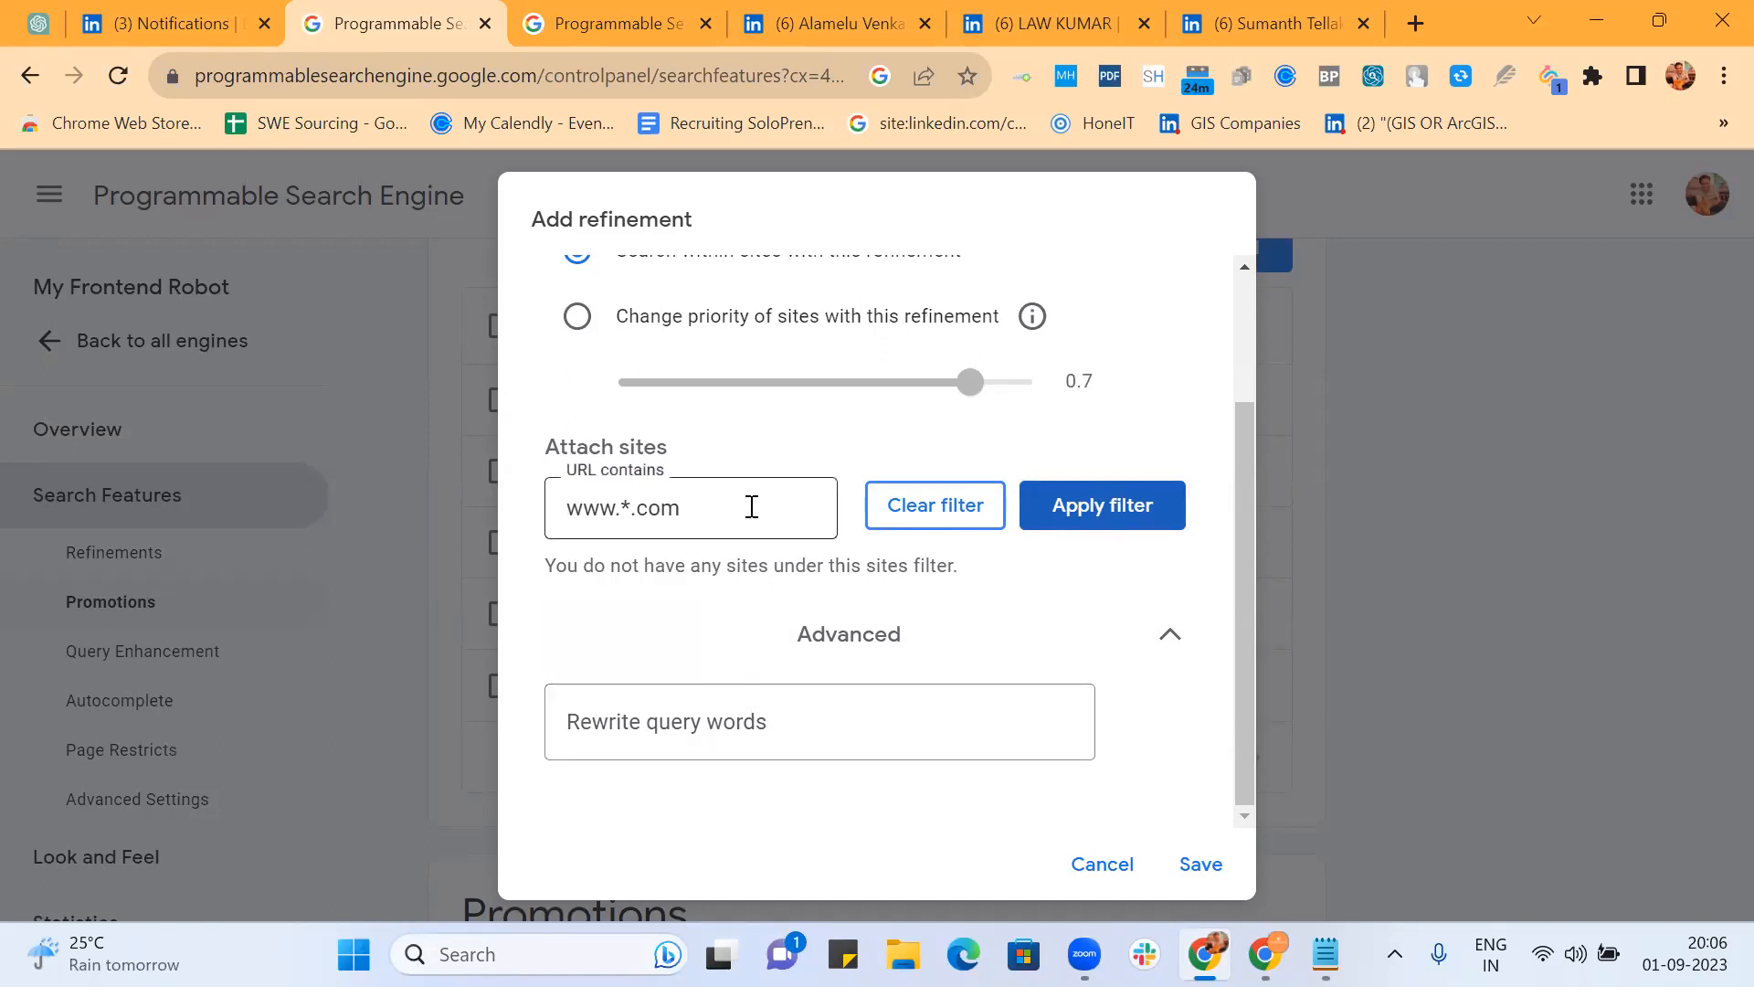
# Step: Reload the live frontend developer search results page
pyautogui.click(605, 24)
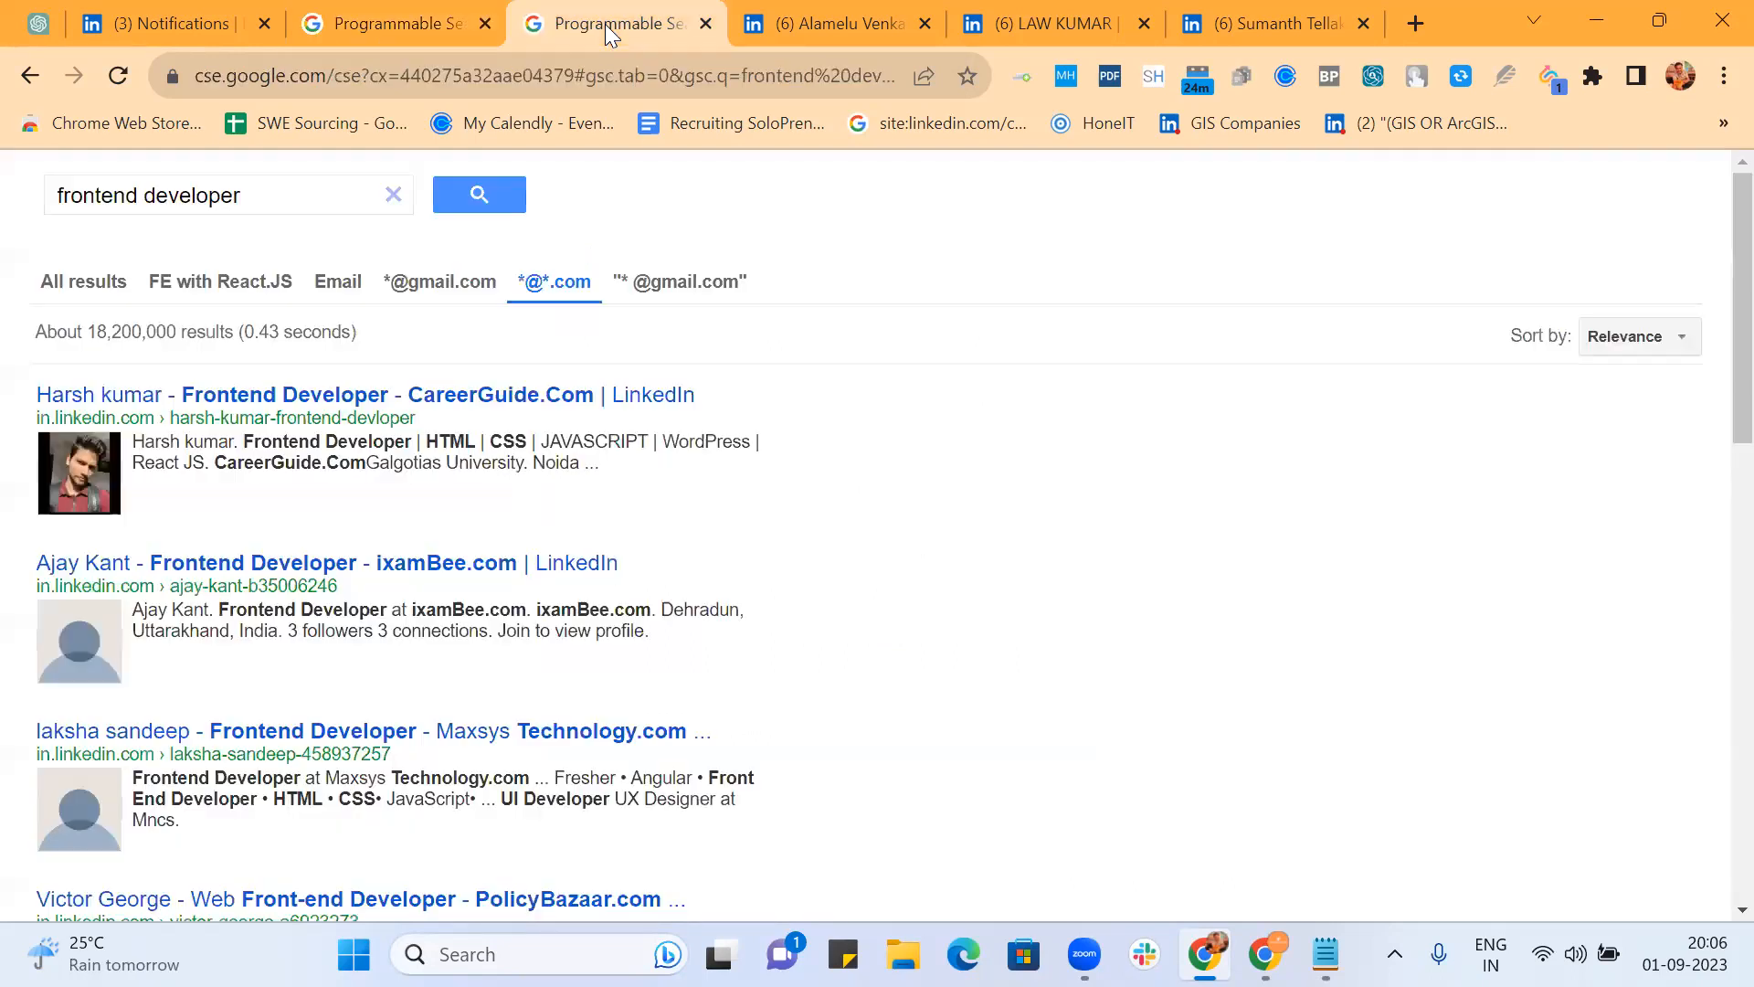
pyautogui.click(300, 79)
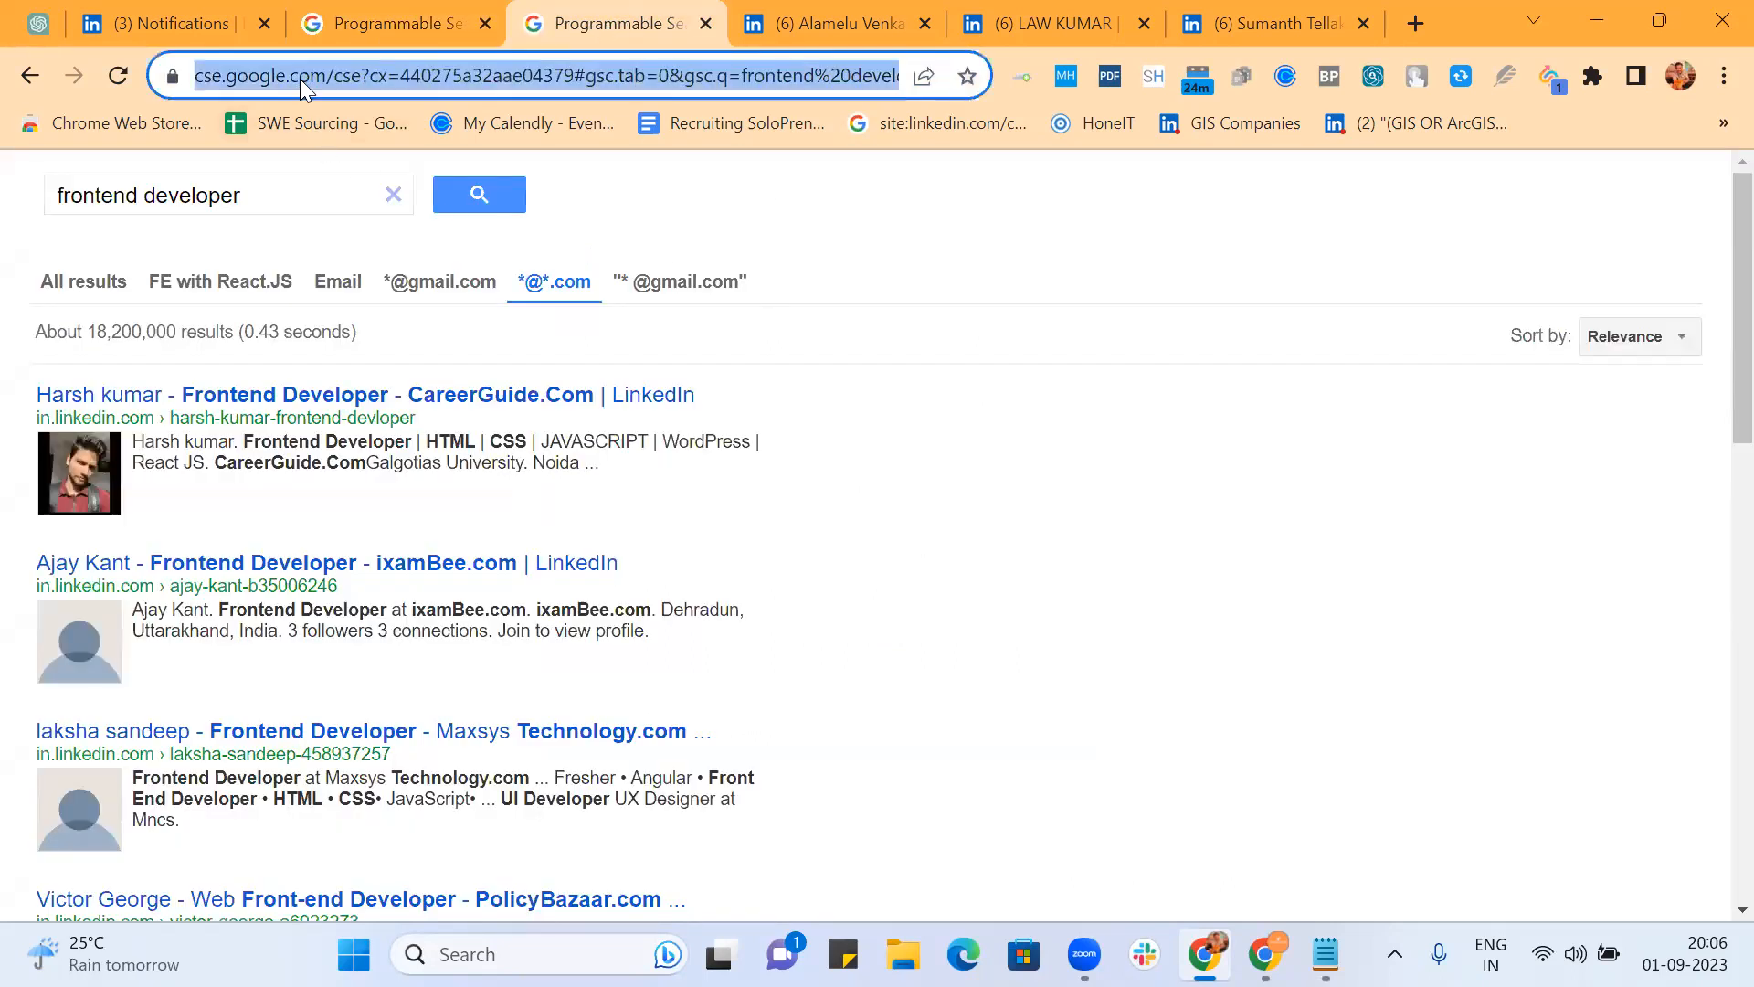
pyautogui.press('Return')
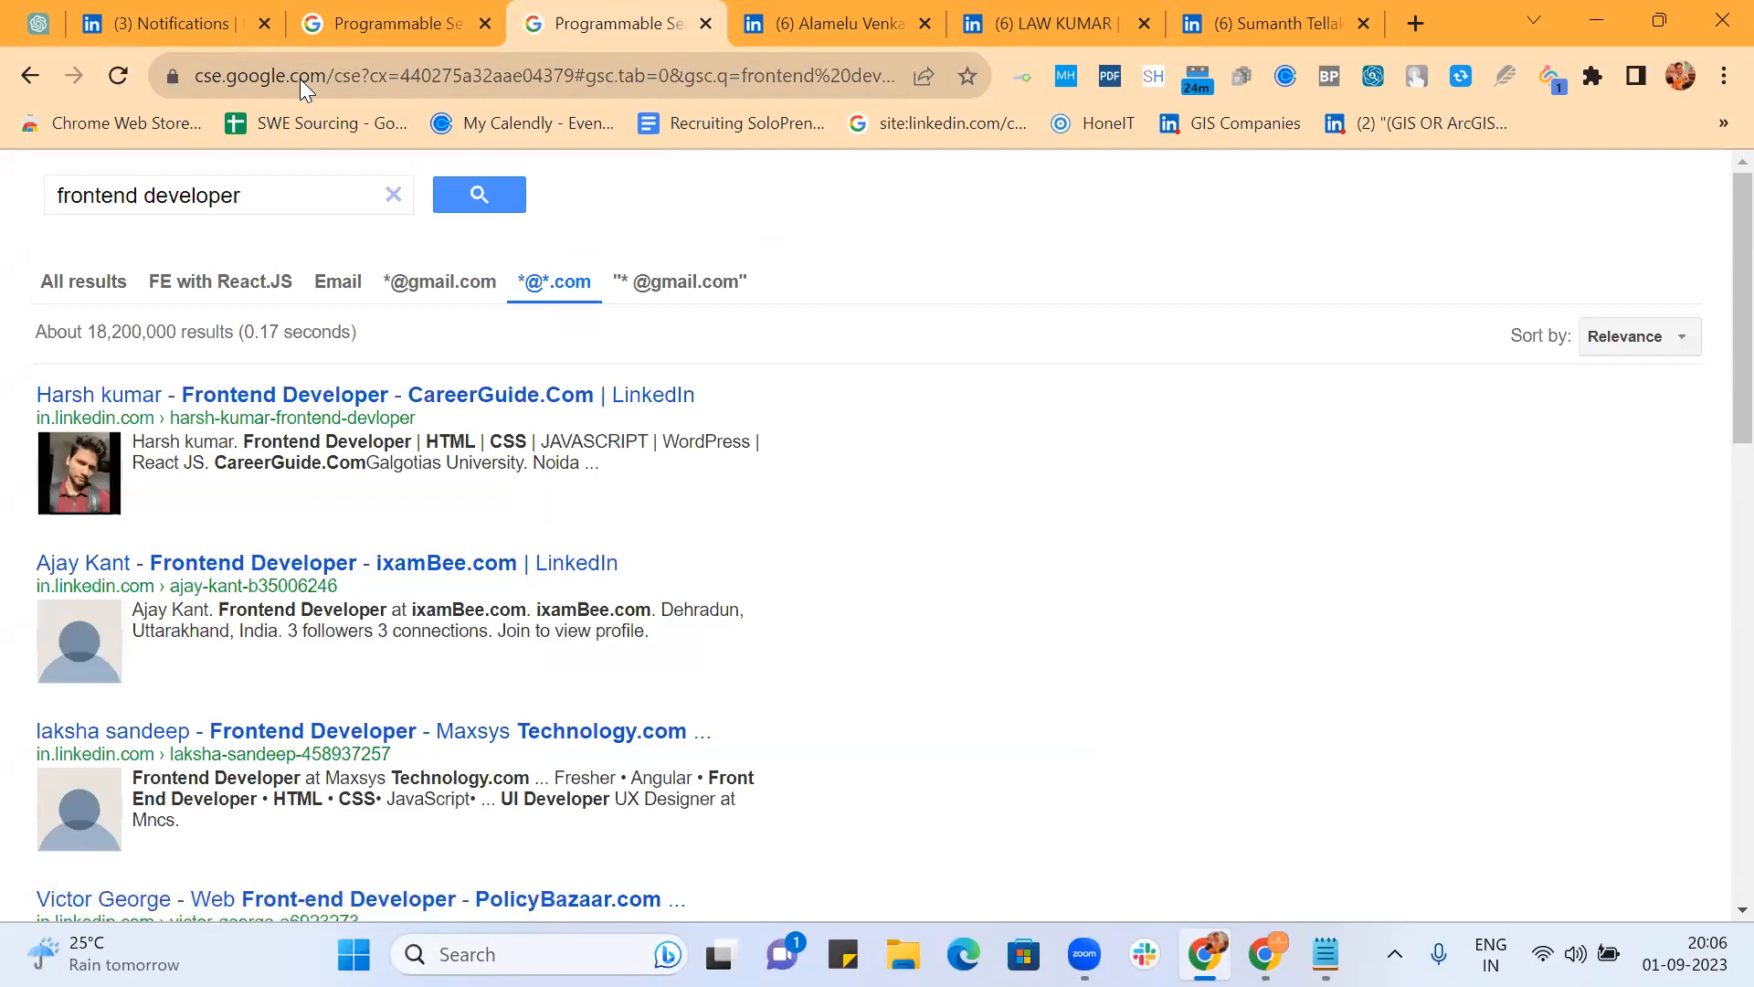
# Step: Save the Personal website refinement in the control panel
pyautogui.click(368, 29)
pyautogui.scroll(1, 832, 370)
pyautogui.scroll(-1, 834, 372)
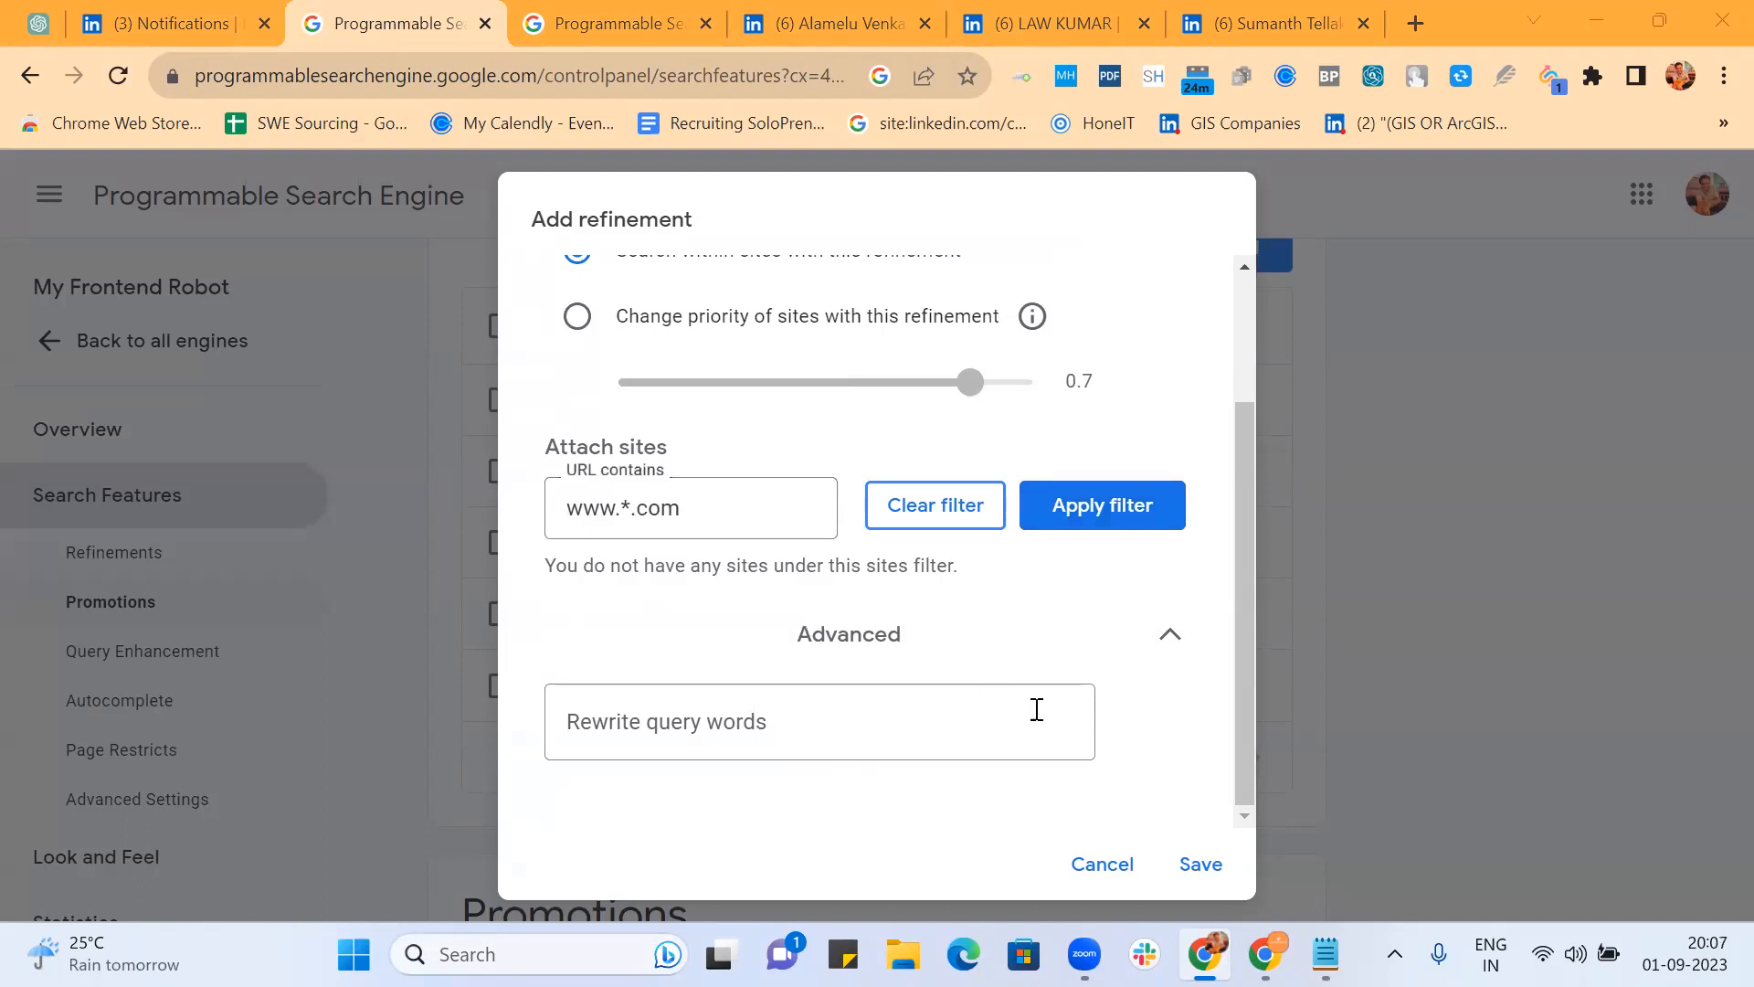
pyautogui.click(1191, 863)
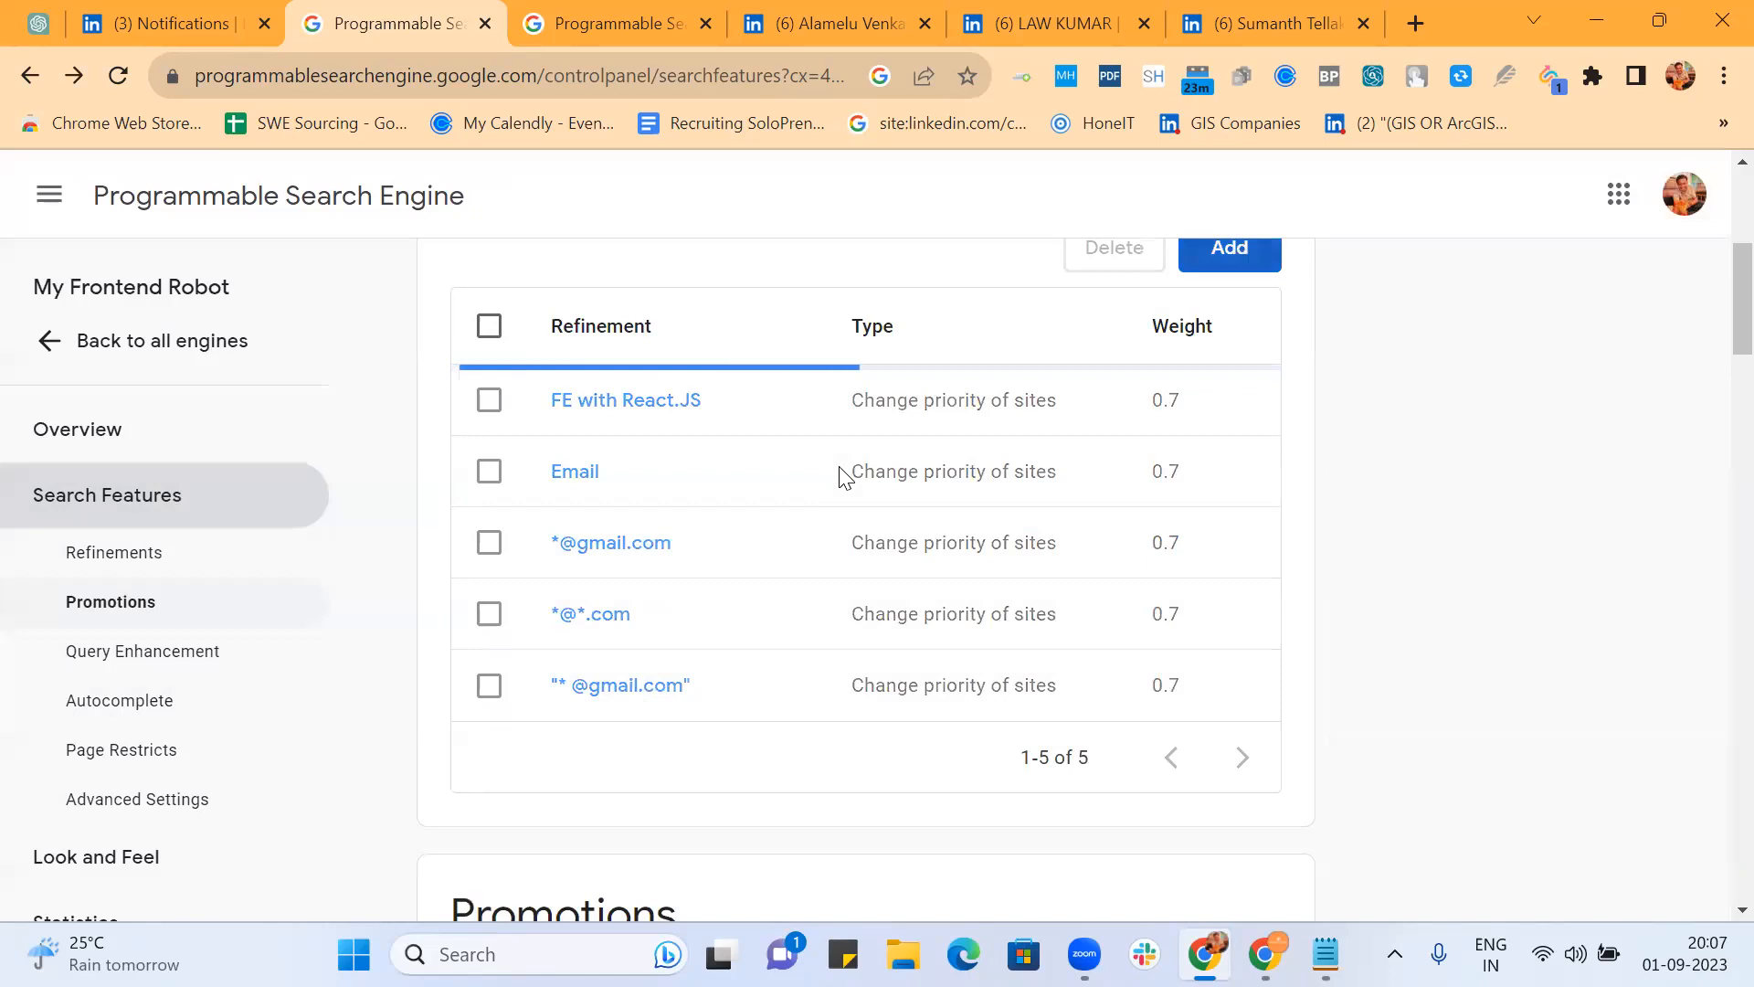
# Step: Reload the results and test the Personal website refinement, passing the reCAPTCHA check
pyautogui.click(634, 31)
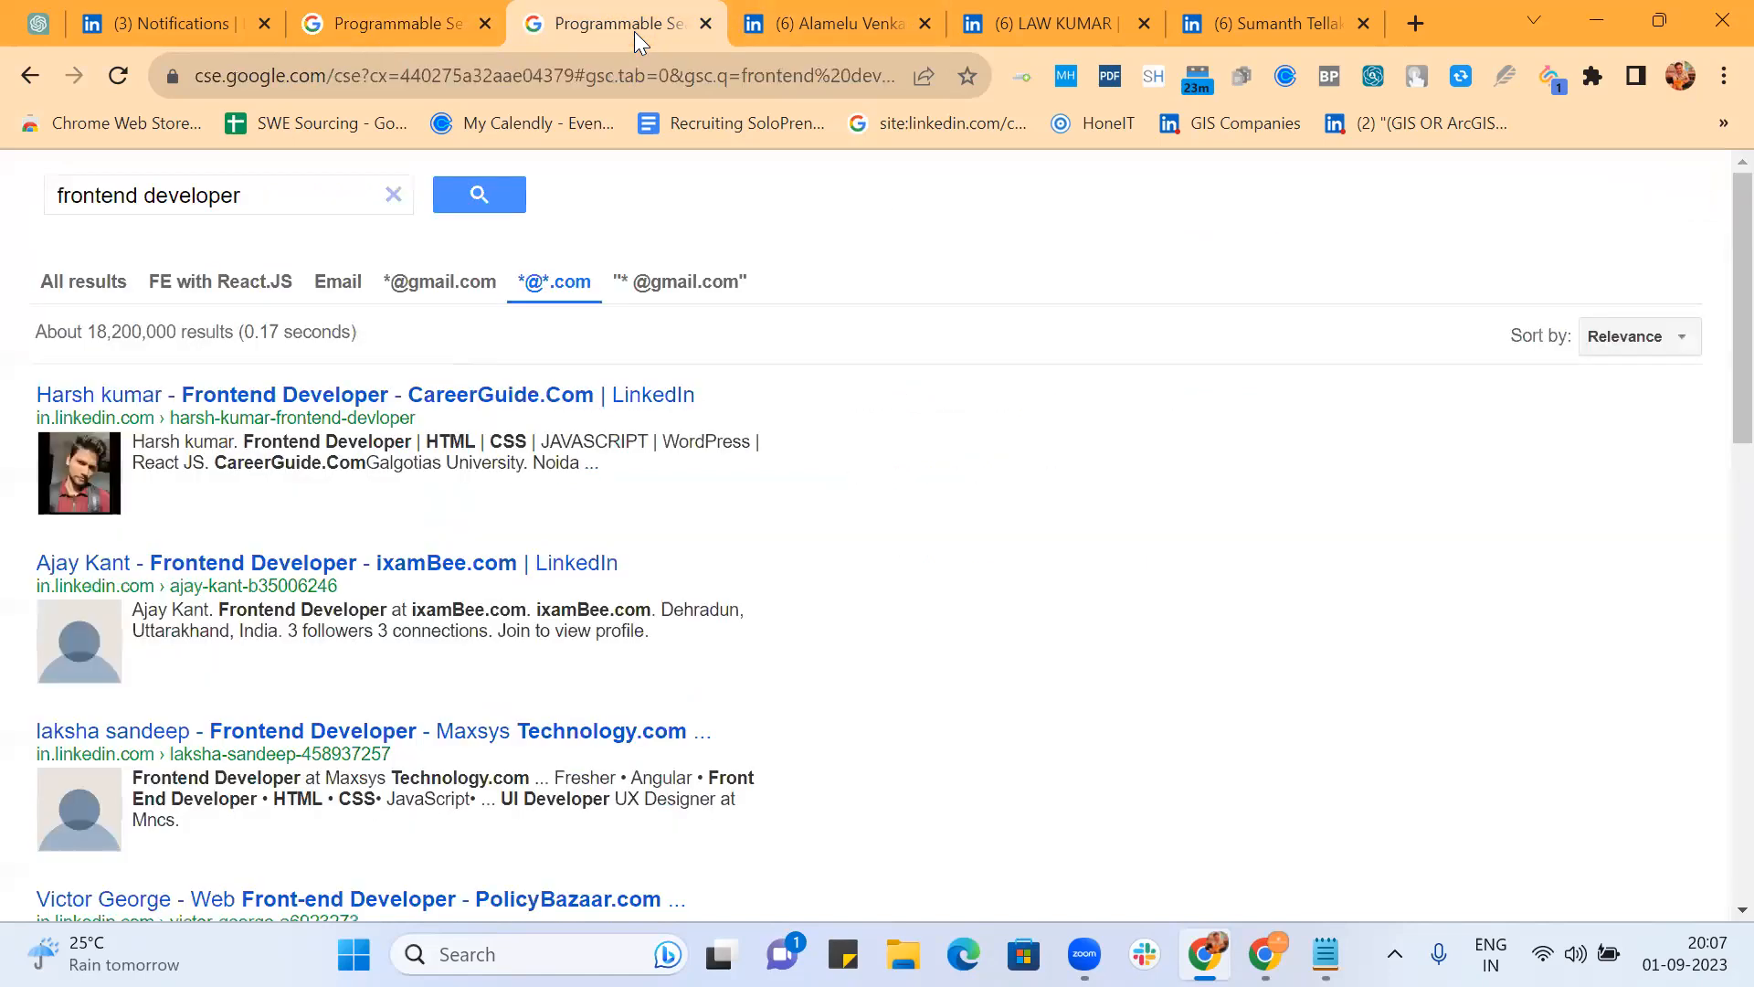
pyautogui.click(453, 75)
pyautogui.press('Return')
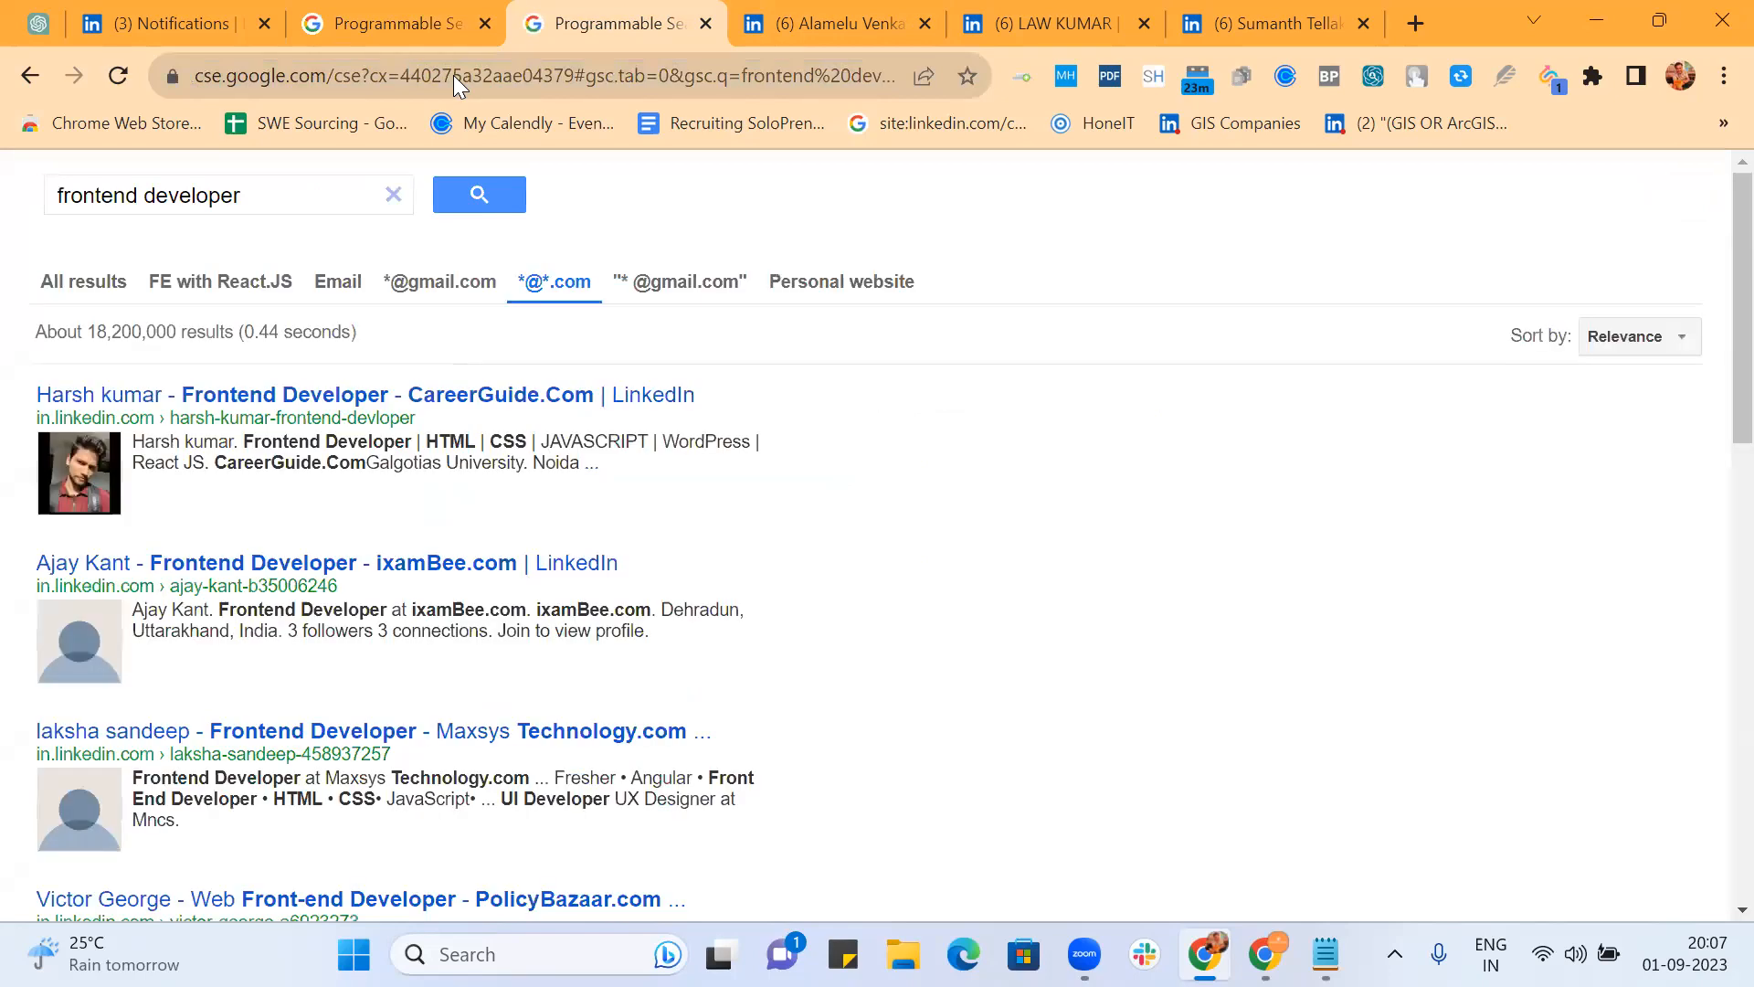
pyautogui.click(833, 284)
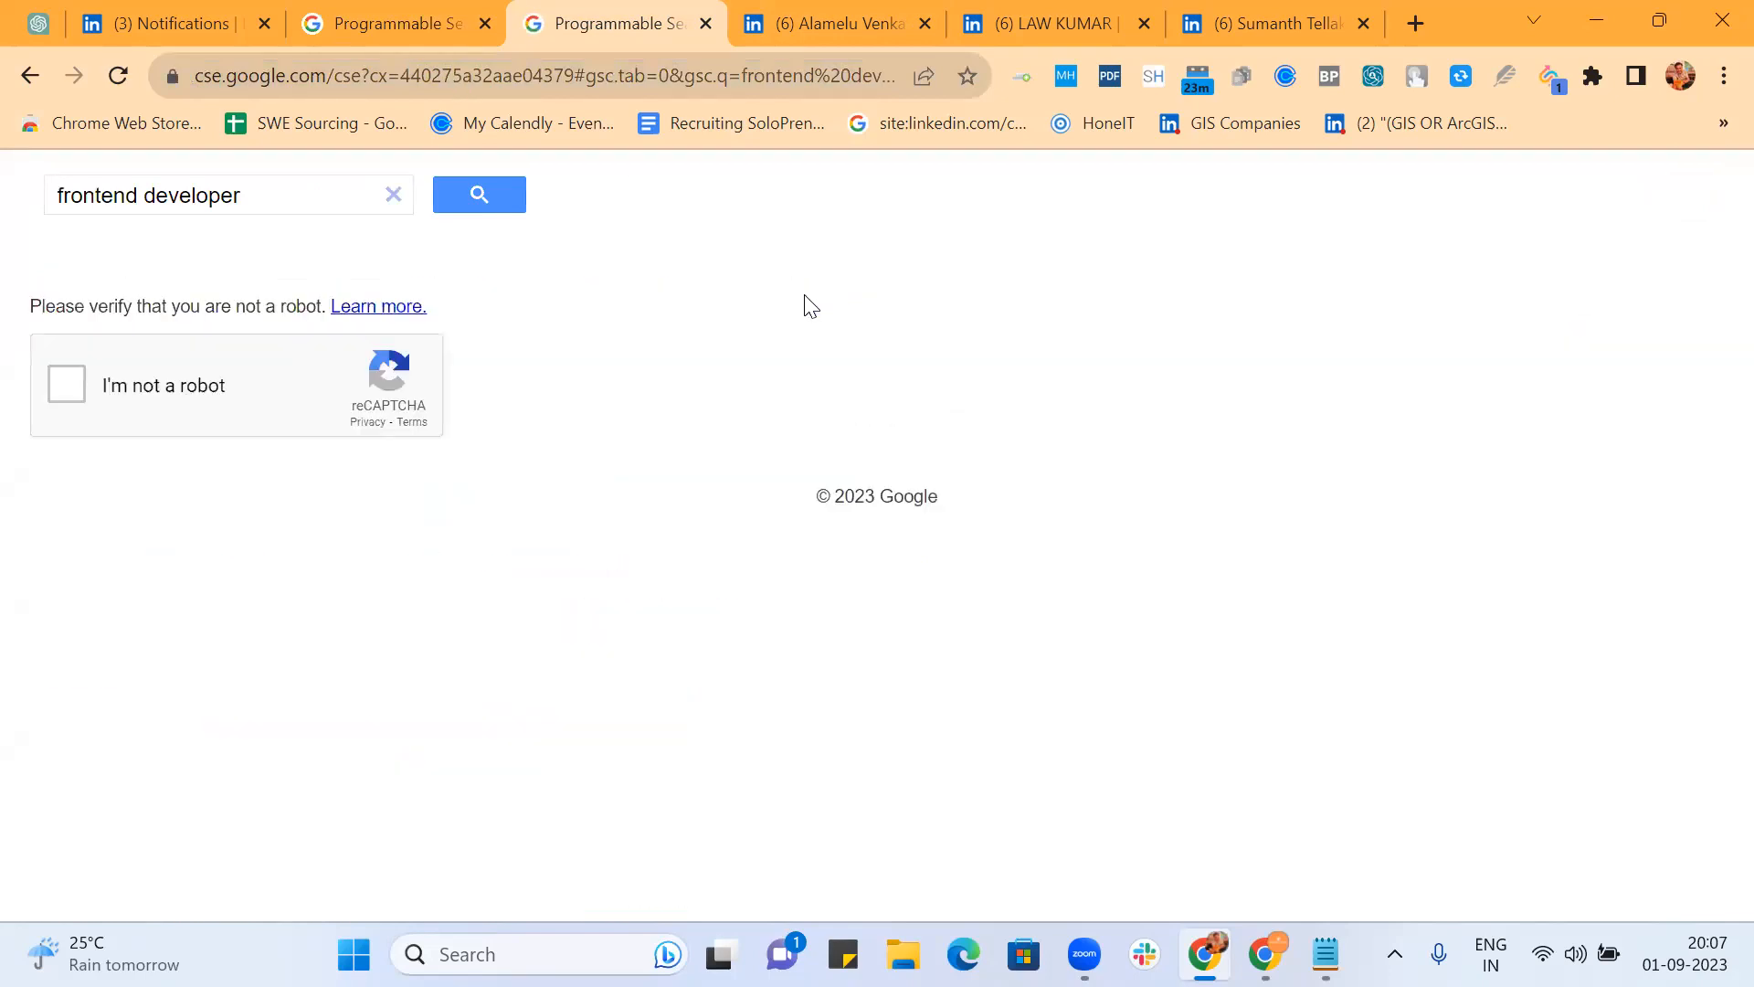
pyautogui.click(58, 399)
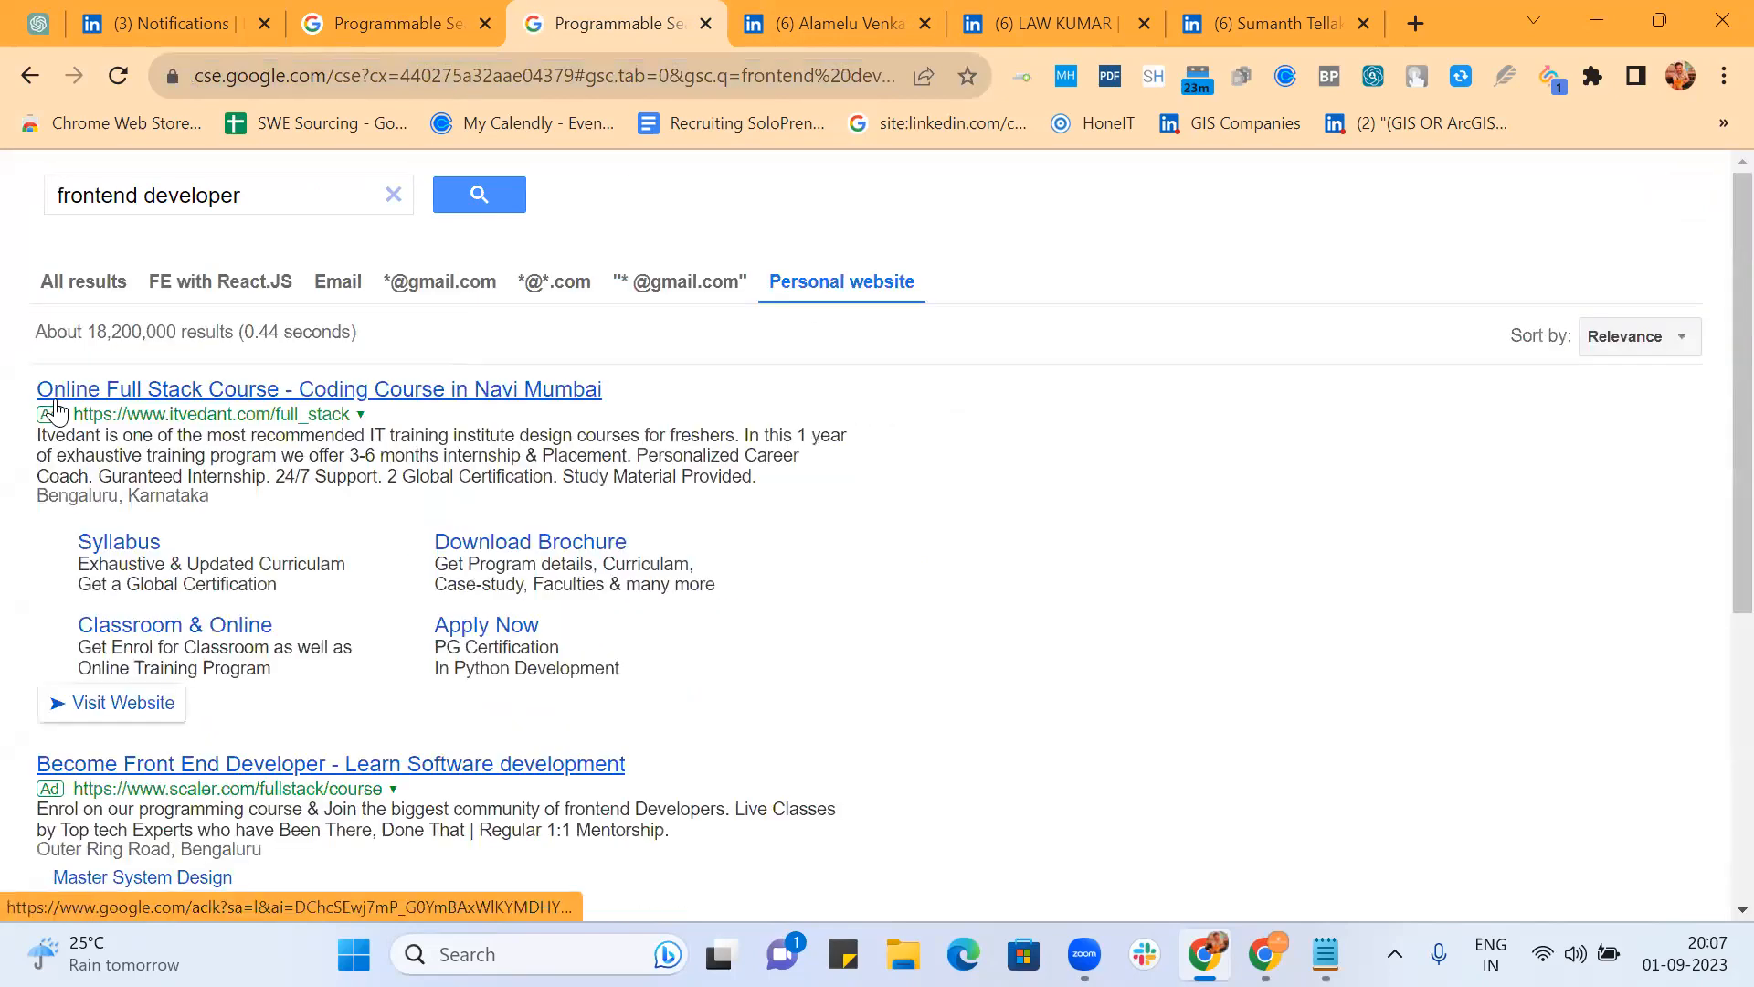
pyautogui.scroll(-6, 1014, 497)
pyautogui.scroll(-2, 1022, 501)
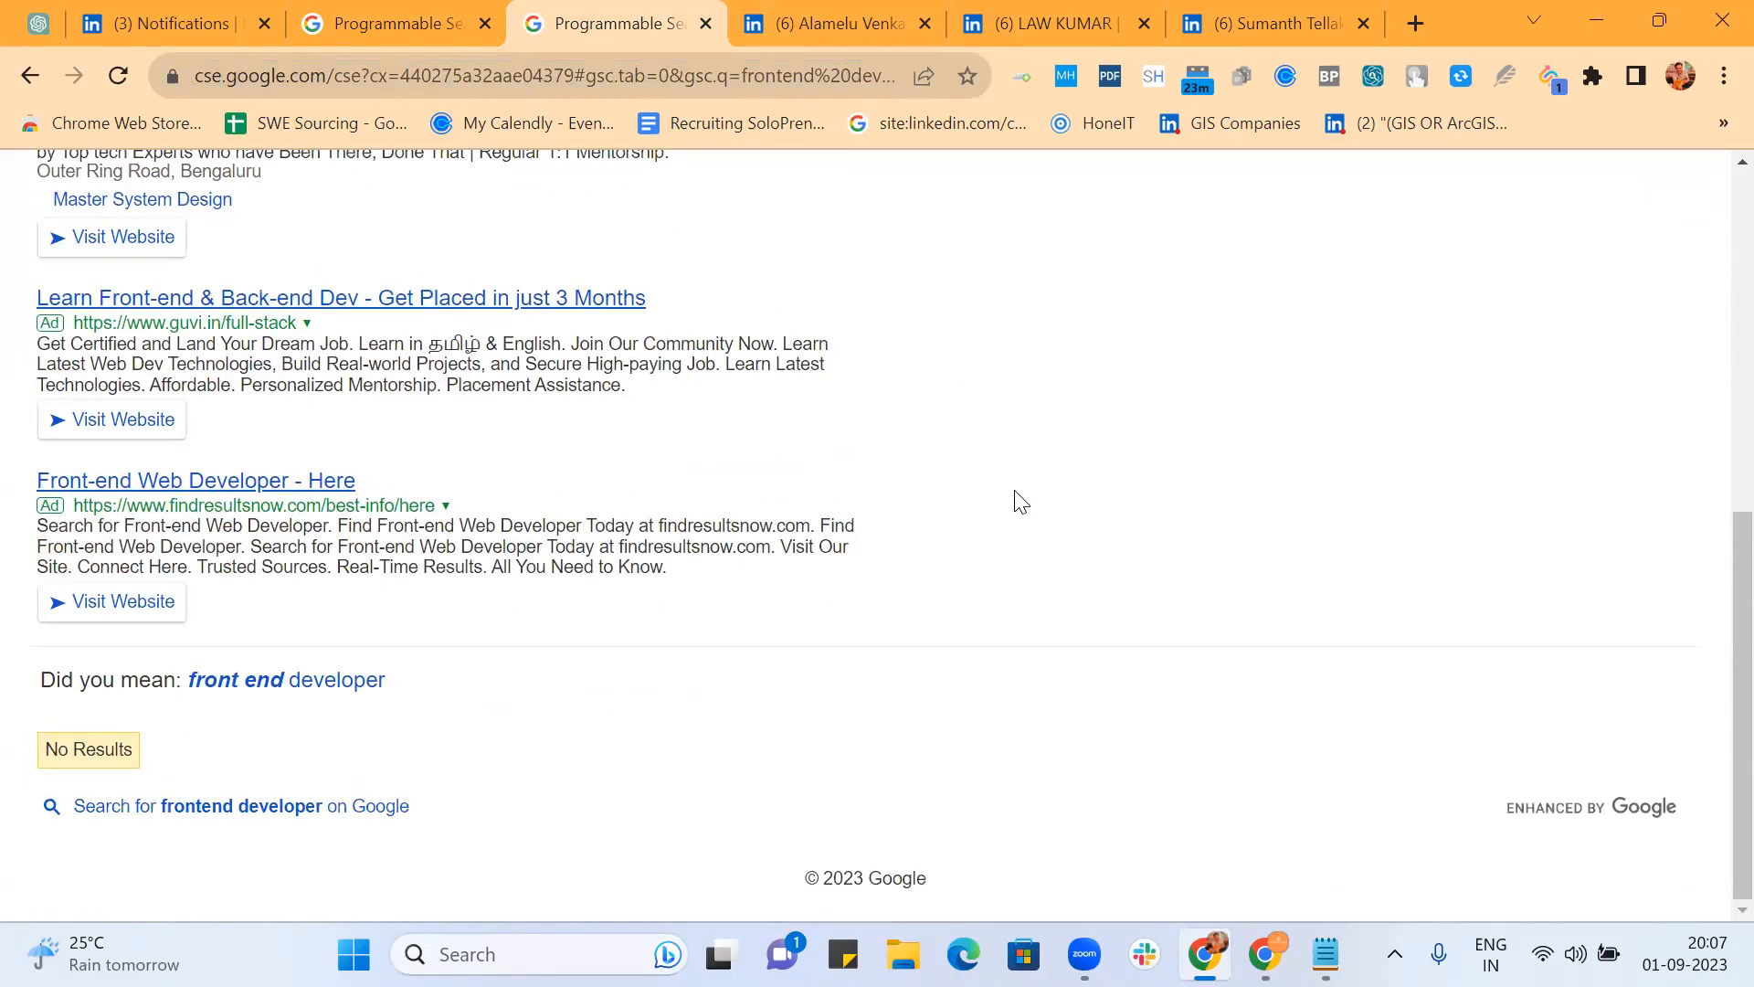
pyautogui.scroll(8, 1014, 497)
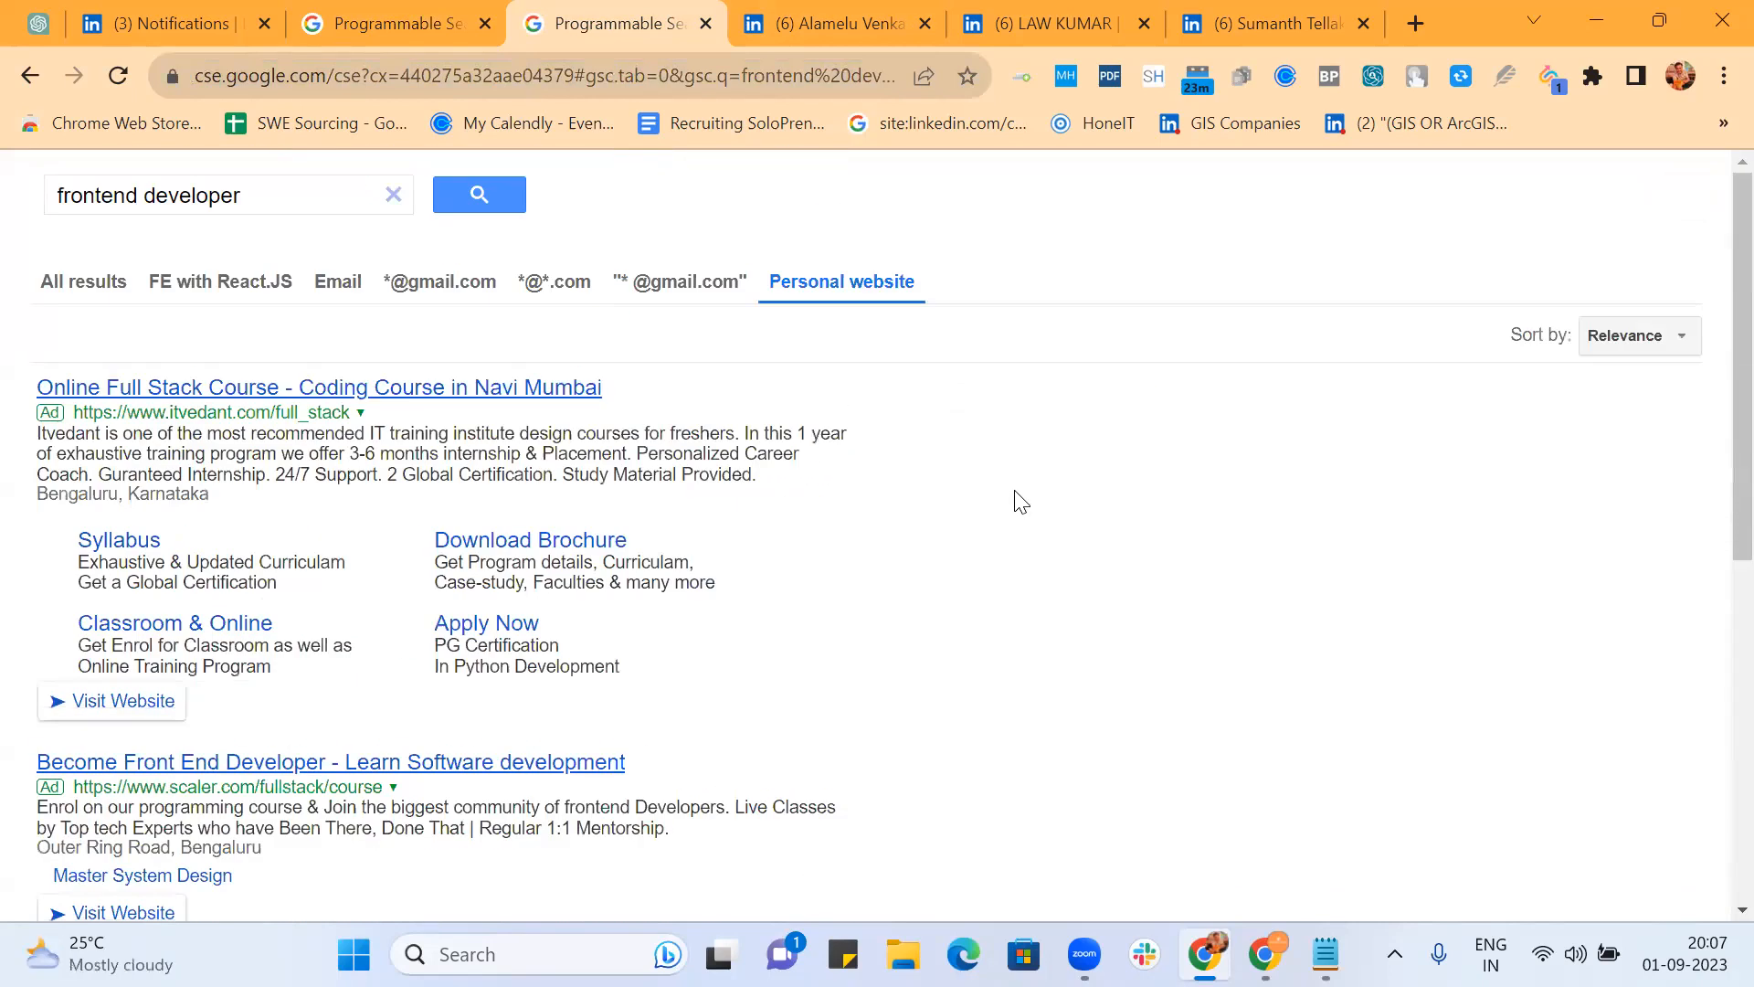
# Step: Delete the Personal website refinement from the refinements list and begin a new one
pyautogui.click(373, 13)
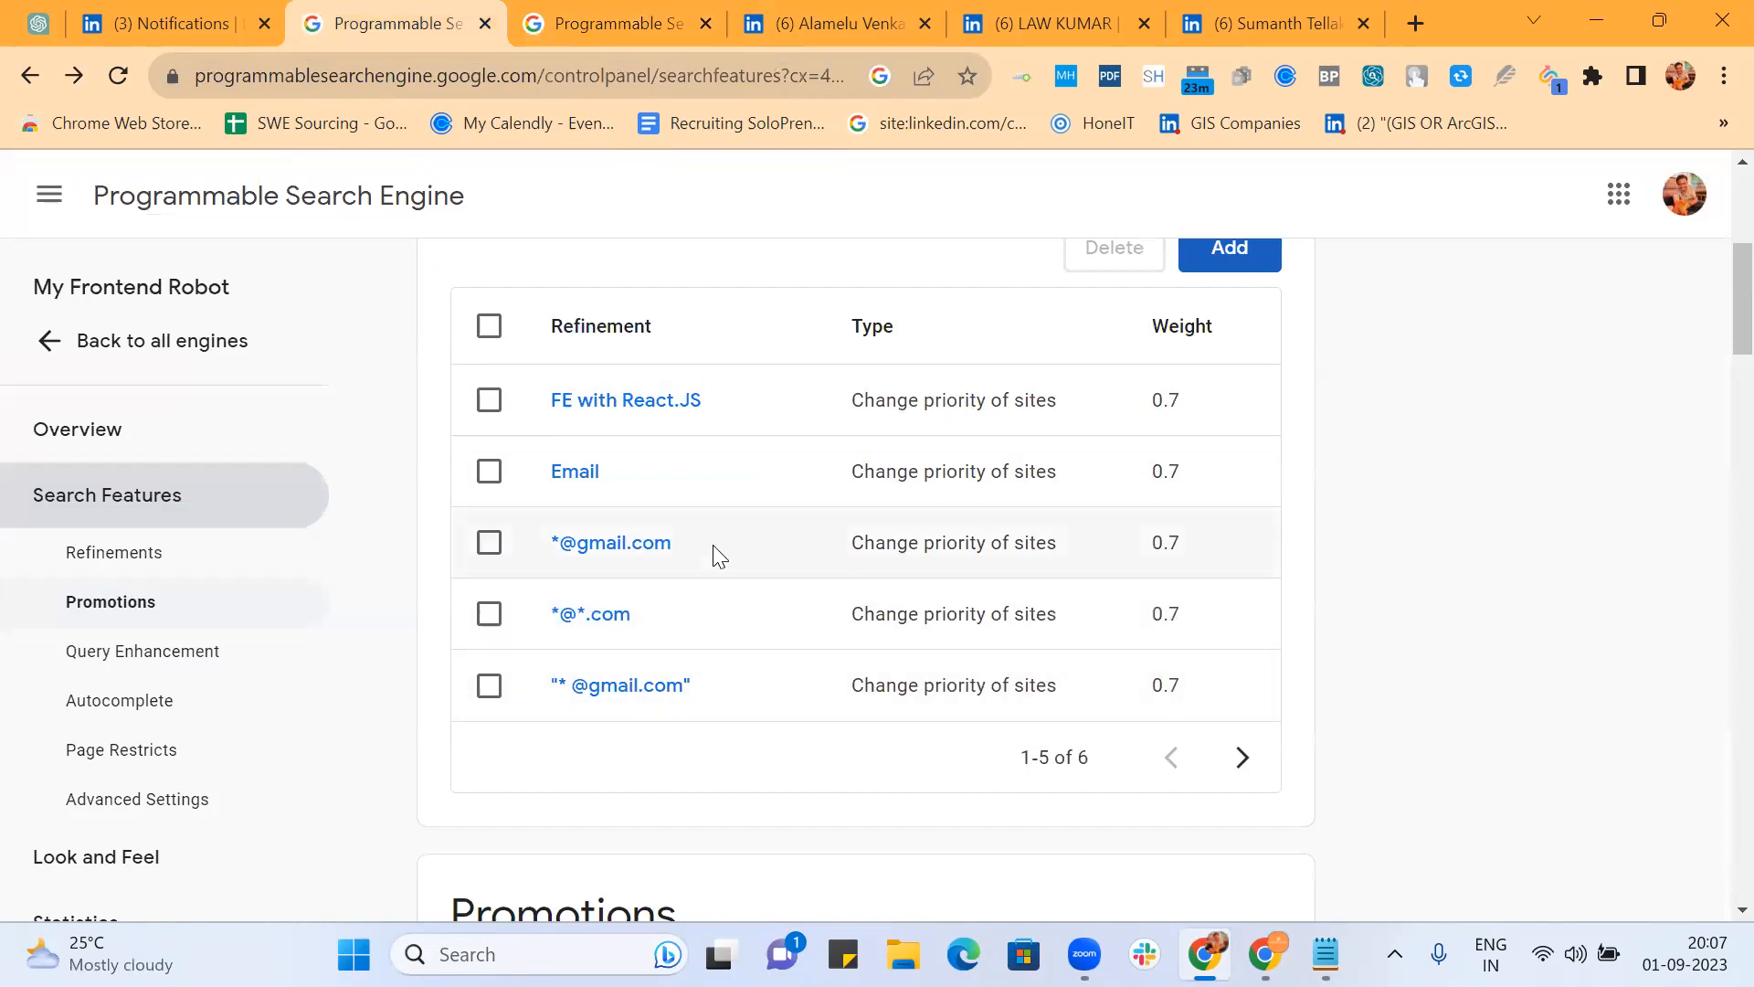
pyautogui.click(1242, 758)
pyautogui.click(486, 405)
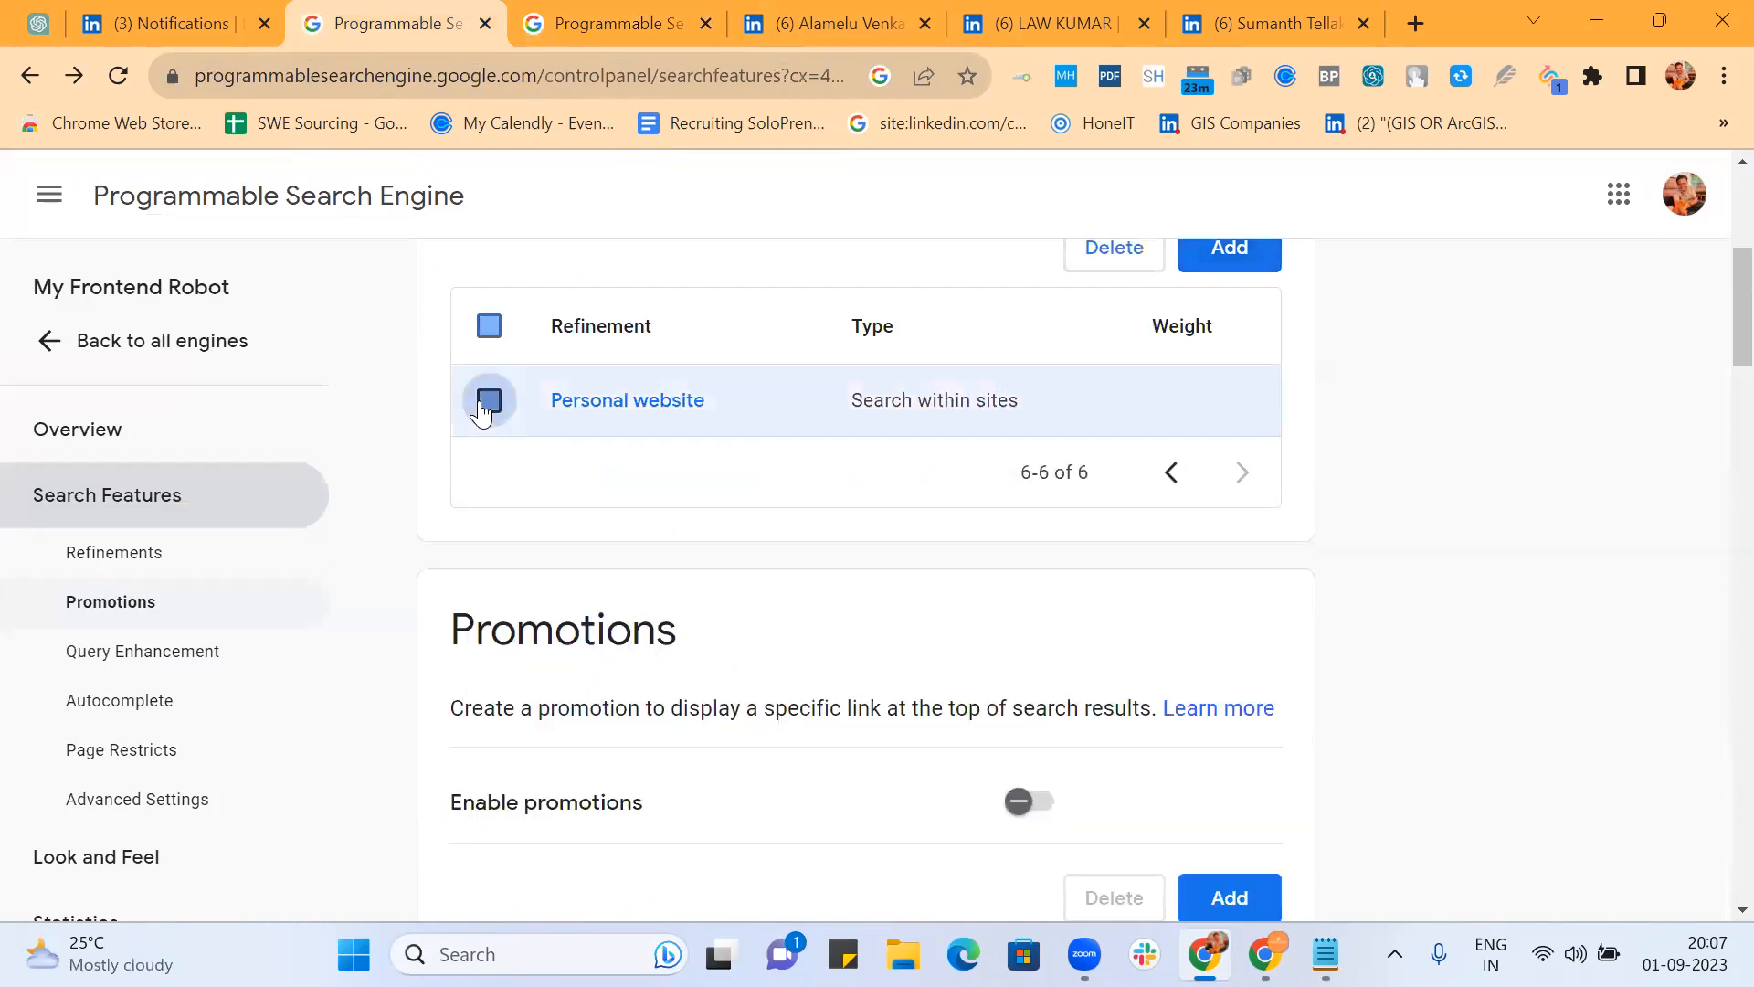
pyautogui.click(1095, 256)
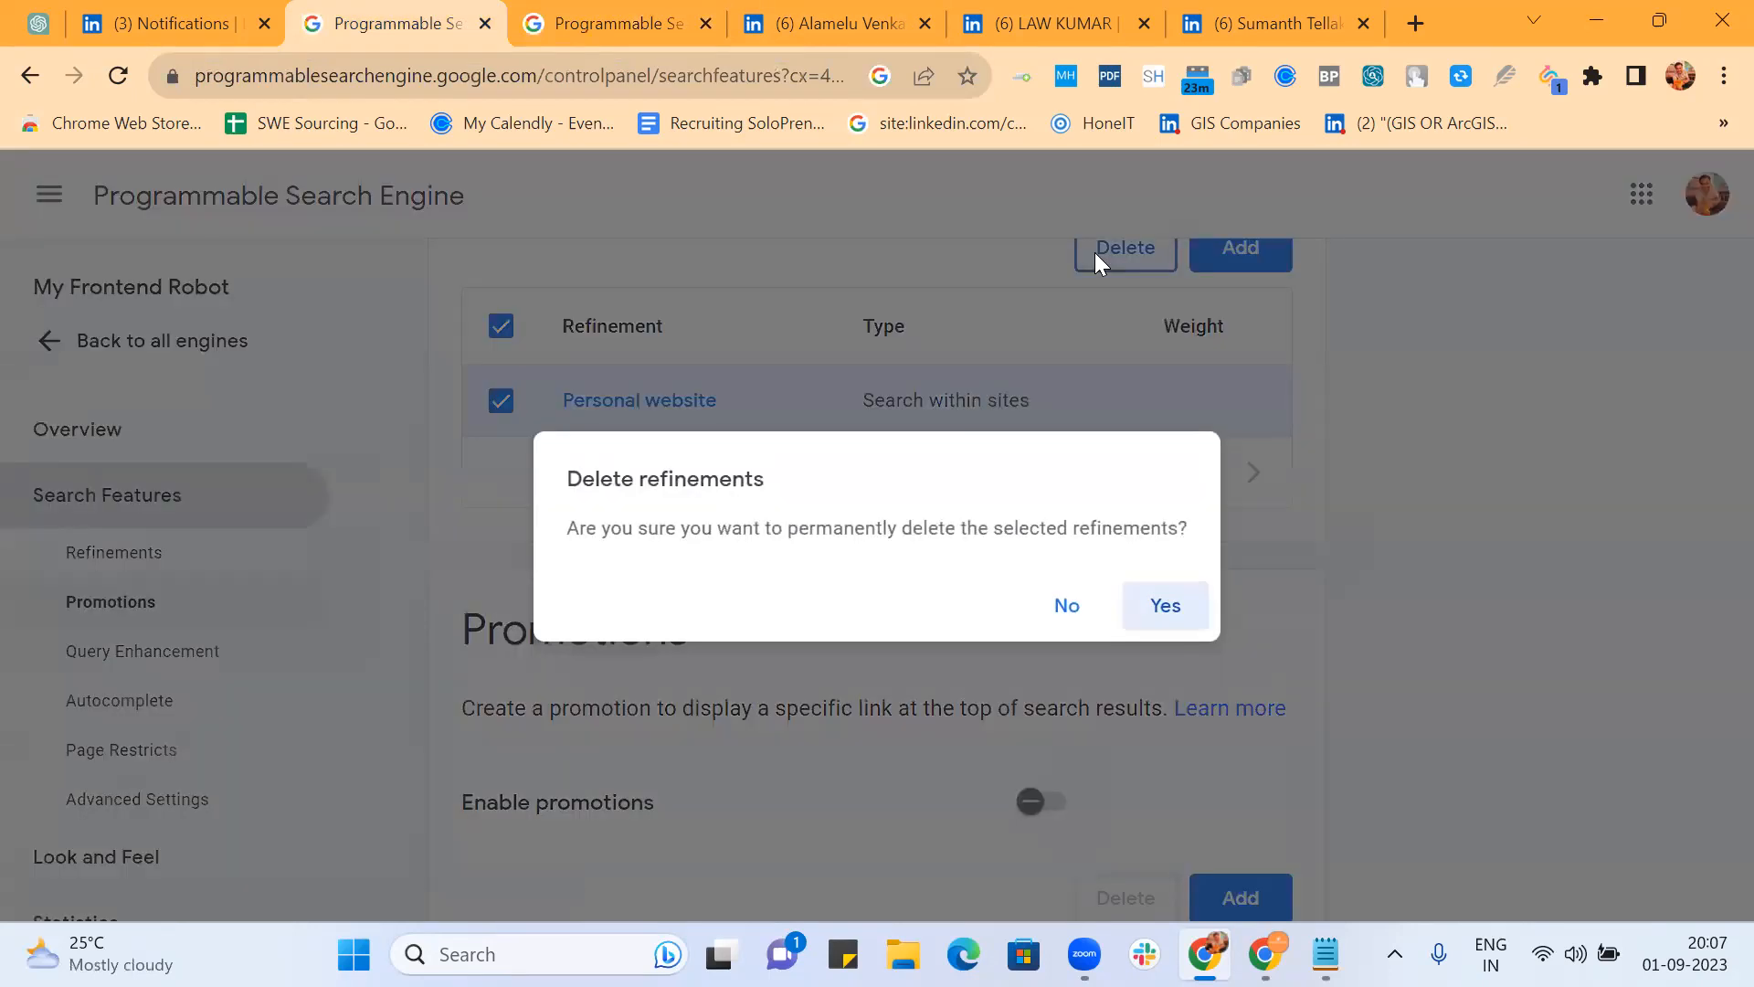
pyautogui.click(1165, 605)
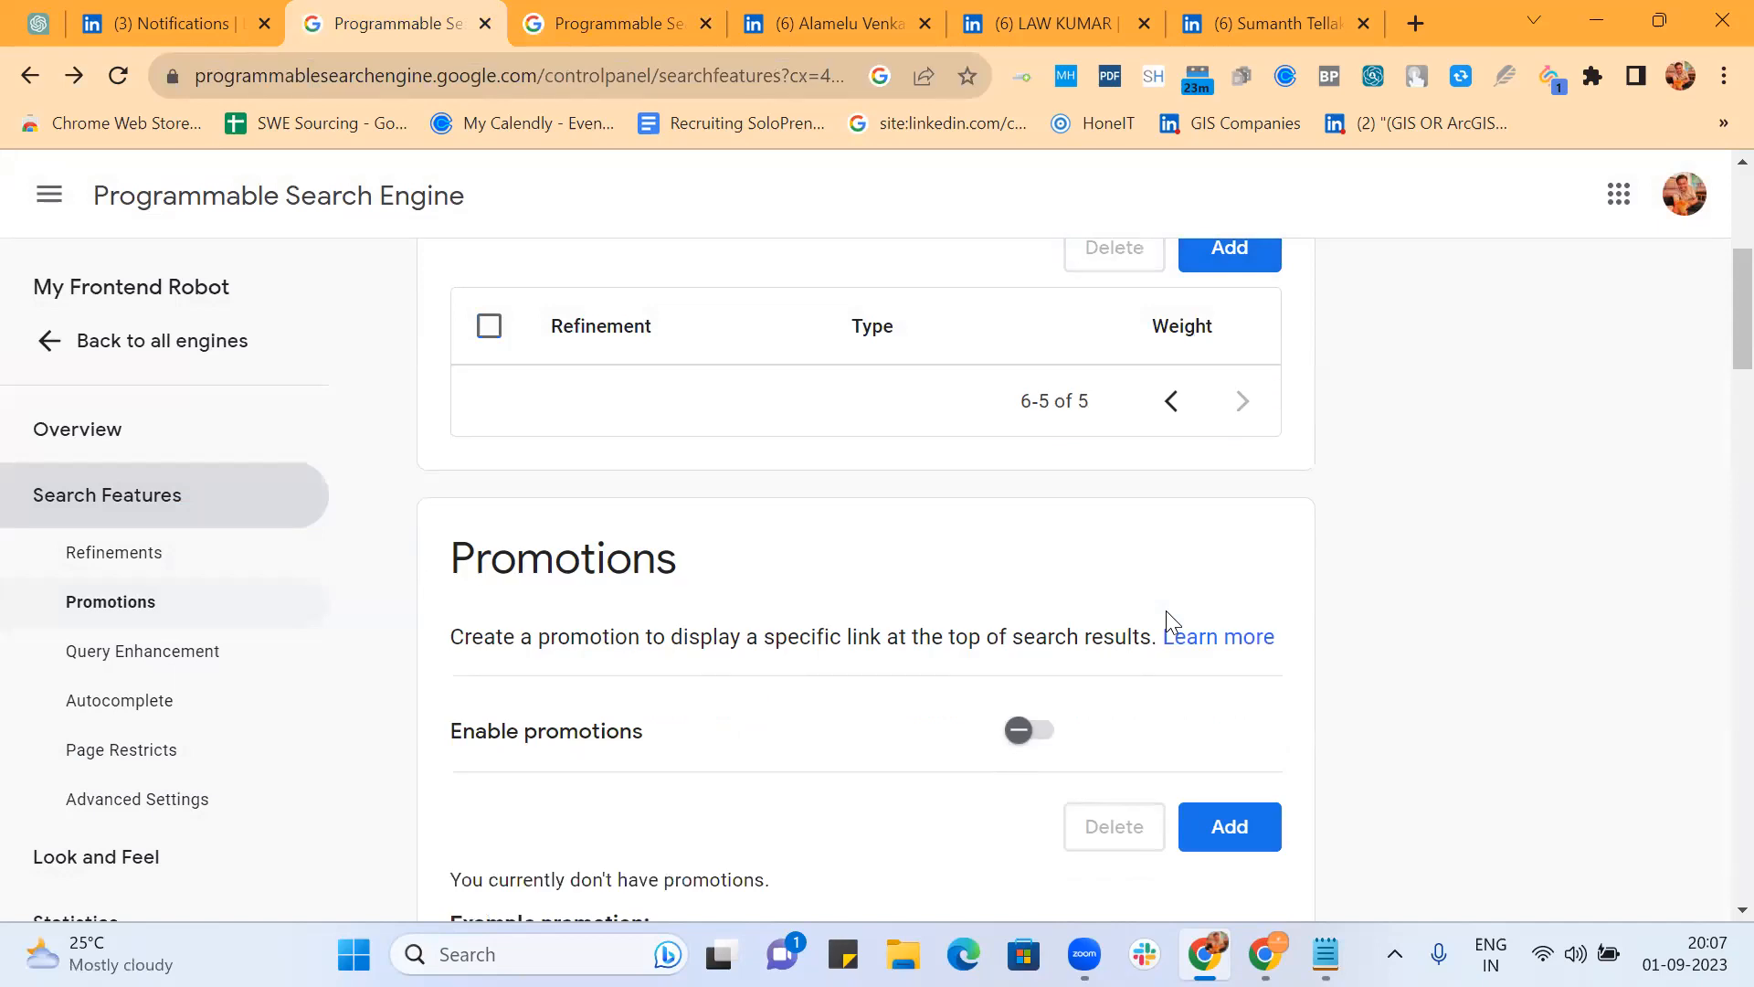
pyautogui.click(1233, 254)
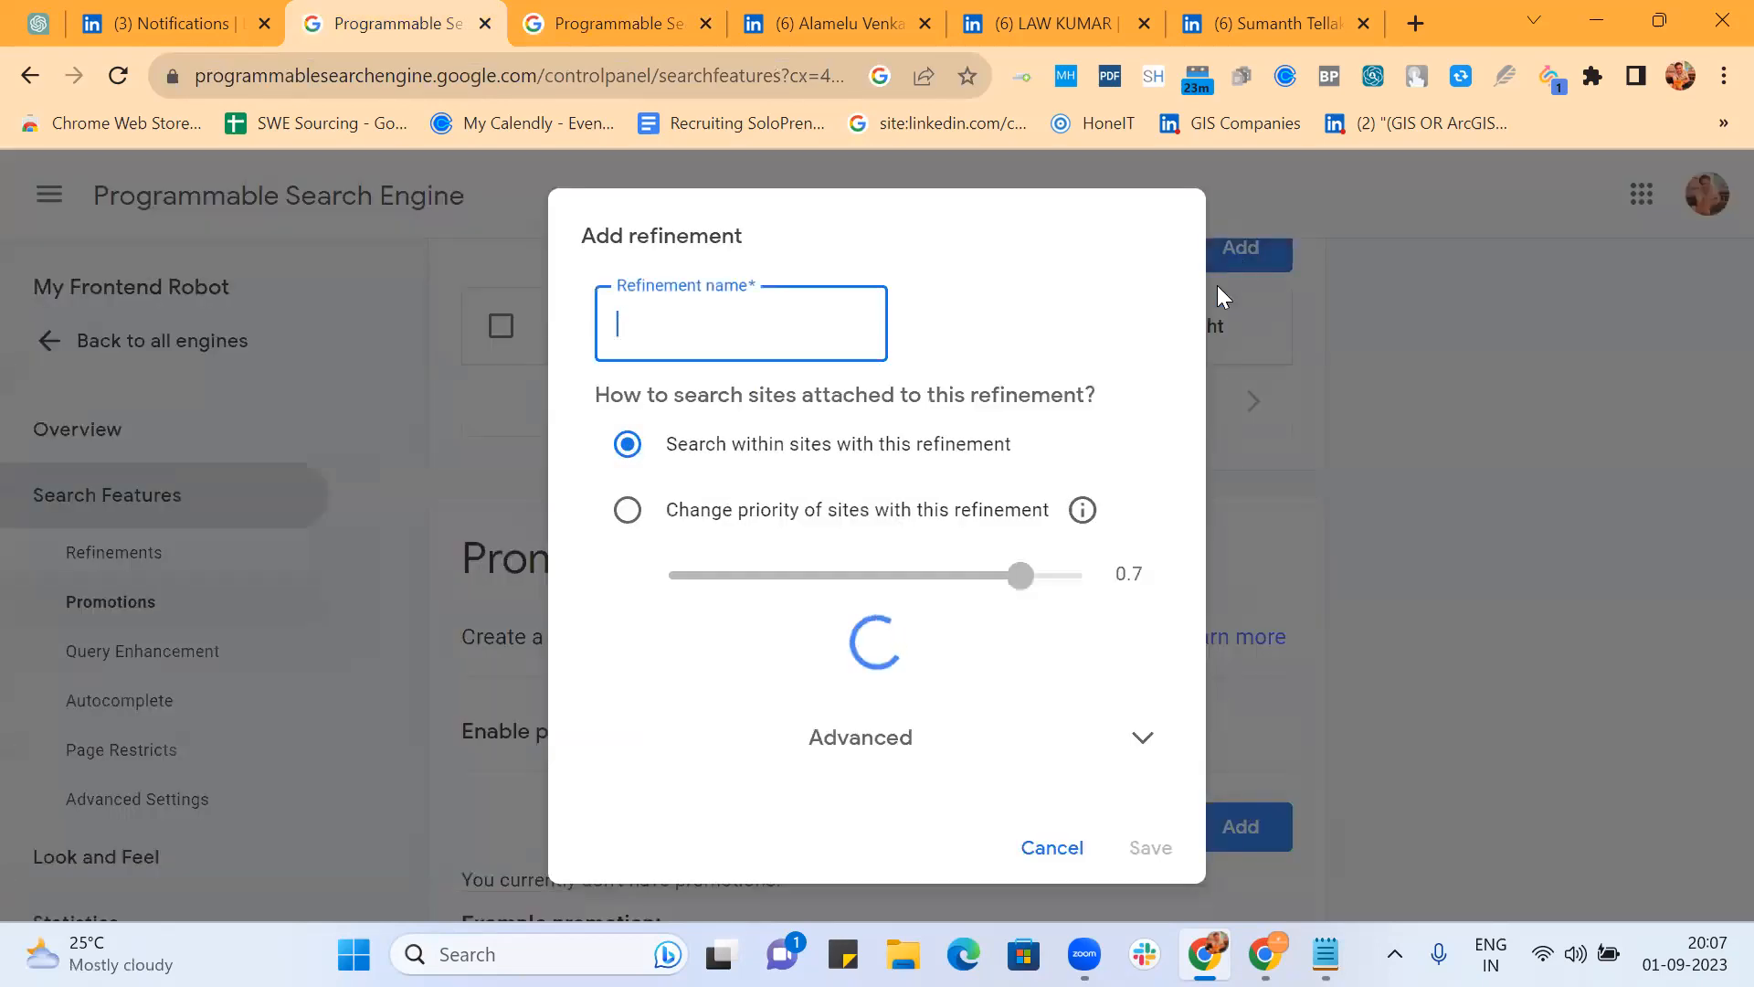
# Step: Name the refinement Personal Website and set it to Change priority
pyautogui.write('Personal Websi')
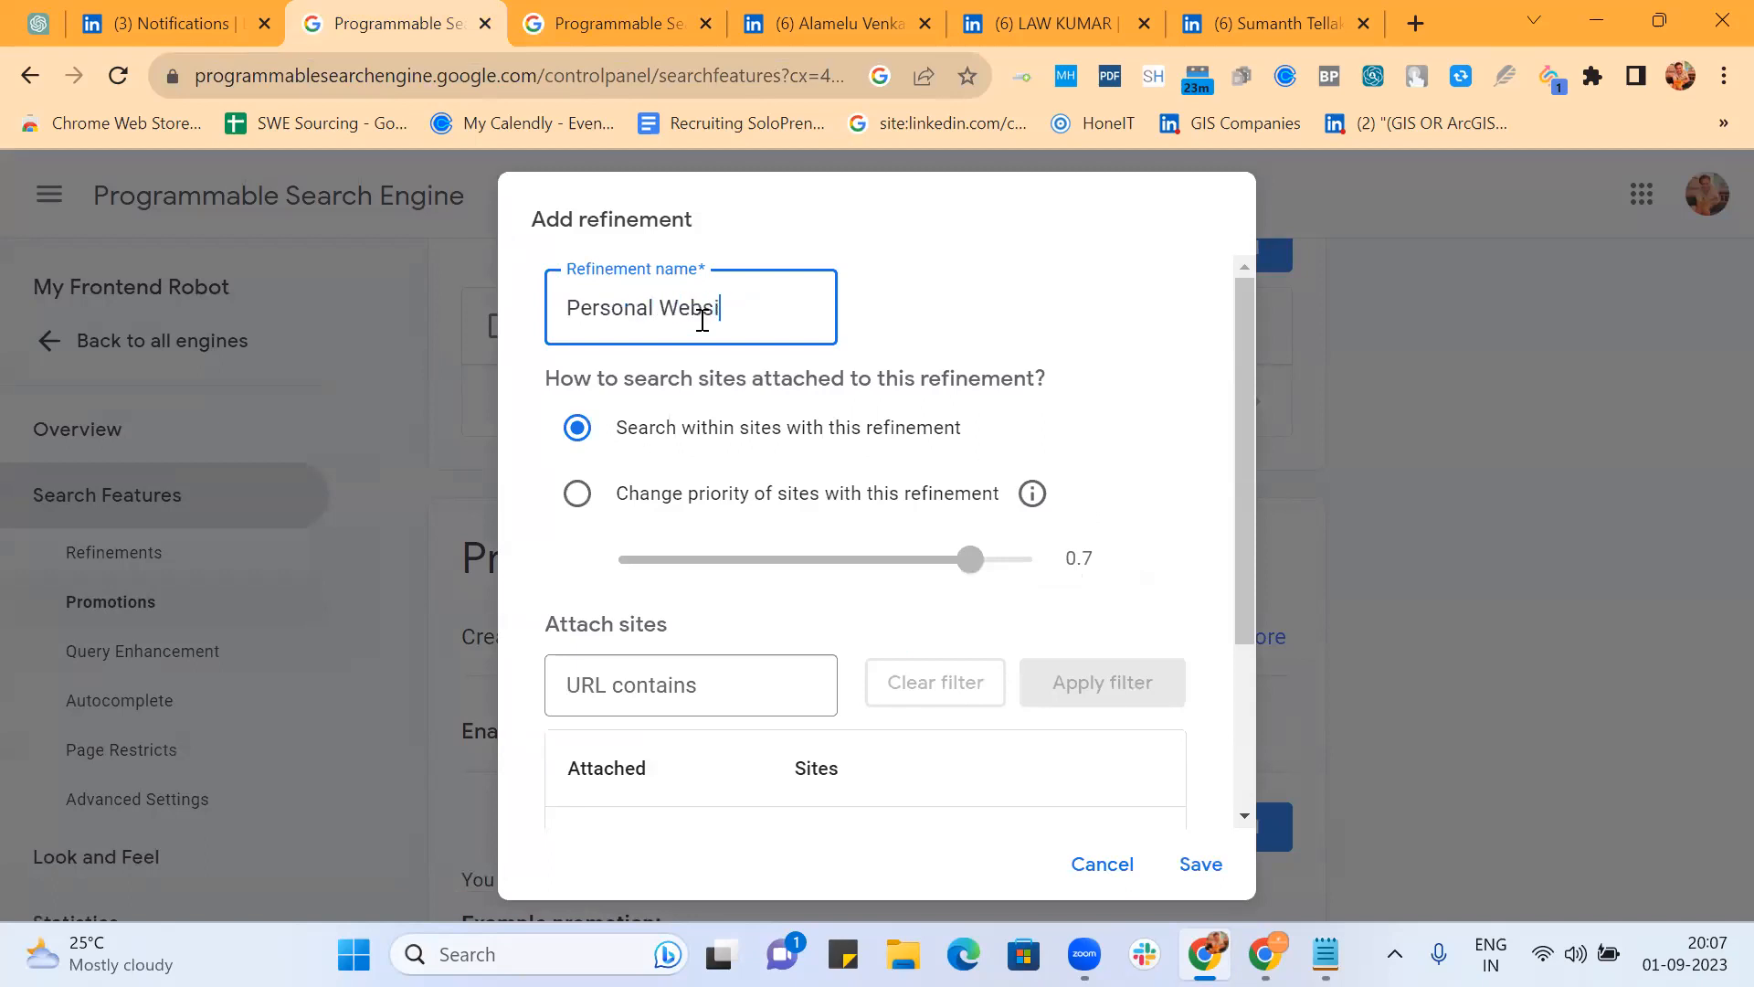
pyautogui.write('te')
pyautogui.click(566, 498)
pyautogui.scroll(-3, 813, 465)
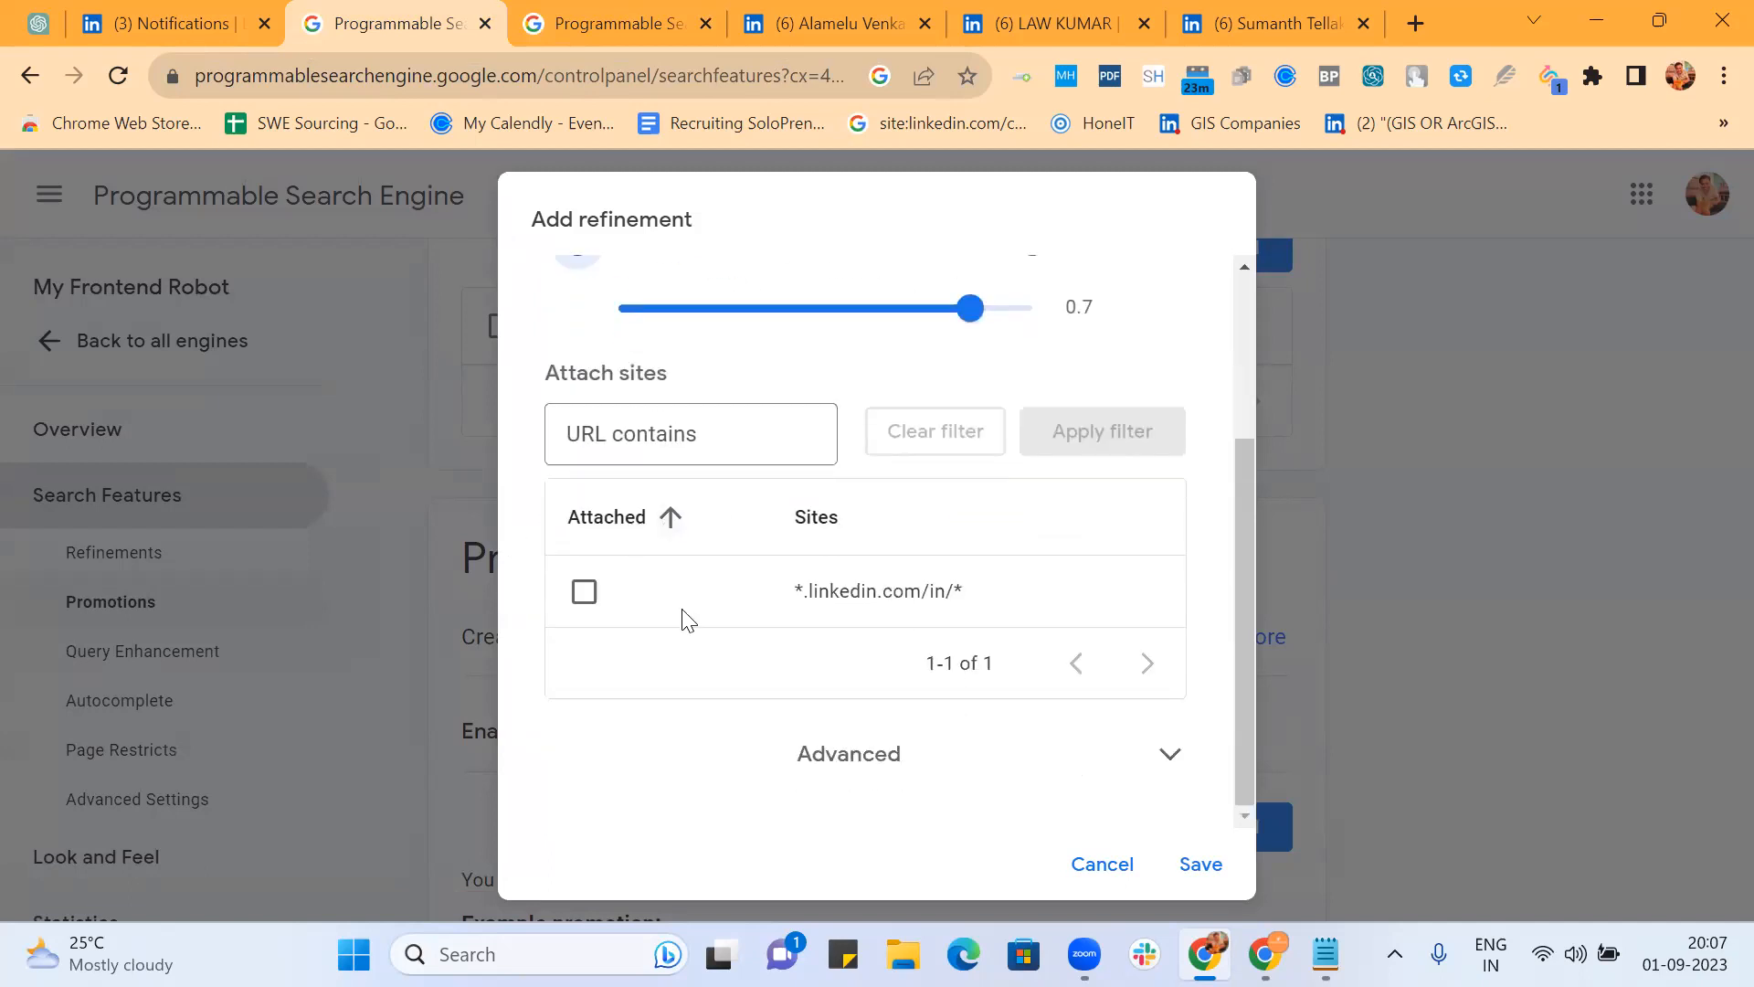
pyautogui.click(877, 762)
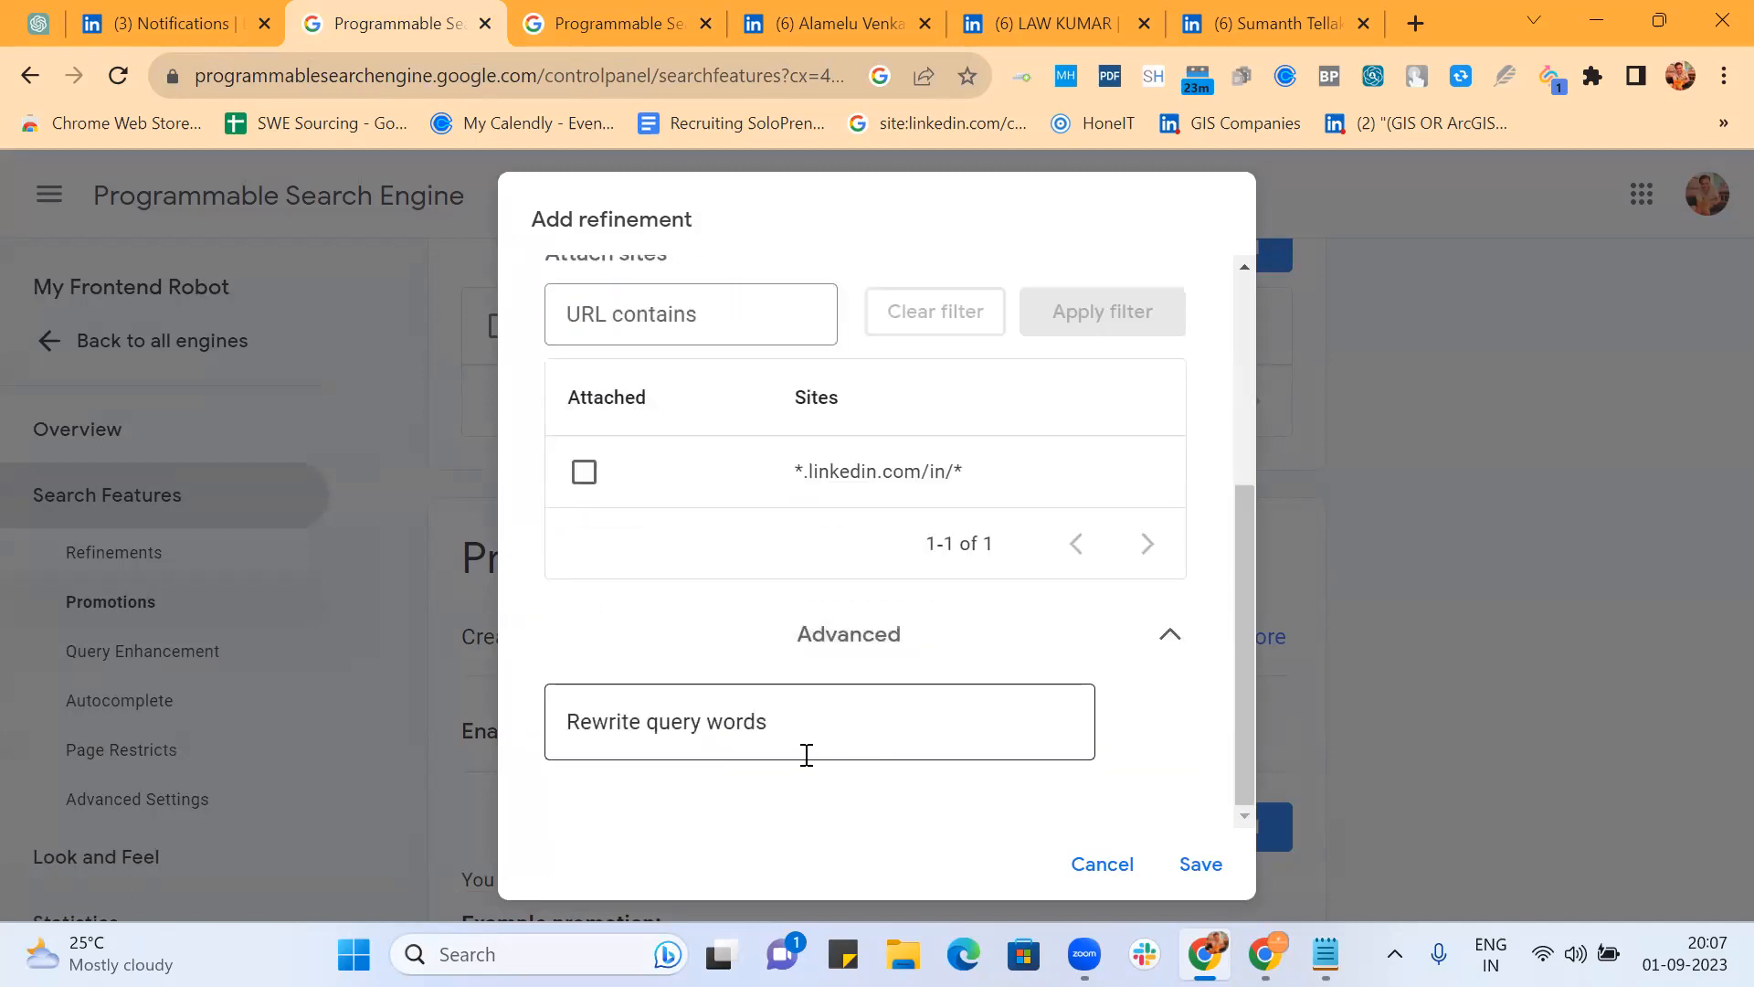
pyautogui.click(800, 748)
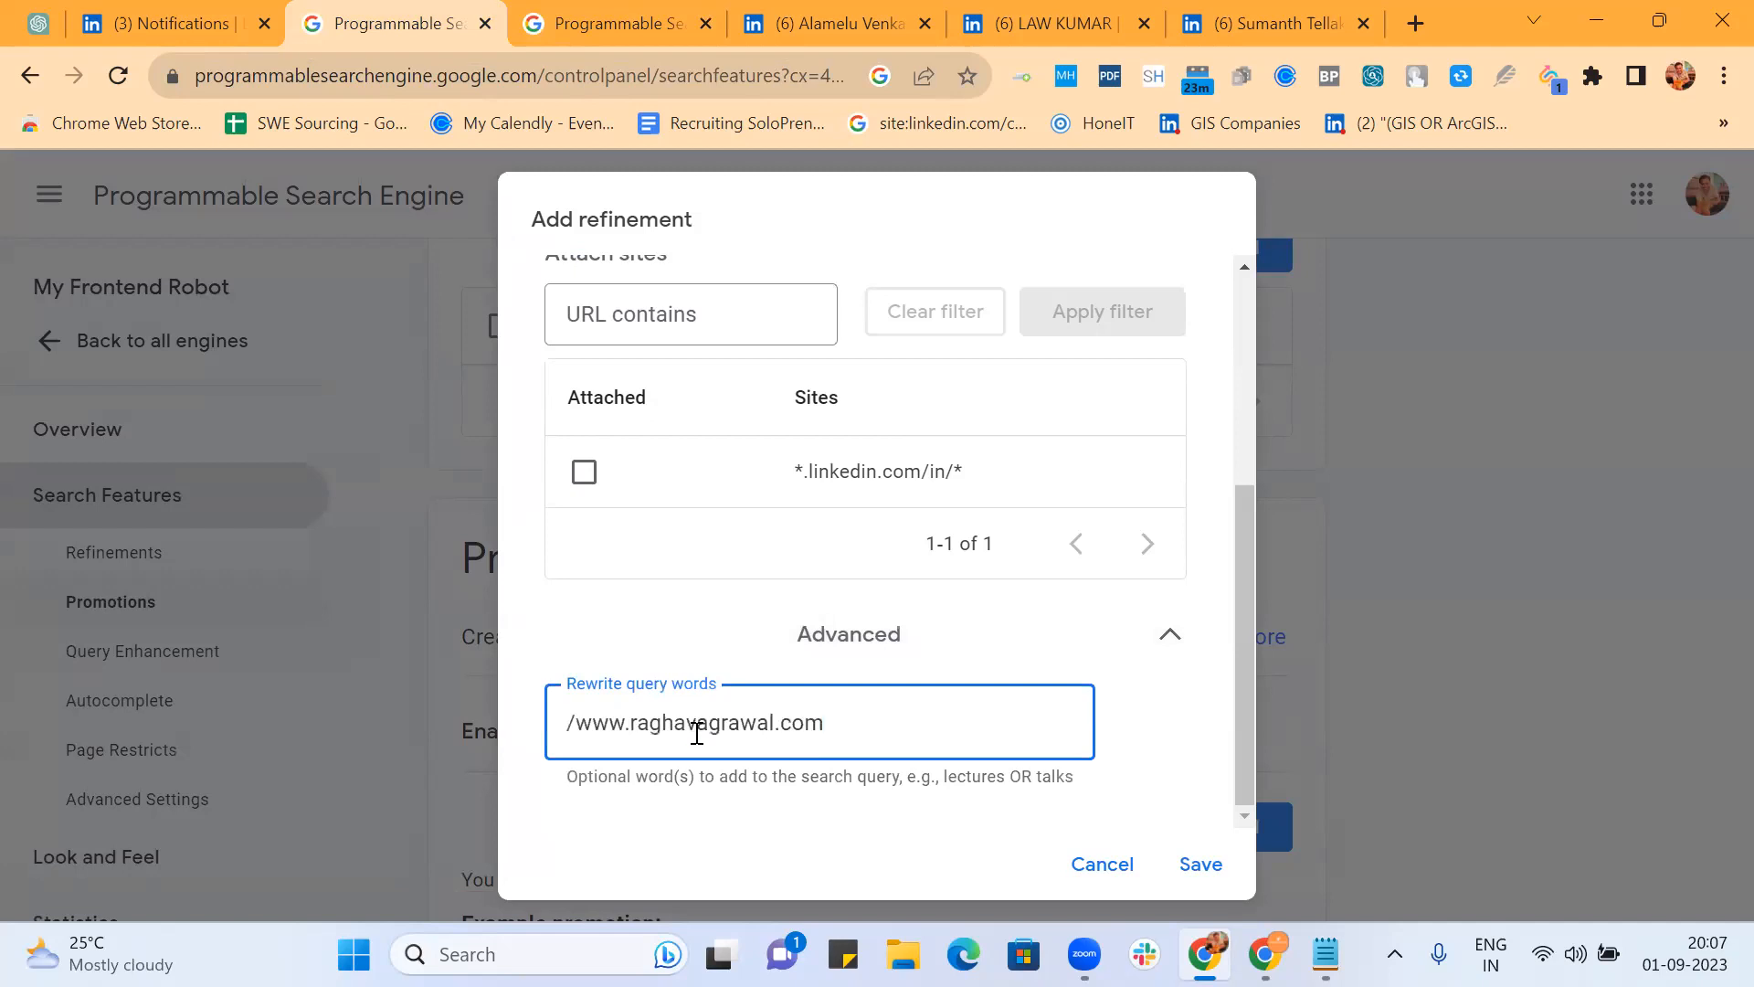
pyautogui.click(576, 722)
pyautogui.press('BackSpace')
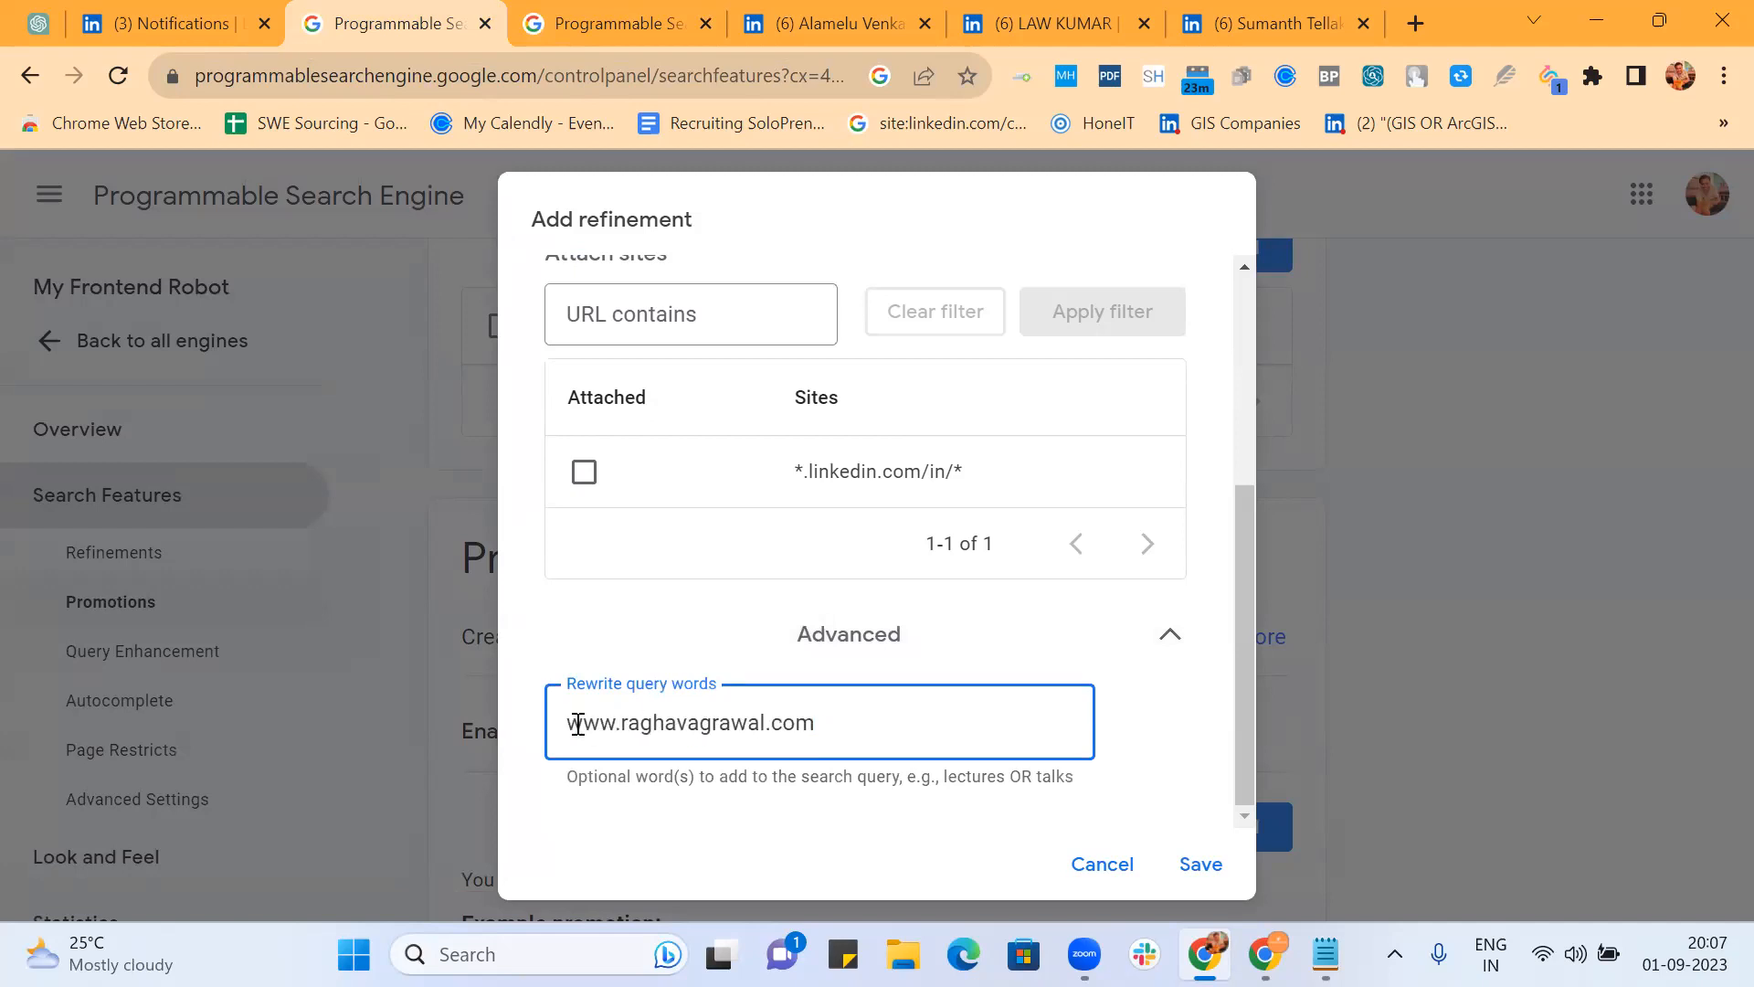
pyautogui.doubleClick(693, 726)
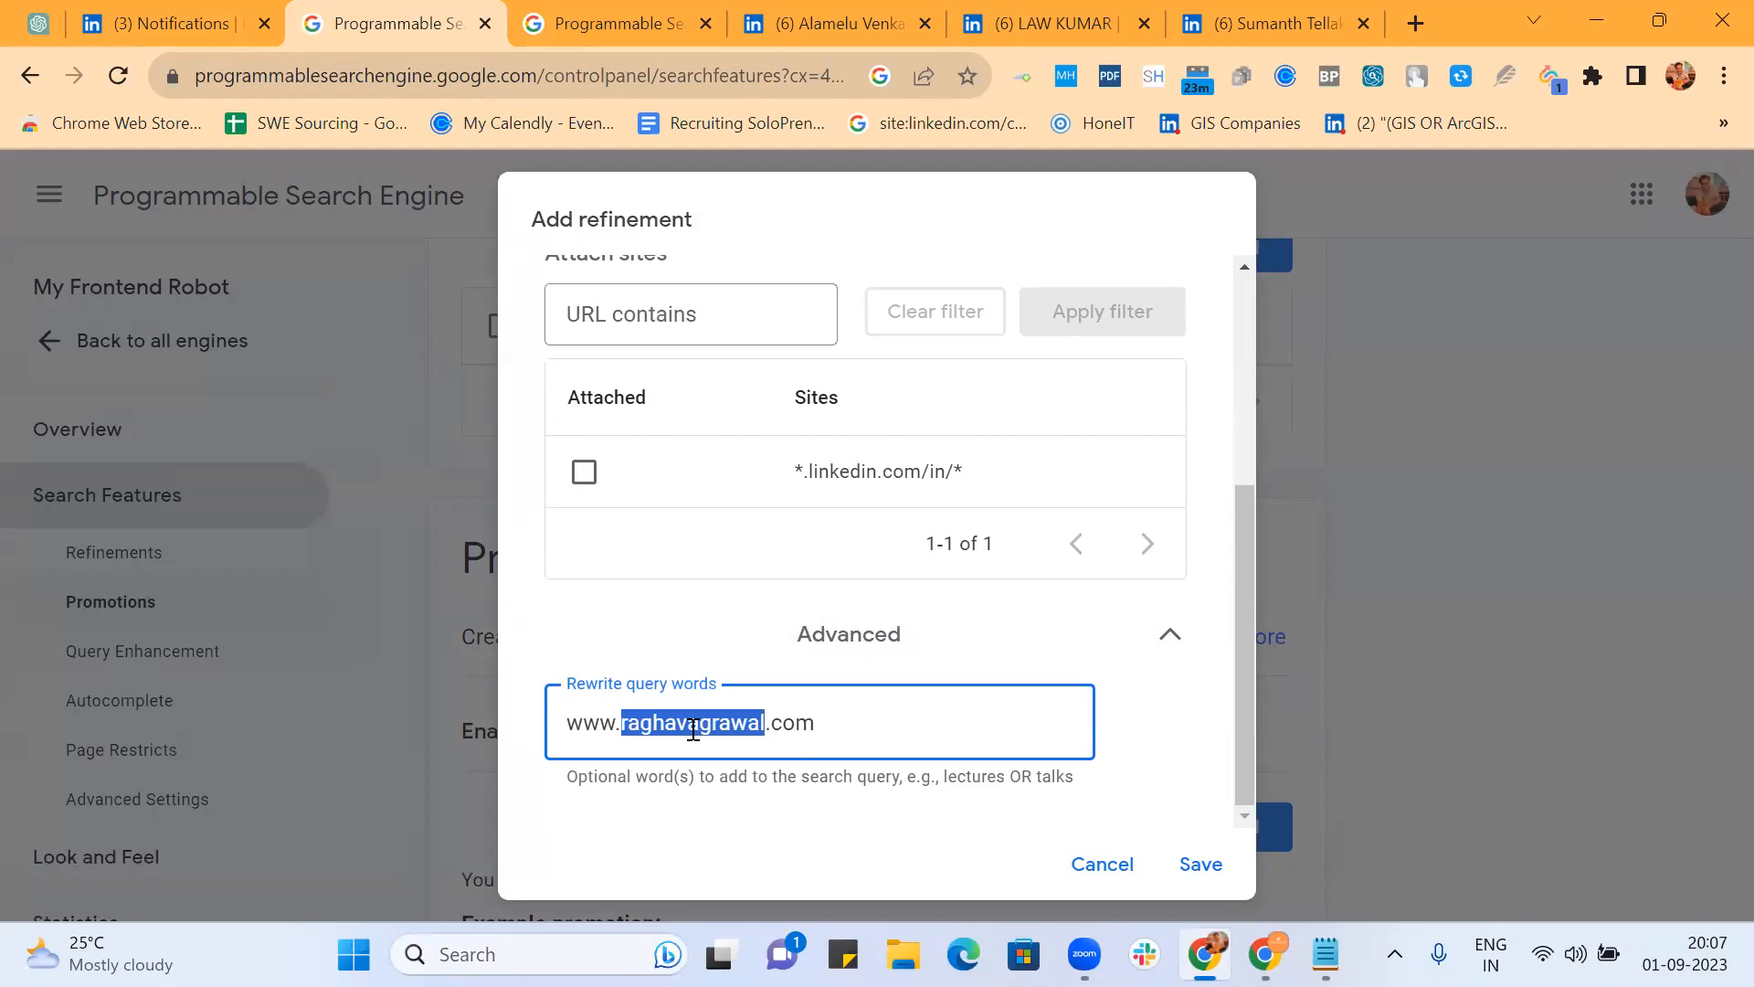
pyautogui.write('*')
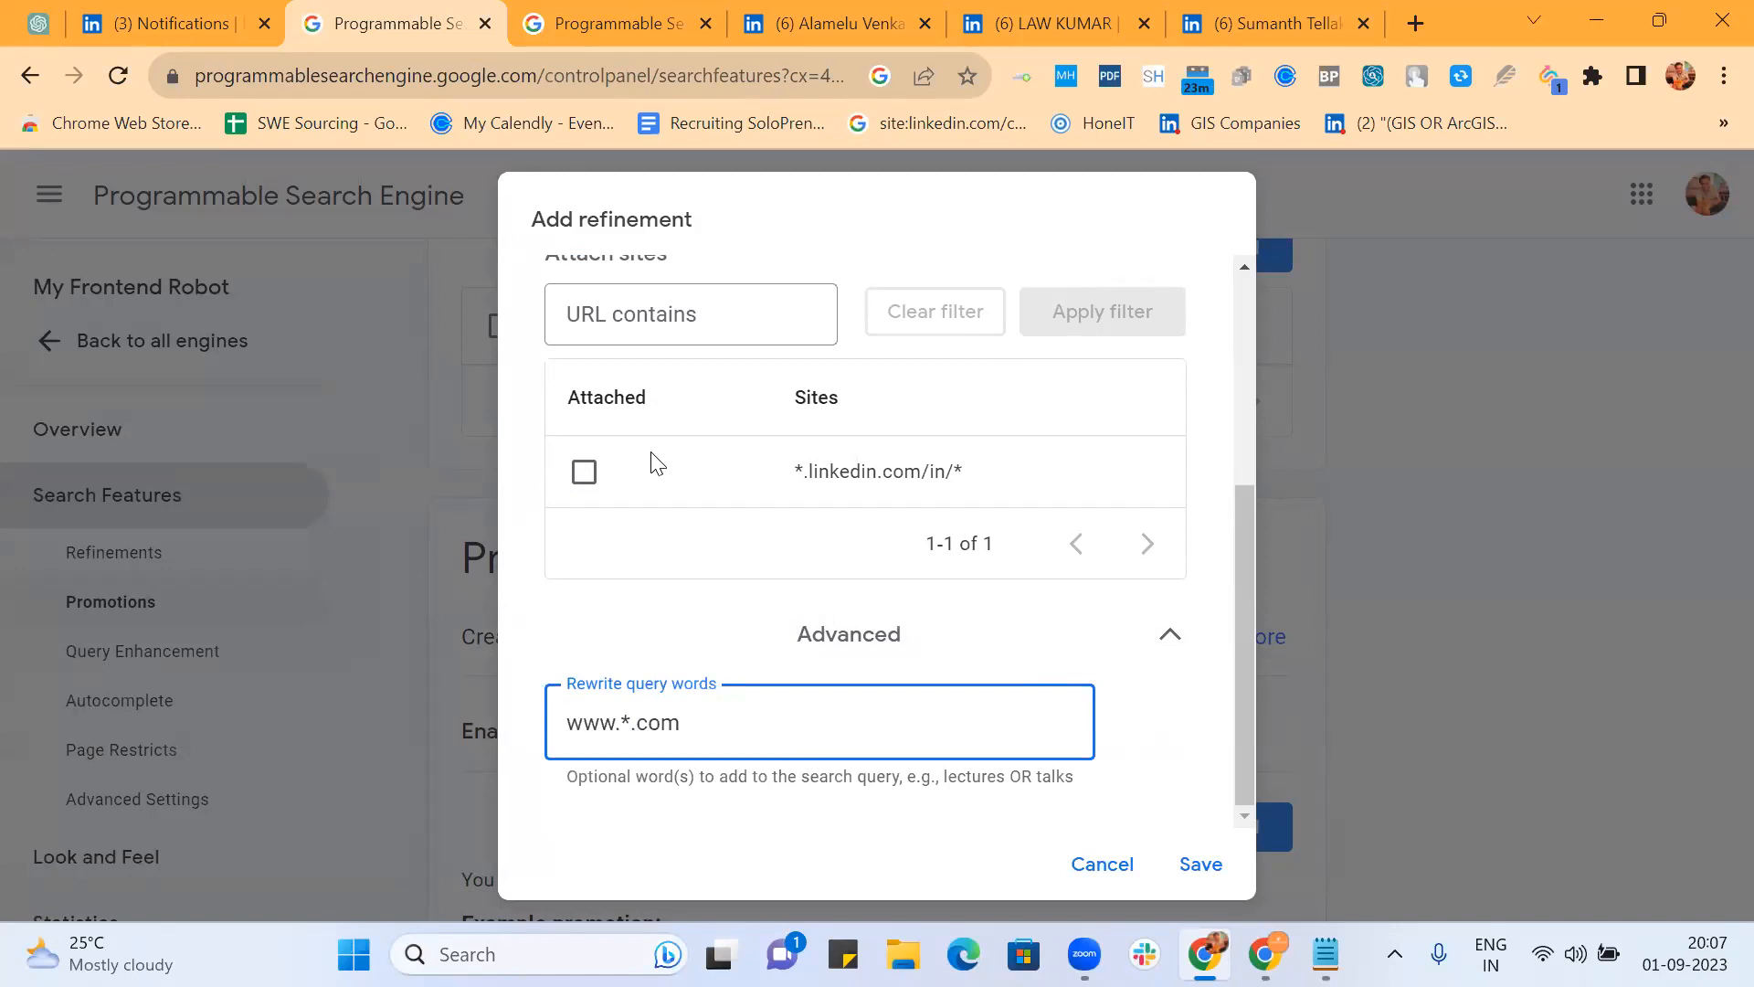
pyautogui.click(1221, 871)
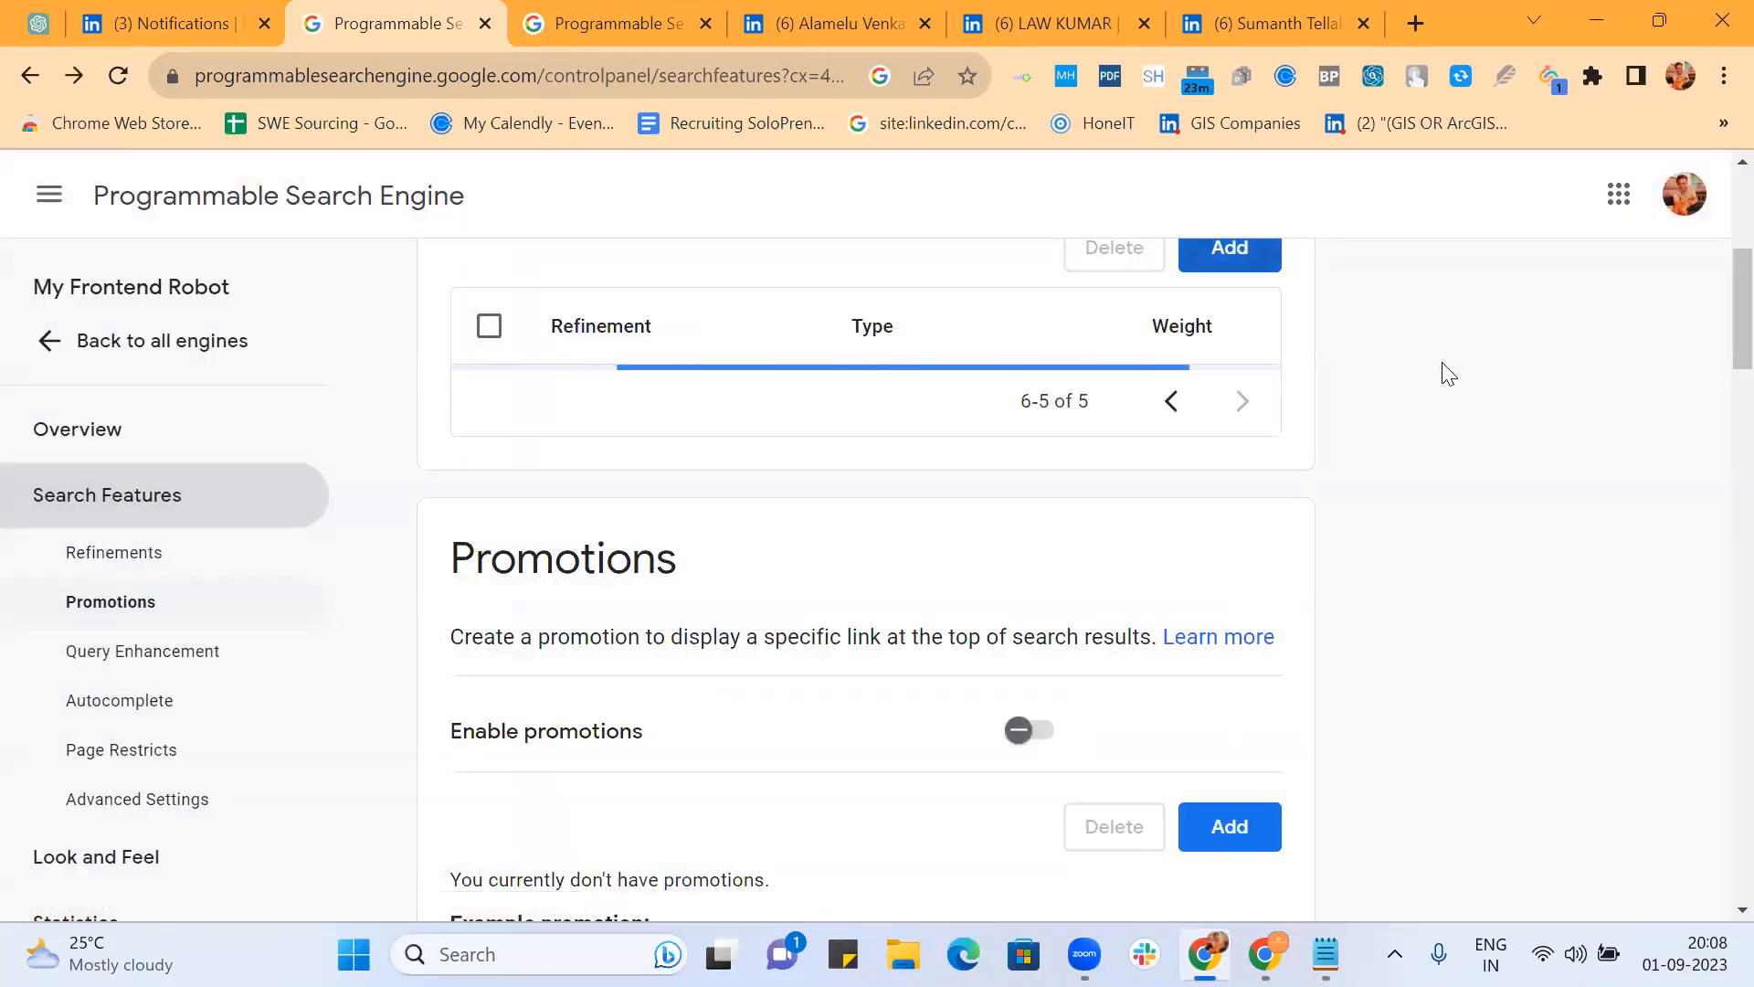
# Step: Reload the Personal Website results and move to page 2
pyautogui.click(625, 24)
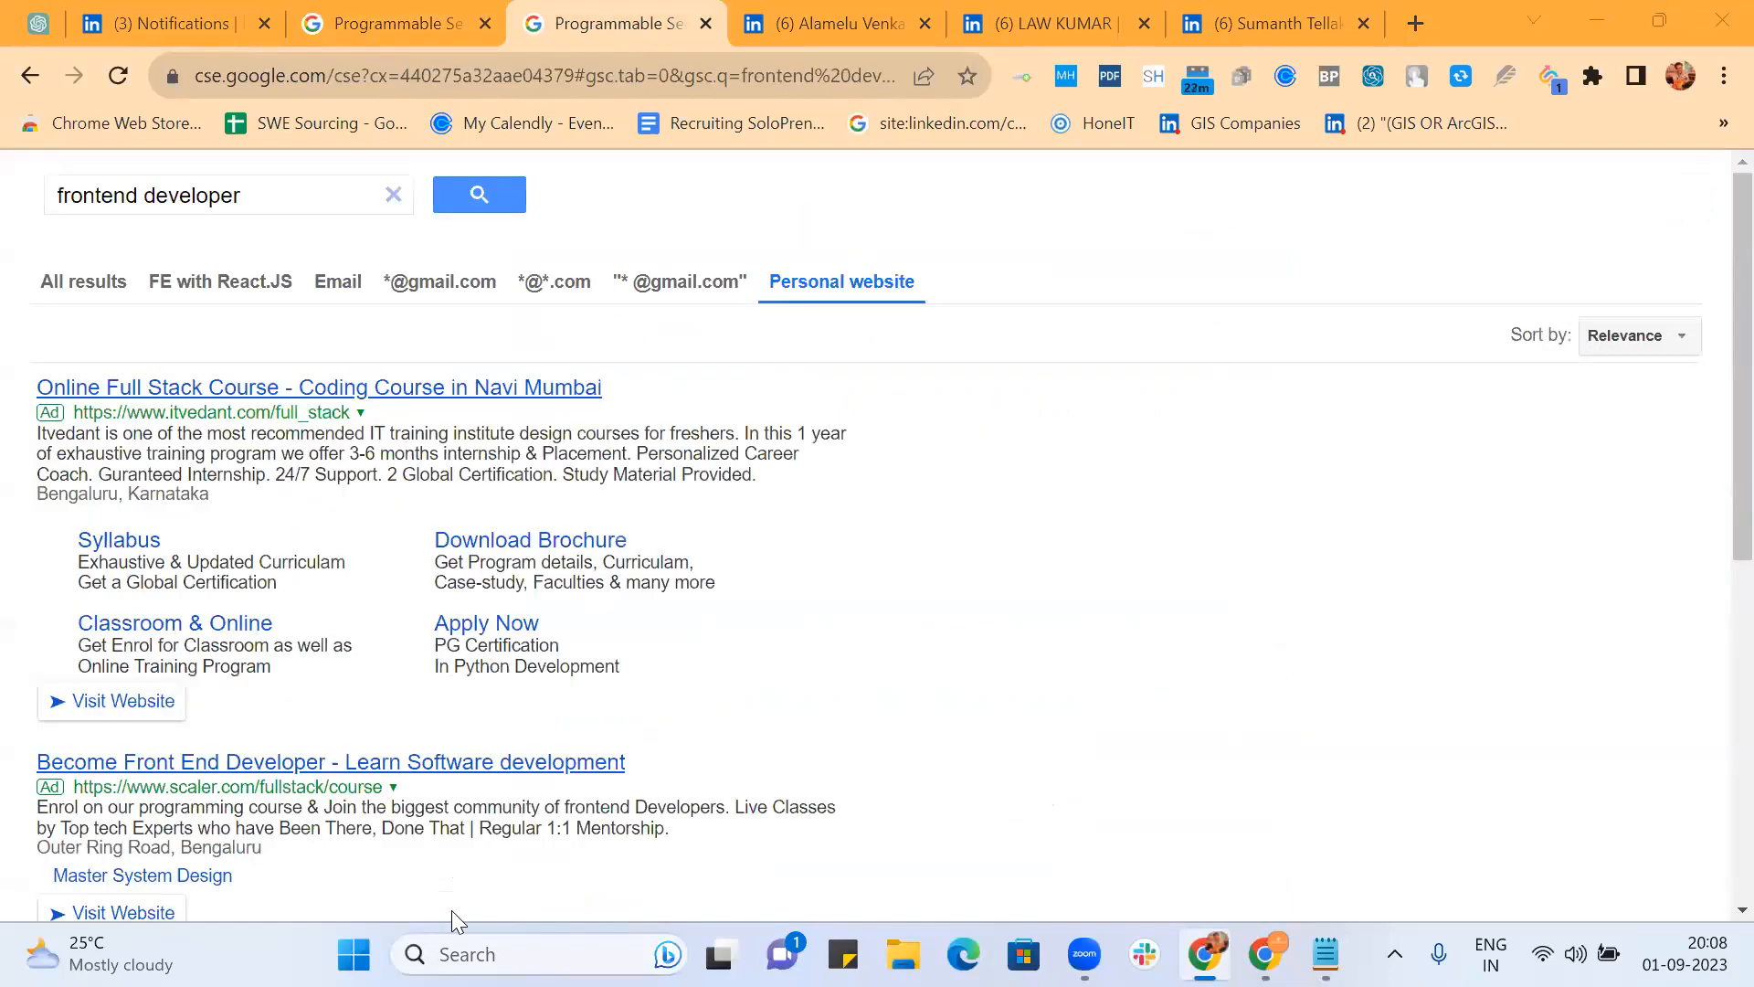
pyautogui.click(461, 75)
pyautogui.press('Return')
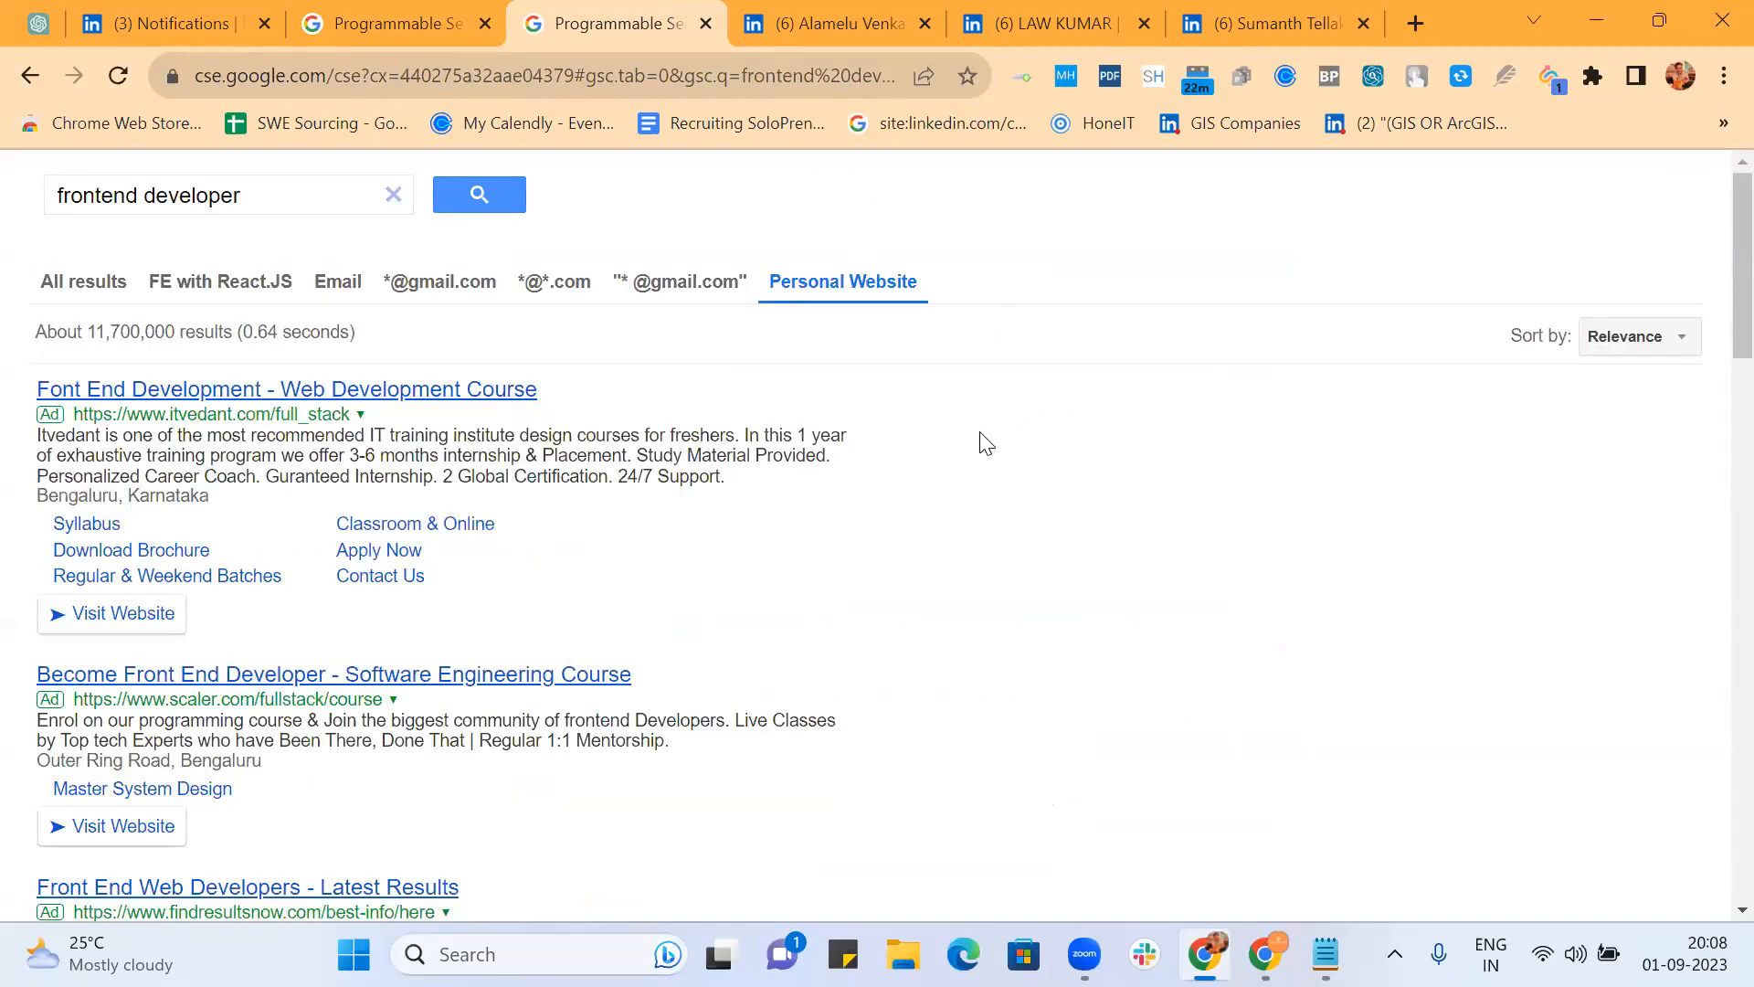
pyautogui.scroll(-10, 985, 443)
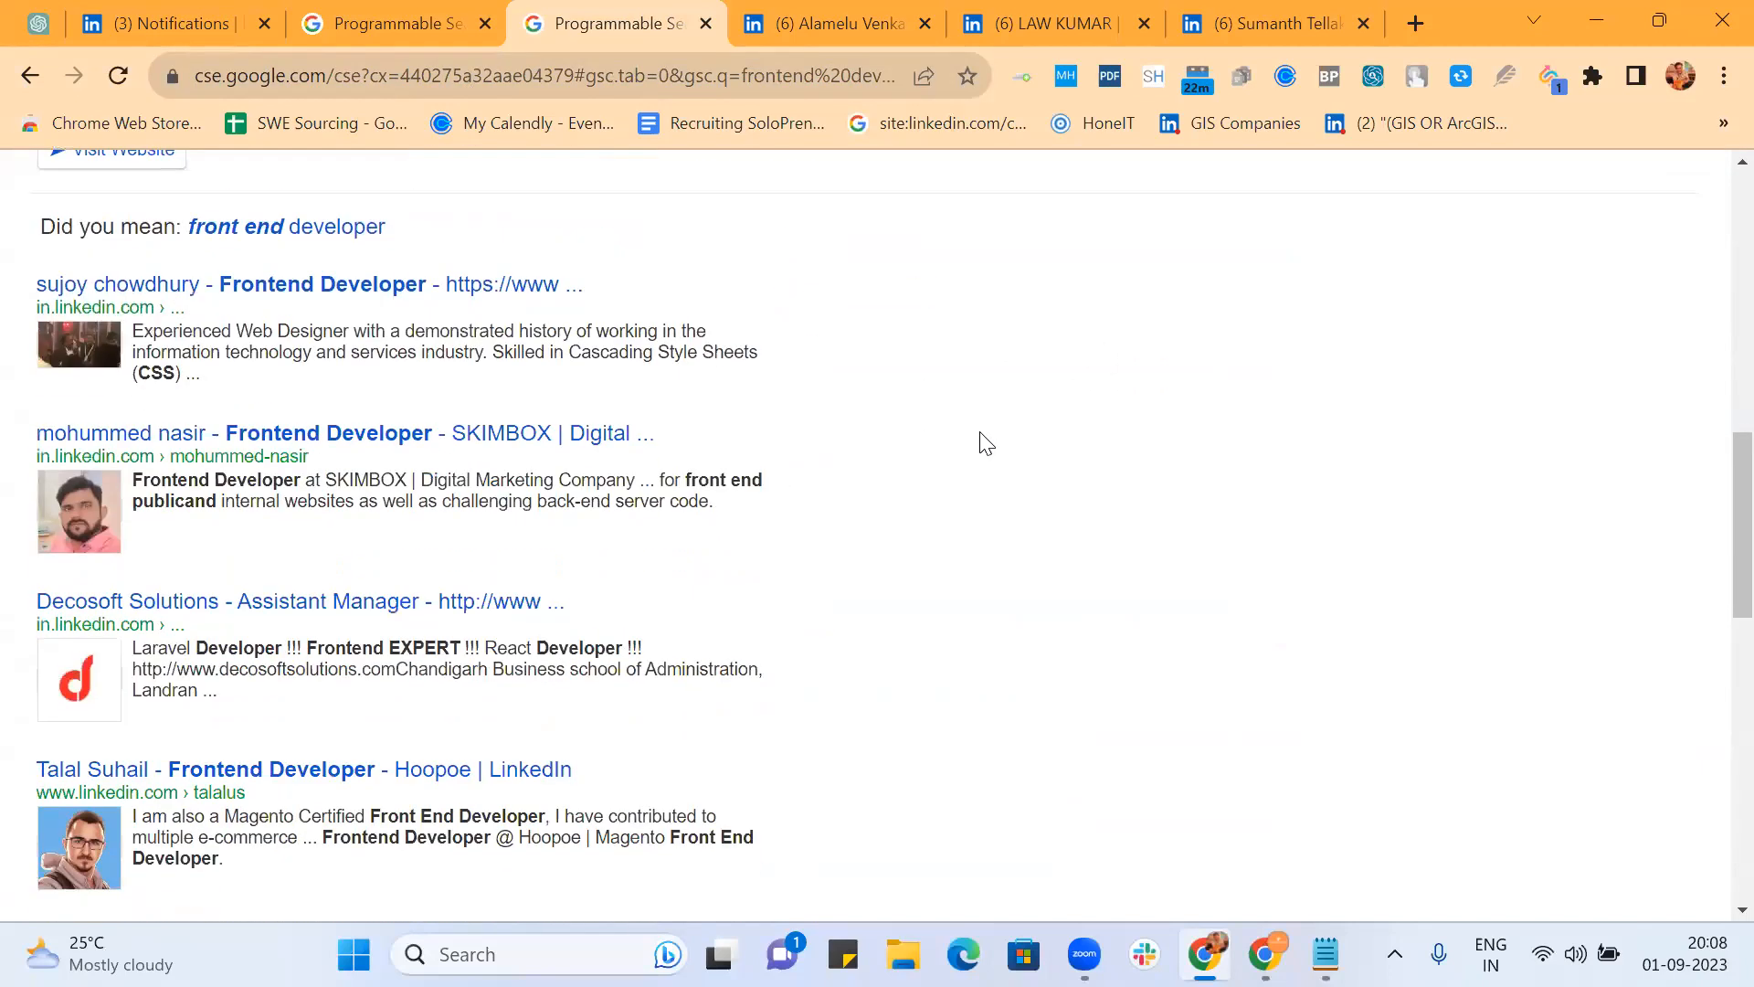
pyautogui.scroll(-3, 985, 443)
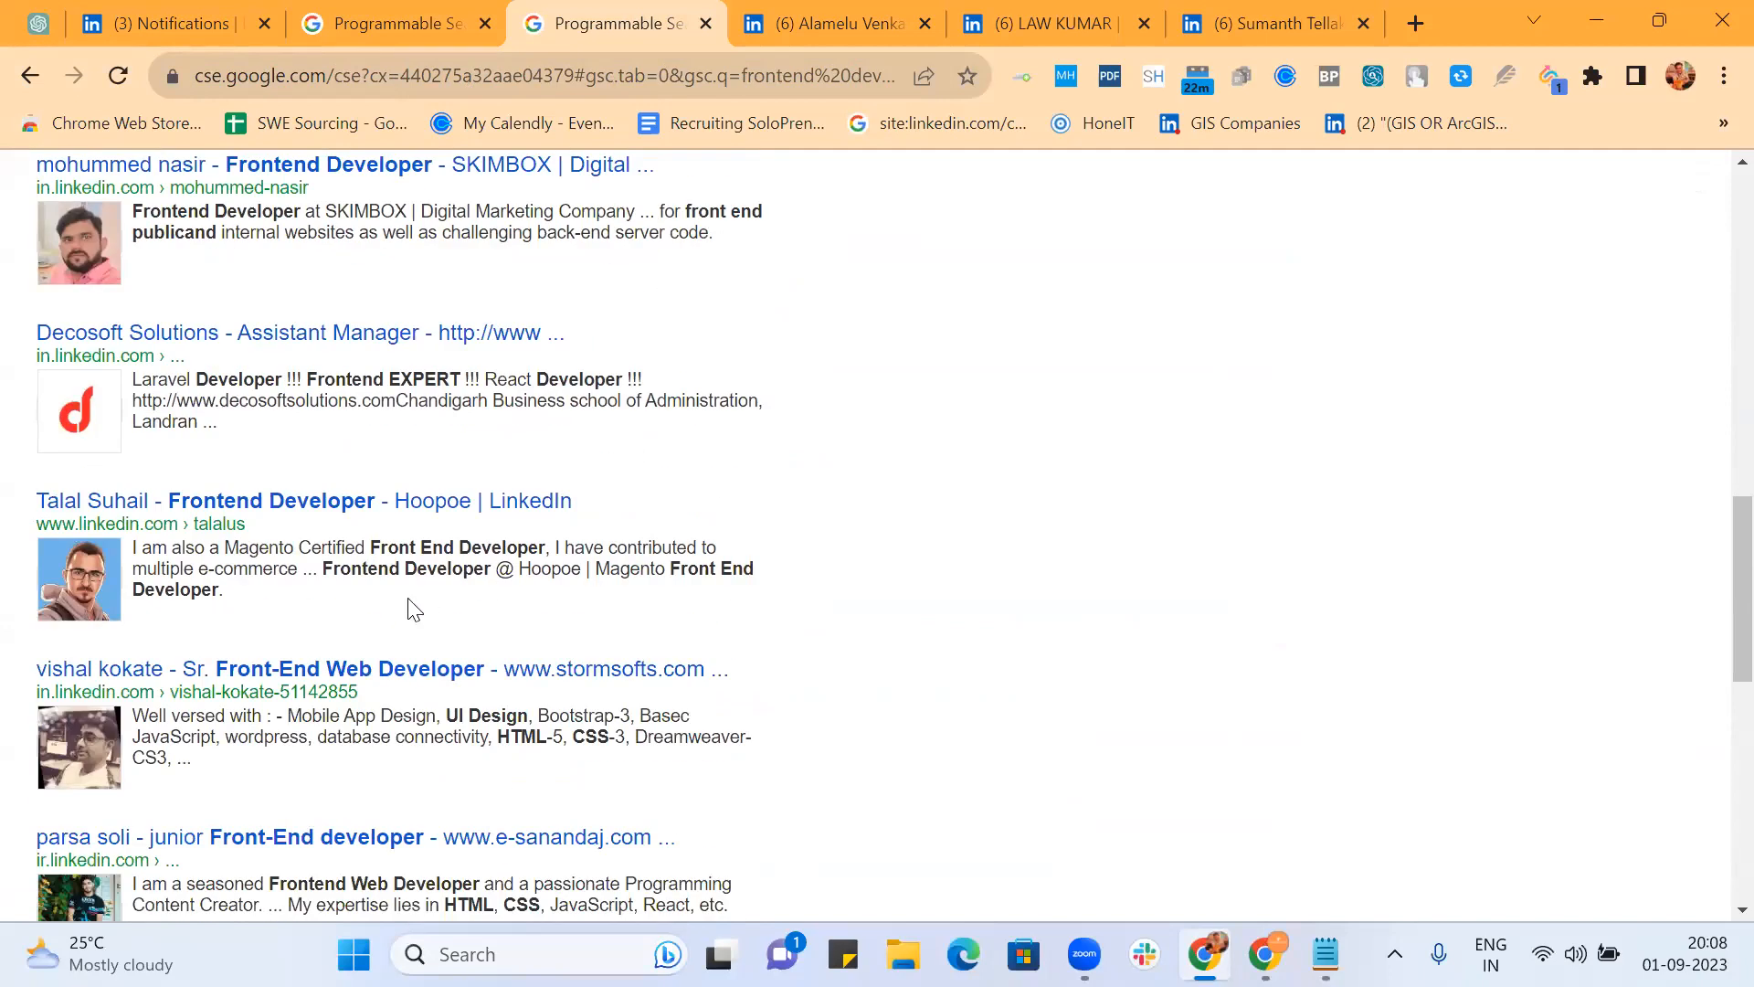
pyautogui.scroll(-6, 809, 580)
pyautogui.scroll(-5, 809, 580)
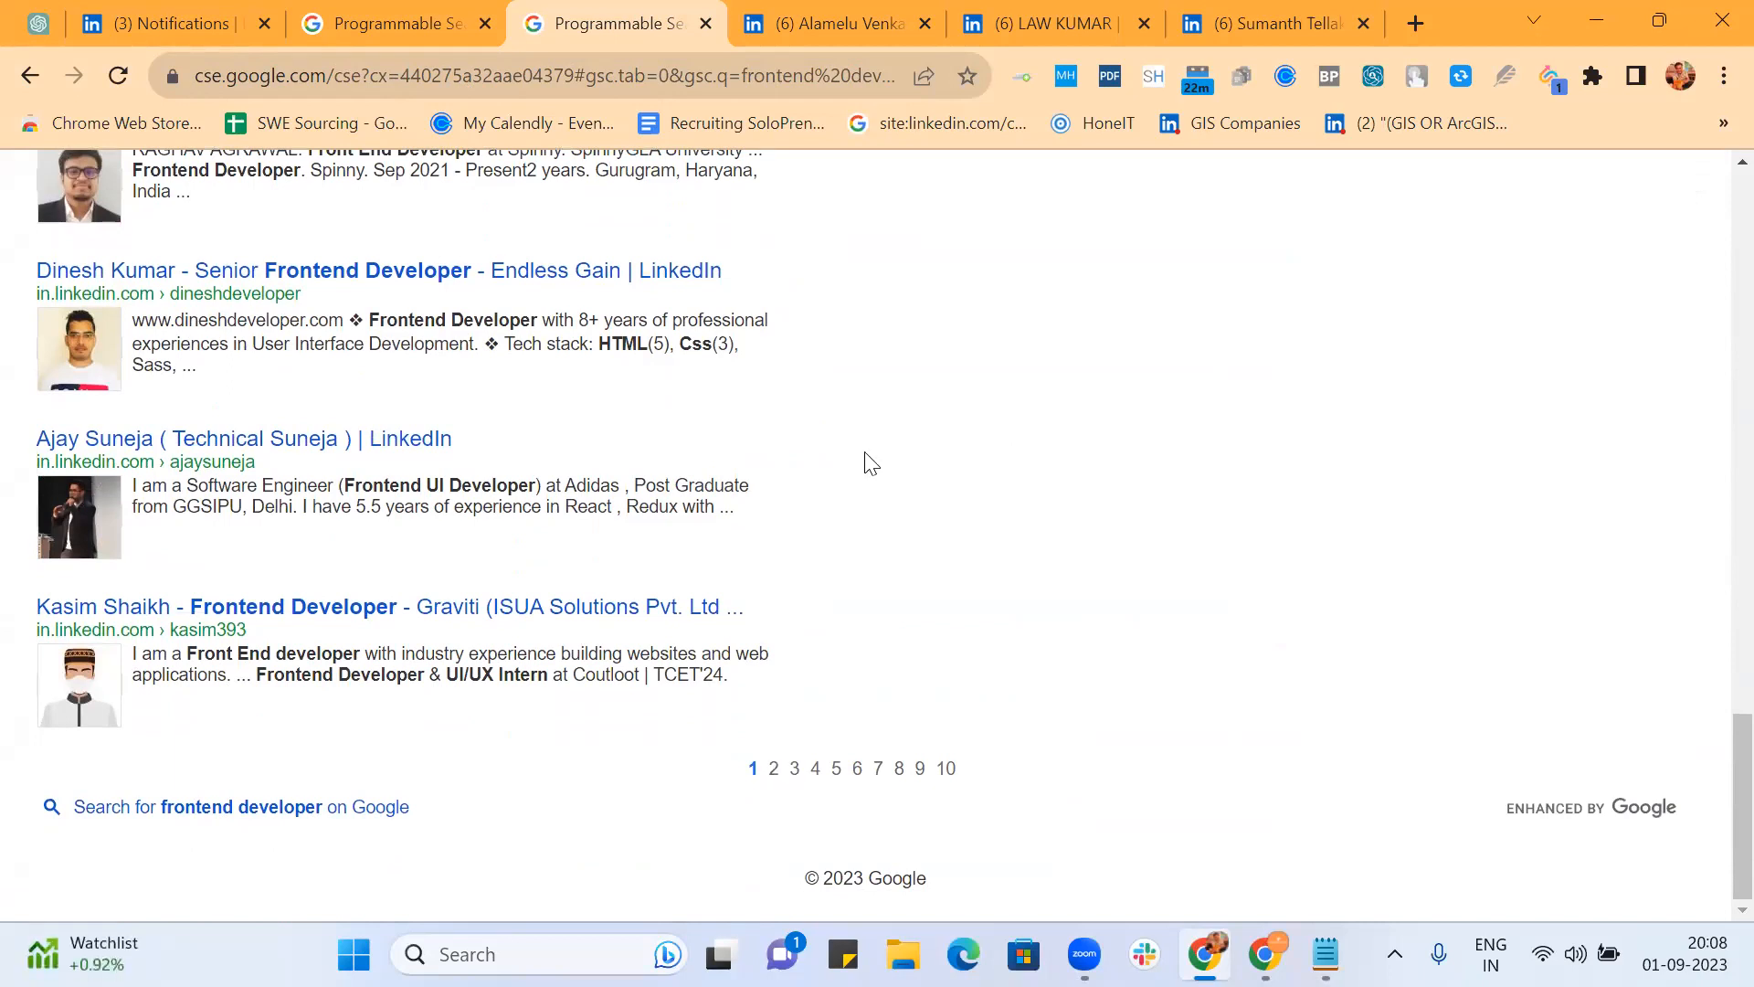
pyautogui.click(775, 770)
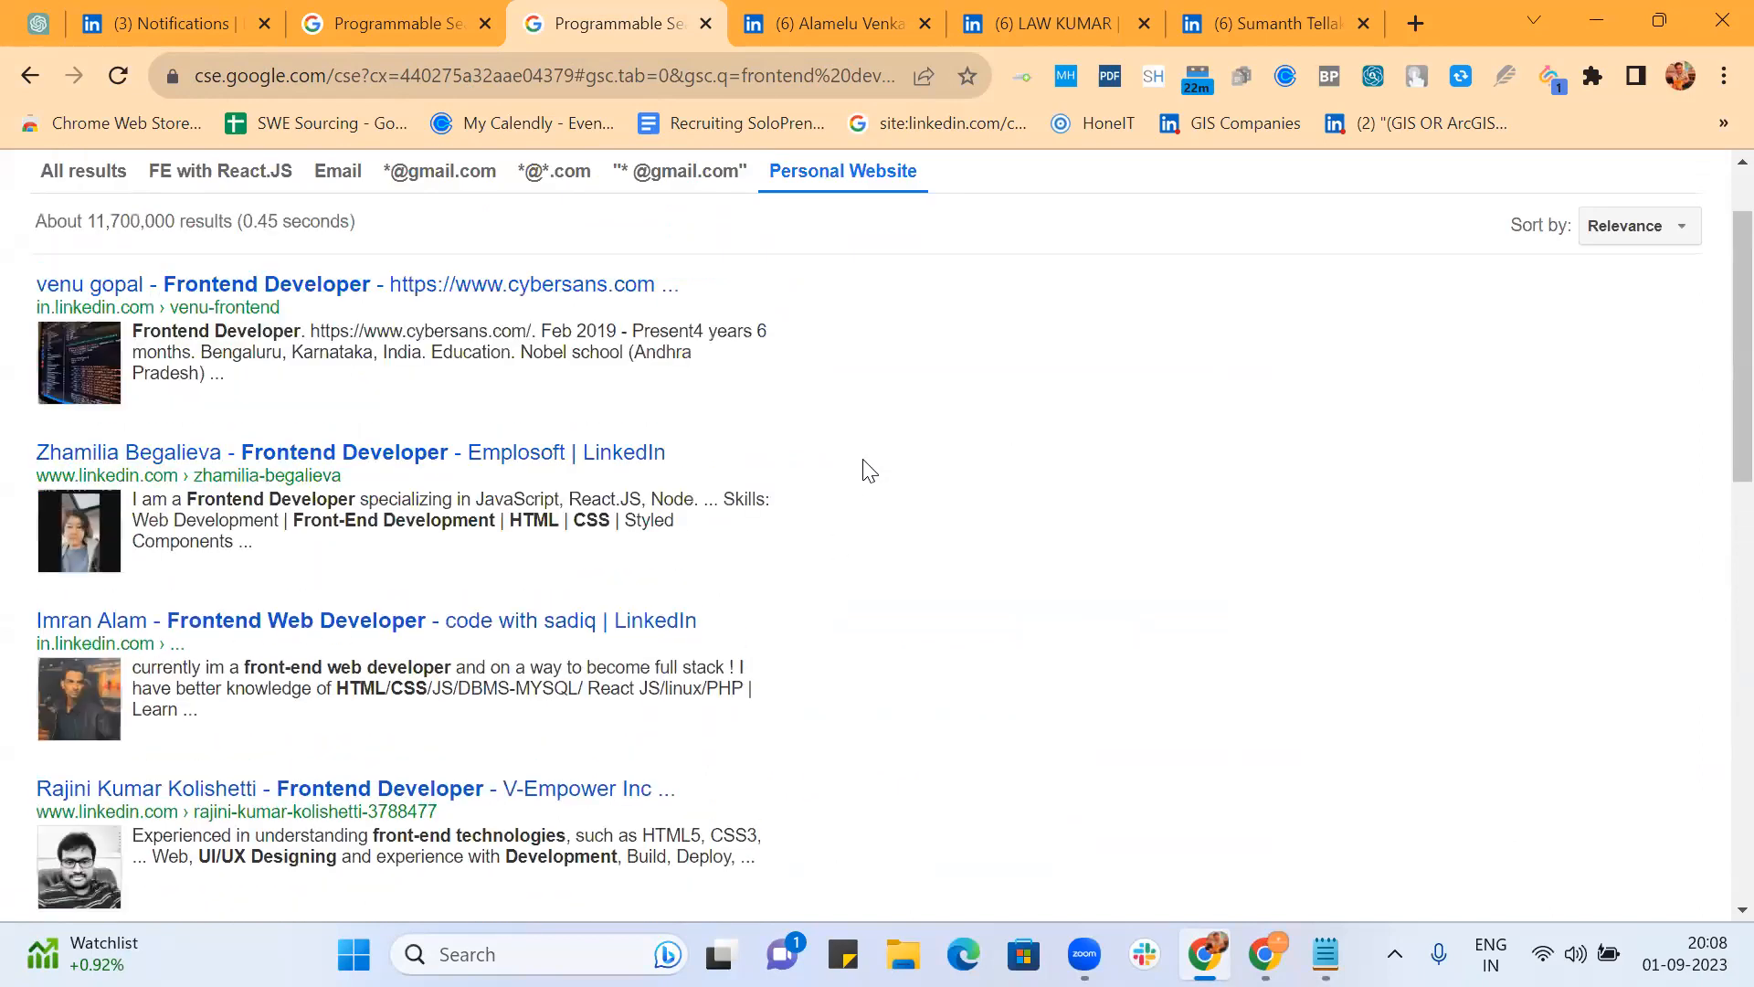
# Step: Continue through result pages 3, 4 and 5
pyautogui.scroll(-4, 866, 471)
pyautogui.scroll(-9, 869, 471)
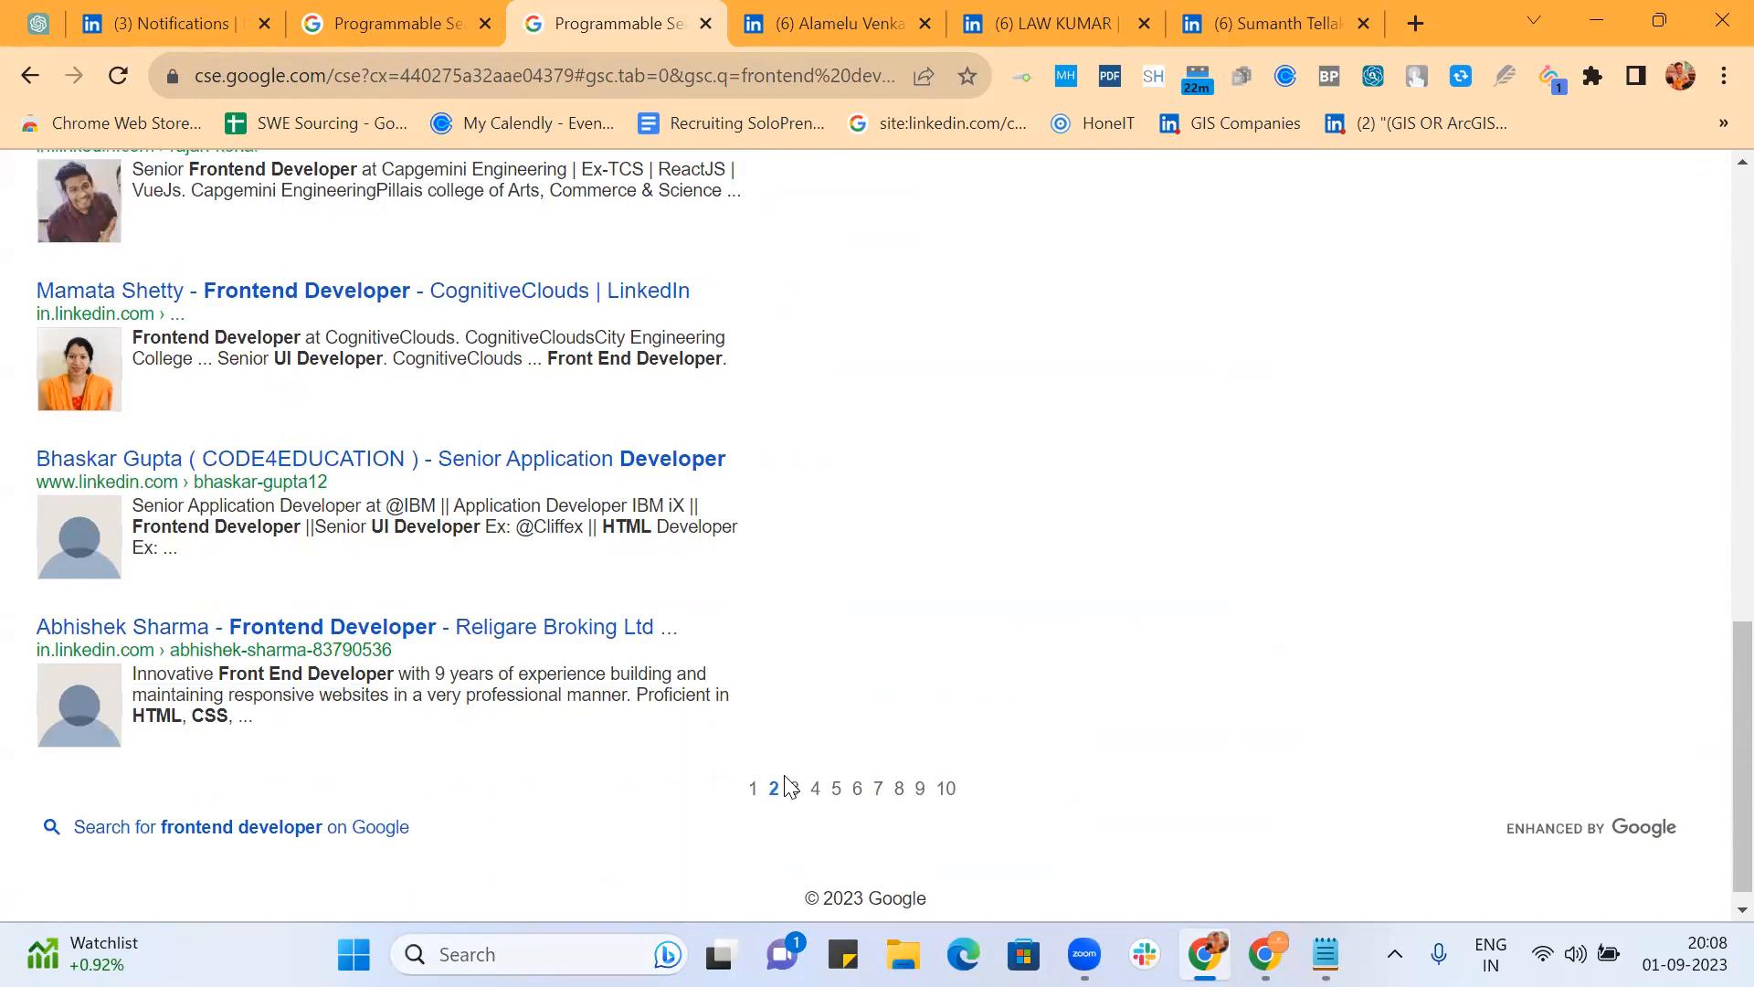
pyautogui.click(796, 792)
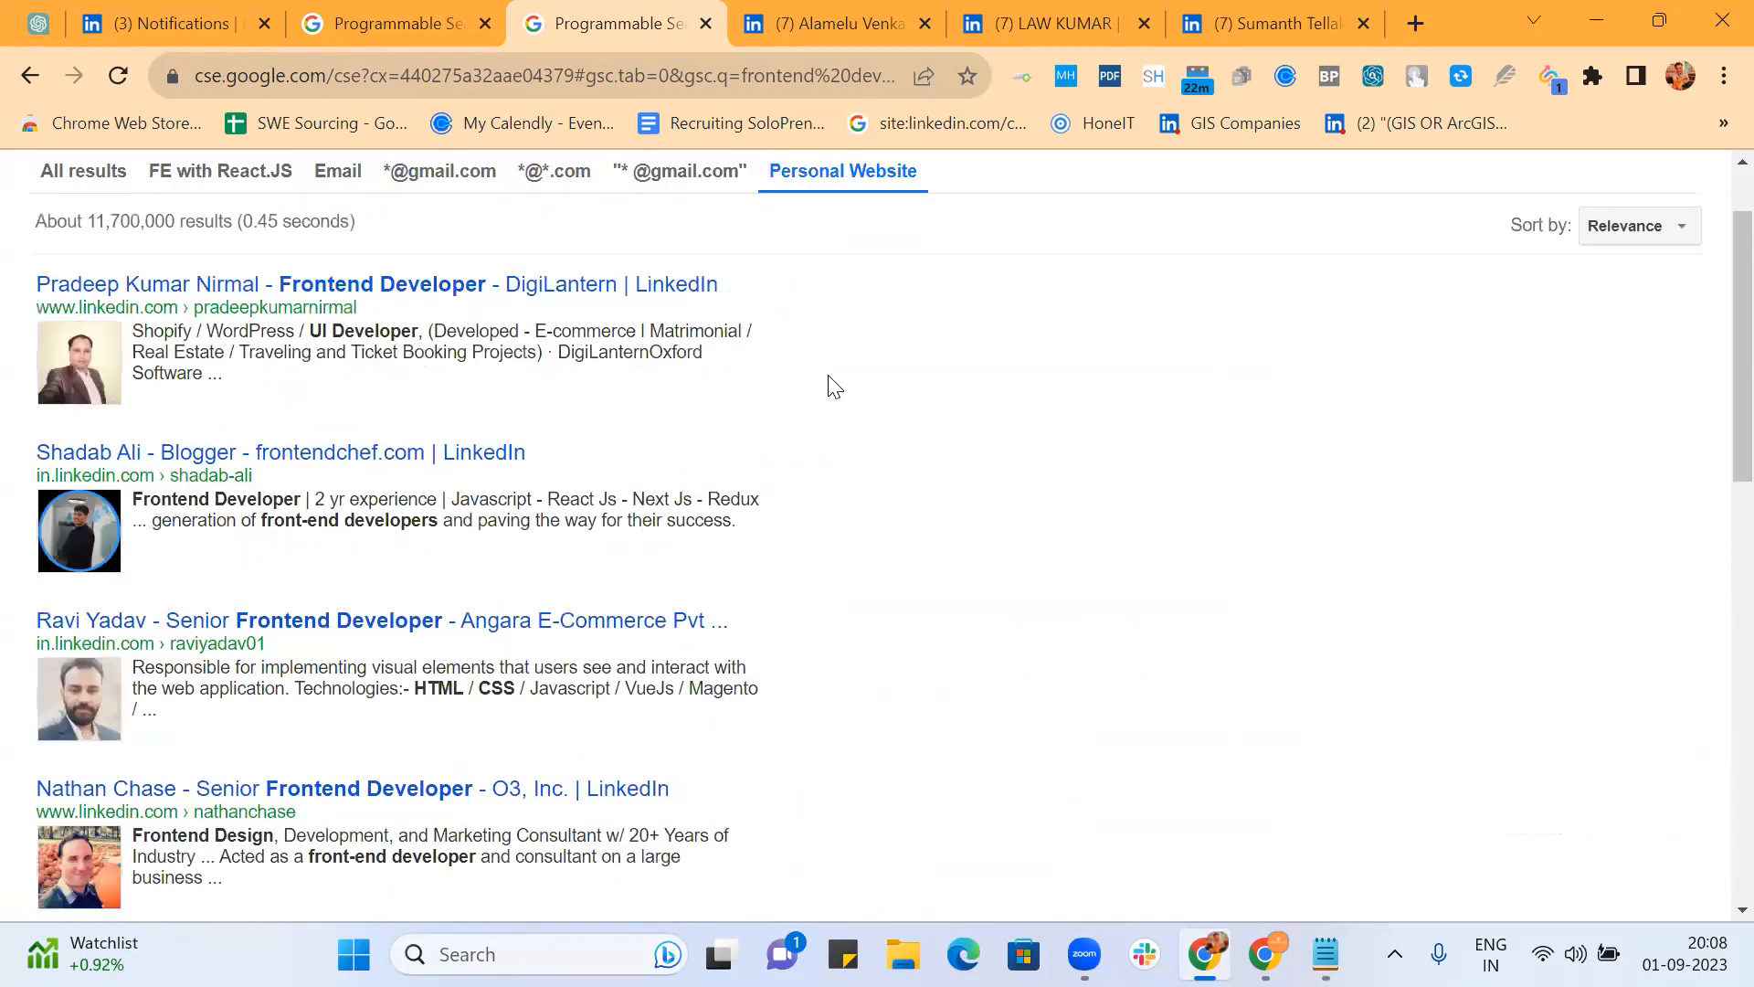
pyautogui.scroll(-10, 834, 386)
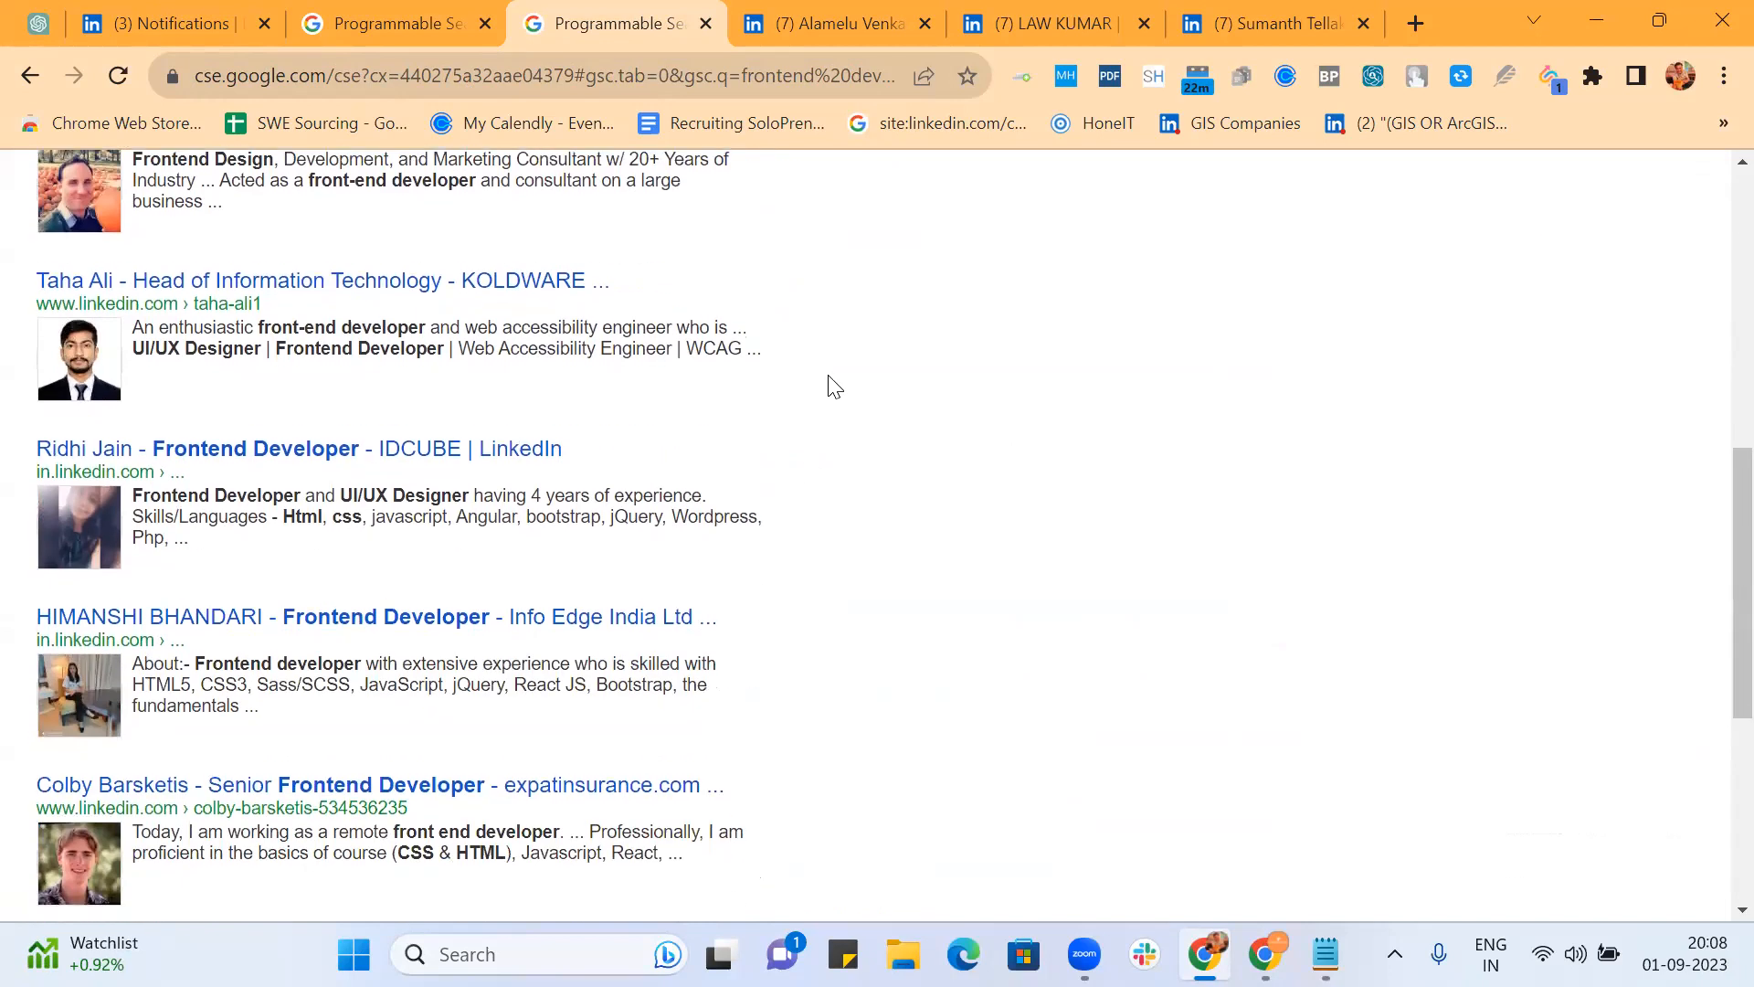
pyautogui.scroll(-6, 829, 385)
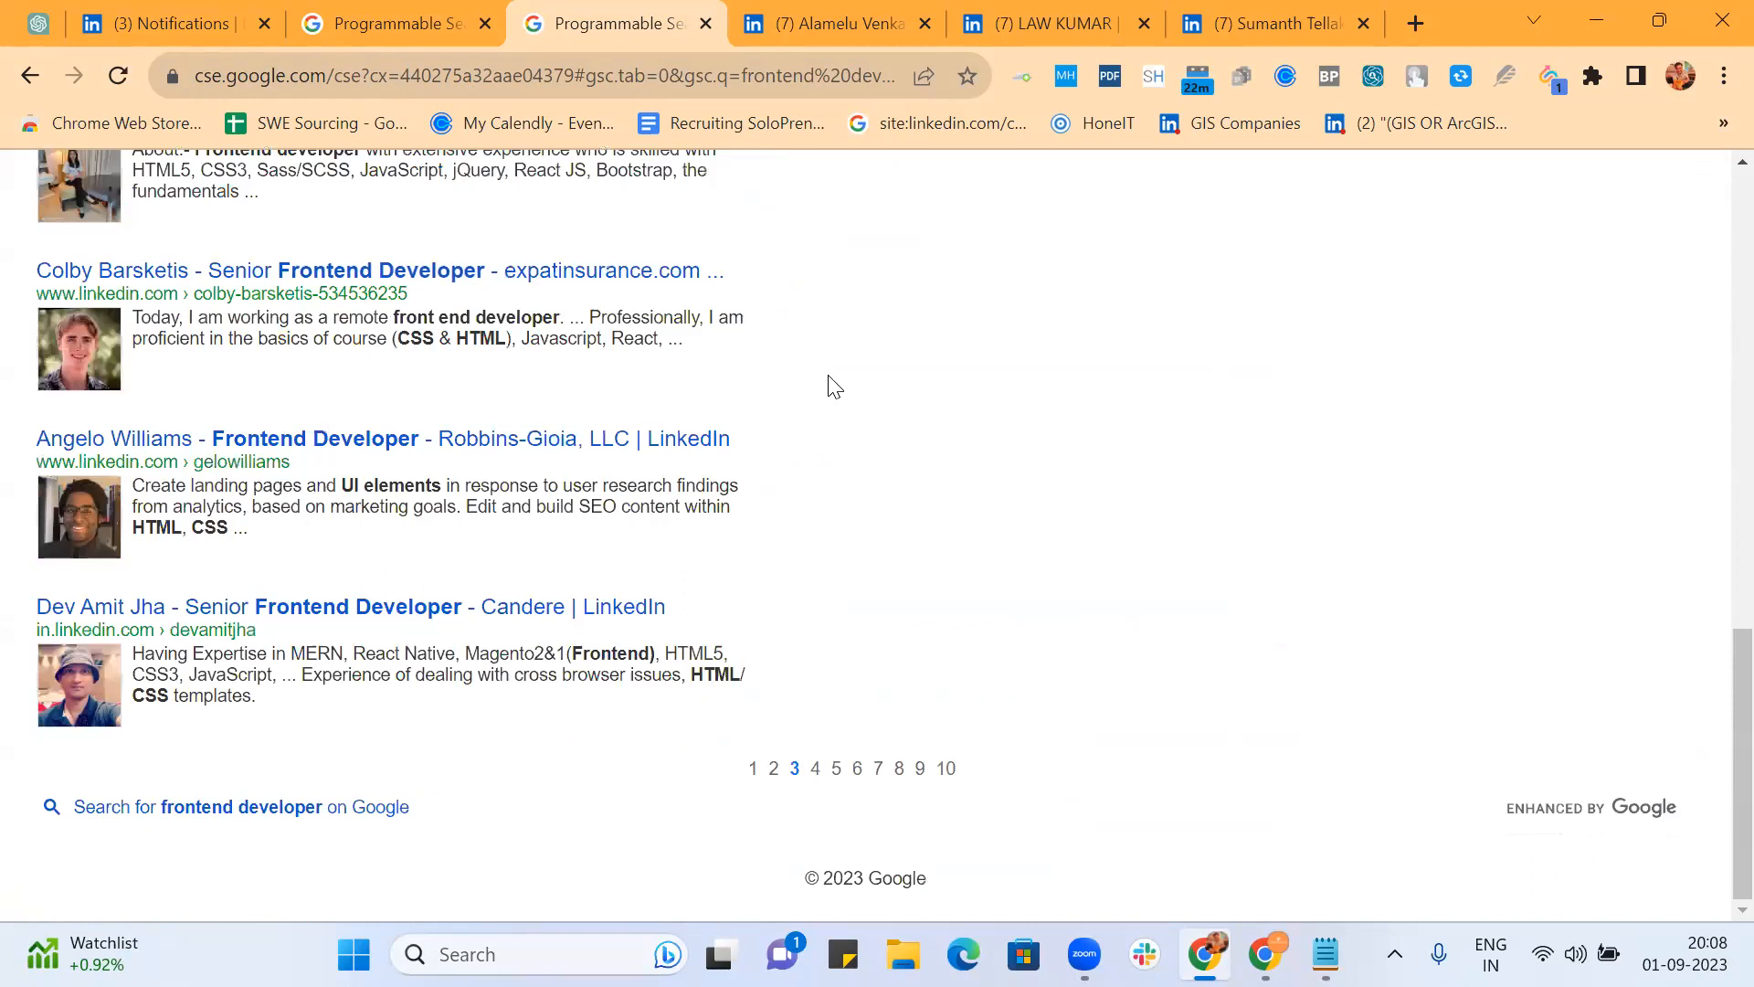
pyautogui.click(816, 775)
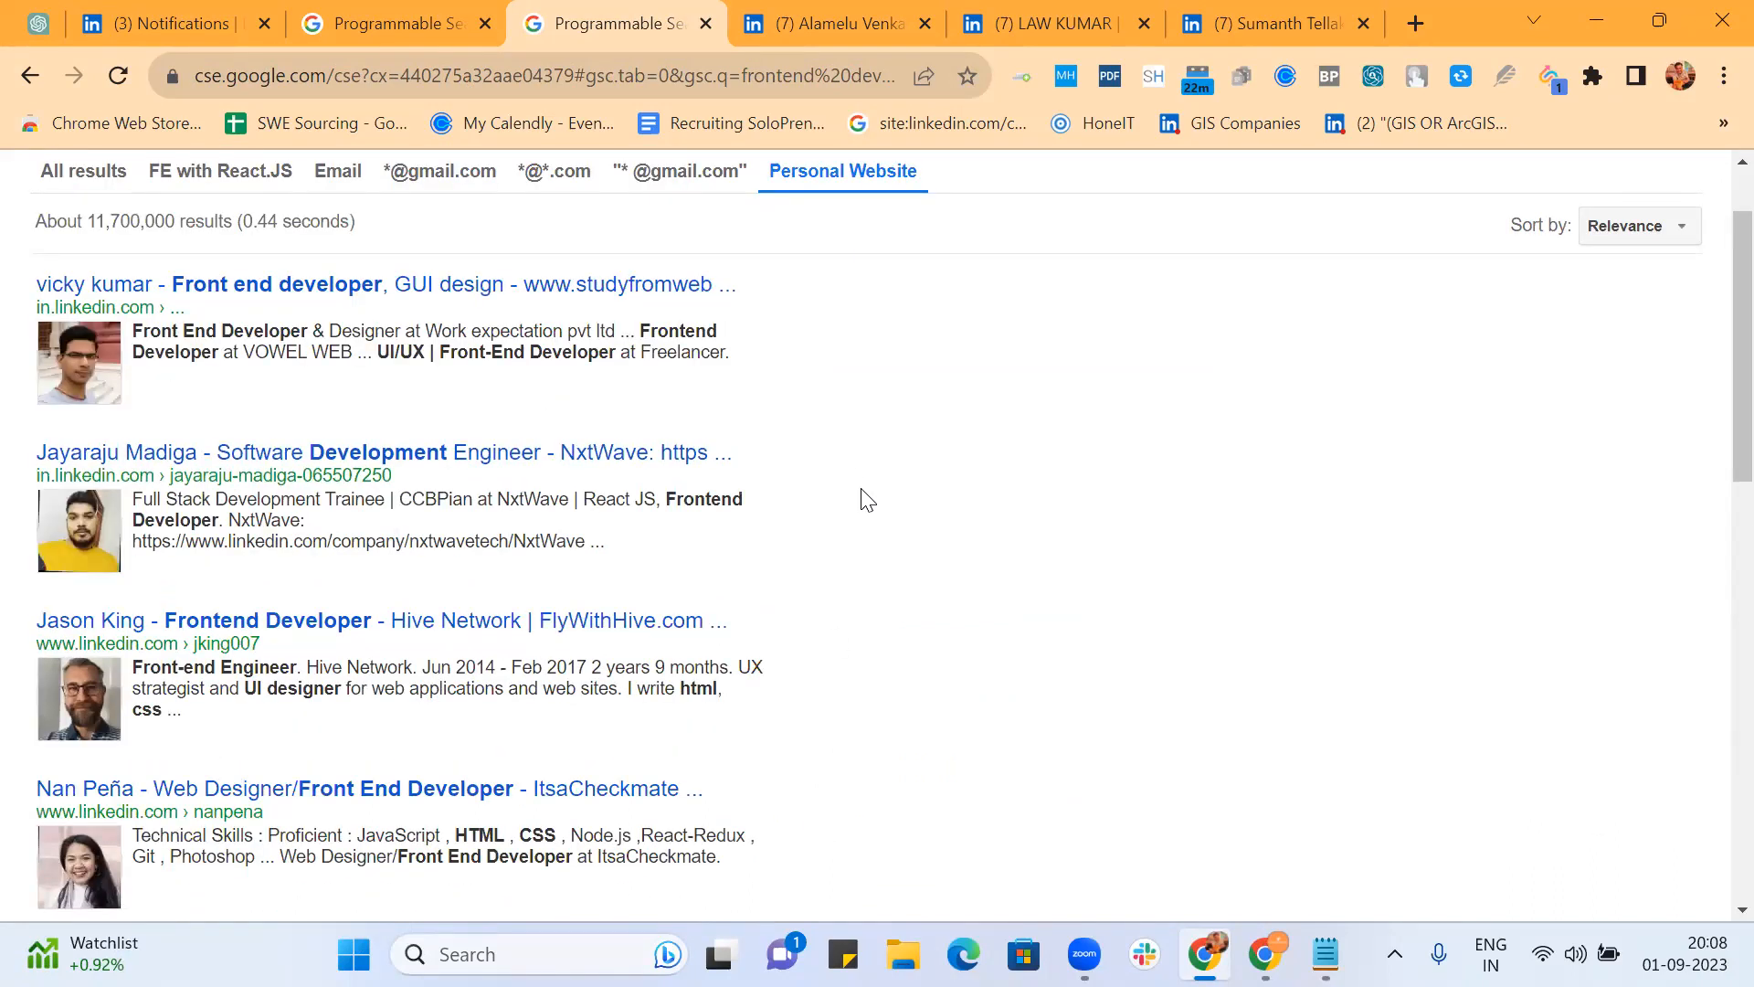
pyautogui.scroll(-1, 867, 500)
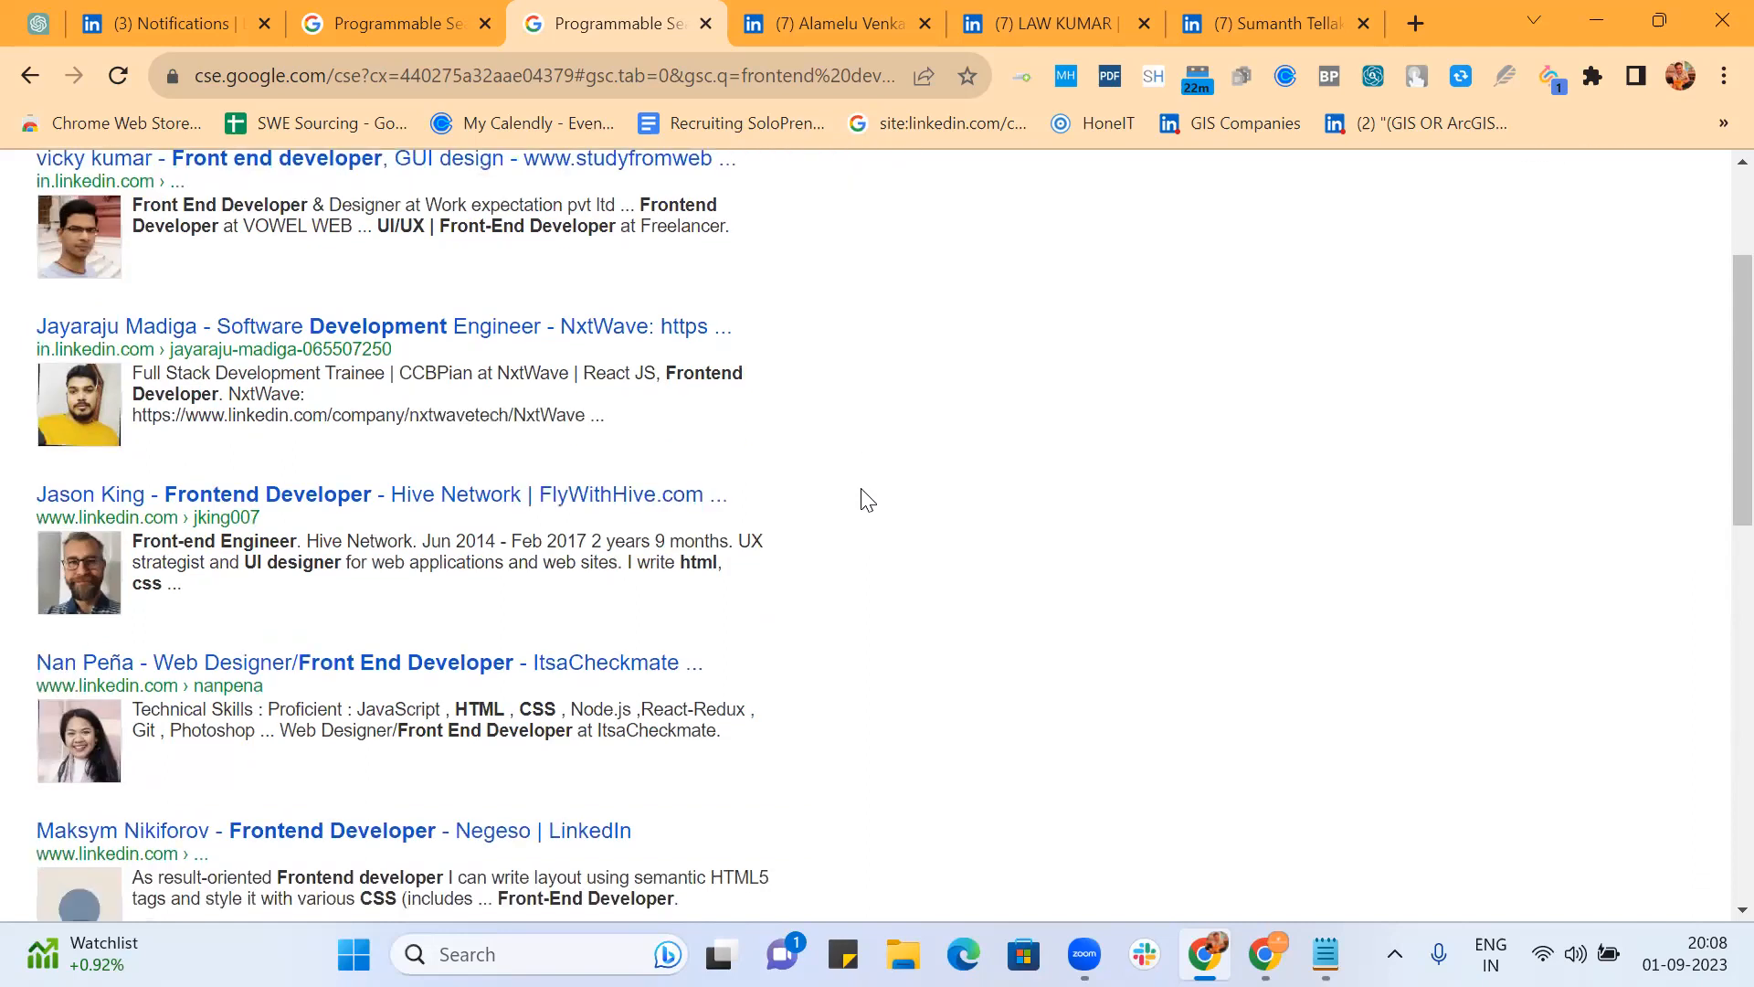
pyautogui.scroll(-2, 867, 500)
pyautogui.scroll(-2, 867, 499)
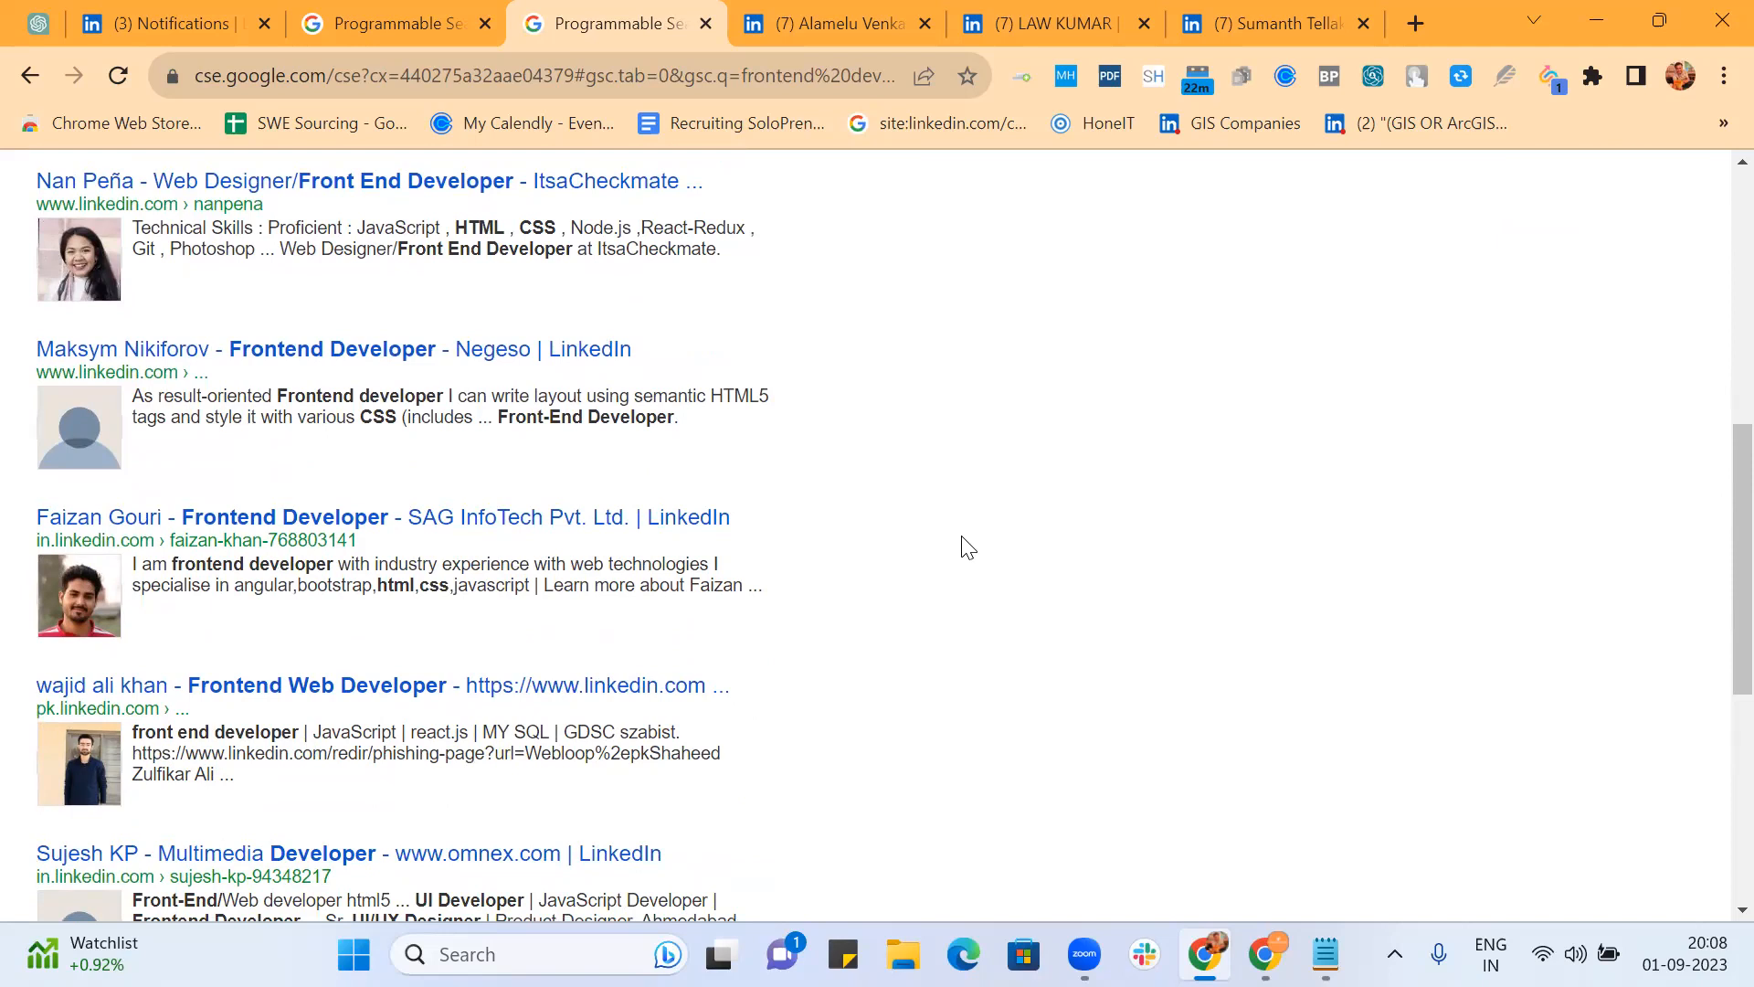
pyautogui.scroll(-5, 969, 546)
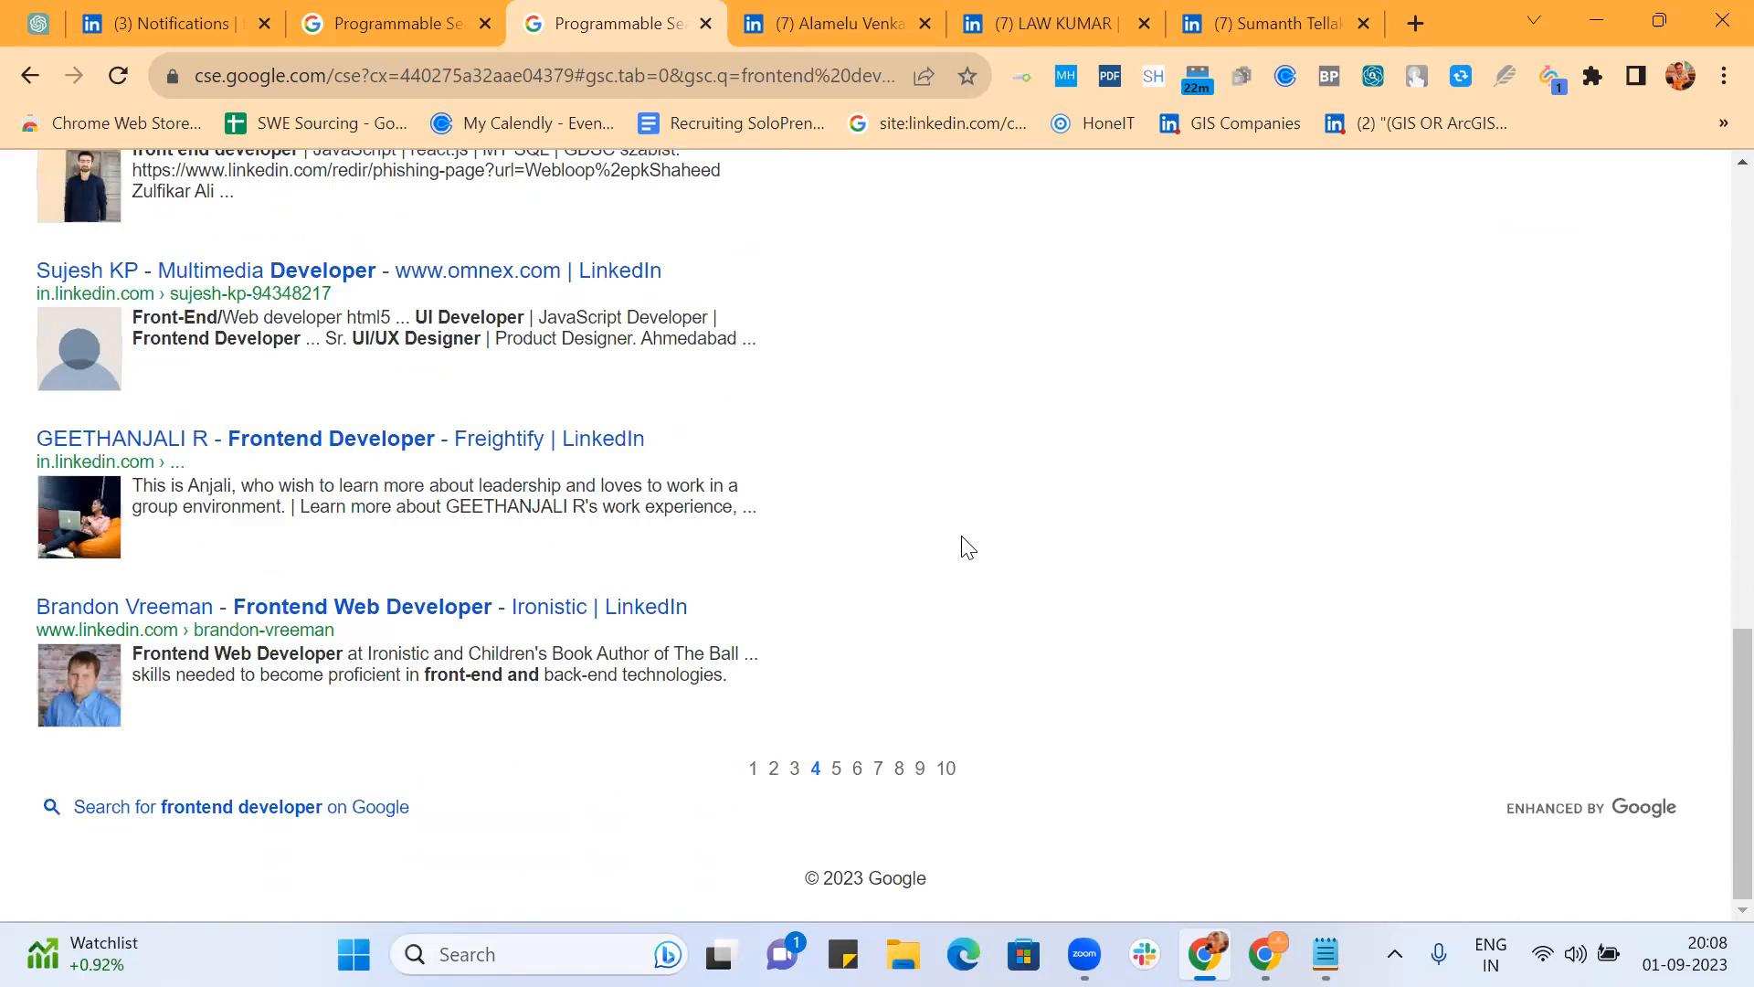
pyautogui.click(835, 770)
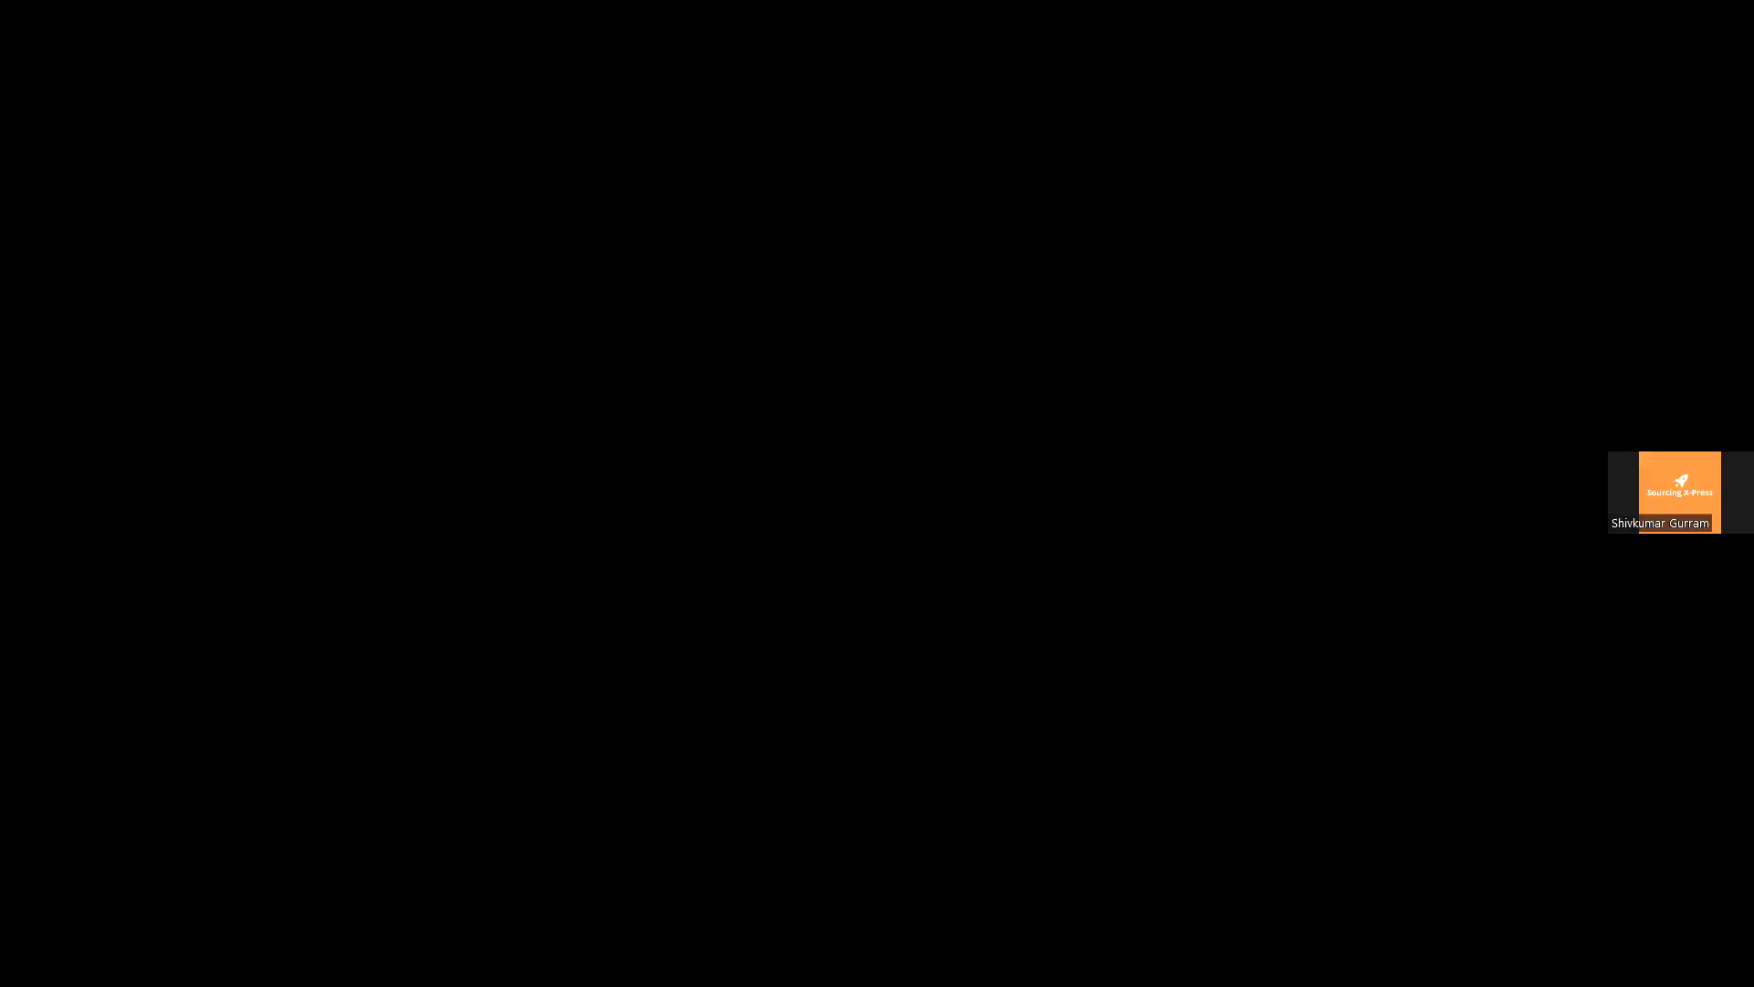
# Step: Scroll through the shared Bangalore frontend results under the personal websites refinement
pyautogui.scroll(-5, 364, 530)
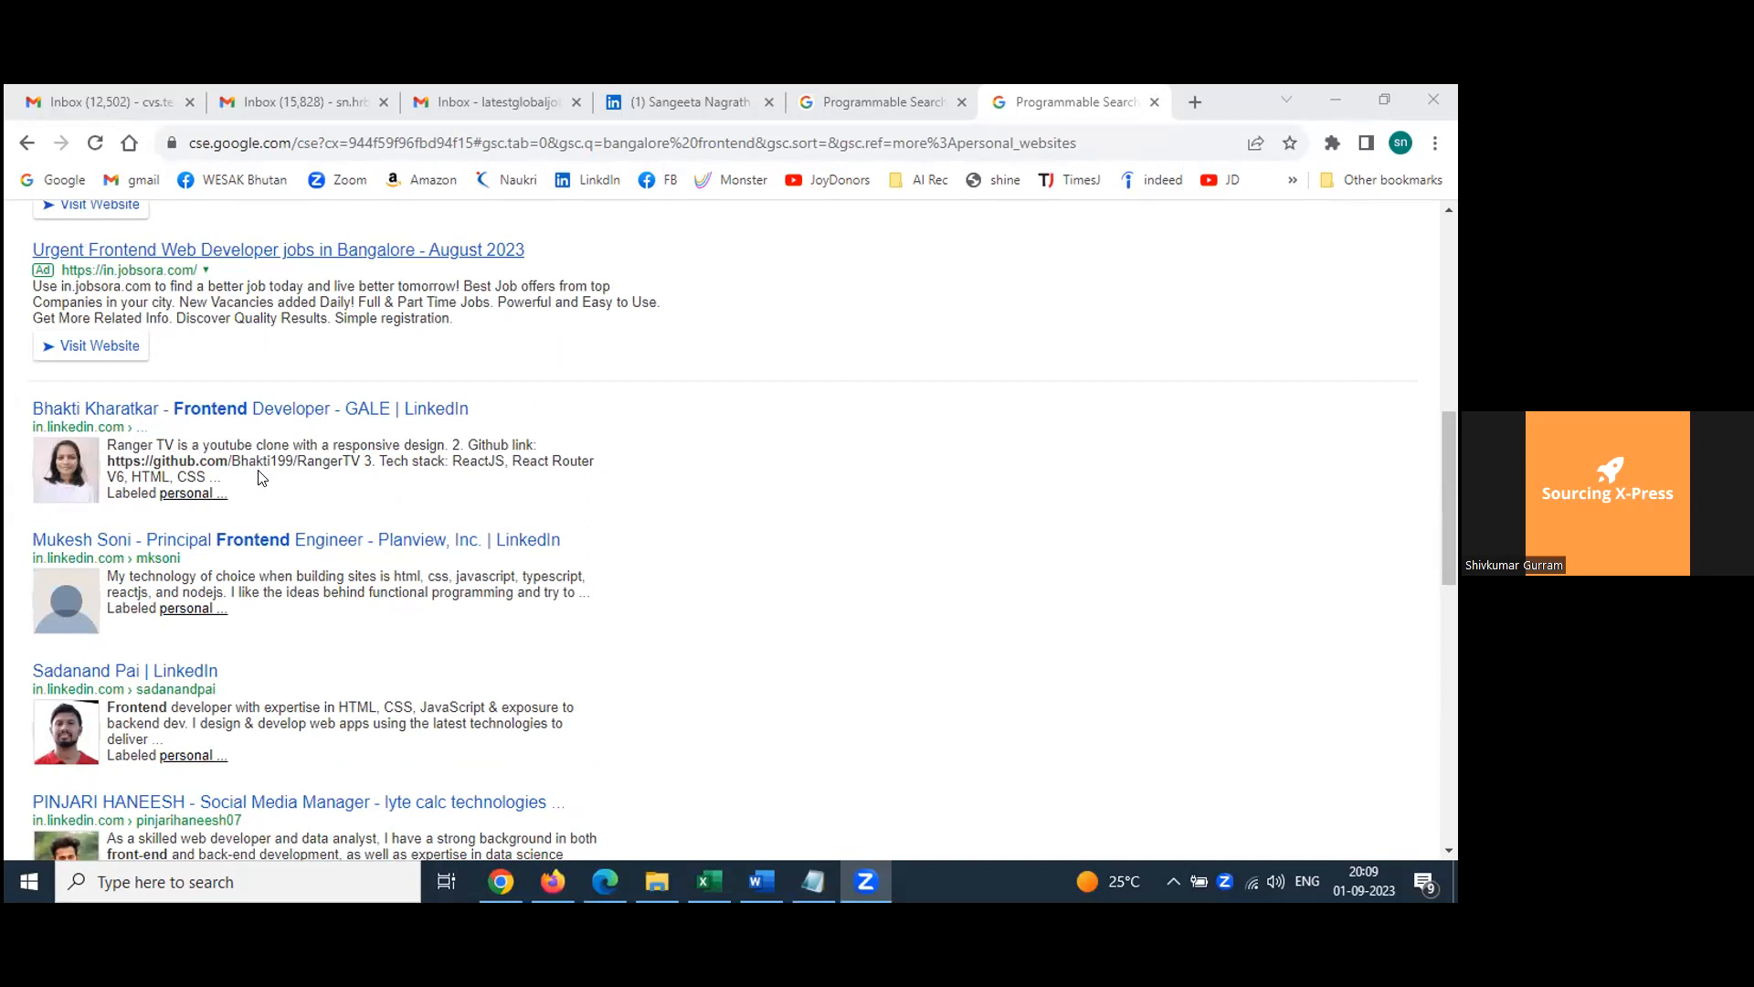
# Step: Open the personal websites refinement and place the cursor in its Rewrite query words field
pyautogui.scroll(1, 259, 473)
pyautogui.hscroll(-1, 265, 472)
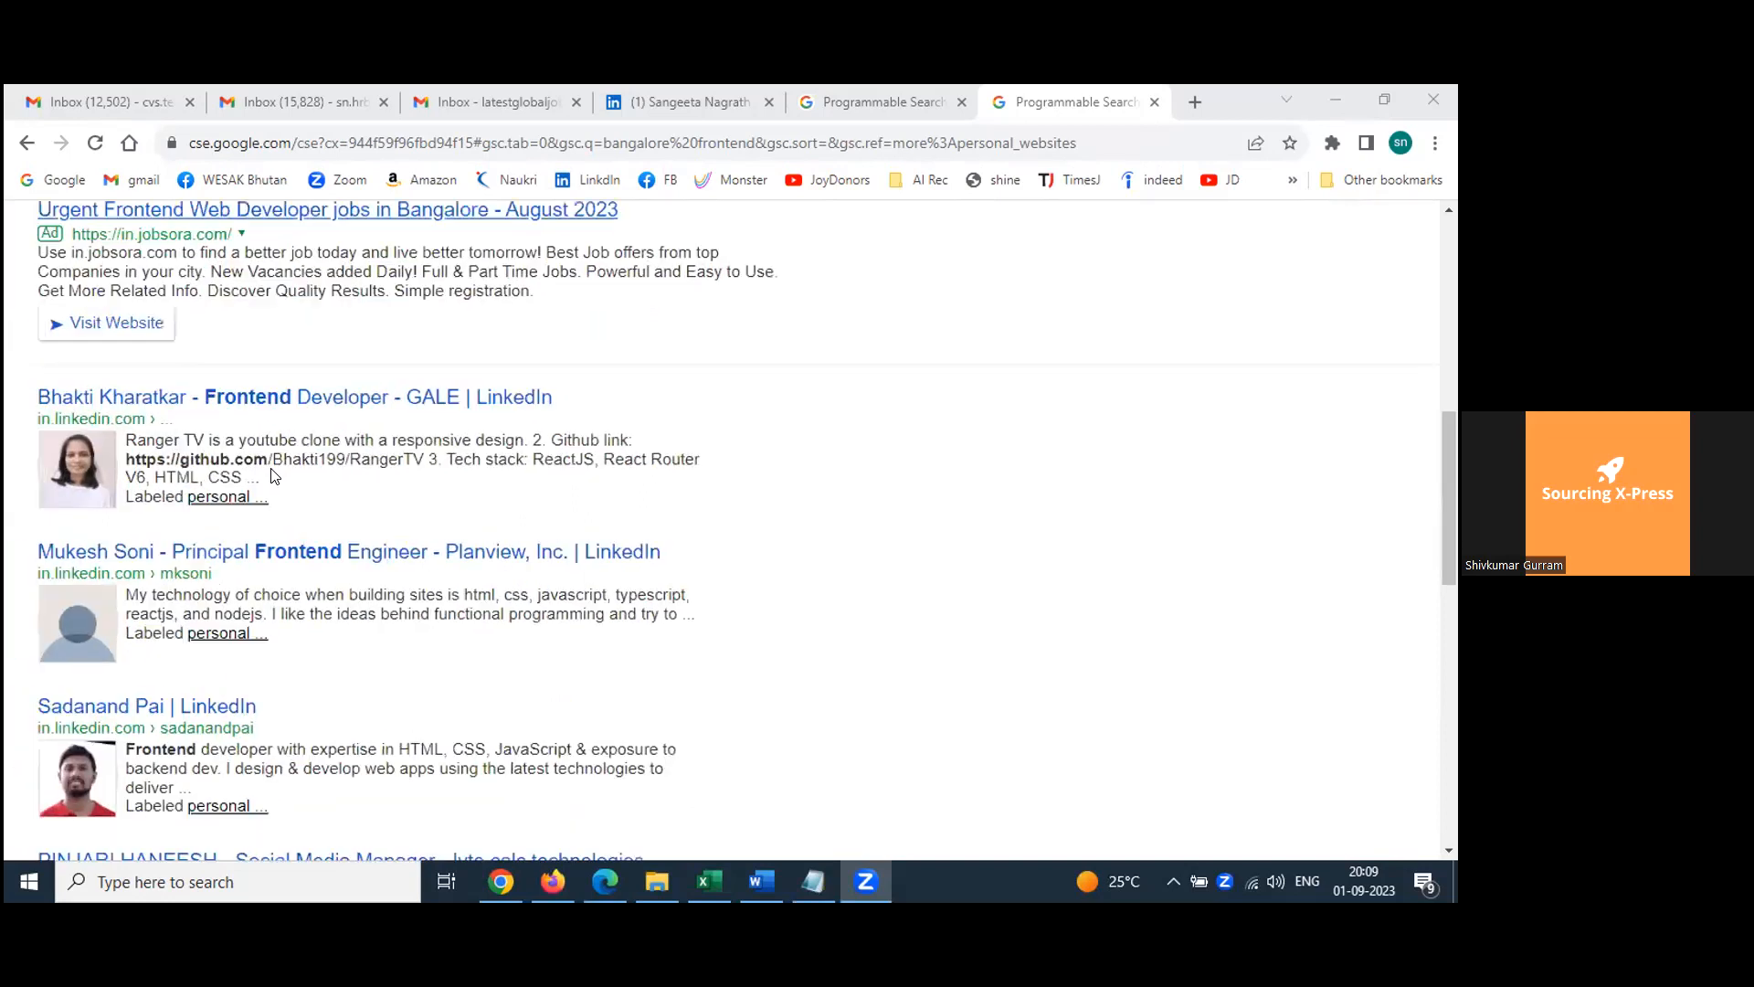
pyautogui.click(890, 94)
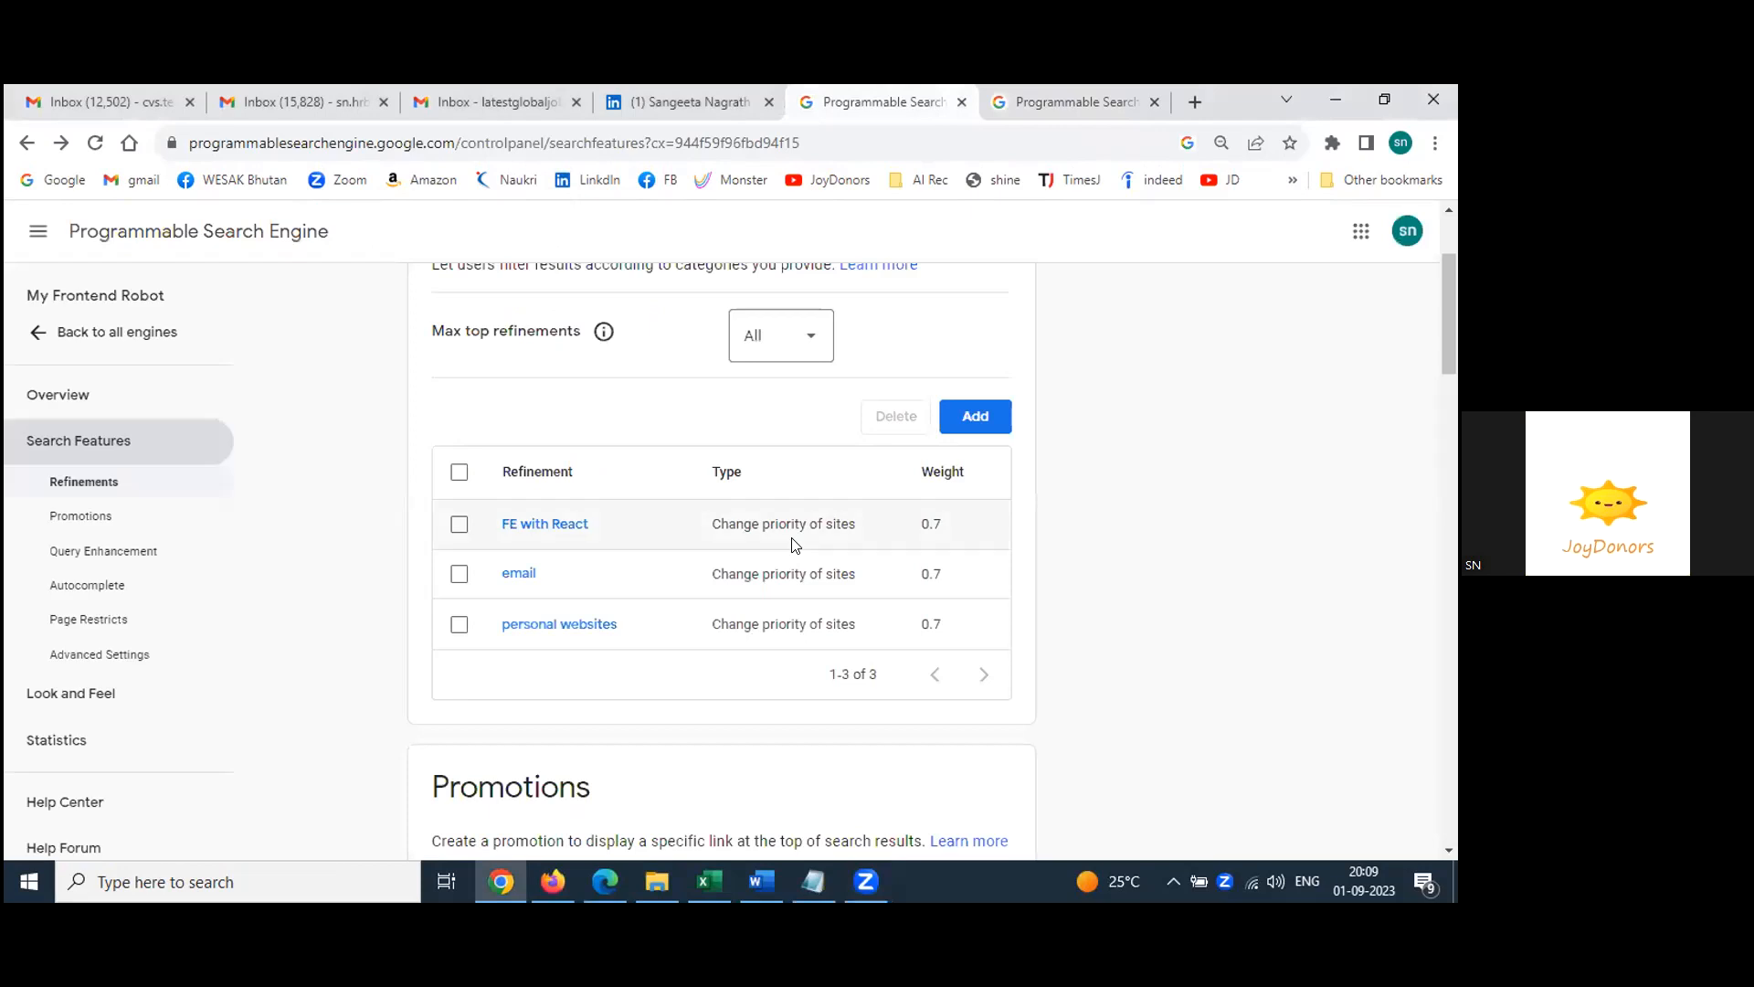
pyautogui.tripleClick(563, 630)
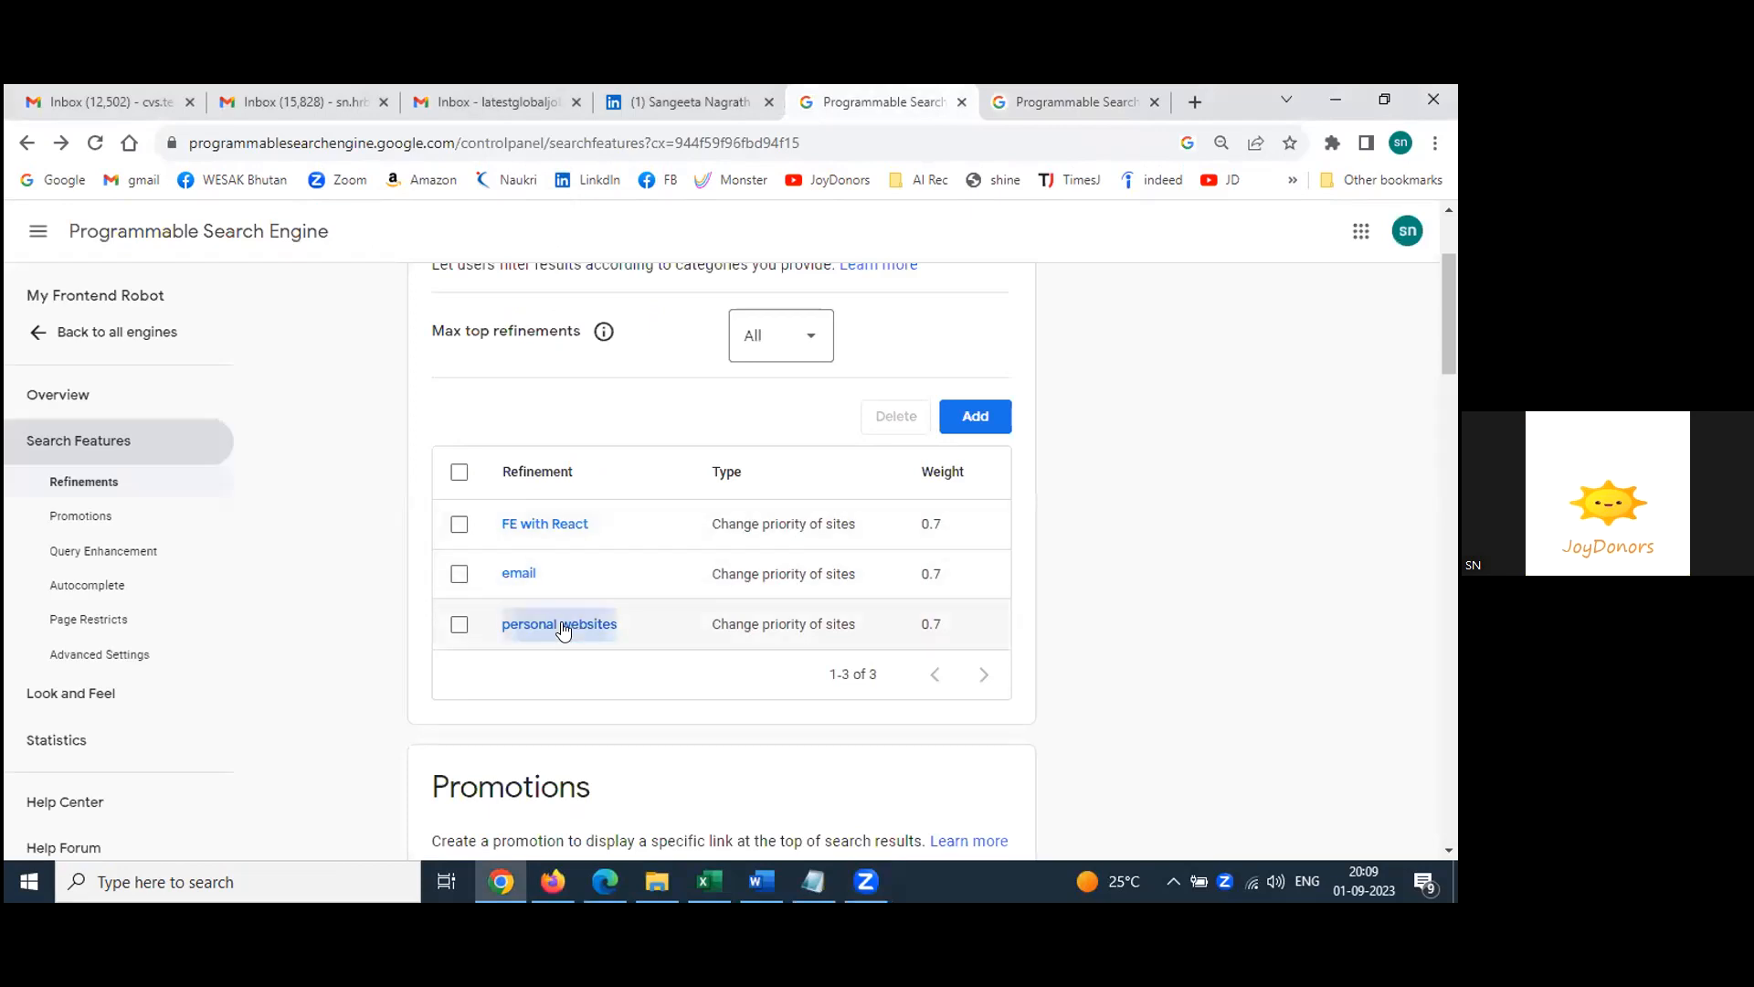
pyautogui.click(563, 629)
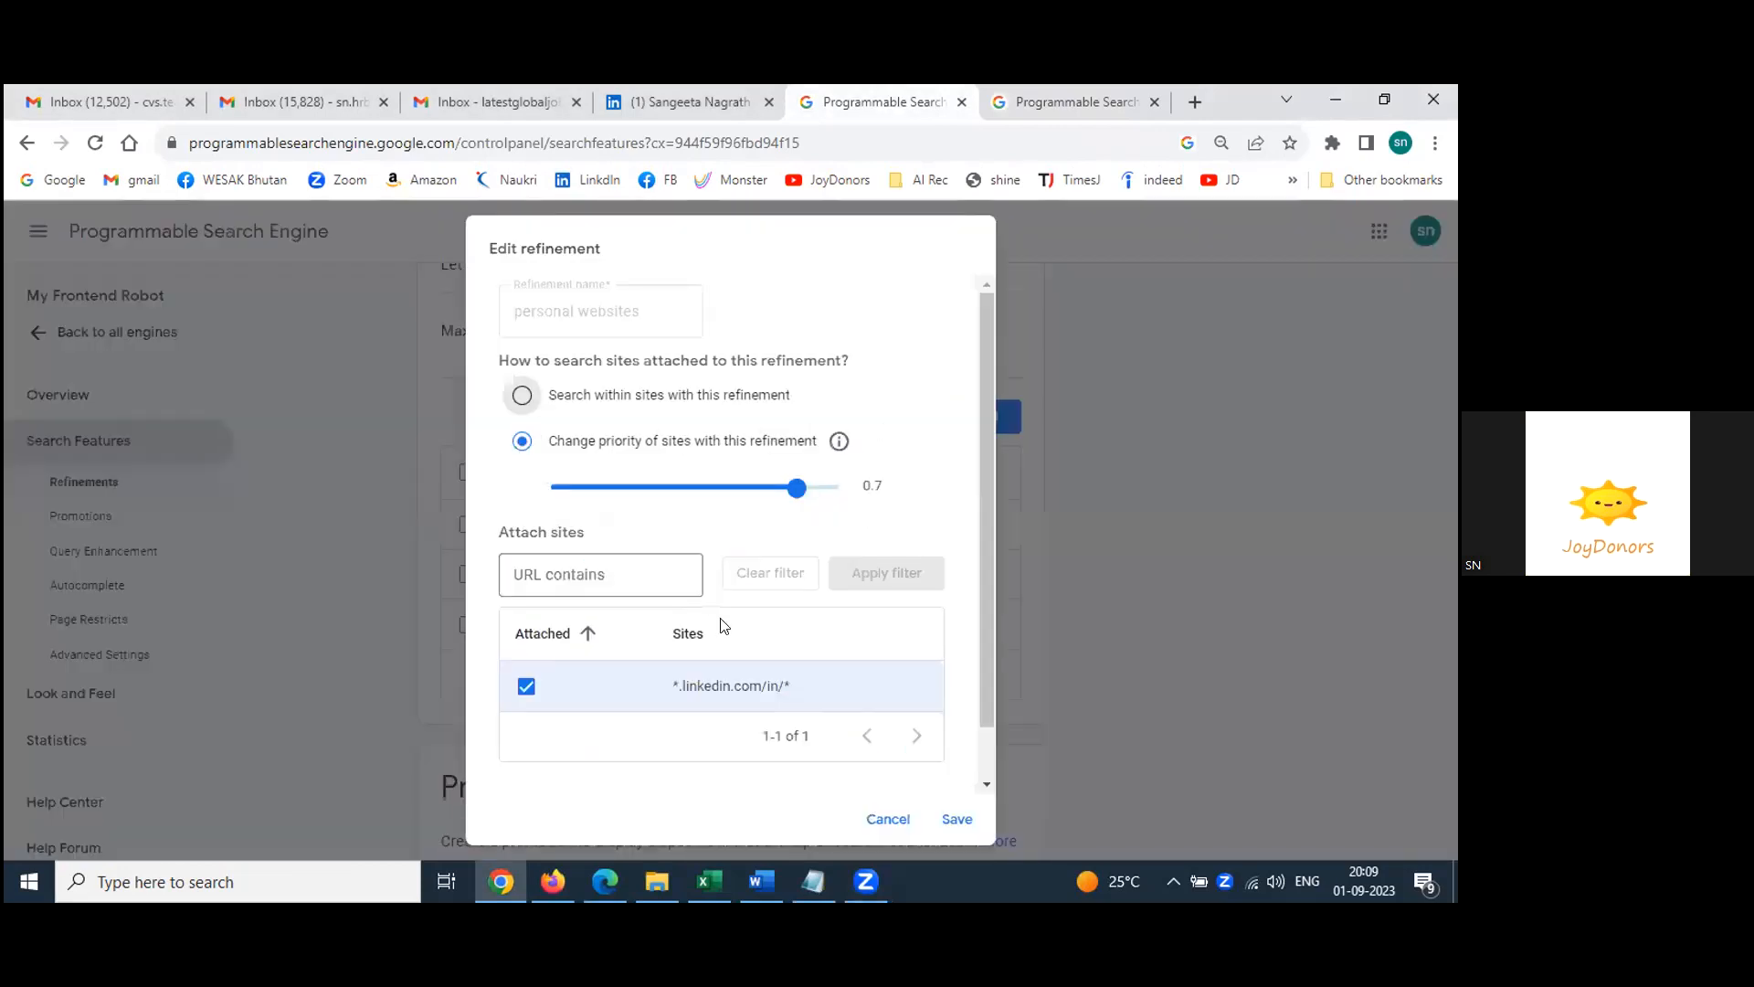
pyautogui.scroll(-1, 556, 622)
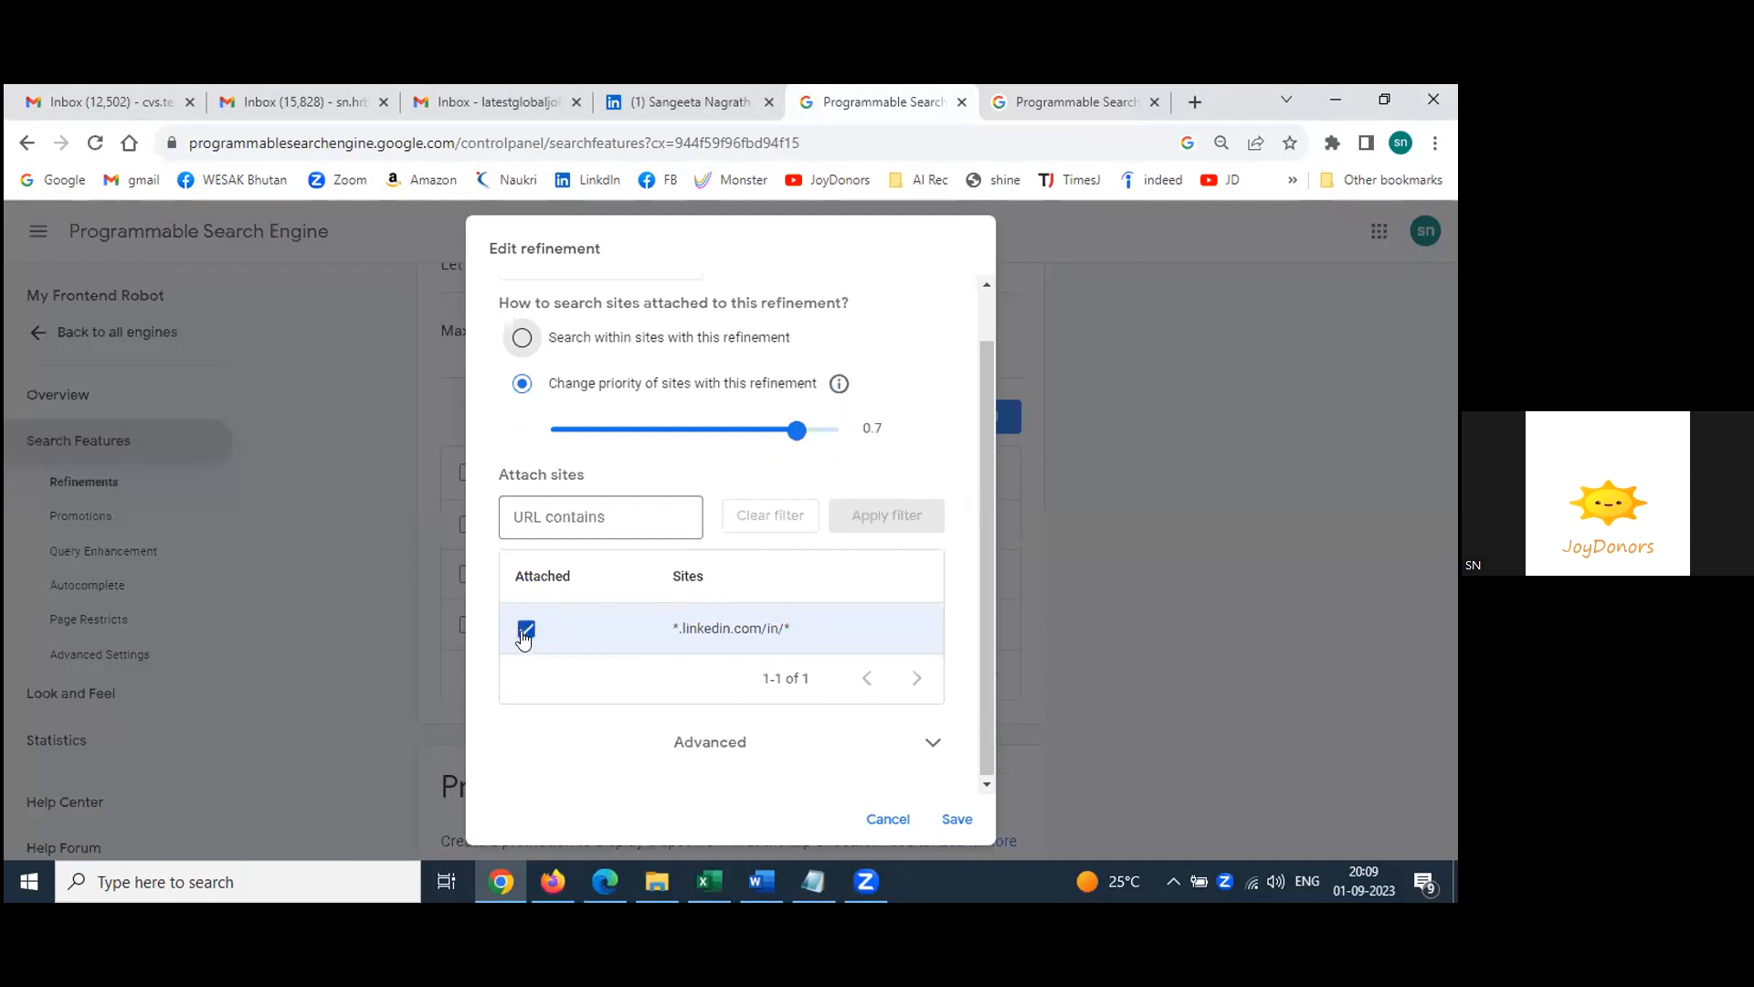
pyautogui.click(737, 744)
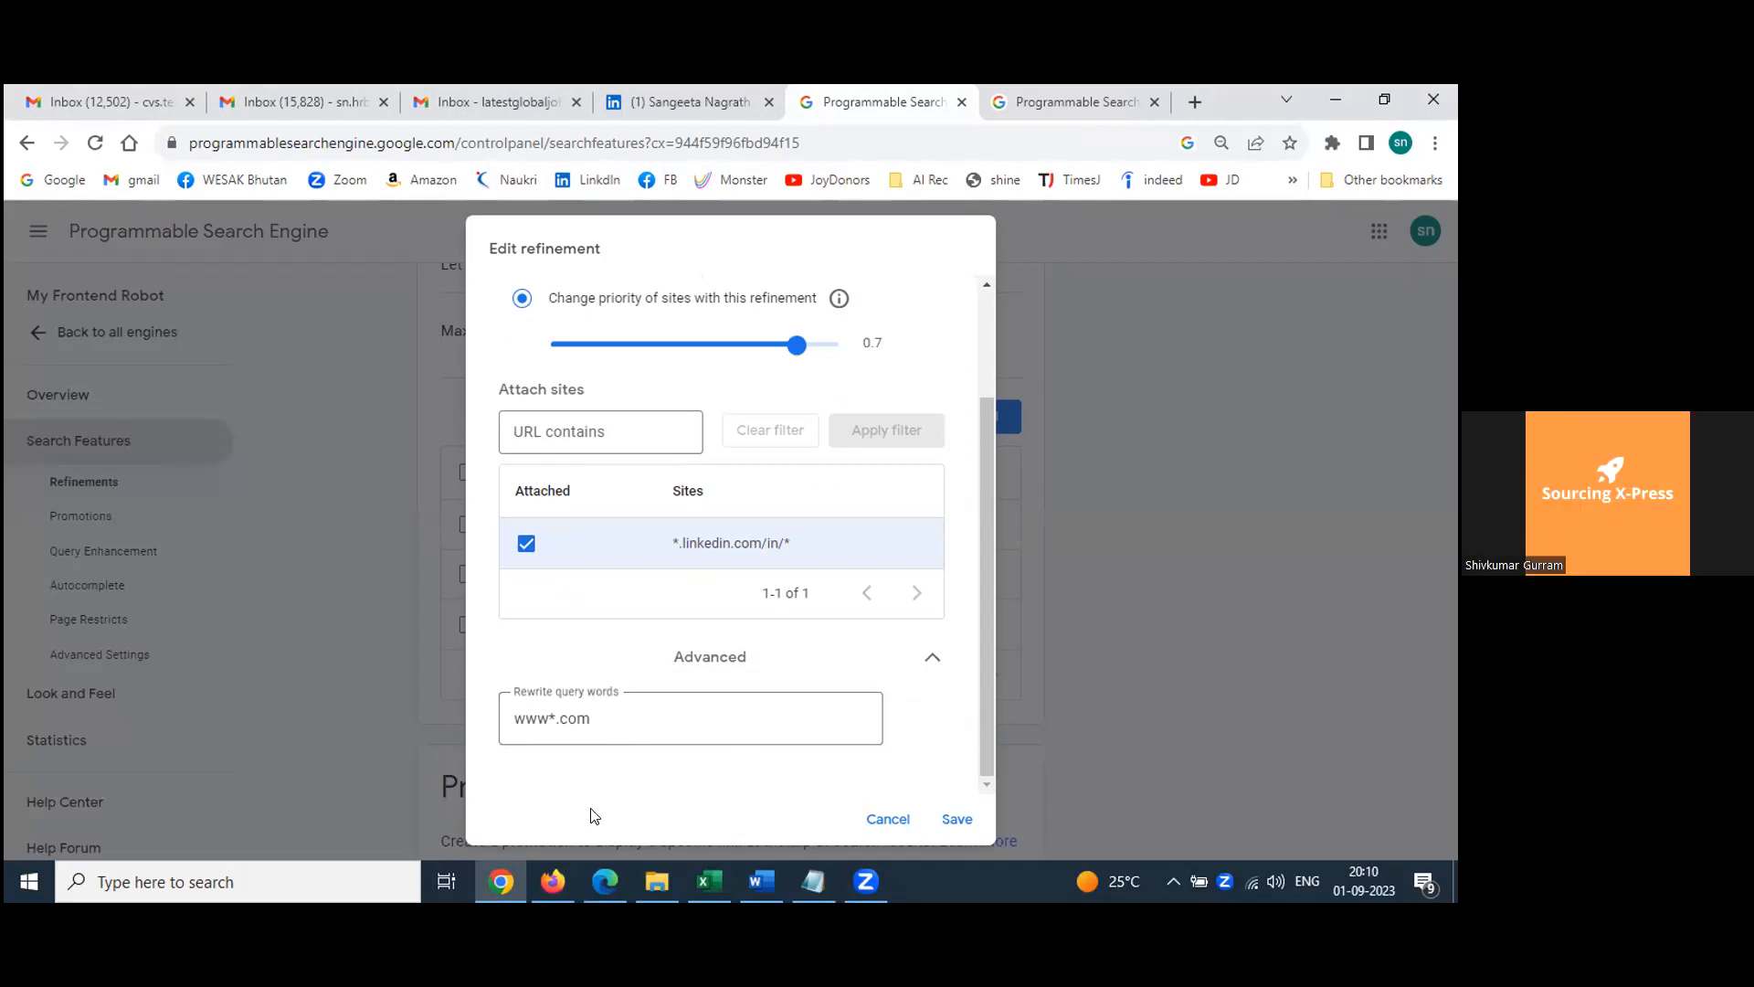
pyautogui.click(545, 717)
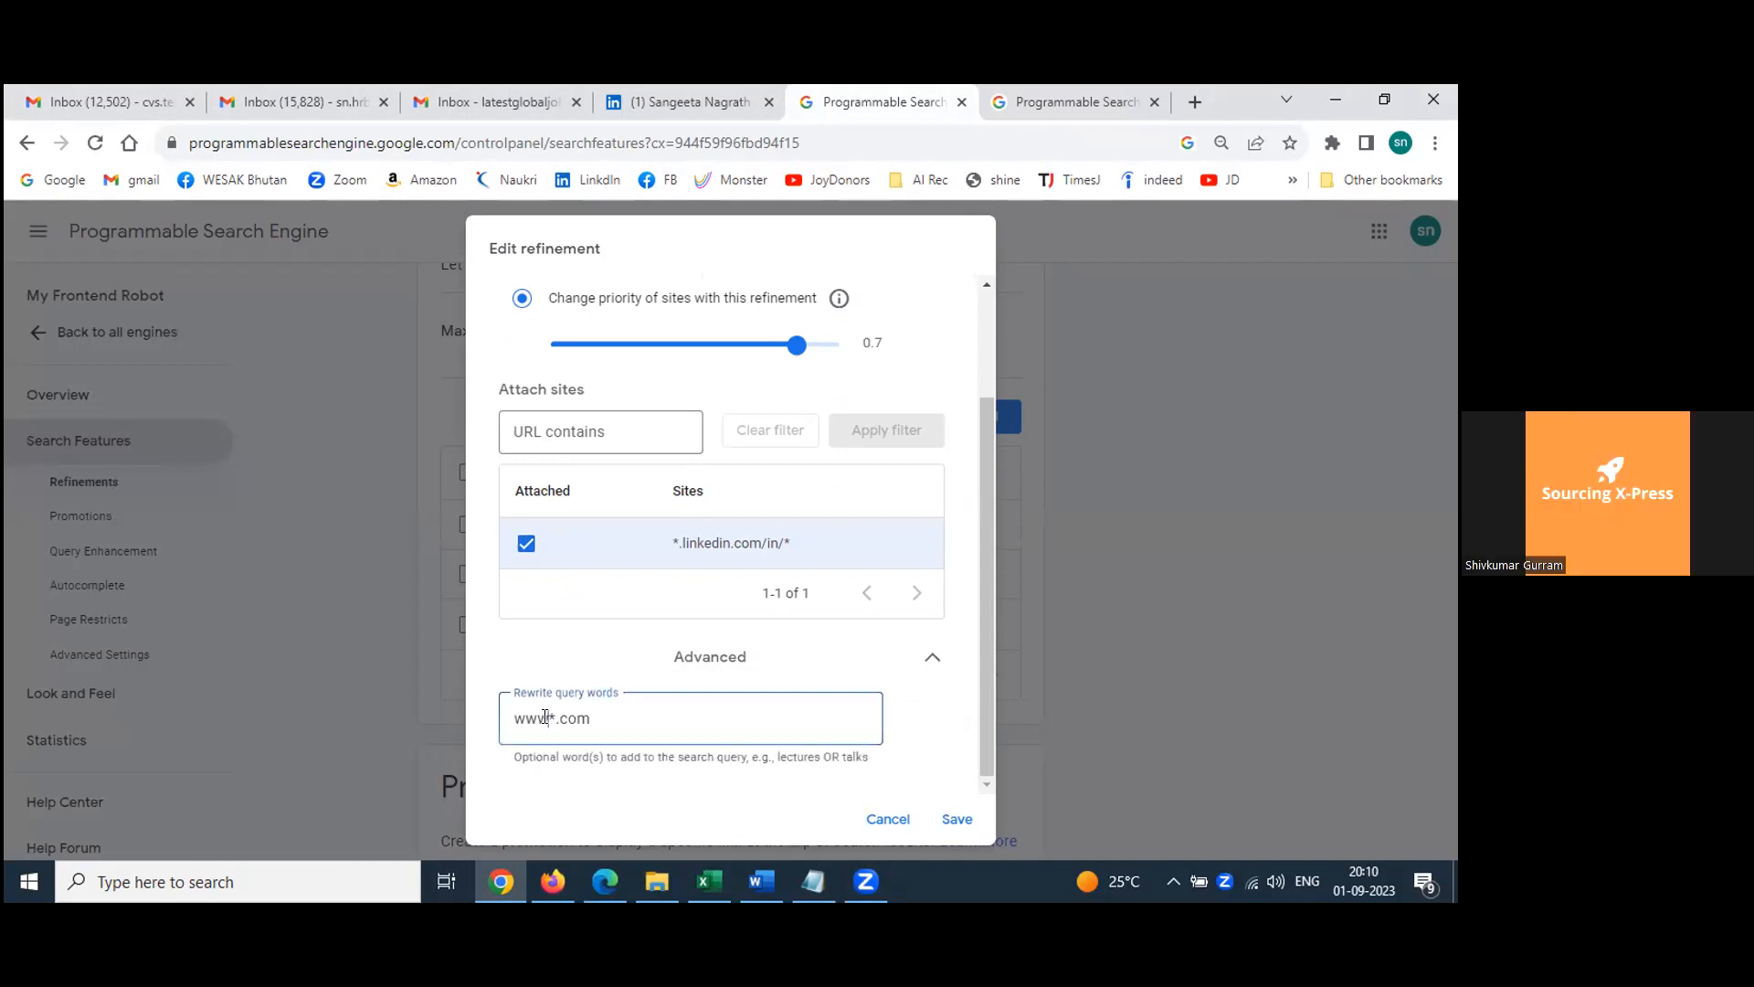
pyautogui.write('.')
pyautogui.click(955, 817)
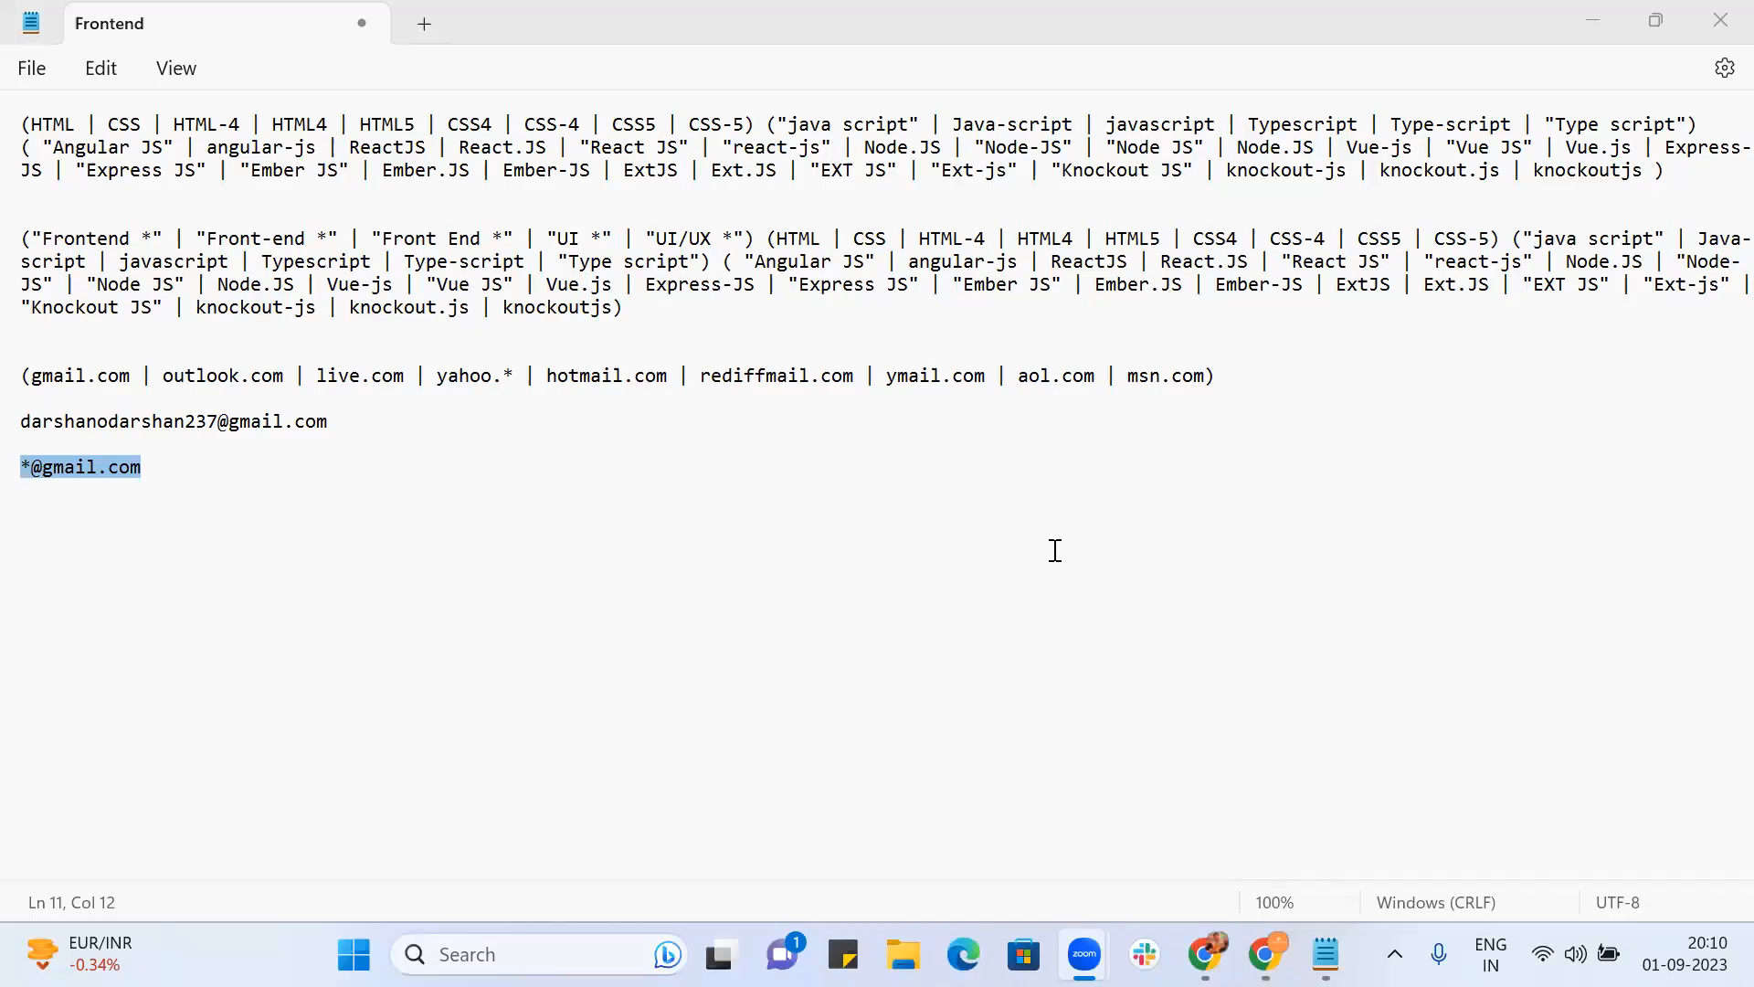
pyautogui.hotkey('alt', 'Tab')
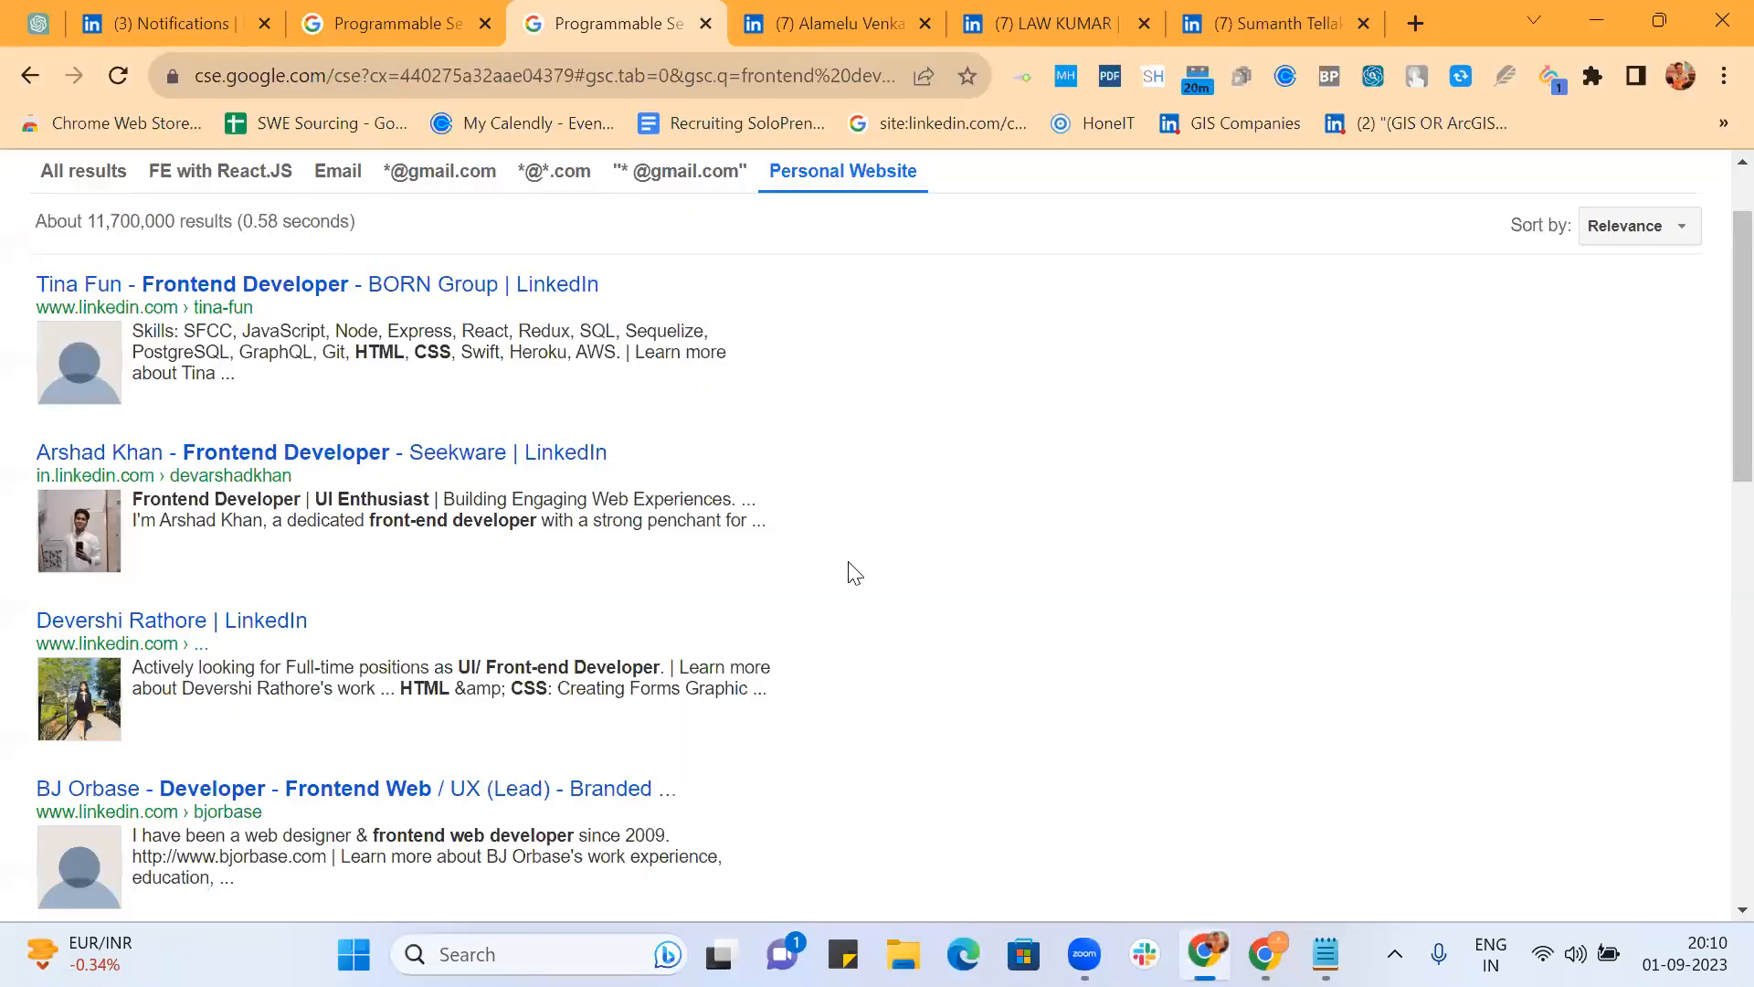
pyautogui.click(410, 22)
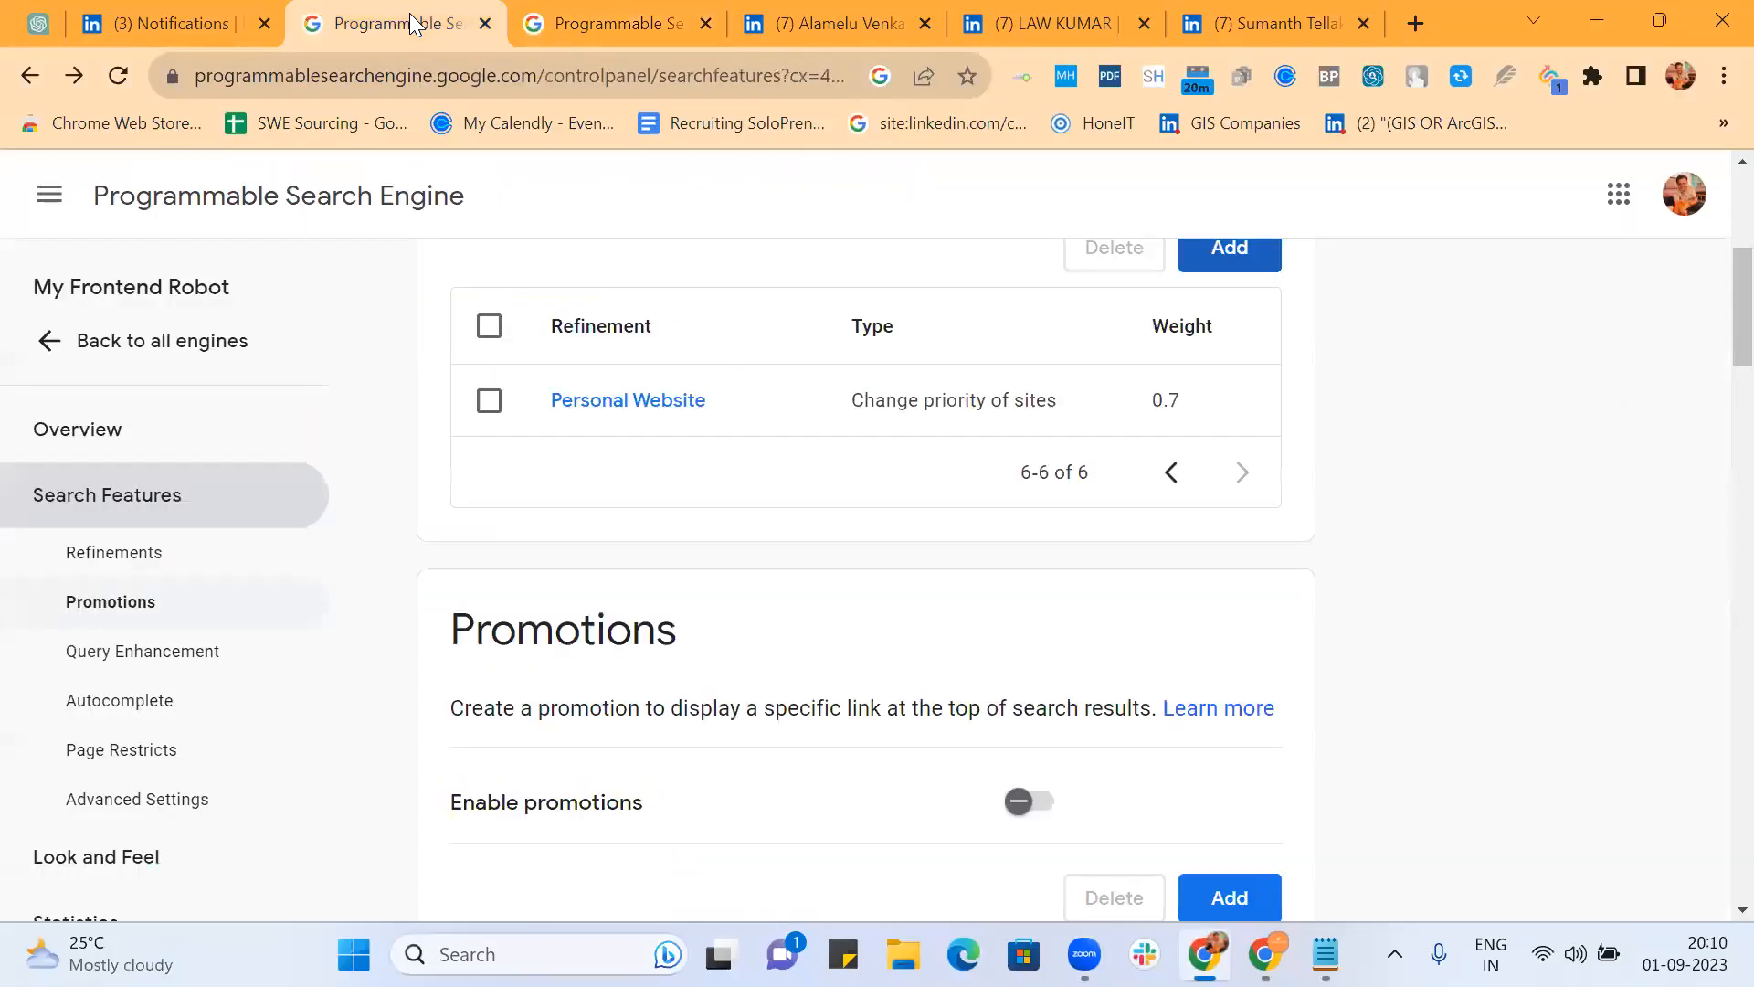
pyautogui.click(658, 400)
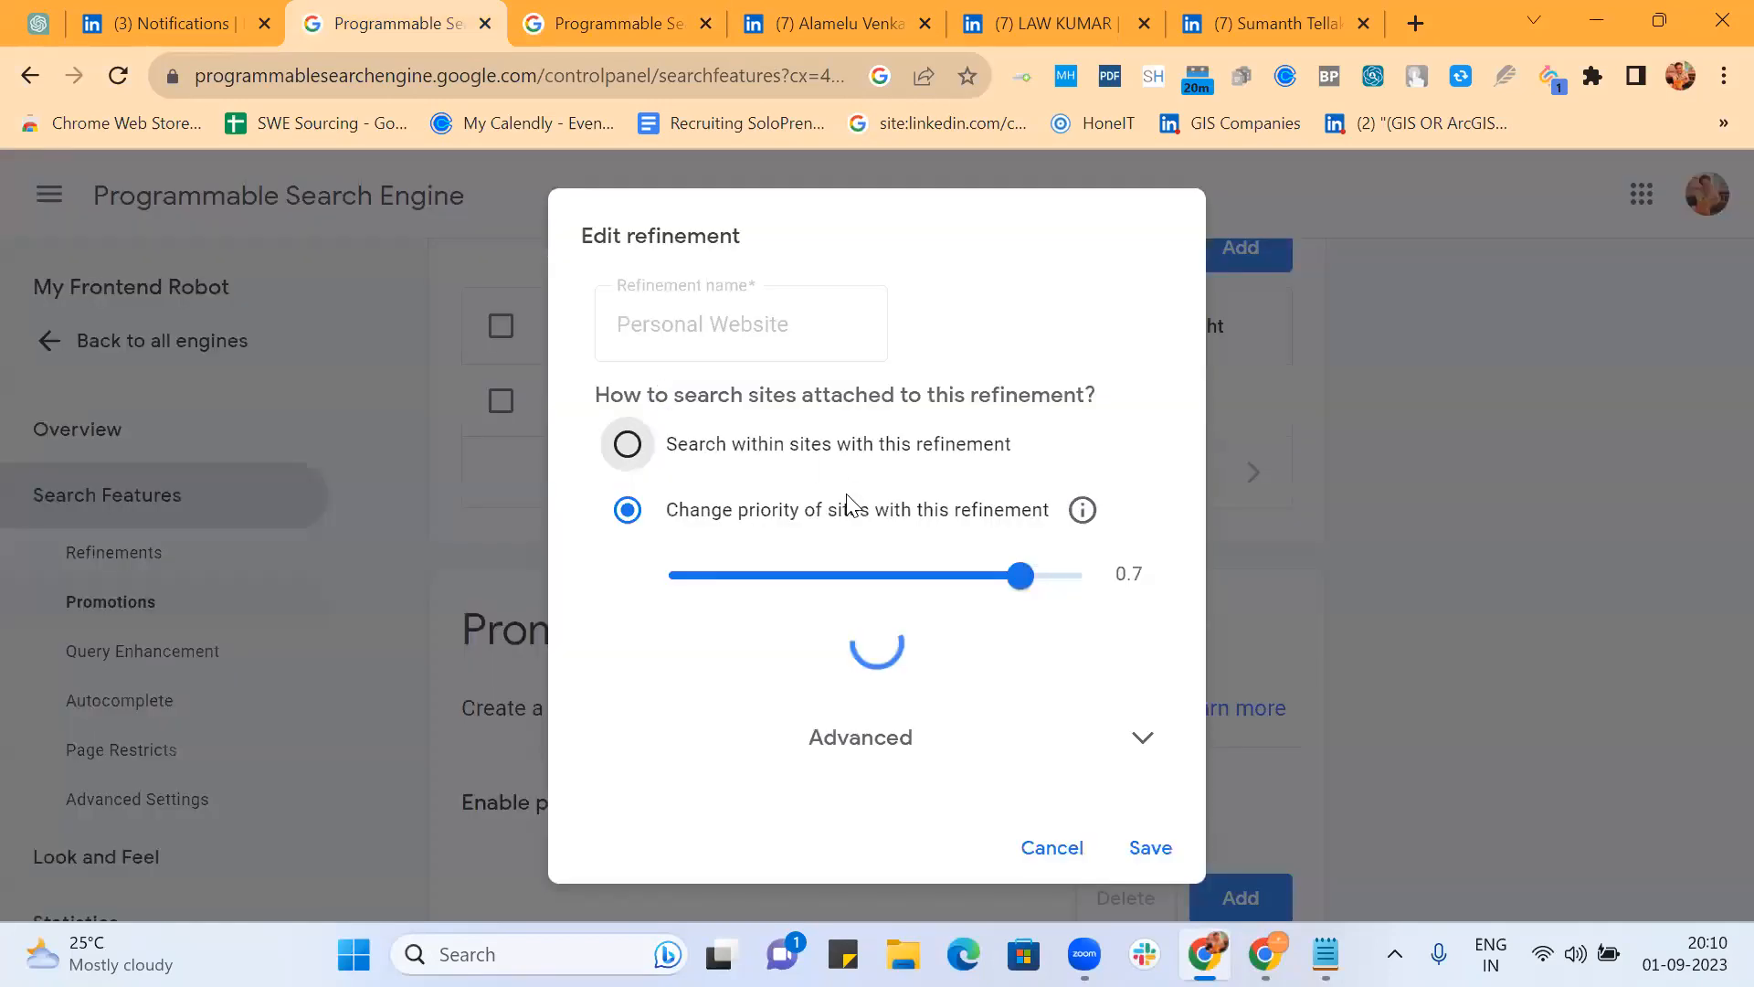
pyautogui.scroll(-3, 846, 501)
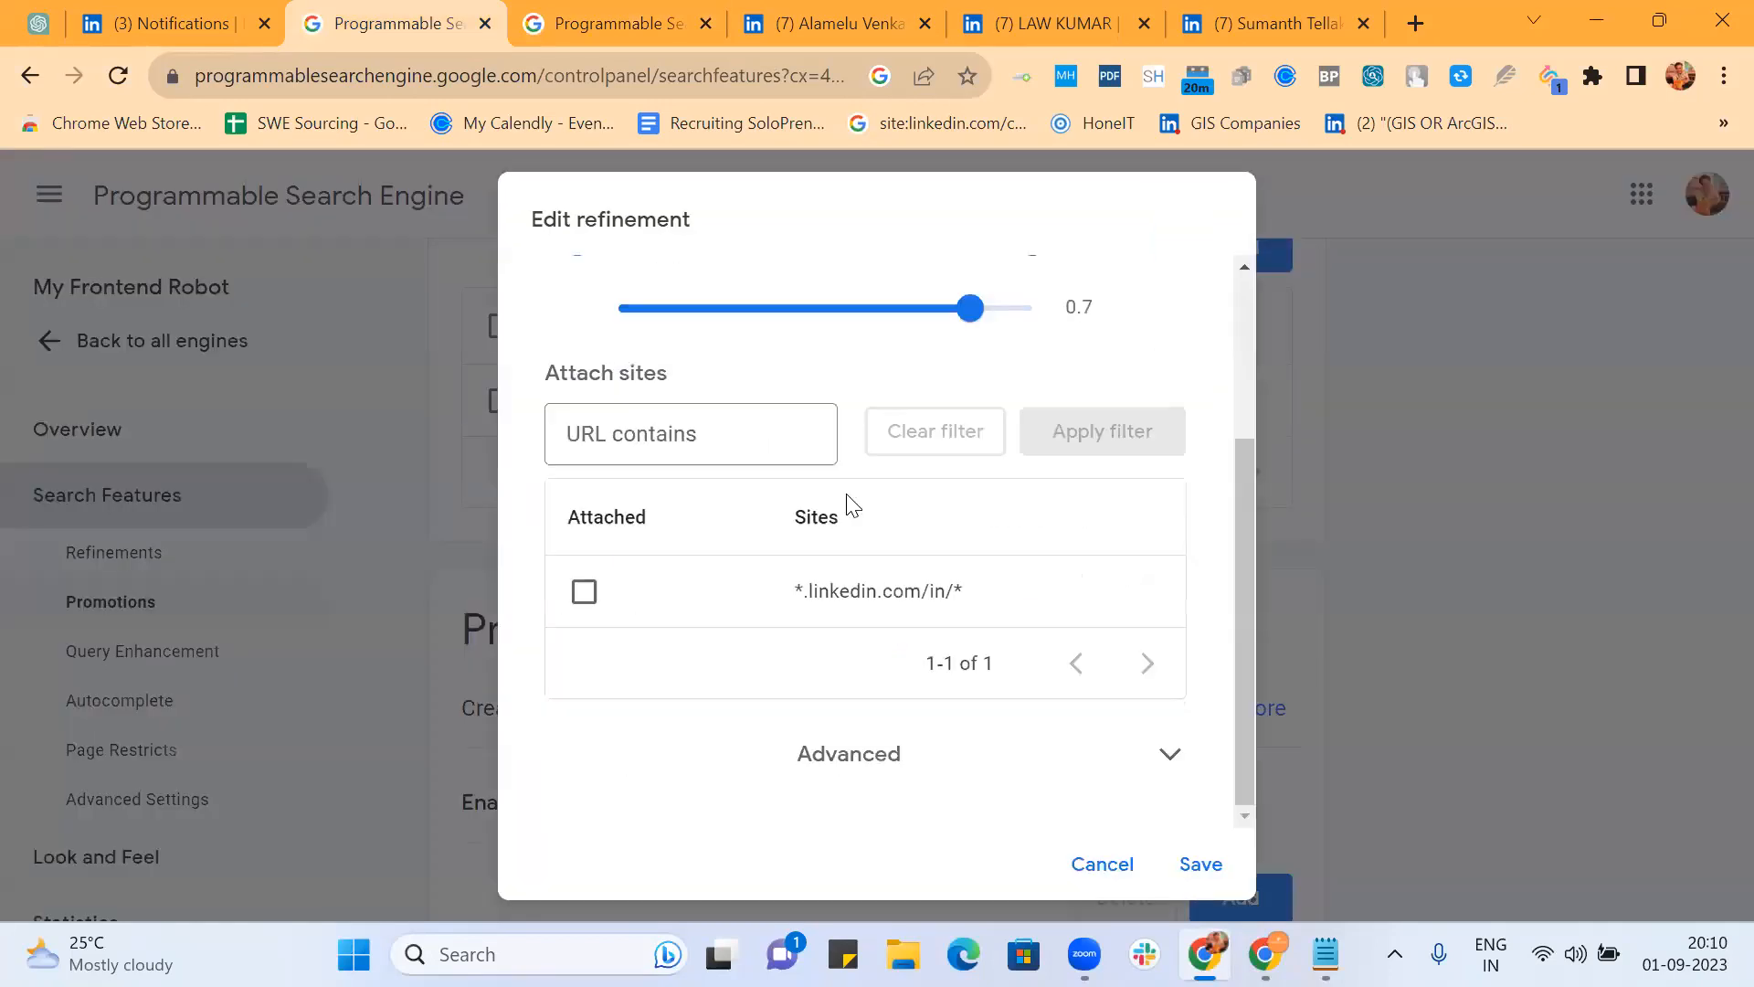
pyautogui.click(819, 771)
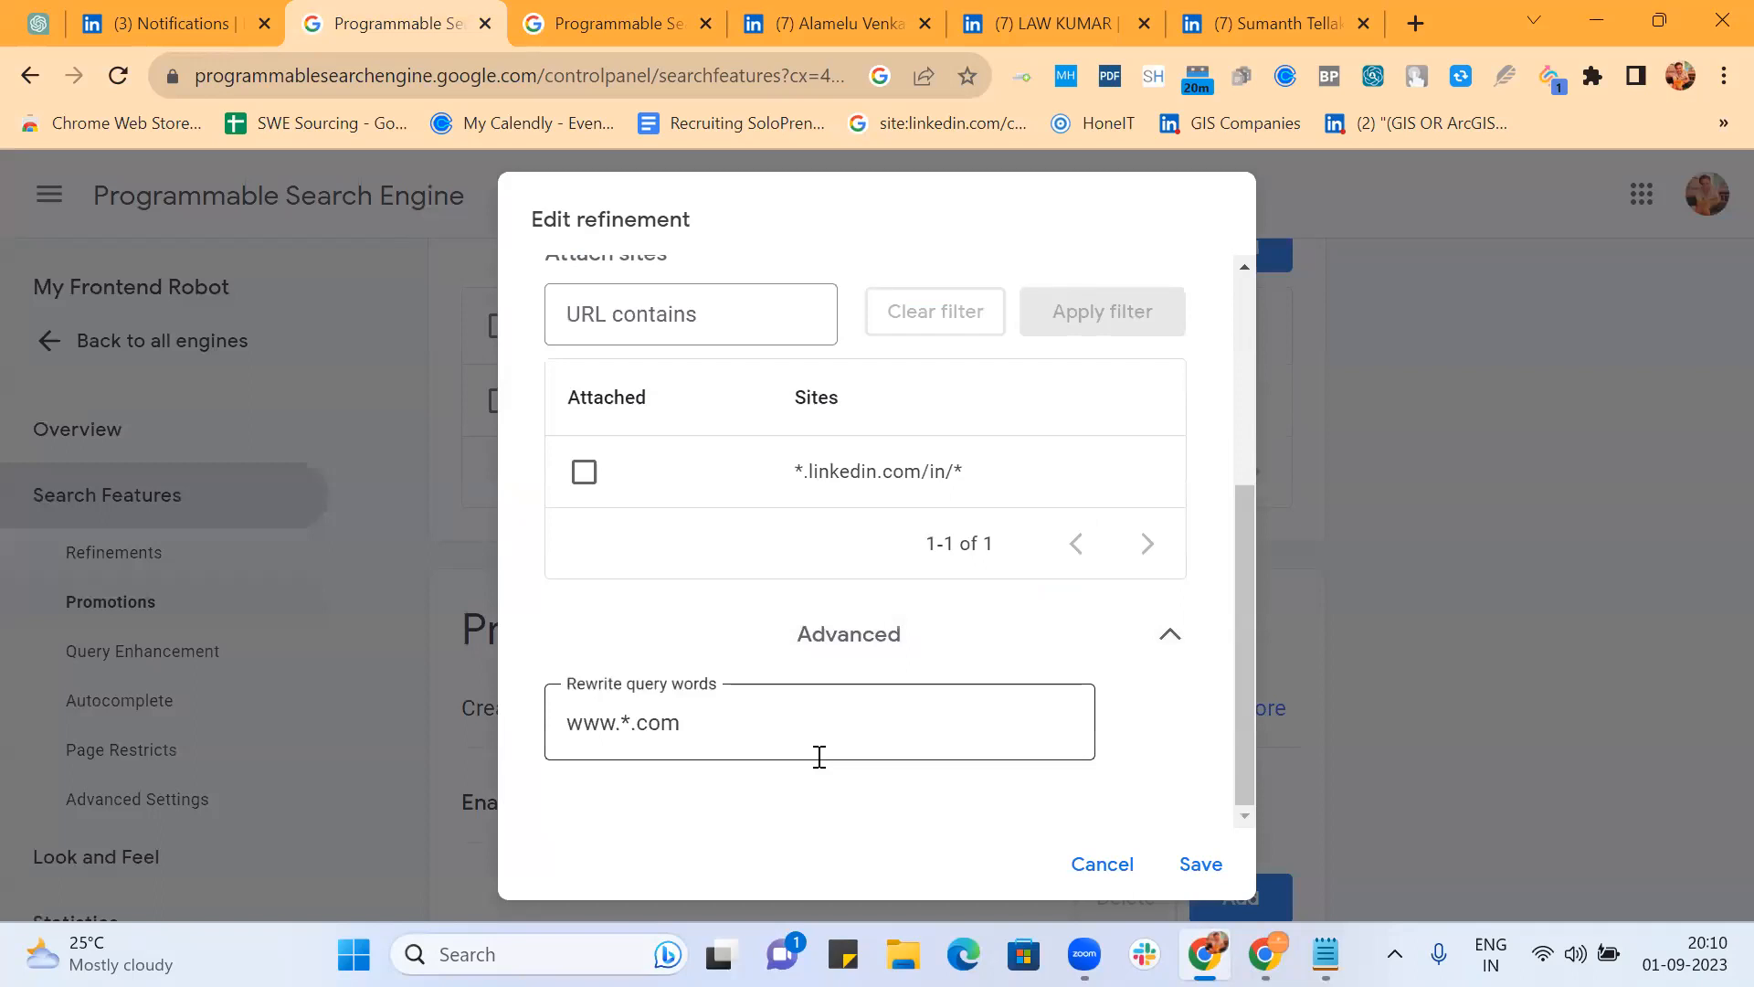
pyautogui.click(572, 725)
pyautogui.write('(')
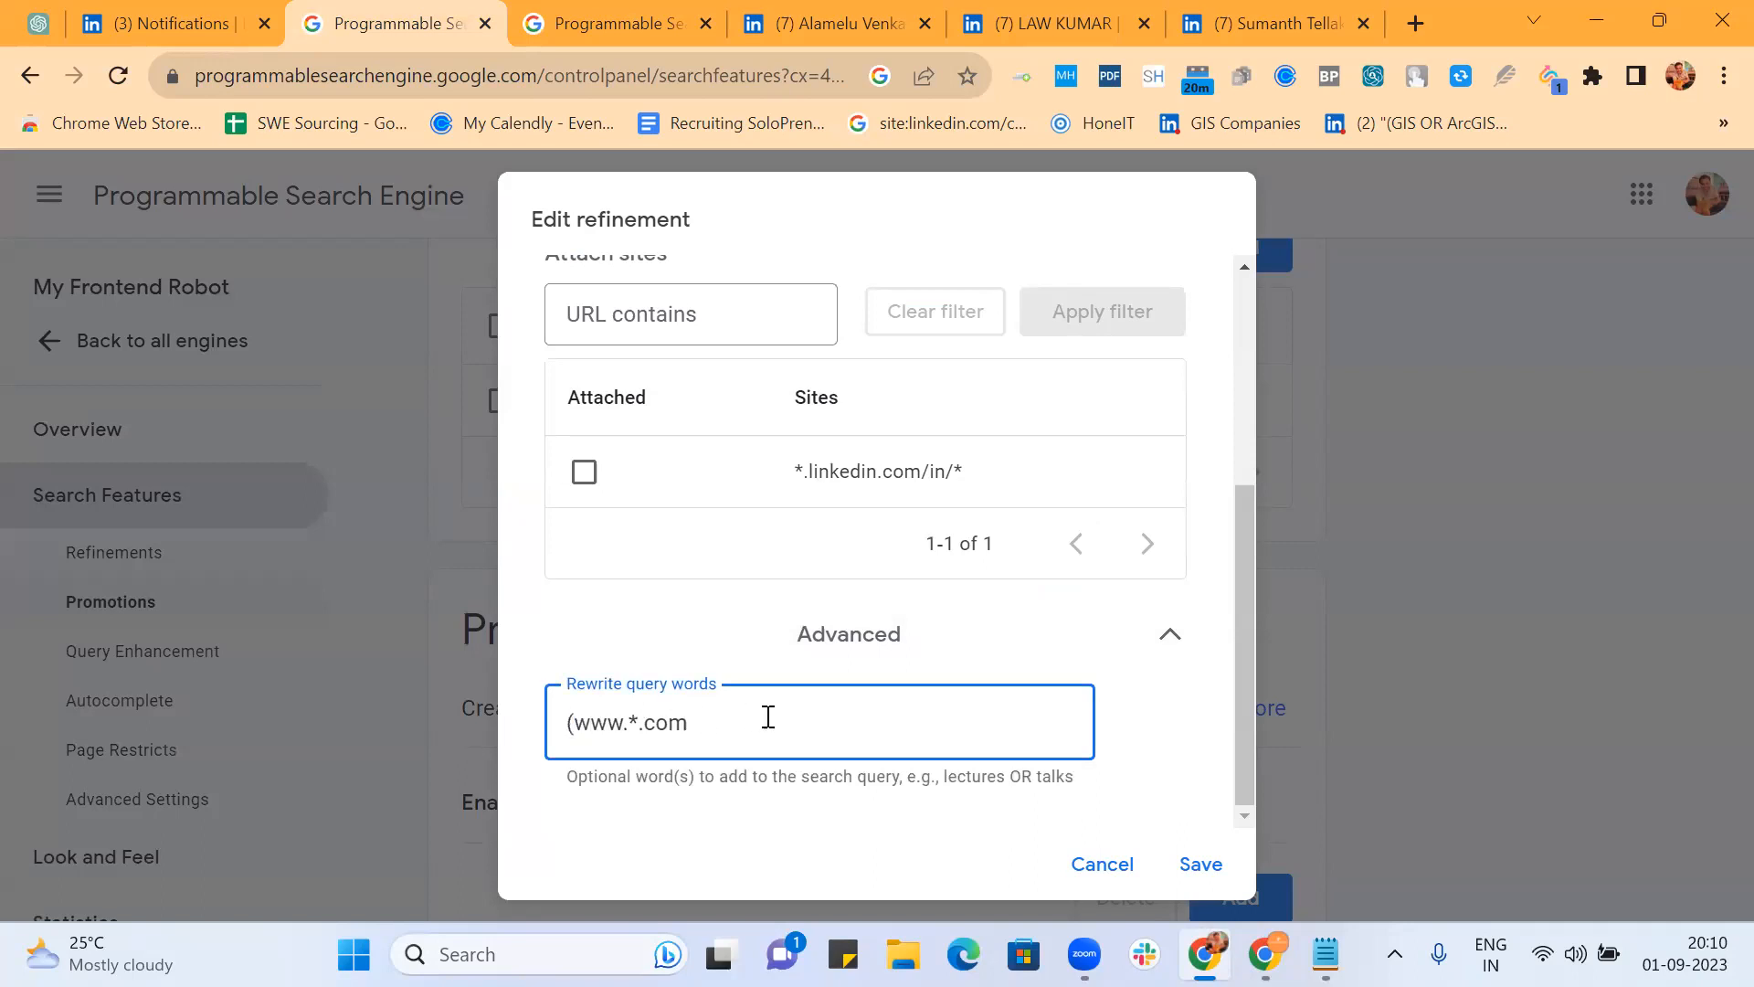
pyautogui.write(' | intext:www.')
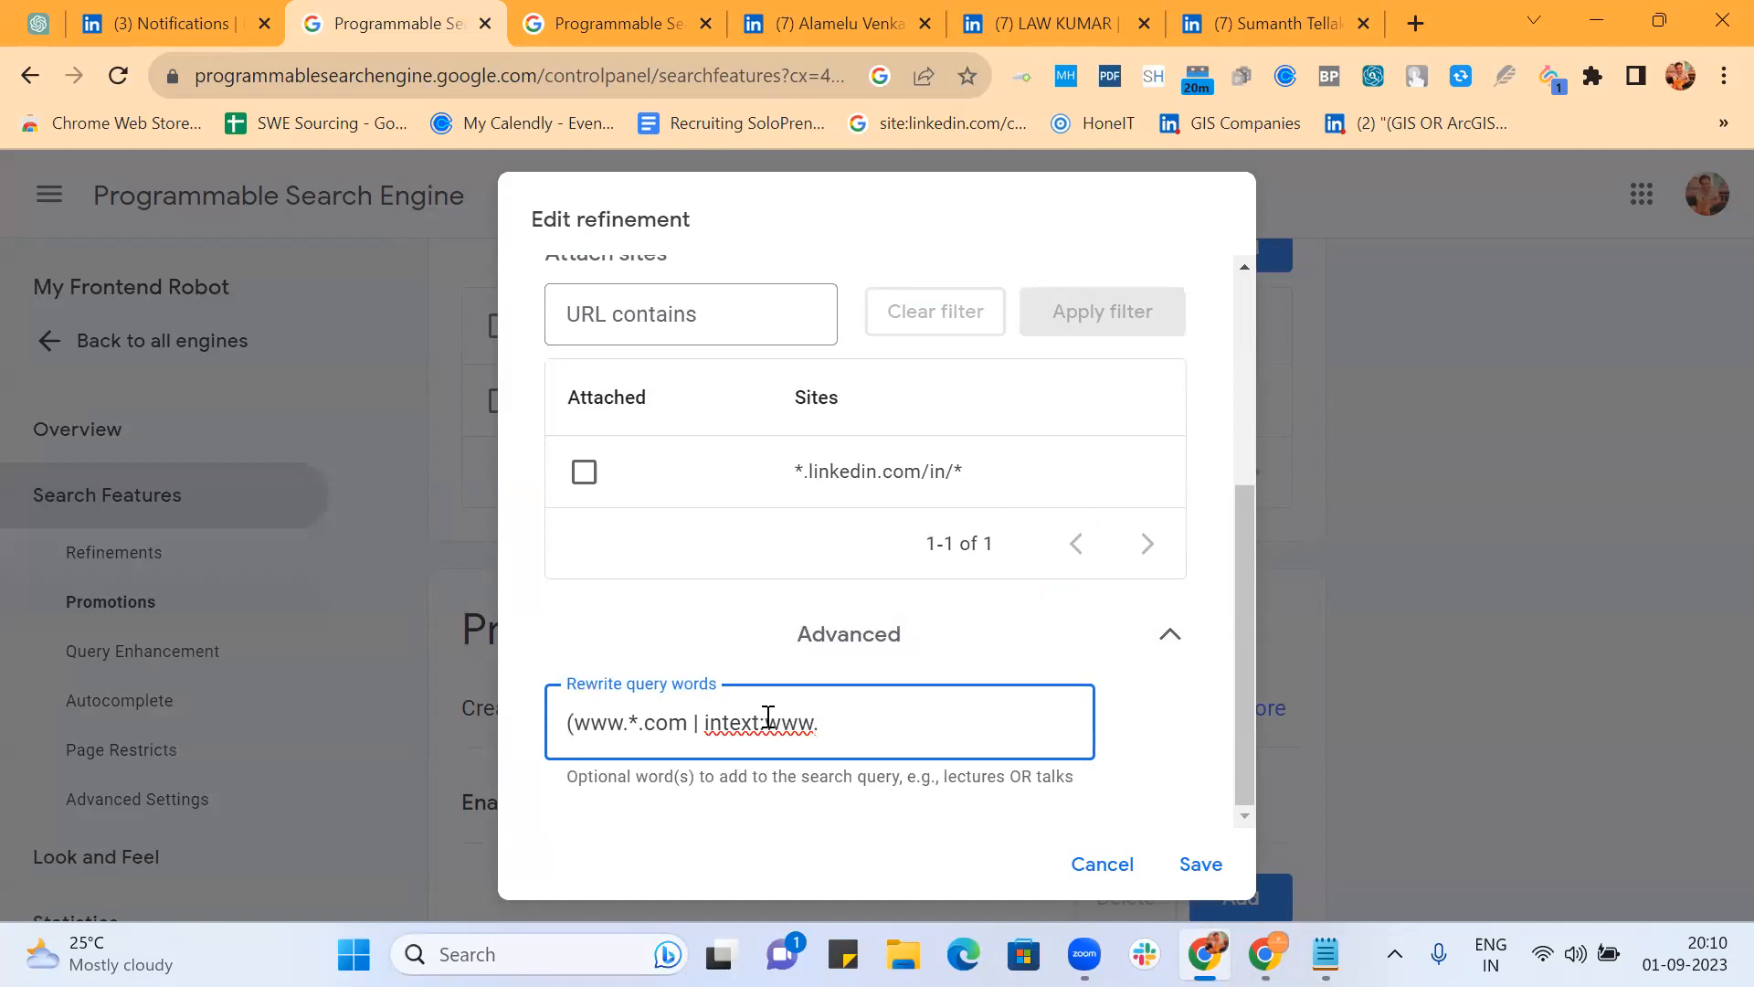
pyautogui.write('*.com)')
pyautogui.click(1200, 863)
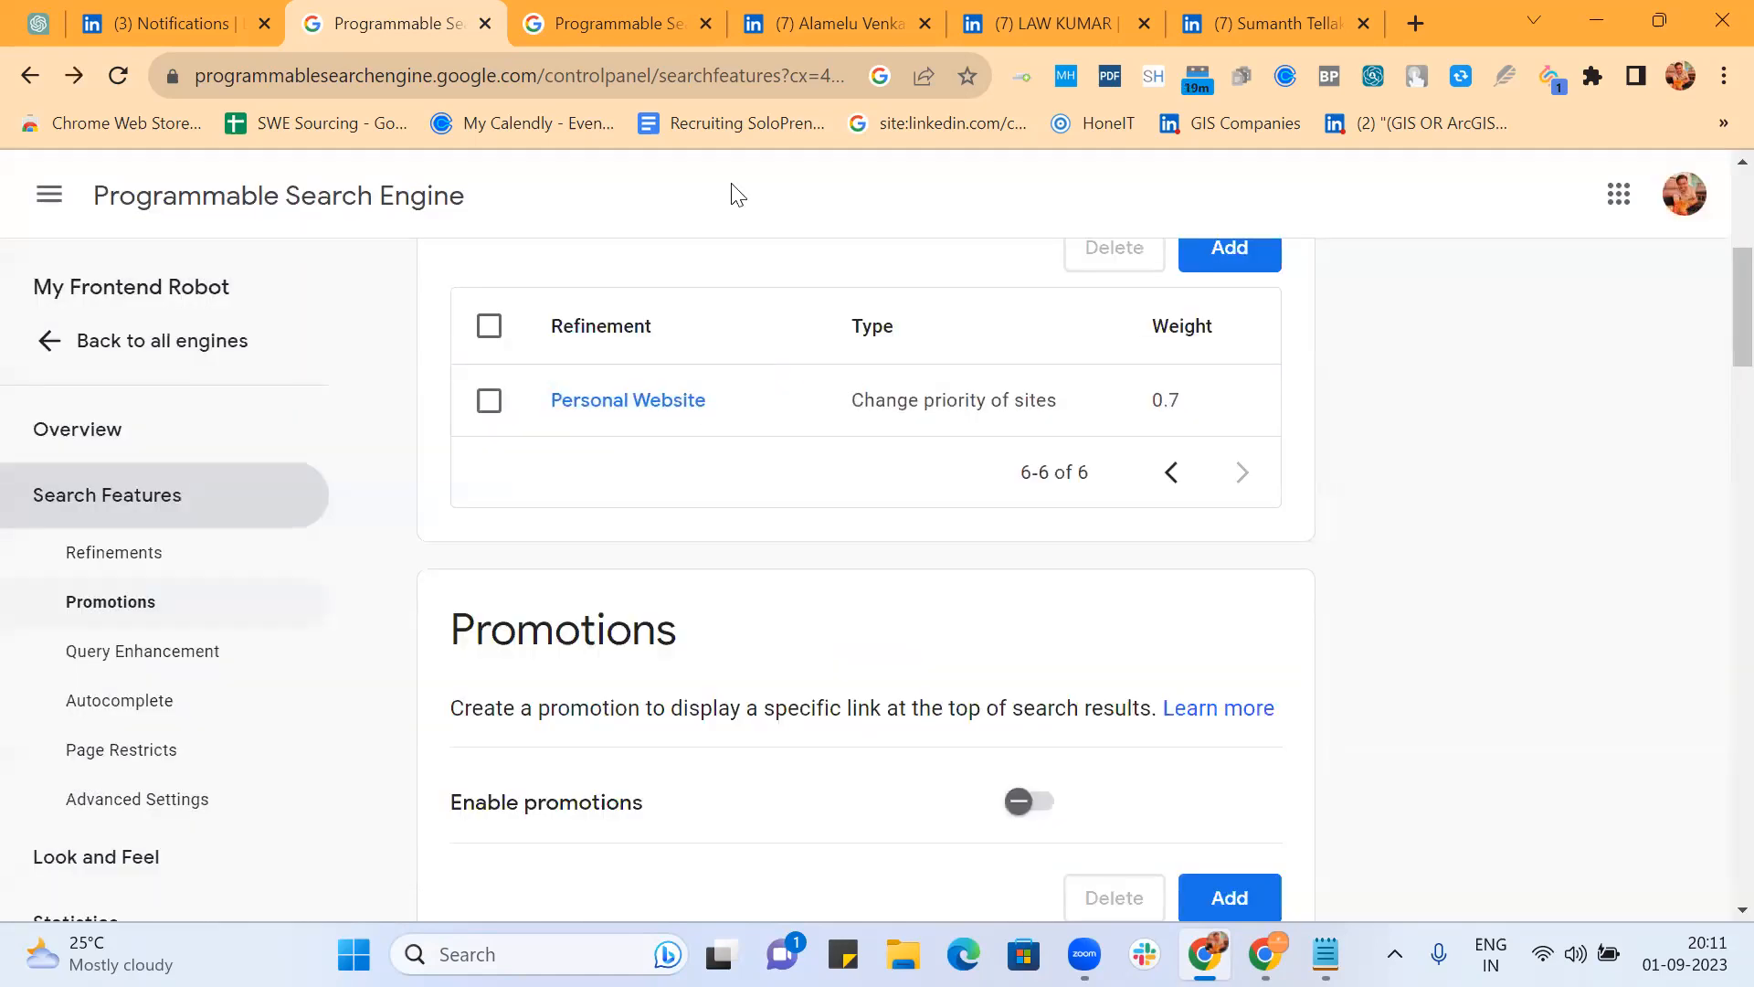
pyautogui.click(585, 16)
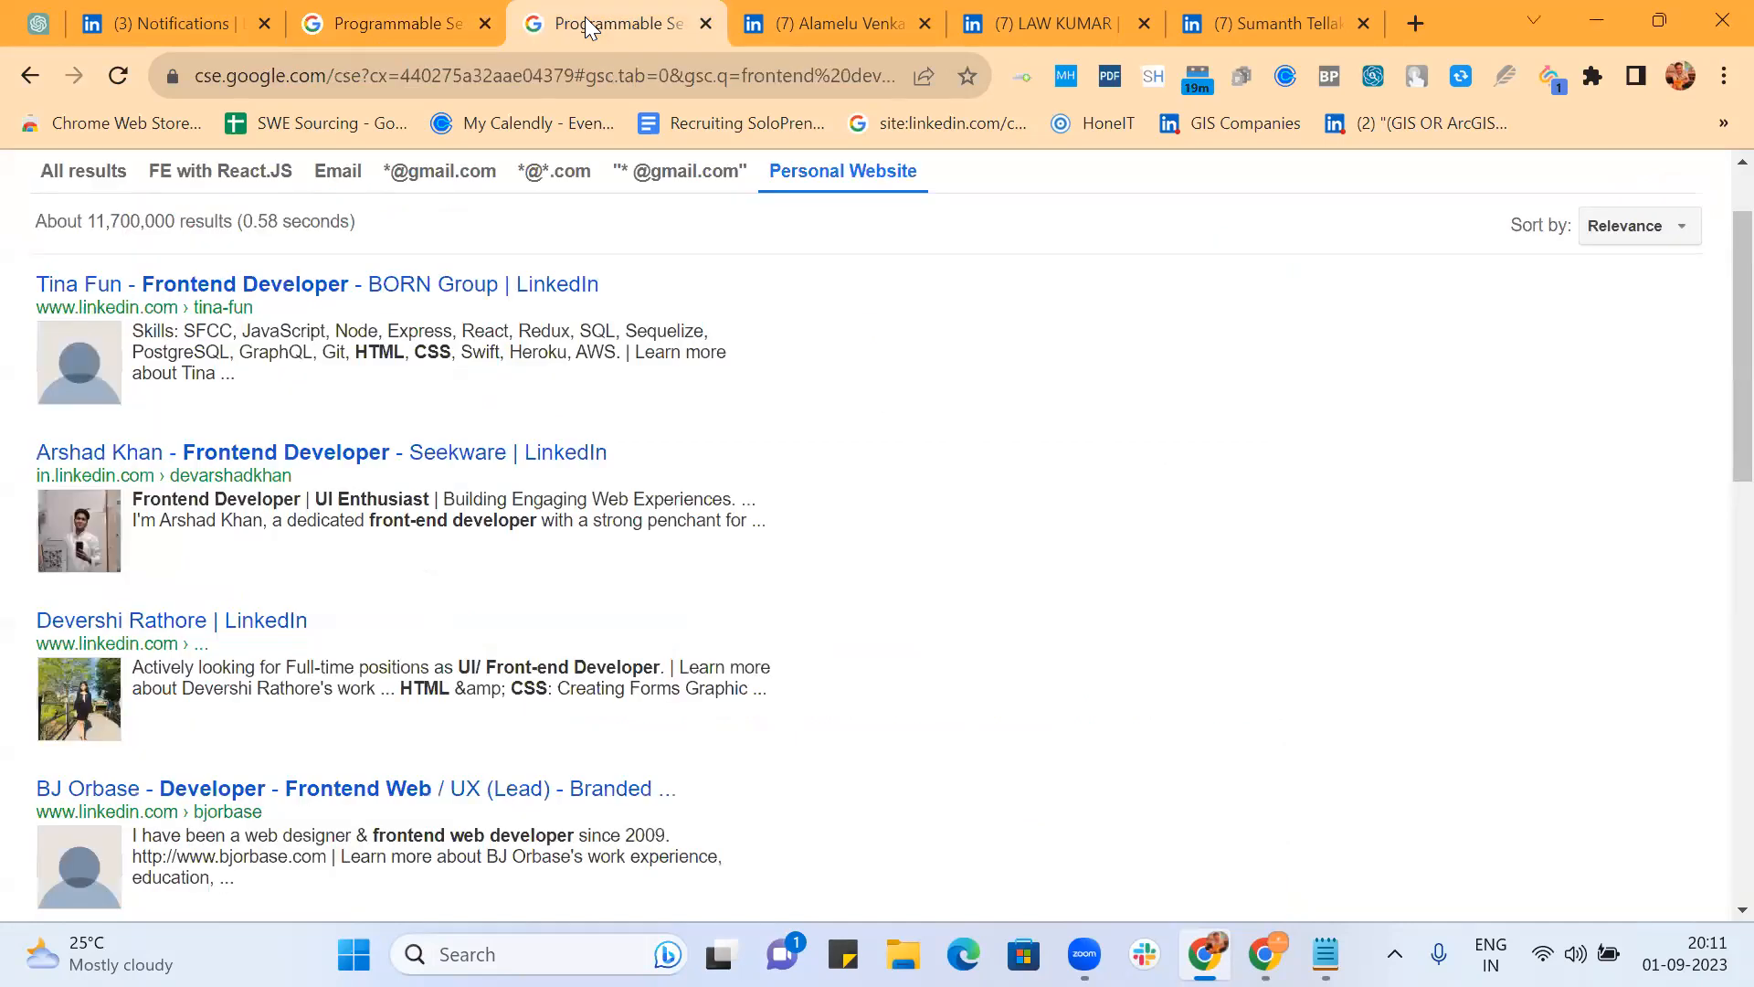
pyautogui.click(656, 178)
pyautogui.scroll(-10, 646, 481)
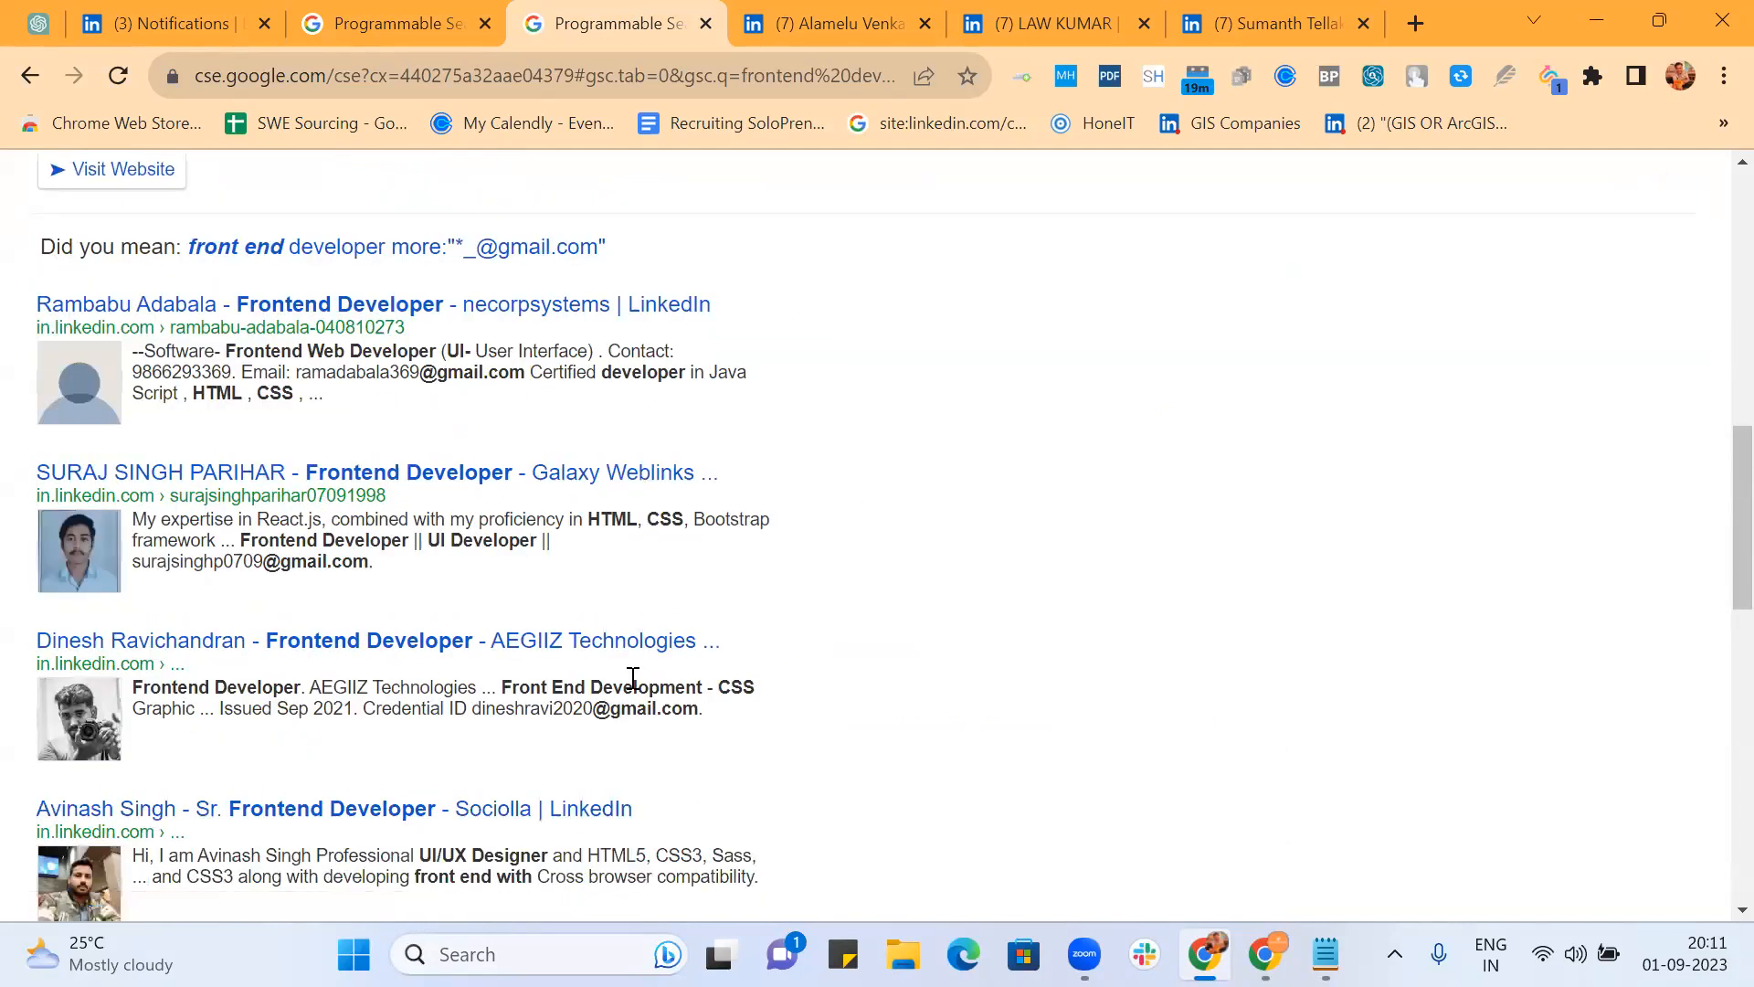
pyautogui.scroll(-8, 632, 677)
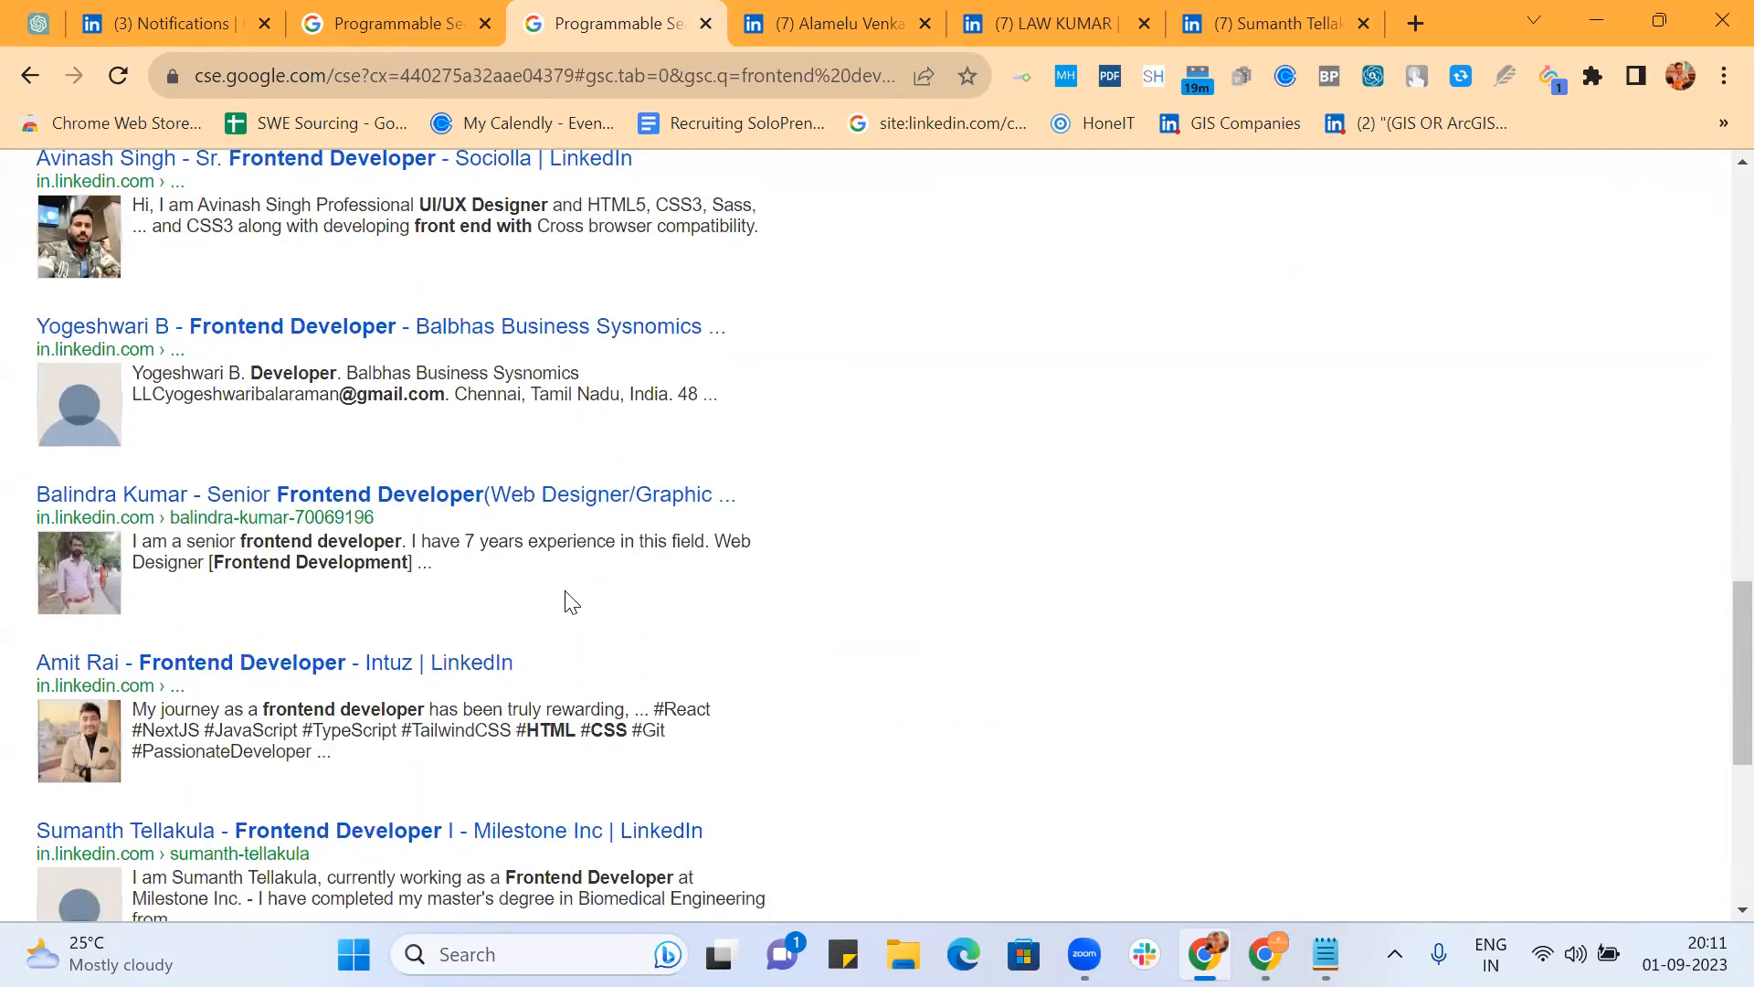
pyautogui.scroll(20, 687, 648)
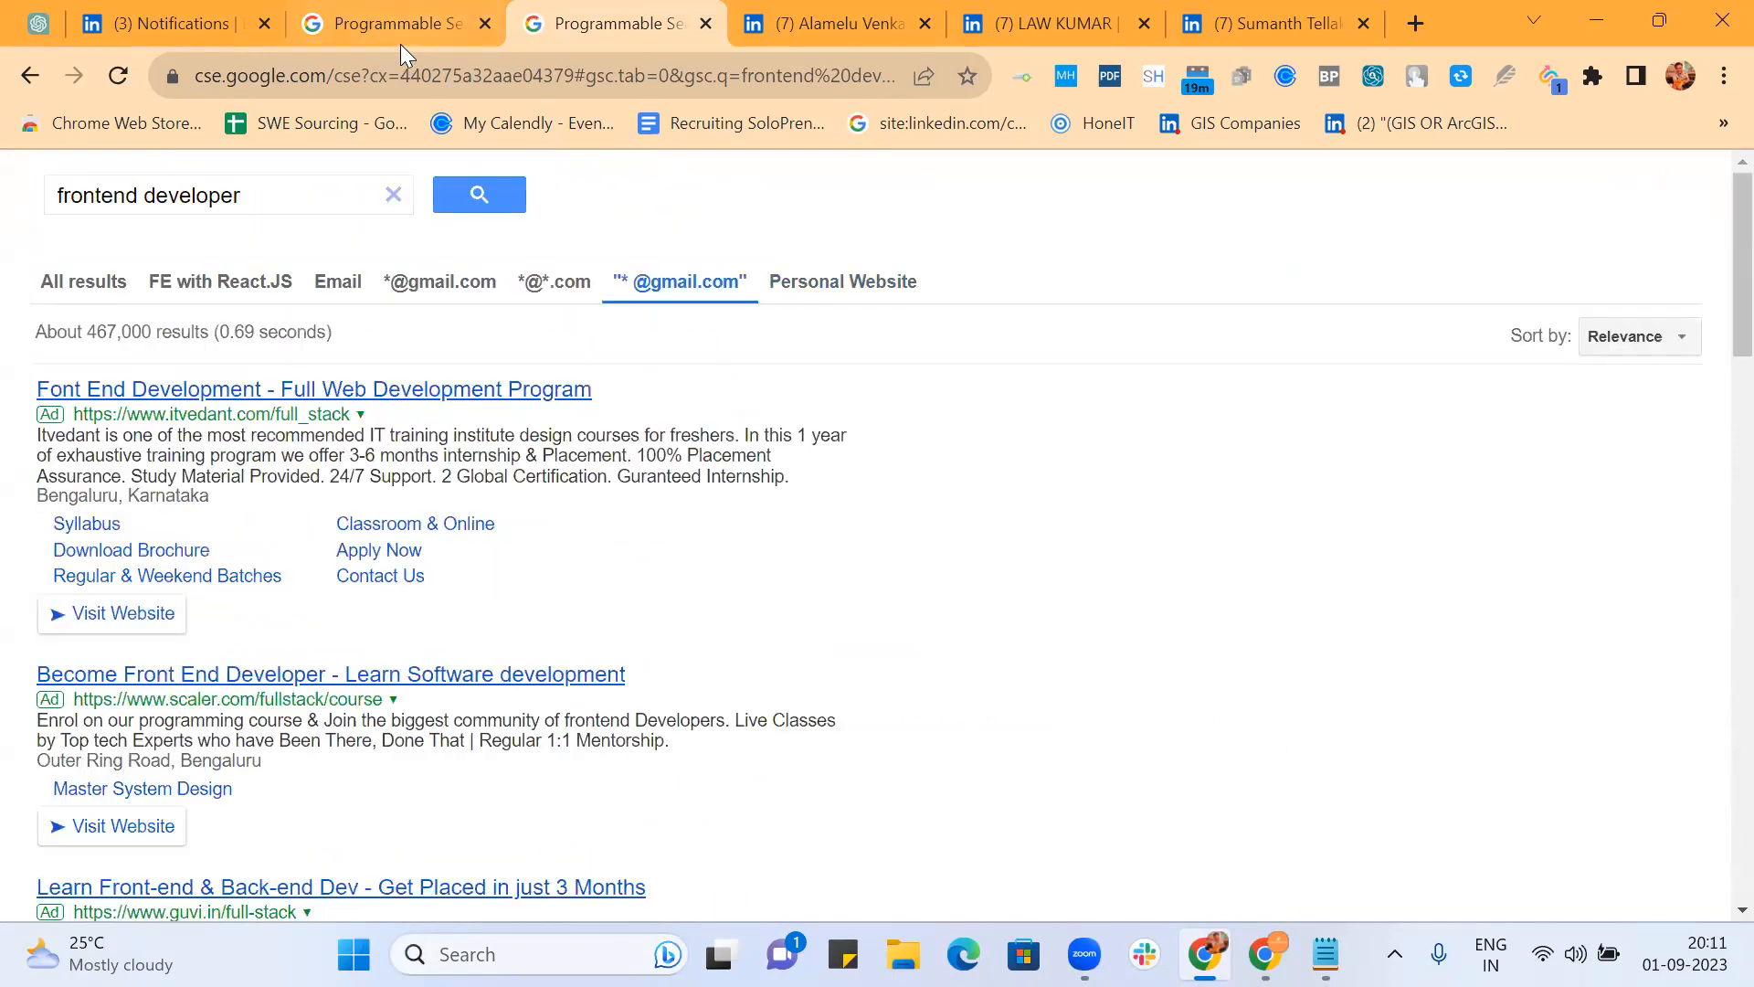
pyautogui.click(442, 289)
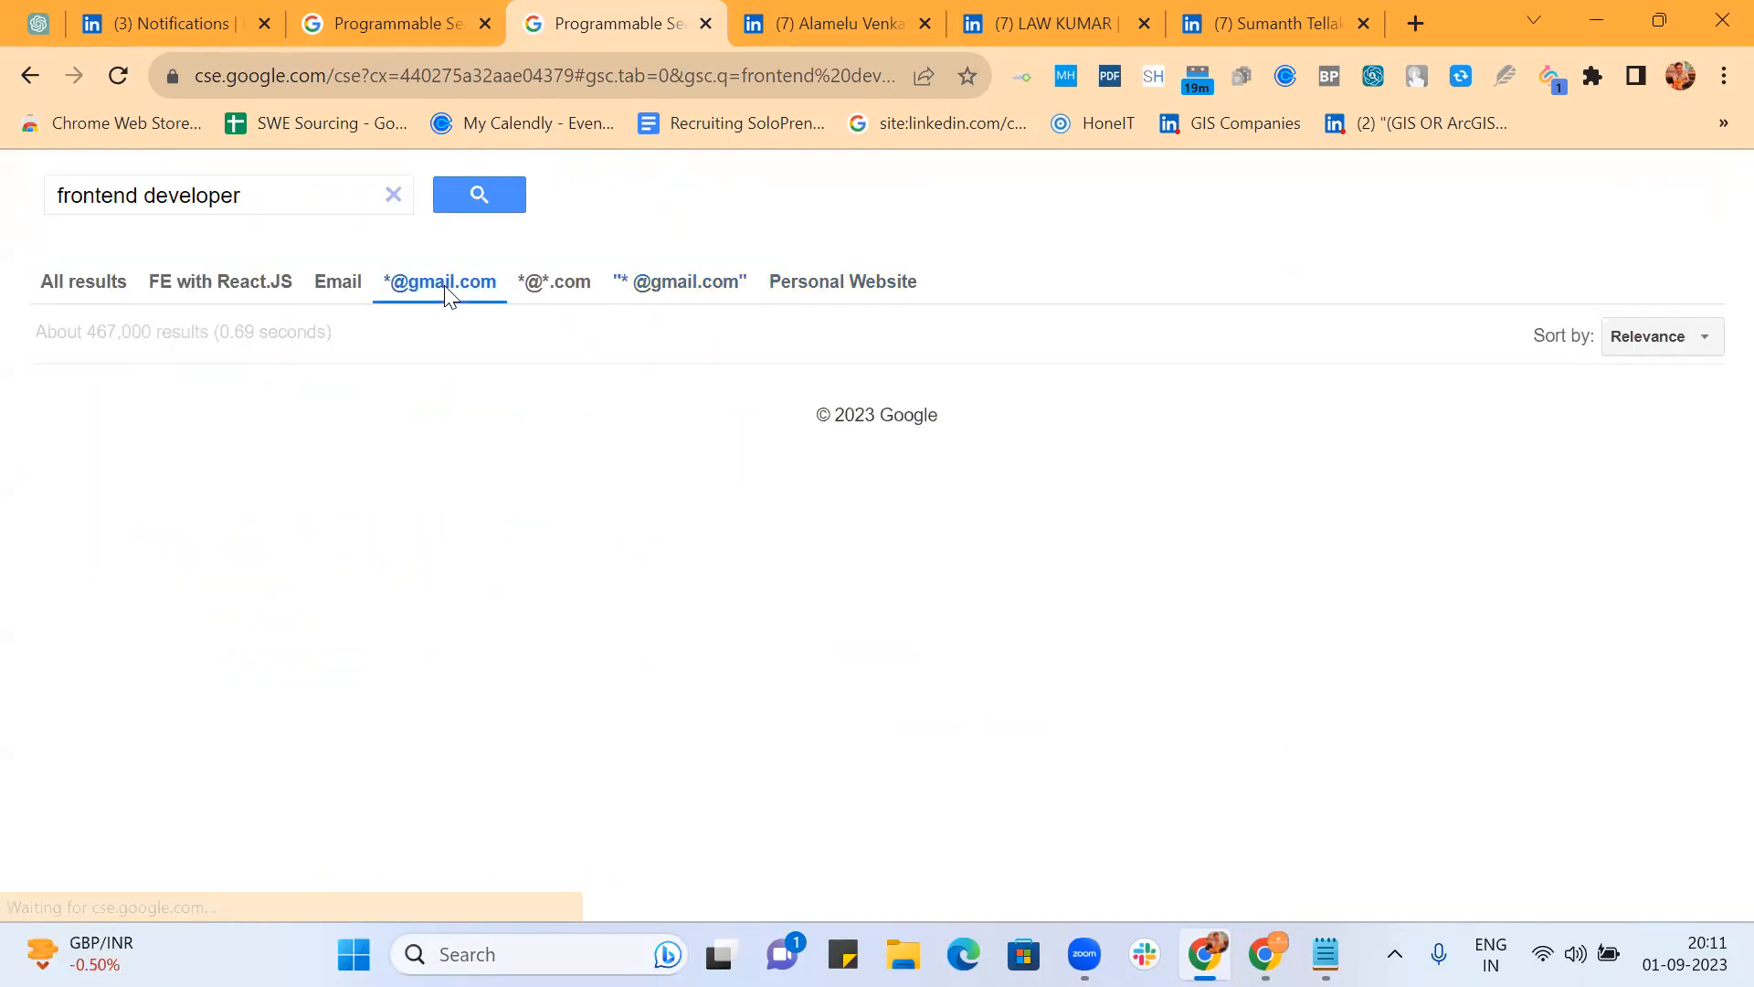
pyautogui.scroll(-10, 788, 556)
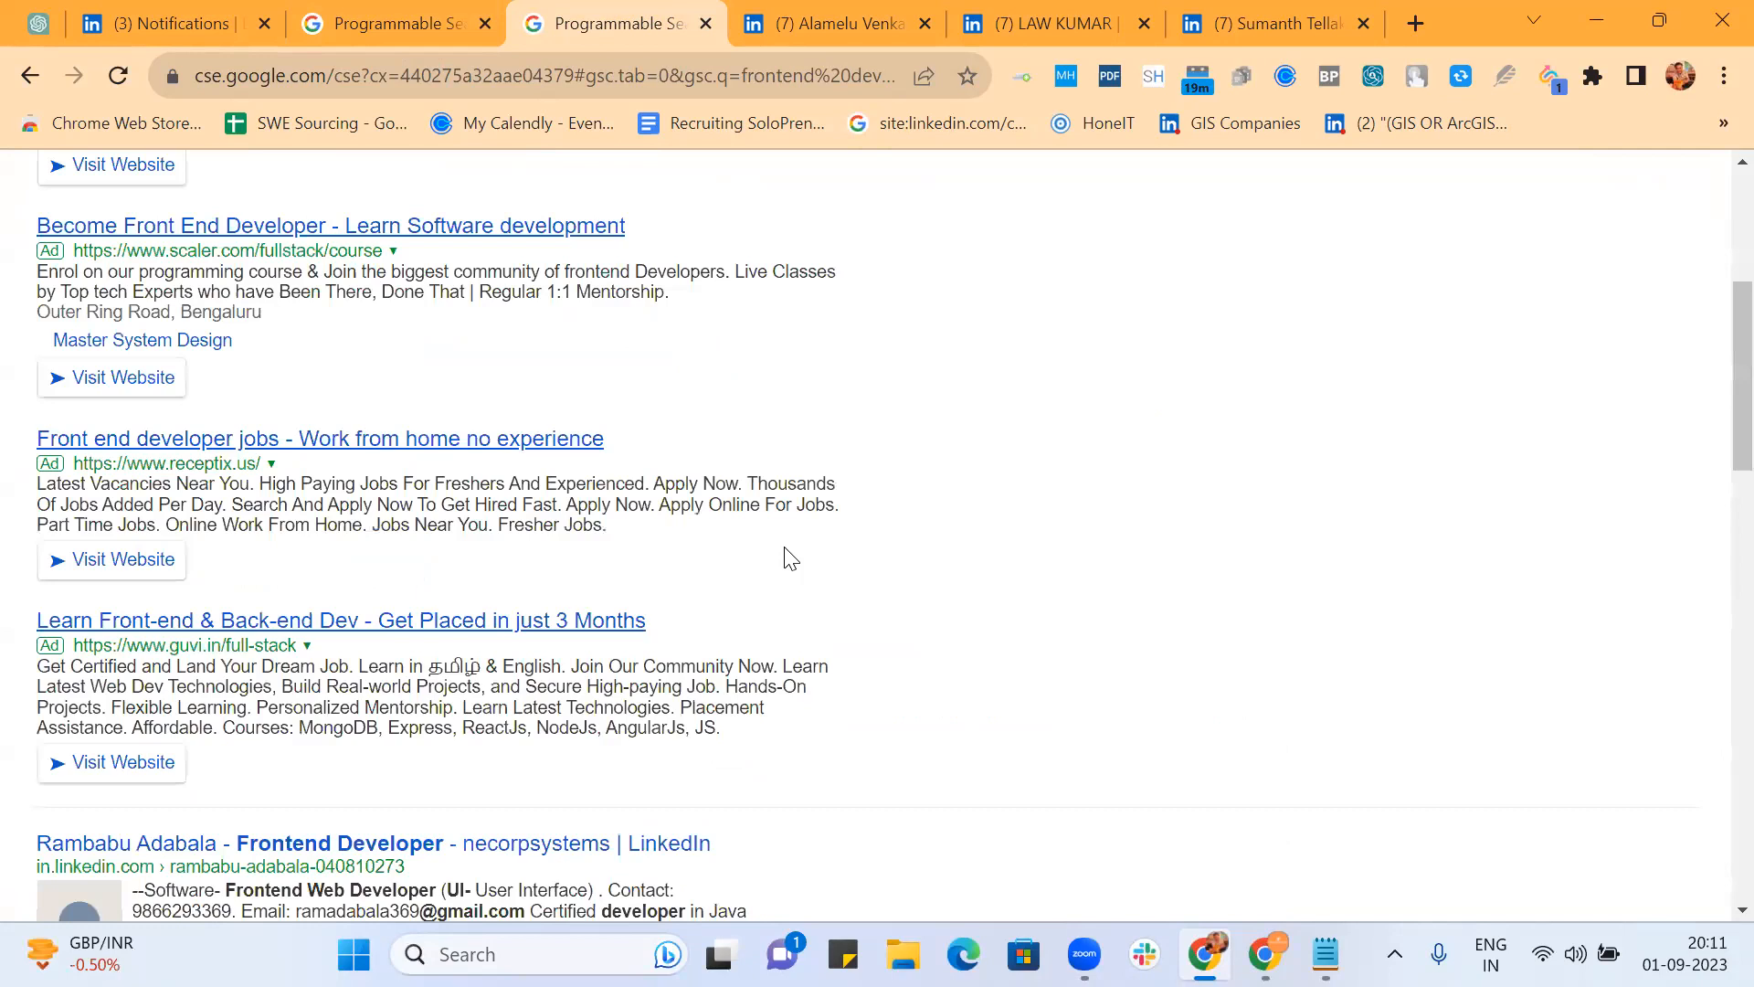
pyautogui.scroll(-3, 790, 557)
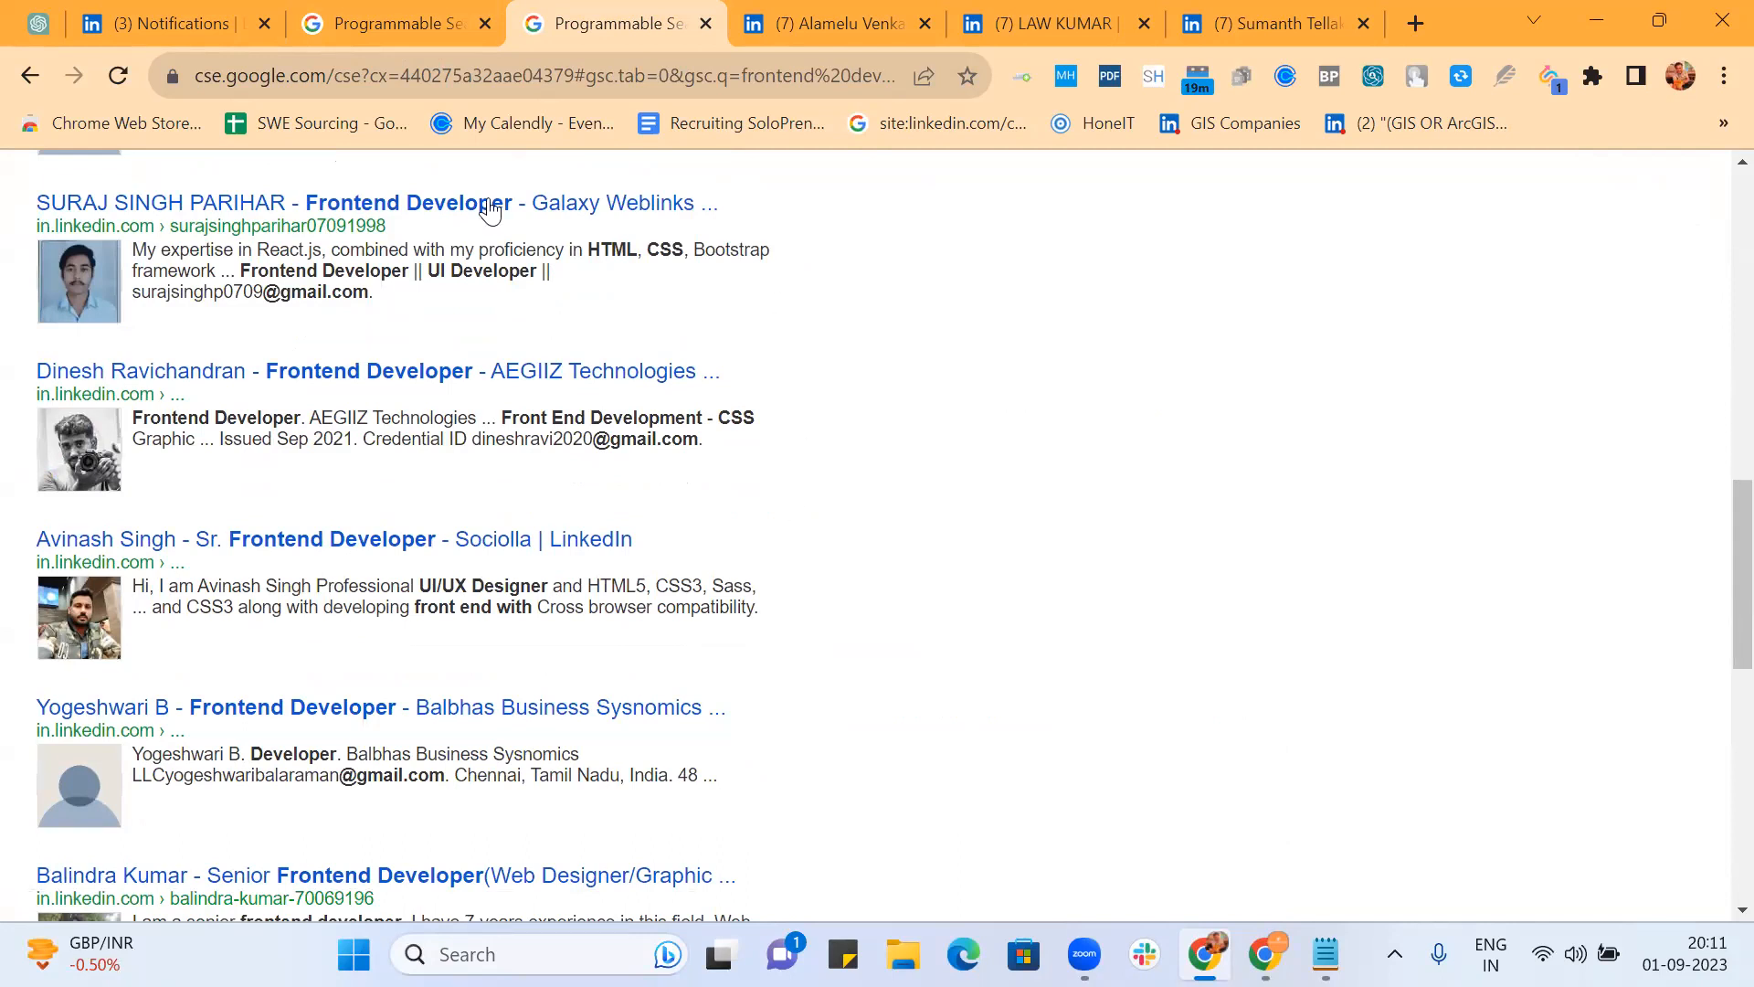
pyautogui.scroll(14, 485, 203)
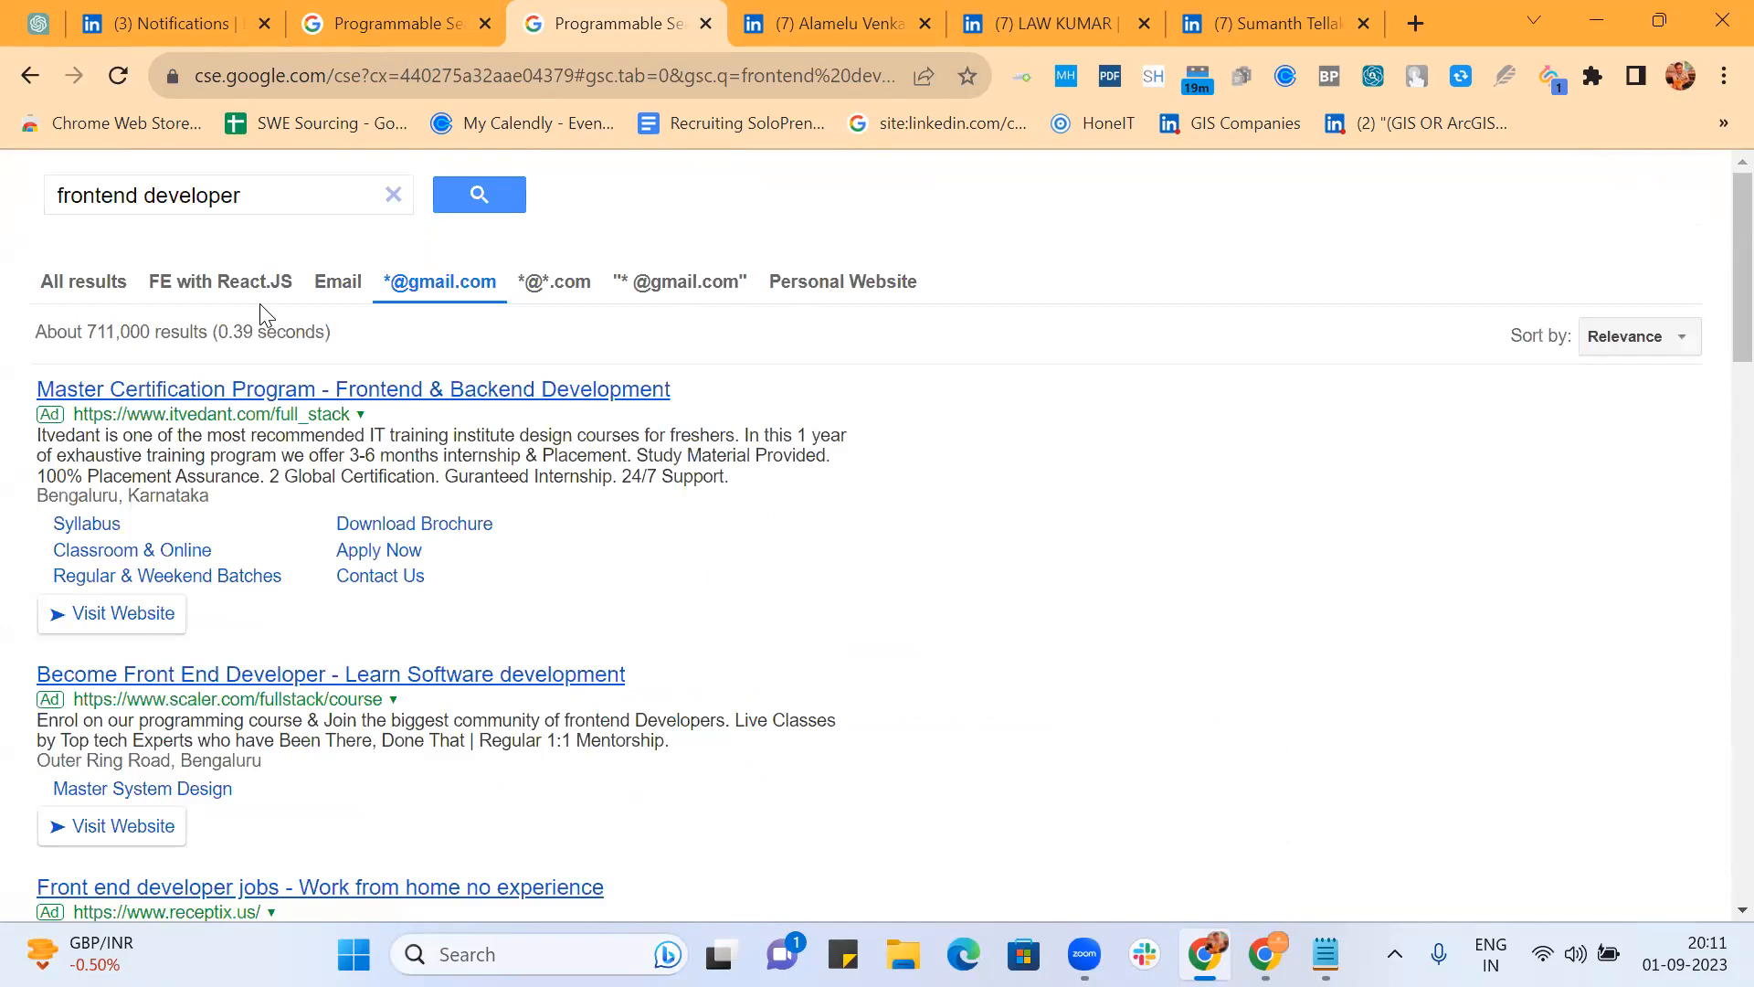
pyautogui.click(340, 20)
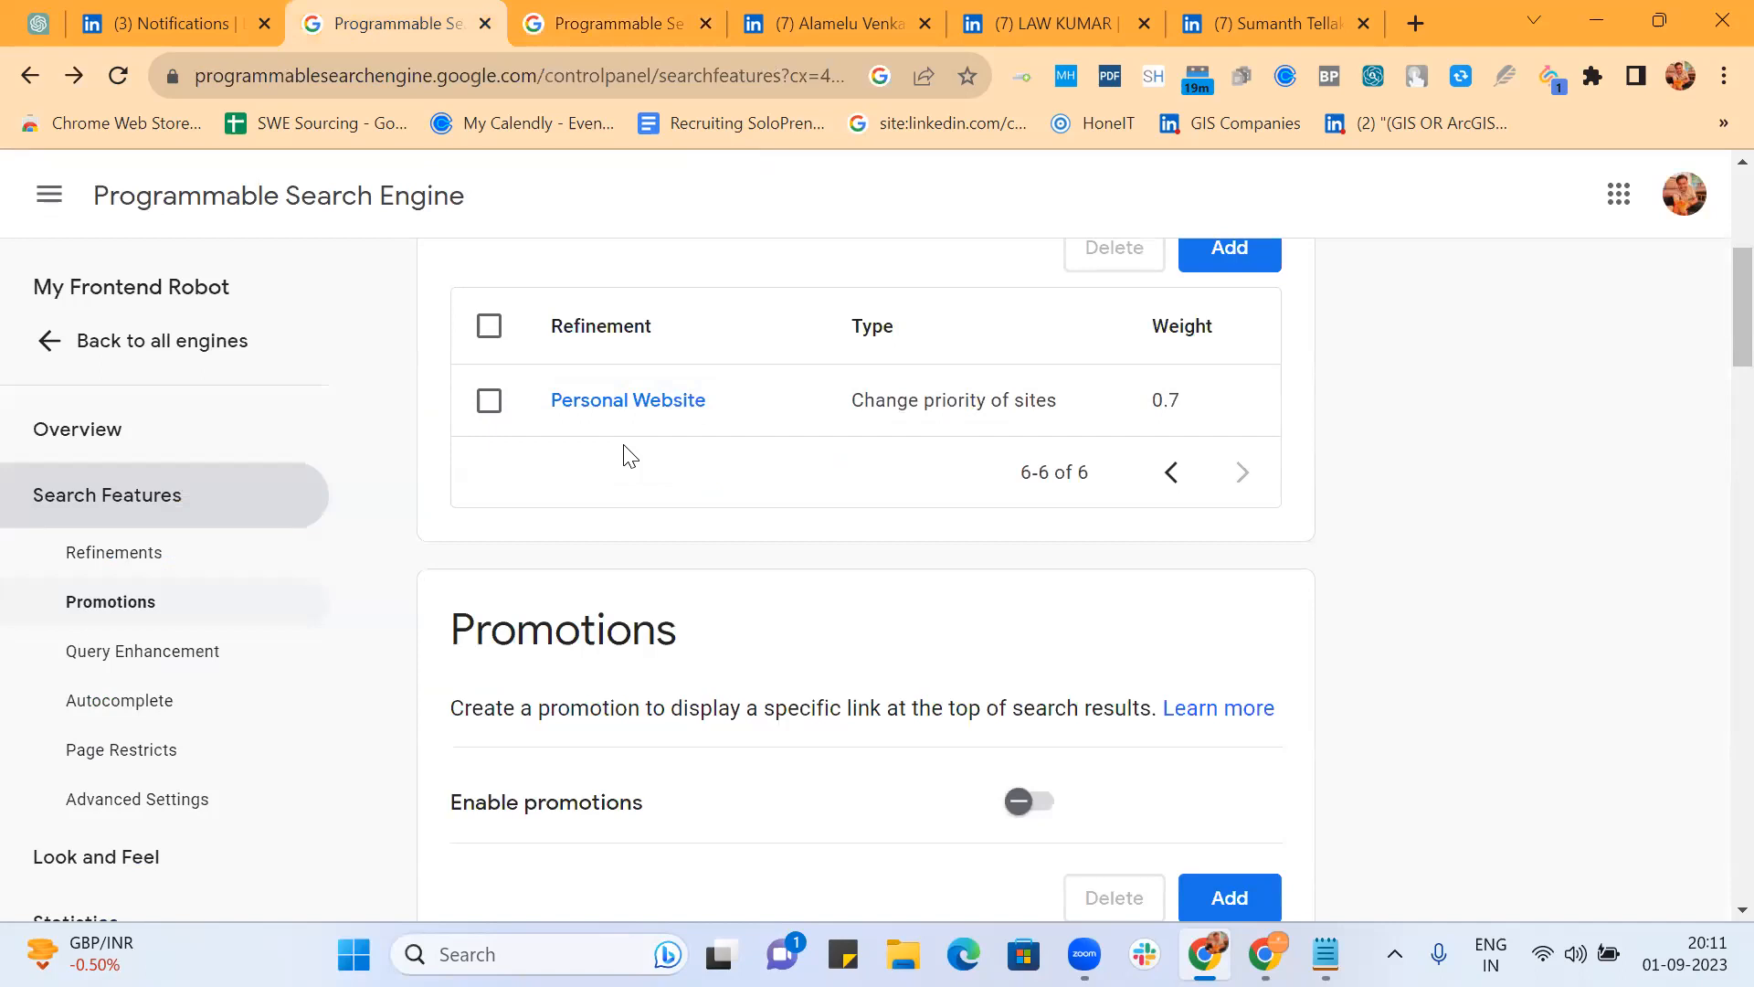
# Step: Page the Refinements table back to the first five refinements, then return to the frontend developer results
pyautogui.scroll(3, 627, 455)
pyautogui.scroll(-10, 627, 454)
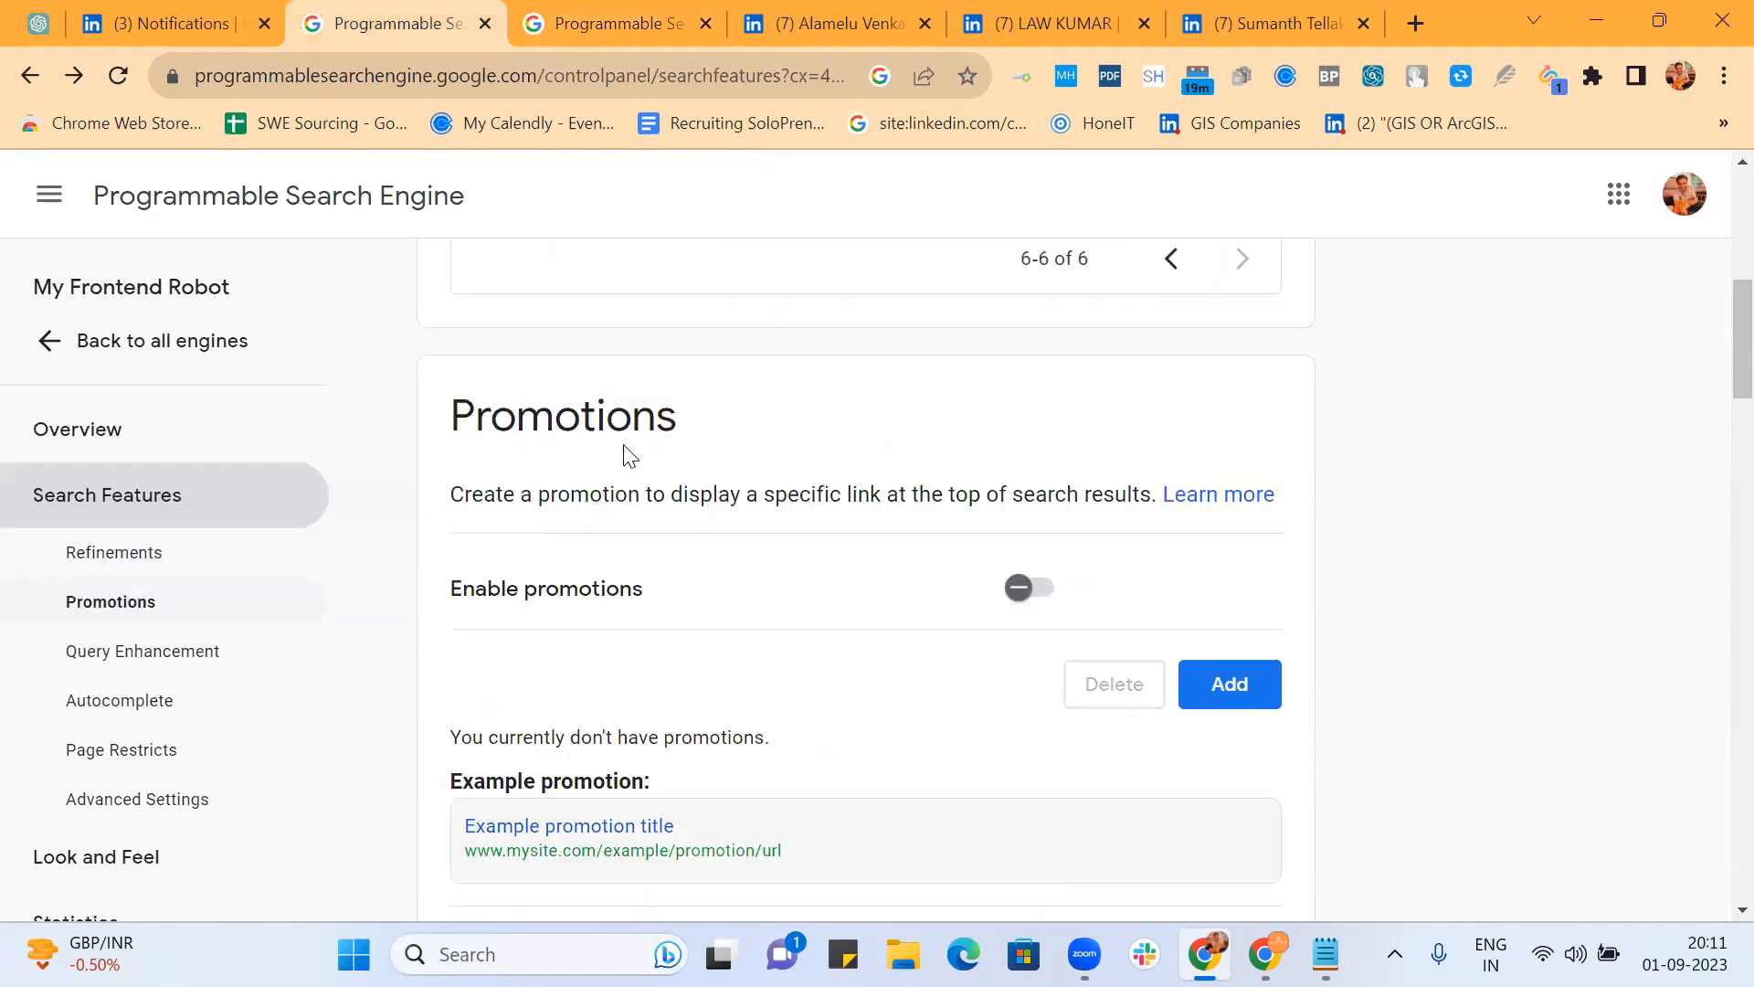
pyautogui.scroll(-5, 629, 455)
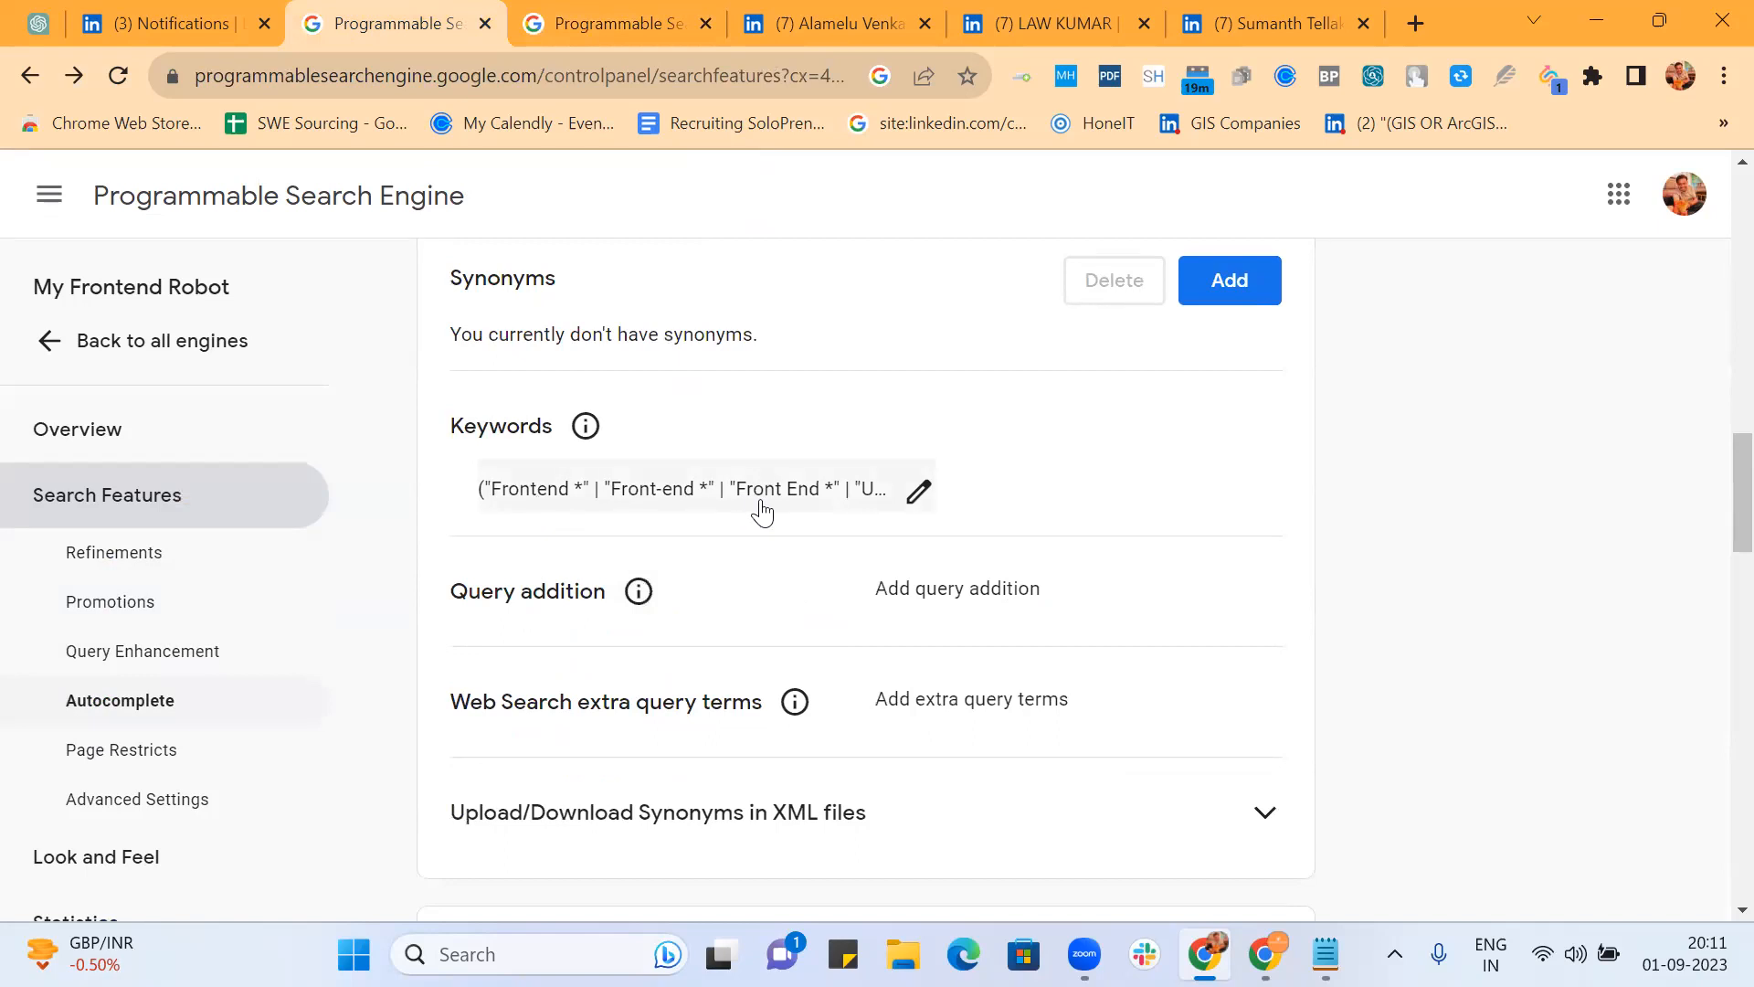
pyautogui.scroll(4, 759, 507)
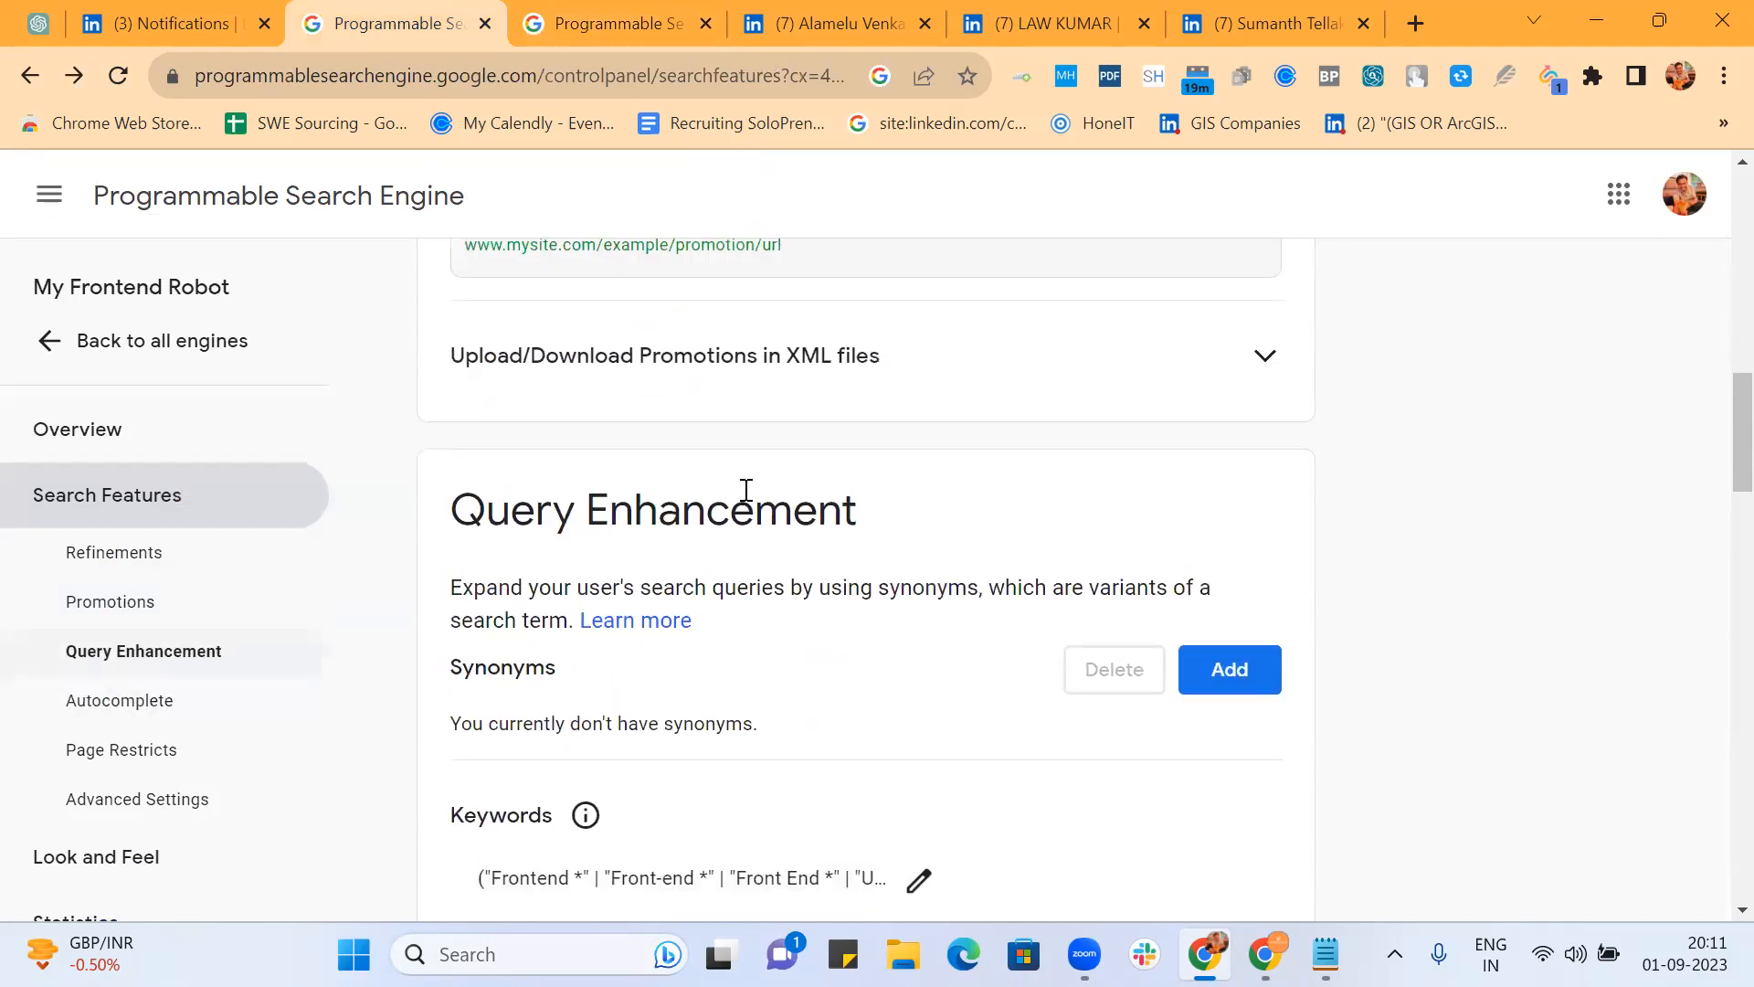
pyautogui.scroll(10, 744, 498)
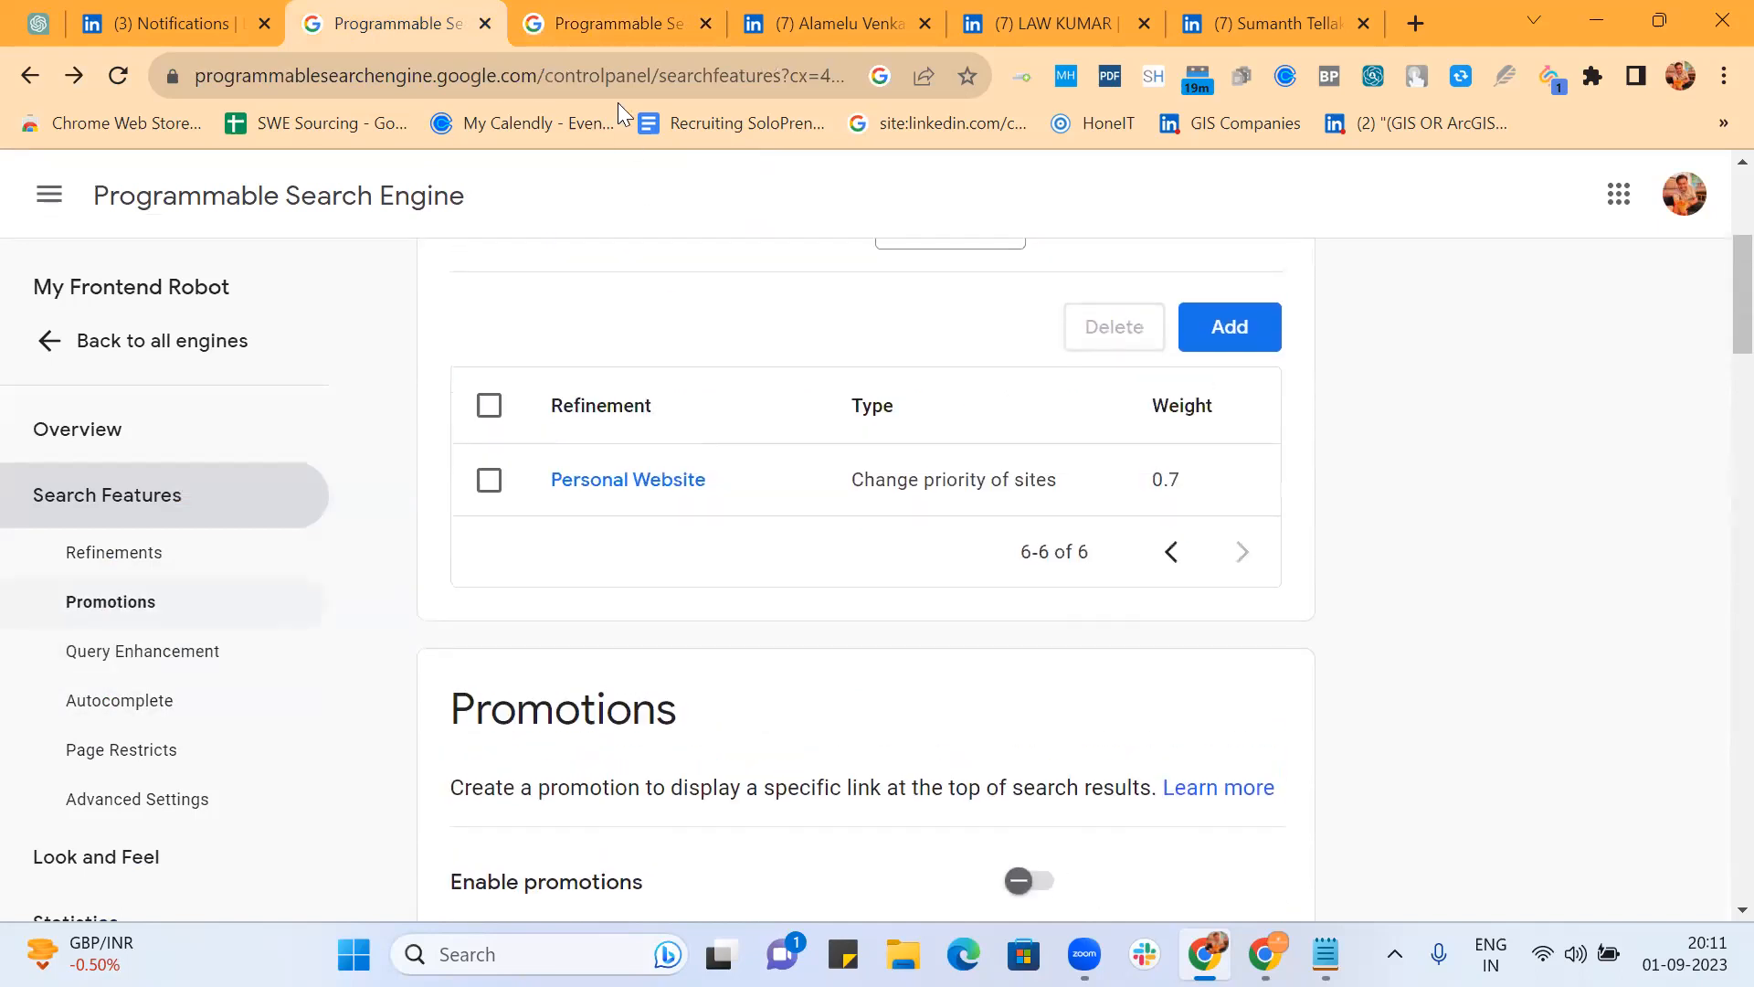
pyautogui.click(598, 15)
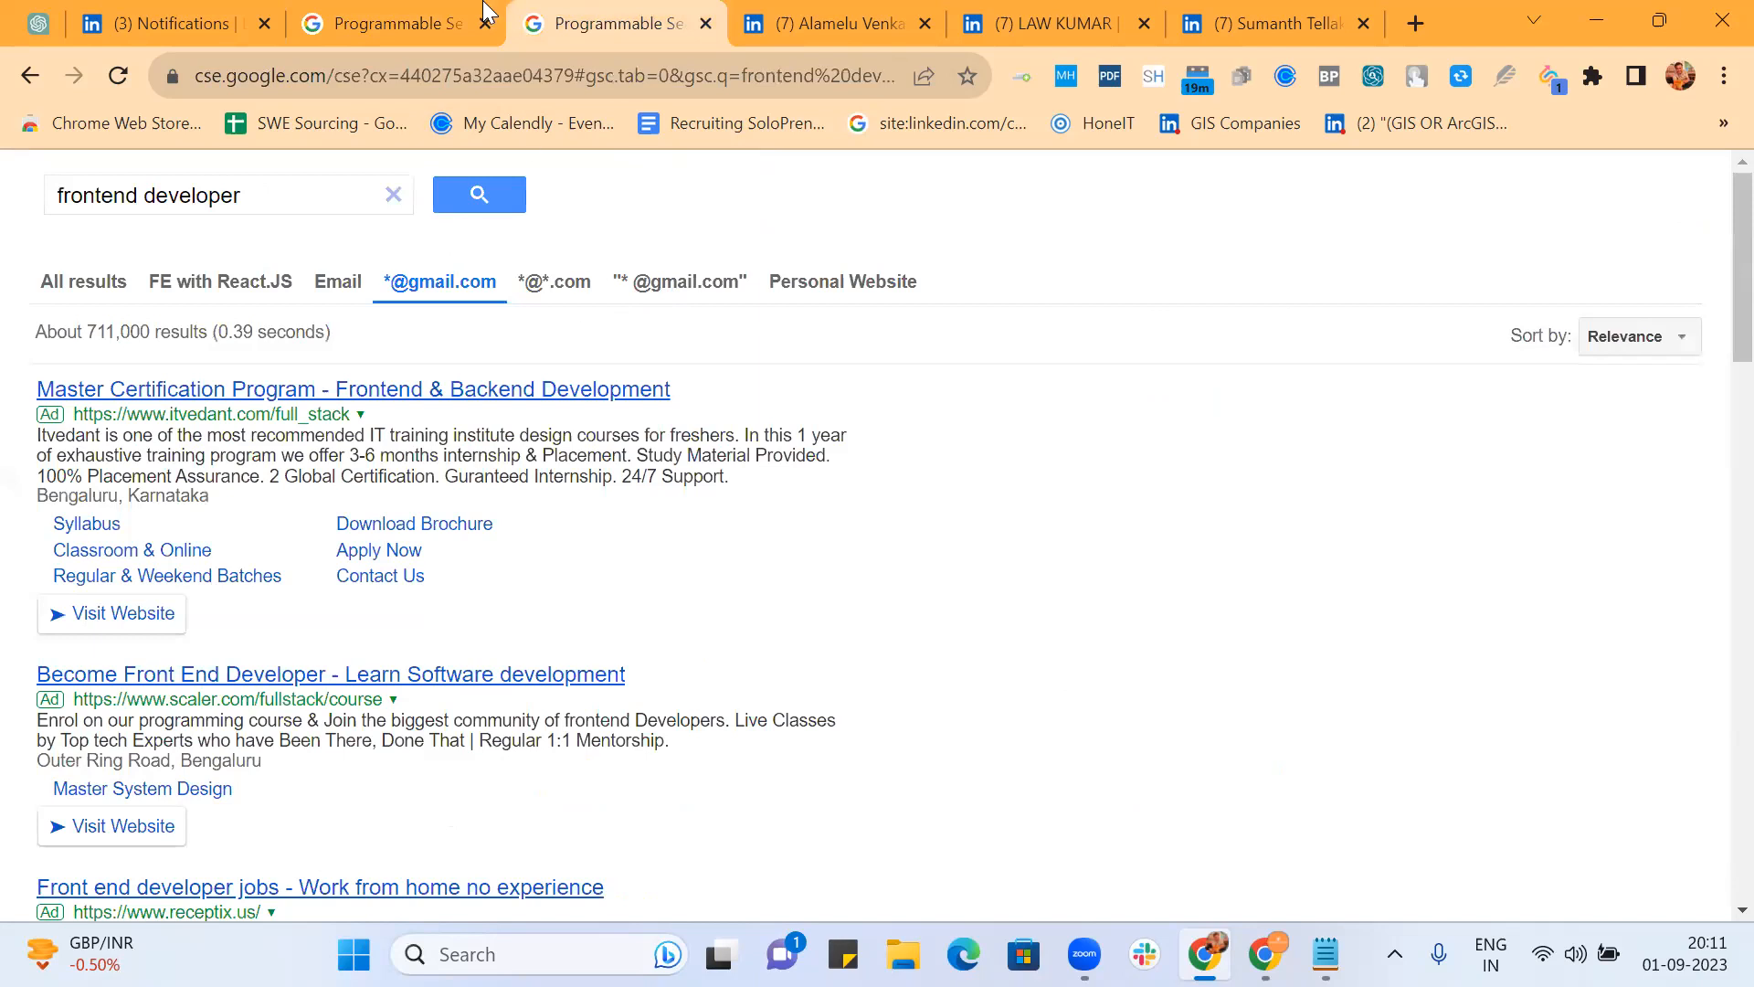
pyautogui.click(406, 18)
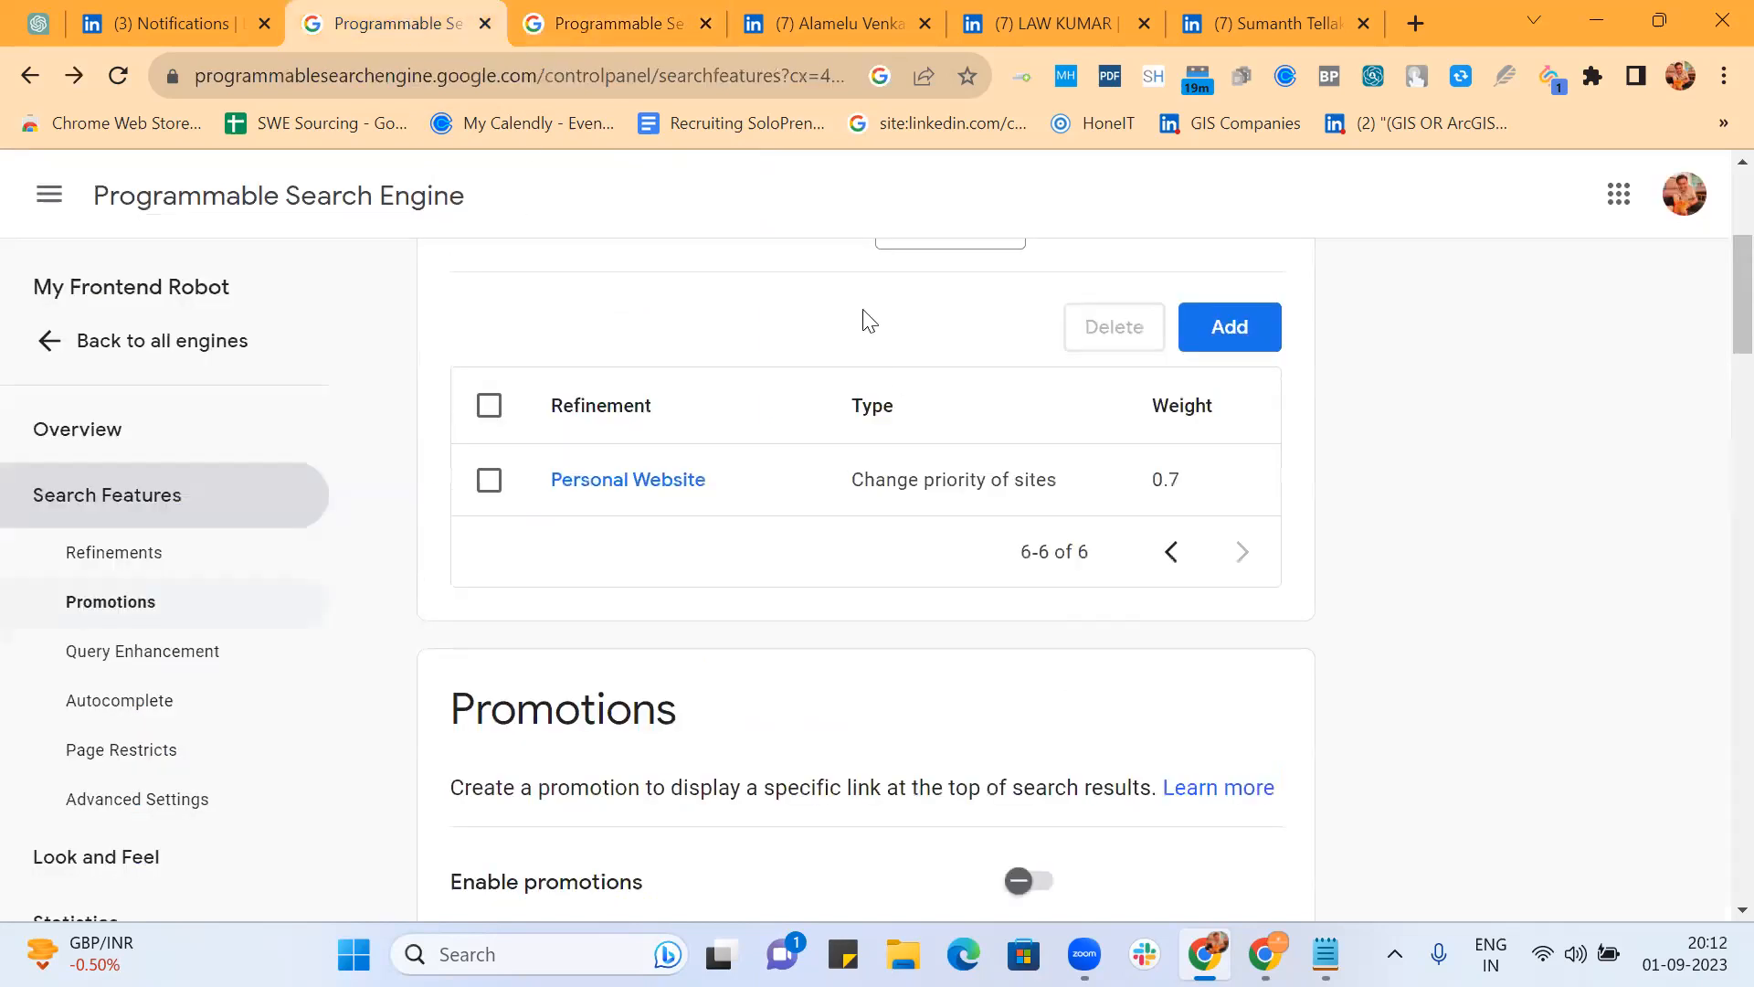
pyautogui.click(1172, 553)
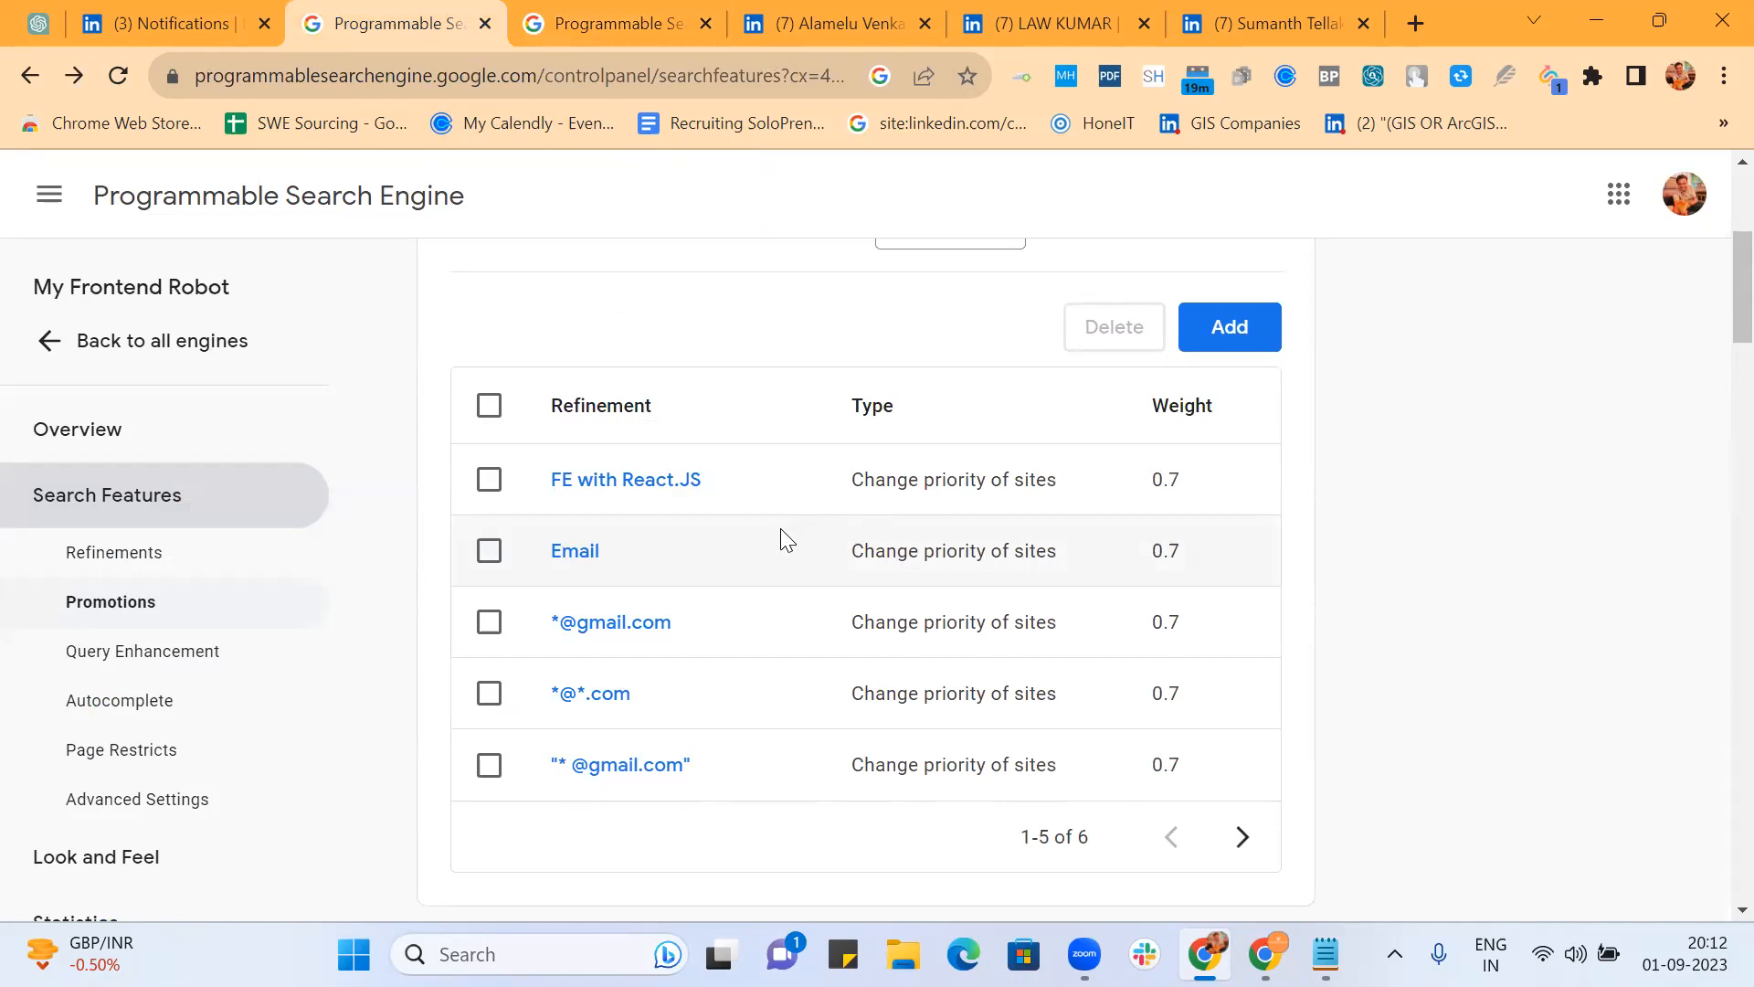
pyautogui.scroll(-3, 780, 530)
pyautogui.scroll(5, 780, 529)
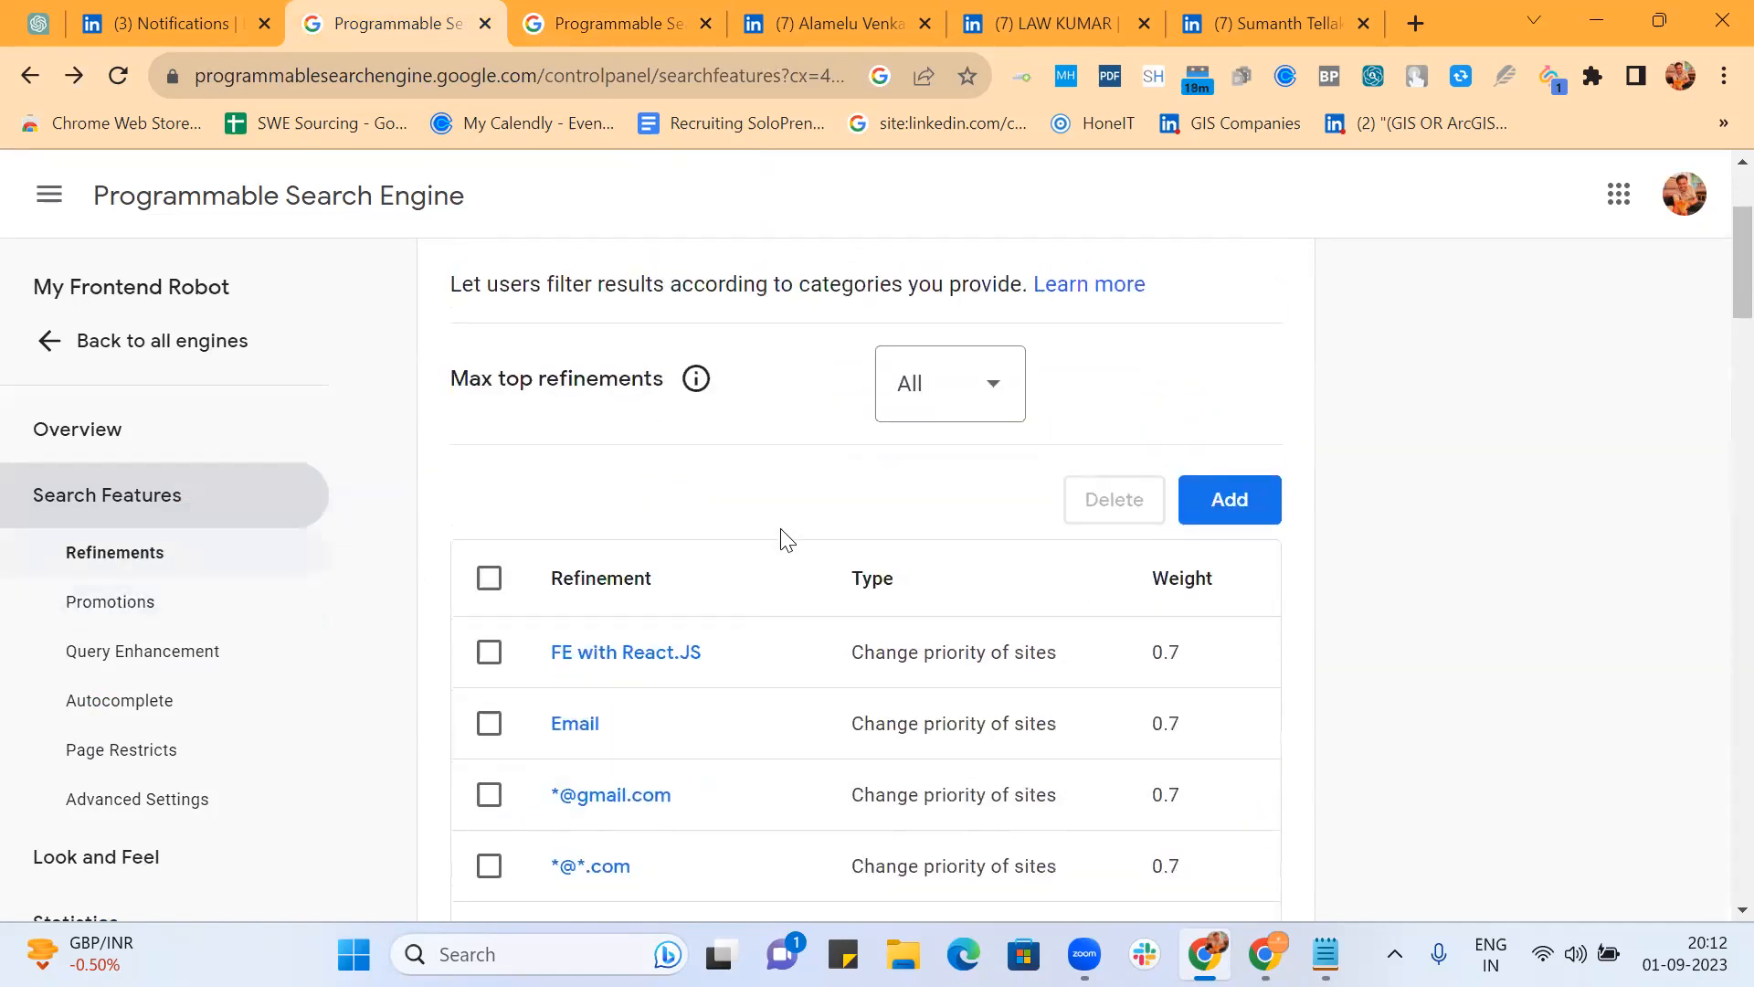
pyautogui.scroll(-1, 1026, 502)
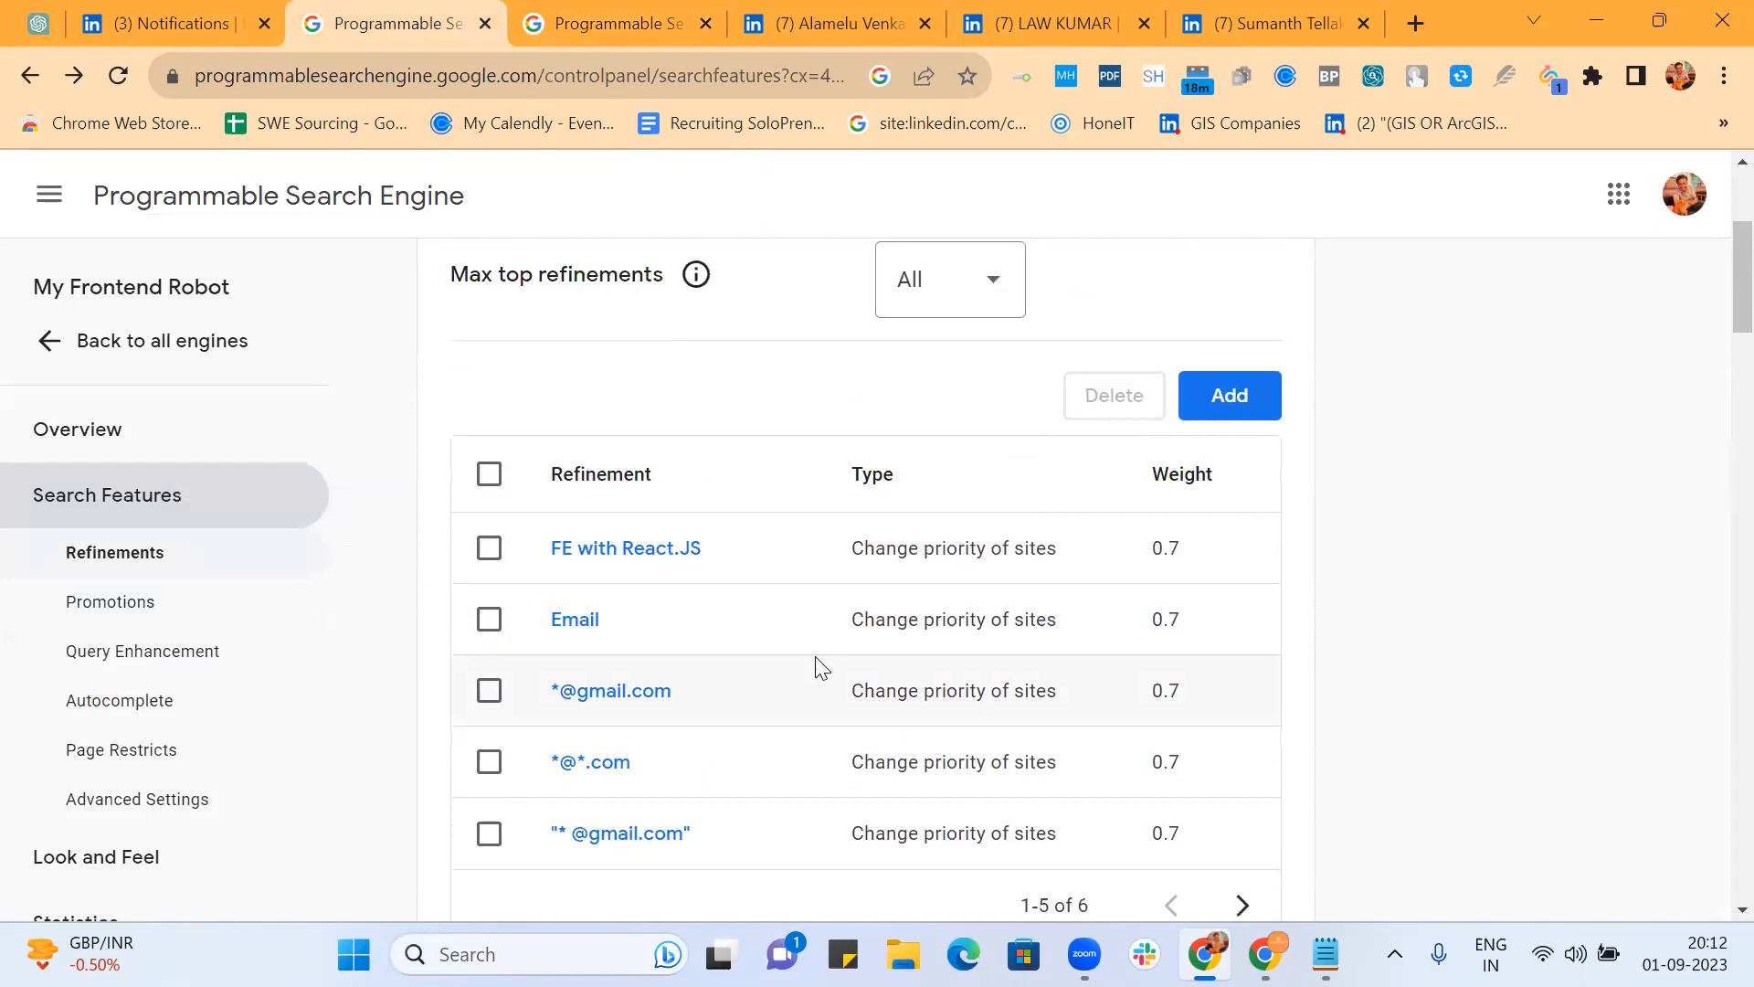
pyautogui.click(601, 28)
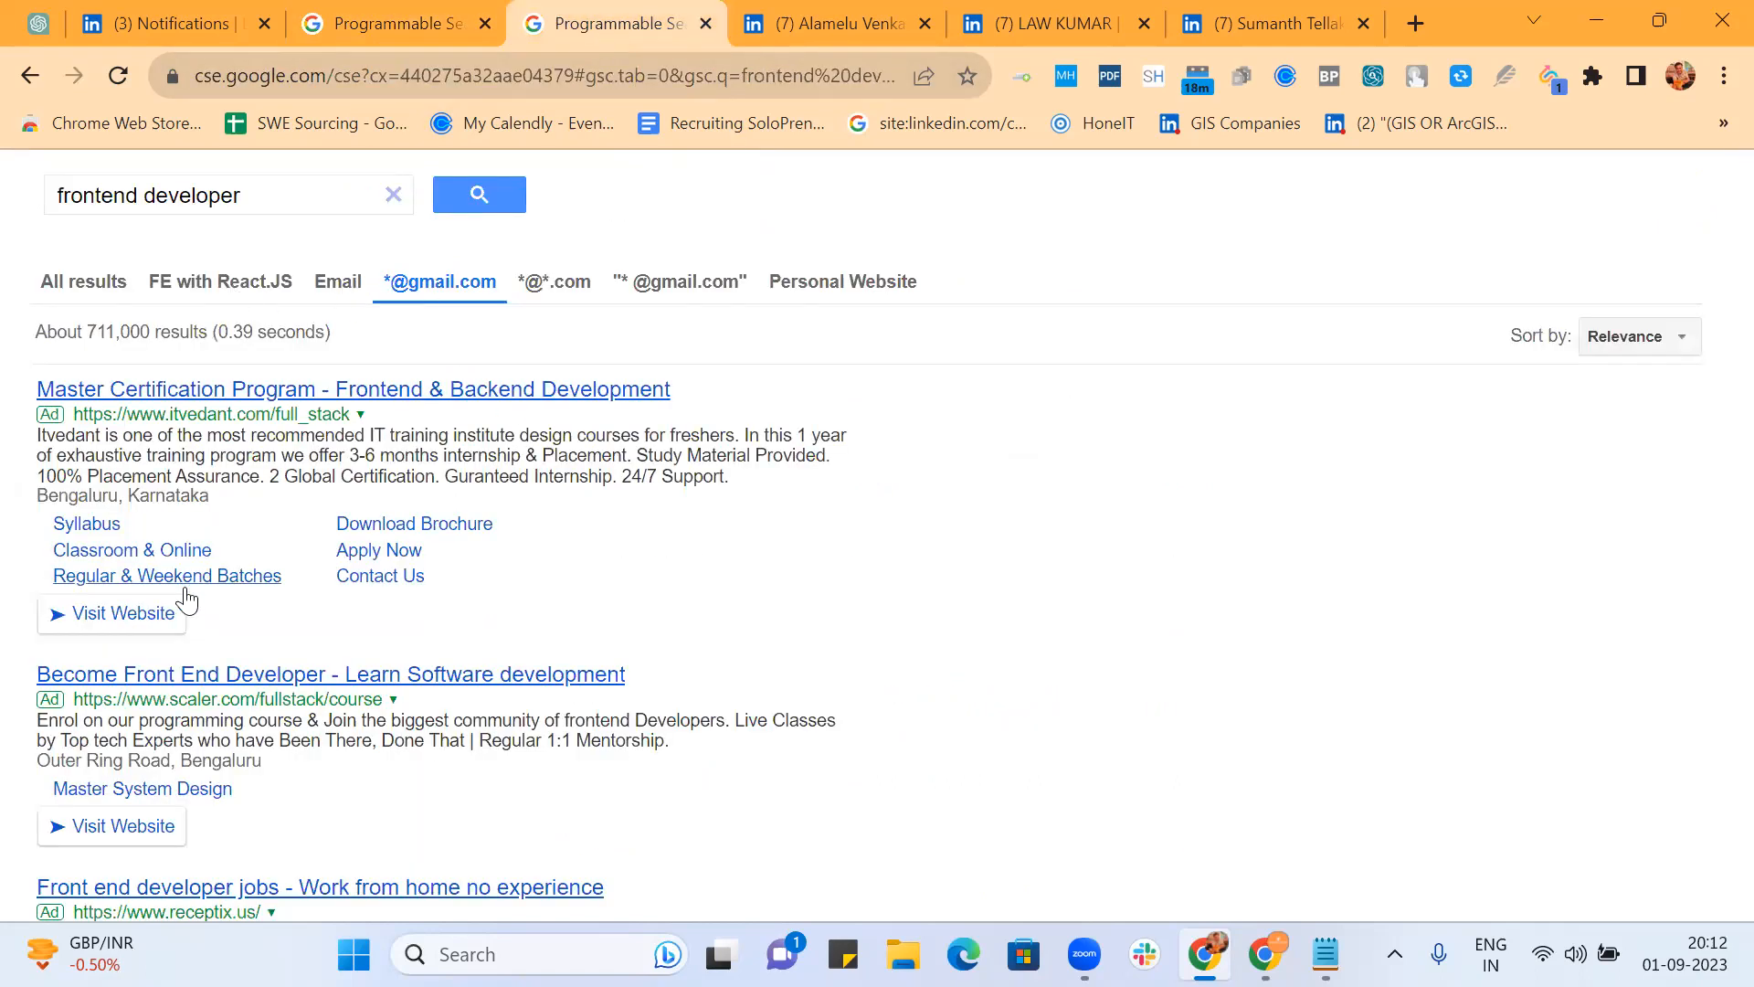
pyautogui.click(330, 284)
pyautogui.click(430, 278)
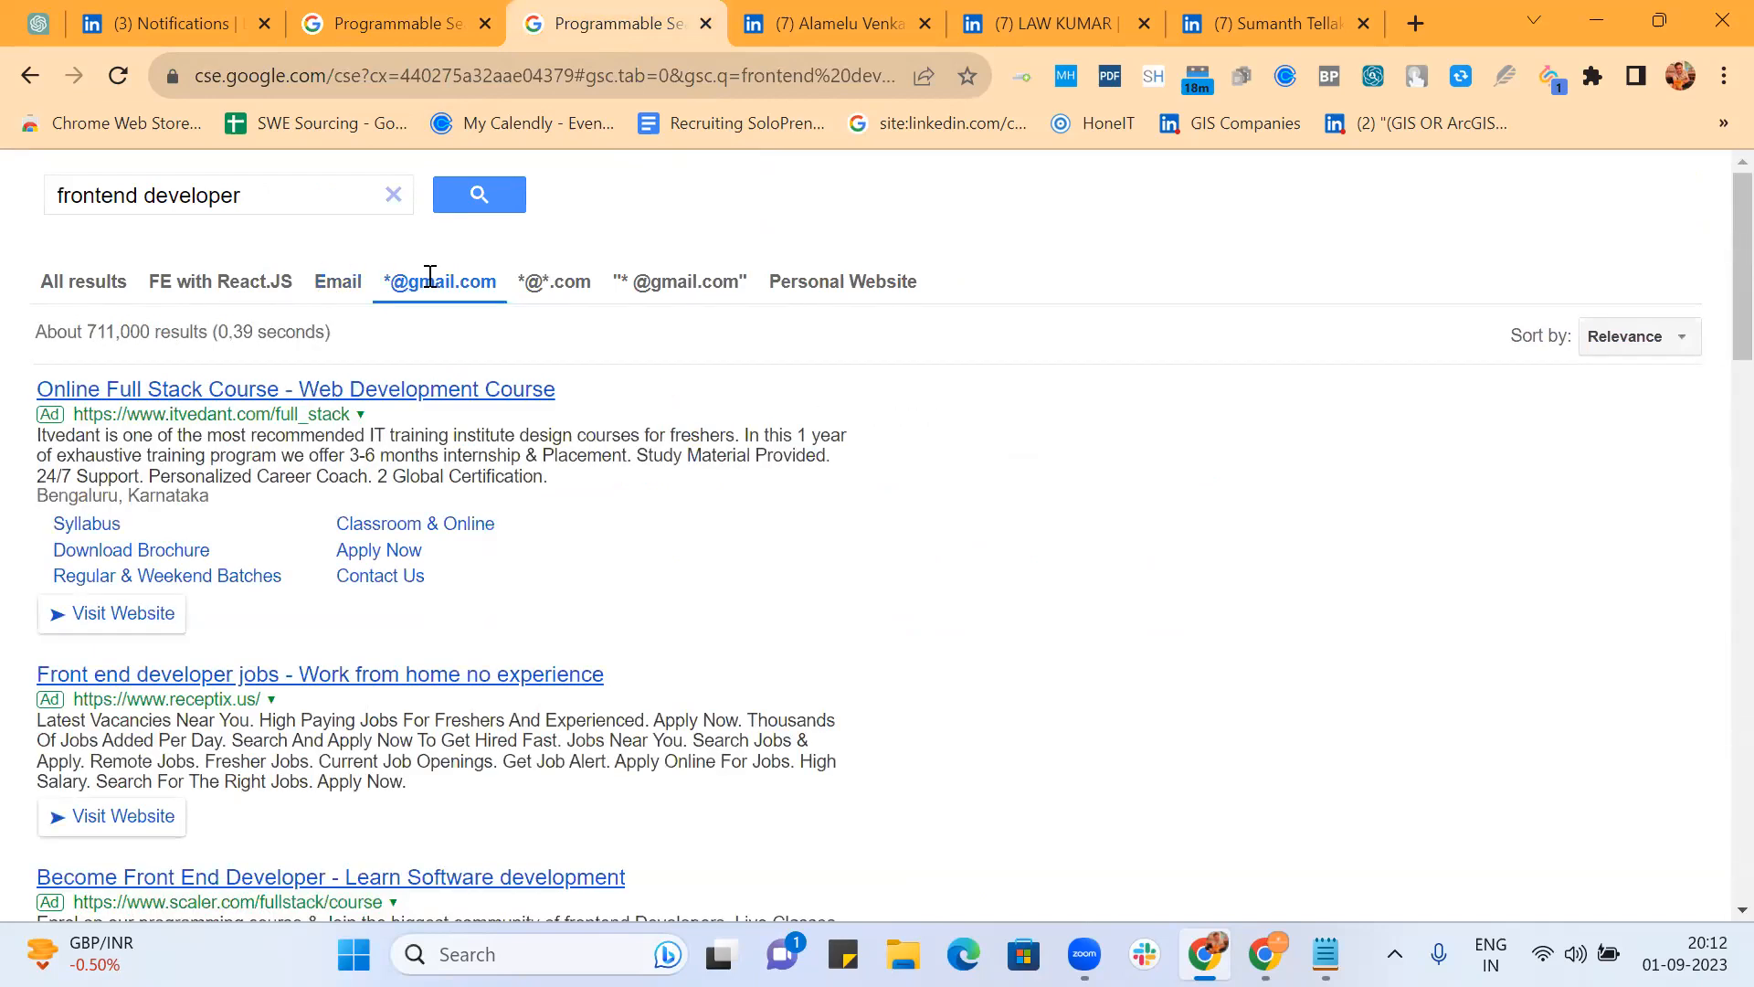
pyautogui.click(543, 290)
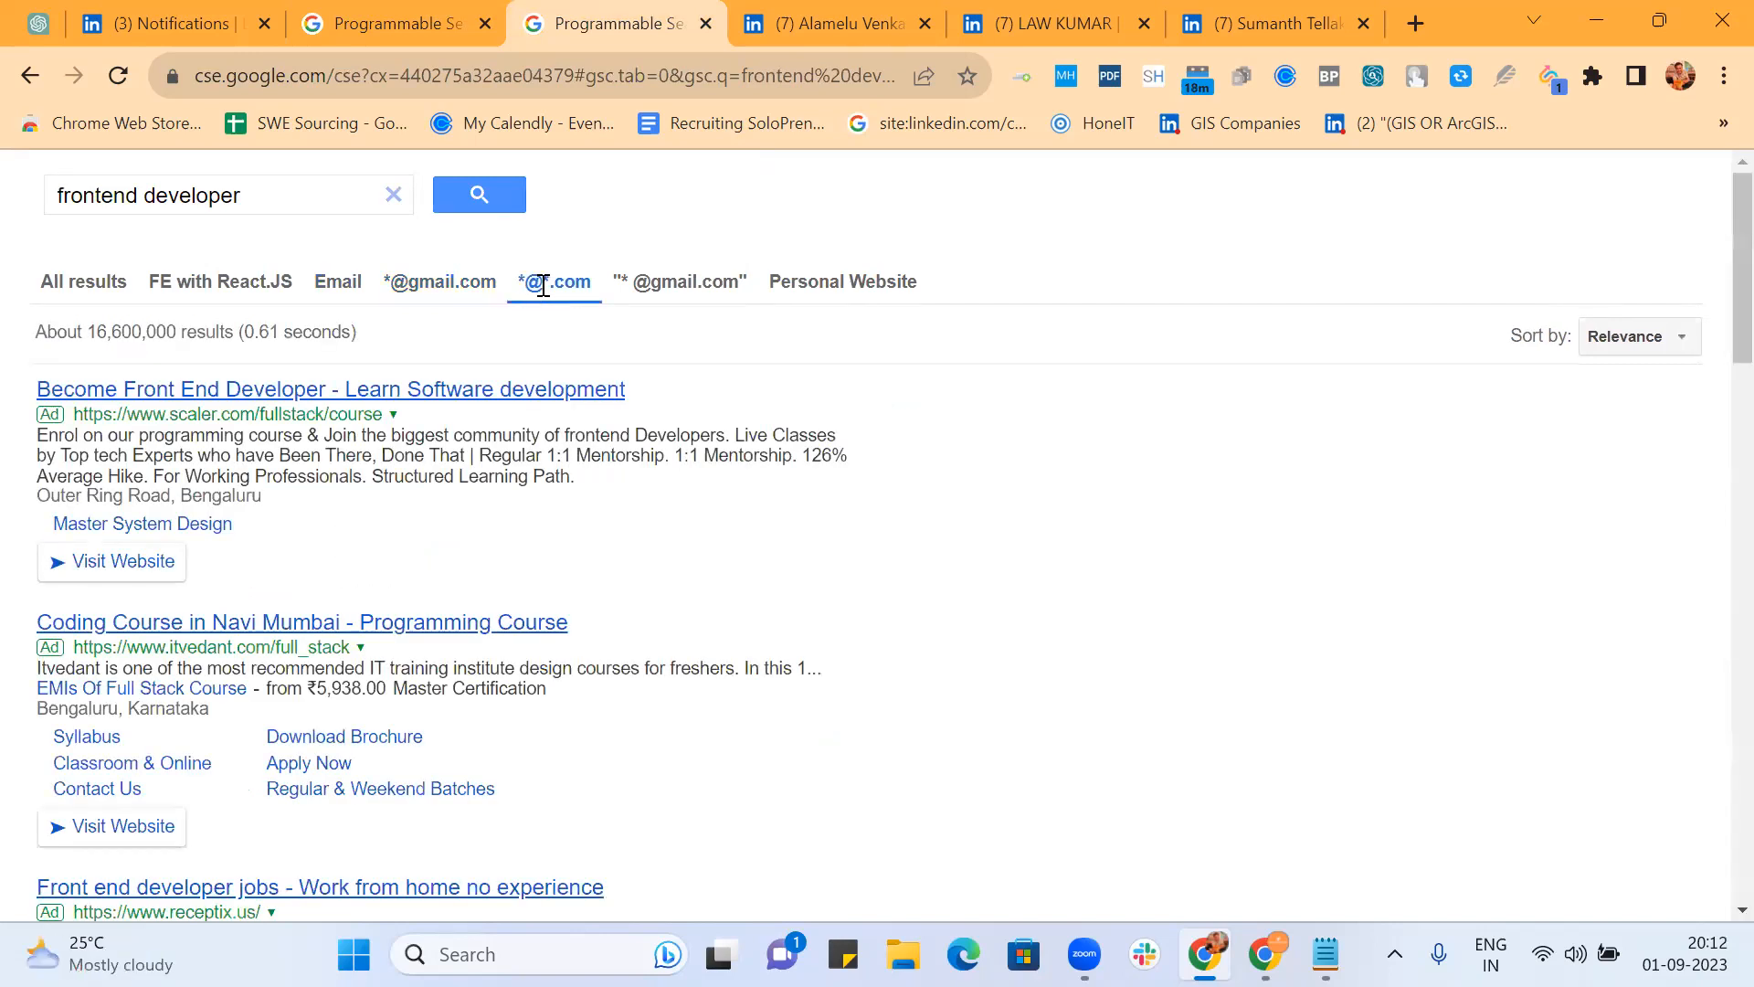
pyautogui.click(676, 285)
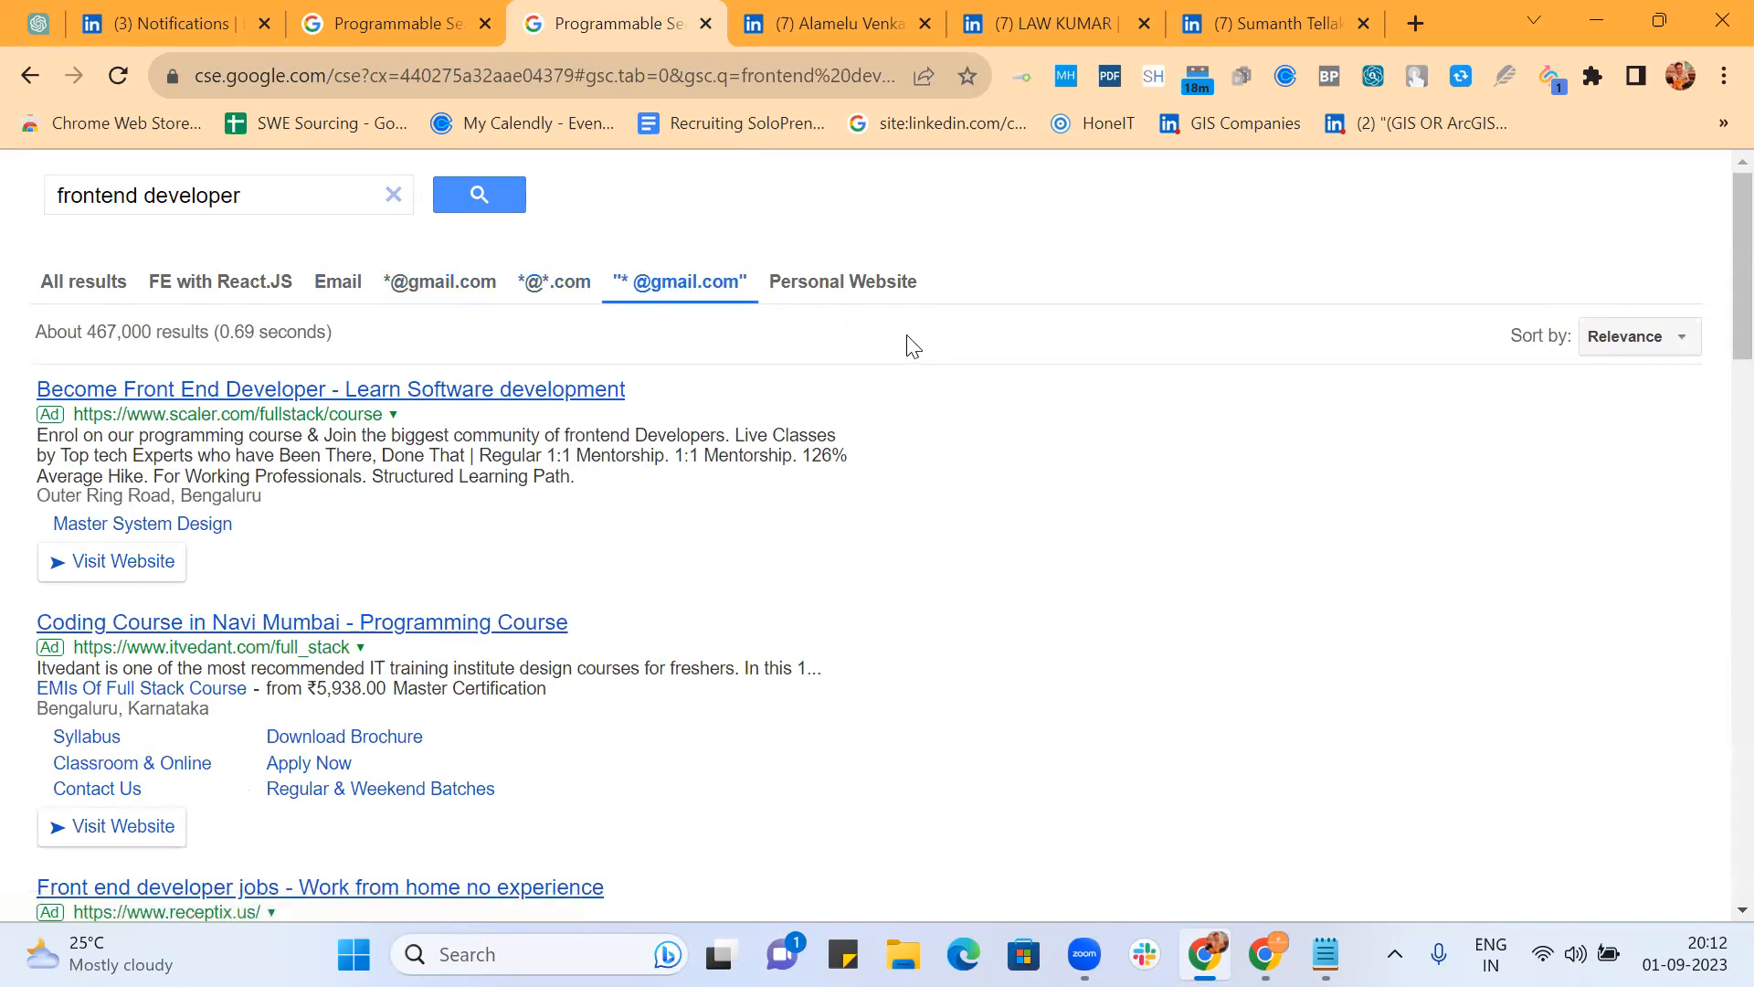
pyautogui.click(868, 285)
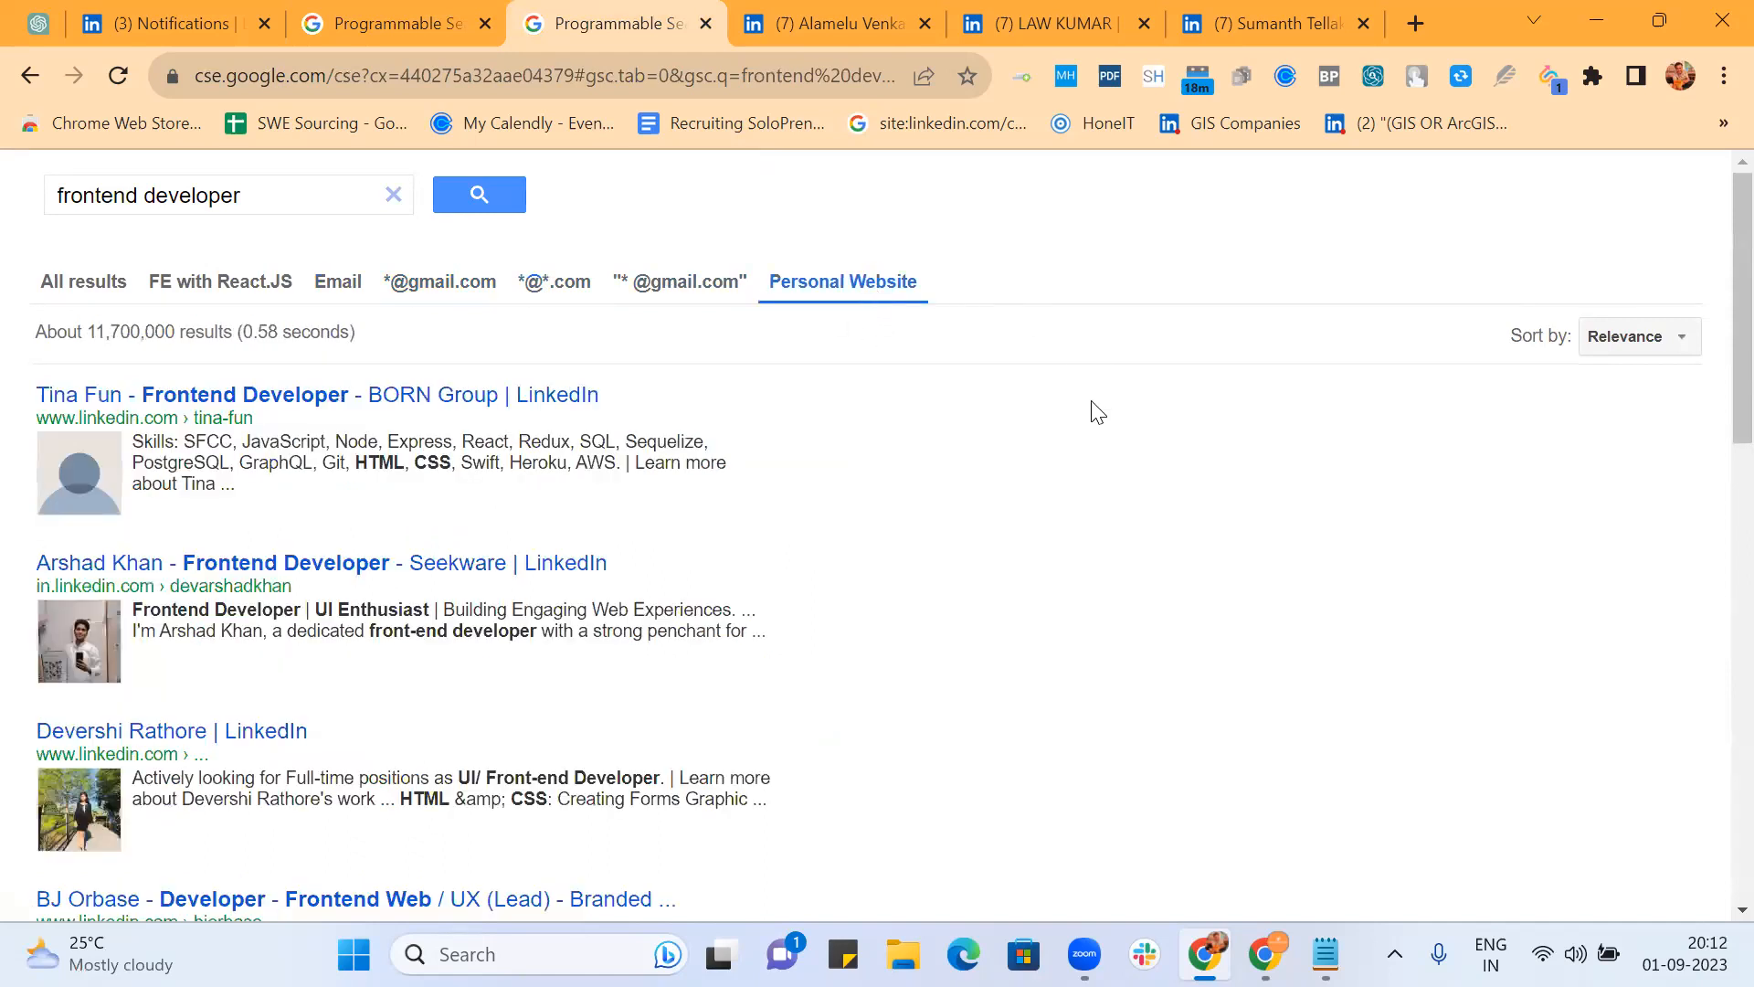
pyautogui.click(396, 20)
# Step: Start a new 'Open to work' refinement set to change site priority
pyautogui.click(1233, 395)
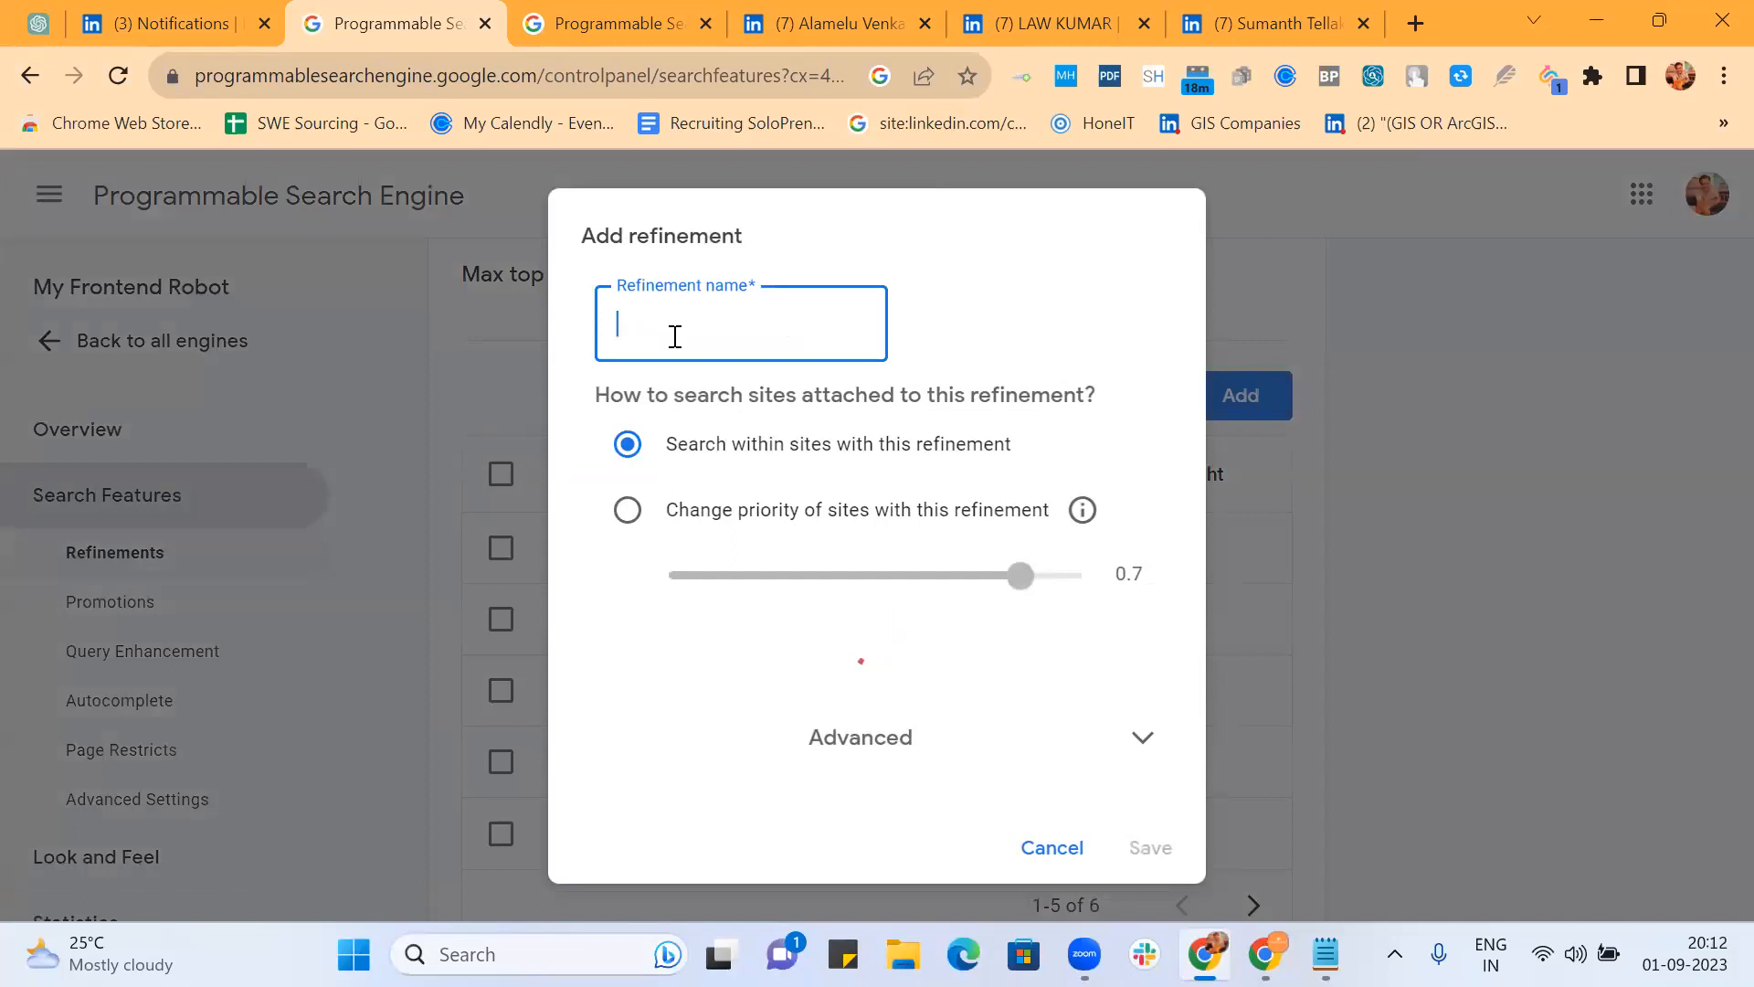
pyautogui.write('Open')
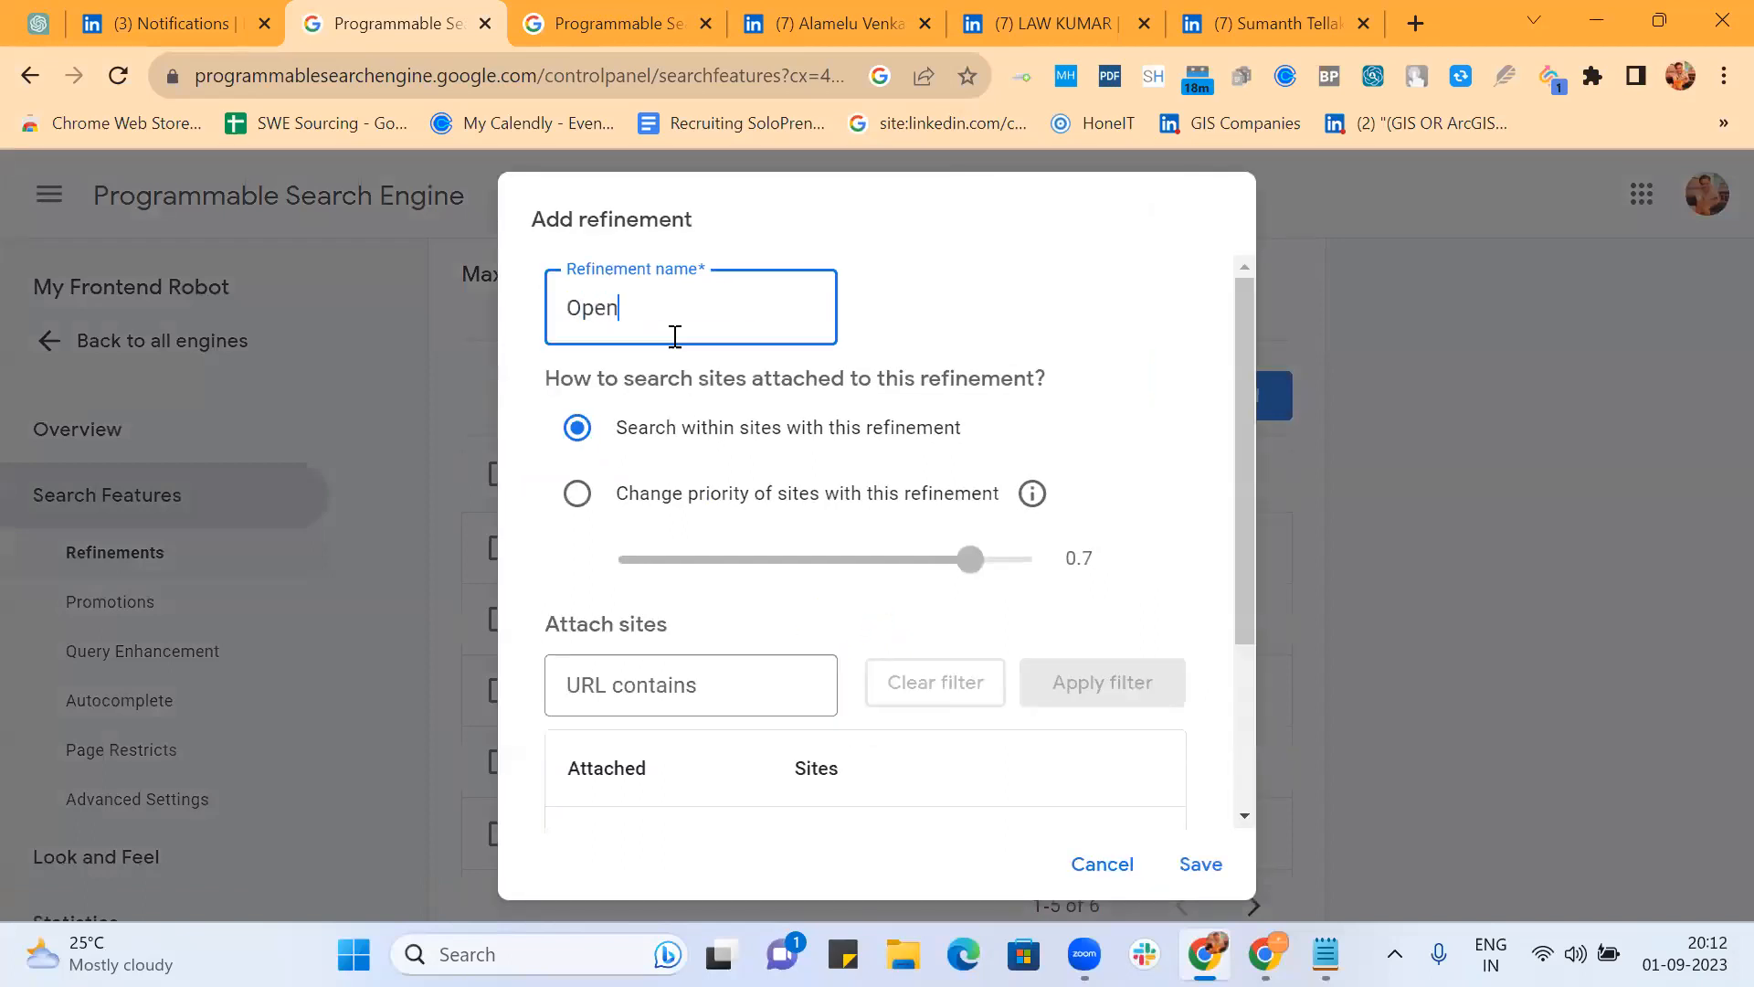
pyautogui.write(' to work')
pyautogui.click(575, 496)
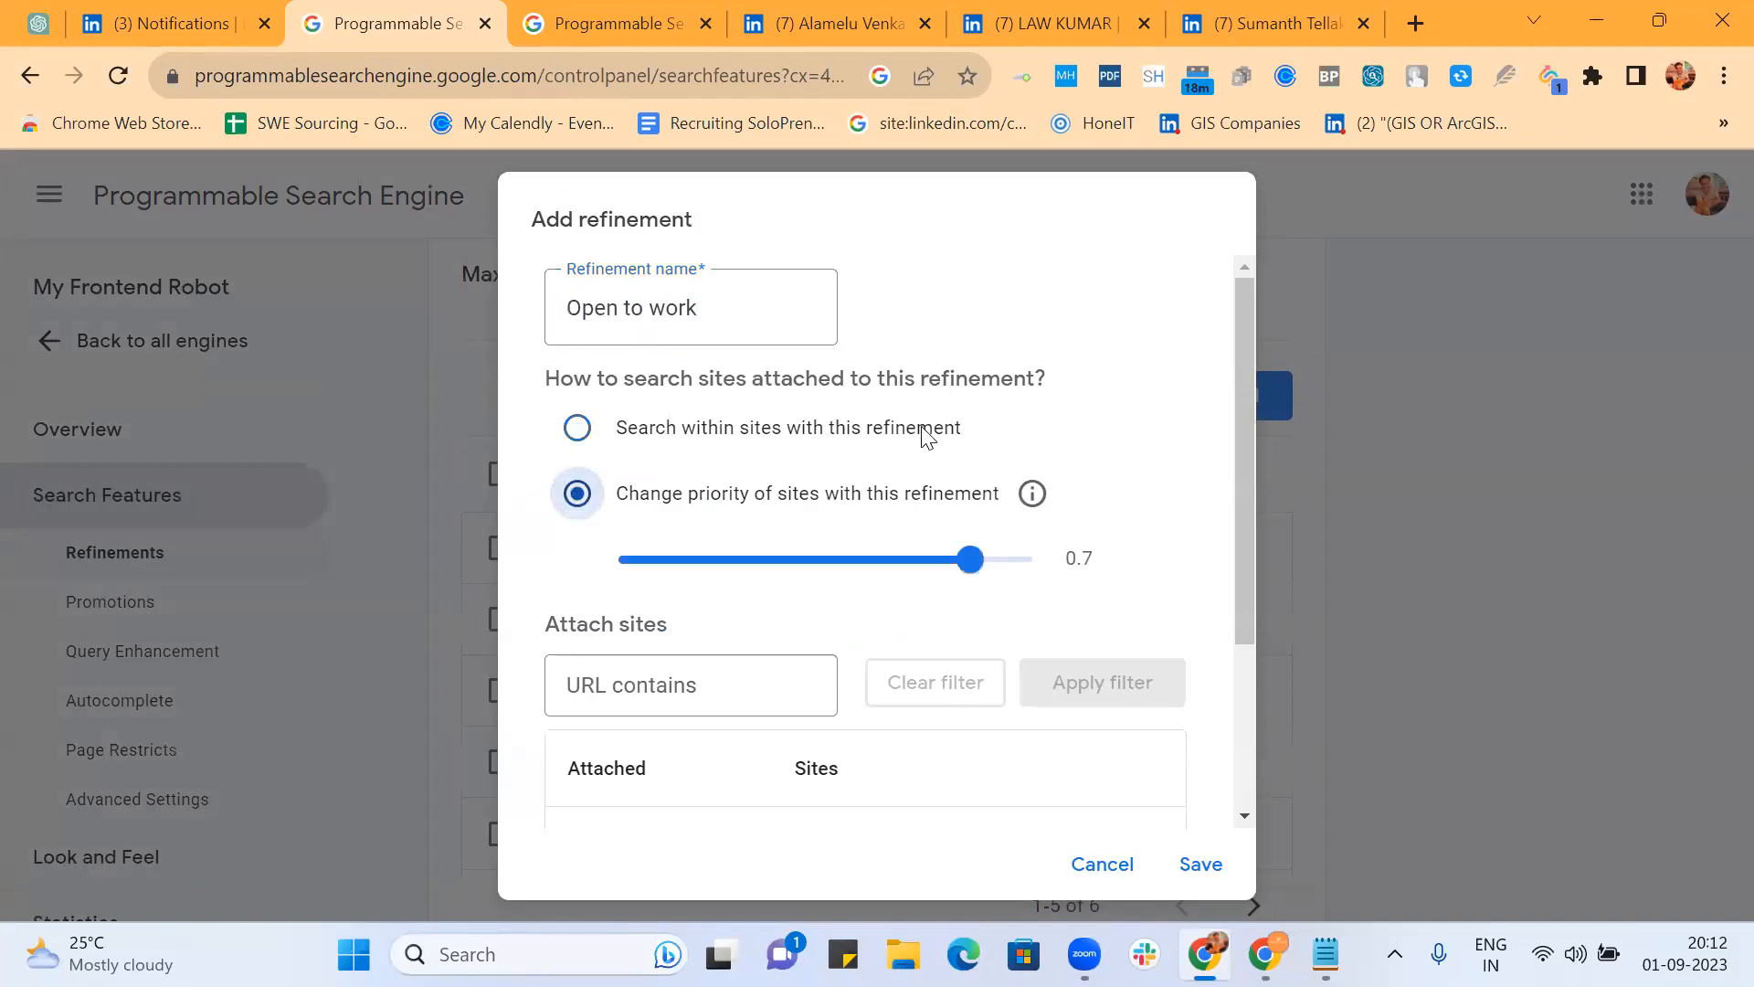
pyautogui.scroll(-3, 921, 426)
# Step: Enter the first rewrite phrases, from "Seeking new opportunities" to "Available immediately", joined with OR bars
pyautogui.click(879, 770)
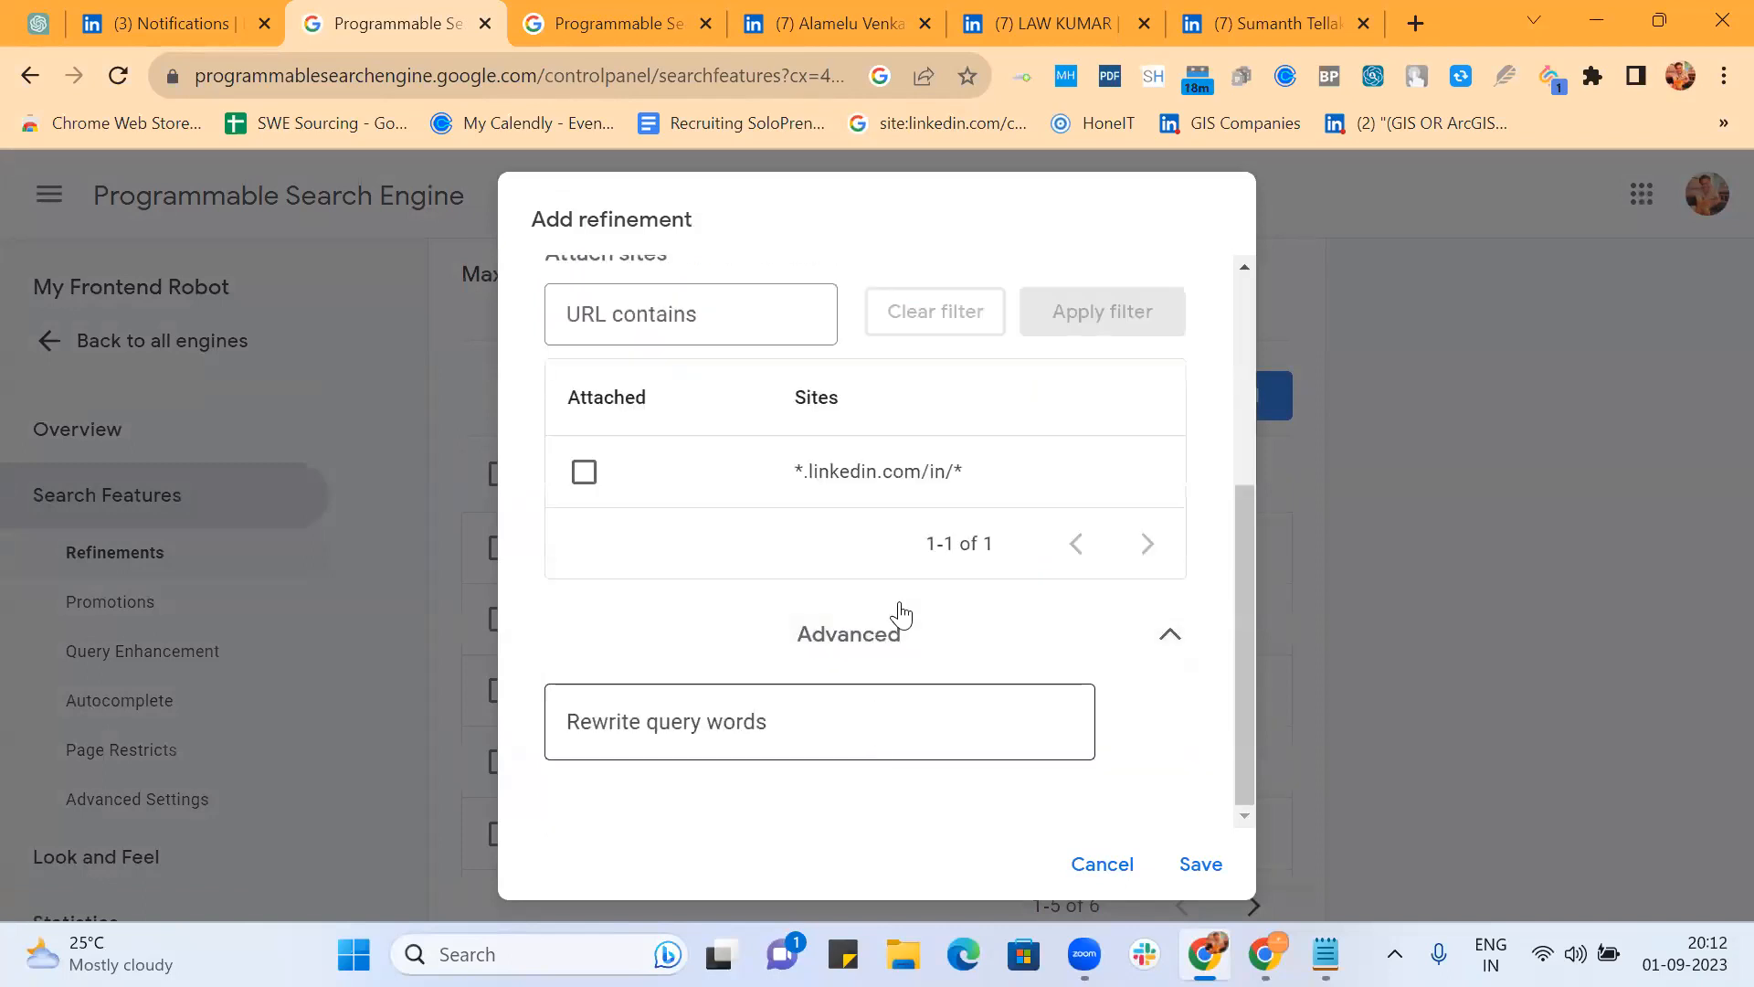
pyautogui.click(725, 726)
pyautogui.write('("S')
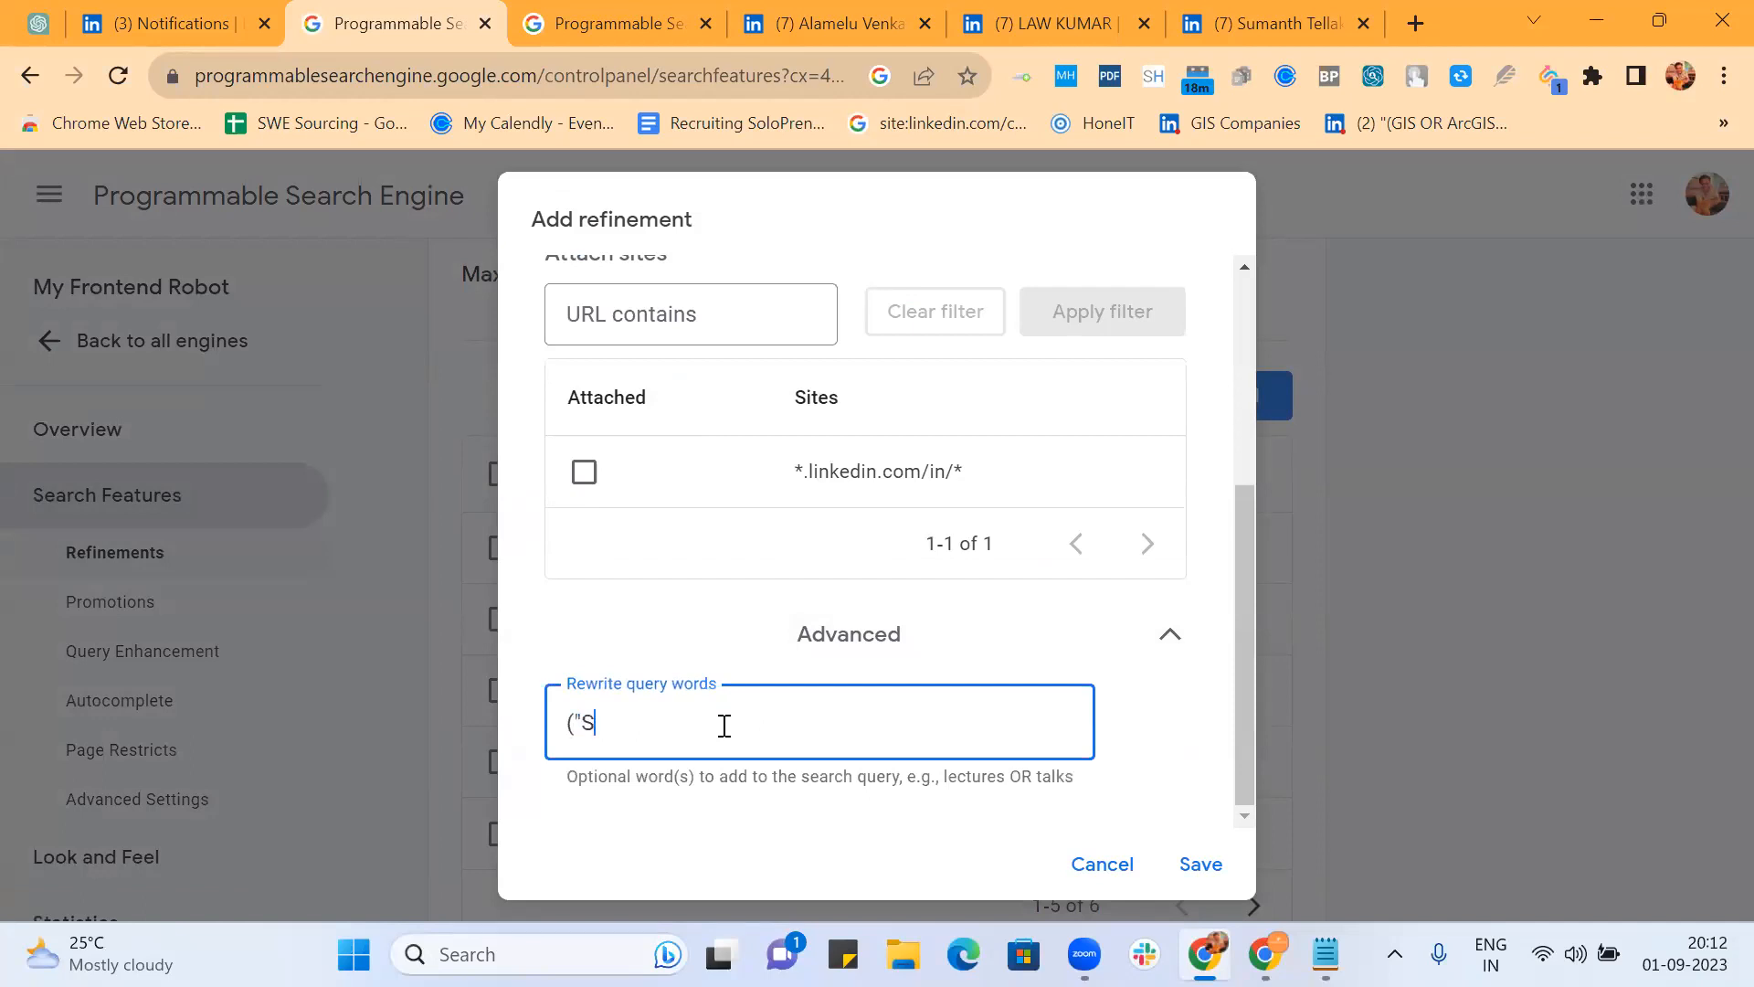
pyautogui.write('eeking new opportun')
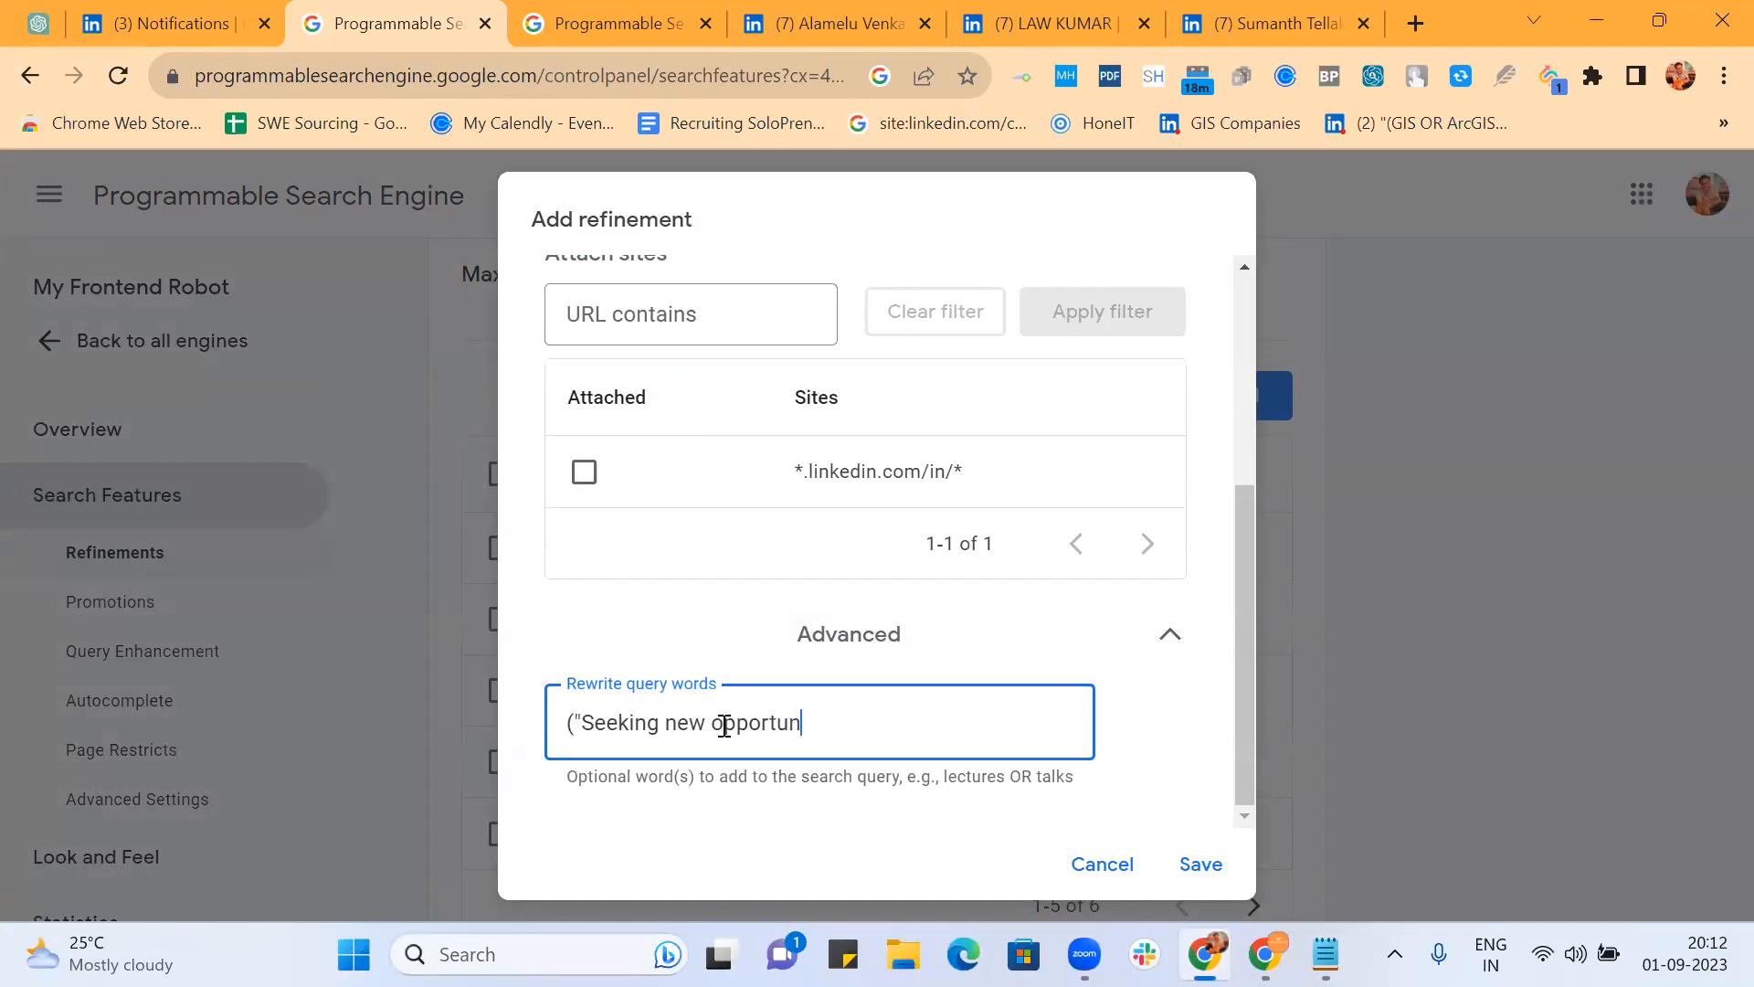
pyautogui.write('ities" ("Open to wor')
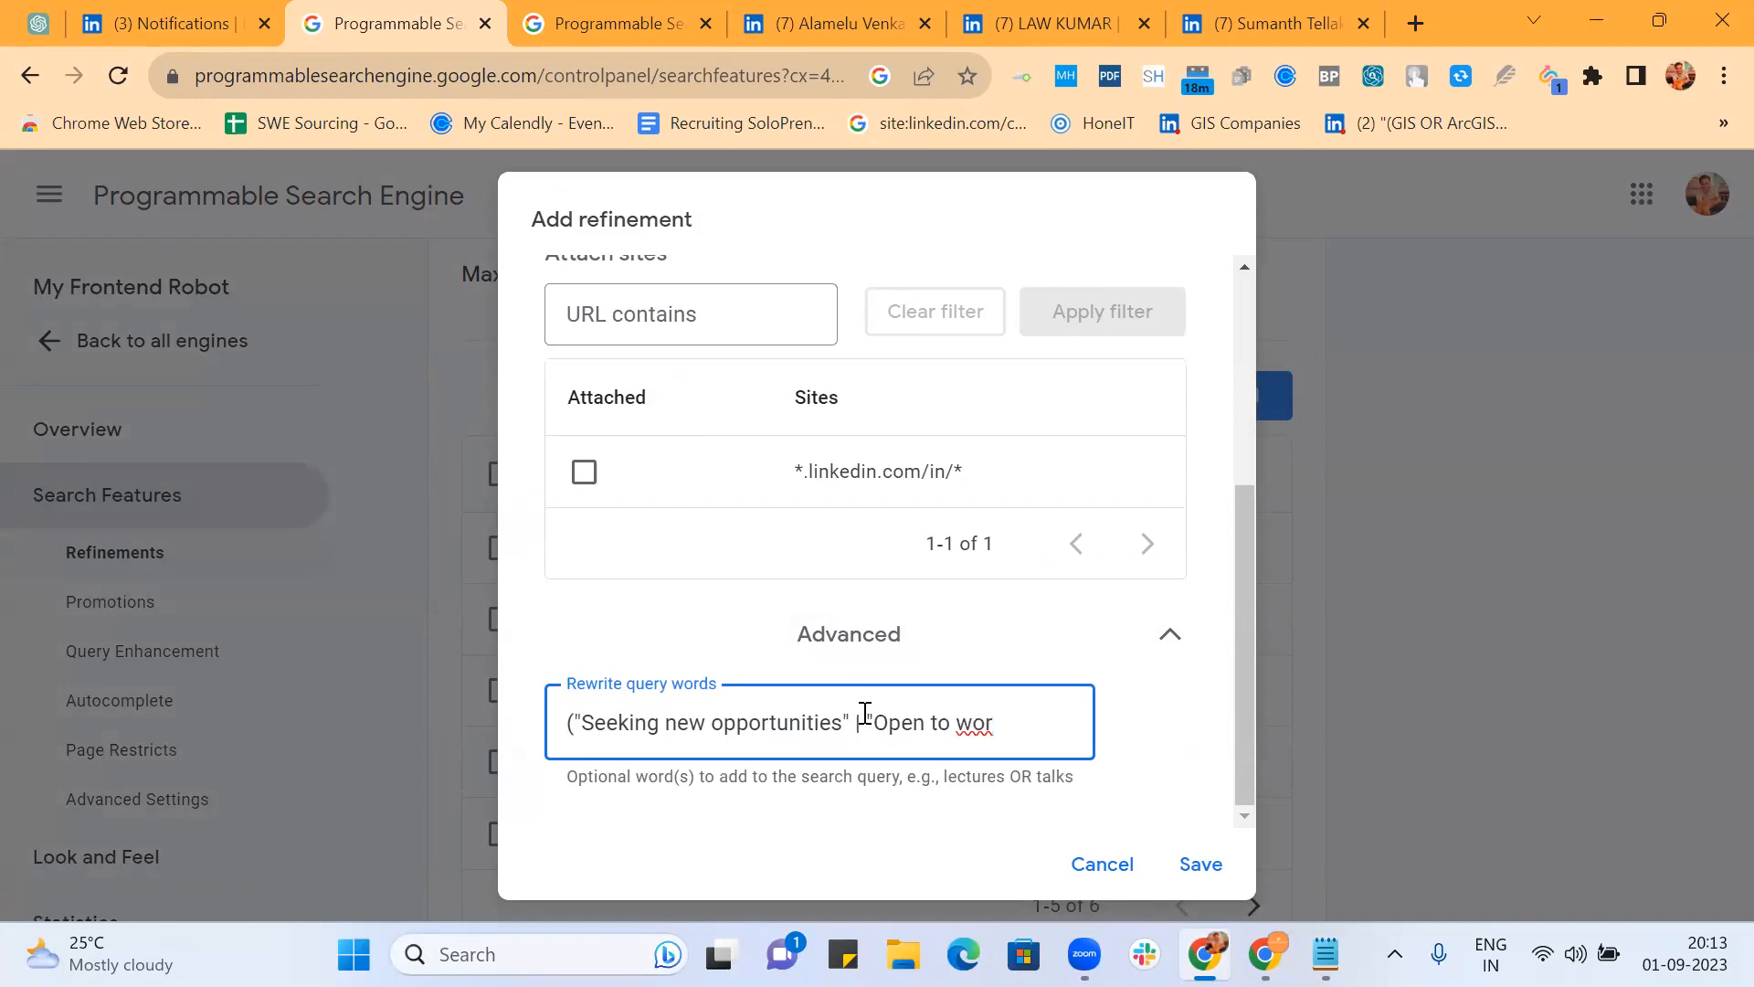
pyautogui.write('k')
pyautogui.press('BackSpace')
pyautogui.write('k"')
pyautogui.write('L')
pyautogui.write('ing')
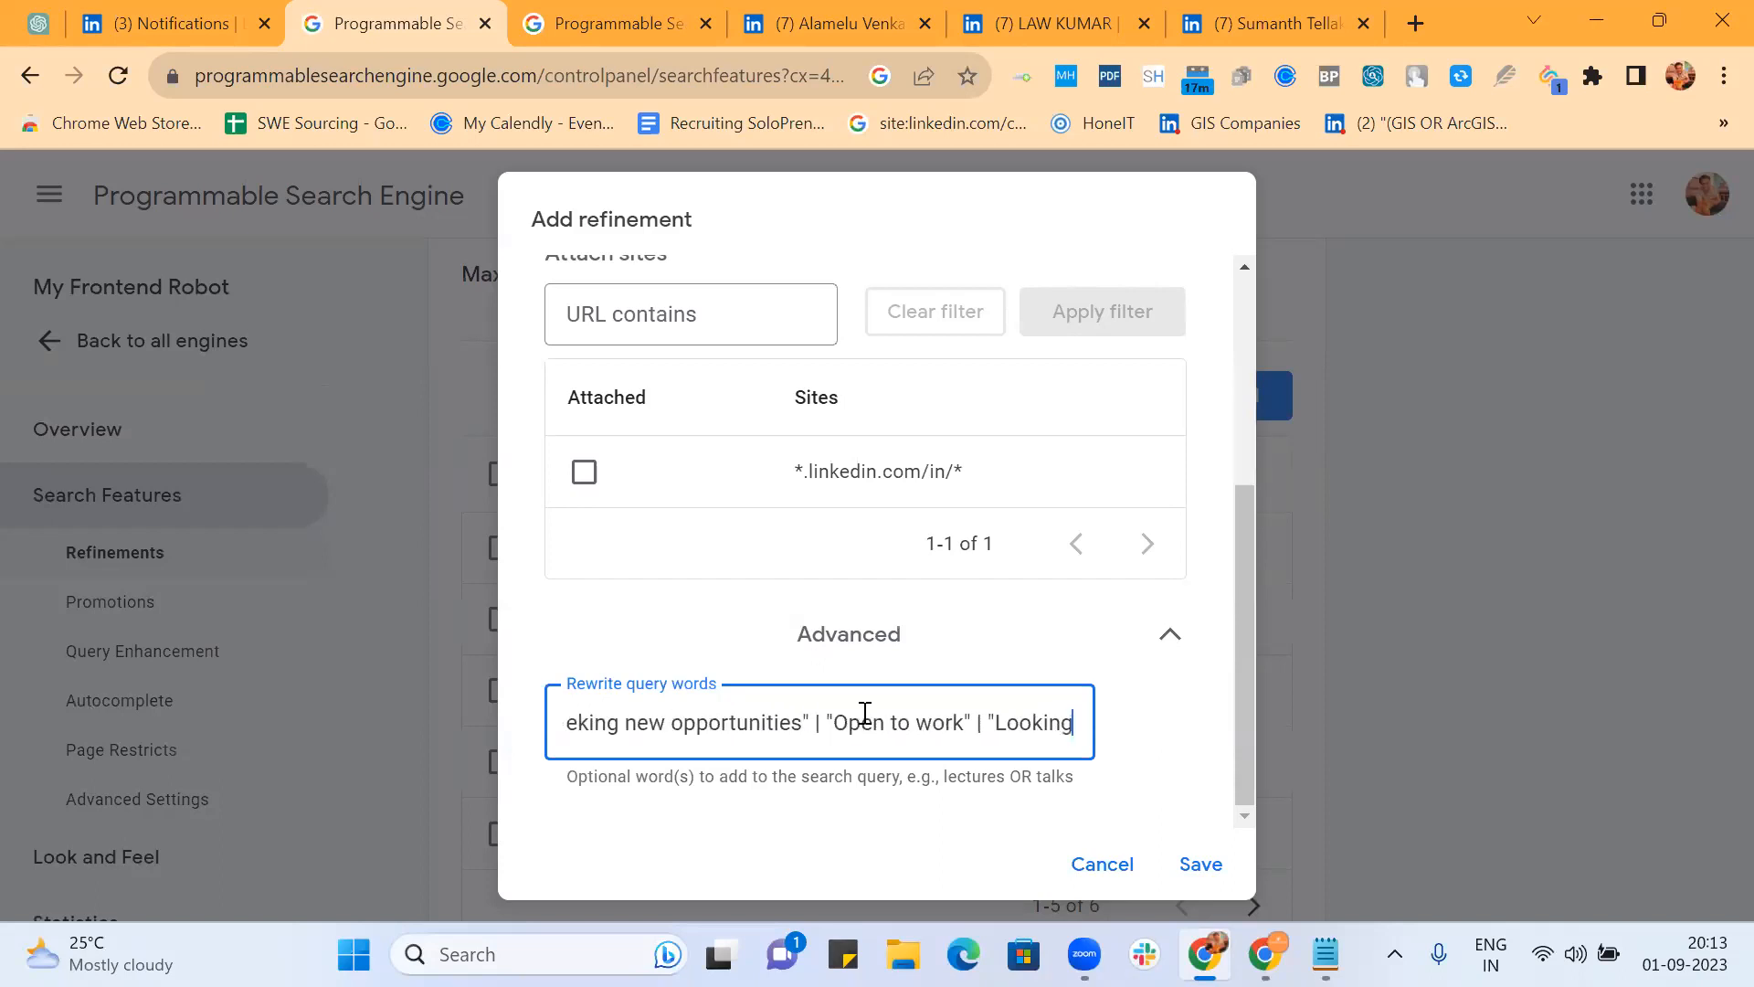
pyautogui.write(' for new ')
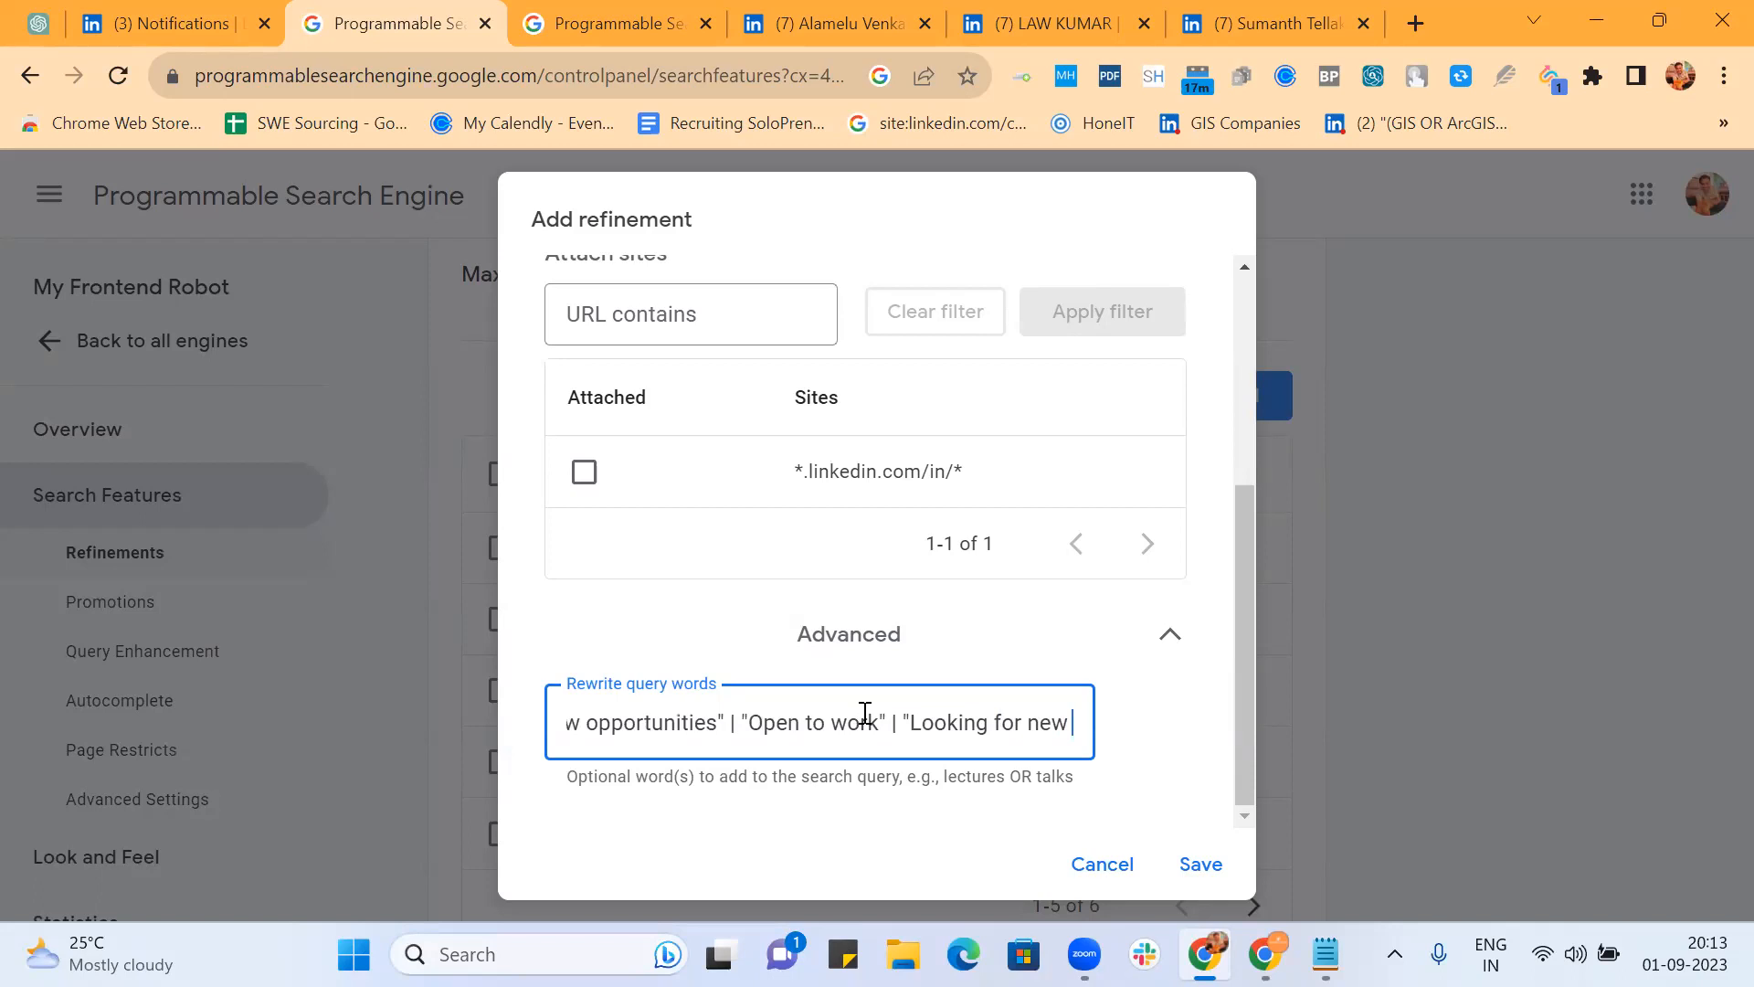
pyautogui.write('job"')
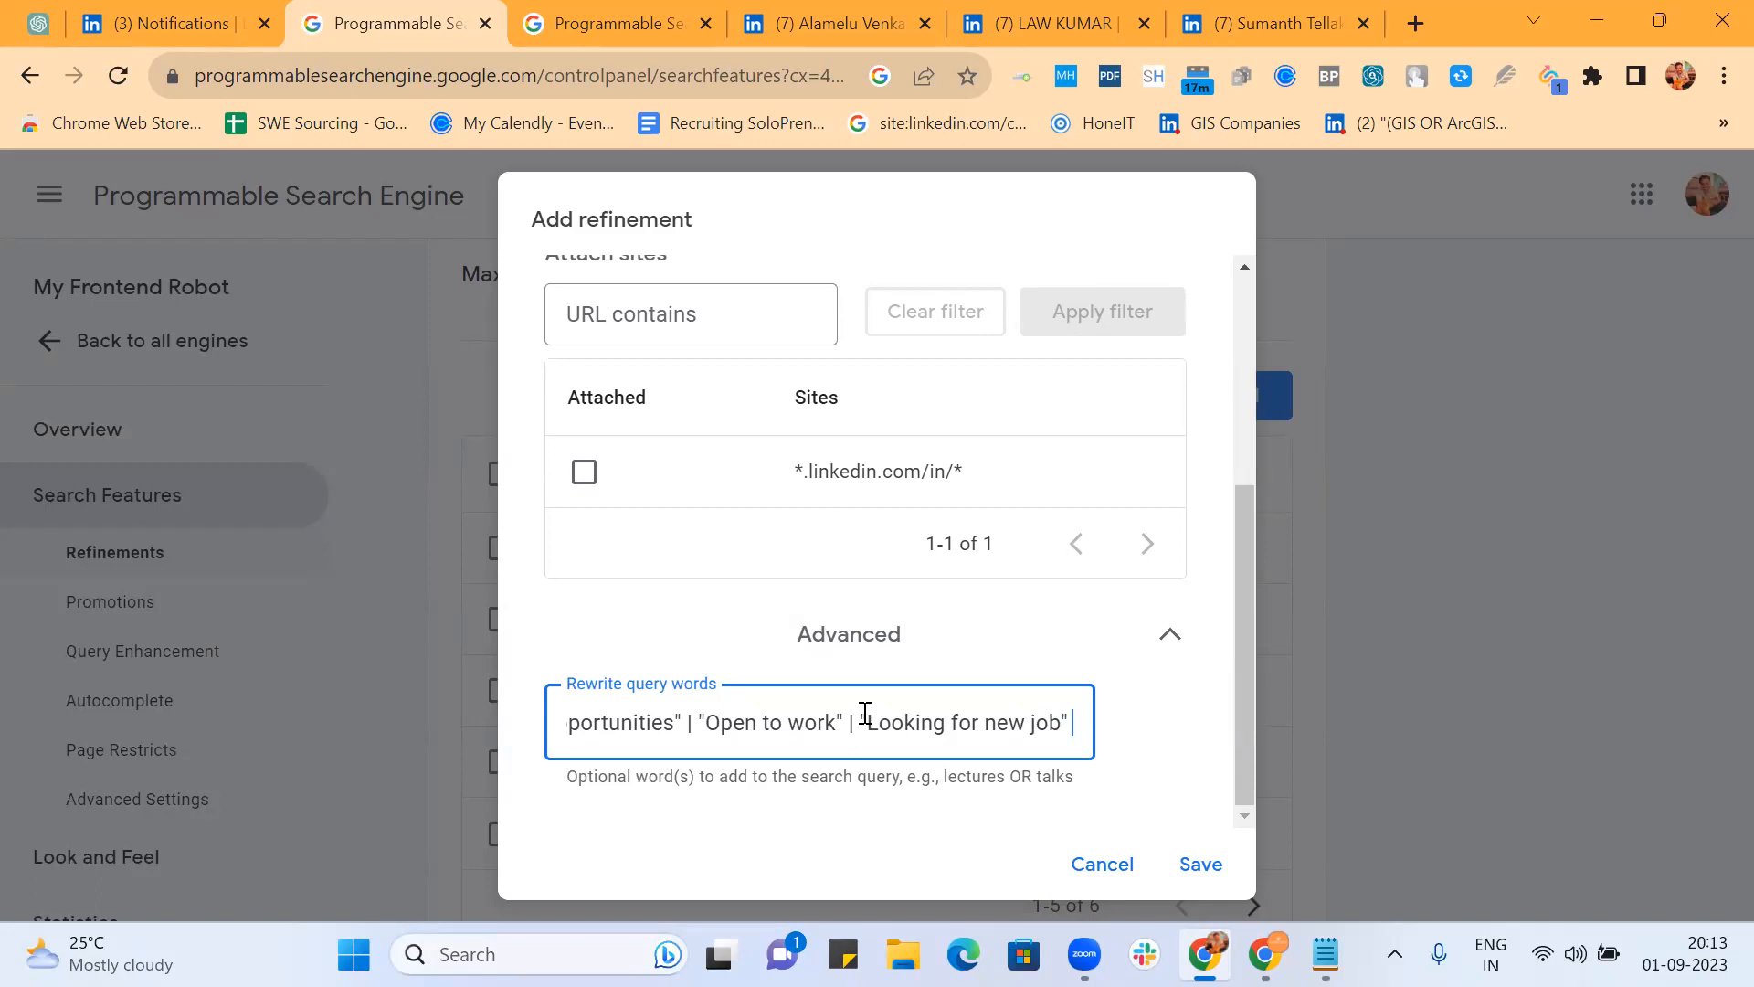
pyautogui.write(' |')
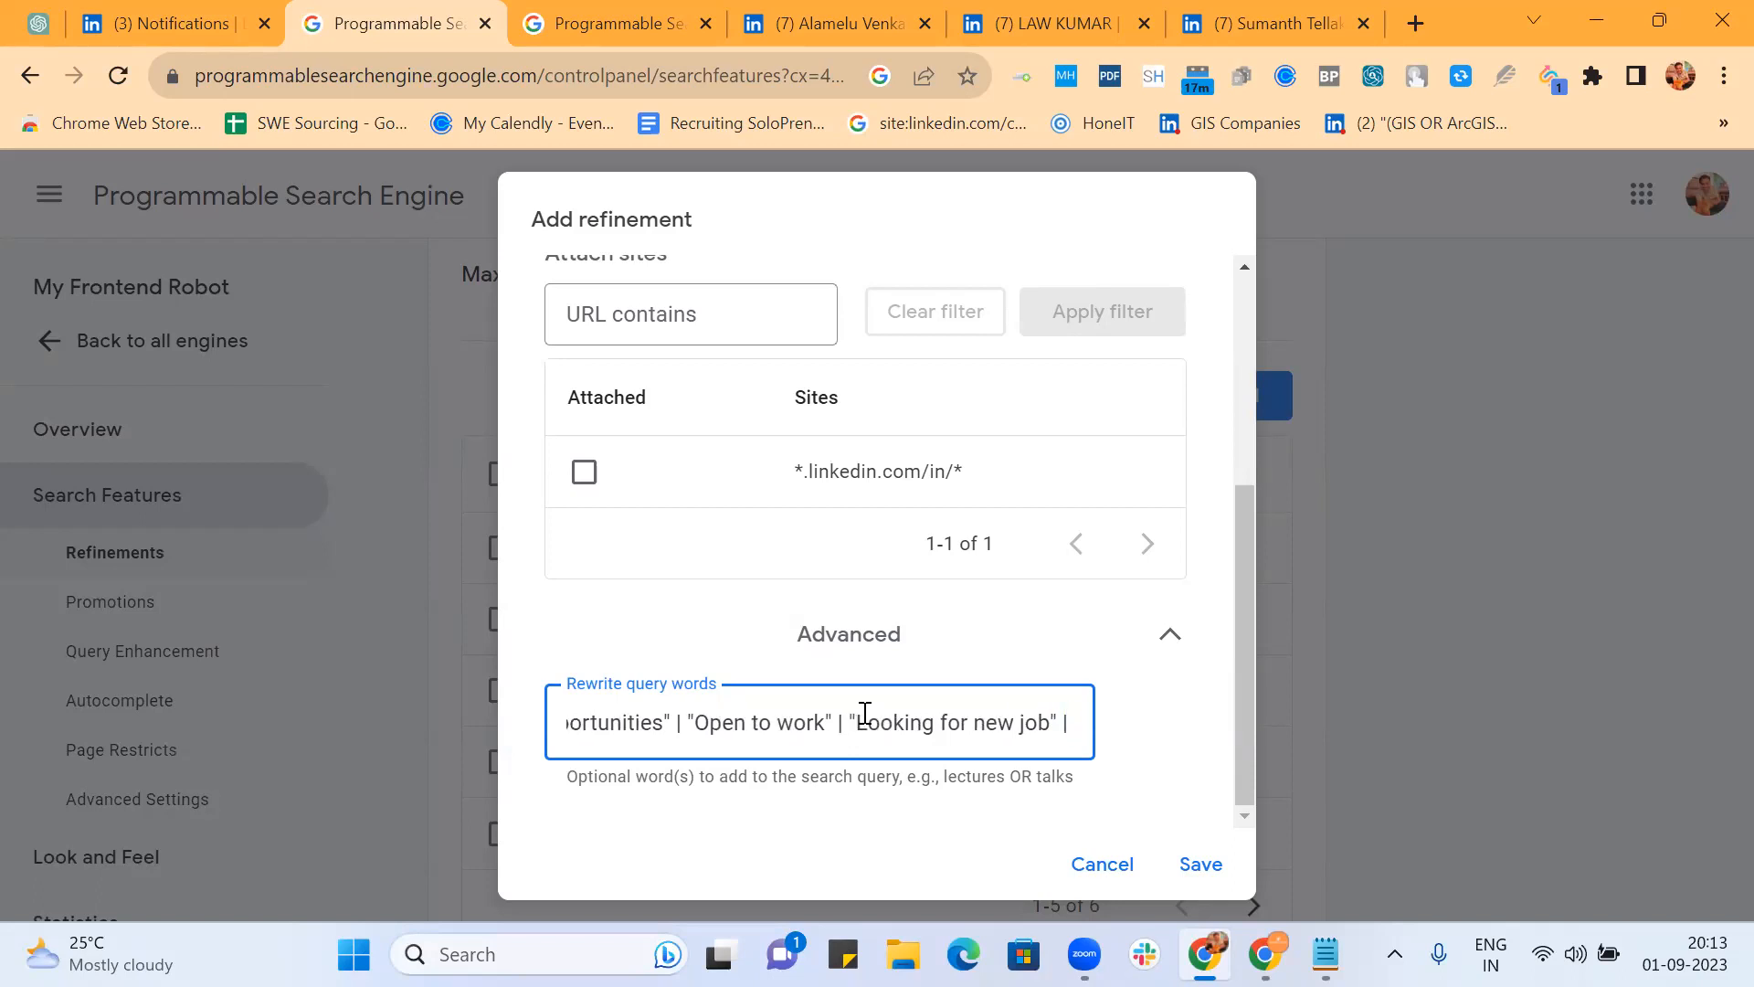
pyautogui.write(' "')
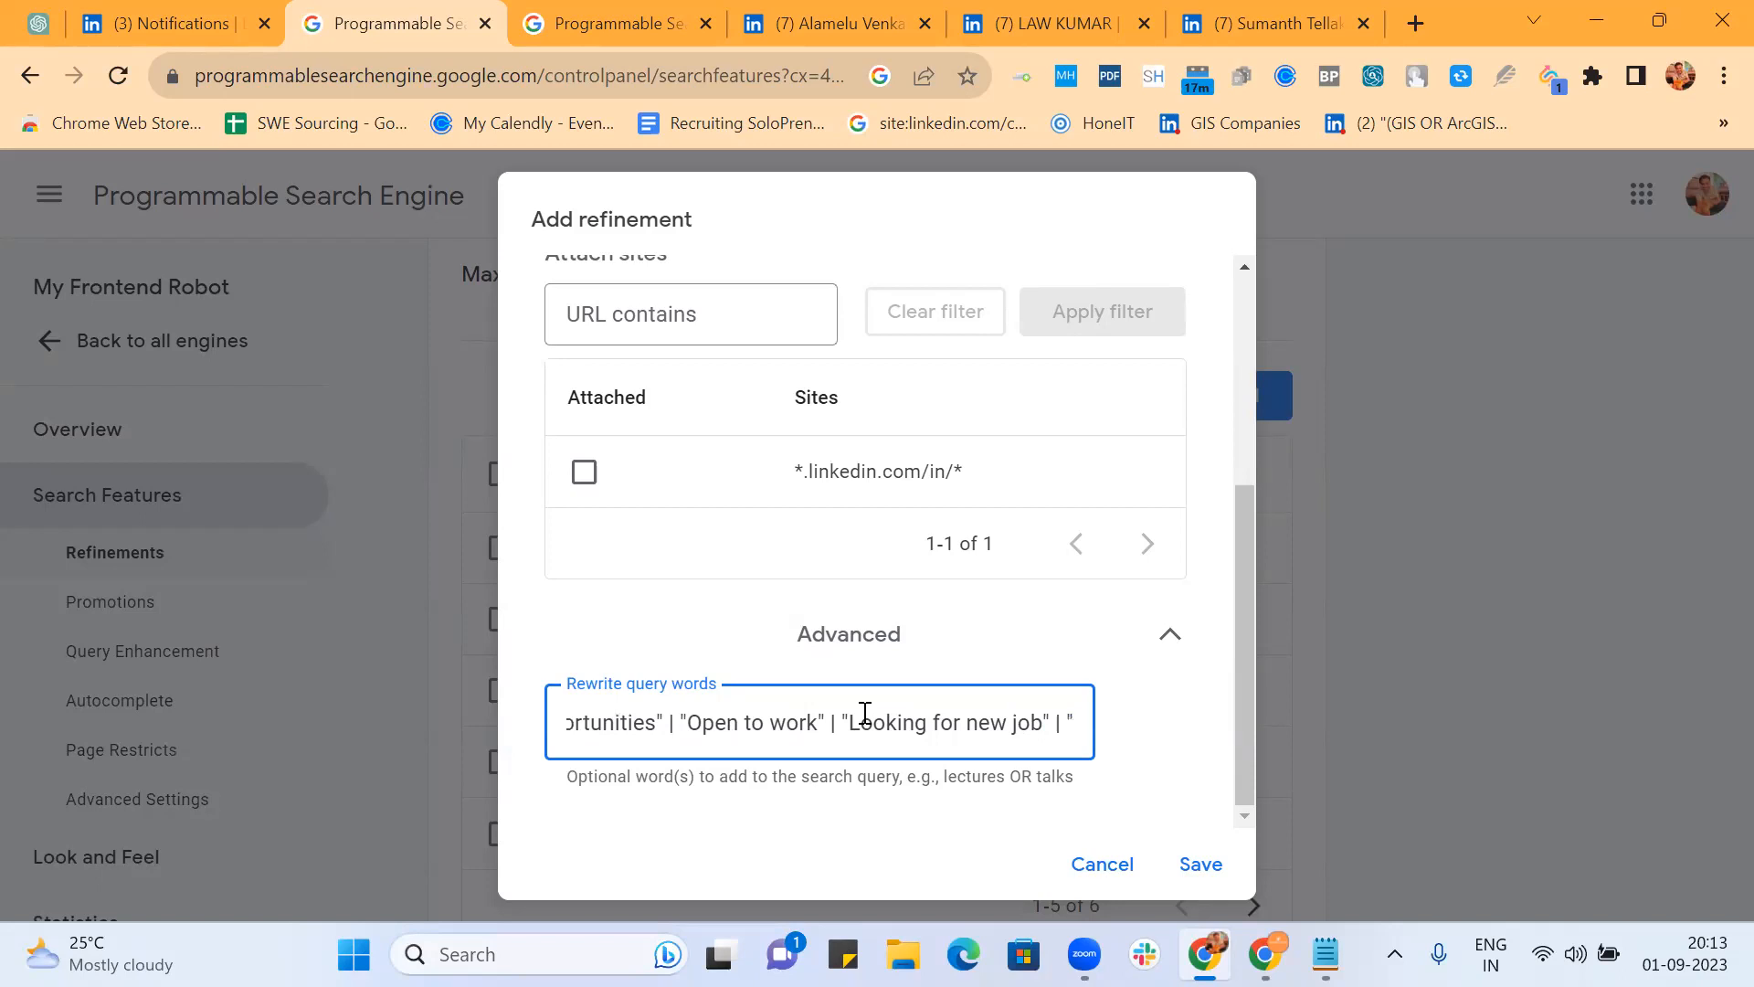
pyautogui.write('Immediate')
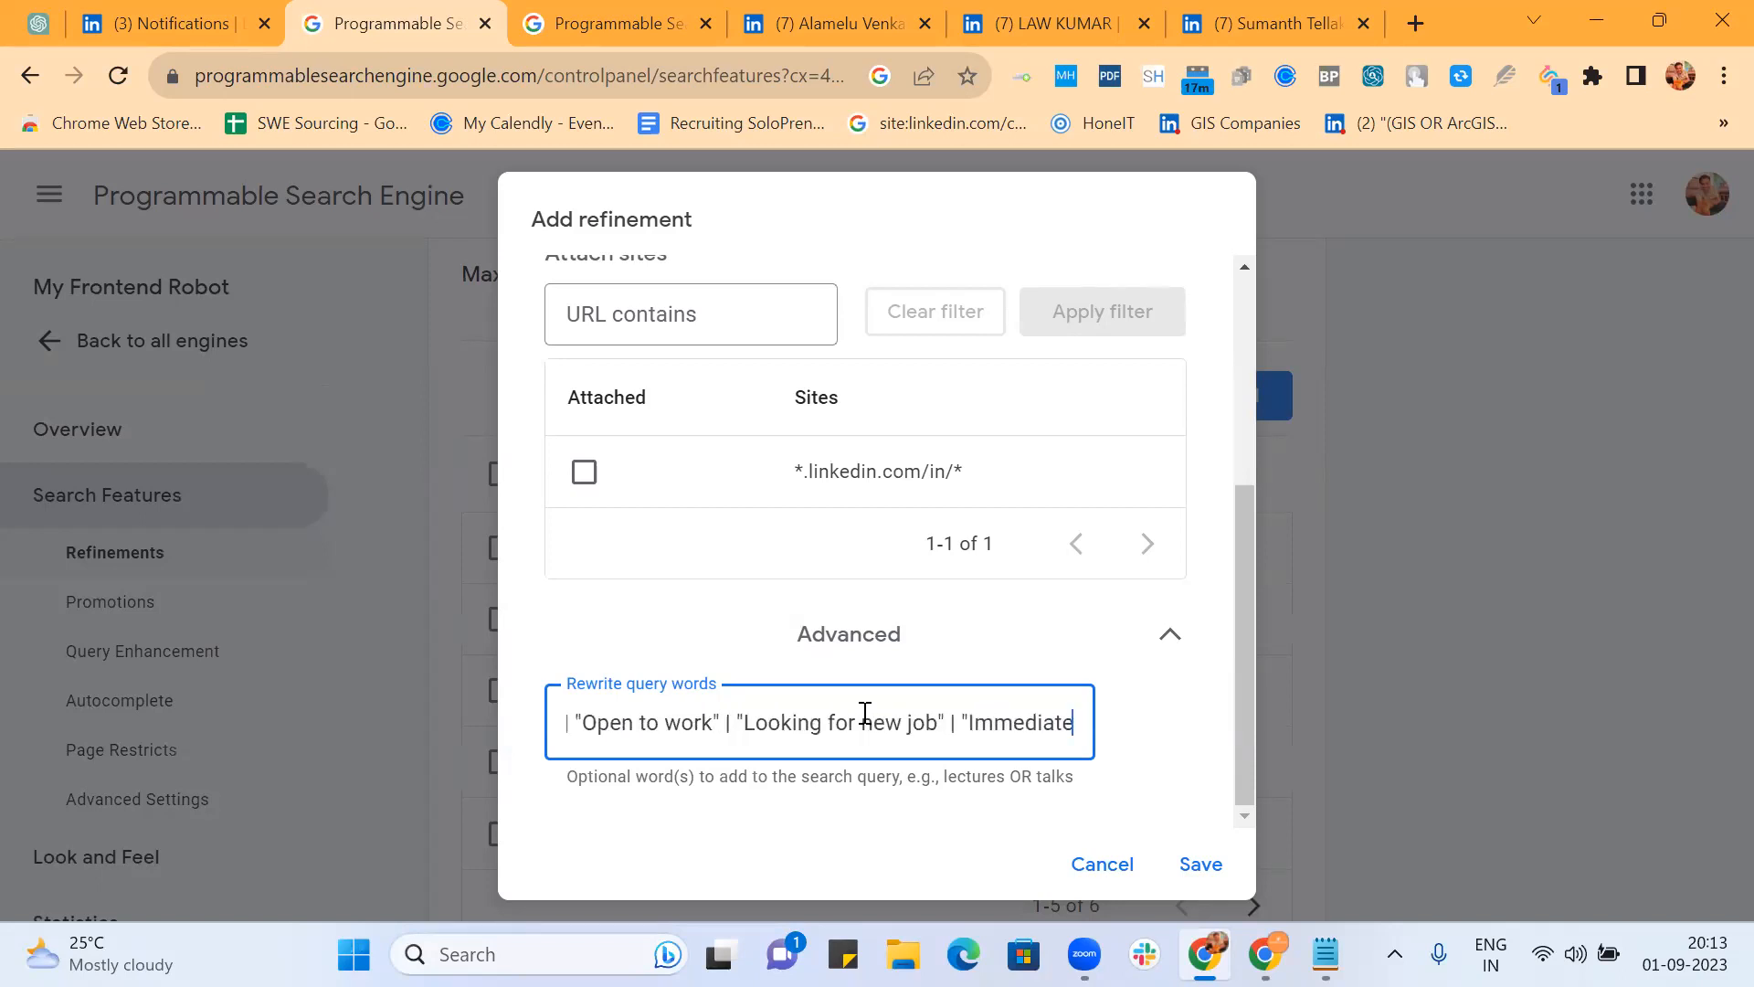
pyautogui.write(' Joiner')
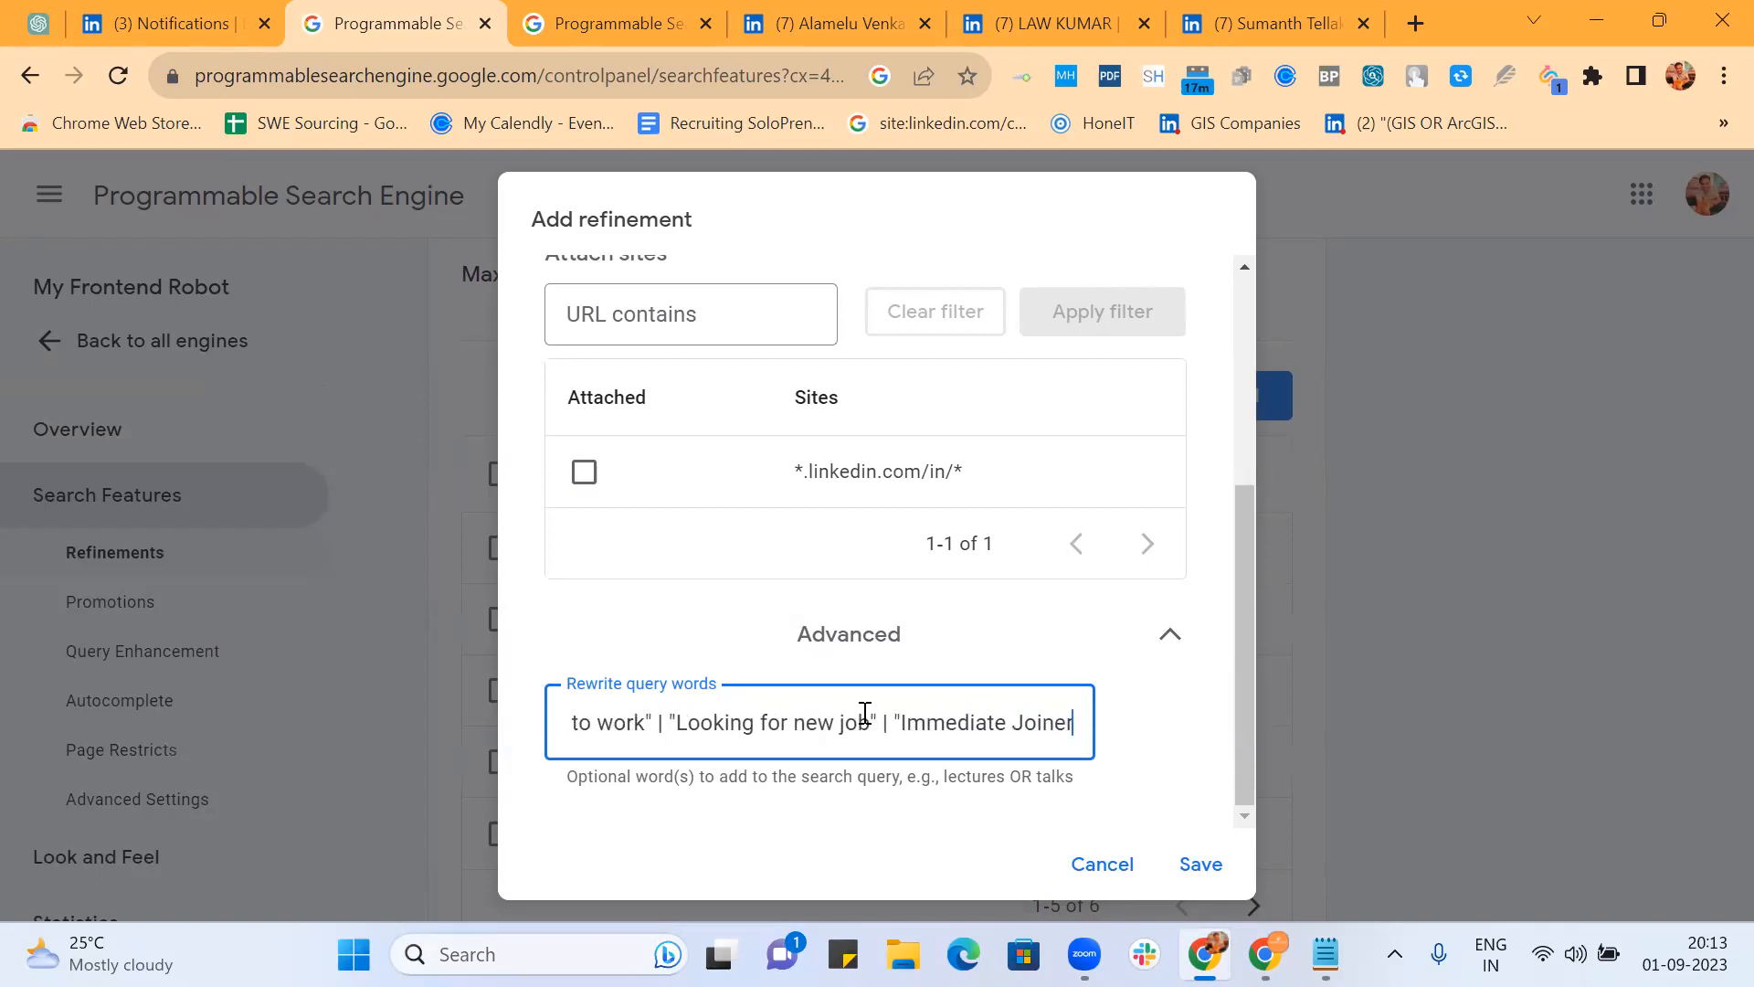
pyautogui.write('" | "')
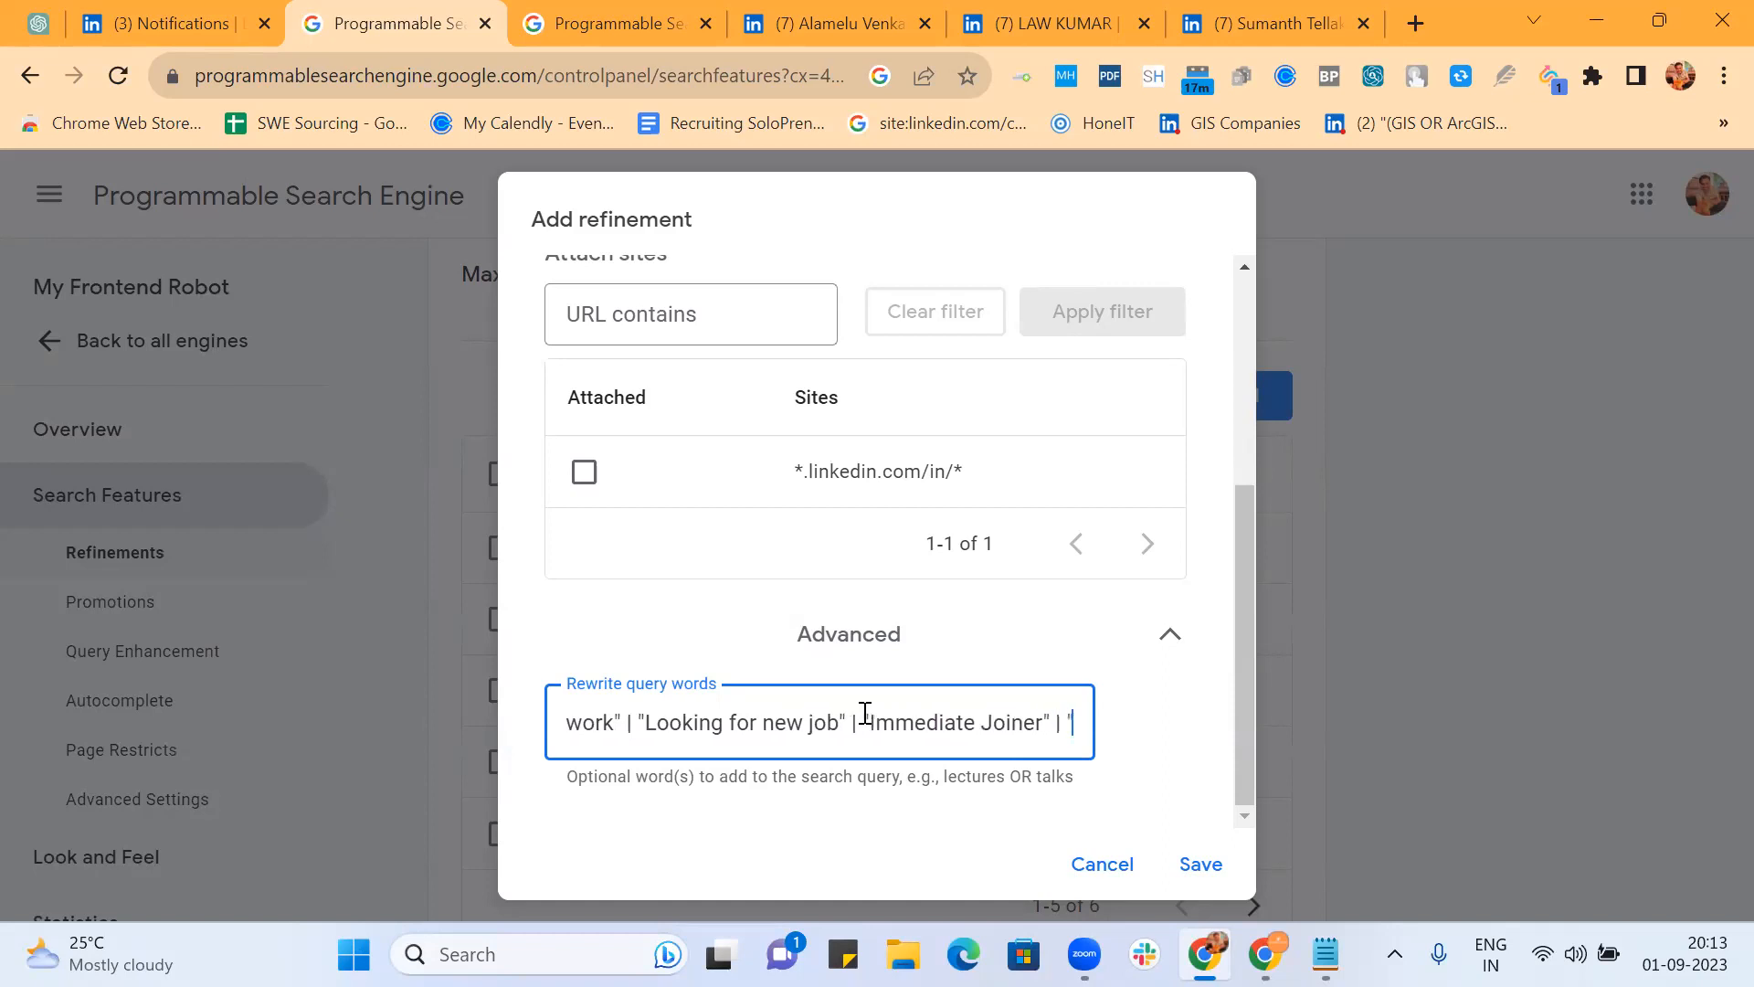
pyautogui.write('Availab')
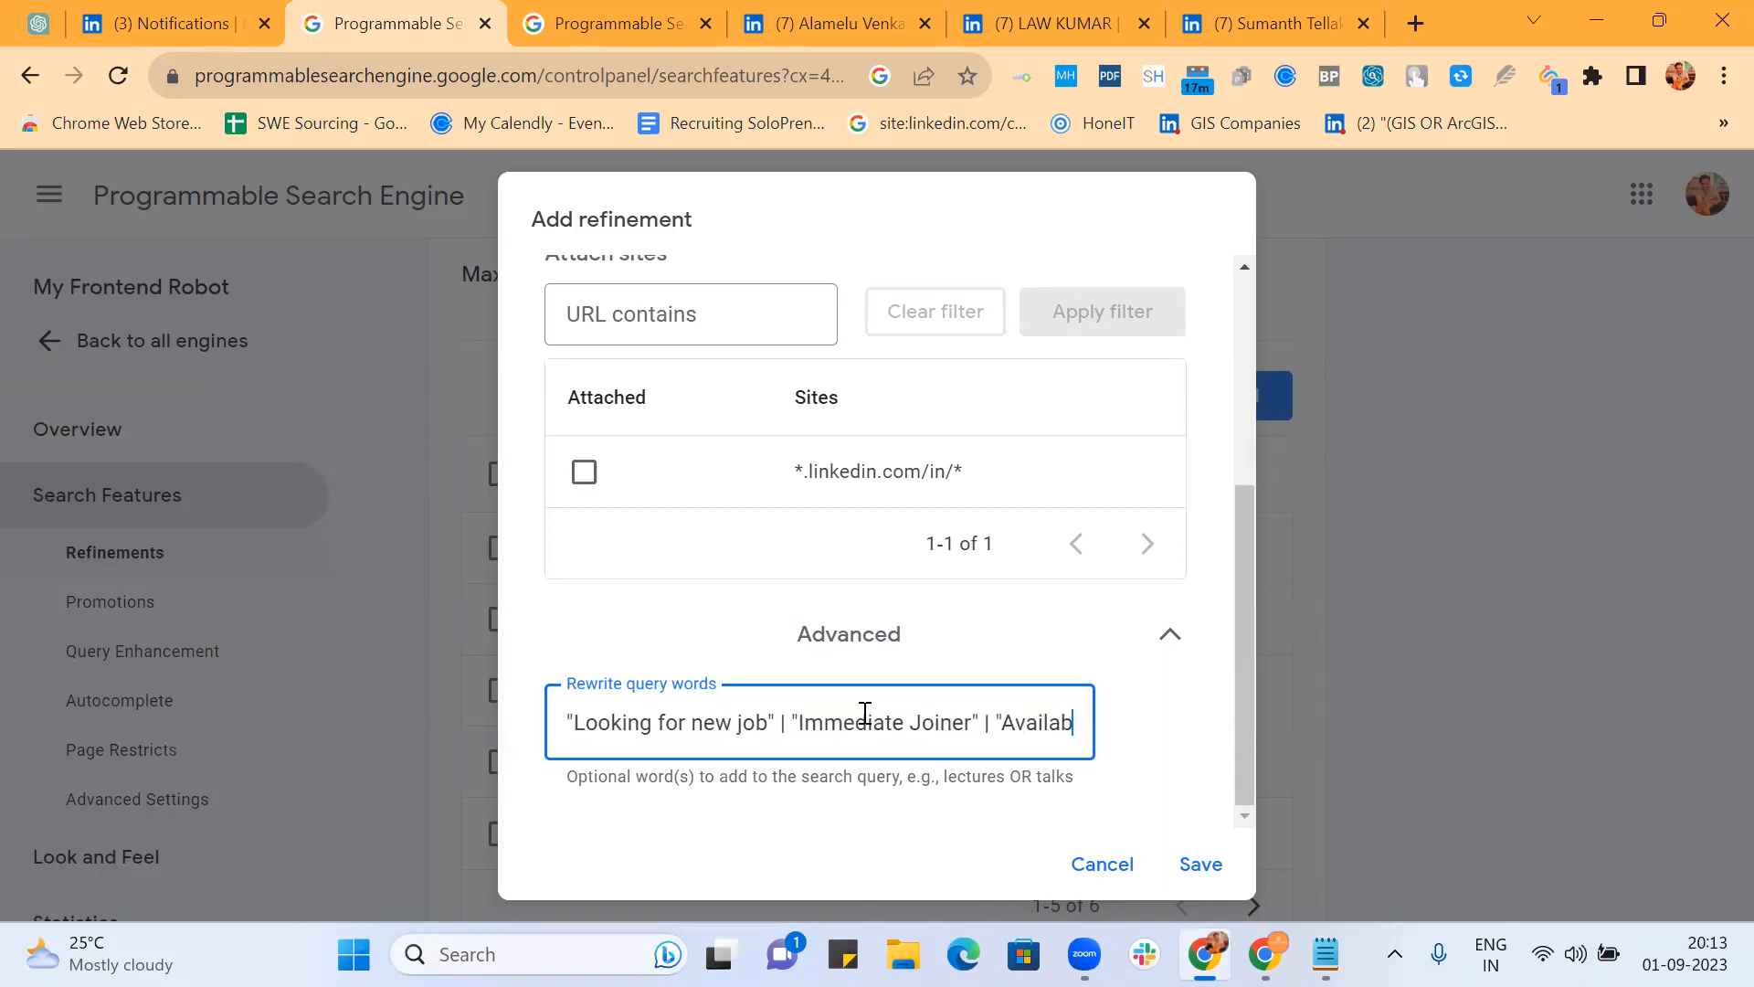
pyautogui.write('le immed')
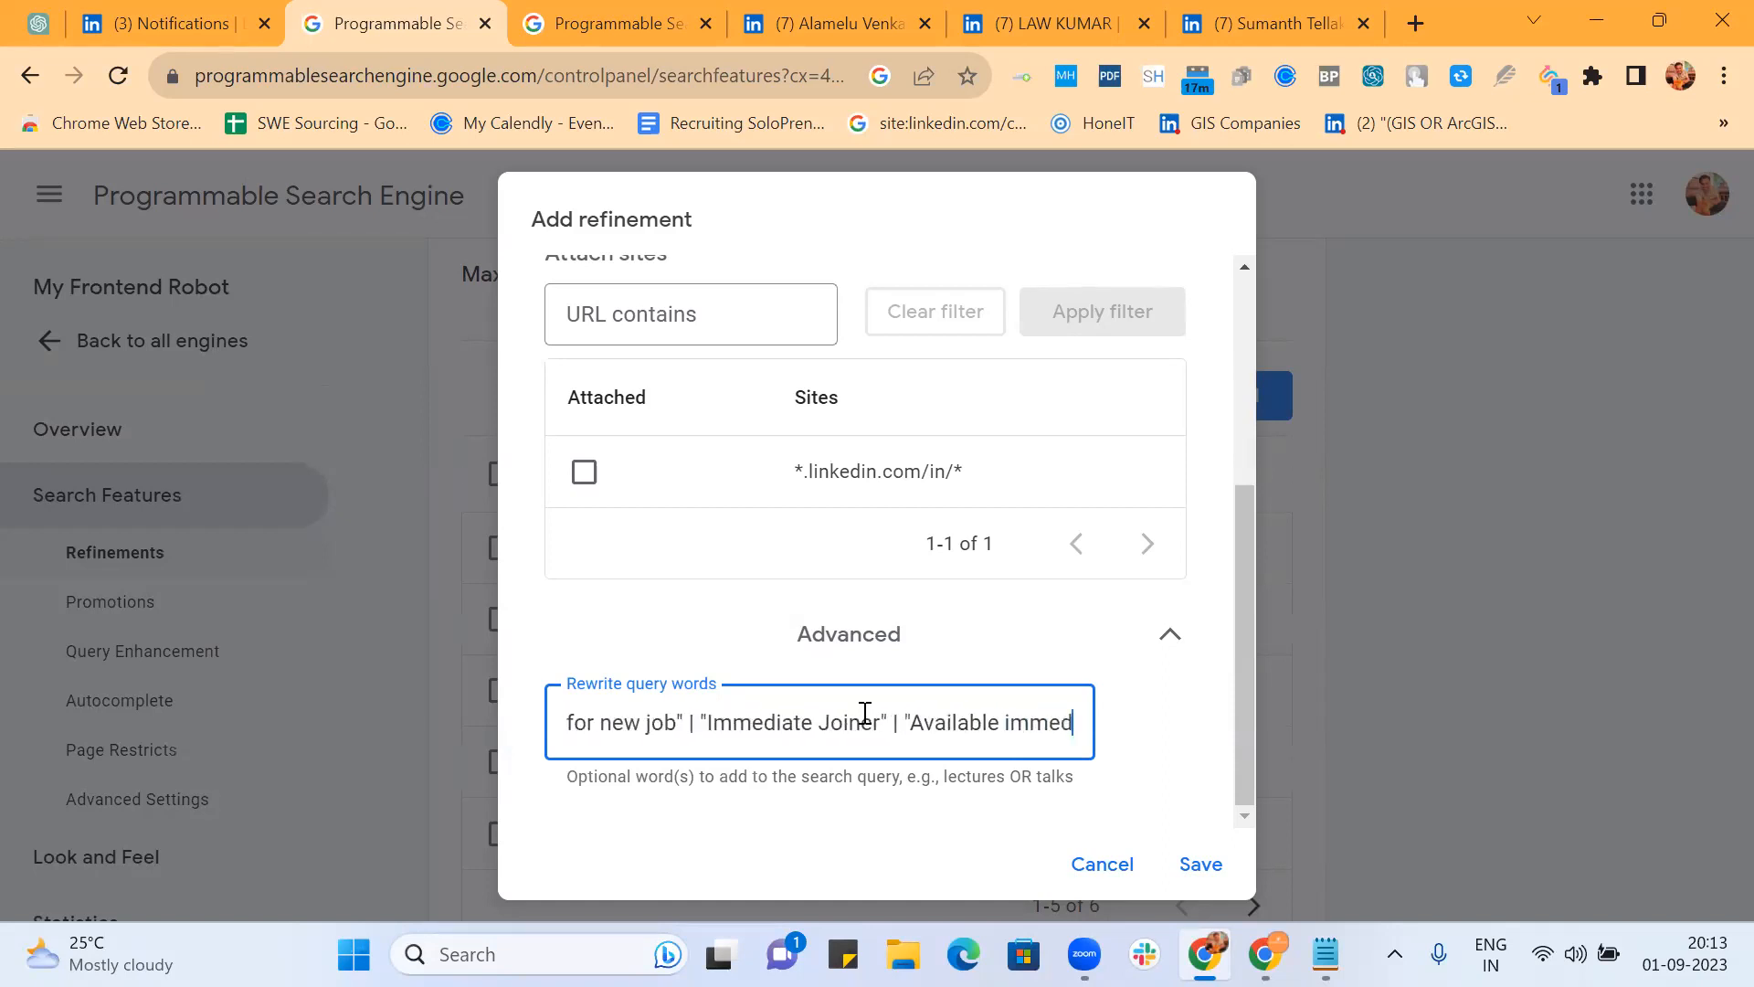
pyautogui.write('iaytely"')
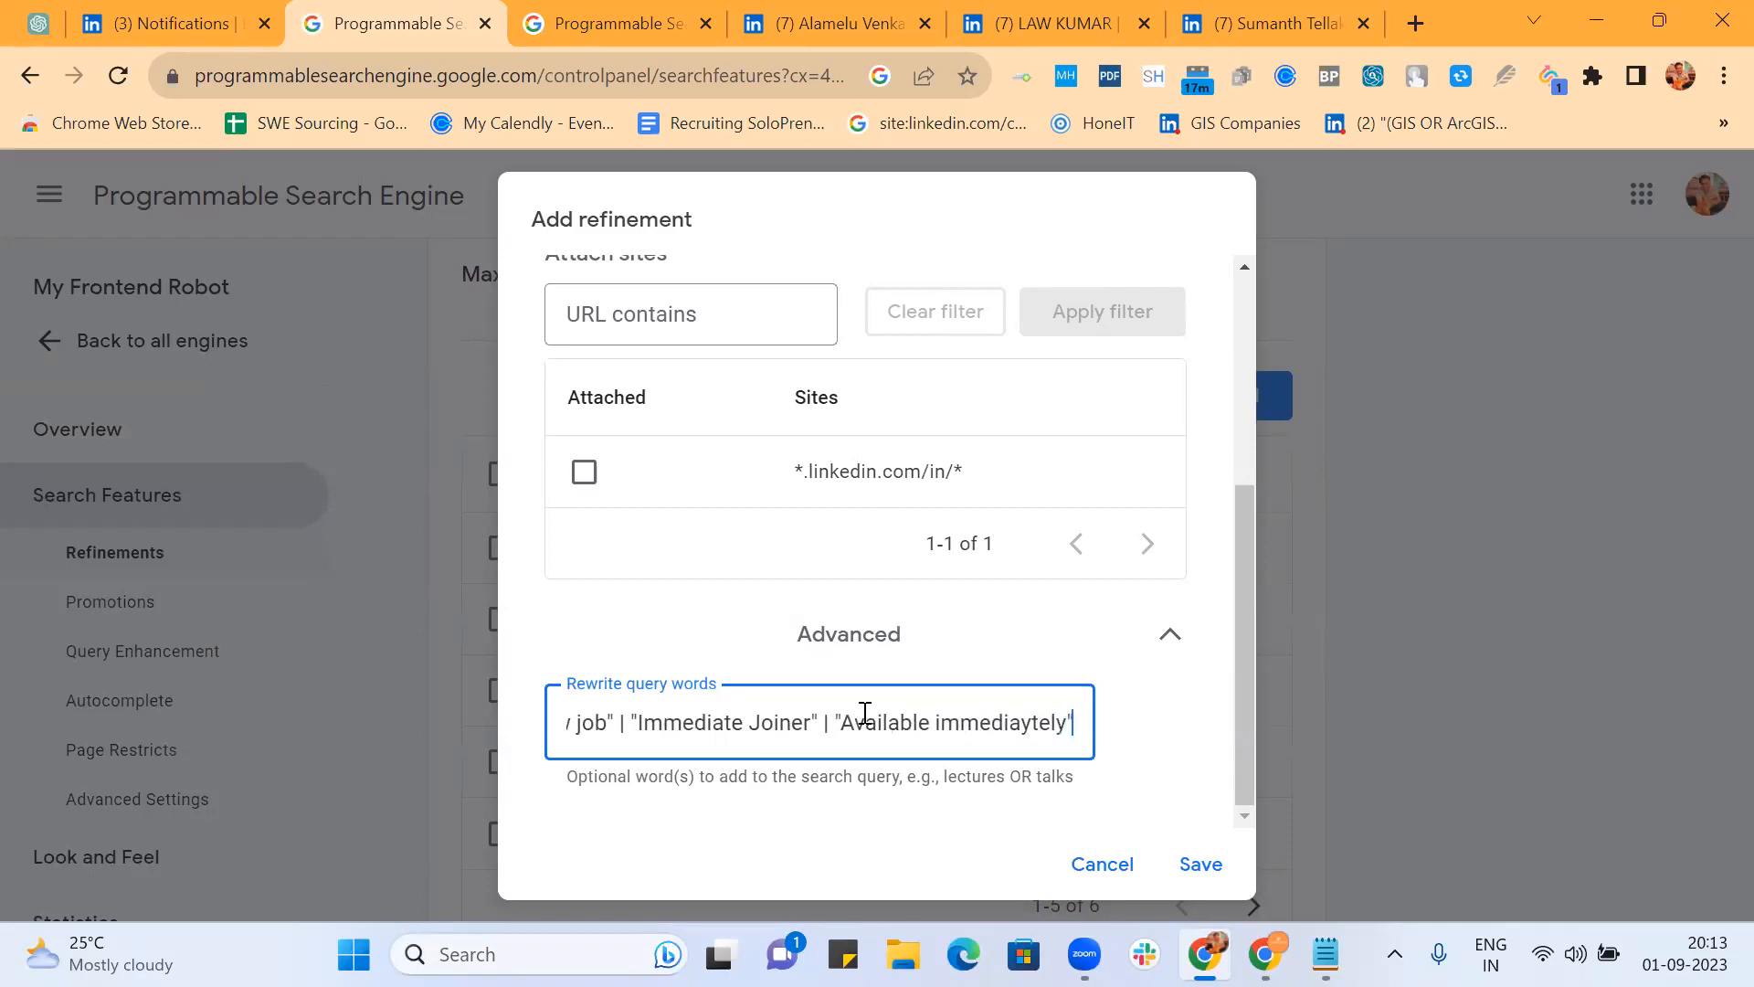
# Step: Fix the 'immediately' typo and extend the OR list through "Serving Notice", closing the parenthesis
pyautogui.click(1029, 722)
pyautogui.press('BackSpace')
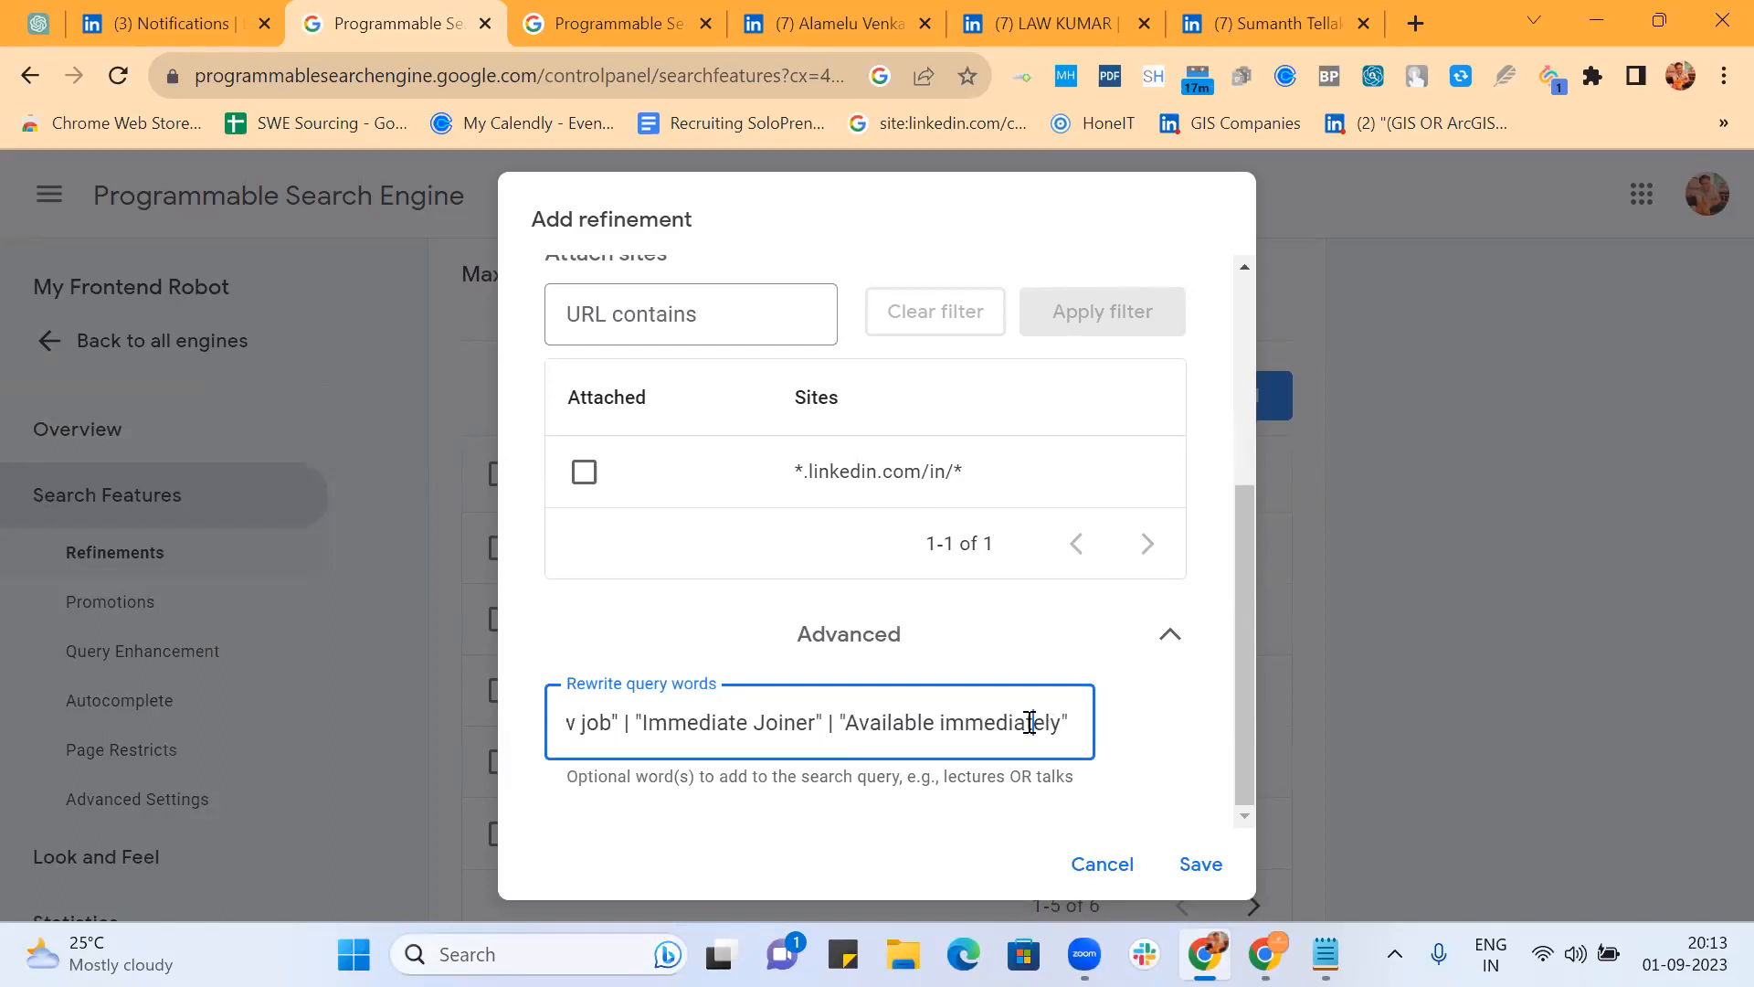
pyautogui.press('Left')
pyautogui.press('Left')
pyautogui.press('Left')
pyautogui.press('Left')
pyautogui.press('Left')
pyautogui.press('Left')
pyautogui.press('Left')
pyautogui.press('Left')
pyautogui.press('Left')
pyautogui.press('Left')
pyautogui.press('Left')
pyautogui.press('Left')
pyautogui.press('Left')
pyautogui.press('Left')
pyautogui.press('Left')
pyautogui.press('Left')
pyautogui.press('Left')
pyautogui.press('Left')
pyautogui.press('Left')
pyautogui.press('Left')
pyautogui.press('Left')
pyautogui.press('Left')
pyautogui.press('Left')
pyautogui.press('Left')
pyautogui.press('Left')
pyautogui.press('Left')
pyautogui.press('Left')
pyautogui.press('Left')
pyautogui.press('Left')
pyautogui.press('Left')
pyautogui.press('Left')
pyautogui.press('Left')
pyautogui.press('Left')
pyautogui.press('Left')
pyautogui.press('Left')
pyautogui.press('Left')
pyautogui.press('Left')
pyautogui.press('Left')
pyautogui.press('Left')
pyautogui.press('Left')
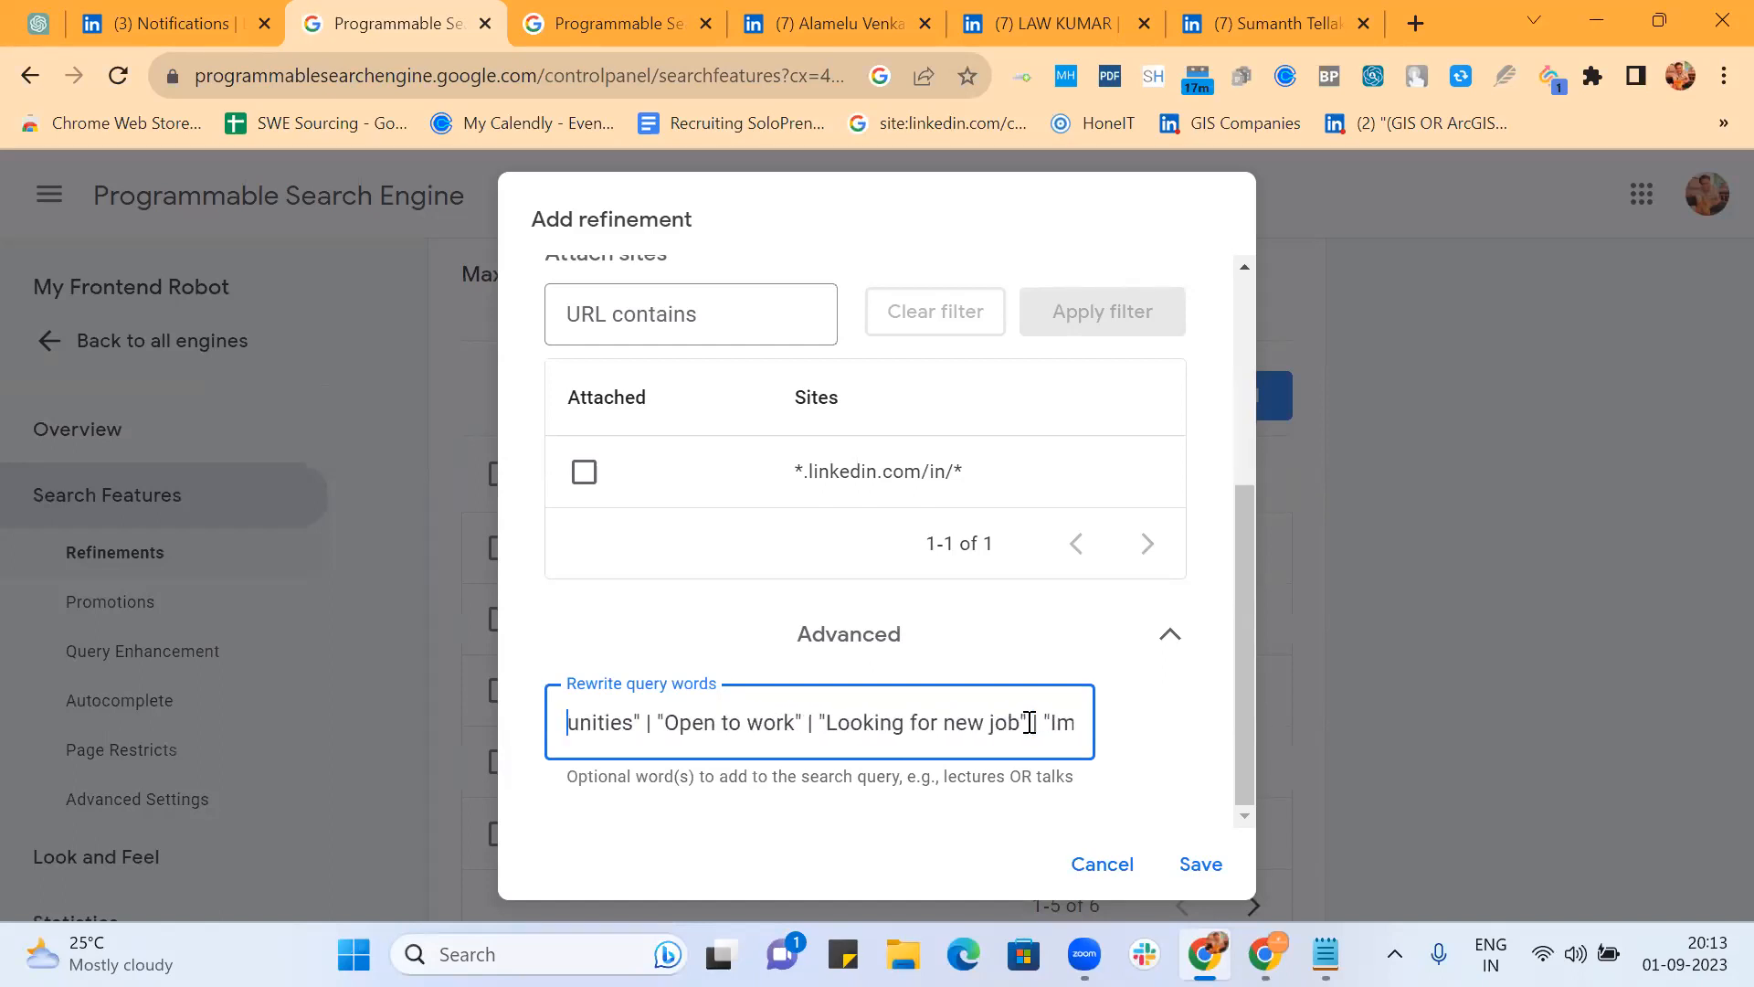
pyautogui.press('Right')
pyautogui.press('Right')
pyautogui.press('Right')
pyautogui.press('Right')
pyautogui.press('Right')
pyautogui.press('Right')
pyautogui.press('Right')
pyautogui.press('Right')
pyautogui.press('Right')
pyautogui.press('Right')
pyautogui.press('Right')
pyautogui.press('Right')
pyautogui.press('Right')
pyautogui.press('Right')
pyautogui.press('Right')
pyautogui.press('Right')
pyautogui.press('Right')
pyautogui.press('Right')
pyautogui.press('Right')
pyautogui.press('Right')
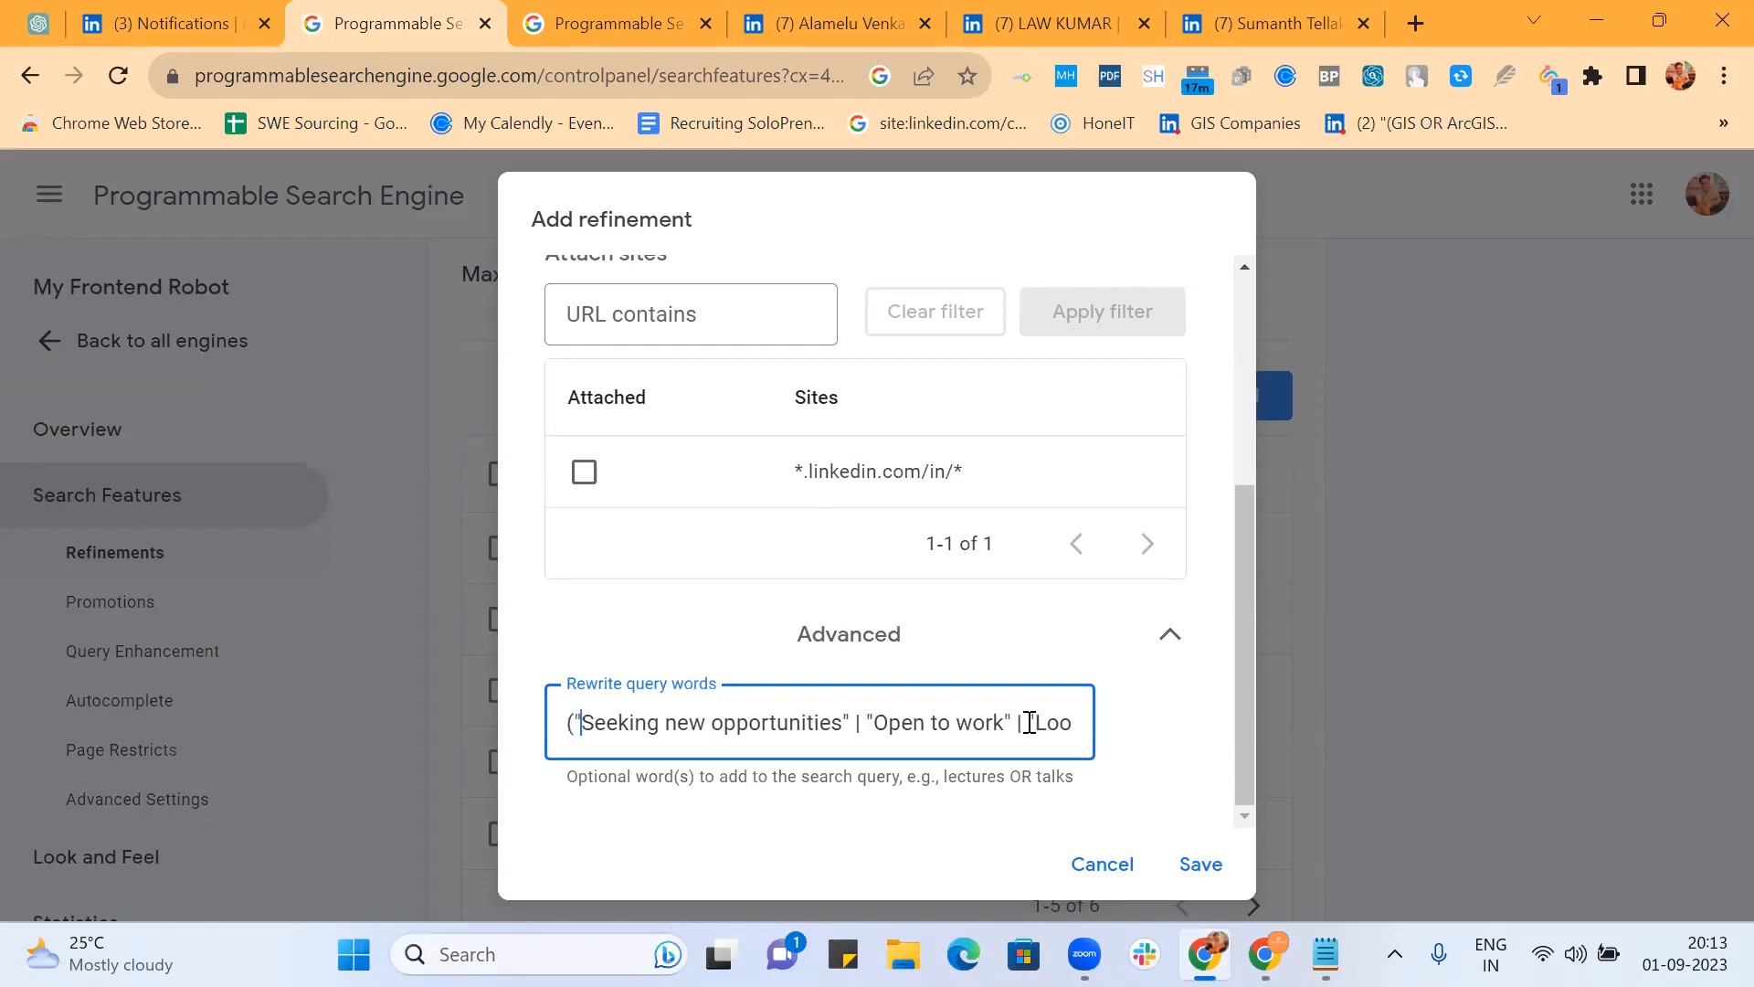
pyautogui.write('| "')
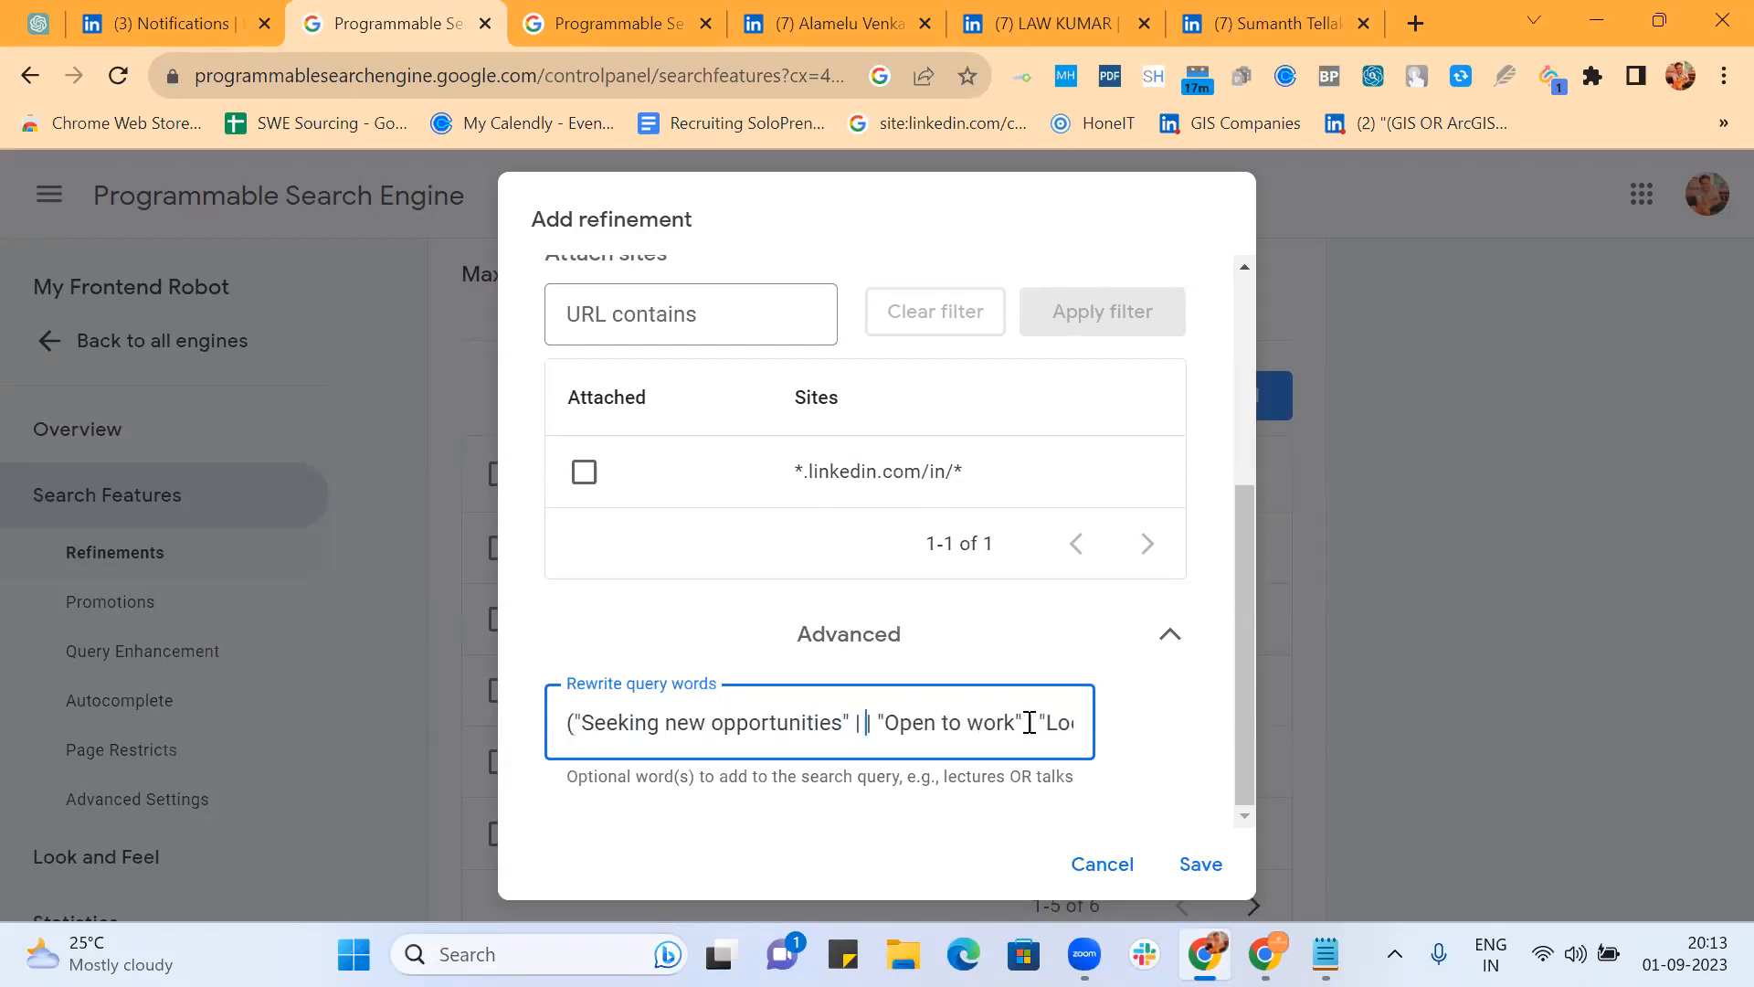
pyautogui.write('Seeking ')
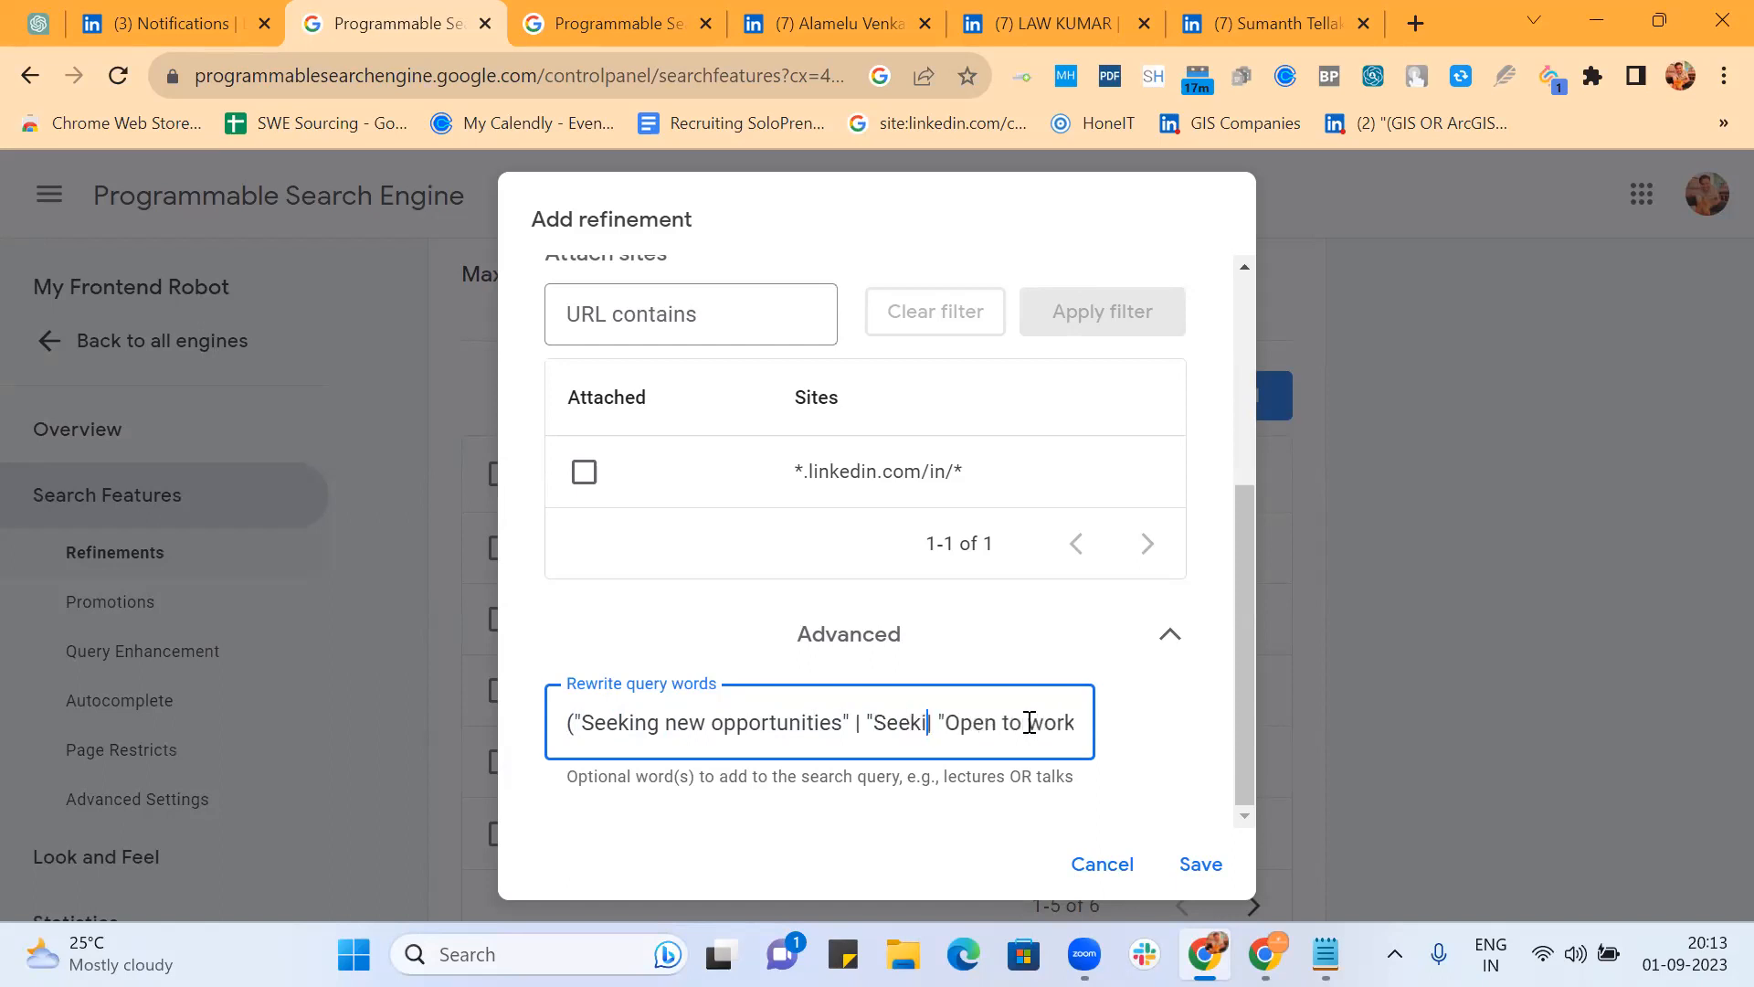
pyautogui.write('new oppo')
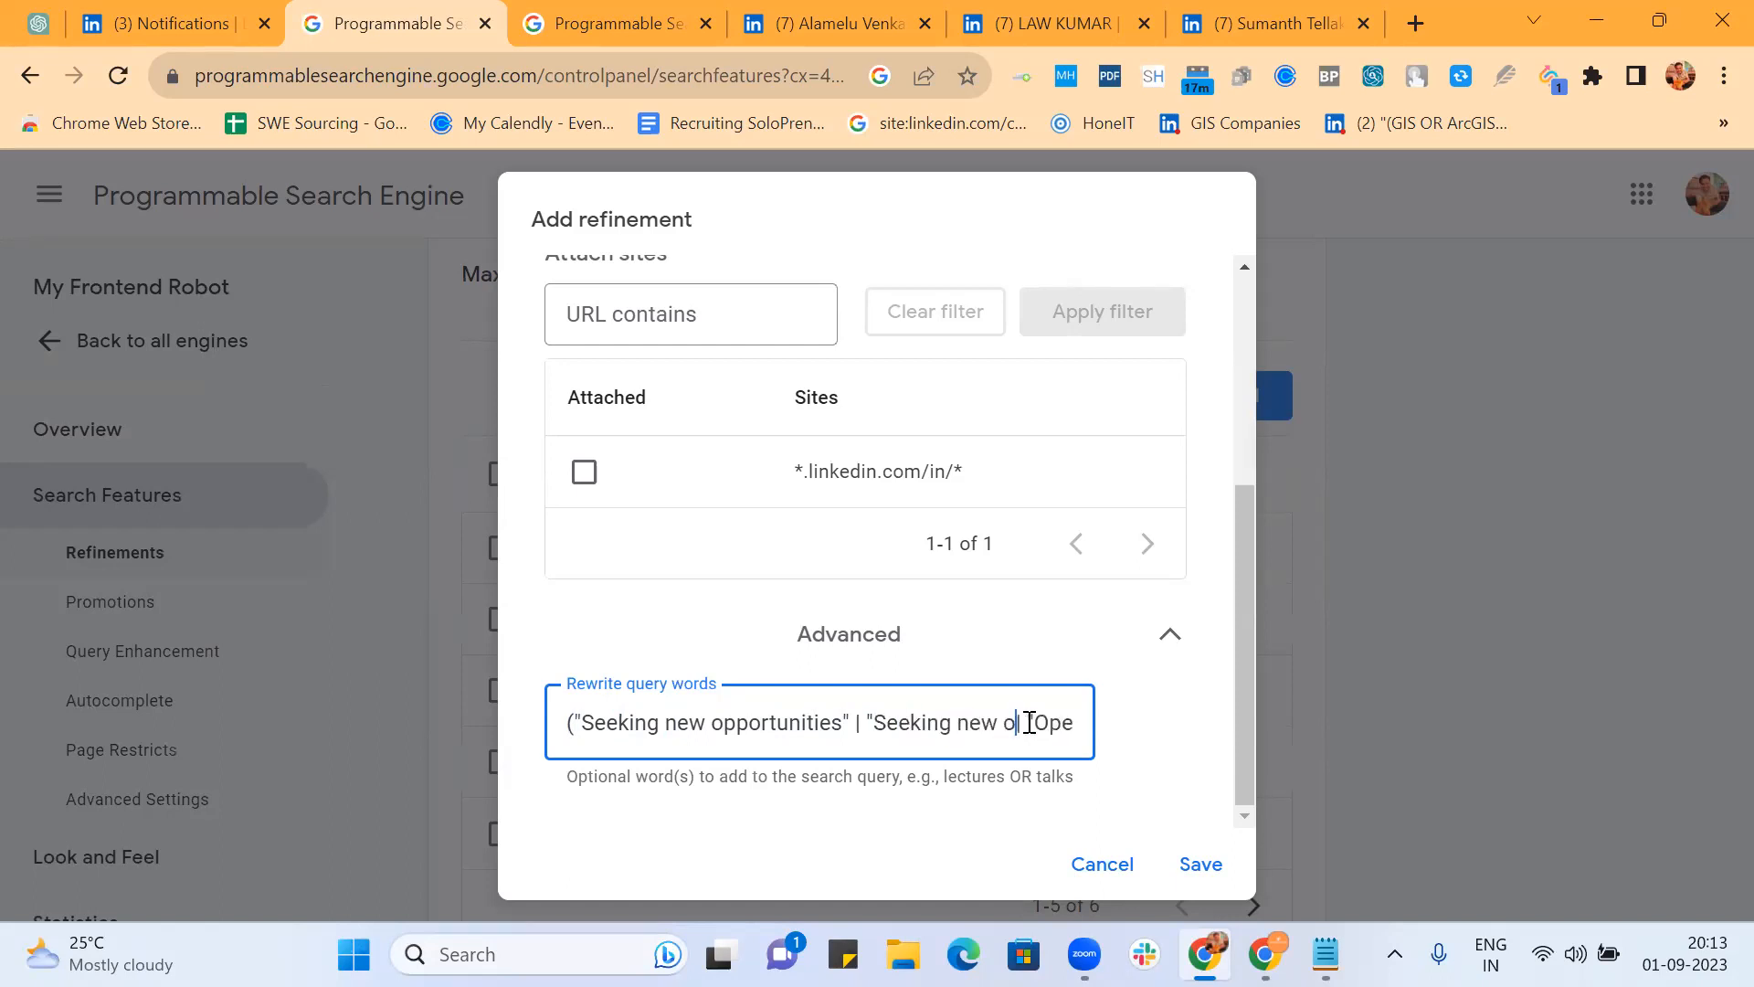
pyautogui.write('rtun')
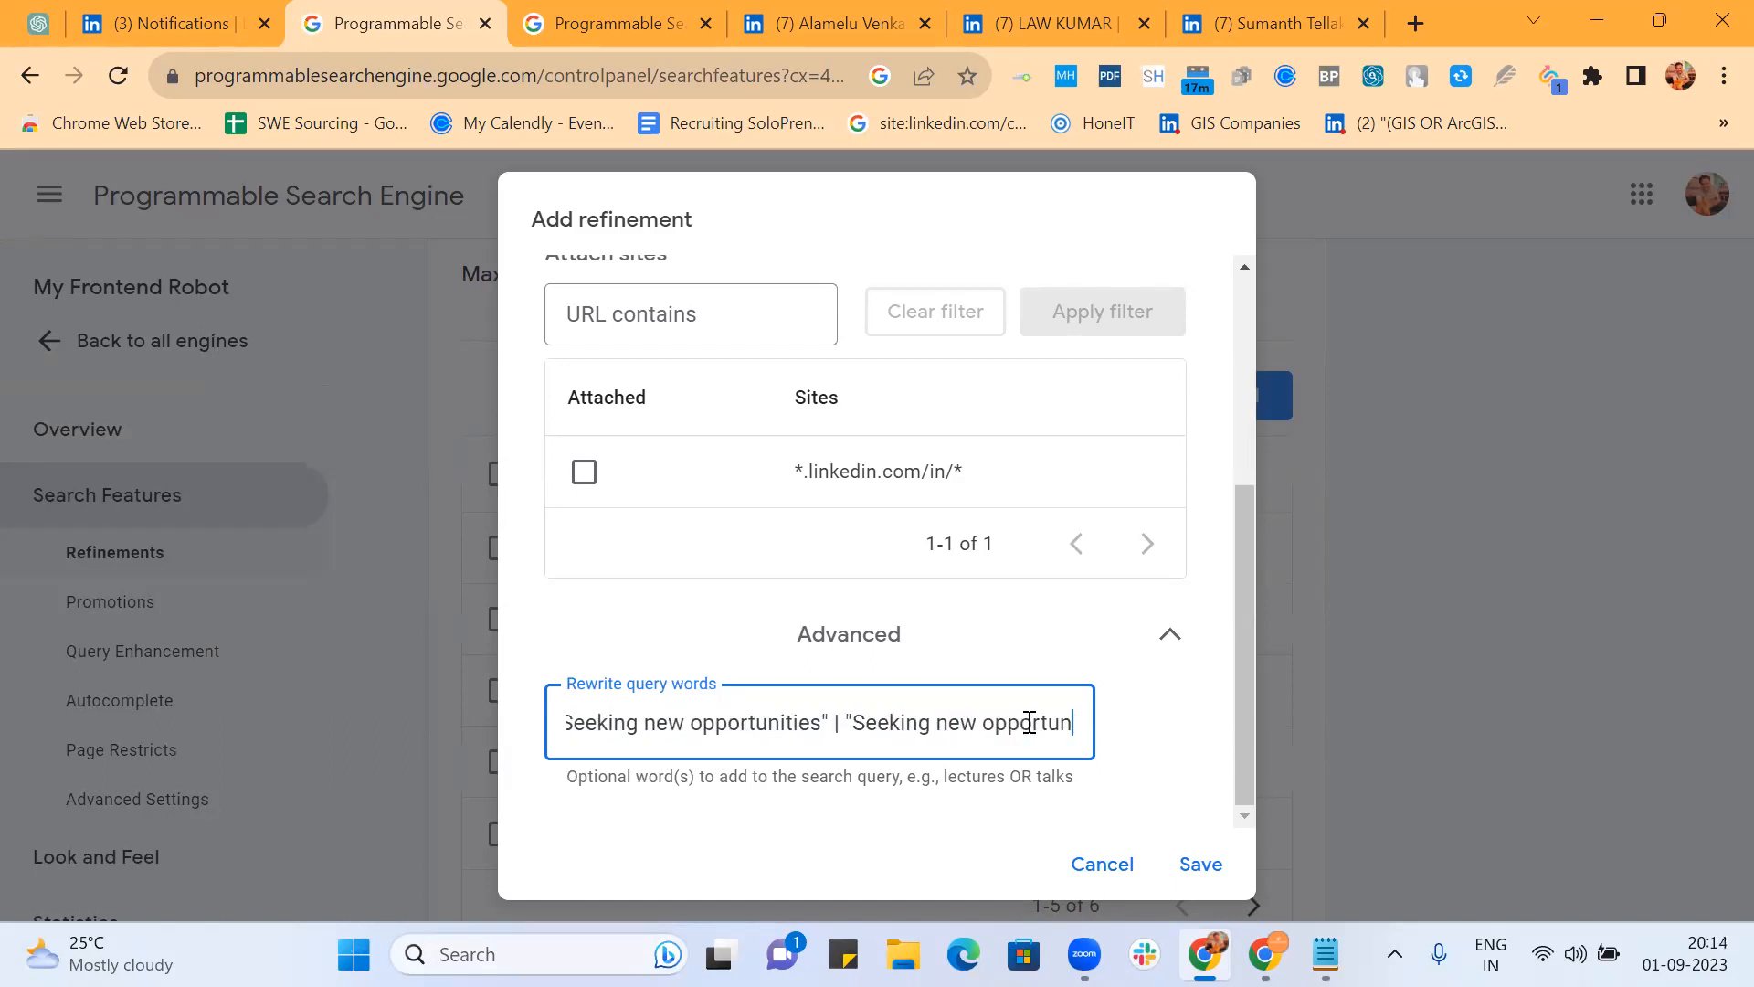
pyautogui.write('ity" | ')
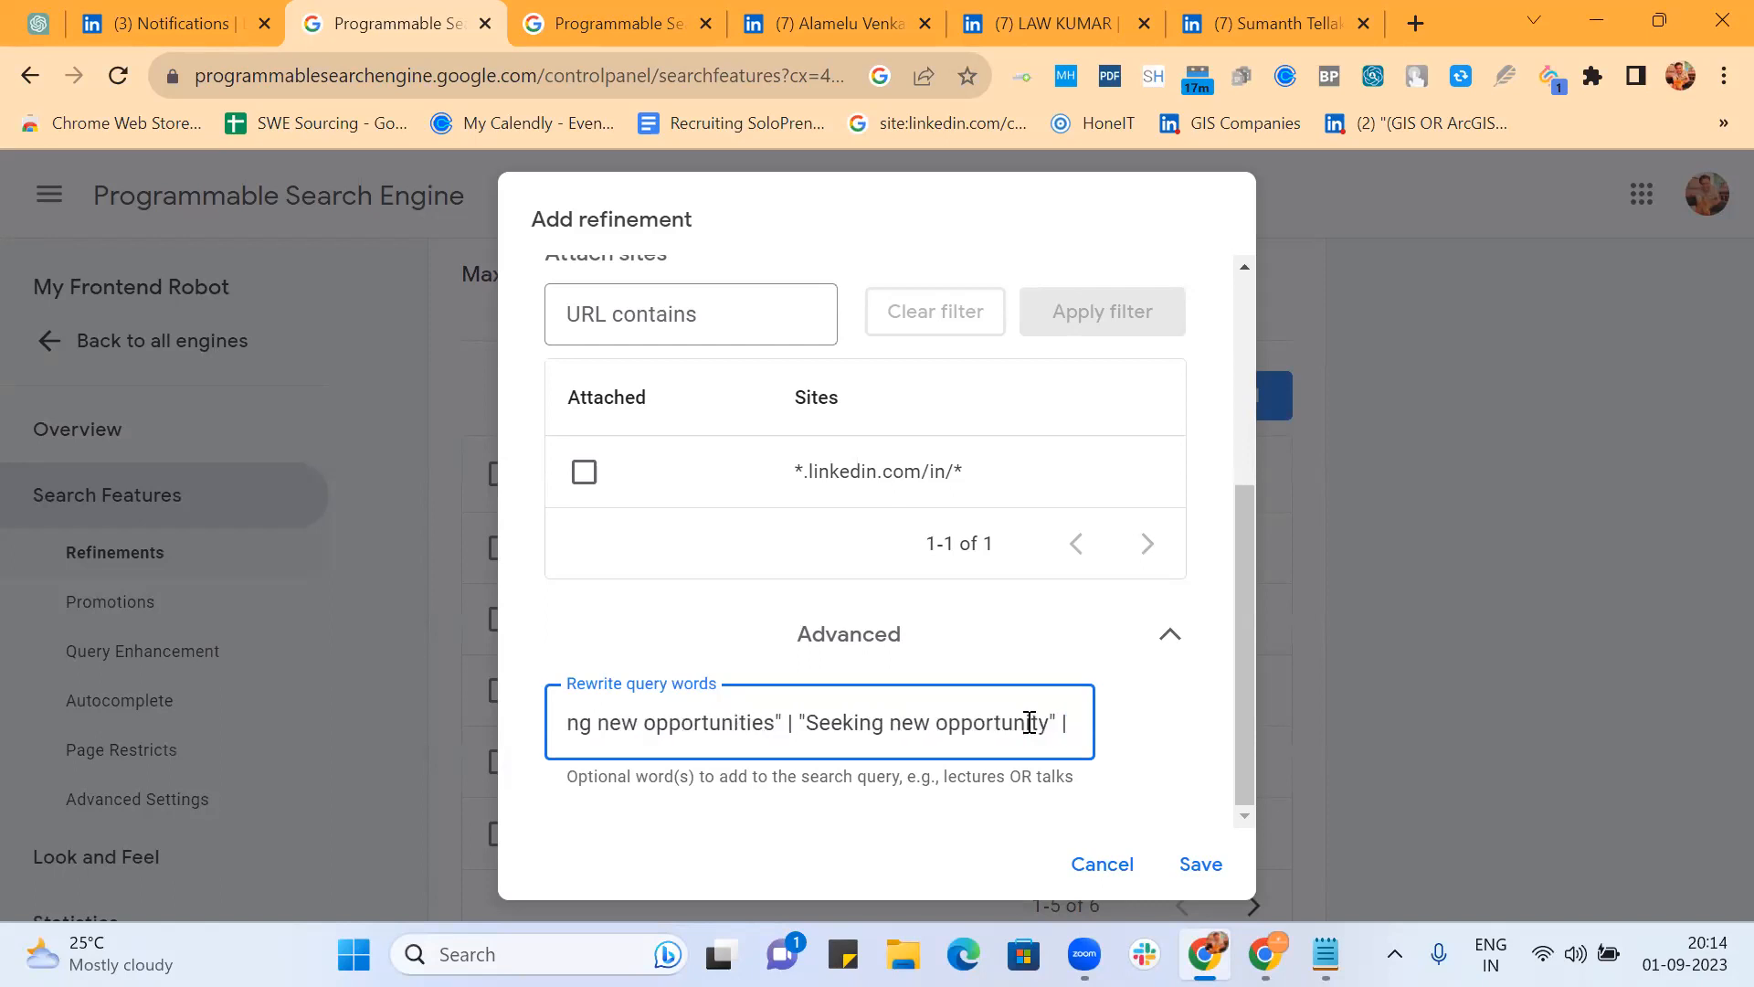
pyautogui.write('| "Open to work" |')
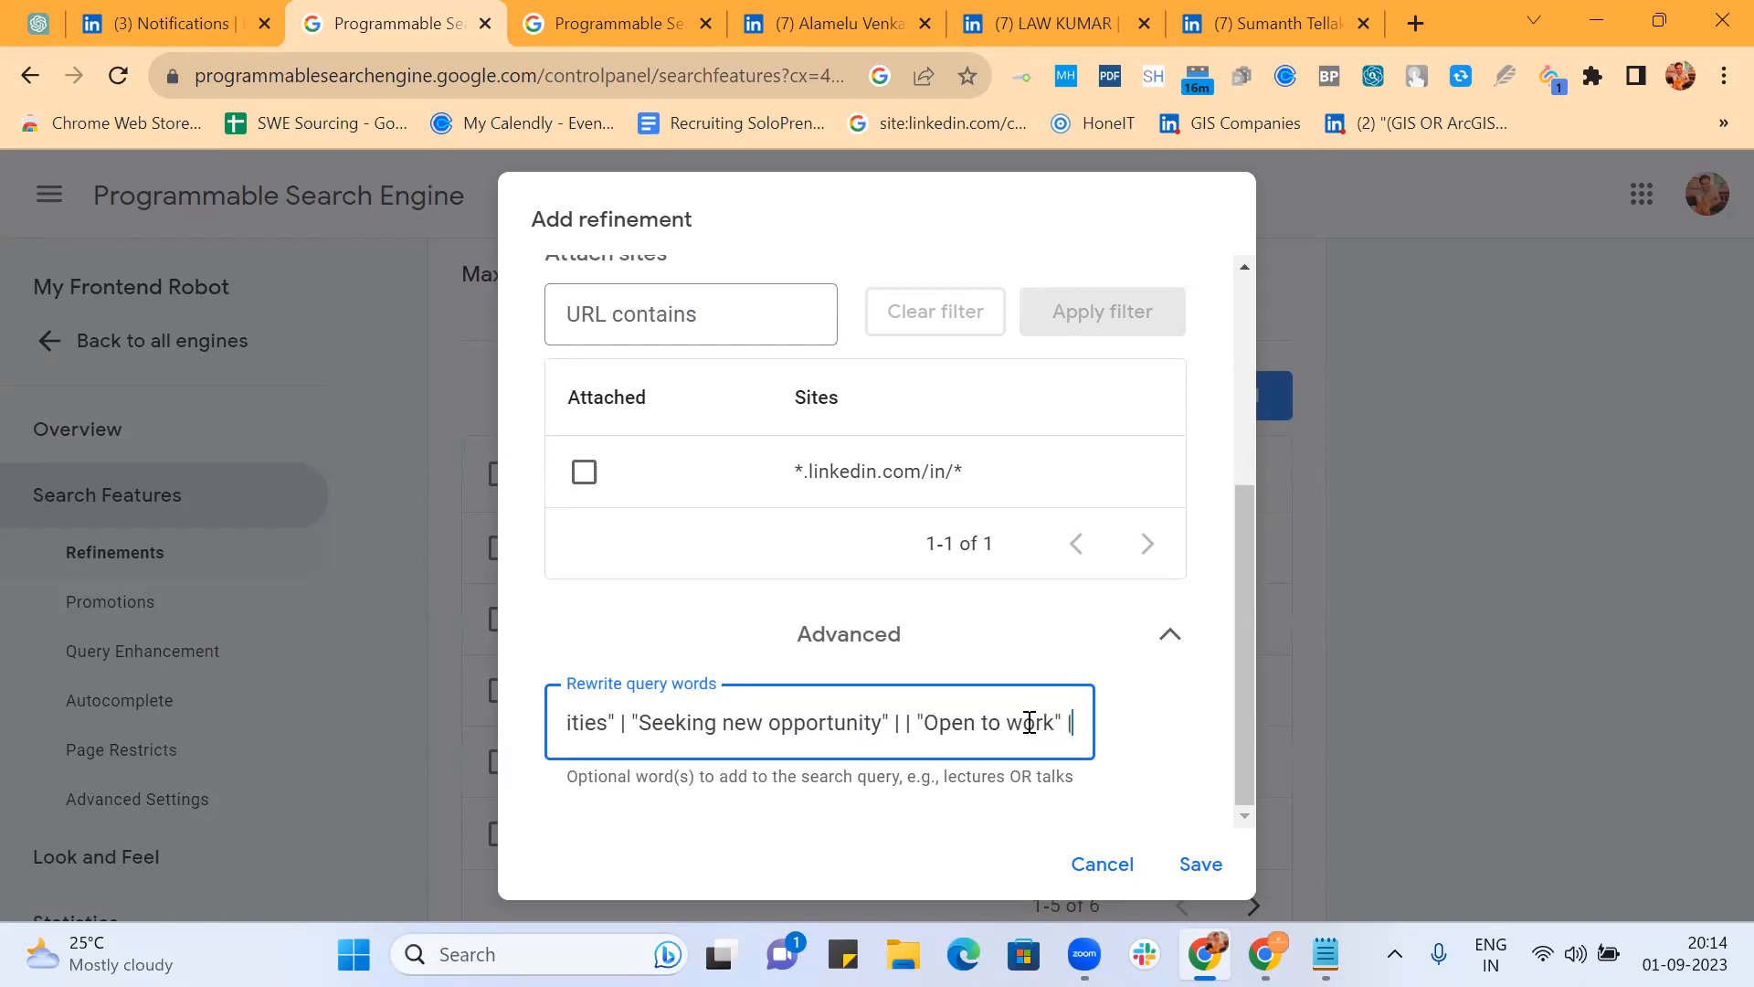
pyautogui.write(' "Looking for new job" | "Im')
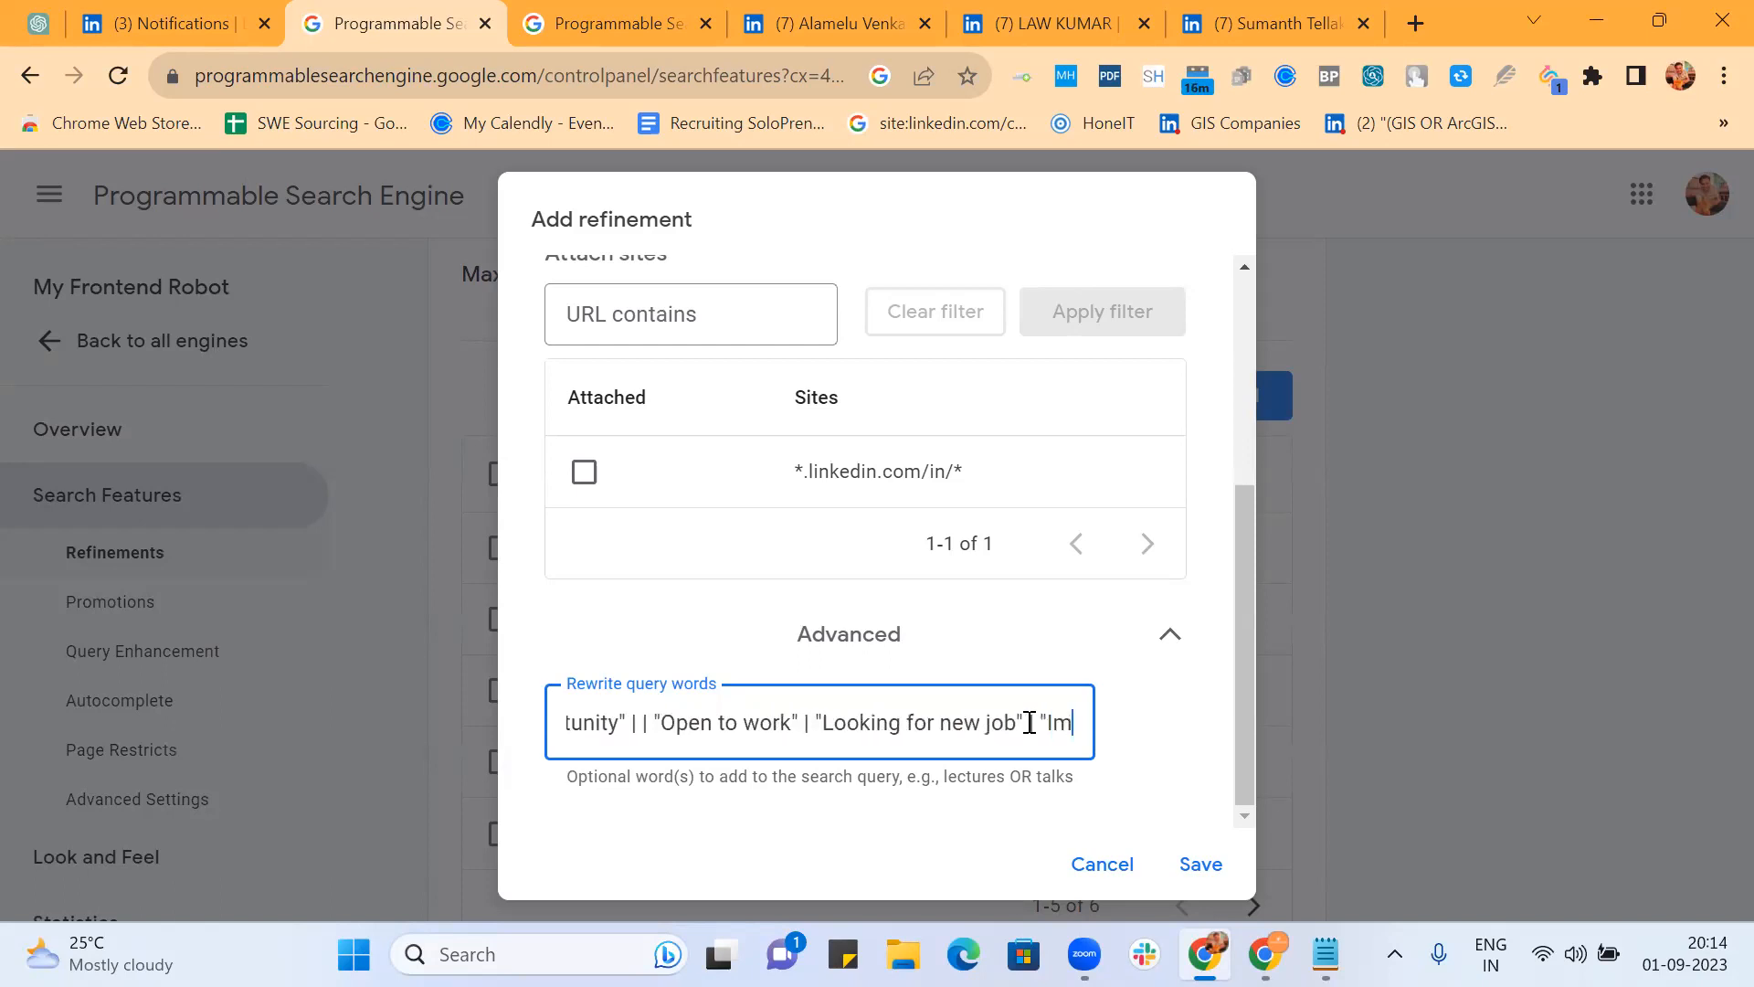
pyautogui.write('mediate Joiner" | "Available immediately"')
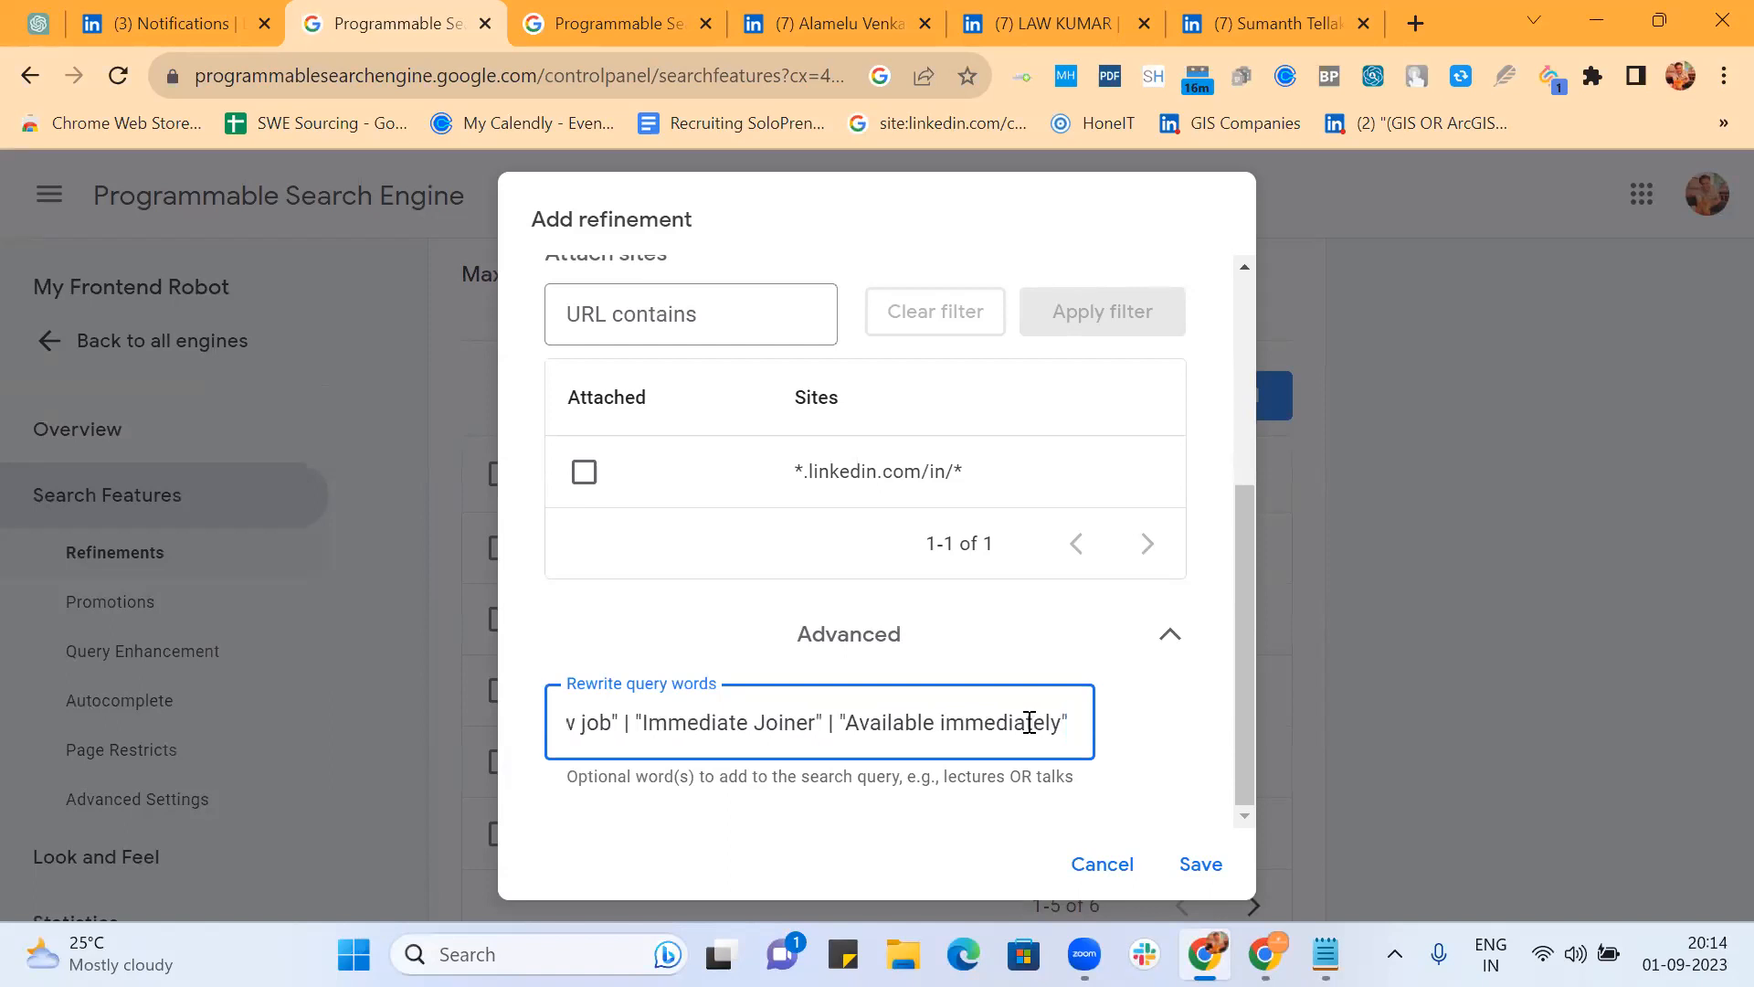
pyautogui.click(989, 721)
pyautogui.write('| "')
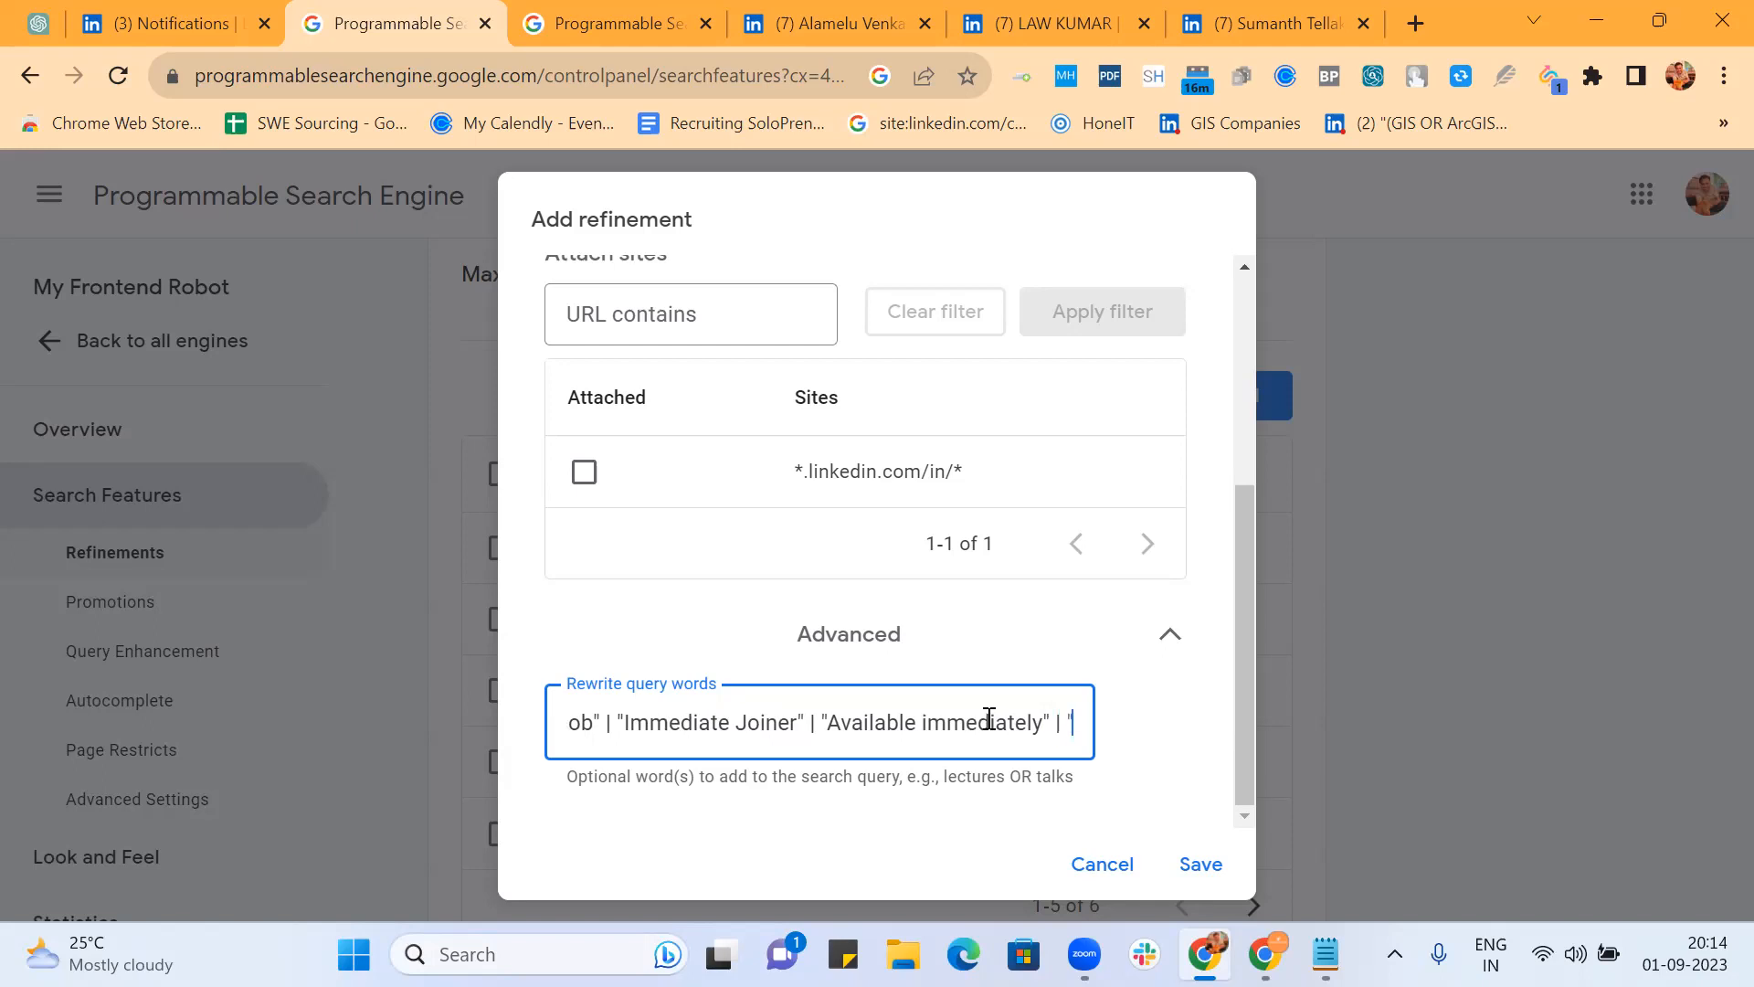
pyautogui.write('Servi')
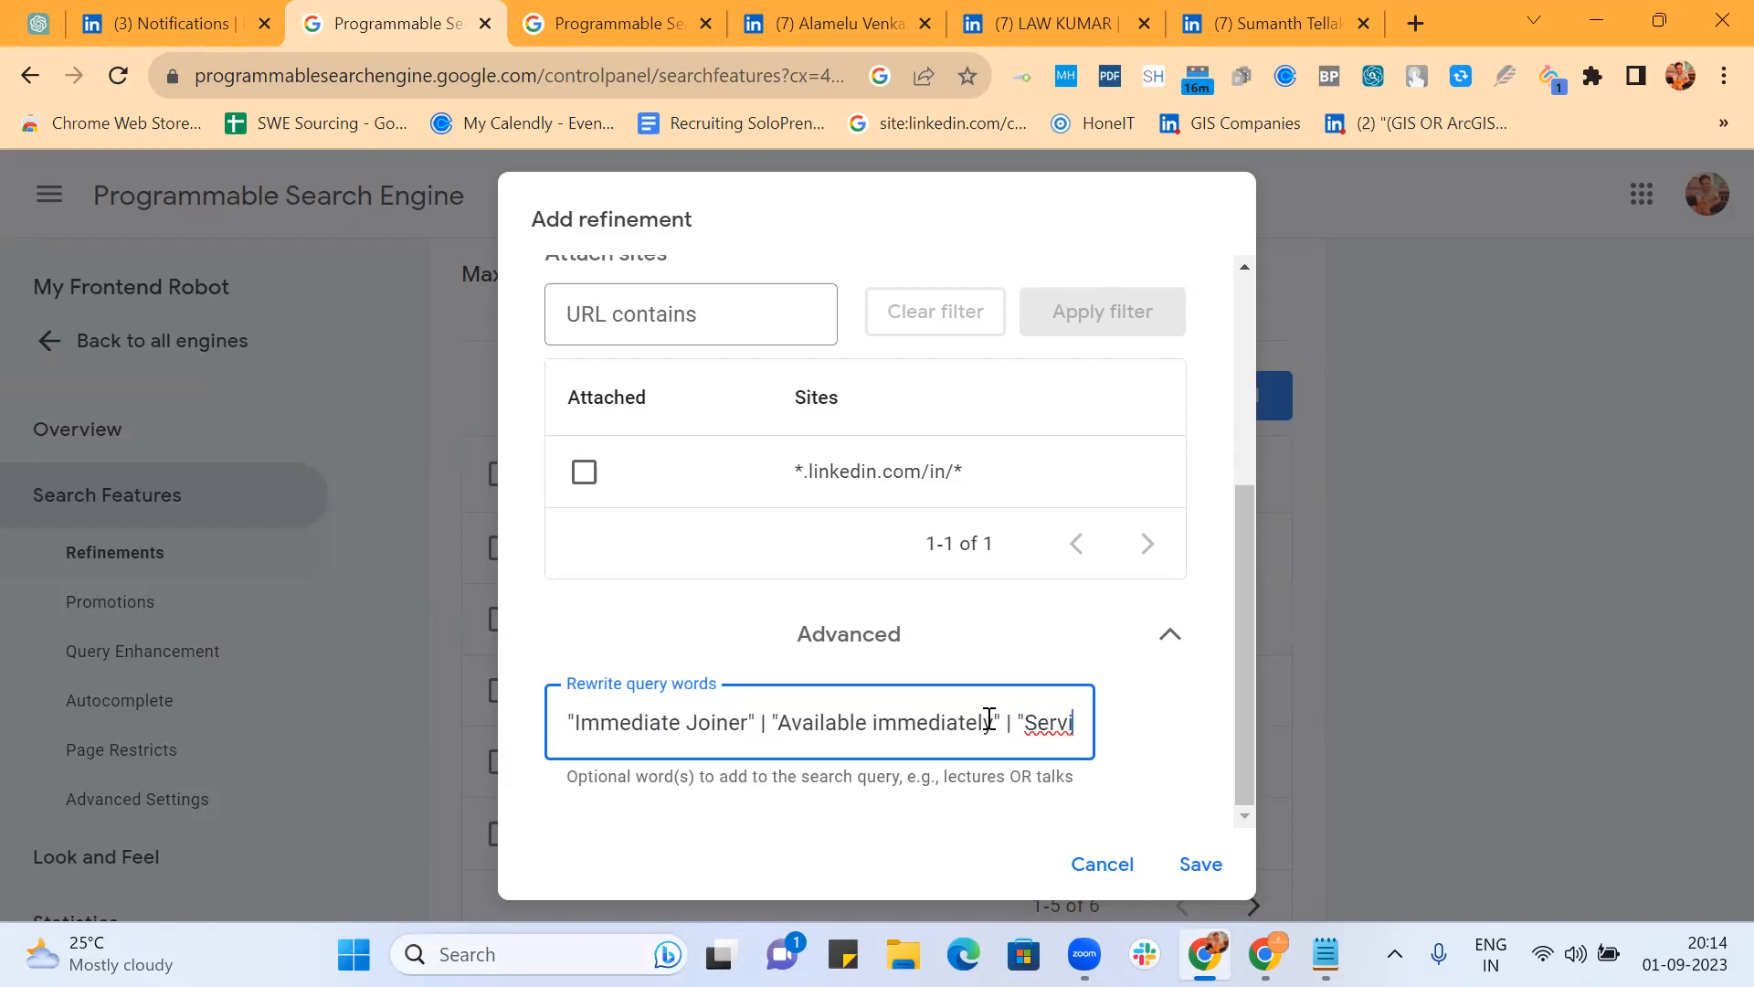
pyautogui.write('ng Noti')
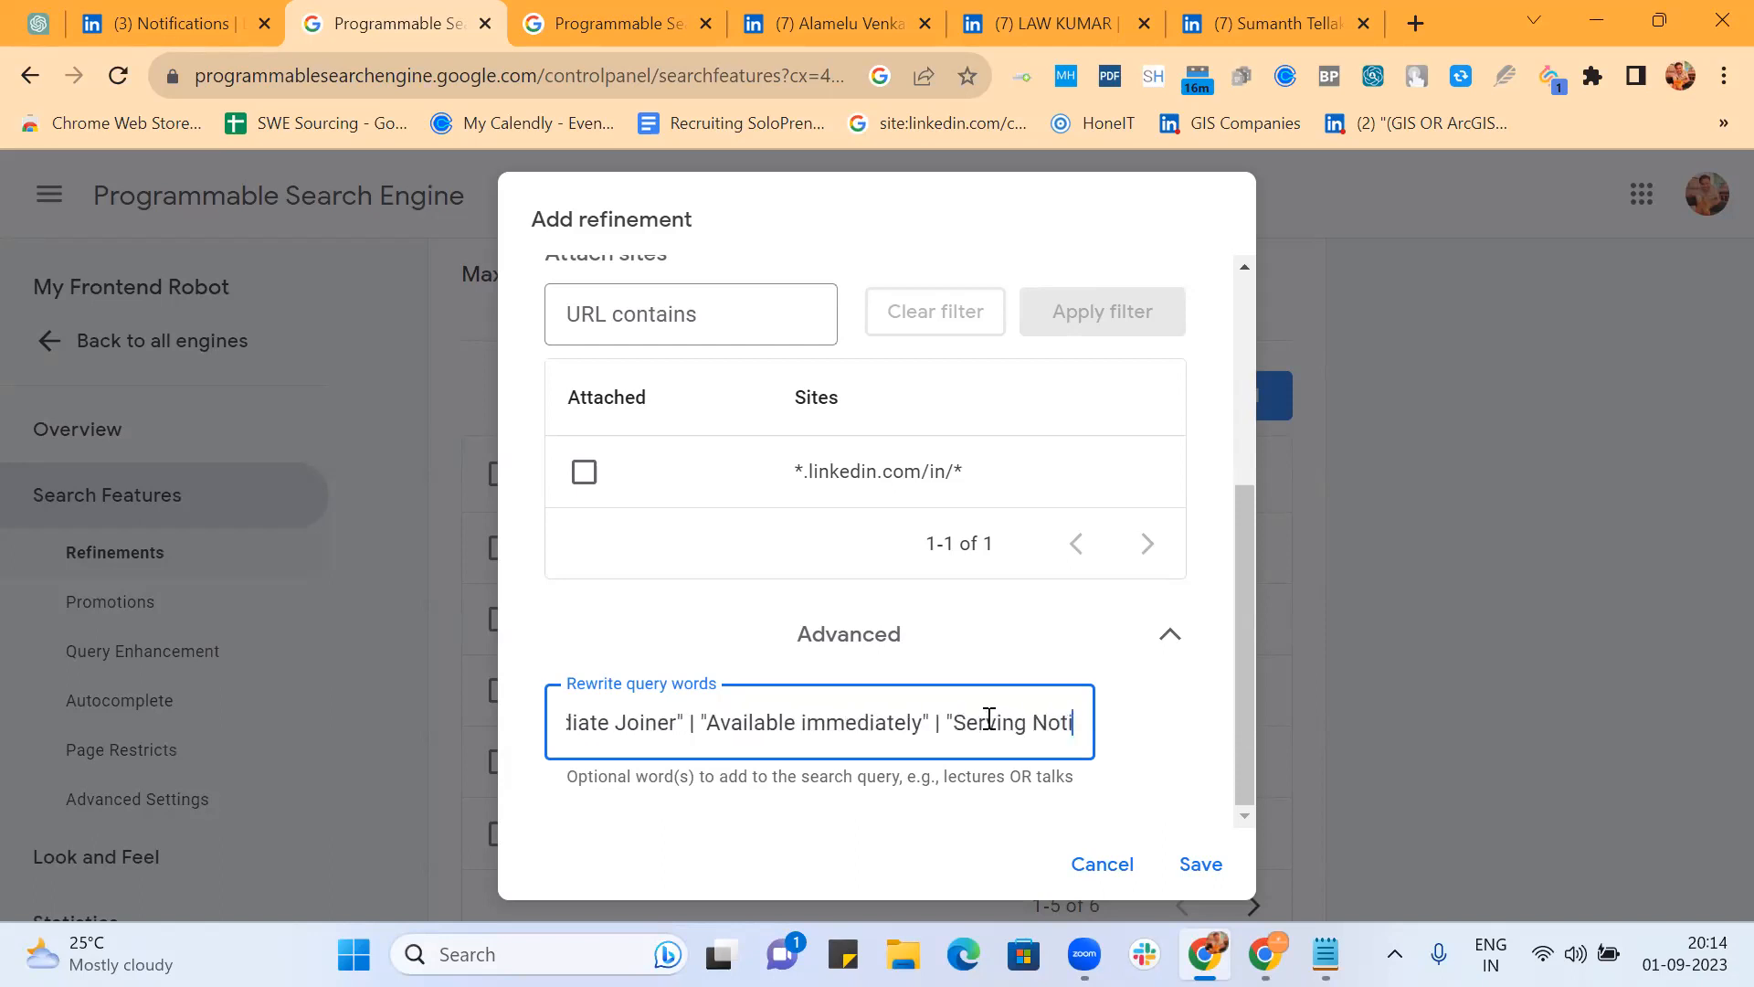
pyautogui.write('ce"')
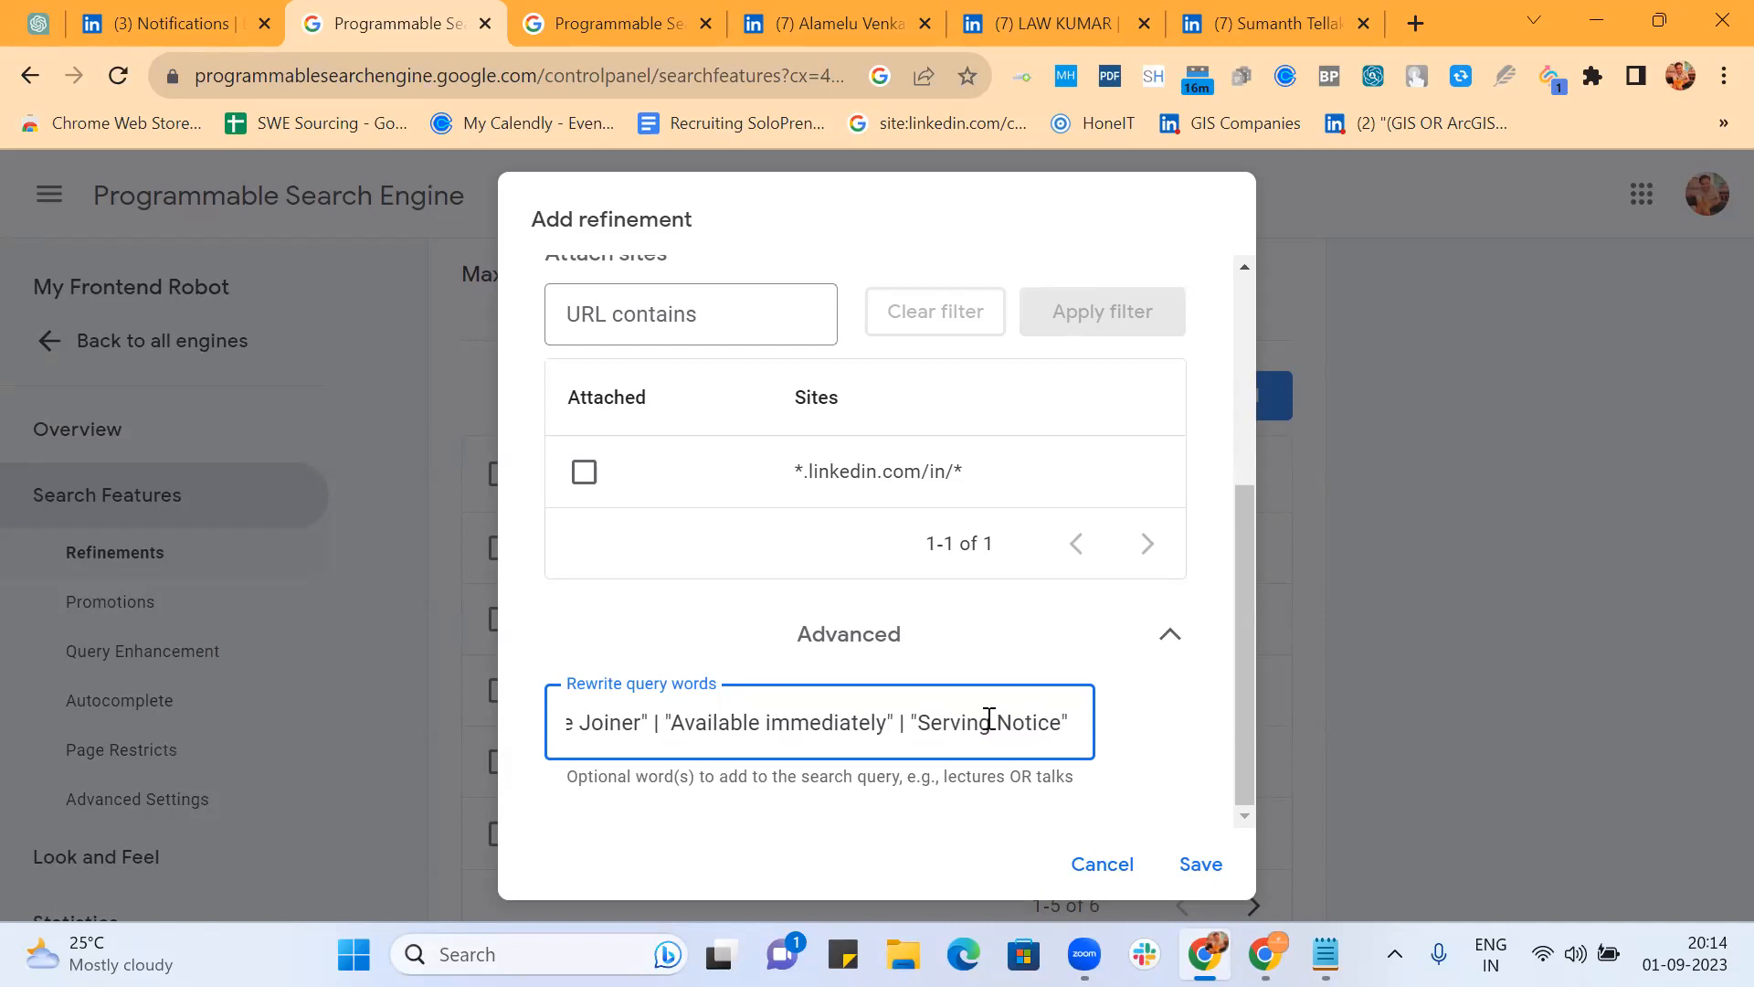
pyautogui.write('|')
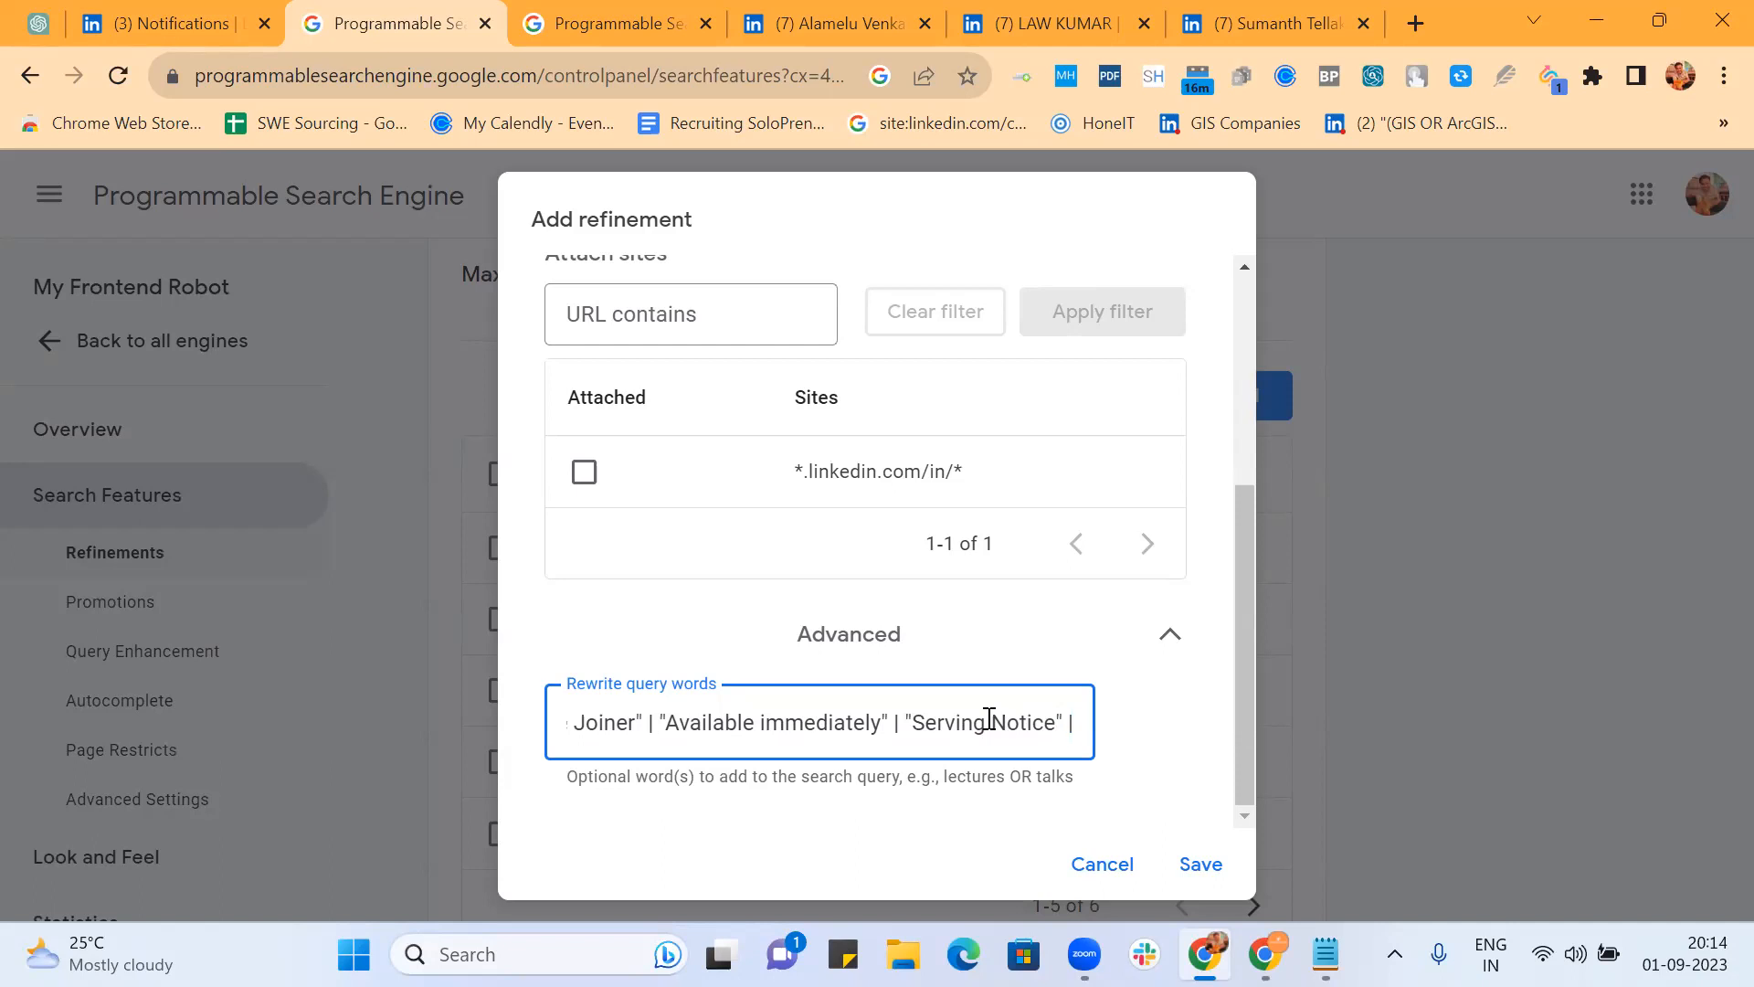
pyautogui.press('BackSpace')
pyautogui.press('BackSpace')
pyautogui.write(')')
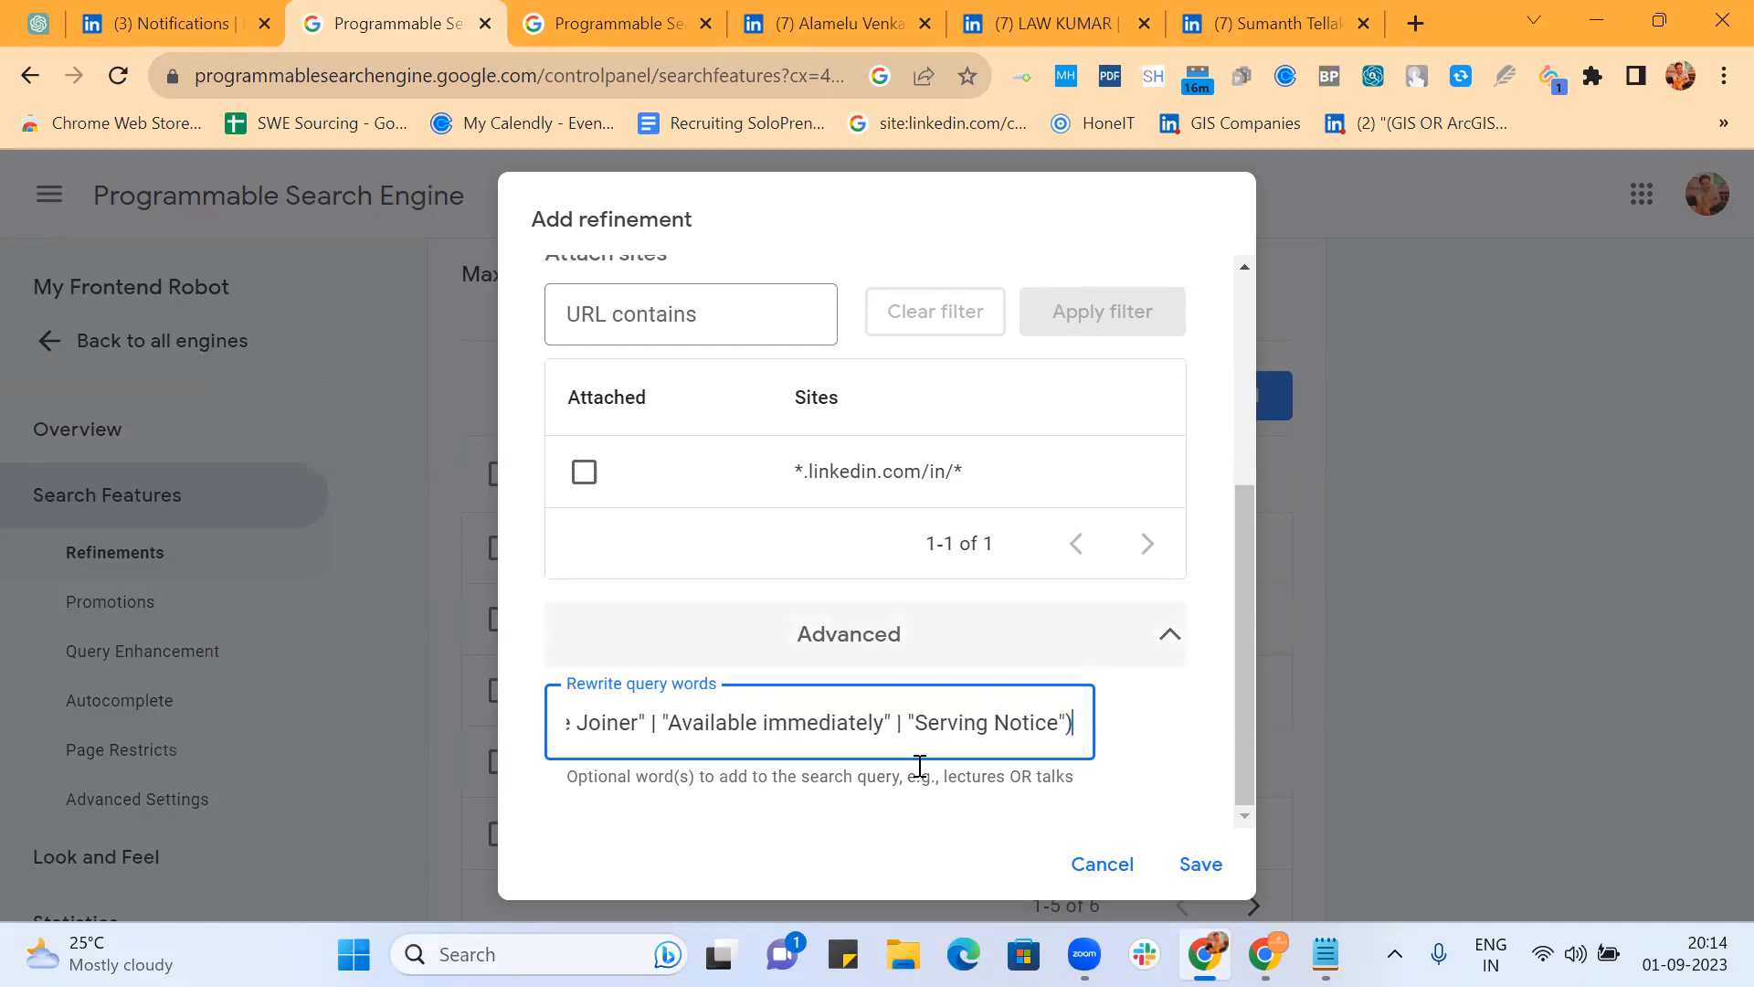
pyautogui.hotkey('alt', 'Tab')
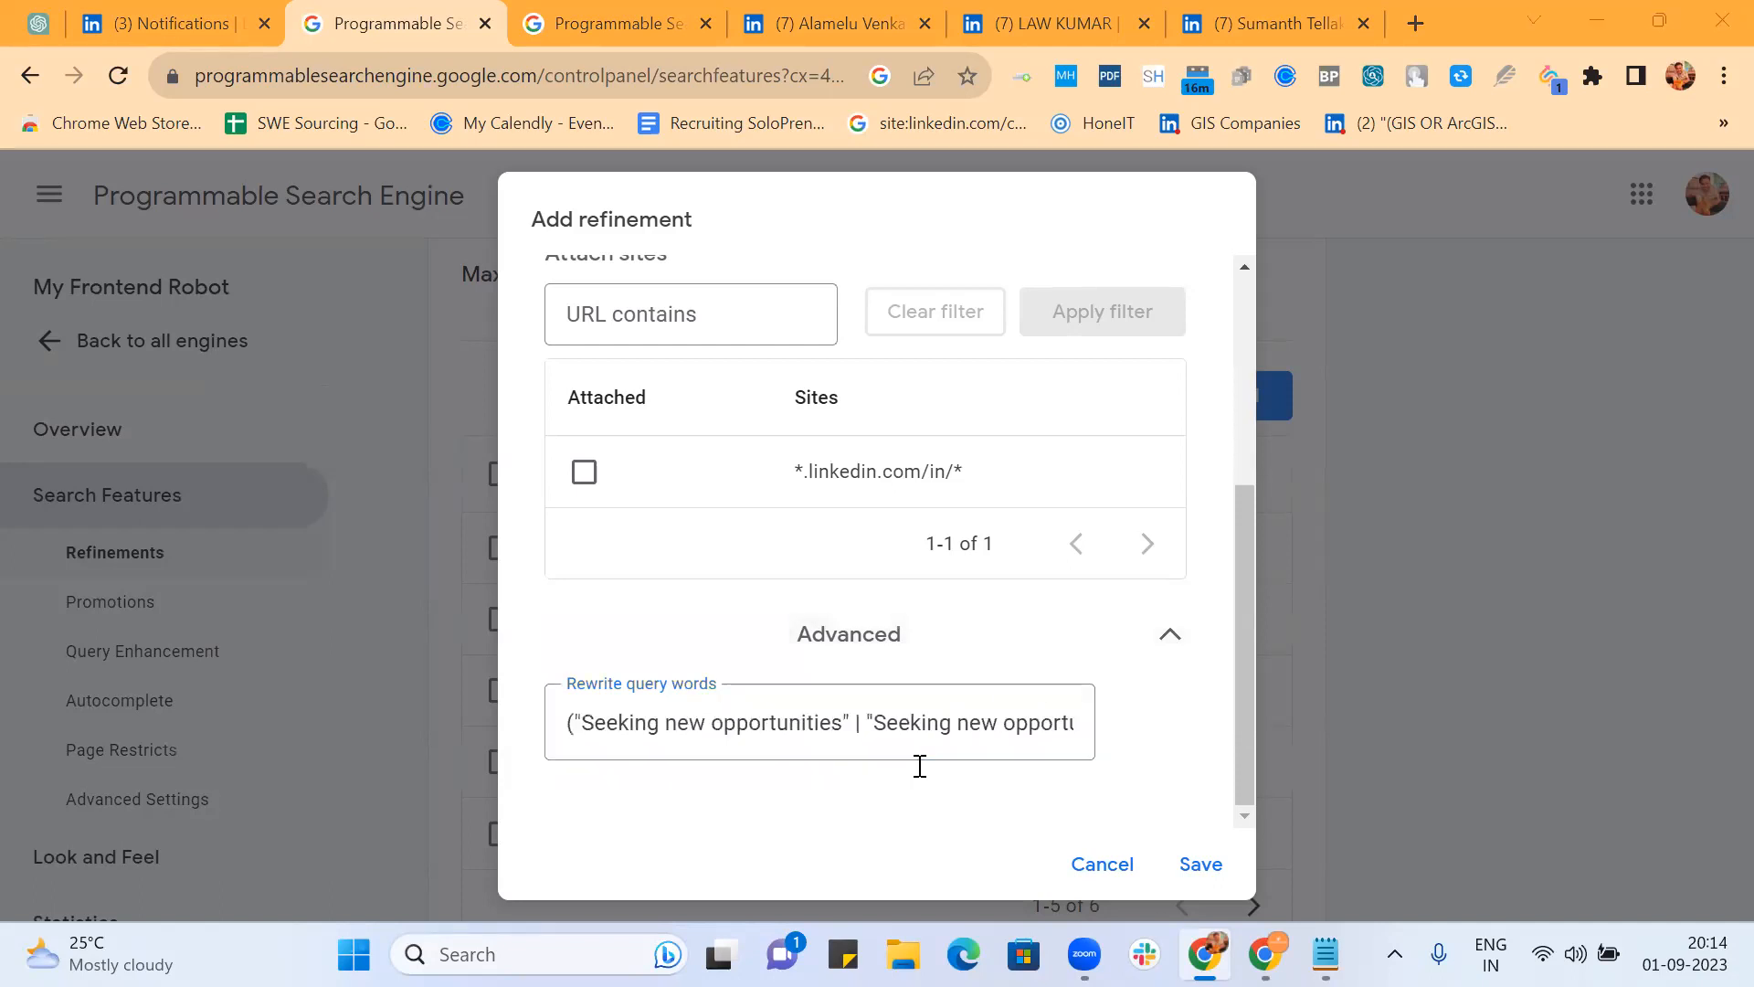
# Step: Back on Search Features, add an 'Open to work' refinement that changes site priority
pyautogui.click(524, 123)
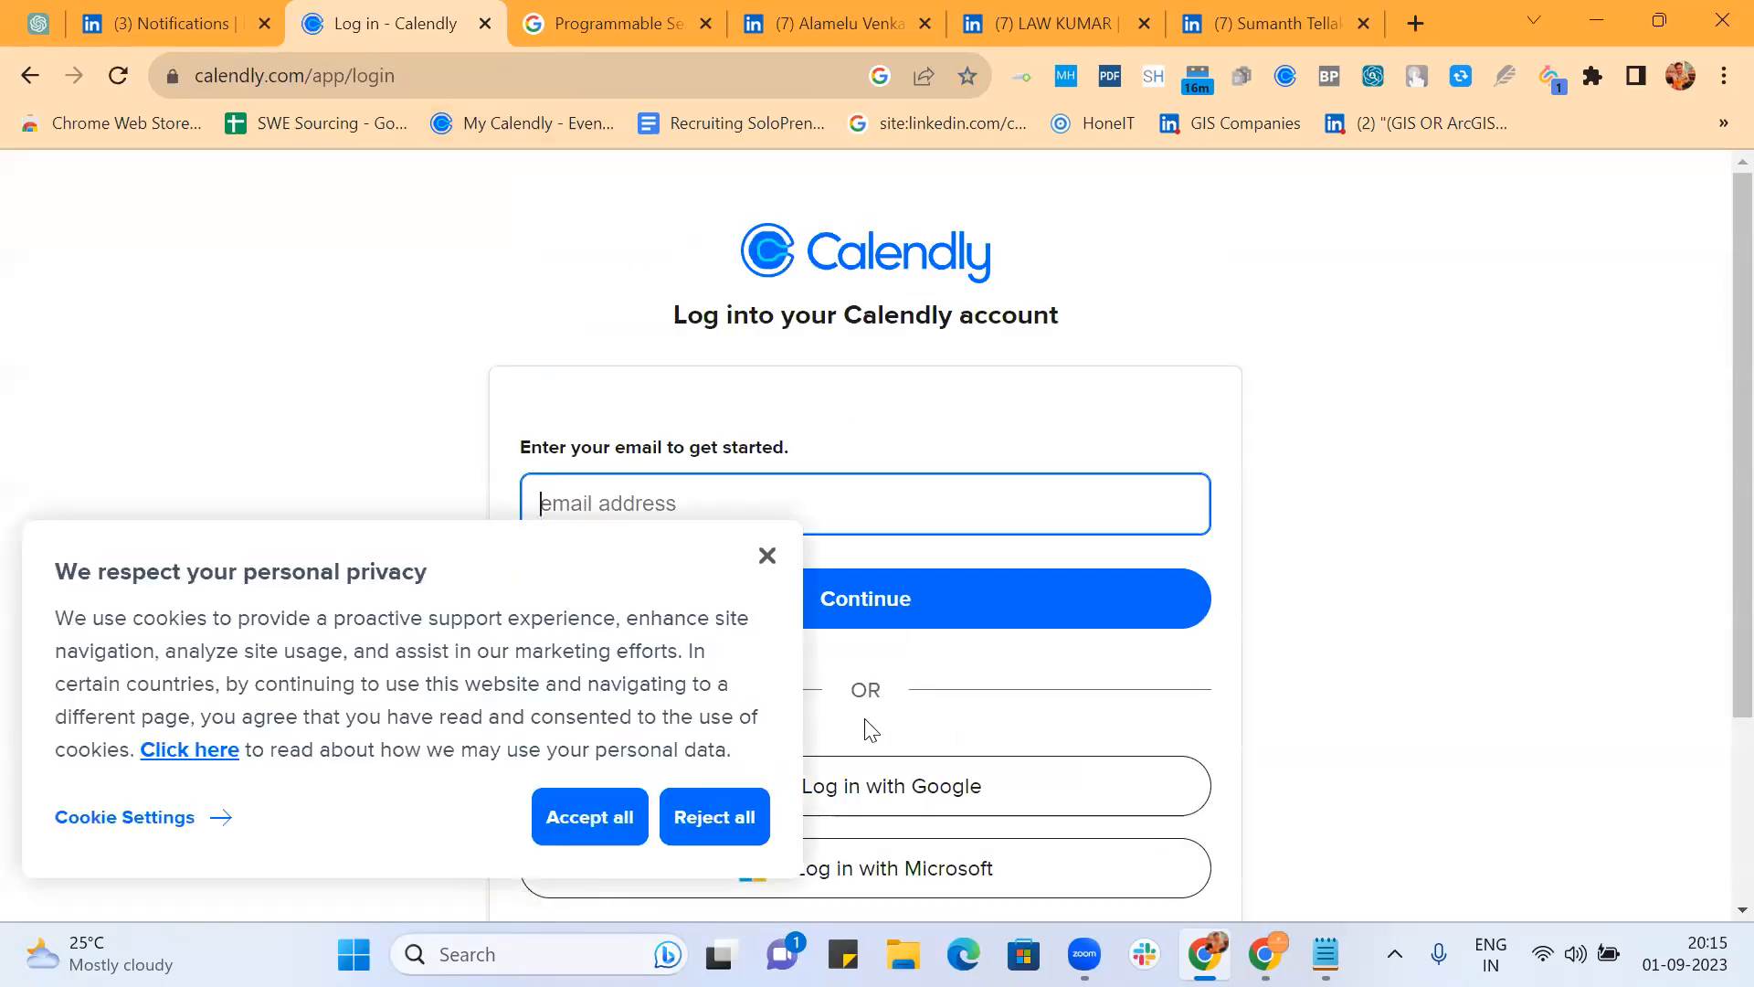
pyautogui.click(30, 77)
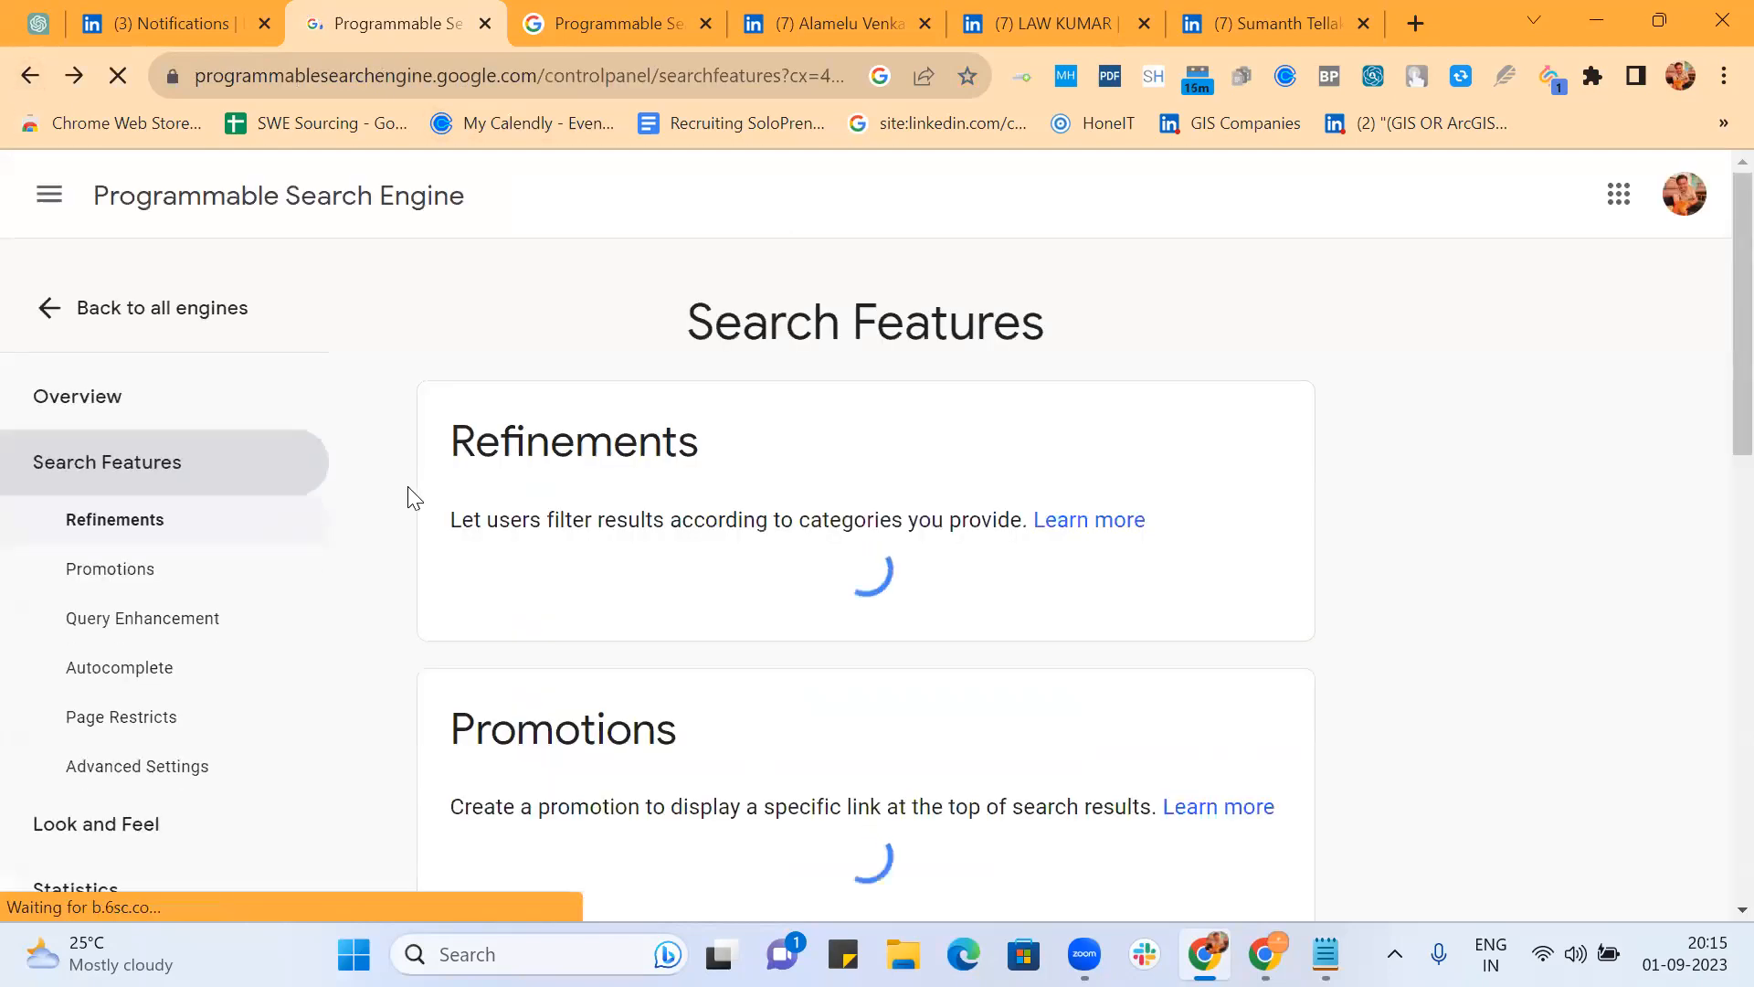
pyautogui.scroll(-4, 978, 560)
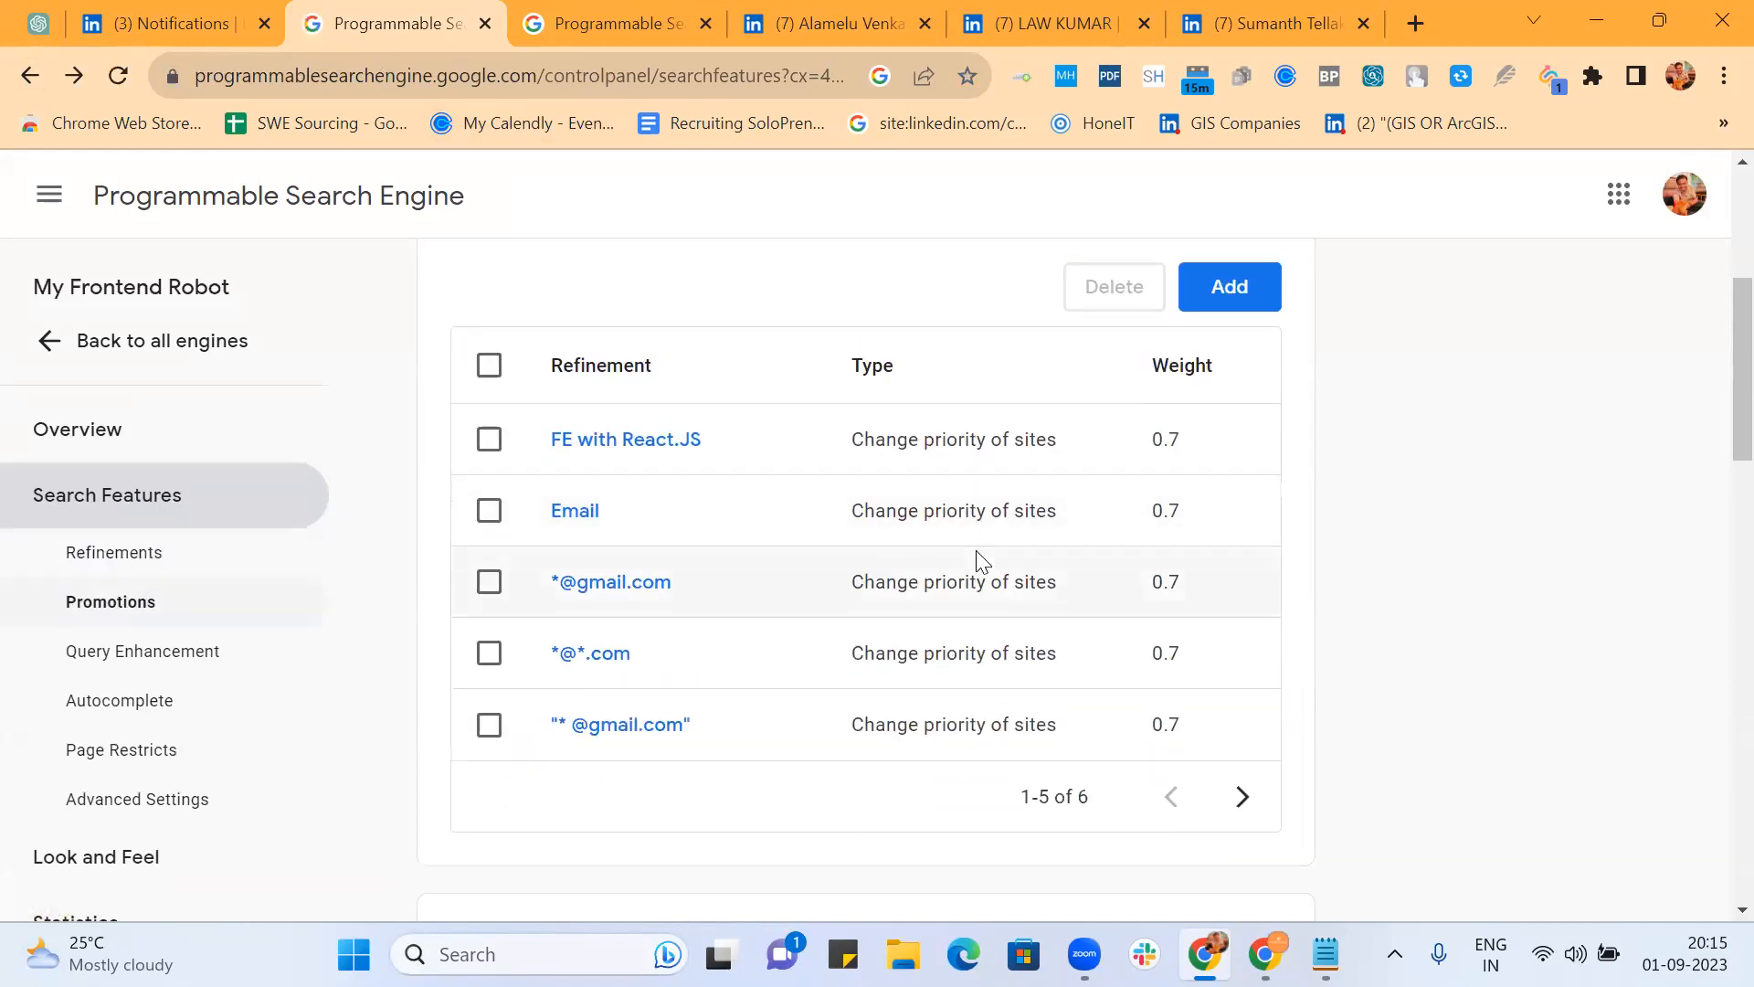
pyautogui.click(1246, 799)
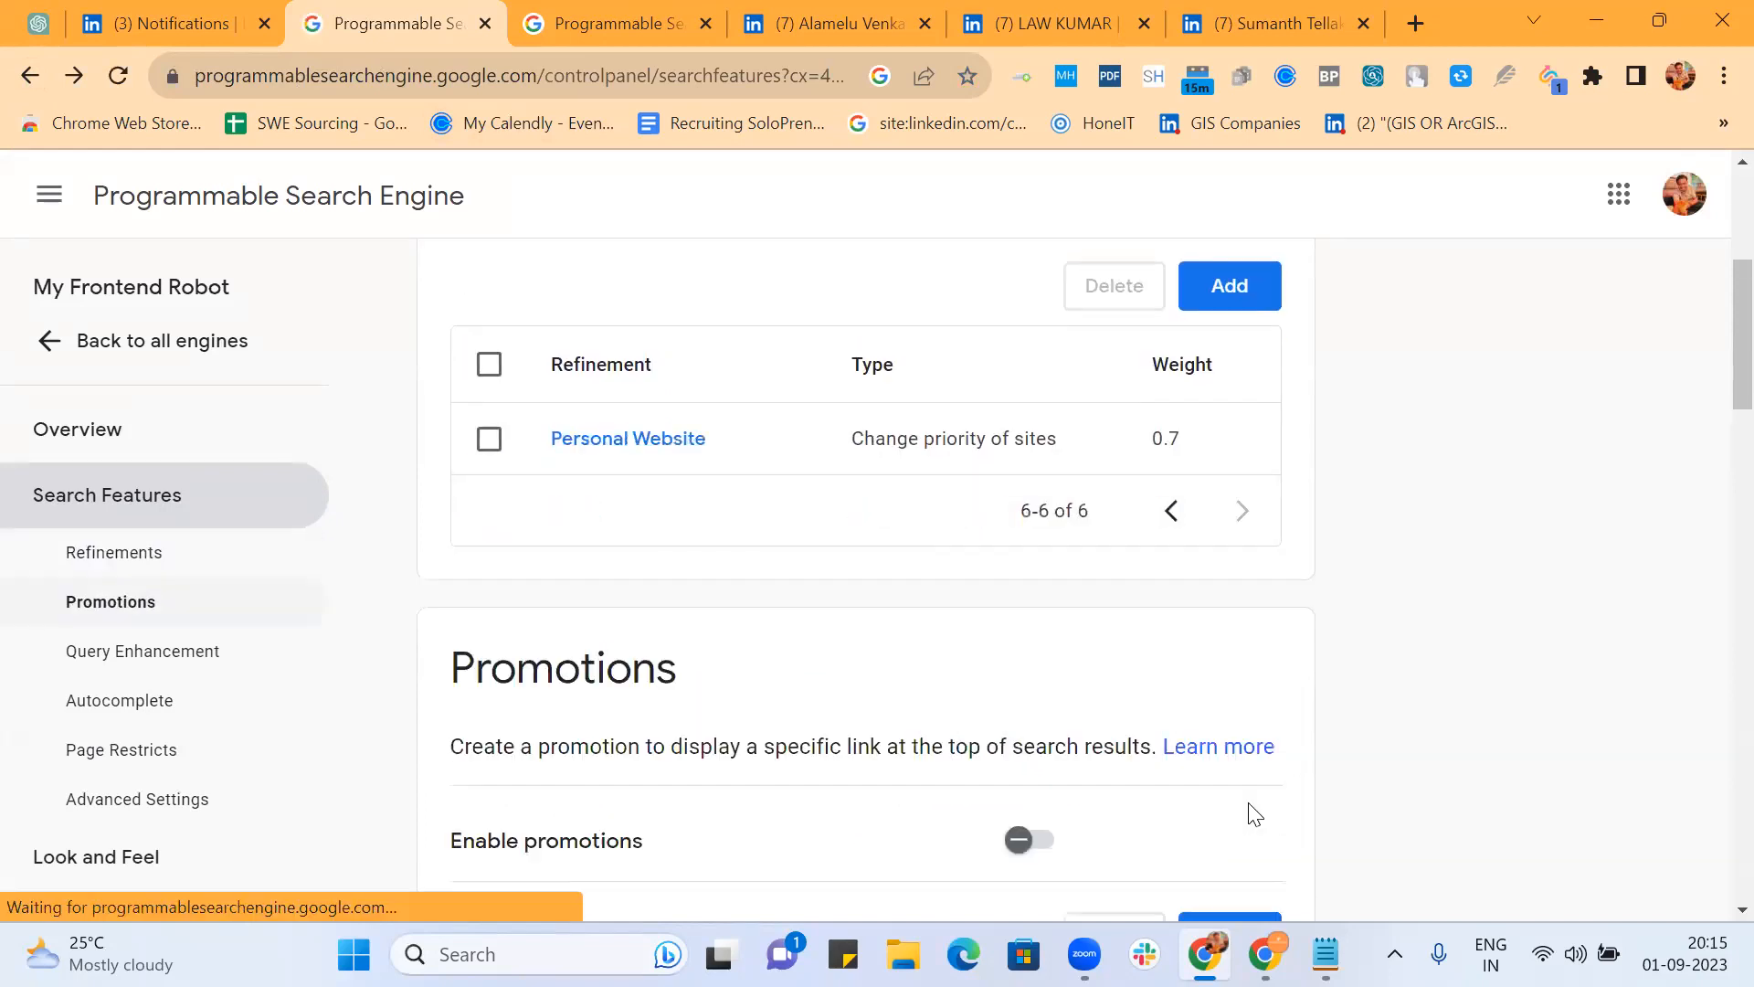
pyautogui.click(1245, 293)
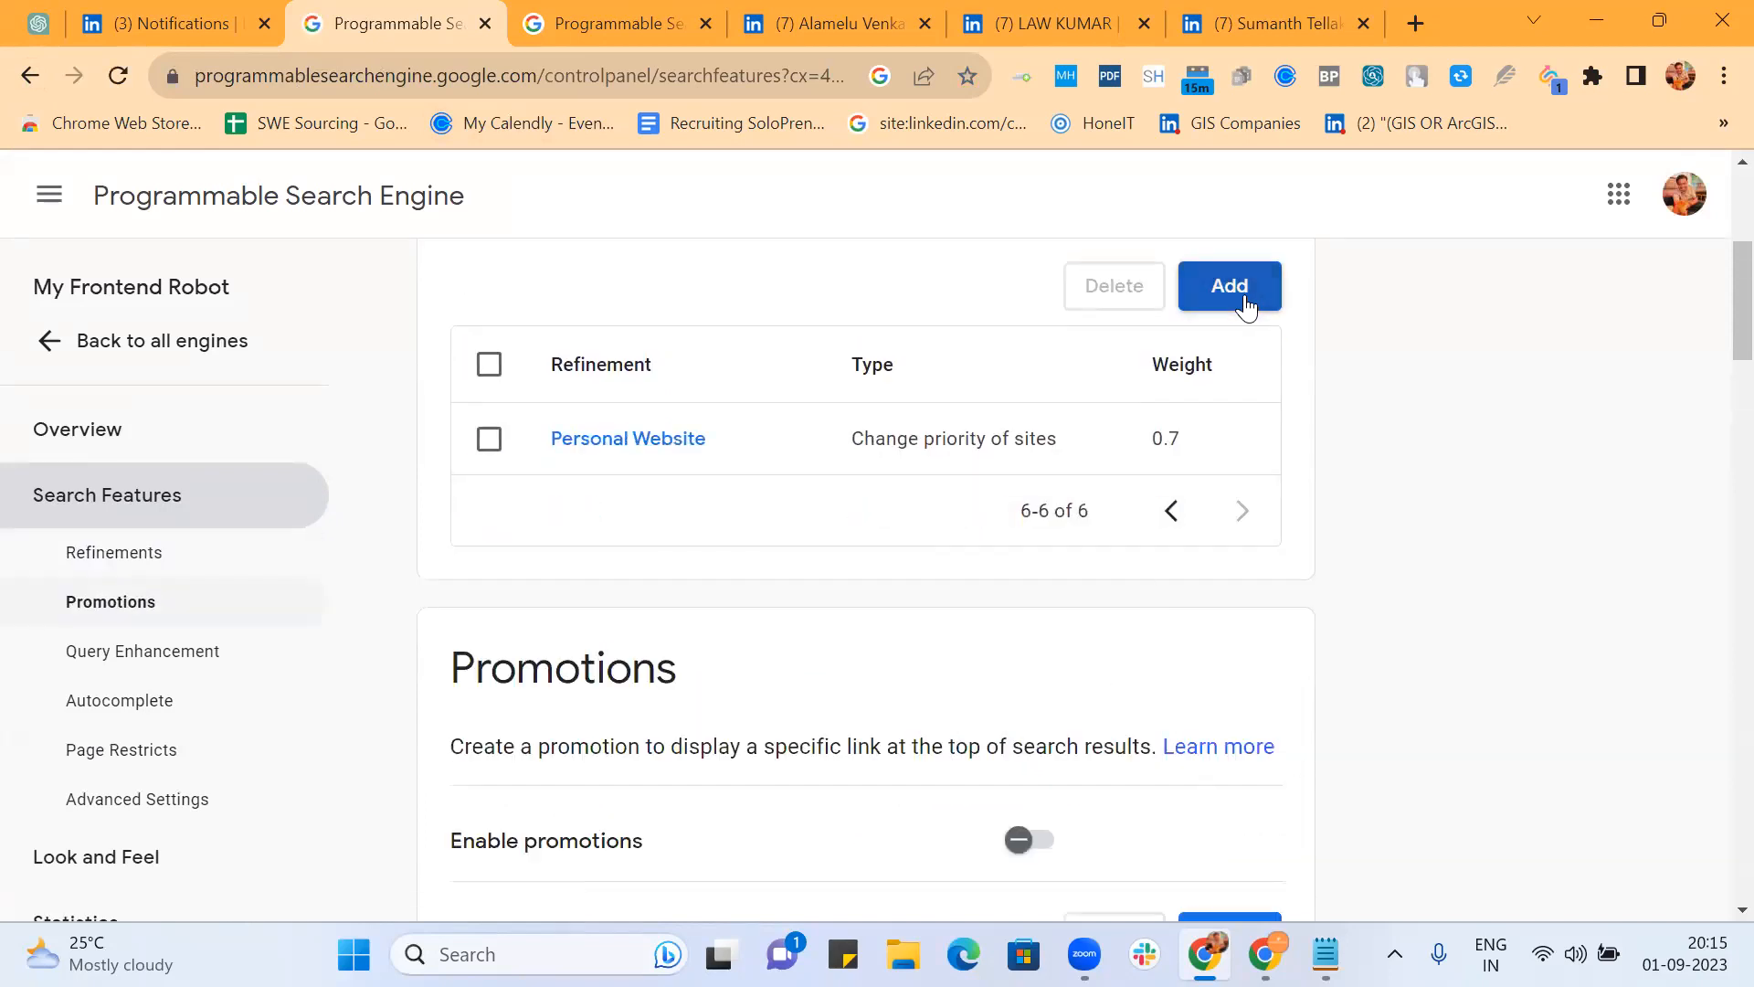
pyautogui.write('Open to ')
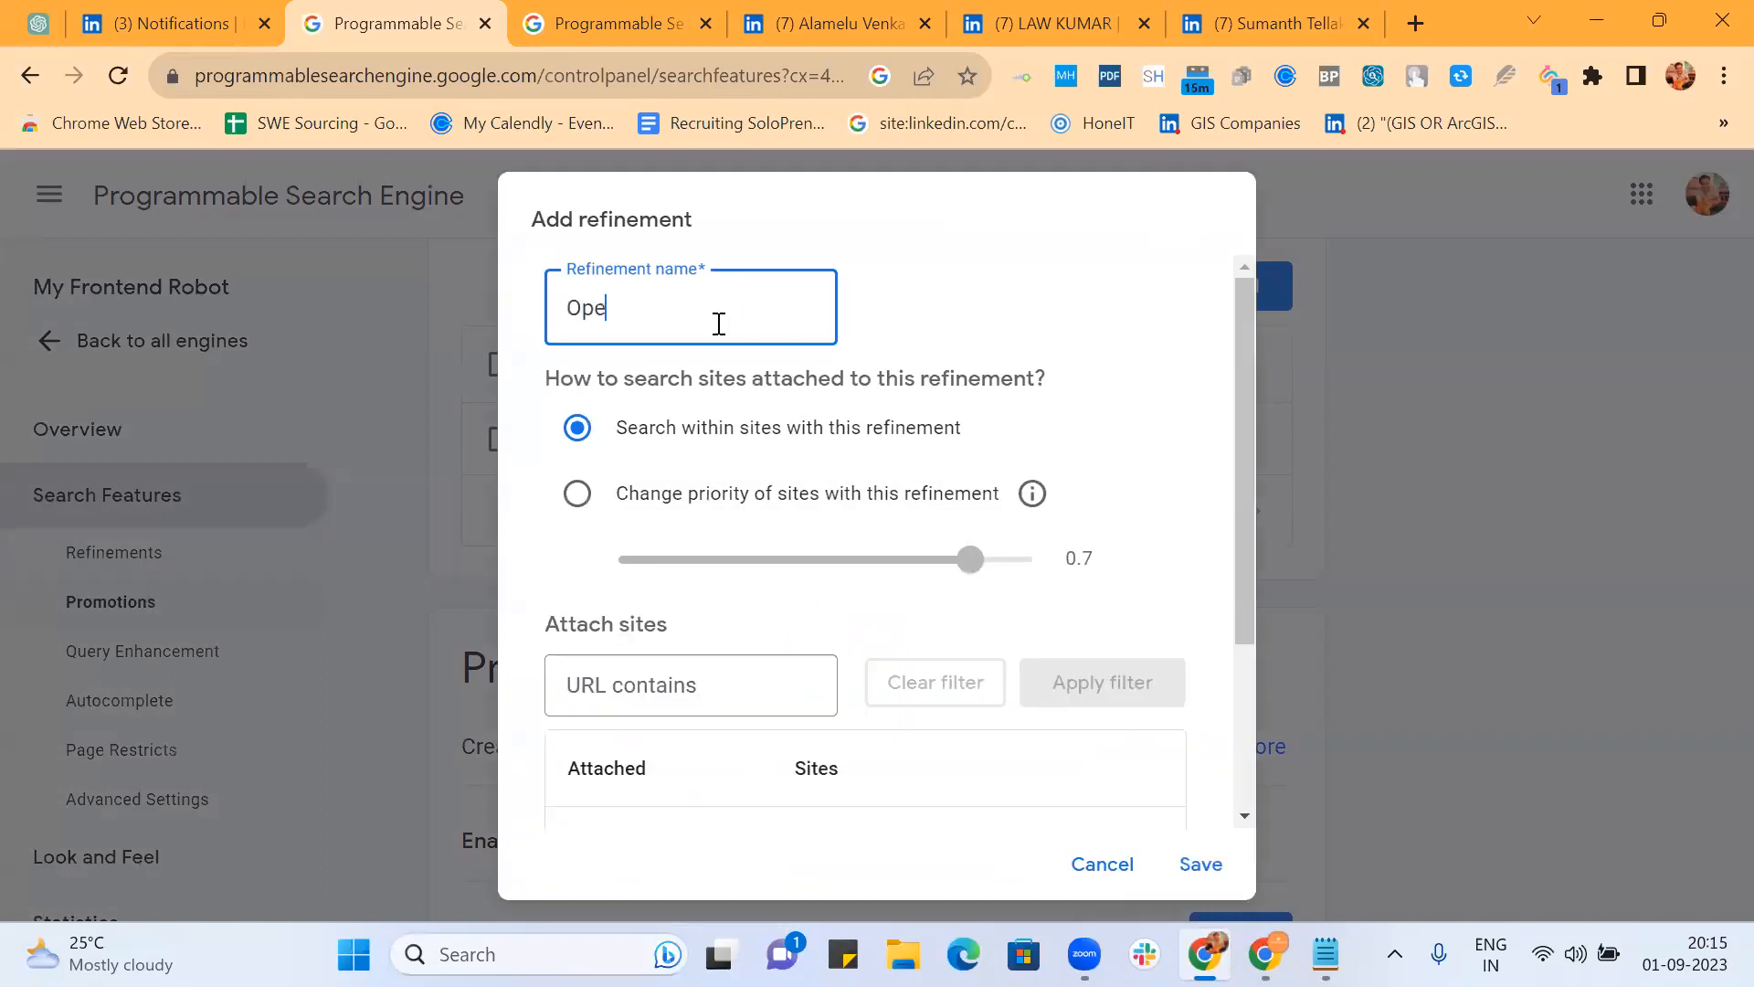
pyautogui.write('work')
pyautogui.click(577, 501)
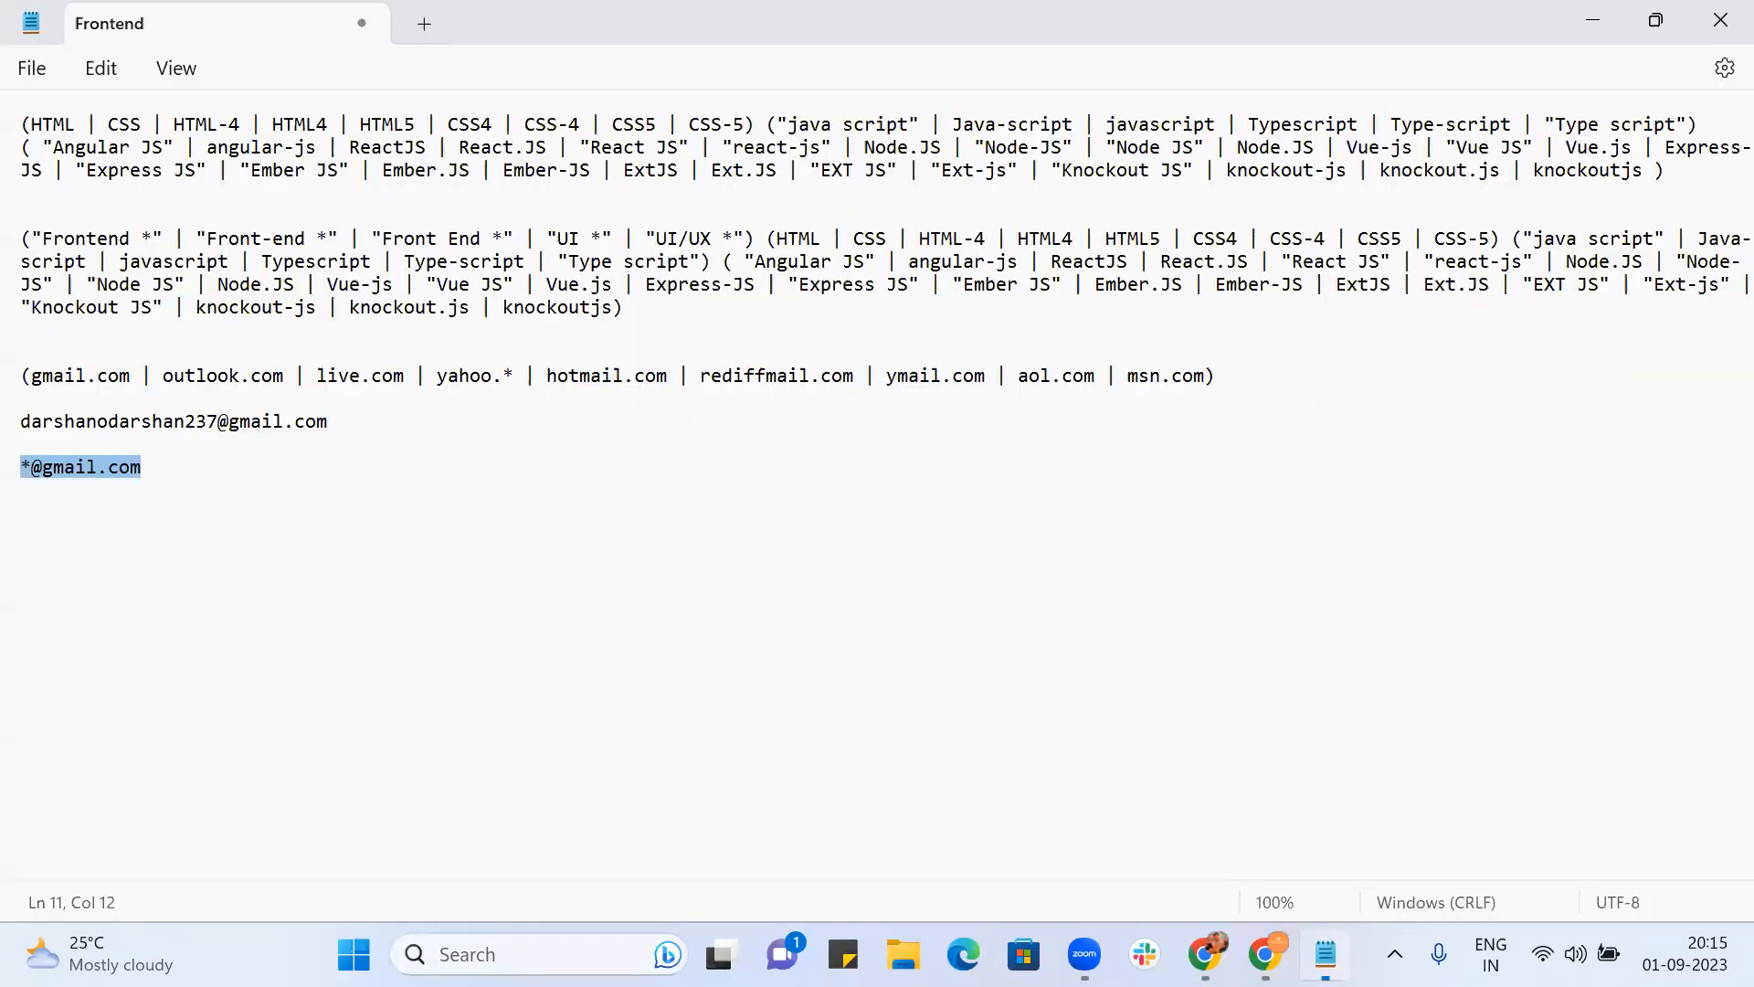
pyautogui.click(1326, 954)
pyautogui.click(646, 533)
pyautogui.press('Return')
pyautogui.press('Return')
pyautogui.press('Return')
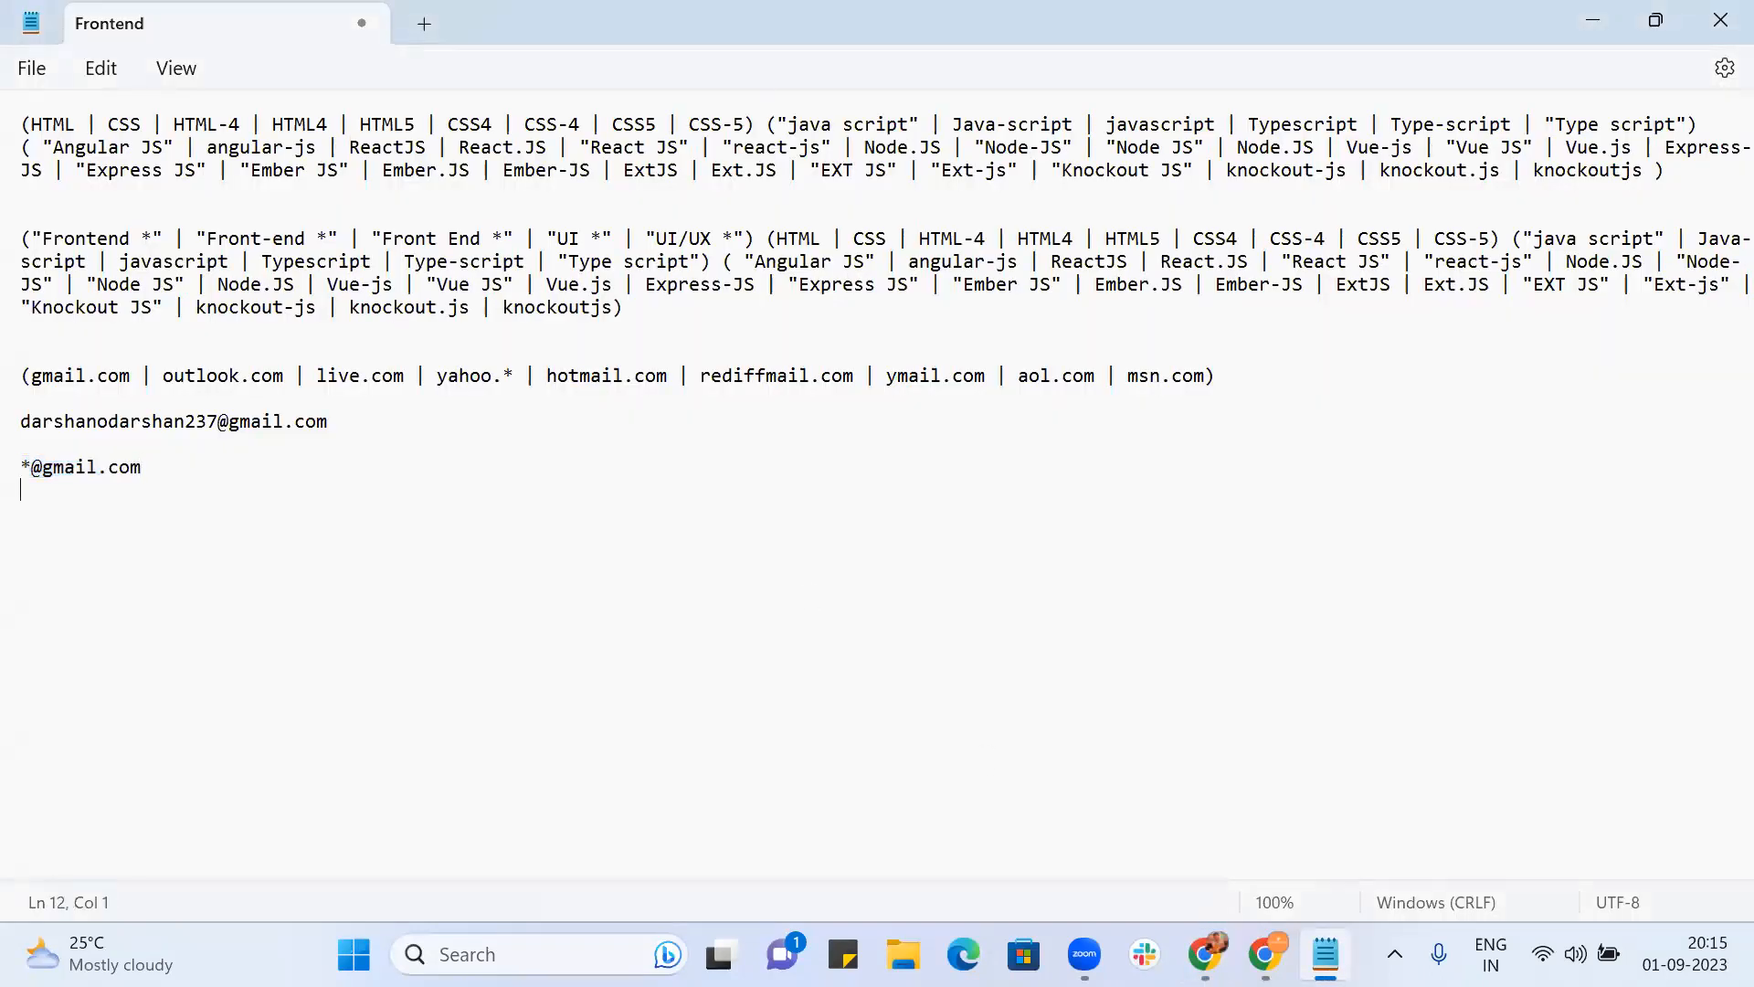
pyautogui.write('("Seeking new opportuni')
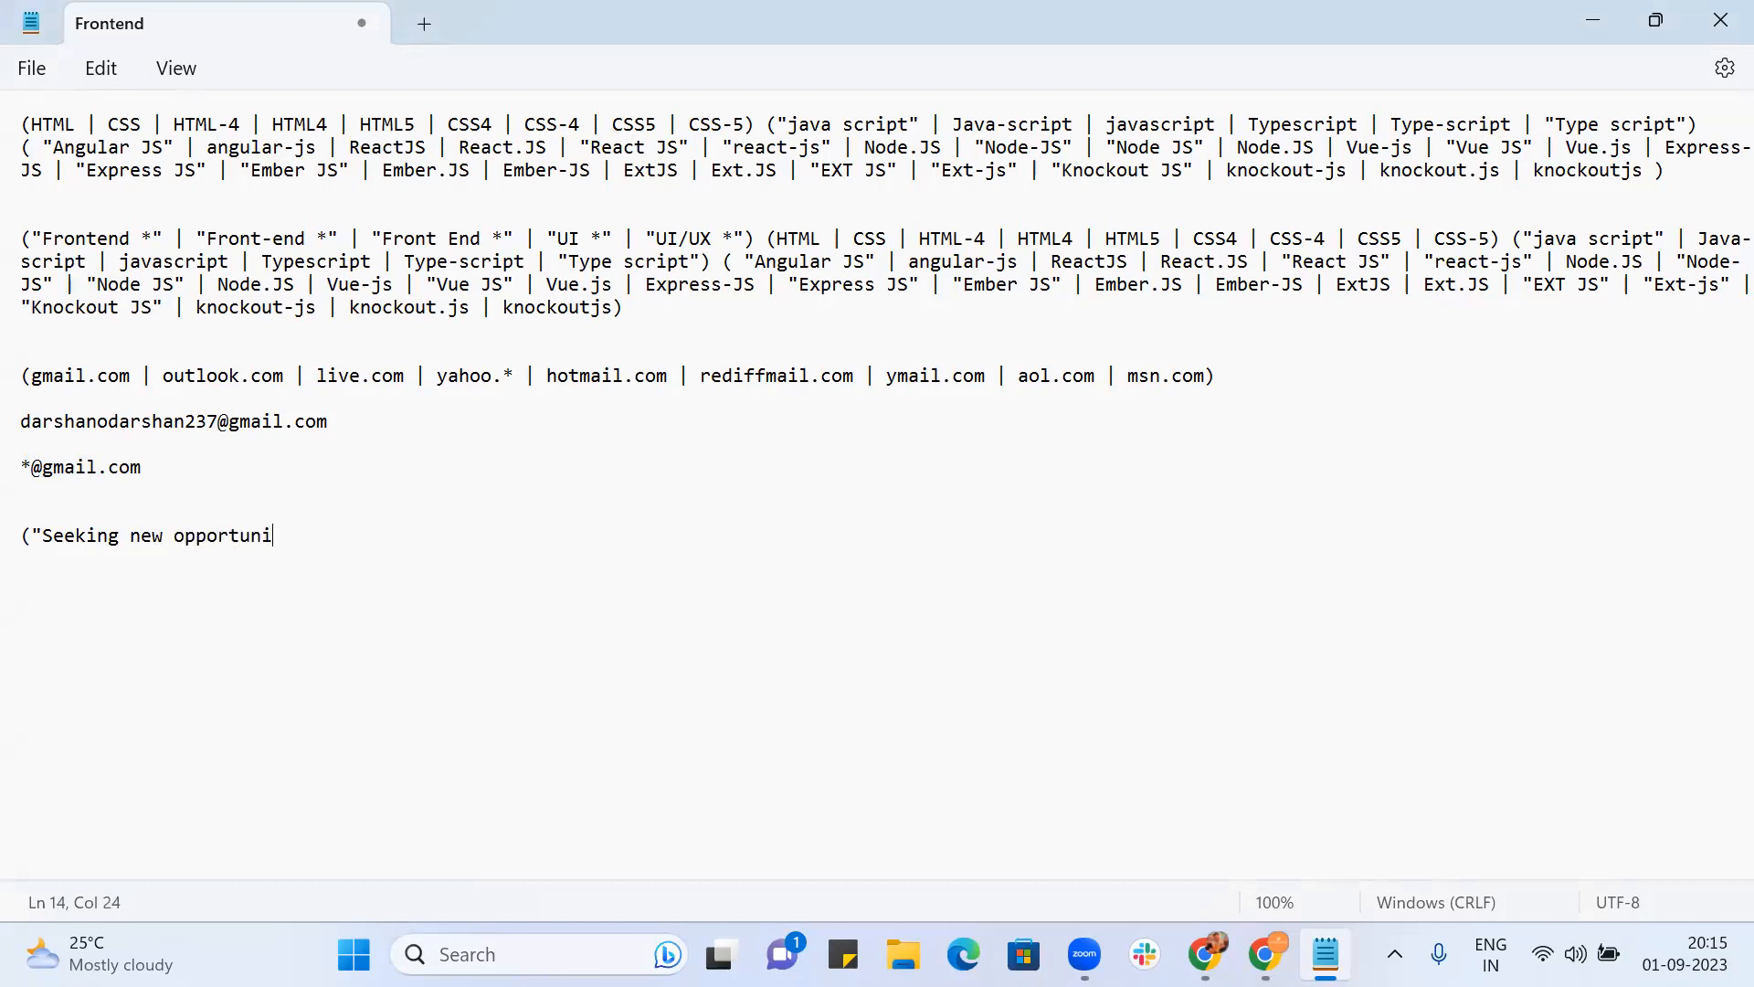
pyautogui.write('ty" | "Seeking new oppo')
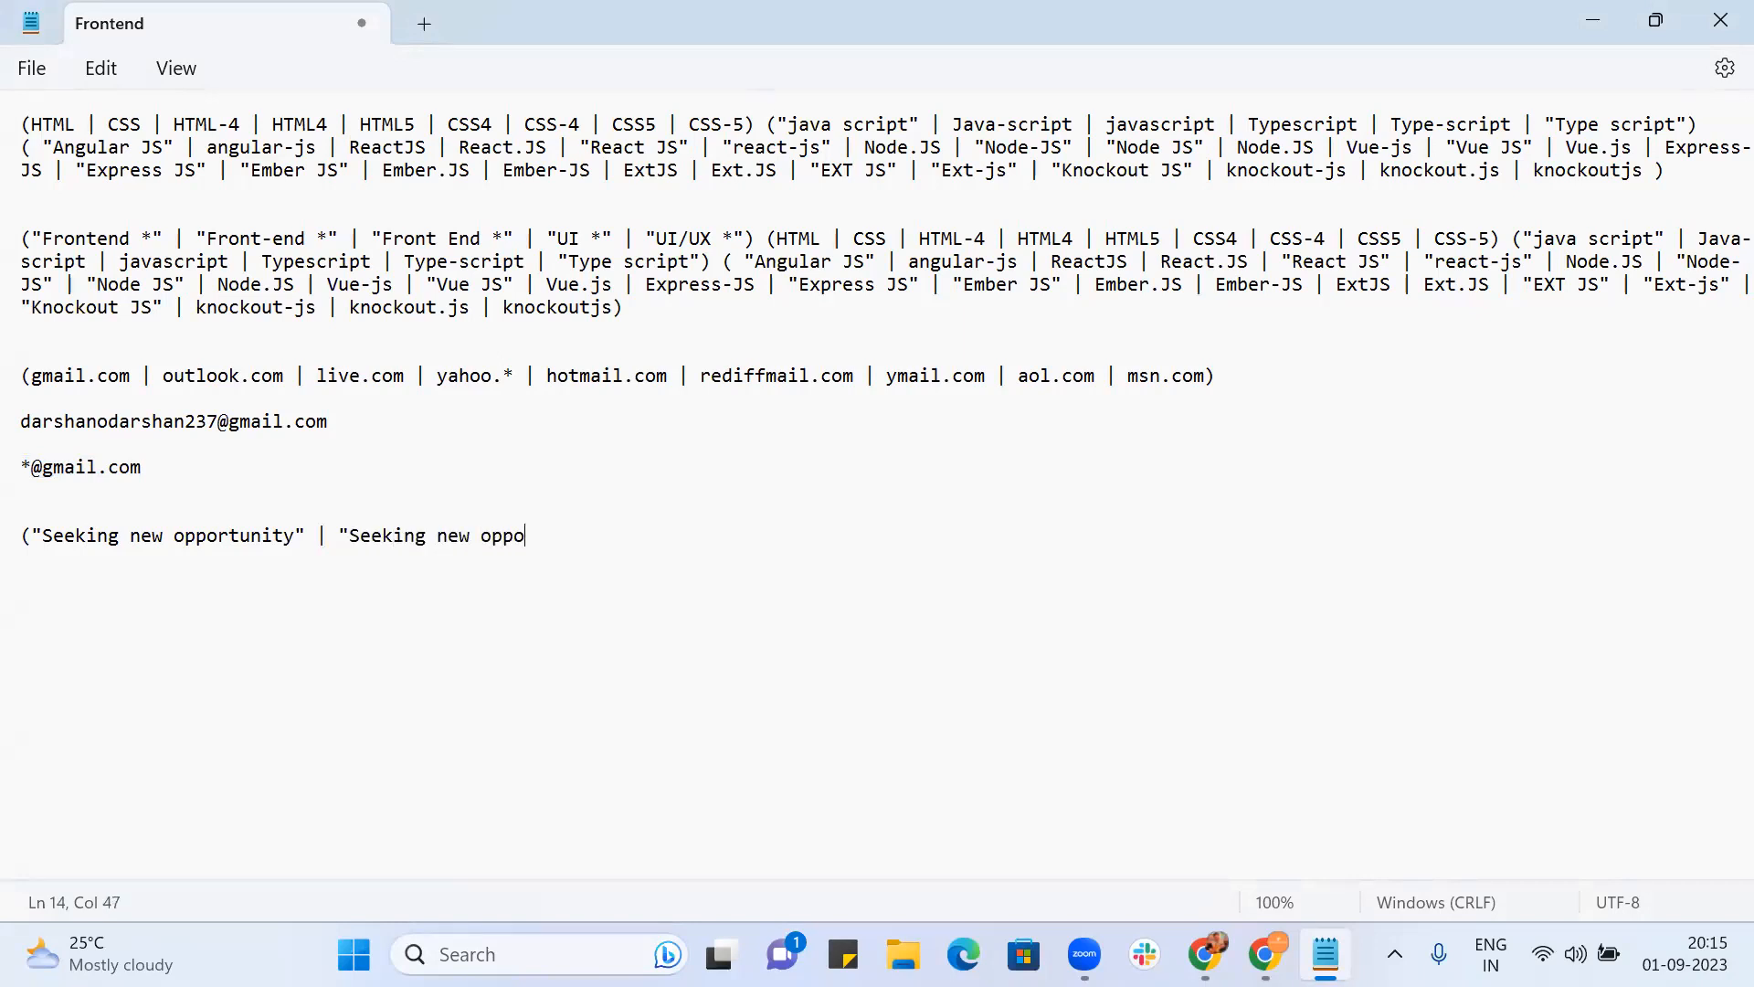
pyautogui.write('rtunities" | "')
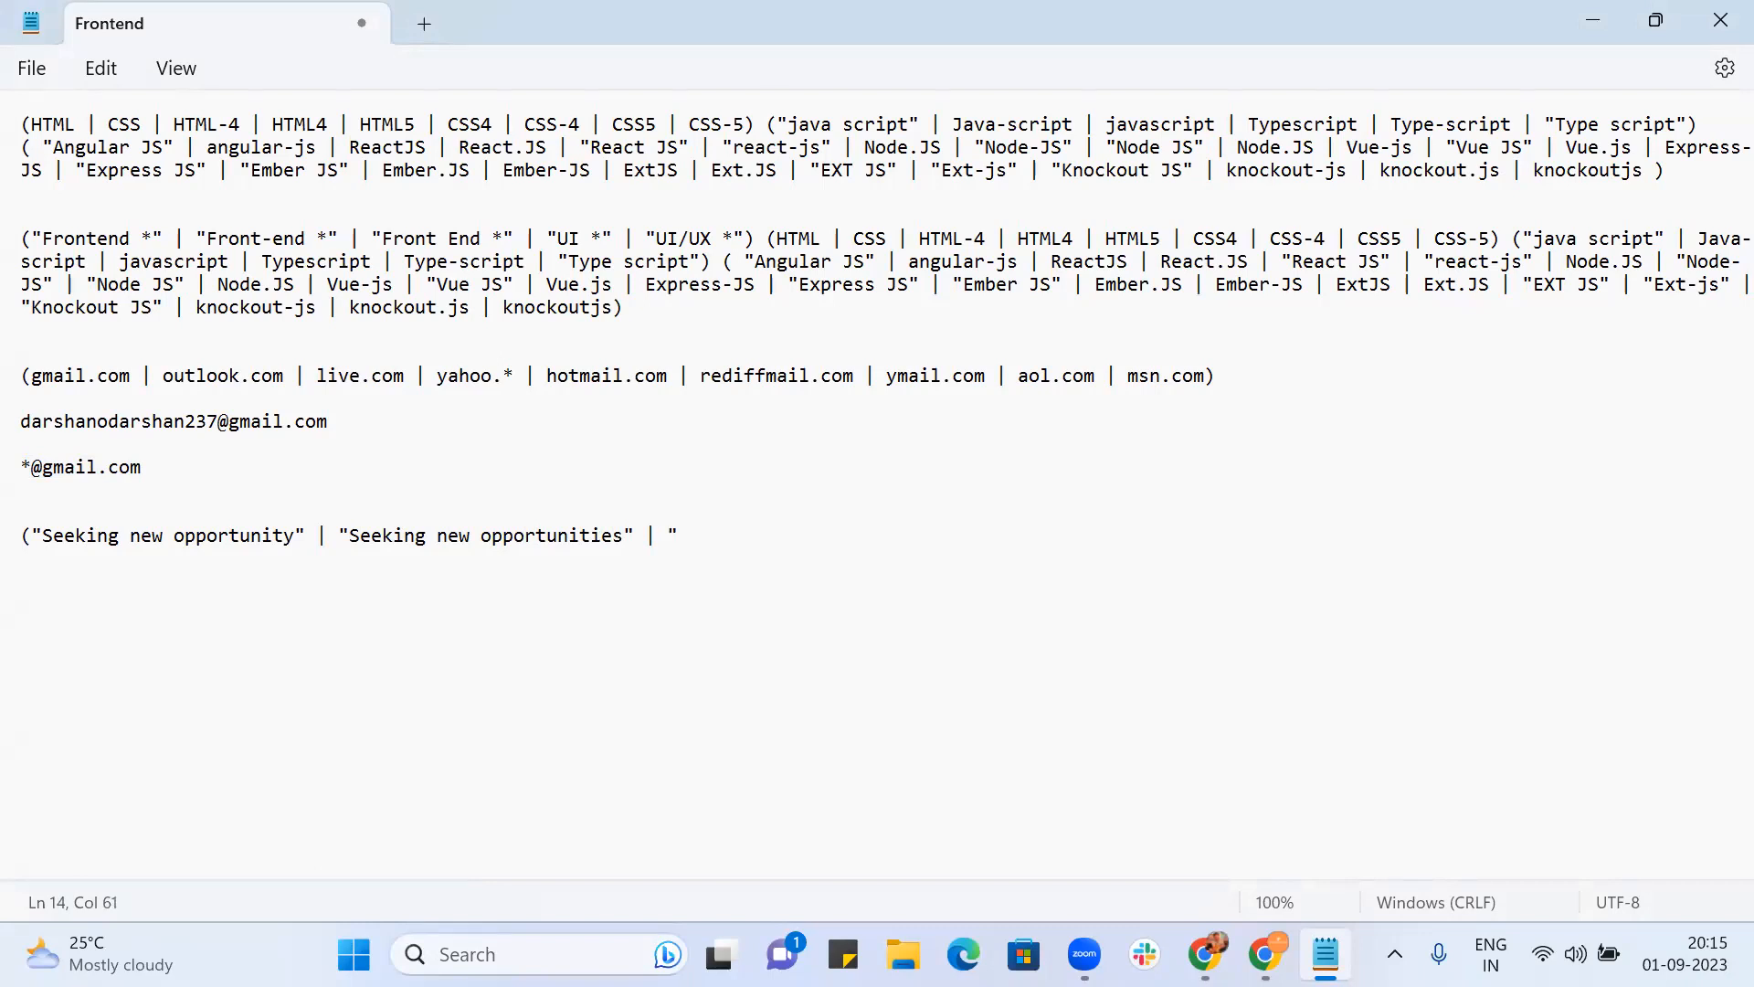
pyautogui.write('Looking for new job" | "Open fo')
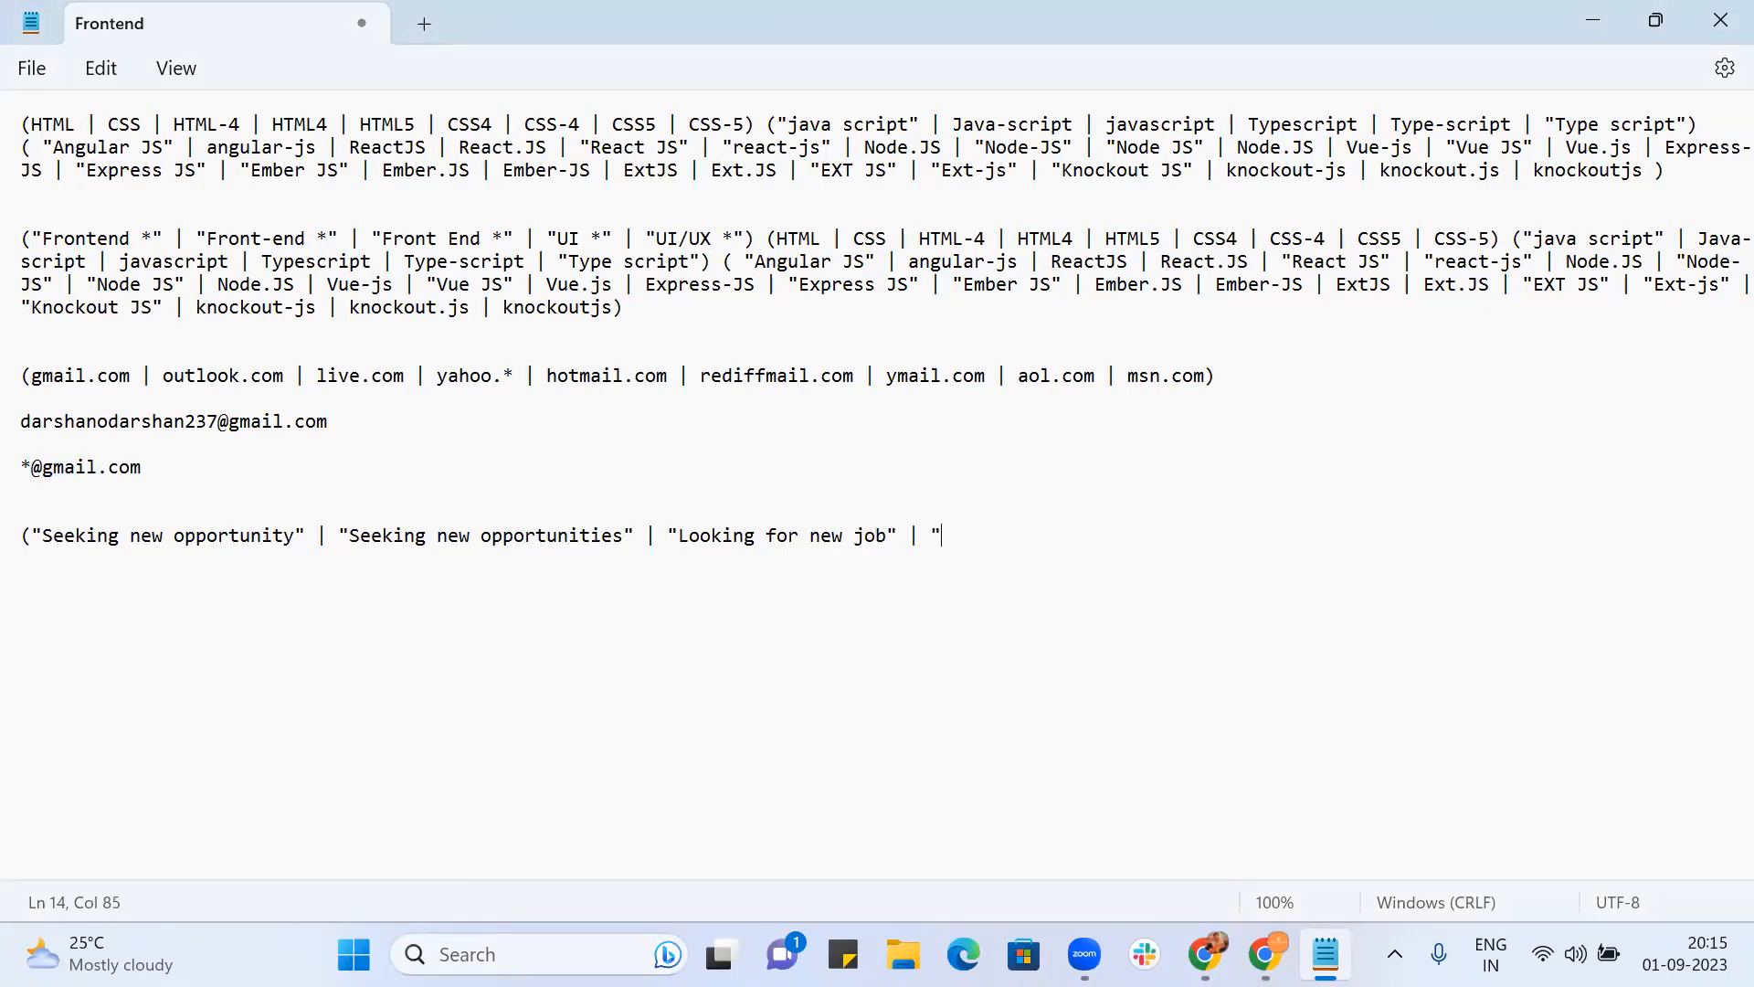
pyautogui.write('r new job" | "Ope')
pyautogui.press('BackSpace')
pyautogui.press('BackSpace')
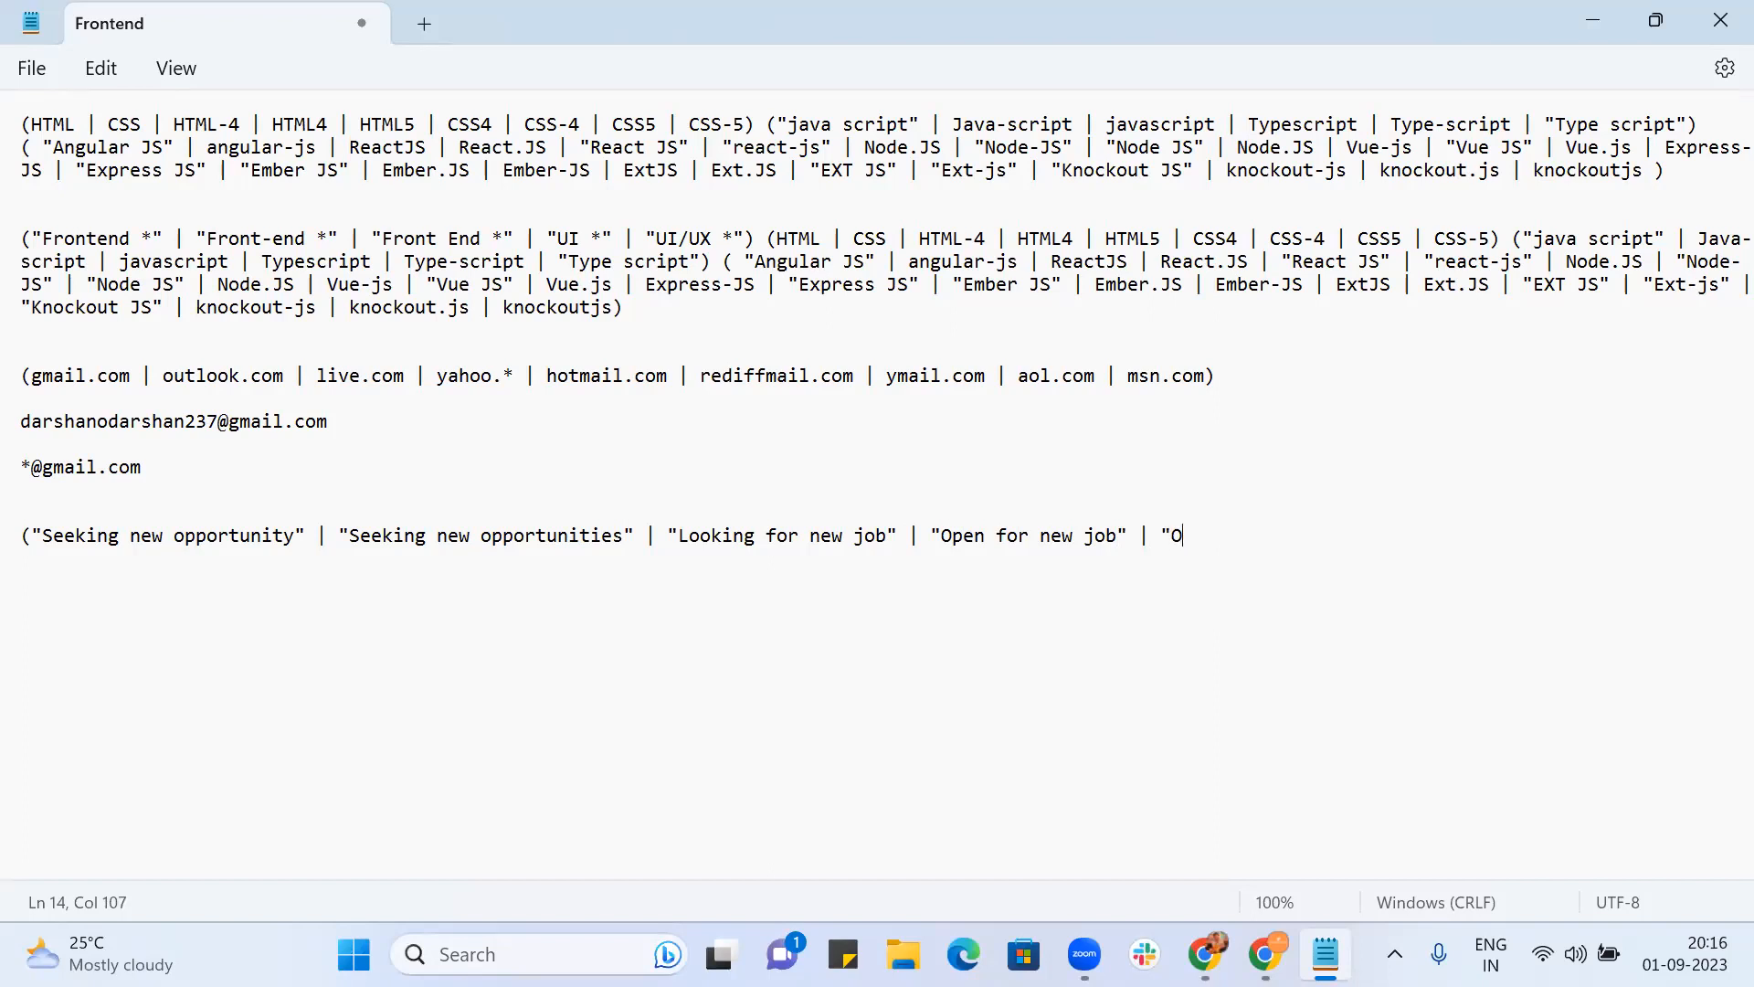
pyautogui.write('pen to  work" | "Open for opportuniti')
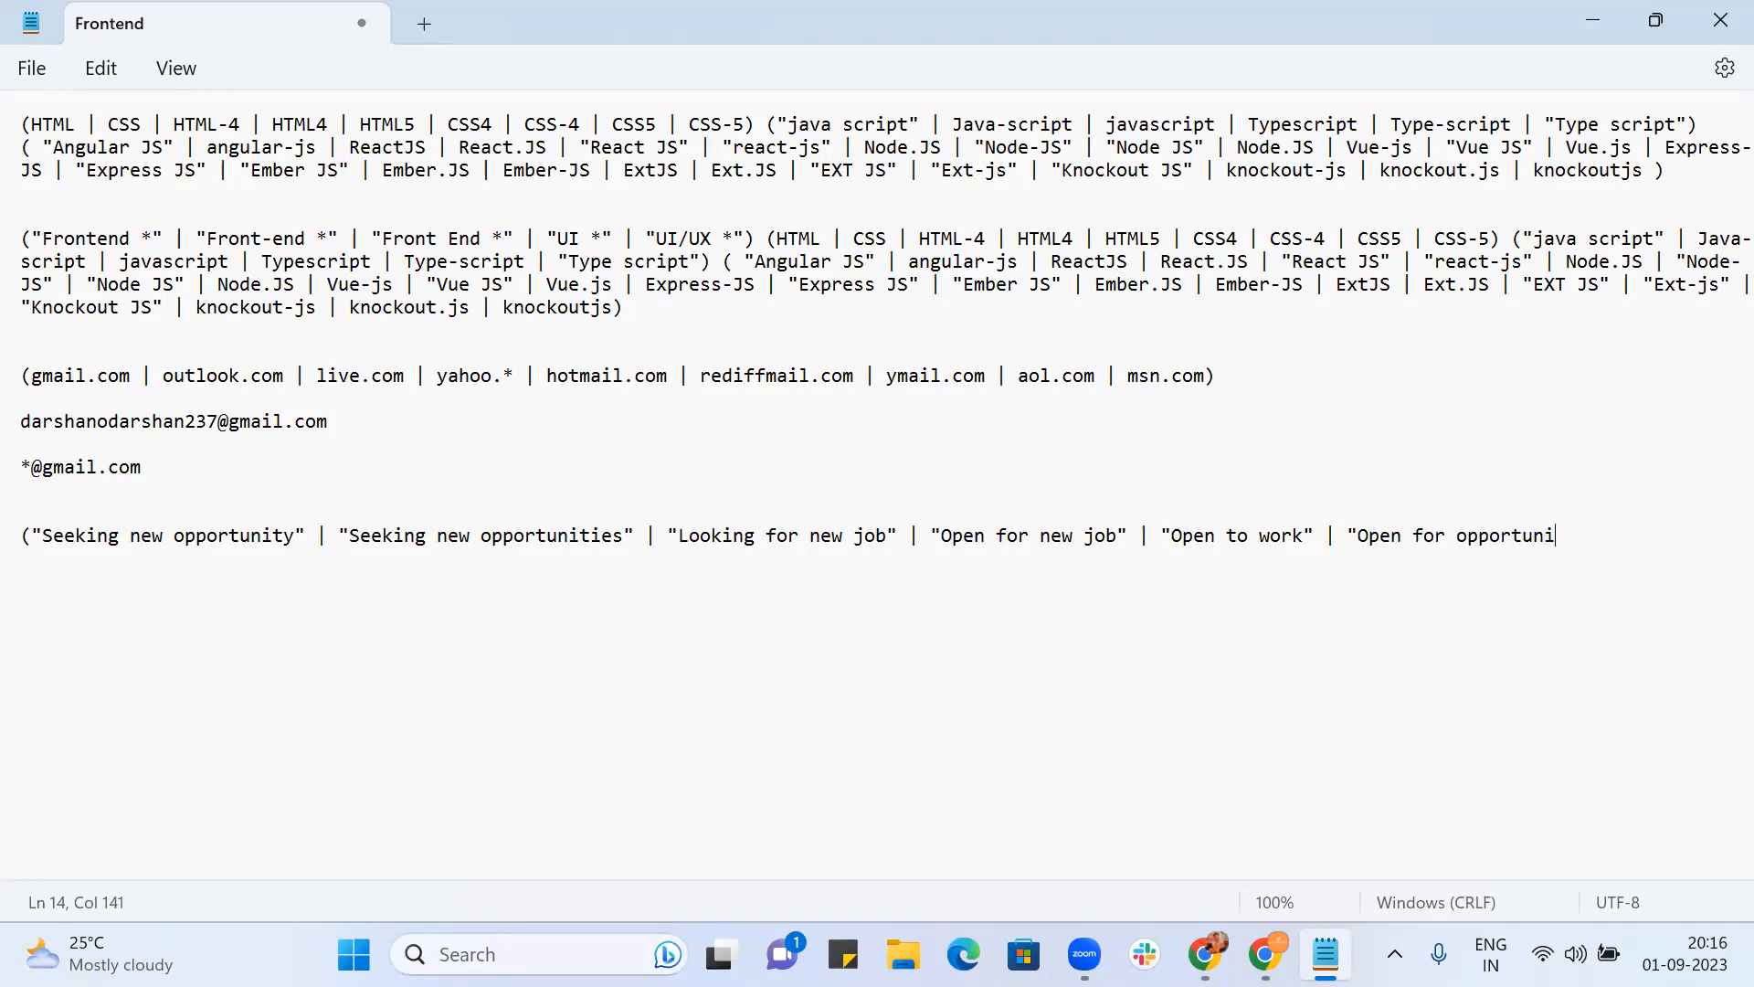
pyautogui.write('es"')
pyautogui.write('|')
pyautogui.hotkey('alt', 'Tab')
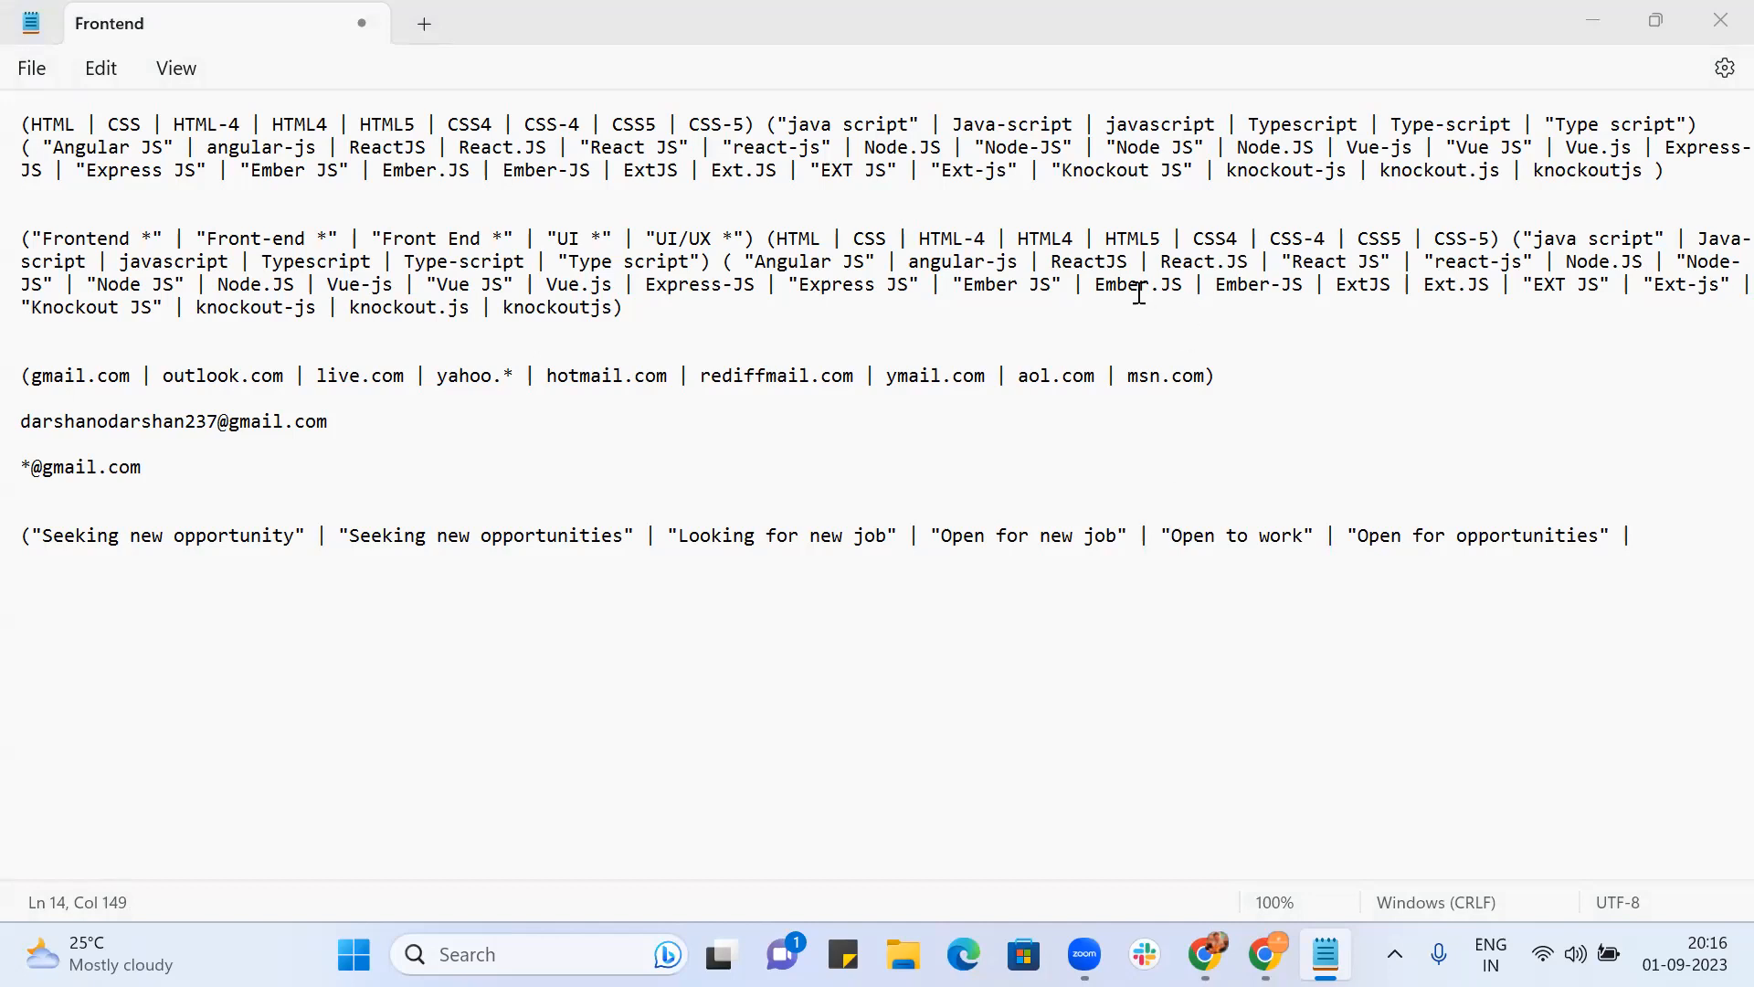
# Step: Paste the remaining phrases through "Serving Notice" and delete the duplicated entries
pyautogui.click(1023, 648)
pyautogui.click(1661, 532)
pyautogui.write('"Seeking new opportunities" | "Seeking new opportunity""Open to work" | "Looking for new job" | "Immediate Joiner" | "Available Immediatedly" | "Serving Notice")')
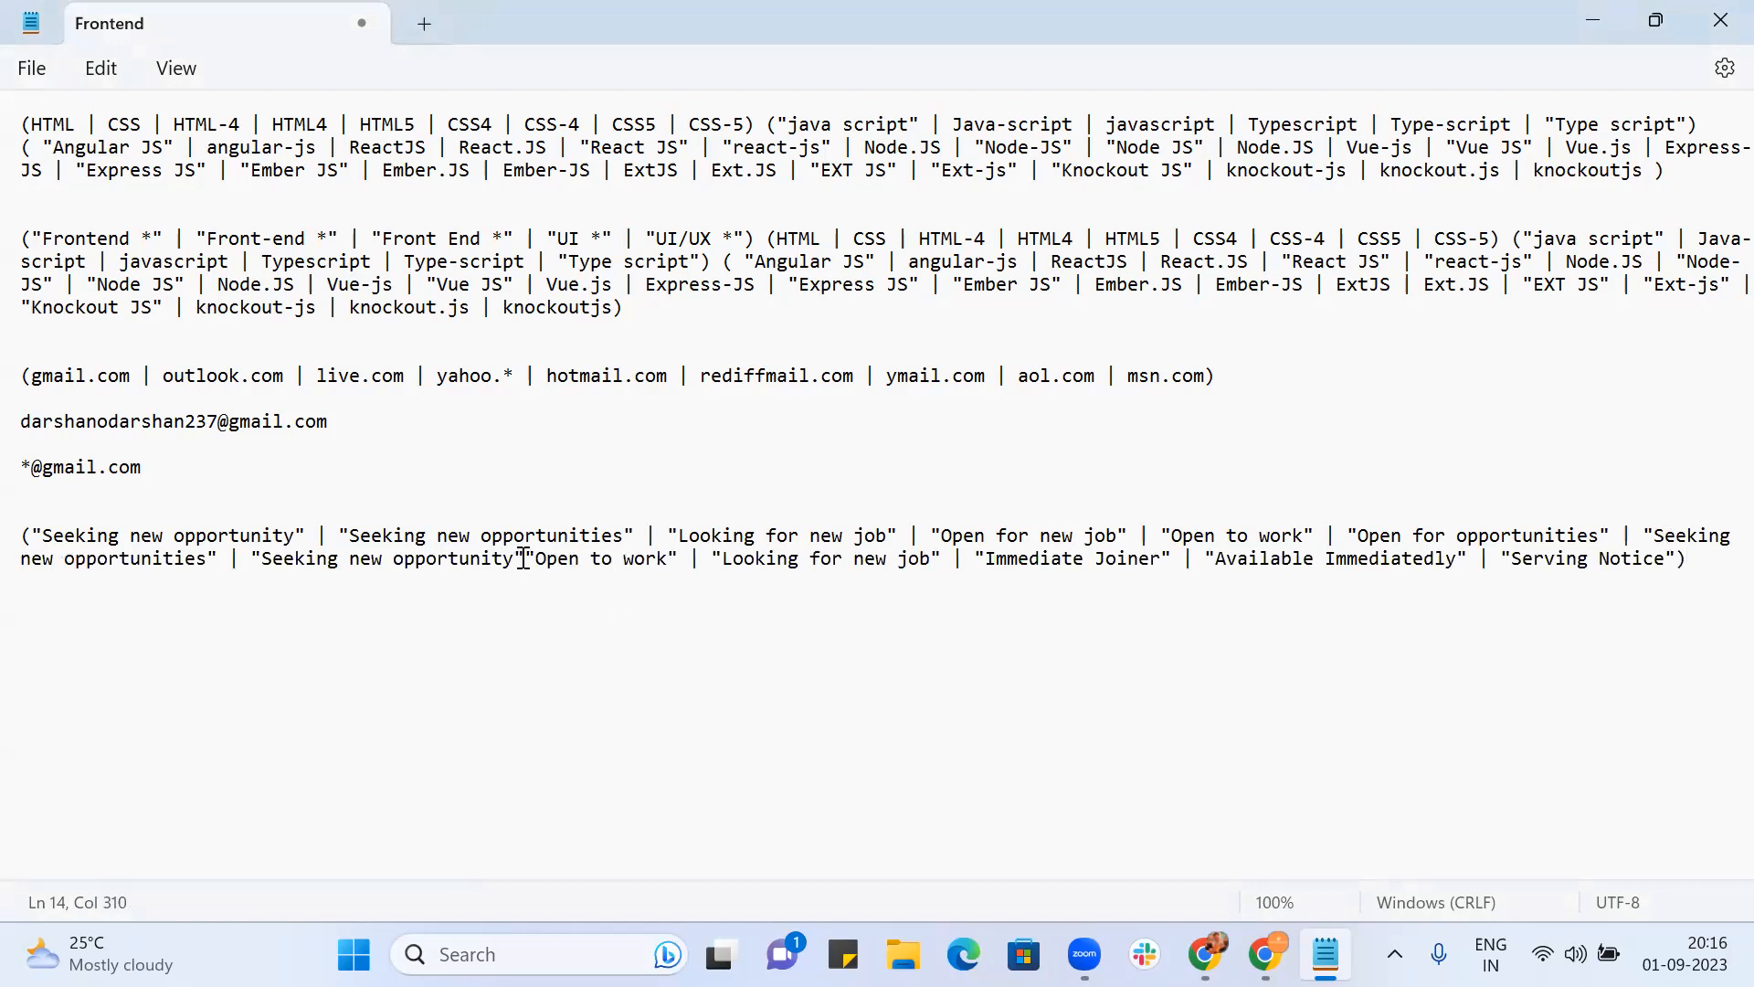
pyautogui.moveTo(525, 559); pyautogui.dragTo(1652, 533)
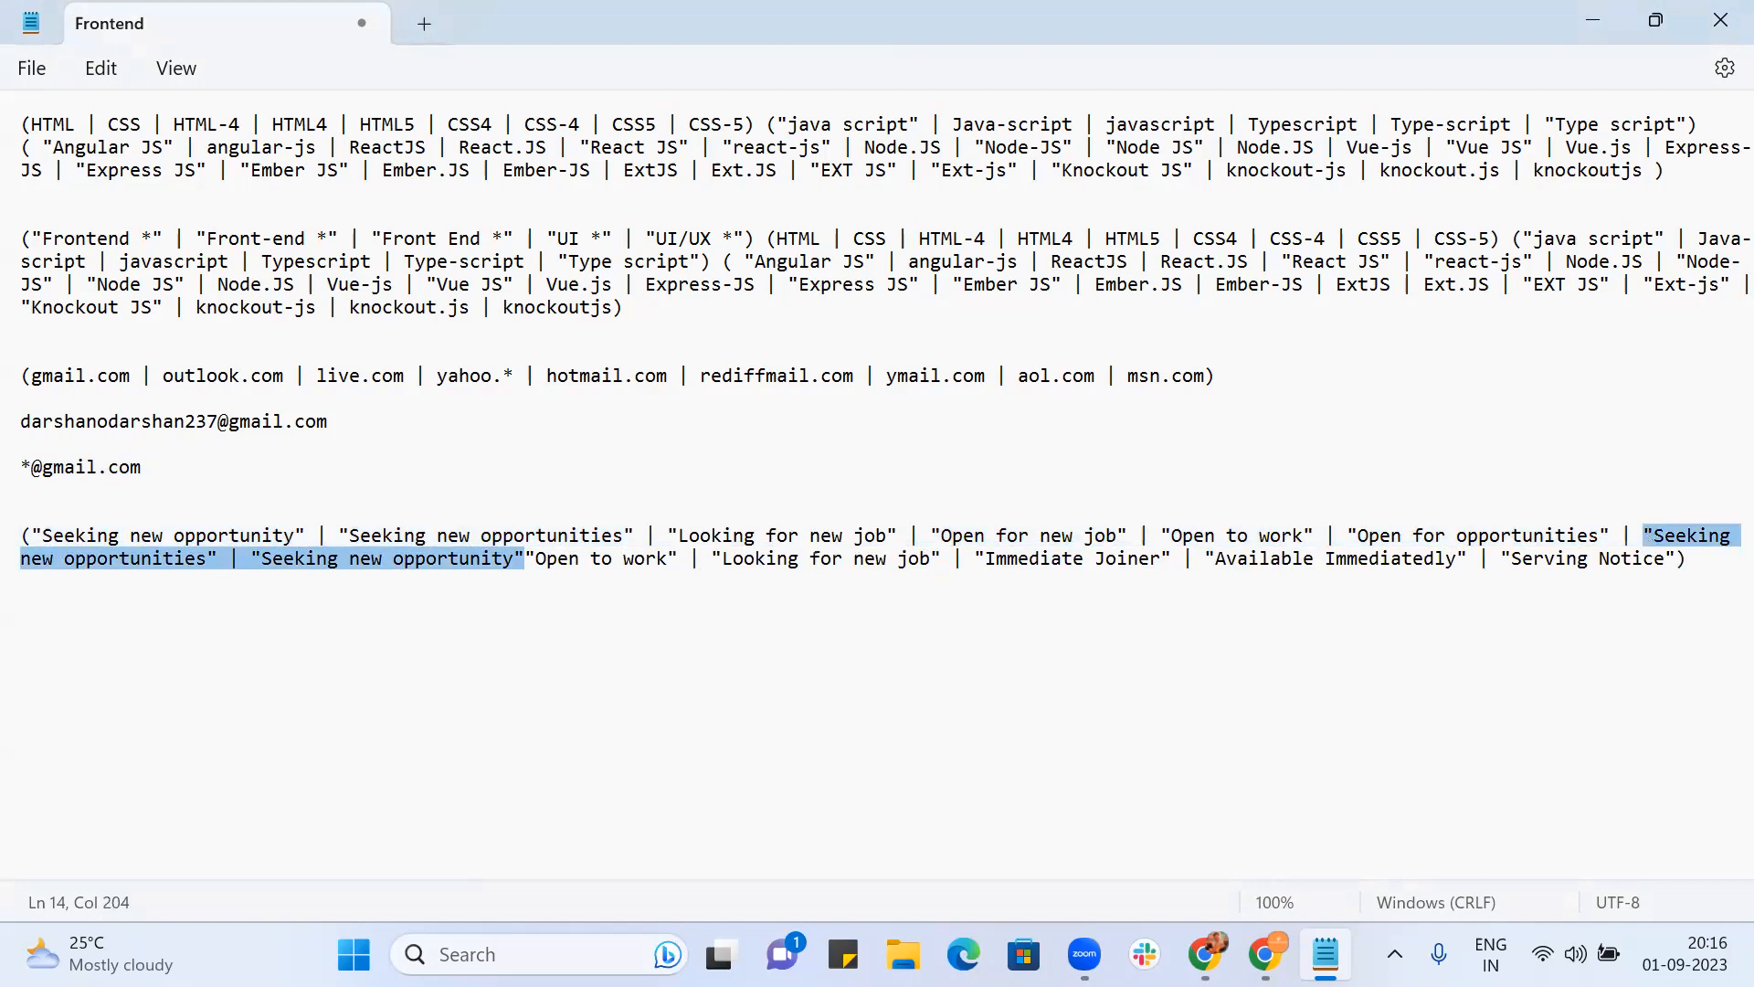
pyautogui.press('BackSpace')
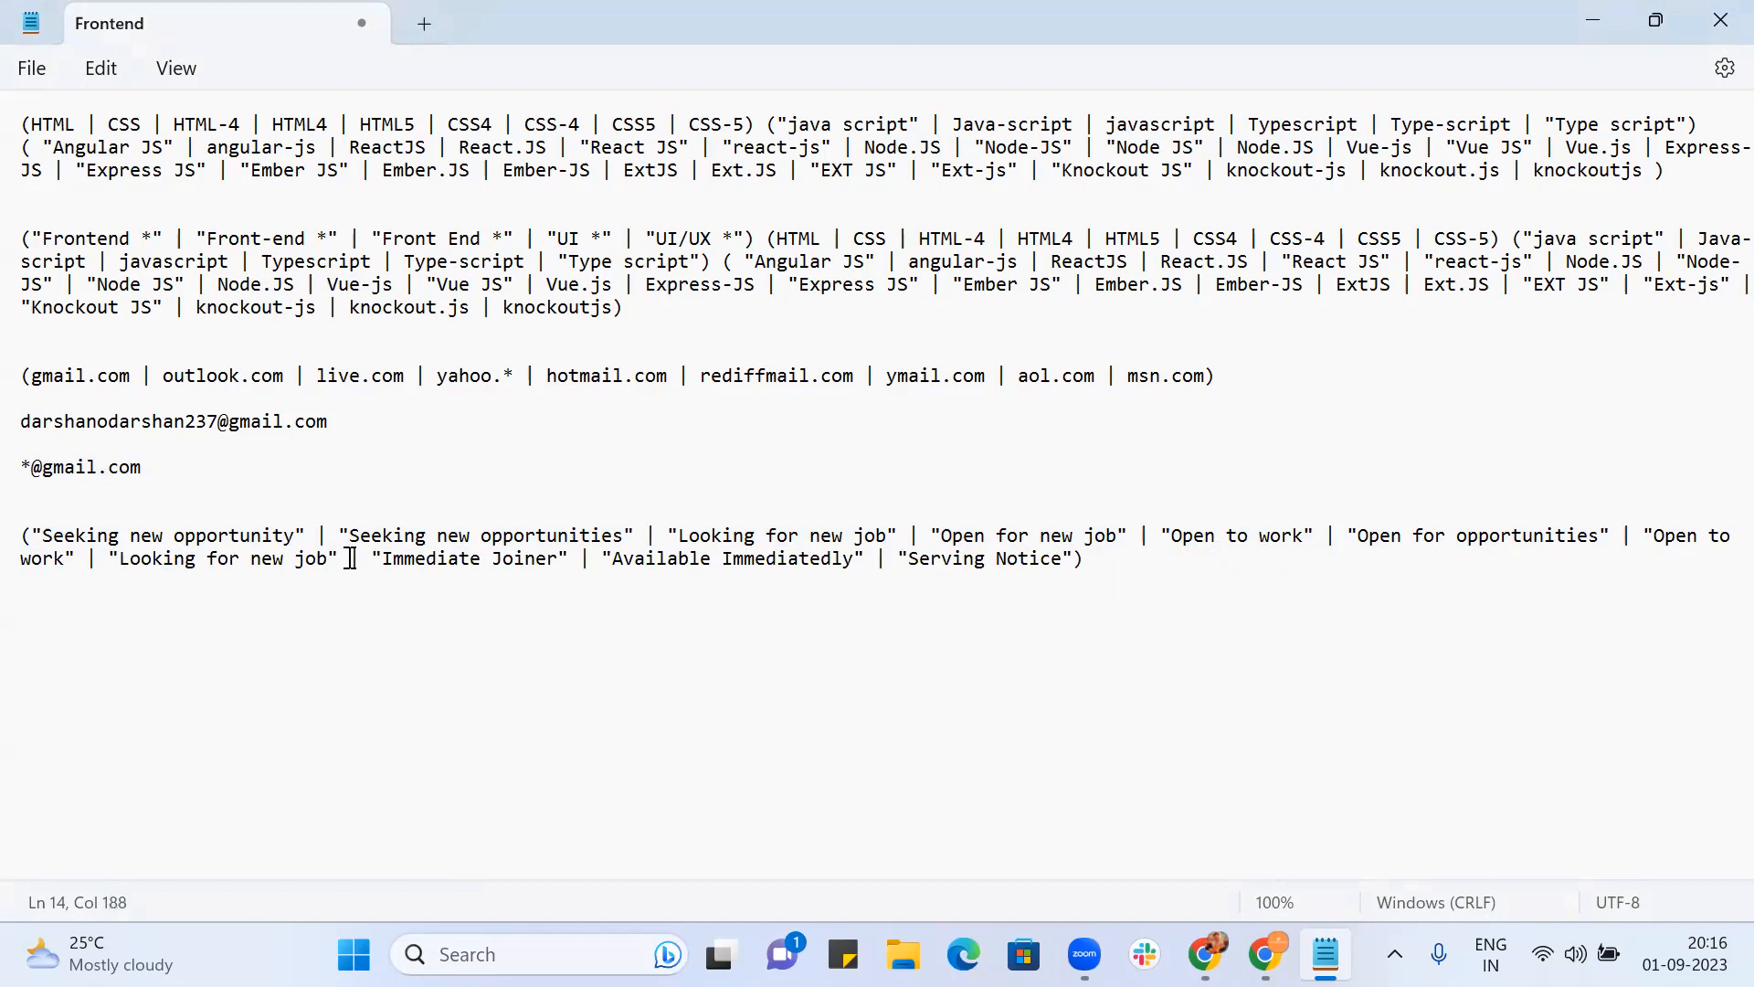
pyautogui.press('BackSpace')
pyautogui.press('BackSpace')
pyautogui.press('BackSpace')
pyautogui.press('BackSpace')
pyautogui.press('BackSpace')
pyautogui.press('BackSpace')
pyautogui.press('BackSpace')
pyautogui.press('BackSpace')
pyautogui.press('BackSpace')
pyautogui.press('BackSpace')
pyautogui.press('BackSpace')
pyautogui.press('BackSpace')
pyautogui.press('BackSpace')
pyautogui.press('BackSpace')
pyautogui.press('BackSpace')
pyautogui.press('BackSpace')
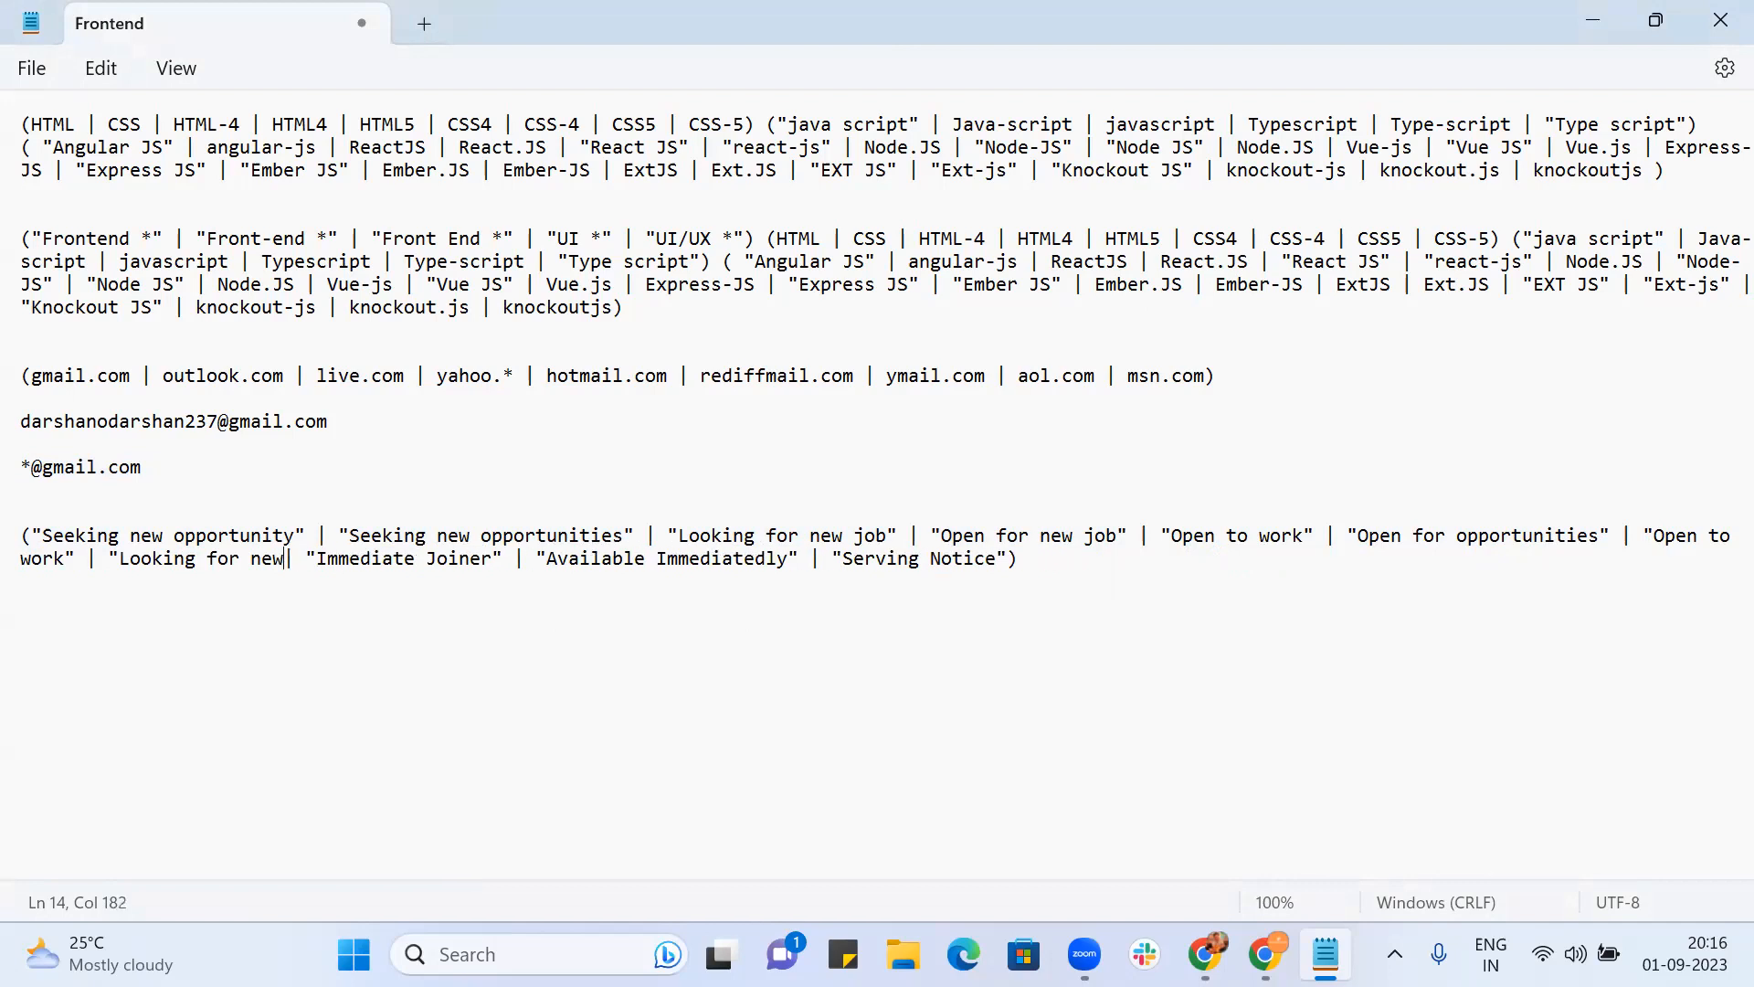
pyautogui.press('BackSpace')
pyautogui.press('BackSpace')
pyautogui.press('BackSpace')
pyautogui.press('BackSpace')
pyautogui.press('BackSpace')
pyautogui.press('BackSpace')
pyautogui.press('BackSpace')
pyautogui.press('BackSpace')
pyautogui.press('BackSpace')
pyautogui.press('BackSpace')
pyautogui.press('BackSpace')
pyautogui.press('BackSpace')
pyautogui.press('BackSpace')
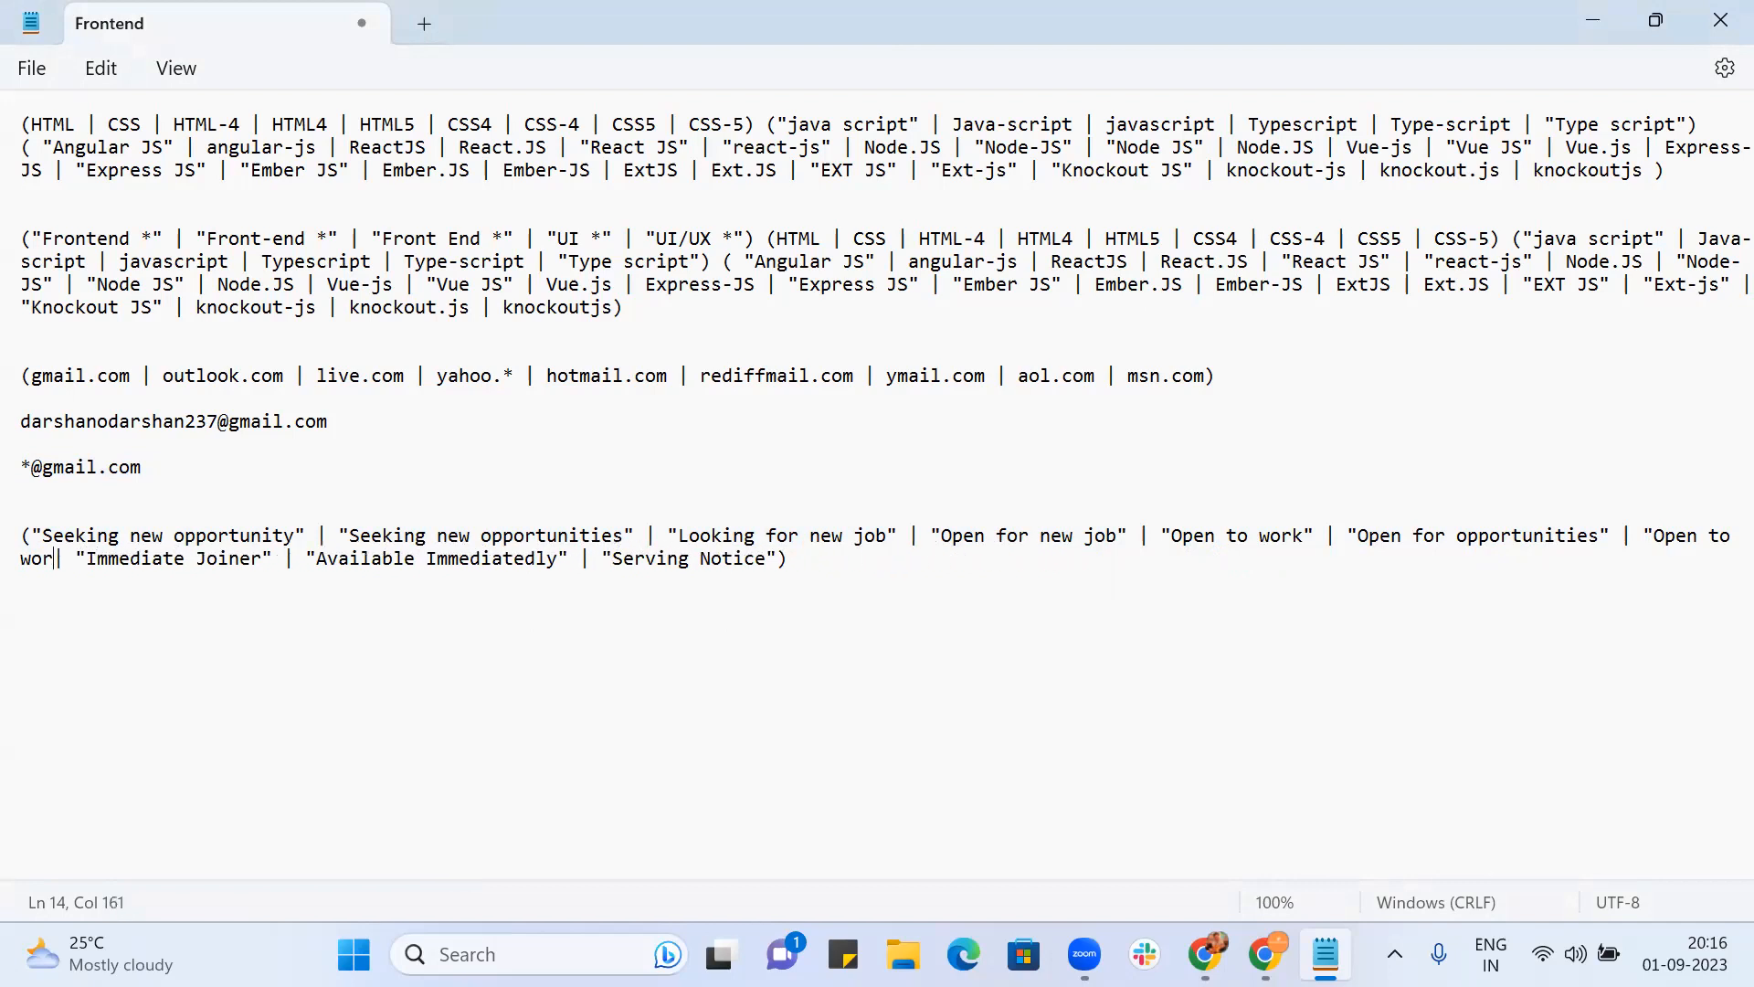
pyautogui.press('BackSpace')
pyautogui.press('BackSpace')
pyautogui.press('BackSpace')
pyautogui.press('BackSpace')
pyautogui.press('BackSpace')
pyautogui.press('BackSpace')
pyautogui.press('BackSpace')
pyautogui.press('BackSpace')
pyautogui.press('BackSpace')
pyautogui.press('BackSpace')
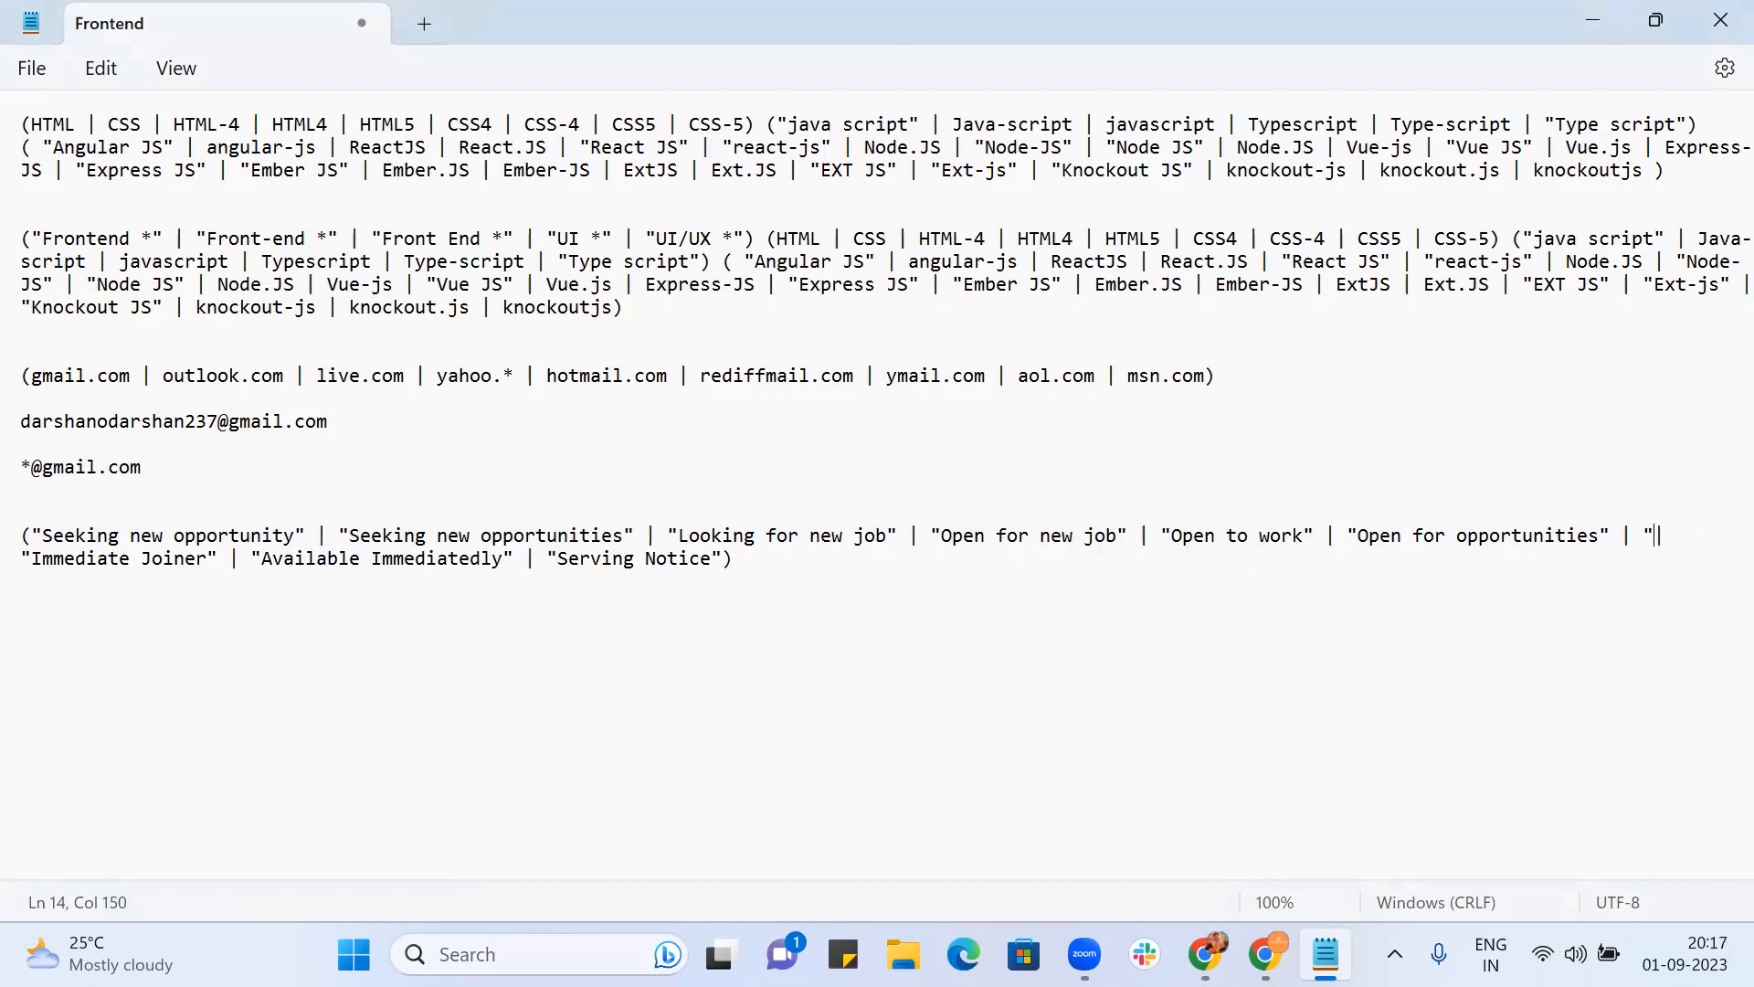
pyautogui.press('BackSpace')
pyautogui.press('BackSpace')
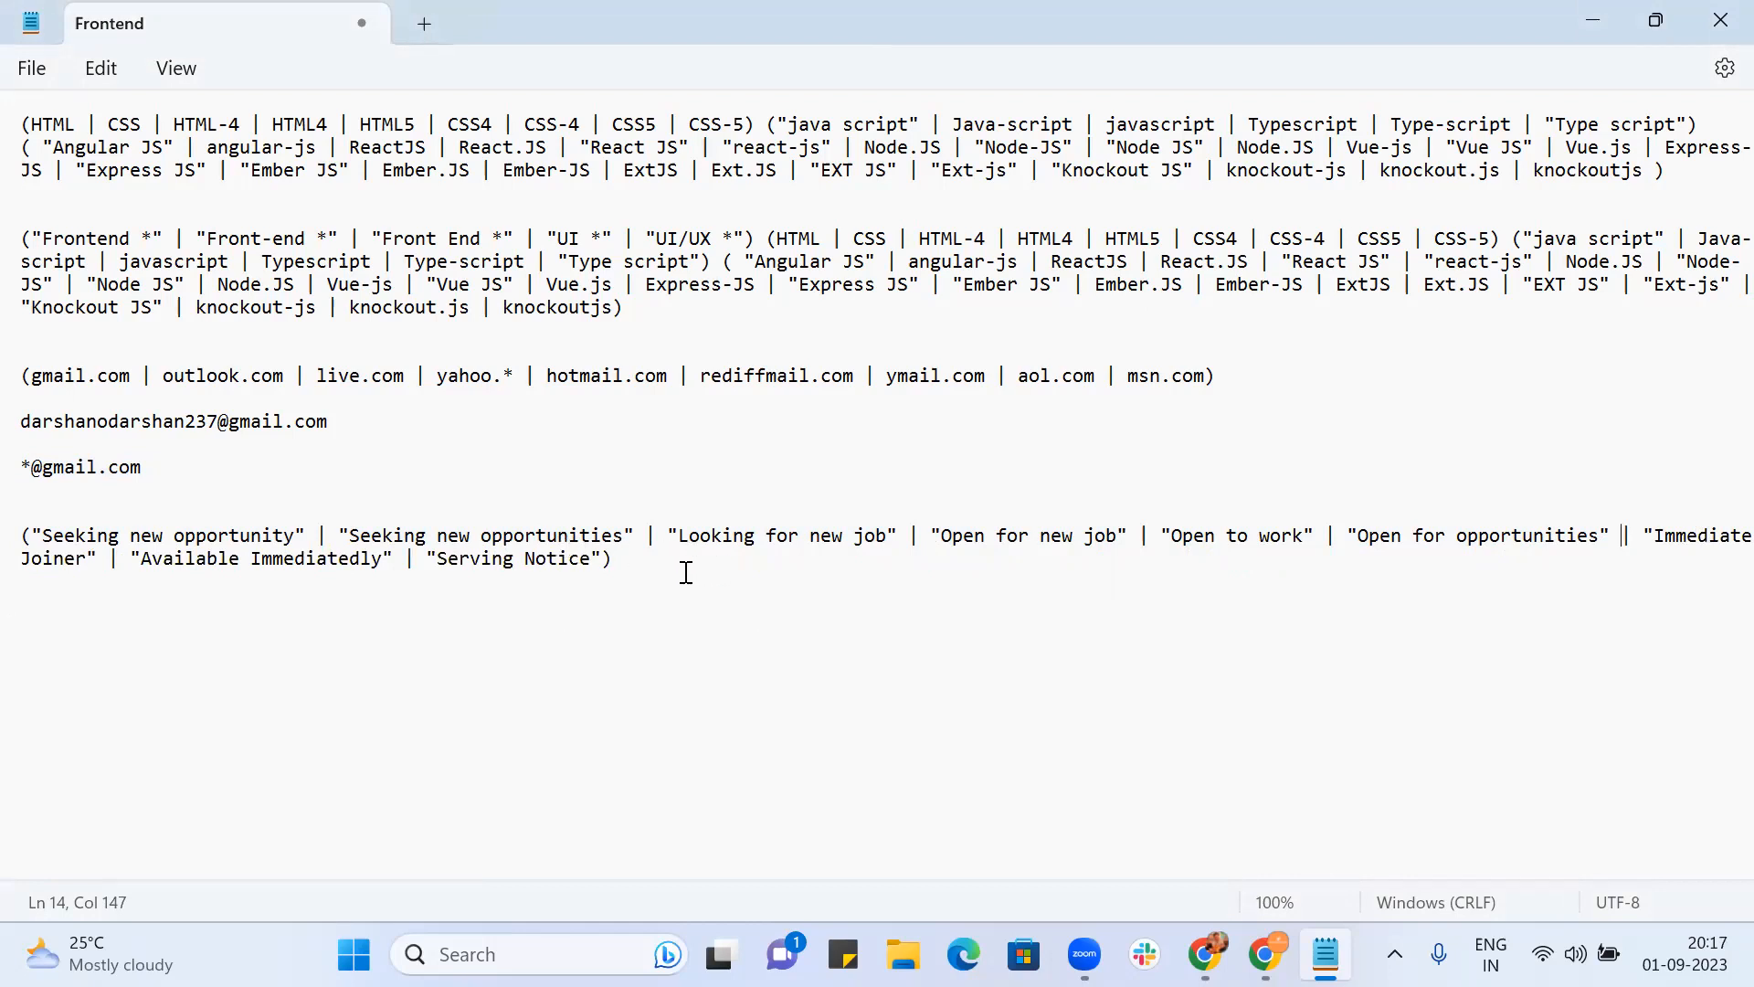
# Step: Insert "Seeking new job" after "Seeking new opportunities" and select the whole phrase list
pyautogui.click(633, 558)
pyautogui.click(645, 536)
pyautogui.write('| "See')
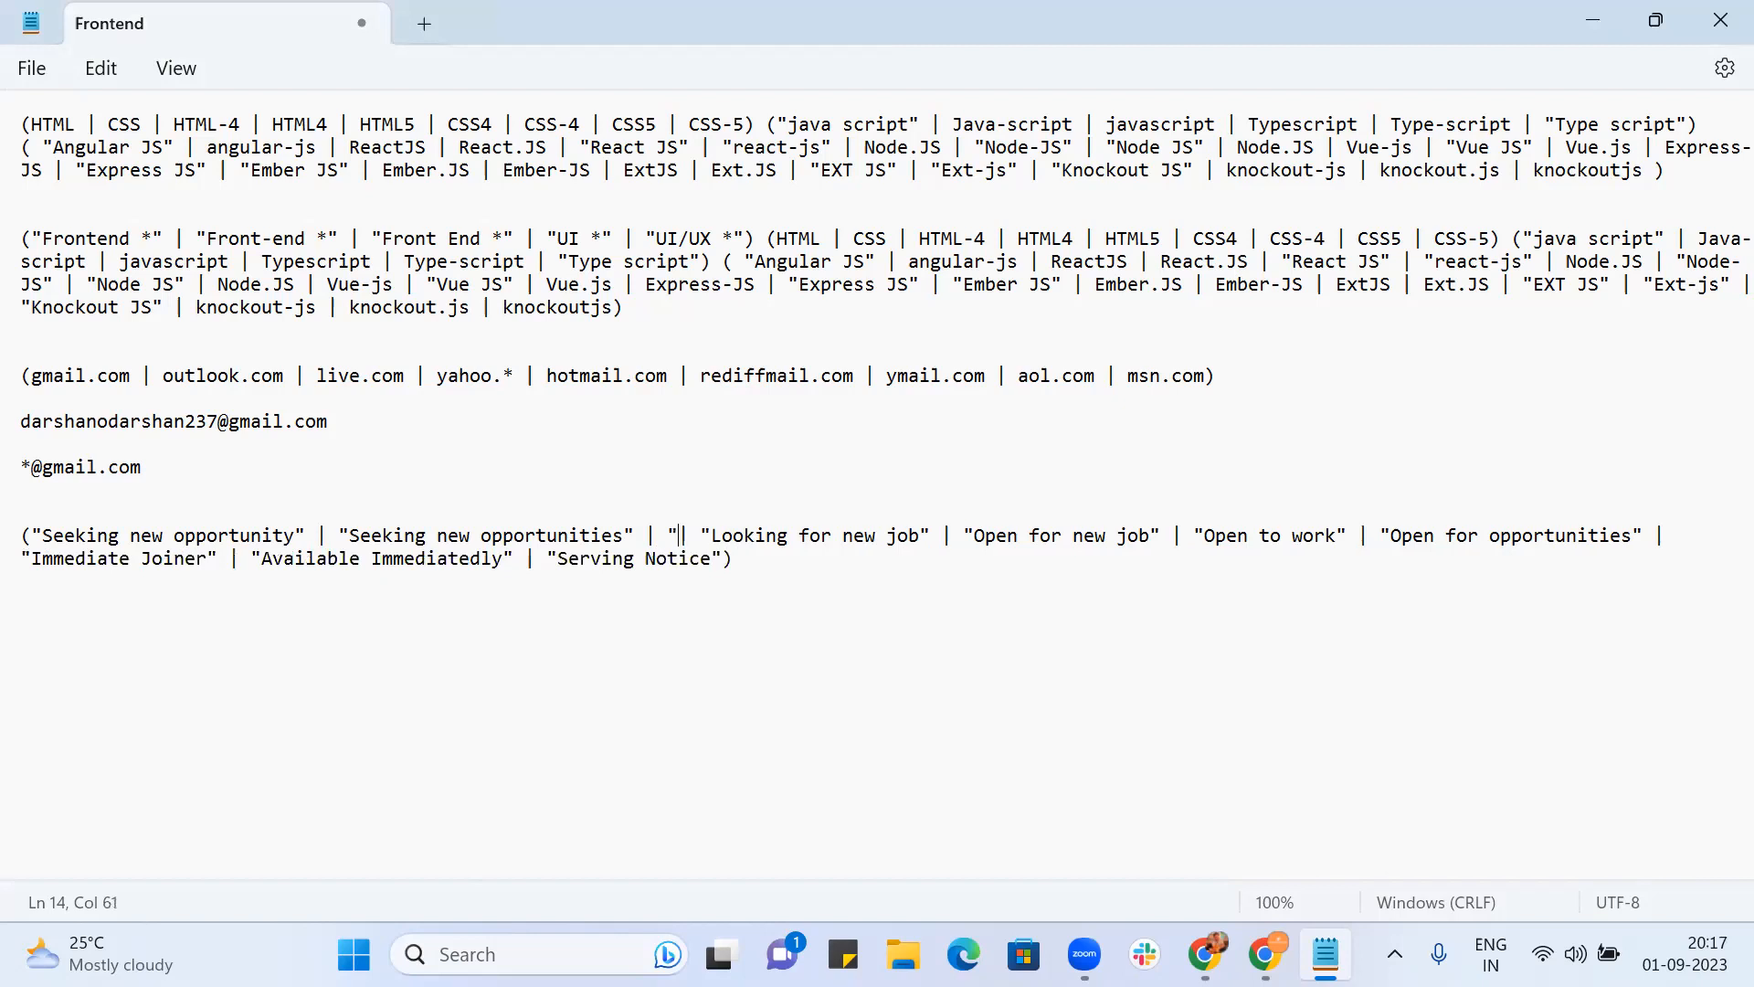
pyautogui.write('king ')
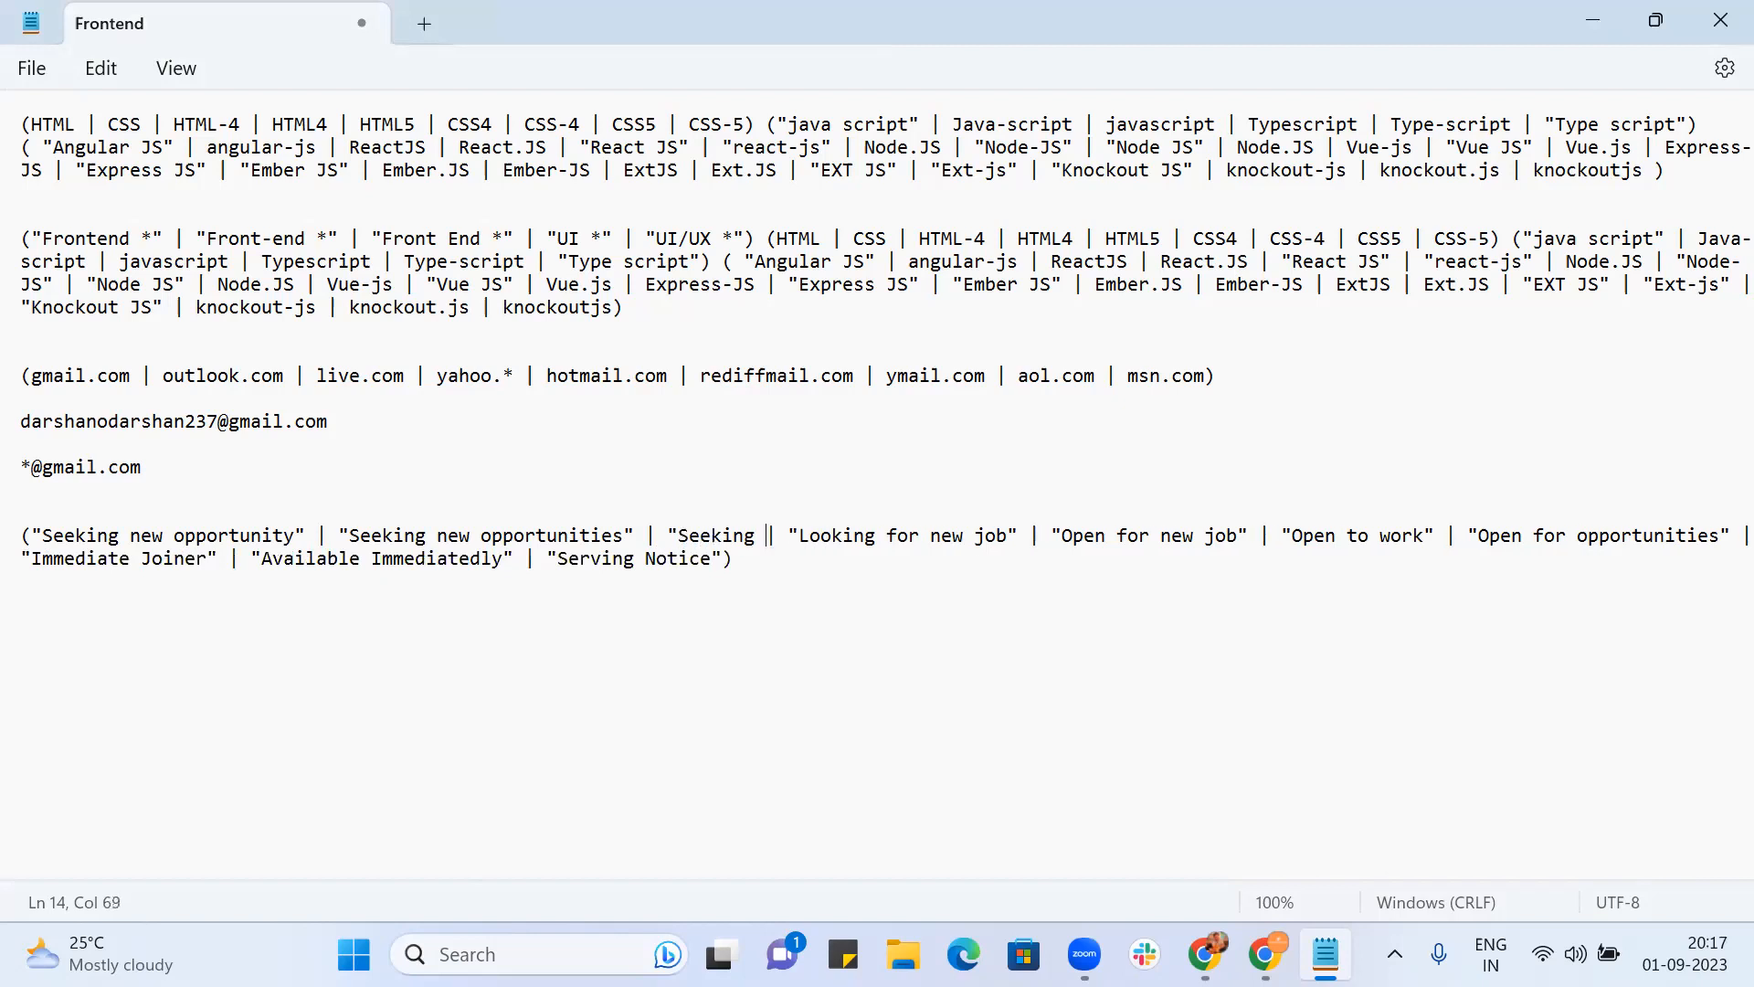
pyautogui.write('new job" ')
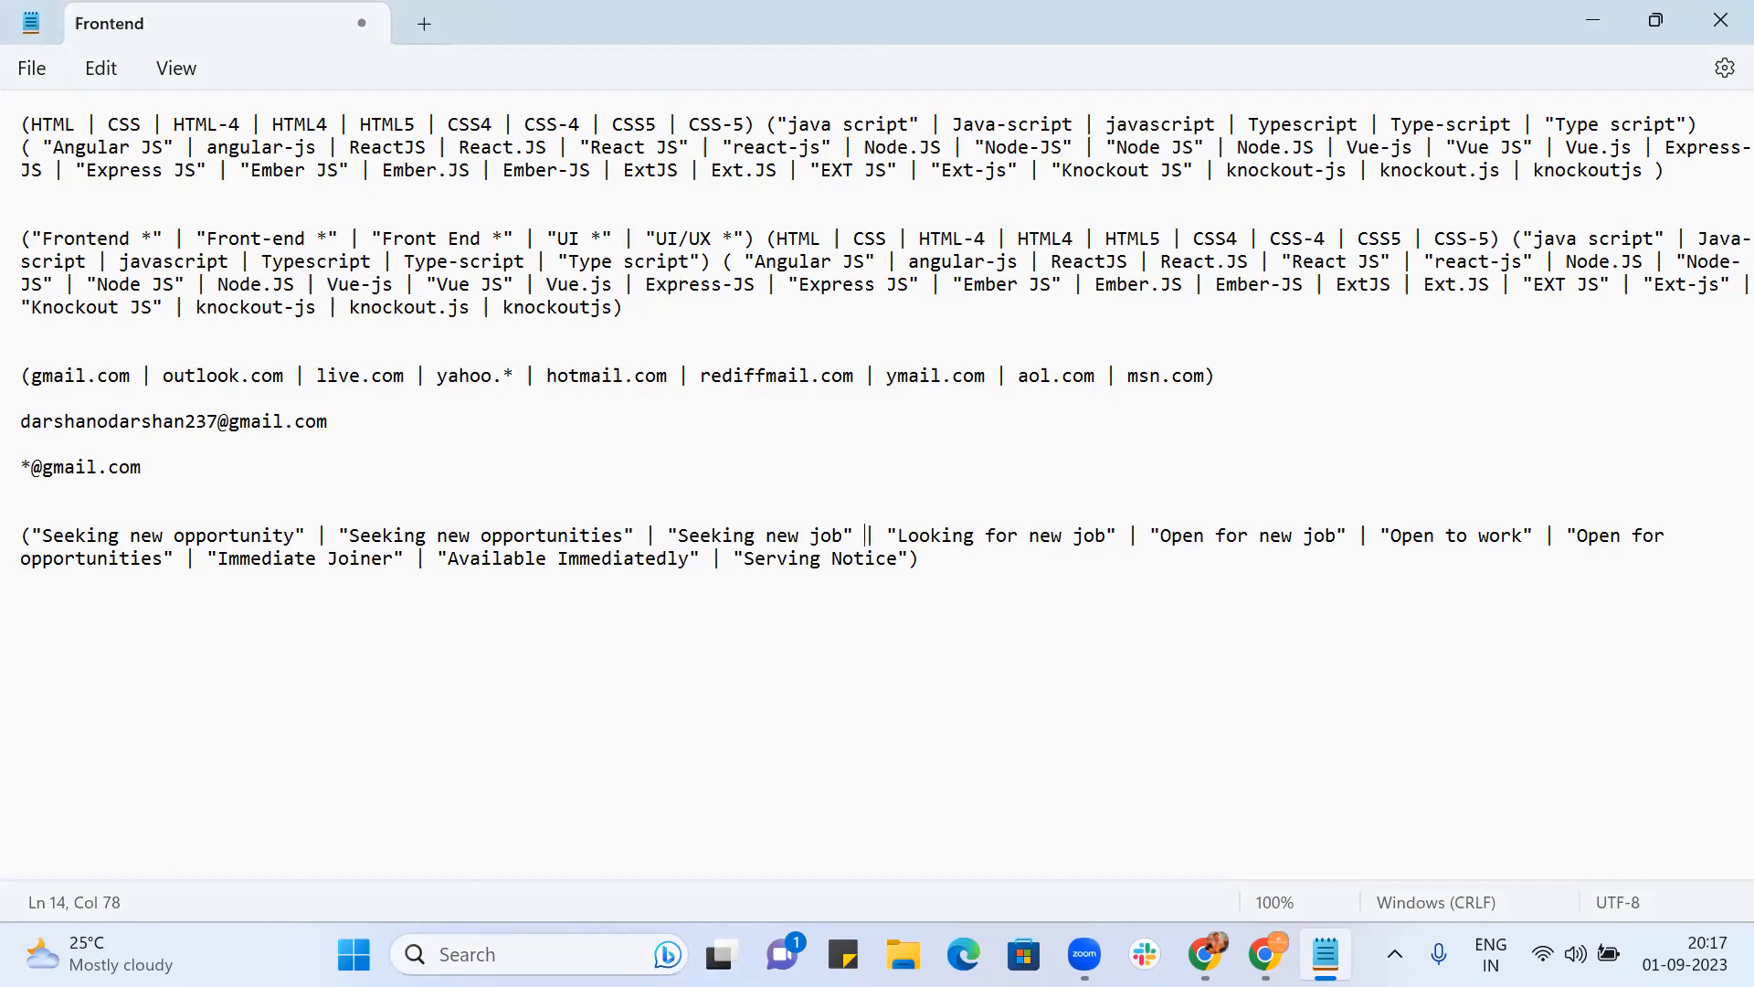
pyautogui.write('|')
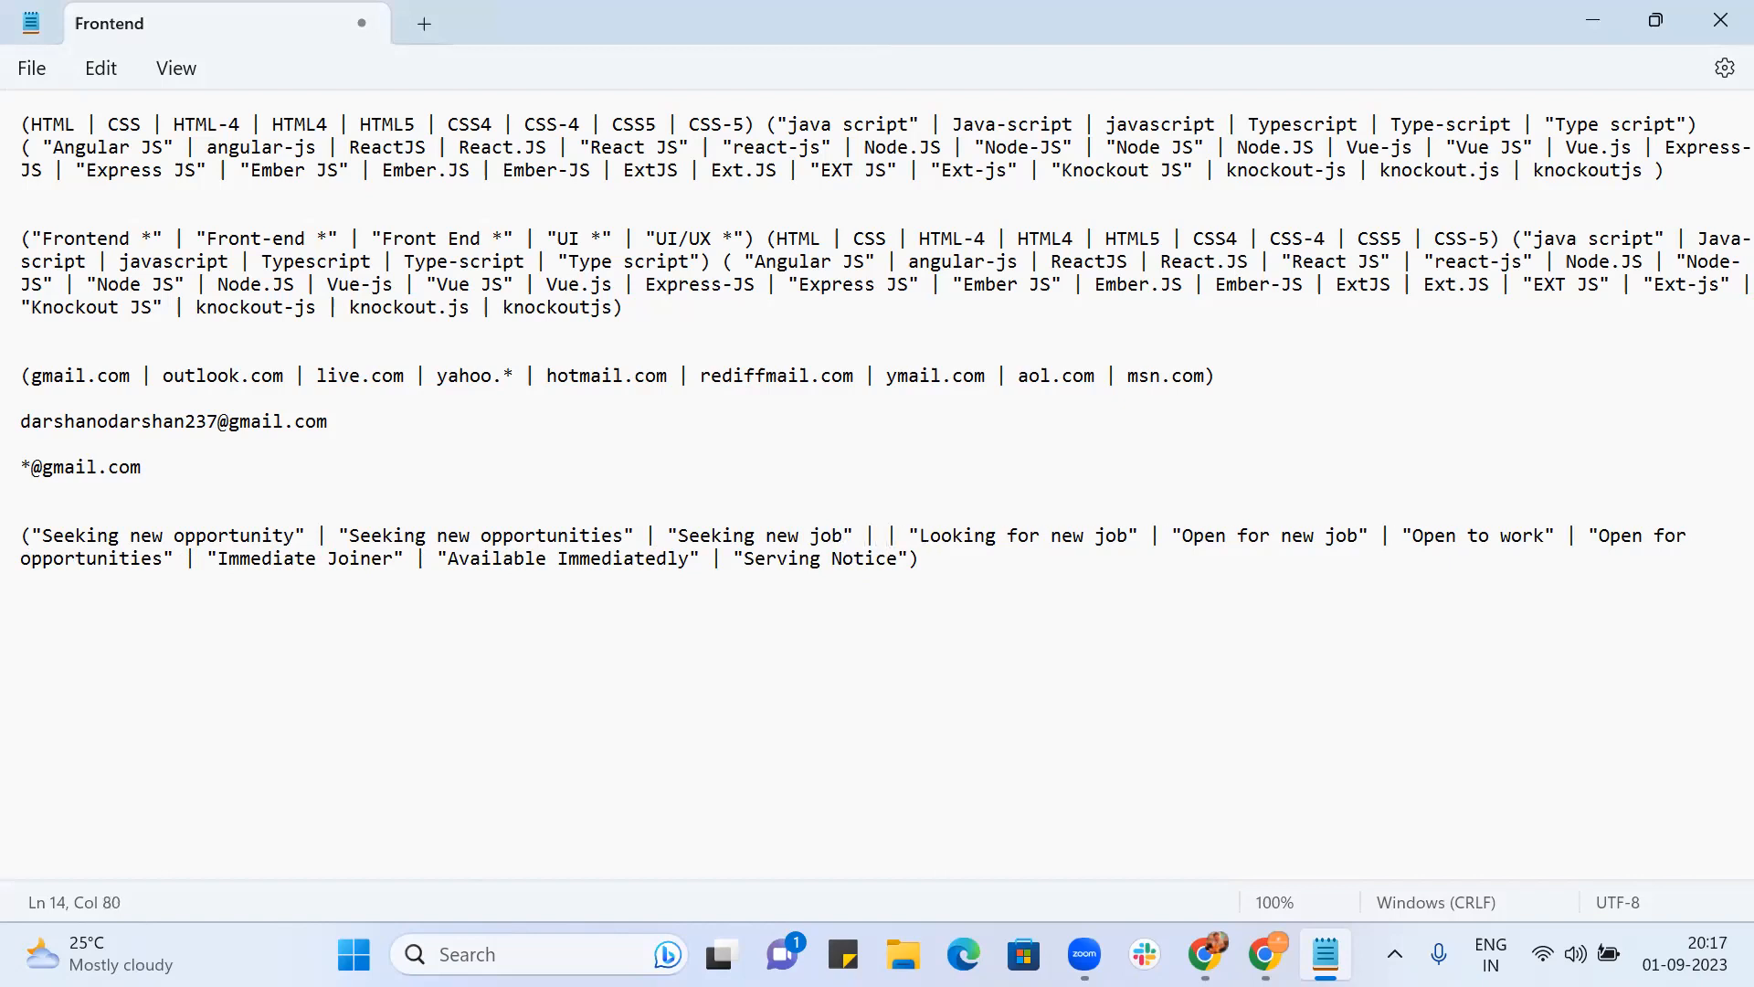
pyautogui.press('BackSpace')
pyautogui.press('BackSpace')
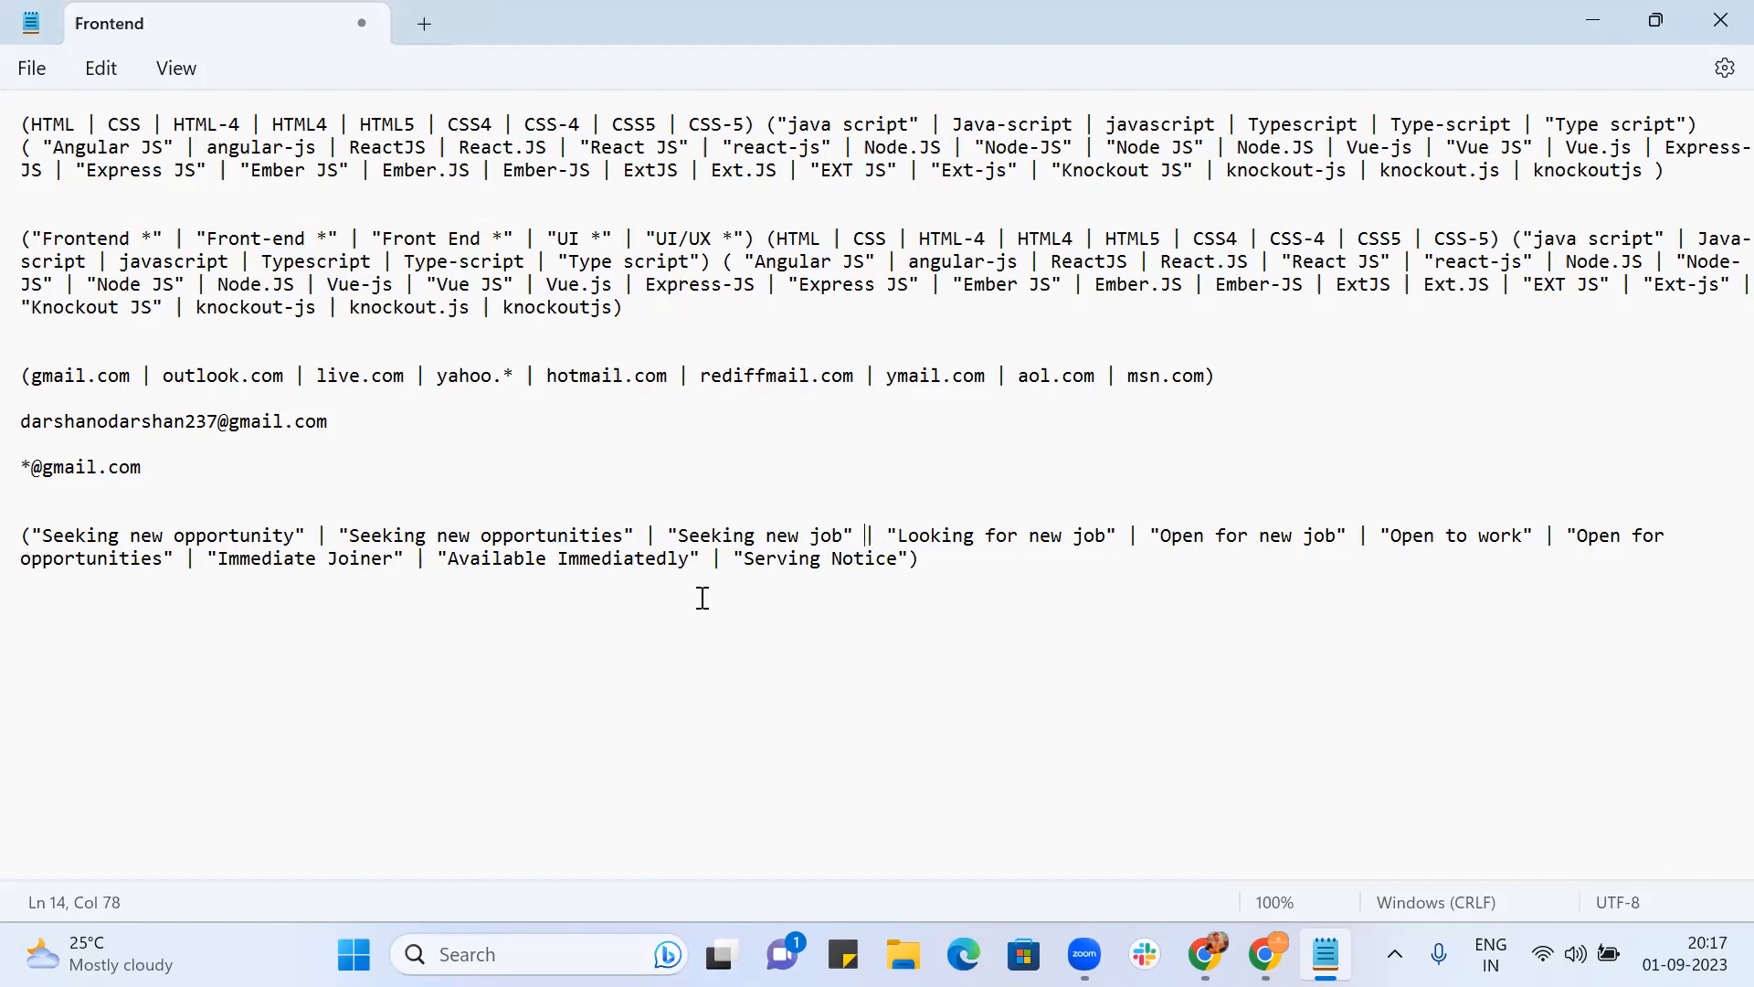
pyautogui.moveTo(919, 559); pyautogui.dragTo(16, 534)
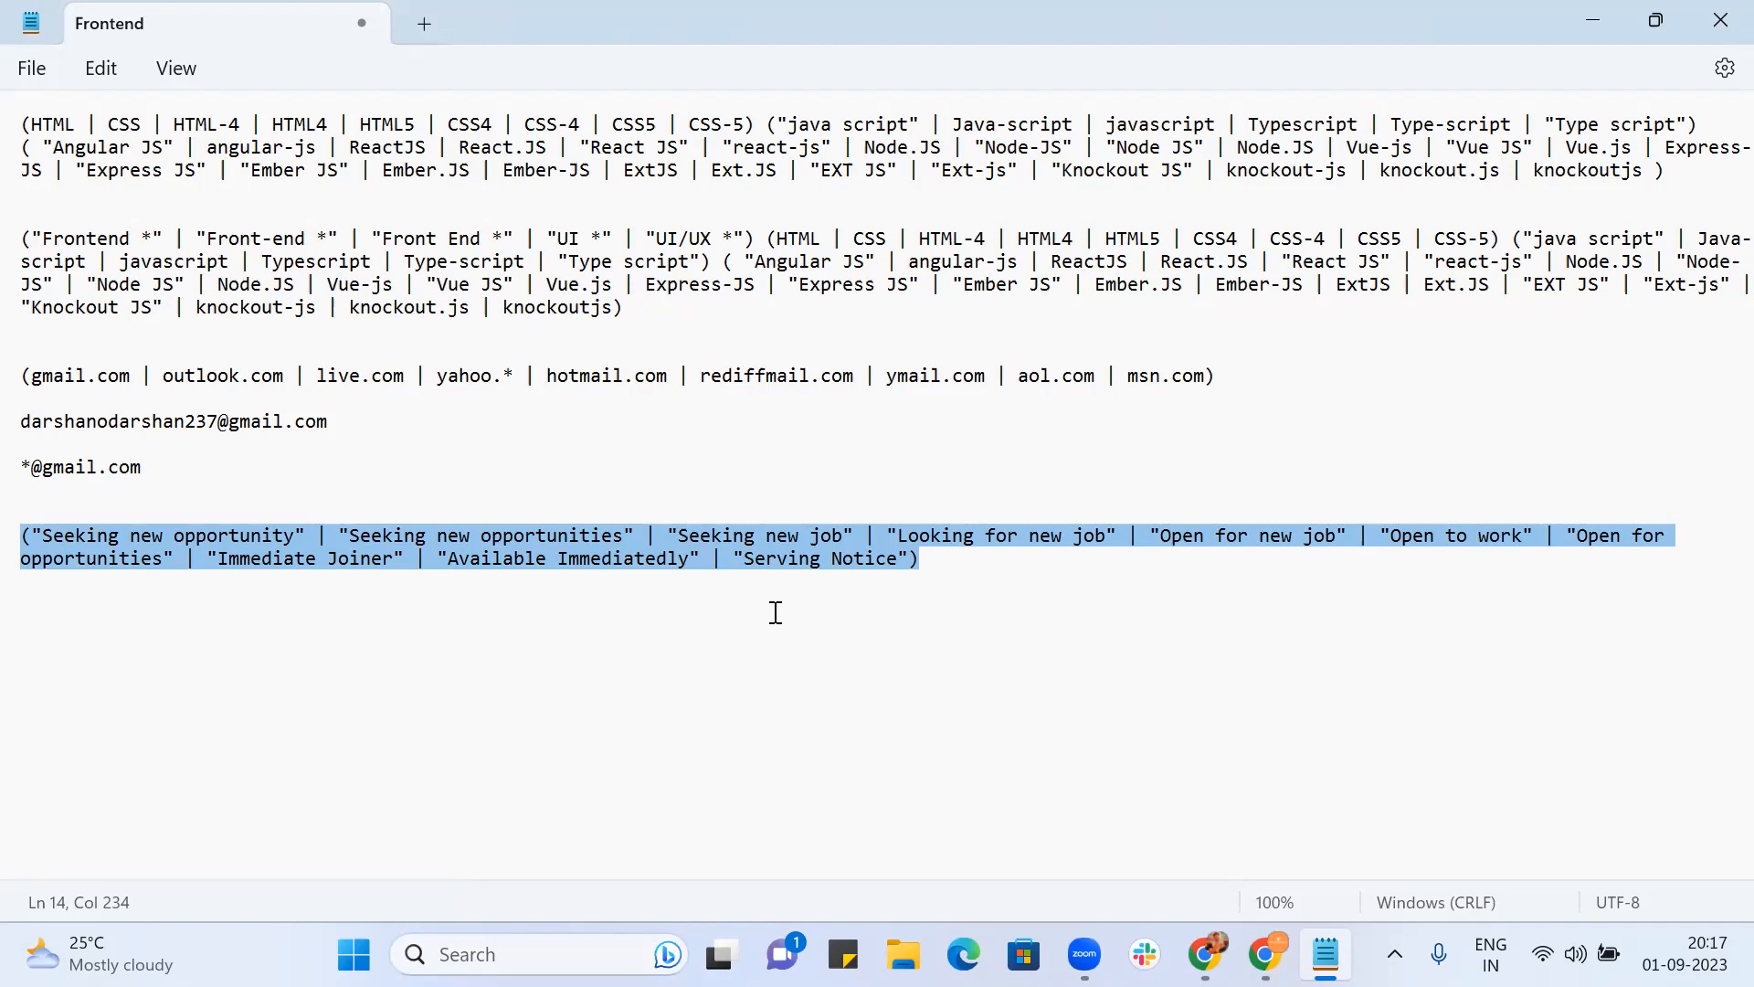
# Step: Add "Seekiing *" after "Seeking new job" and copy the whole job-seeking phrase list
pyautogui.click(936, 567)
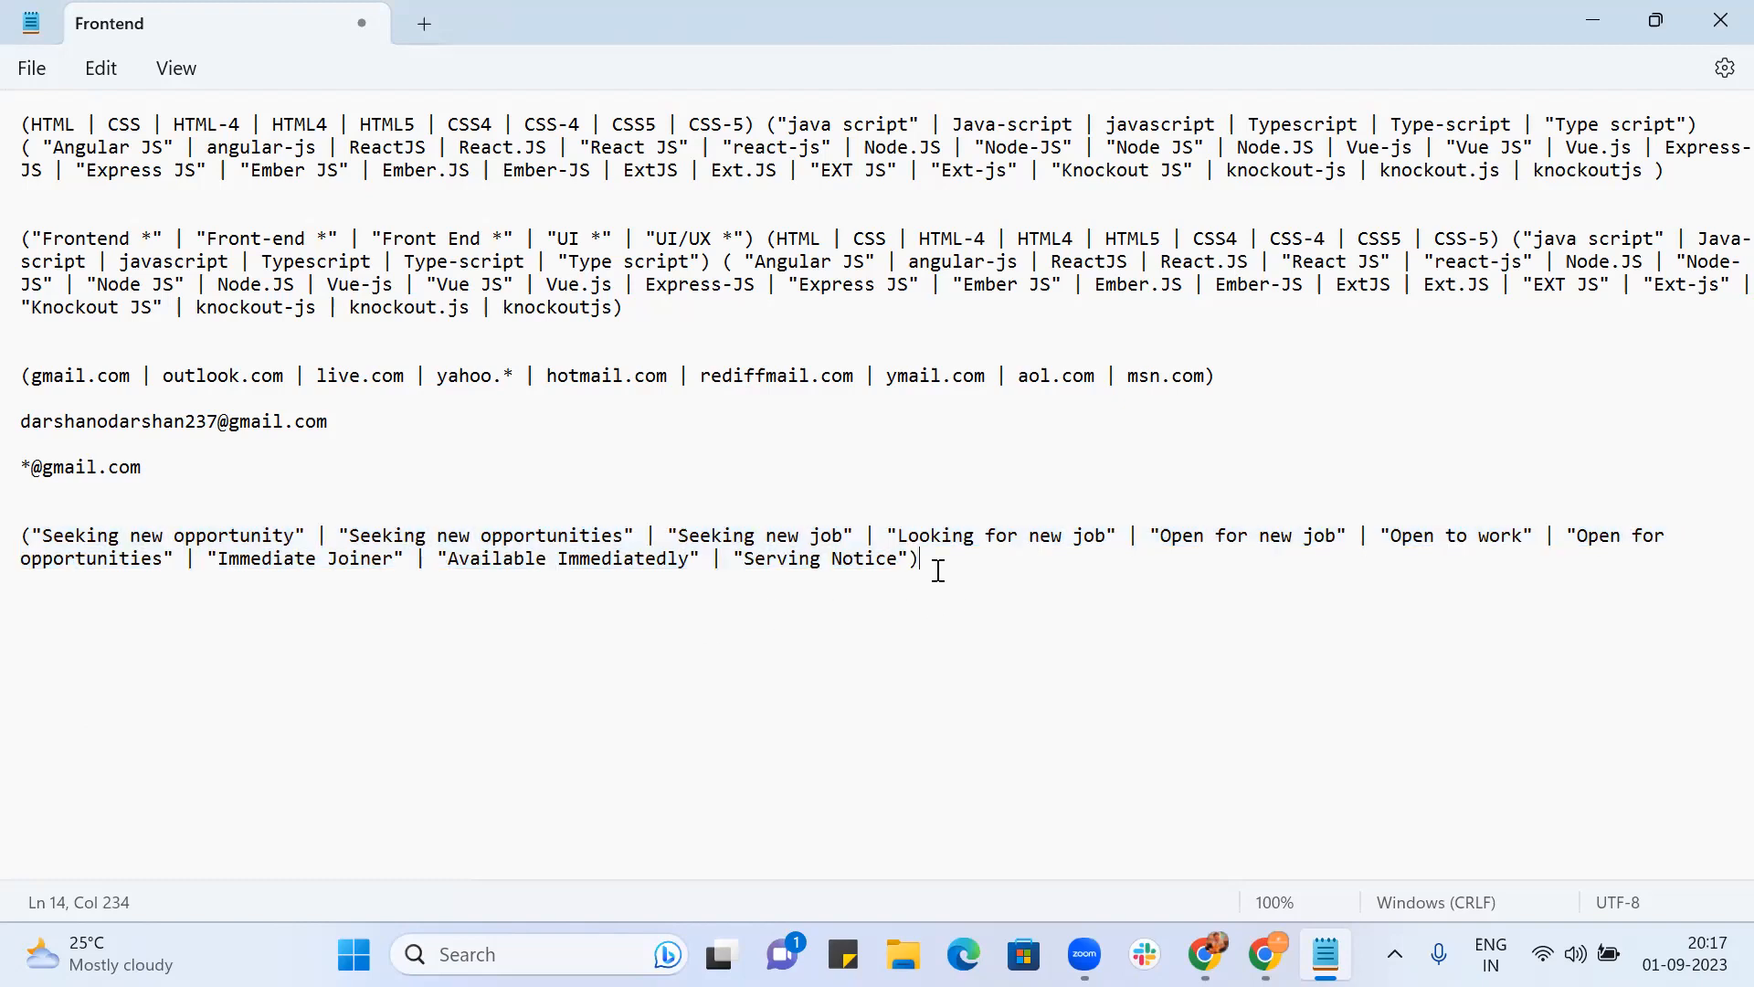
pyautogui.click(860, 536)
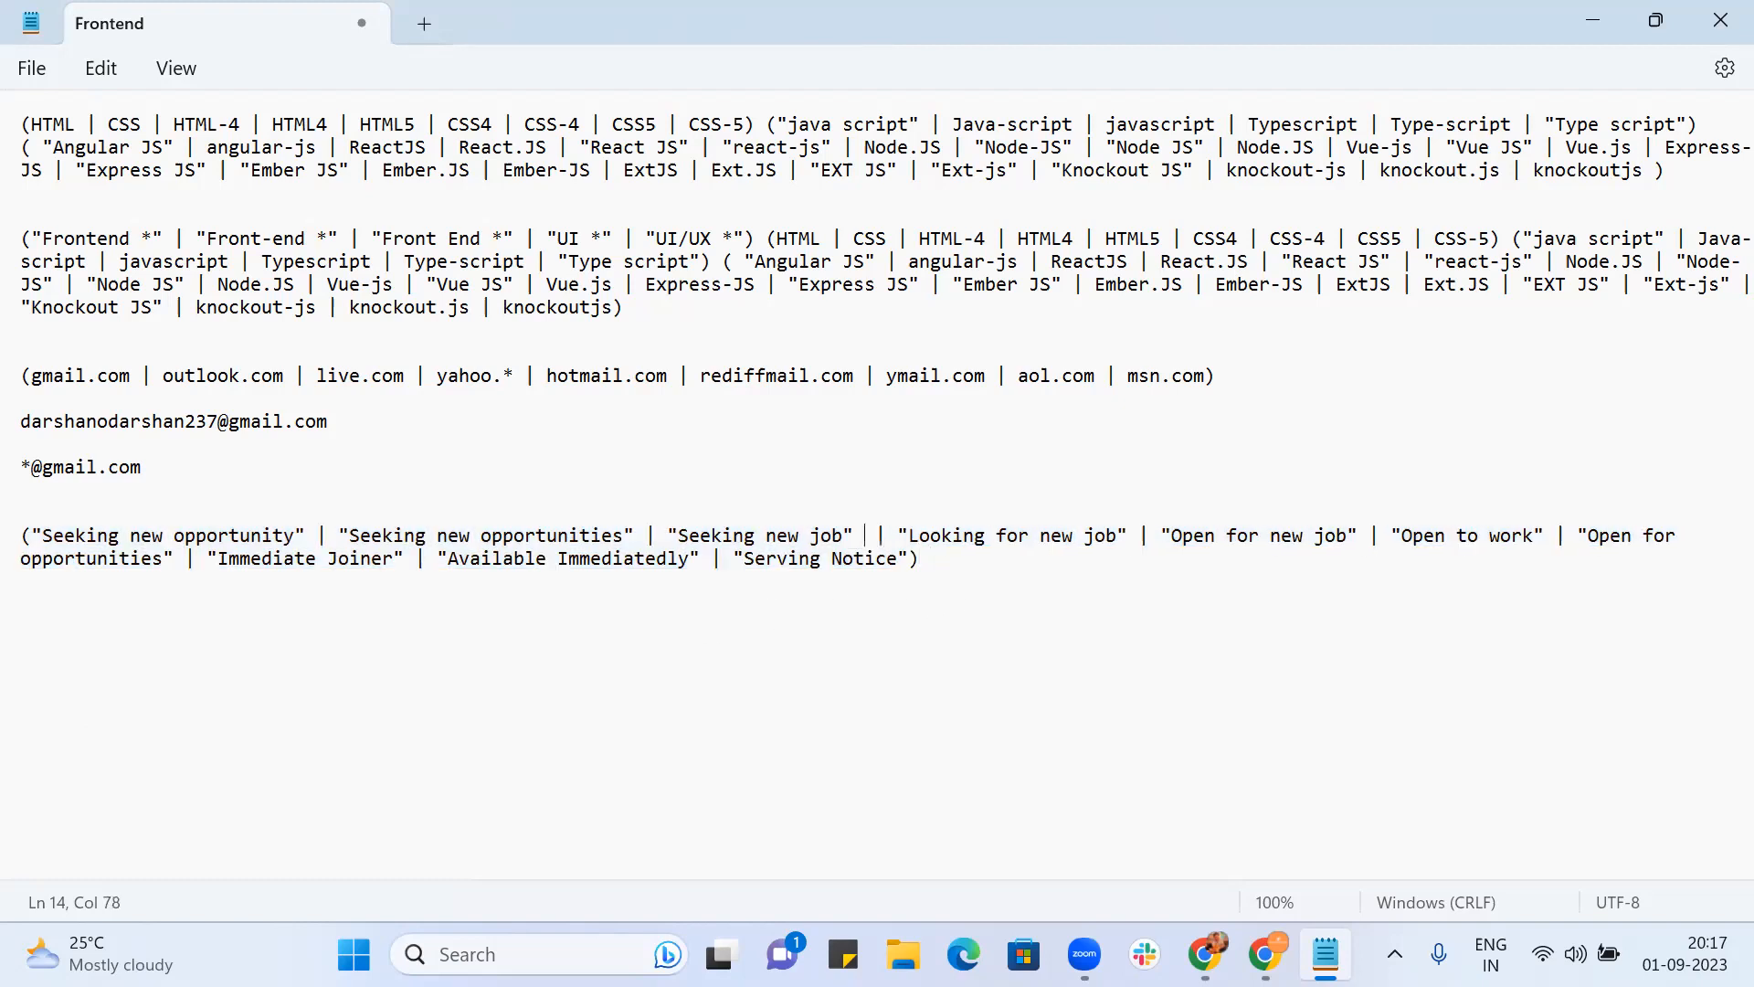
pyautogui.write('| "Seekiung')
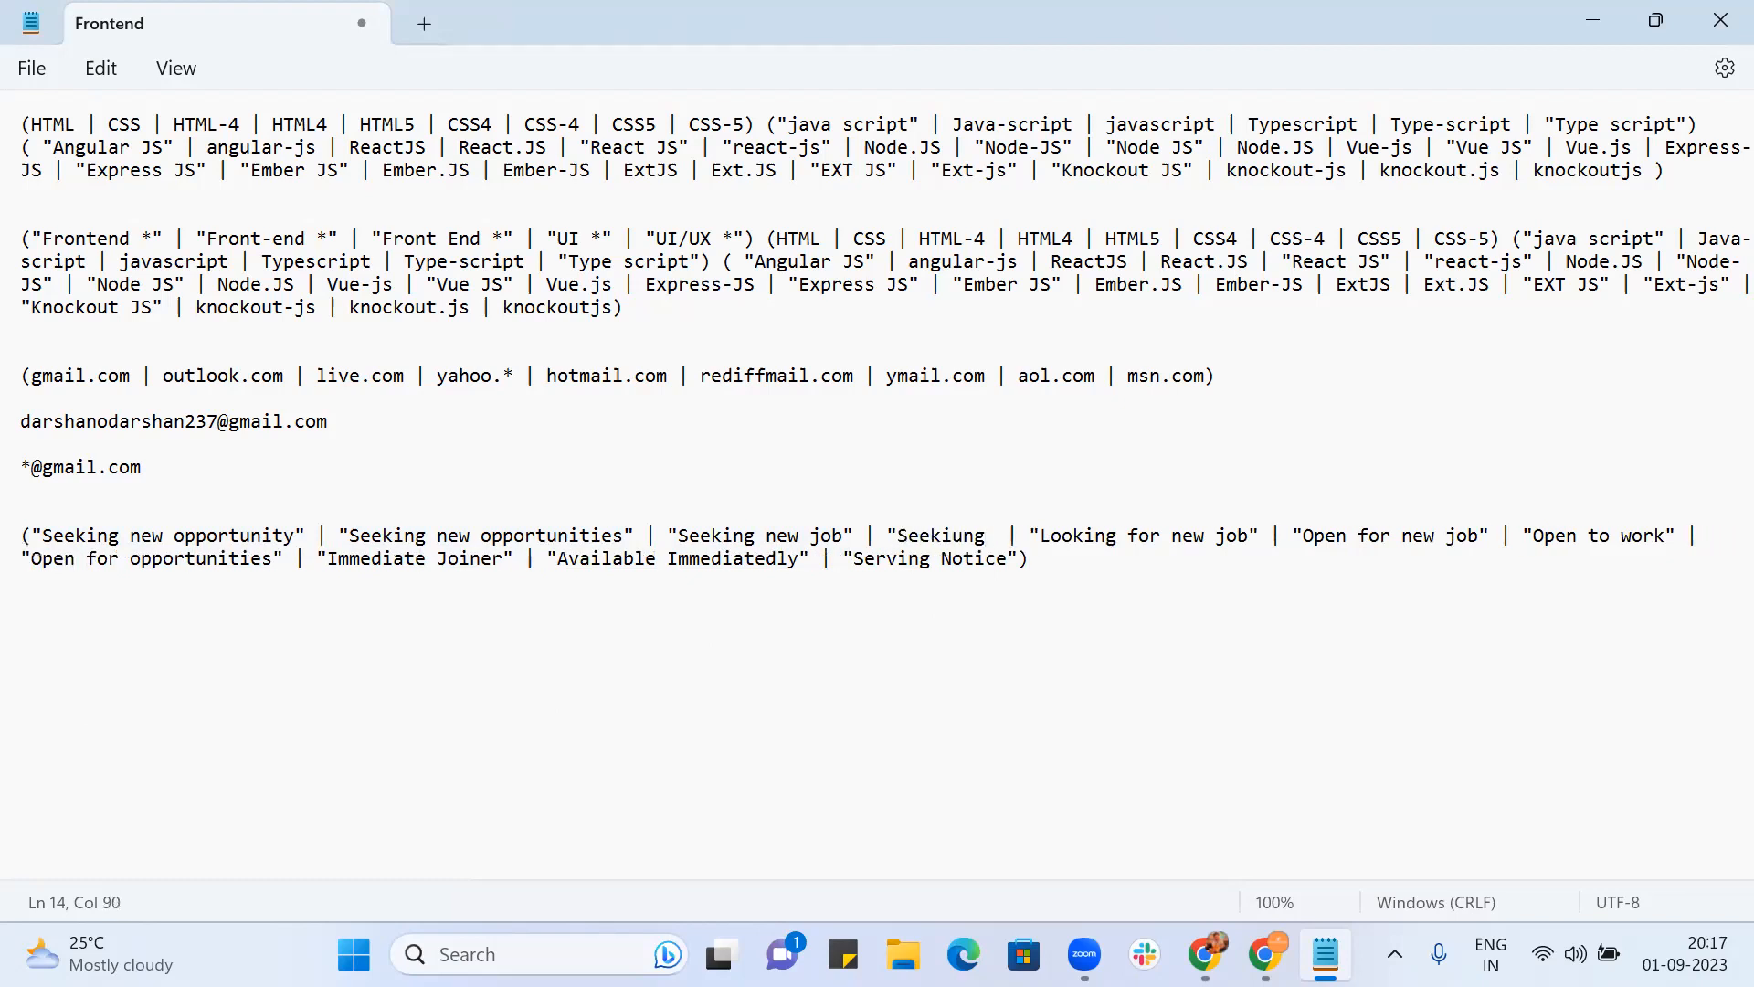
pyautogui.press('BackSpace')
pyautogui.press('BackSpace')
pyautogui.press('BackSpace')
pyautogui.press('BackSpace')
pyautogui.write('ing *"')
pyautogui.moveTo(1051, 557); pyautogui.dragTo(15, 548)
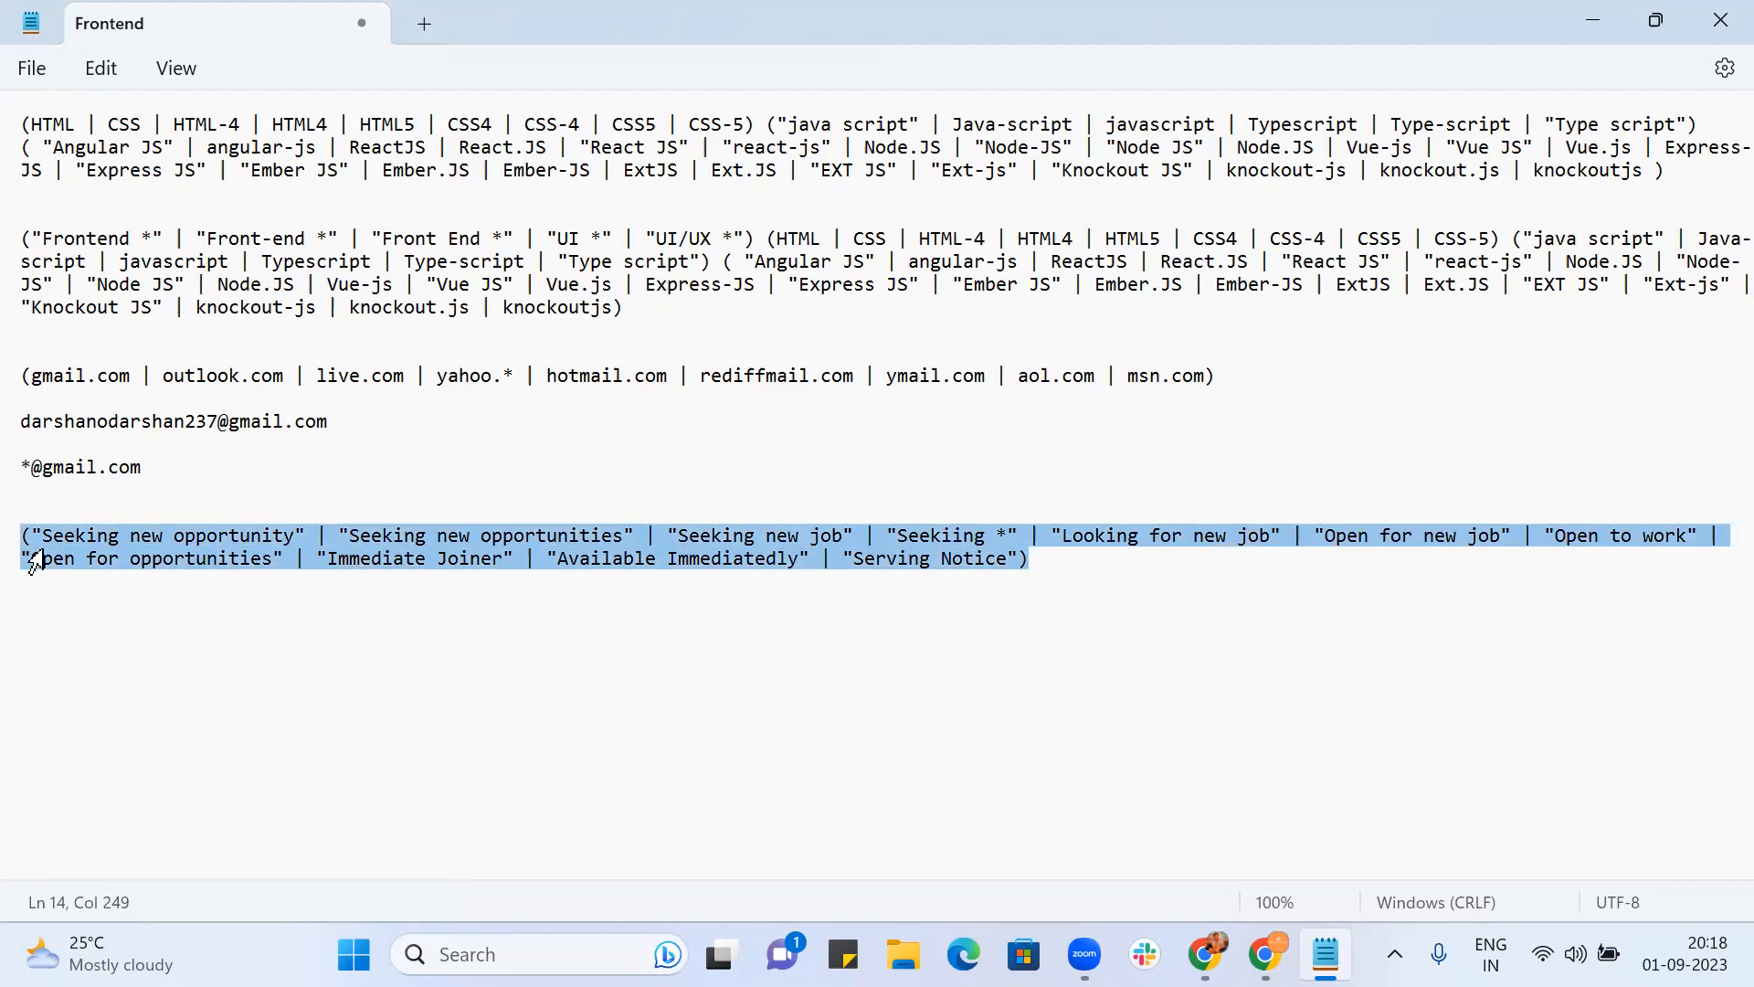
pyautogui.hotkey('alt', 'Tab')
pyautogui.hotkey('alt', 'Tab')
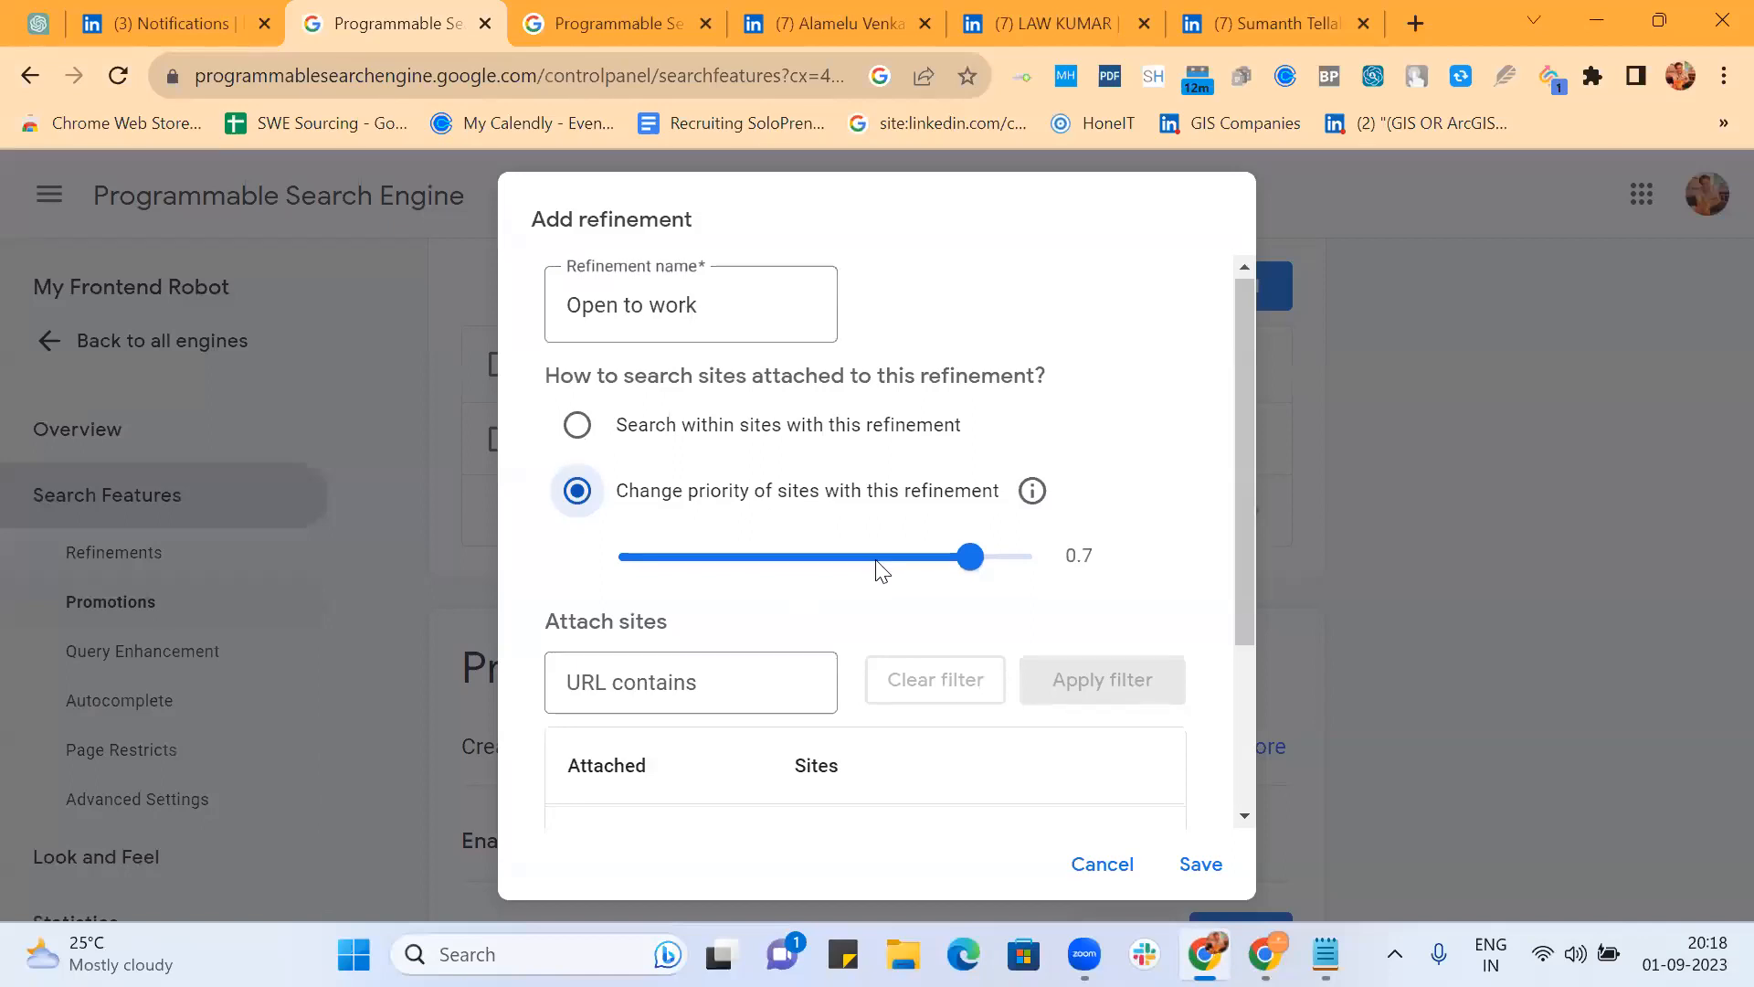
# Step: Paste the job-seeking phrase list into the Open to work refinement's Rewrite query words
pyautogui.scroll(-3, 877, 568)
pyautogui.click(851, 758)
pyautogui.scroll(-2, 854, 752)
pyautogui.click(854, 751)
pyautogui.hotkey('ctrl', 'v')
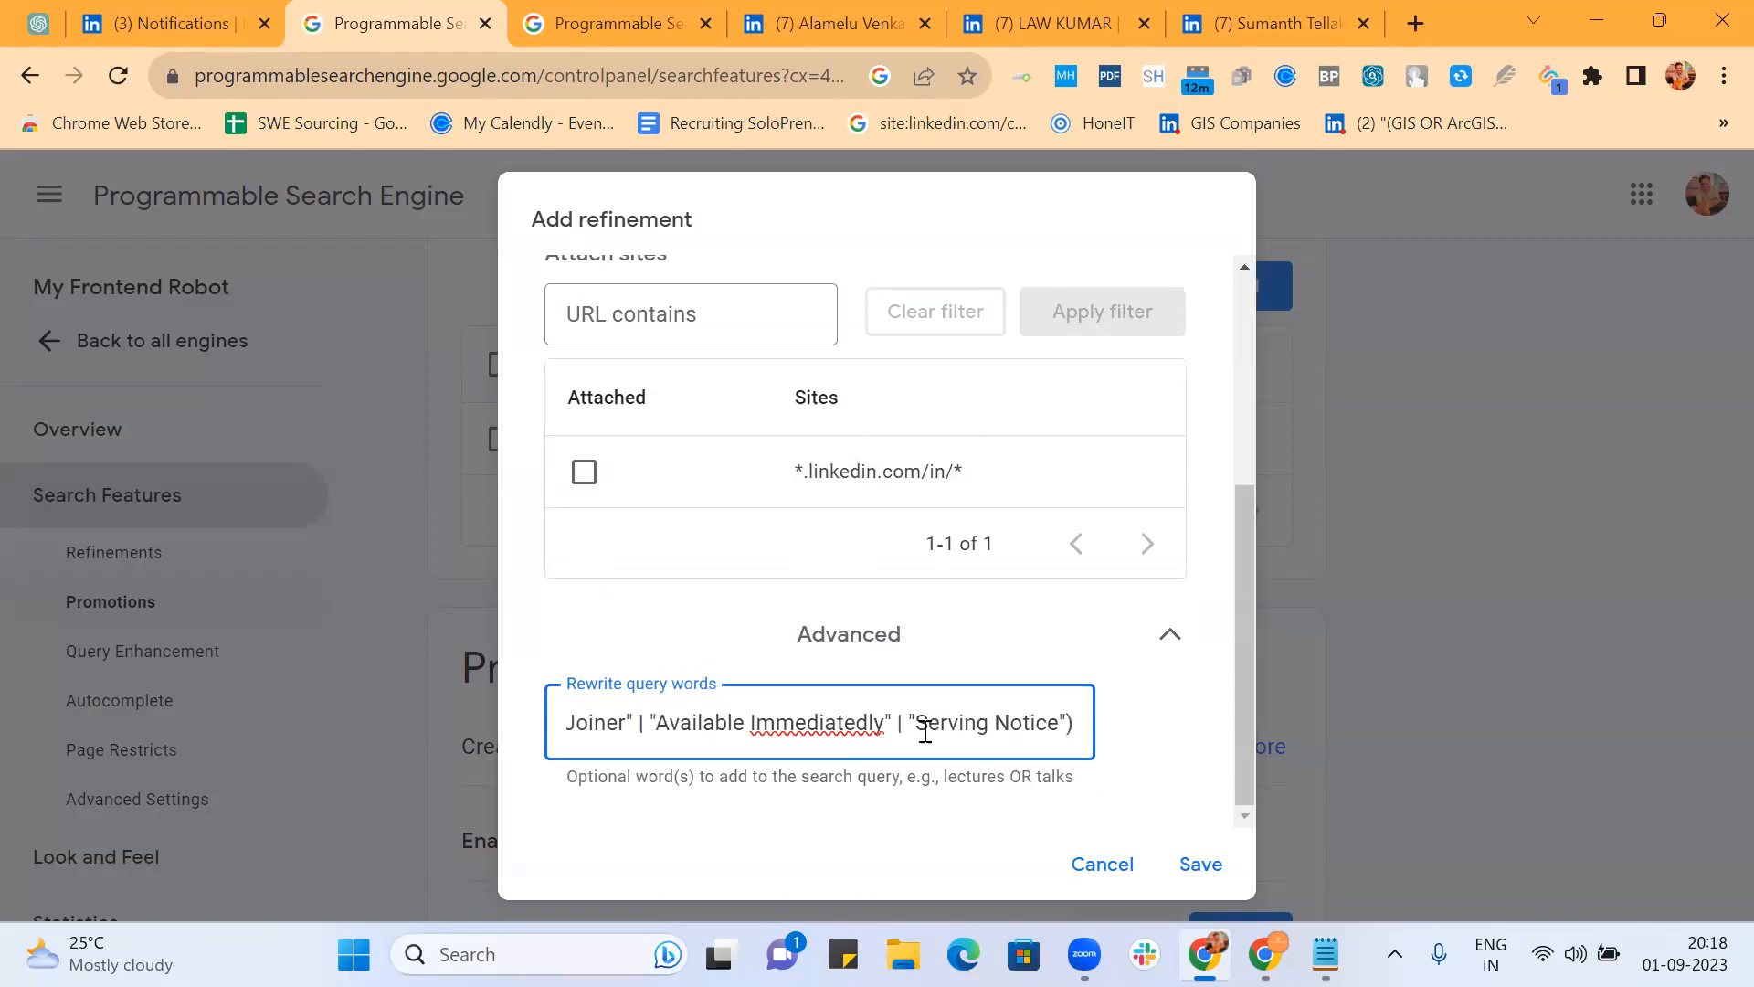
# Step: Correct "Immediatedly" to "Immediately" and "Seekiing" to "Seeking", then save the refinement
pyautogui.rightClick(834, 724)
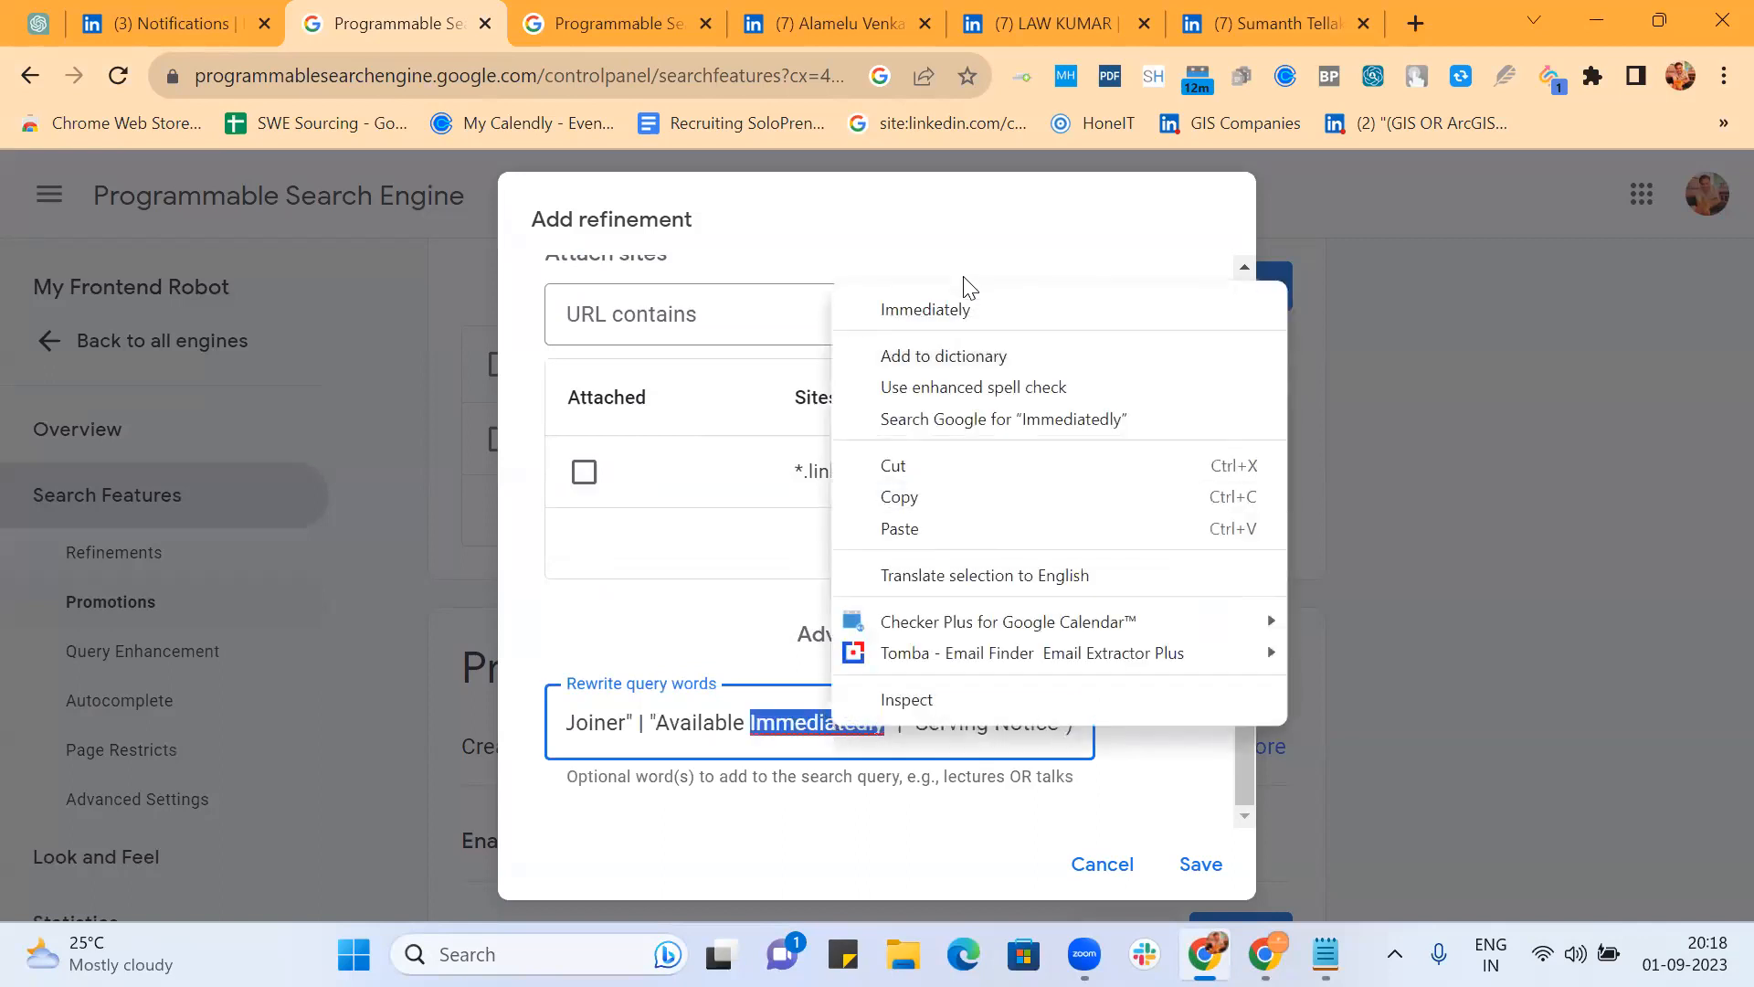
pyautogui.click(965, 303)
pyautogui.hscroll(-5, 801, 727)
pyautogui.hscroll(-10, 801, 727)
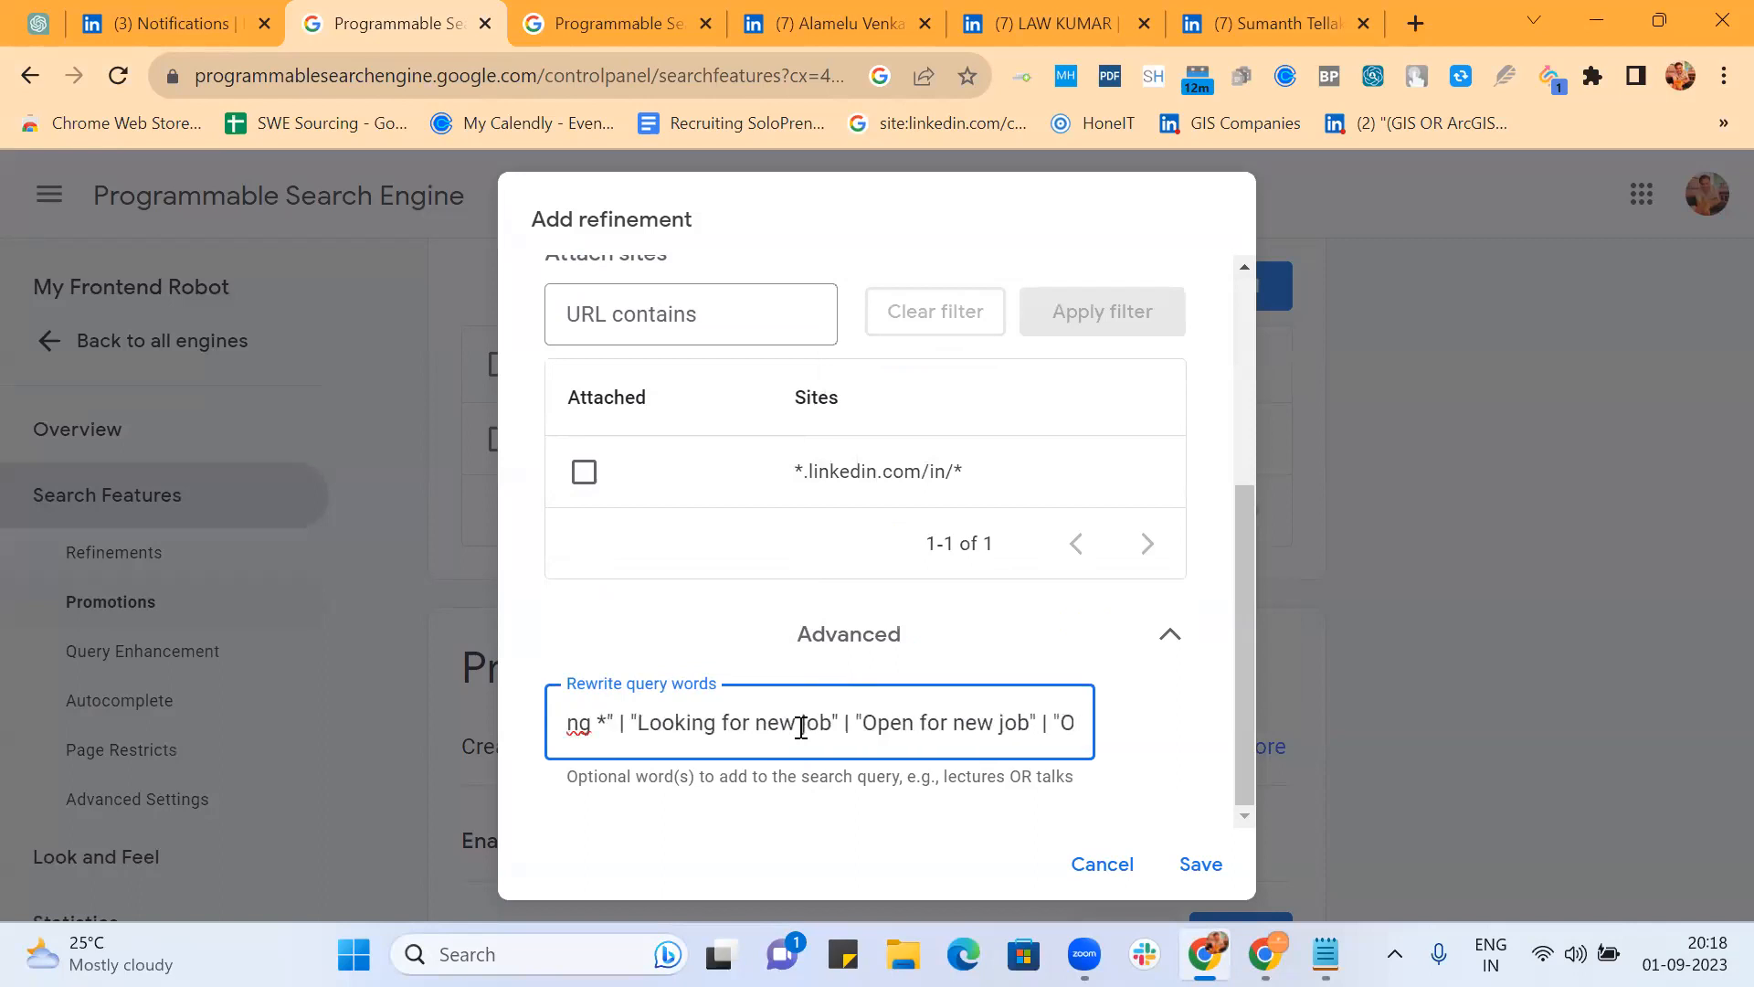
pyautogui.click(744, 724)
pyautogui.press('BackSpace')
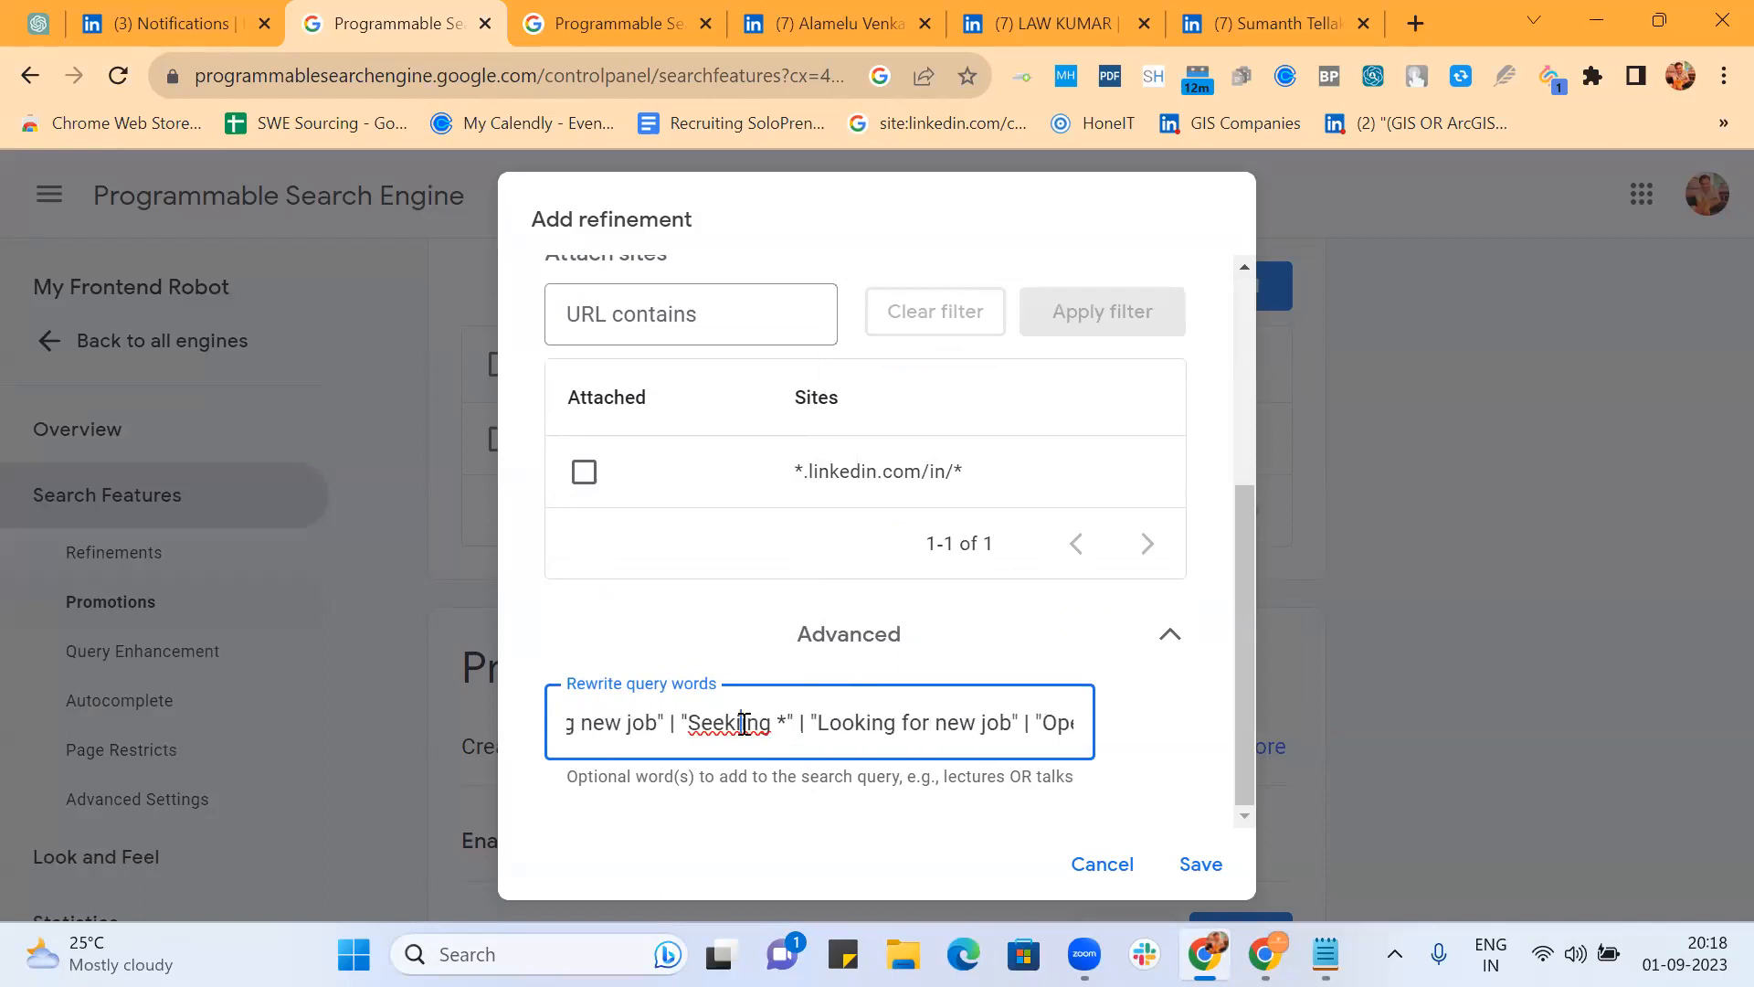
pyautogui.hscroll(-6, 744, 723)
pyautogui.hscroll(-3, 745, 723)
pyautogui.click(1200, 865)
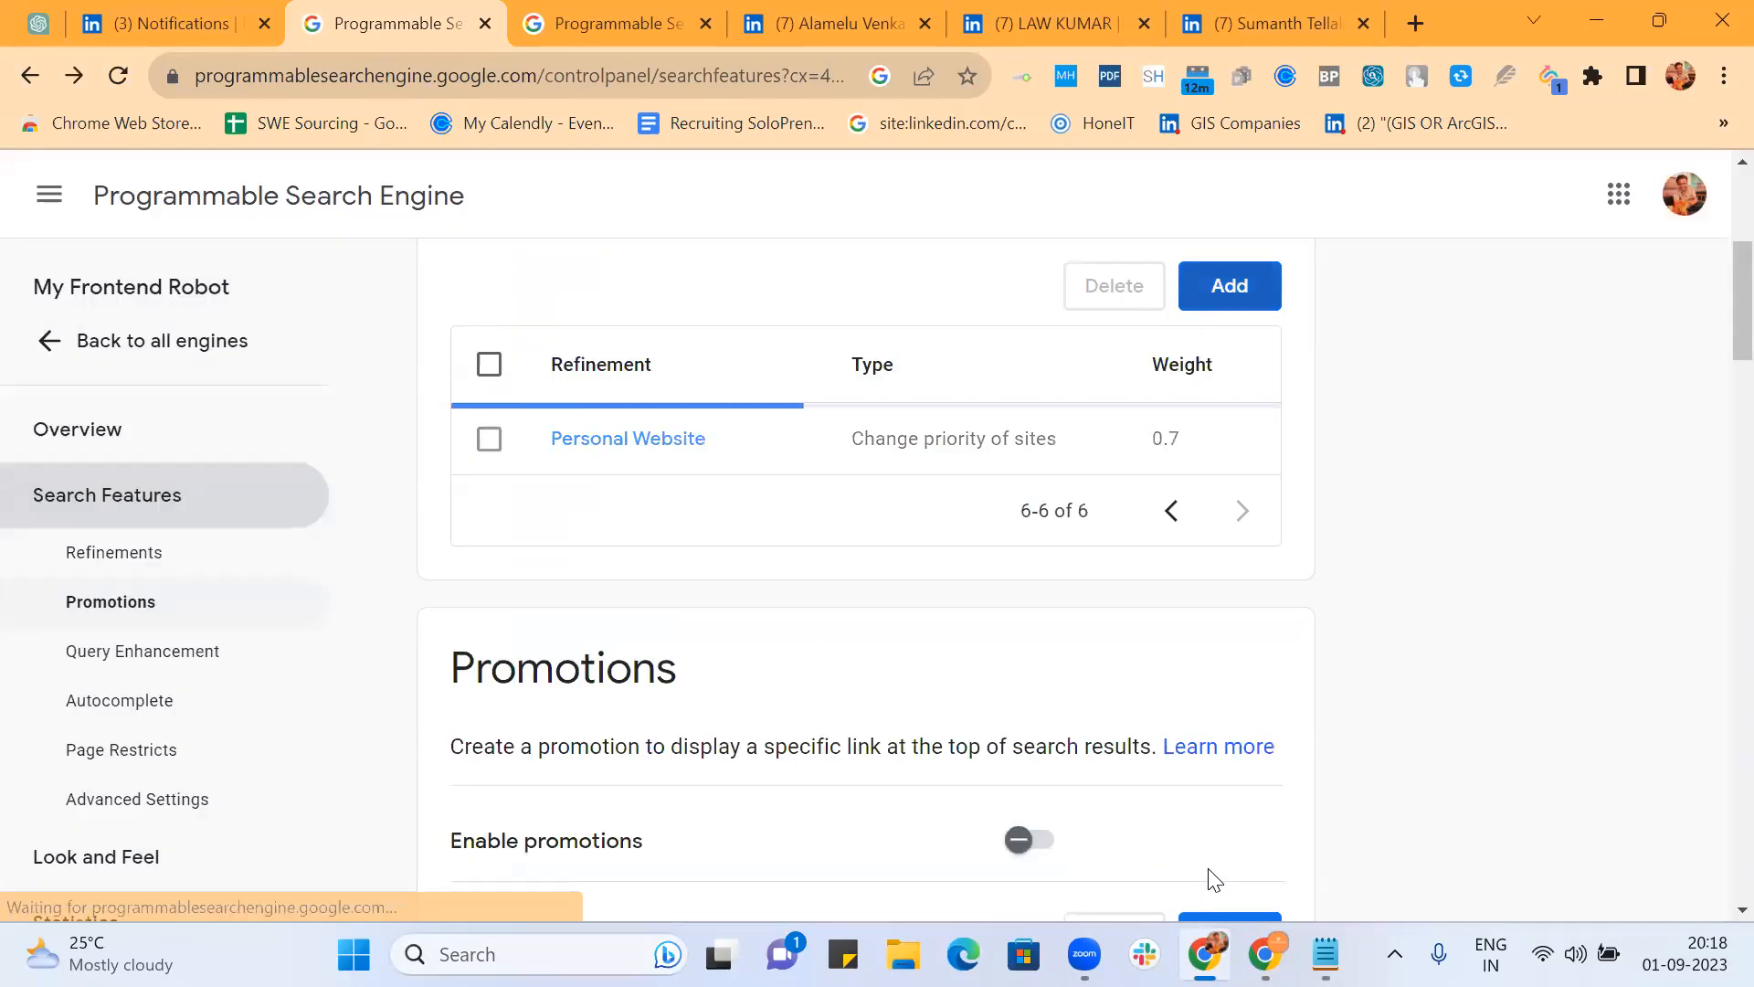
# Step: Reload the frontend developer results and filter them with the Open to work refinement
pyautogui.click(627, 31)
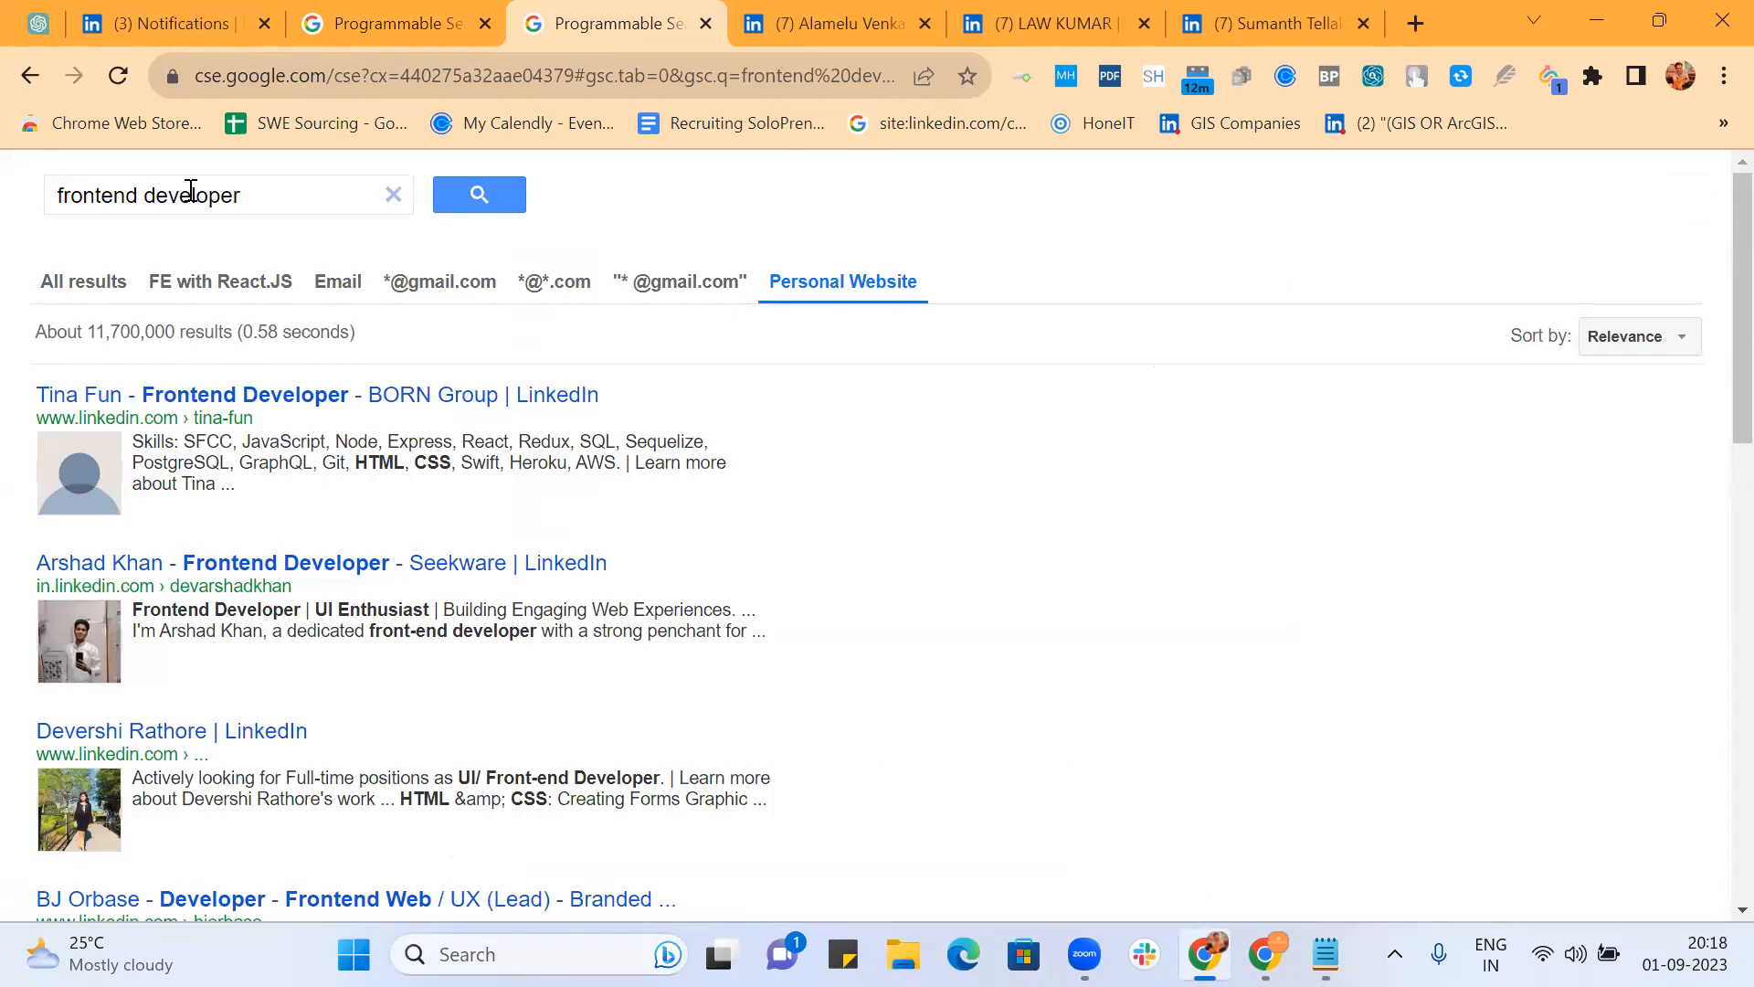
pyautogui.click(438, 88)
pyautogui.press('Return')
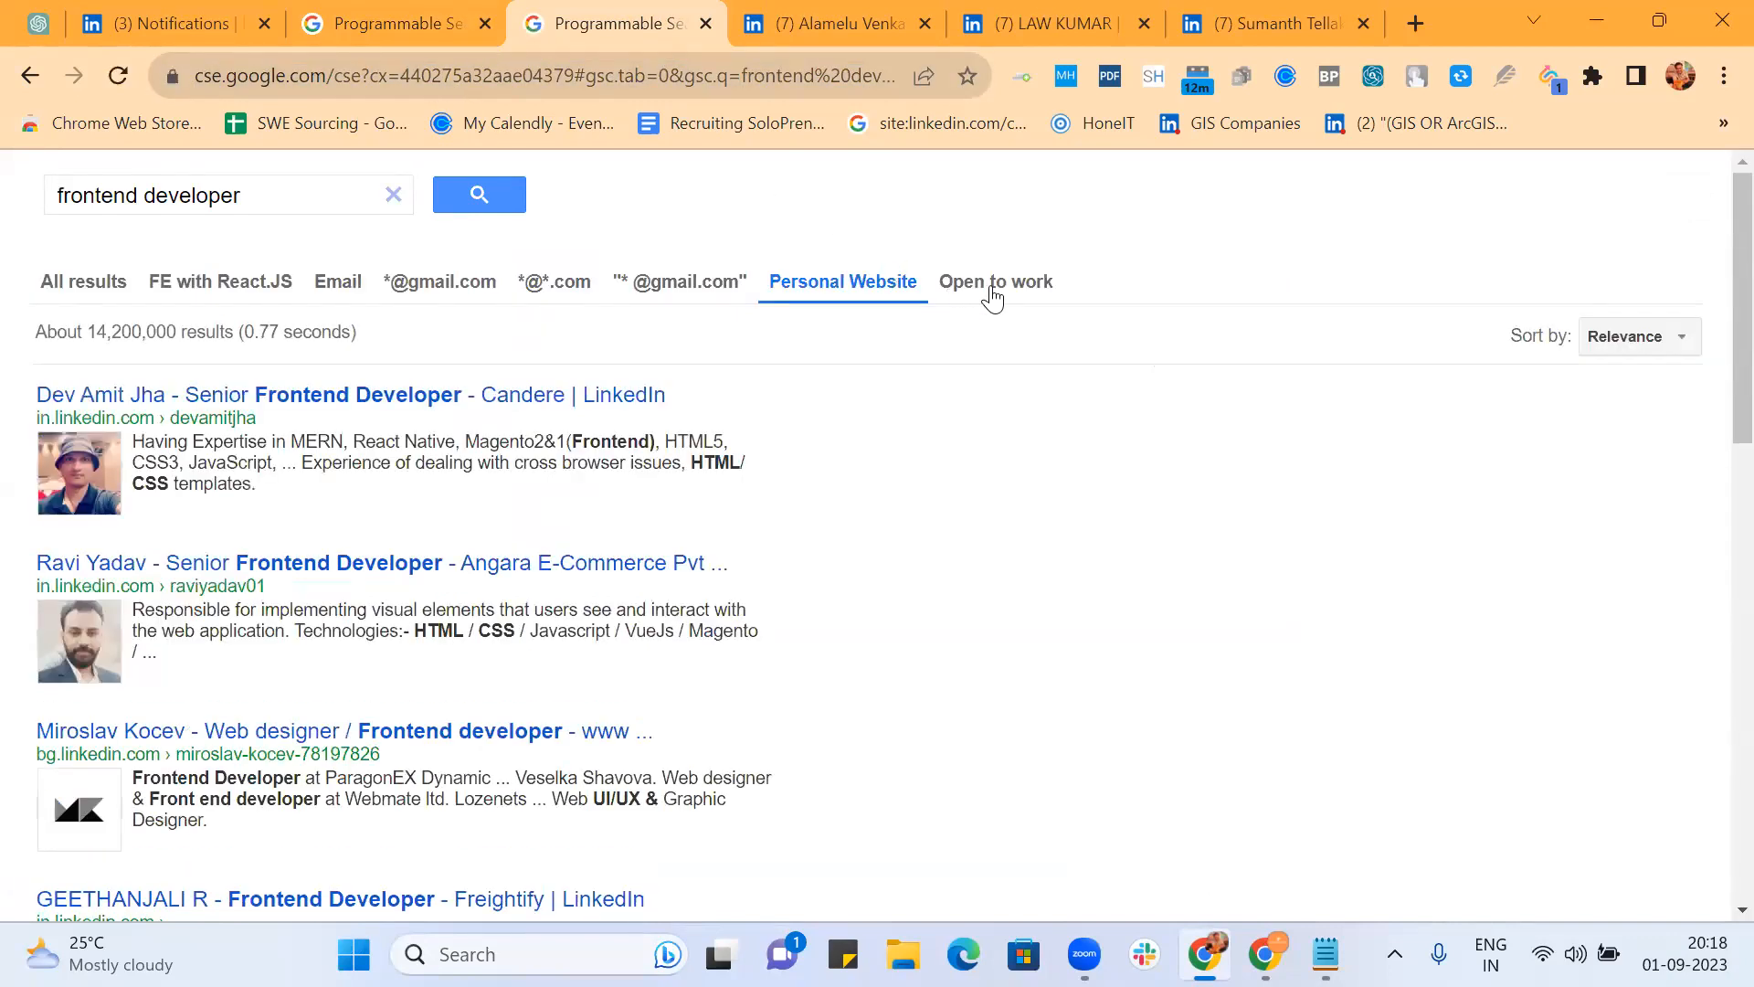
pyautogui.click(993, 299)
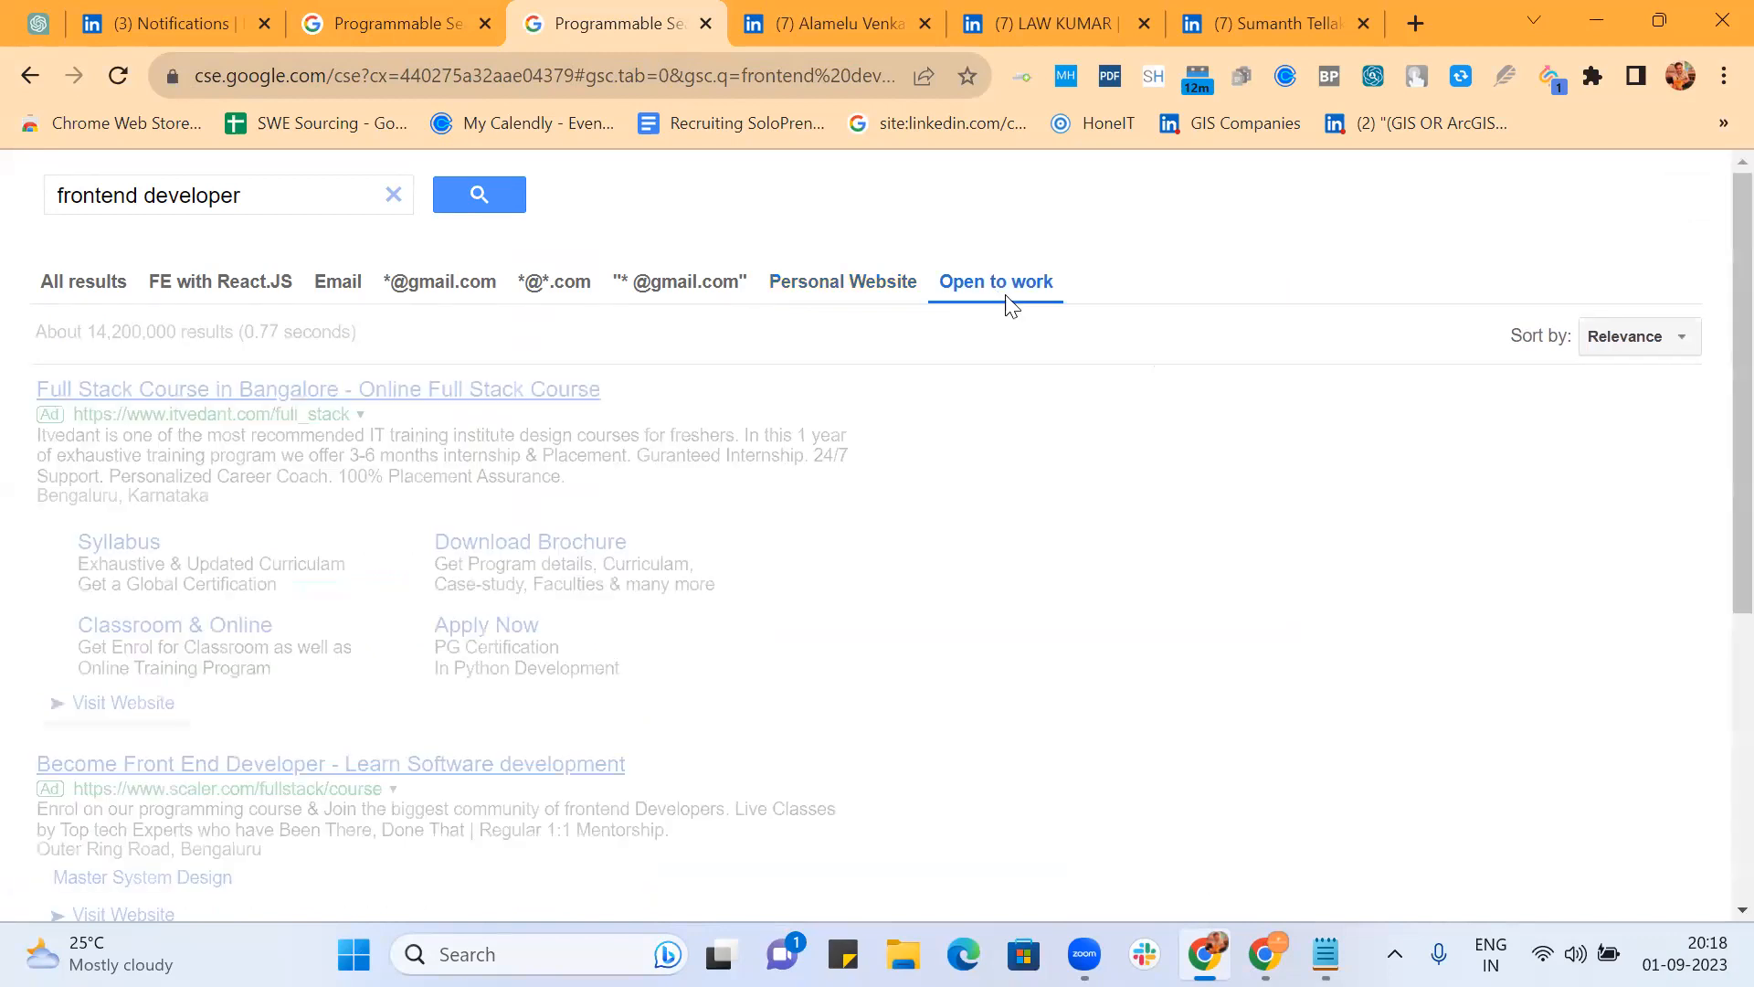
# Step: Browse the filtered LinkedIn profiles, then go back to the control panel
pyautogui.scroll(-3, 694, 514)
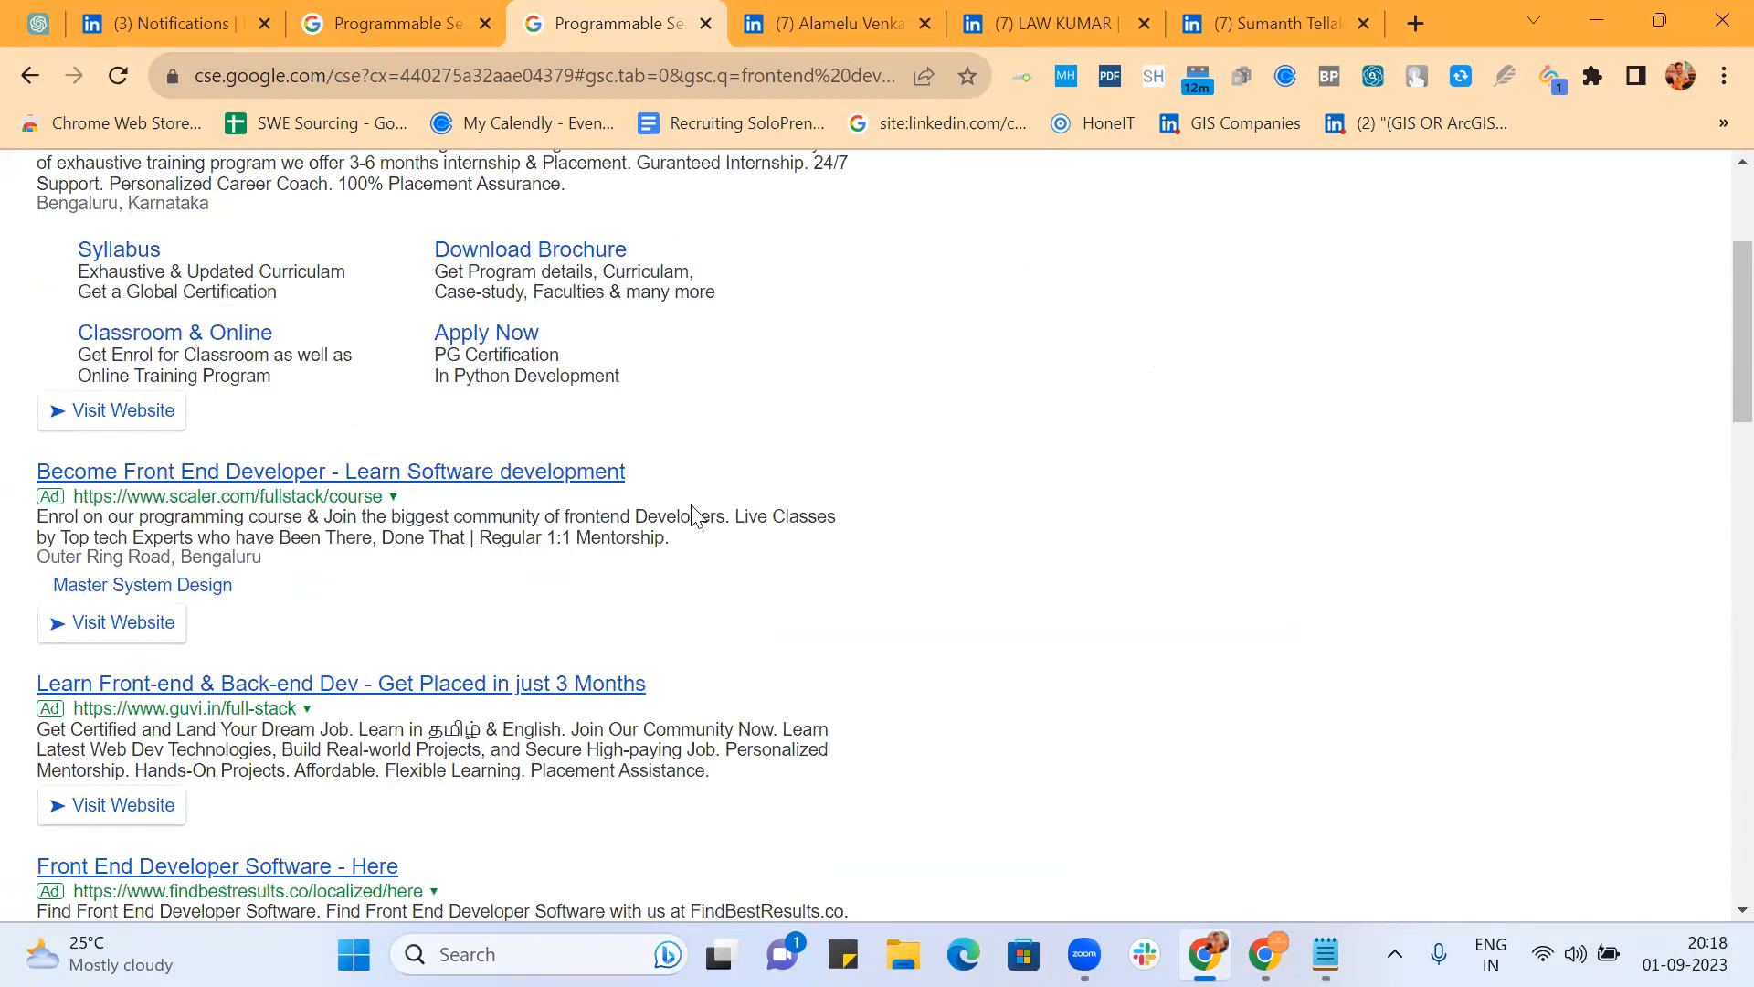
pyautogui.scroll(-2, 694, 514)
pyautogui.scroll(-5, 827, 553)
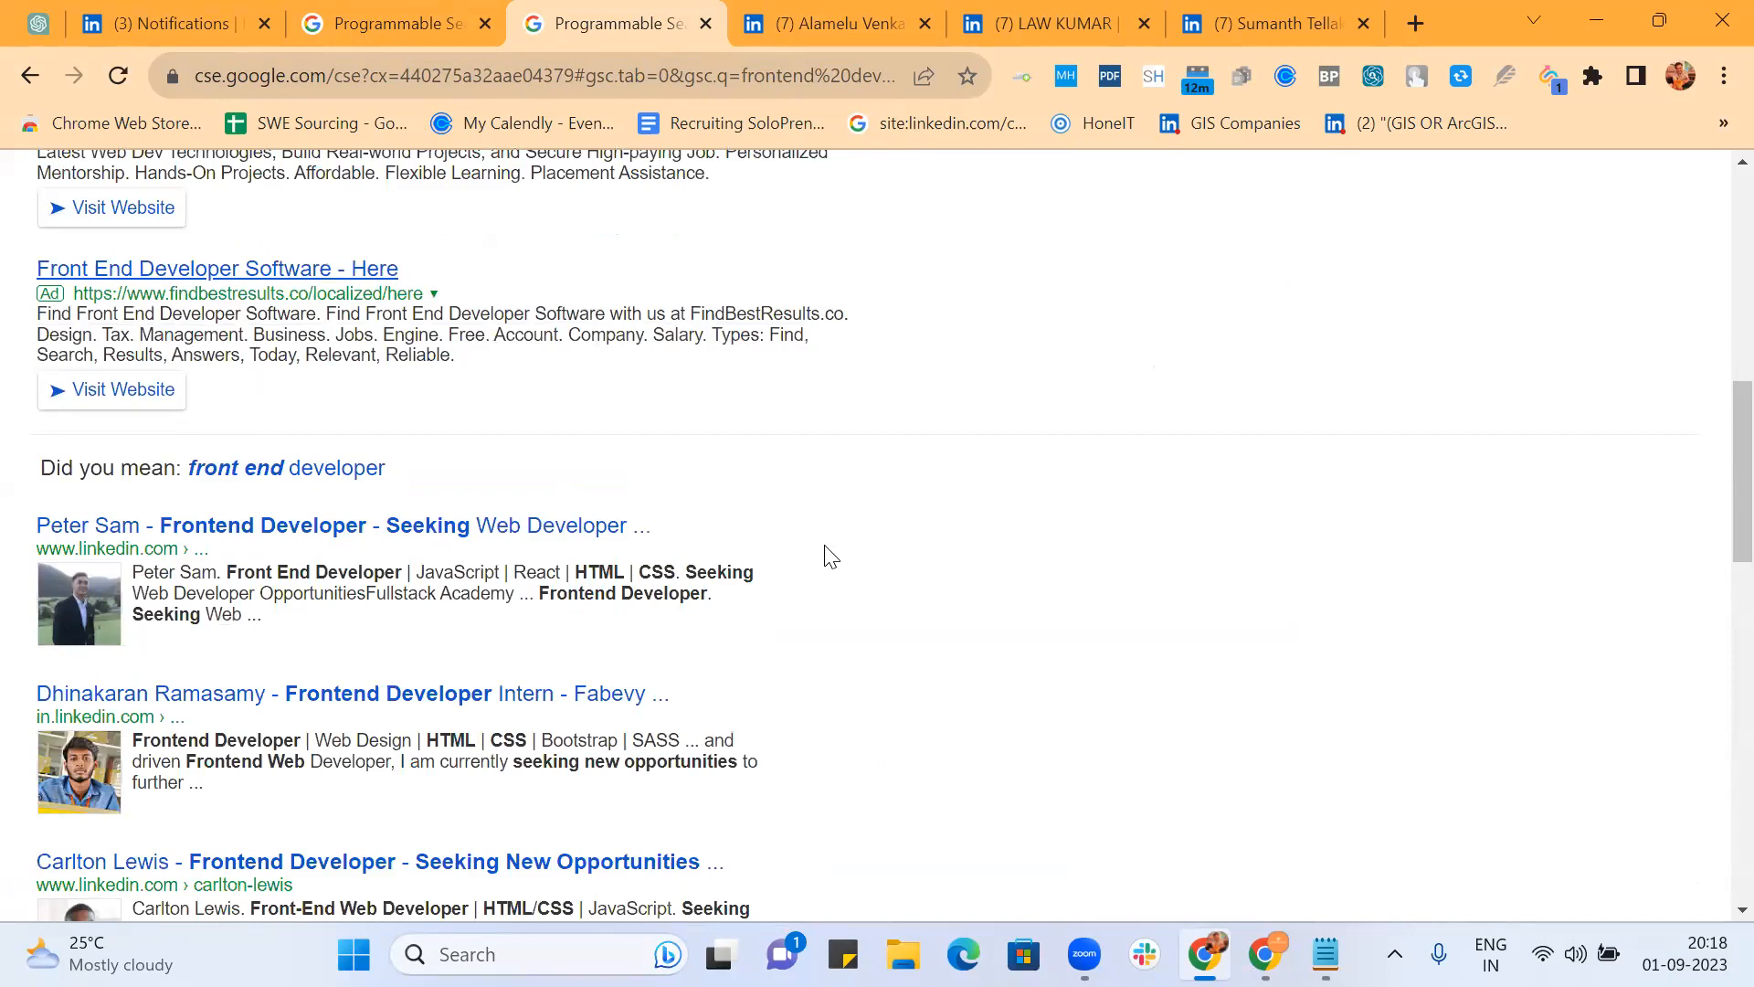
pyautogui.scroll(-2, 827, 554)
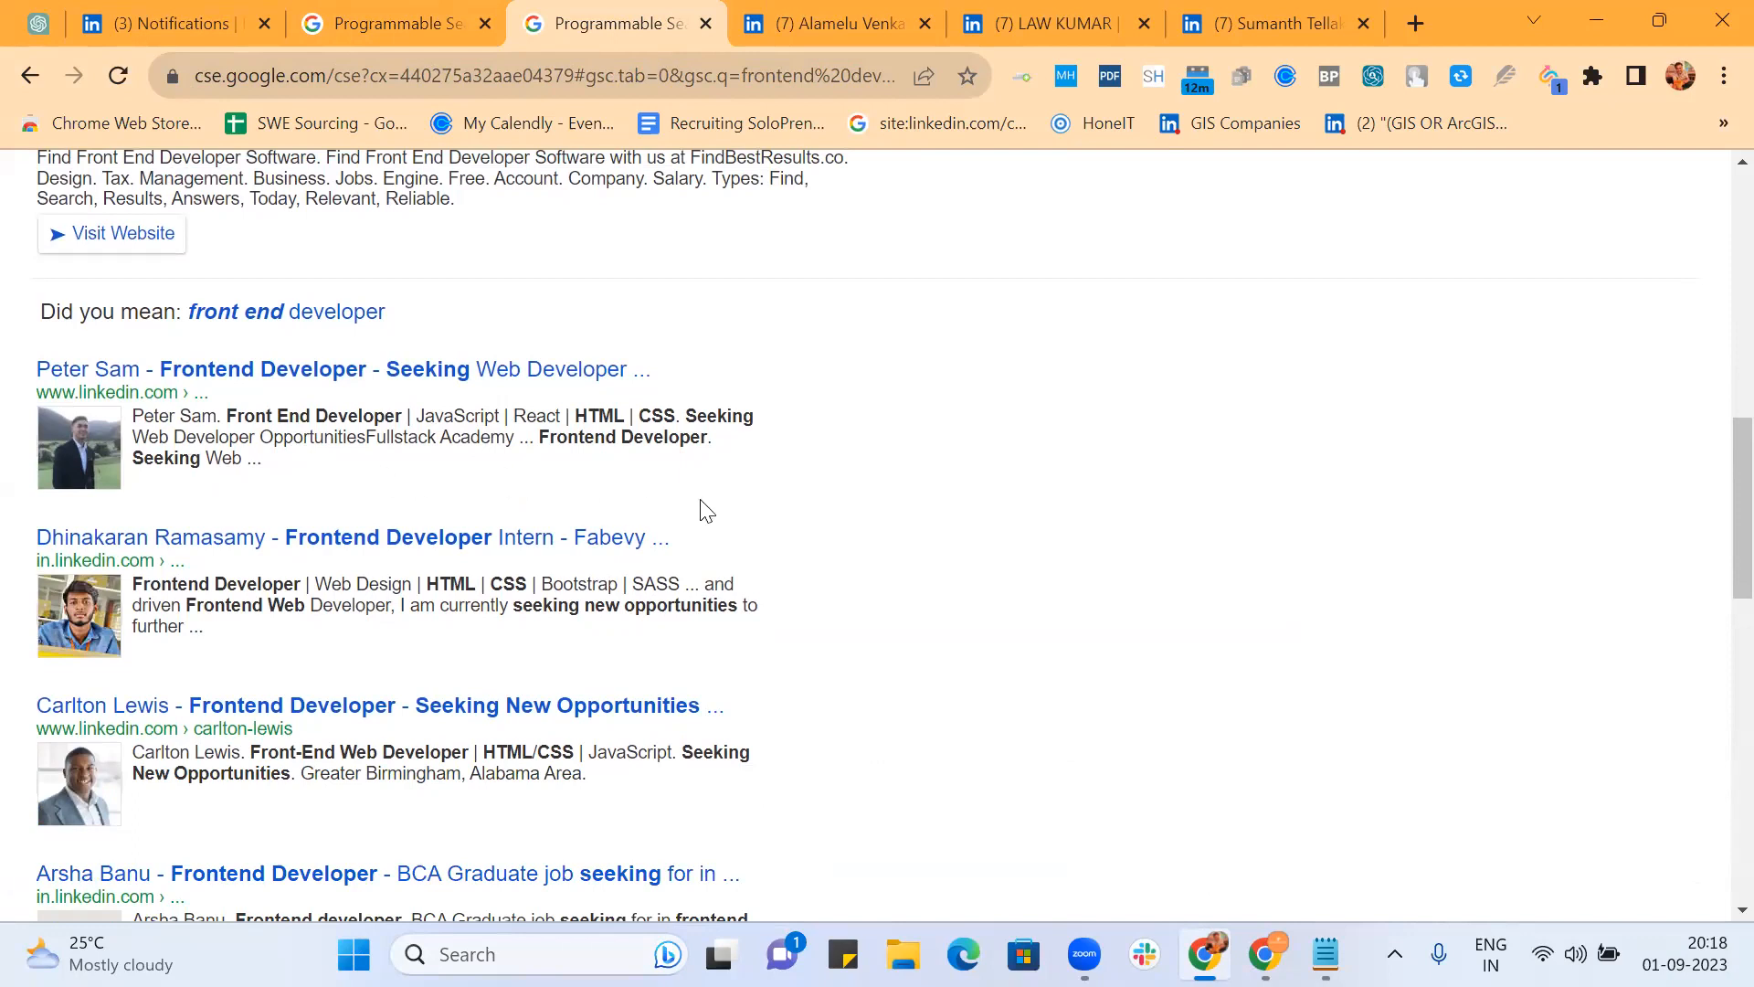
pyautogui.scroll(-2, 706, 511)
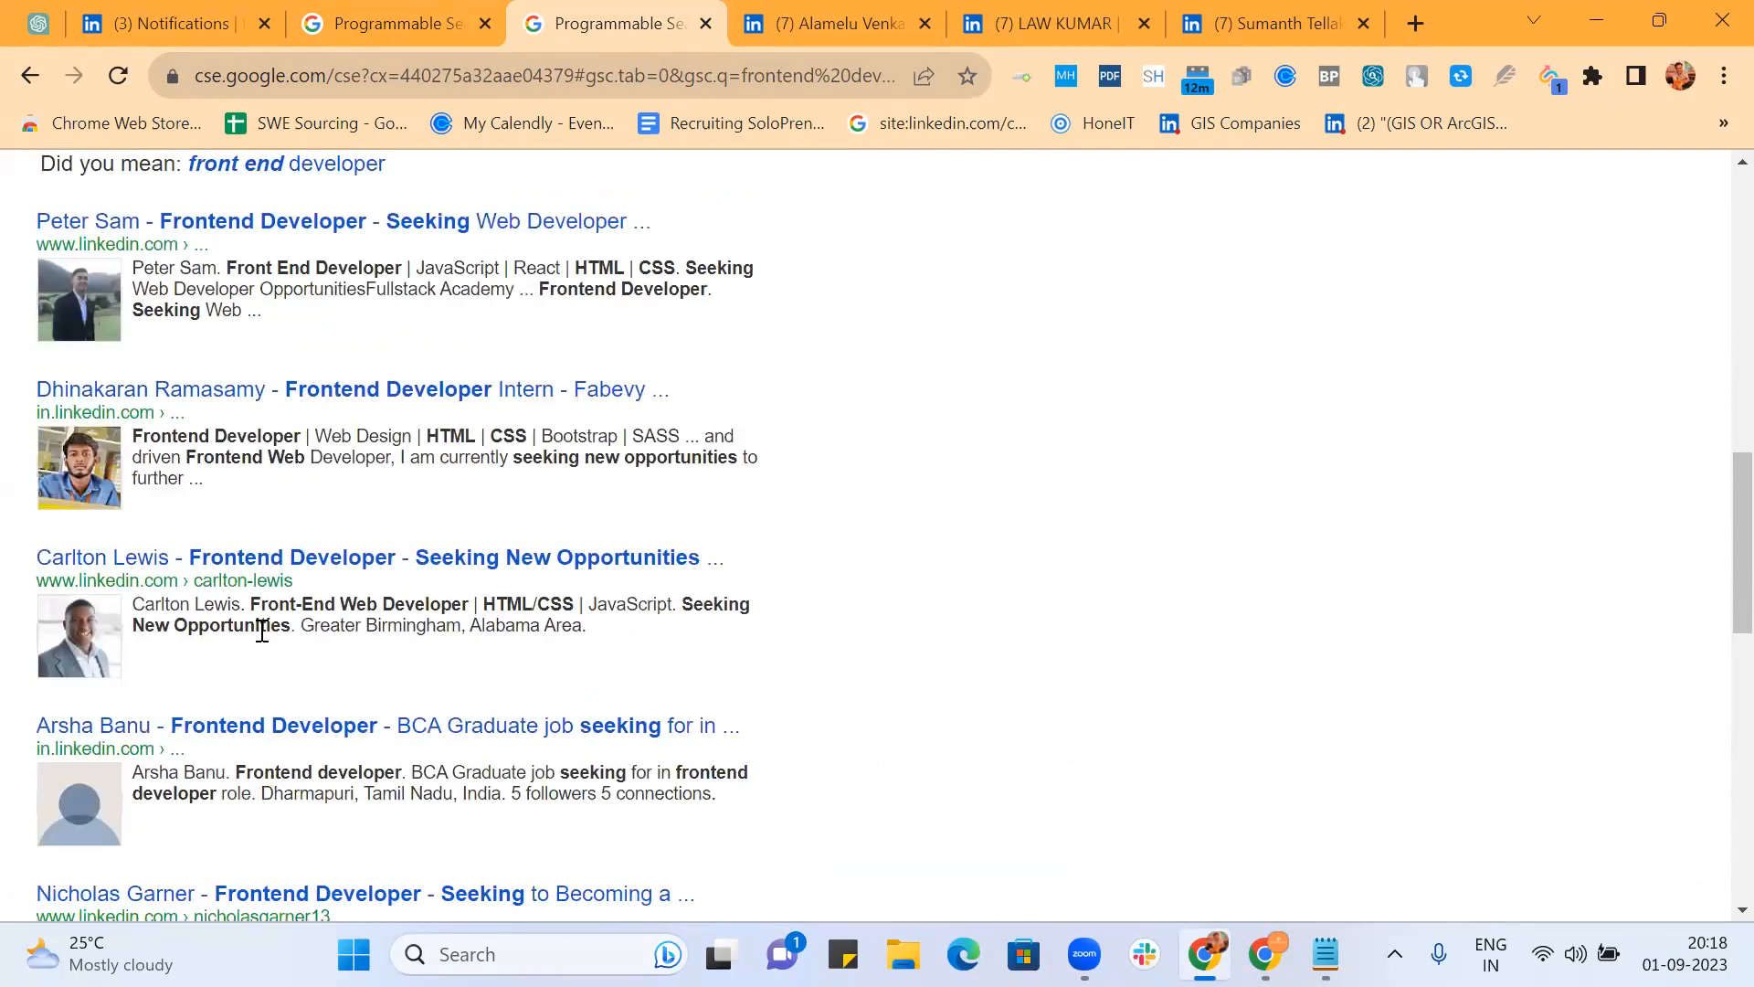
pyautogui.scroll(-3, 911, 596)
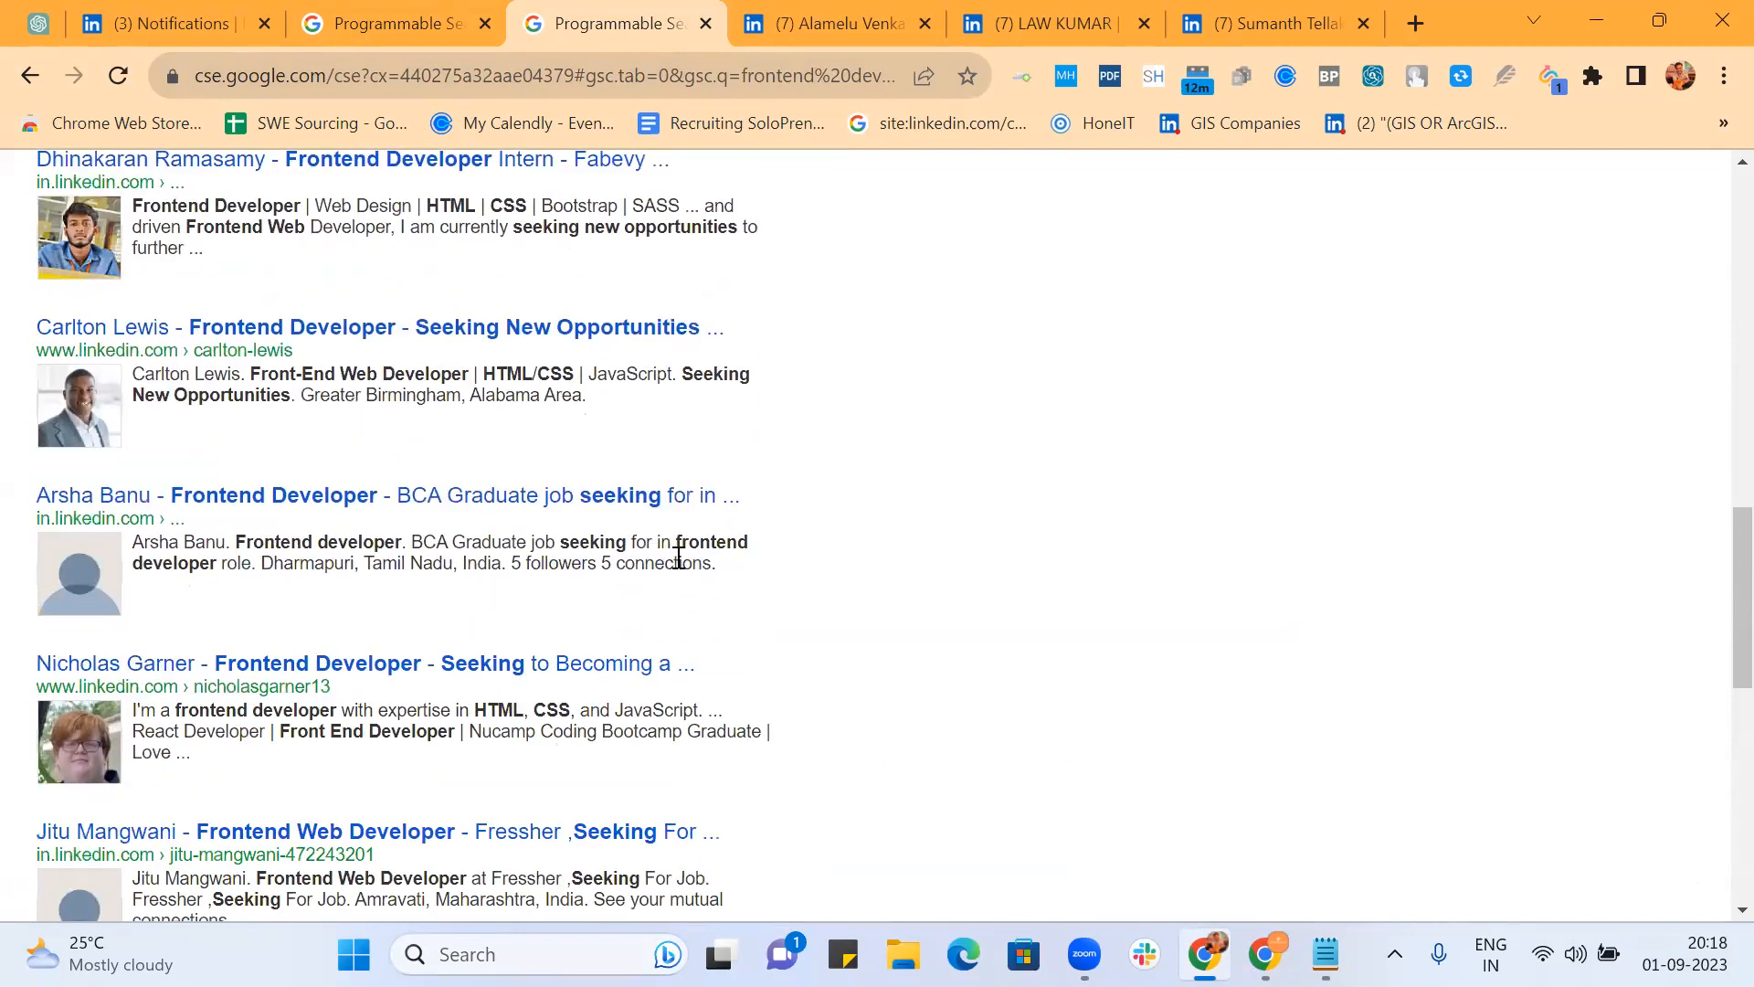
pyautogui.scroll(-2, 873, 555)
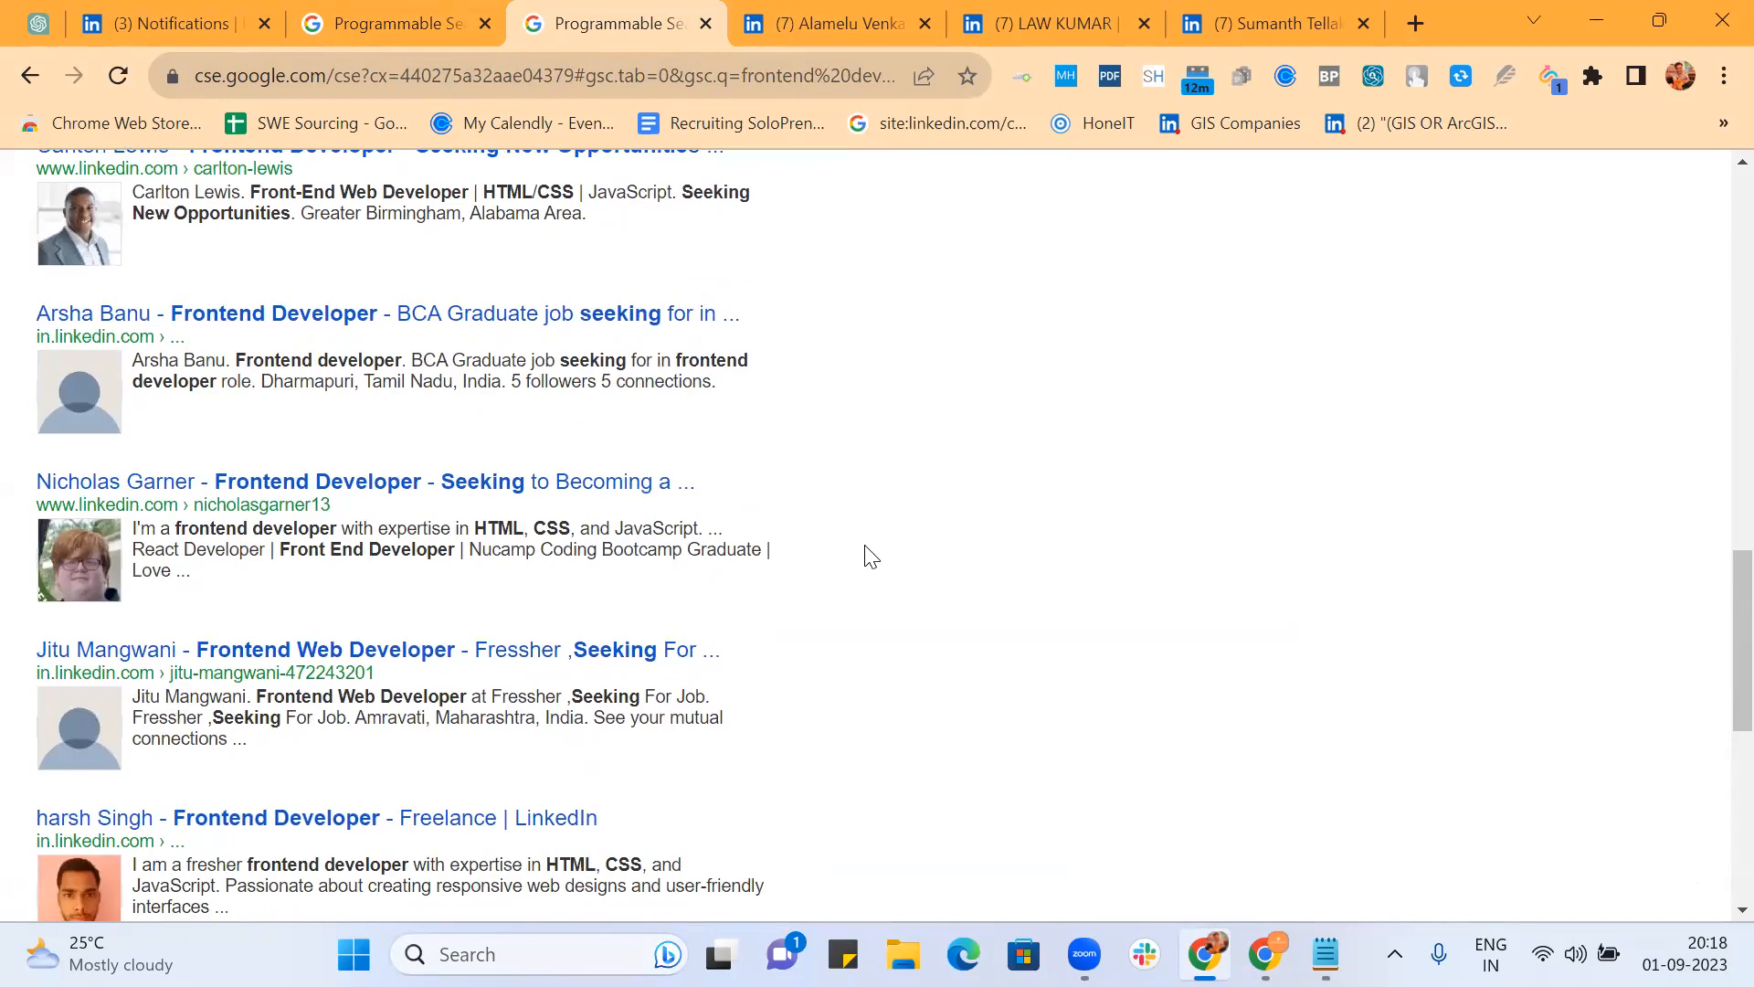
pyautogui.scroll(-1, 871, 556)
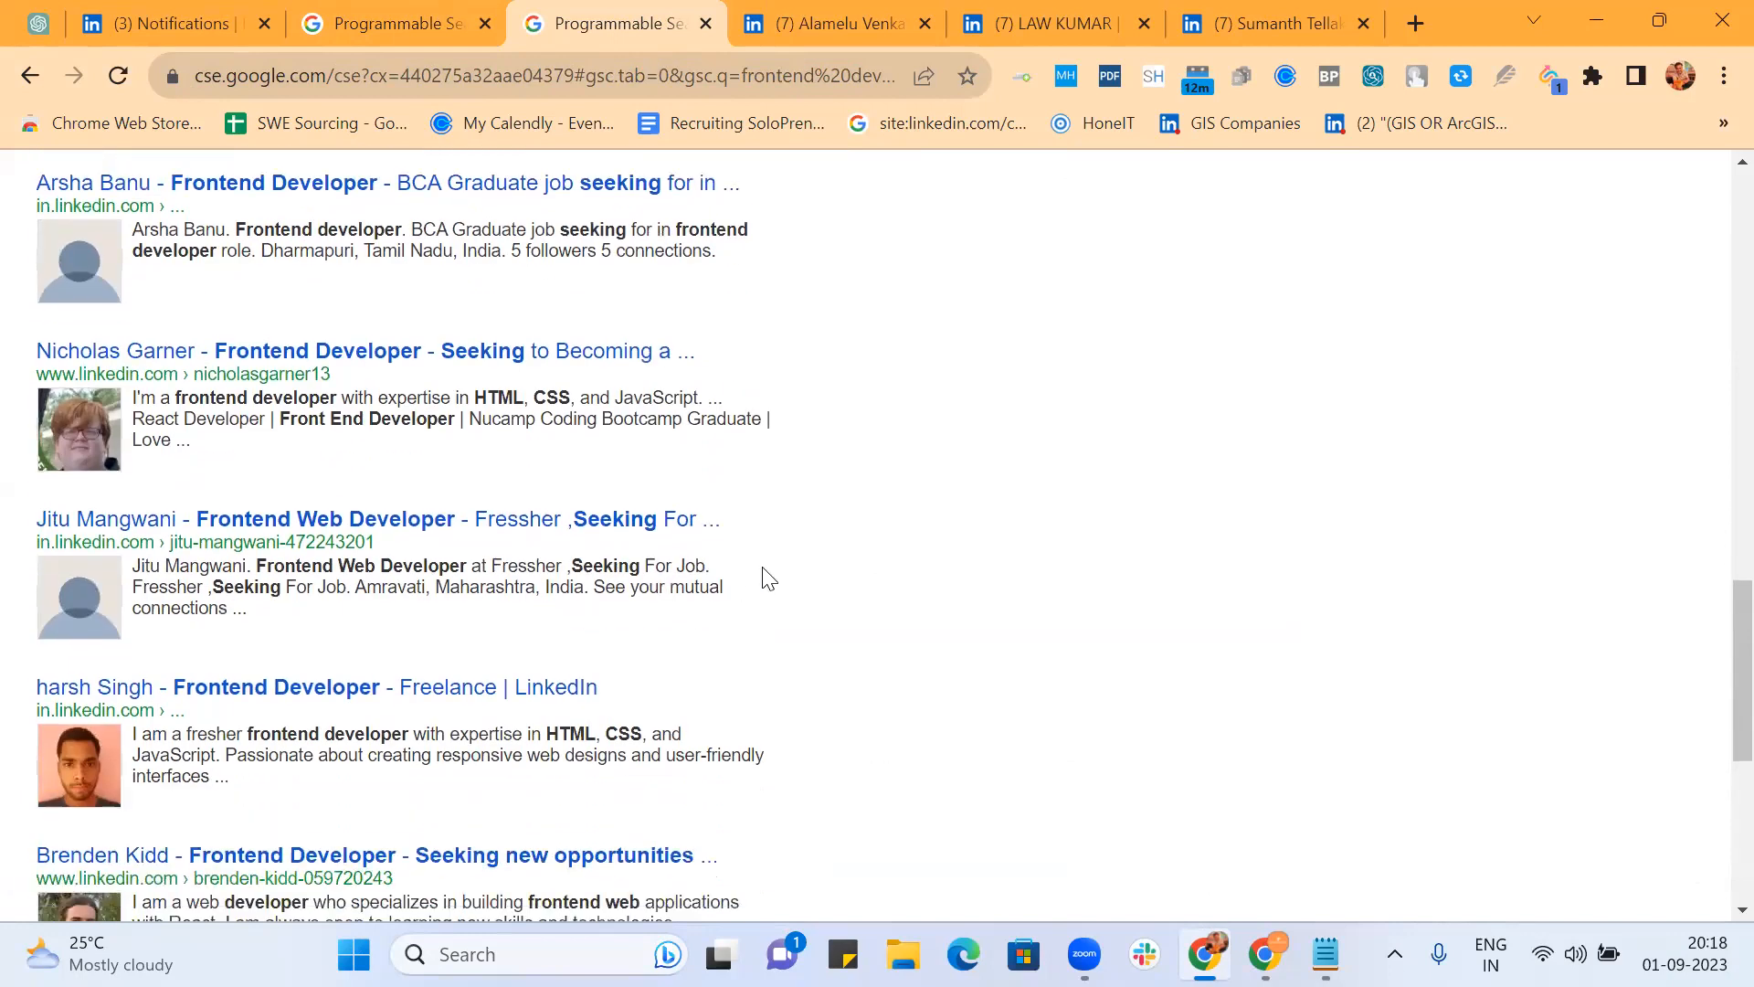
pyautogui.click(413, 24)
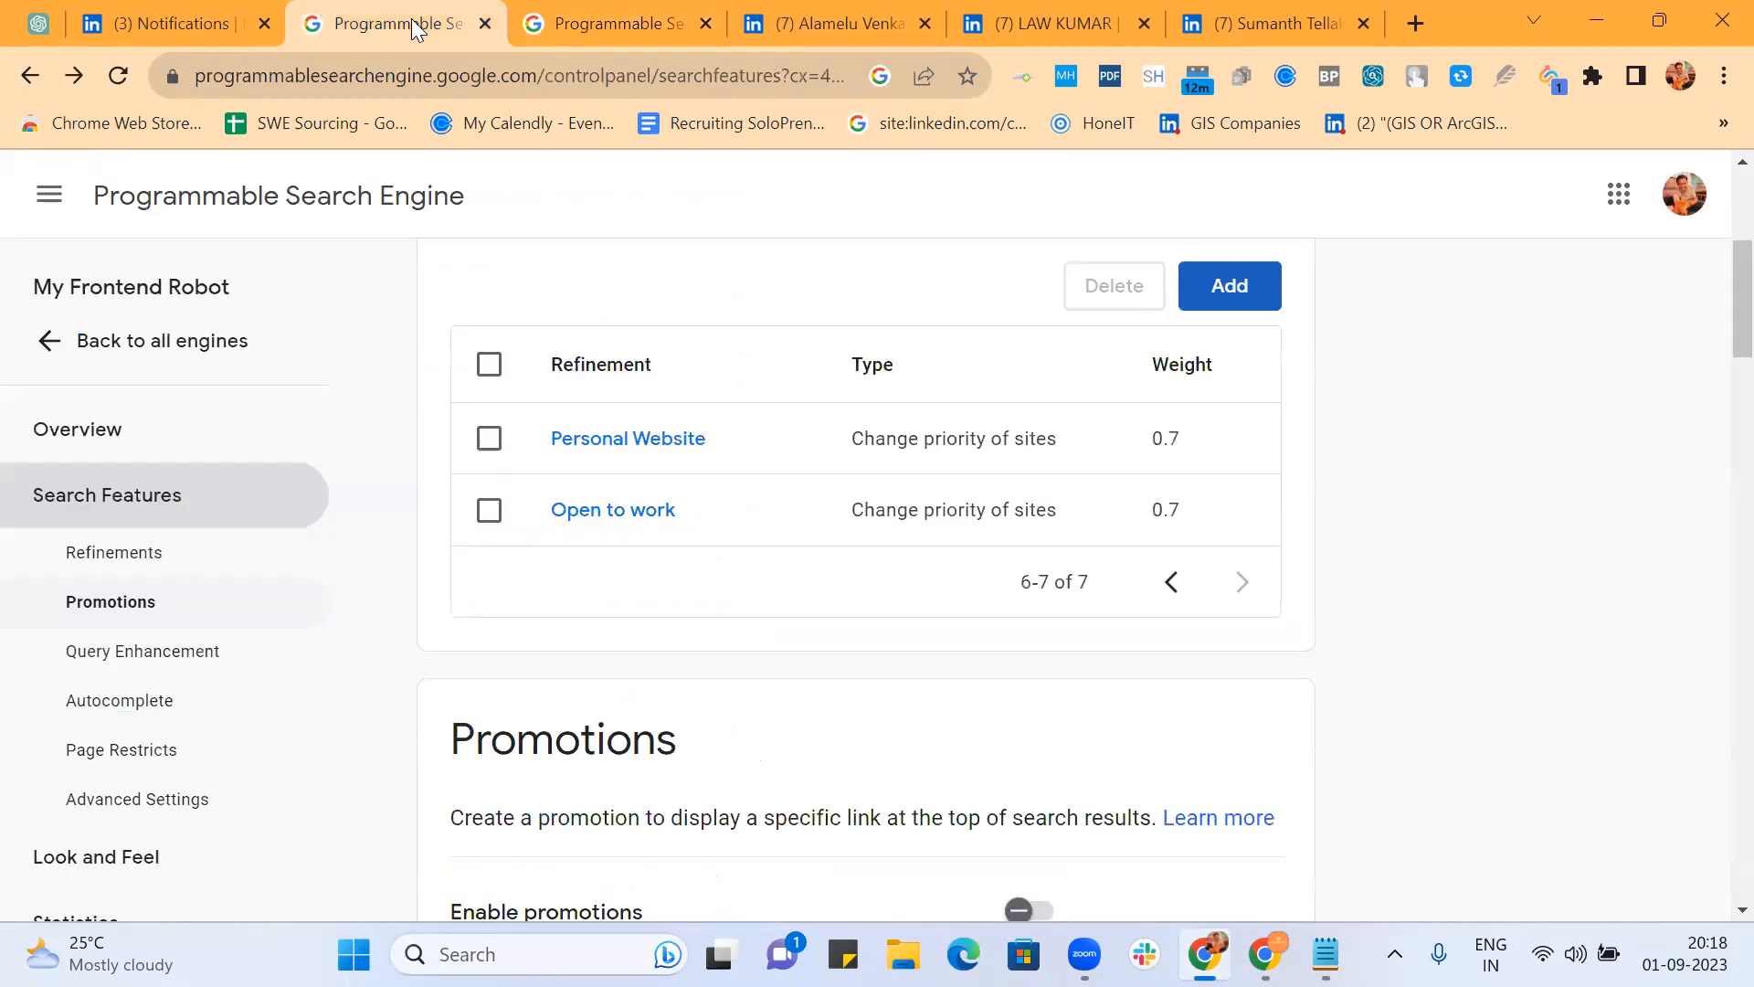
# Step: In the Open to work rewrite words, turn the Seeking phrase into "Seeking * job"
pyautogui.click(642, 509)
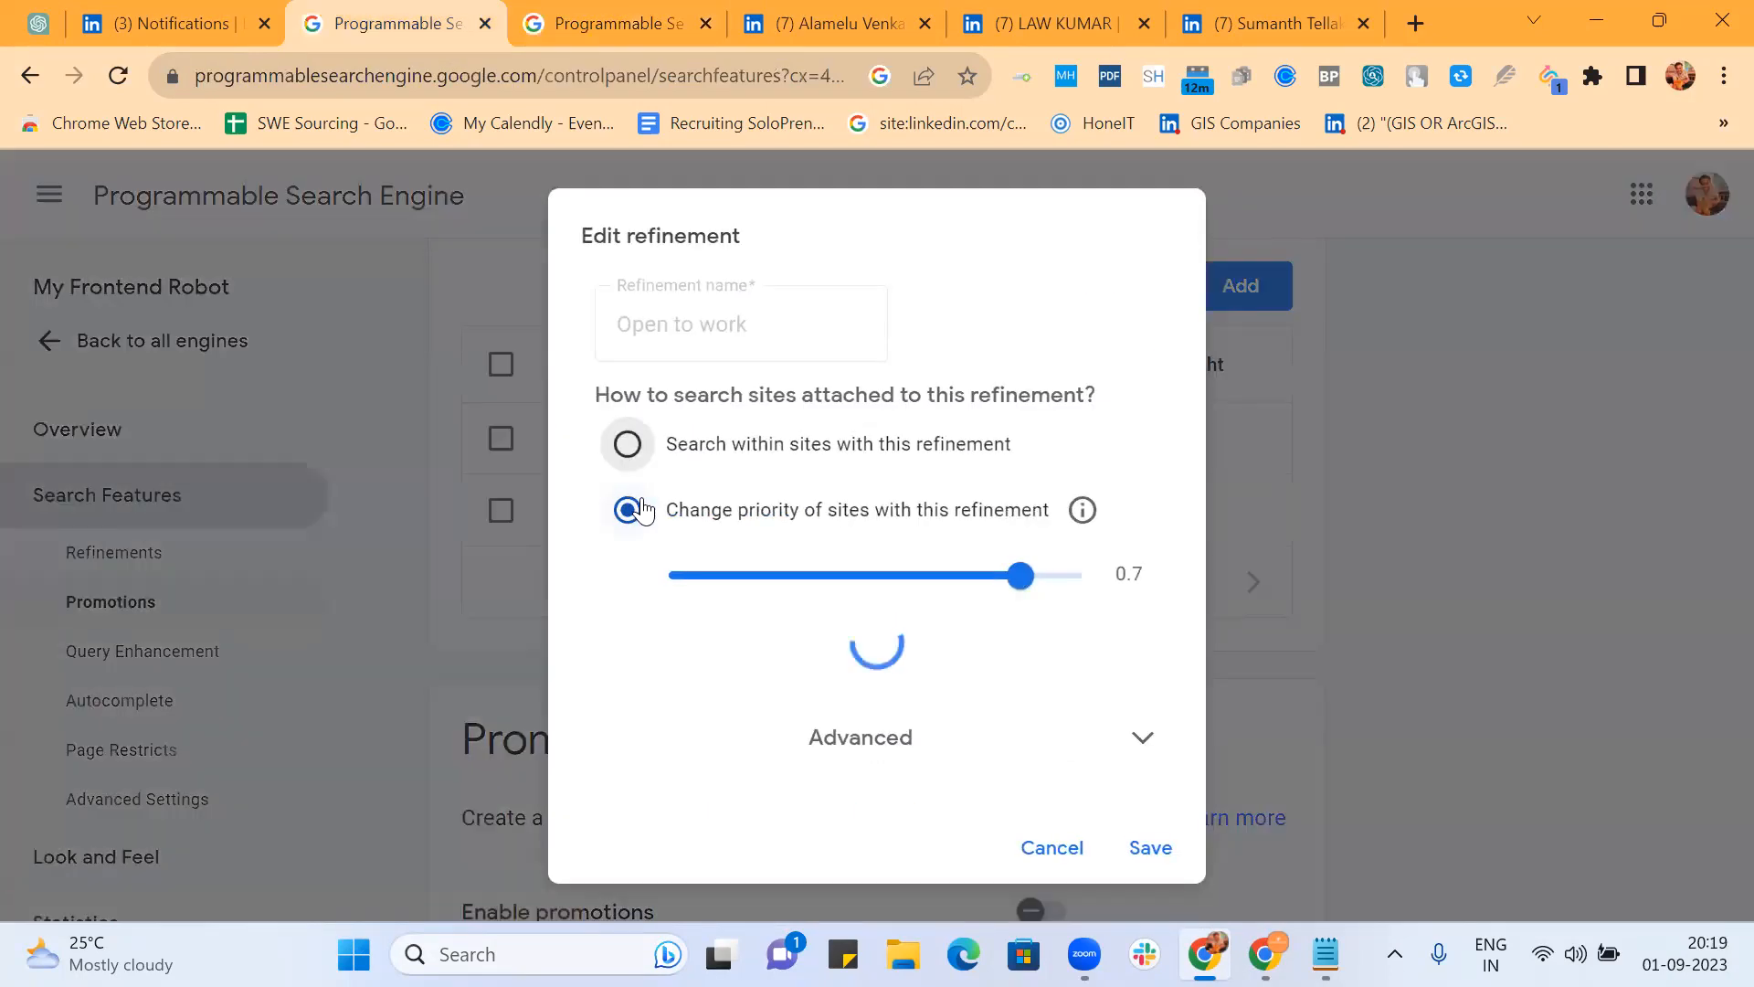
pyautogui.scroll(-3, 842, 540)
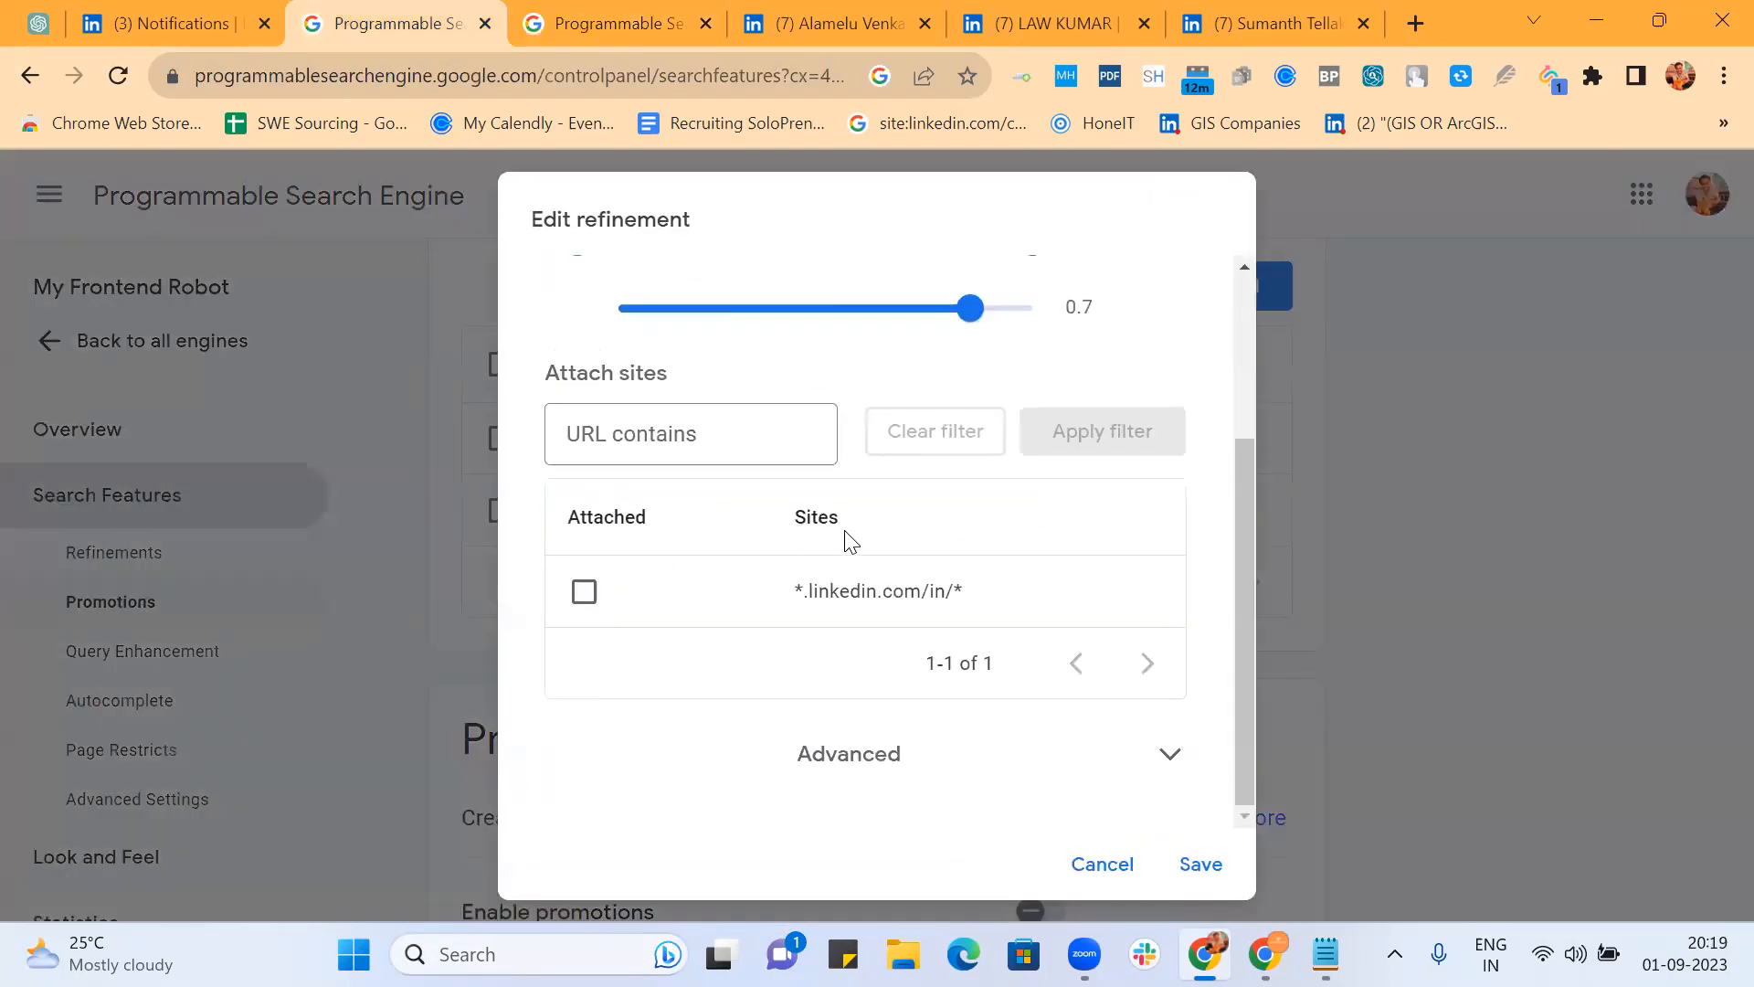
pyautogui.click(872, 777)
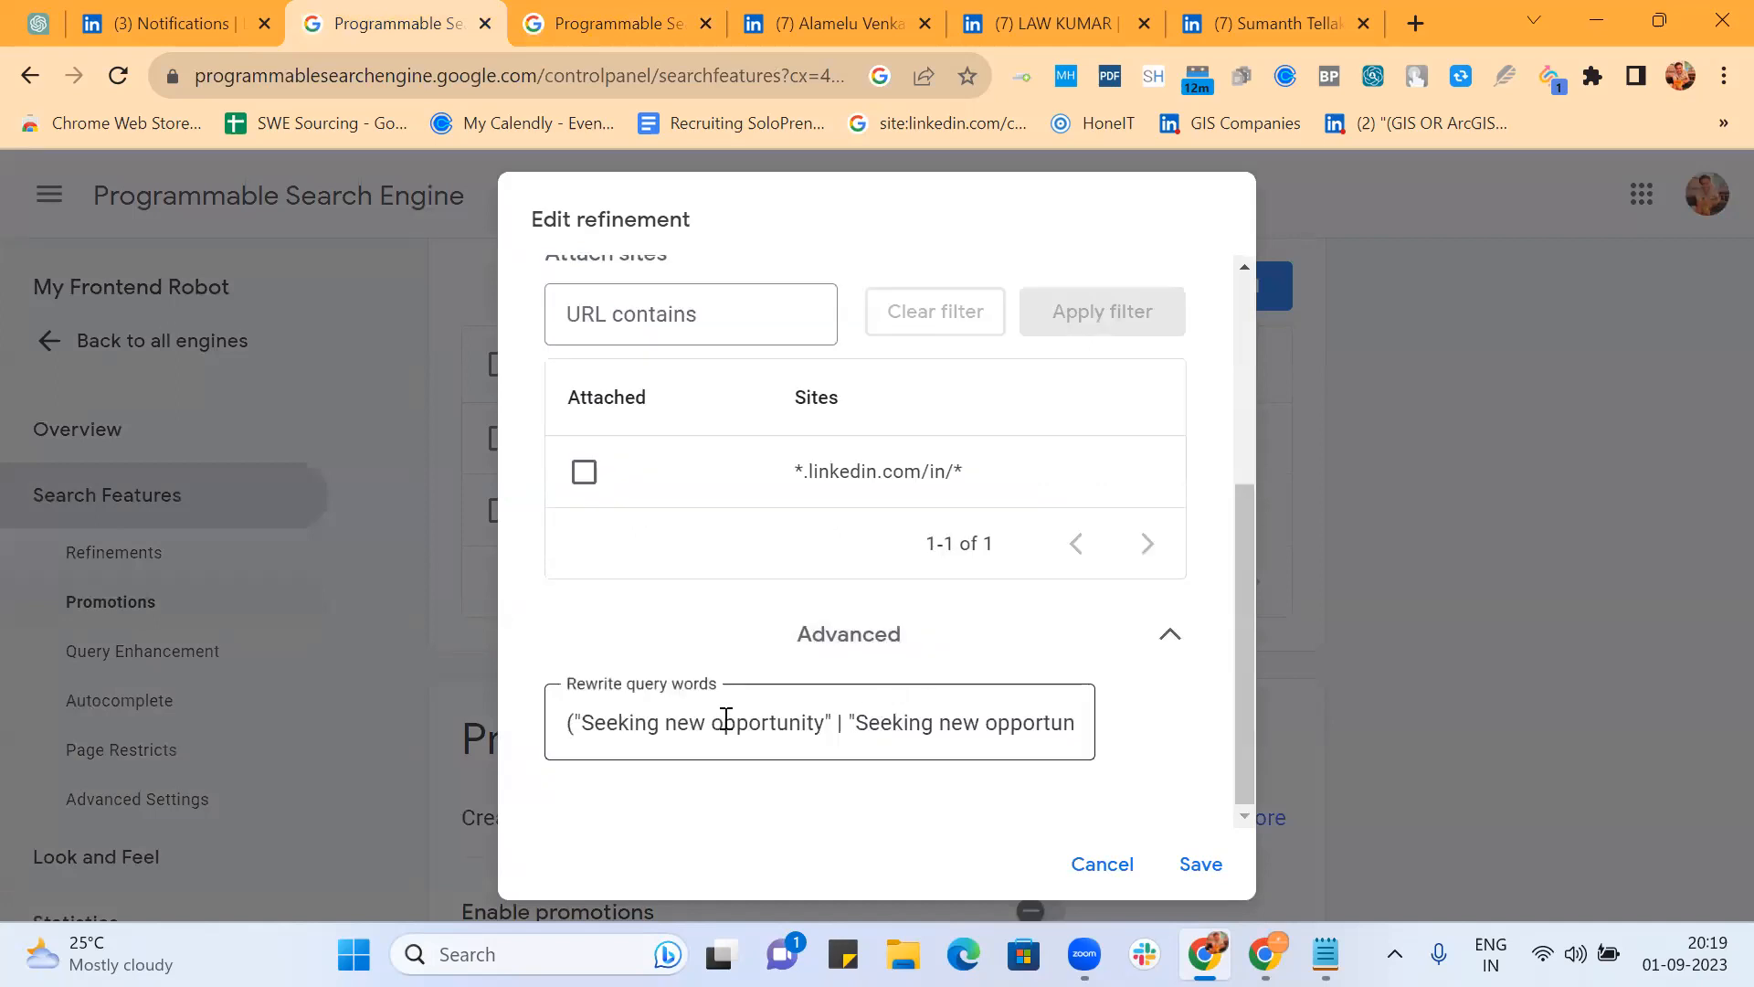
pyautogui.click(899, 721)
pyautogui.hscroll(3, 899, 721)
pyautogui.hscroll(3, 899, 720)
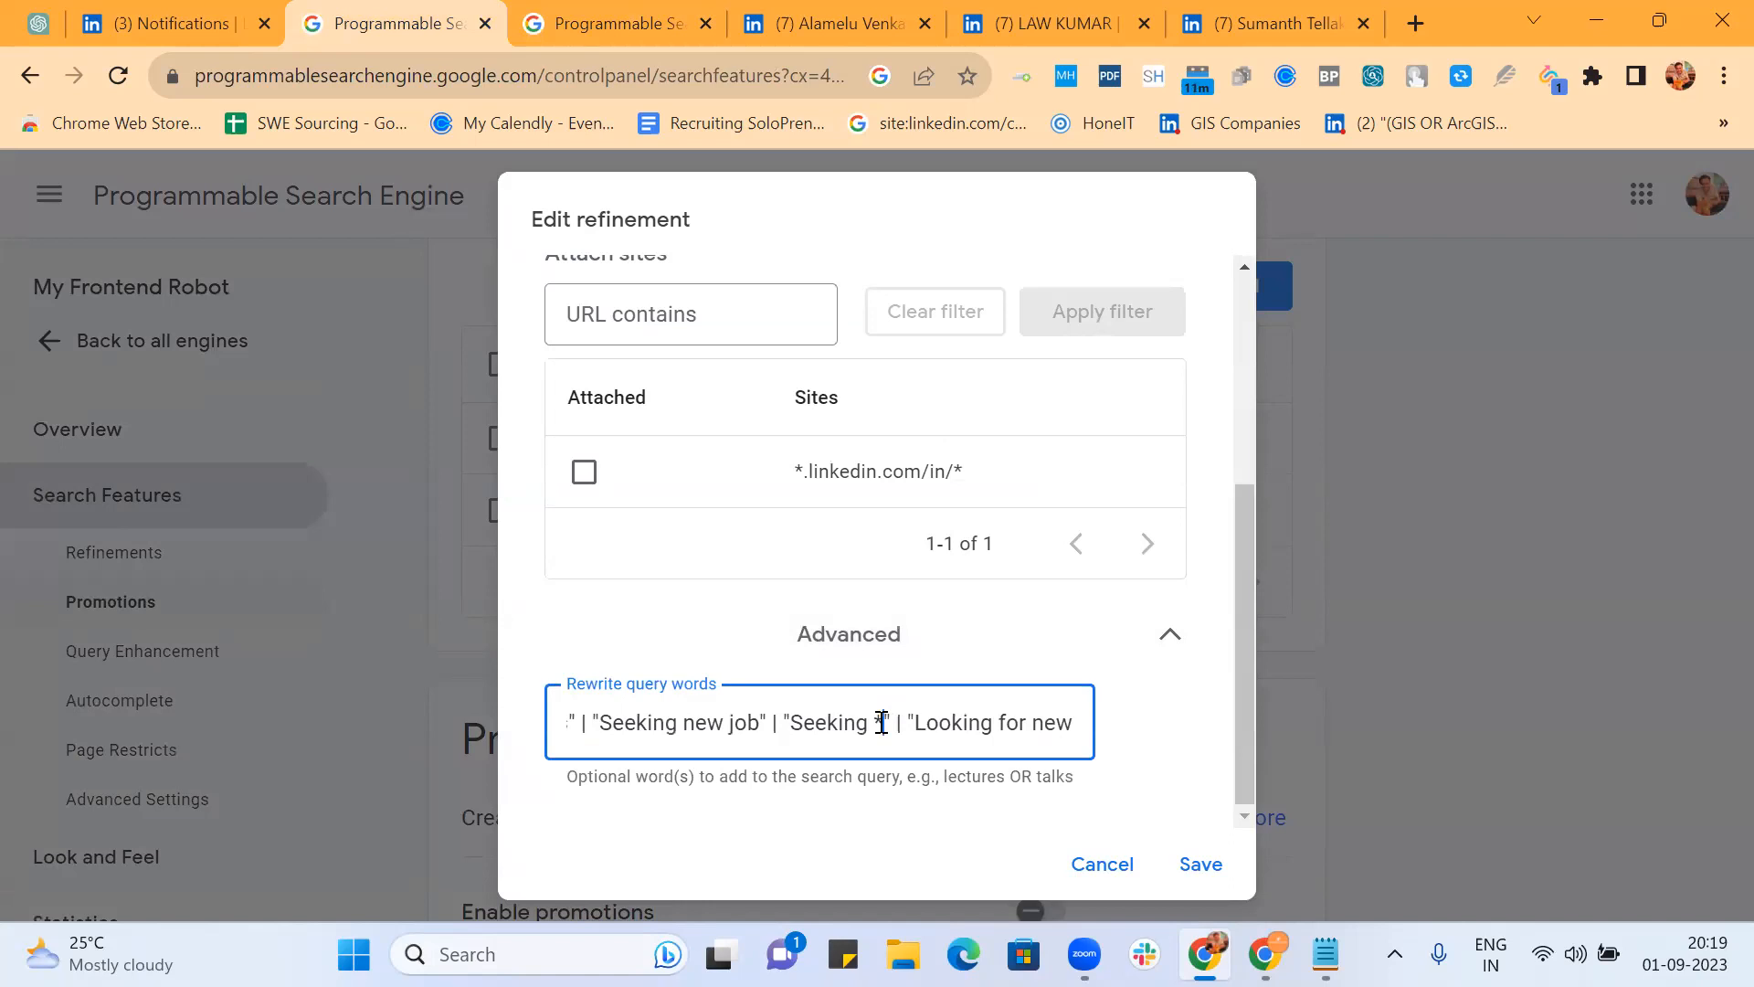
pyautogui.click(881, 722)
pyautogui.press('BackSpace')
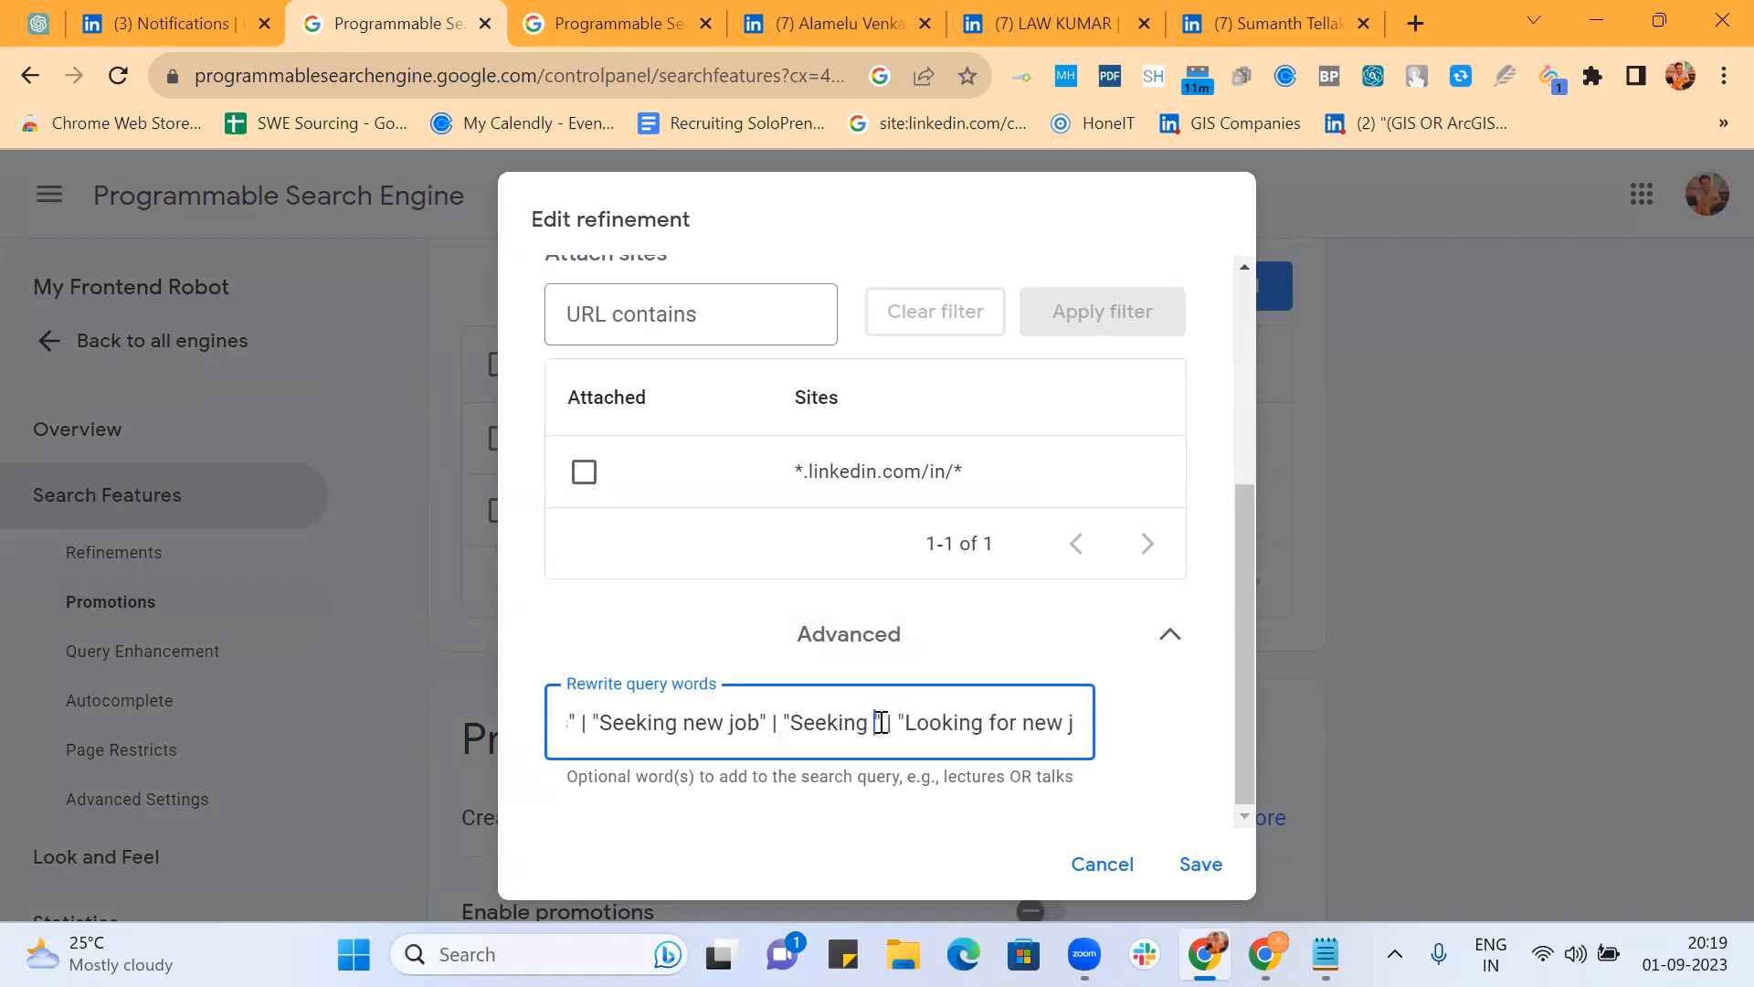
pyautogui.write('for ')
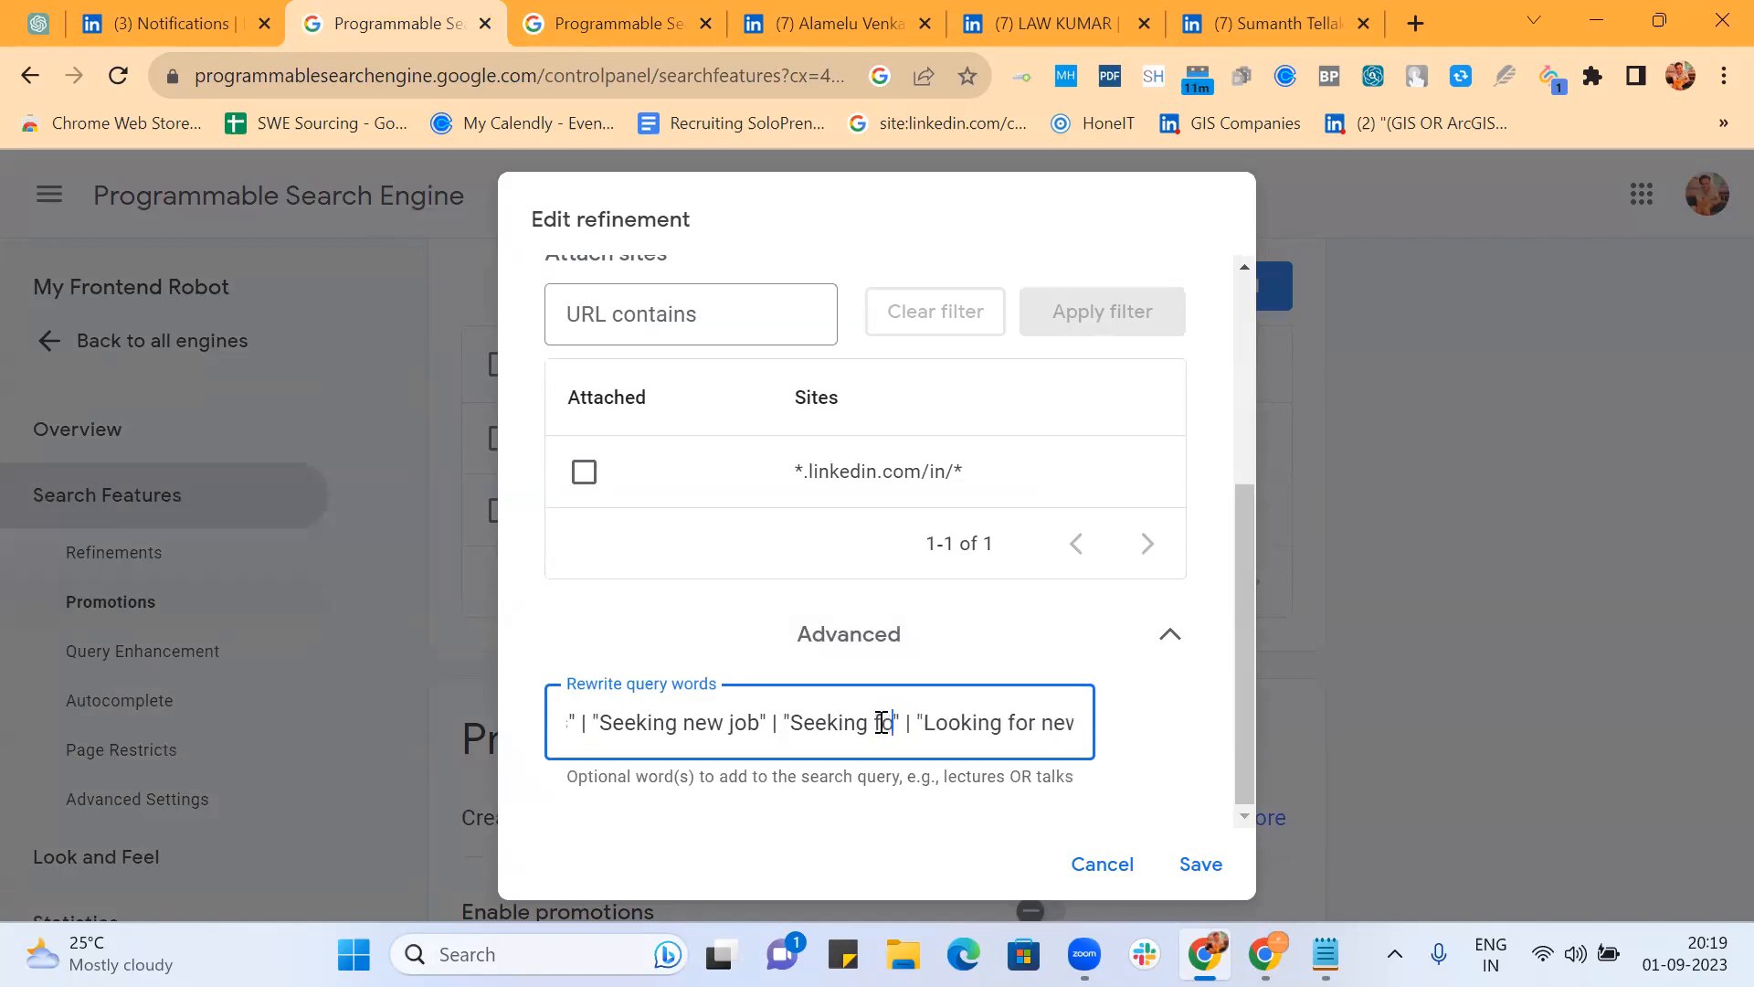
pyautogui.write('job')
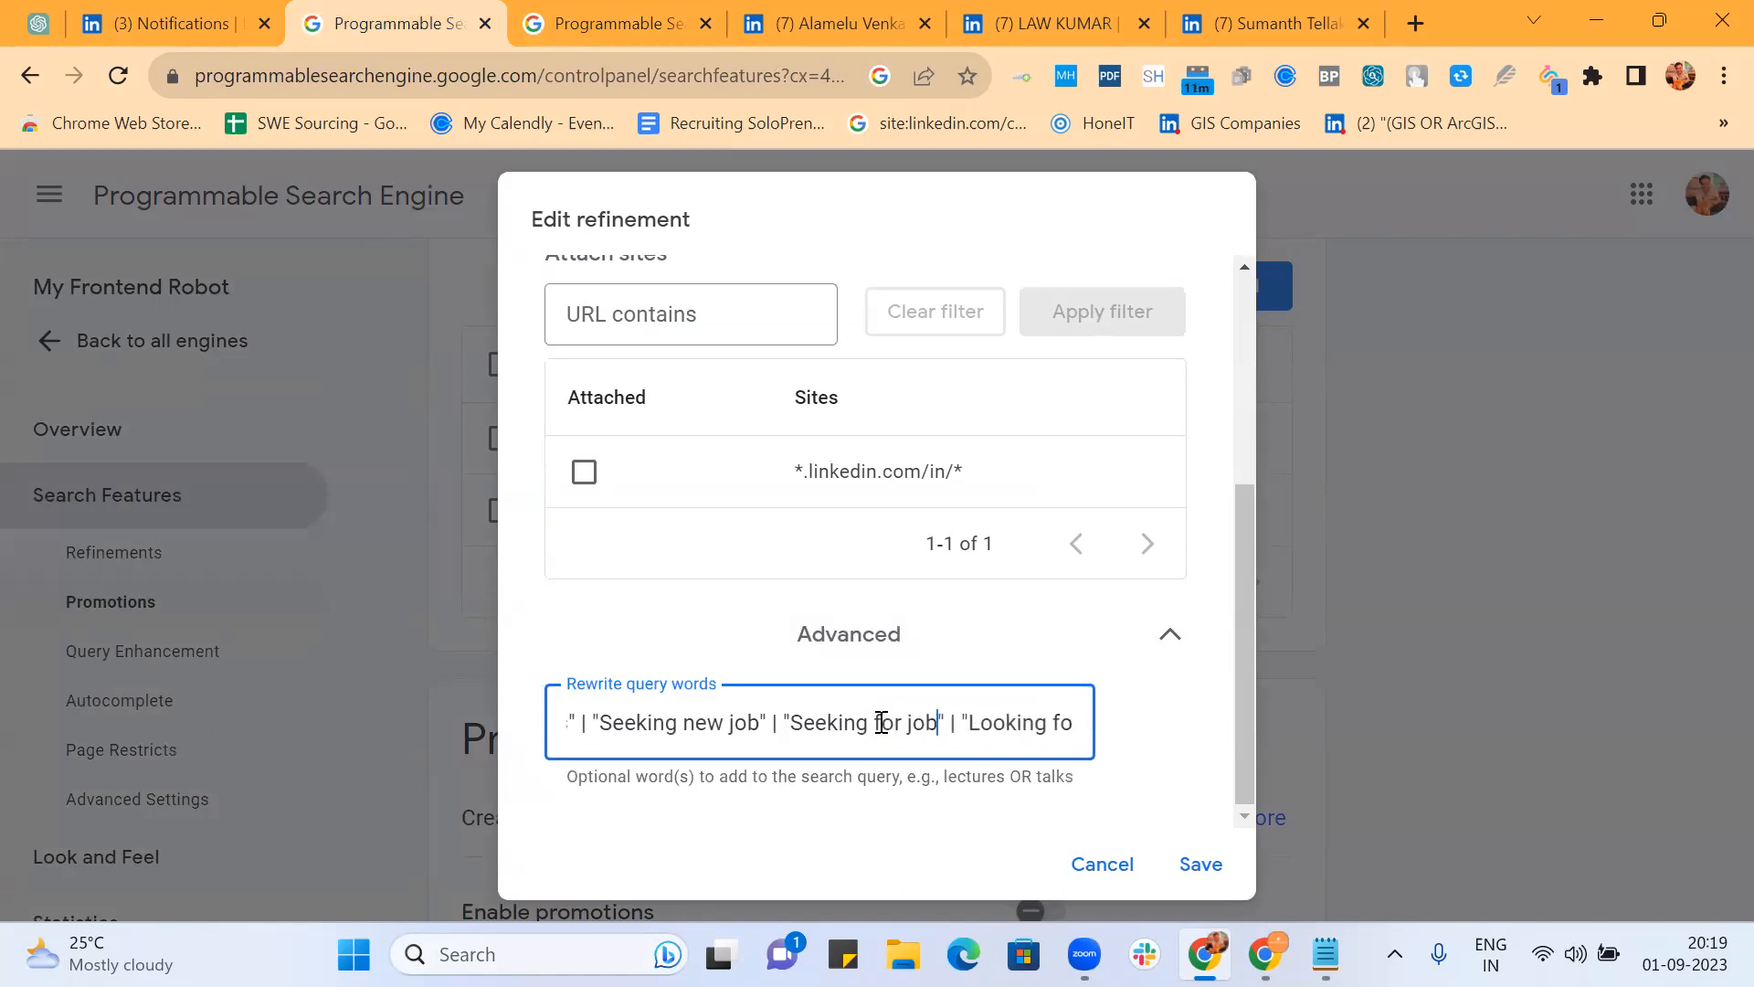
pyautogui.press('Left')
pyautogui.press('Left')
pyautogui.press('Left')
pyautogui.press('Left')
pyautogui.press('Left')
pyautogui.press('Left')
pyautogui.press('BackSpace')
pyautogui.press('BackSpace')
pyautogui.press('BackSpace')
pyautogui.press('Delete')
pyautogui.write('*')
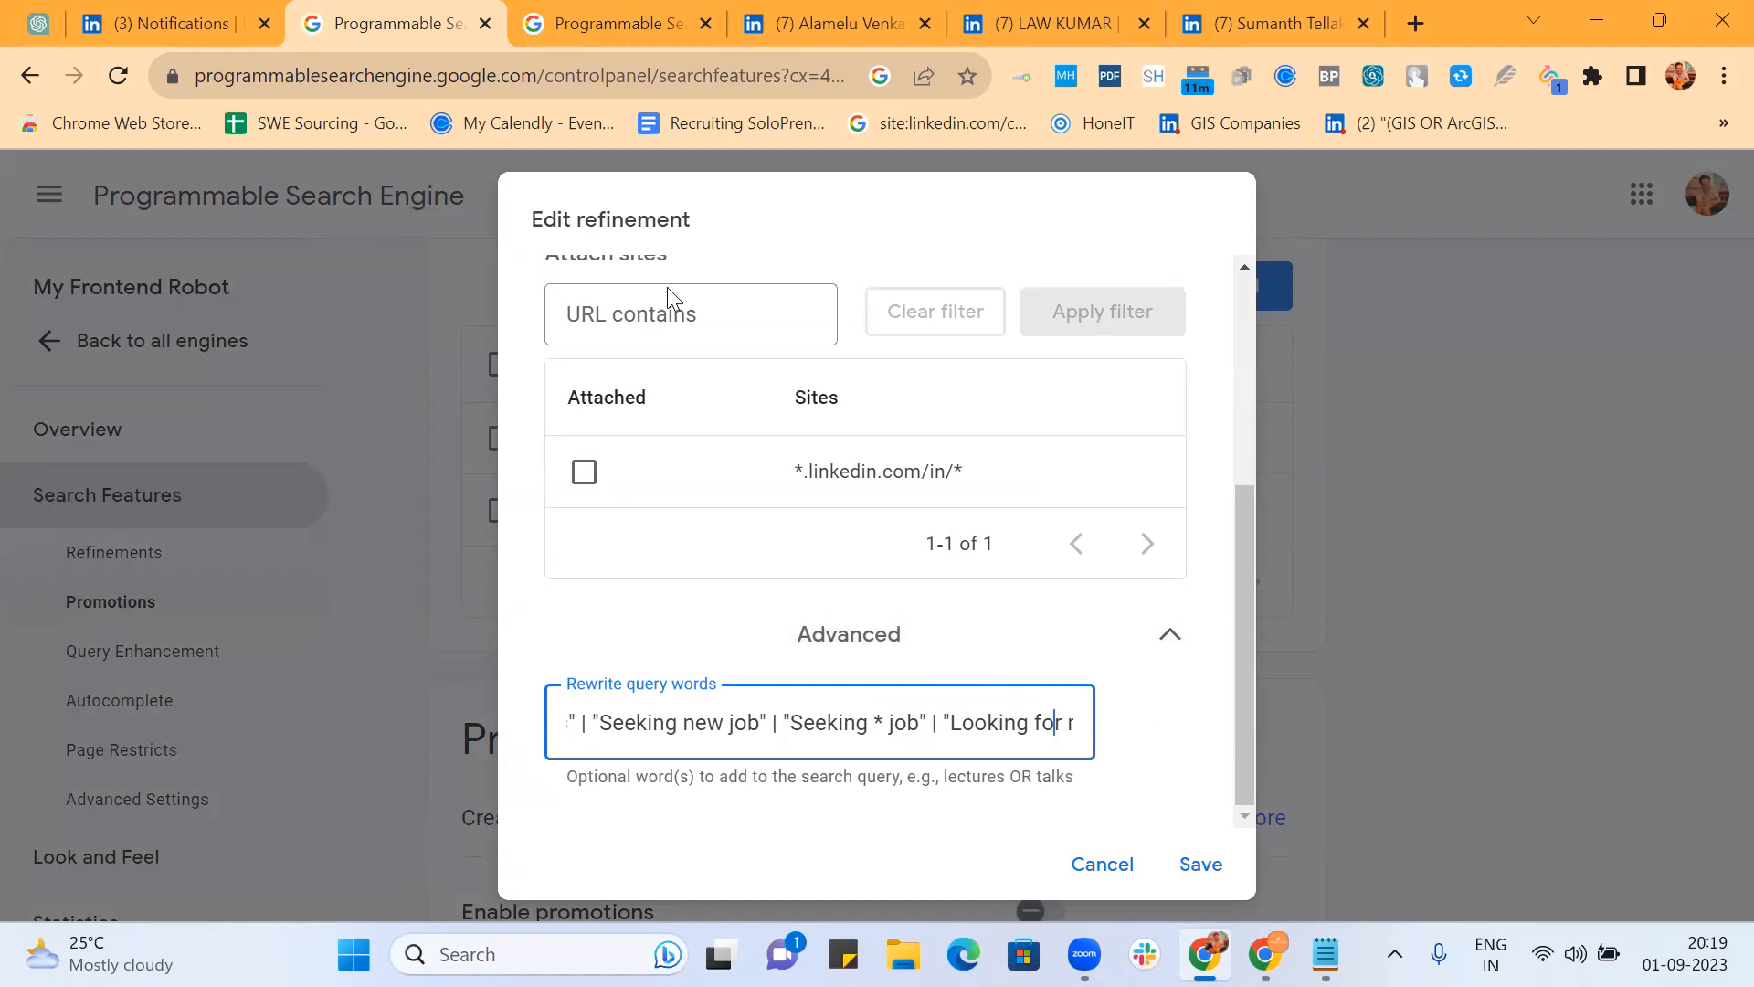
# Step: Add "Looking for new job", "Immediate Joiner", "Available Immediately" and "Serving Notice" to the rewrite terms
pyautogui.hscroll(-4, 875, 721)
pyautogui.hscroll(1, 875, 722)
pyautogui.hscroll(1, 875, 721)
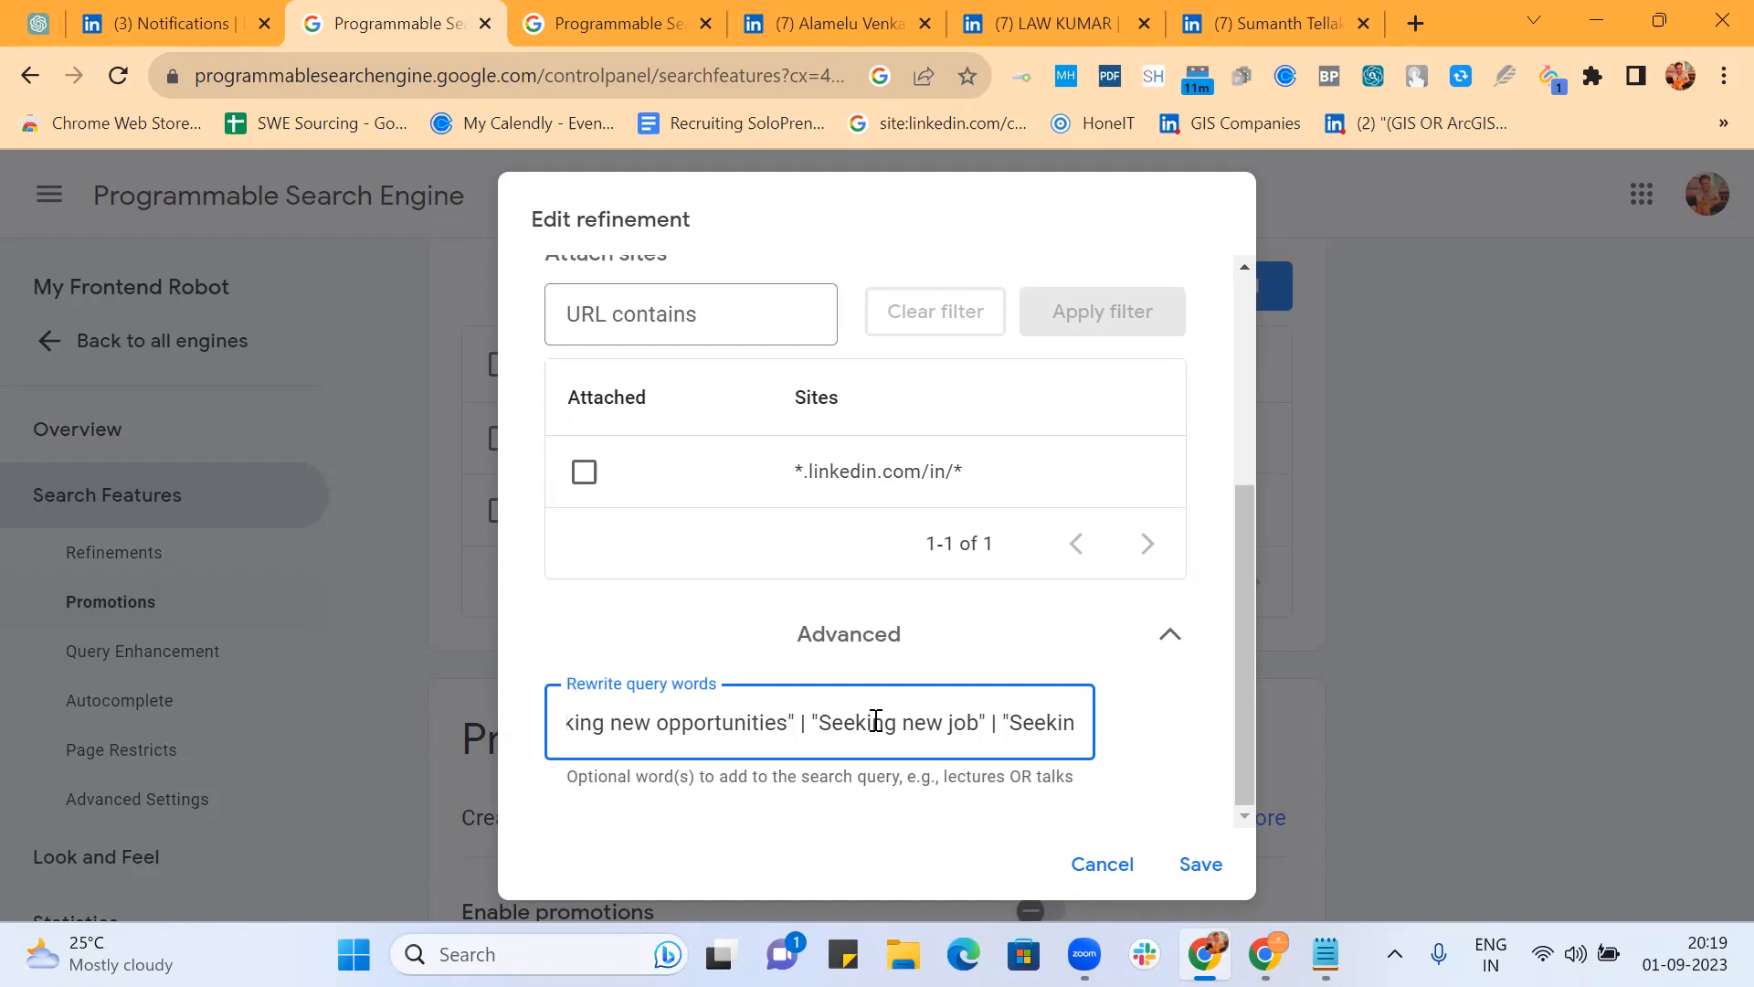
pyautogui.write('g * job" | "Looking for new job"')
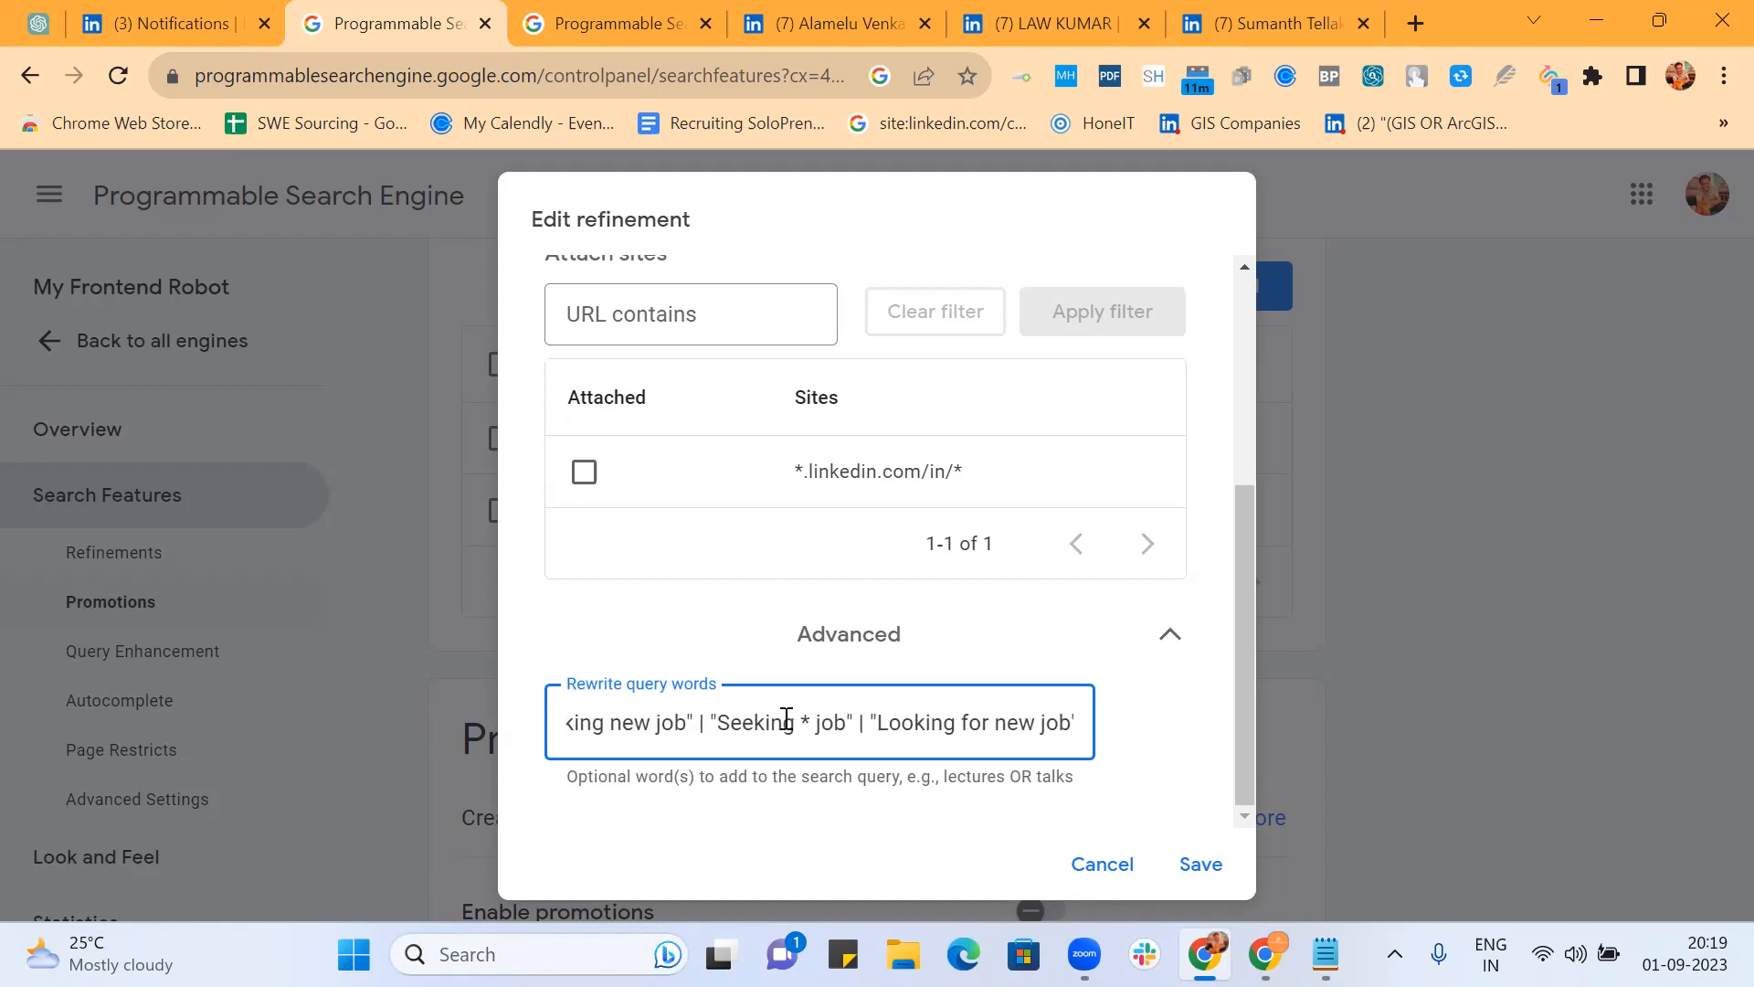
pyautogui.press('End')
pyautogui.write('unities" | "Immediate Joiner" | "Available Immediately" | "Serving Notice")')
pyautogui.press('Home')
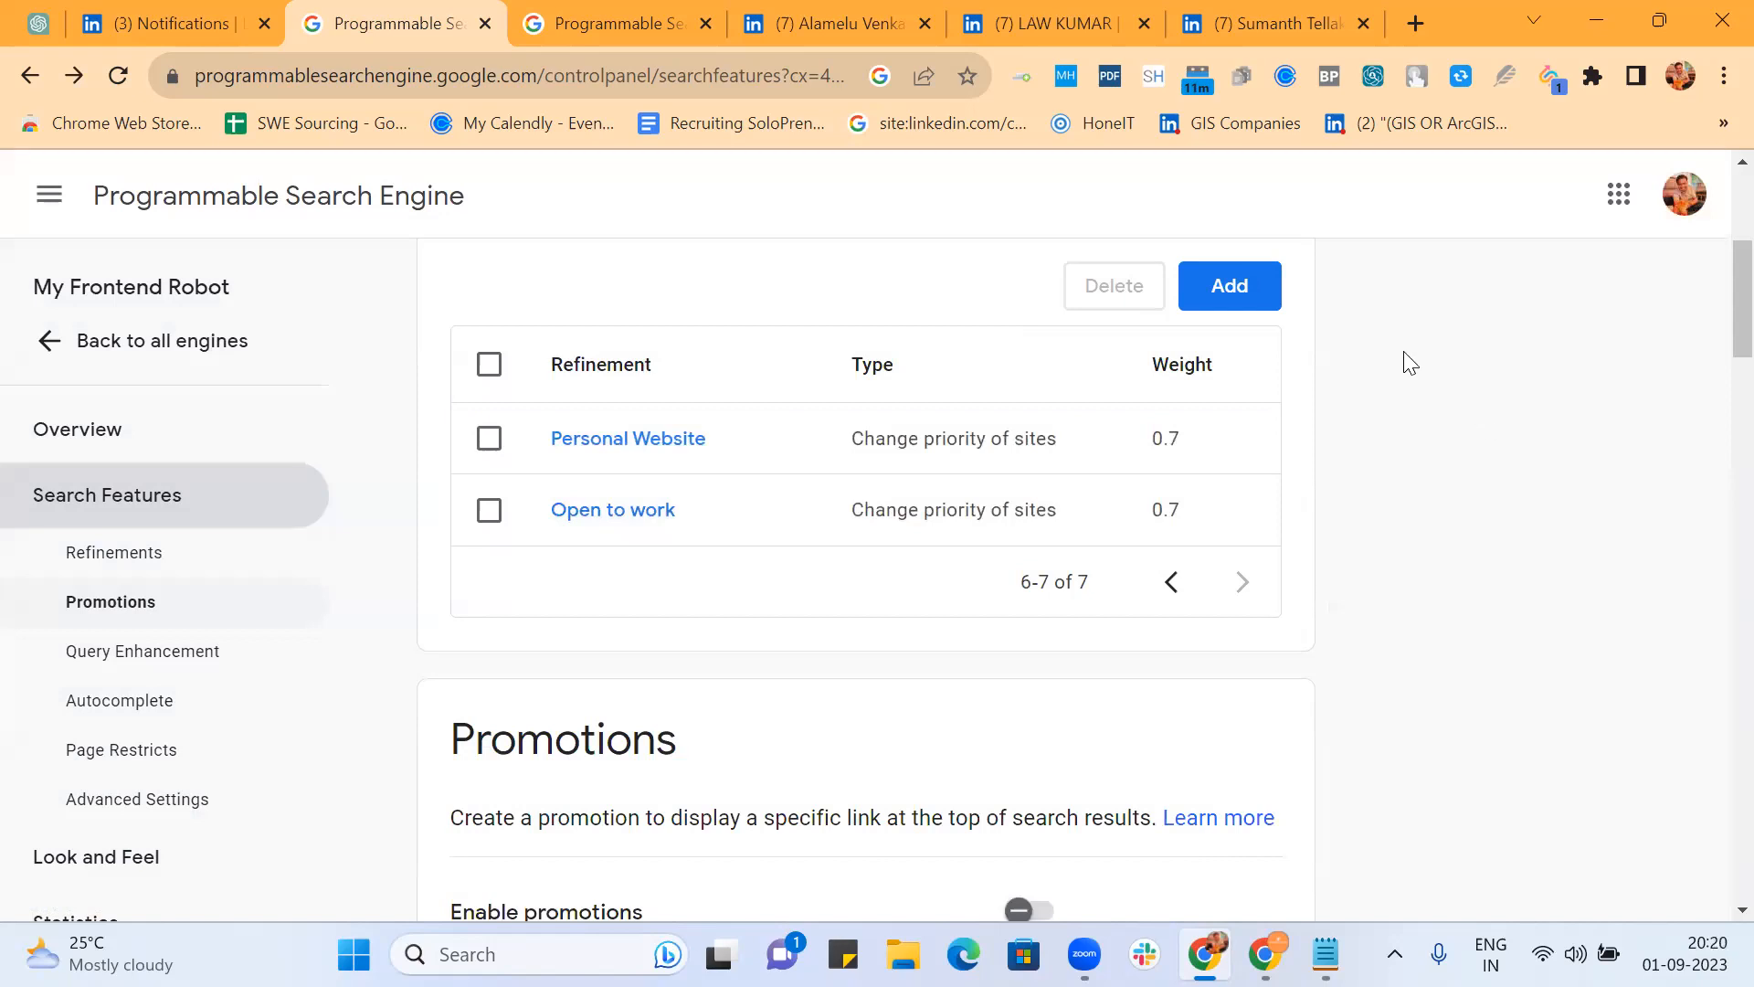
# Step: Create a "Seeking * job" priority-changing refinement that uses "Seeking * job" as its rewrite query words
pyautogui.click(1232, 284)
pyautogui.write('"Se')
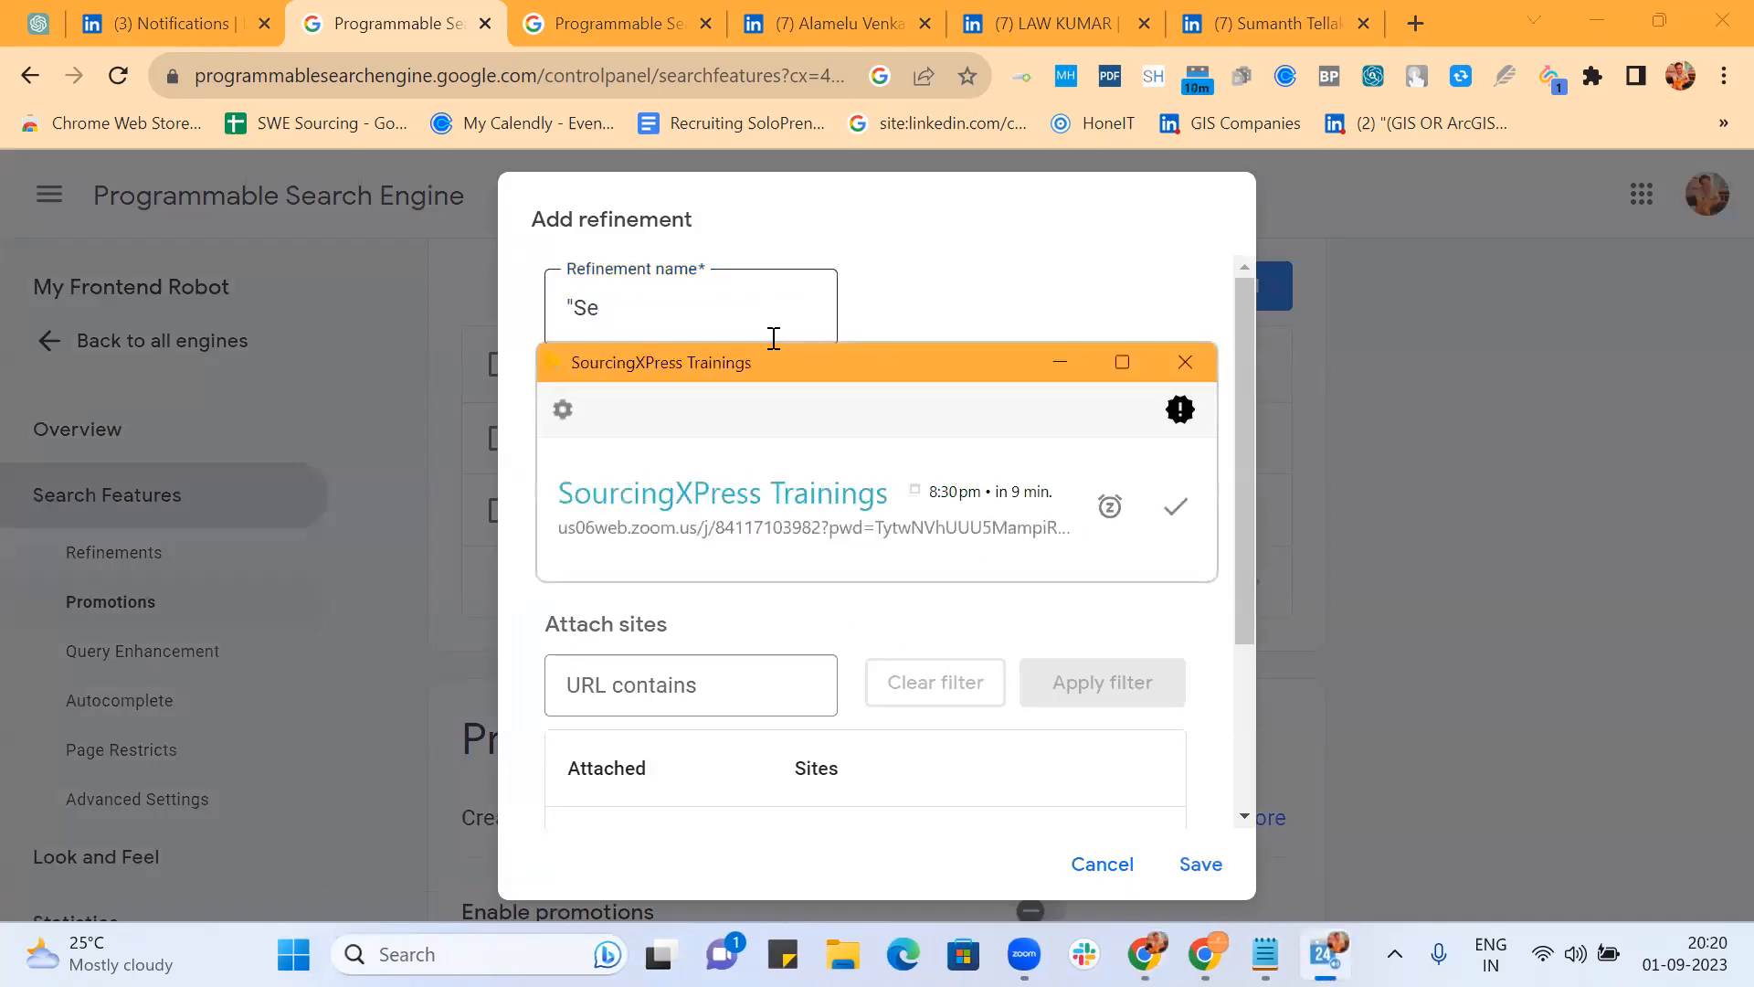
pyautogui.click(1176, 506)
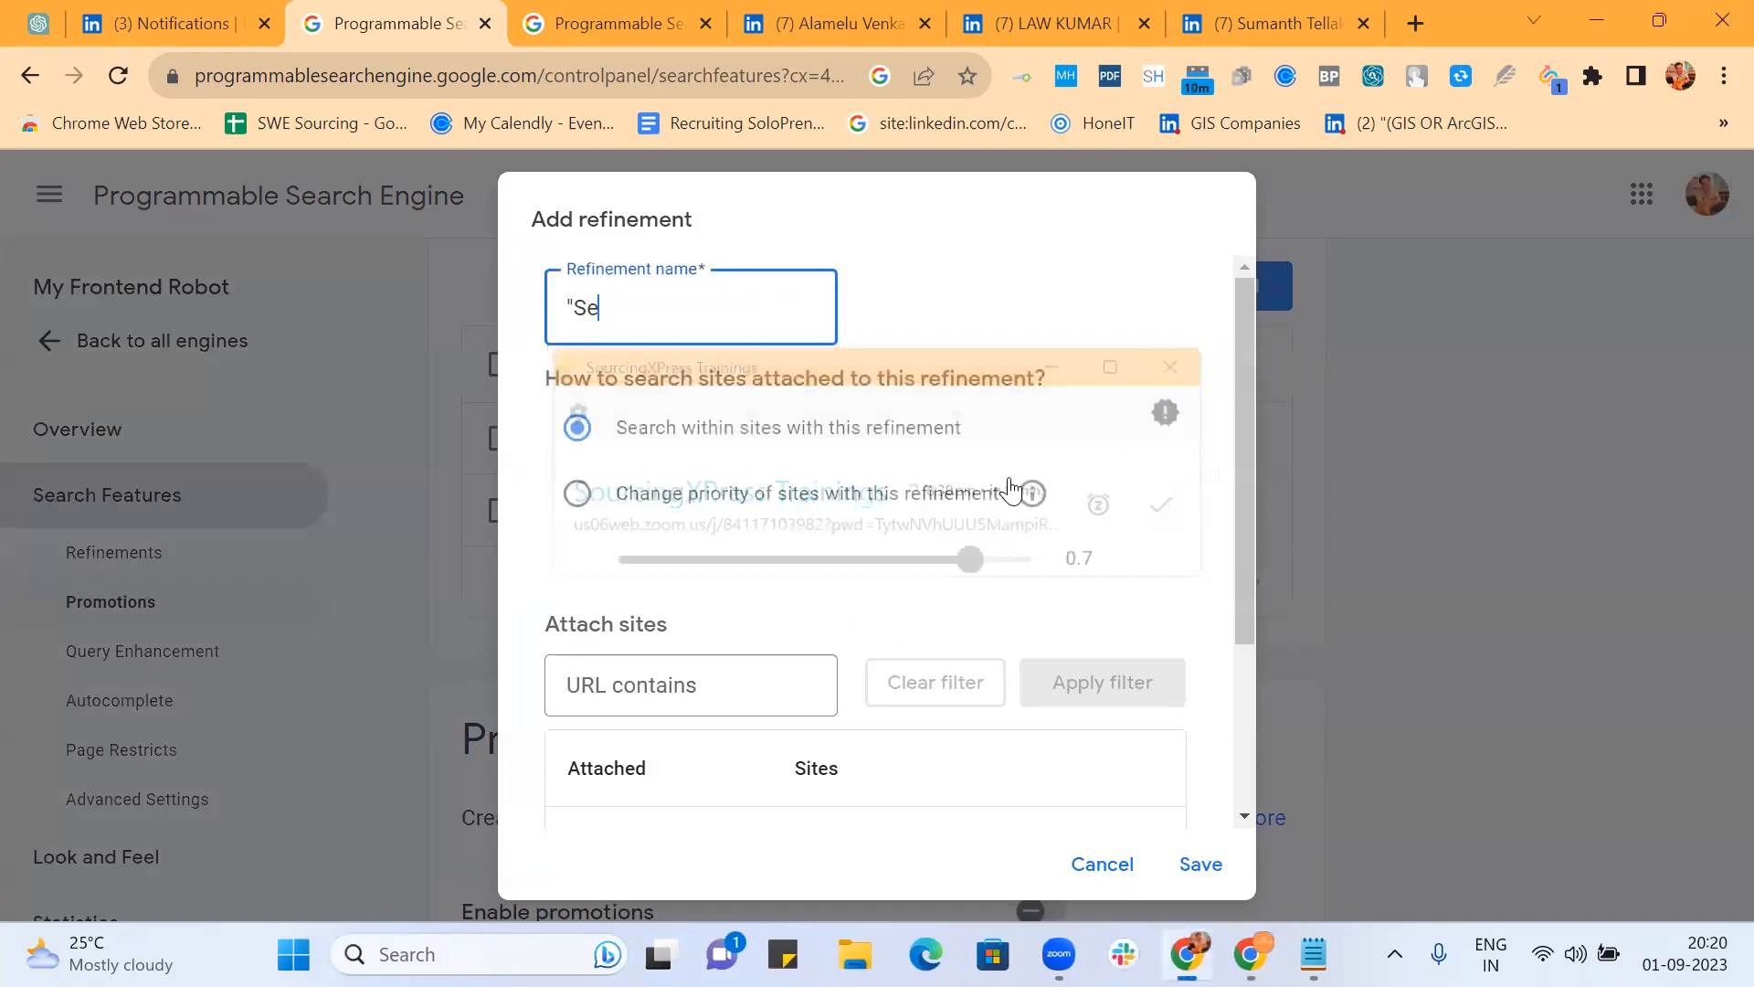
pyautogui.write('eking ')
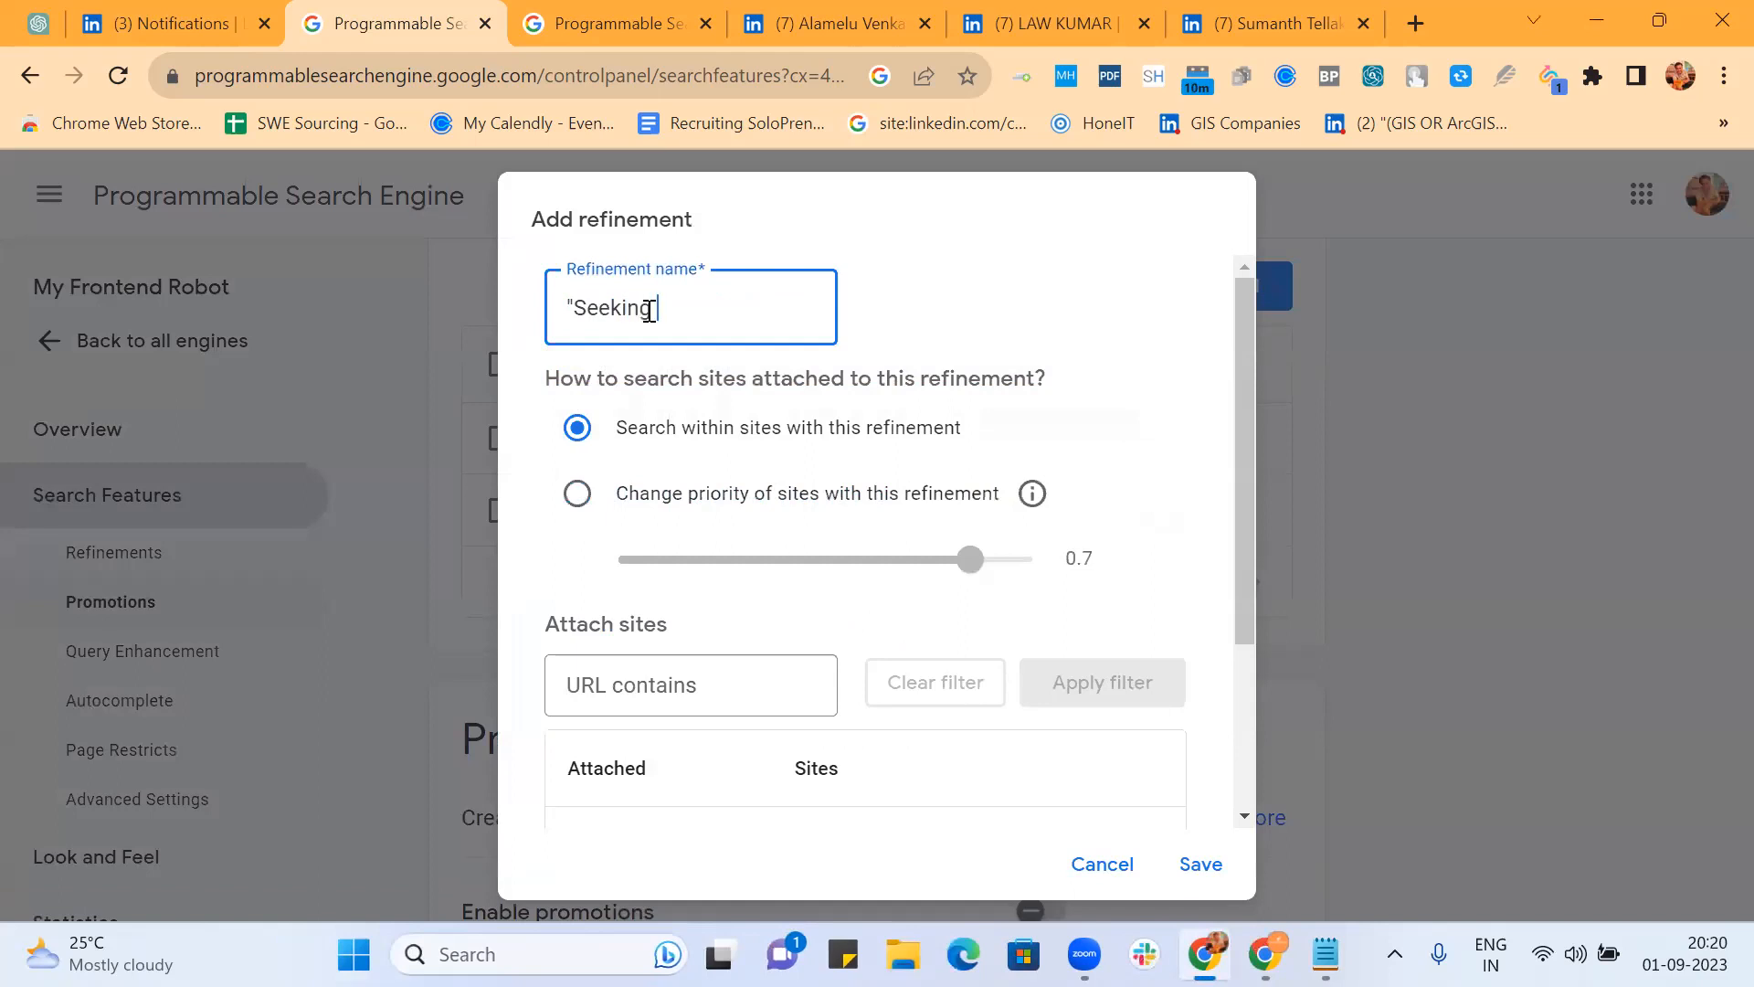
pyautogui.write('* job')
pyautogui.click(577, 493)
pyautogui.click(756, 309)
pyautogui.hotkey('ctrl', 'a')
pyautogui.hotkey('ctrl', 'c')
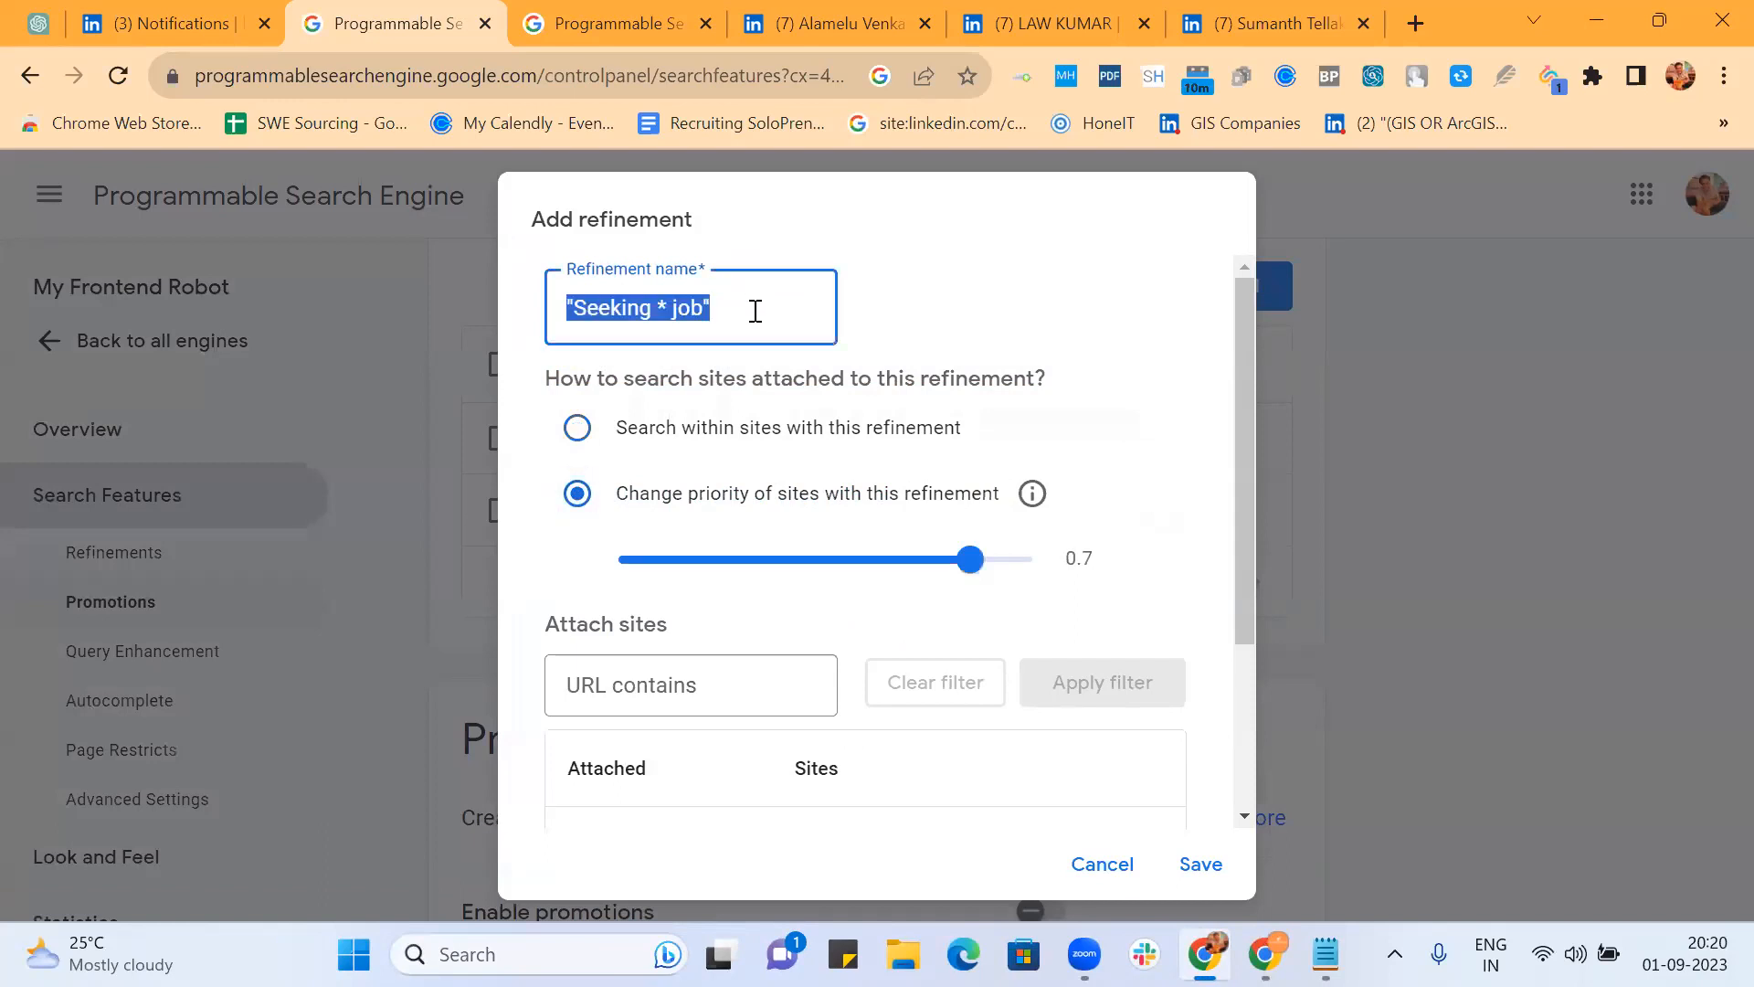
pyautogui.scroll(-3, 1021, 448)
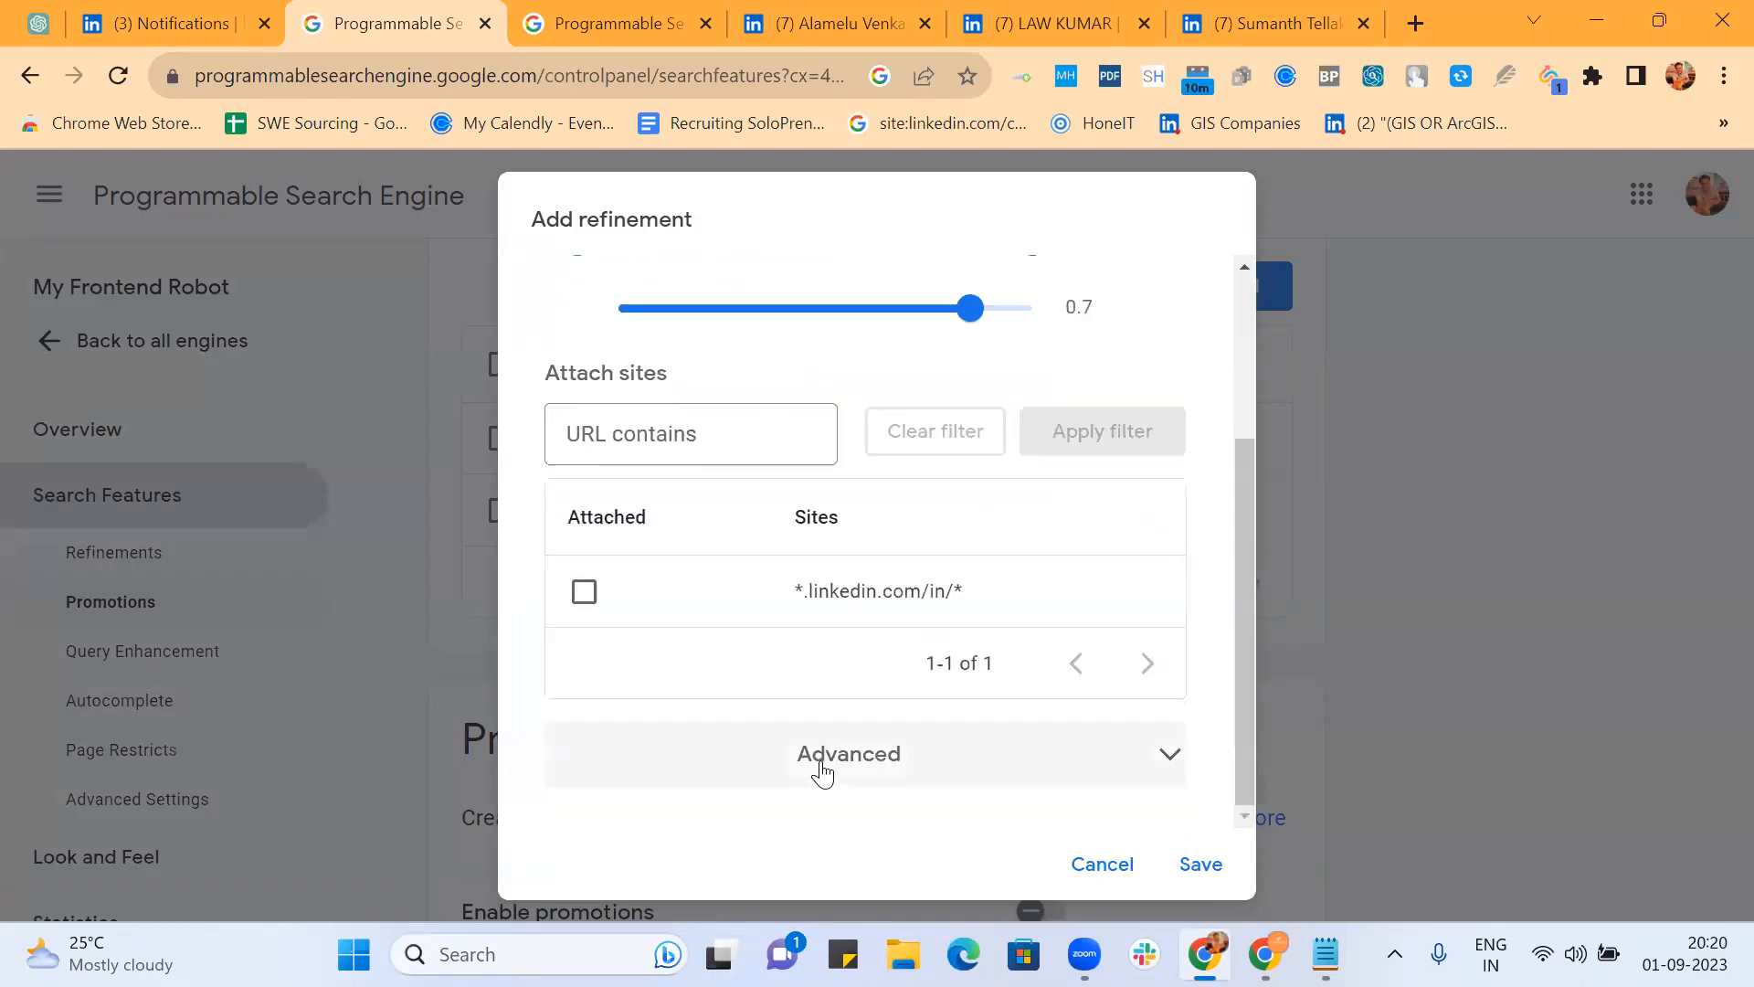
pyautogui.click(822, 767)
pyautogui.click(810, 730)
pyautogui.hotkey('ctrl', 'v')
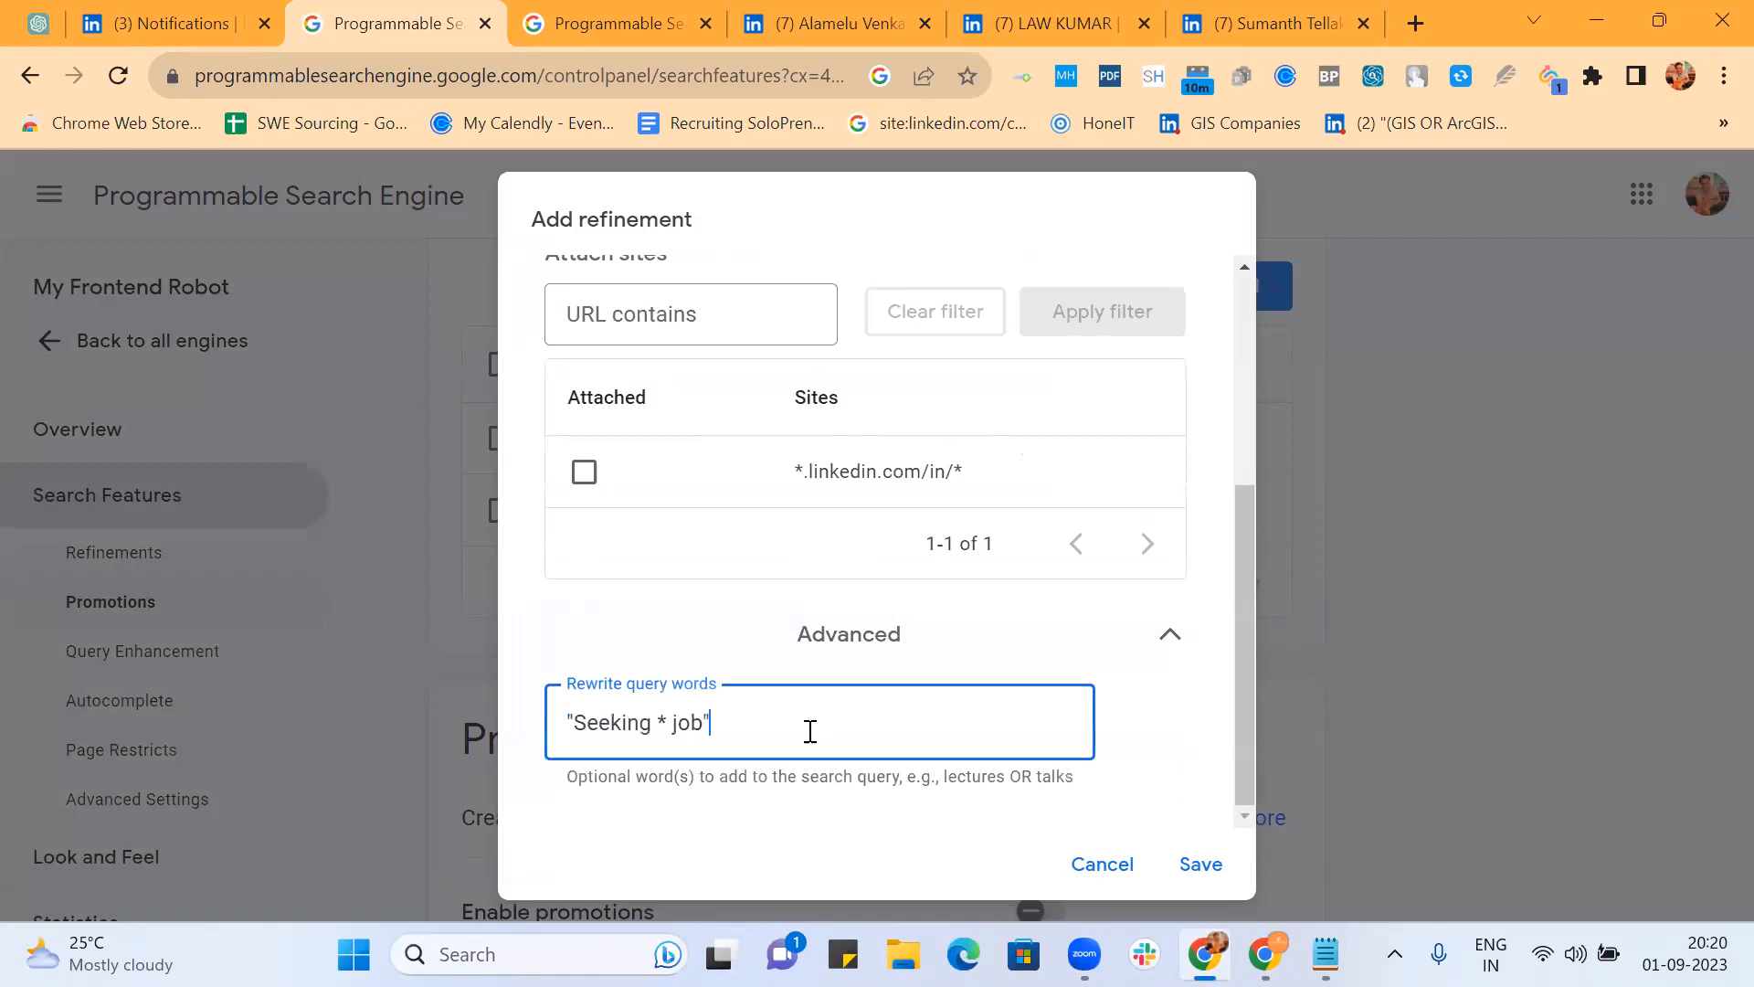
pyautogui.click(1203, 868)
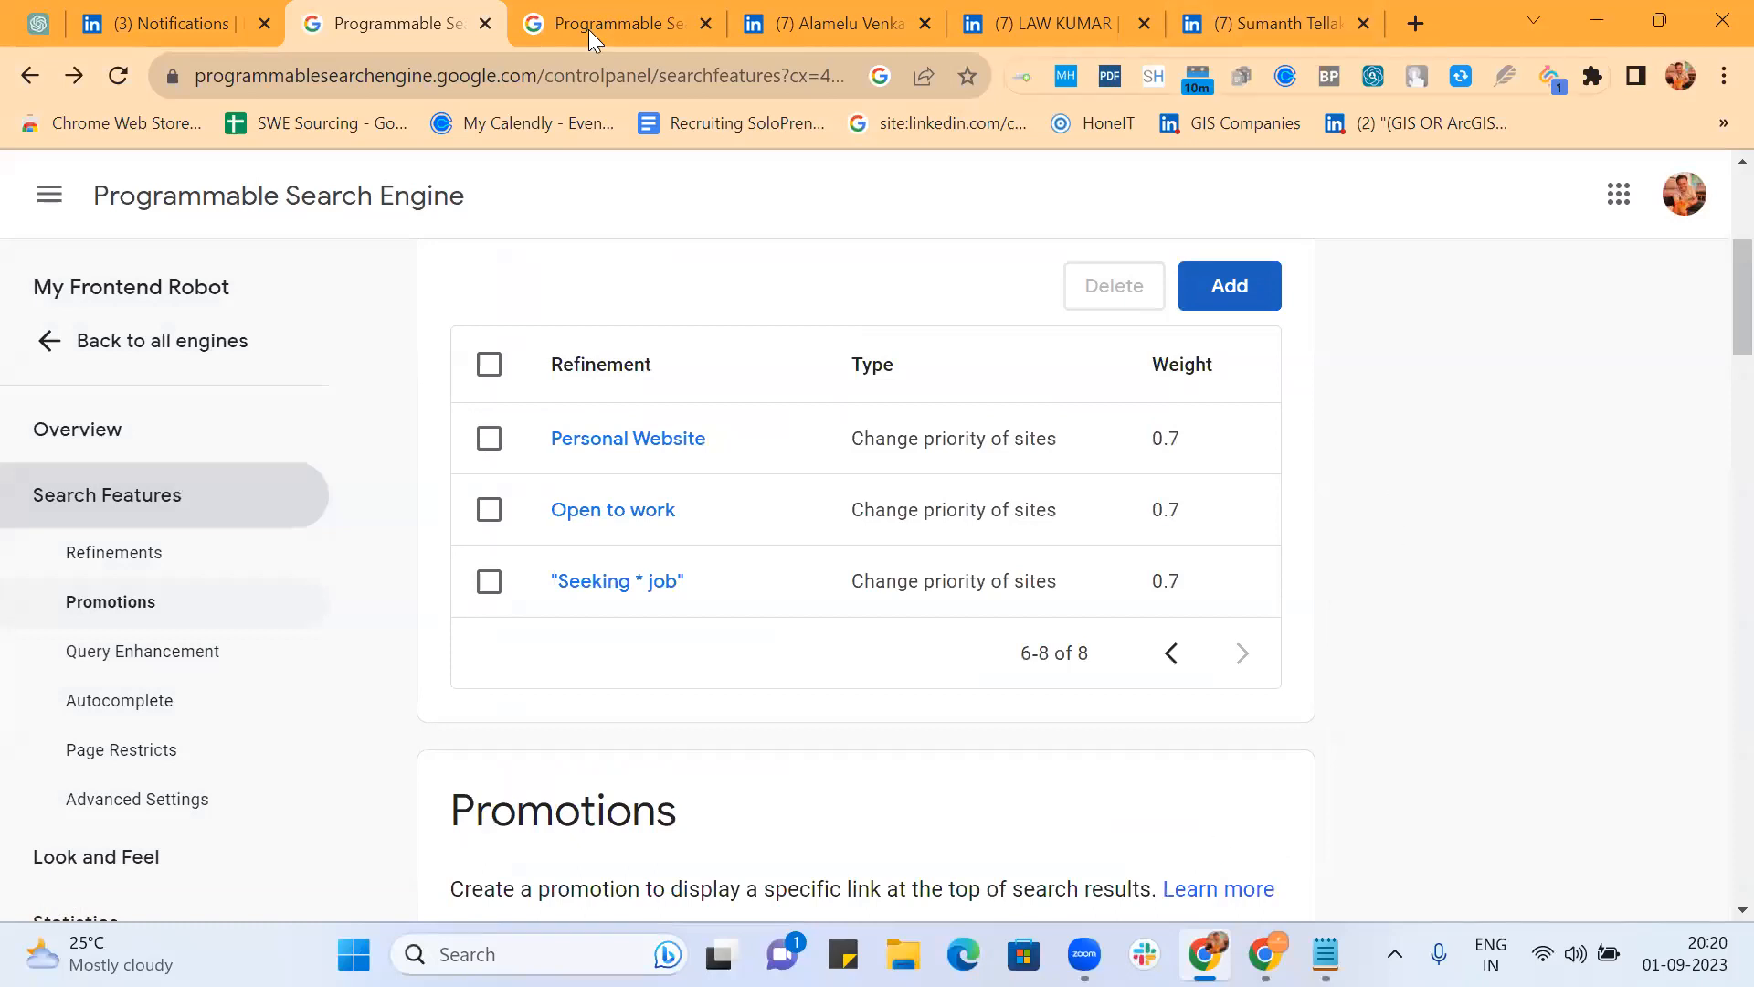
# Step: Close the three extra LinkedIn profile tabs and reload the frontend developer results
pyautogui.click(925, 23)
pyautogui.click(925, 23)
pyautogui.click(926, 24)
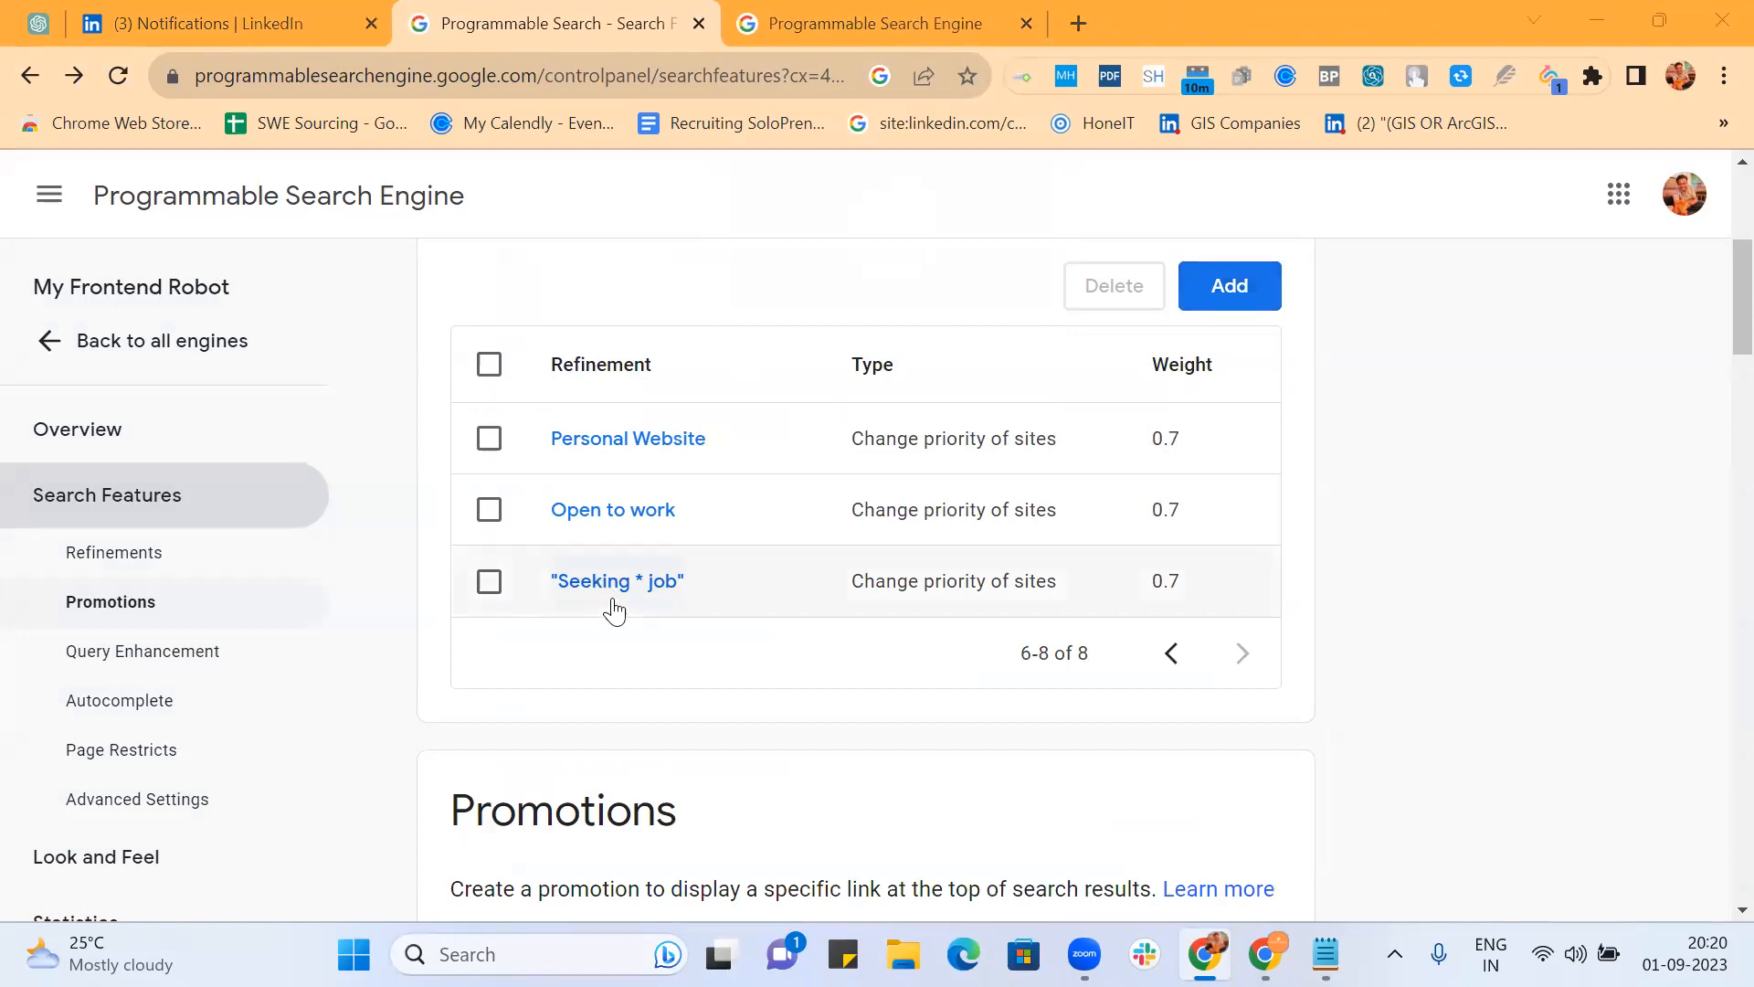
pyautogui.click(830, 19)
pyautogui.scroll(5, 828, 417)
pyautogui.scroll(8, 826, 411)
pyautogui.click(598, 83)
pyautogui.press('Return')
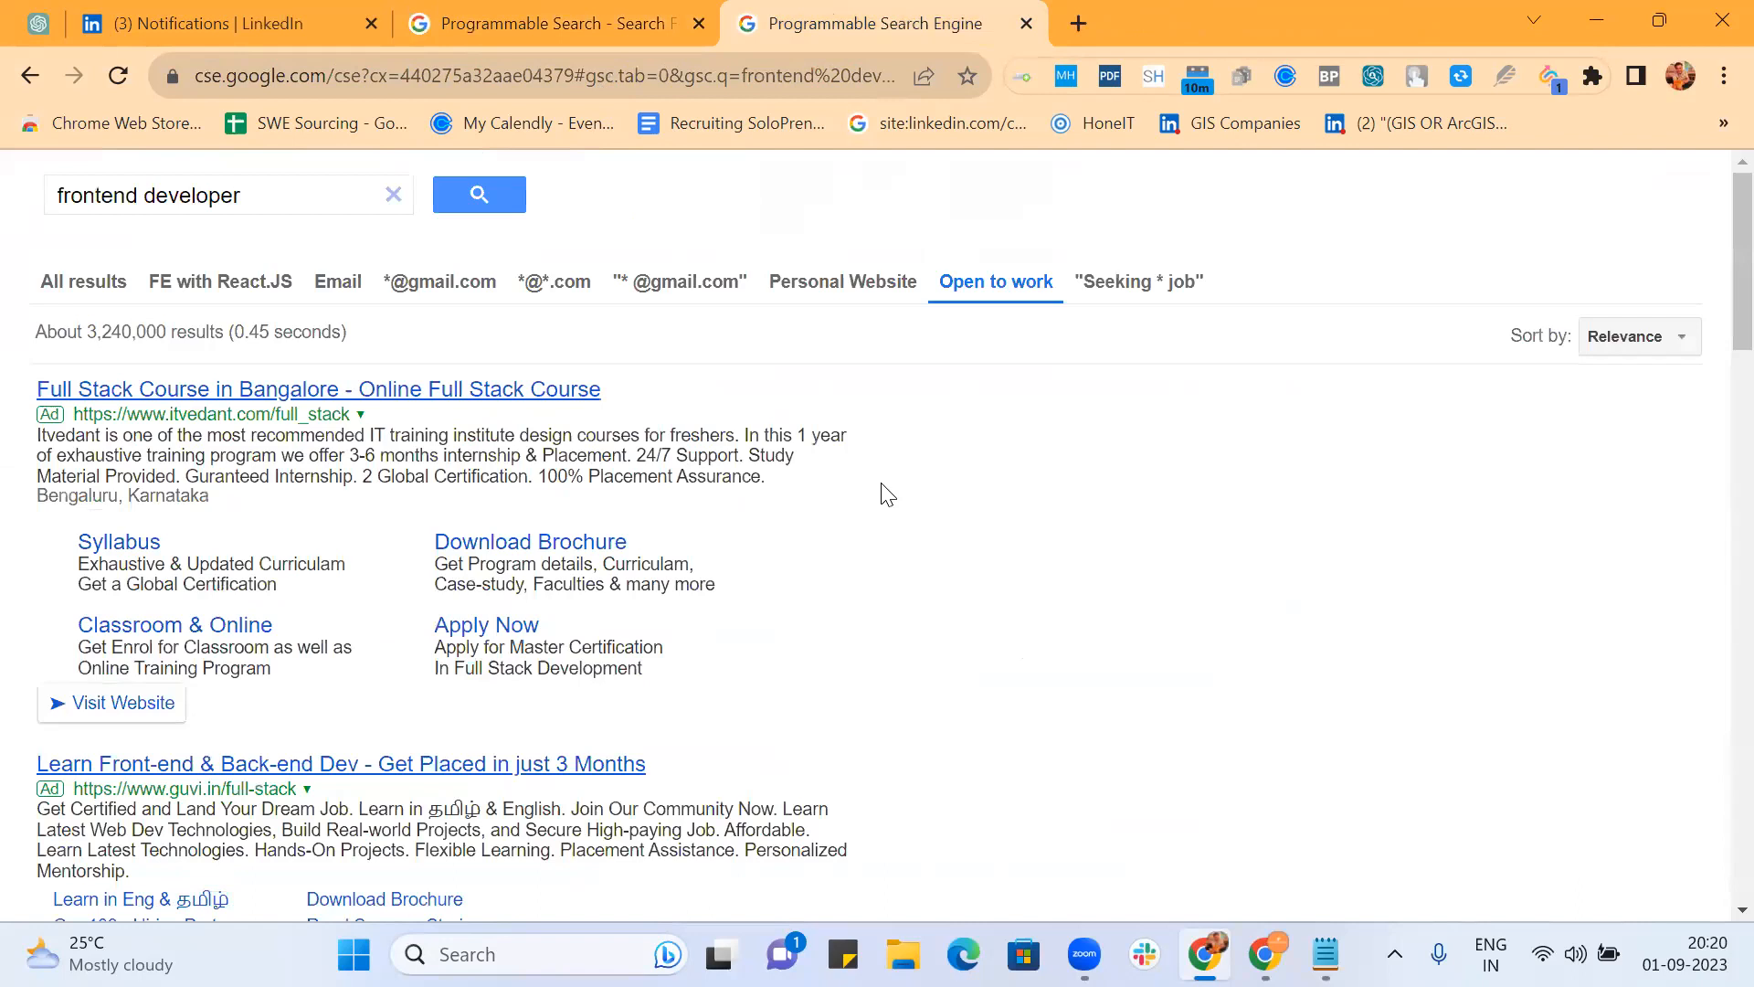
# Step: Scroll through the Open to work results and continue onto page 2
pyautogui.scroll(-5, 884, 493)
pyautogui.scroll(-3, 886, 494)
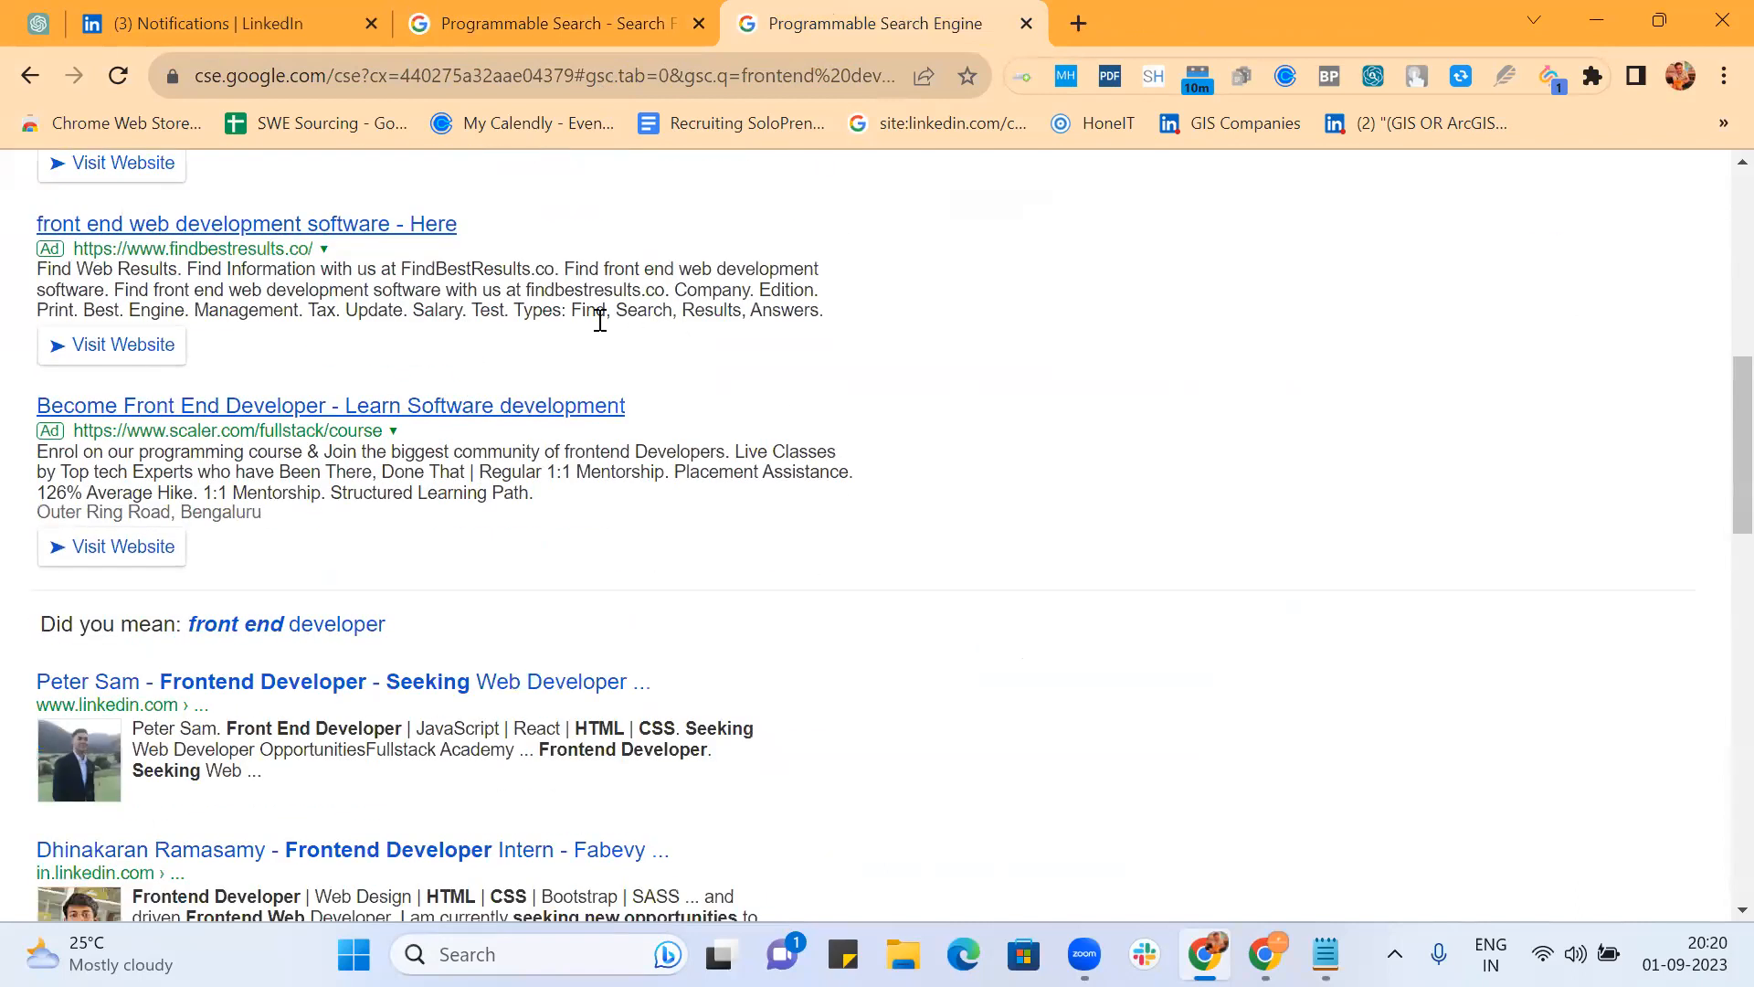
pyautogui.scroll(9, 844, 416)
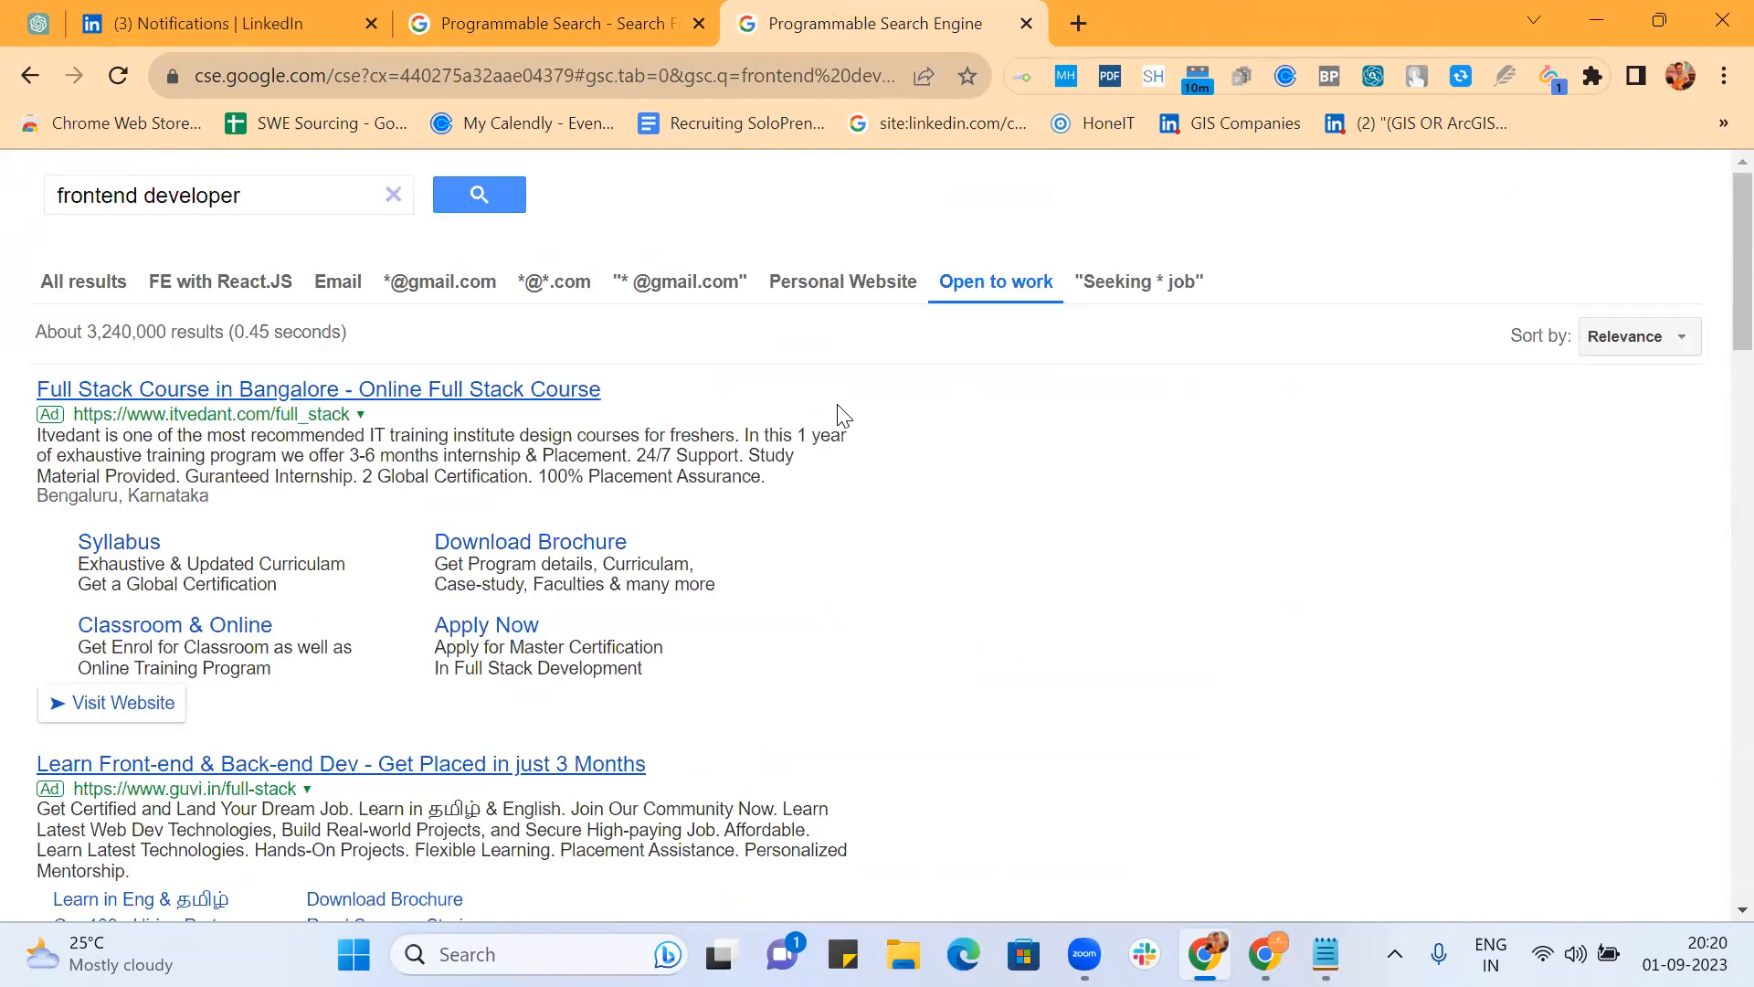
pyautogui.scroll(-10, 845, 416)
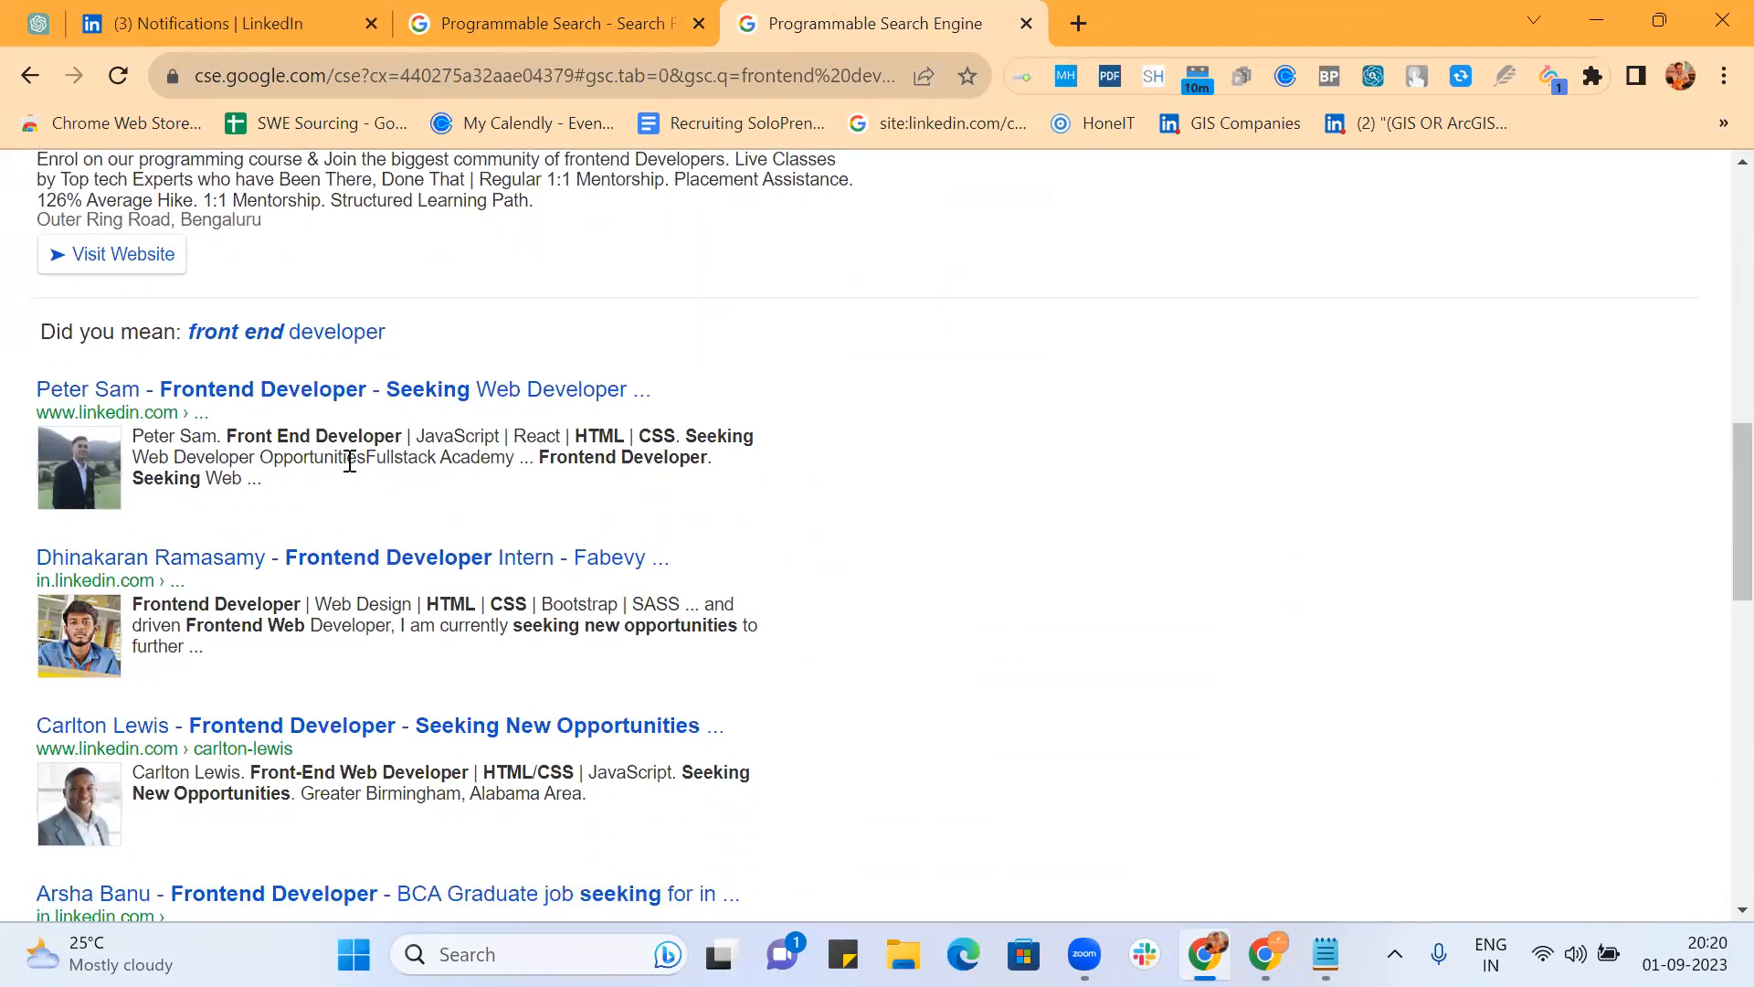
pyautogui.scroll(-2, 565, 482)
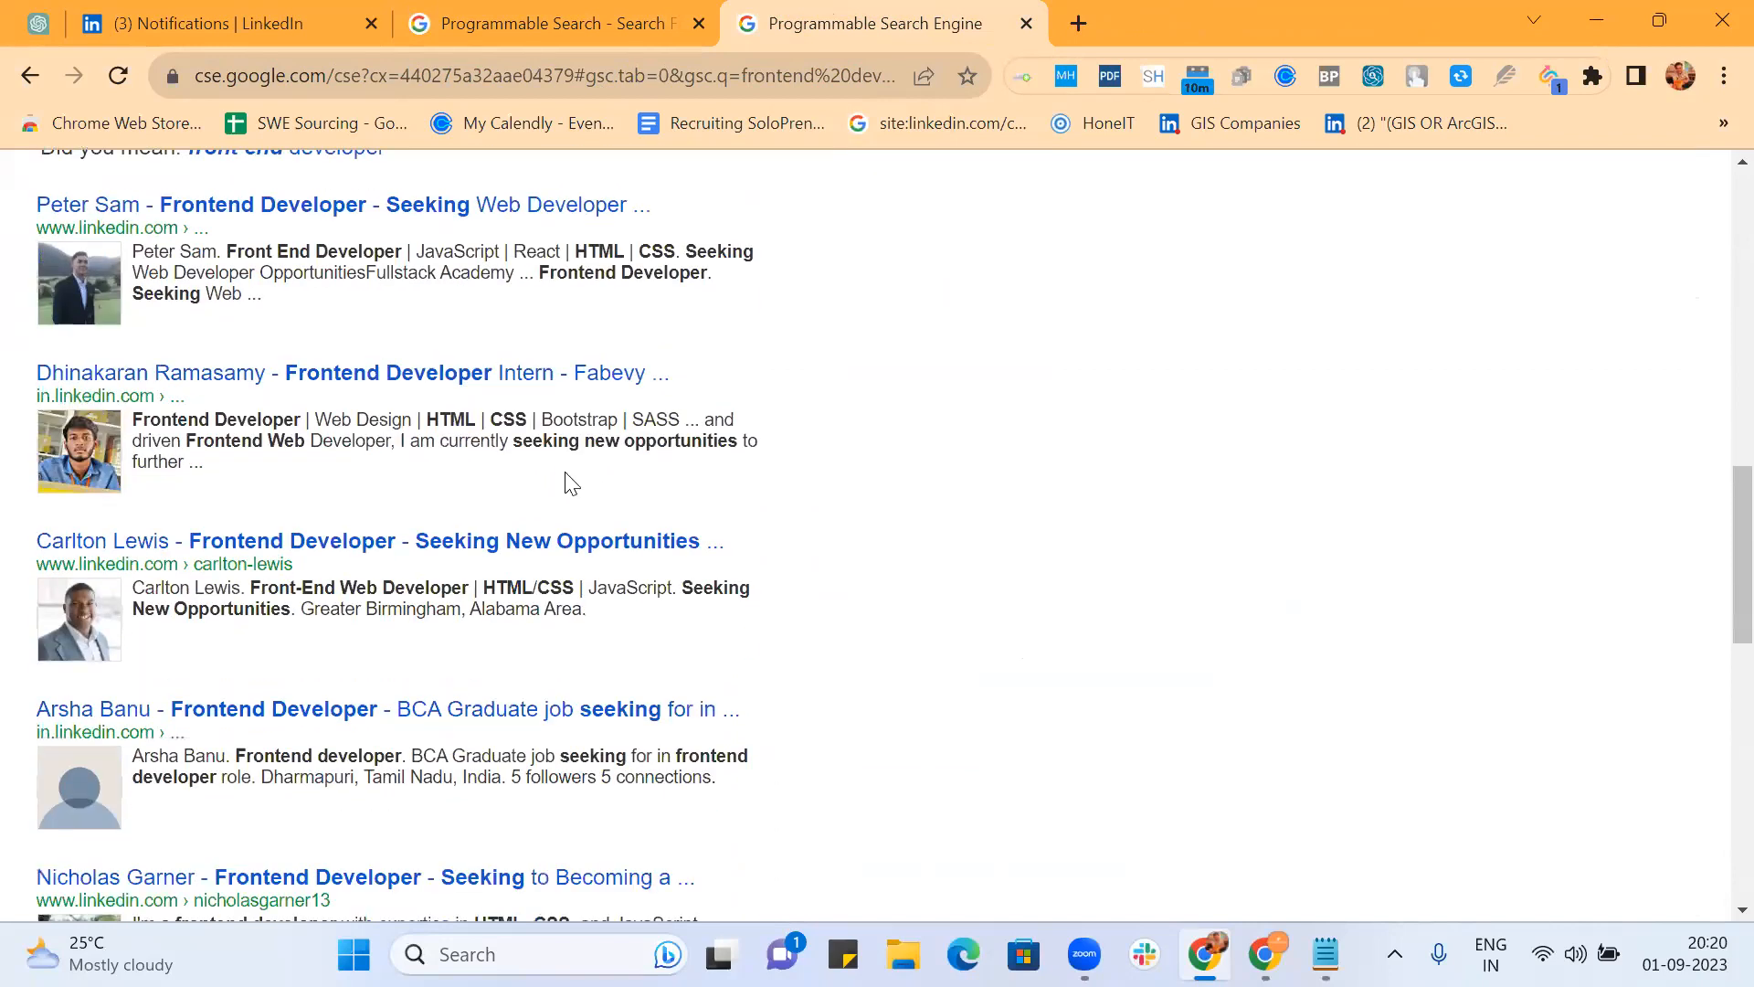
pyautogui.scroll(-2, 834, 452)
pyautogui.scroll(-2, 868, 548)
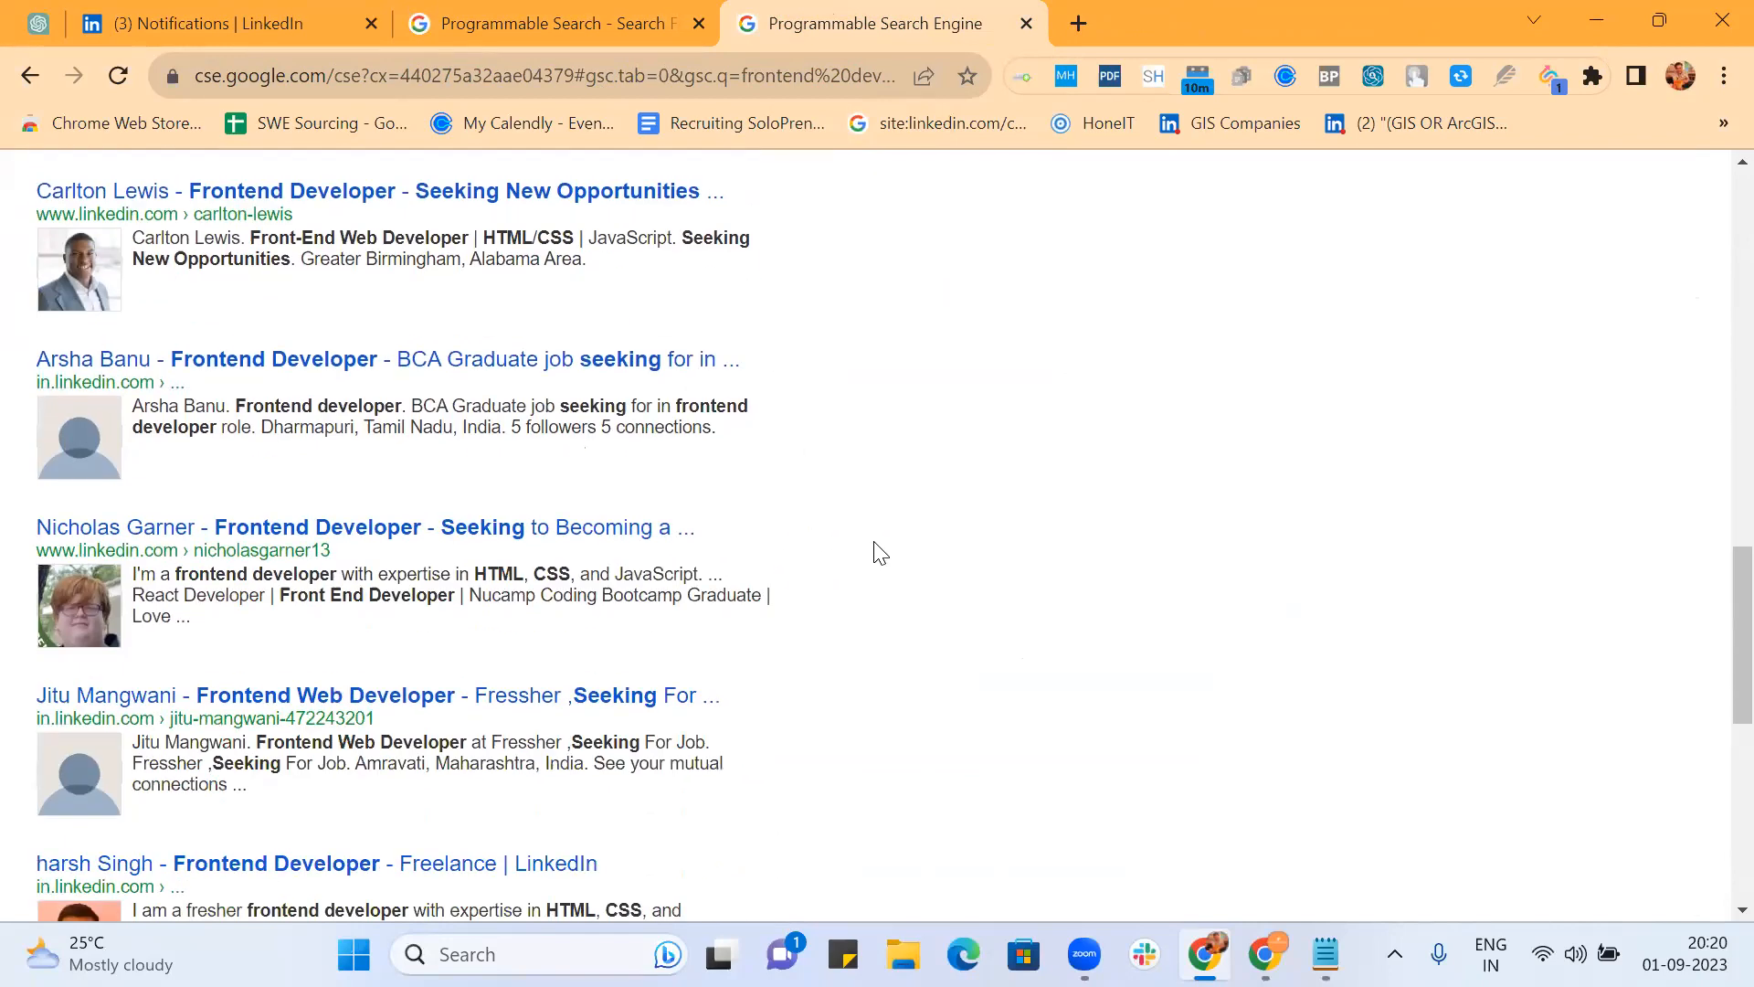
pyautogui.scroll(-1, 821, 507)
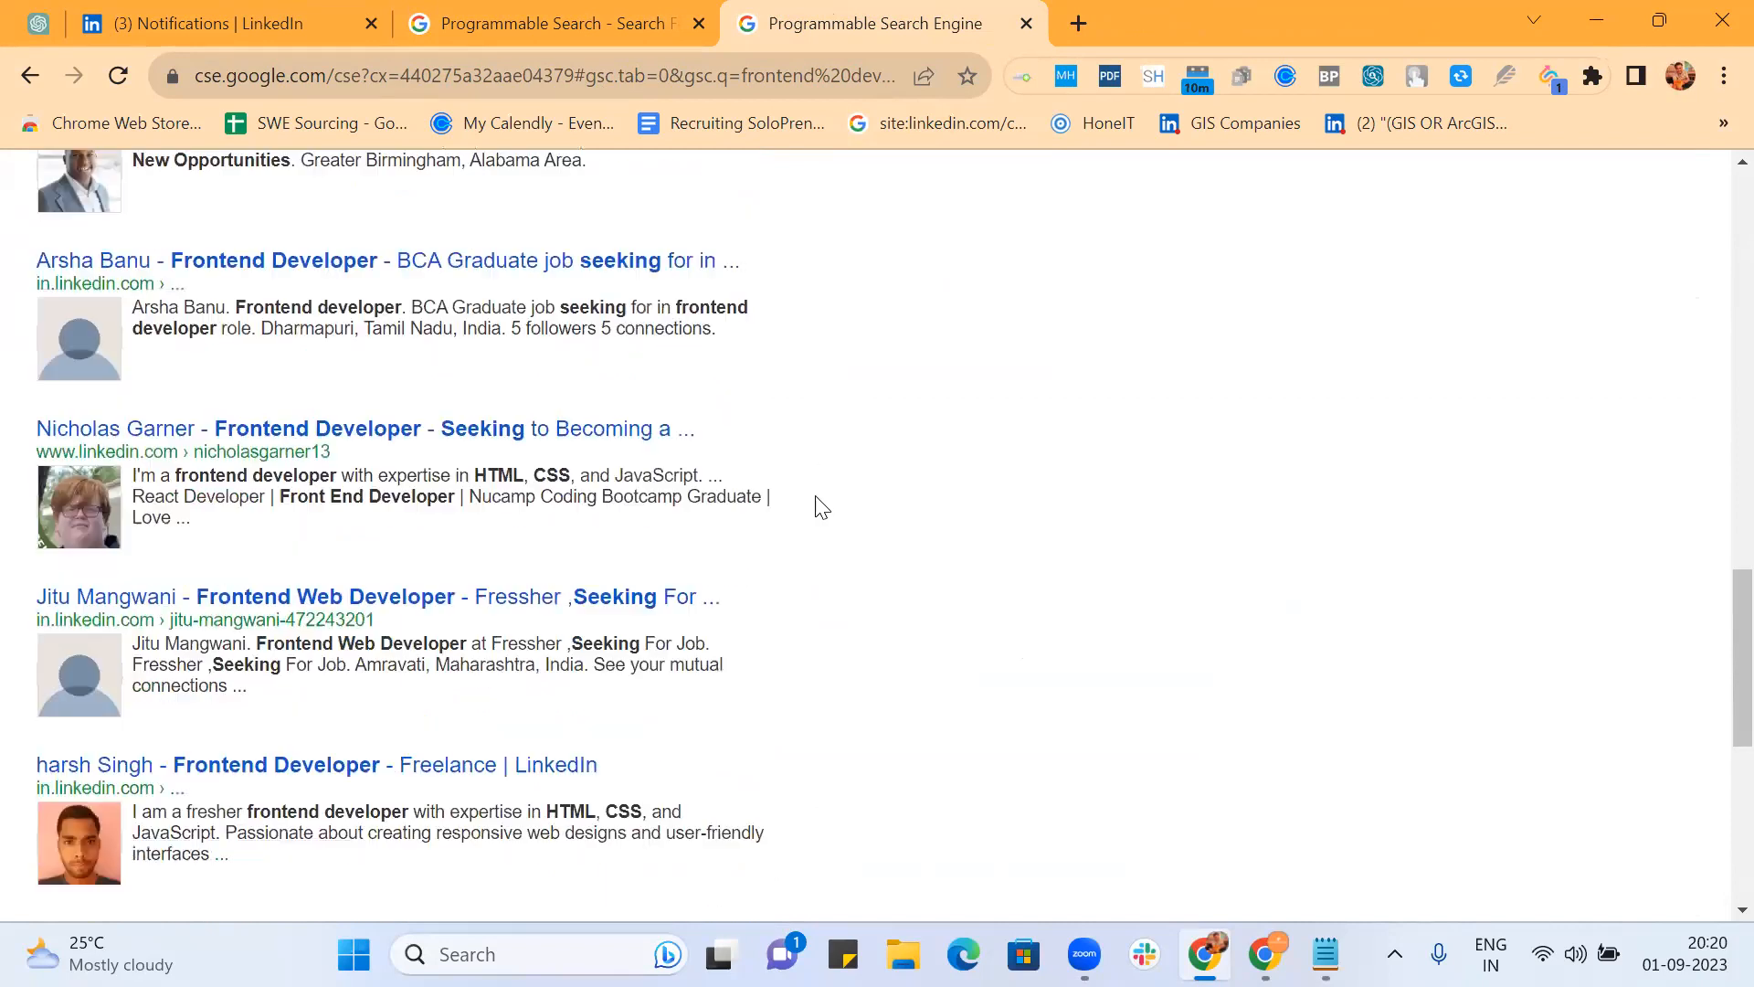
pyautogui.scroll(-1, 818, 507)
pyautogui.scroll(-2, 728, 500)
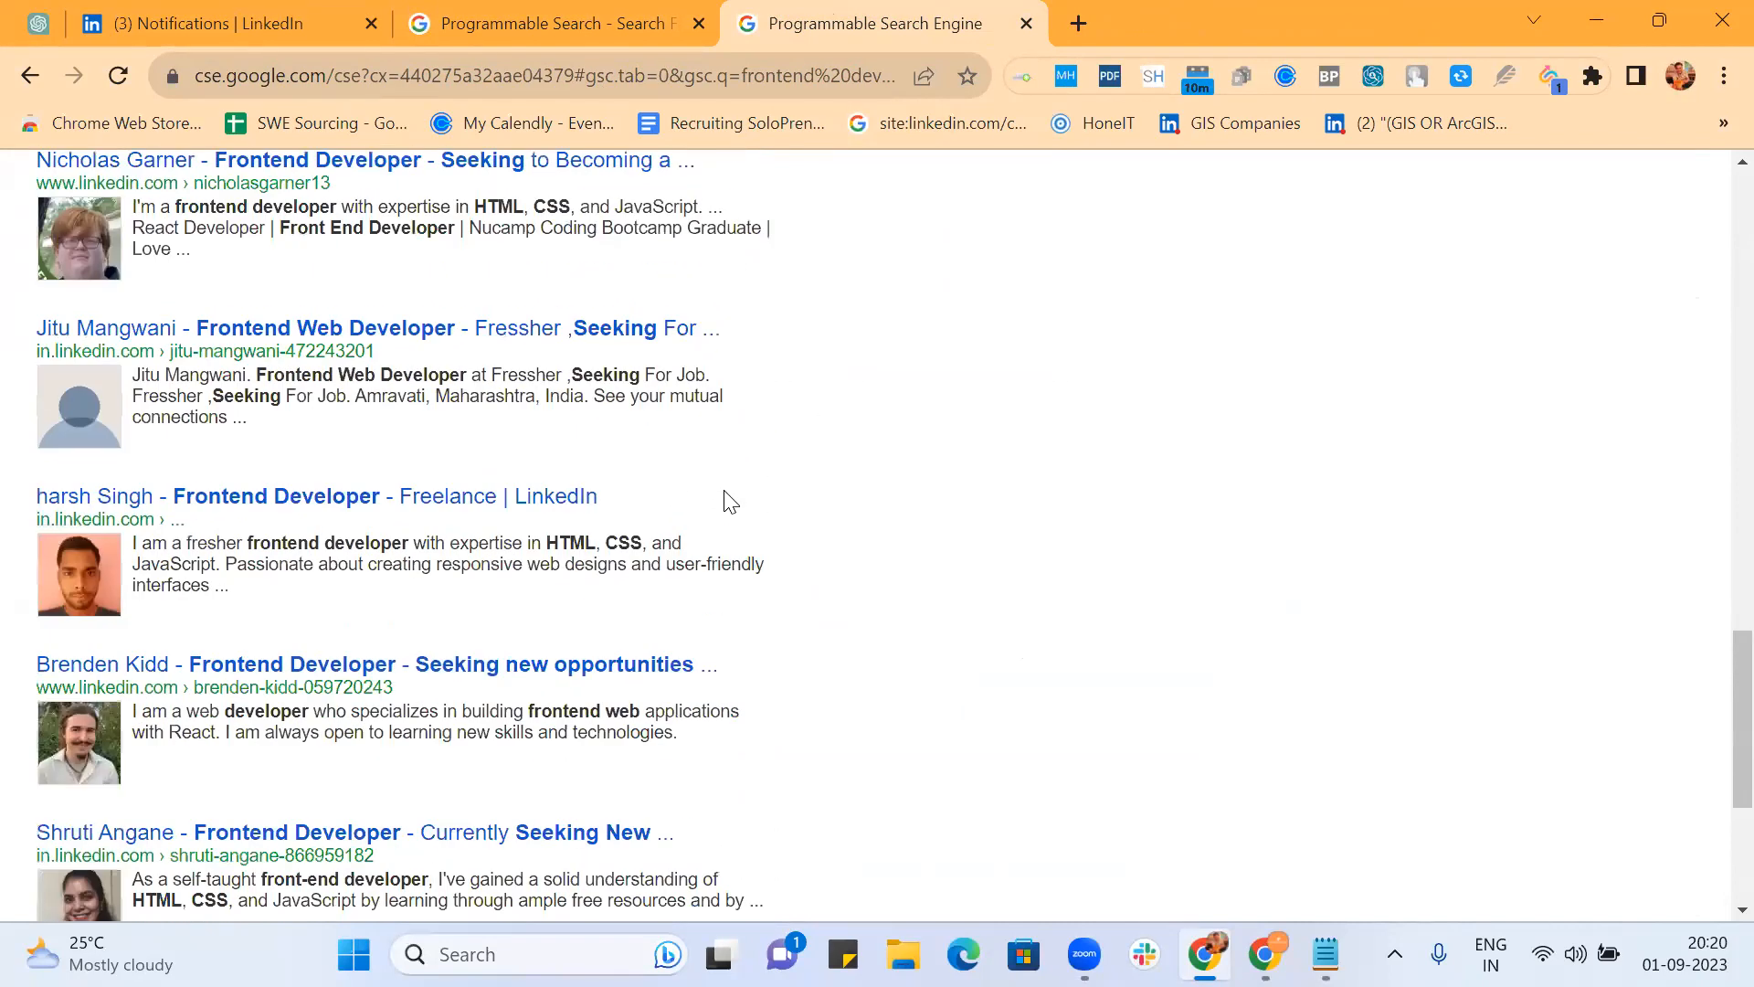
pyautogui.scroll(-2, 808, 500)
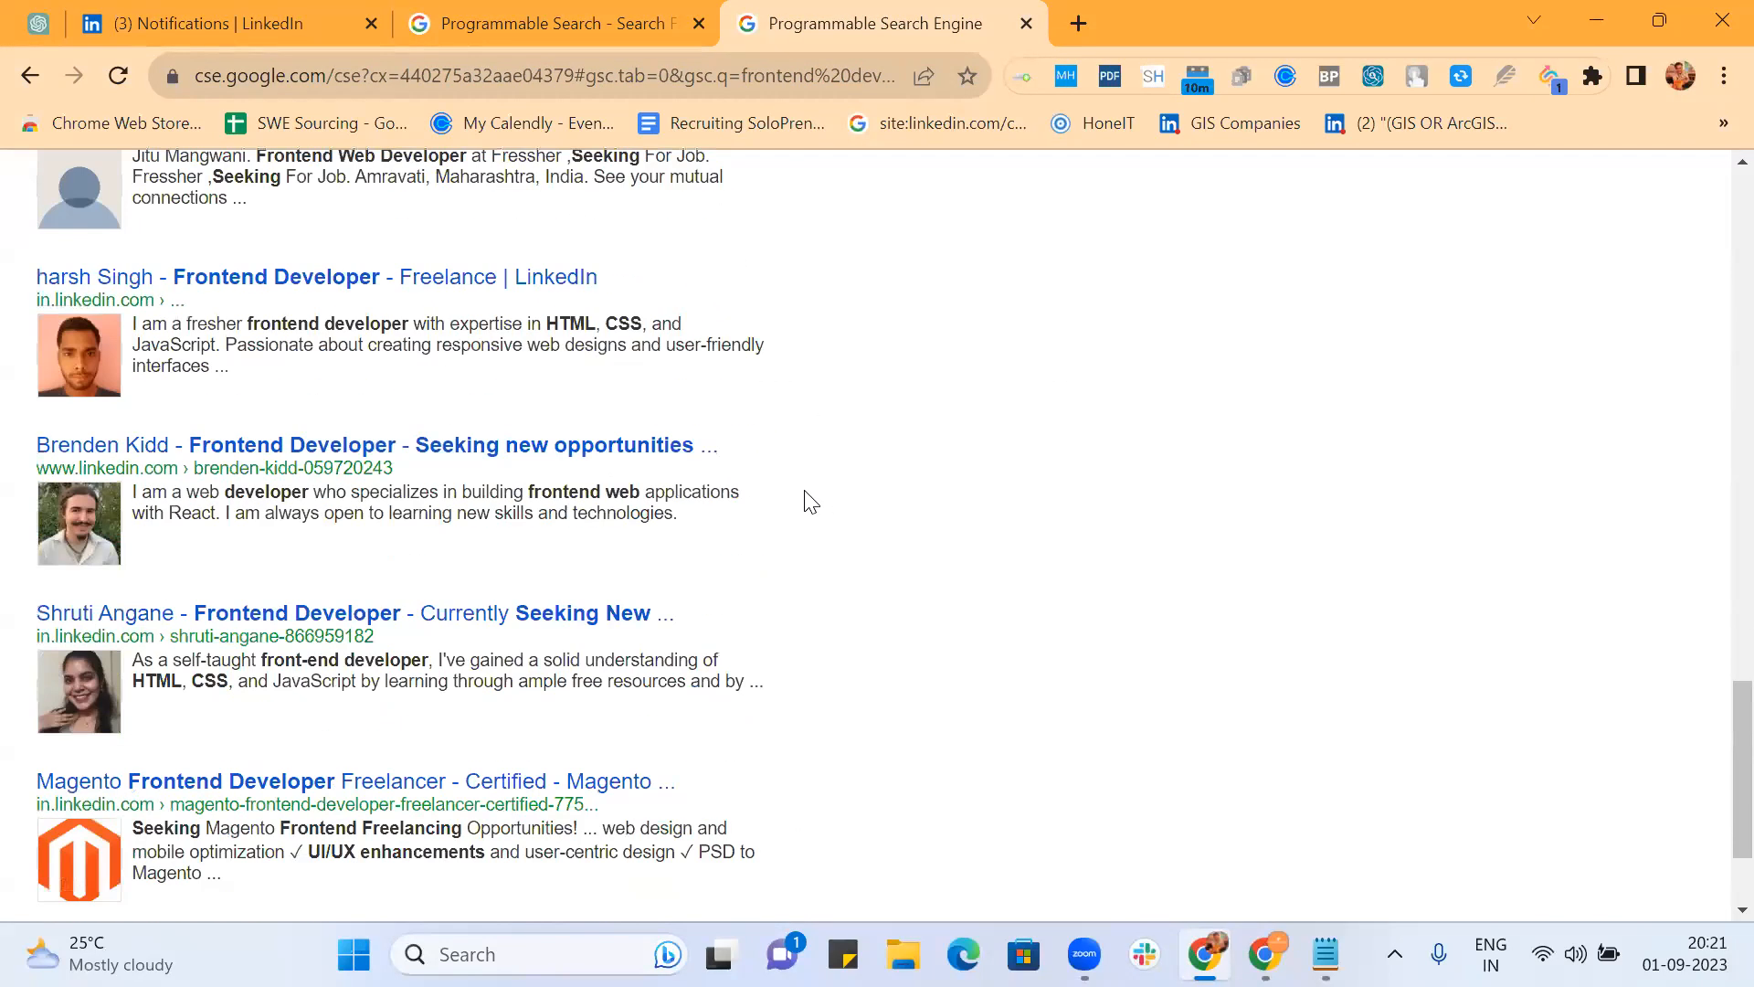
pyautogui.scroll(-2, 811, 503)
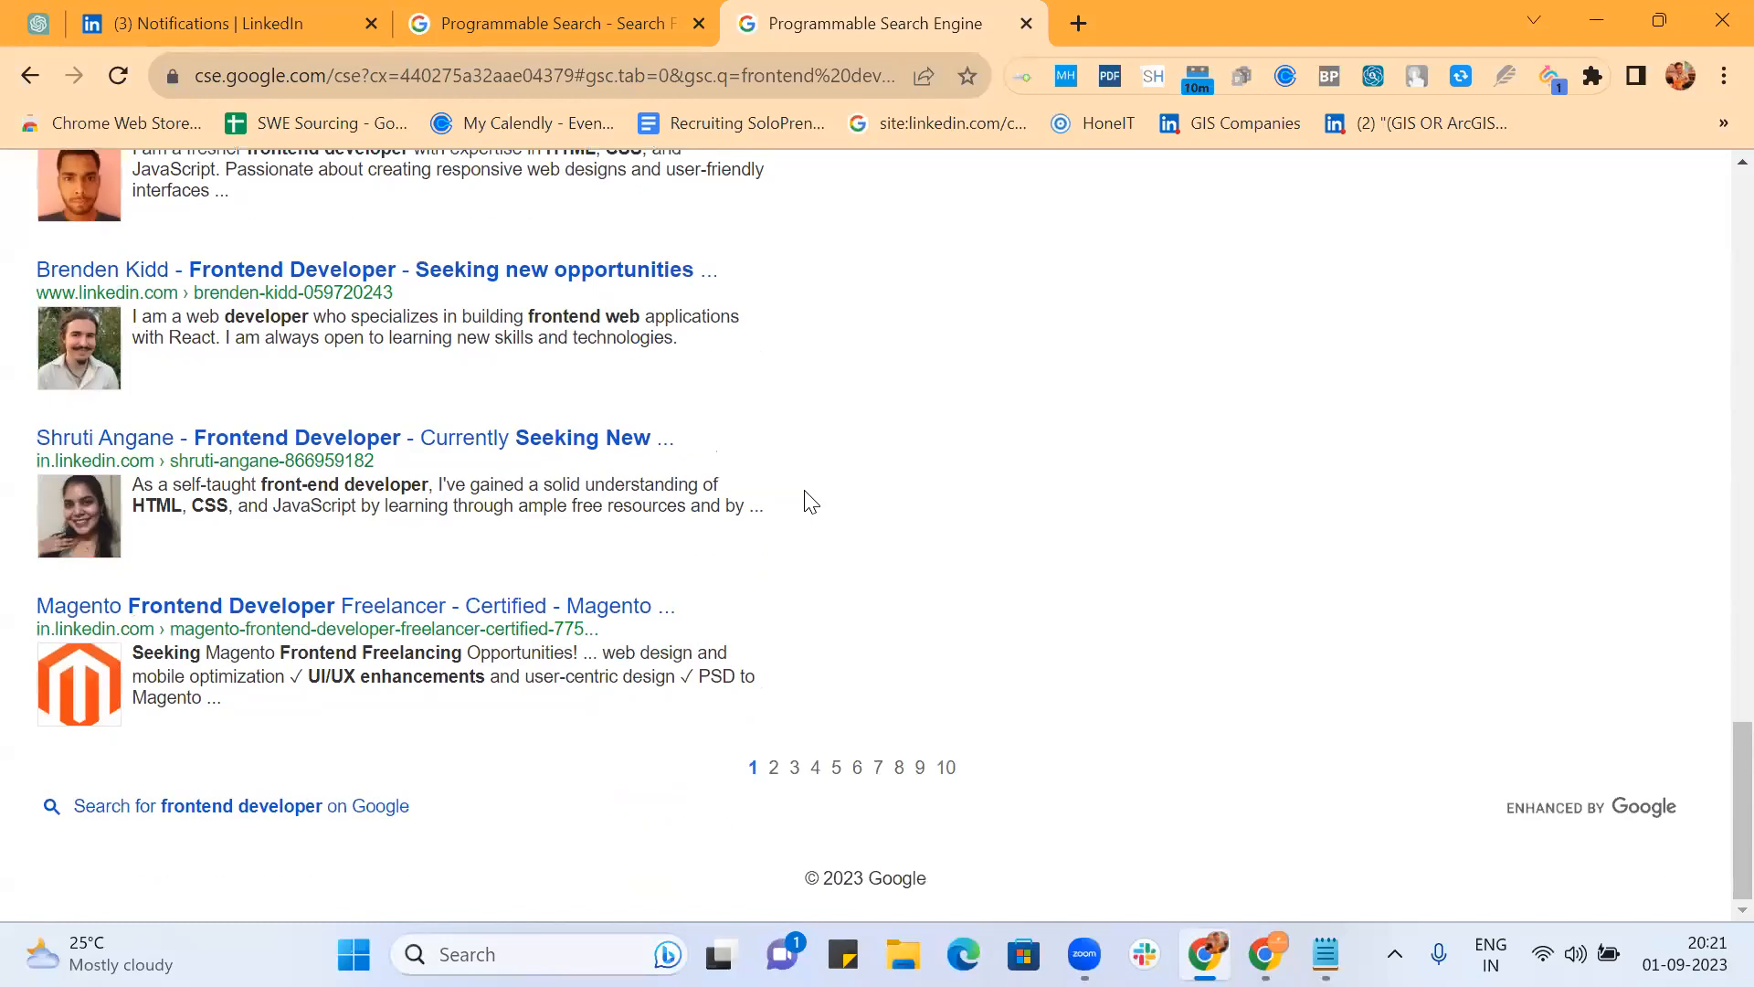
pyautogui.click(775, 769)
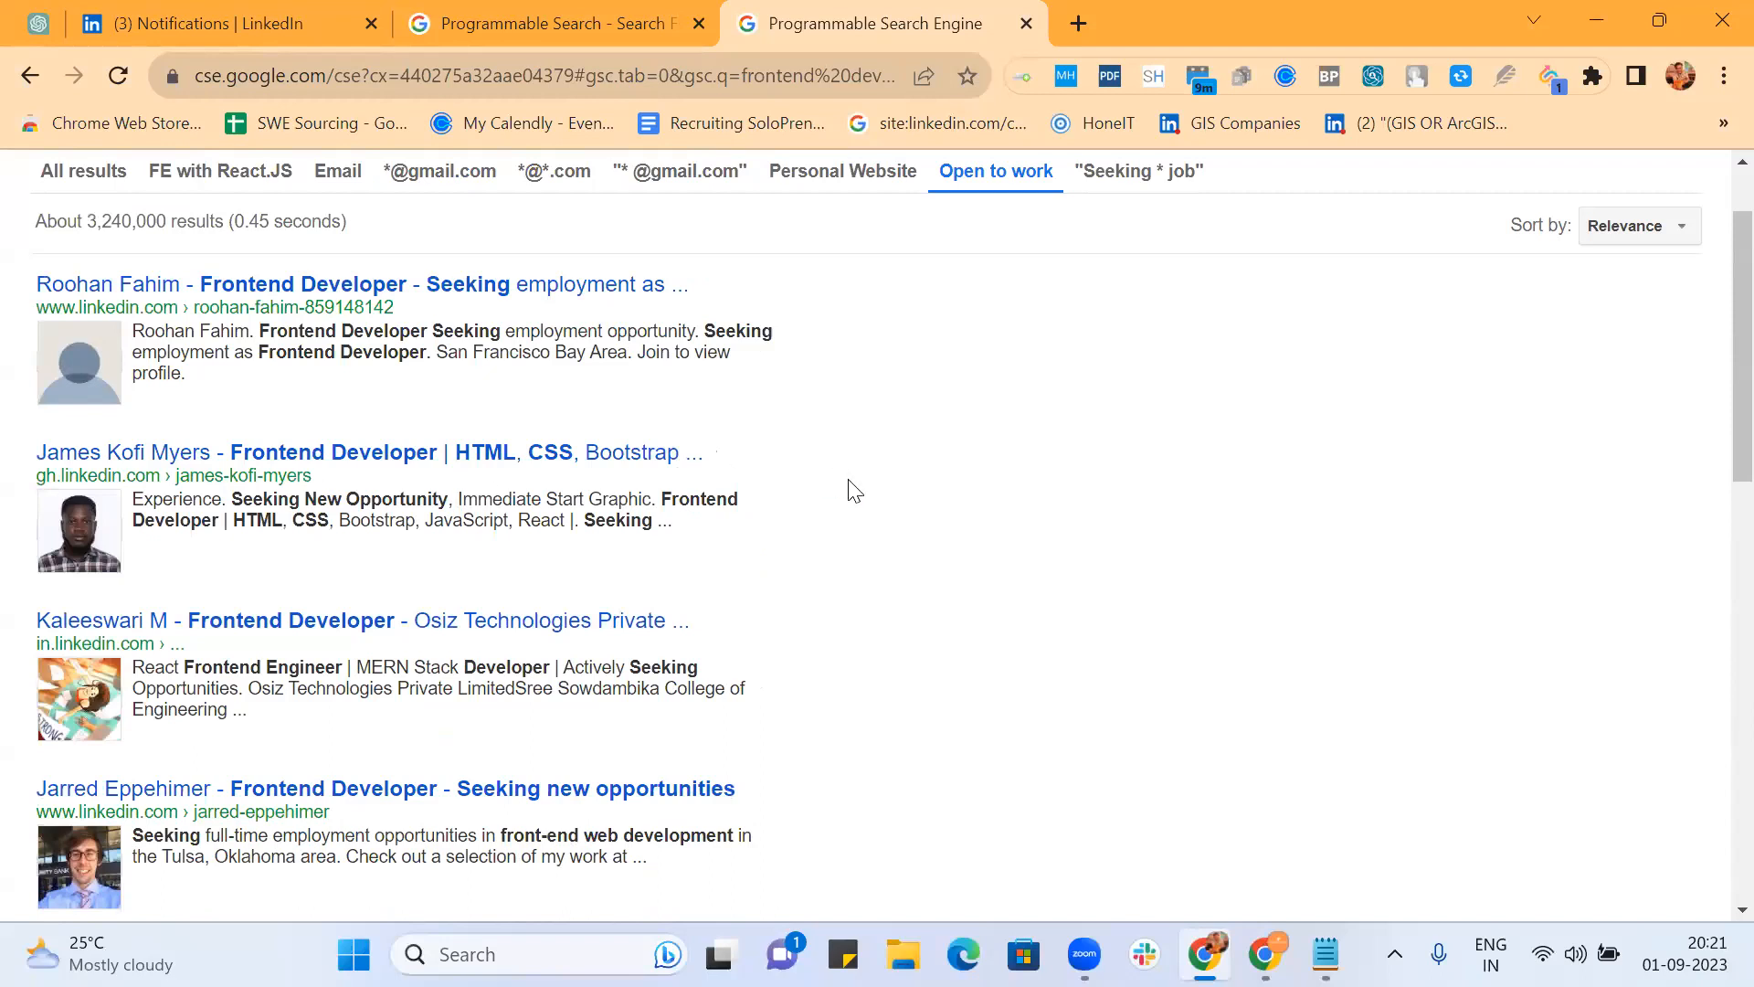
pyautogui.scroll(-3, 818, 529)
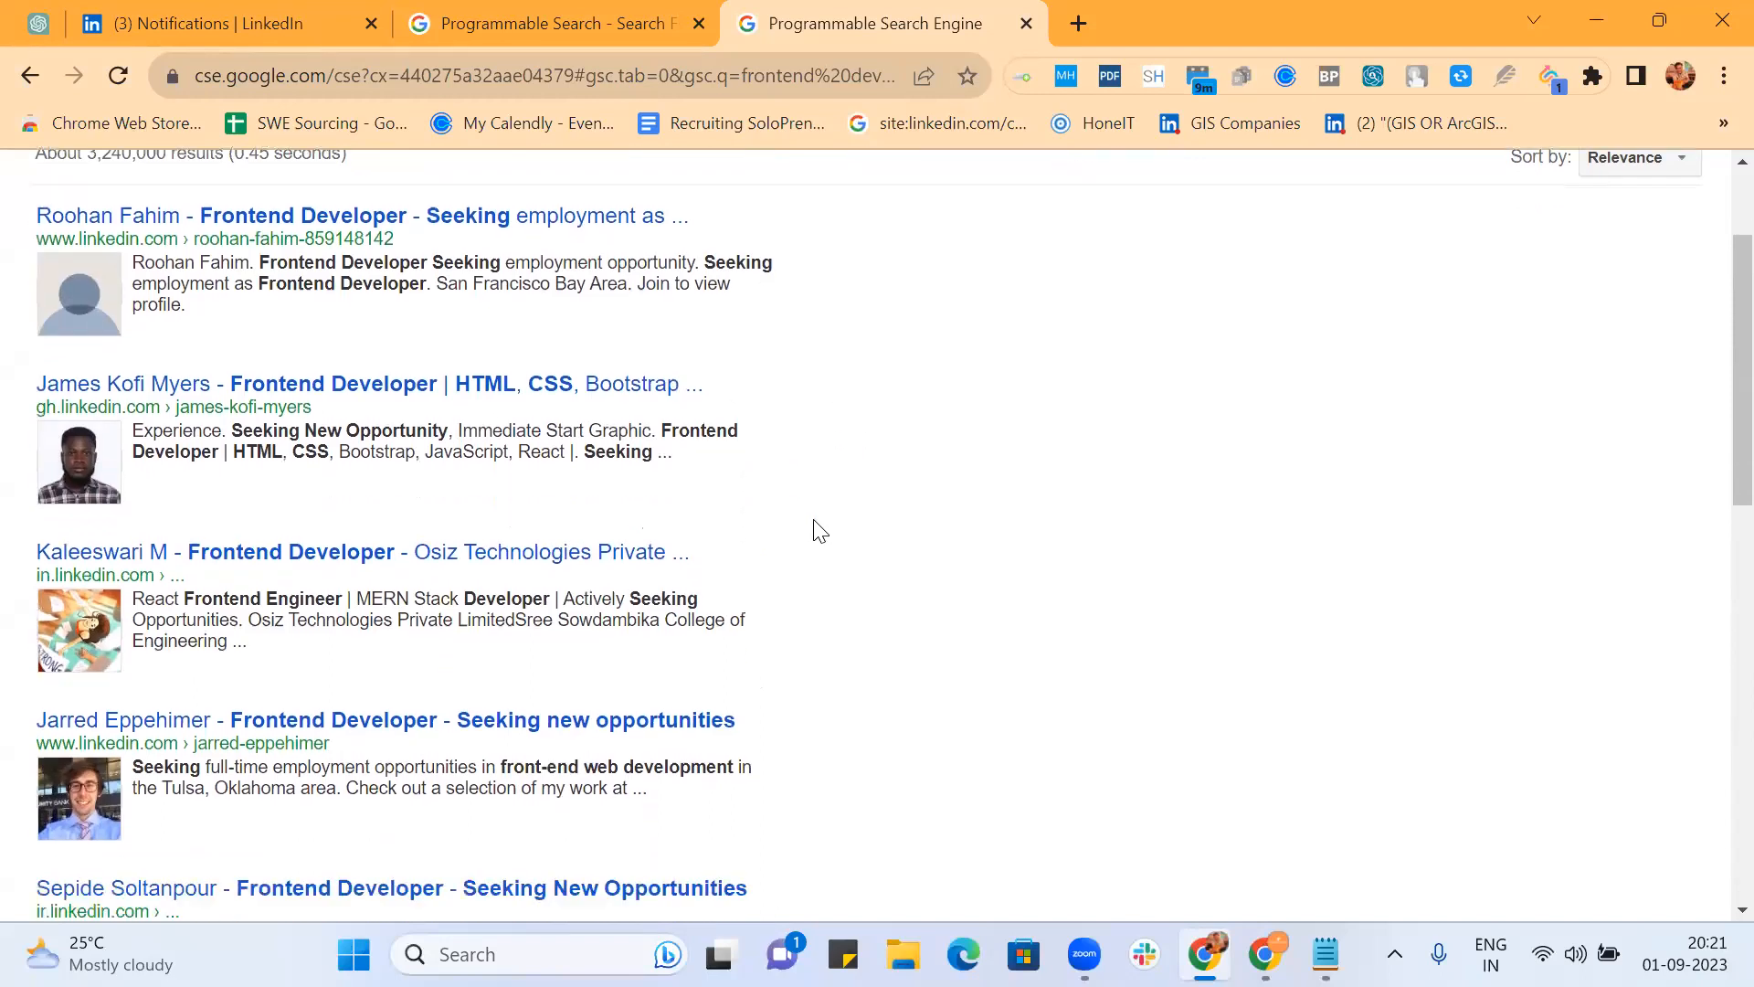
pyautogui.scroll(-2, 848, 546)
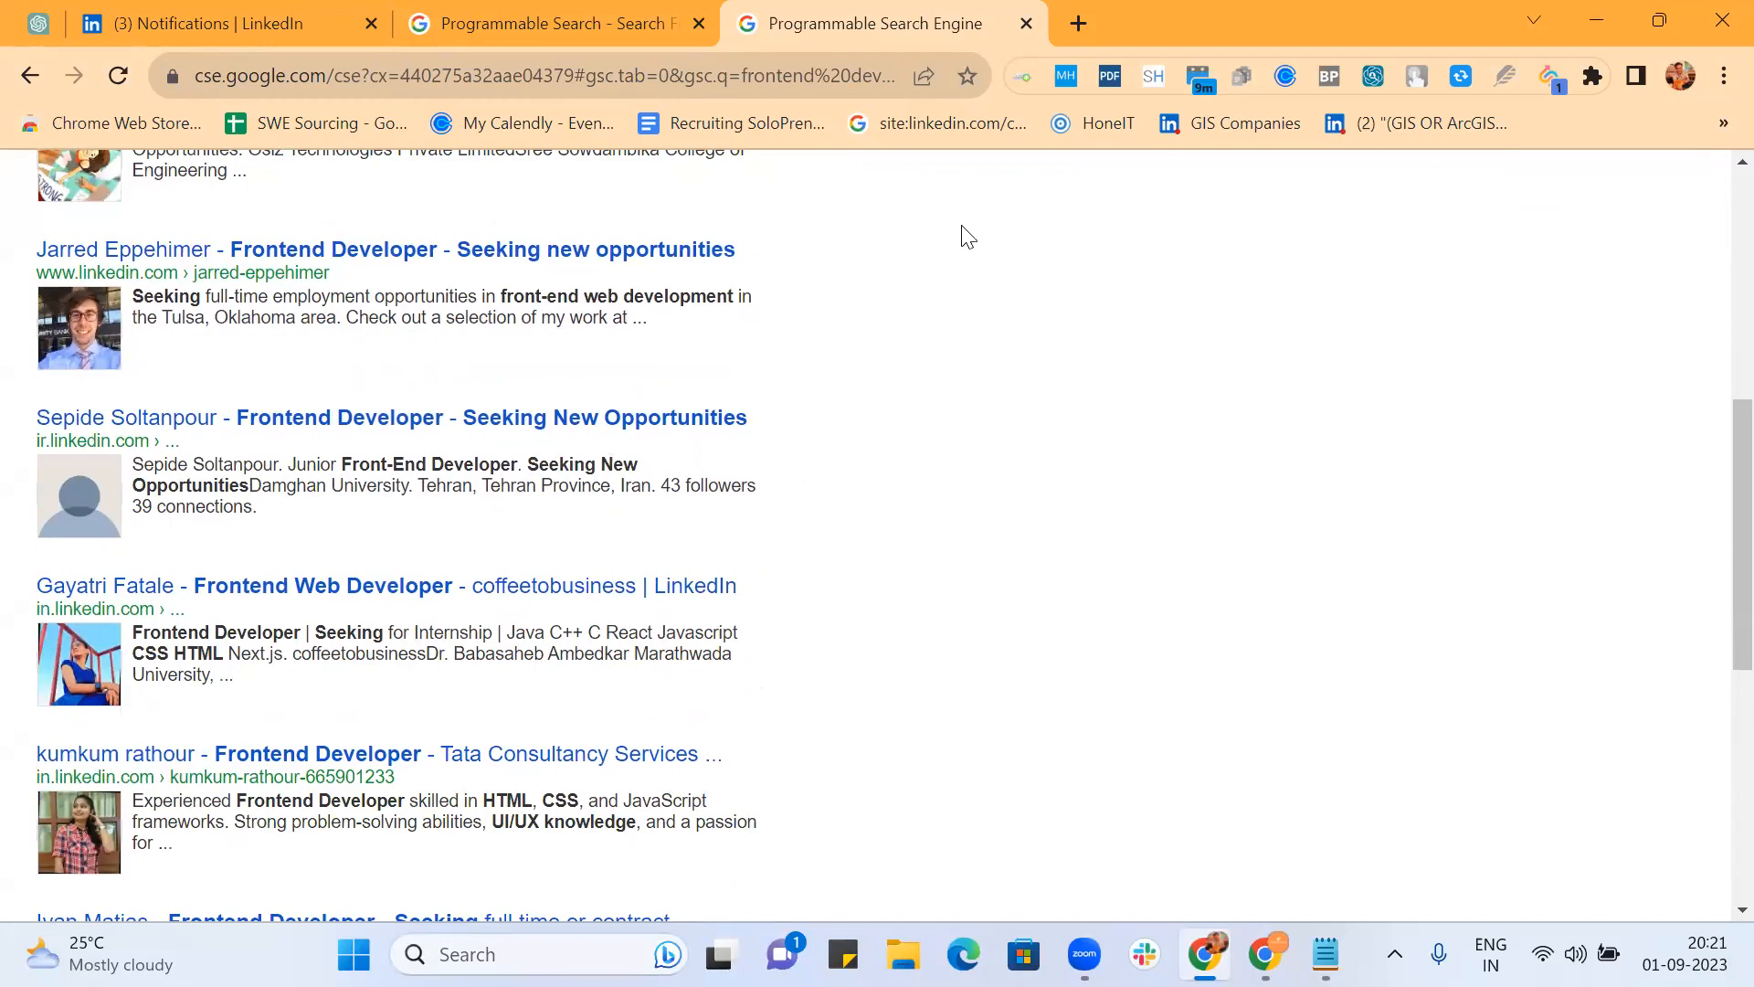
pyautogui.scroll(7, 904, 452)
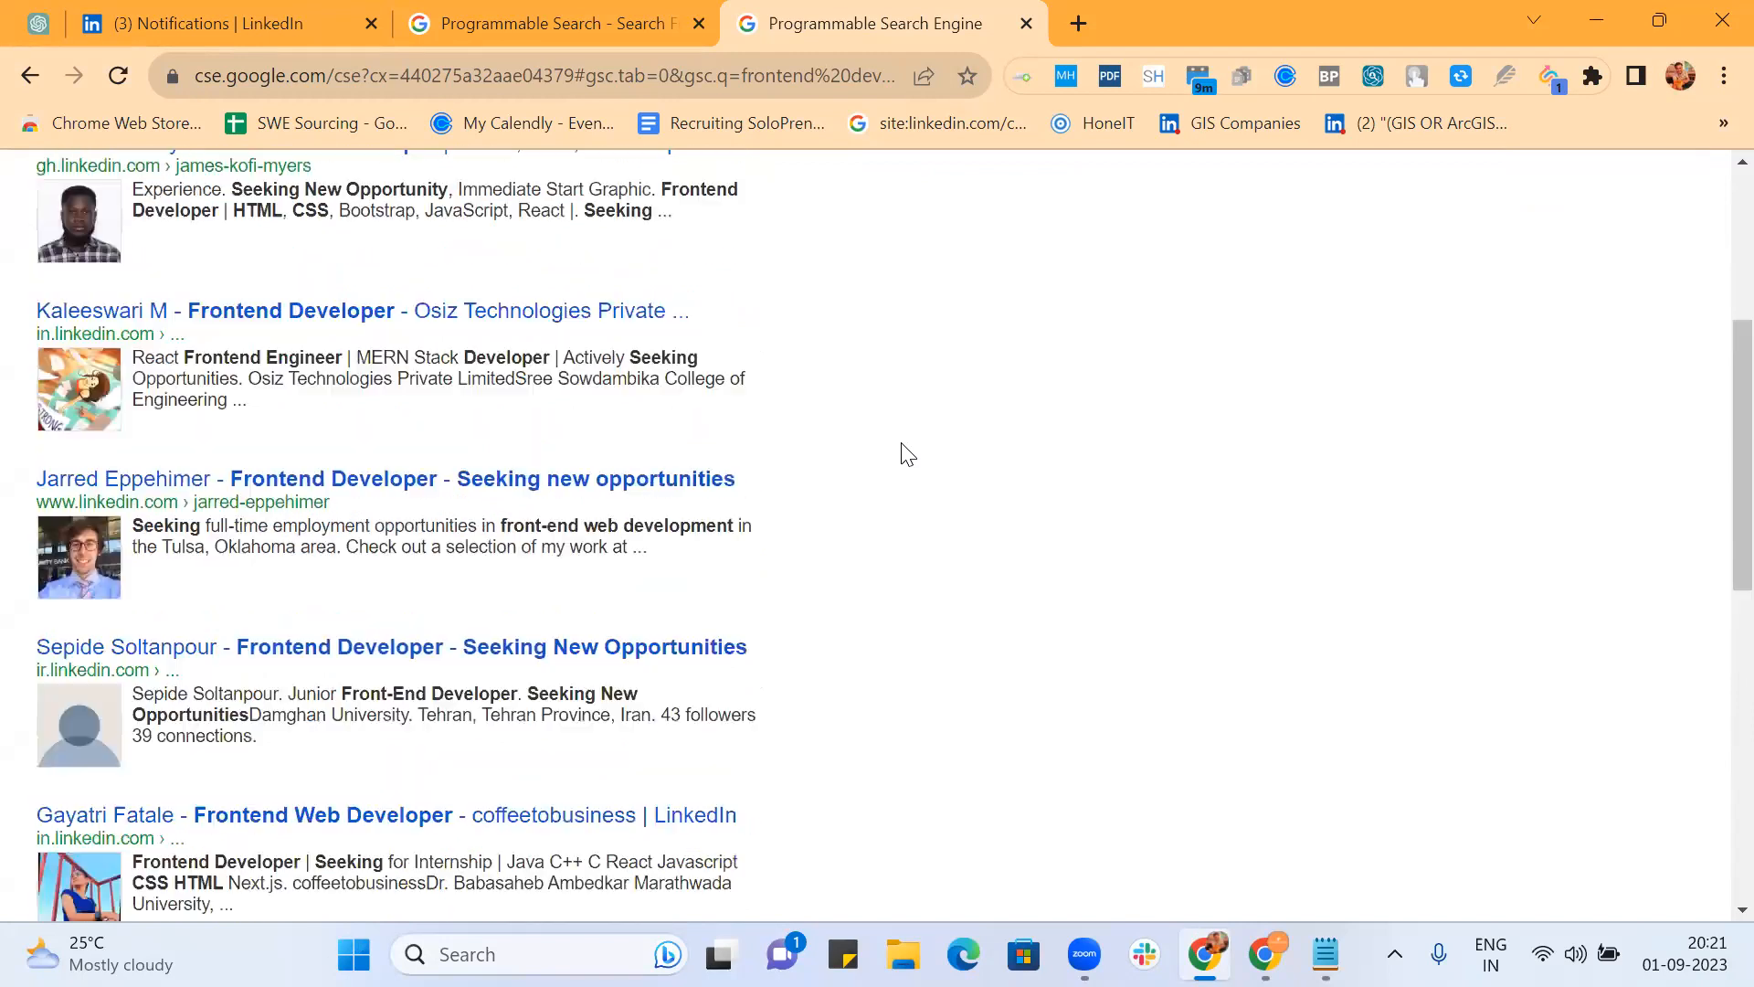
# Step: View the "Seeking * job" refinement's results, then return to the Search Features page
pyautogui.click(1114, 294)
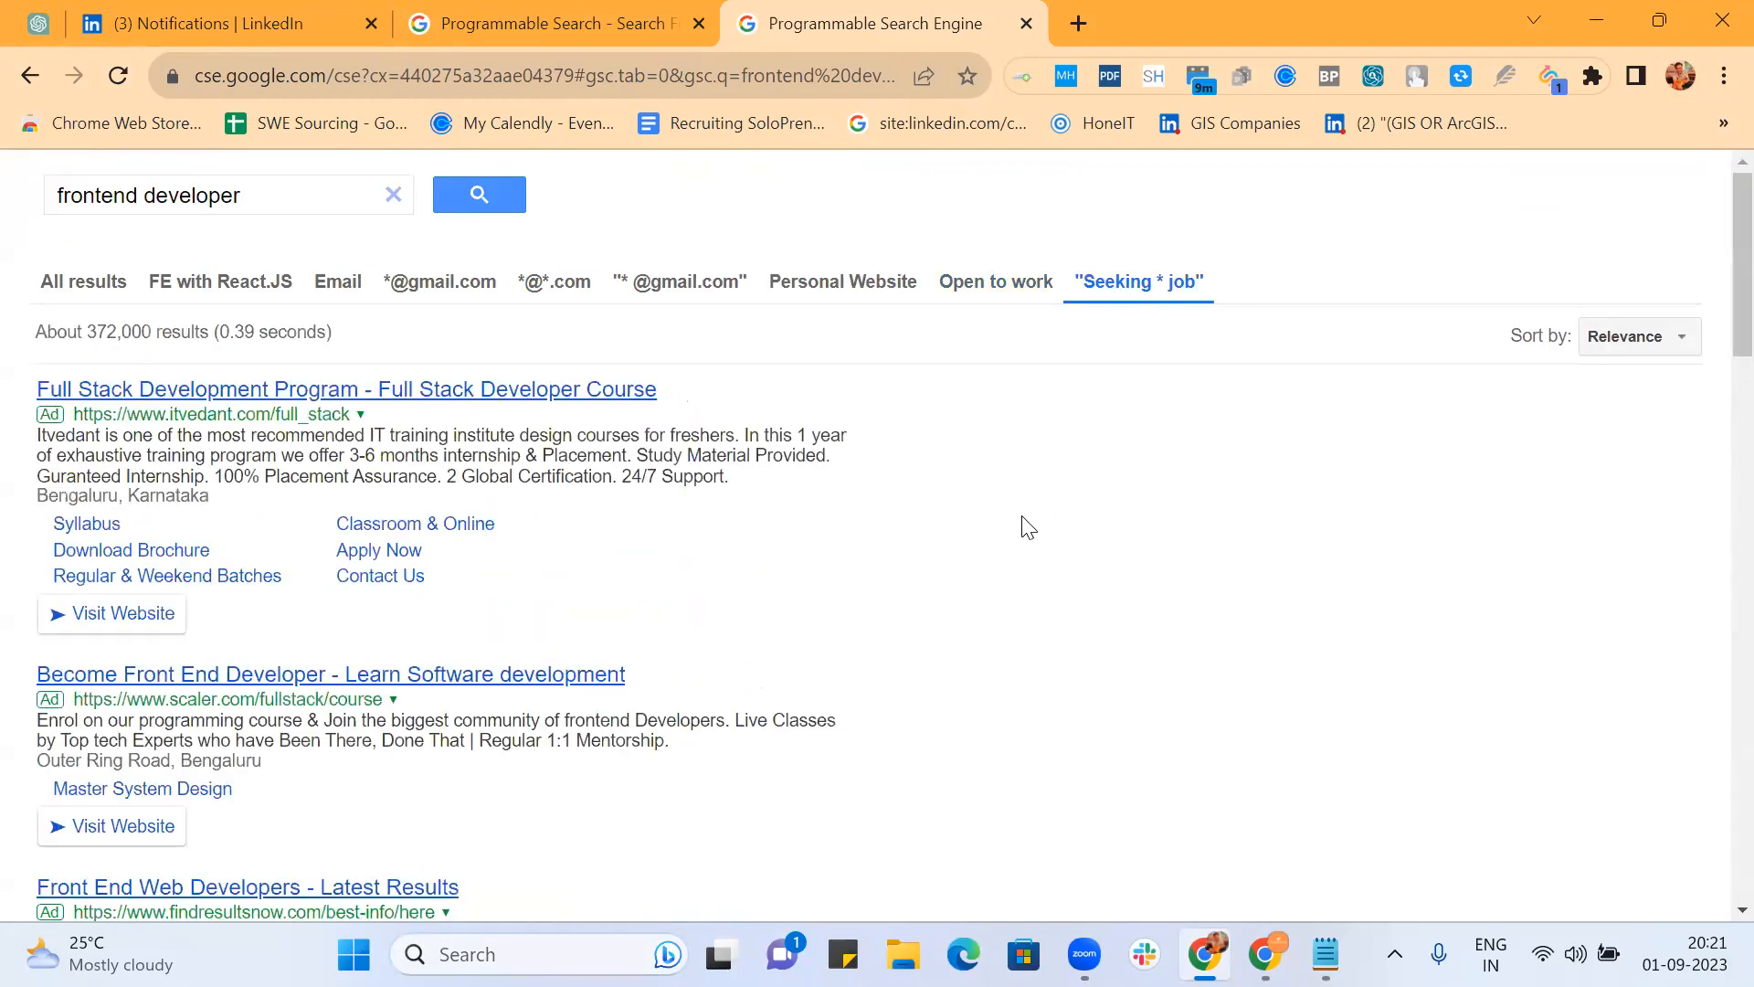
pyautogui.scroll(-10, 1028, 528)
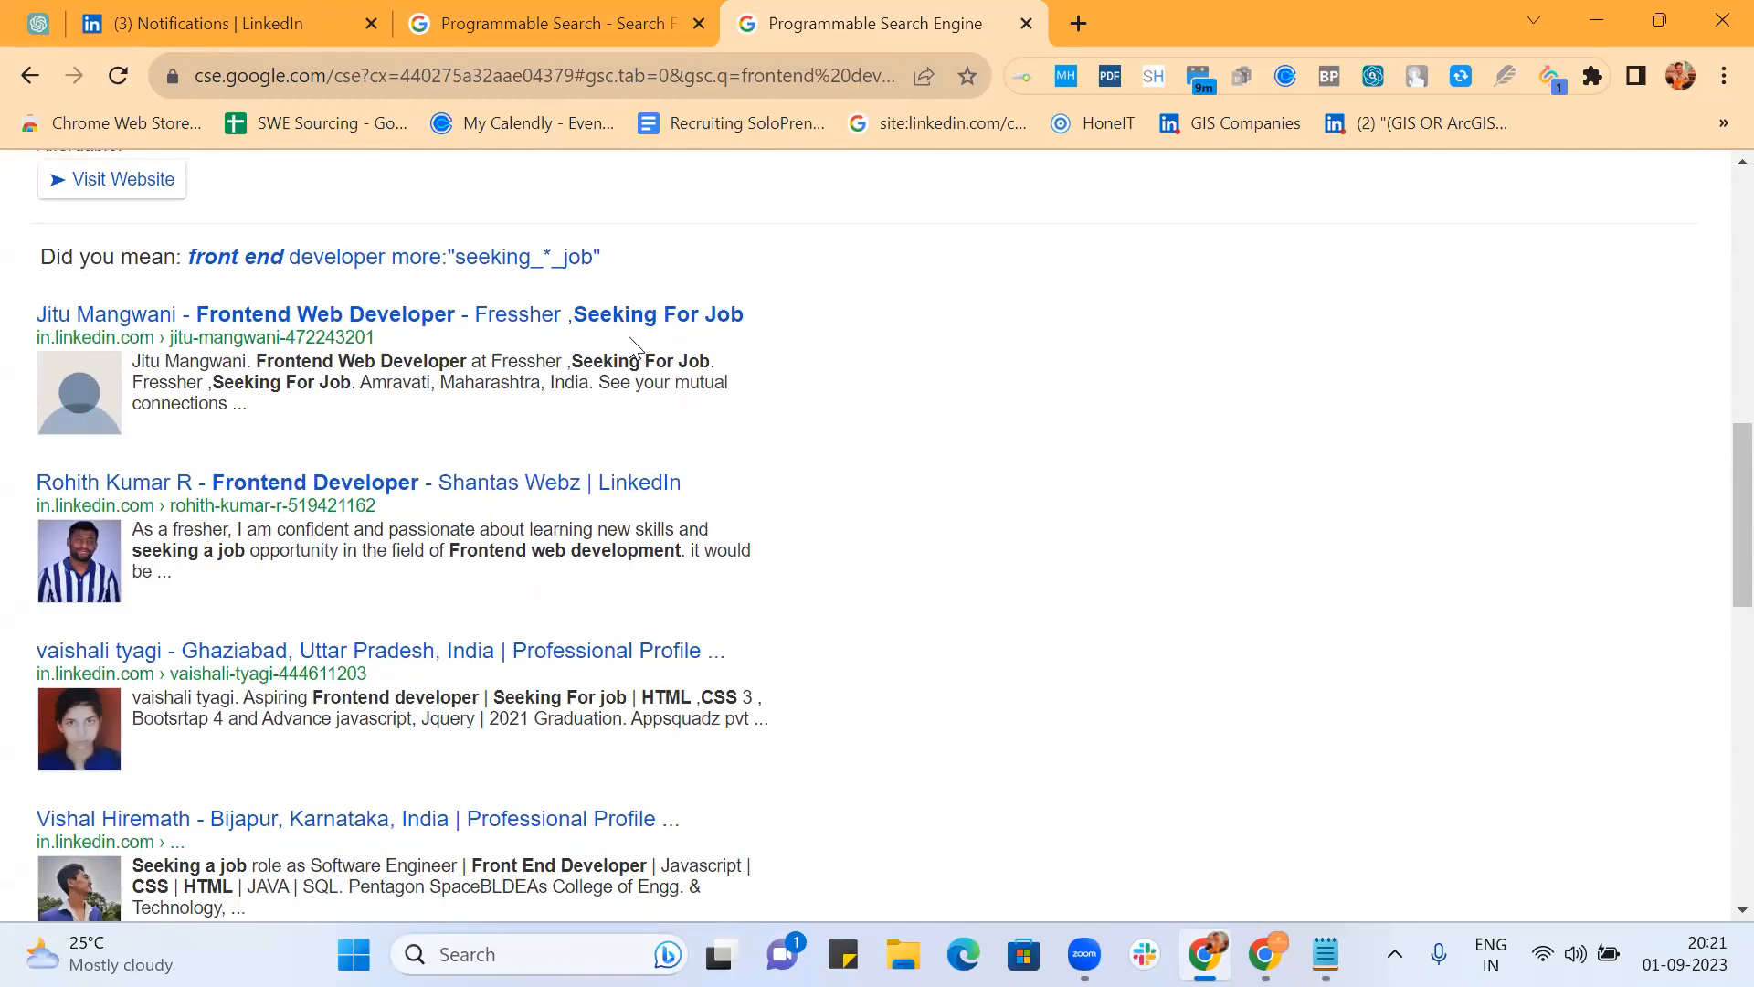
pyautogui.scroll(-4, 850, 530)
pyautogui.scroll(-3, 853, 530)
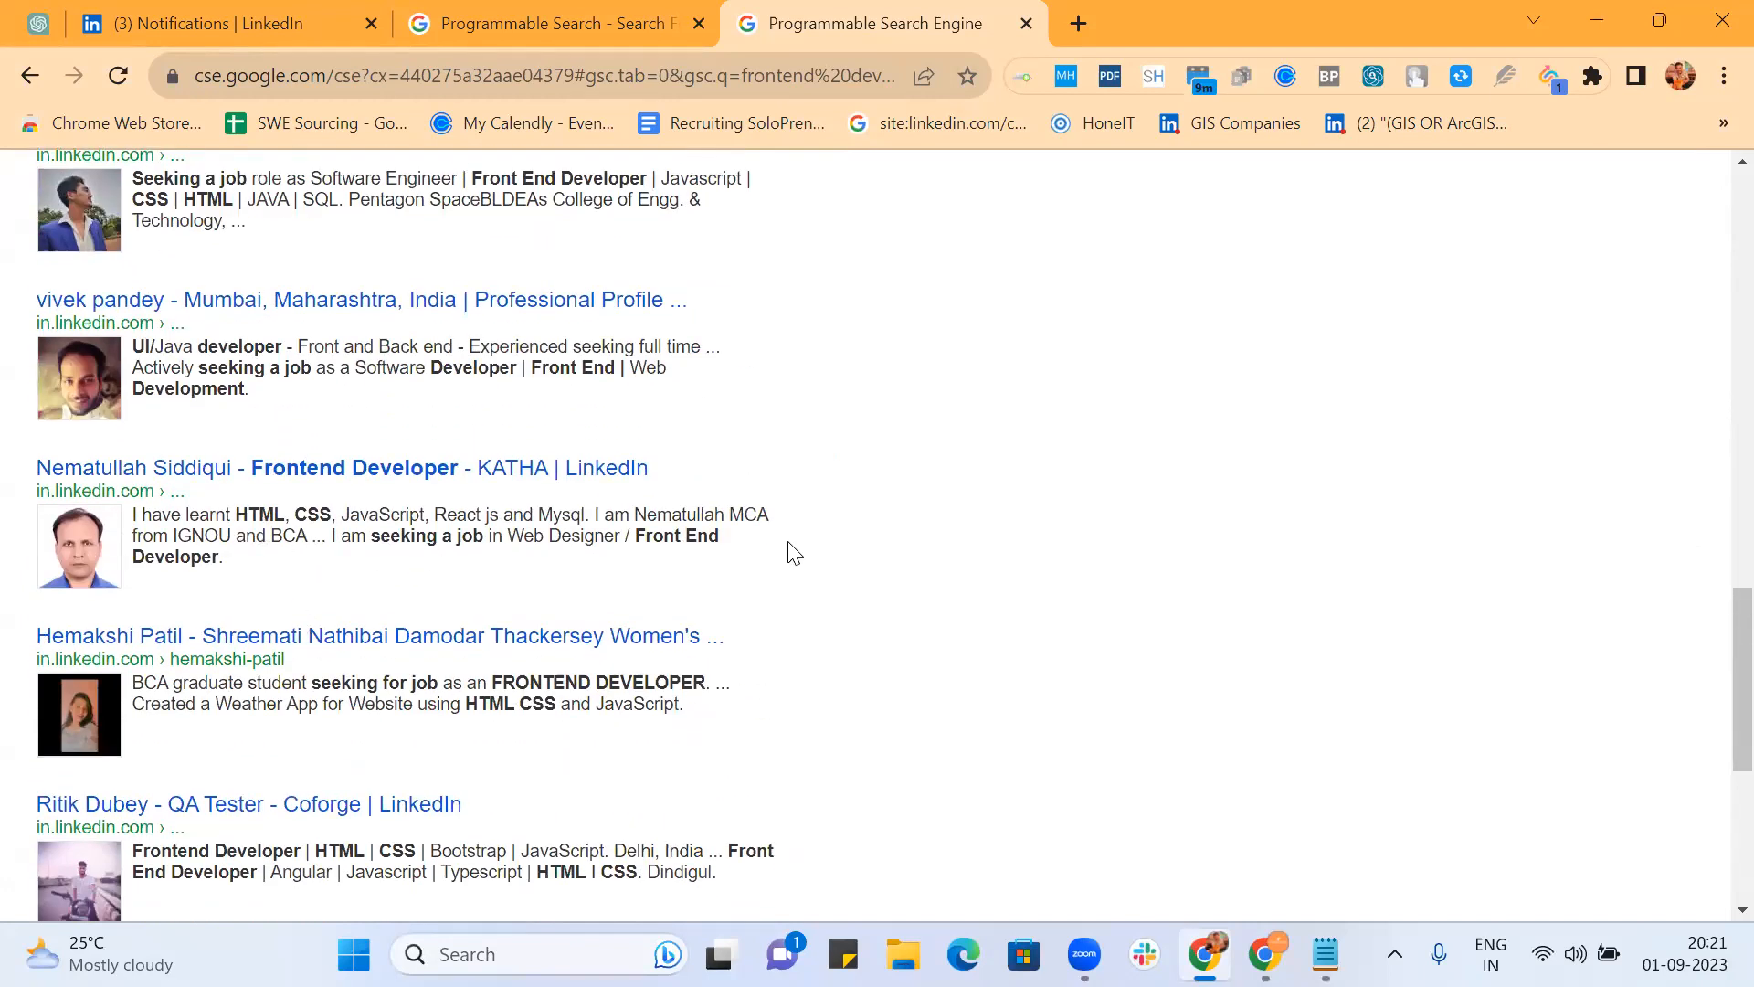
pyautogui.scroll(-5, 793, 553)
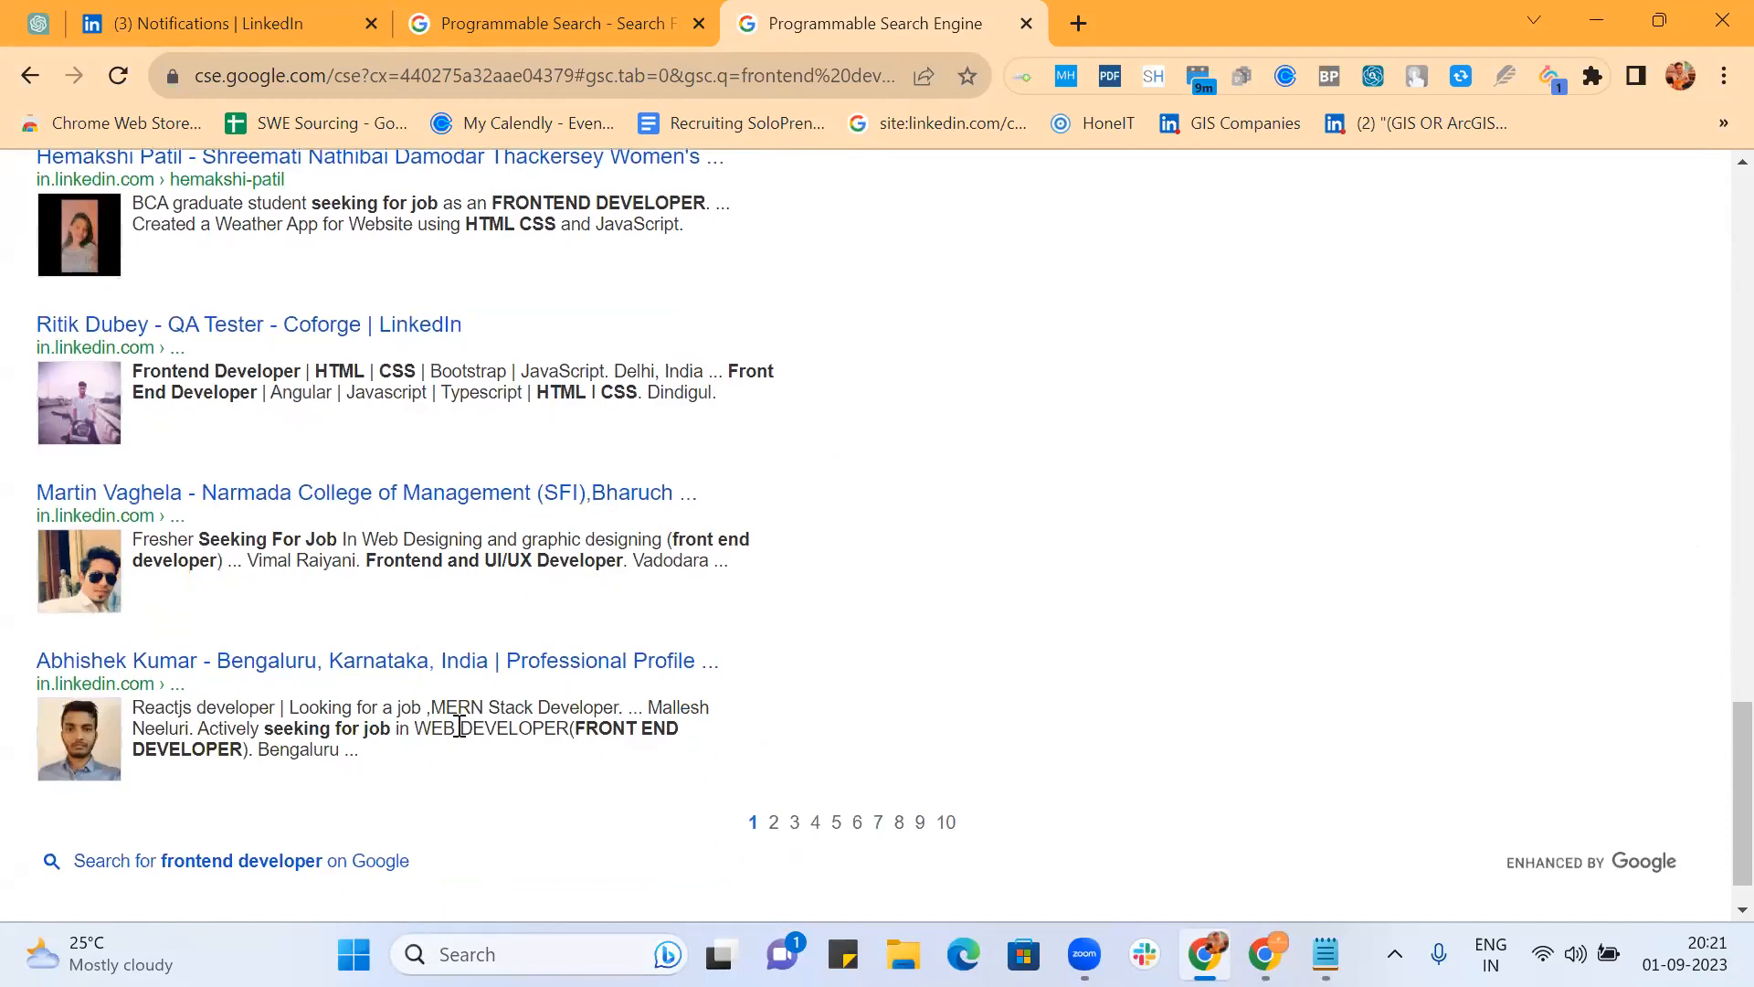
pyautogui.scroll(-1, 875, 627)
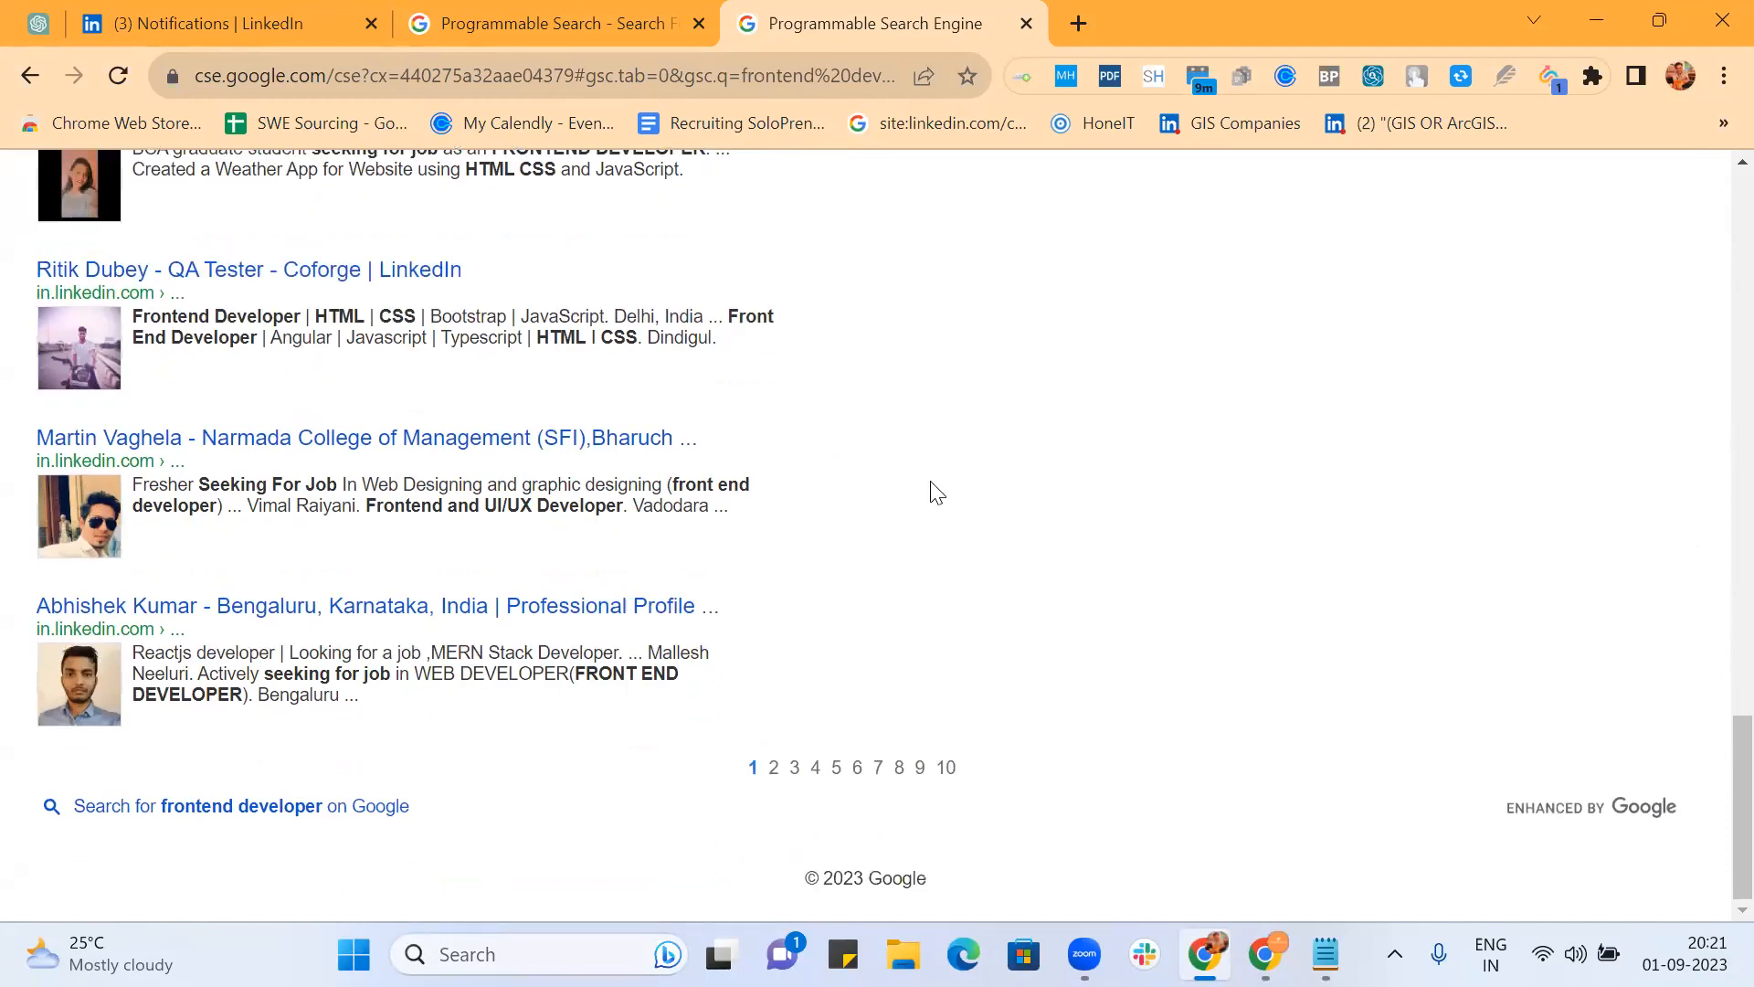
pyautogui.click(470, 25)
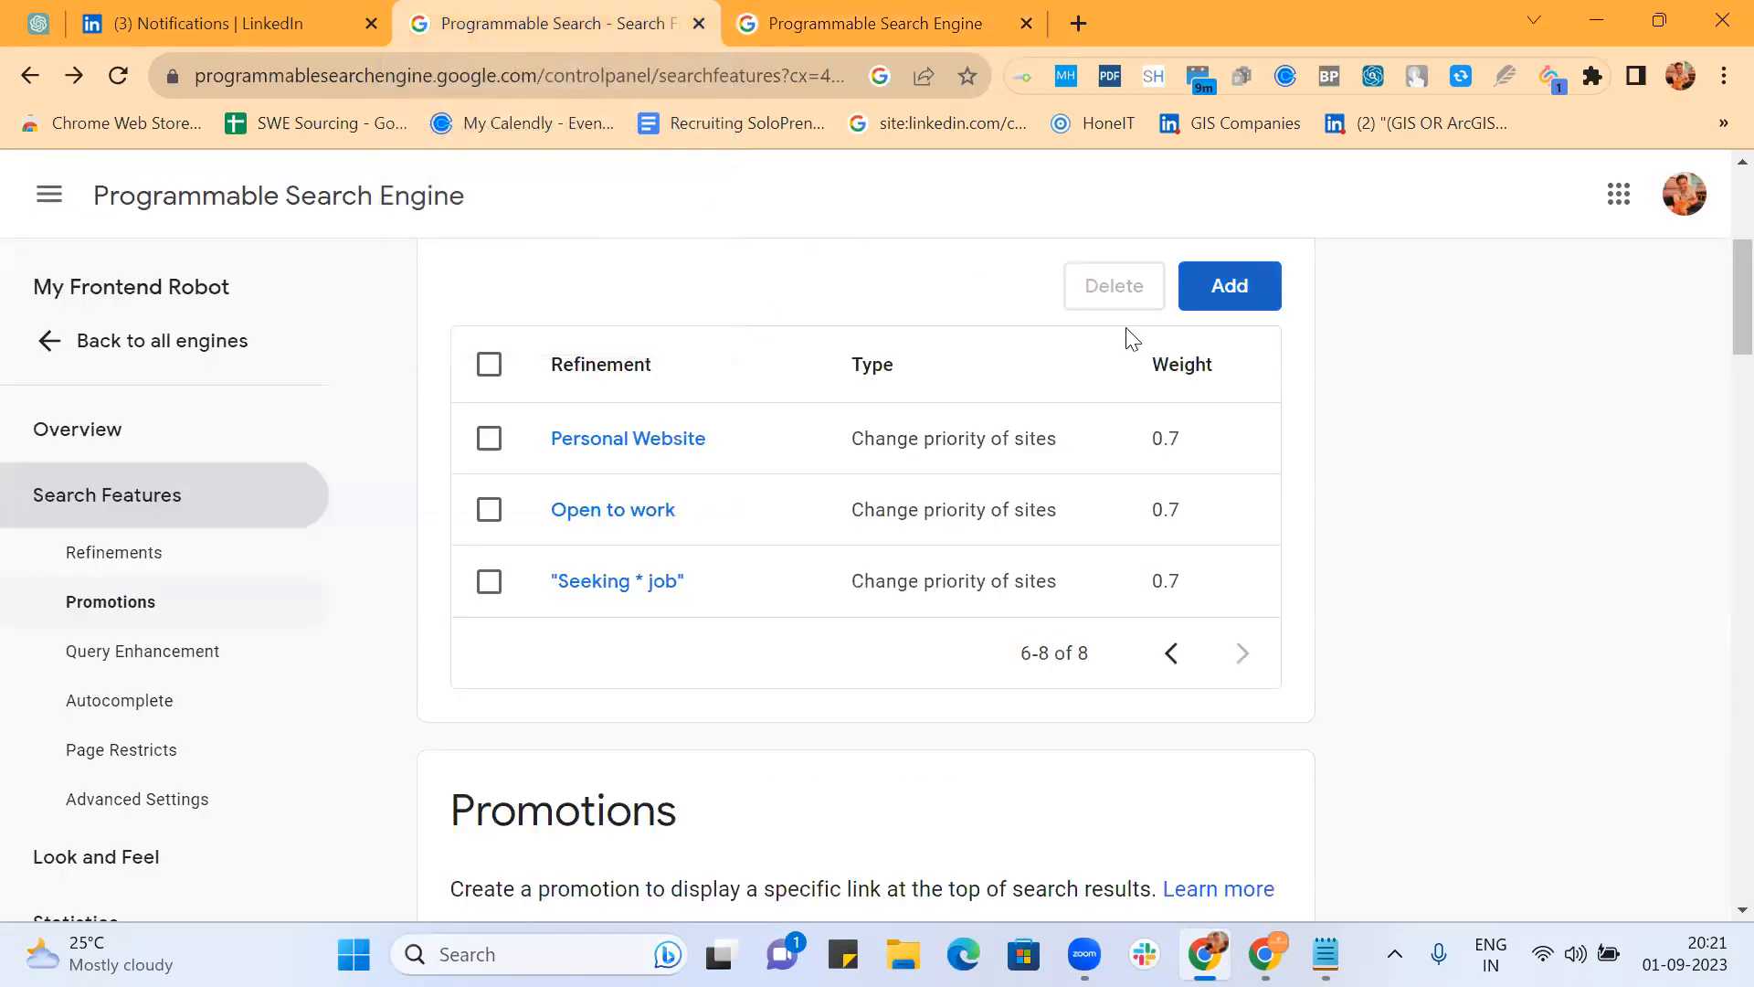
# Step: In the "Seeking * job" rewrite words, replace Seeking with "(Seeking | looking)"
pyautogui.click(649, 585)
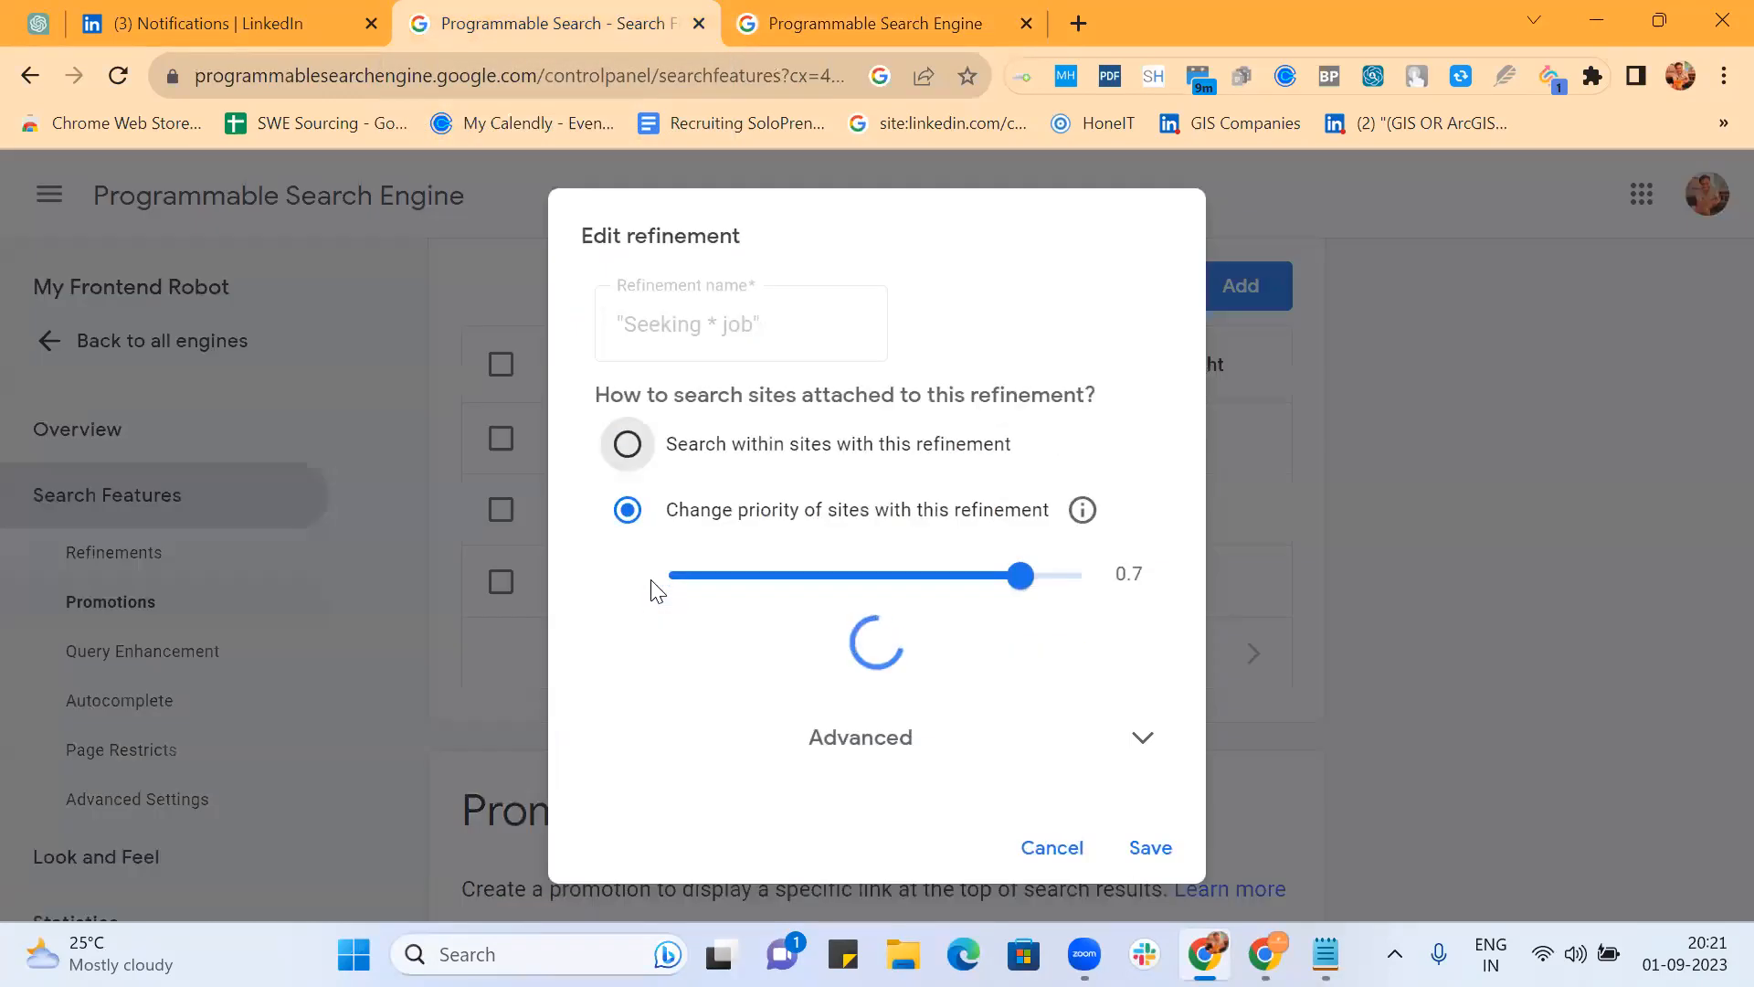
pyautogui.scroll(-4, 854, 575)
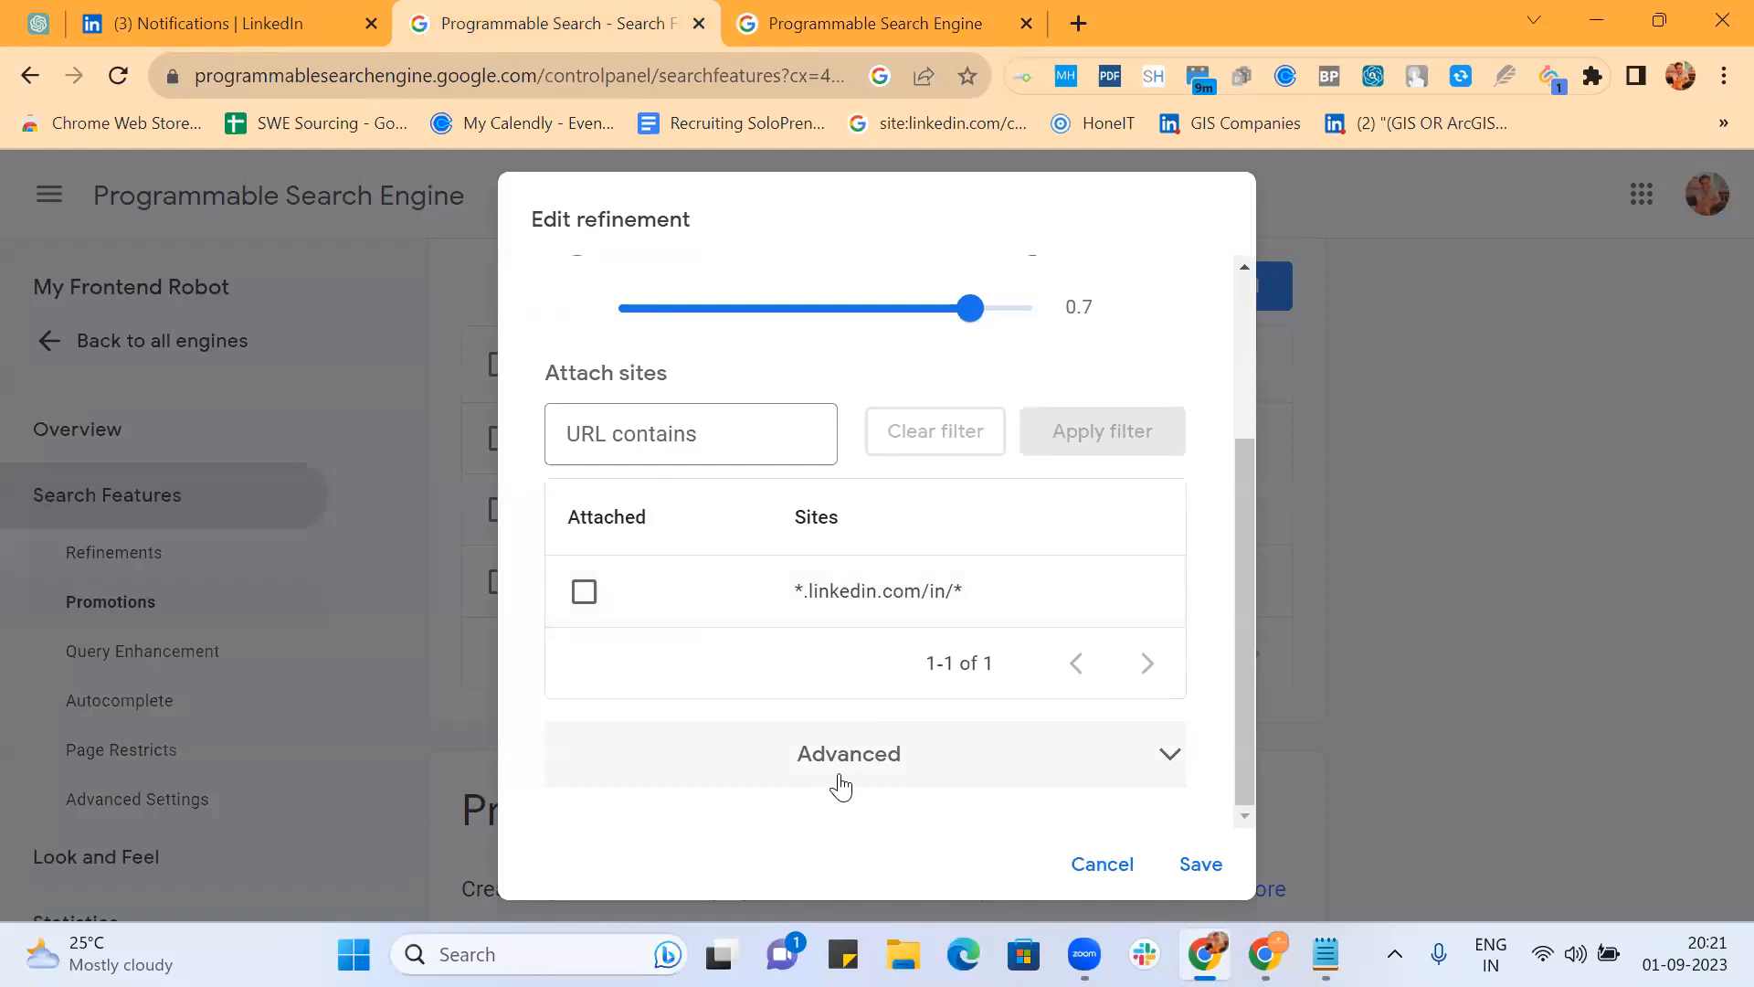
pyautogui.click(834, 767)
pyautogui.scroll(-1, 827, 695)
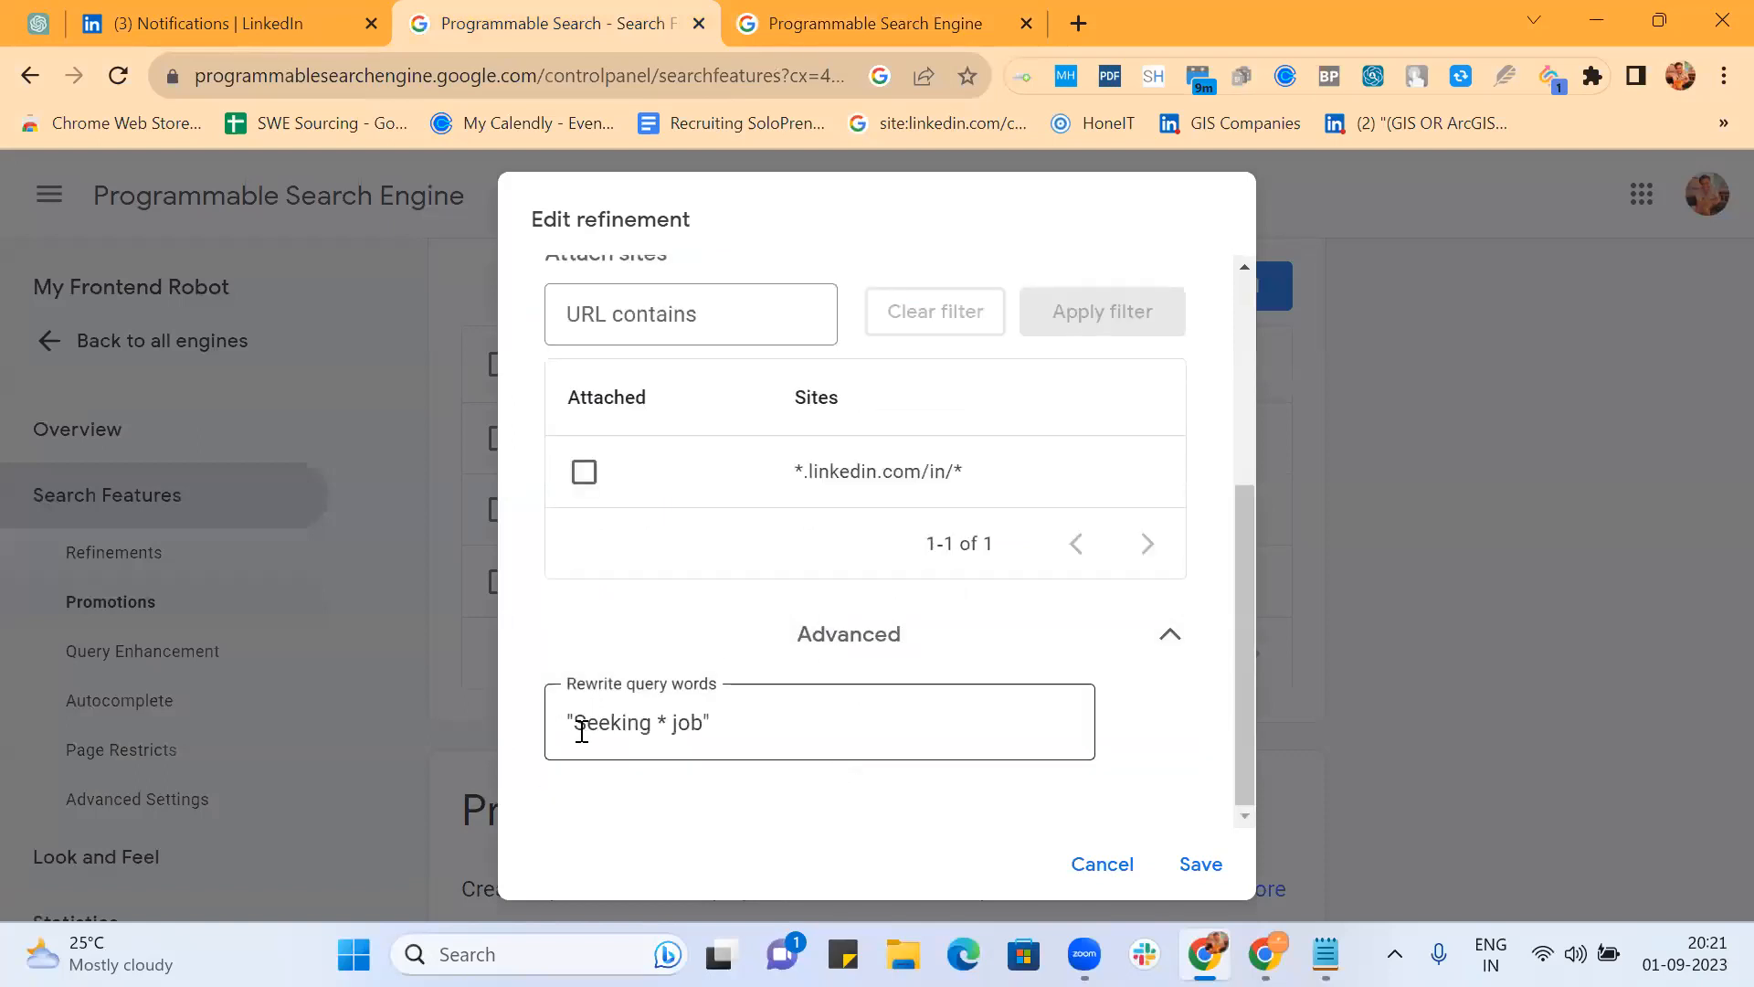
pyautogui.click(577, 722)
pyautogui.write('(Seeking')
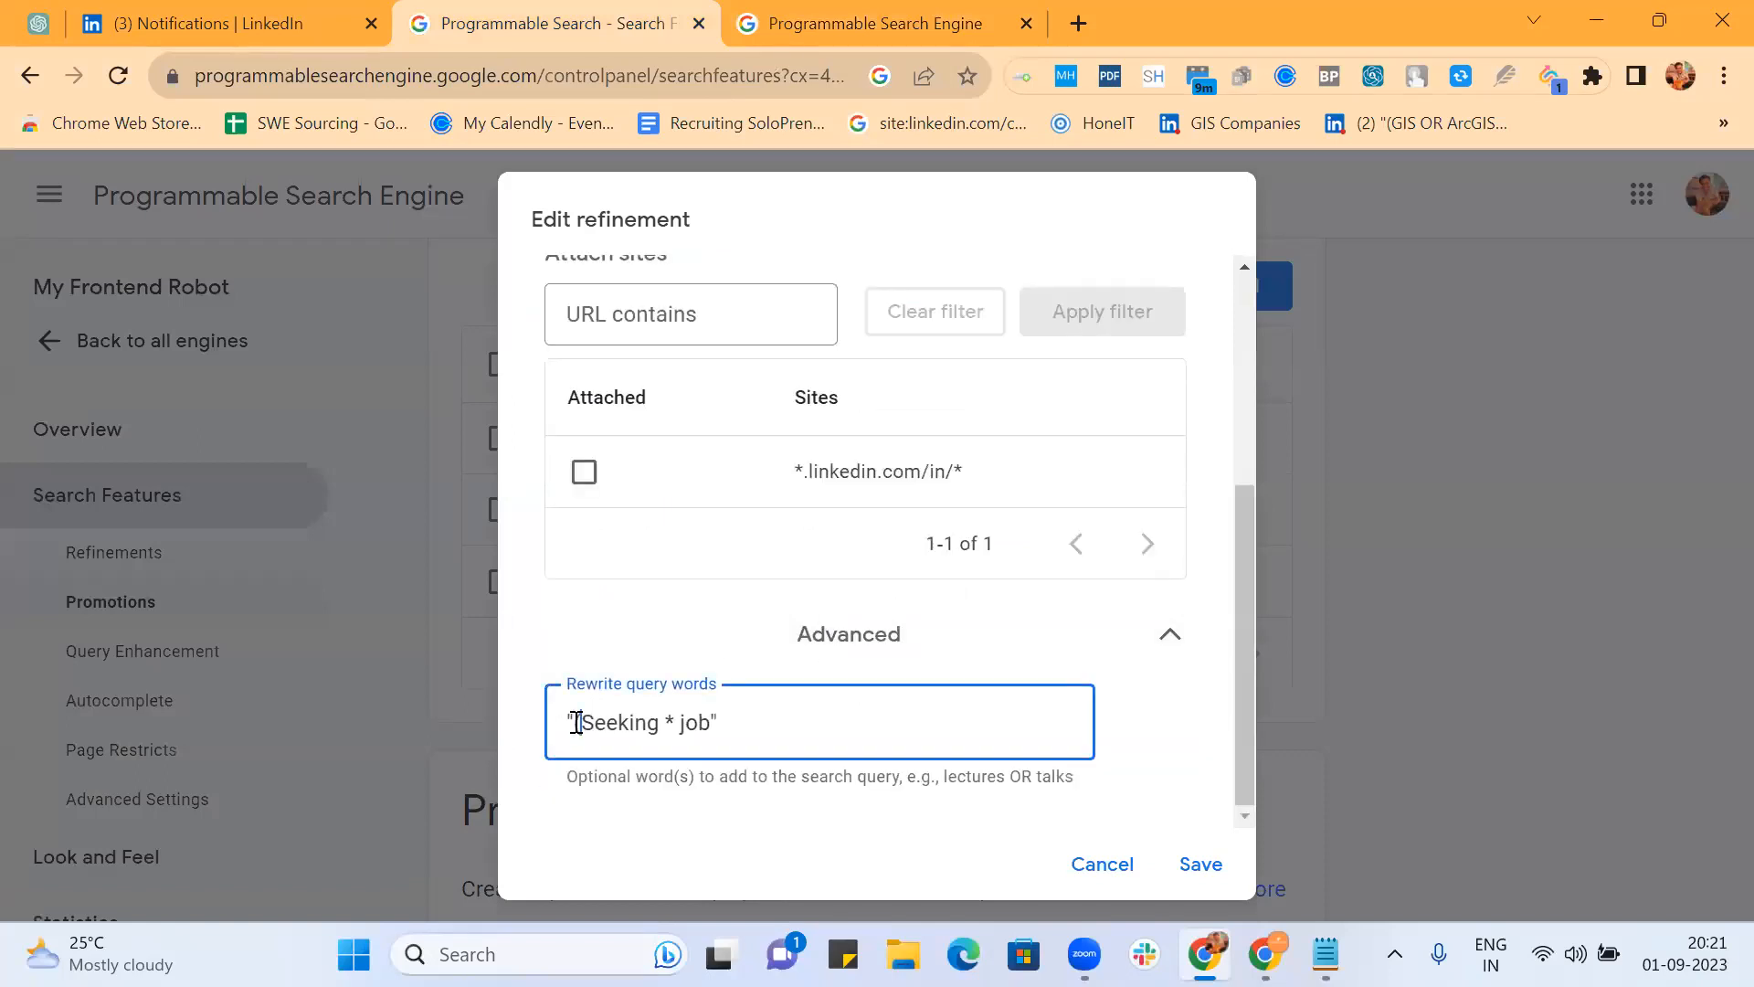
pyautogui.write(' | looking)')
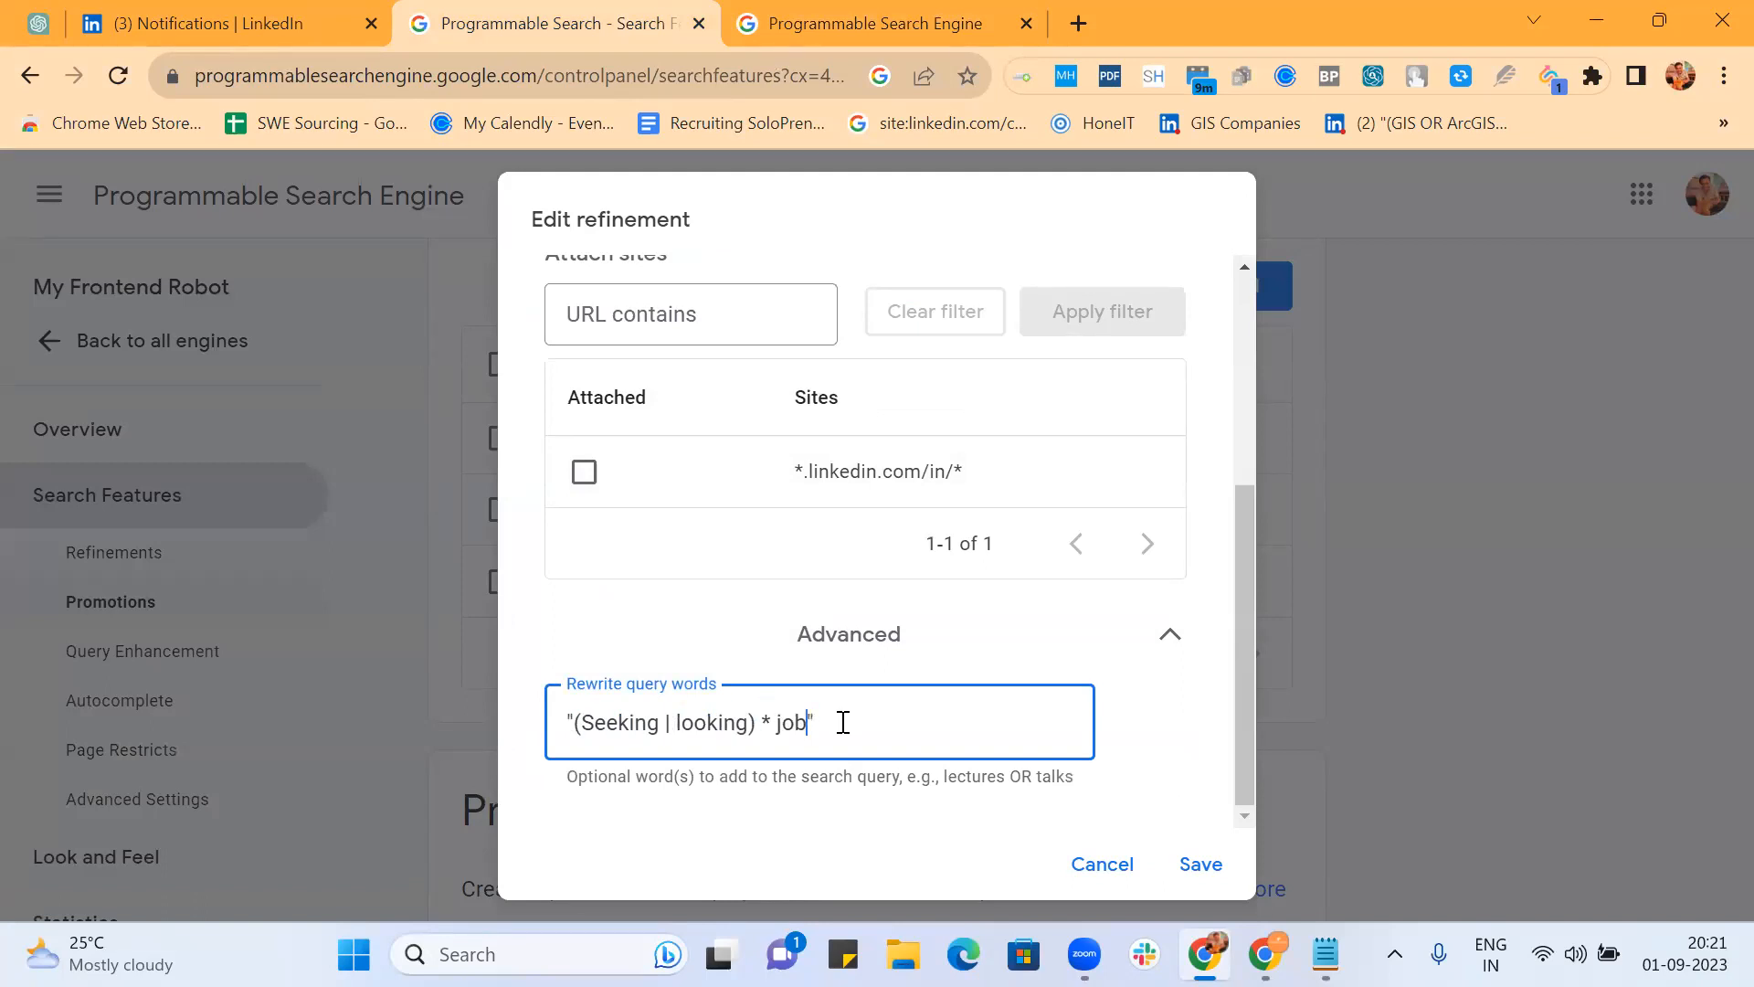
pyautogui.write('(')
# Step: Expand job to "(job | jobs | opportunity | opportunities)" and save the refinement
pyautogui.press('Right')
pyautogui.press('Right')
pyautogui.press('Right')
pyautogui.write('| jobs | opp')
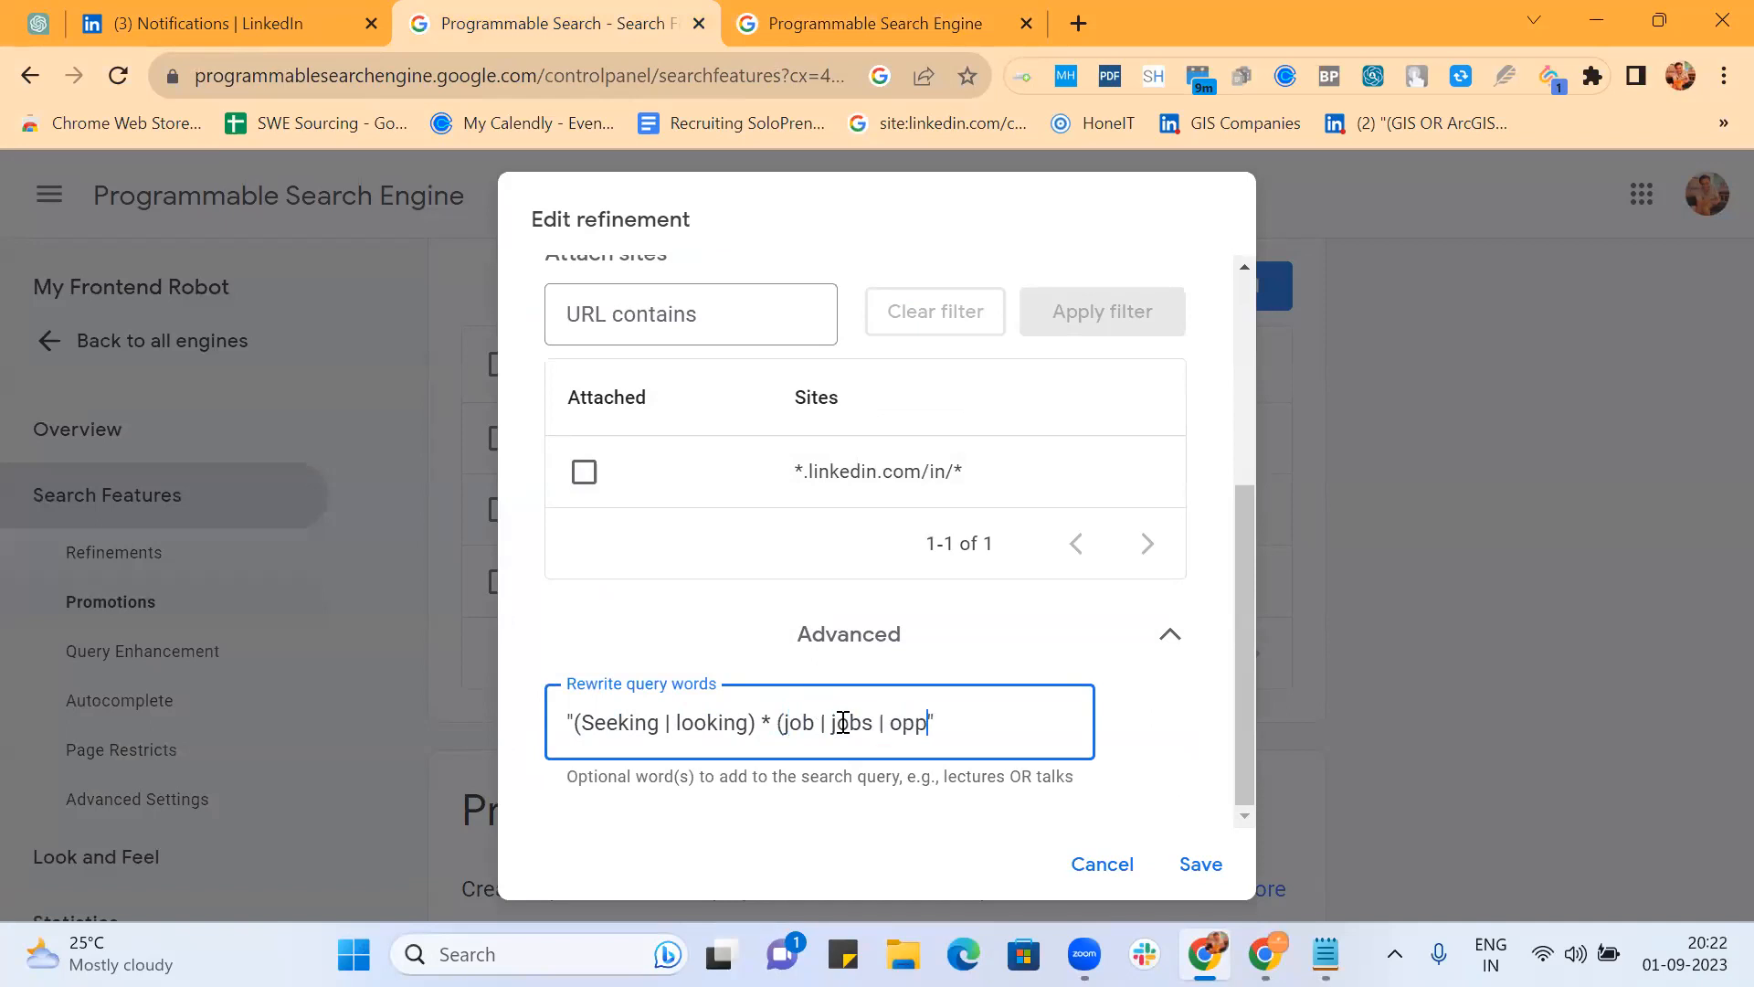
pyautogui.write('ortunity | opportu')
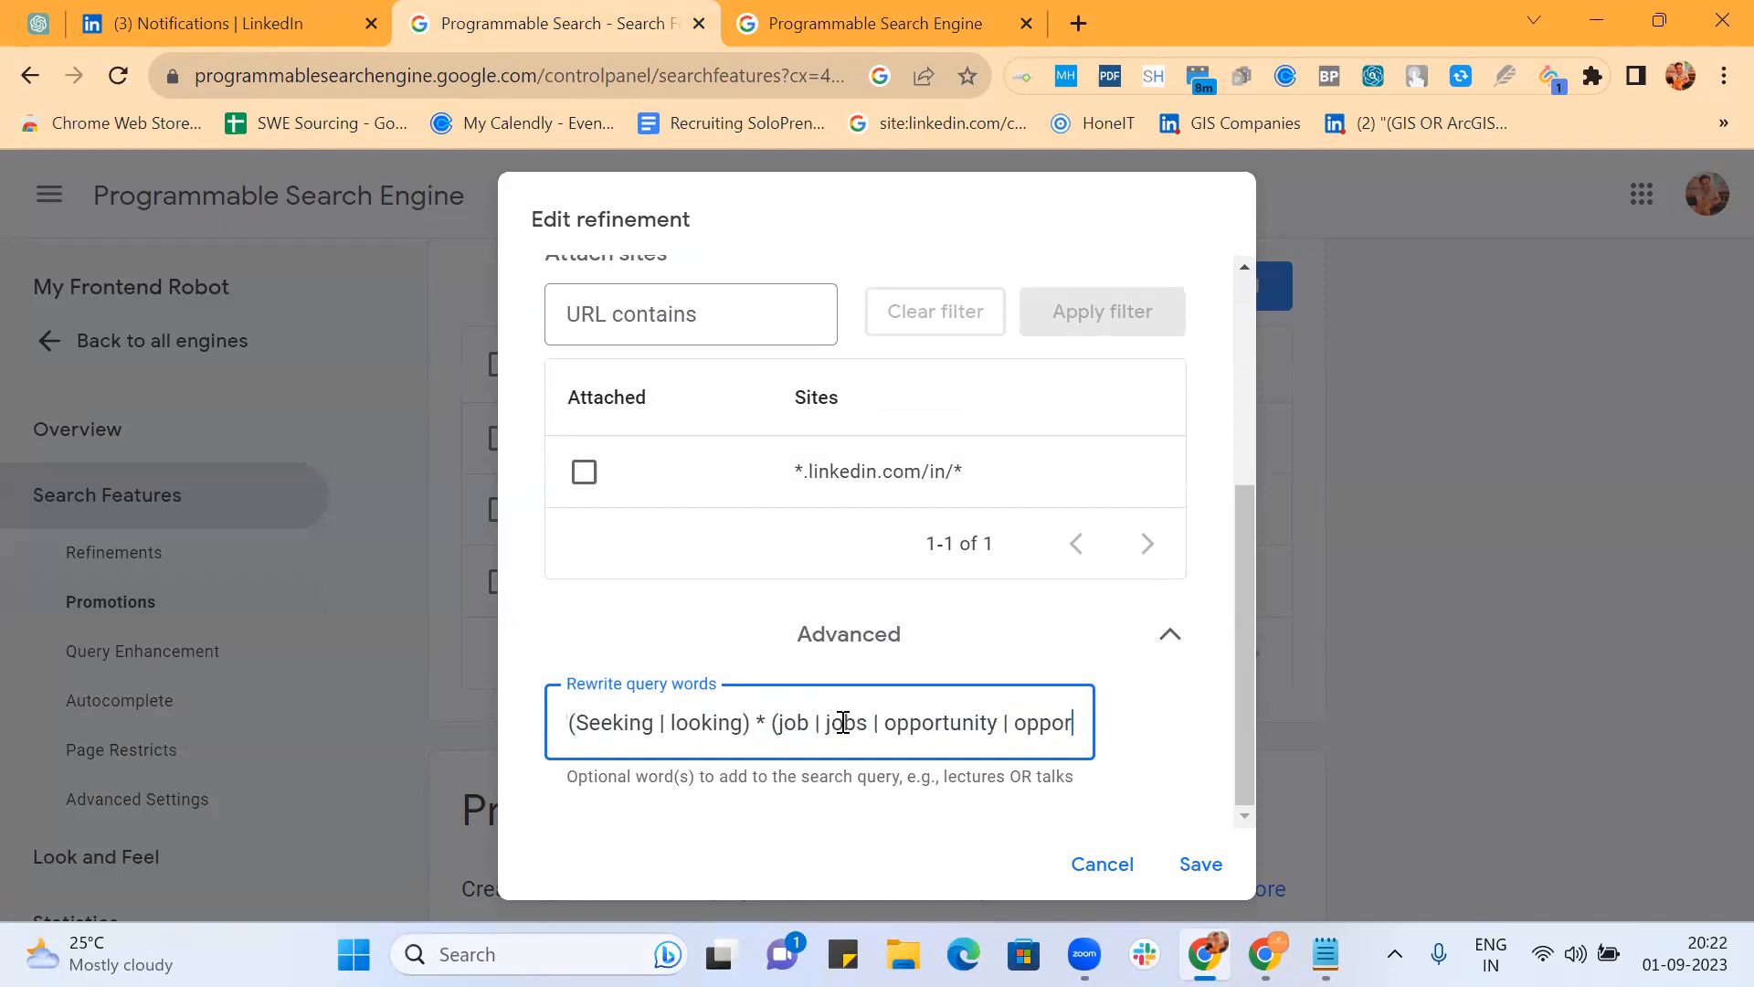
pyautogui.write('nities')
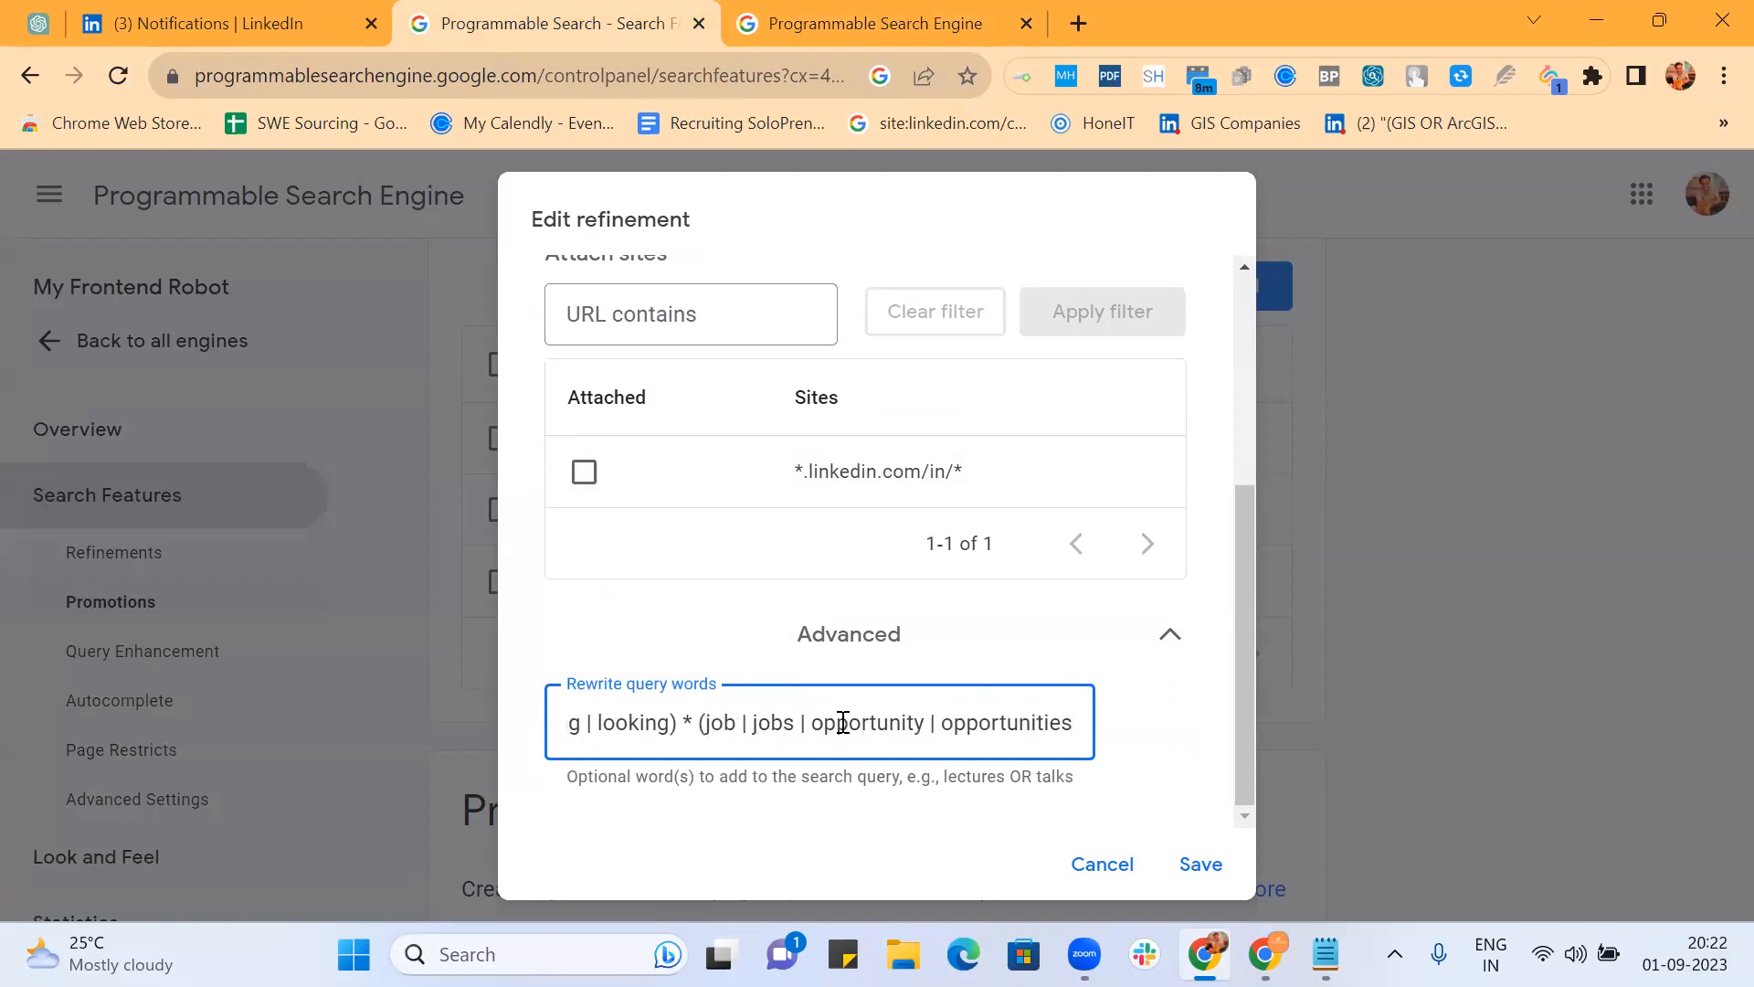
pyautogui.press('Right')
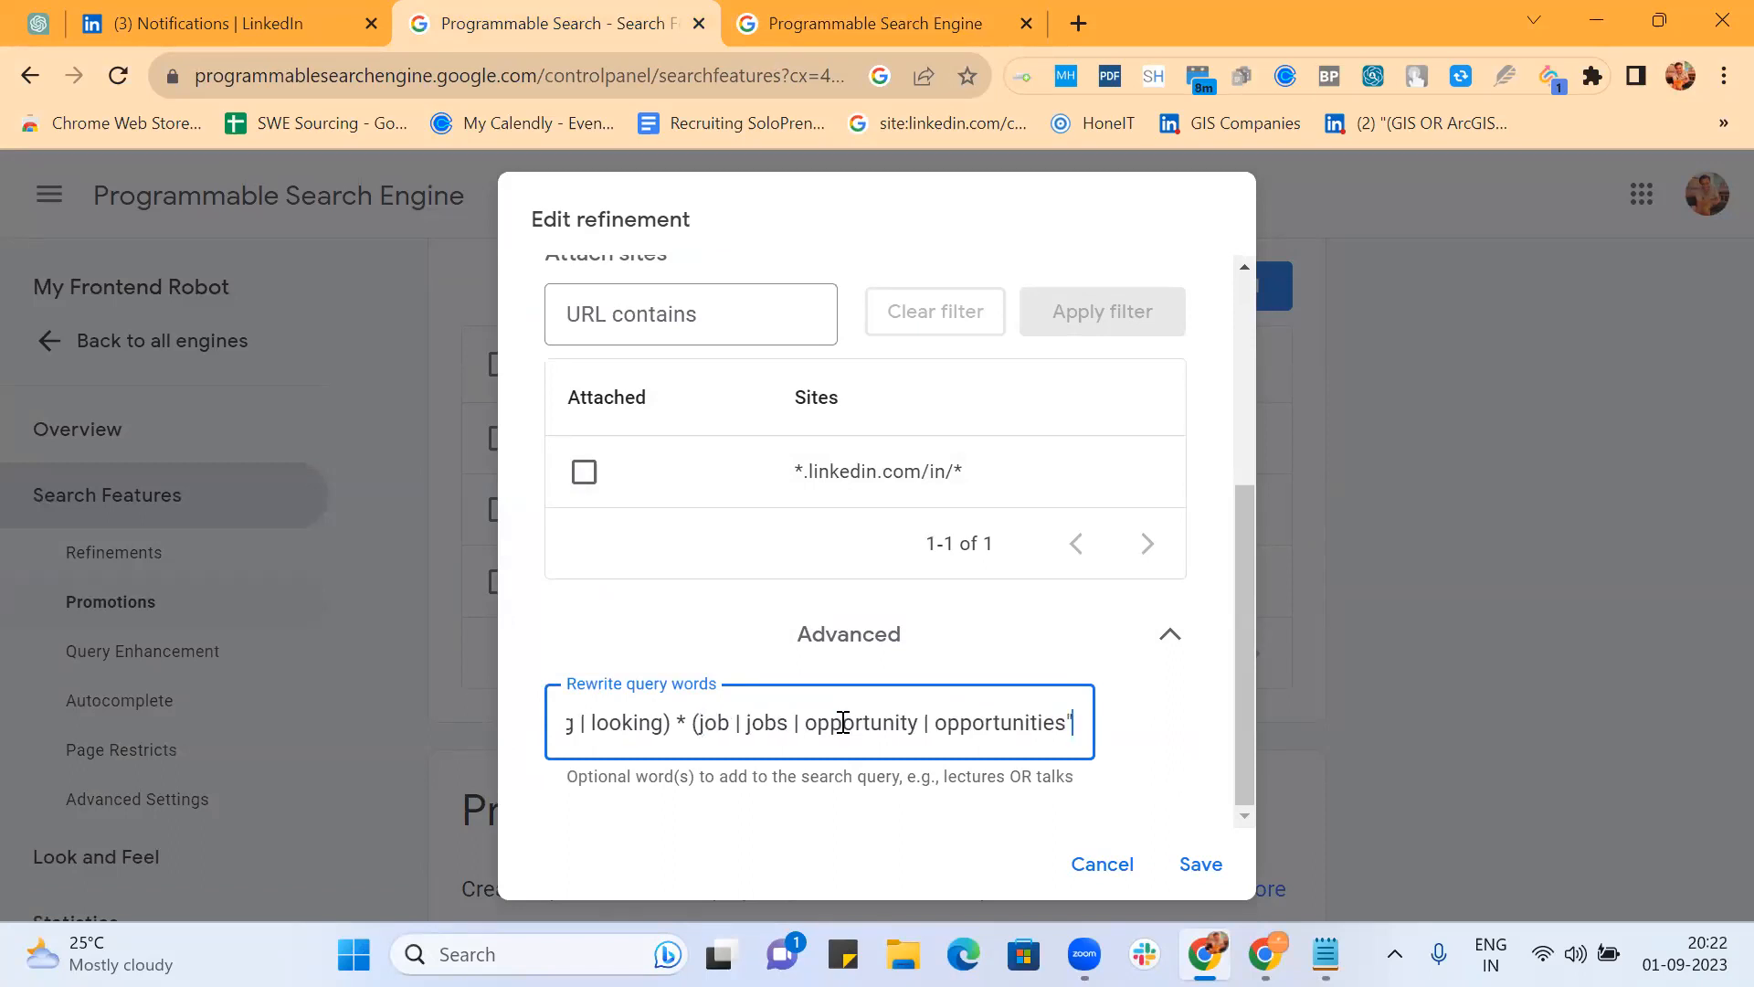
pyautogui.write(')')
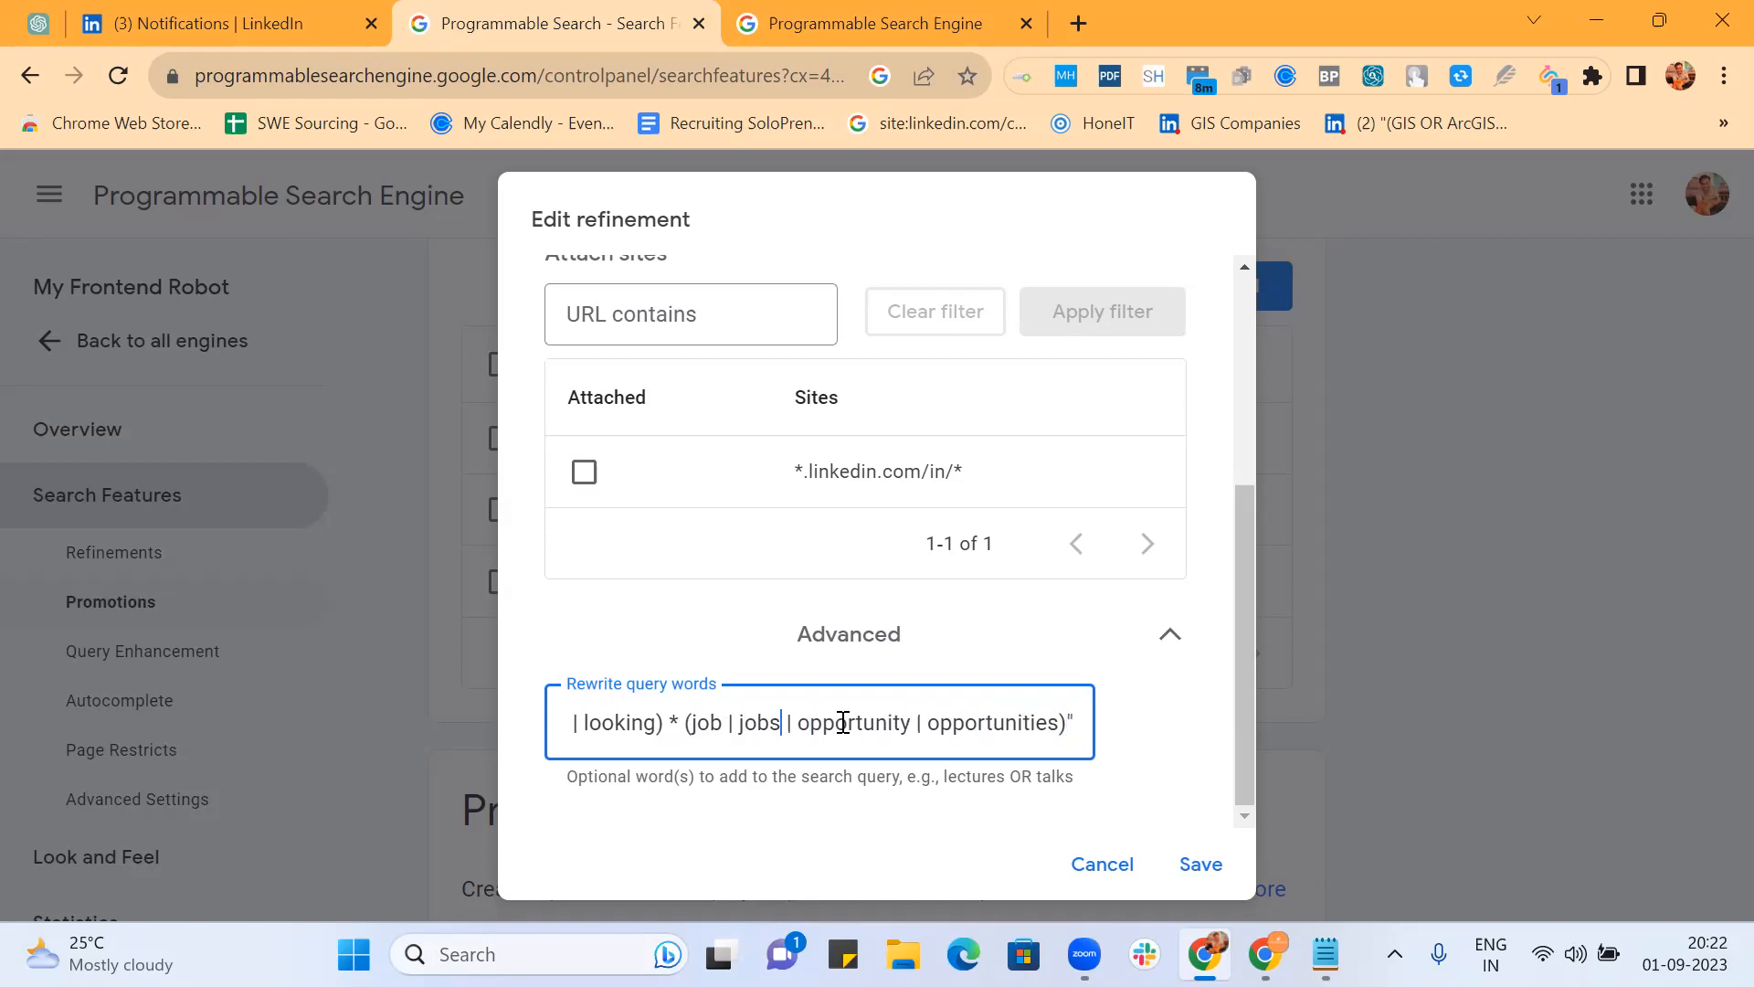
pyautogui.press('Home')
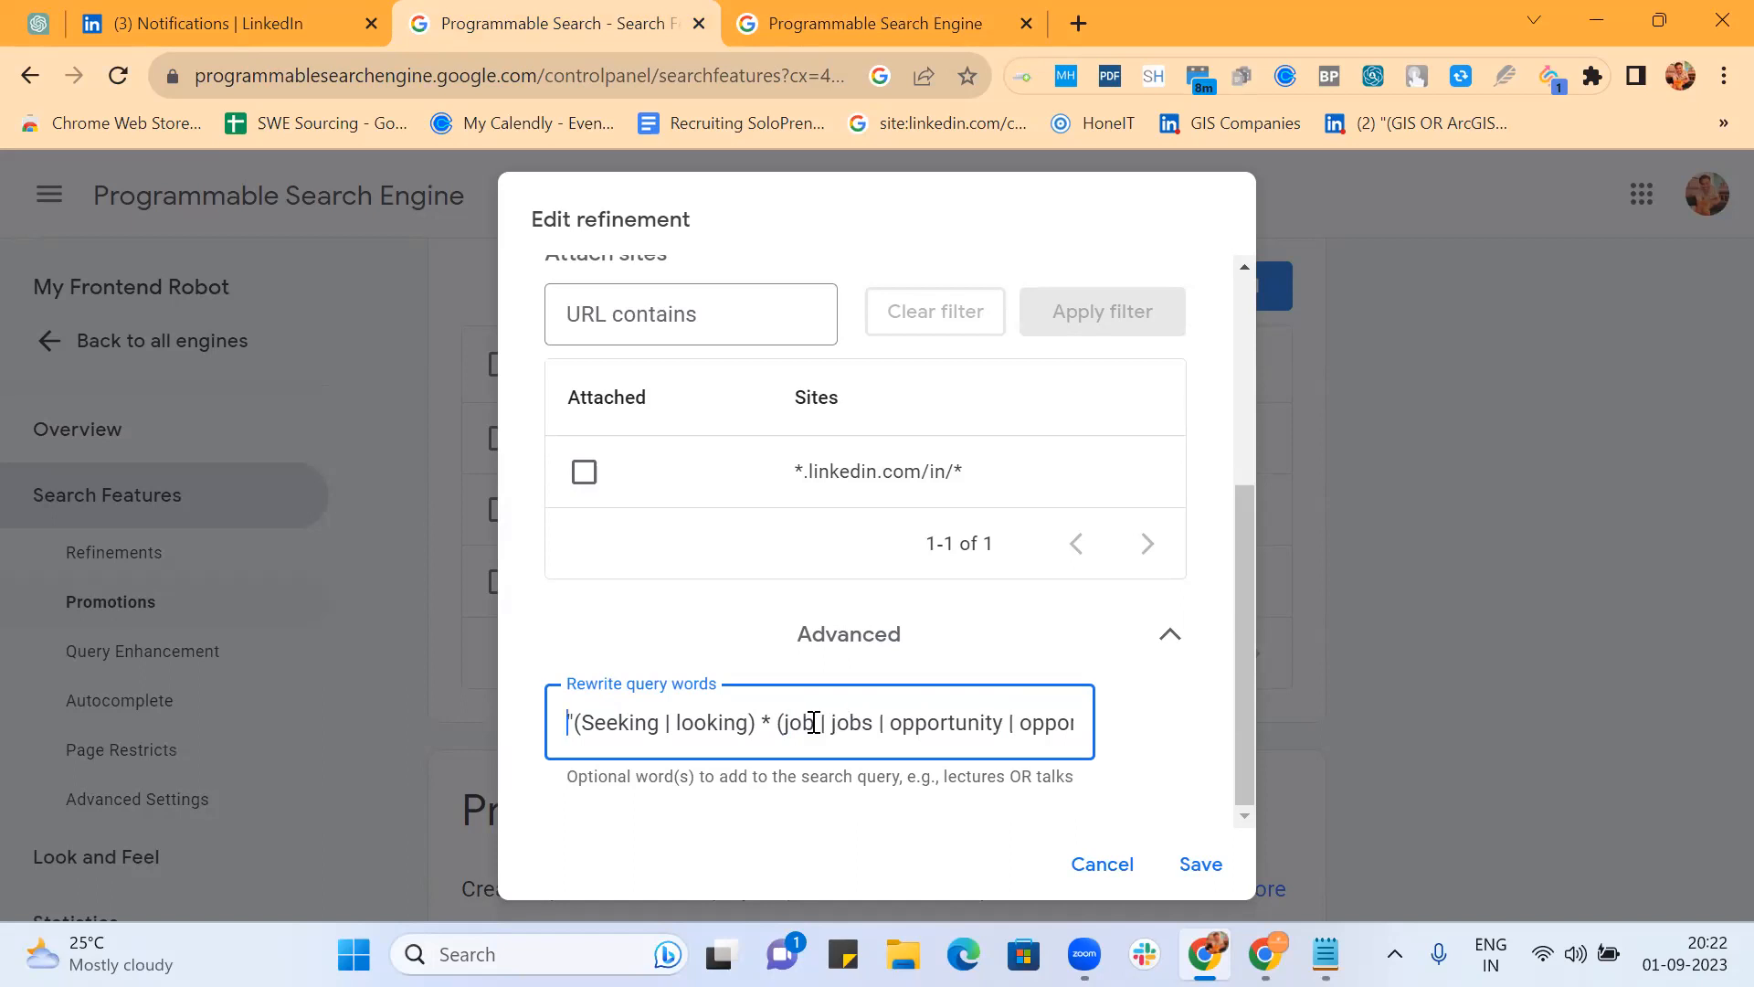
pyautogui.hotkey('ctrl', 'a')
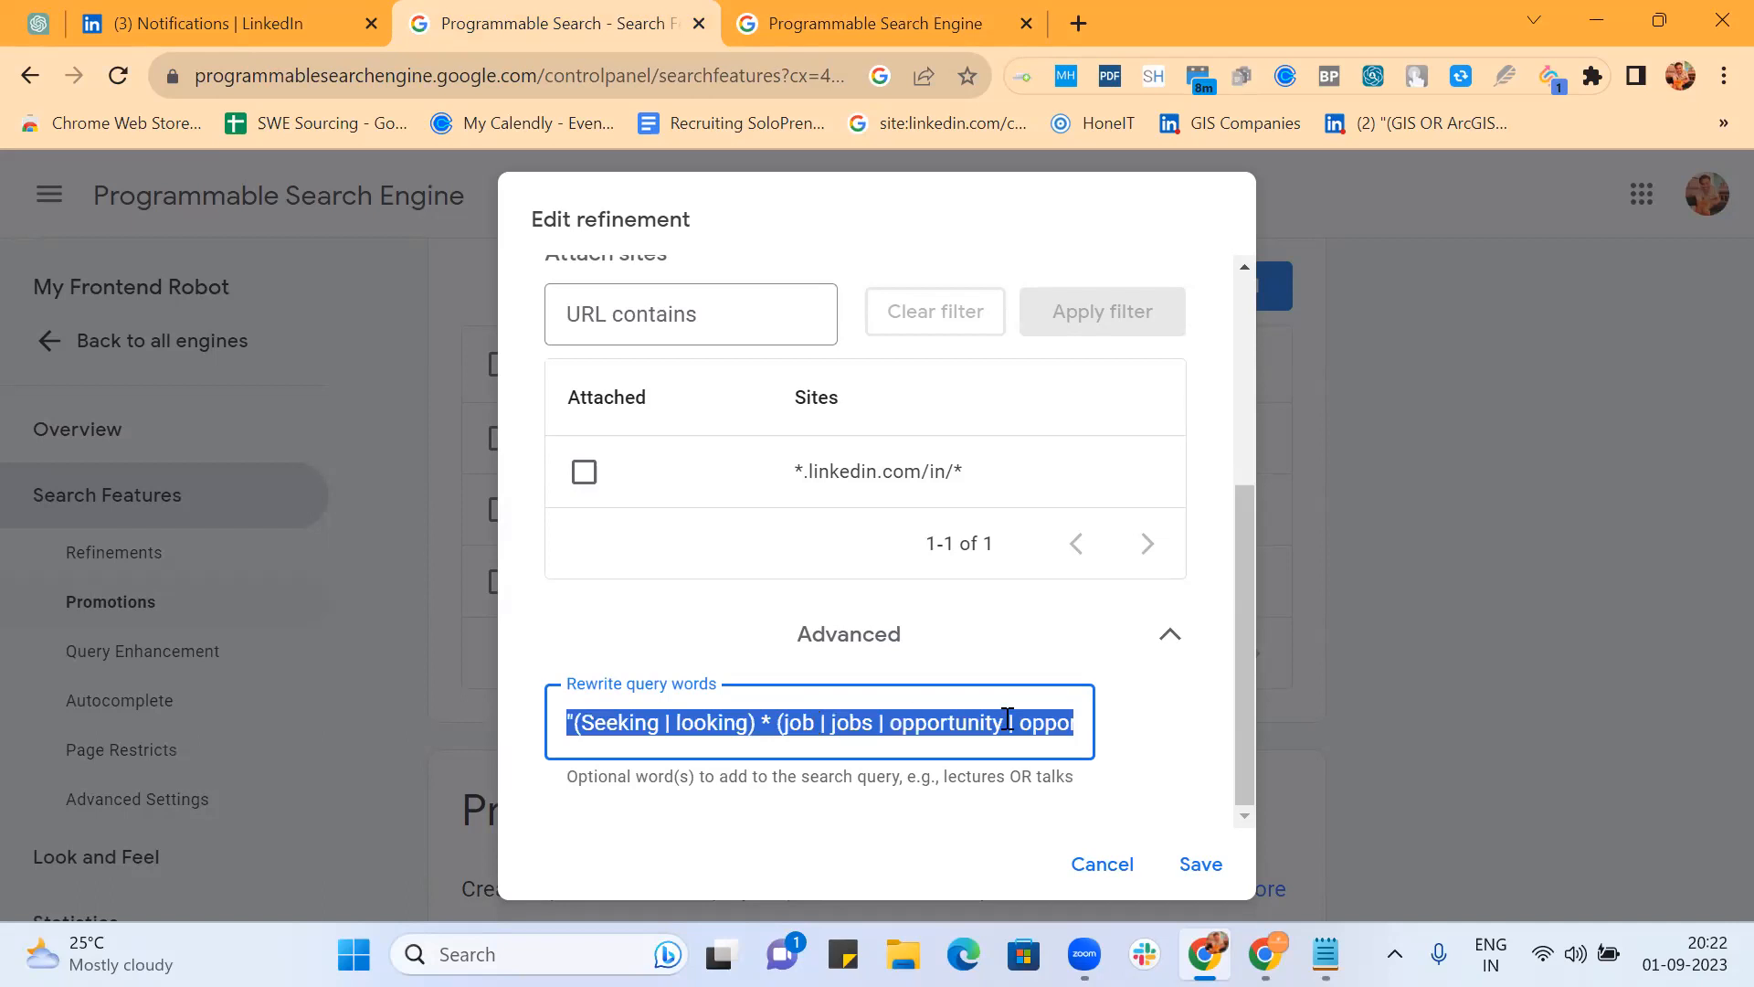
pyautogui.click(740, 932)
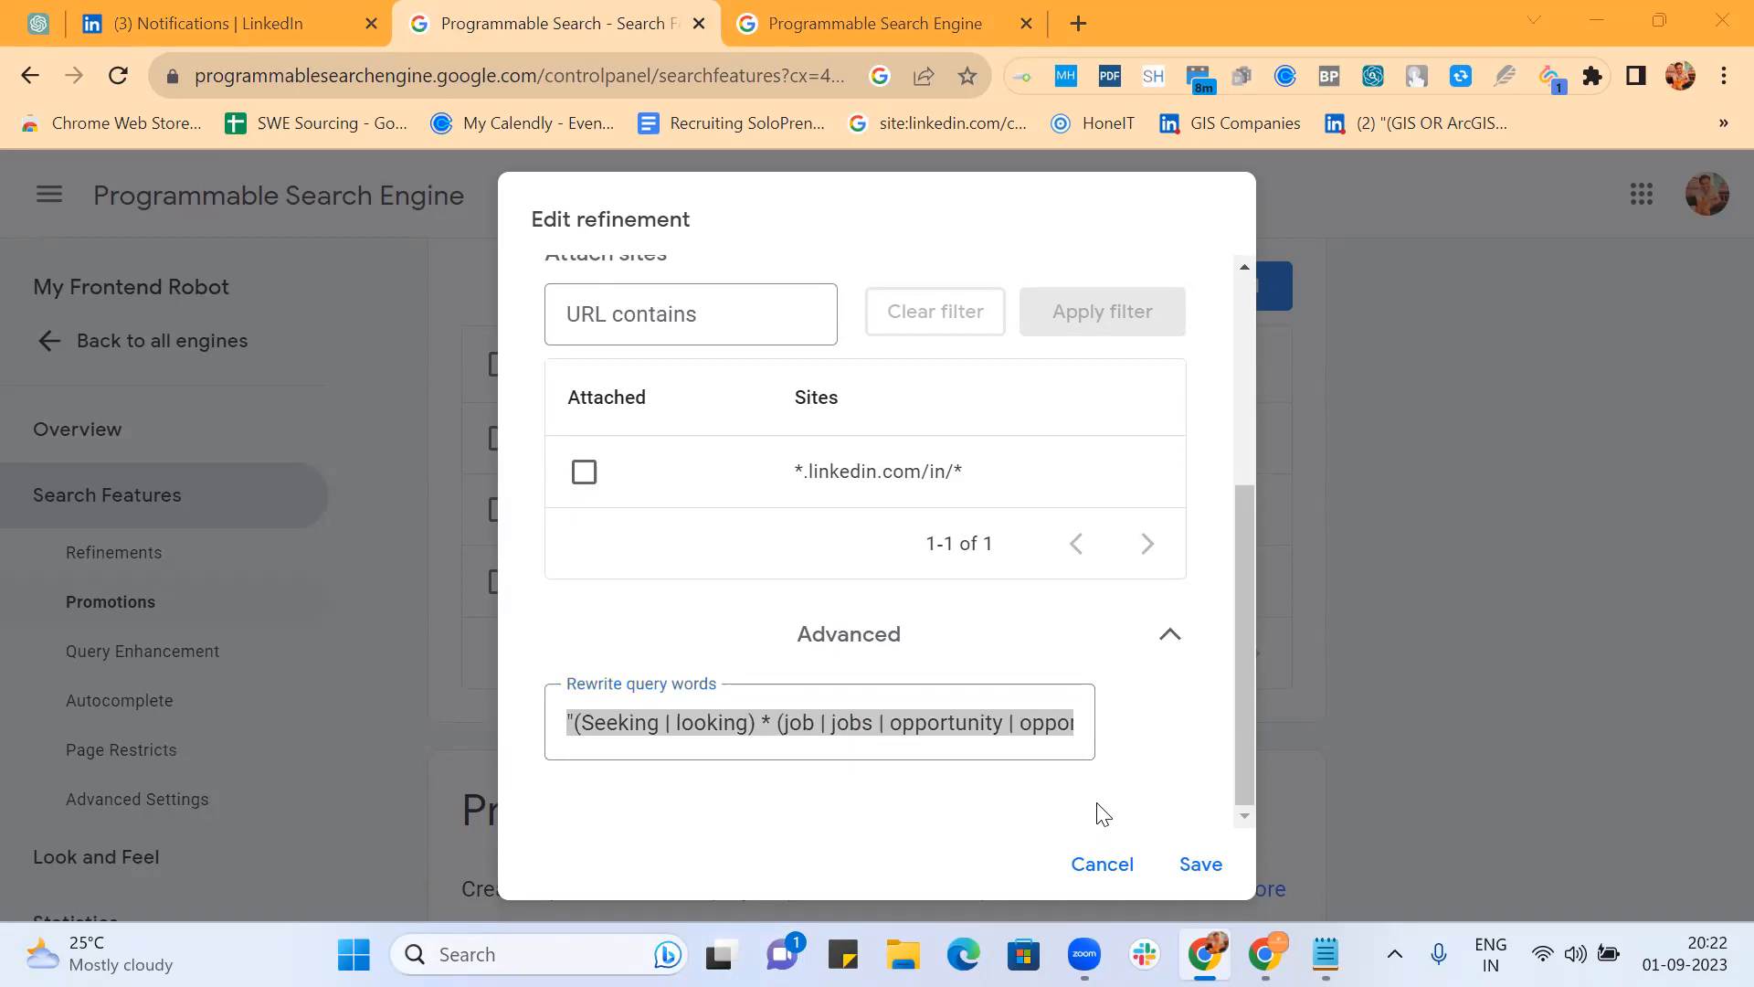
pyautogui.click(1200, 865)
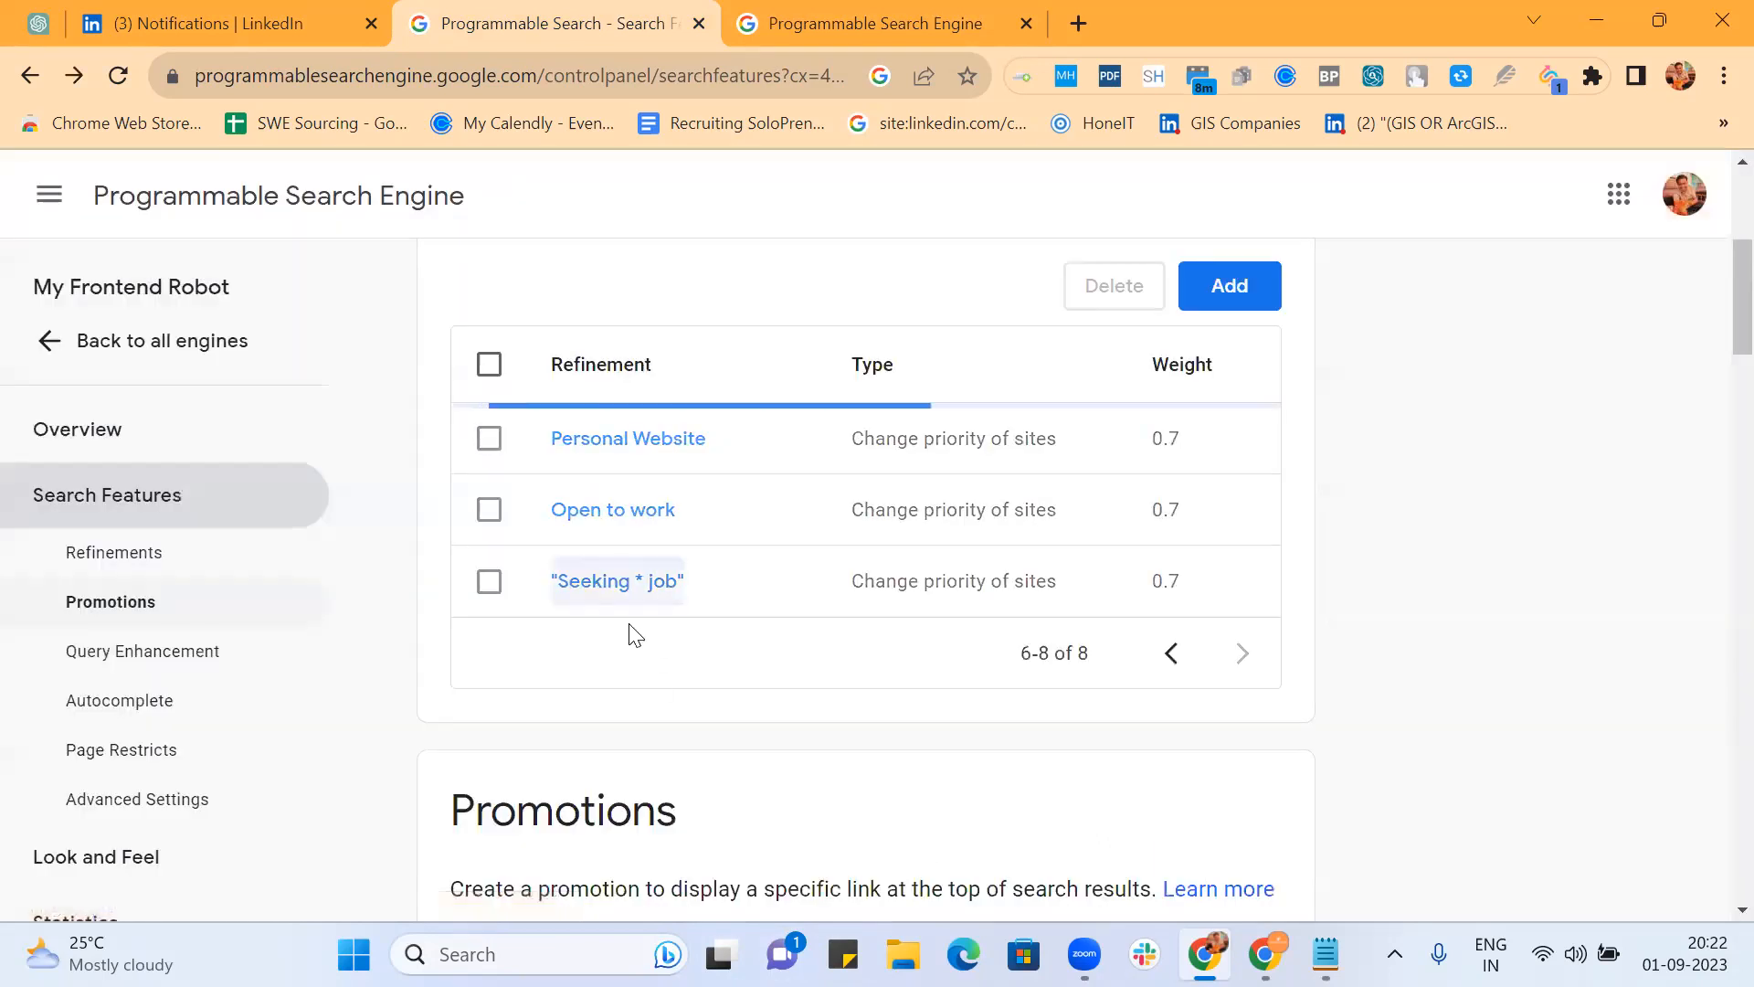
# Step: Add "searching" after looking in the "Seeking * job" rewrite query words
pyautogui.click(624, 585)
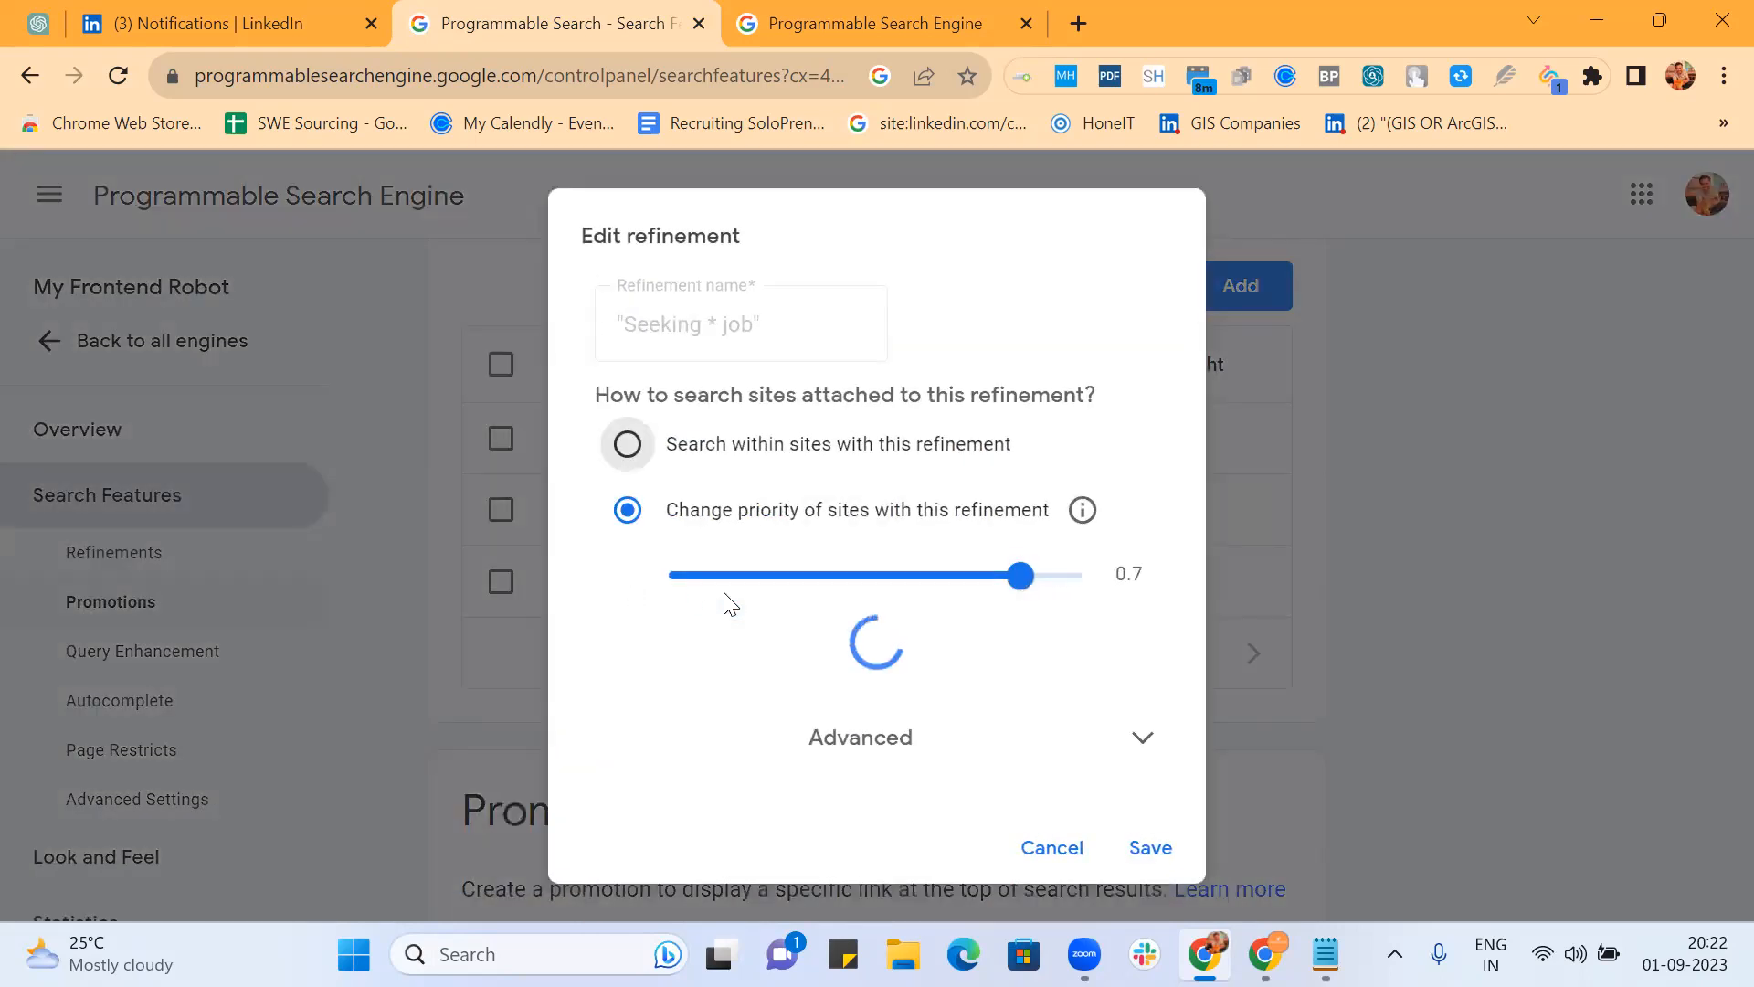
pyautogui.scroll(-3, 873, 777)
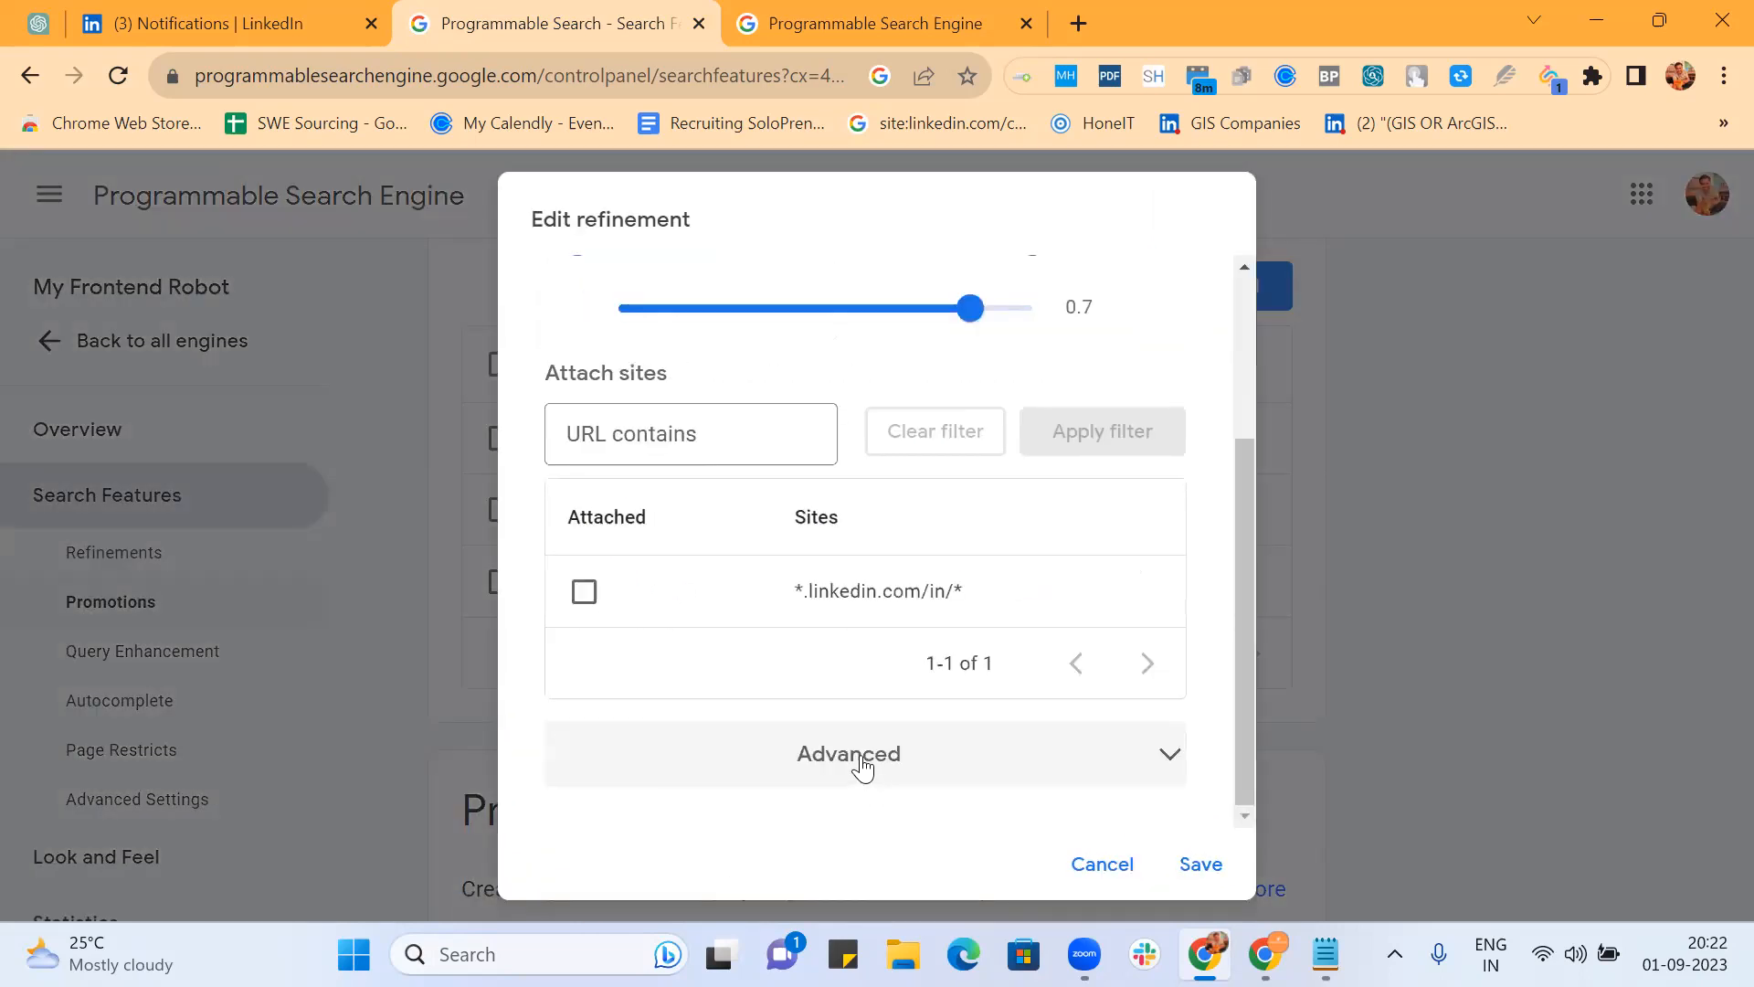
pyautogui.click(866, 752)
pyautogui.scroll(-1, 866, 756)
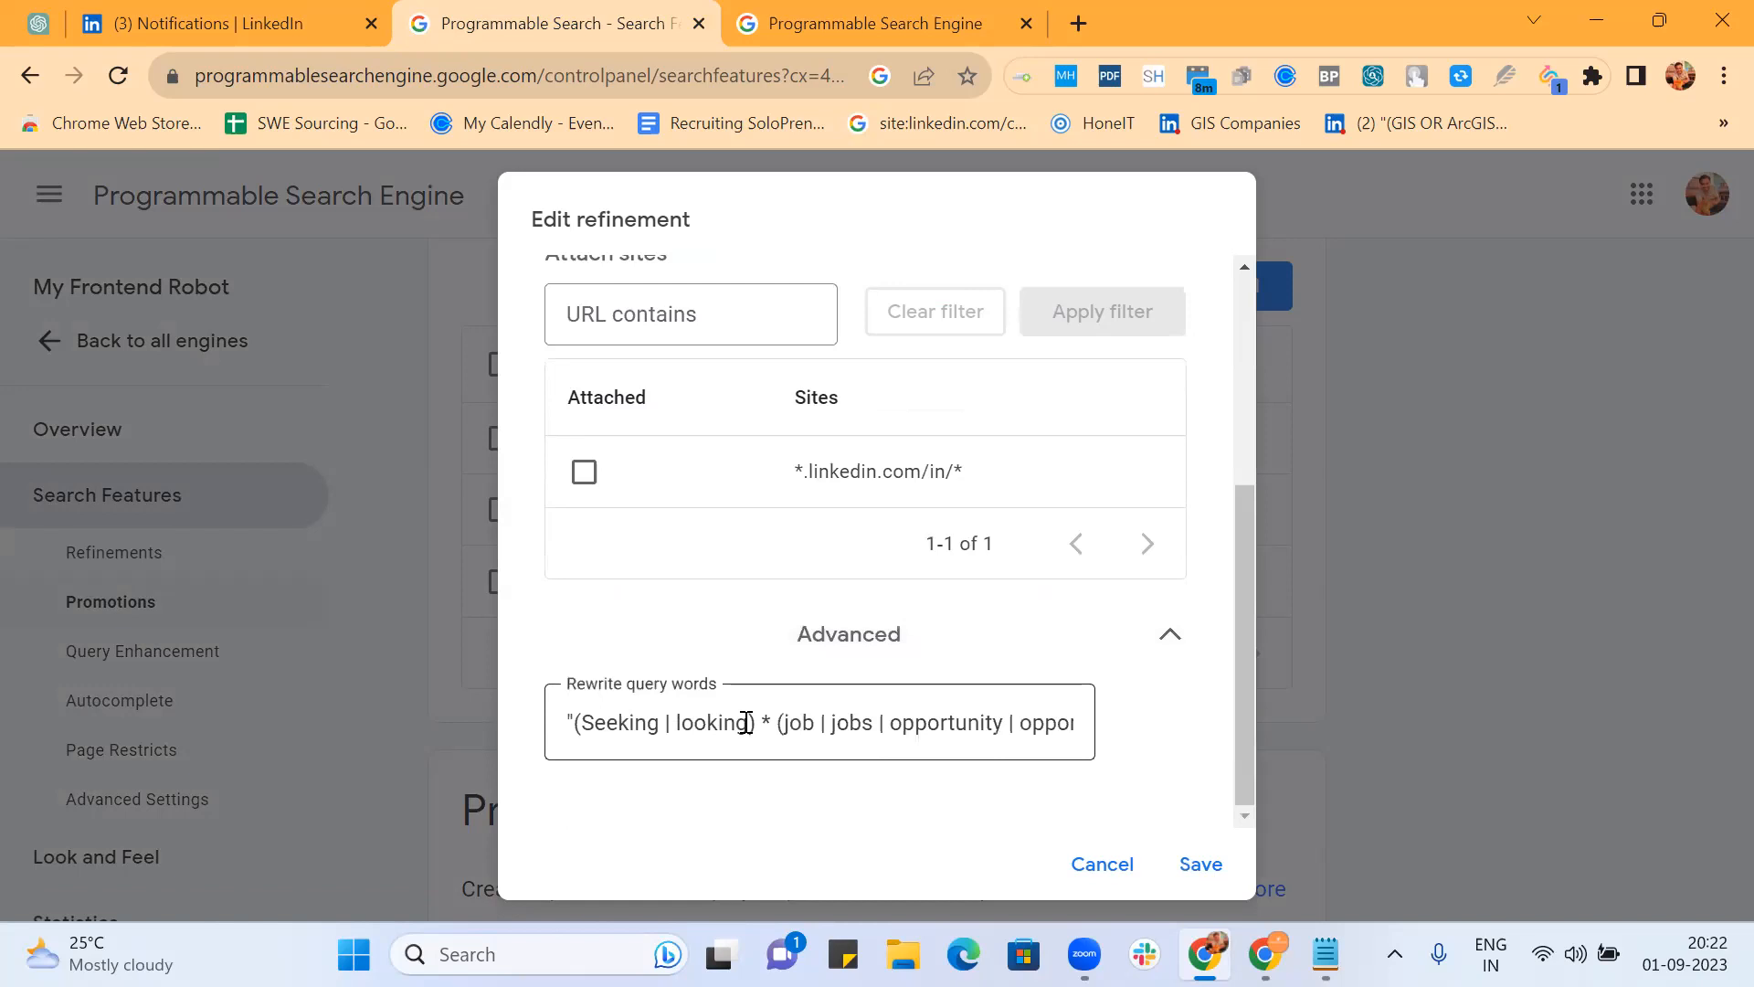
pyautogui.click(748, 723)
pyautogui.write('| searching')
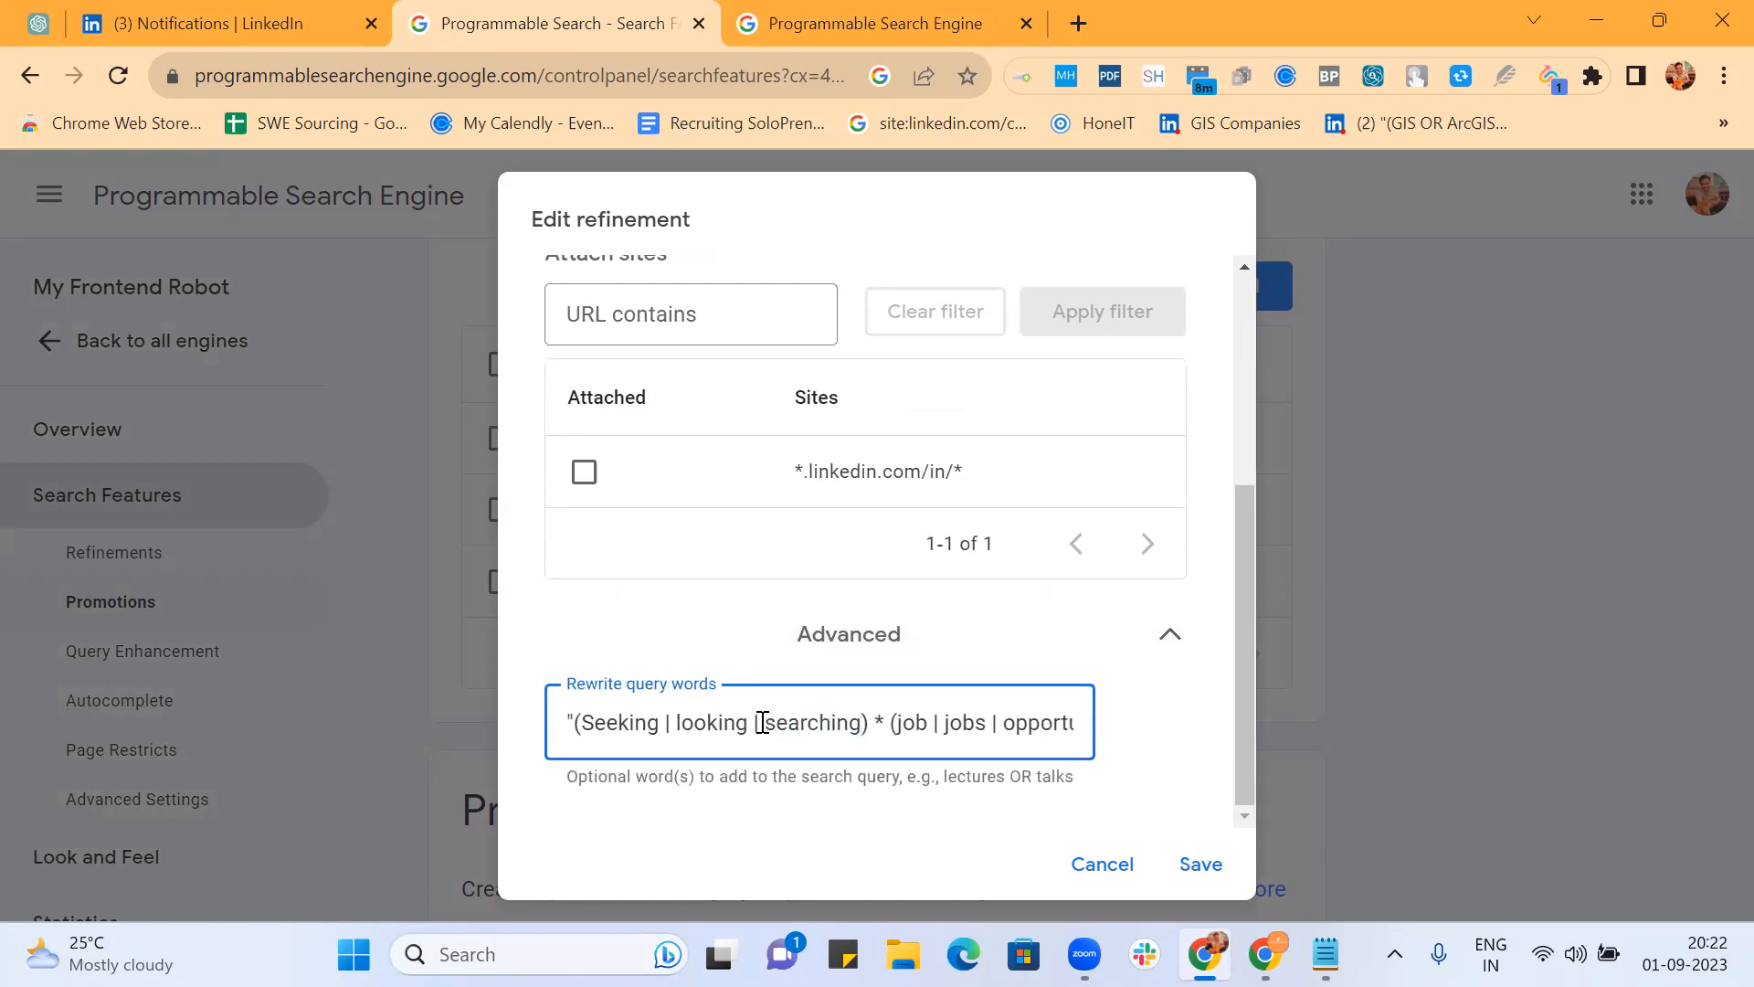
# Step: Add "role" and "roles" after opportunities and save the refinement
pyautogui.hotkey('ctrl', 'a')
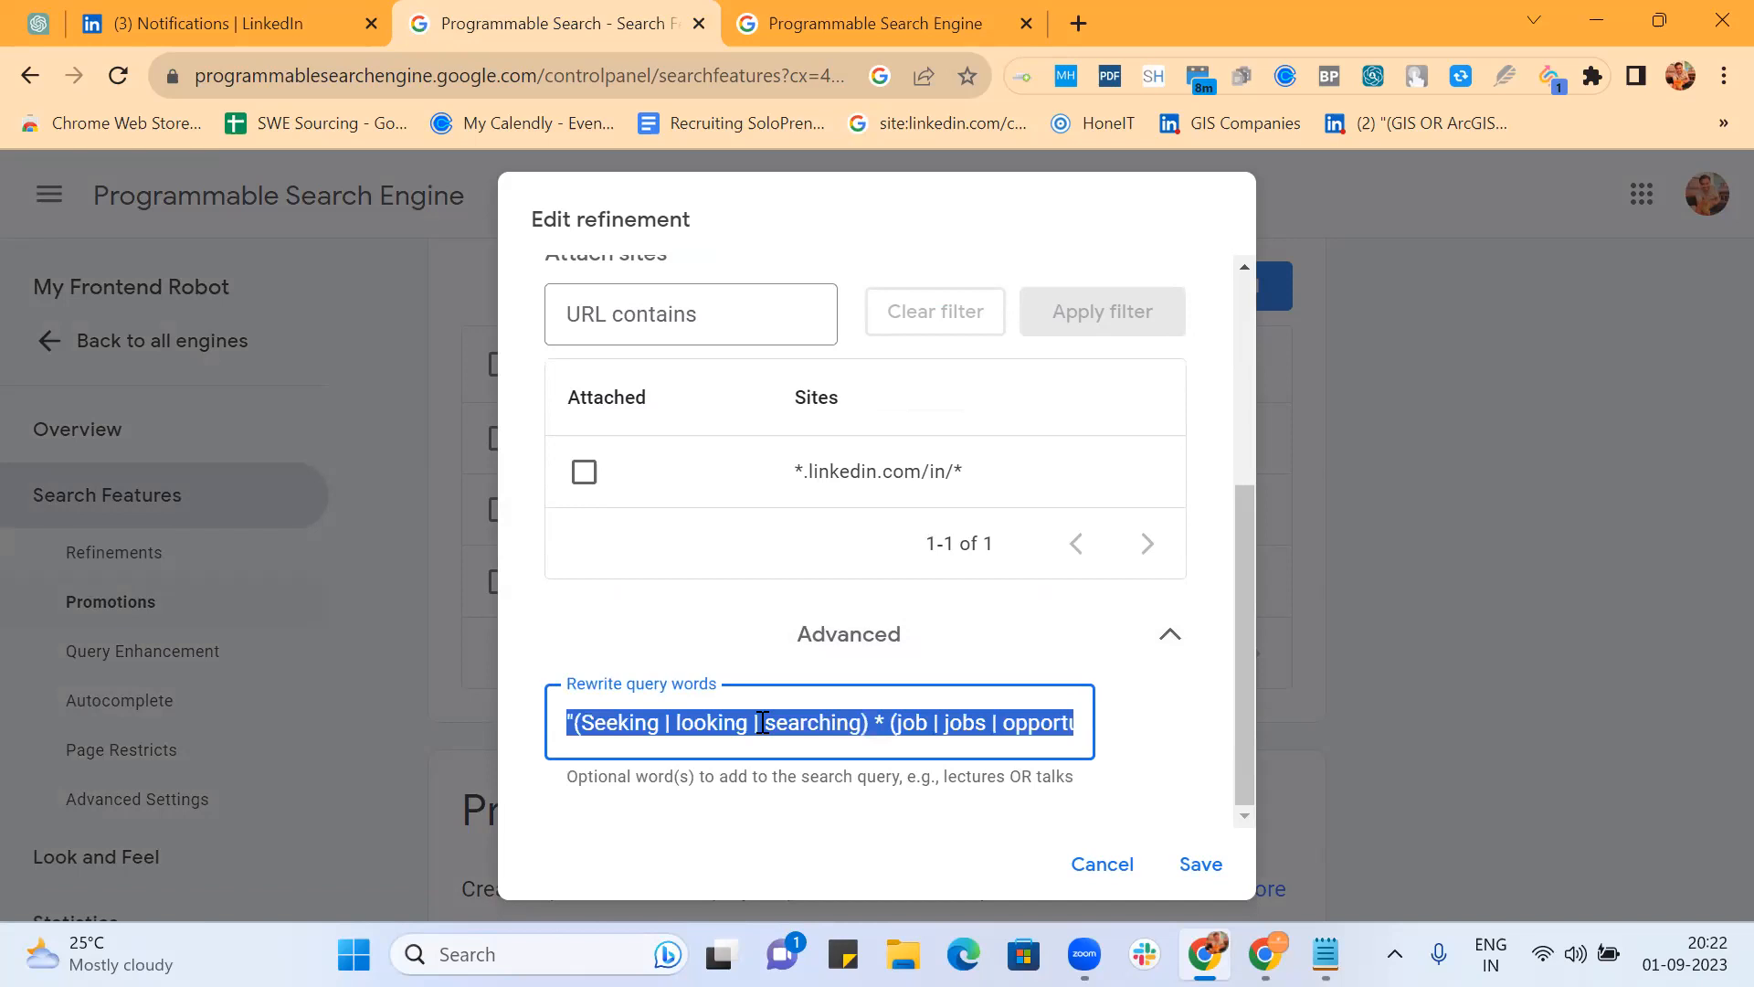
pyautogui.click(763, 723)
pyautogui.press('Right')
pyautogui.press('Right')
pyautogui.press('Right')
pyautogui.press('Right')
pyautogui.press('Right')
pyautogui.press('Right')
pyautogui.press('Right')
pyautogui.press('Right')
pyautogui.press('Right')
pyautogui.press('Right')
pyautogui.press('Right')
pyautogui.press('Right')
pyautogui.press('Right')
pyautogui.press('Right')
pyautogui.press('Right')
pyautogui.press('Right')
pyautogui.press('Right')
pyautogui.press('Right')
pyautogui.press('Right')
pyautogui.press('Right')
pyautogui.write('| role | roles')
pyautogui.press('Right')
pyautogui.press('Right')
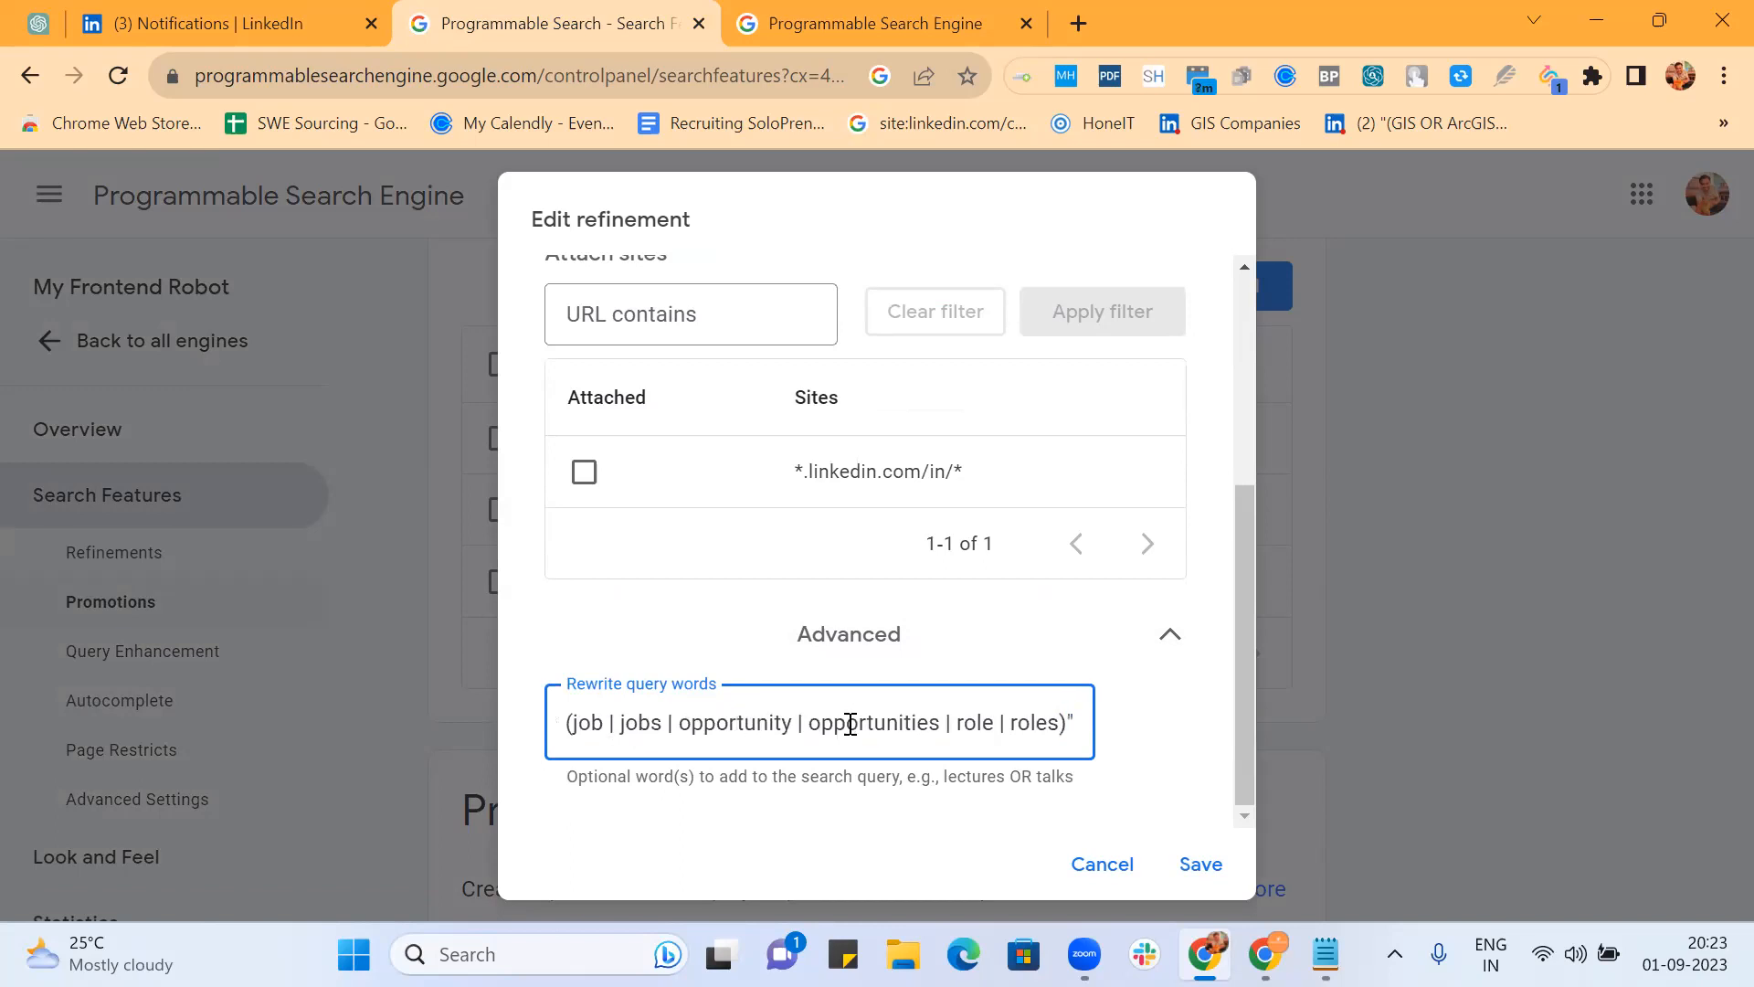
pyautogui.hotkey('ctrl', 'Left')
pyautogui.hotkey('ctrl', 'Left')
pyautogui.hotkey('ctrl', 'Left')
pyautogui.hotkey('ctrl', 'Left')
pyautogui.hotkey('ctrl', 'Left')
pyautogui.hotkey('ctrl', 'Left')
pyautogui.hotkey('ctrl', 'Left')
pyautogui.hotkey('ctrl', 'Left')
pyautogui.hotkey('ctrl', 'Left')
pyautogui.hotkey('ctrl', 'Left')
pyautogui.hotkey('ctrl', 'Left')
pyautogui.hotkey('ctrl', 'Left')
pyautogui.hotkey('ctrl', 'Left')
pyautogui.hotkey('ctrl', 'Left')
pyautogui.hotkey('ctrl', 'Left')
pyautogui.hotkey('ctrl', 'Left')
pyautogui.hotkey('ctrl', 'Left')
pyautogui.hotkey('ctrl', 'Left')
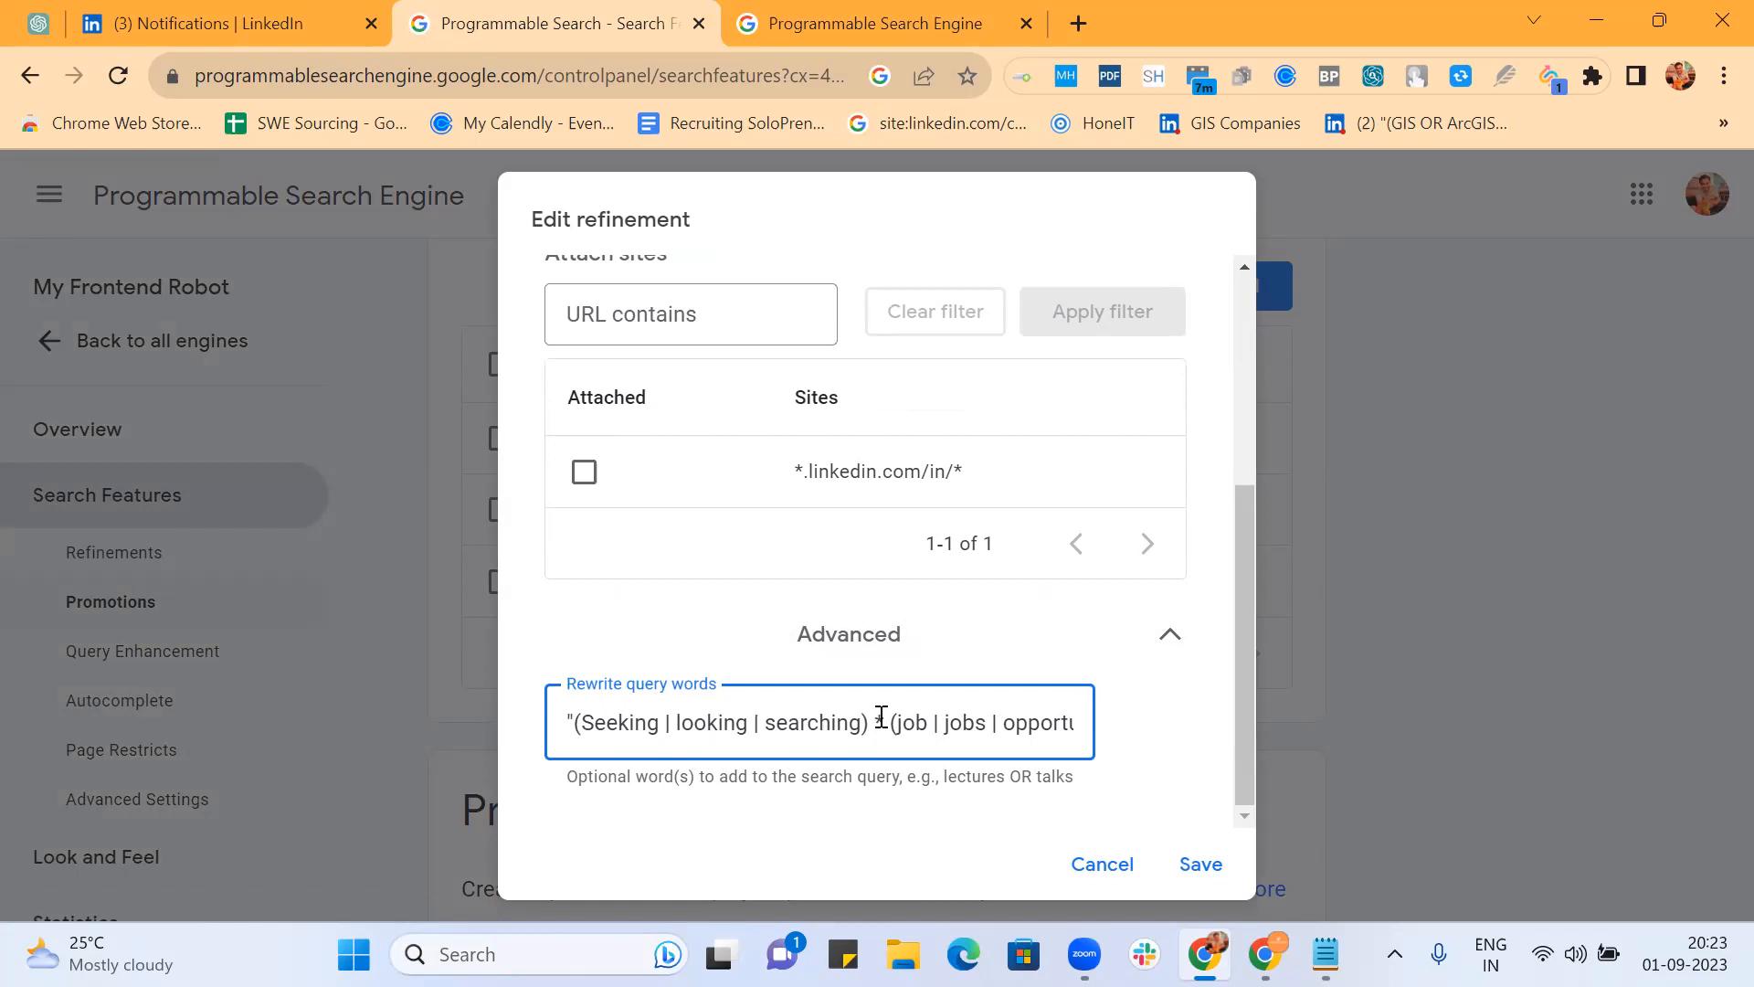
pyautogui.click(1199, 863)
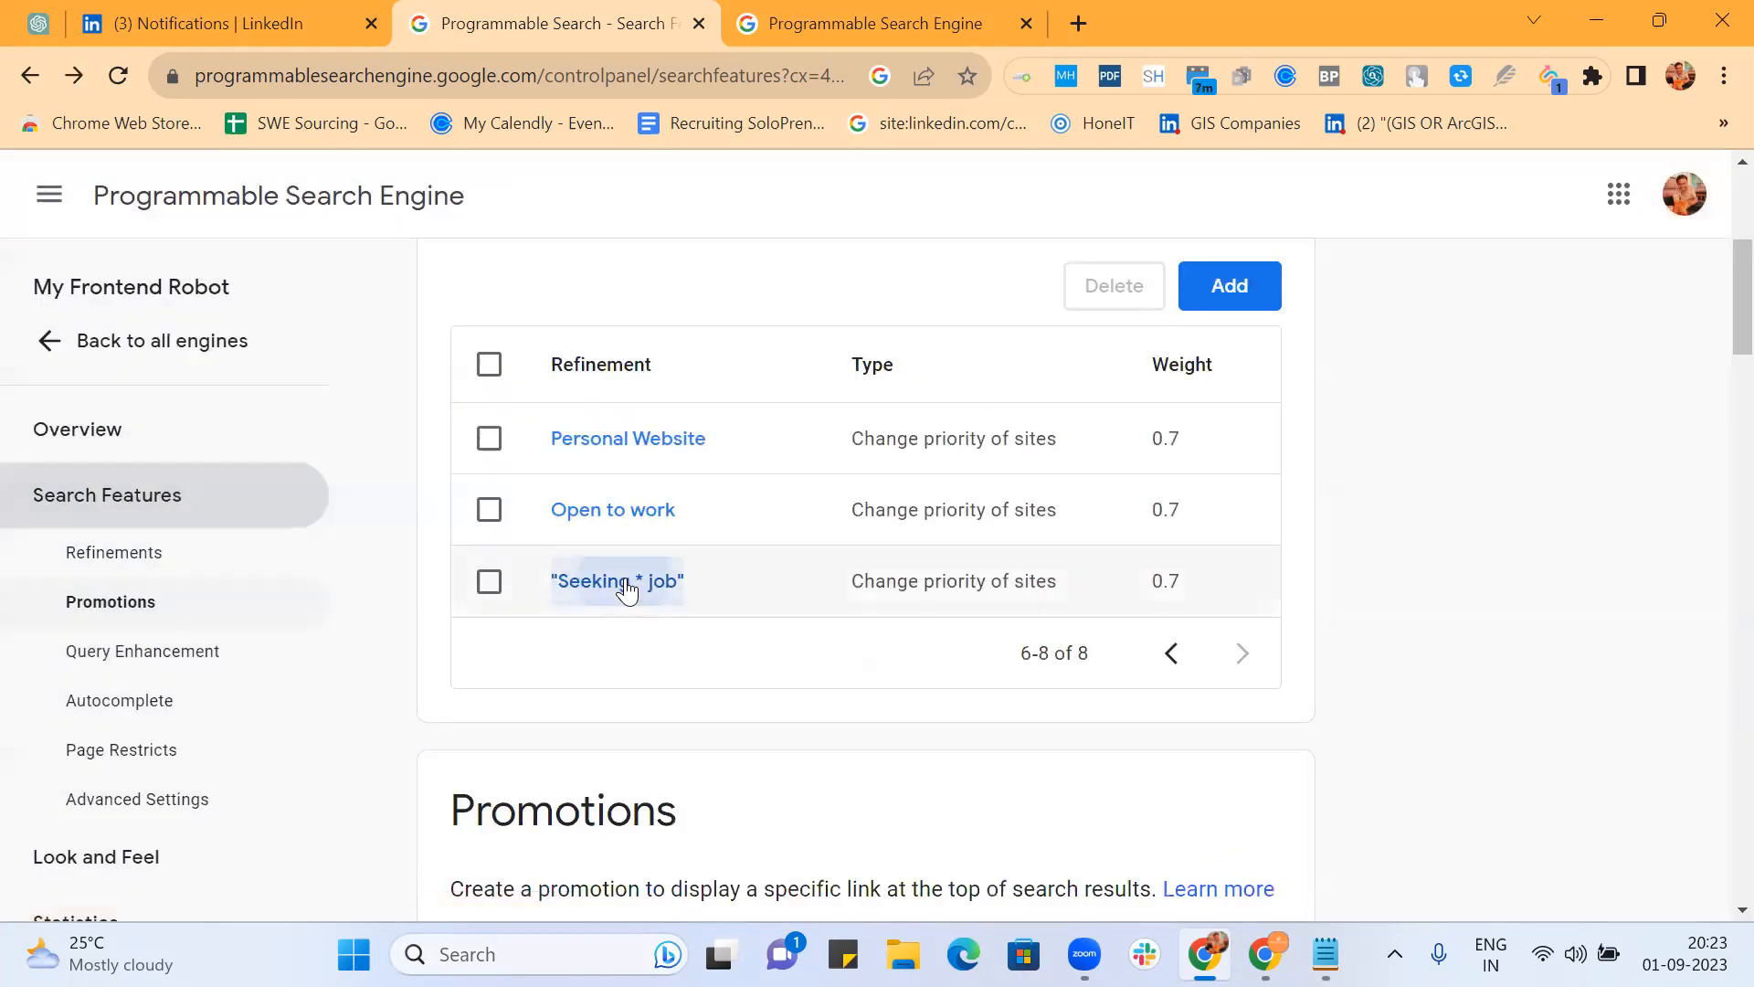
# Step: Reopen the "Seeking * job" refinement, check its rewrite words, and save again
pyautogui.click(627, 585)
pyautogui.scroll(-3, 884, 751)
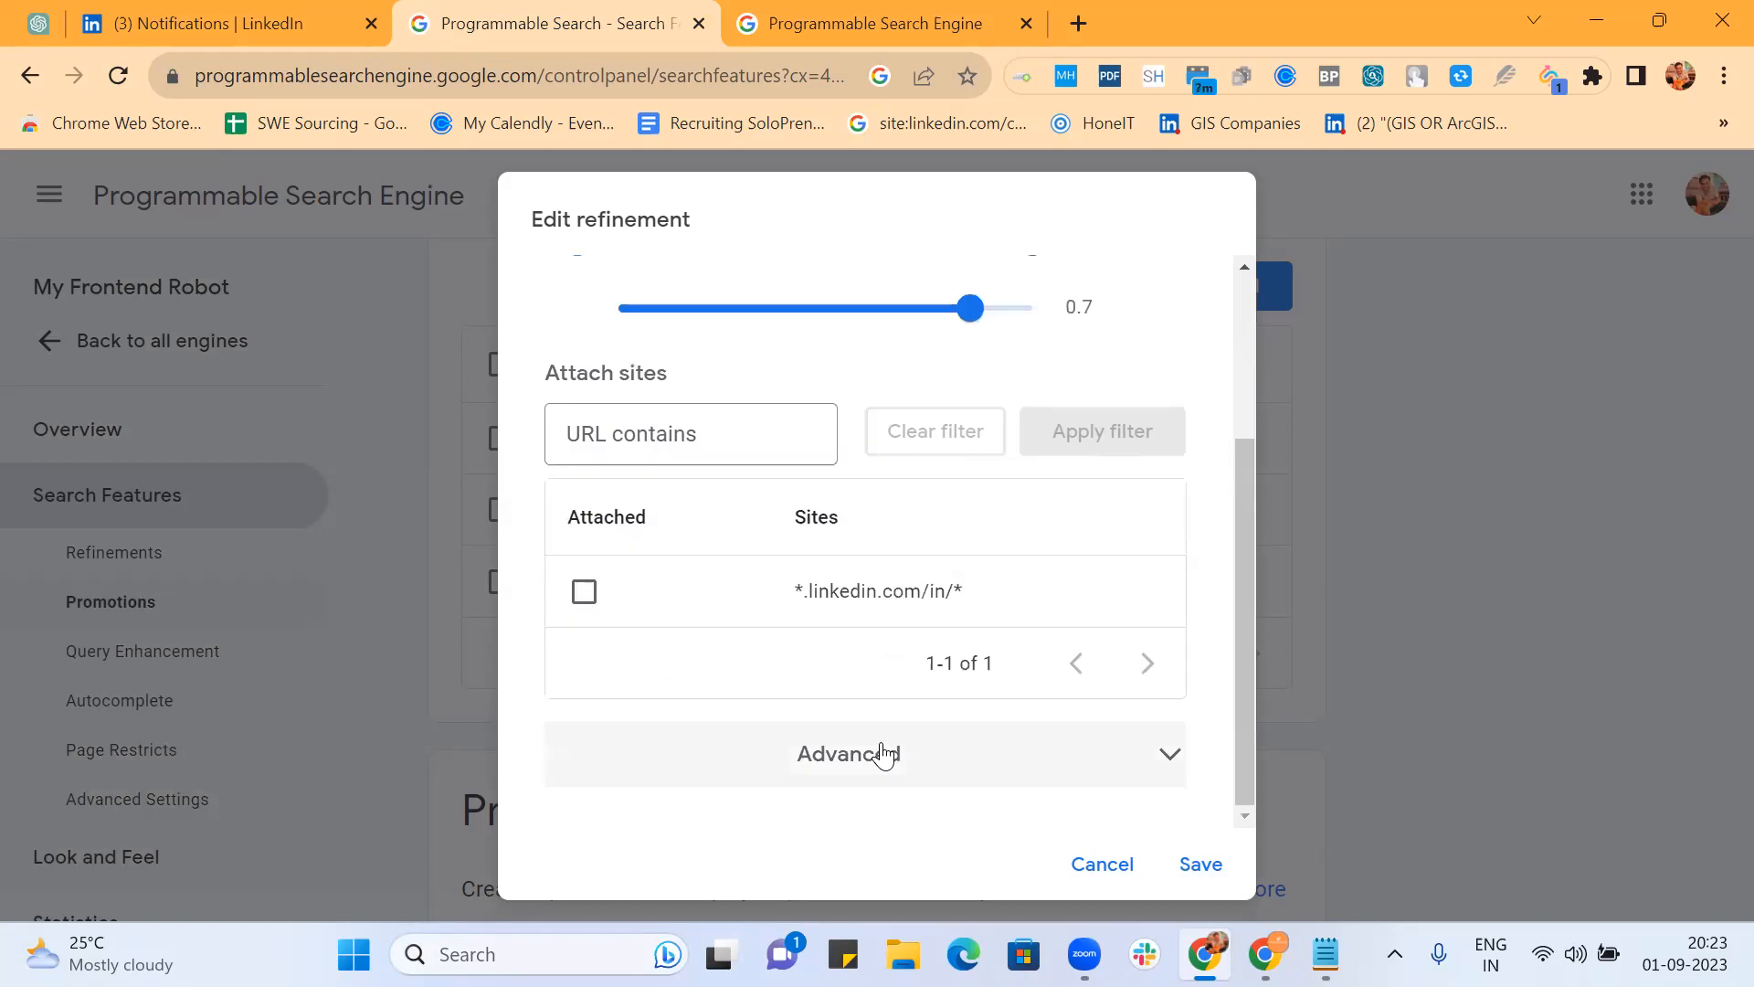
pyautogui.click(846, 752)
pyautogui.click(816, 729)
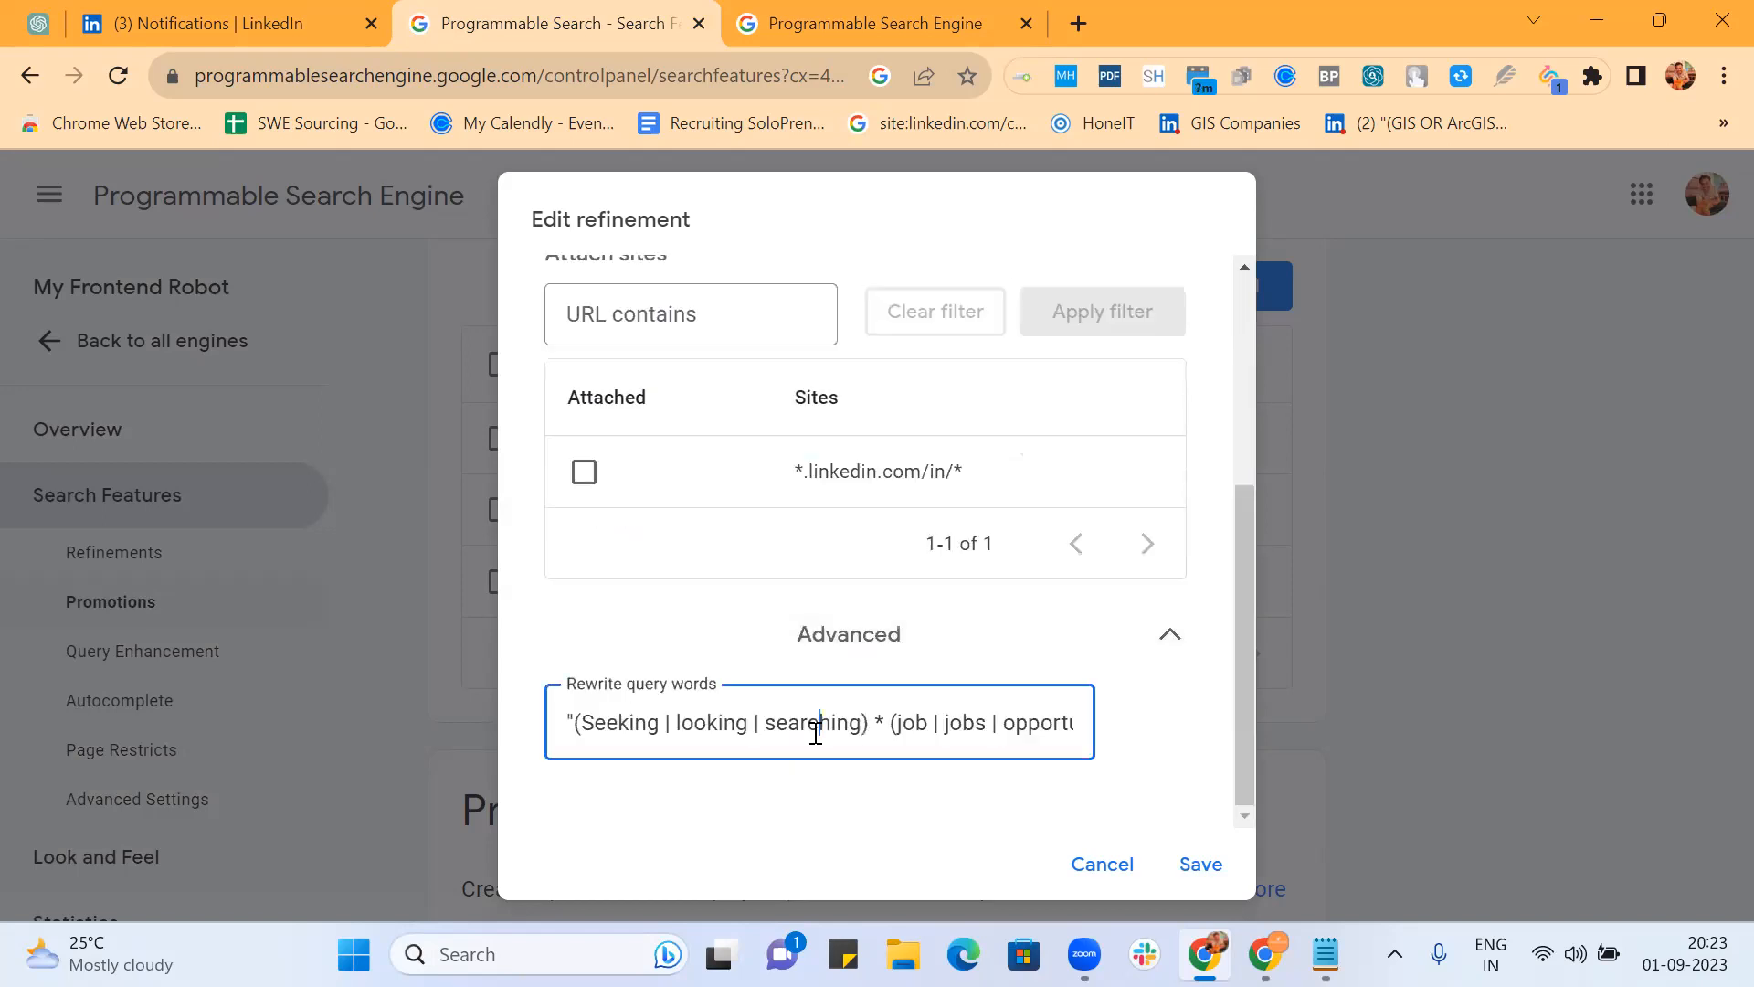
pyautogui.hotkey('ctrl', 'a')
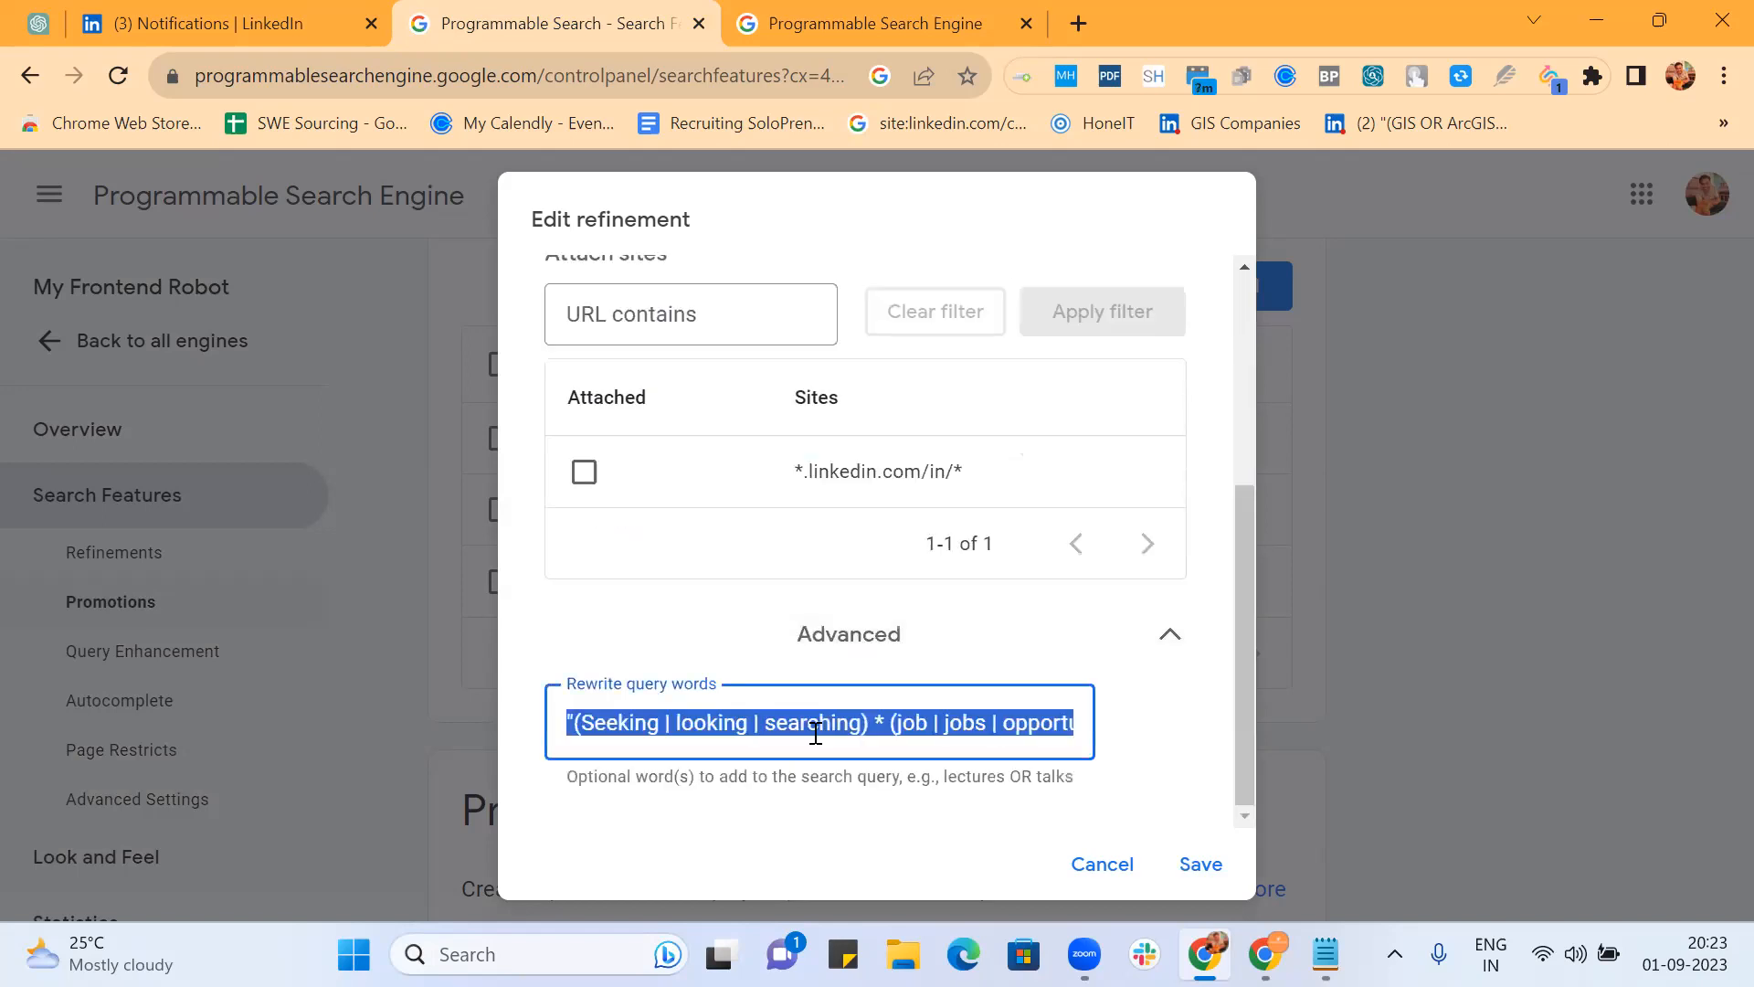
pyautogui.click(1203, 868)
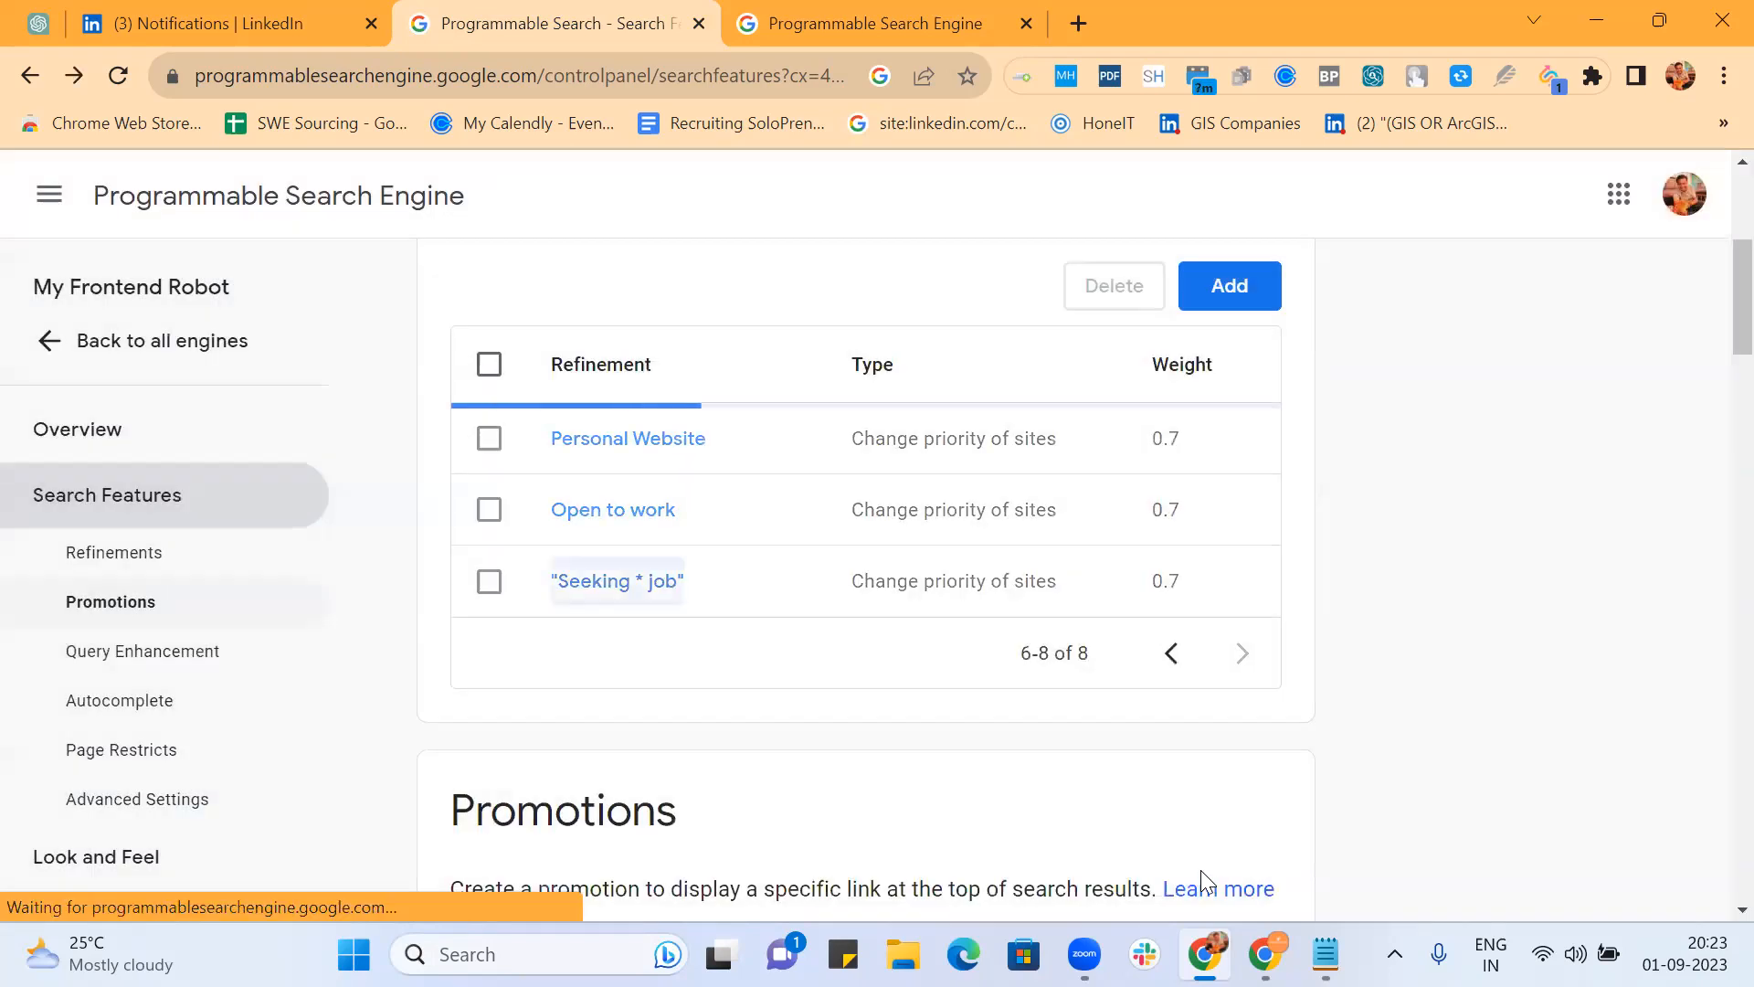
# Step: Add a new refinement named 'Looking with AROUND(3)' that changes site priority
pyautogui.click(1223, 288)
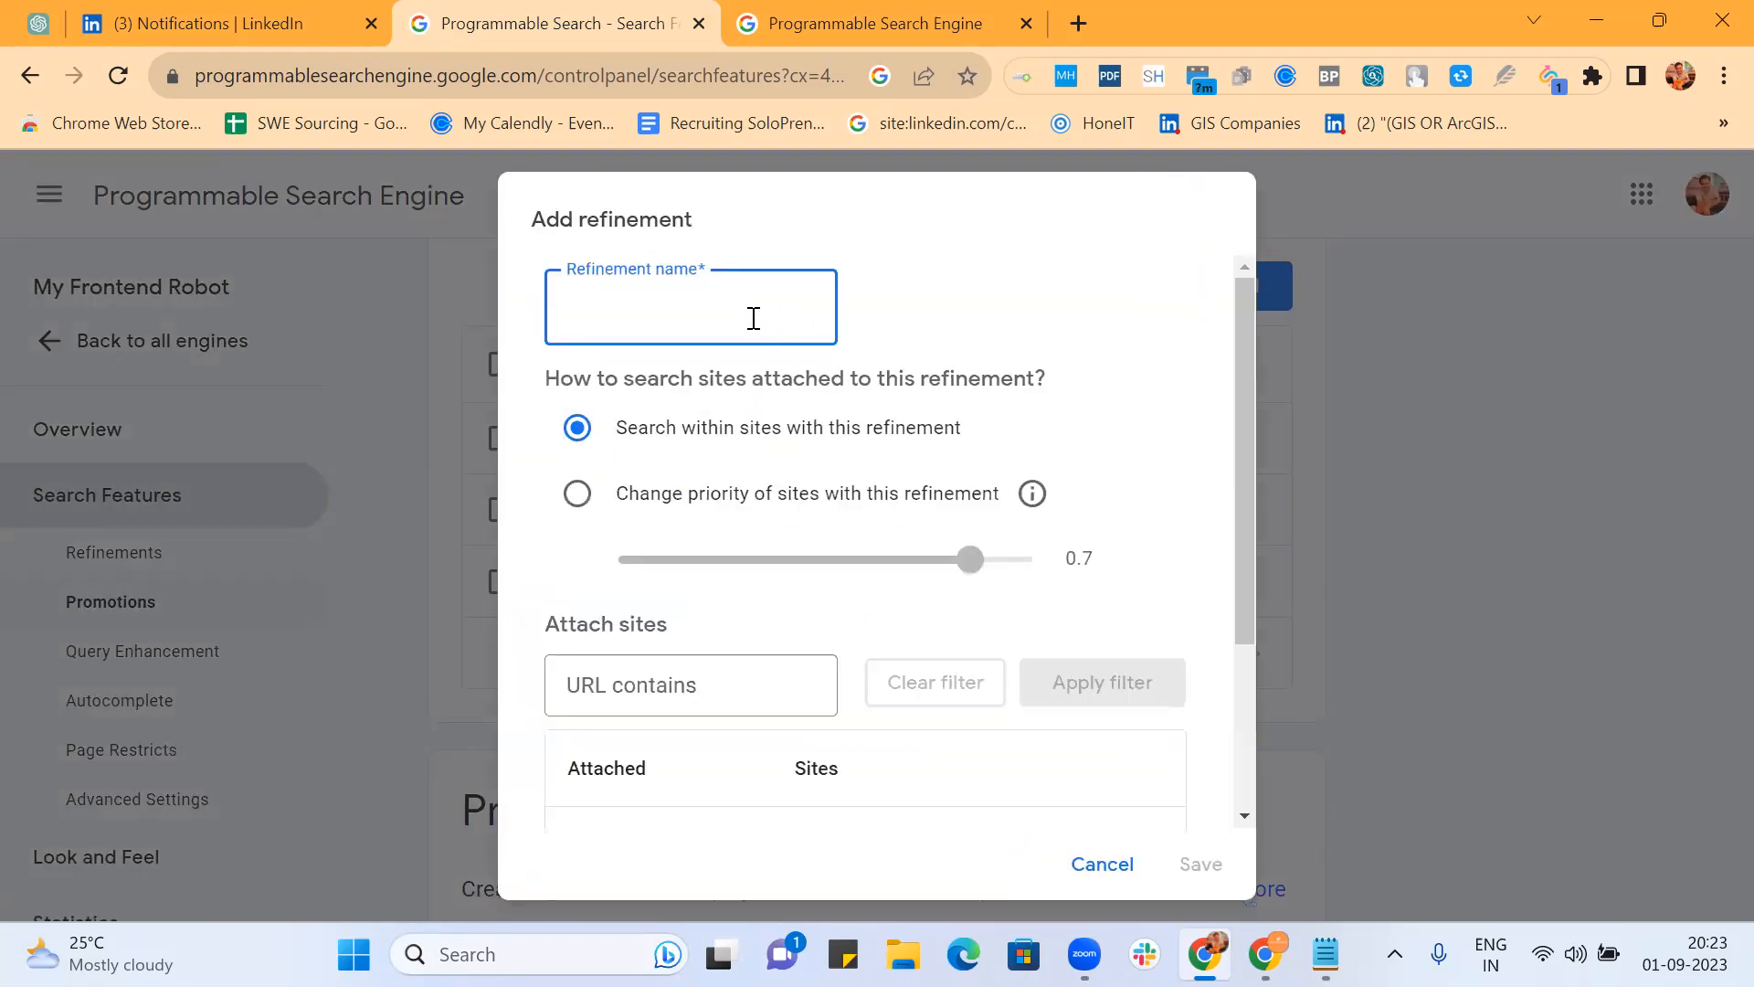
pyautogui.write('Looking with AROUN')
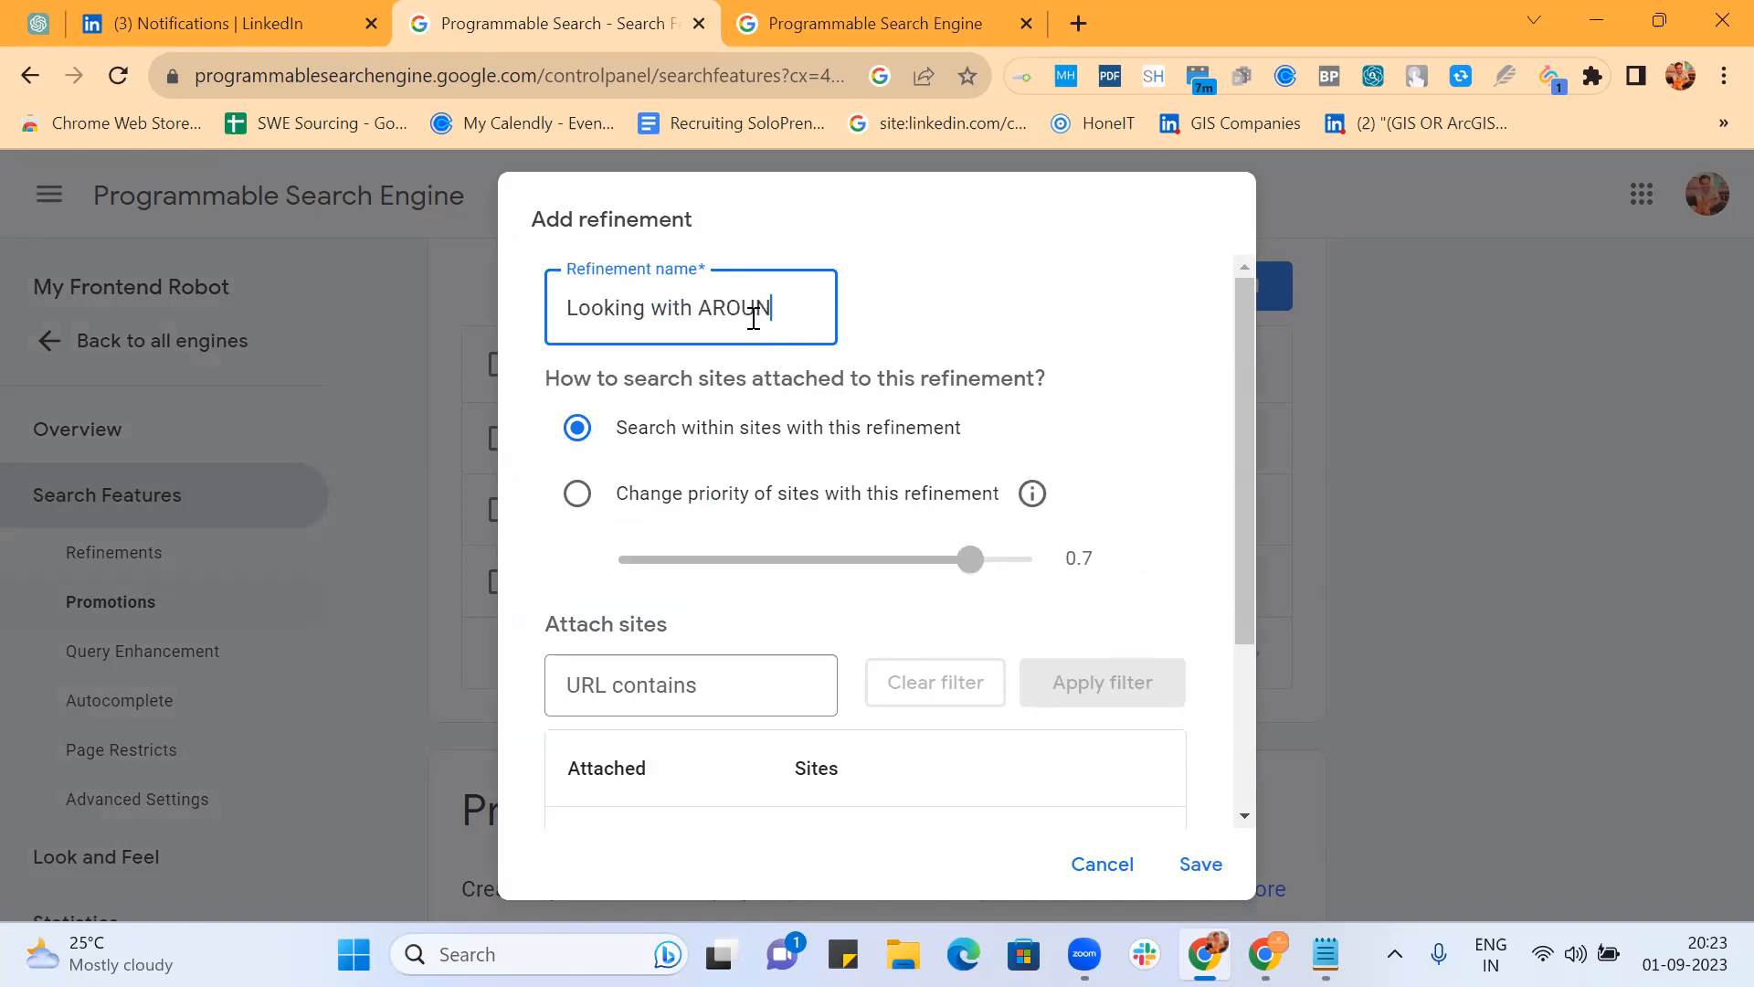
pyautogui.write('D(3)')
pyautogui.press('BackSpace')
pyautogui.click(577, 493)
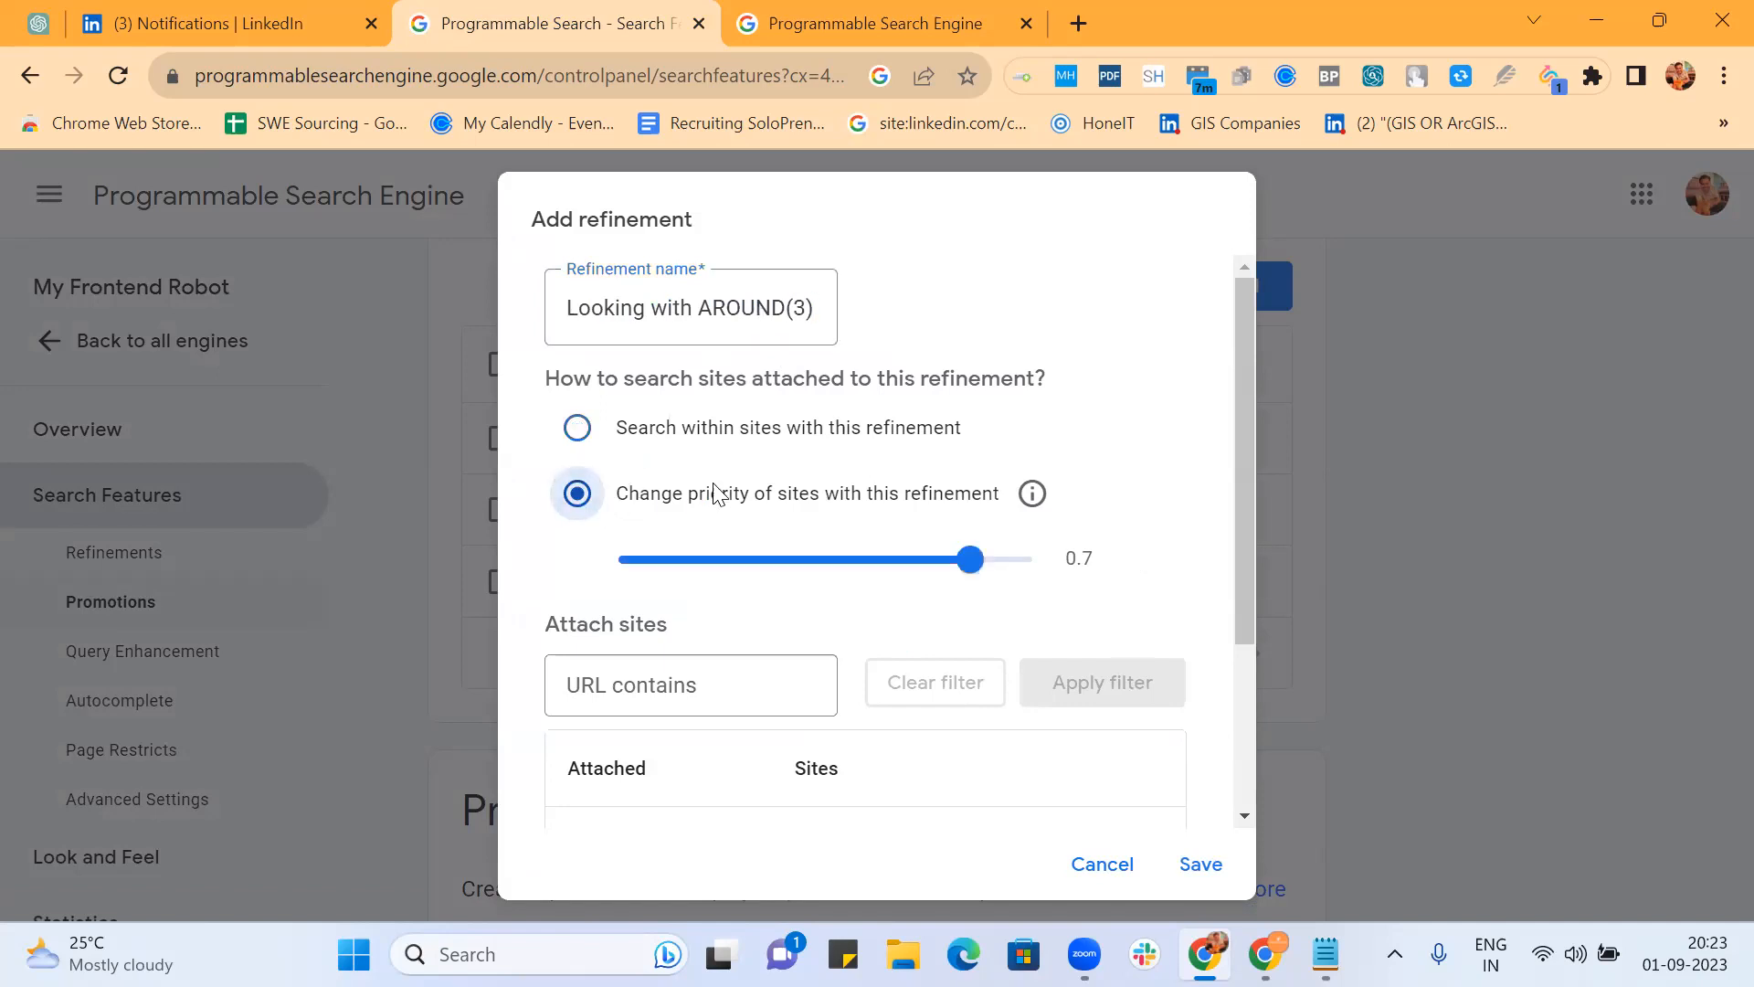
# Step: Paste the job-seeking query as rewrite words, drop its quotes, replace * with AROUND(3), and save
pyautogui.scroll(-3, 713, 493)
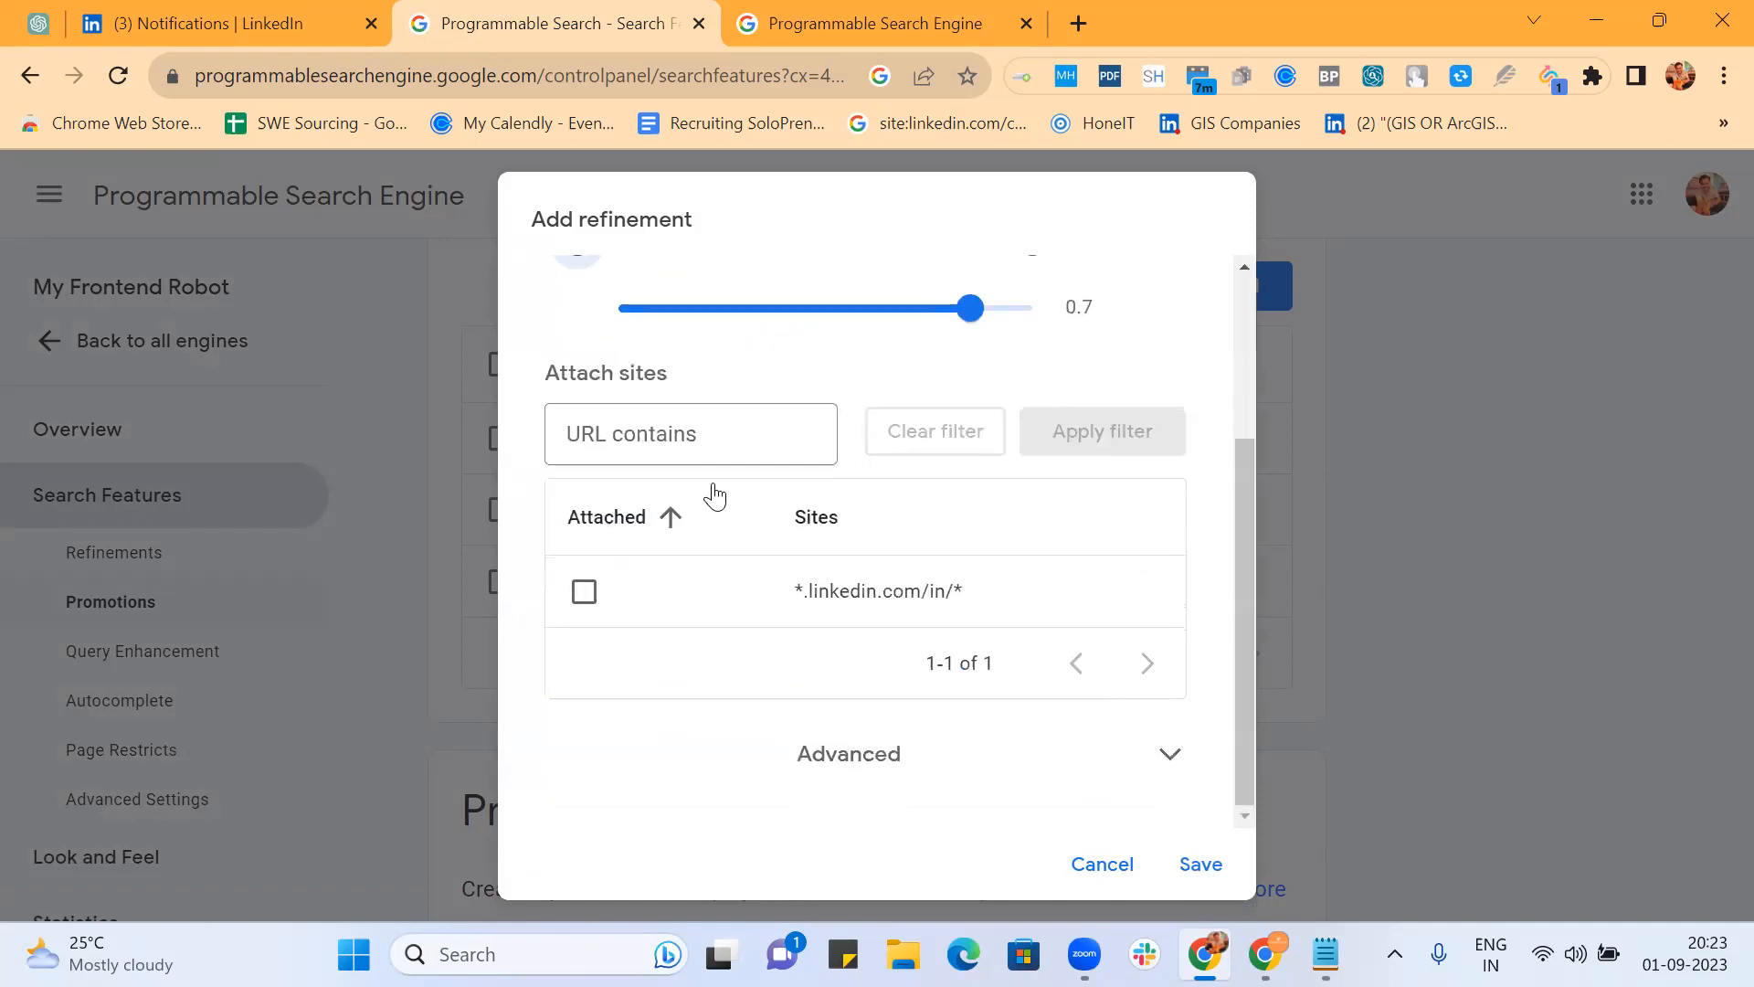
pyautogui.click(861, 758)
pyautogui.click(714, 730)
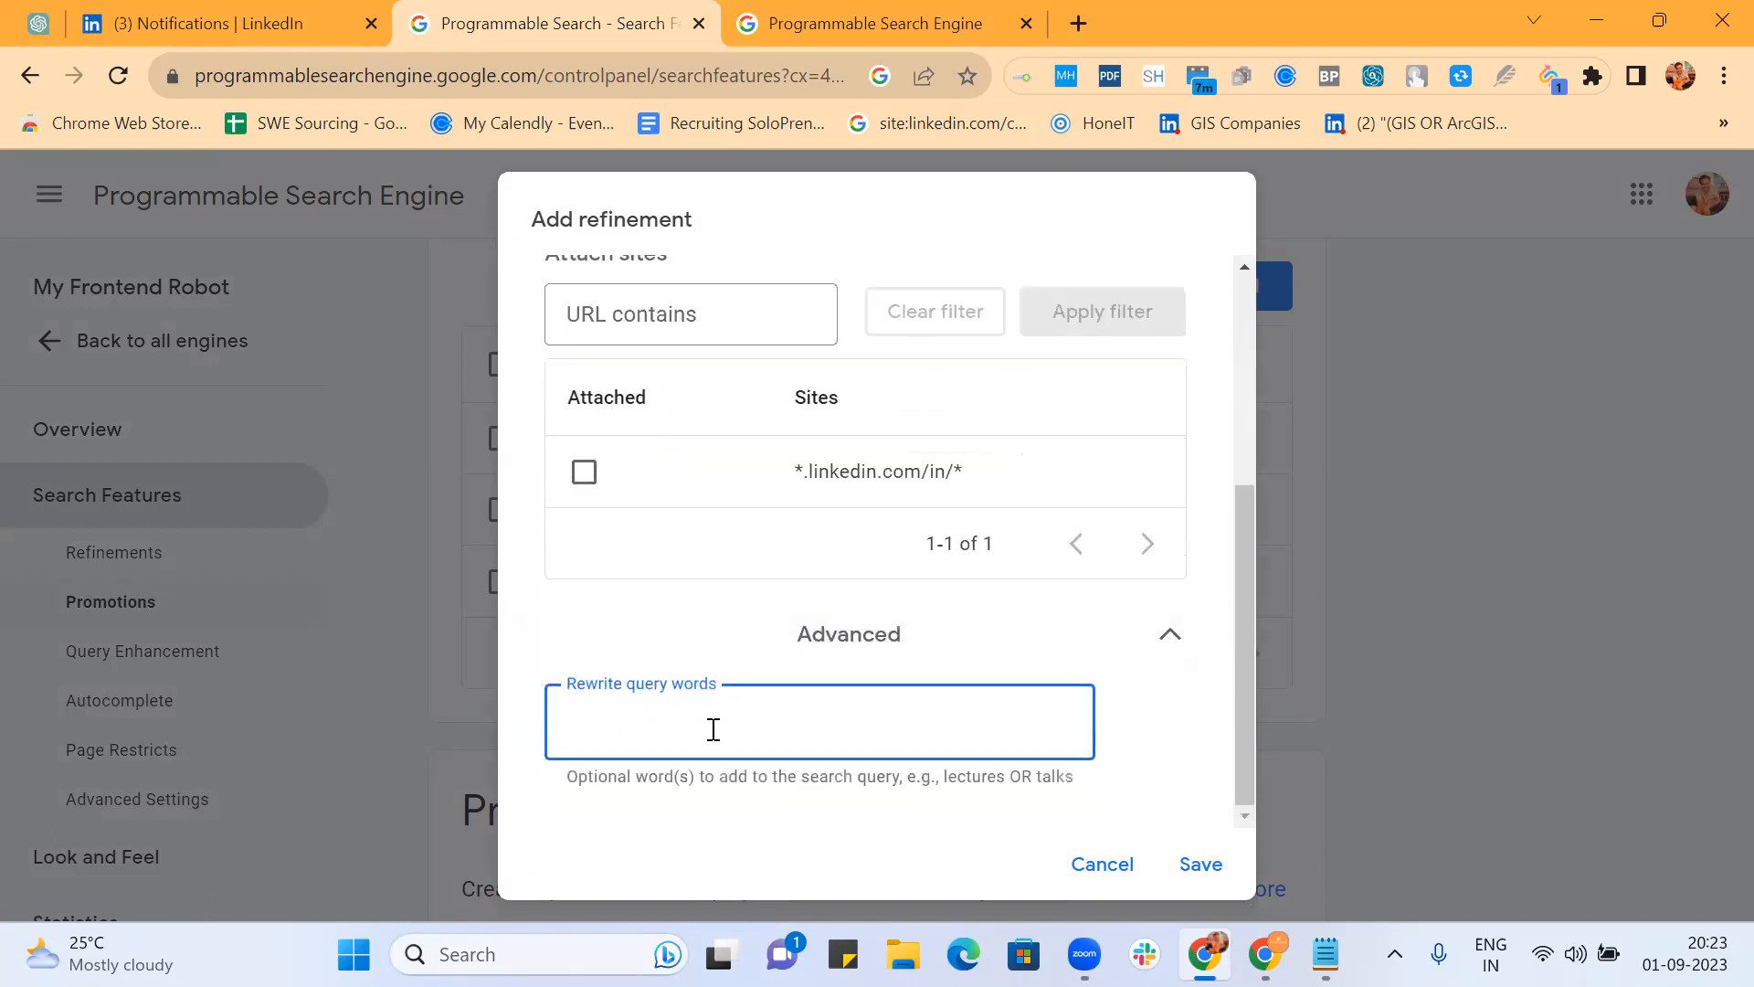
pyautogui.write("(job | jobs | opportunity | opportunities | role | roles)'")
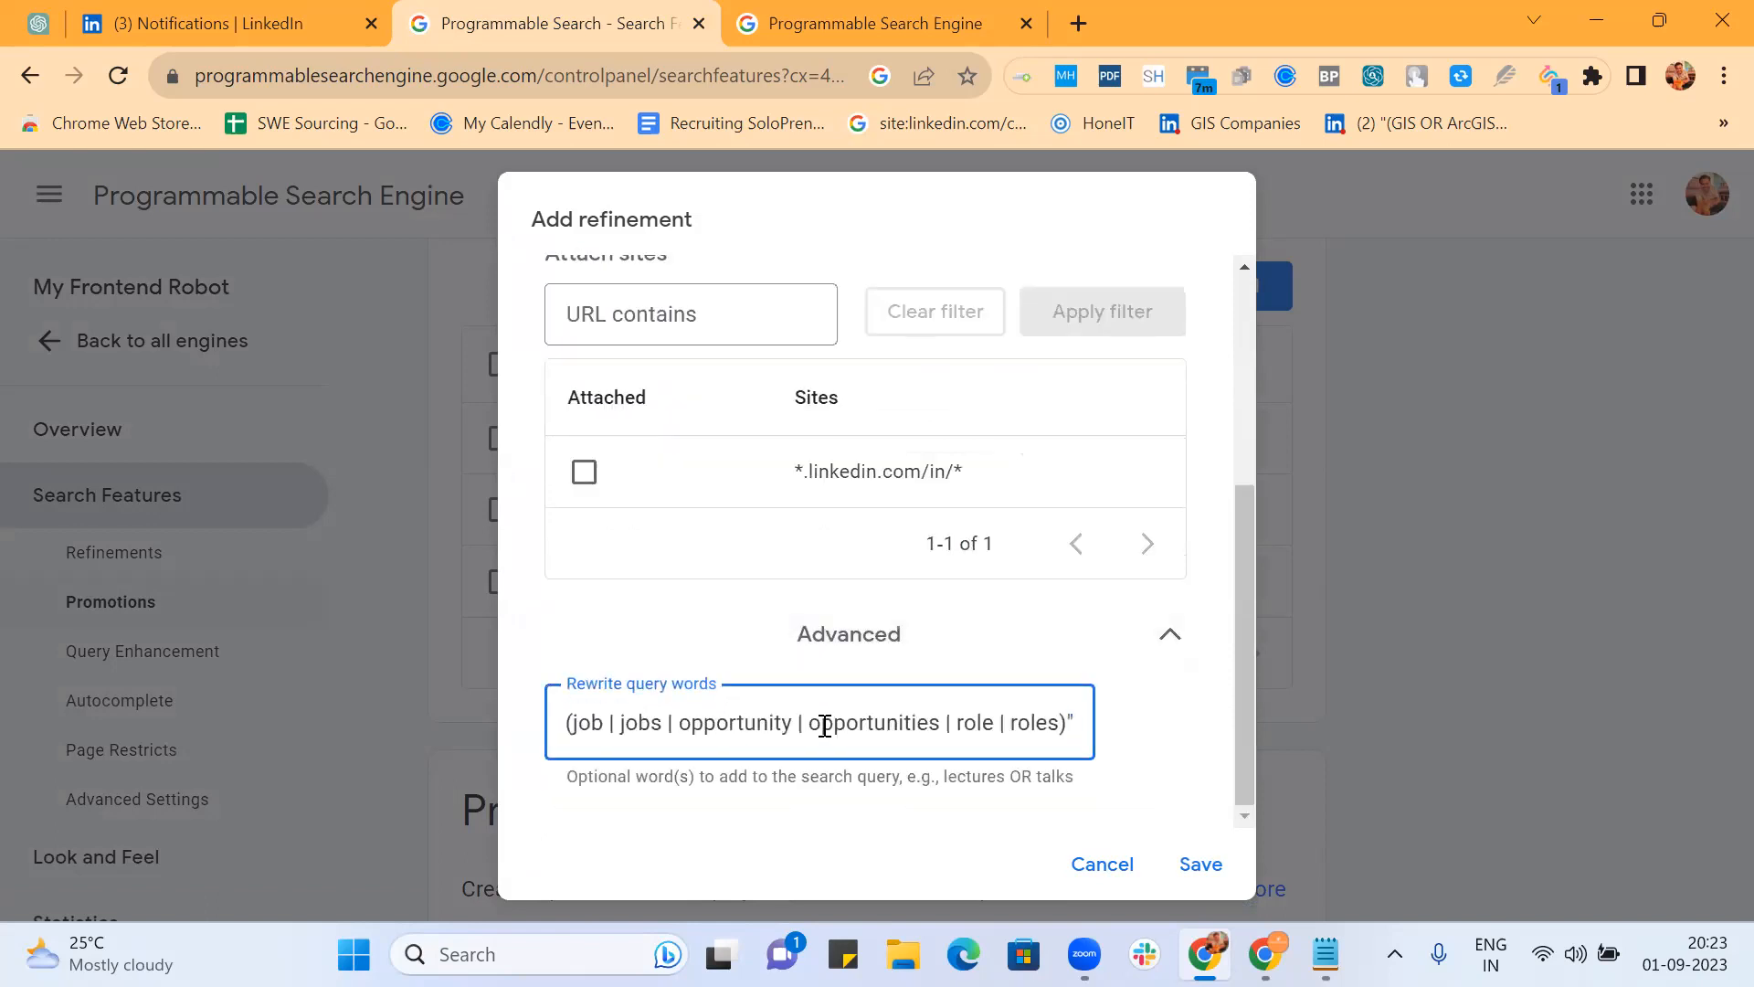
pyautogui.press('BackSpace')
pyautogui.hscroll(-3, 655, 753)
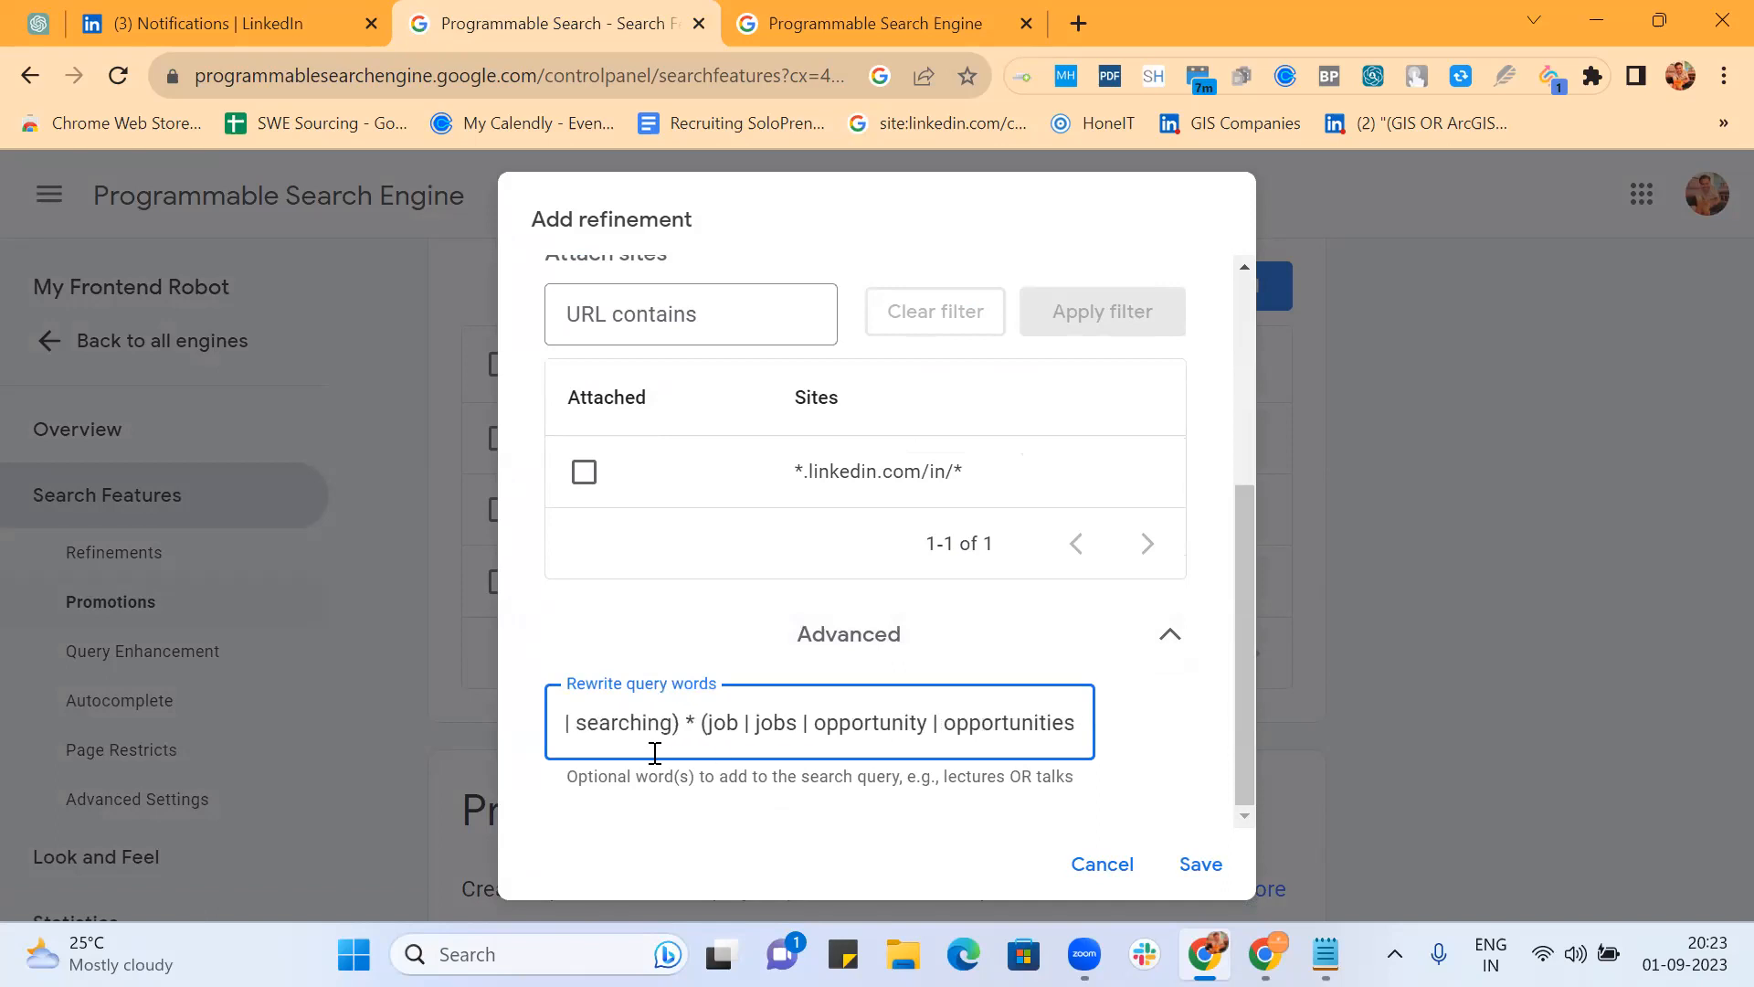
pyautogui.click(575, 722)
pyautogui.press('BackSpace')
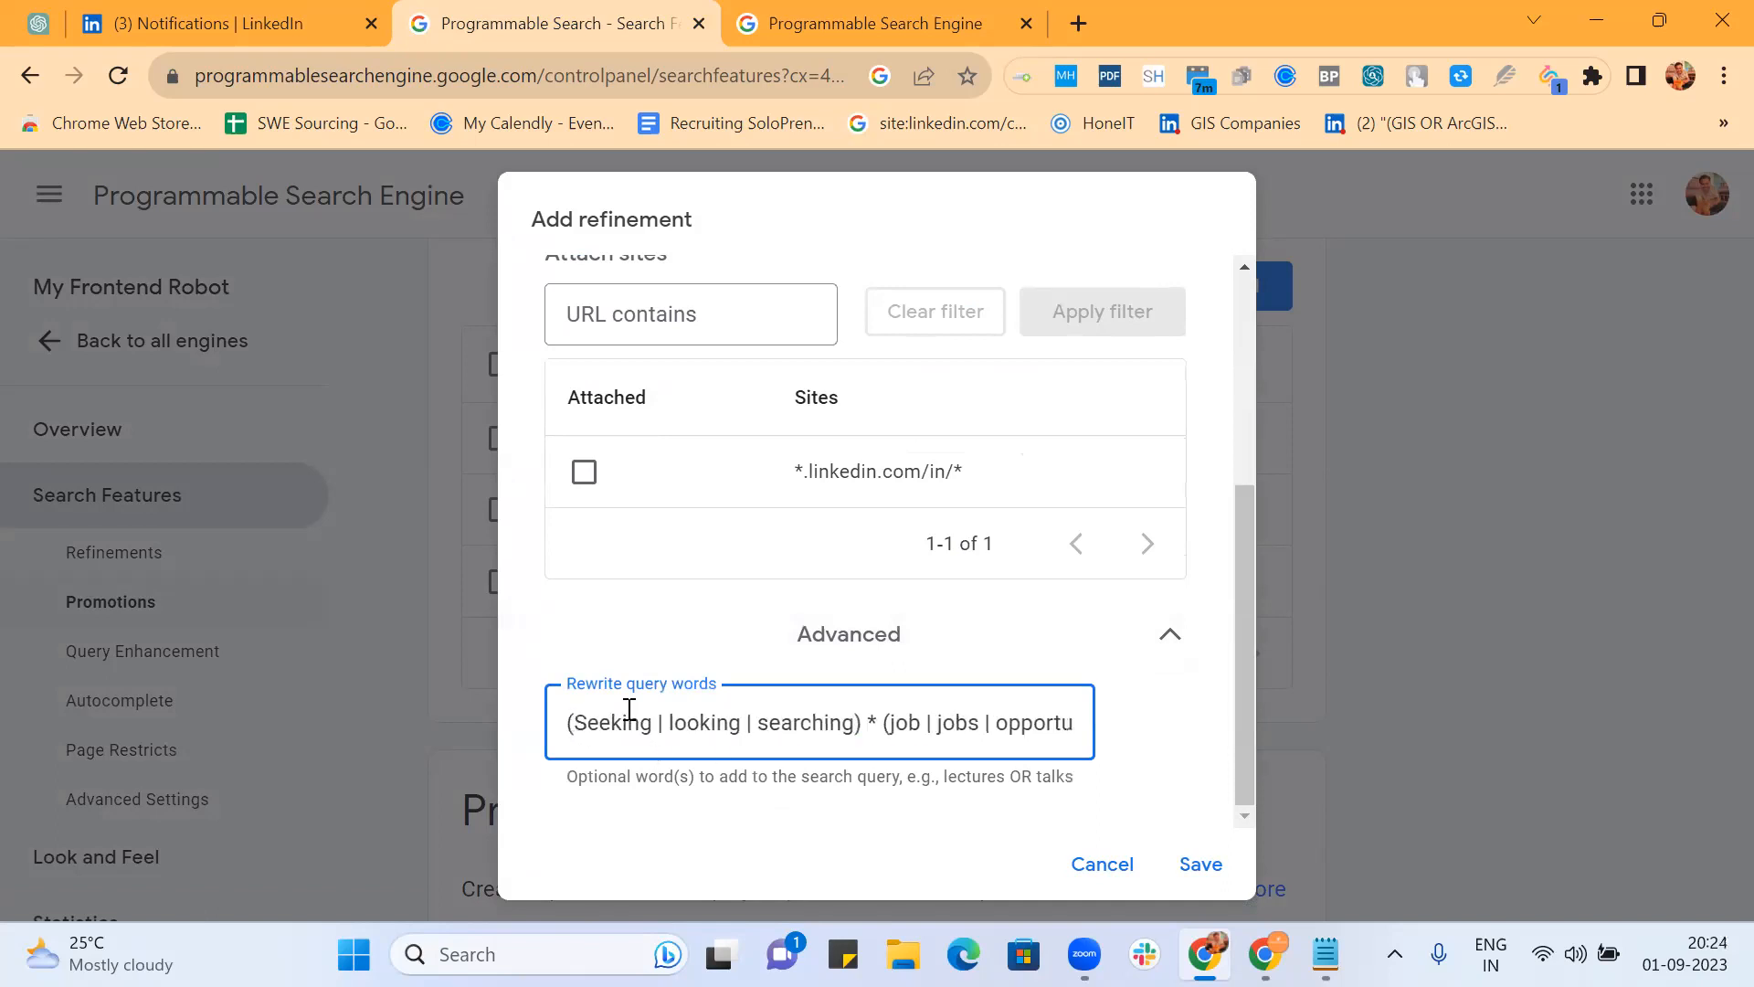
pyautogui.click(880, 722)
pyautogui.press('BackSpace')
pyautogui.write('AROUND')
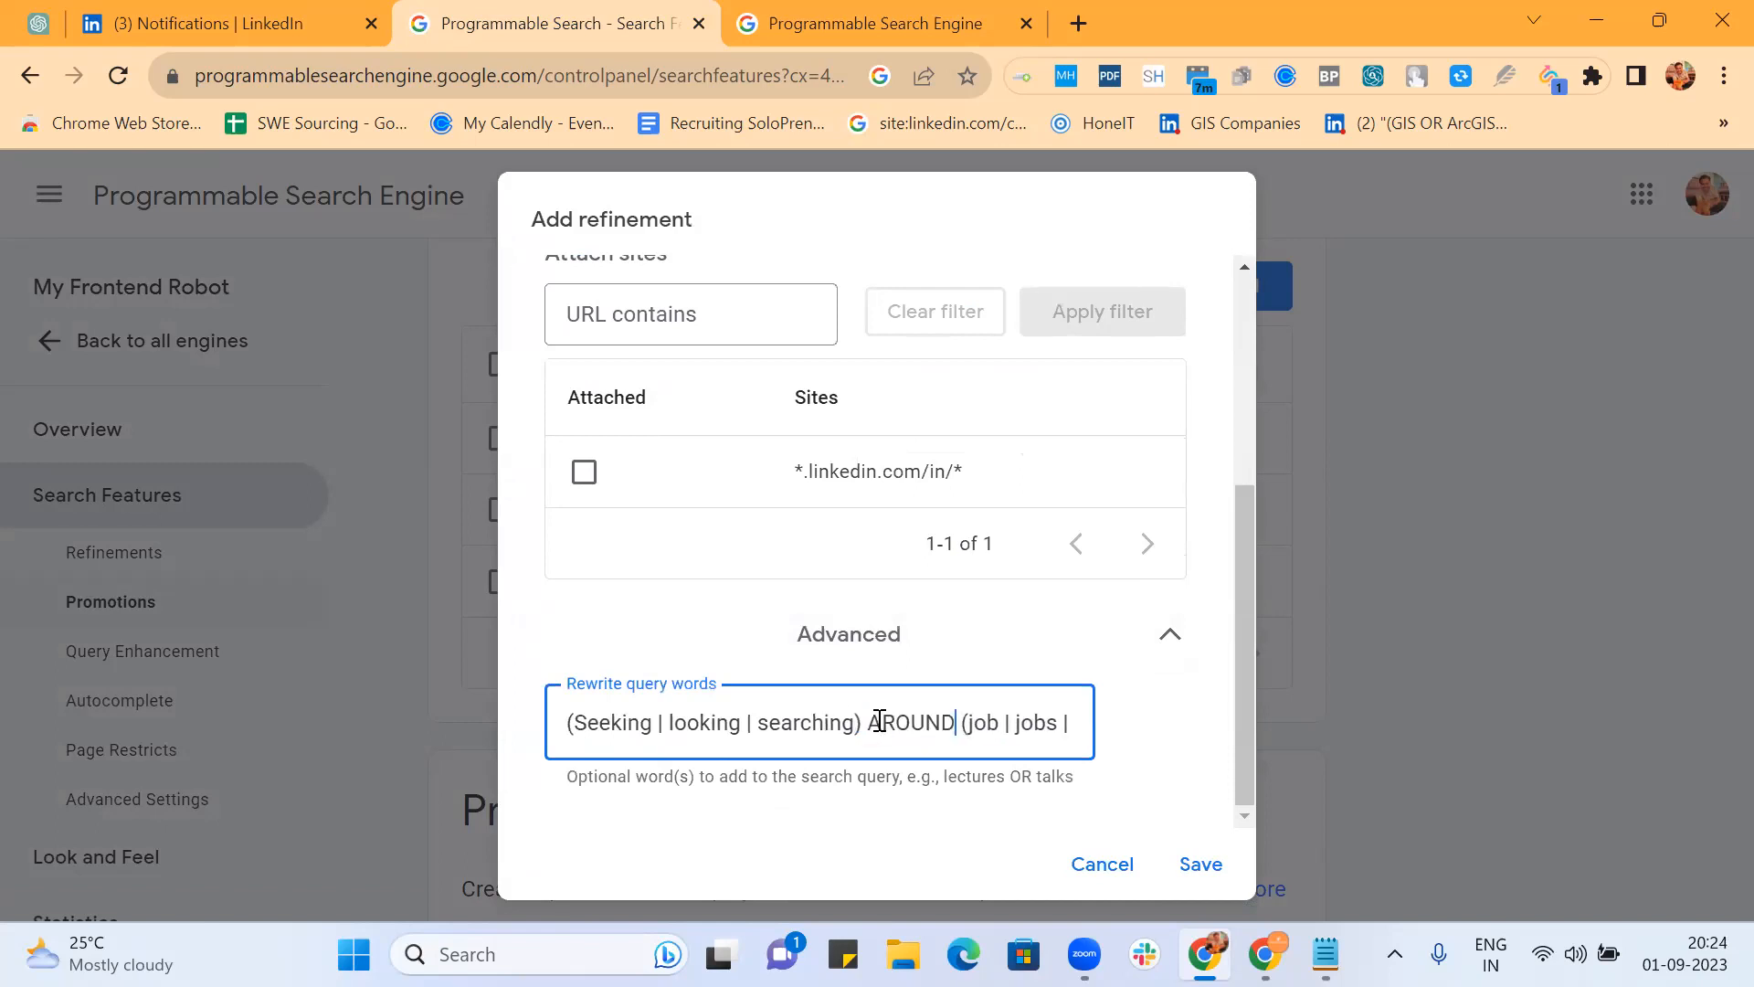
pyautogui.write('(')
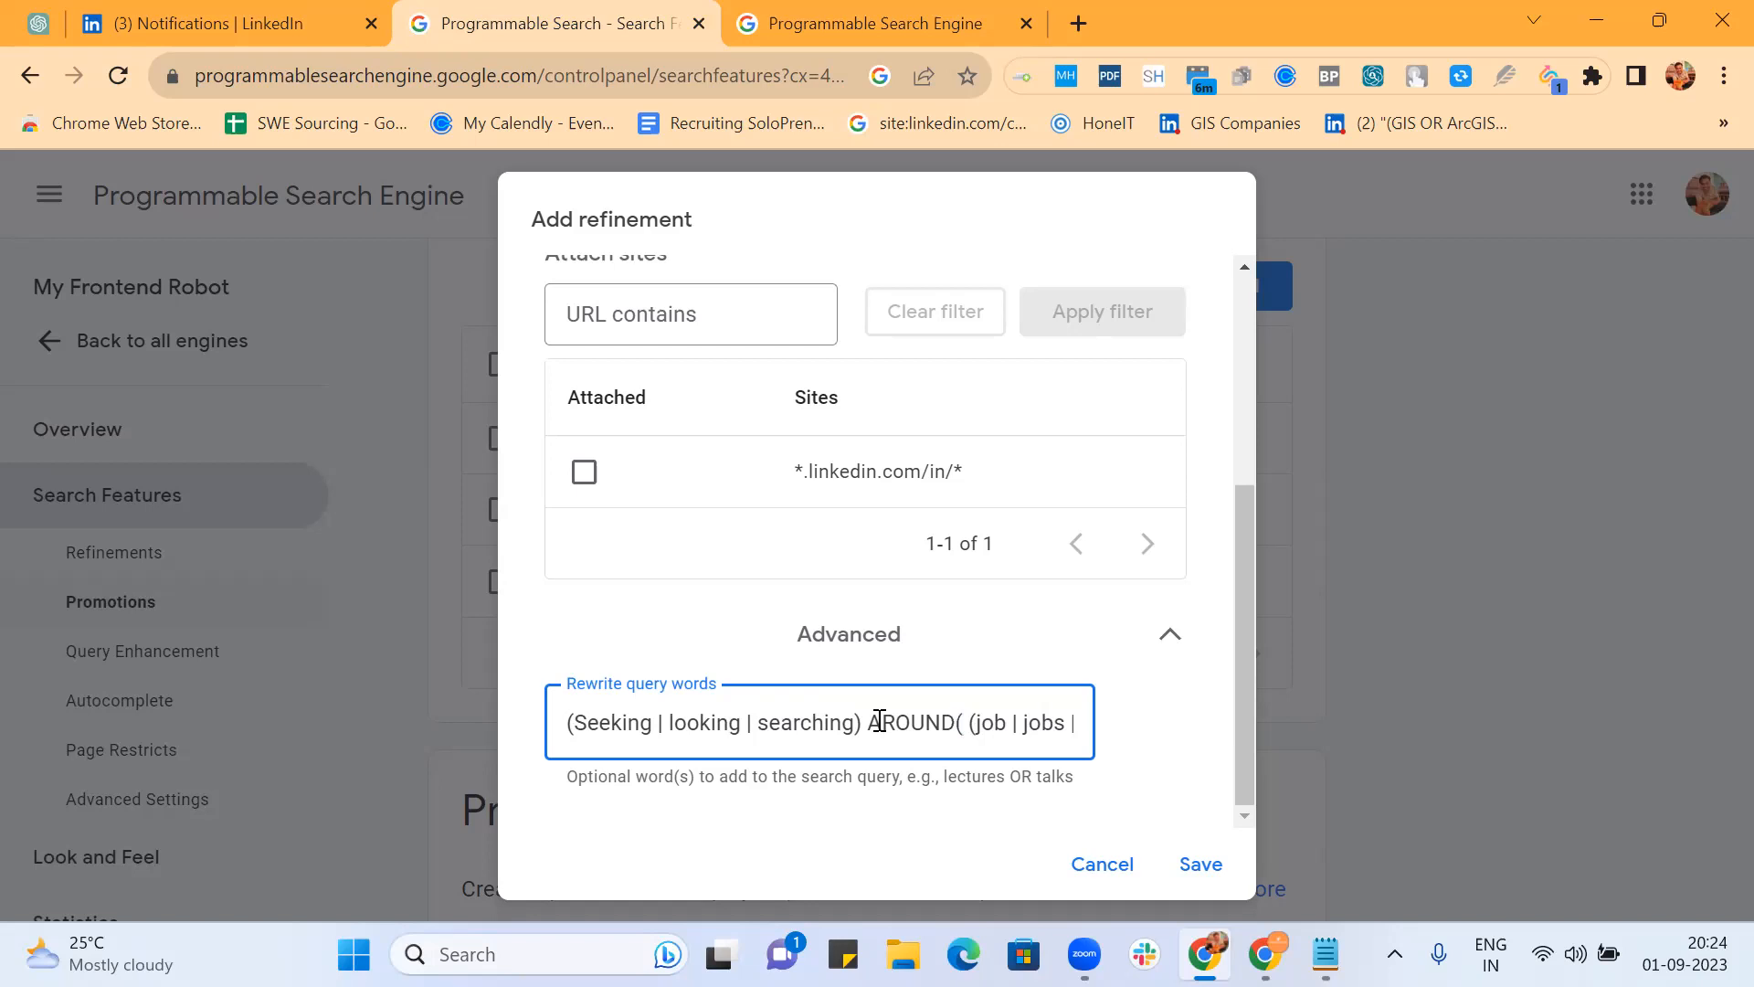
pyautogui.write('3)')
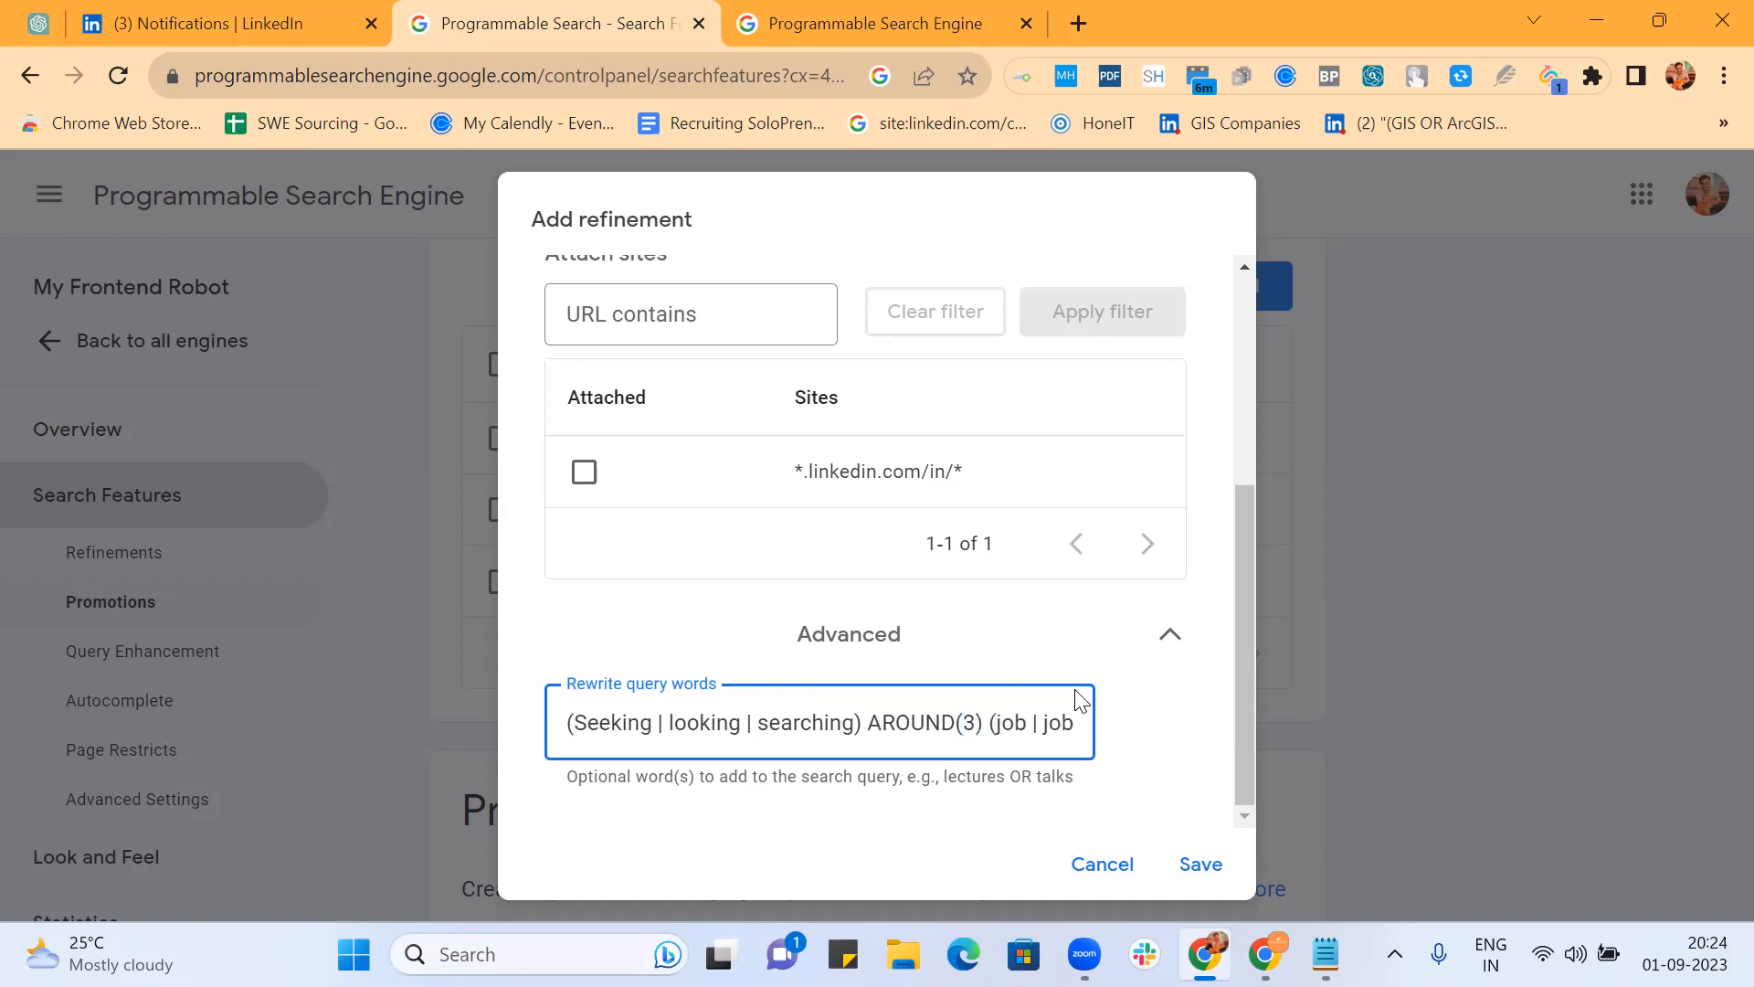
pyautogui.click(1200, 866)
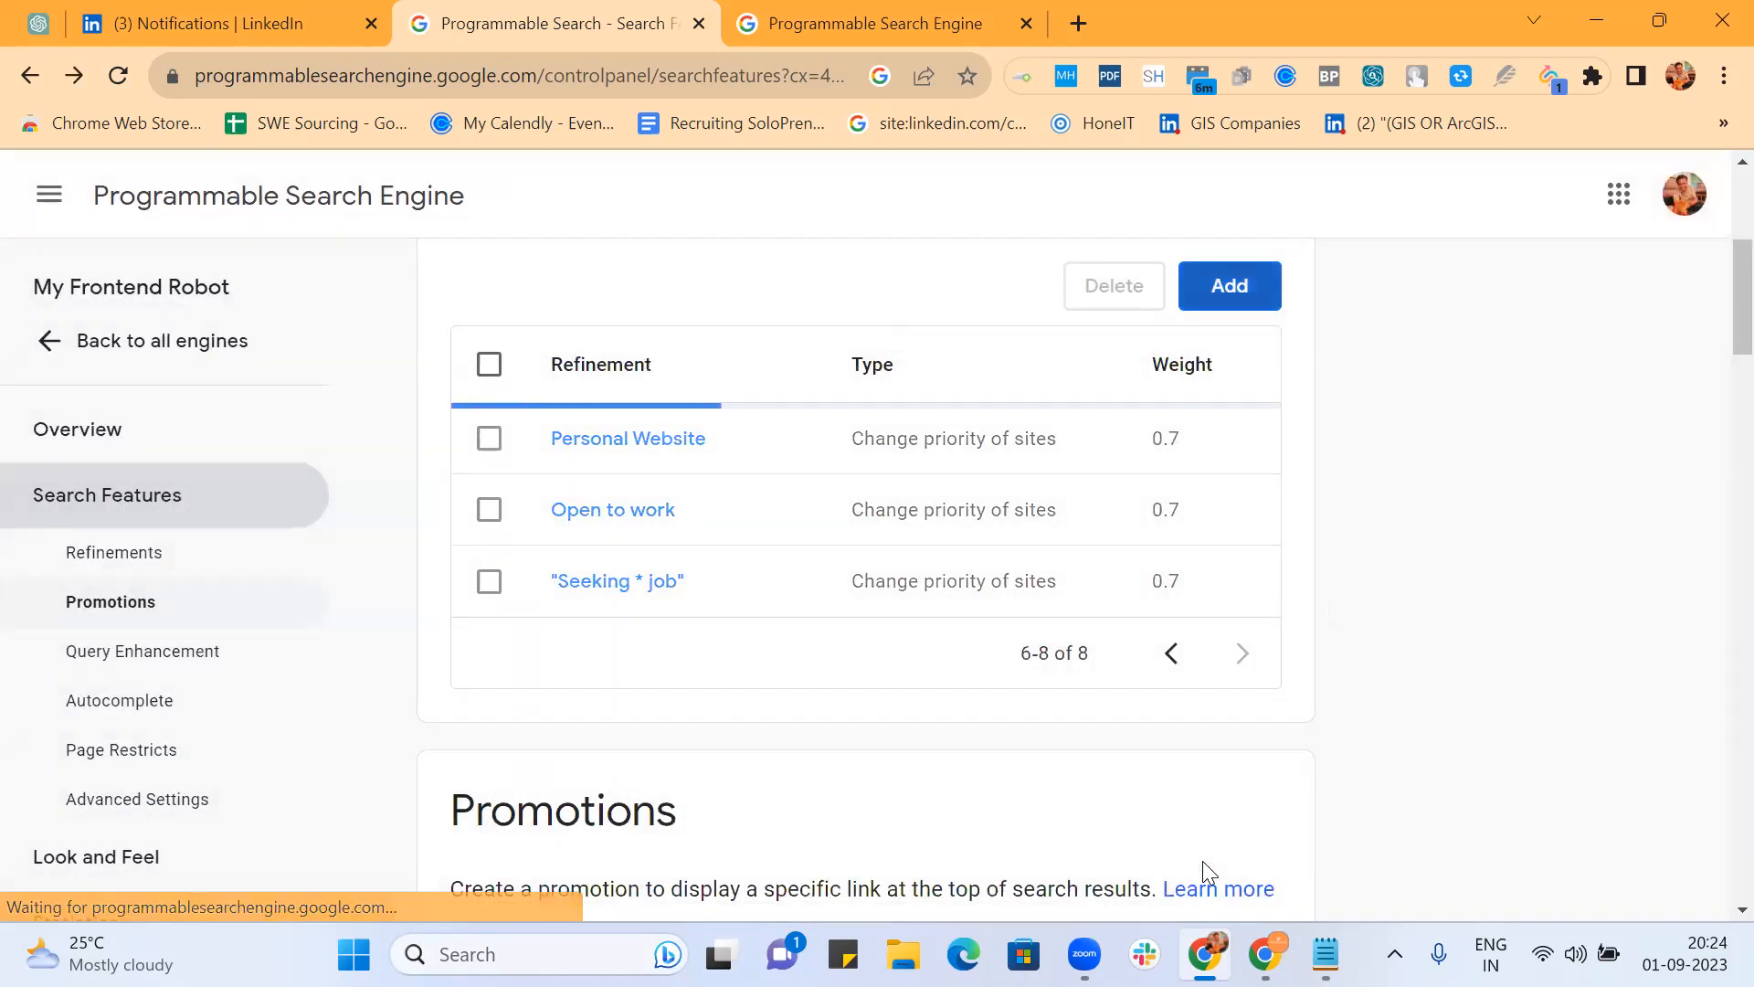
# Step: Reload the frontend developer results page on cse.google.com
pyautogui.click(831, 24)
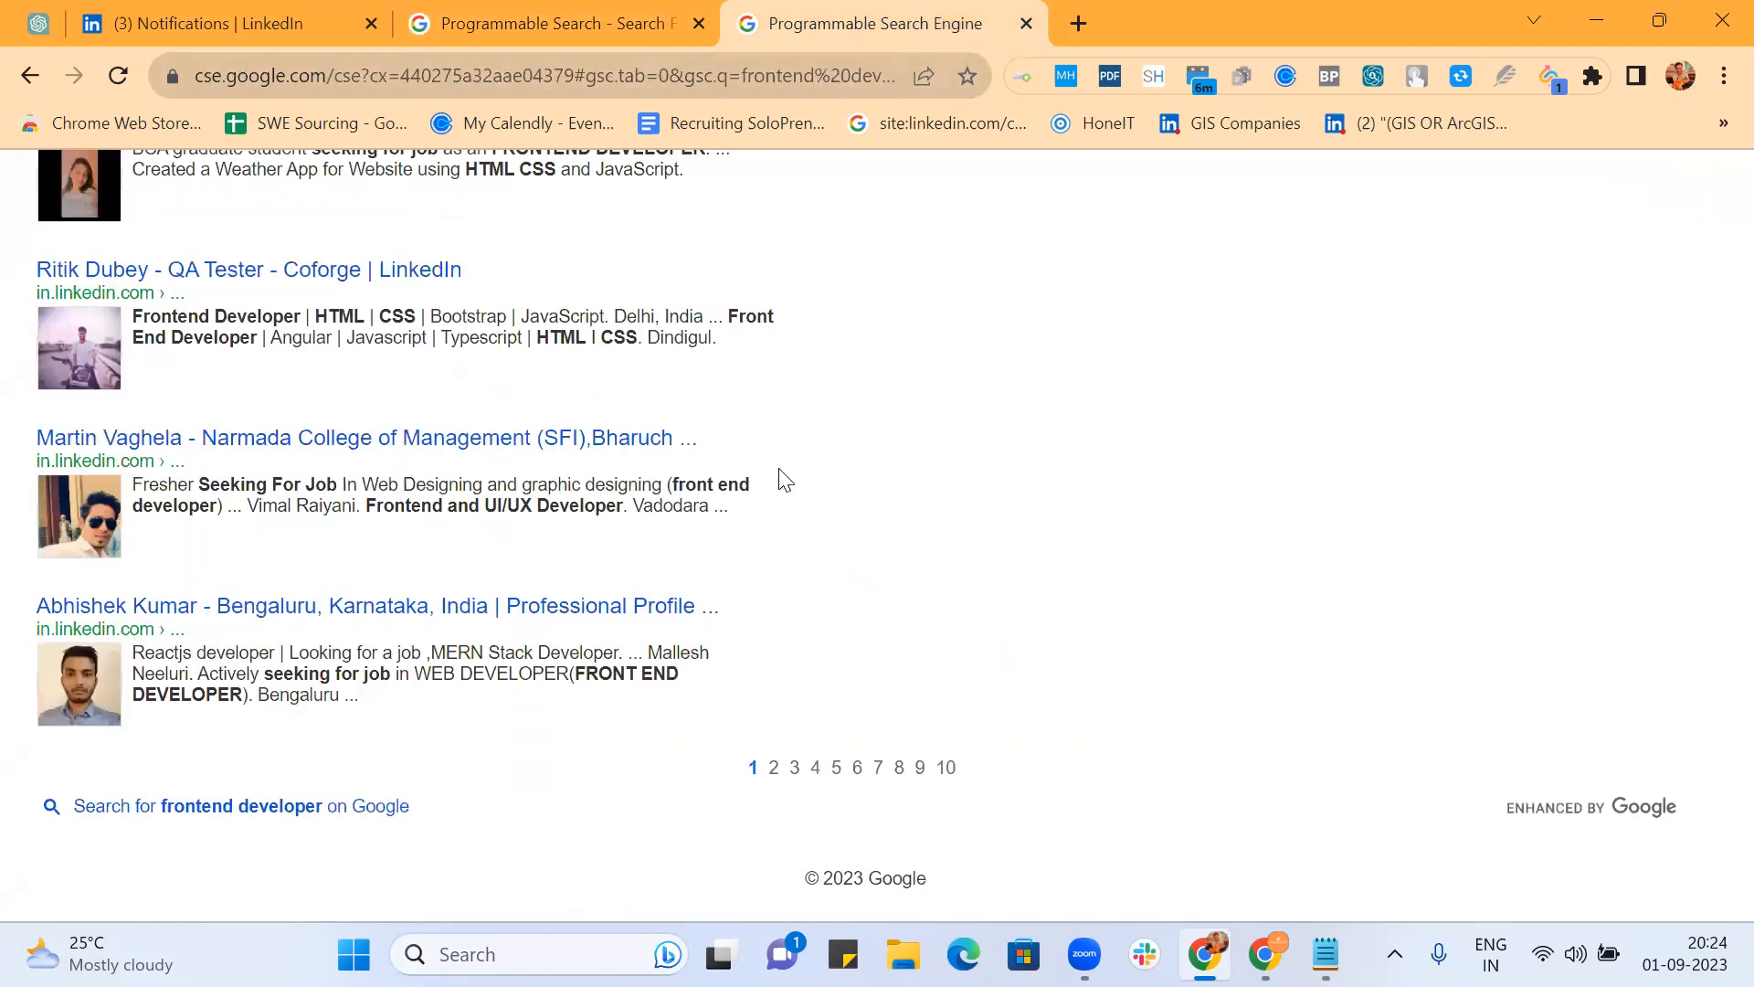
pyautogui.scroll(10, 651, 395)
pyautogui.click(671, 75)
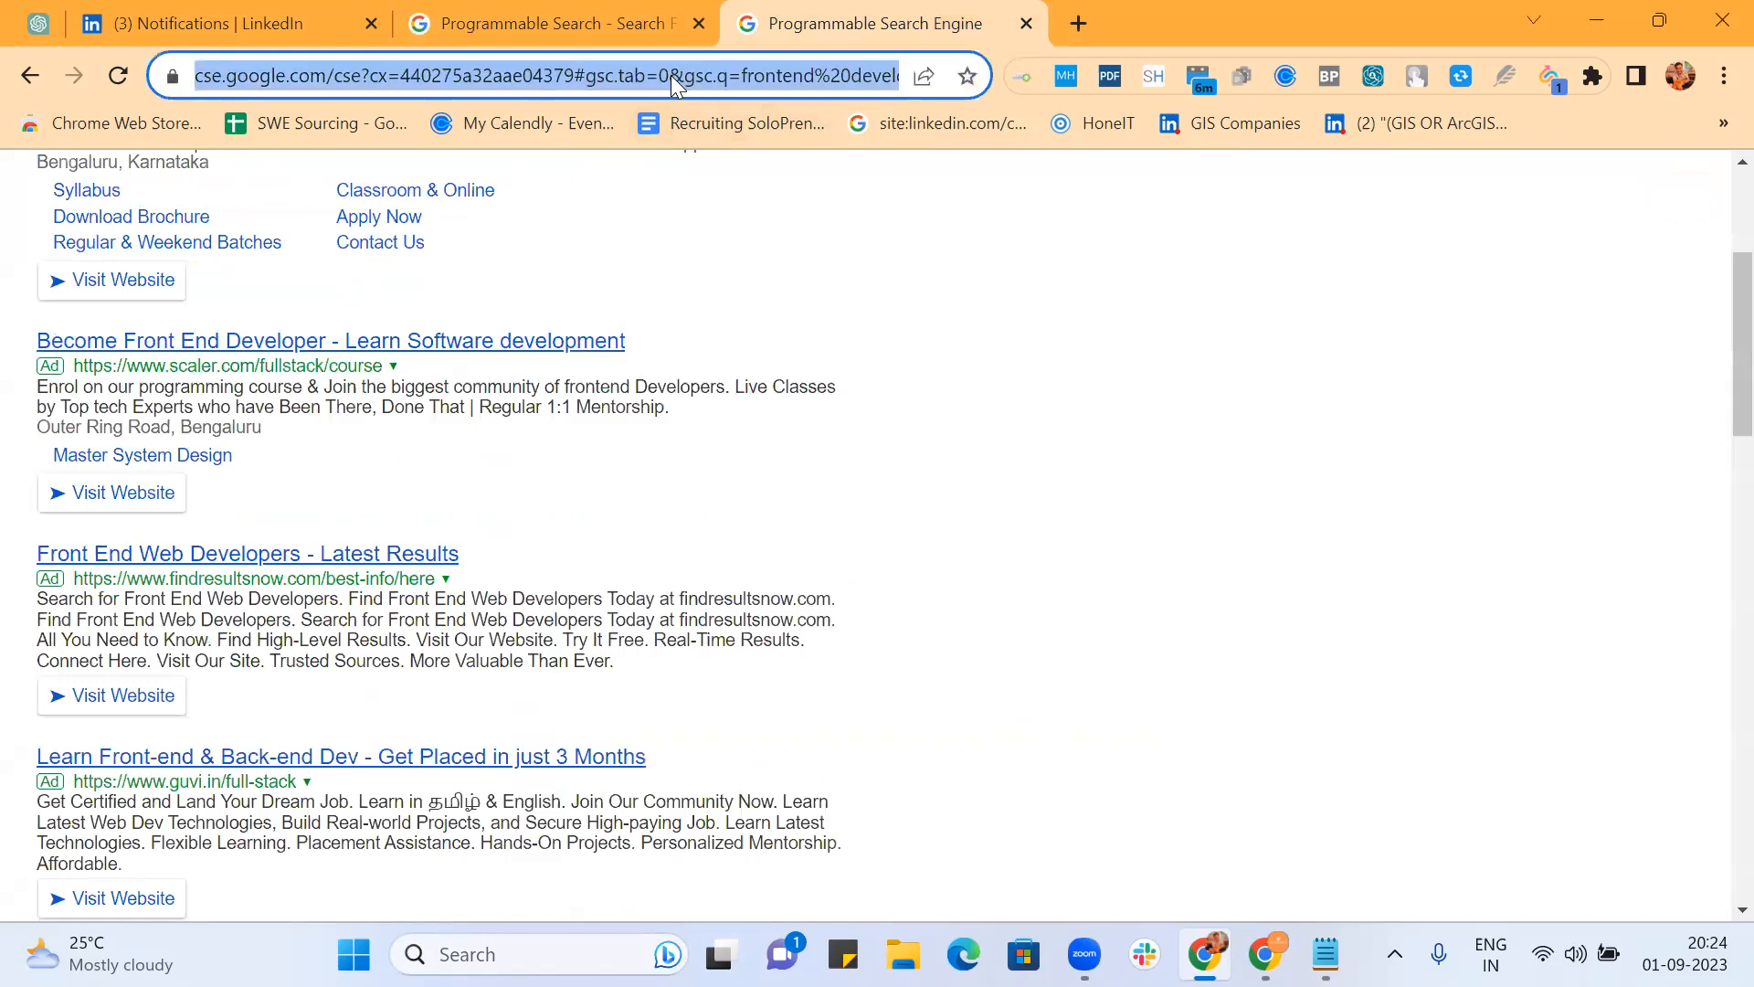
pyautogui.press('Return')
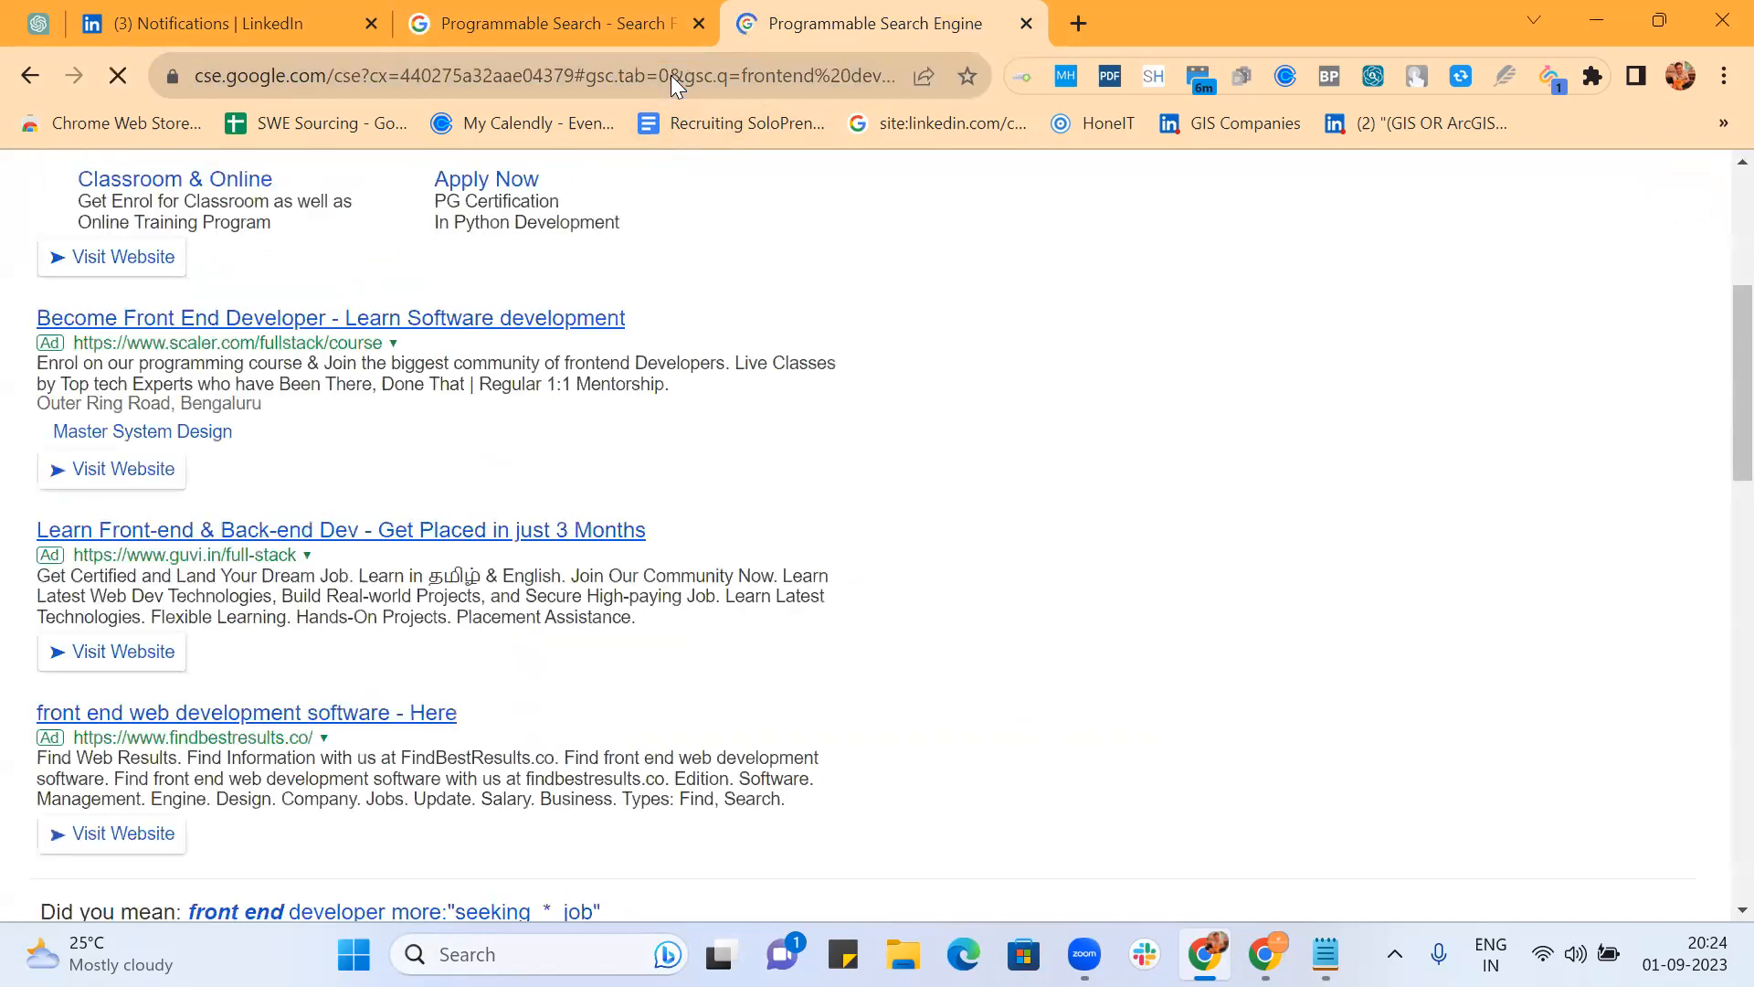
# Step: Scroll through the refreshed results, reviewing the LinkedIn job-seeker profiles
pyautogui.scroll(5, 947, 320)
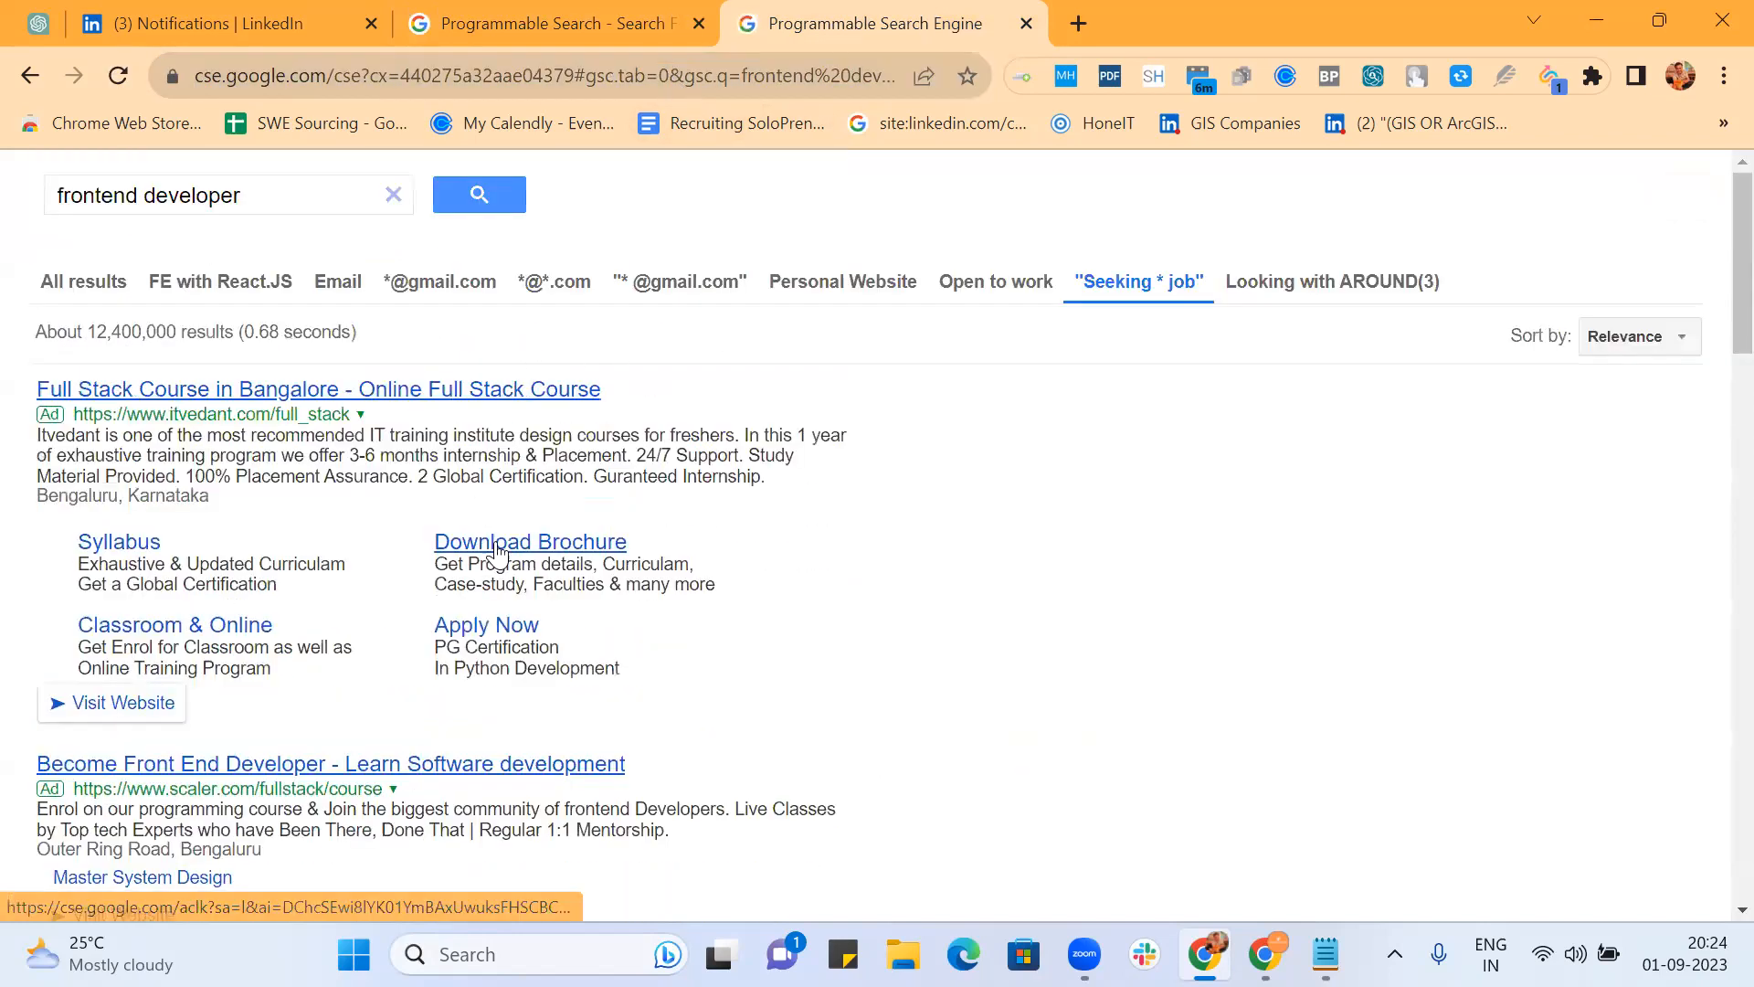
pyautogui.scroll(-4, 504, 548)
pyautogui.scroll(-6, 498, 549)
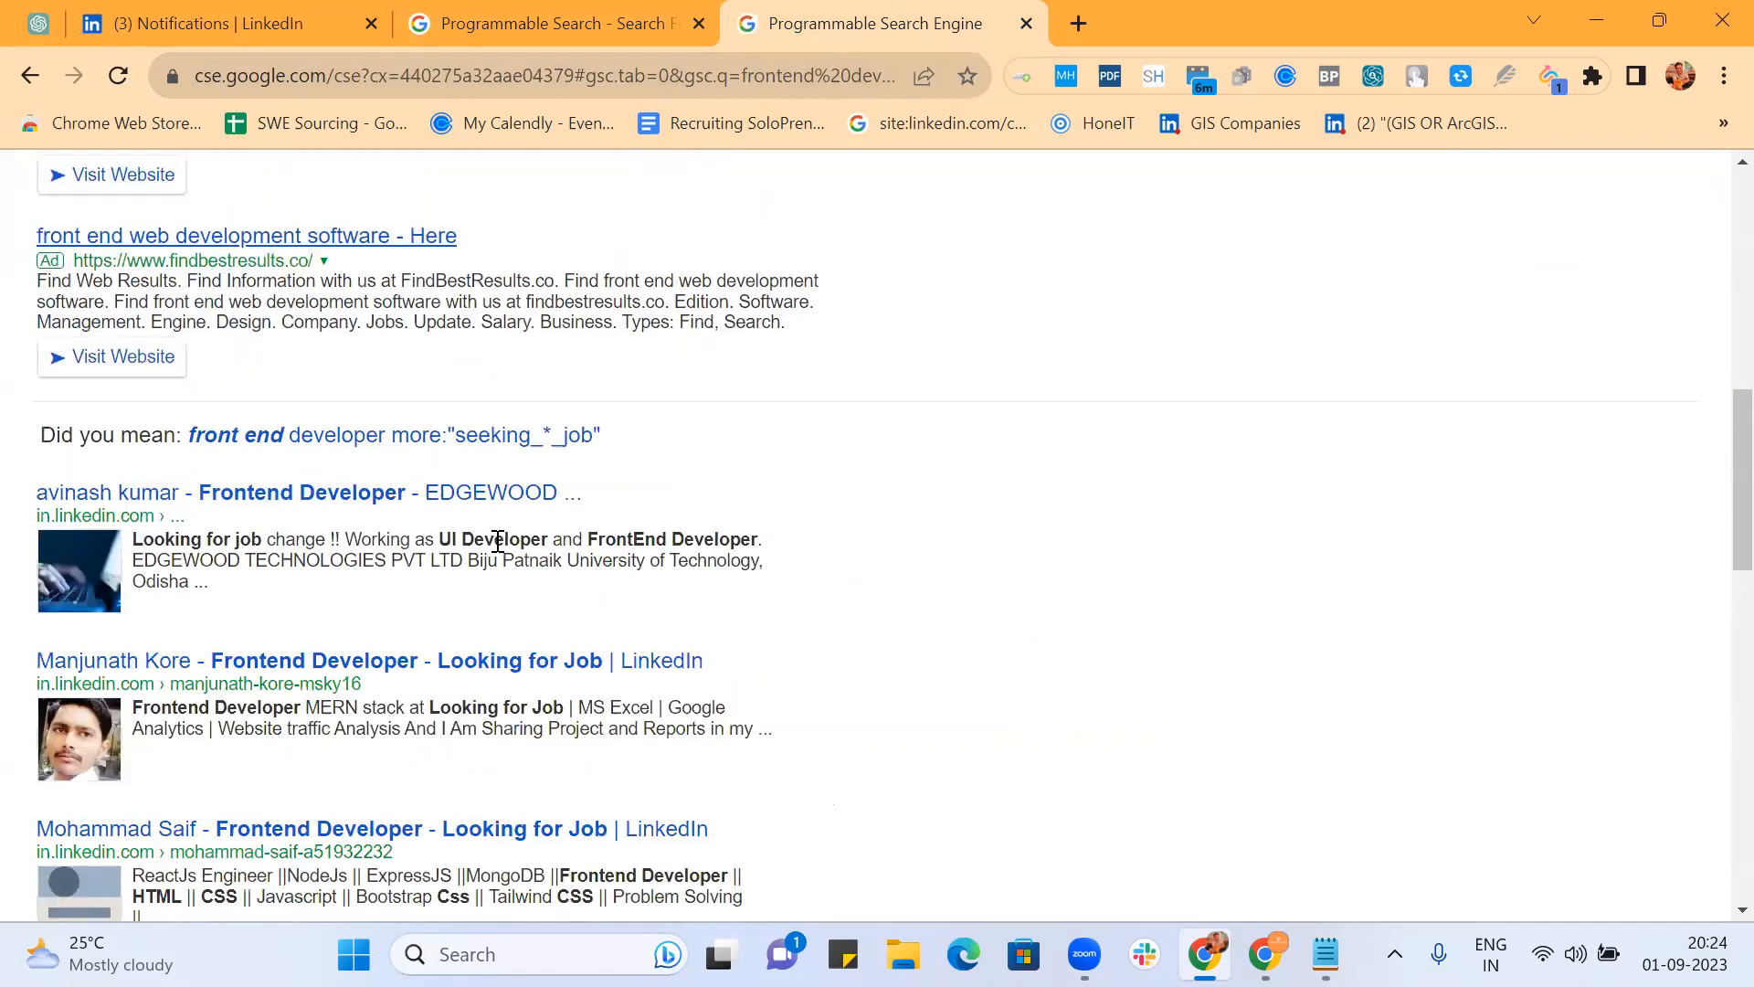
pyautogui.scroll(-1, 836, 530)
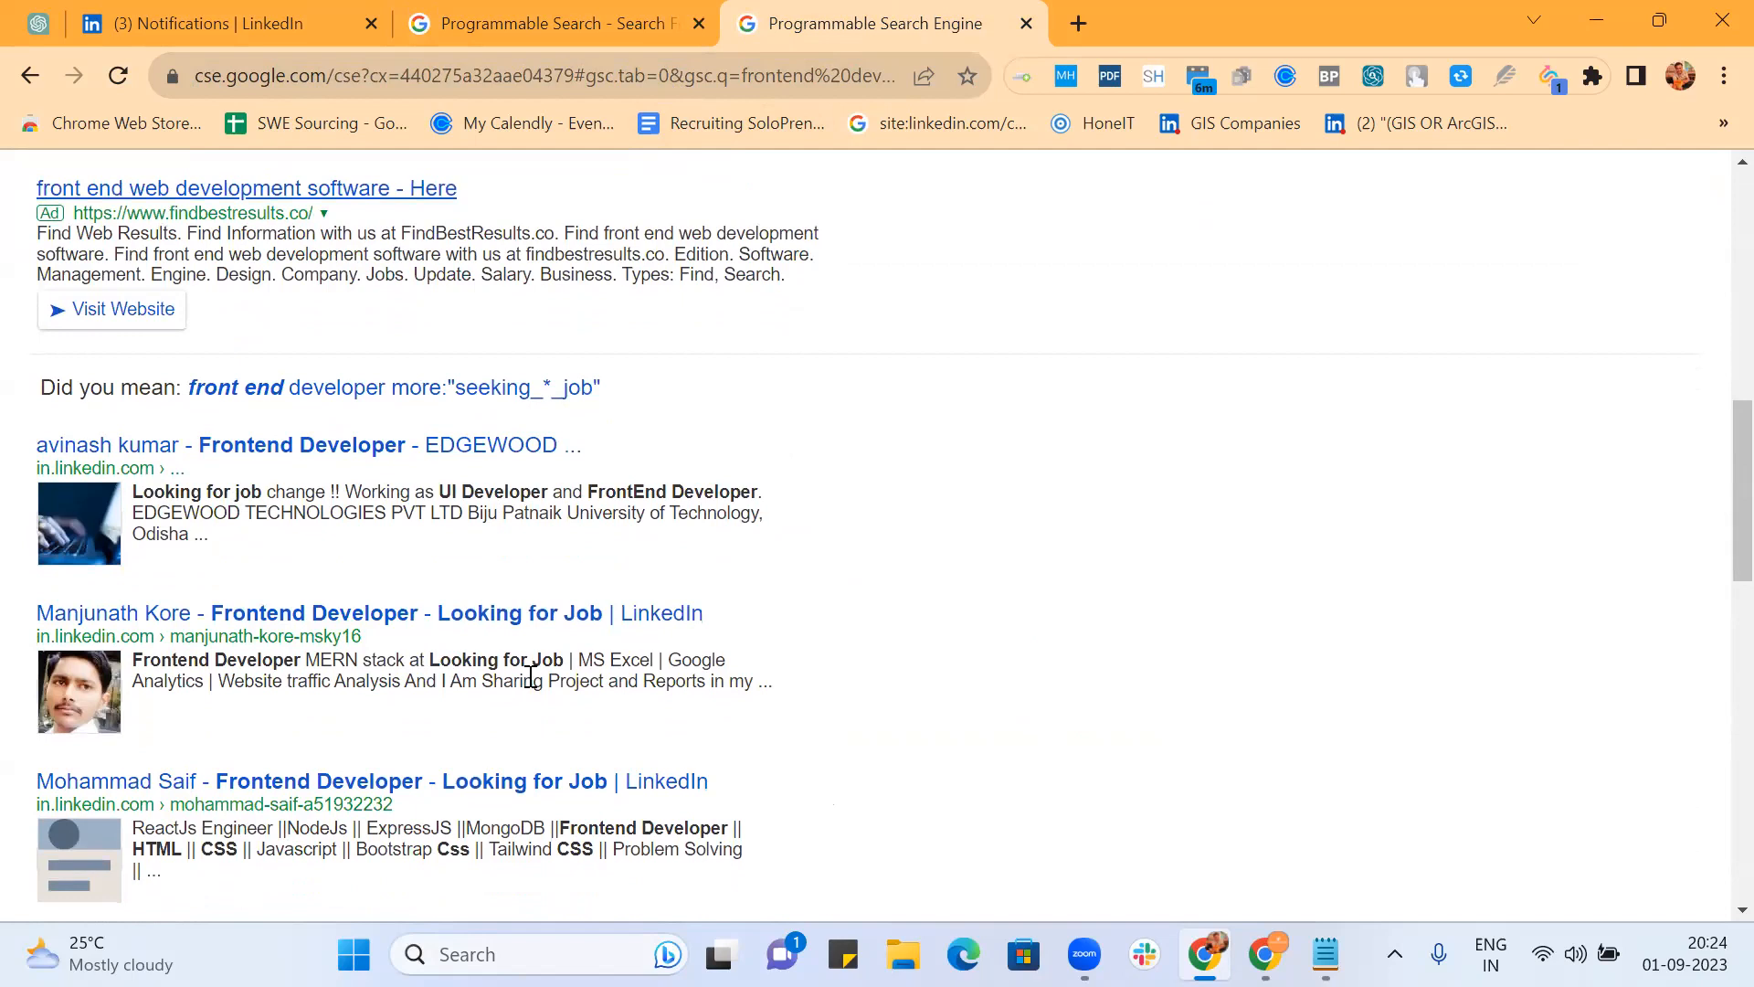
pyautogui.scroll(-3, 533, 677)
pyautogui.scroll(-2, 537, 681)
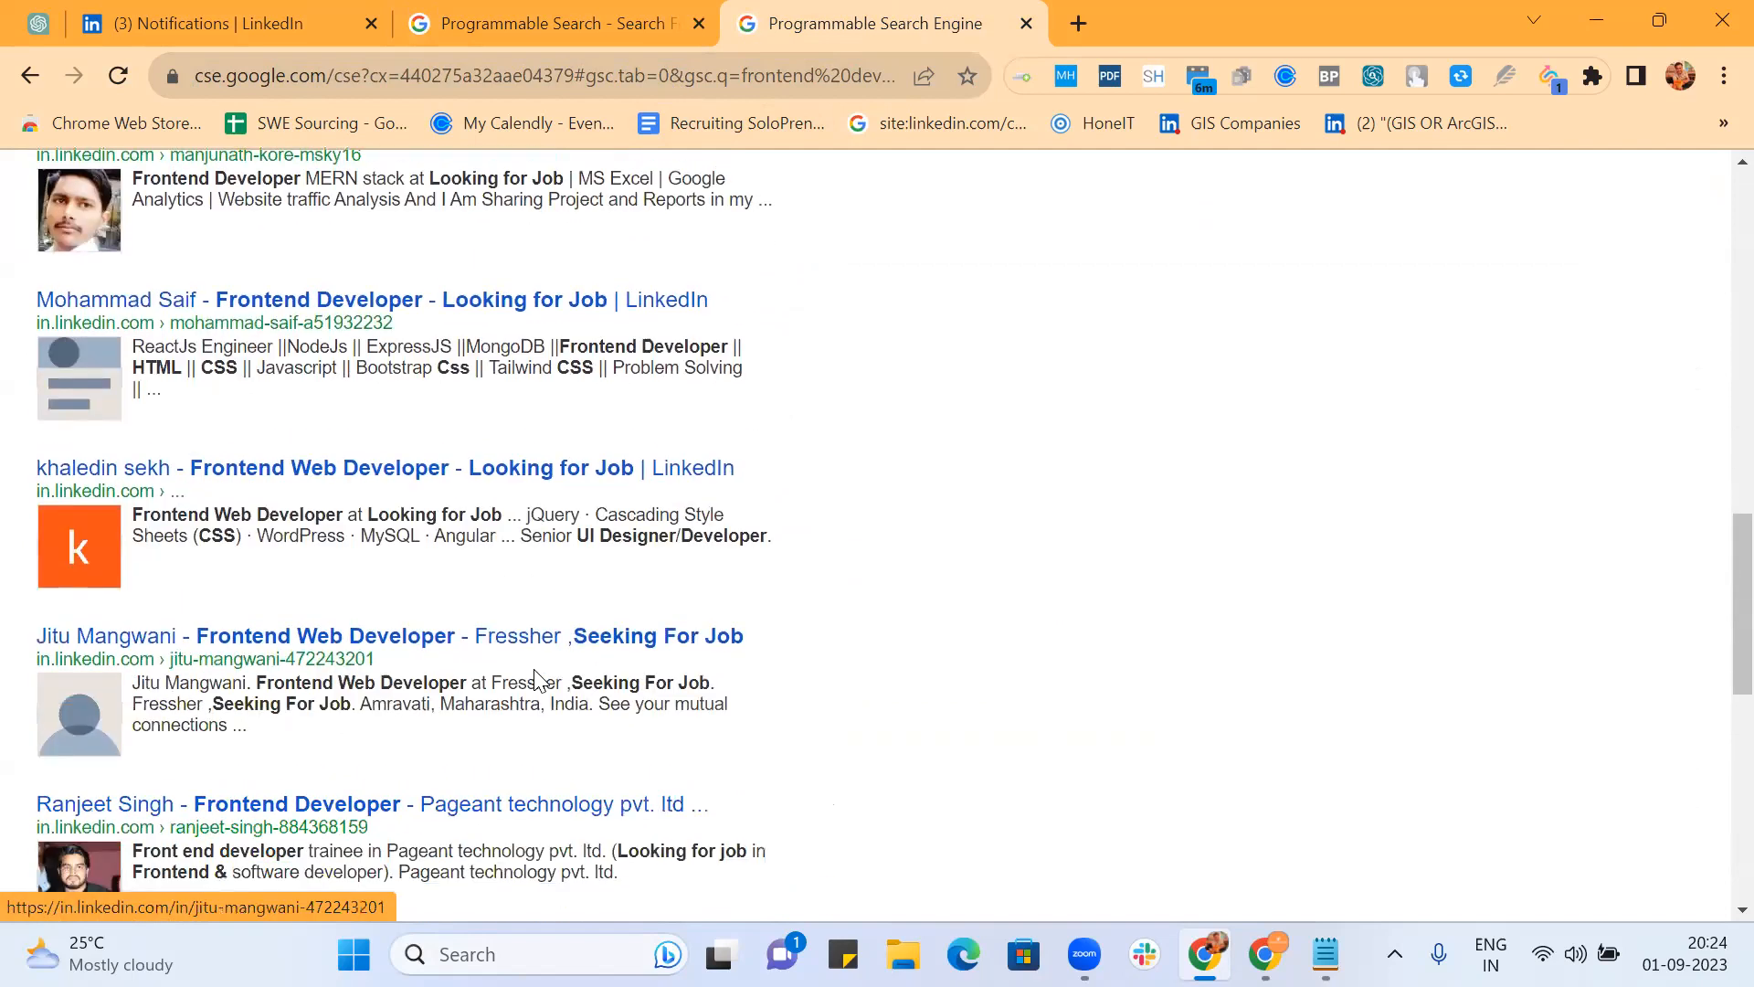
pyautogui.scroll(-1, 538, 680)
pyautogui.scroll(-2, 539, 681)
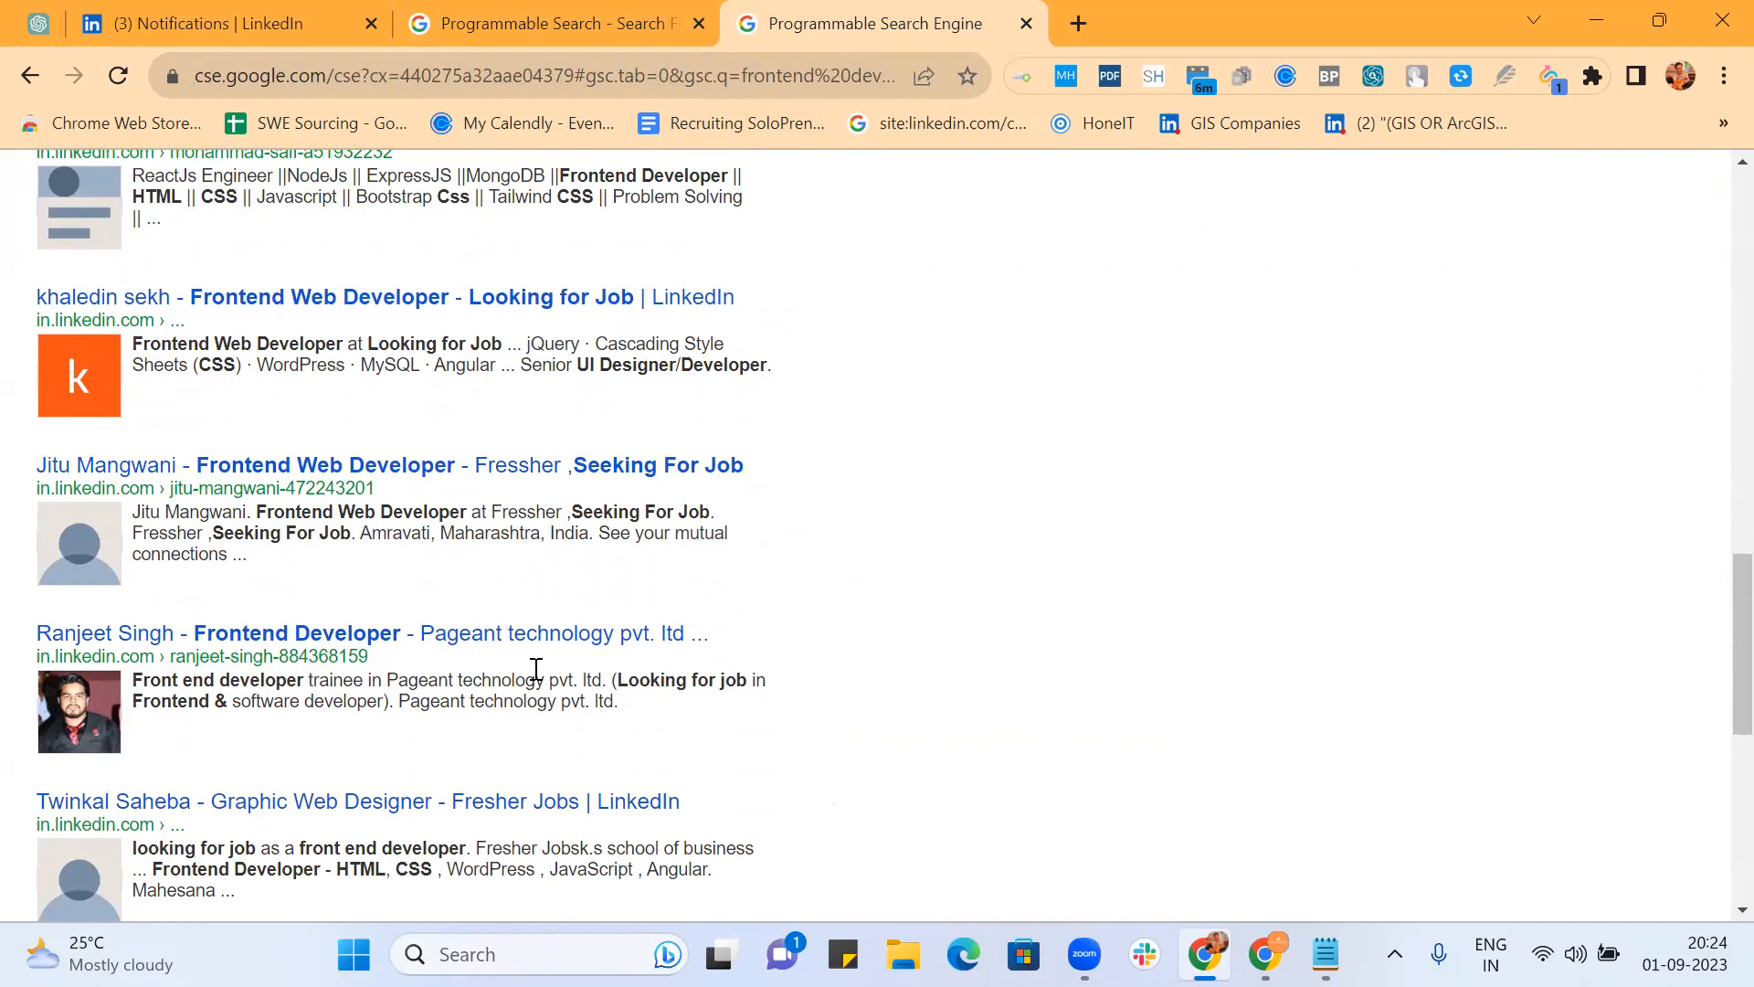
pyautogui.scroll(-4, 537, 669)
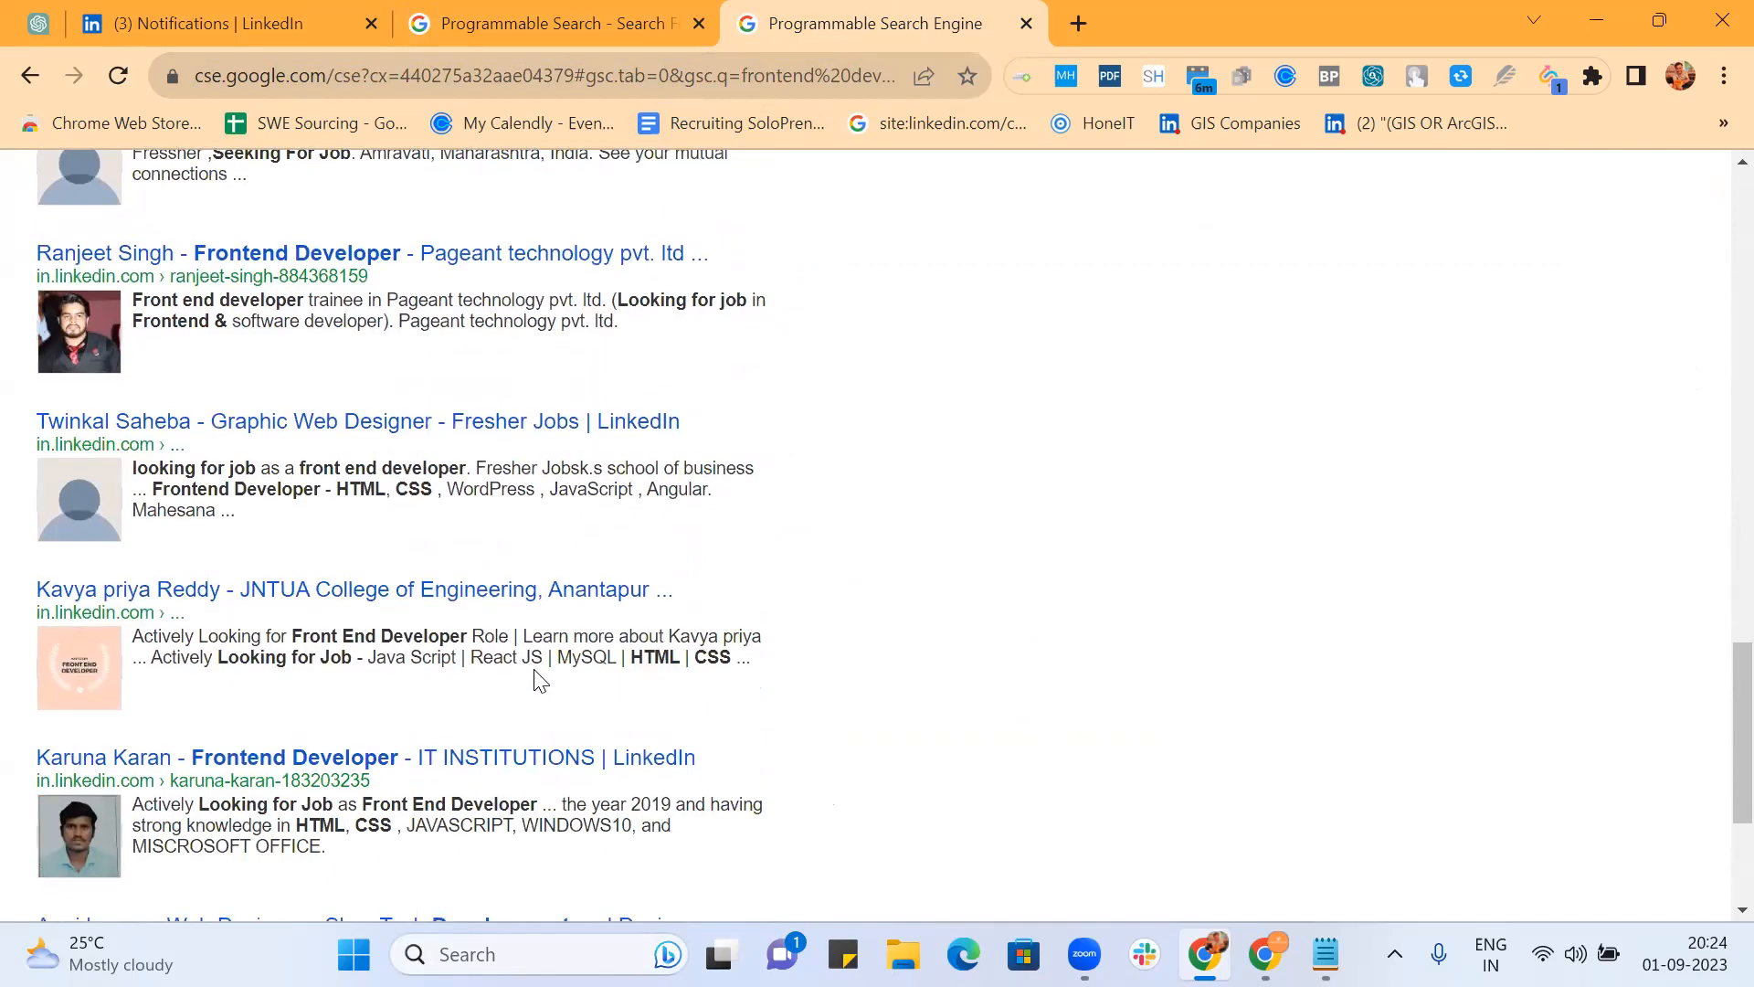
pyautogui.scroll(-4, 539, 681)
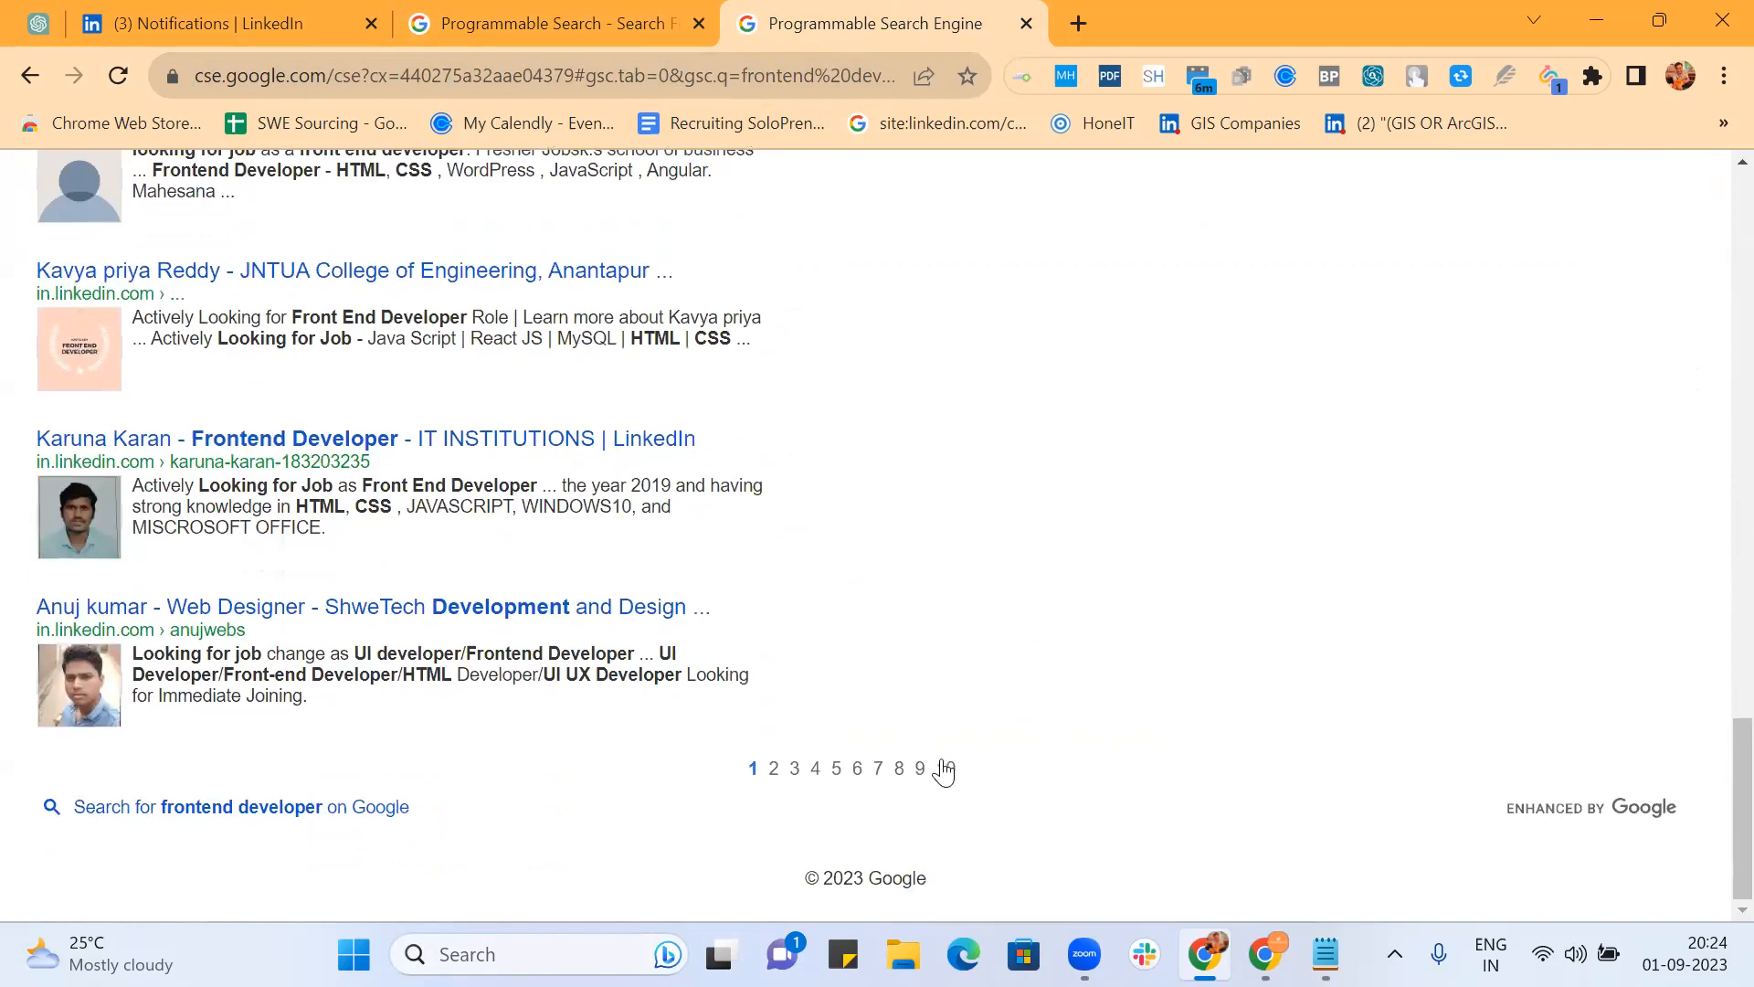
# Step: Go to page 10 of the results and scroll down through it
pyautogui.click(946, 770)
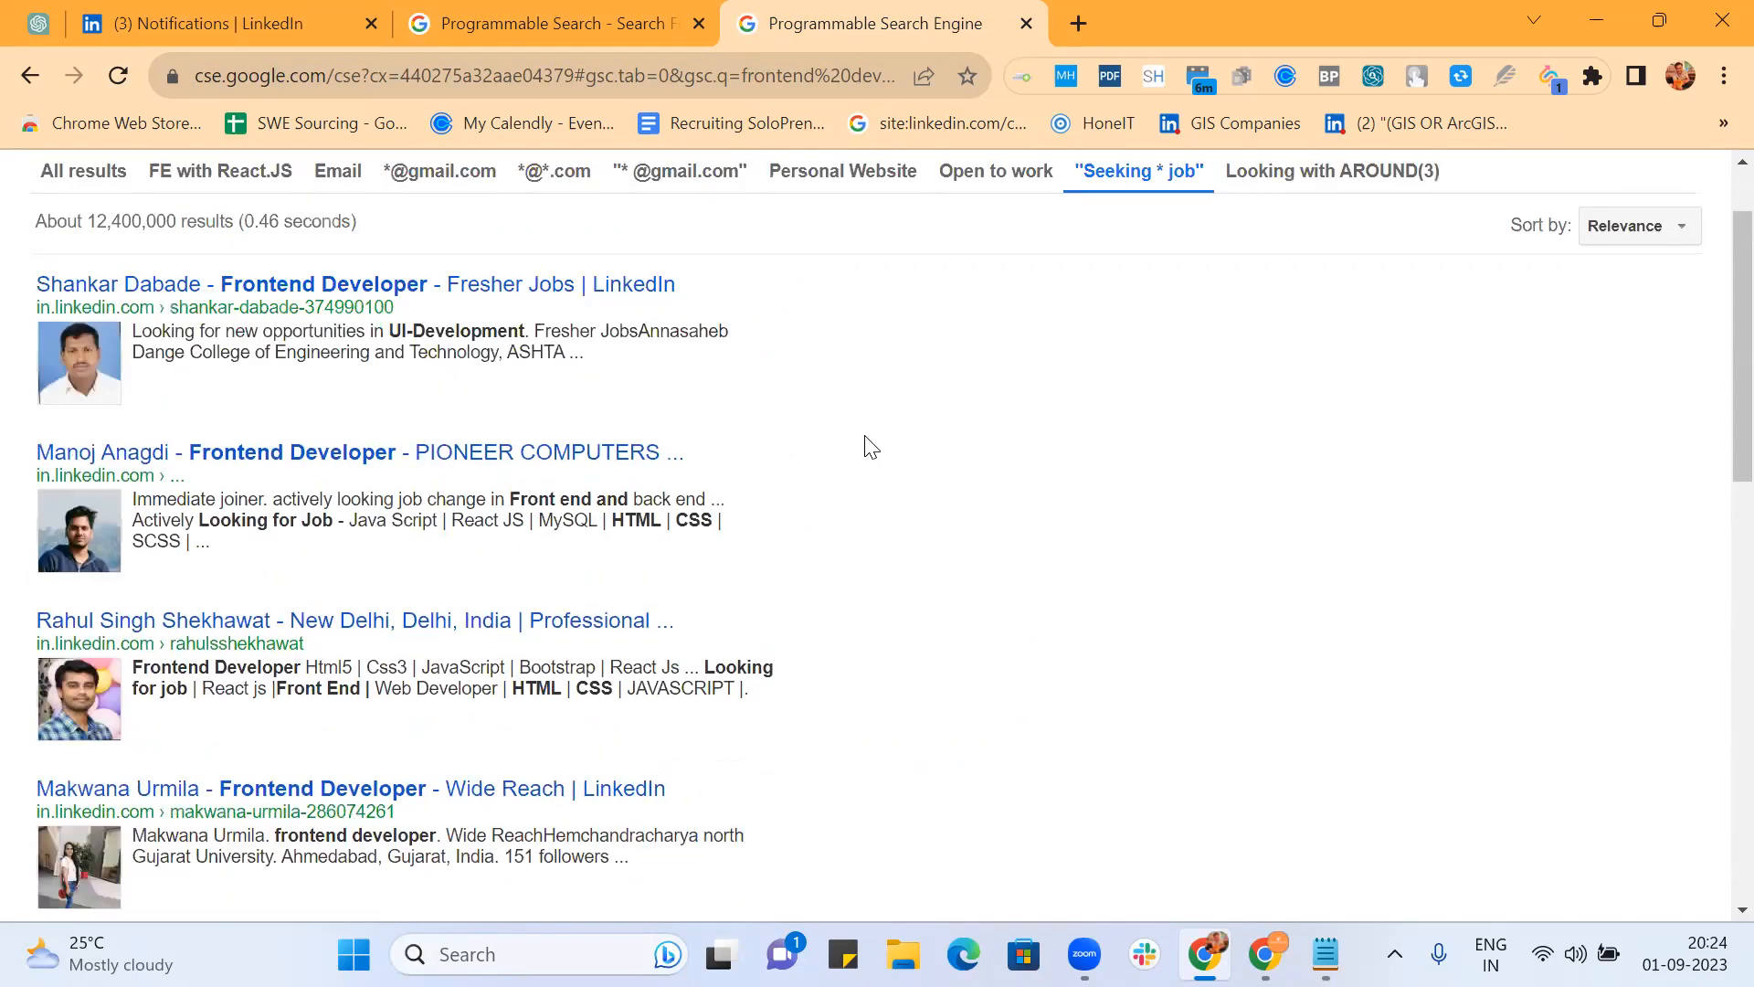
pyautogui.scroll(-2, 868, 445)
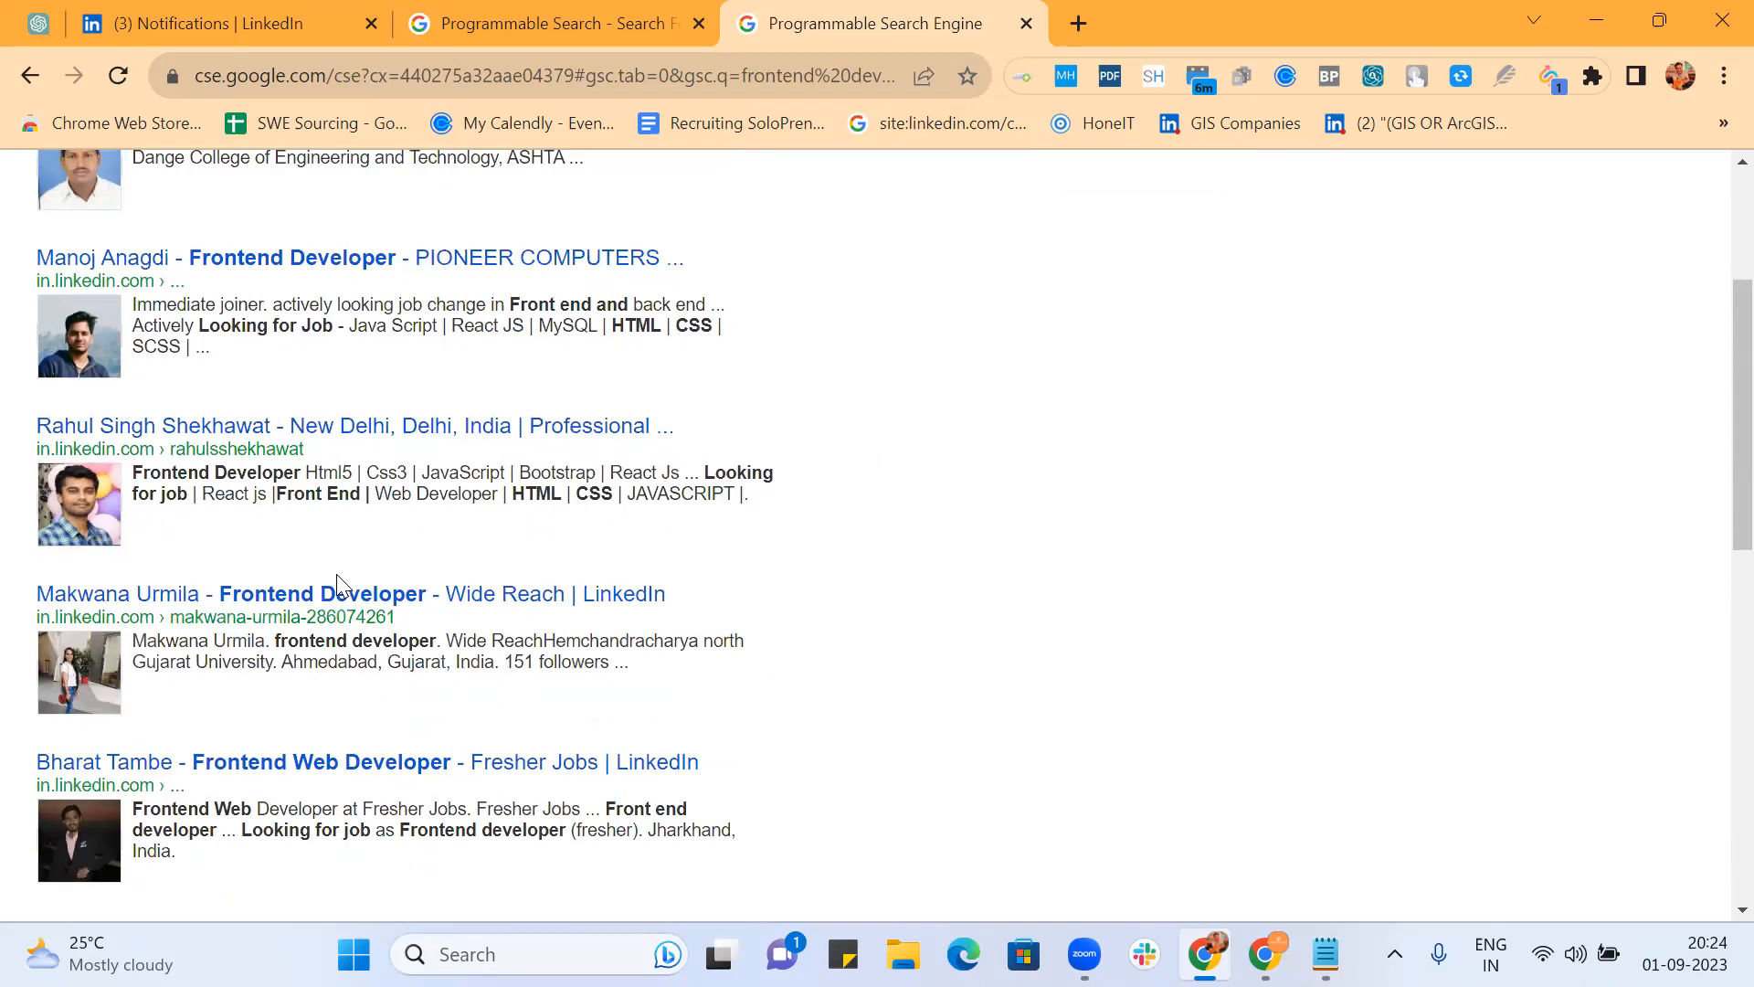
pyautogui.scroll(-2, 709, 608)
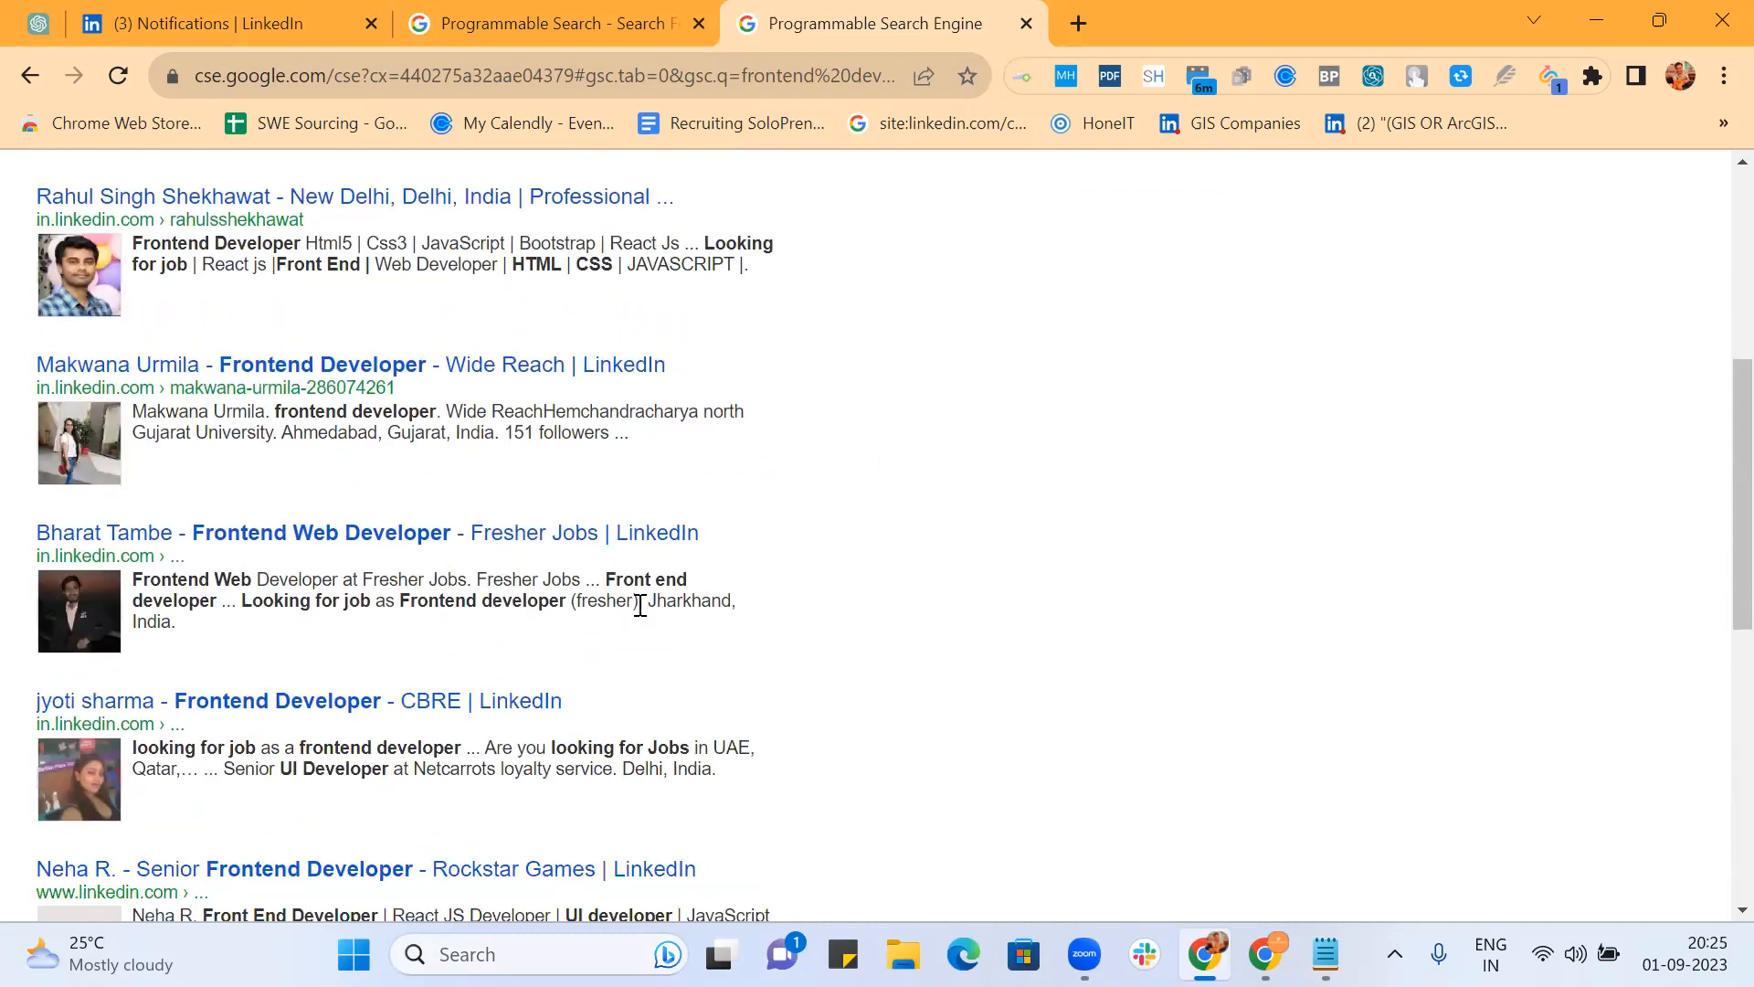
pyautogui.scroll(-3, 642, 604)
pyautogui.scroll(-5, 896, 537)
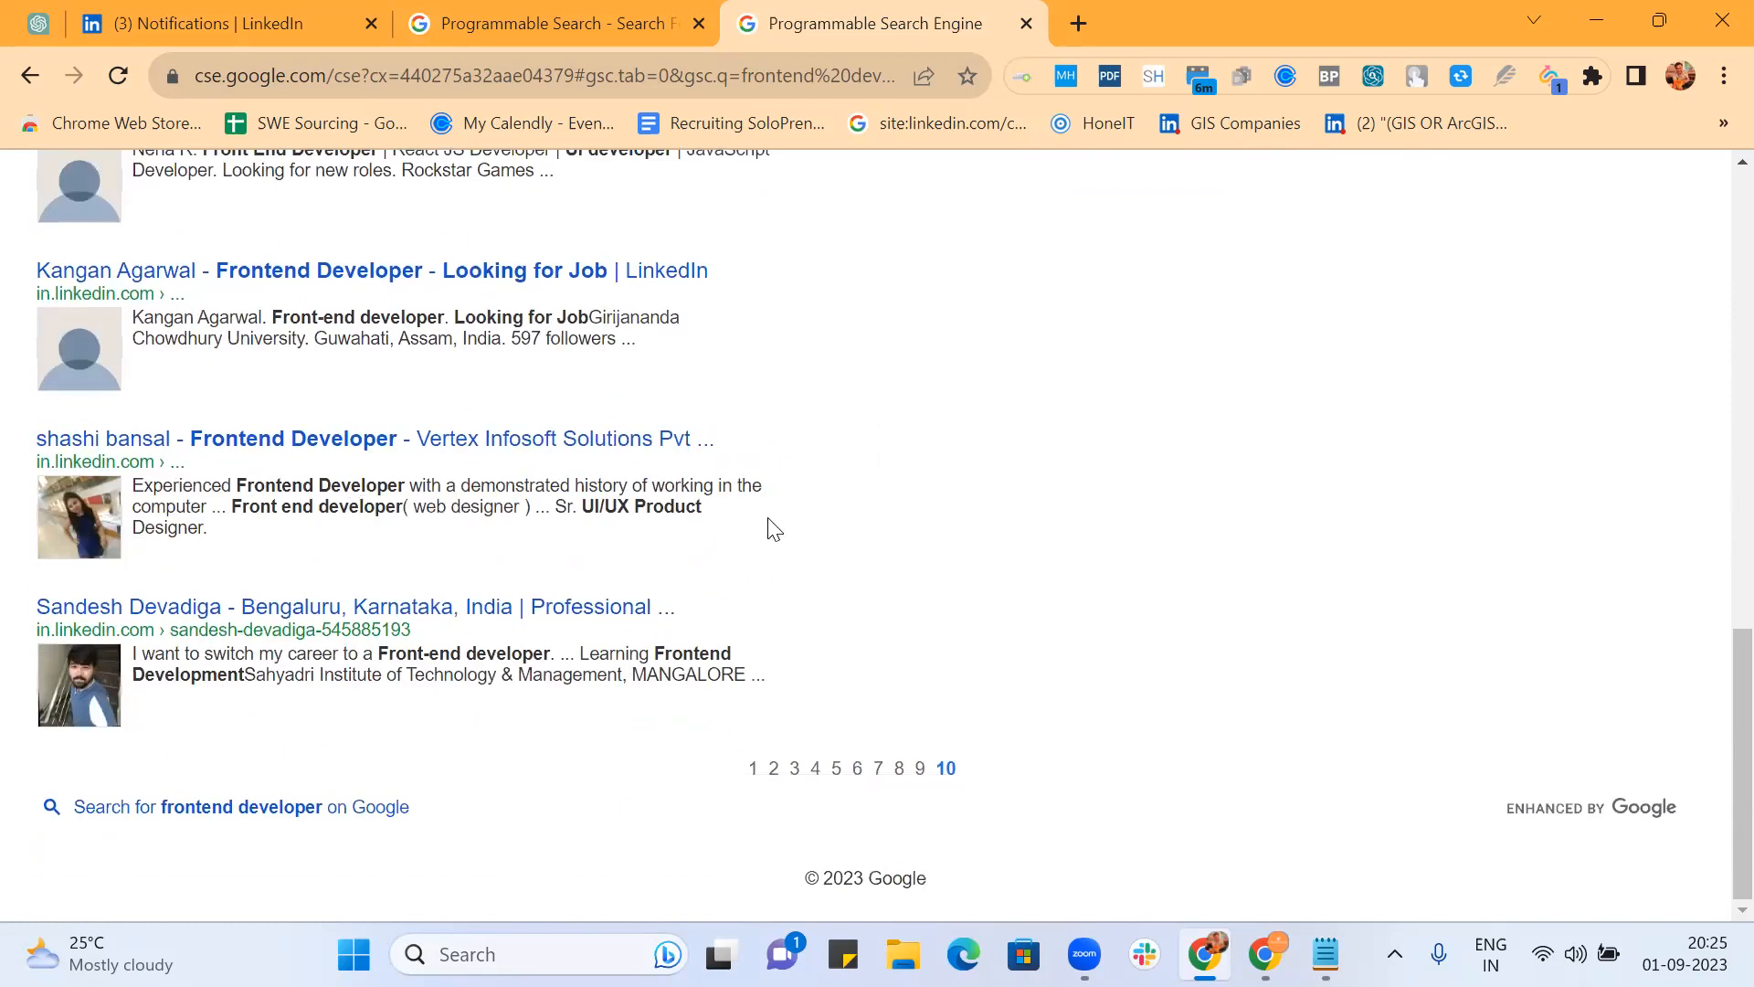
# Step: Open two LinkedIn profiles in new tabs, including the Vertex Infosoft developer, check one, then return to the results
pyautogui.keyDown('ctrl'); pyautogui.click(471, 617); pyautogui.keyUp('ctrl')
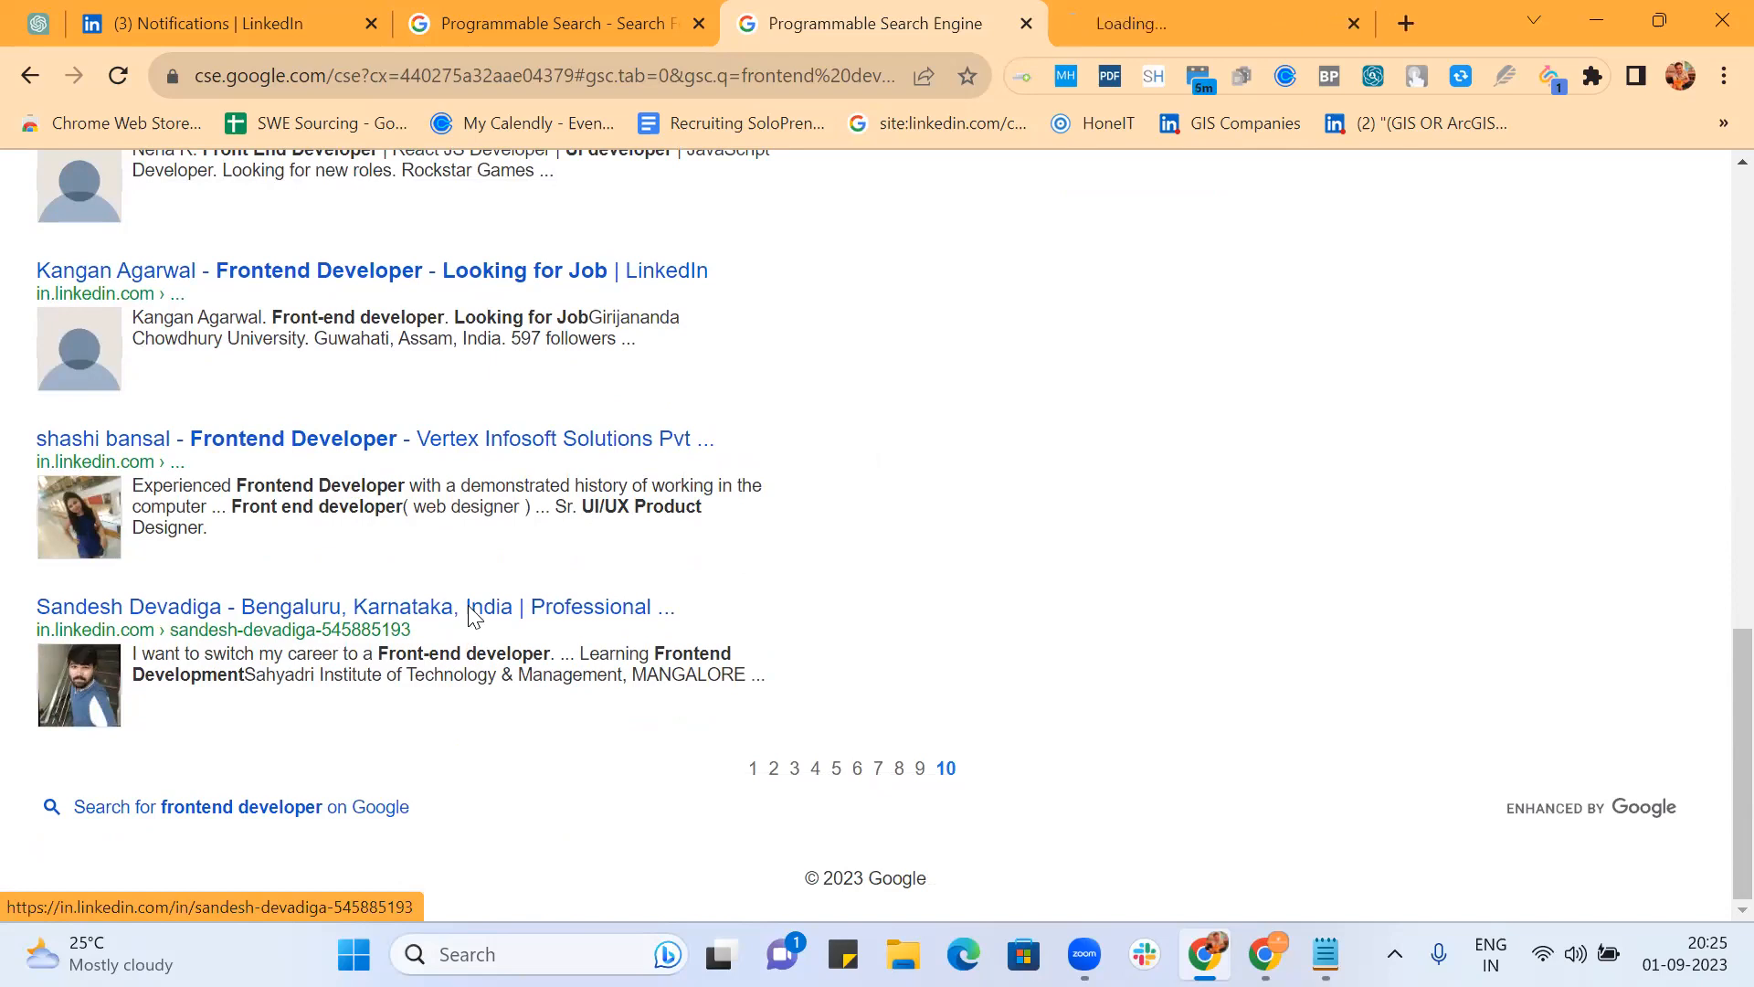
pyautogui.keyDown('ctrl'); pyautogui.click(506, 446); pyautogui.keyUp('ctrl')
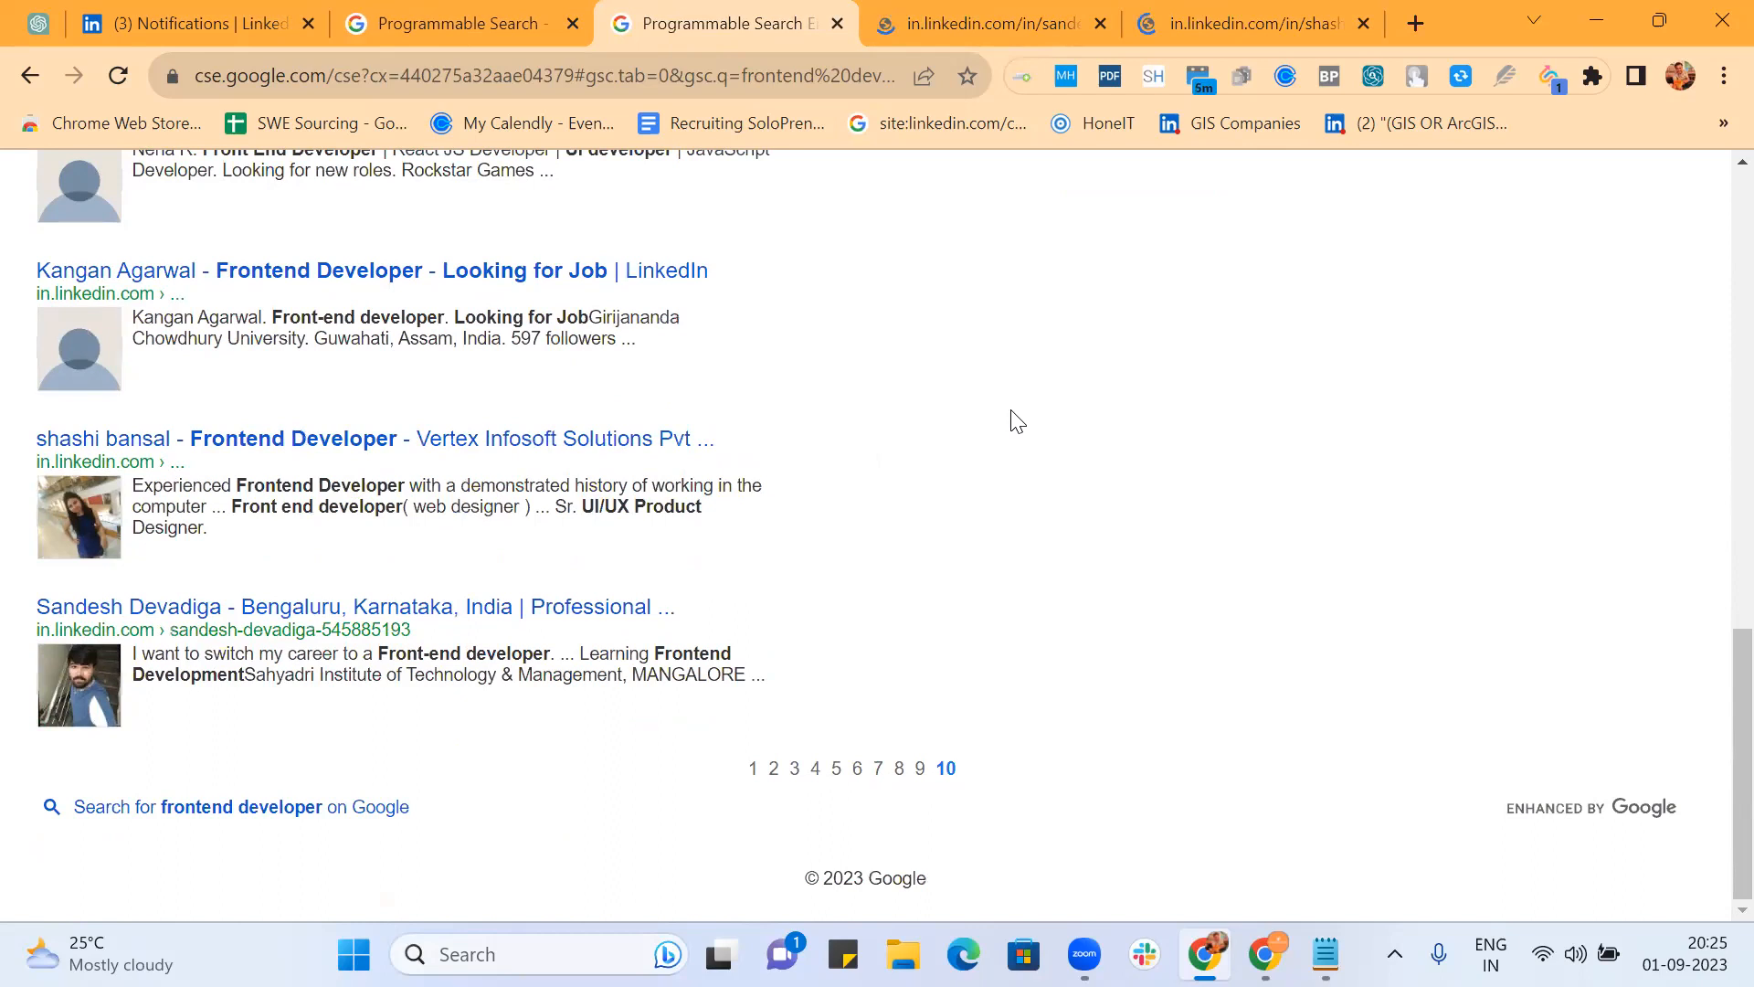
pyautogui.click(1025, 24)
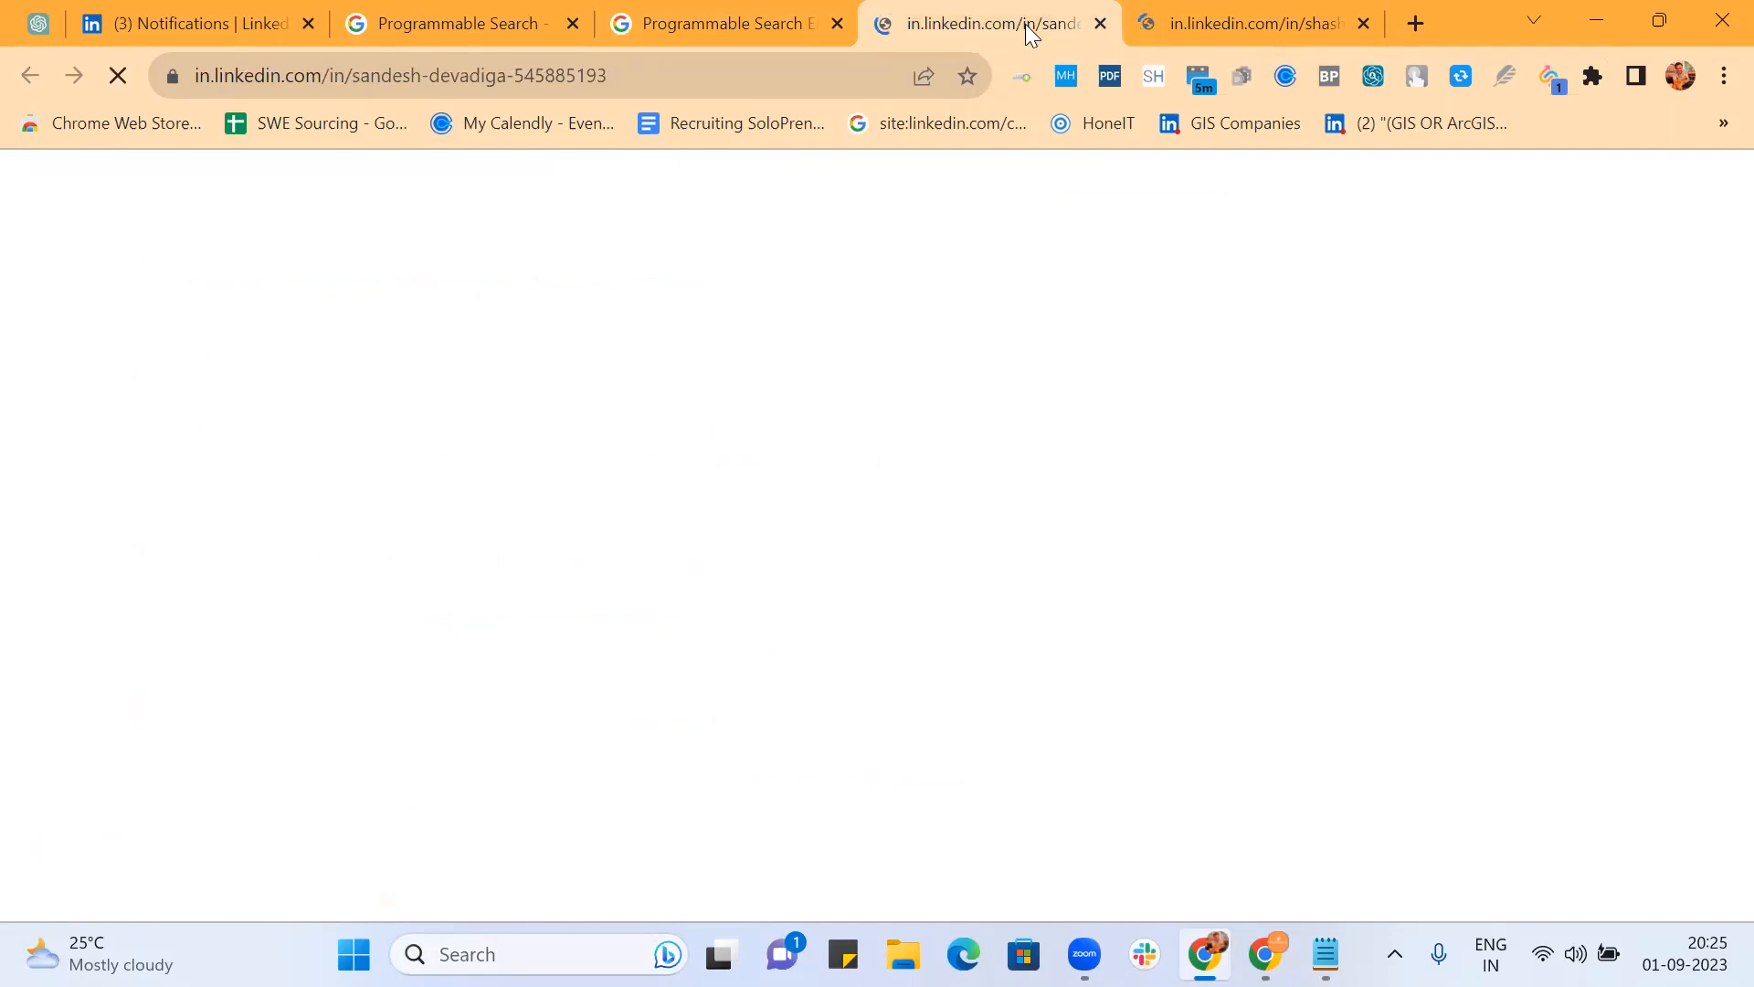
pyautogui.click(707, 20)
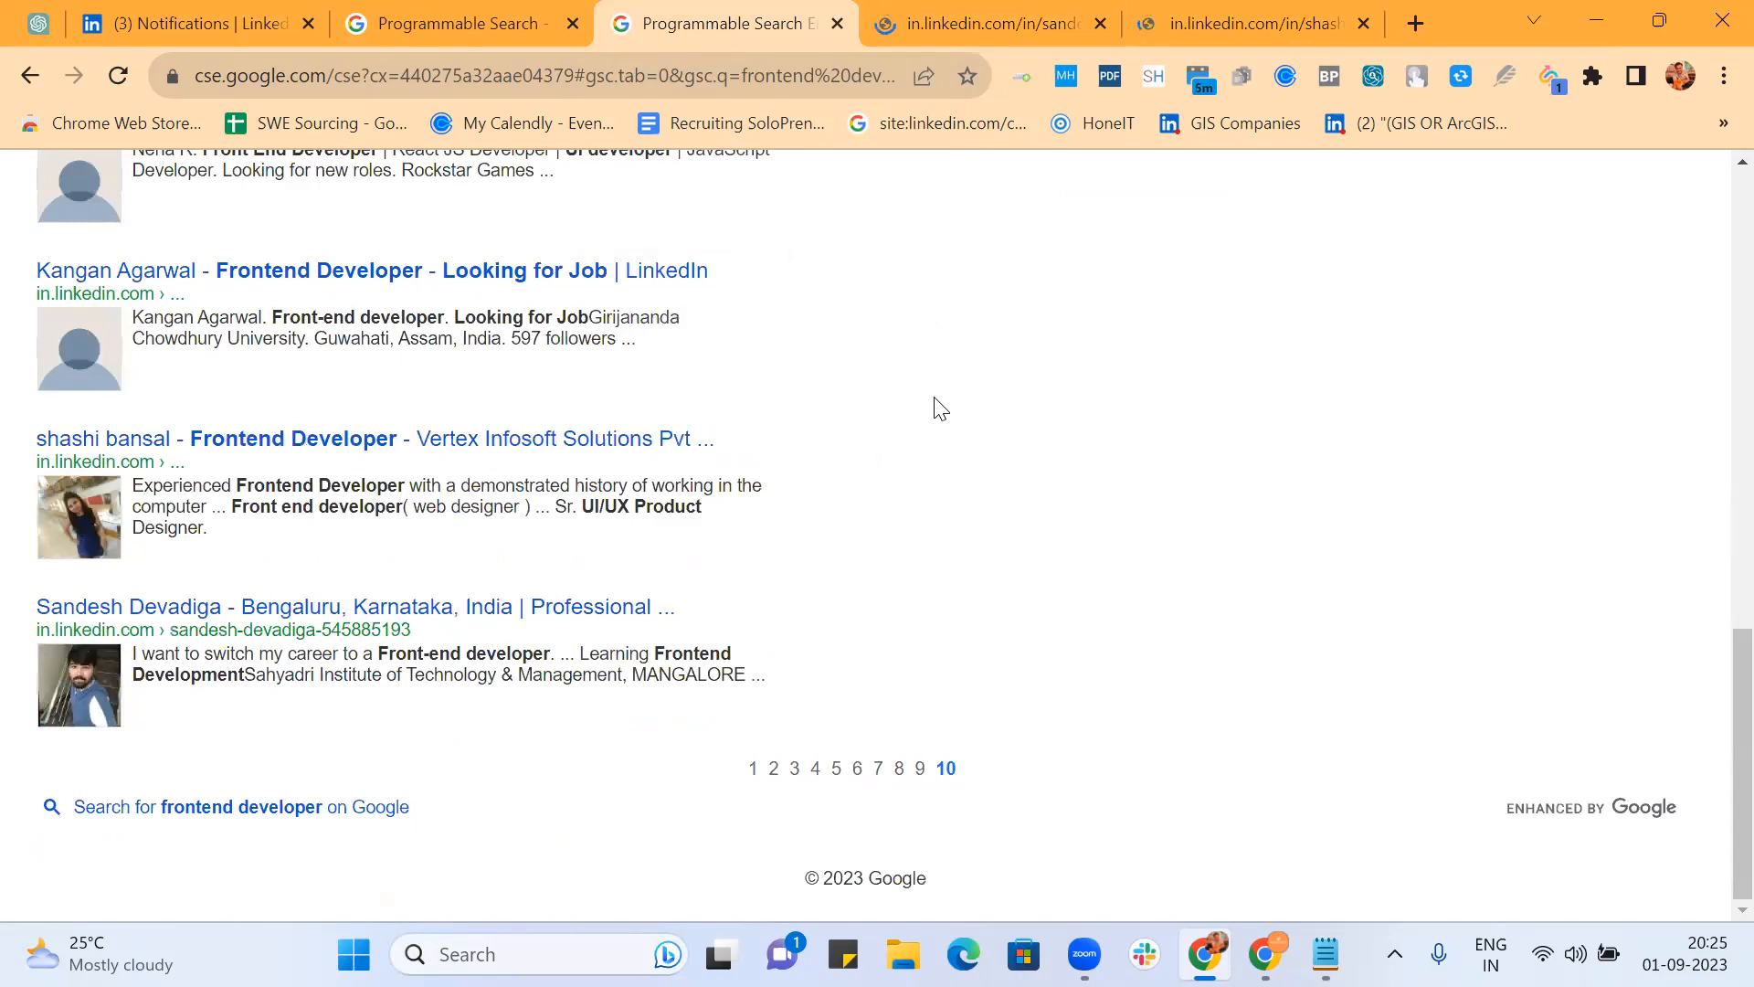
pyautogui.scroll(3, 941, 408)
pyautogui.scroll(10, 941, 409)
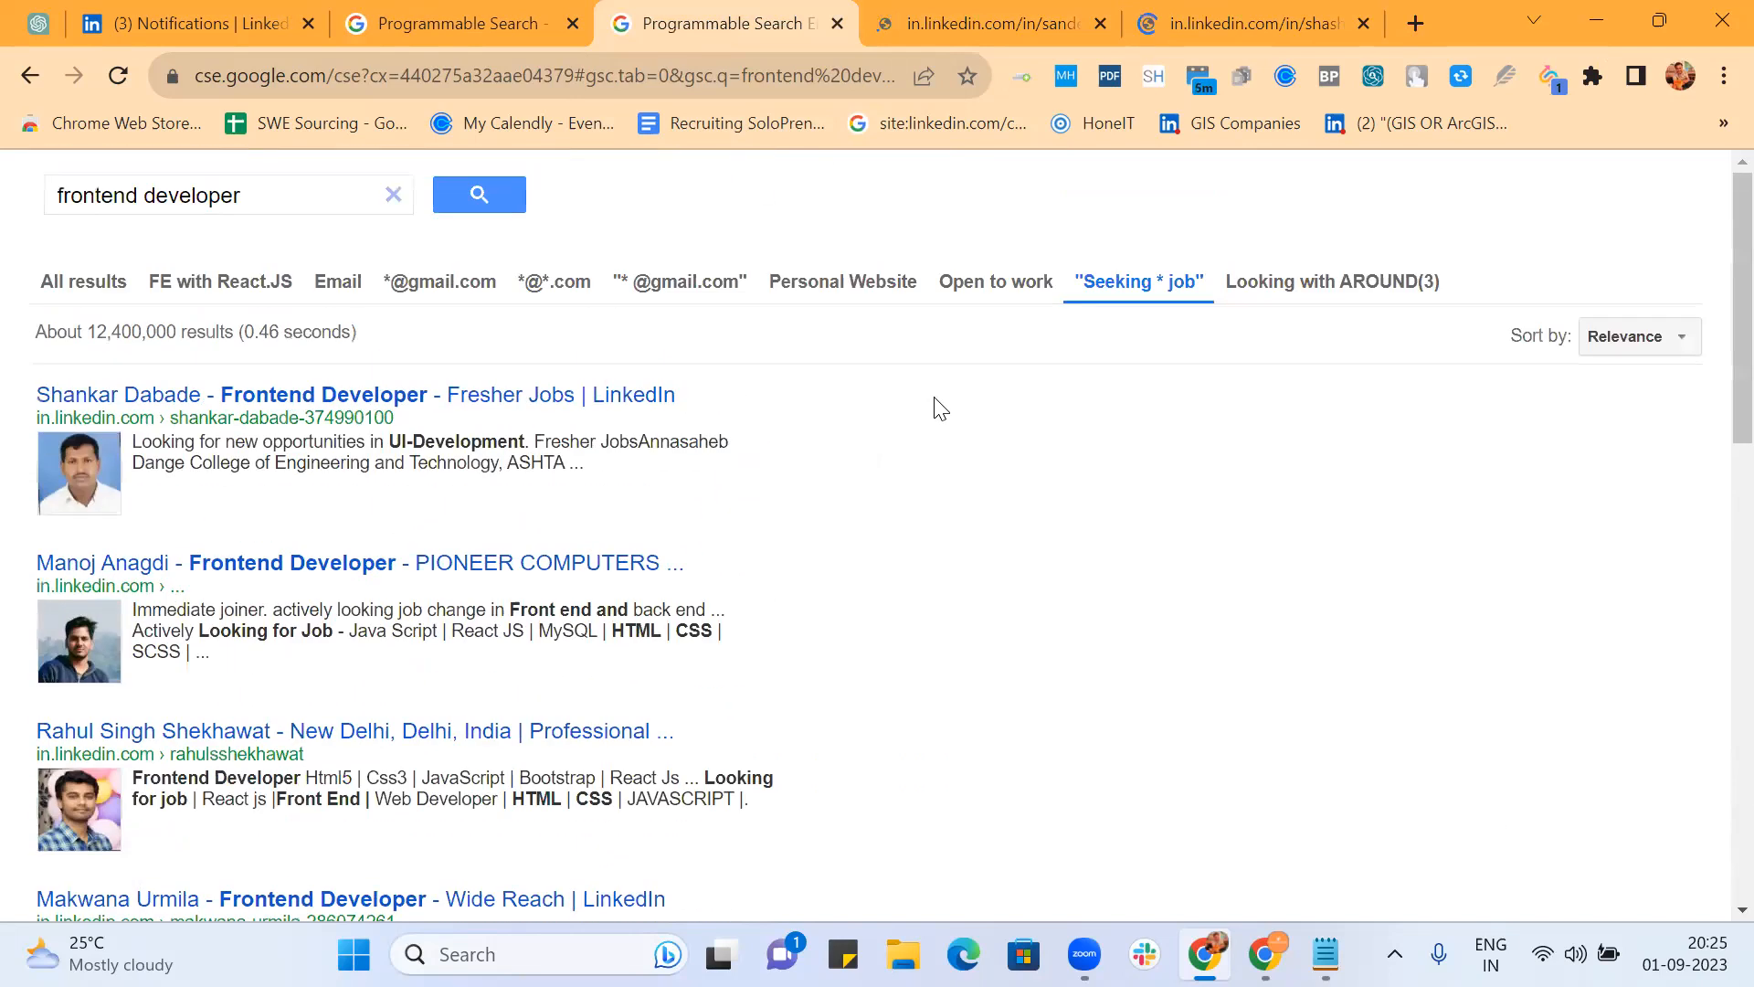
# Step: Filter the frontend developer results by Looking with AROUND(3) and scroll down to the page numbers
pyautogui.click(1358, 293)
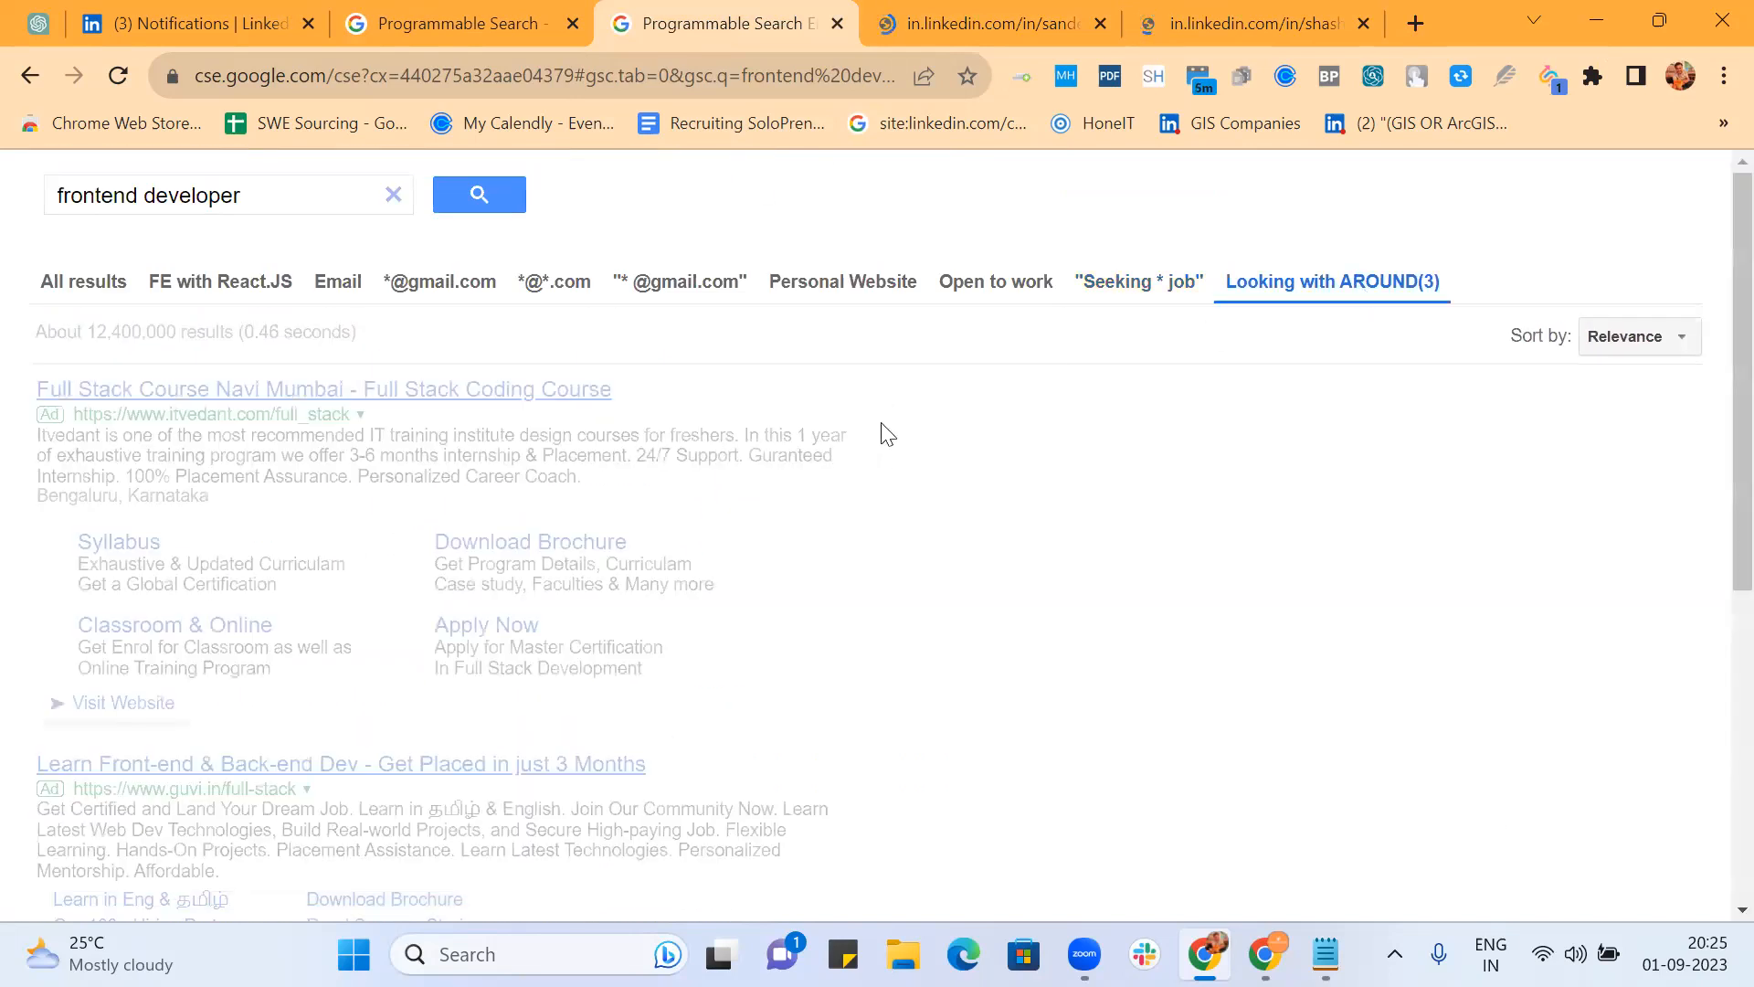
pyautogui.scroll(-5, 968, 452)
pyautogui.scroll(-5, 969, 452)
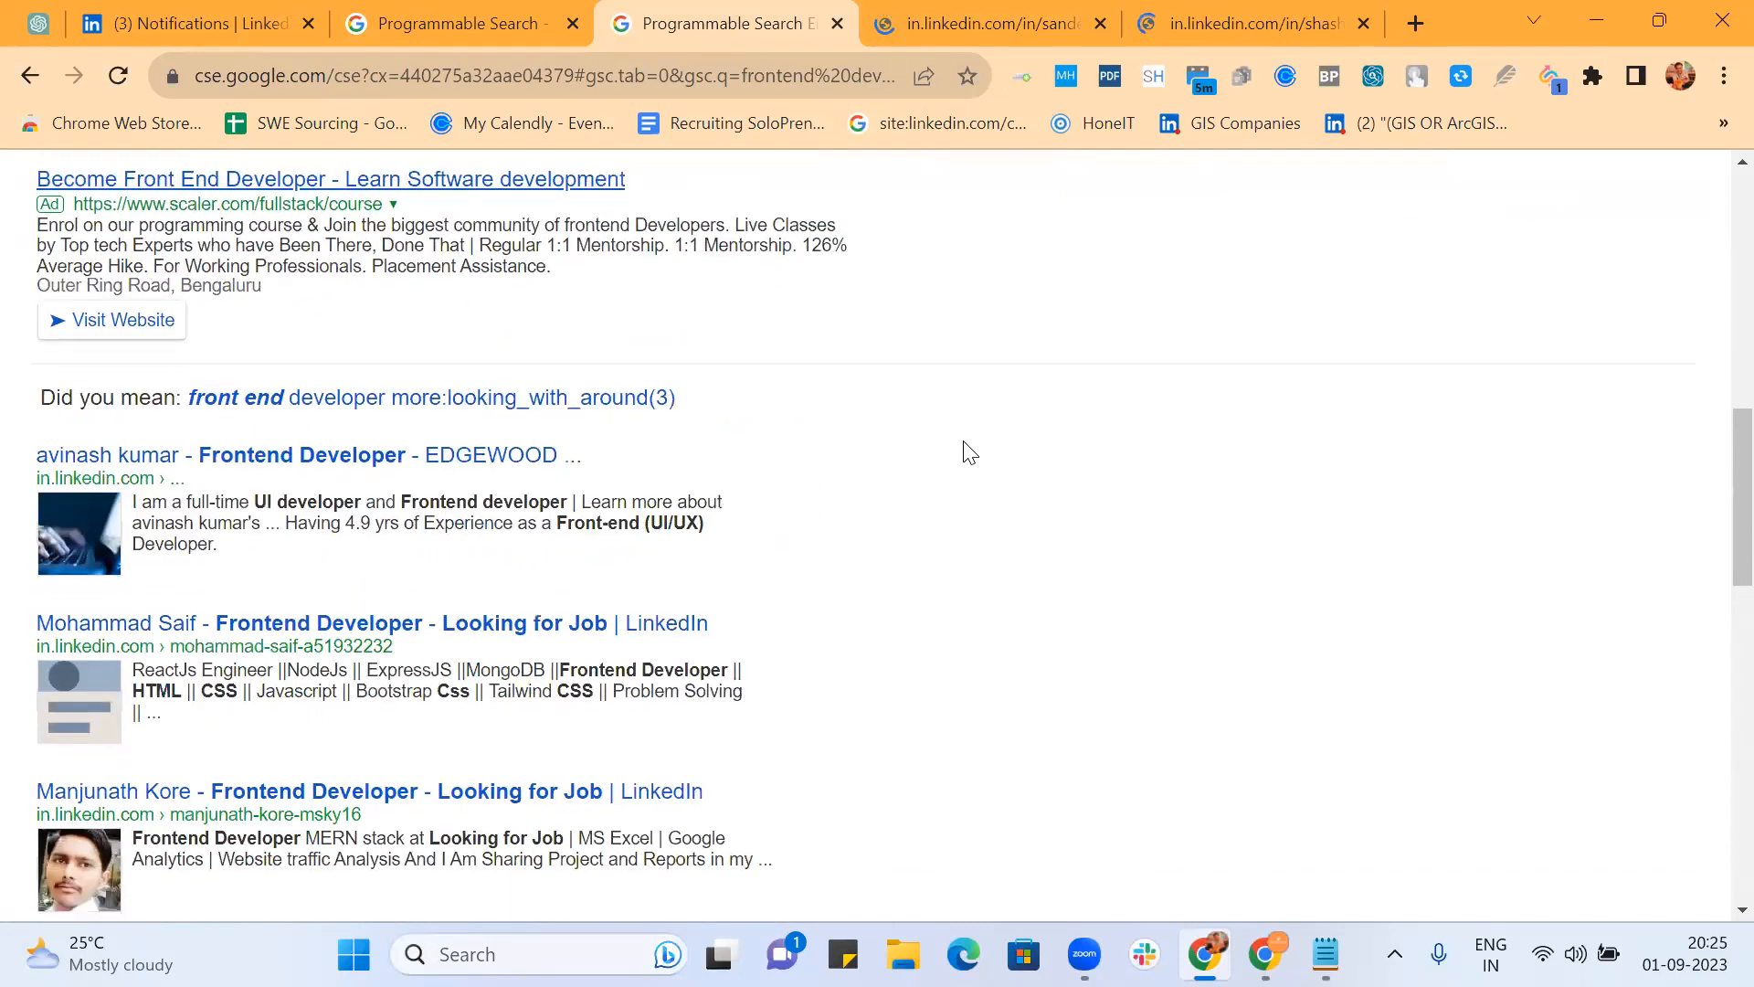
pyautogui.scroll(-2, 965, 452)
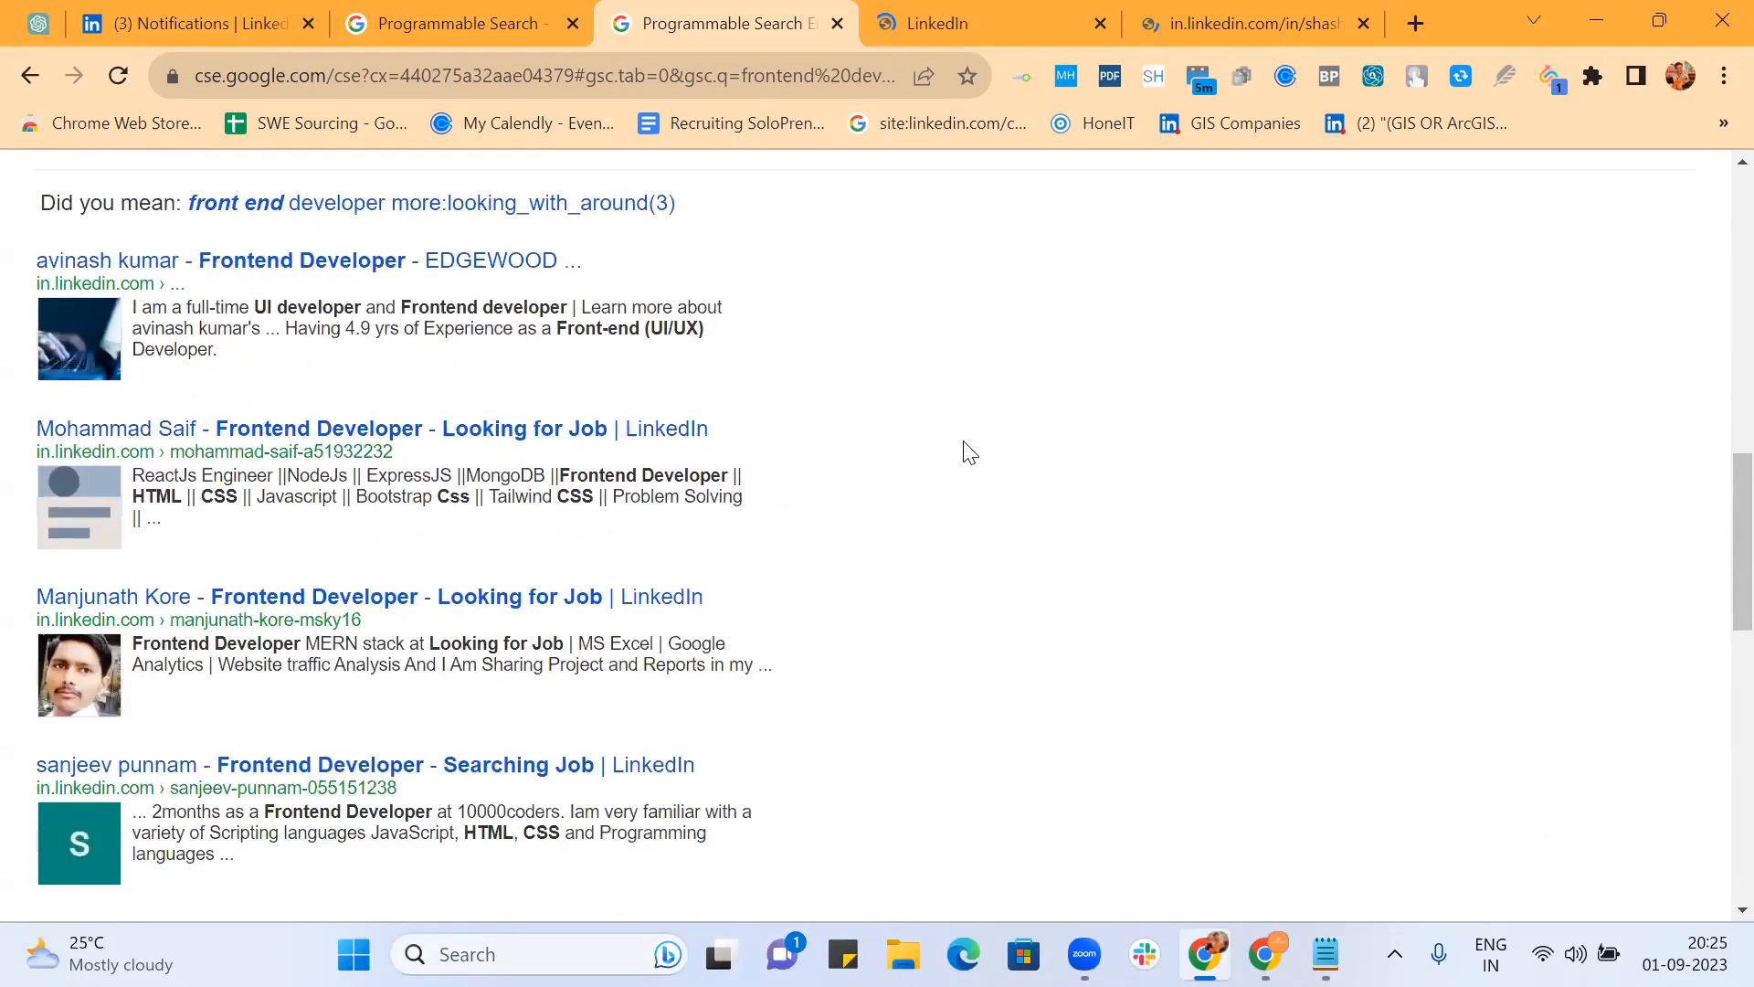
pyautogui.scroll(-3, 849, 568)
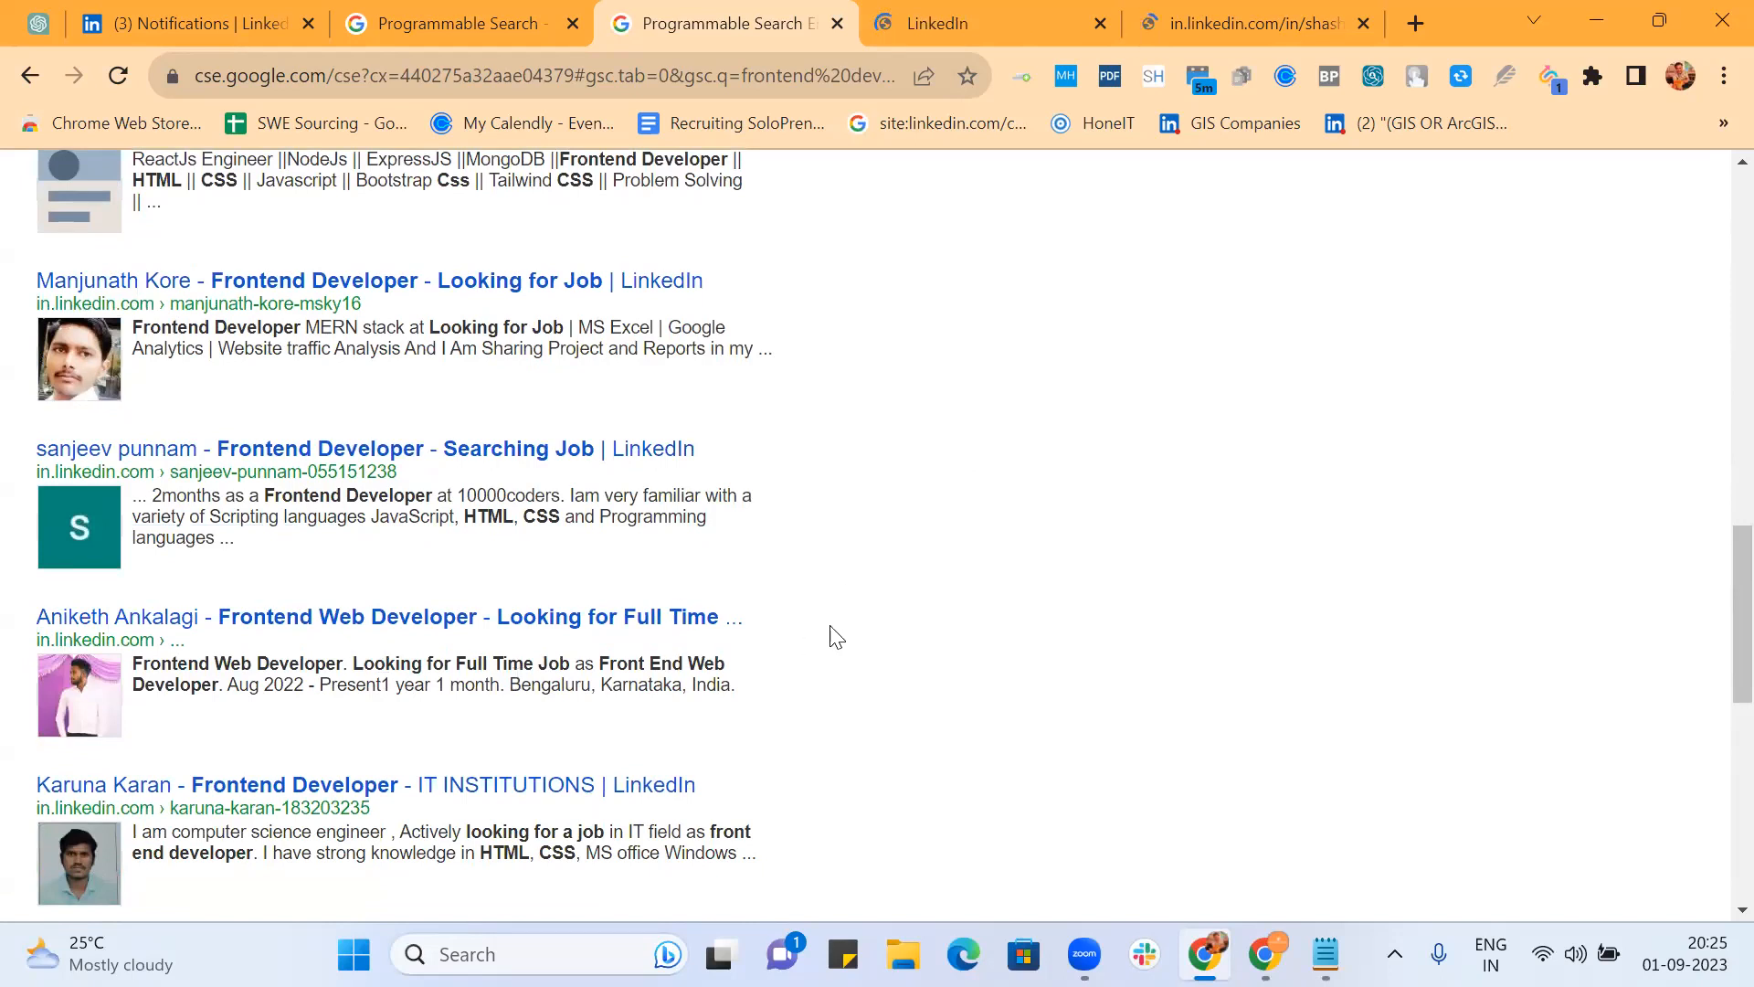
pyautogui.scroll(-2, 831, 635)
pyautogui.scroll(-2, 831, 635)
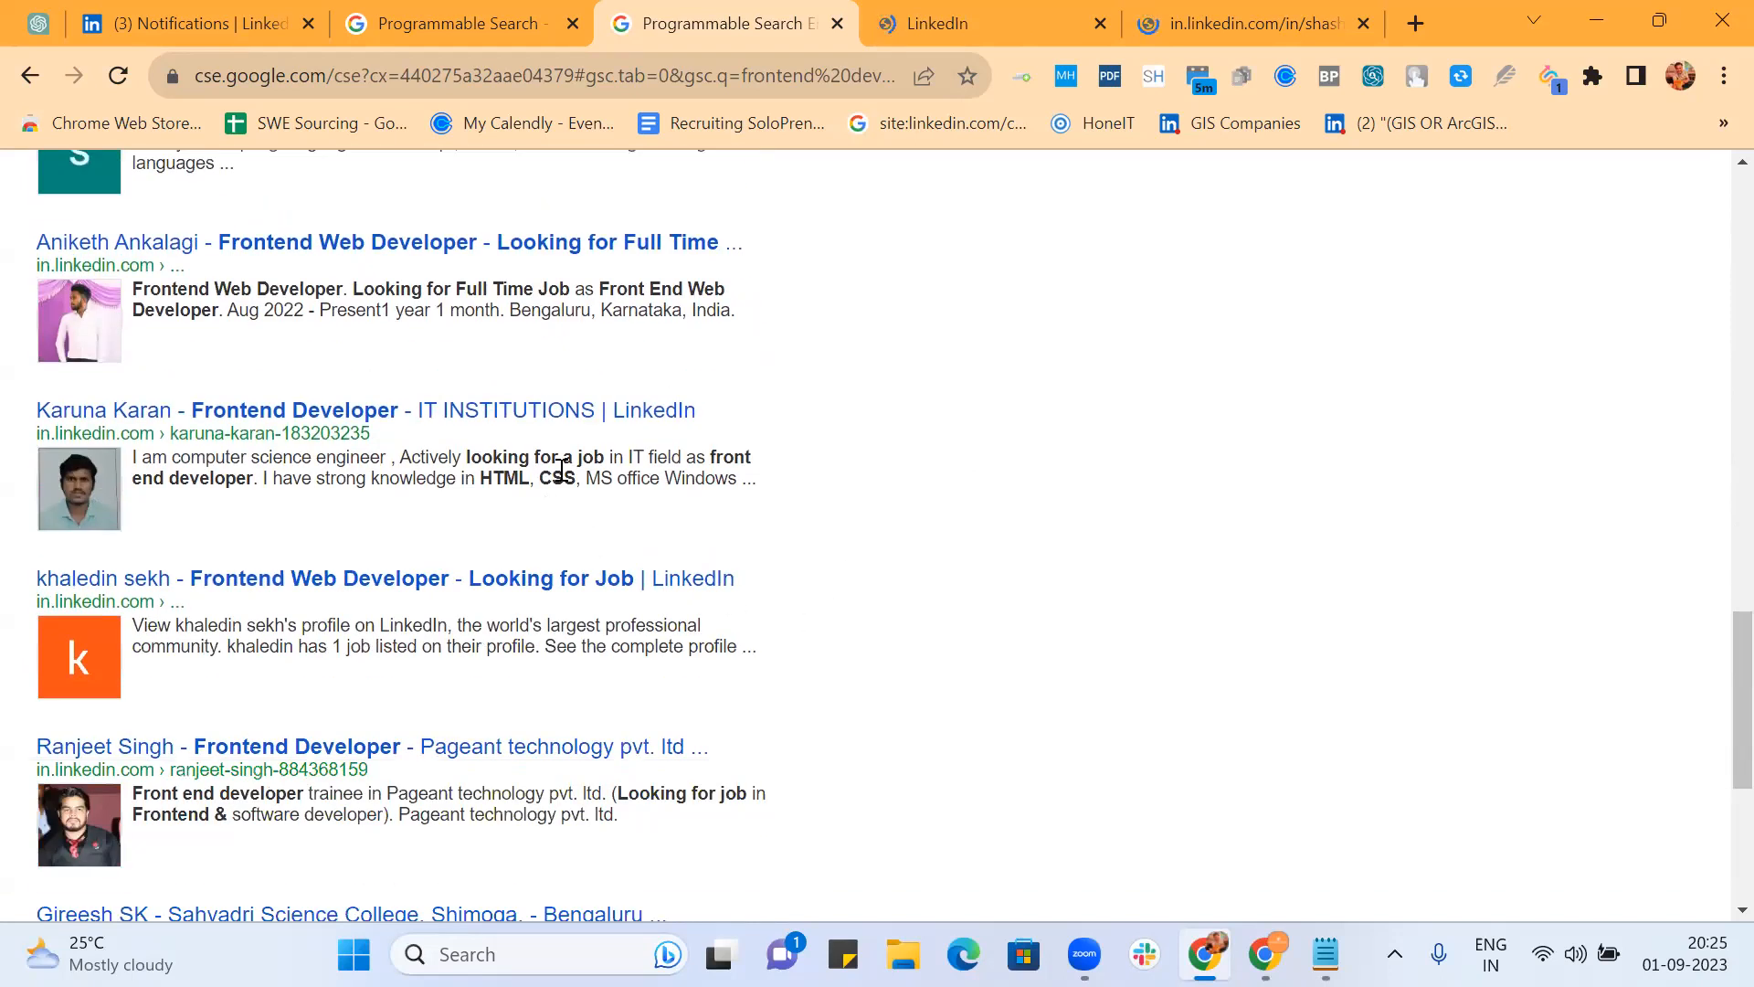
pyautogui.scroll(-2, 814, 471)
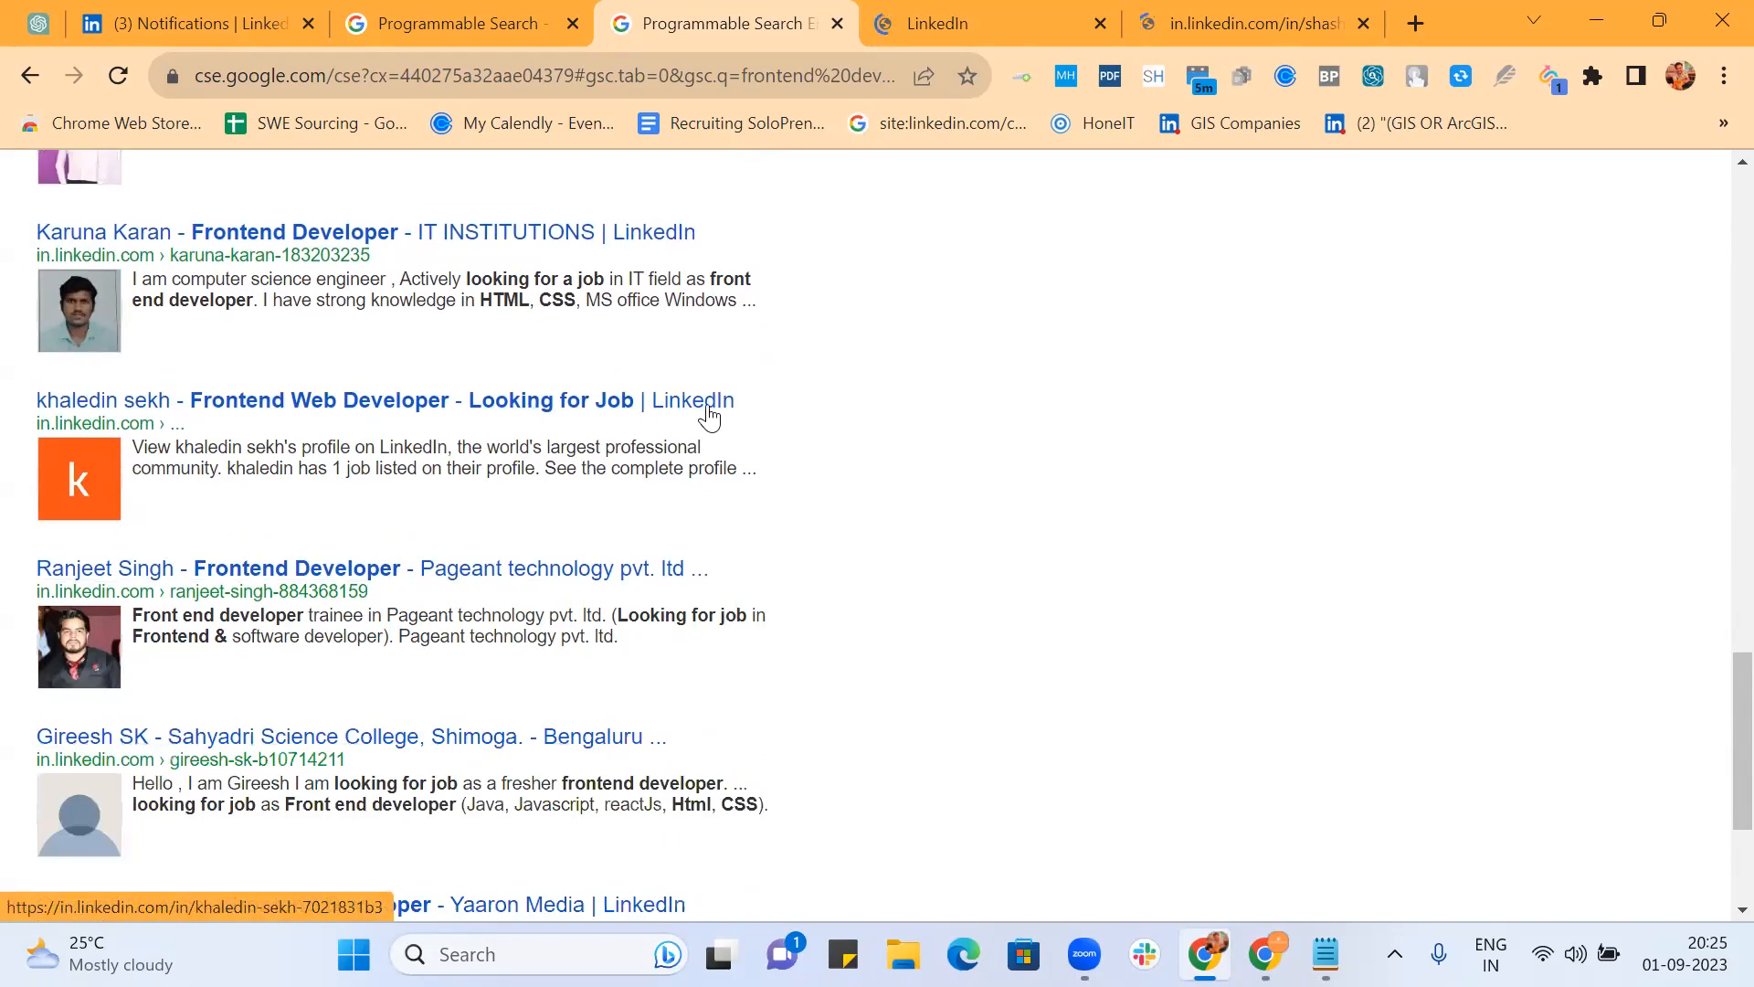
pyautogui.scroll(-3, 713, 411)
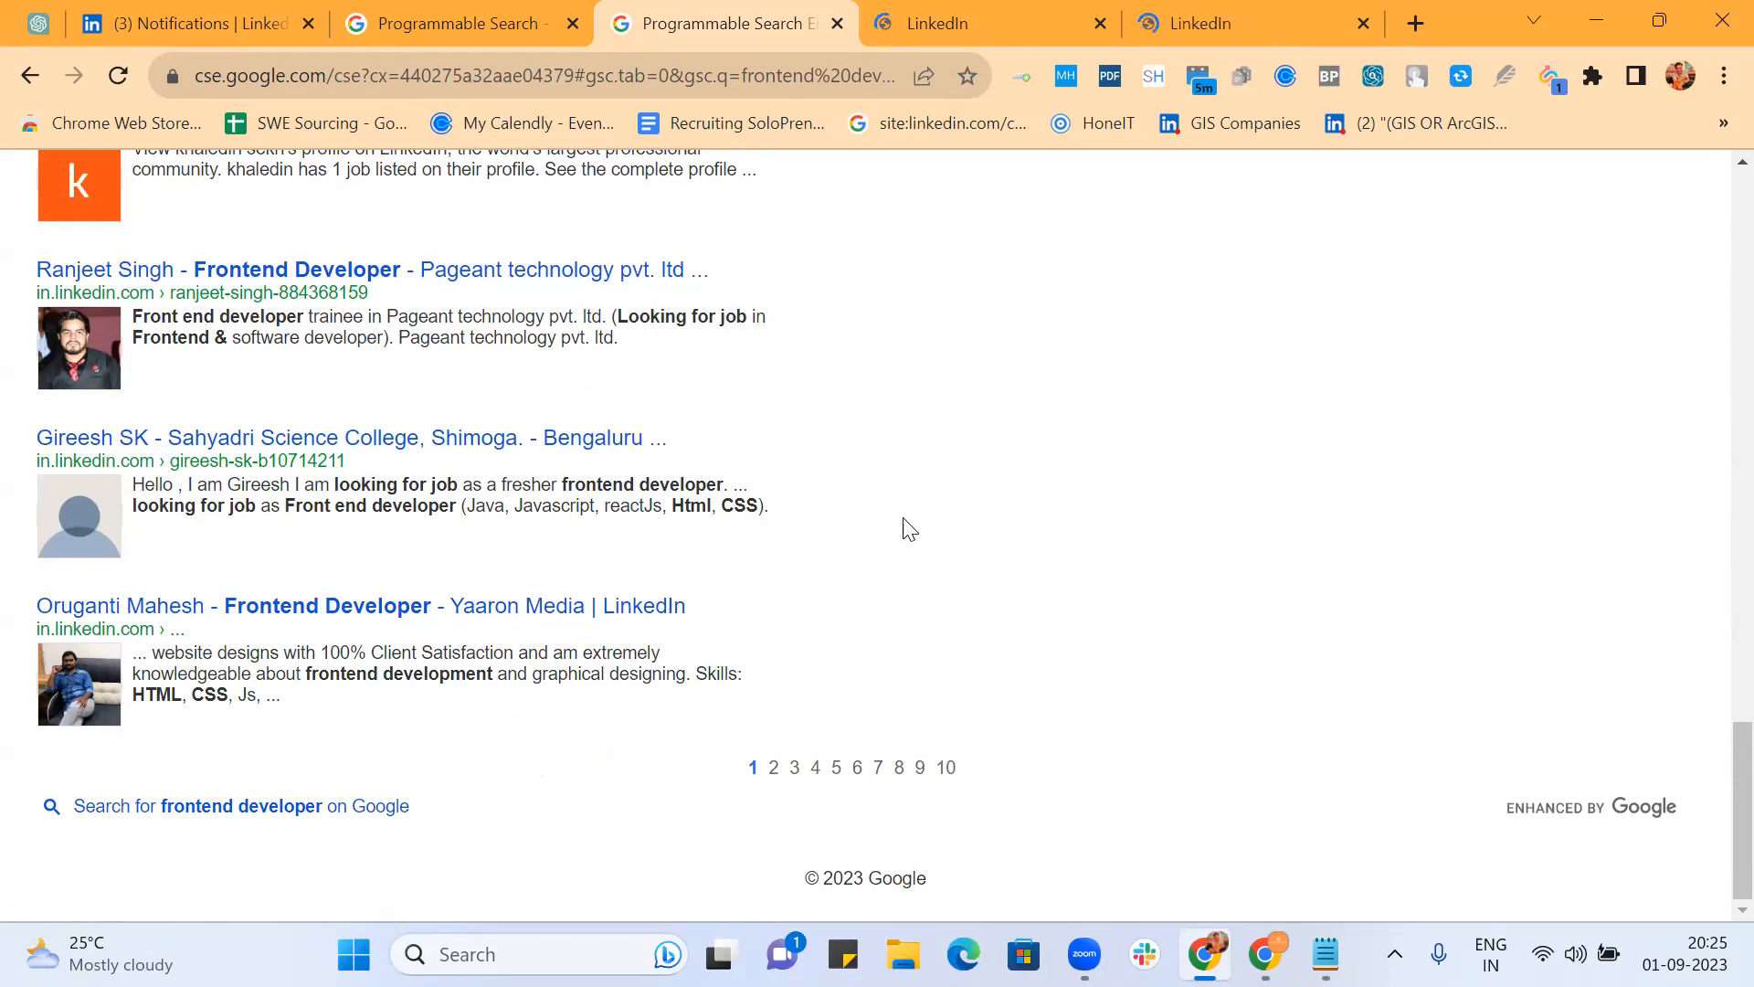
# Step: Go to page 2 of the Looking with AROUND(3) results and scroll through its profiles
pyautogui.click(774, 768)
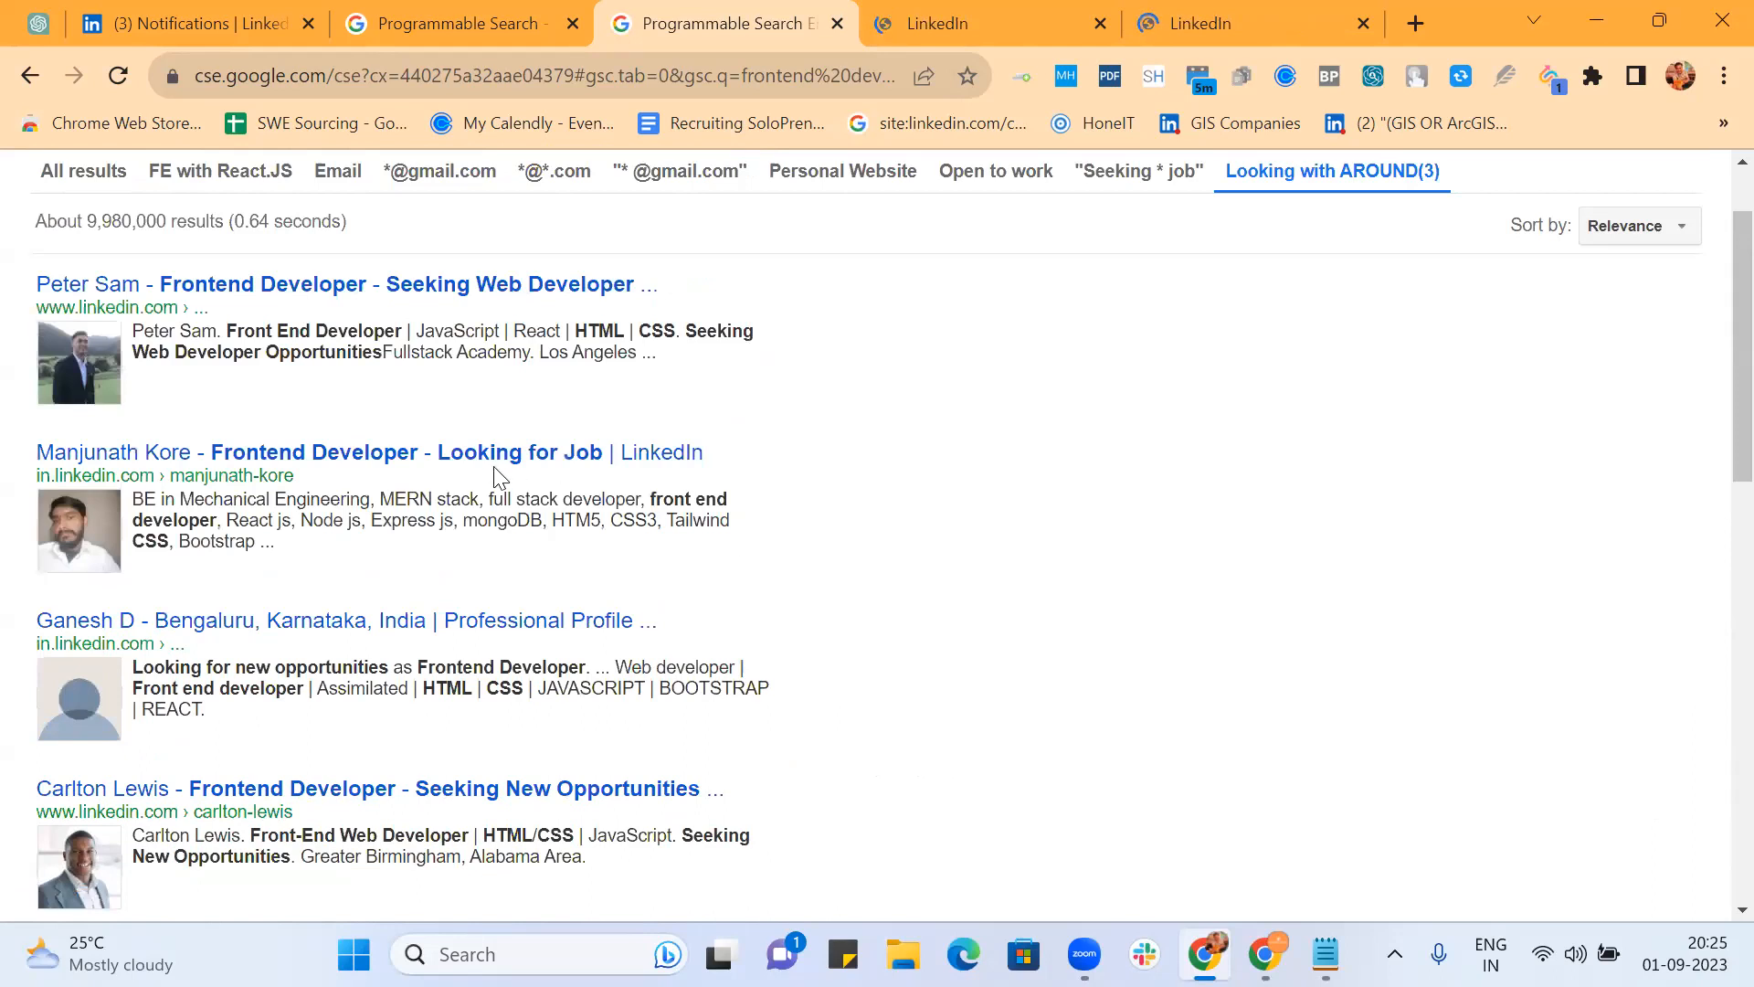
pyautogui.scroll(-3, 893, 497)
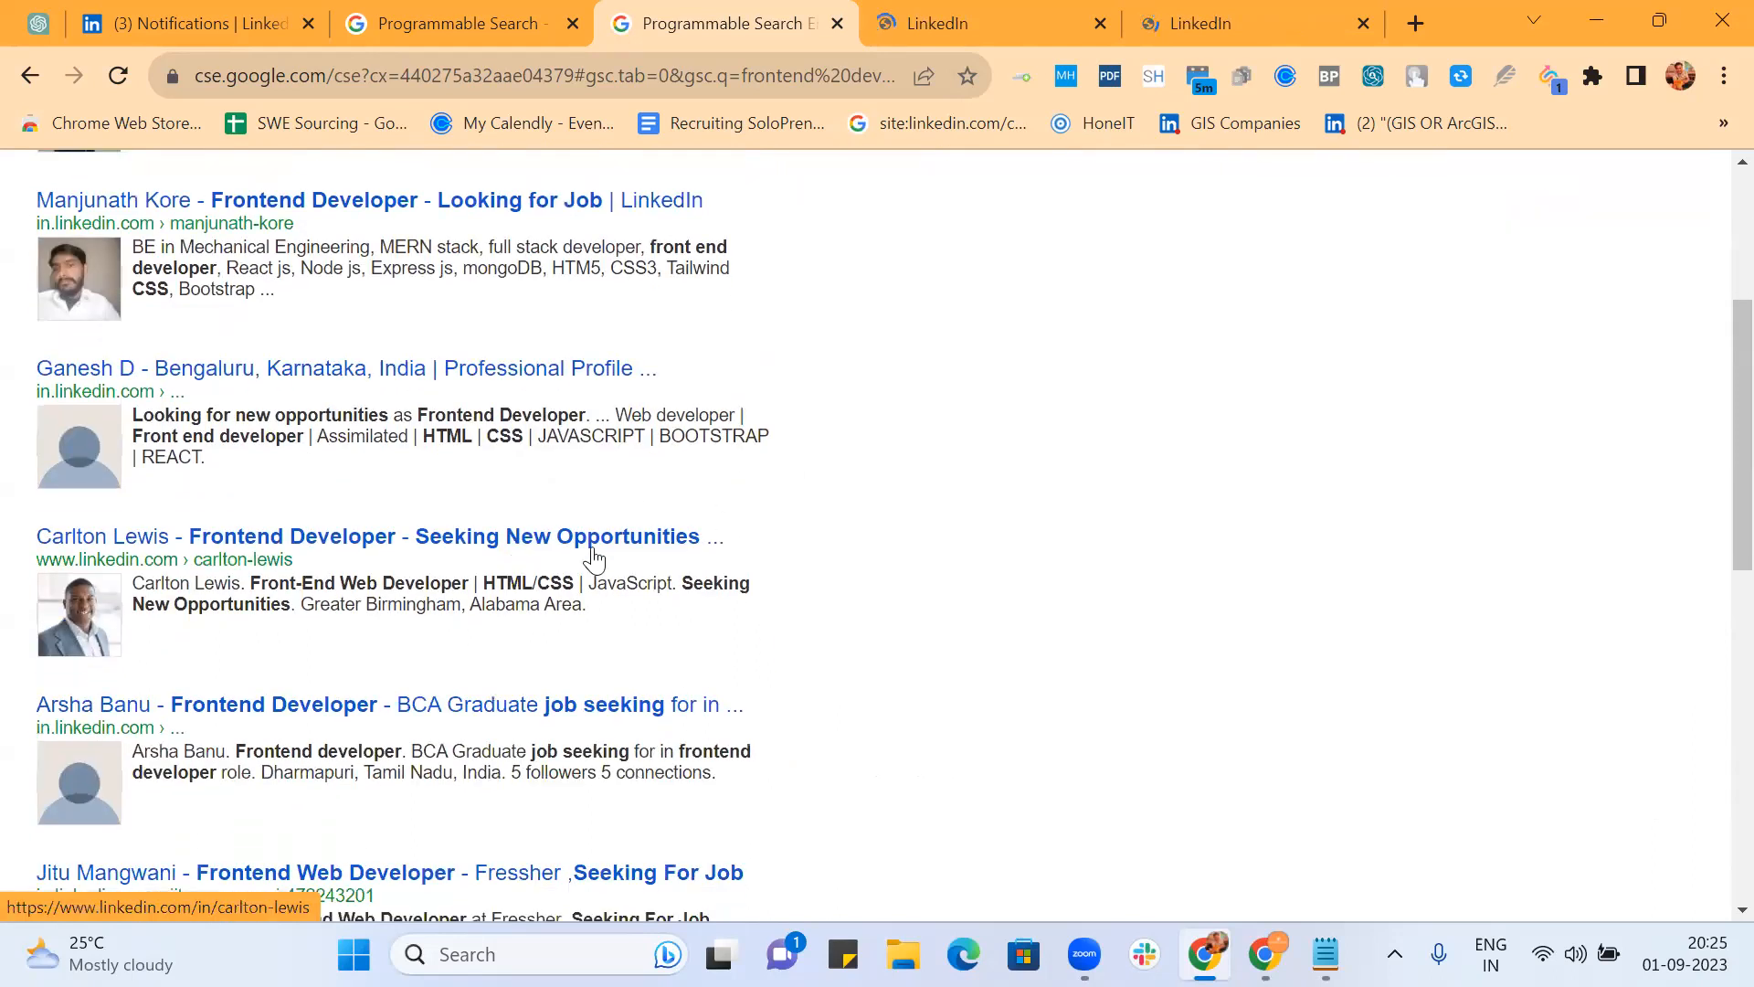
pyautogui.scroll(-3, 971, 598)
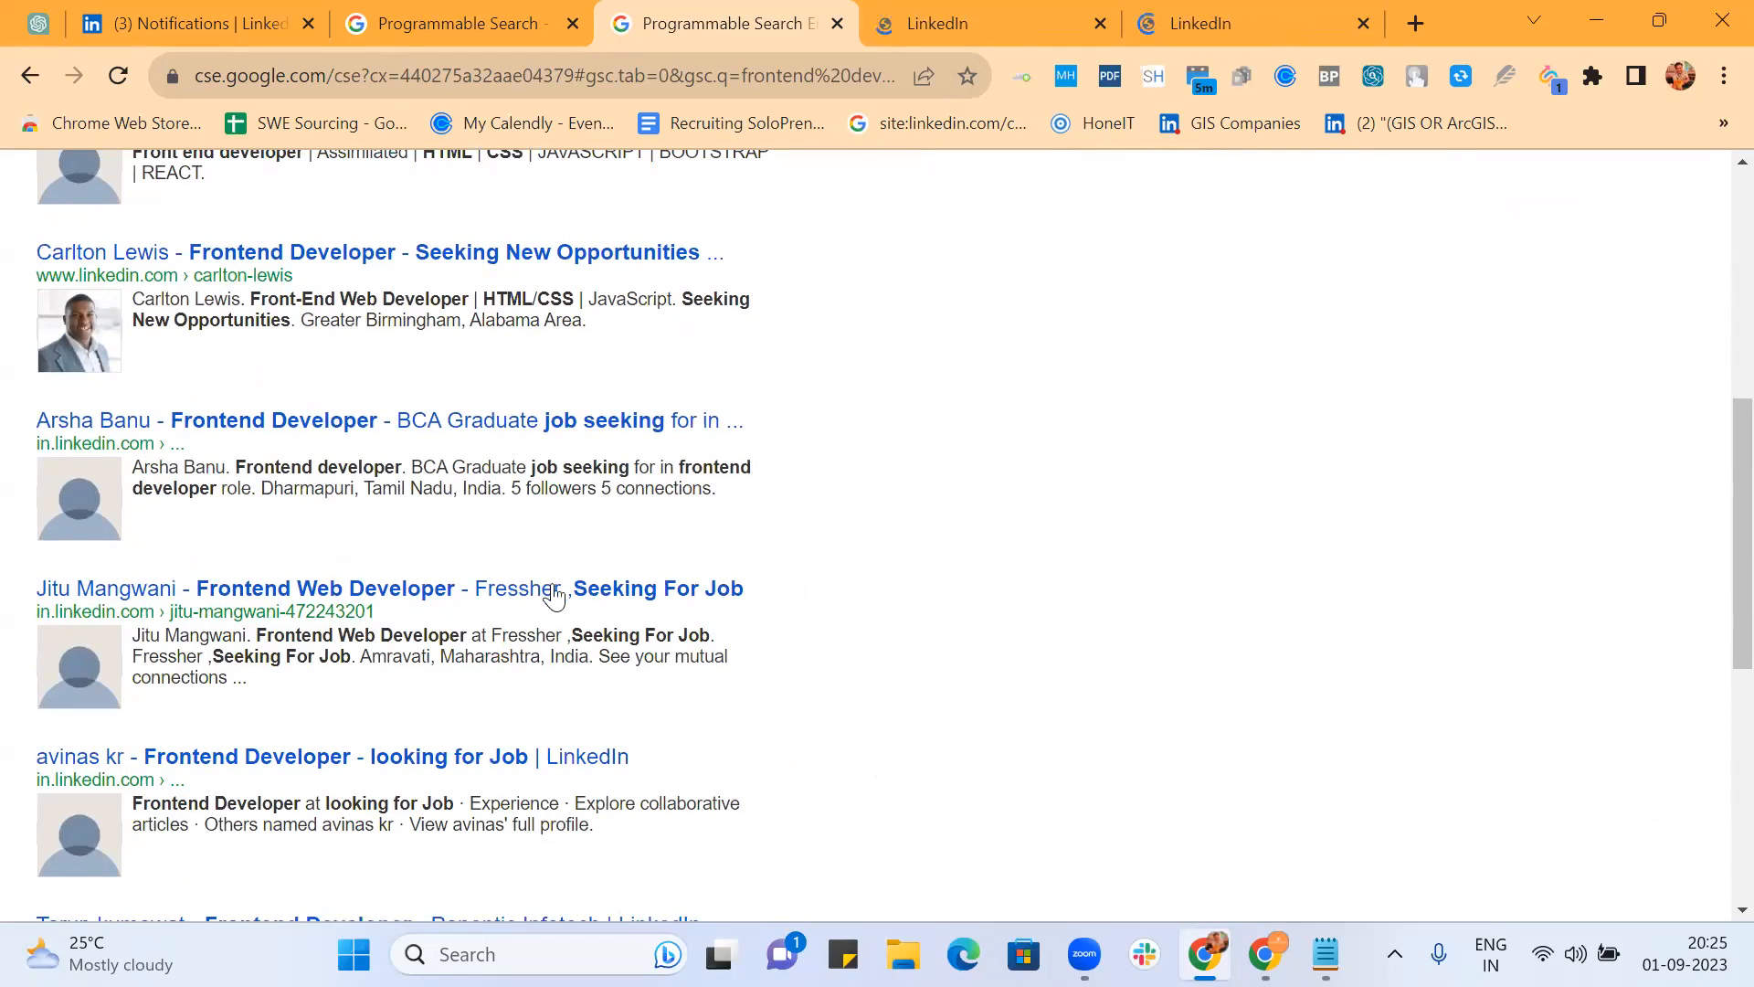
pyautogui.scroll(-2, 840, 596)
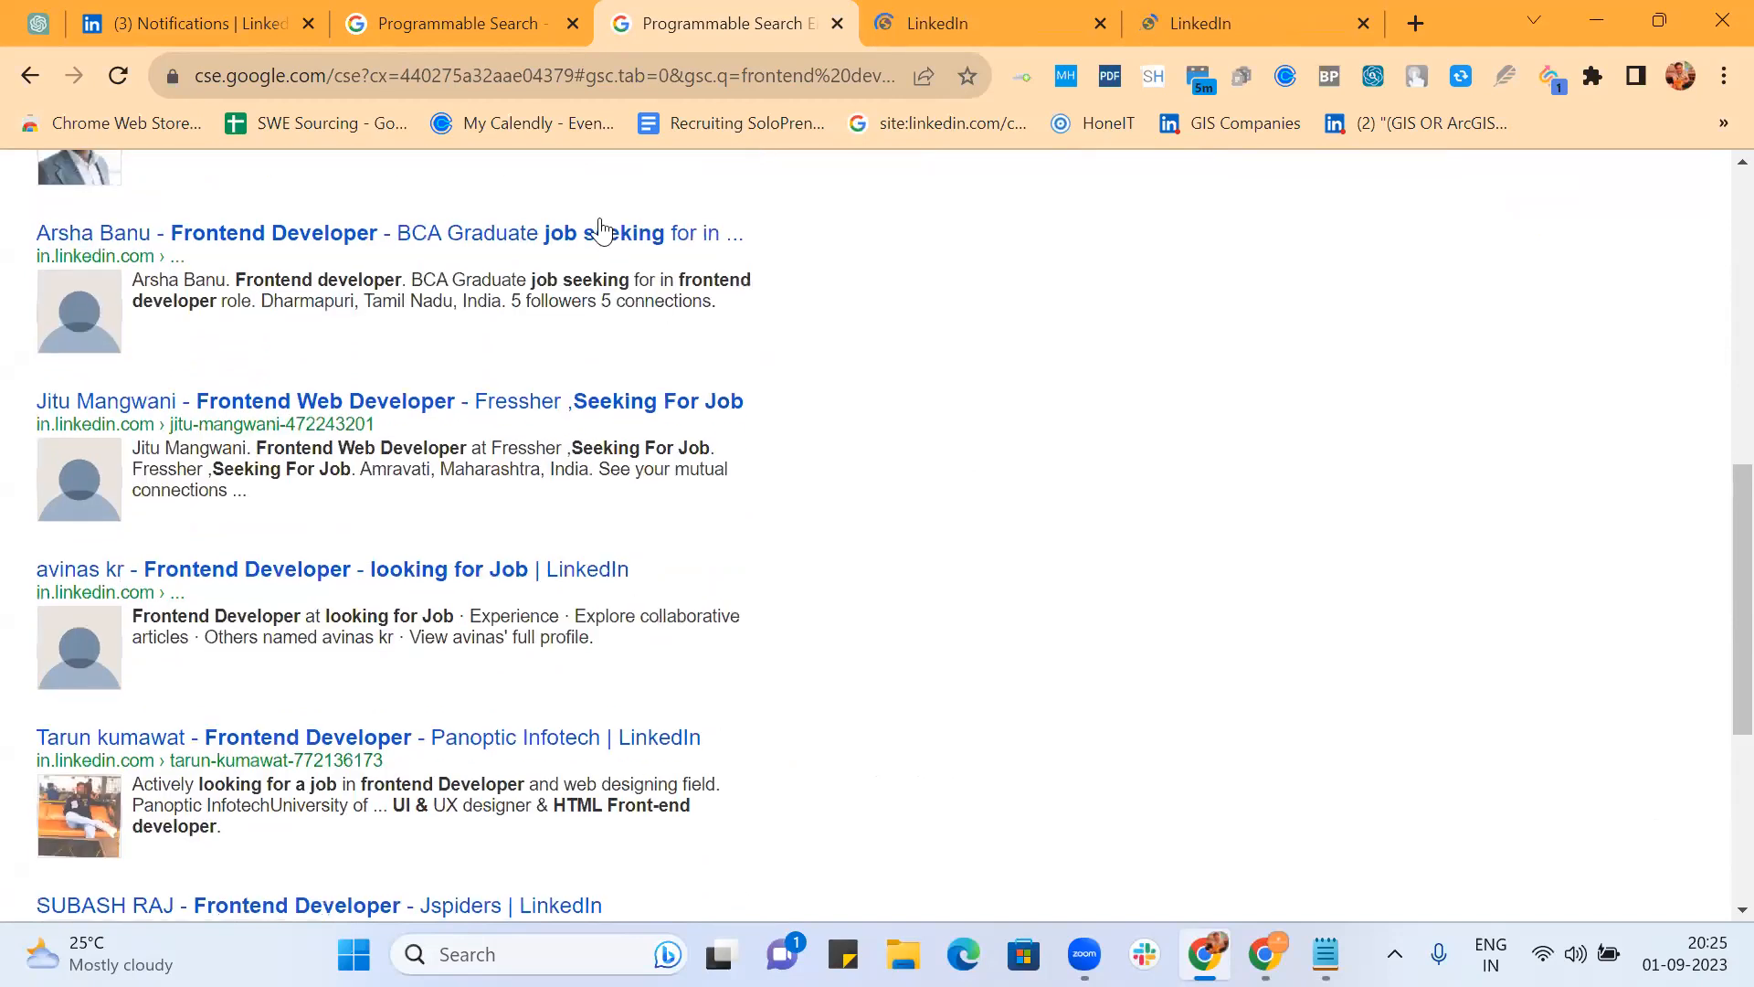
pyautogui.scroll(-3, 802, 435)
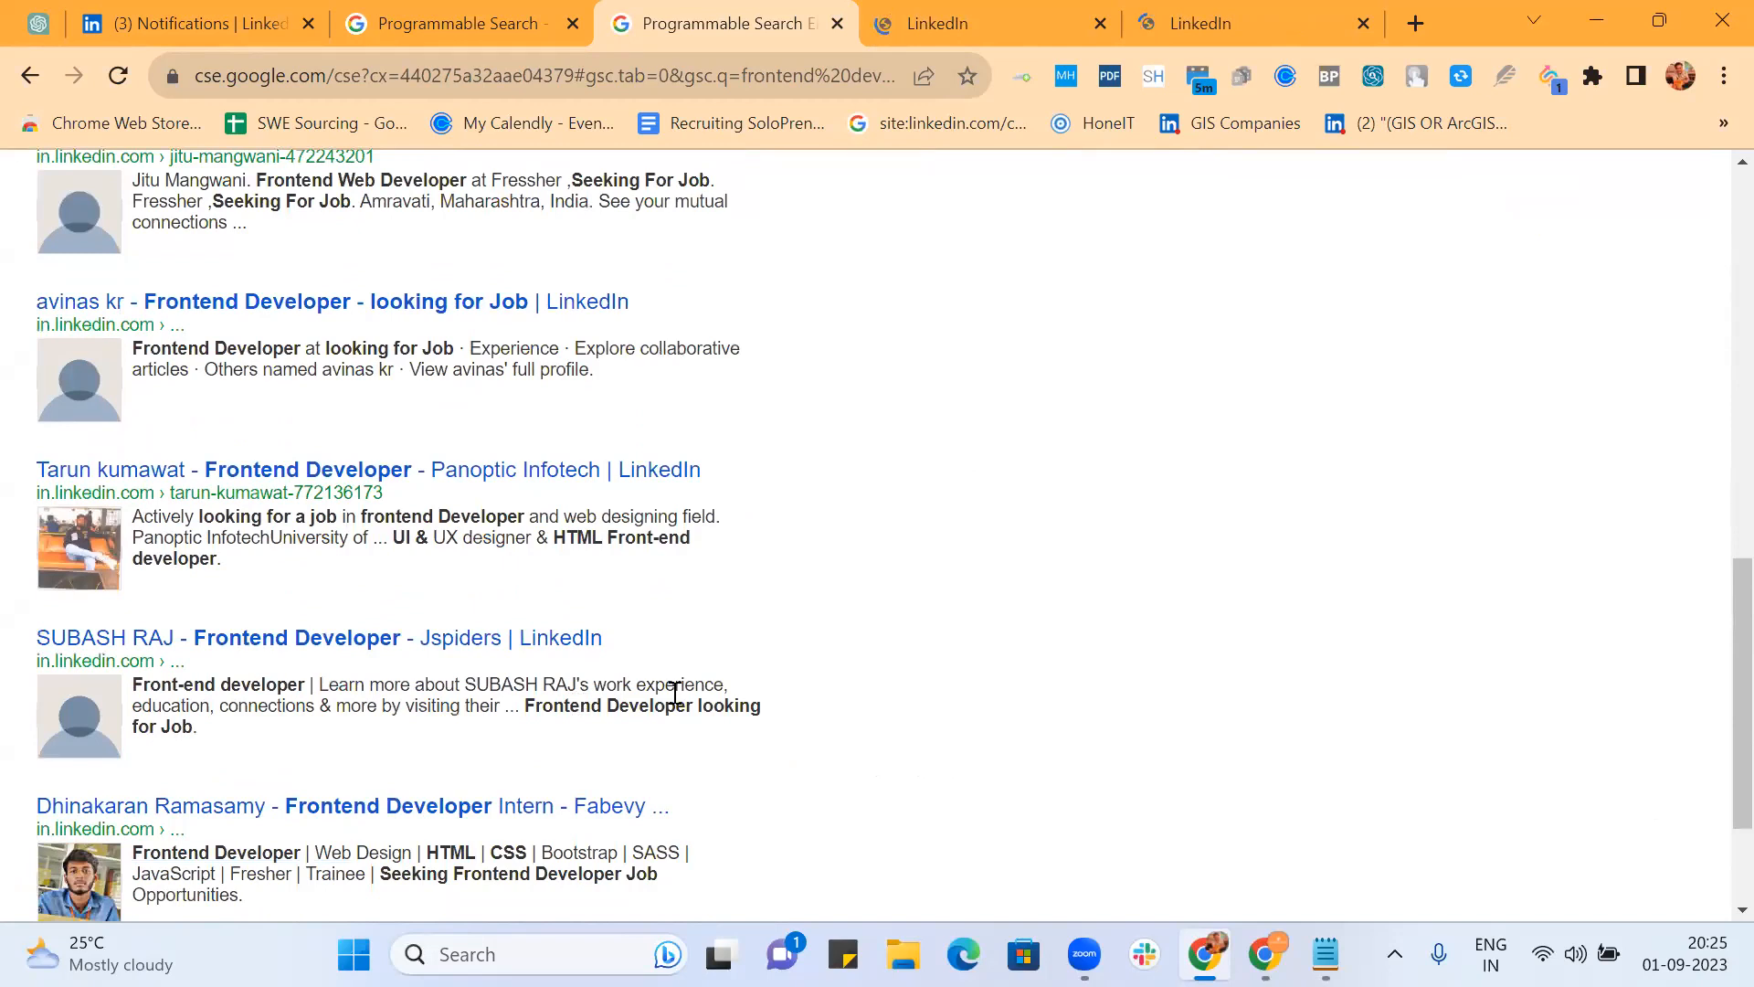
pyautogui.scroll(-2, 758, 619)
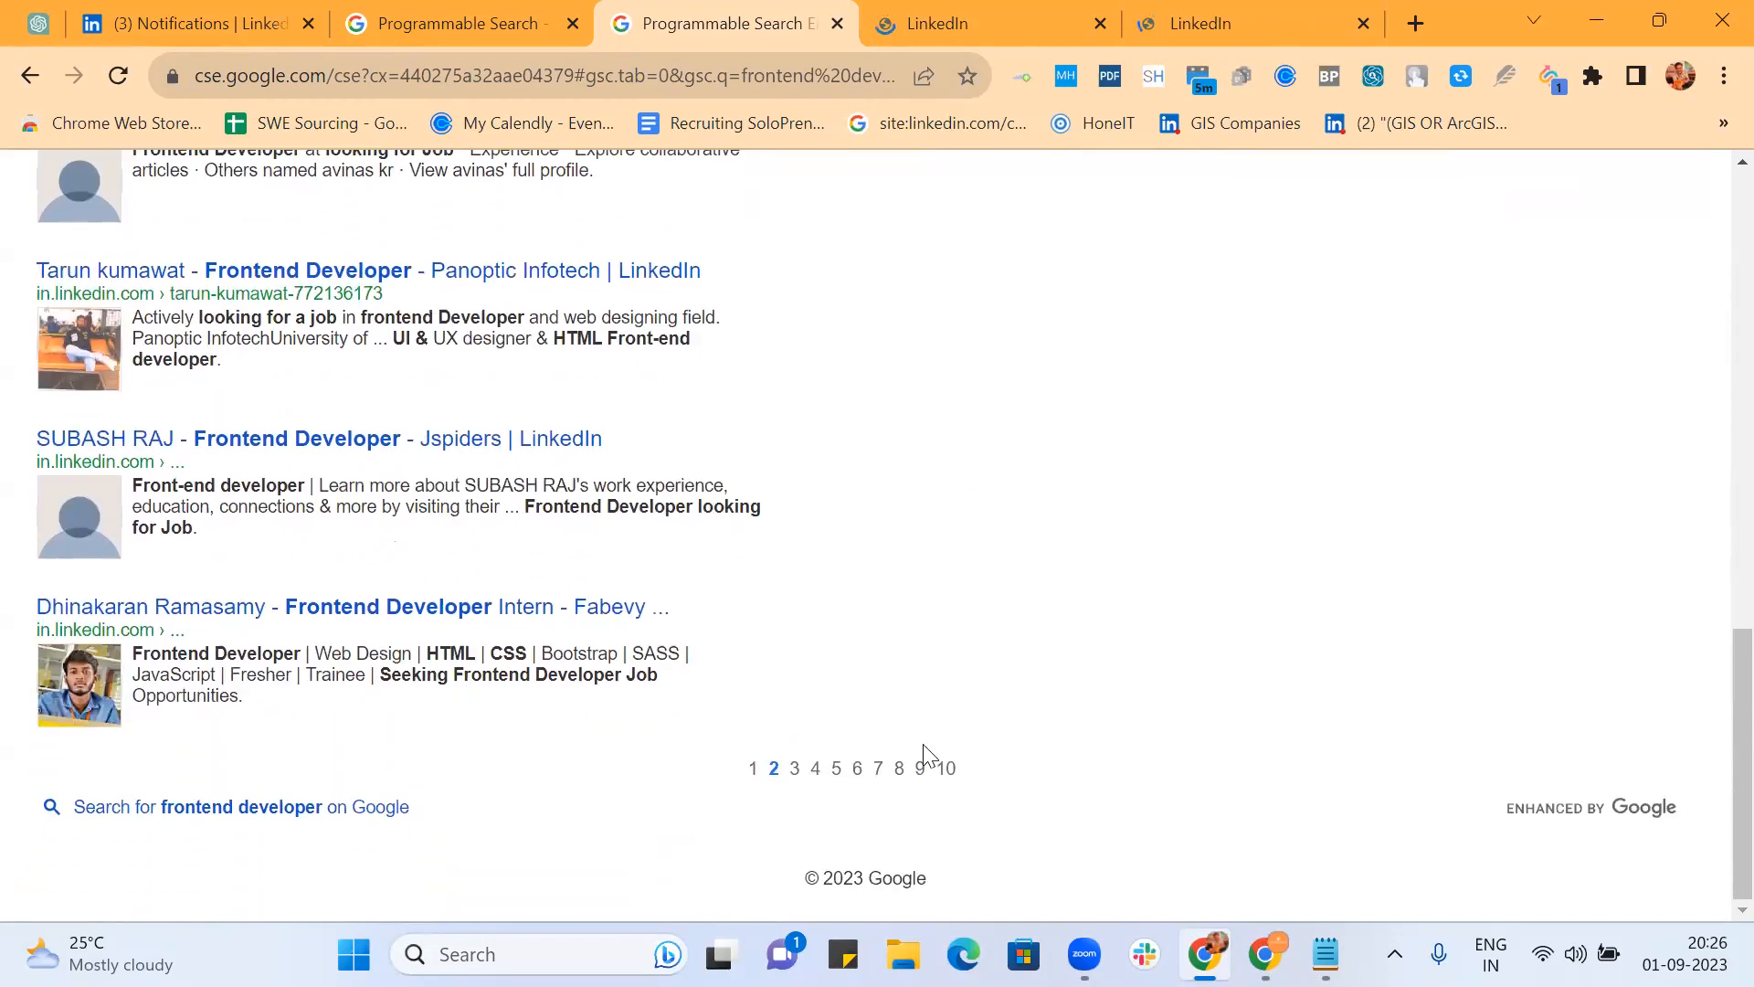
# Step: Jump to page 10 of the Looking with AROUND(3) results and scroll through its listings
pyautogui.click(948, 775)
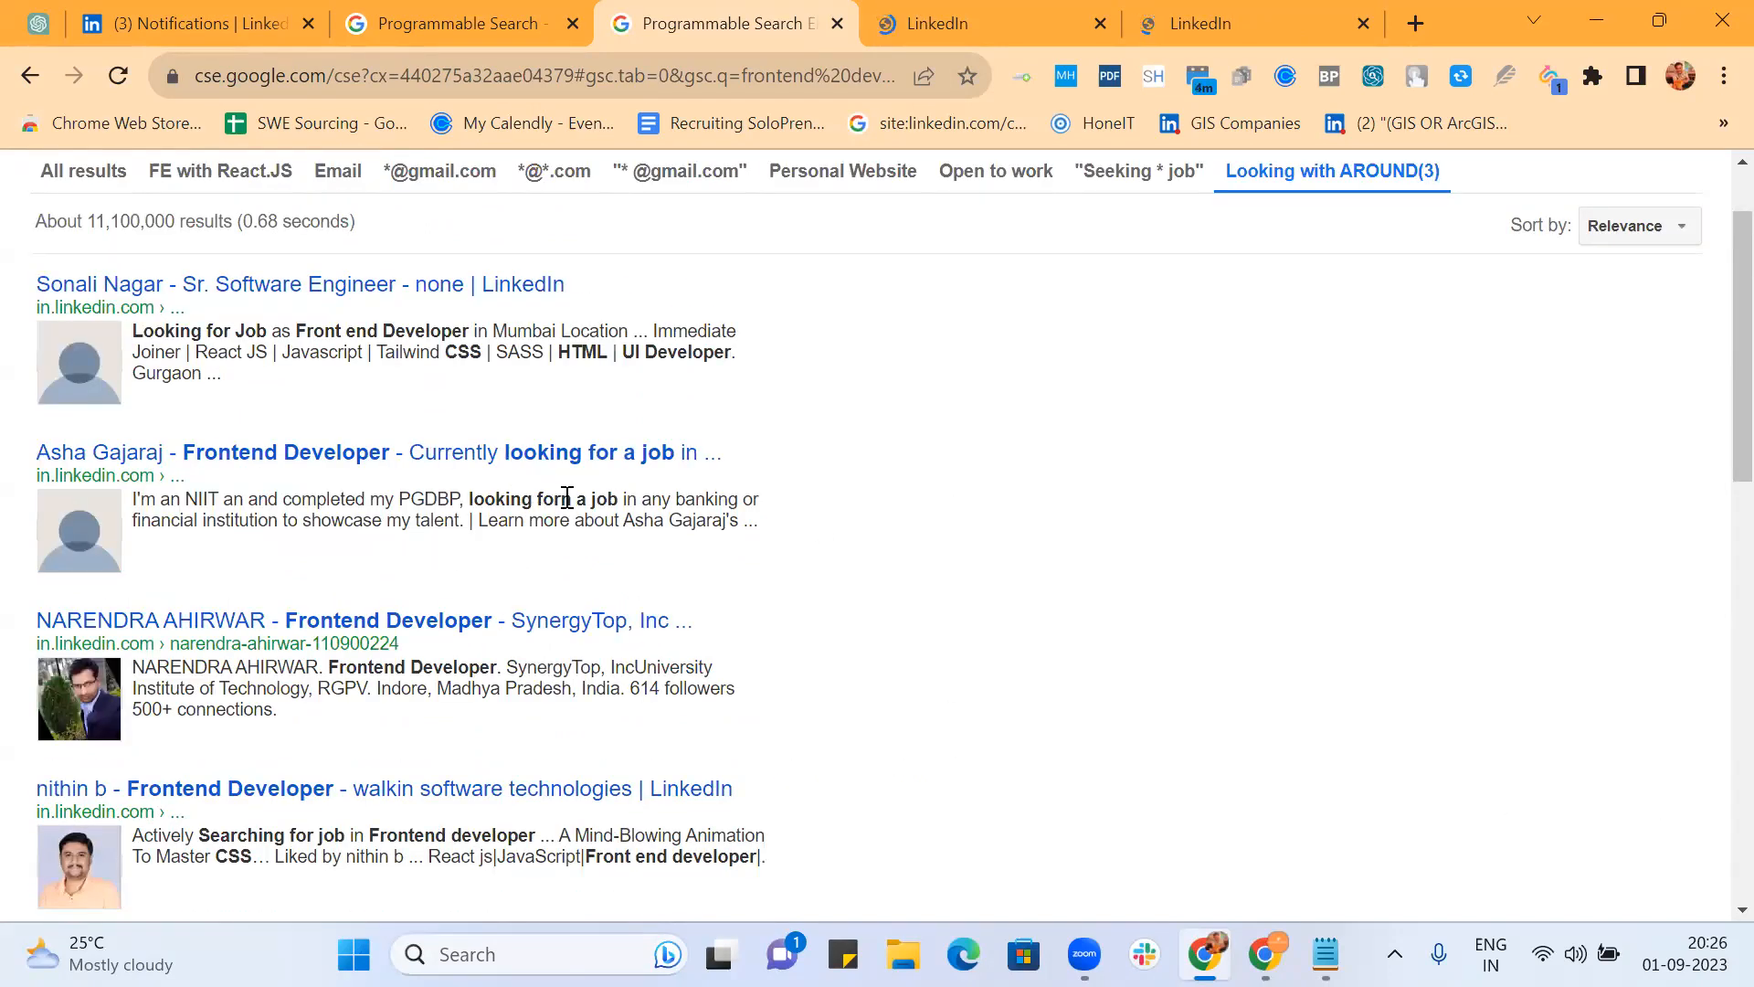
pyautogui.doubleClick(554, 499)
pyautogui.scroll(-3, 947, 568)
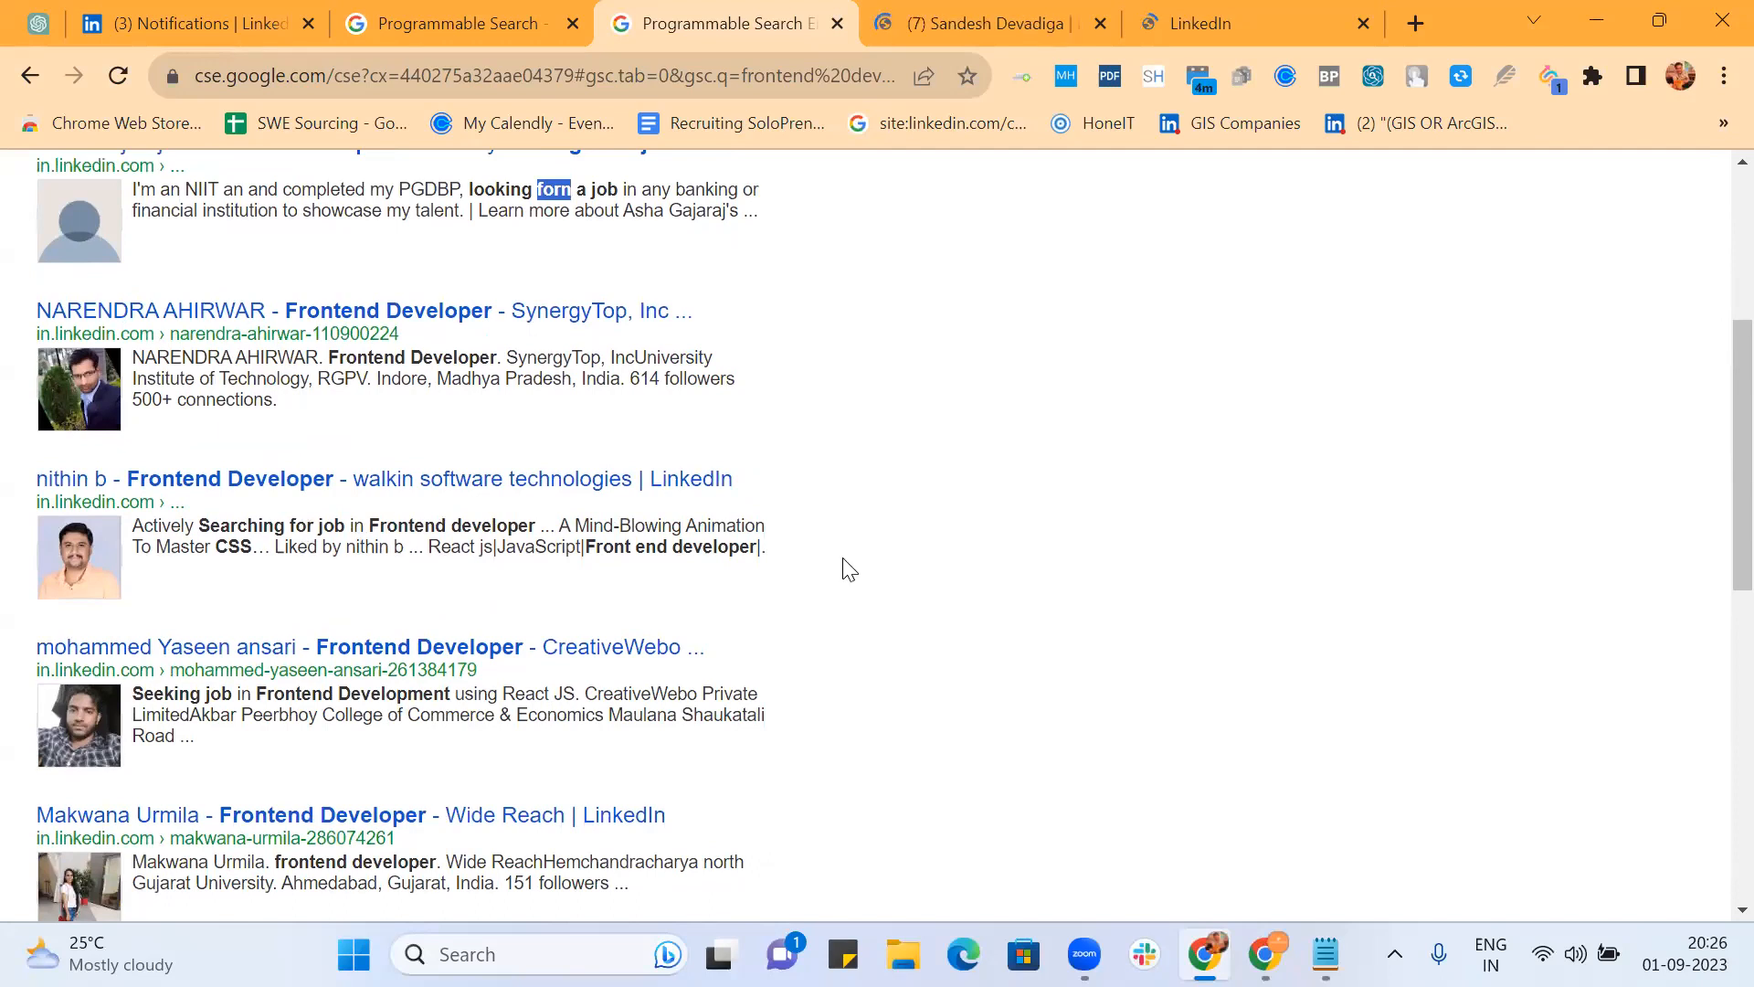
pyautogui.scroll(-2, 845, 569)
pyautogui.scroll(-3, 881, 509)
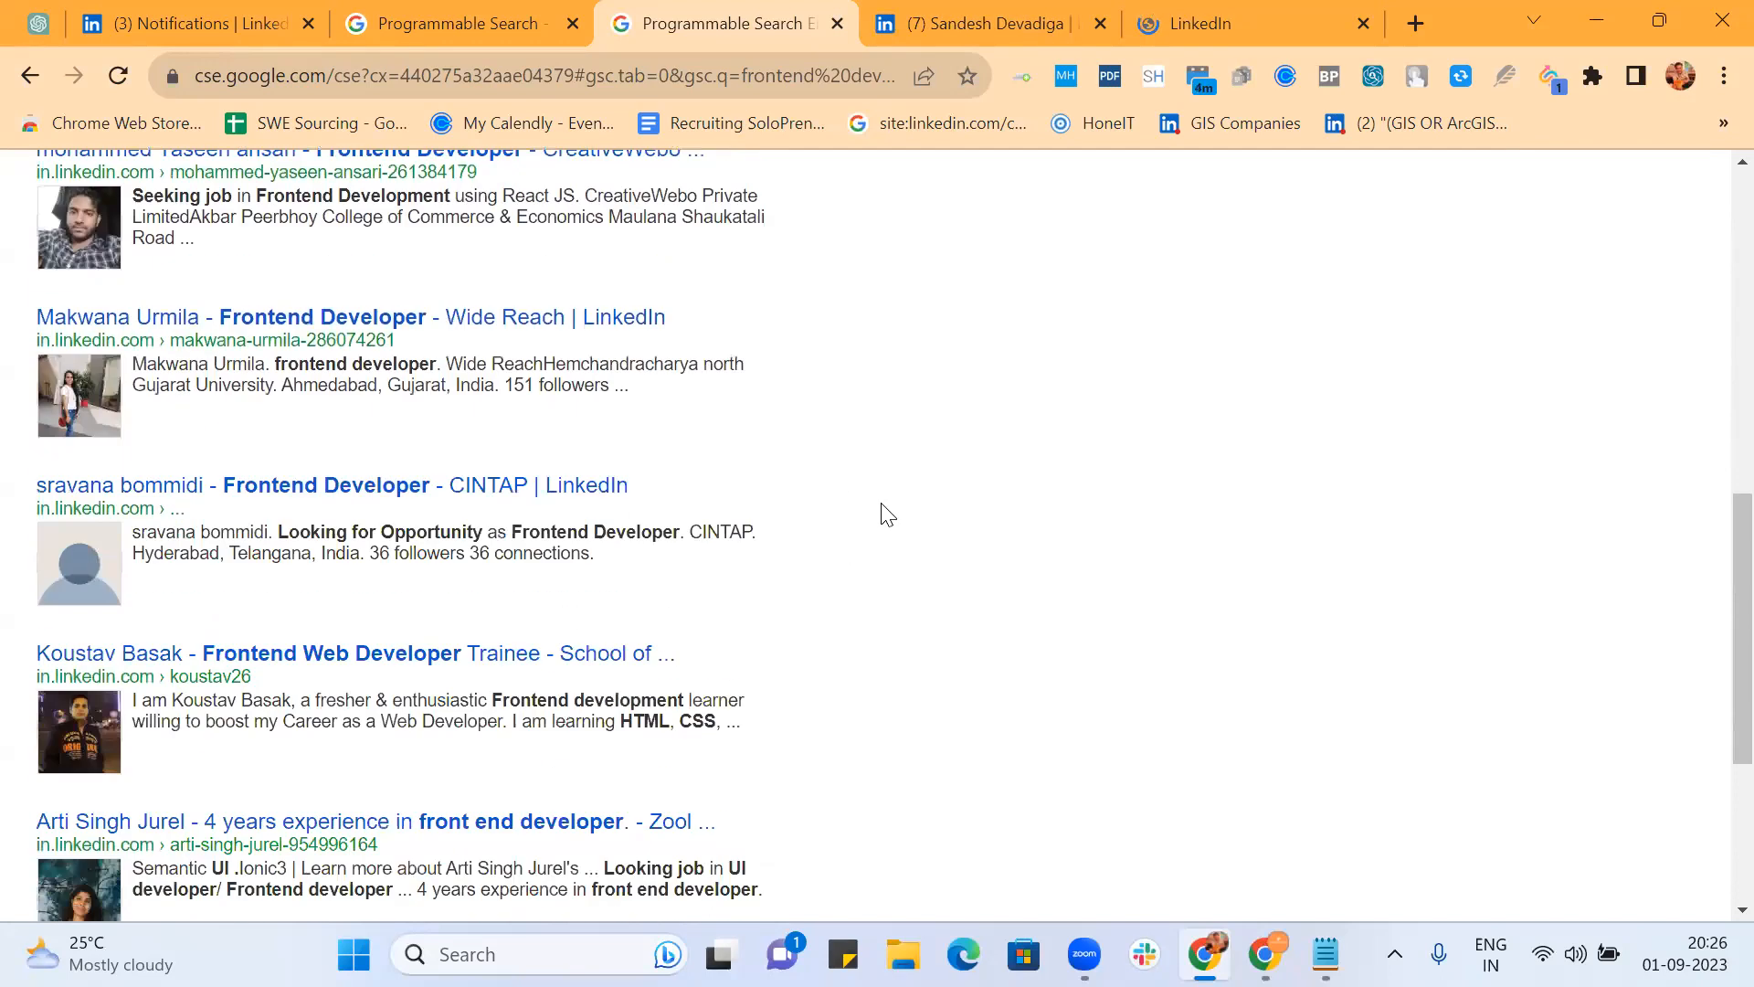
pyautogui.scroll(-4, 782, 536)
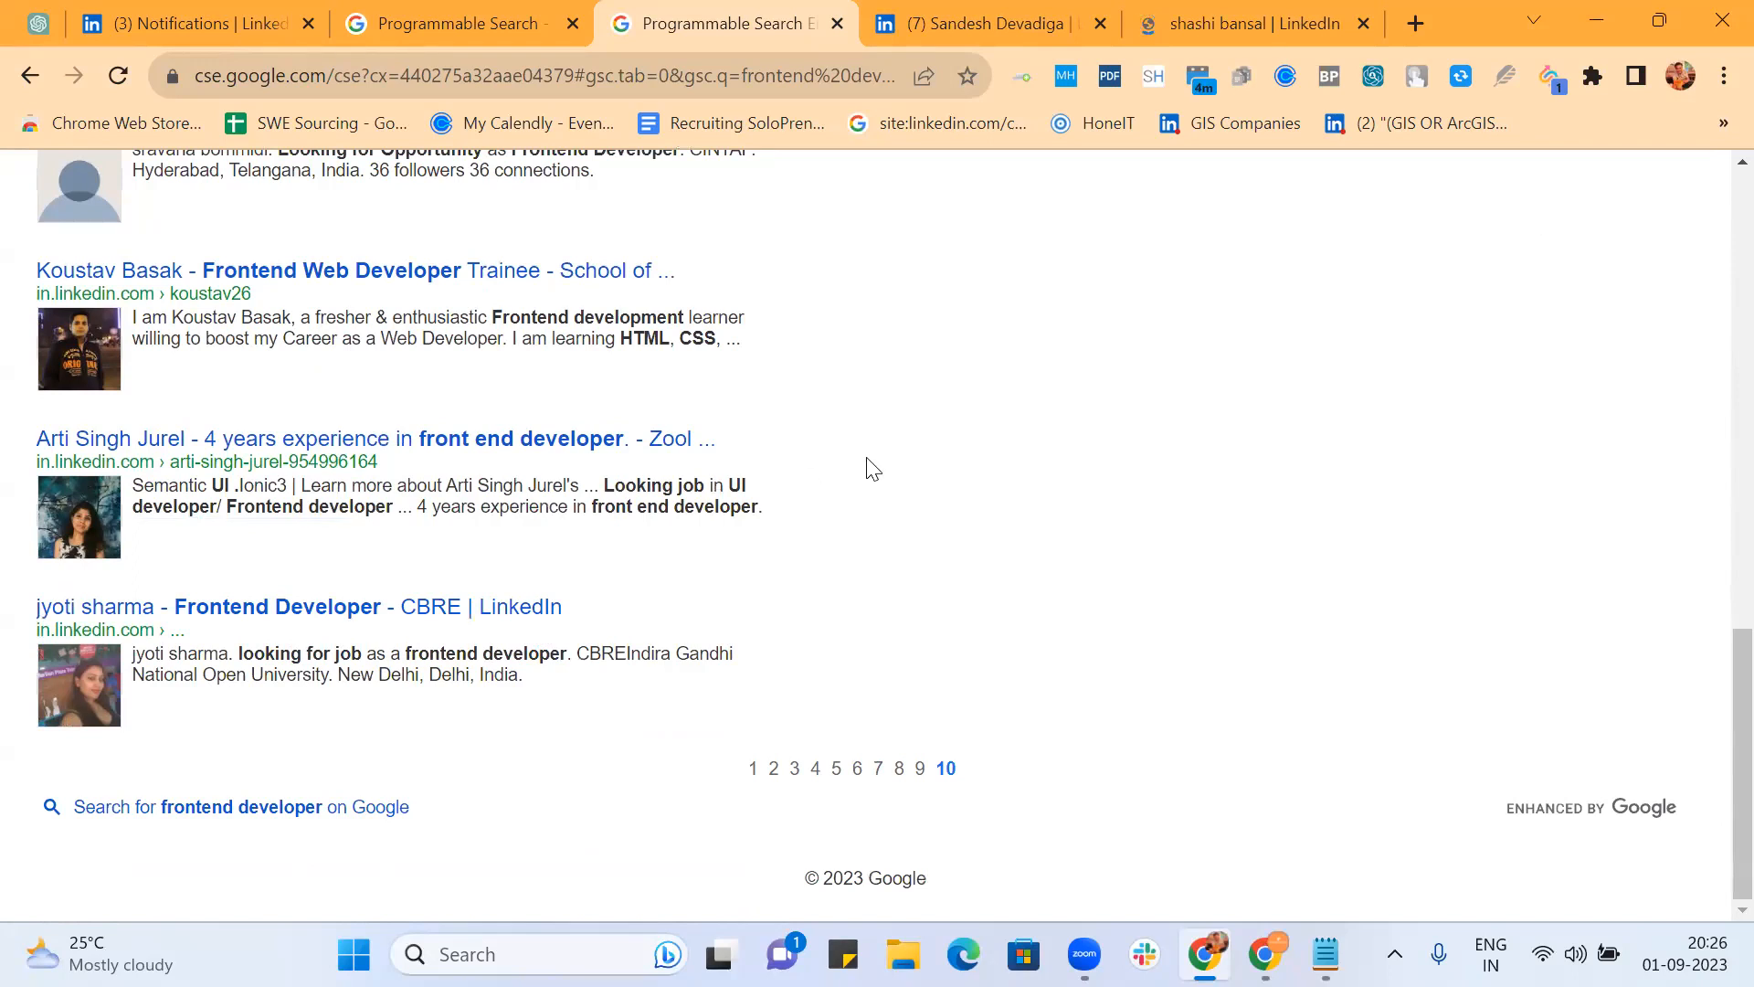
# Step: Switch to an opened LinkedIn profile tab and scroll down through it
pyautogui.click(998, 17)
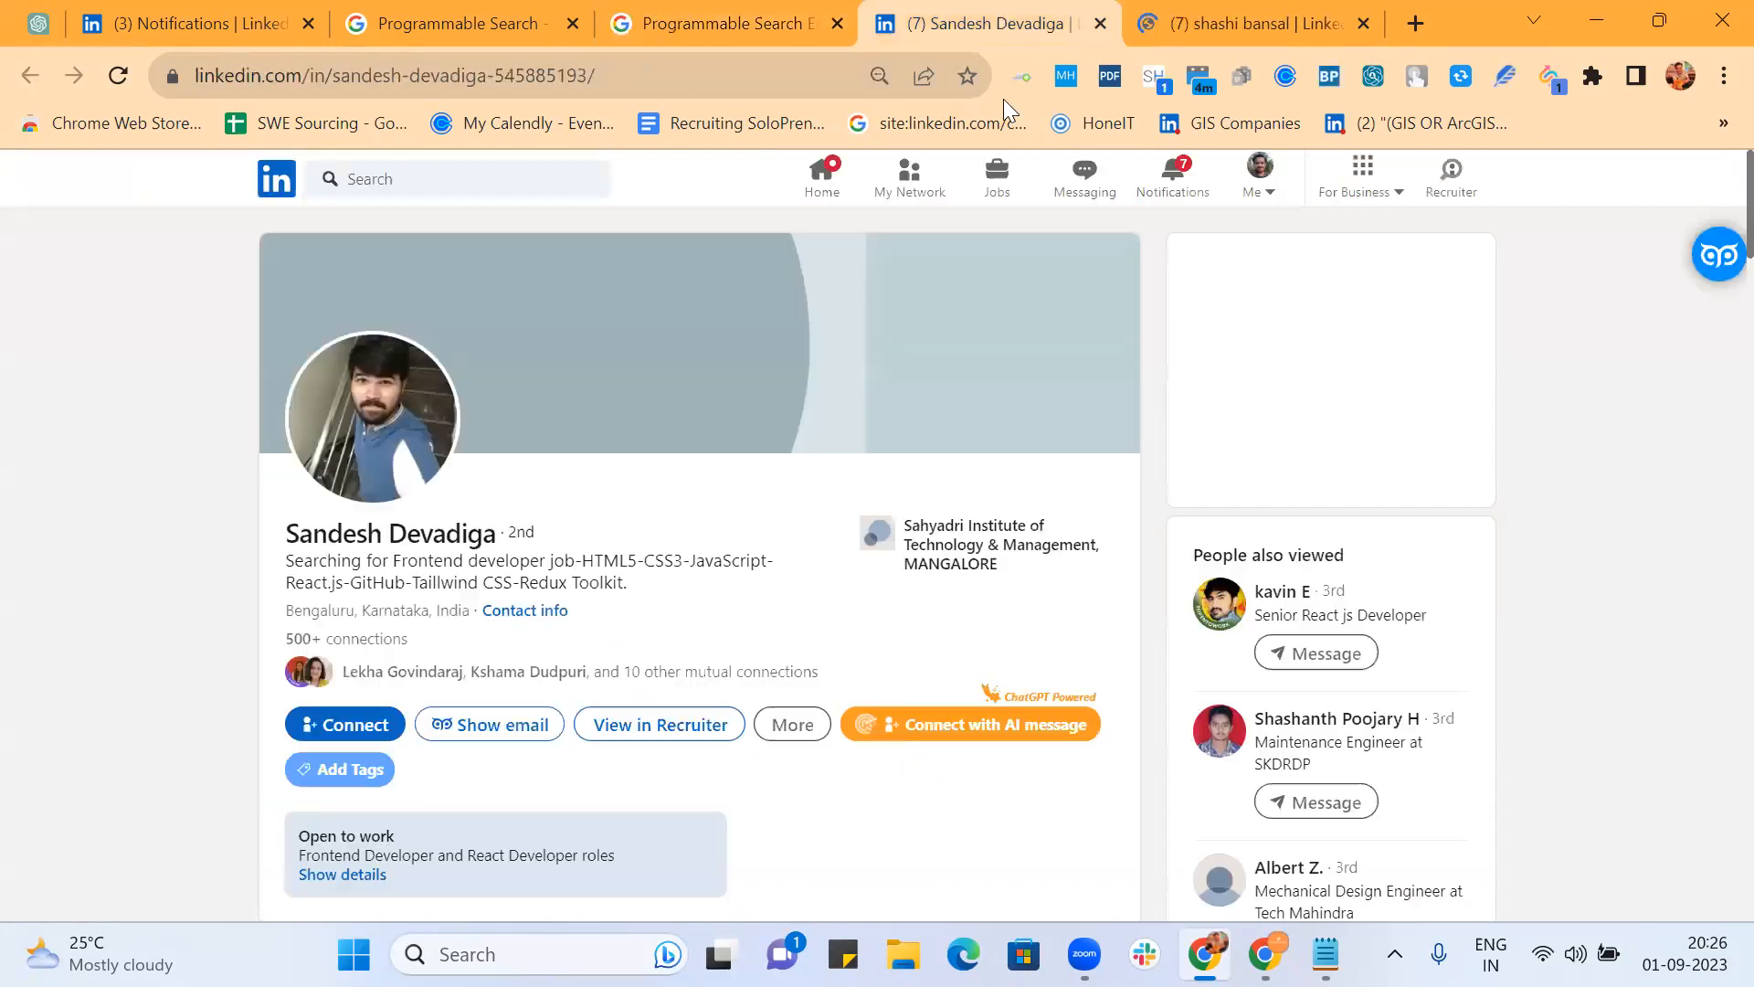
pyautogui.scroll(-3, 1020, 340)
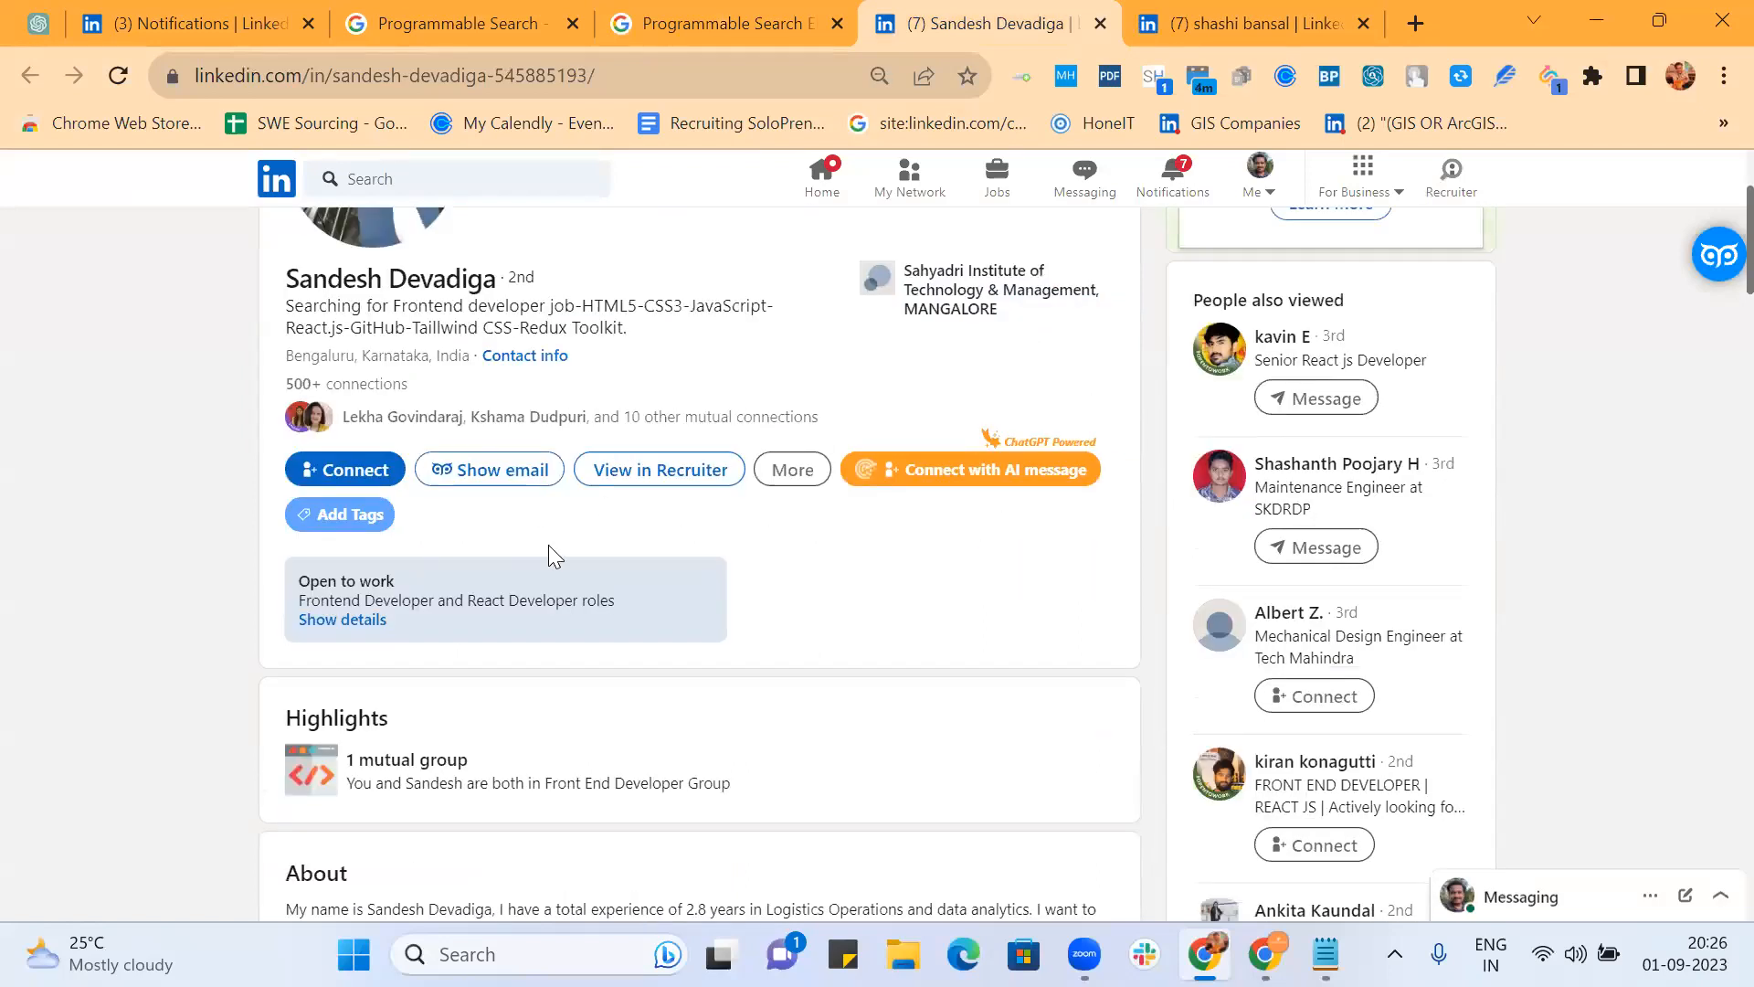
pyautogui.scroll(-8, 717, 576)
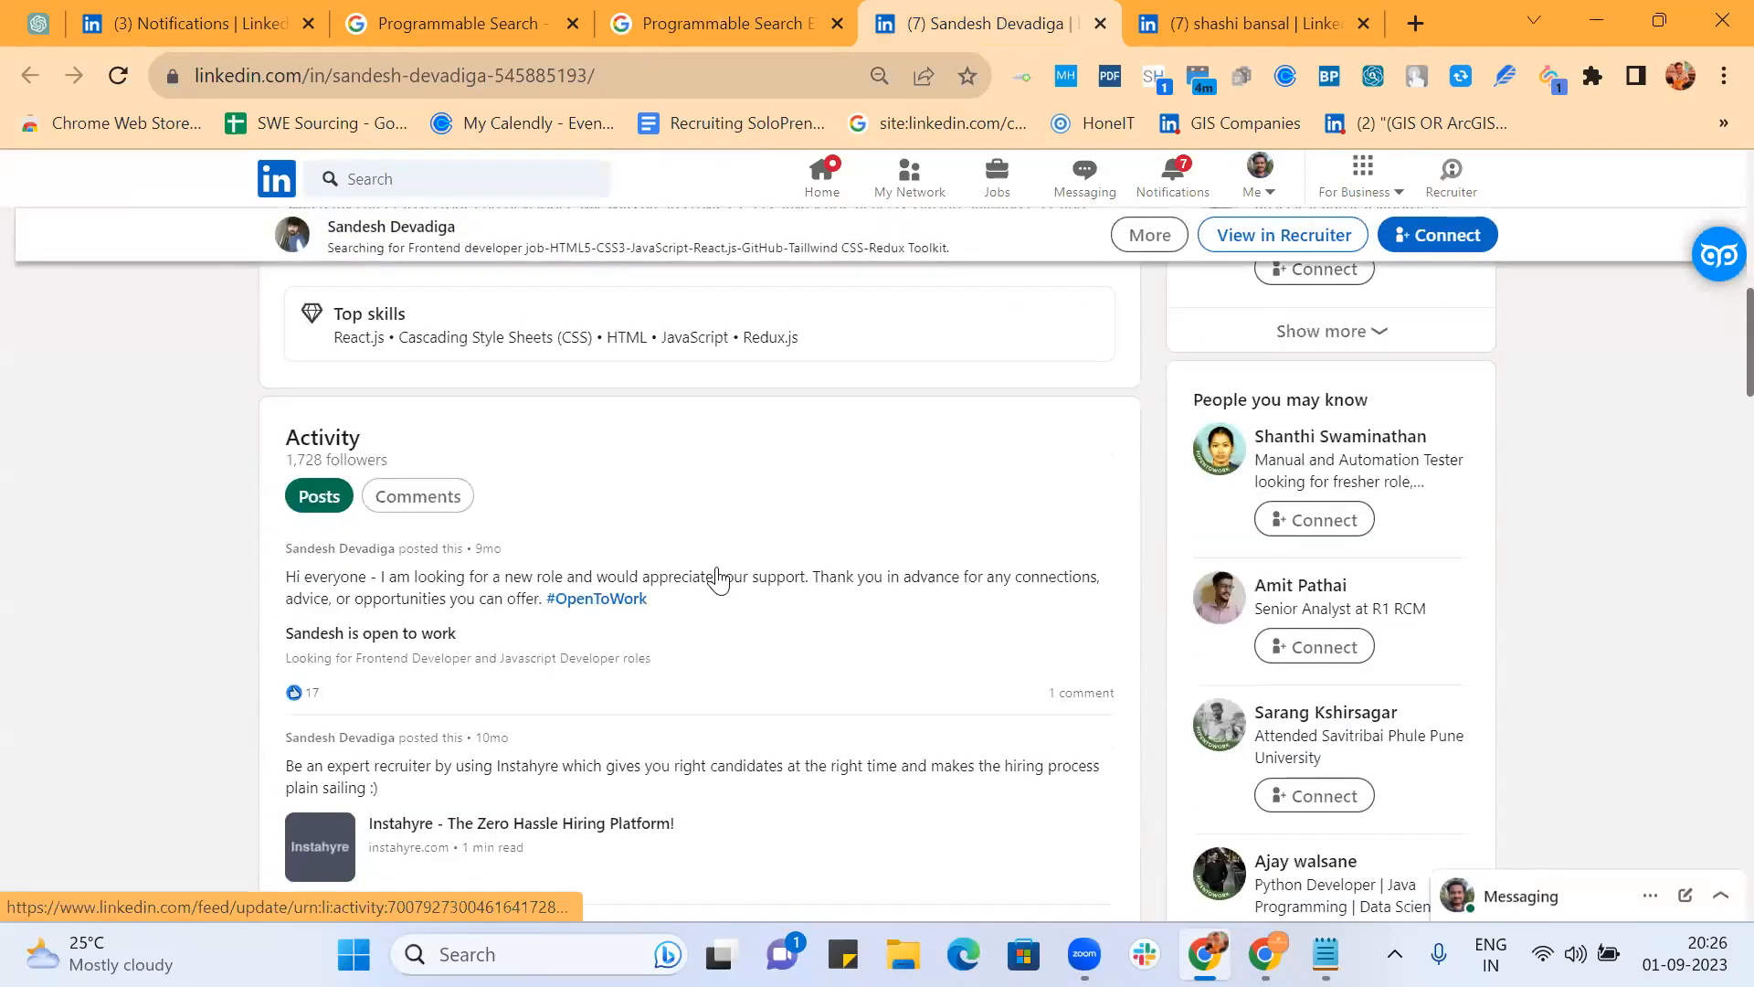
pyautogui.scroll(-2, 718, 580)
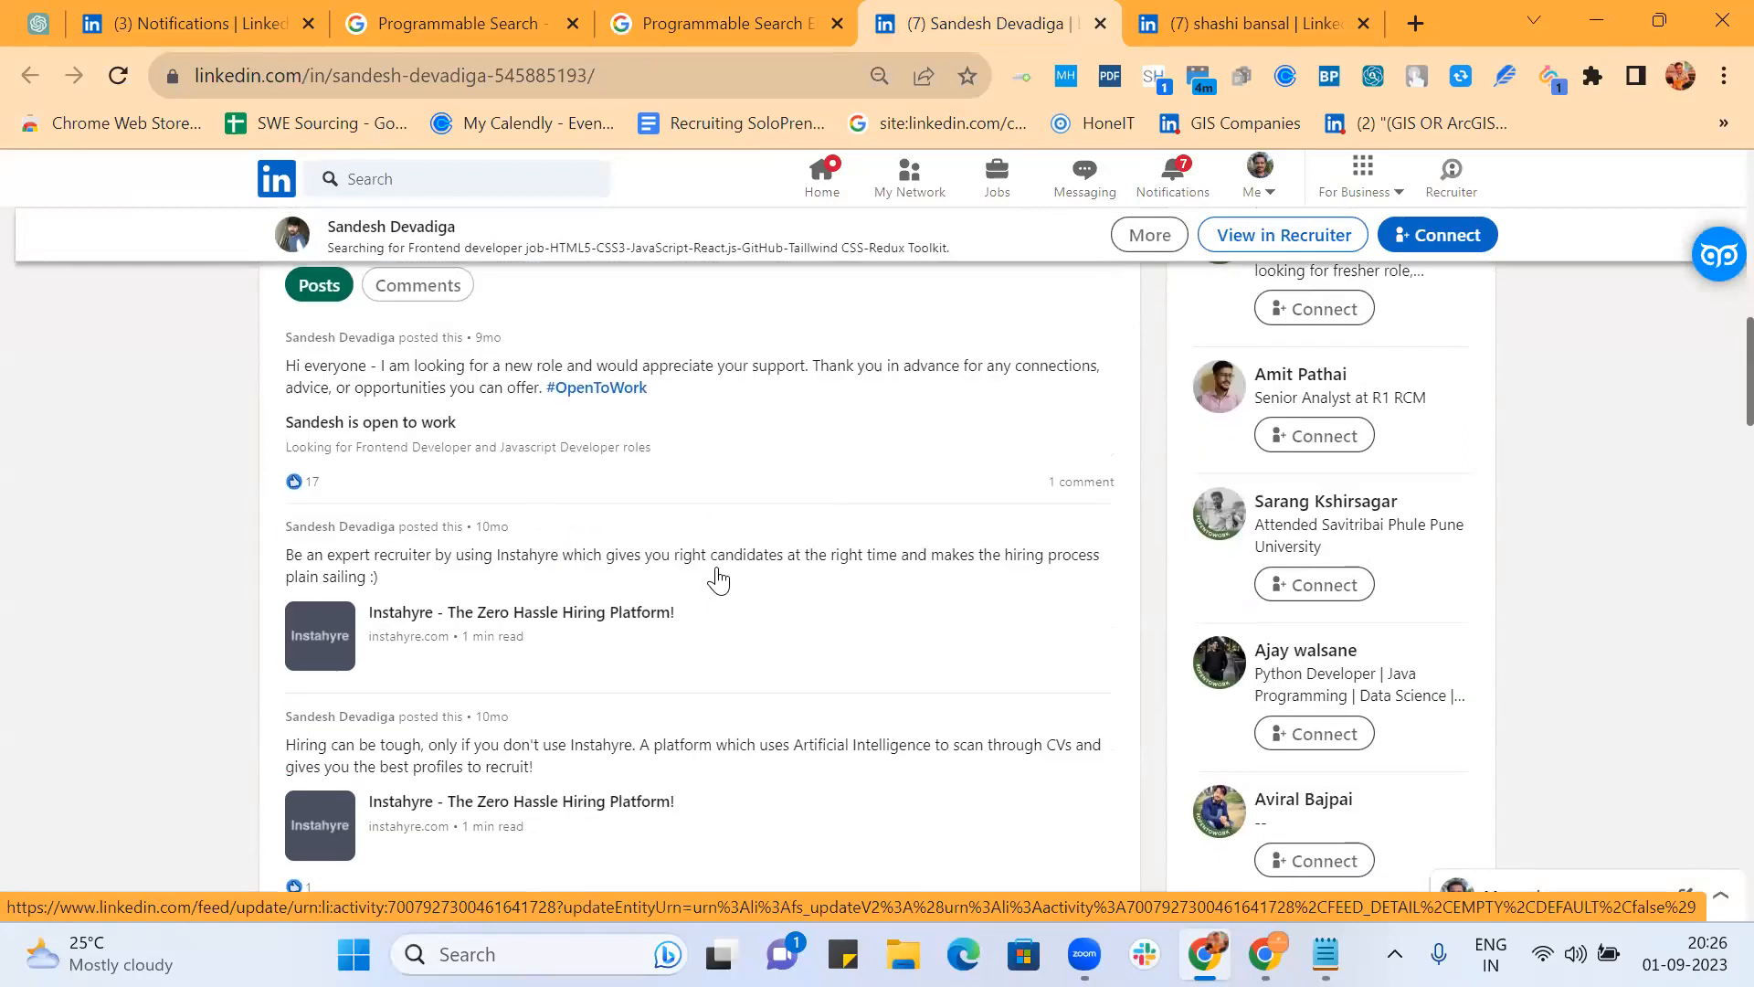
pyautogui.scroll(-2, 718, 579)
pyautogui.scroll(-10, 718, 577)
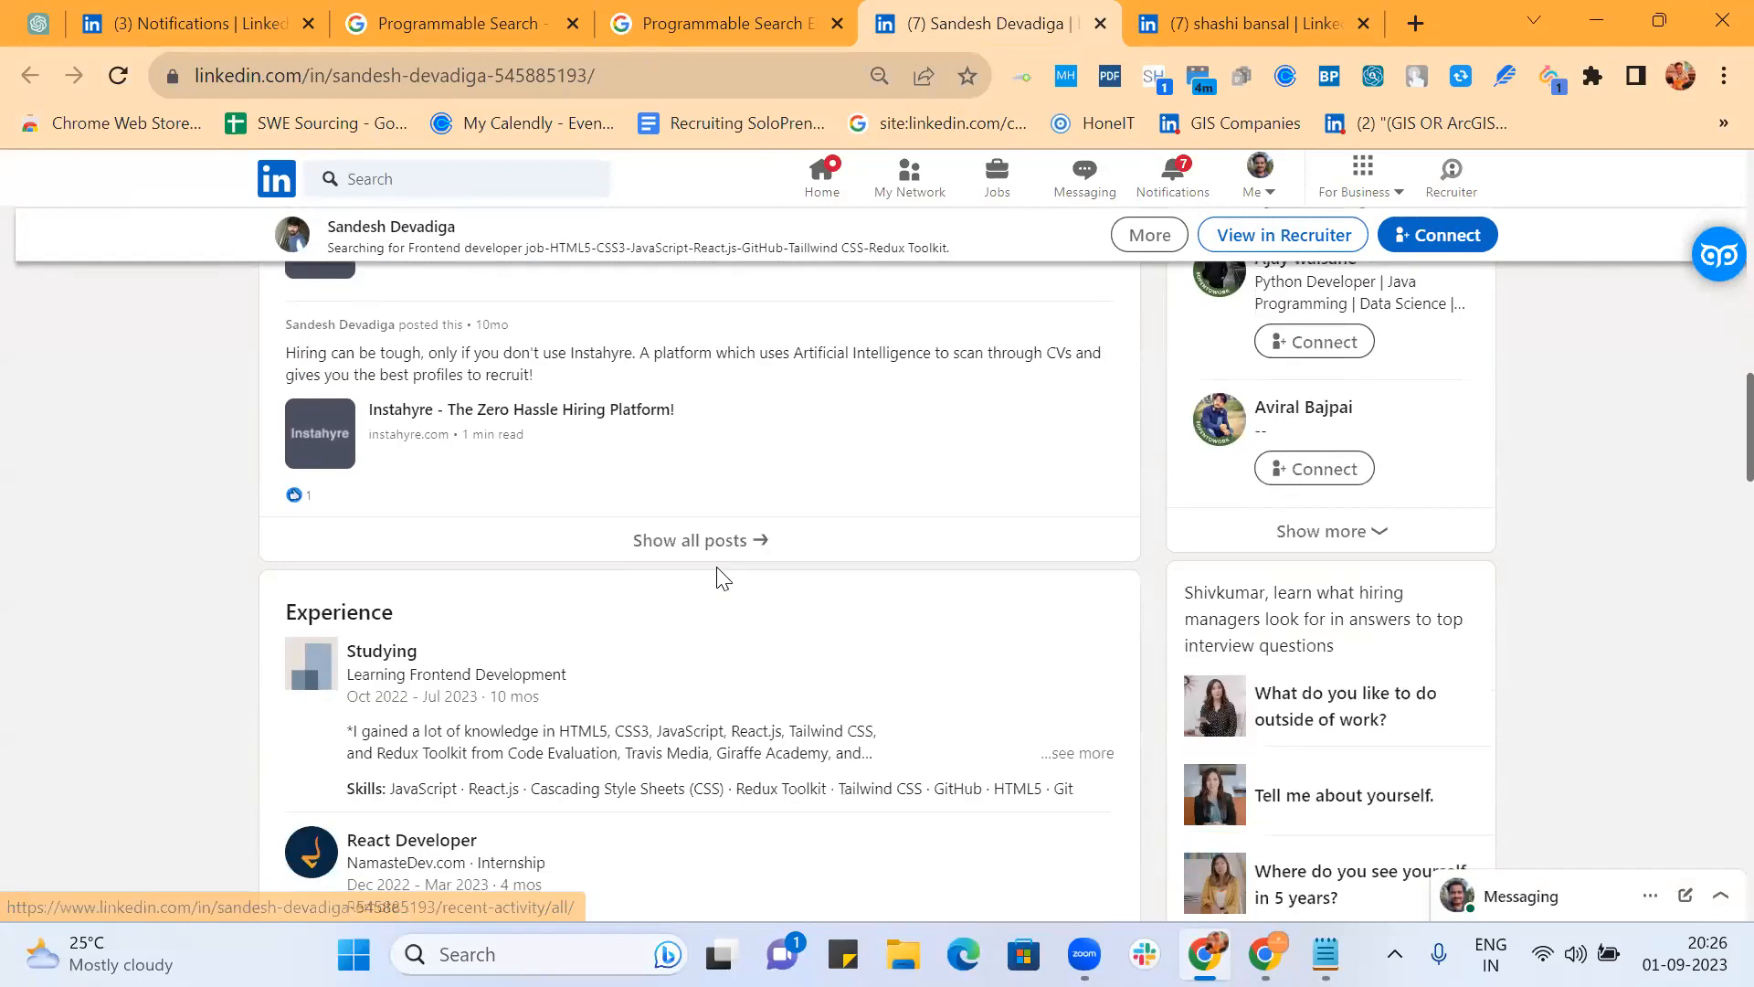
# Step: Review the Vertex Infosoft developer's About, Activity and Experience, then return to the top
pyautogui.click(1197, 28)
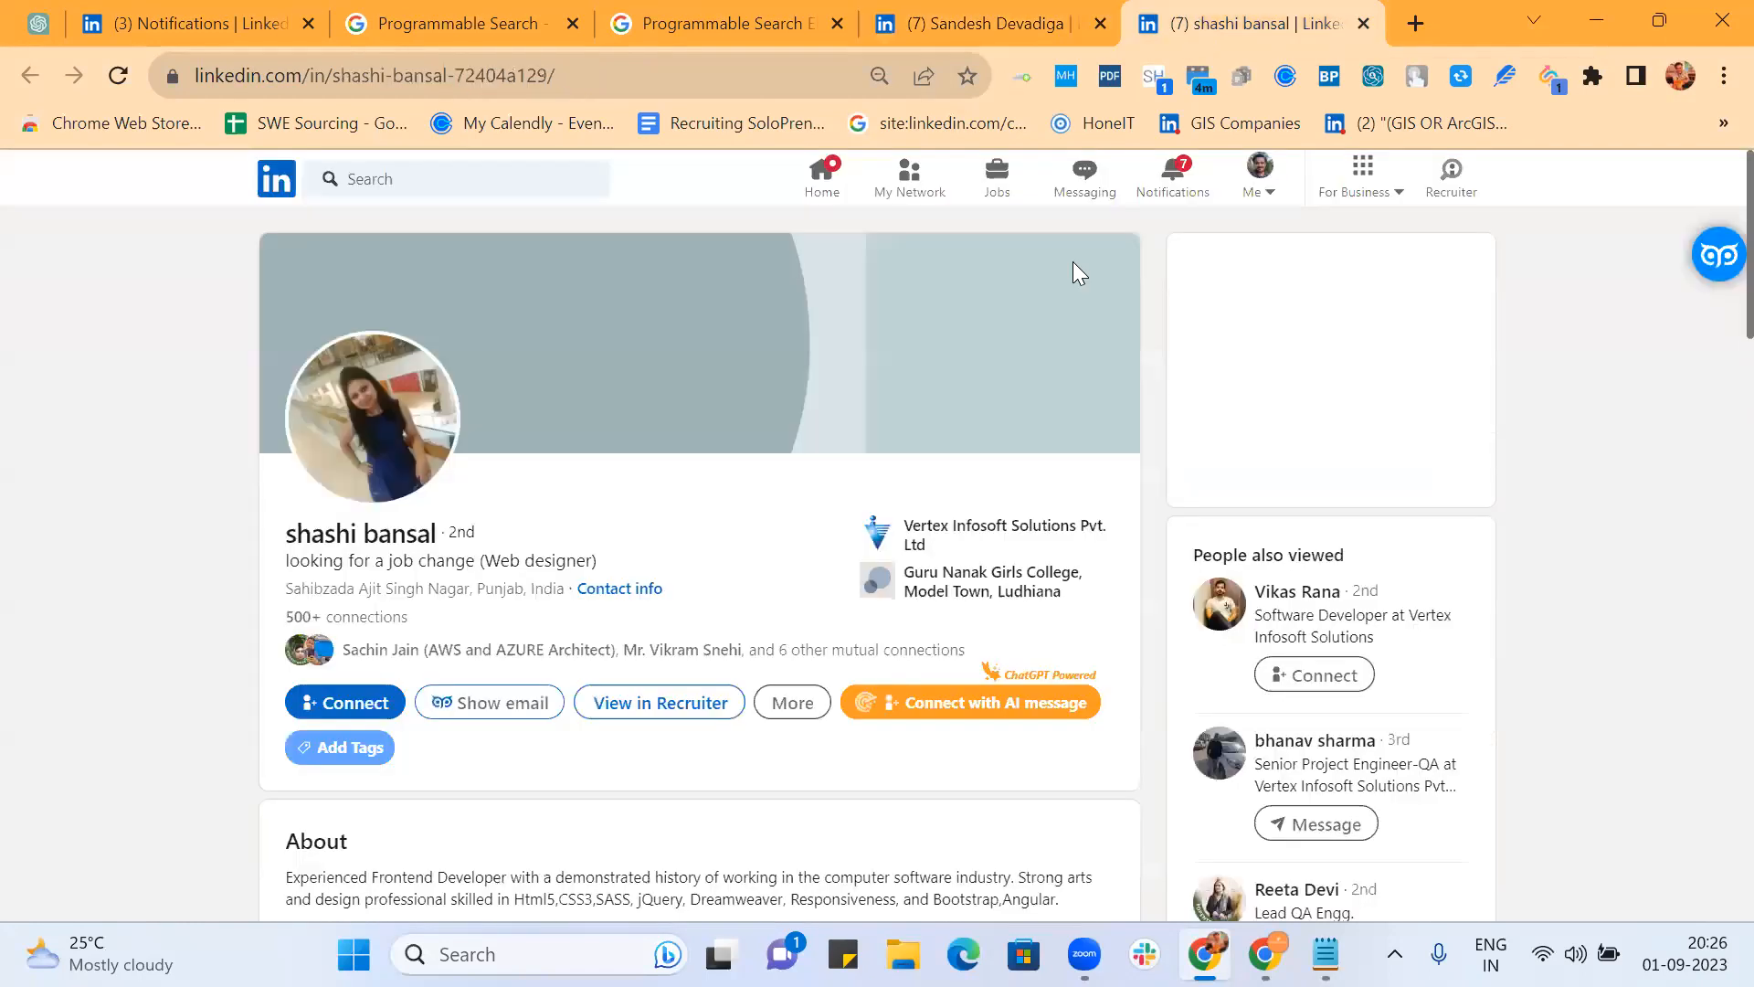
pyautogui.scroll(-5, 891, 521)
pyautogui.scroll(-5, 890, 521)
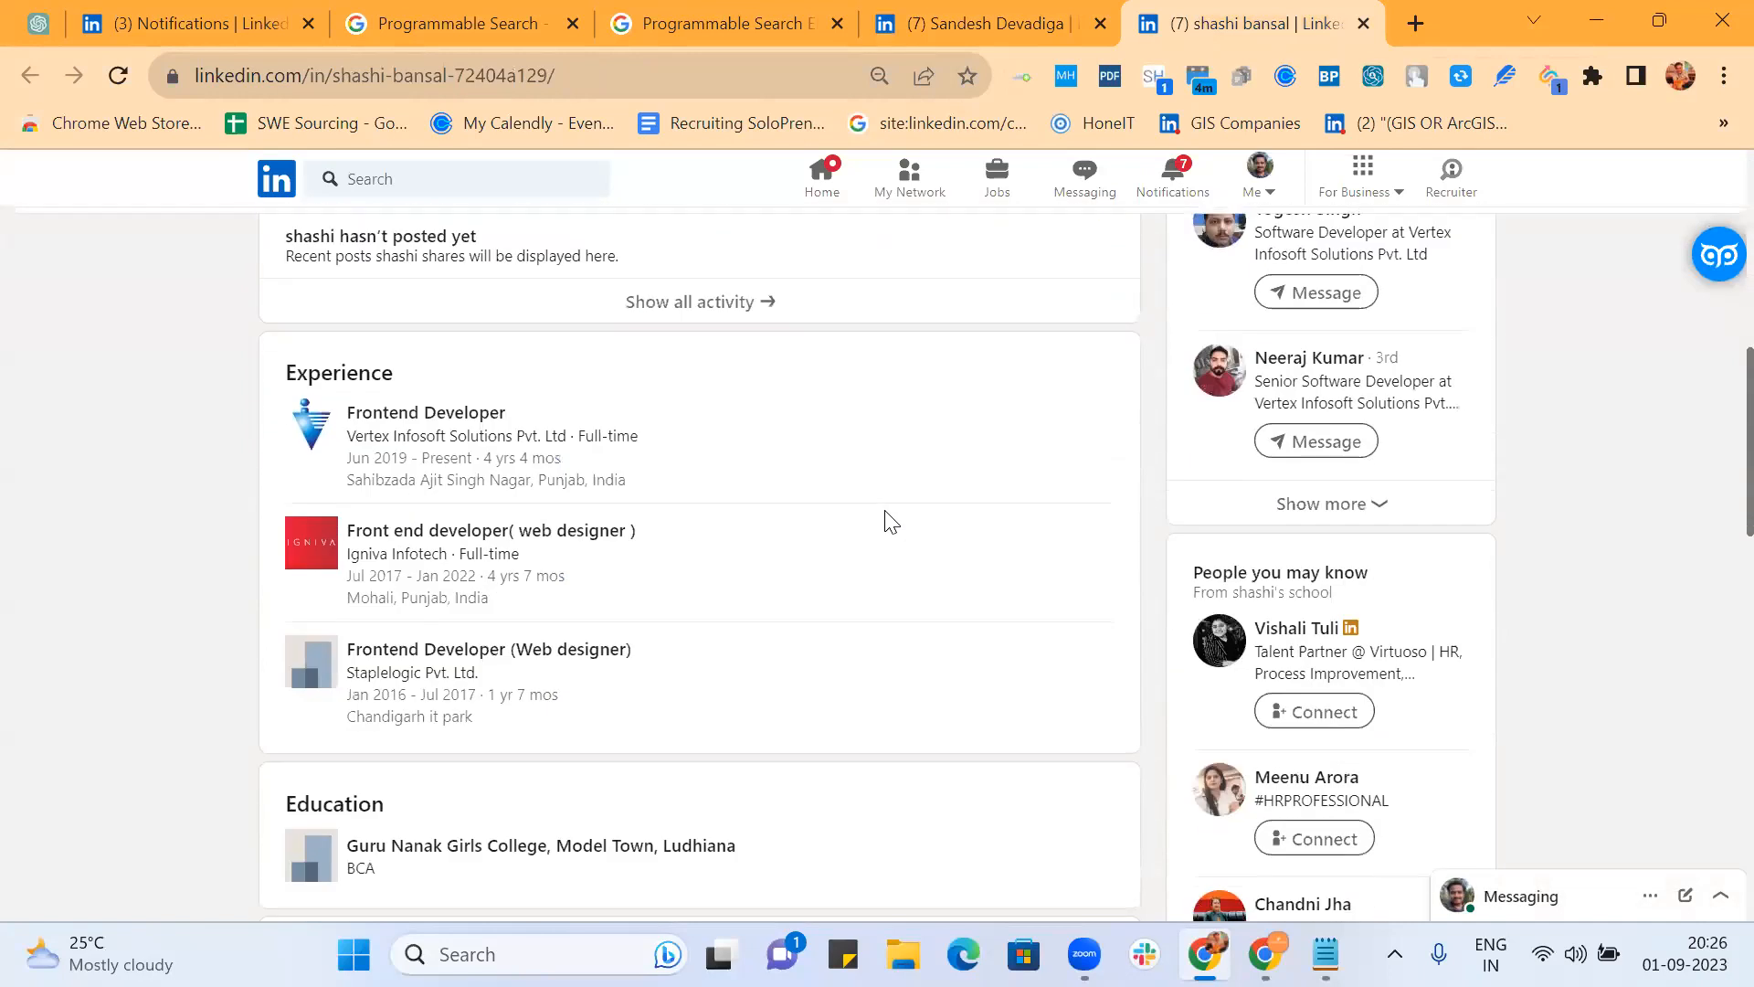
pyautogui.scroll(-5, 891, 521)
pyautogui.scroll(7, 890, 521)
pyautogui.scroll(5, 891, 521)
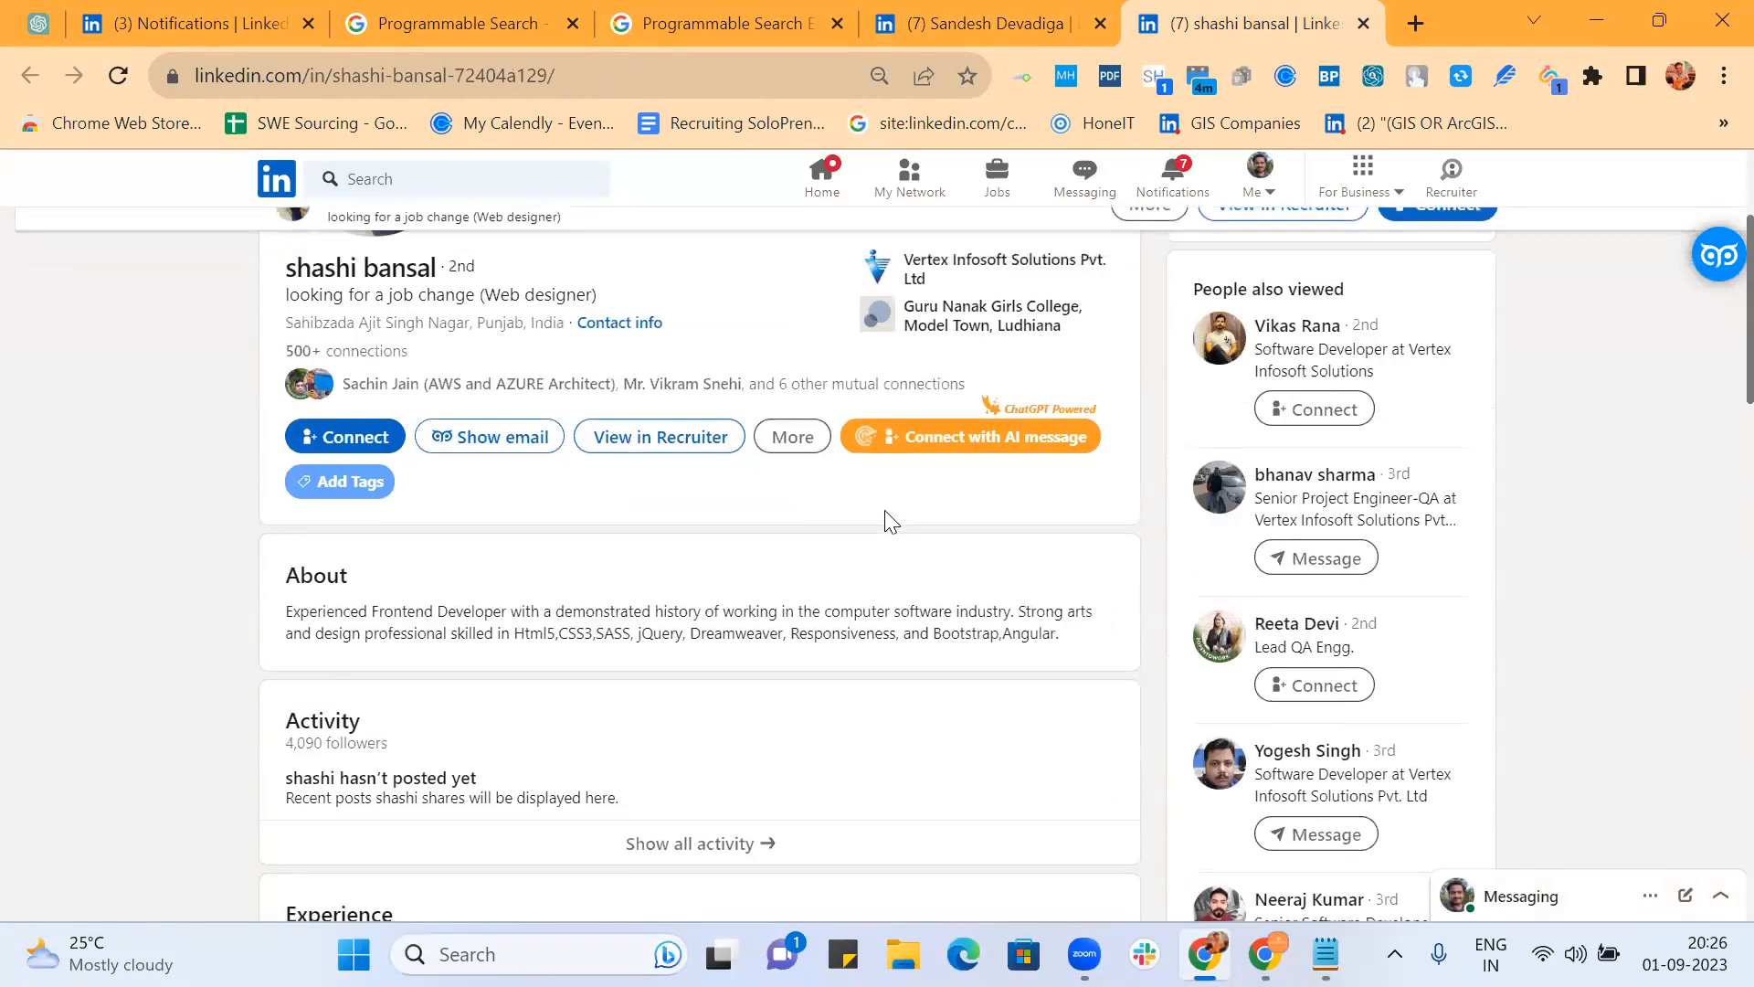
pyautogui.scroll(3, 890, 521)
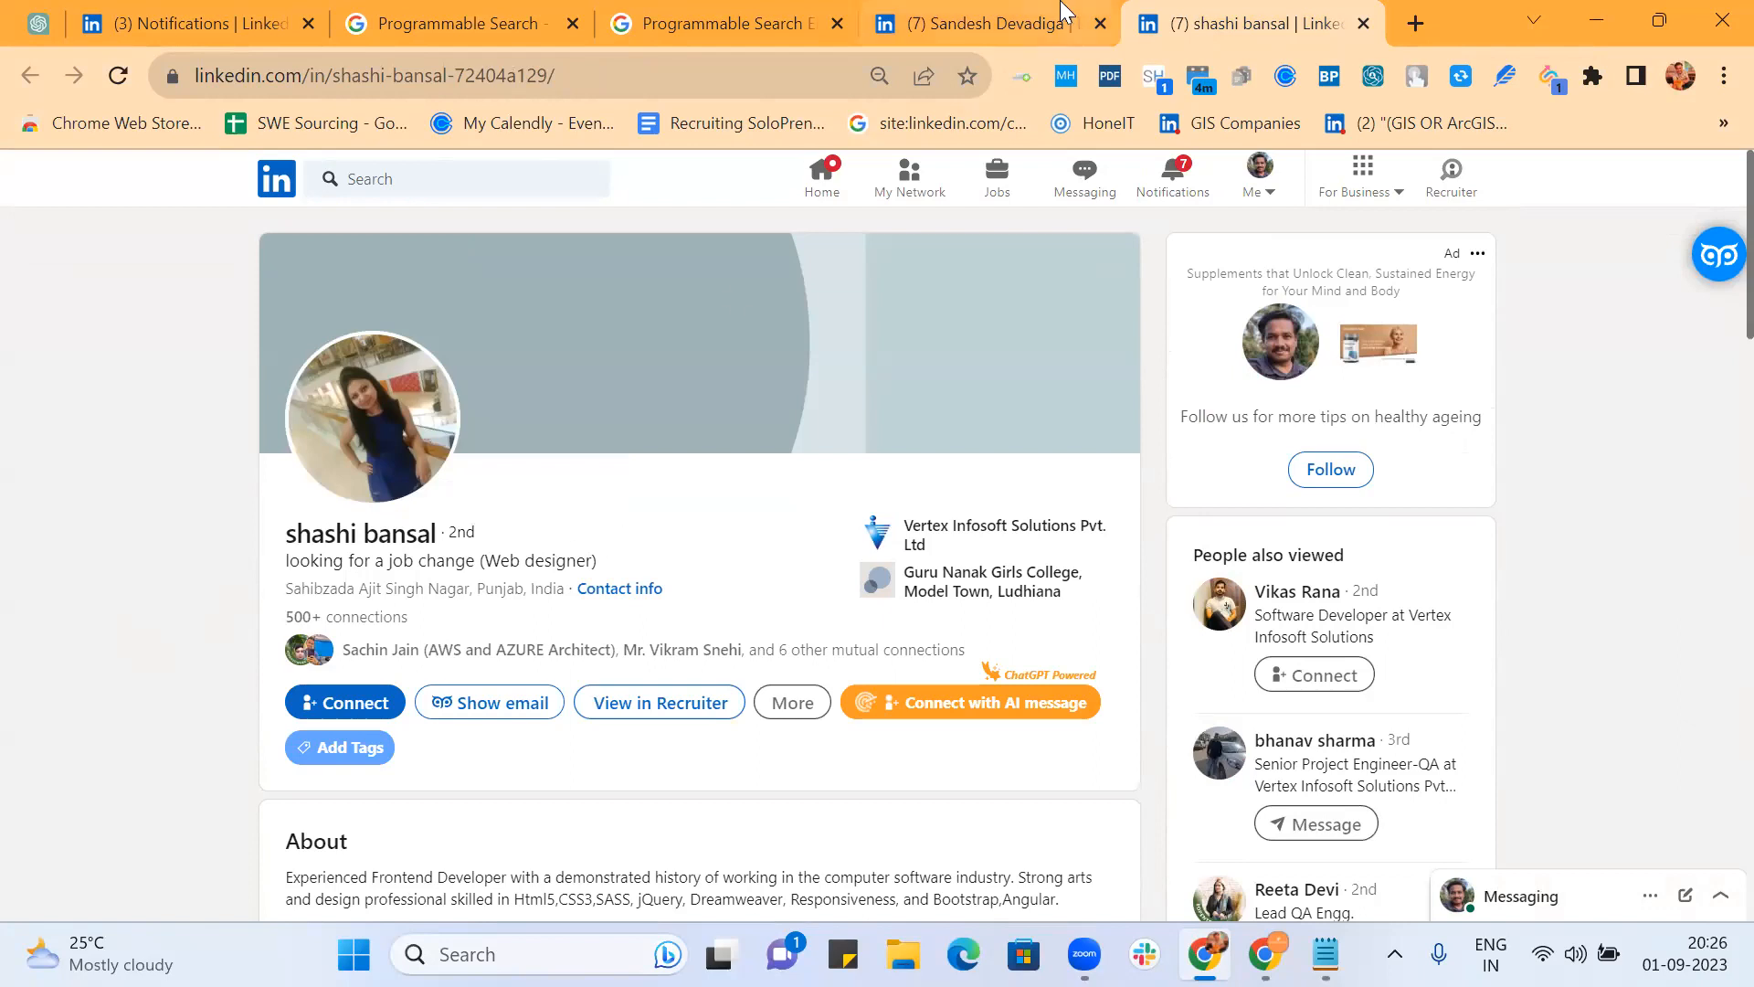
# Step: Return to the Looking with AROUND(3) results, clear the snippet selection, and scroll to the pagination
pyautogui.click(742, 29)
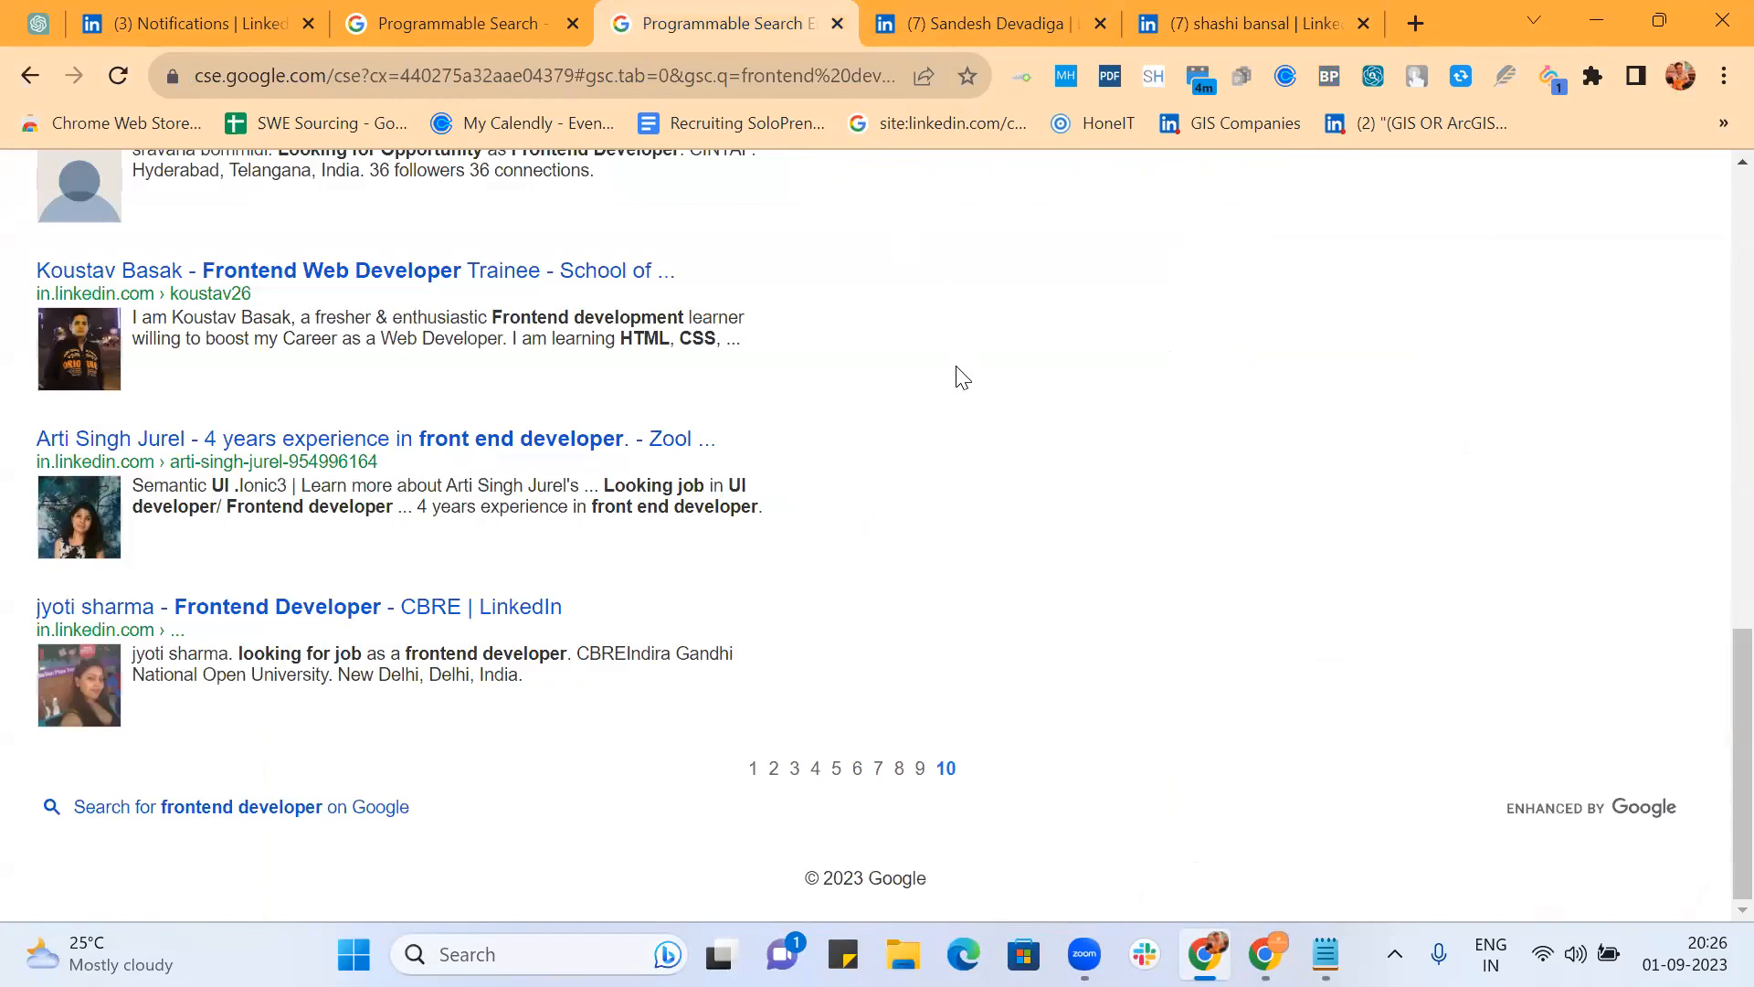
pyautogui.scroll(15, 962, 377)
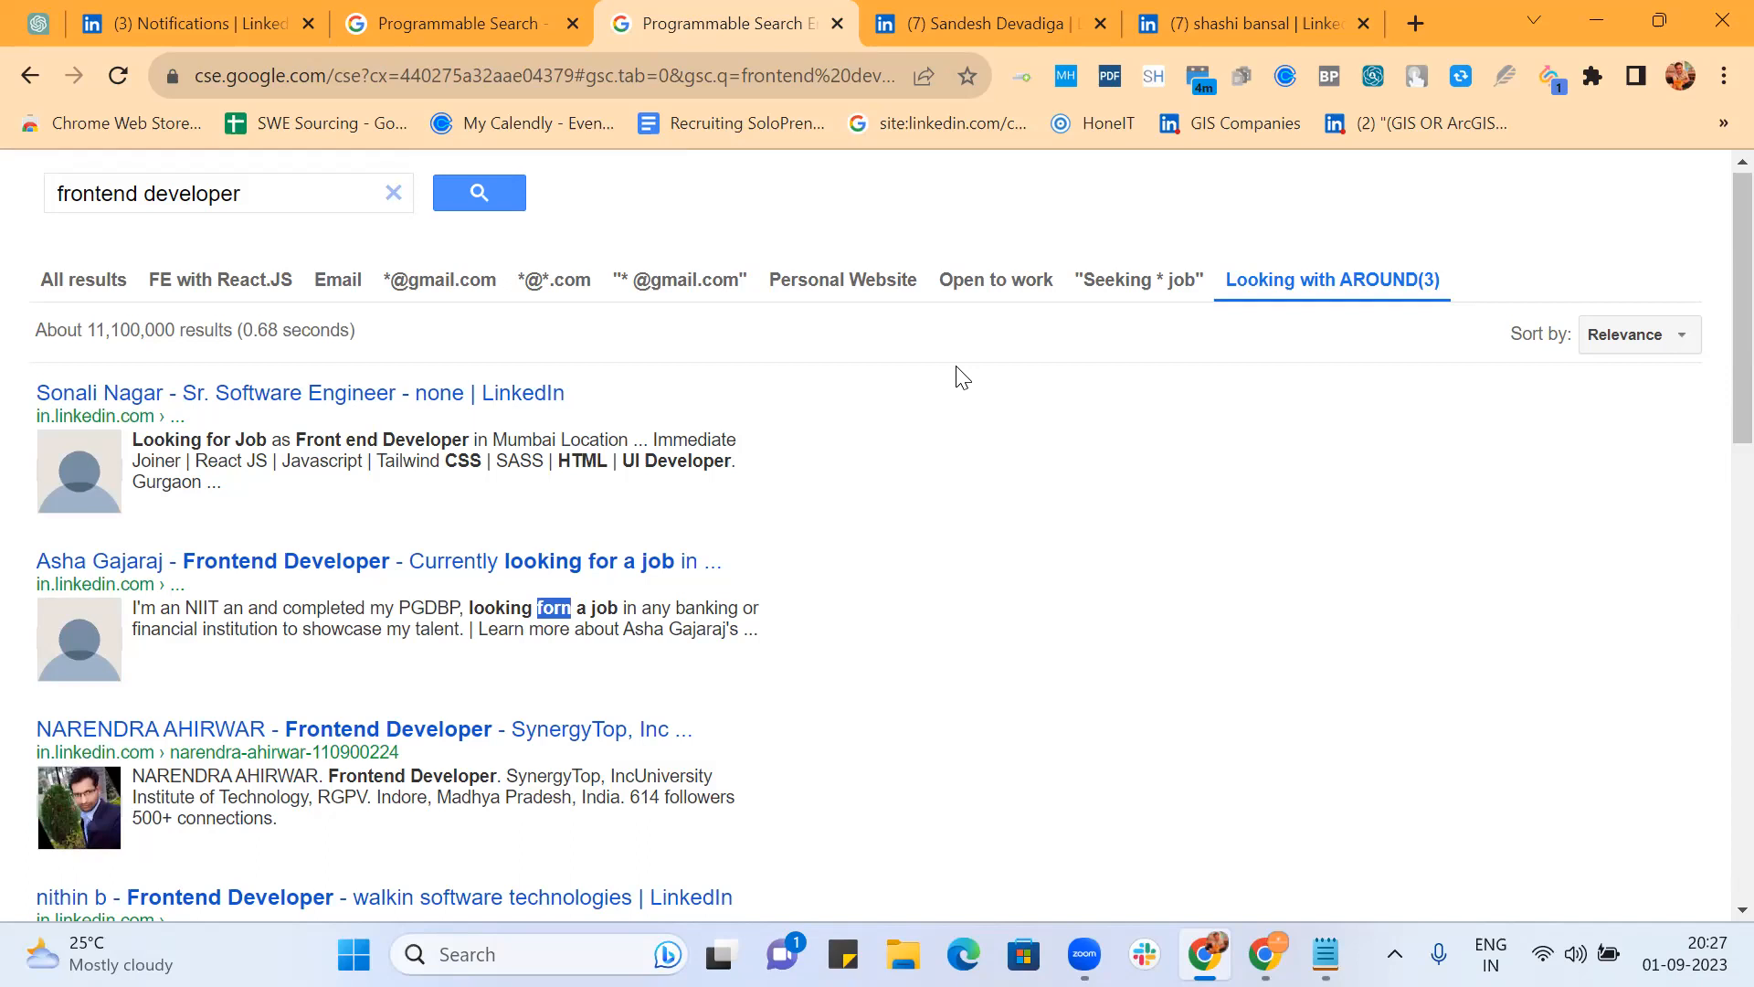
pyautogui.click(915, 553)
pyautogui.scroll(-10, 914, 555)
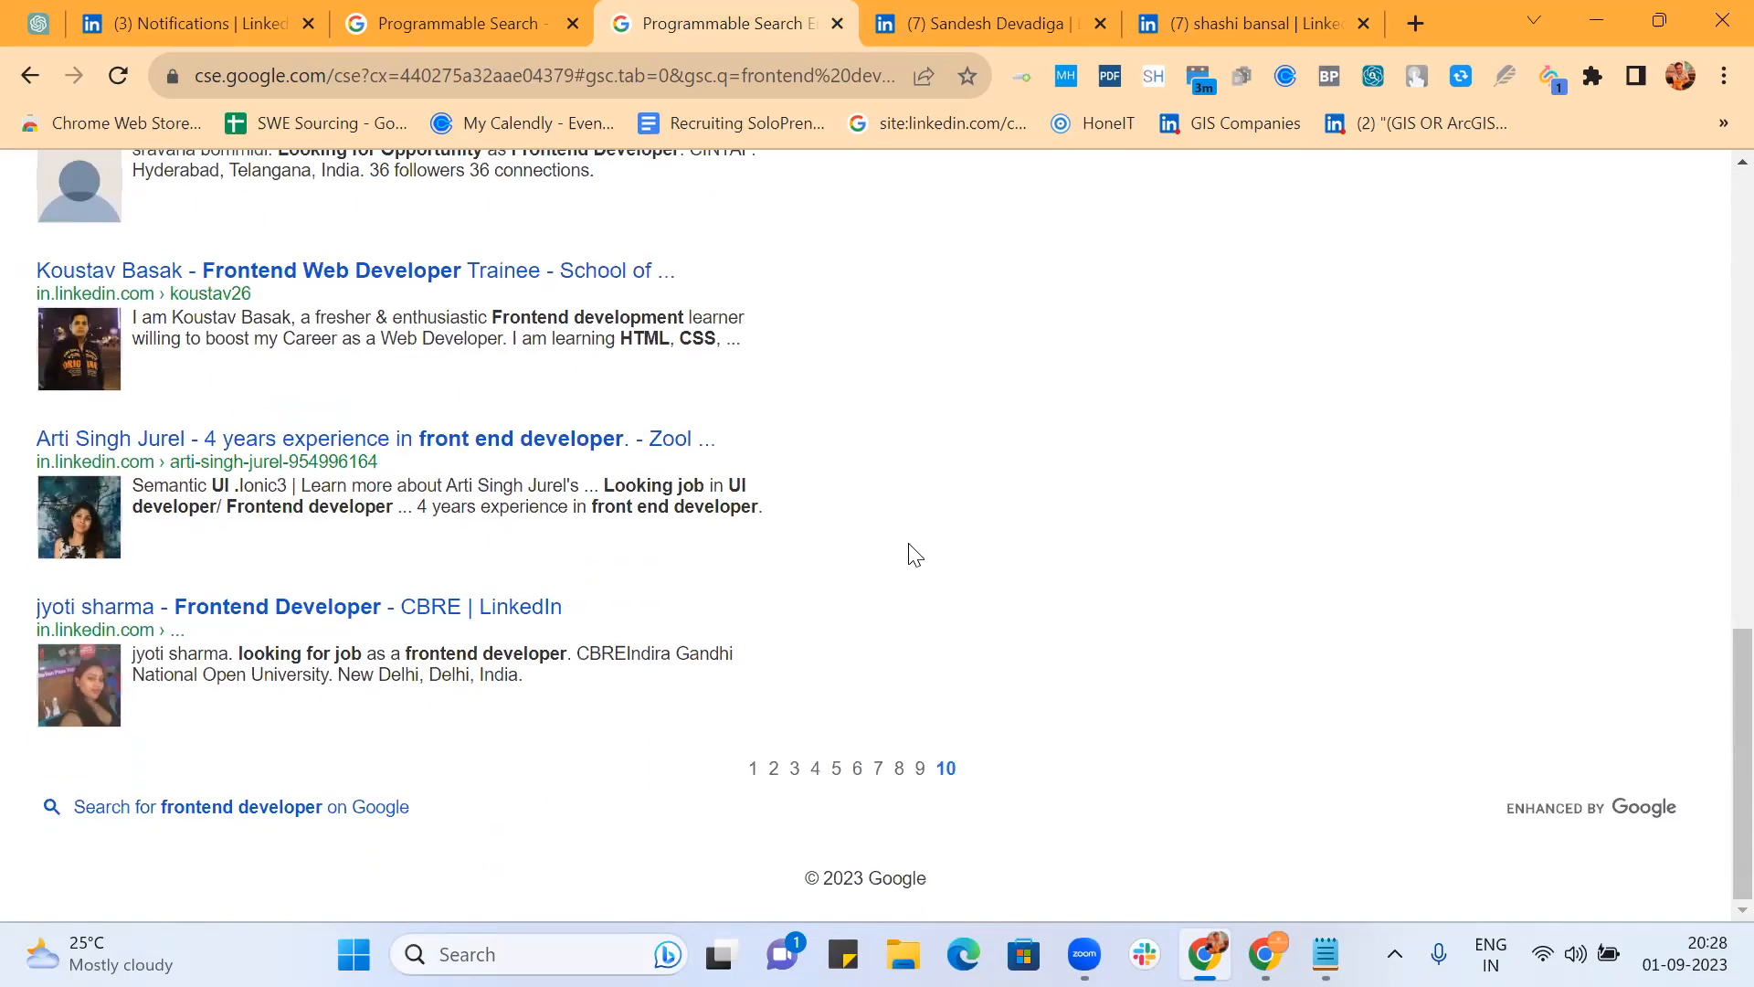
pyautogui.click(837, 768)
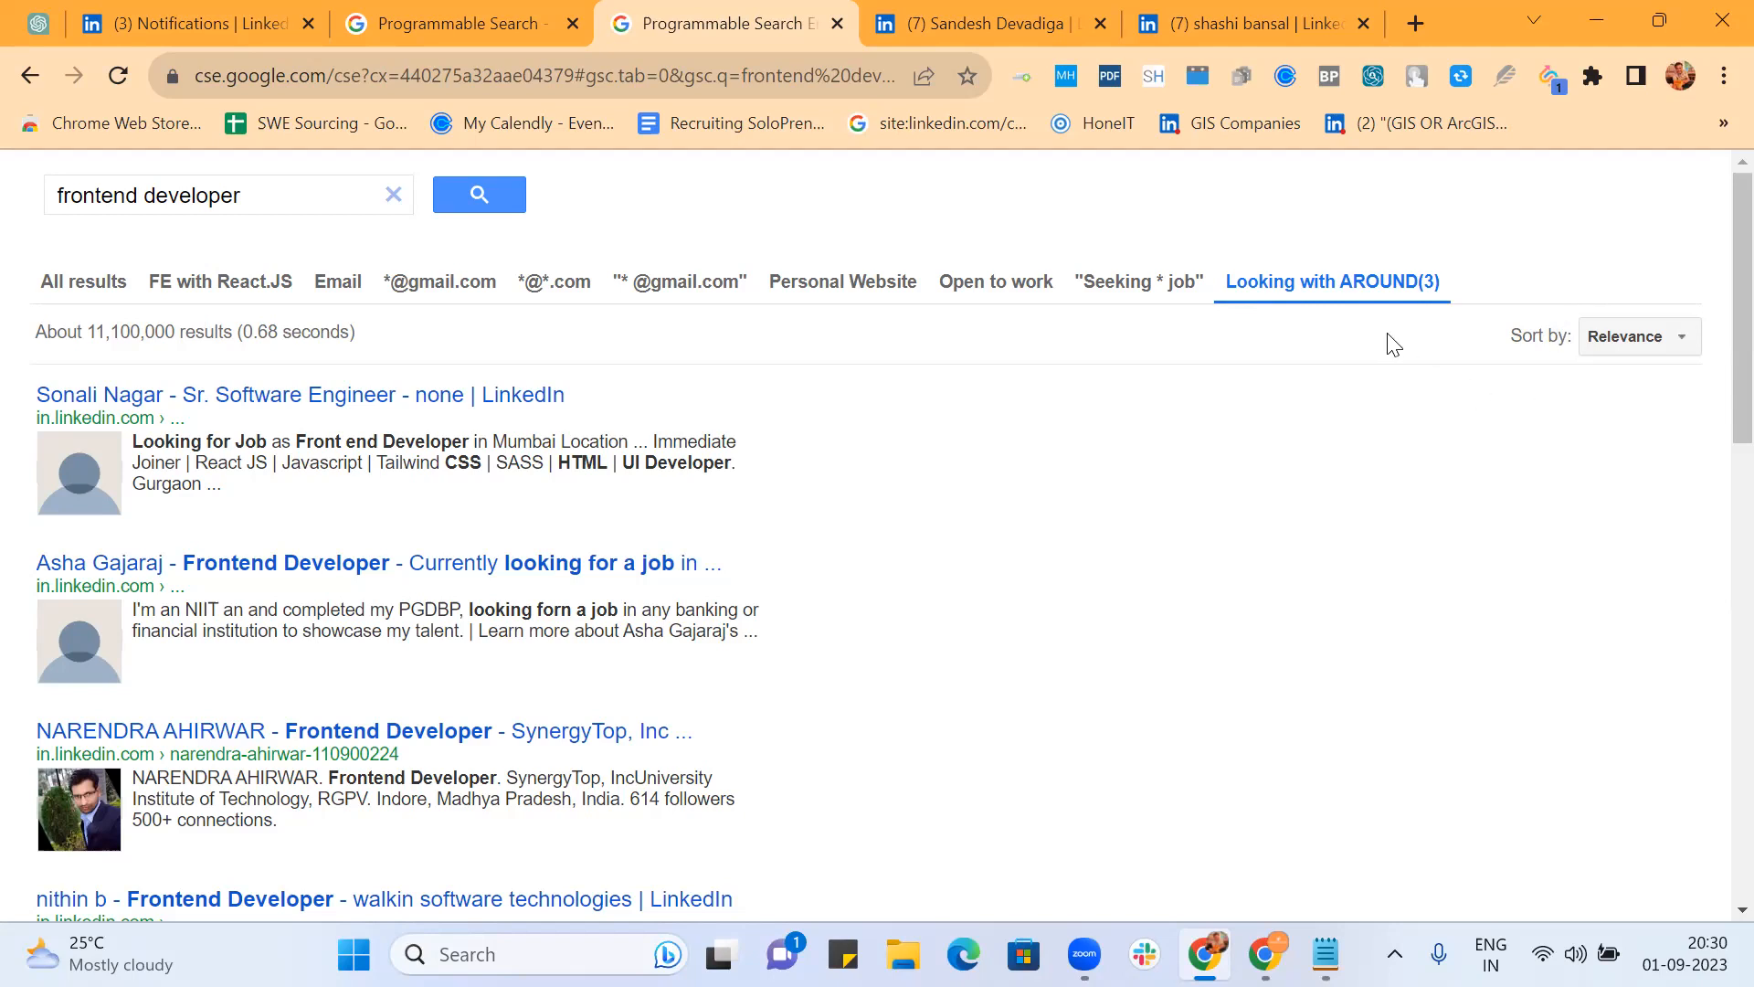
# Step: Open the Strings file from the desktop and copy the company list from Amazon to zeta
pyautogui.click(1593, 24)
pyautogui.click(1593, 24)
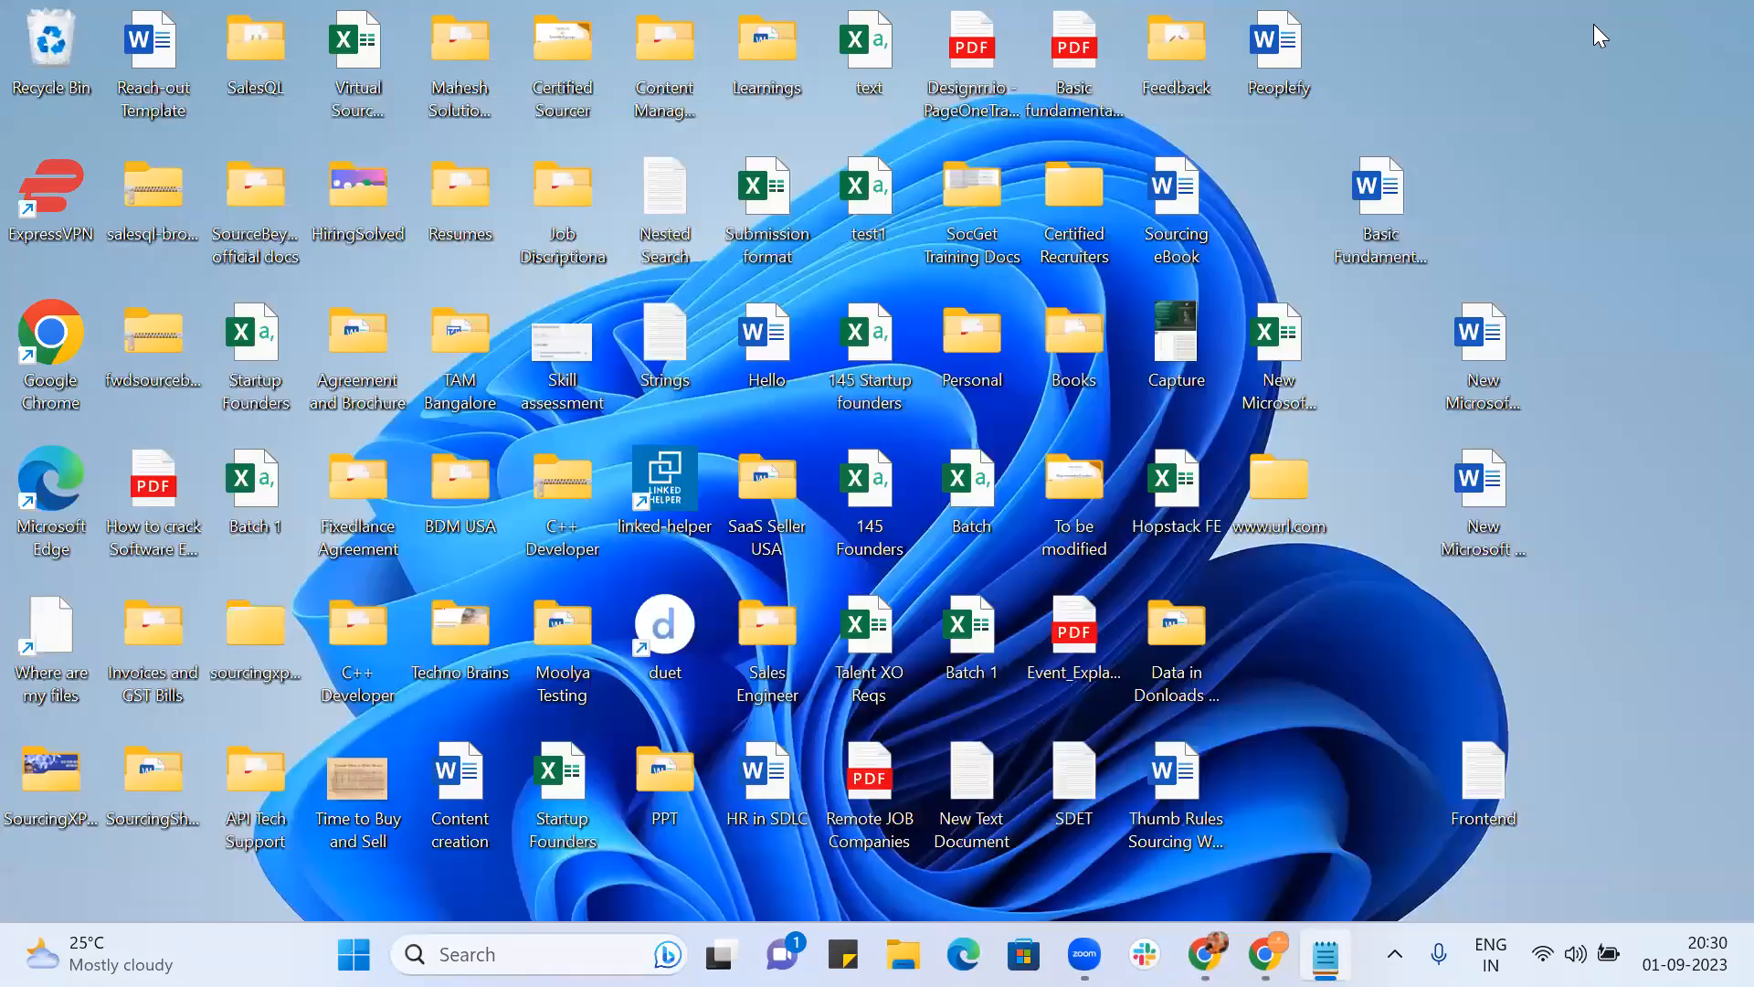
pyautogui.doubleClick(684, 344)
pyautogui.scroll(-1, 787, 526)
pyautogui.scroll(-1, 787, 525)
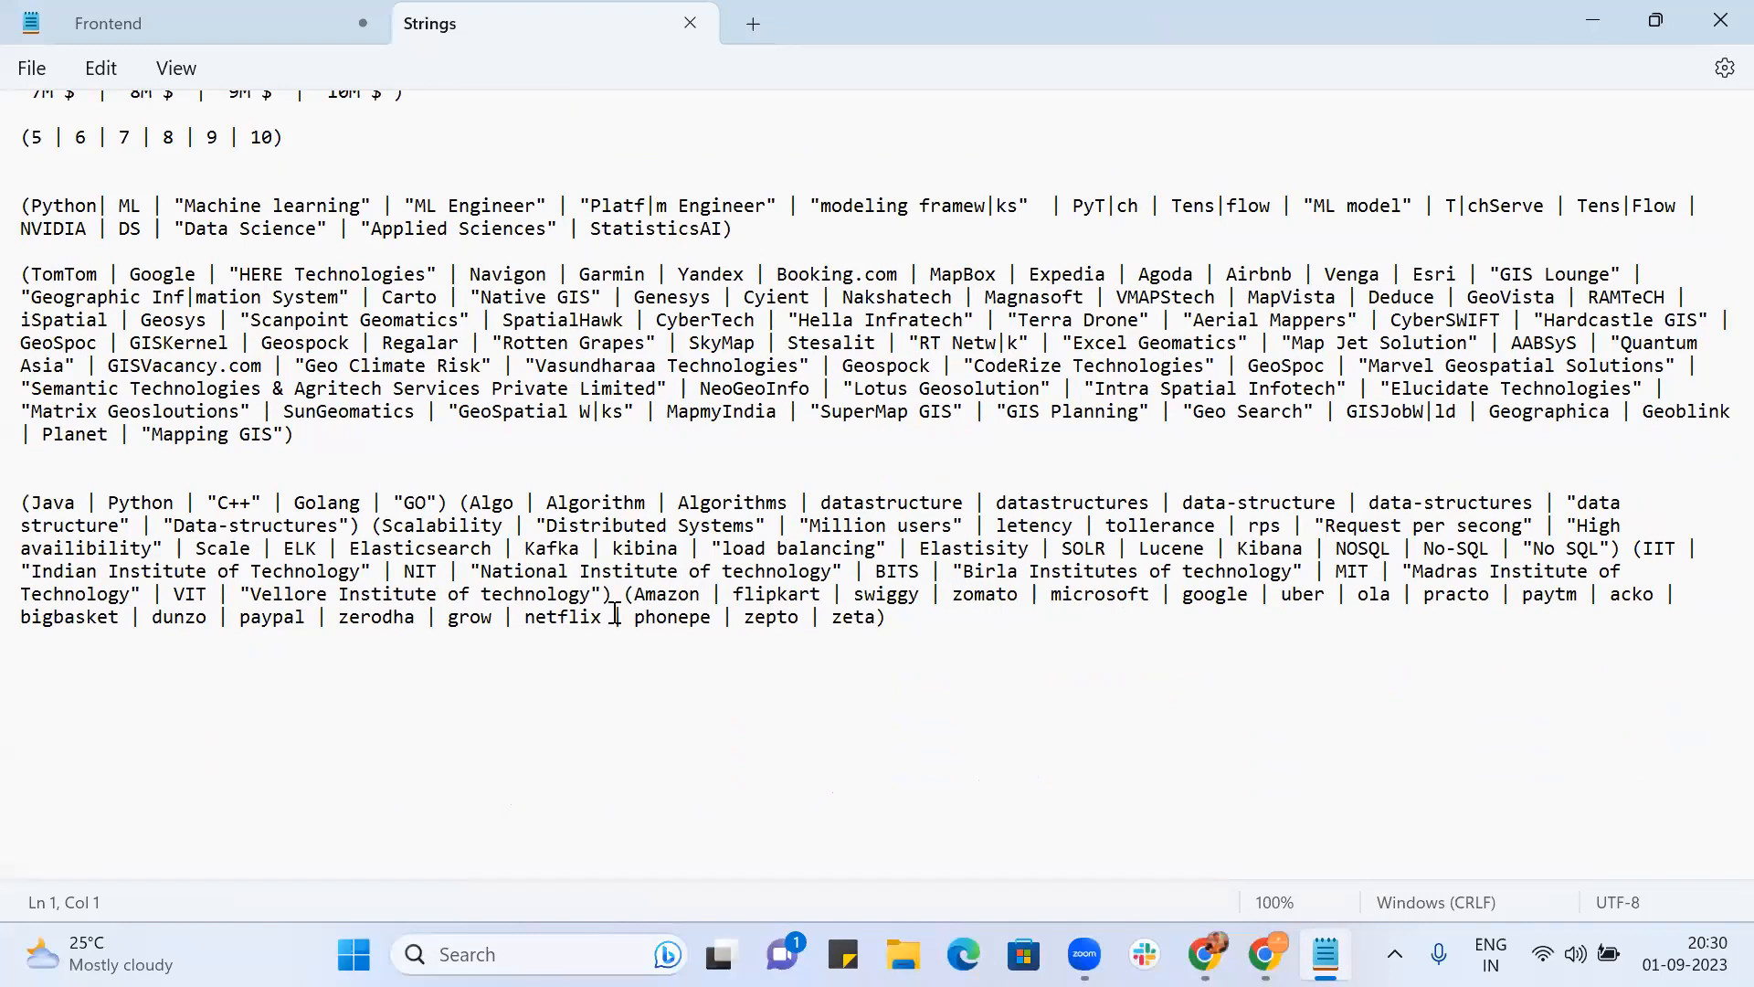
pyautogui.moveTo(624, 594); pyautogui.dragTo(939, 613)
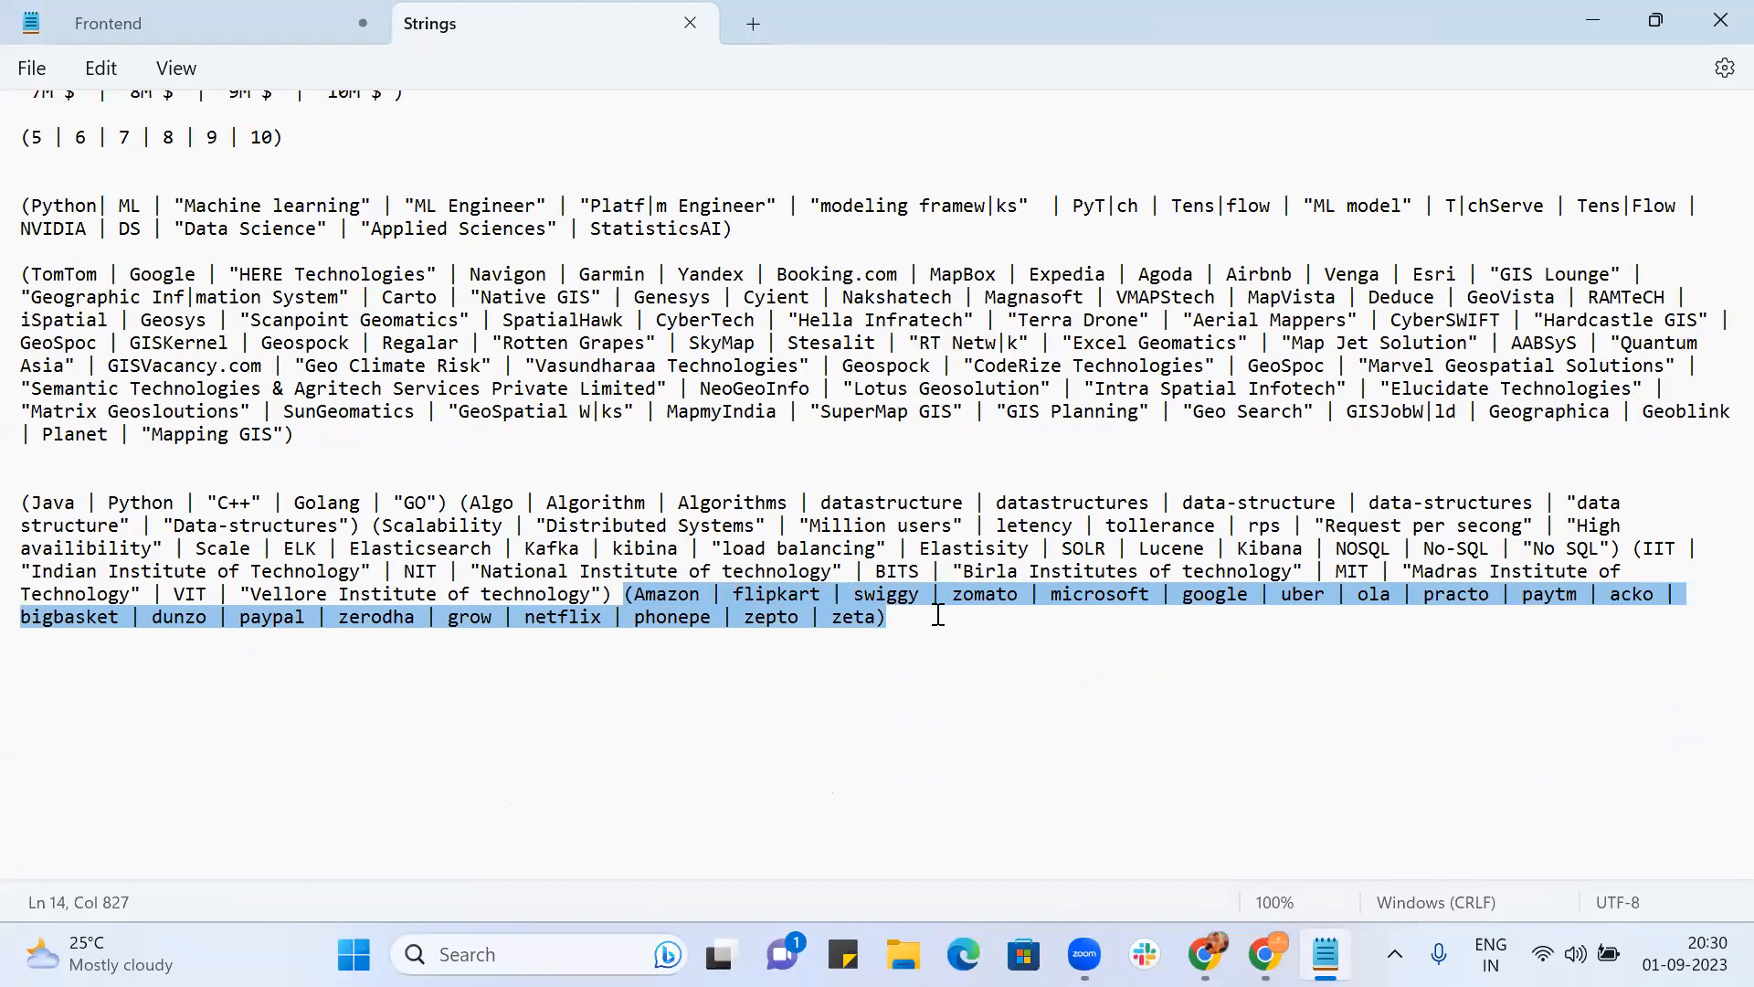
pyautogui.hotkey('alt', 'Tab')
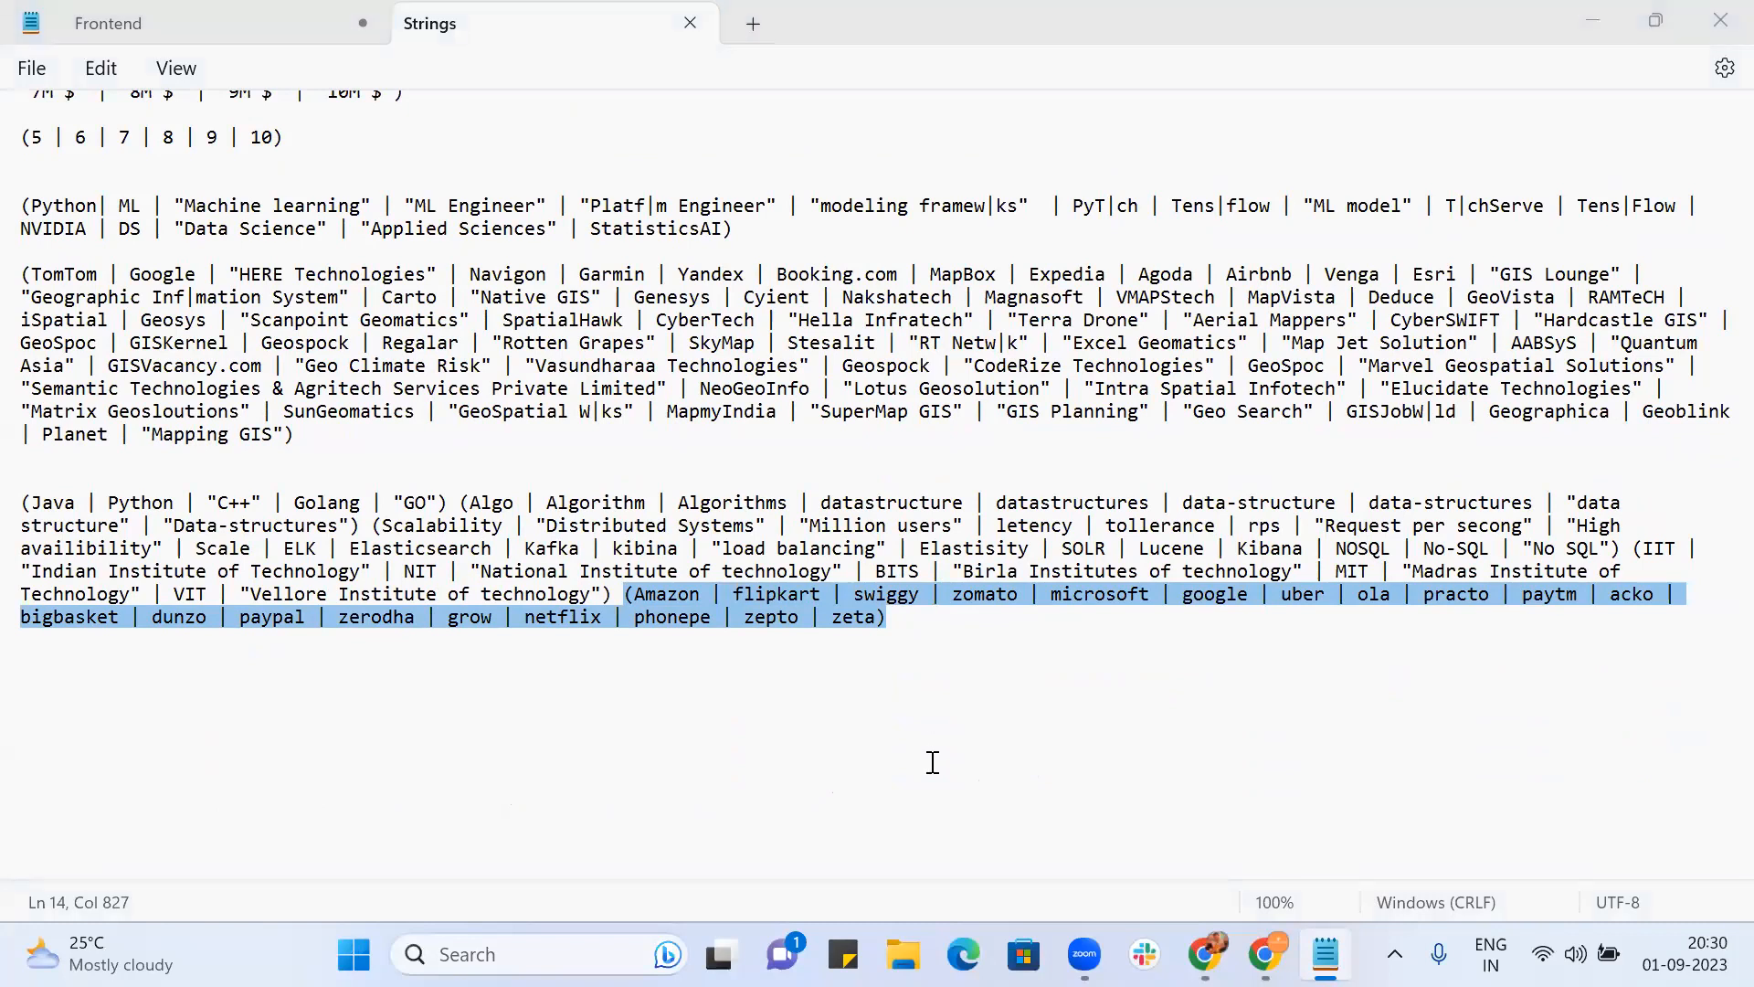
# Step: Append the copied company list to the end of Open to work's rewrite query words and save
pyautogui.click(1206, 954)
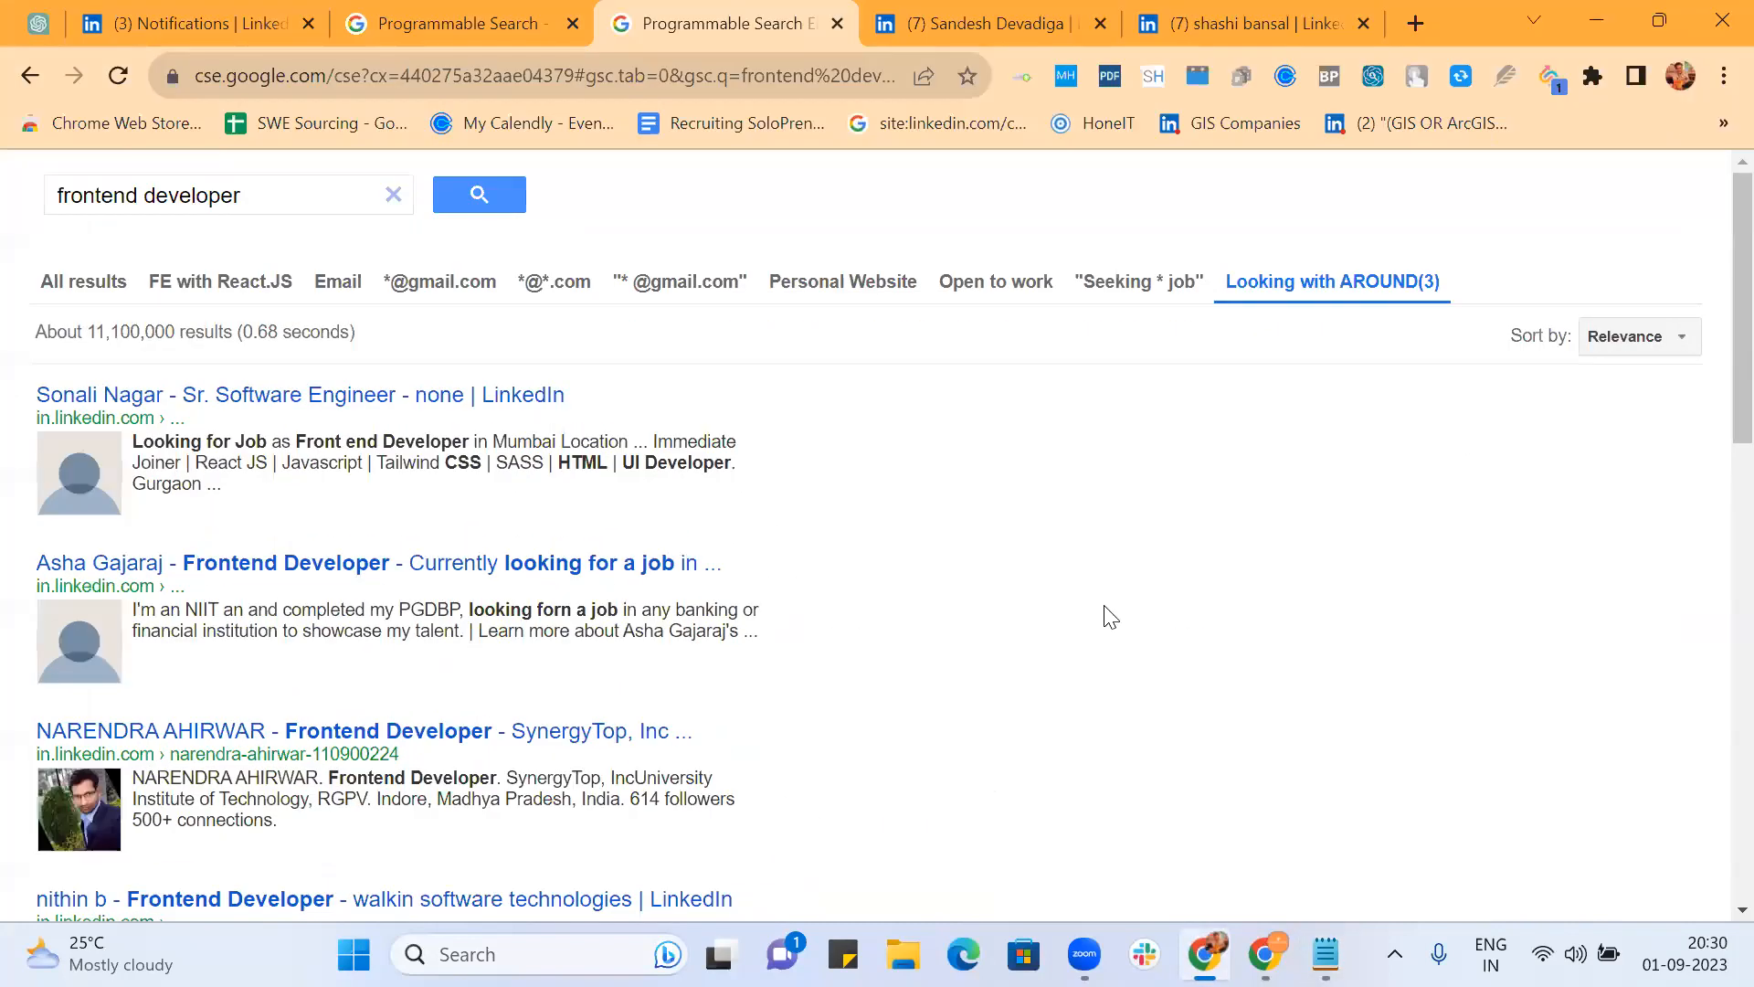
pyautogui.click(454, 25)
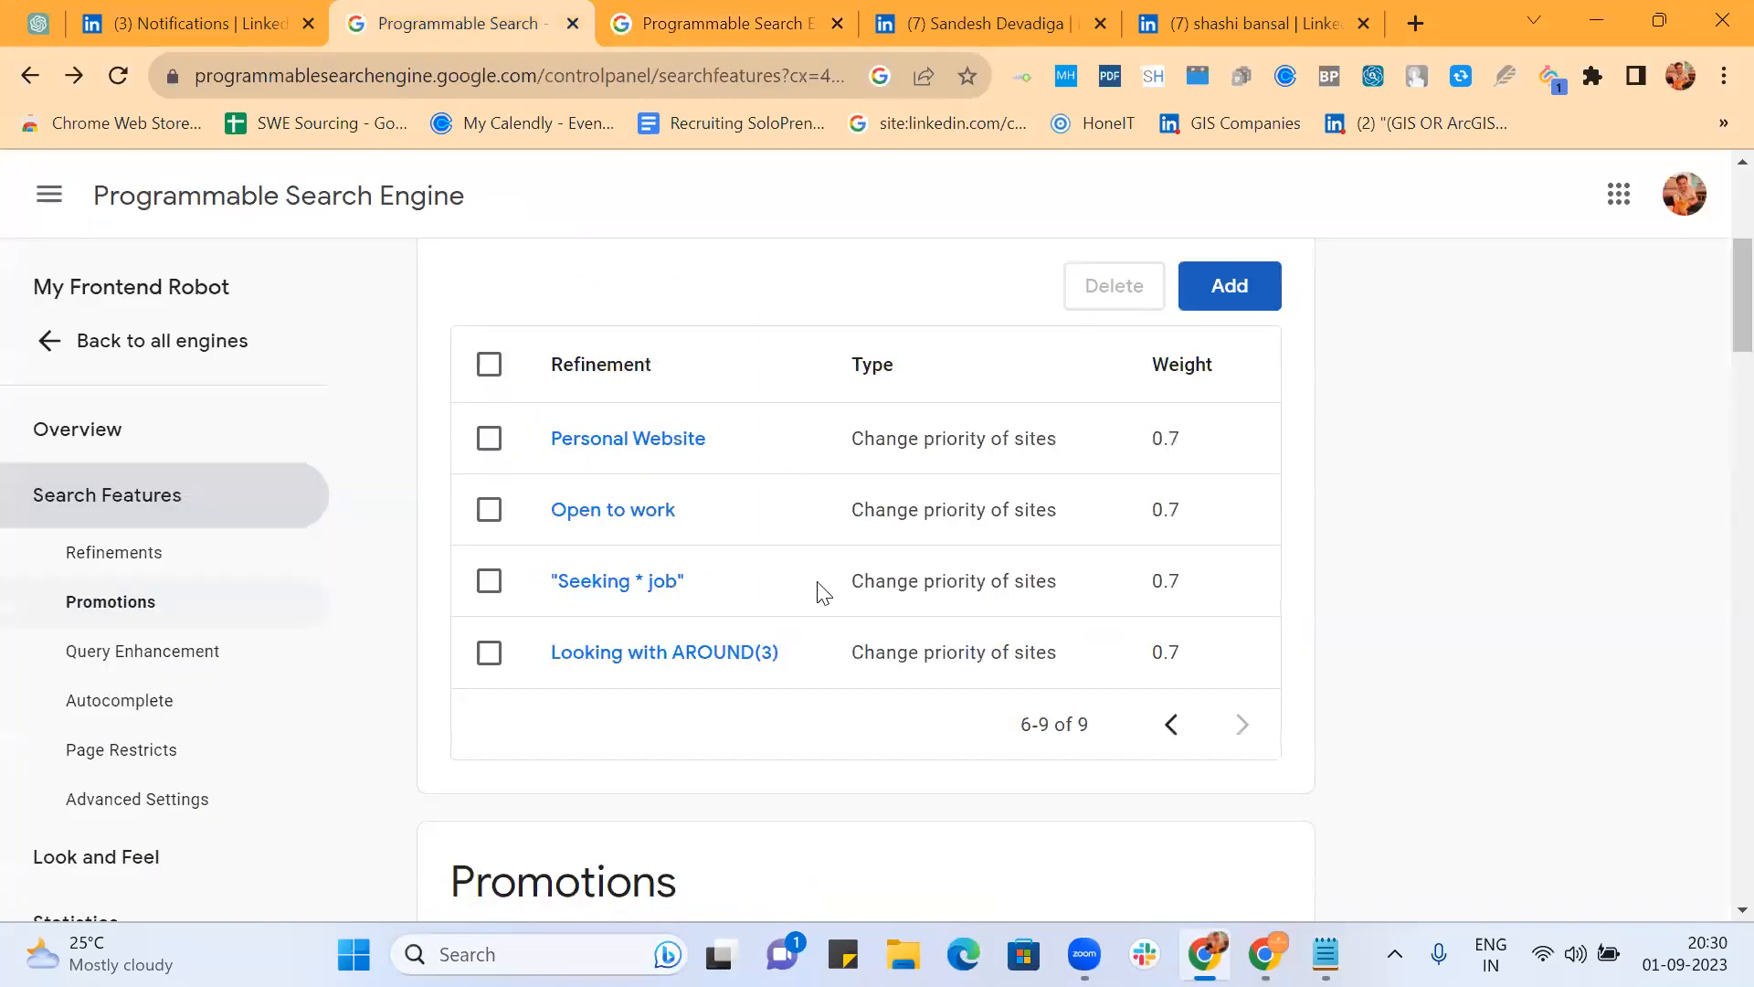
pyautogui.click(650, 511)
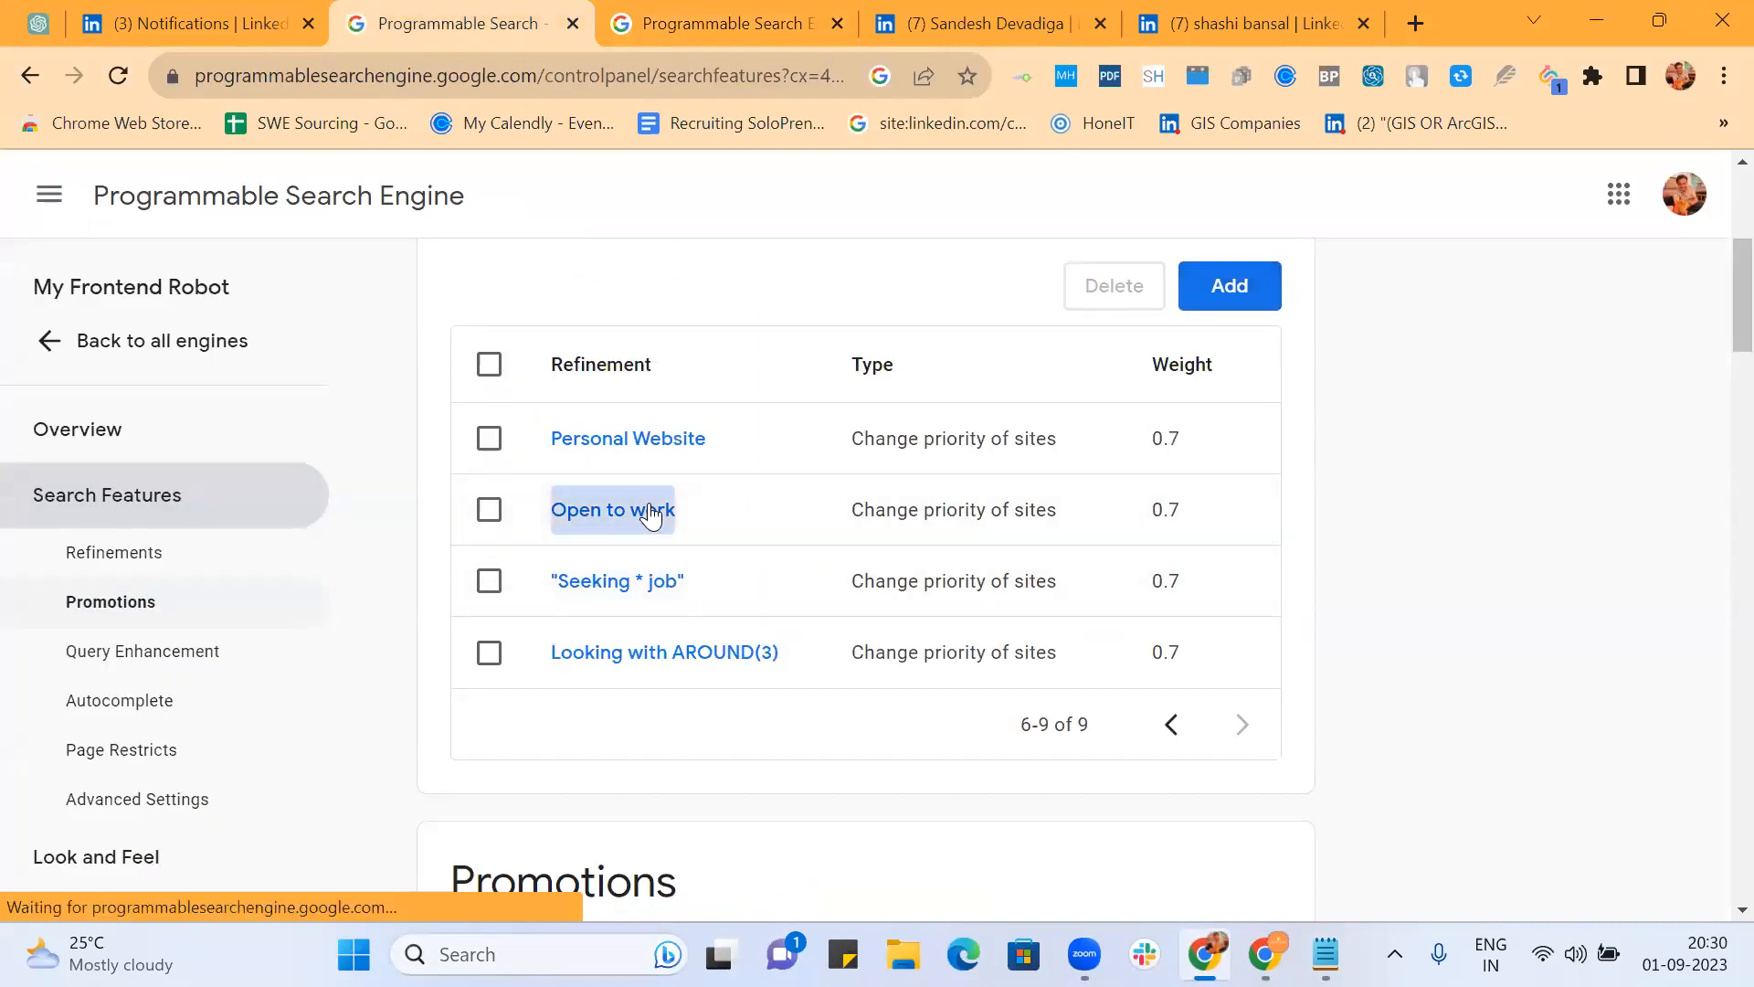
pyautogui.scroll(-3, 910, 513)
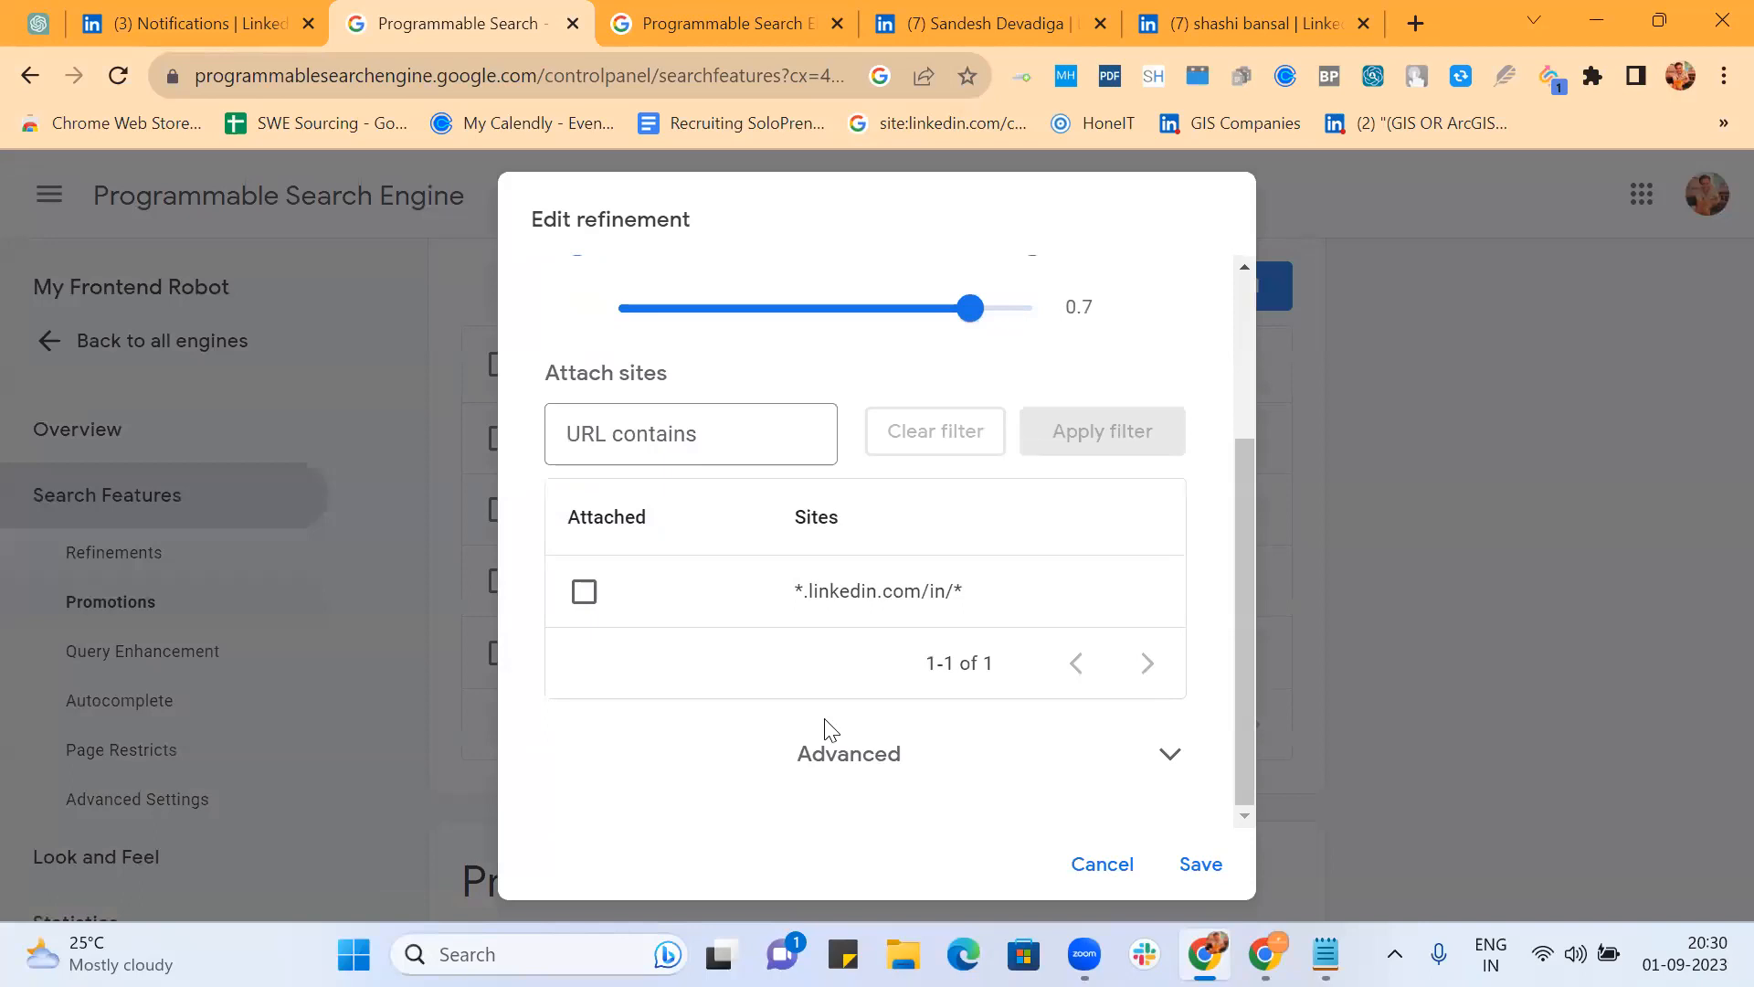
pyautogui.click(840, 768)
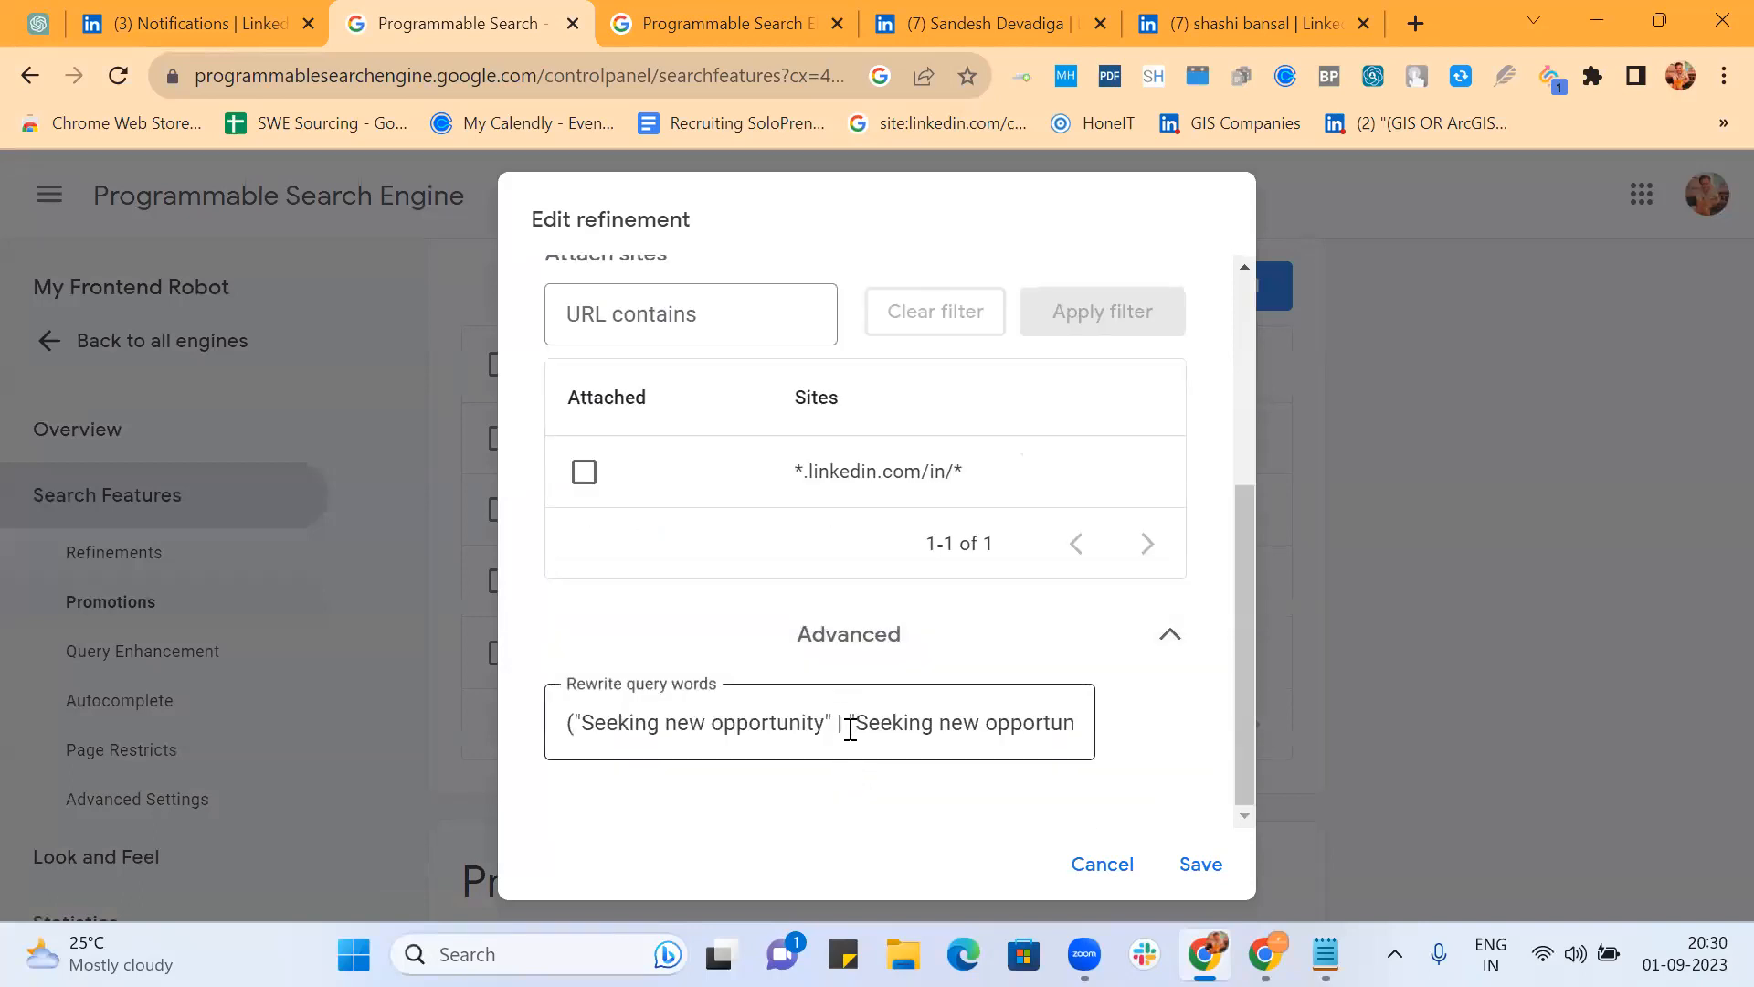
pyautogui.click(849, 728)
pyautogui.press('End')
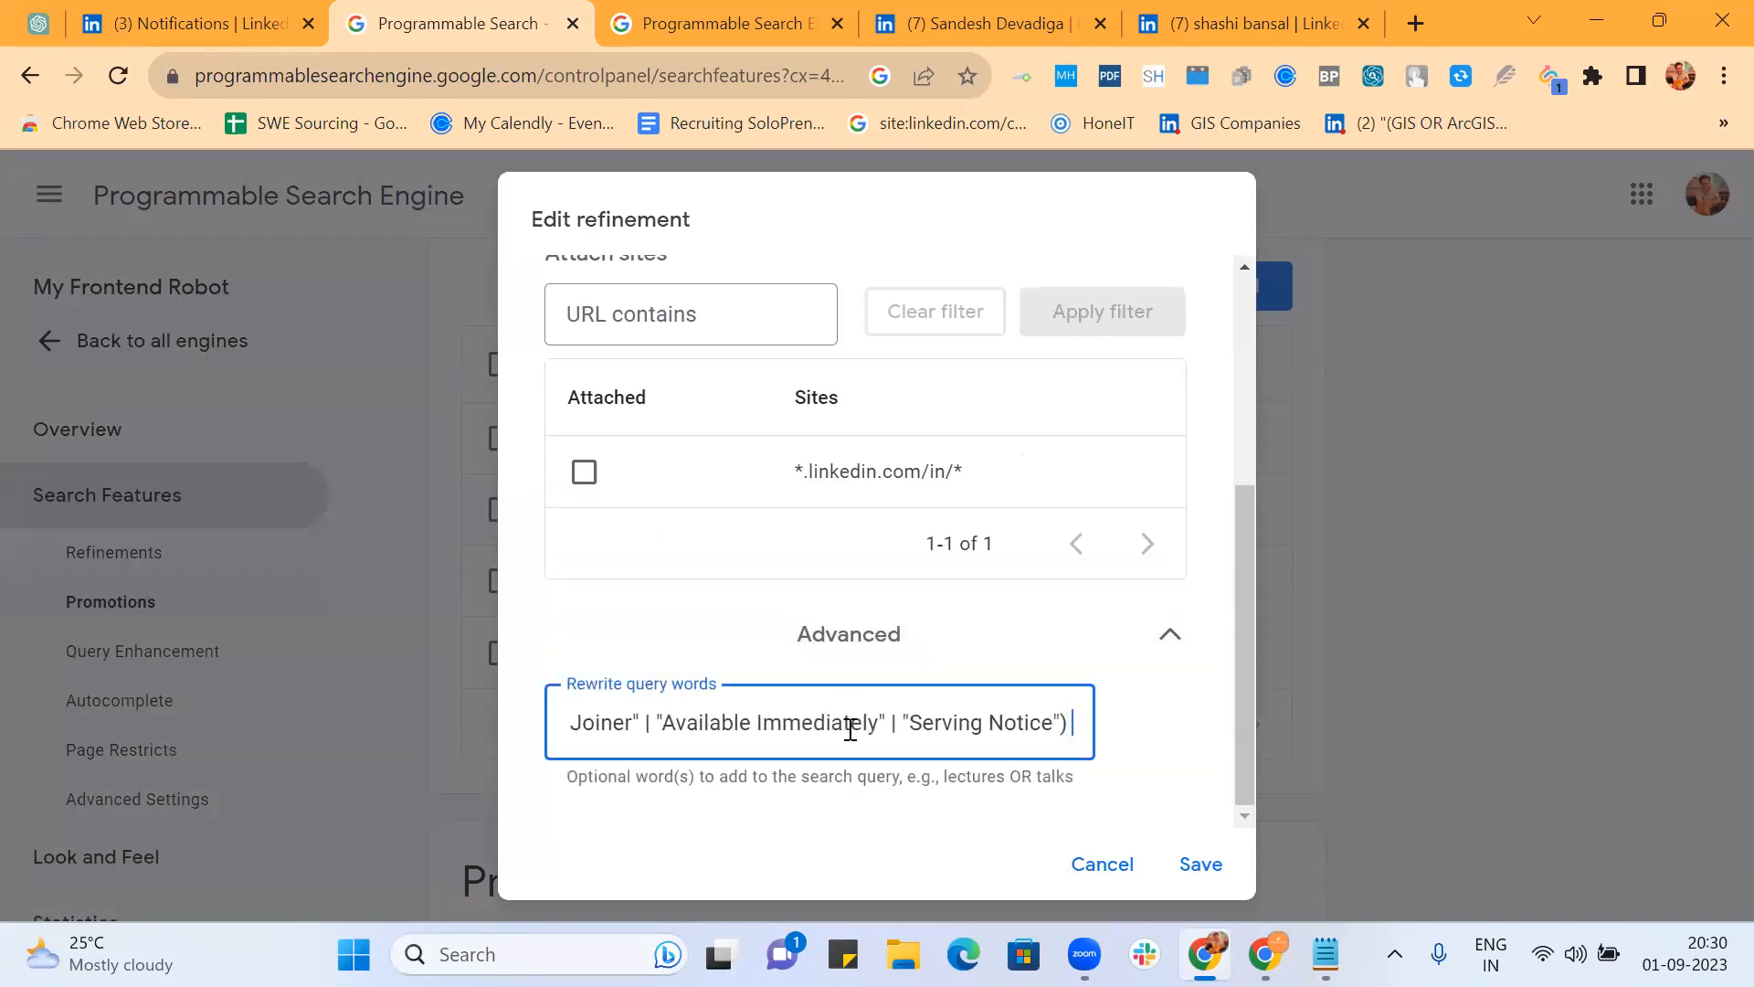
pyautogui.hotkey('ctrl', 'v')
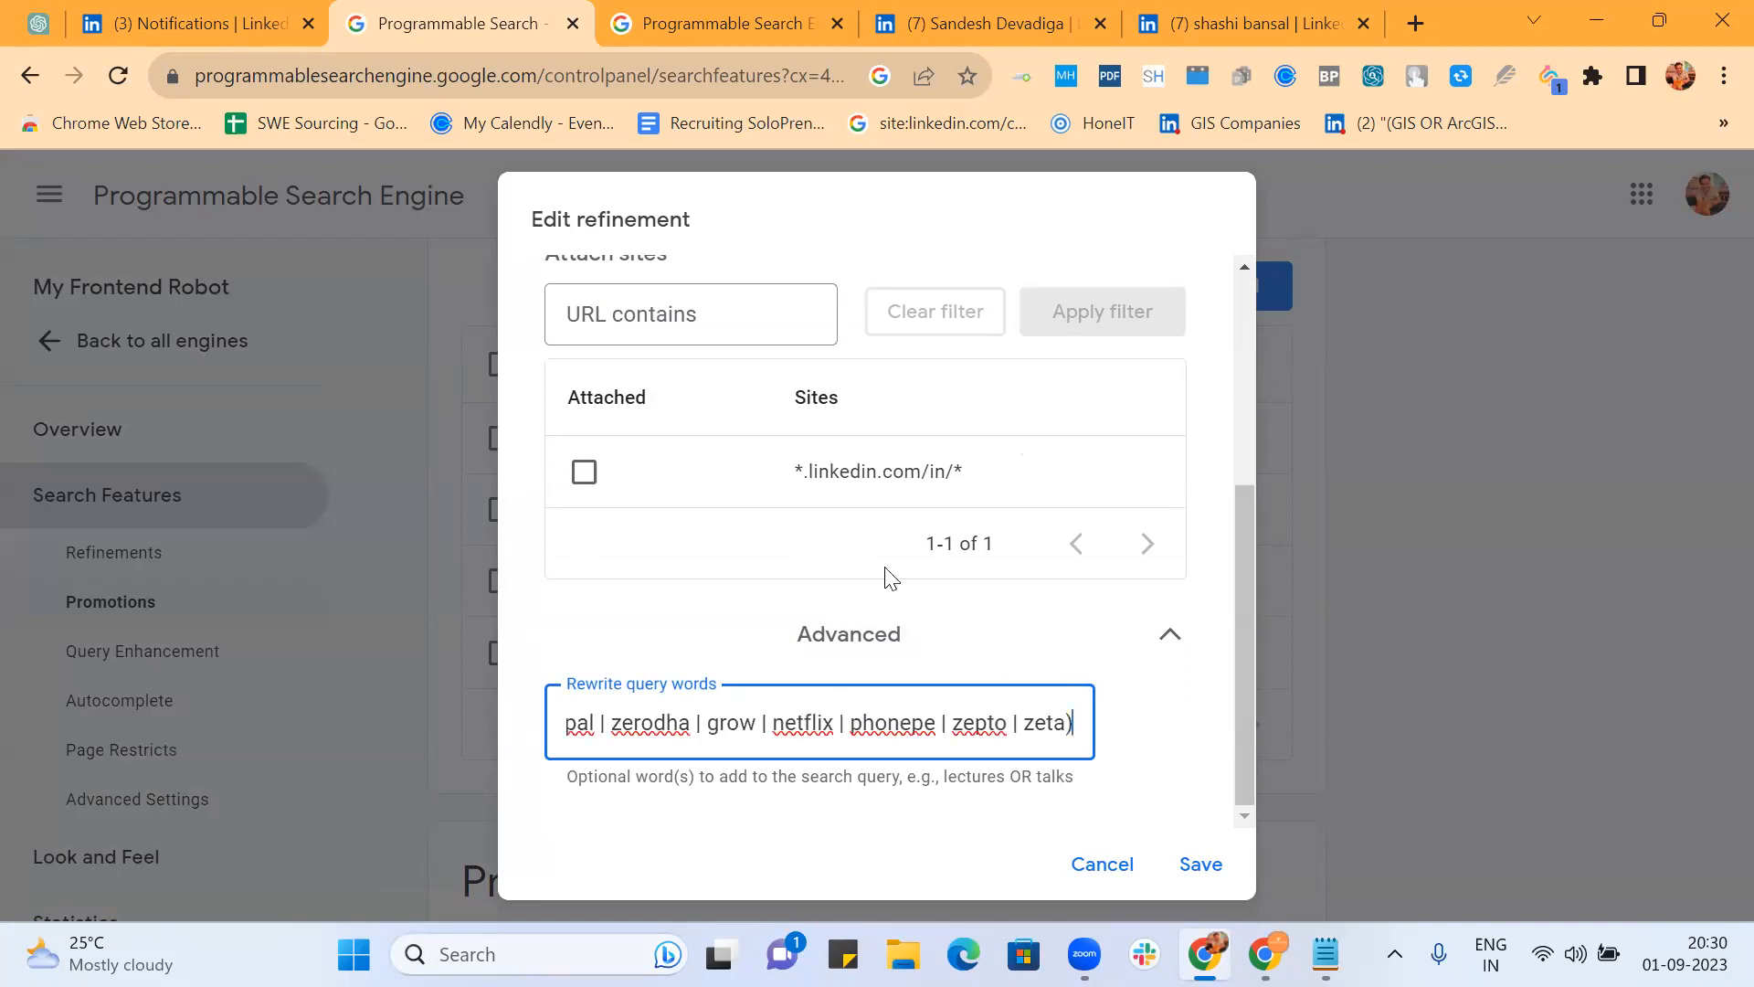
pyautogui.click(1211, 869)
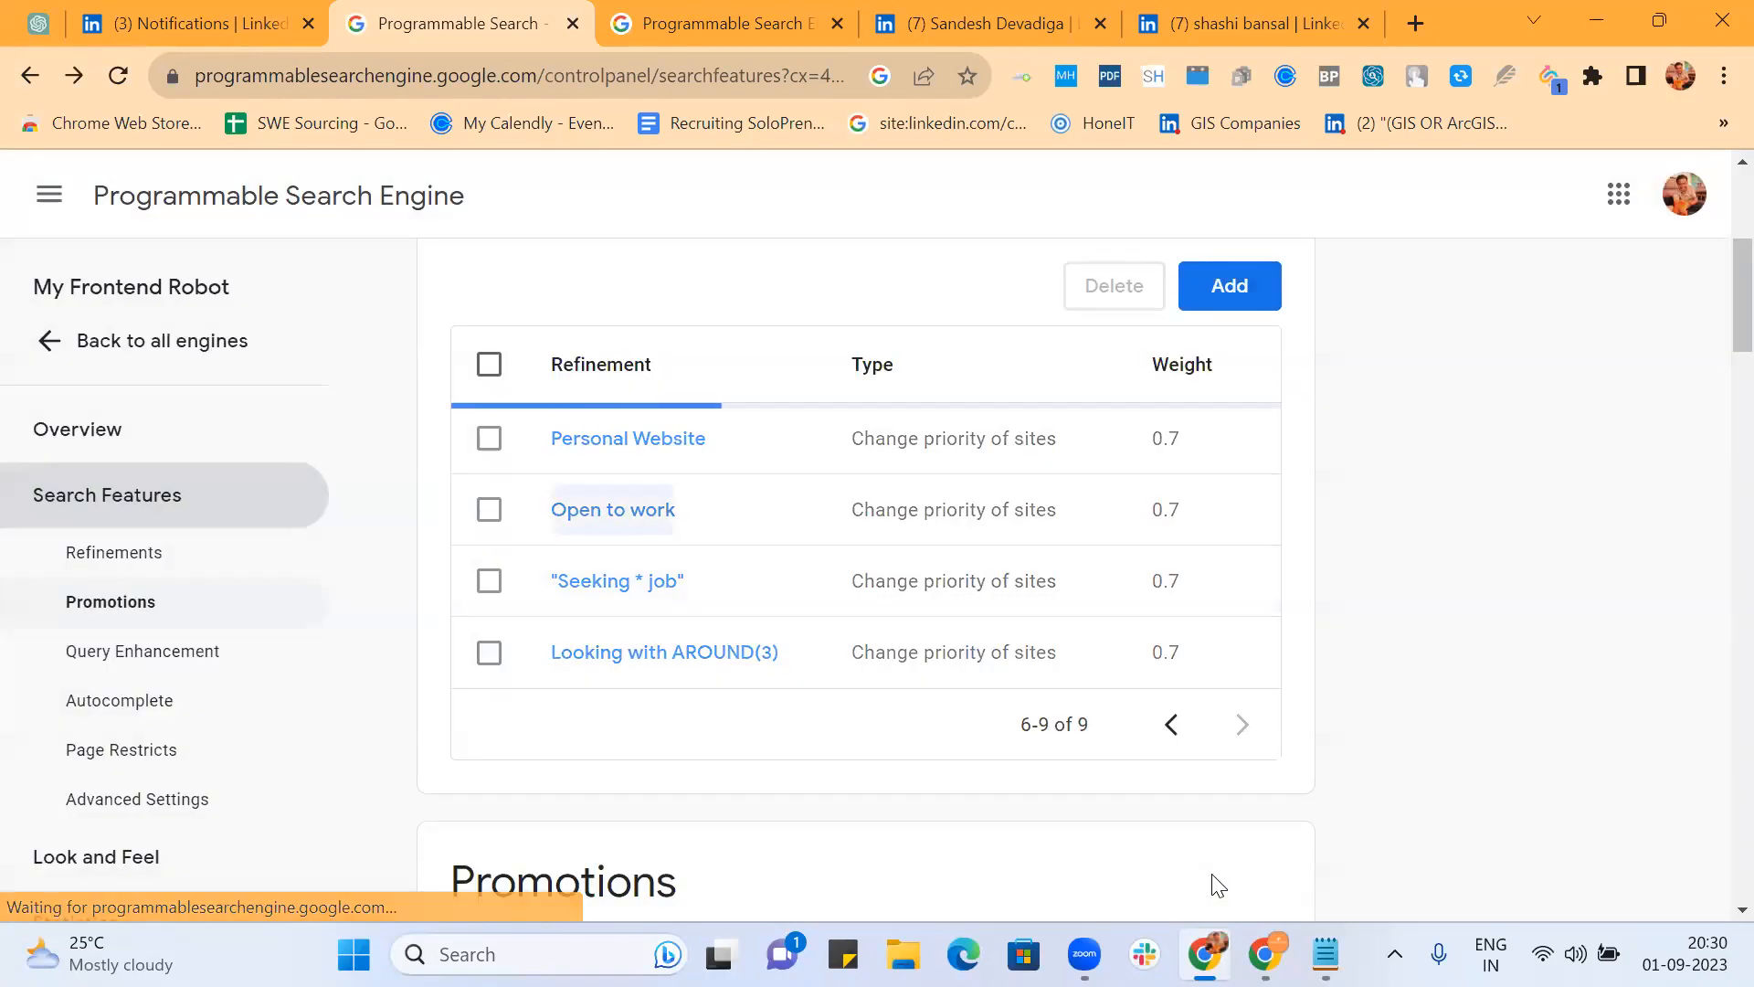
# Step: Append the company list to the 'Seeking * job' refinement's rewrite query words and save it
pyautogui.click(611, 585)
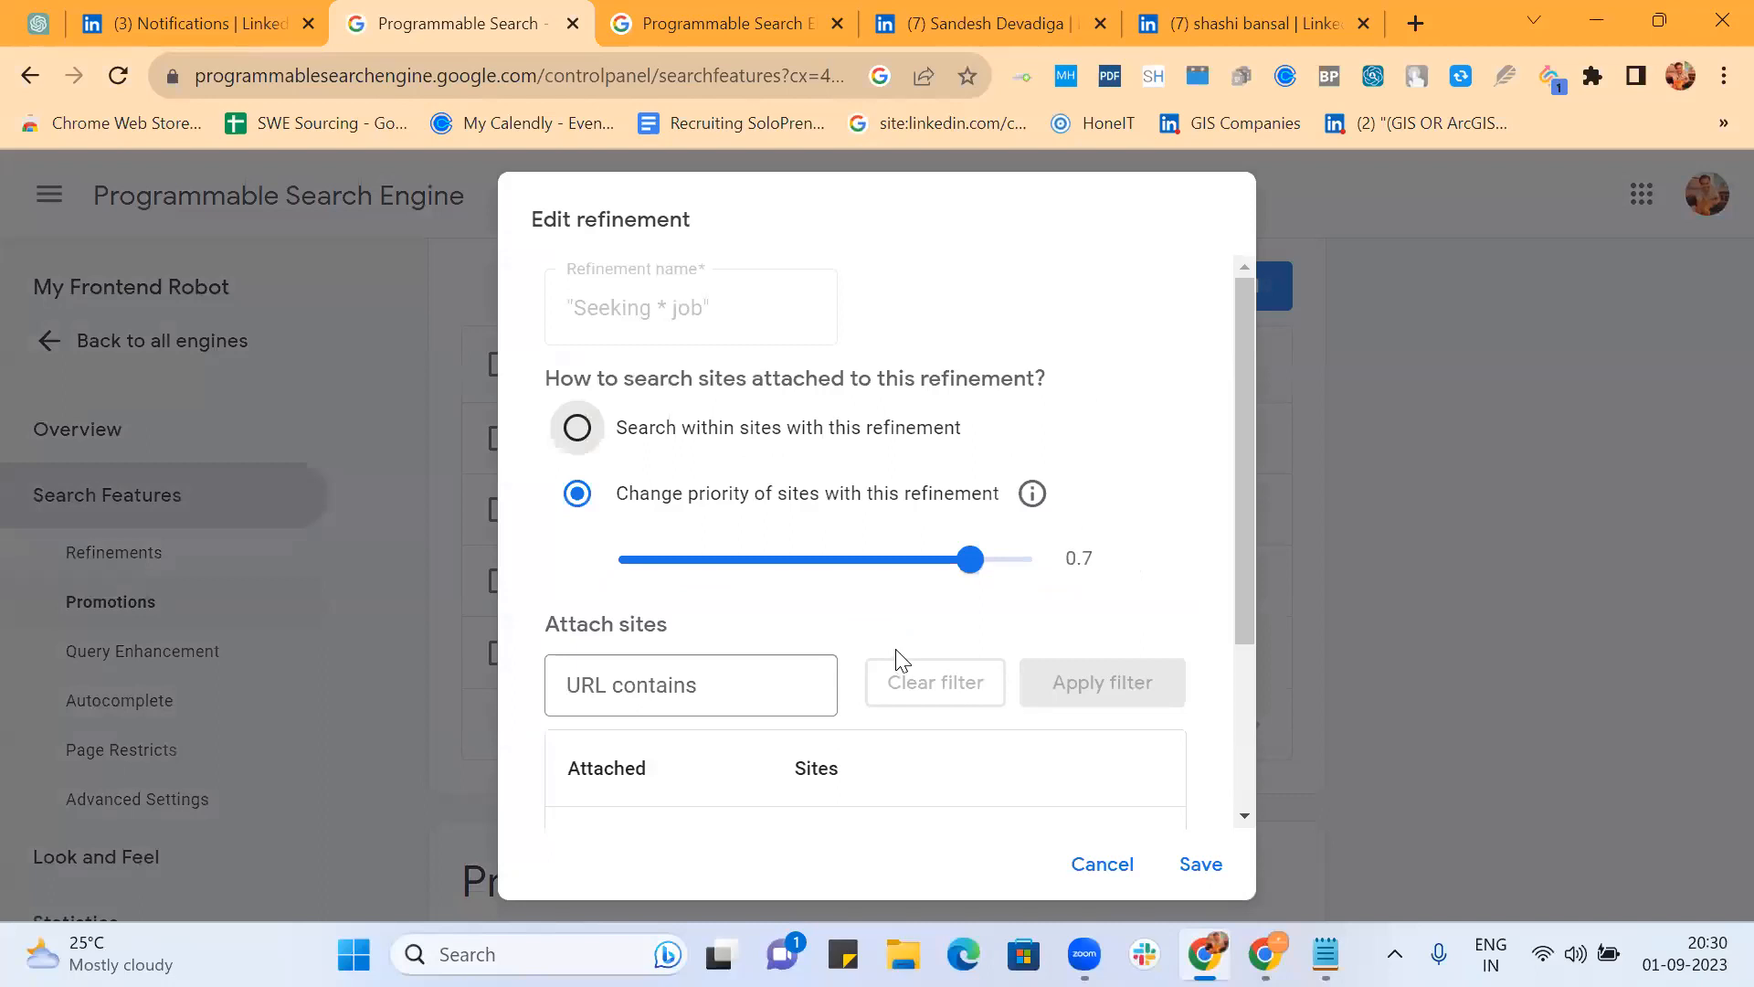
pyautogui.scroll(-3, 900, 656)
pyautogui.click(871, 752)
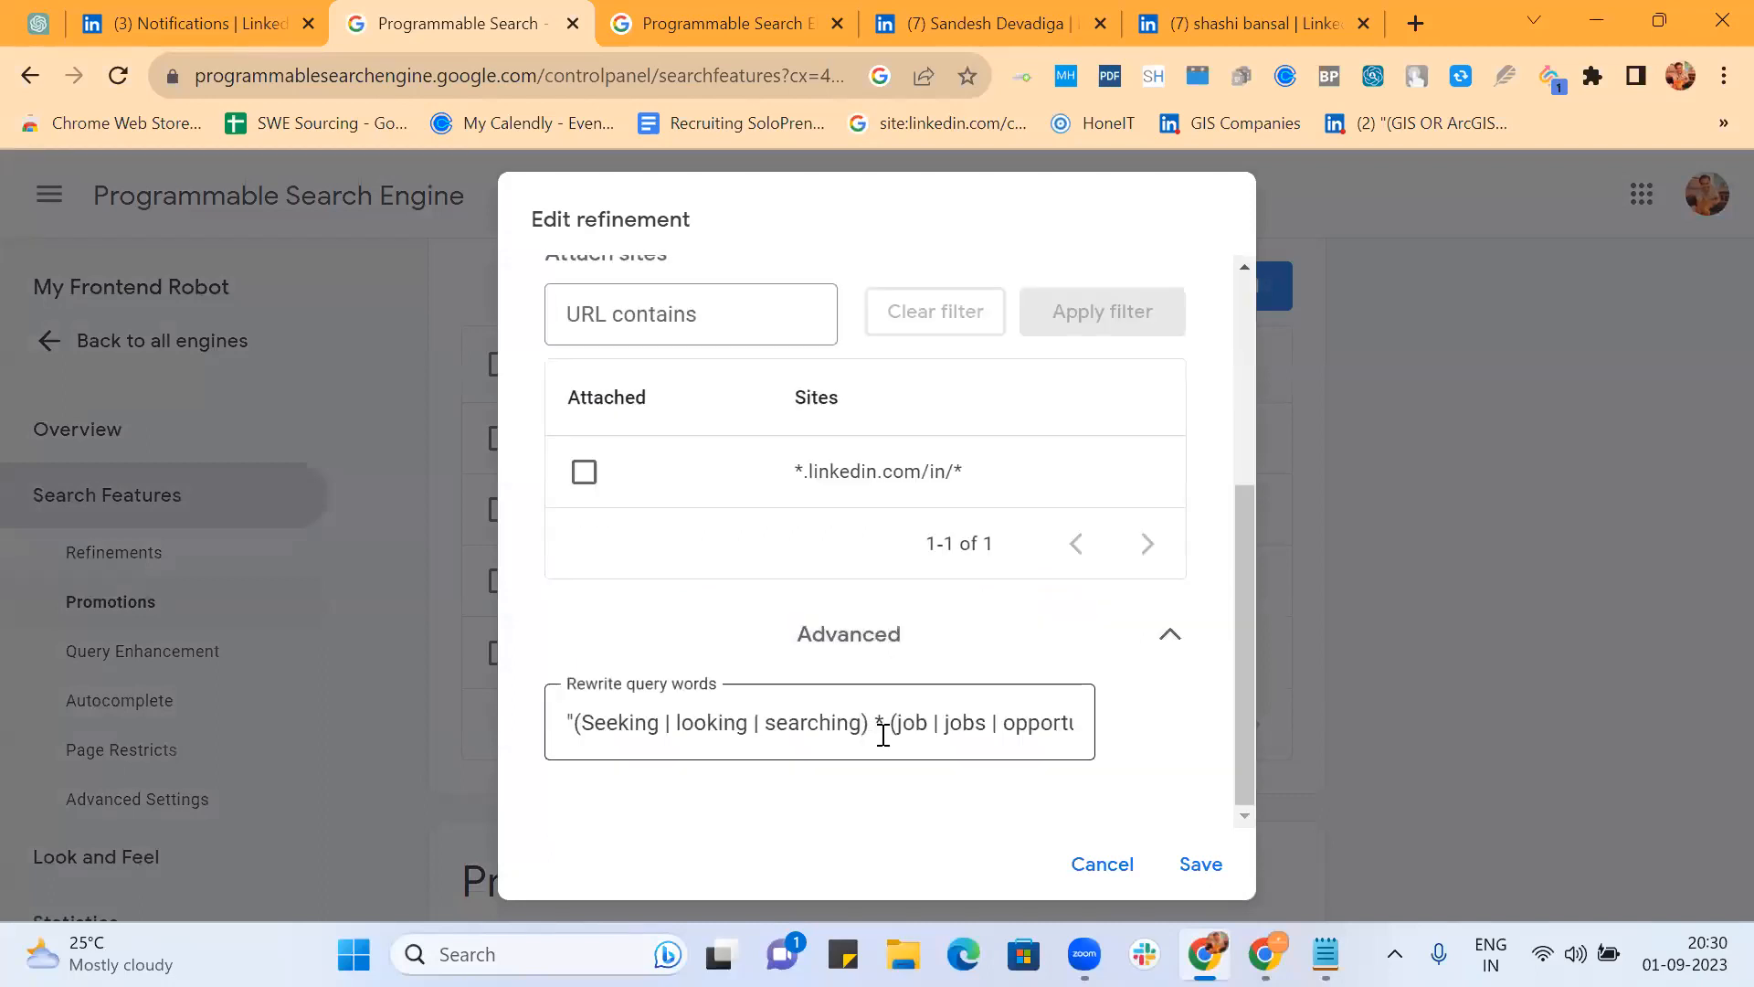
pyautogui.click(892, 730)
pyautogui.press('Right')
pyautogui.press('Right')
pyautogui.press('Right')
pyautogui.press('Right')
pyautogui.press('Right')
pyautogui.press('Right')
pyautogui.press('Right')
pyautogui.press('Right')
pyautogui.press('Right')
pyautogui.press('Right')
pyautogui.press('Right')
pyautogui.press('Right')
pyautogui.press('Right')
pyautogui.press('Right')
pyautogui.press('Right')
pyautogui.press('Right')
pyautogui.press('Right')
pyautogui.press('Right')
pyautogui.press('Right')
pyautogui.press('Right')
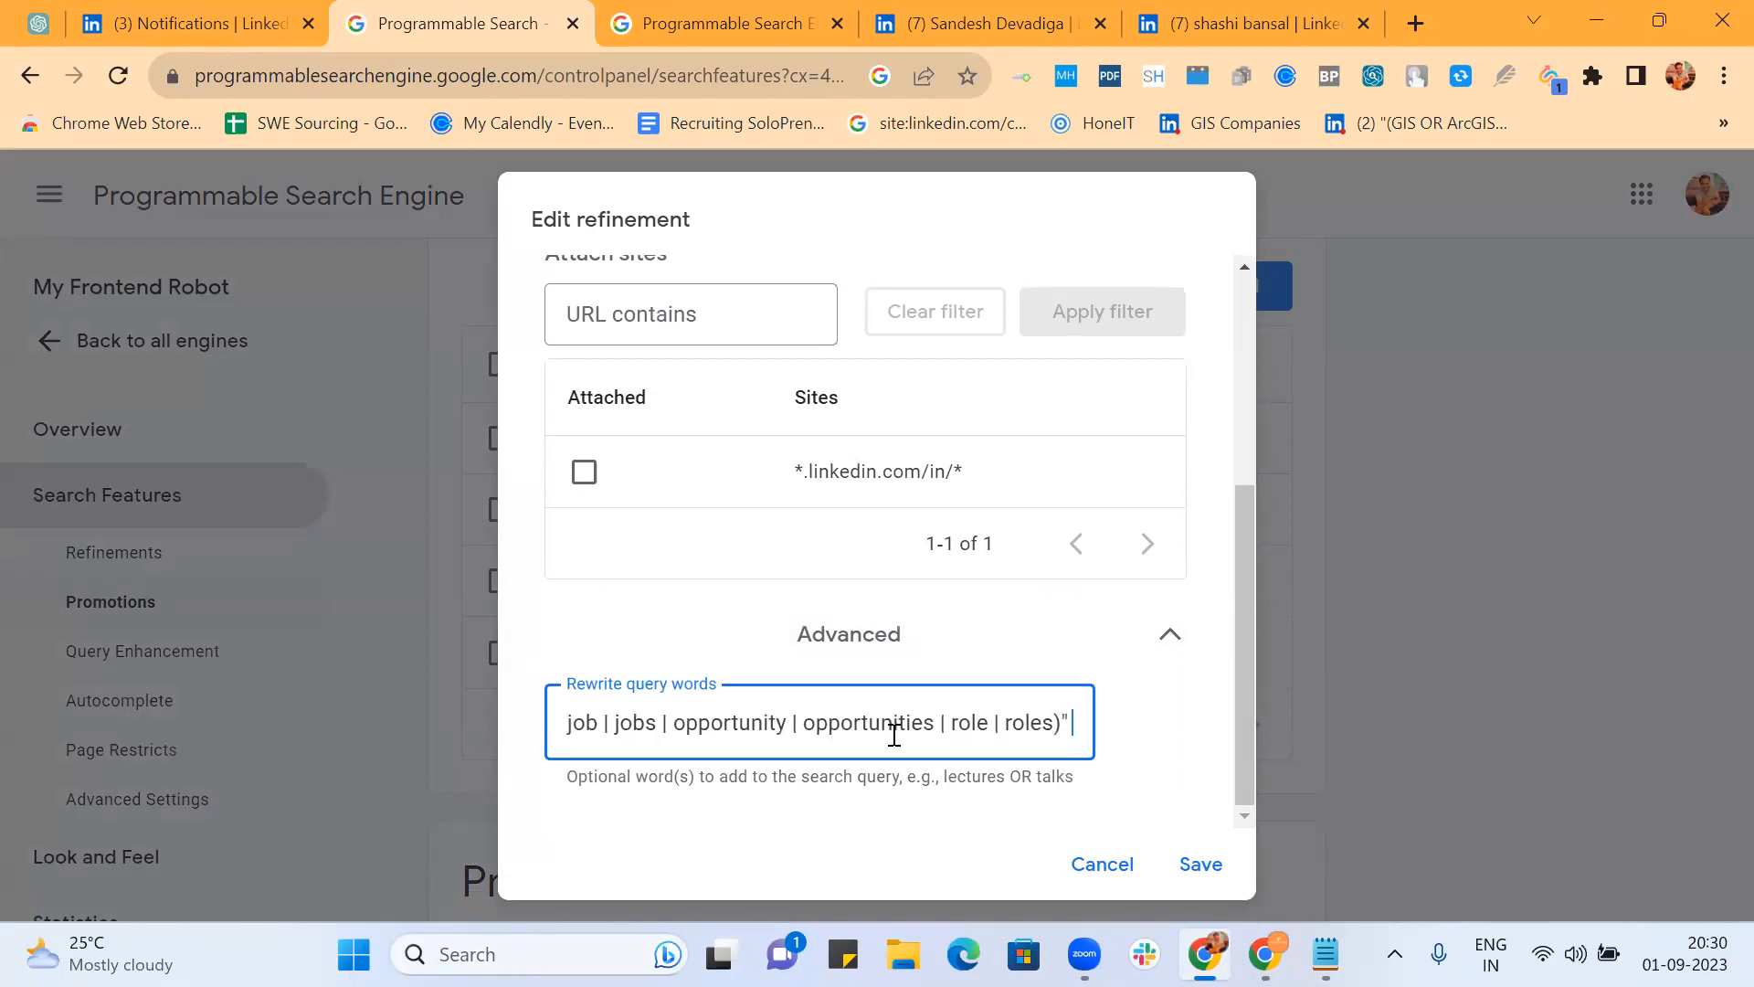
pyautogui.hotkey('ctrl', 'v')
pyautogui.click(1213, 868)
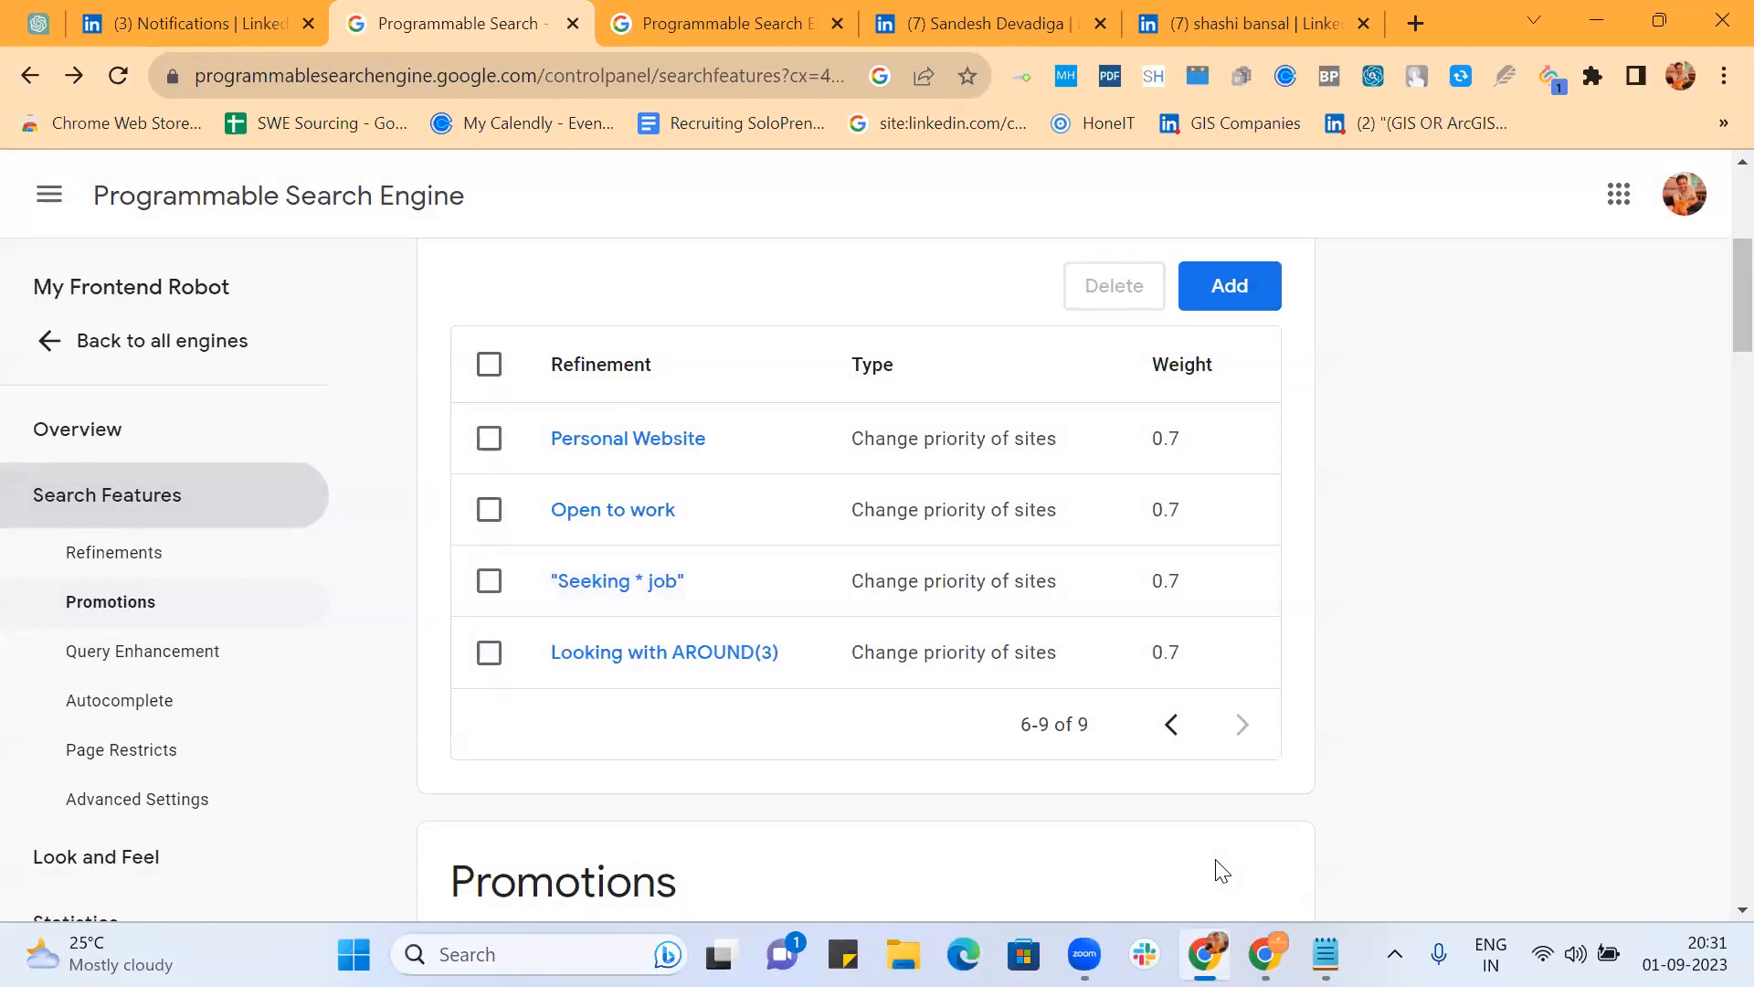
# Step: Append the company list to the Looking with AROUND(3) refinement's rewrite query words and save it
pyautogui.click(628, 654)
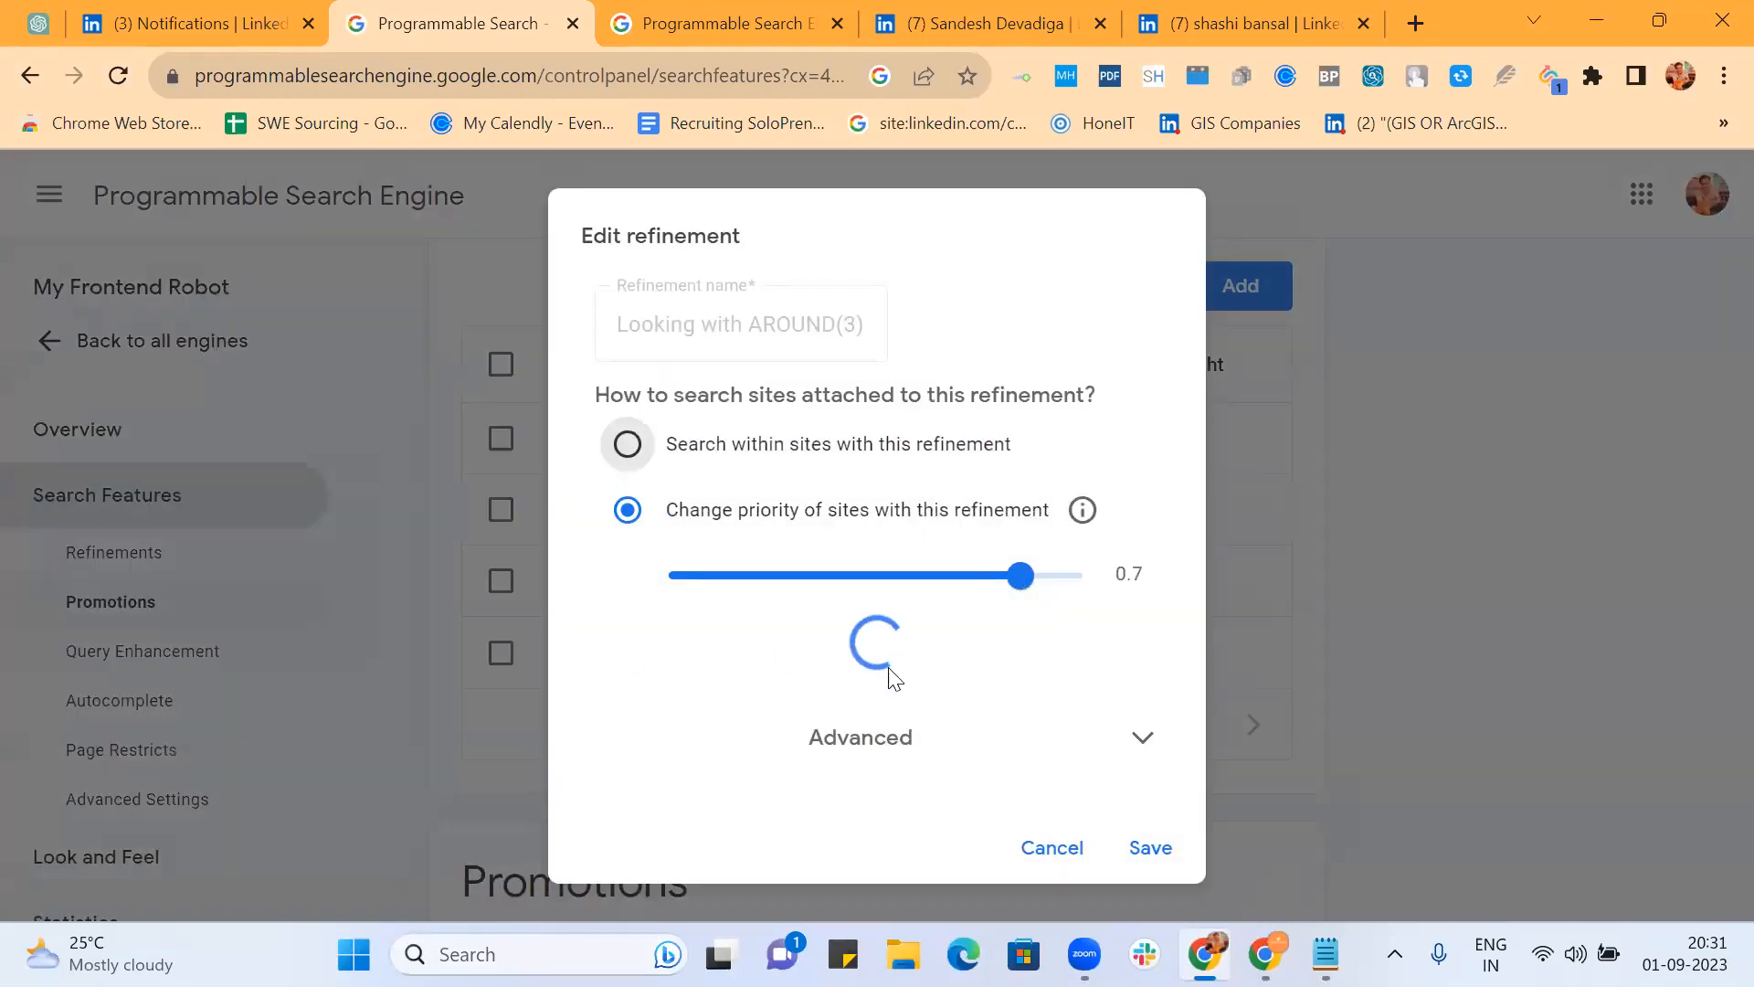
pyautogui.scroll(-3, 891, 683)
pyautogui.click(846, 756)
pyautogui.click(861, 724)
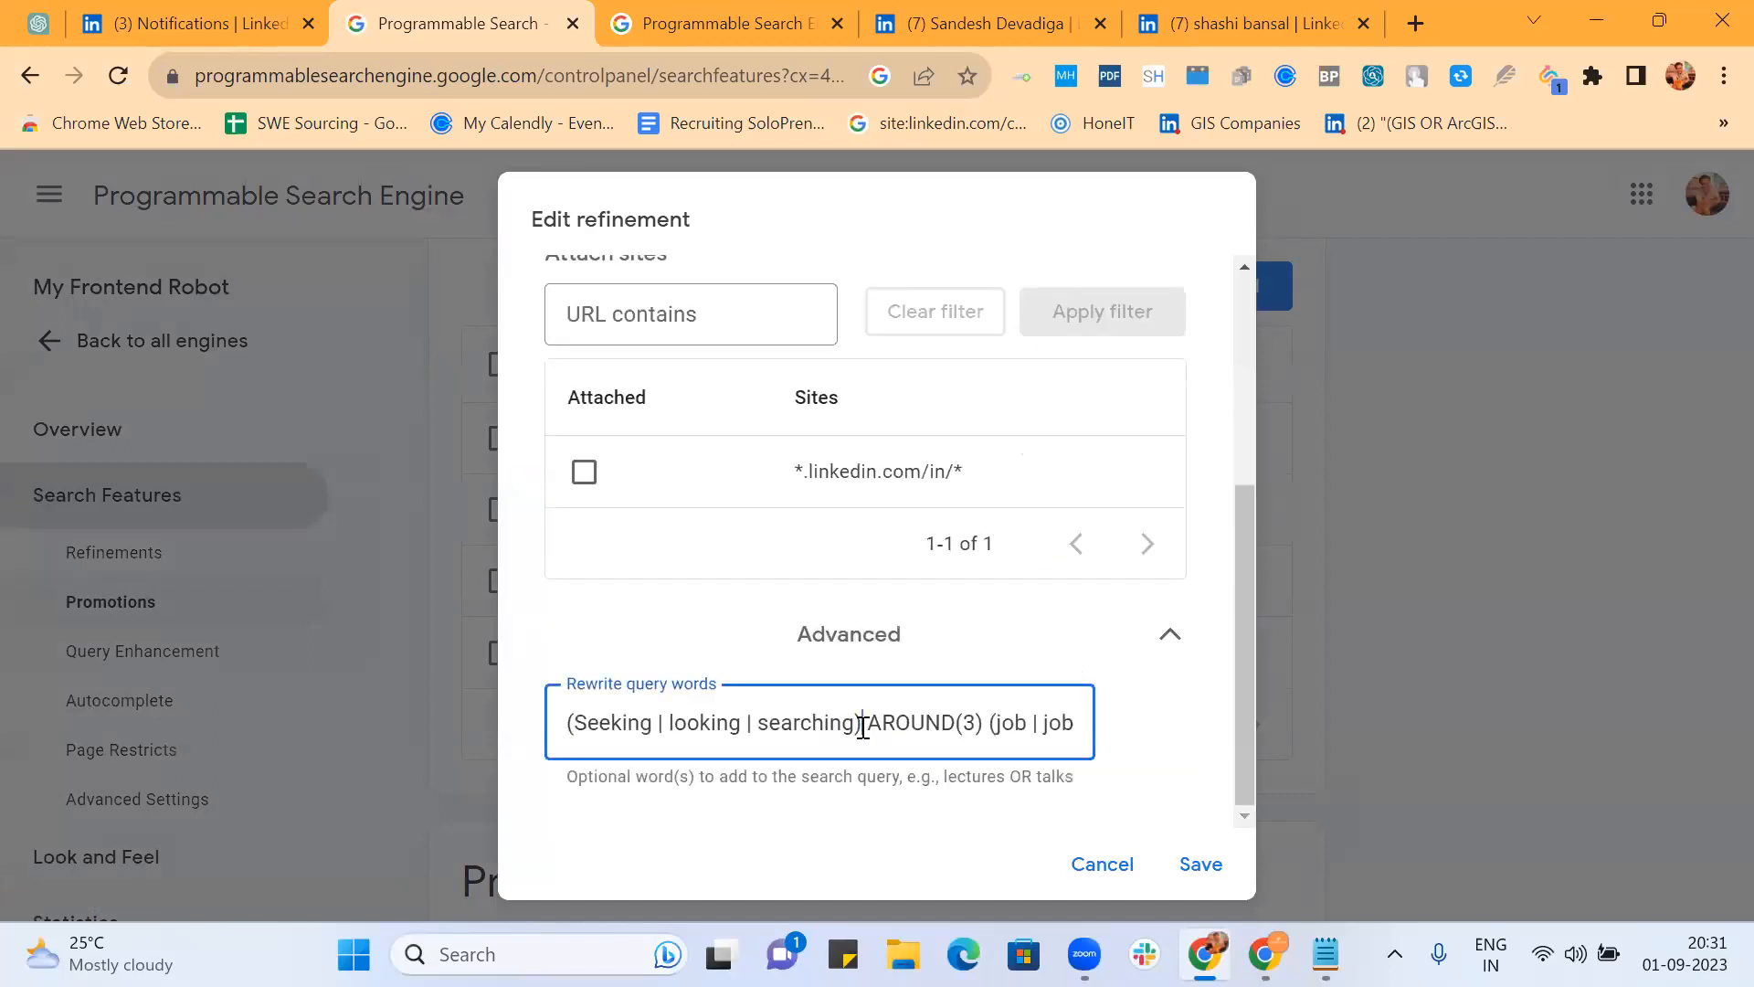
pyautogui.press('End')
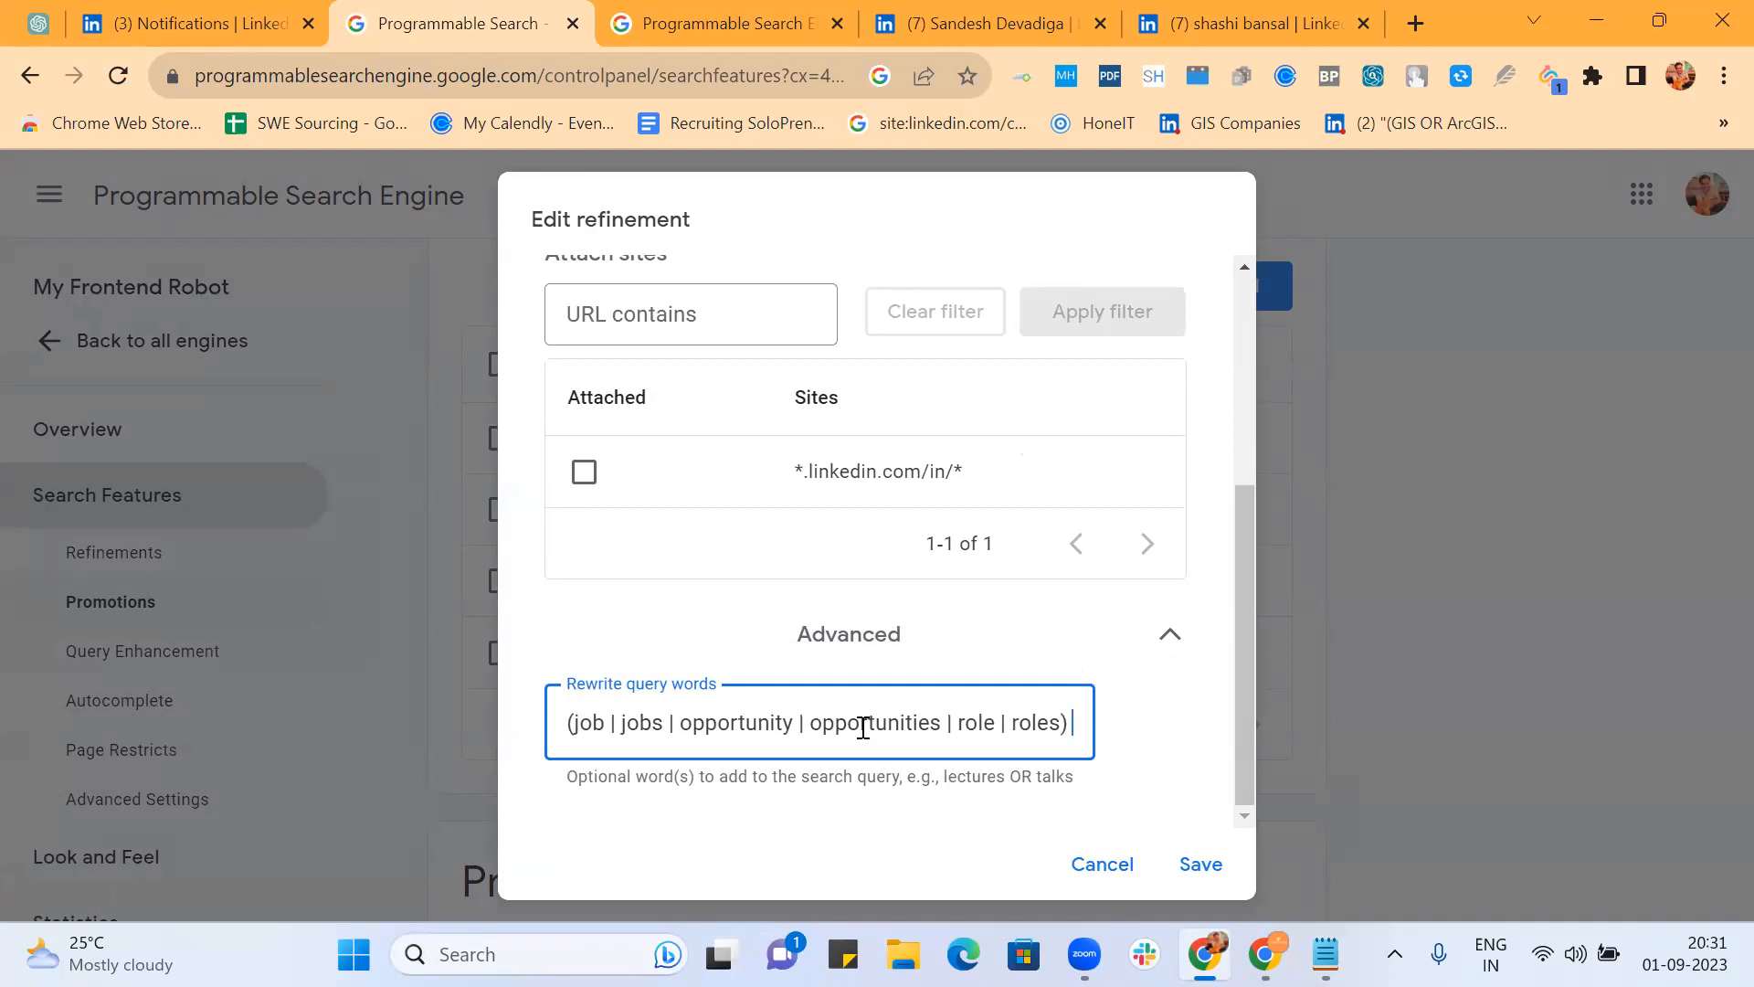
pyautogui.hotkey('ctrl', 'v')
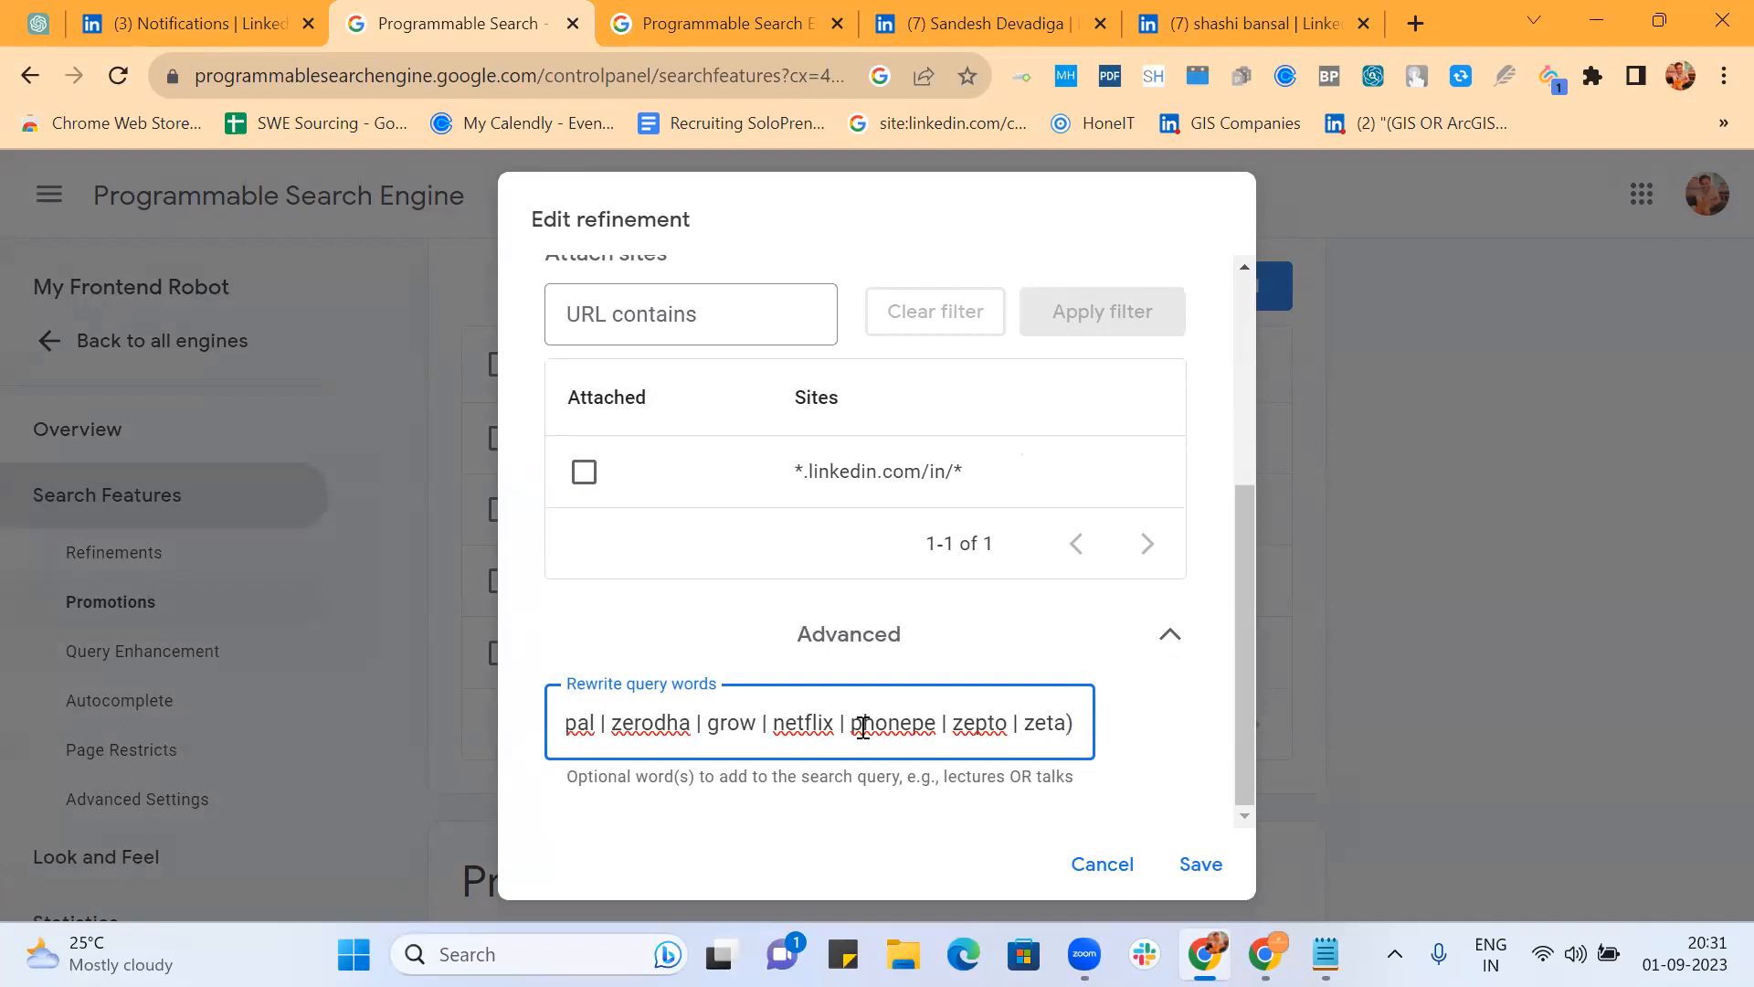
pyautogui.click(1189, 870)
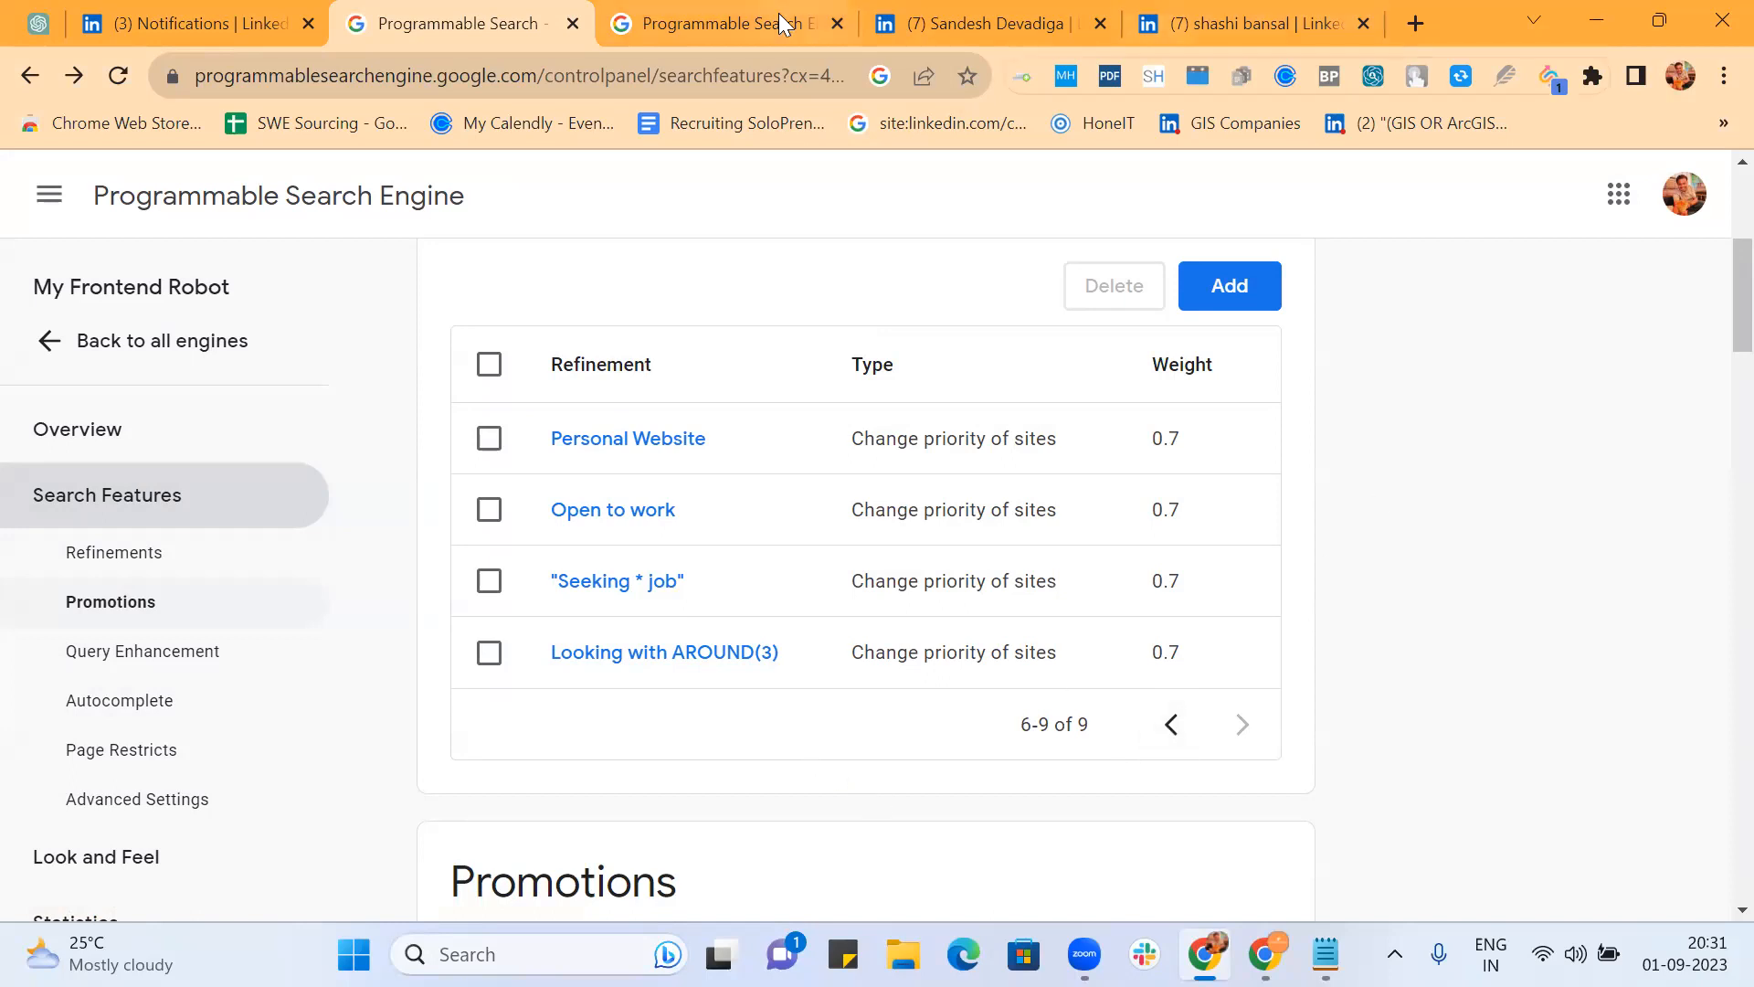
# Step: Reload the frontend developer results (about 286,000) and scroll through the refined LinkedIn profiles
pyautogui.click(745, 15)
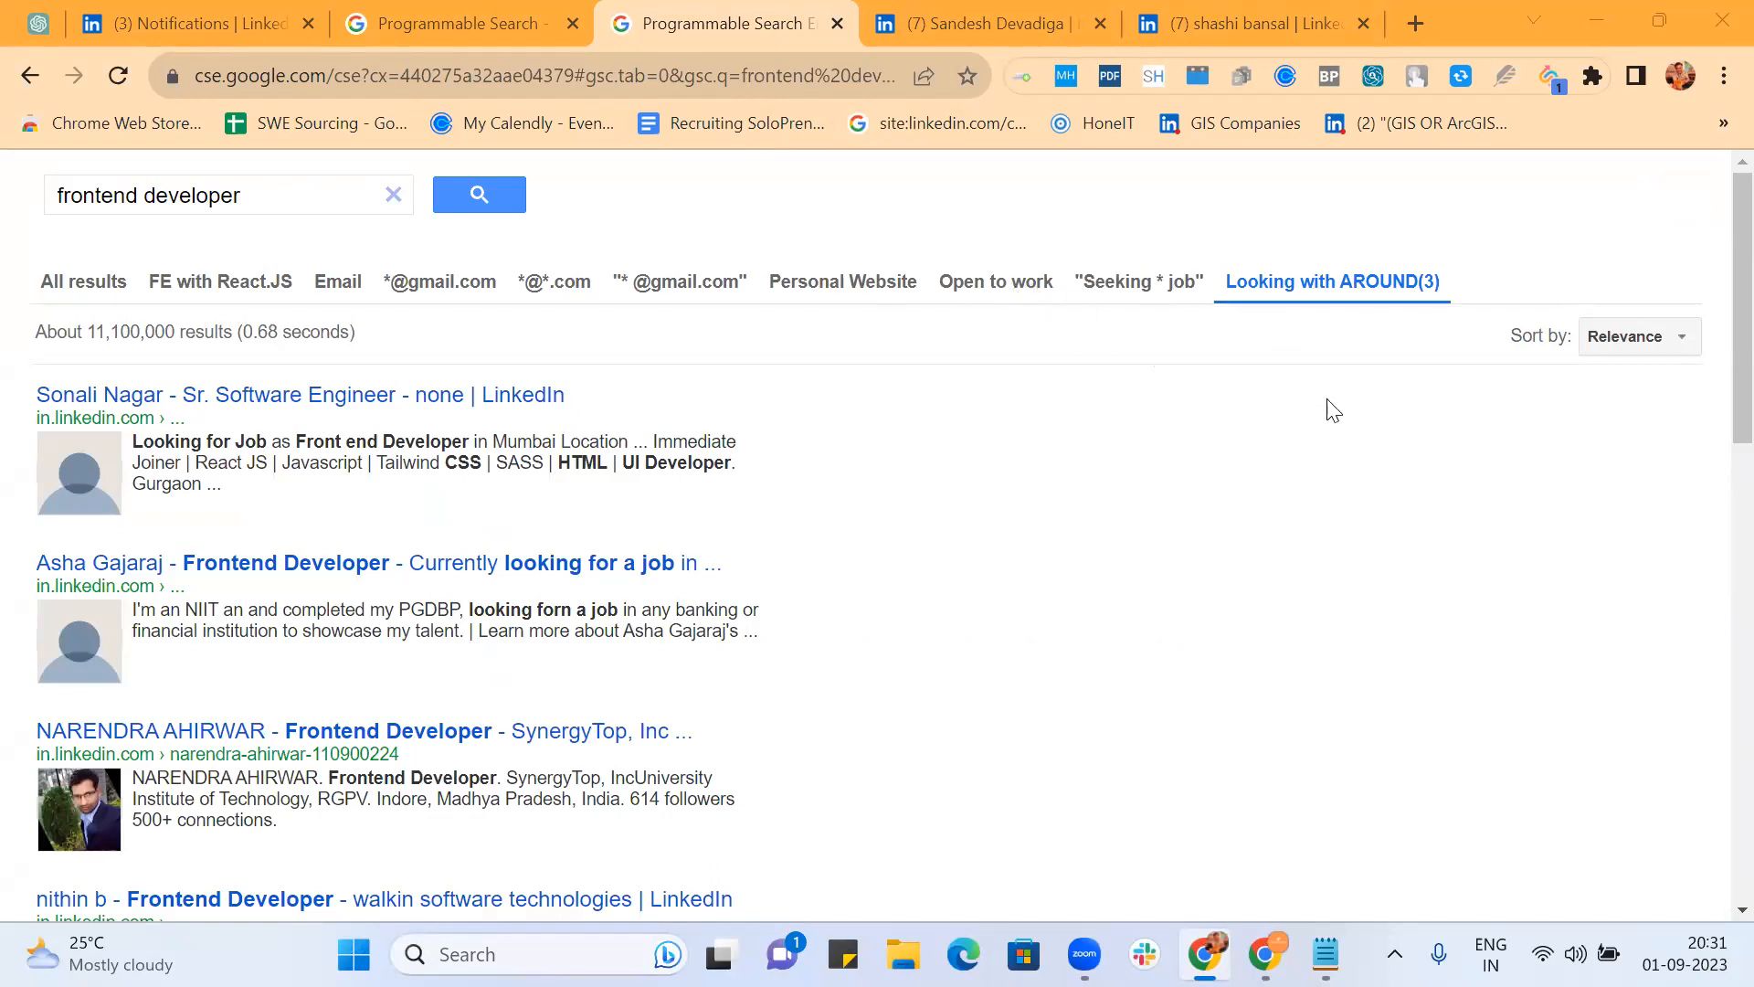
pyautogui.click(548, 71)
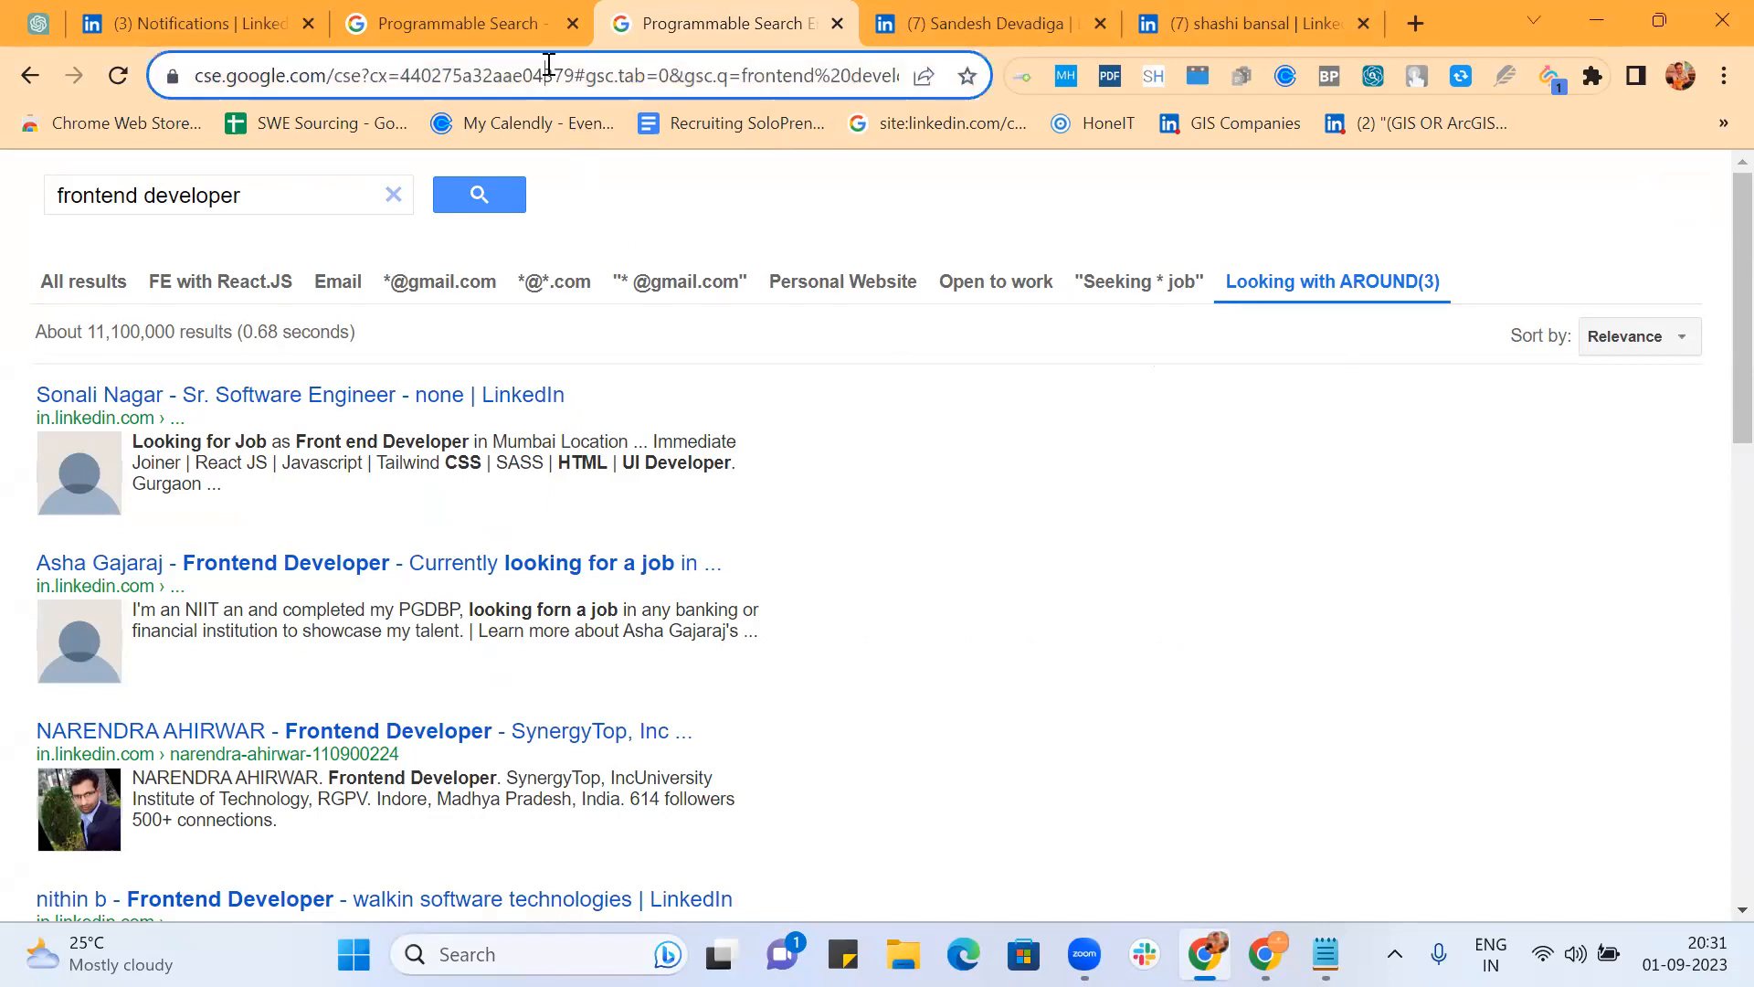
pyautogui.press('Return')
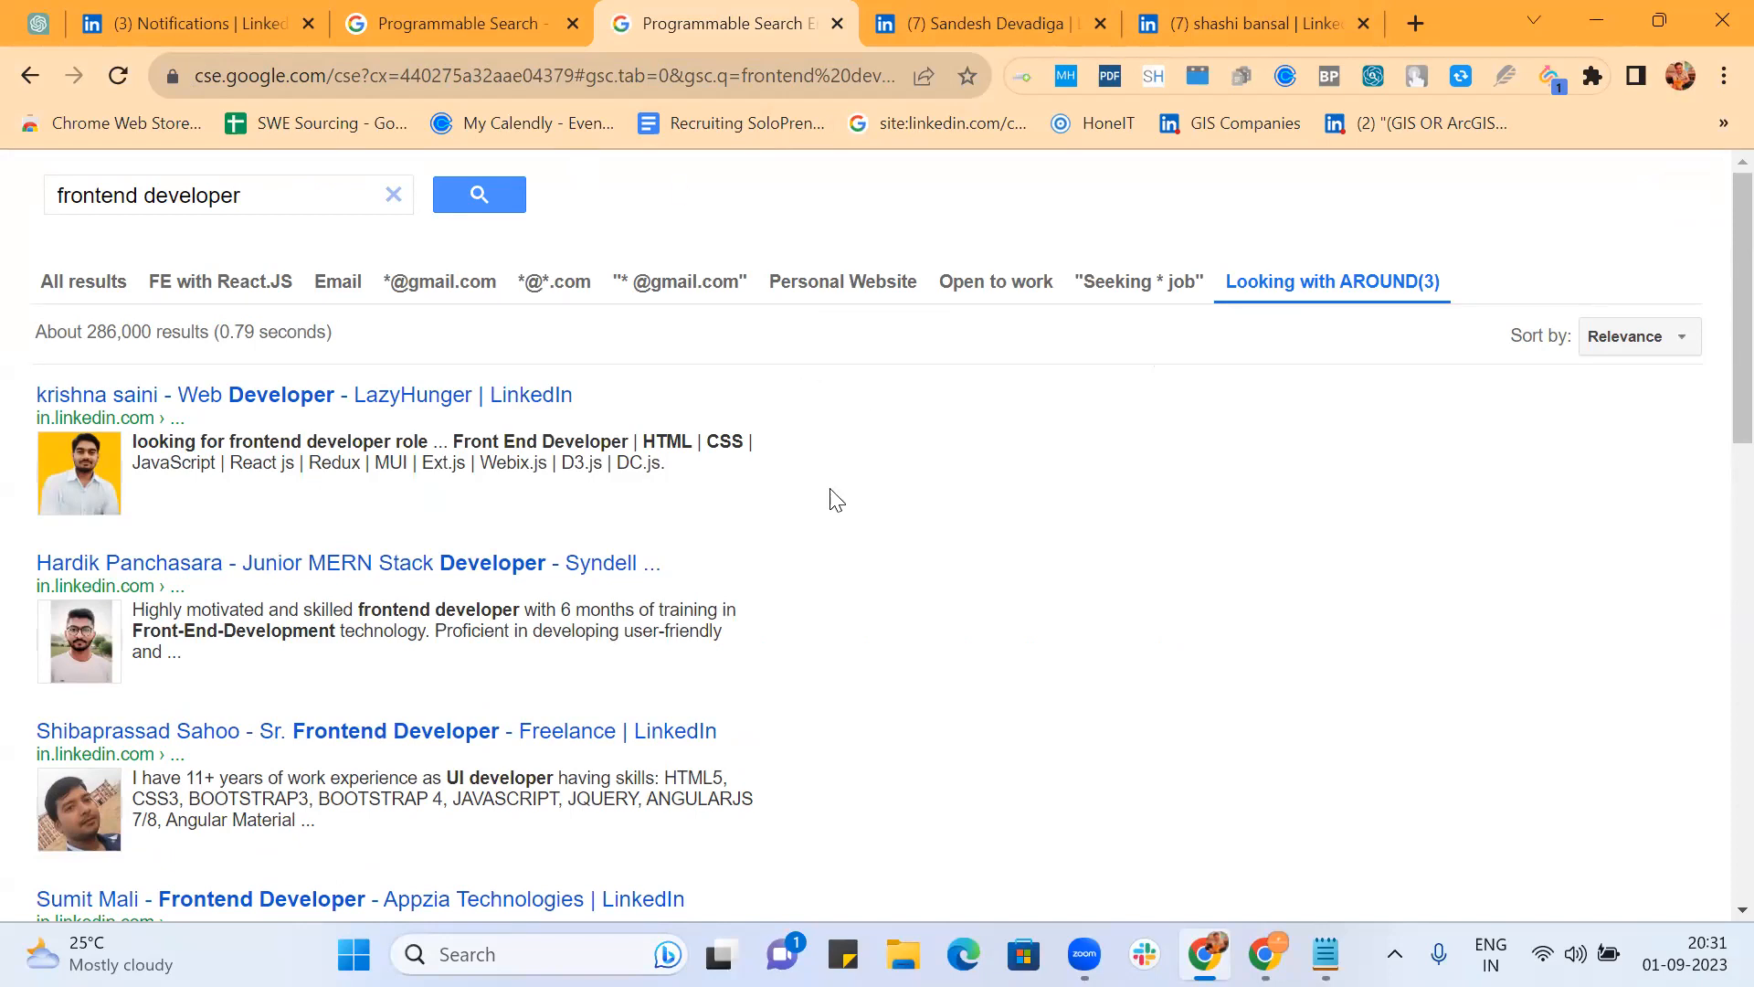
pyautogui.scroll(-3, 747, 479)
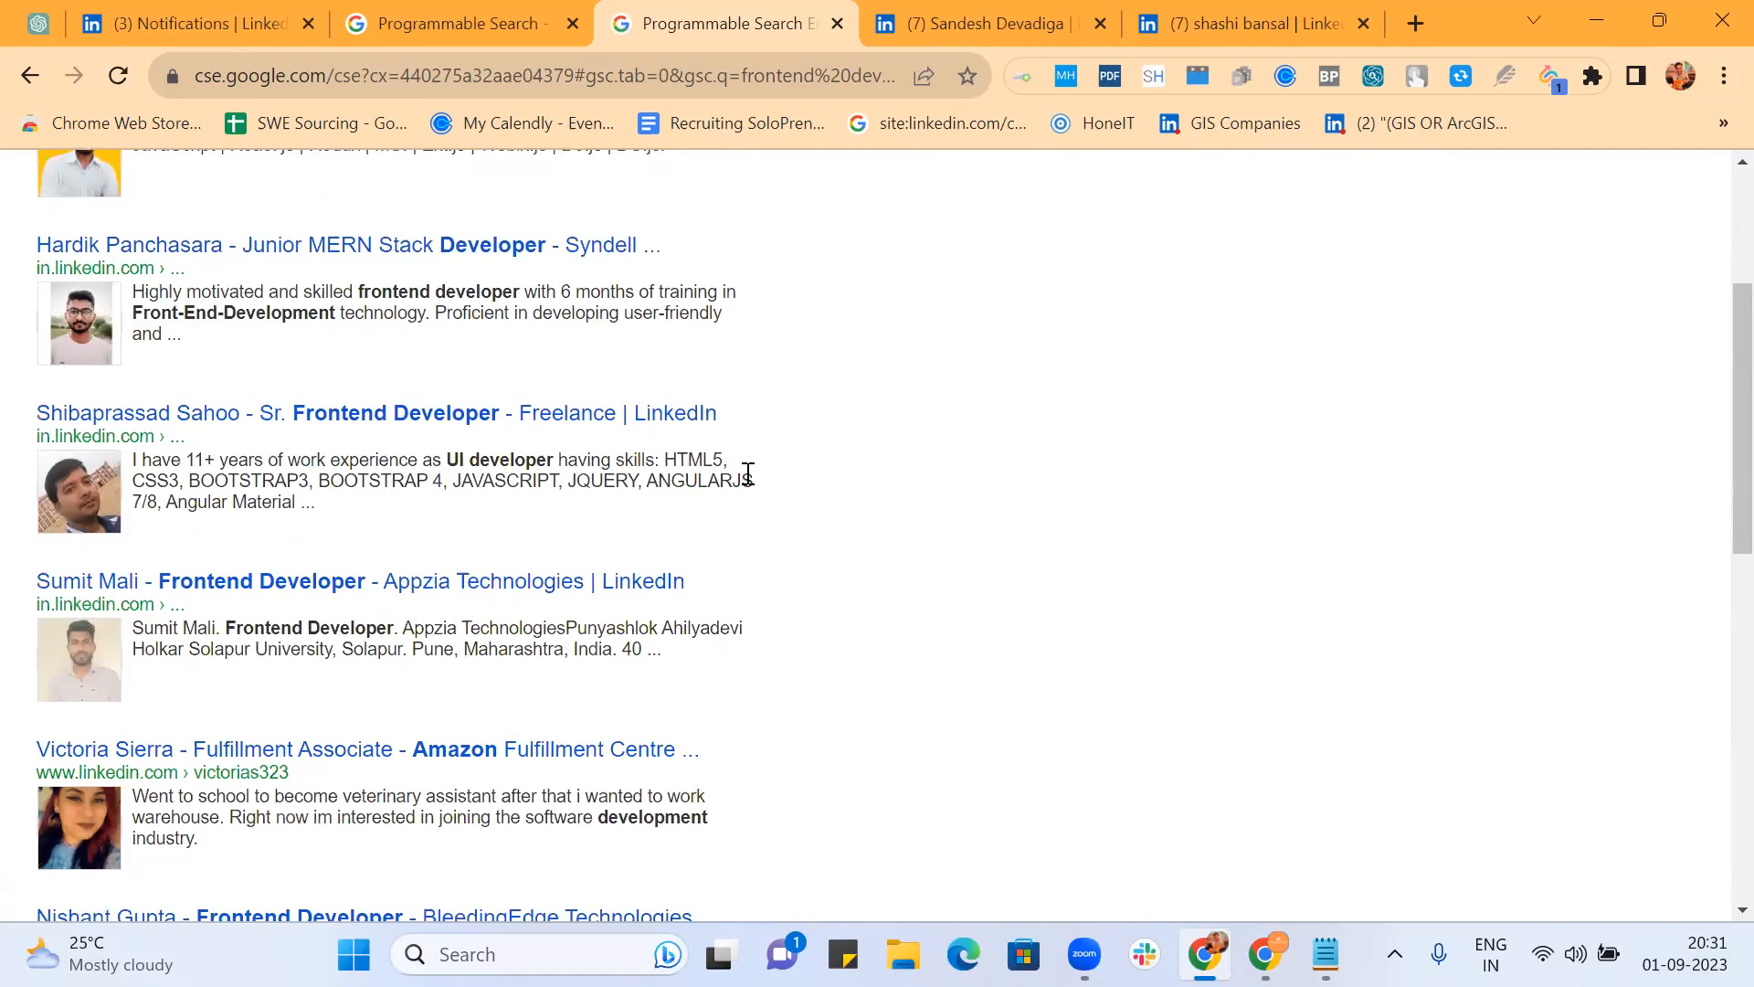
pyautogui.scroll(-1, 747, 473)
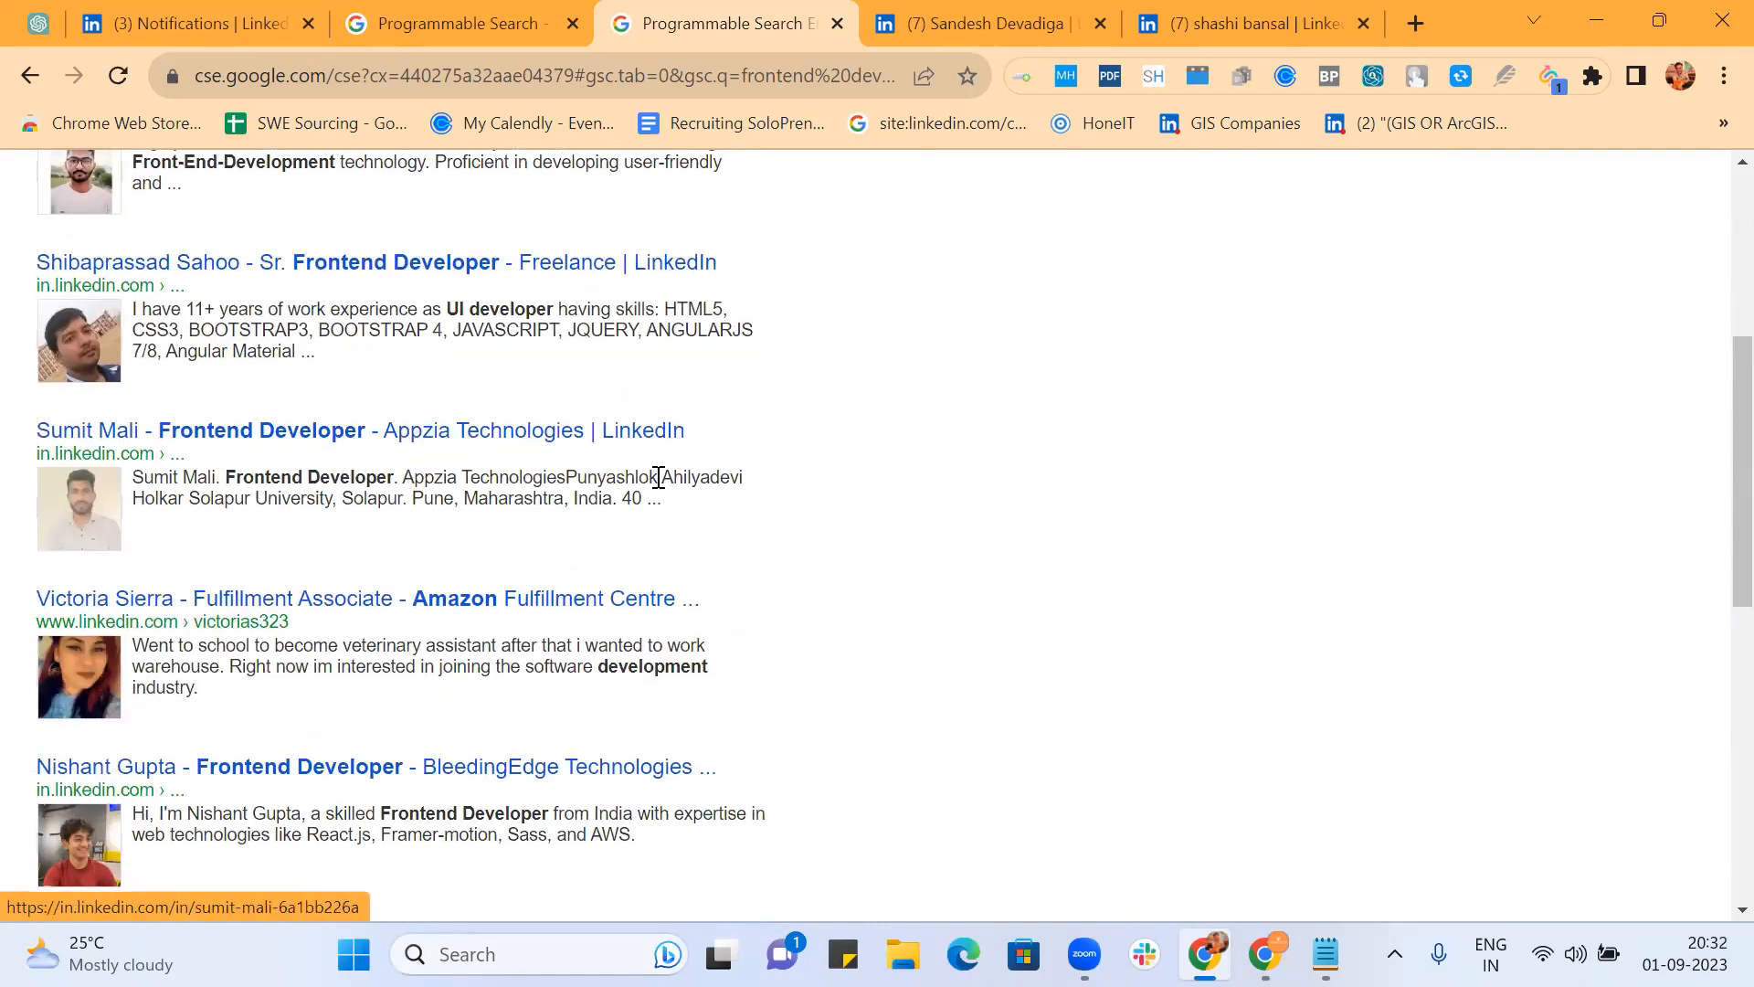
pyautogui.scroll(-2, 768, 505)
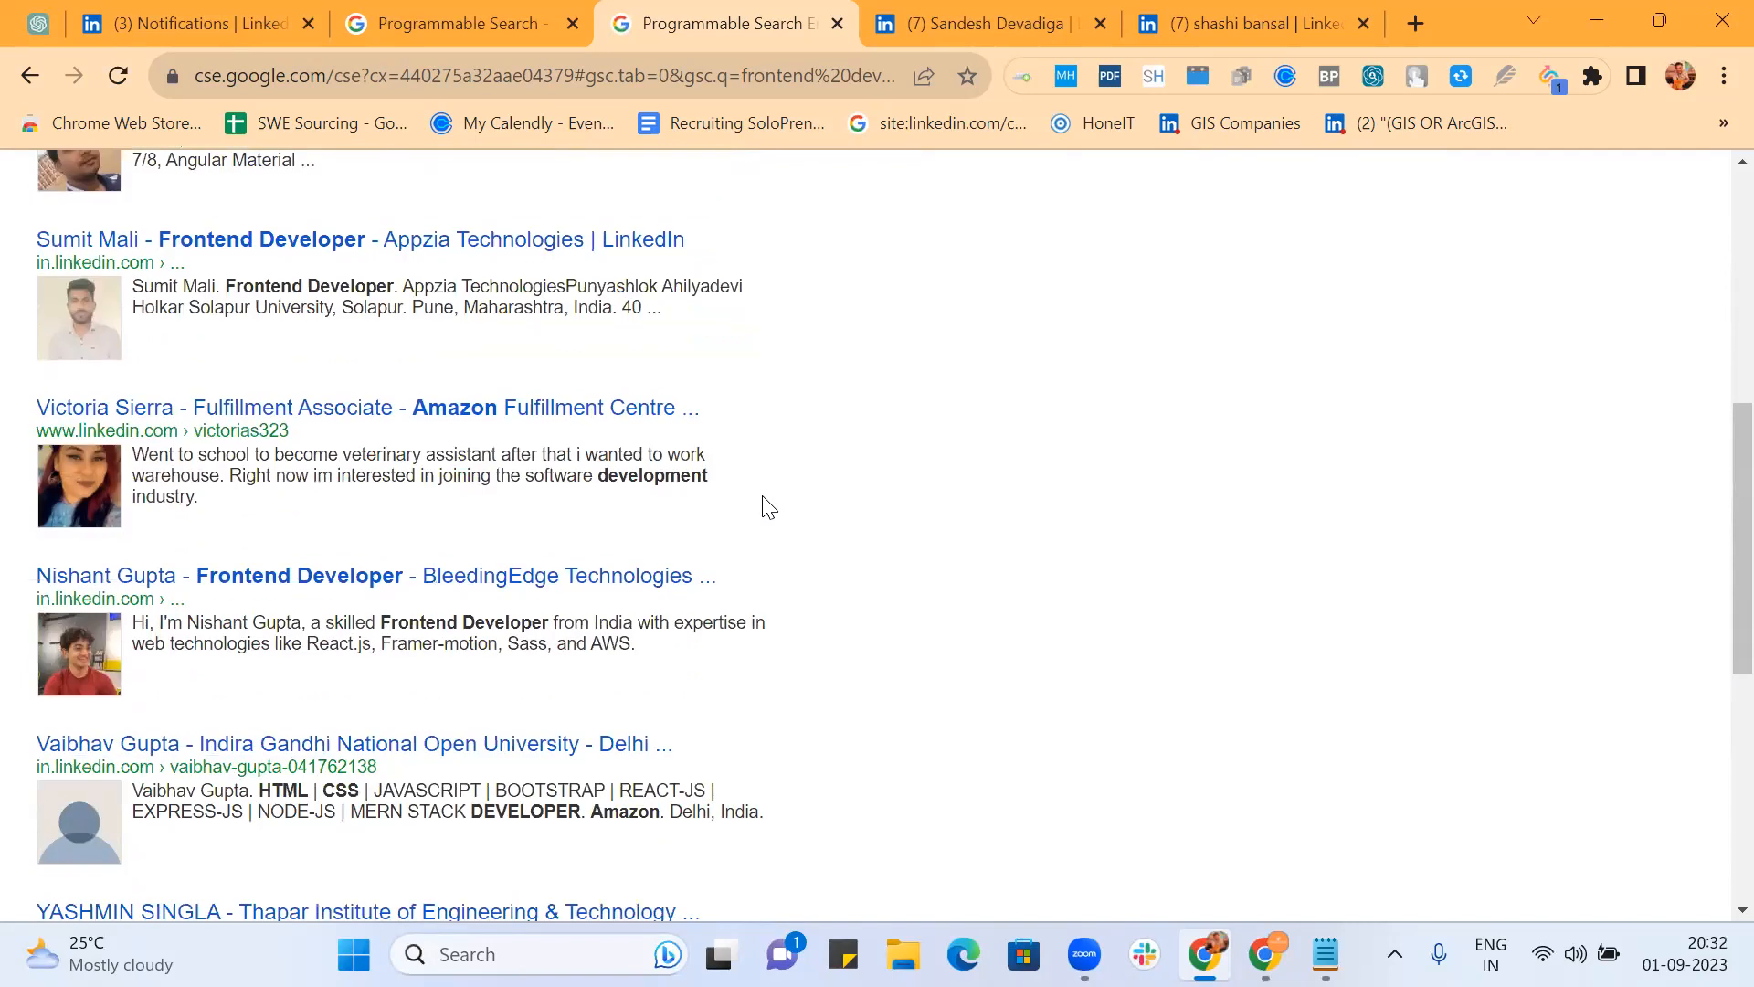
pyautogui.scroll(-2, 766, 504)
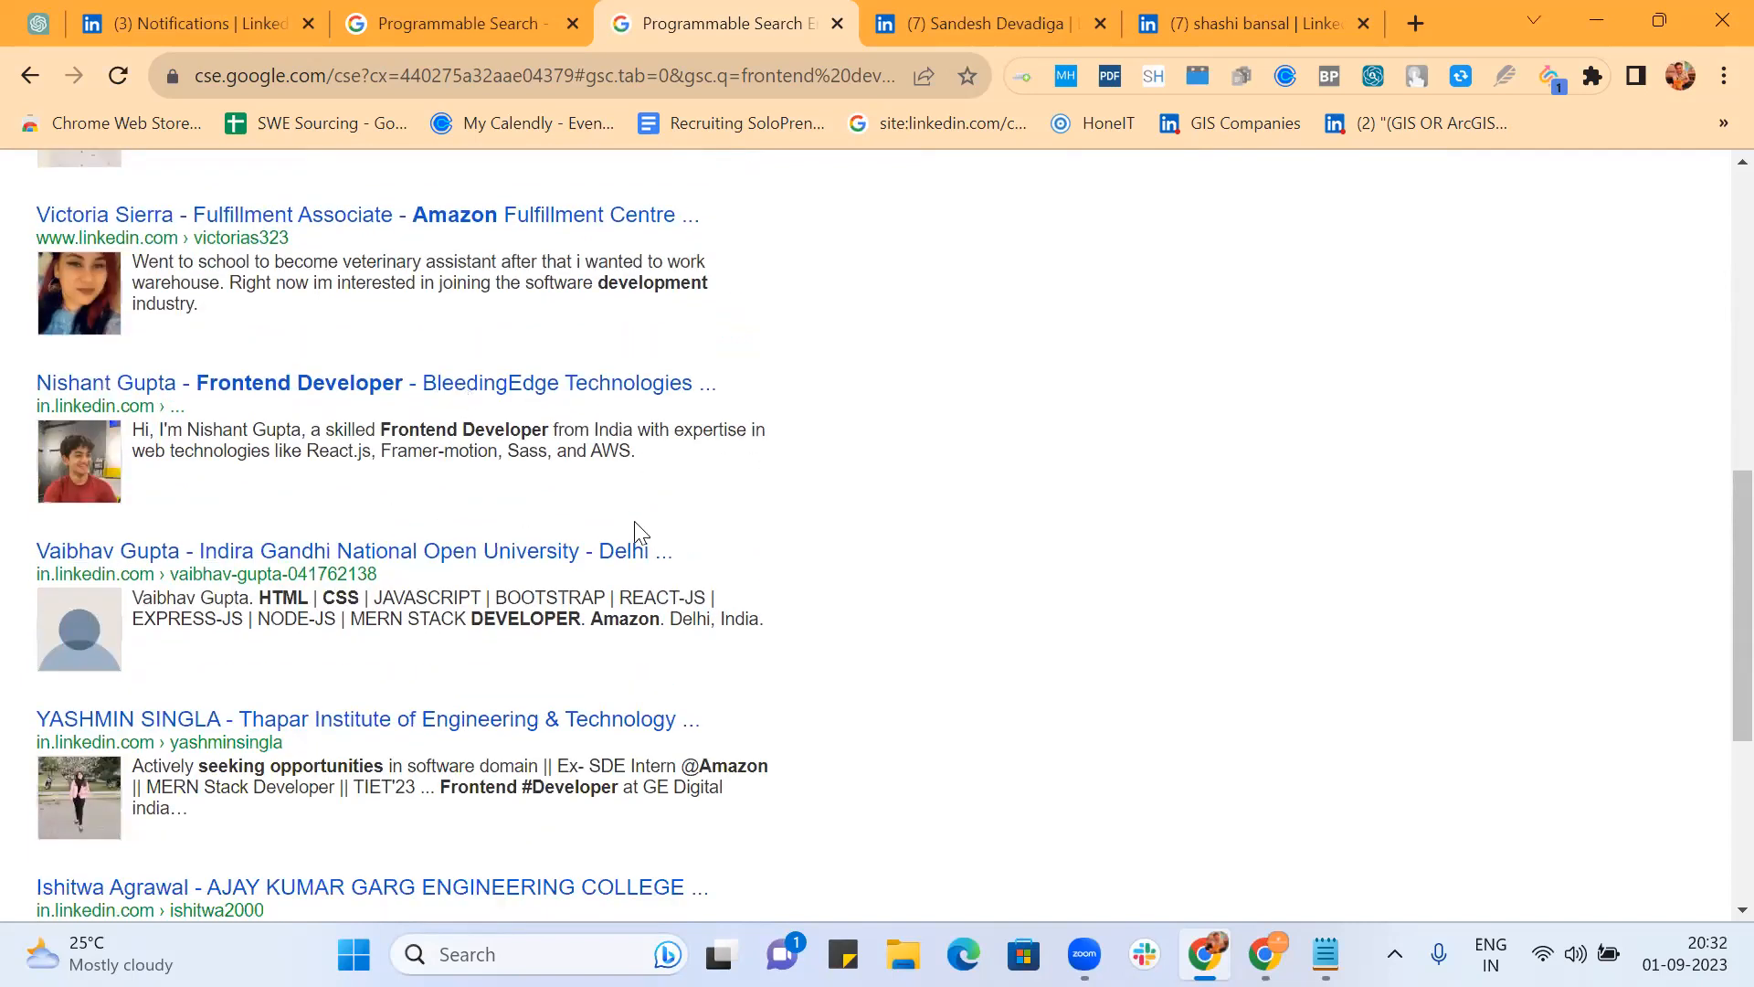
pyautogui.scroll(-1, 636, 534)
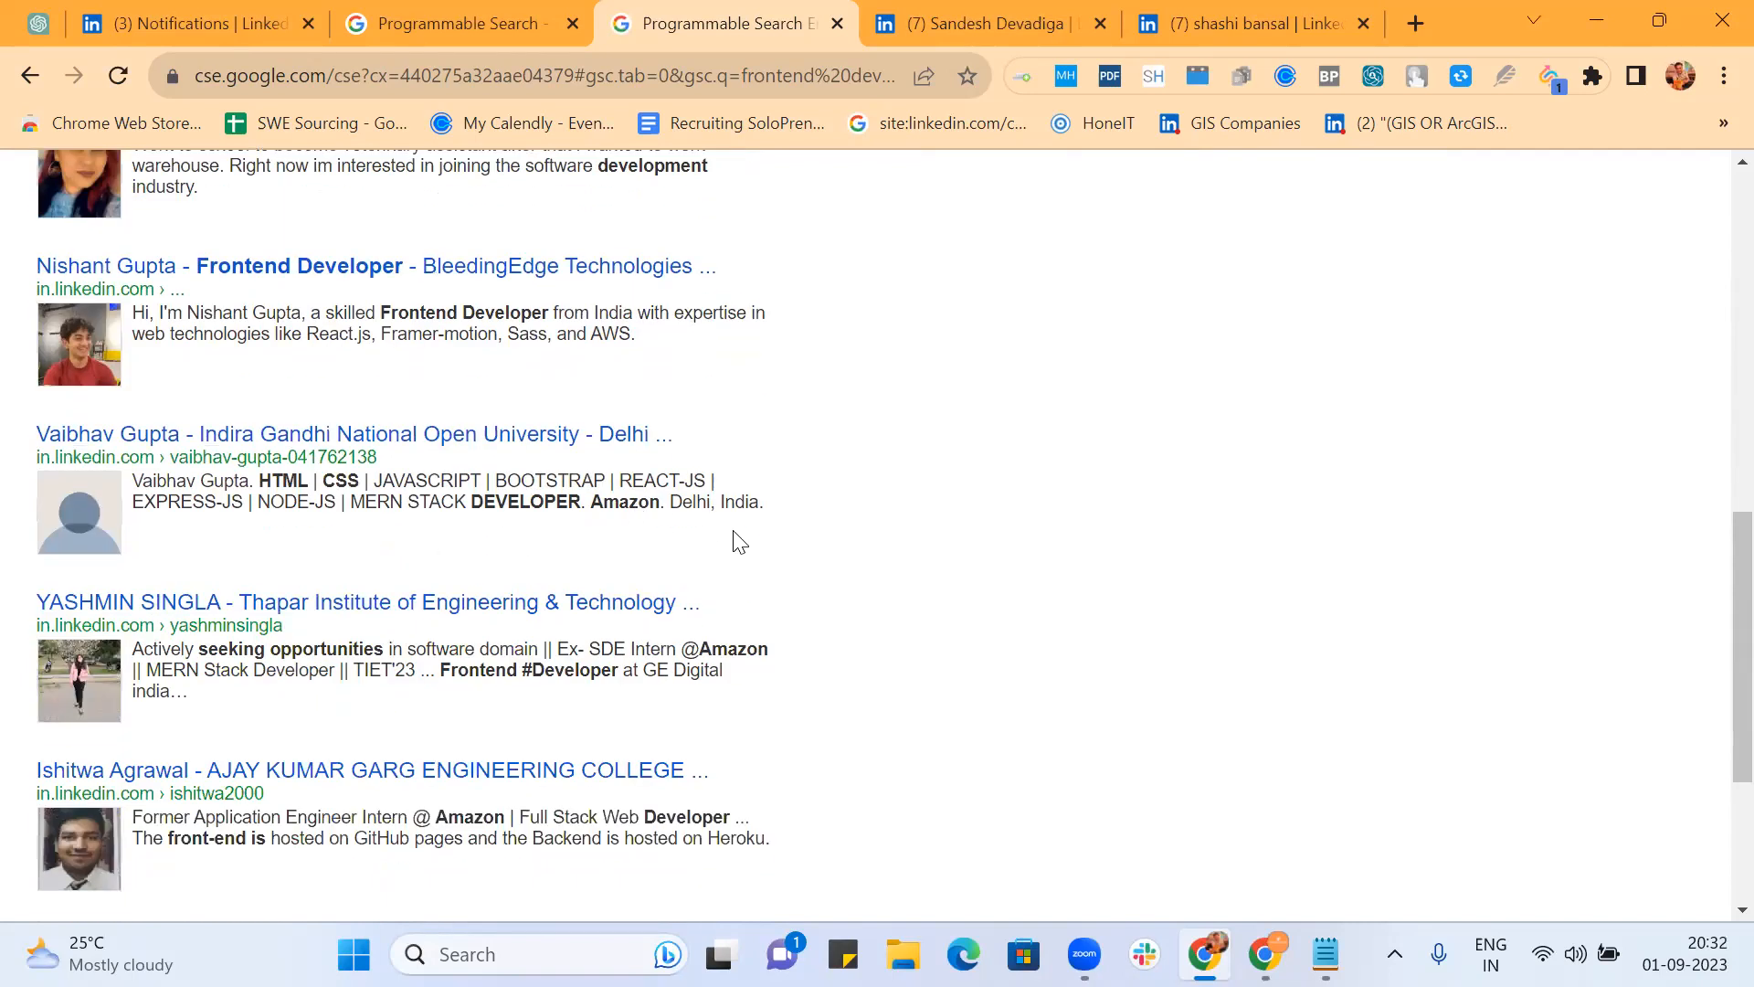
pyautogui.scroll(-1, 738, 543)
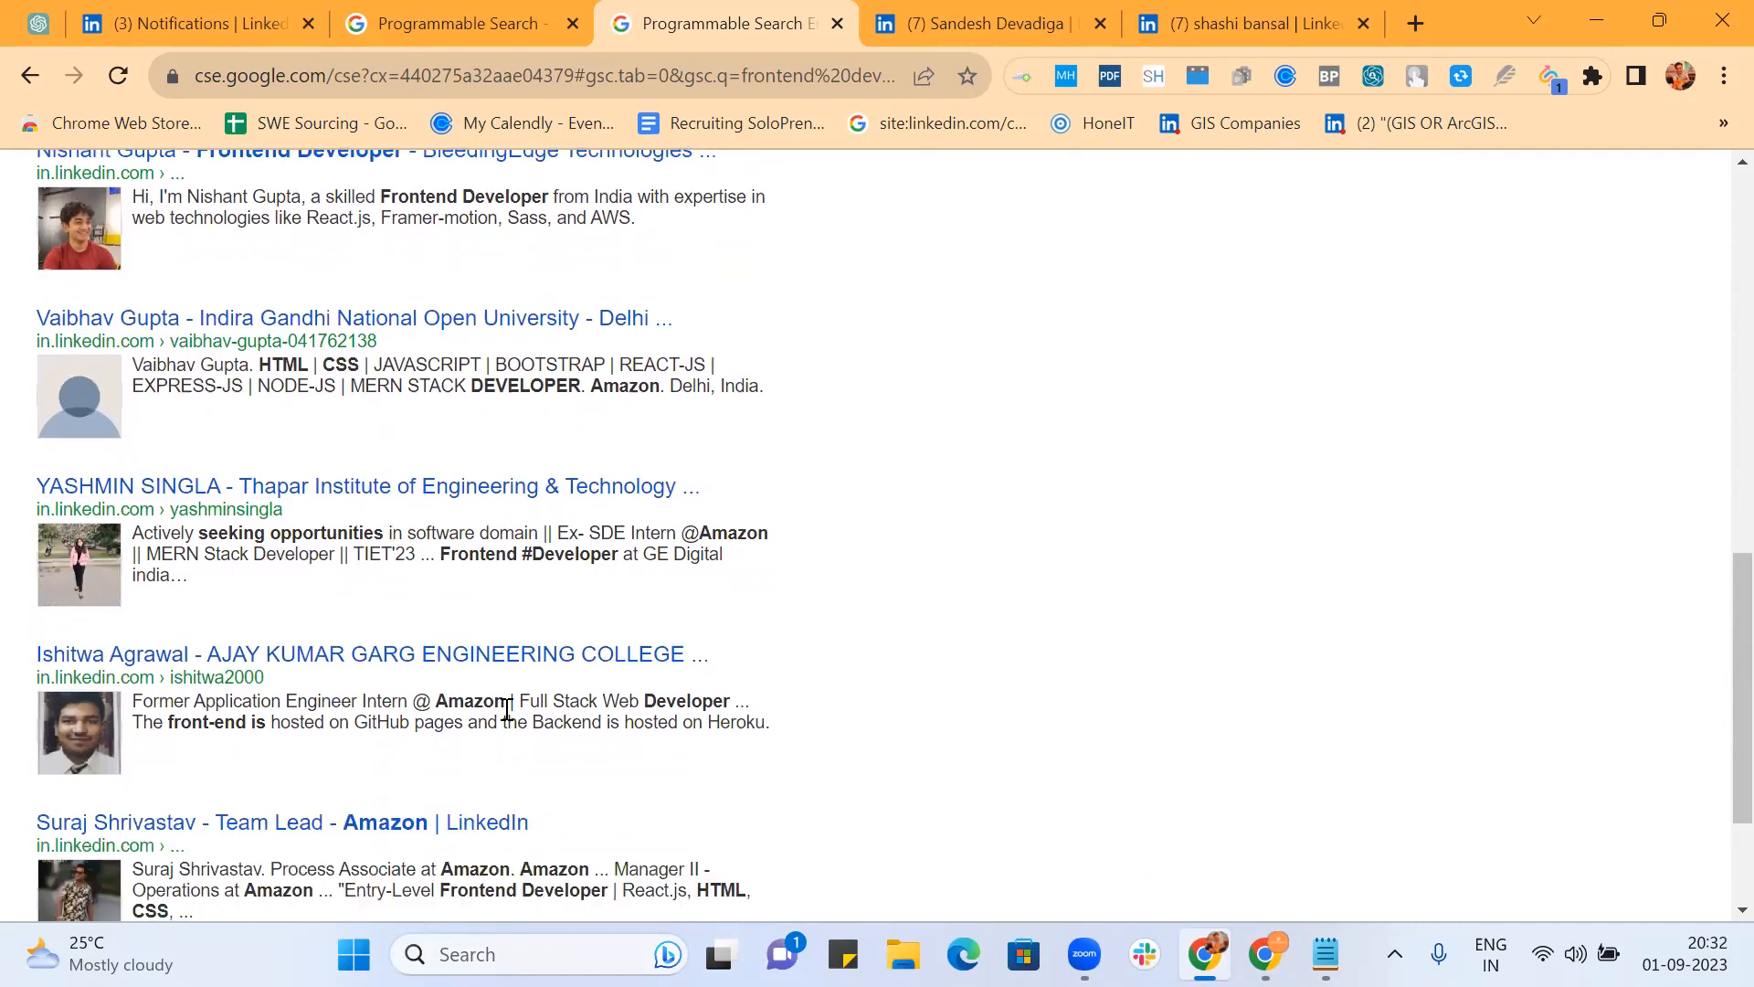
pyautogui.scroll(-2, 891, 637)
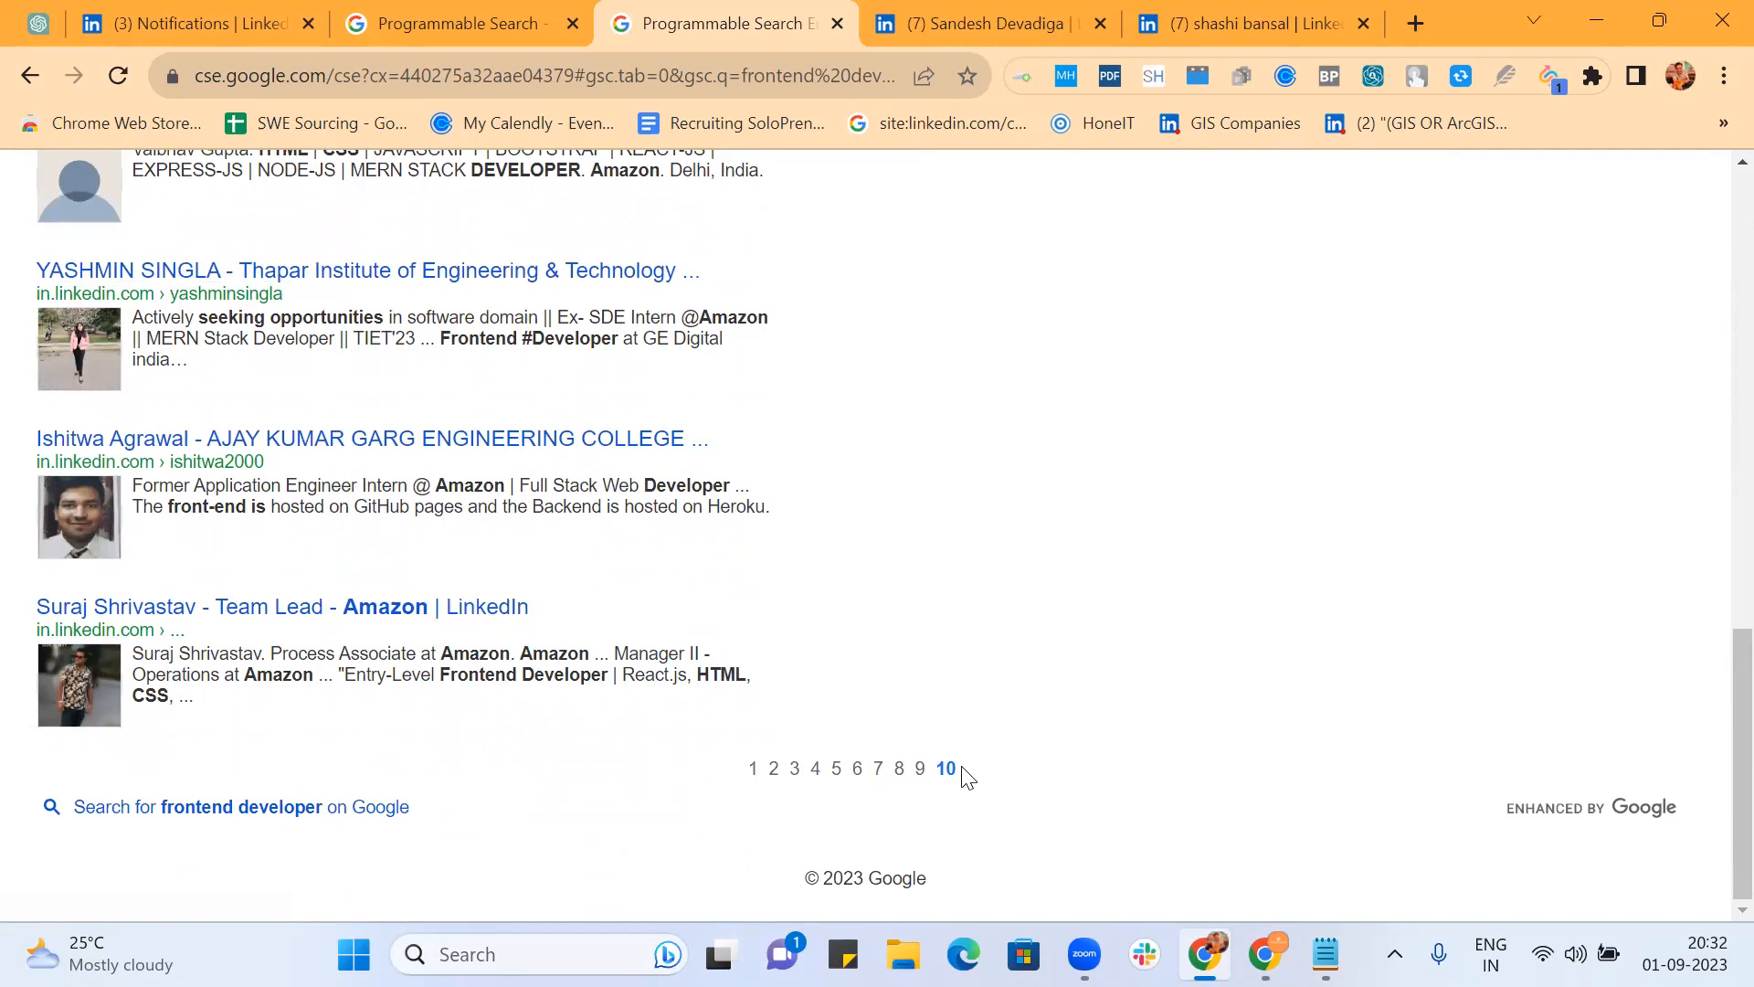
# Step: Return to results page 1 (about 331,000 matches) and browse the Amazon-related frontend LinkedIn profiles
pyautogui.click(754, 770)
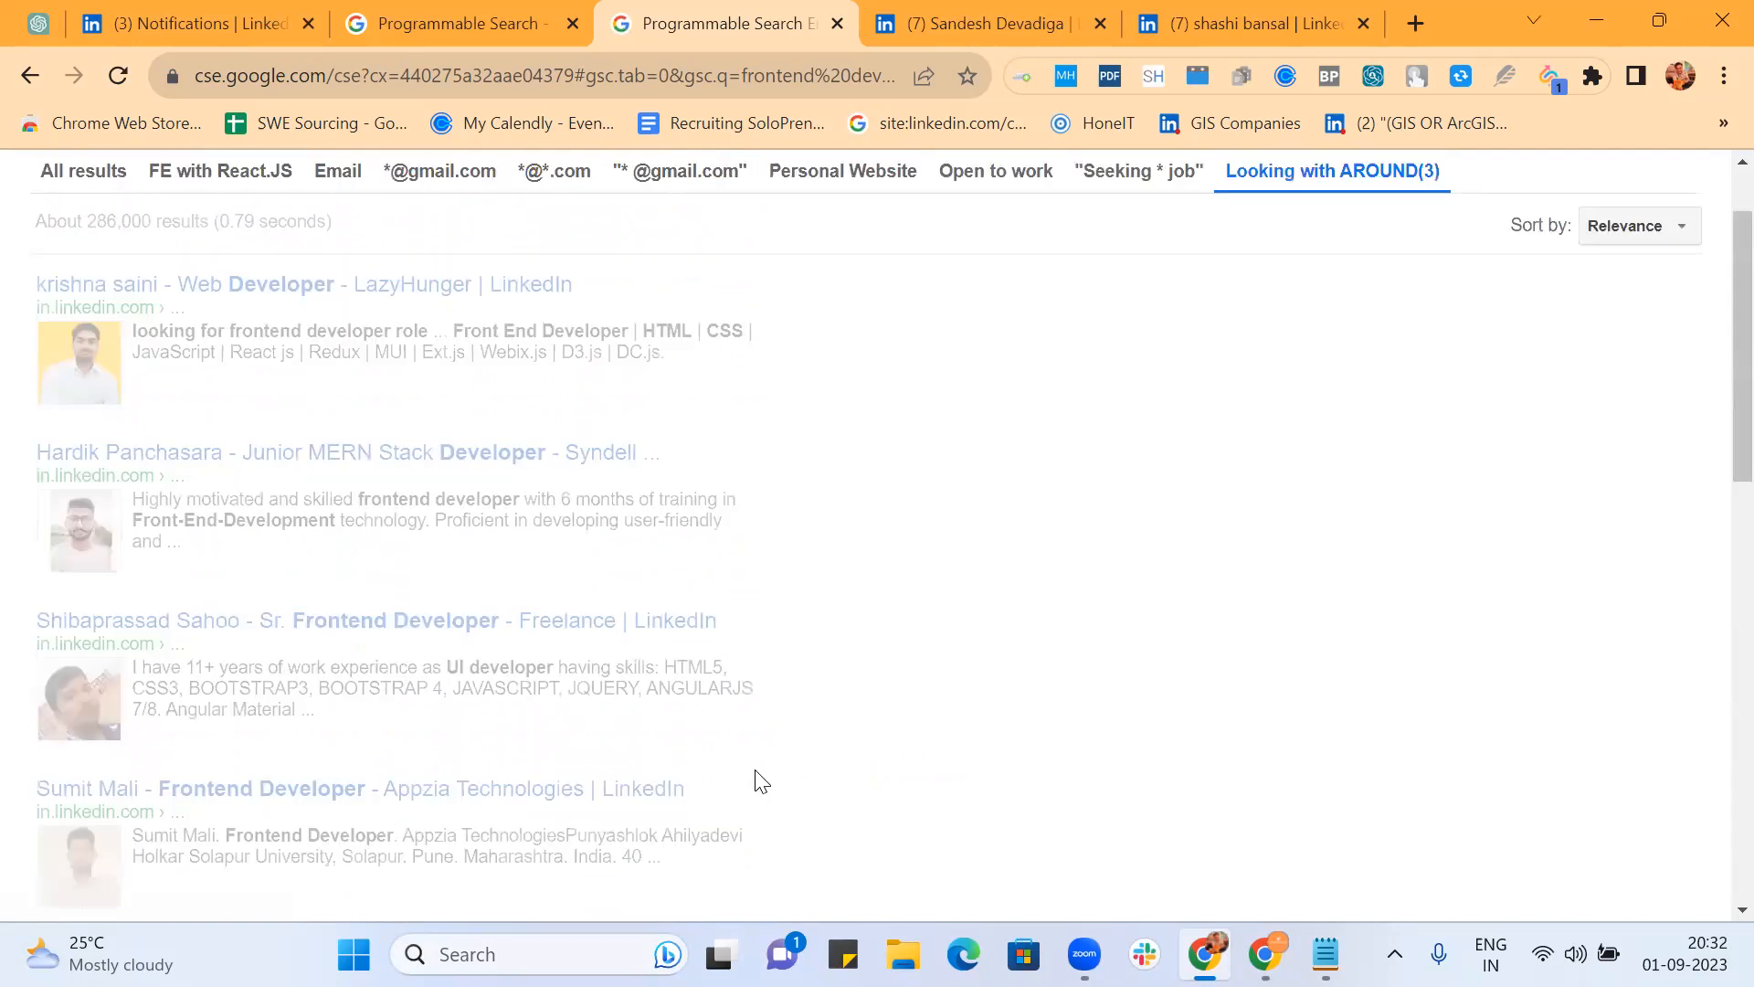
pyautogui.scroll(-9, 941, 526)
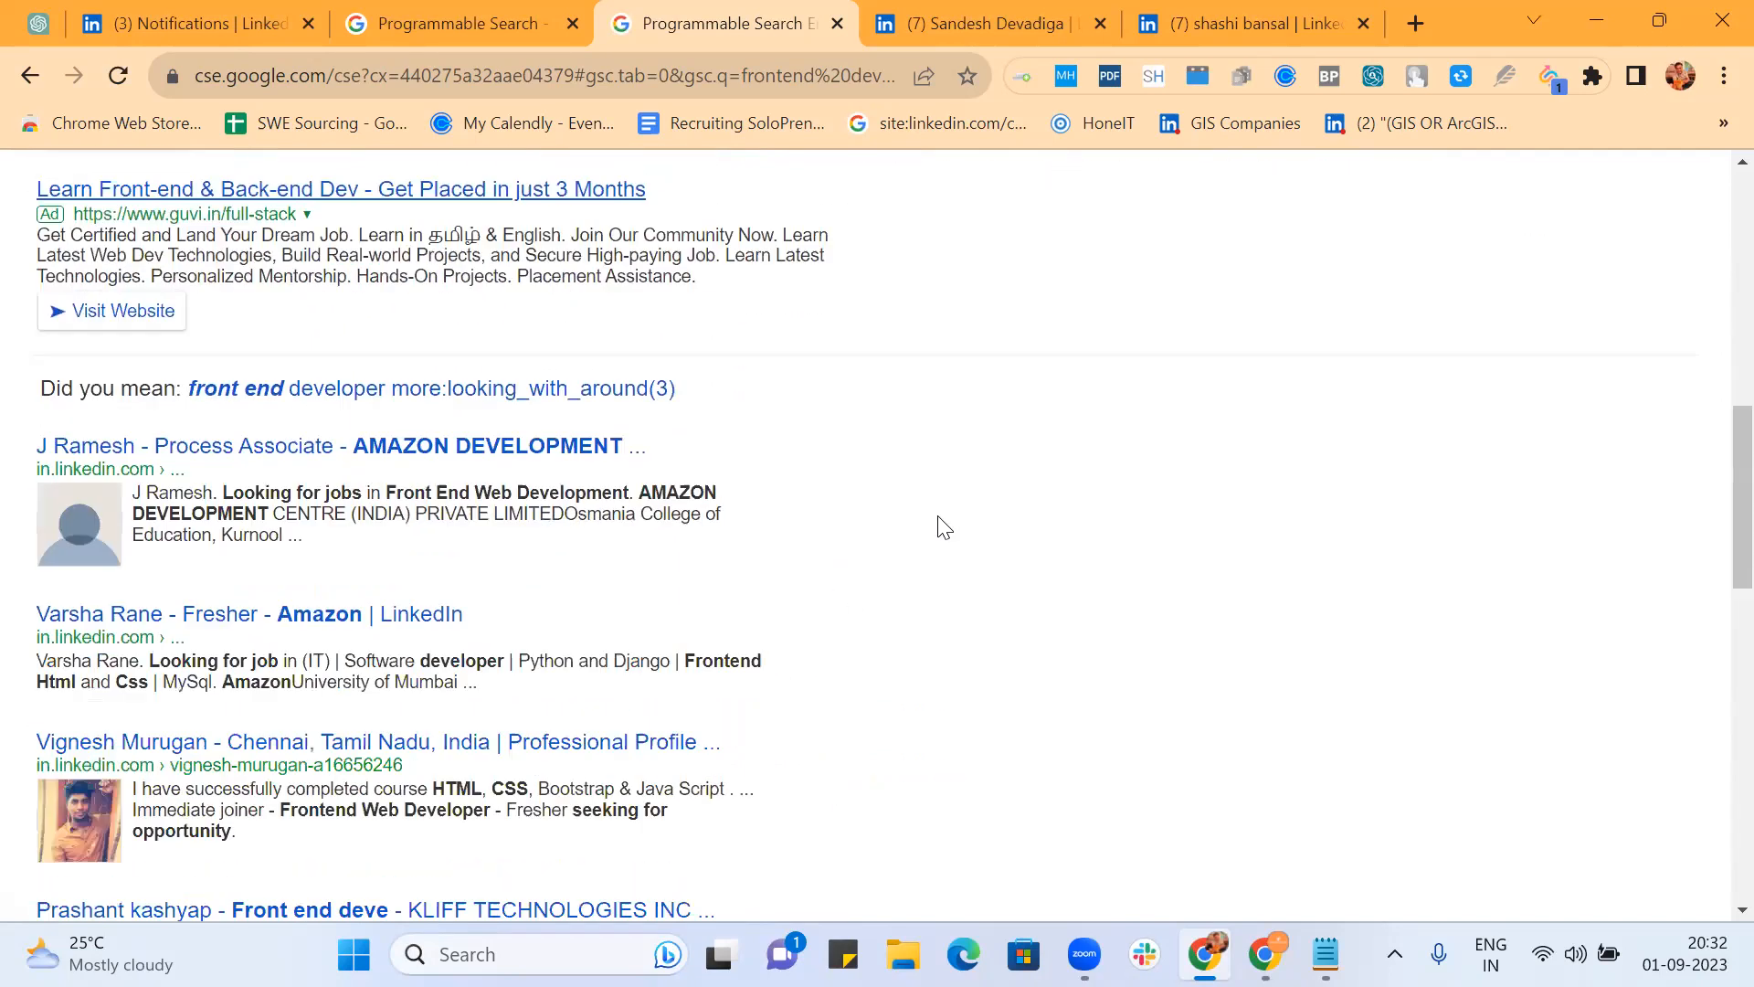
pyautogui.scroll(-1, 944, 527)
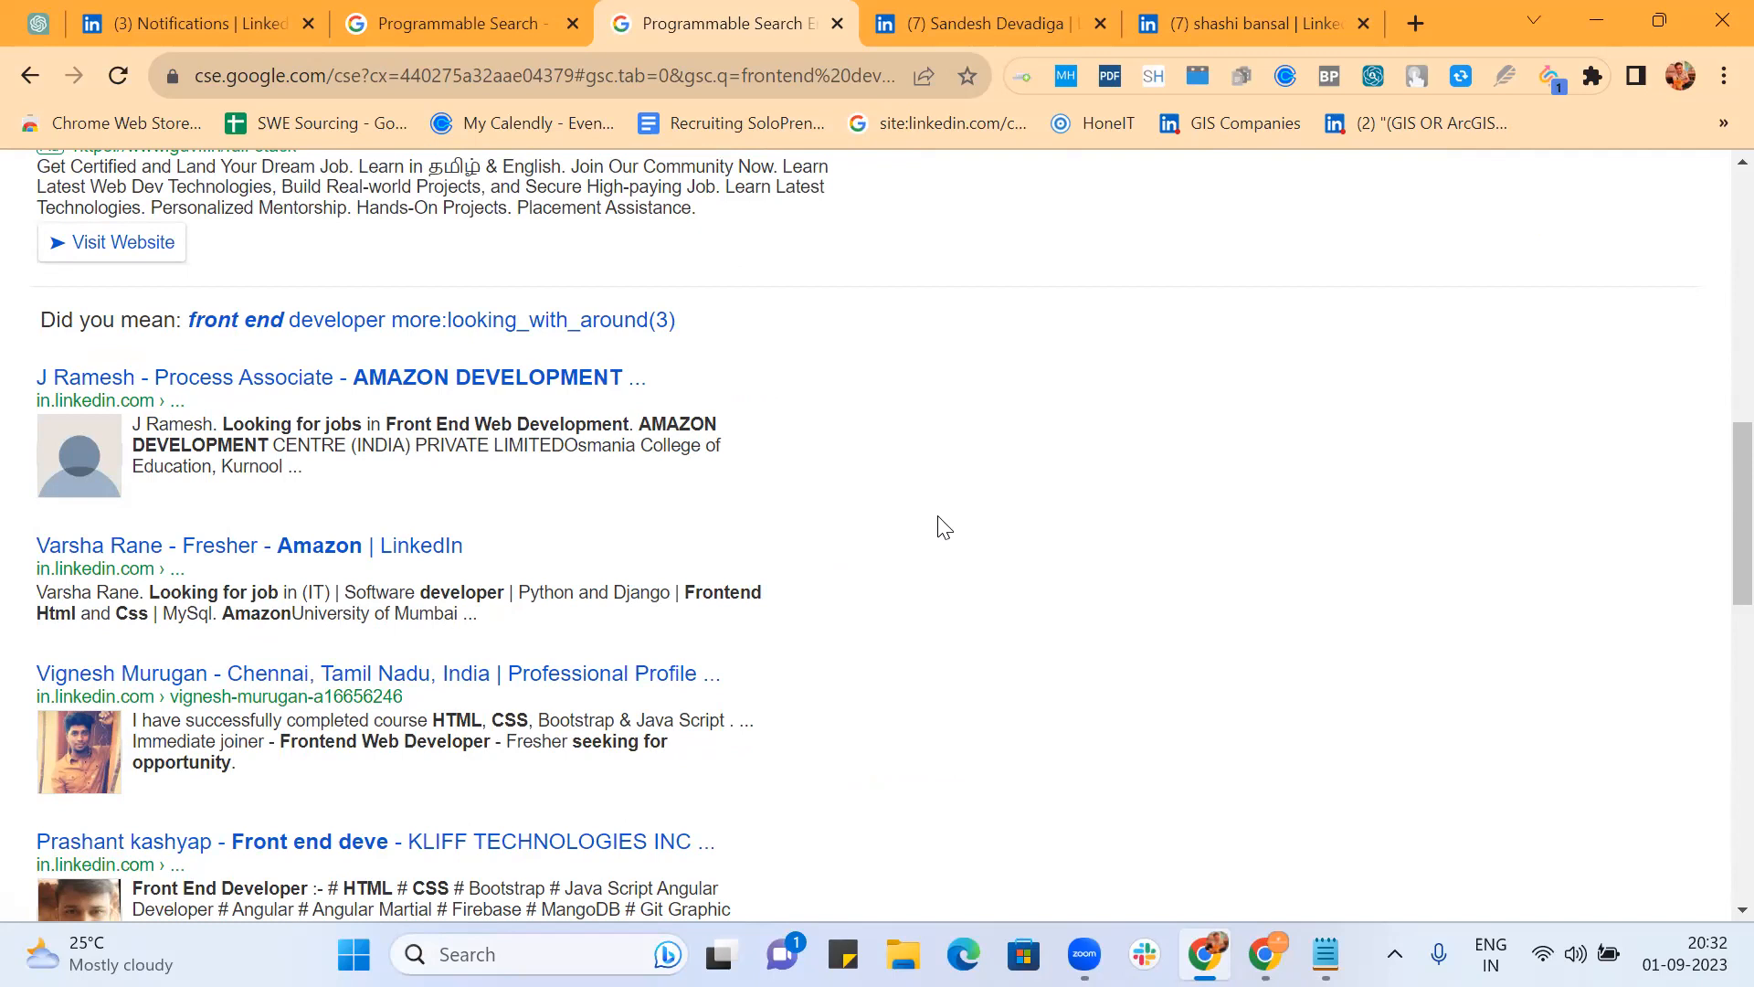
pyautogui.scroll(-3, 944, 527)
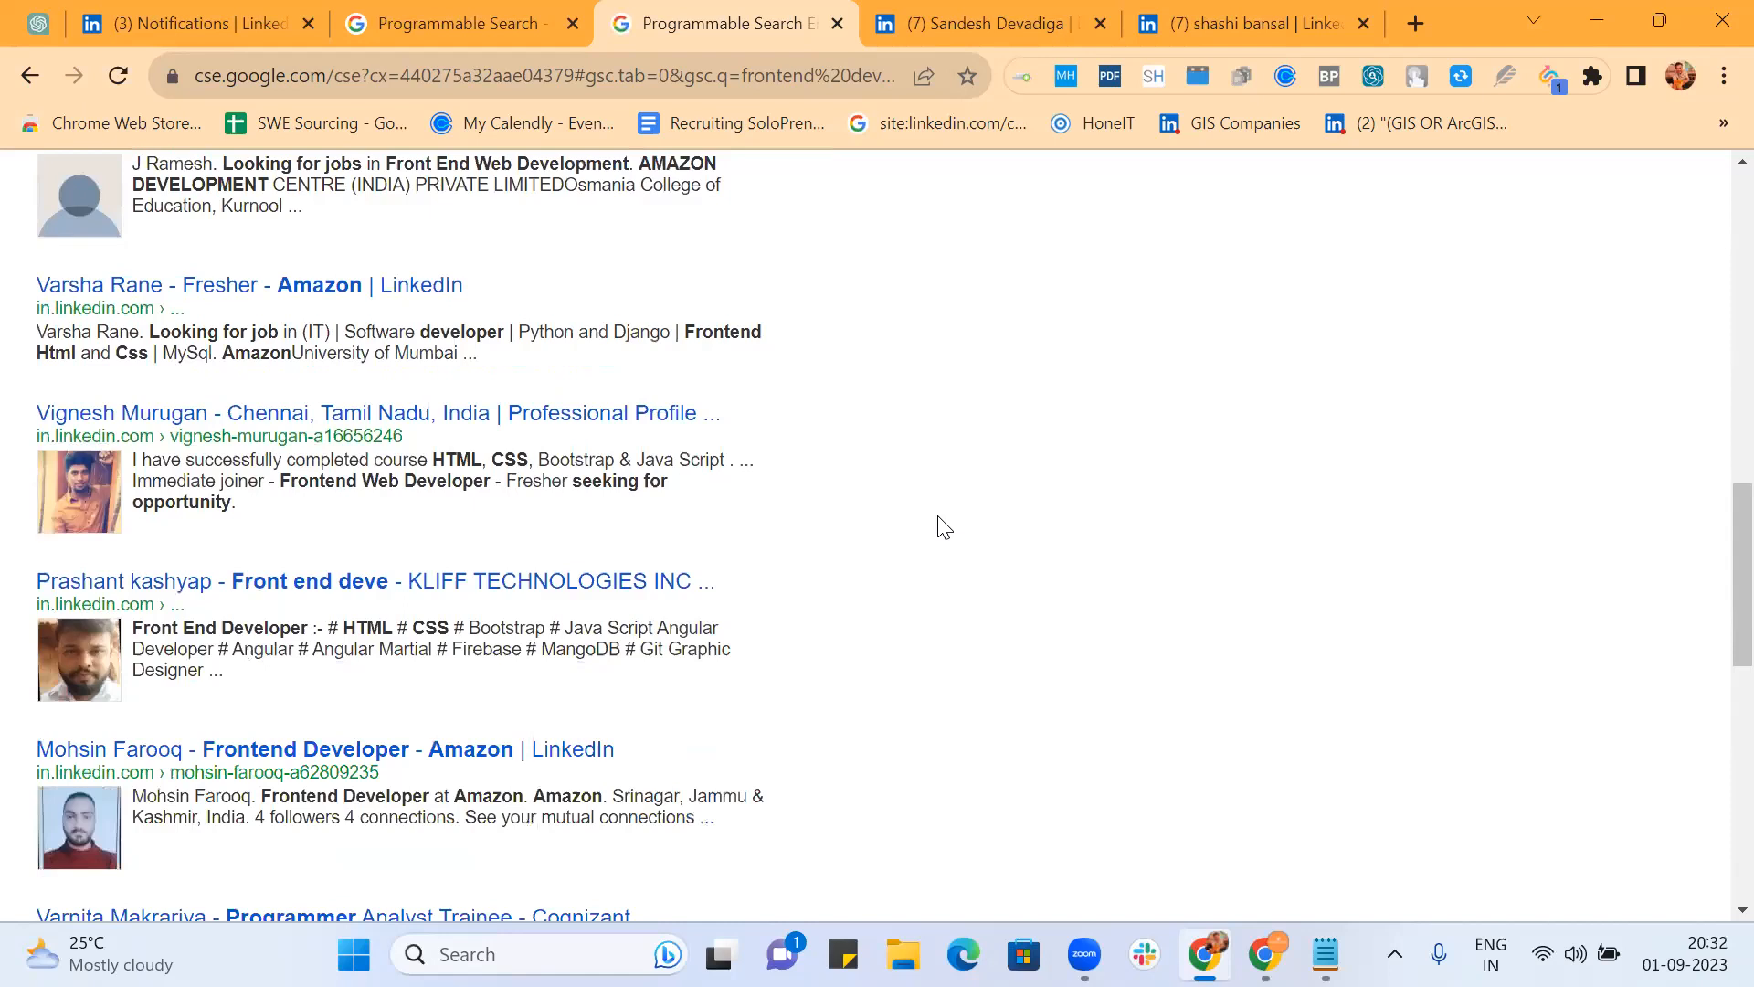
pyautogui.scroll(-2, 944, 527)
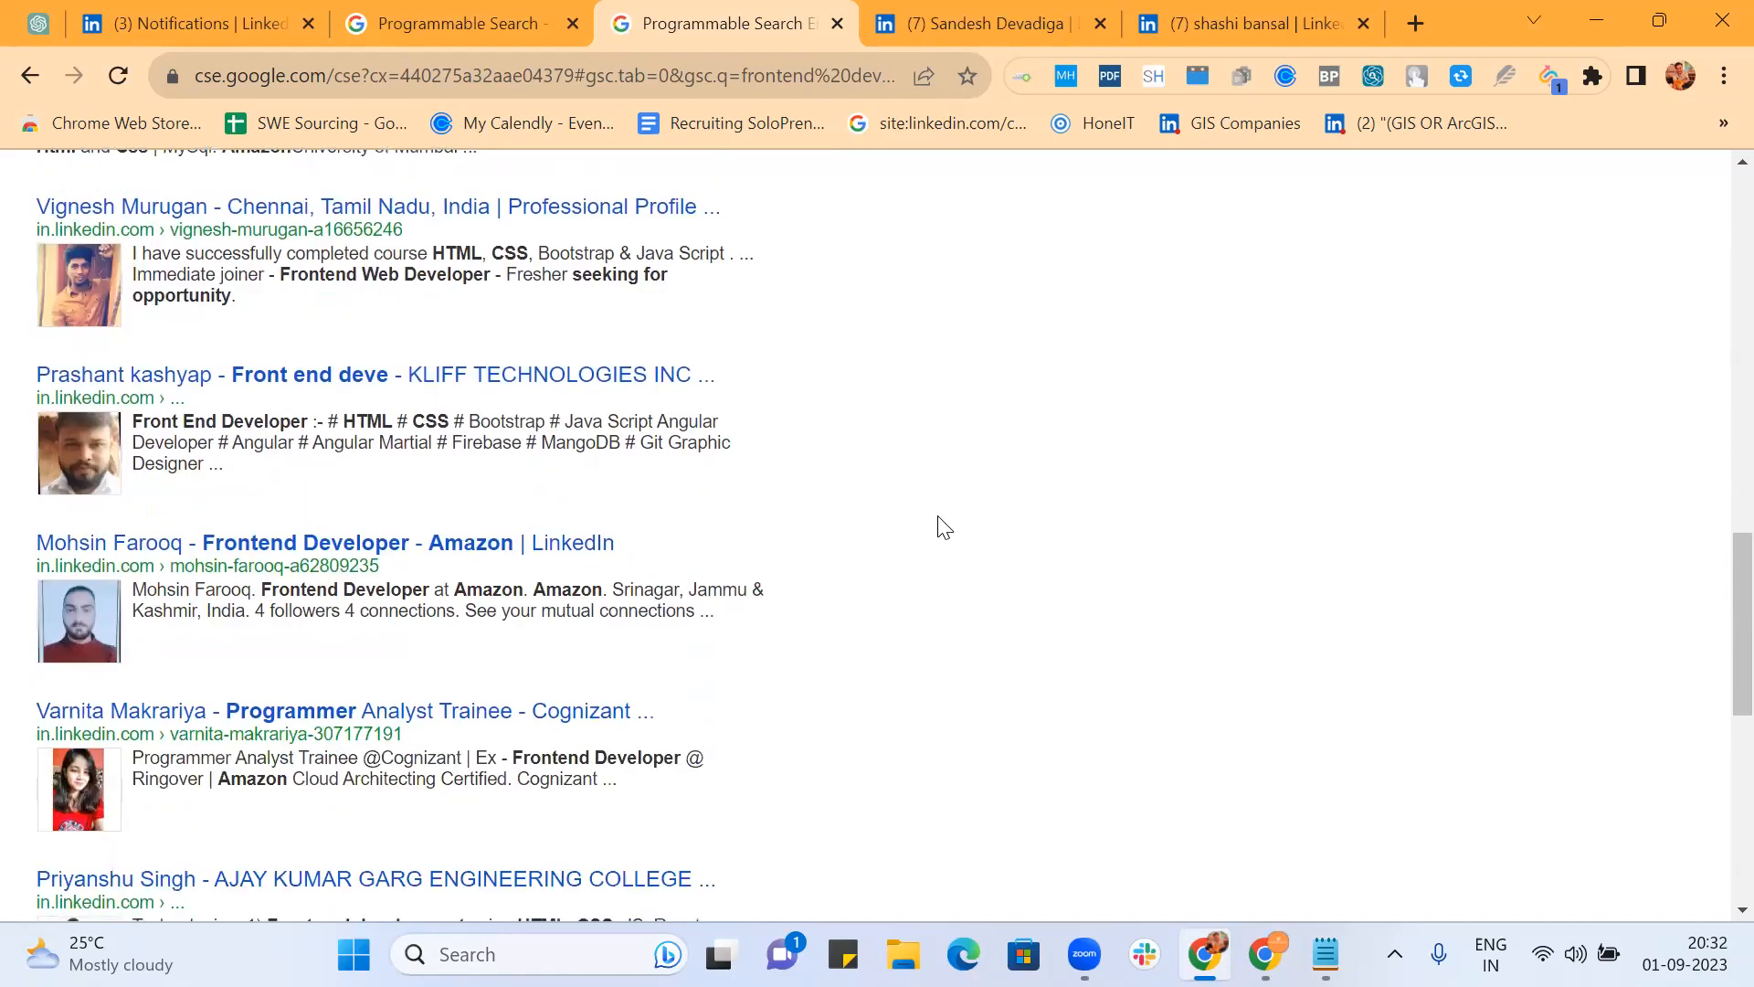
pyautogui.scroll(-5, 944, 527)
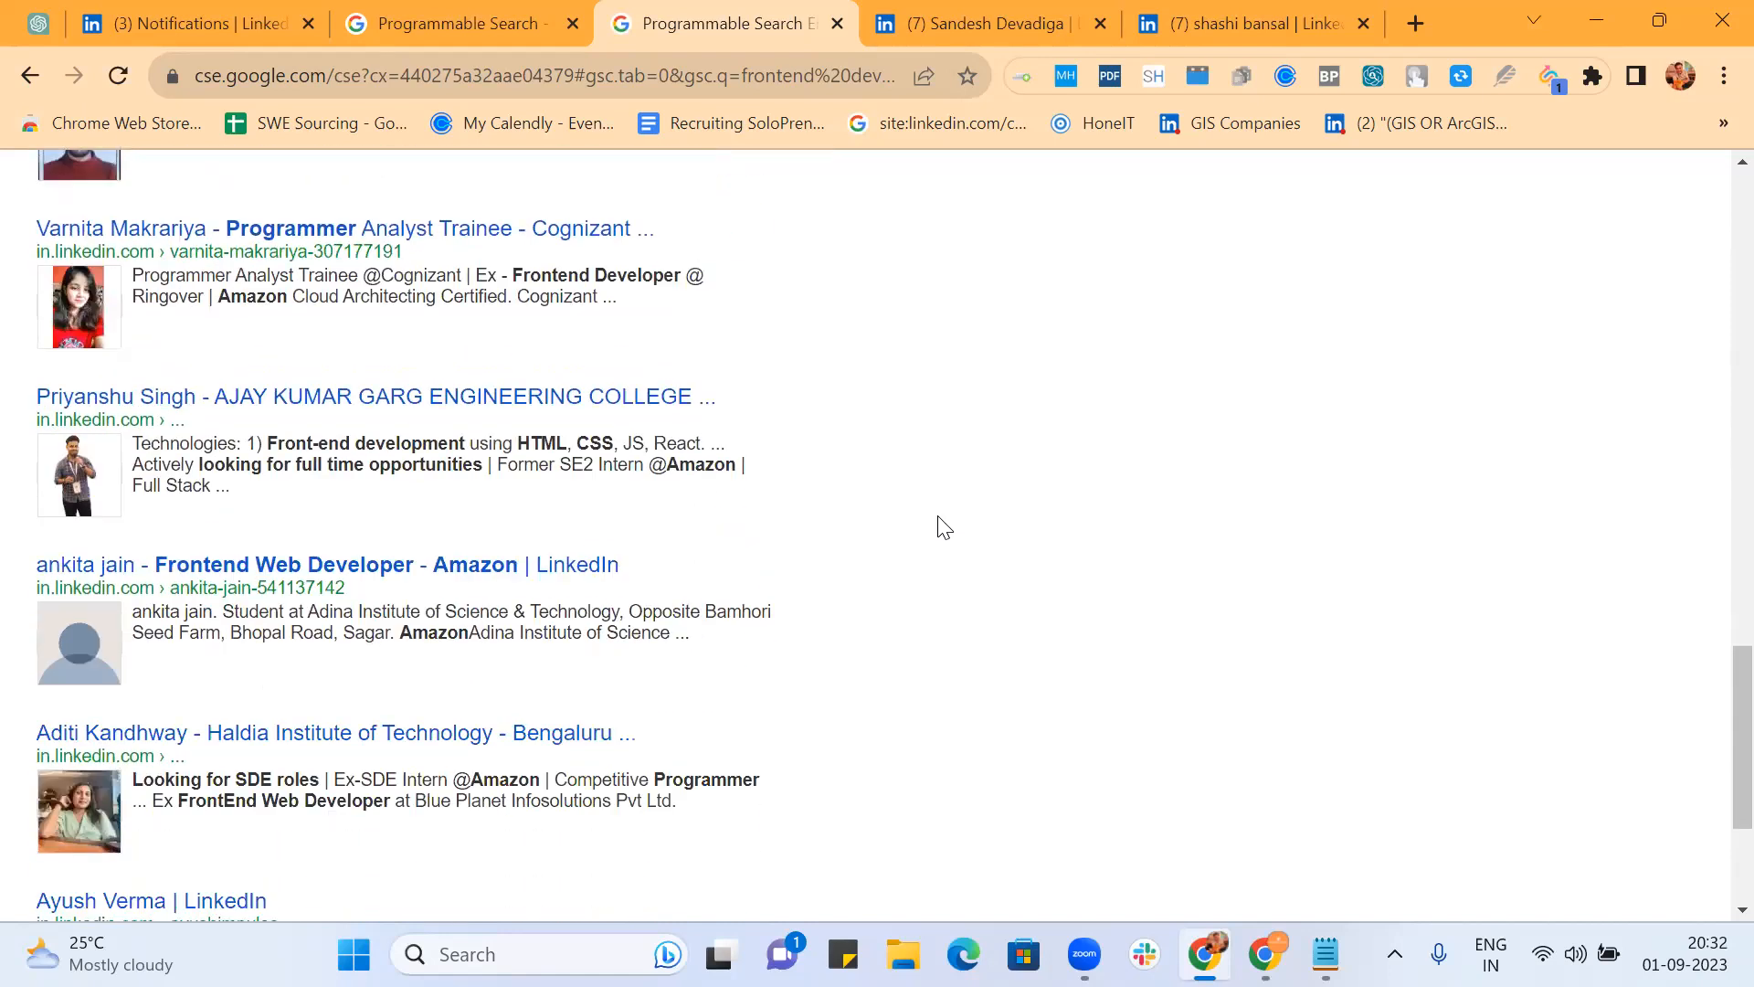
pyautogui.scroll(-3, 944, 527)
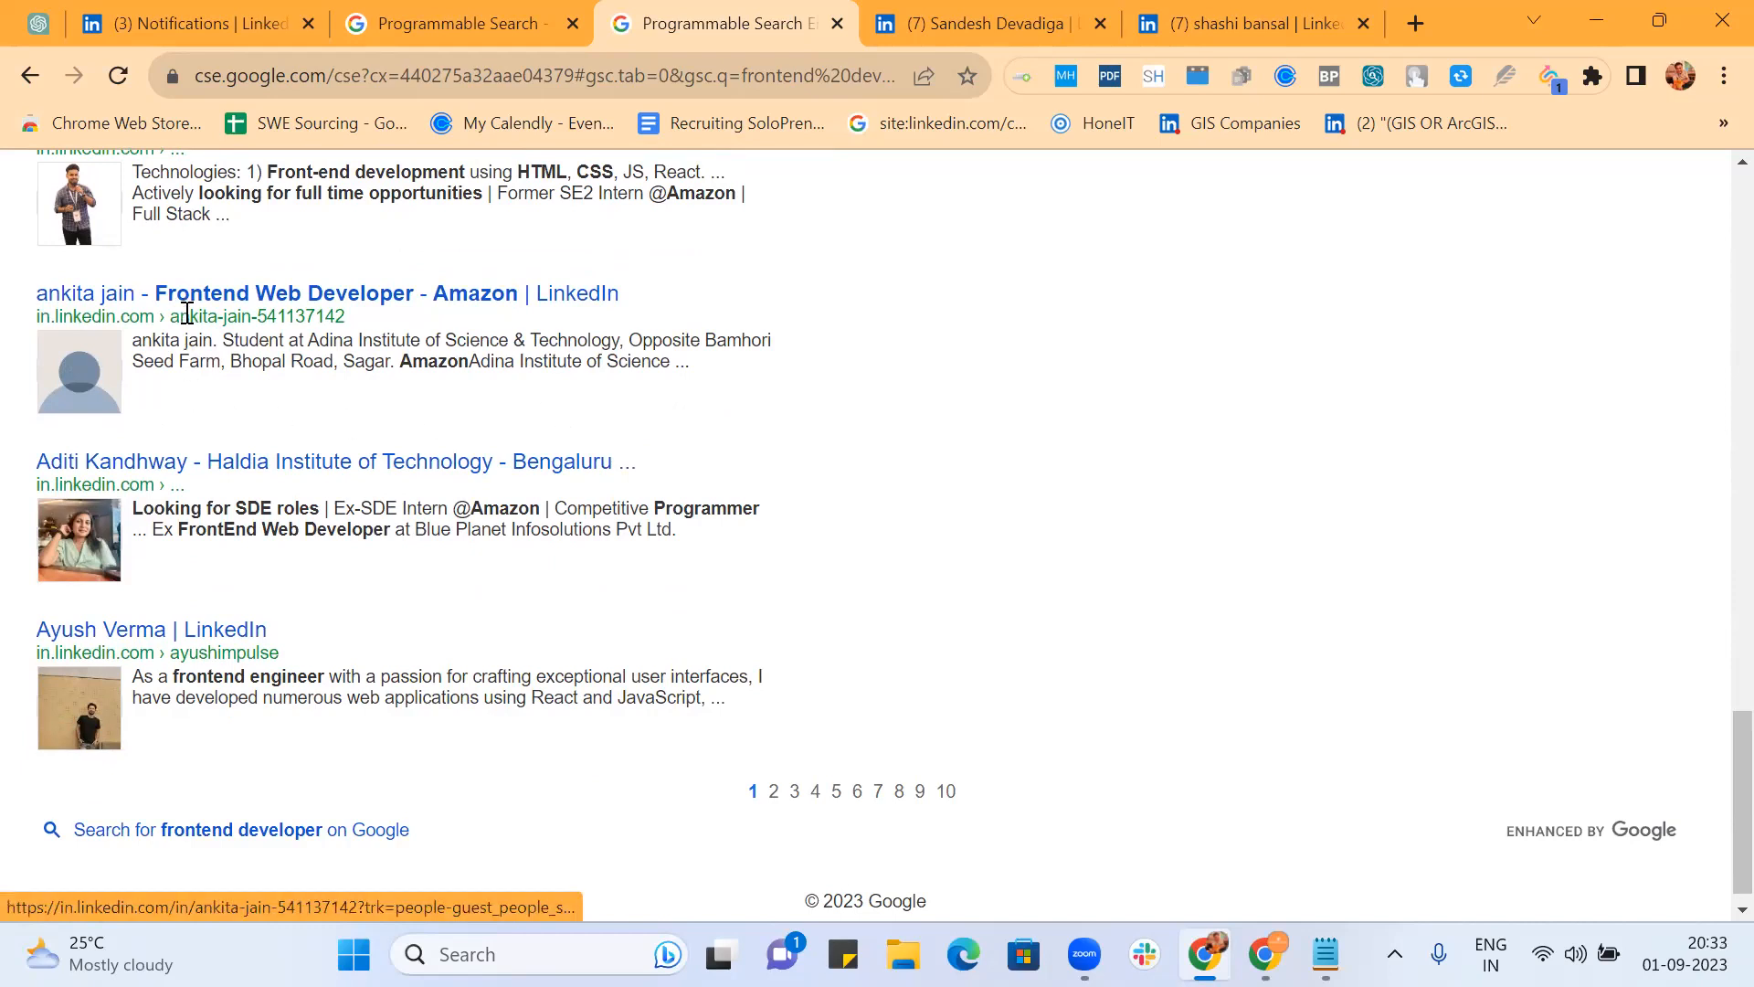
pyautogui.scroll(5, 146, 421)
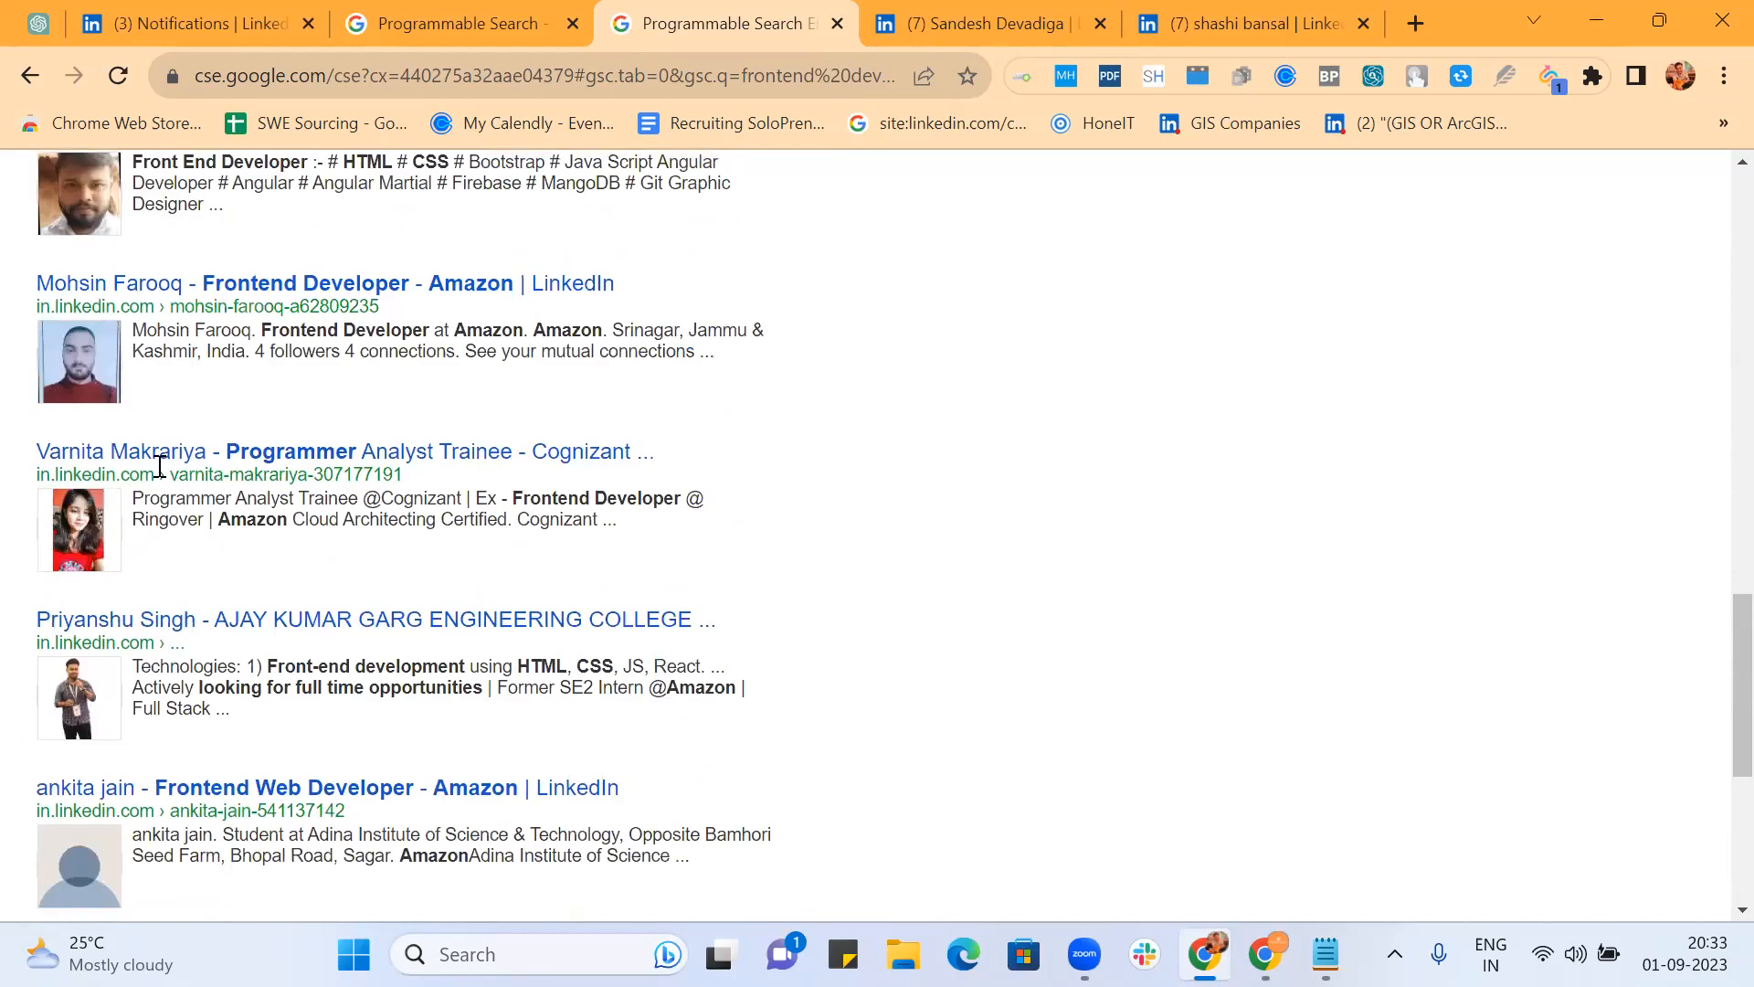
pyautogui.scroll(10, 614, 460)
pyautogui.scroll(3, 614, 461)
pyautogui.scroll(-6, 614, 461)
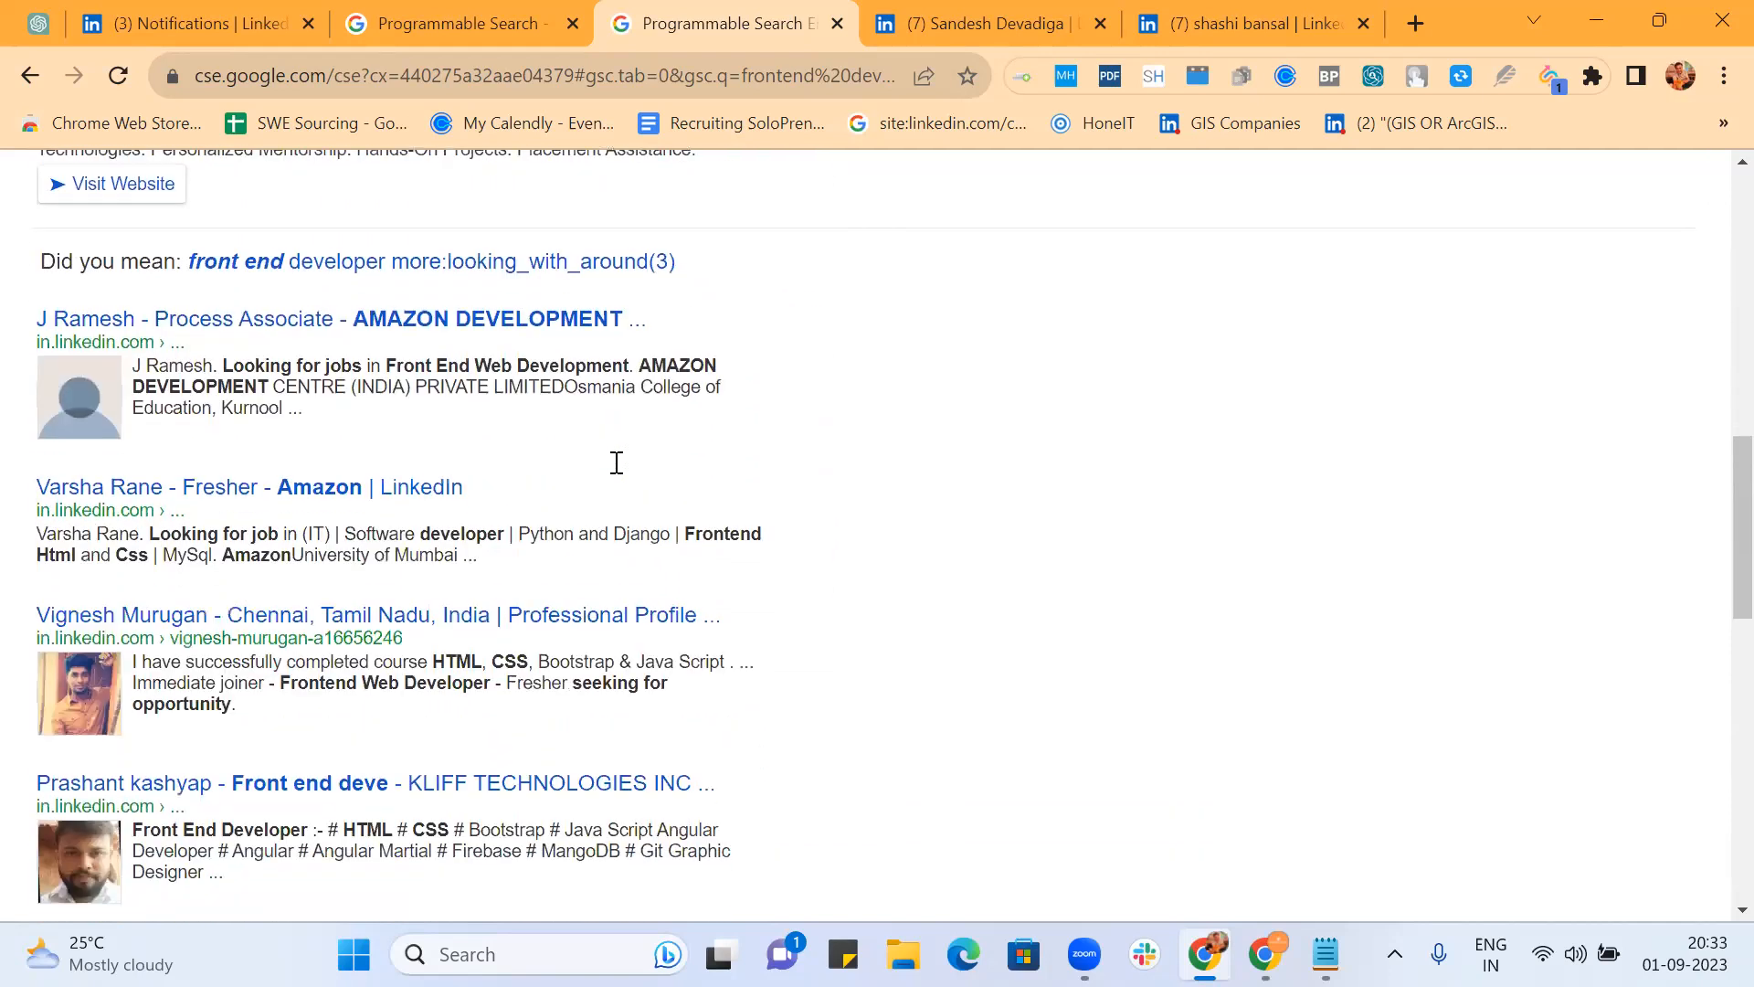
pyautogui.scroll(13, 278, 407)
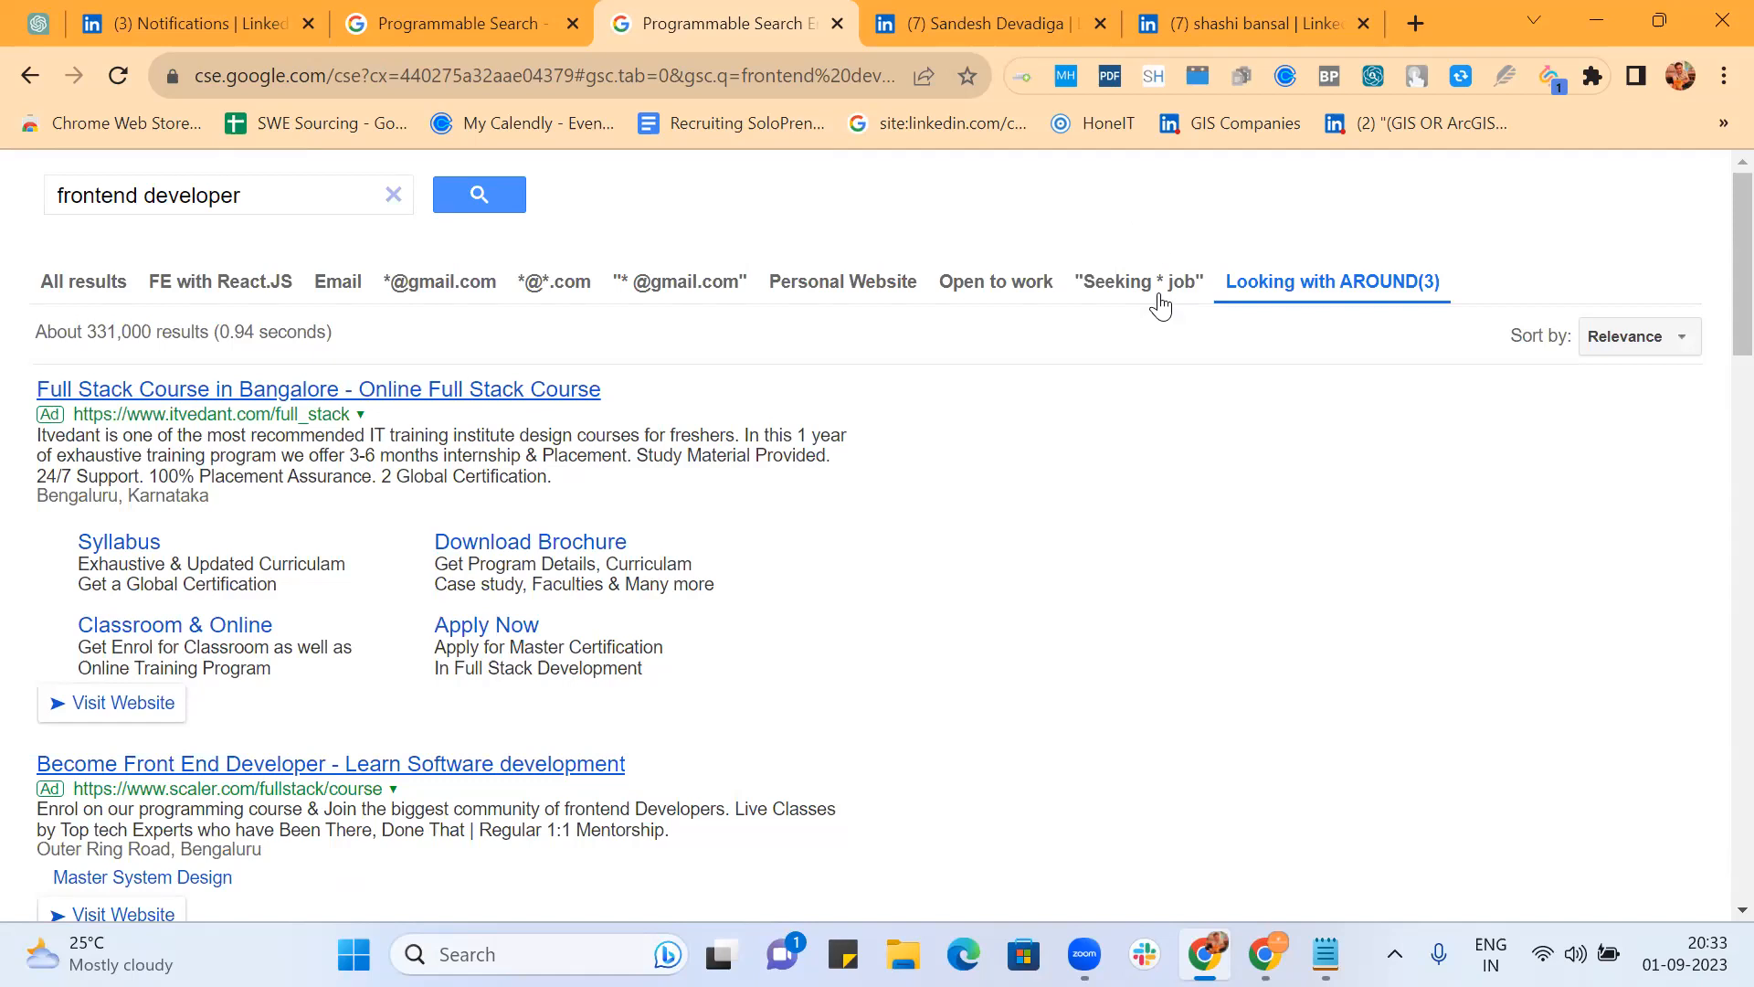
pyautogui.scroll(-6, 987, 512)
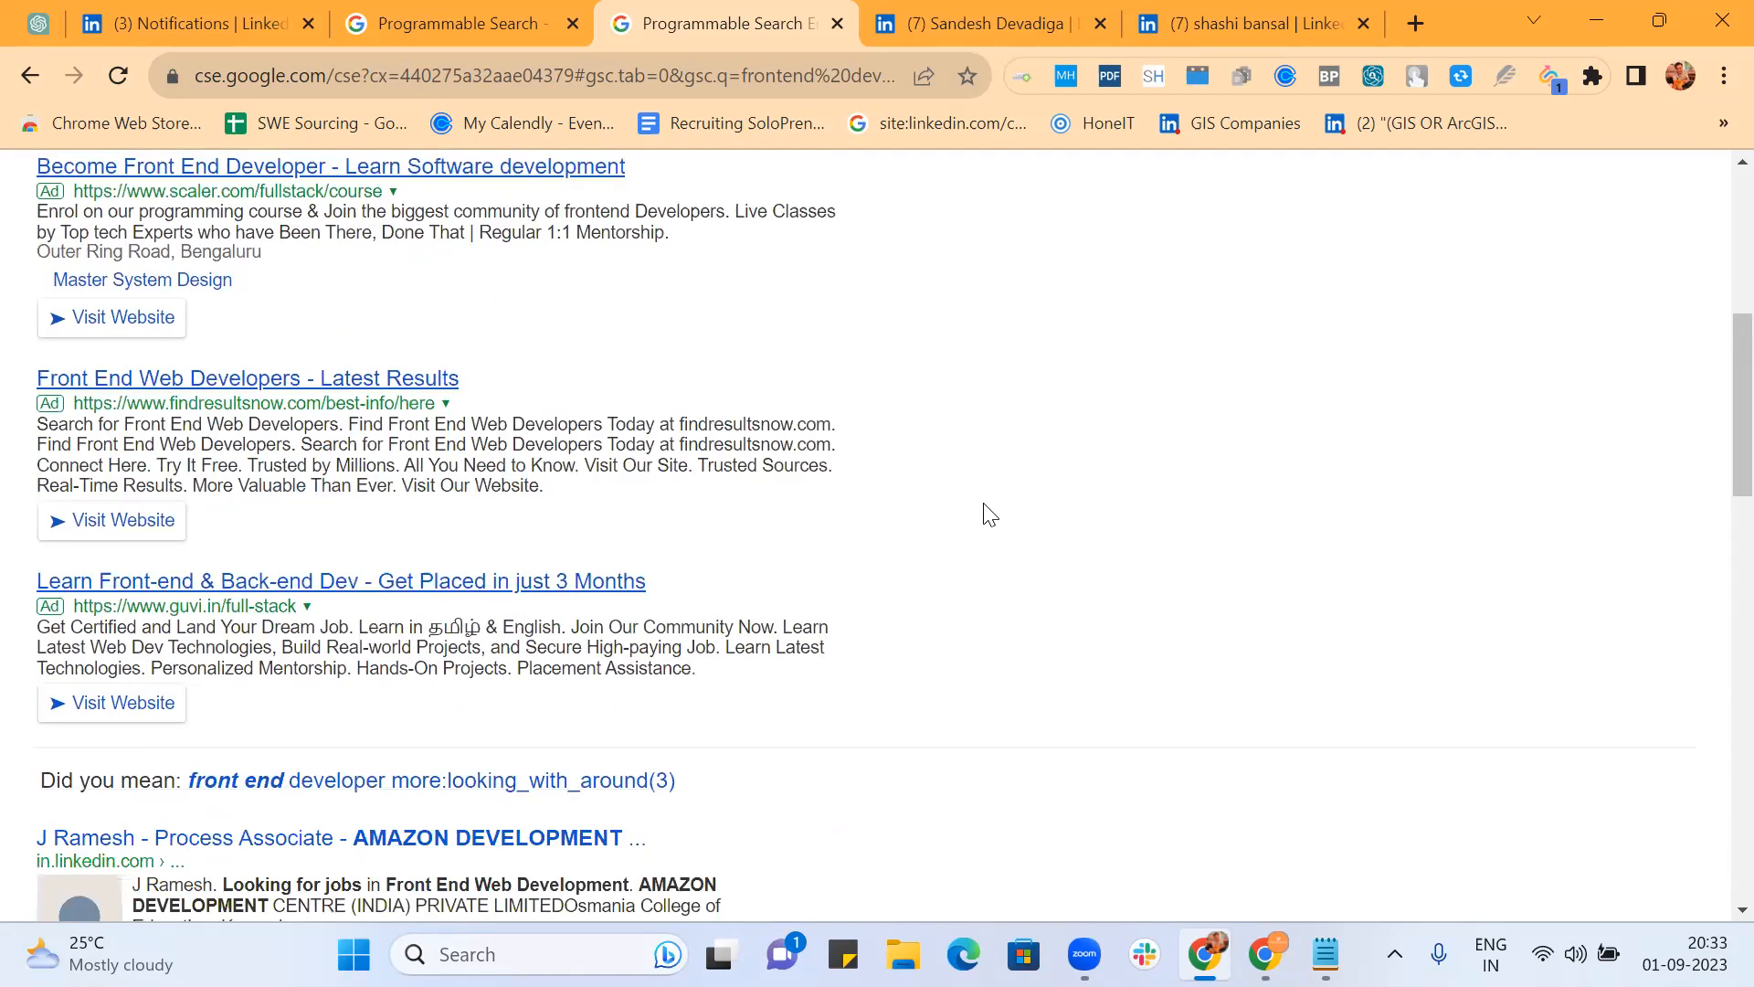
pyautogui.scroll(-6, 989, 514)
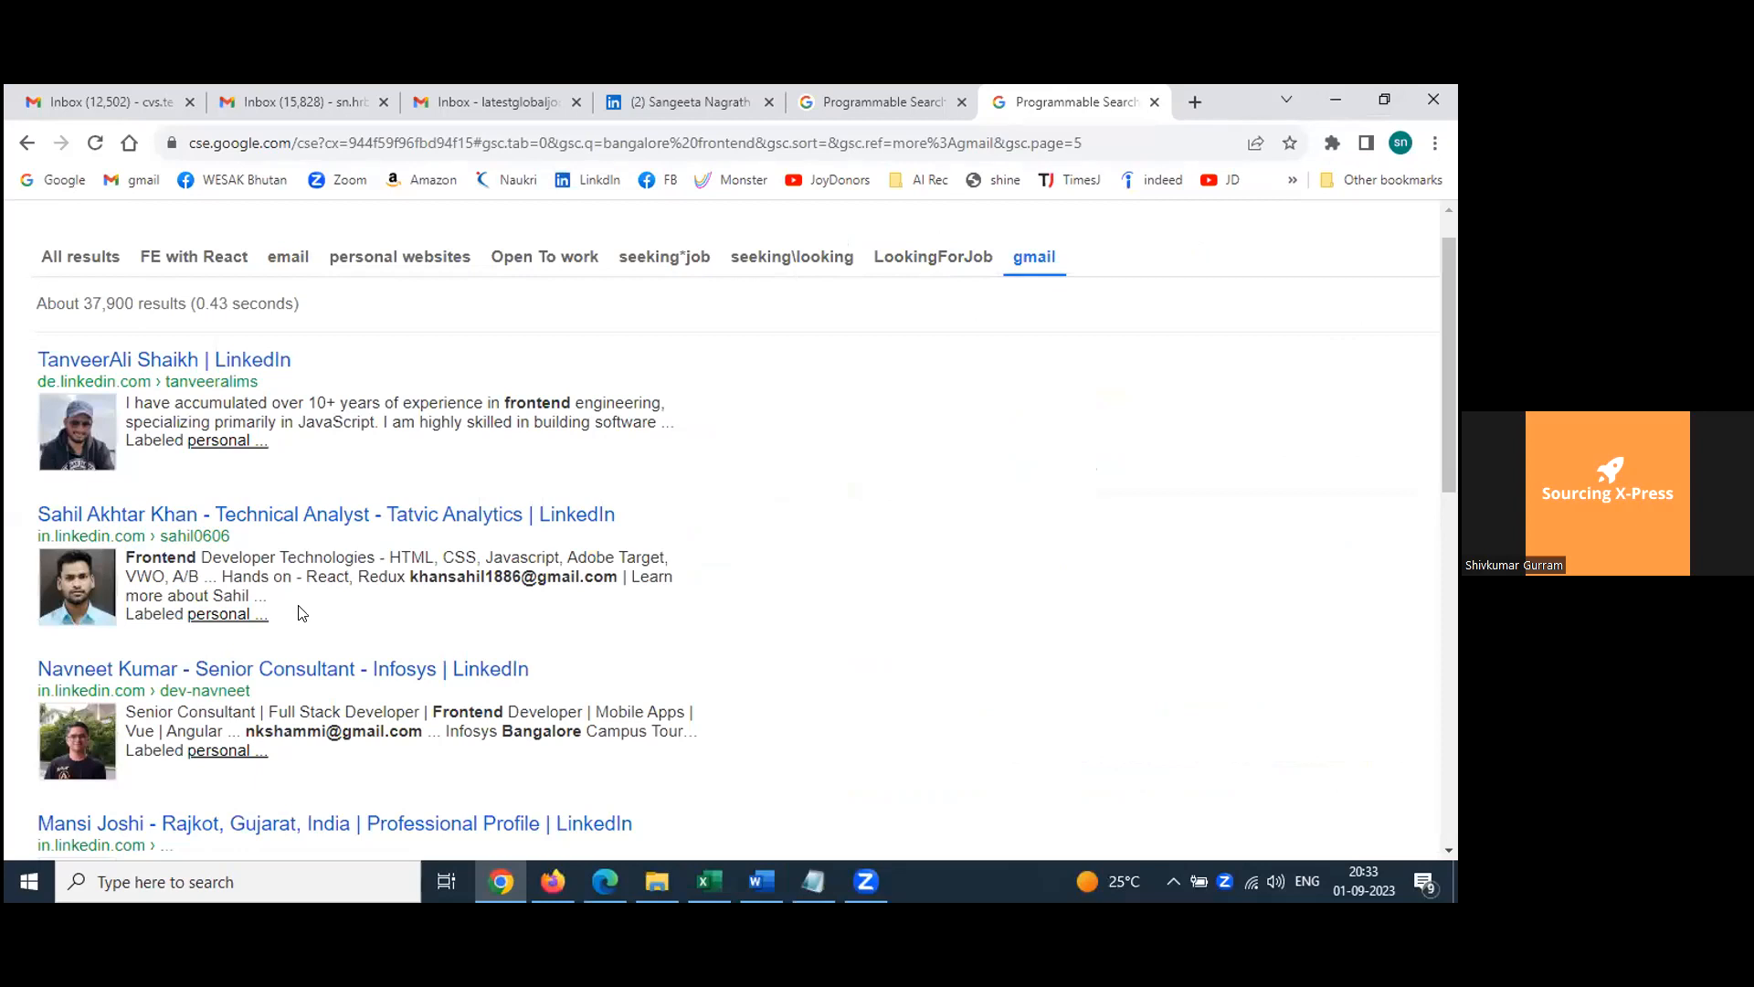
pyautogui.scroll(2, 302, 612)
pyautogui.scroll(-5, 938, 431)
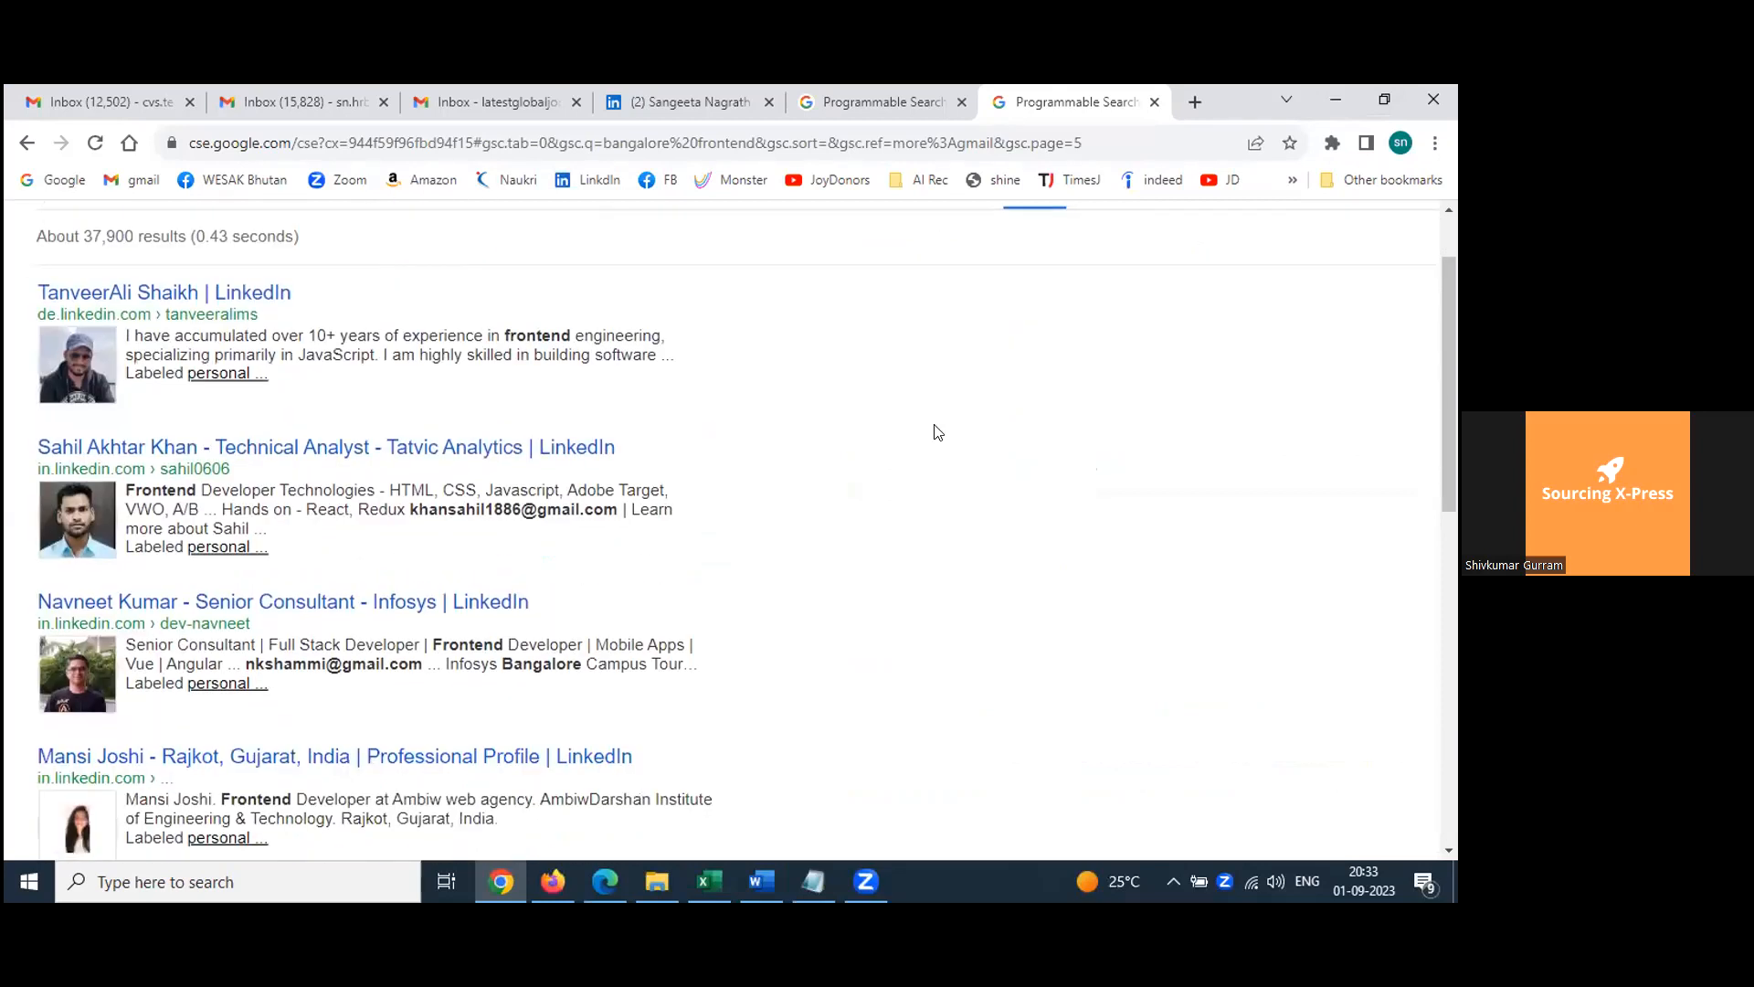
pyautogui.scroll(5, 938, 431)
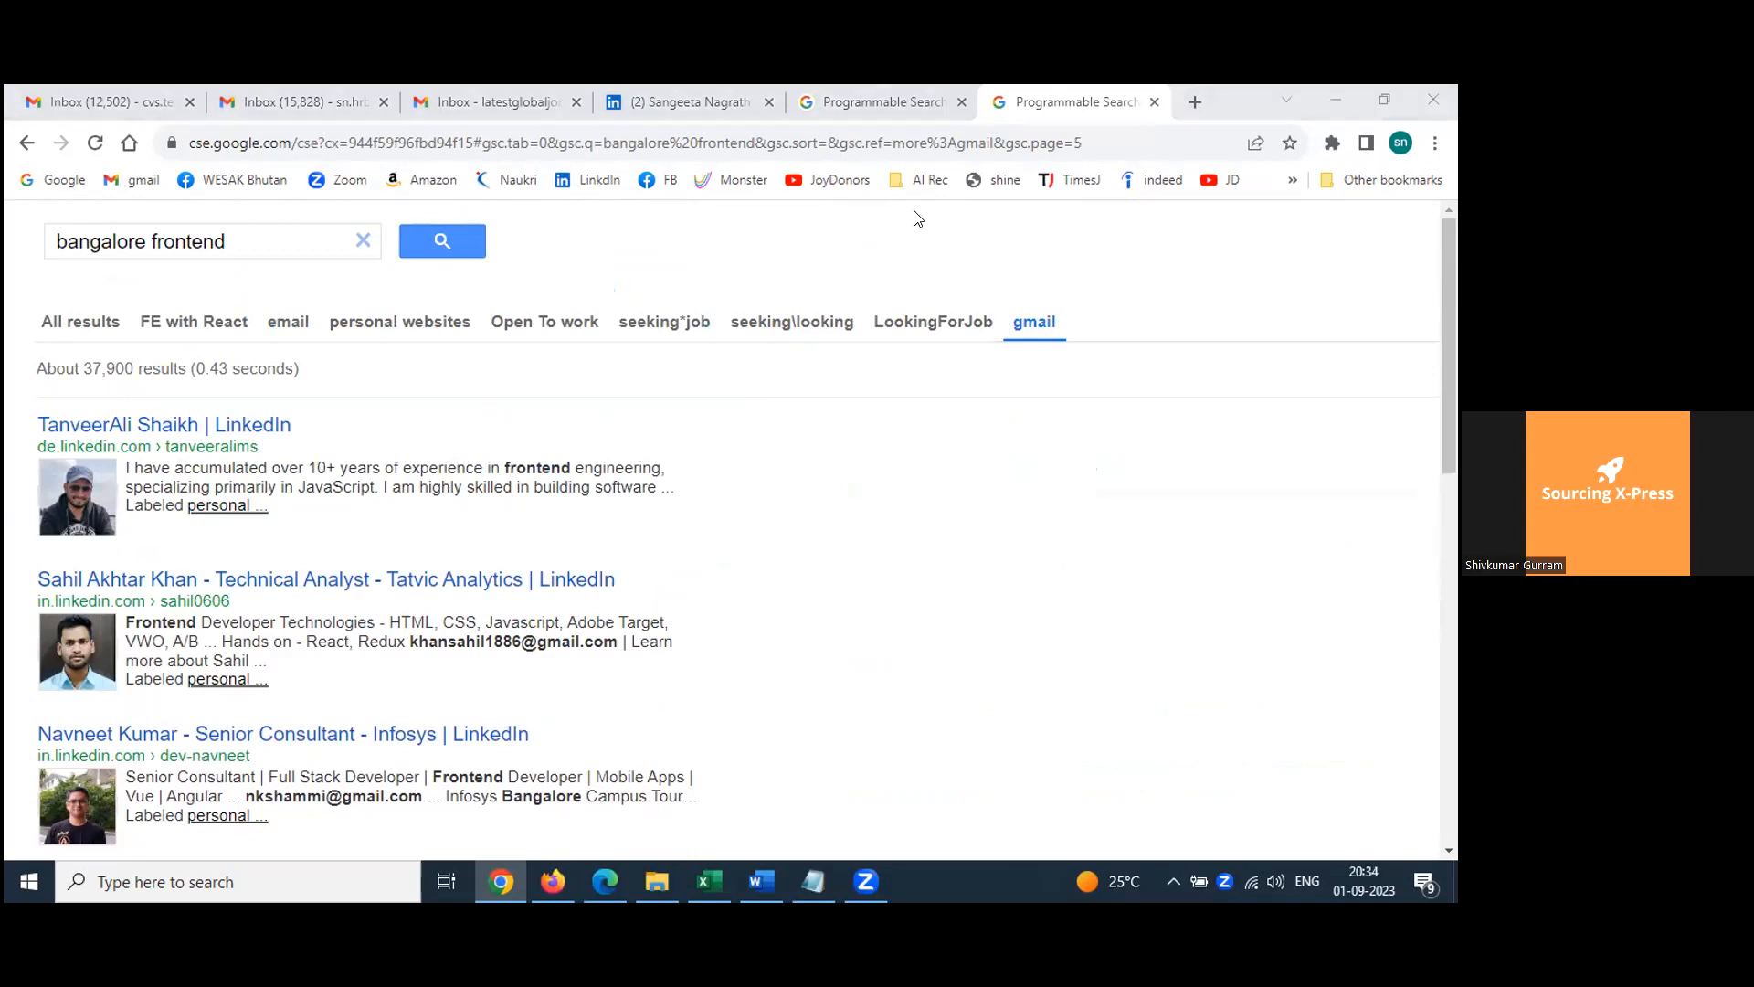
pyautogui.scroll(-1, 849, 416)
pyautogui.scroll(1, 850, 416)
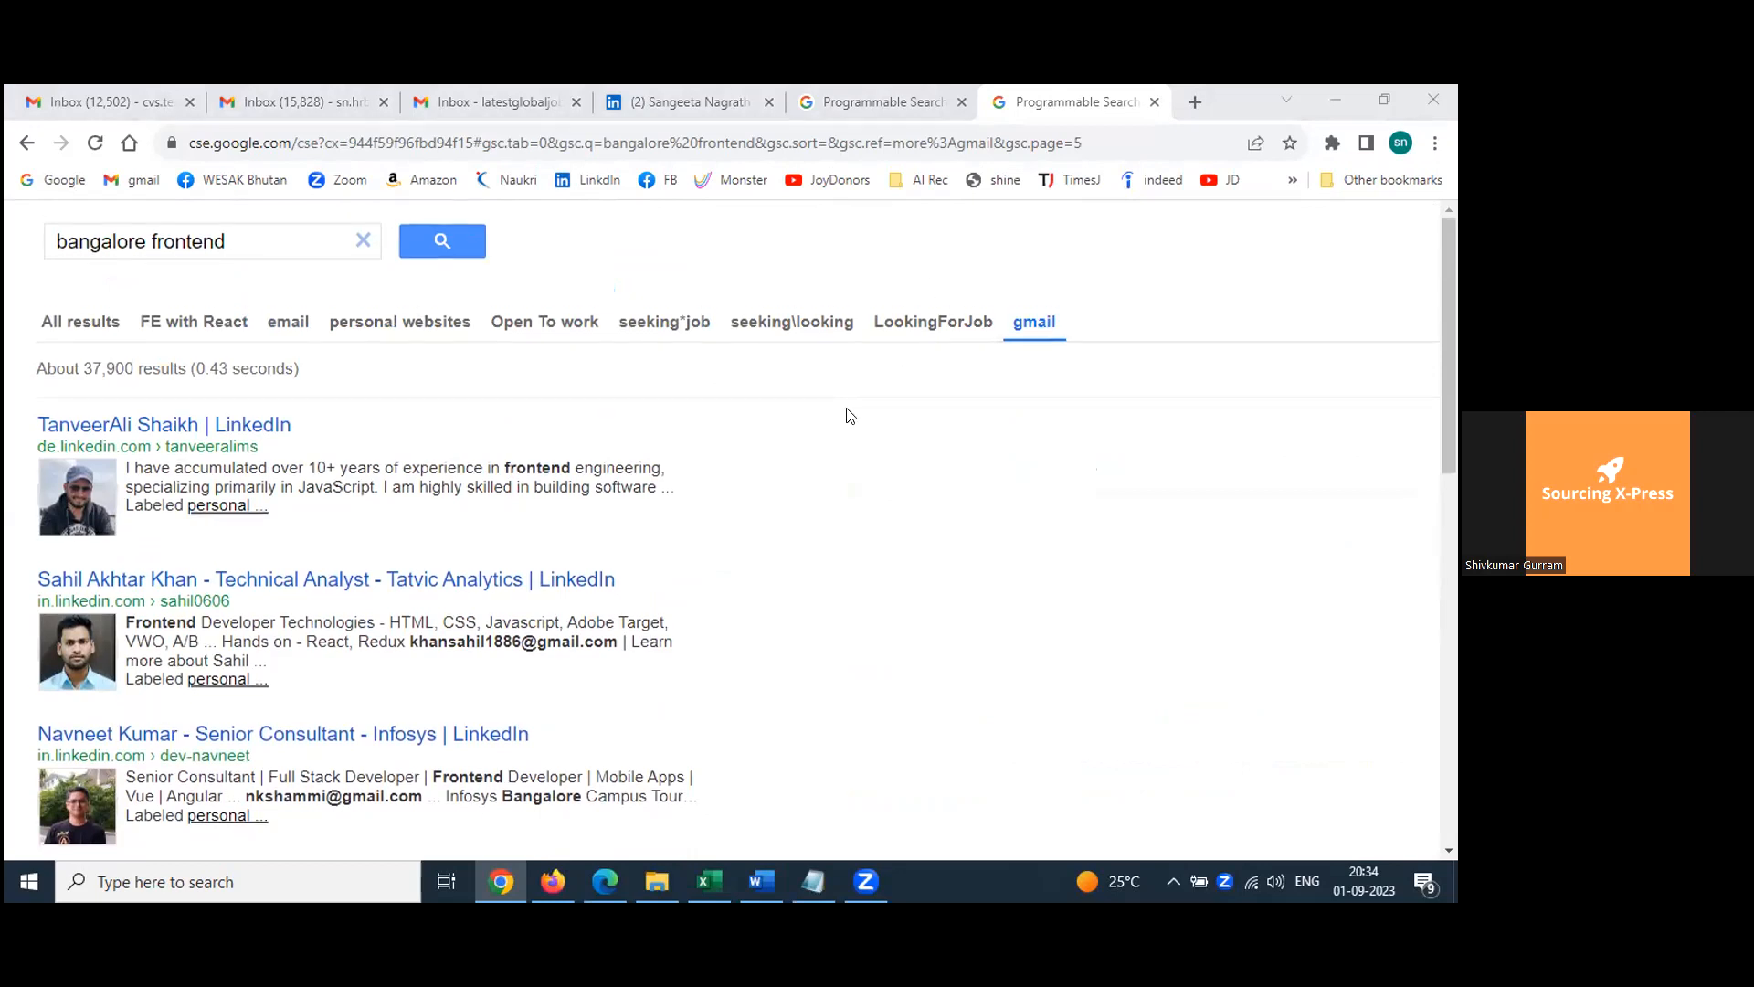
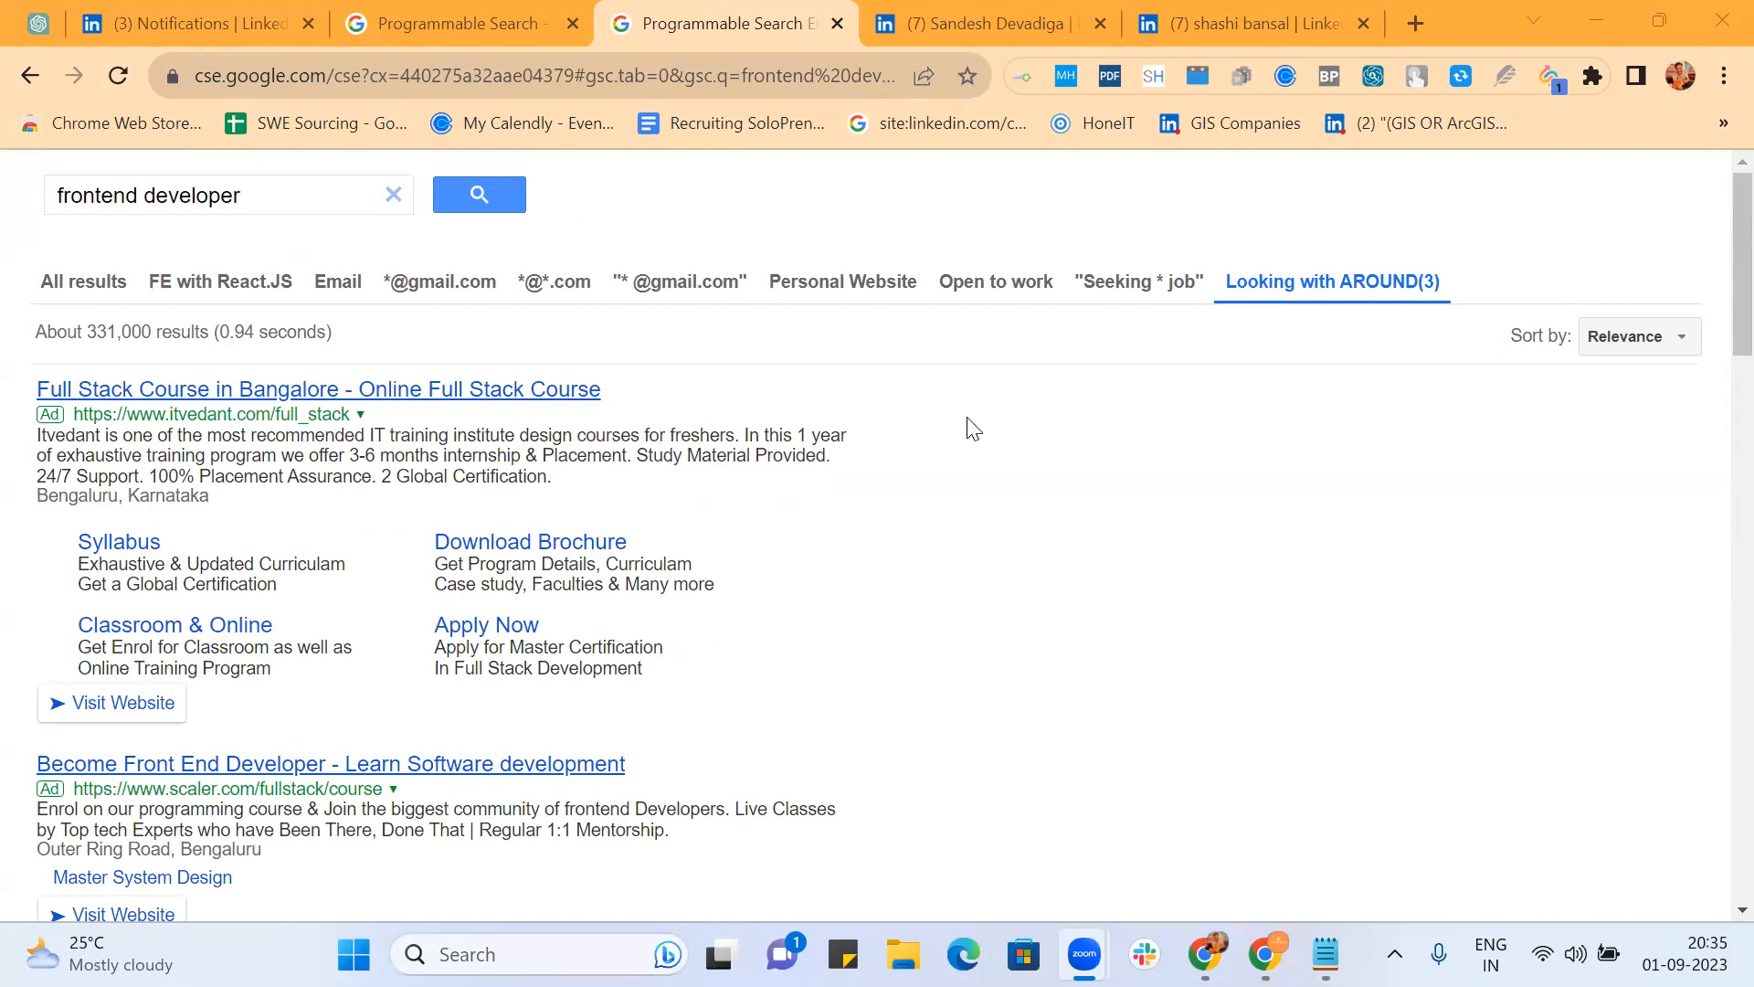
# Step: Scroll the AROUND(3) frontend developer results and jump to page 10 to check the last results
pyautogui.scroll(-4, 1071, 432)
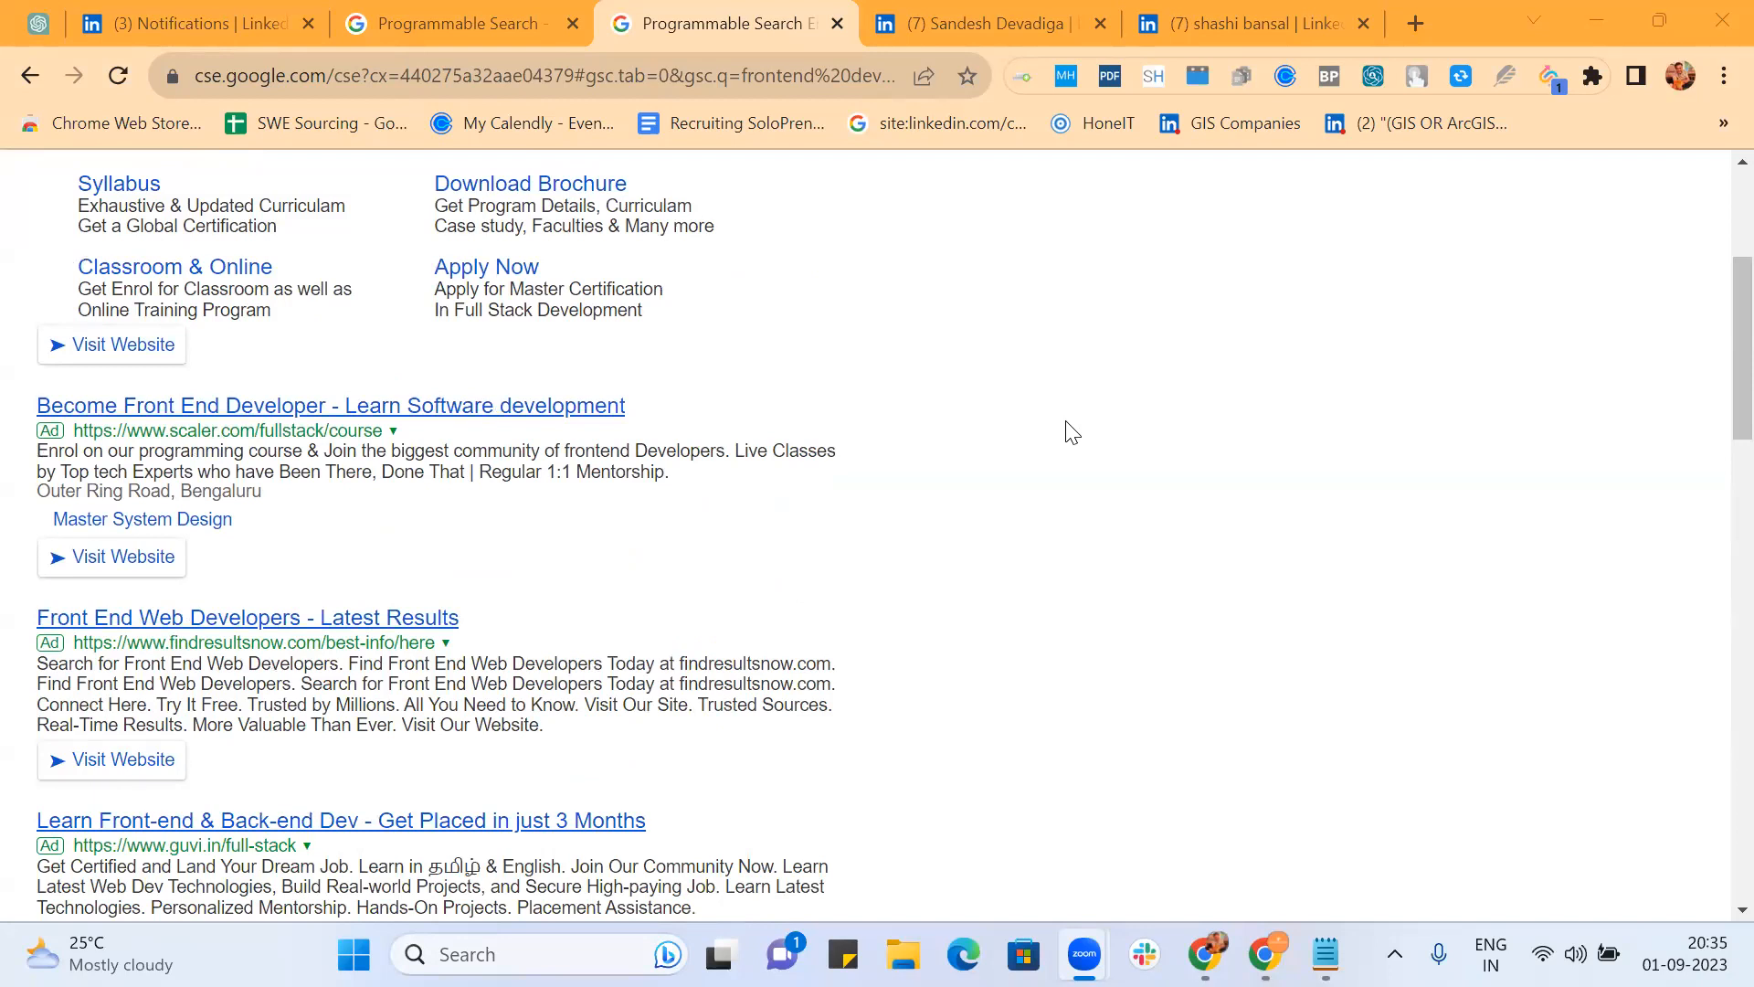
pyautogui.scroll(4, 1071, 432)
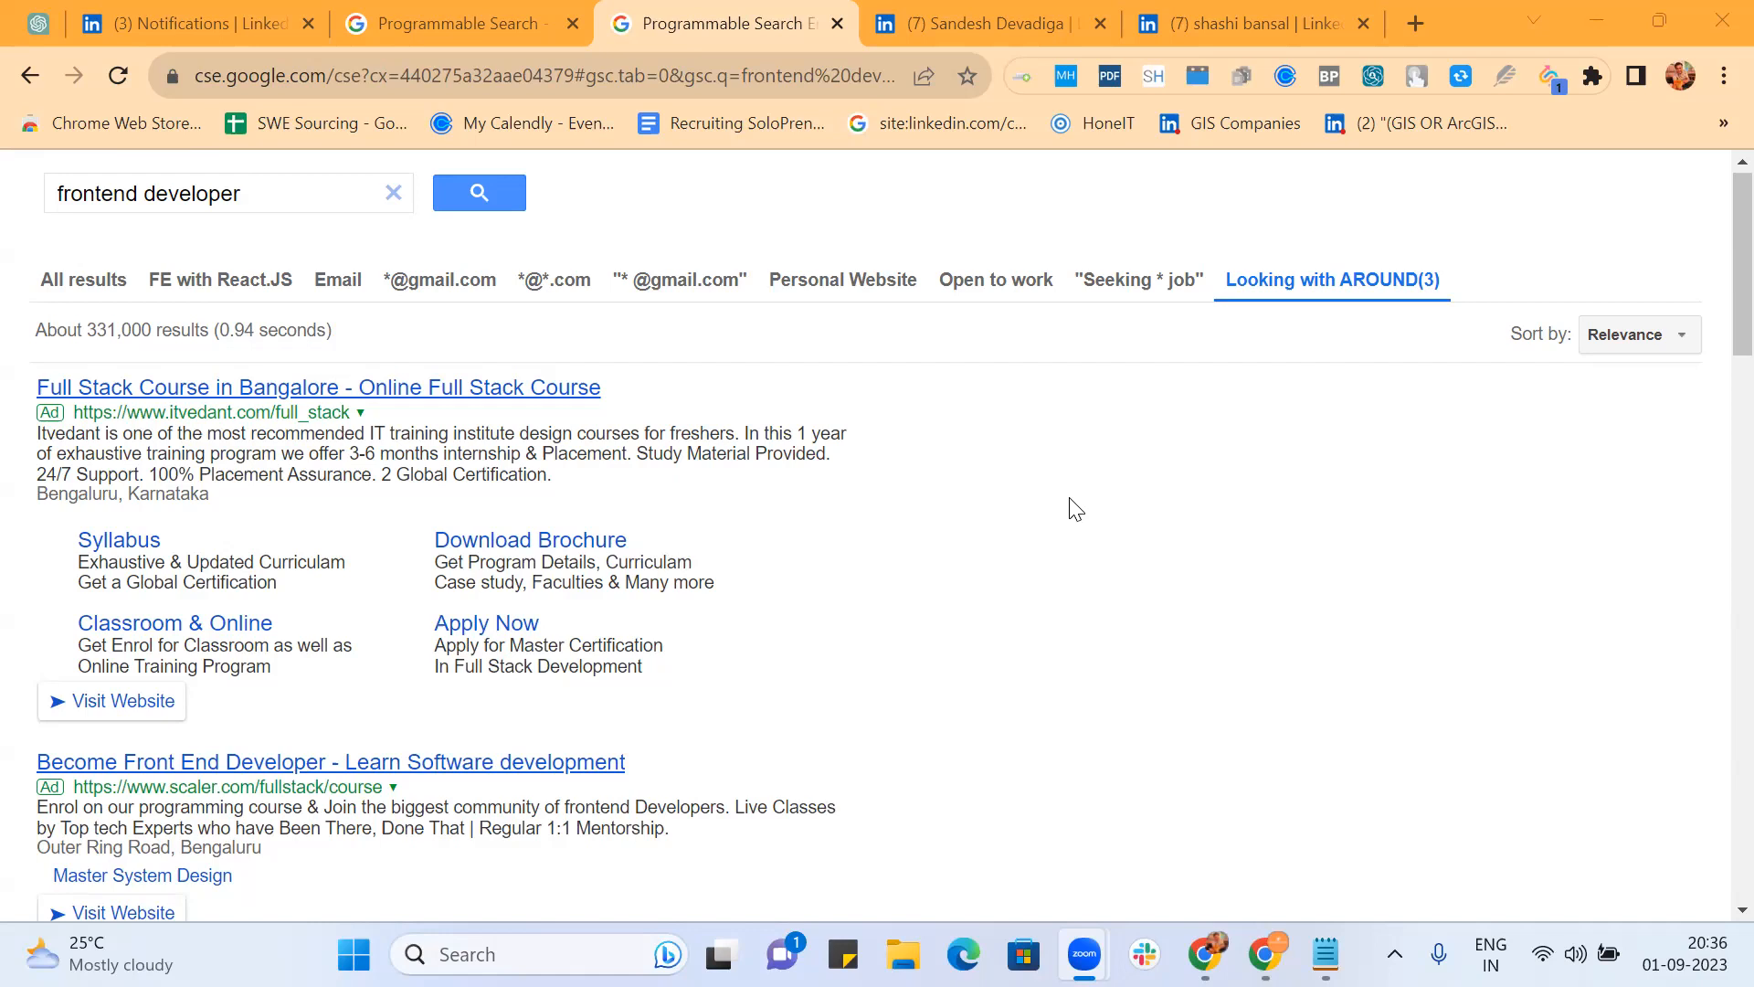
pyautogui.scroll(-12, 1076, 508)
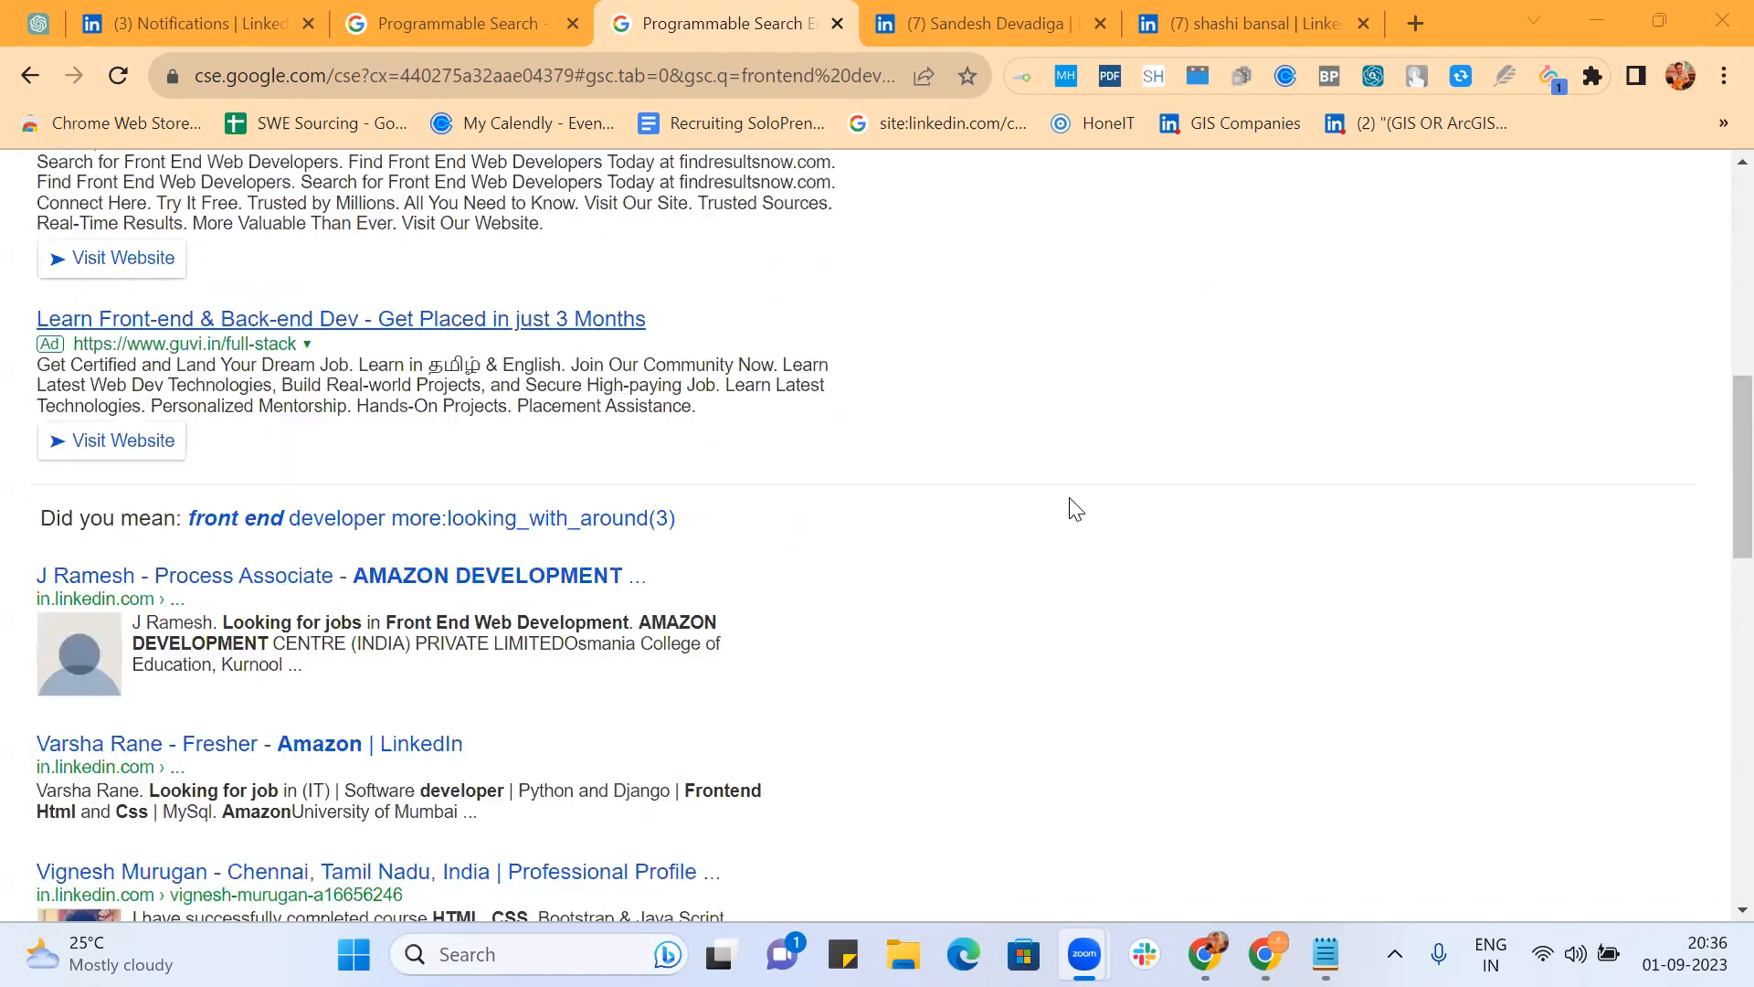
pyautogui.scroll(-10, 1076, 509)
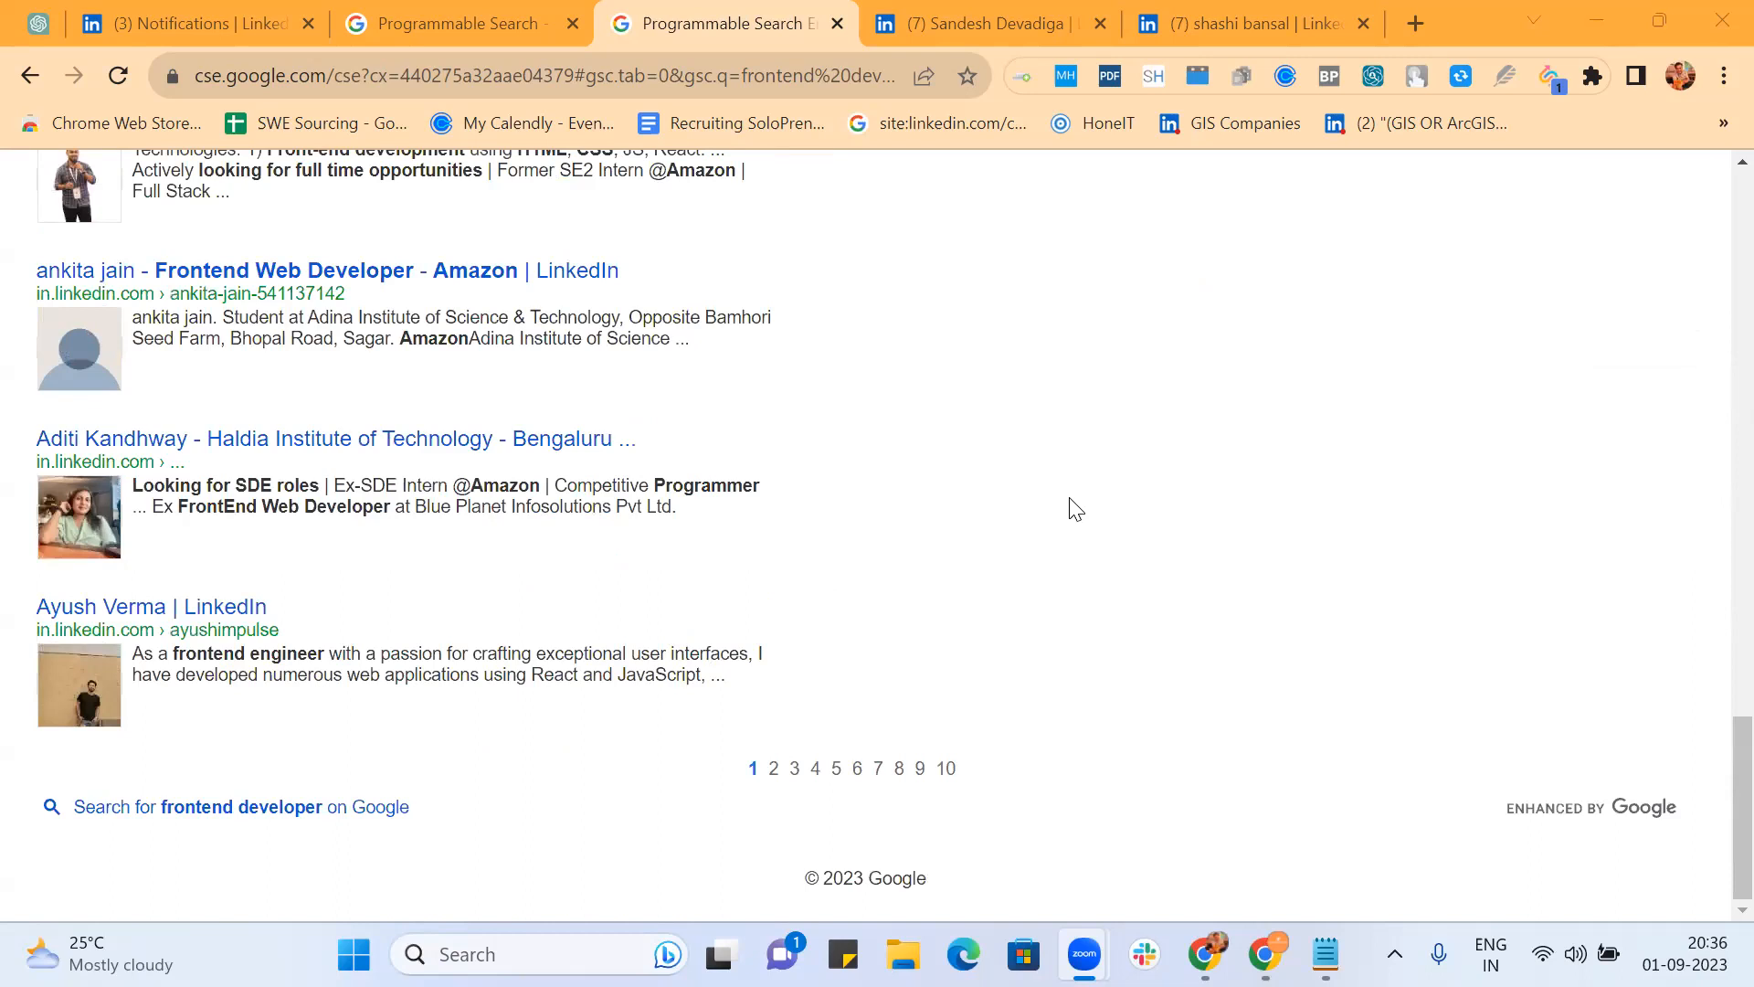
pyautogui.scroll(8, 1075, 509)
pyautogui.scroll(10, 1075, 508)
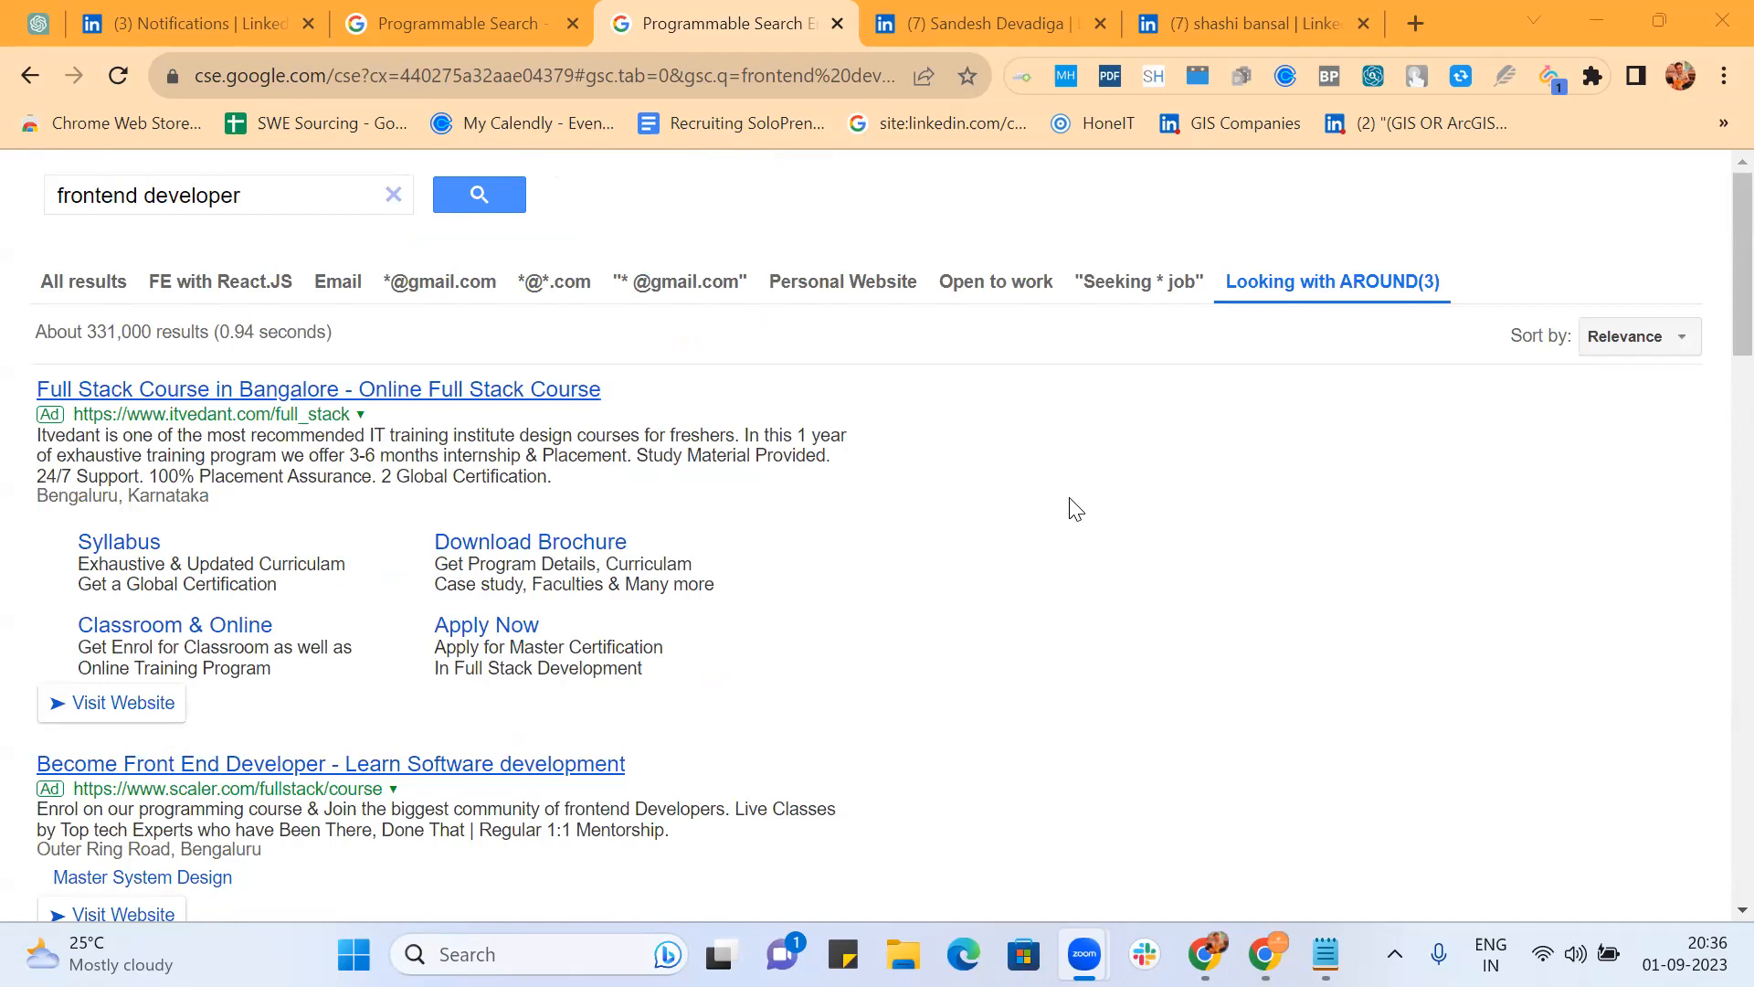
pyautogui.scroll(-15, 1075, 509)
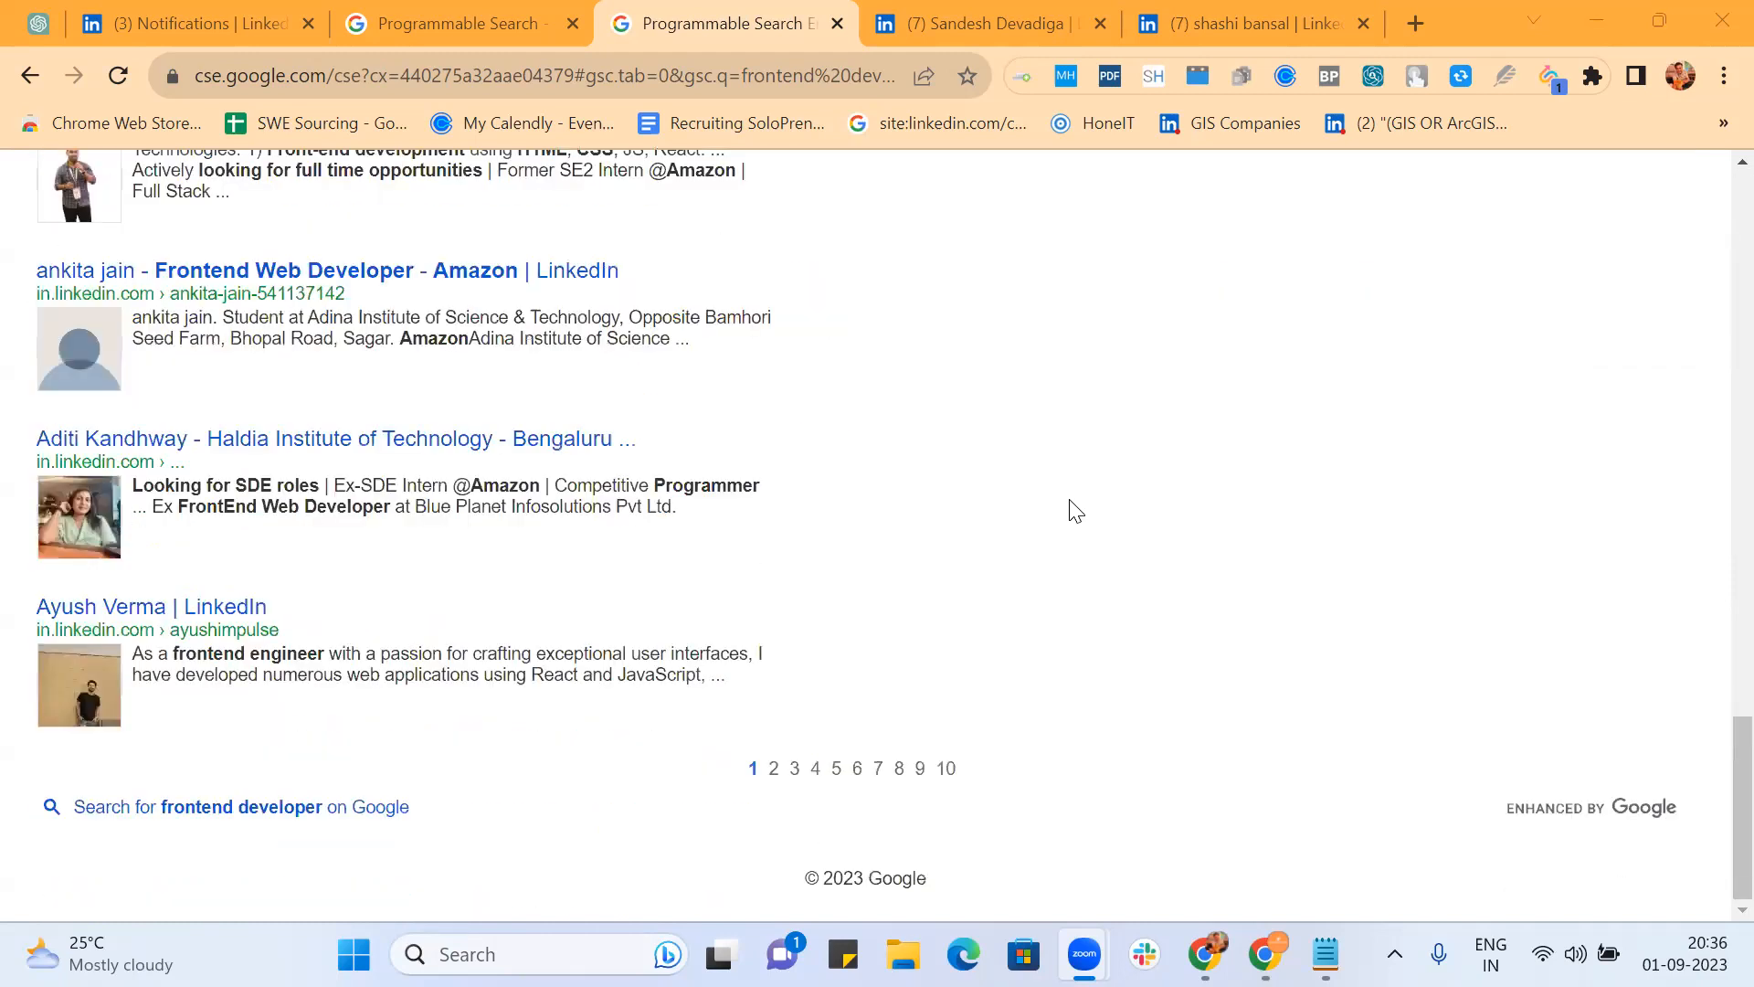
pyautogui.click(945, 770)
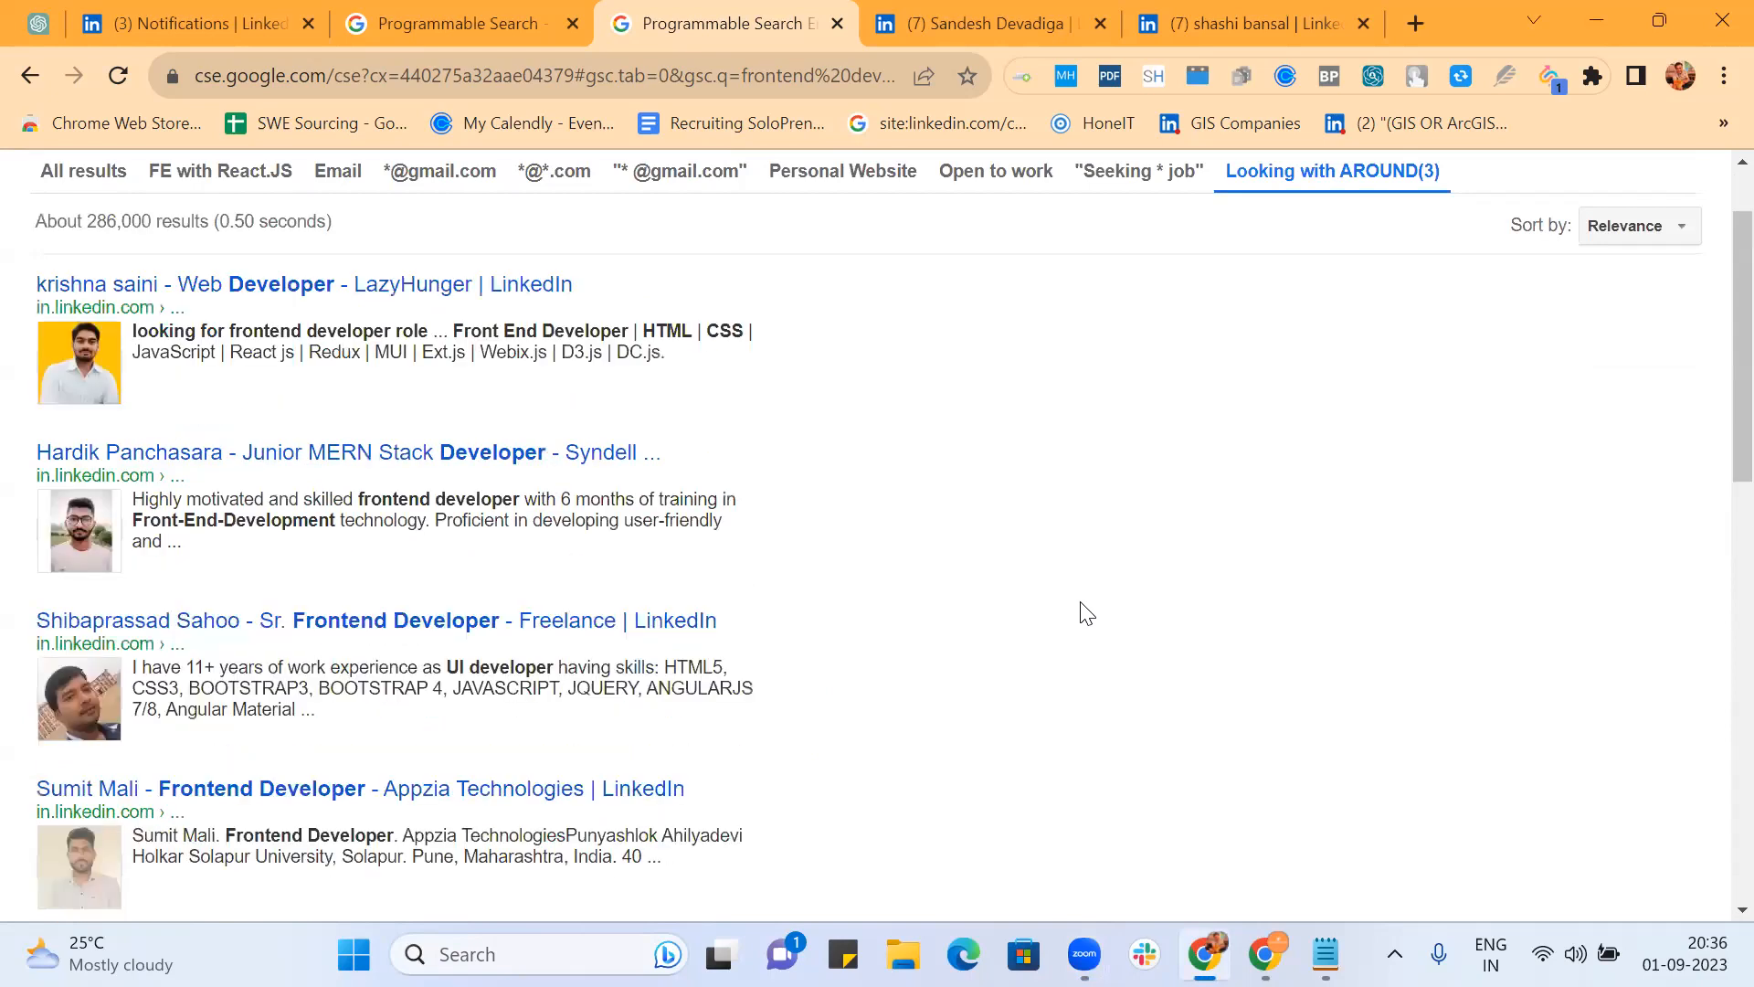
pyautogui.scroll(-13, 1086, 612)
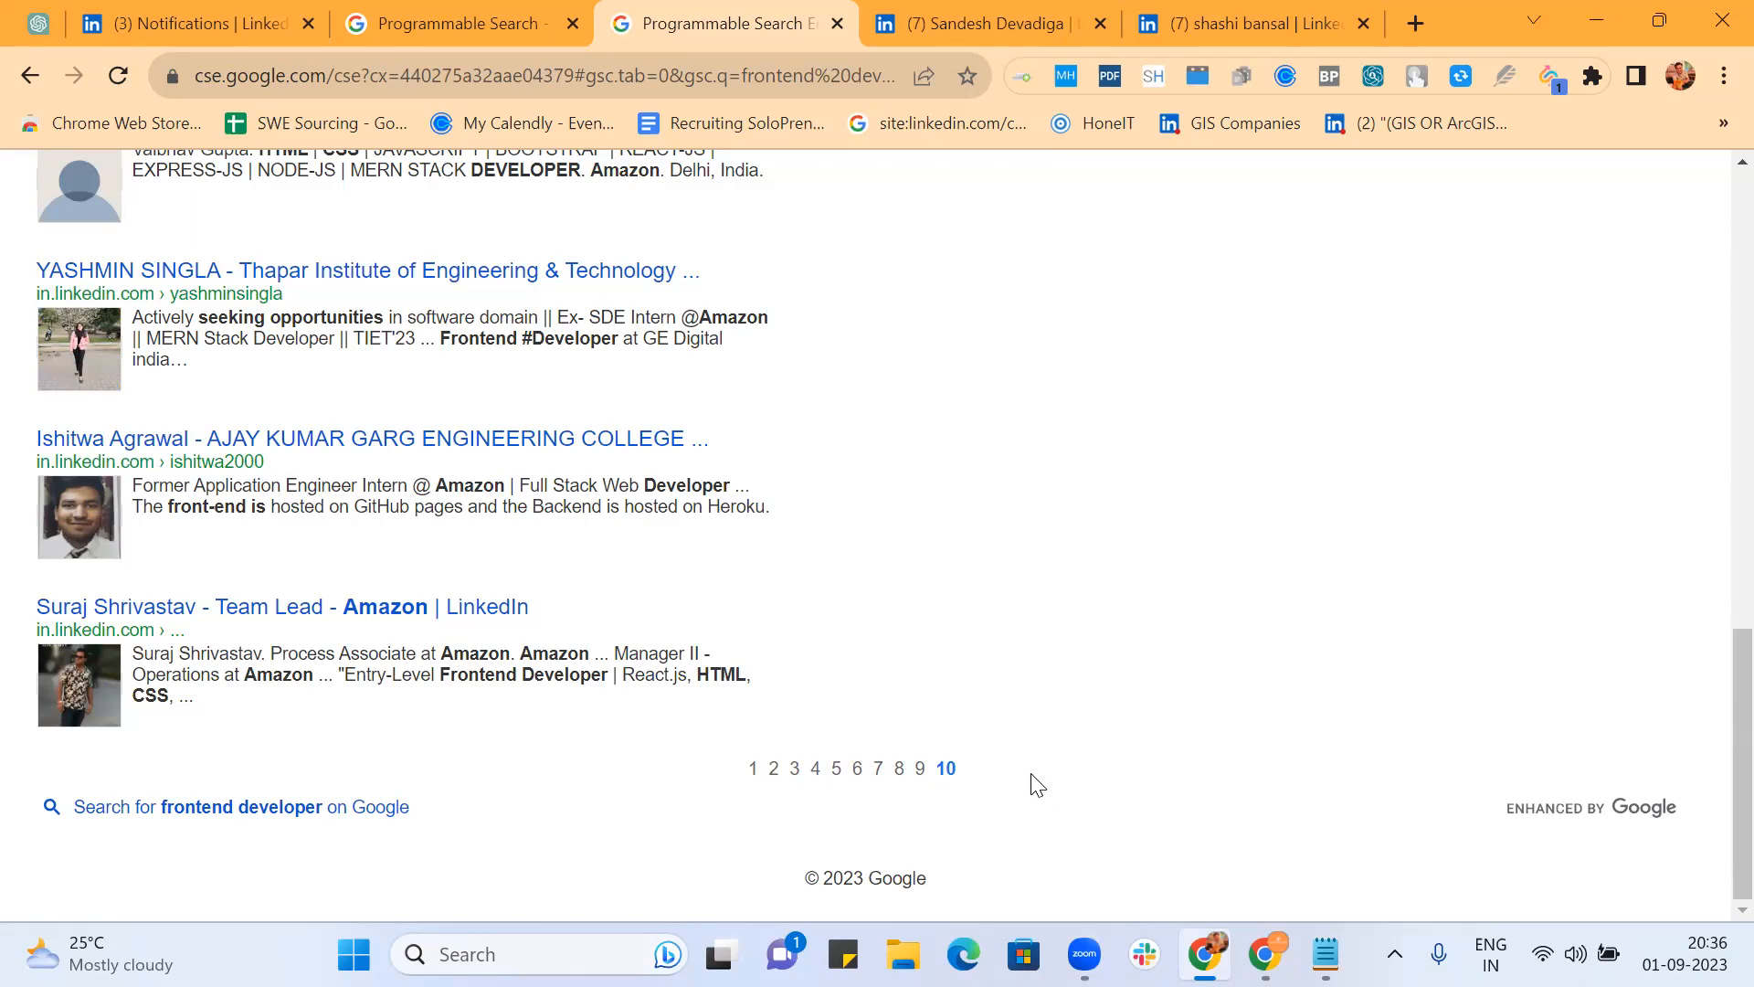
pyautogui.scroll(10, 765, 717)
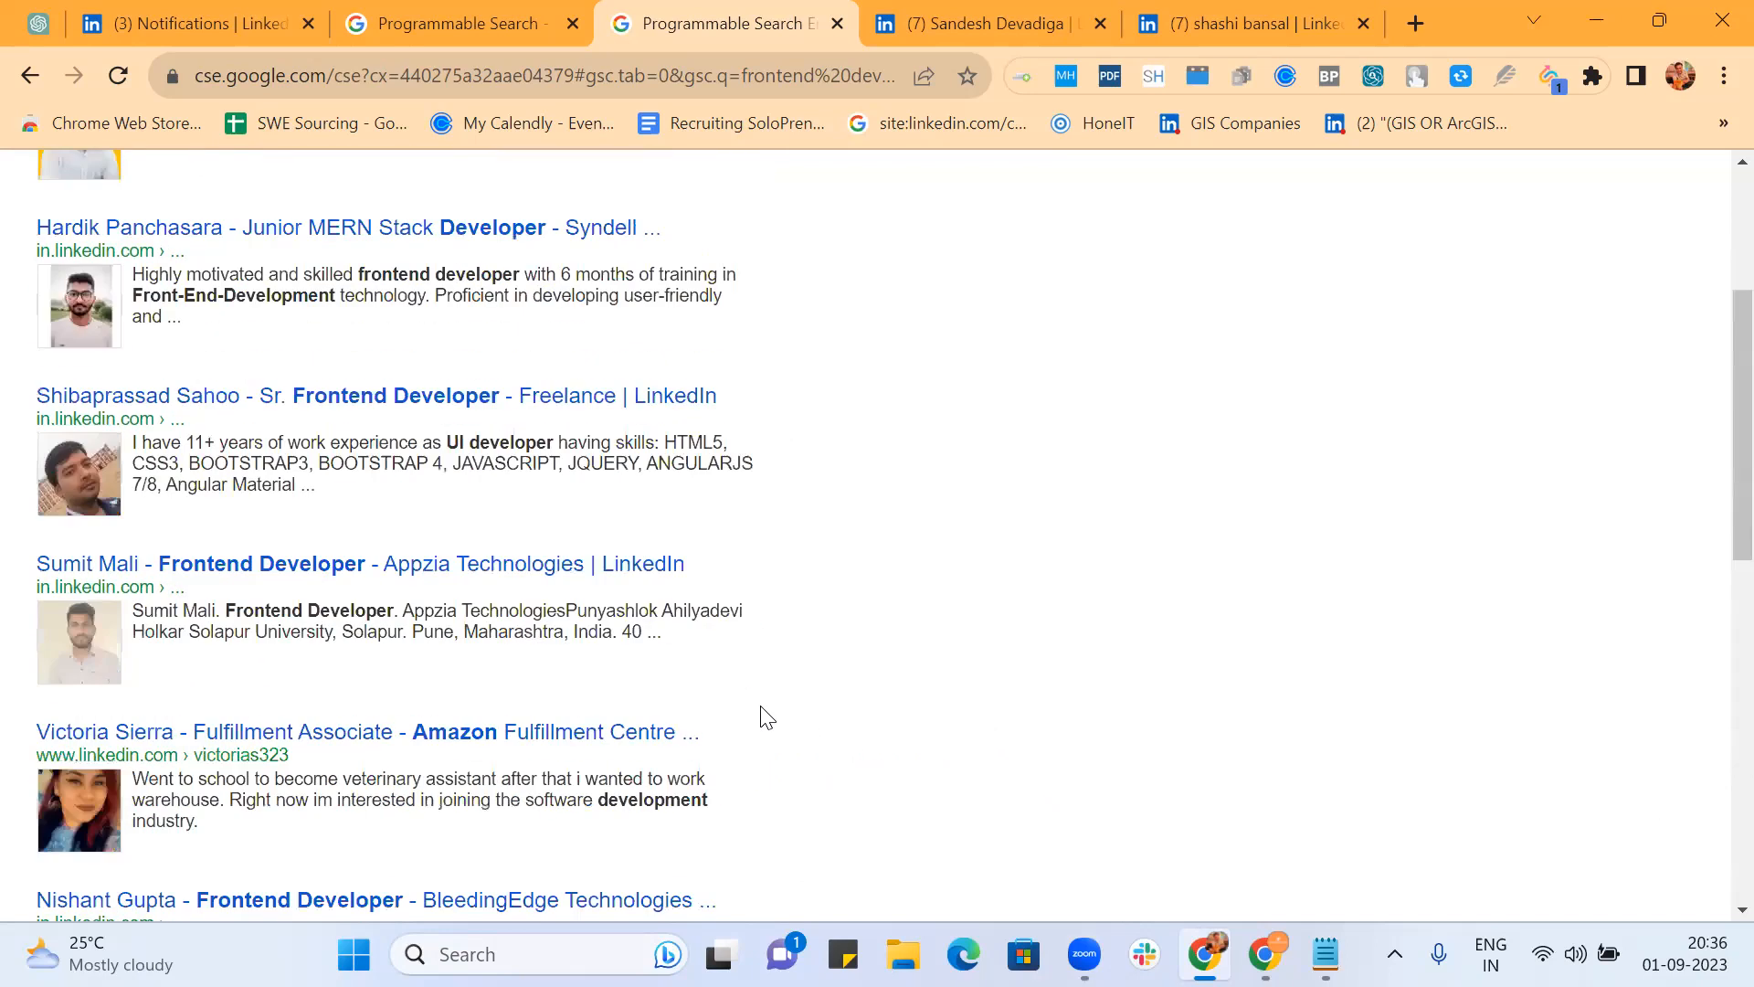
pyautogui.scroll(4, 765, 717)
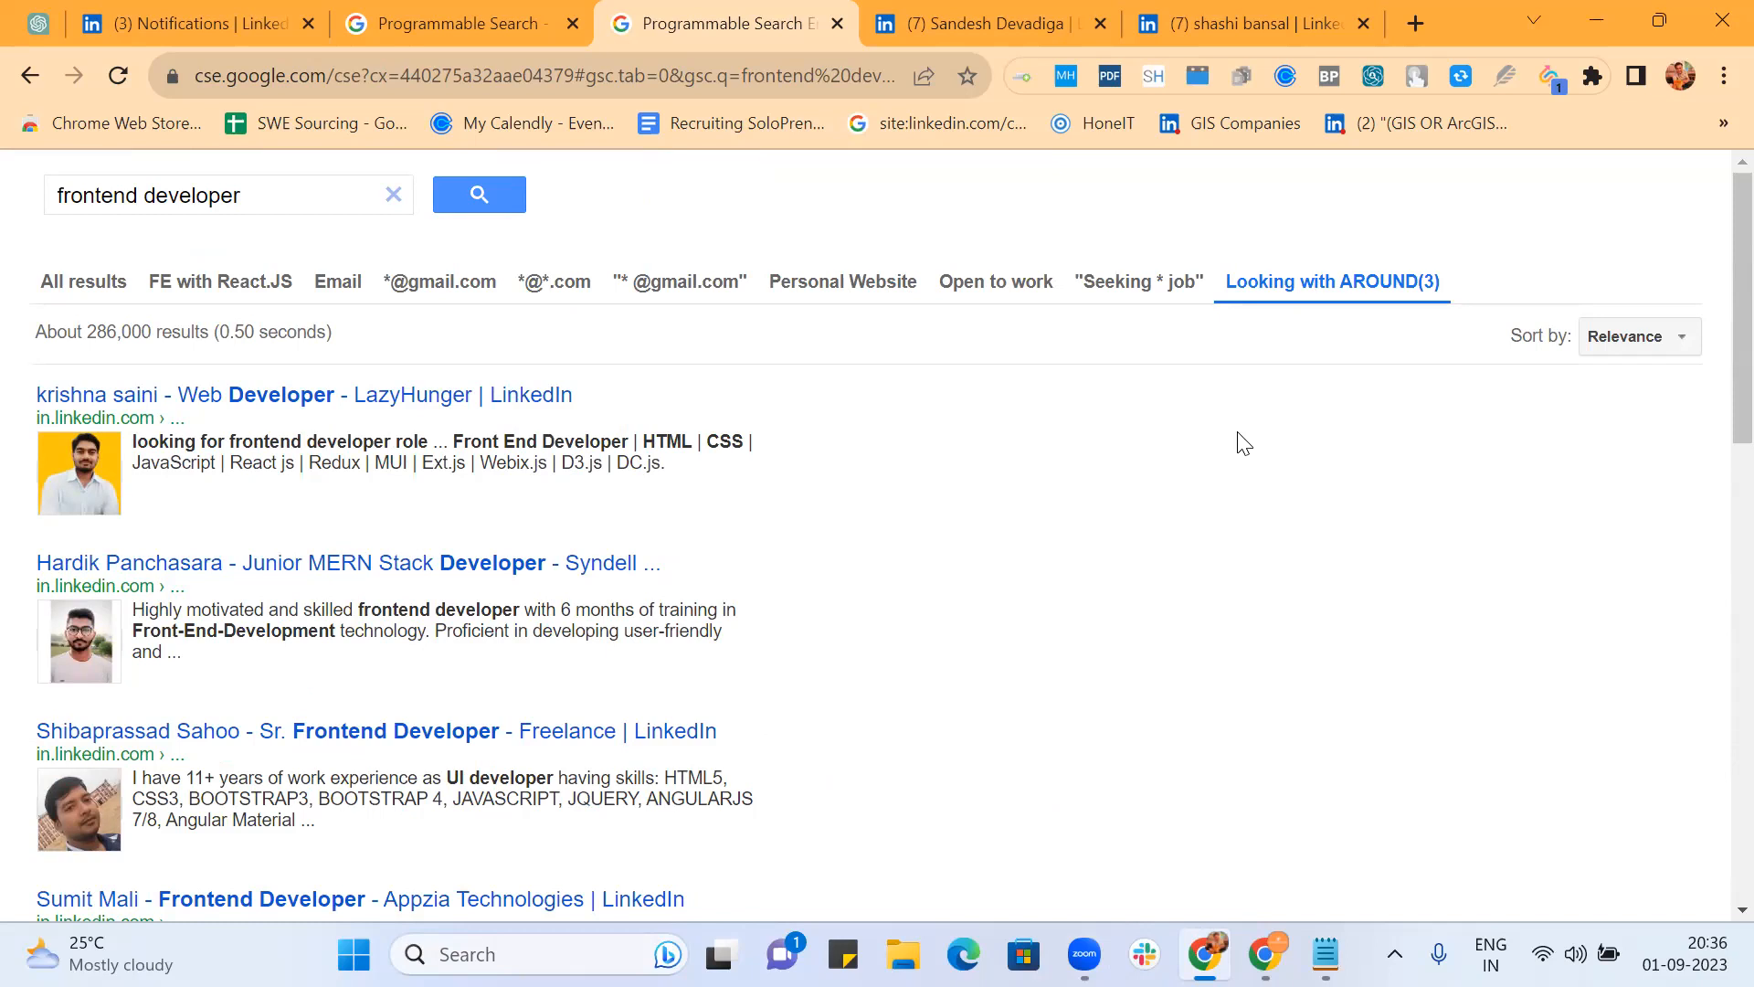
# Step: Copy the Frontend keywords string from the Frontend notes in Notepad
pyautogui.click(282, 194)
pyautogui.hotkey('alt', 'Tab')
pyautogui.click(1074, 780)
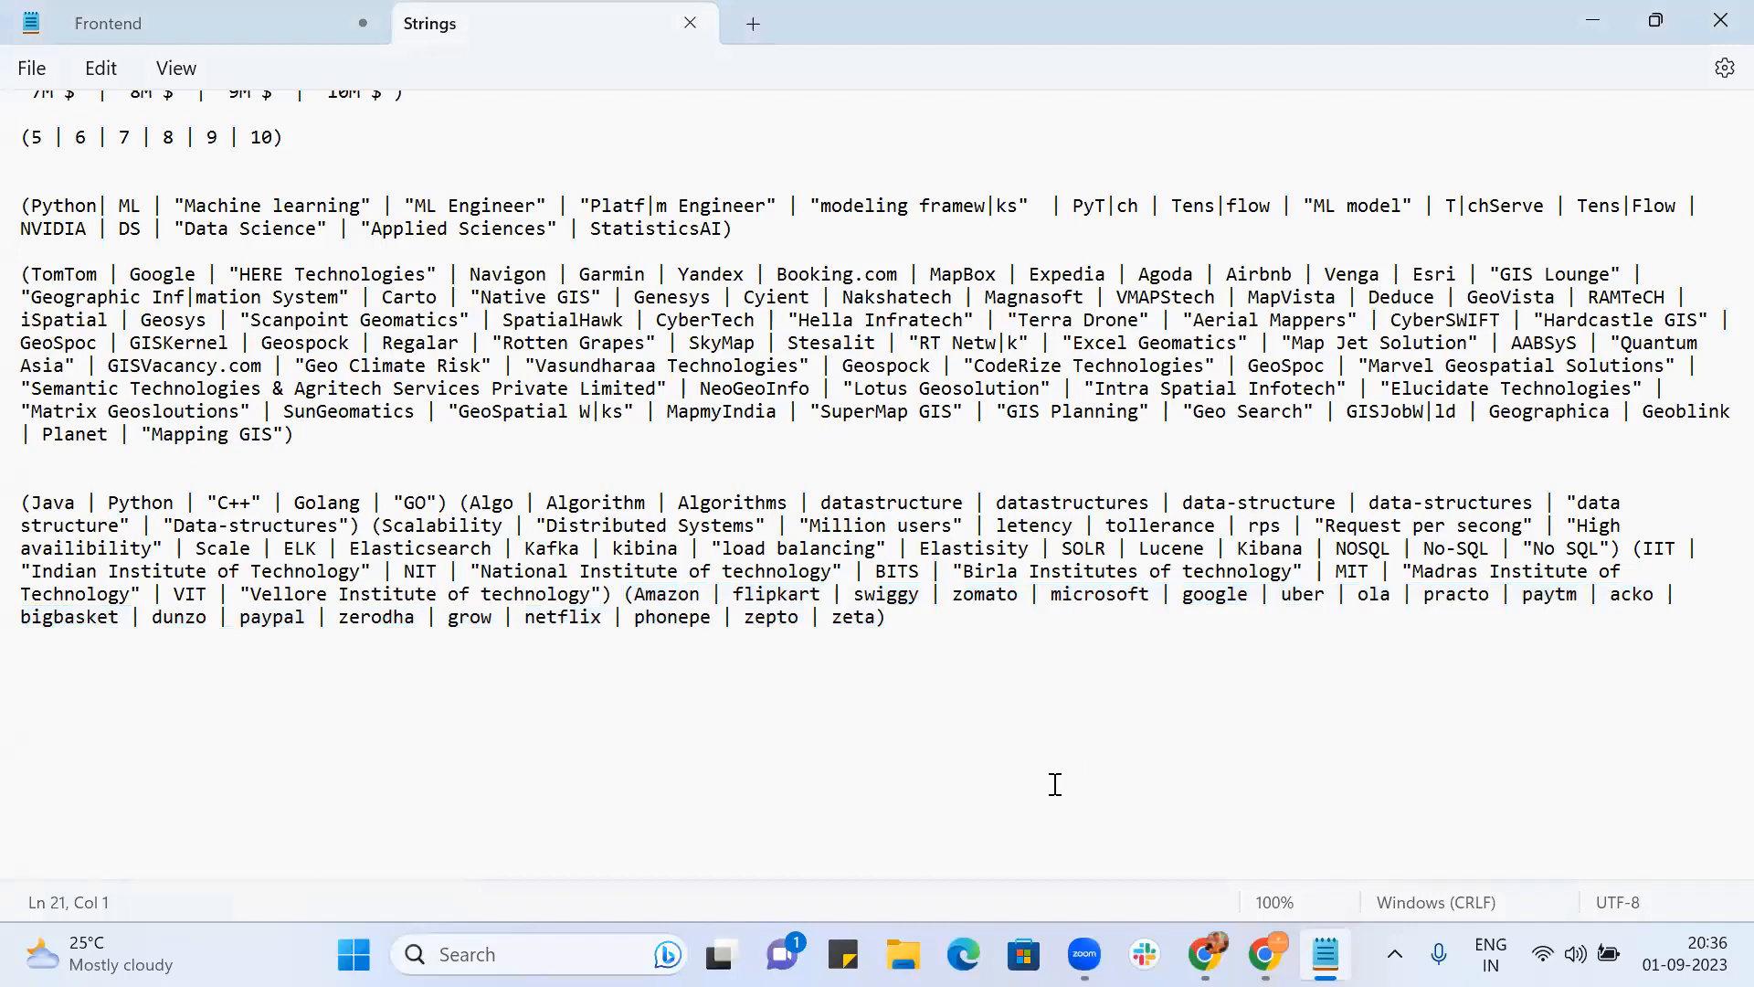
pyautogui.moveTo(1325, 954)
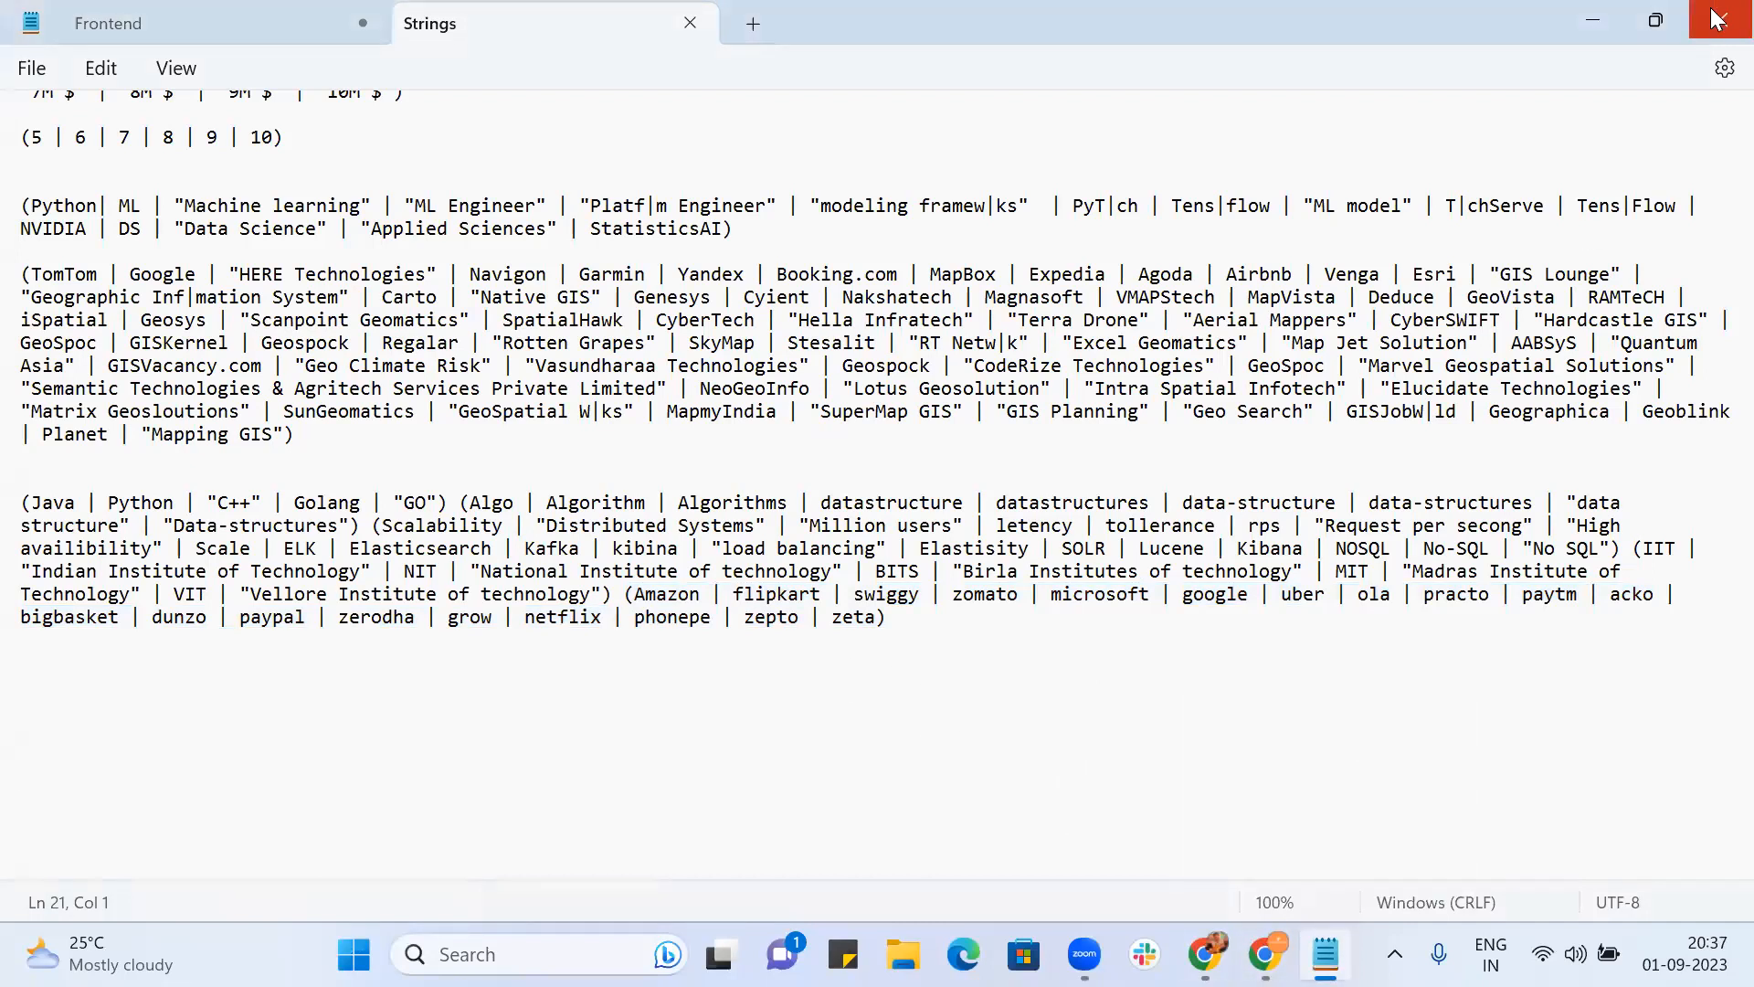
pyautogui.click(196, 15)
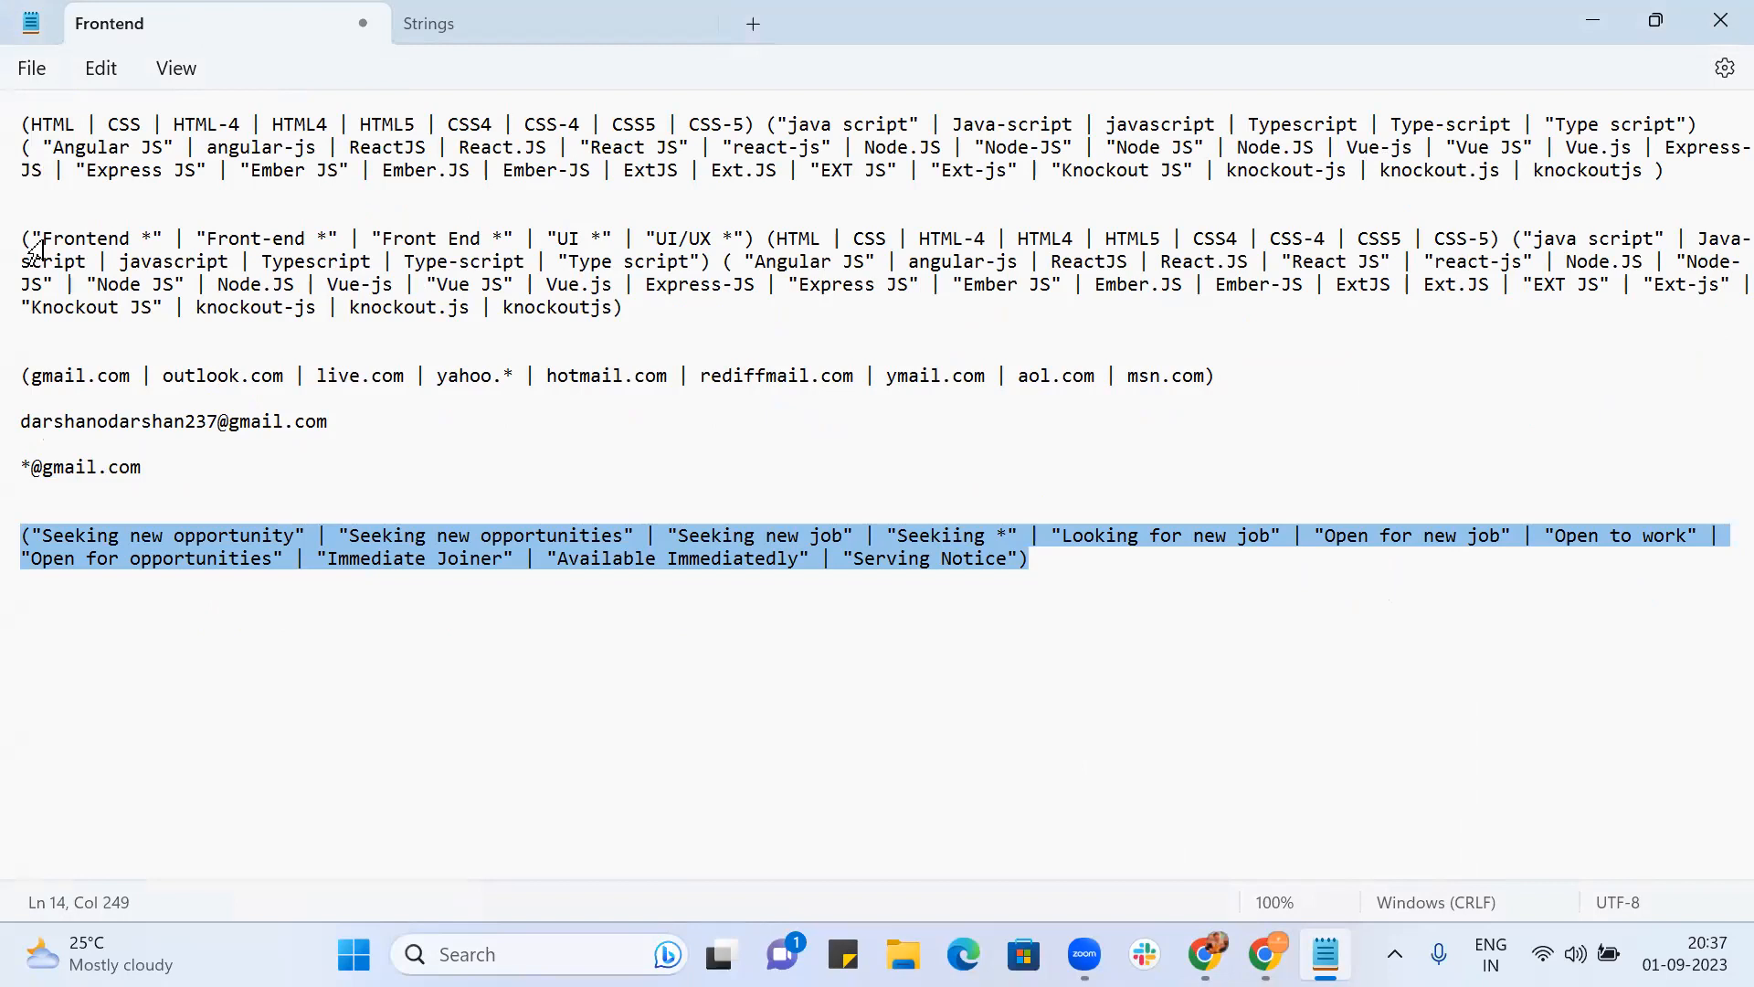
pyautogui.moveTo(23, 239); pyautogui.dragTo(656, 327)
pyautogui.hotkey('ctrl', 'c')
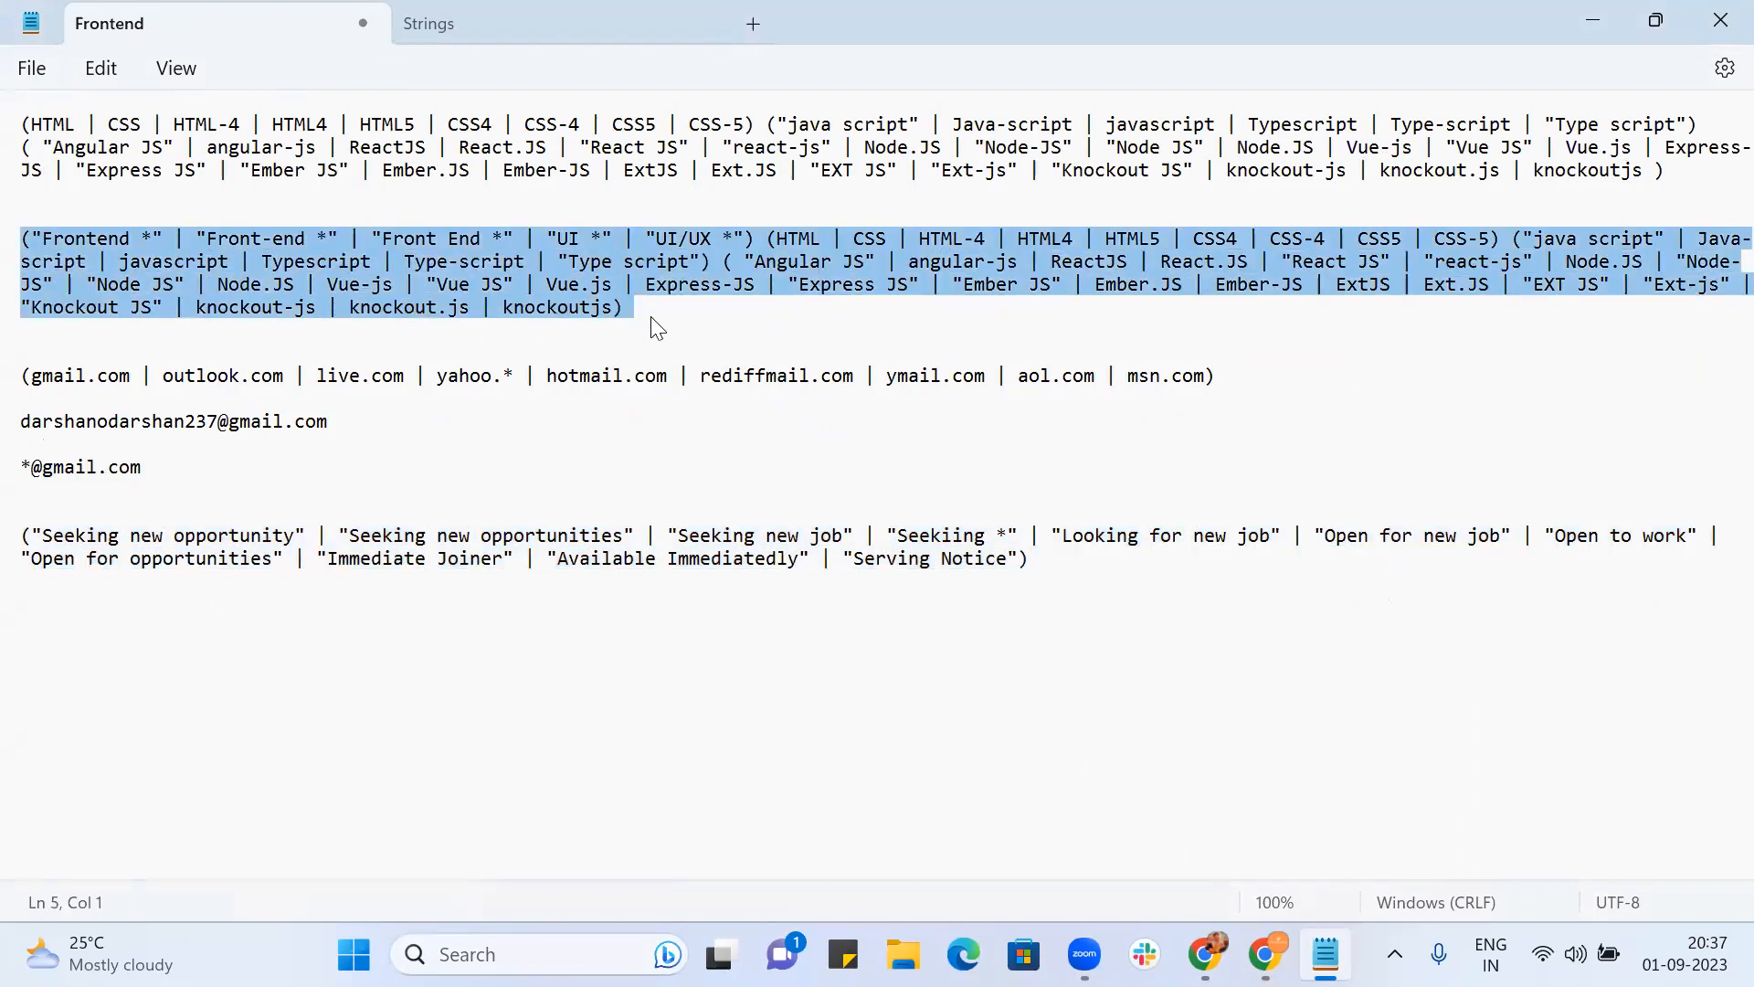
pyautogui.hotkey('alt', 'Tab')
pyautogui.hotkey('alt', 'Tab')
# Step: Paste it above the Seeking phrases, join both into one line and copy the combined line
pyautogui.click(39, 514)
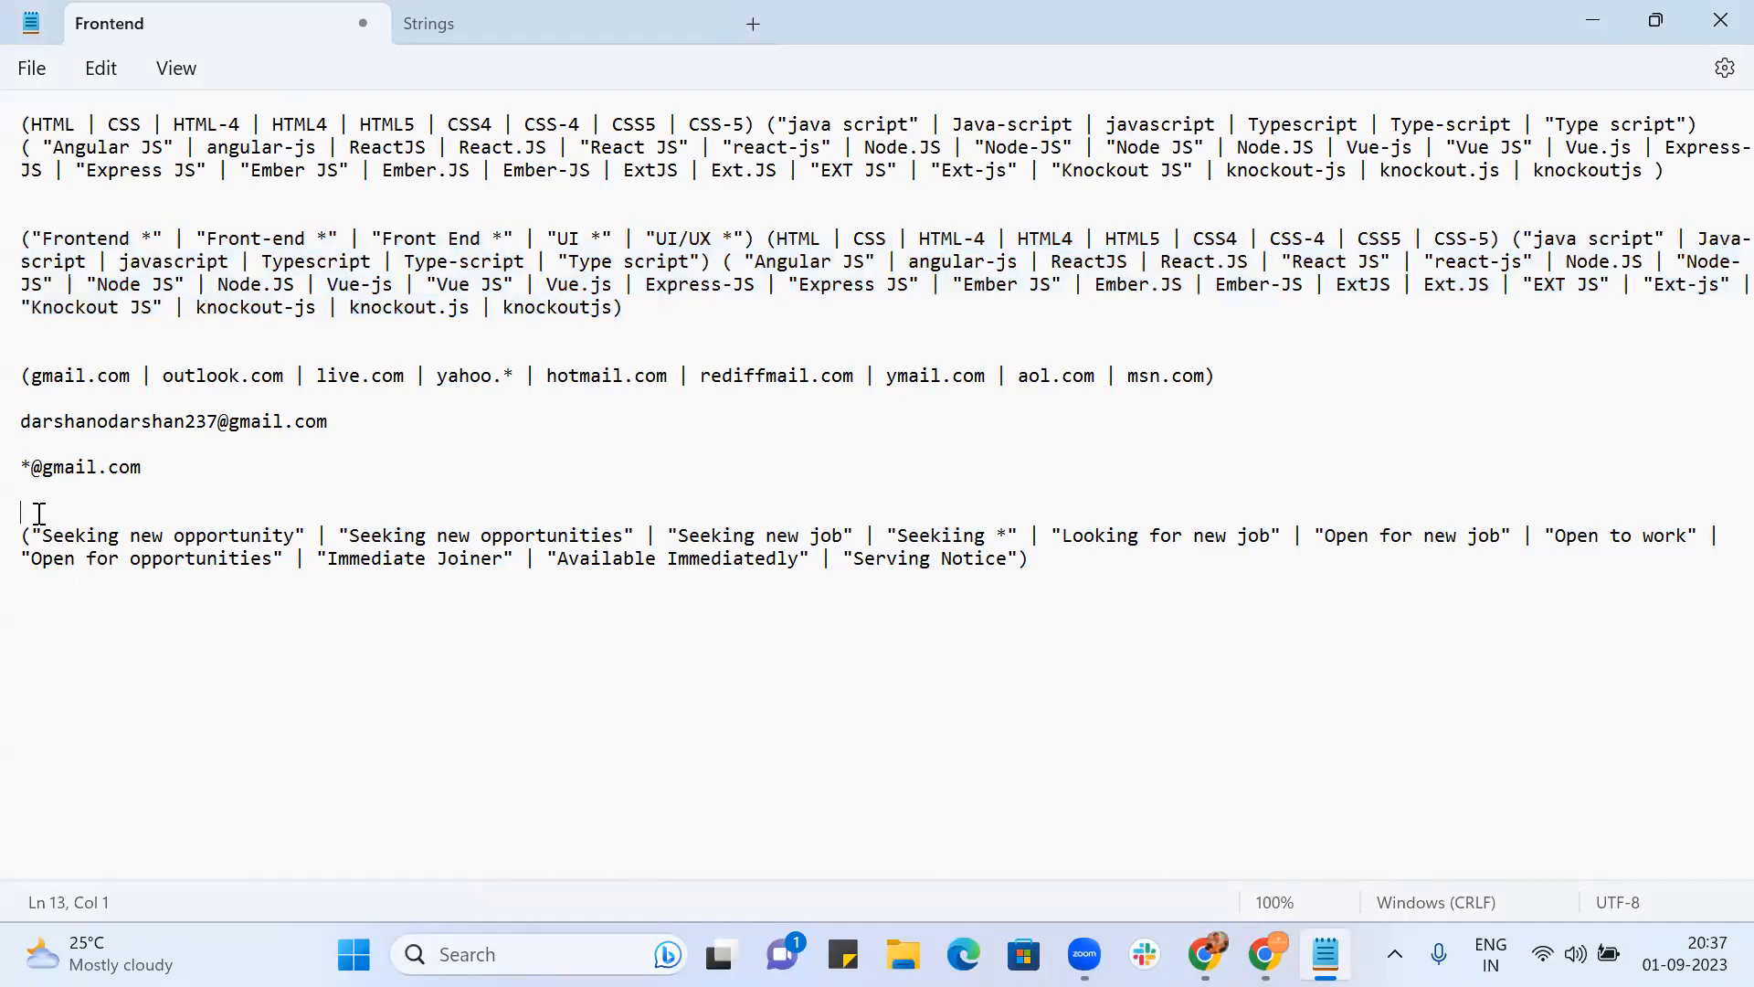
pyautogui.hotkey('ctrl', 'v')
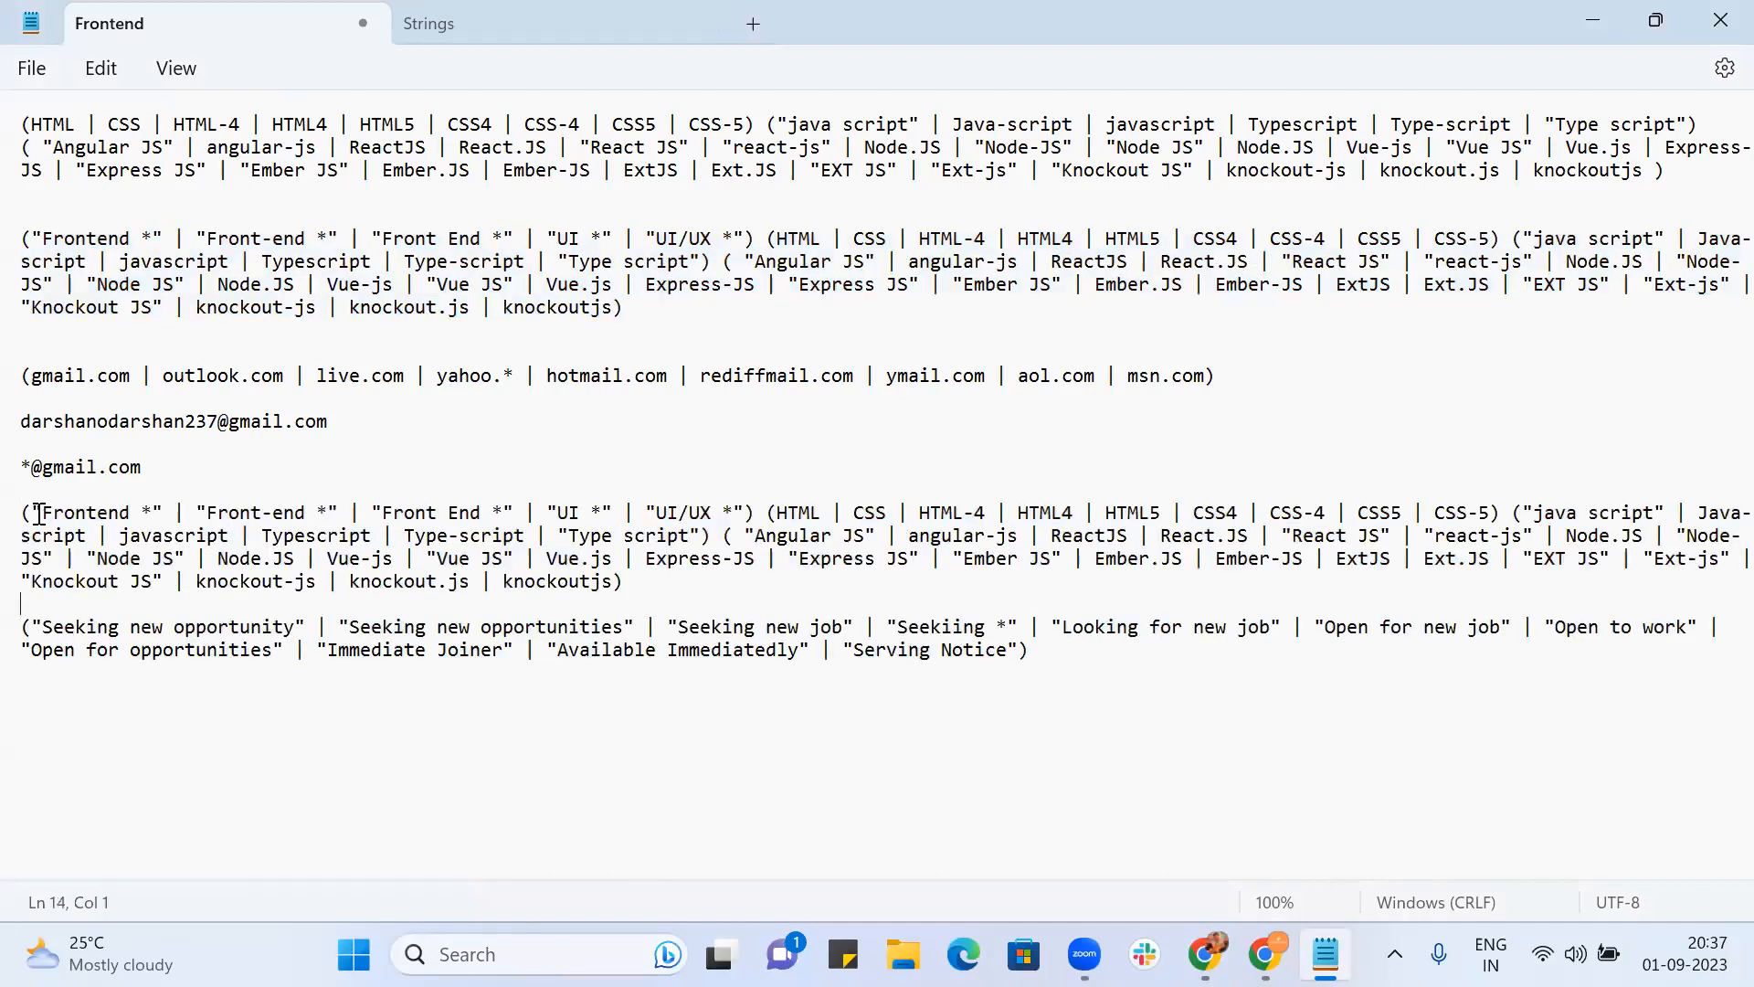
pyautogui.click(35, 633)
pyautogui.click(30, 626)
pyautogui.press('Left')
pyautogui.press('BackSpace')
pyautogui.press('BackSpace')
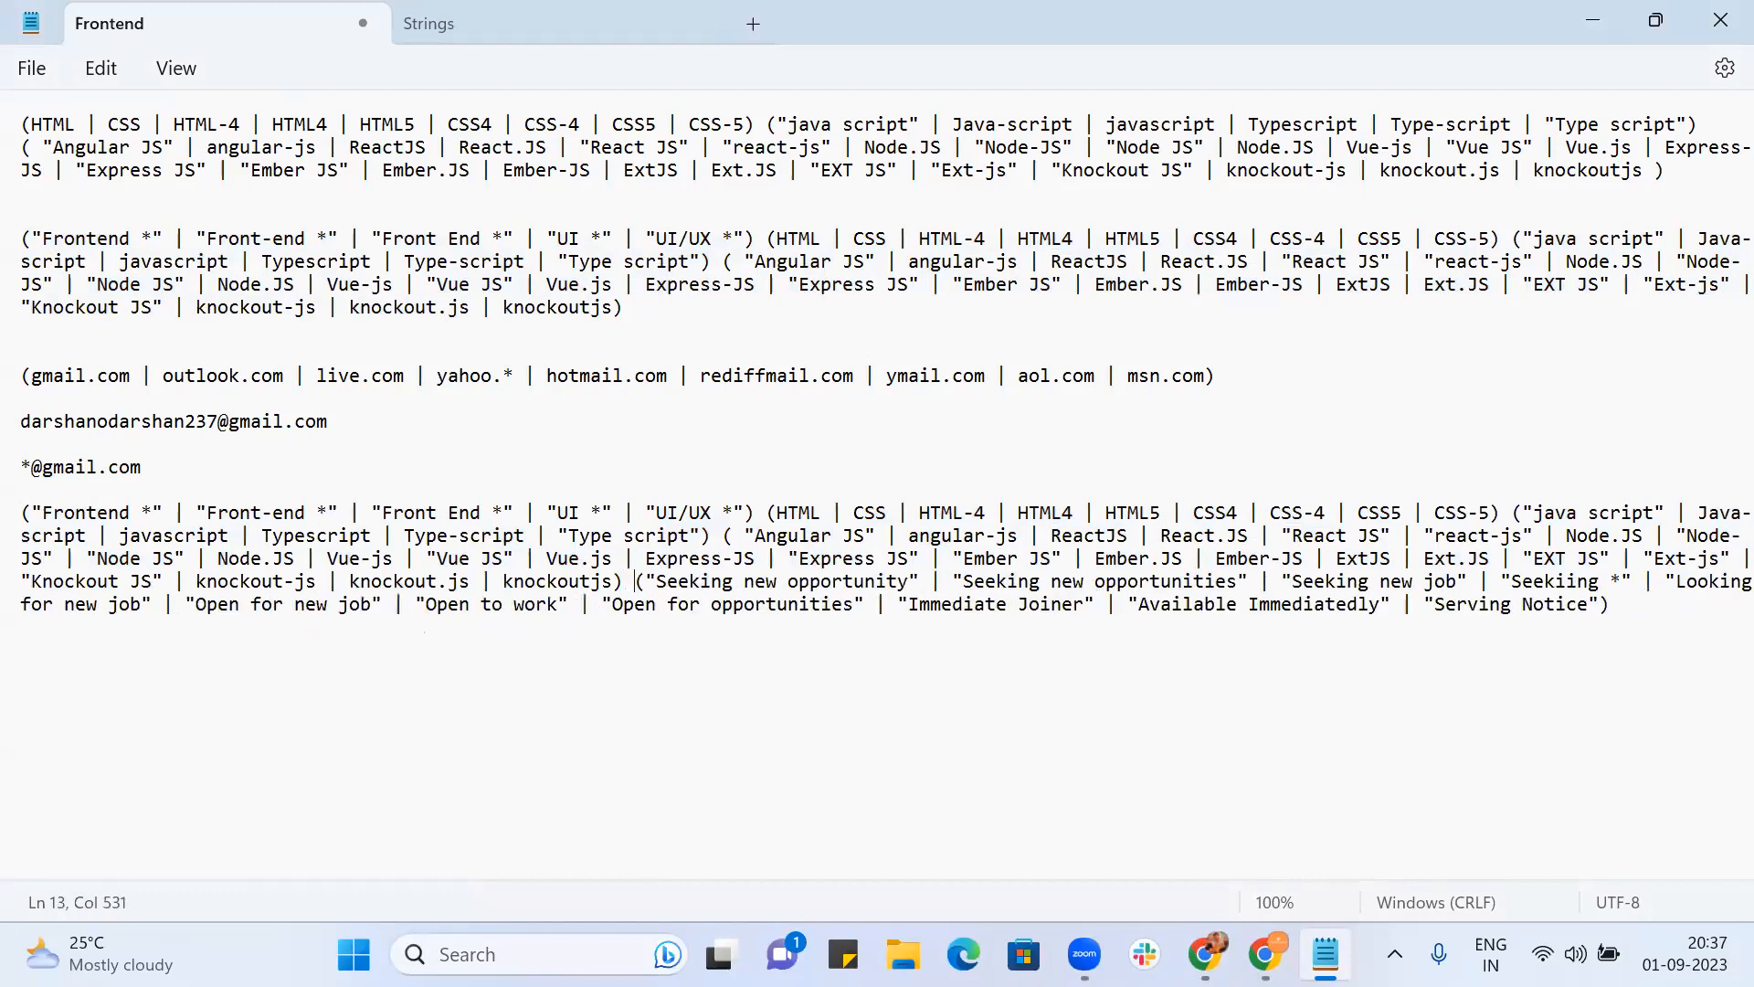
pyautogui.moveTo(31, 515); pyautogui.dragTo(814, 673)
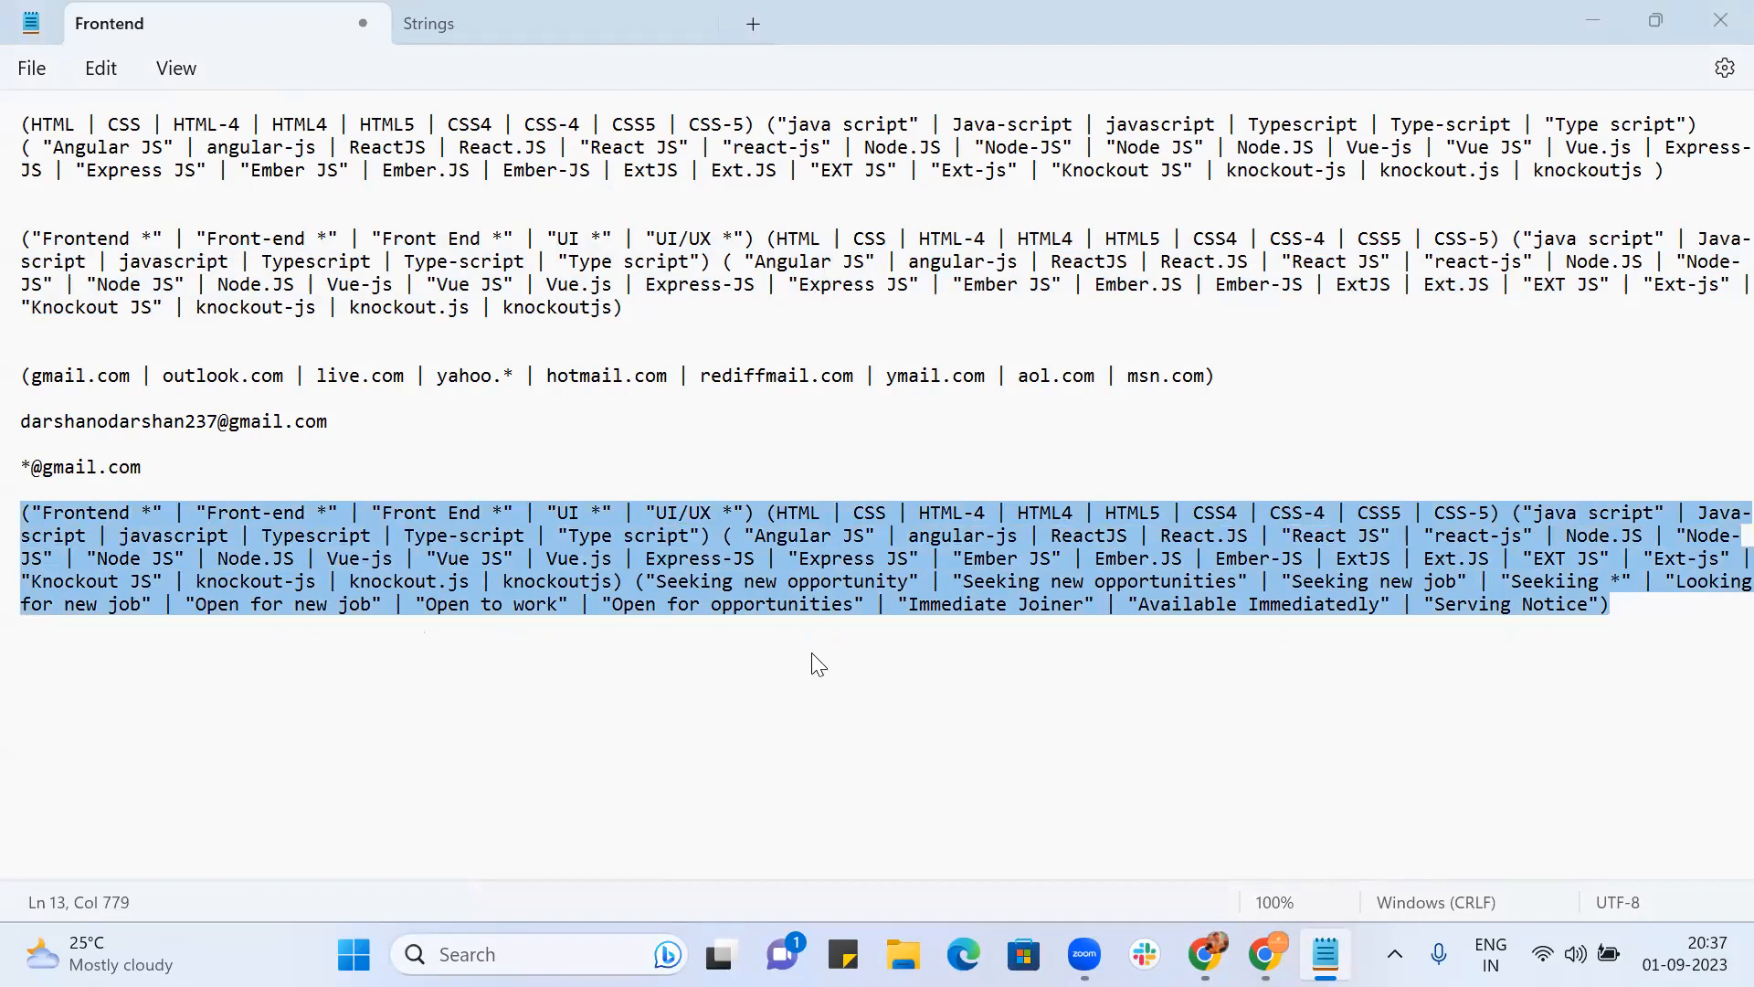
pyautogui.hotkey('alt', 'Tab')
pyautogui.click(314, 190)
pyautogui.hotkey('ctrl', 'a')
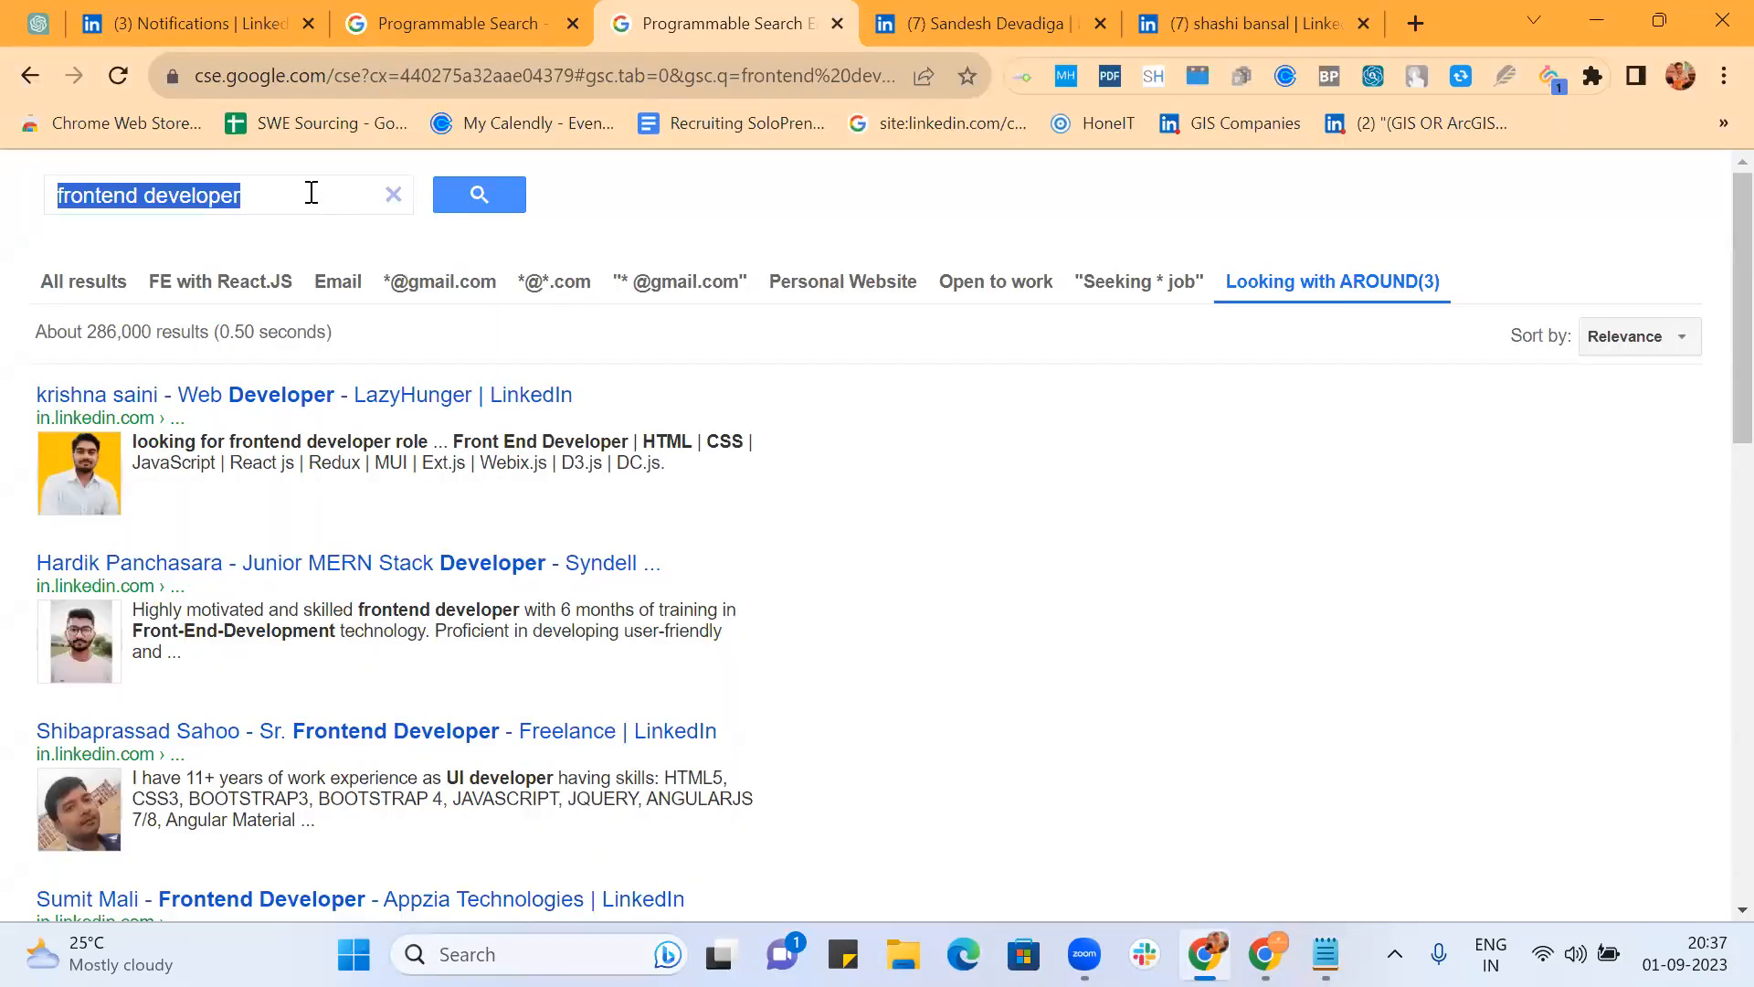
# Step: Replace the search query with the combined frontend and job-seeking string and run it
pyautogui.hotkey('ctrl', 'v')
pyautogui.click(484, 198)
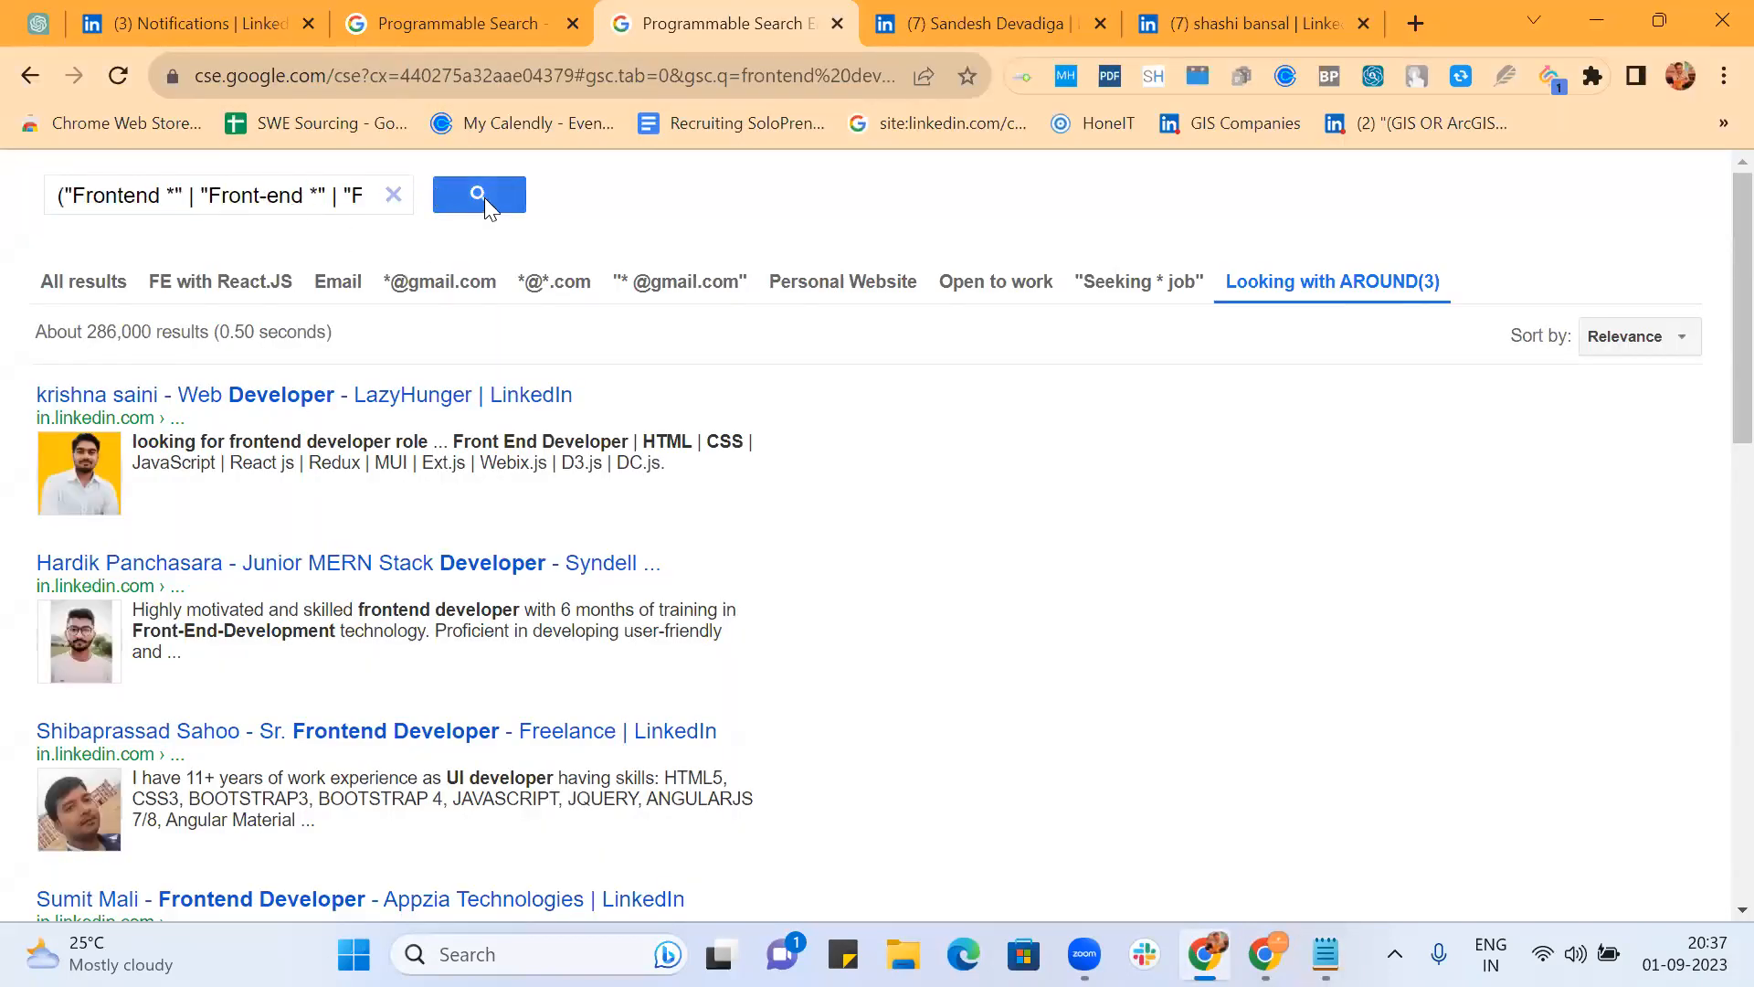
pyautogui.click(288, 203)
pyautogui.hotkey('ctrl', 'a')
pyautogui.press('BackSpace')
pyautogui.hotkey('ctrl', 'v')
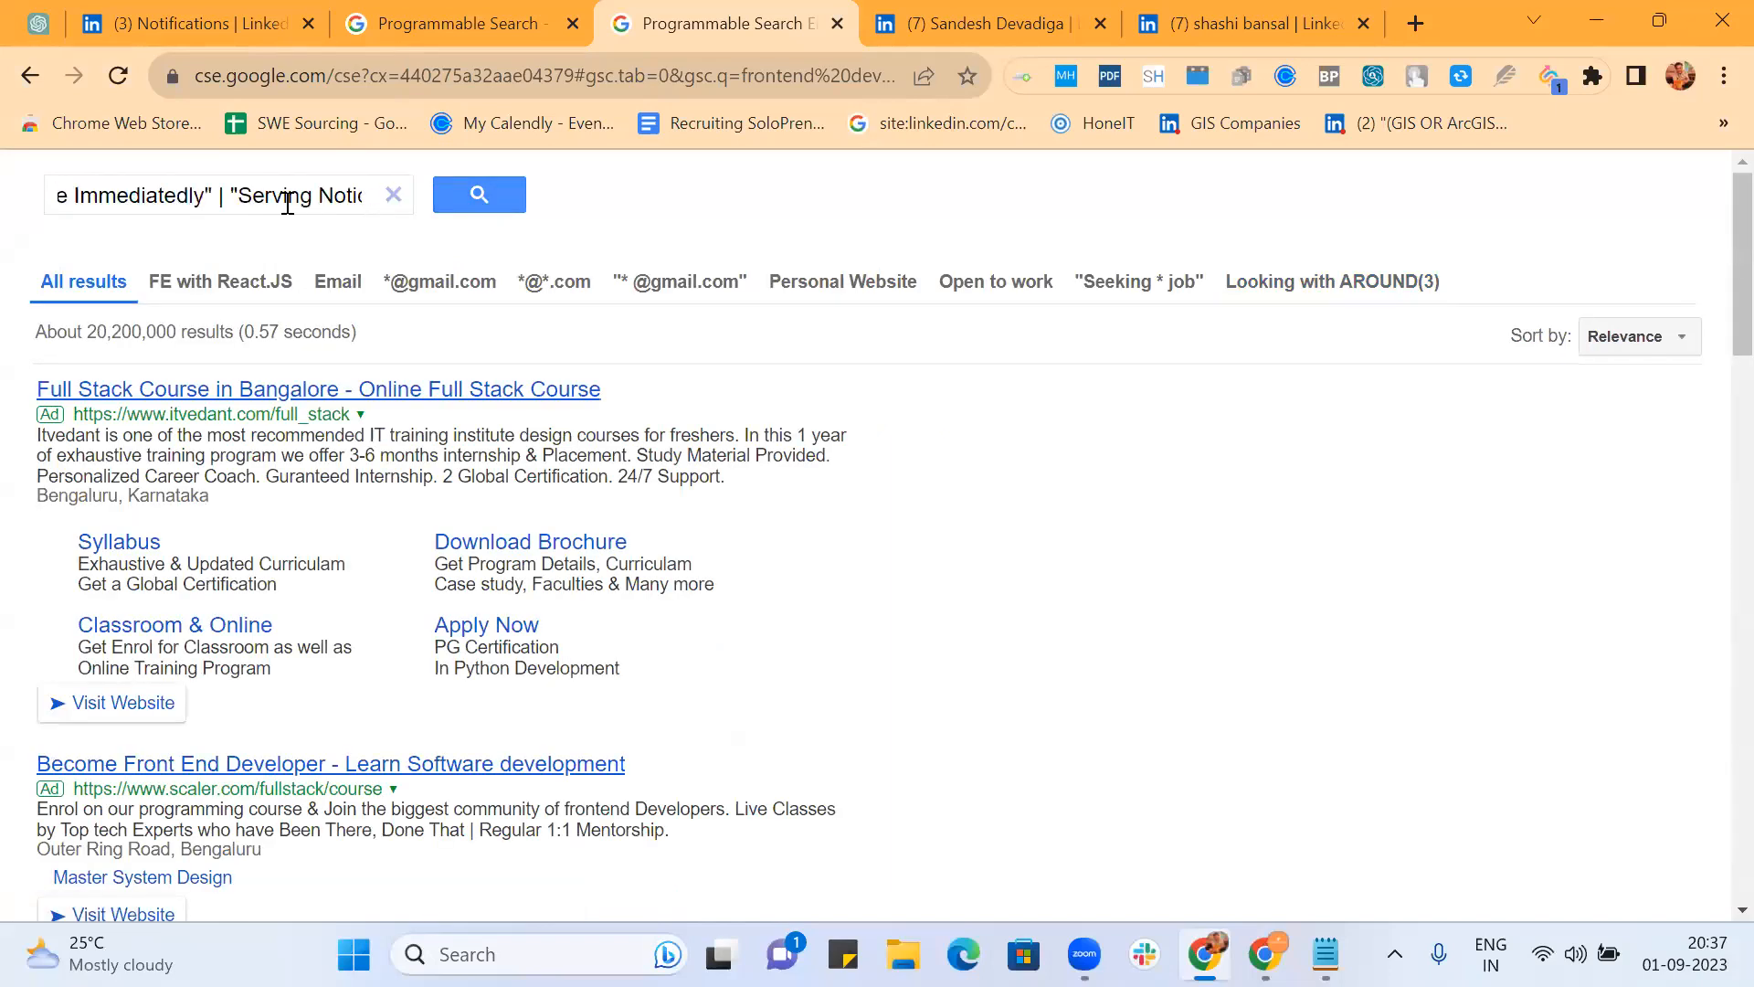
pyautogui.press('Return')
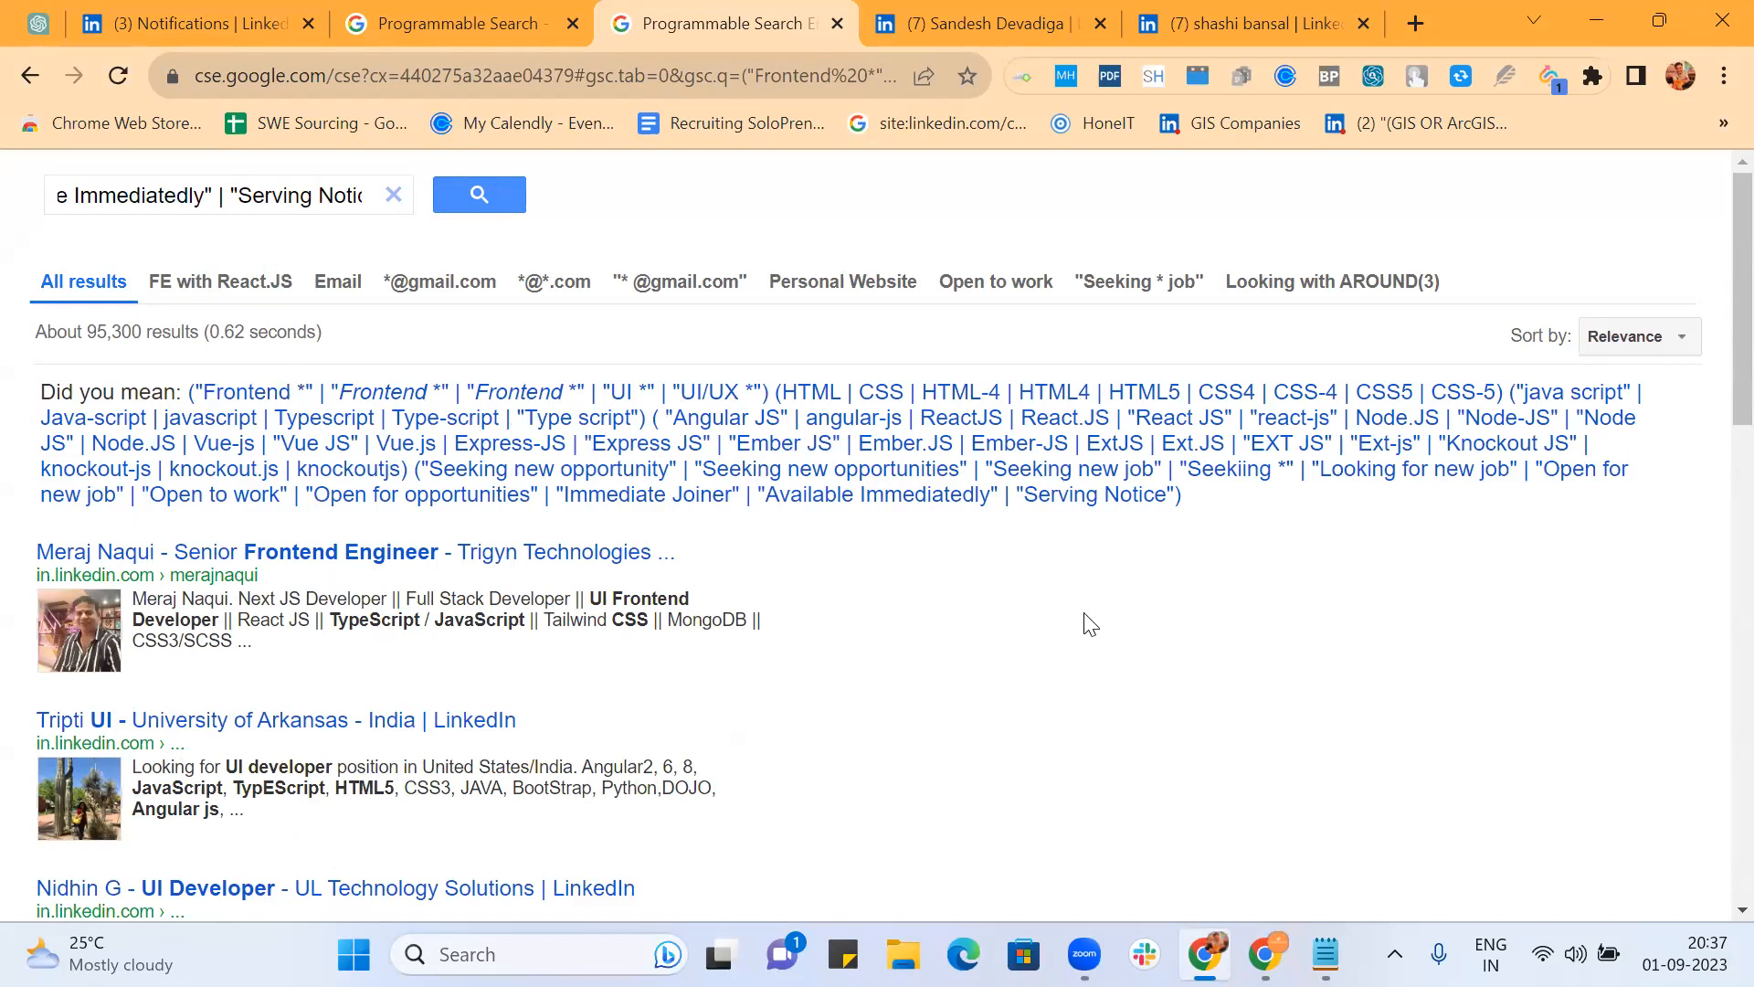
pyautogui.scroll(-15, 1090, 624)
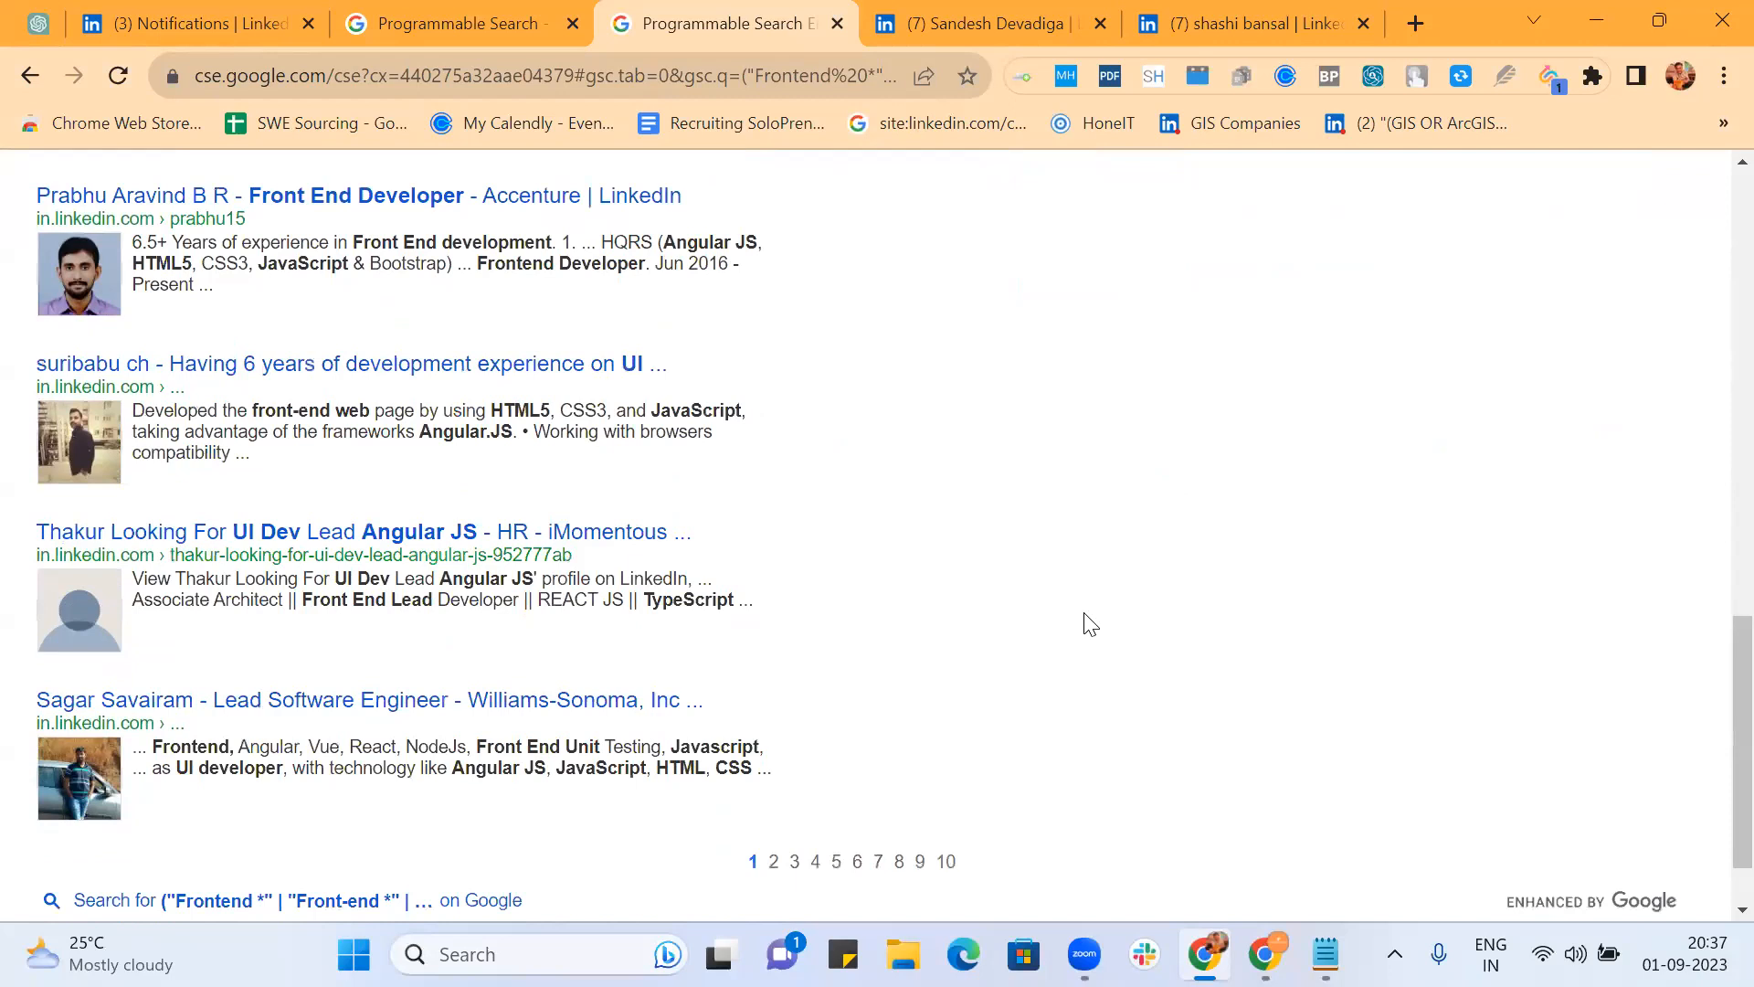
pyautogui.scroll(-1, 1090, 624)
pyautogui.scroll(15, 1090, 625)
# Step: Compare the combined query's results under the Looking with AROUND(3) and Seeking * job refinements
pyautogui.click(1325, 290)
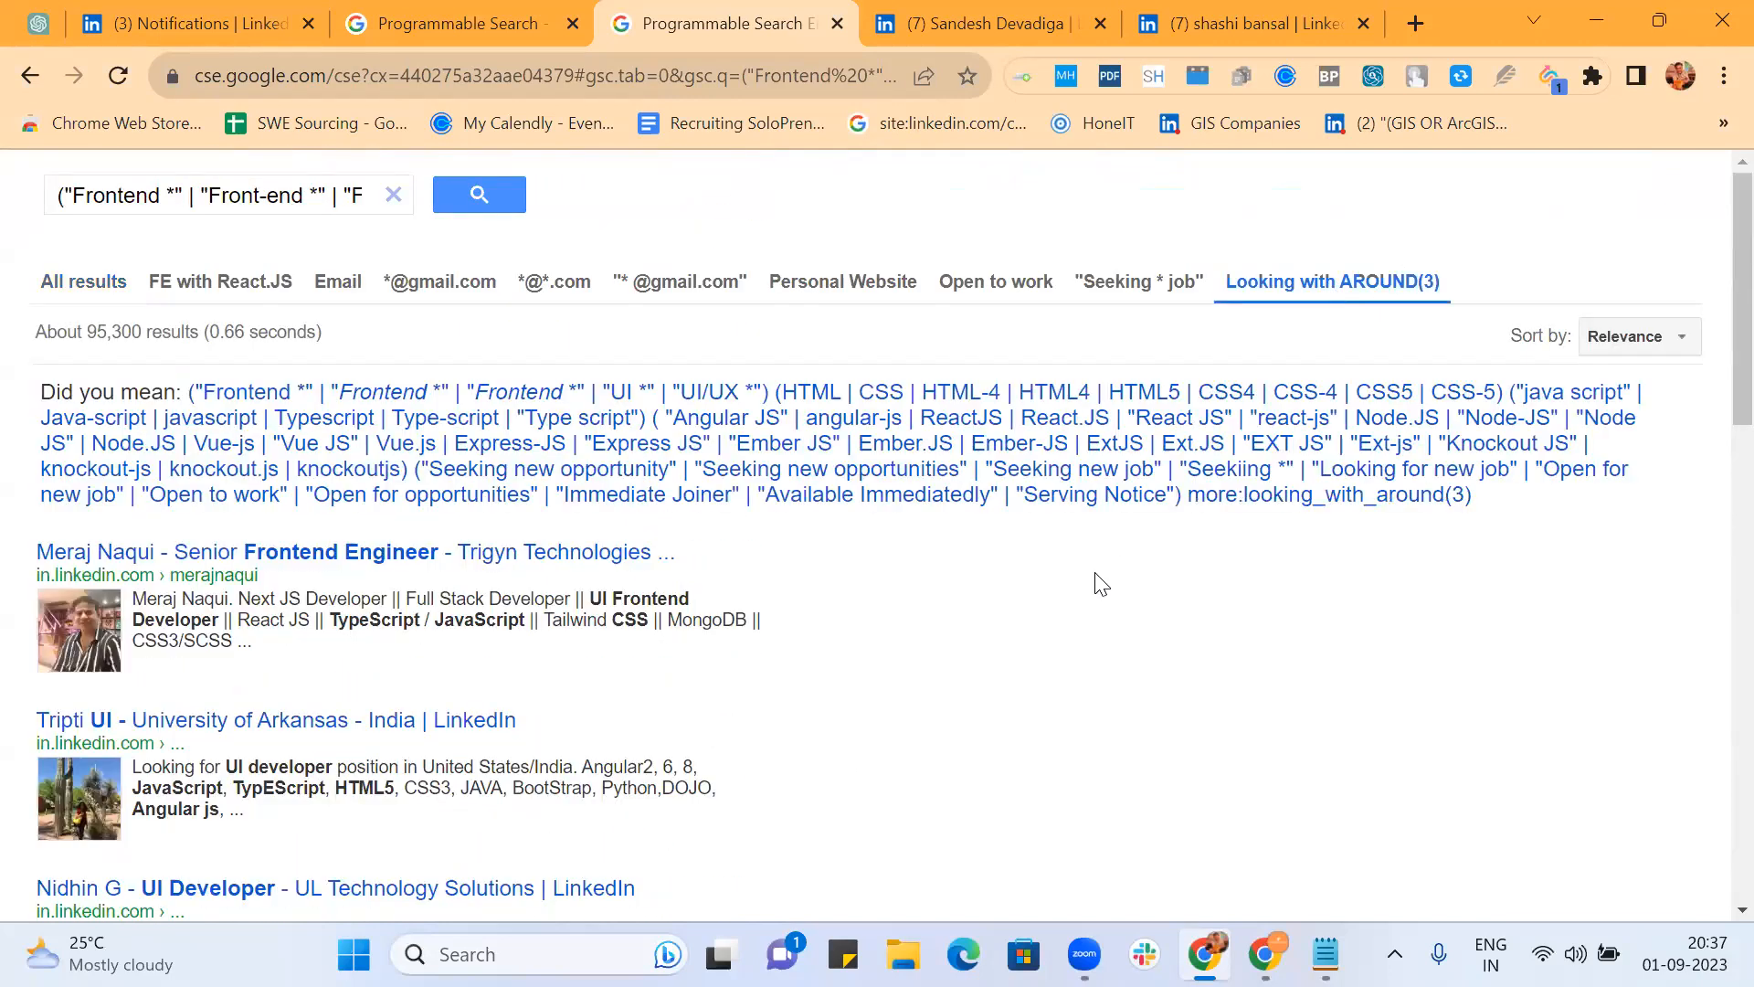
pyautogui.scroll(-4, 1101, 585)
pyautogui.scroll(-10, 1101, 585)
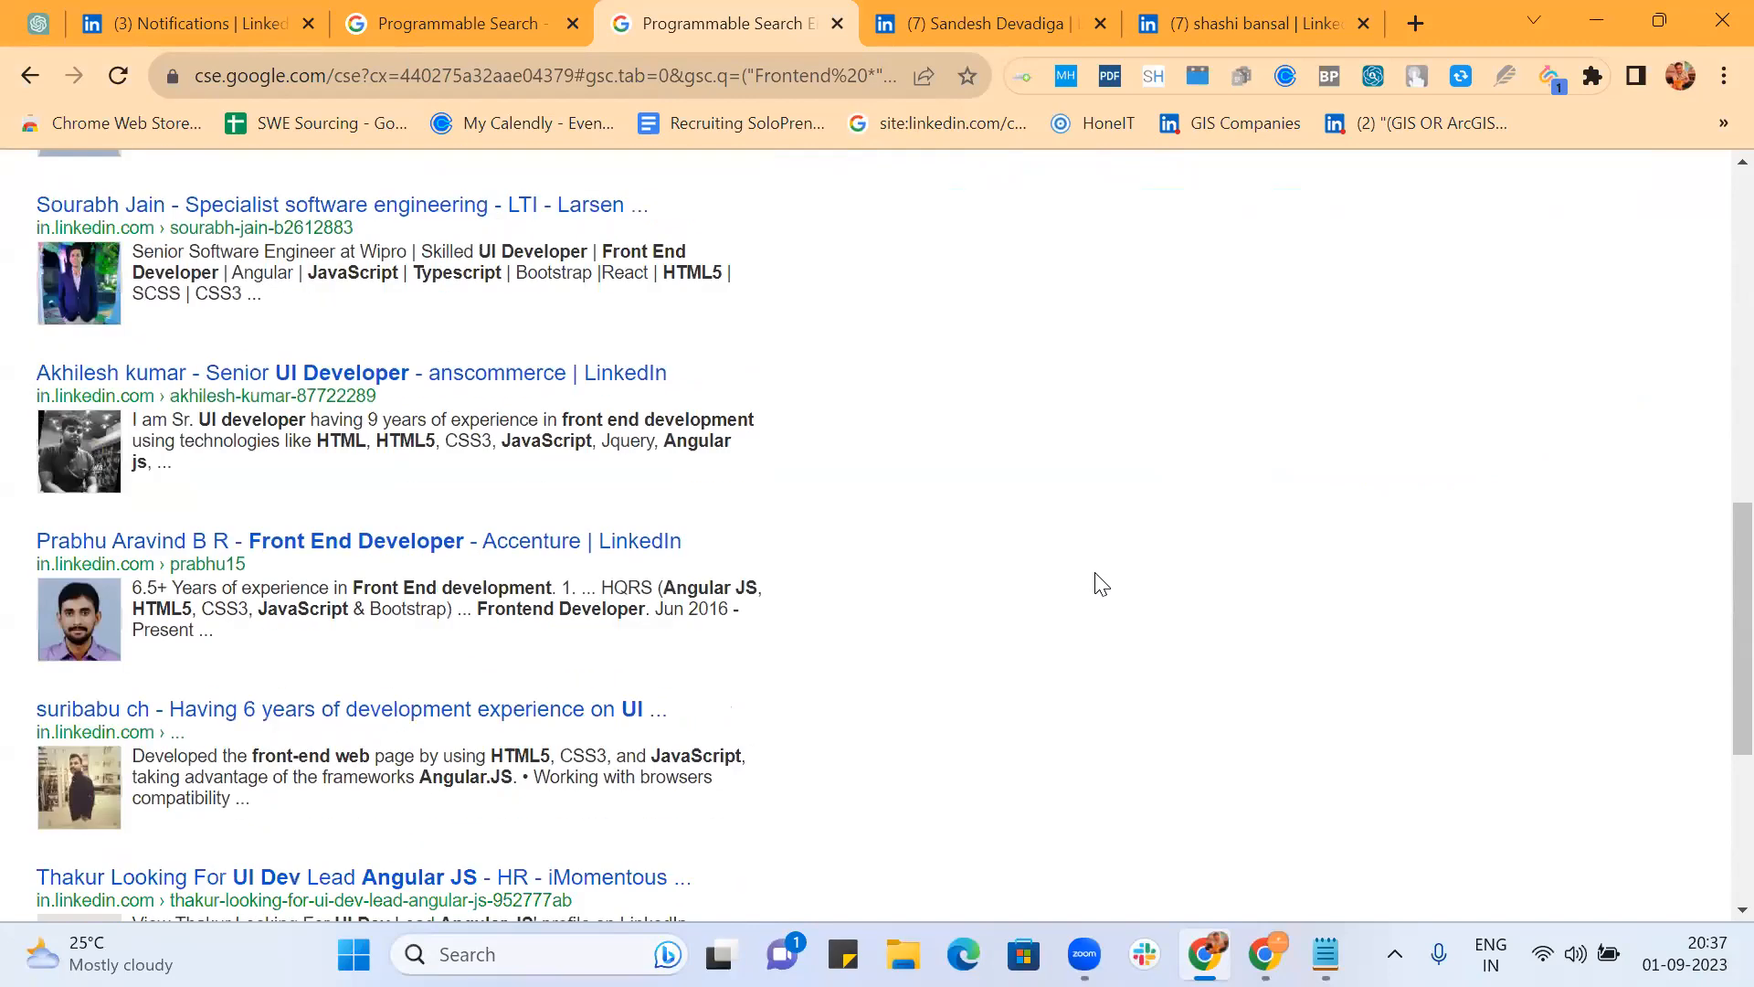
pyautogui.scroll(-1, 1101, 585)
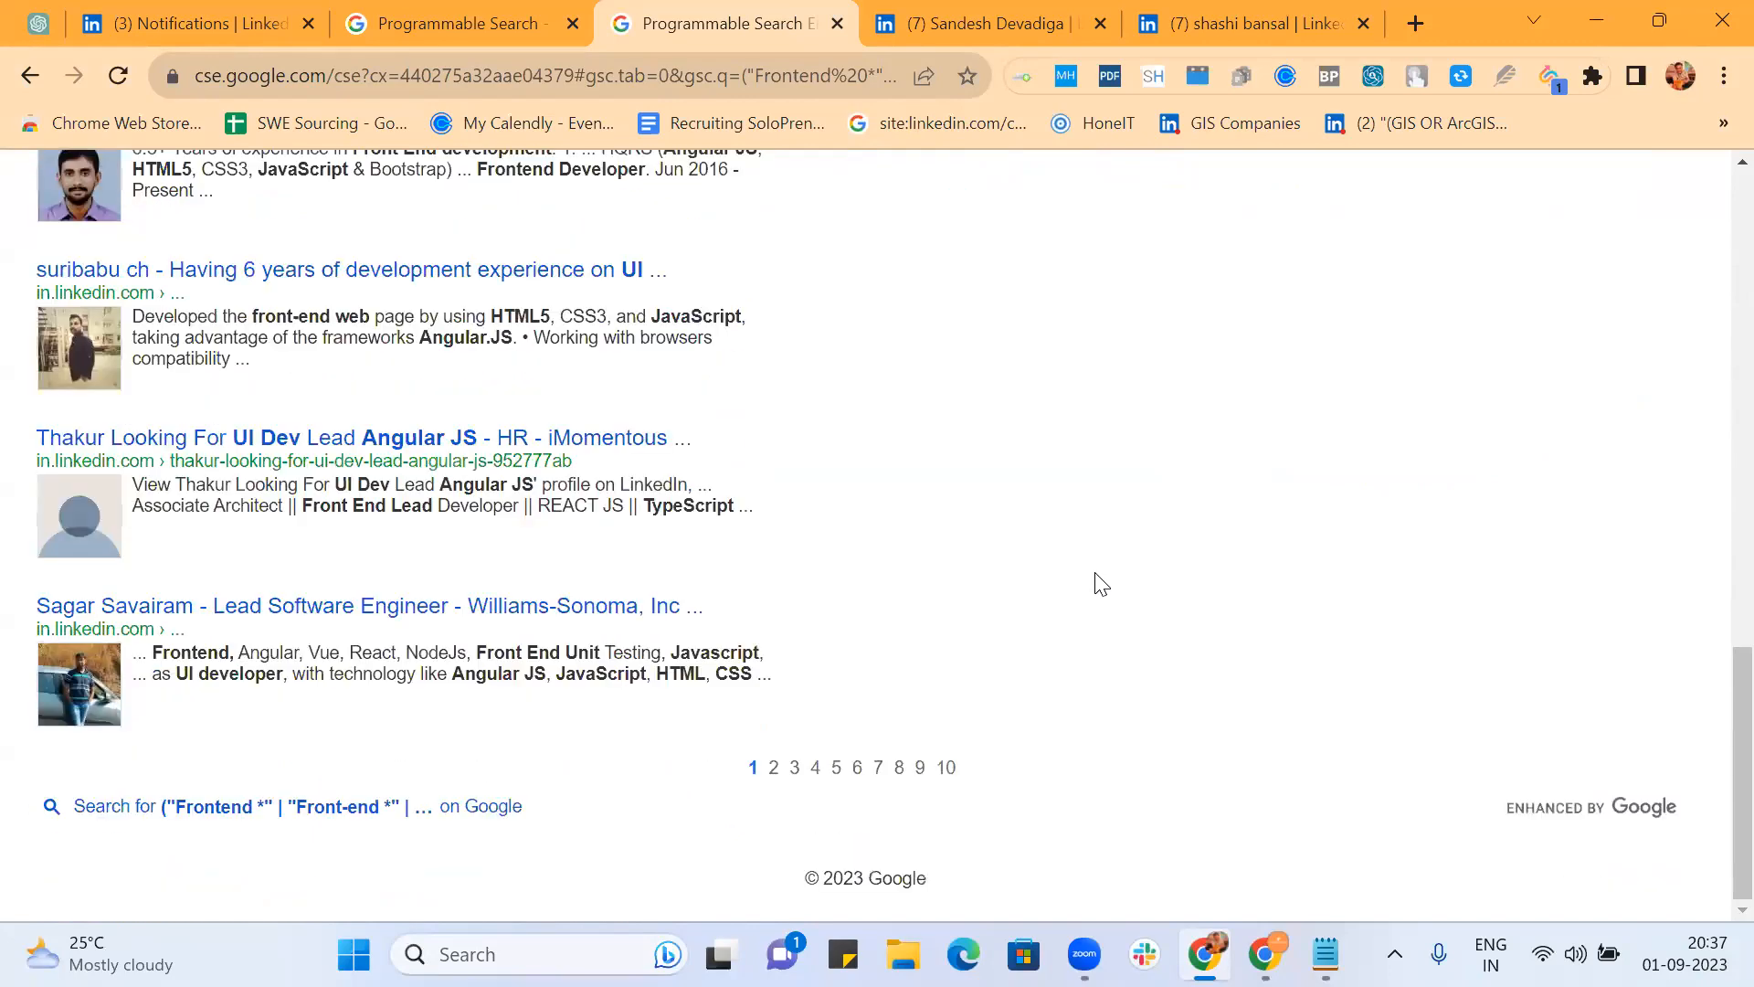
pyautogui.scroll(15, 1101, 584)
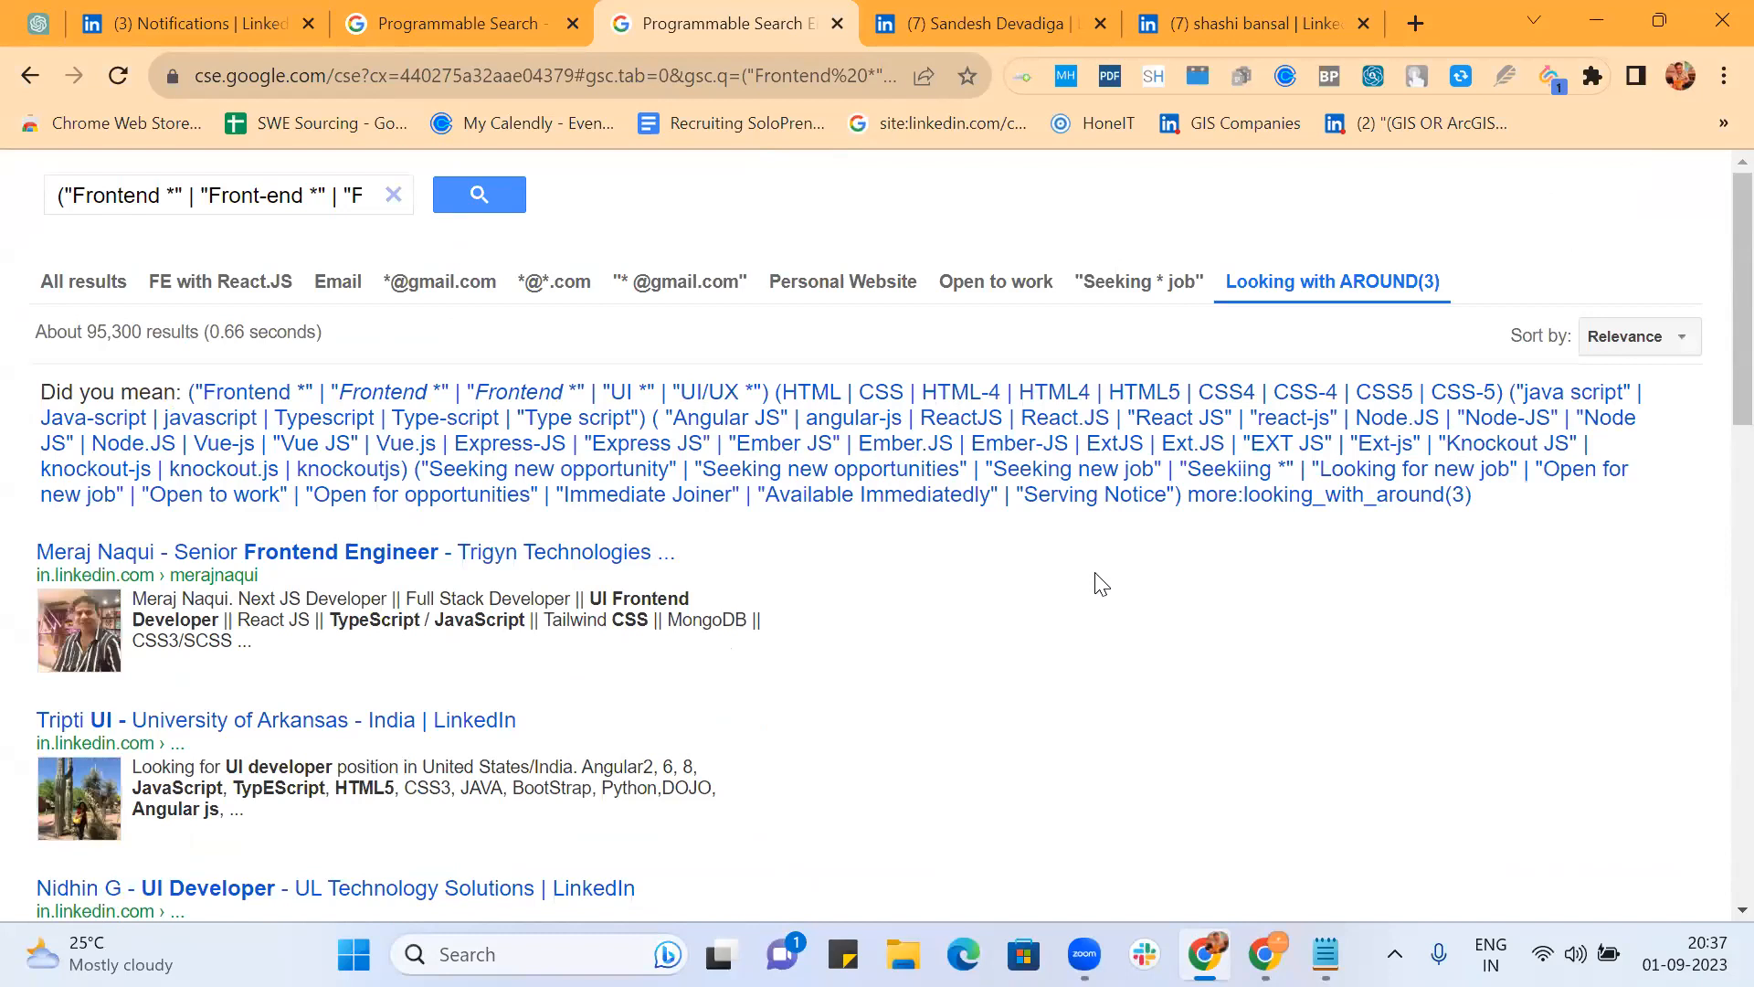
pyautogui.click(1128, 282)
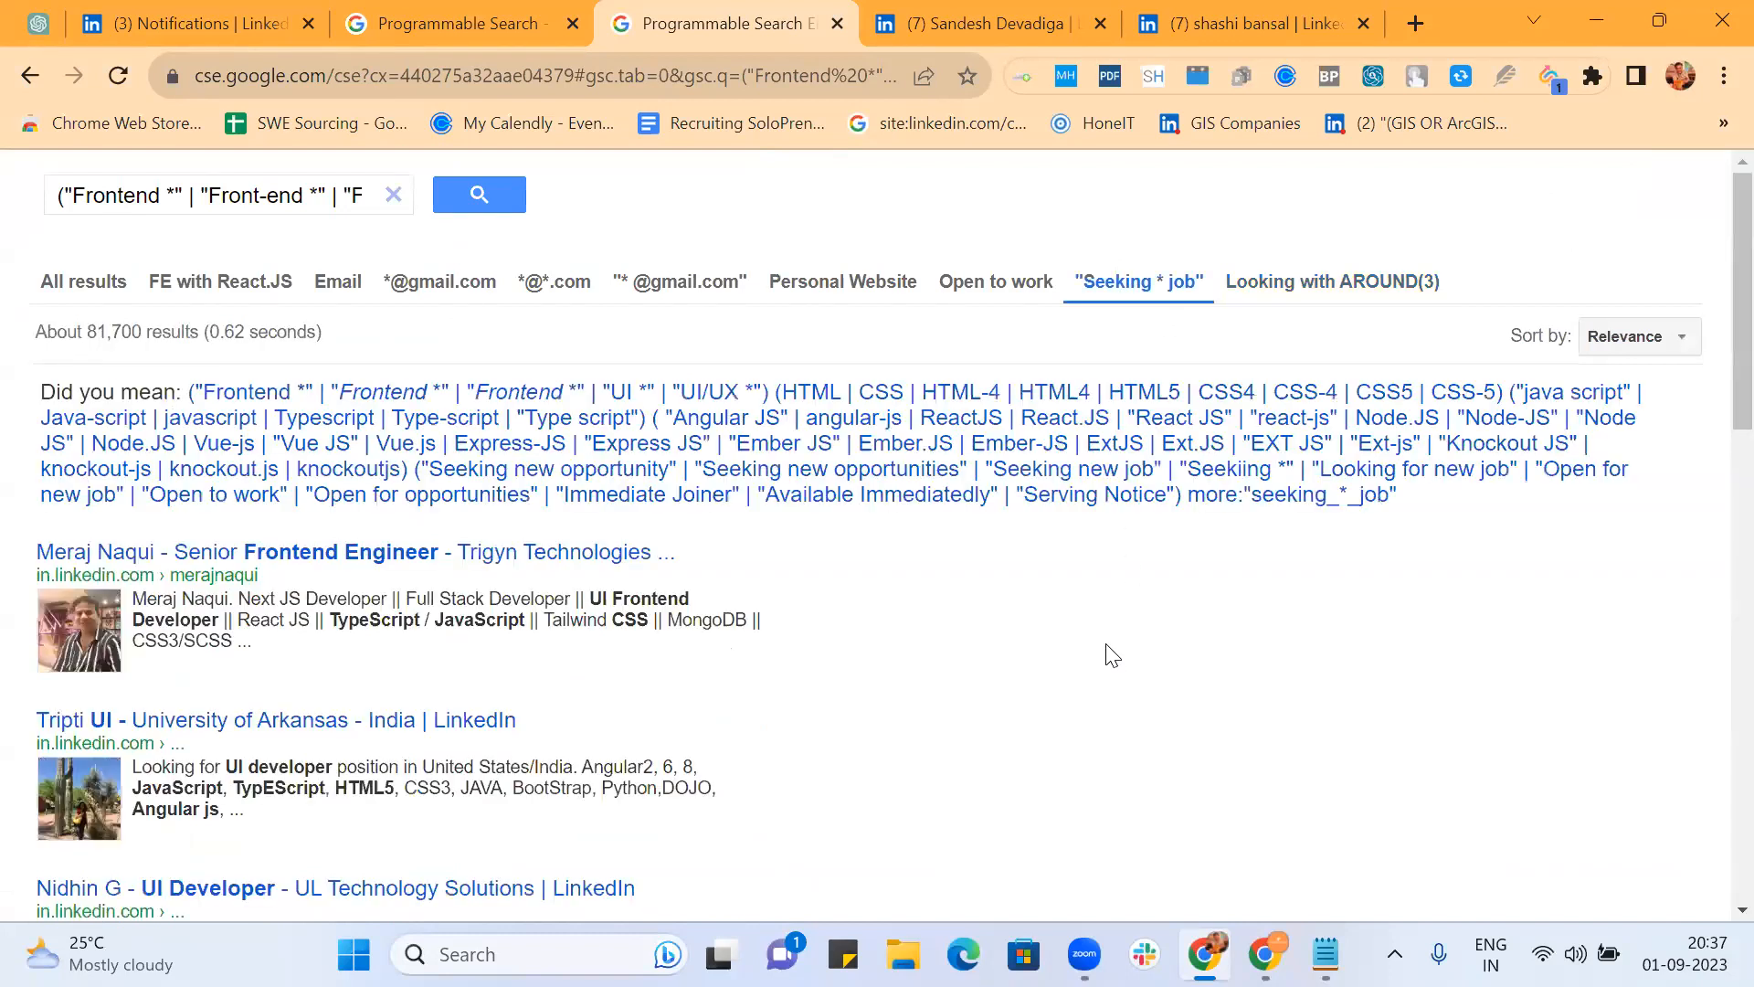
pyautogui.scroll(-4, 1111, 655)
pyautogui.scroll(-11, 1111, 655)
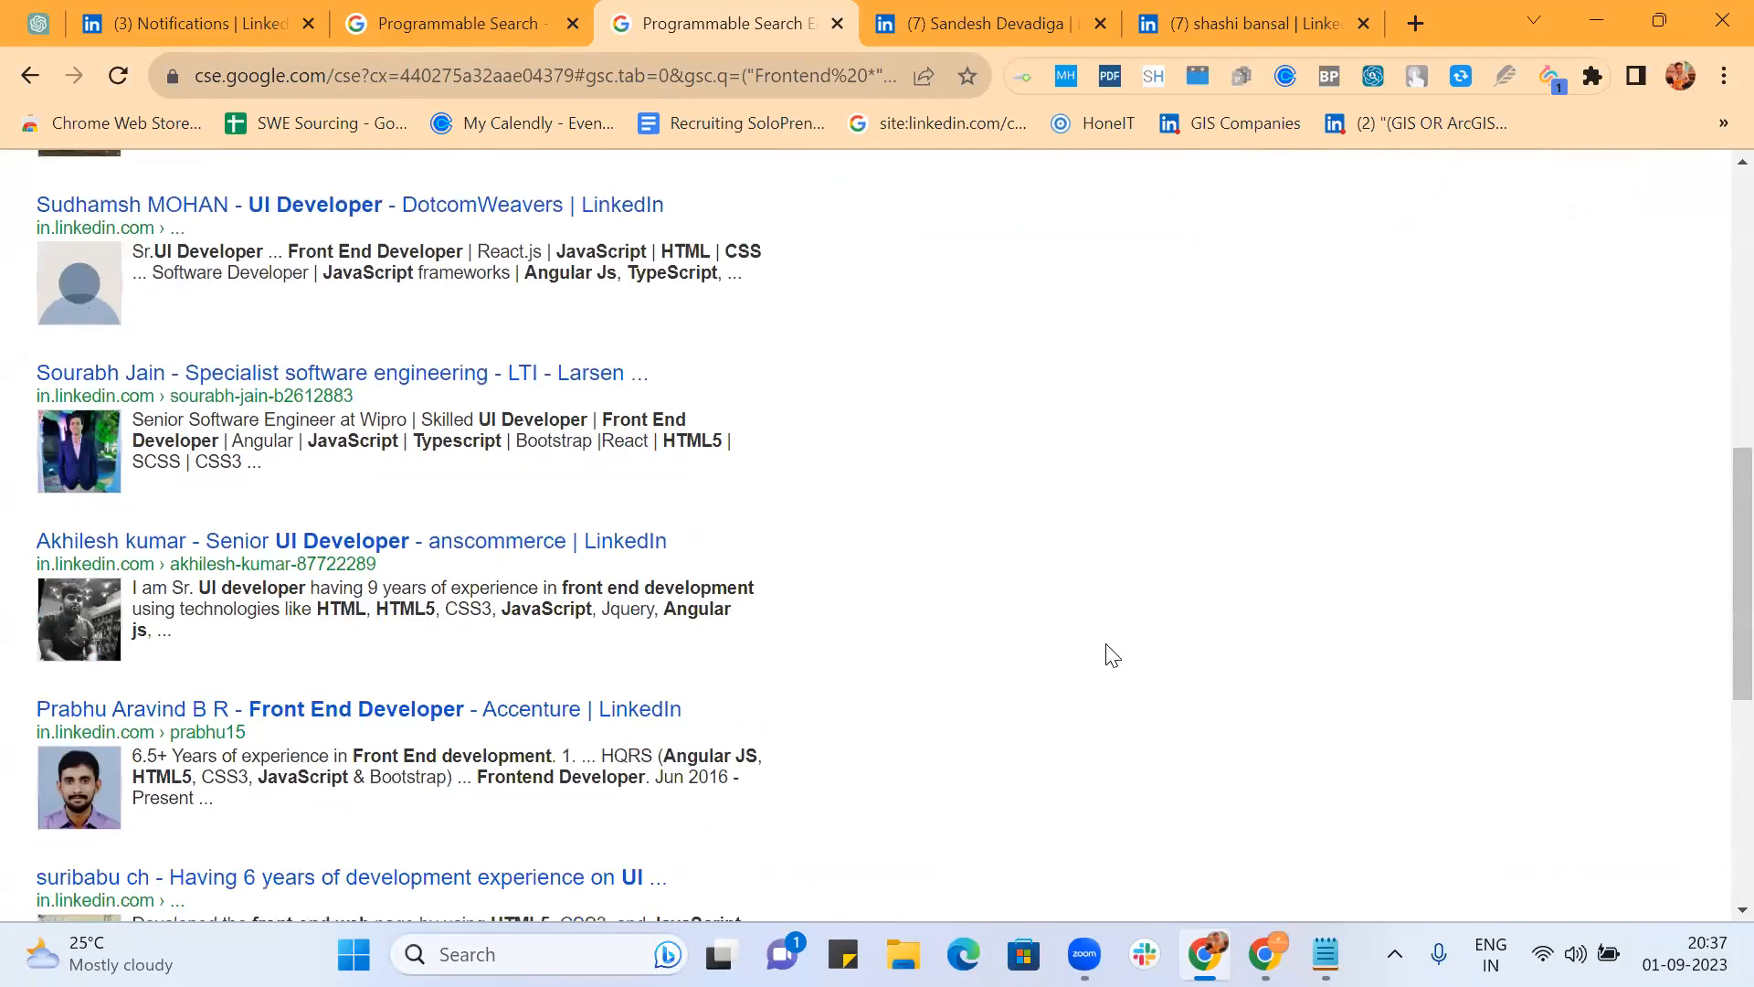
pyautogui.scroll(15, 1111, 655)
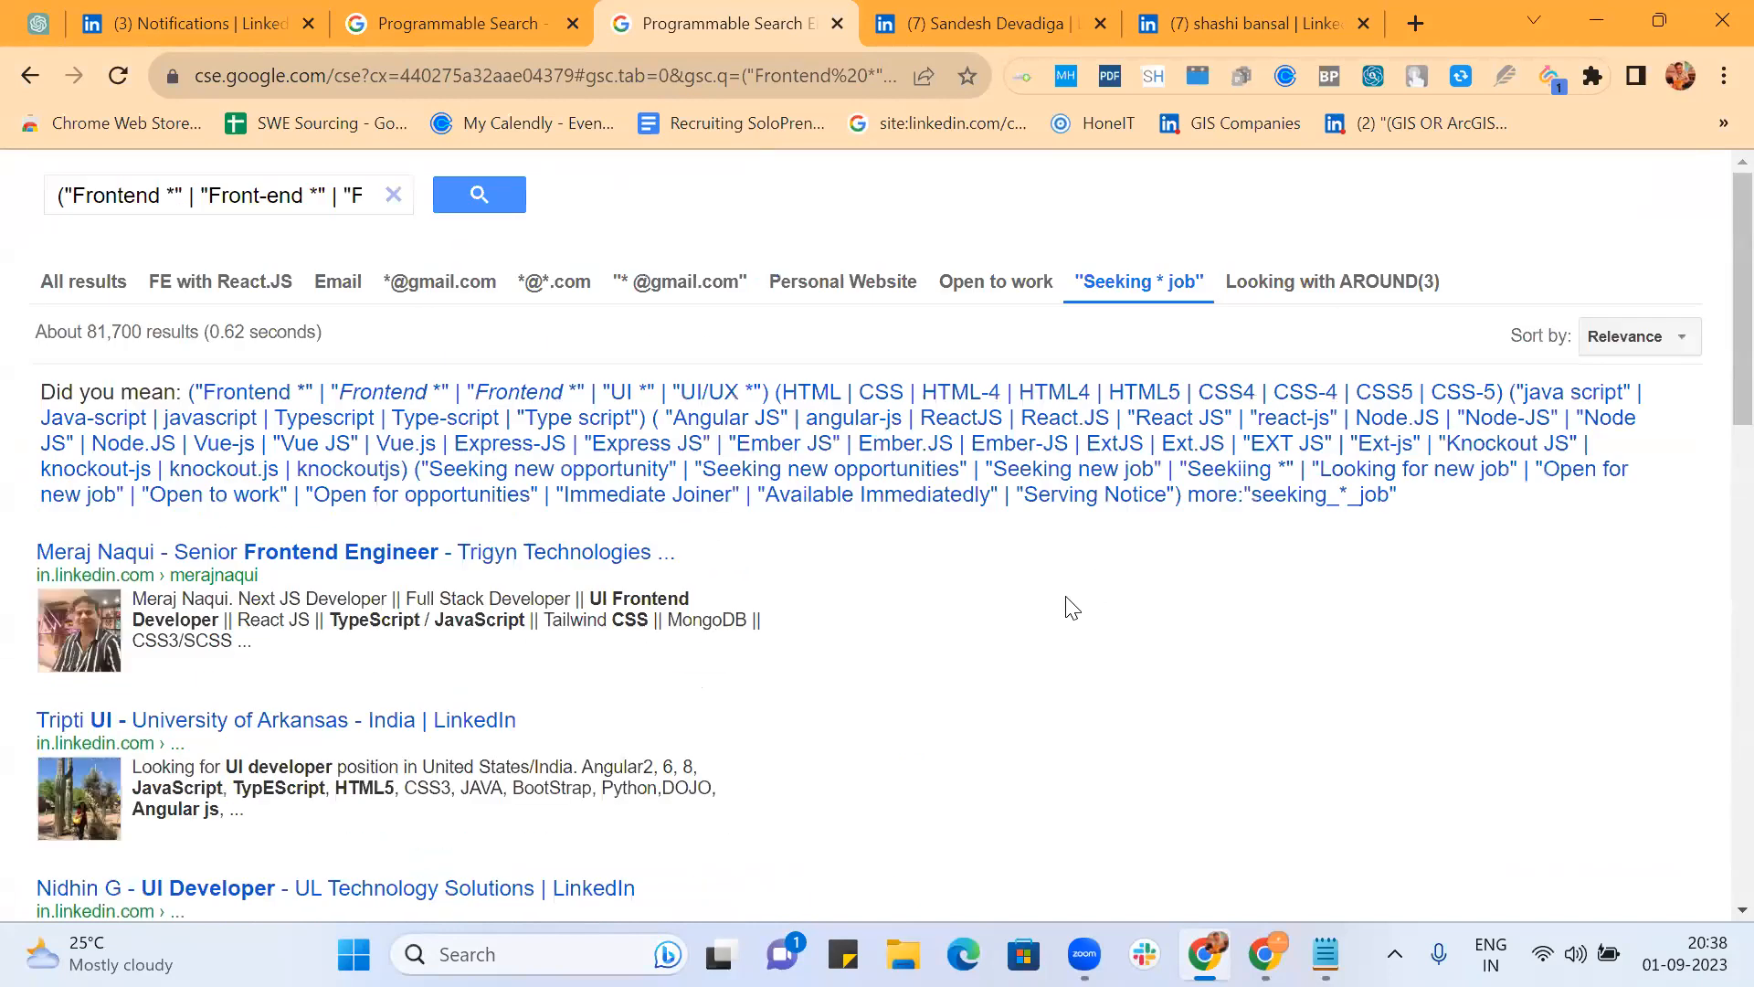
# Step: Filter to the Personal Website refinement (about 95,300 results) and inspect a profile snippet
pyautogui.click(848, 282)
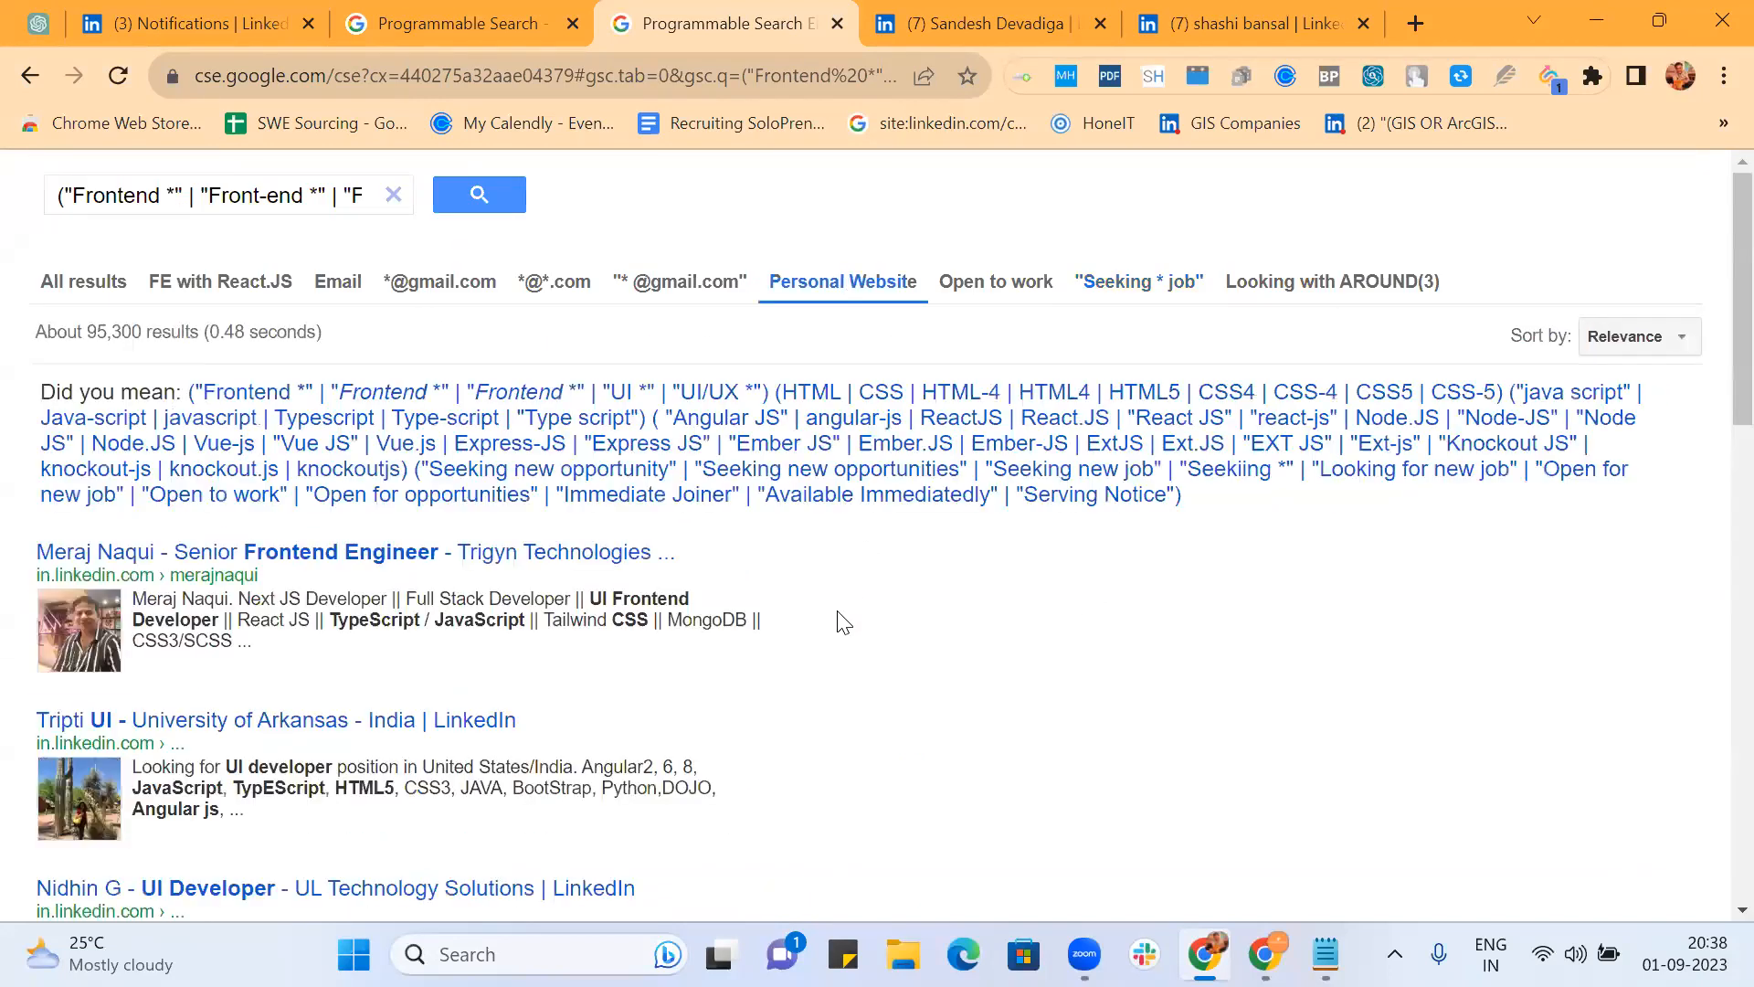
pyautogui.scroll(-10, 836, 618)
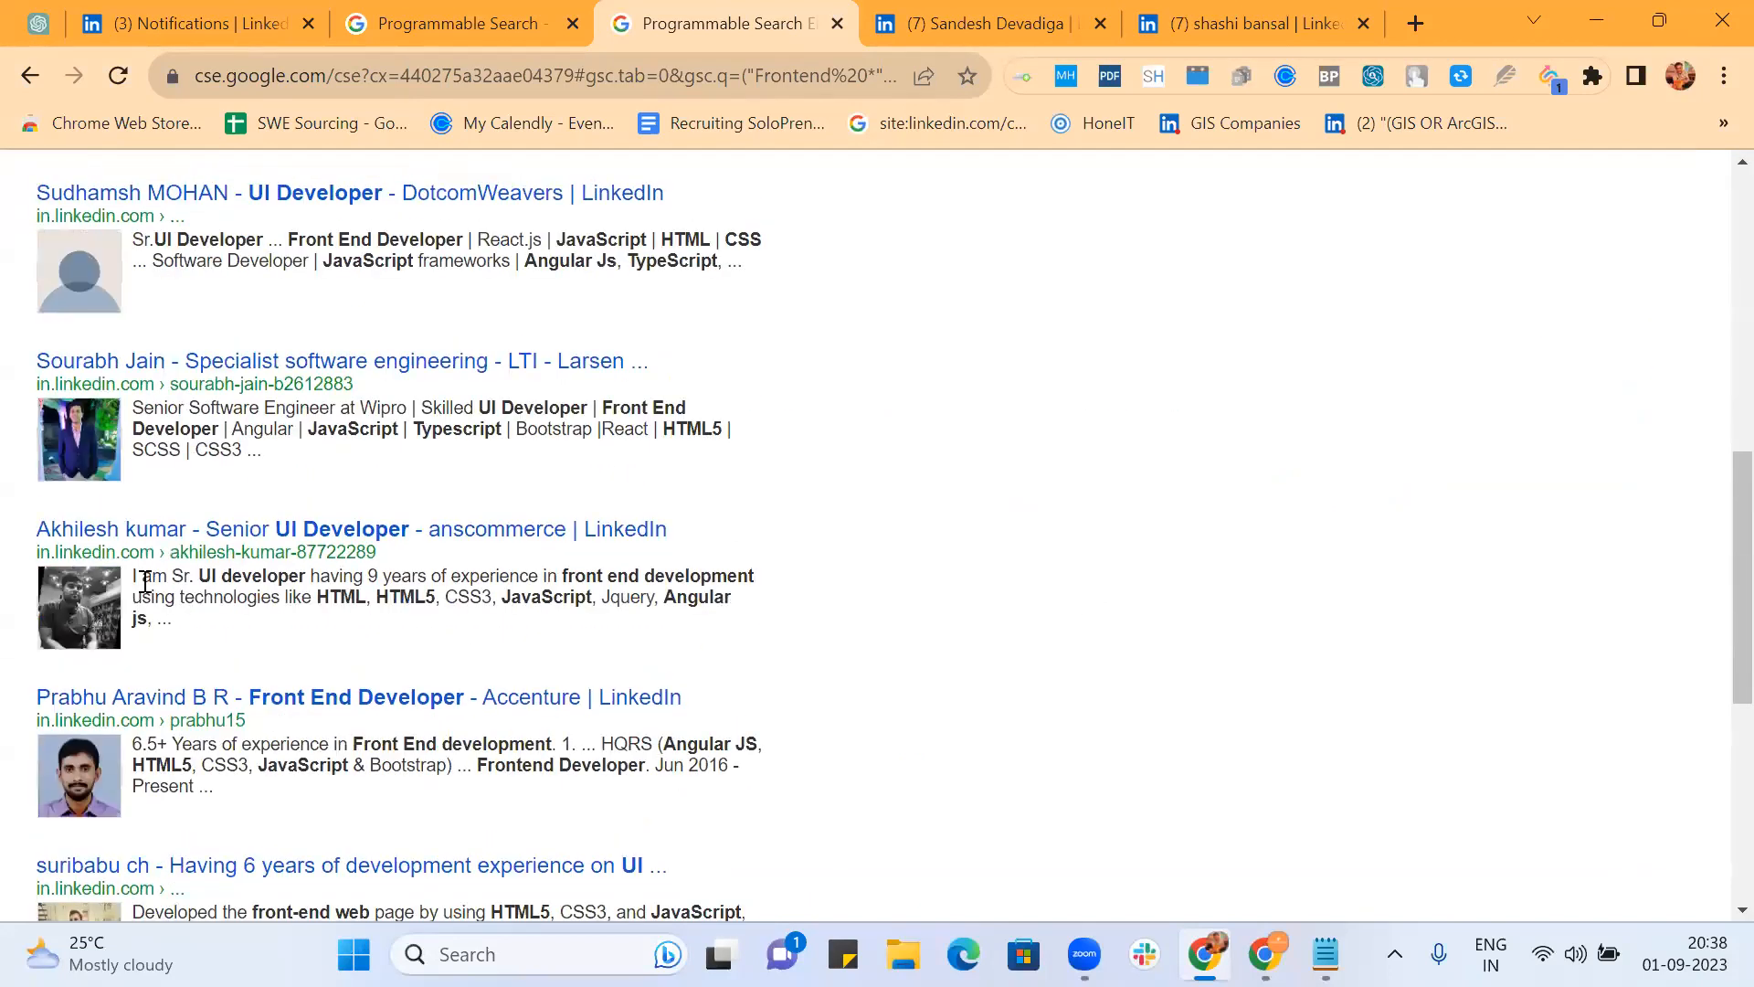
pyautogui.moveTo(137, 578); pyautogui.dragTo(183, 621)
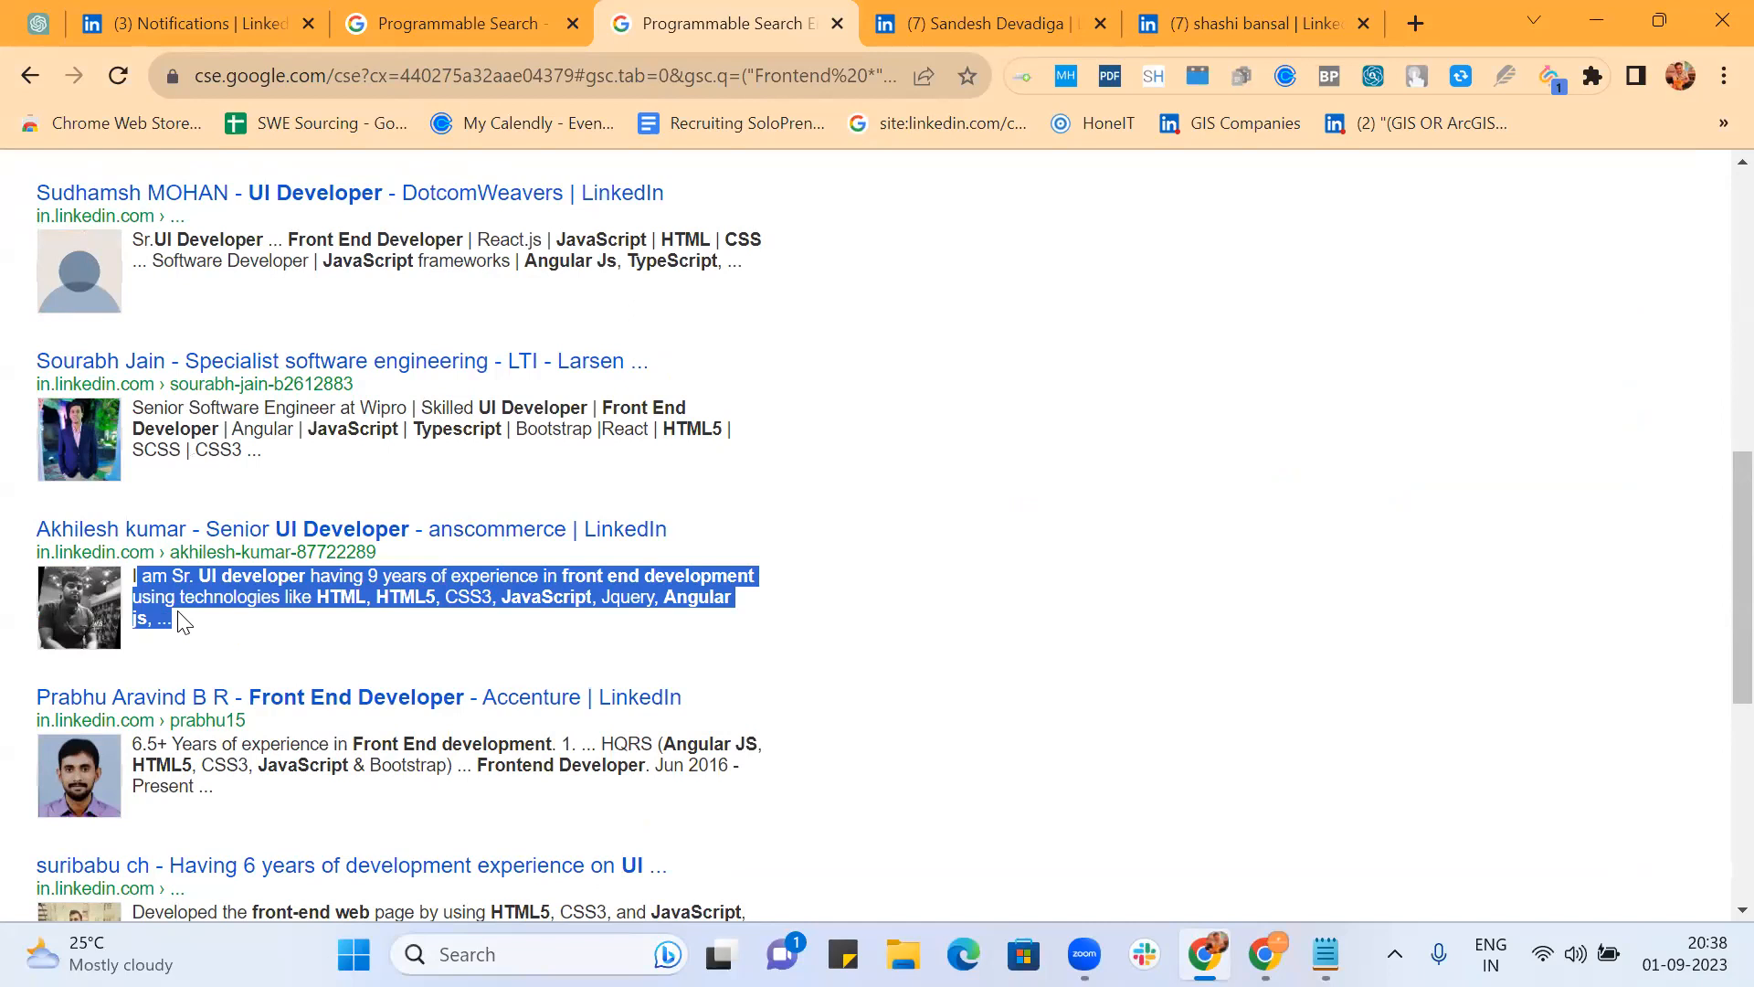
pyautogui.scroll(10, 857, 453)
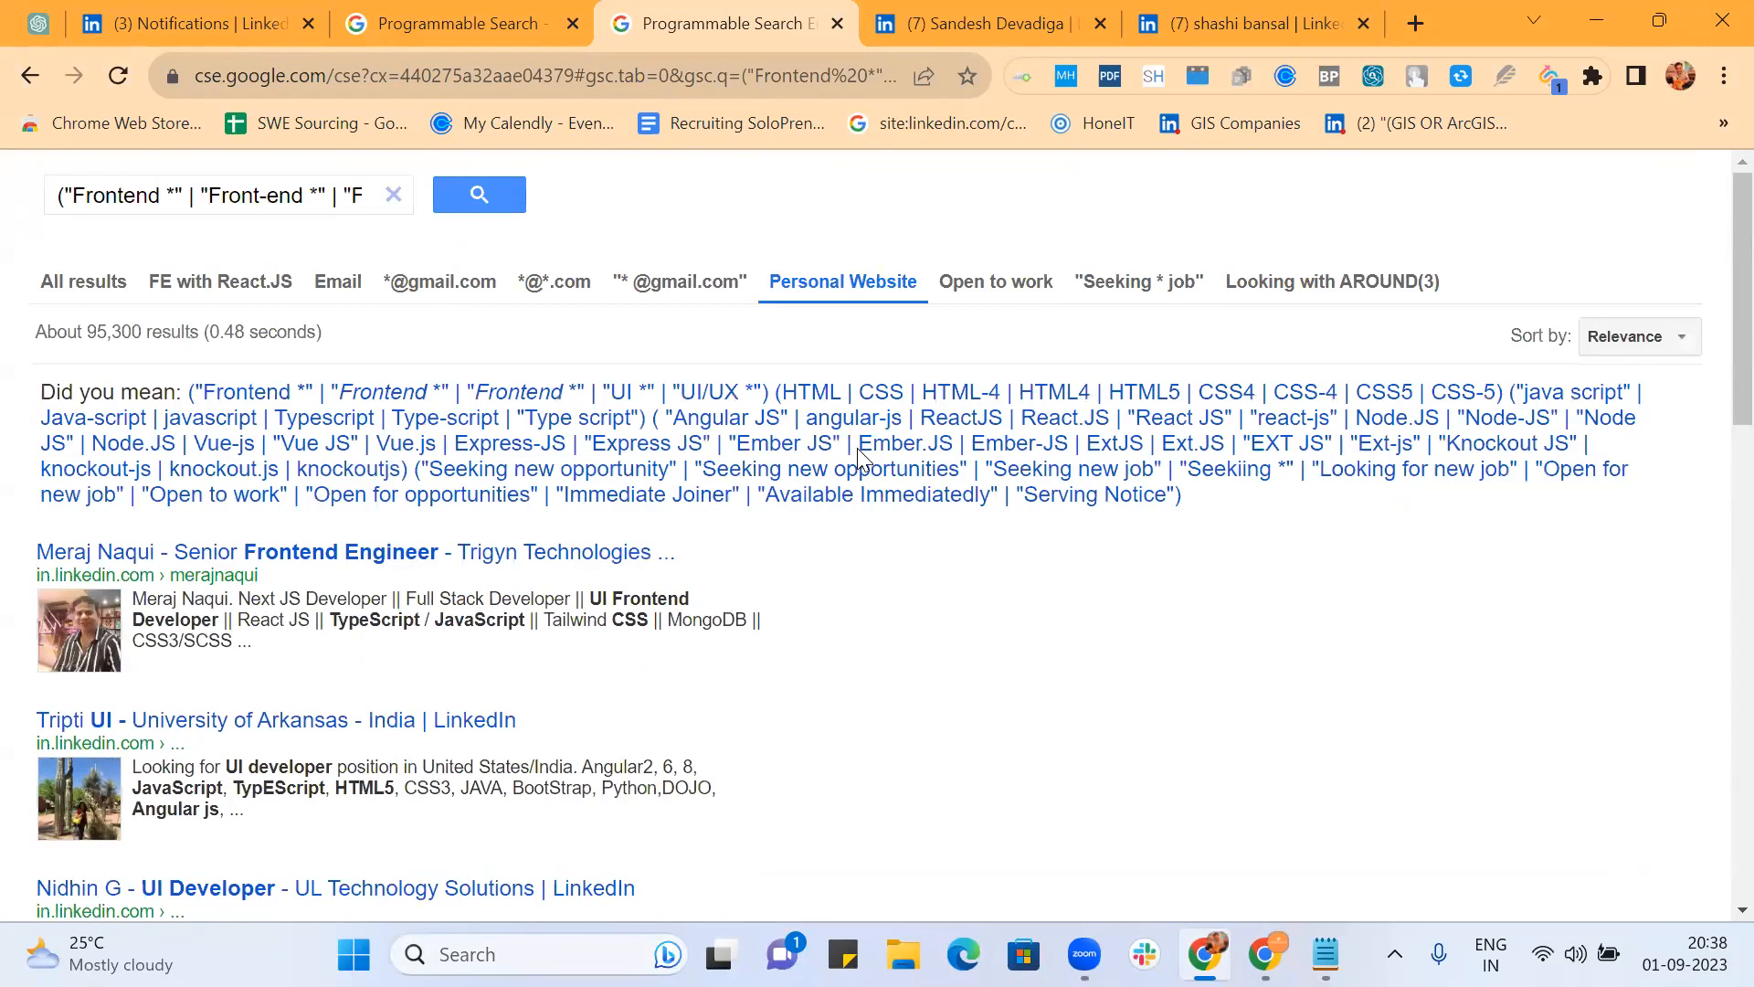
pyautogui.tripleClick(209, 195)
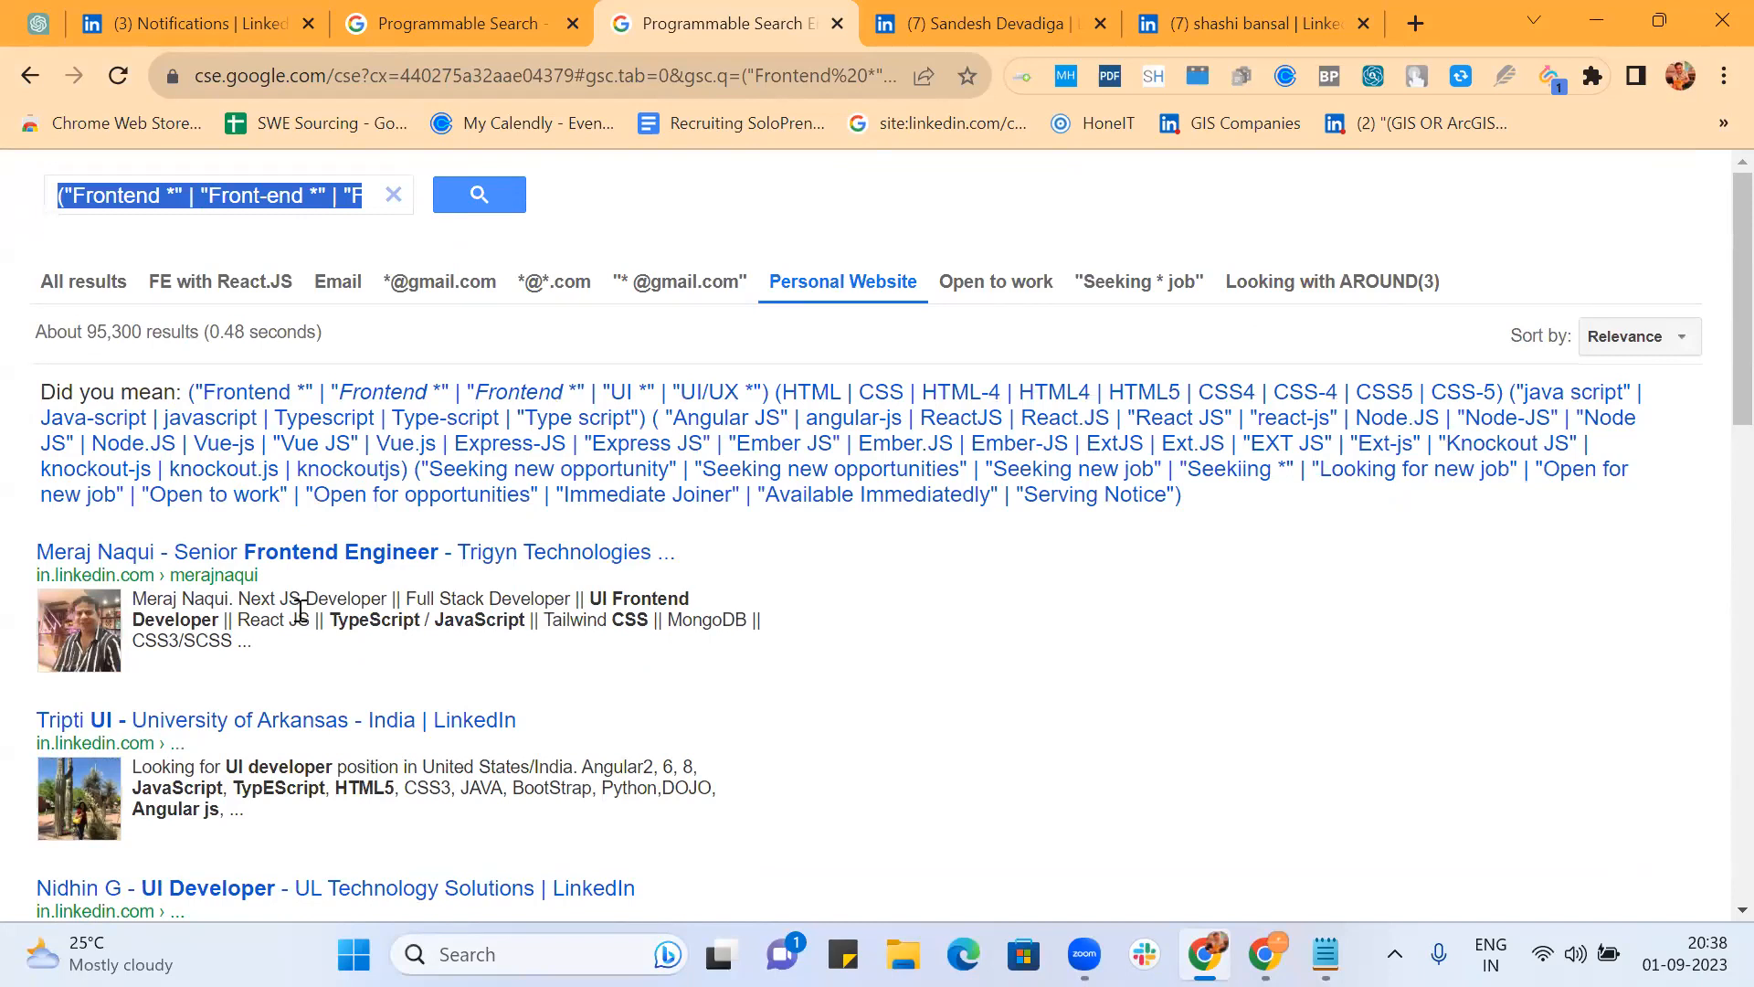
# Step: Open the top result's LinkedIn profile and read its expanded About section and Projects
pyautogui.click(583, 555)
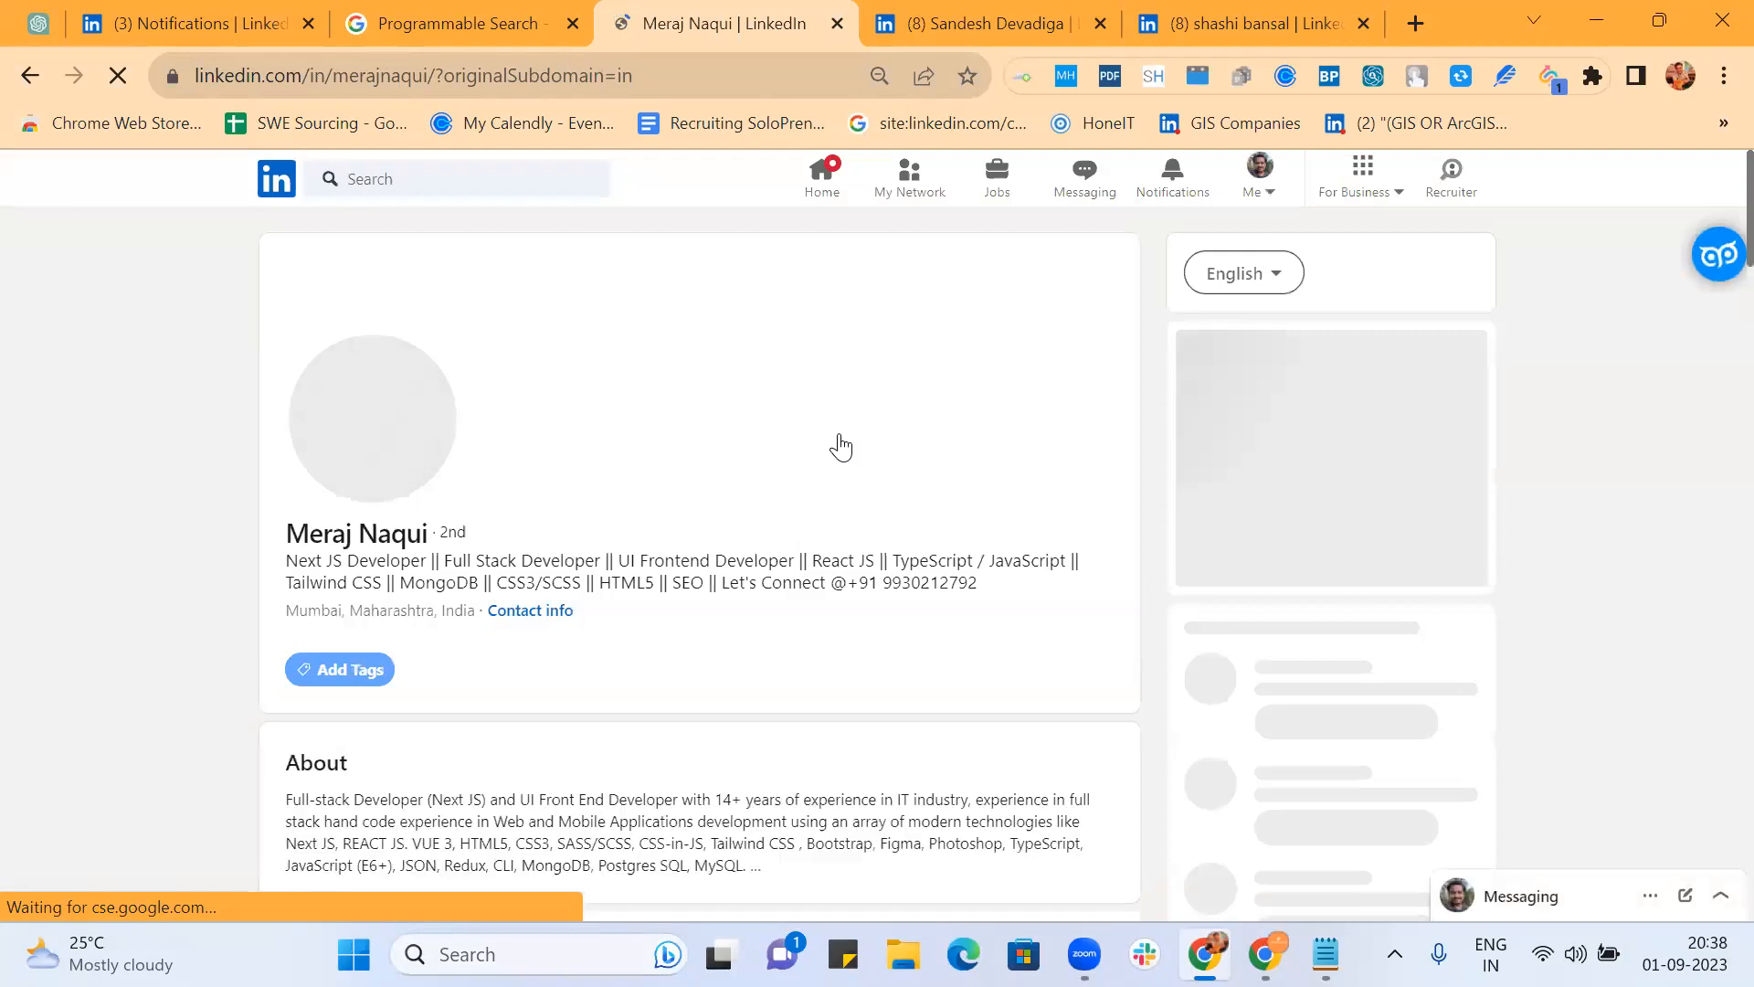
pyautogui.scroll(-5, 841, 585)
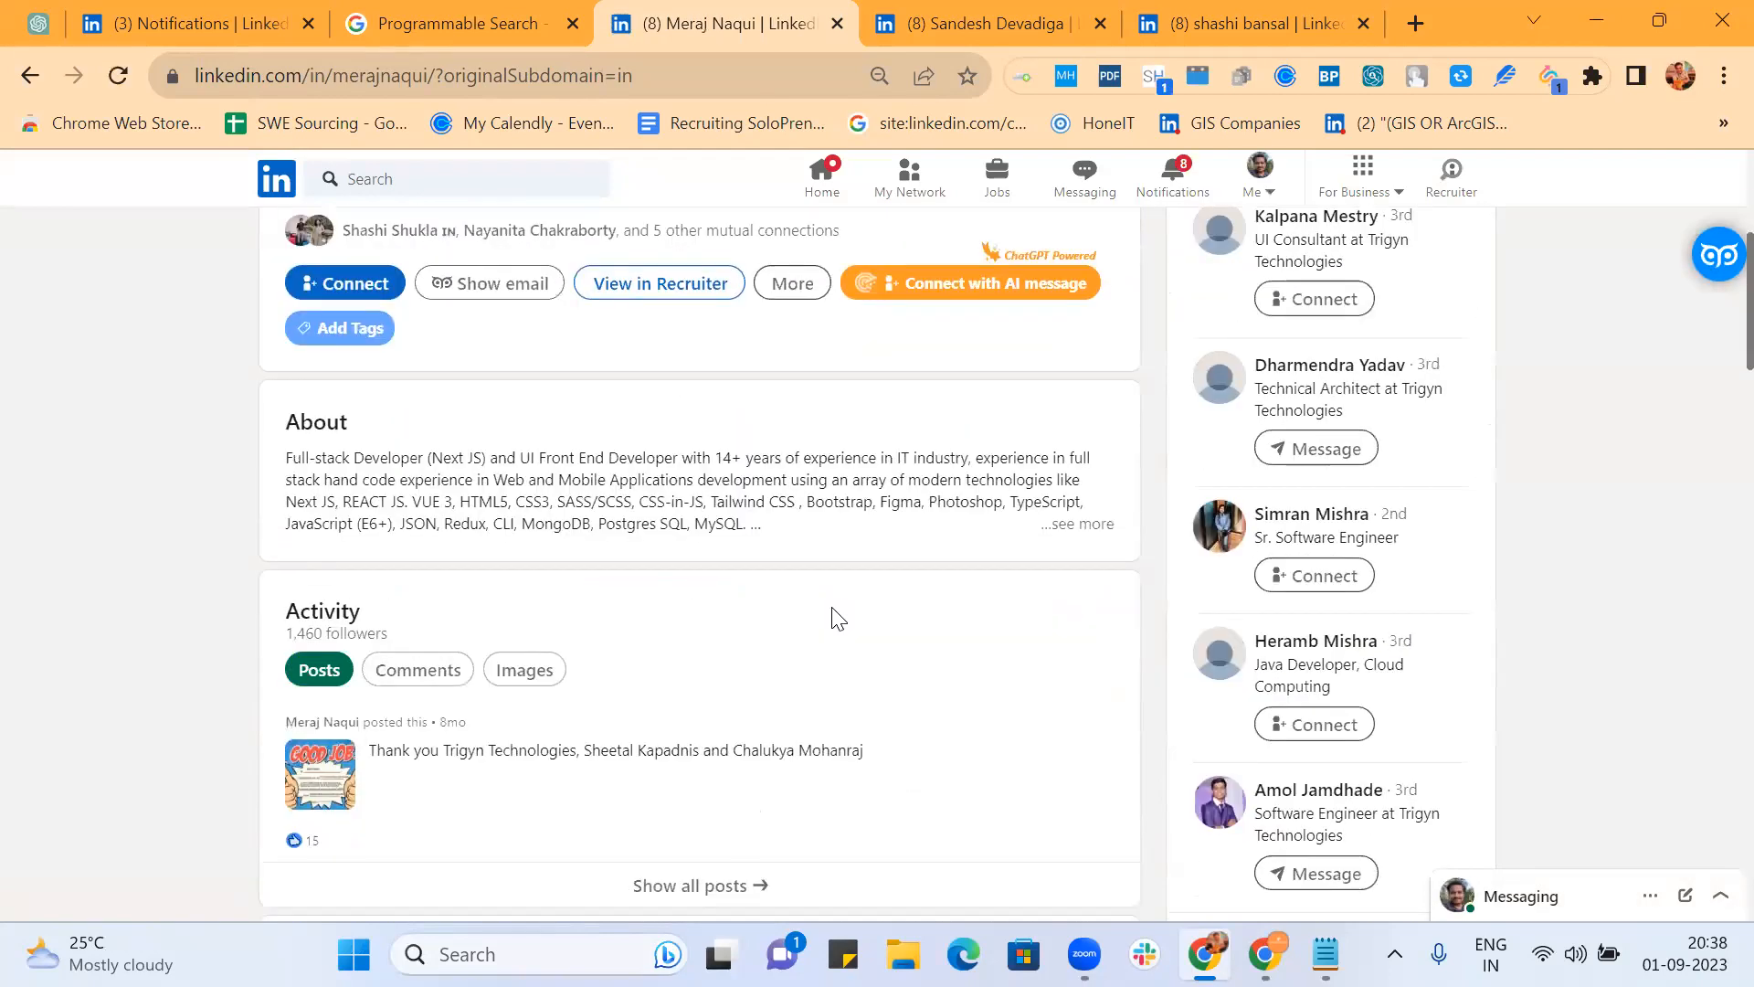
pyautogui.click(1069, 524)
pyautogui.scroll(-3, 1049, 525)
pyautogui.scroll(-3, 807, 574)
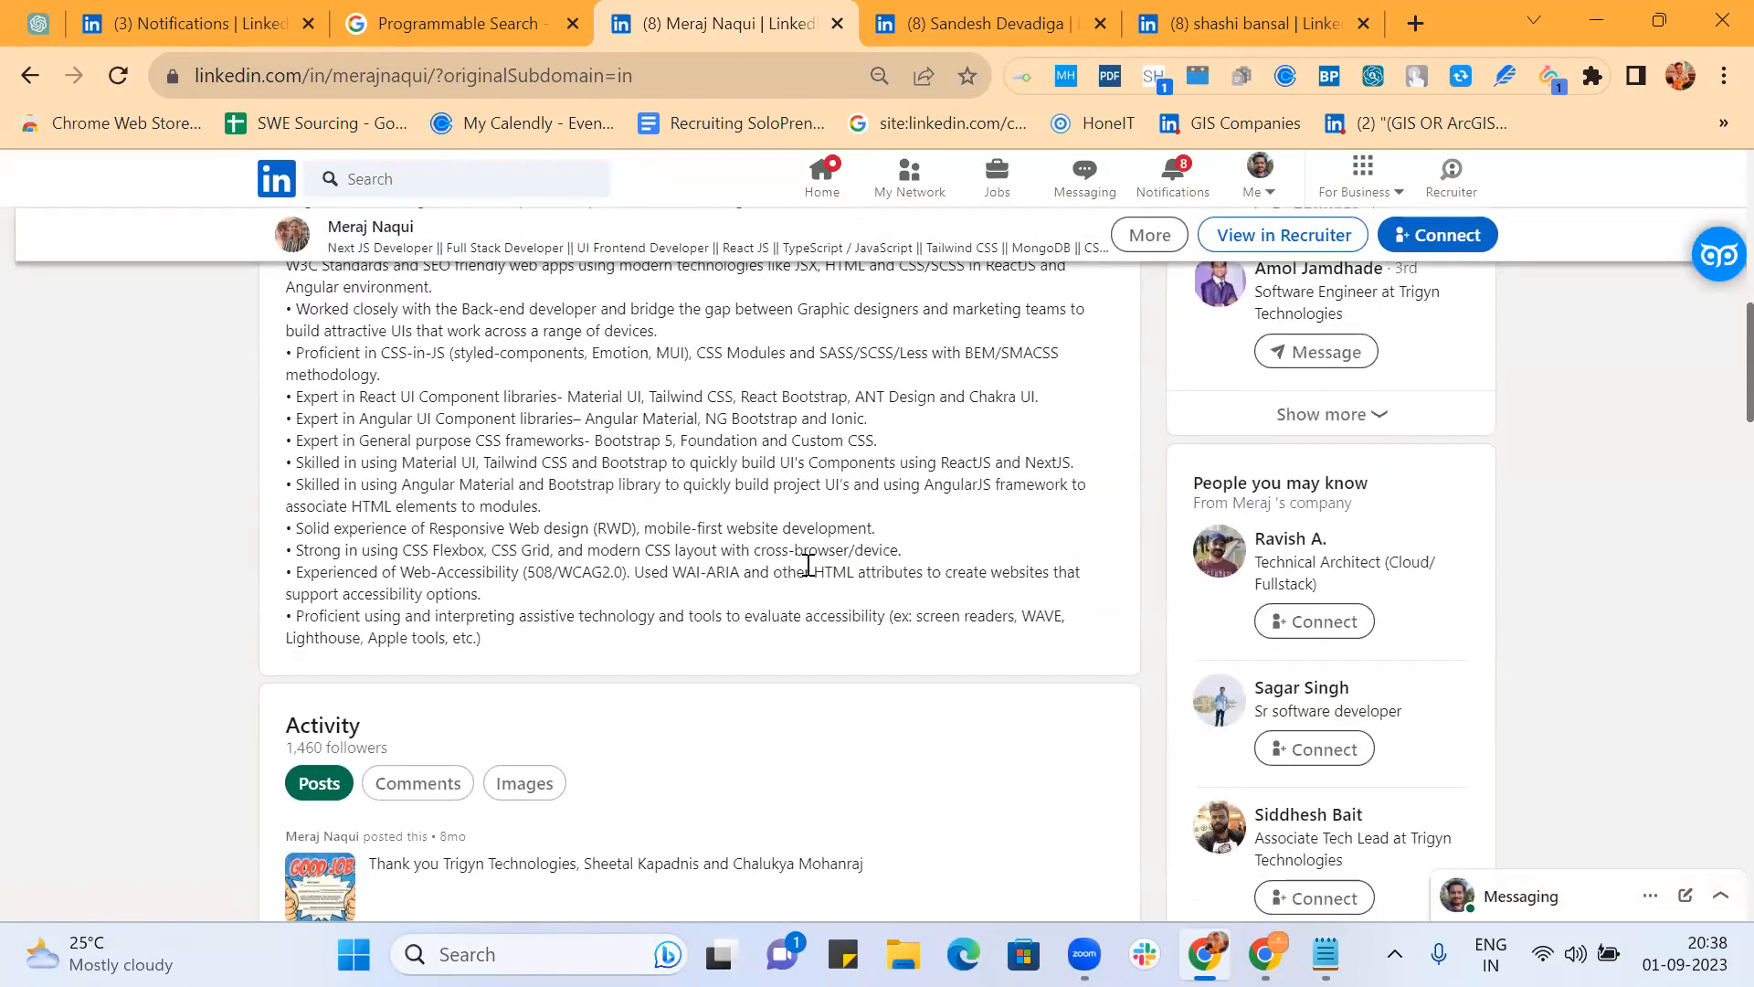
pyautogui.scroll(-3, 808, 566)
pyautogui.scroll(-15, 808, 575)
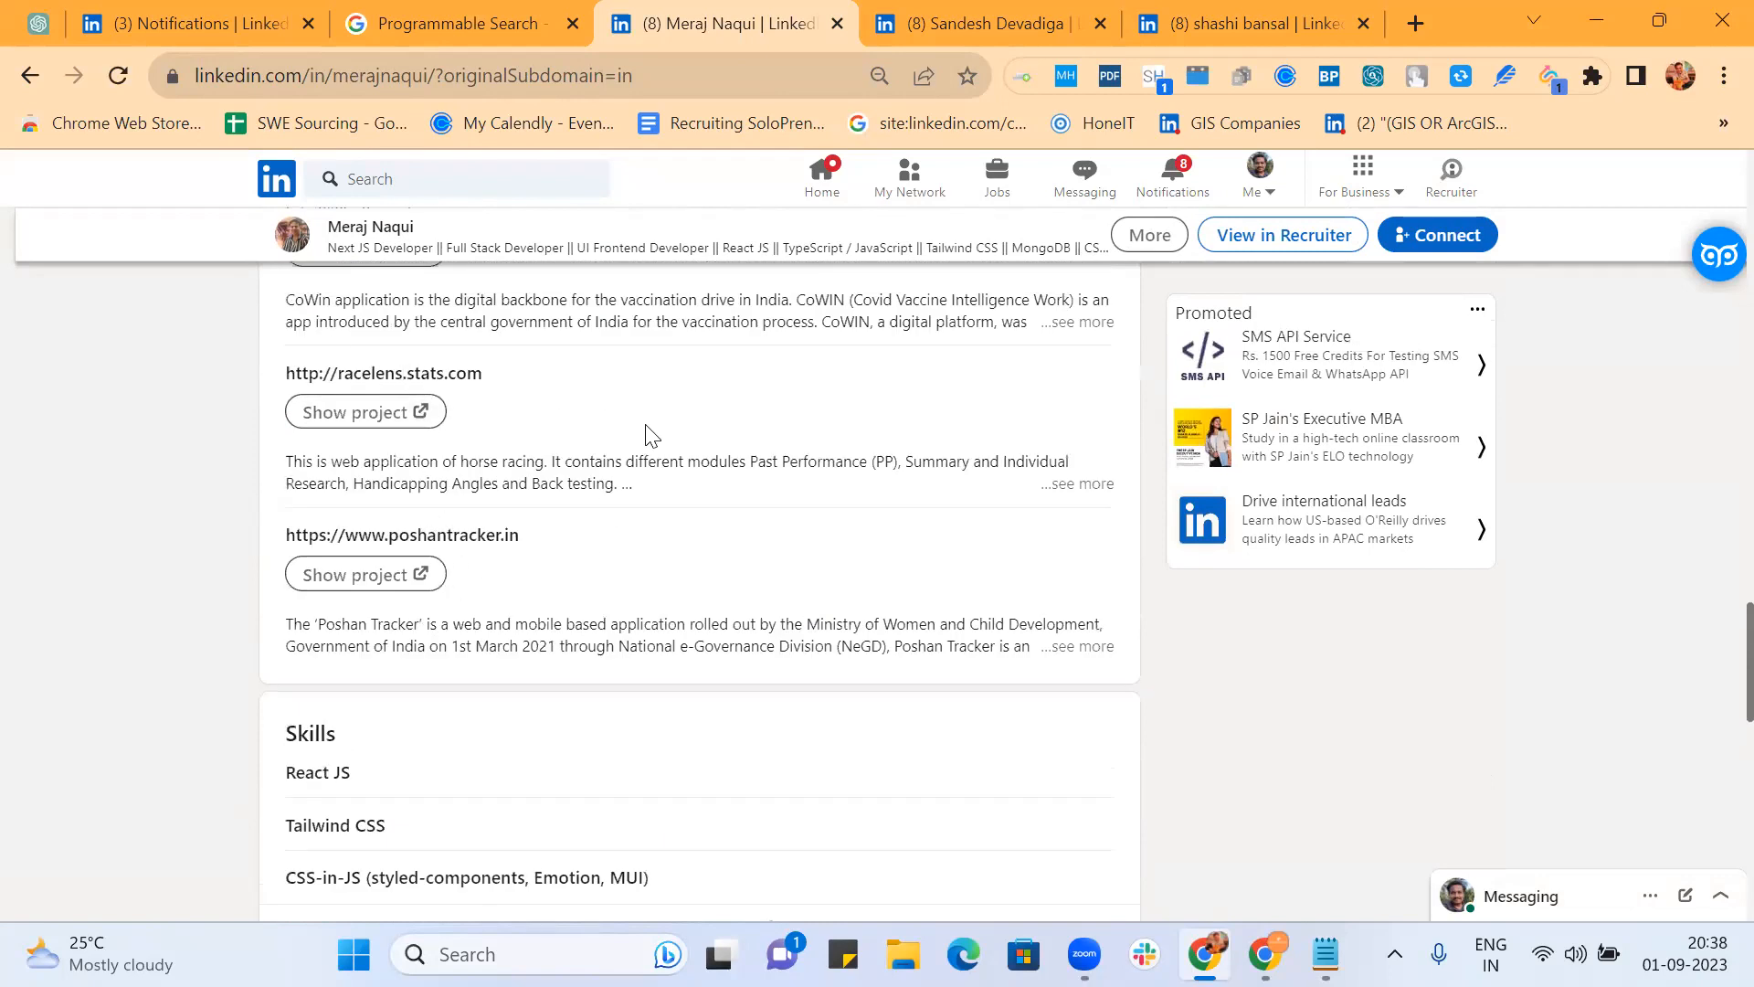
pyautogui.scroll(3, 646, 433)
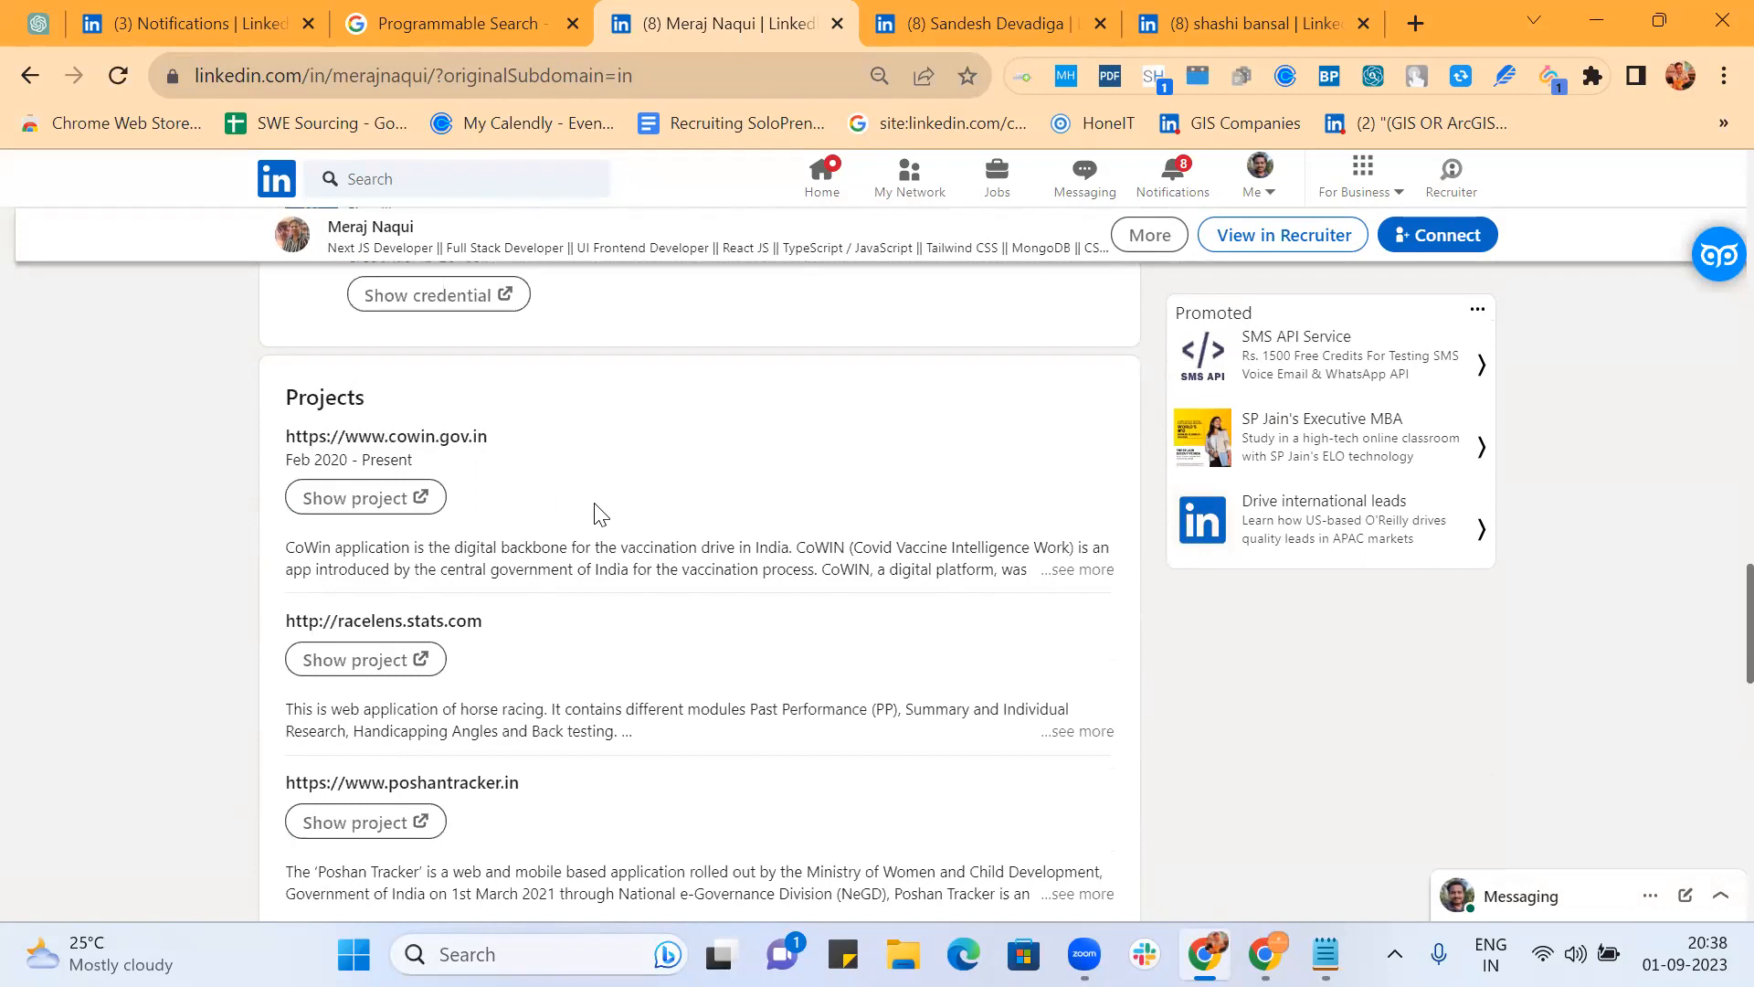
pyautogui.scroll(15, 600, 515)
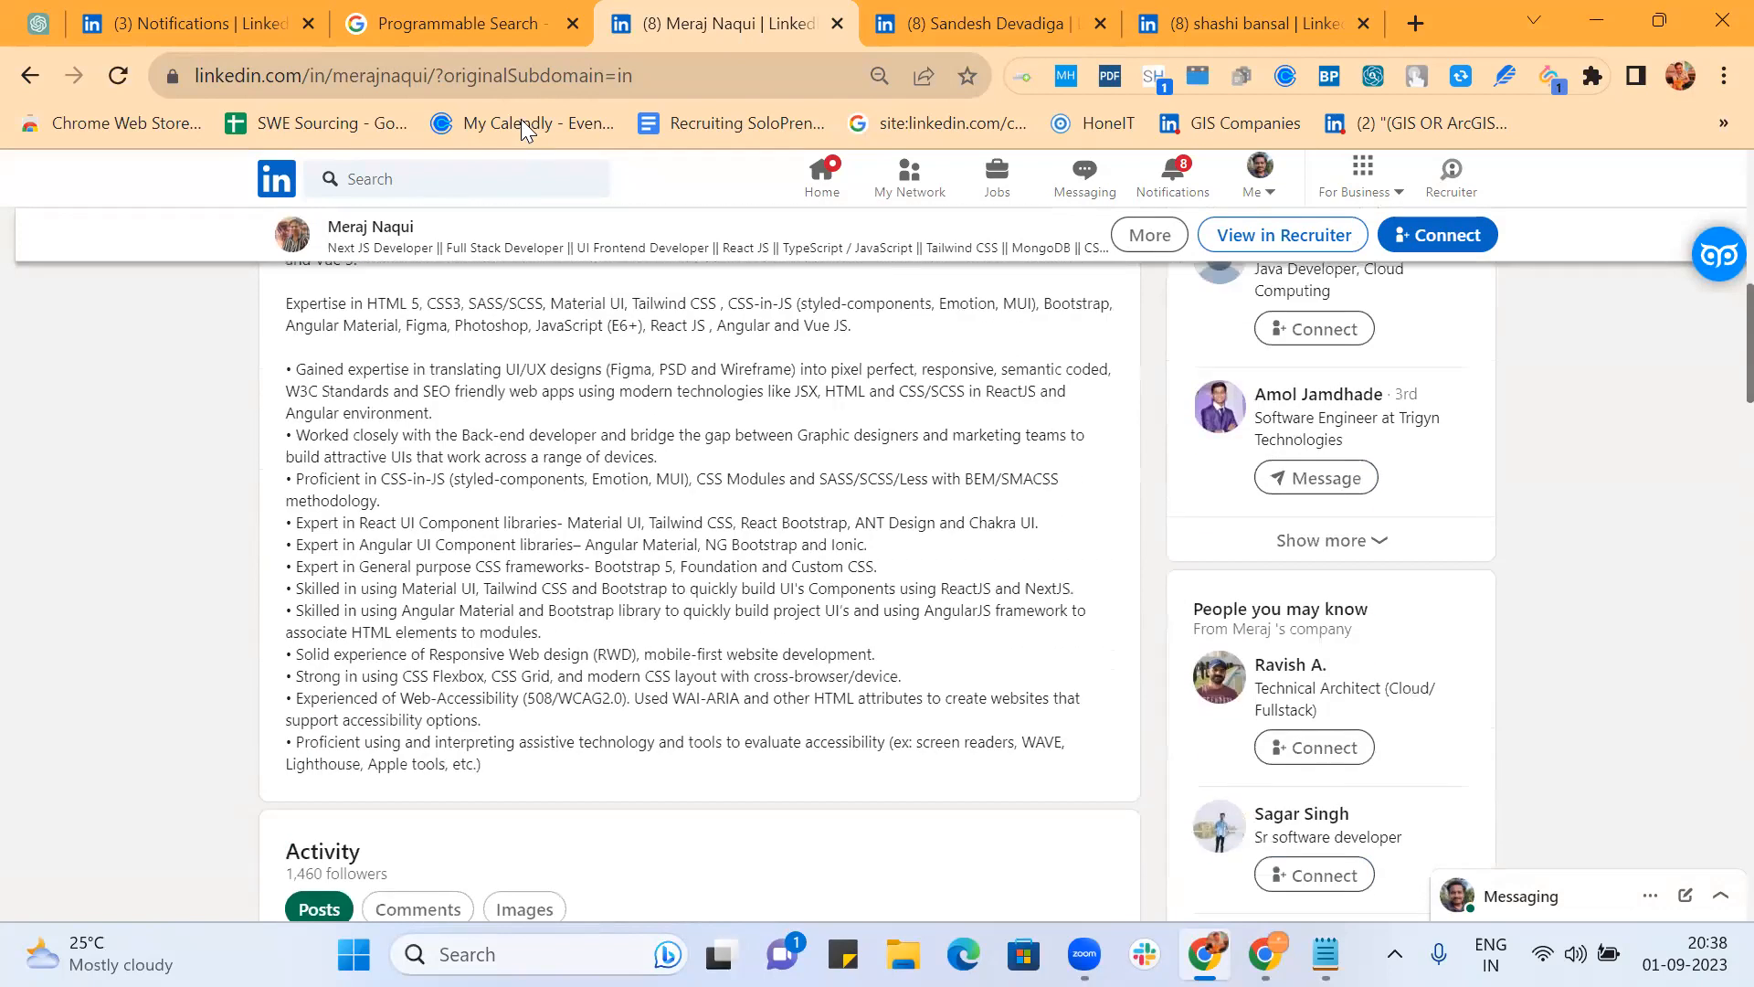
# Step: Return to the engine control panel listing refinements 6–9, each weighted 0.7
pyautogui.click(479, 13)
pyautogui.click(642, 27)
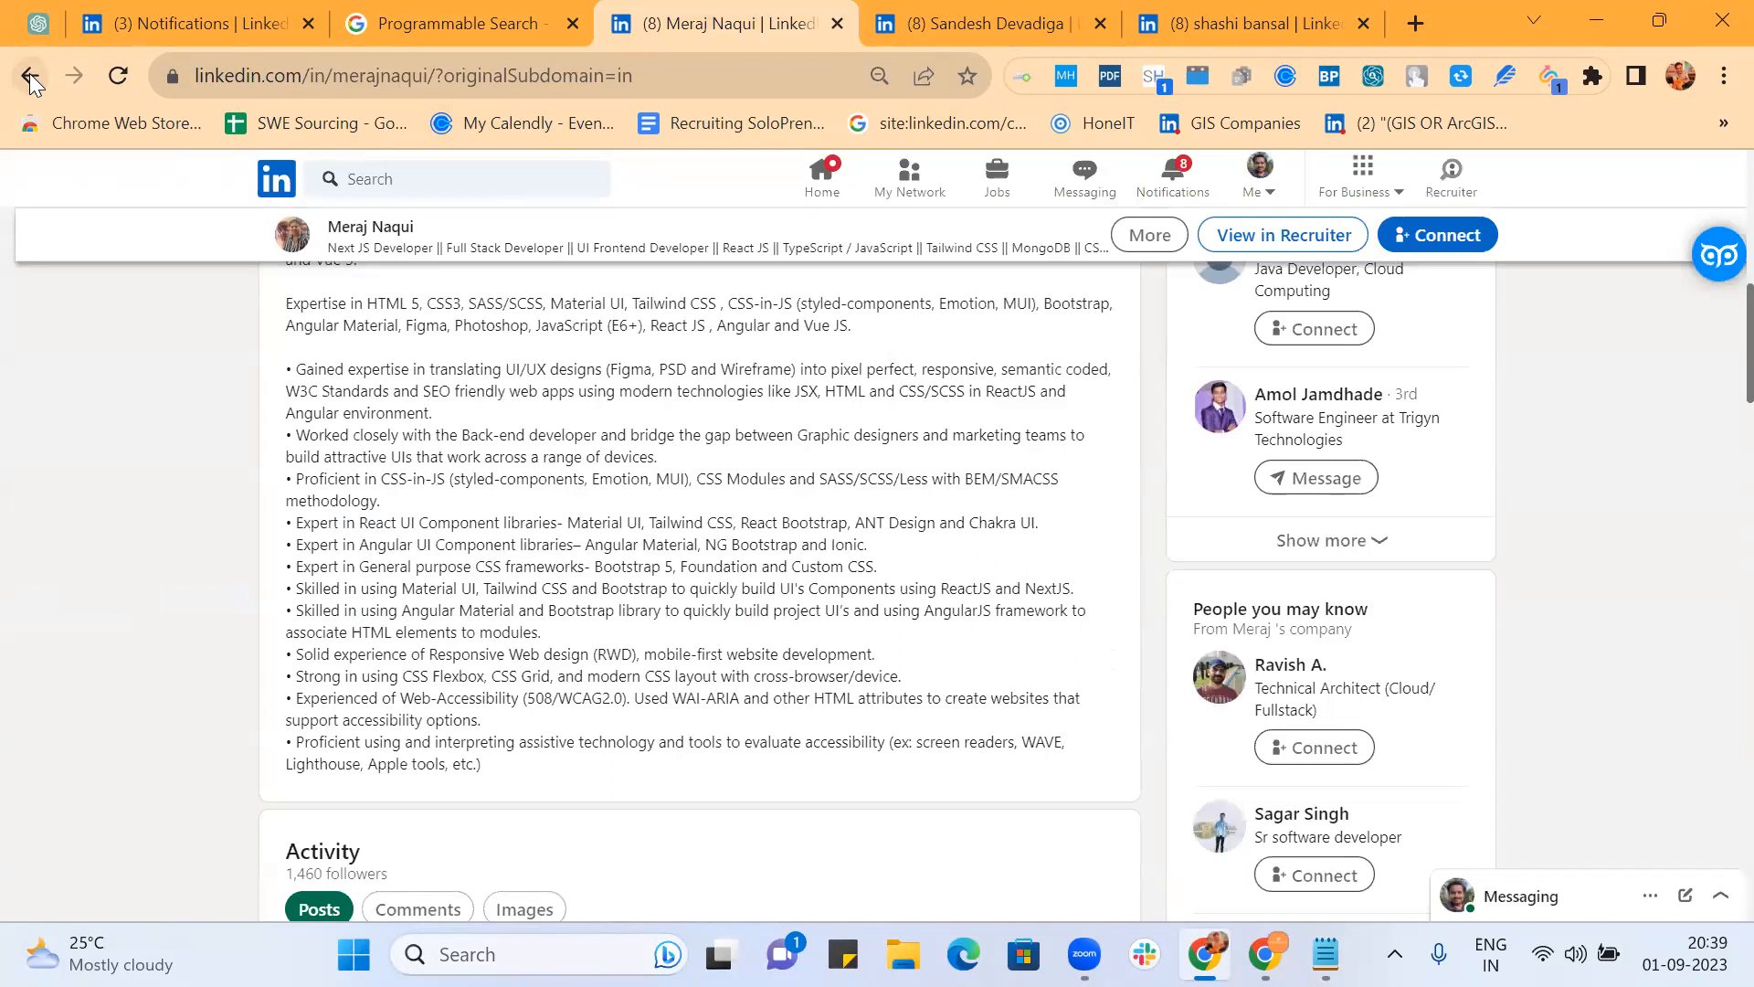
pyautogui.scroll(10, 106, 340)
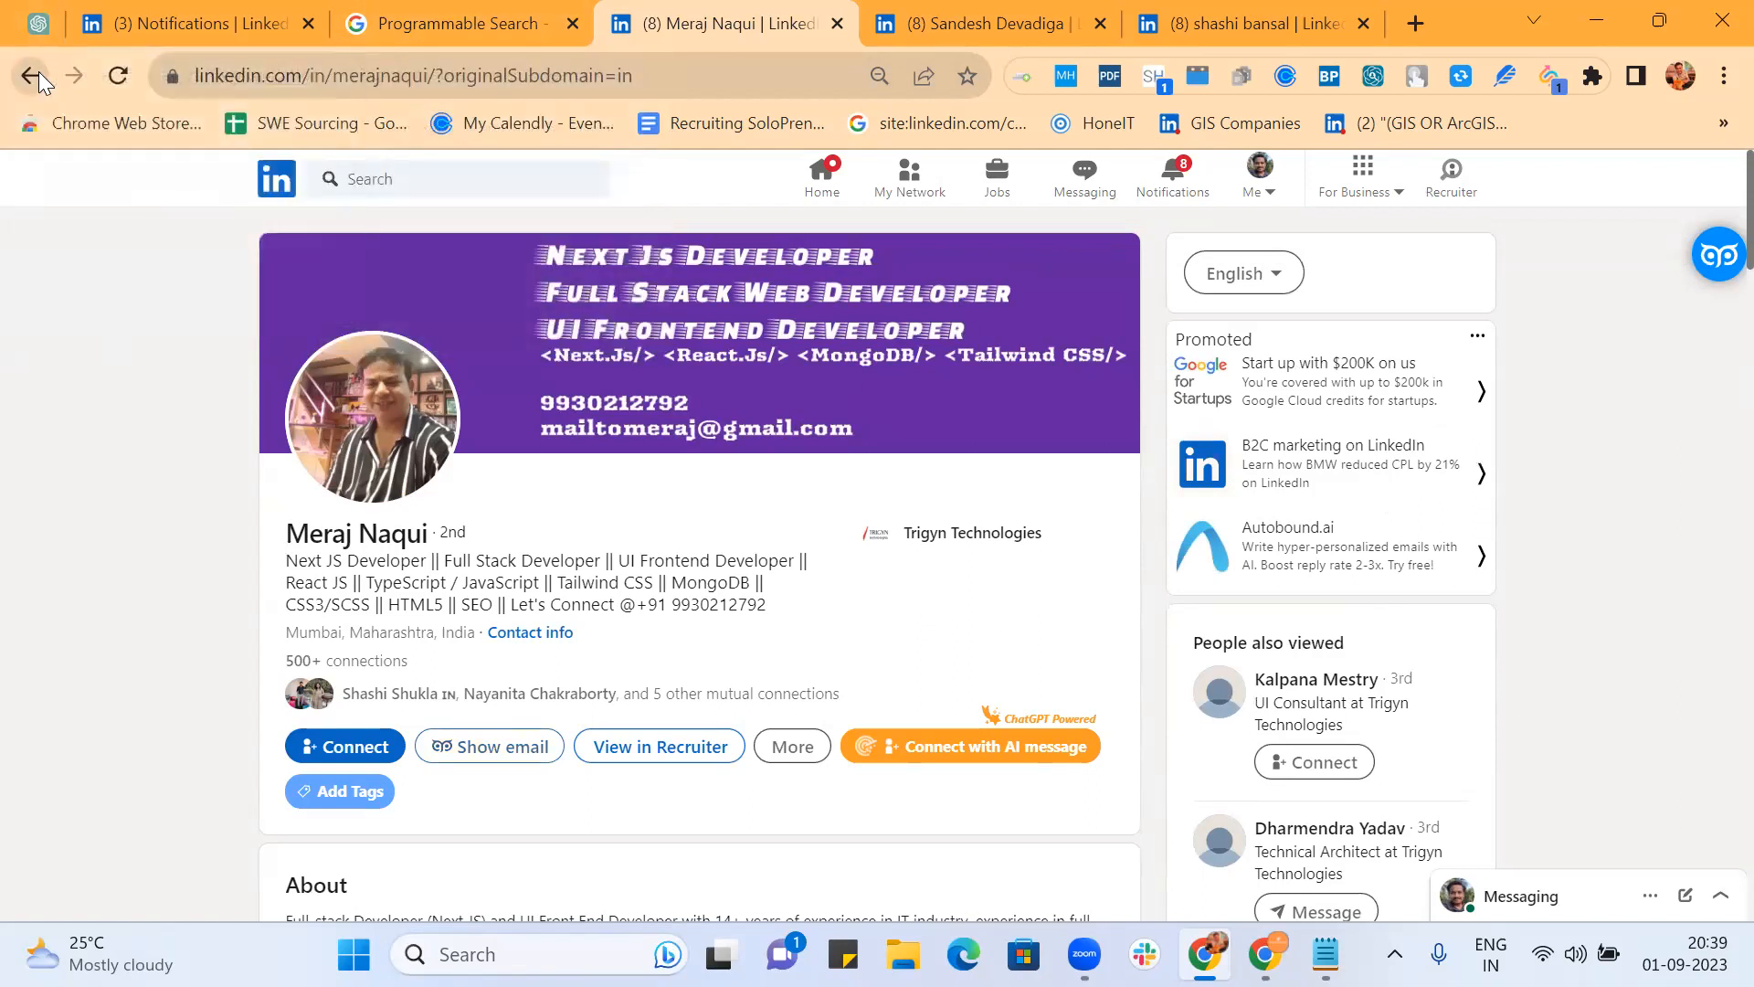
pyautogui.click(437, 27)
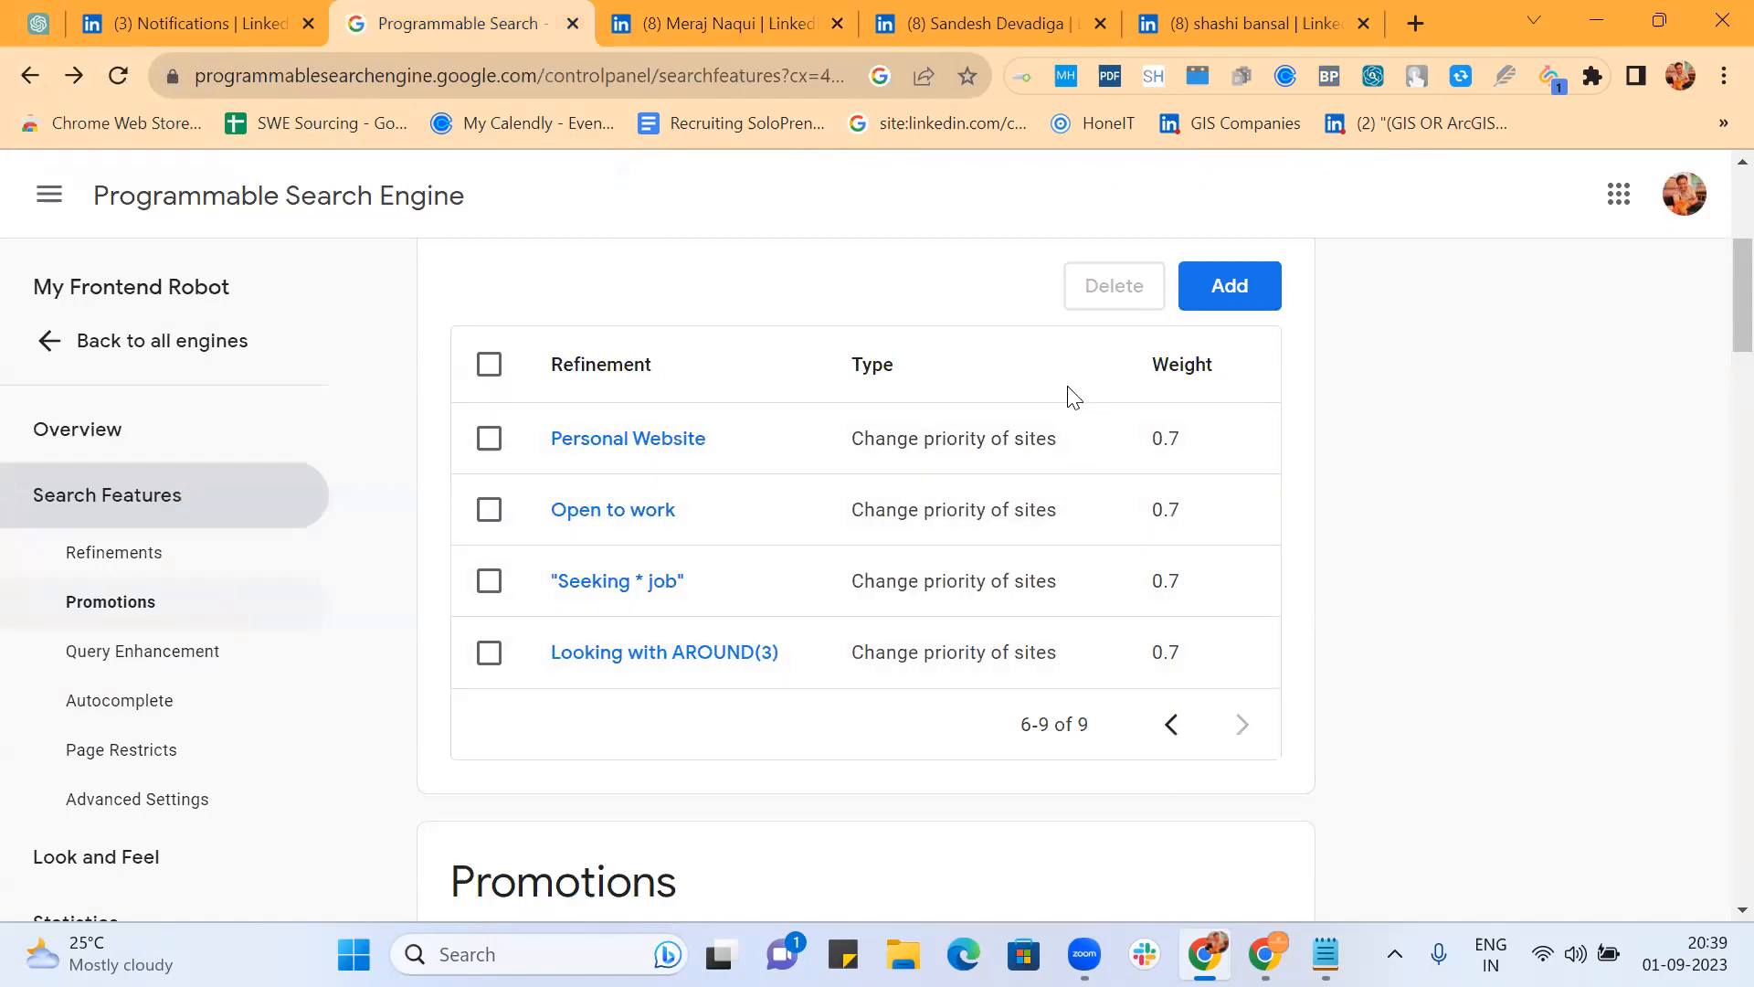
pyautogui.scroll(4, 1070, 395)
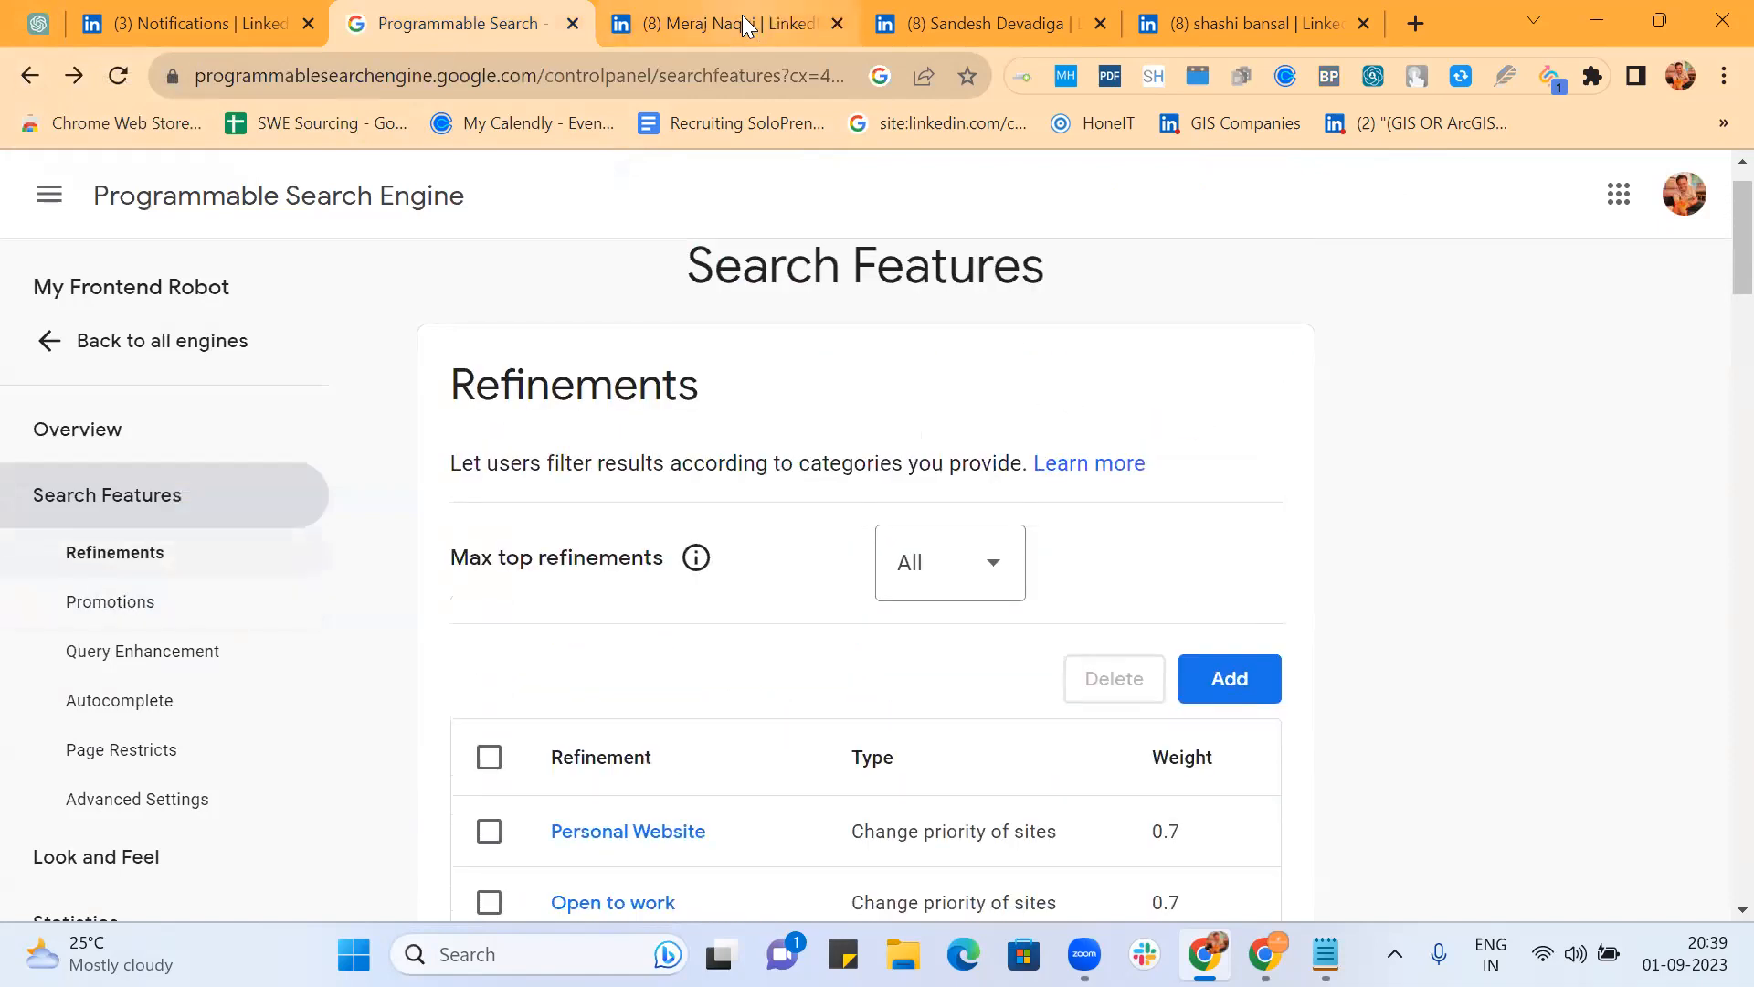
pyautogui.click(742, 24)
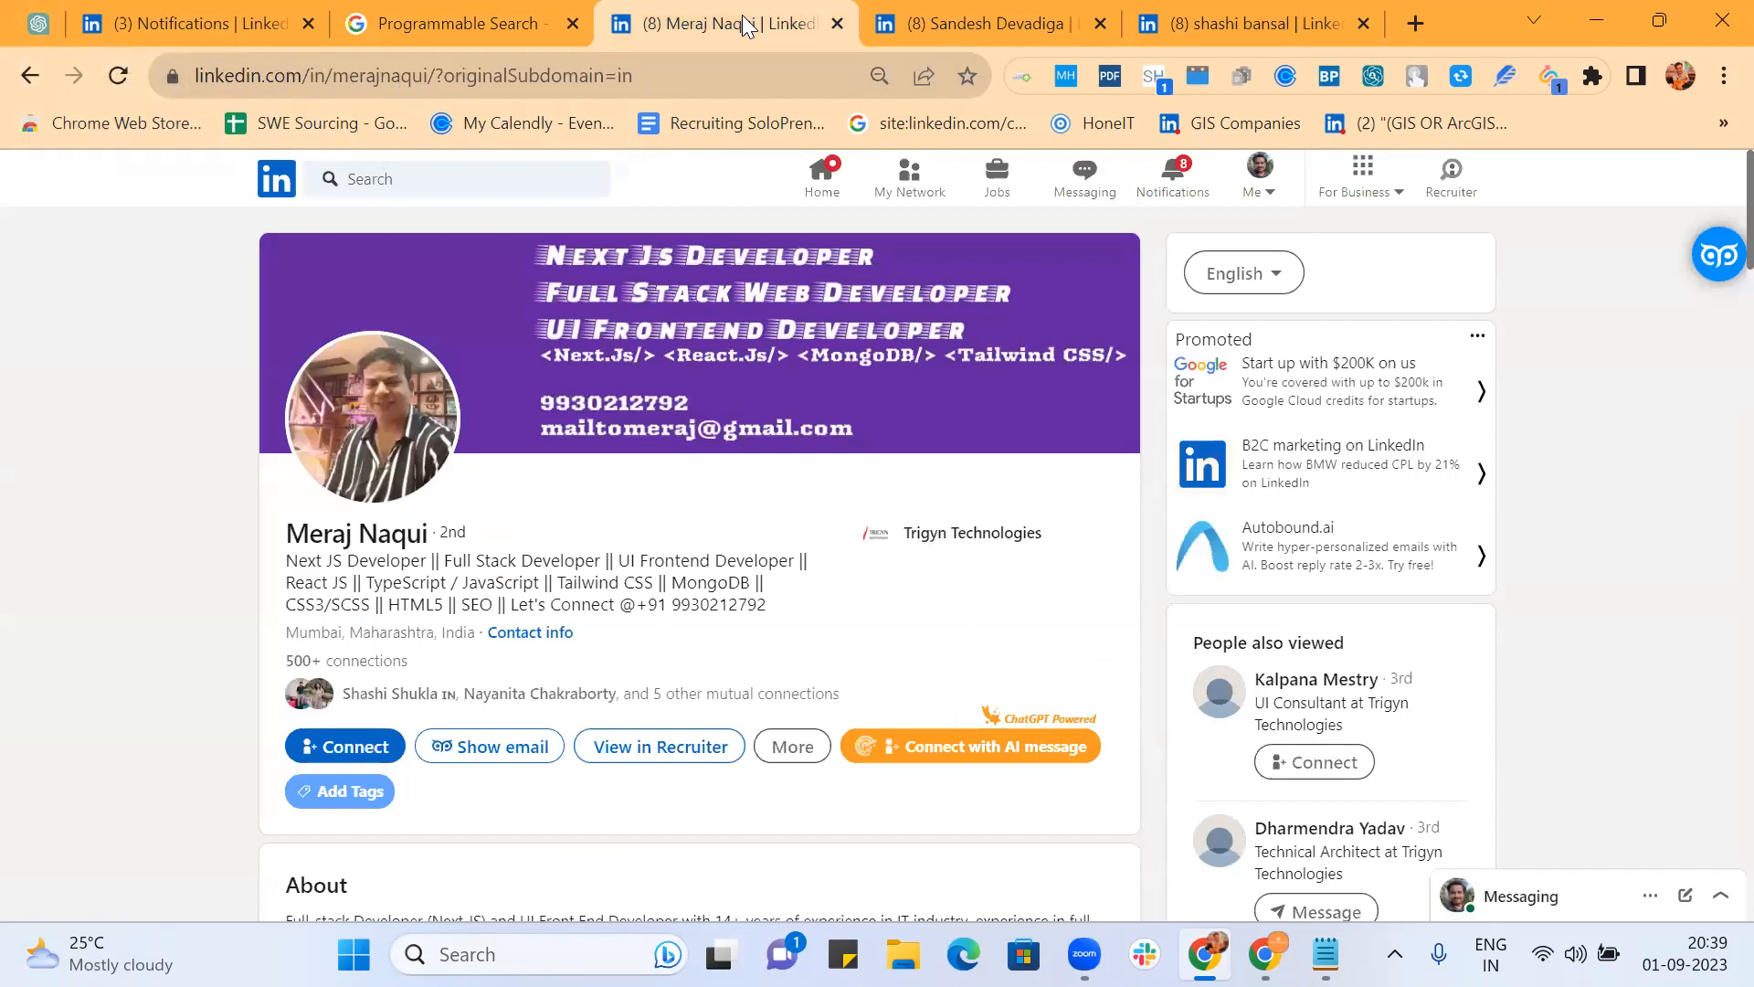
pyautogui.scroll(-9, 846, 451)
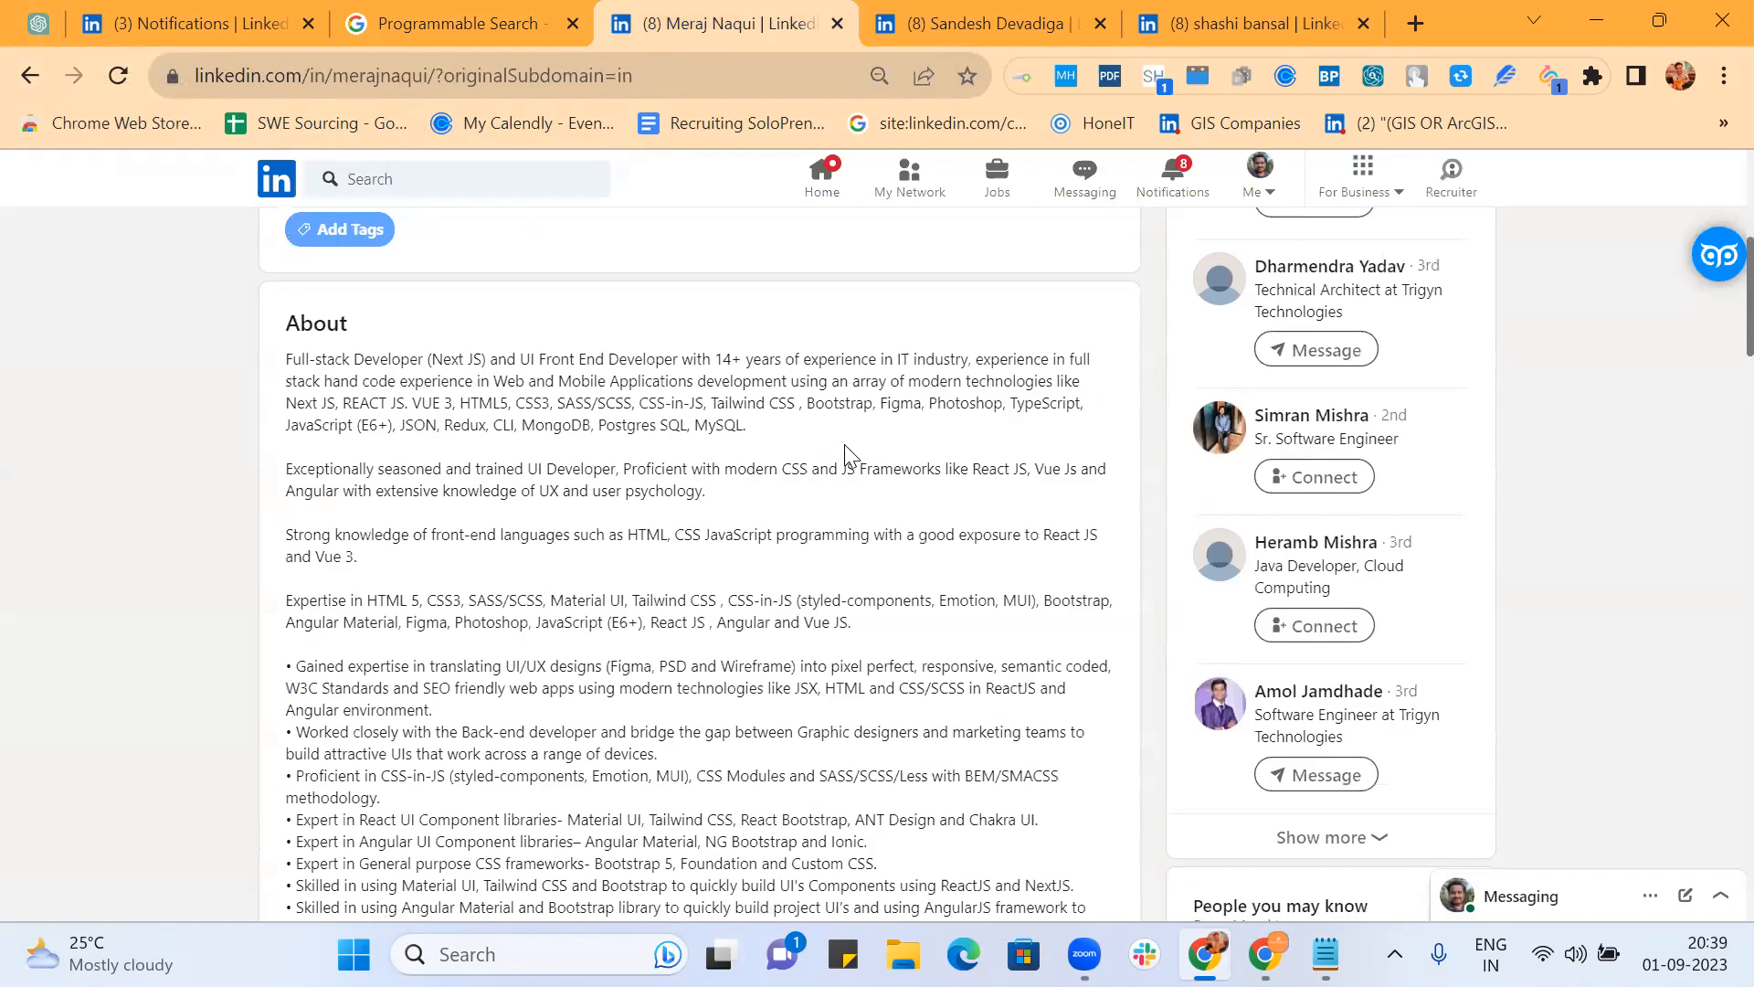
pyautogui.scroll(-15, 850, 455)
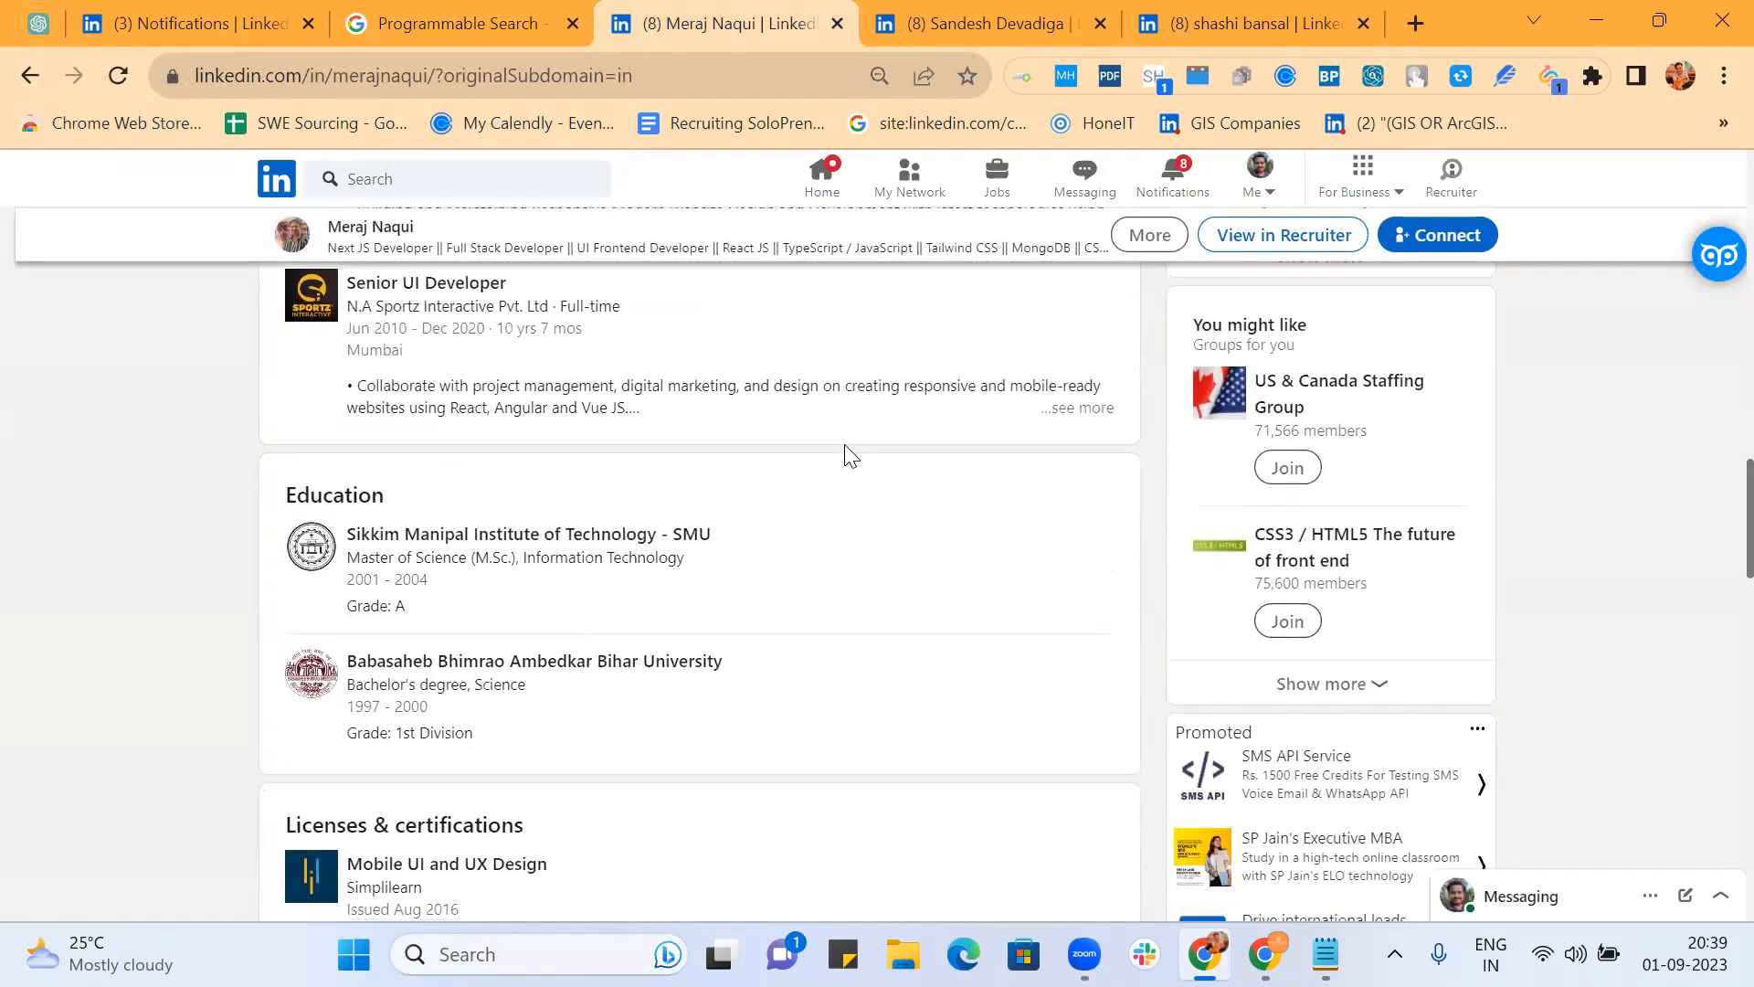
pyautogui.scroll(-3, 849, 454)
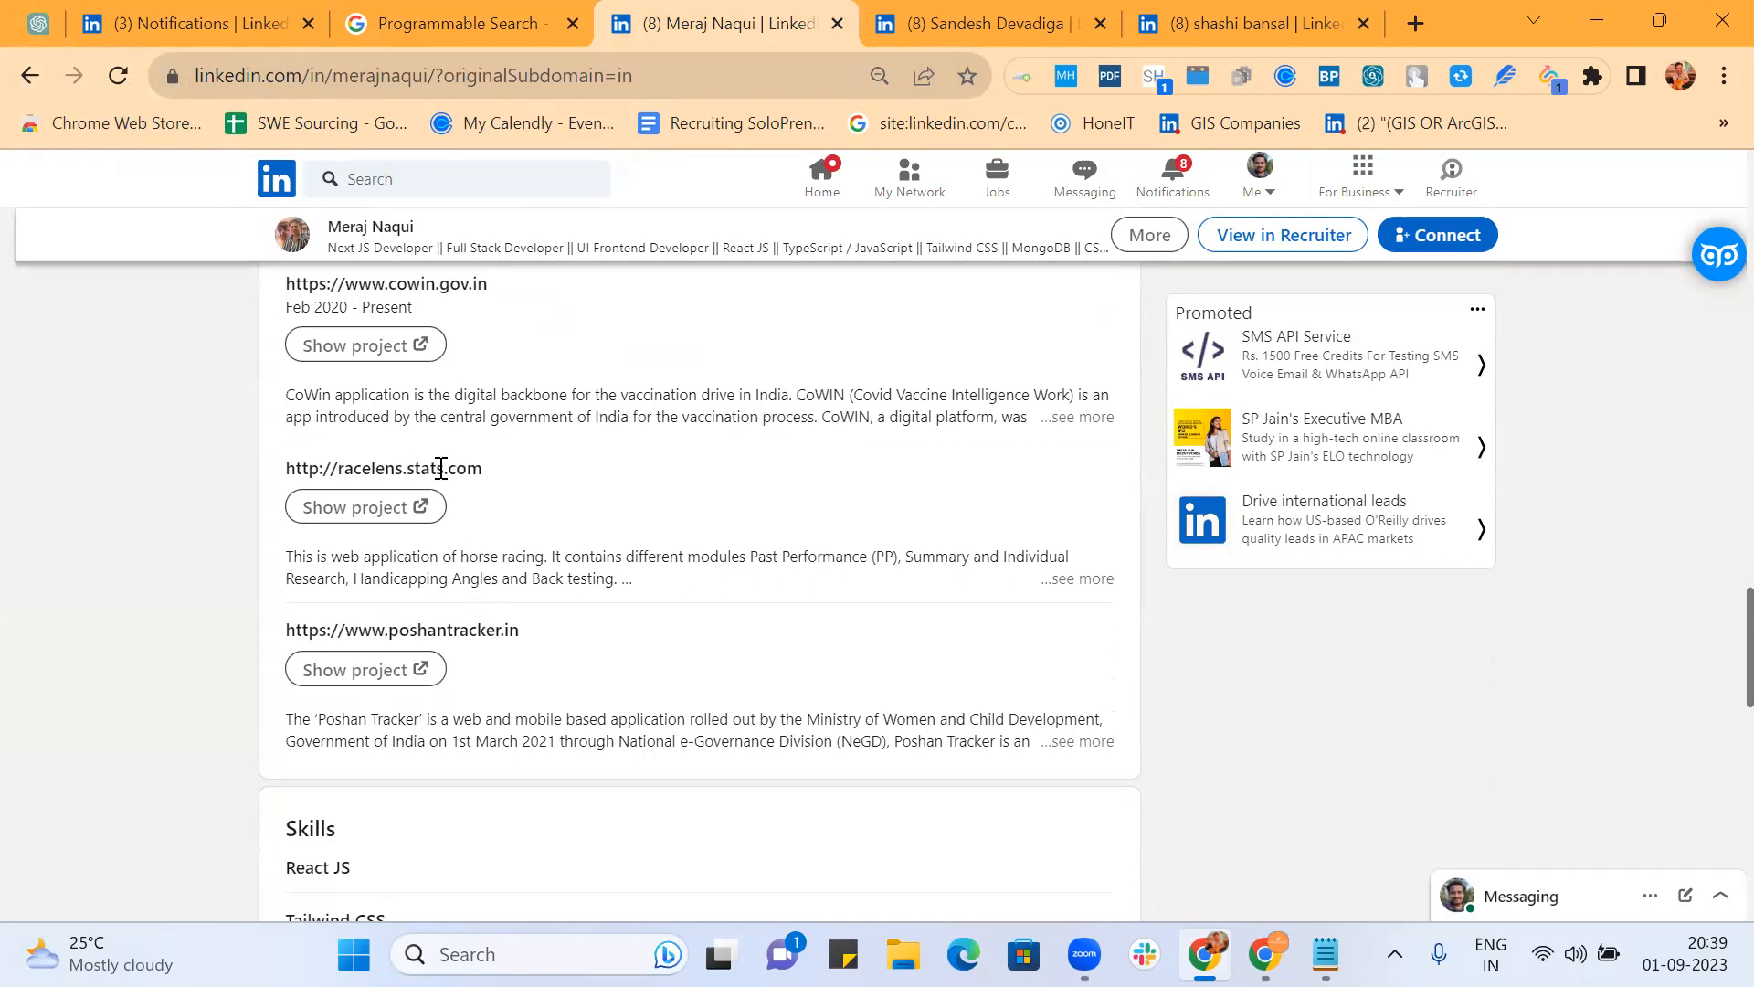
pyautogui.scroll(3, 548, 356)
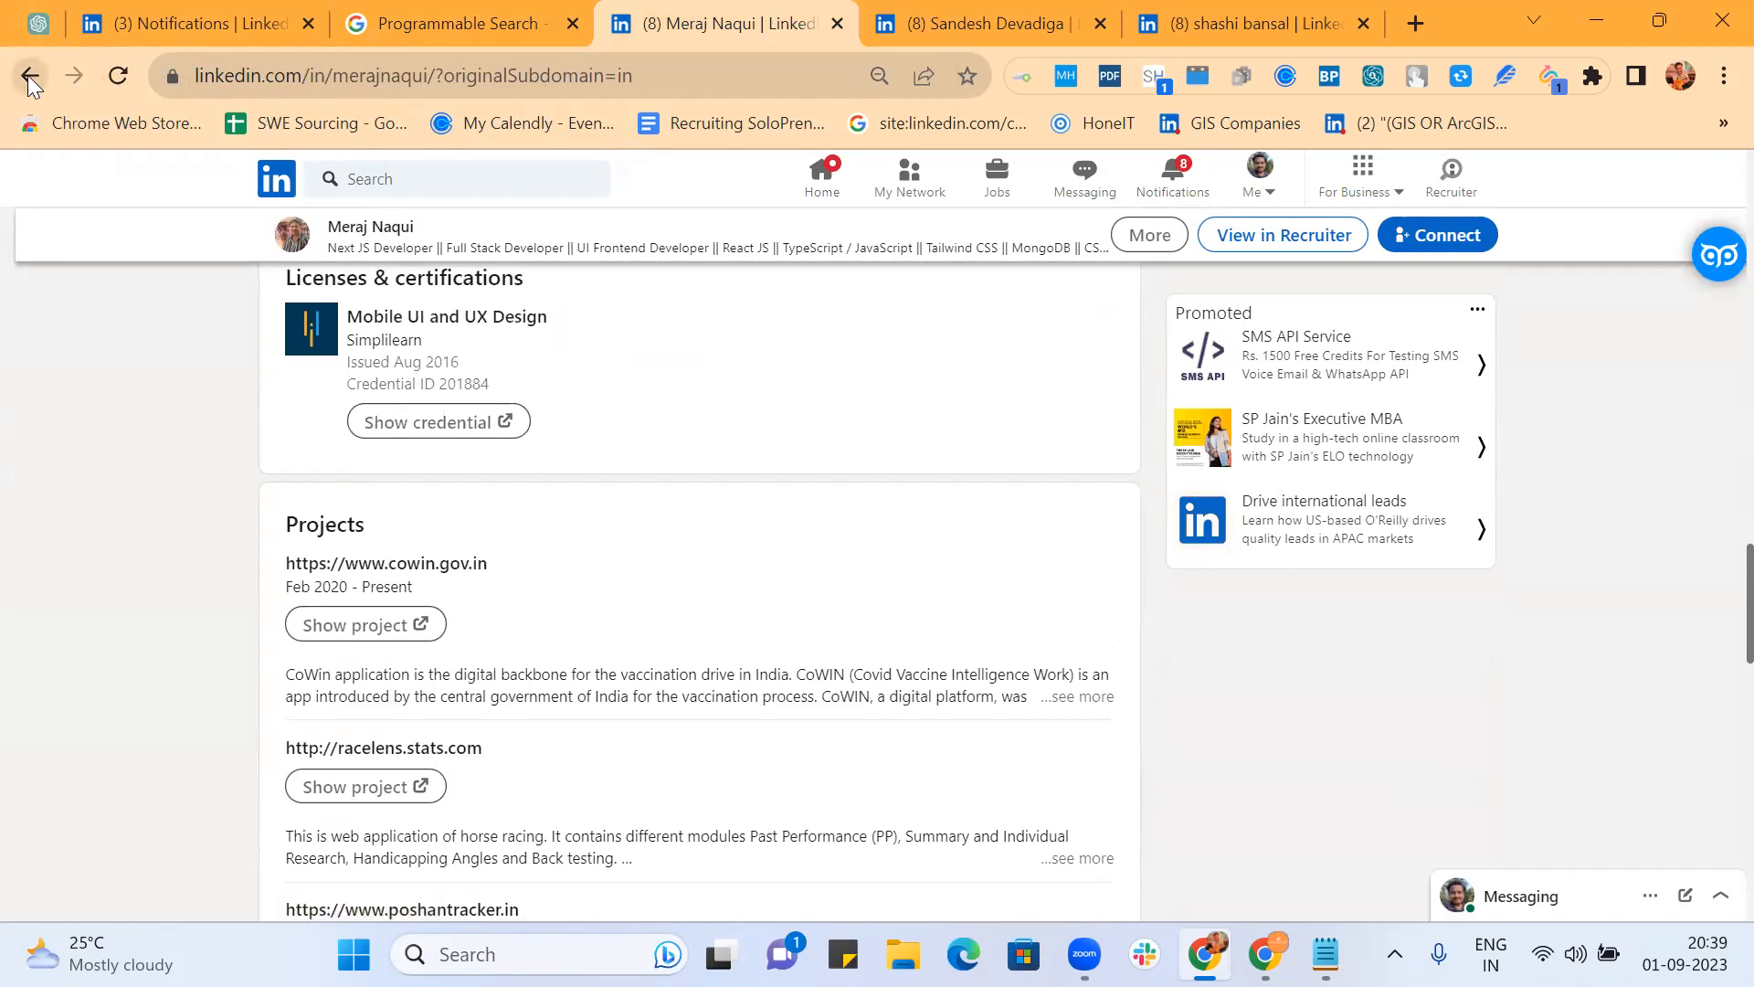
pyautogui.click(433, 20)
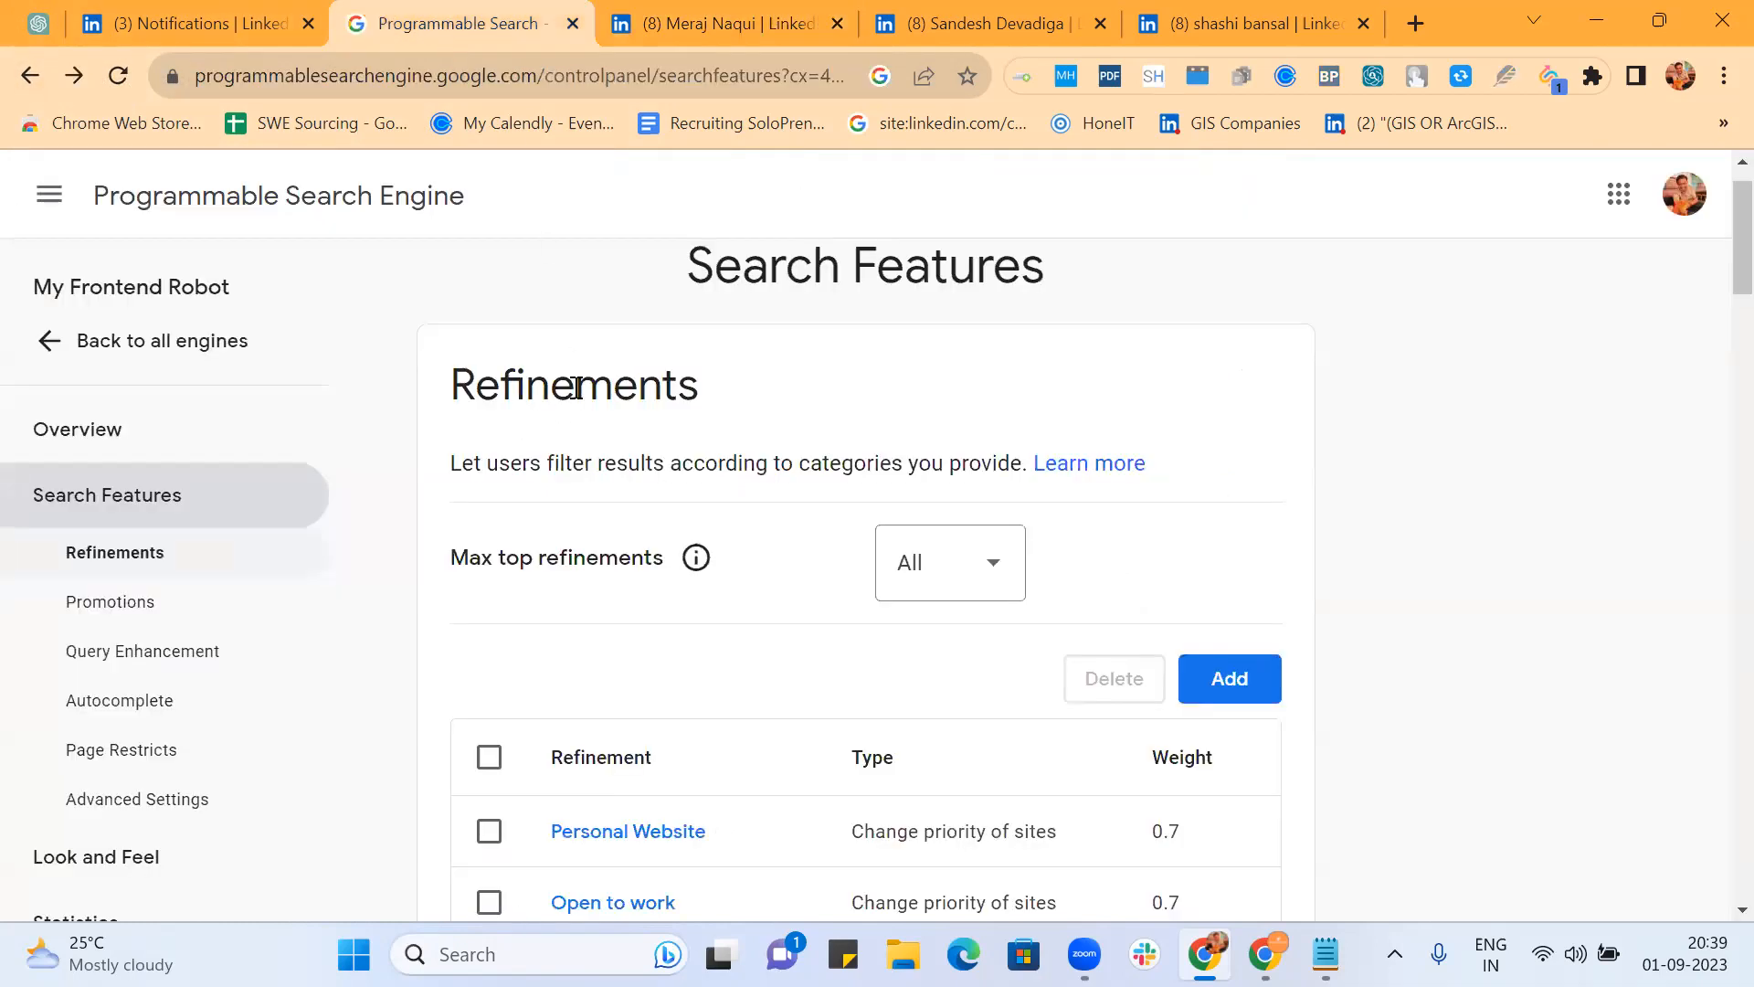
# Step: Open My Frontend Robot's public URL in a new tab, then return to All search engines
pyautogui.click(165, 341)
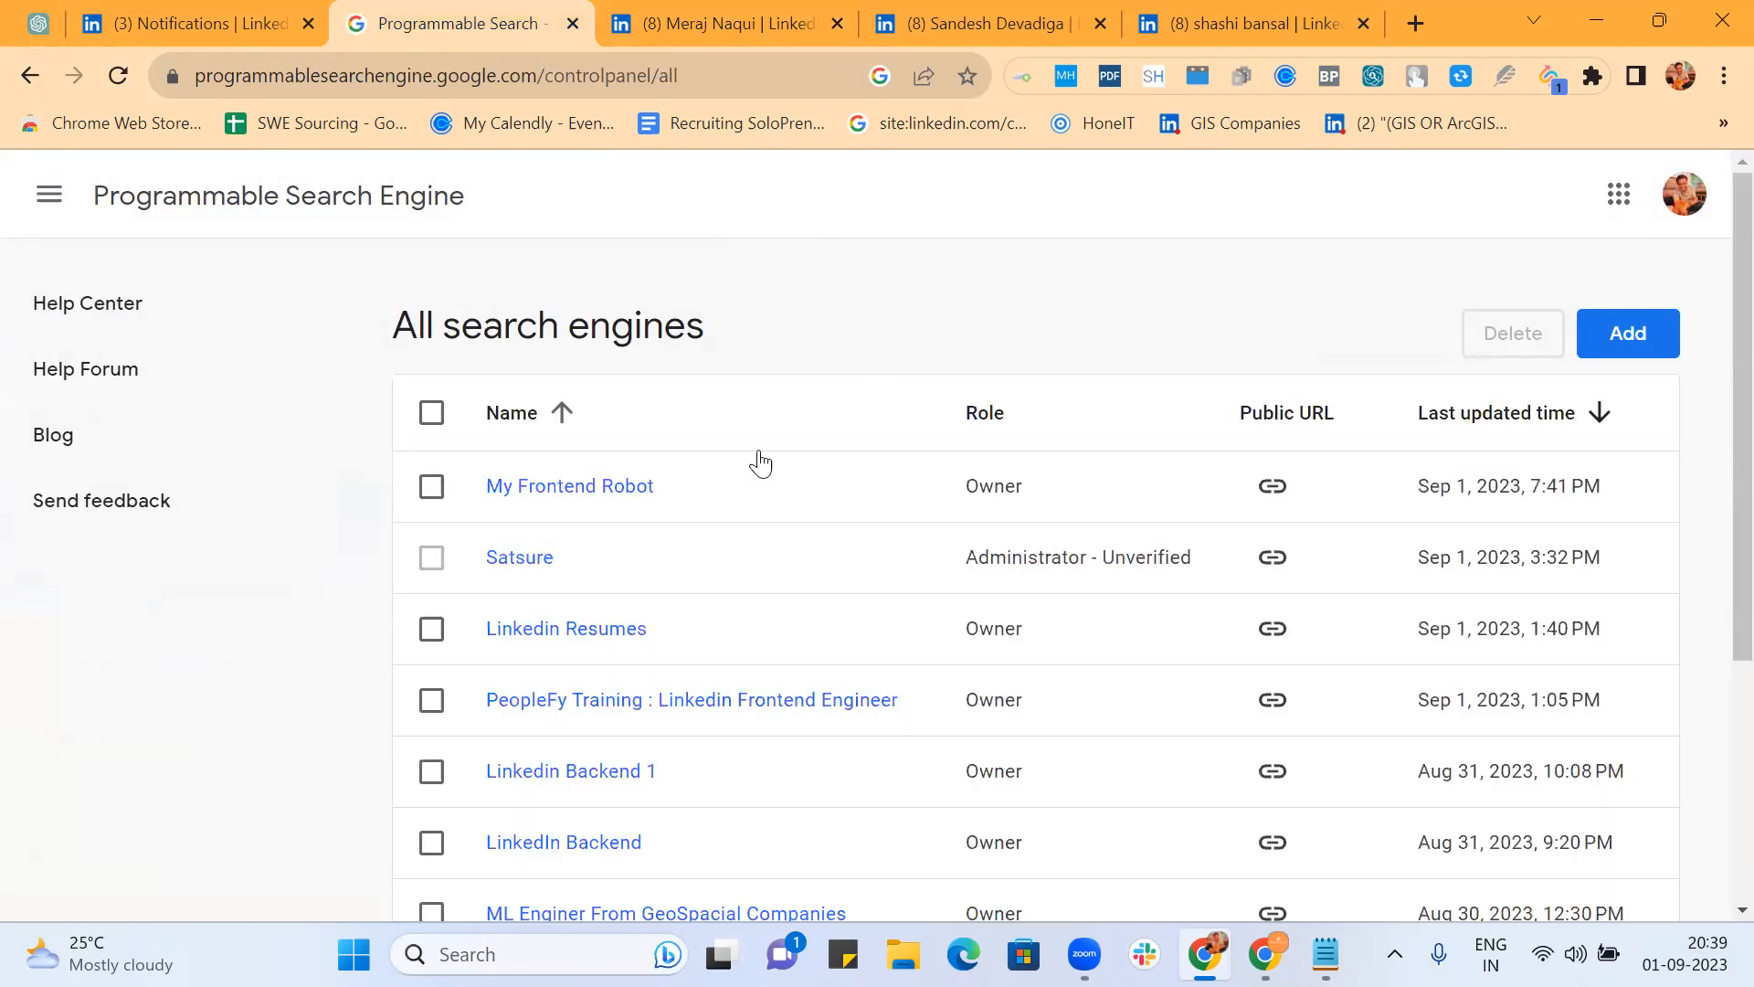
pyautogui.click(624, 493)
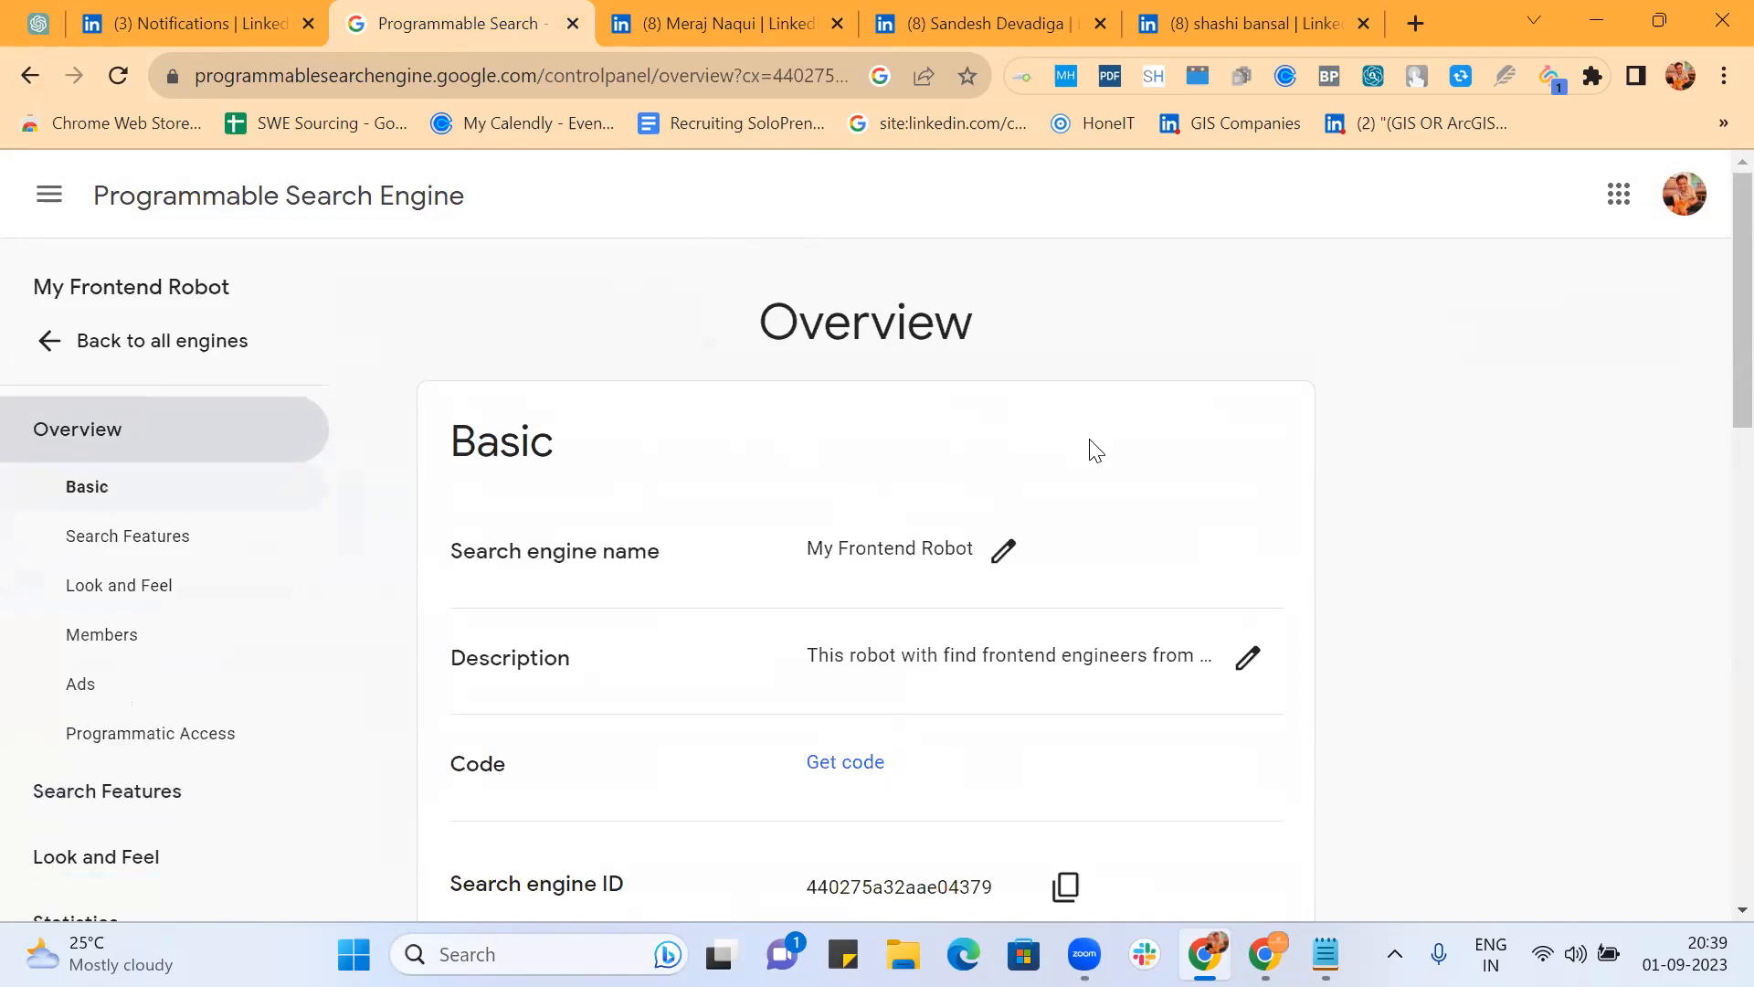
pyautogui.scroll(-6, 1094, 451)
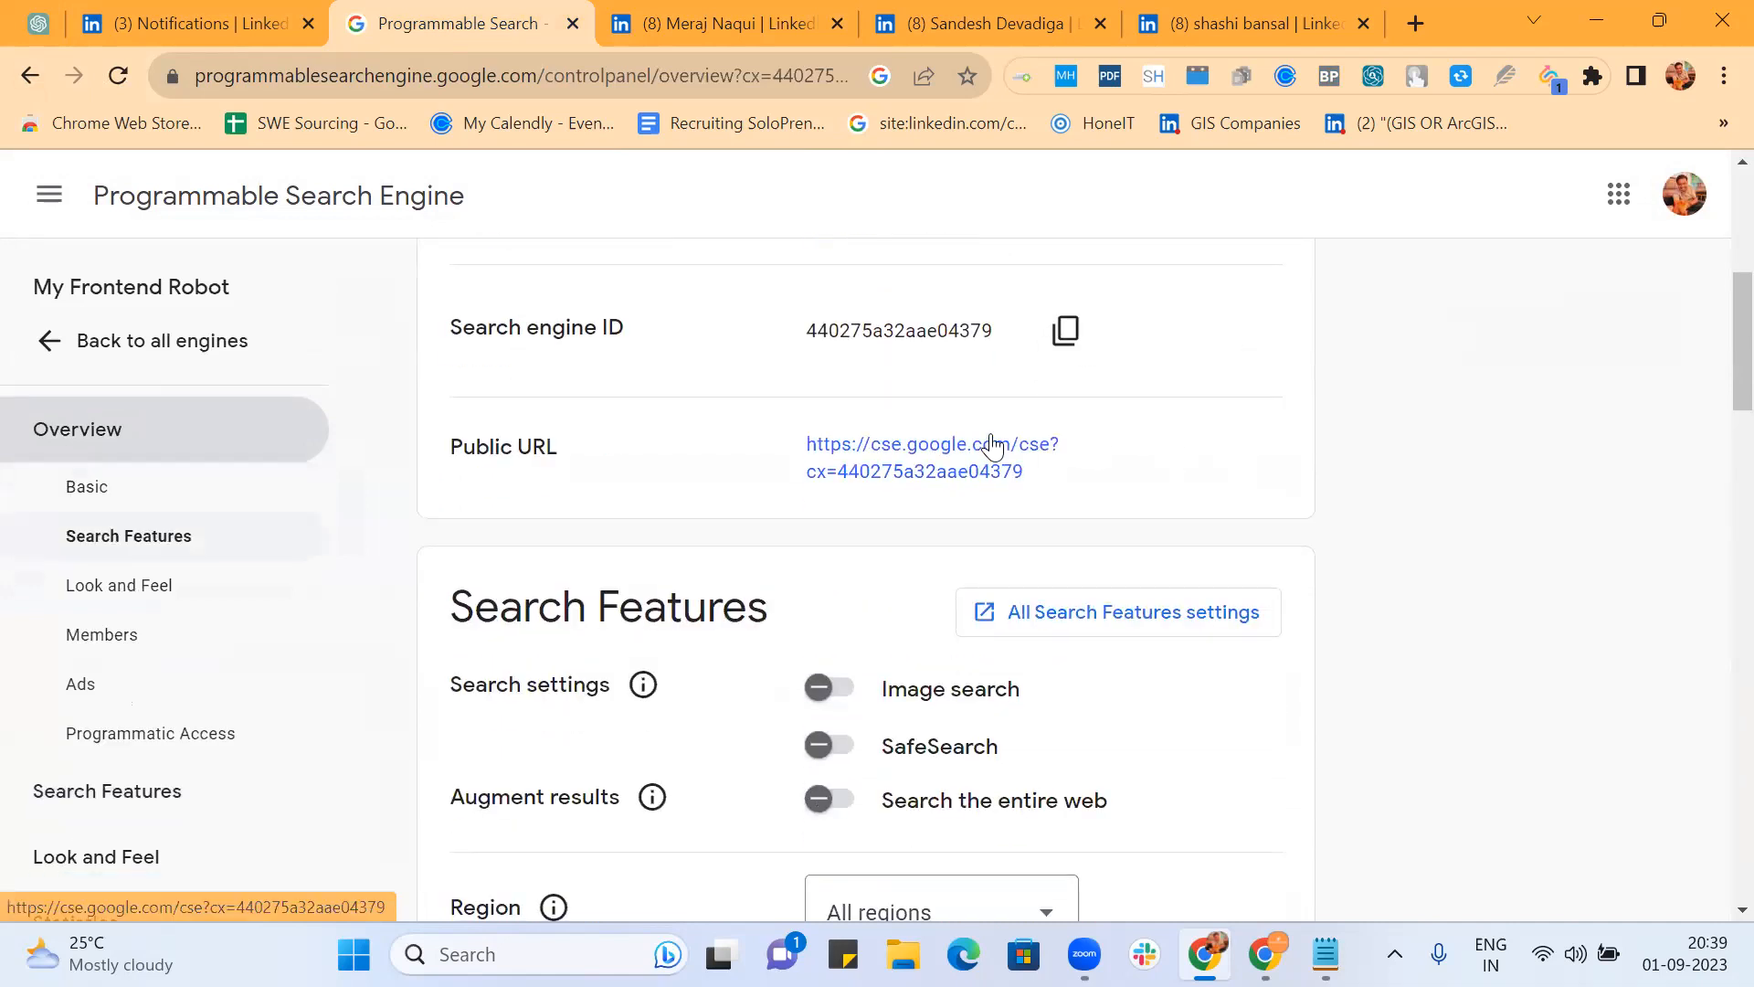
pyautogui.click(994, 447)
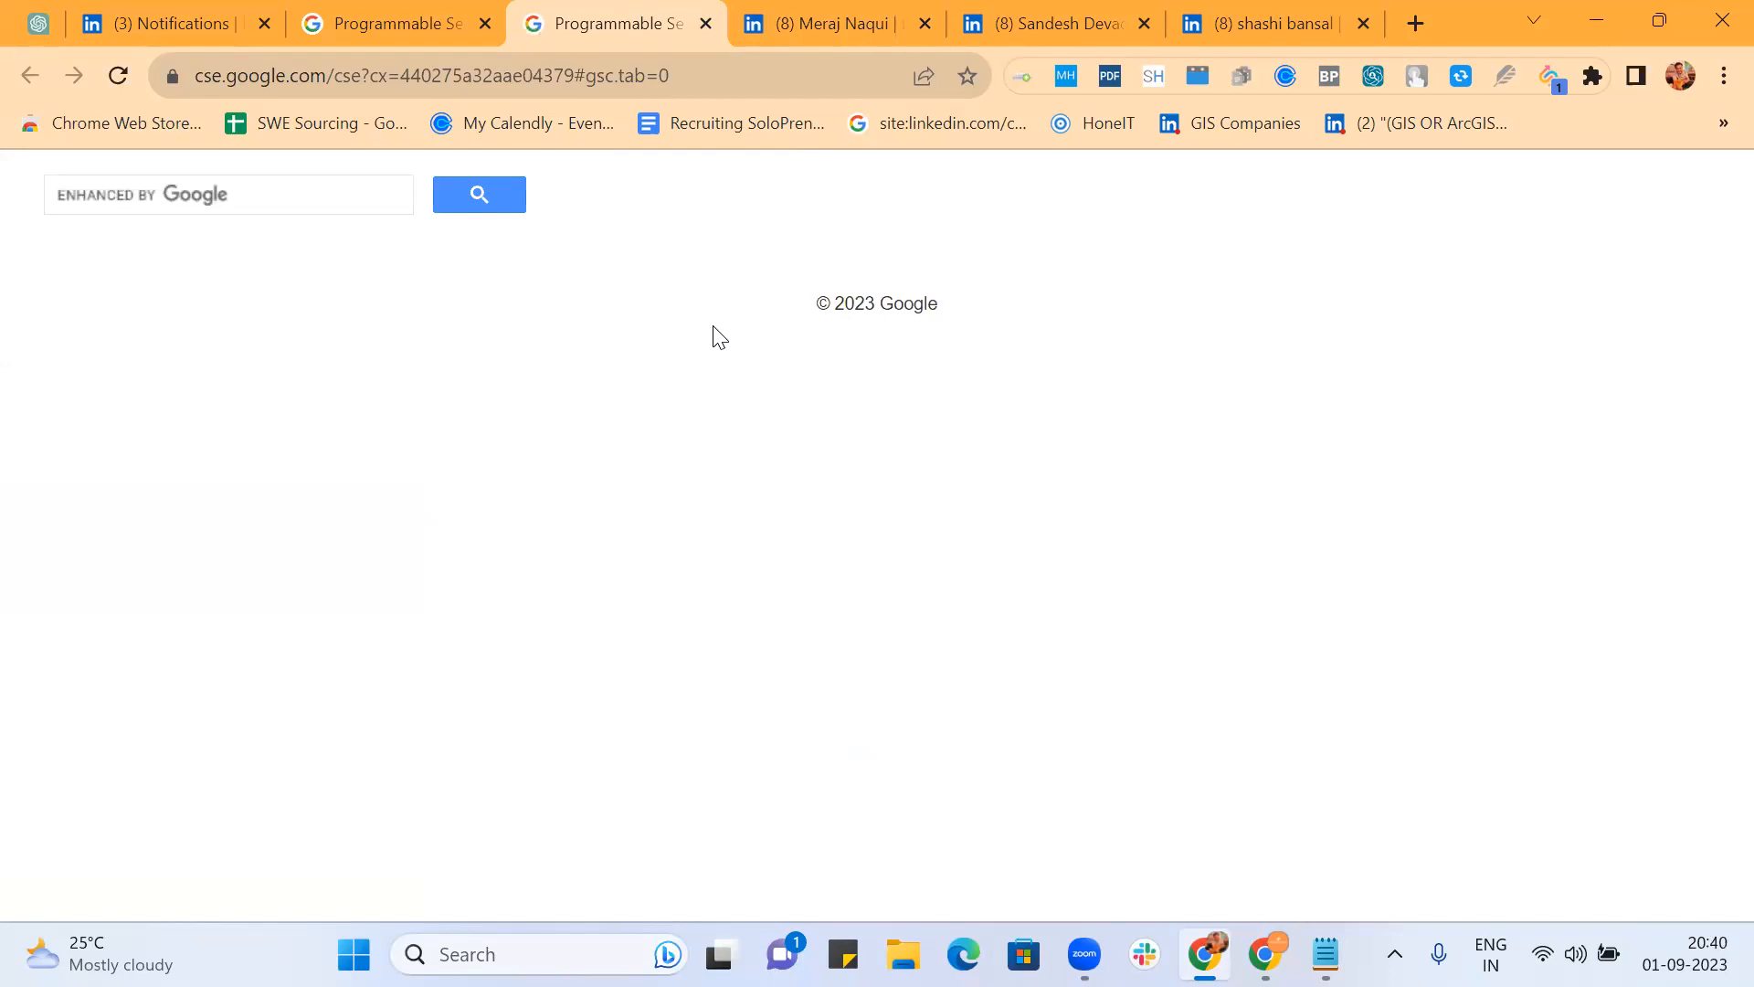
pyautogui.click(409, 20)
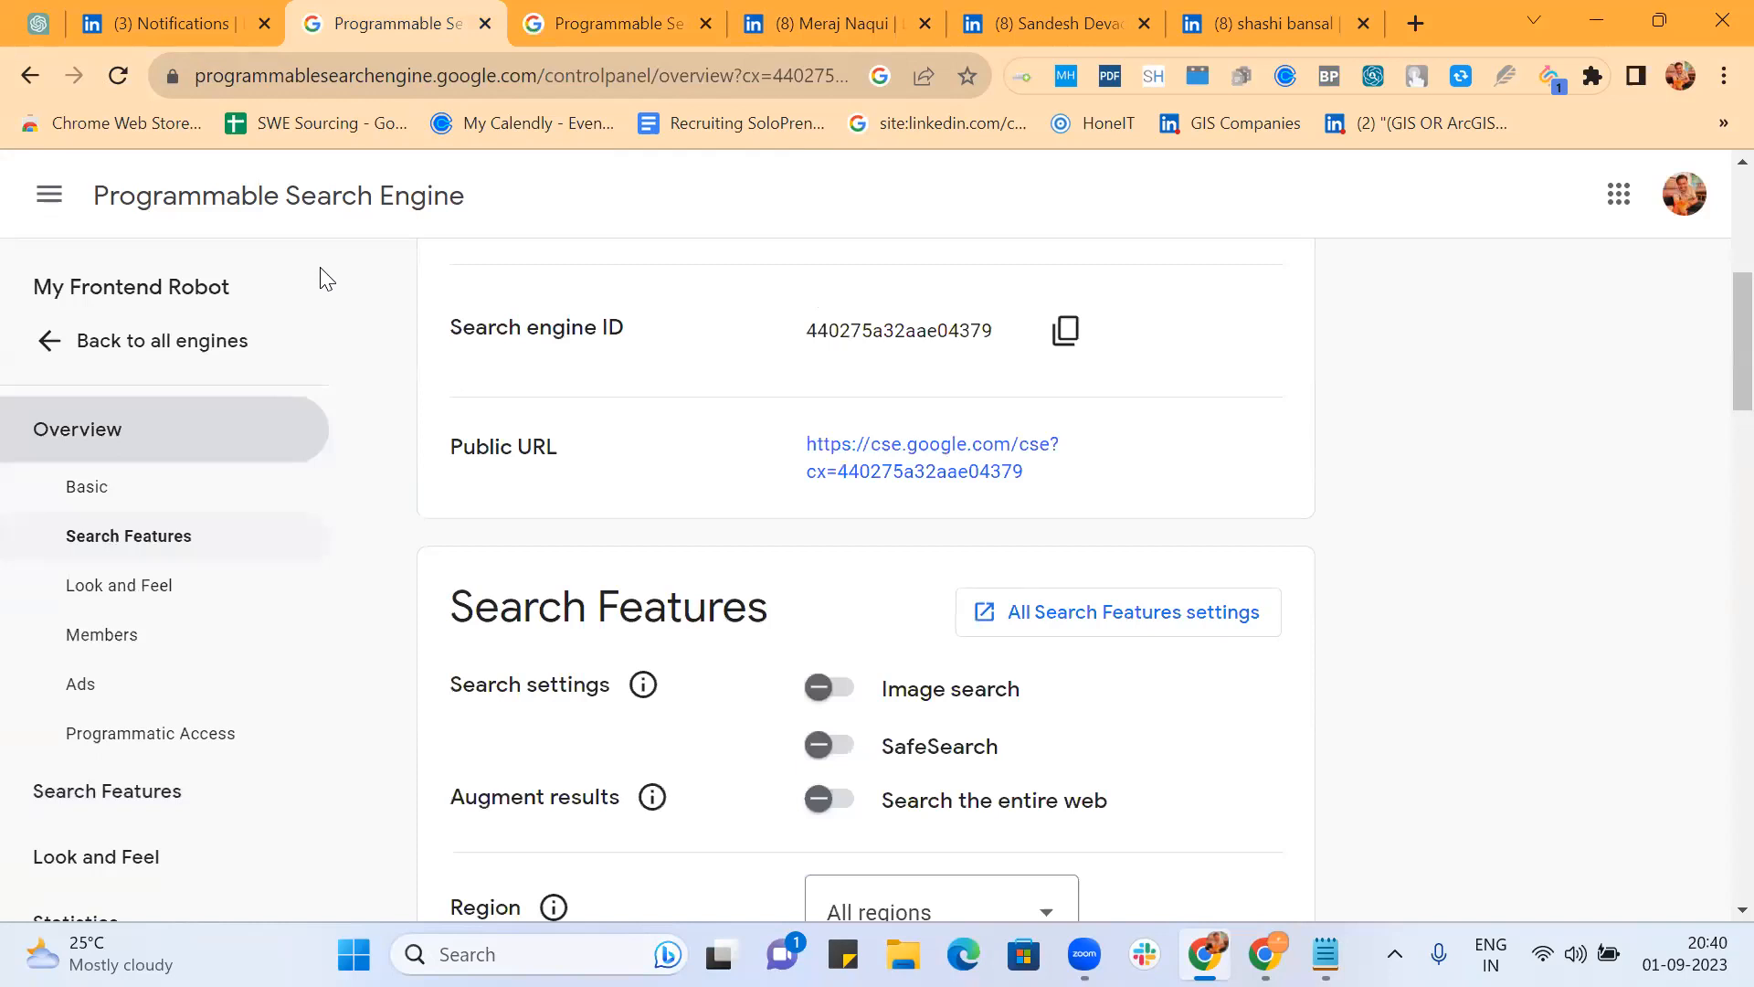
pyautogui.click(142, 344)
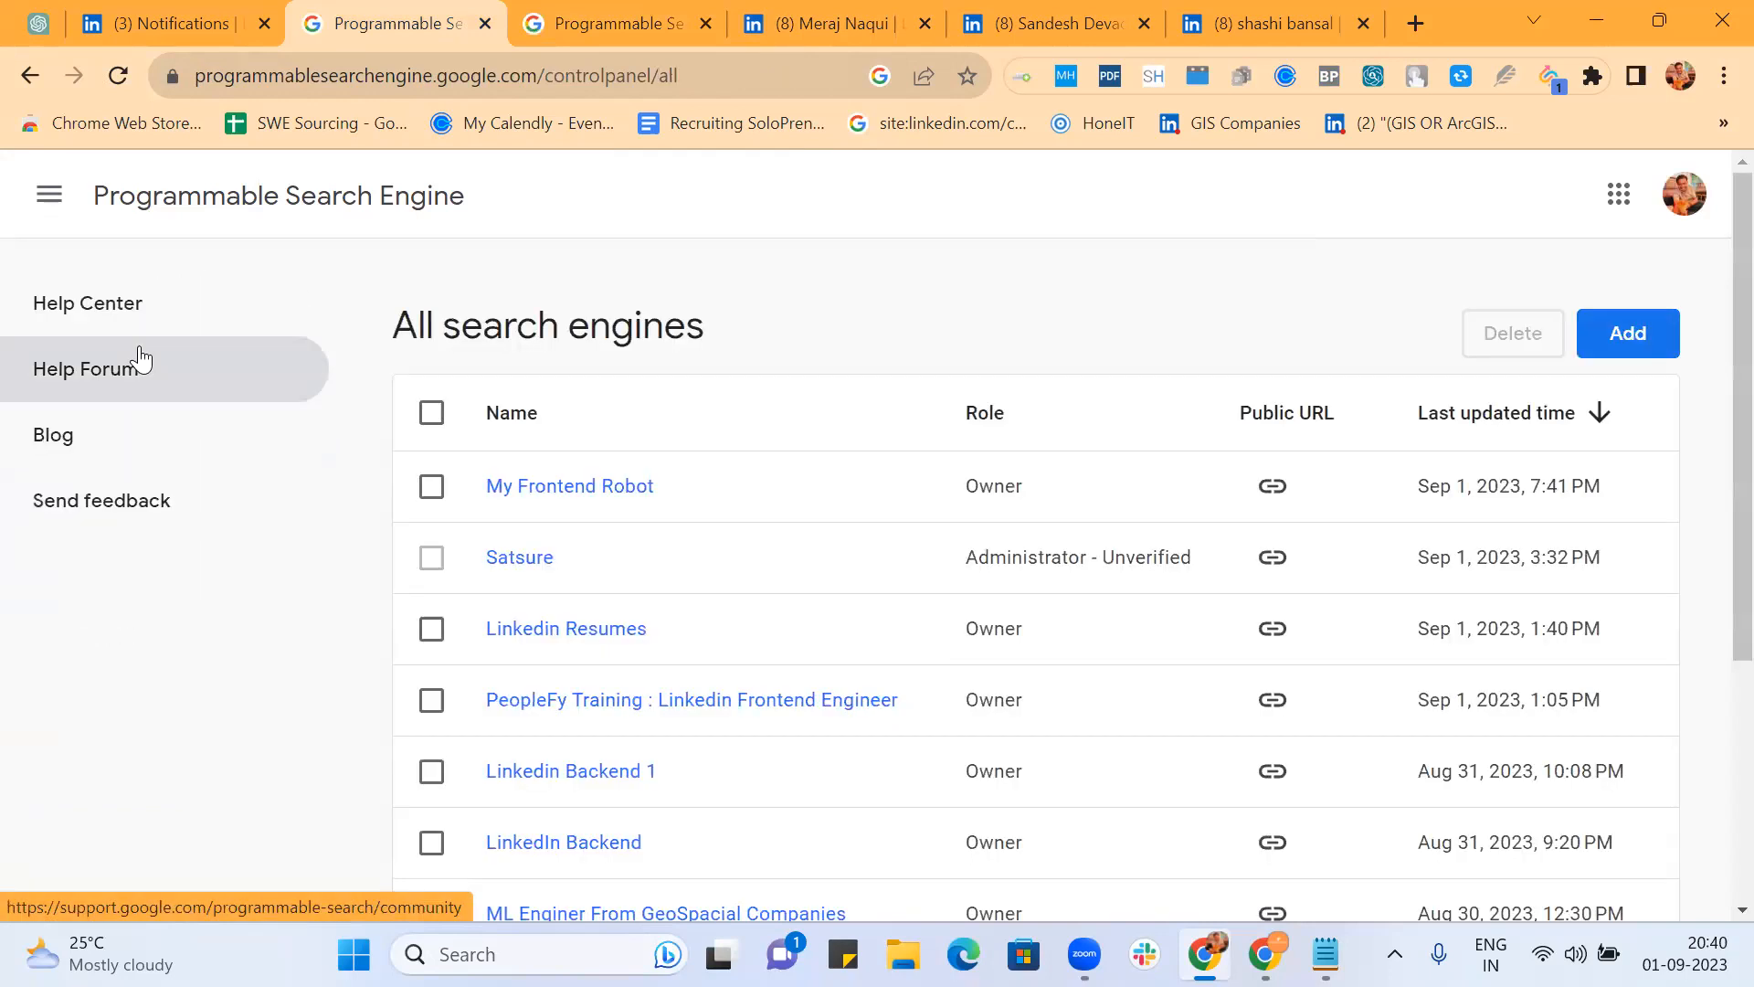
# Step: Start a new search engine named 'My Slideshare Robo'
pyautogui.click(1622, 346)
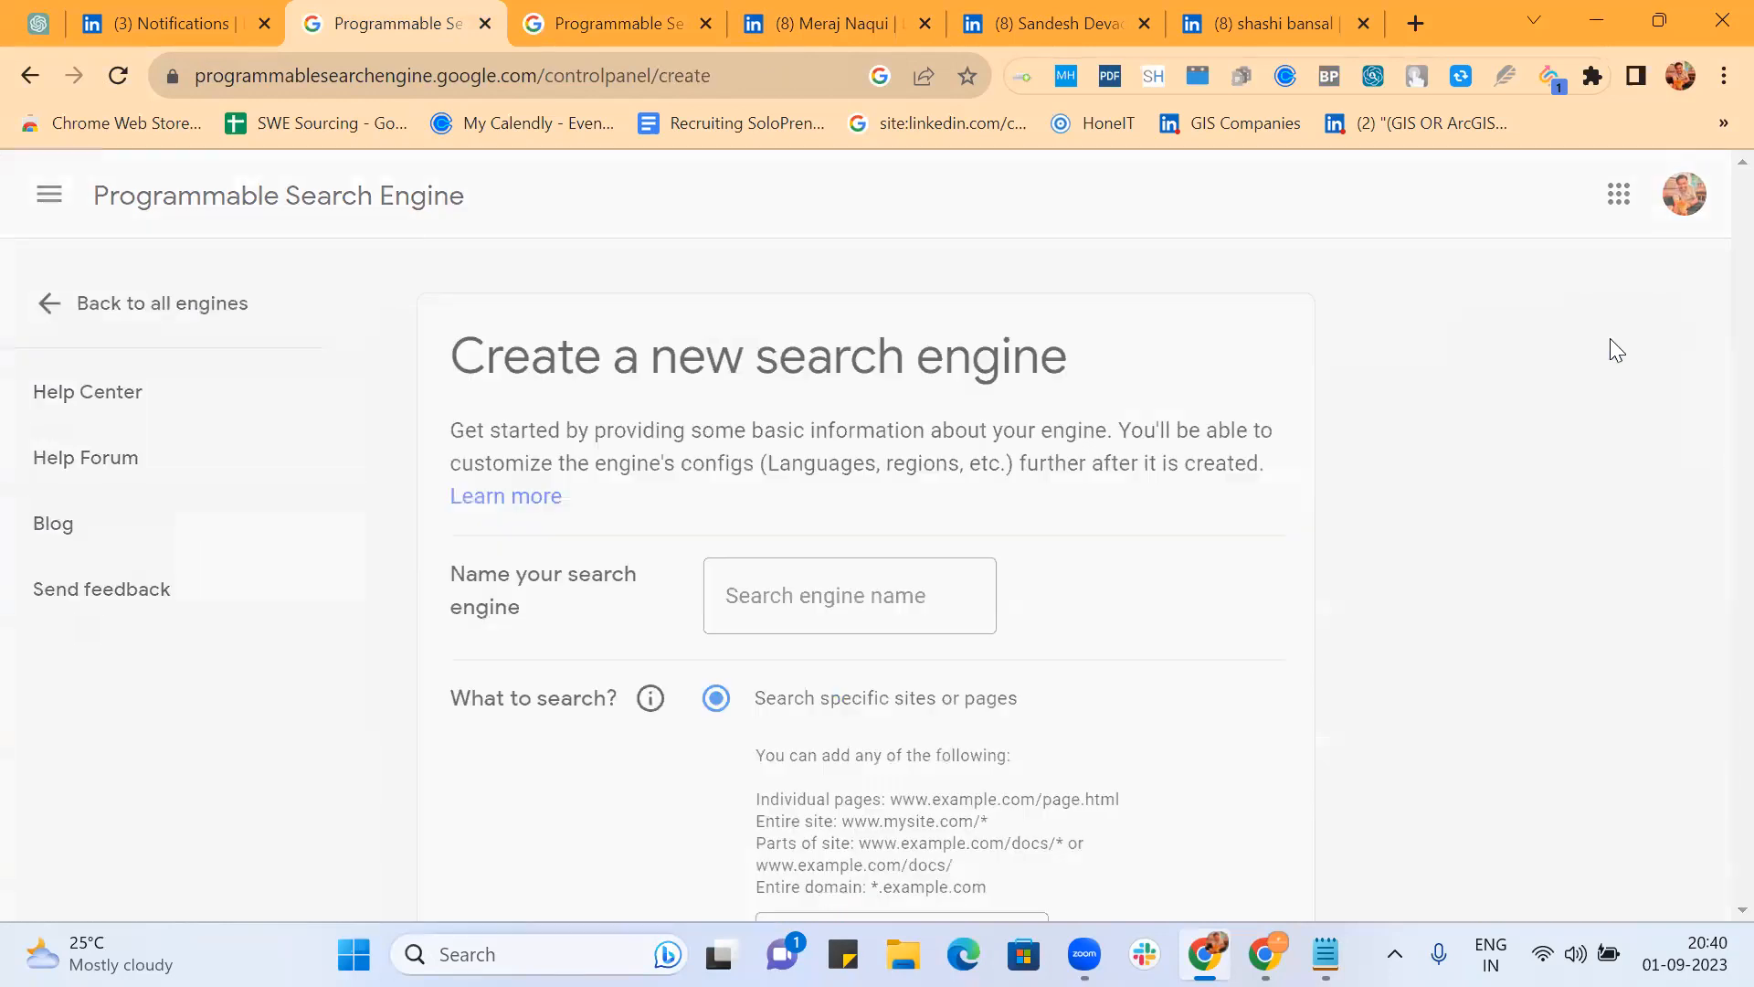
pyautogui.click(859, 594)
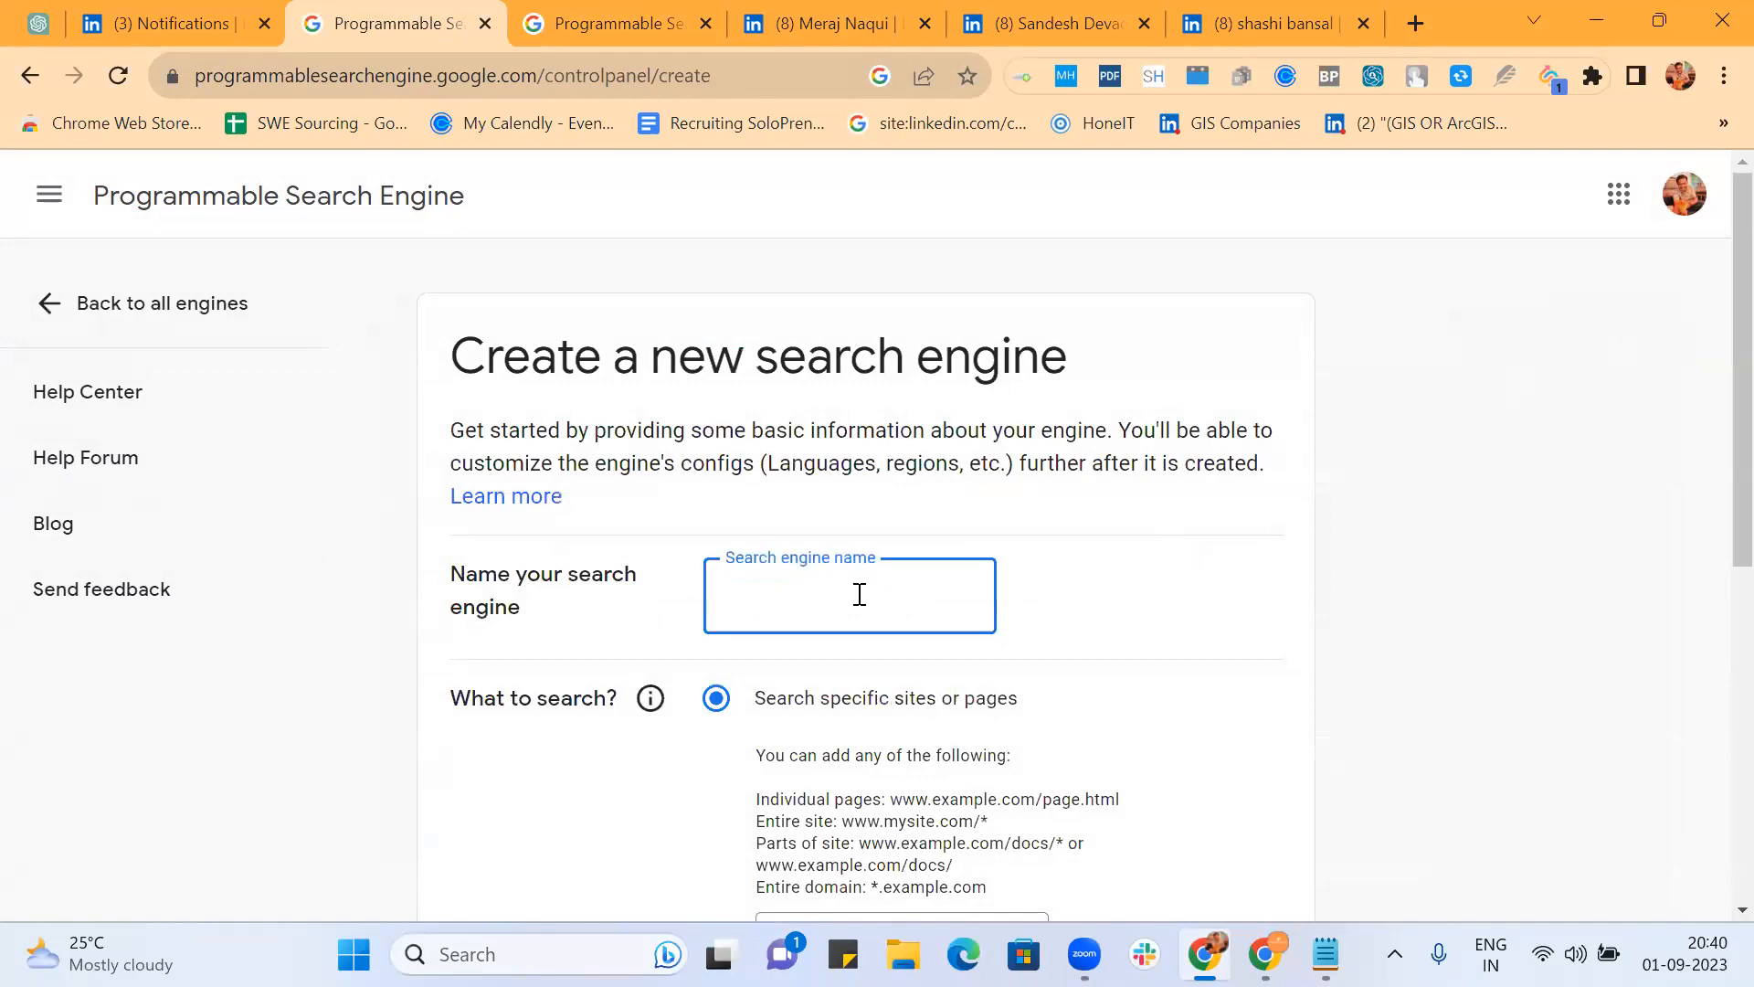
pyautogui.write('My Slideshare Robo')
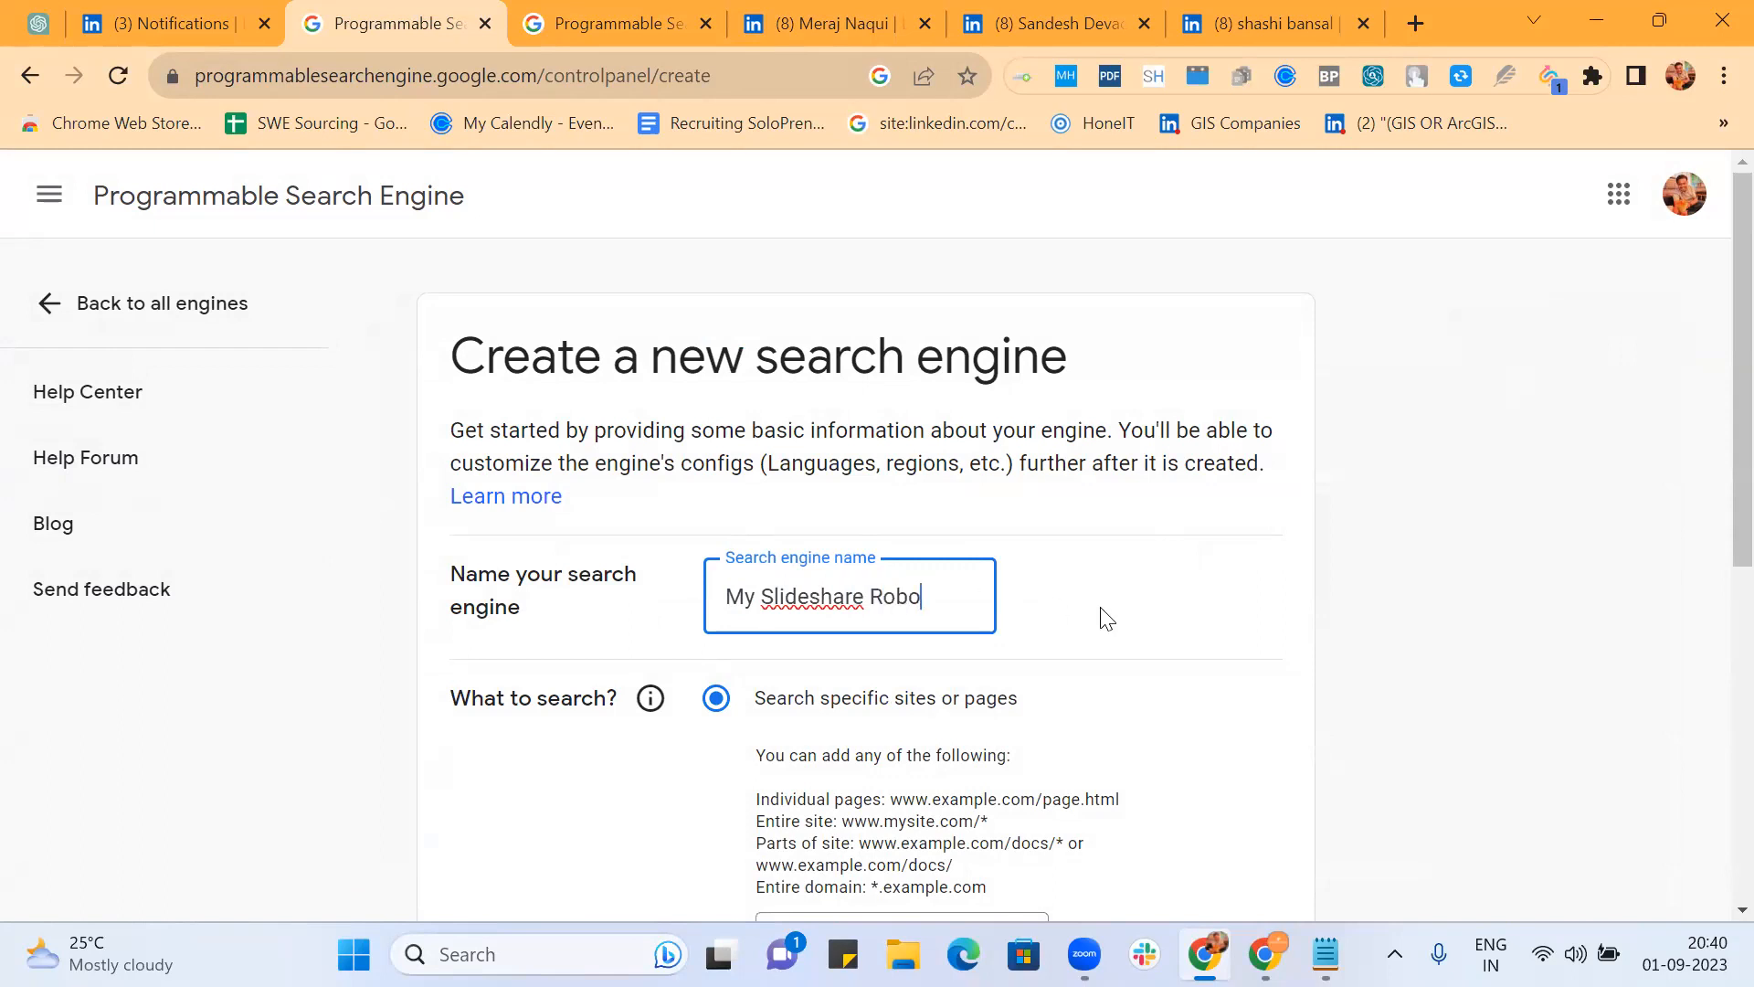
# Step: Enter *.slideshare.net/* as the site for the engine to search
pyautogui.scroll(-2, 1105, 615)
pyautogui.click(865, 678)
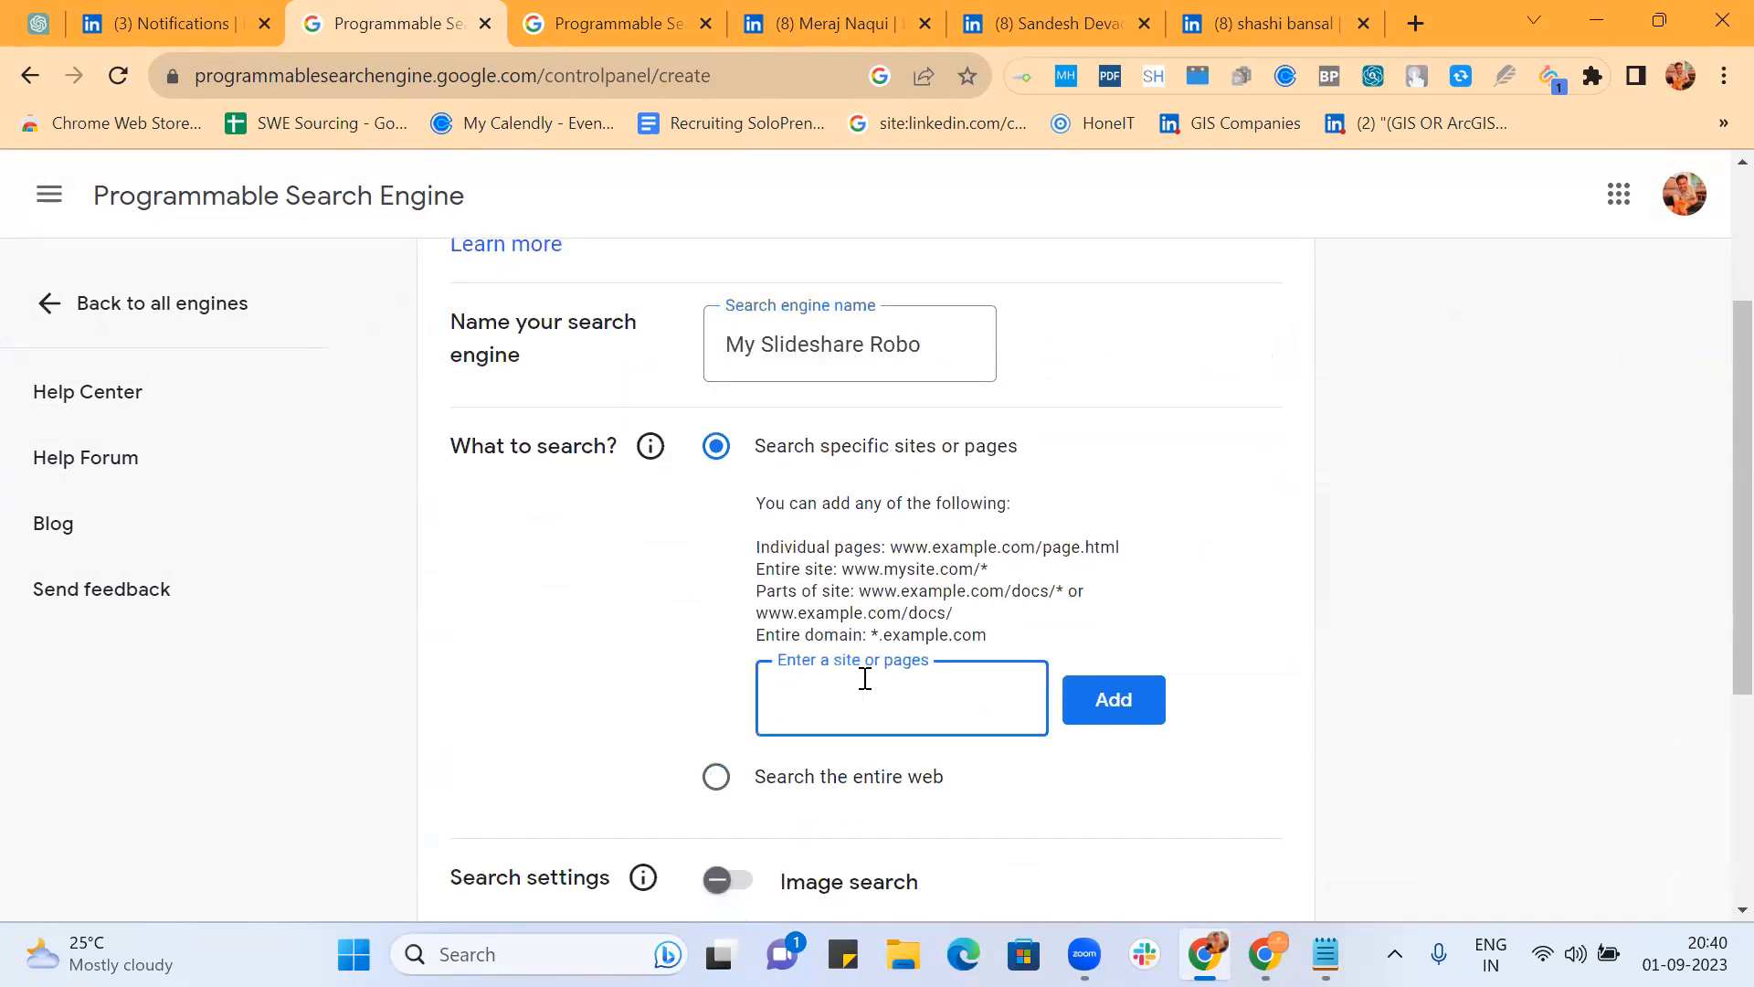
pyautogui.write('*.slideshare.net/*')
pyautogui.scroll(-2, 1188, 541)
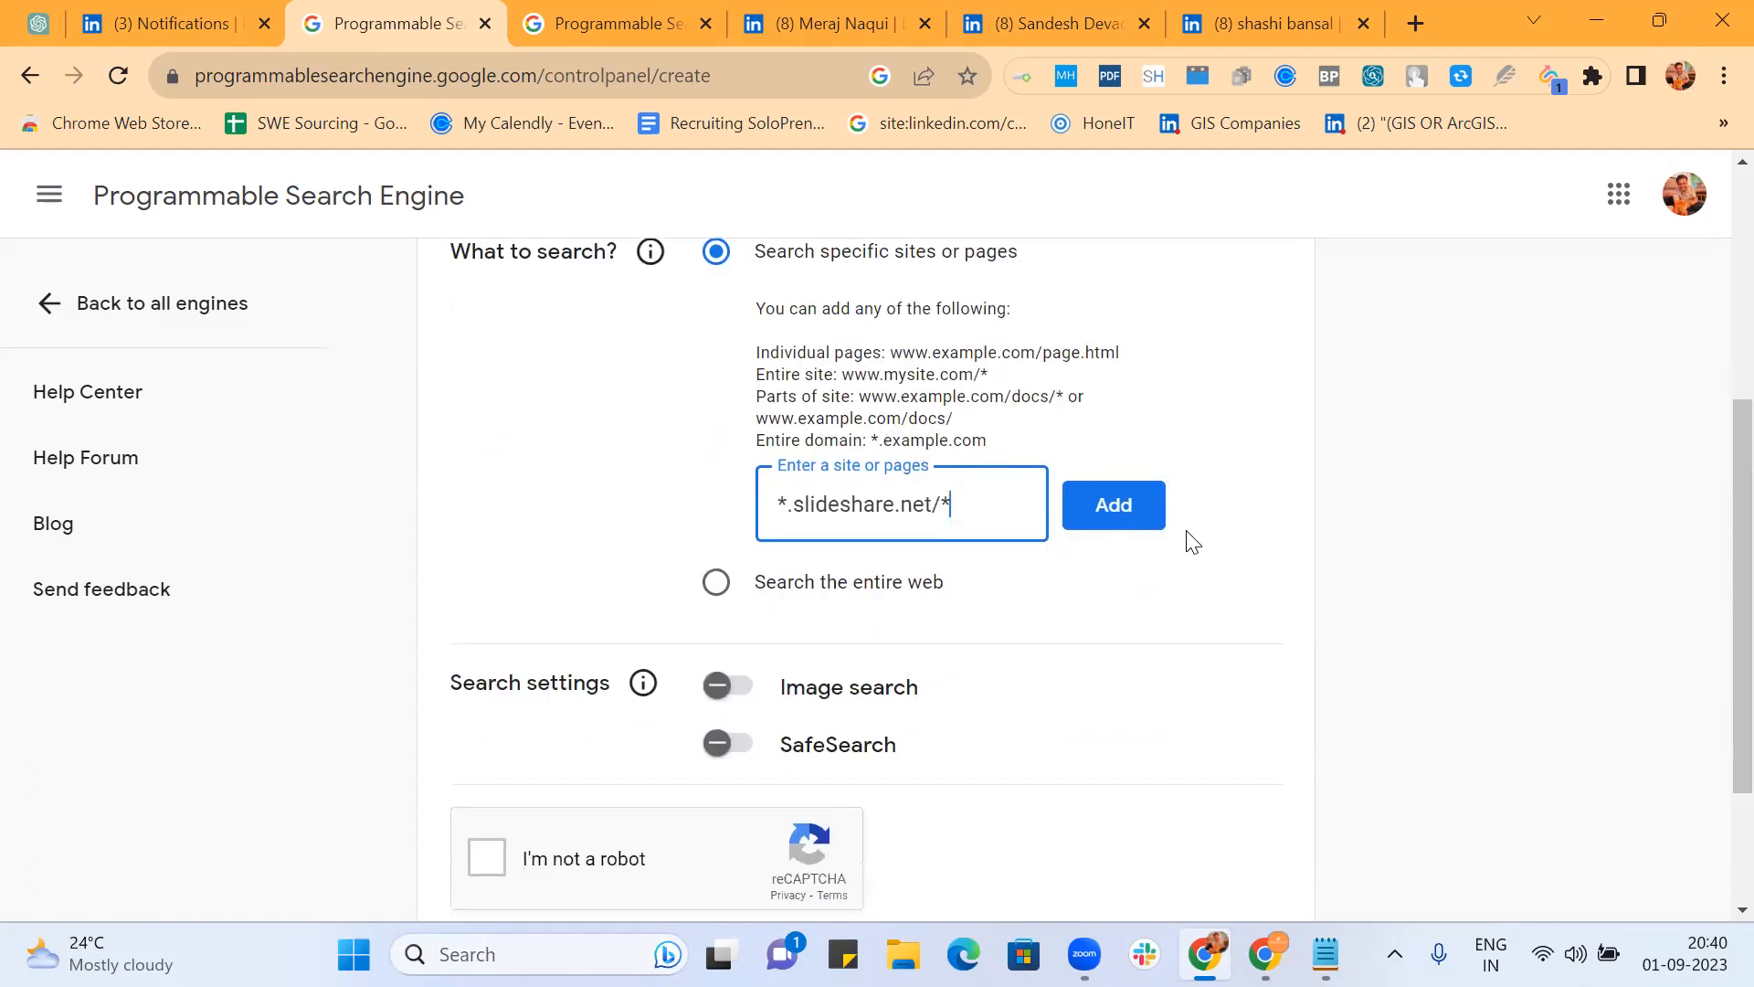
# Step: Add *.slideshare.net/*, turn on Image search, create the engine and open its Overview
pyautogui.click(1101, 522)
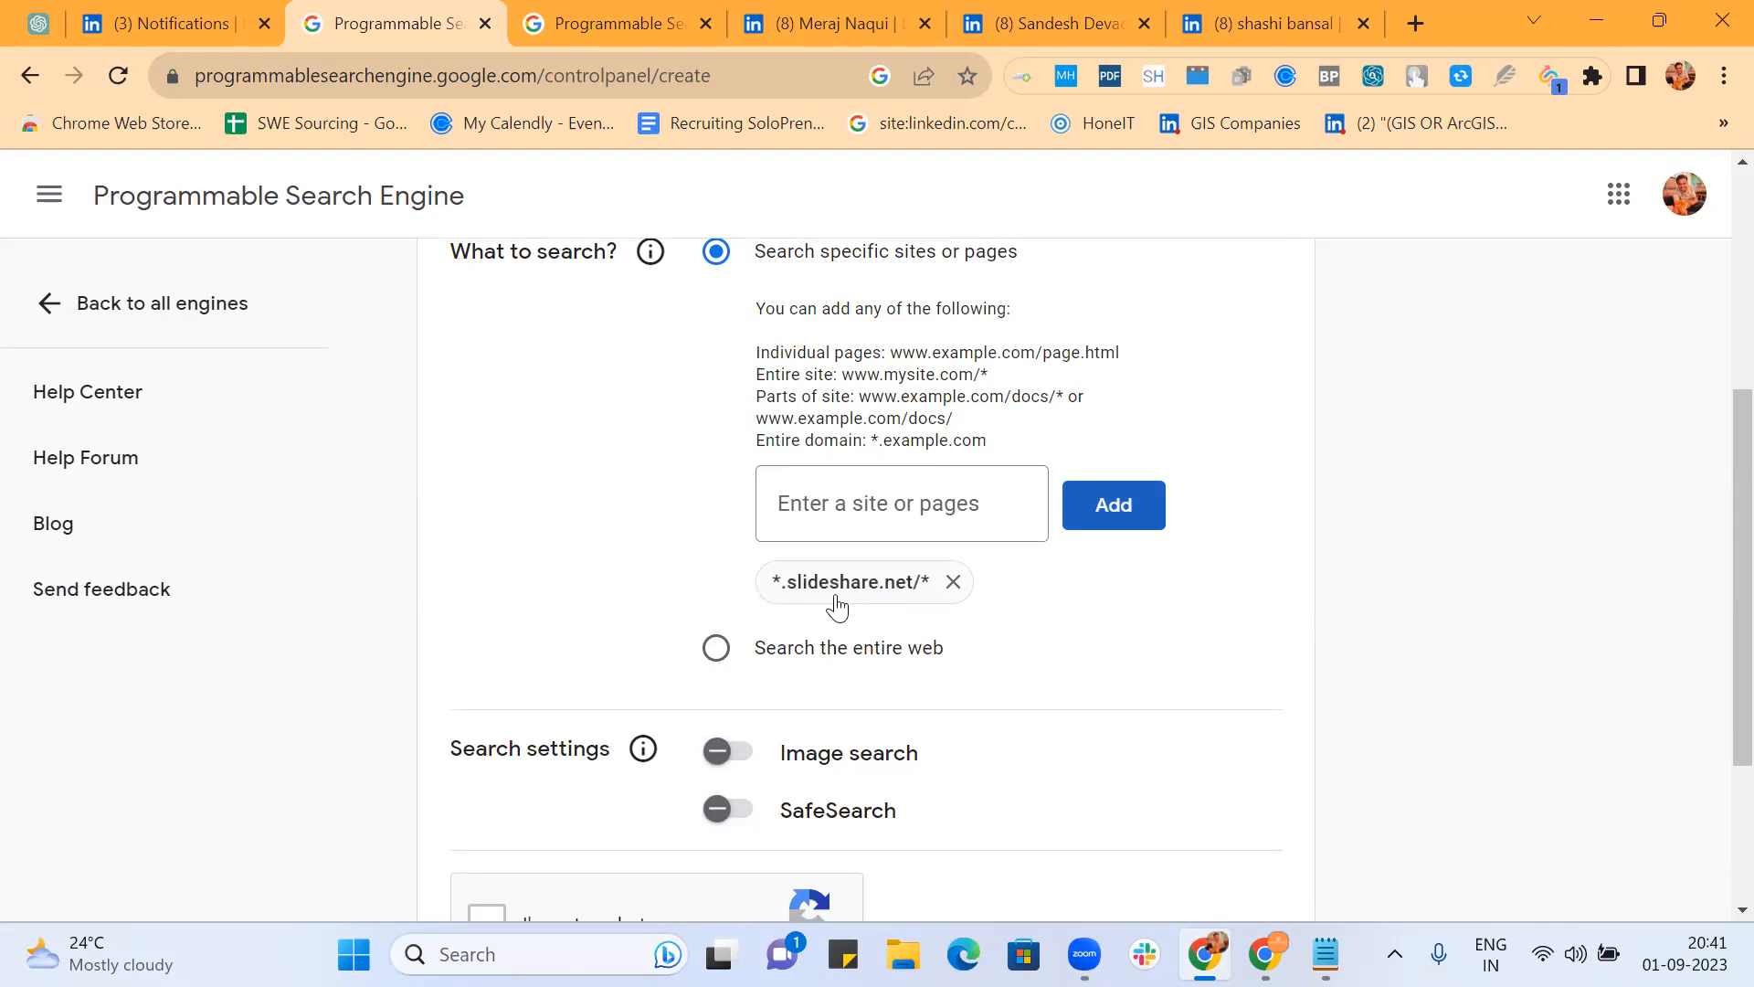
pyautogui.scroll(-1, 1088, 622)
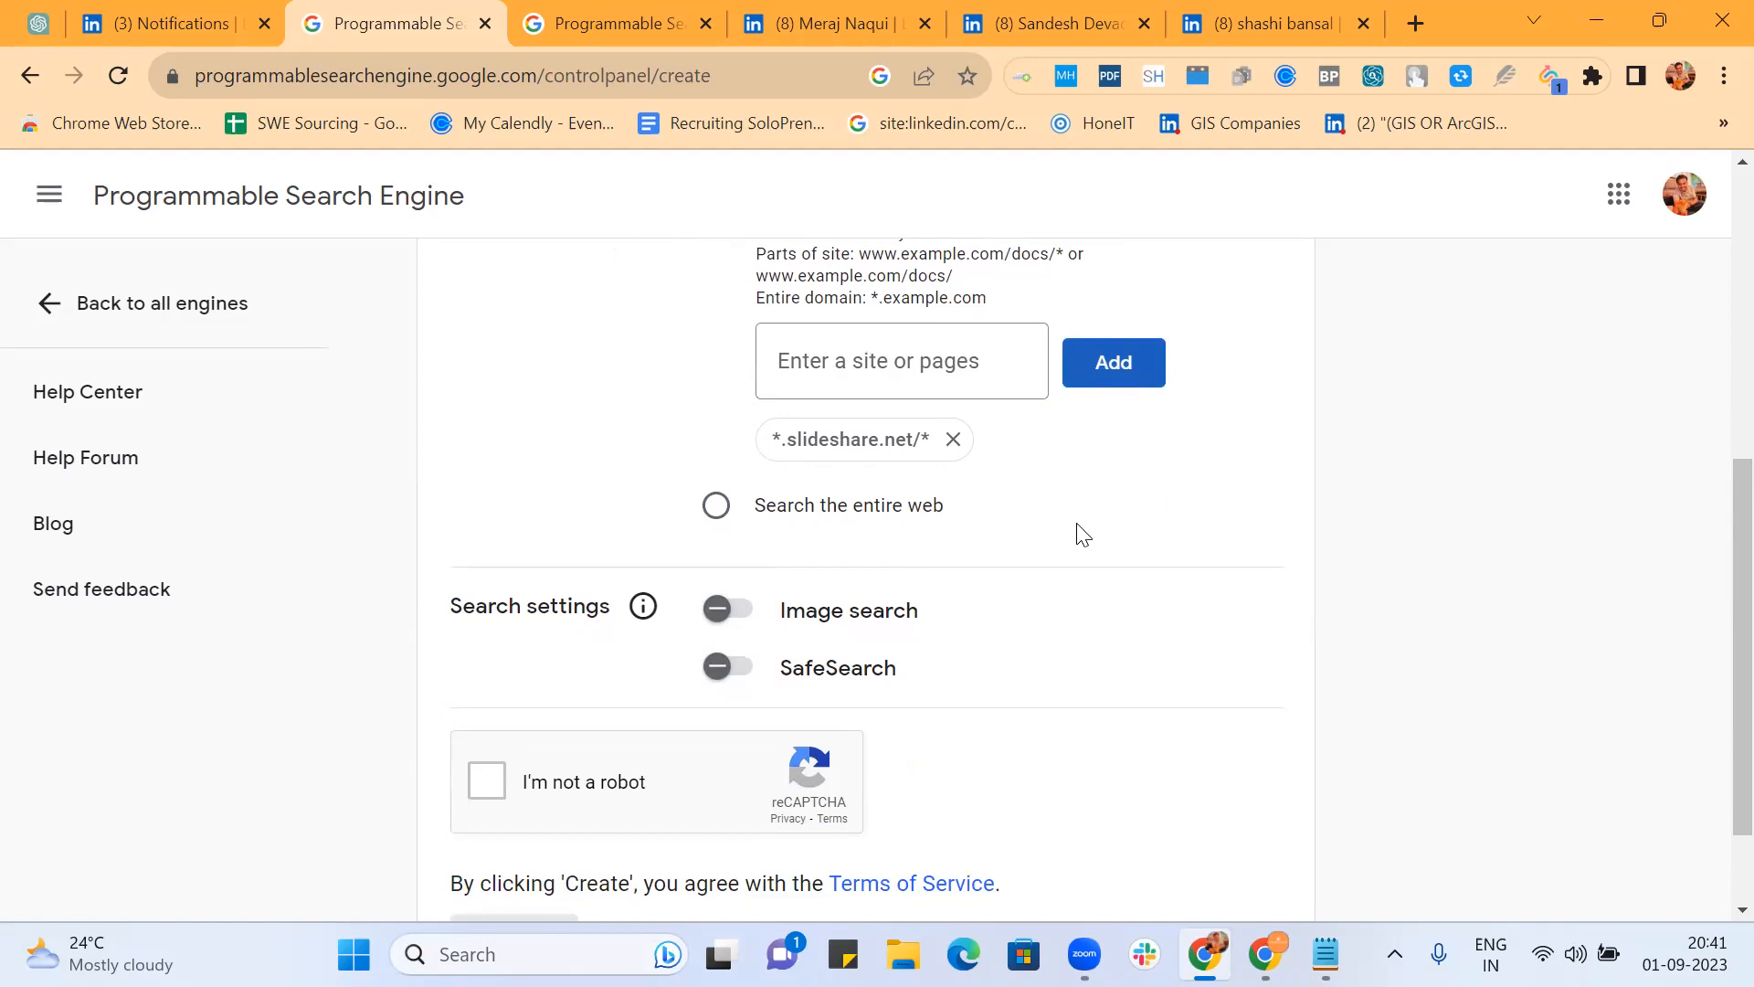
pyautogui.click(741, 618)
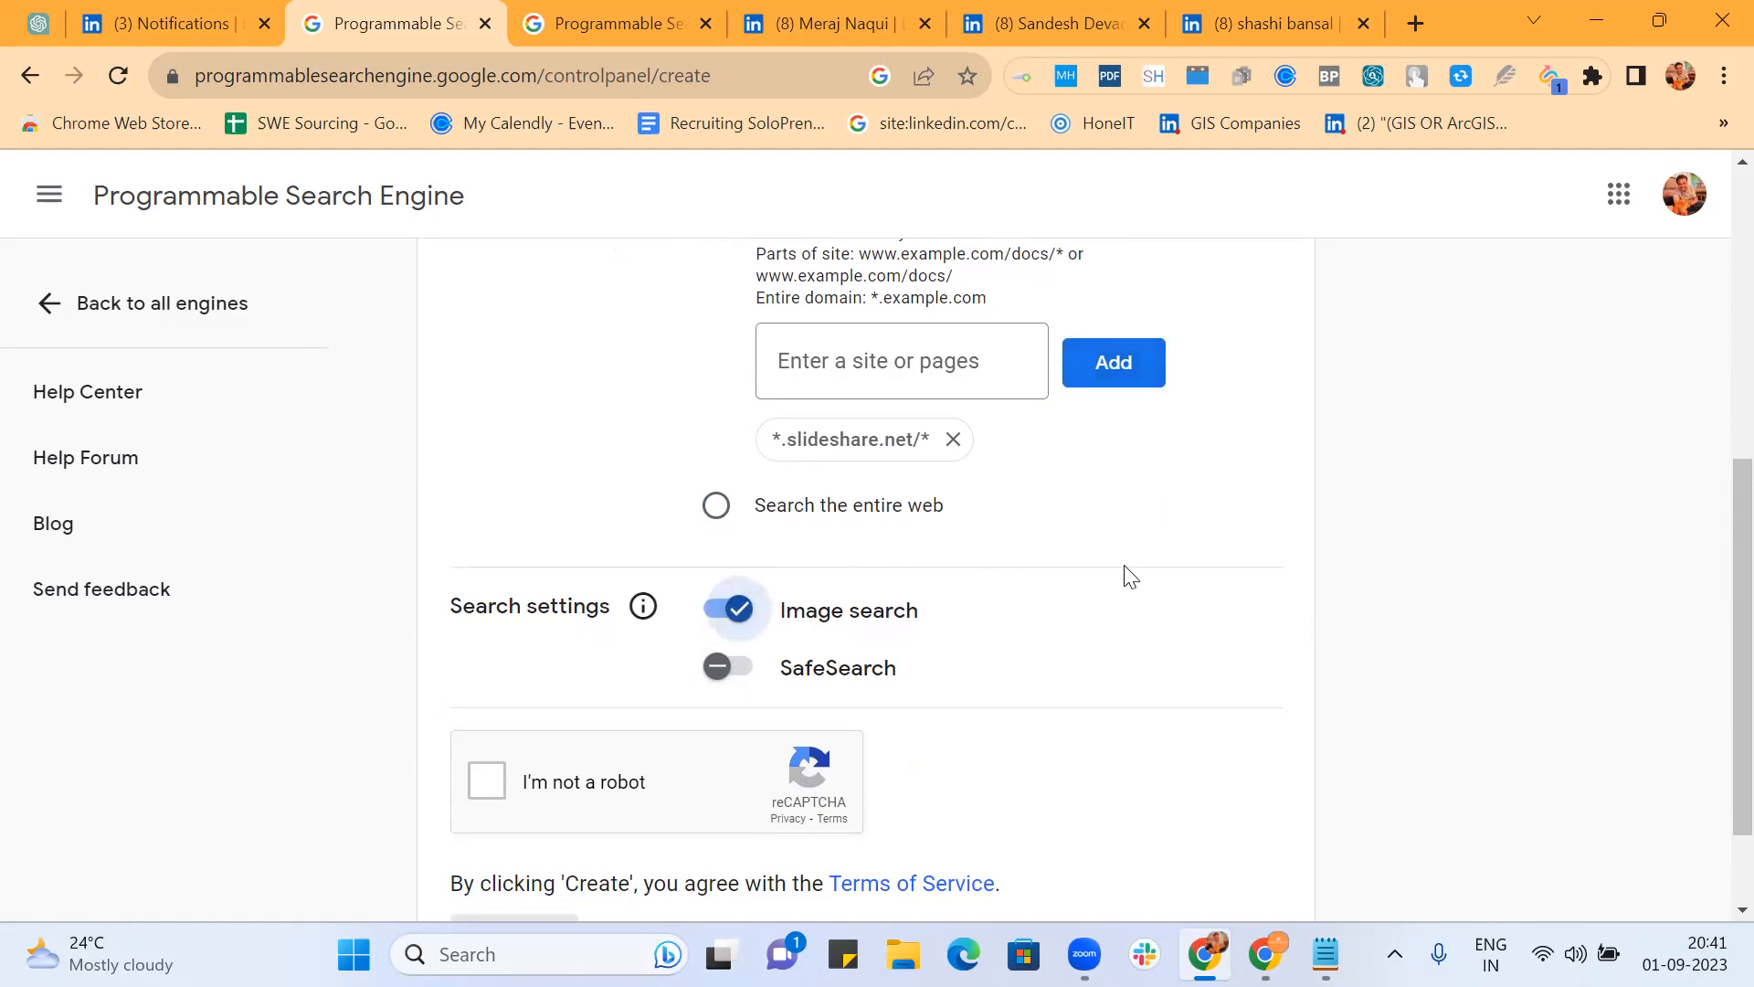
pyautogui.scroll(-2, 1129, 576)
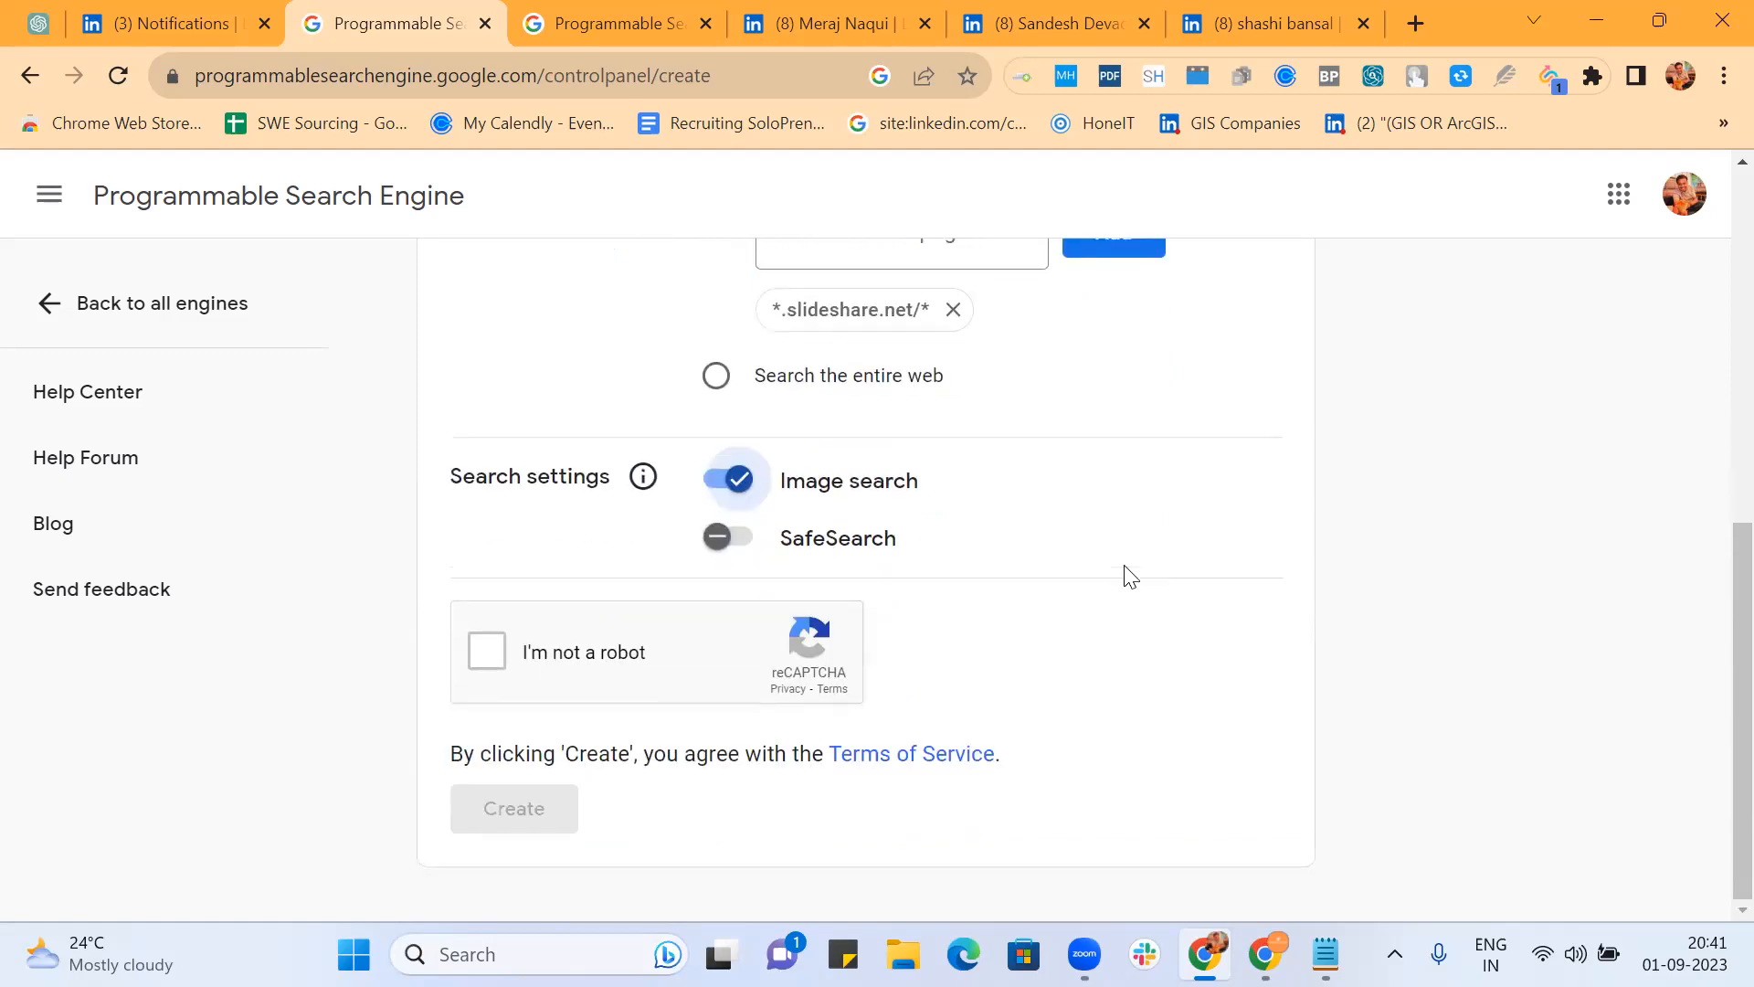
pyautogui.click(491, 649)
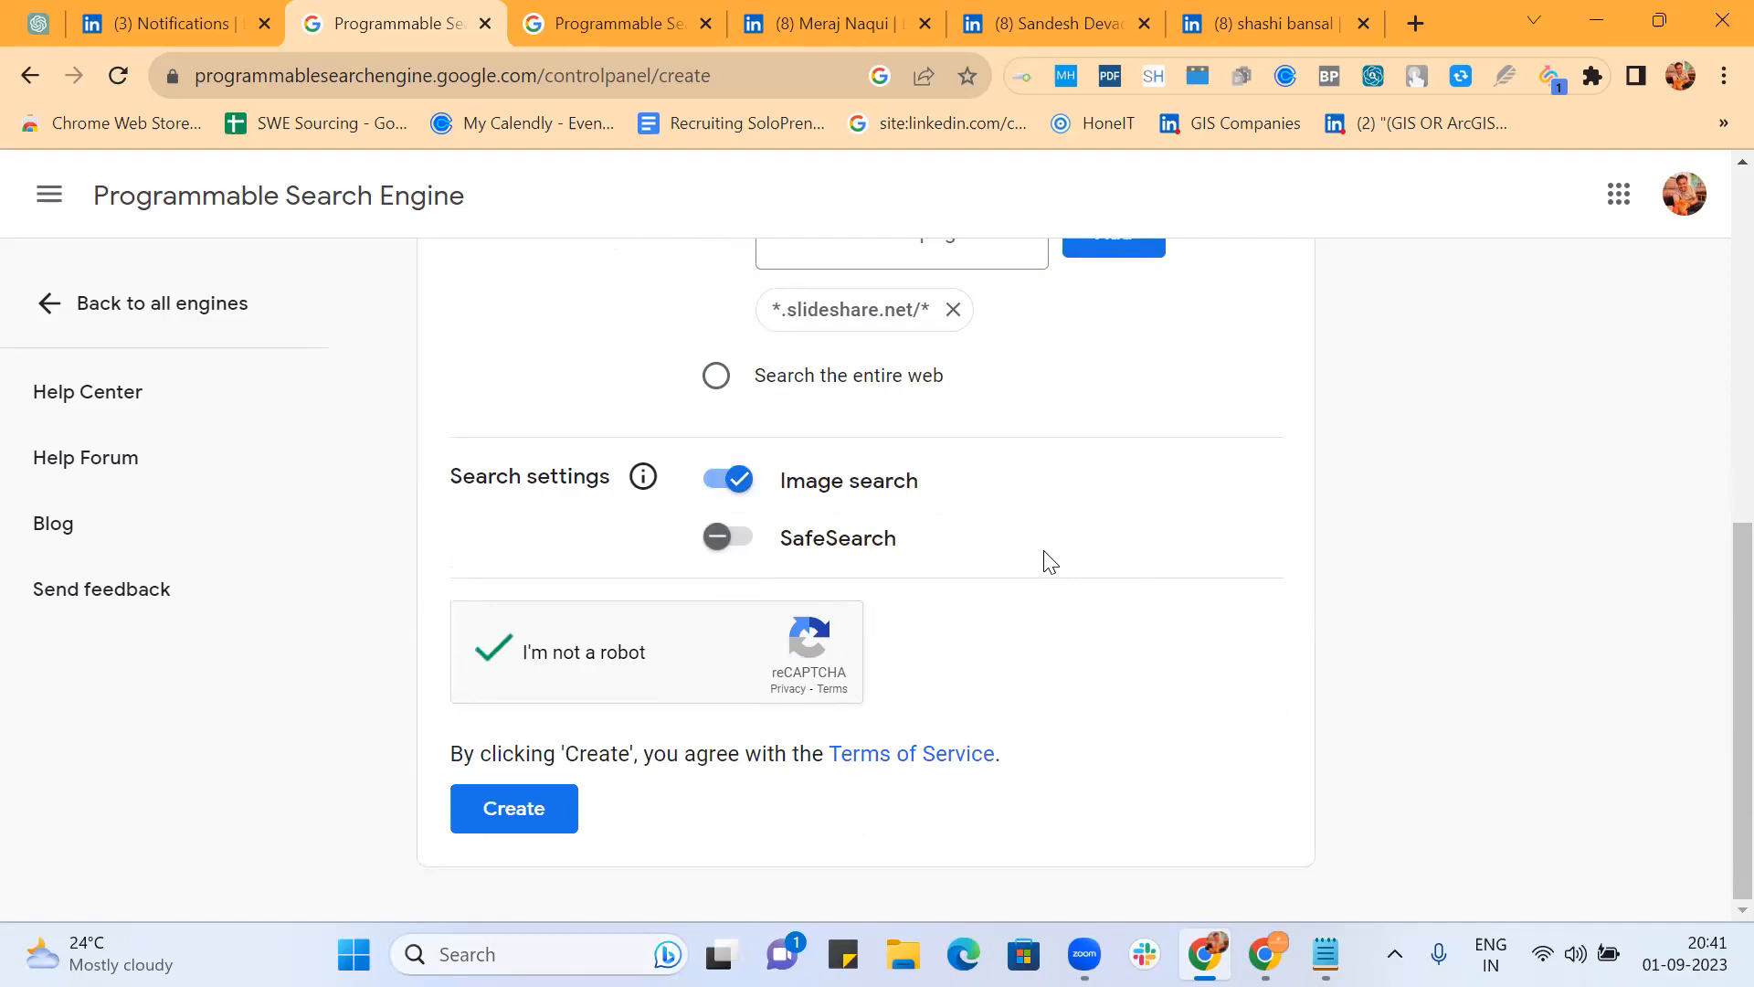
pyautogui.click(488, 814)
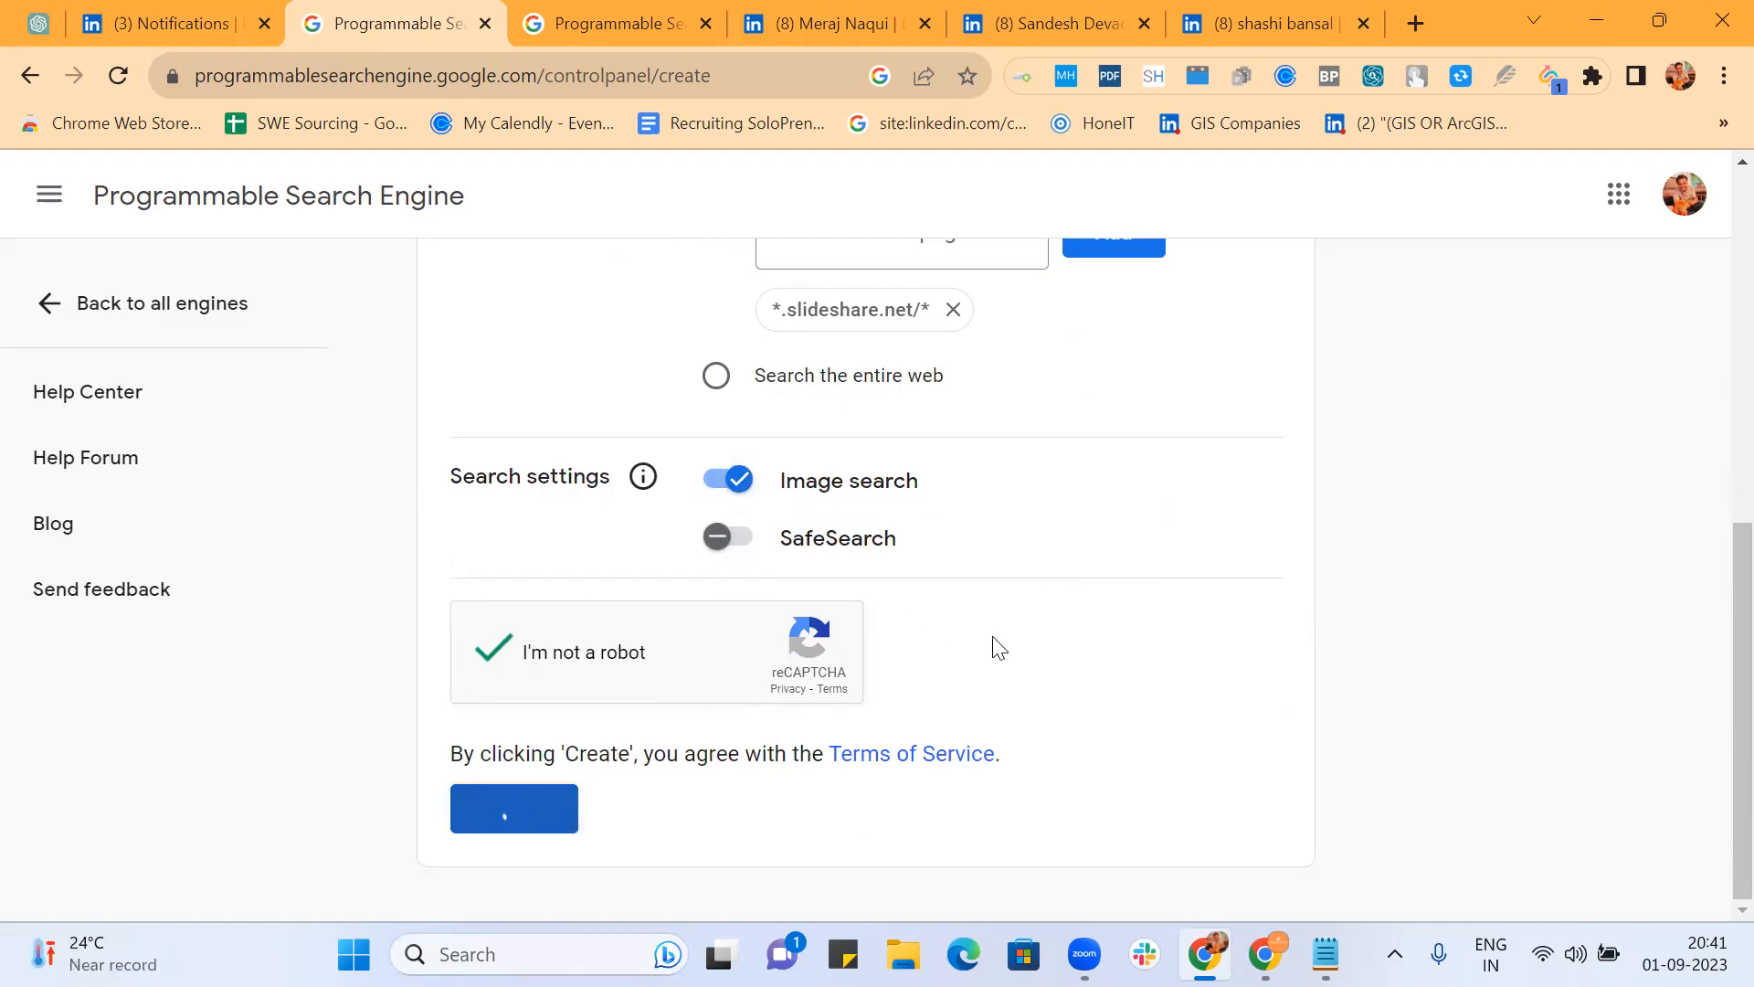
pyautogui.click(980, 775)
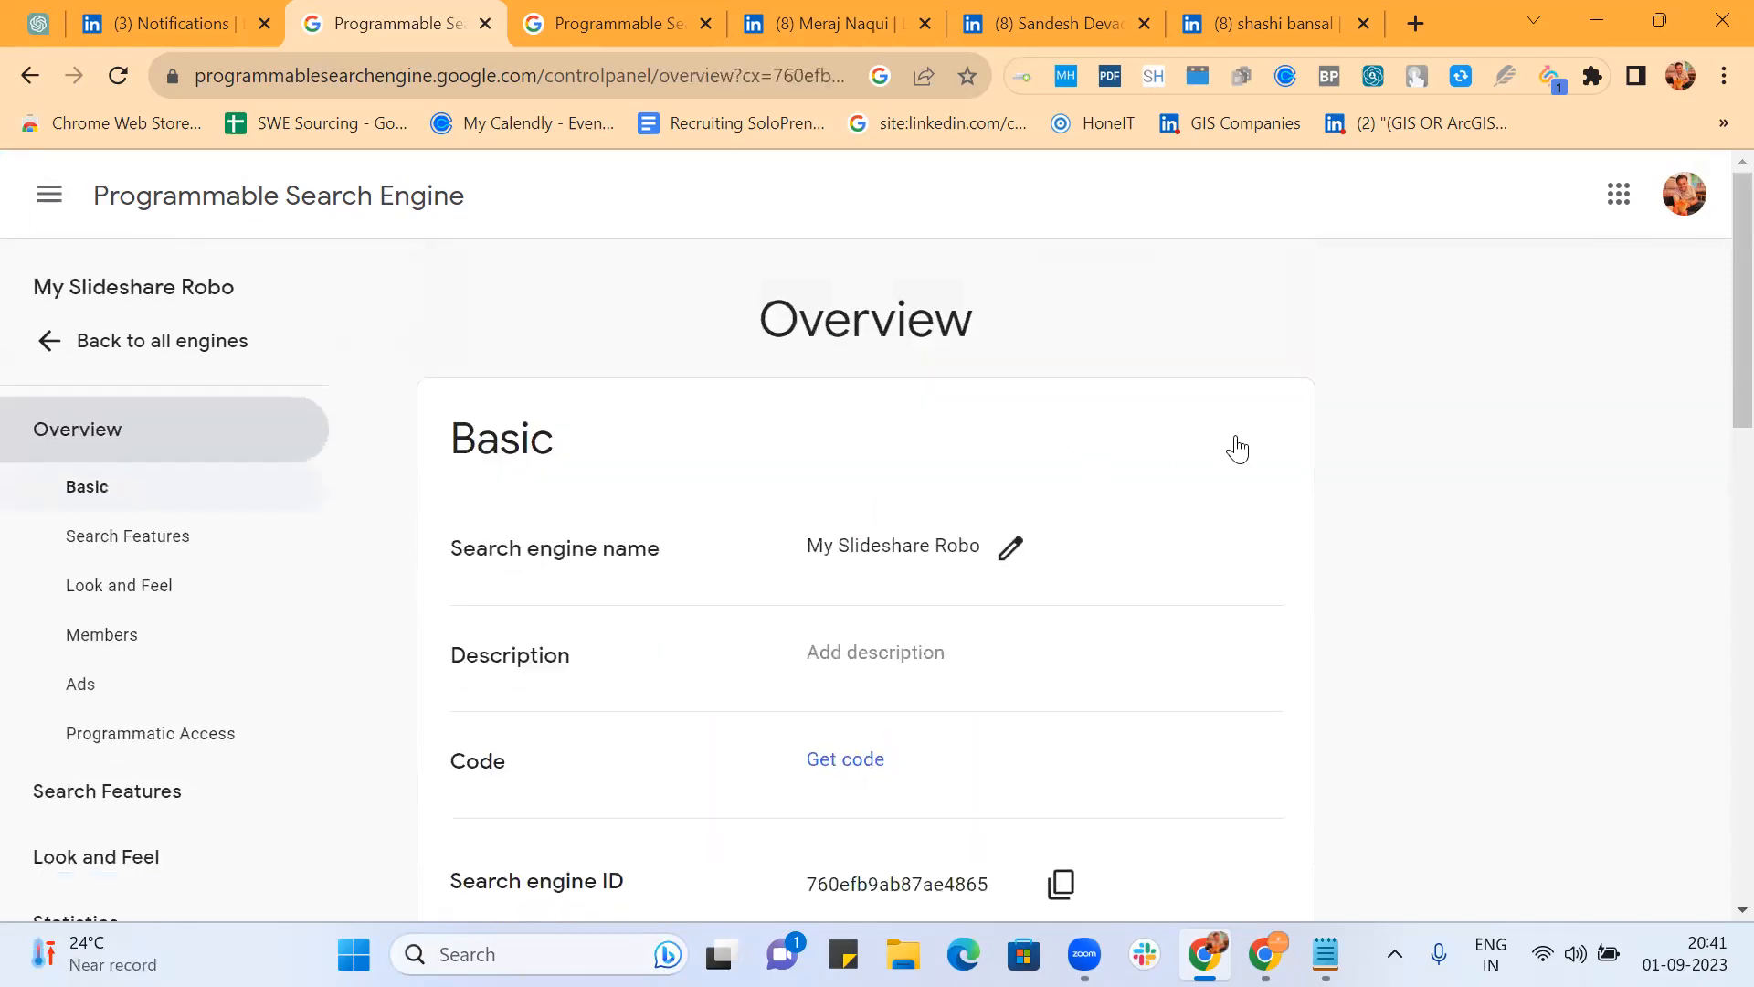
# Step: Save the engine description 'This robo will get a resumes or cv from Slideshare.net'
pyautogui.scroll(-2, 1237, 448)
pyautogui.click(893, 433)
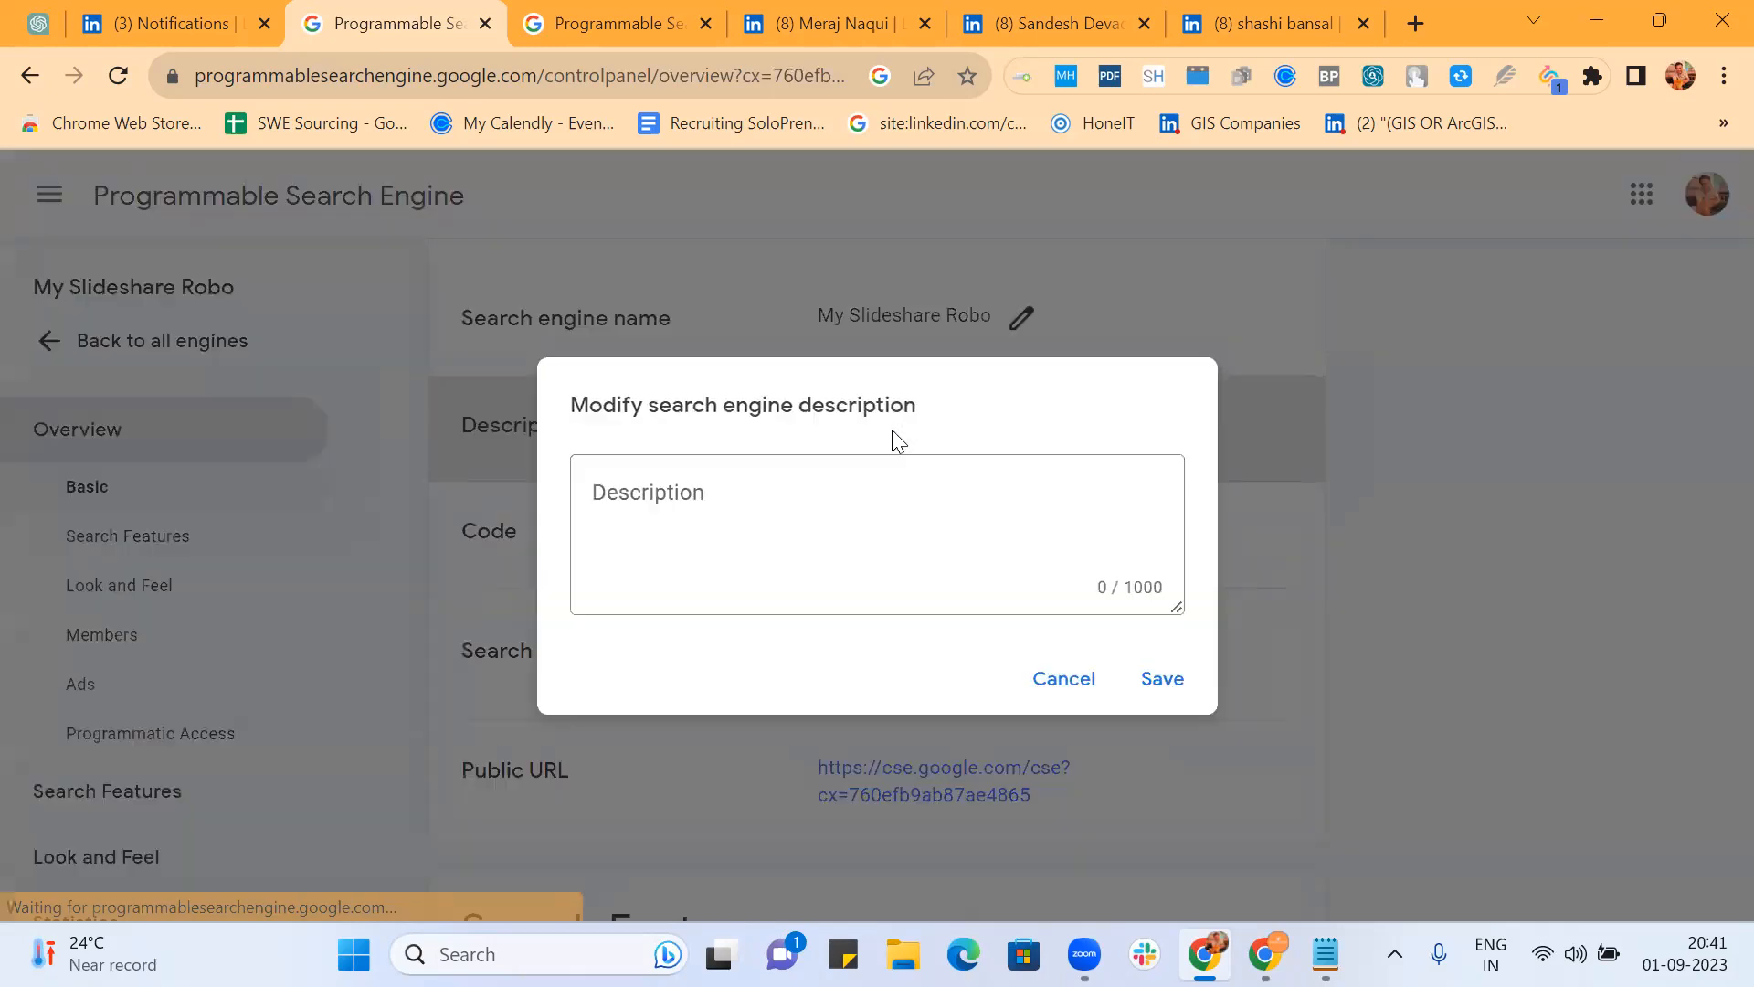
pyautogui.write('This robo will get a')
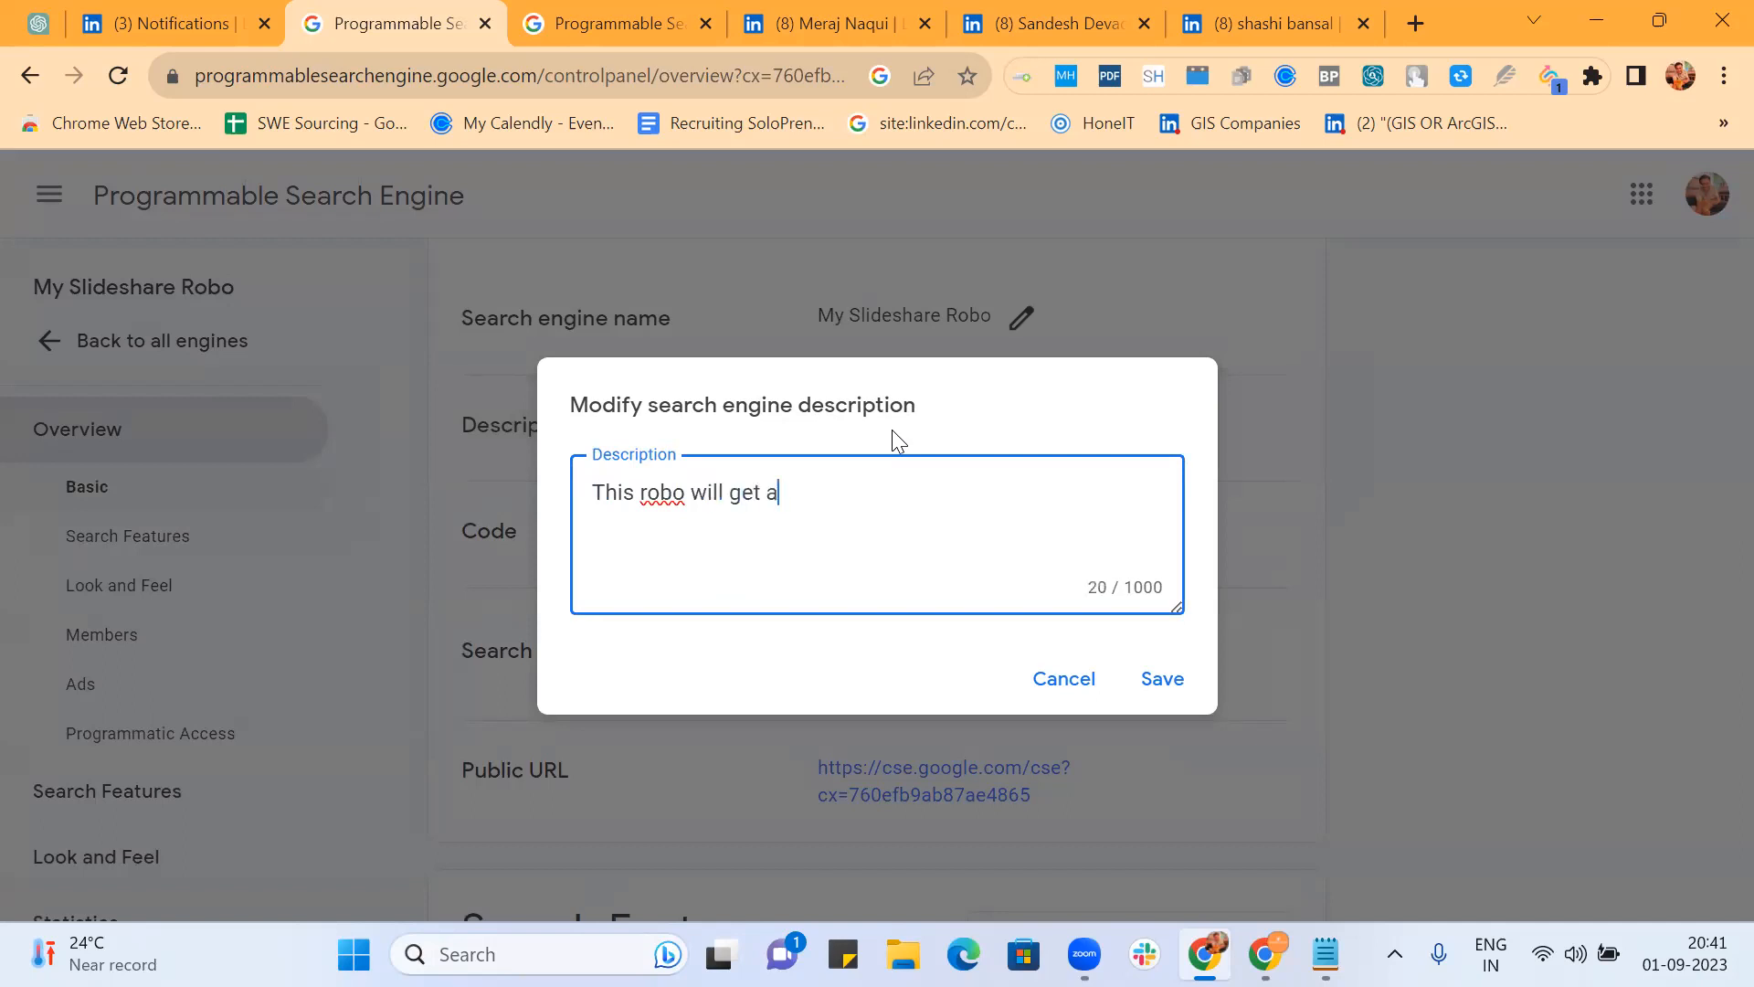
pyautogui.write(' prof')
pyautogui.write('il')
pyautogui.press('BackSpace')
pyautogui.press('BackSpace')
pyautogui.press('BackSpace')
pyautogui.press('BackSpace')
pyautogui.press('BackSpace')
pyautogui.press('BackSpace')
pyautogui.press('BackSpace')
pyautogui.write('resumes ')
pyautogui.write('oh')
pyautogui.write(' CV')
pyautogui.press('BackSpace')
pyautogui.press('BackSpace')
pyautogui.press('BackSpace')
pyautogui.press('BackSpace')
pyautogui.write('f')
pyautogui.press('BackSpace')
pyautogui.write('r cv')
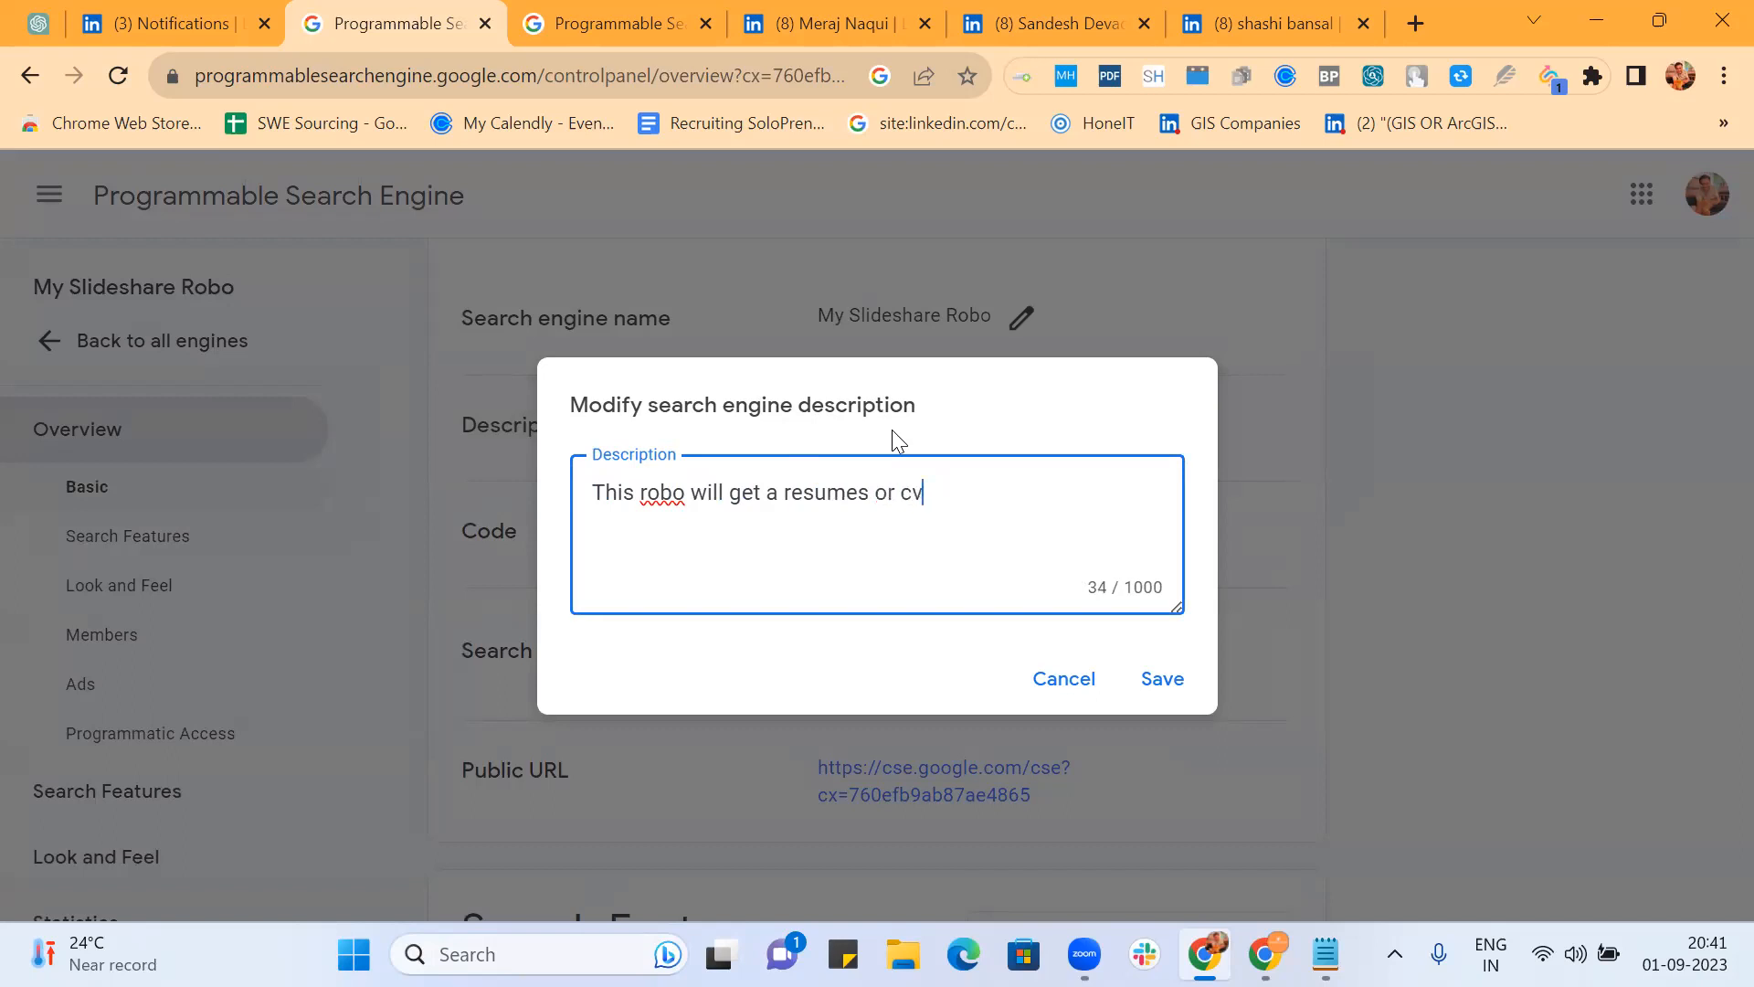
pyautogui.write(' from Slideshare.net')
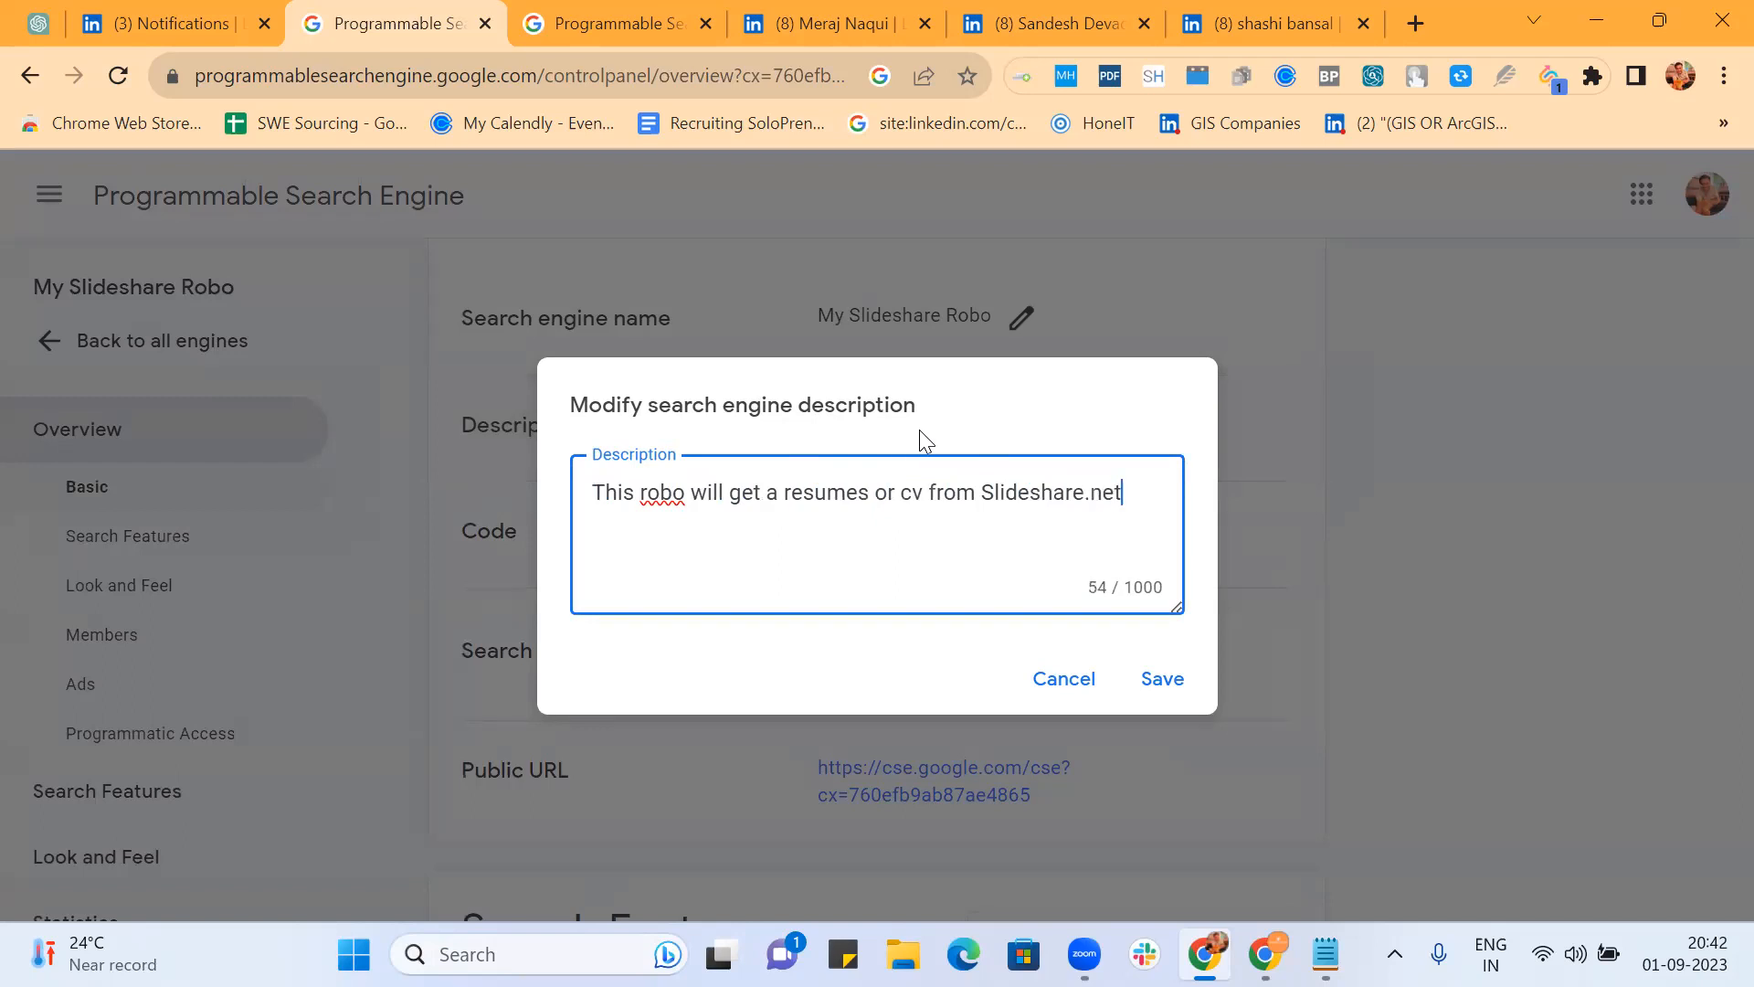
pyautogui.click(1173, 680)
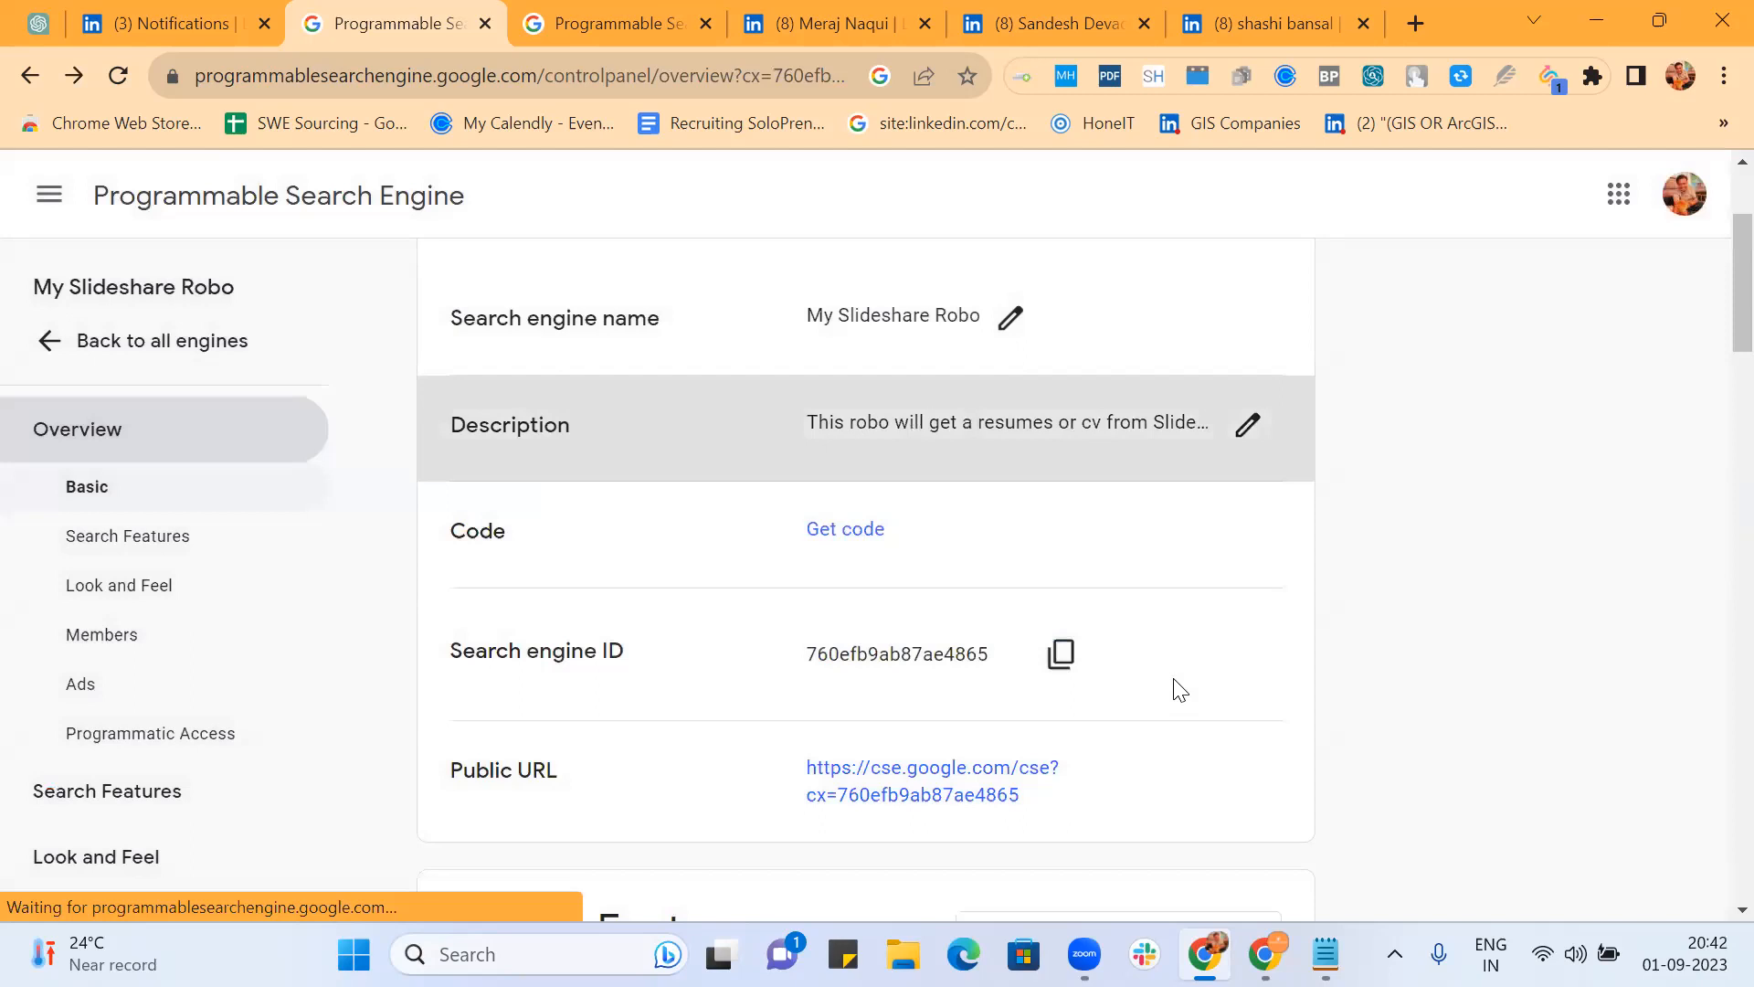
# Step: Run a test search for 'sde' on the public search page, then return to the control panel
pyautogui.scroll(-5, 1233, 555)
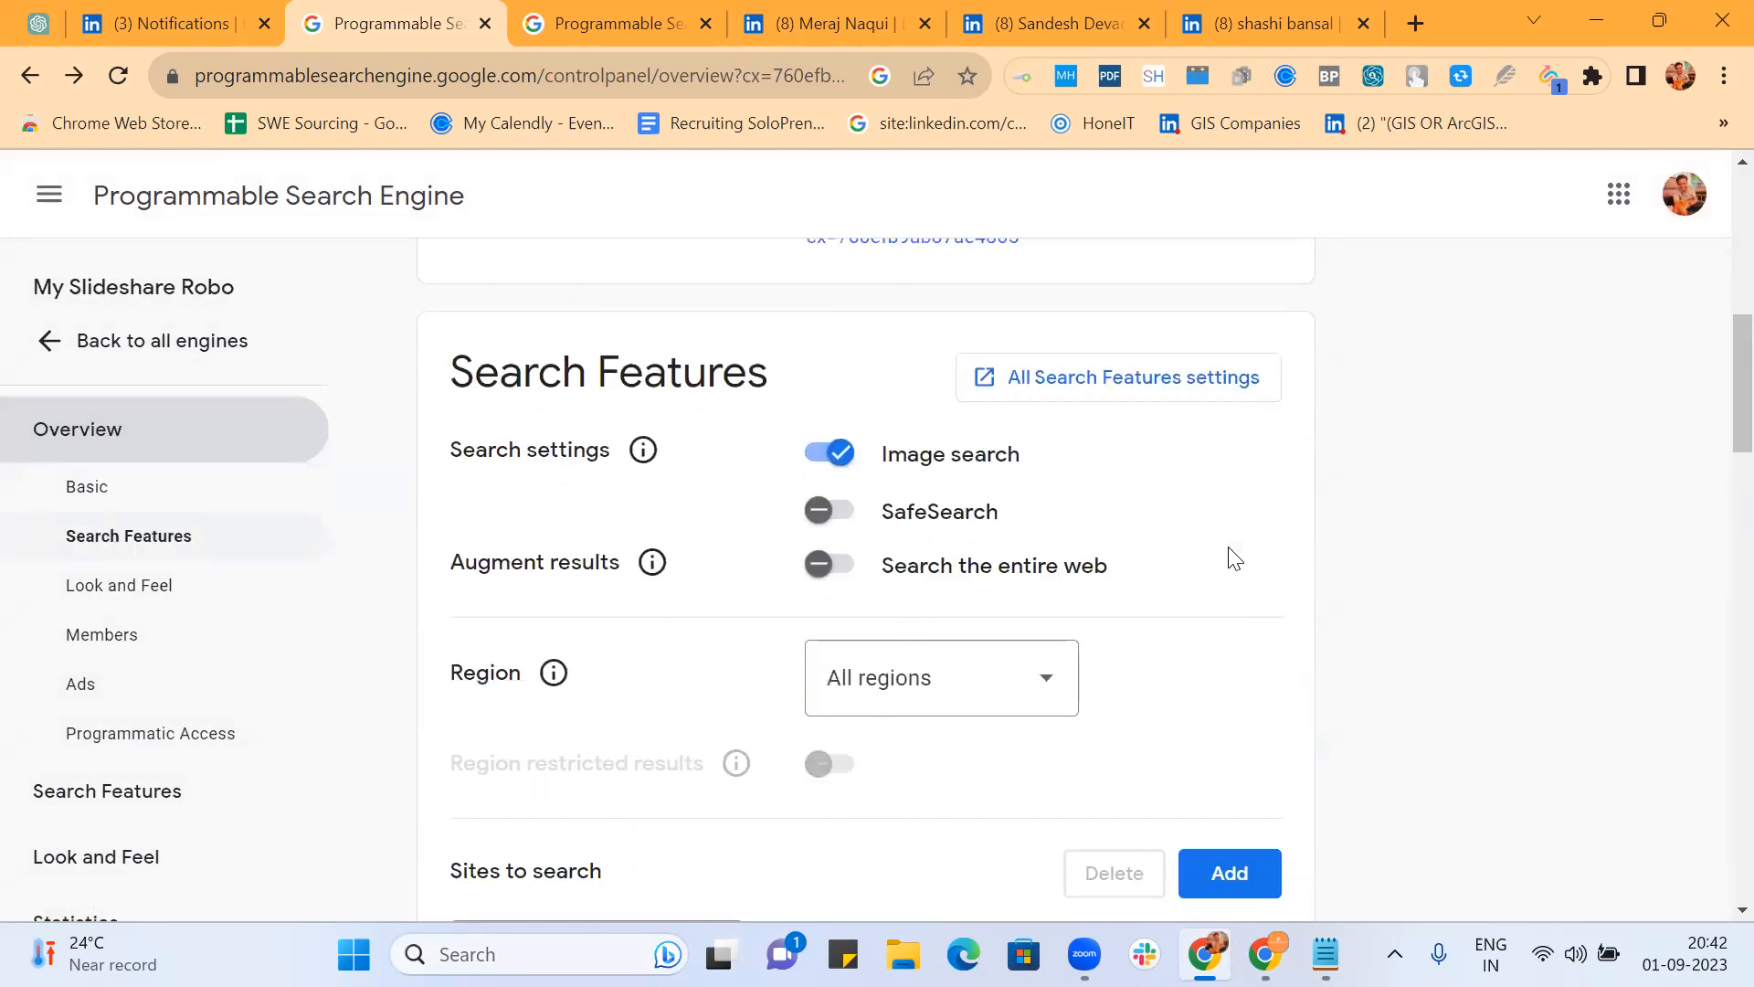
pyautogui.scroll(-2, 1229, 559)
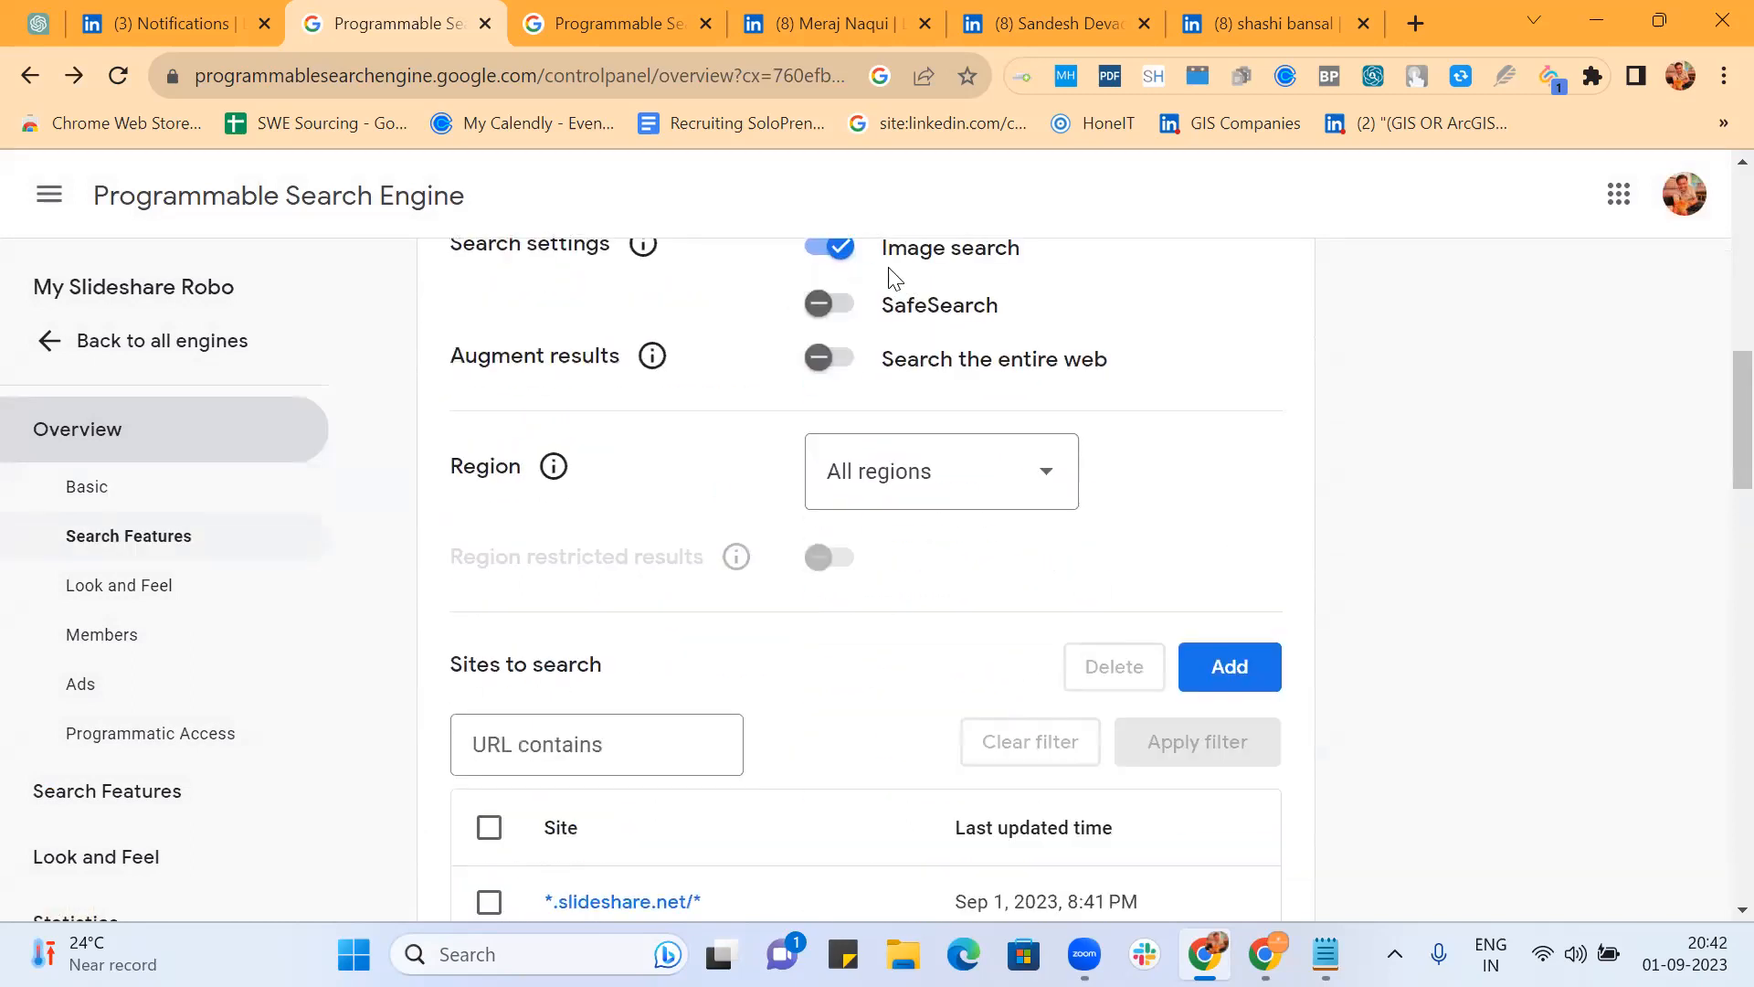
pyautogui.scroll(3, 1179, 366)
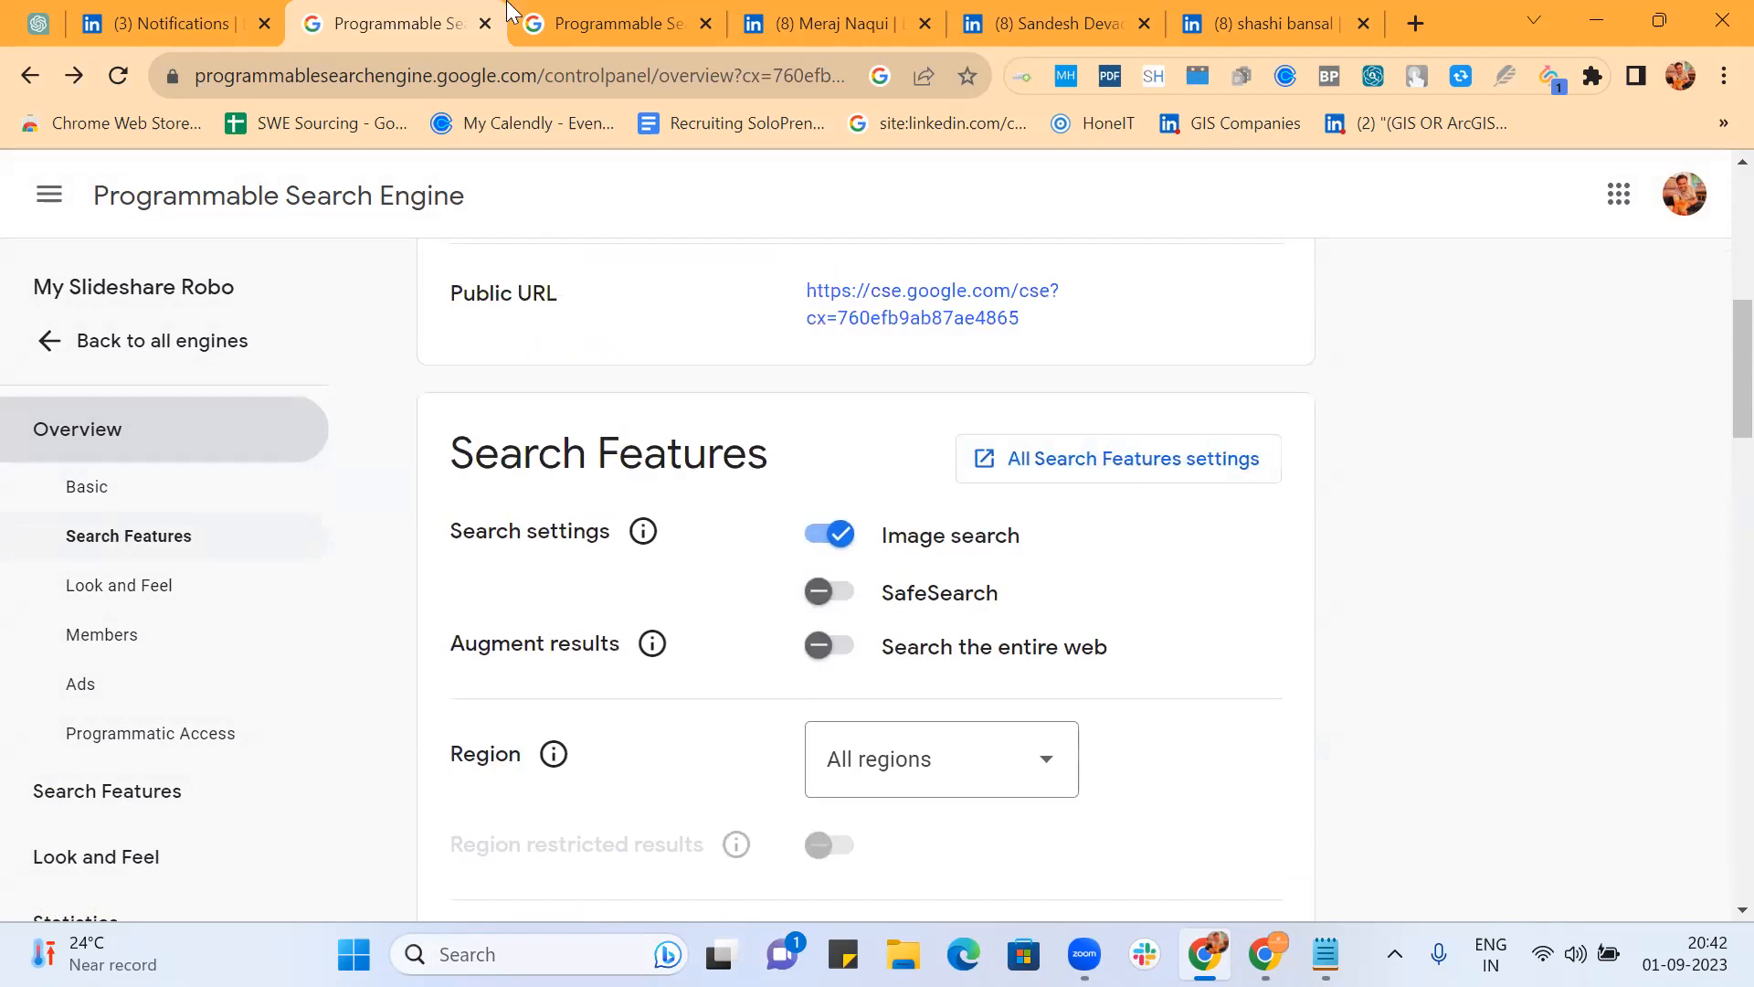
pyautogui.click(620, 22)
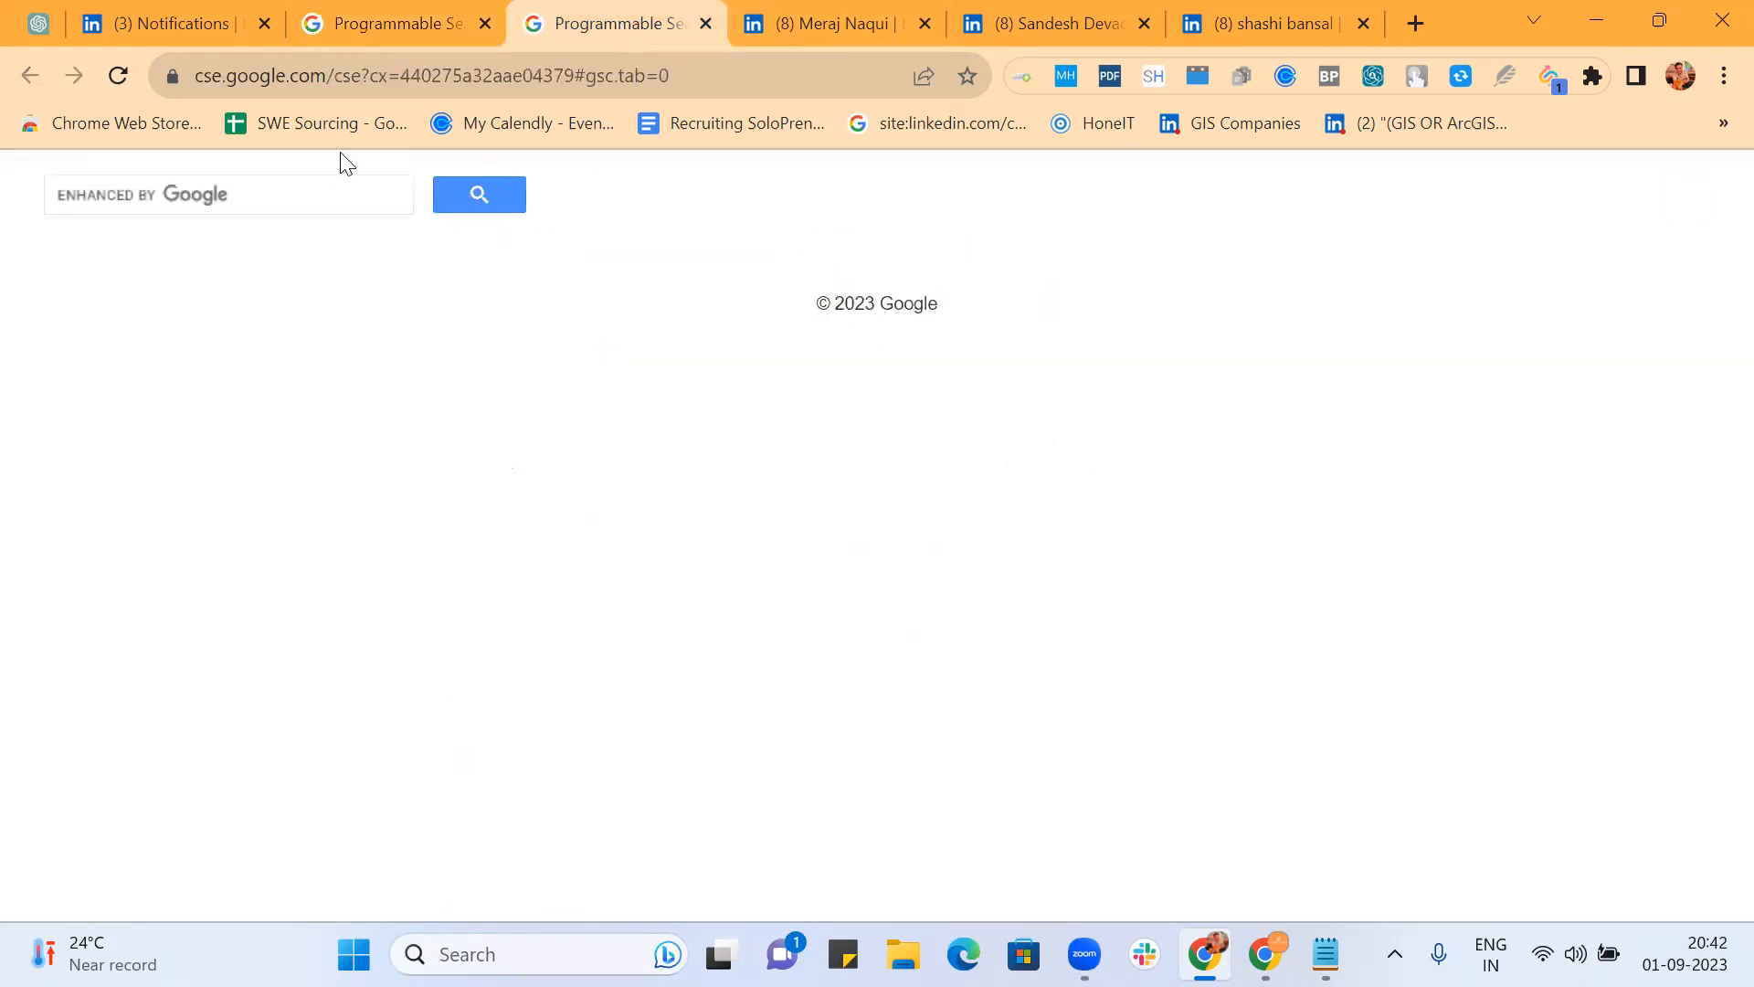
pyautogui.click(323, 194)
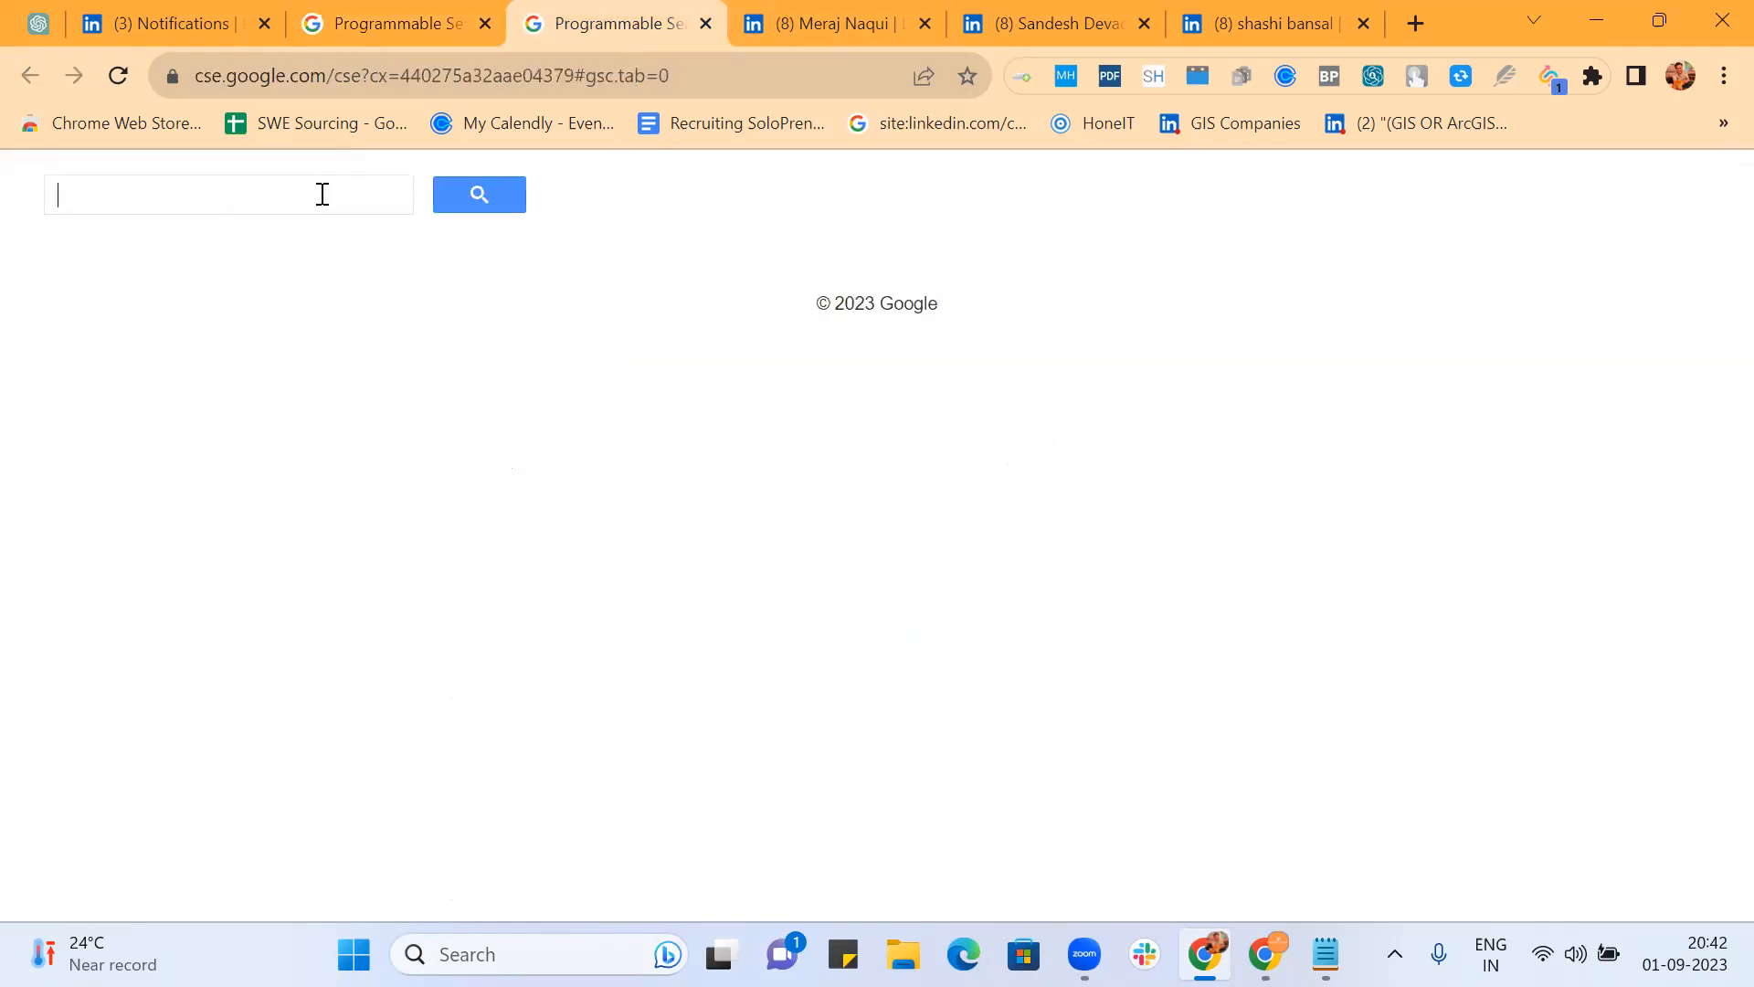
pyautogui.write('sde')
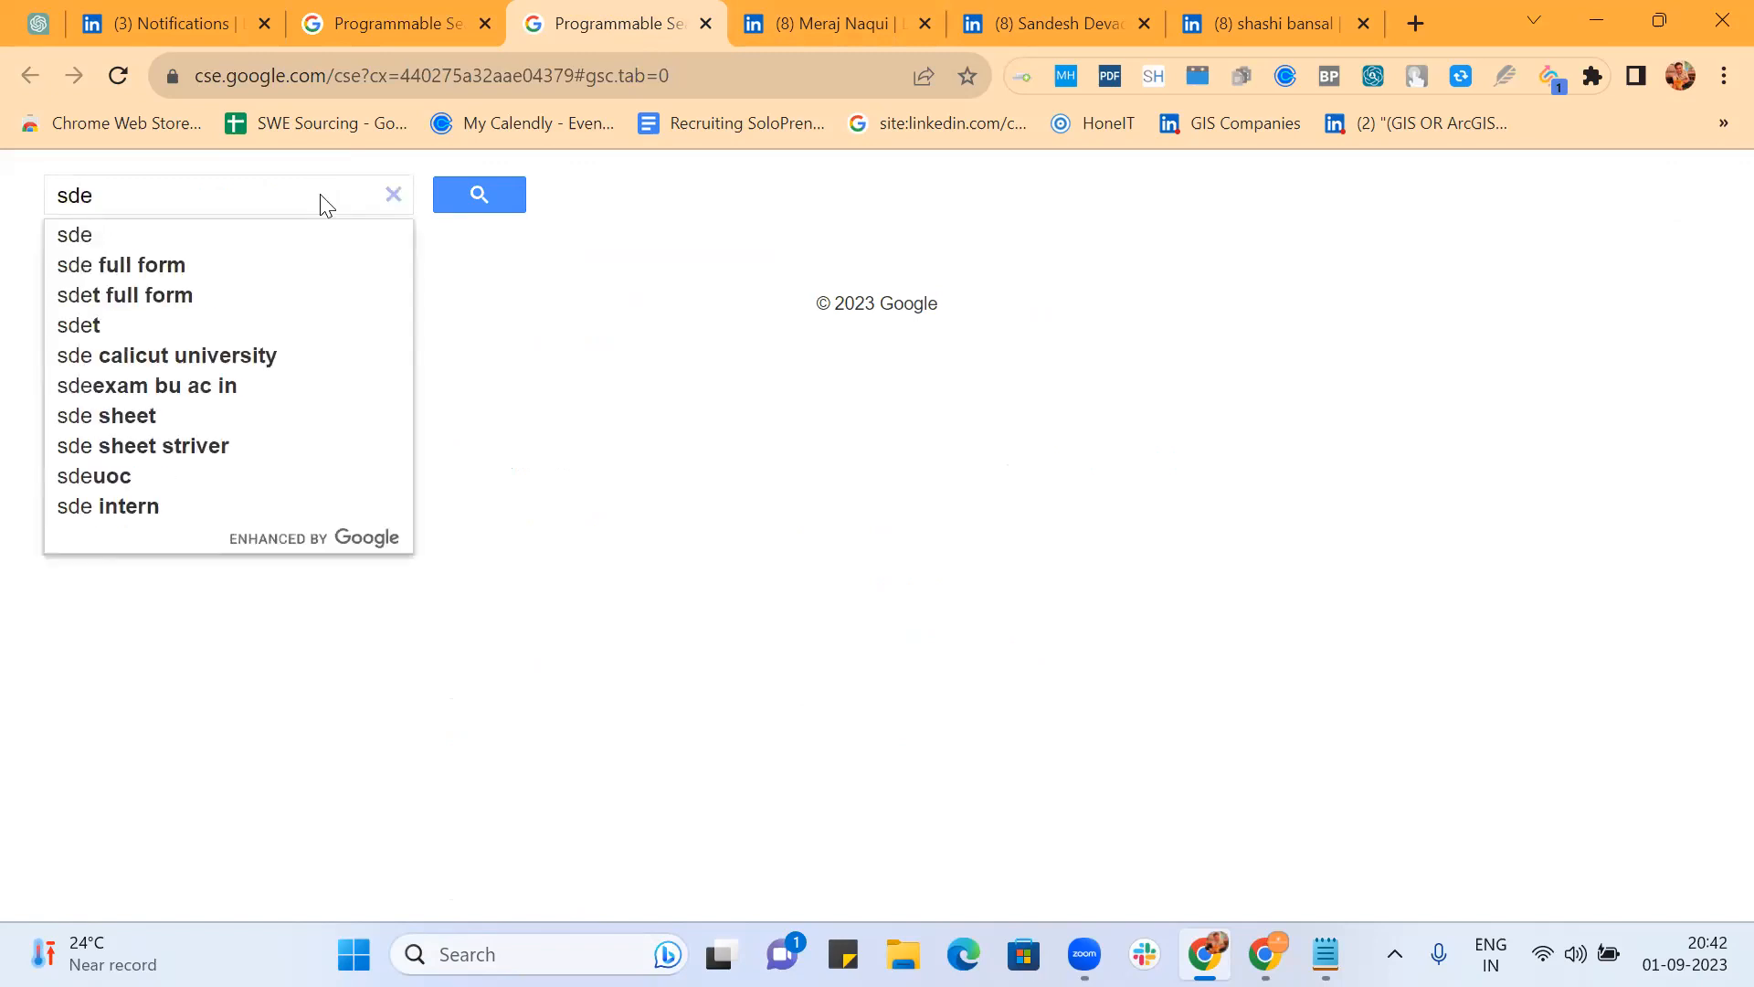
pyautogui.press('Return')
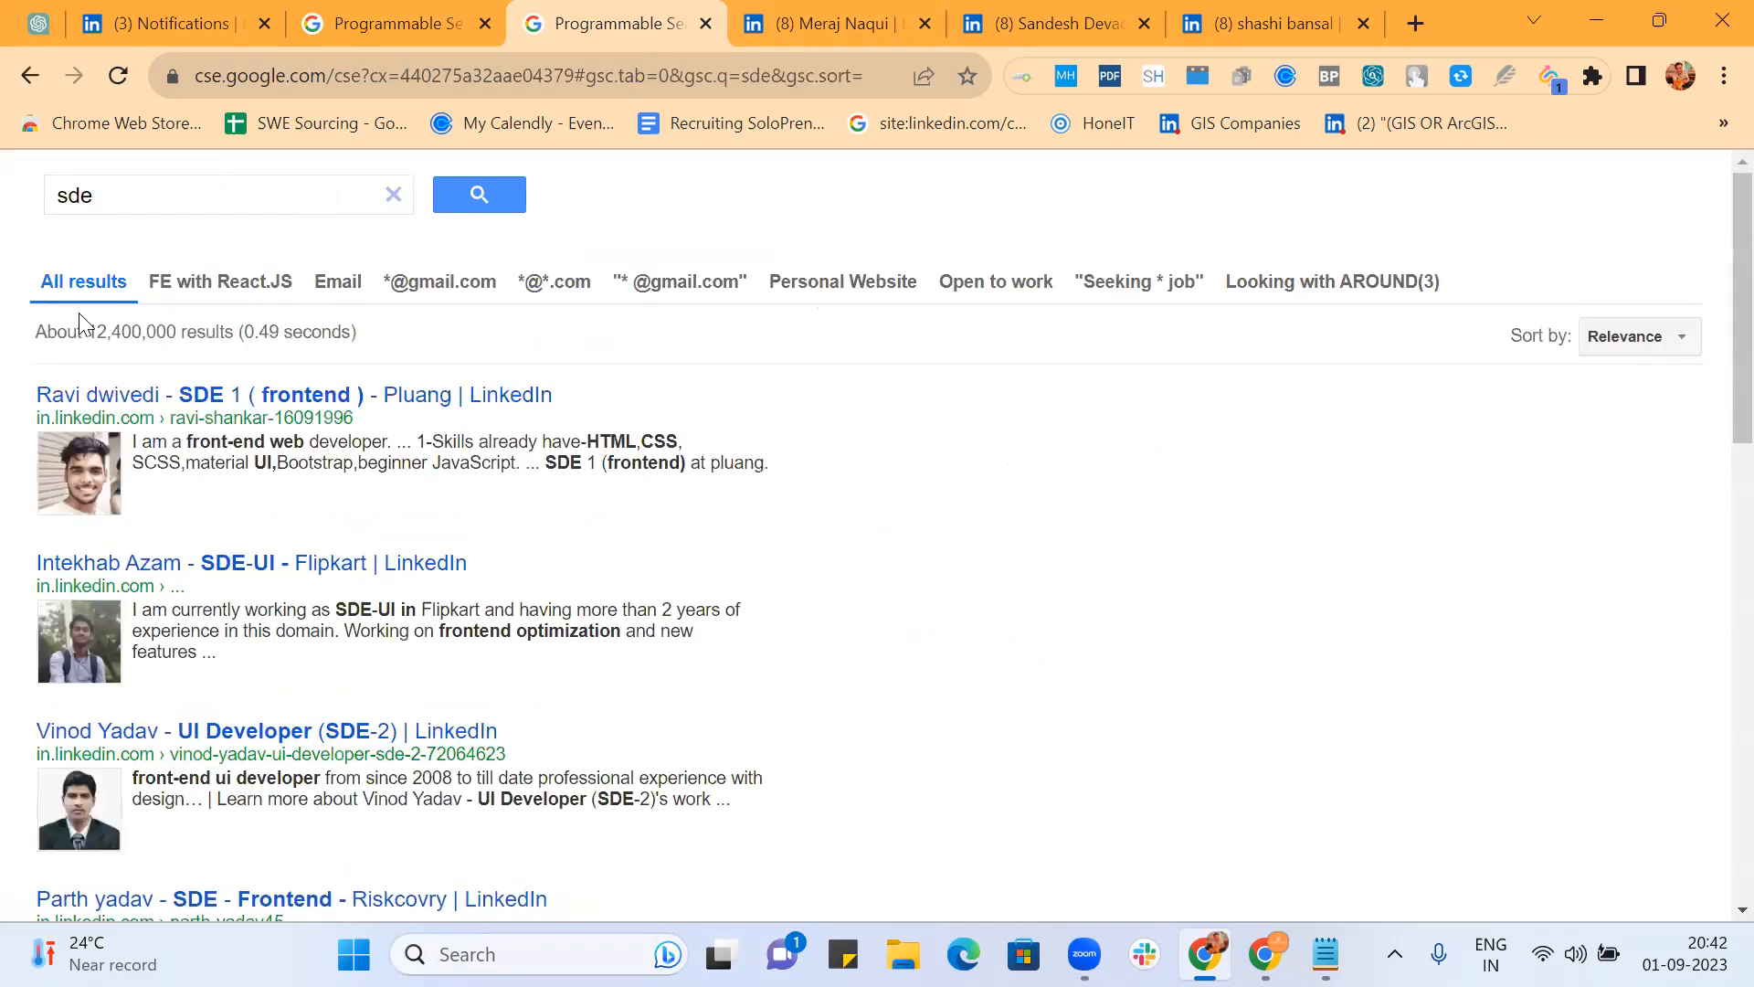
pyautogui.click(366, 25)
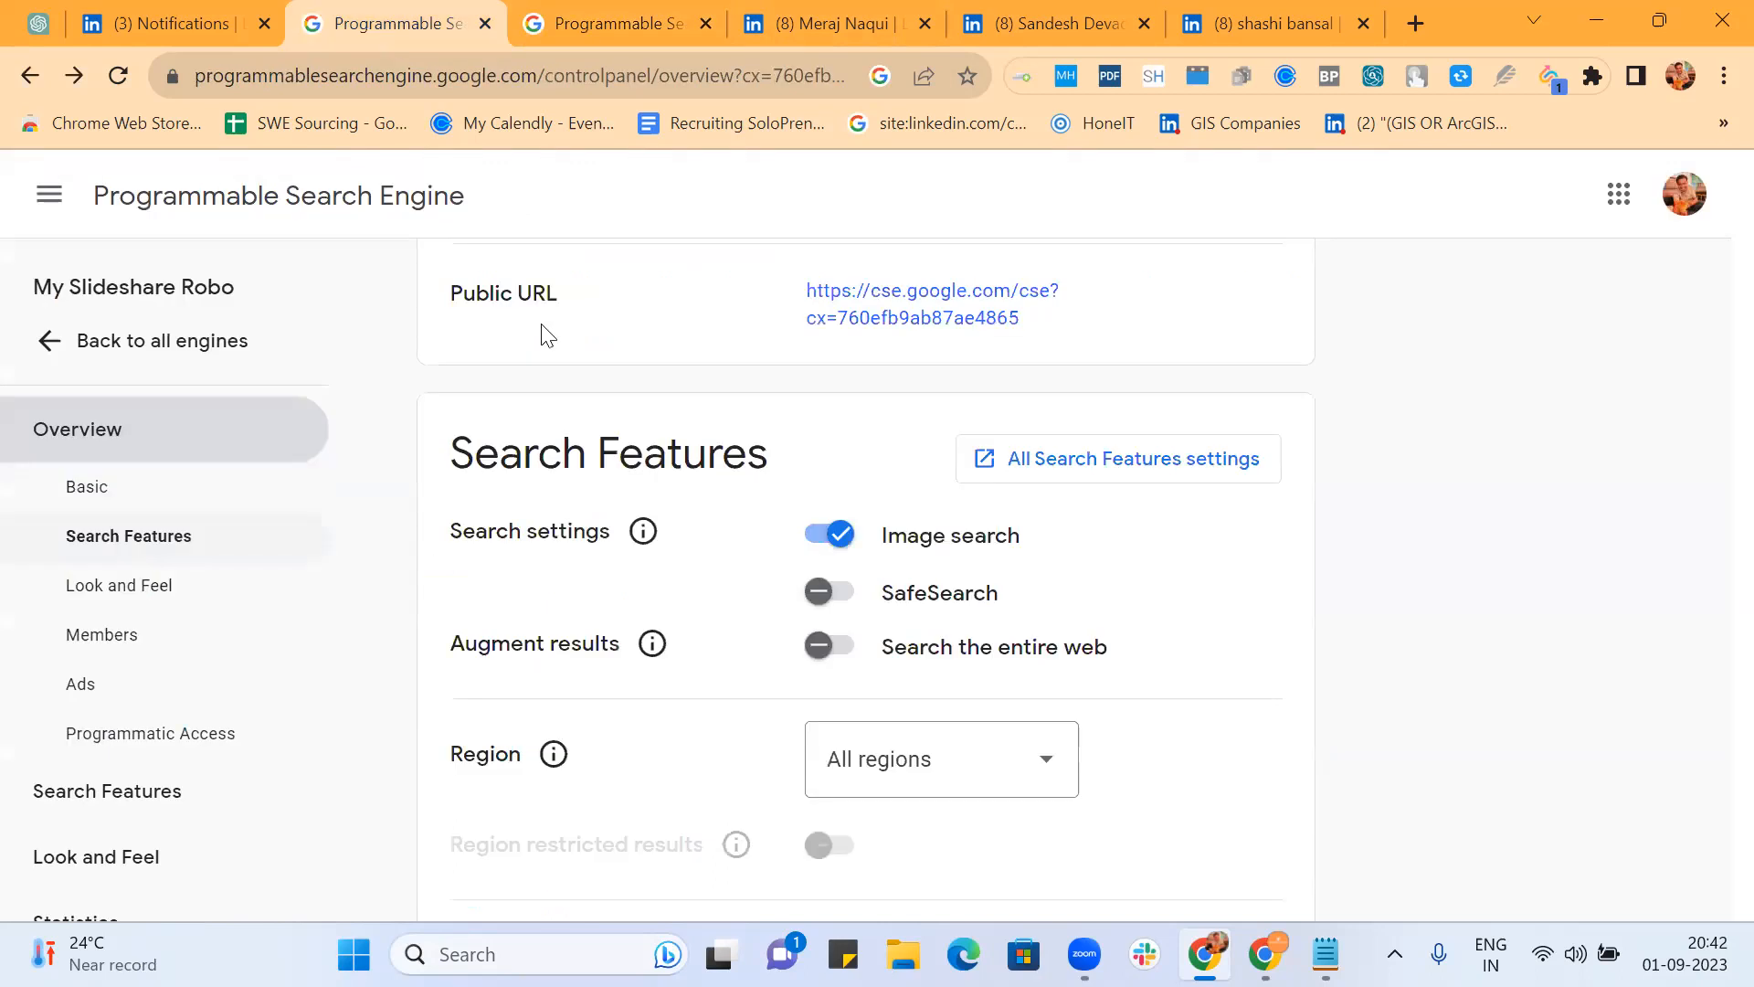
# Step: Save '(resume | cv)' as Query Enhancement keywords in the All Search Features settings
pyautogui.click(1133, 469)
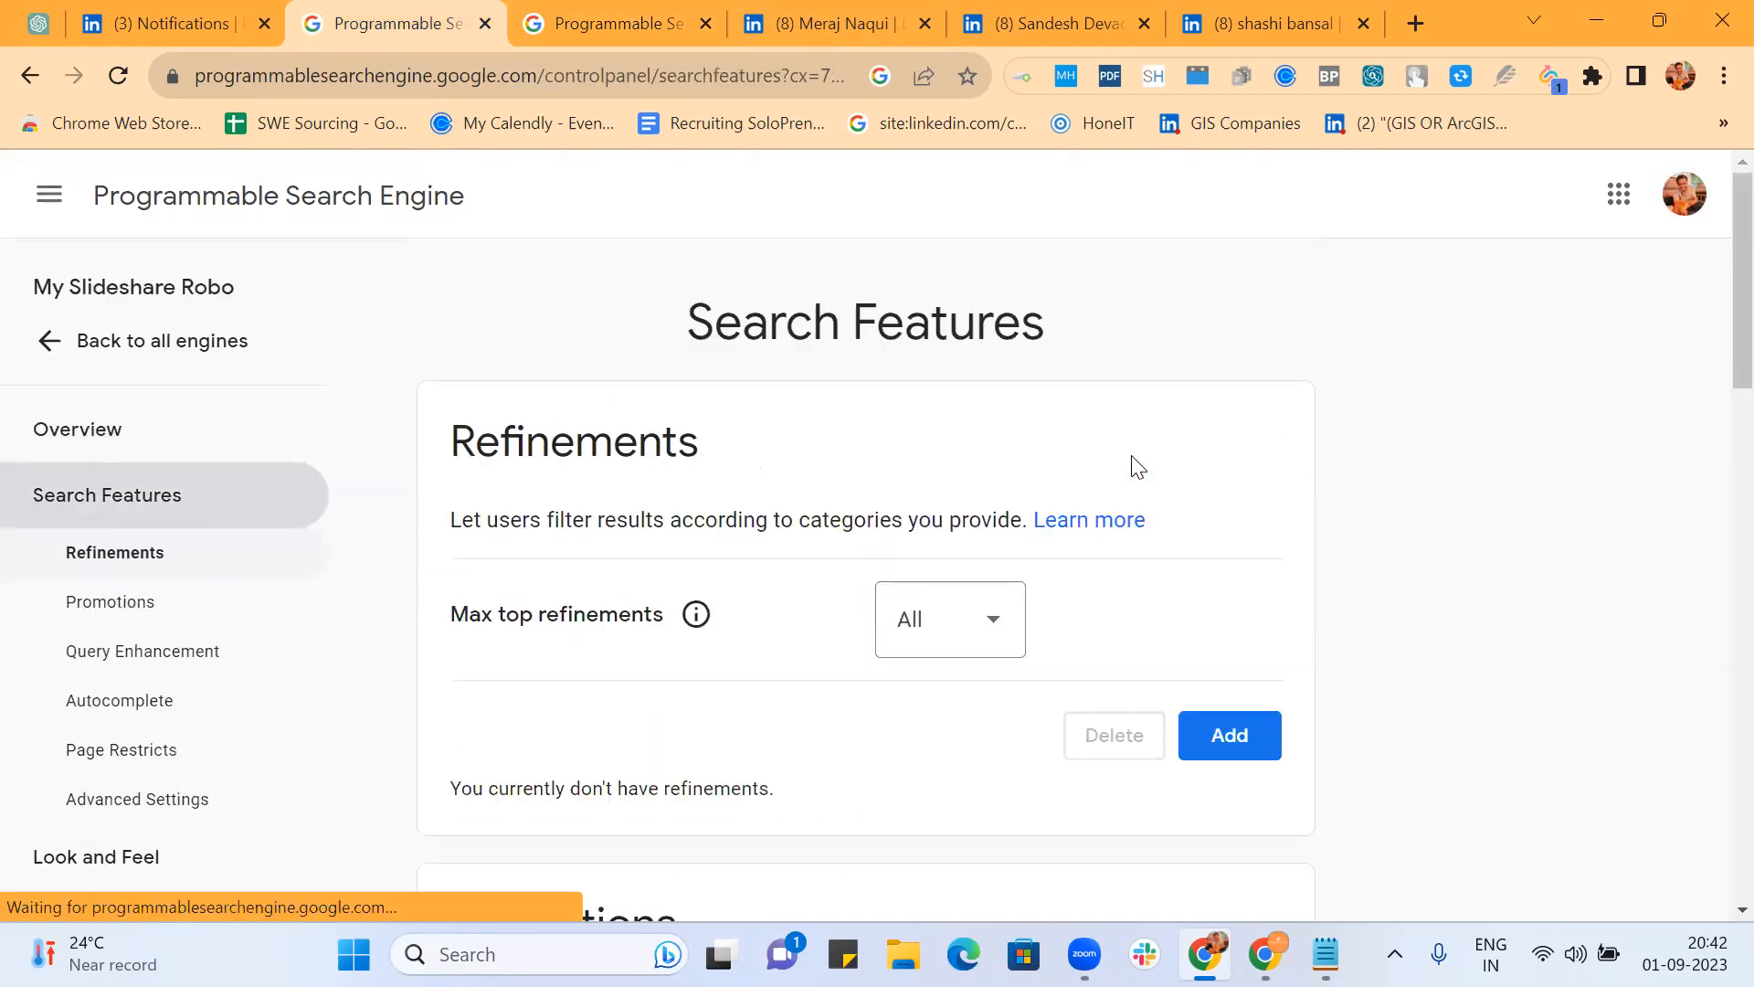
pyautogui.scroll(-13, 1133, 469)
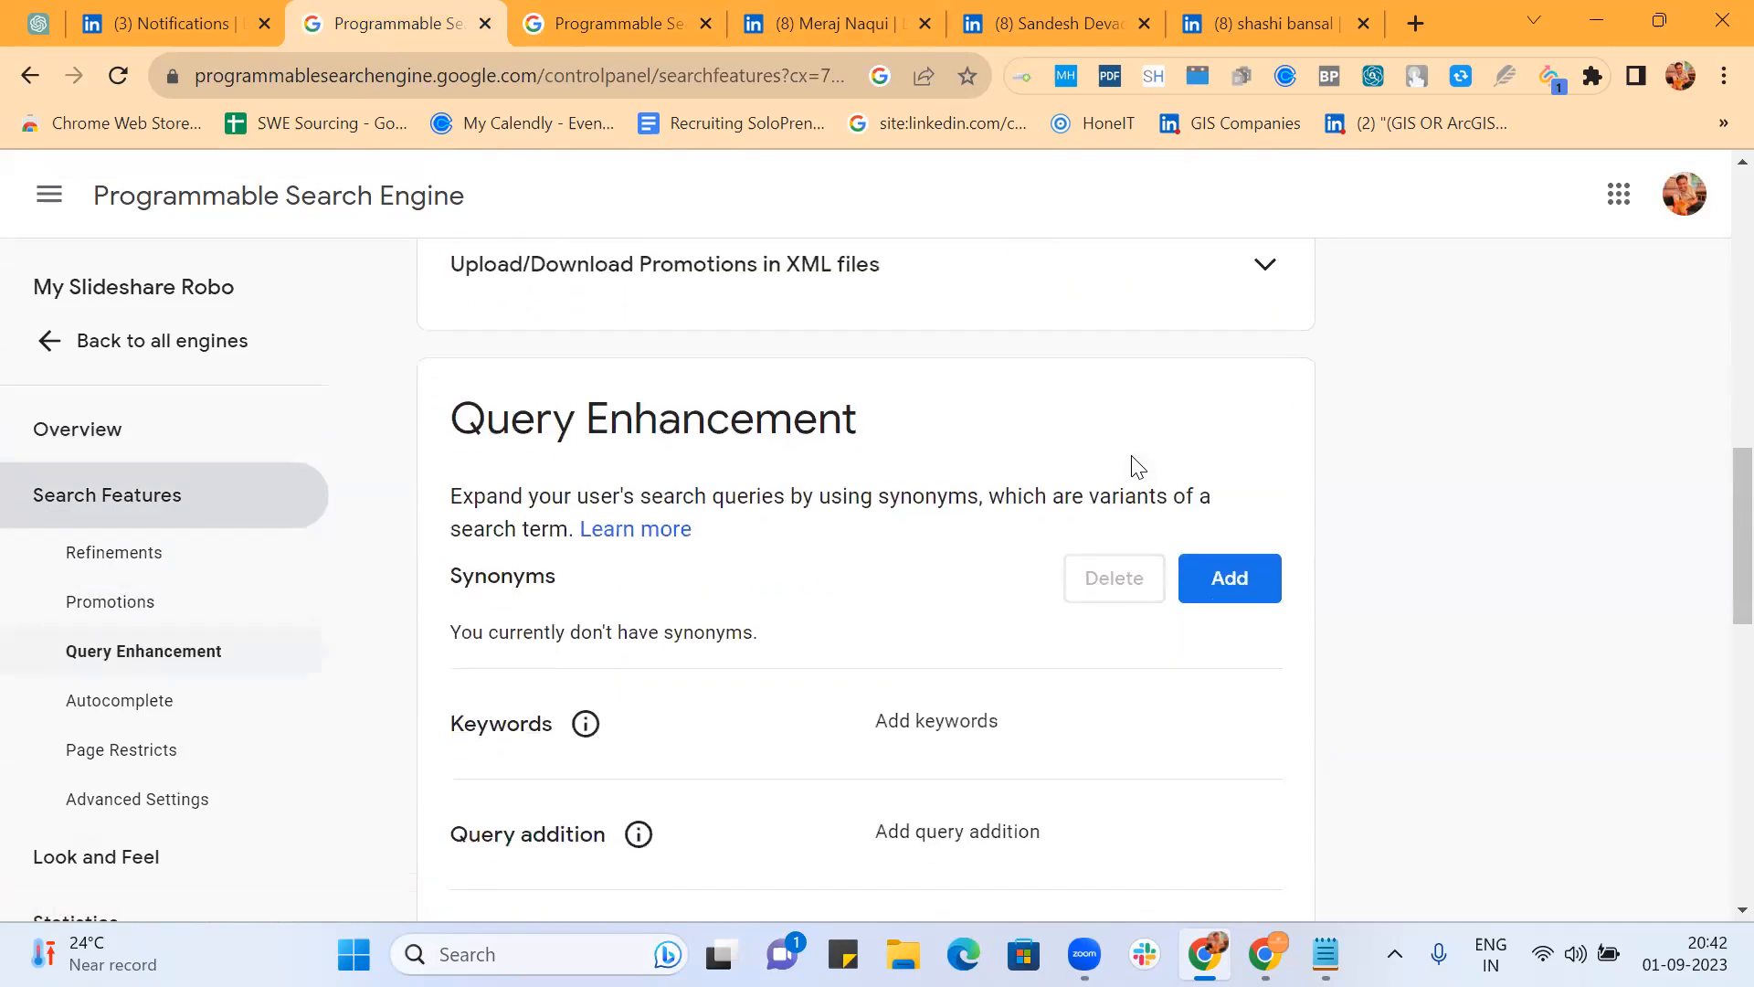
pyautogui.scroll(-2, 1133, 468)
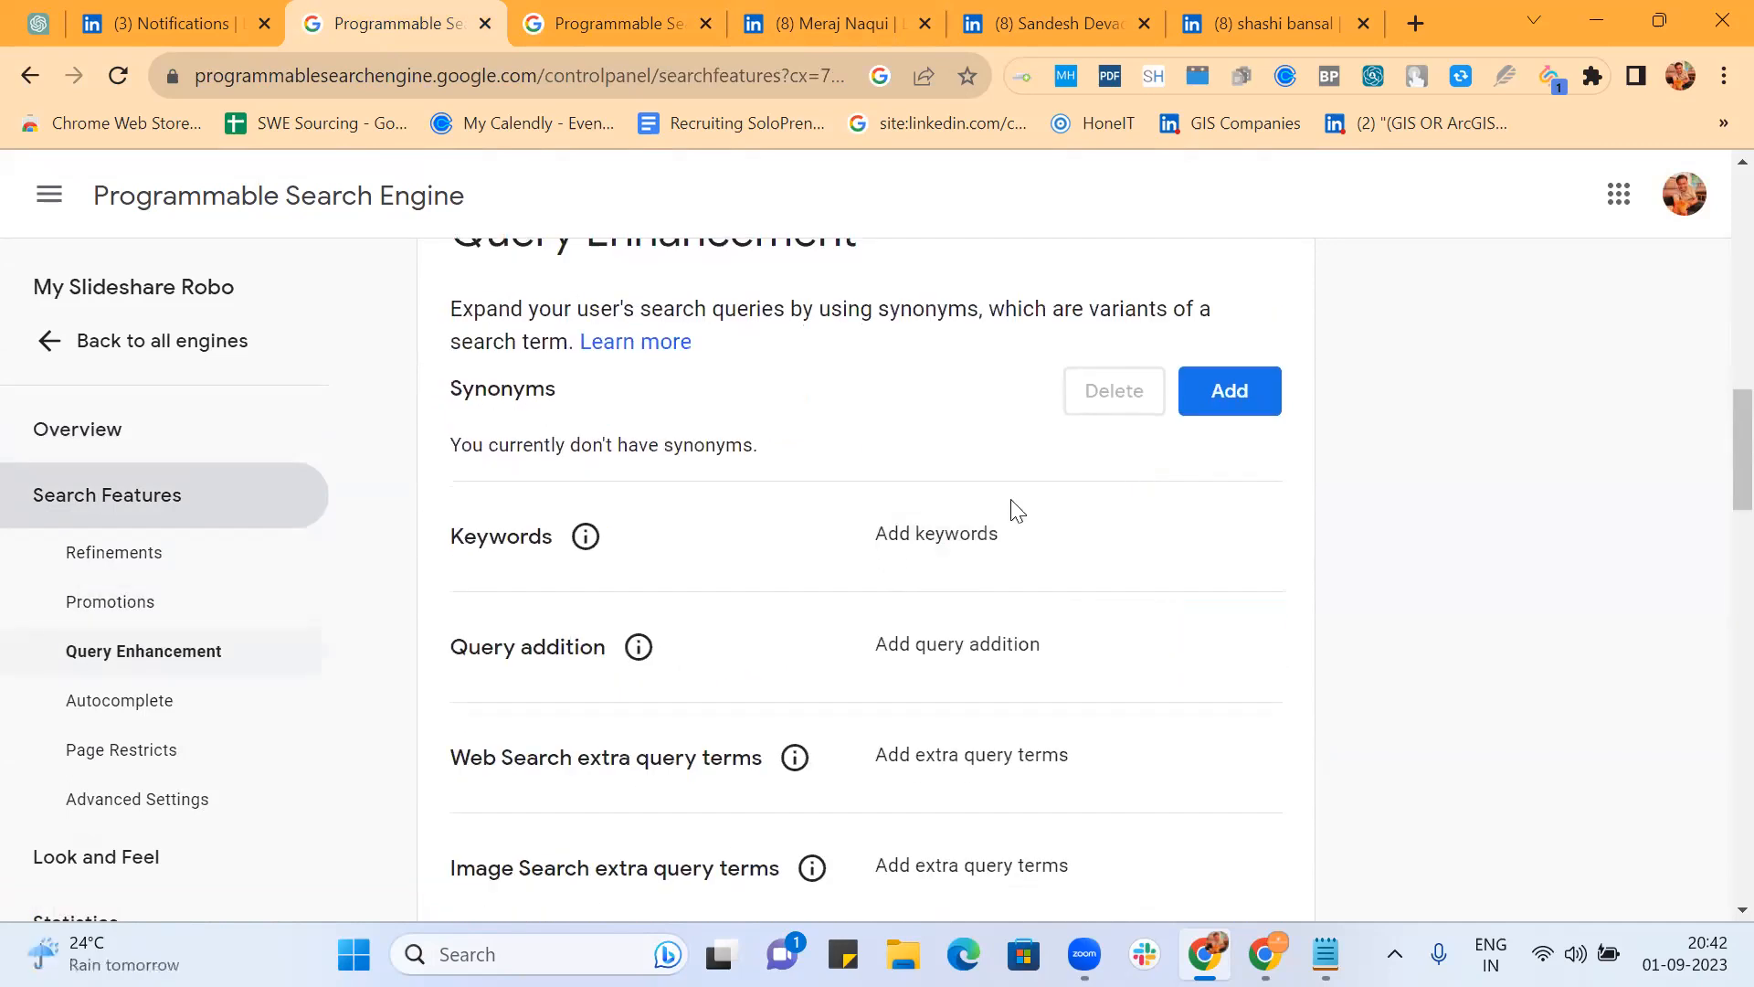
pyautogui.click(966, 539)
pyautogui.write('(resume | cv')
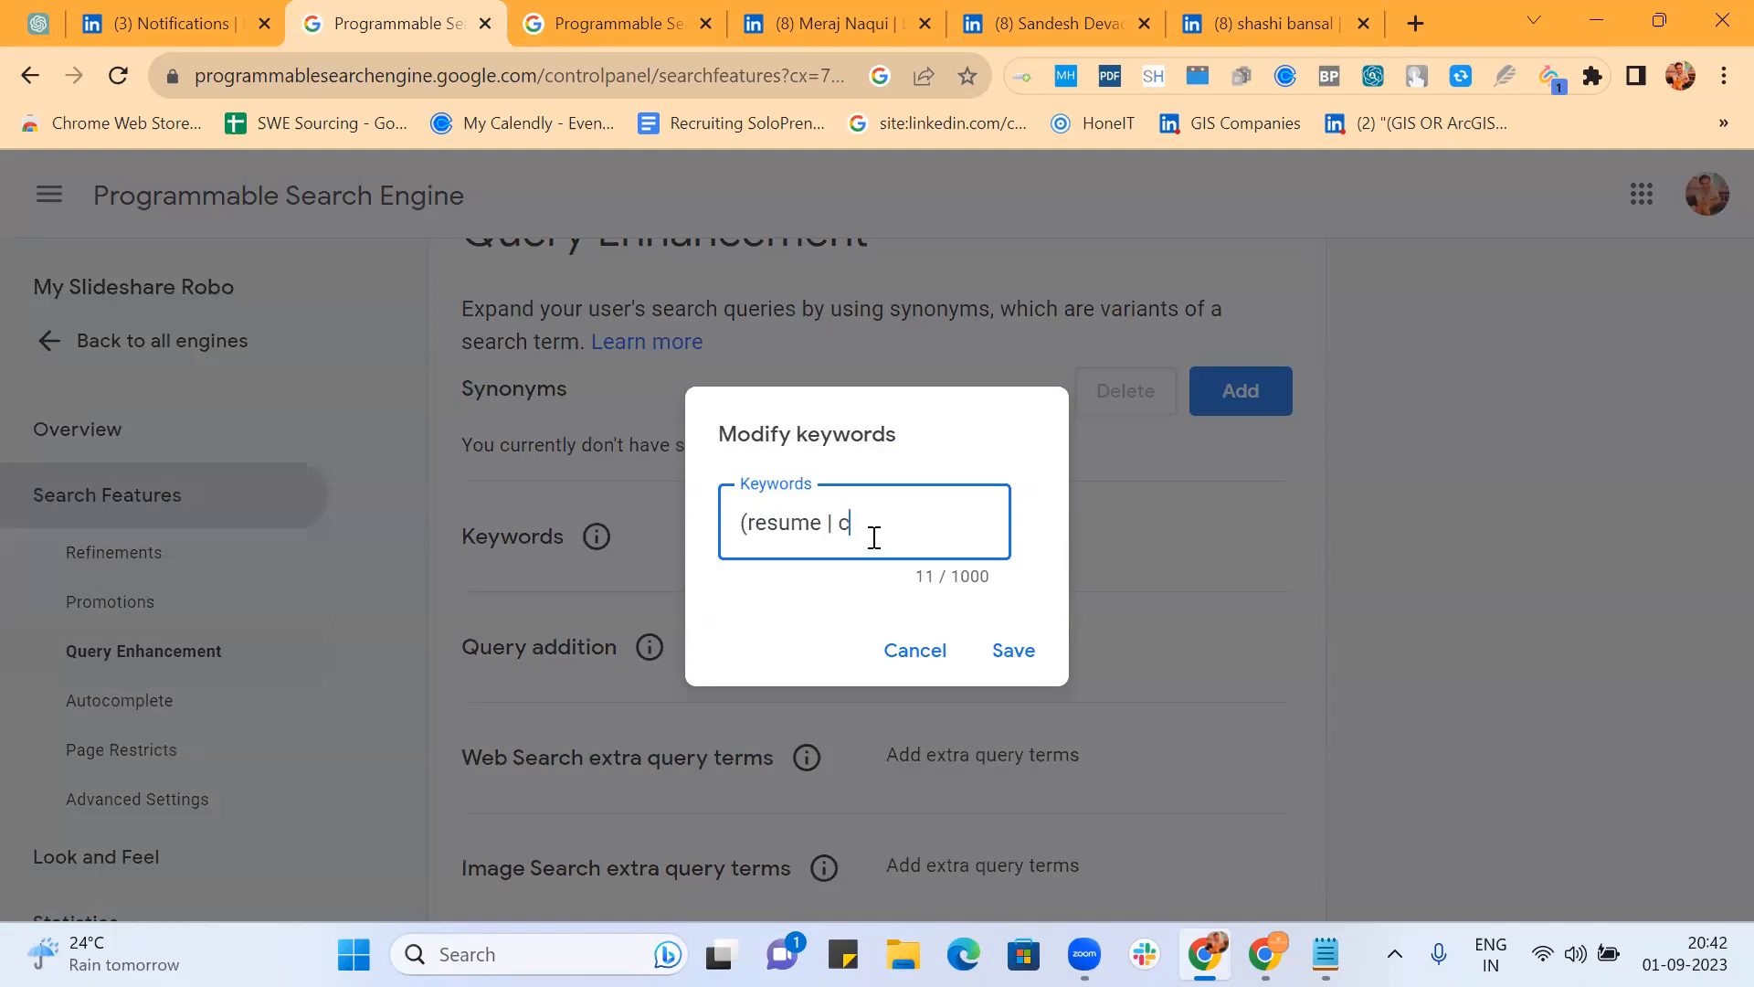
pyautogui.write(')')
pyautogui.click(1018, 657)
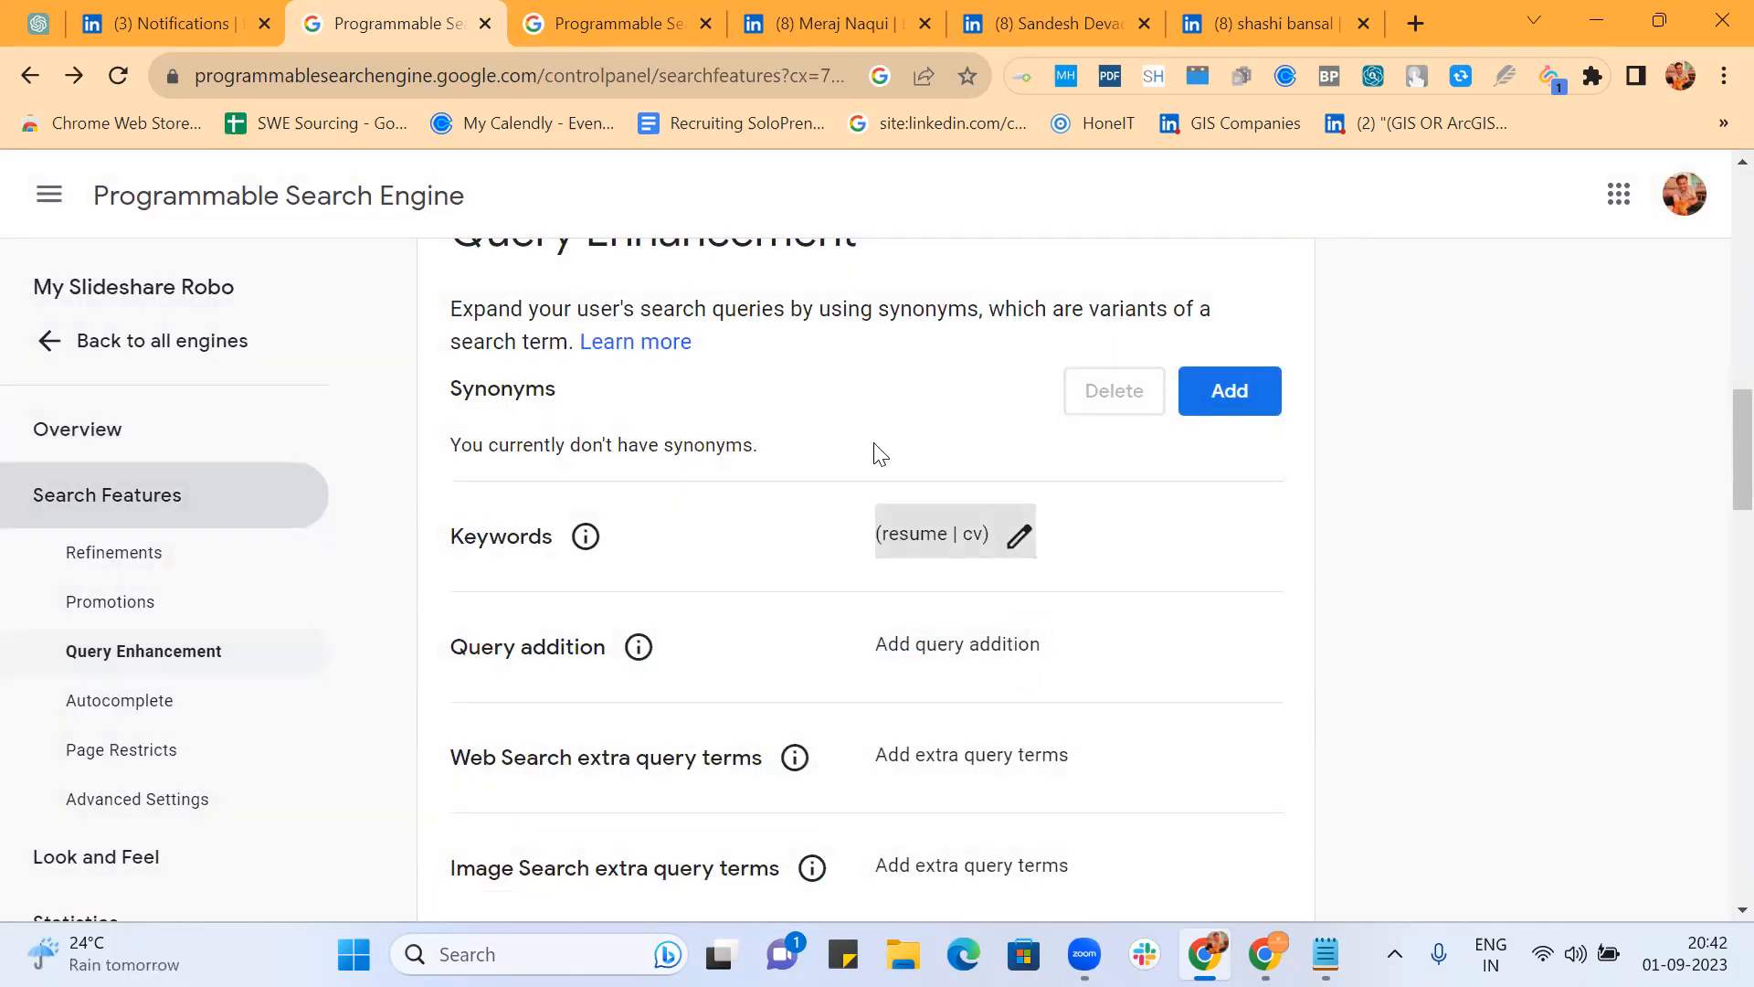
pyautogui.scroll(6, 879, 454)
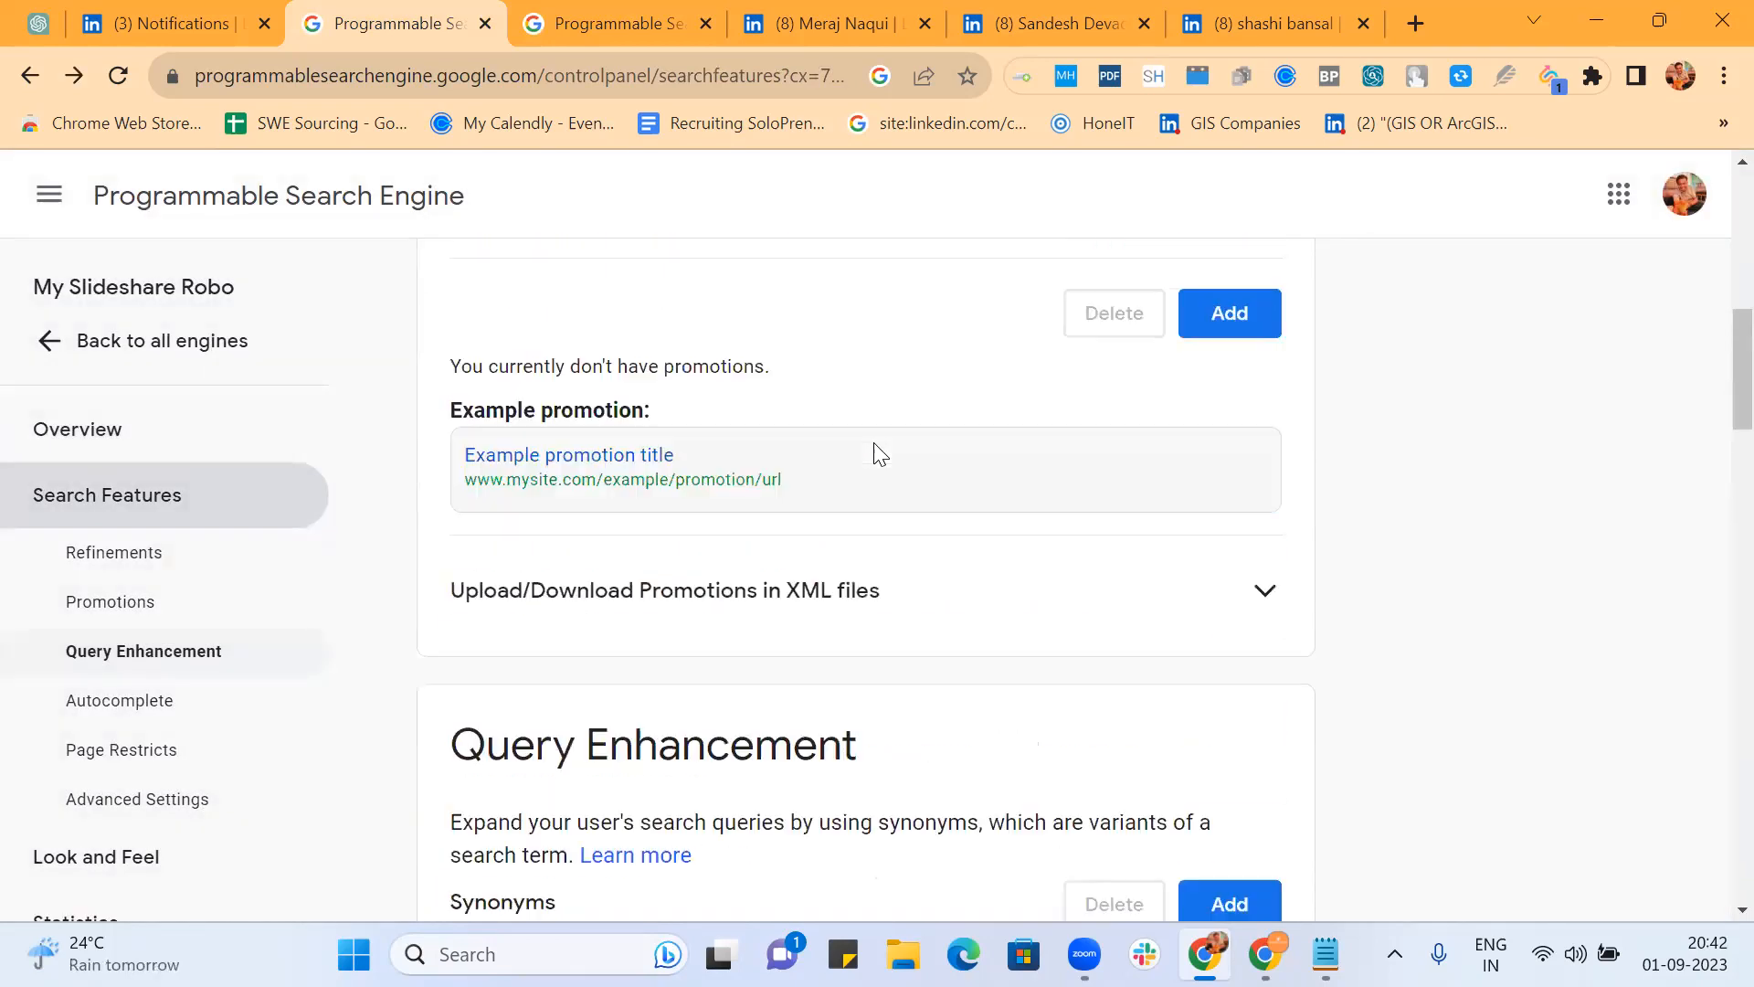
pyautogui.scroll(3, 880, 454)
pyautogui.scroll(-10, 880, 454)
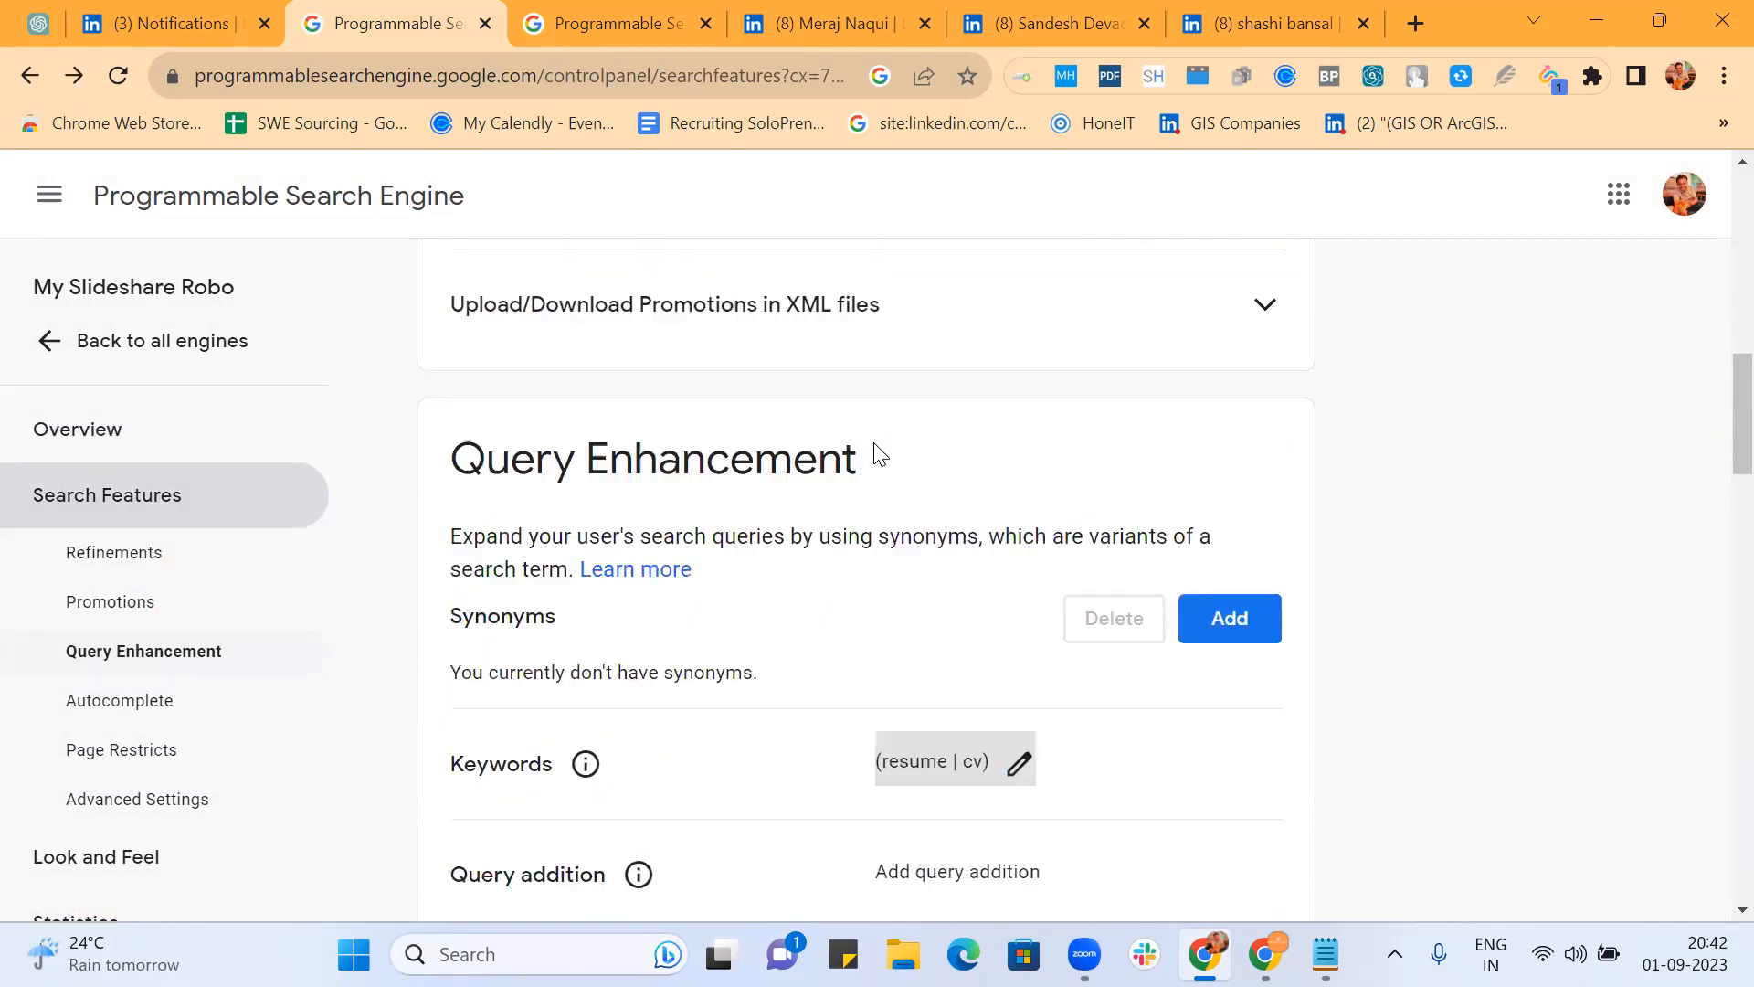
pyautogui.scroll(-12, 880, 454)
pyautogui.scroll(2, 880, 454)
# Step: Go back to all engines and open My Slideshare Robo's public search page
pyautogui.scroll(12, 880, 454)
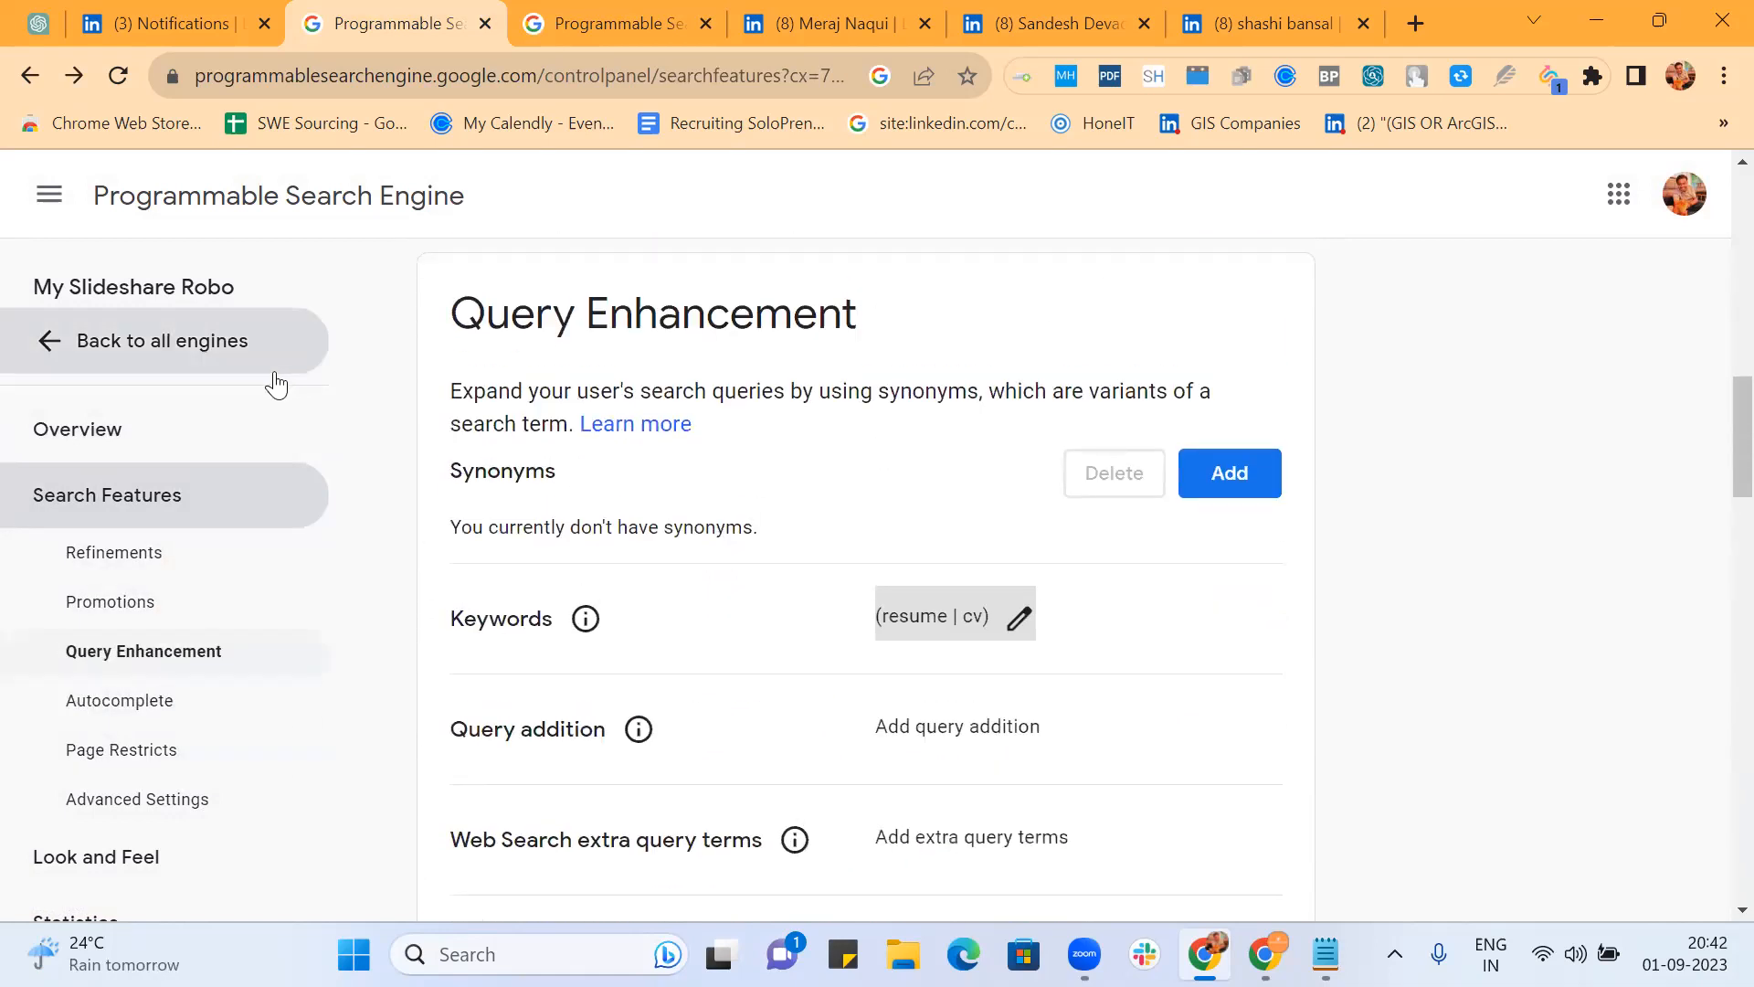
pyautogui.click(170, 353)
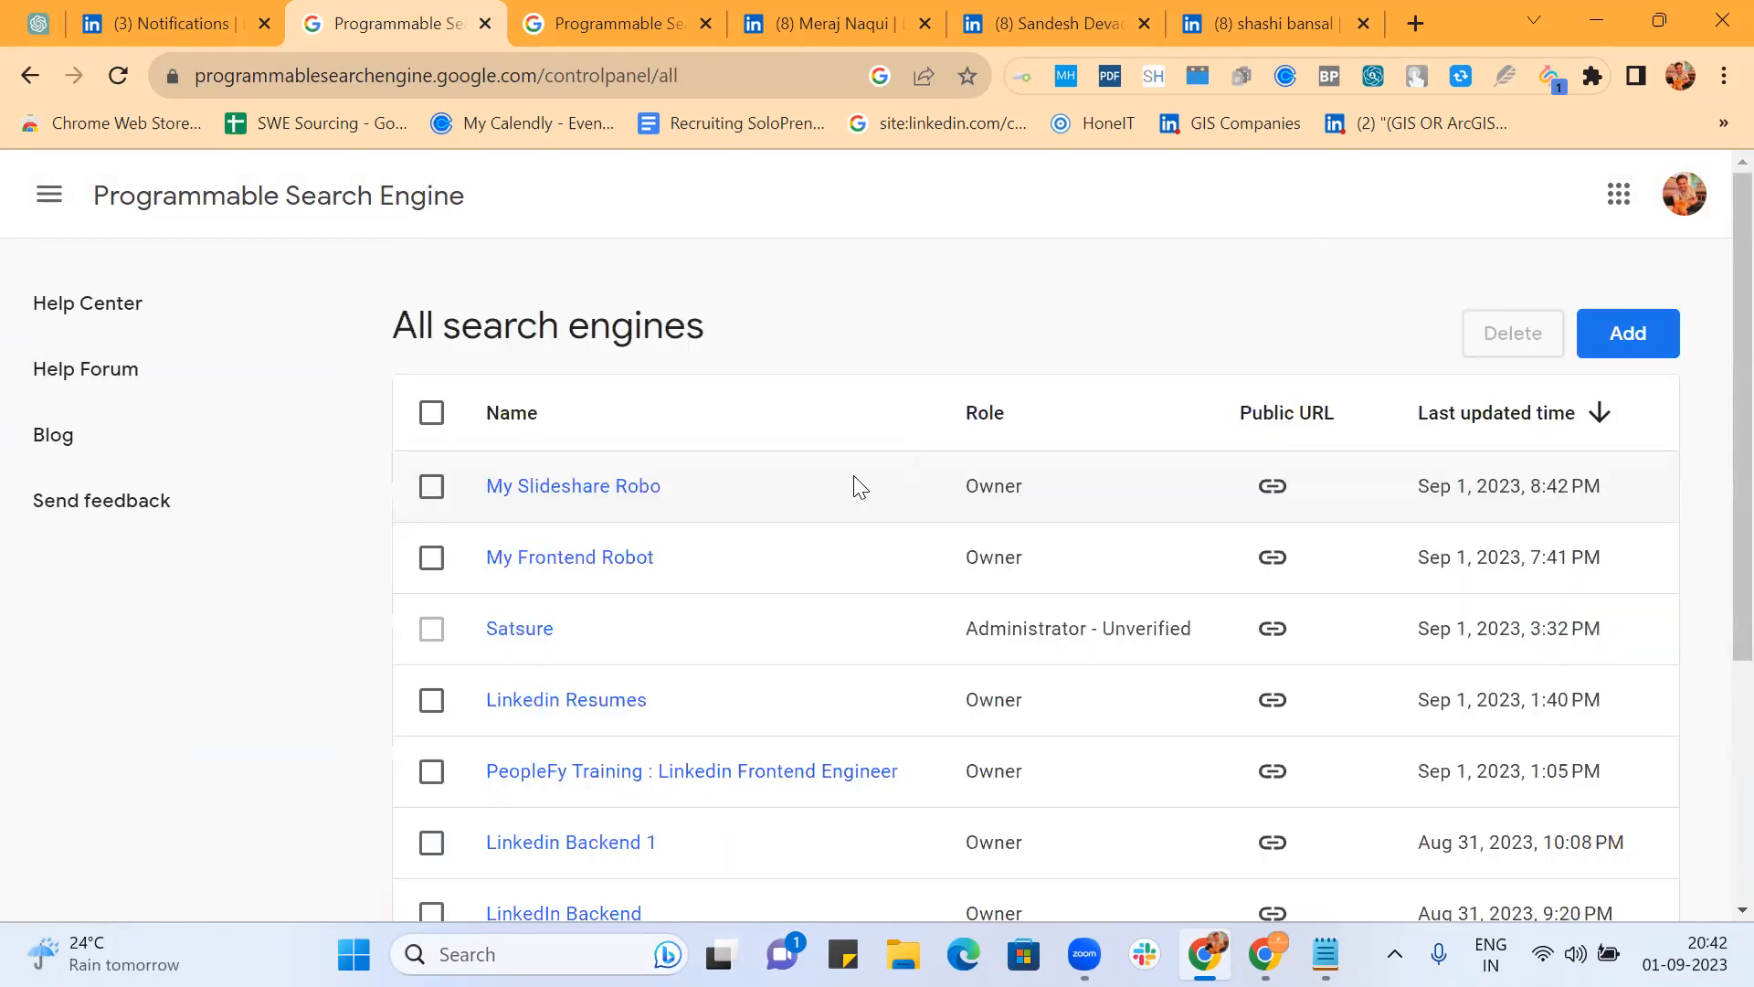
pyautogui.click(612, 498)
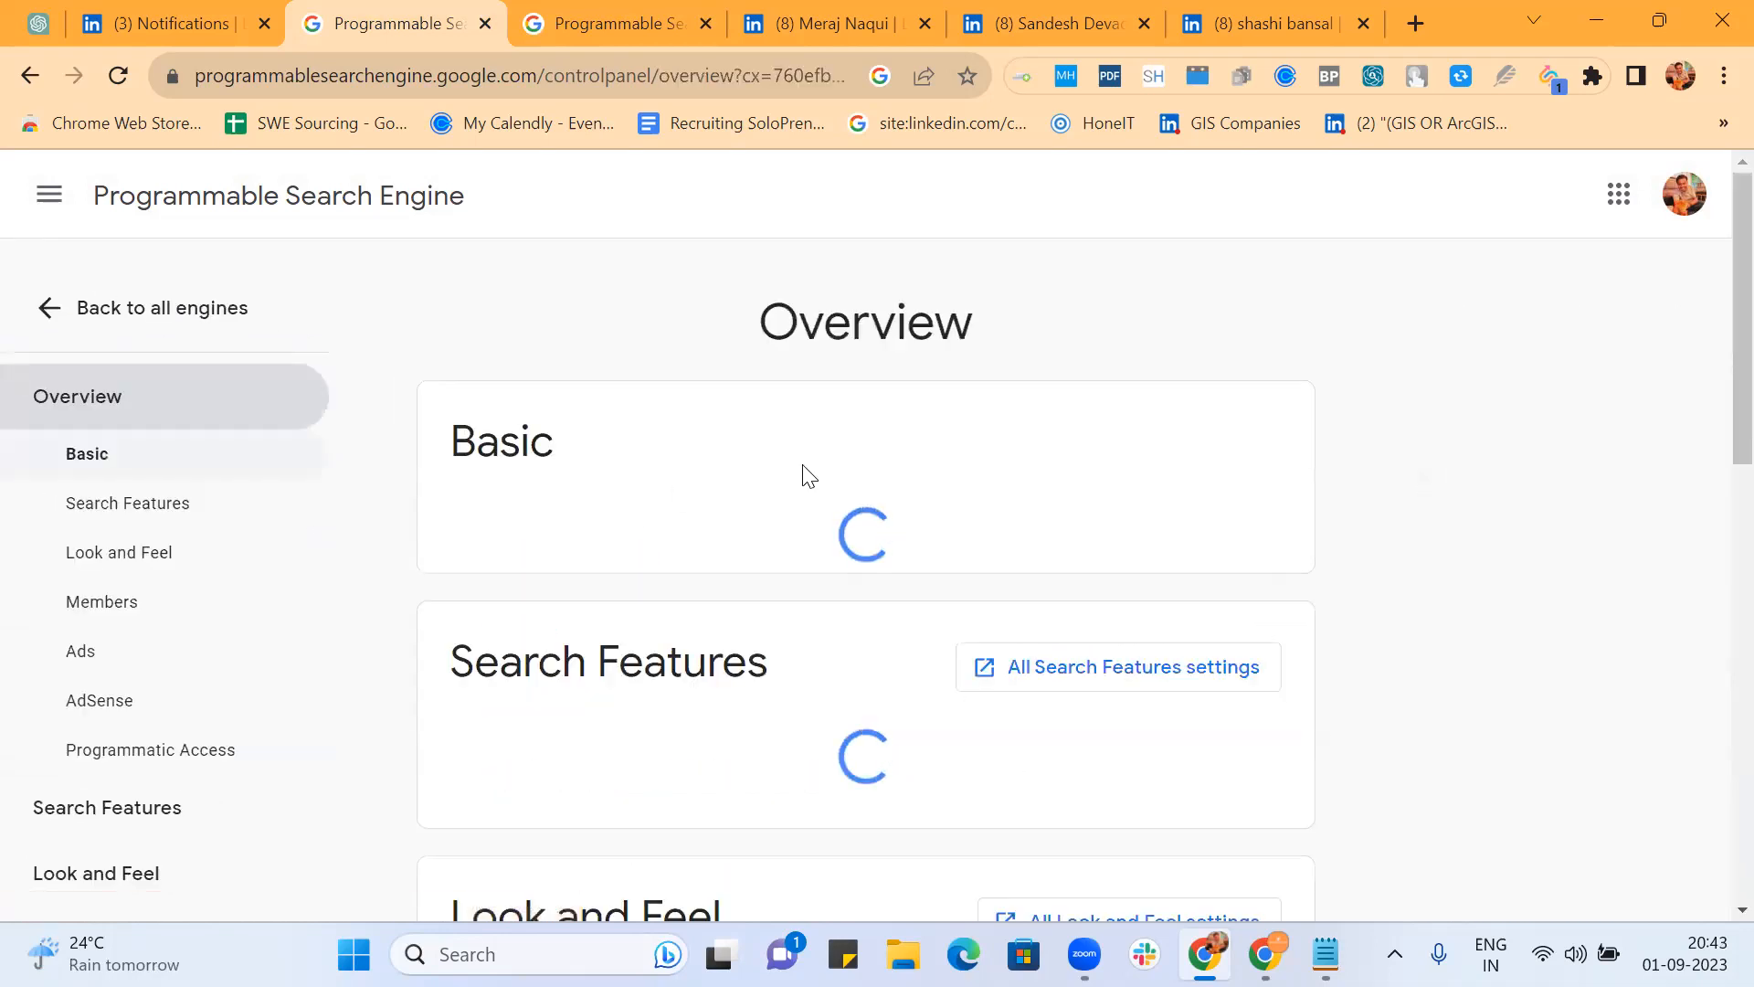
pyautogui.scroll(-4, 935, 497)
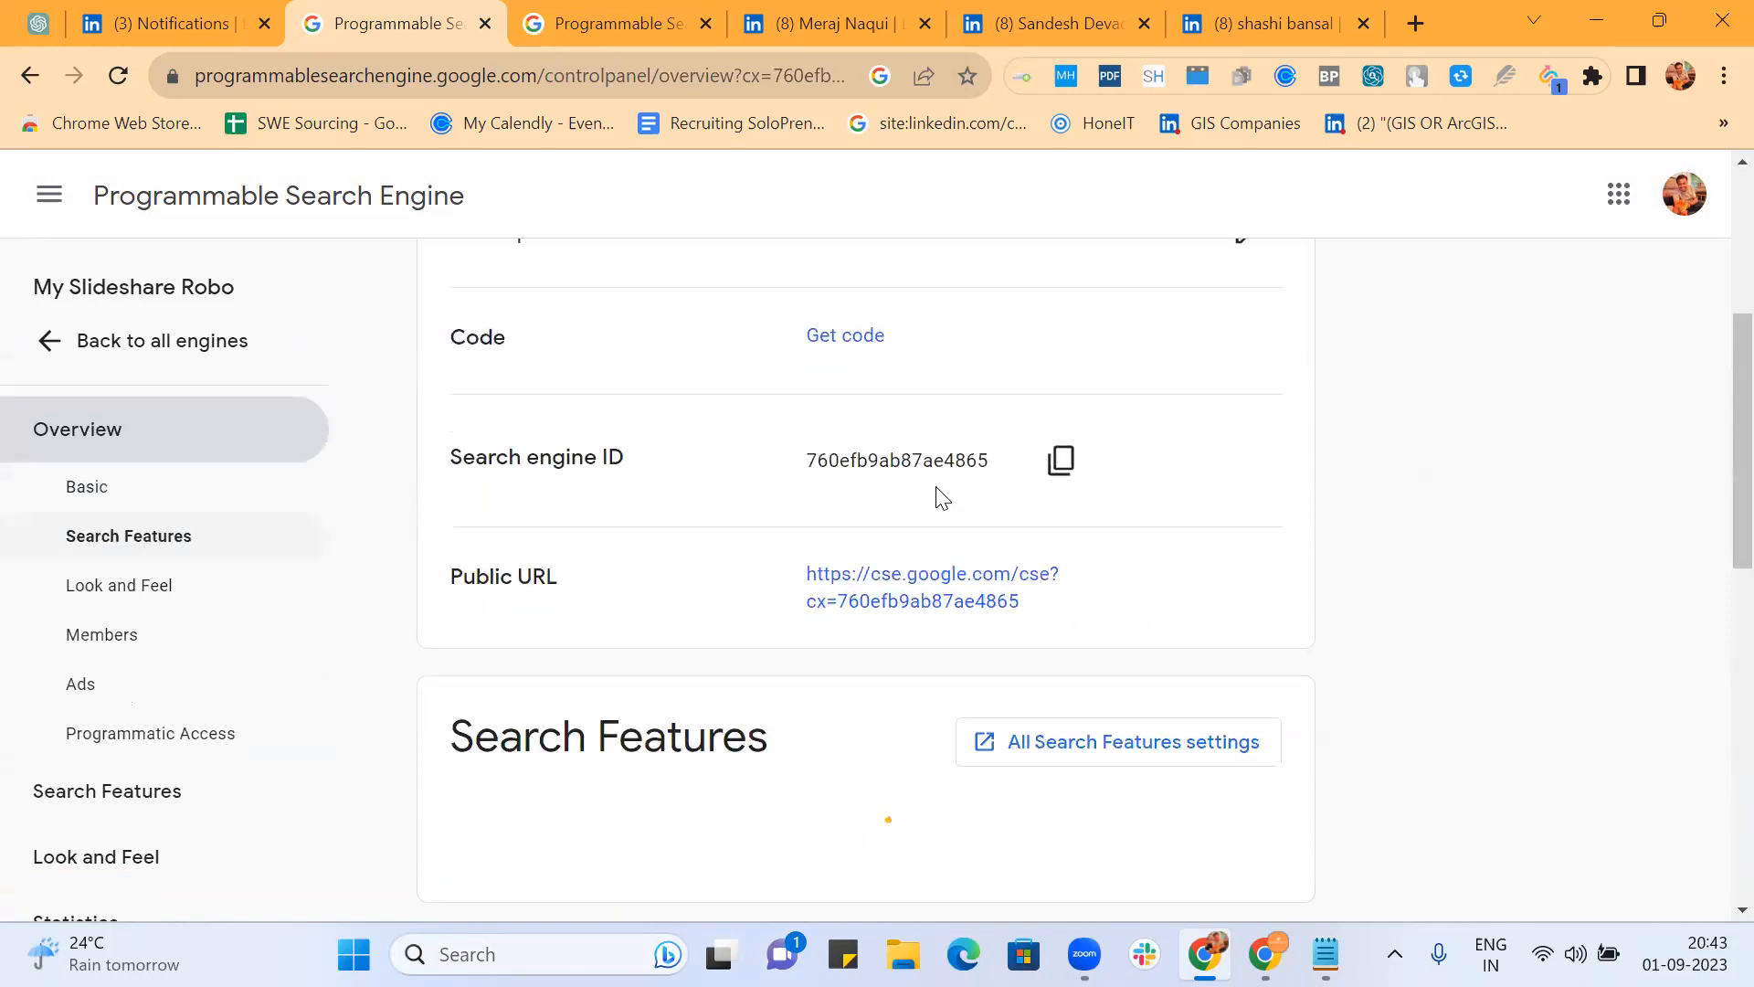
pyautogui.click(969, 587)
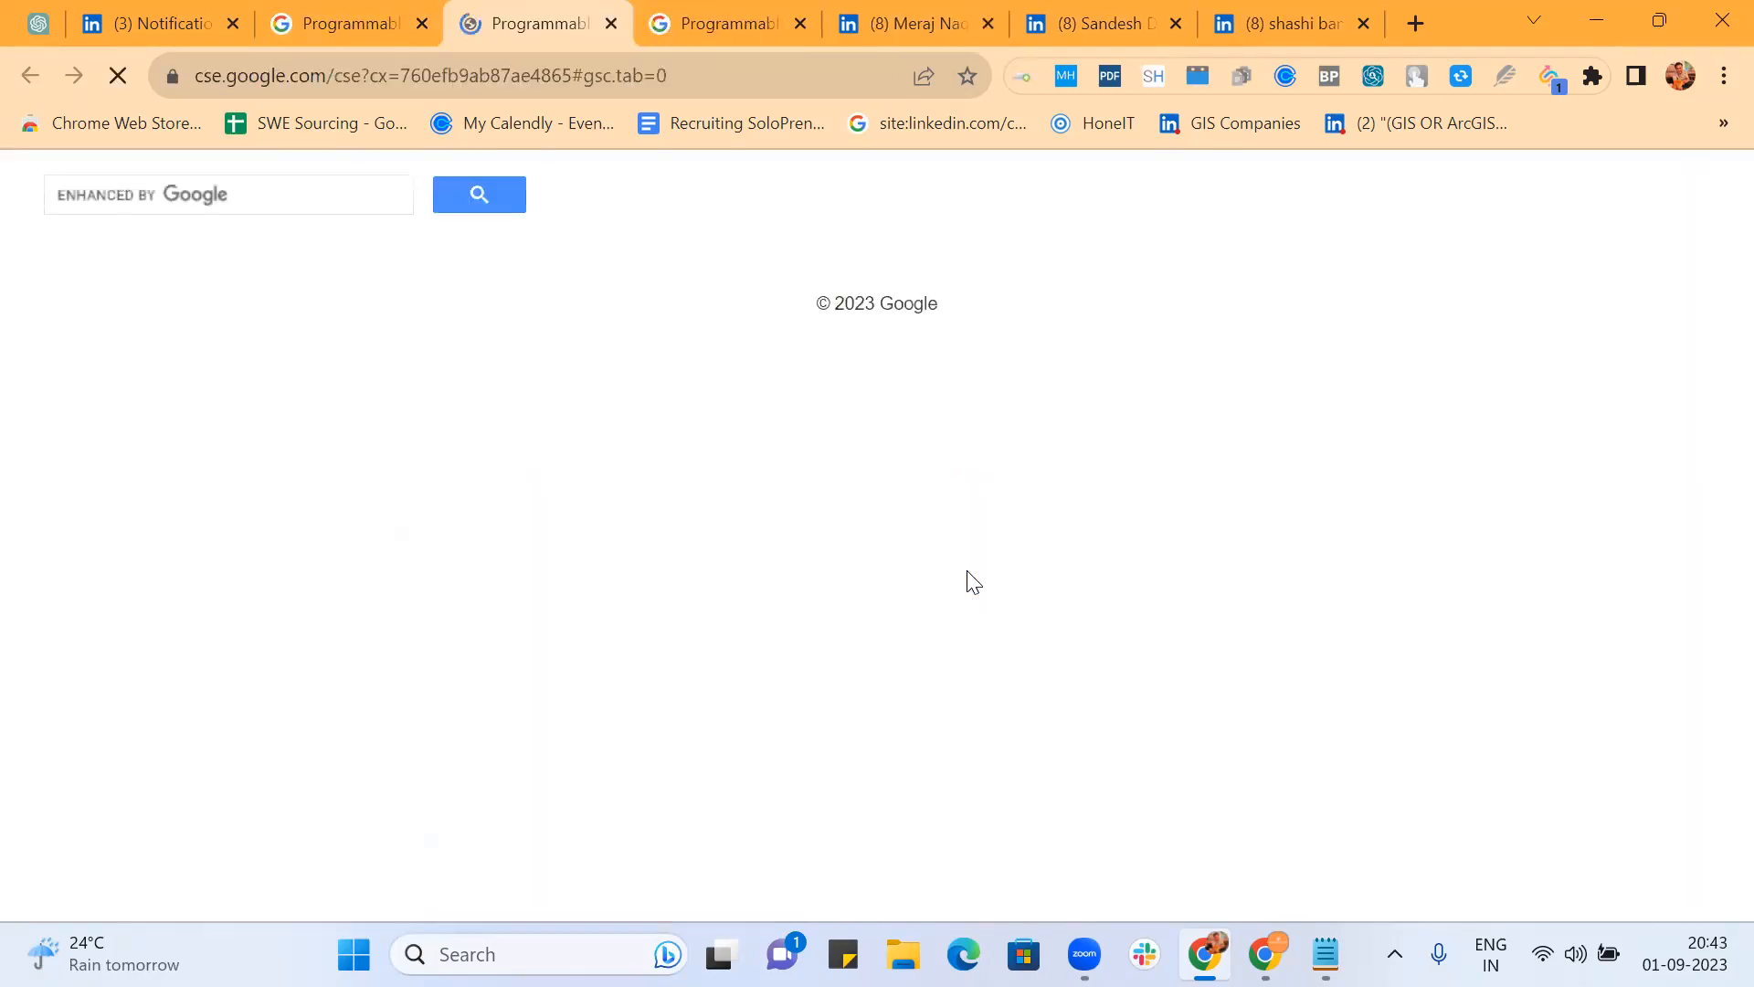
# Step: Search 'java bangalore' on the public page and scroll through the web results
pyautogui.click(231, 186)
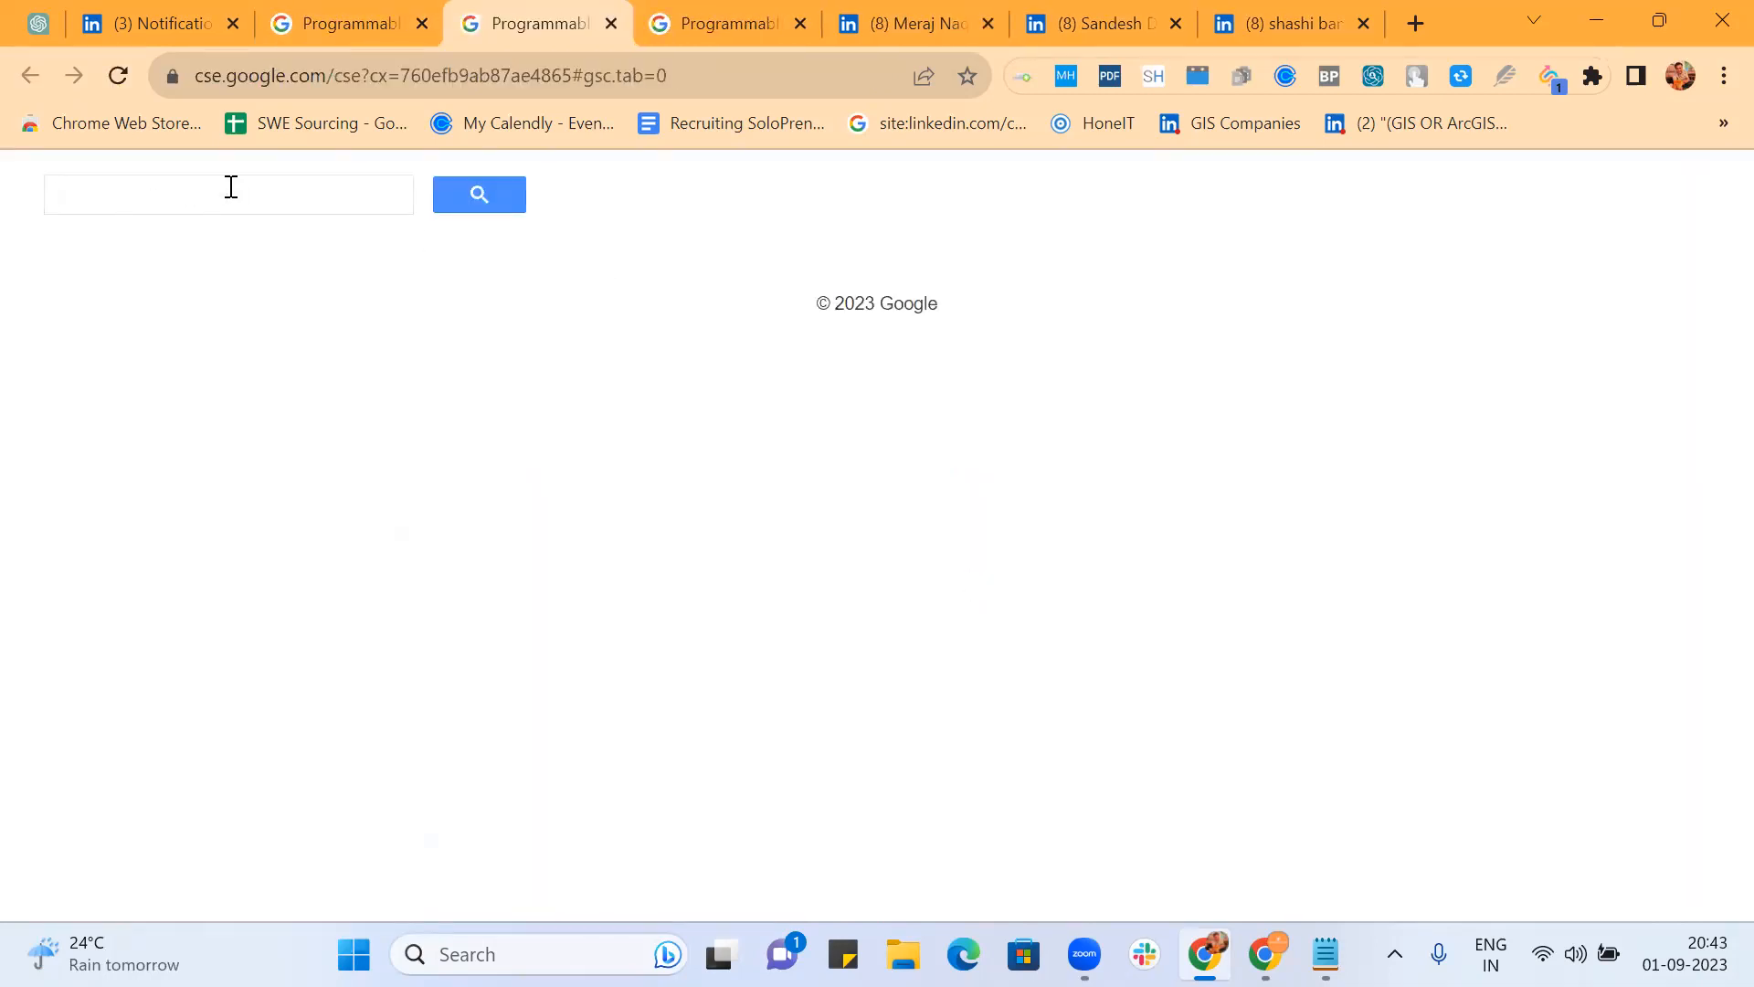
pyautogui.write('jab')
pyautogui.press('BackSpace')
pyautogui.write('va bangalore')
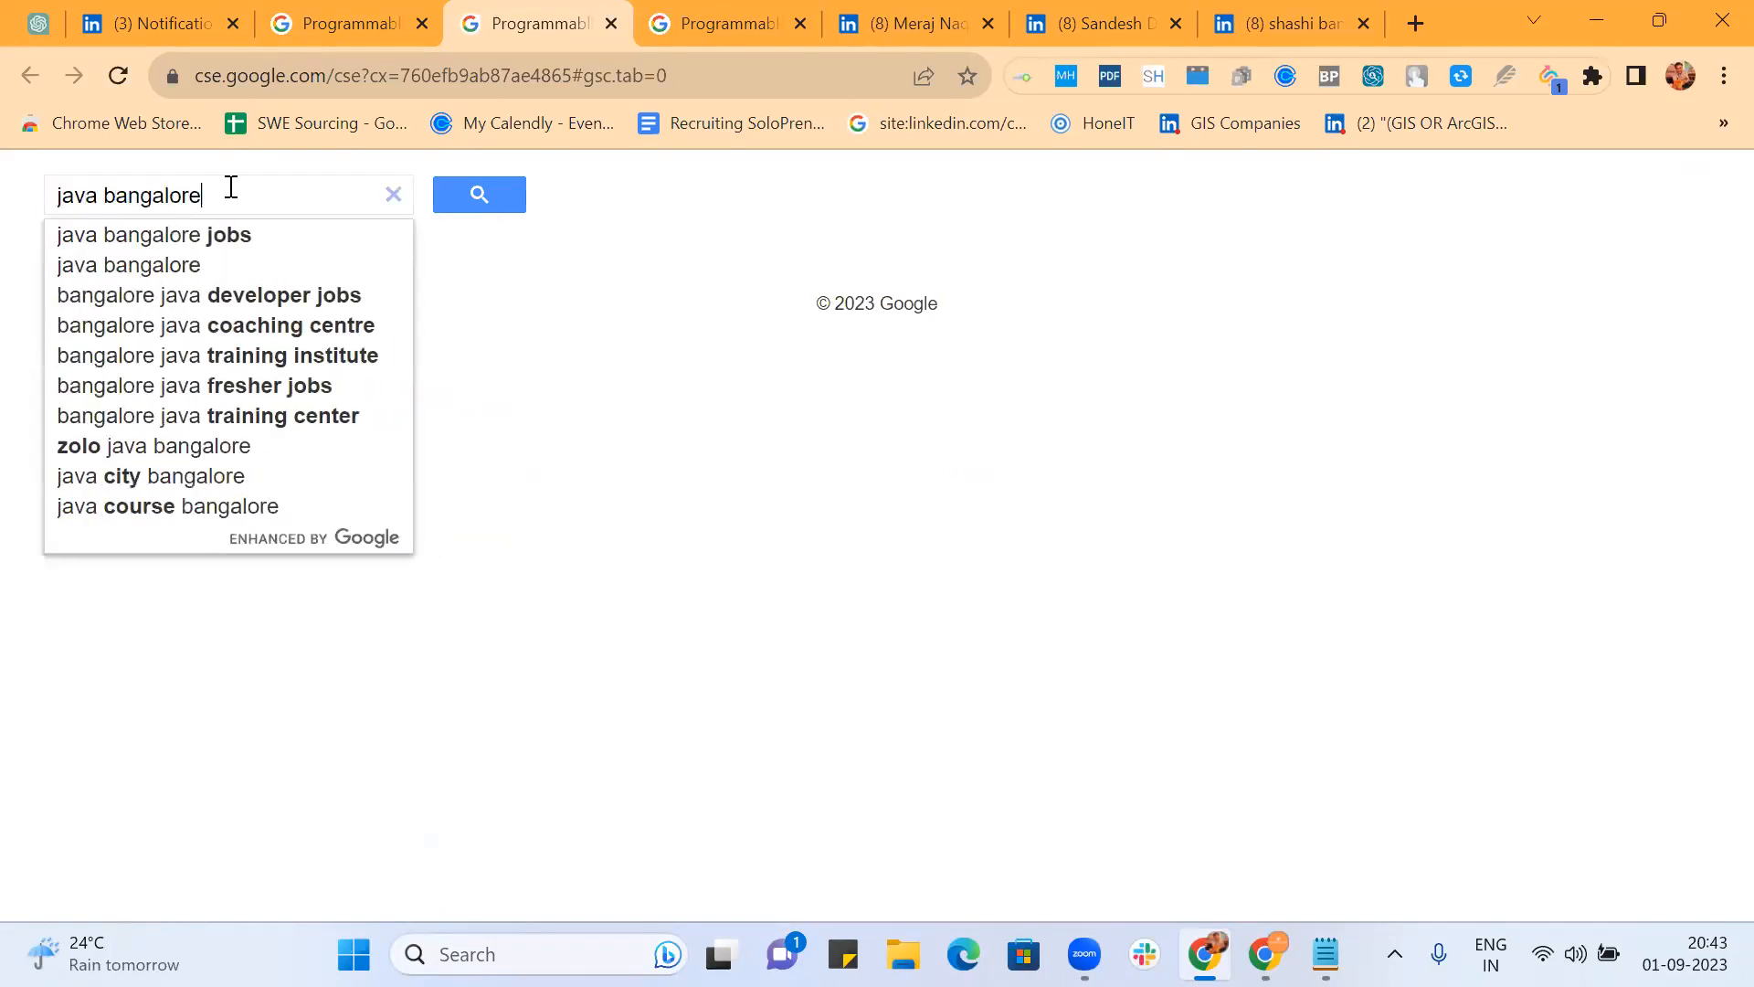
pyautogui.press('Return')
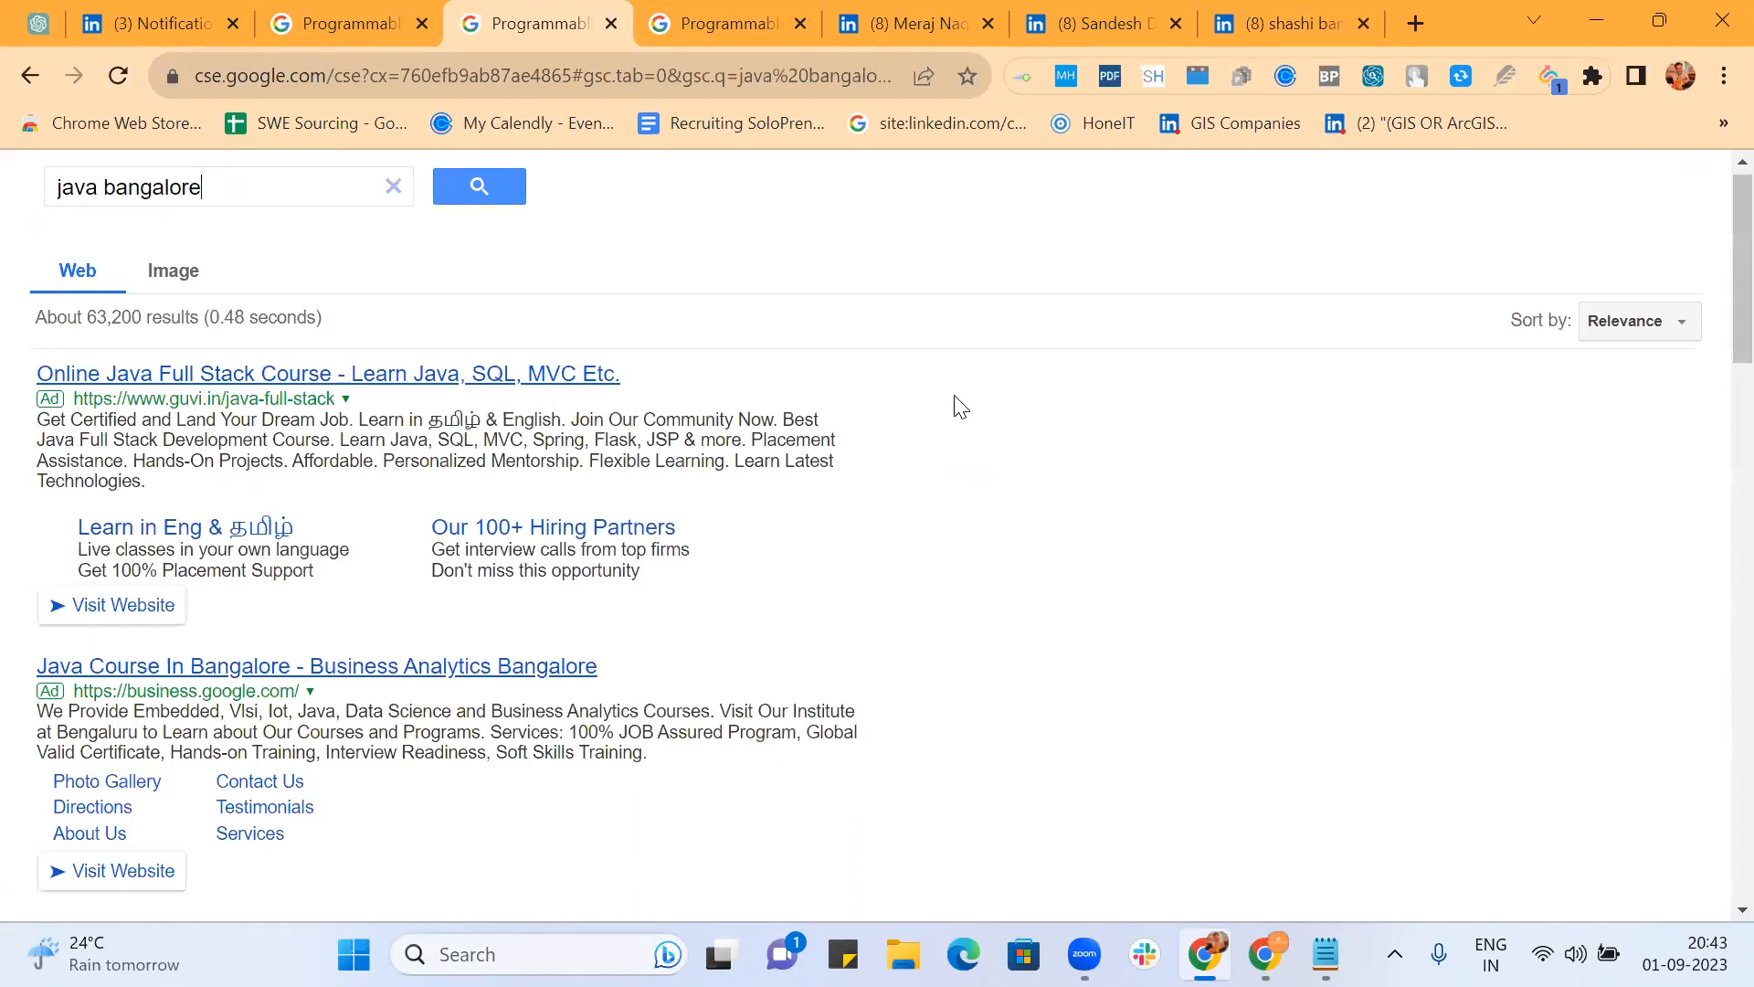
pyautogui.scroll(-15, 960, 407)
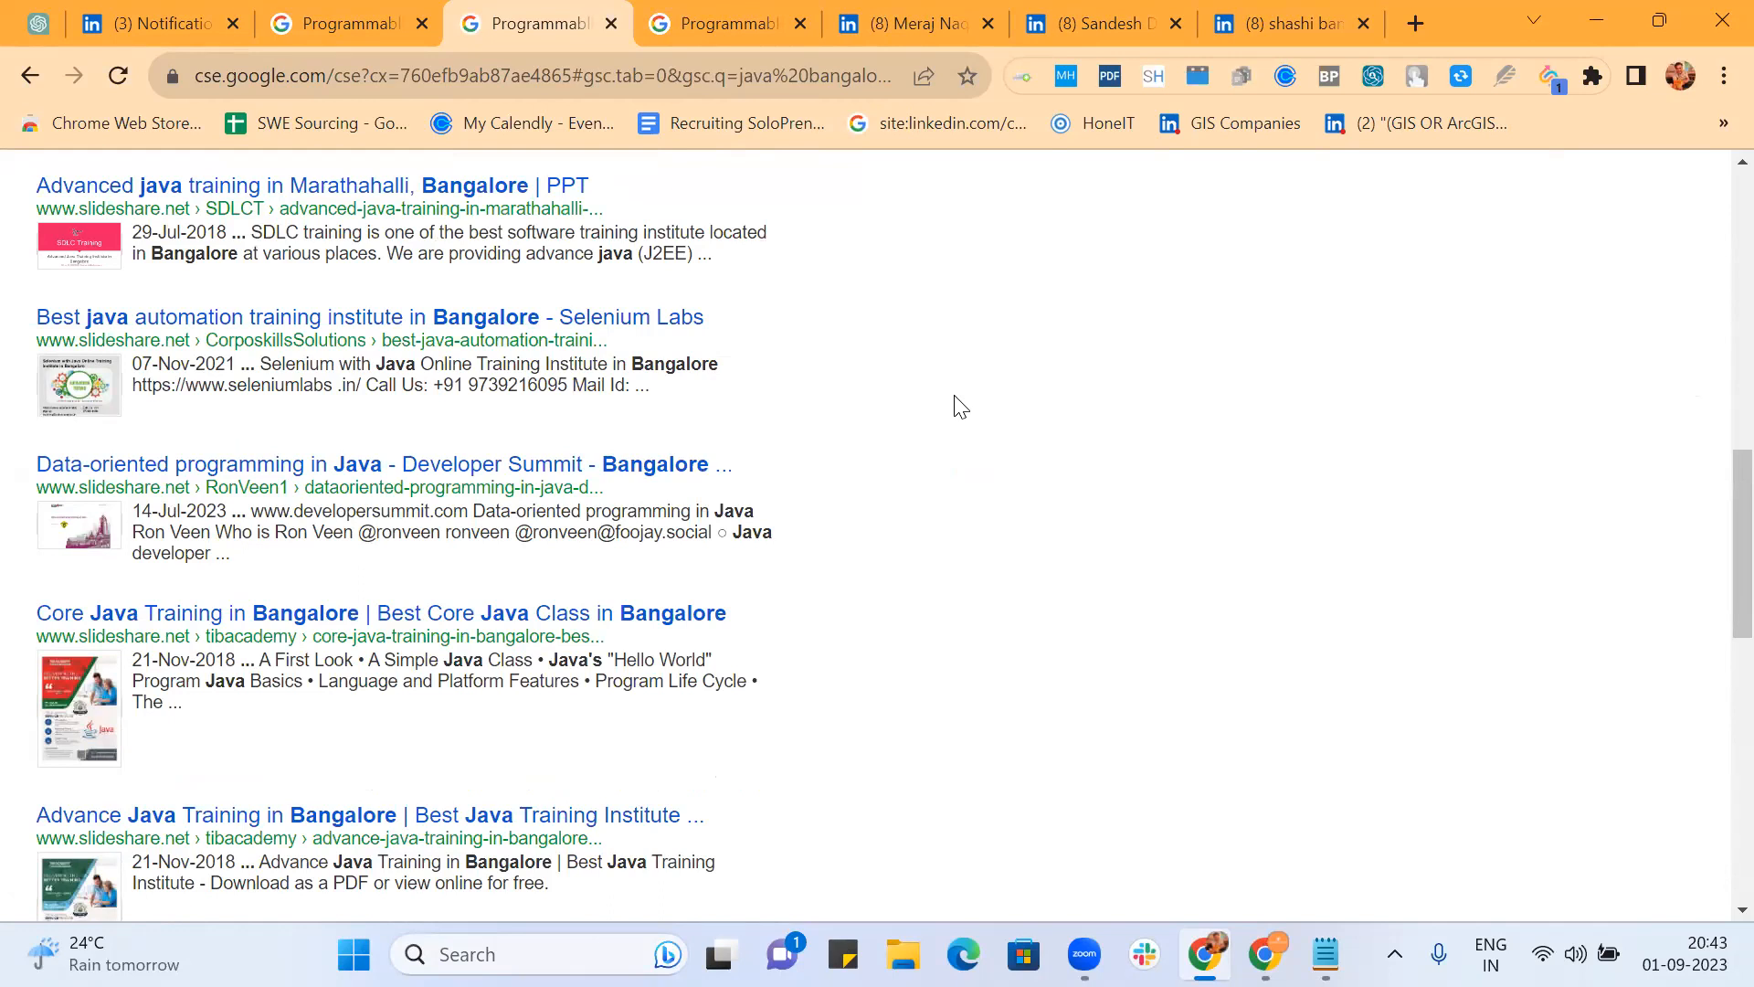
pyautogui.scroll(-4, 960, 407)
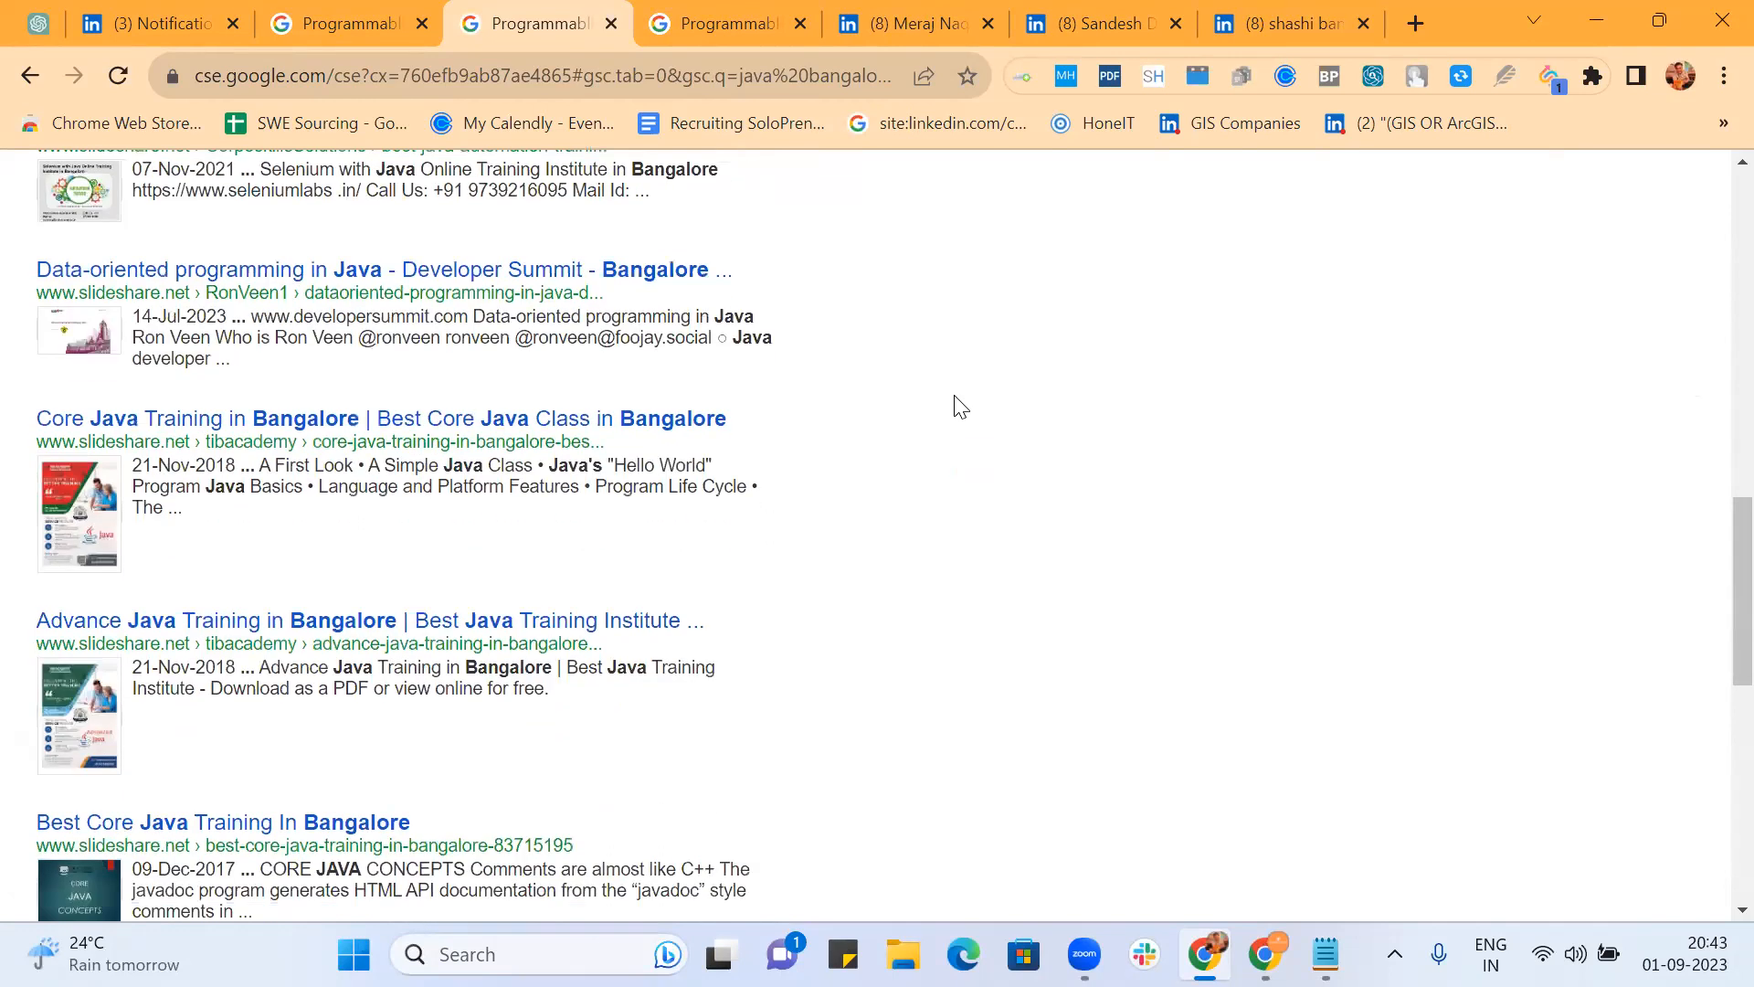
pyautogui.scroll(-2, 960, 407)
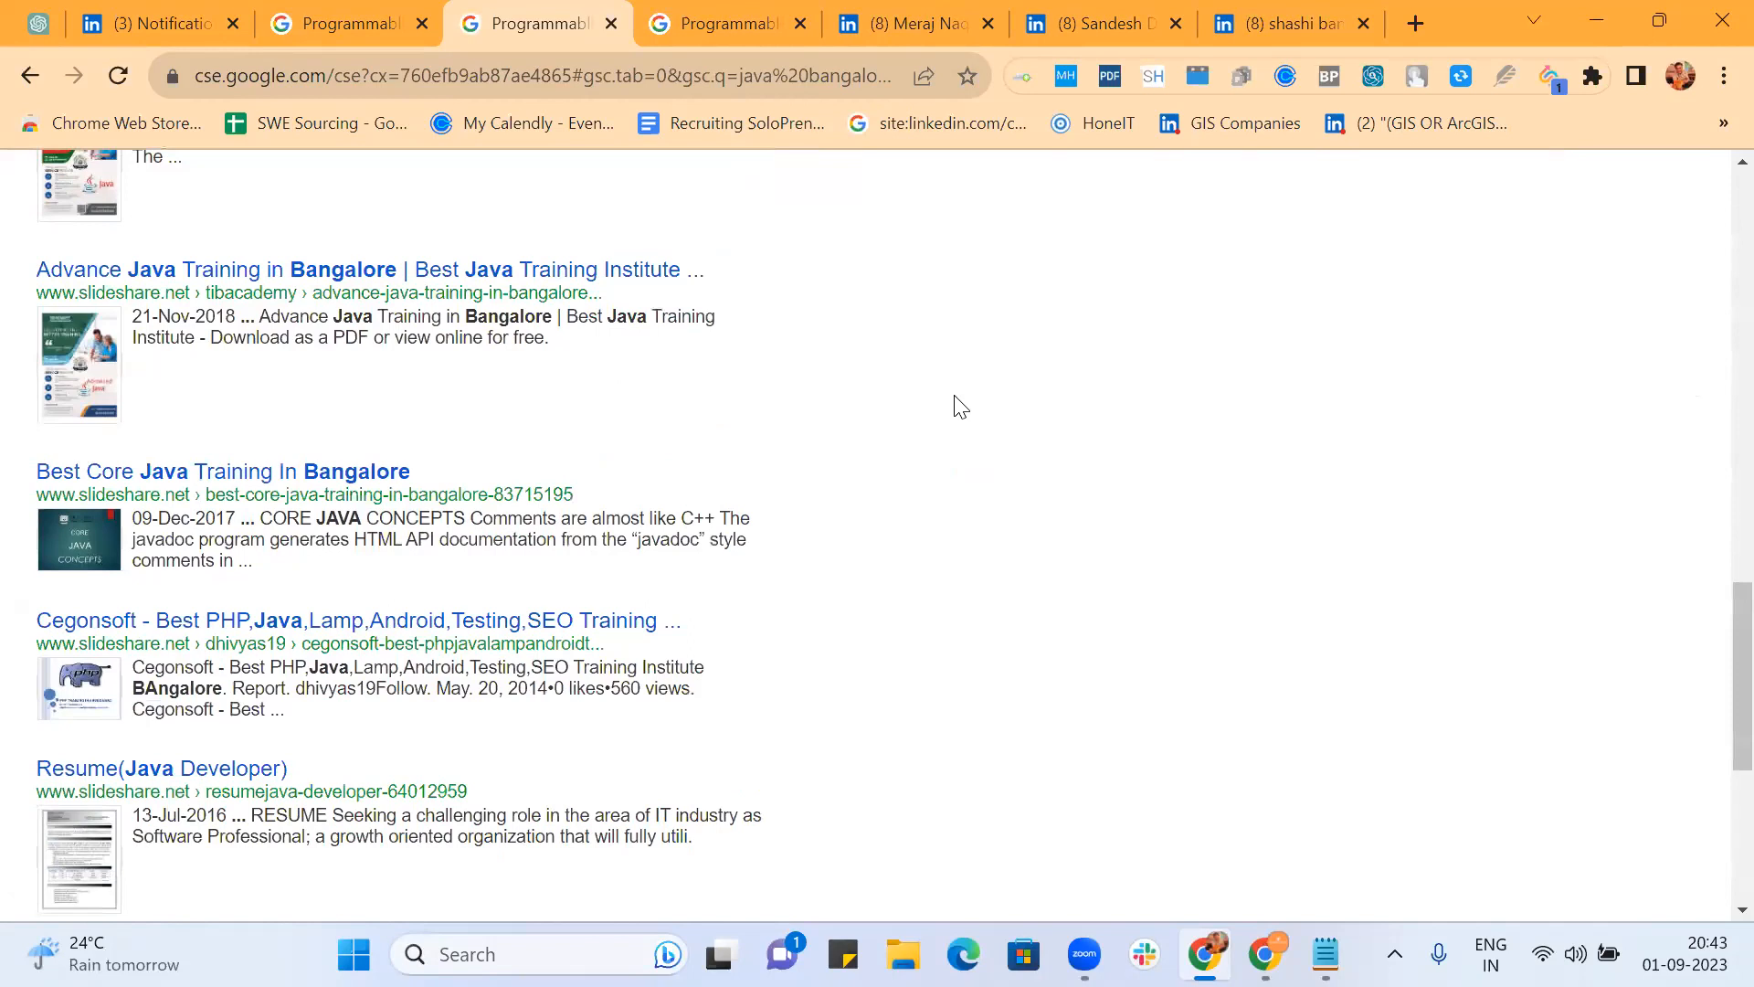
pyautogui.scroll(-3, 959, 407)
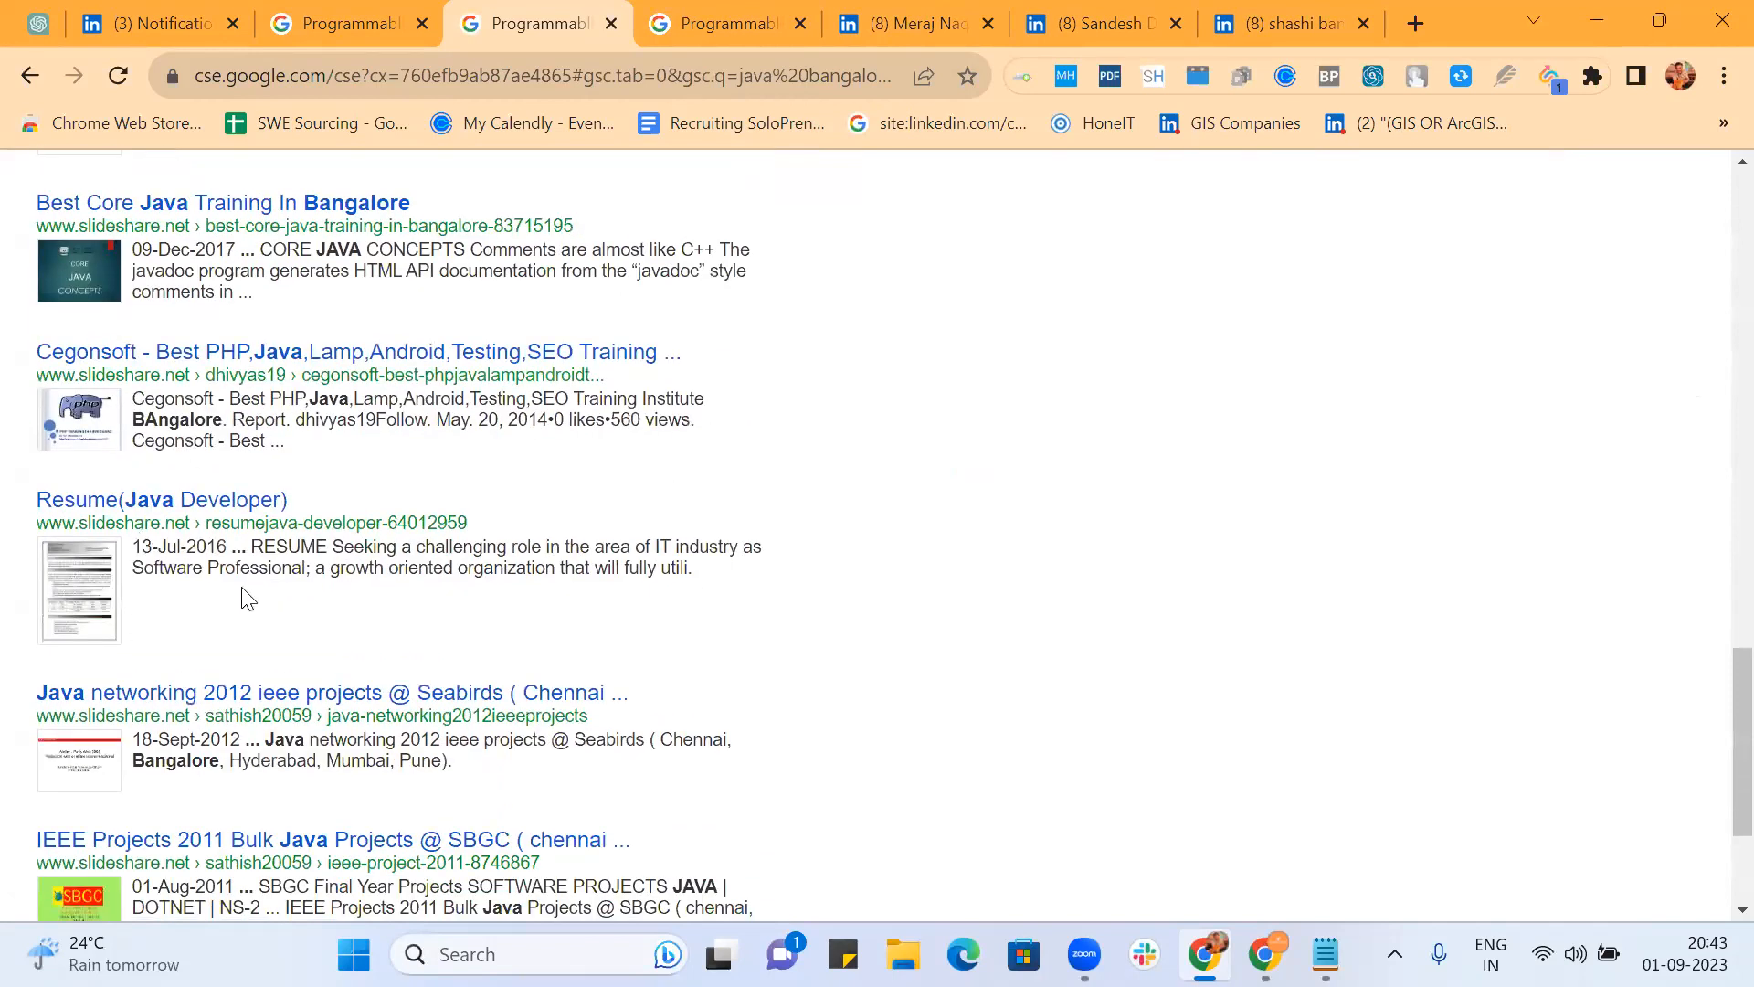
pyautogui.scroll(-3, 646, 528)
pyautogui.scroll(20, 646, 528)
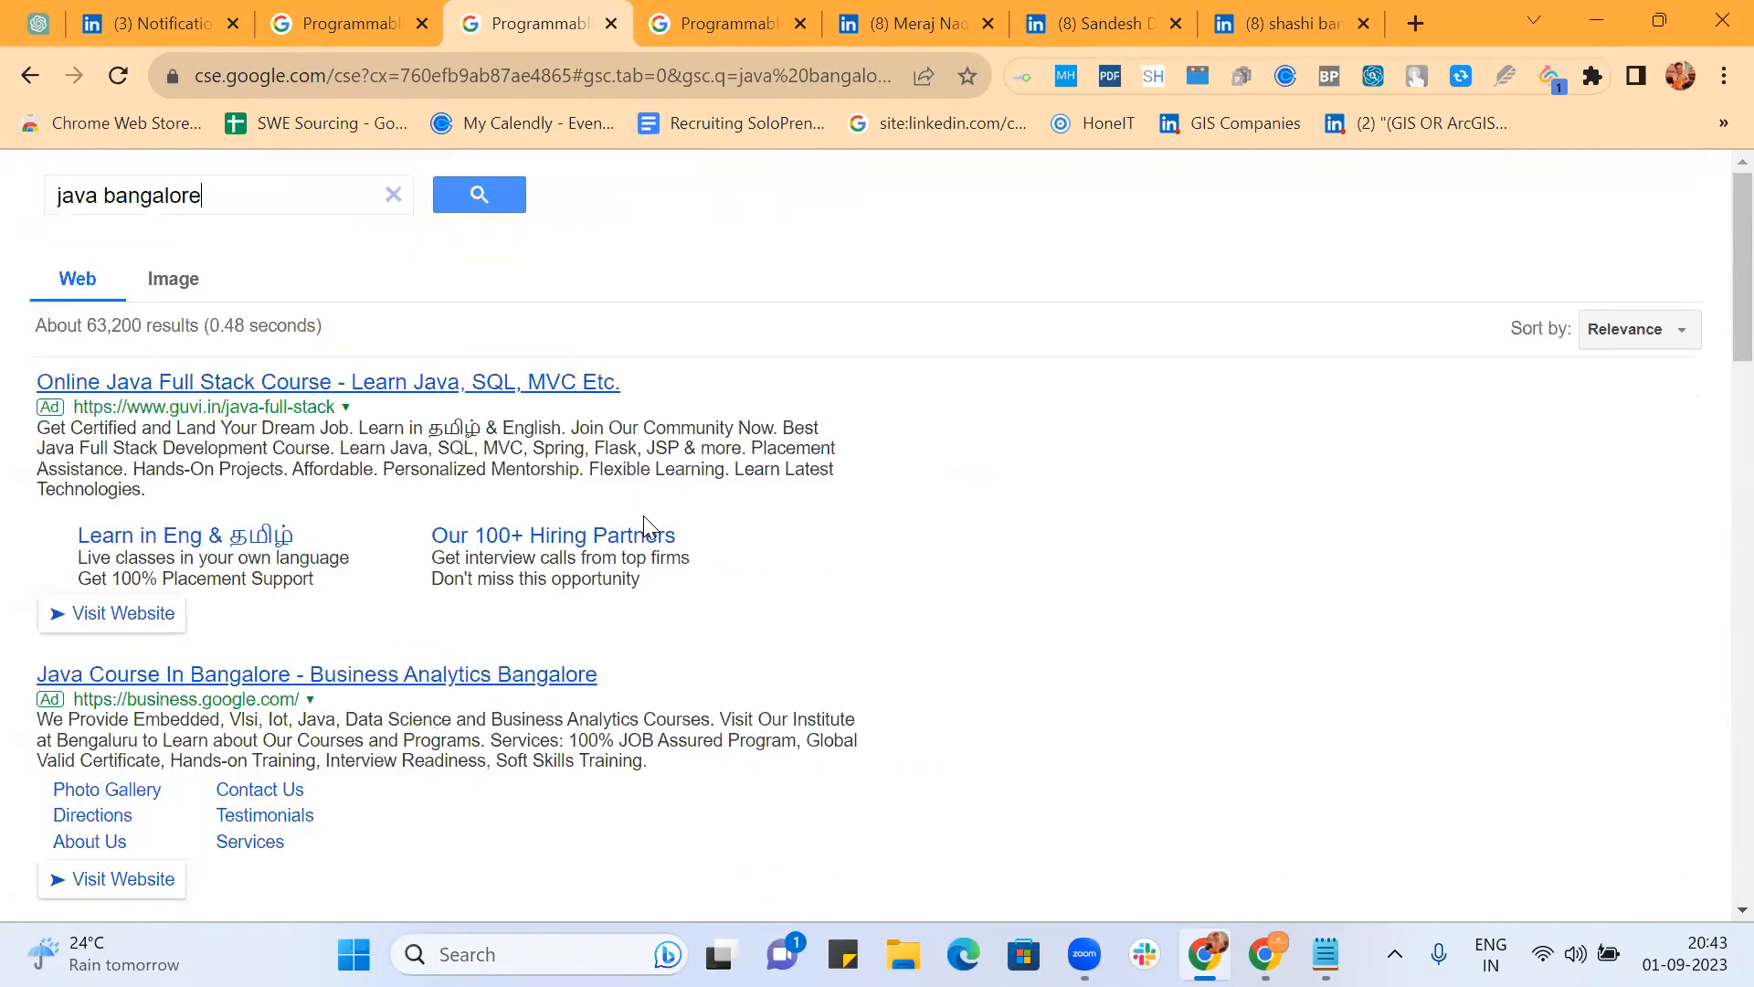
# Step: View image results pages 2 and 3 after the robot check, then return to the control panel
pyautogui.click(173, 279)
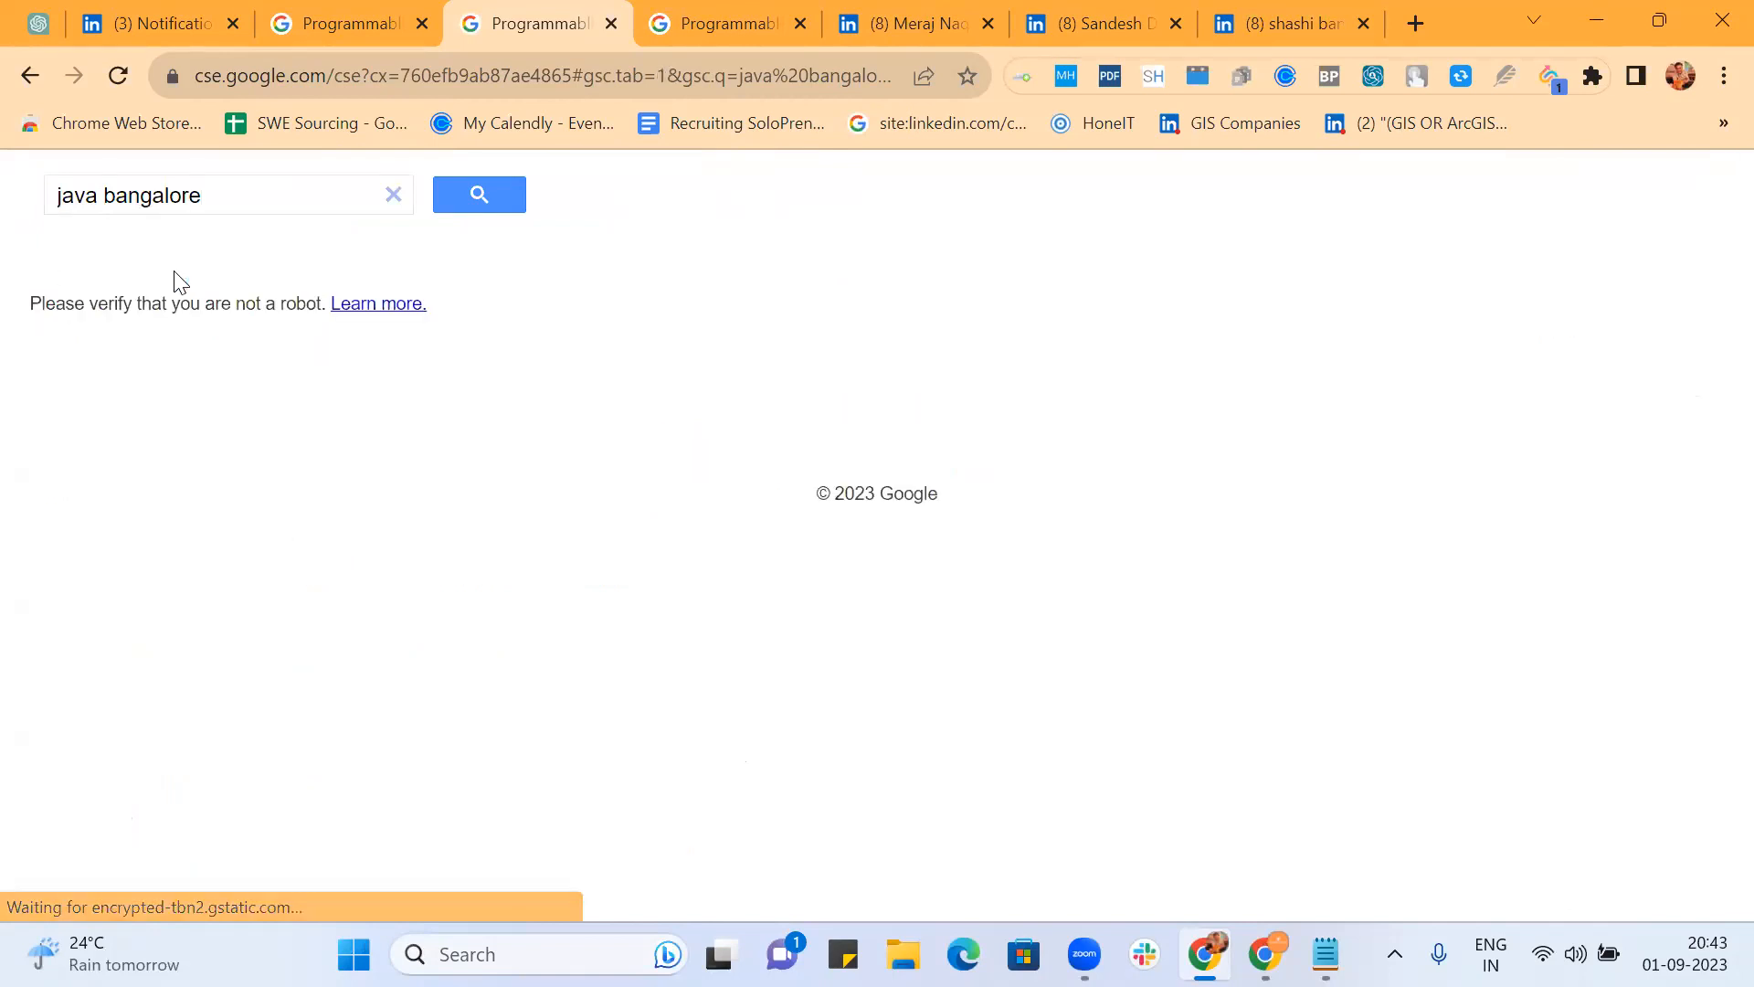
pyautogui.click(75, 388)
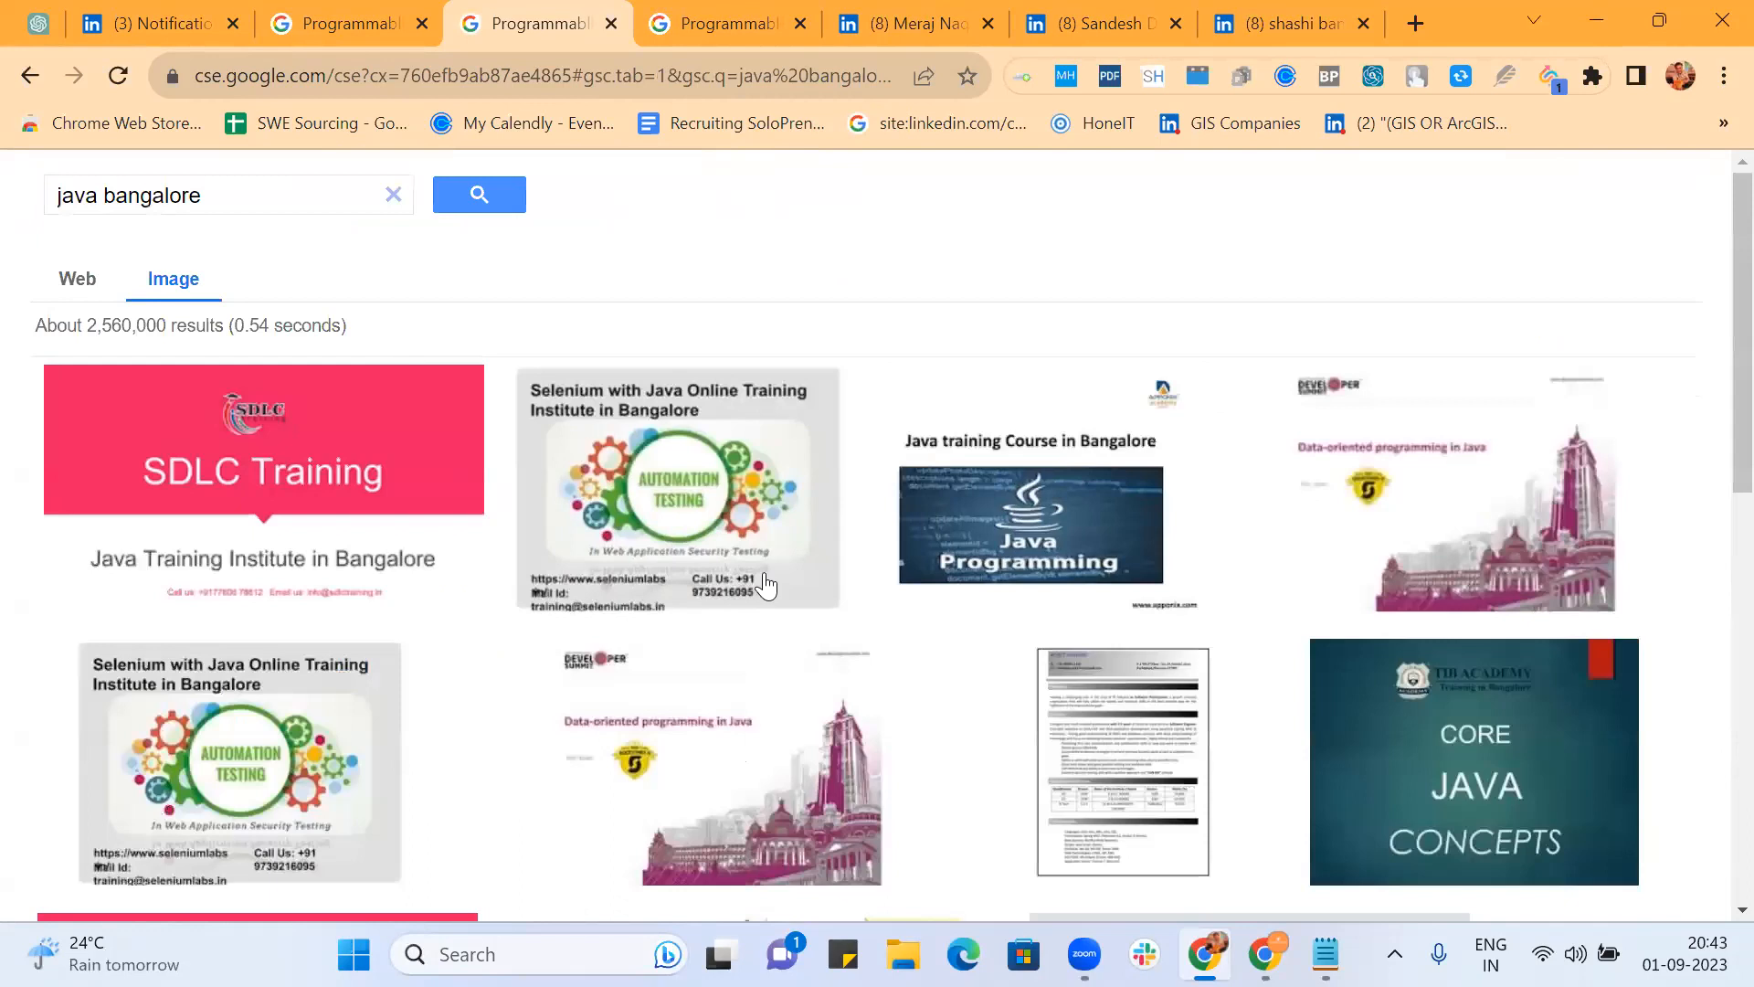
pyautogui.scroll(-4, 776, 608)
pyautogui.scroll(-5, 776, 607)
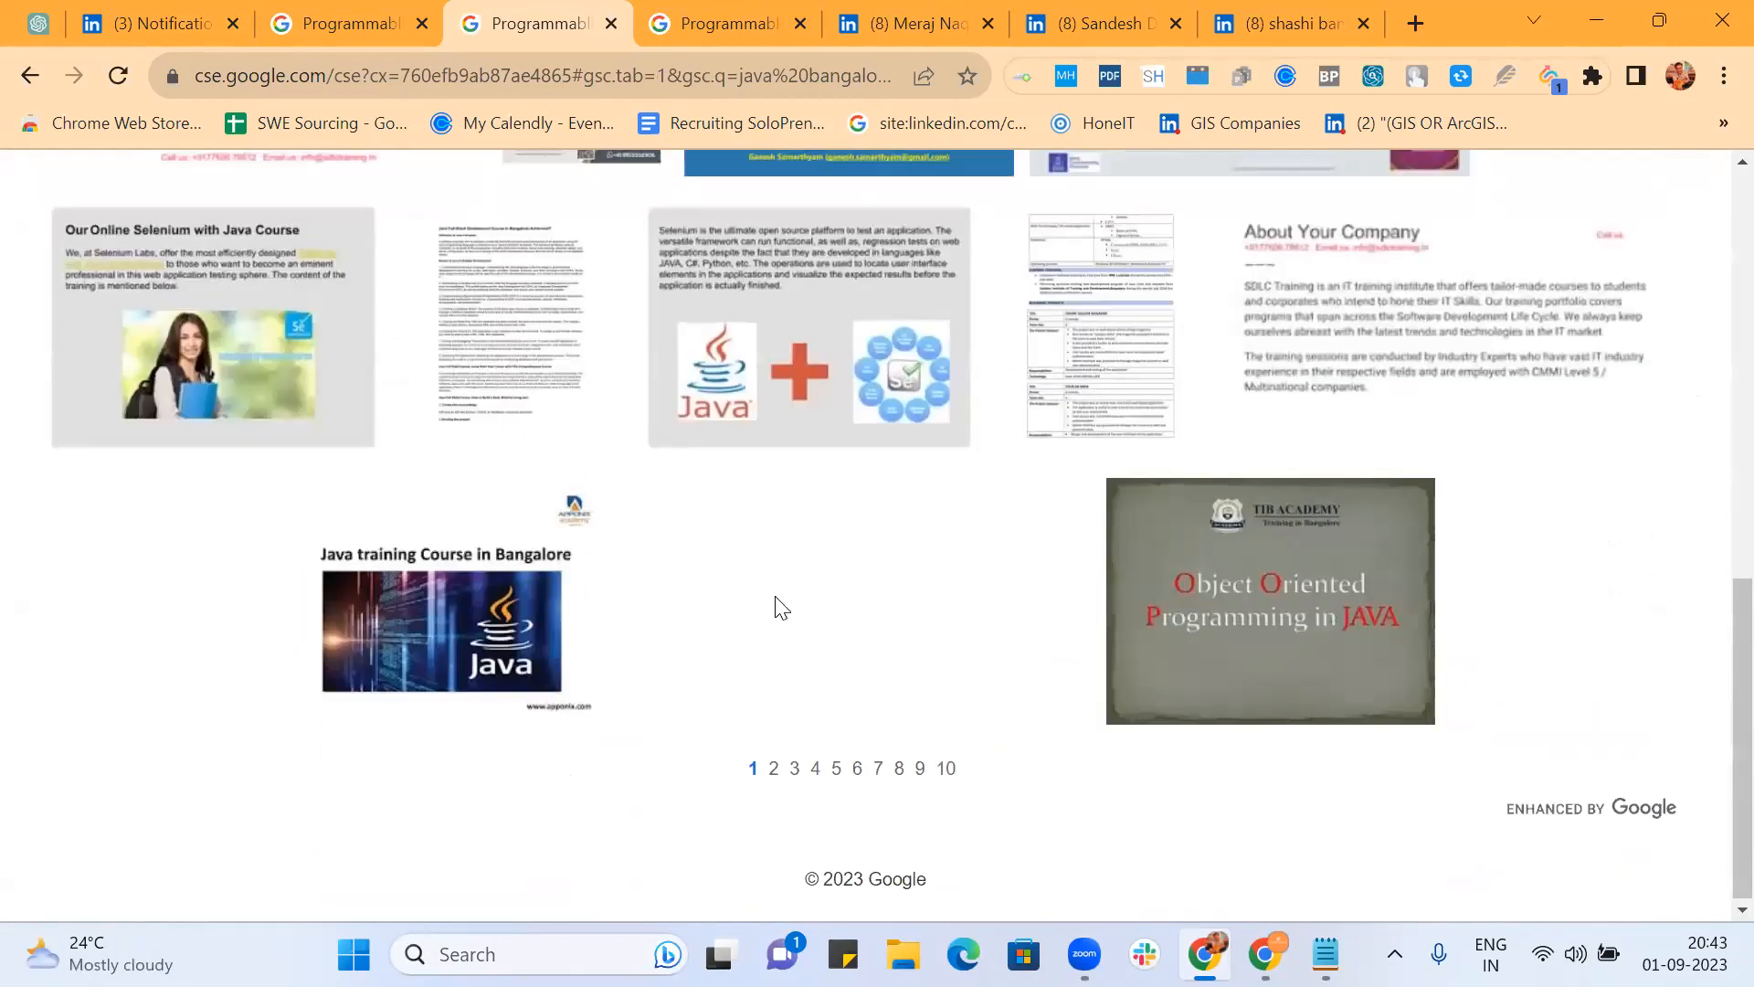
pyautogui.click(773, 769)
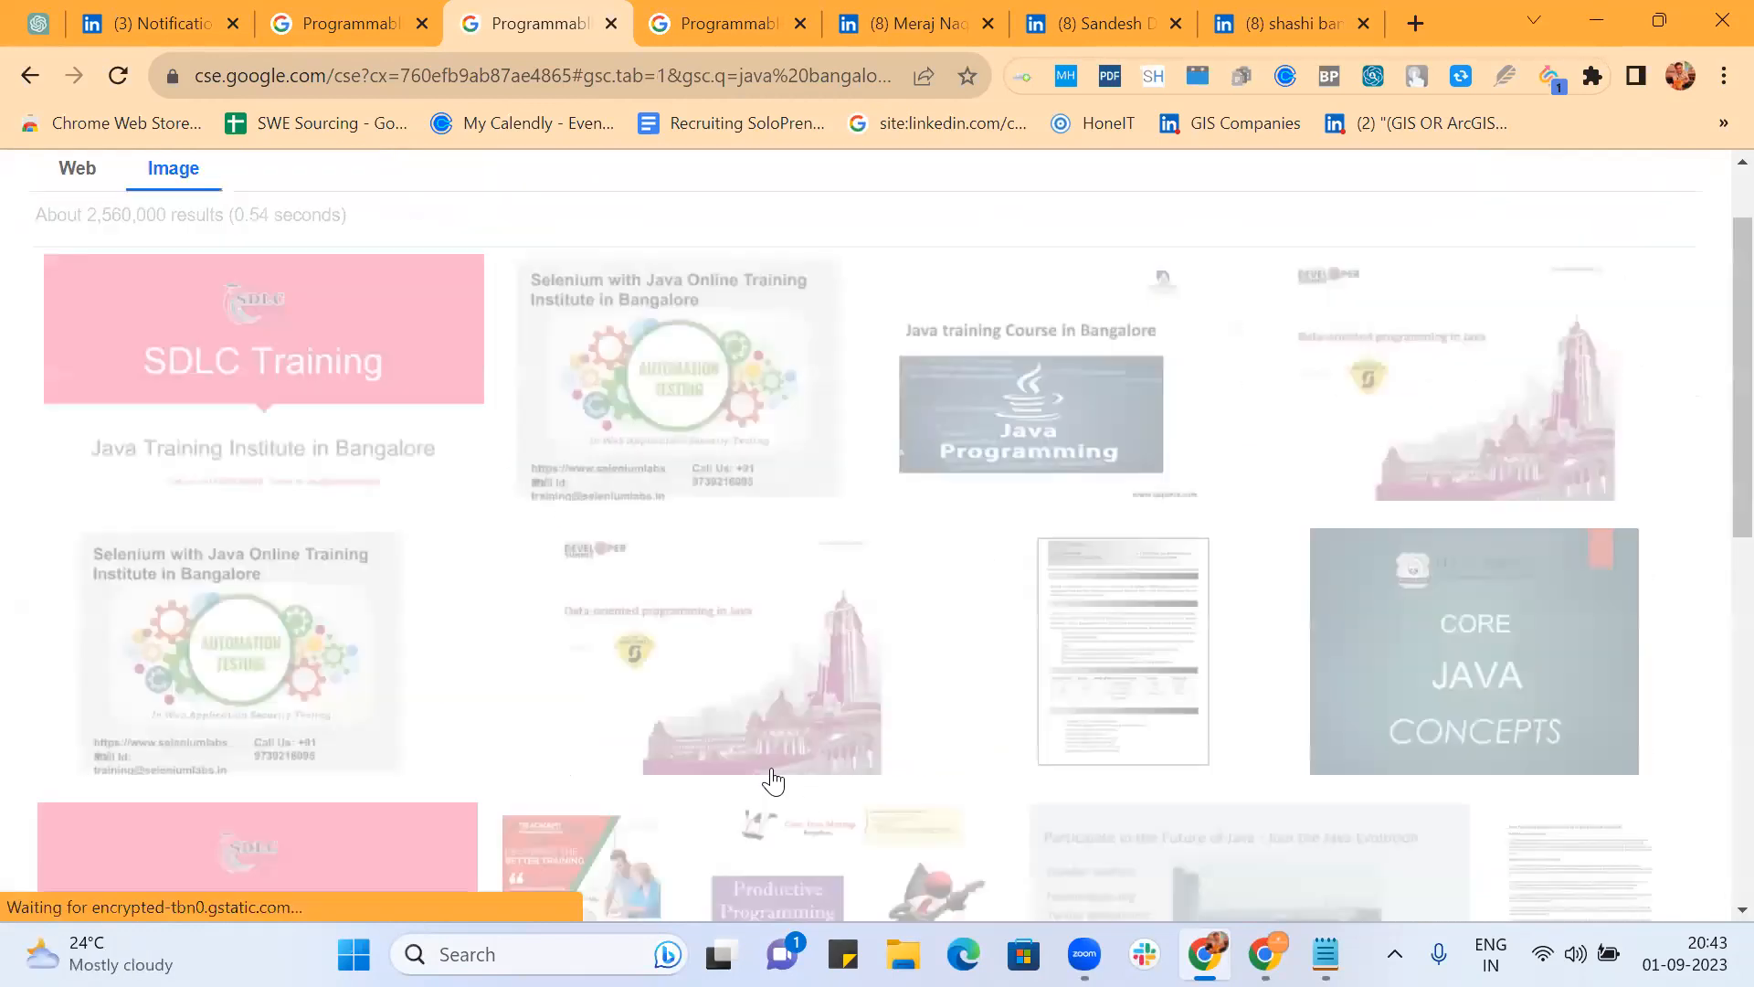
pyautogui.scroll(-10, 772, 781)
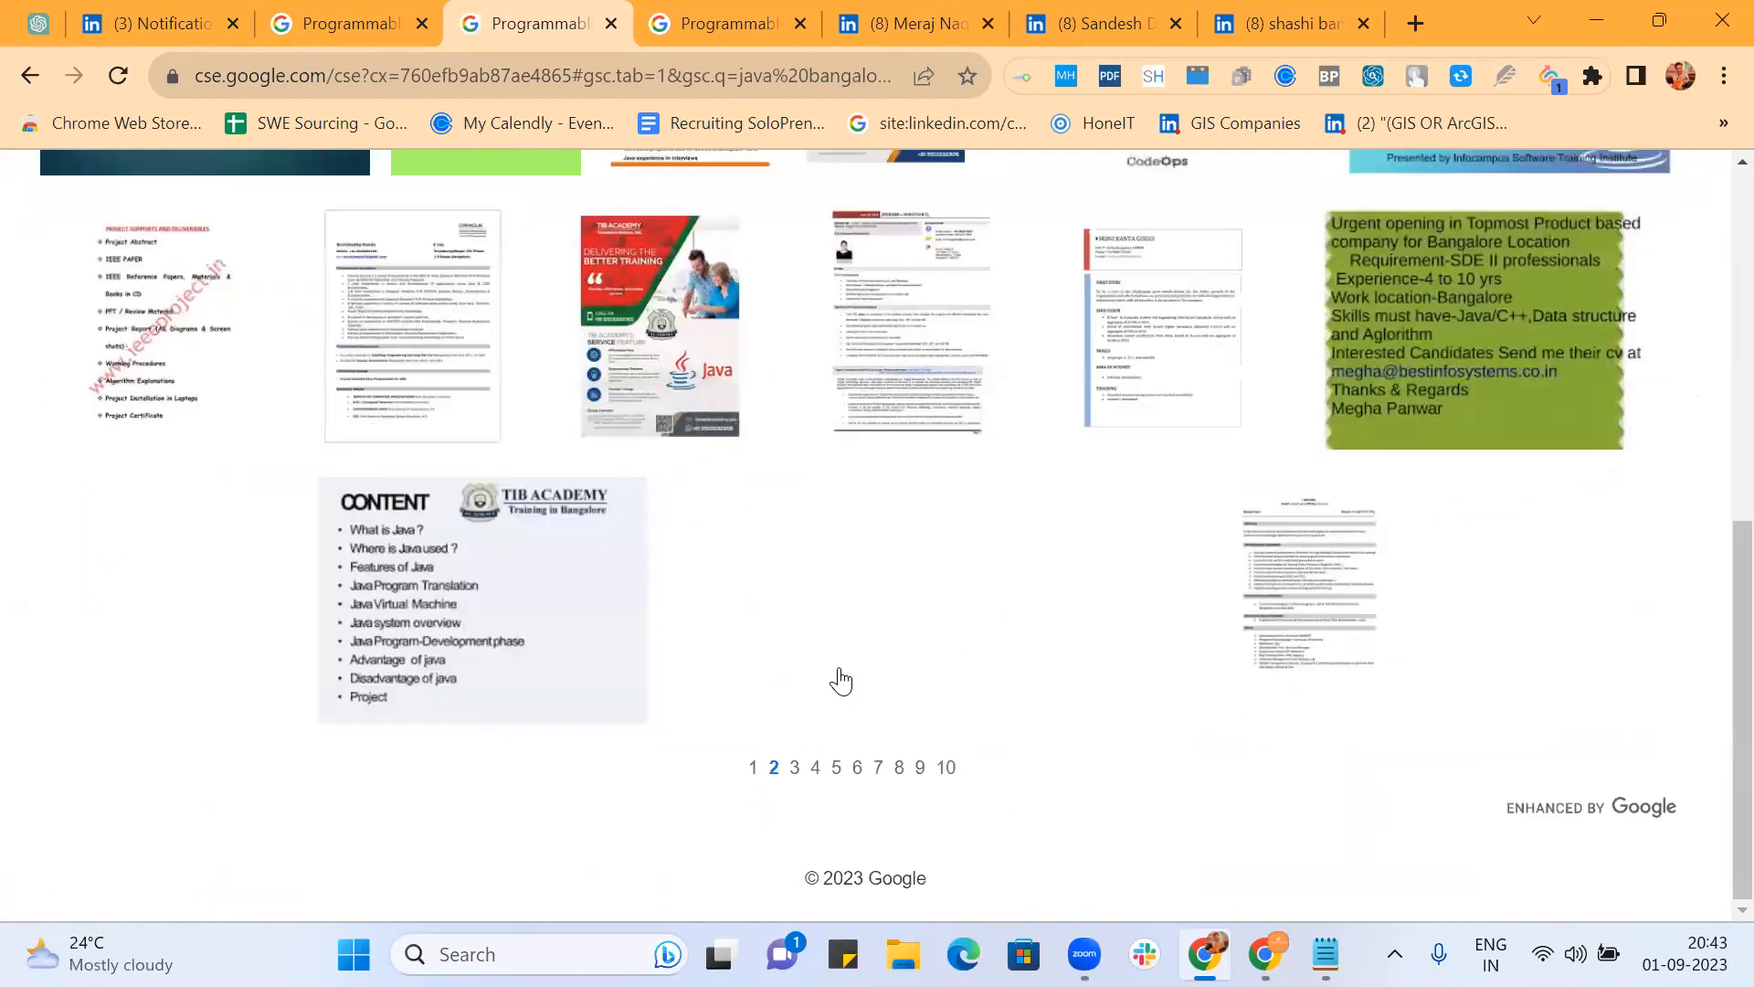
pyautogui.click(796, 773)
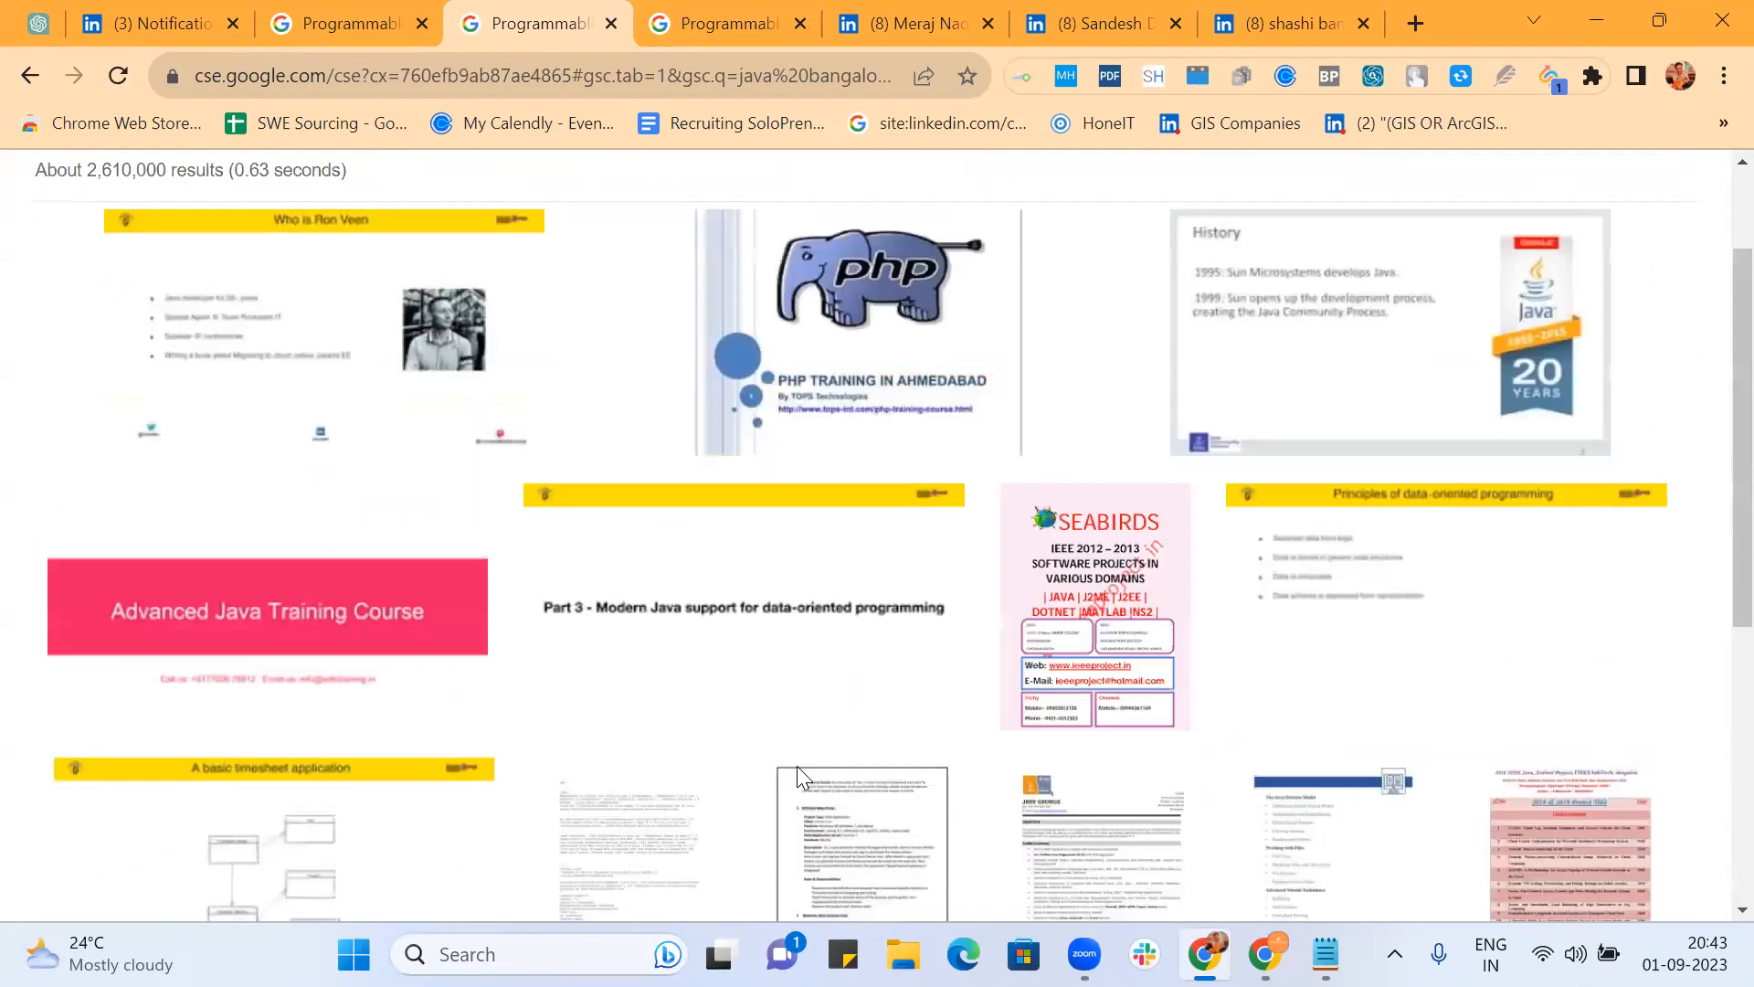
pyautogui.click(351, 22)
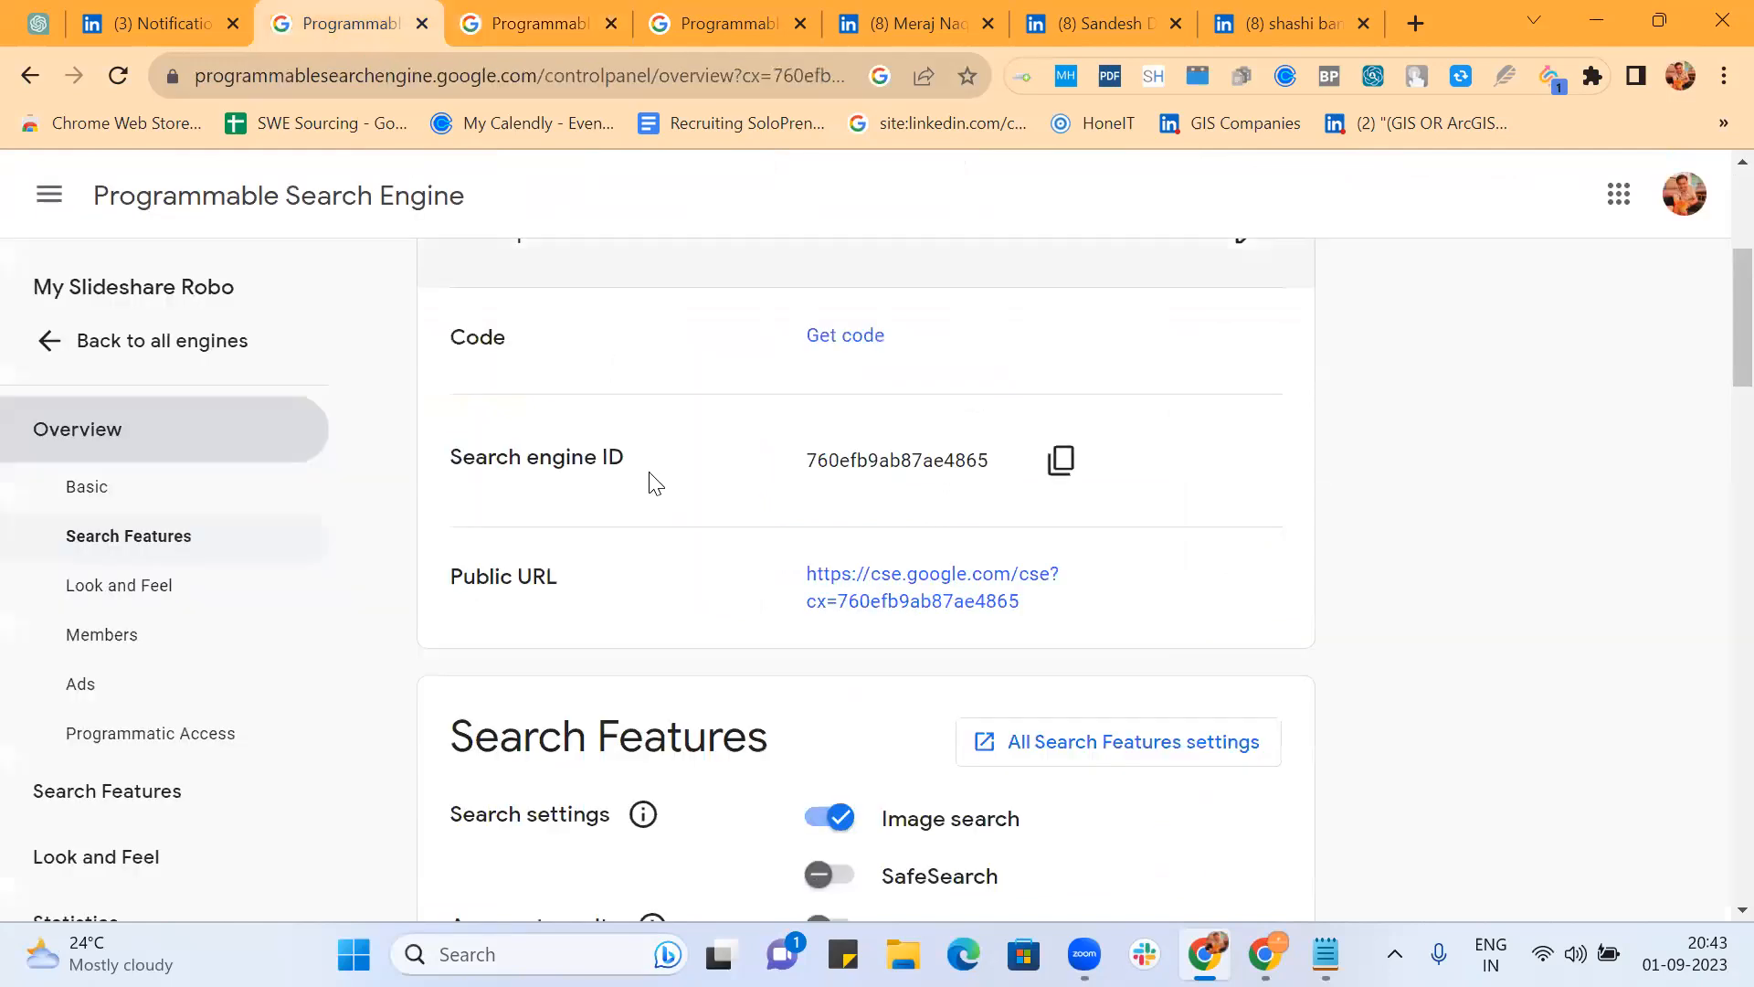
# Step: Open My Slideshare Robo's 'All Search Features settings' from the Overview in a new tab
pyautogui.scroll(-3, 650, 481)
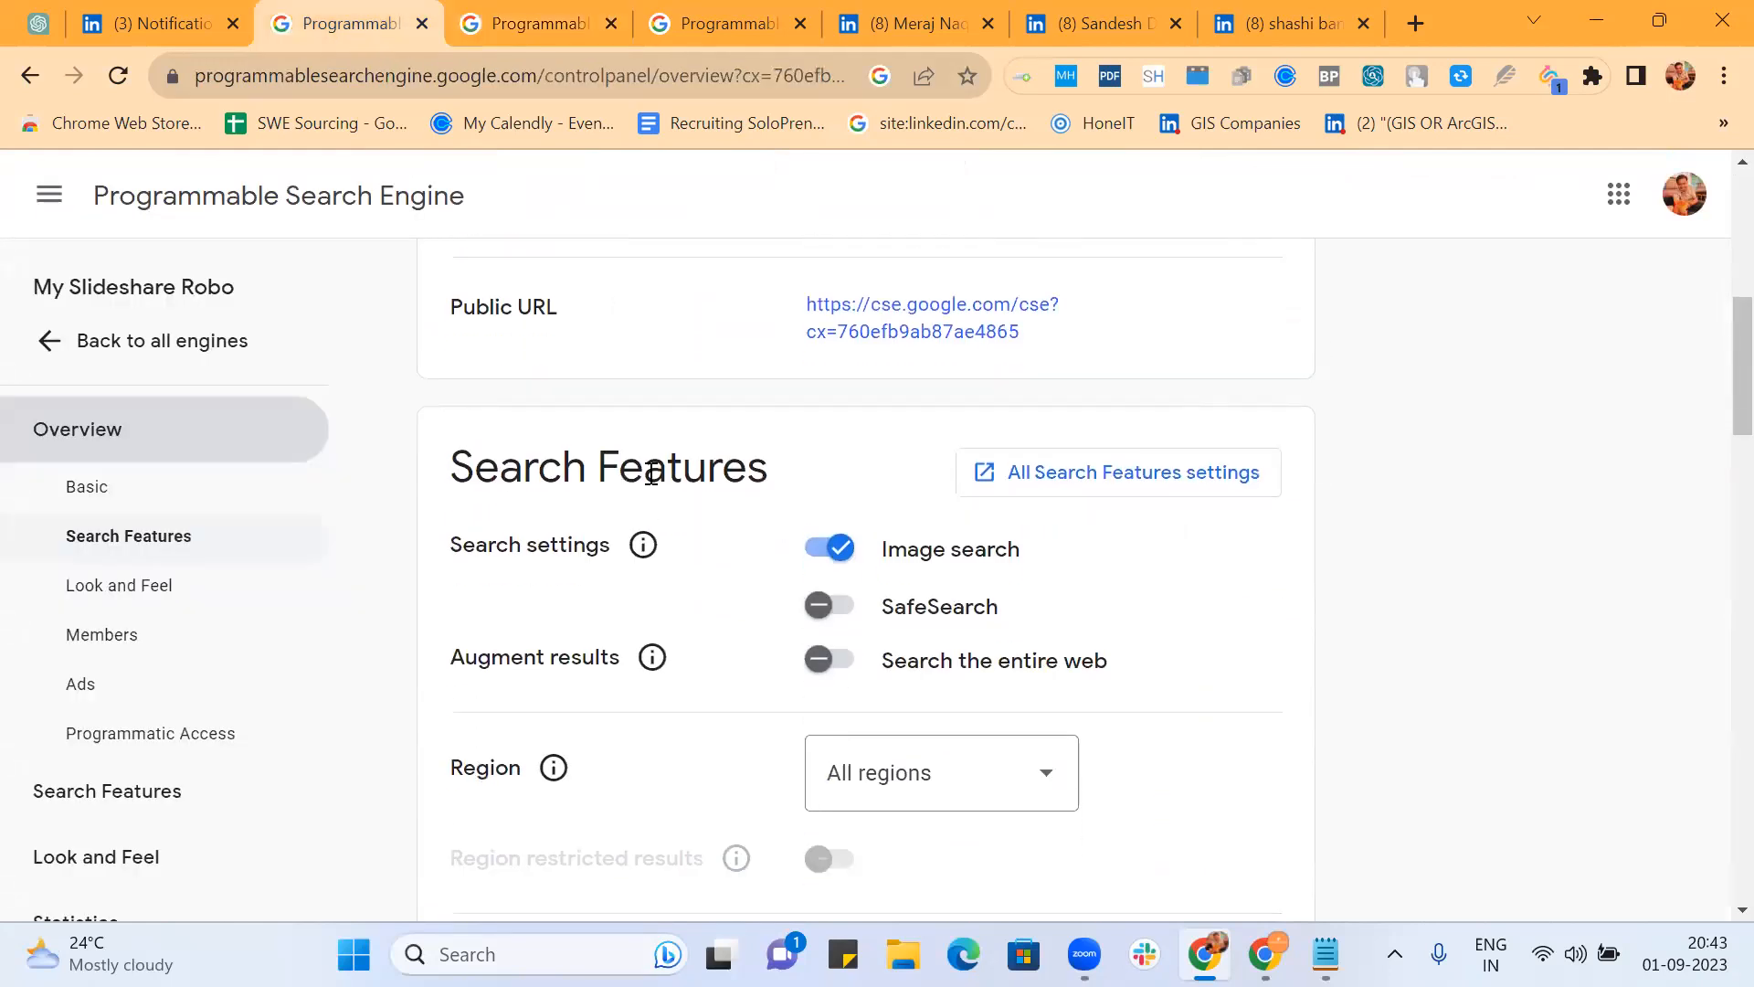
pyautogui.scroll(-8, 651, 475)
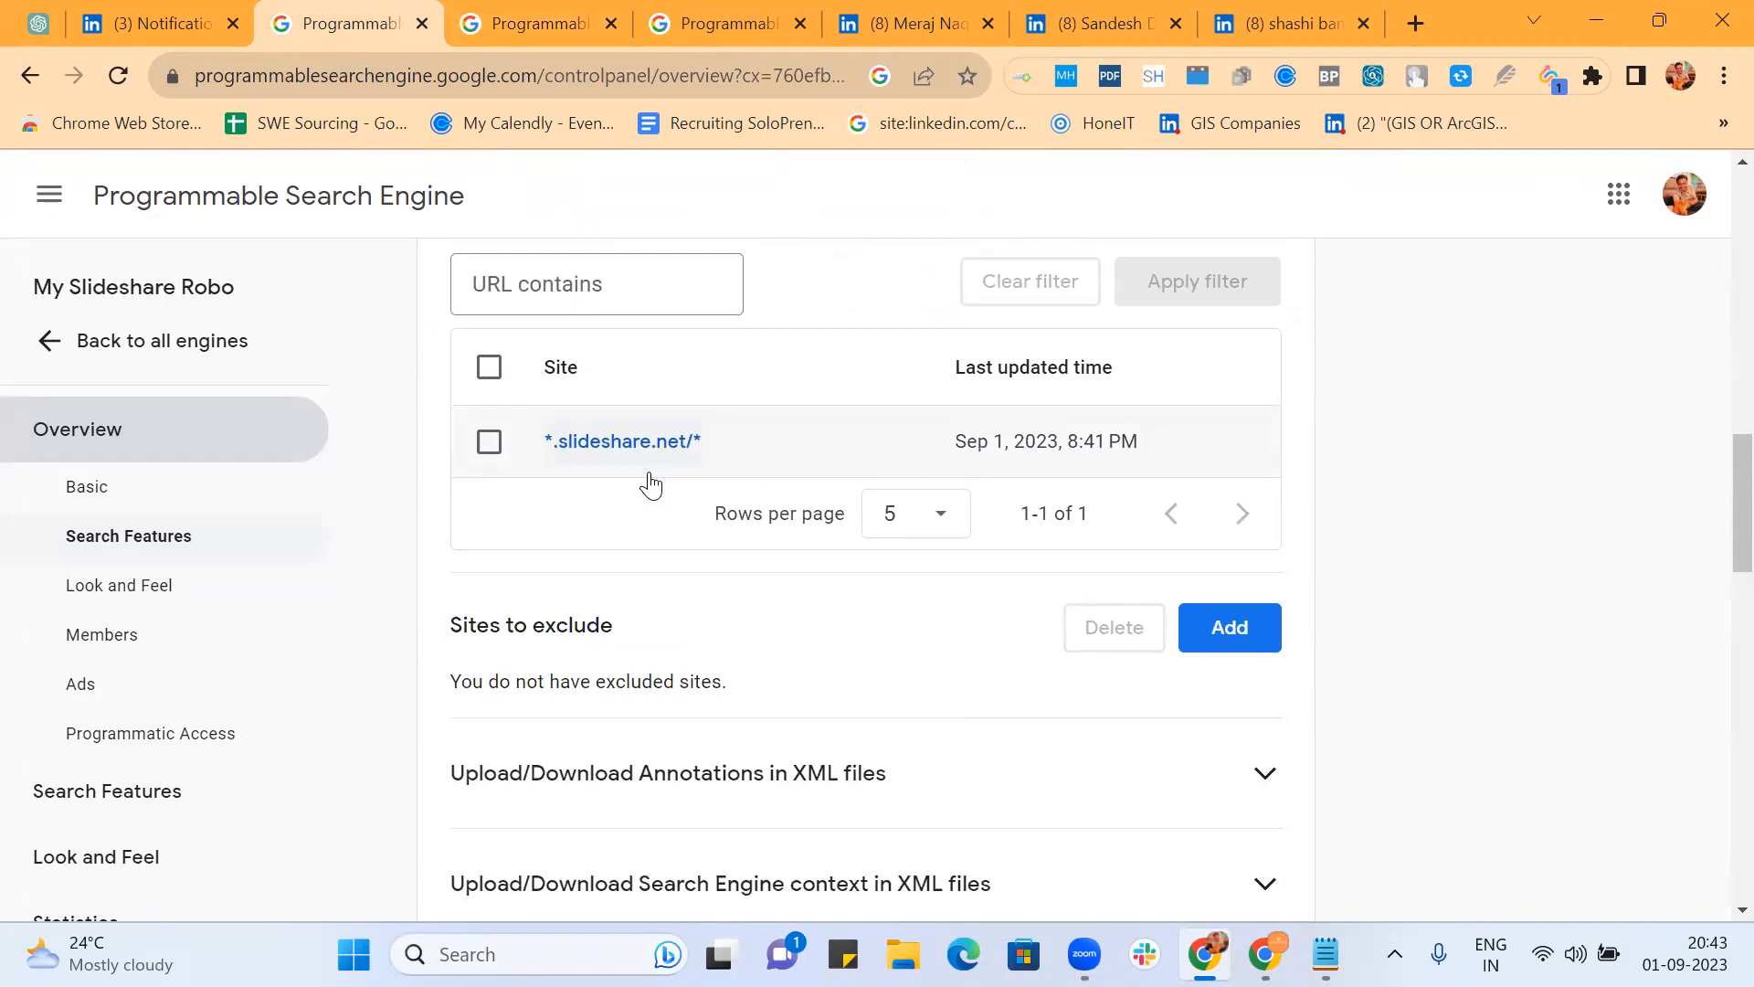
pyautogui.scroll(-12, 650, 482)
pyautogui.scroll(16, 655, 482)
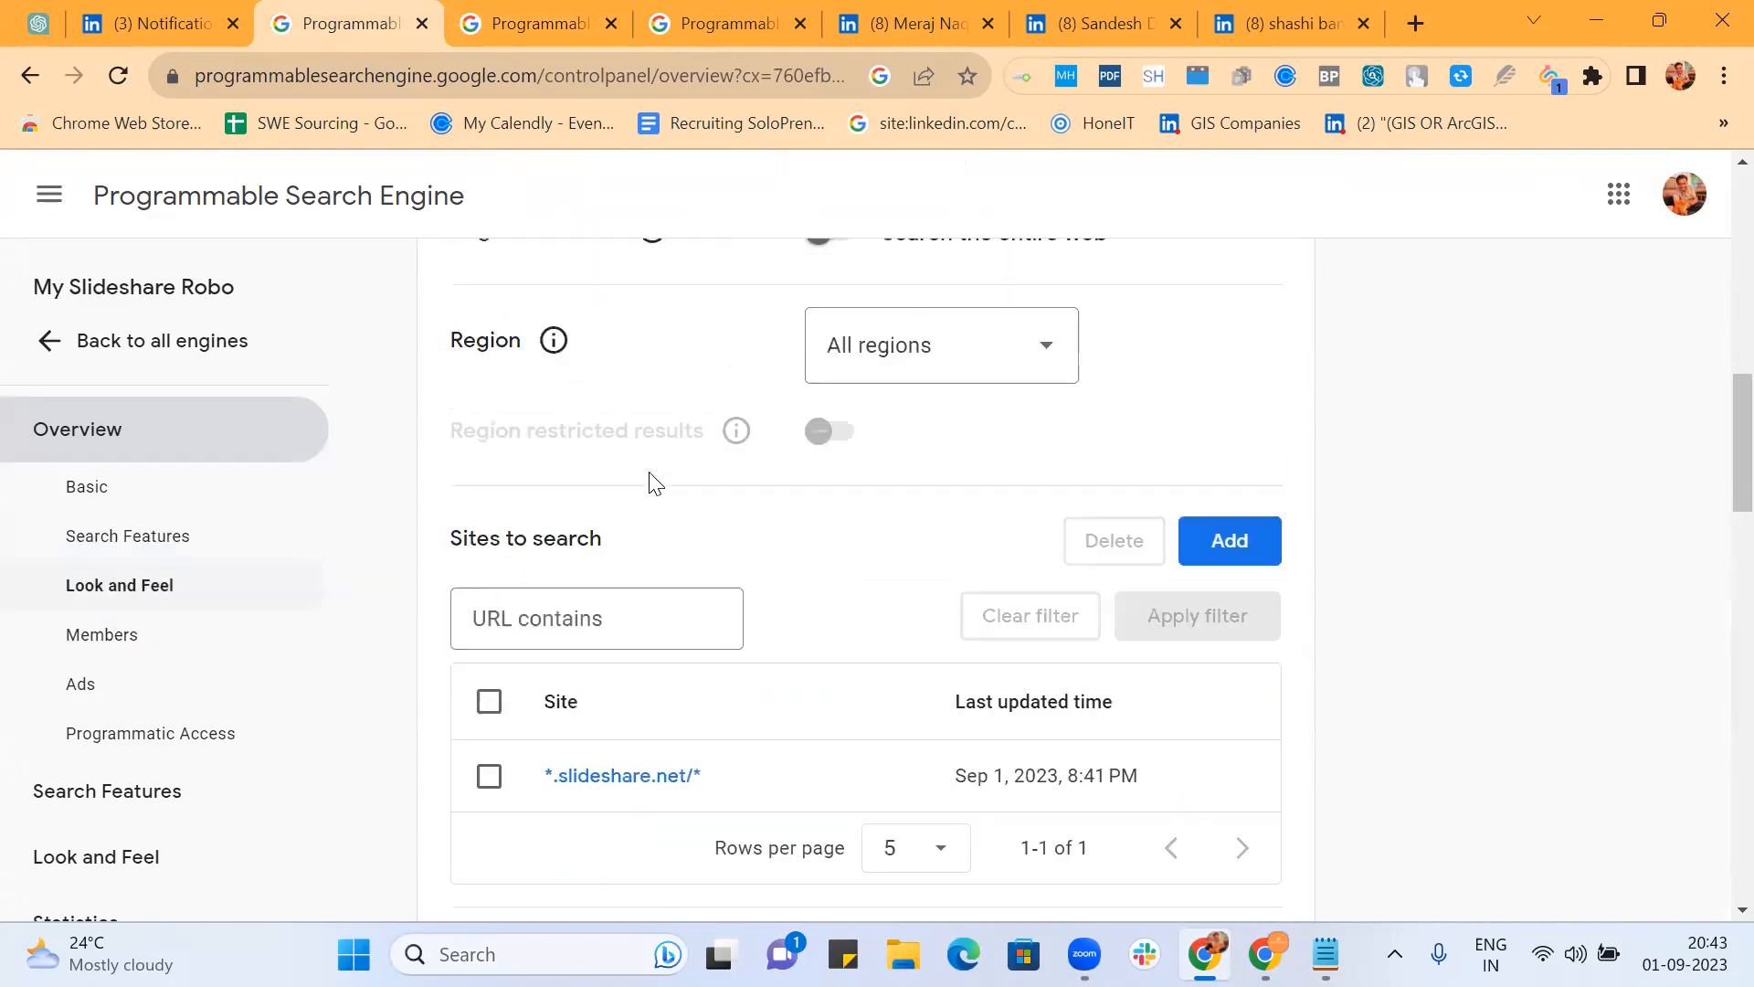
pyautogui.scroll(1, 734, 254)
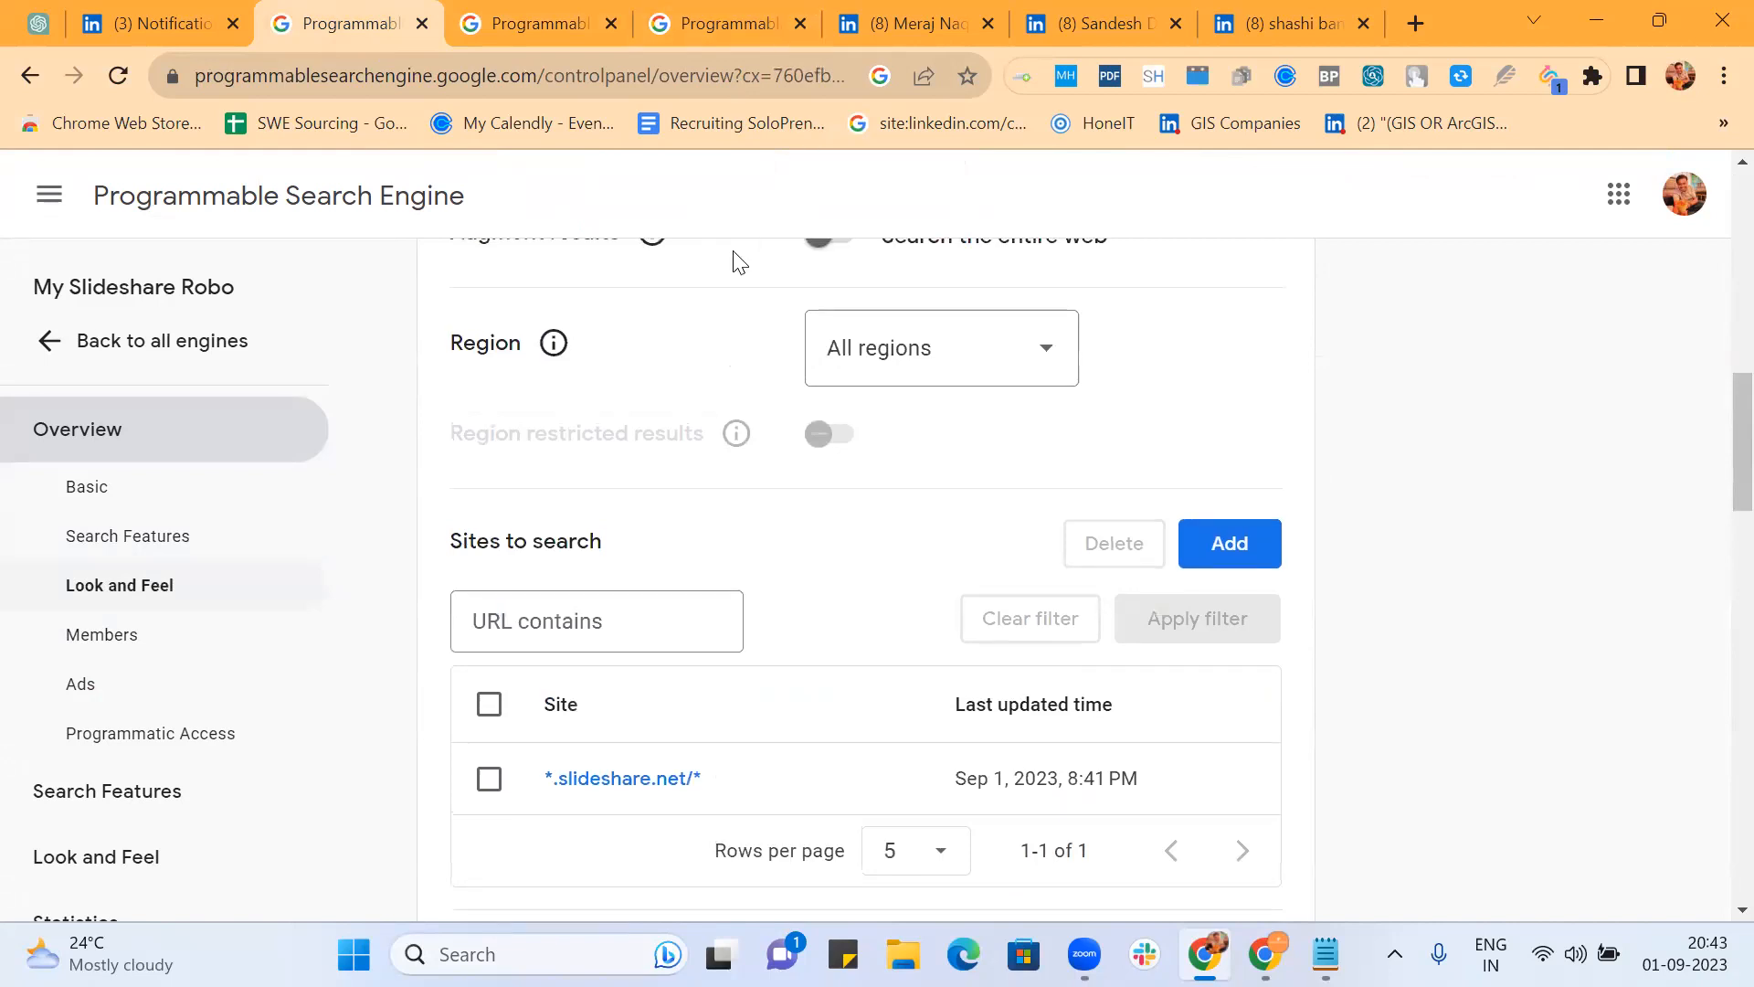
pyautogui.scroll(4, 736, 262)
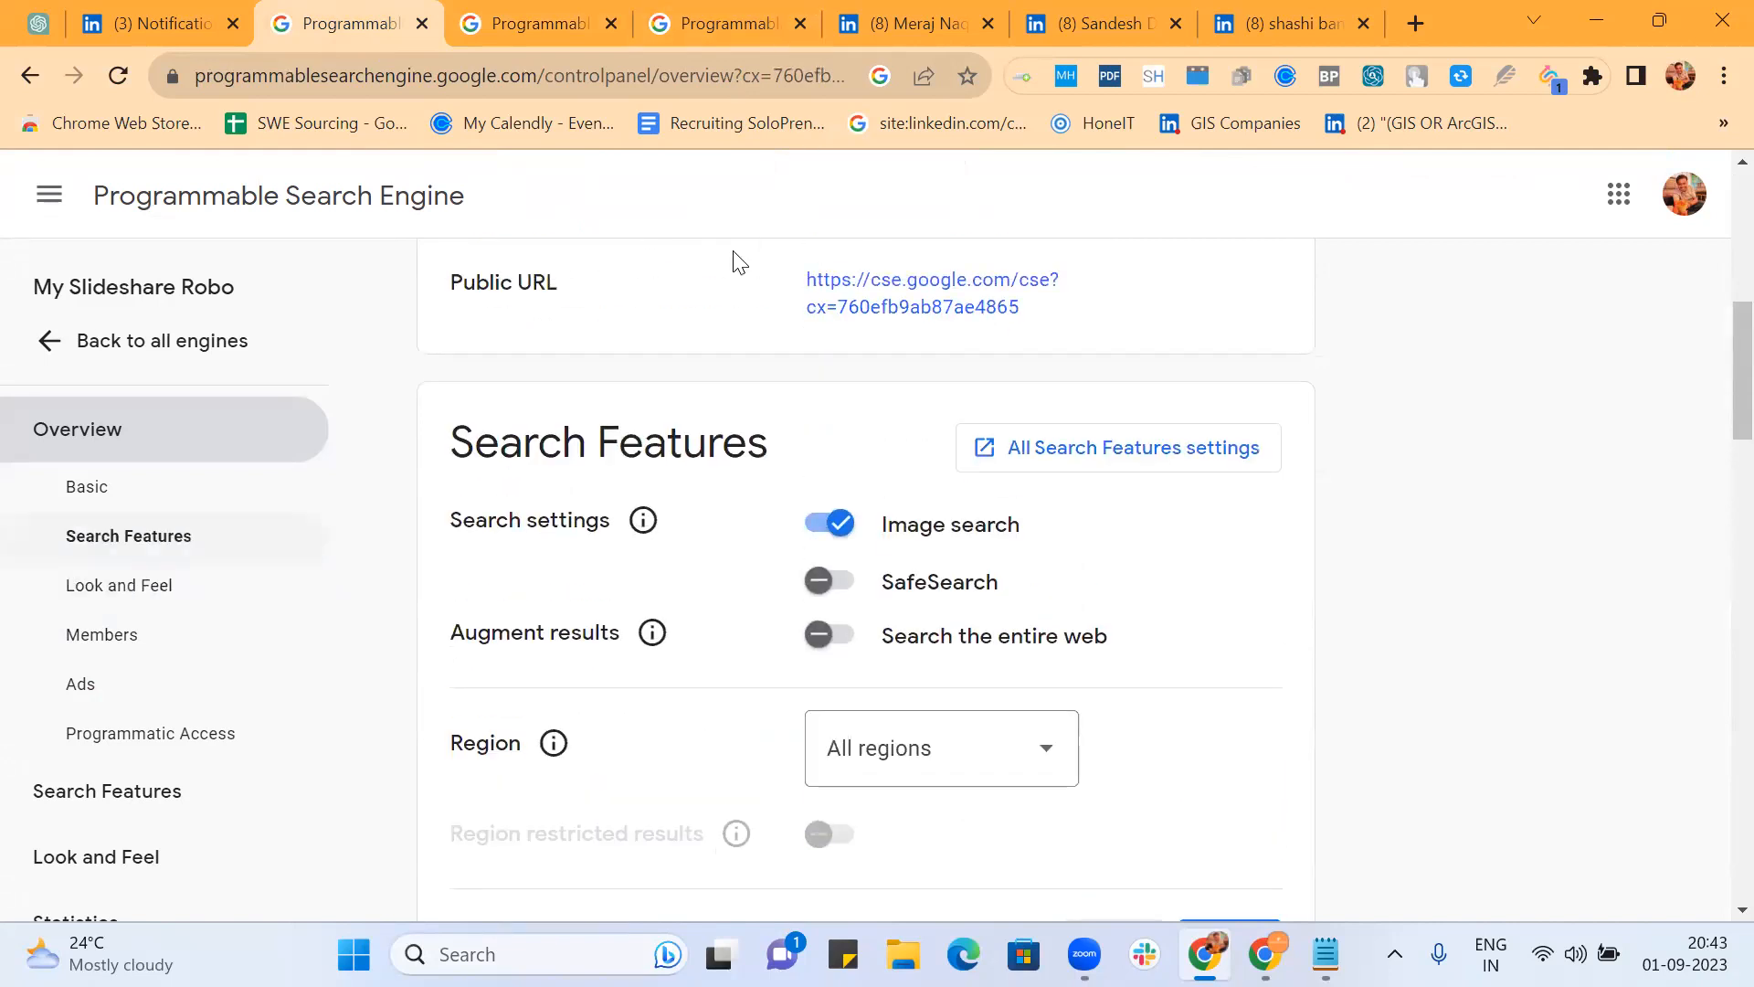
pyautogui.click(1113, 430)
pyautogui.click(486, 15)
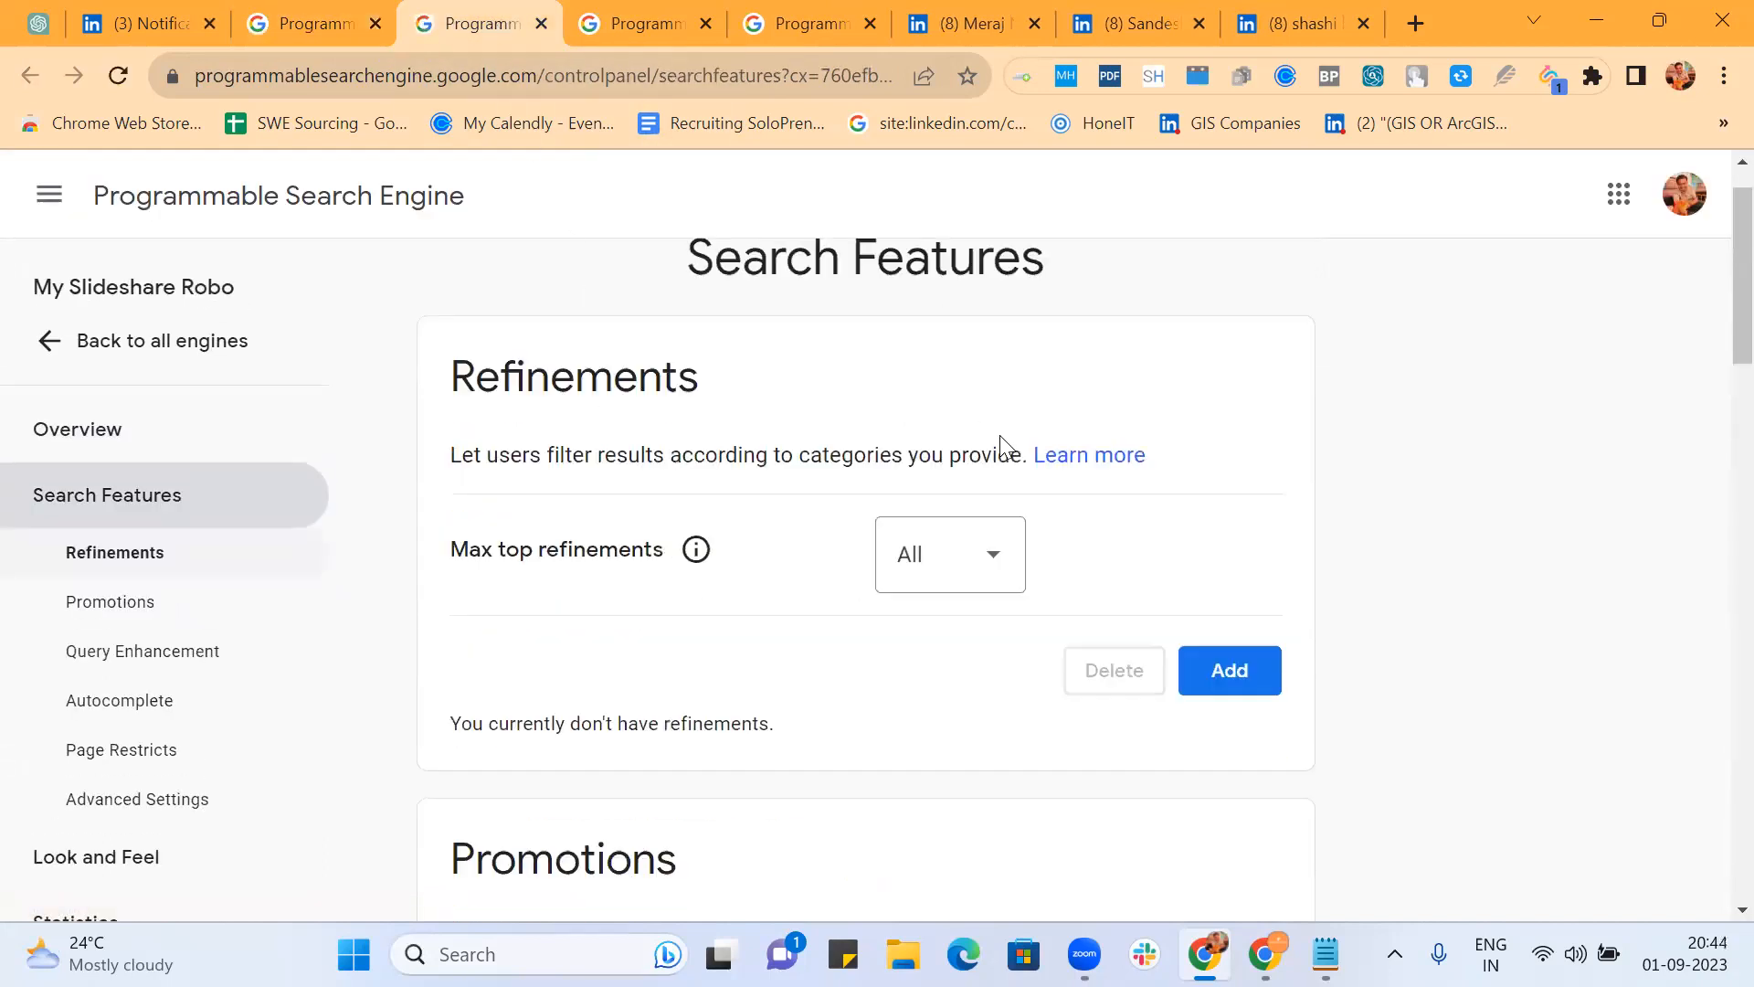
pyautogui.scroll(-3, 999, 435)
# Step: Save a '(Resume | CV)' refinement that changes site priority and rewrites queries with inurl:(resume|cv)
pyautogui.click(1226, 428)
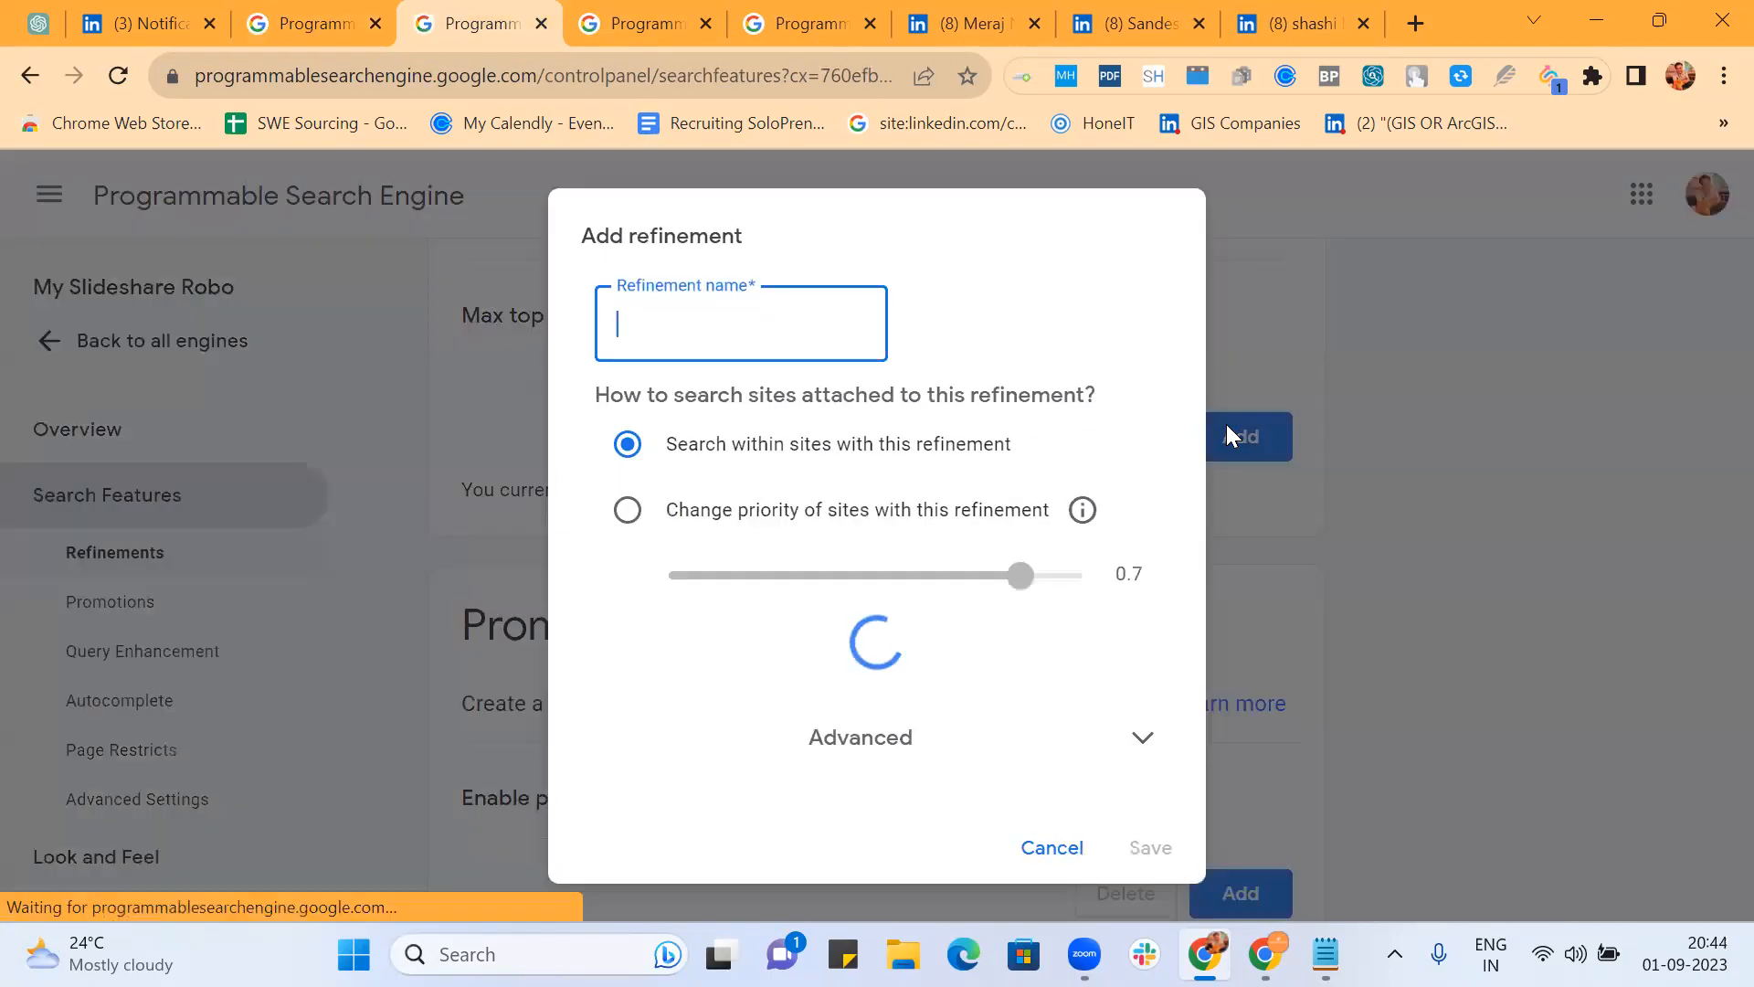
pyautogui.write('Resume G')
pyautogui.press('BackSpace')
pyautogui.press('BackSpace')
pyautogui.press('BackSpace')
pyautogui.press('BackSpace')
pyautogui.press('BackSpace')
pyautogui.press('BackSpace')
pyautogui.press('BackSpace')
pyautogui.press('BackSpace')
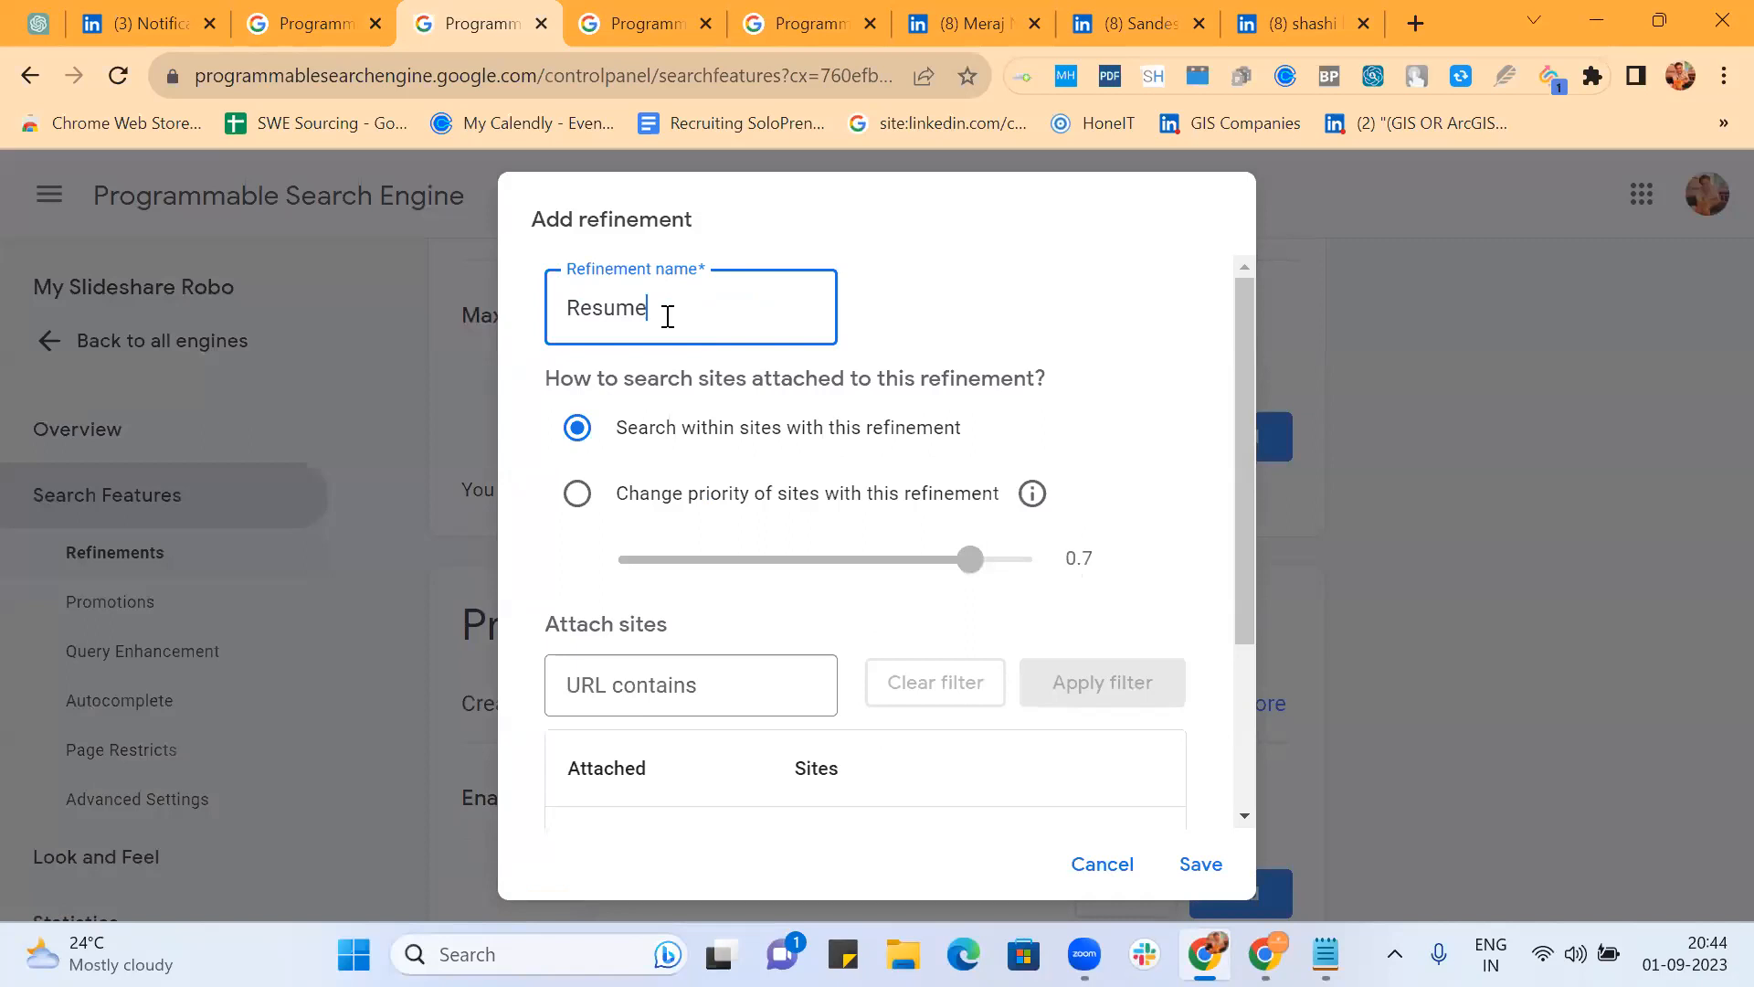
pyautogui.write('(Resume | CV)')
pyautogui.click(577, 493)
pyautogui.scroll(-3, 804, 402)
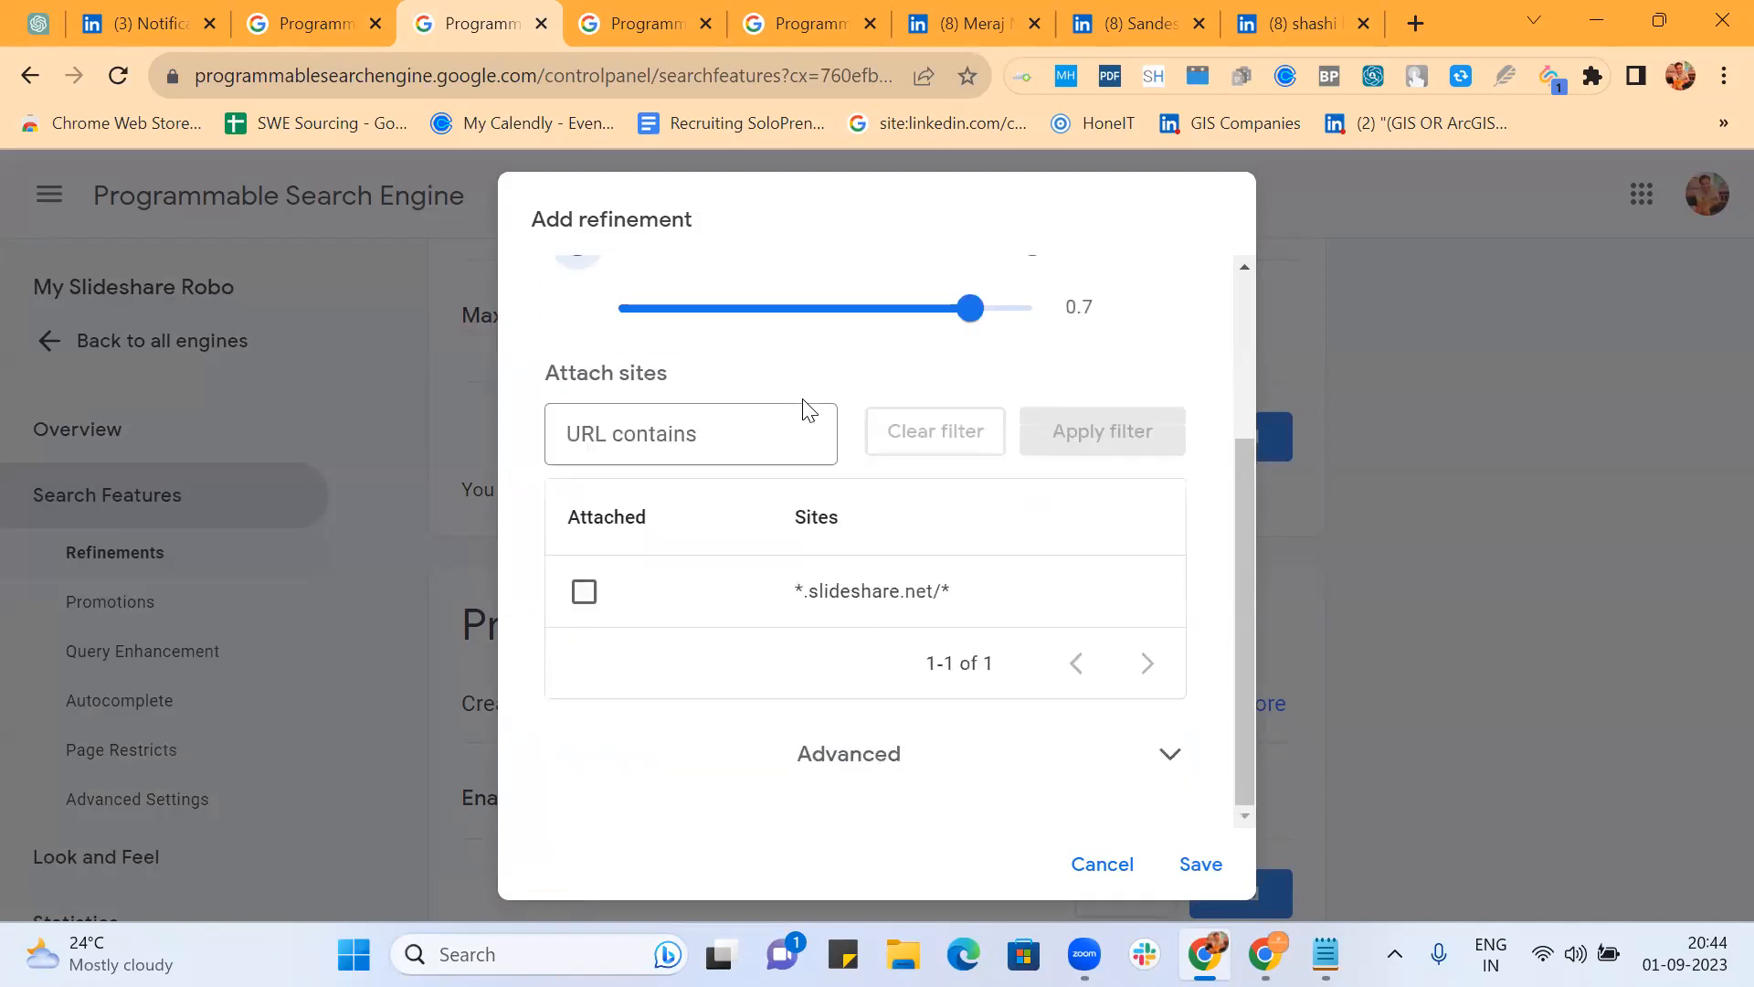
pyautogui.click(830, 738)
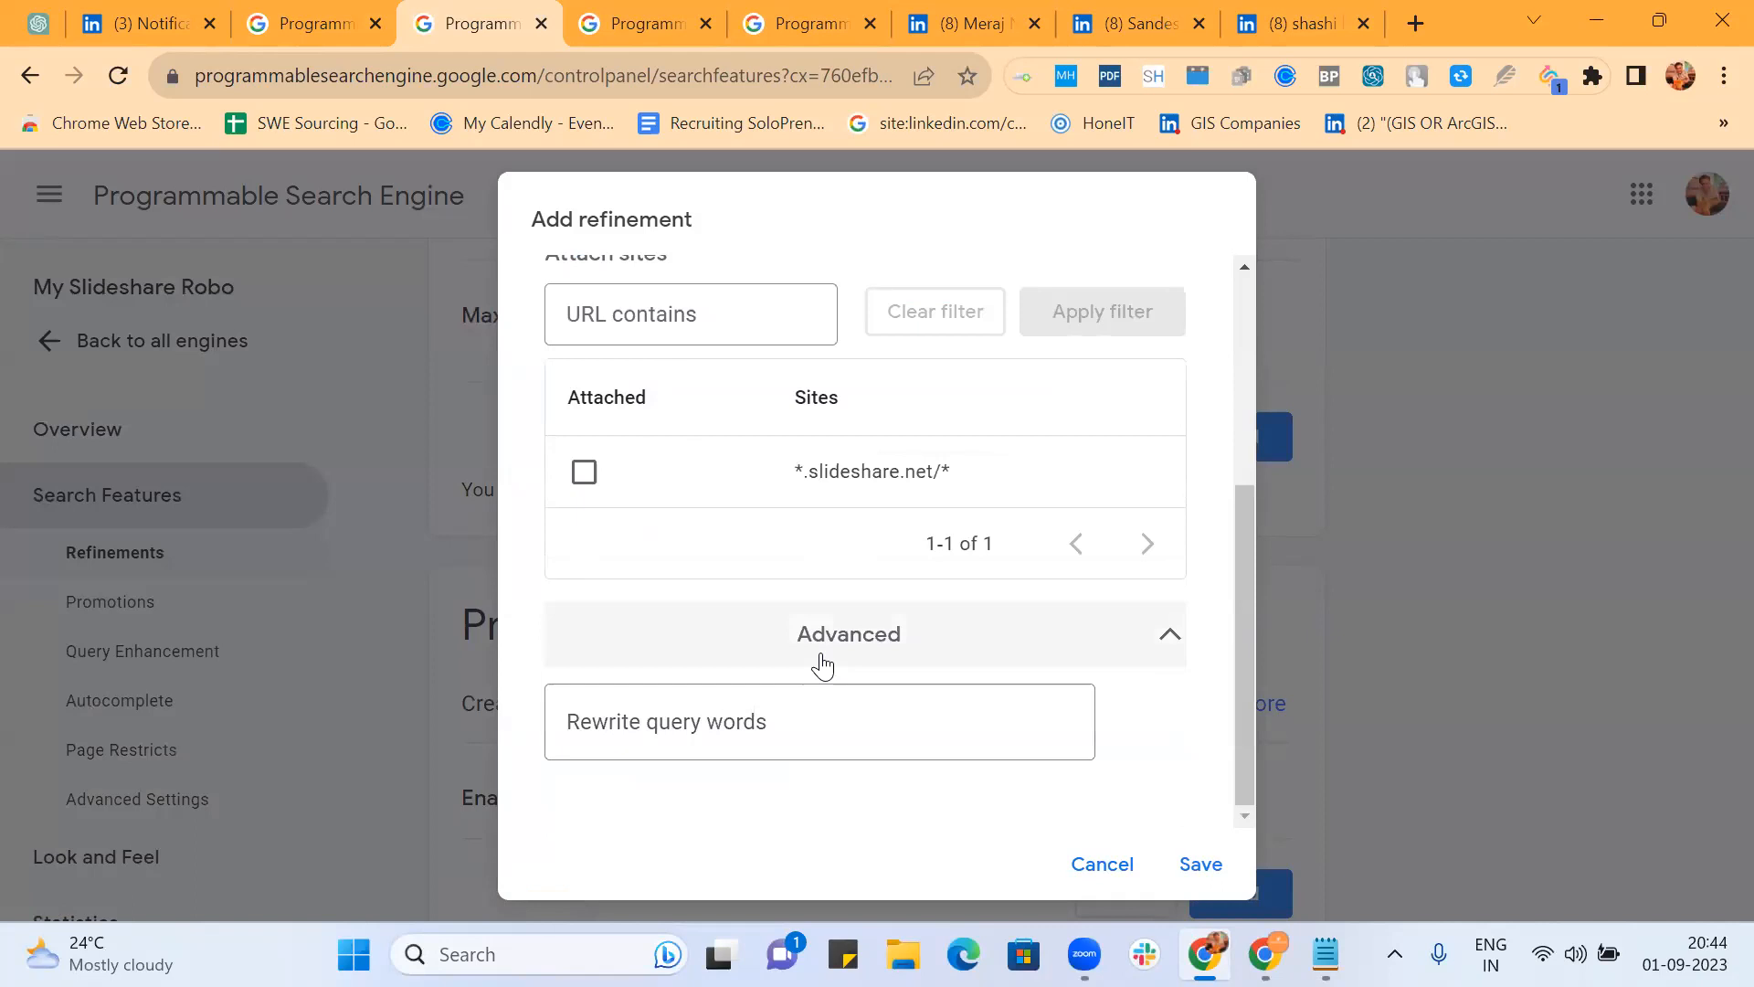
pyautogui.click(674, 731)
pyautogui.write('inurl:(resume')
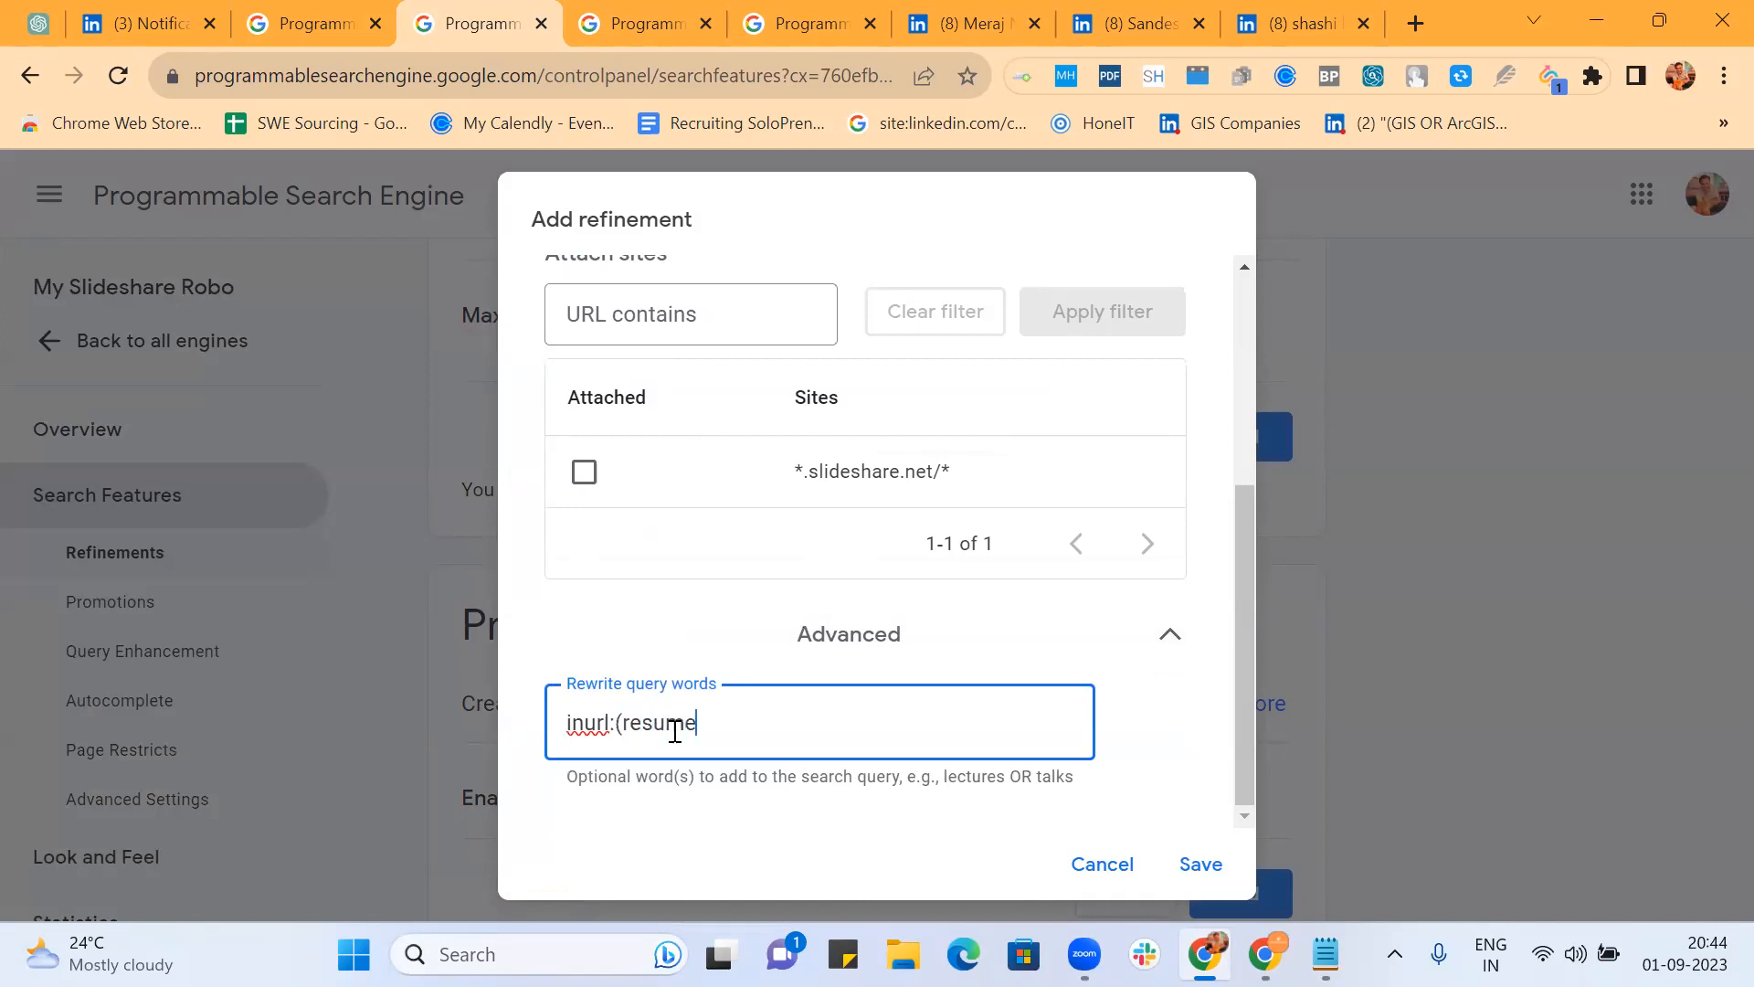
pyautogui.write('|cv)')
pyautogui.click(773, 533)
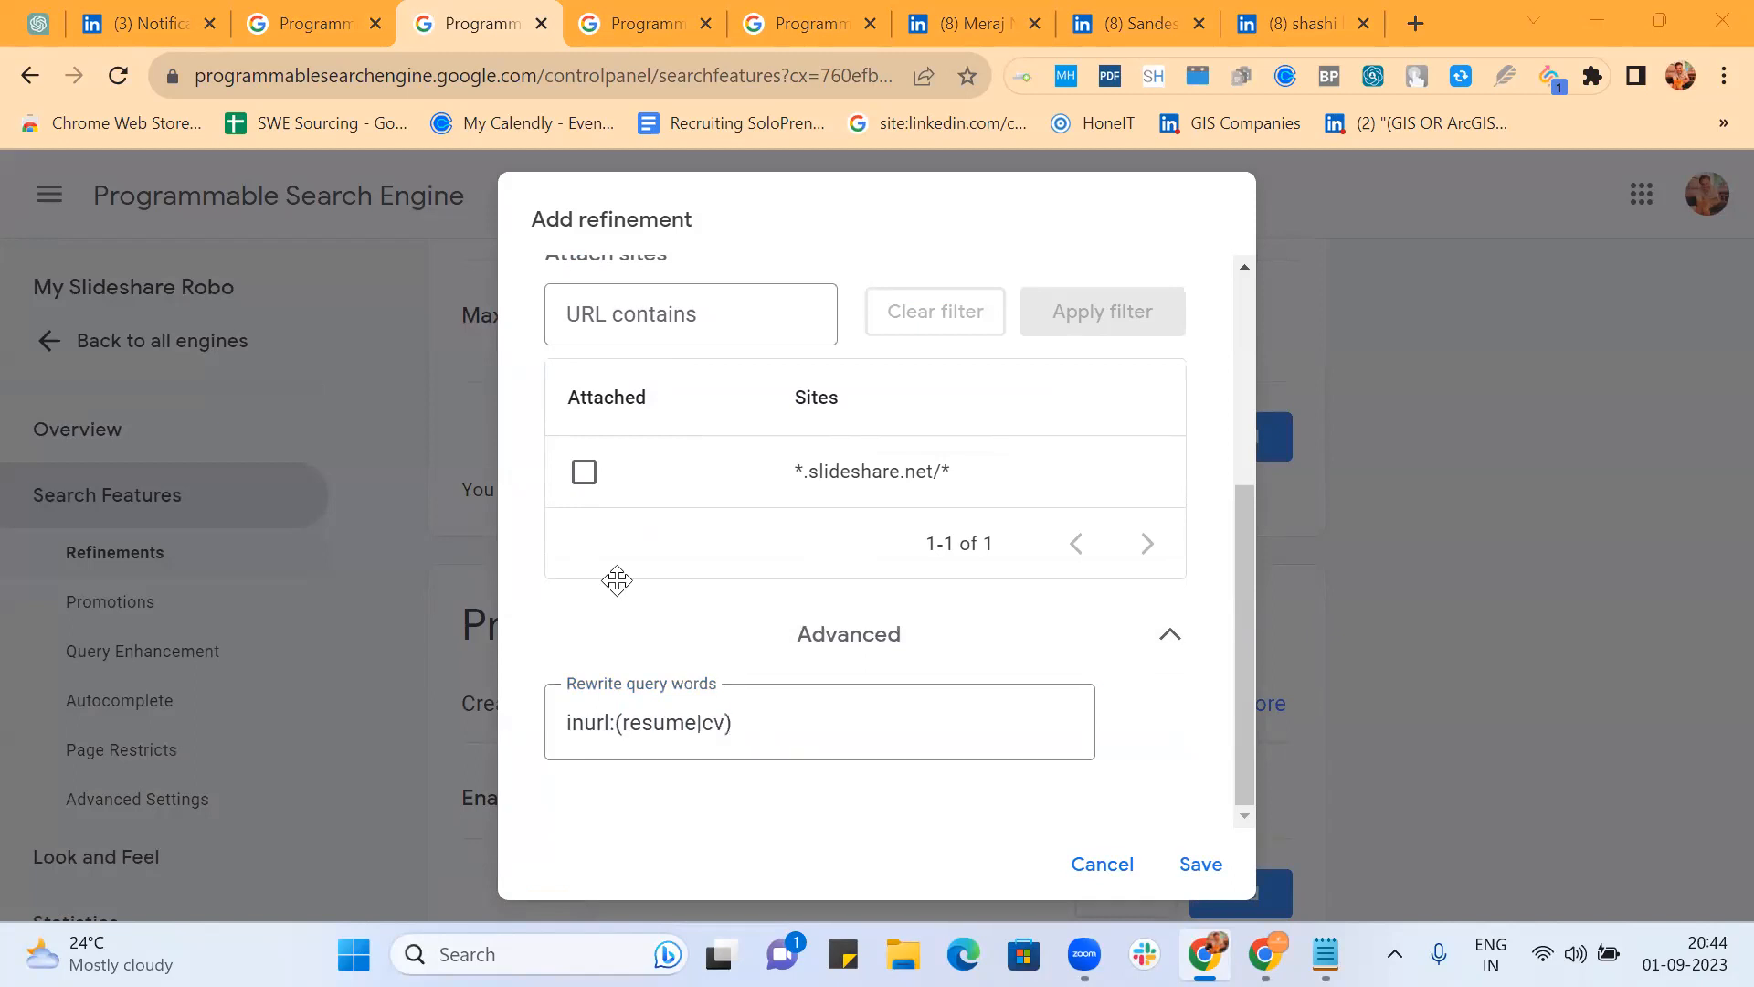
pyautogui.click(1201, 864)
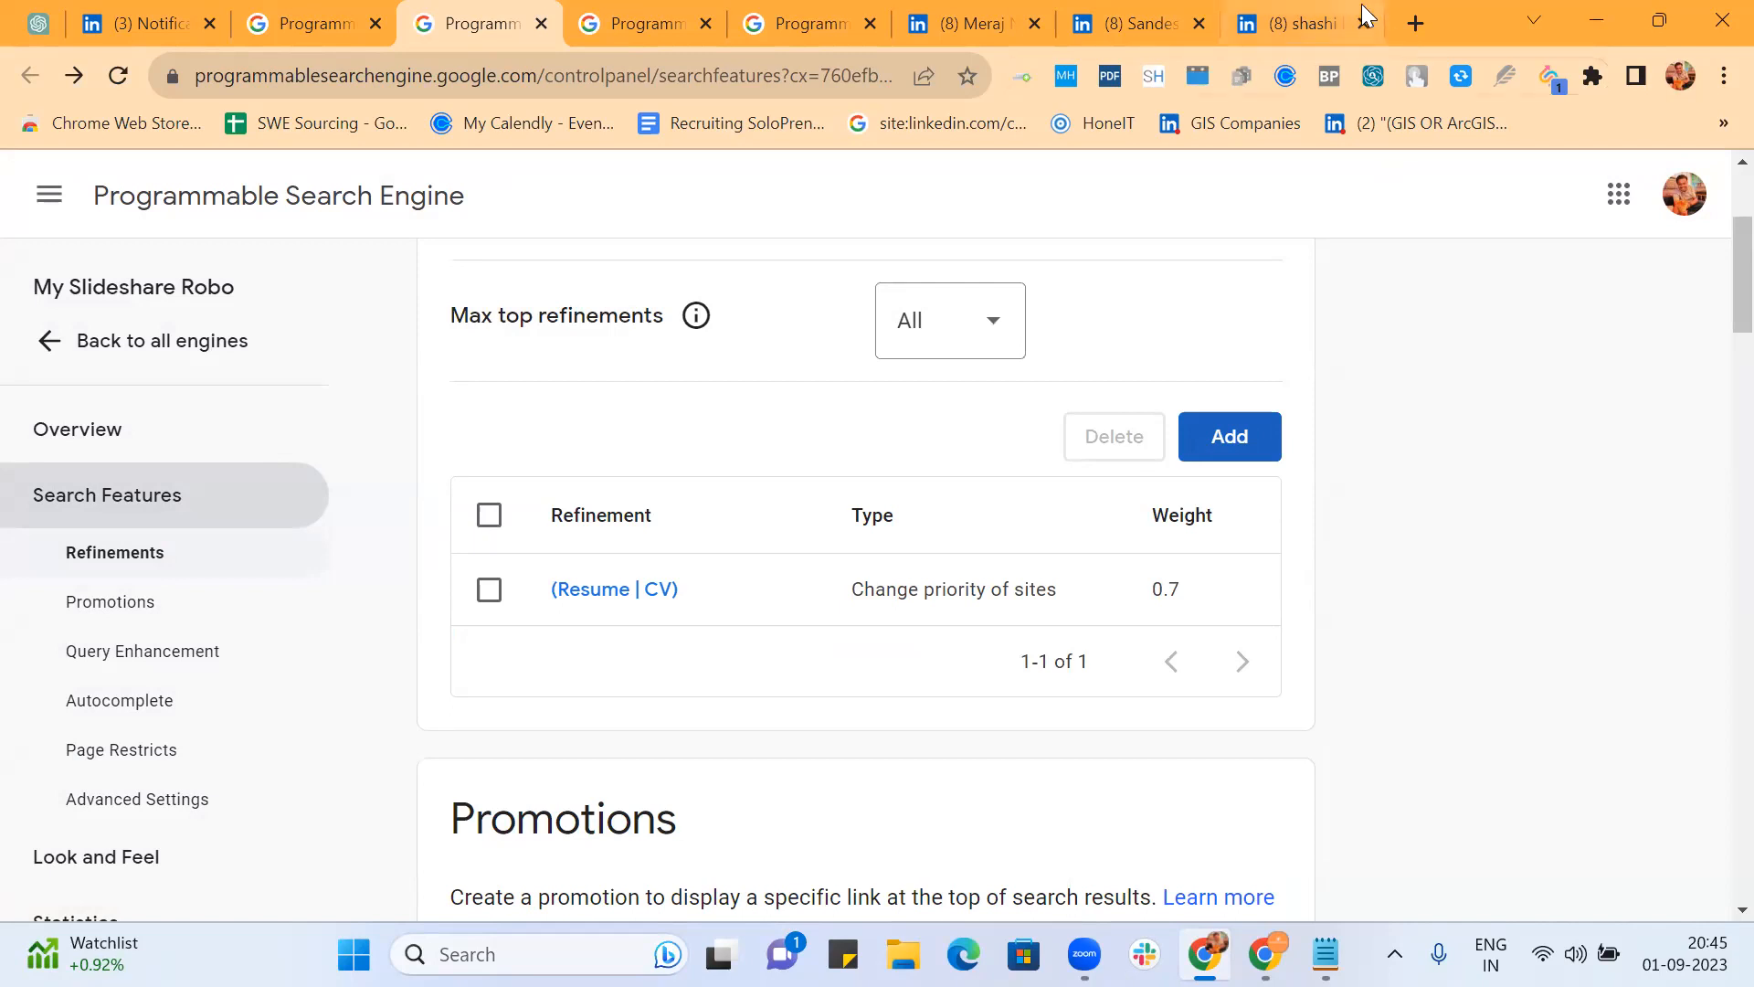
# Step: Reload the public results as web results and filter them to (Resume | CV)
pyautogui.click(629, 23)
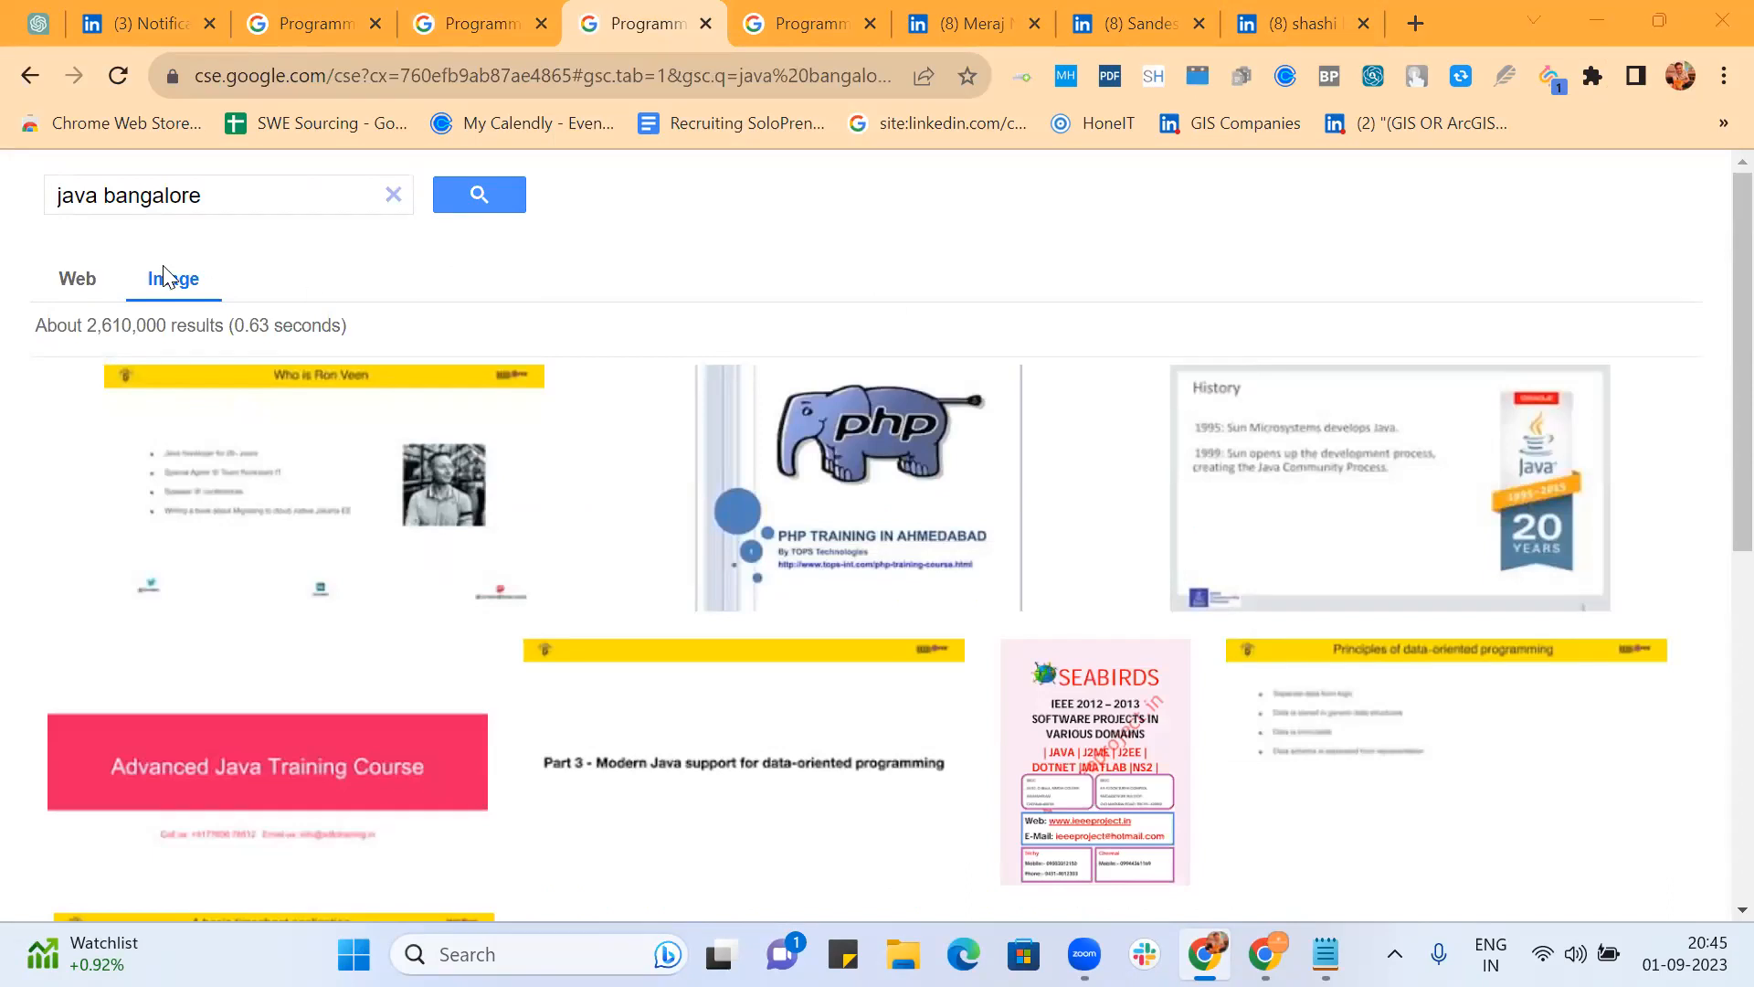
pyautogui.click(77, 276)
pyautogui.click(397, 89)
pyautogui.press('Return')
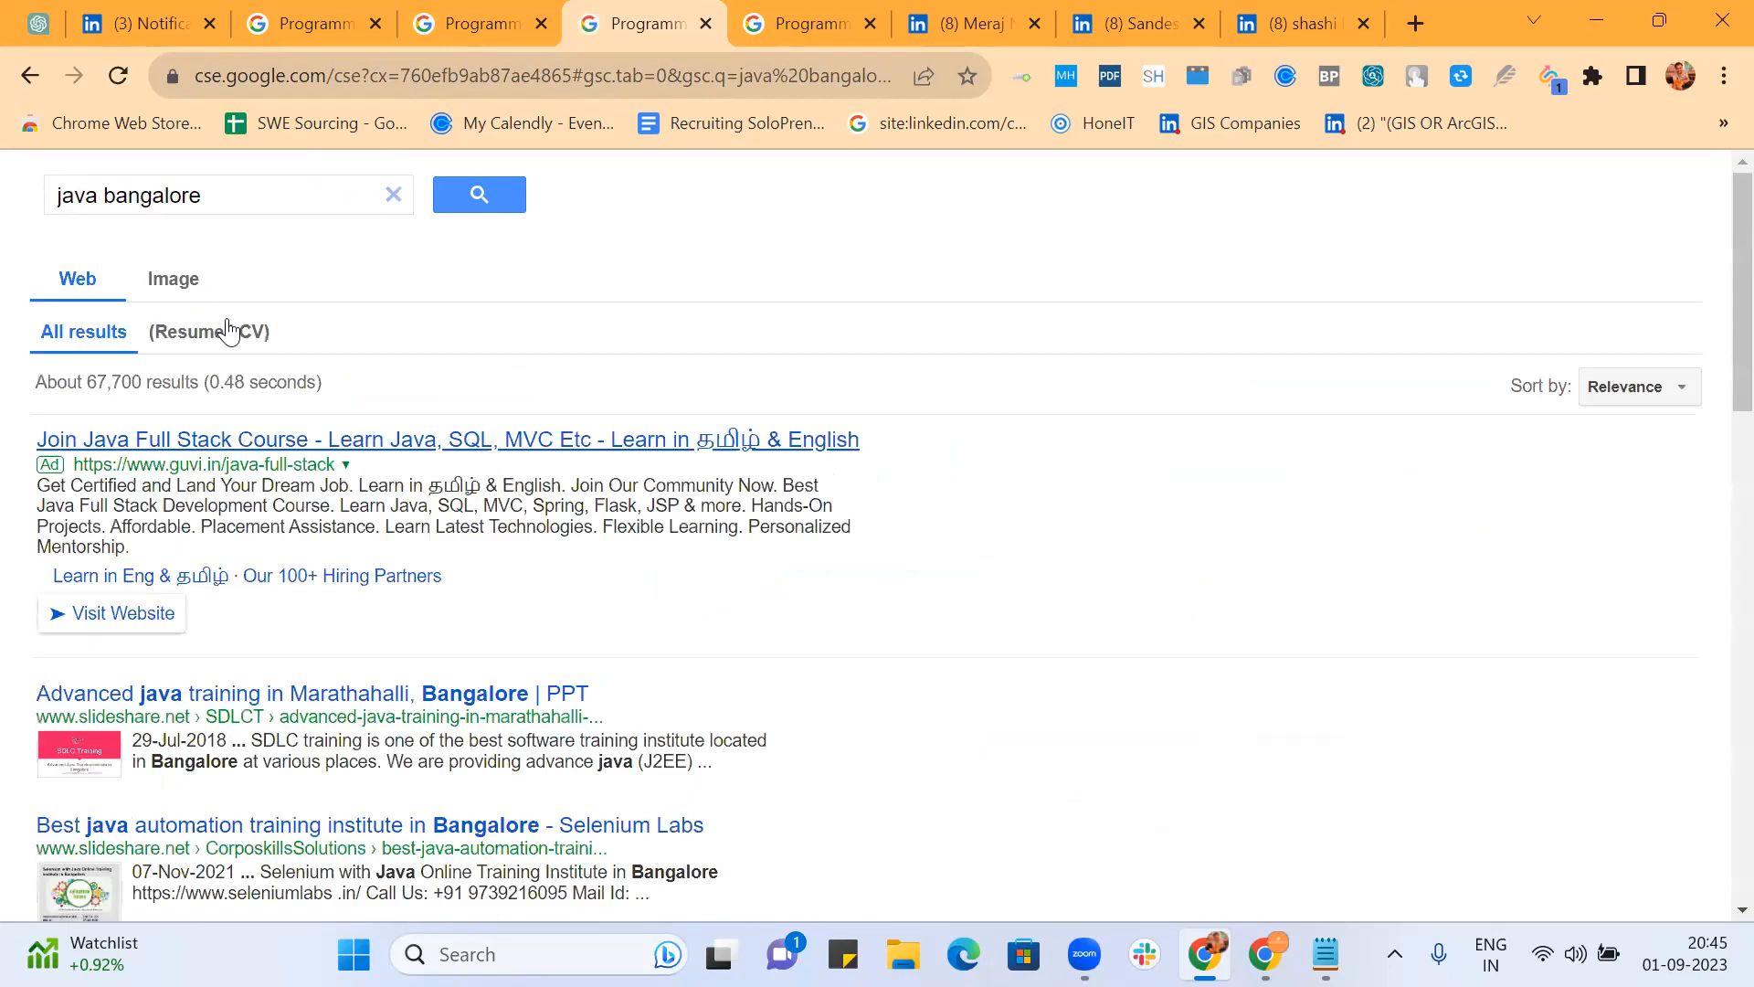
pyautogui.click(228, 331)
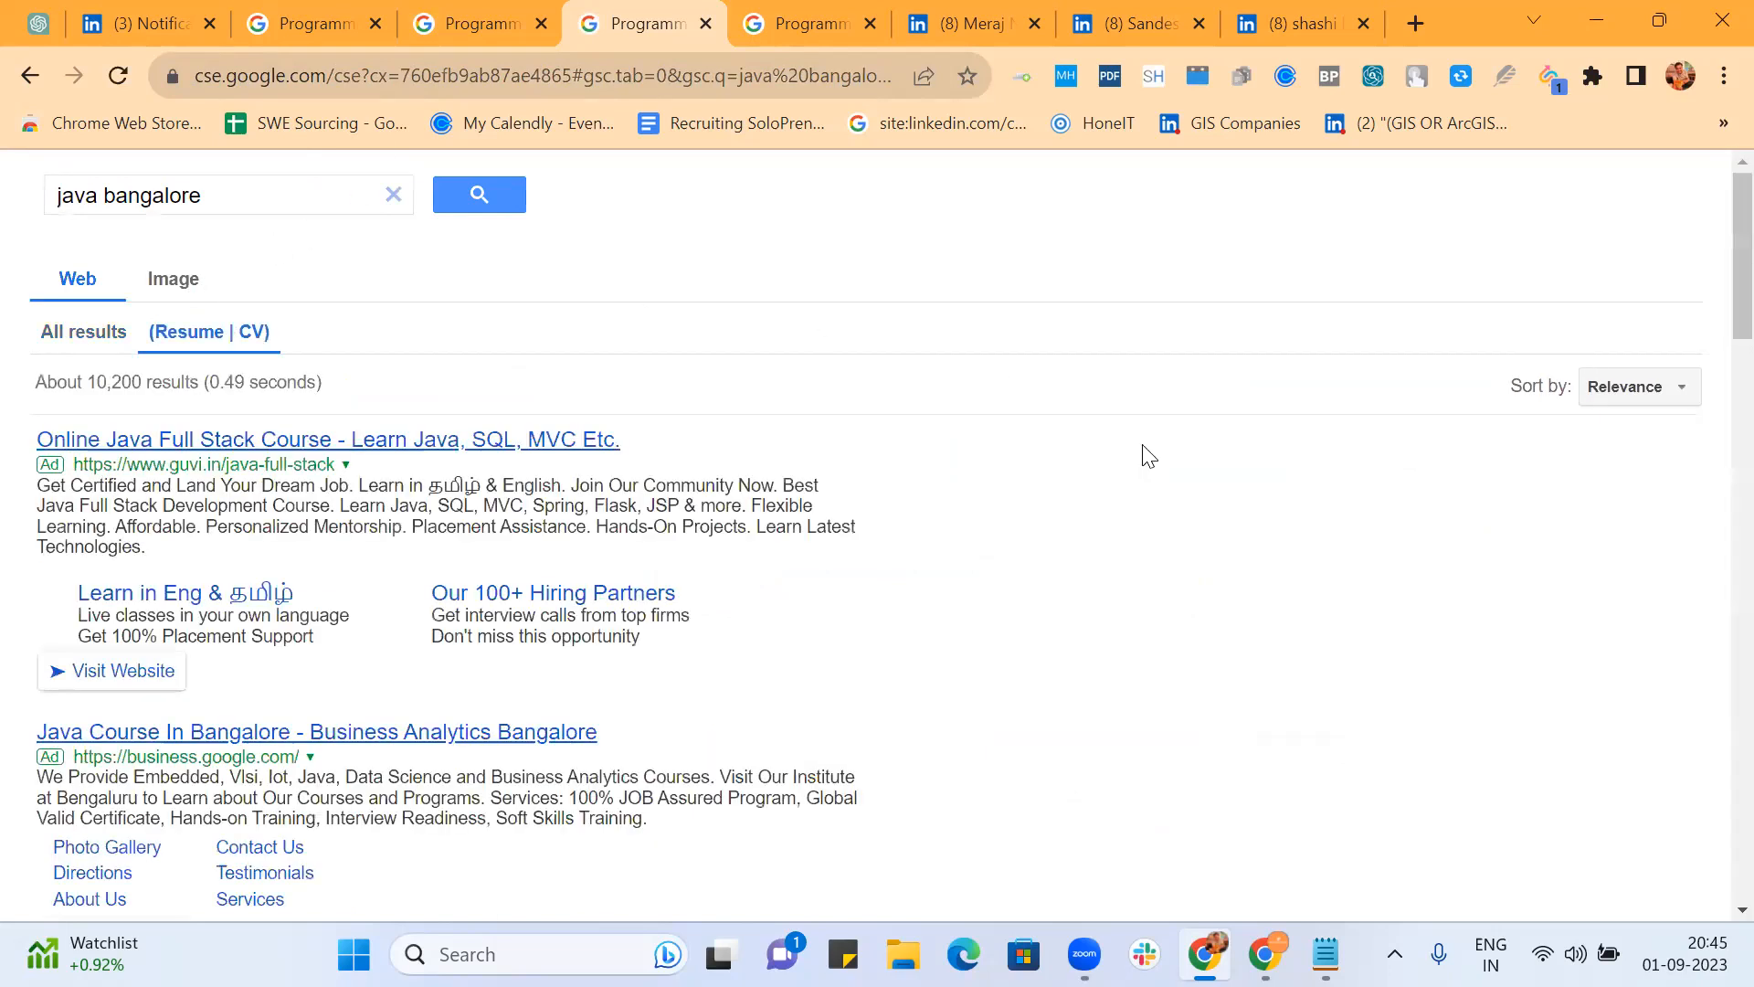
# Step: Scroll the (Resume | CV) web results and jump to page 10
pyautogui.scroll(-12, 1149, 455)
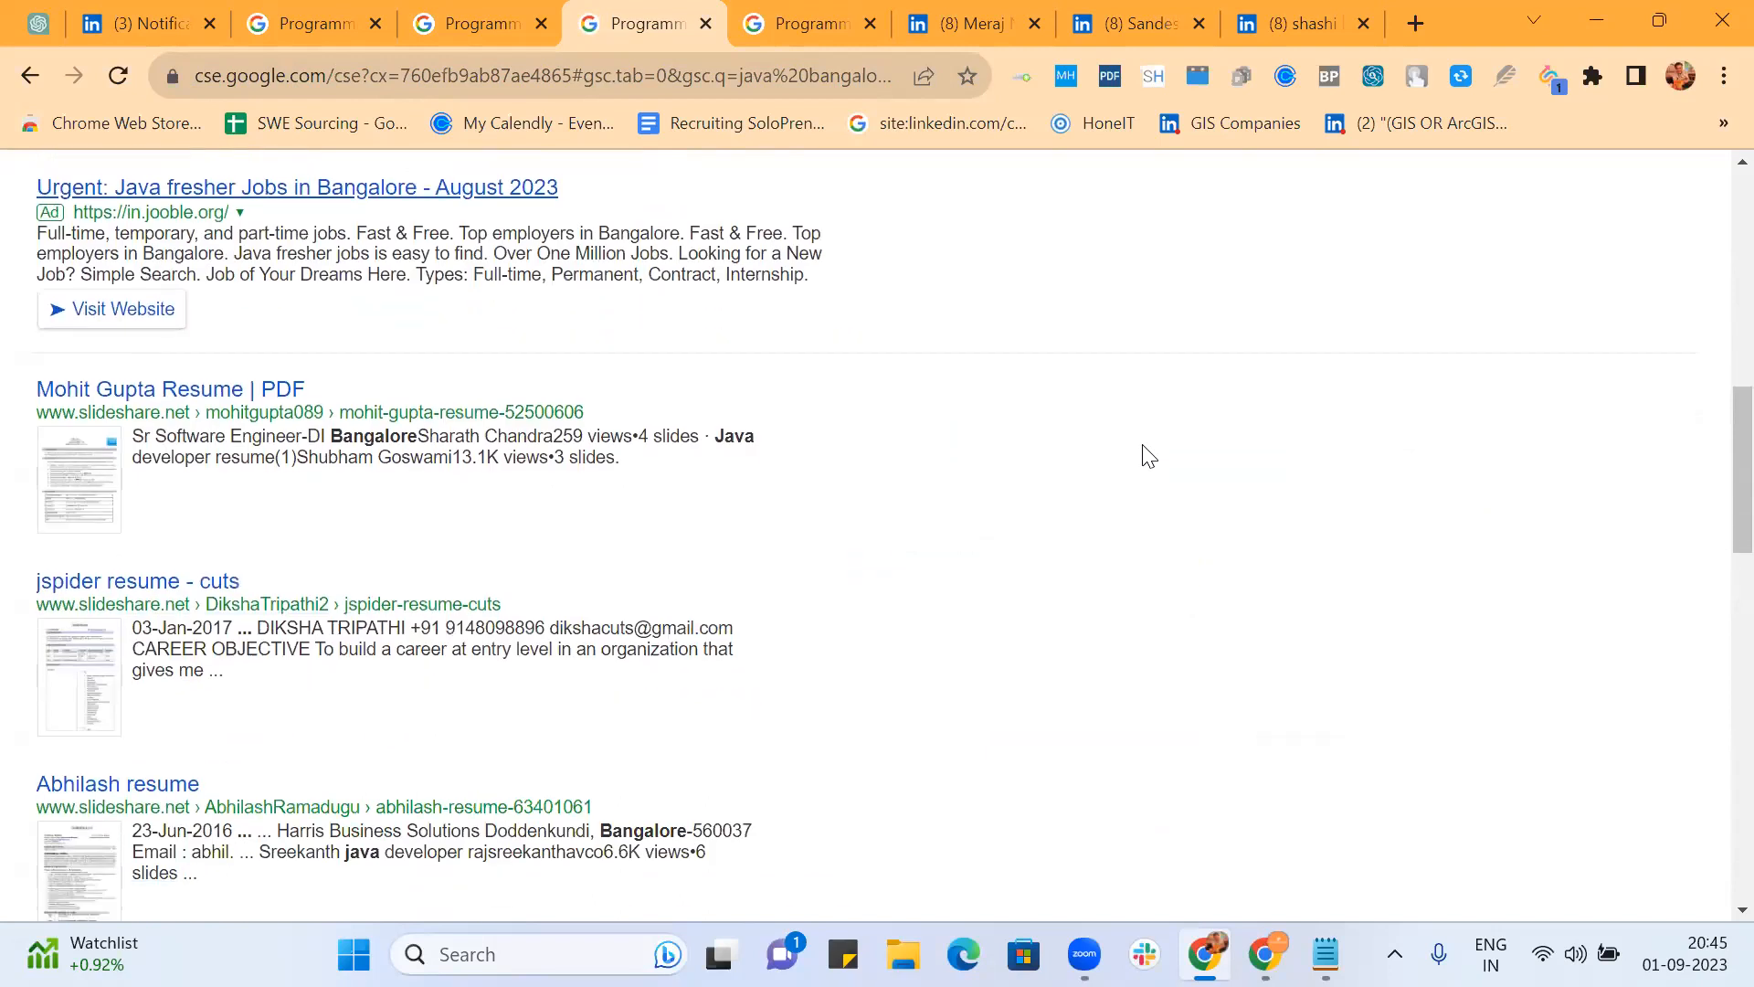
pyautogui.scroll(-7, 1148, 455)
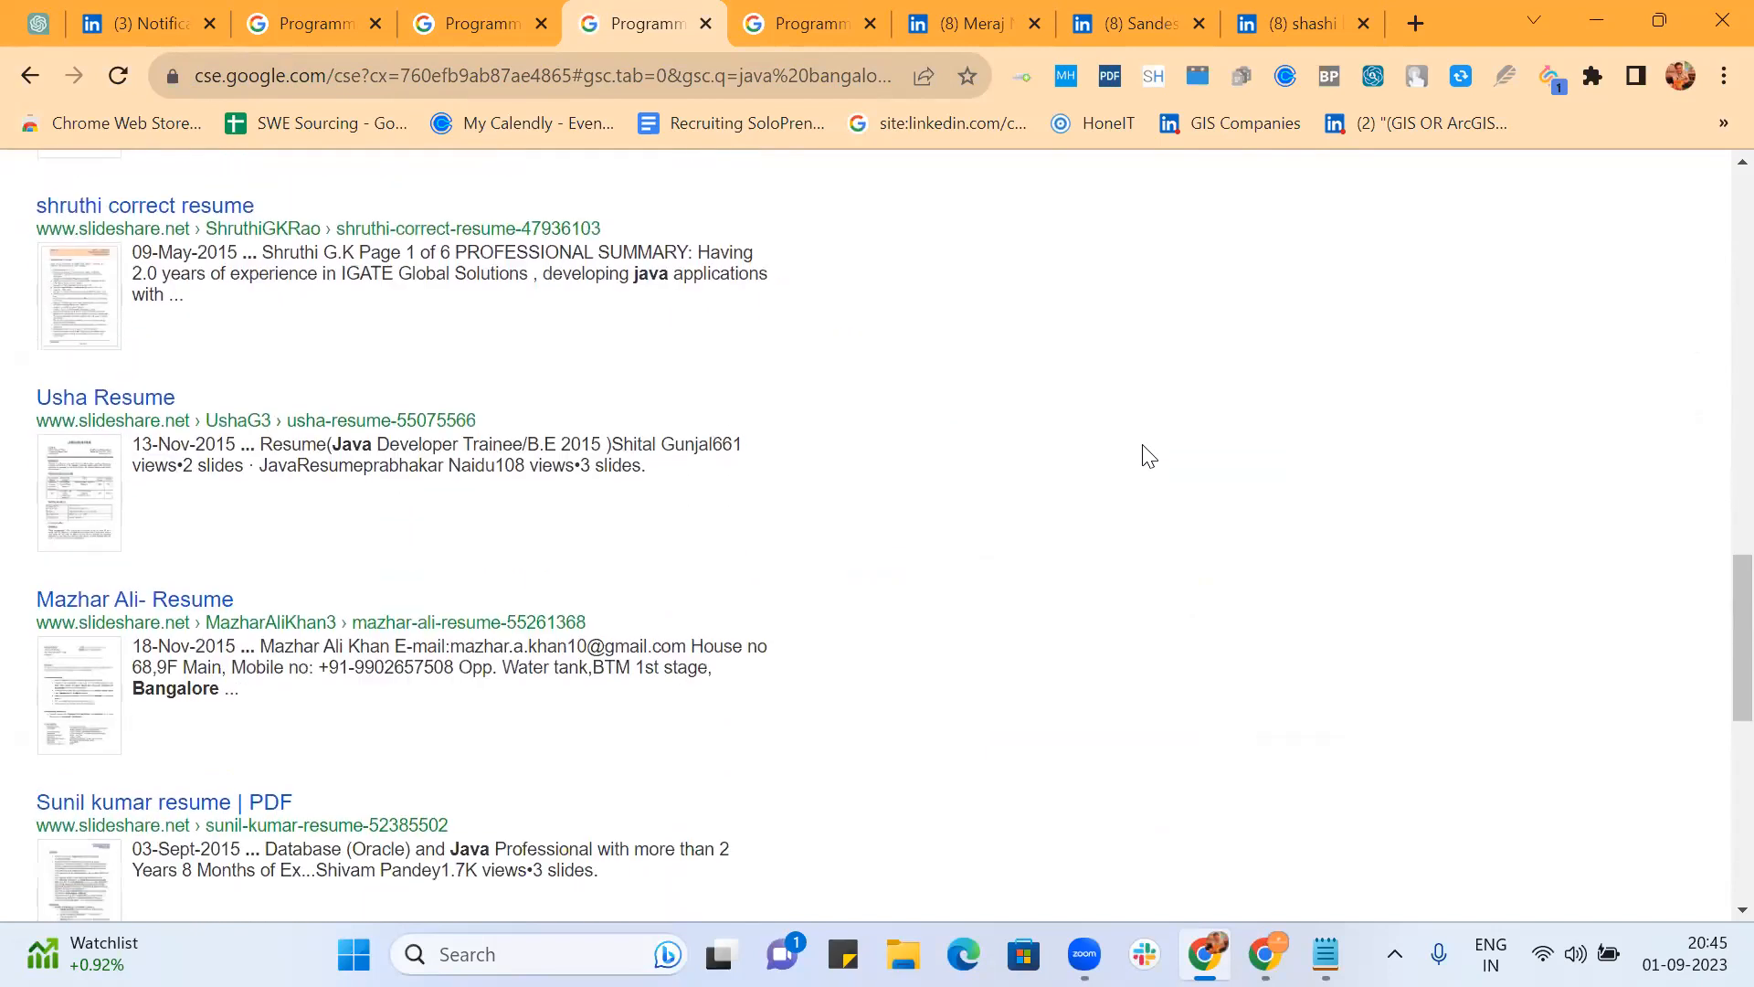
pyautogui.scroll(-6, 1145, 457)
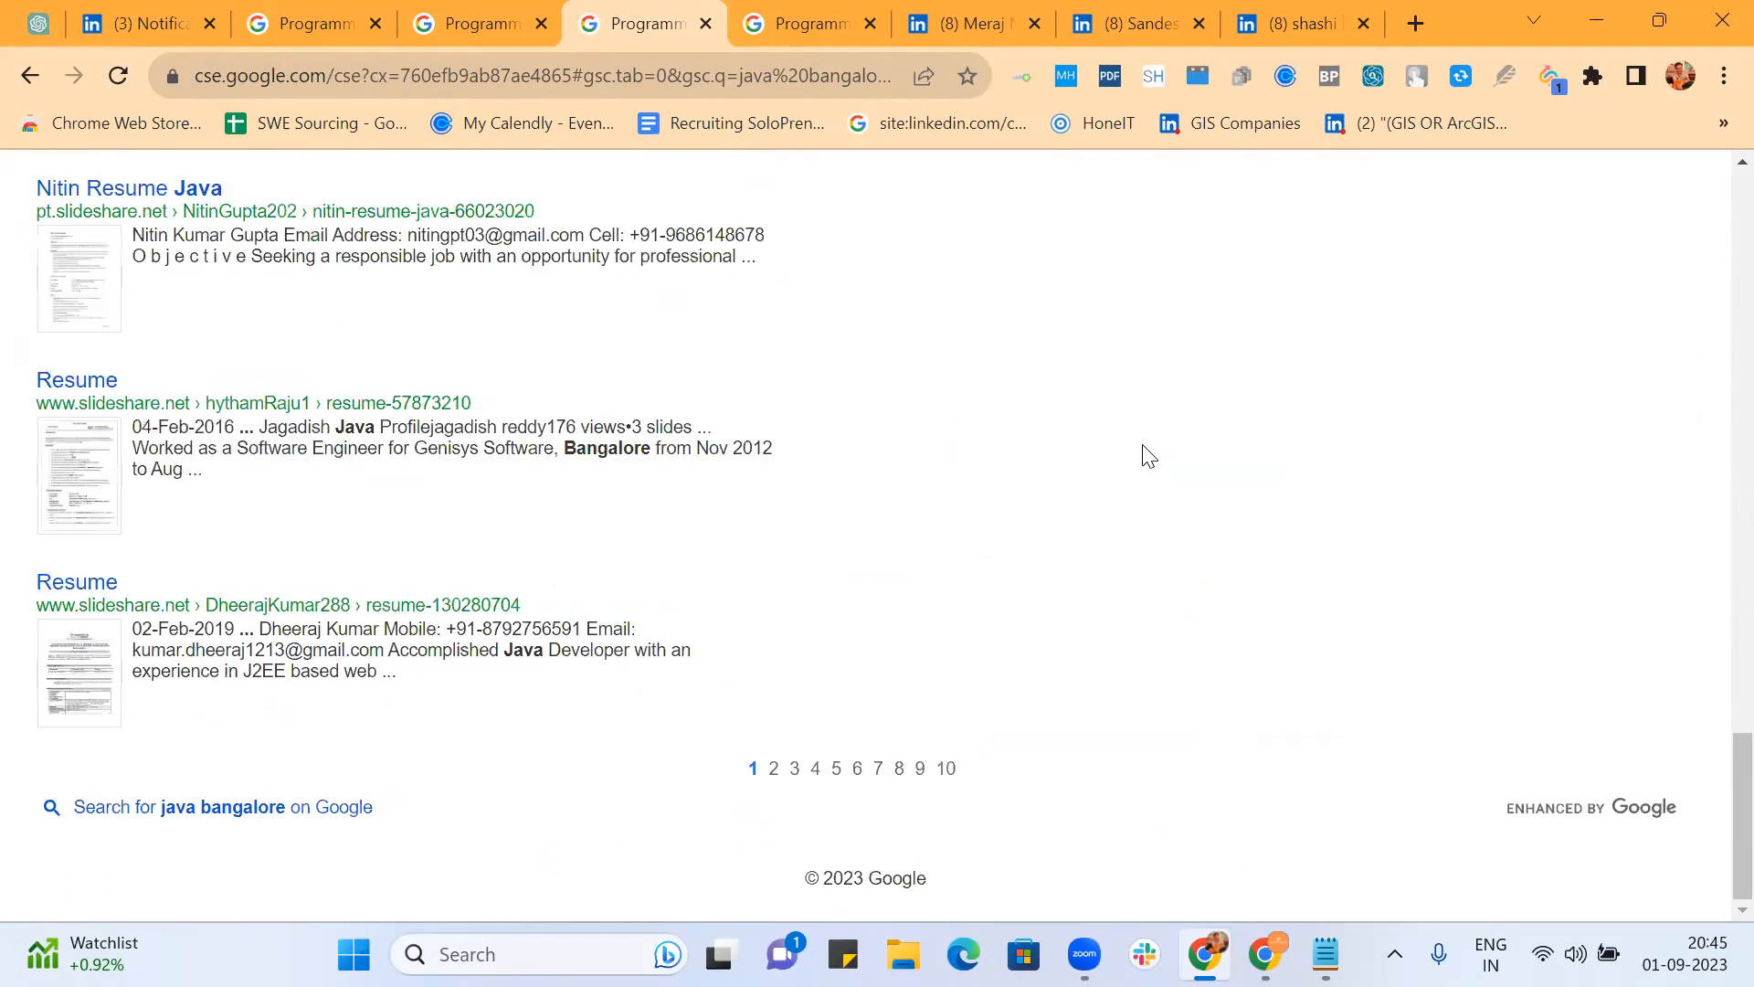
pyautogui.click(946, 770)
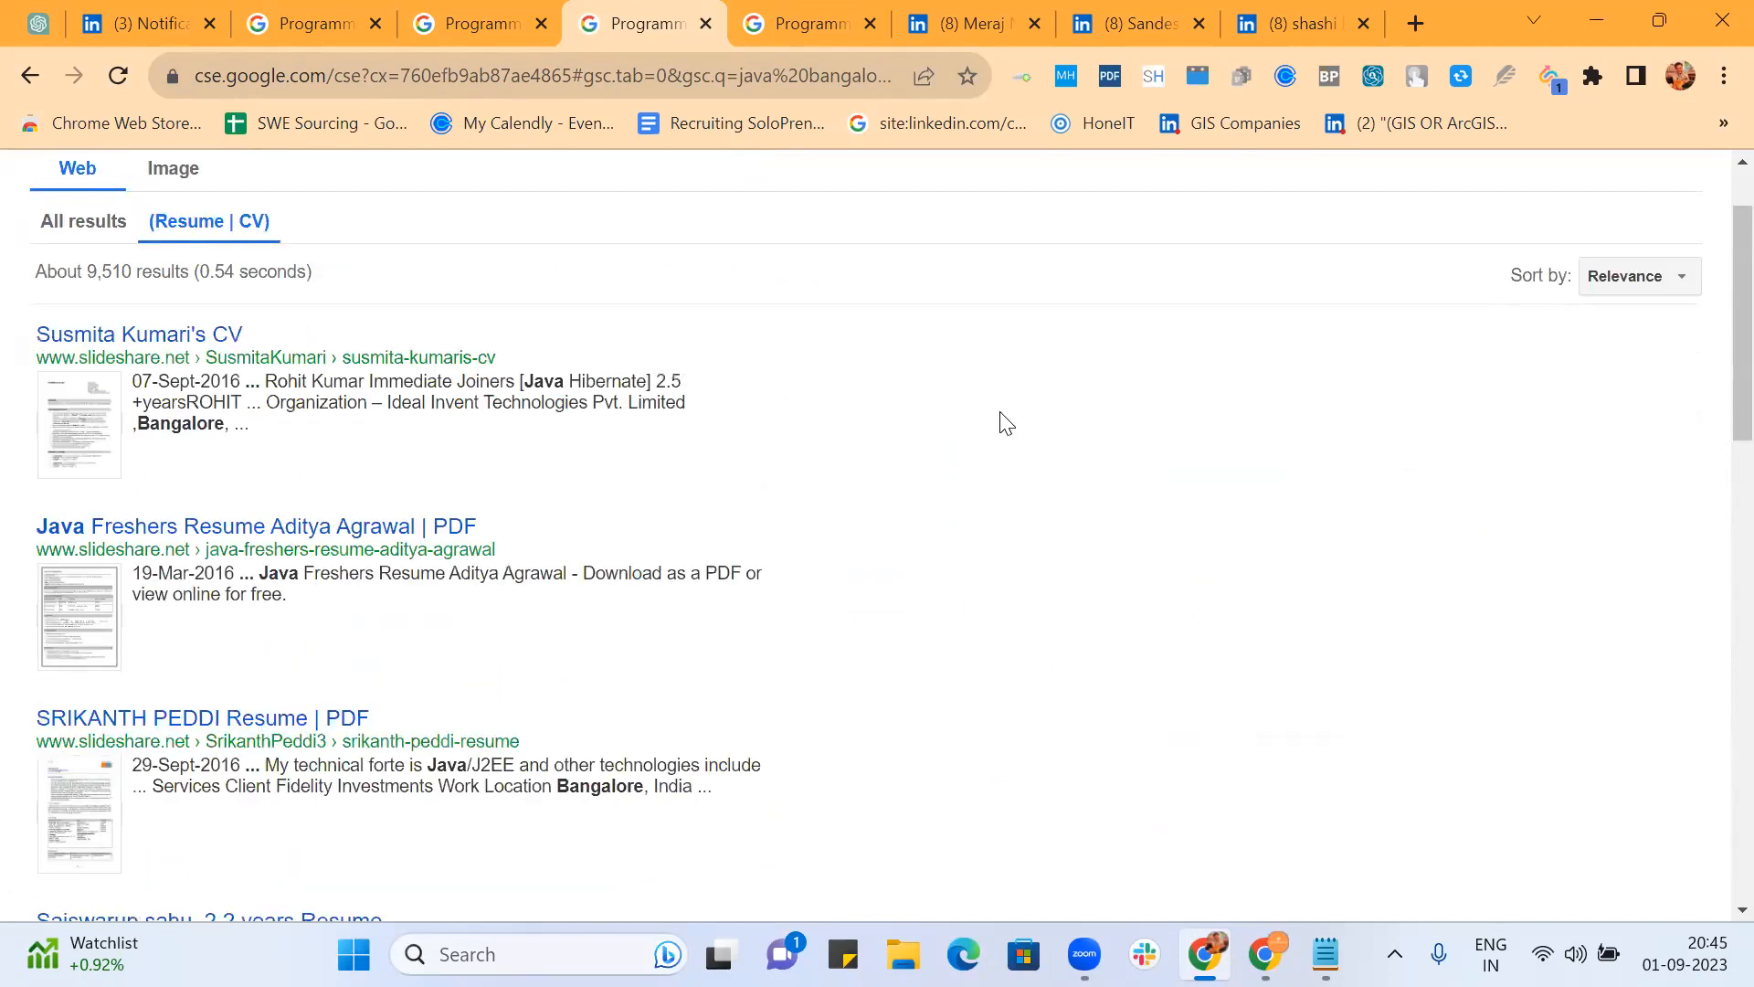
pyautogui.scroll(-8, 1006, 422)
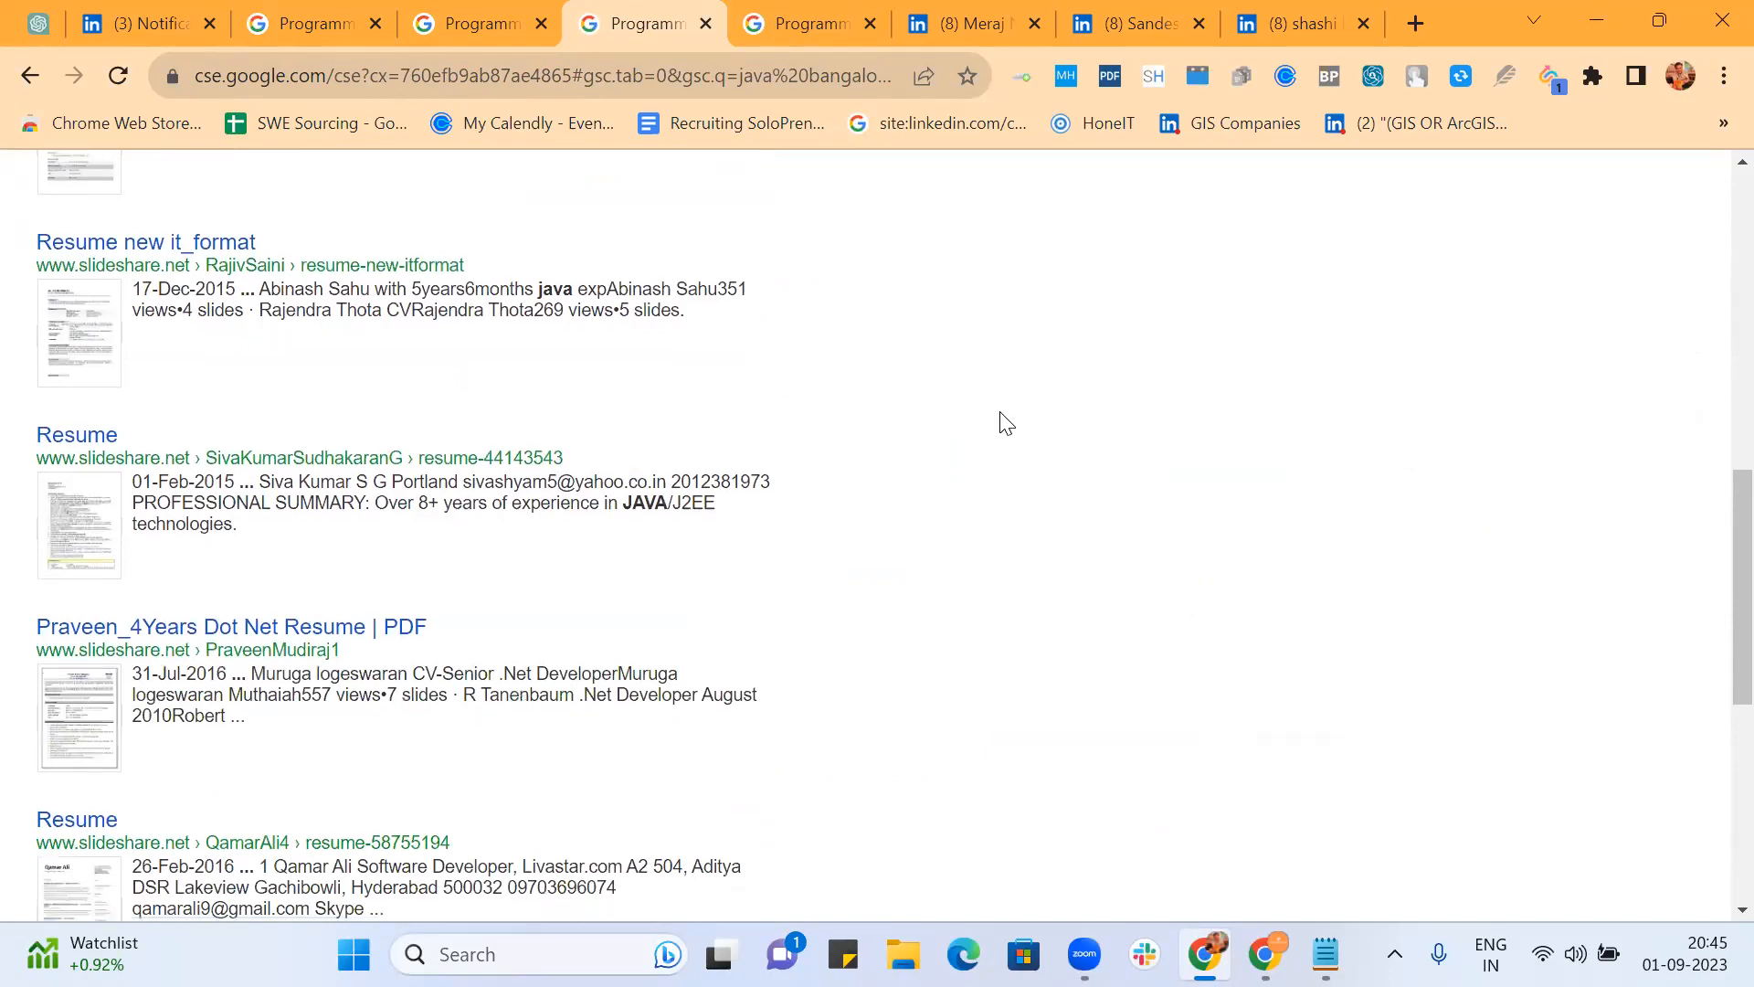
pyautogui.scroll(-2, 1006, 422)
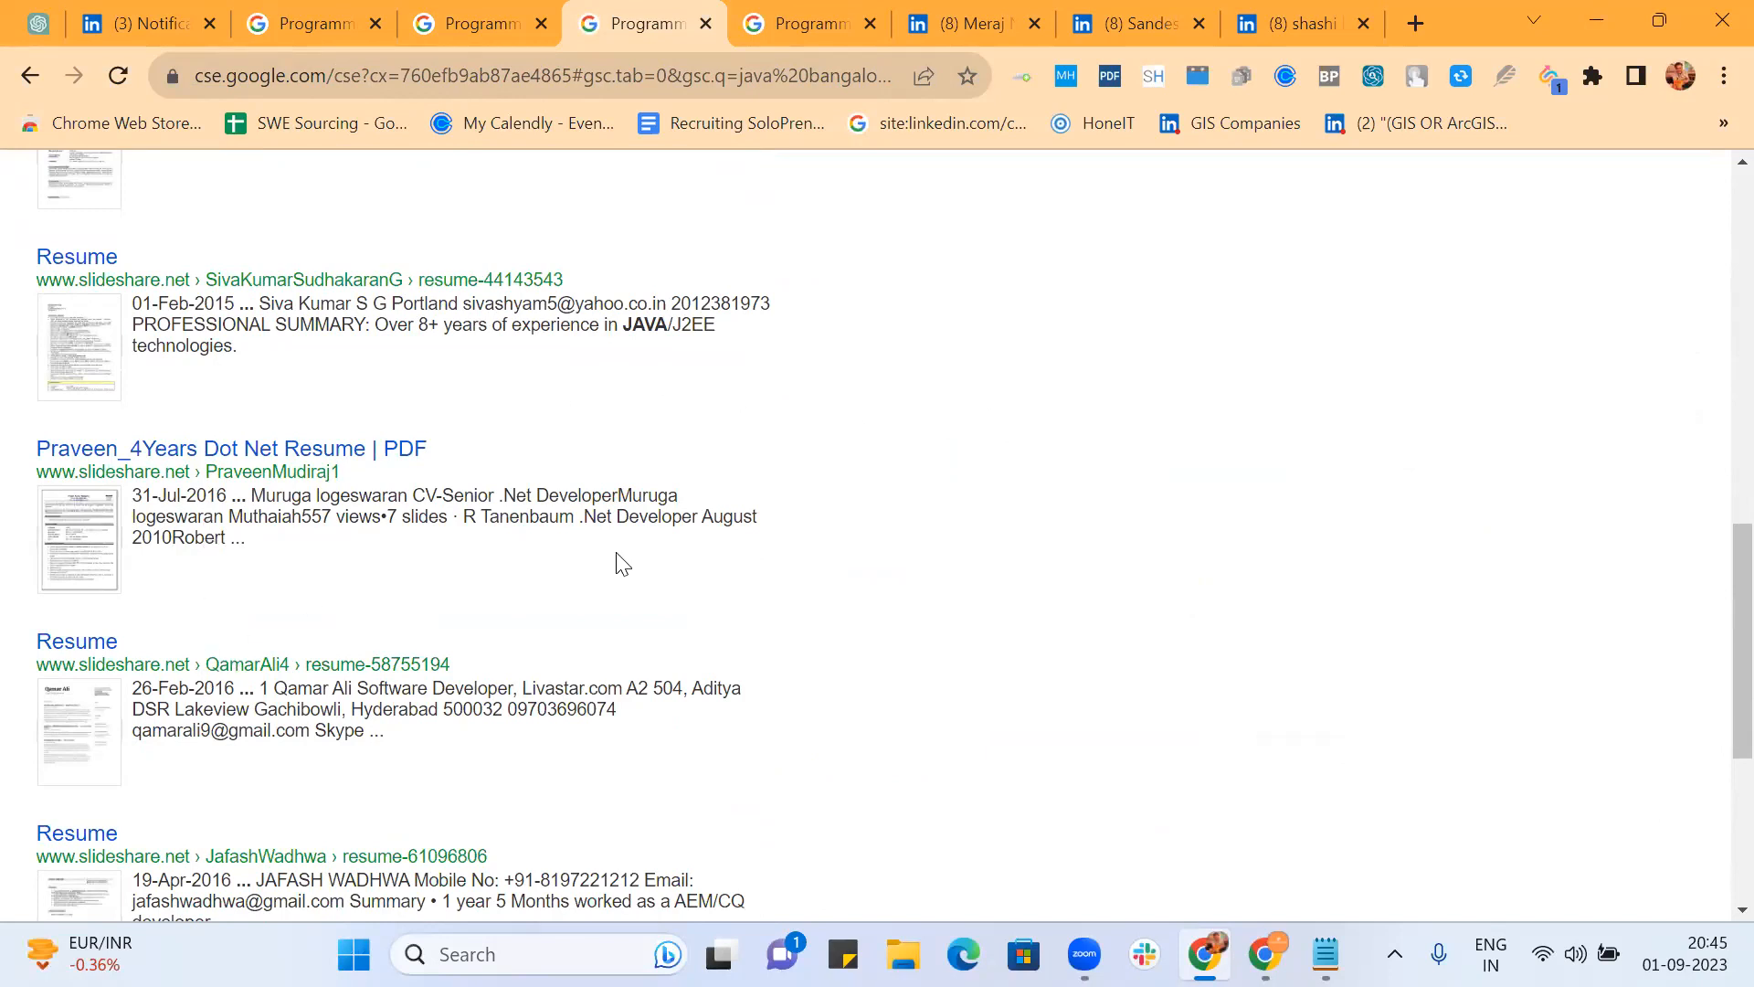
pyautogui.scroll(-5, 615, 560)
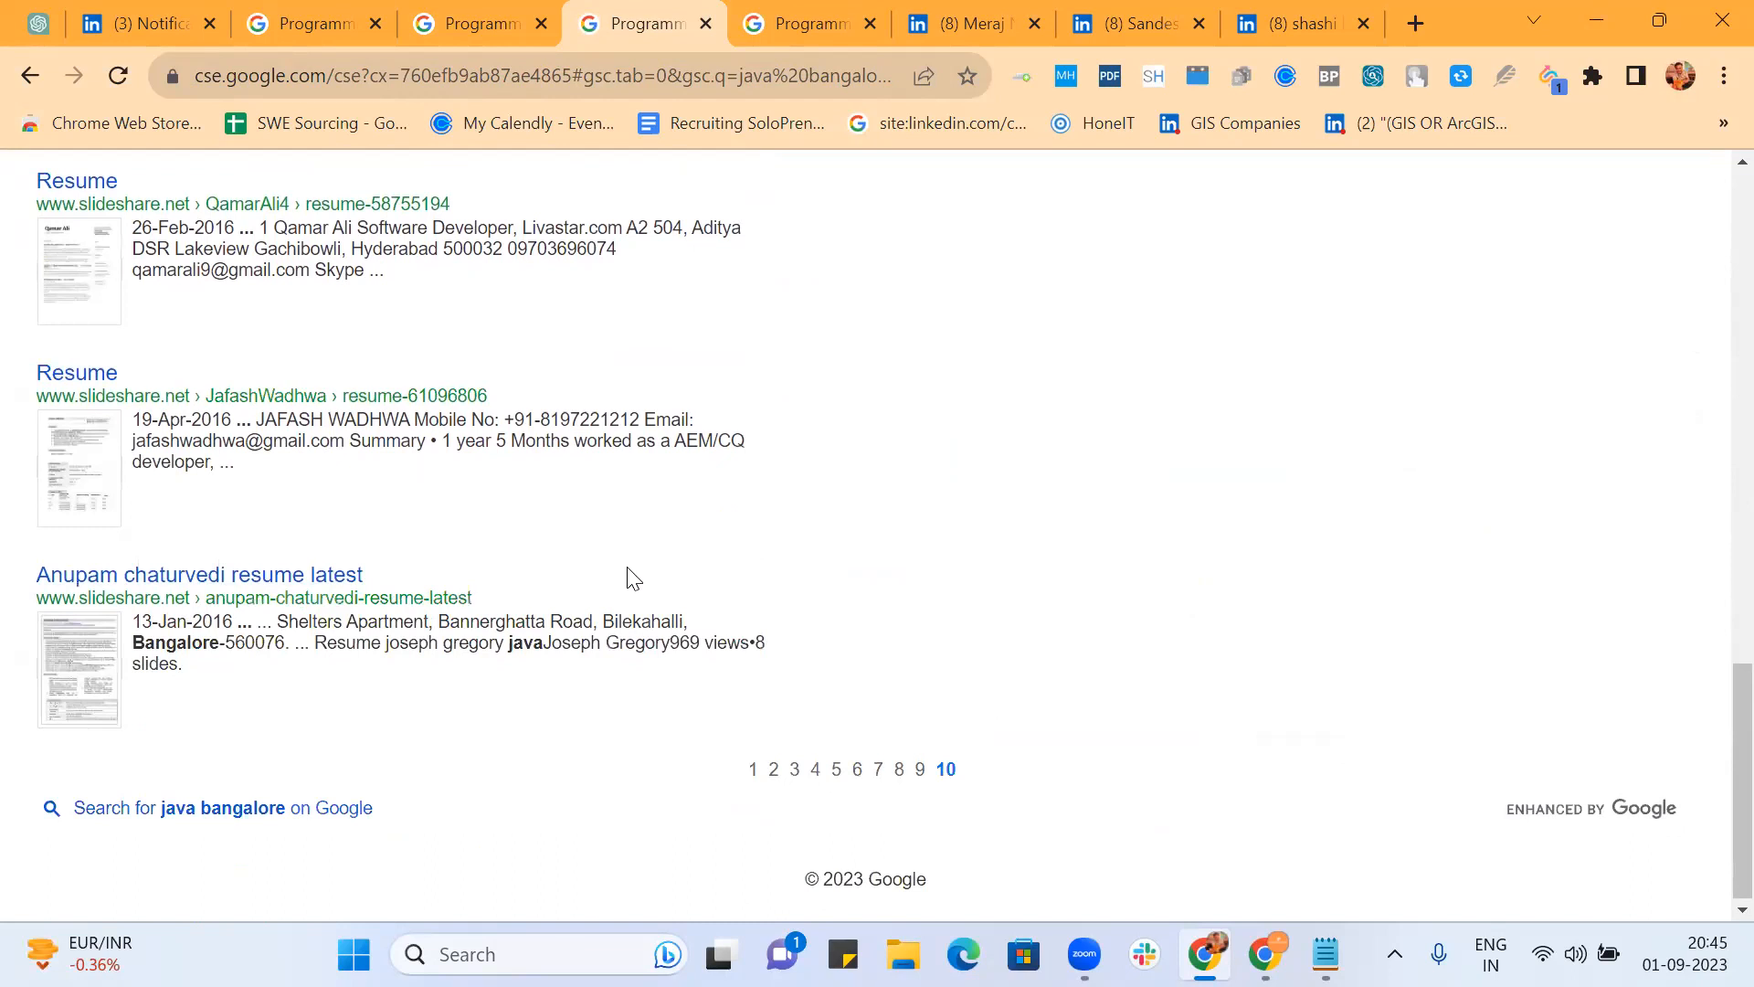
pyautogui.scroll(8, 779, 615)
pyautogui.scroll(10, 779, 619)
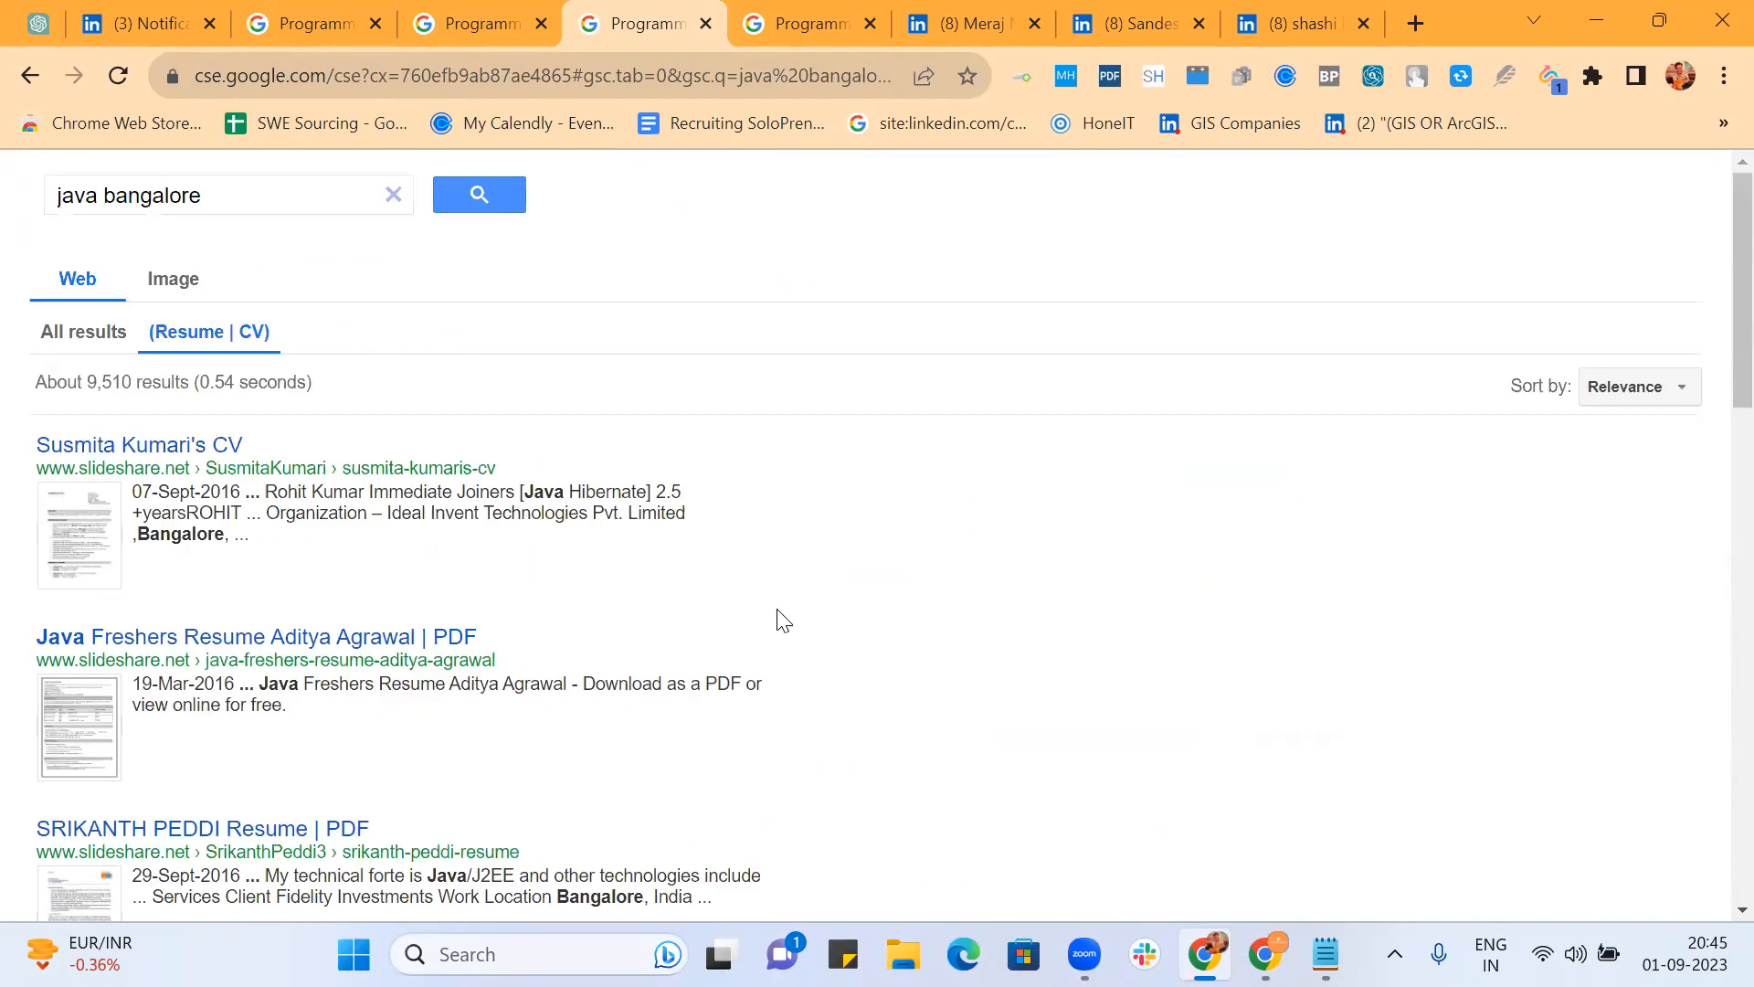
# Step: Switch to image results and filter them to (Resume | CV)
pyautogui.click(185, 289)
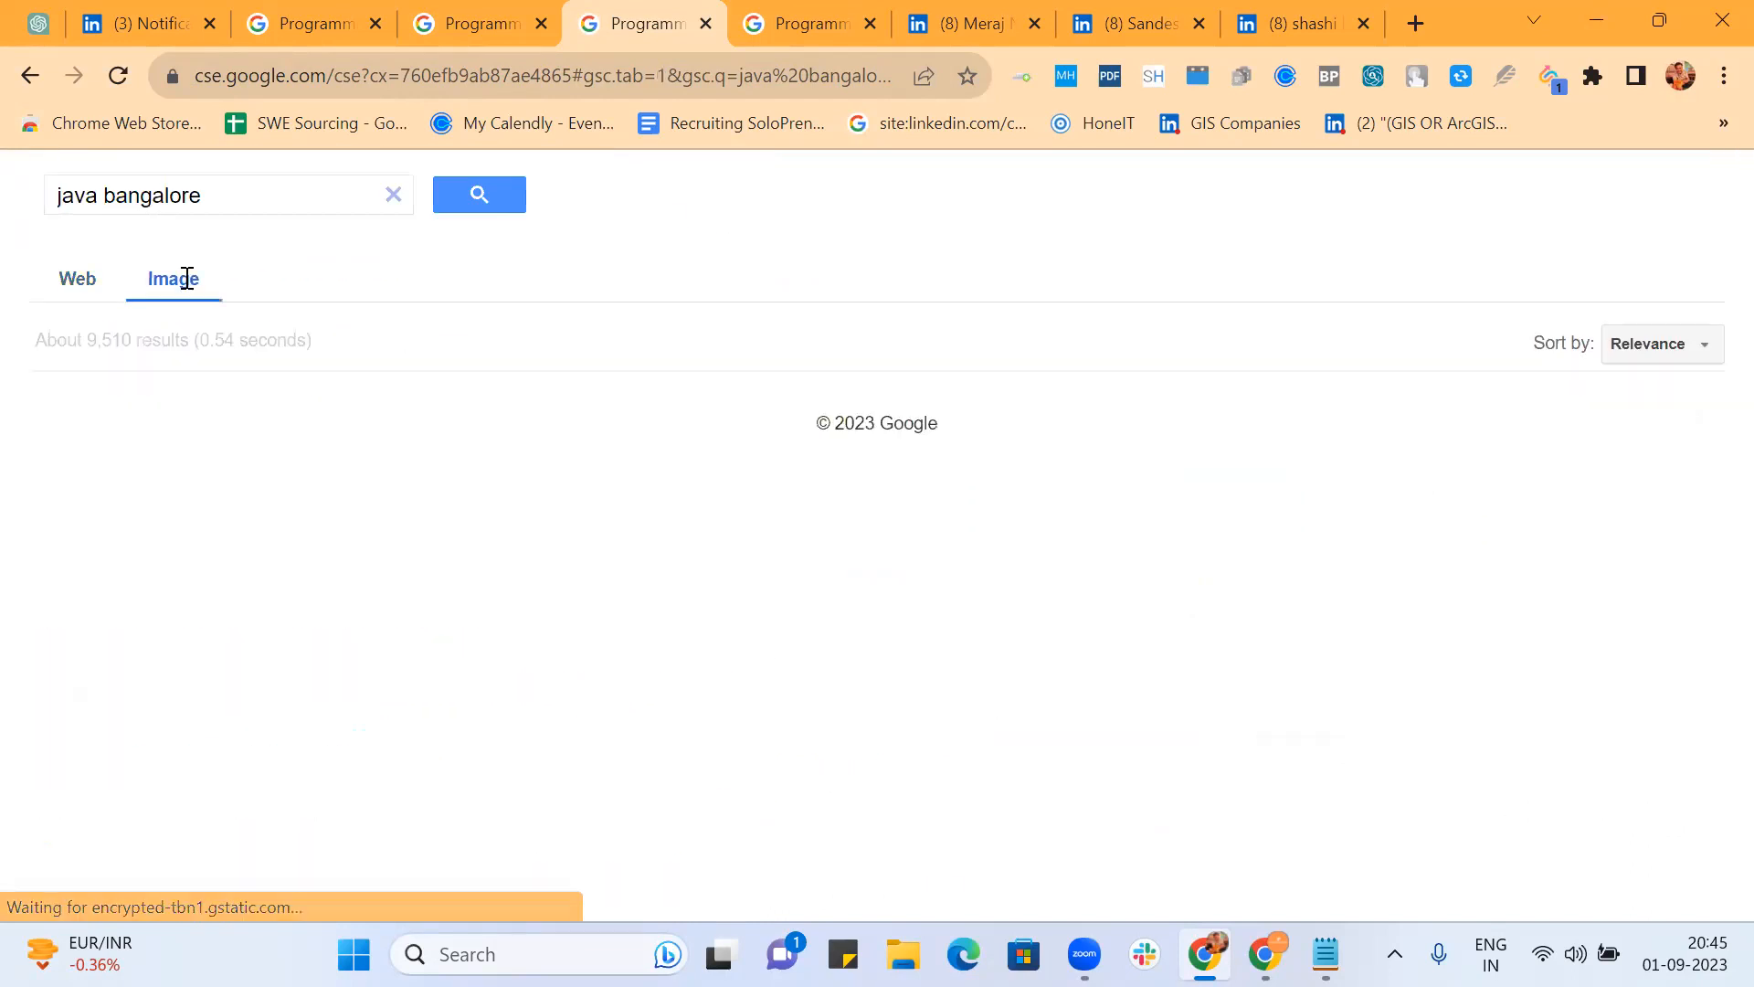
pyautogui.scroll(-3, 950, 425)
pyautogui.scroll(-6, 950, 425)
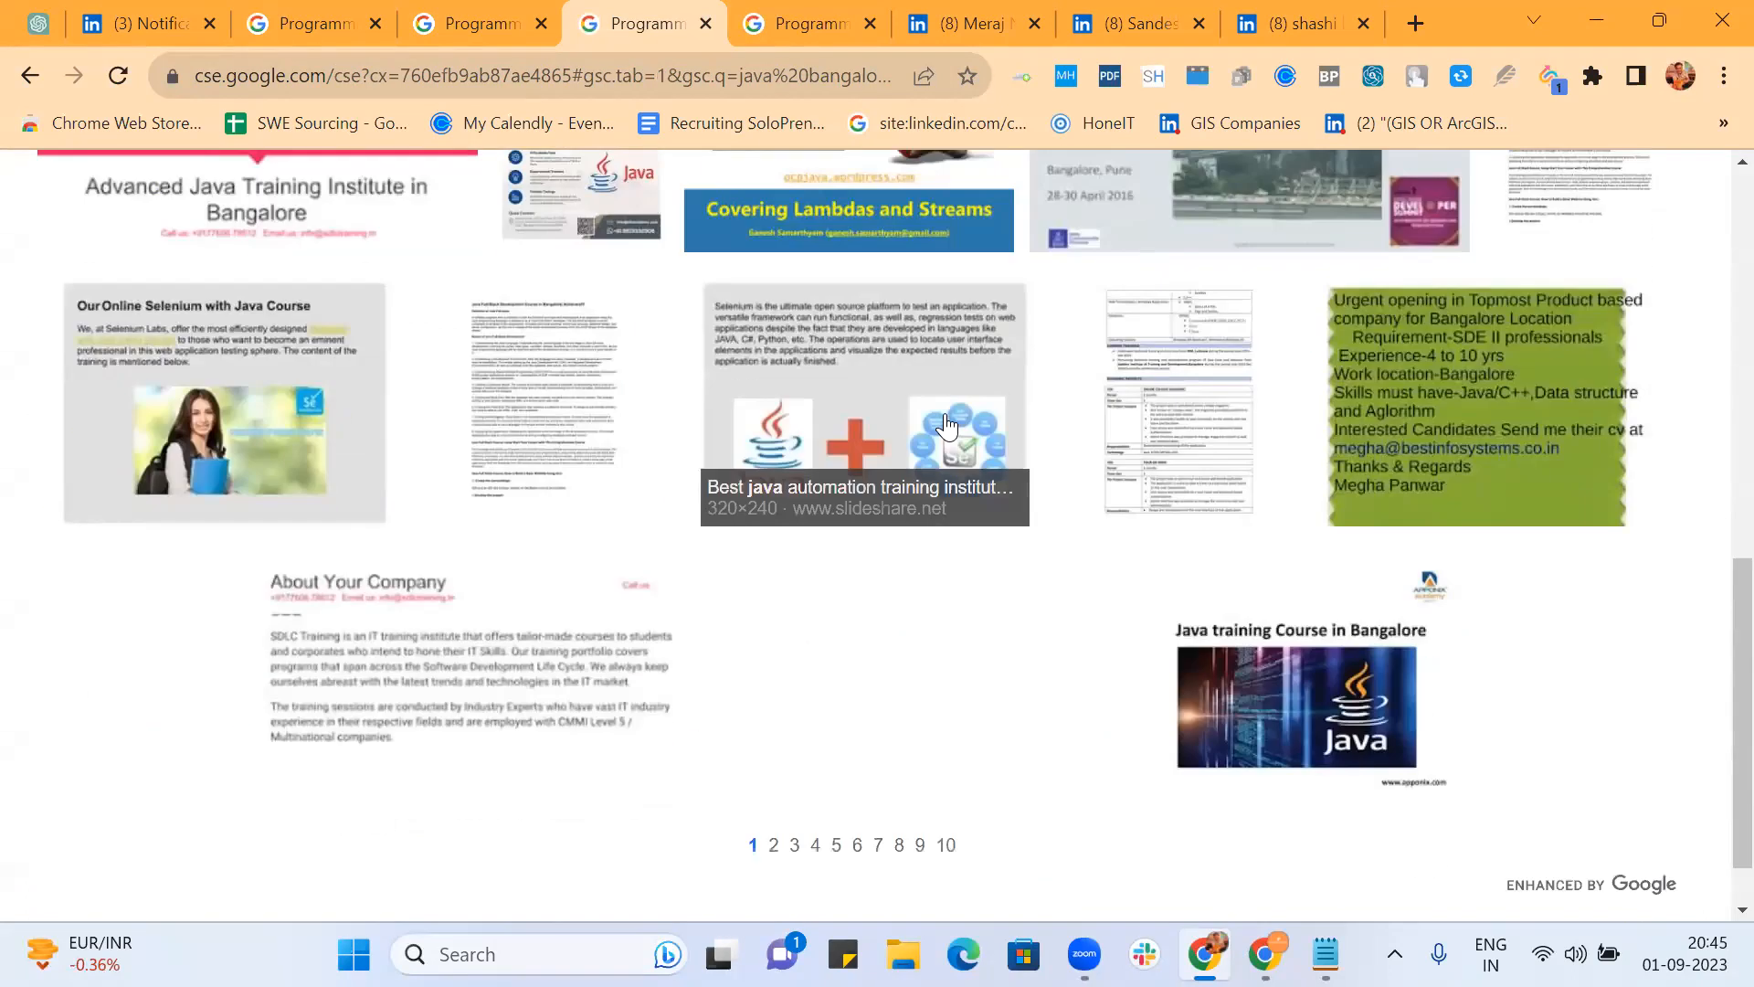
pyautogui.scroll(10, 951, 425)
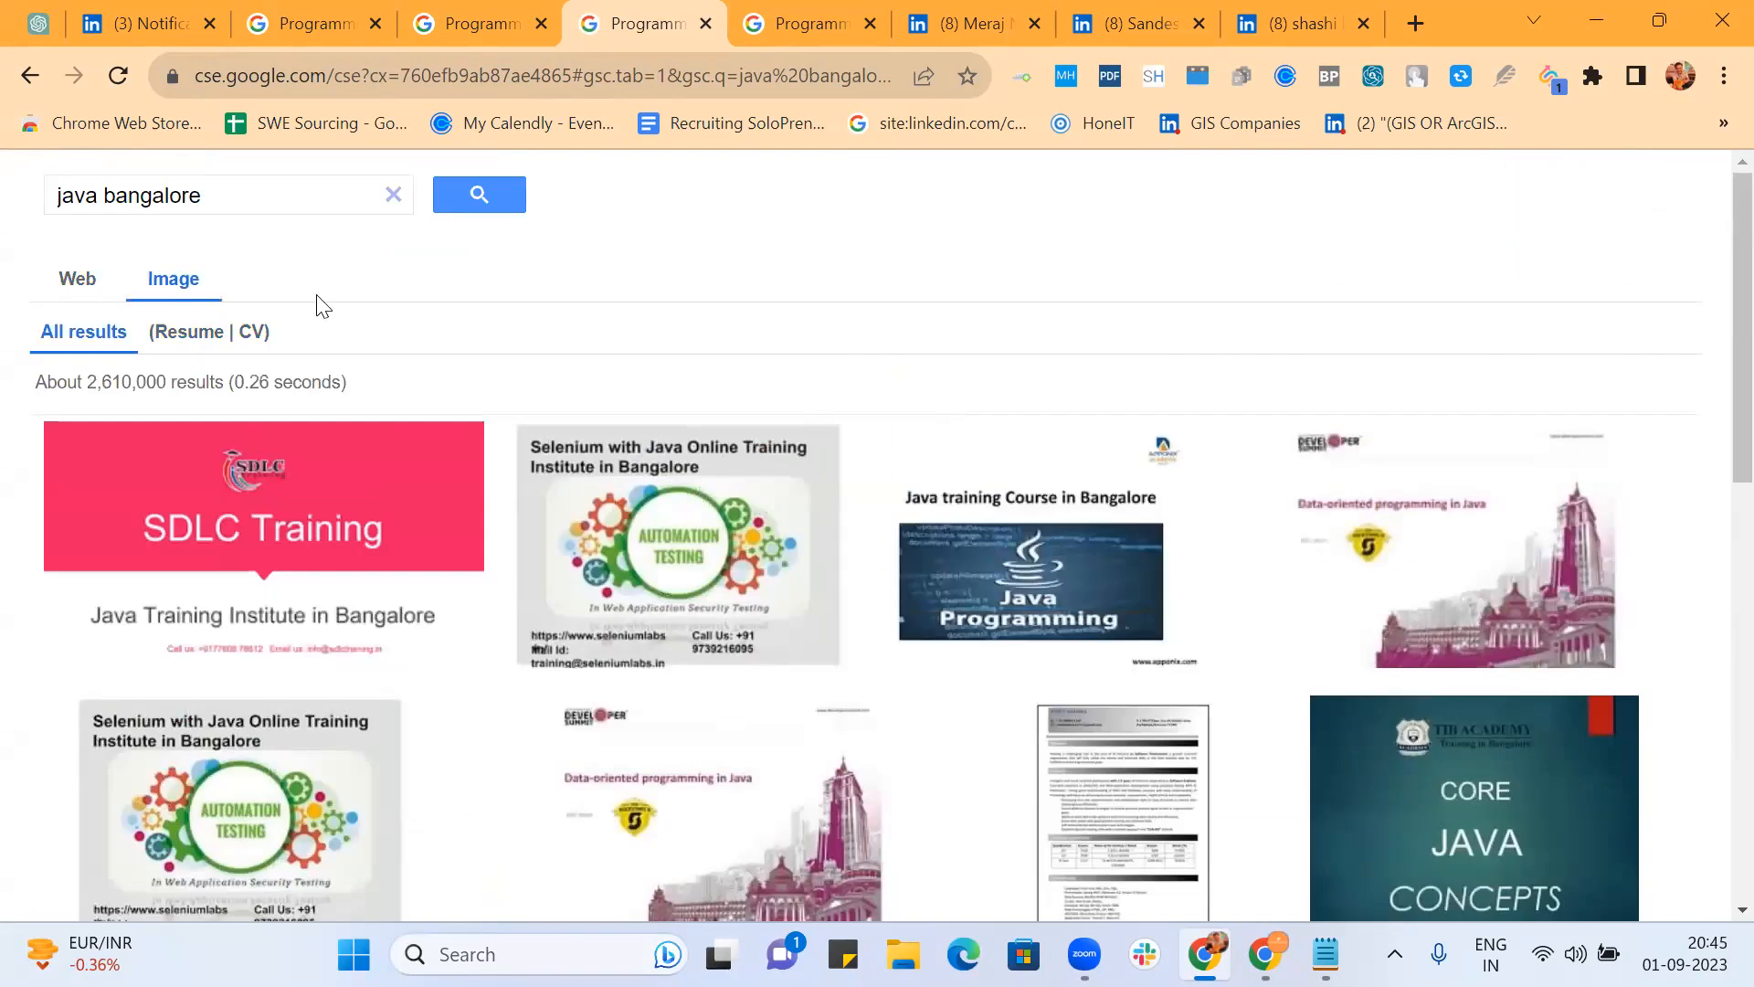
pyautogui.click(203, 338)
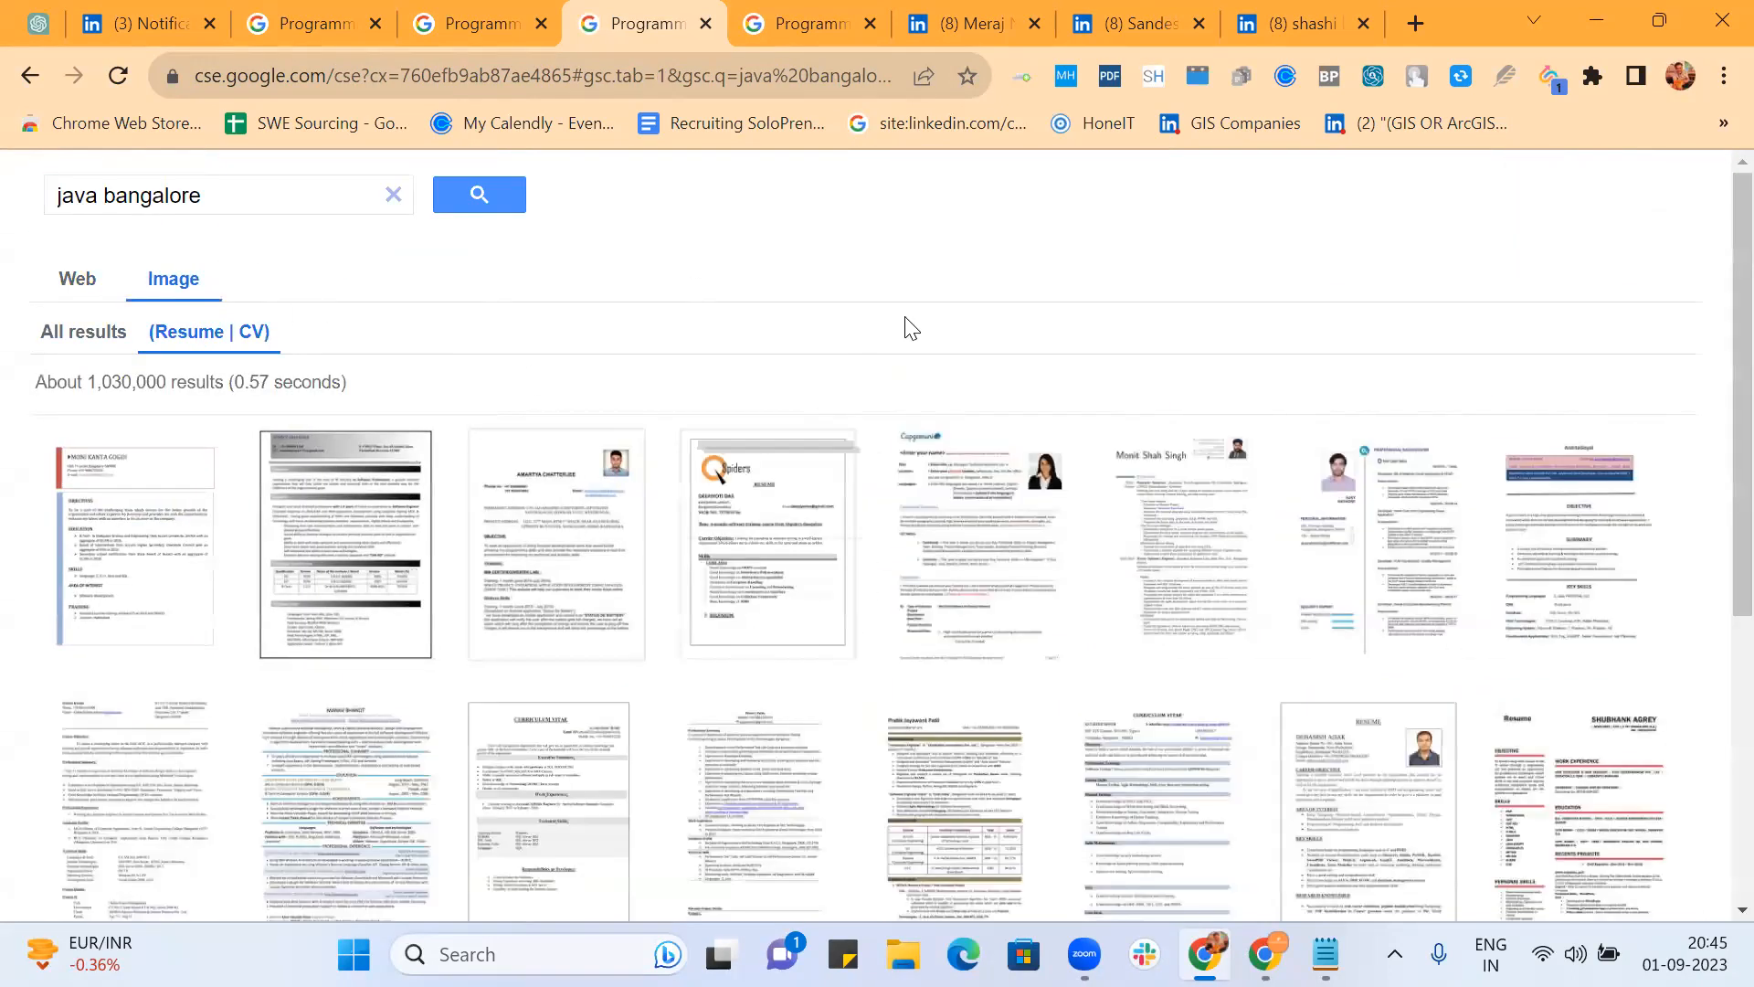
pyautogui.scroll(-8, 909, 412)
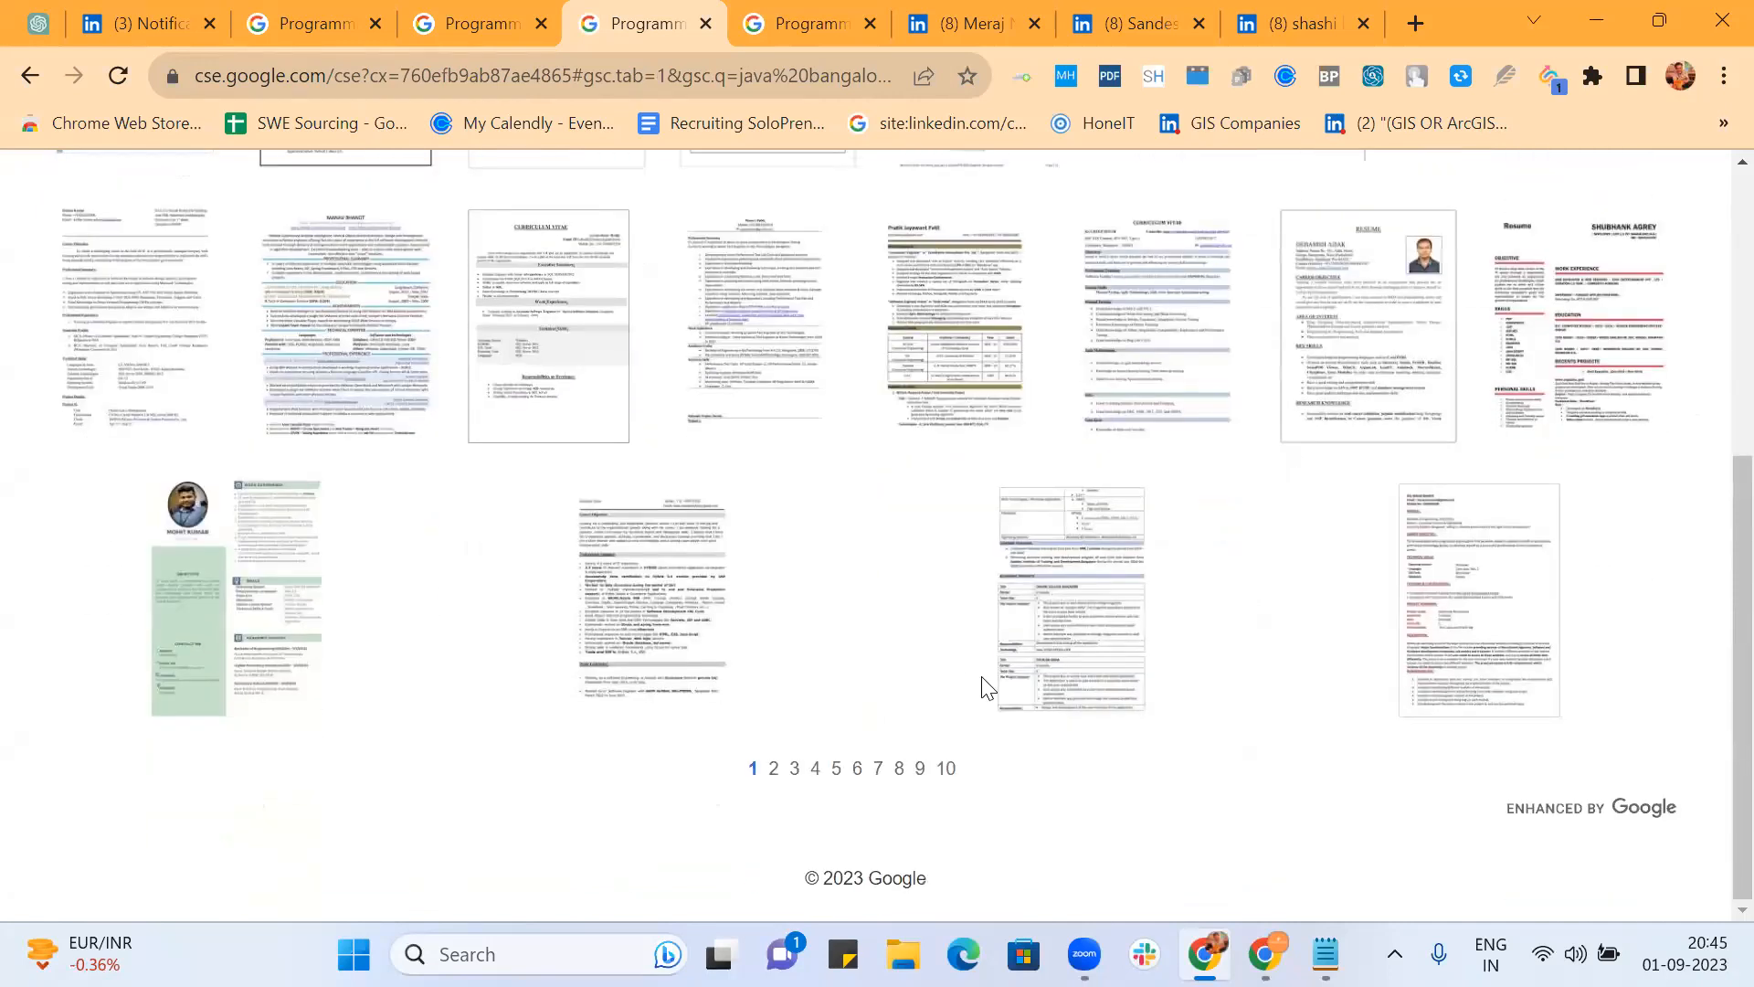
# Step: Page through the (Resume | CV) image results: pages 10, 6, 5 and 2
pyautogui.click(945, 770)
pyautogui.scroll(-5, 920, 572)
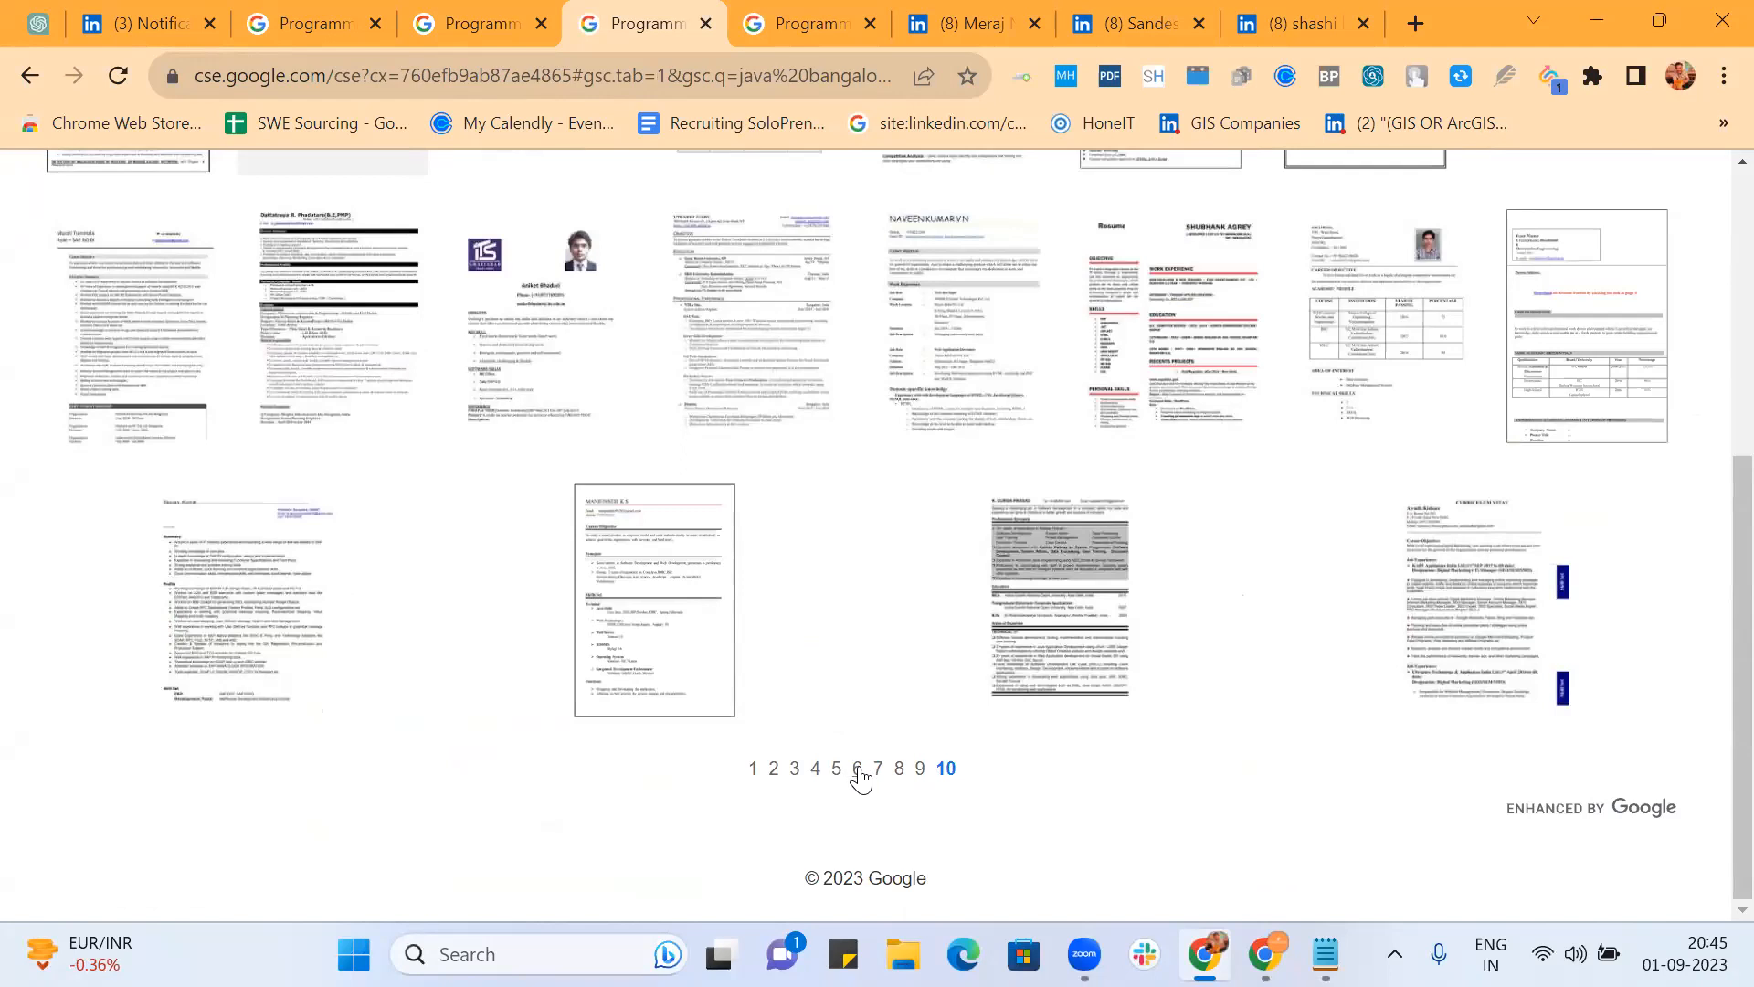
pyautogui.click(857, 771)
pyautogui.scroll(-2, 867, 502)
pyautogui.scroll(-3, 866, 509)
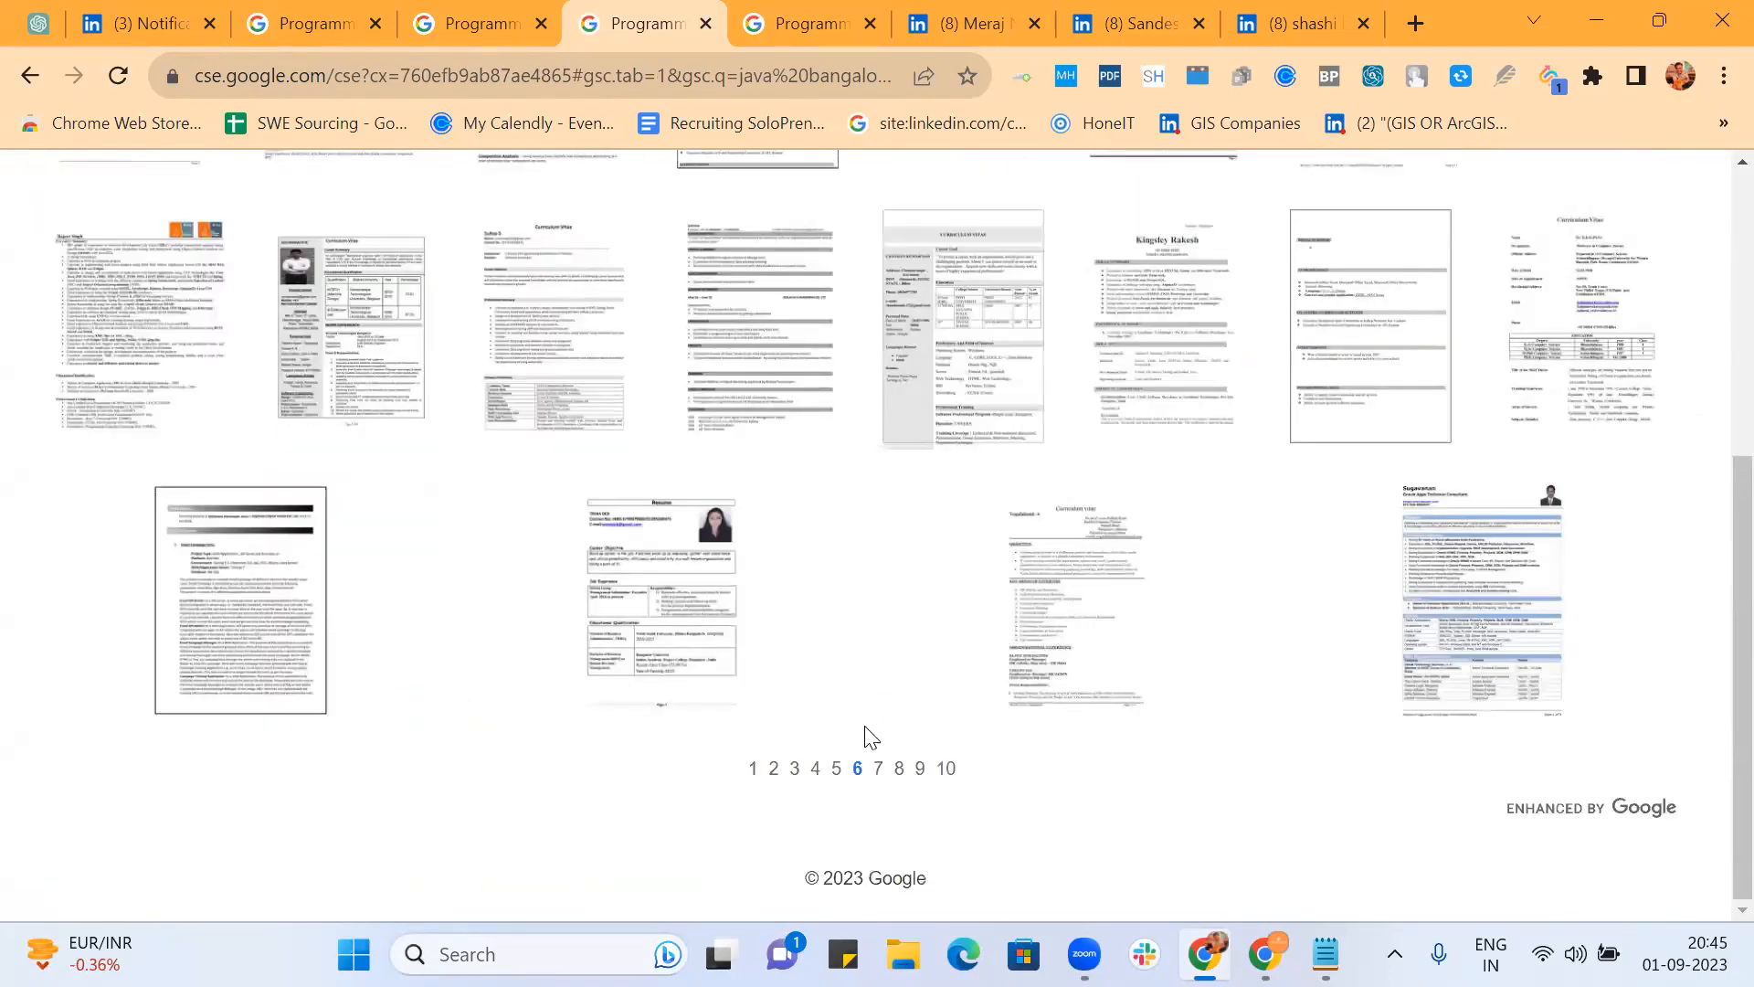
pyautogui.click(836, 770)
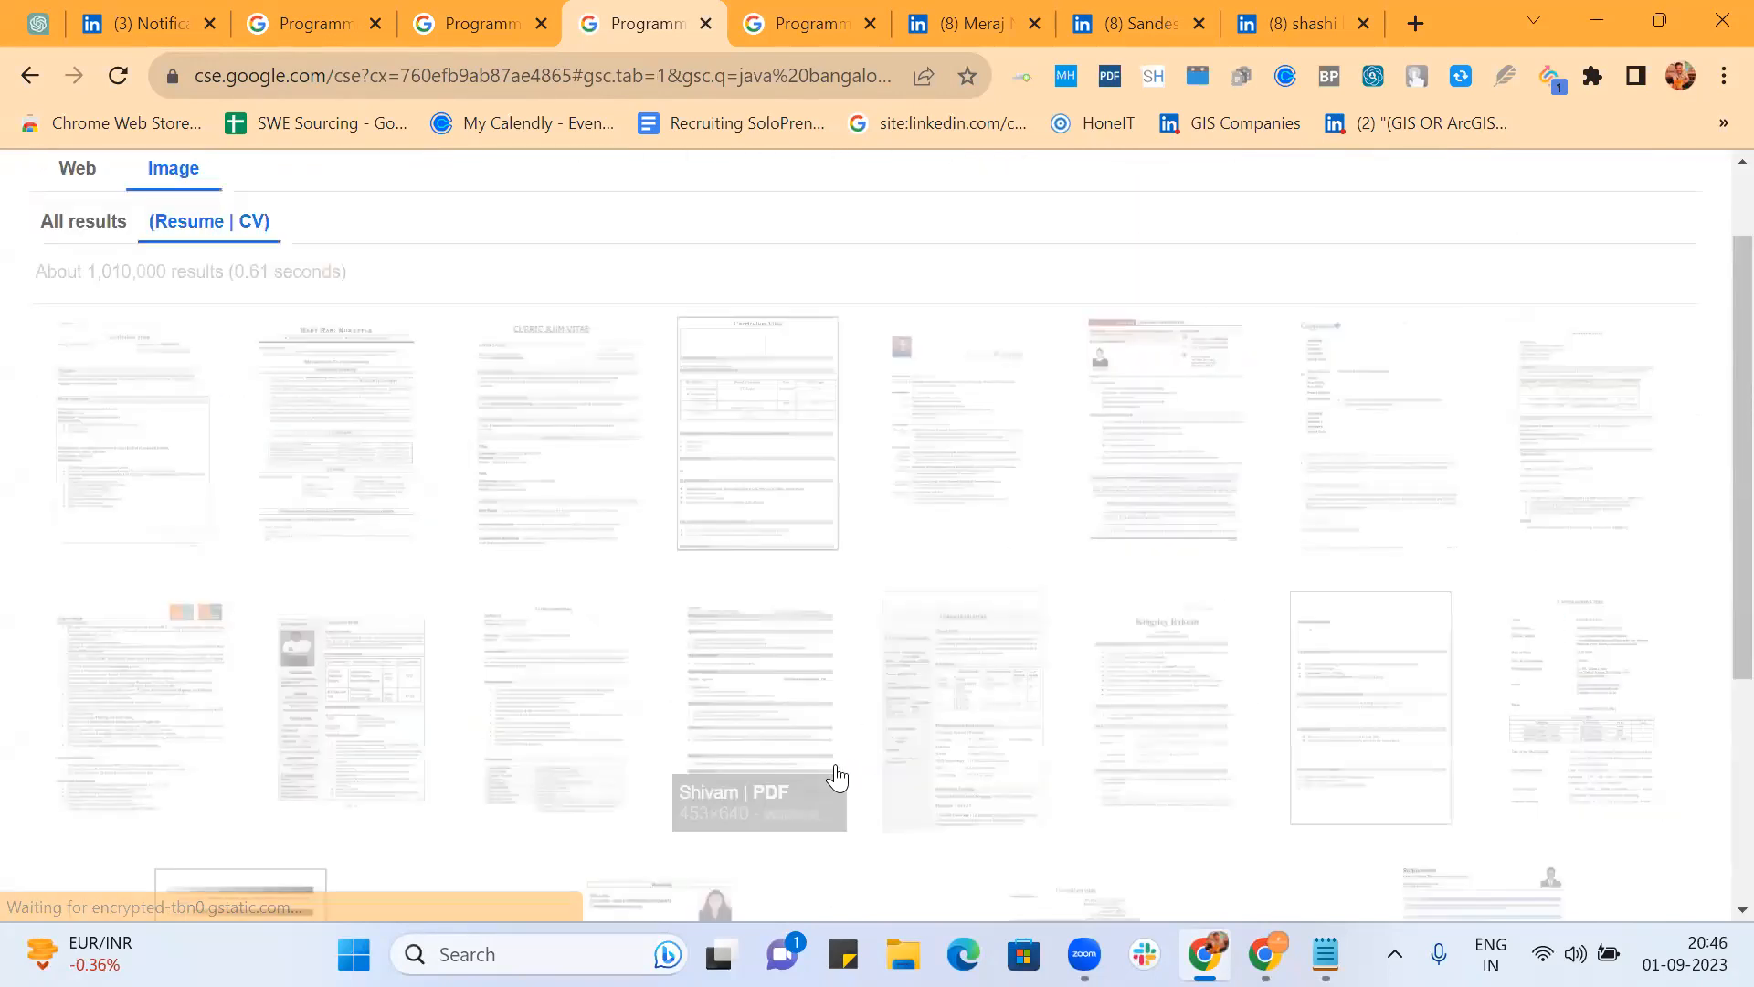
pyautogui.scroll(-5, 873, 594)
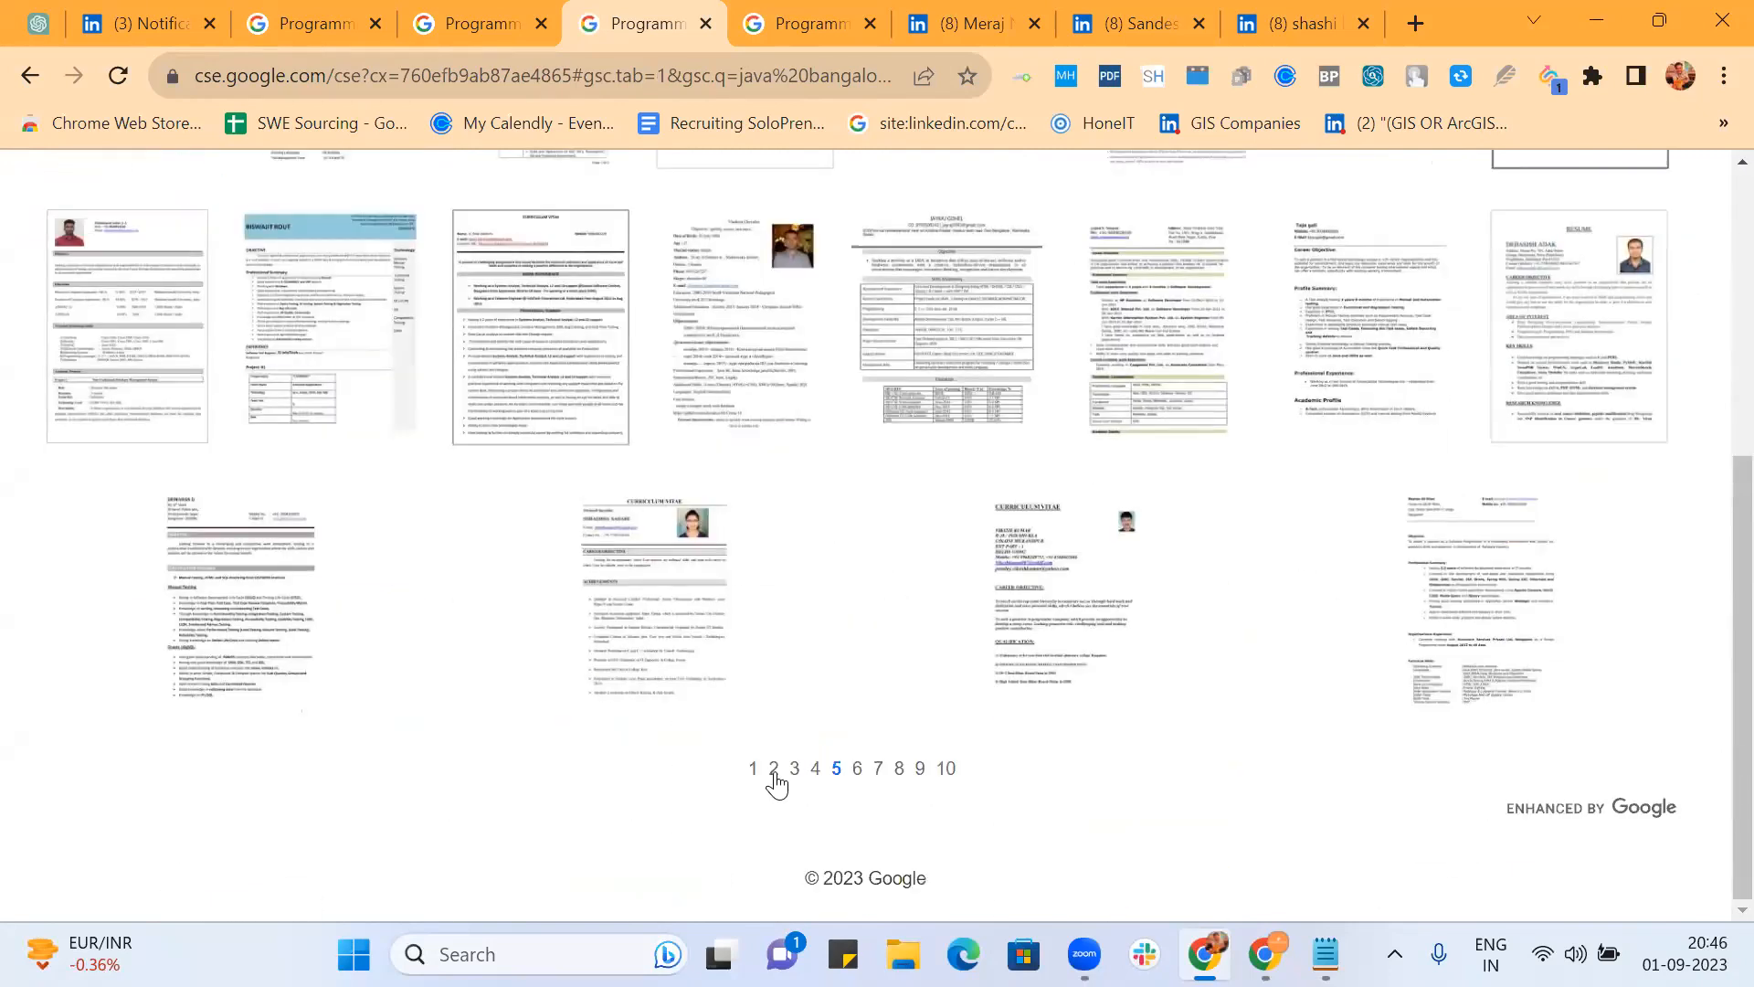
pyautogui.click(773, 769)
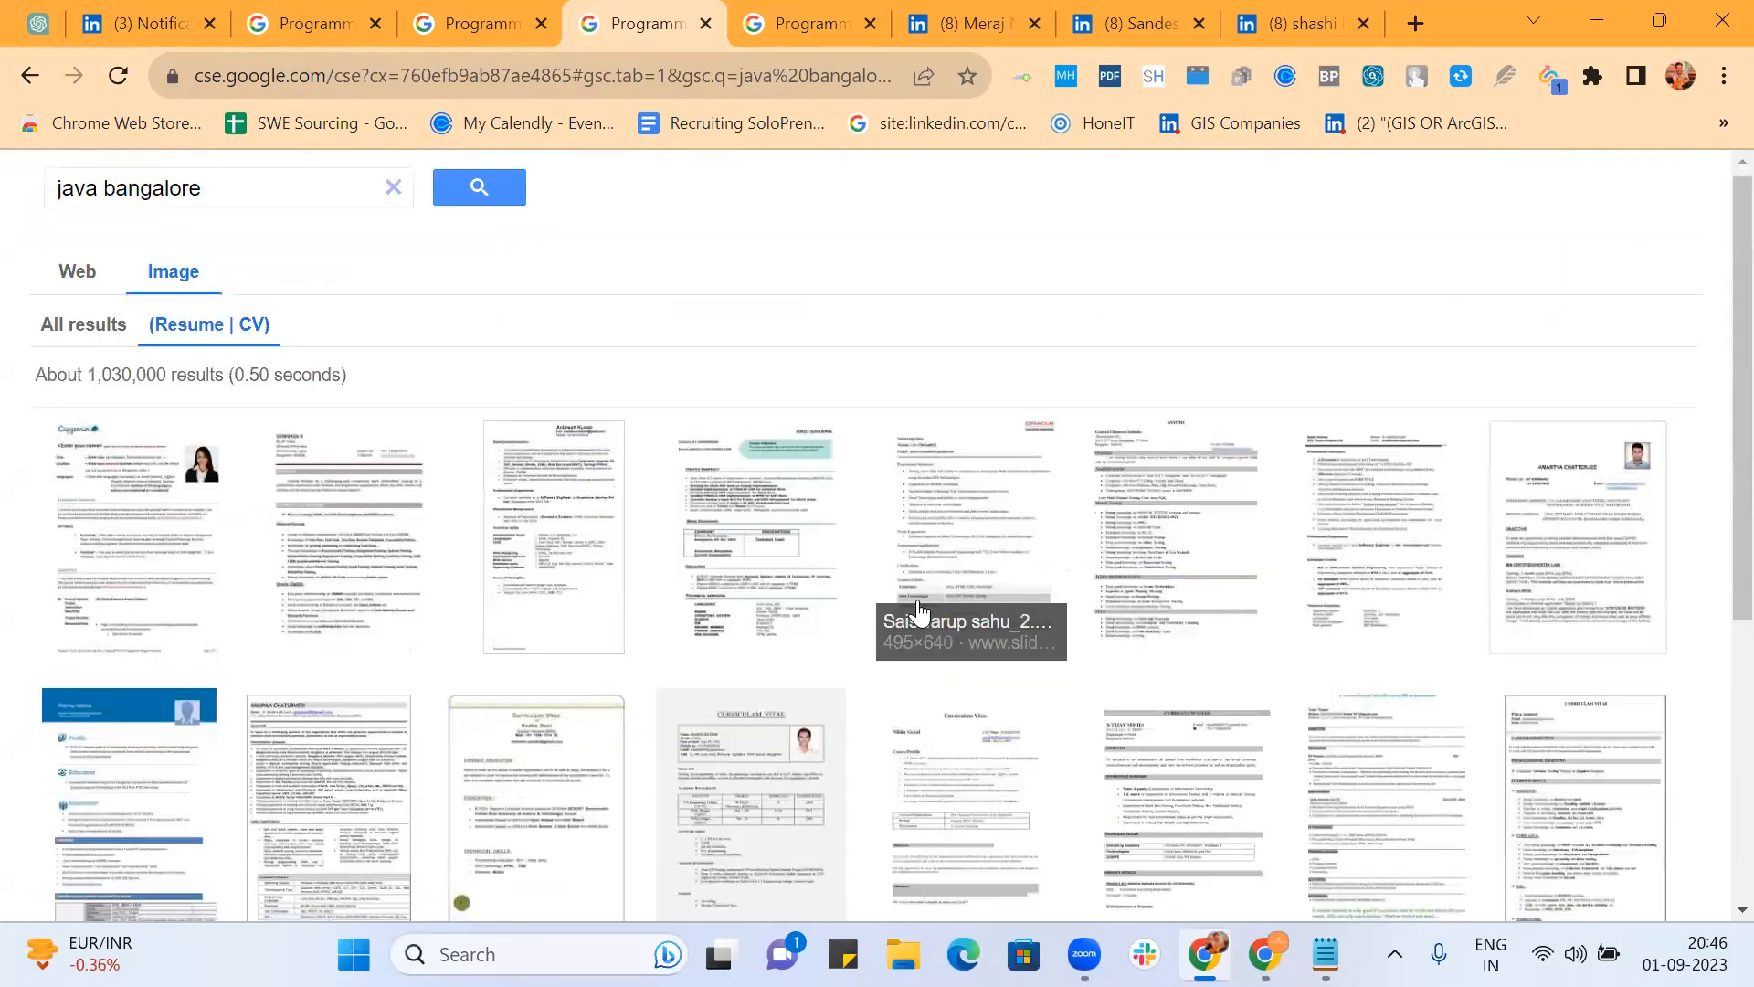
pyautogui.scroll(-10, 918, 603)
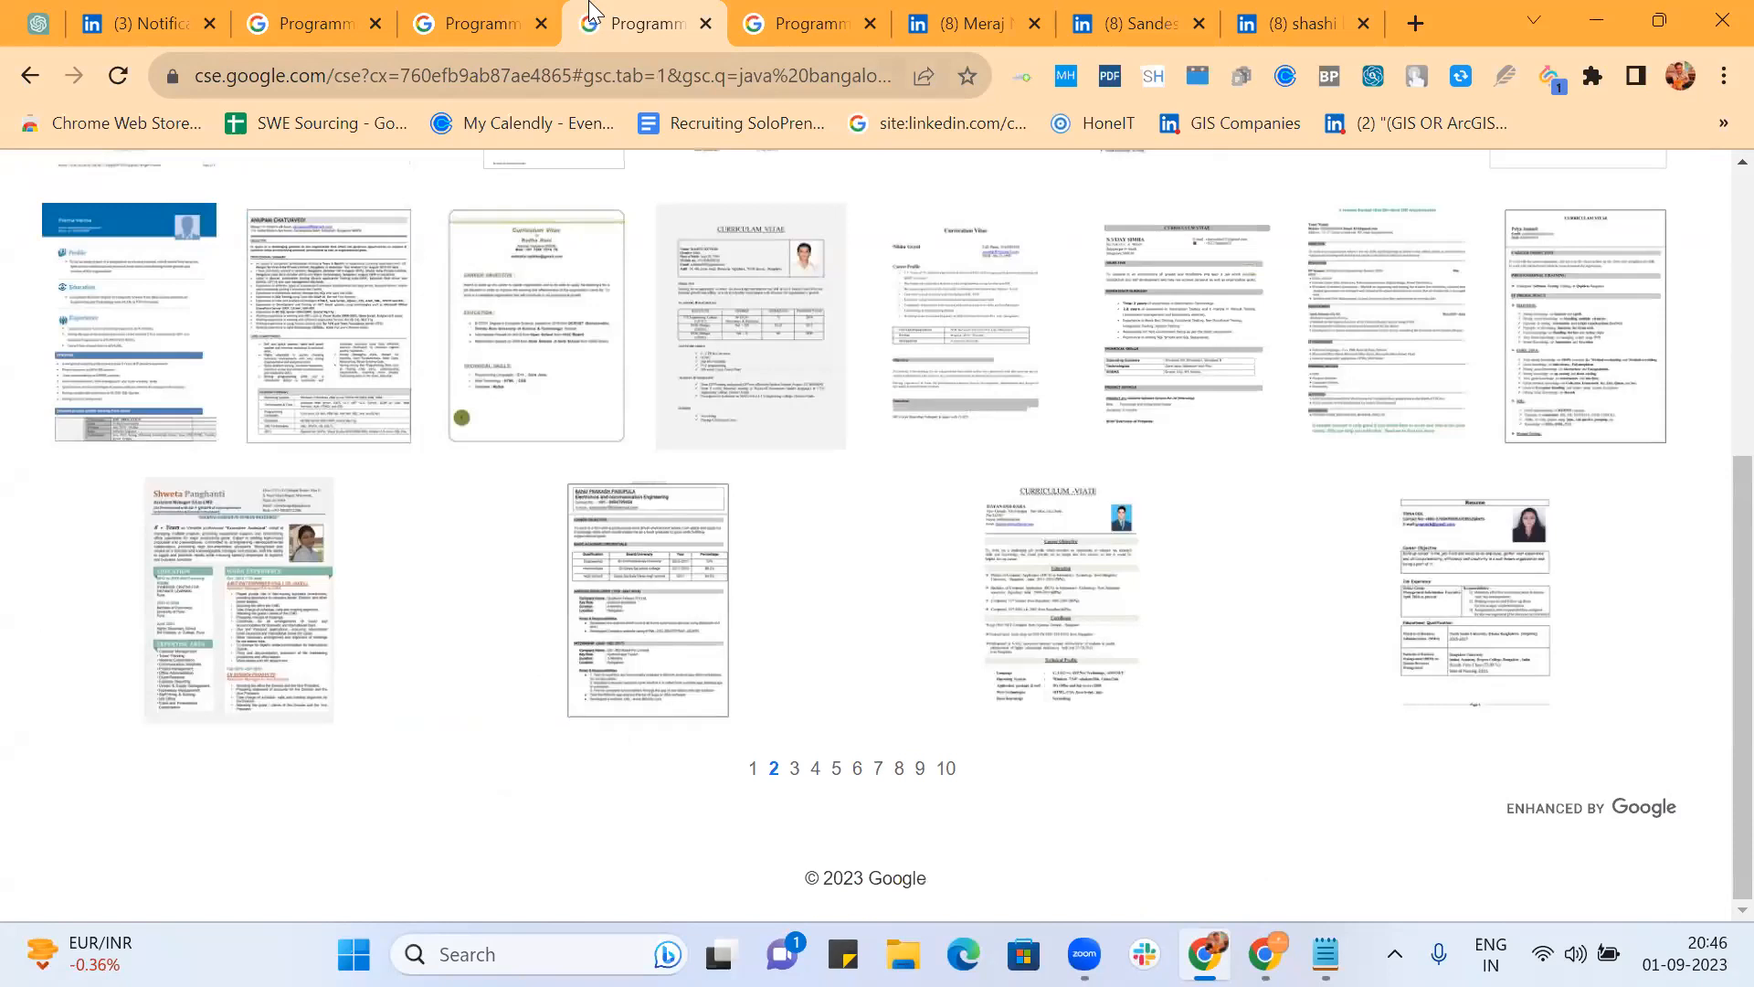
# Step: Glance at the sde LinkedIn tab, then return to All image results and back to Web
pyautogui.click(782, 22)
pyautogui.click(629, 22)
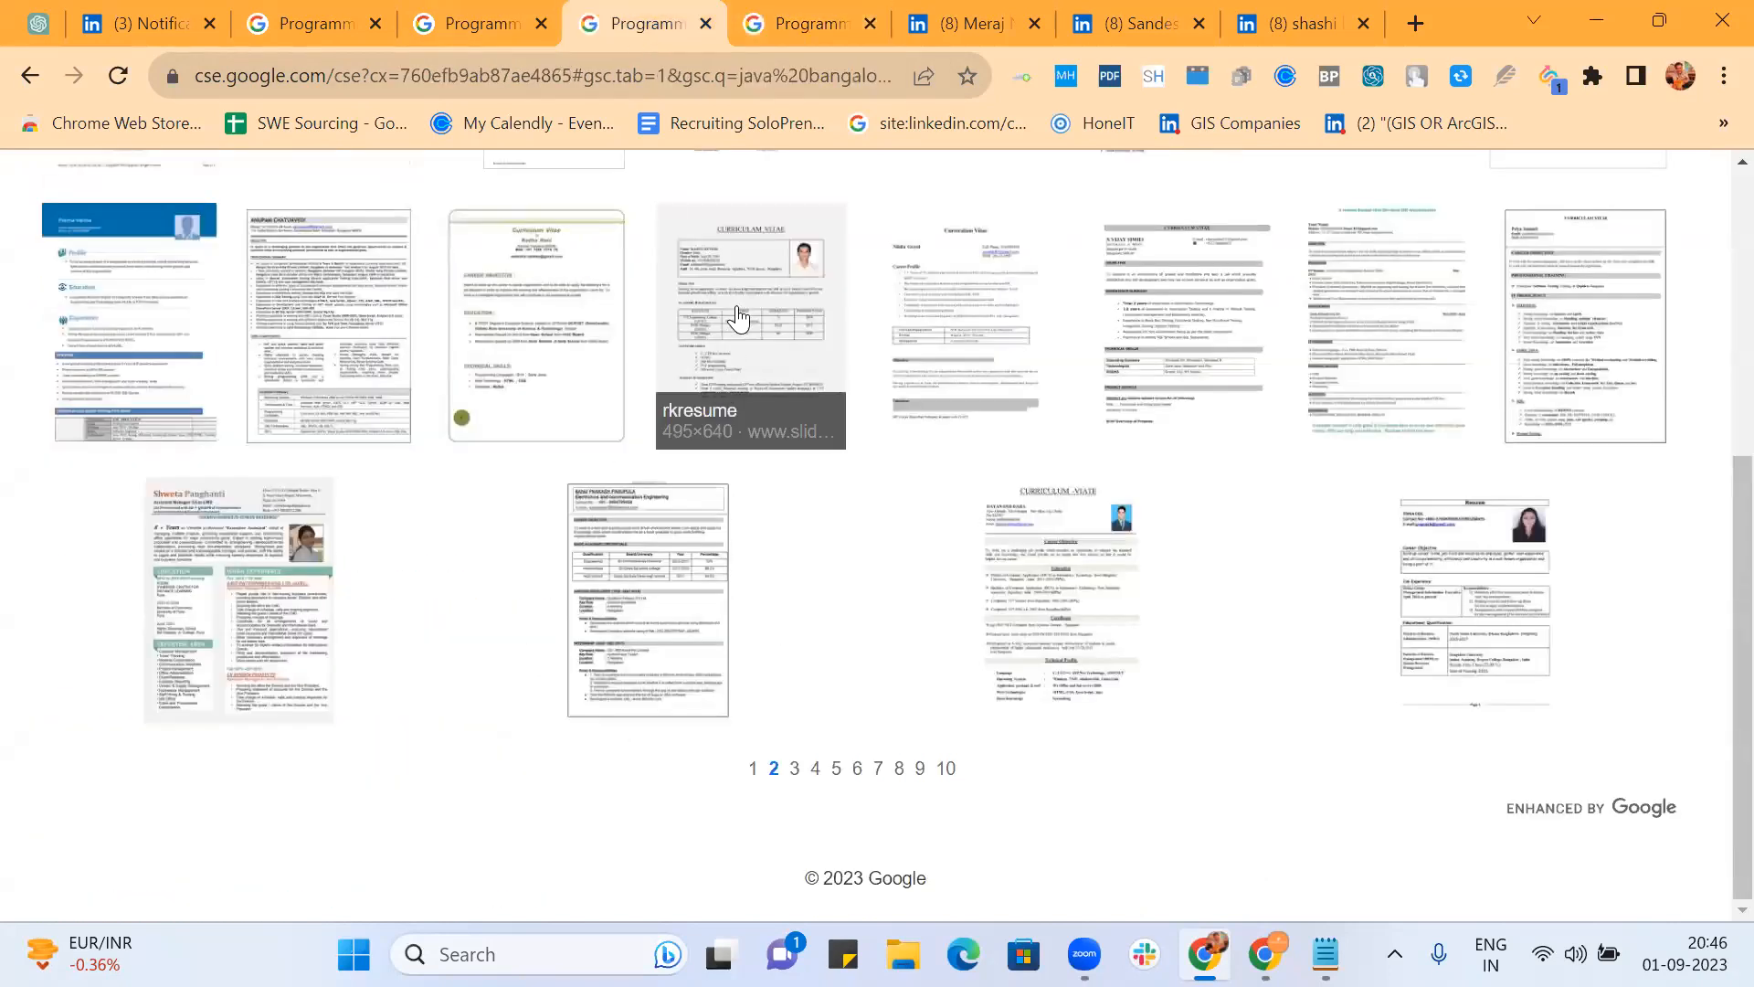
pyautogui.scroll(5, 859, 514)
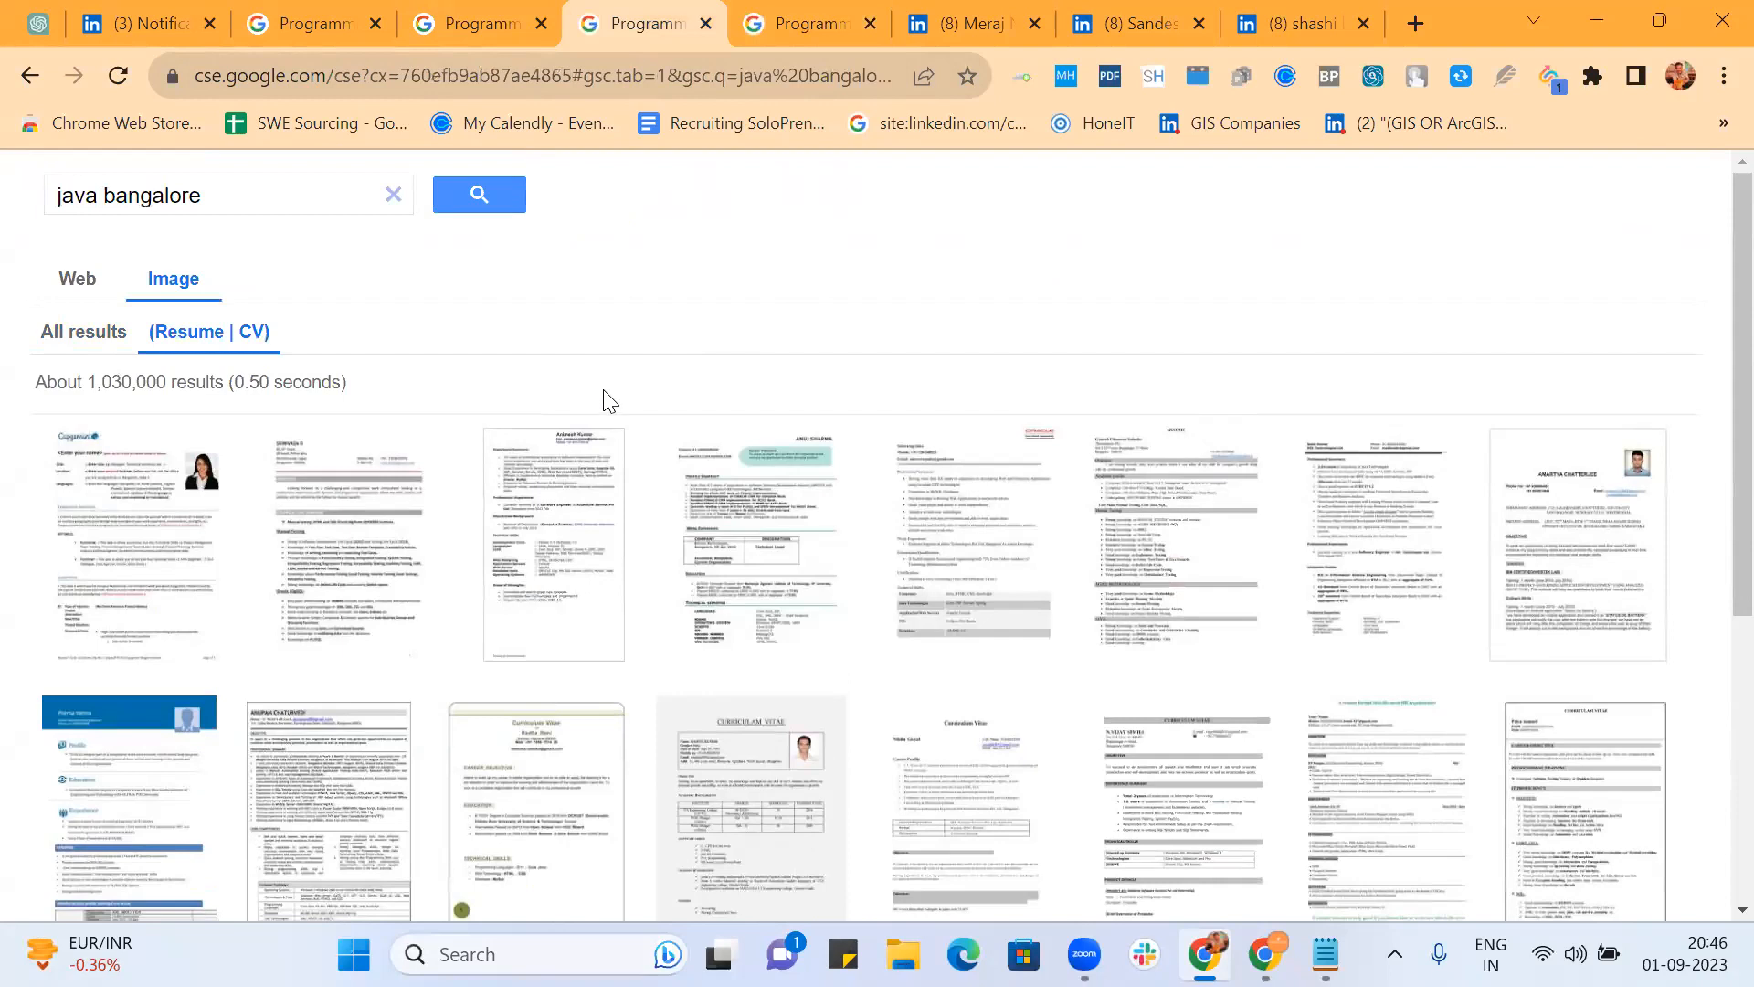
pyautogui.click(80, 338)
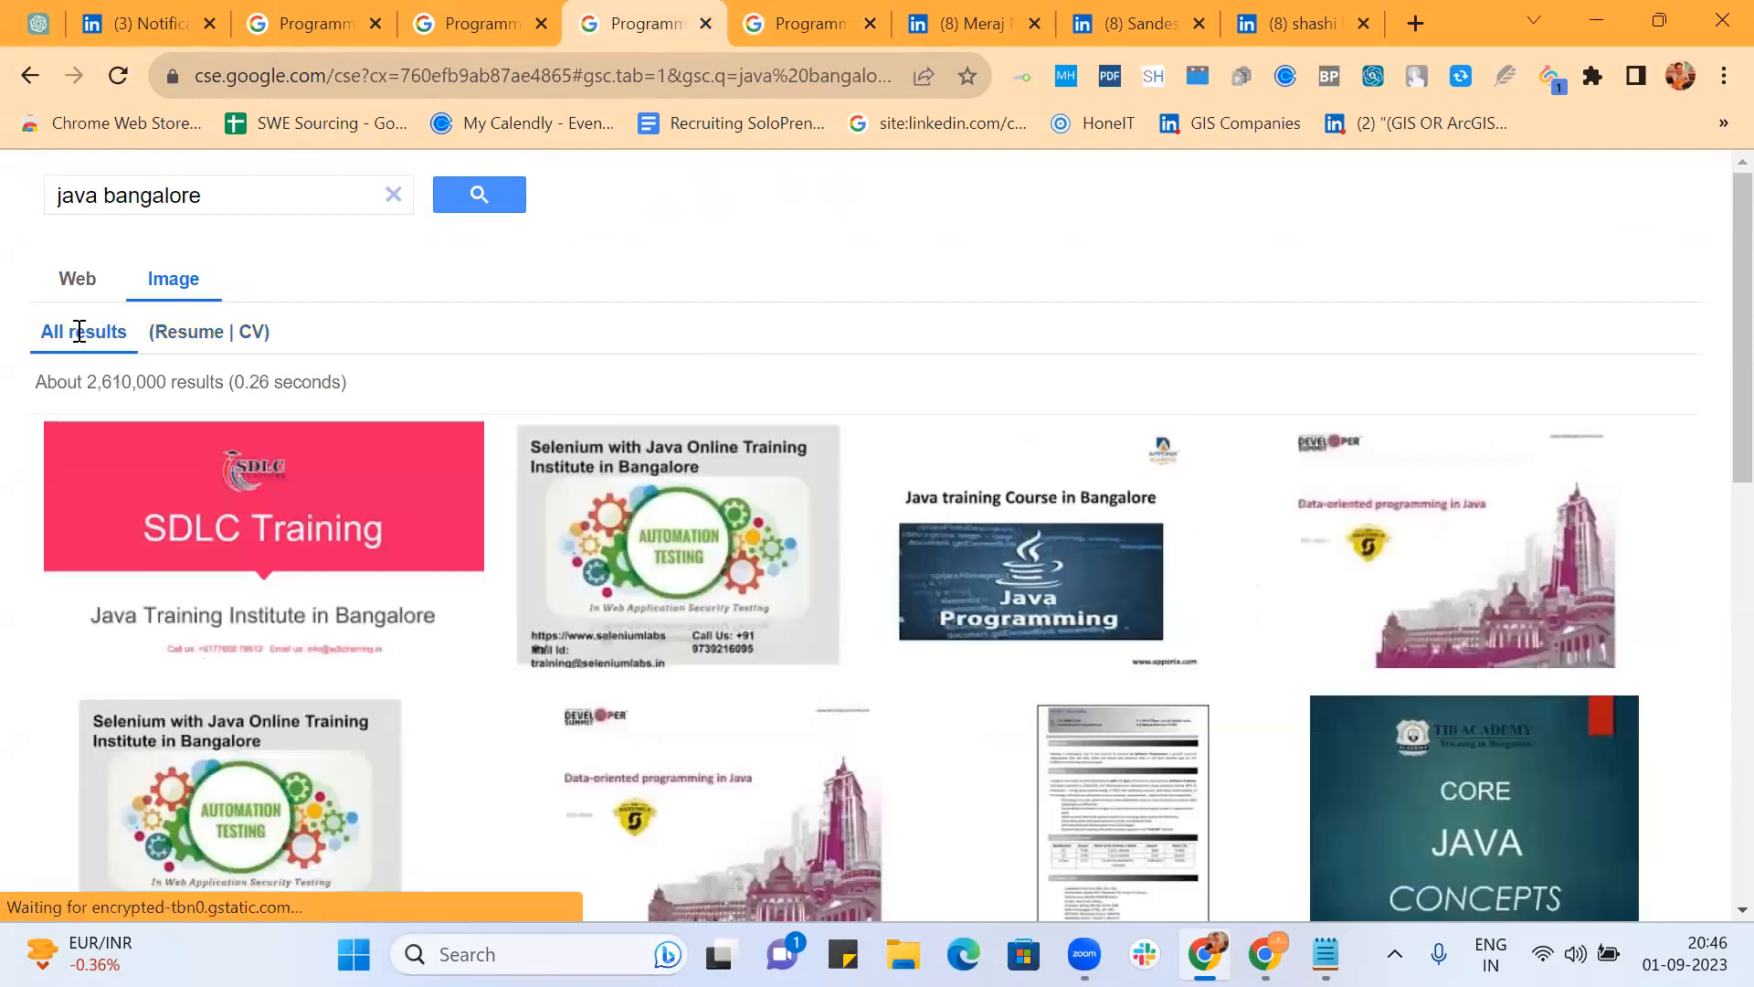
pyautogui.click(79, 280)
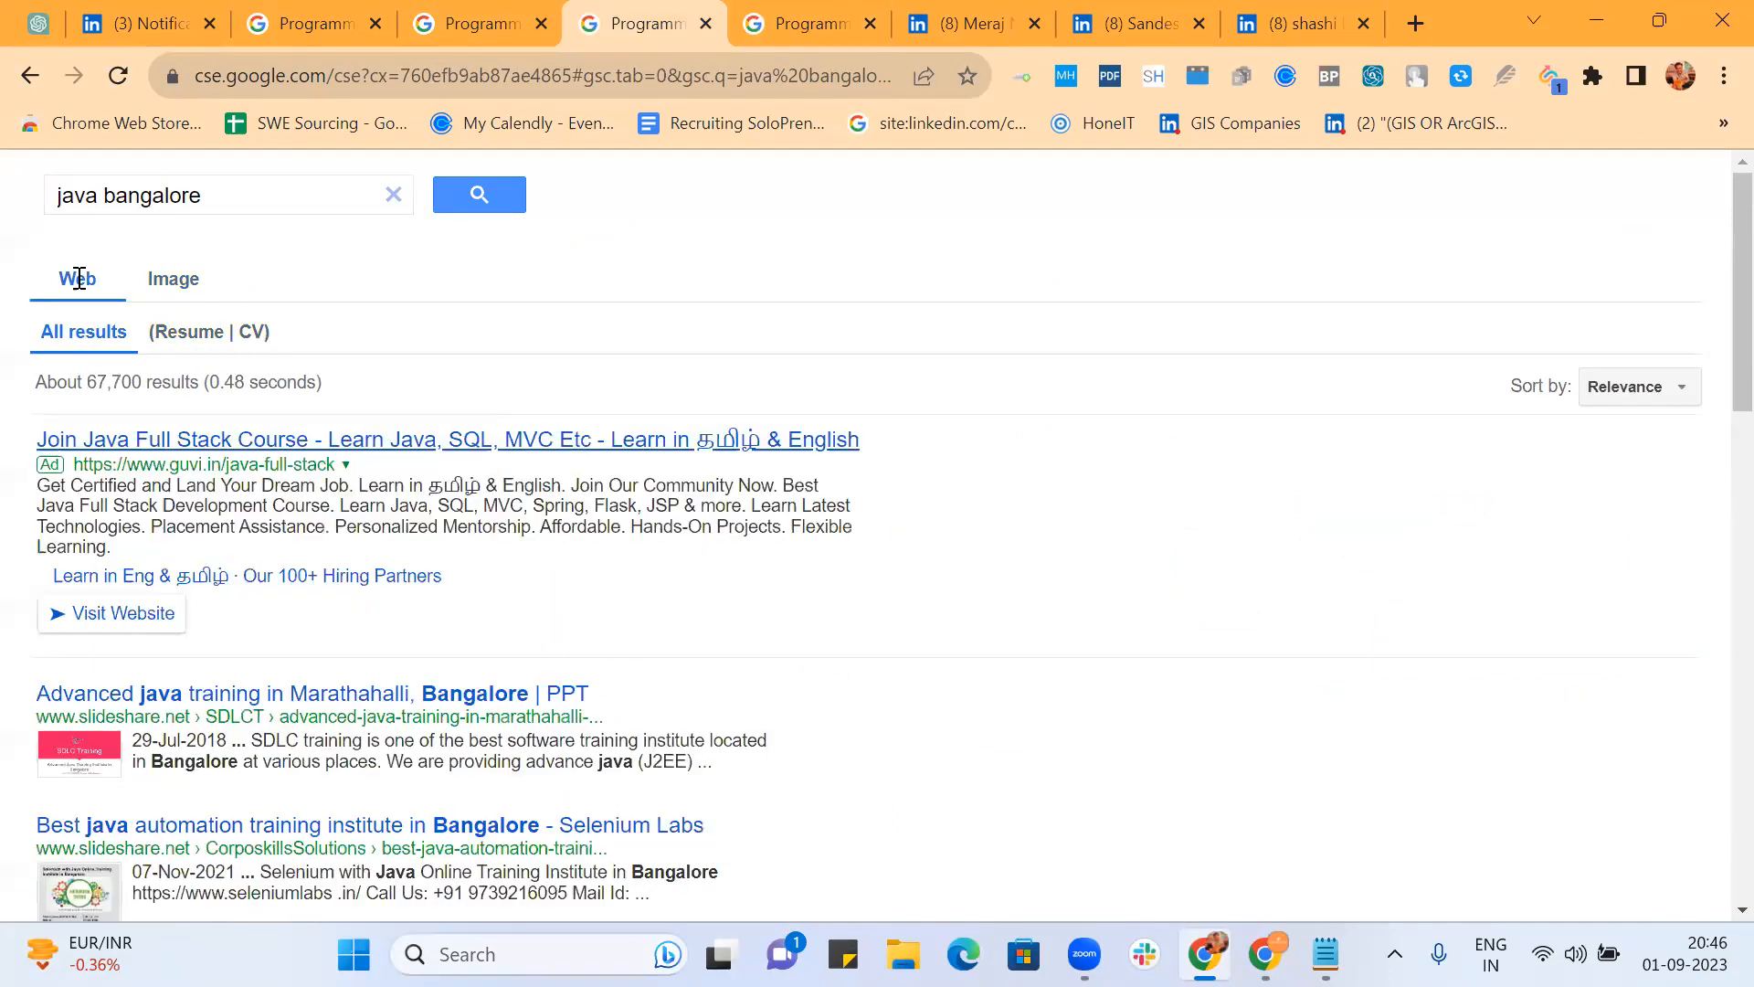
# Step: Filter java bangalore web results to (Resume | CV) and view pages 5 and 2
pyautogui.click(212, 335)
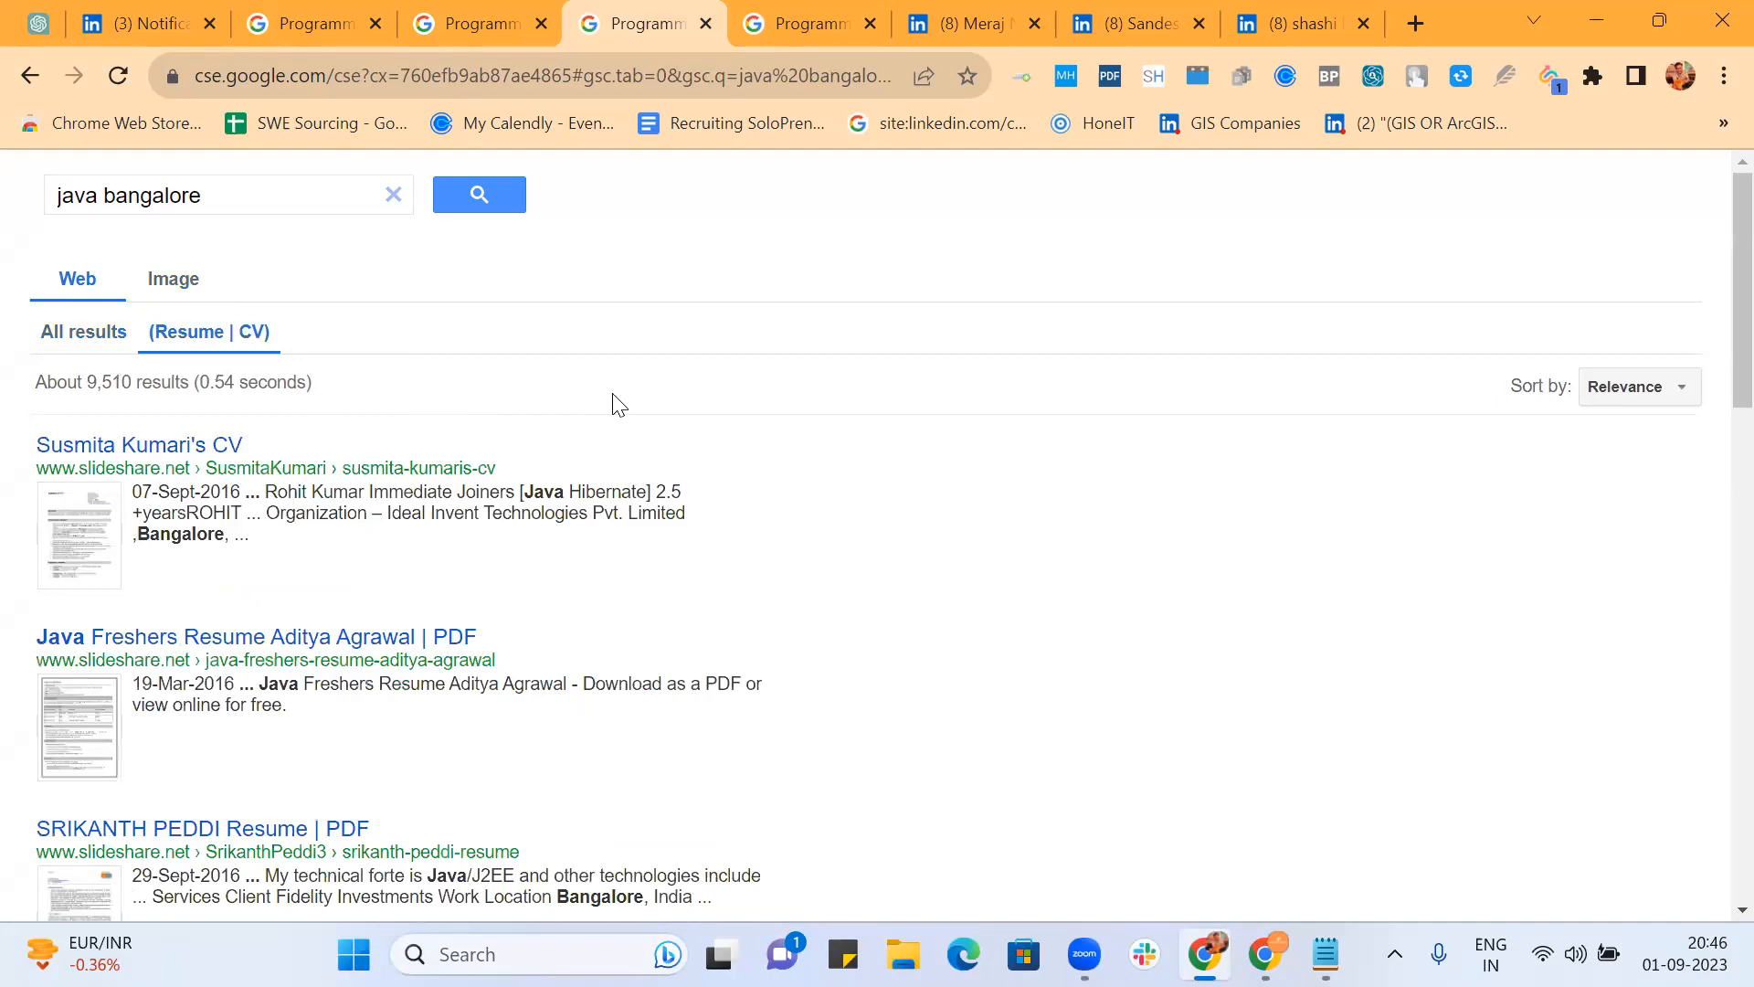
pyautogui.scroll(-15, 708, 516)
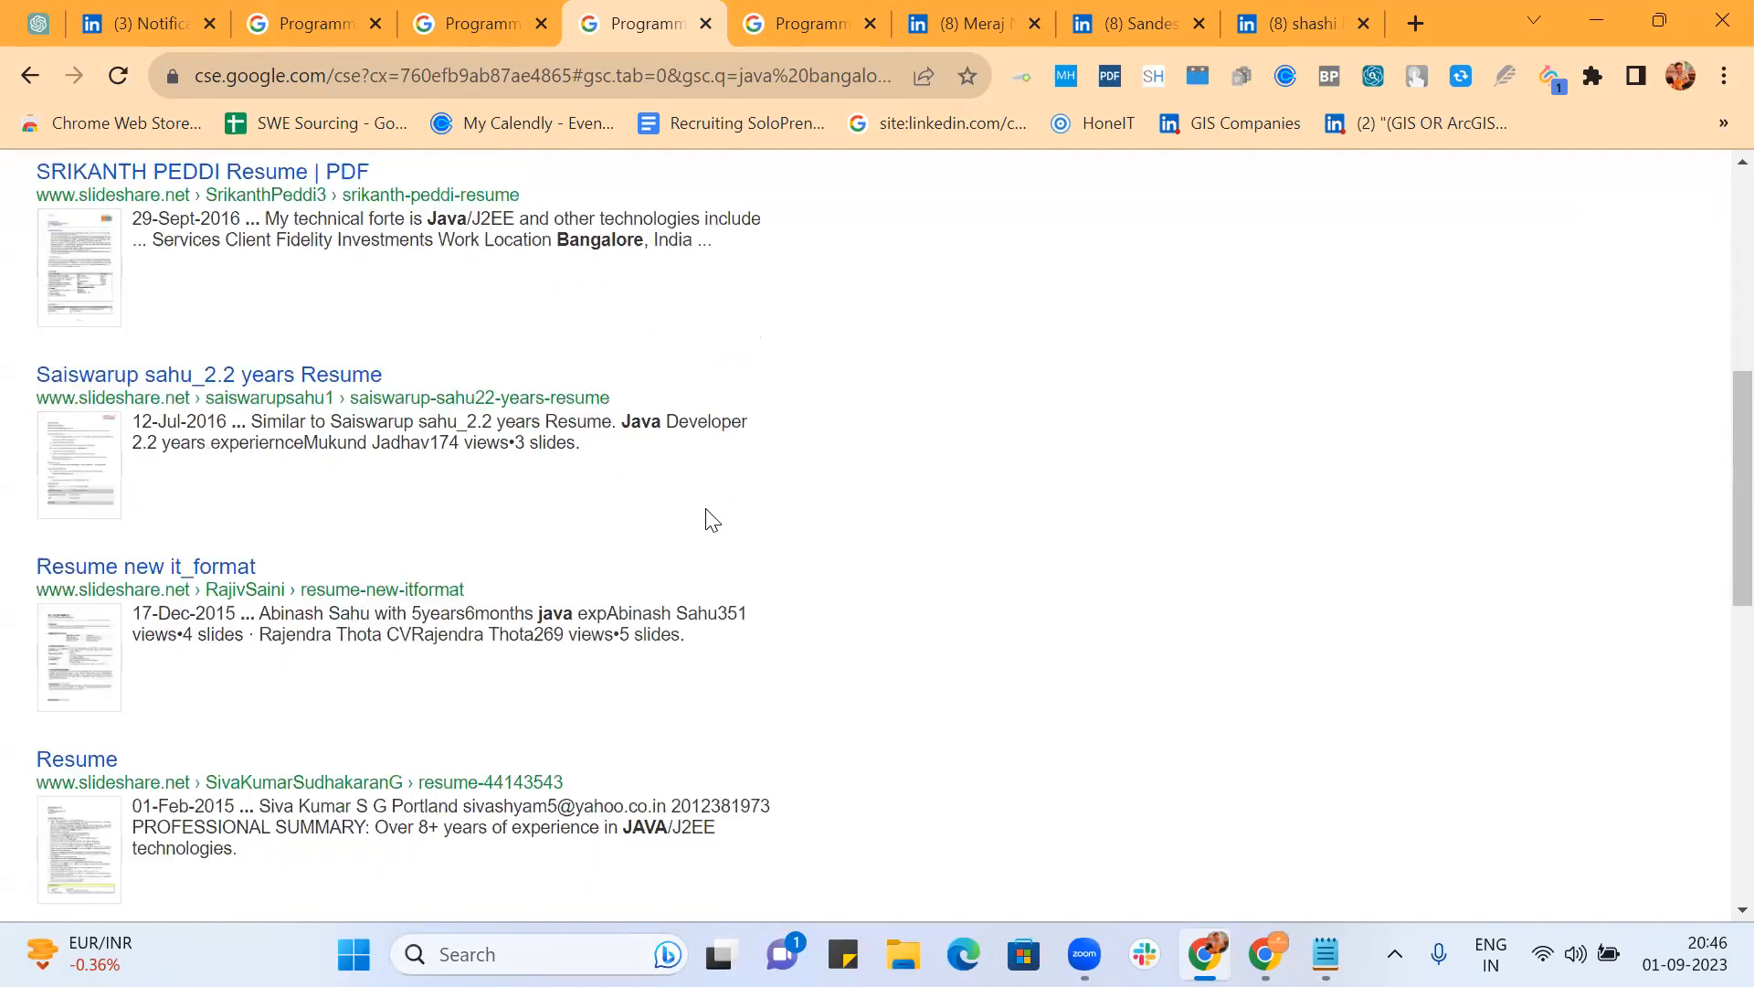
pyautogui.scroll(-3, 710, 513)
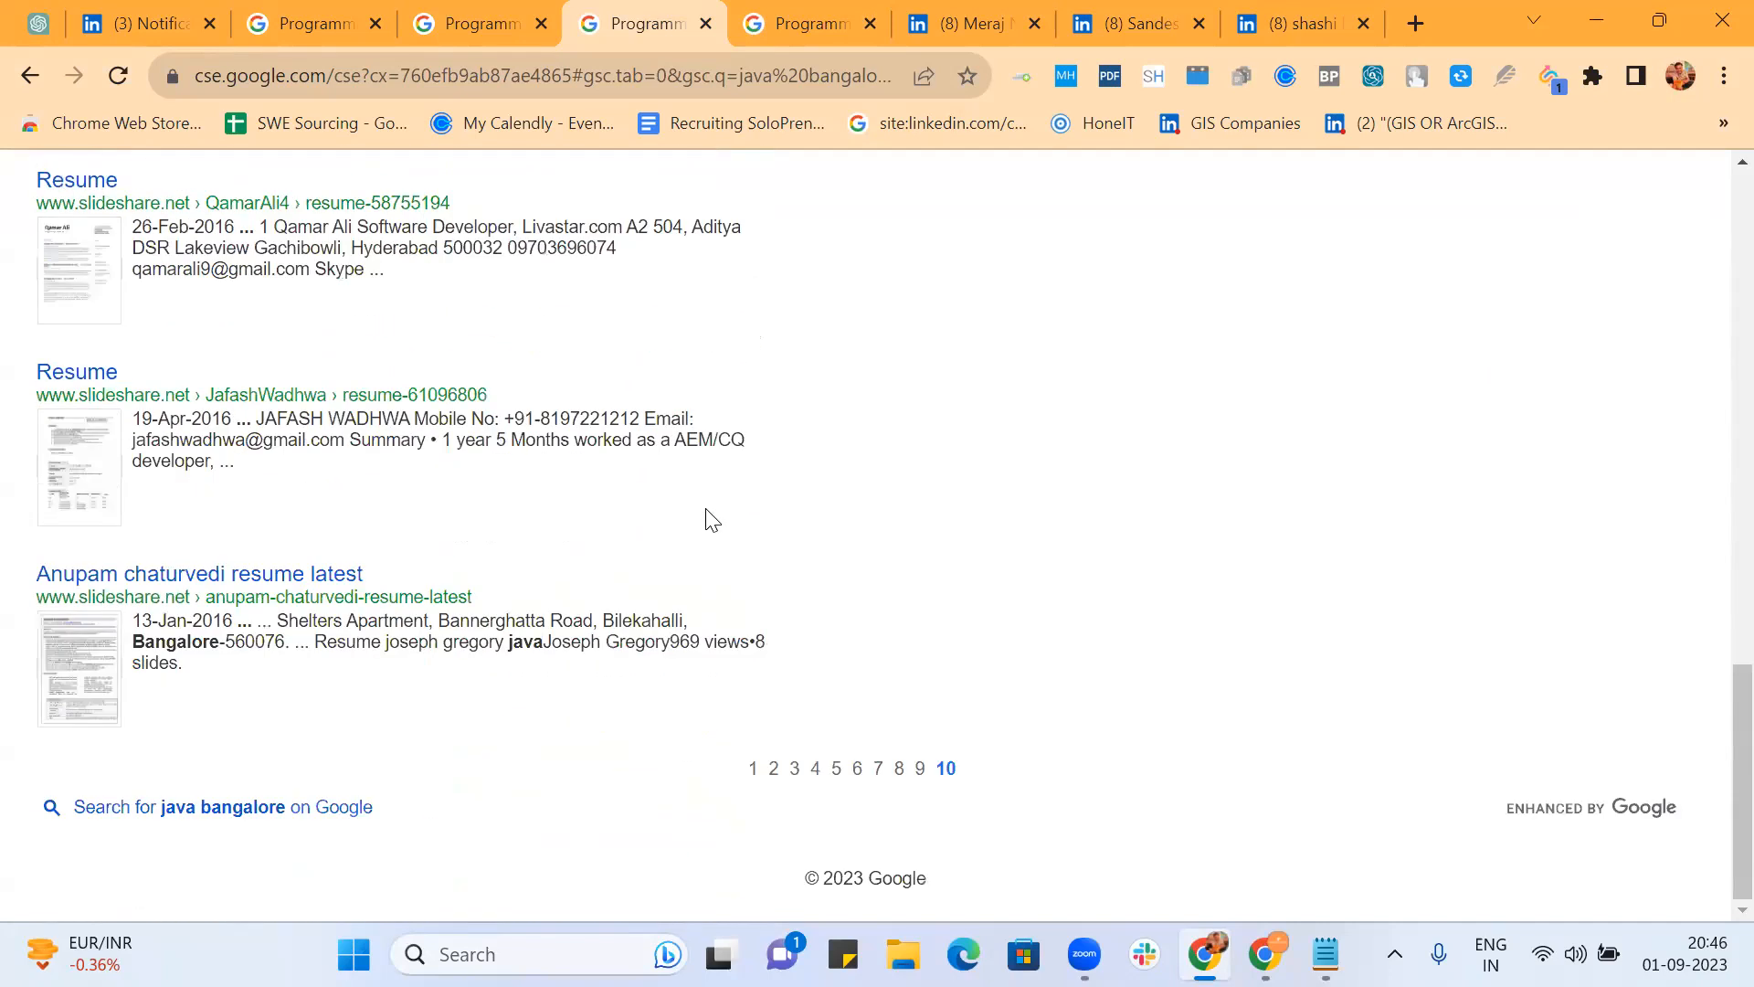
pyautogui.click(835, 773)
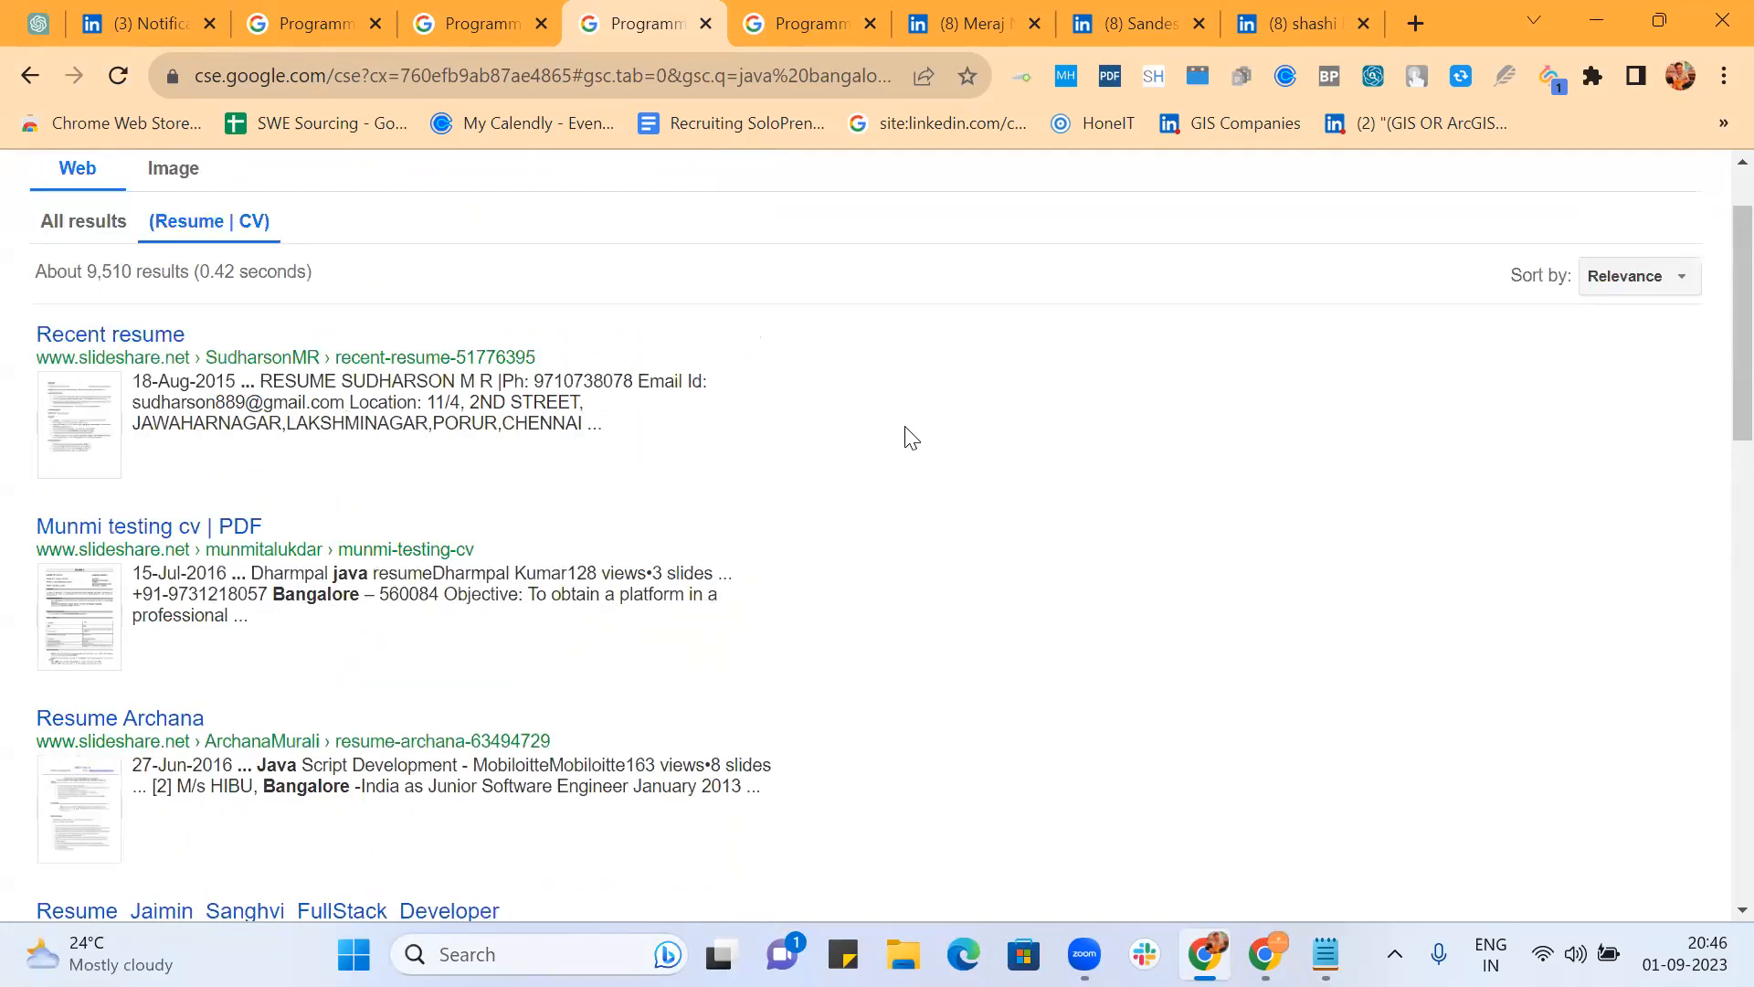
pyautogui.scroll(-15, 909, 436)
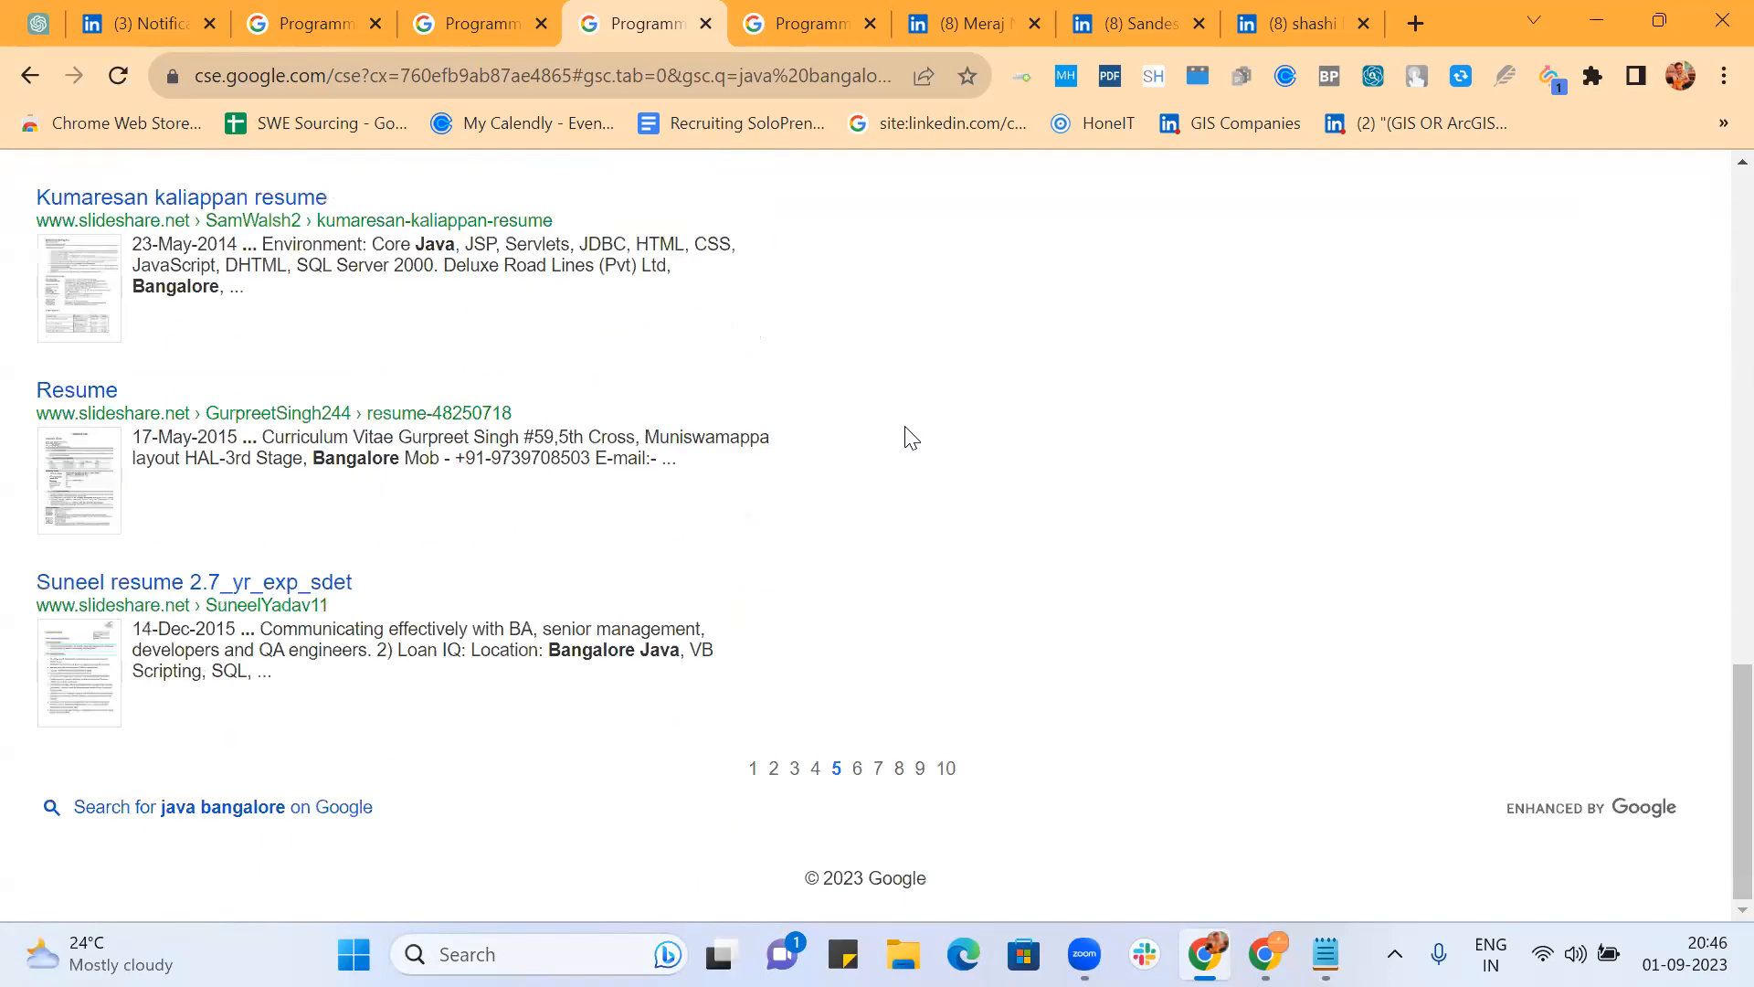
pyautogui.click(774, 769)
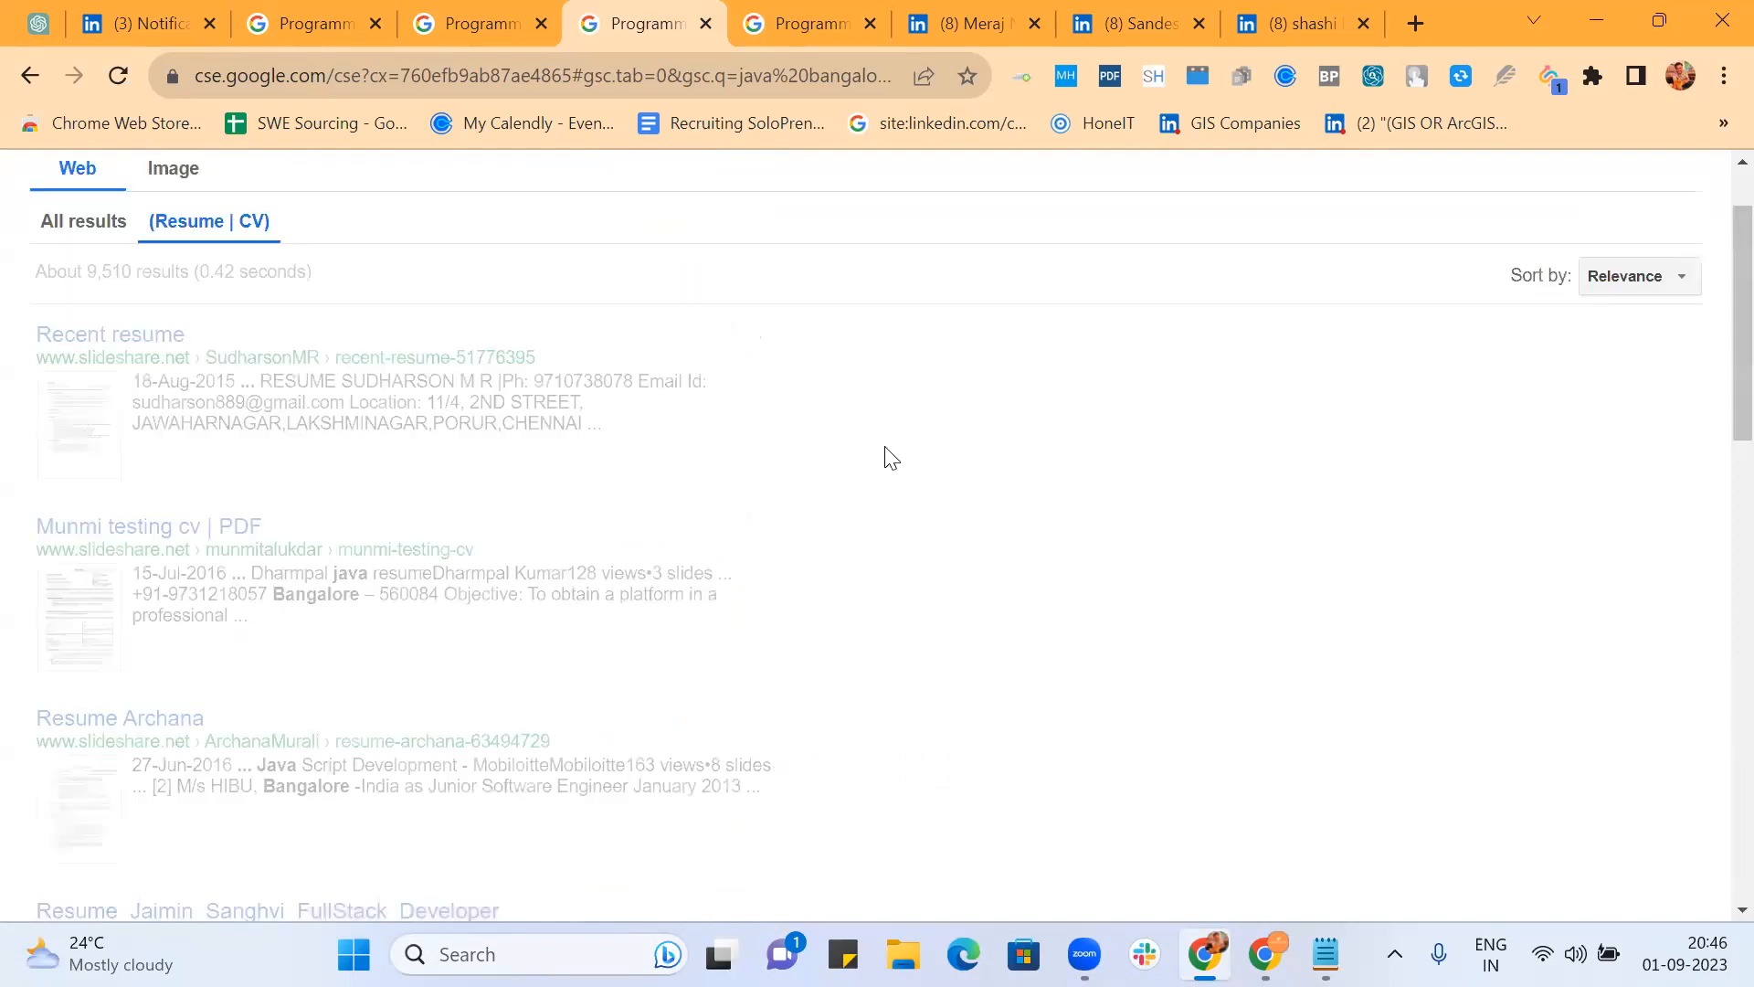
pyautogui.scroll(-15, 893, 457)
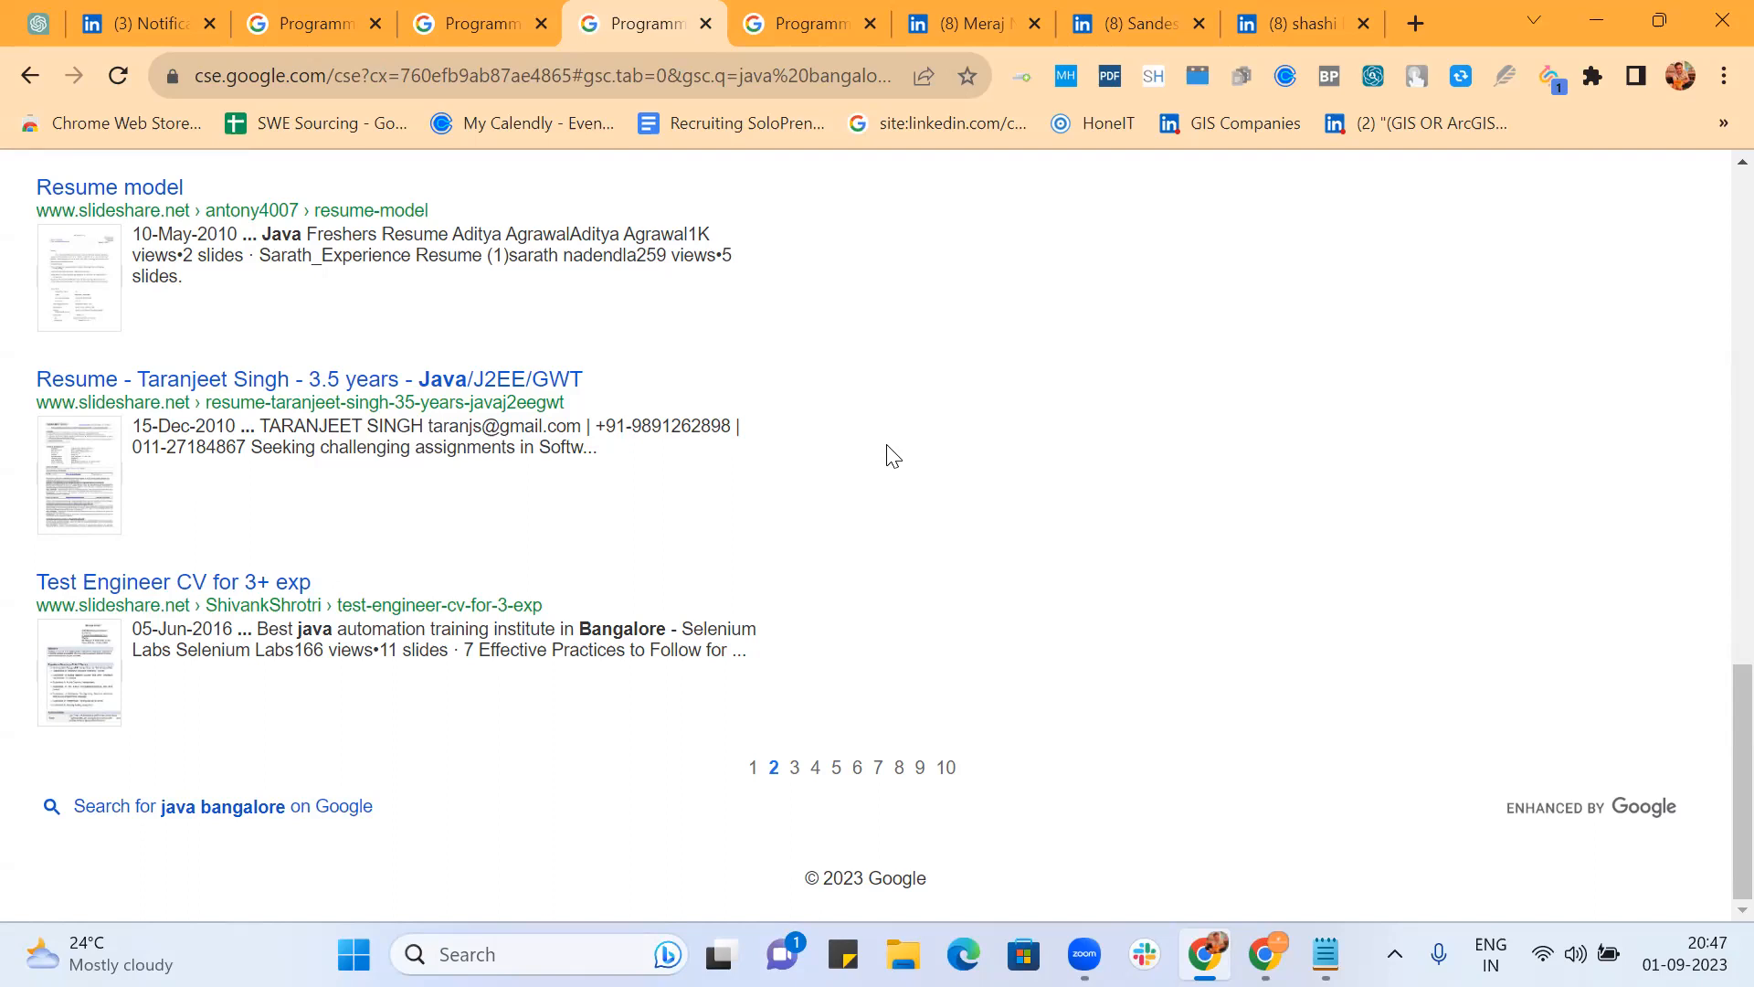
# Step: Search Google for 'scribd' in a new tab
pyautogui.click(1414, 22)
pyautogui.write('scribd')
pyautogui.press('Return')
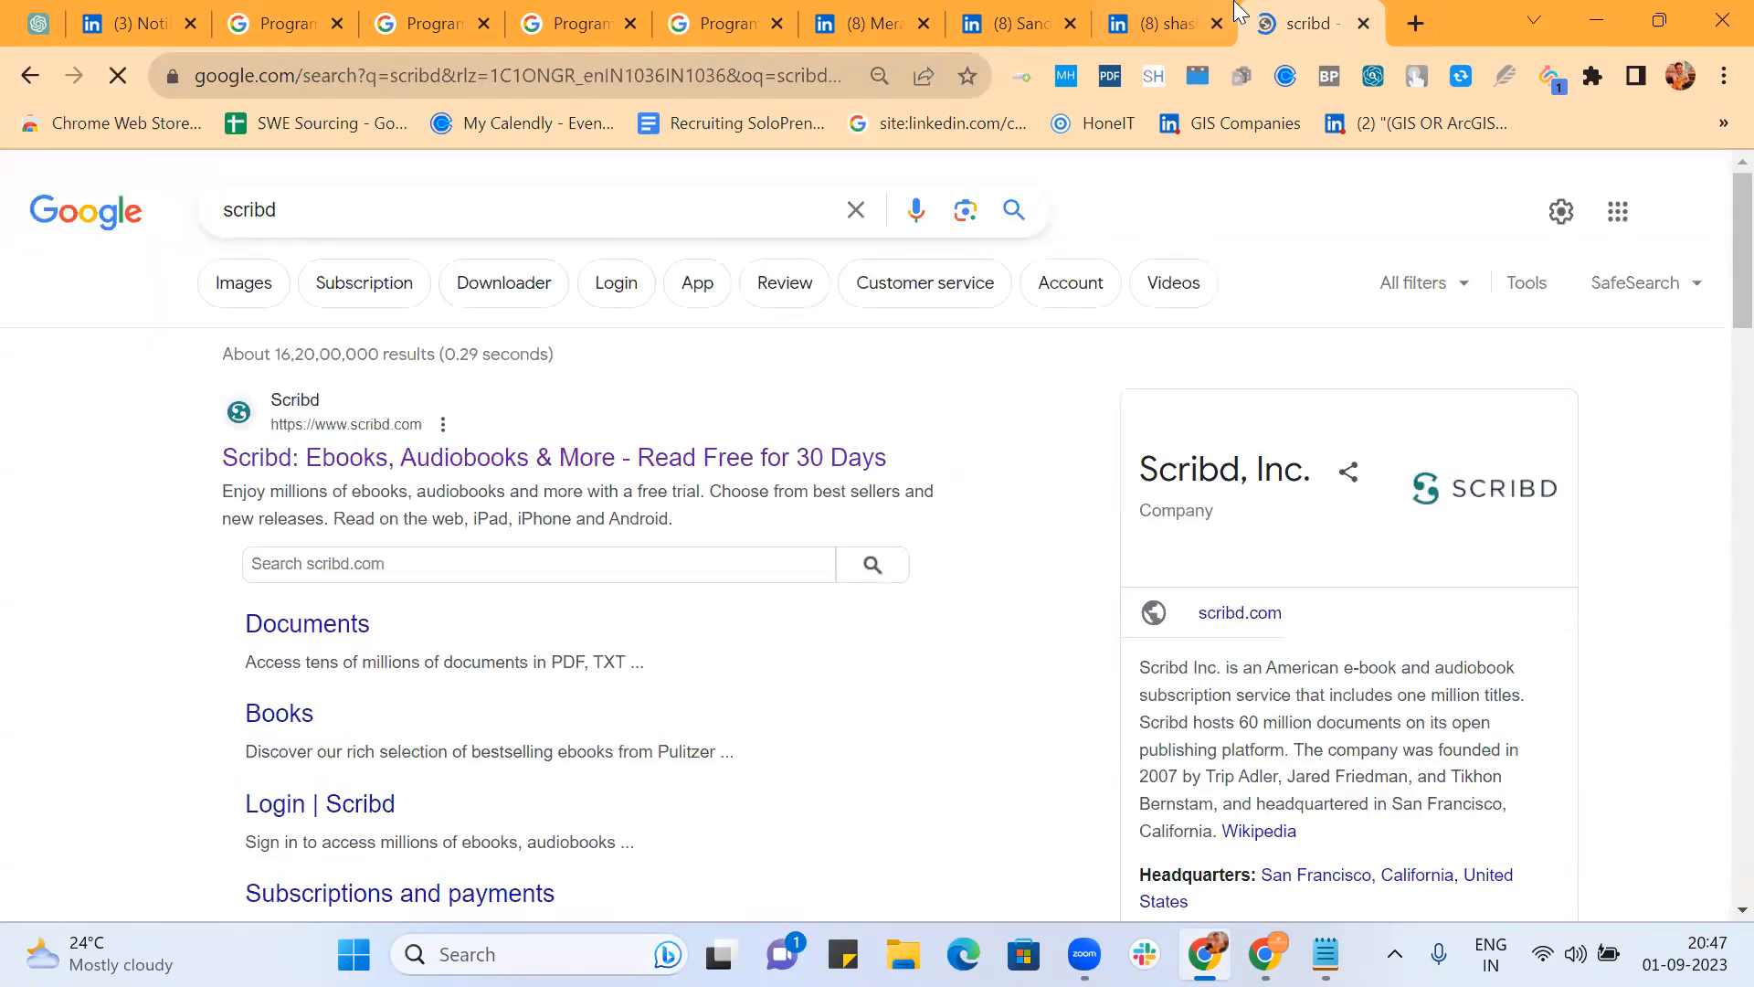
# Step: Return to the list of all engines and start adding a new search engine
pyautogui.click(705, 15)
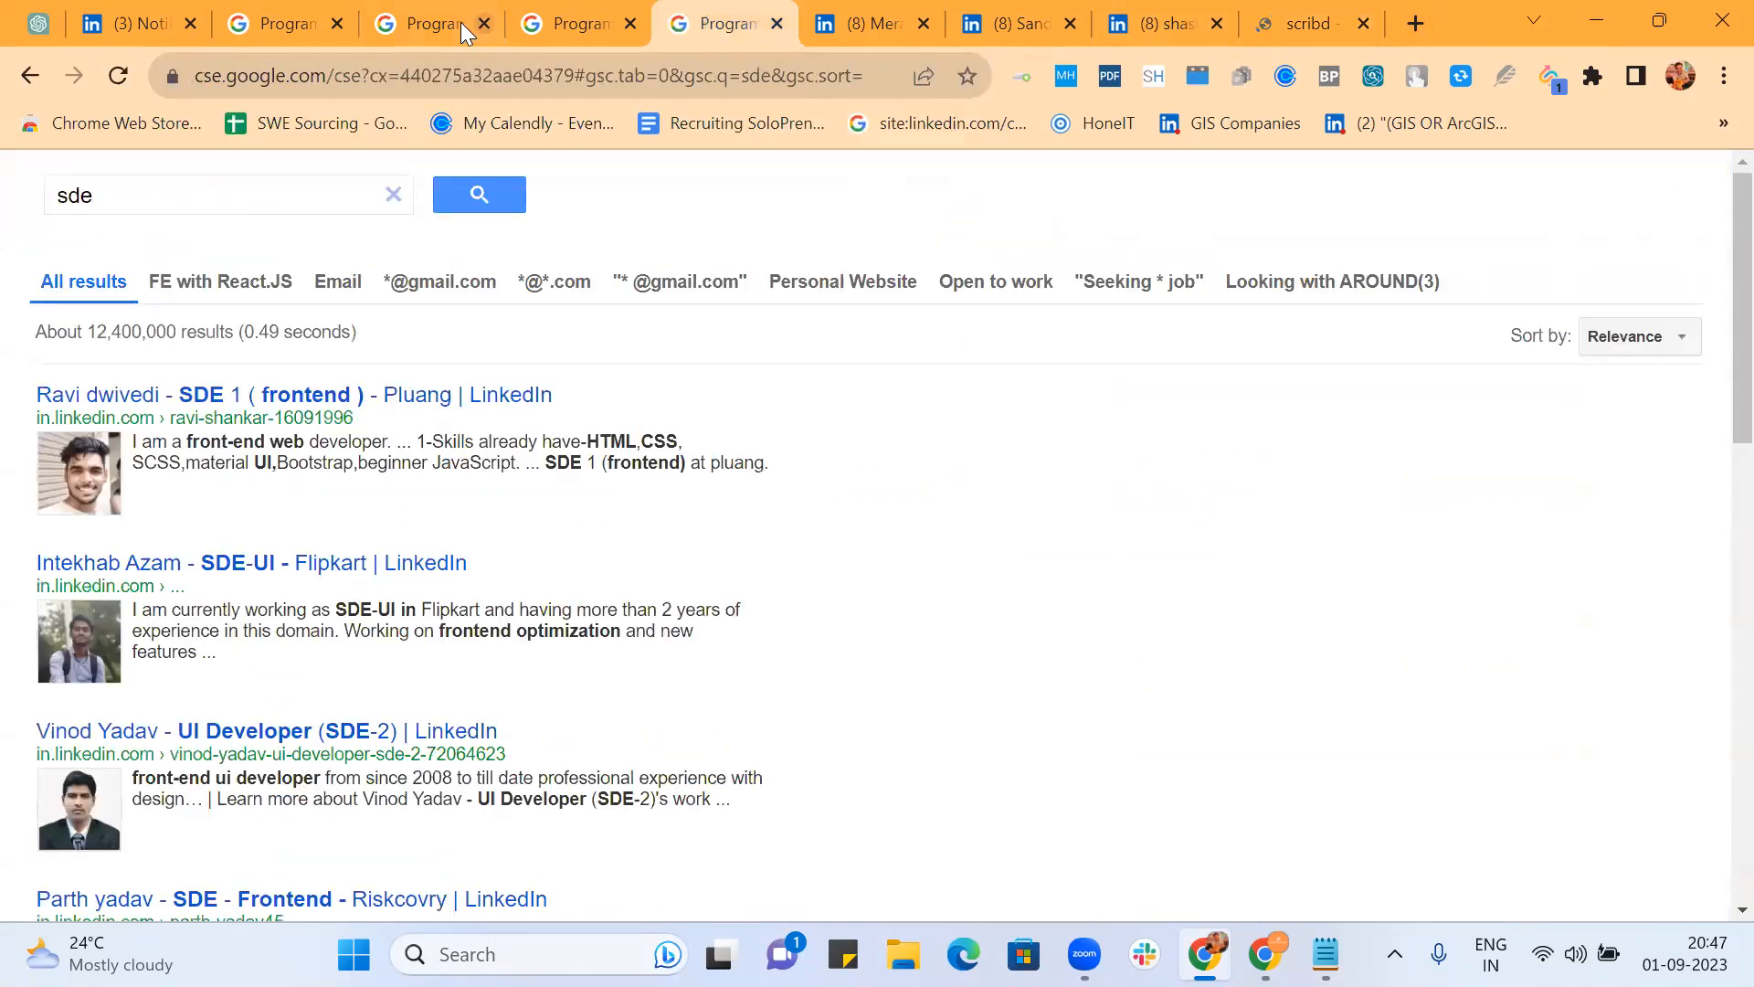
pyautogui.click(436, 24)
pyautogui.click(274, 27)
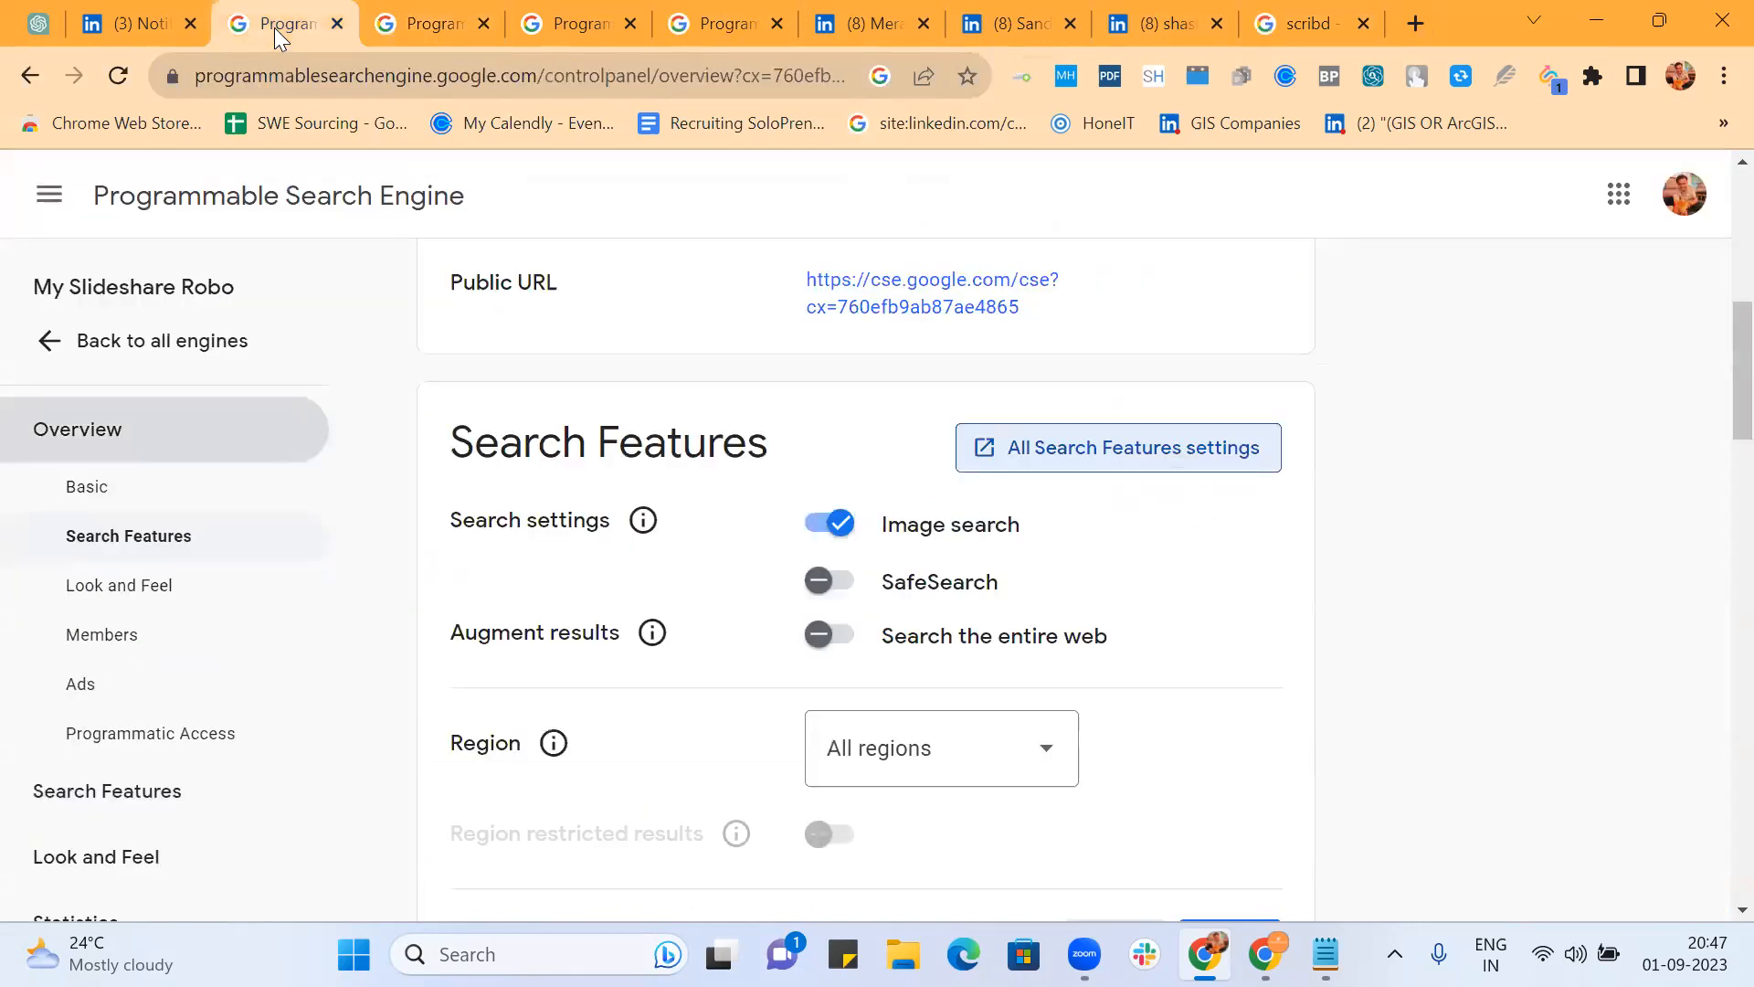
pyautogui.click(88, 343)
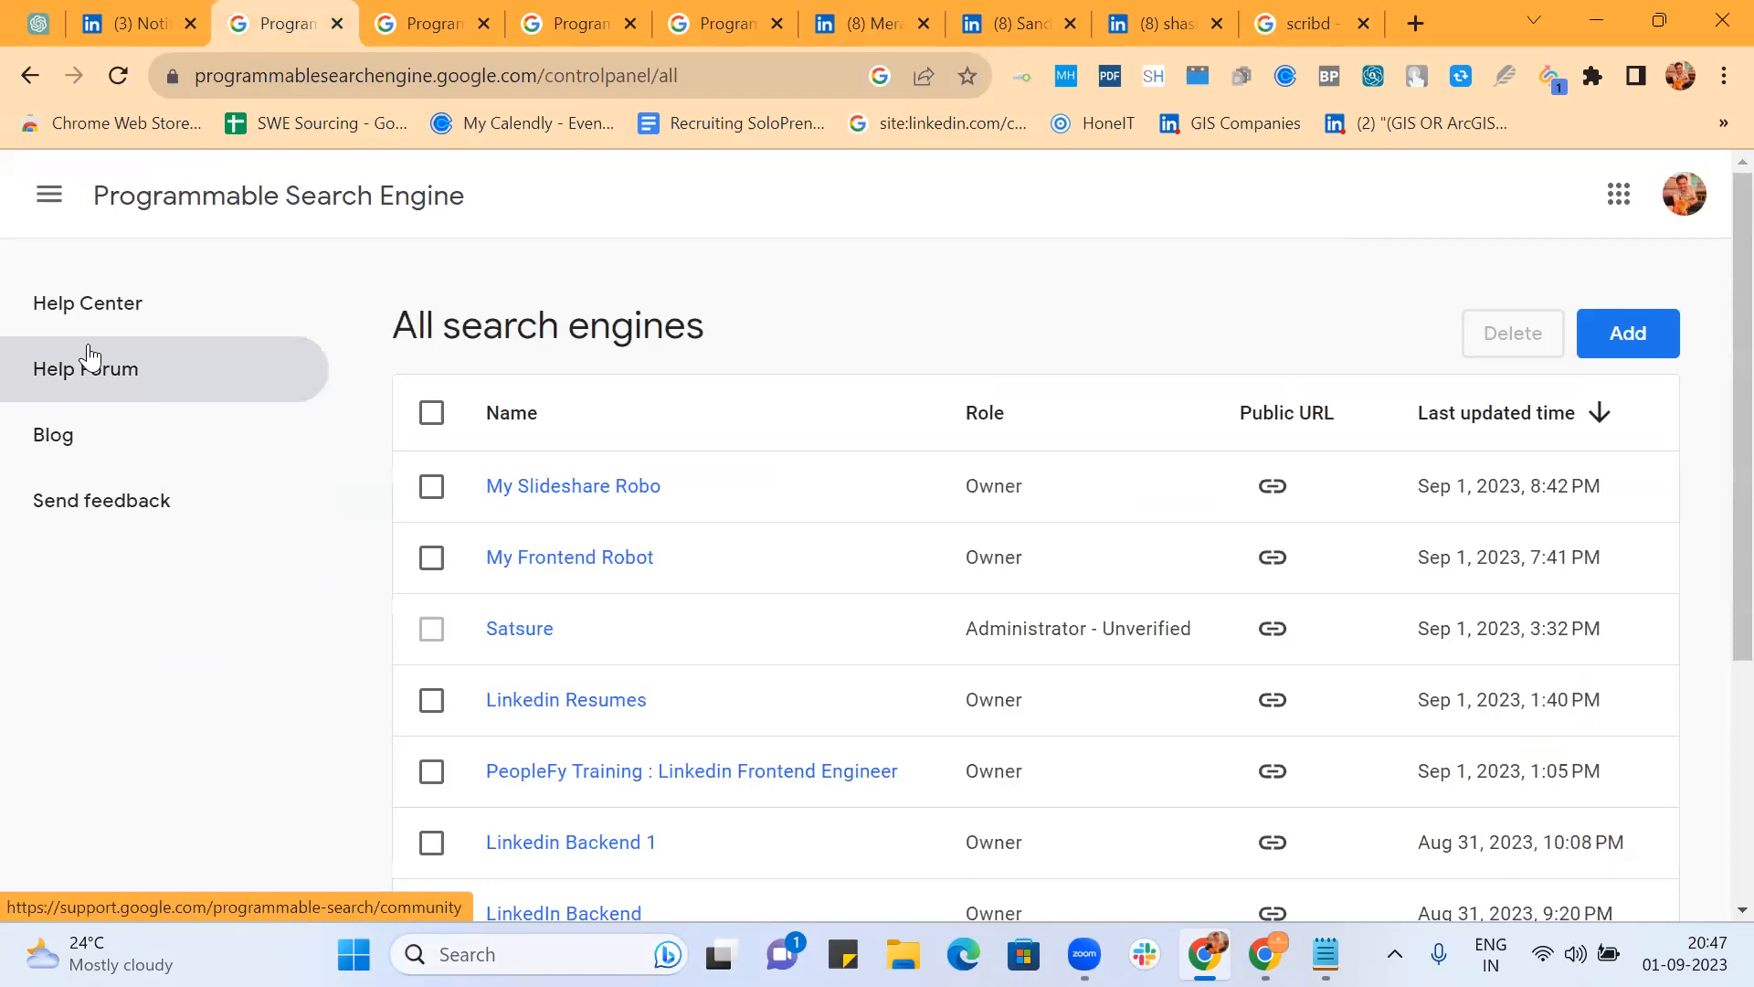
pyautogui.click(1634, 345)
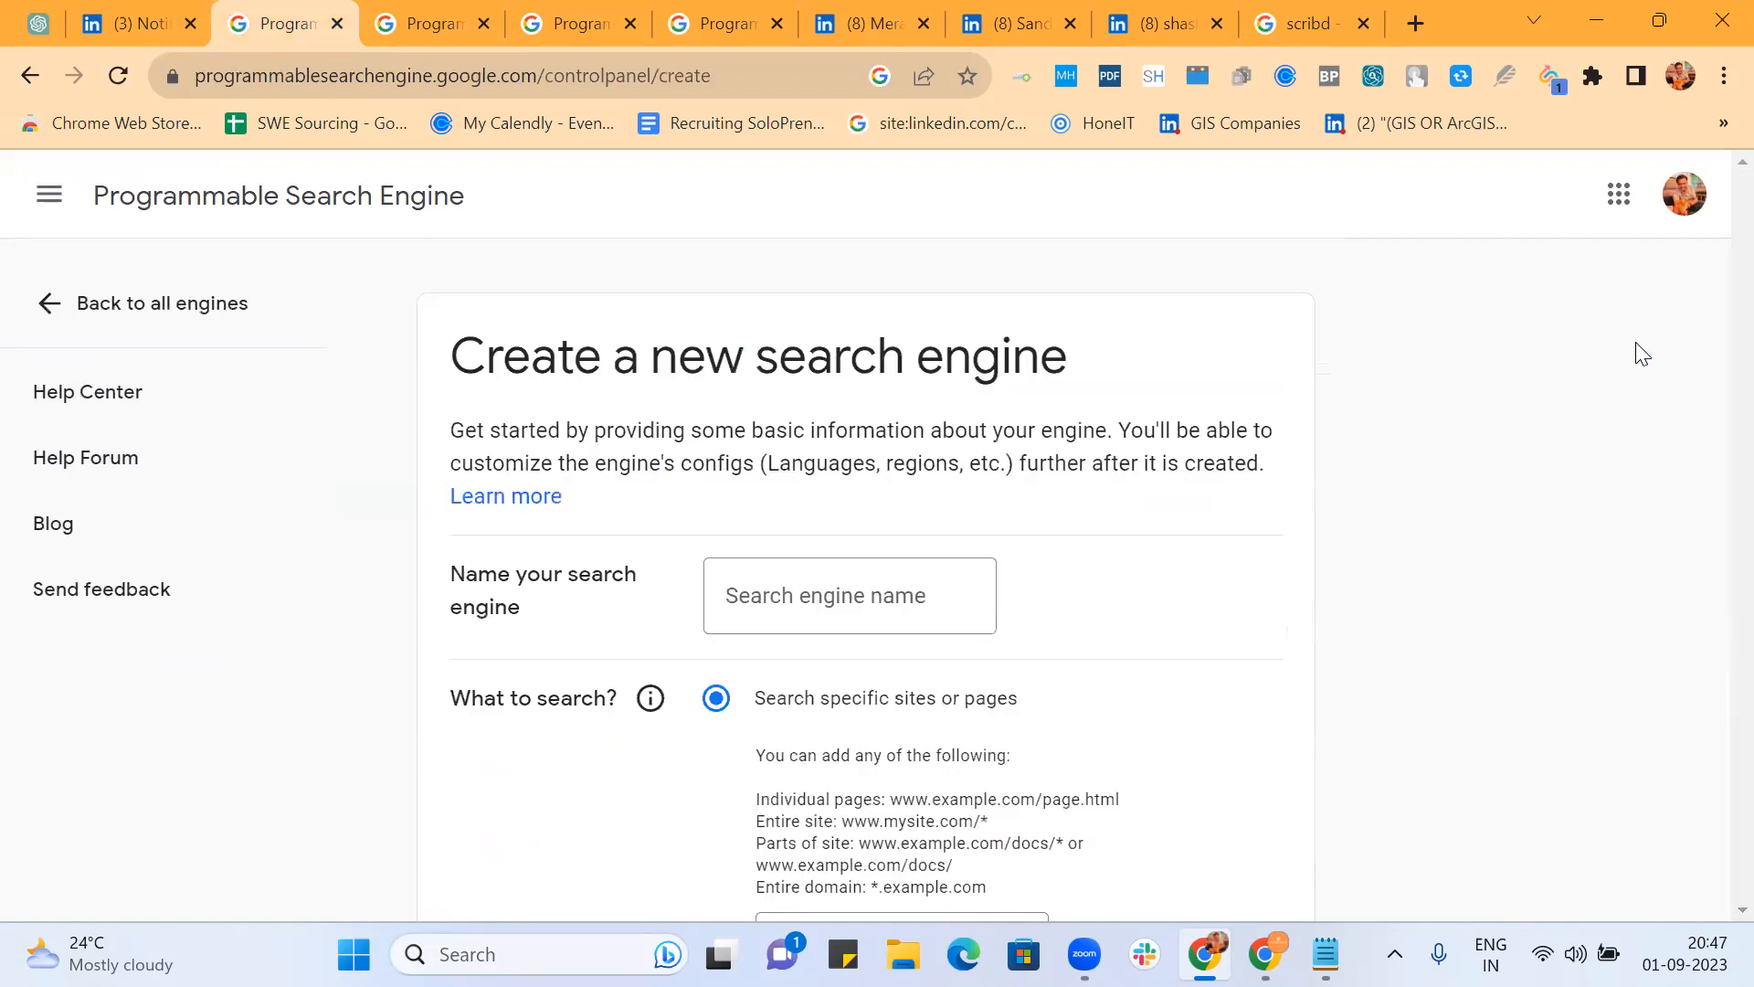
# Step: Name the engine 'My Scribd Robo' and add *.scribd.com/* as its site to search
pyautogui.scroll(-3, 1045, 501)
pyautogui.click(817, 310)
pyautogui.write('My ')
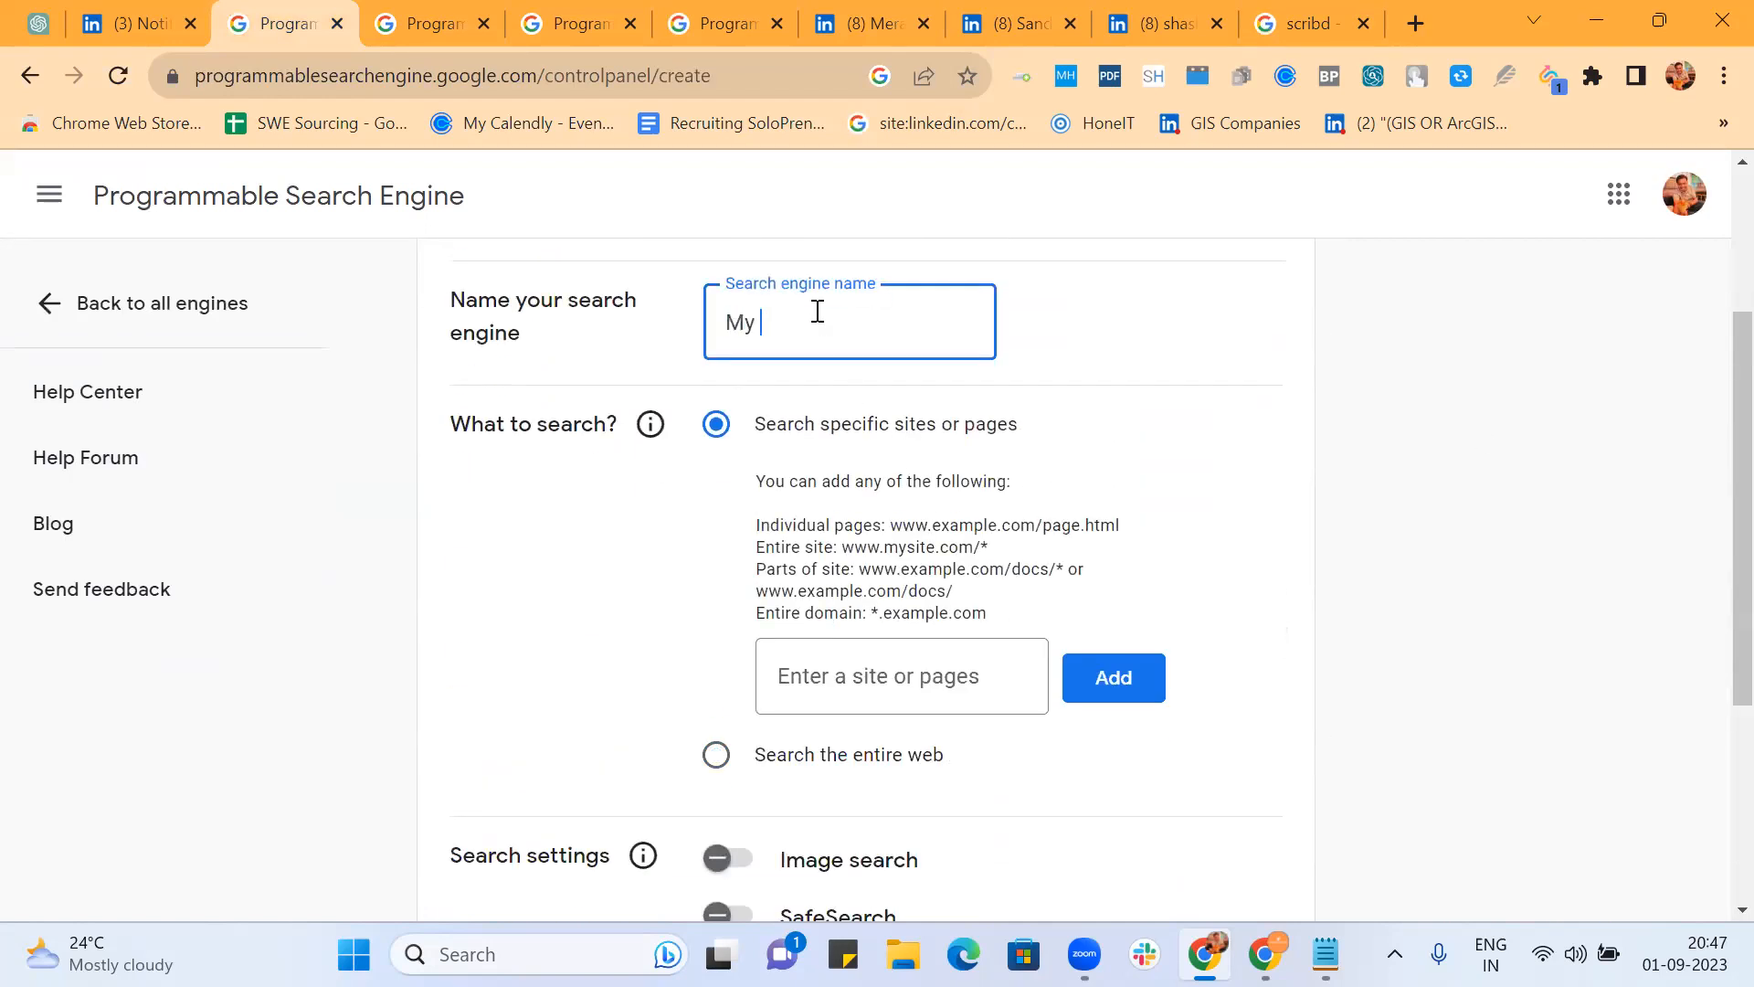
pyautogui.write('Sc')
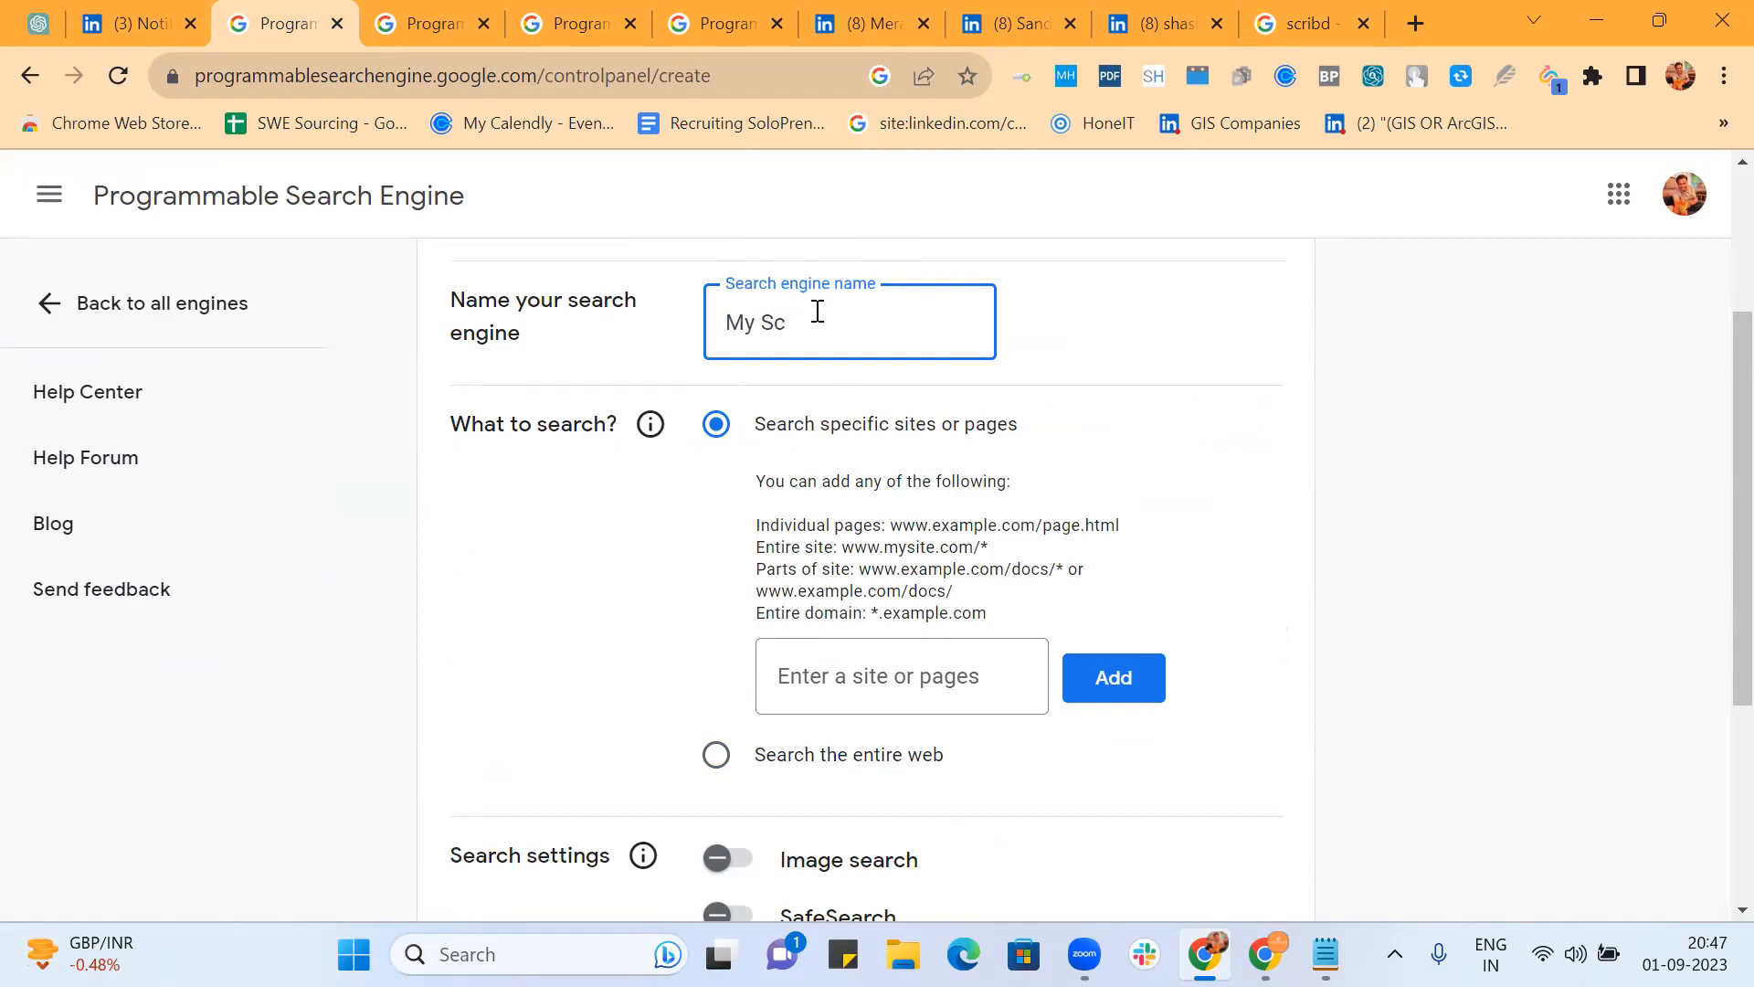
pyautogui.write('ribd Robo')
pyautogui.click(834, 680)
pyautogui.write('*.')
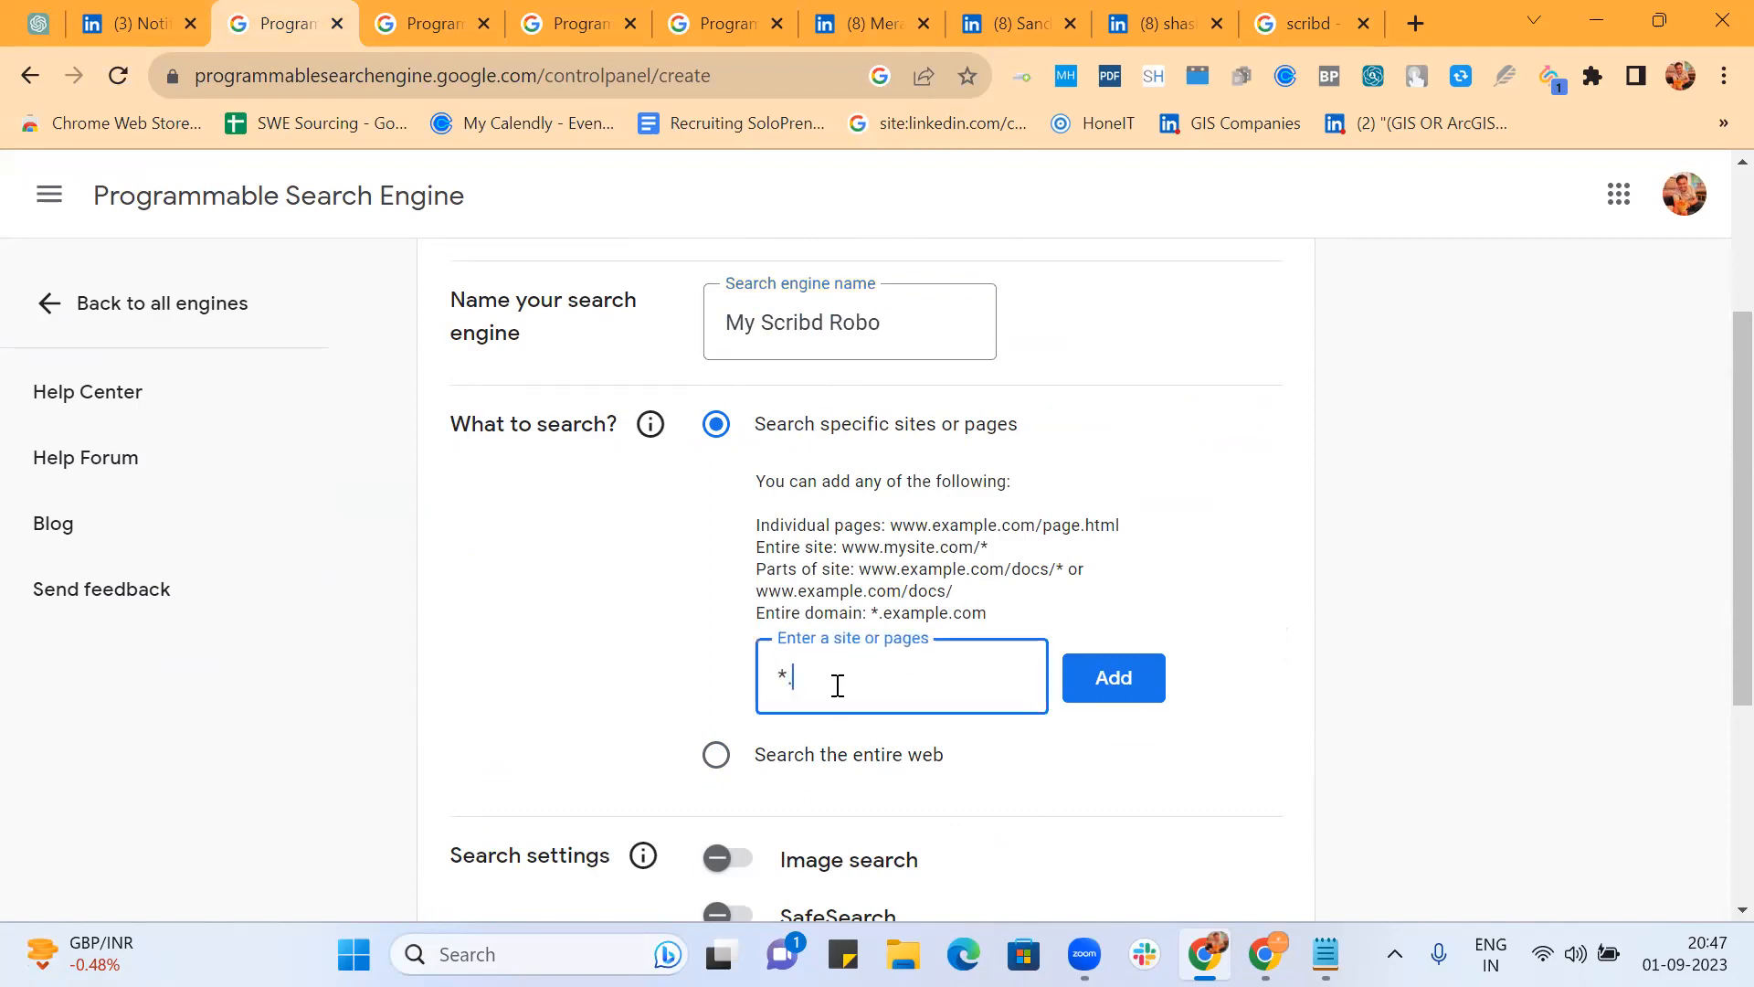
pyautogui.write('scribd.com/*')
pyautogui.click(1303, 20)
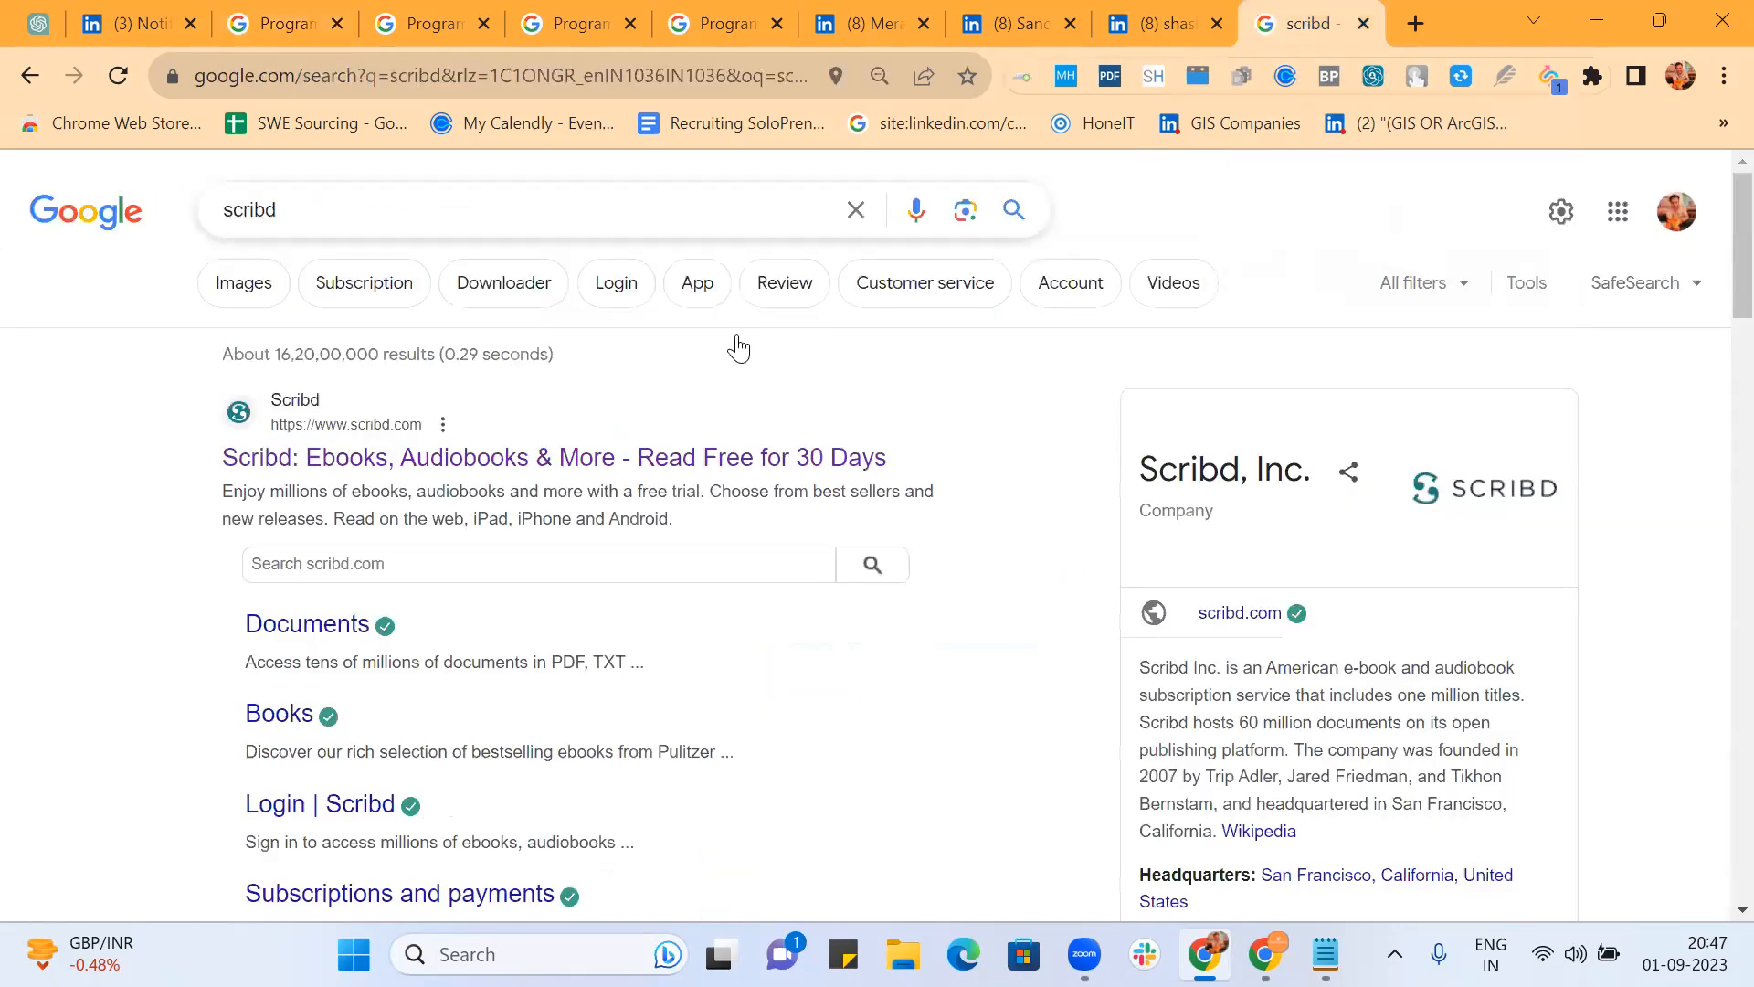
pyautogui.click(274, 22)
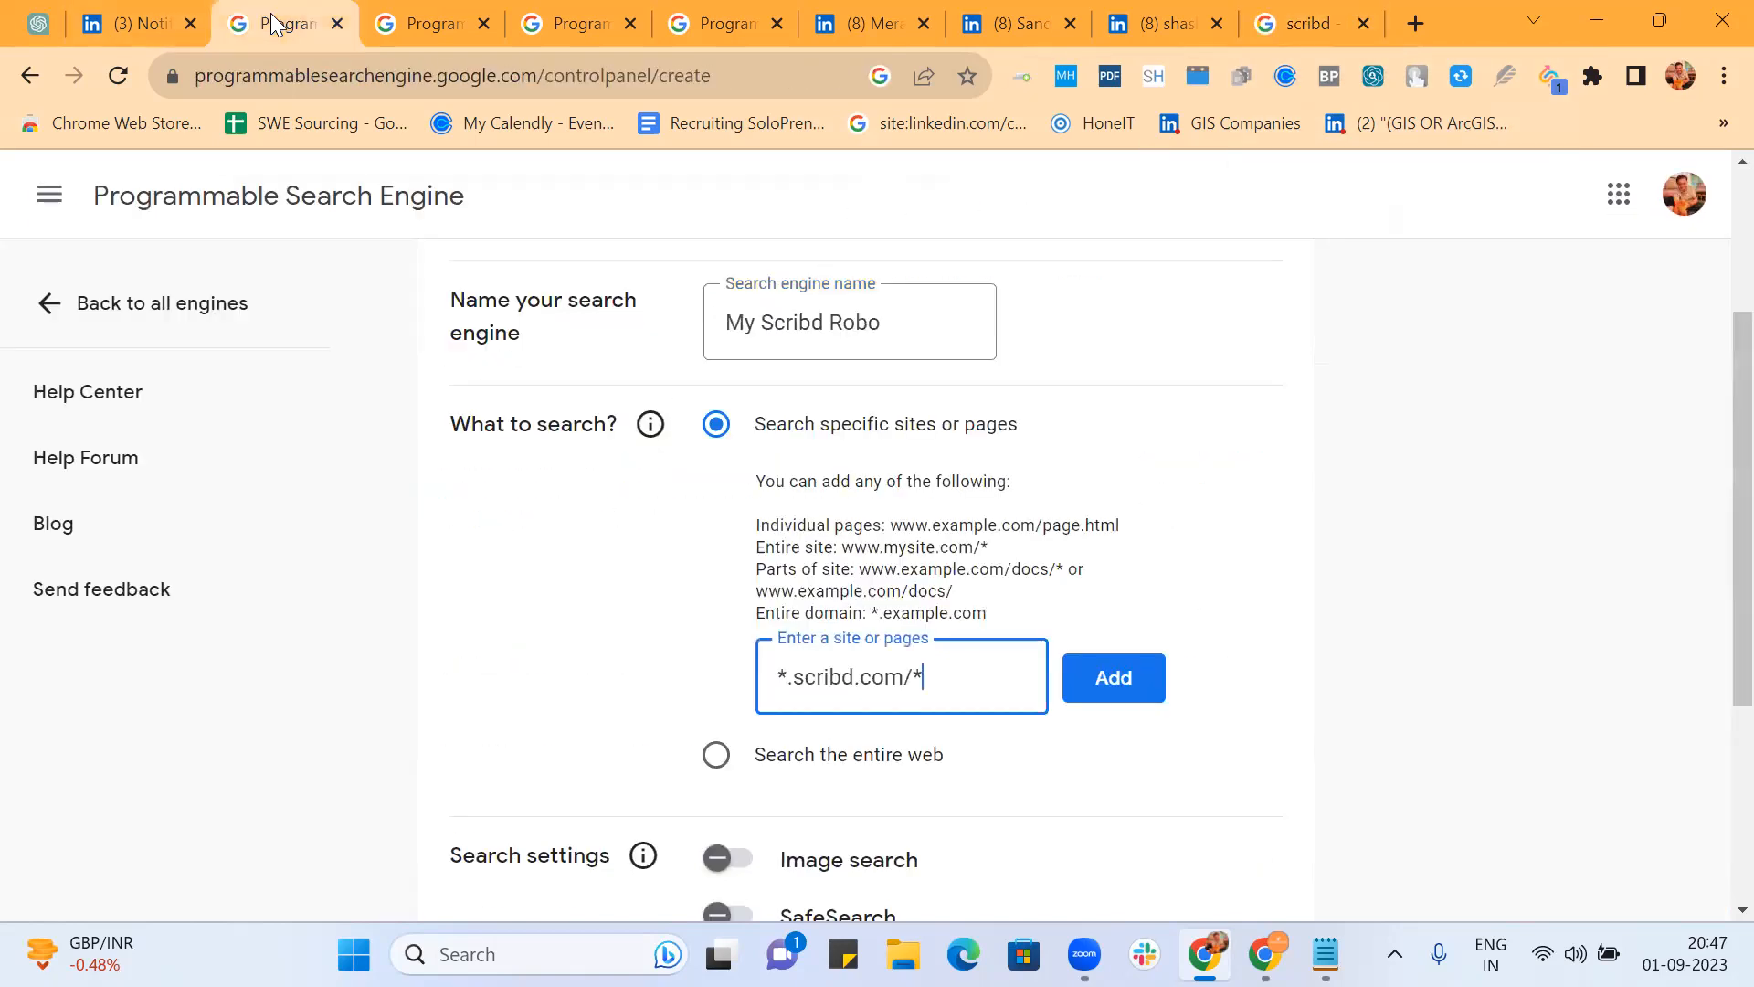
pyautogui.scroll(-2, 1268, 523)
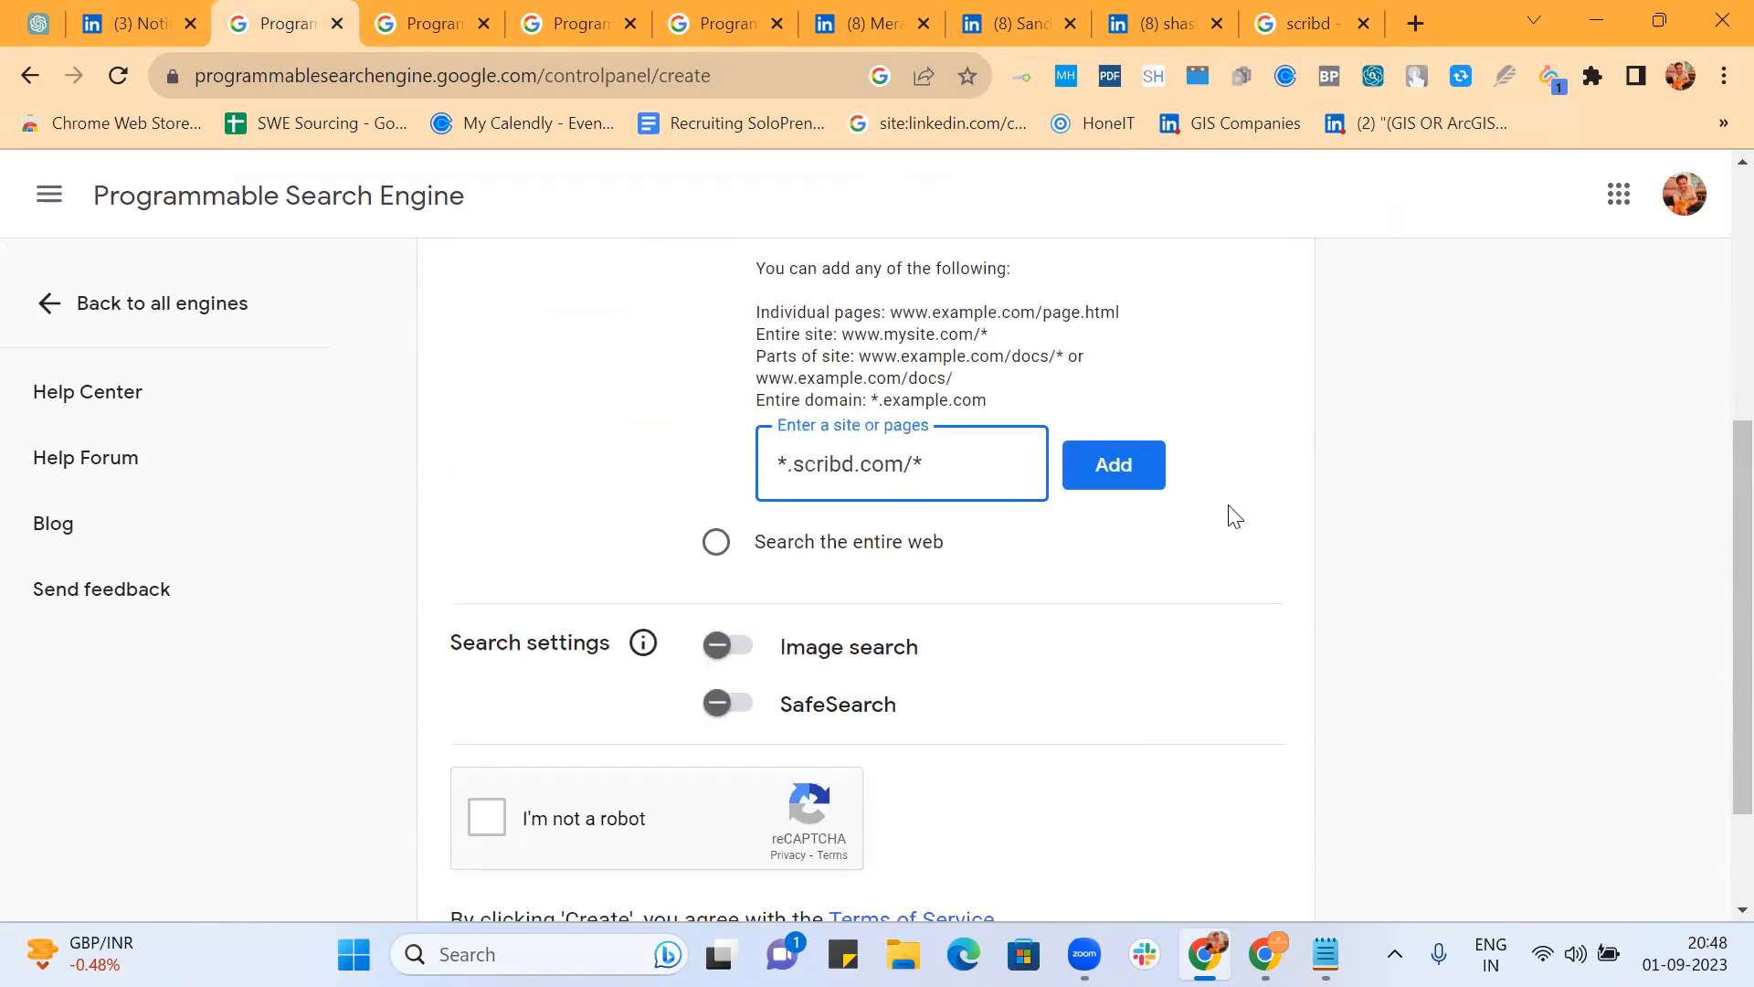
pyautogui.click(1130, 480)
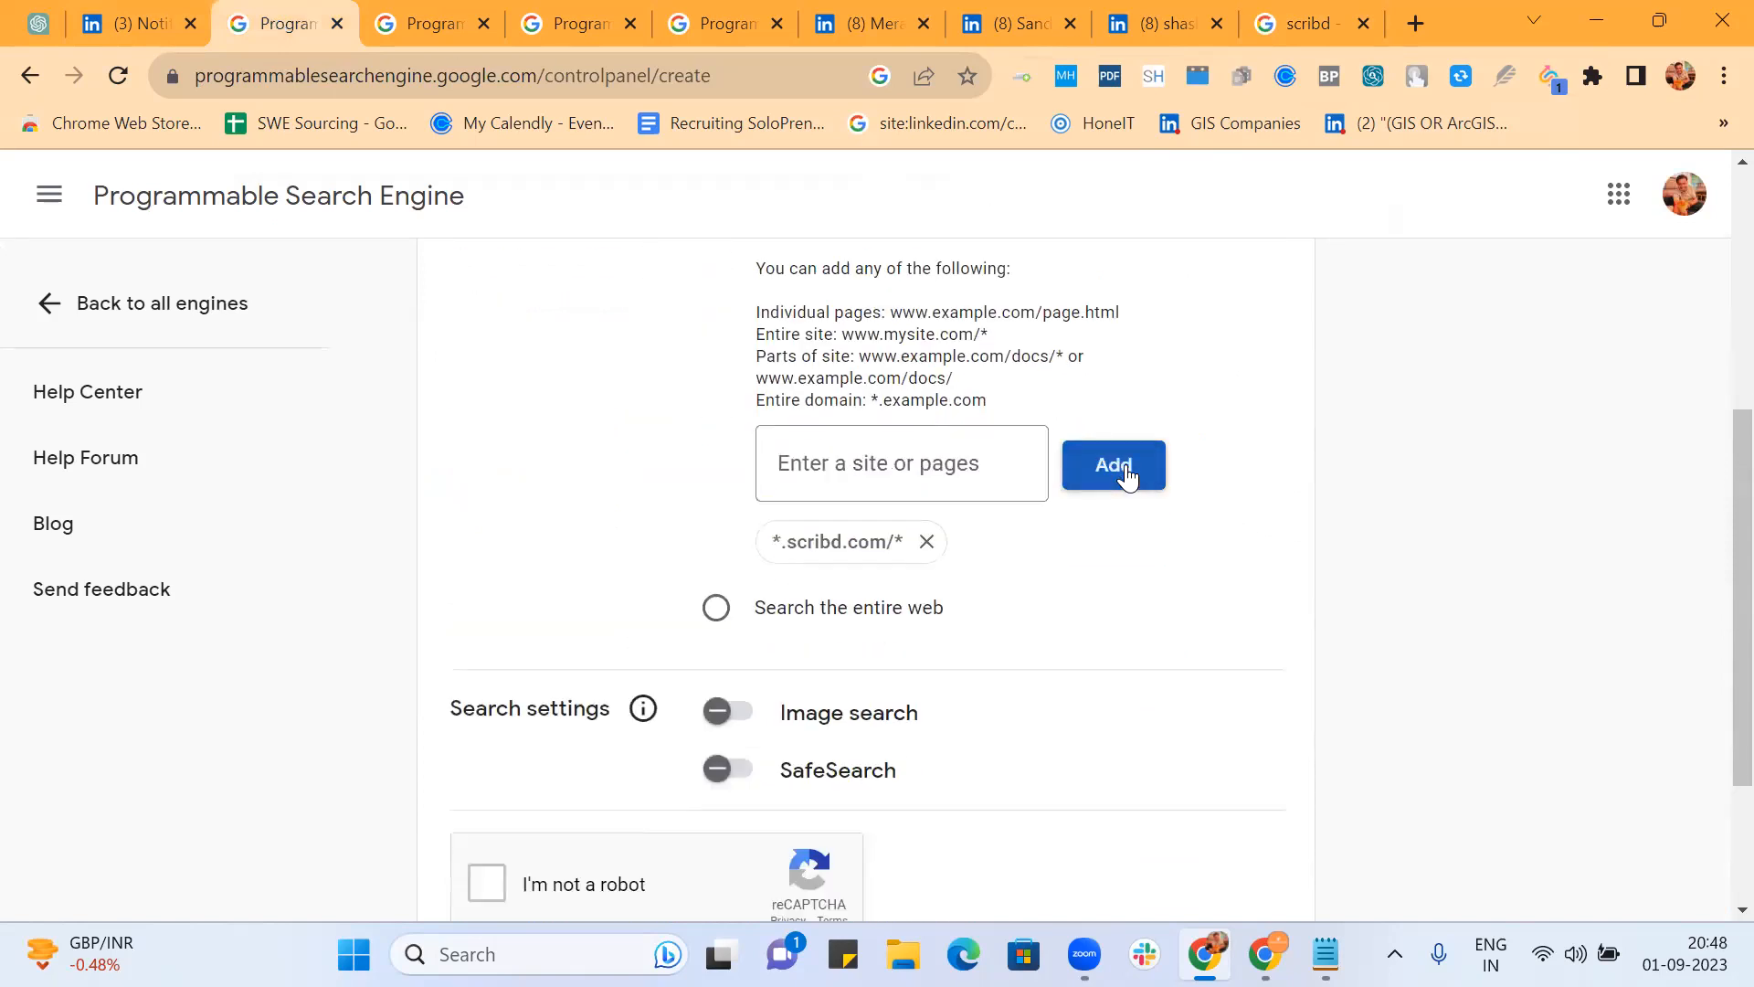
# Step: Turn on image search, pass the reCAPTCHA and create the engine
pyautogui.click(726, 711)
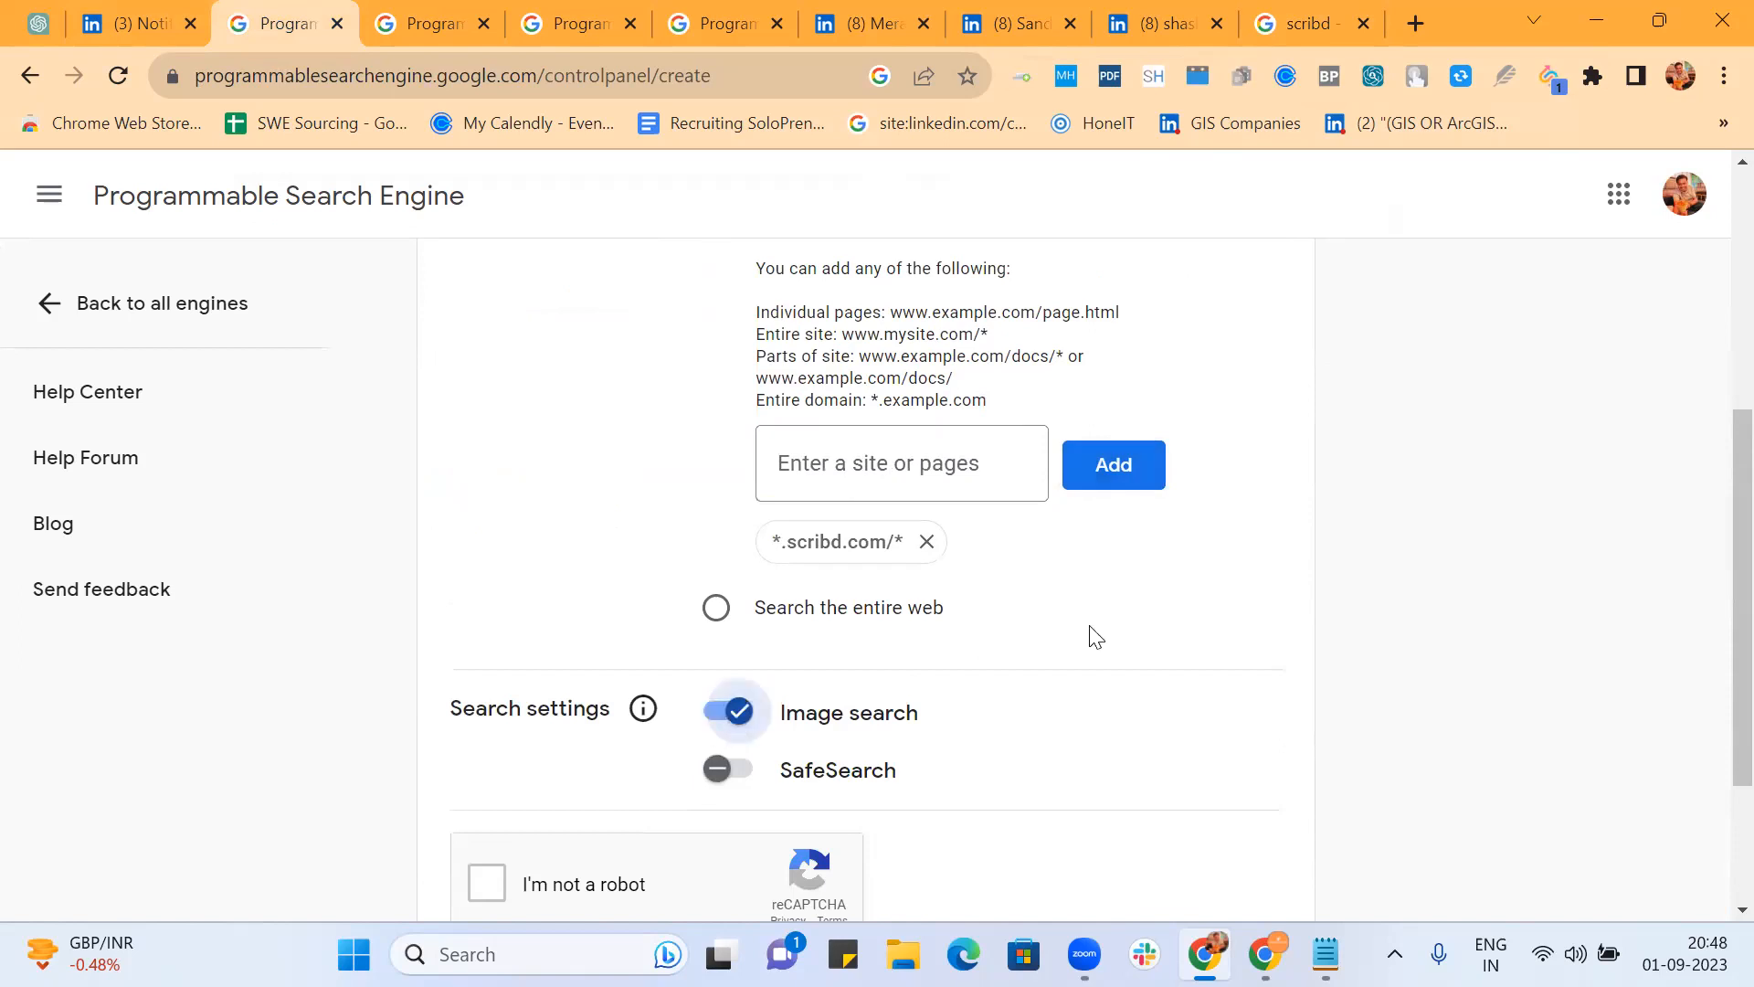
pyautogui.scroll(-2, 1096, 636)
pyautogui.click(488, 655)
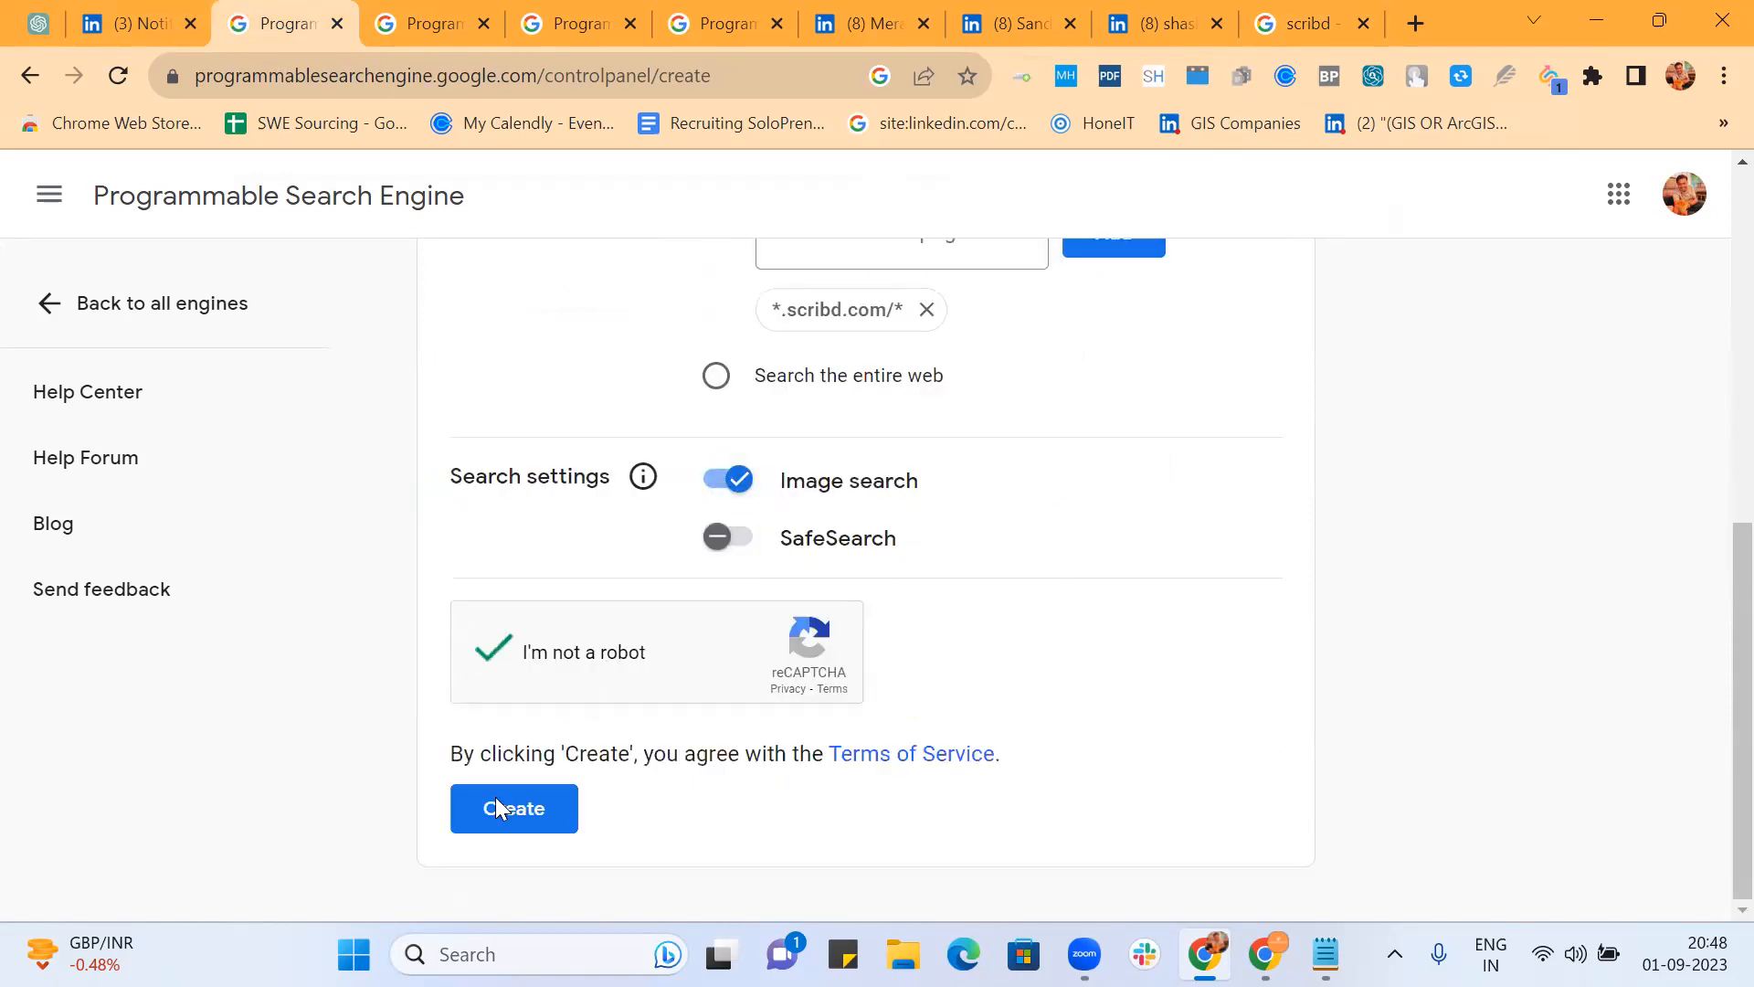
pyautogui.click(528, 802)
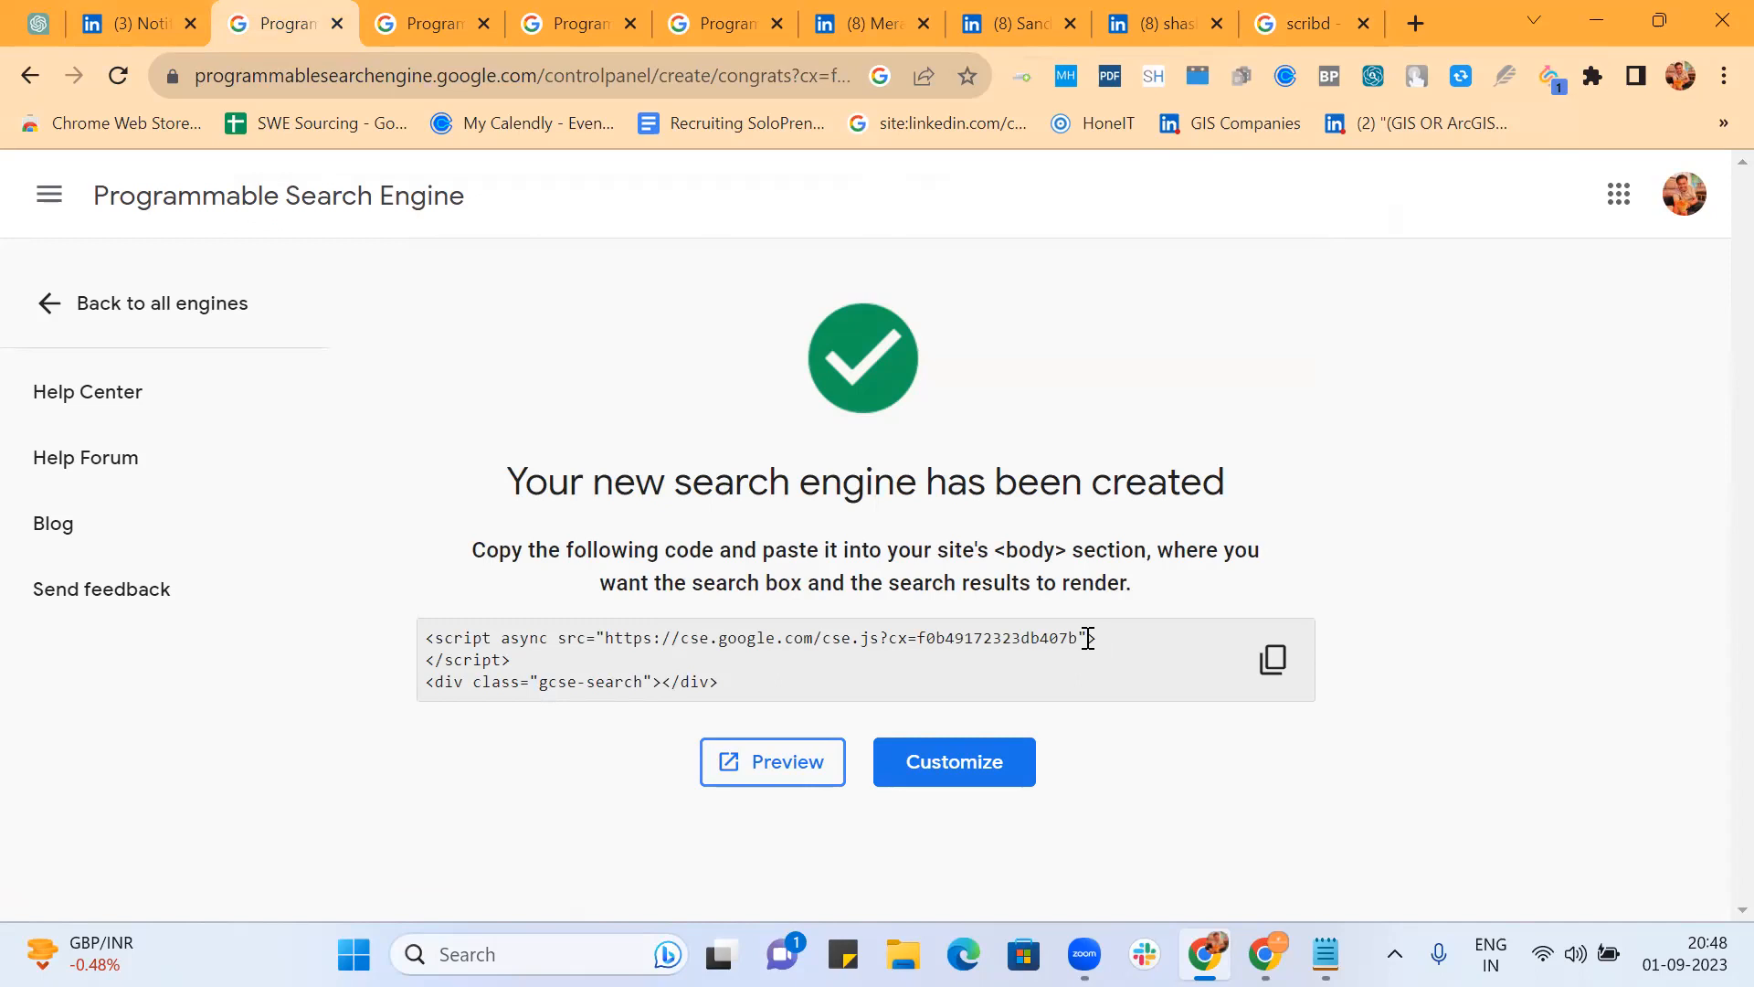
# Step: Open the new engine's Customize overview and scroll through its settings
pyautogui.click(928, 776)
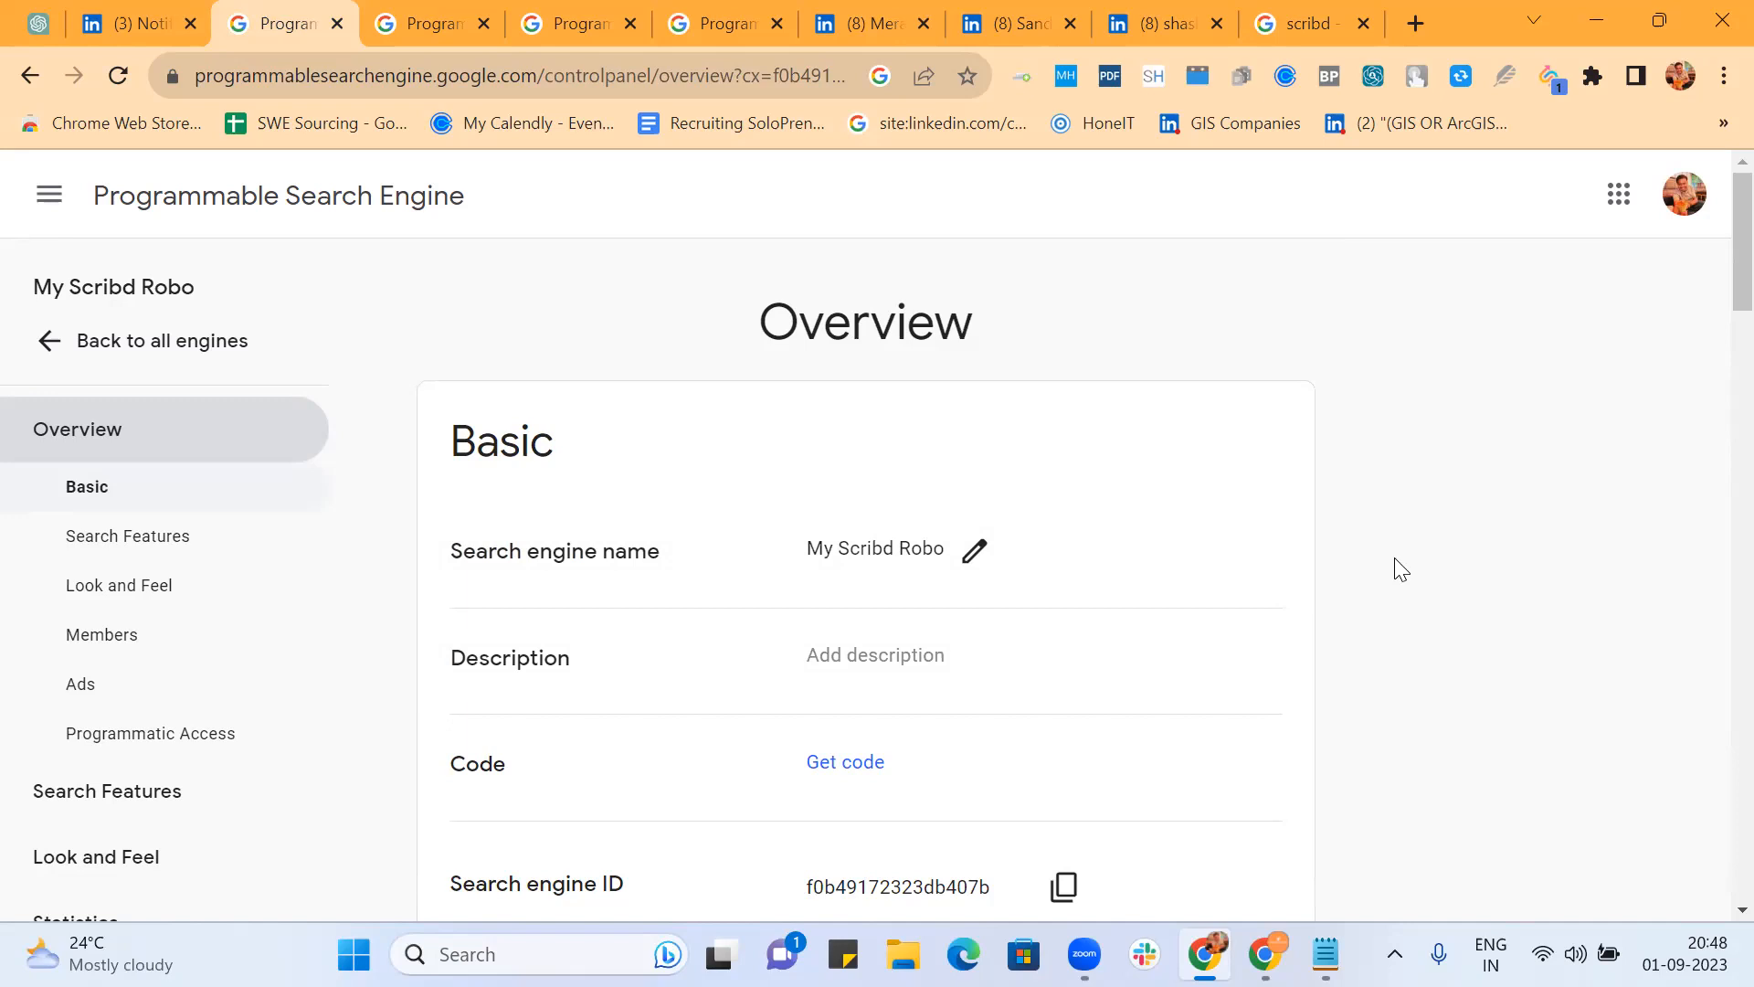
pyautogui.scroll(-8, 1401, 569)
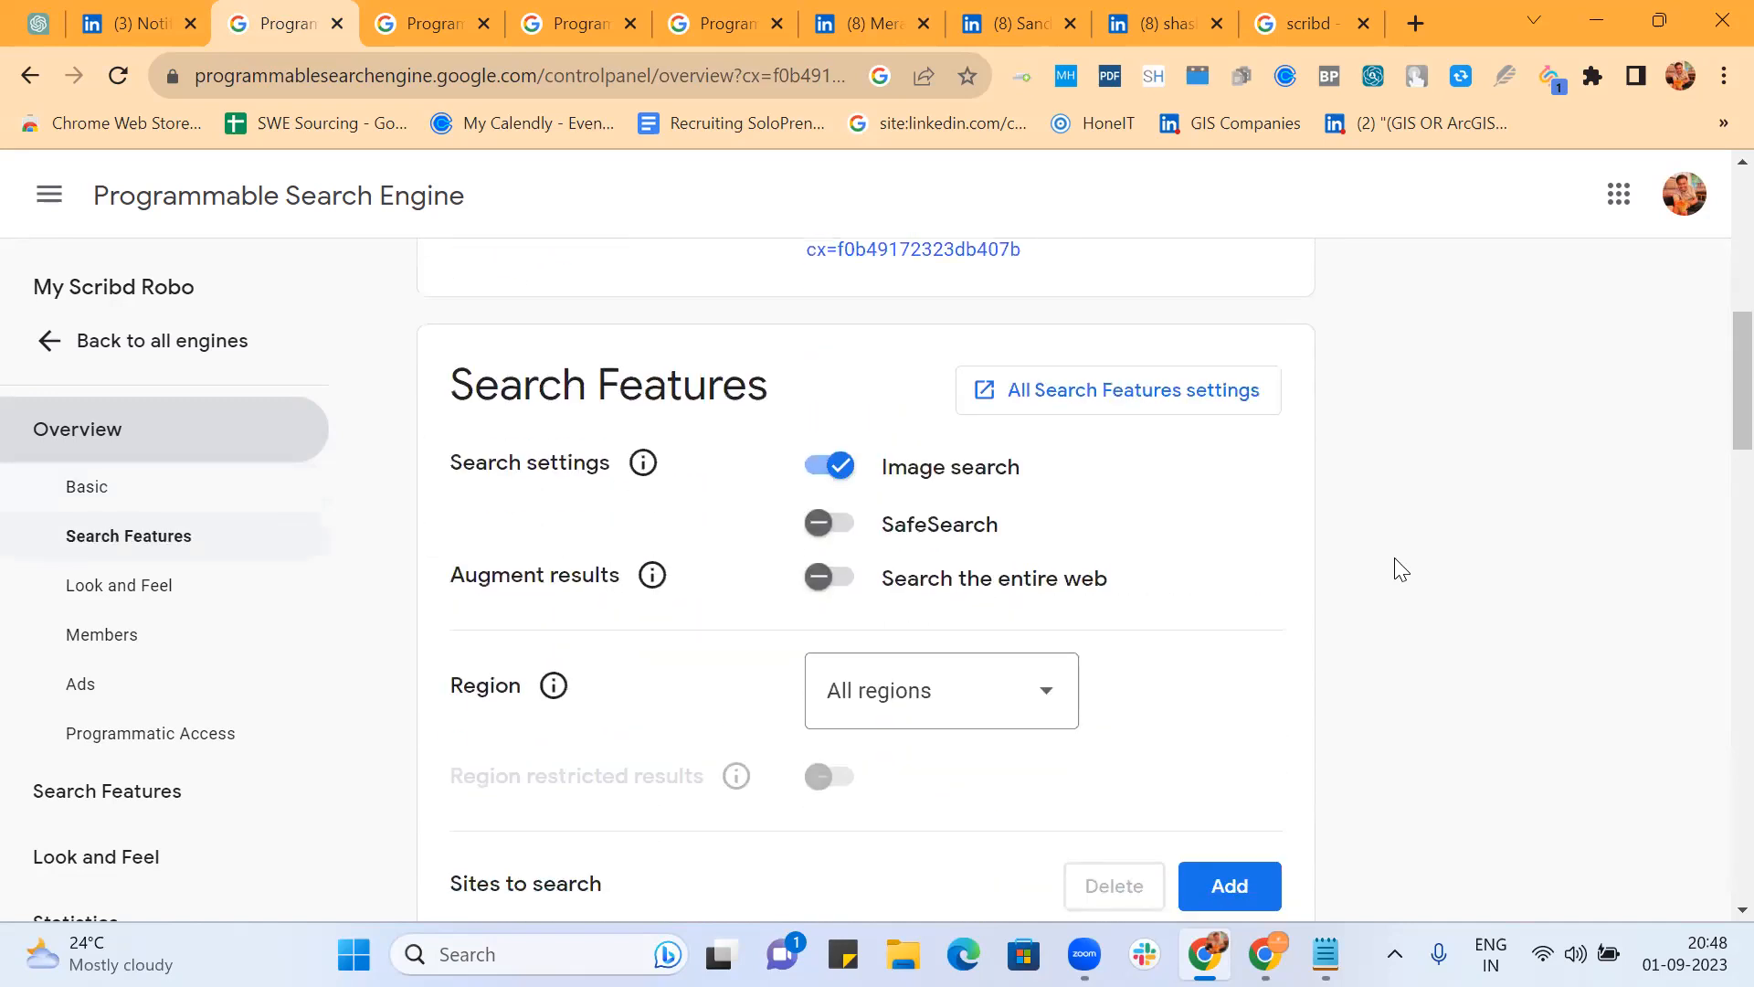
pyautogui.scroll(3, 1401, 568)
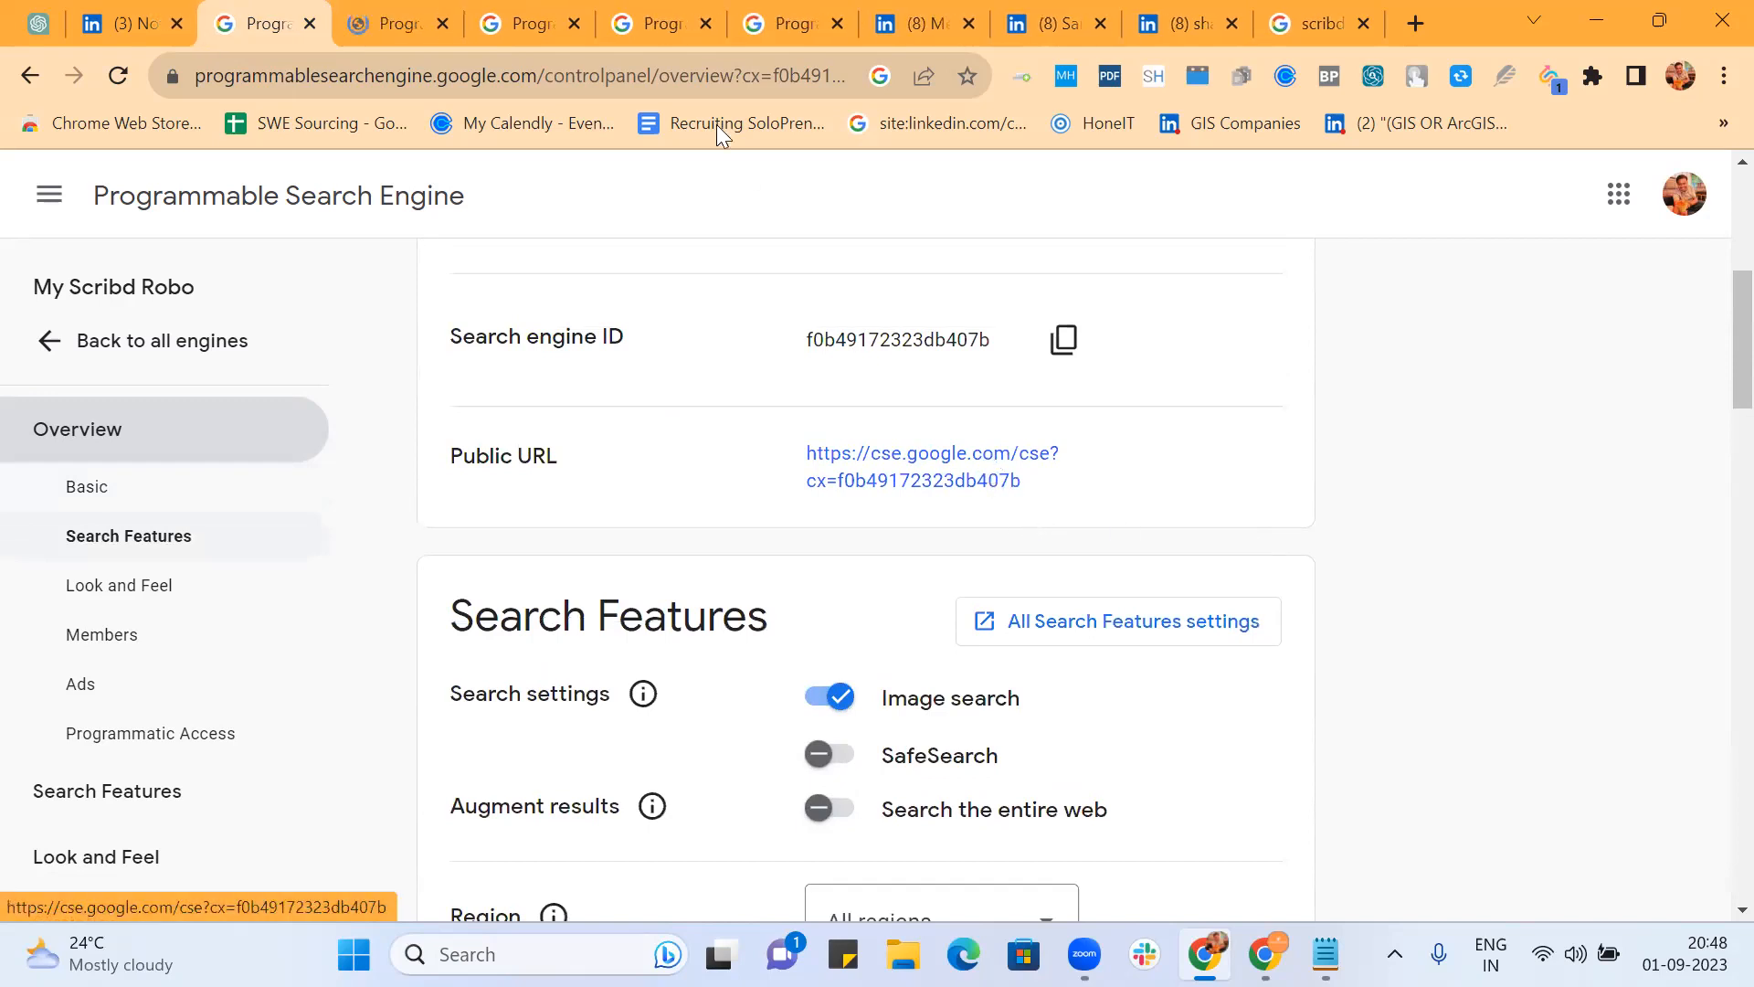
# Step: Close six extra tabs: two Programmable Search, three LinkedIn and the scribd results
pyautogui.click(578, 24)
pyautogui.click(577, 24)
pyautogui.click(578, 24)
pyautogui.click(577, 24)
pyautogui.click(578, 24)
pyautogui.click(578, 23)
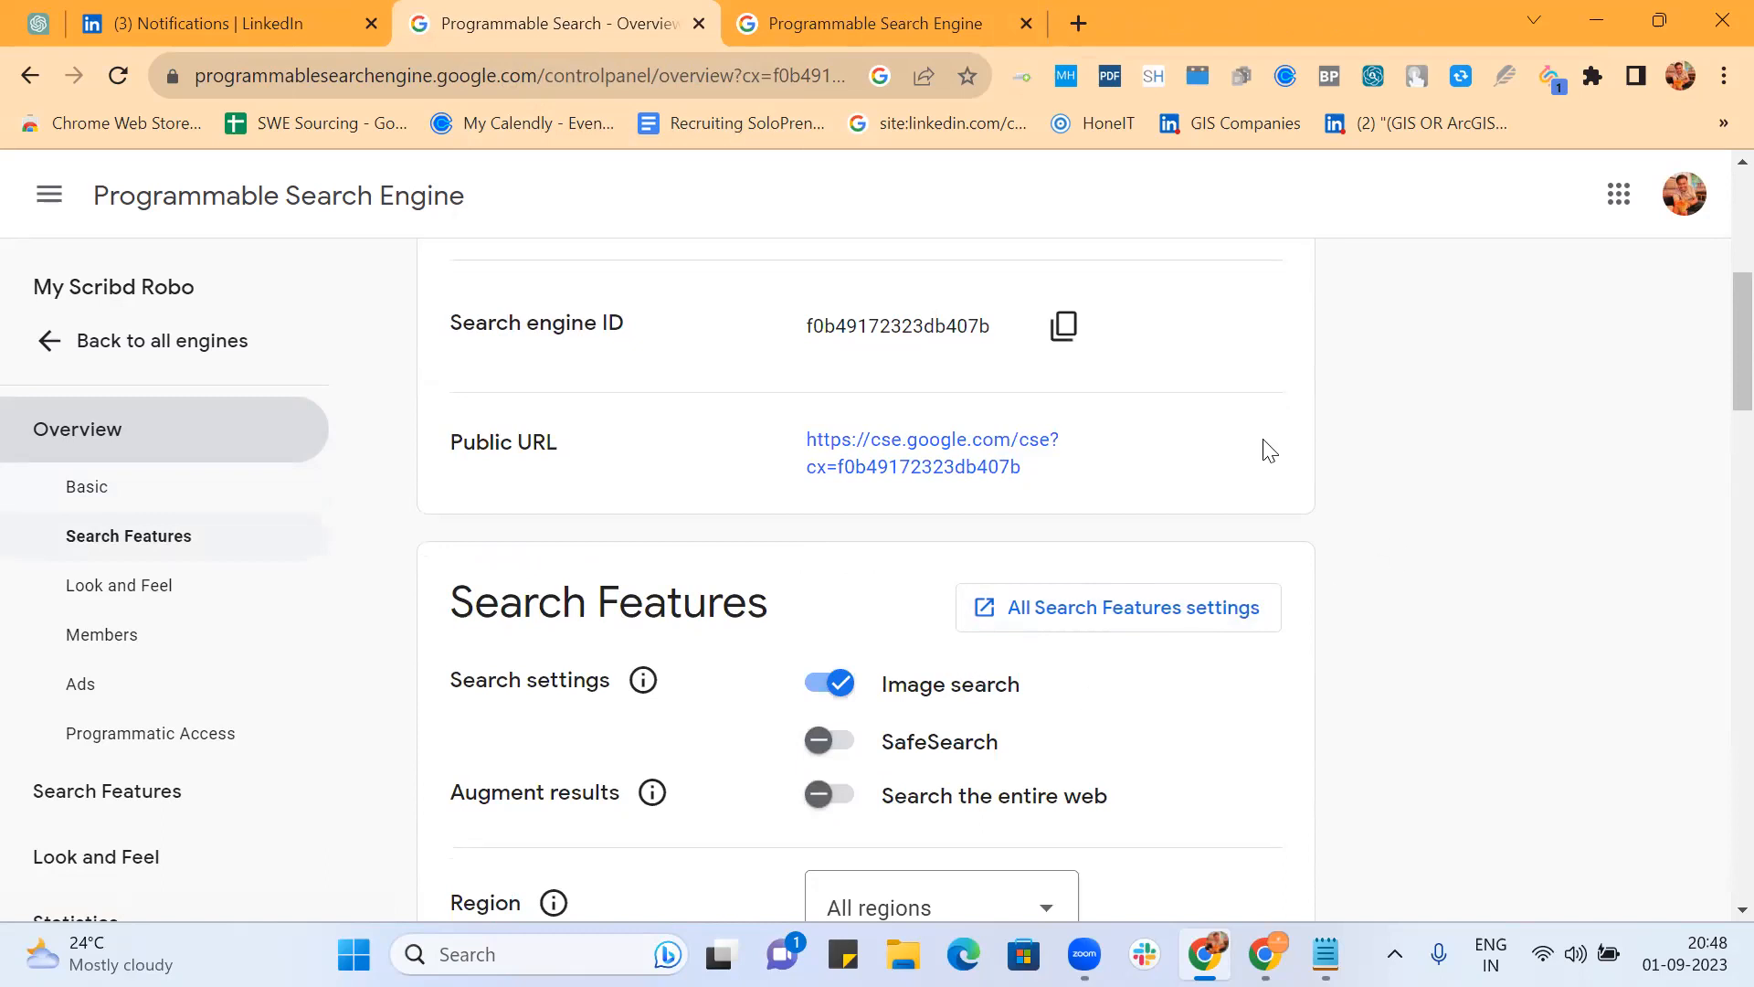
# Step: Search 'java bangalore' on My Scribd Robo's public search page
pyautogui.click(868, 17)
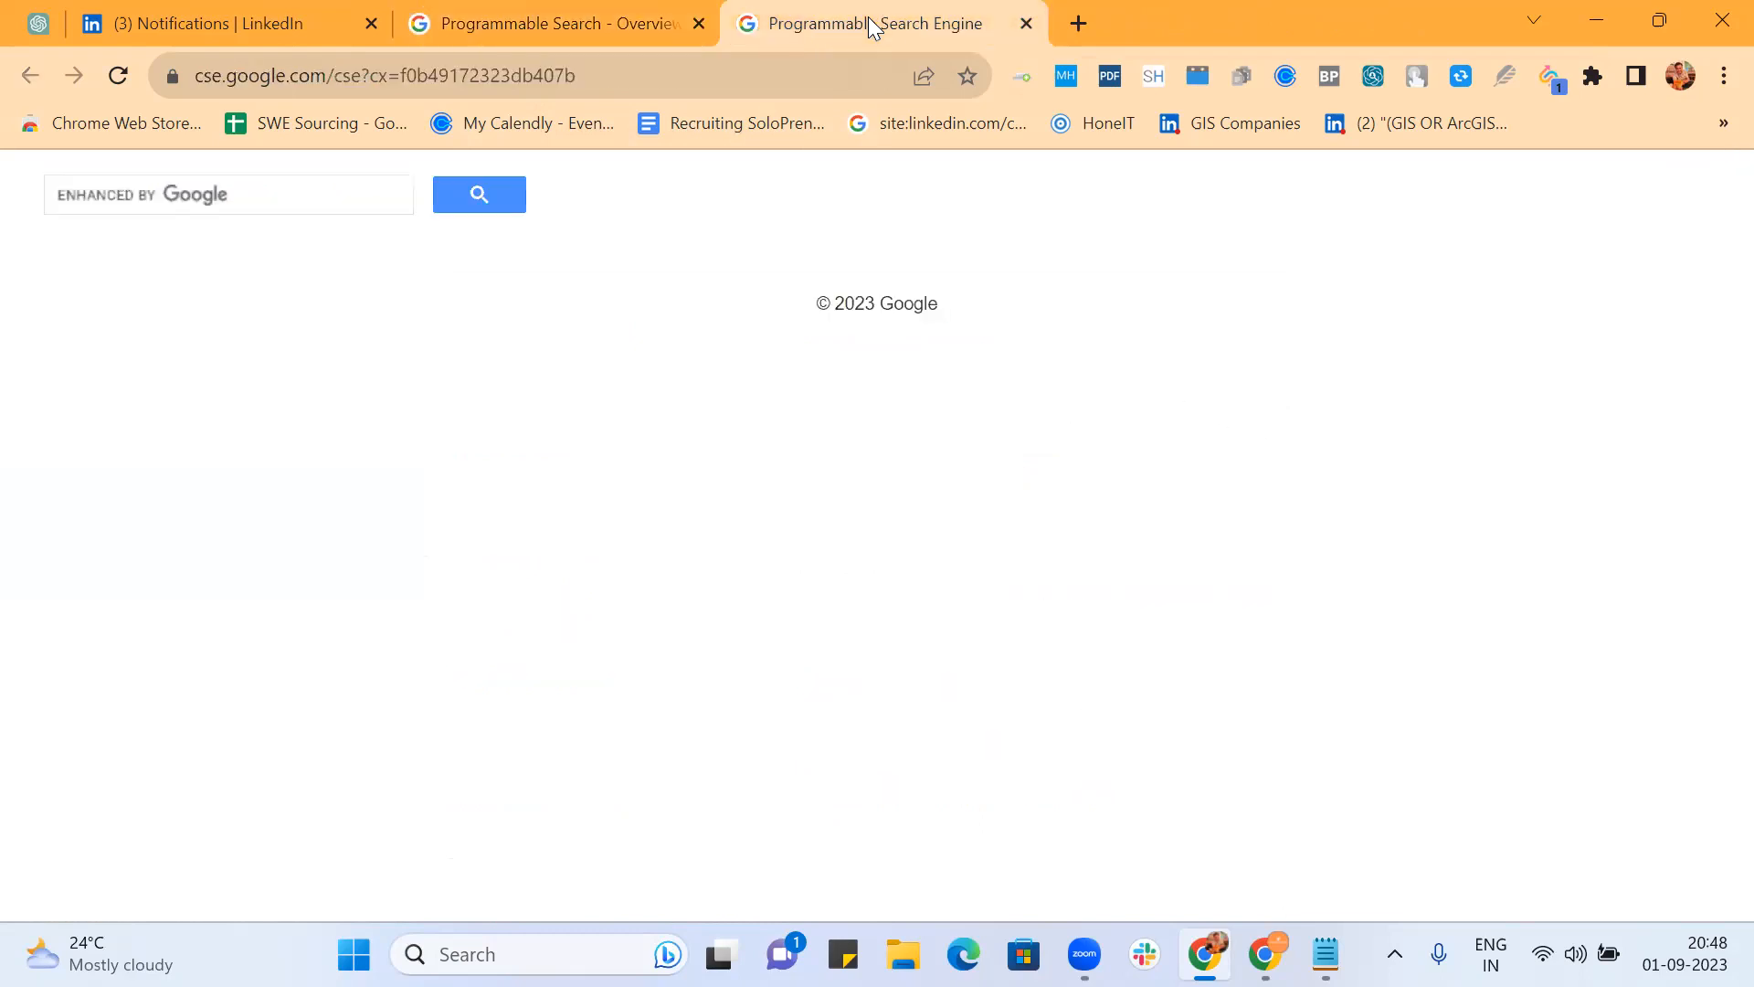
pyautogui.click(338, 194)
pyautogui.write('java na')
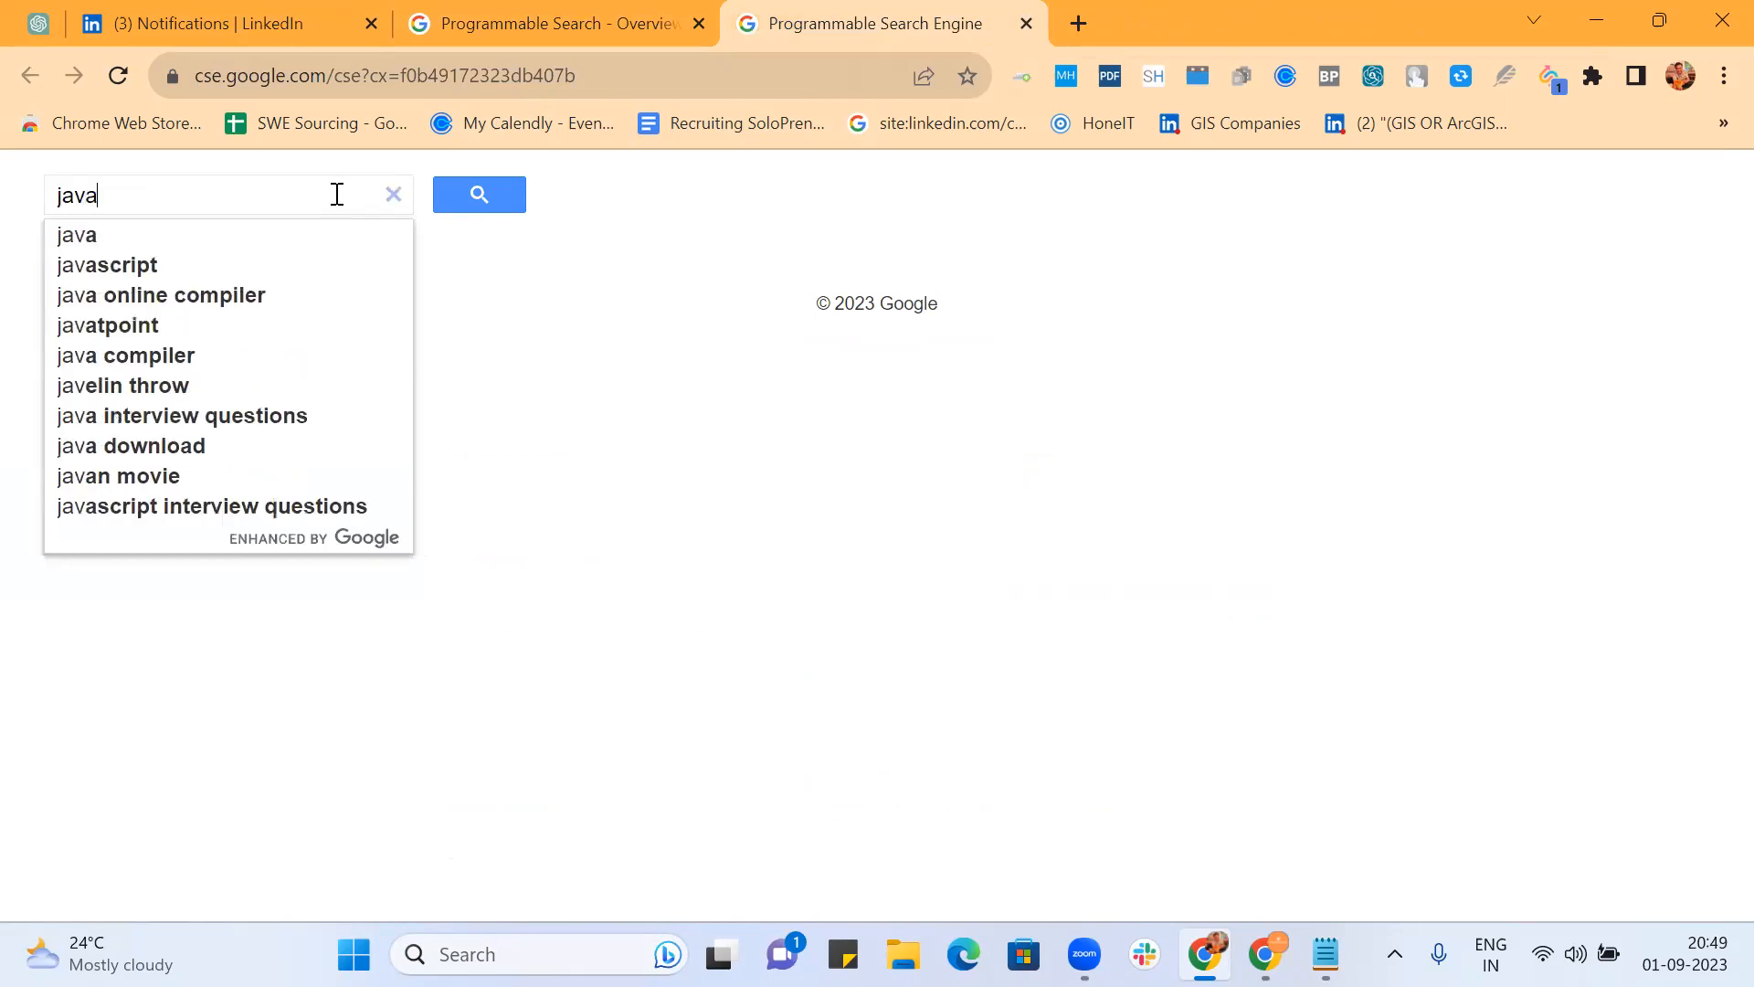
pyautogui.press('BackSpace')
pyautogui.press('BackSpace')
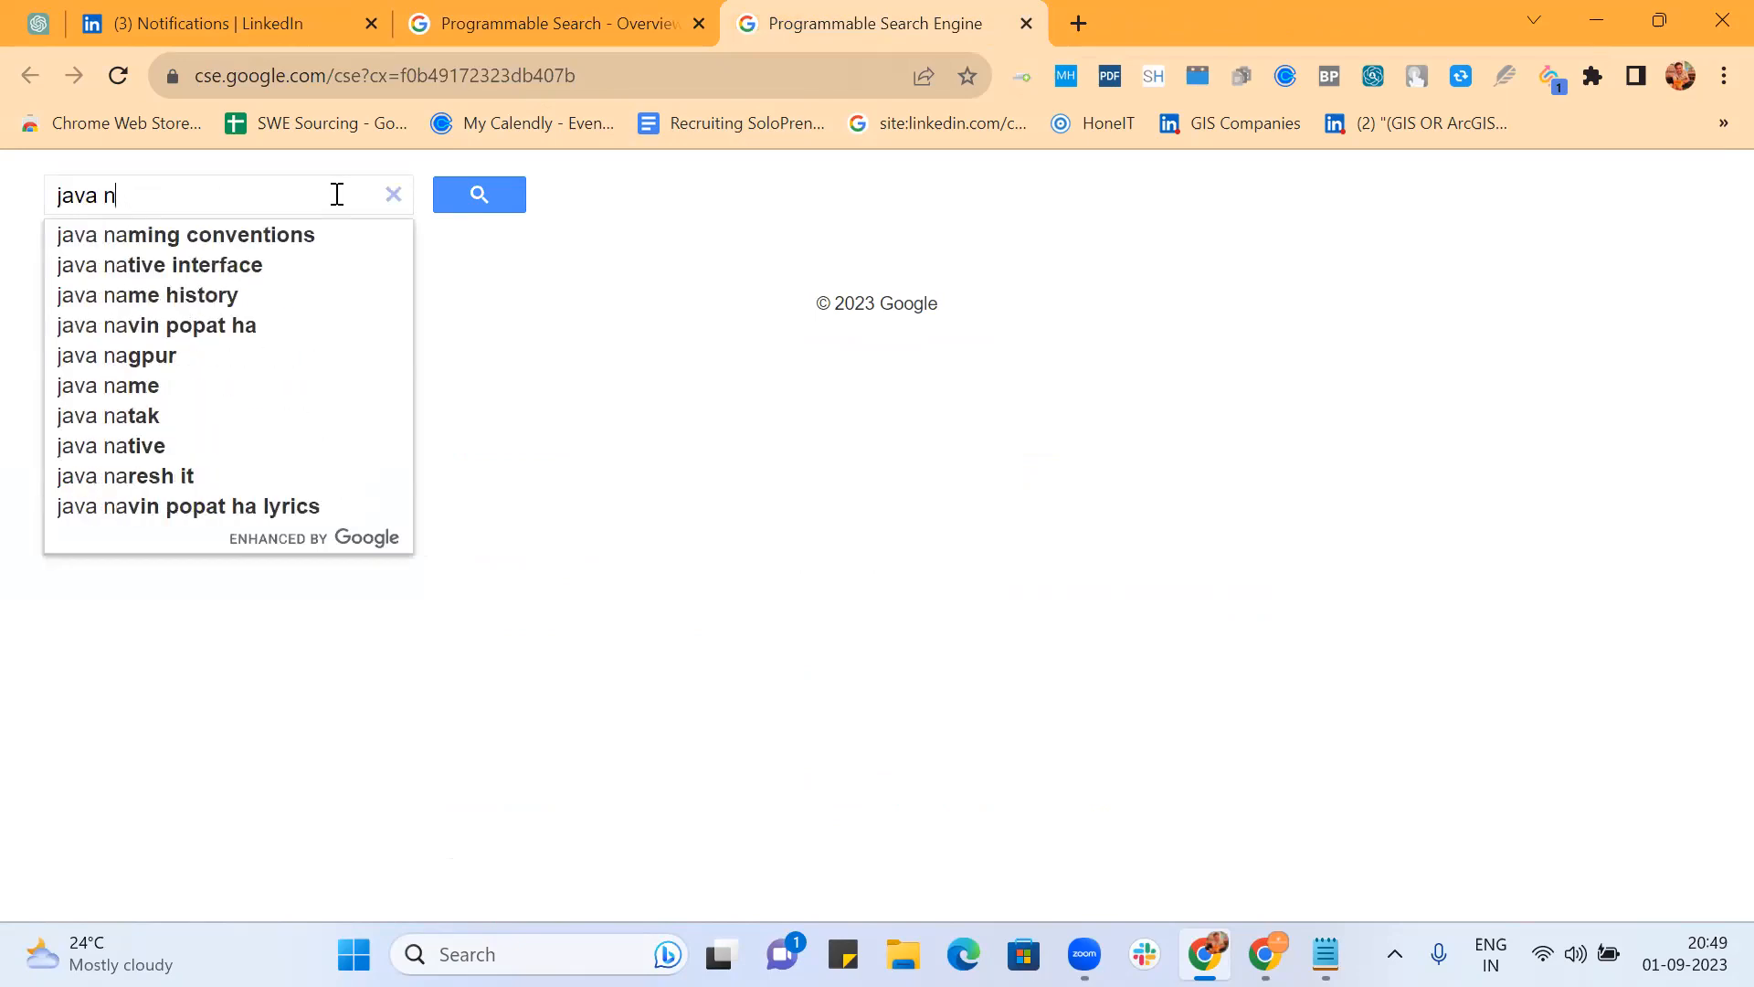
pyautogui.write('bangalore')
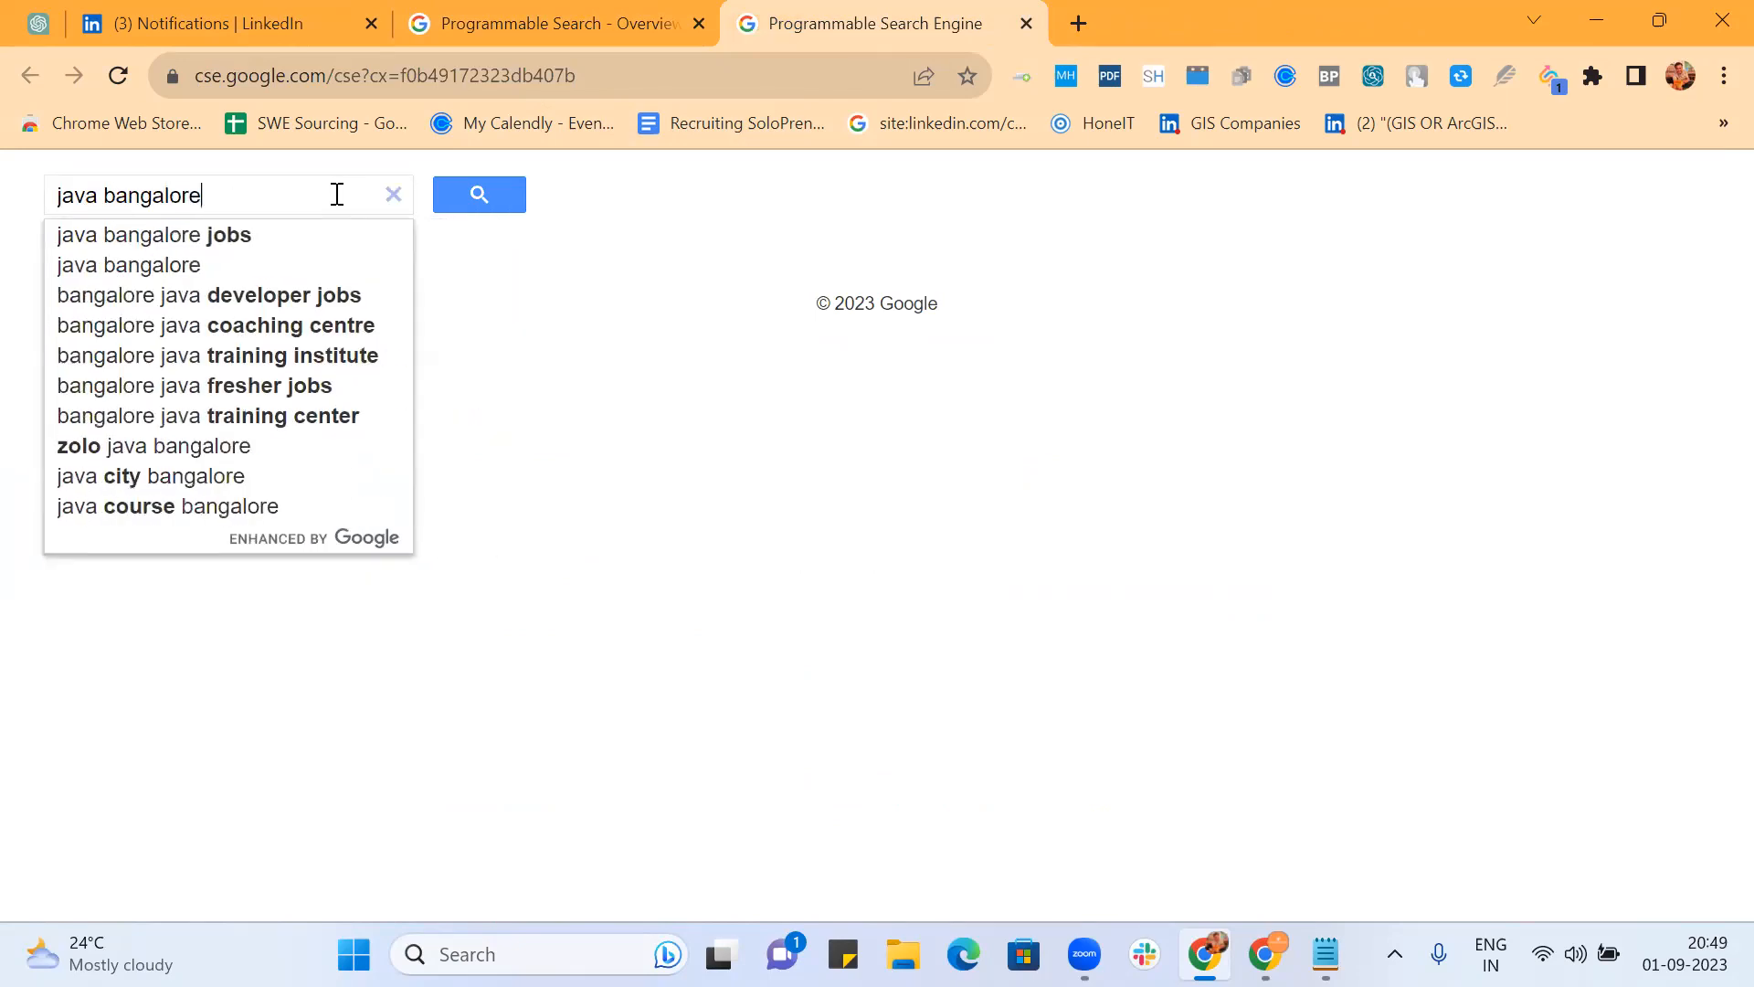
pyautogui.press('Return')
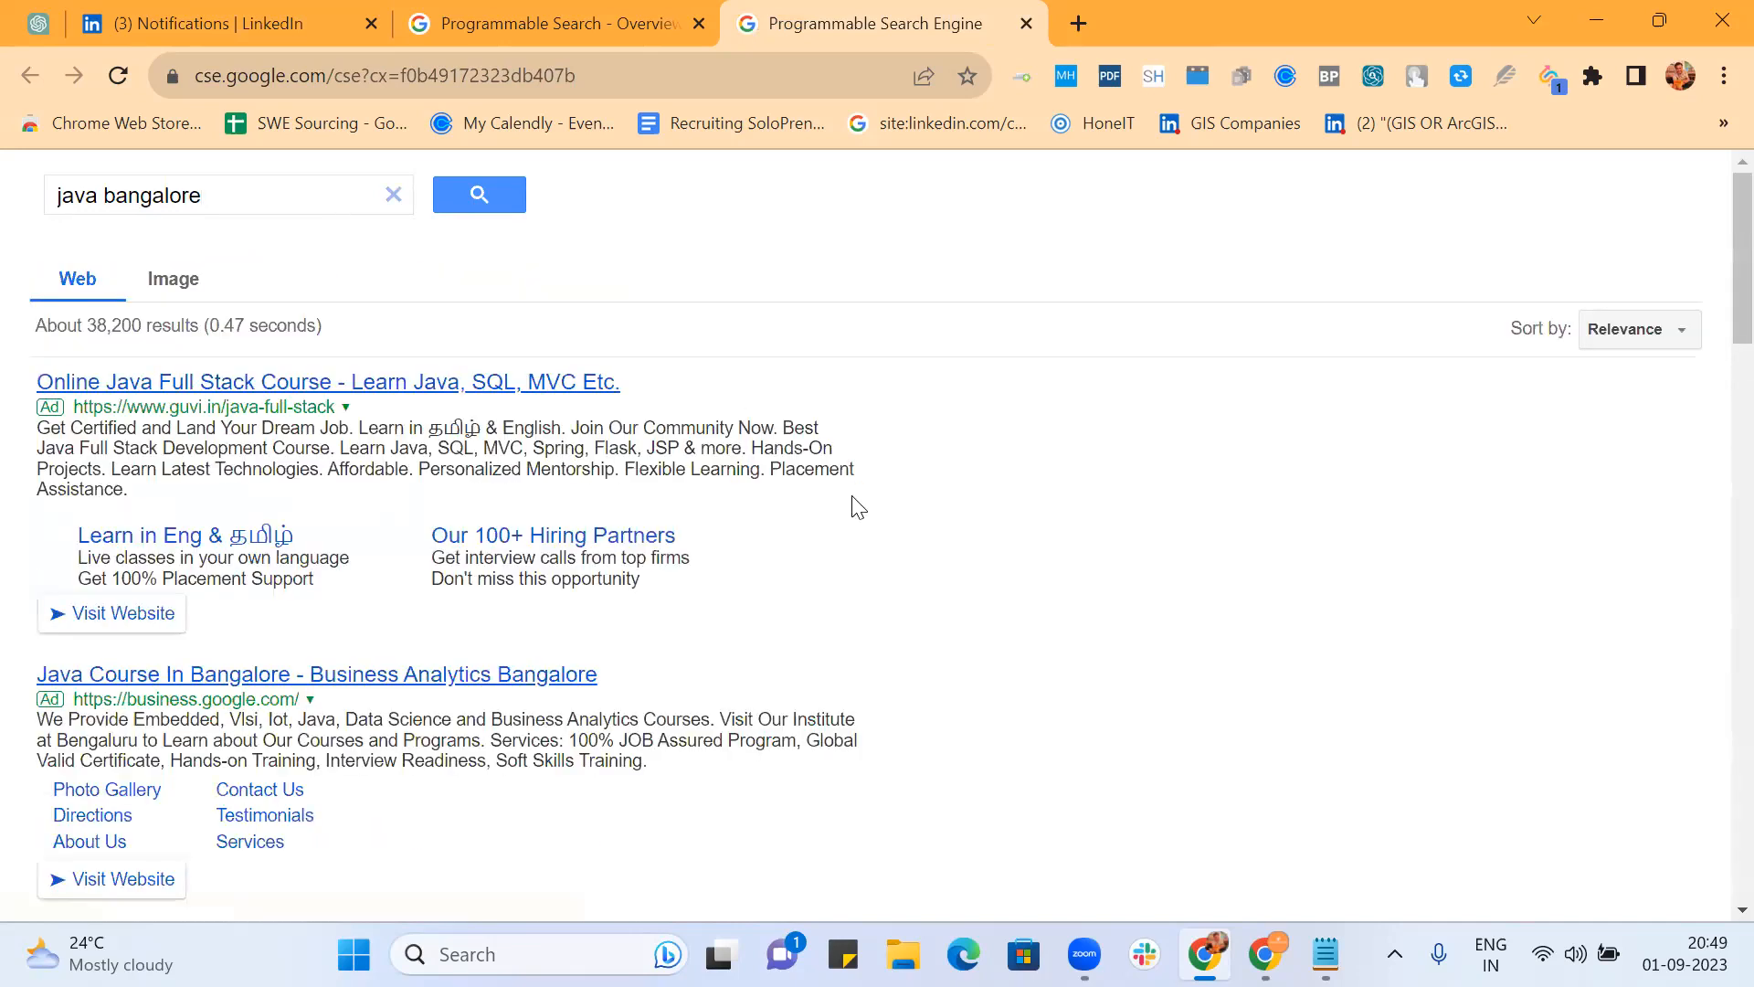
# Step: Jump to page 10 of the java bangalore web results
pyautogui.scroll(-10, 955, 633)
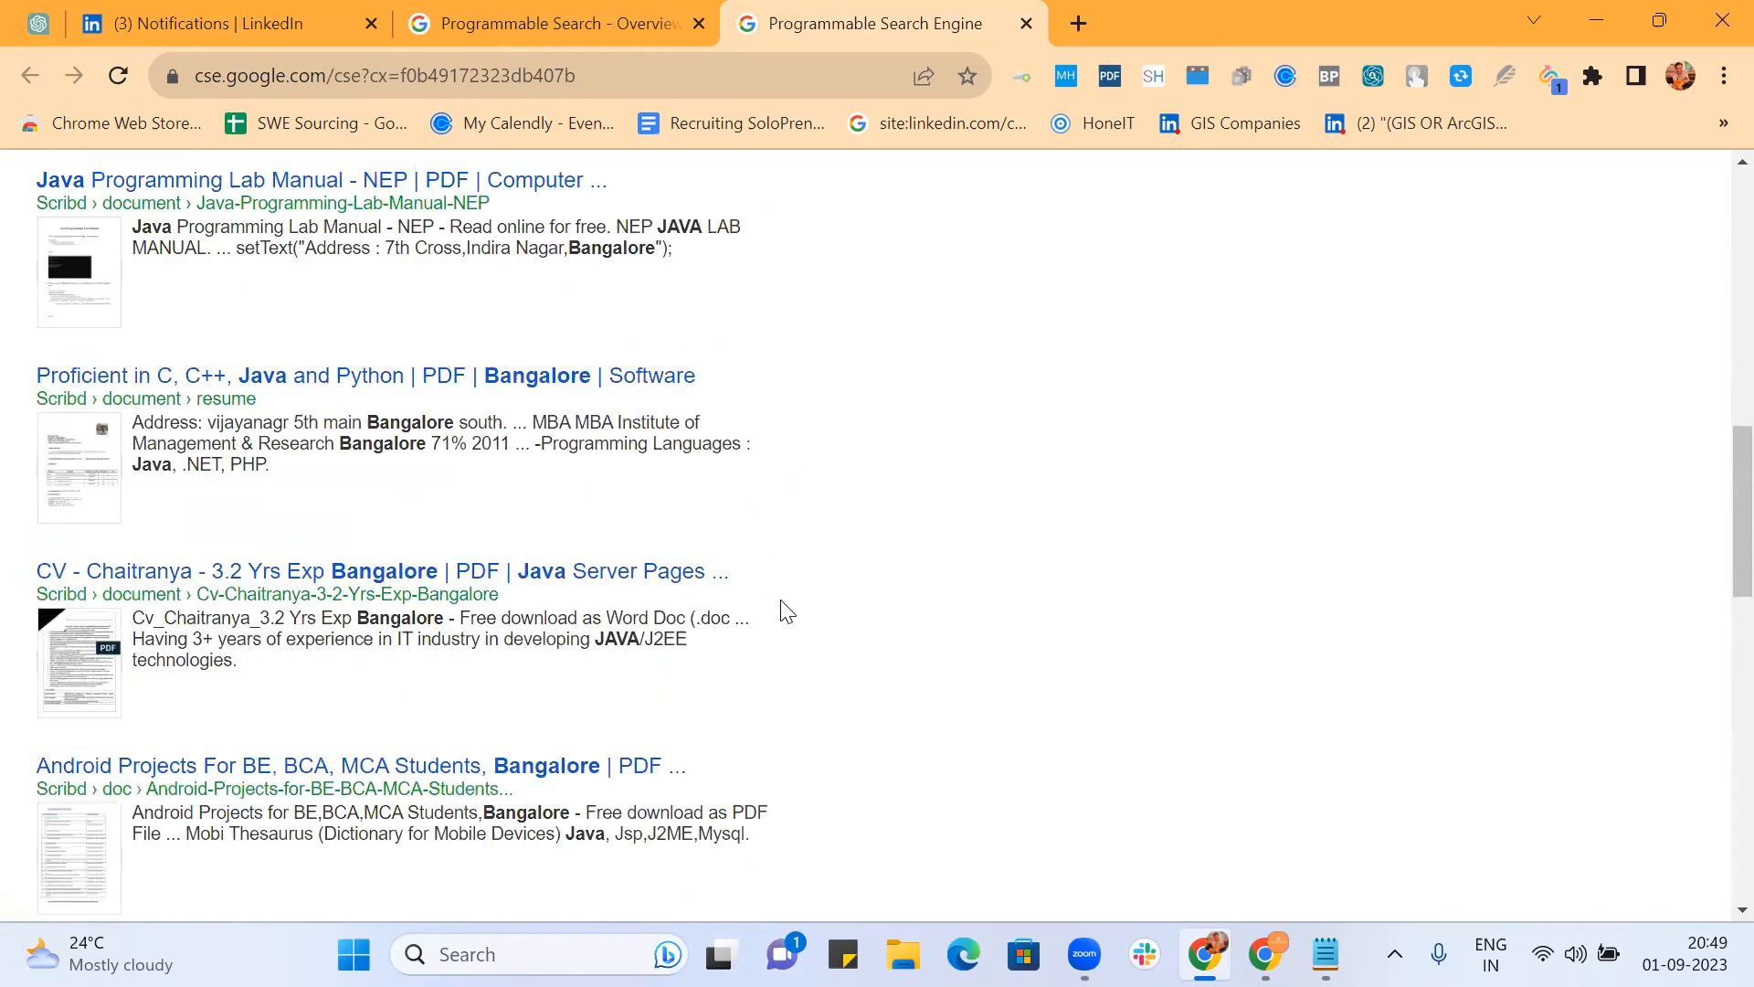
pyautogui.scroll(-9, 944, 556)
pyautogui.scroll(-6, 948, 558)
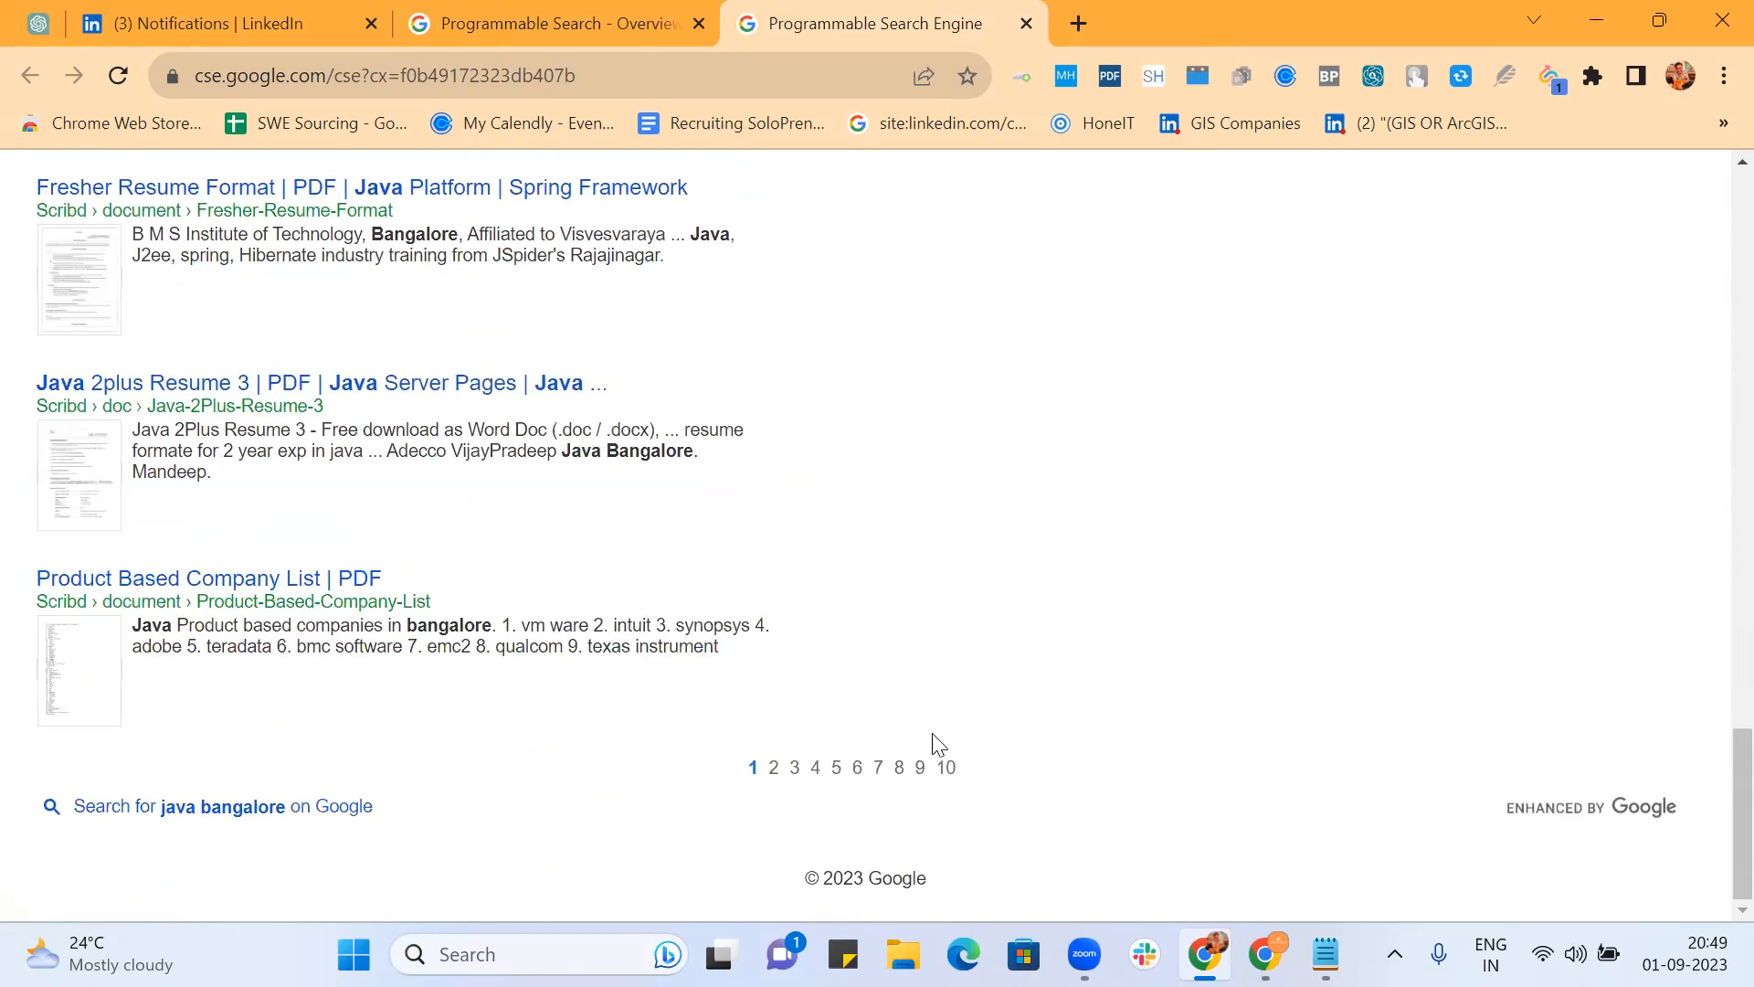
pyautogui.click(946, 769)
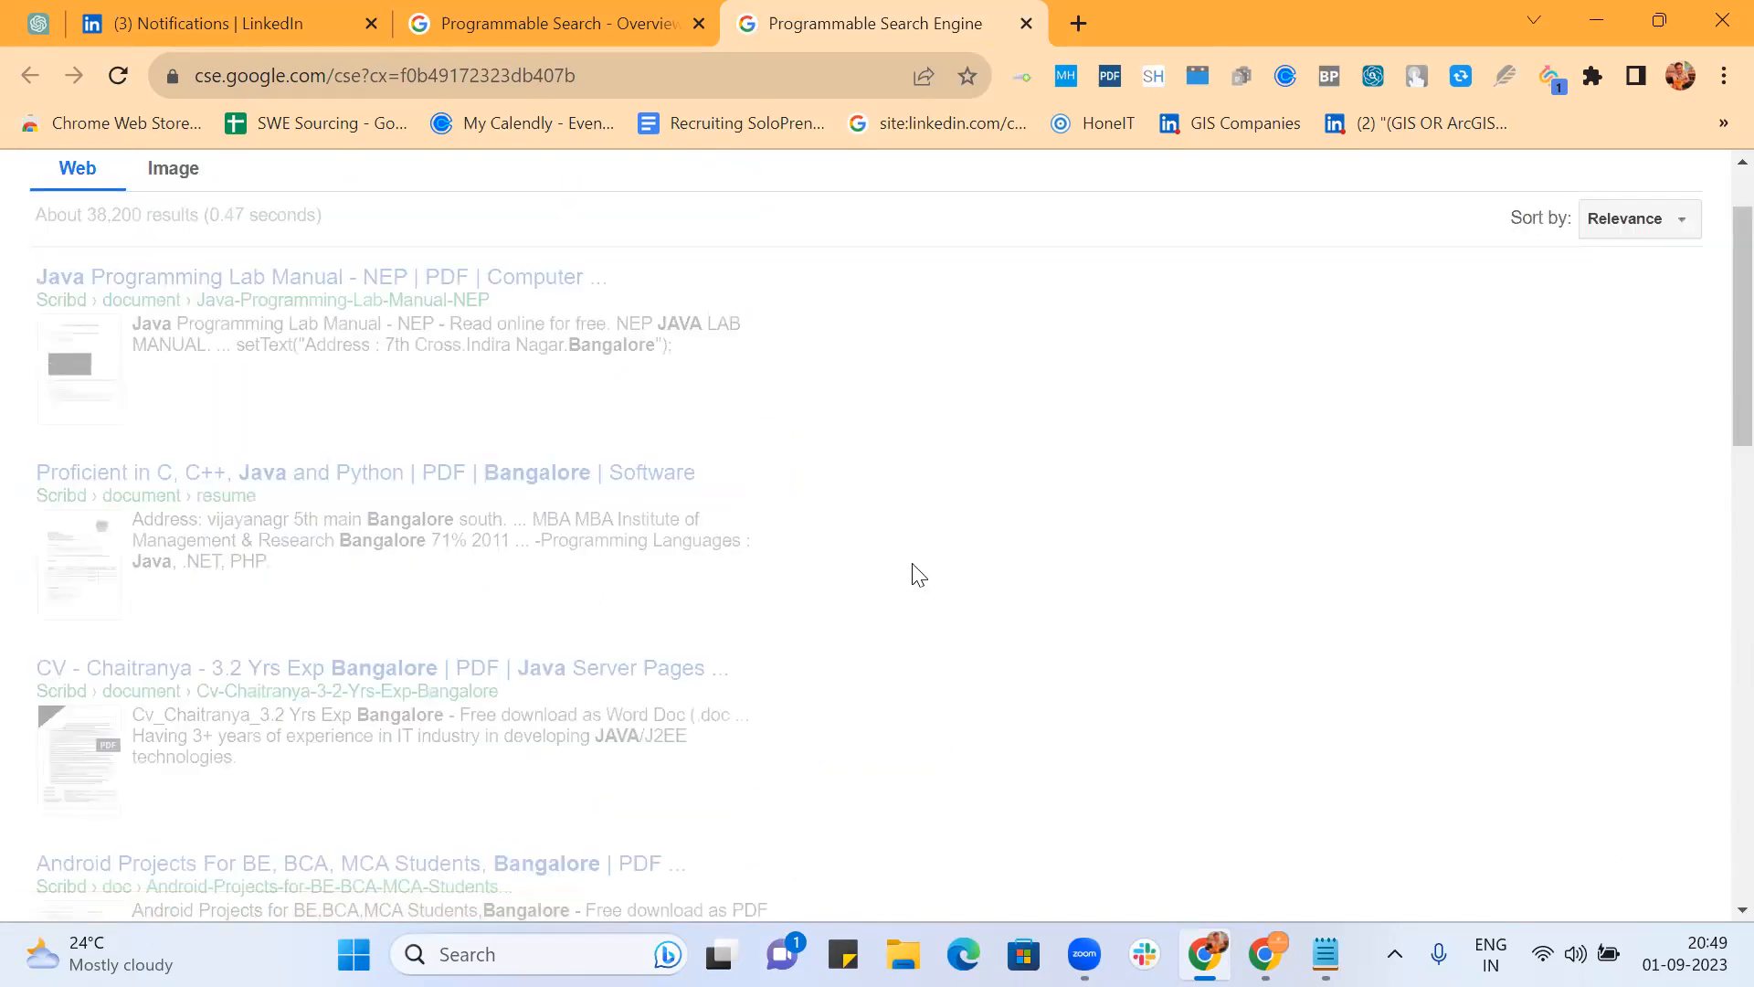
pyautogui.scroll(-2, 918, 578)
pyautogui.scroll(-5, 918, 574)
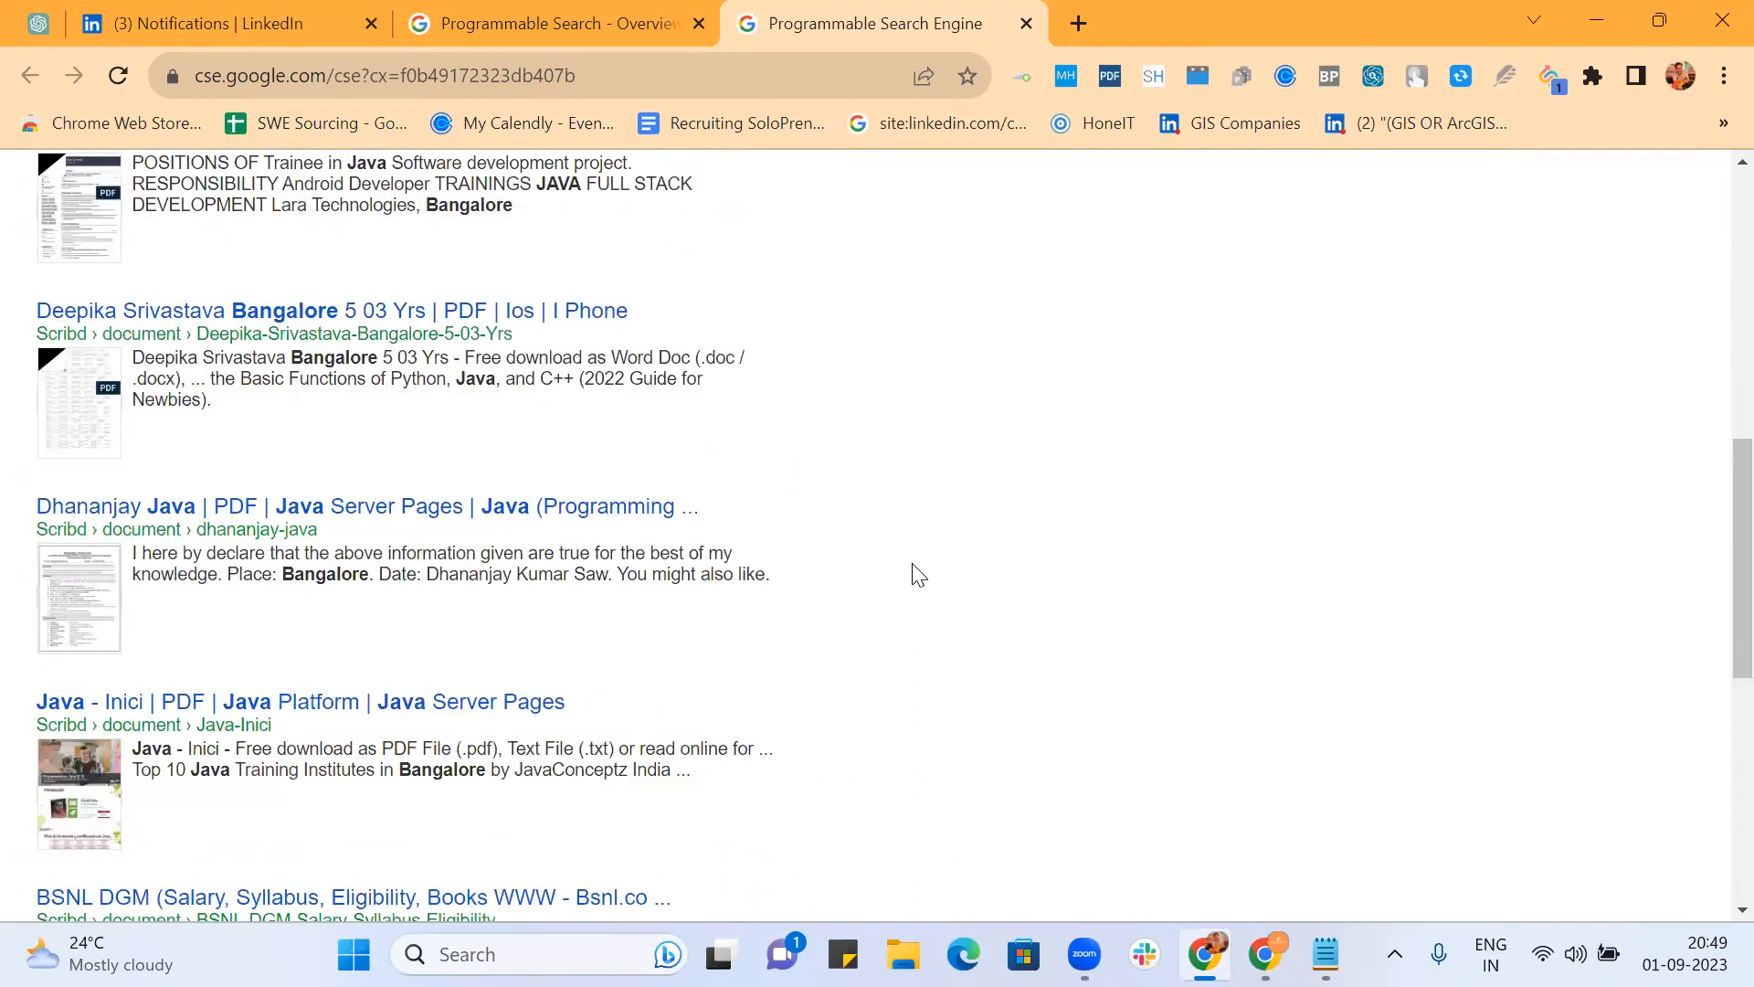
pyautogui.scroll(-2, 918, 575)
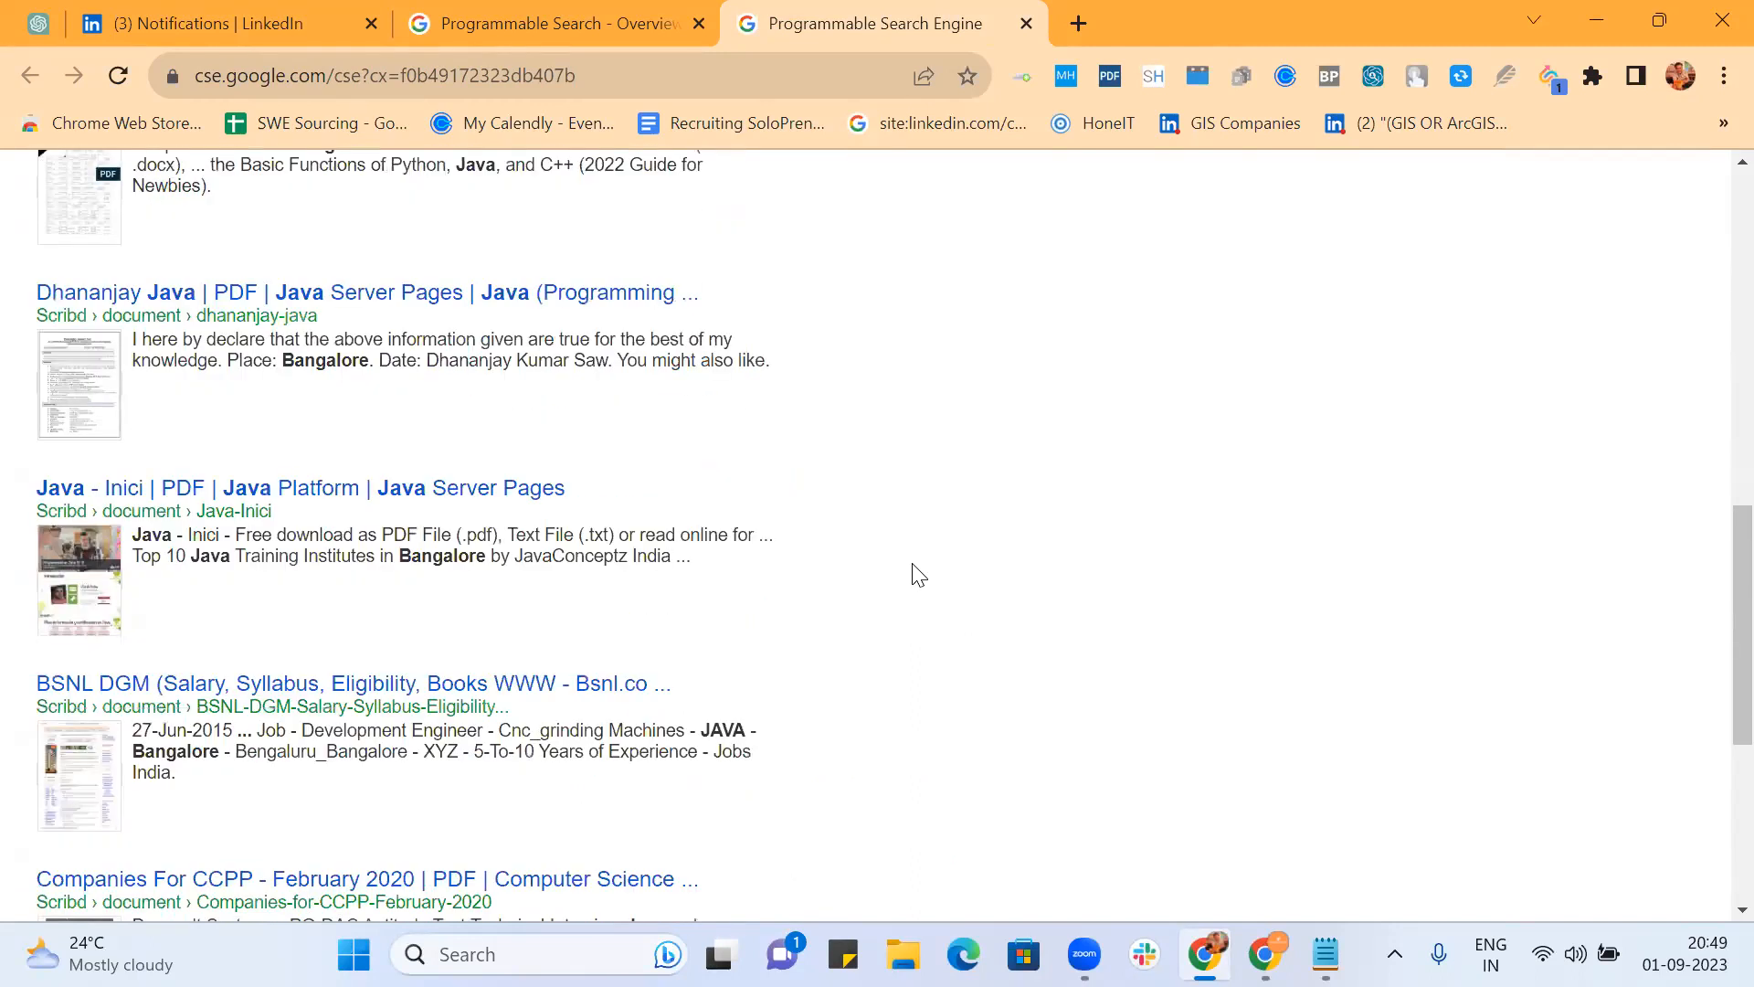
pyautogui.scroll(-5, 918, 575)
pyautogui.scroll(15, 918, 575)
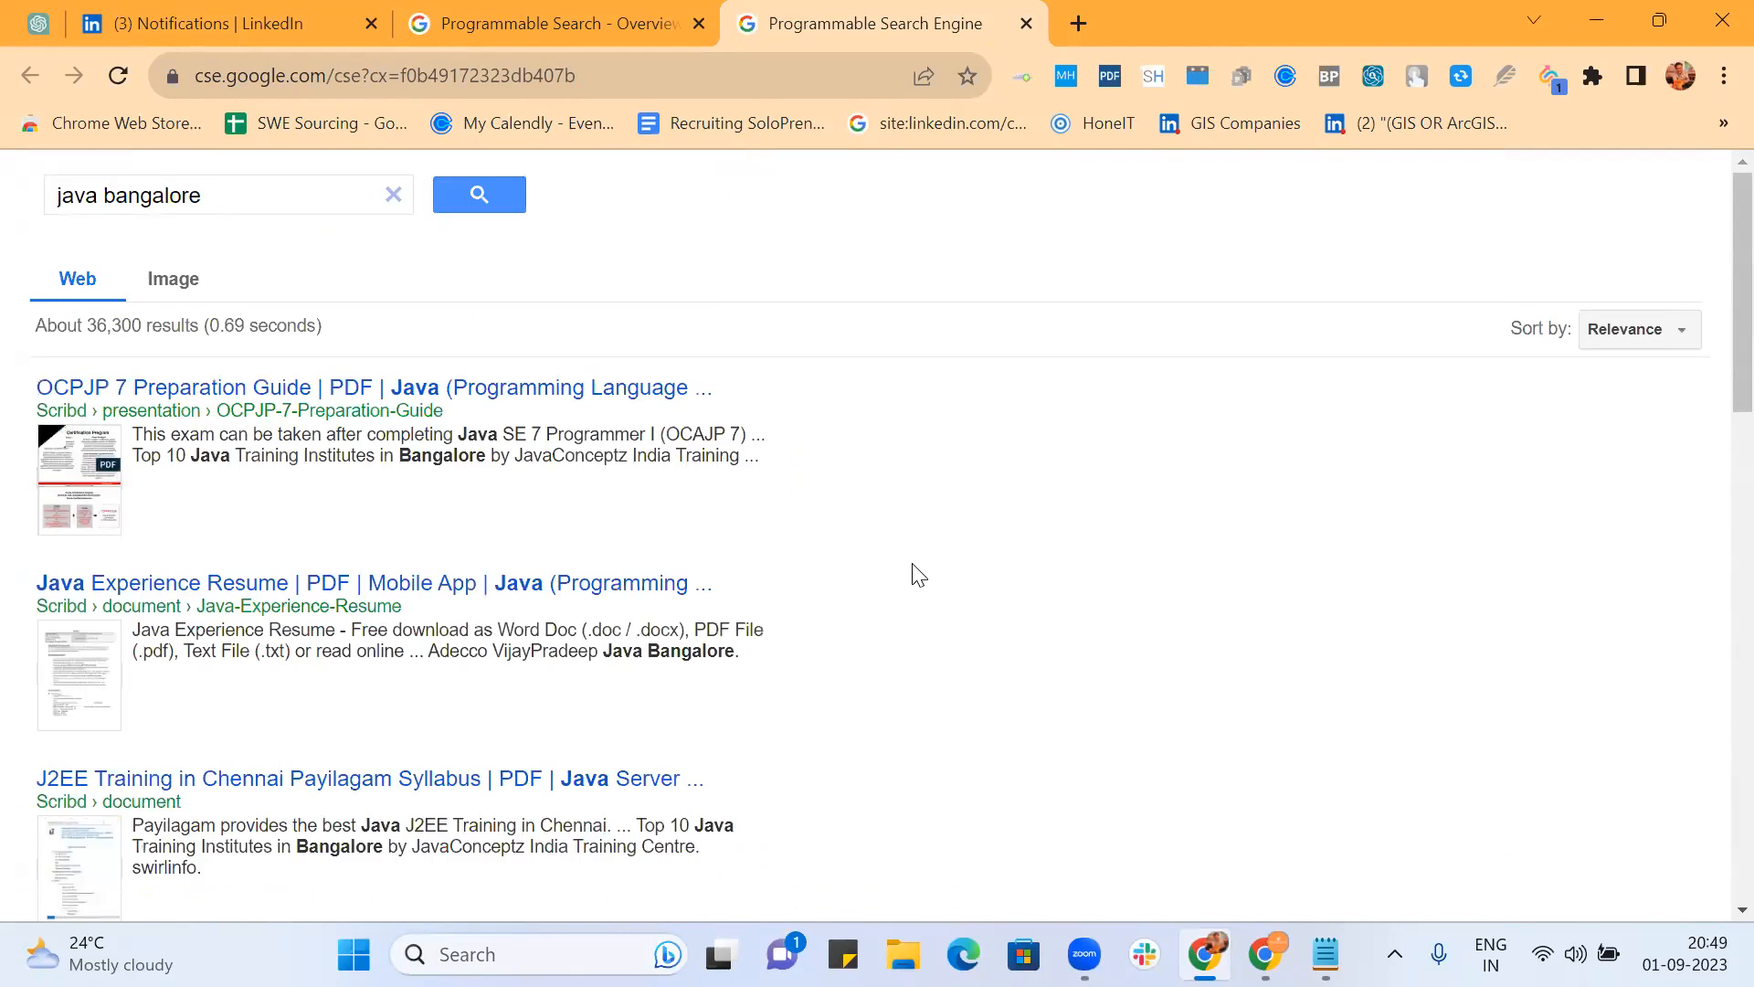
# Step: Switch to image results and jump to page 10
pyautogui.click(172, 279)
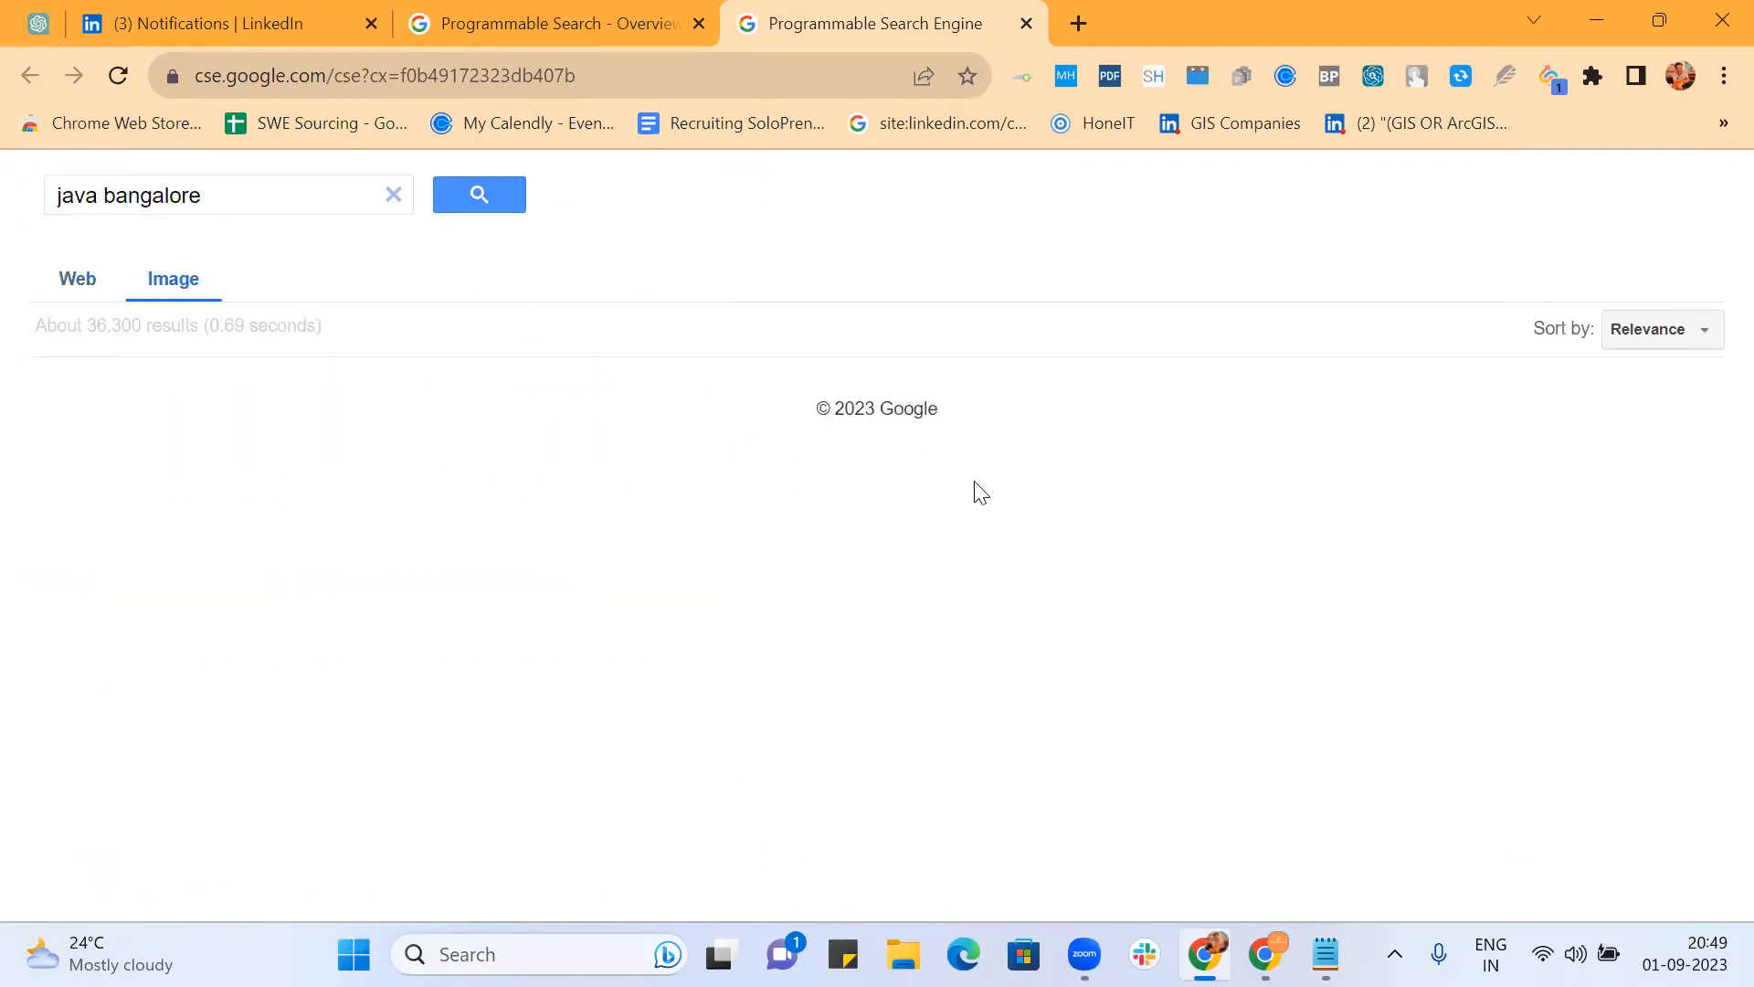
pyautogui.scroll(-3, 1387, 557)
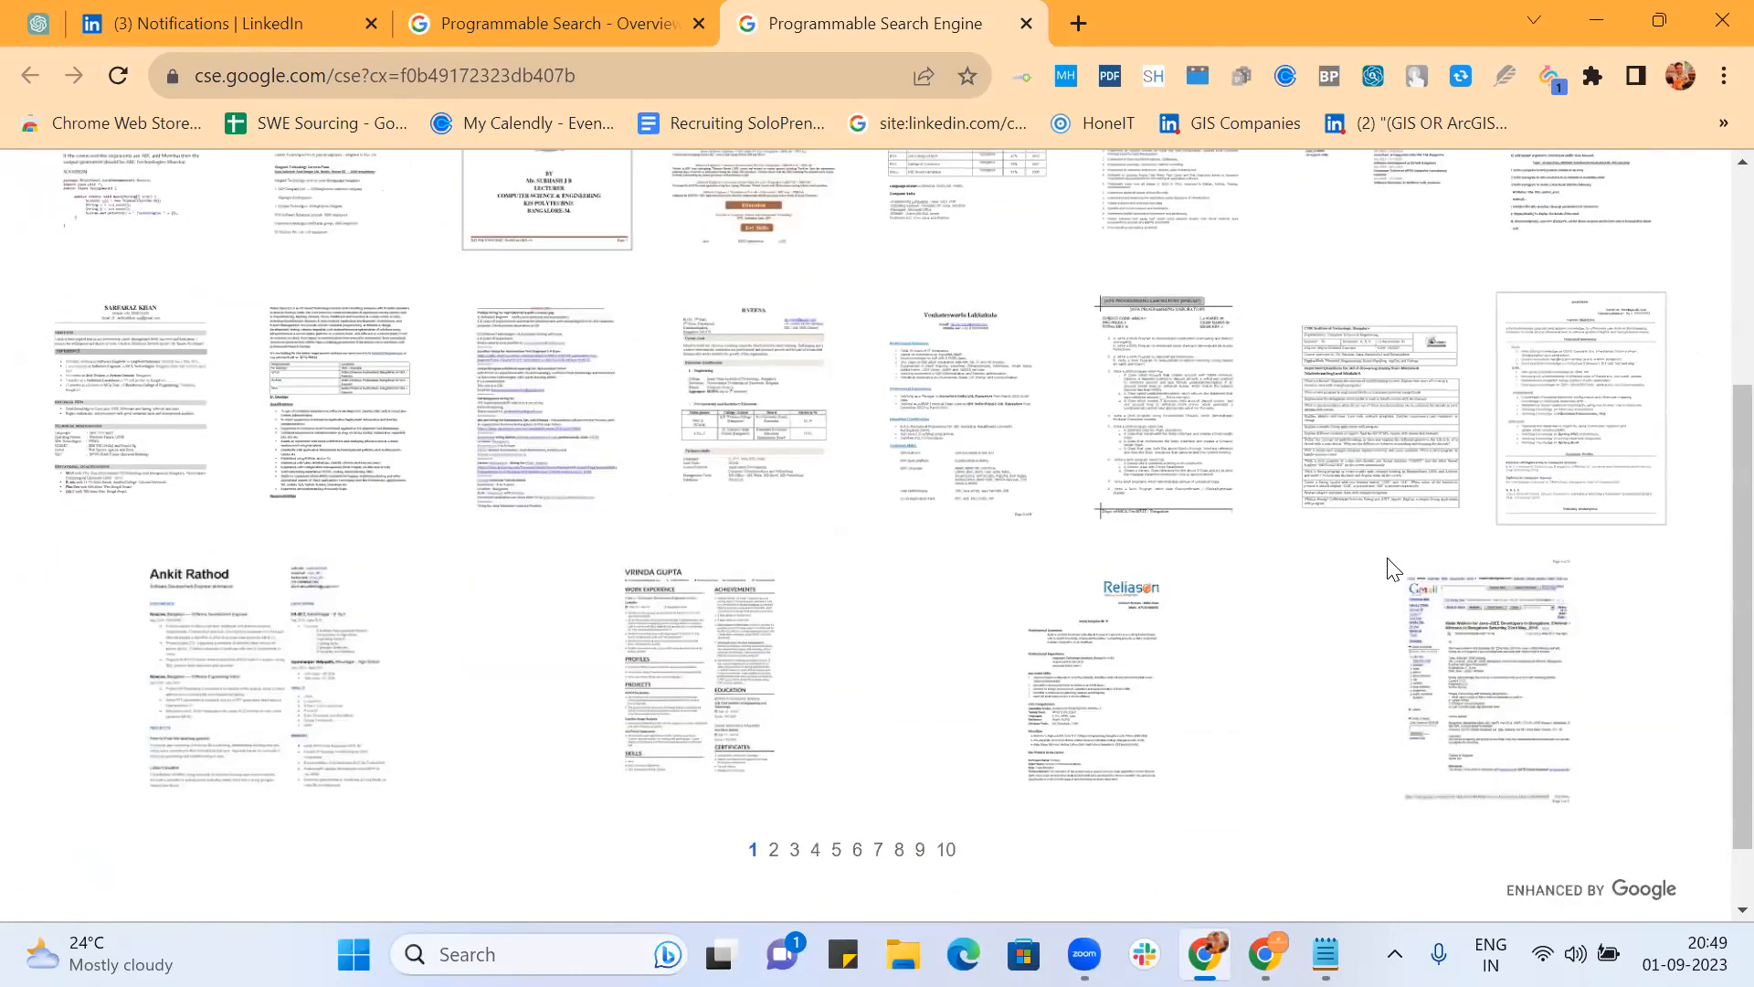
pyautogui.scroll(-1, 1389, 567)
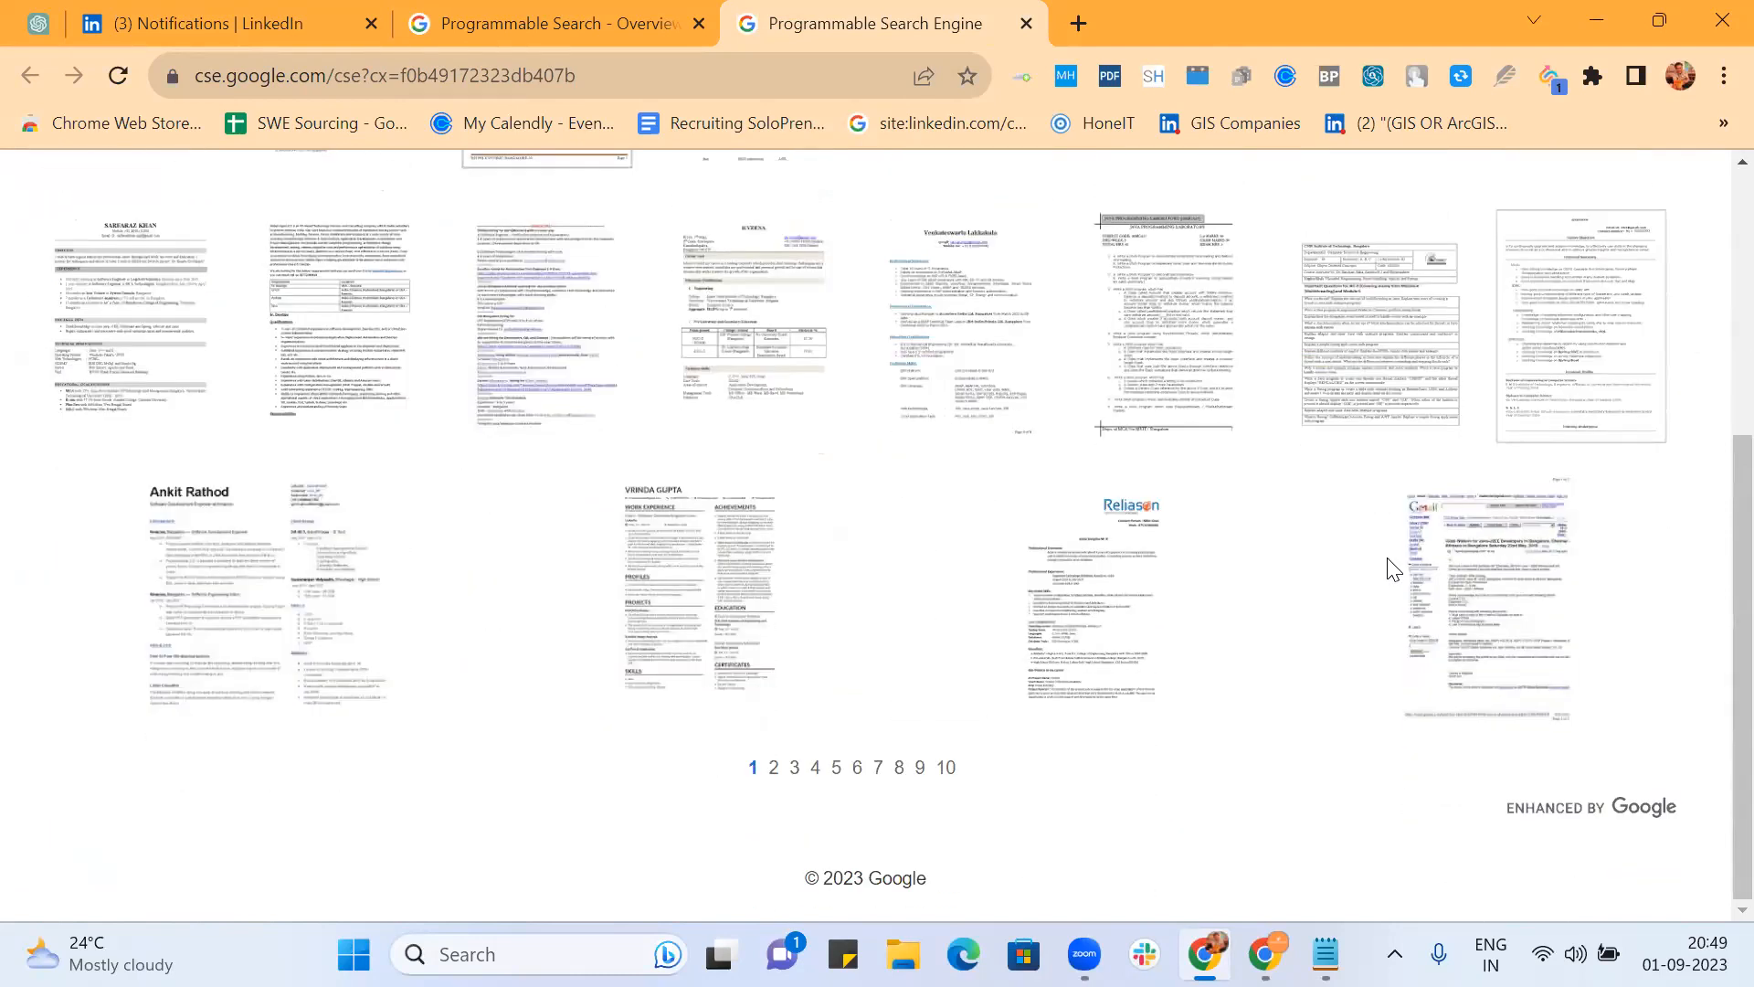
pyautogui.click(946, 770)
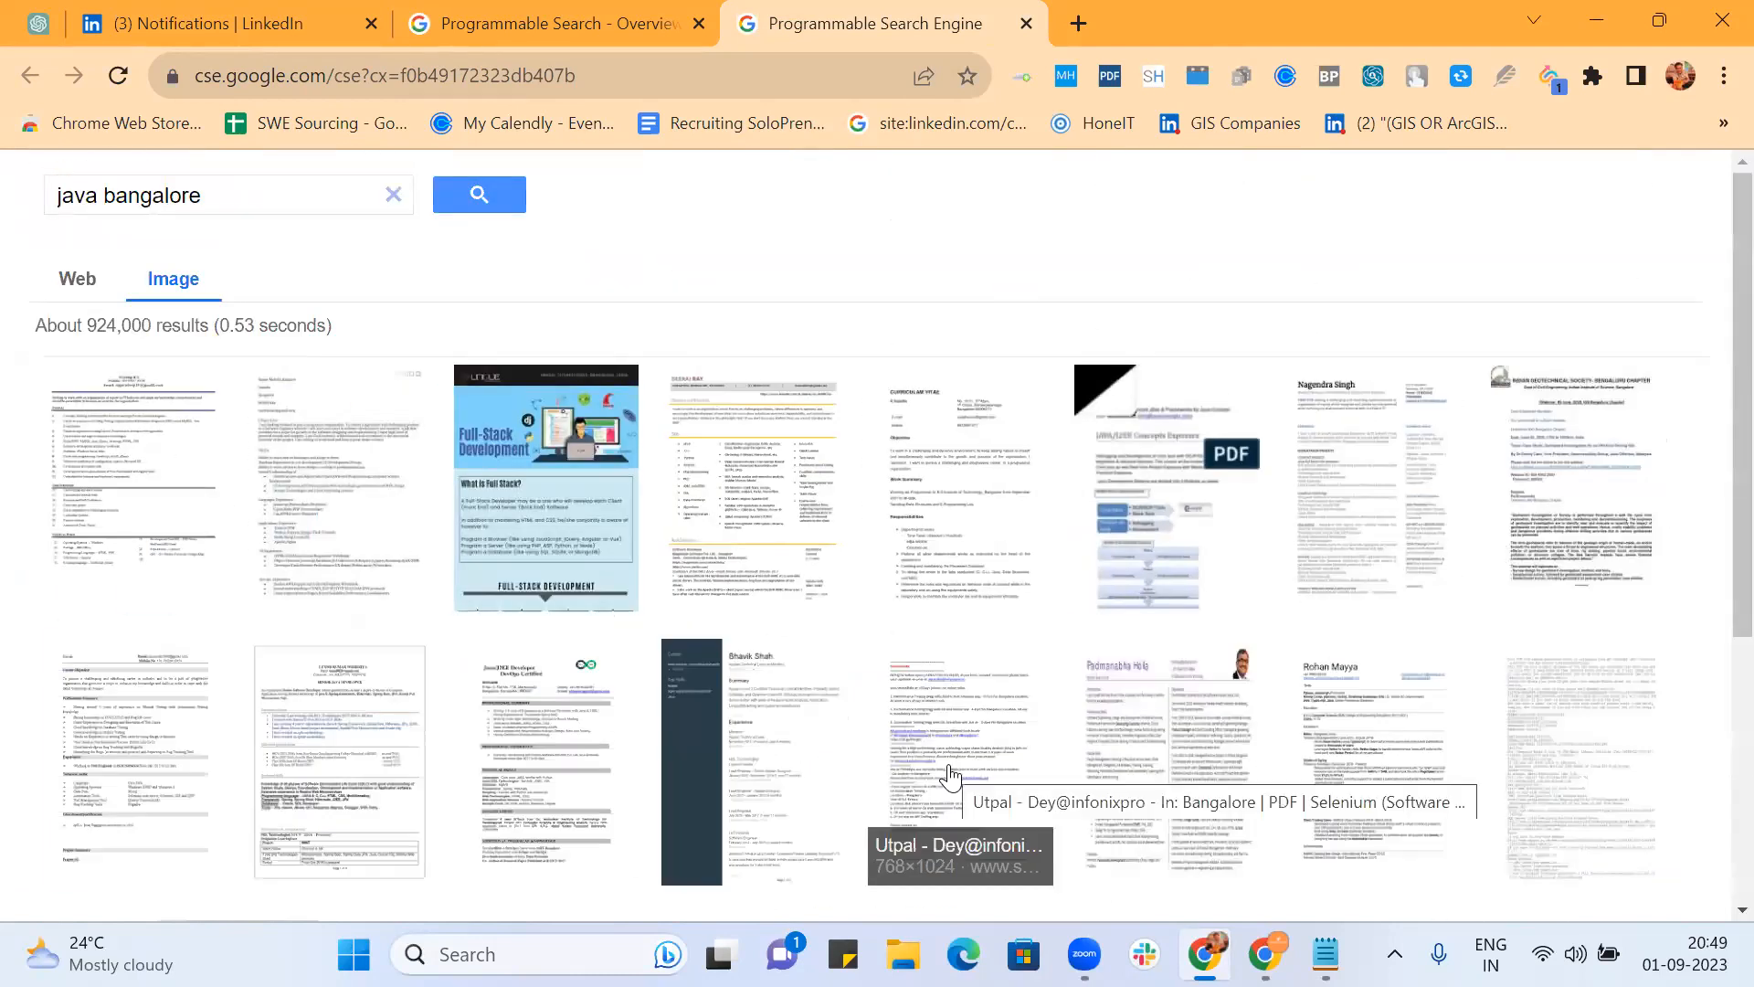
pyautogui.scroll(-5, 950, 775)
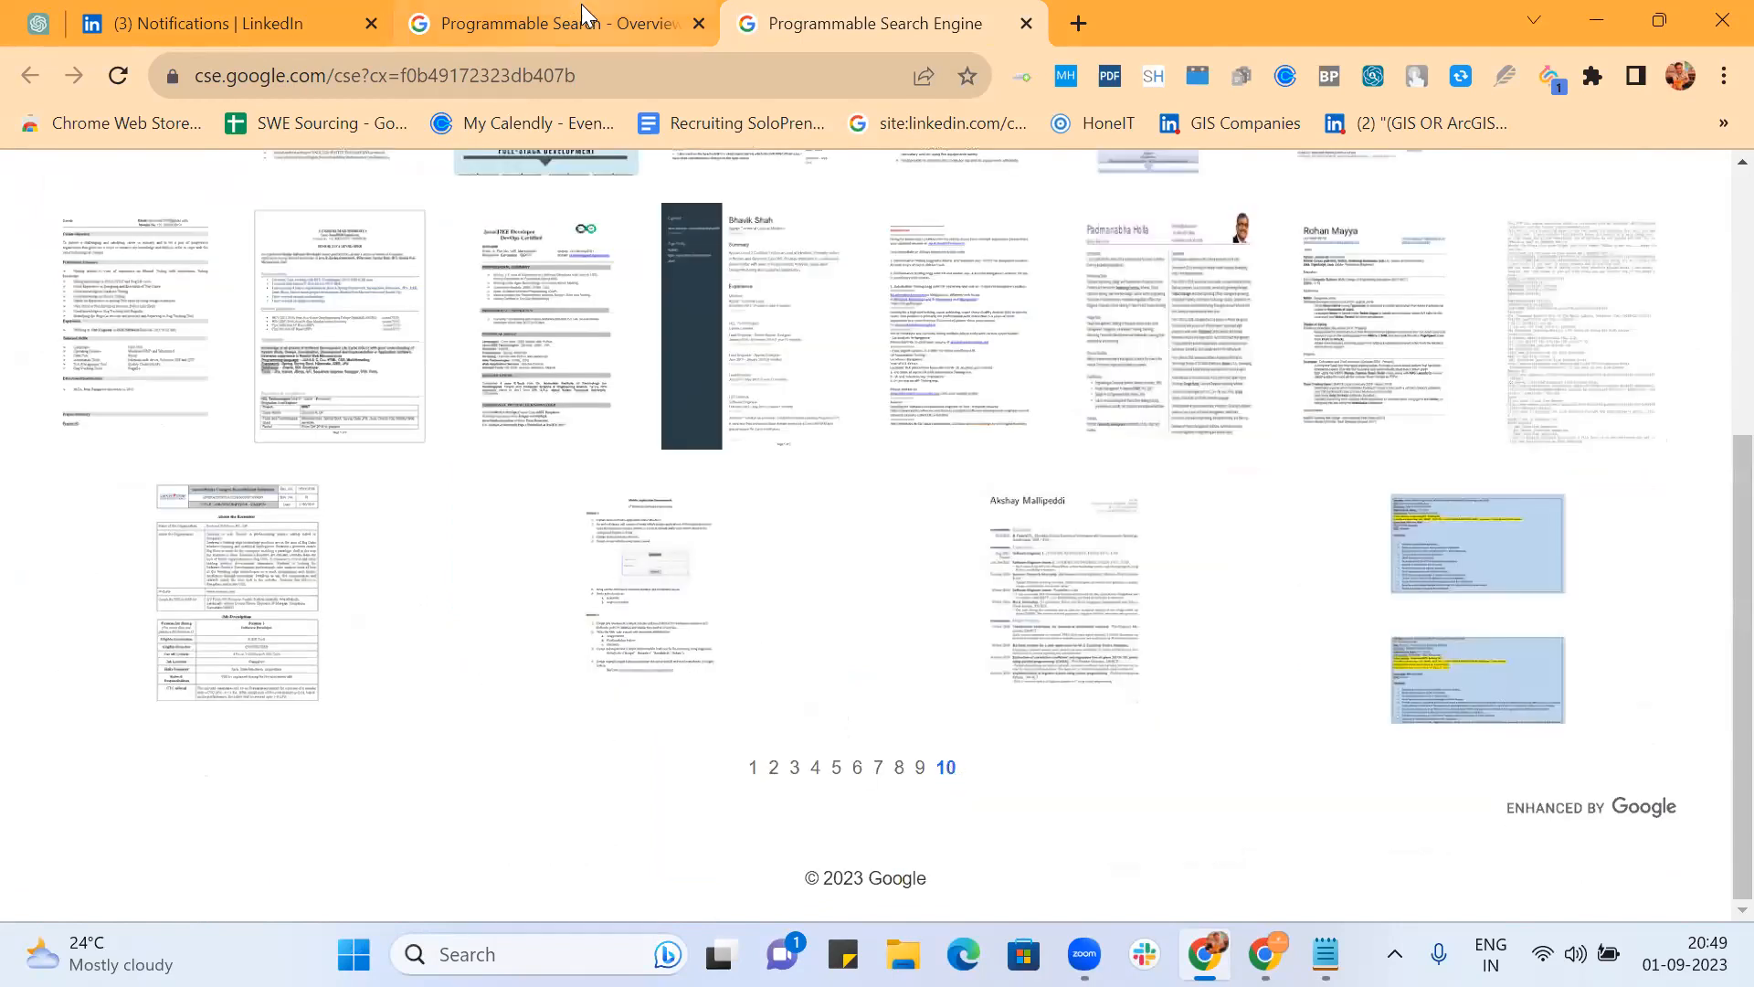
# Step: Return to My Scribd Robo's control panel overview and open All Search Features settings
pyautogui.click(565, 22)
pyautogui.scroll(-5, 674, 497)
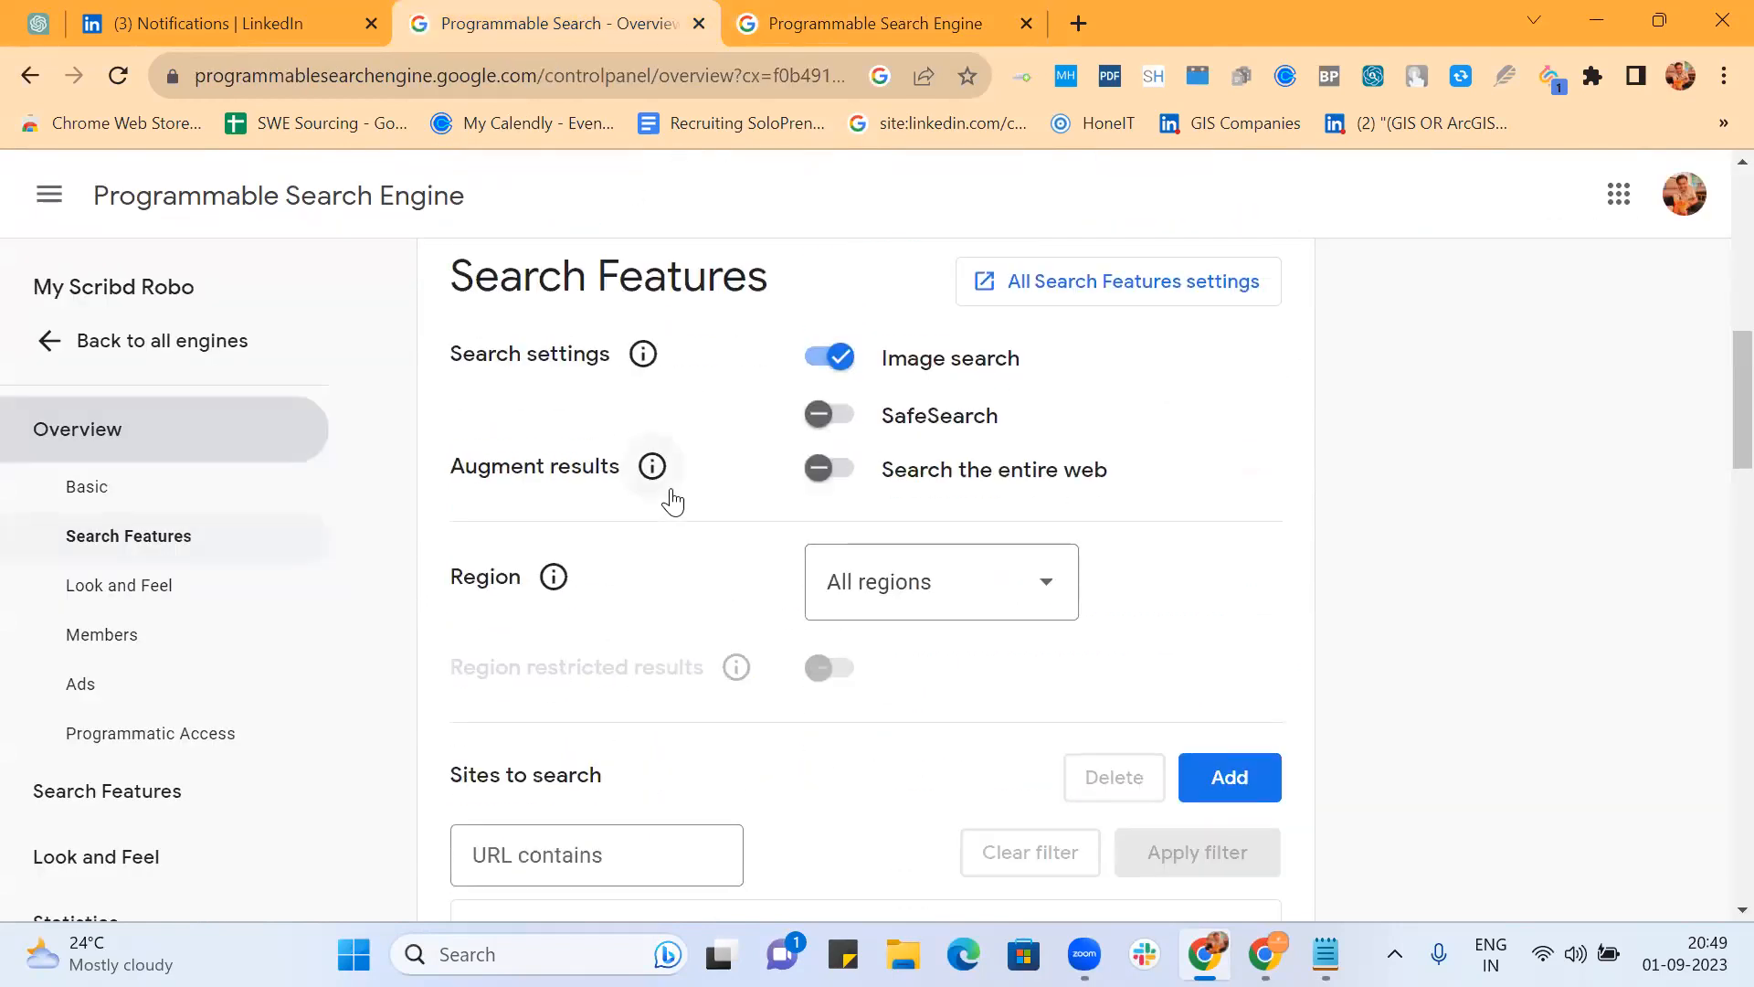
pyautogui.scroll(-2, 676, 498)
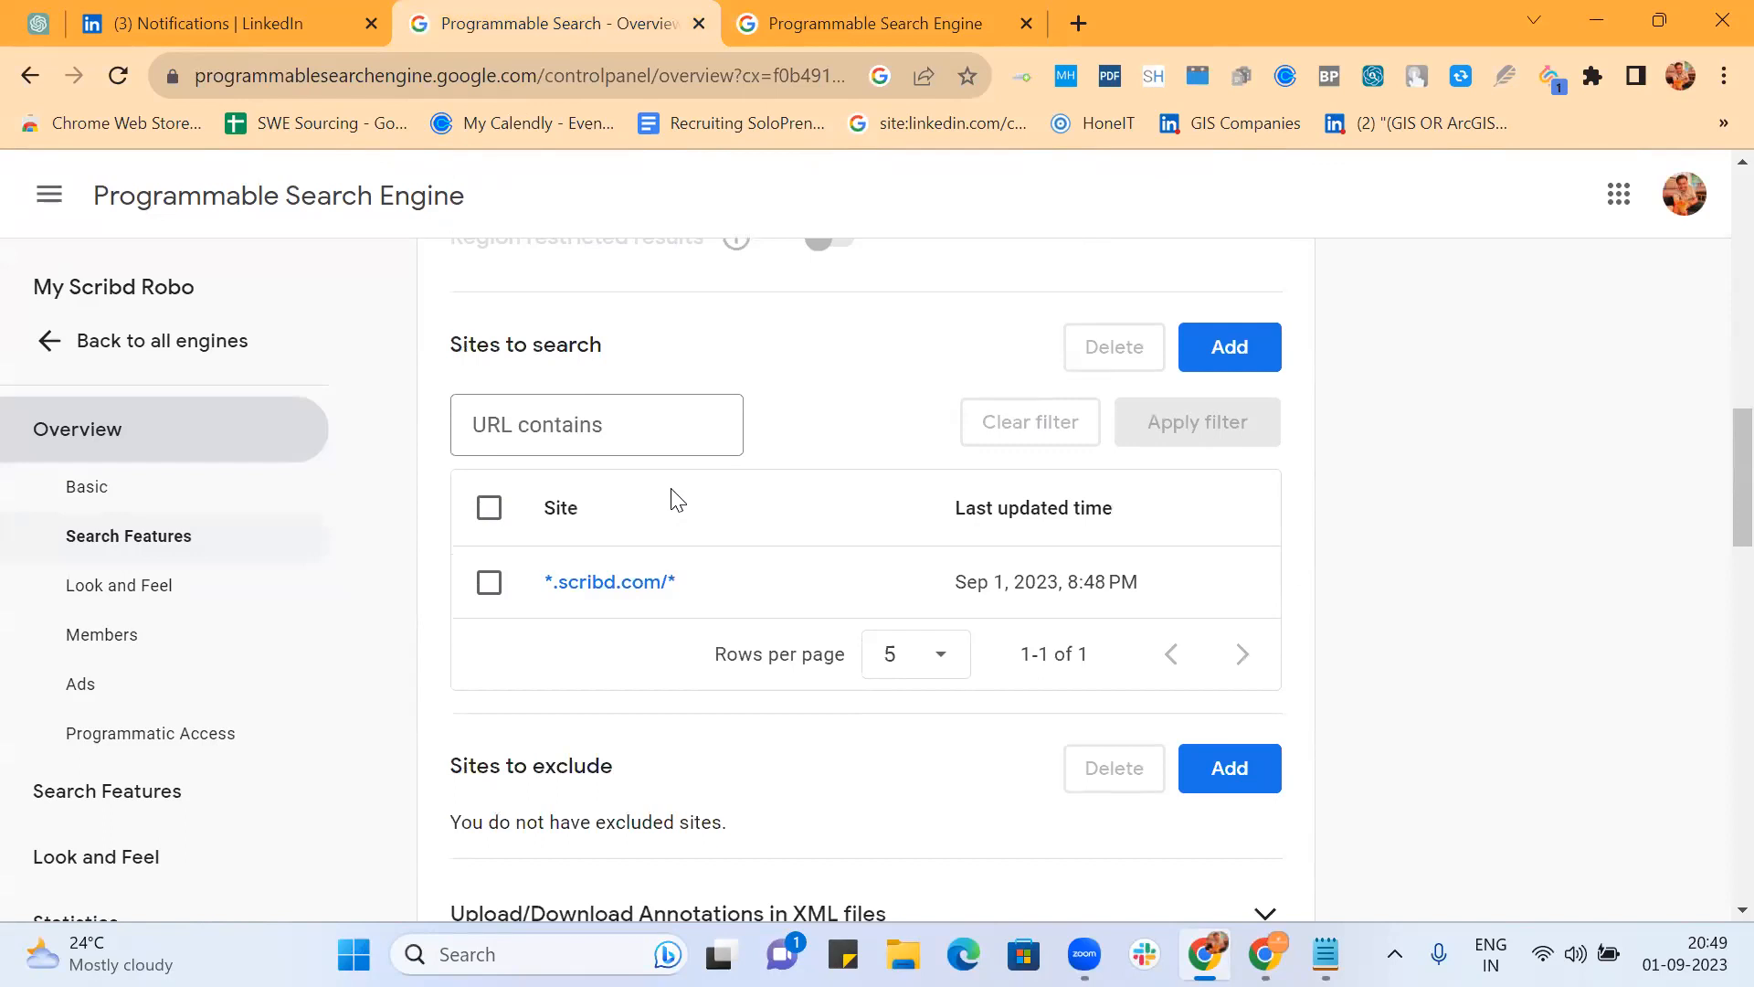
pyautogui.scroll(-14, 676, 500)
pyautogui.scroll(-5, 676, 500)
pyautogui.scroll(16, 676, 500)
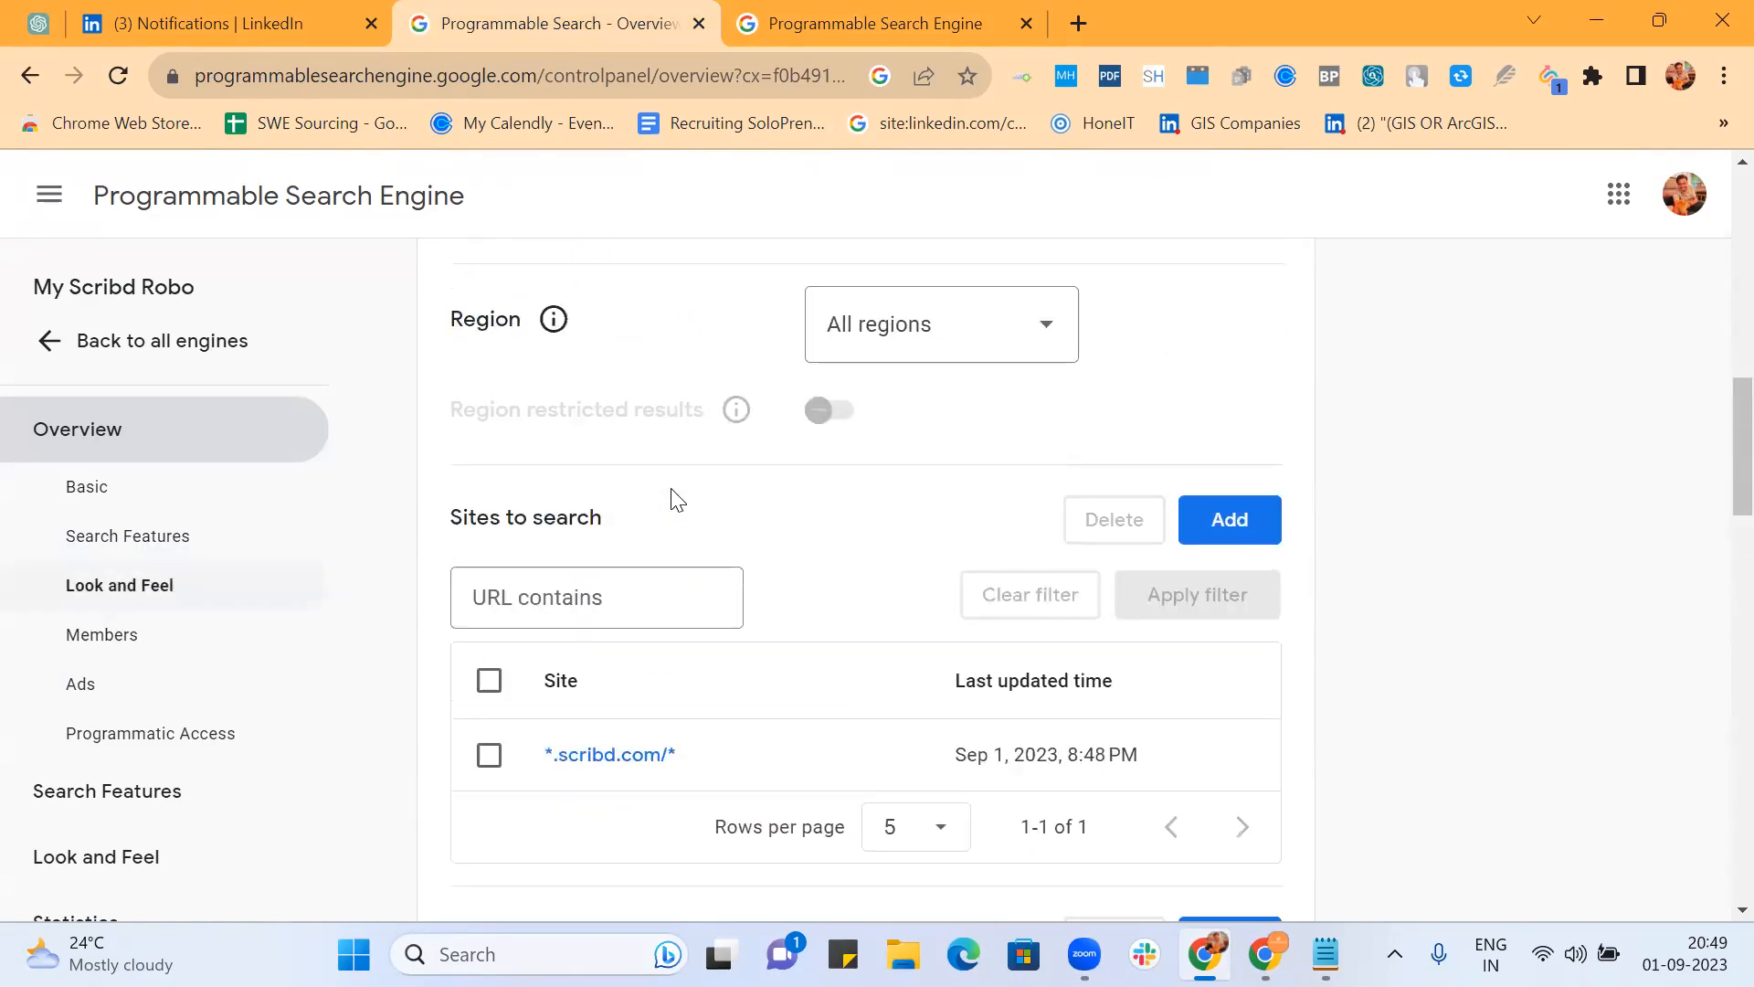
pyautogui.scroll(4, 676, 500)
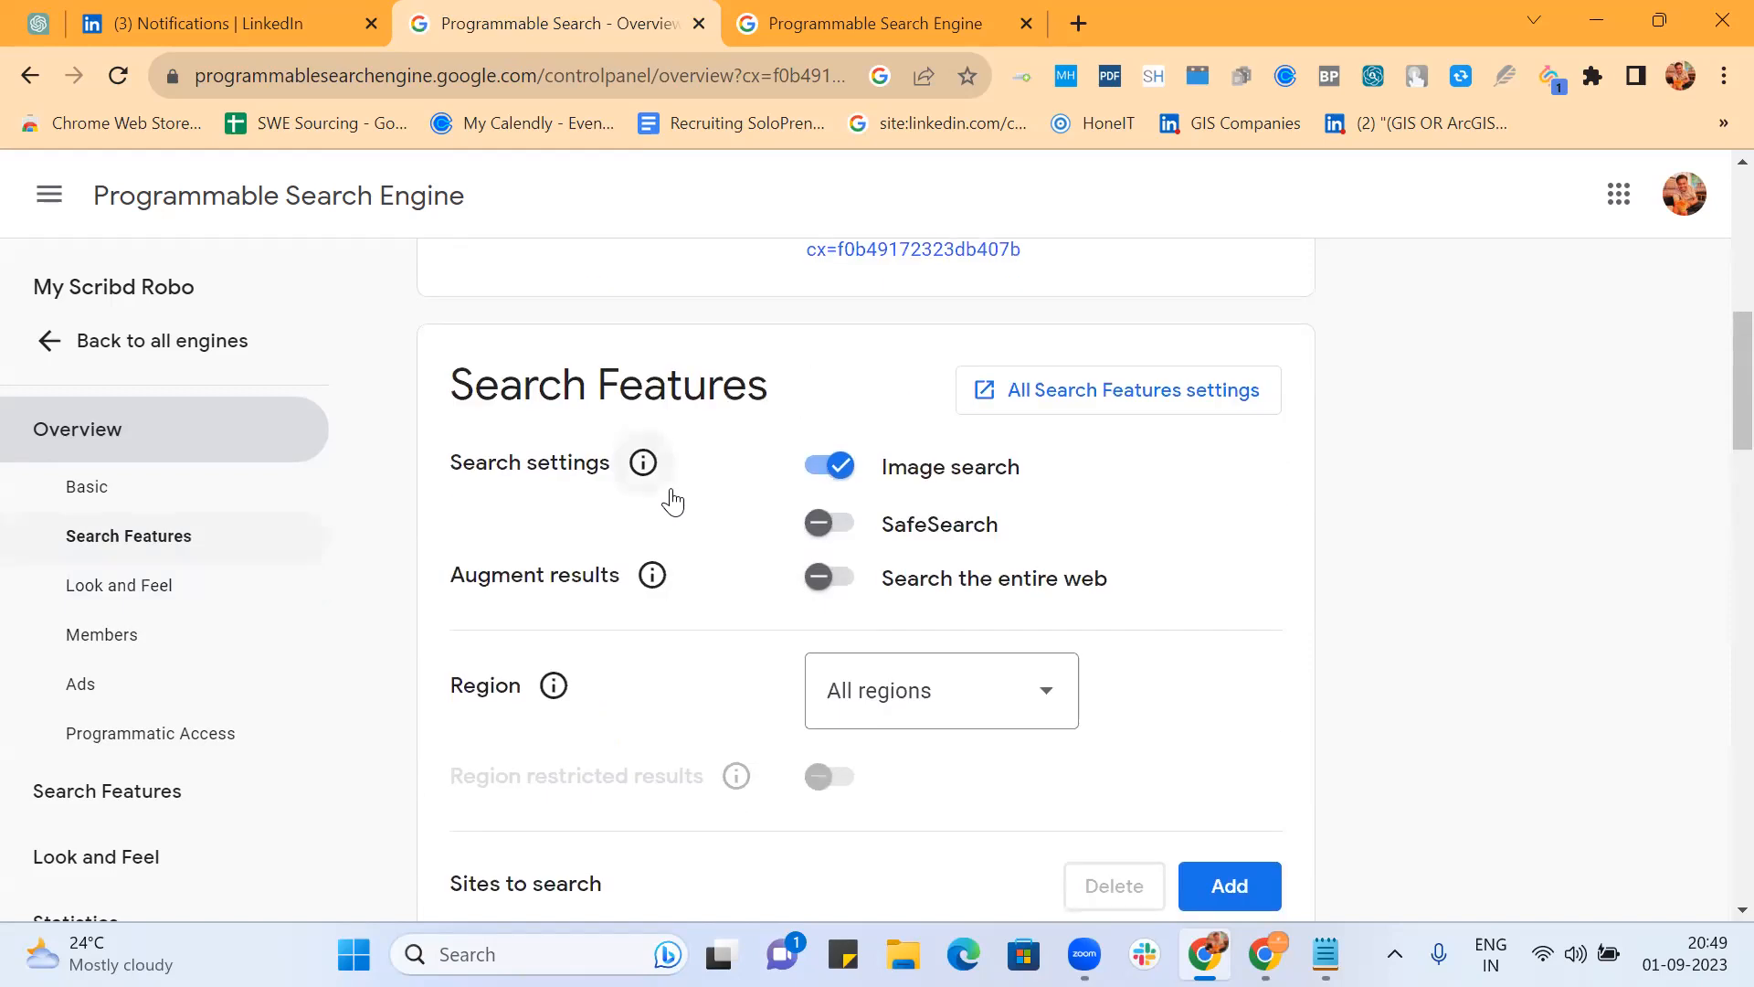
pyautogui.click(1053, 393)
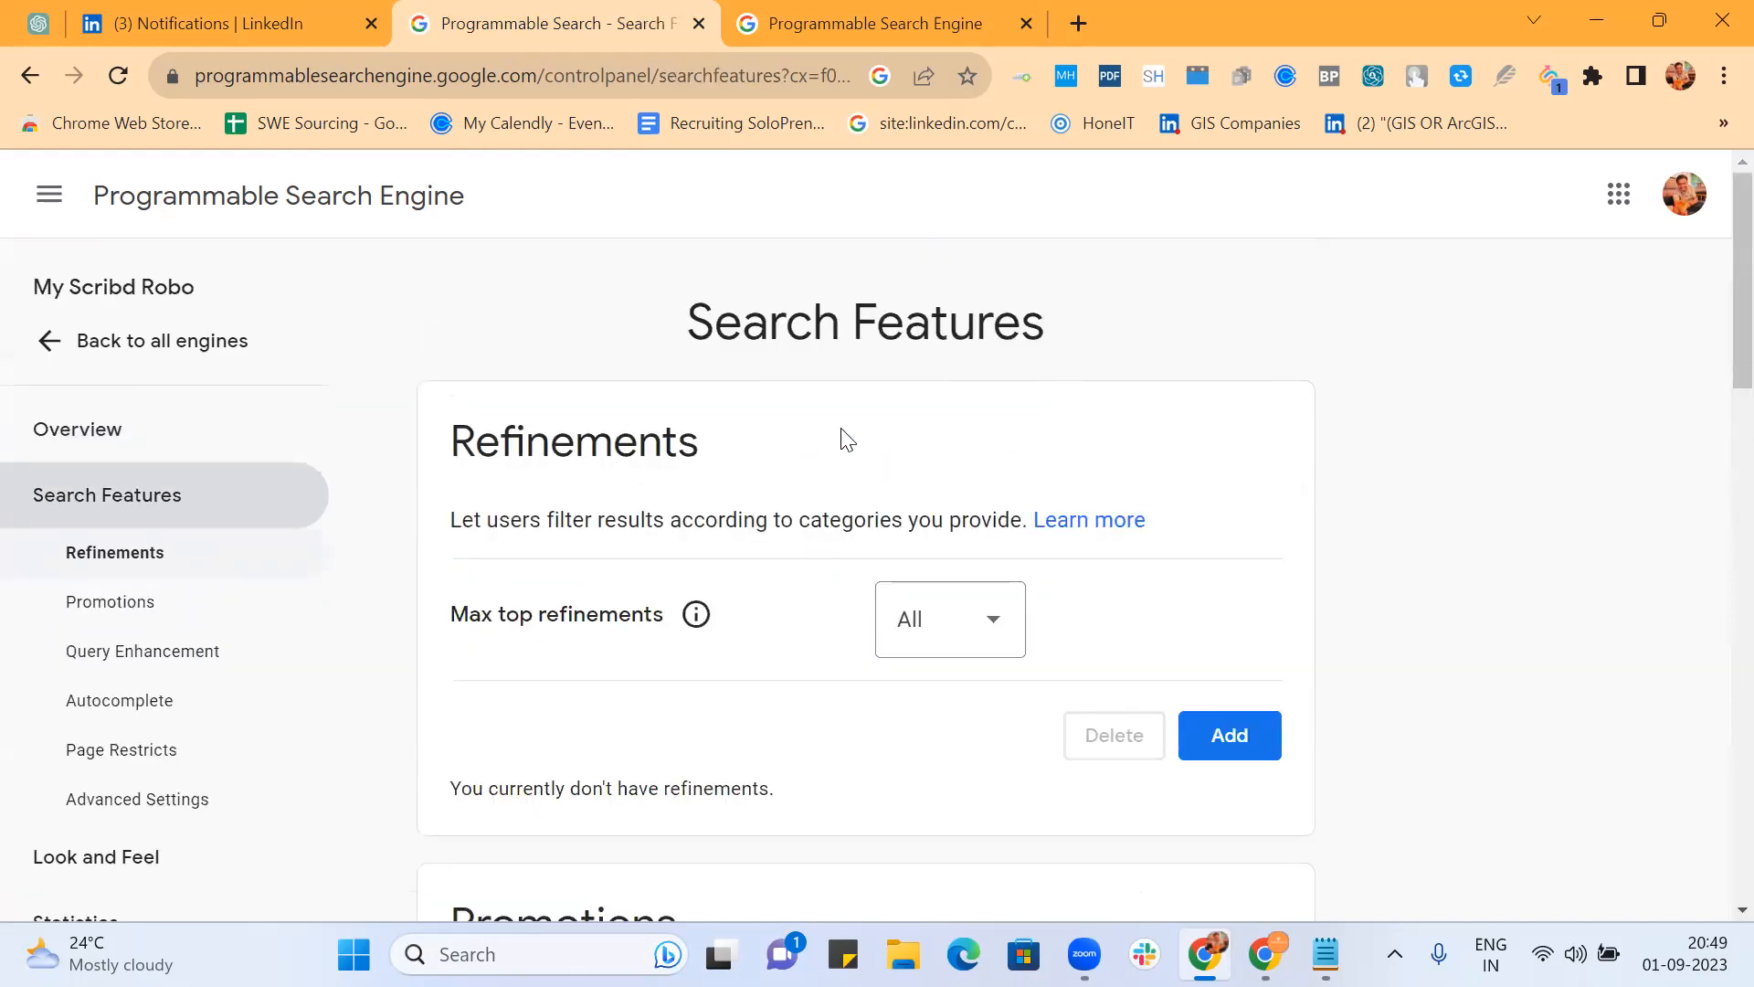
# Step: Scroll the Search Features page past the empty Refinements section toward Promotions
pyautogui.scroll(-3, 848, 440)
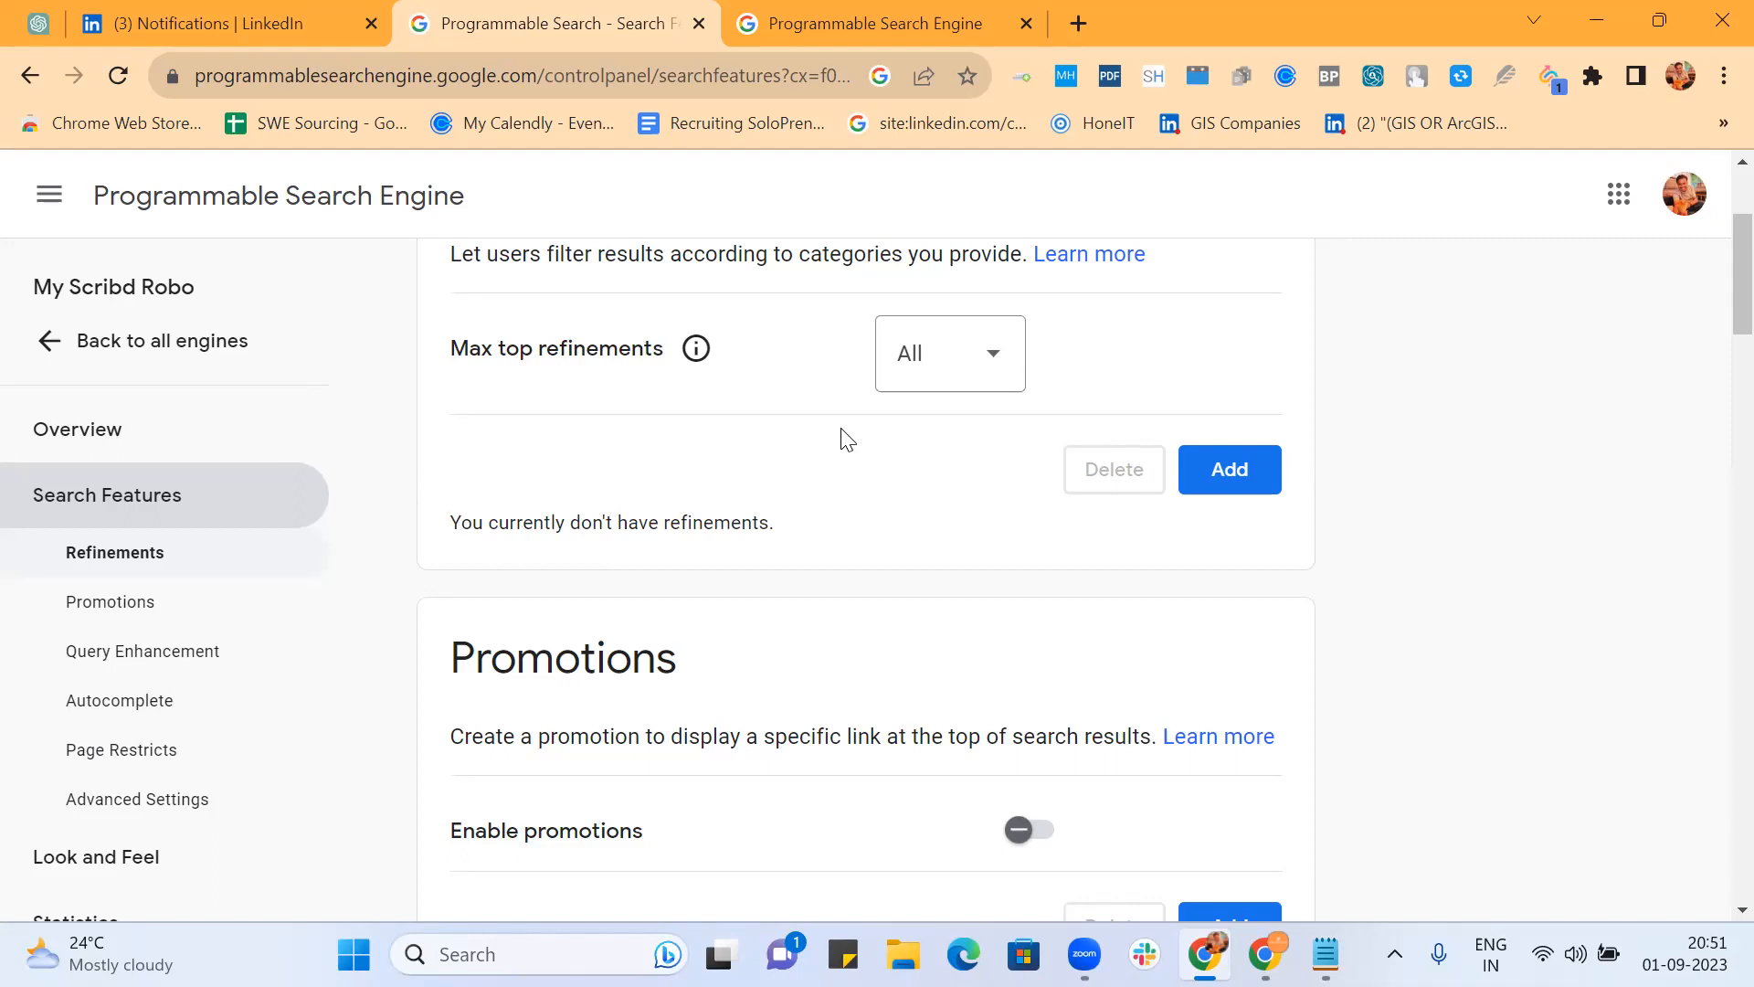
# Step: Save '(resume | CV)' as the query-enhancement keywords and return to the public results tab
pyautogui.scroll(-8, 848, 440)
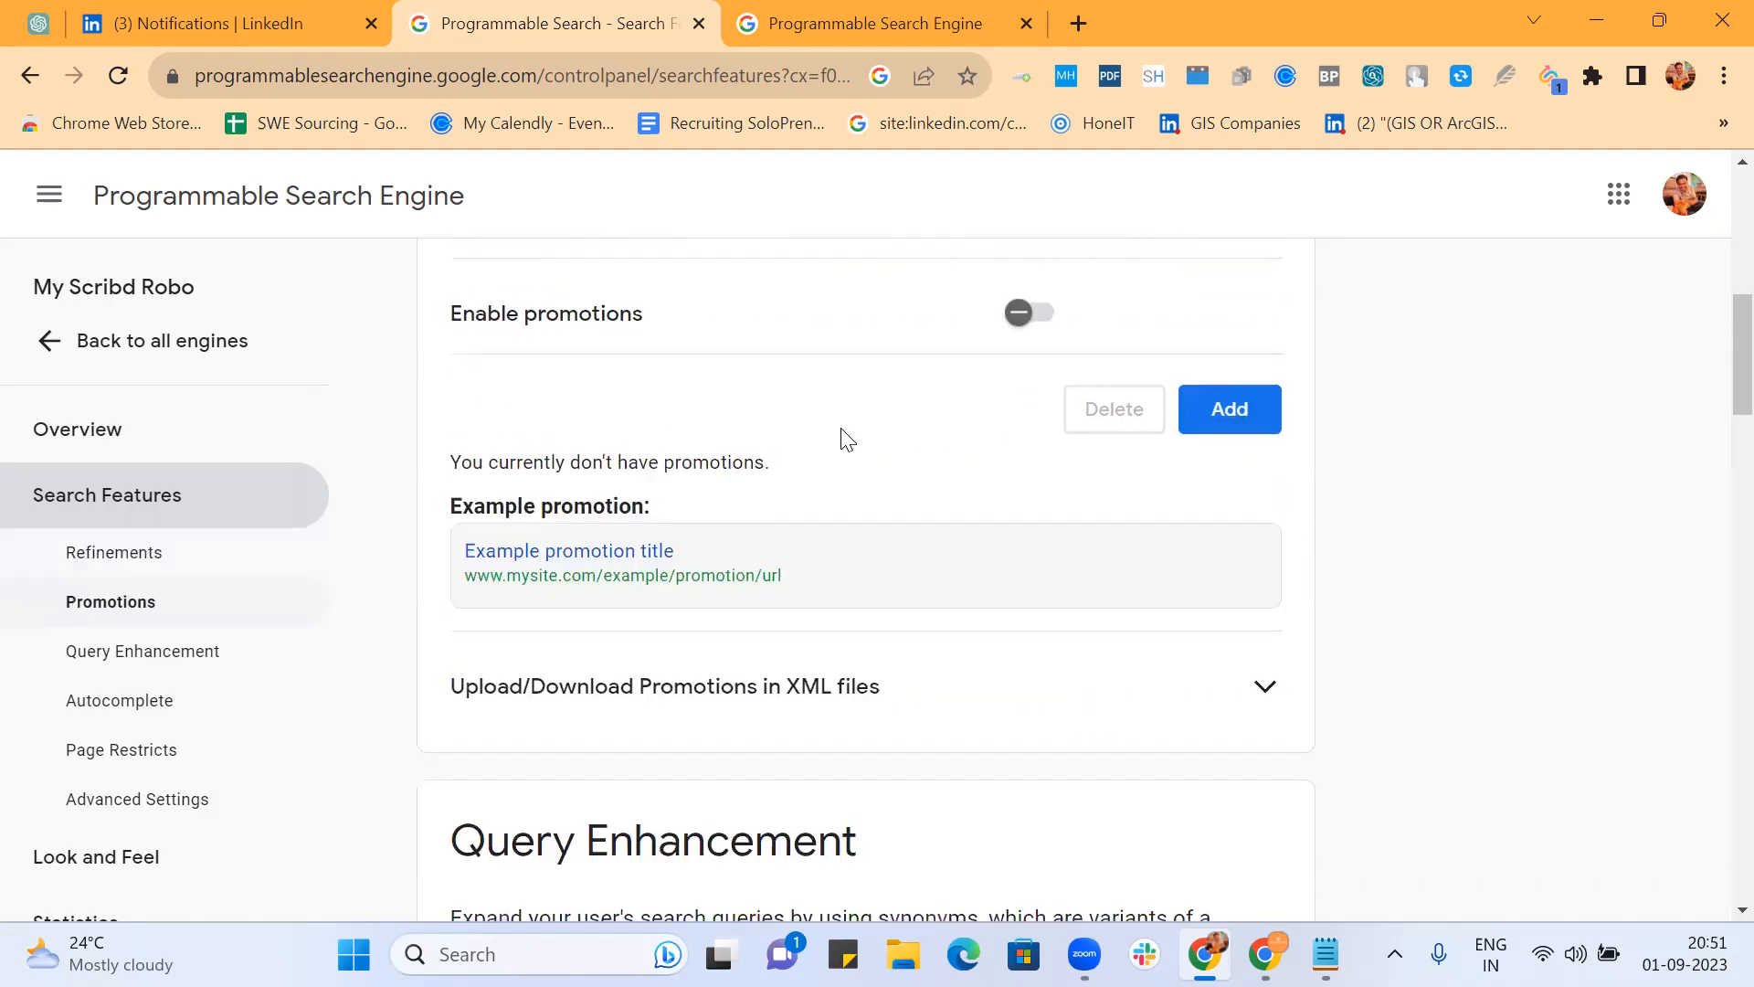
pyautogui.scroll(-6, 842, 442)
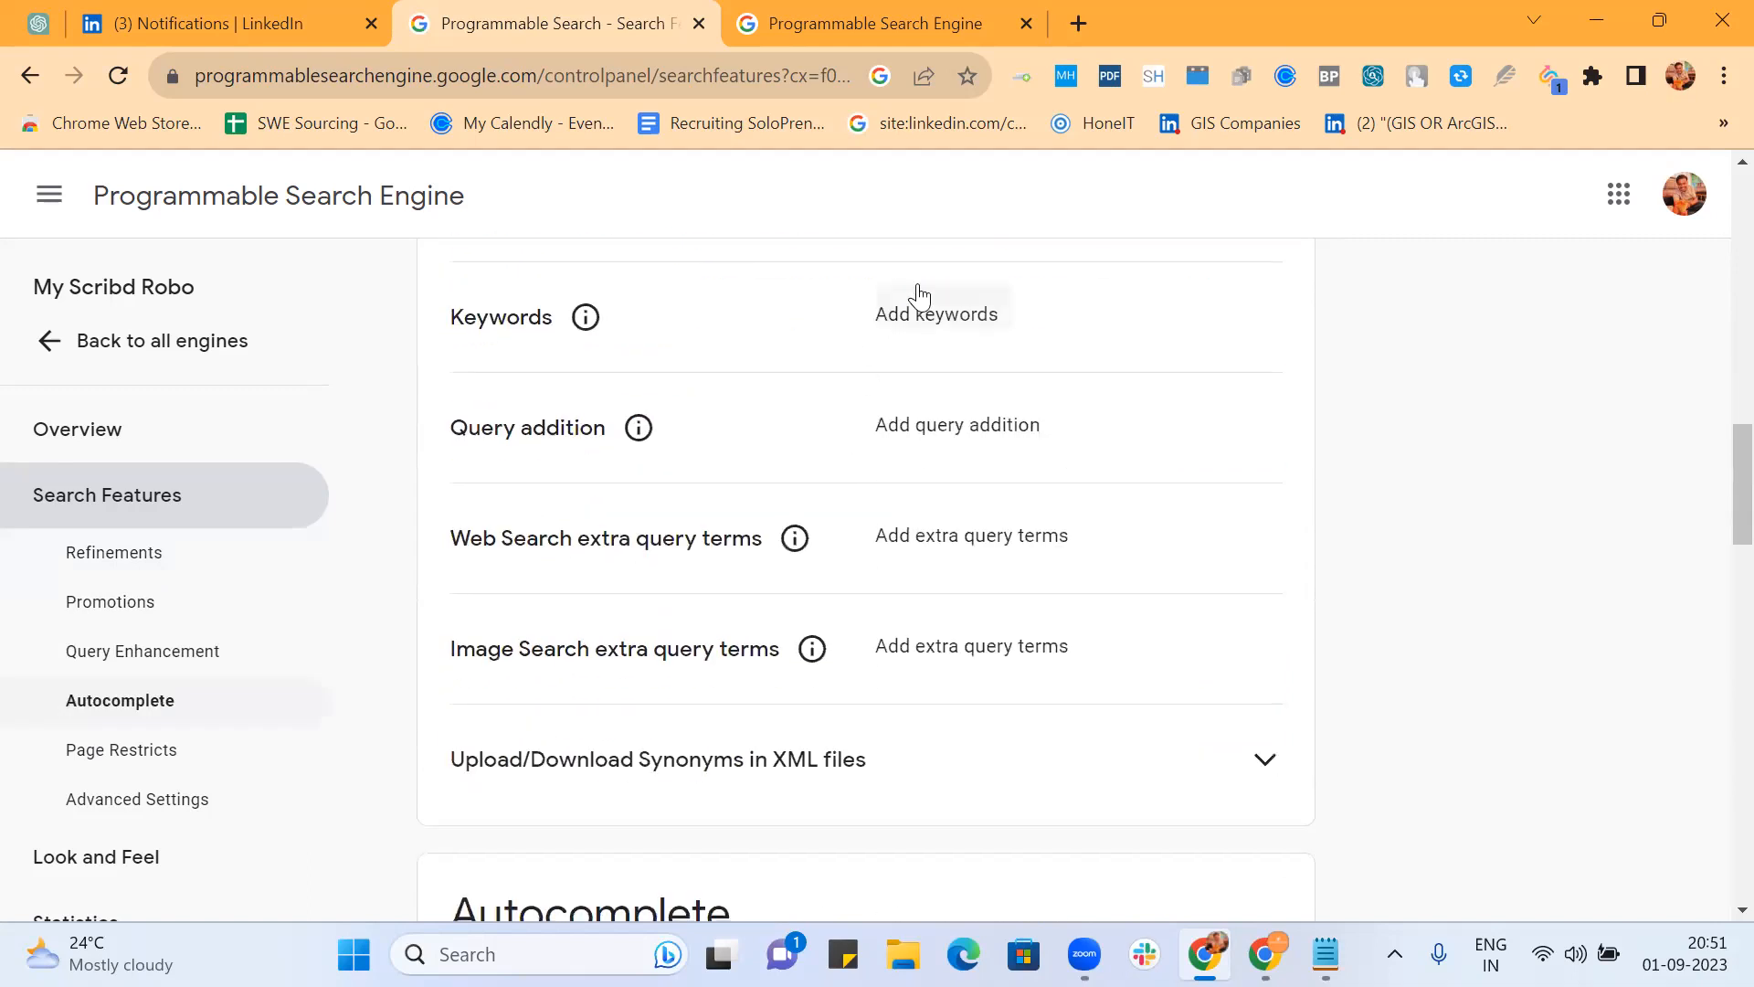
pyautogui.click(923, 322)
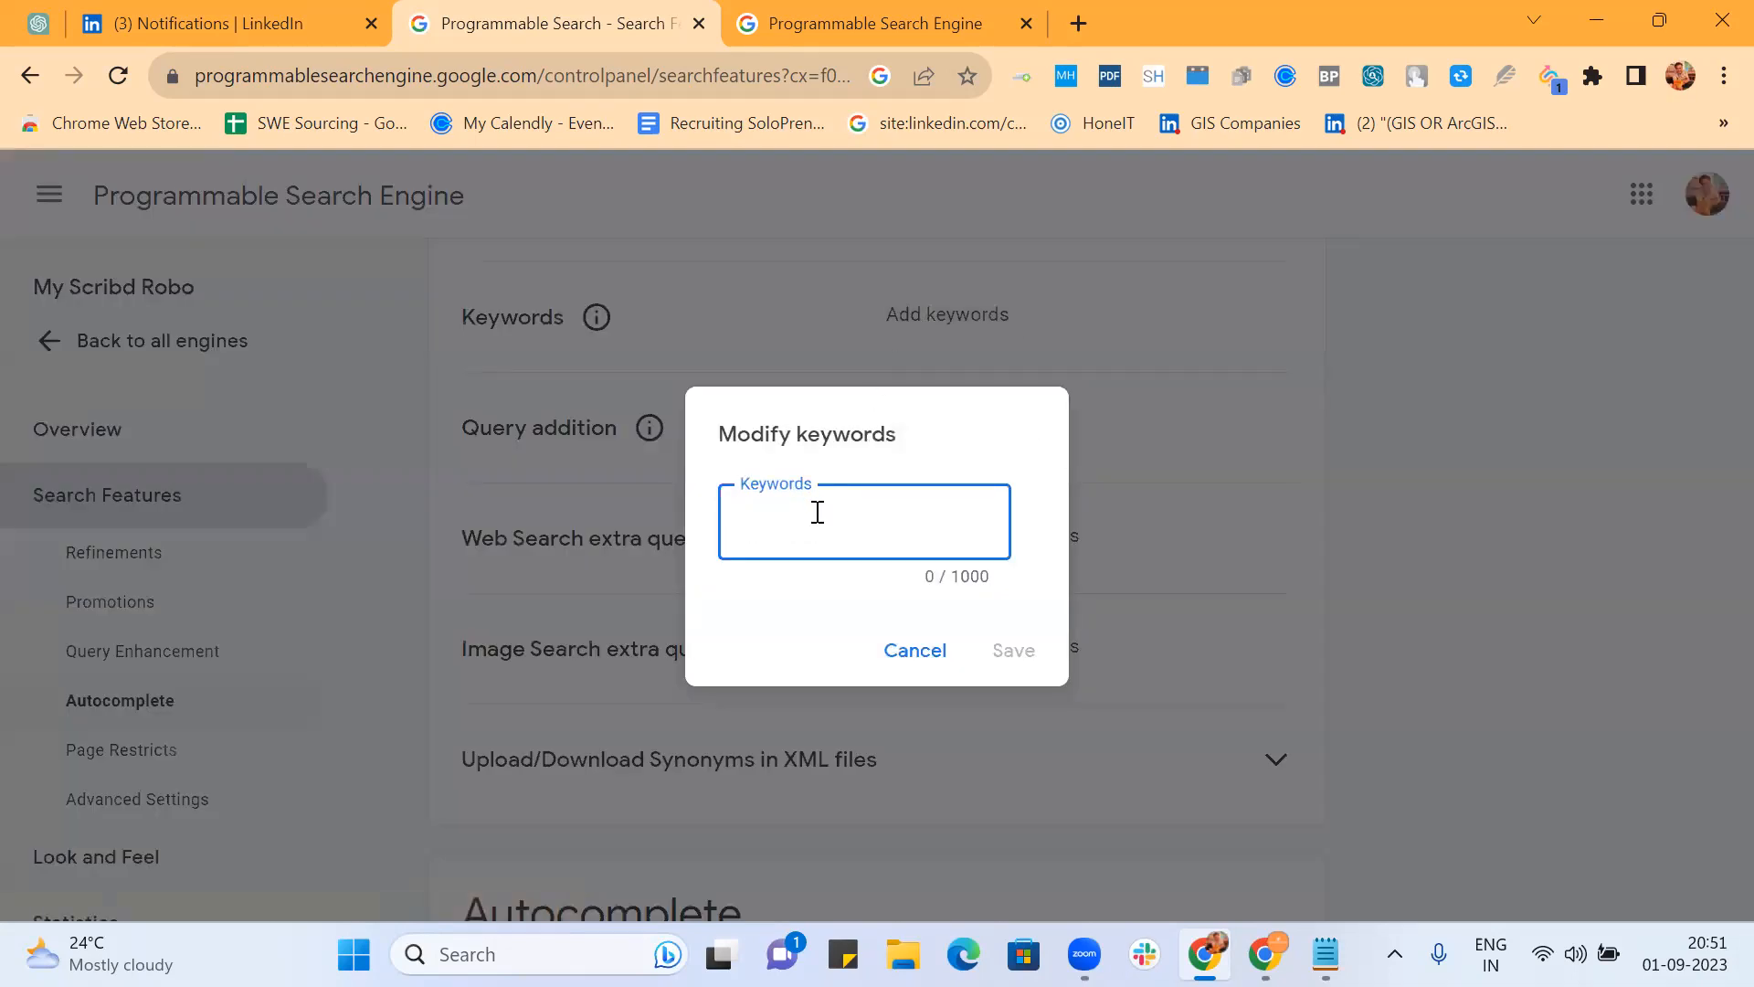
pyautogui.write('(resume | CV)')
pyautogui.click(1031, 651)
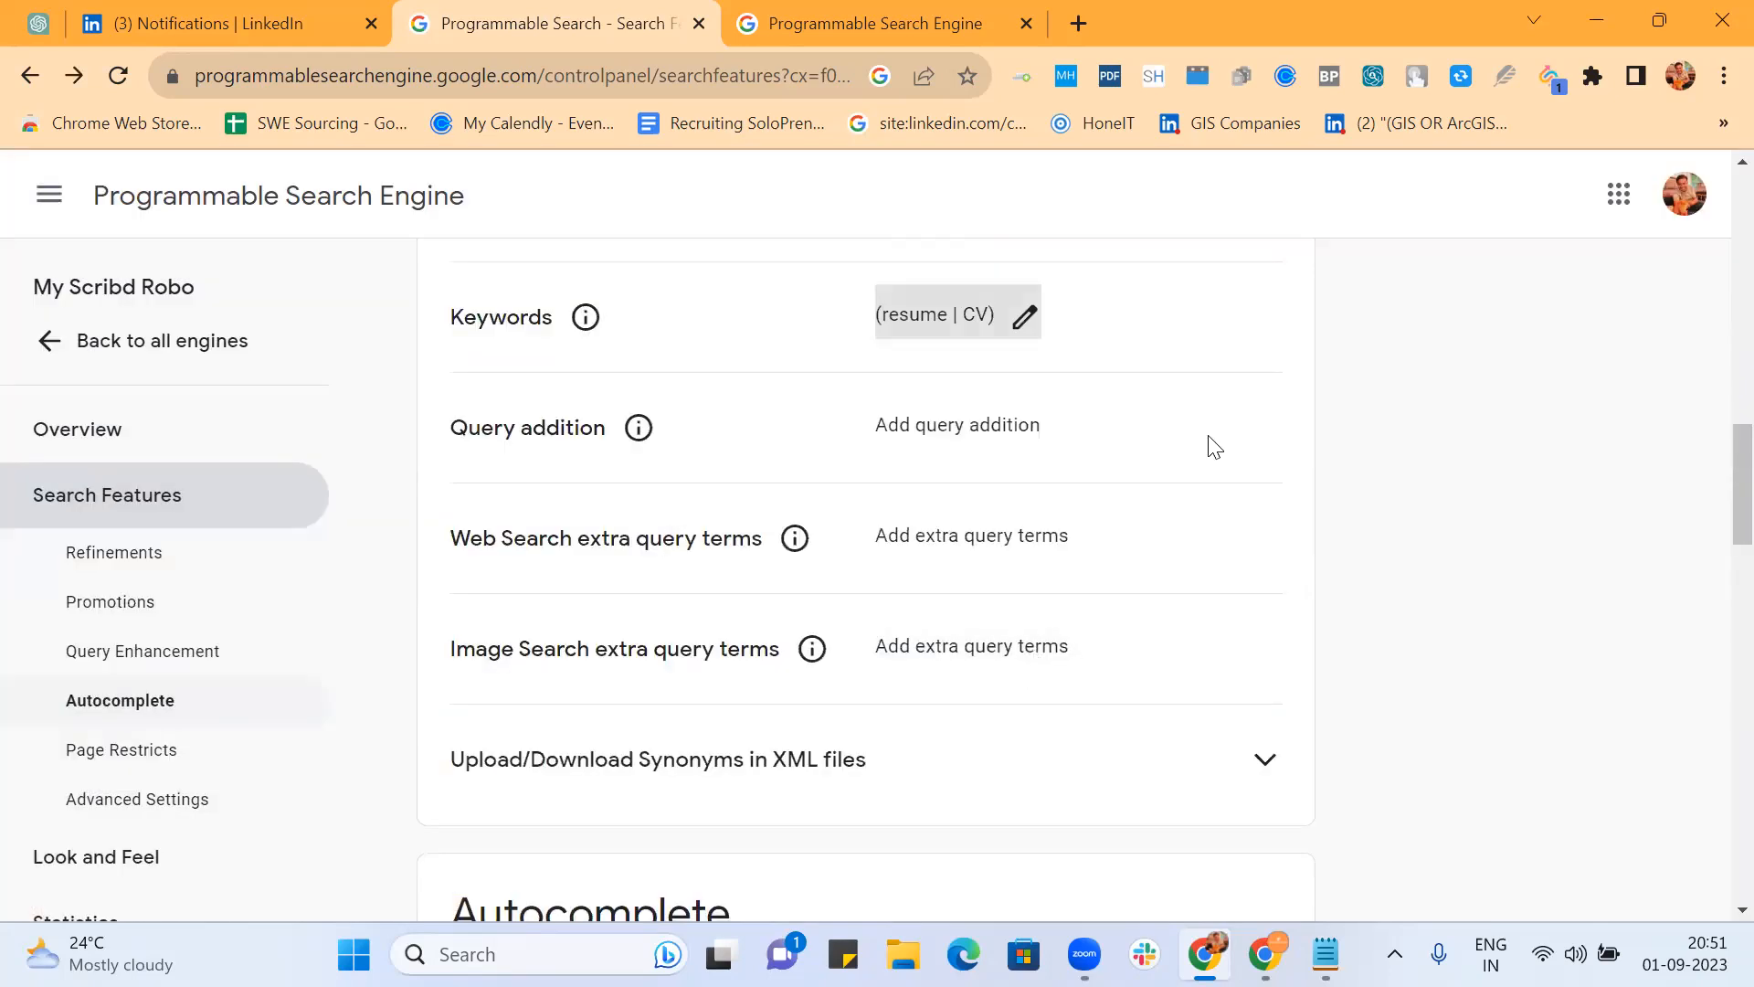
pyautogui.click(848, 18)
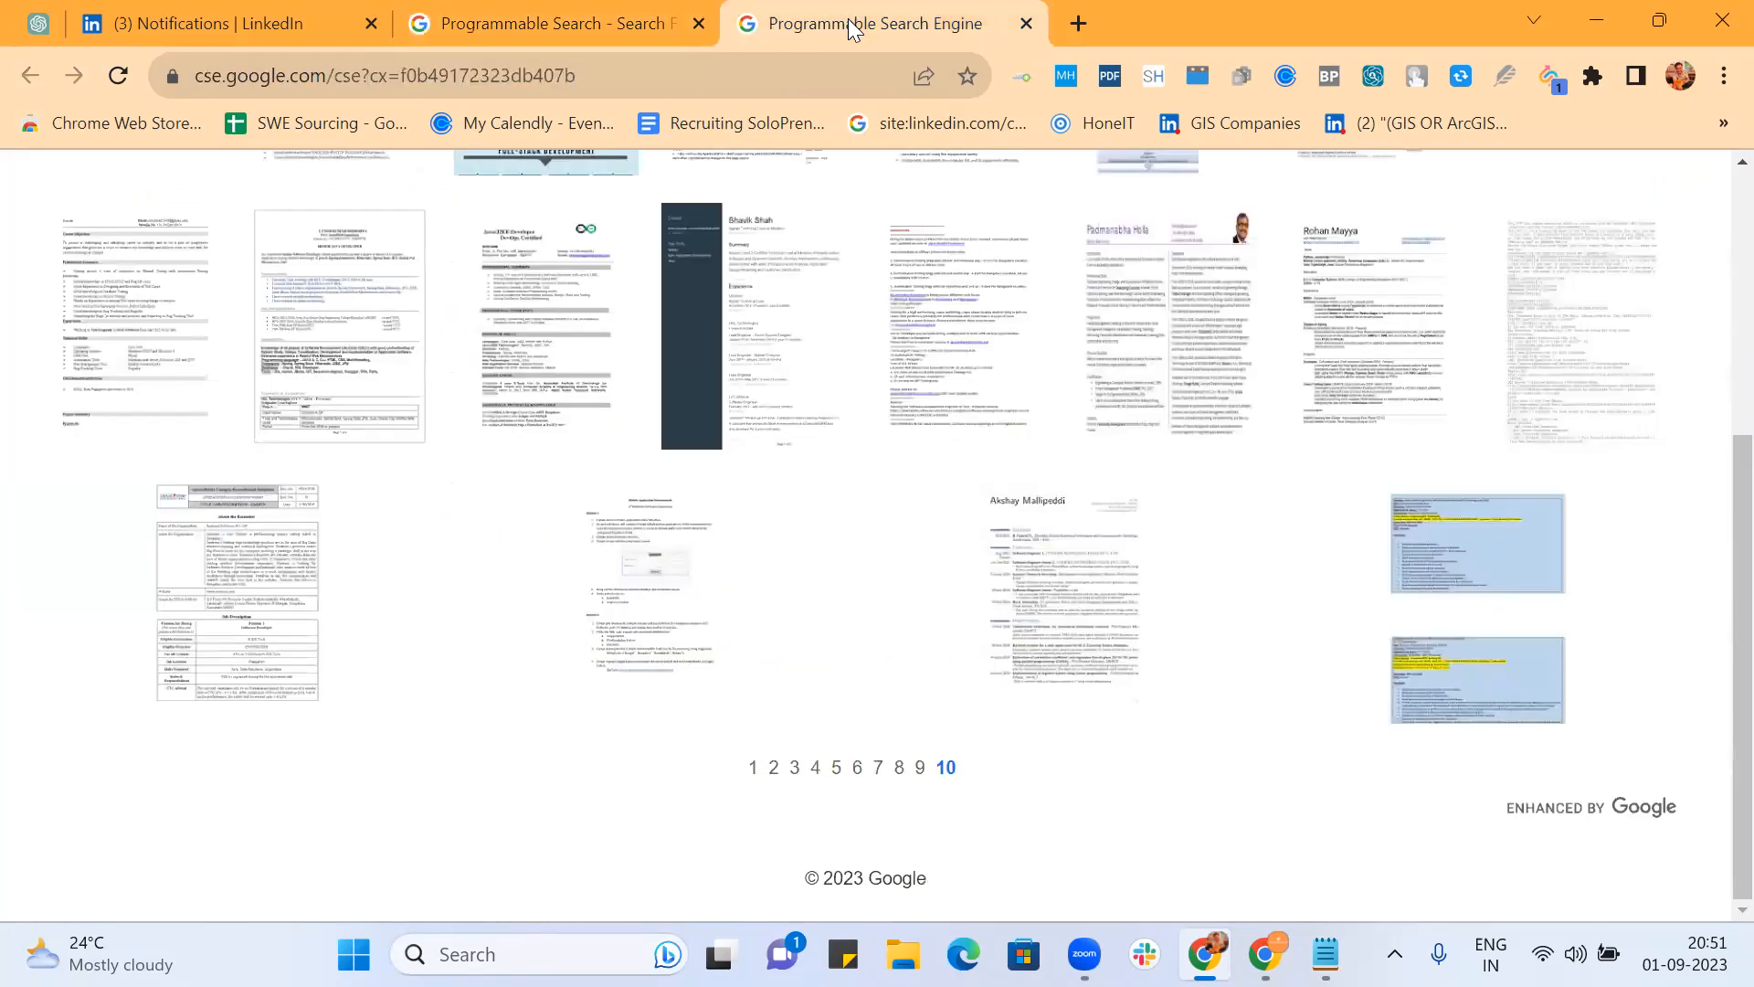
# Step: Reload the public search page and search for 'java bangalore'
pyautogui.click(665, 79)
pyautogui.press('Return')
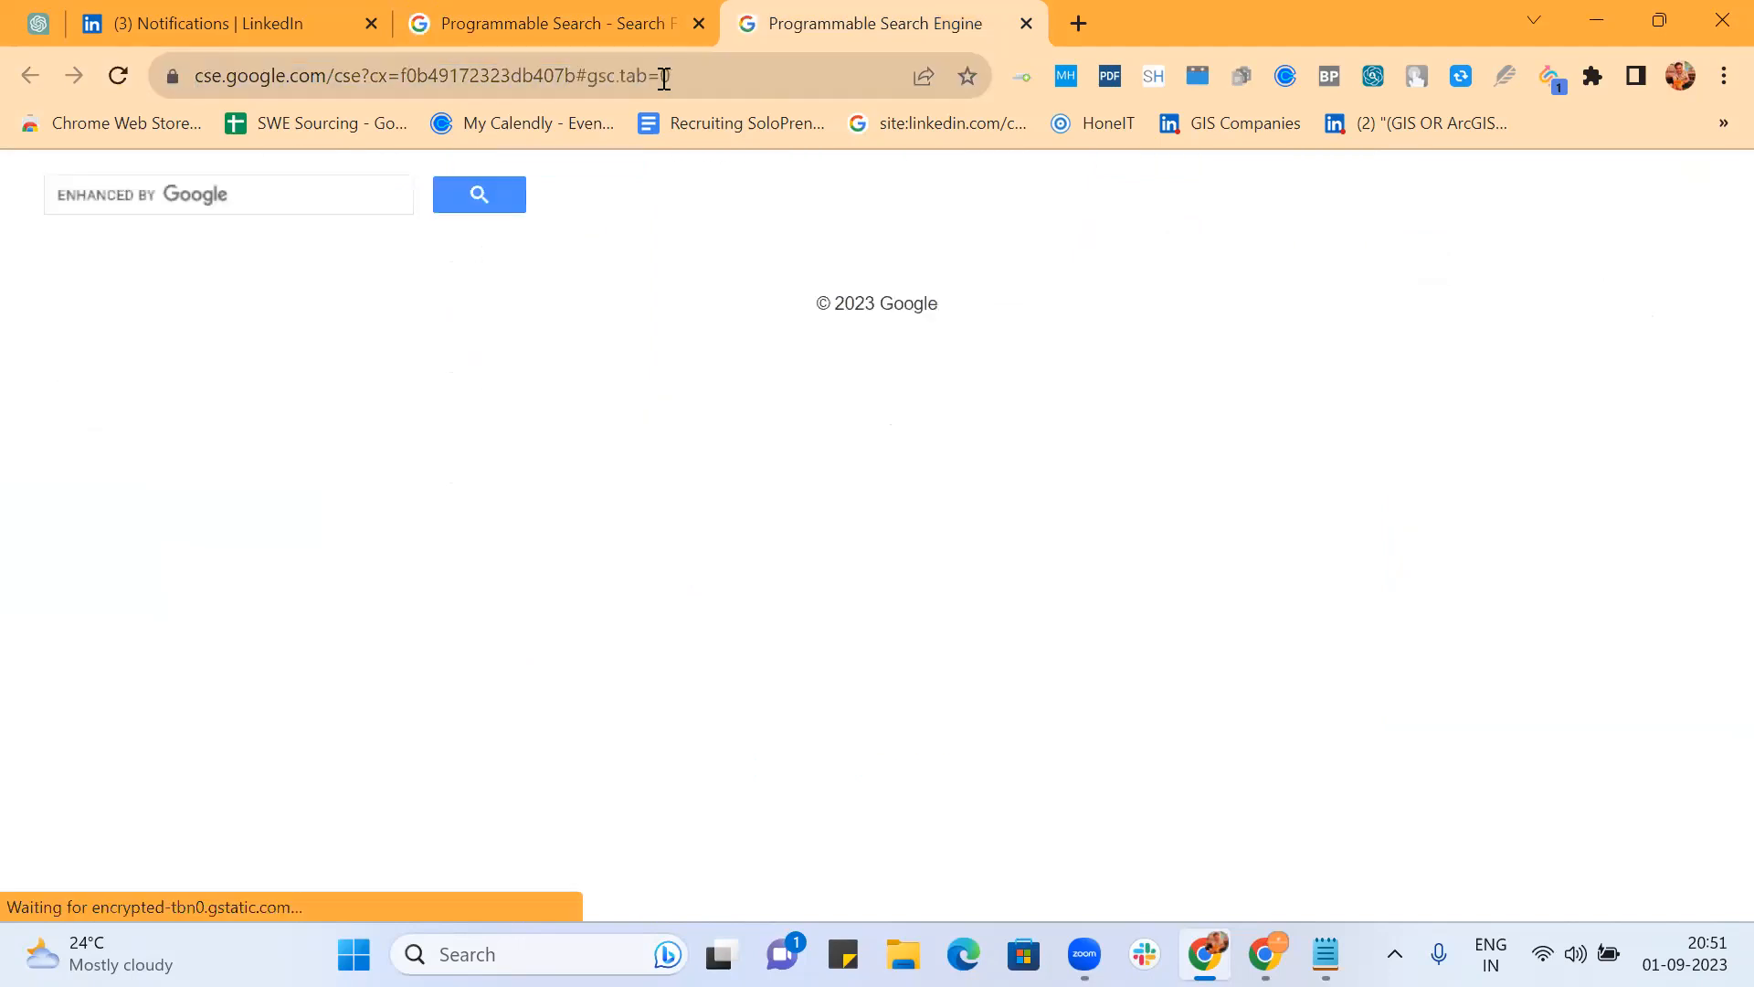
pyautogui.click(269, 189)
pyautogui.write('java n')
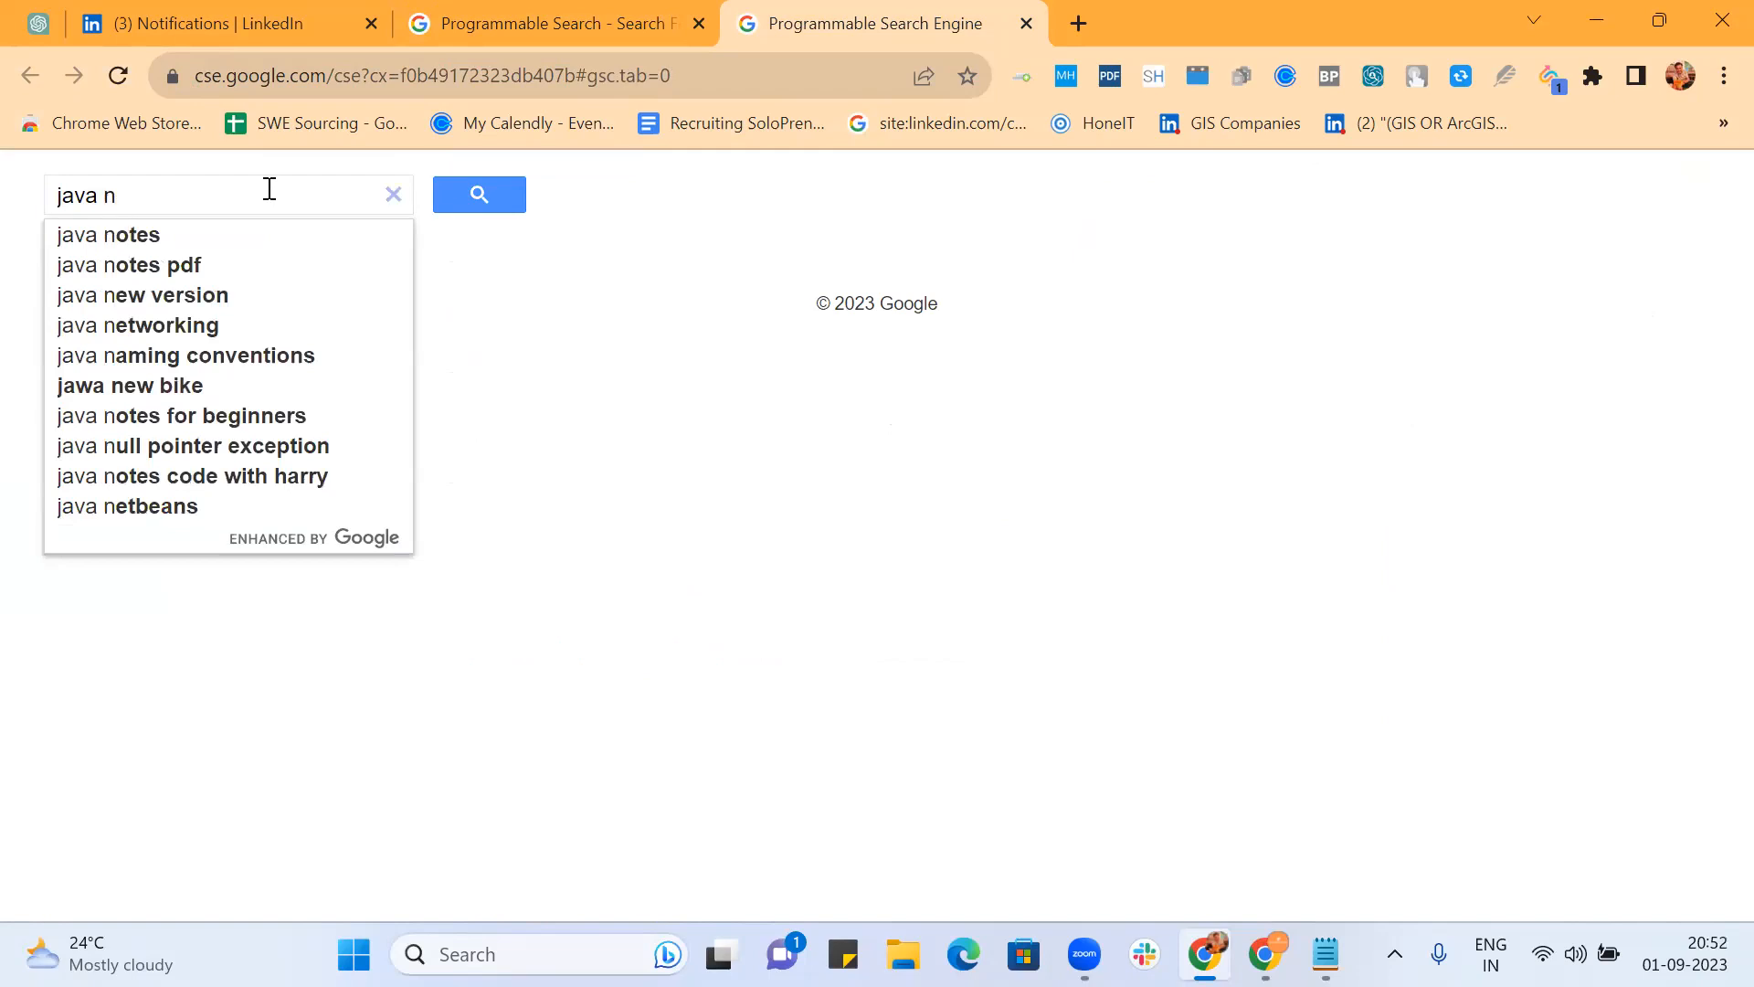
pyautogui.press('BackSpace')
pyautogui.write('bangalore')
pyautogui.press('Return')
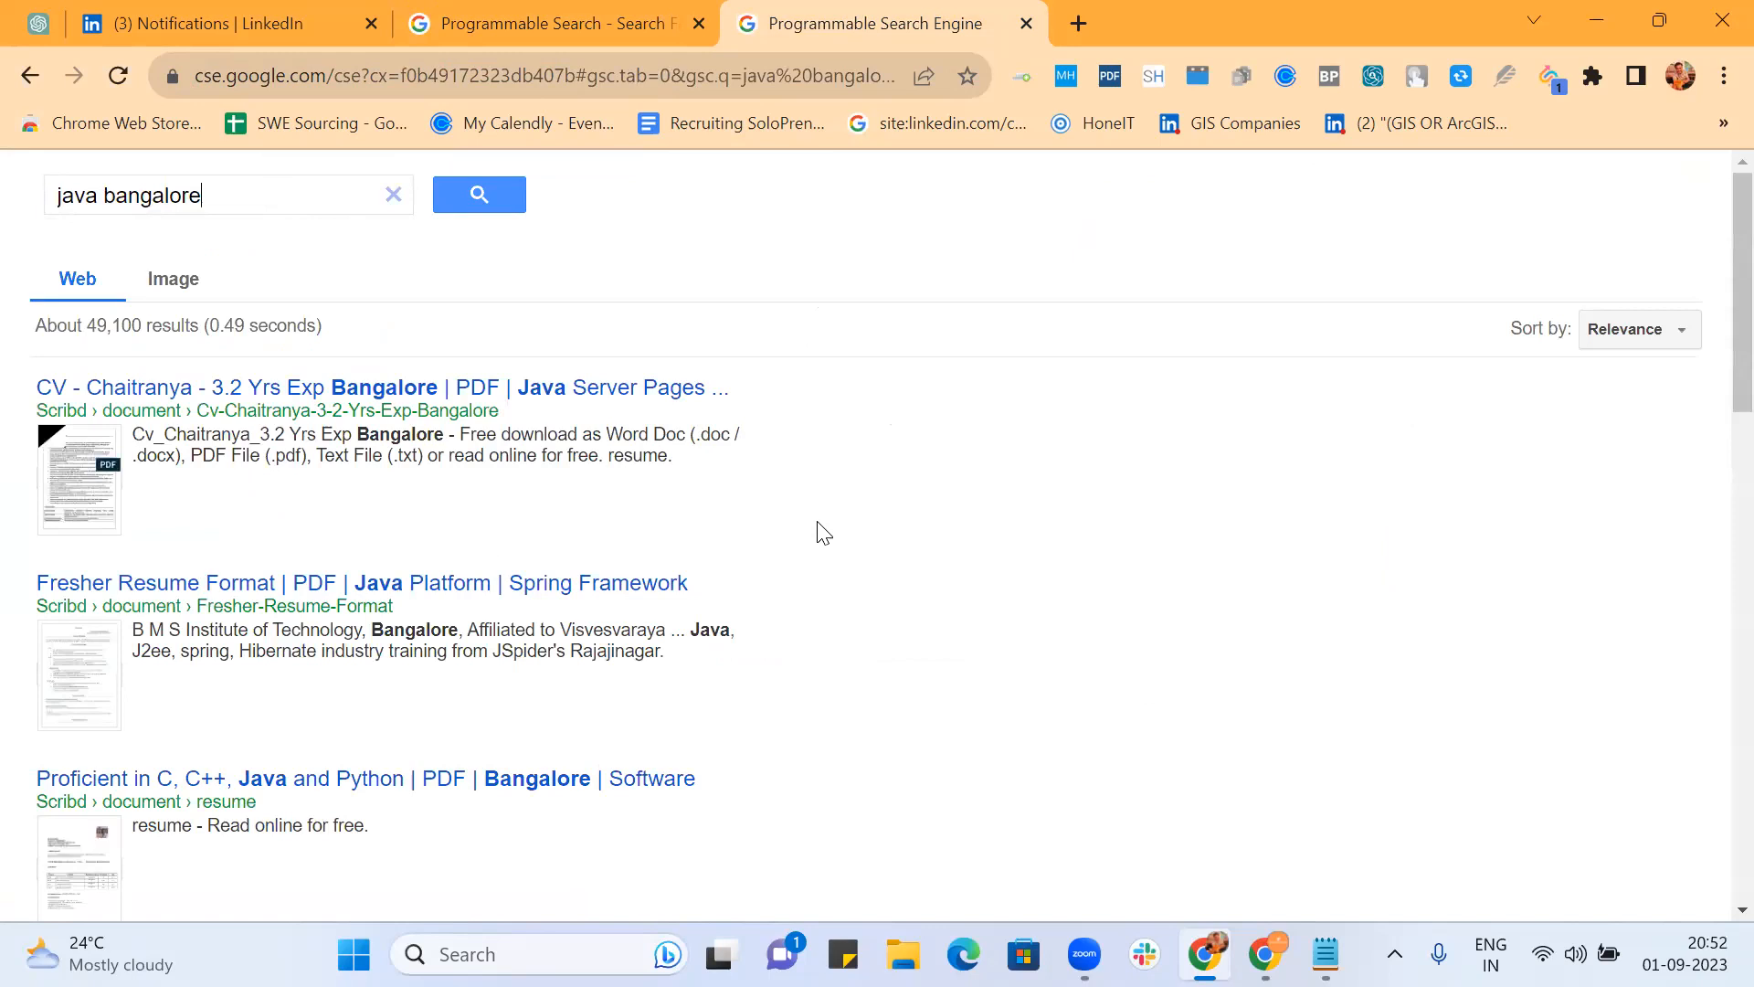
# Step: Jump to page 10 of the java bangalore results
pyautogui.scroll(-4, 823, 531)
pyautogui.scroll(-9, 822, 530)
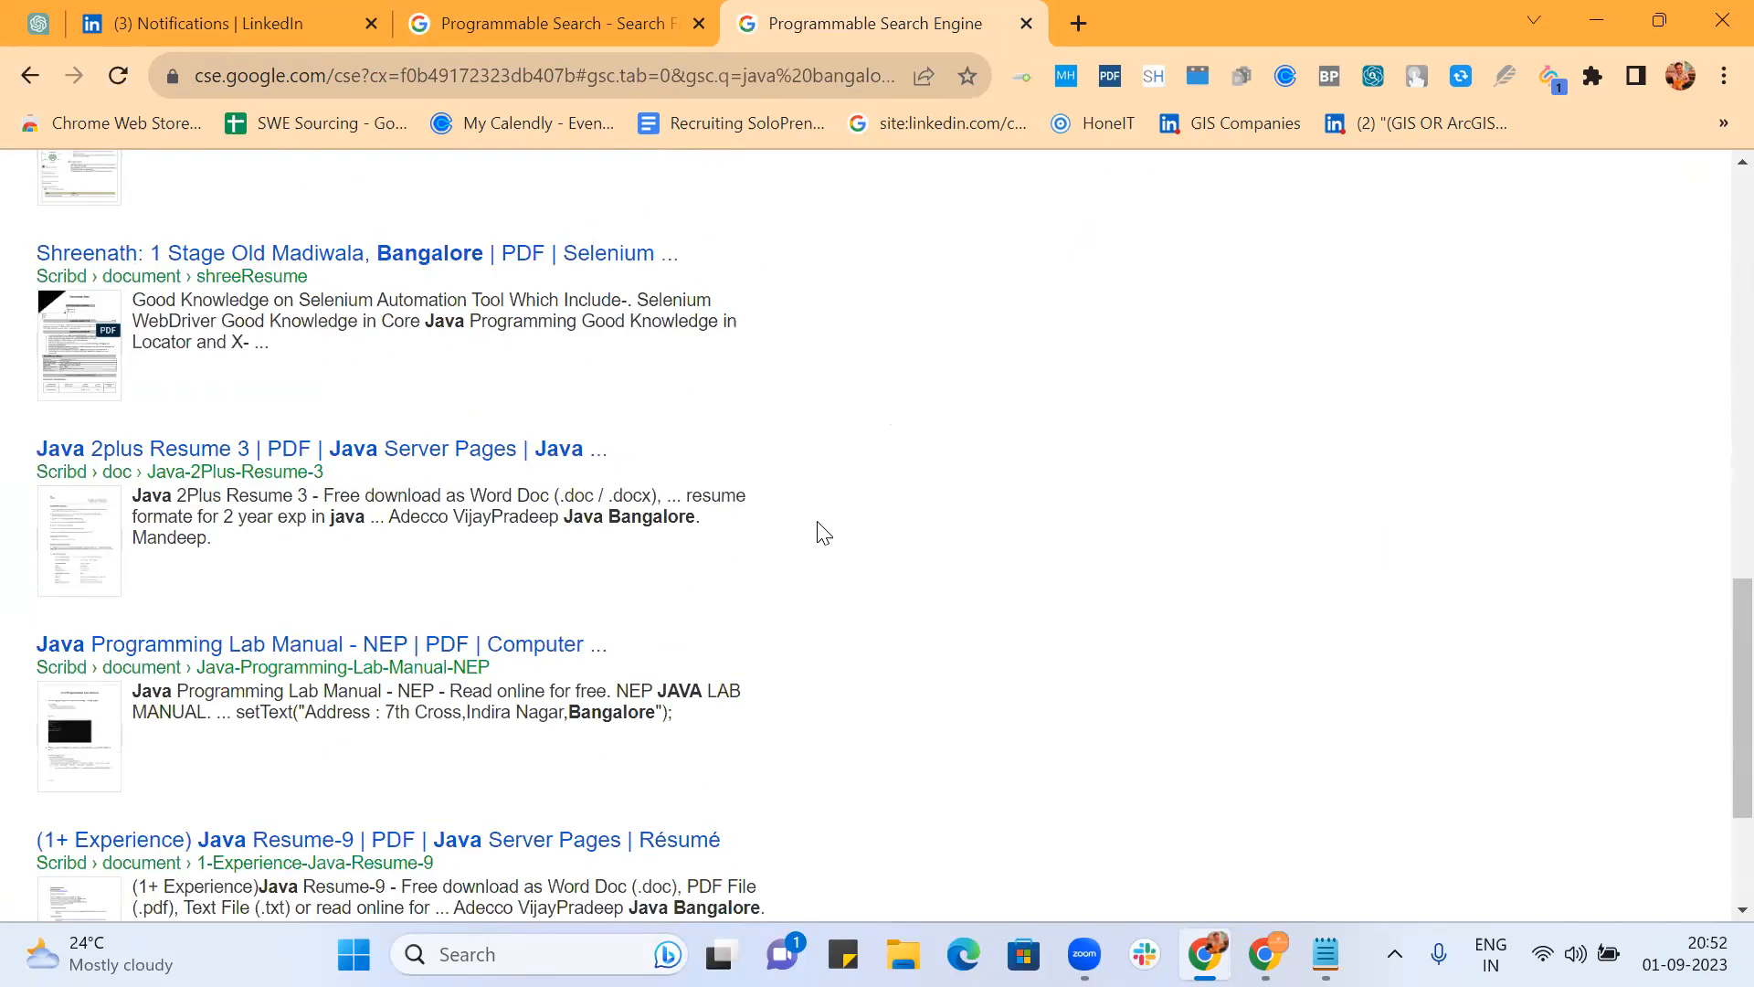
pyautogui.click(947, 768)
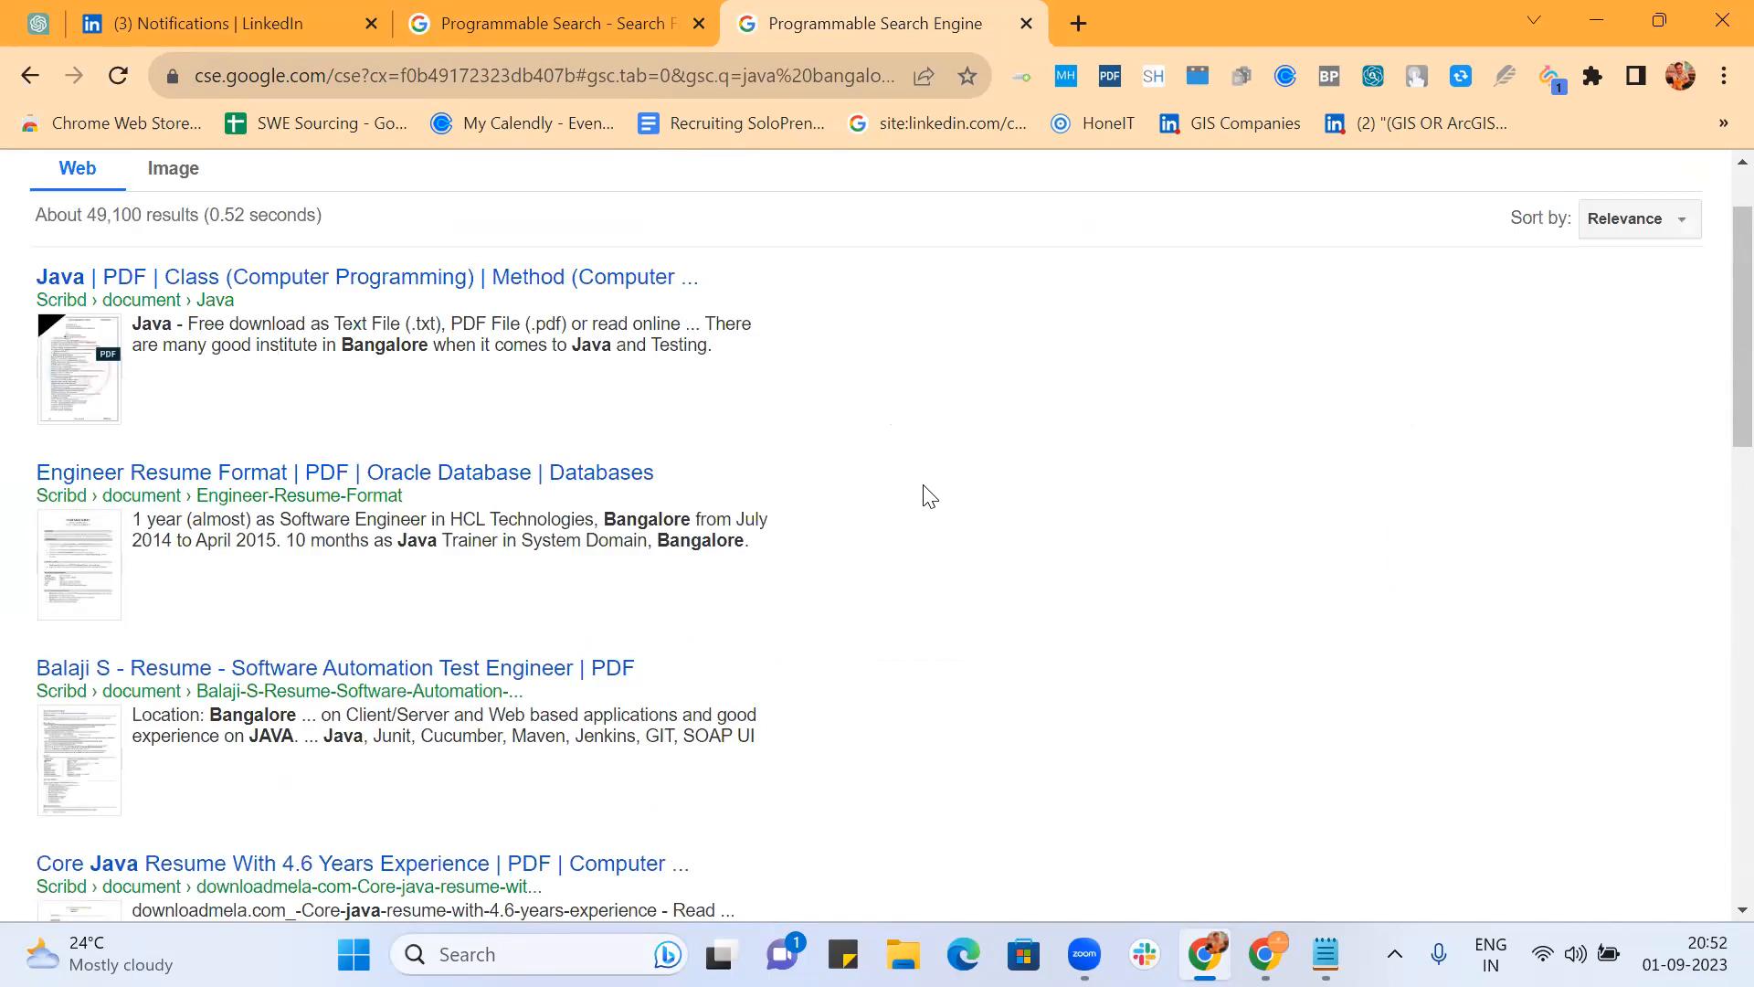
pyautogui.scroll(-15, 928, 495)
pyautogui.scroll(-1, 927, 494)
pyautogui.scroll(13, 928, 494)
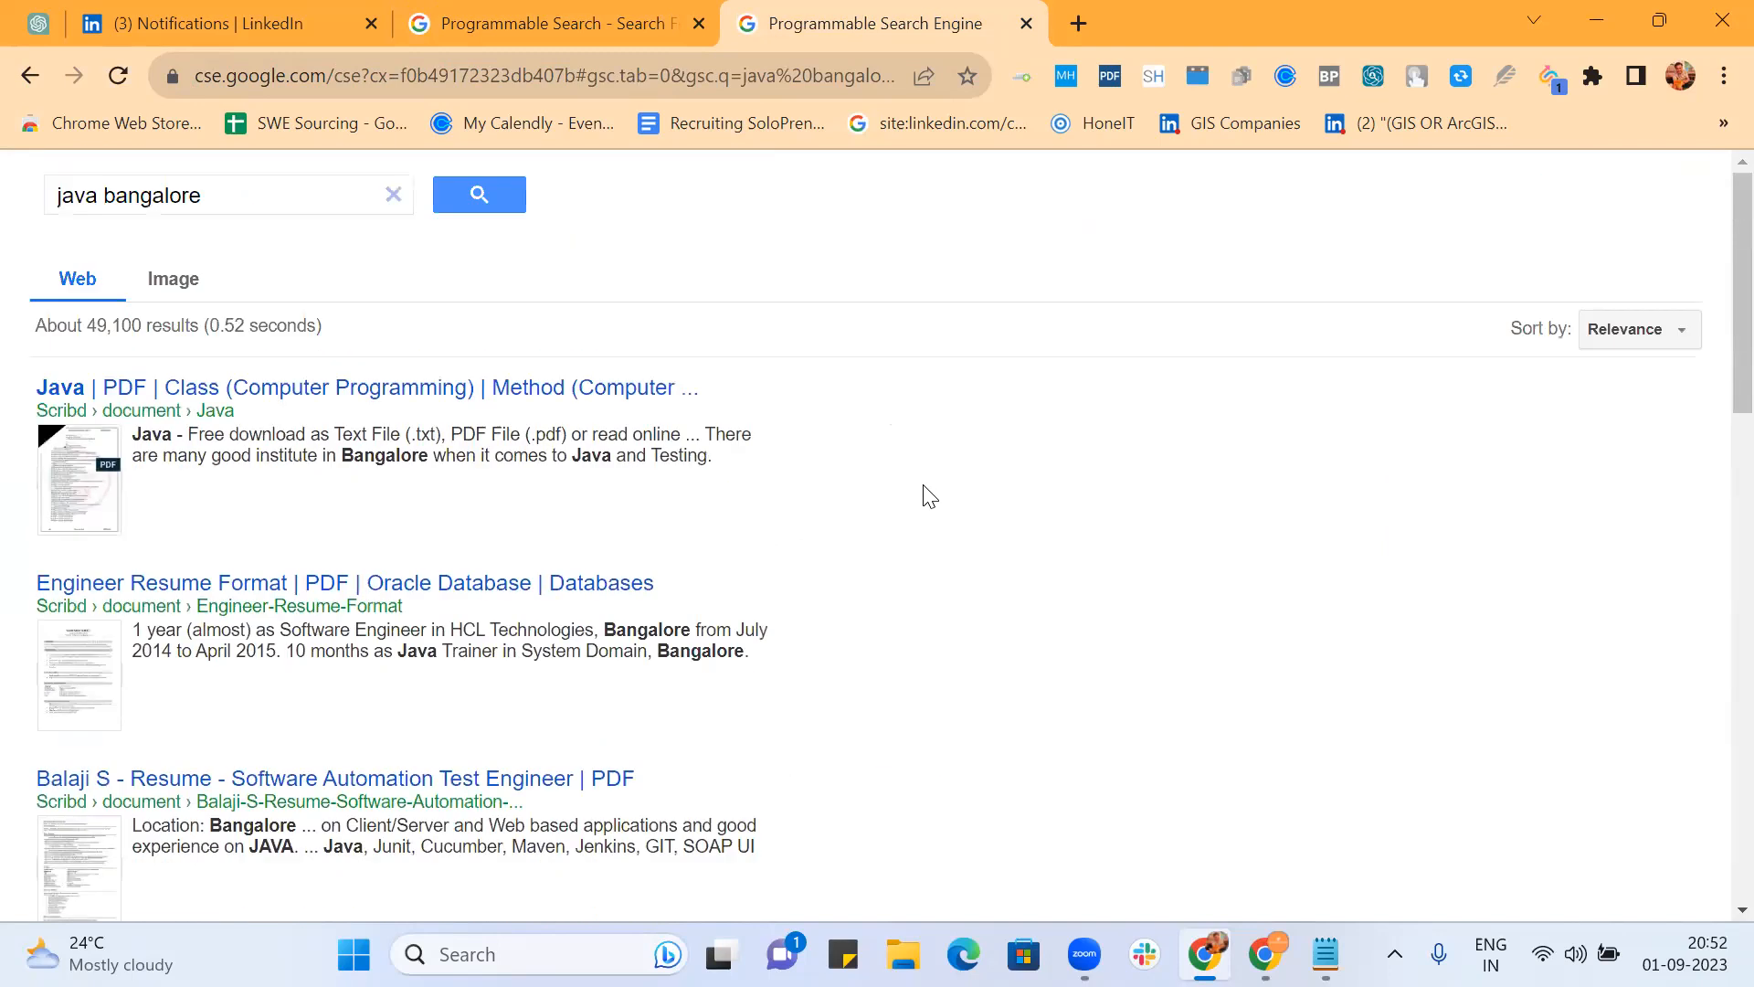
# Step: Sort the java bangalore results by Date and scan the first page
pyautogui.click(1681, 336)
pyautogui.click(1594, 373)
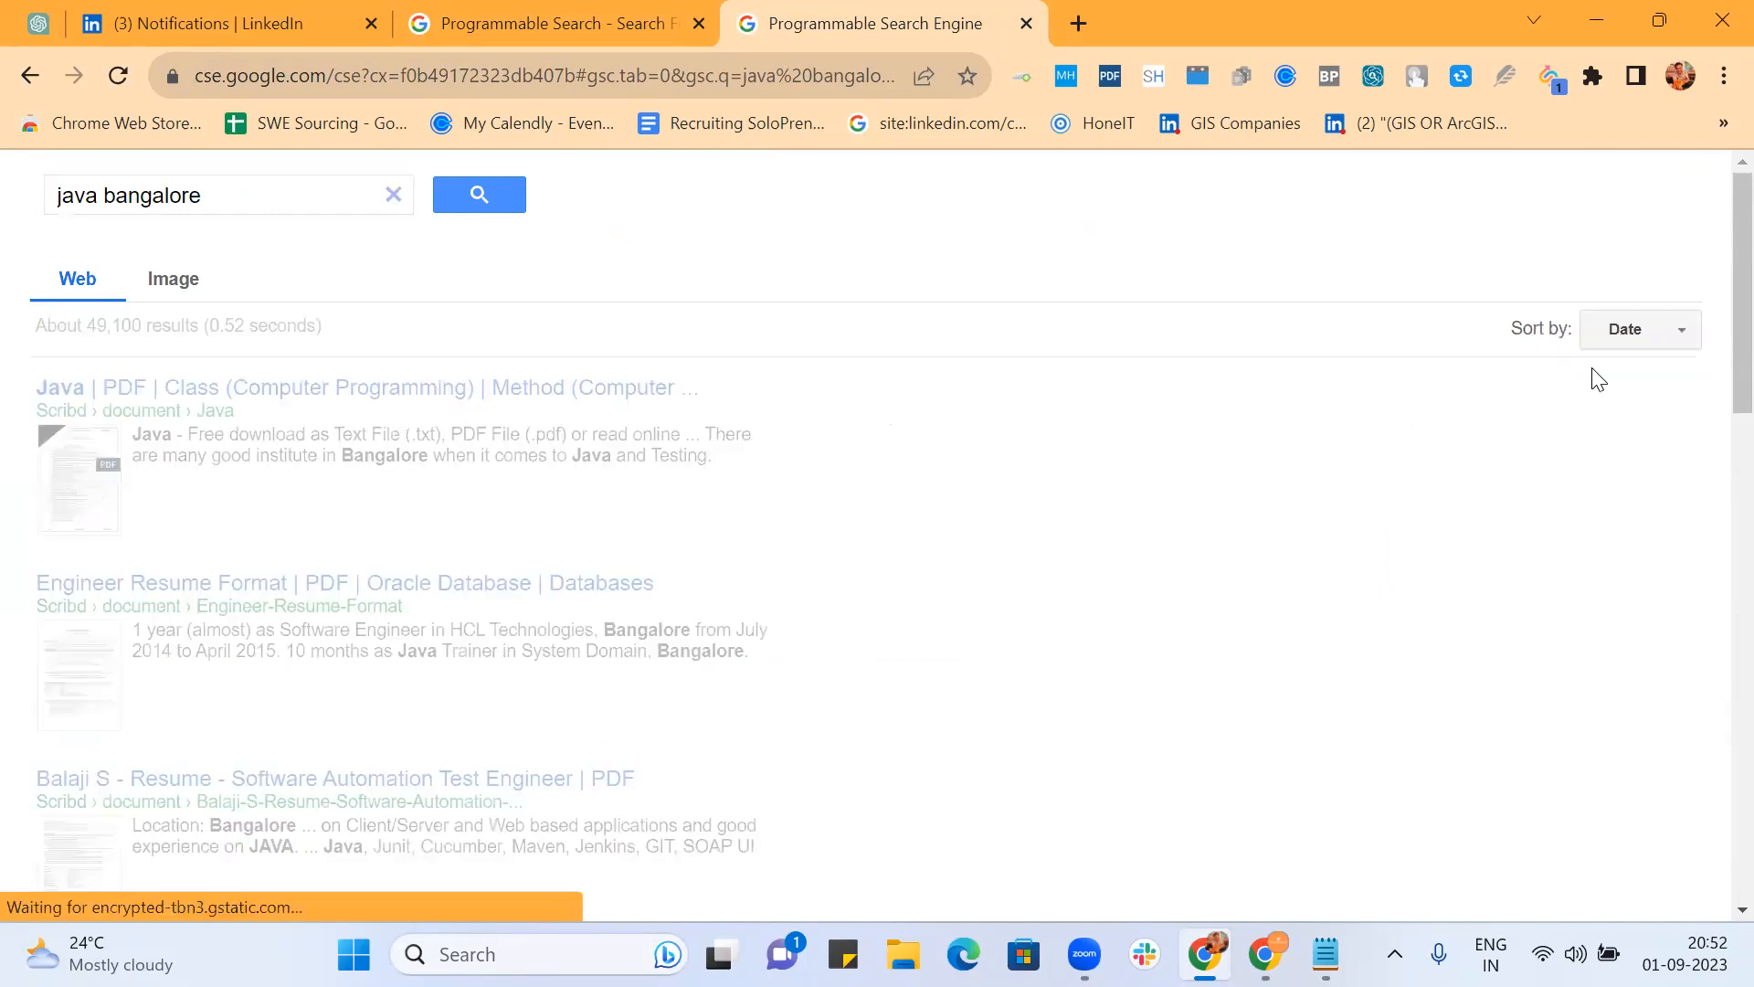
pyautogui.scroll(-10, 1245, 428)
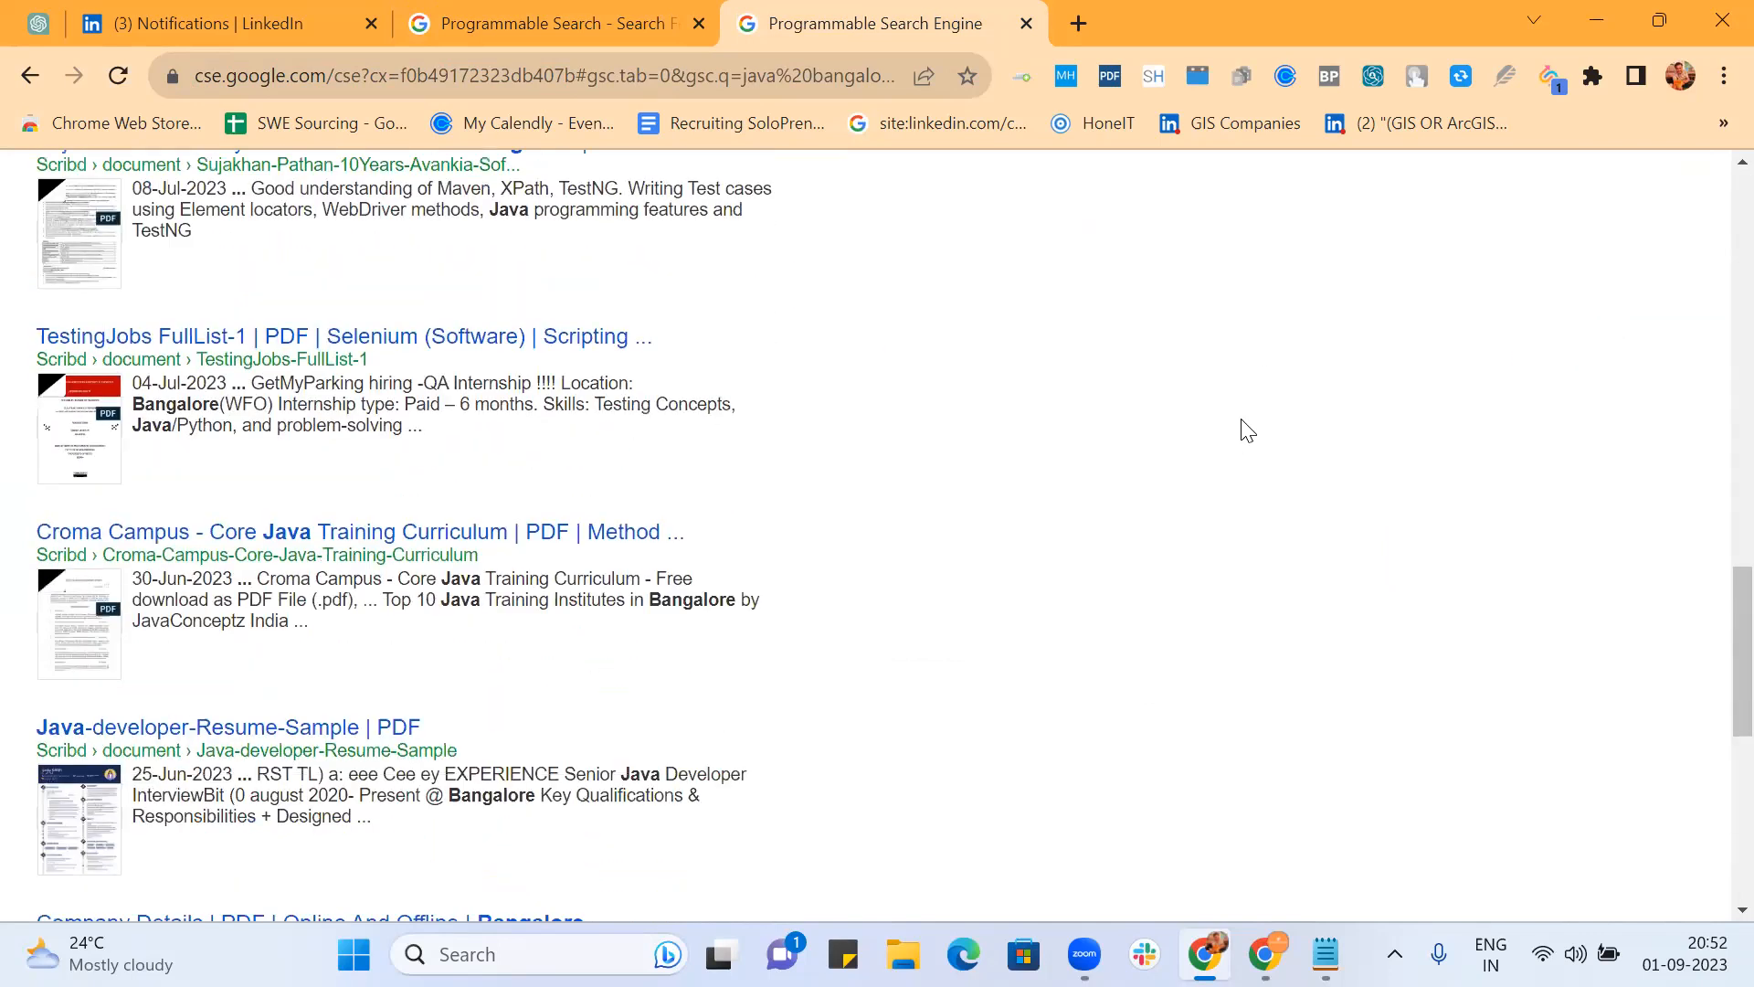
pyautogui.scroll(-4, 1245, 428)
pyautogui.scroll(9, 953, 513)
pyautogui.scroll(6, 953, 512)
pyautogui.scroll(-10, 955, 514)
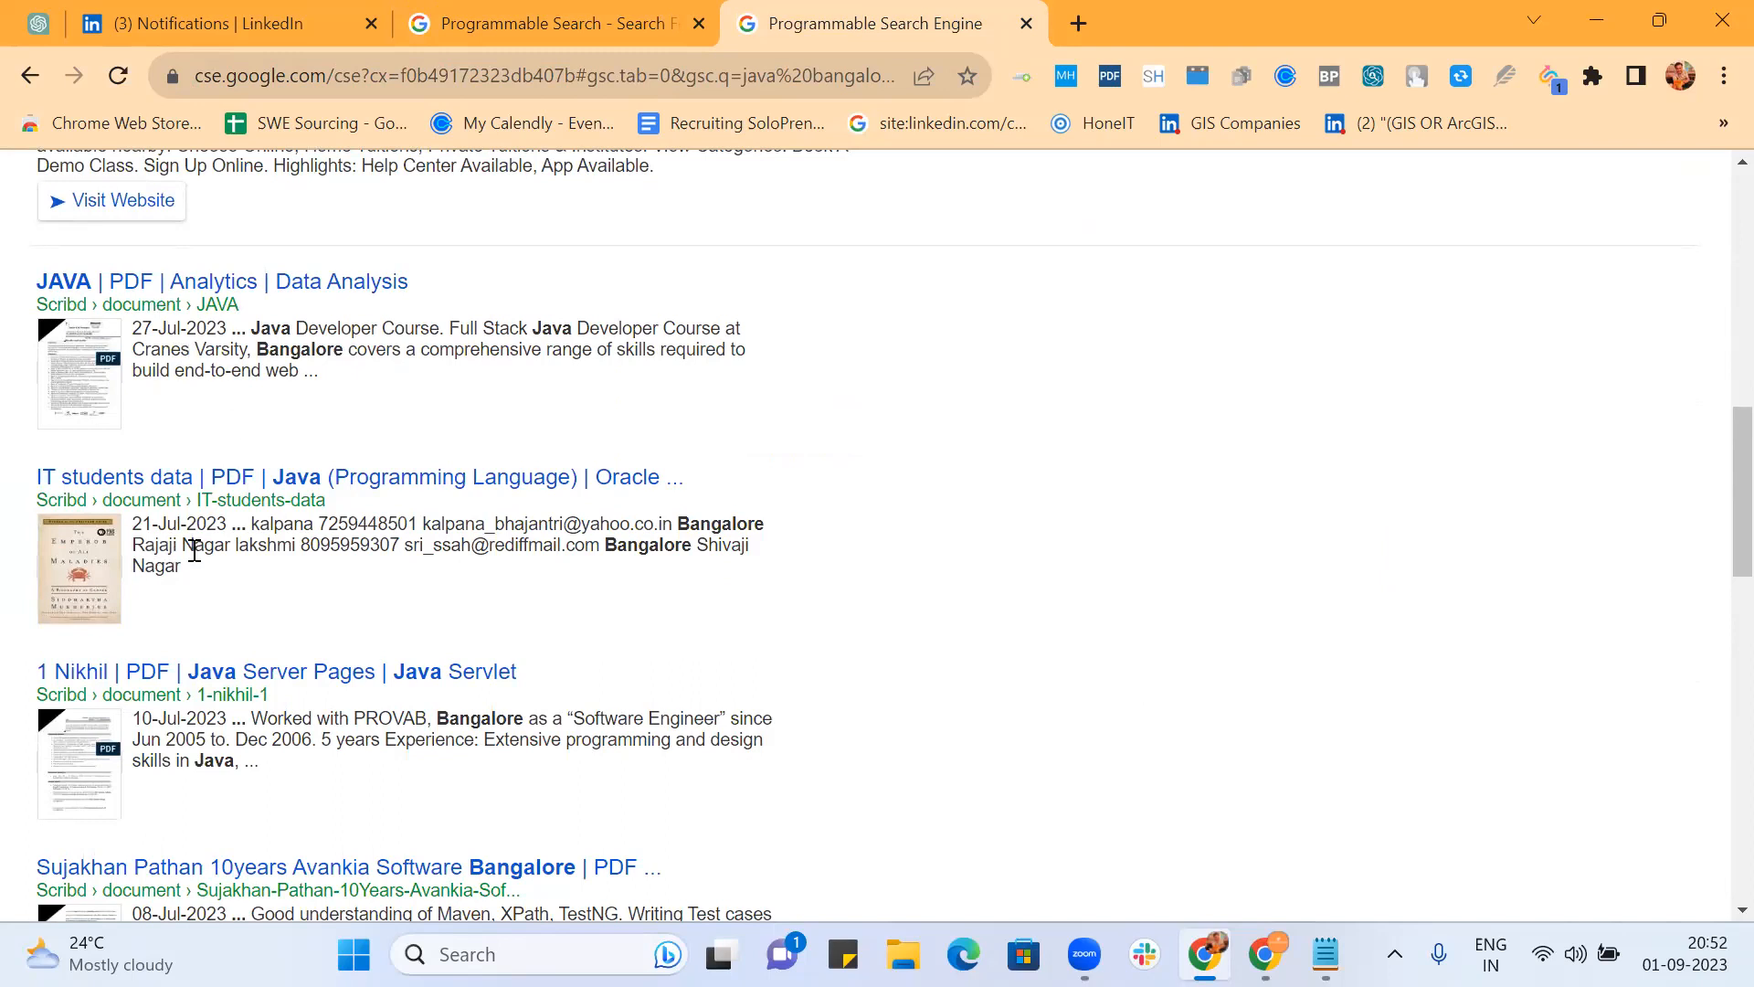
pyautogui.scroll(-5, 193, 549)
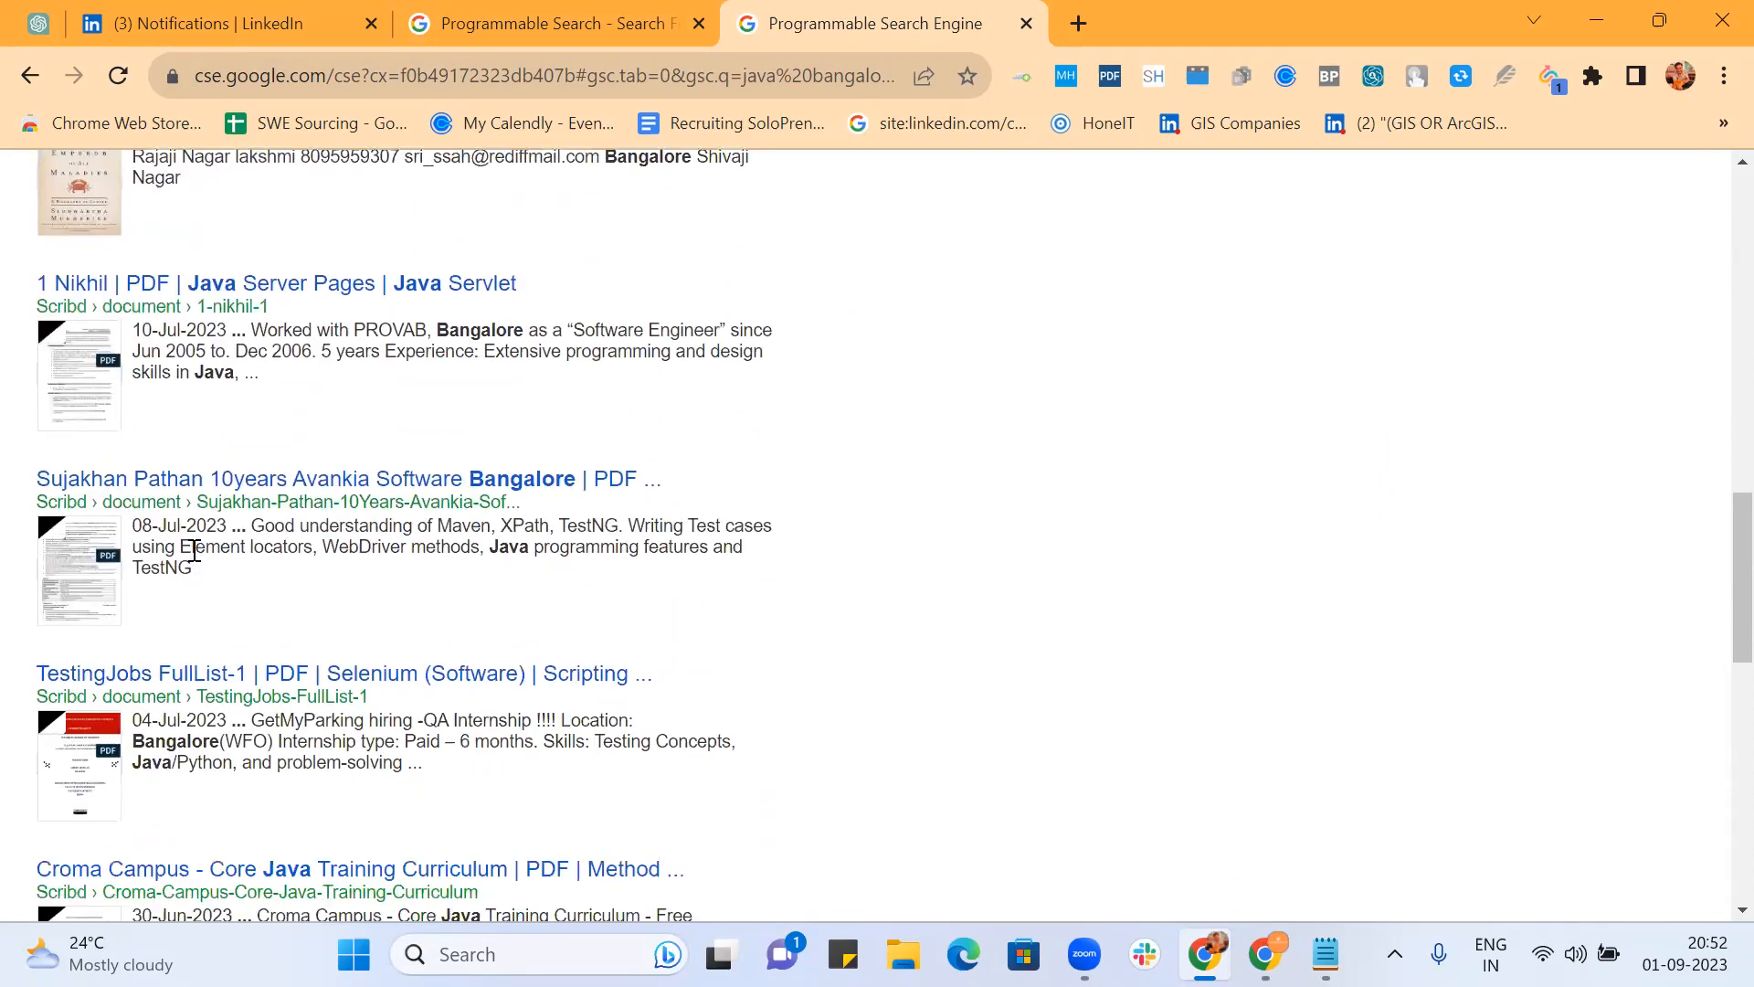
pyautogui.scroll(-2, 194, 553)
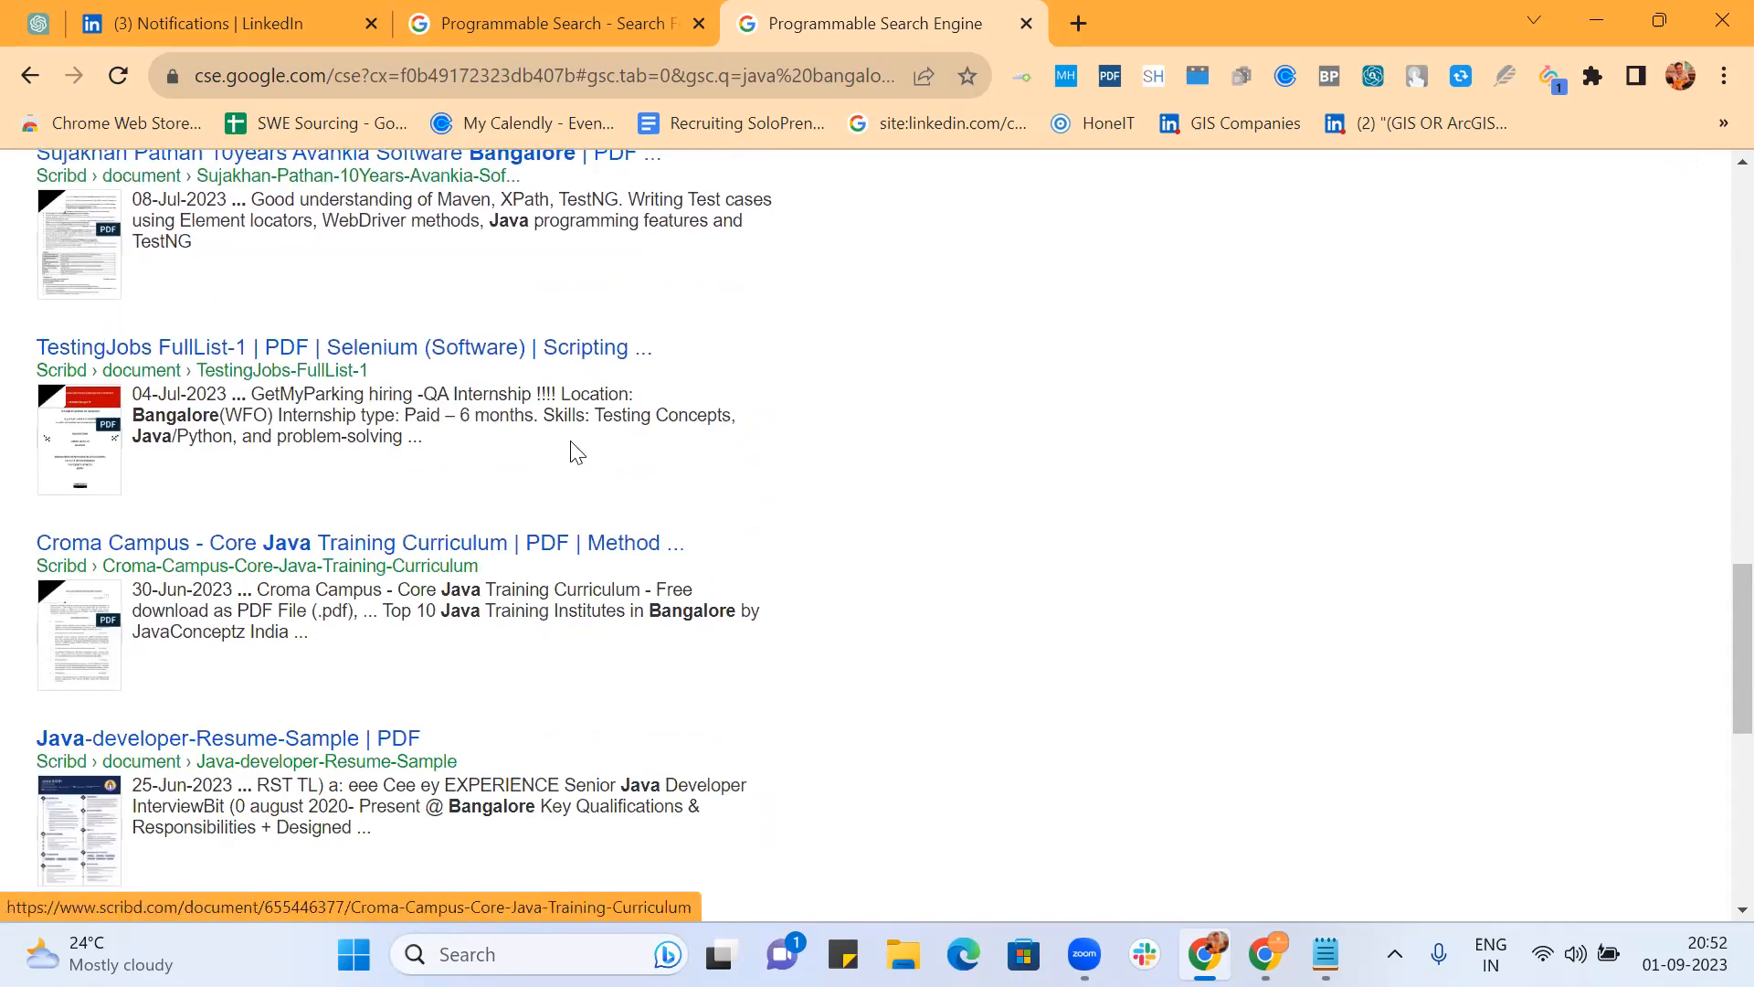
pyautogui.scroll(-3, 585, 452)
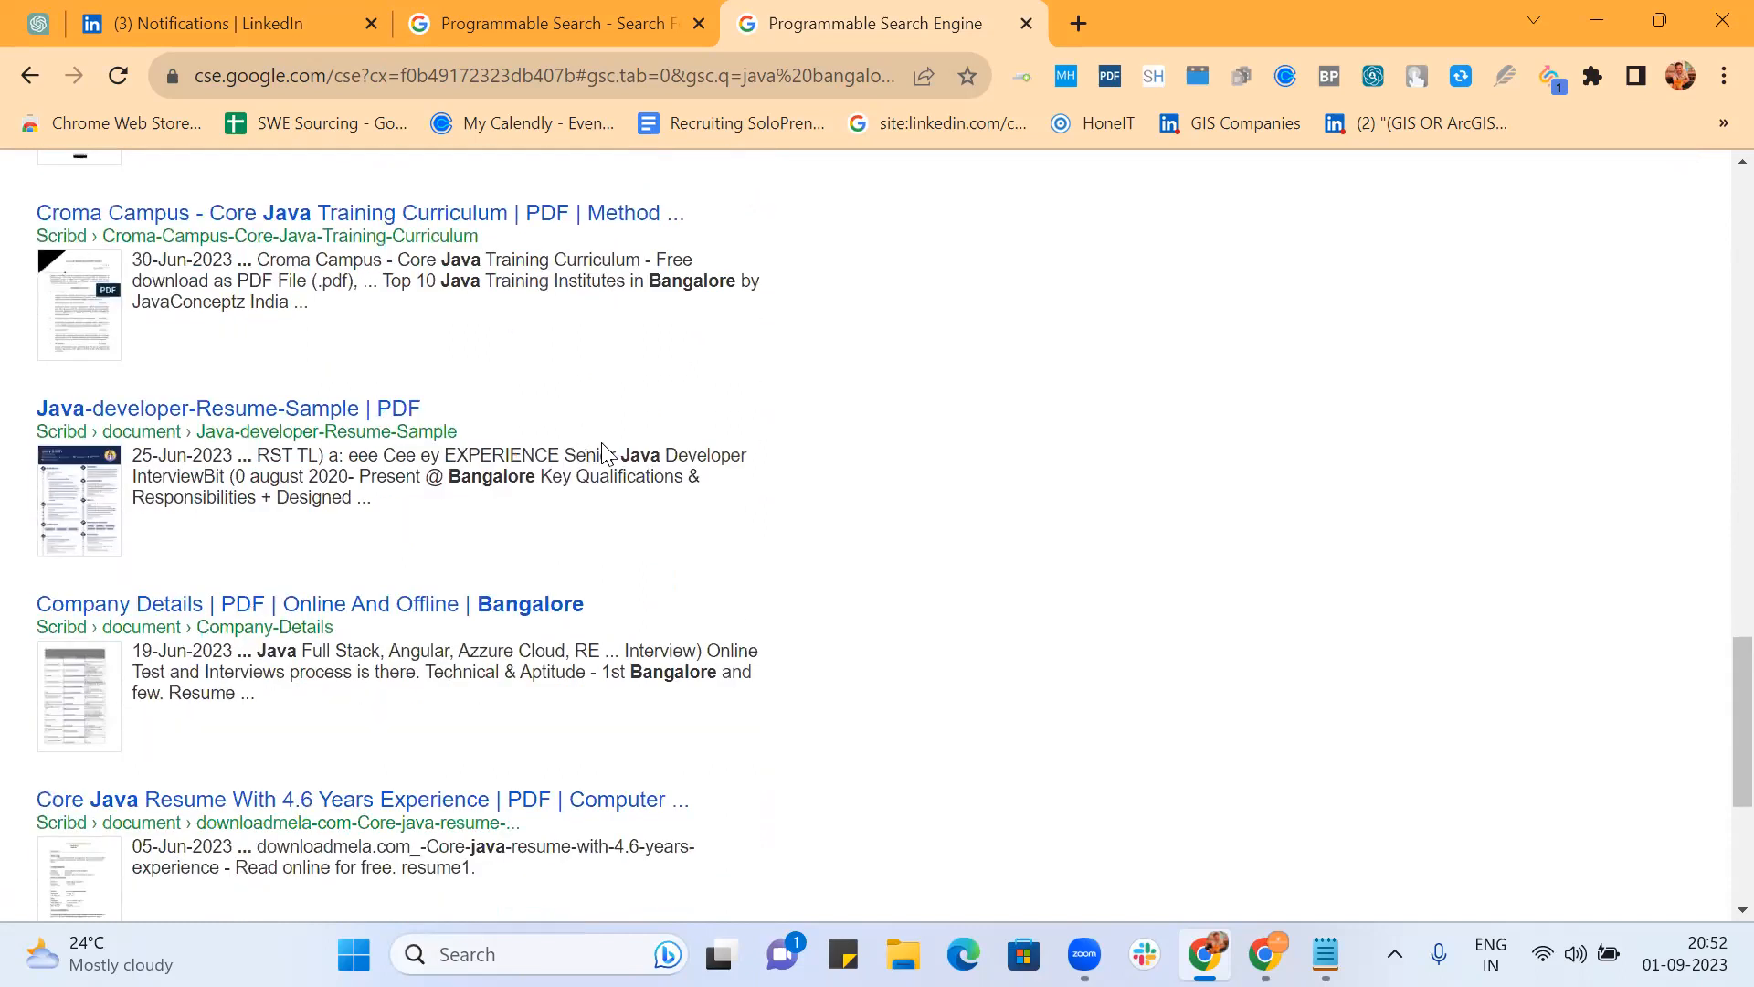
pyautogui.scroll(-3, 755, 497)
pyautogui.scroll(-2, 762, 502)
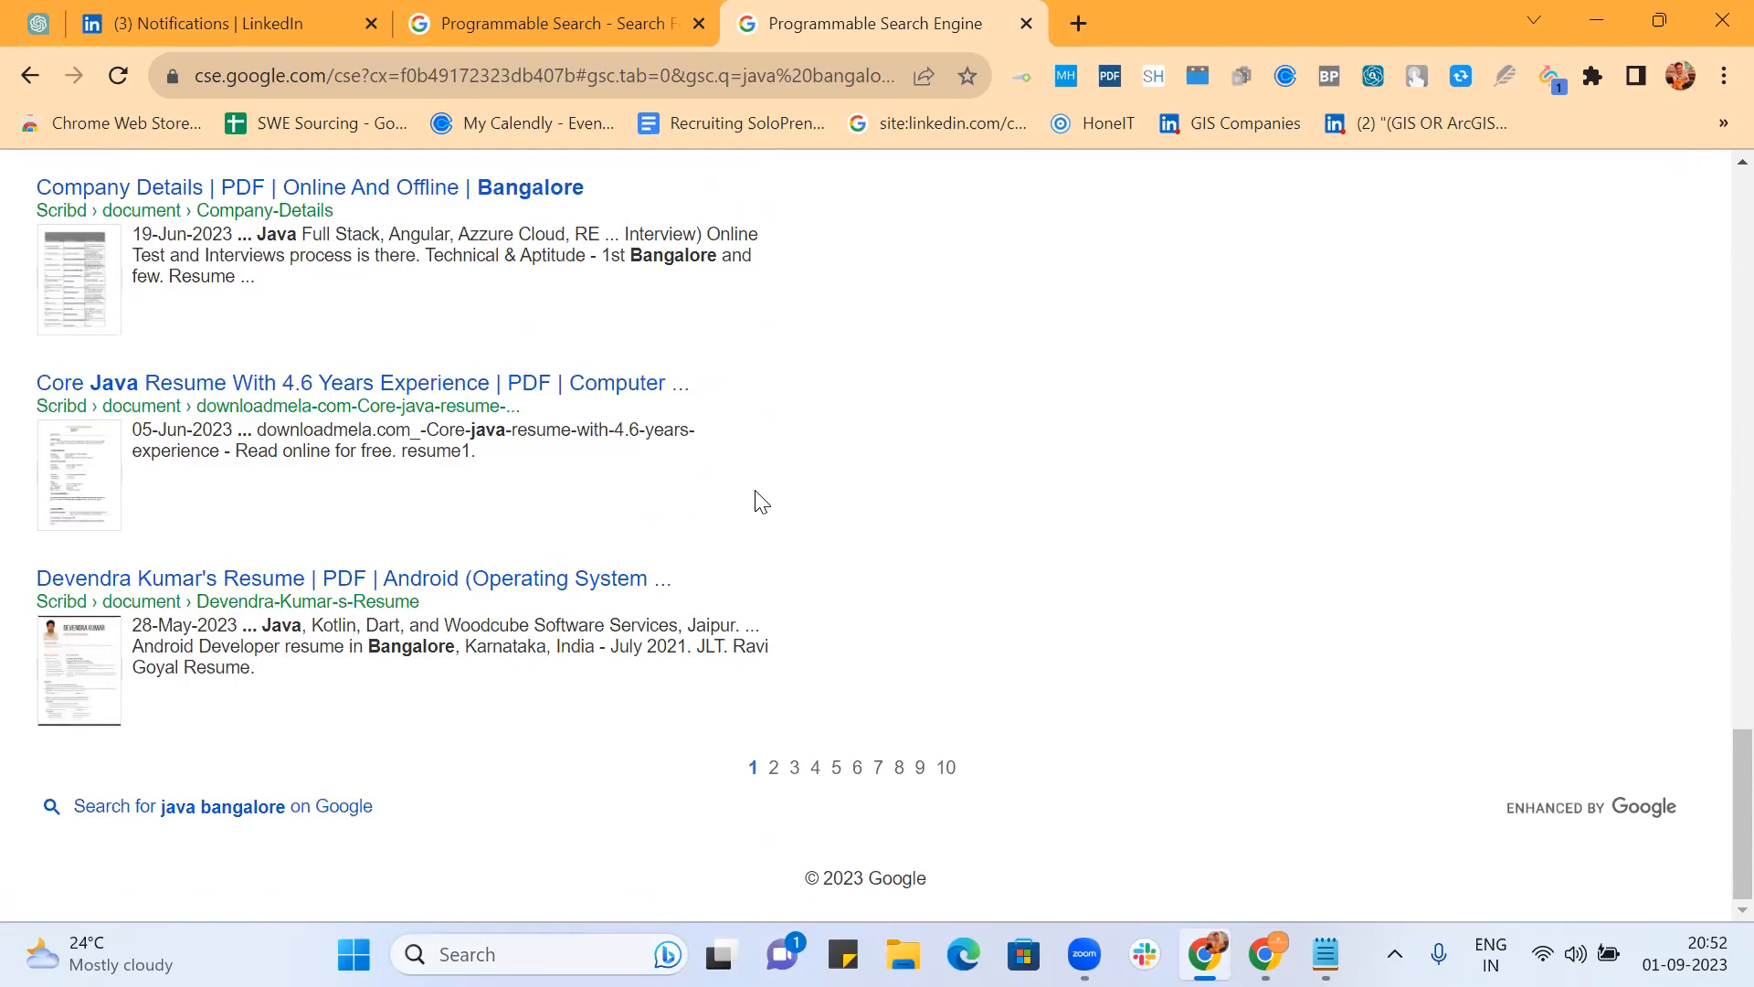
pyautogui.scroll(15, 755, 497)
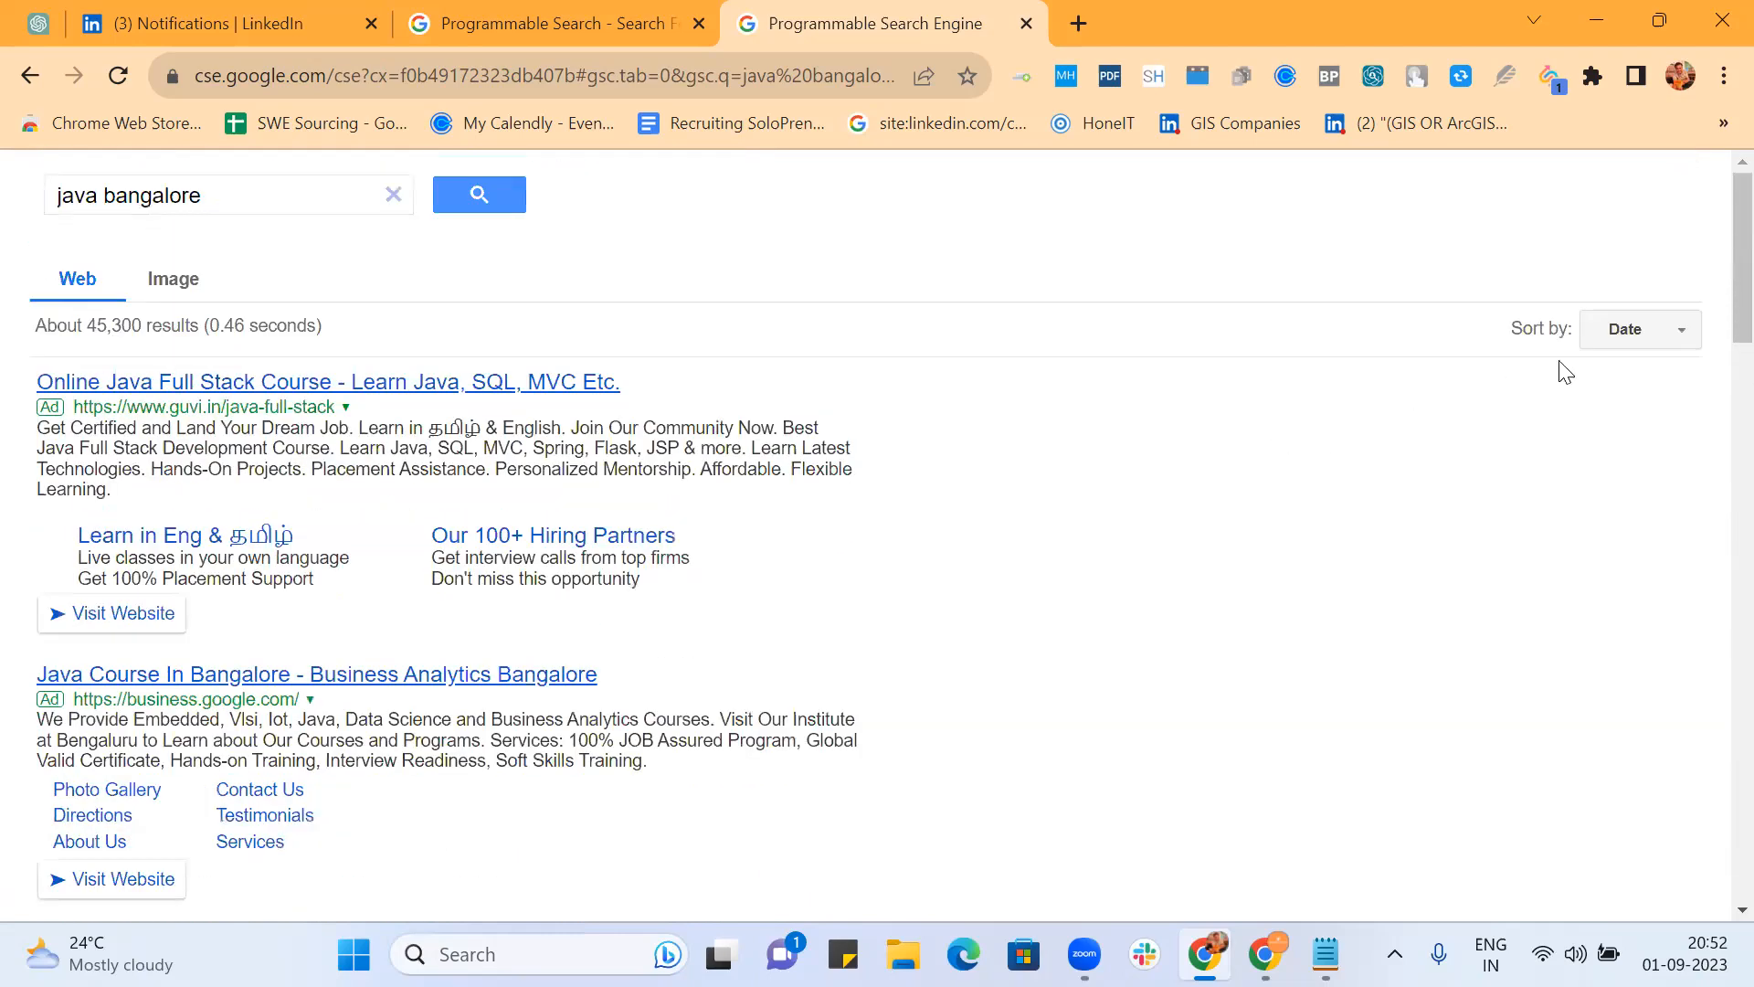
pyautogui.scroll(-15, 1041, 517)
pyautogui.scroll(-4, 1046, 520)
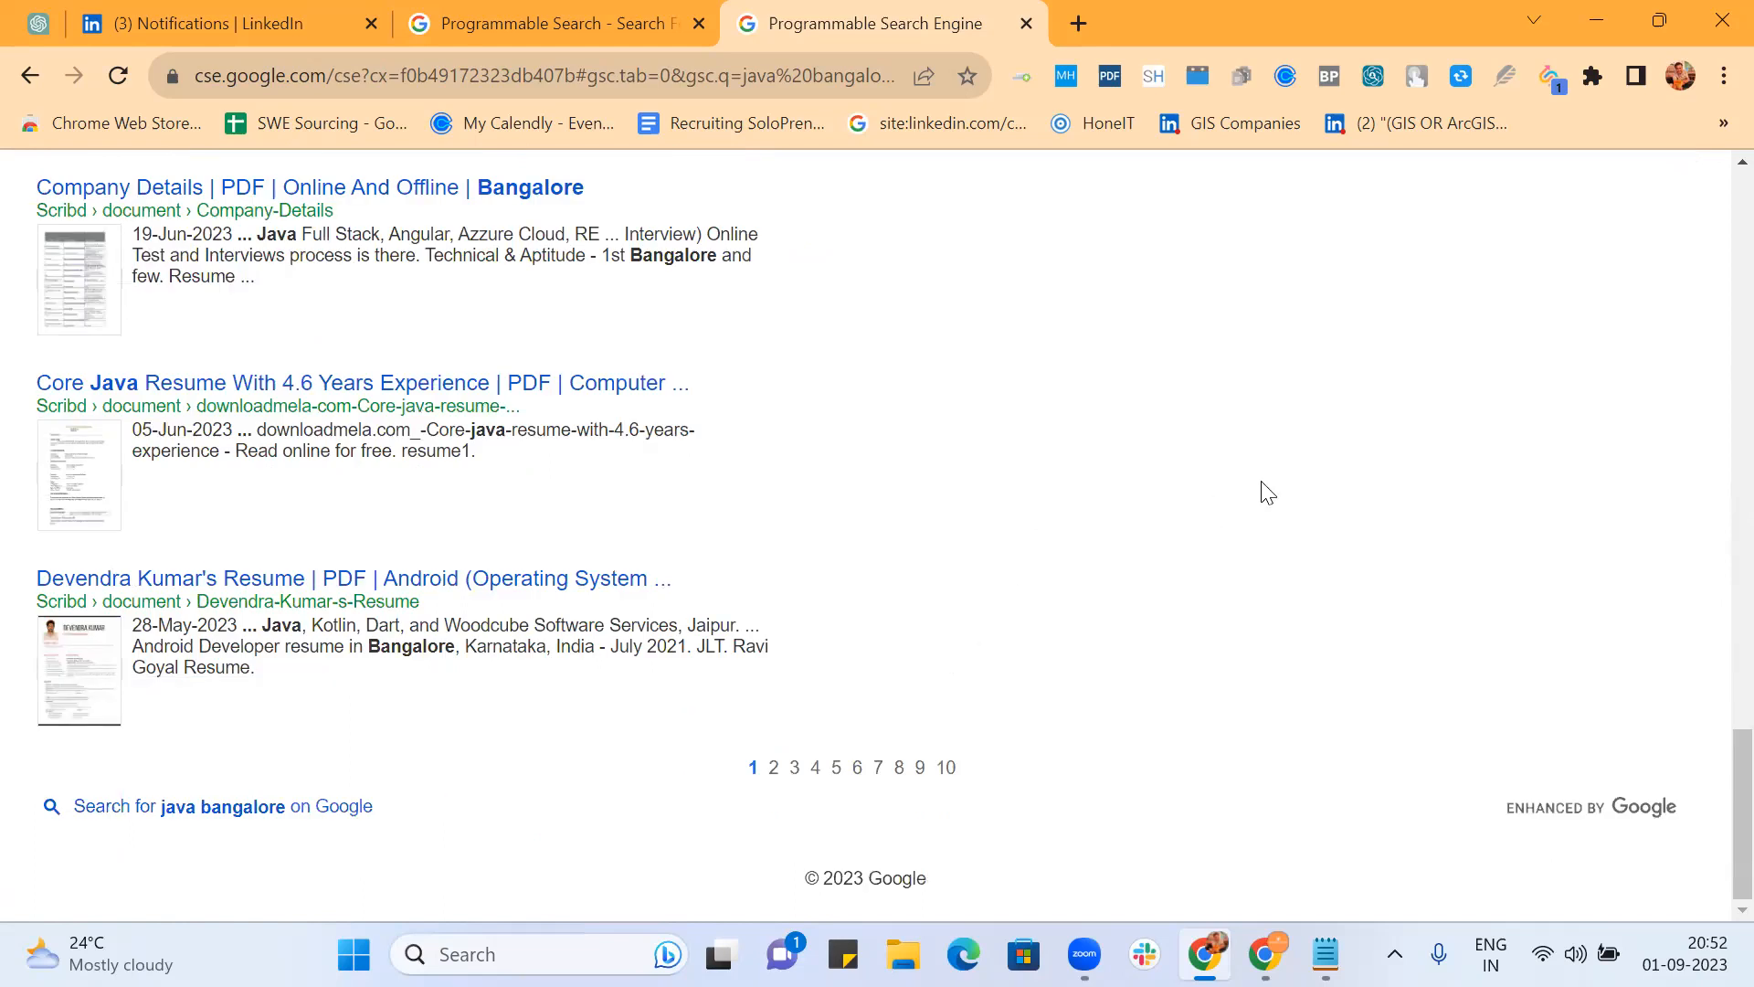
pyautogui.scroll(15, 1656, 345)
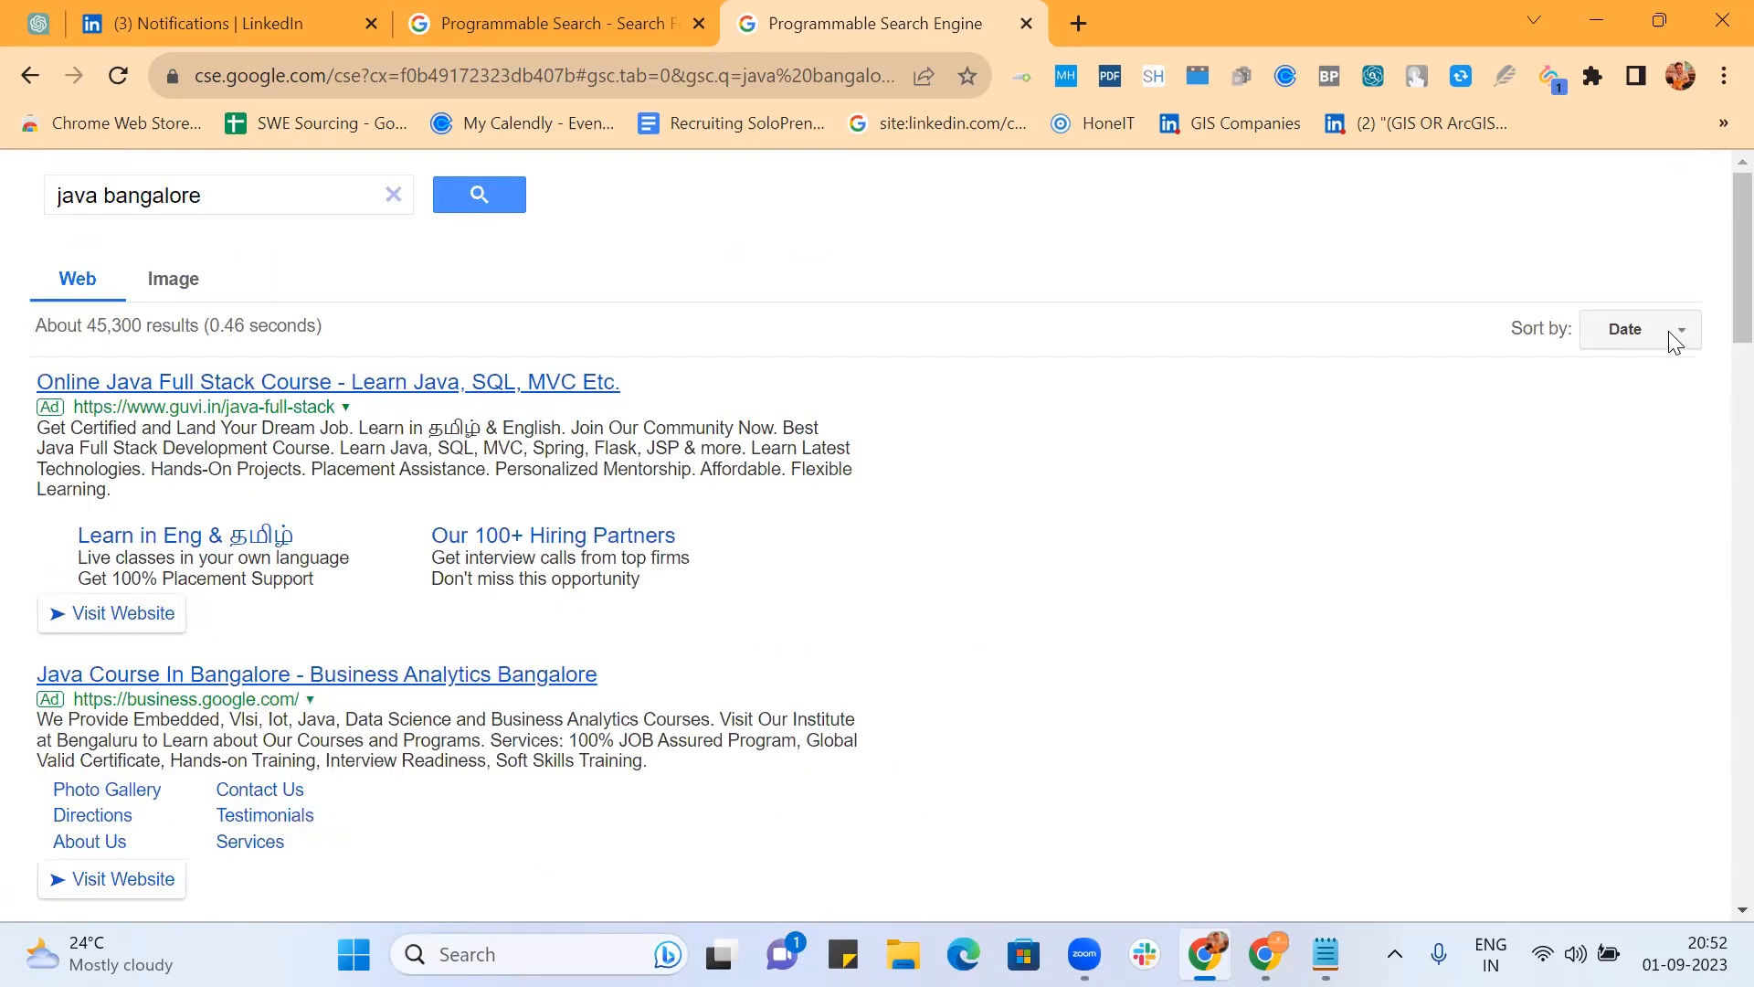
# Step: Keep Date sorting and page through results pages 2, 3 and 4
pyautogui.click(1674, 341)
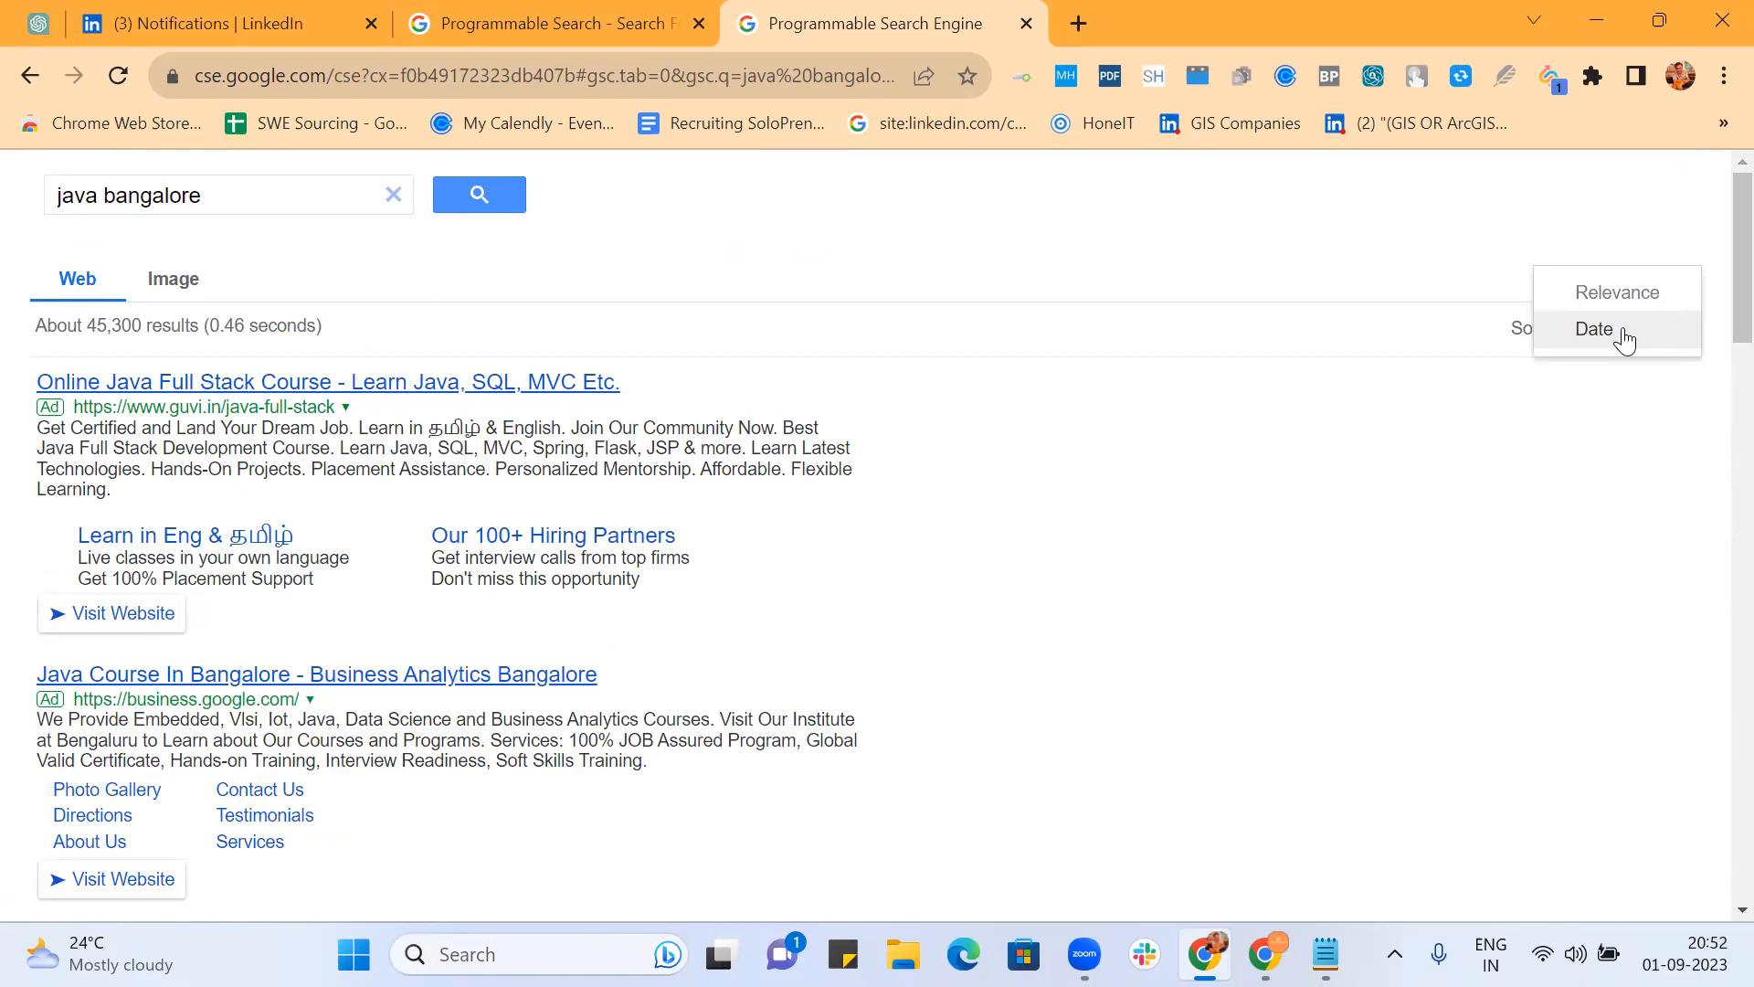
pyautogui.click(1623, 338)
pyautogui.scroll(-10, 1242, 544)
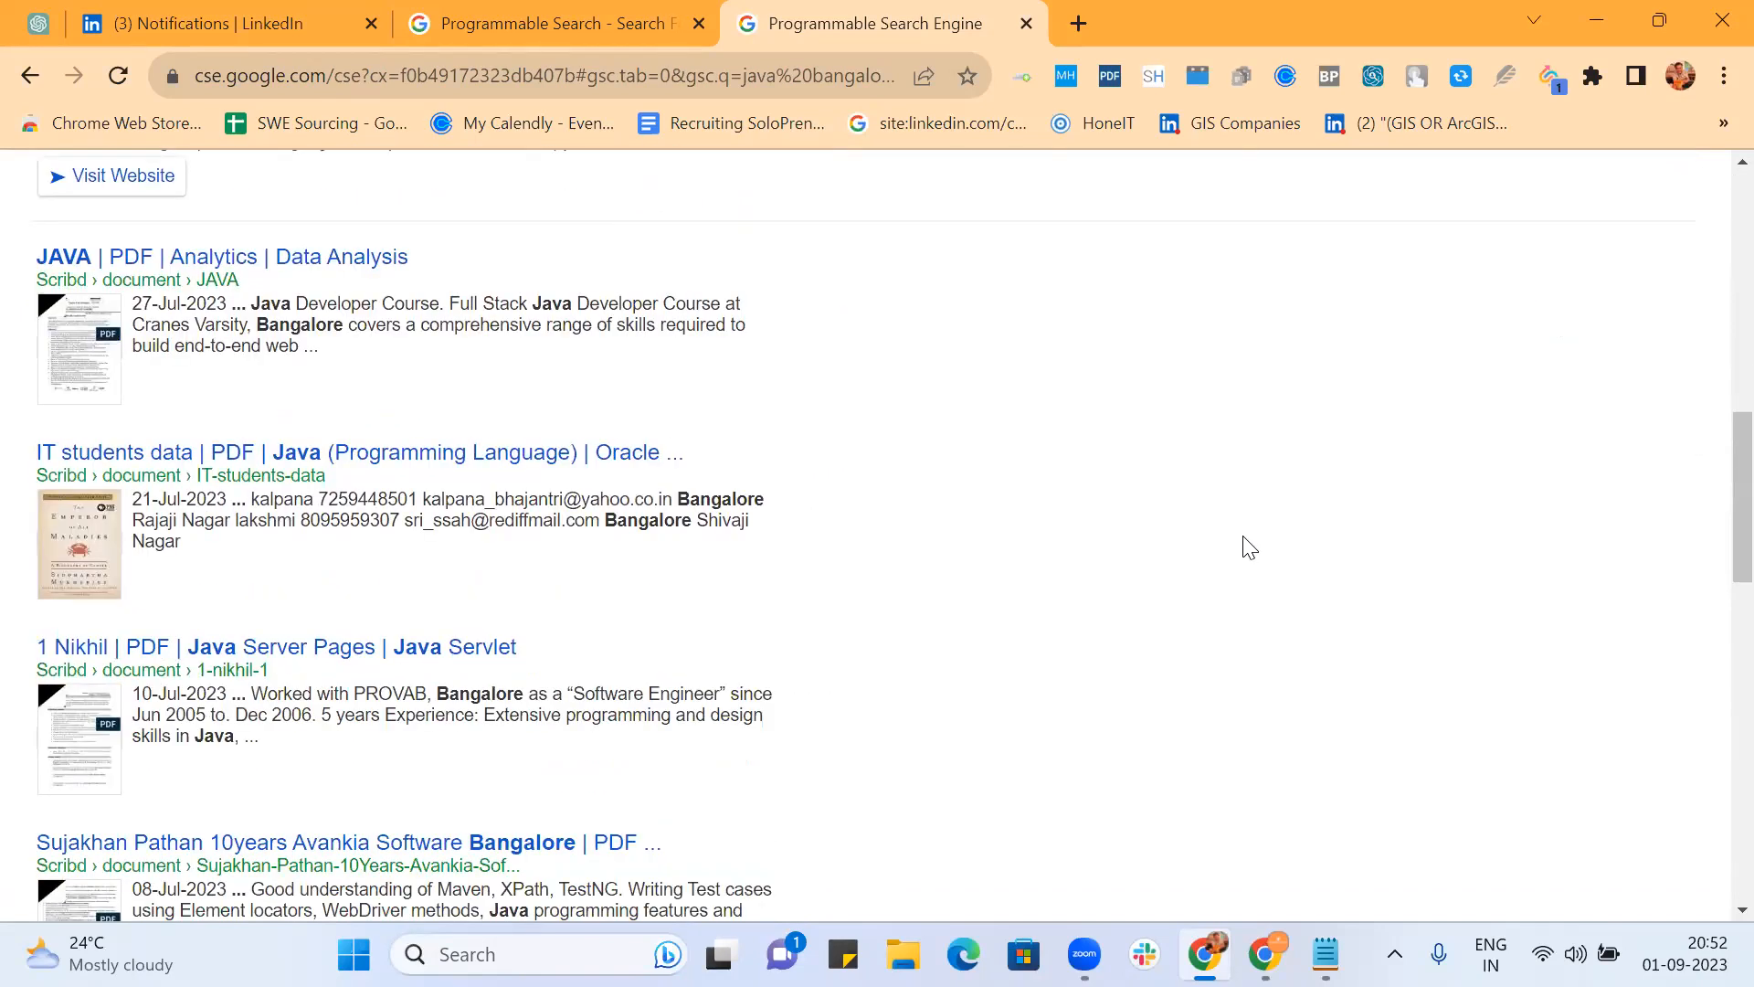
pyautogui.scroll(-10, 1250, 547)
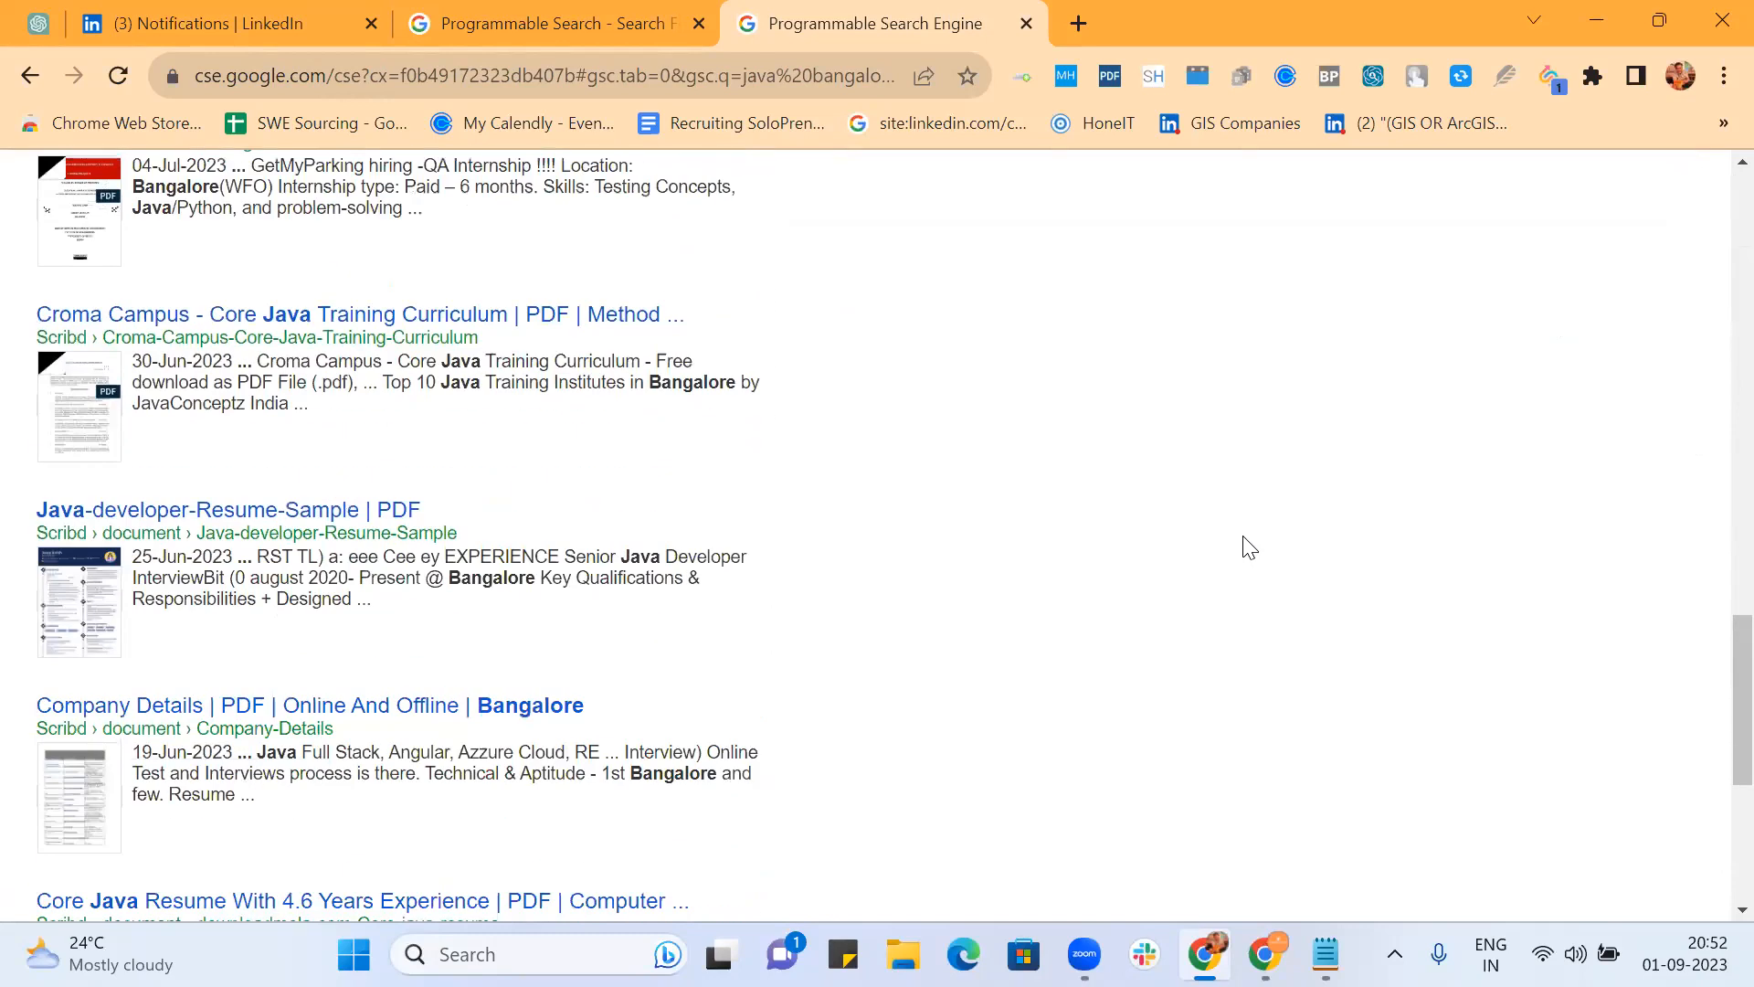
pyautogui.scroll(-5, 1250, 546)
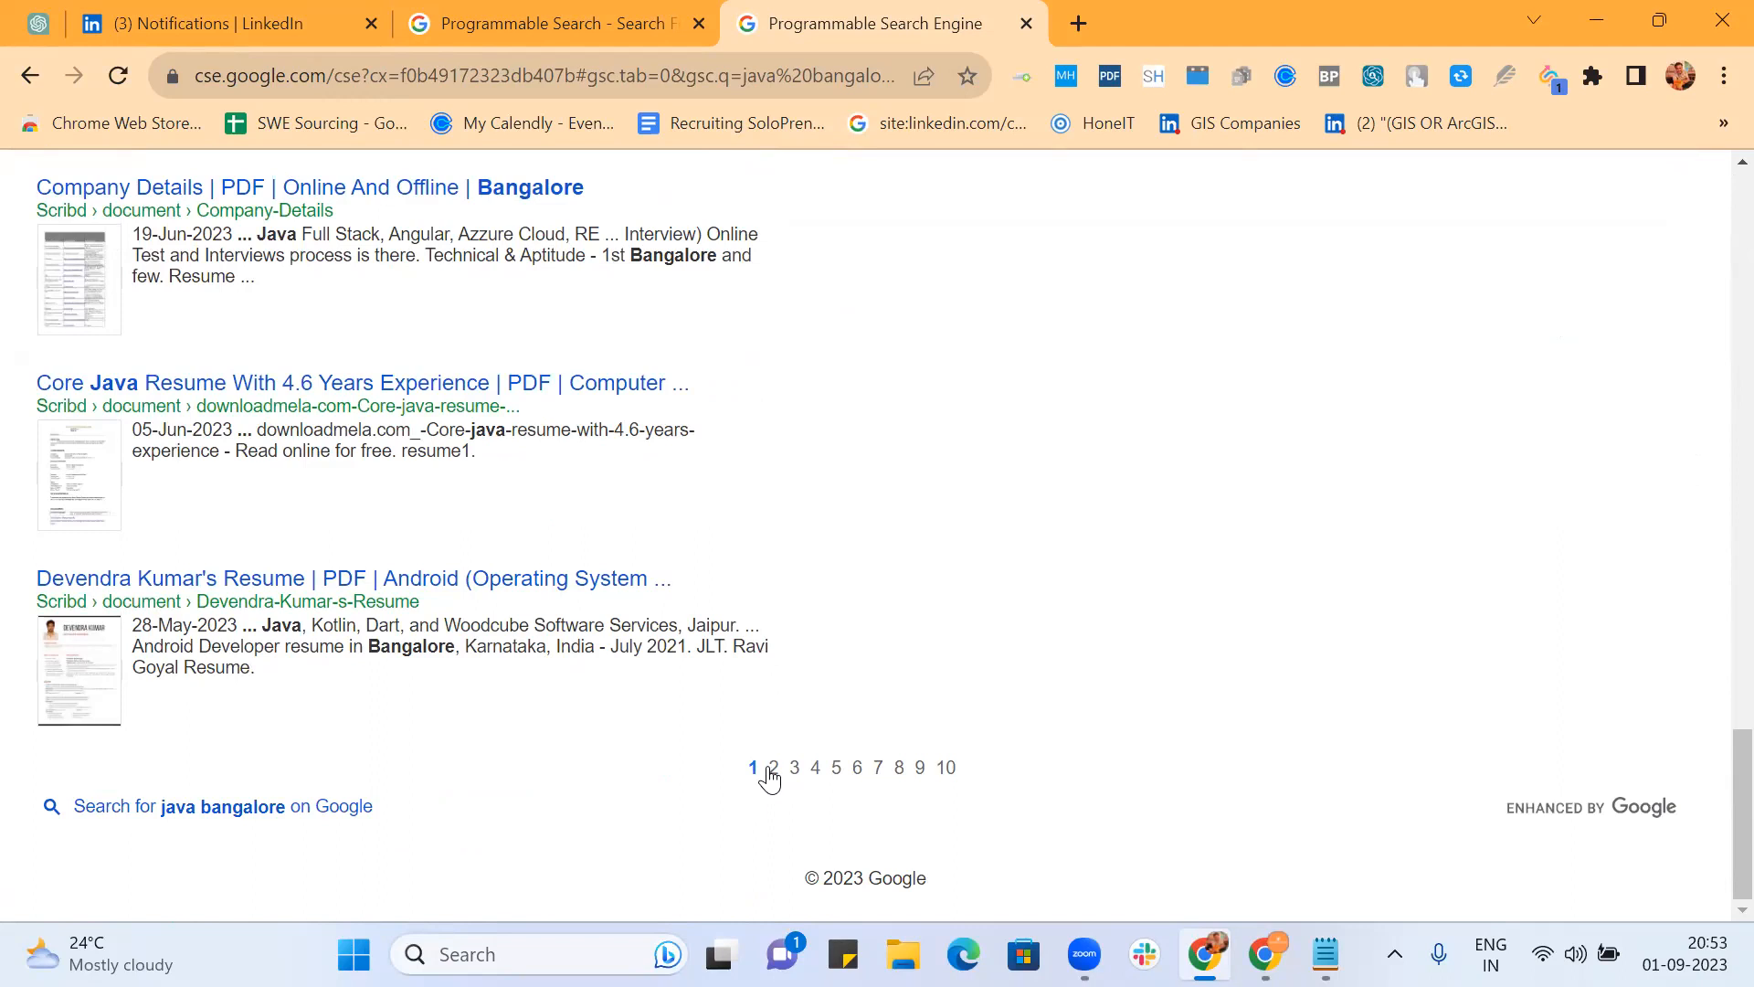
pyautogui.click(772, 777)
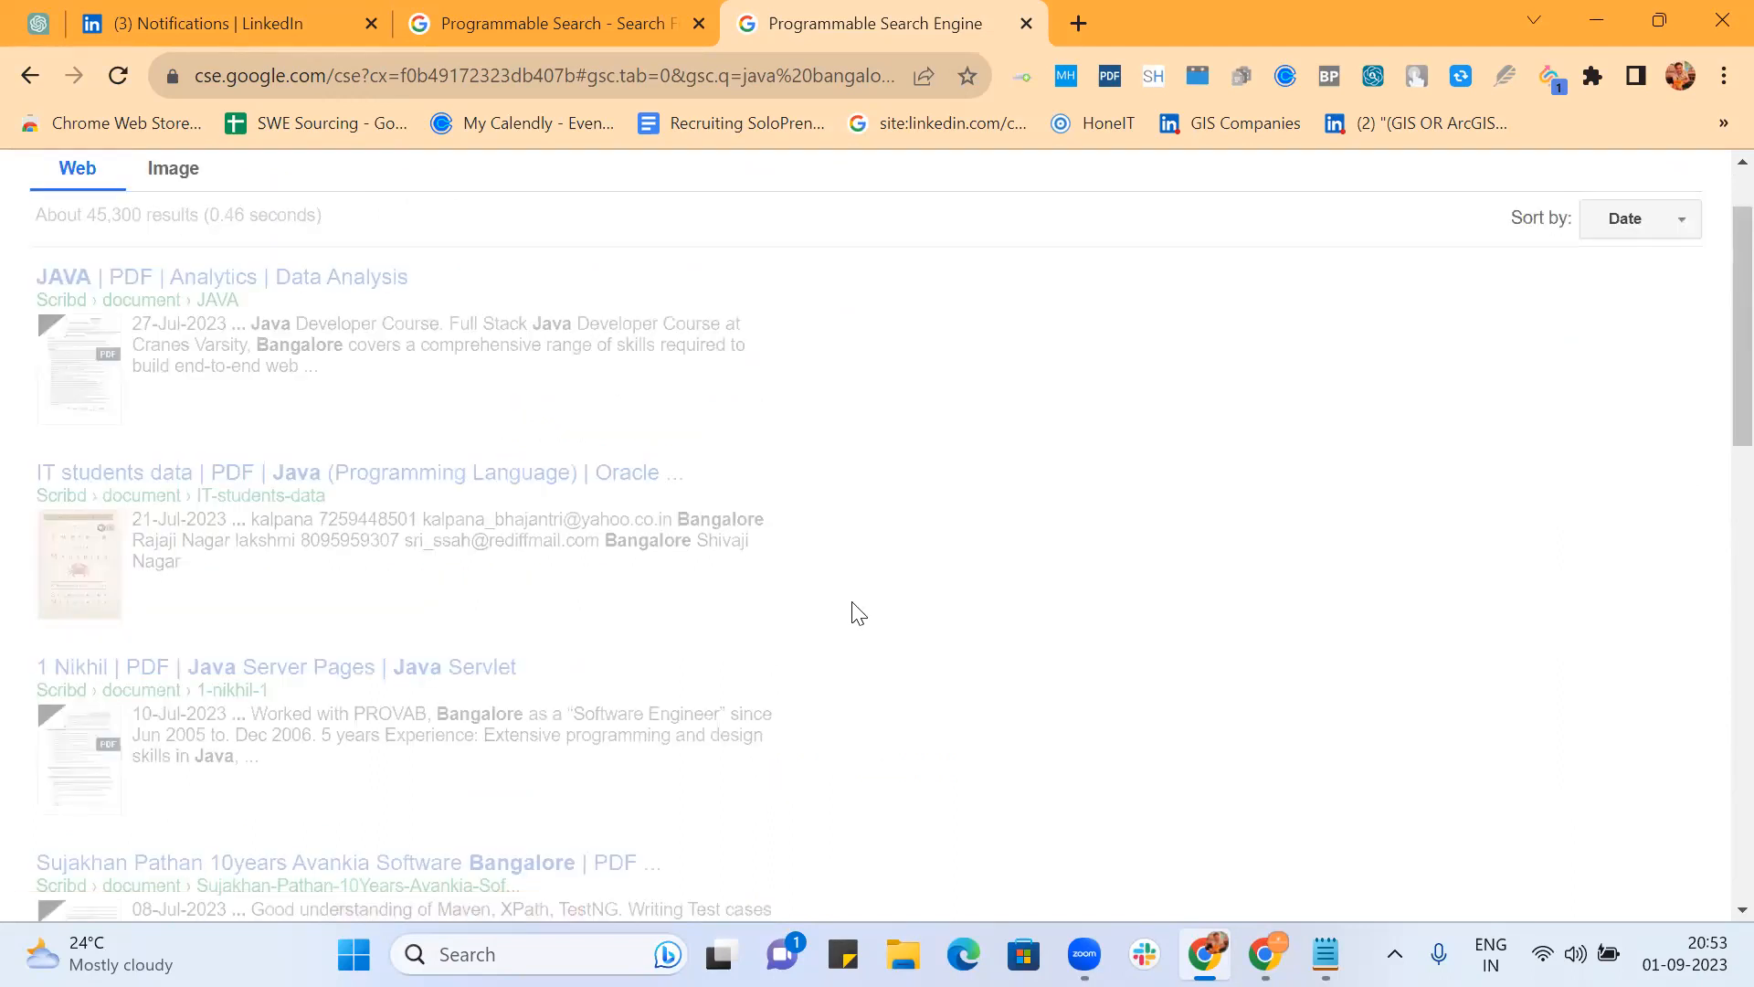
pyautogui.scroll(-3, 858, 613)
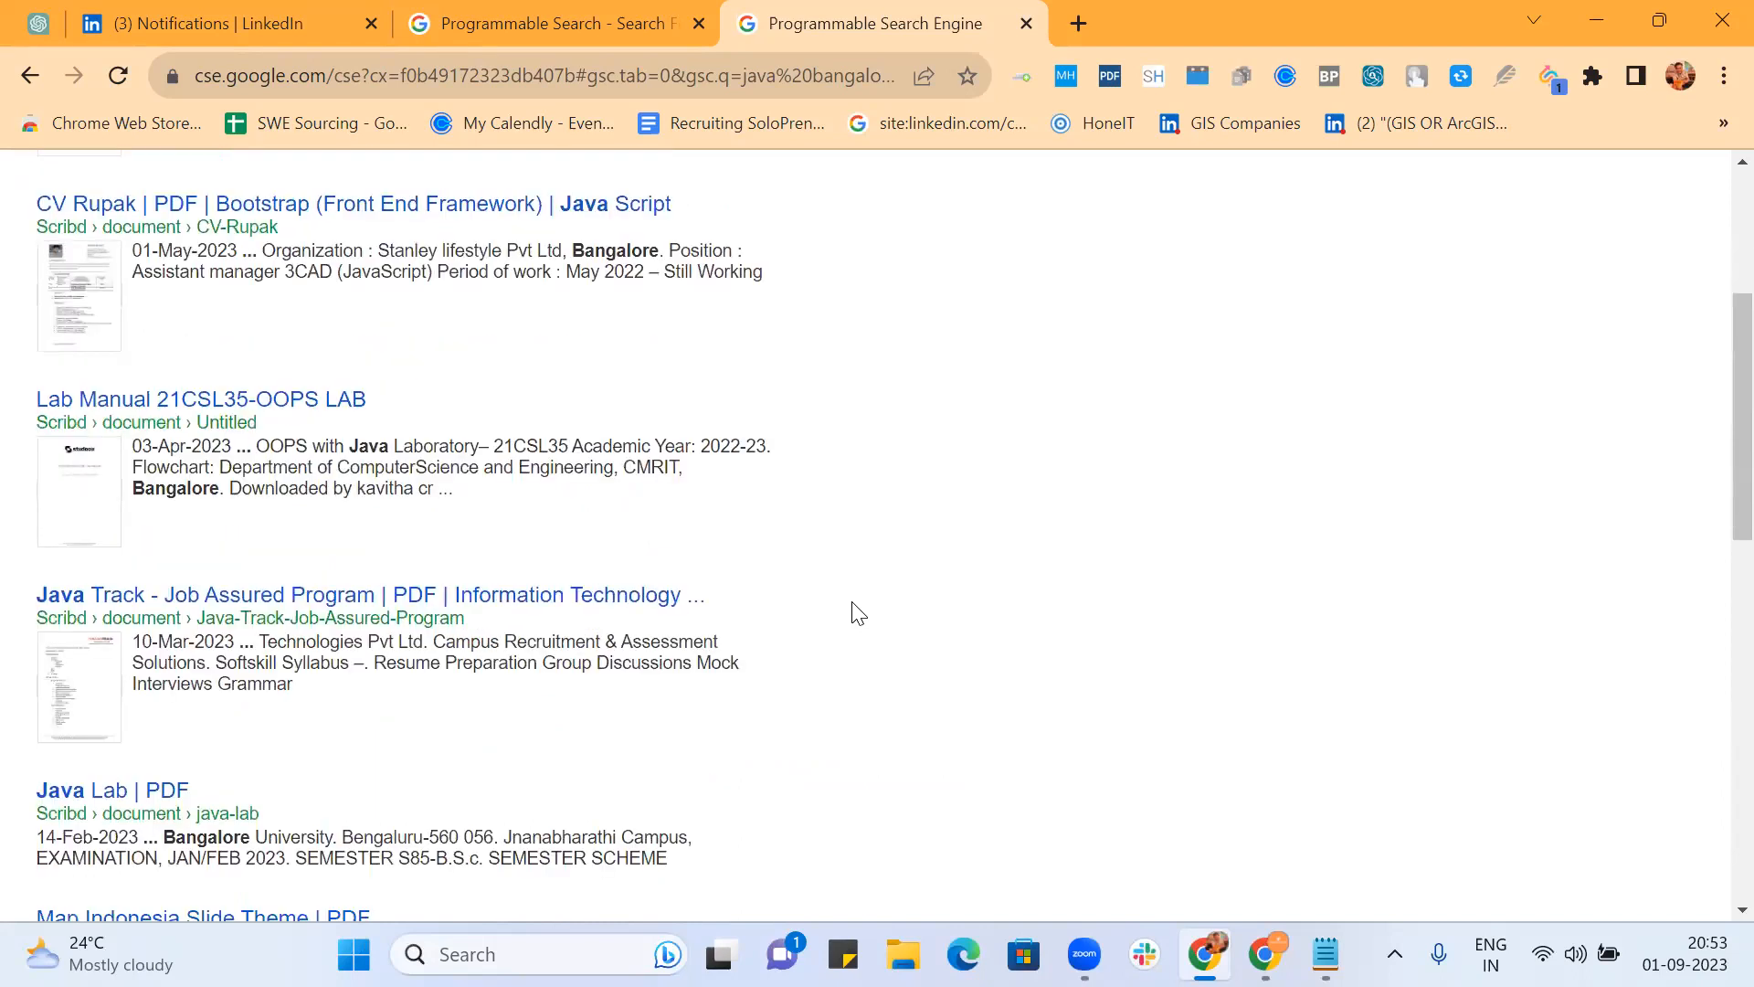
pyautogui.scroll(-12, 856, 612)
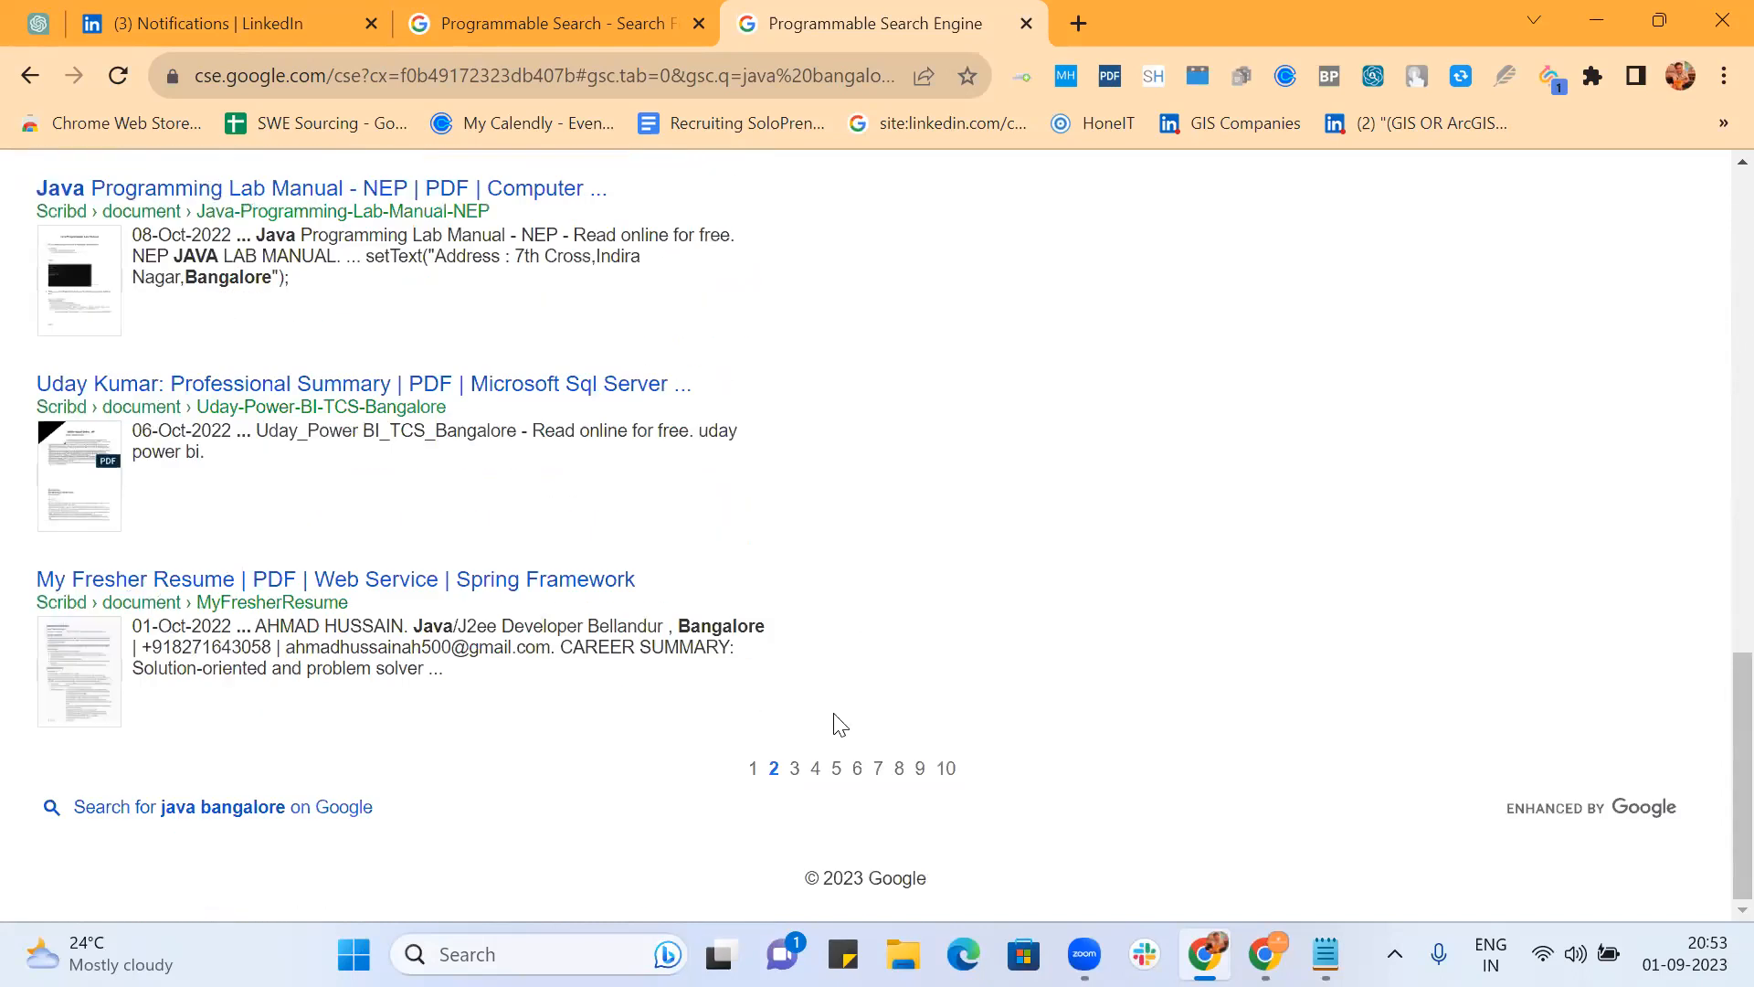
pyautogui.click(794, 774)
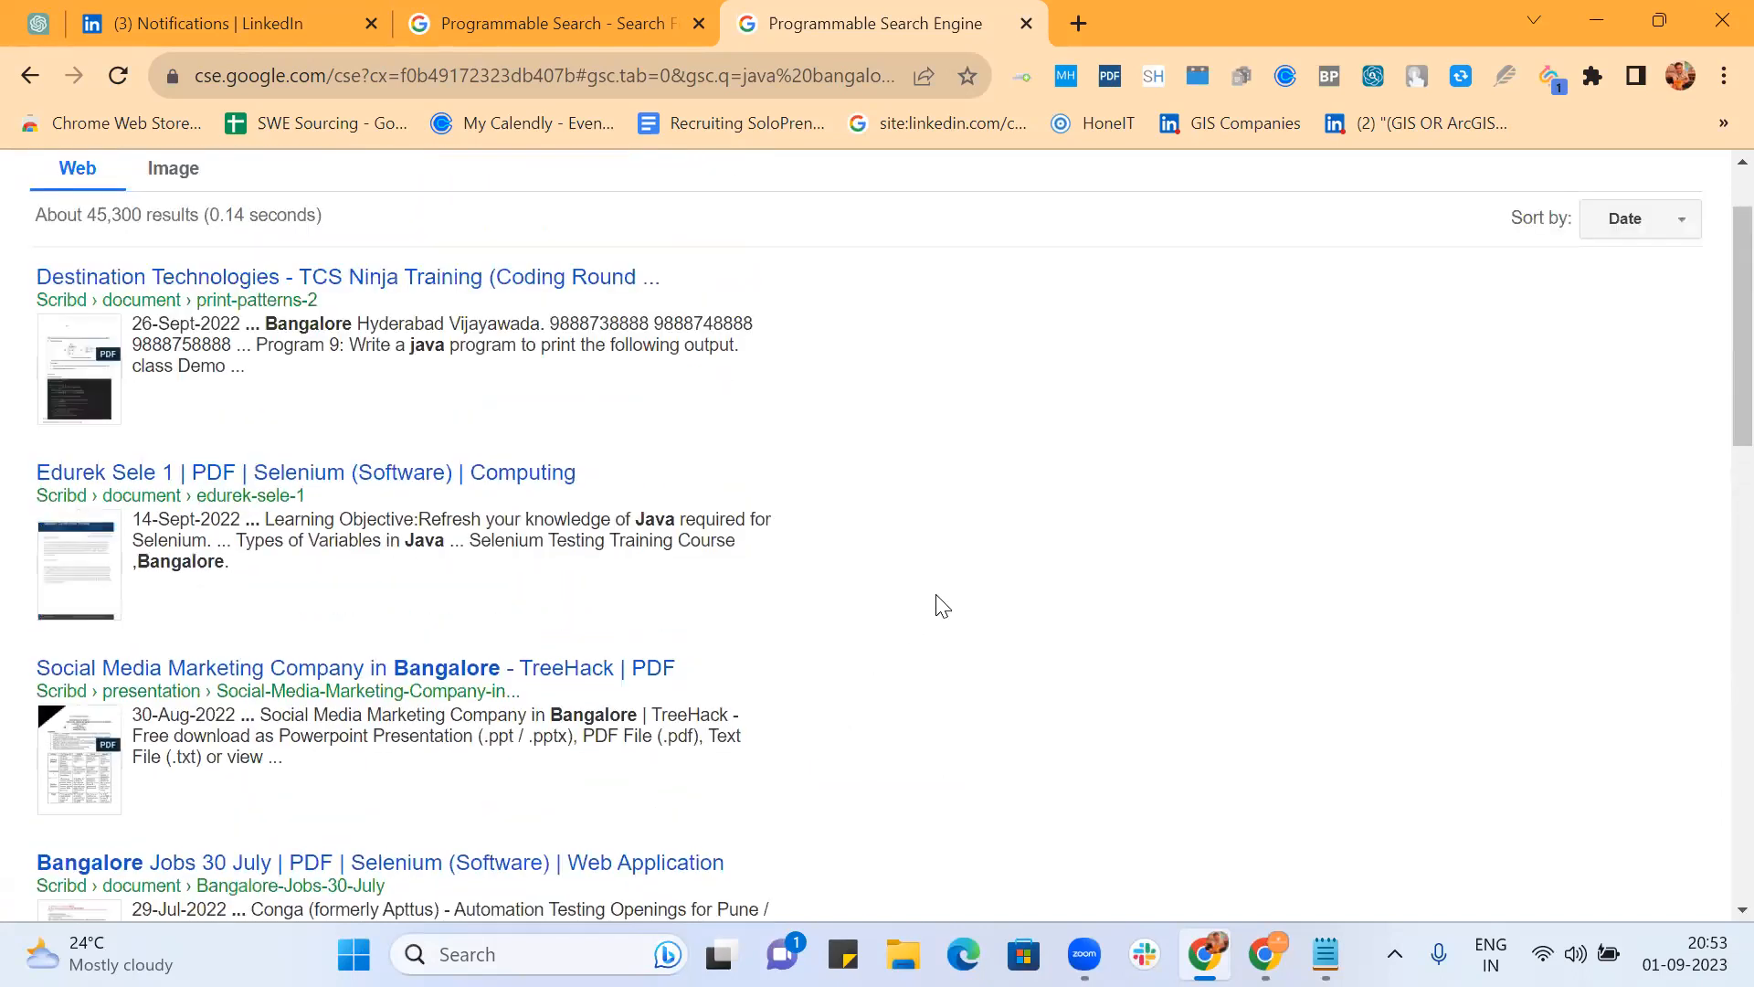
pyautogui.scroll(-12, 942, 606)
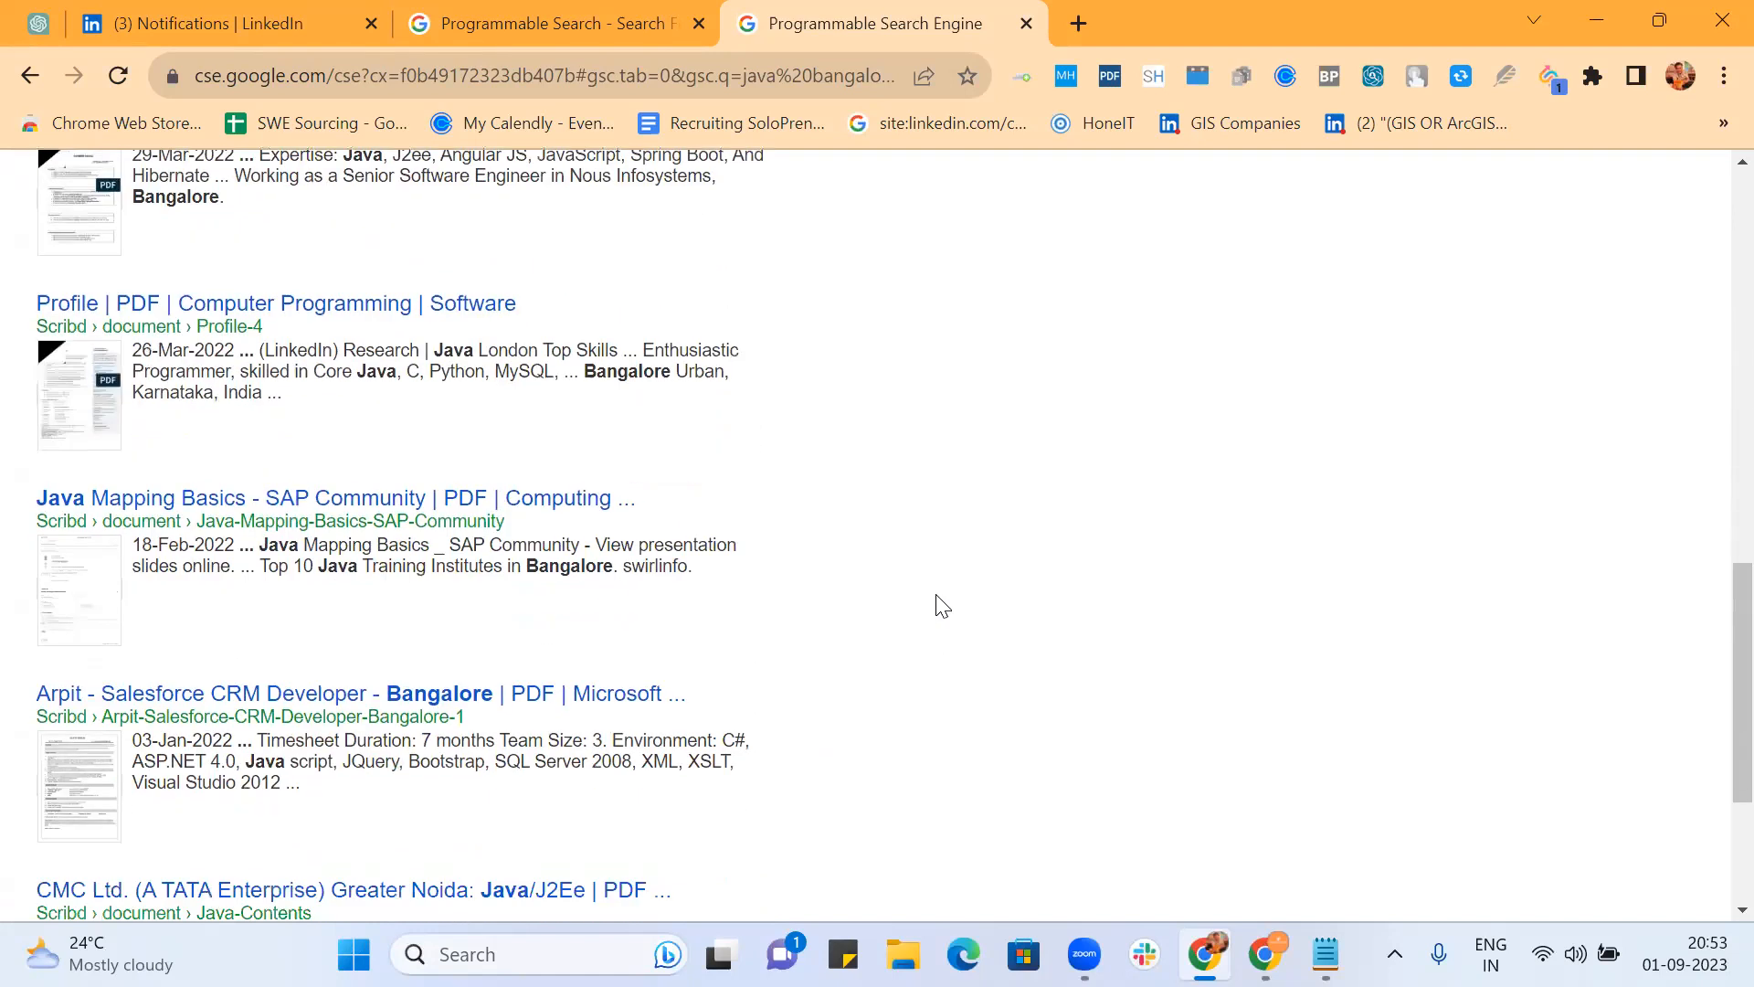
pyautogui.scroll(-1, 942, 606)
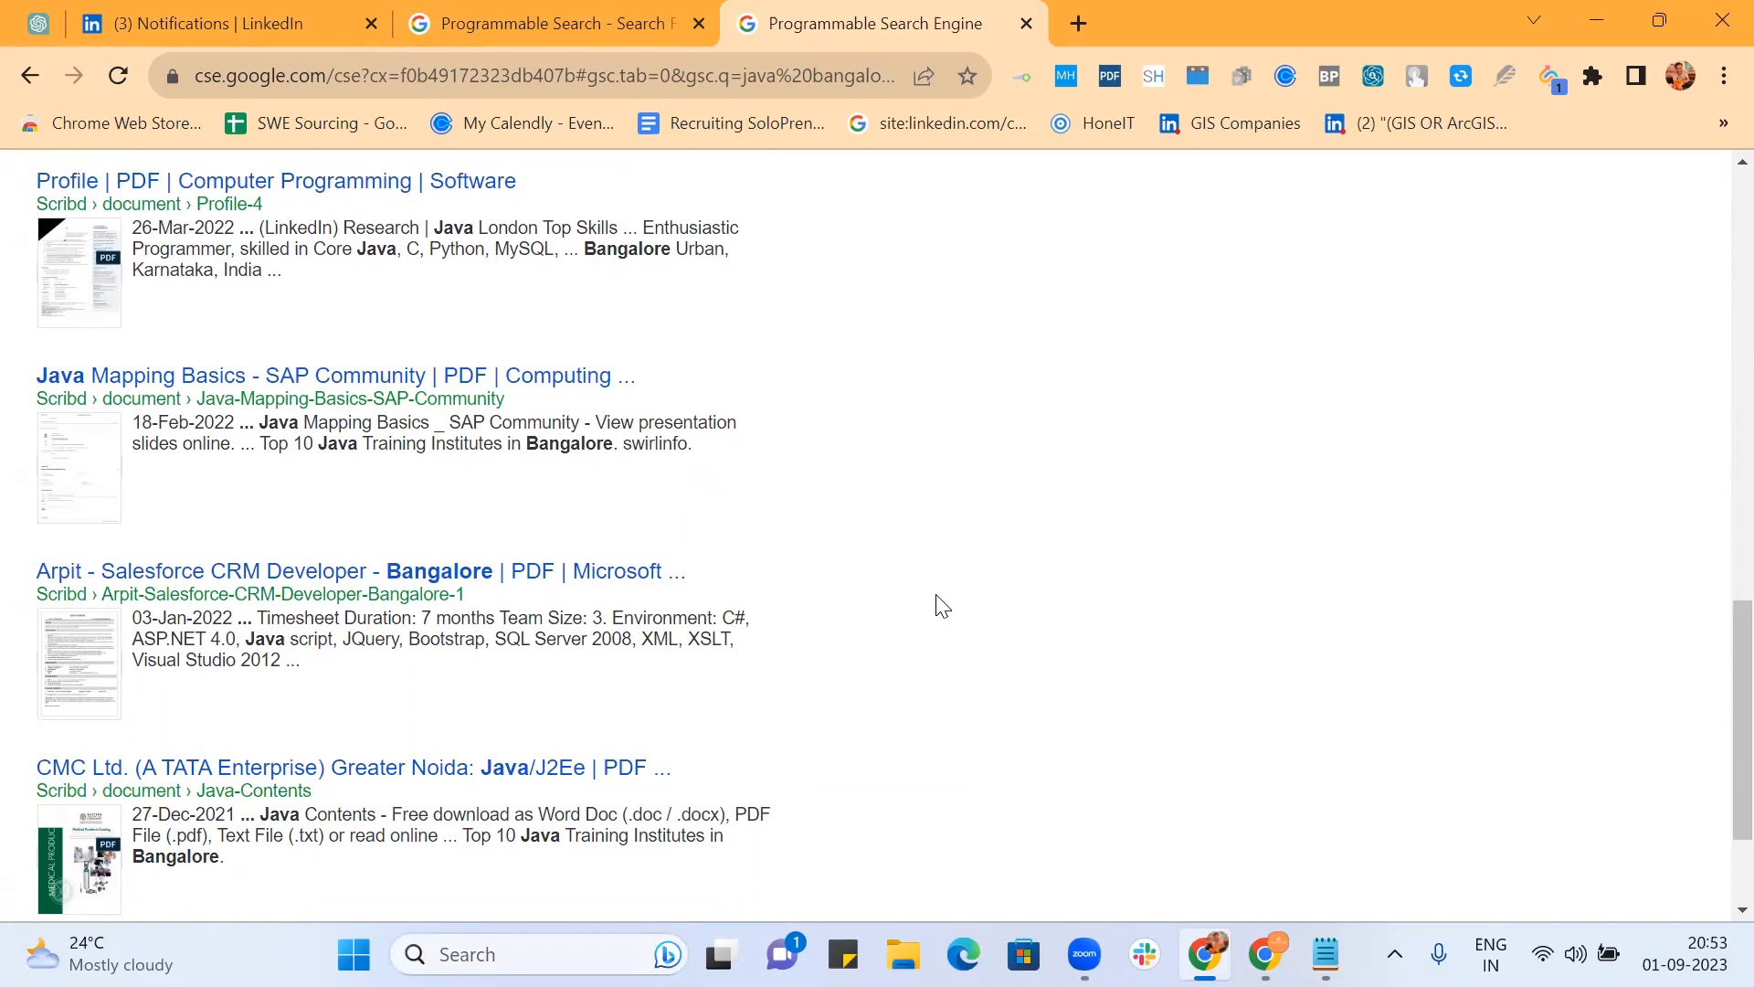
pyautogui.scroll(-2, 942, 606)
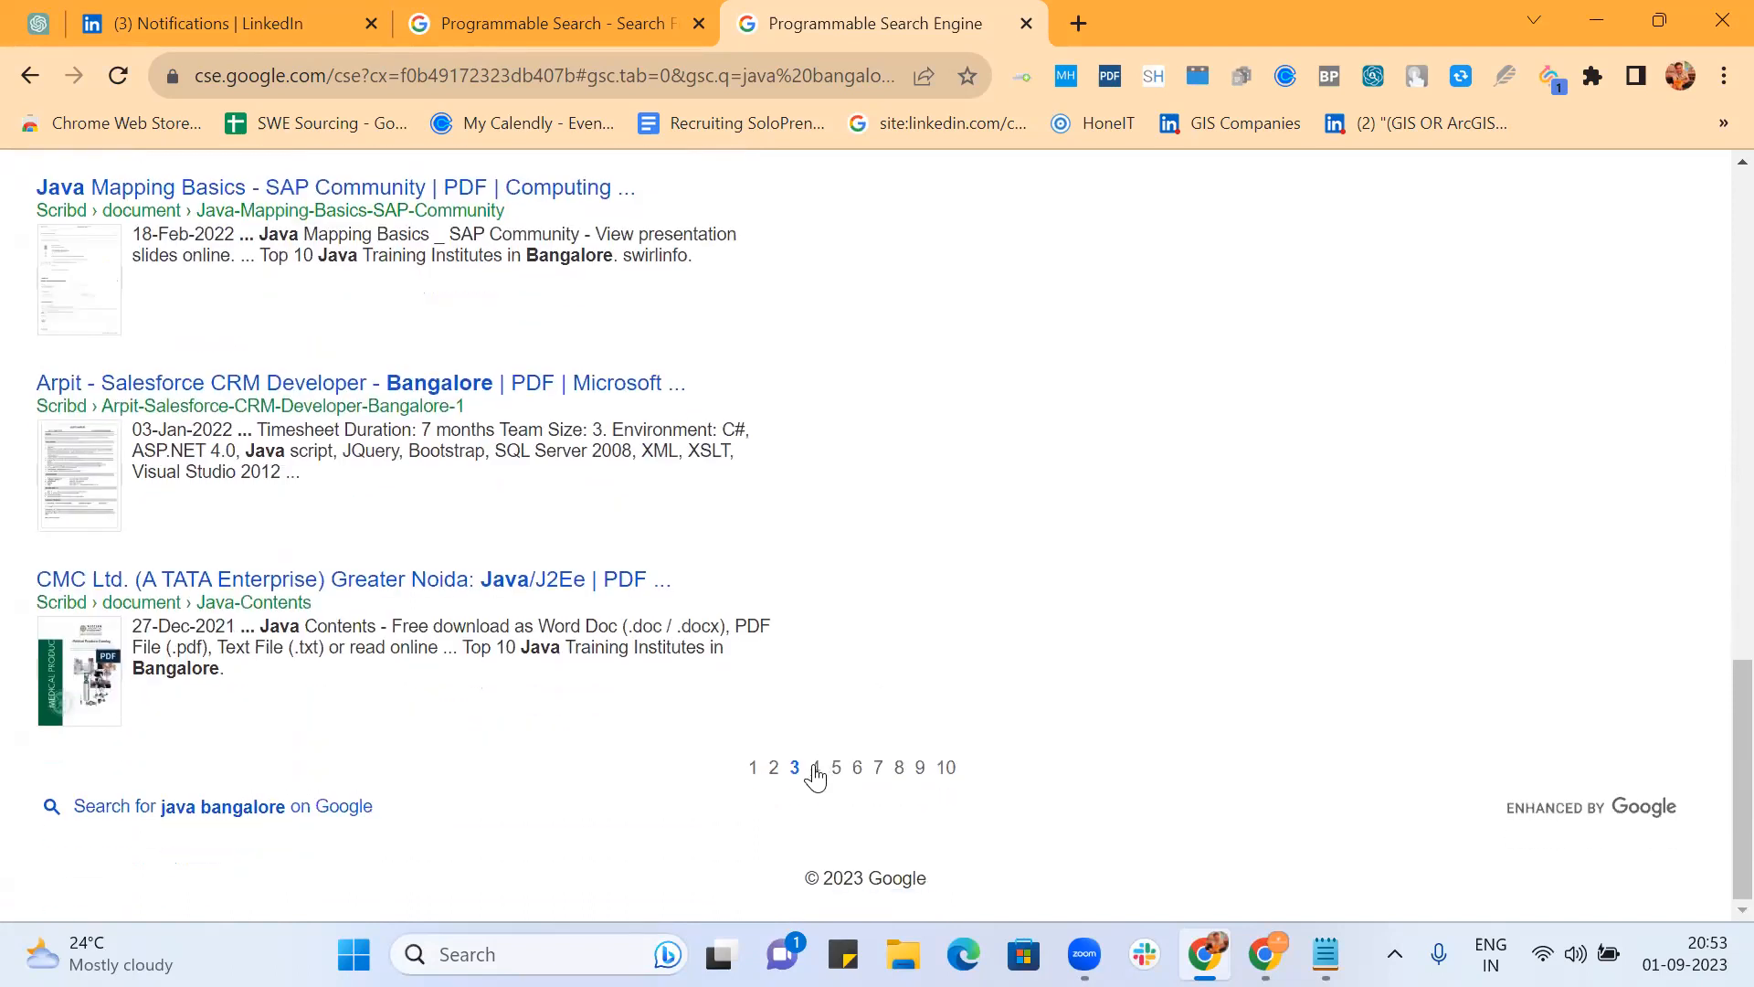
pyautogui.click(816, 768)
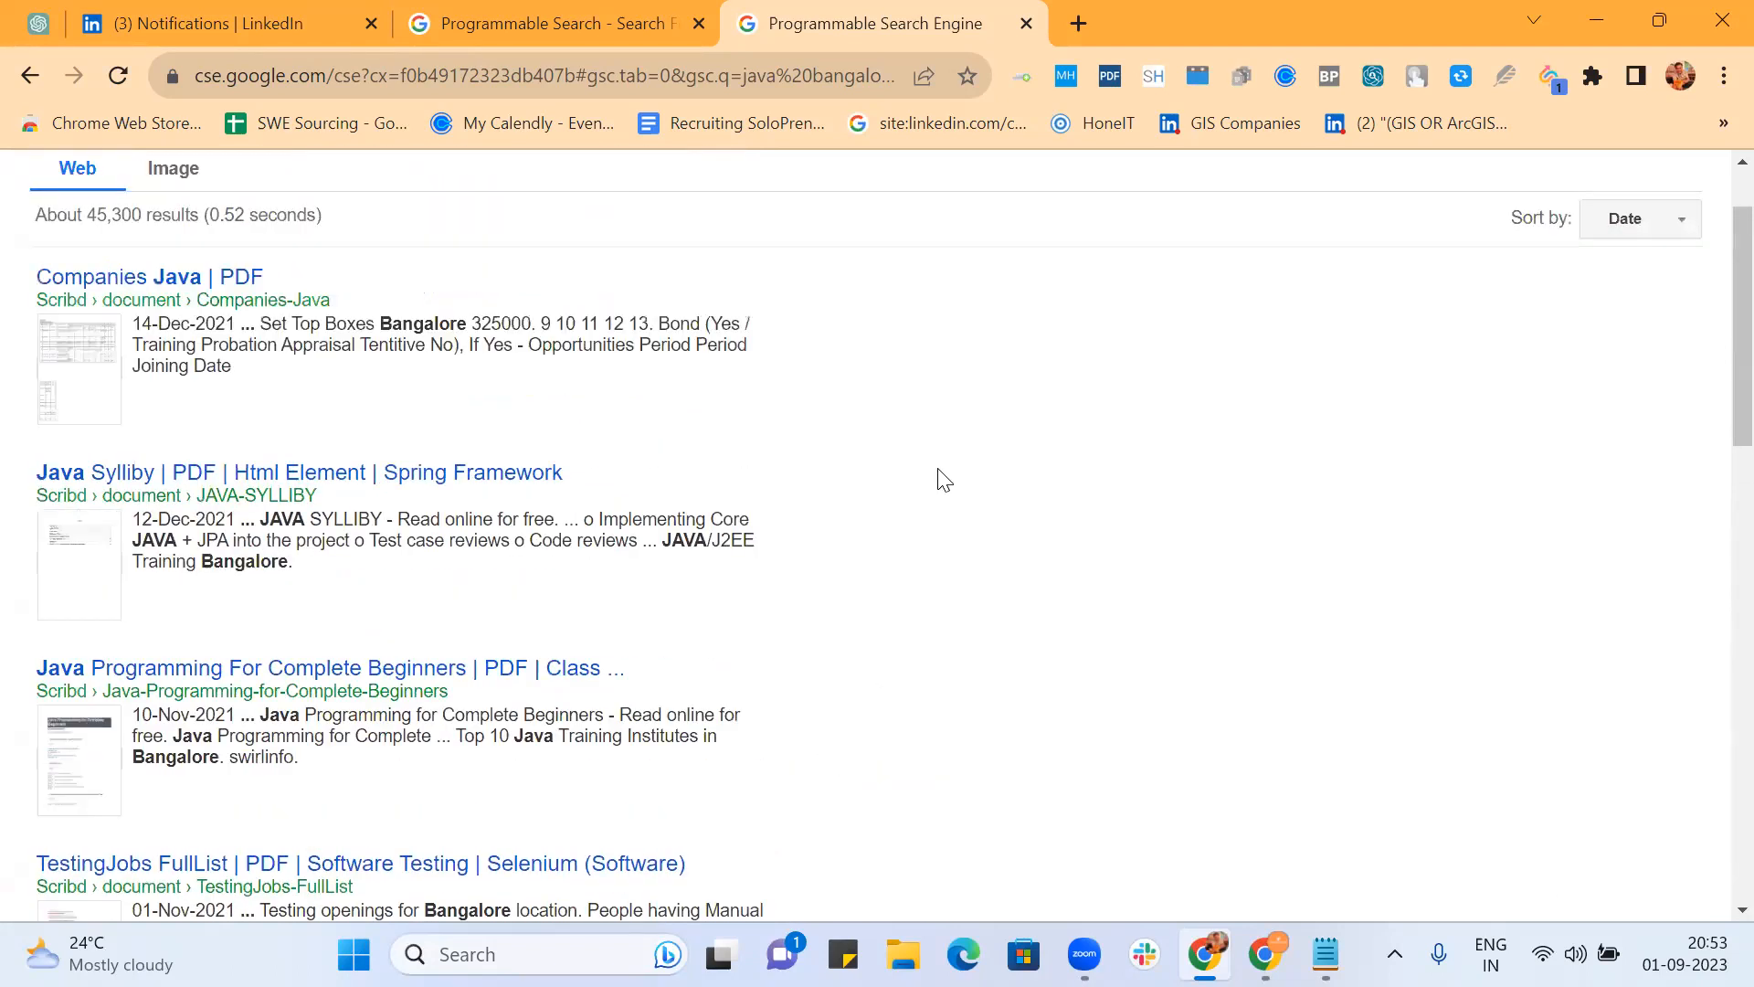
pyautogui.scroll(-4, 943, 479)
pyautogui.scroll(-8, 944, 479)
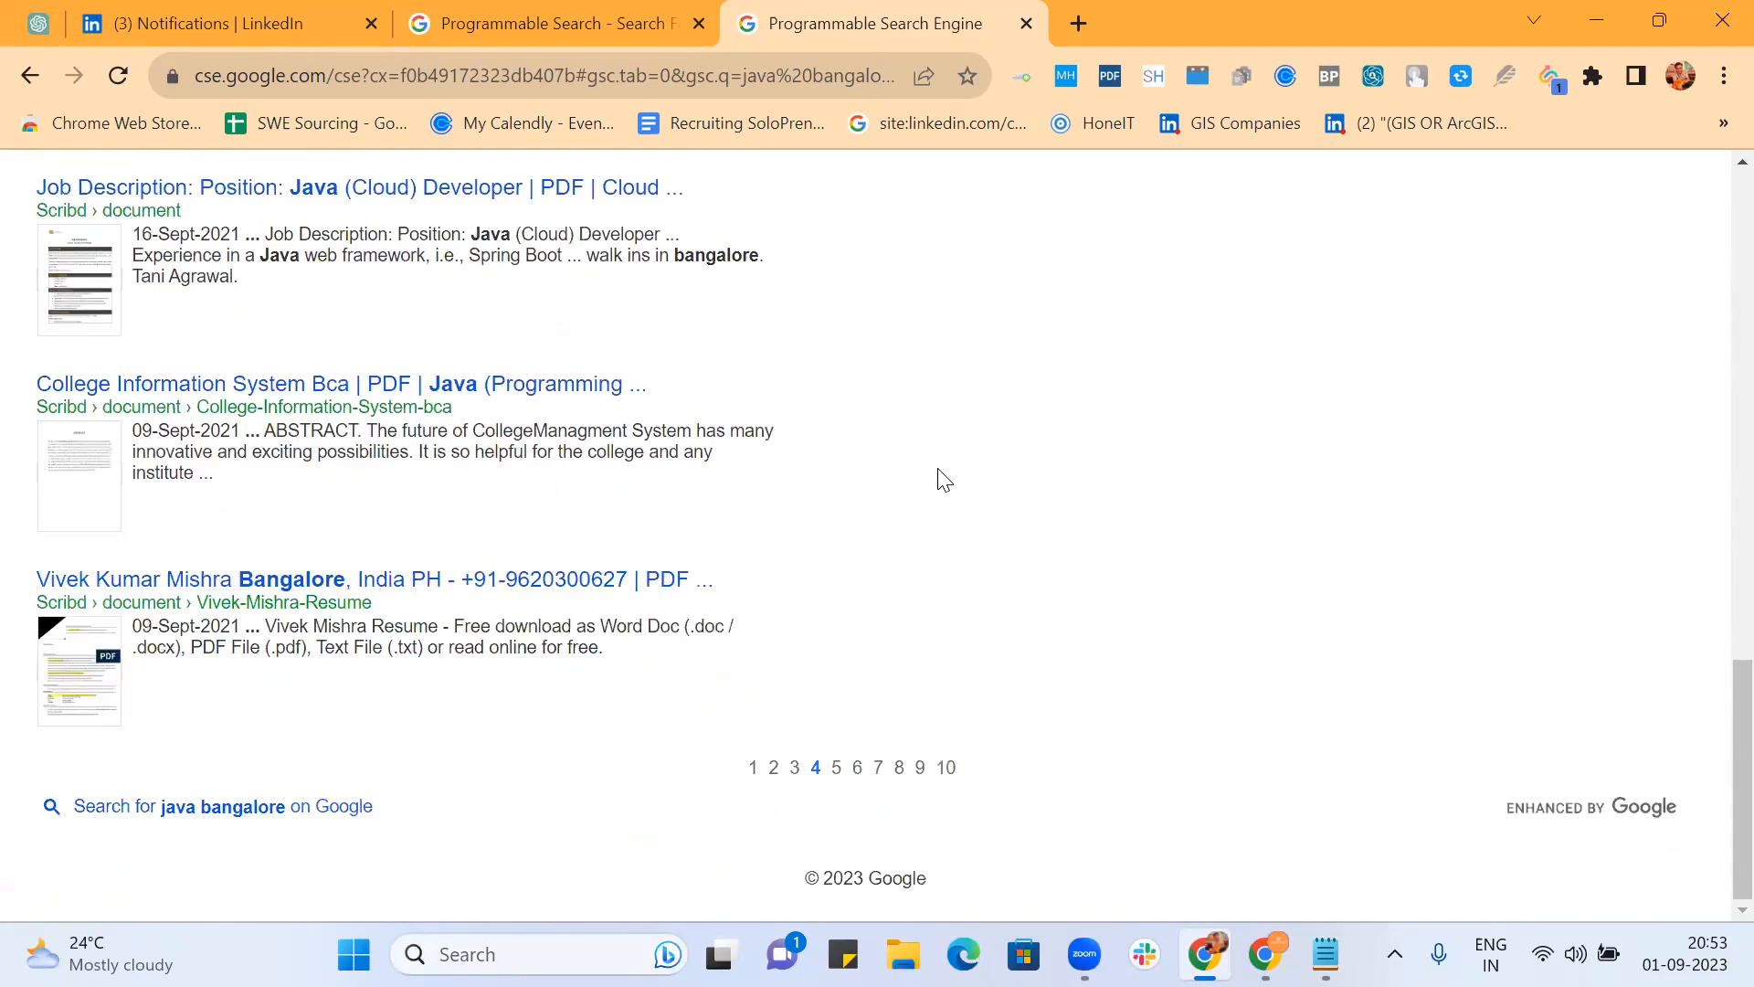
pyautogui.scroll(9, 944, 479)
pyautogui.scroll(6, 943, 479)
# Step: Replace the query with '"Solutions Architect" Bangalore', run it, and scroll the results
pyautogui.tripleClick(273, 208)
pyautogui.write('"Solu')
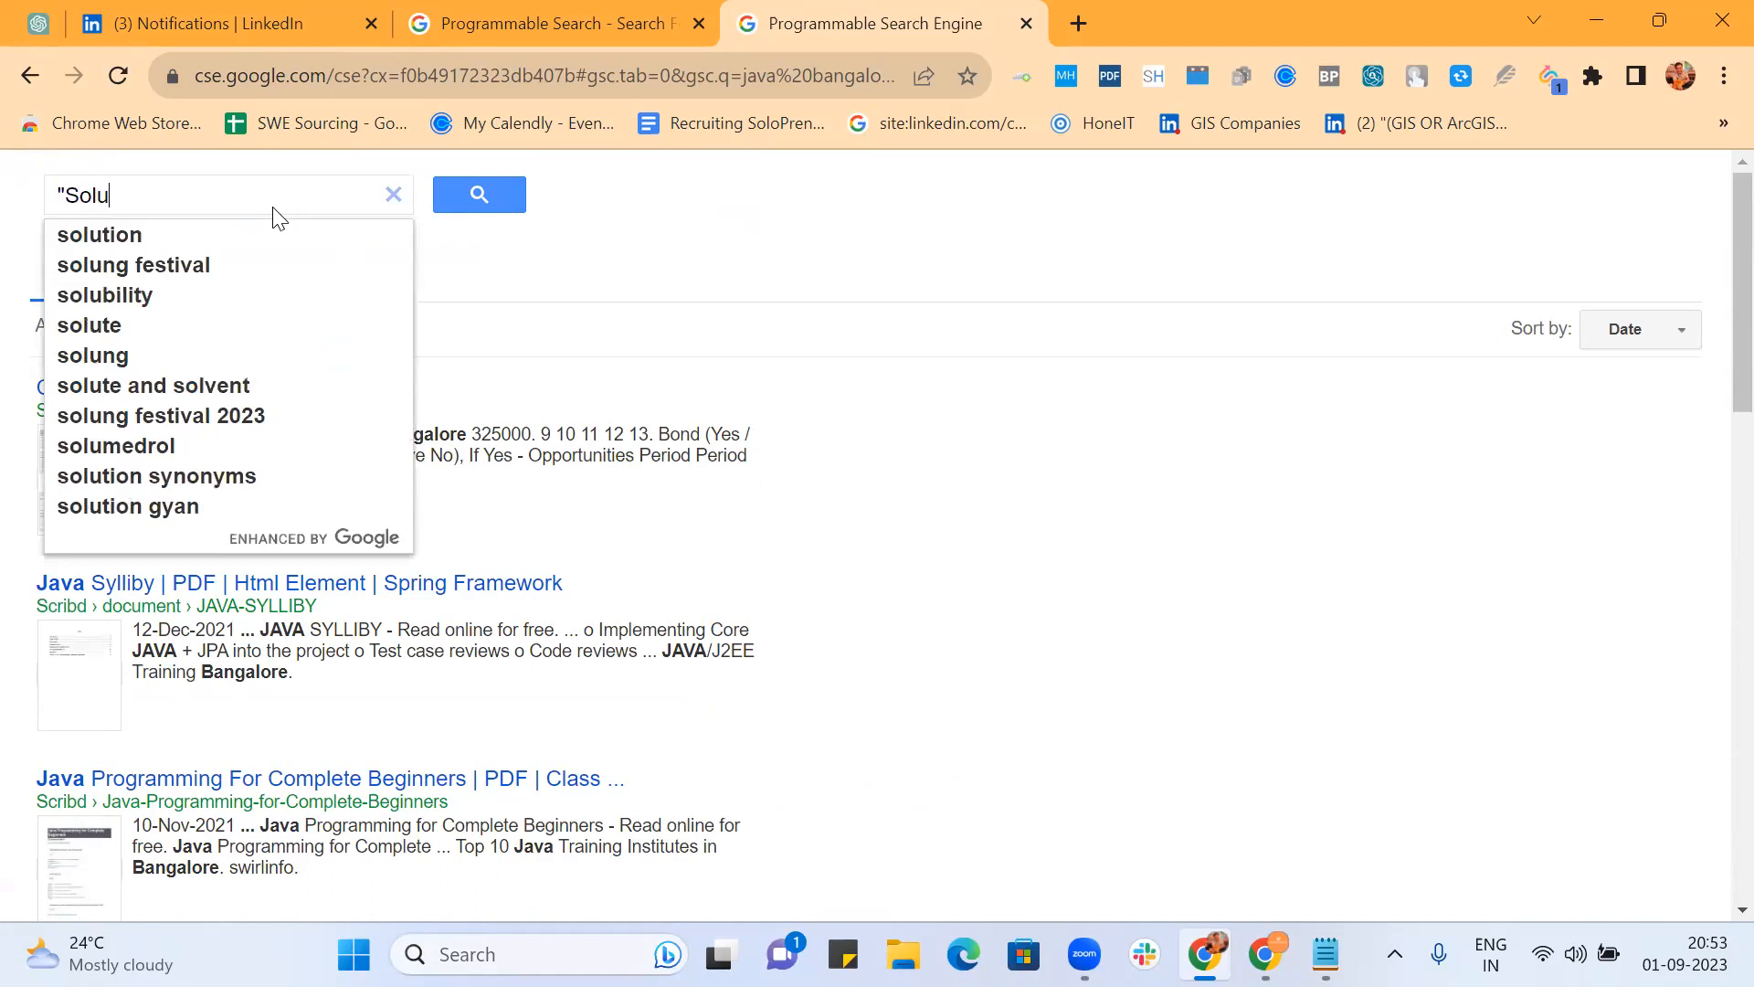
pyautogui.write('tions A')
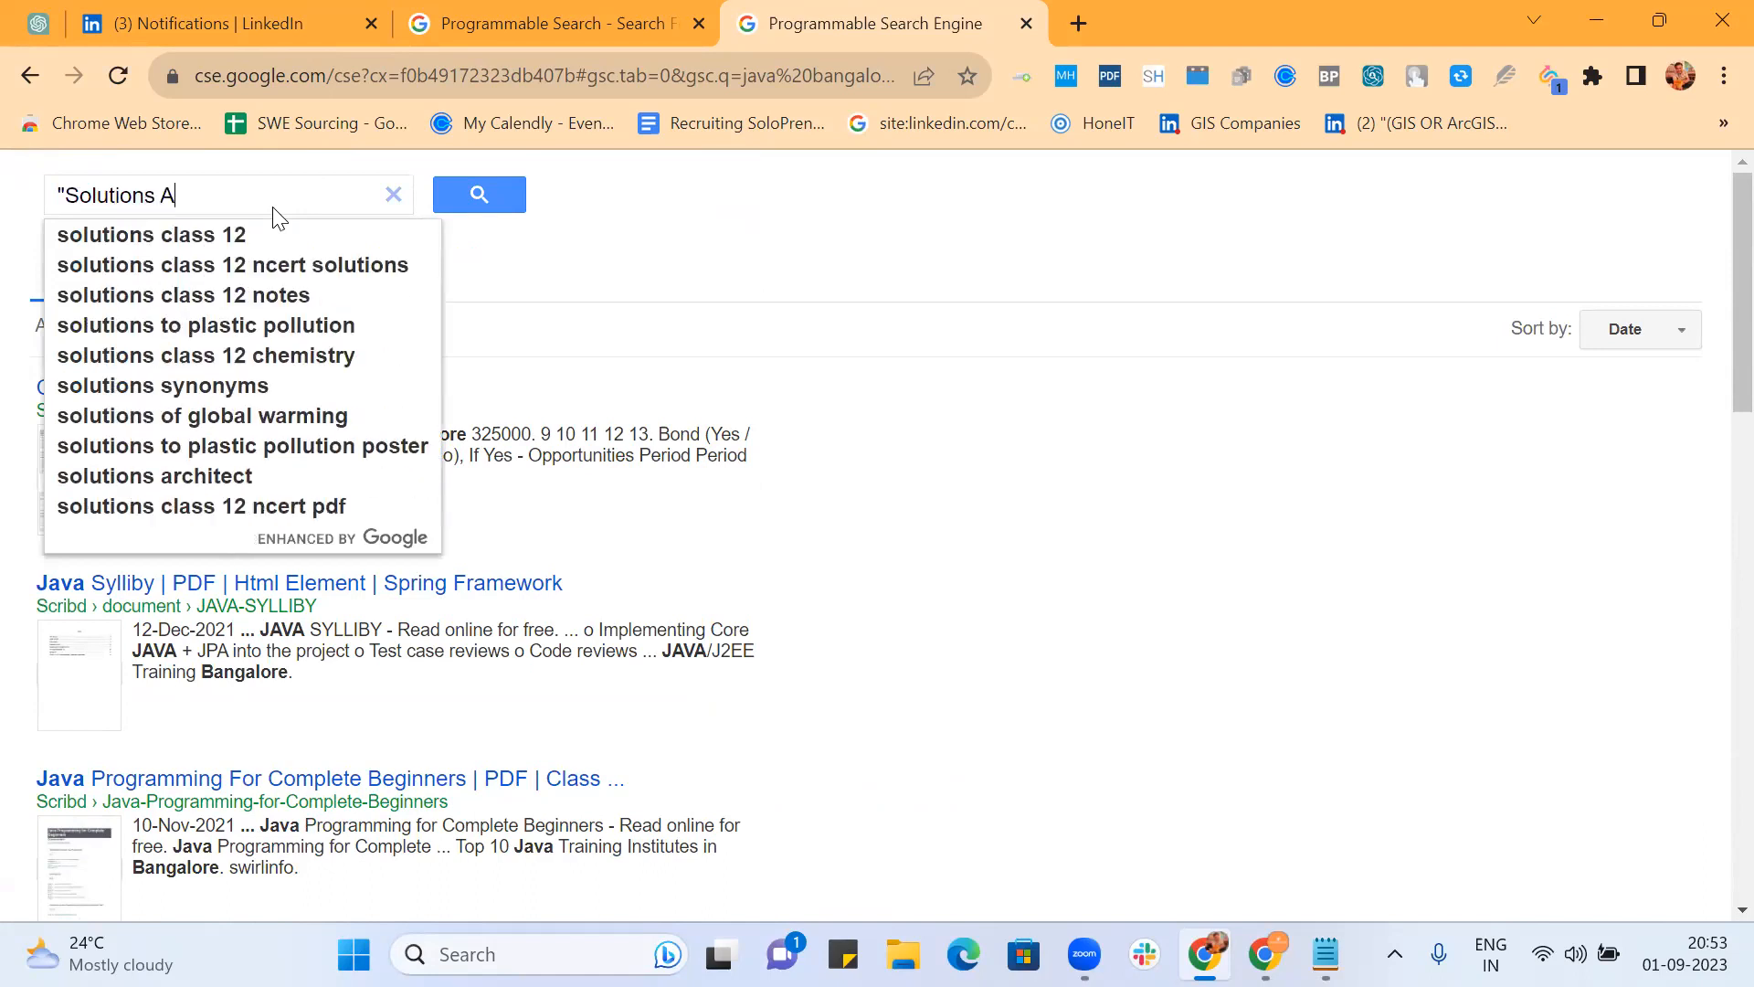
pyautogui.write('rc')
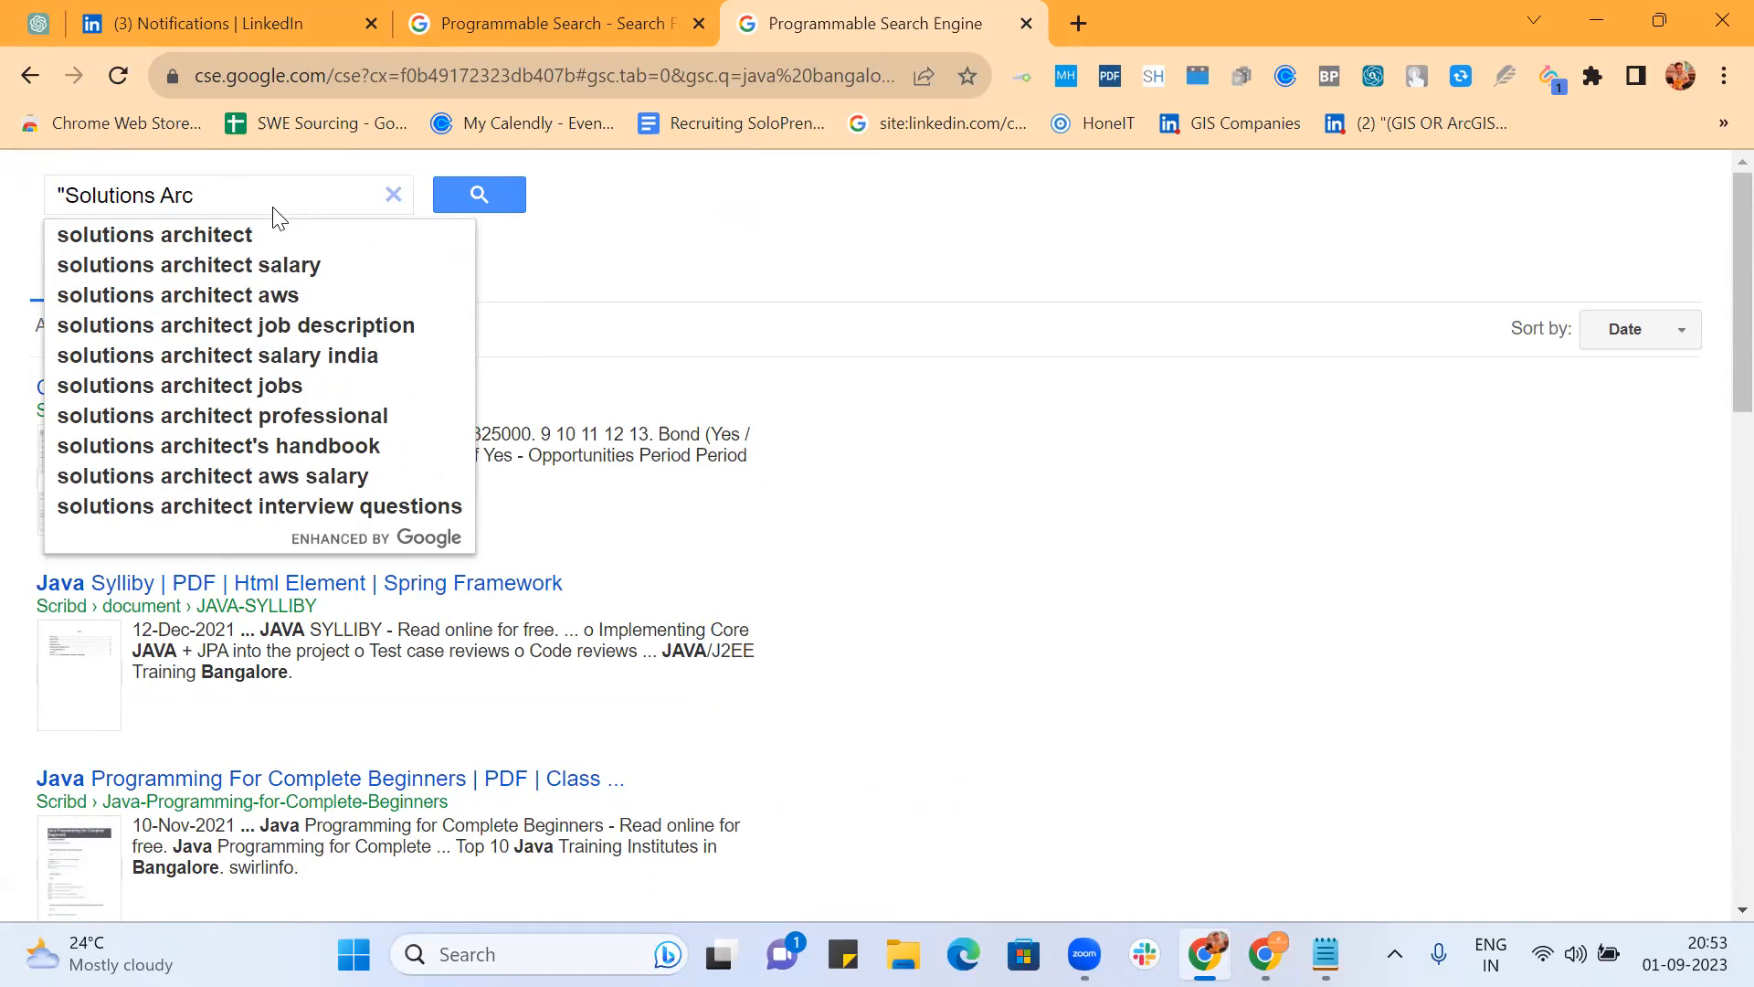
pyautogui.write('hitect')
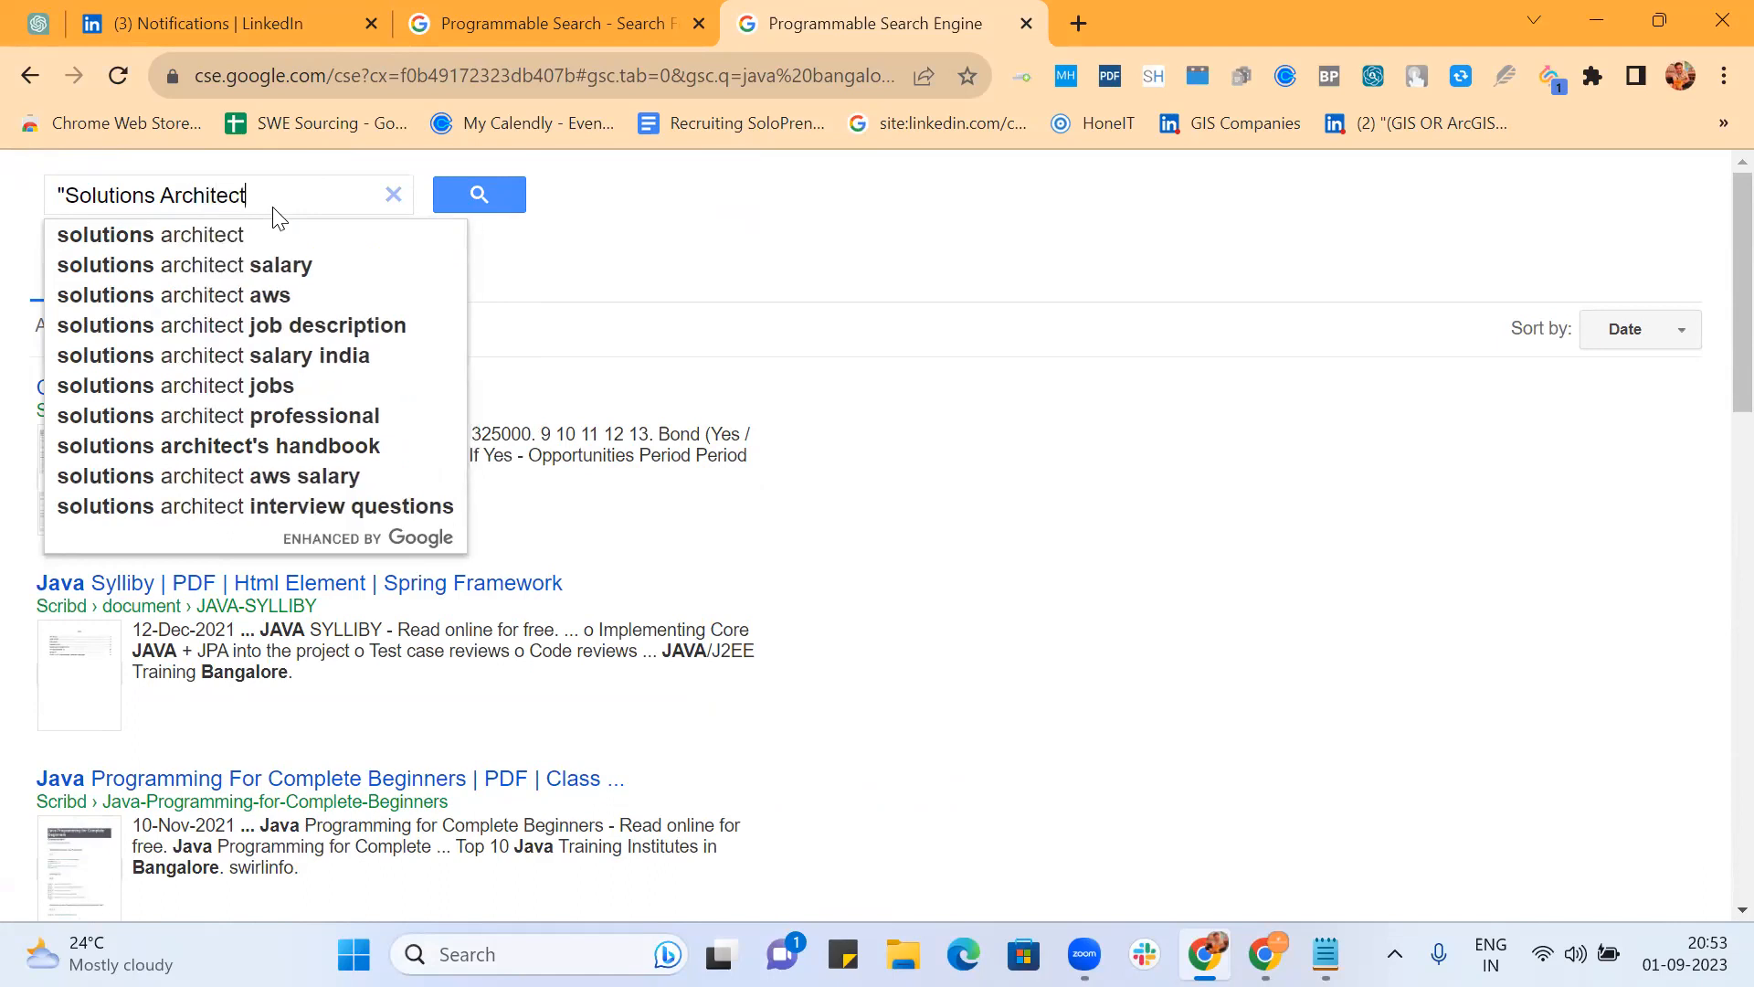
pyautogui.write('"')
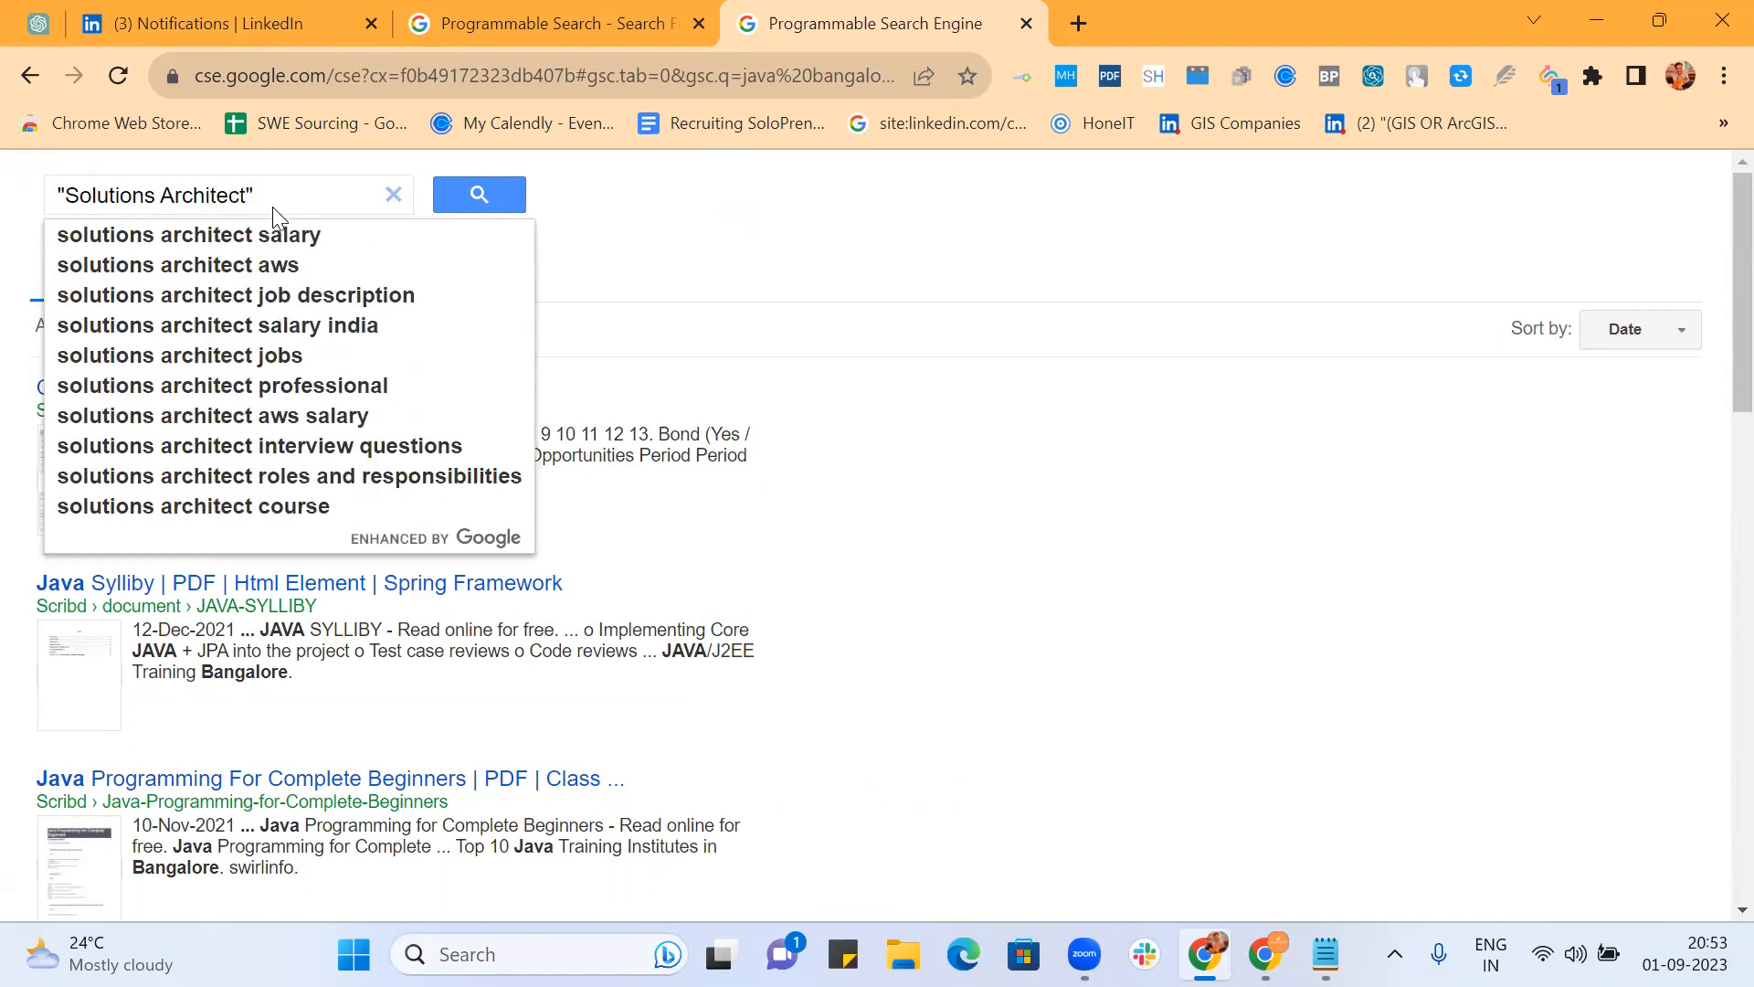
pyautogui.write(' Bangaore')
pyautogui.press('BackSpace')
pyautogui.press('BackSpace')
pyautogui.press('BackSpace')
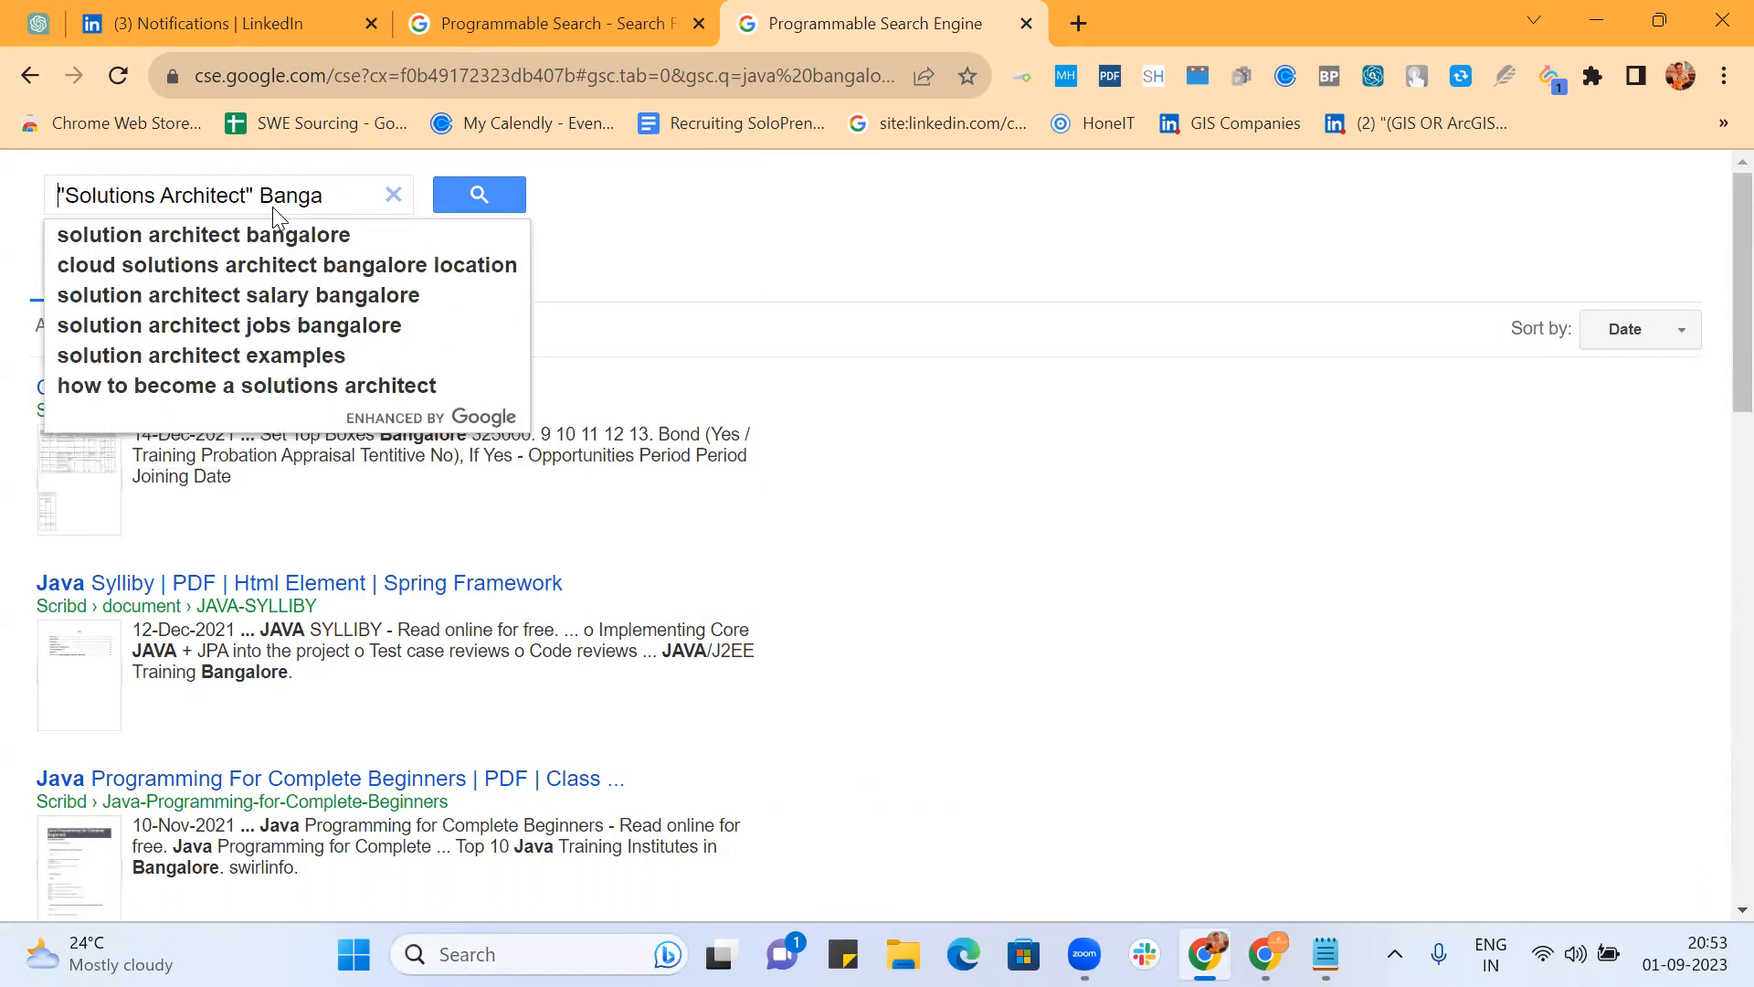
pyautogui.write('lore')
pyautogui.press('BackSpace')
pyautogui.press('BackSpace')
pyautogui.press('BackSpace')
pyautogui.press('BackSpace')
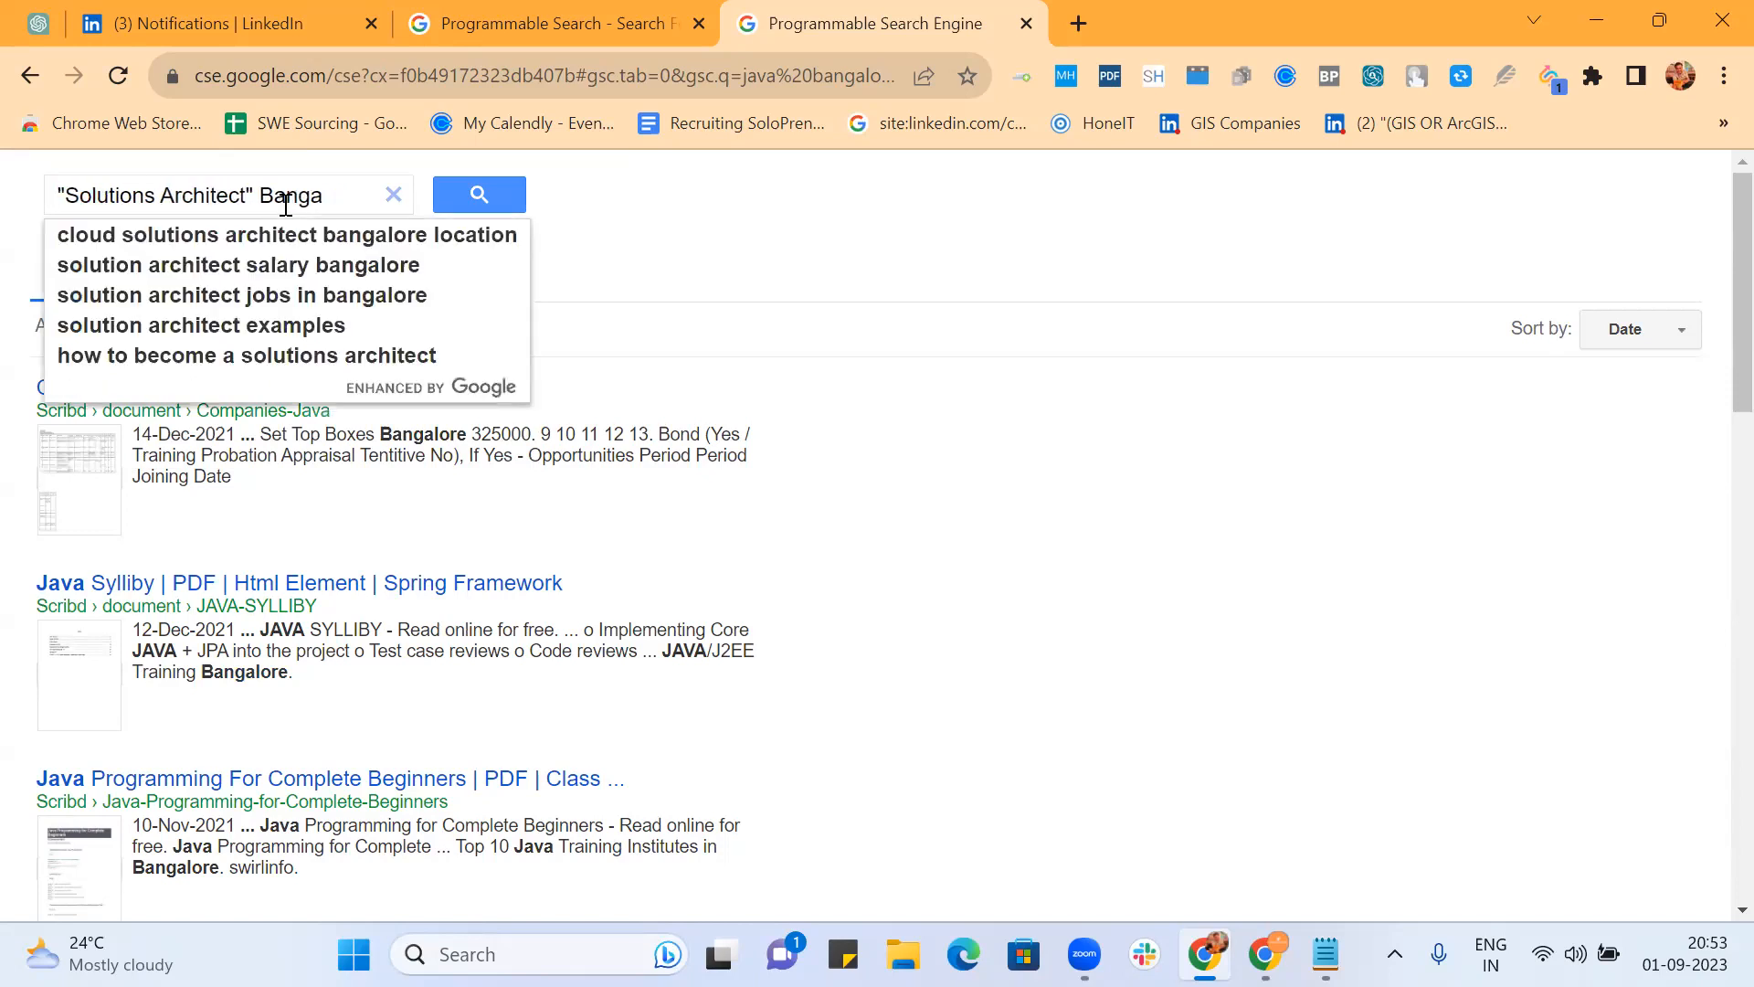
pyautogui.write('lore')
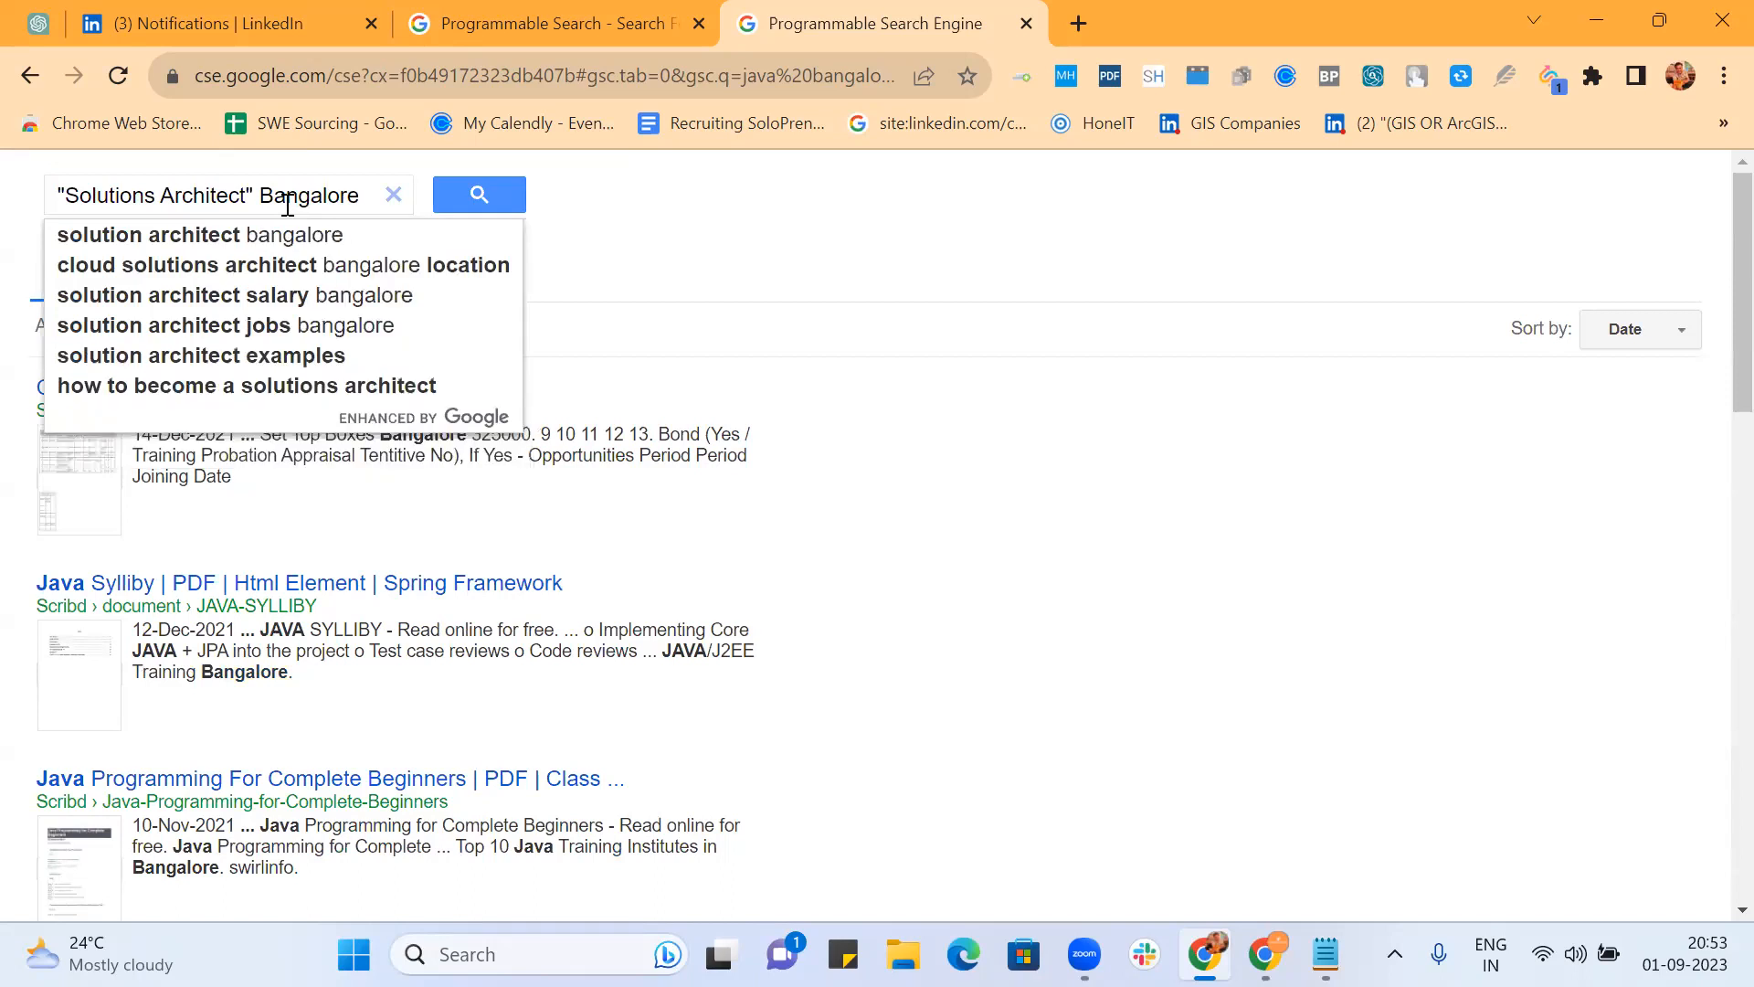
pyautogui.press('Return')
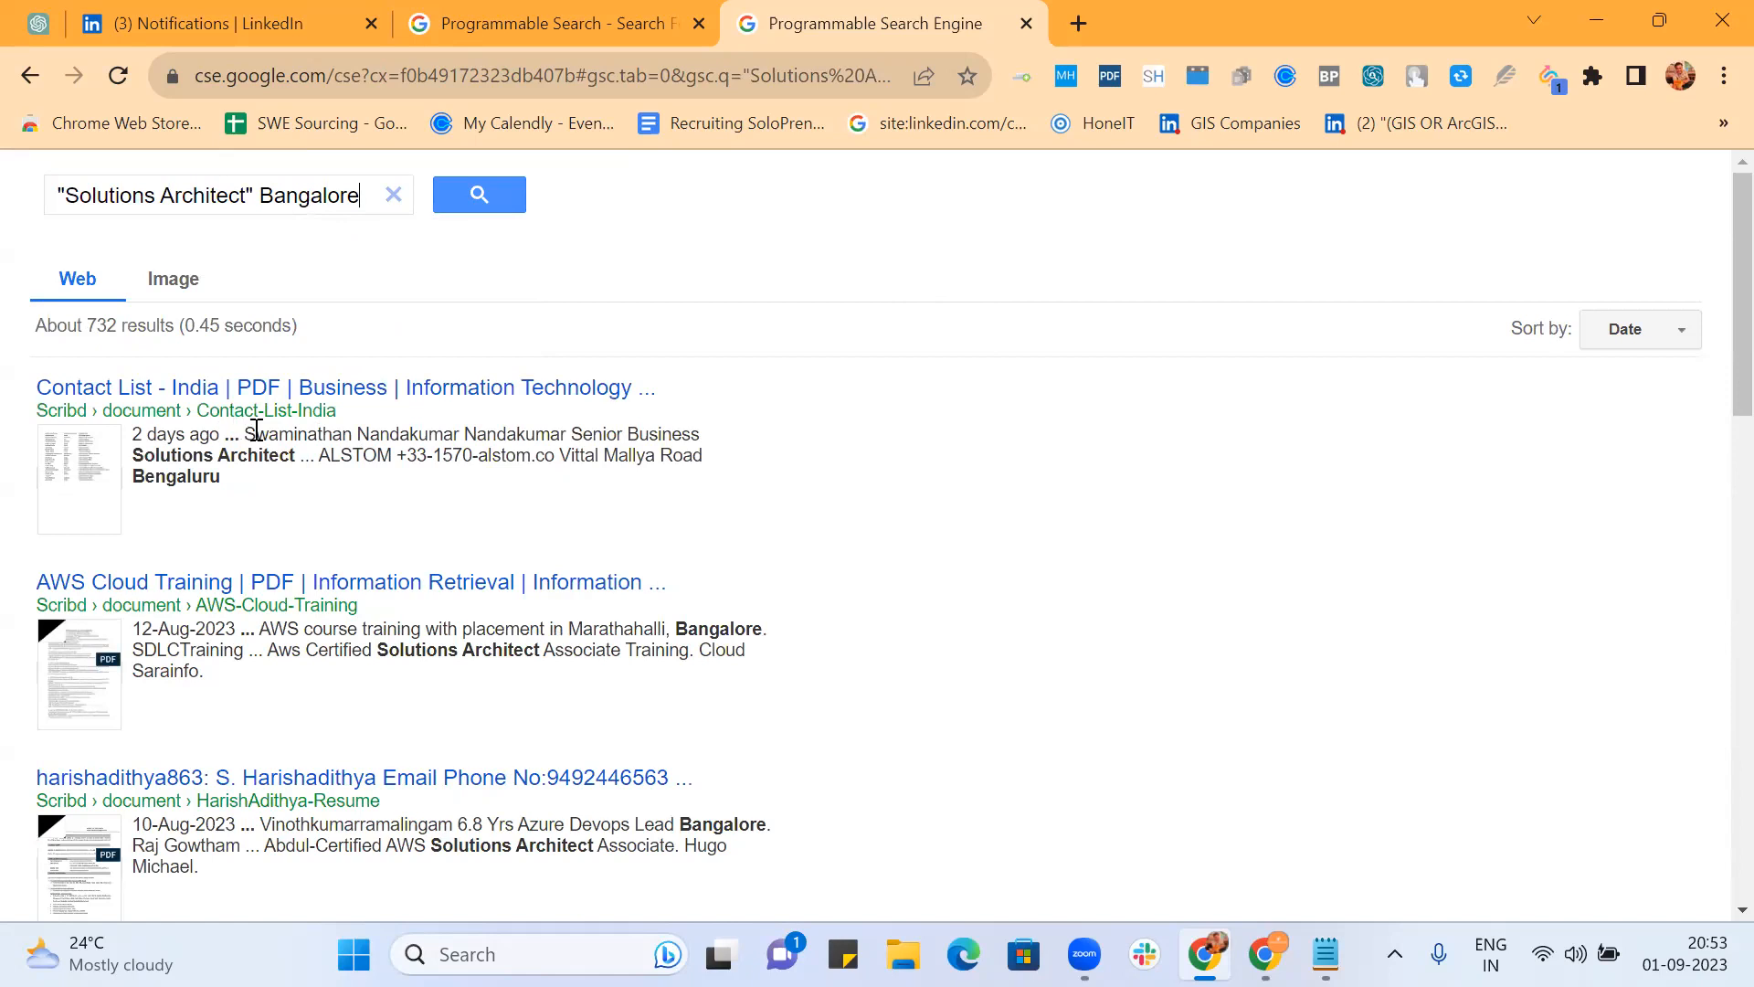
pyautogui.scroll(-3, 538, 443)
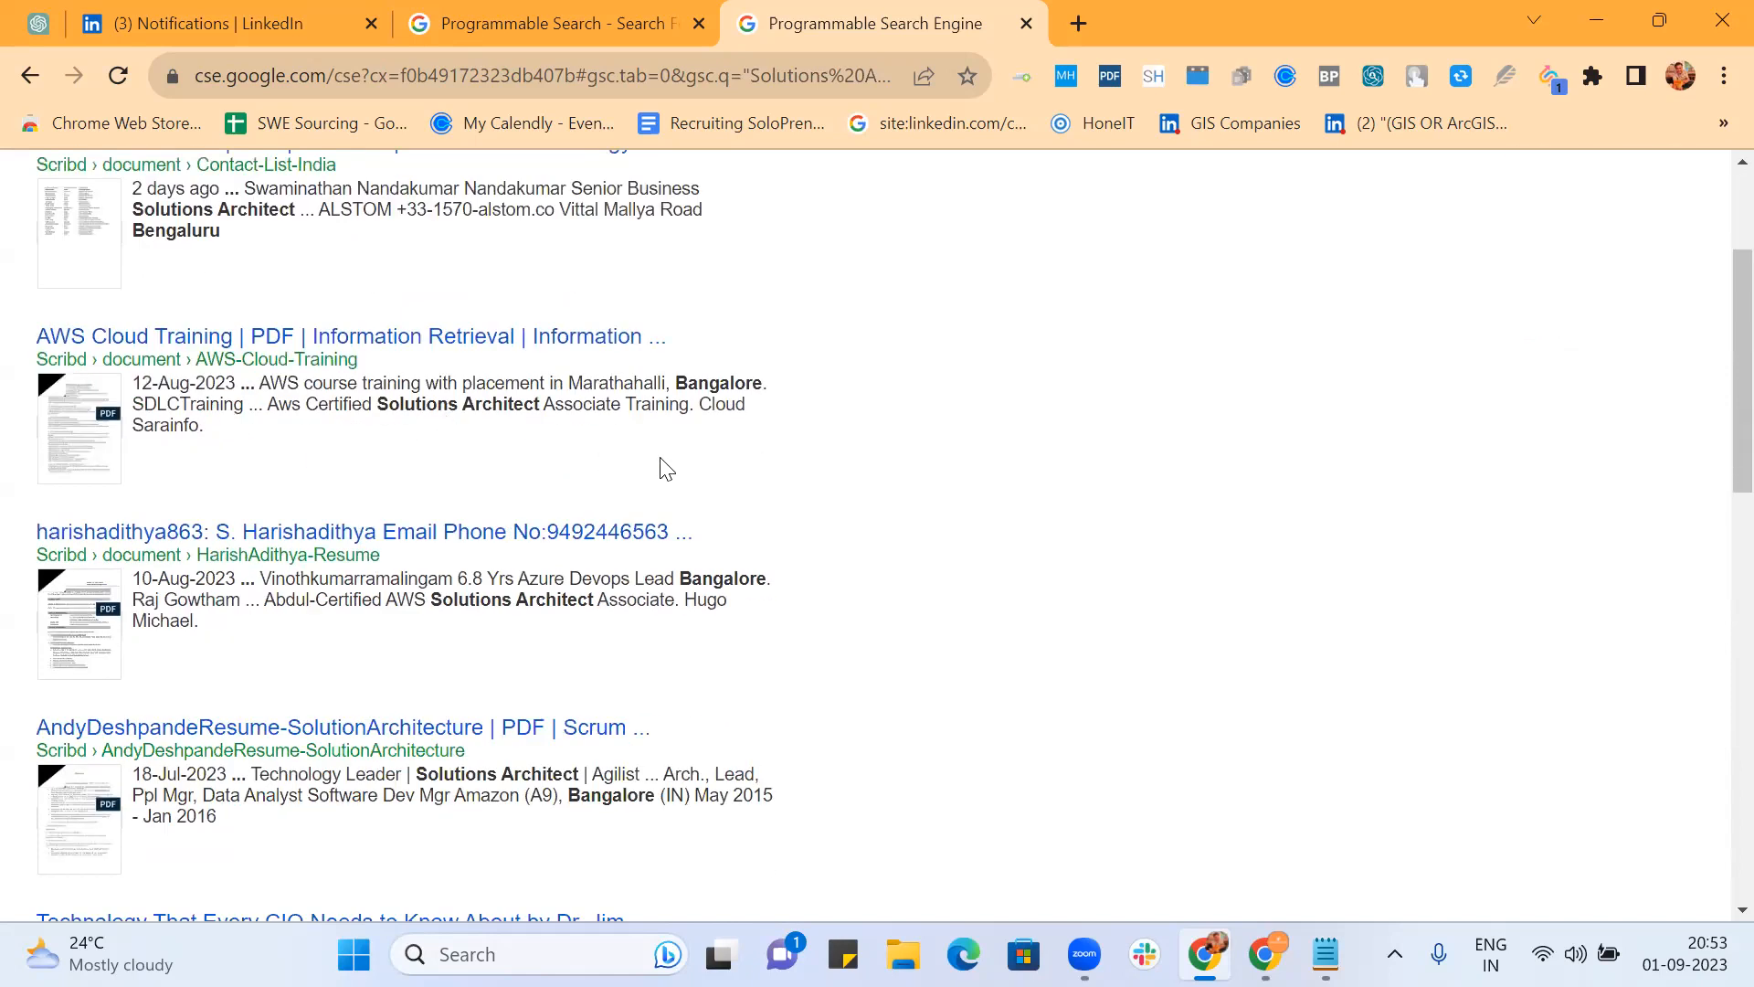
pyautogui.scroll(-1, 662, 466)
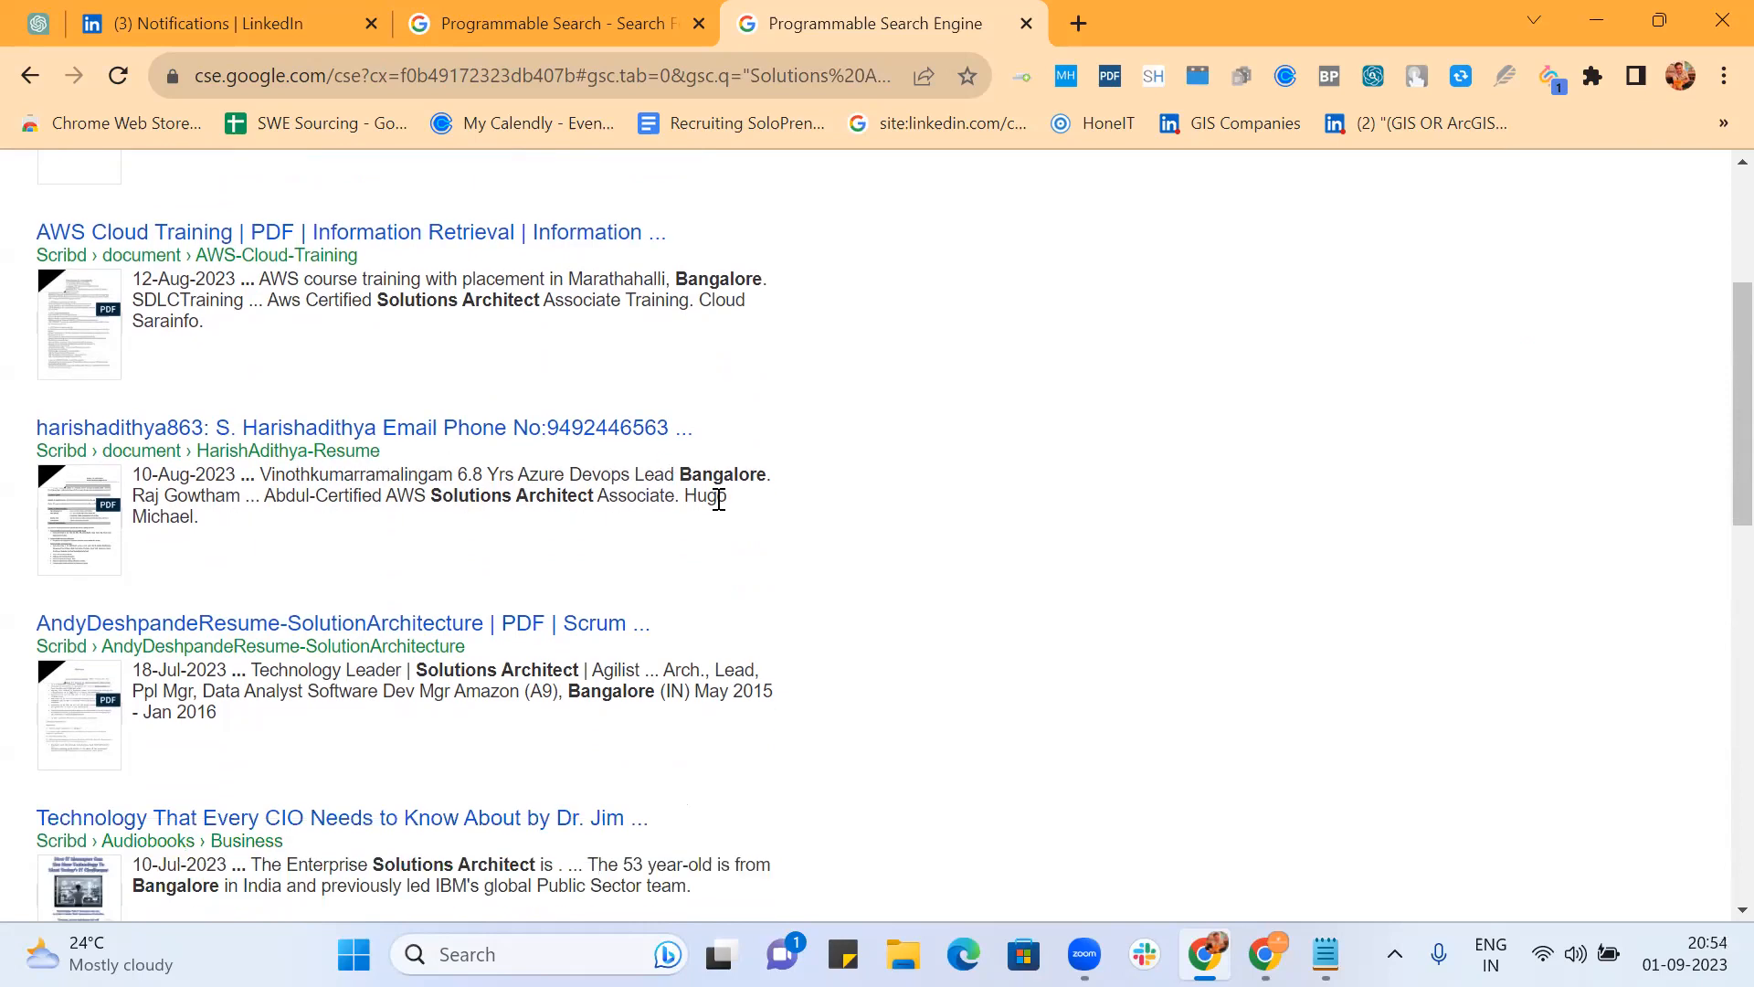
# Step: Open the Azure DevOps and SolutionArchitecture resumes in background tabs, then switch to the first
pyautogui.middleClick(542, 427)
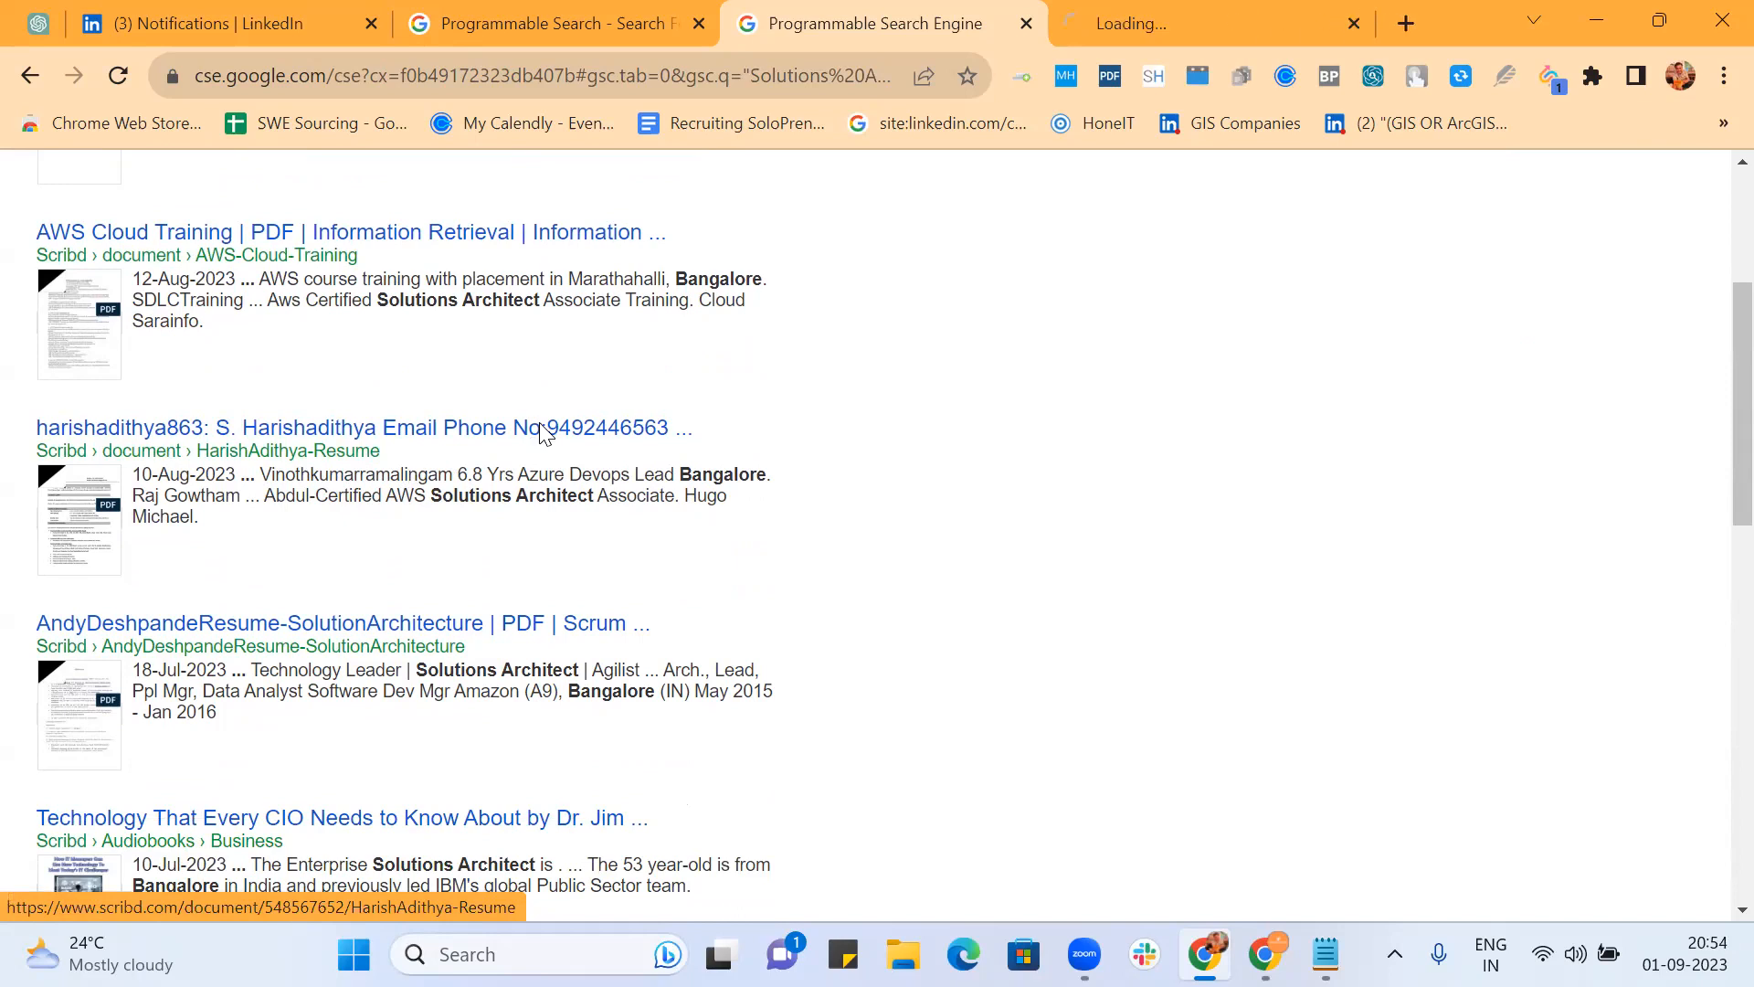
pyautogui.scroll(-3, 1069, 473)
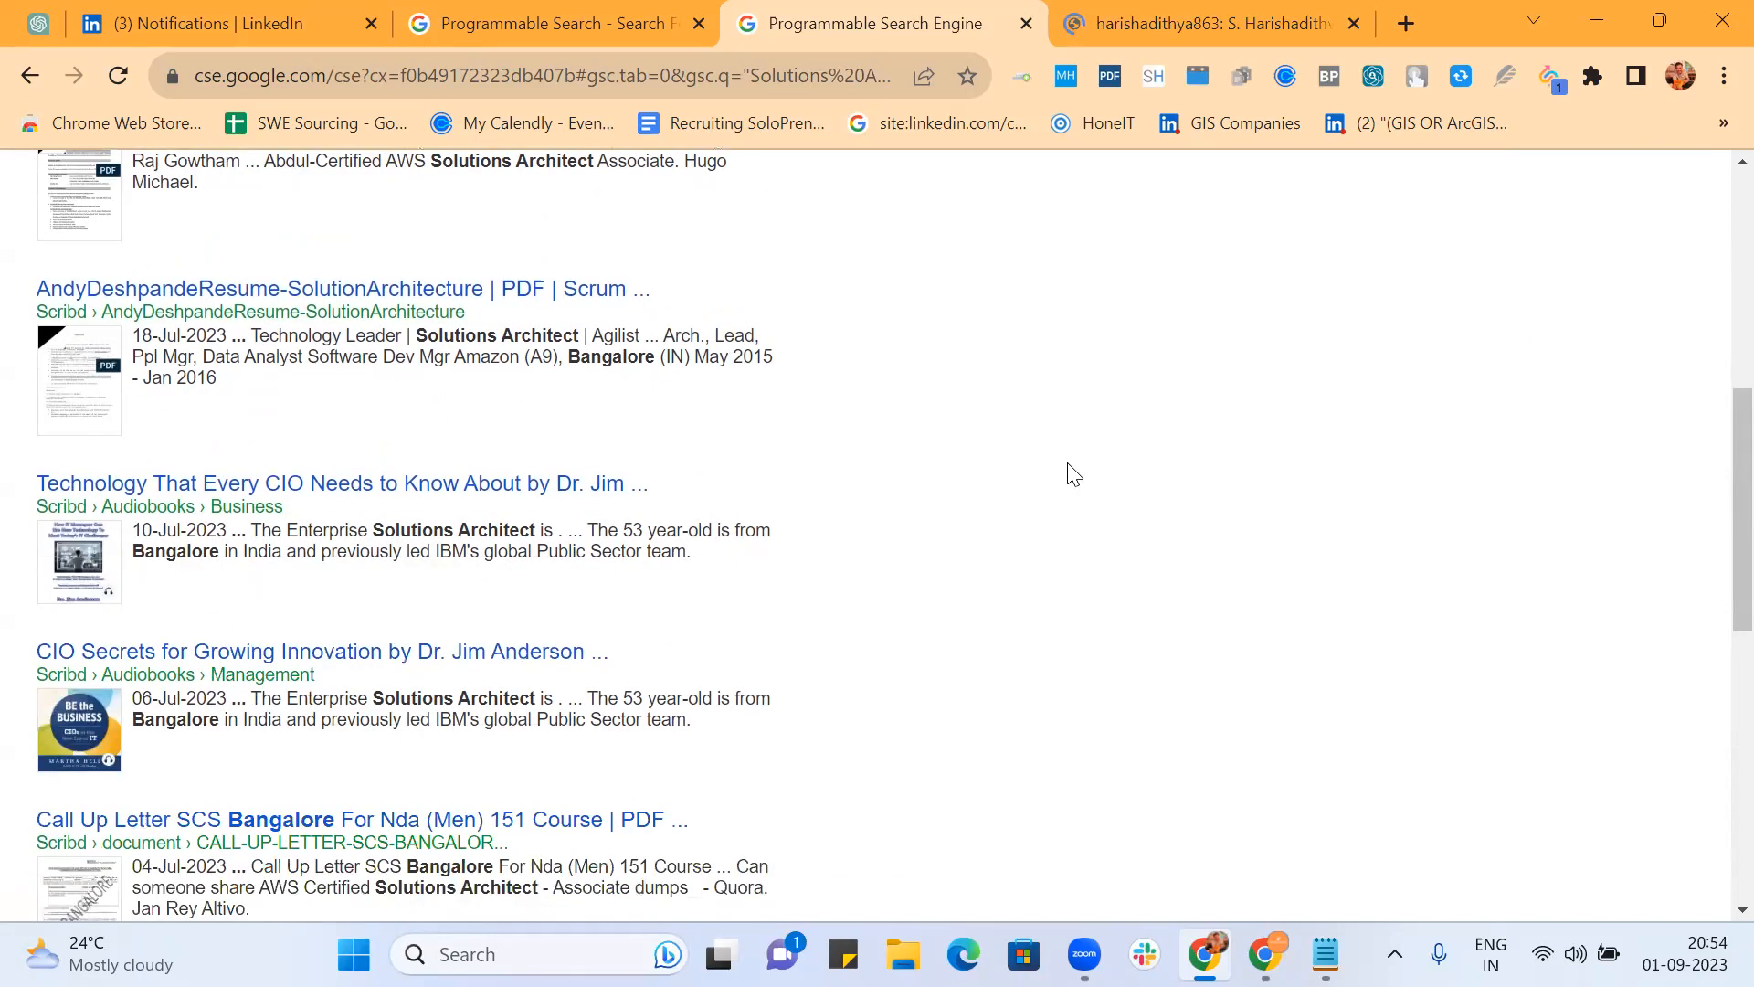
pyautogui.middleClick(525, 297)
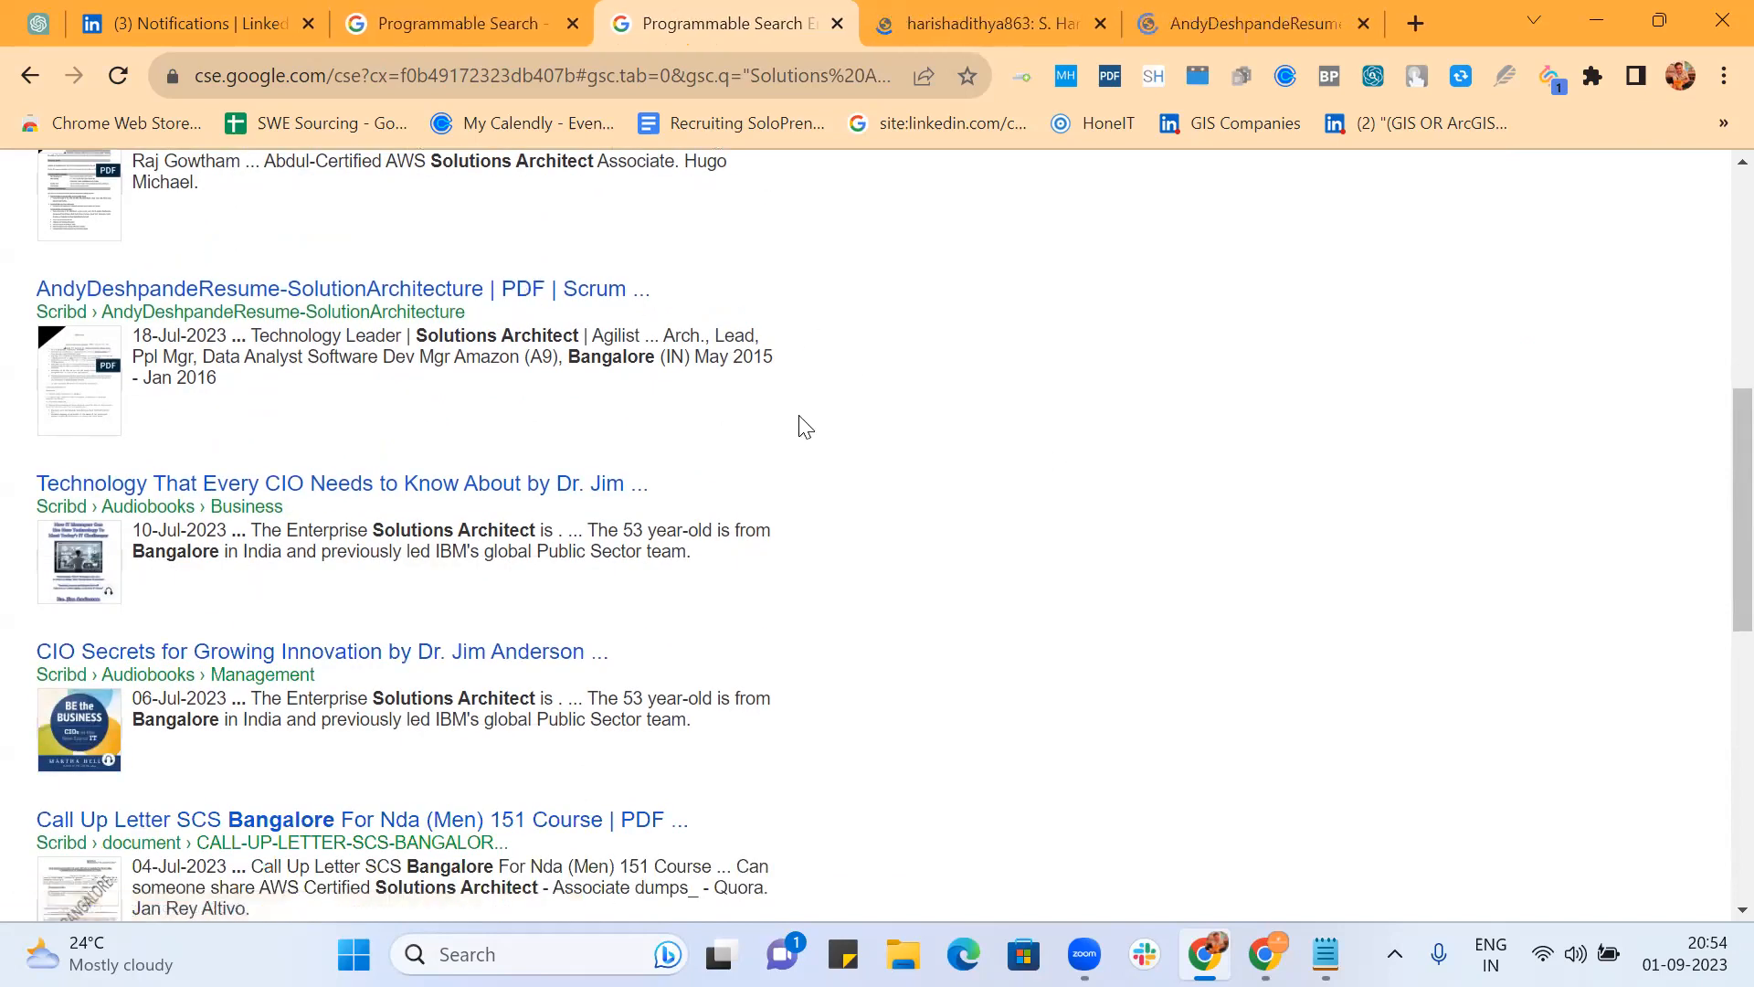
pyautogui.scroll(-3, 804, 426)
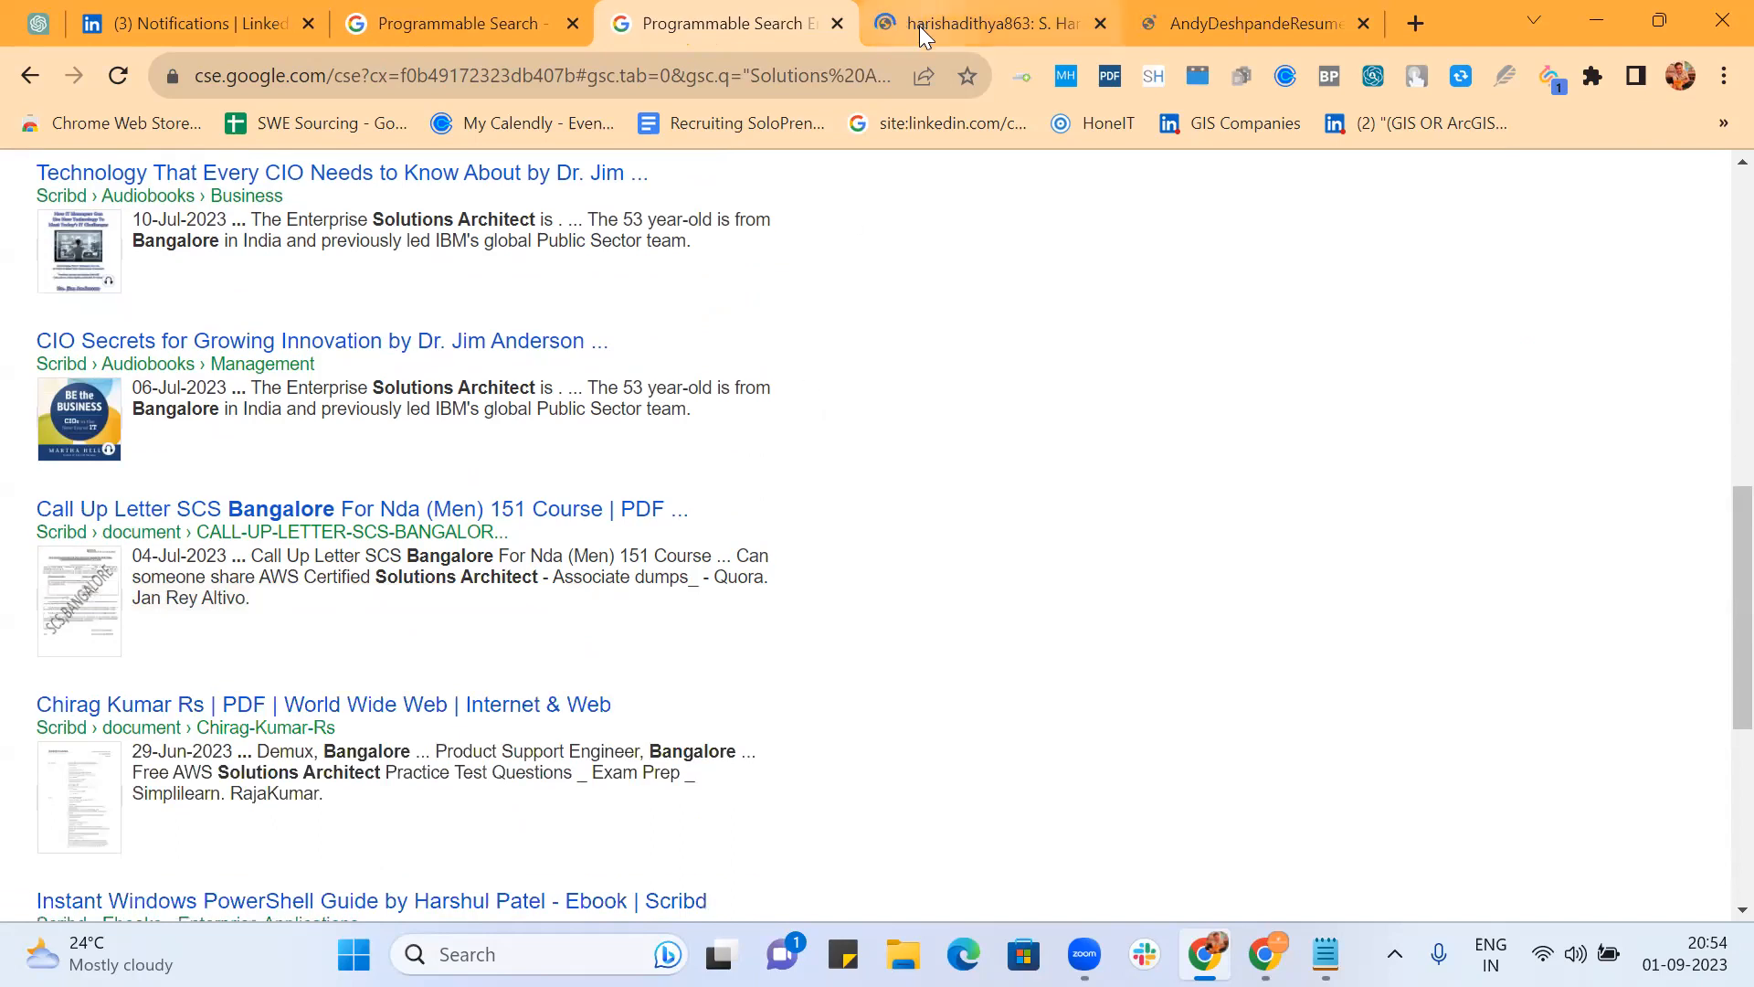
pyautogui.click(919, 26)
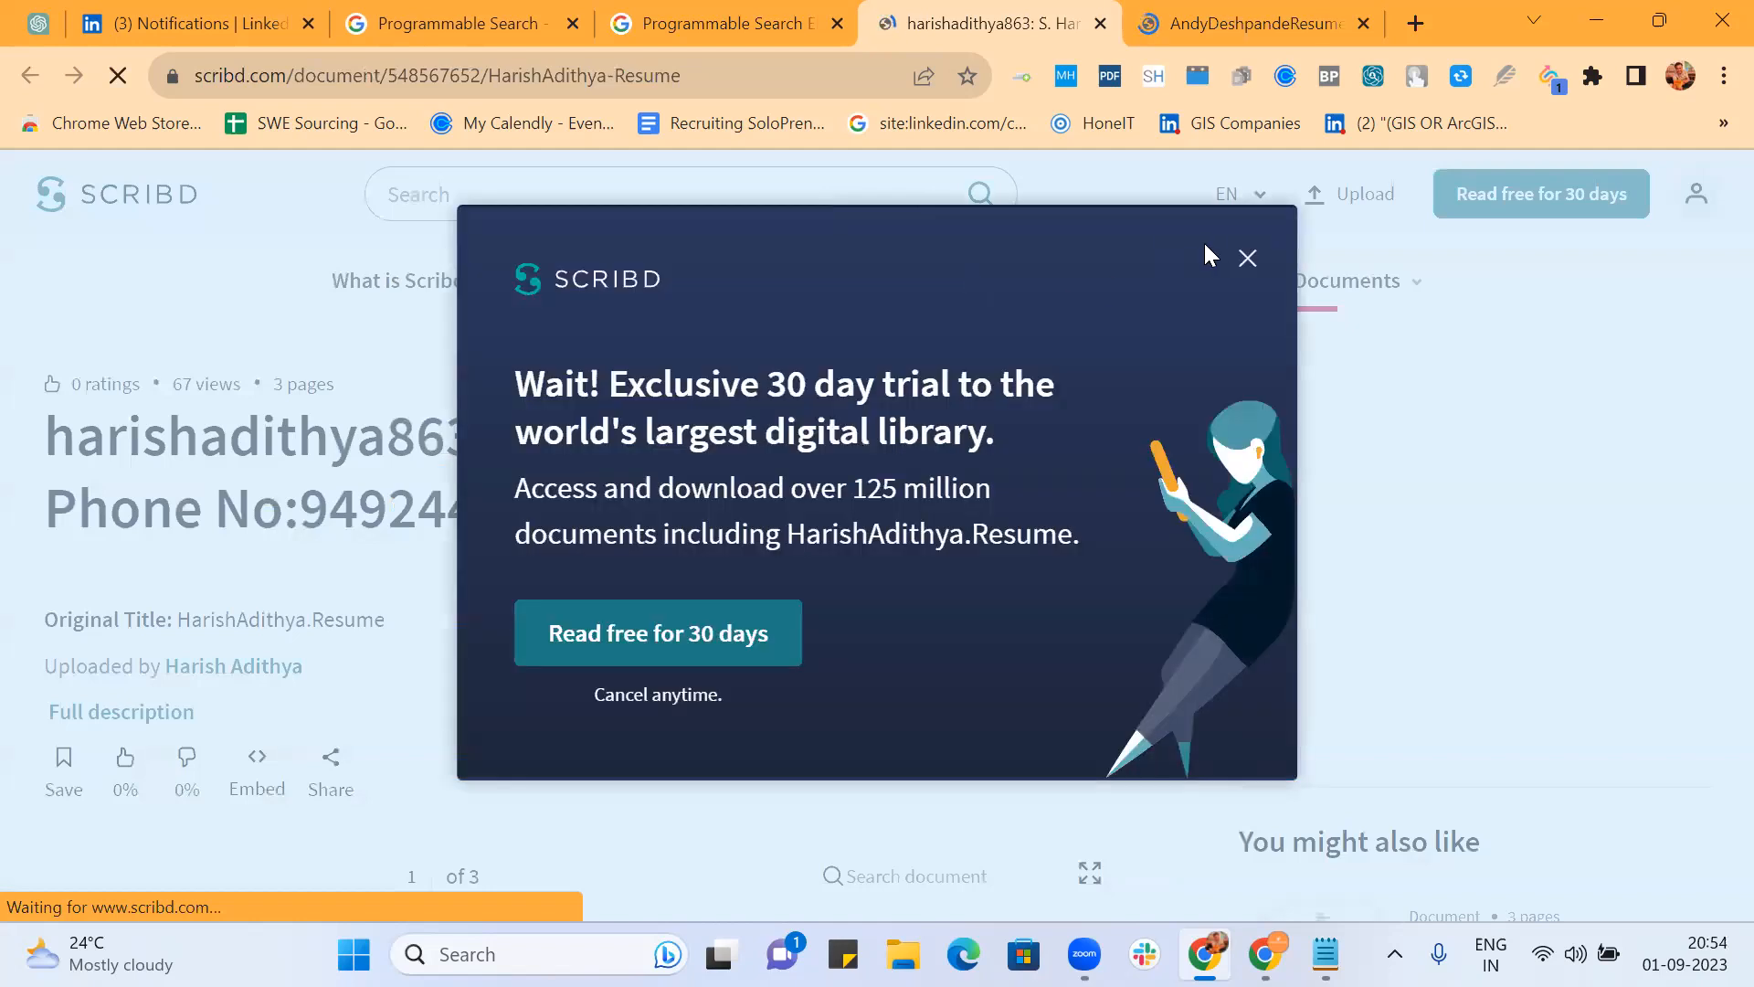
# Step: Dismiss the Scribd free-trial popup and start scrolling through the resume
pyautogui.click(1249, 260)
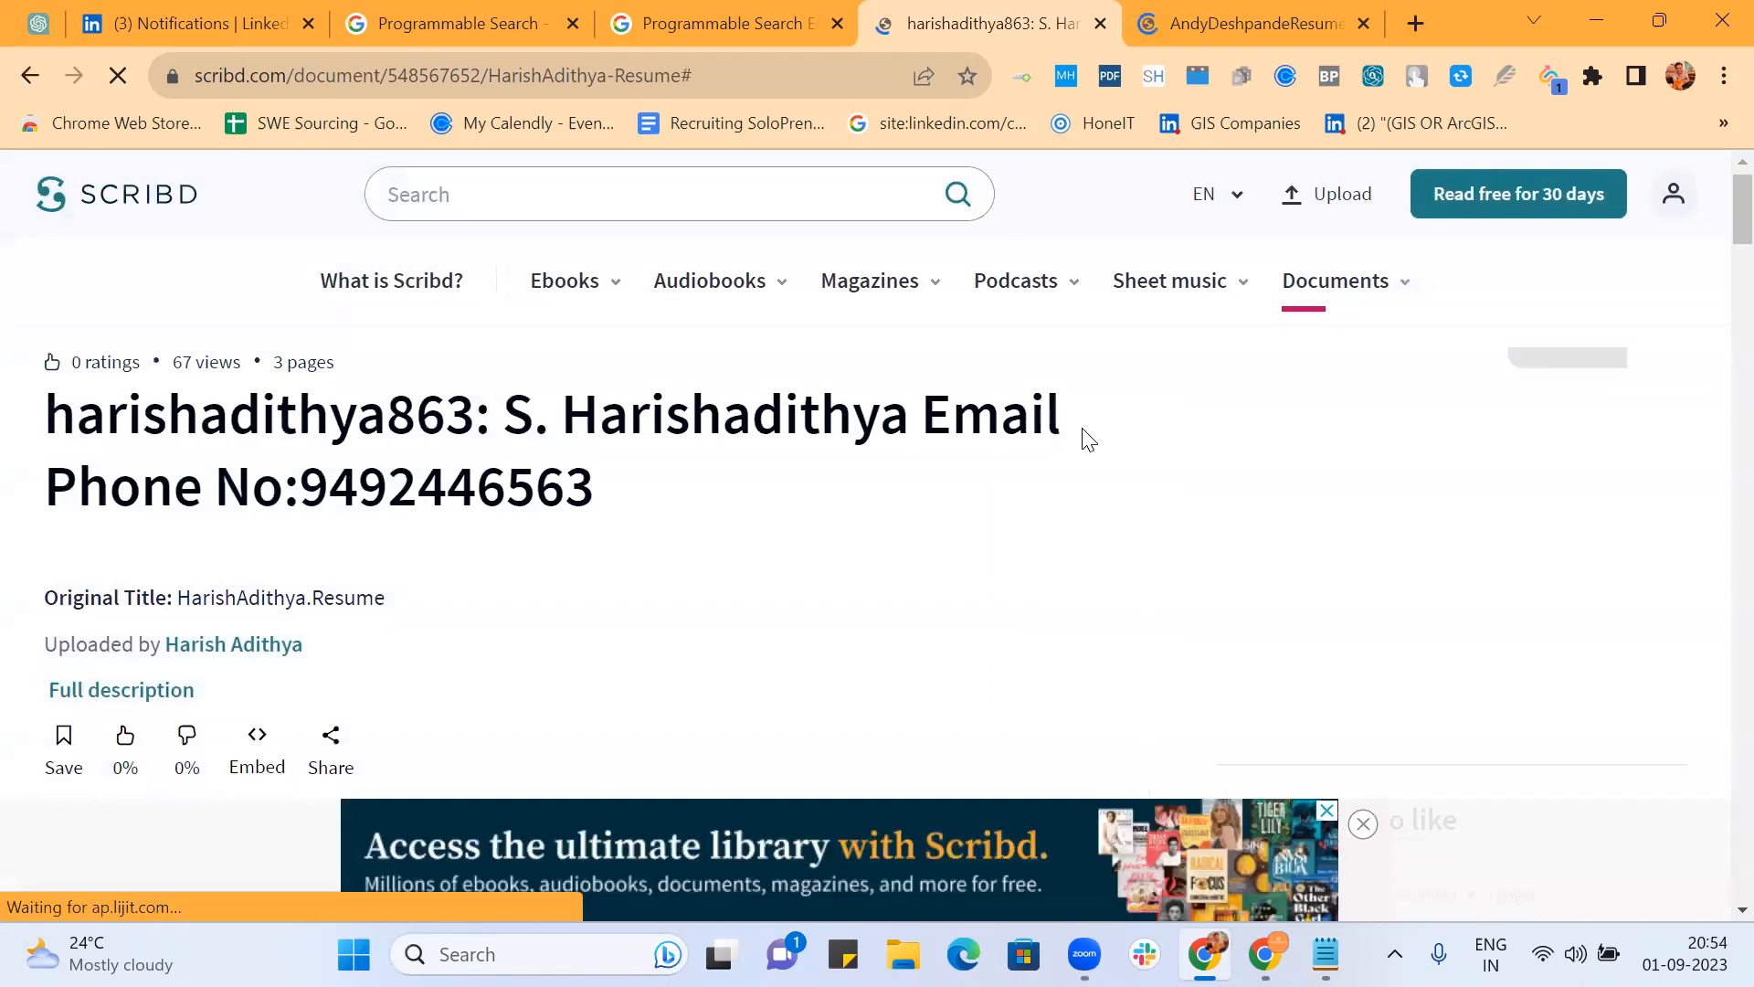
pyautogui.scroll(-5, 781, 543)
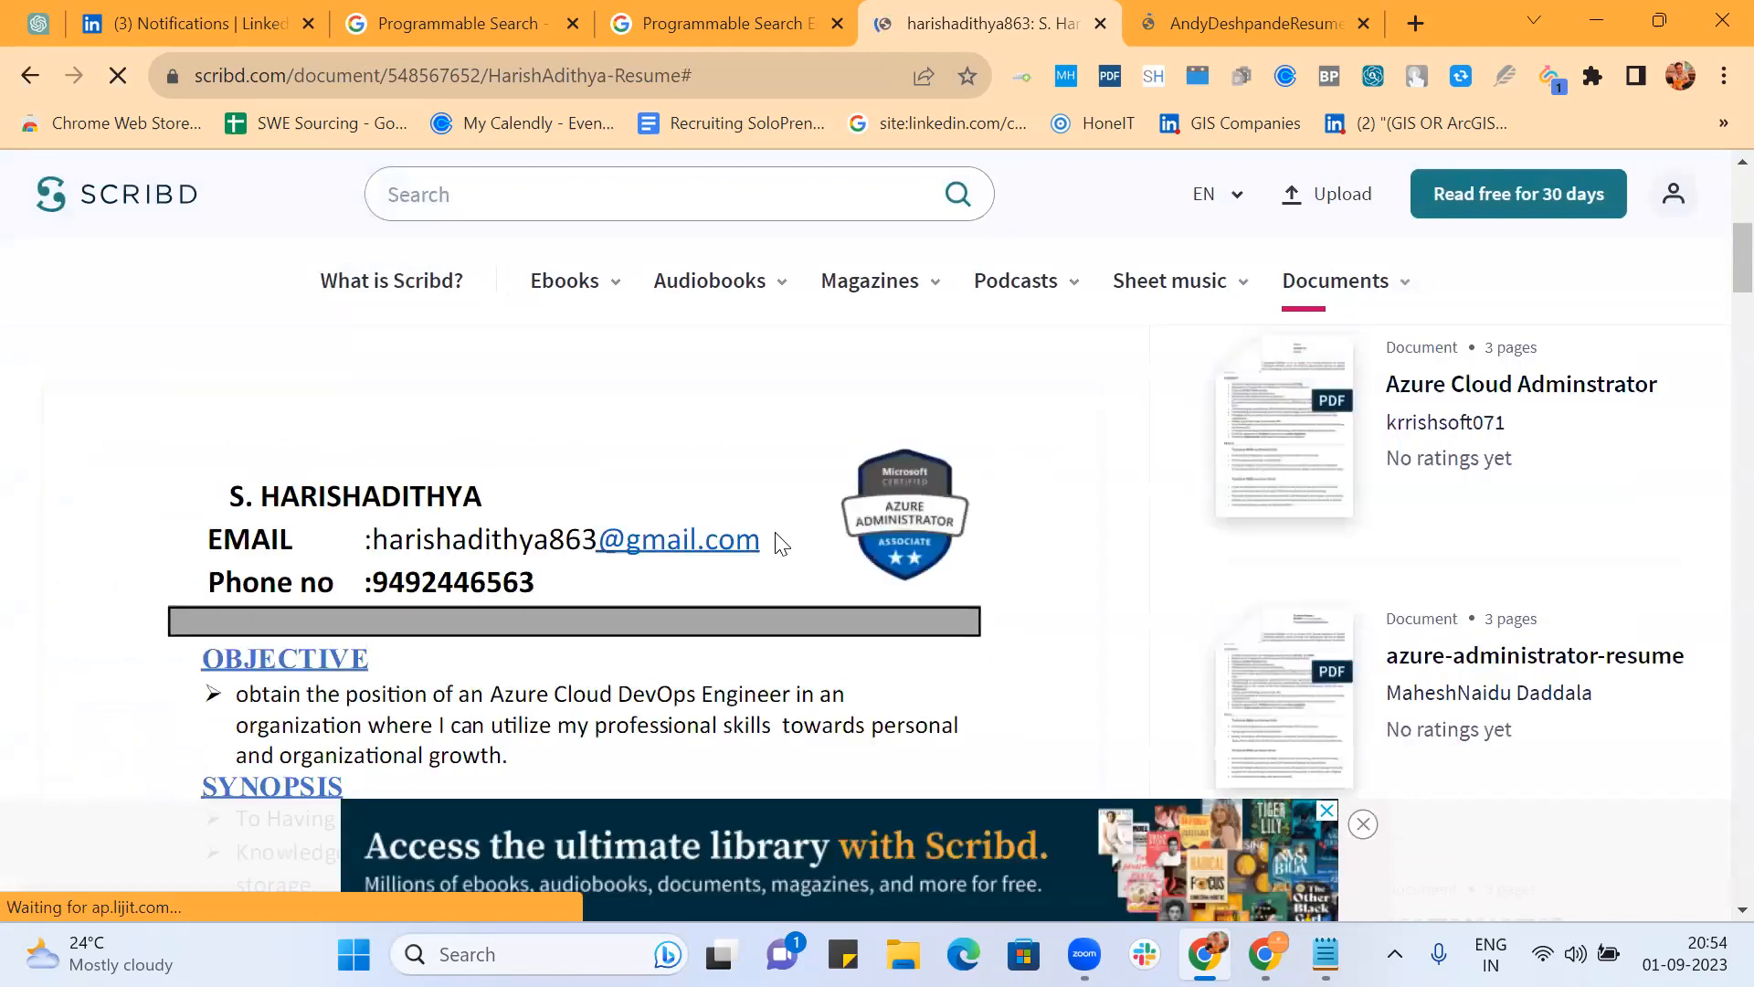
pyautogui.scroll(-3, 782, 544)
pyautogui.scroll(-5, 819, 540)
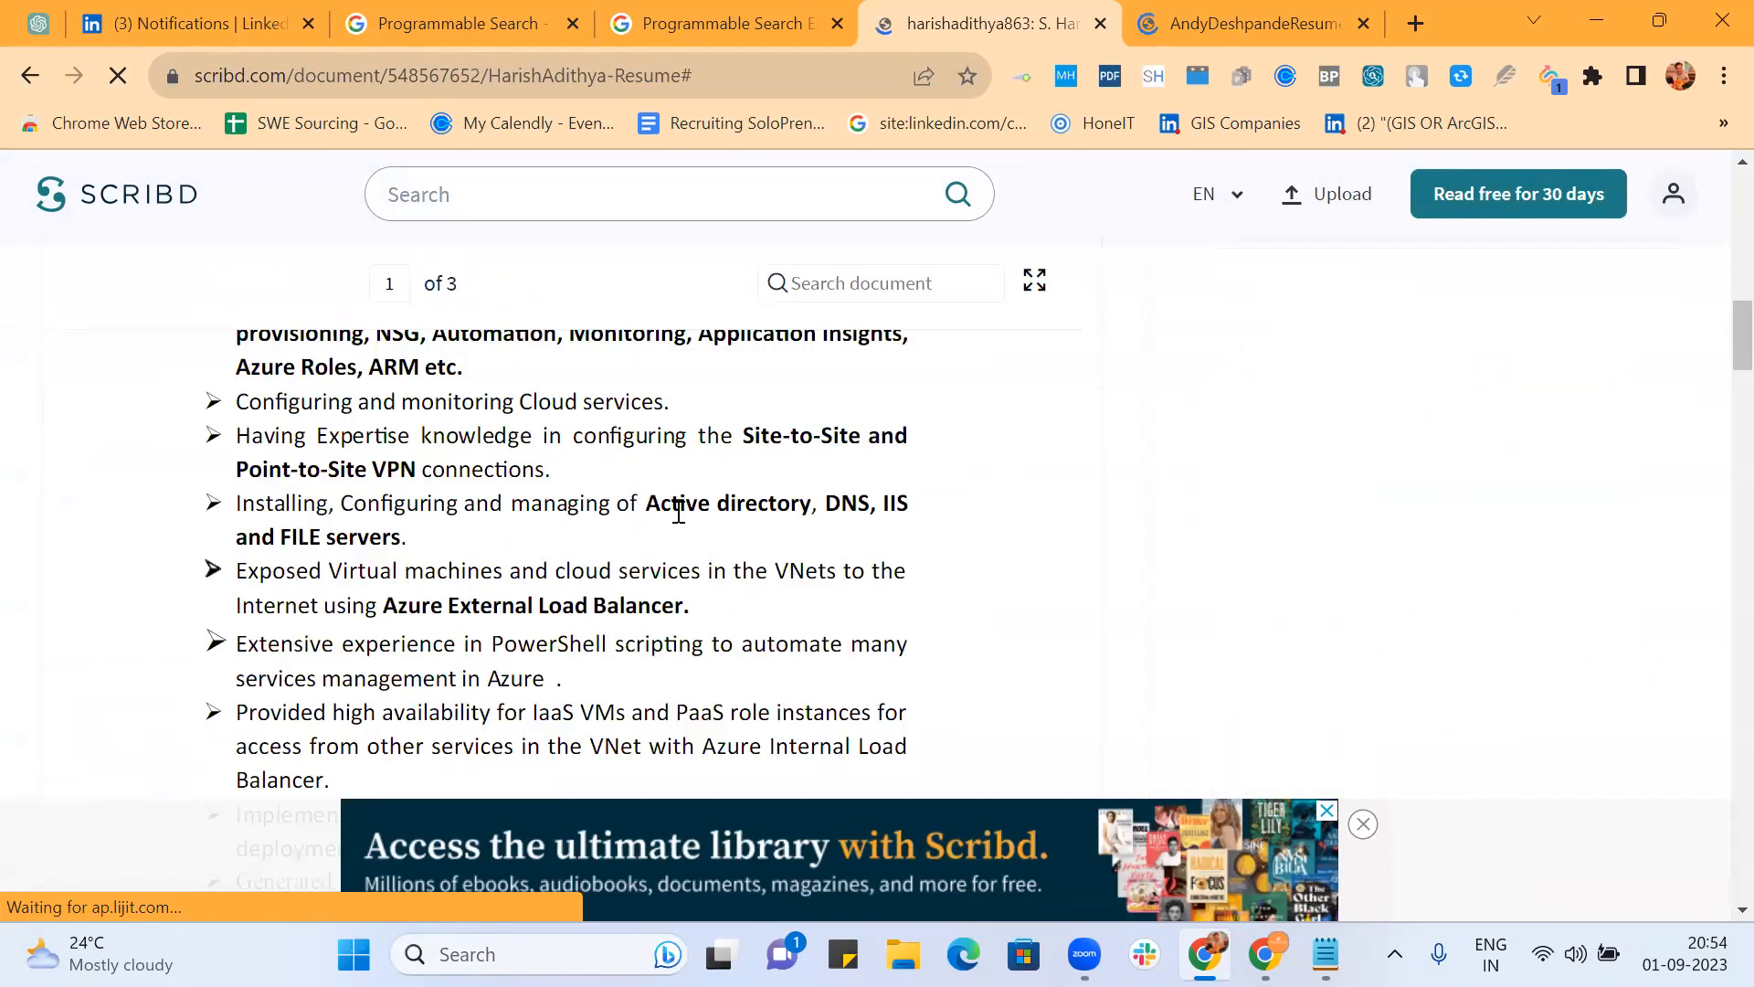
pyautogui.scroll(-8, 679, 511)
pyautogui.scroll(5, 679, 513)
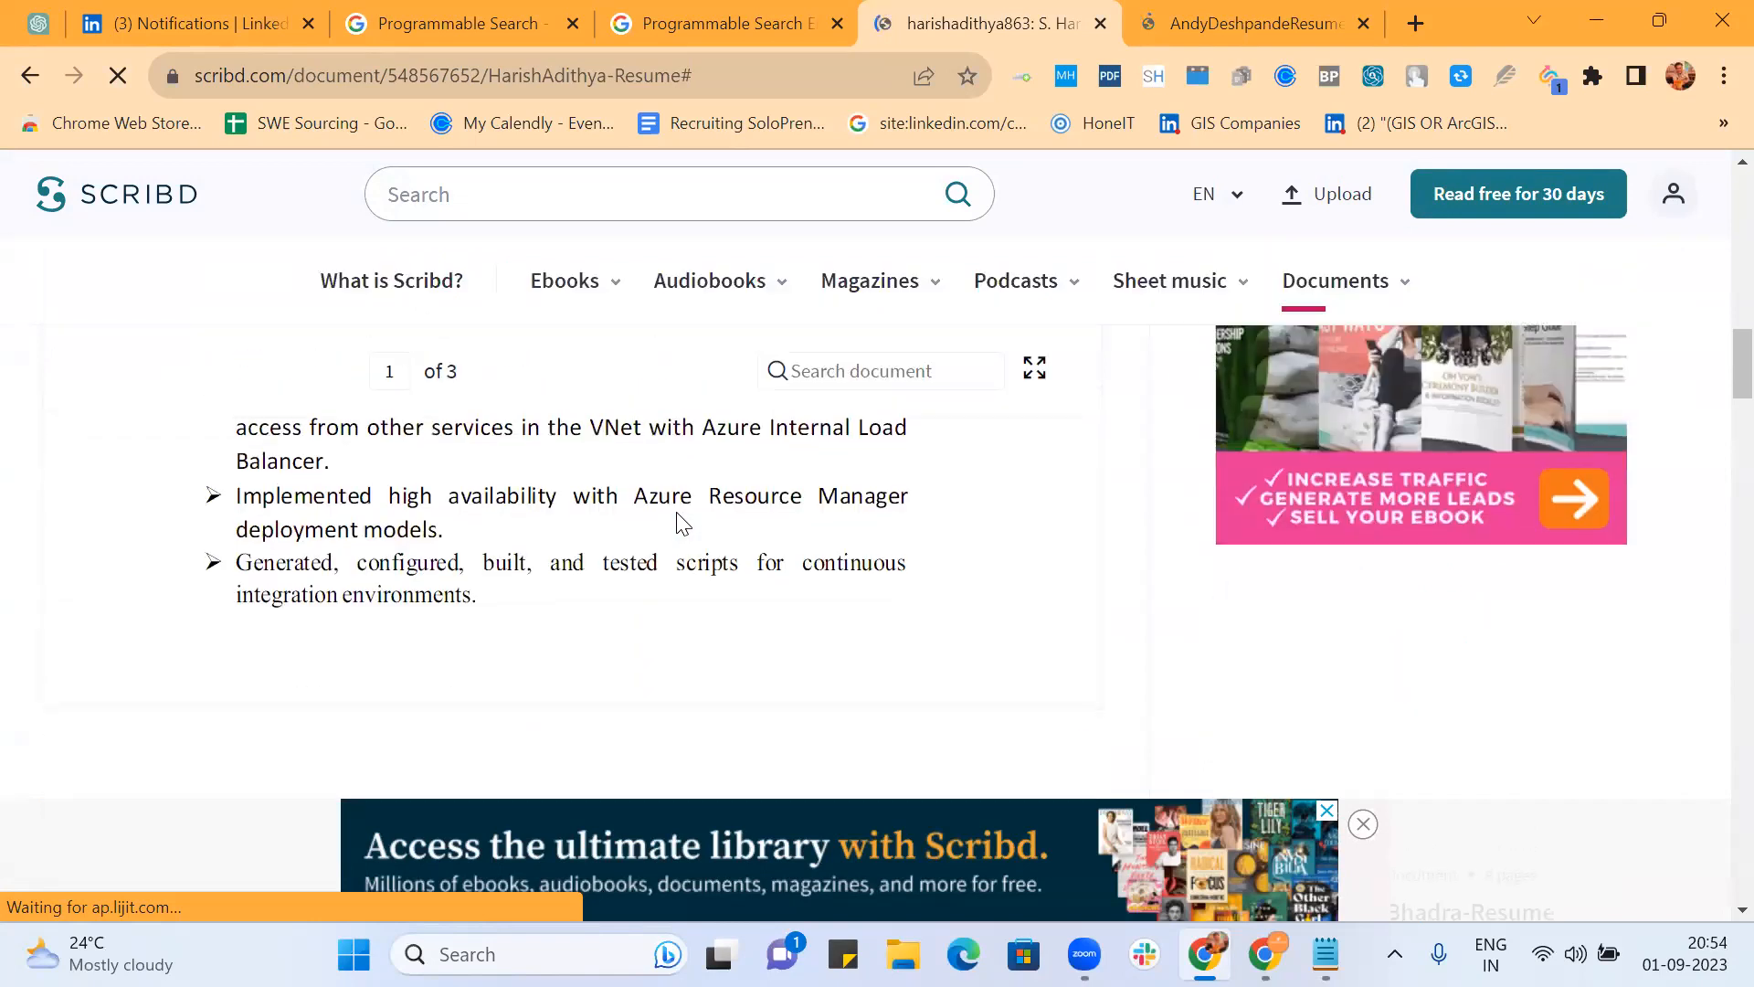
pyautogui.scroll(5, 679, 517)
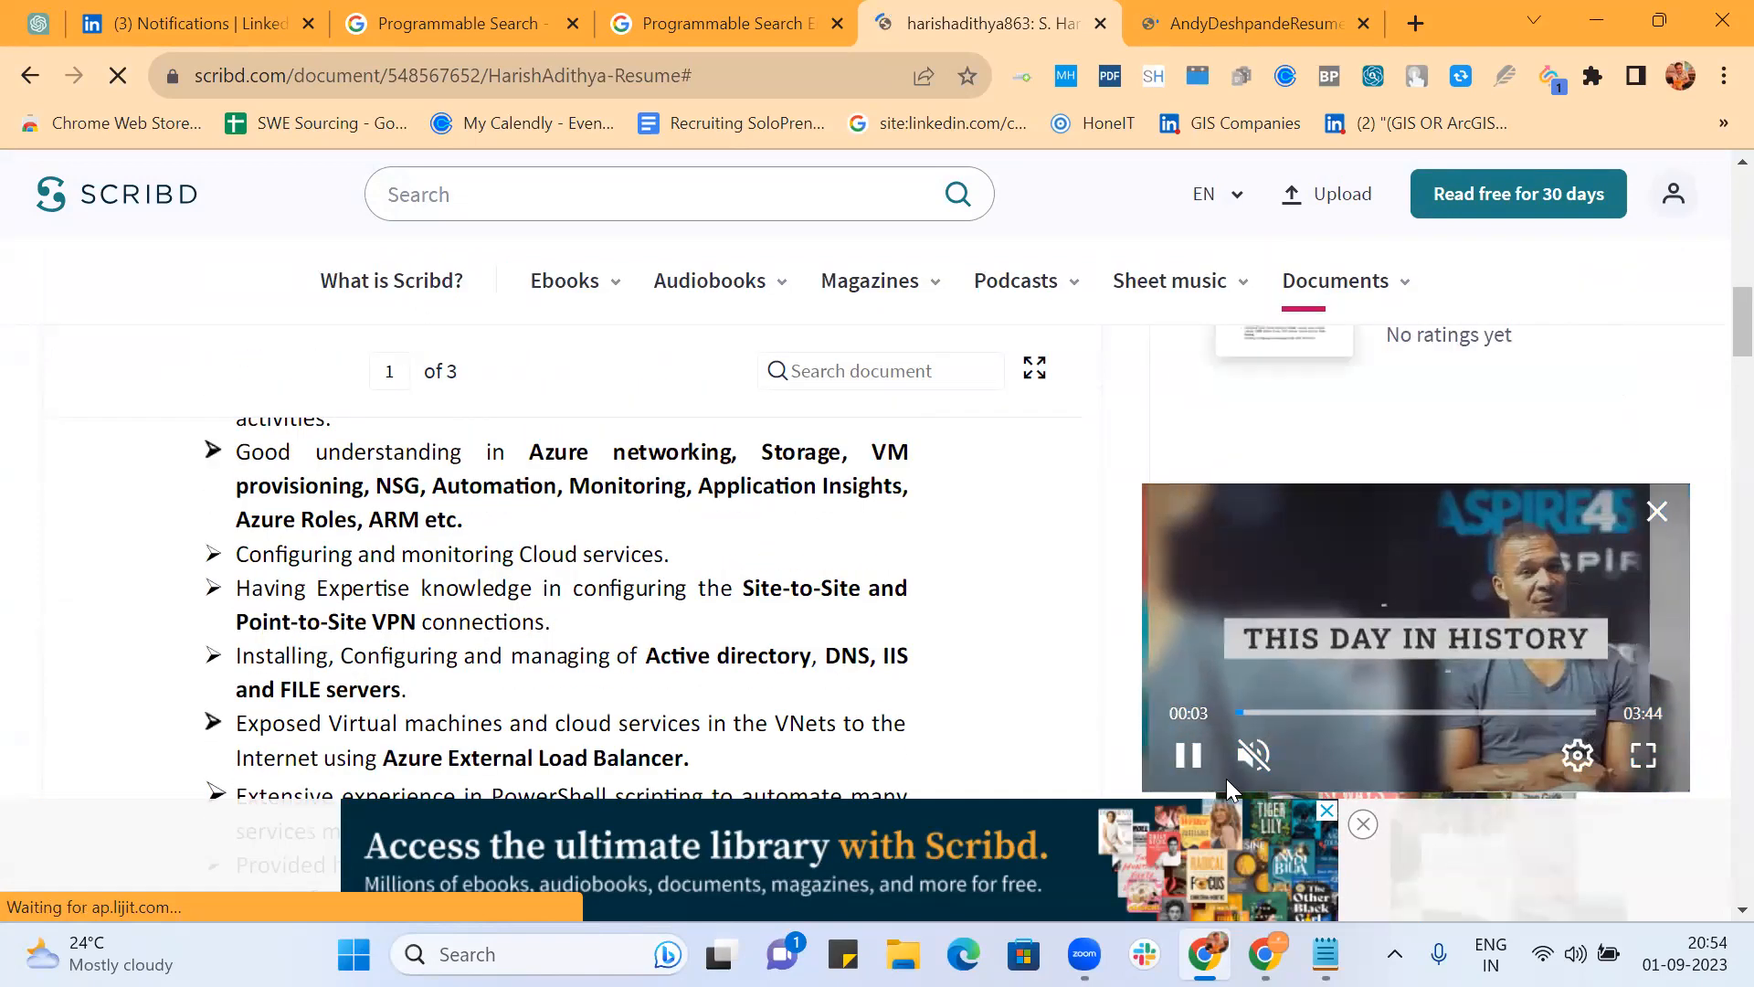
# Step: Close the banner and video ads and read the three-page resume to its end
pyautogui.click(1328, 813)
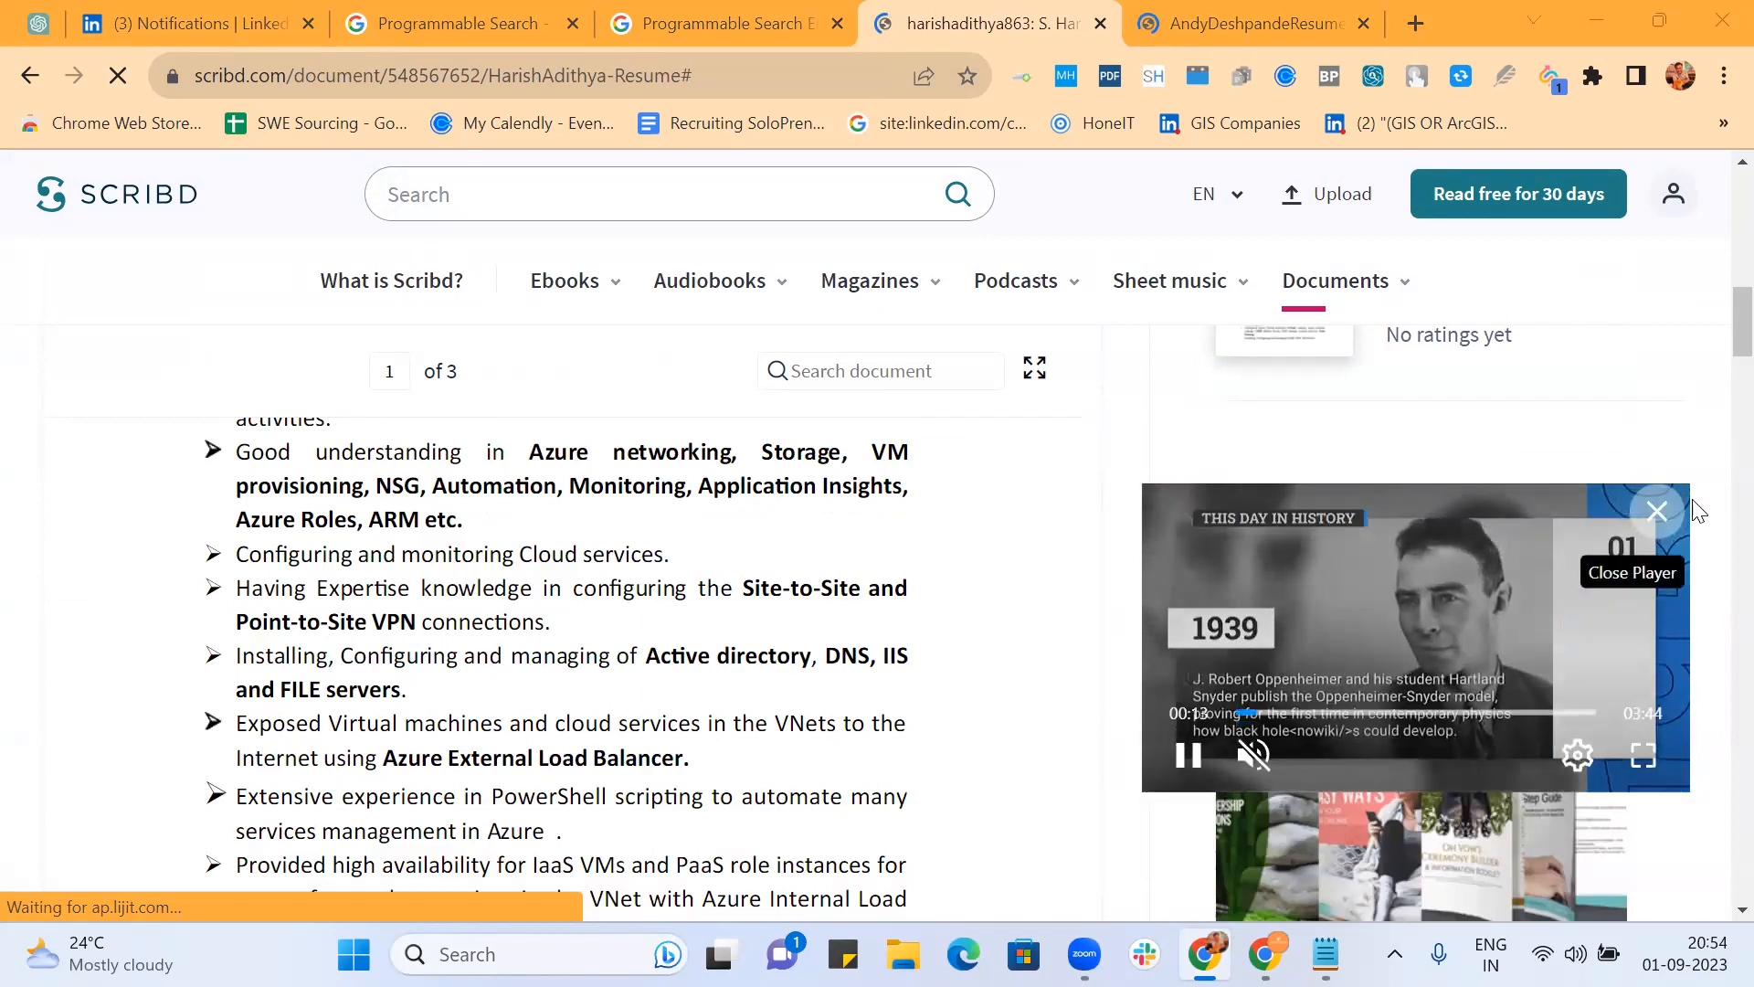
pyautogui.click(1656, 509)
pyautogui.scroll(-4, 1053, 445)
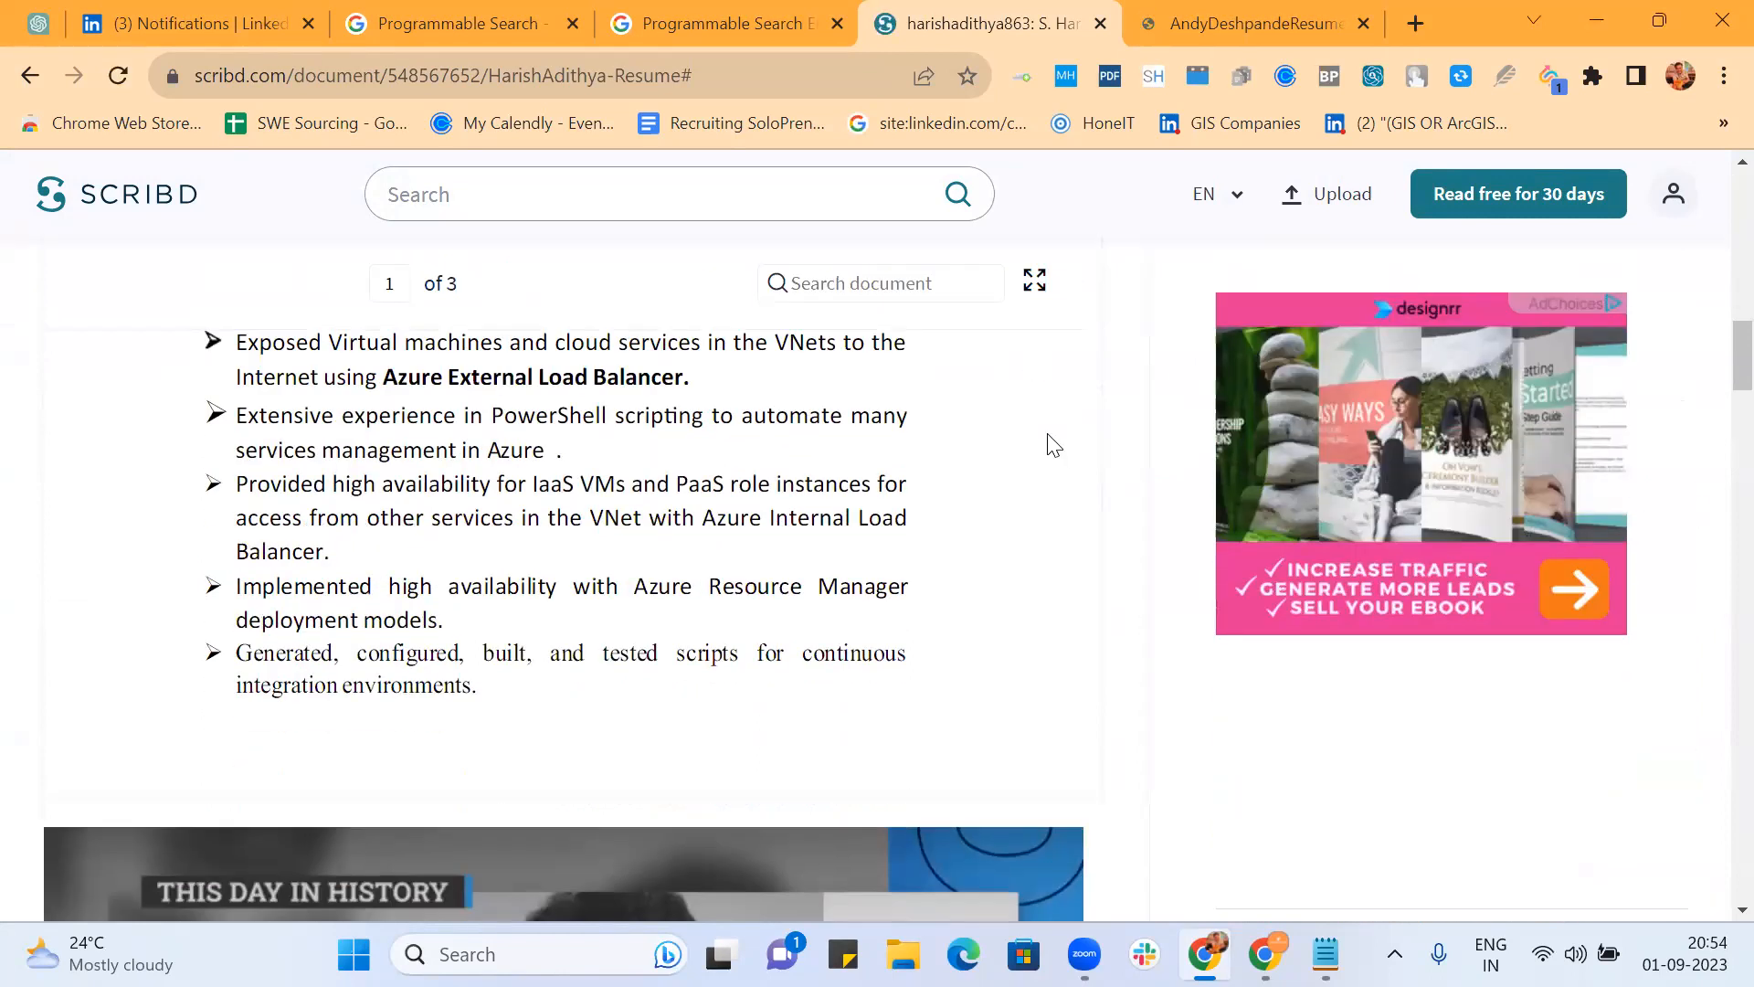
pyautogui.scroll(-14, 1053, 445)
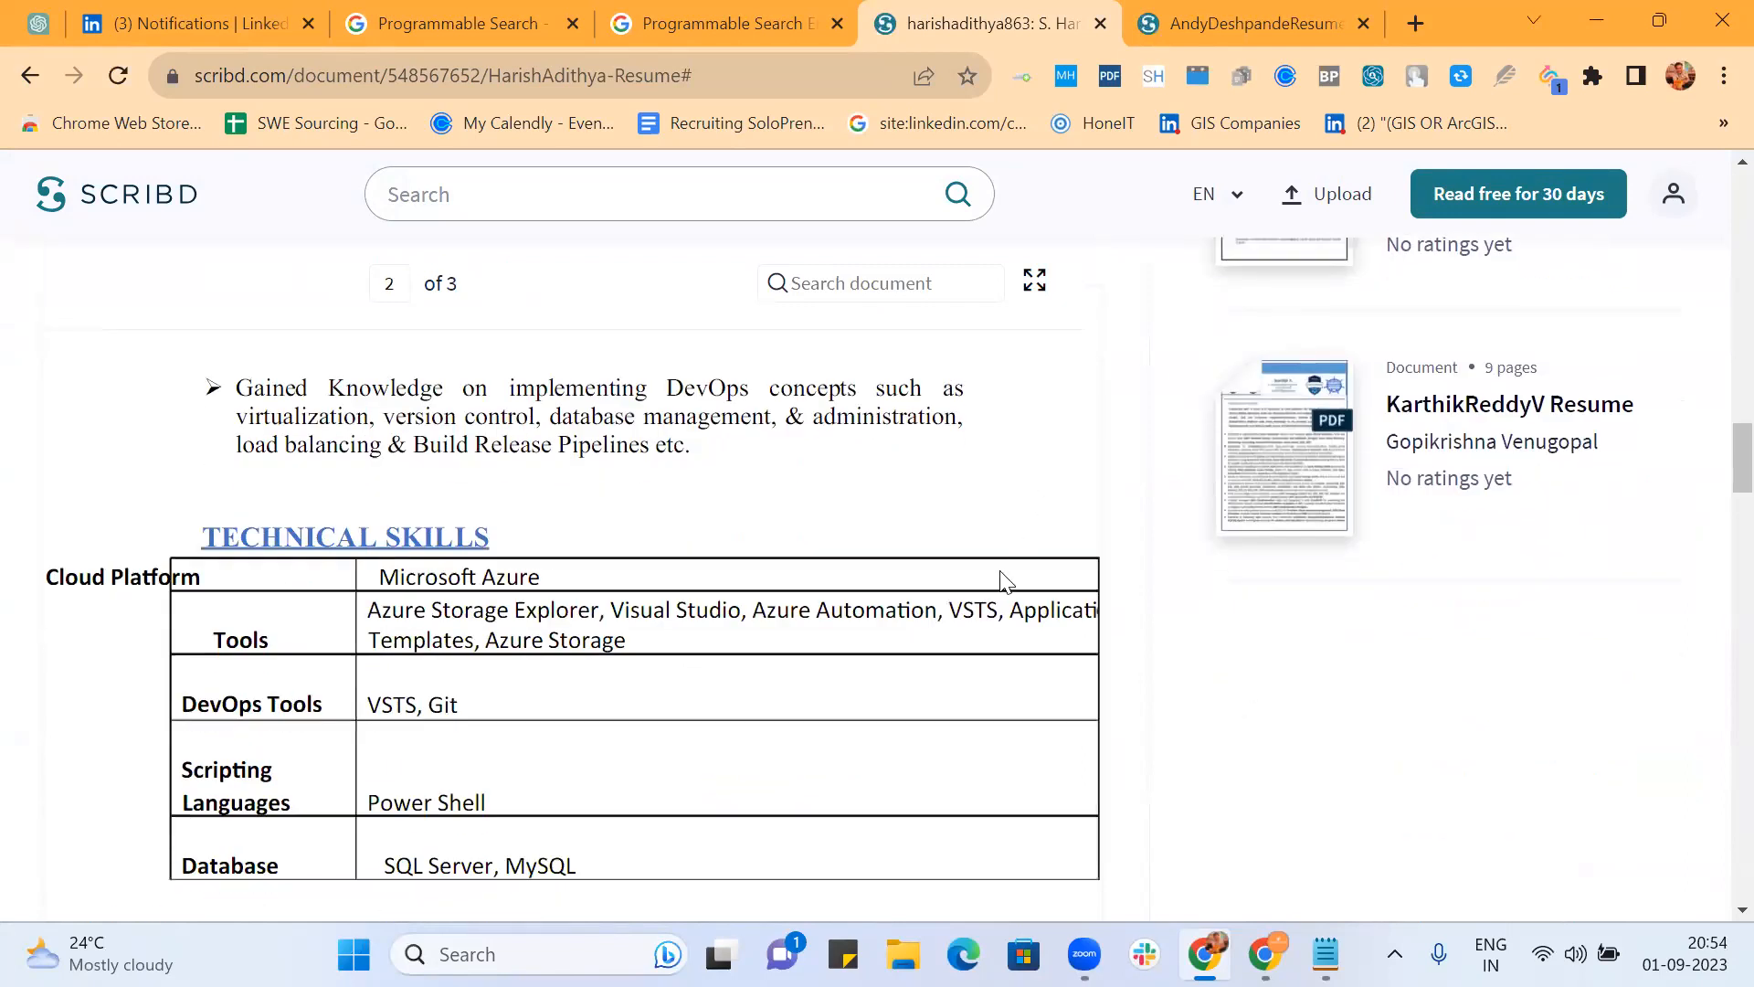
pyautogui.scroll(-15, 1000, 572)
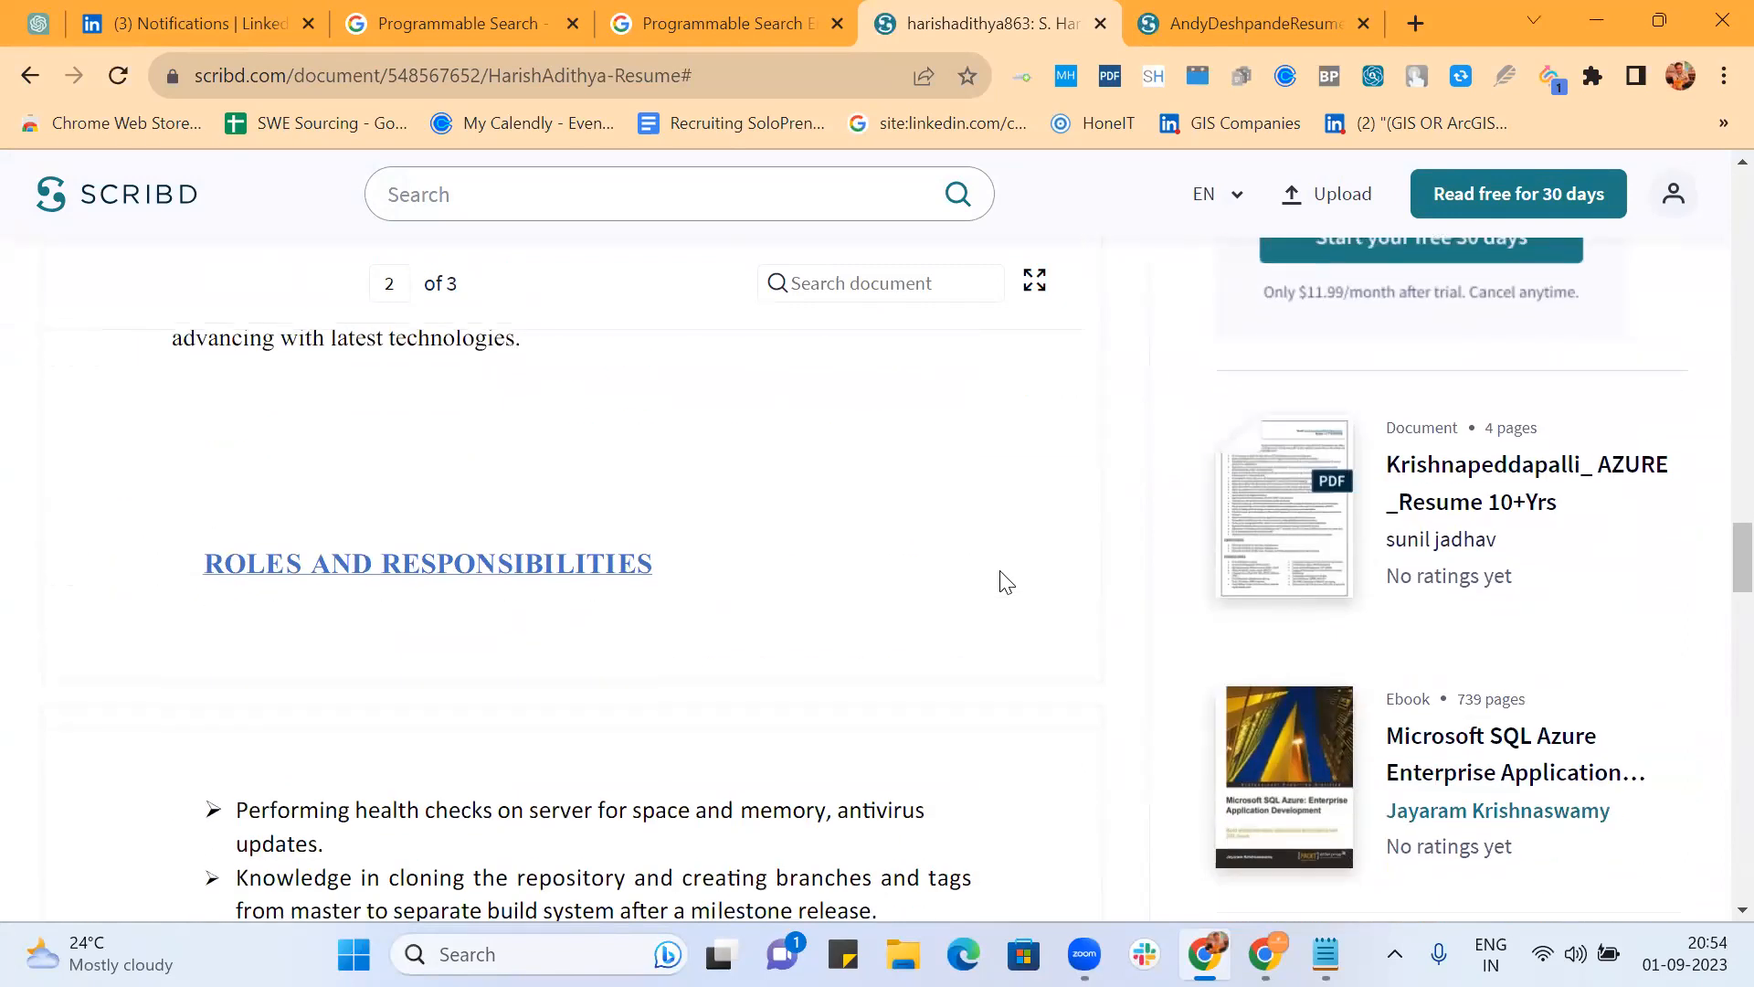
pyautogui.scroll(-8, 1005, 582)
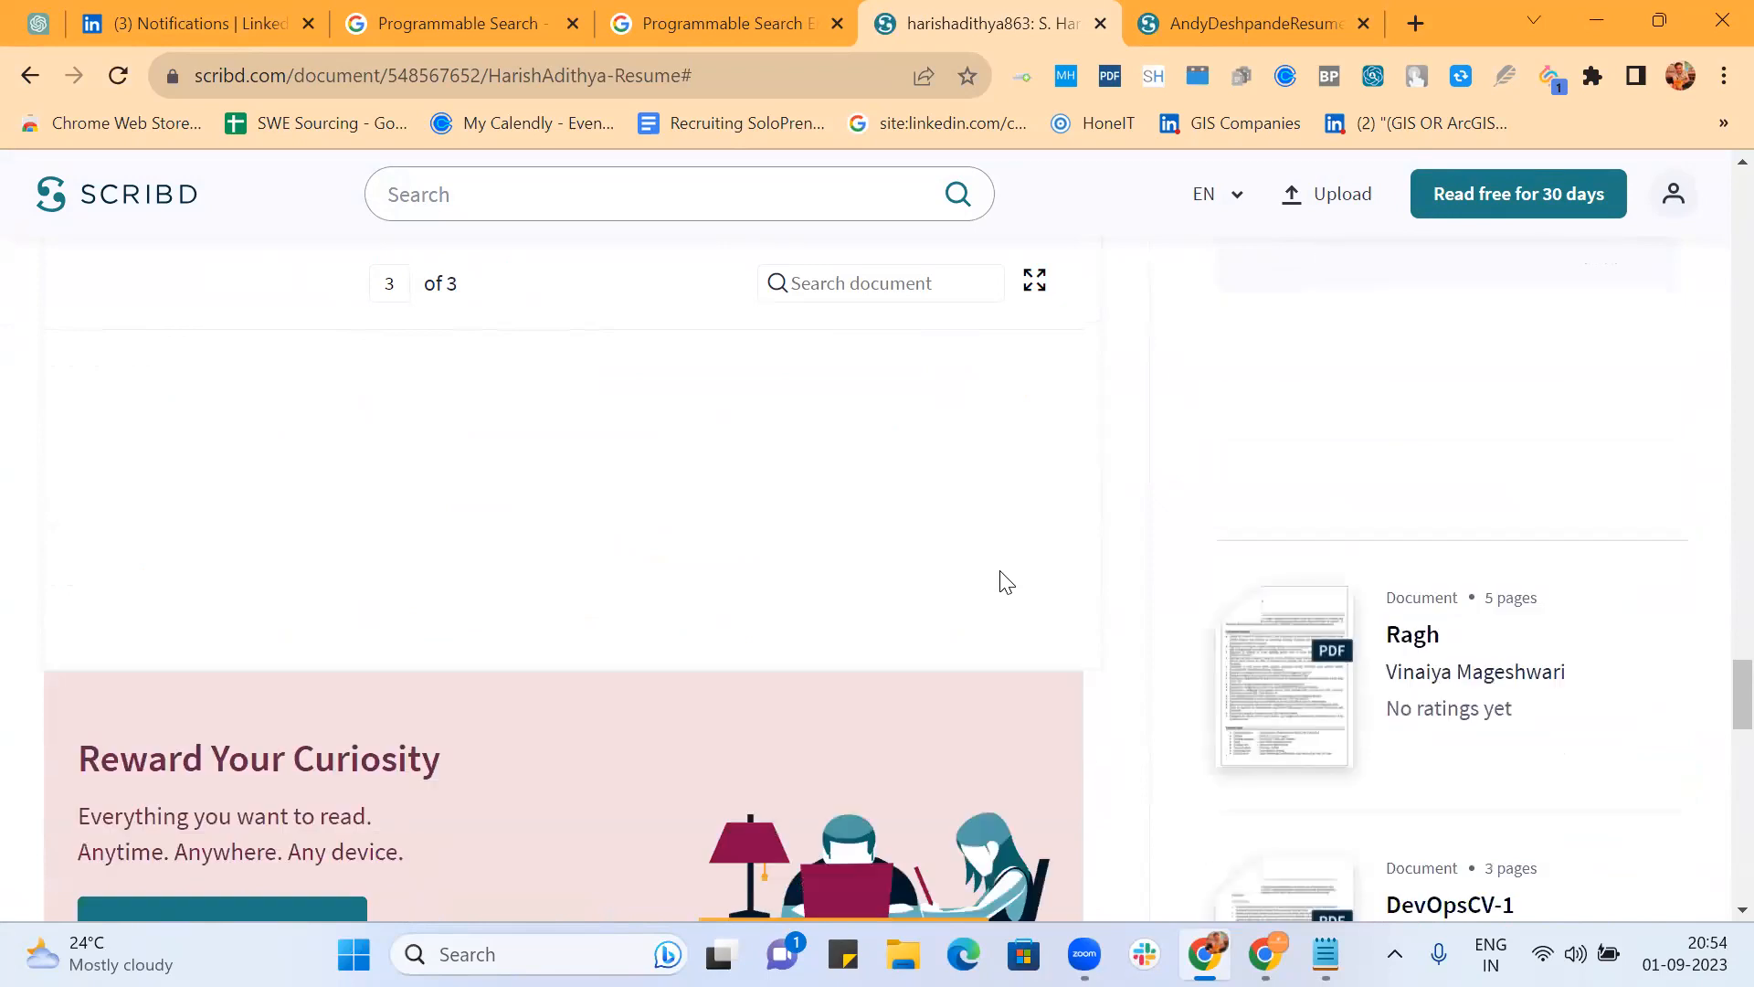
pyautogui.scroll(2, 1000, 572)
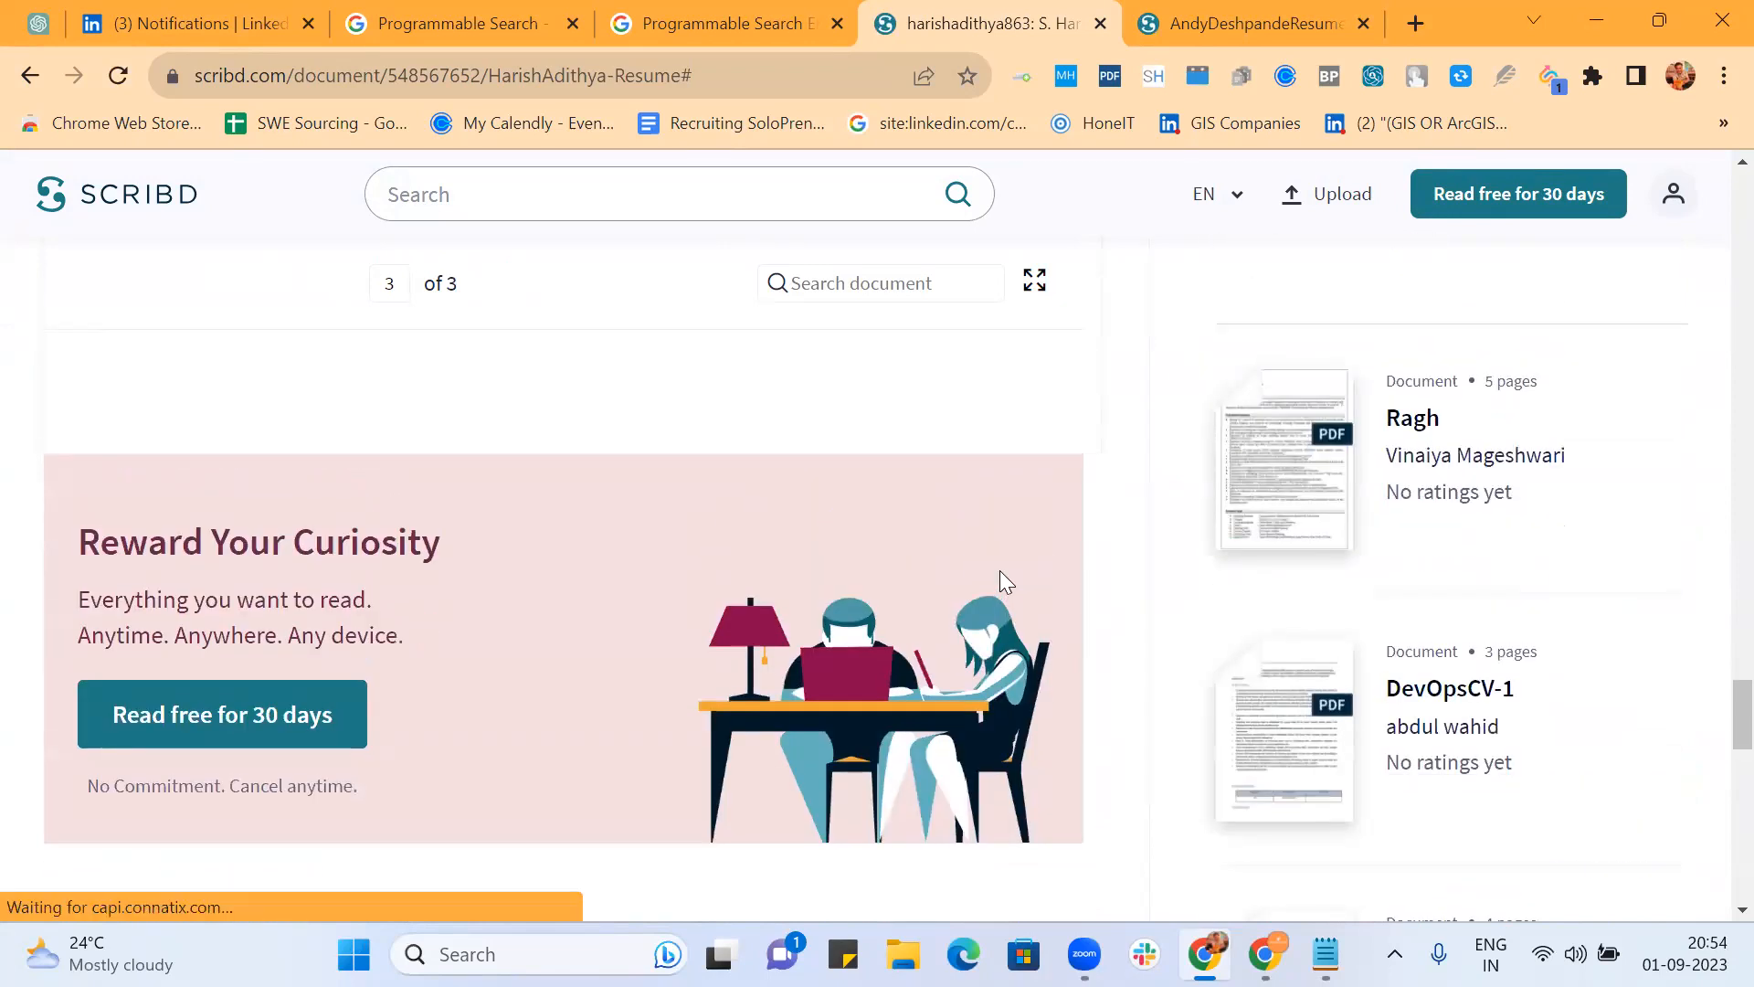
pyautogui.scroll(-2, 1000, 572)
pyautogui.scroll(-2, 999, 570)
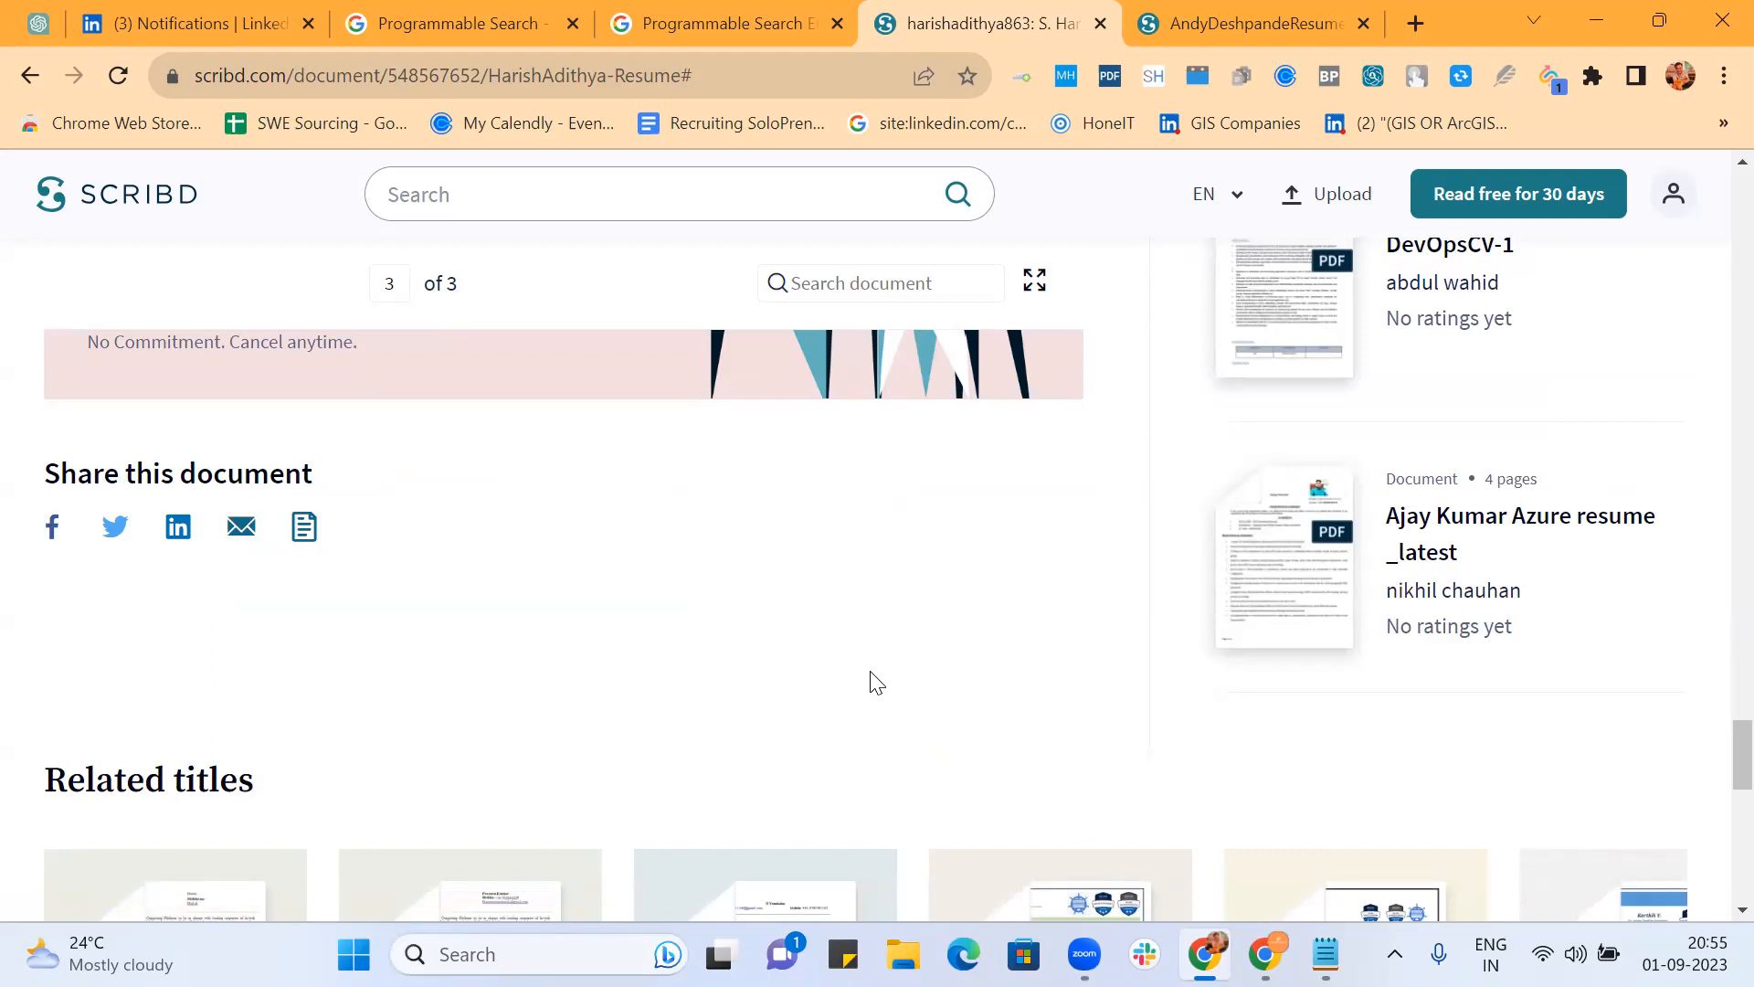
# Step: Open a new Chrome tab and enter 'site:linkedin.com/in ext:pdf' without running it
pyautogui.click(1416, 24)
pyautogui.write('sit')
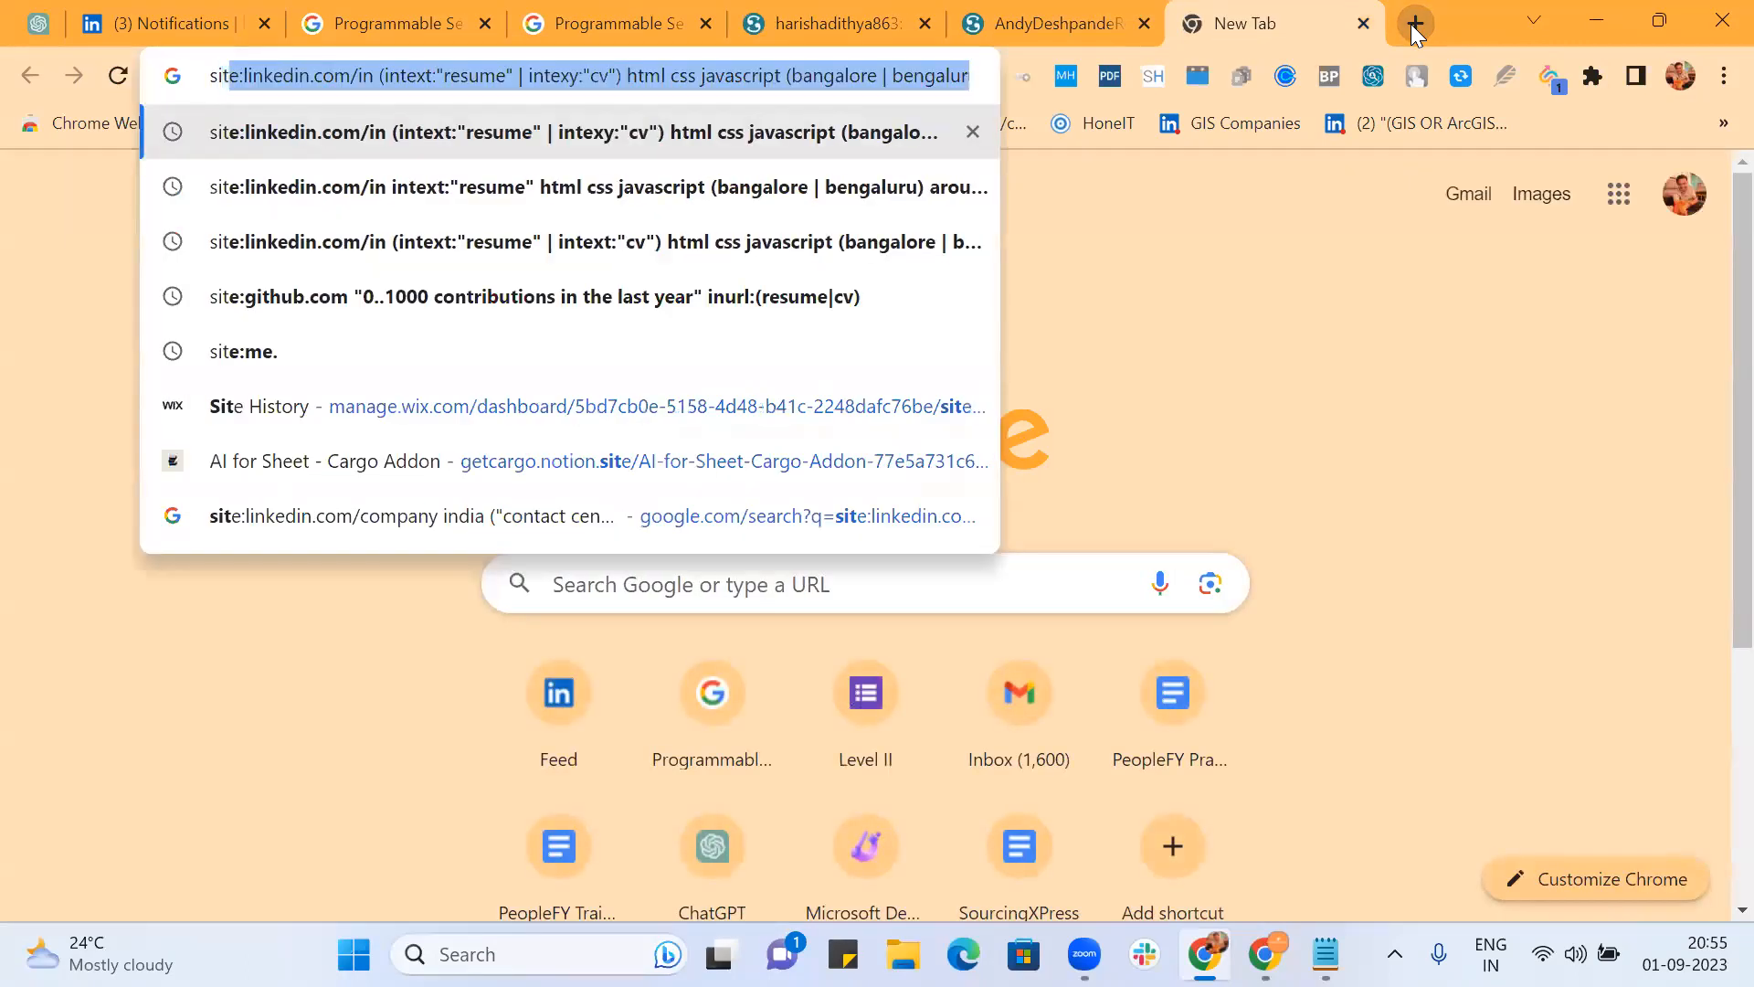
pyautogui.write('el')
pyautogui.press('BackSpace')
pyautogui.write(':linke')
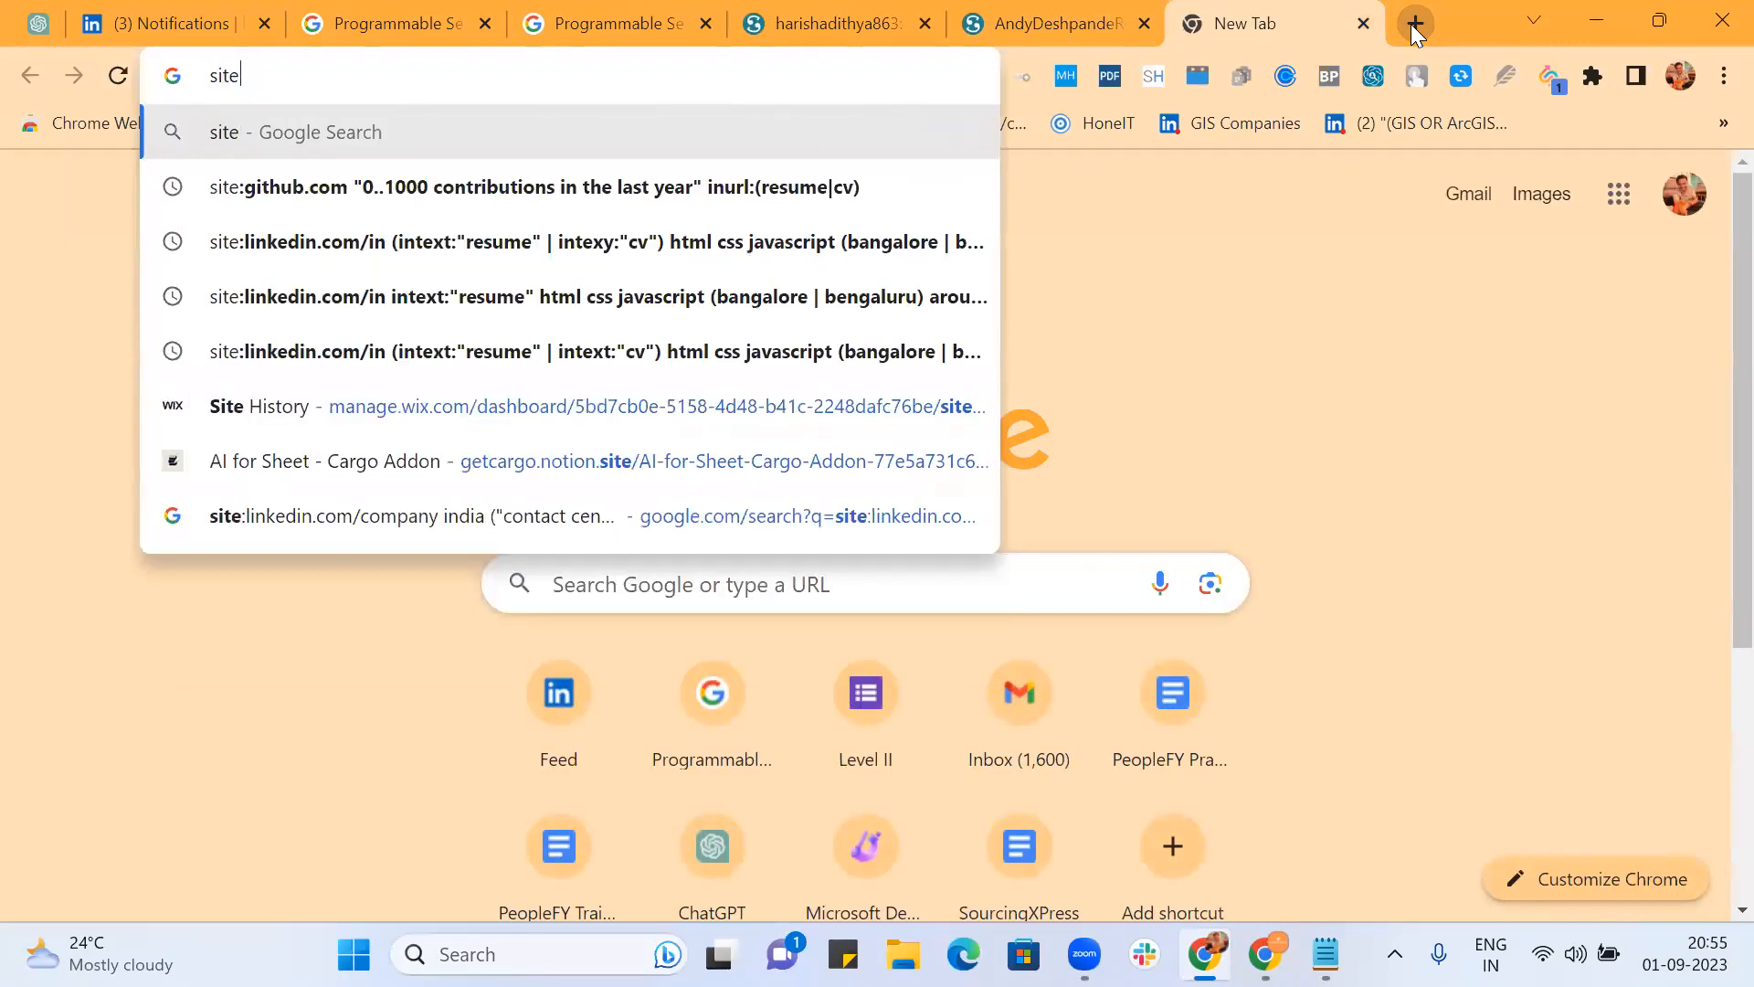
pyautogui.write('din')
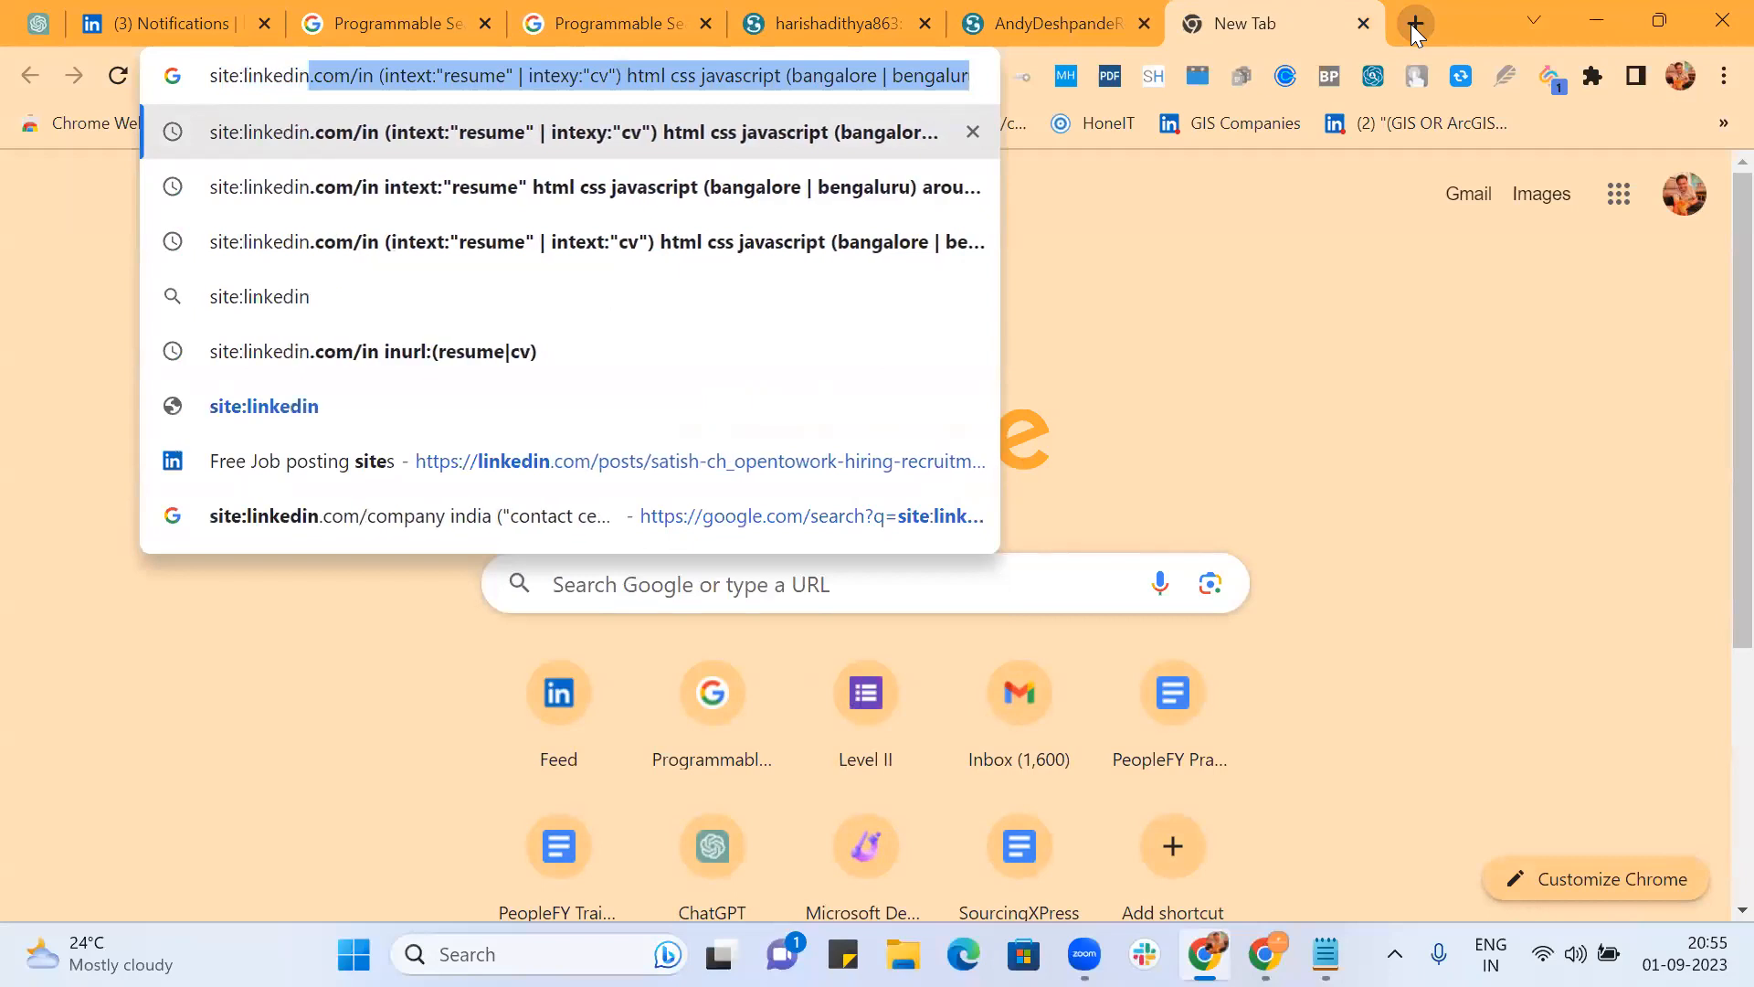
pyautogui.write('.com/in')
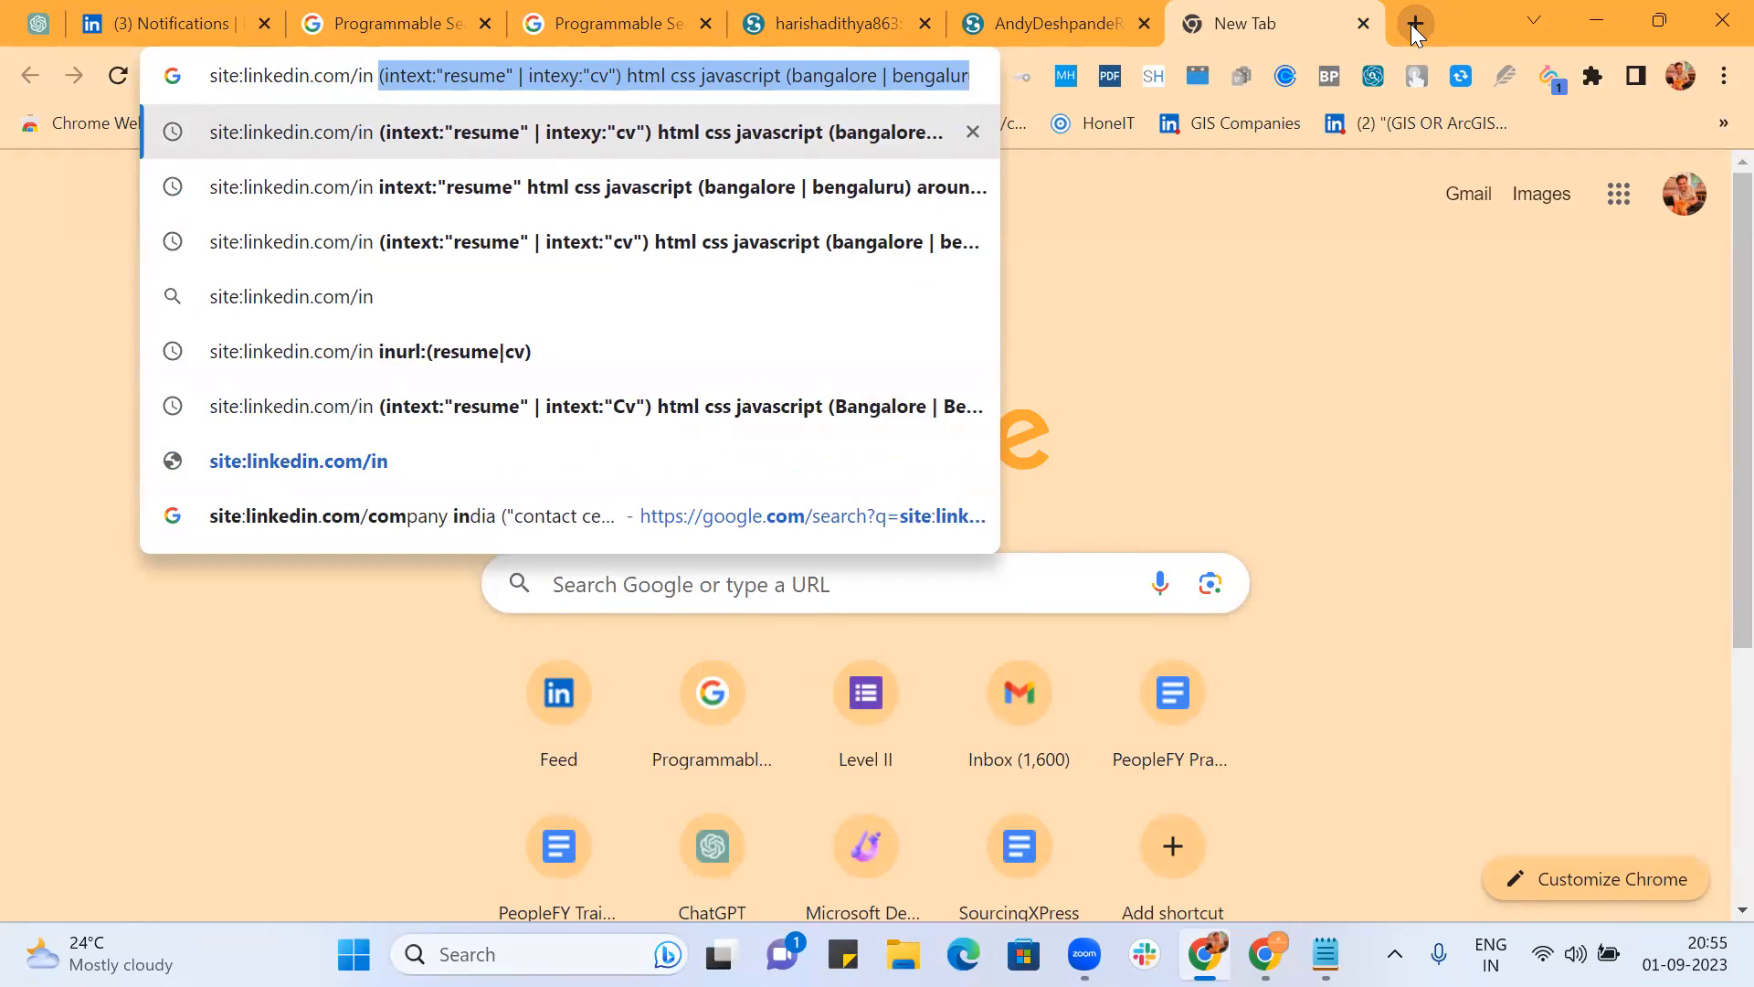
pyautogui.write('ext:pdf')
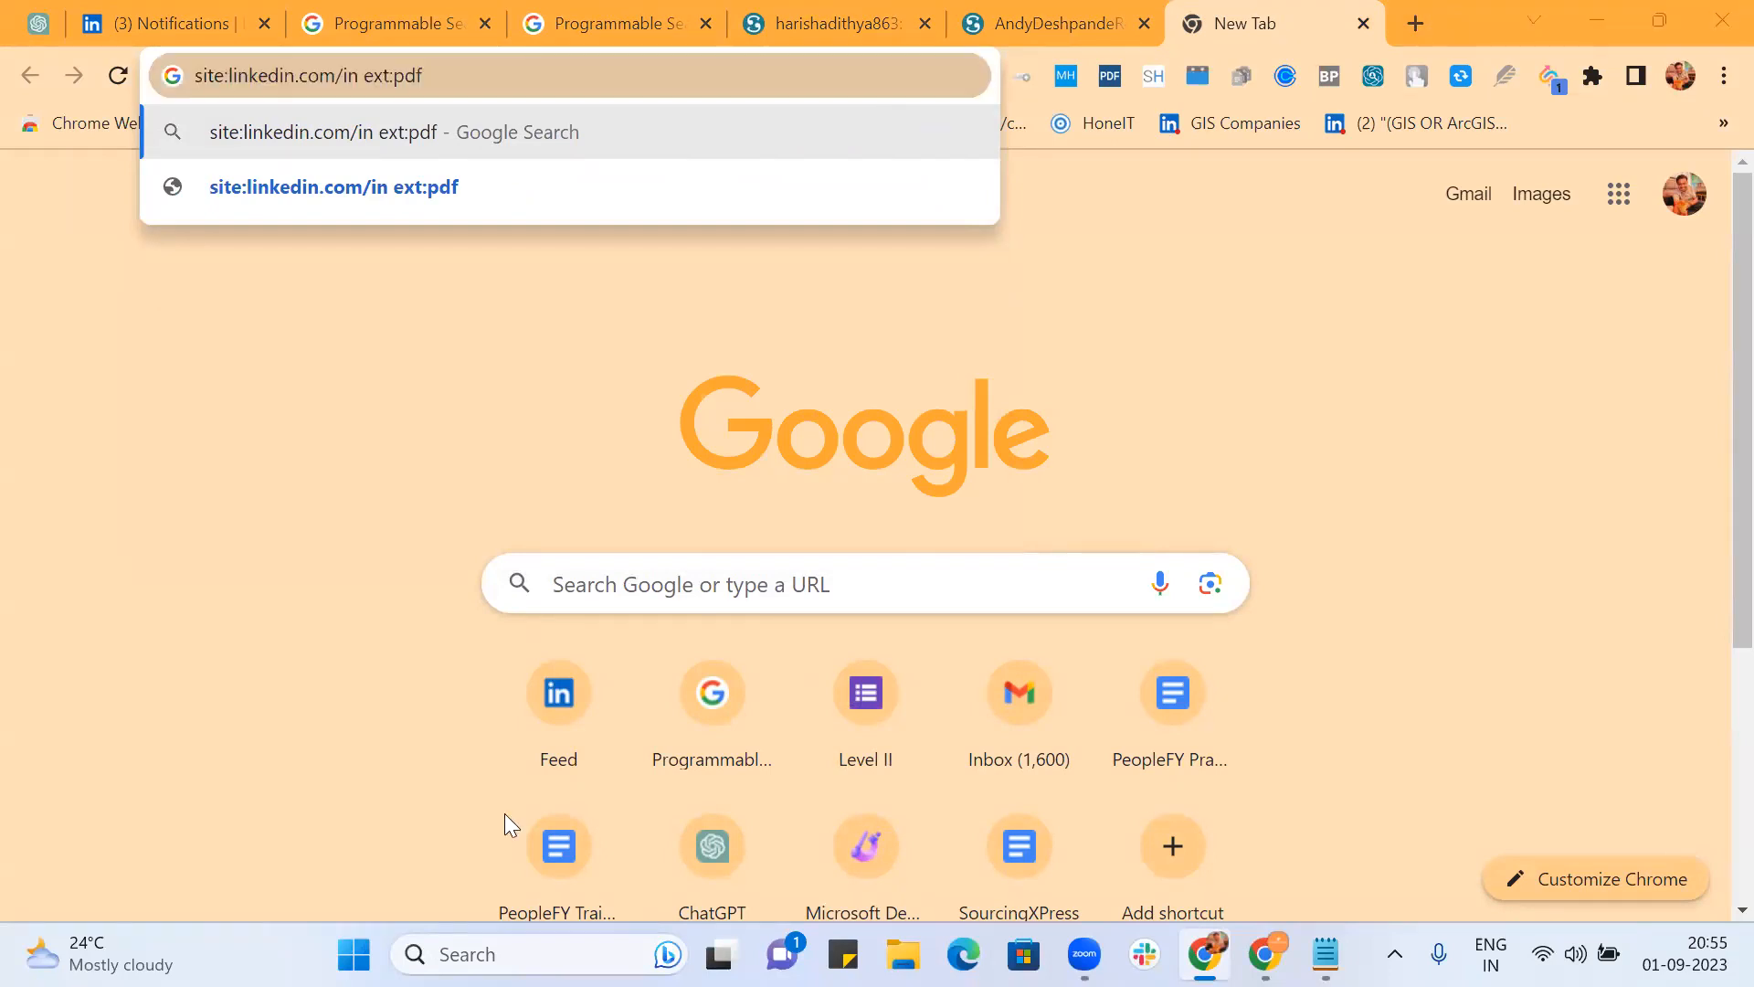
pyautogui.click(477, 79)
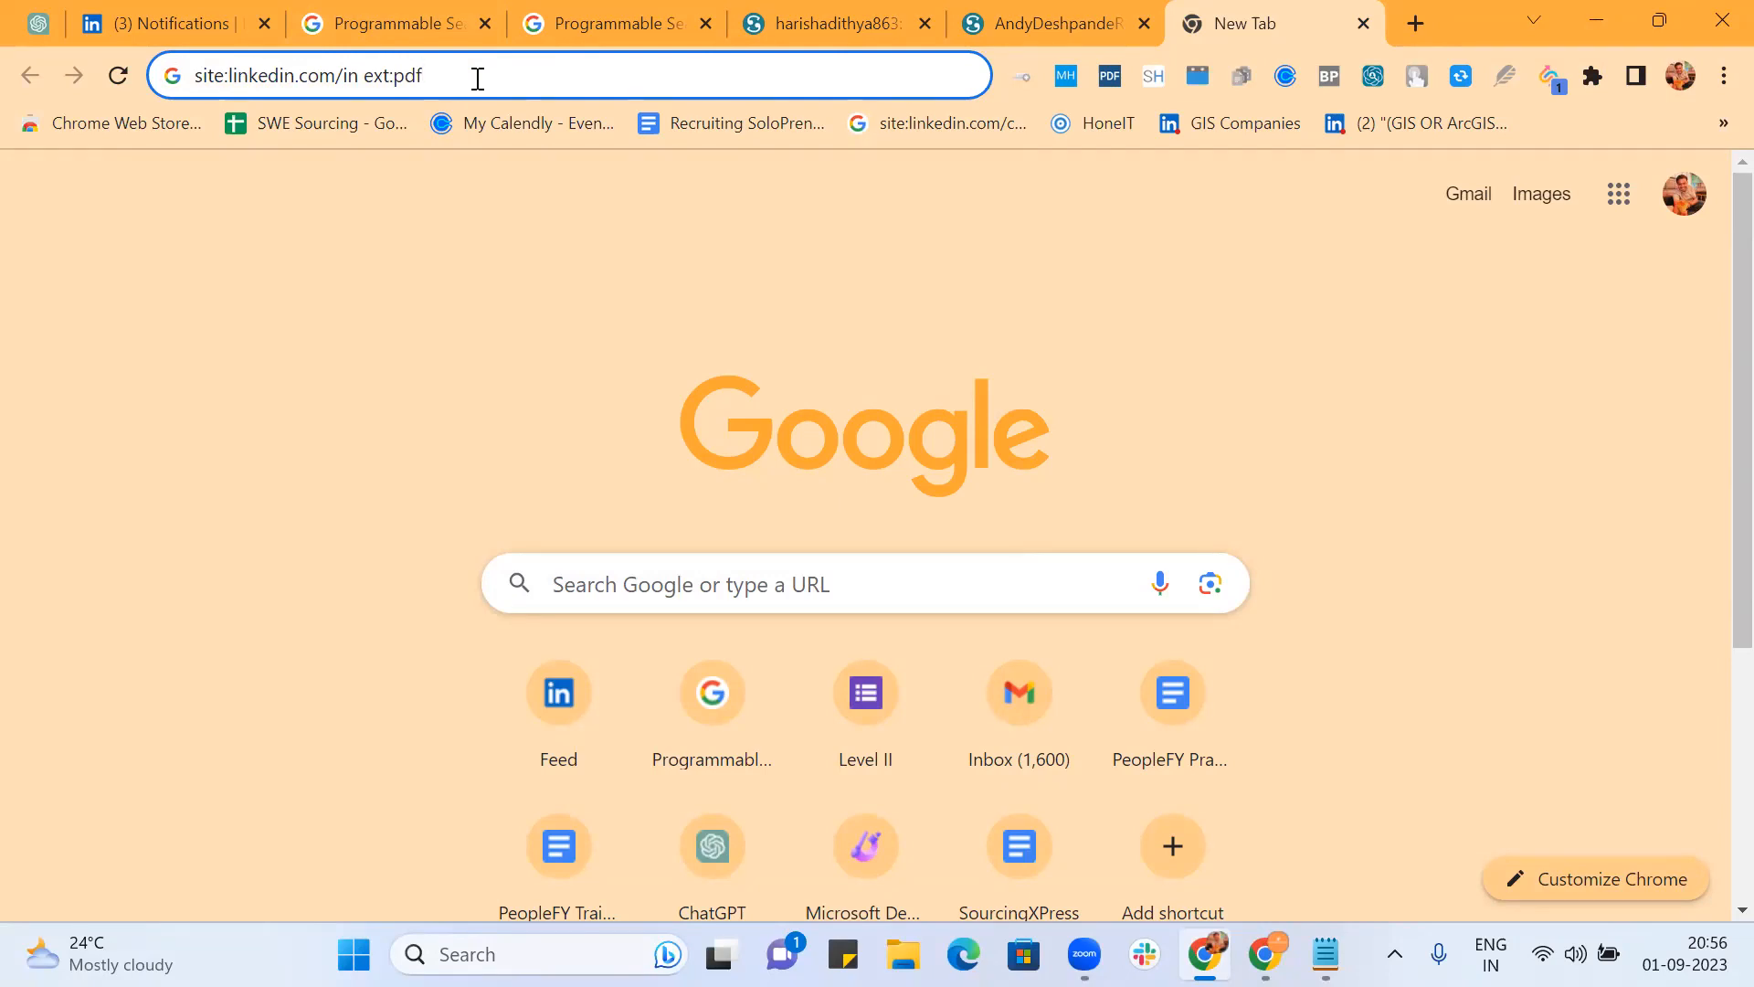
# Step: Run 'site:linkedin.com/in ext:pdf', then change the query to 'html css ext:pdf' and search
pyautogui.press('Return')
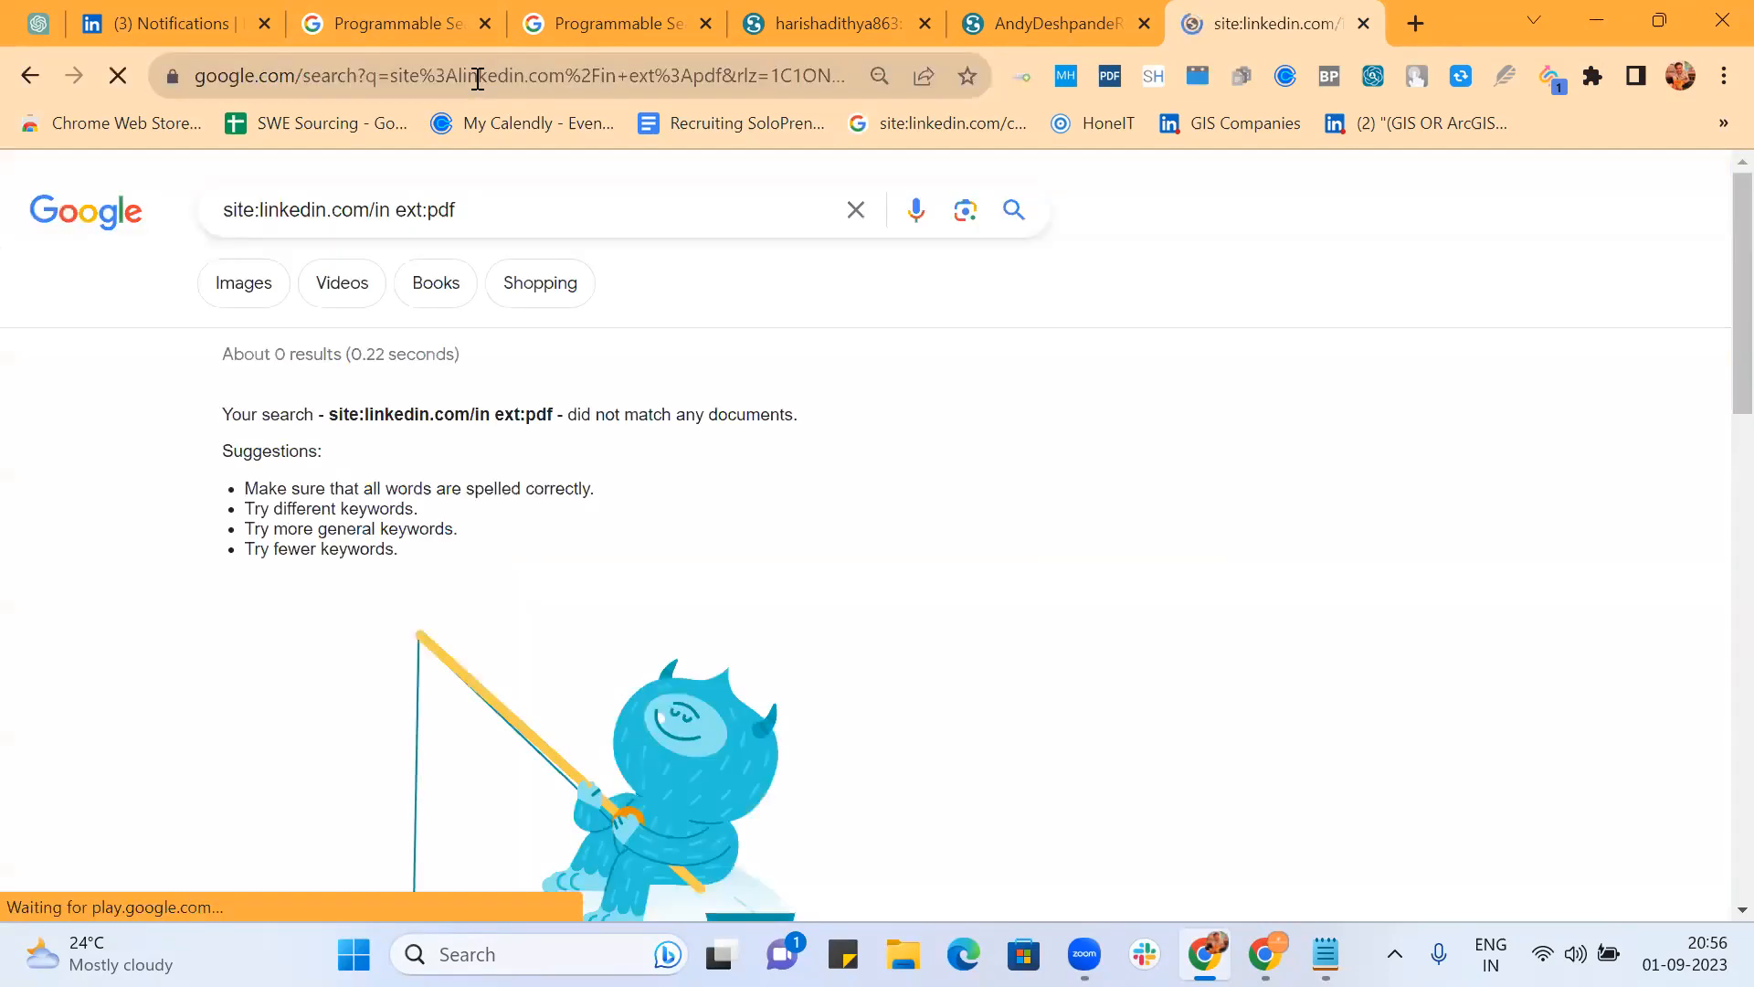
pyautogui.click(396, 210)
pyautogui.press('BackSpace')
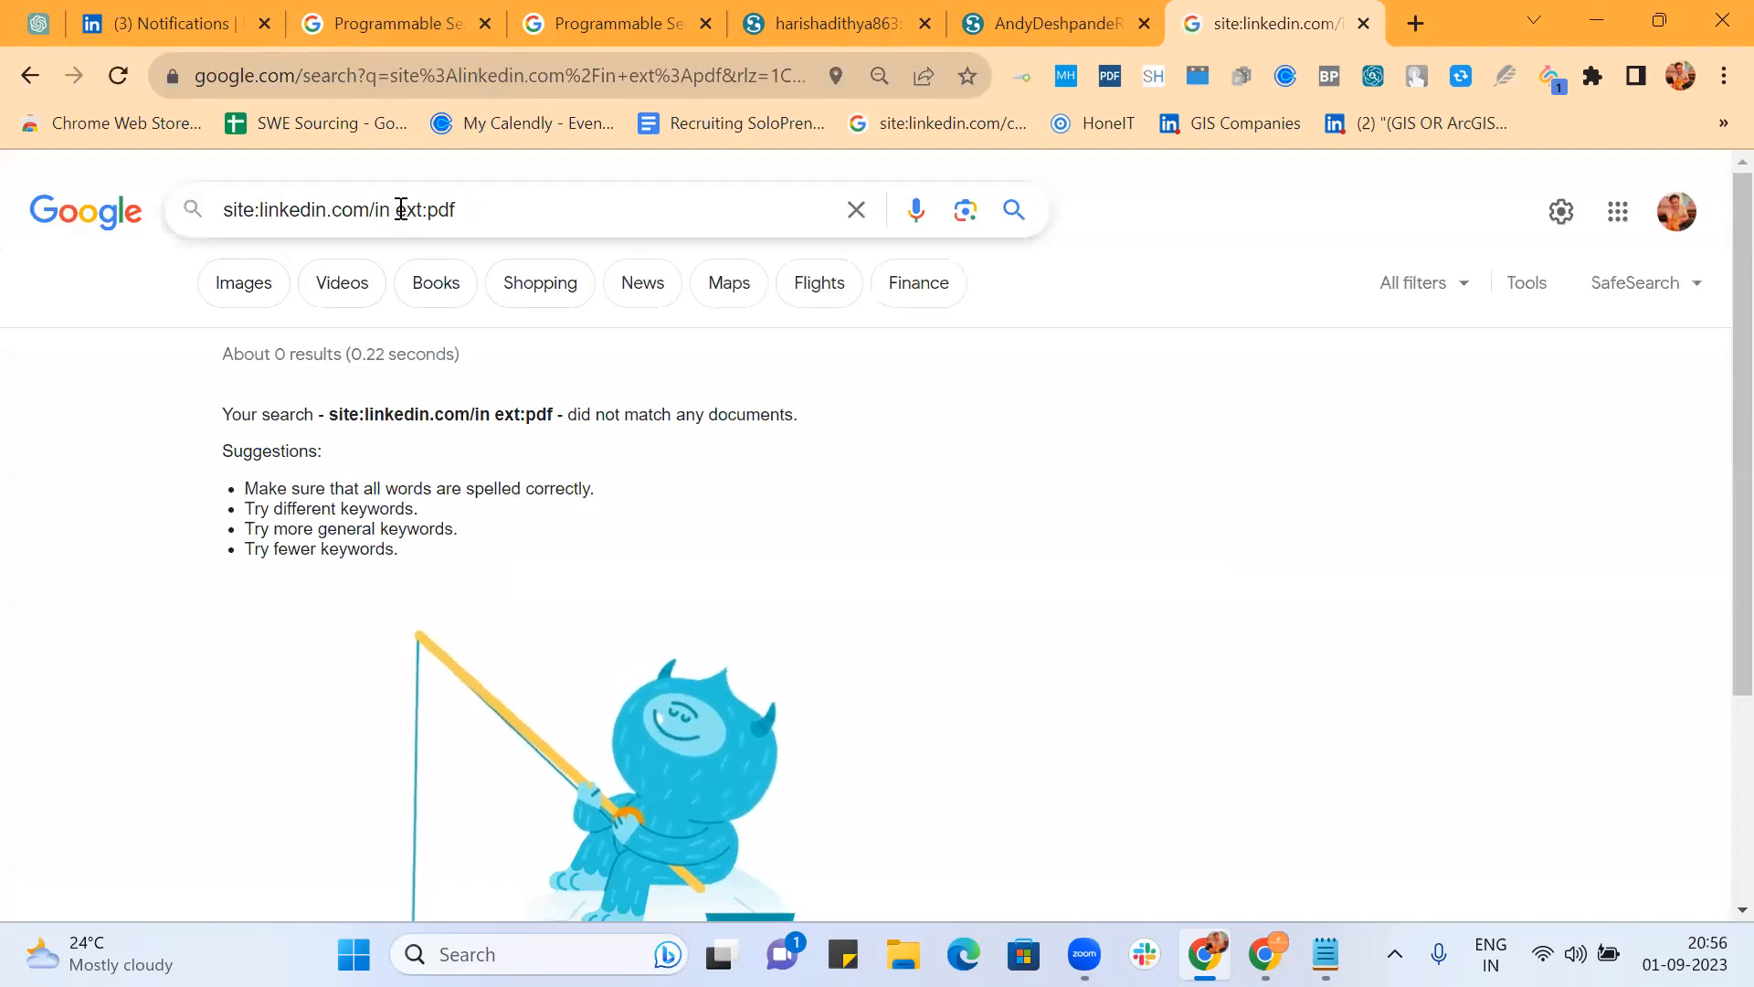
pyautogui.press('BackSpace')
pyautogui.press('BackSpace')
pyautogui.press('BackSpace')
pyautogui.press('BackSpace')
pyautogui.press('BackSpace')
pyautogui.press('BackSpace')
pyautogui.press('BackSpace')
pyautogui.press('BackSpace')
pyautogui.press('BackSpace')
pyautogui.press('BackSpace')
pyautogui.press('BackSpace')
pyautogui.press('BackSpace')
pyautogui.press('BackSpace')
pyautogui.press('BackSpace')
pyautogui.press('BackSpace')
pyautogui.press('BackSpace')
pyautogui.press('BackSpace')
pyautogui.press('BackSpace')
pyautogui.press('BackSpace')
pyautogui.press('BackSpace')
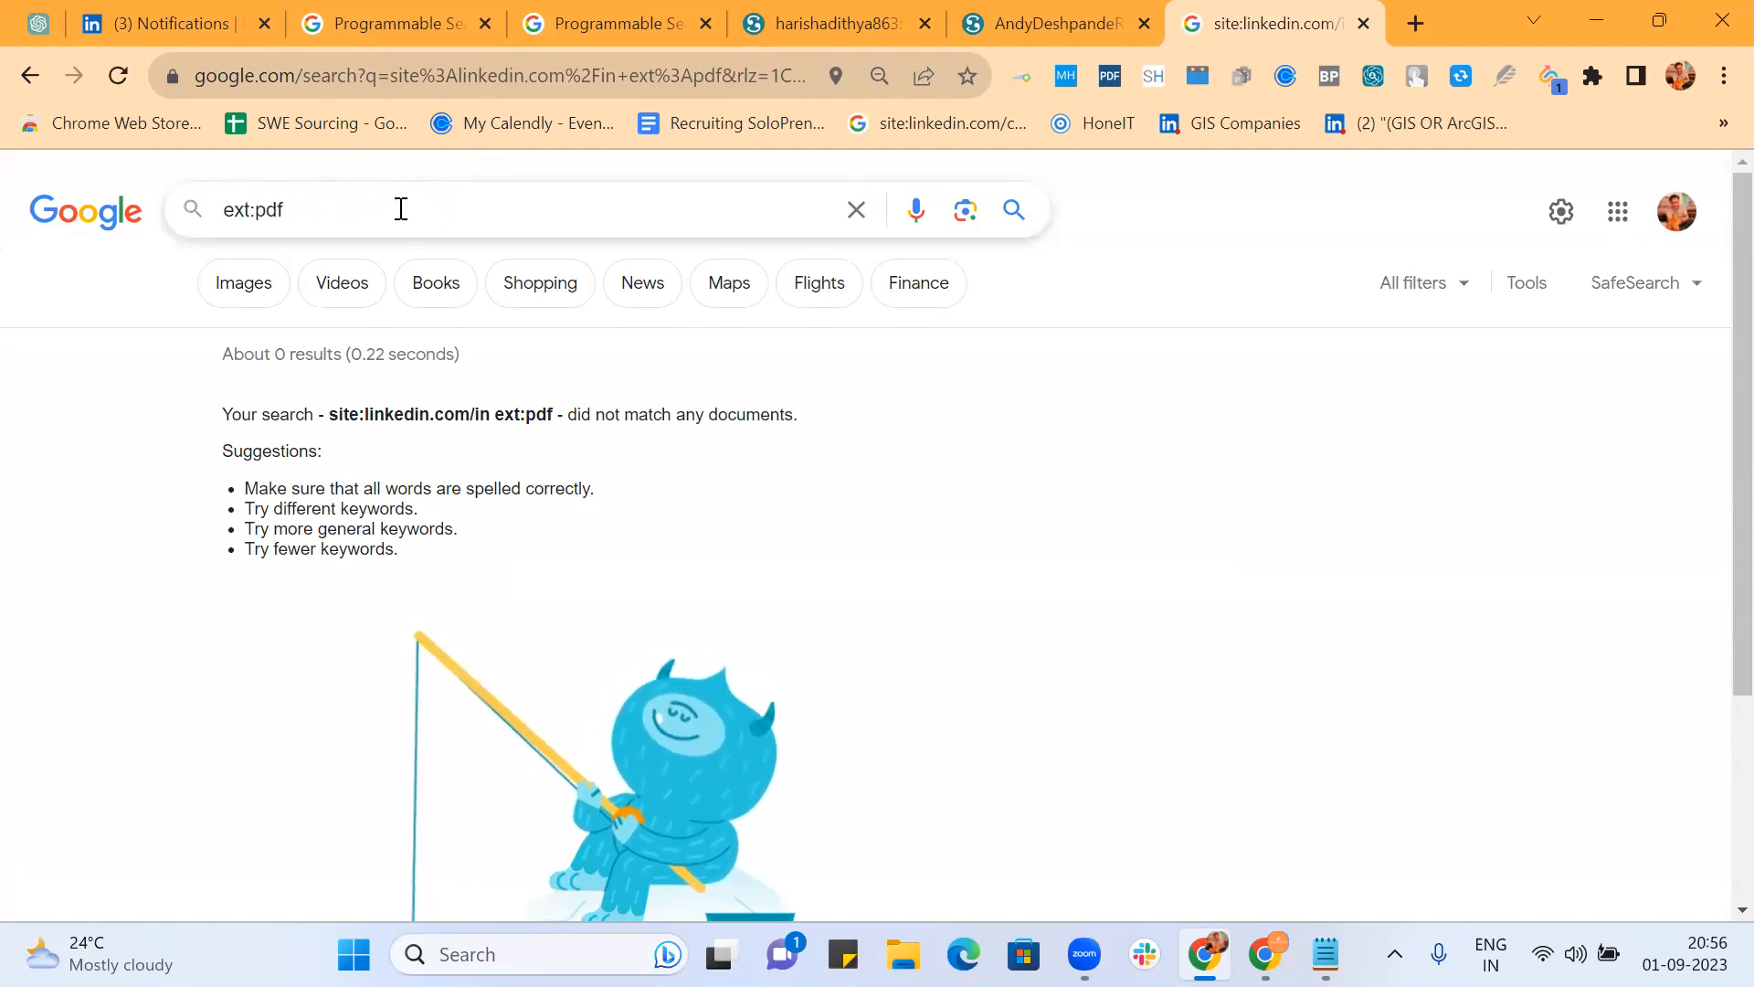
pyautogui.write('html css')
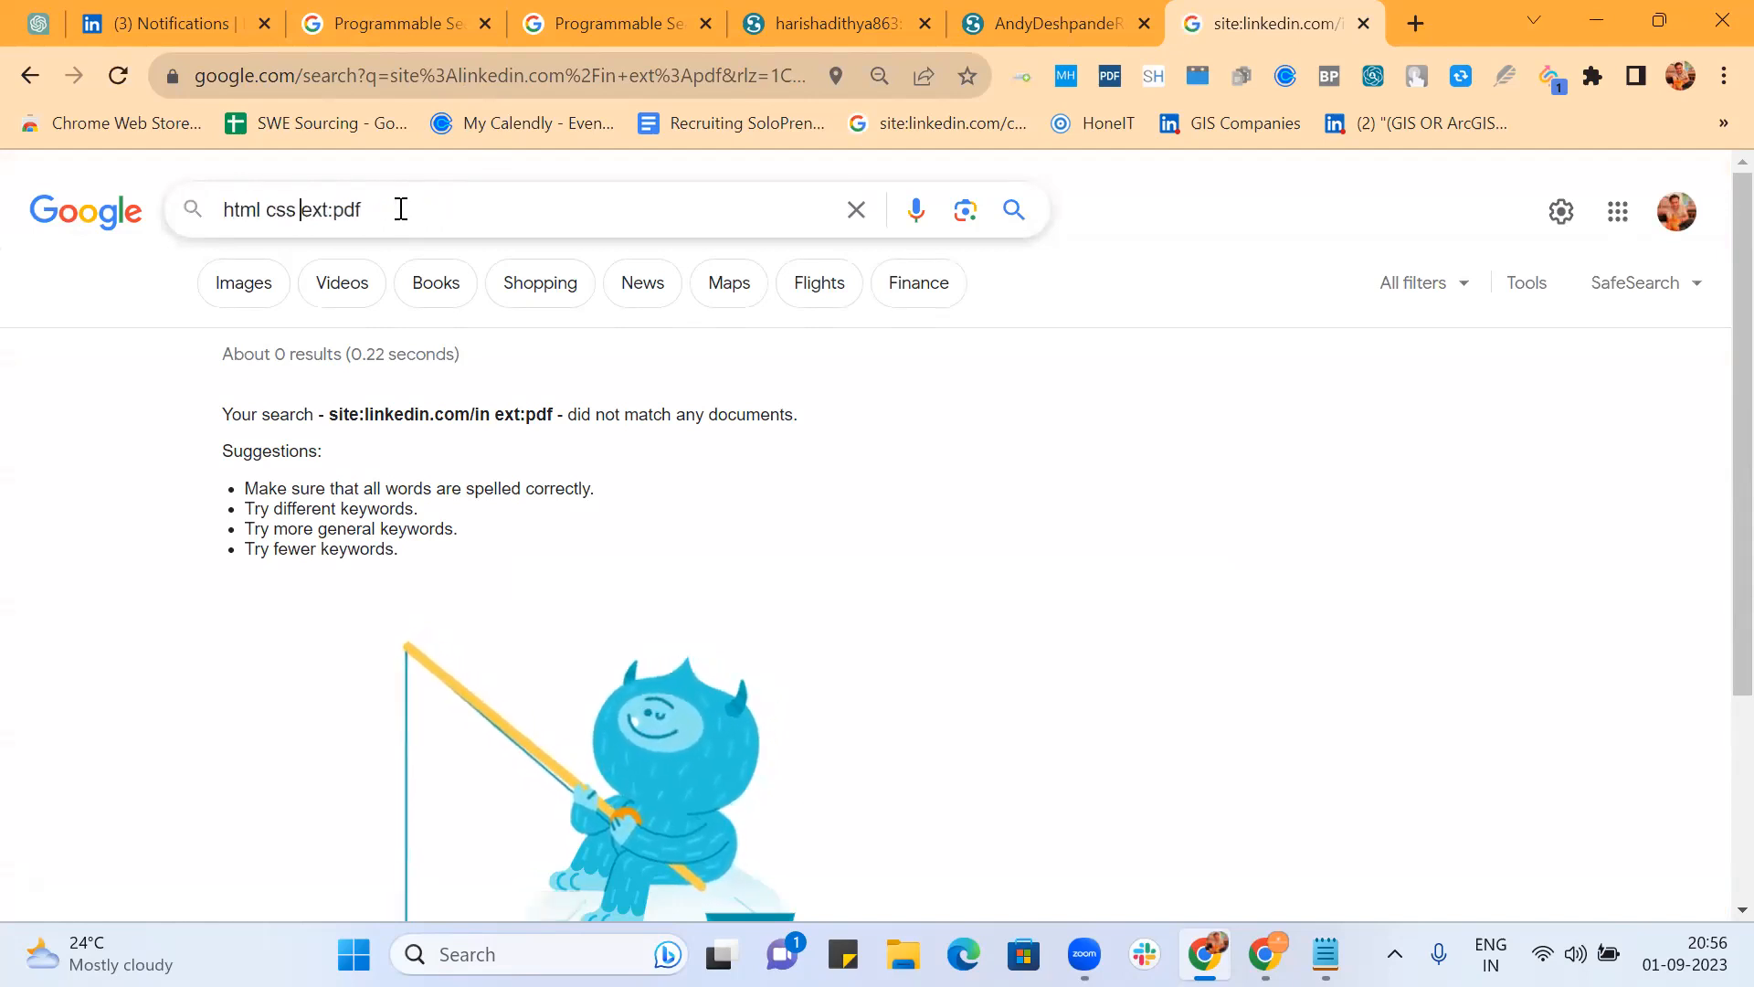
pyautogui.press('Return')
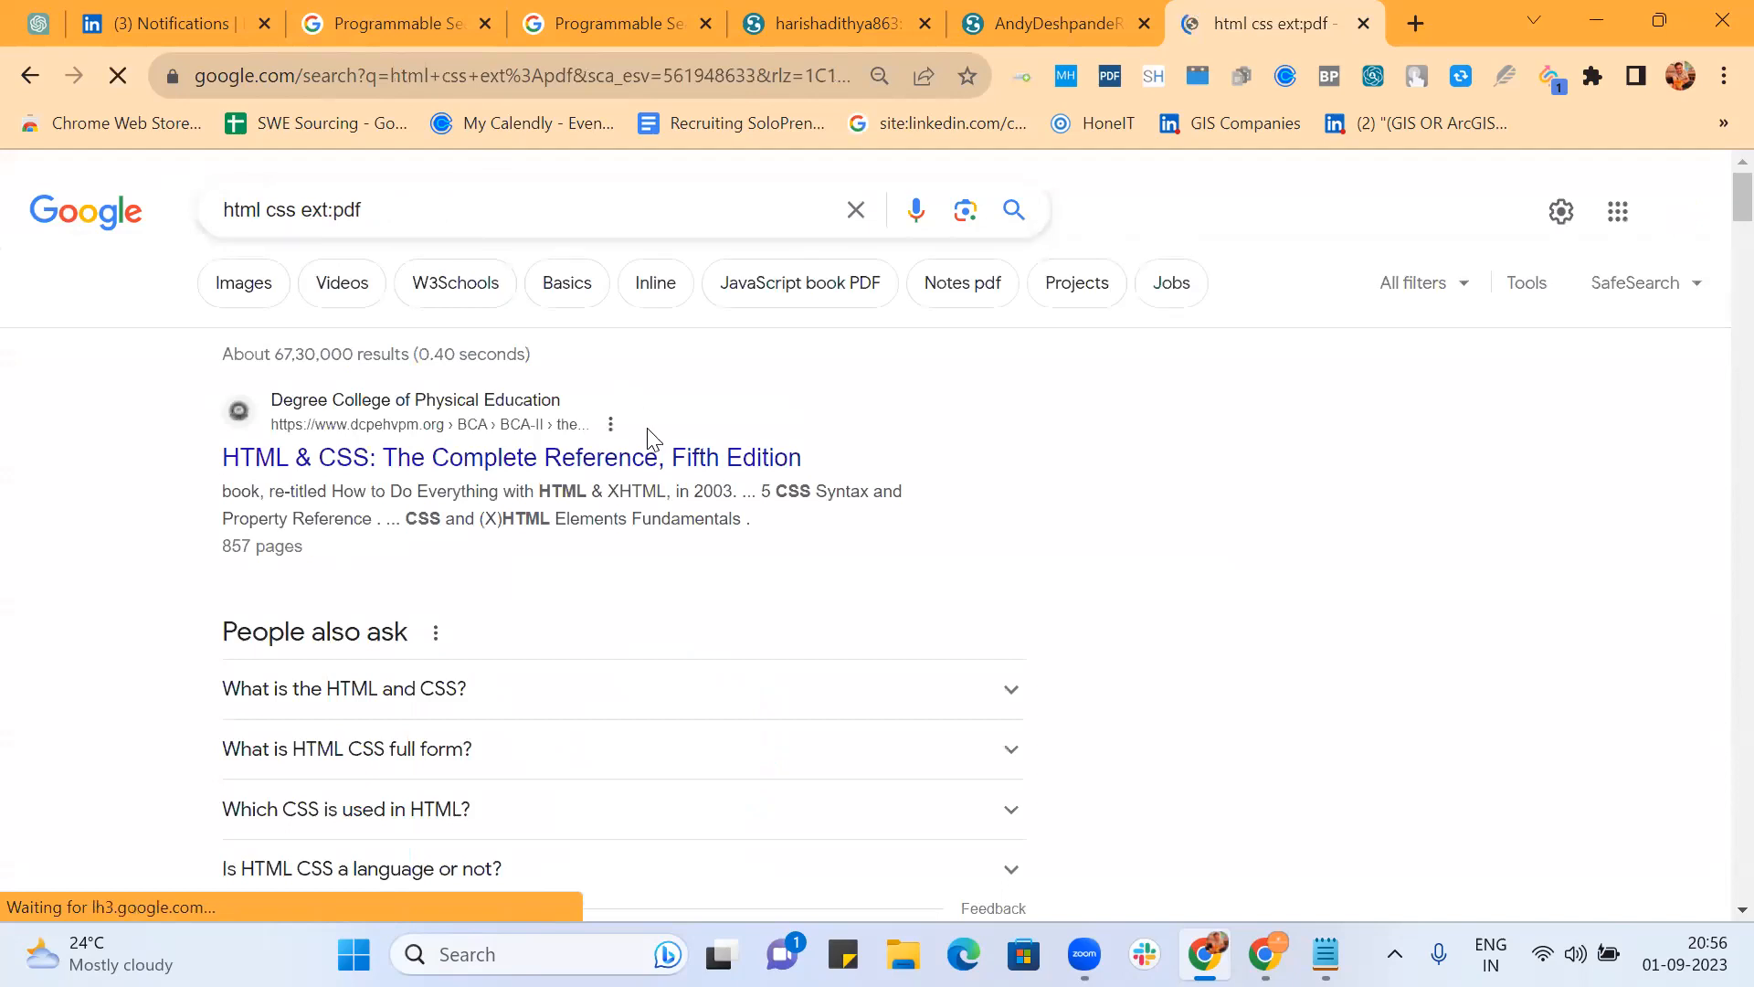
# Step: Scroll through the html css PDF results and return the cursor to the query box
pyautogui.scroll(-4, 838, 463)
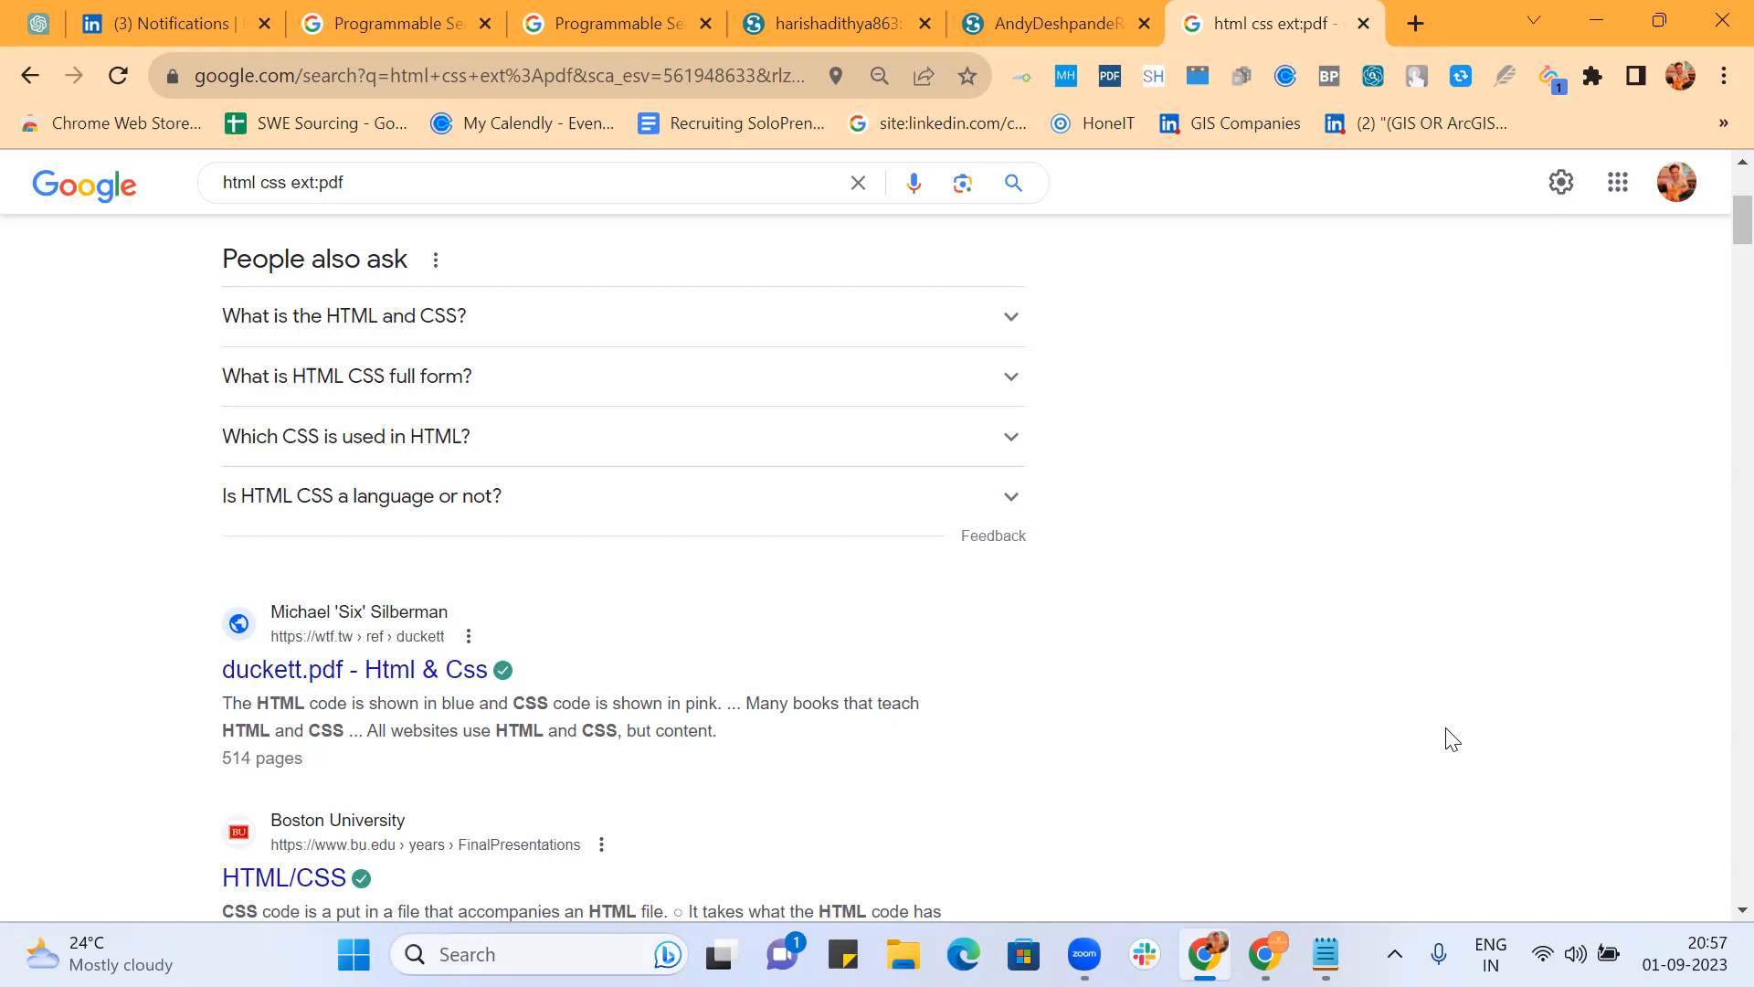
pyautogui.scroll(-10, 1449, 517)
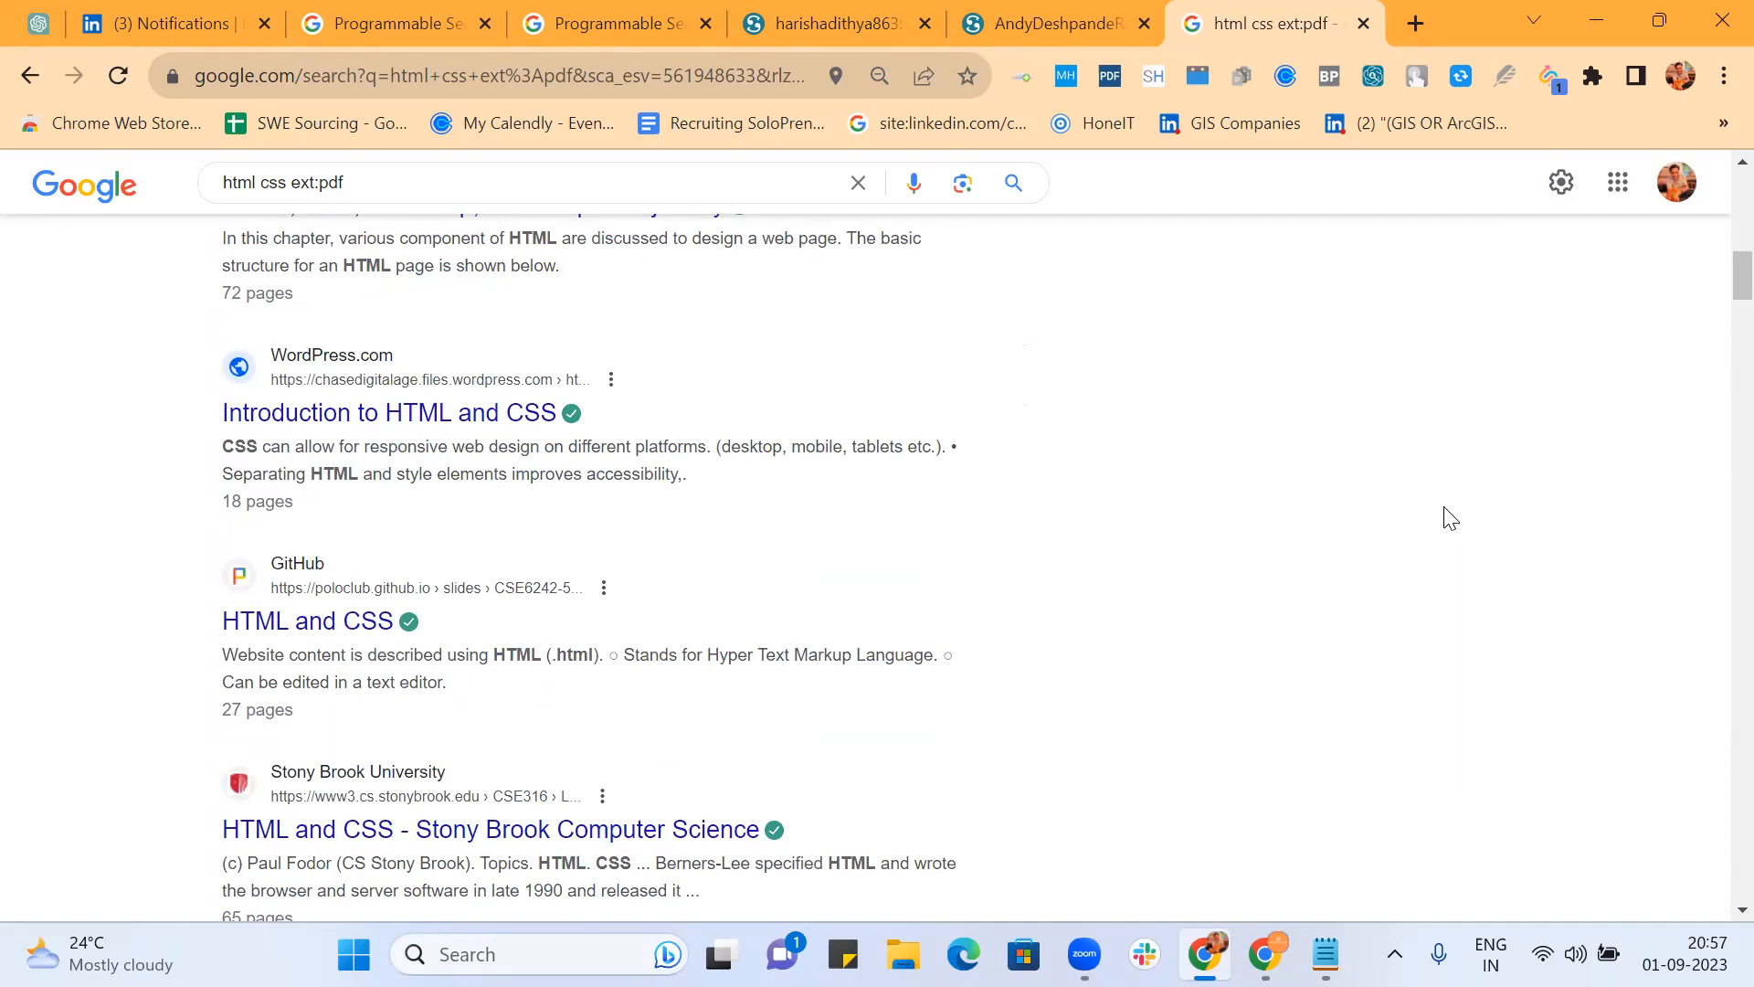
pyautogui.scroll(-3, 1451, 518)
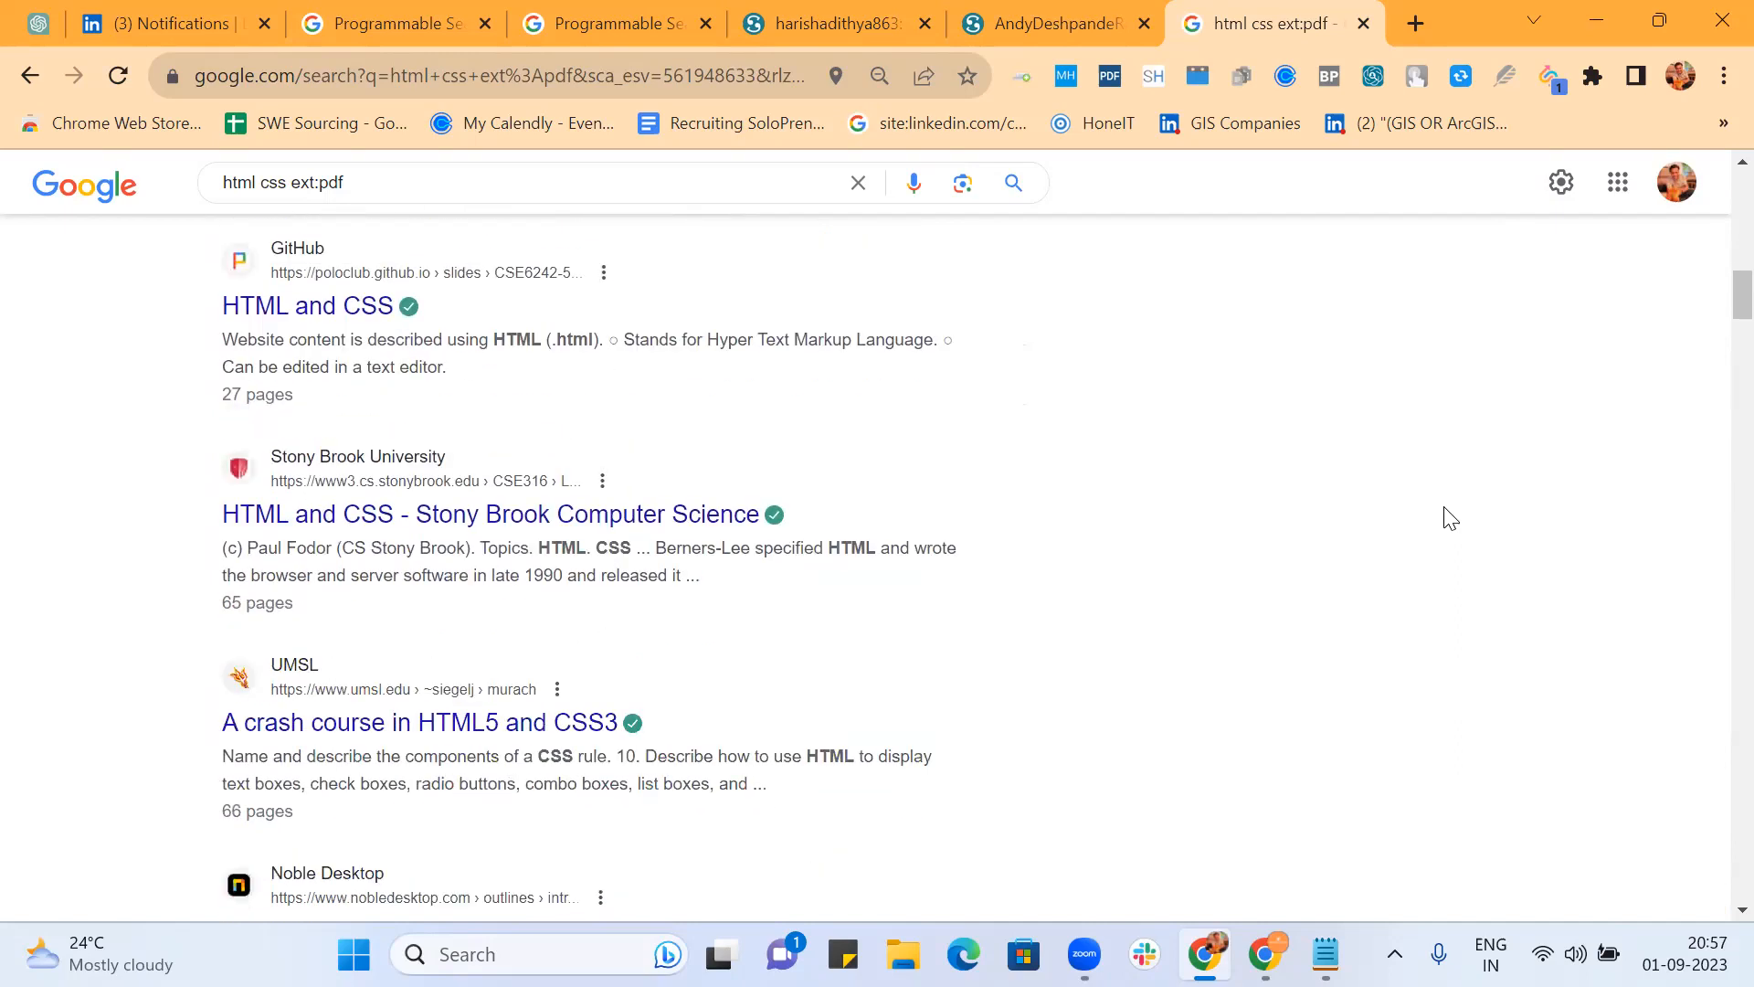
pyautogui.scroll(-6, 1450, 518)
pyautogui.scroll(-14, 1451, 518)
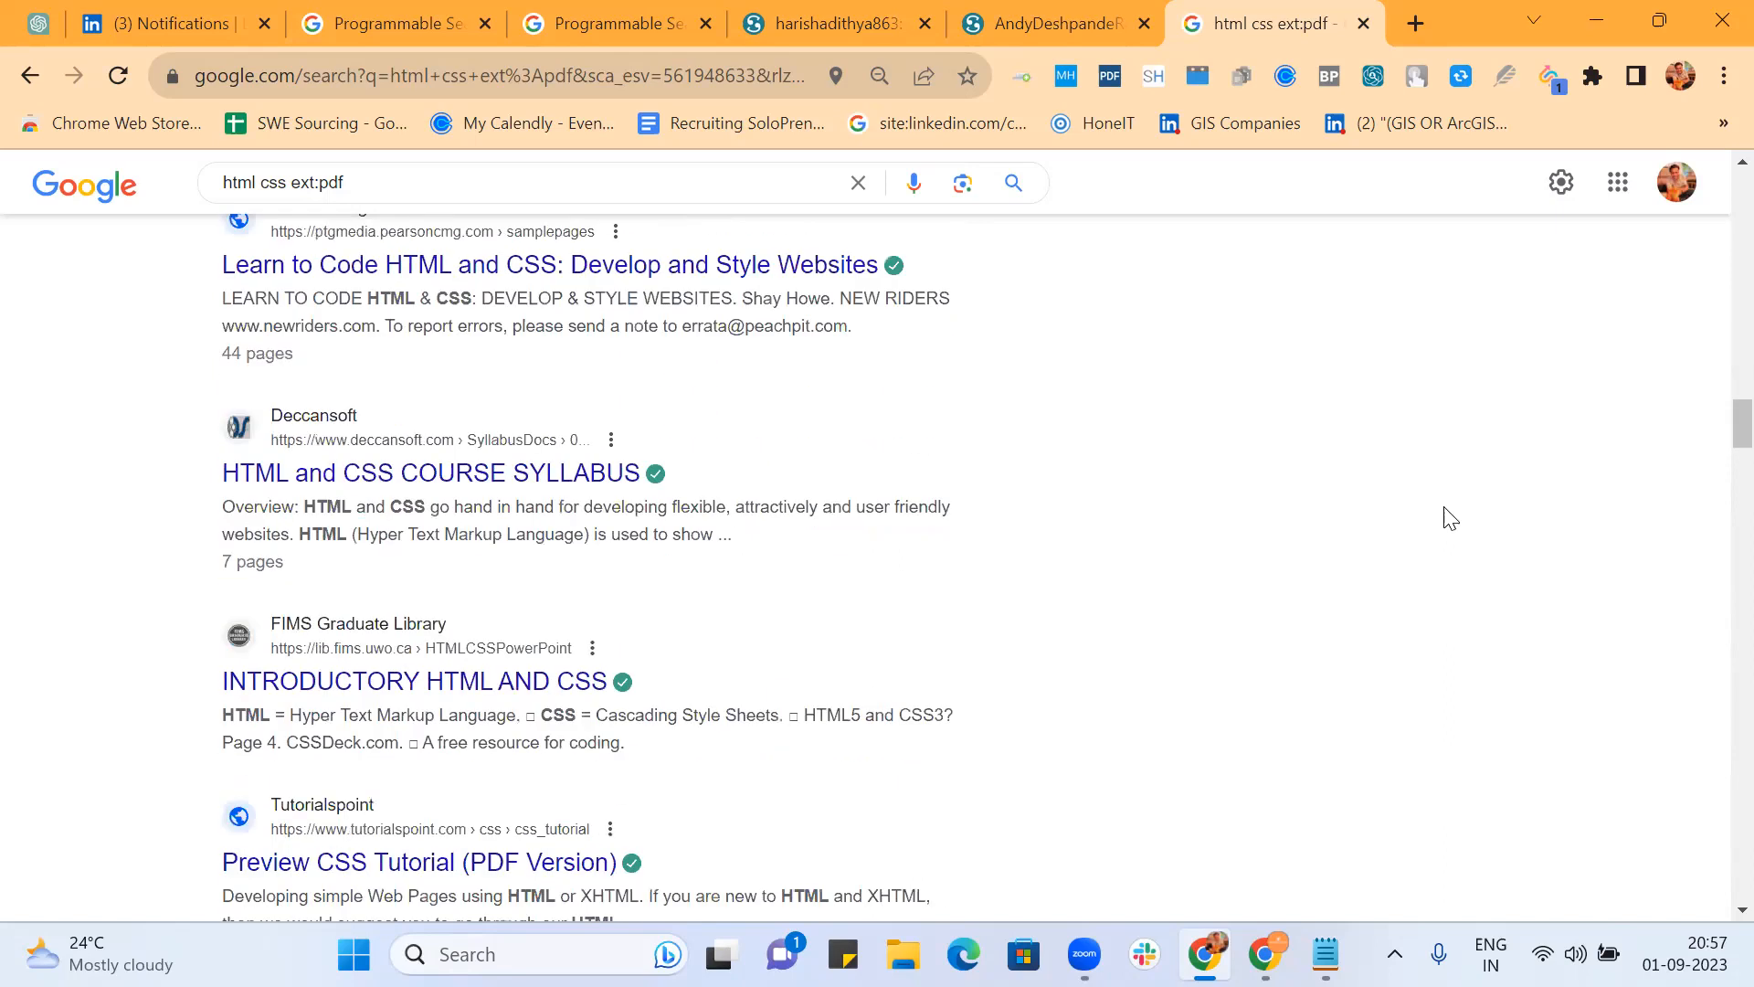
pyautogui.scroll(-3, 1451, 518)
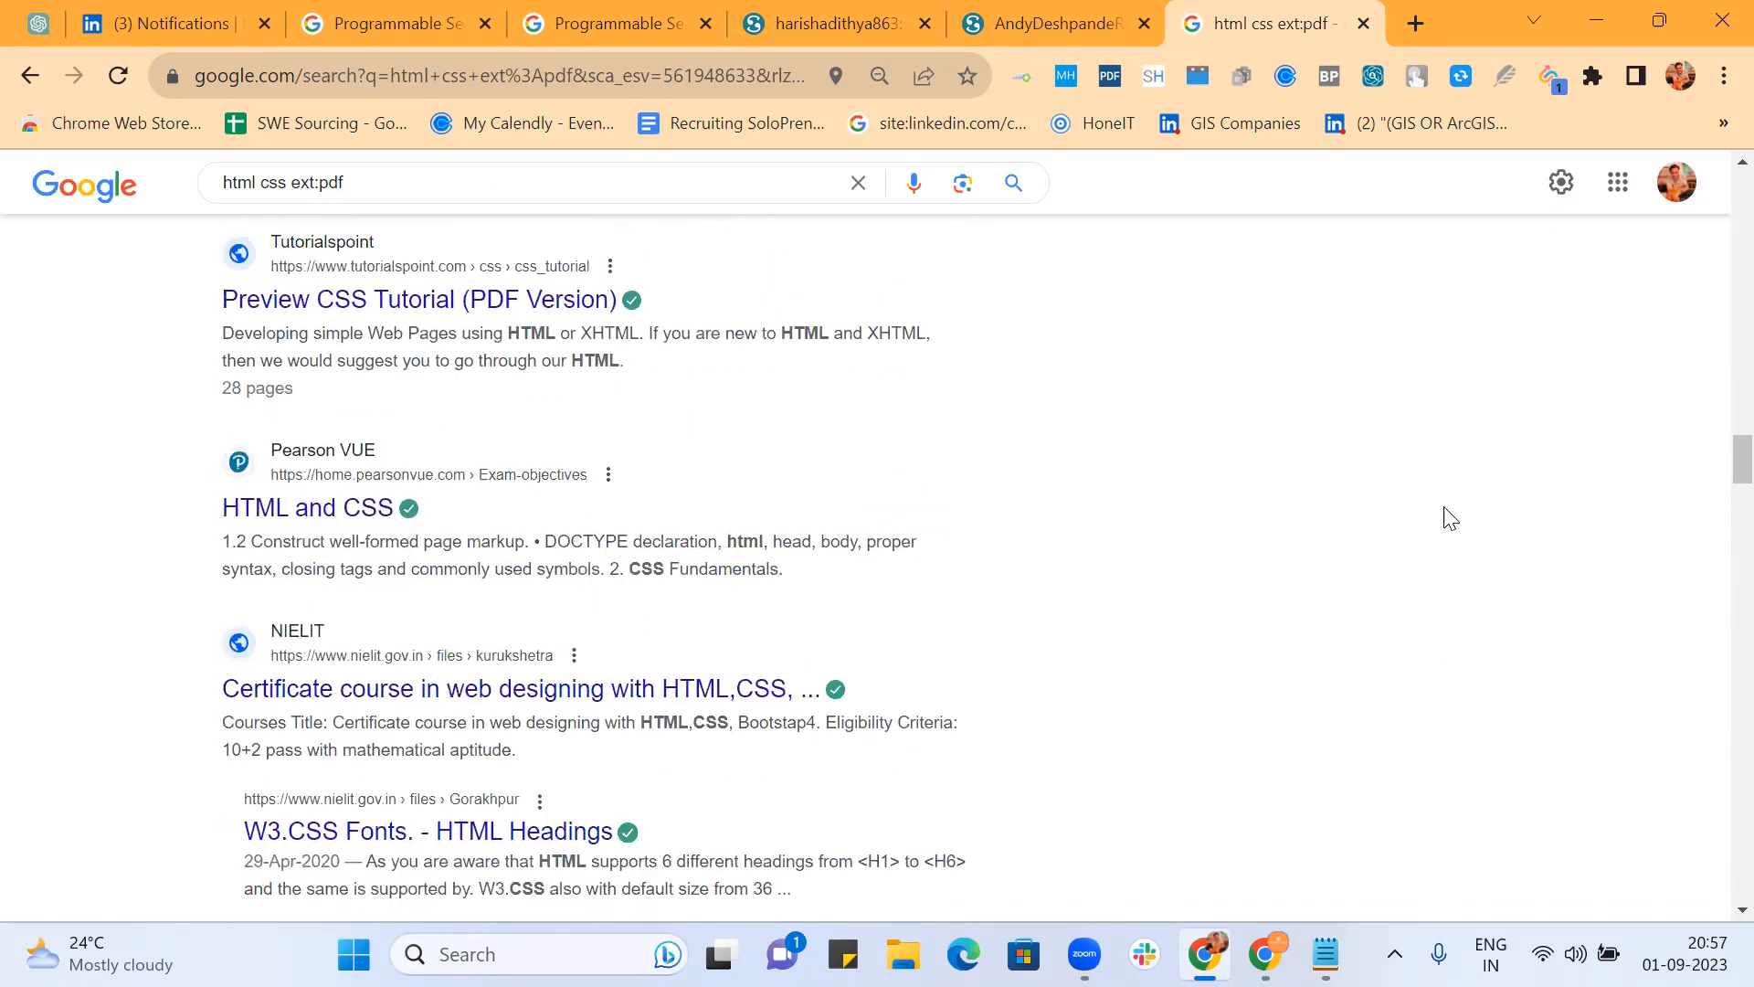
pyautogui.click(686, 185)
# Step: Search site:linkedin/in (intest:"resume" | intext:"cv") (pdf | doc), which returns no results
pyautogui.press('BackSpace')
pyautogui.press('BackSpace')
pyautogui.press('BackSpace')
pyautogui.press('BackSpace')
pyautogui.press('BackSpace')
pyautogui.press('BackSpace')
pyautogui.press('BackSpace')
pyautogui.press('BackSpace')
pyautogui.press('BackSpace')
pyautogui.press('BackSpace')
pyautogui.press('BackSpace')
pyautogui.press('BackSpace')
pyautogui.press('BackSpace')
pyautogui.press('BackSpace')
pyautogui.press('BackSpace')
pyautogui.press('BackSpace')
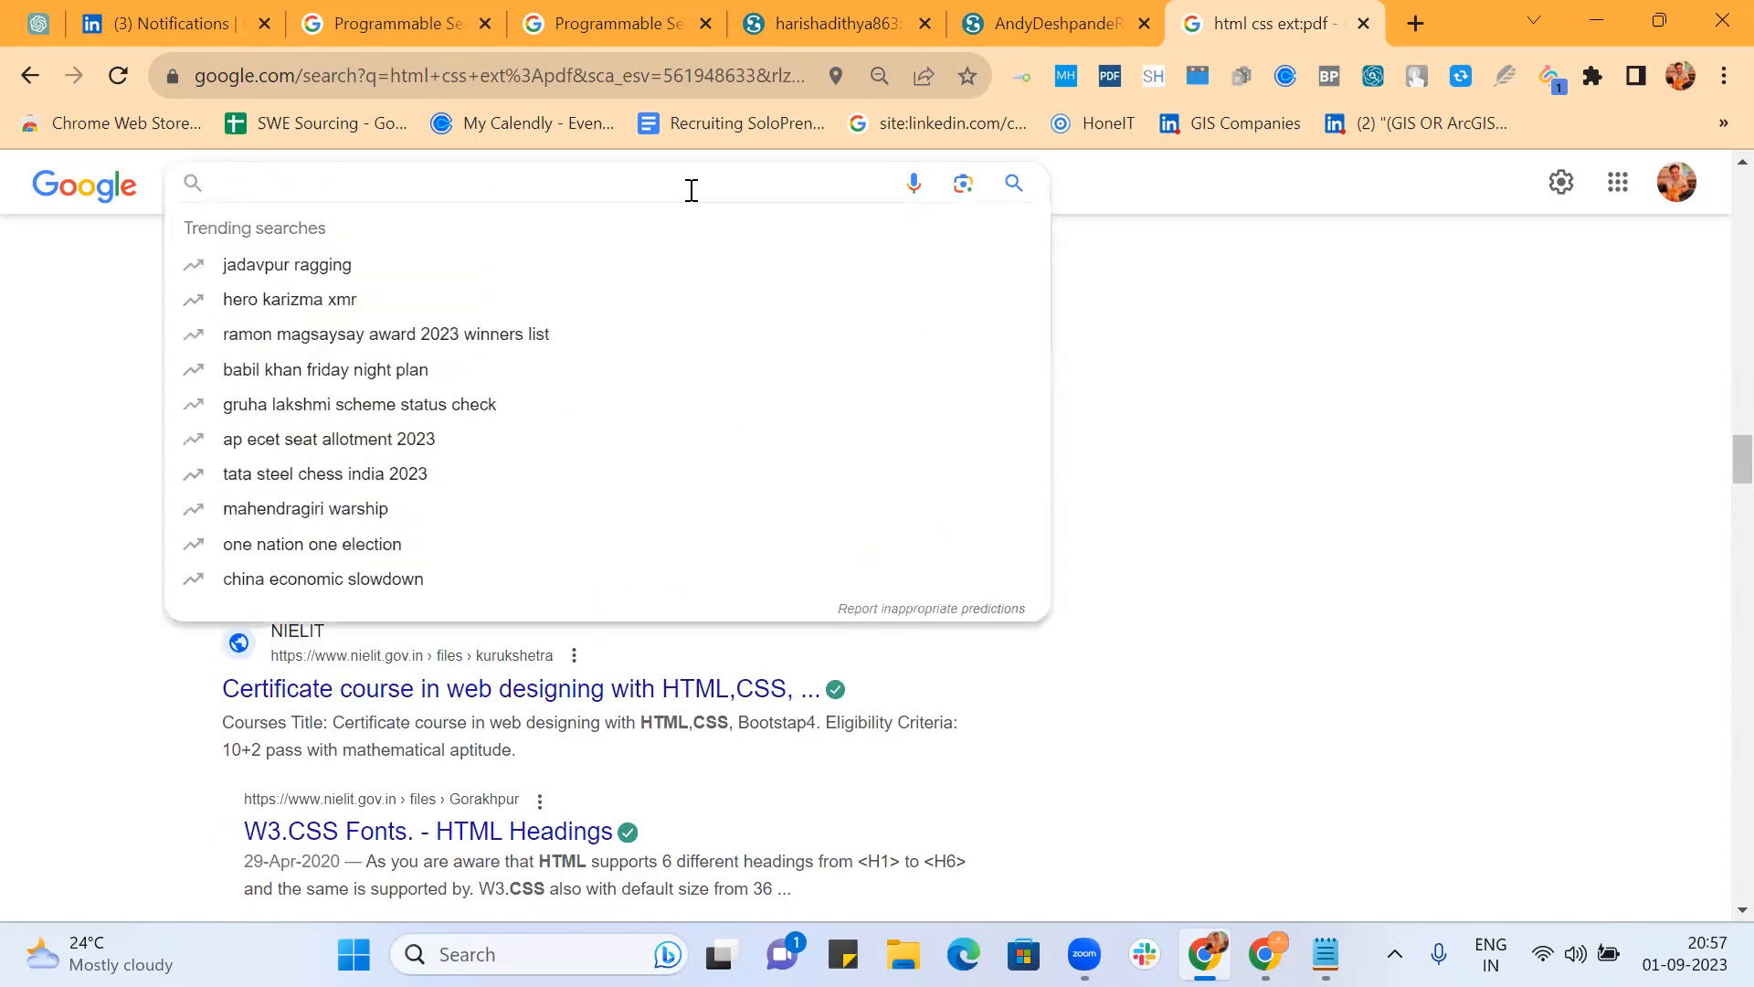
pyautogui.write('w')
pyautogui.press('BackSpace')
pyautogui.write('site:link')
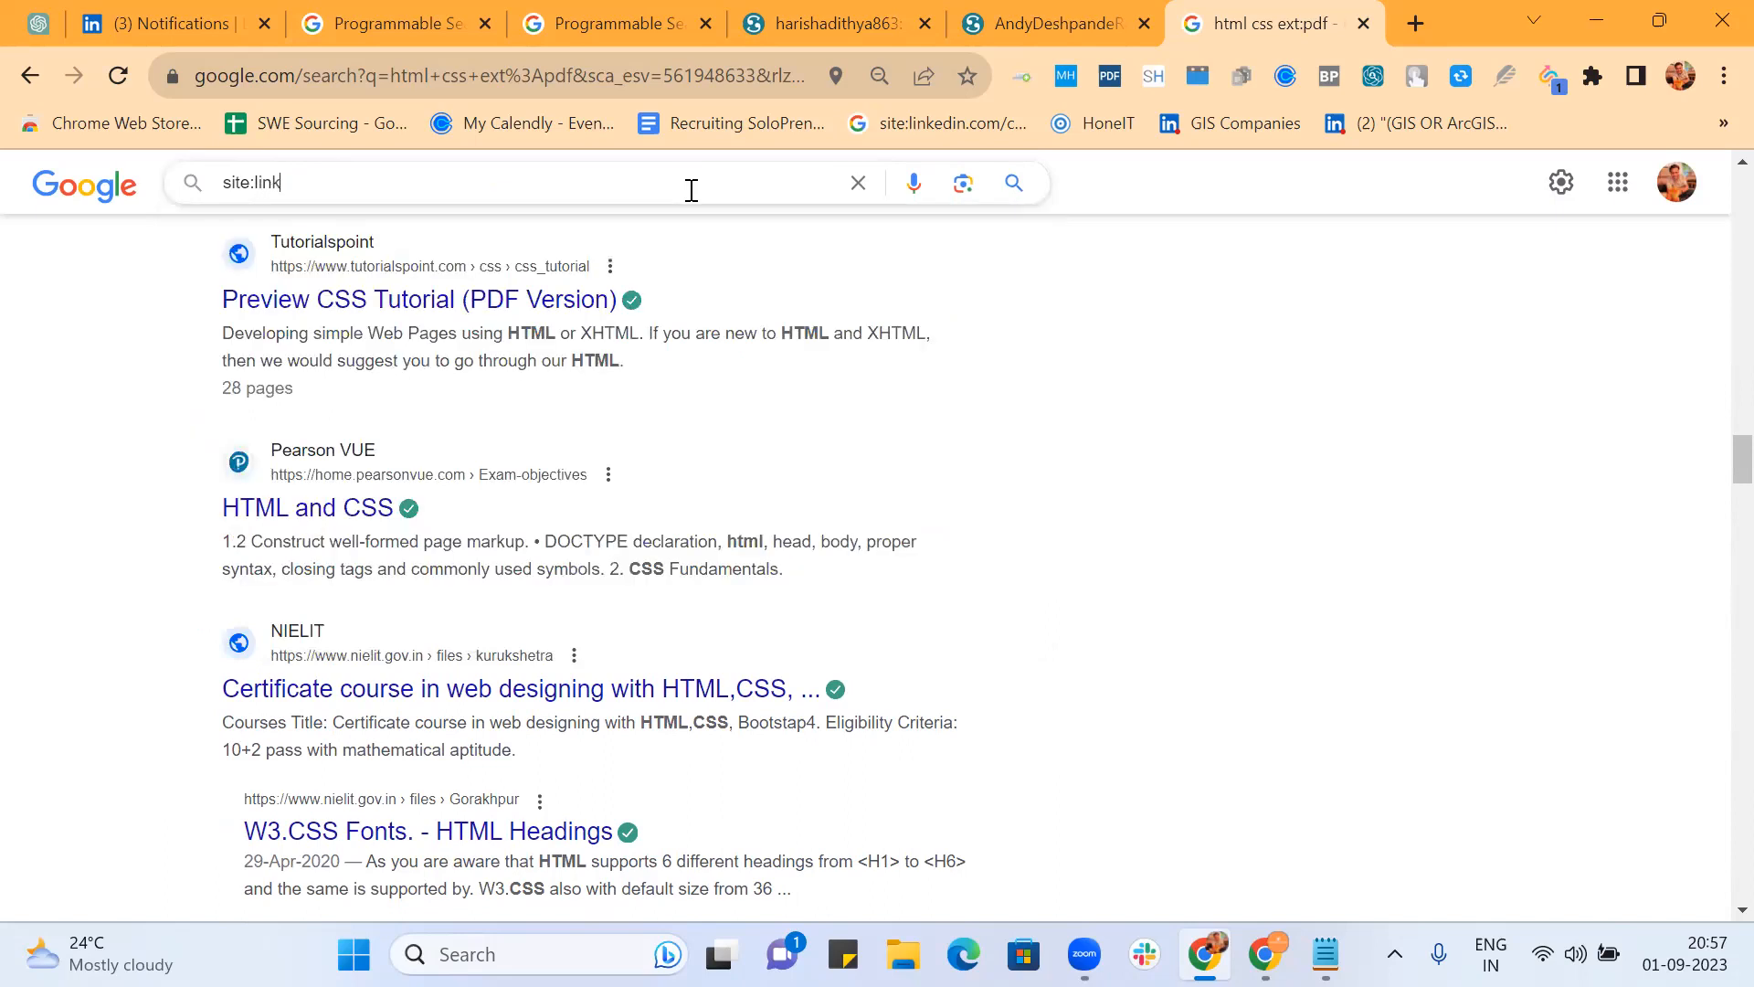
pyautogui.write('edin/in')
pyautogui.write('(')
pyautogui.write('pdf')
pyautogui.press('BackSpace')
pyautogui.press('BackSpace')
pyautogui.press('BackSpace')
pyautogui.press('BackSpace')
pyautogui.write('(resume | cv) p')
pyautogui.press('BackSpace')
pyautogui.write('(pf')
pyautogui.press('BackSpace')
pyautogui.write('df | doc')
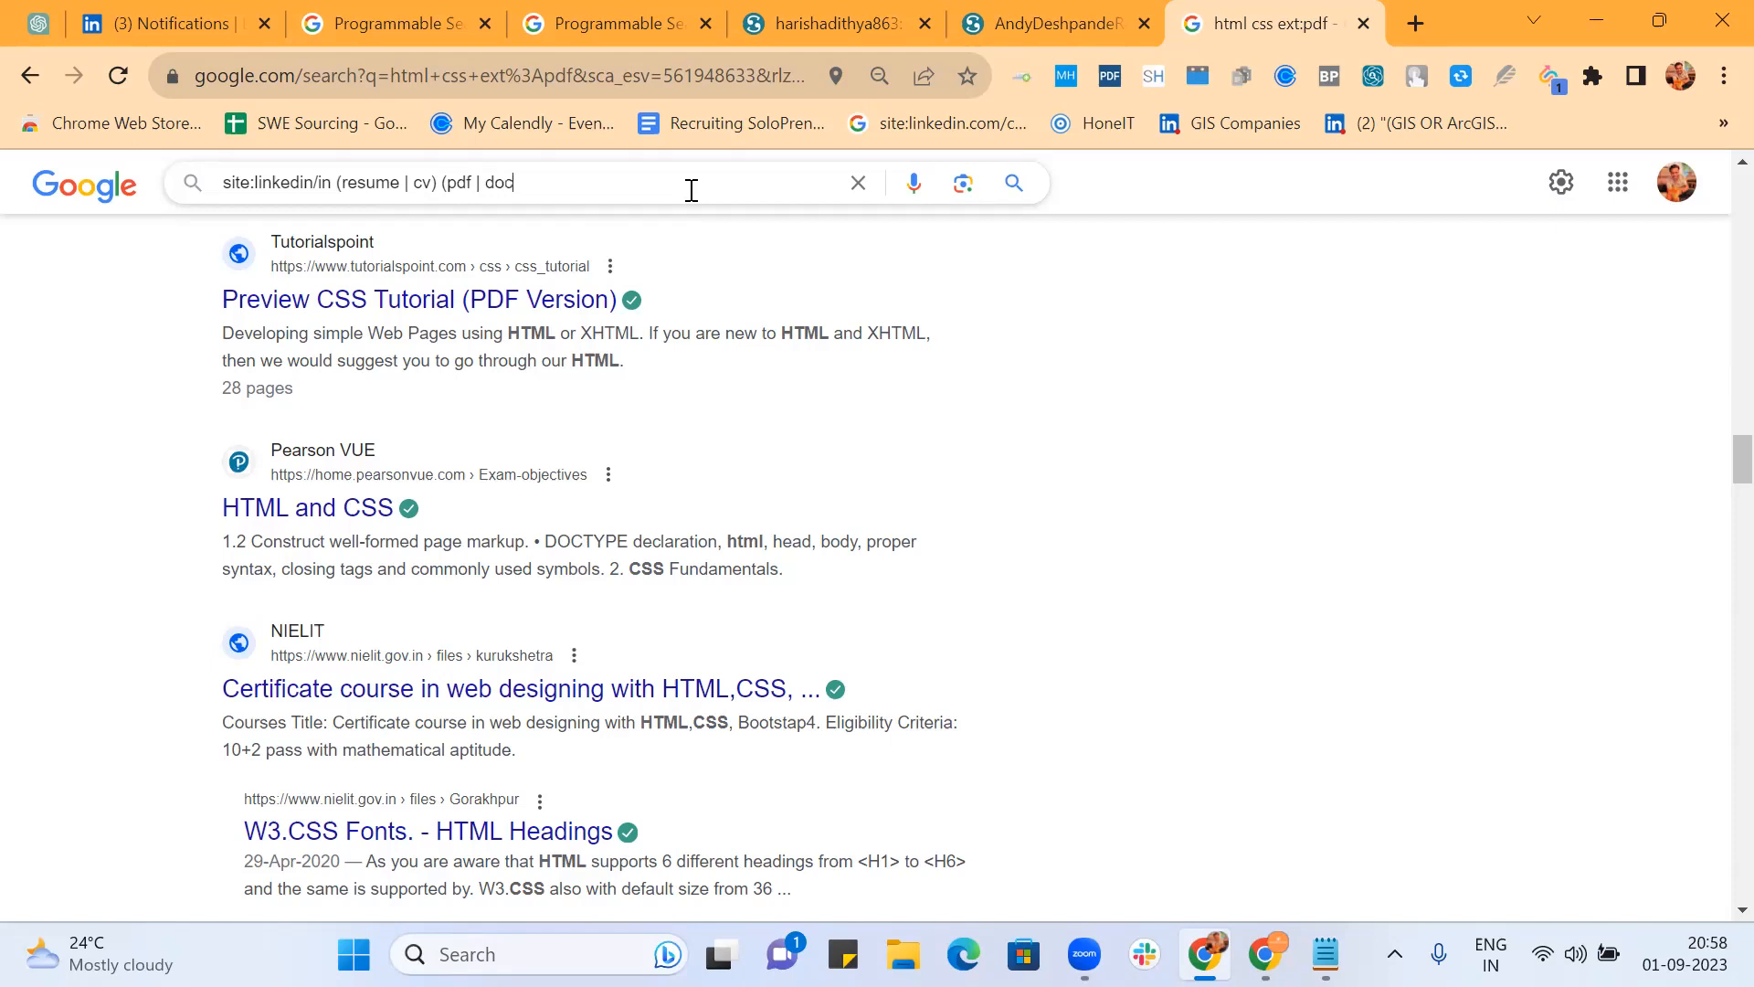
pyautogui.write(')')
pyautogui.write('intest:')
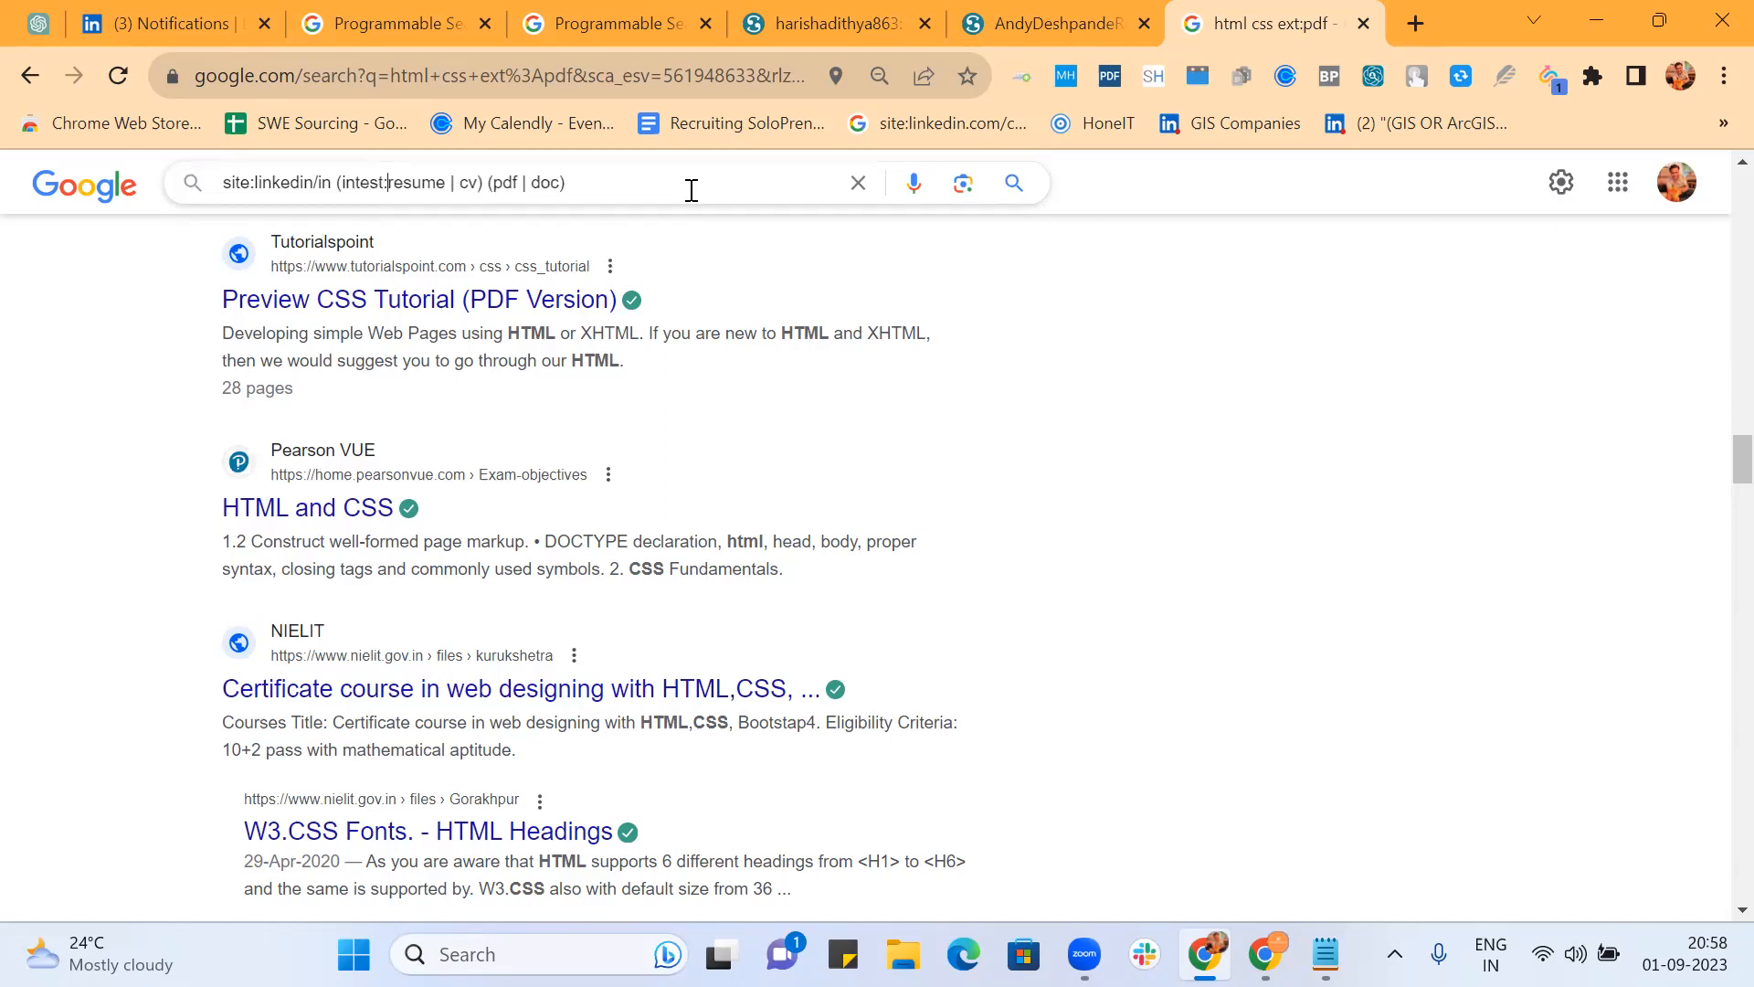
pyautogui.write('"')
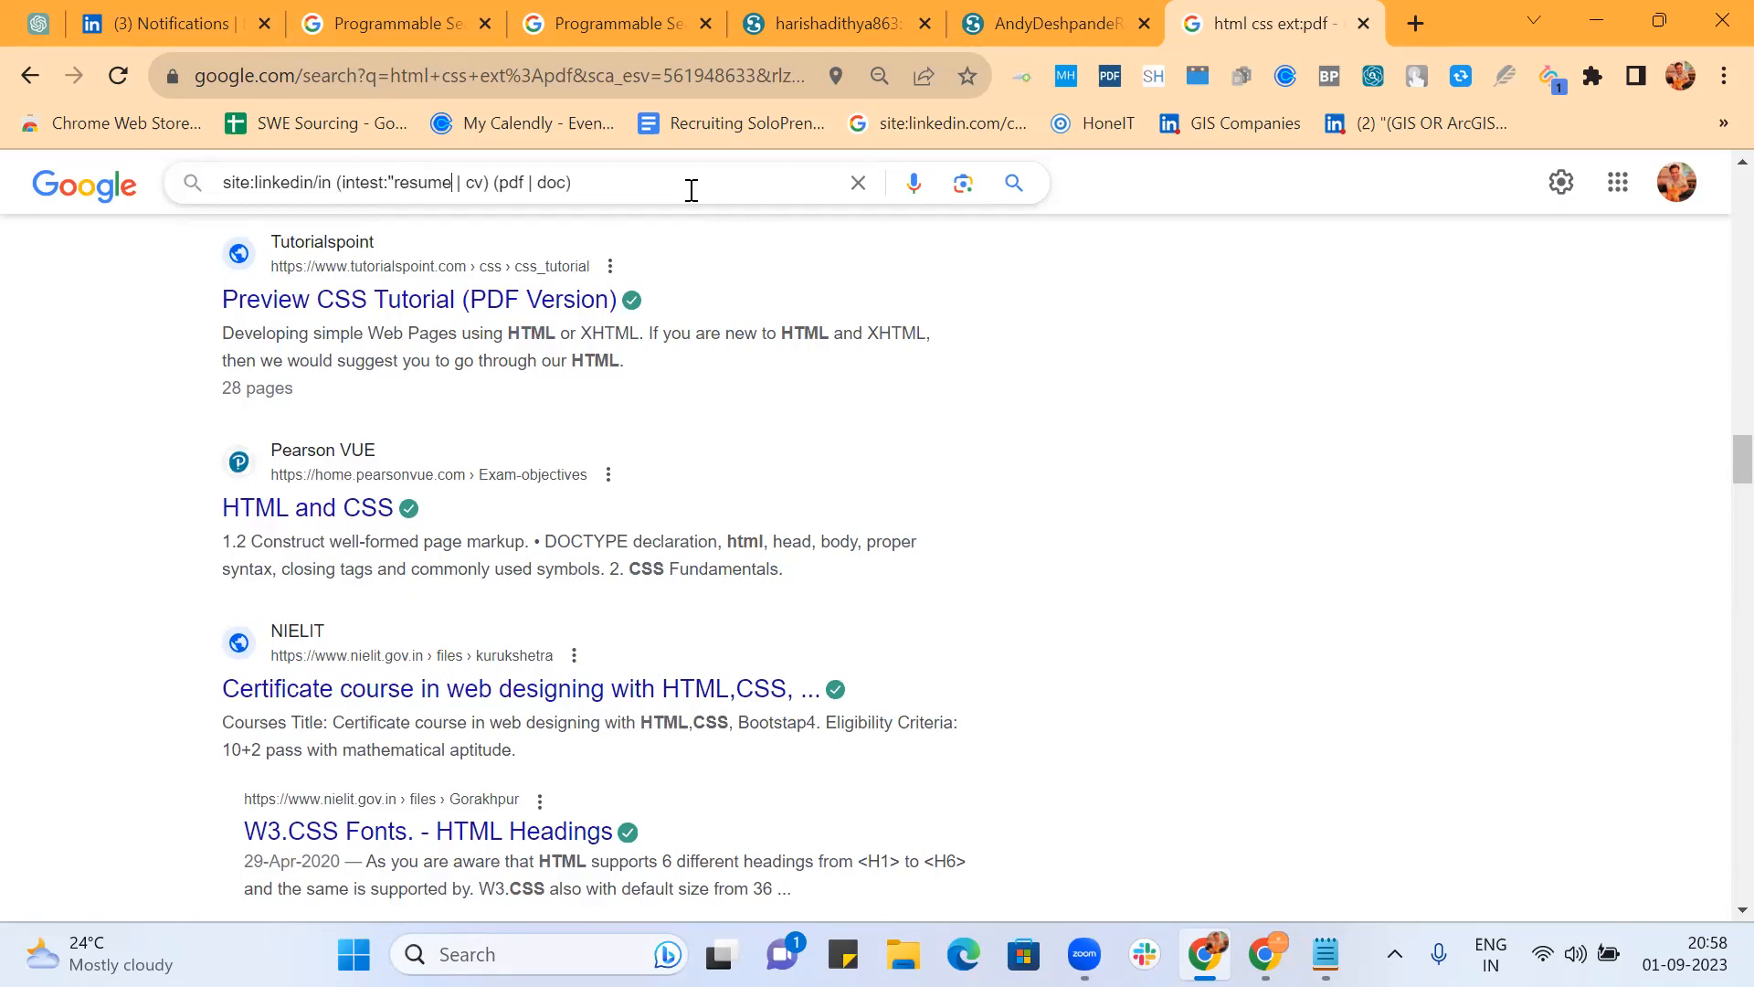
pyautogui.write('"')
pyautogui.write('intext:"')
pyautogui.write('"')
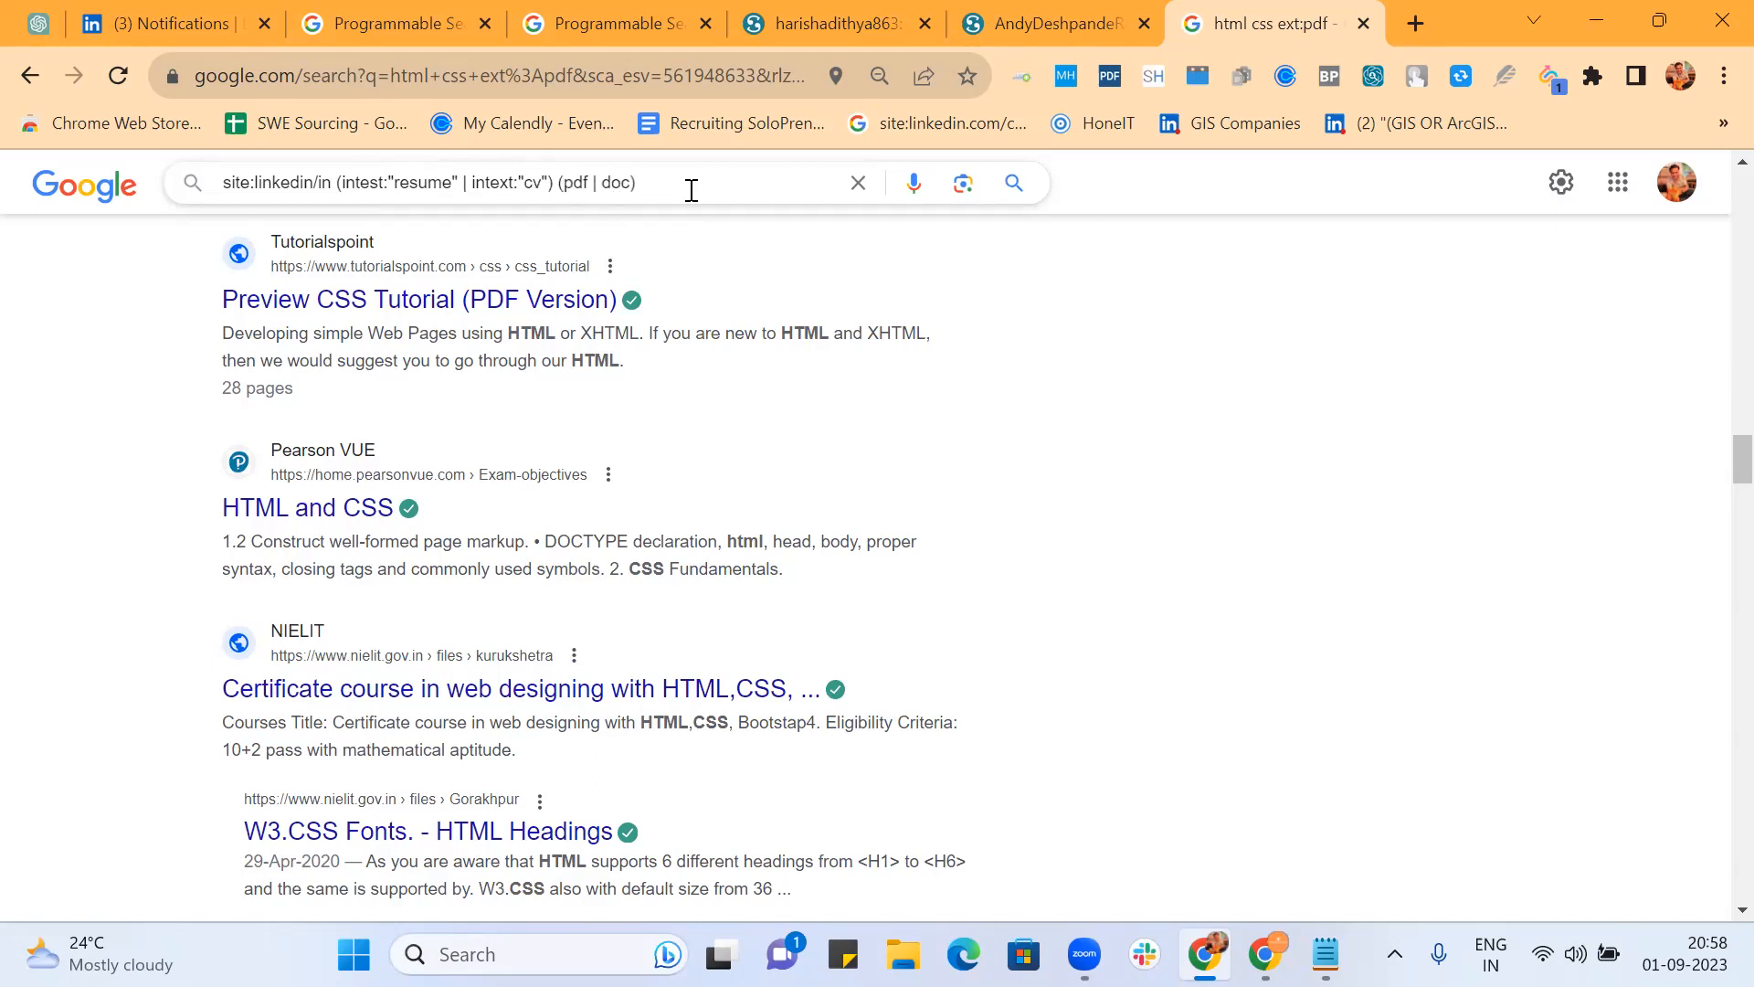
pyautogui.press('Return')
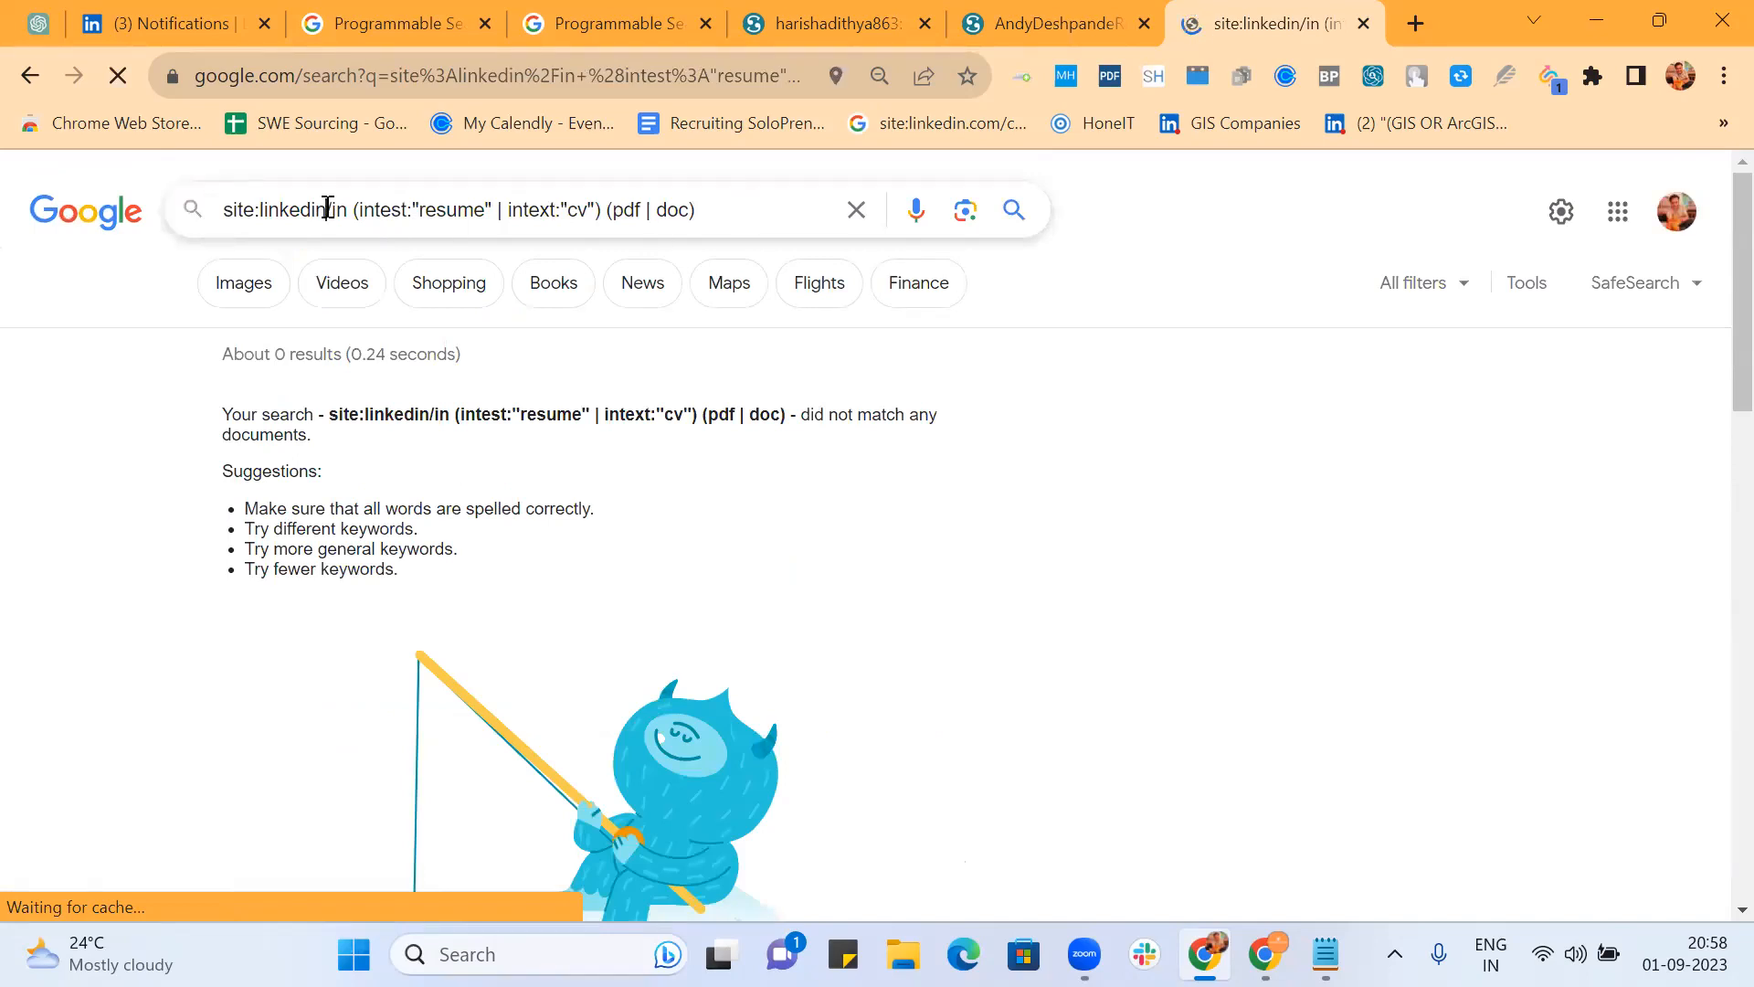
pyautogui.click(327, 208)
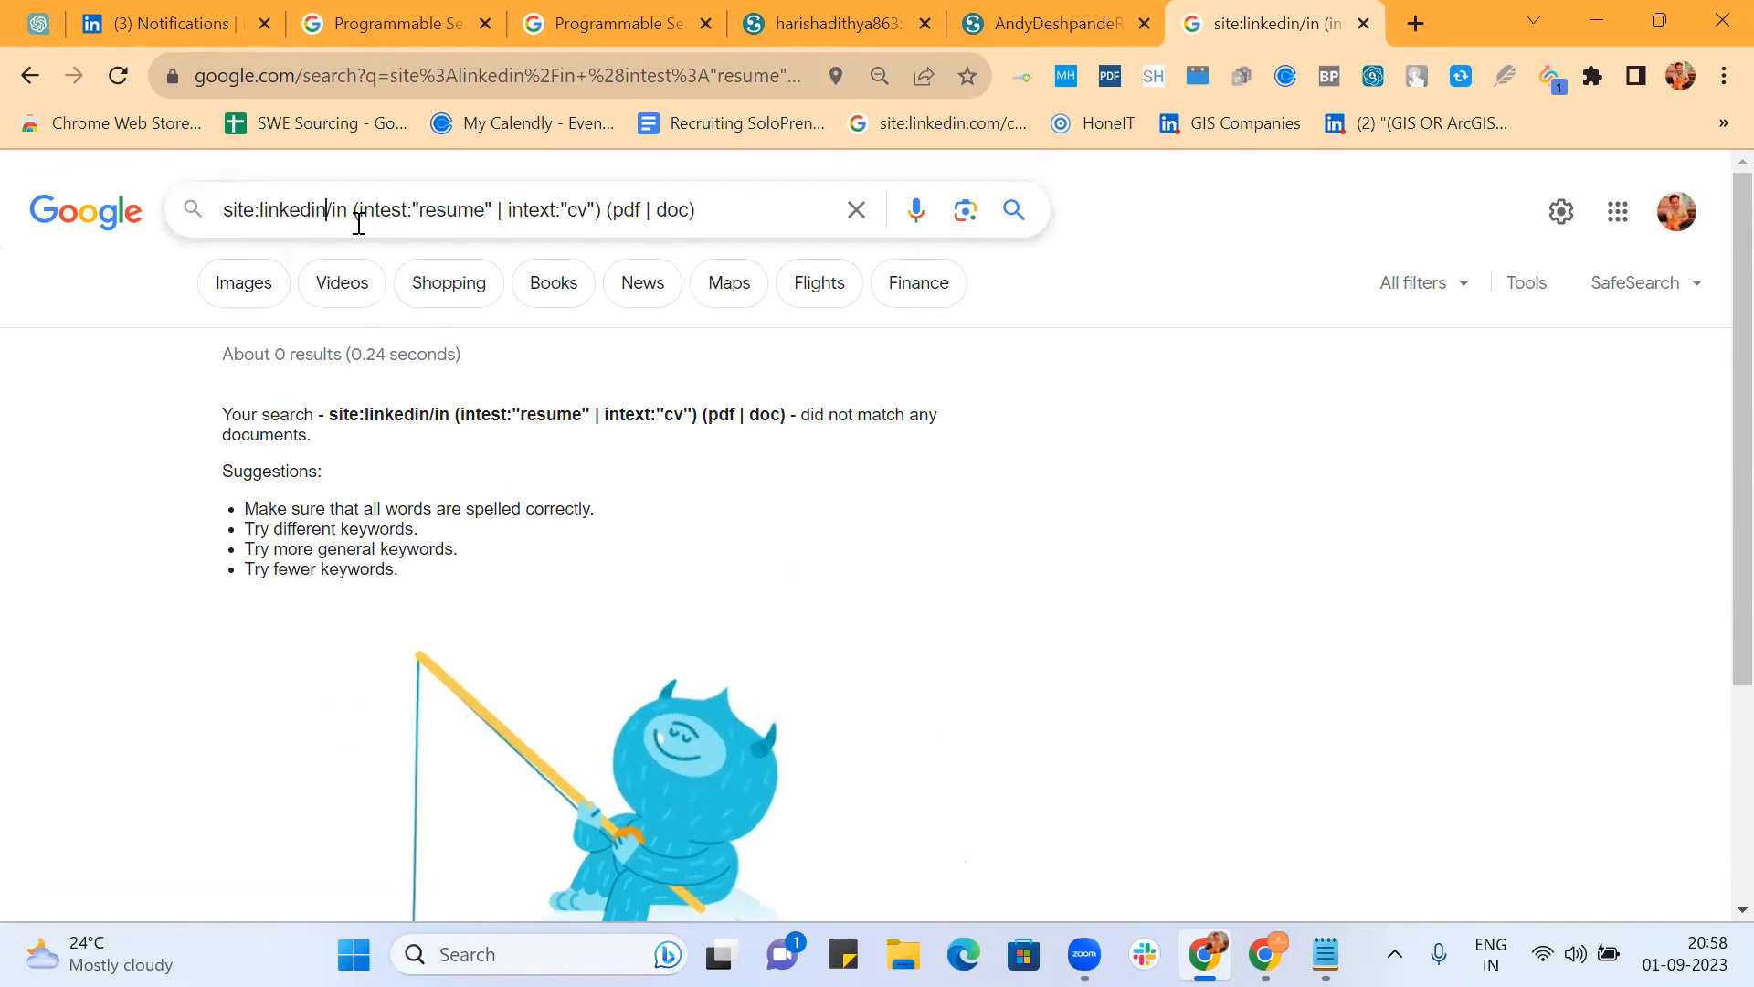
# Step: Correct the query to linkedin.com and intext, then rerun it
pyautogui.write('.c')
pyautogui.press('Right')
pyautogui.press('Right')
pyautogui.press('Right')
pyautogui.press('Right')
pyautogui.press('Right')
pyautogui.press('Right')
pyautogui.press('Right')
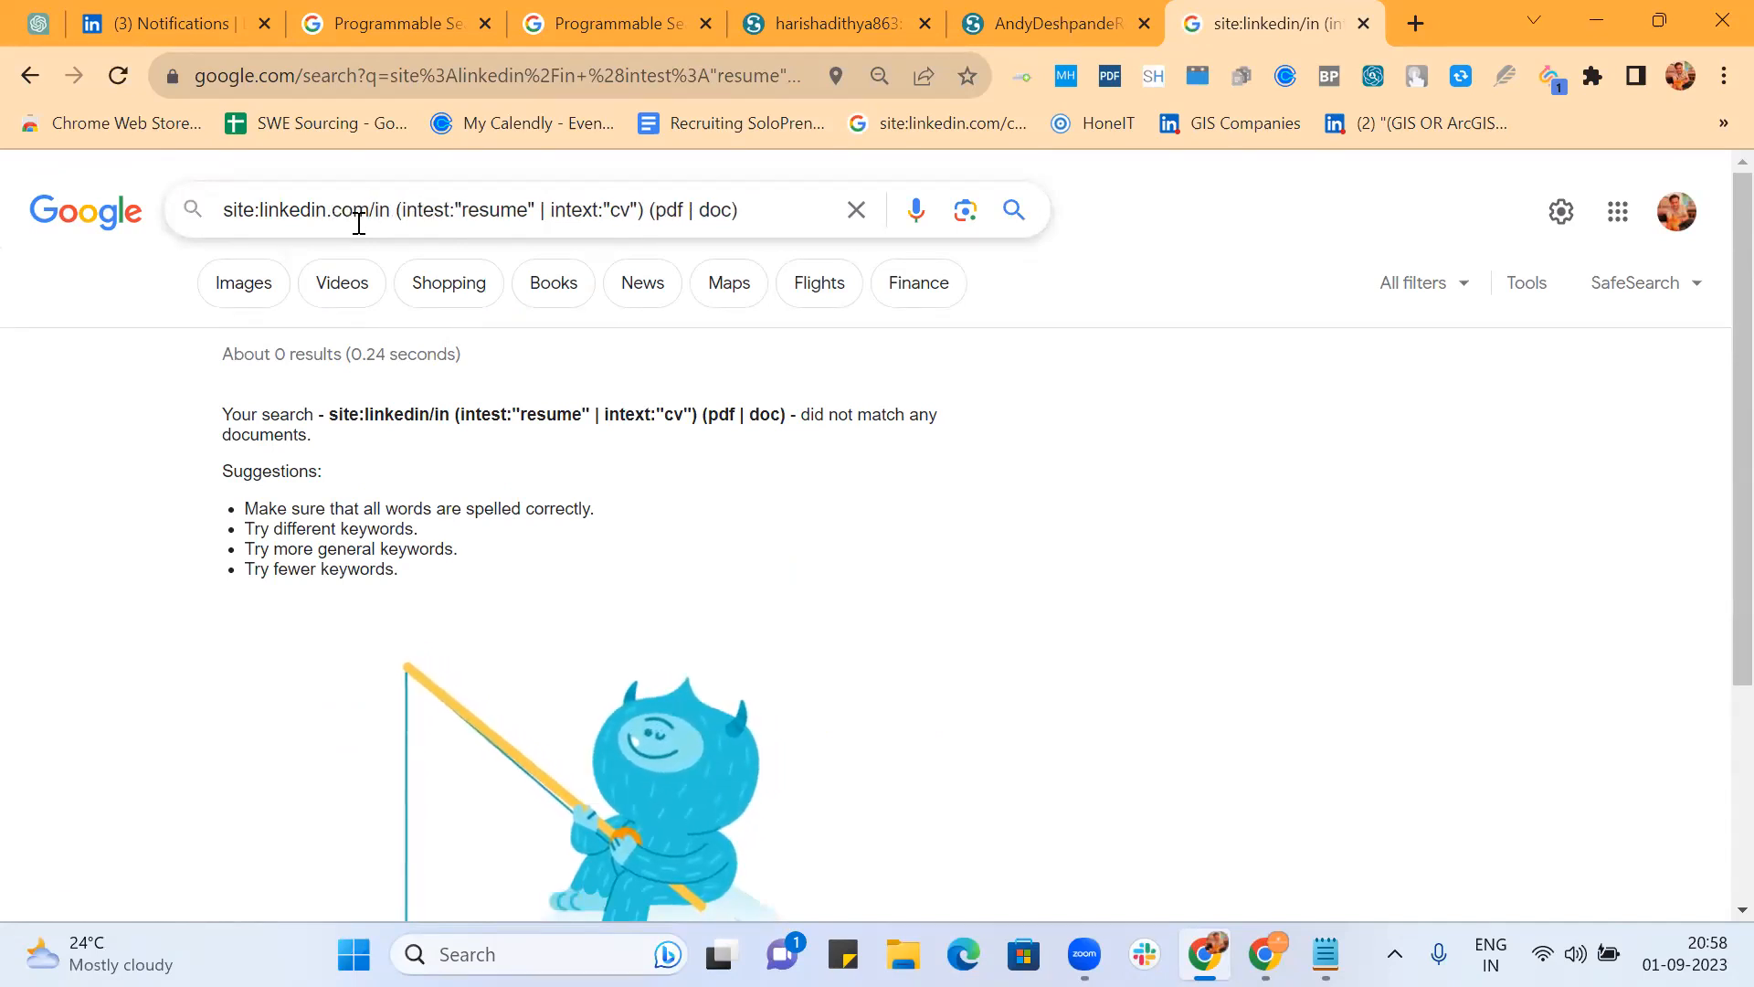
pyautogui.press('BackSpace')
pyautogui.write('x')
pyautogui.press('Return')
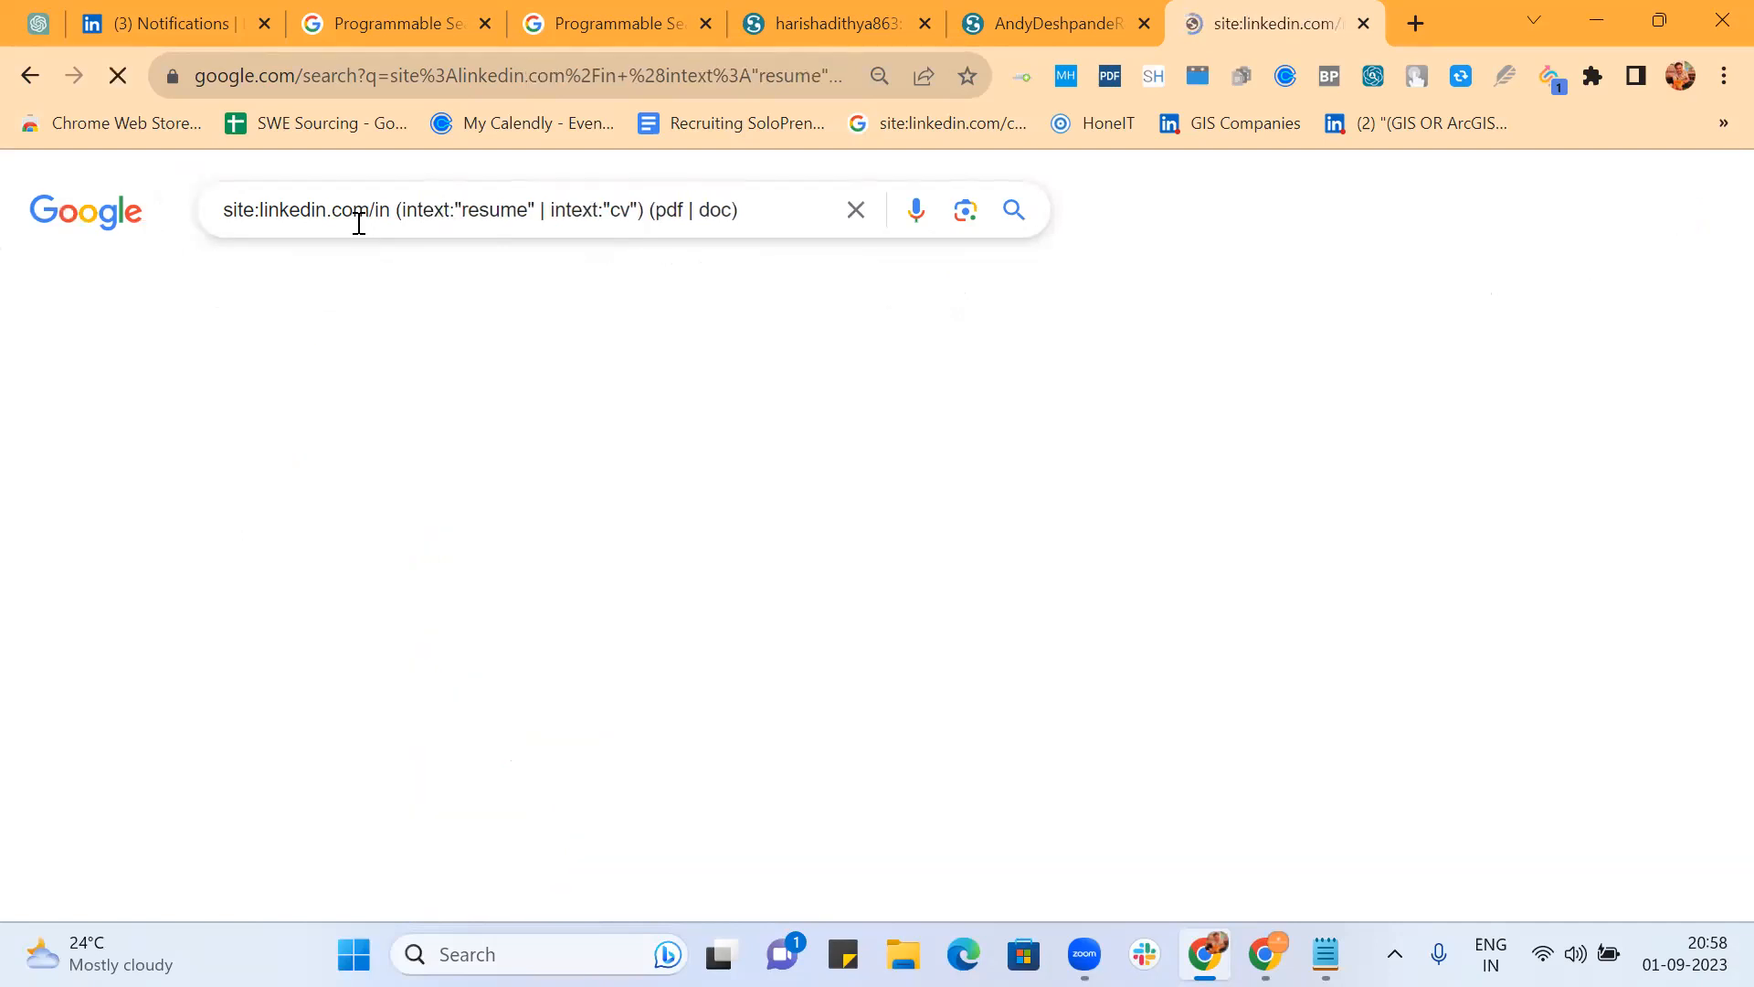
# Step: Open the CV PDF, Job Doc and business development CV Doc results in background tabs
pyautogui.scroll(-5, 1151, 395)
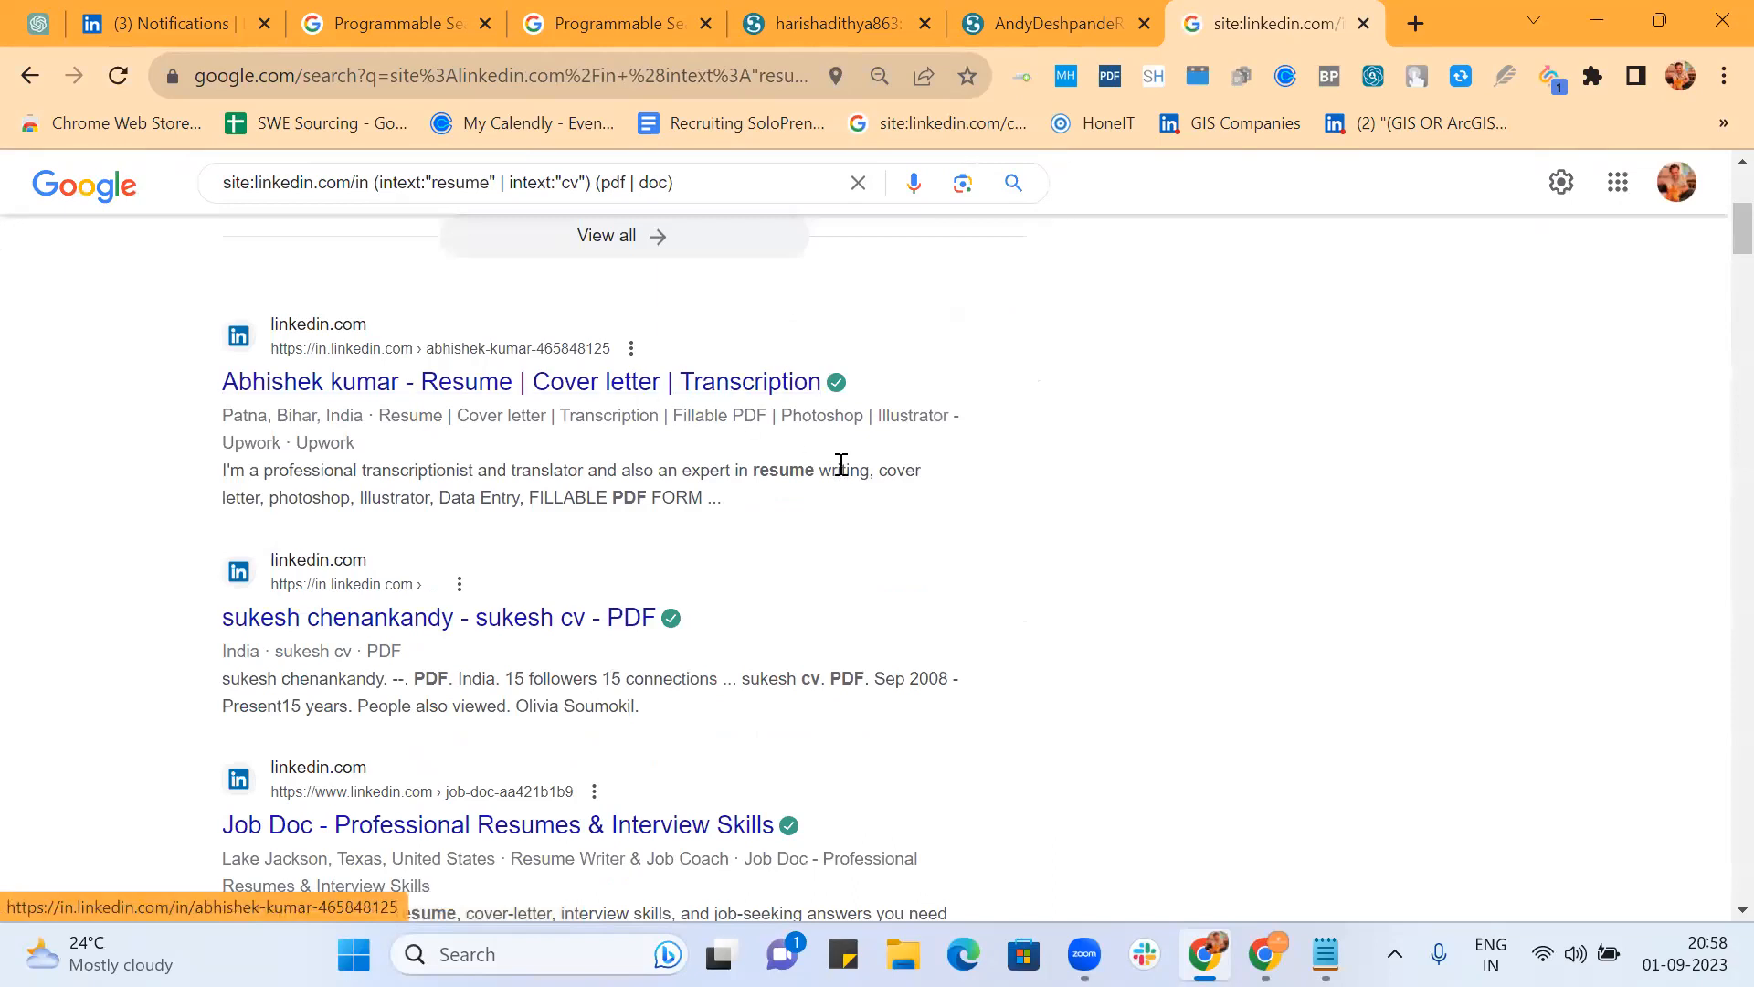
pyautogui.scroll(-2, 843, 464)
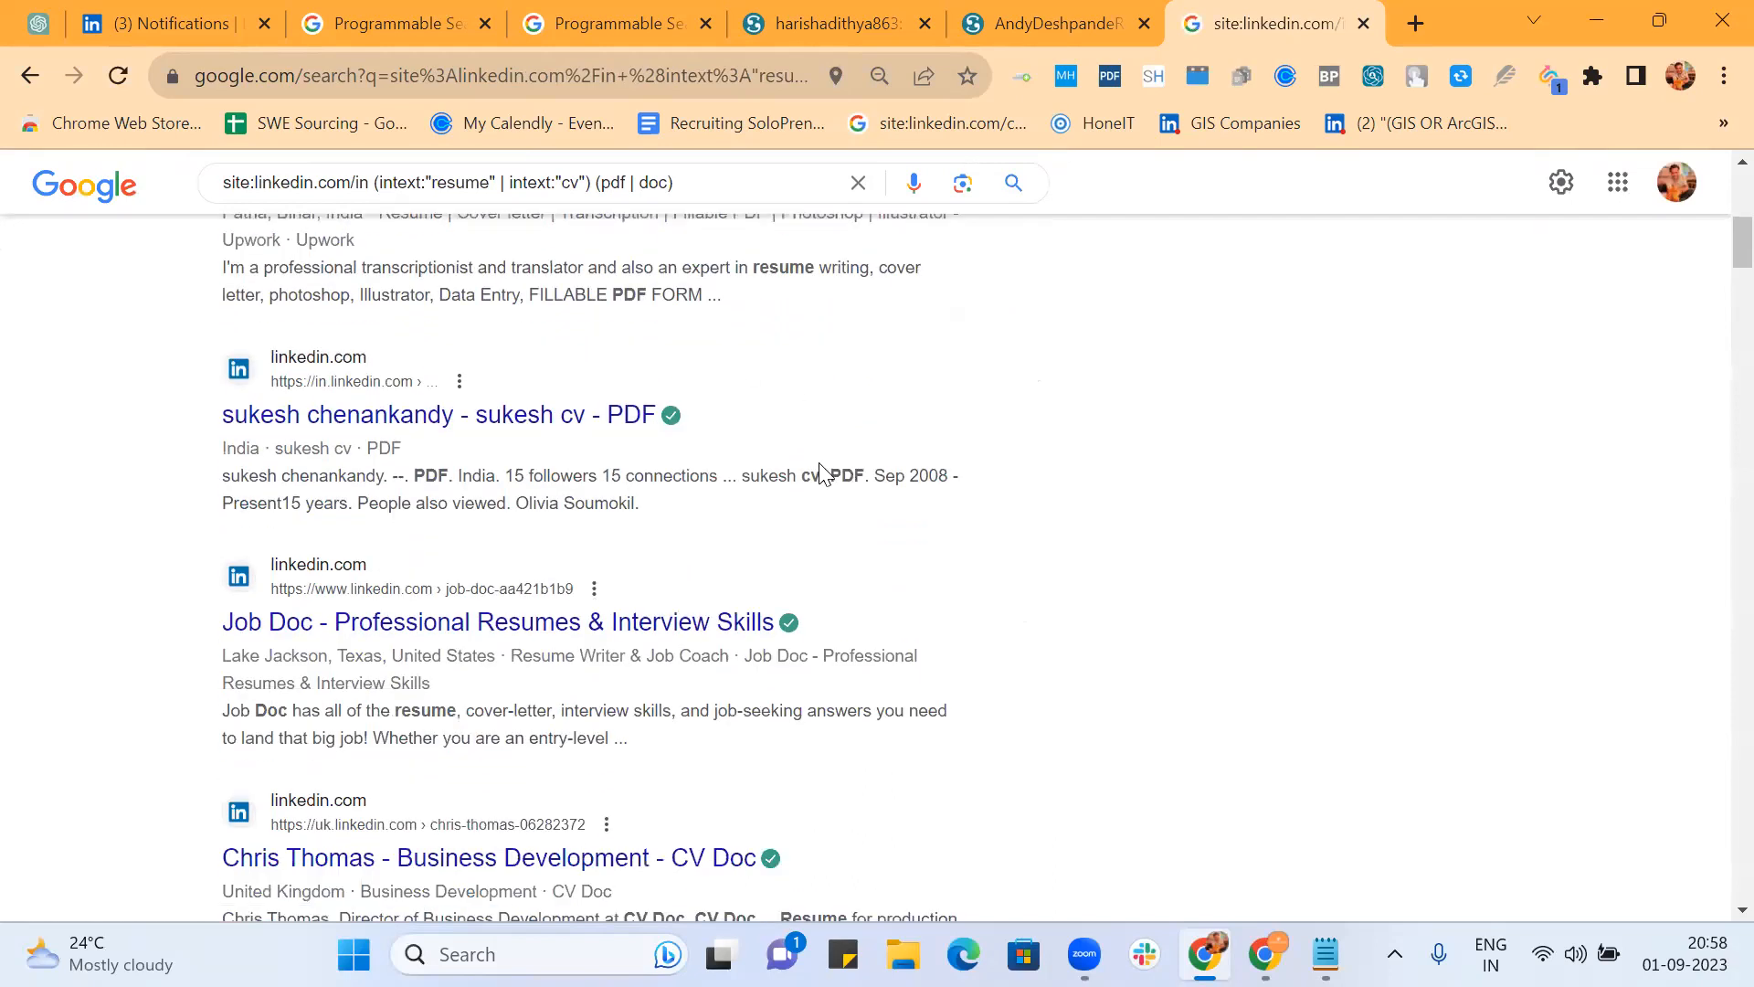
pyautogui.middleClick(576, 411)
pyautogui.scroll(-4, 990, 413)
pyautogui.scroll(11, 987, 408)
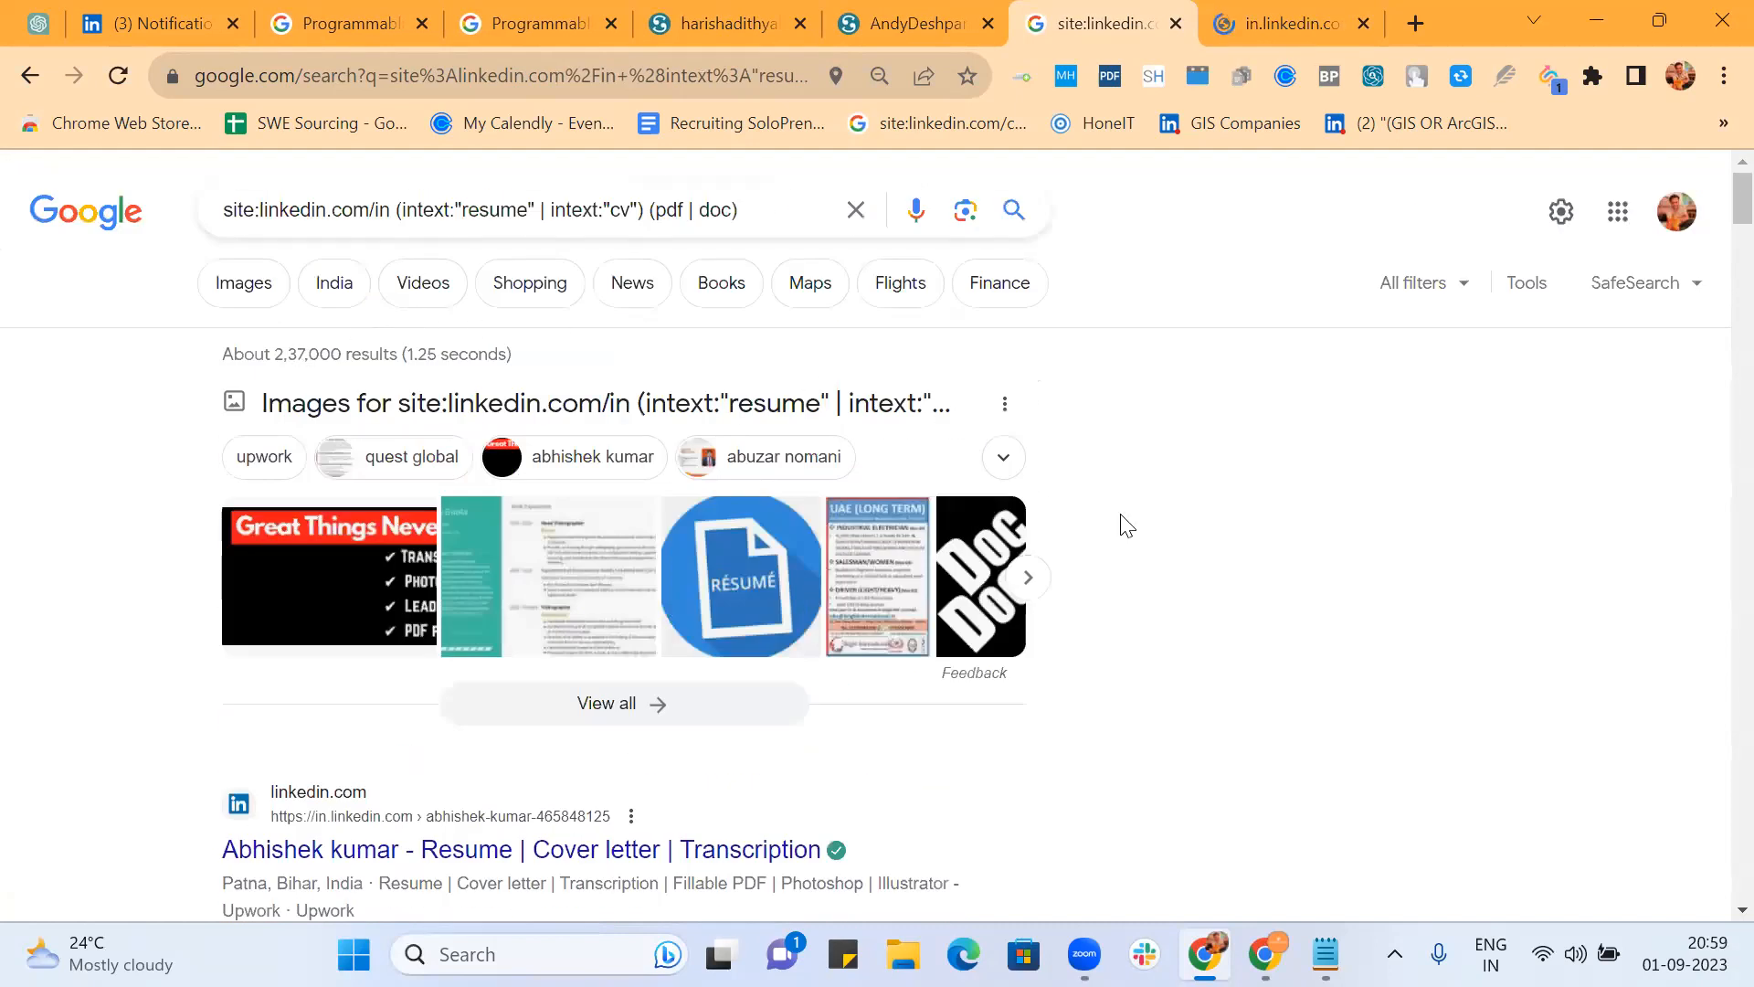
pyautogui.scroll(-10, 1127, 526)
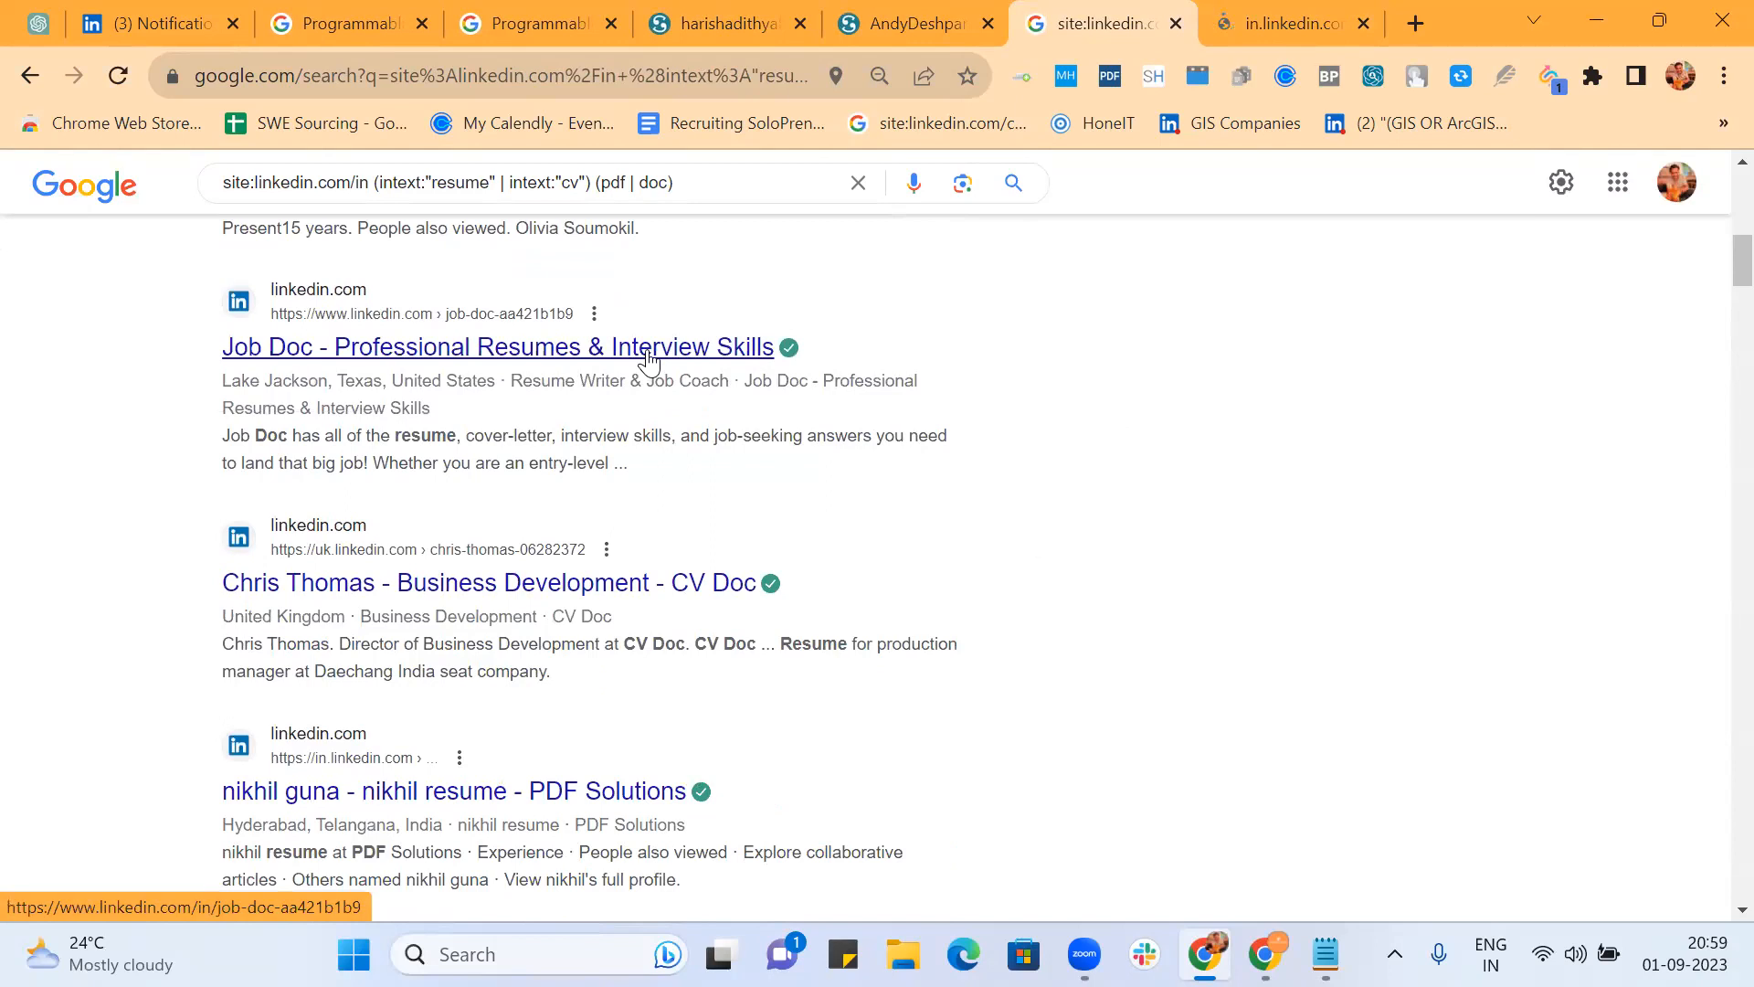
pyautogui.middleClick(649, 361)
pyautogui.scroll(-3, 950, 420)
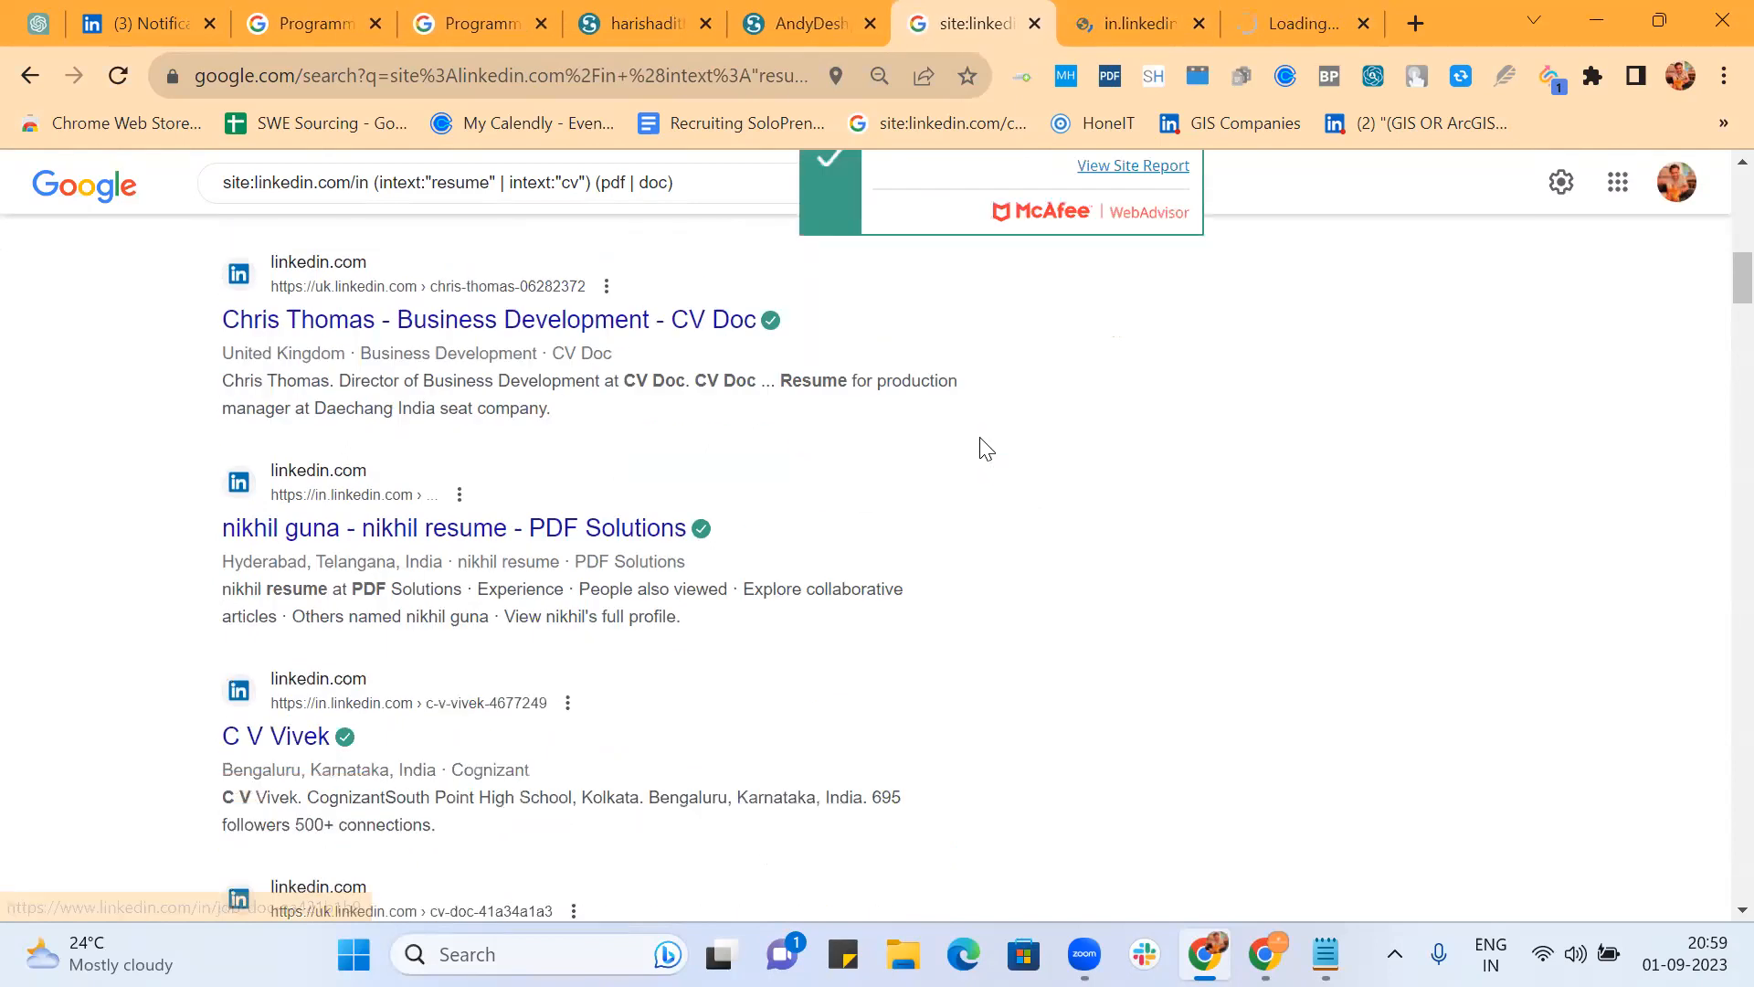
pyautogui.middleClick(608, 309)
# Step: Open two more resume results and the CV.doc result in background tabs
pyautogui.scroll(-3, 971, 497)
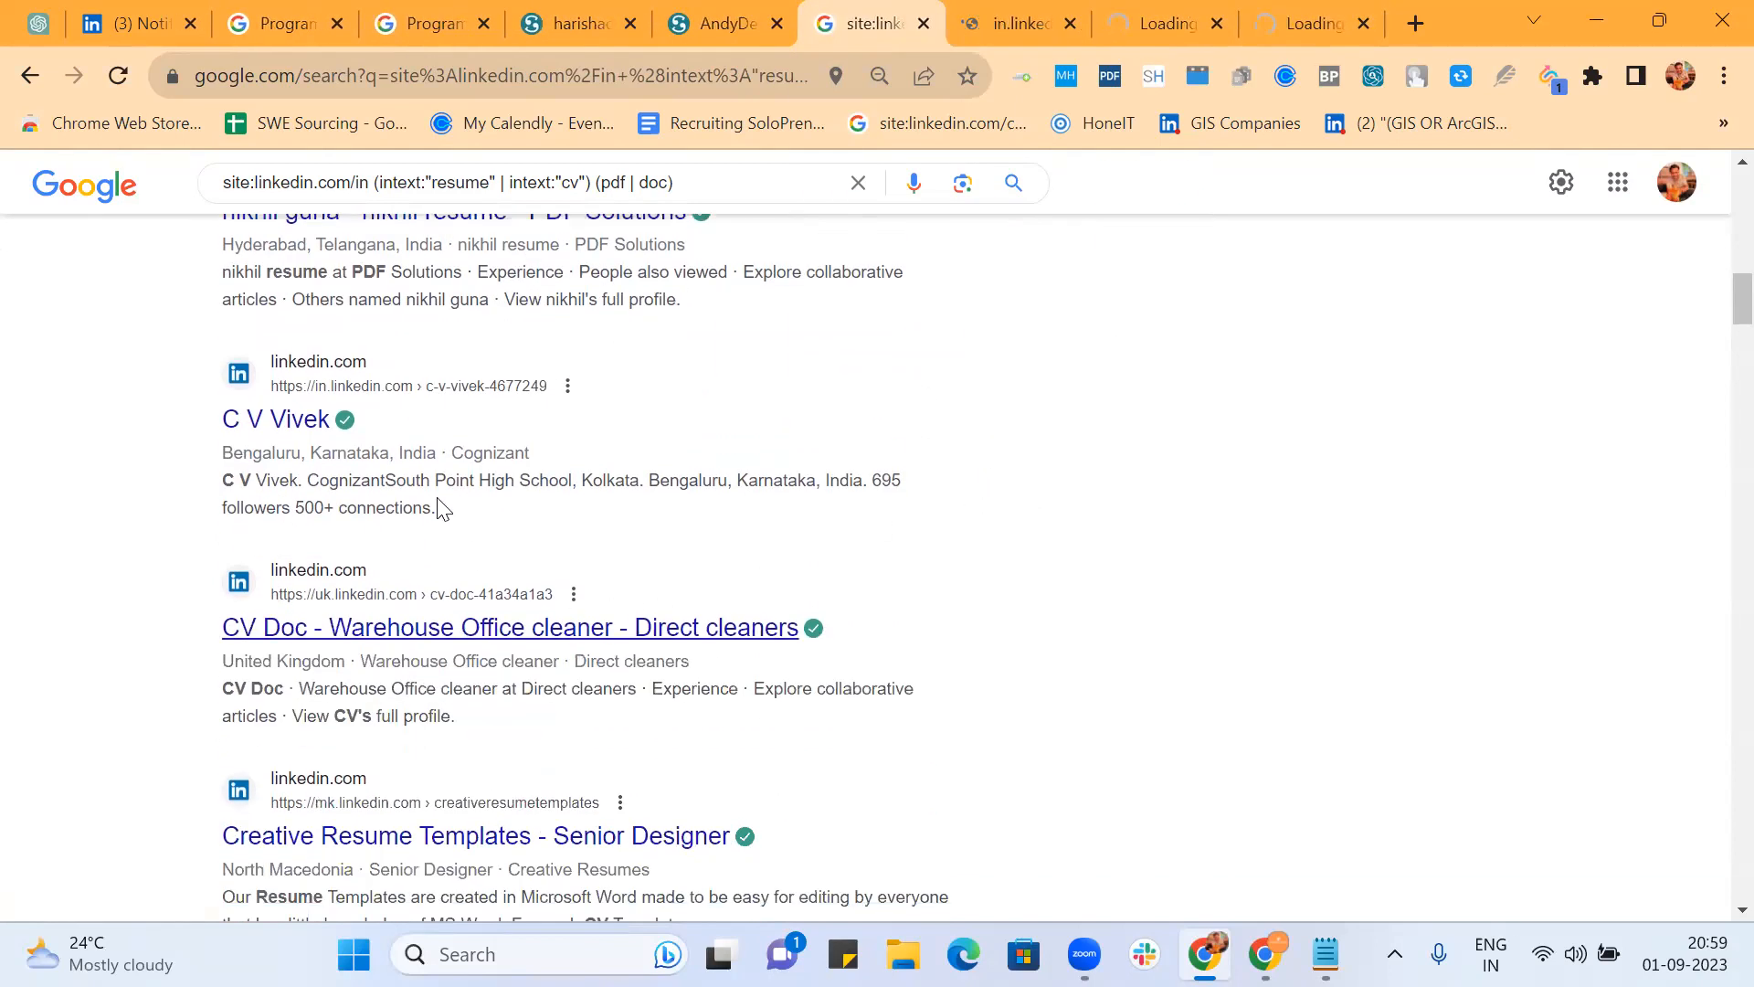
pyautogui.scroll(-5, 917, 521)
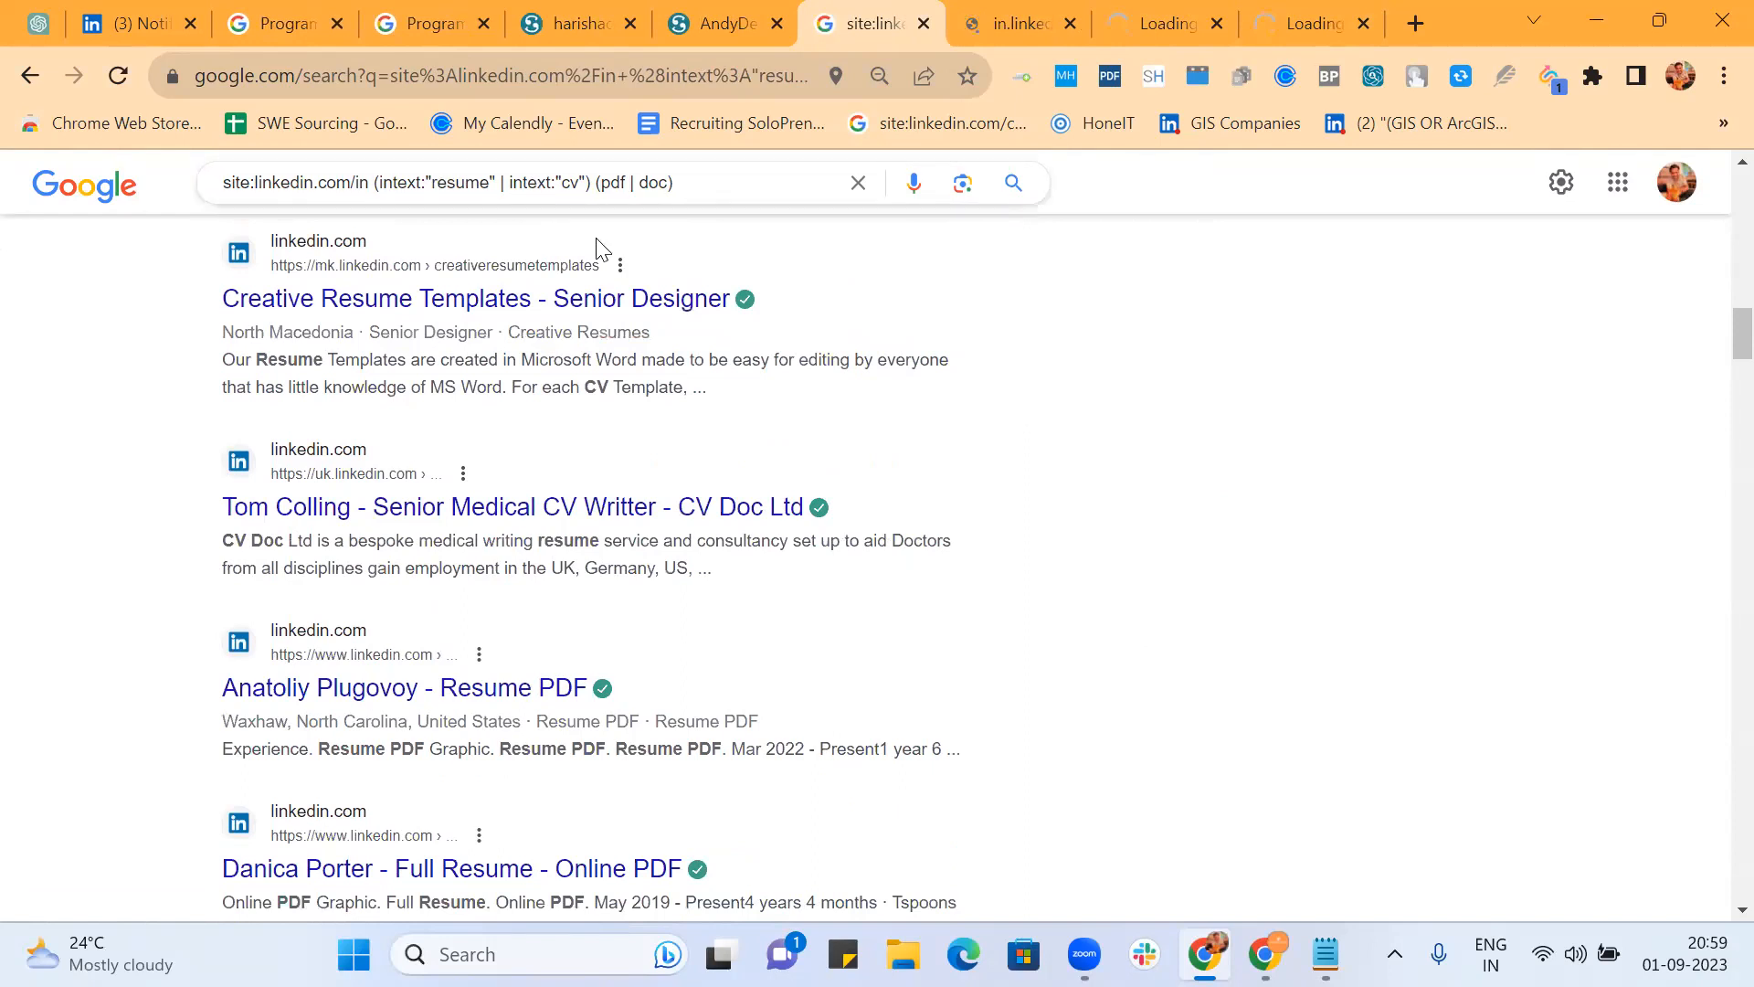
pyautogui.scroll(-3, 566, 530)
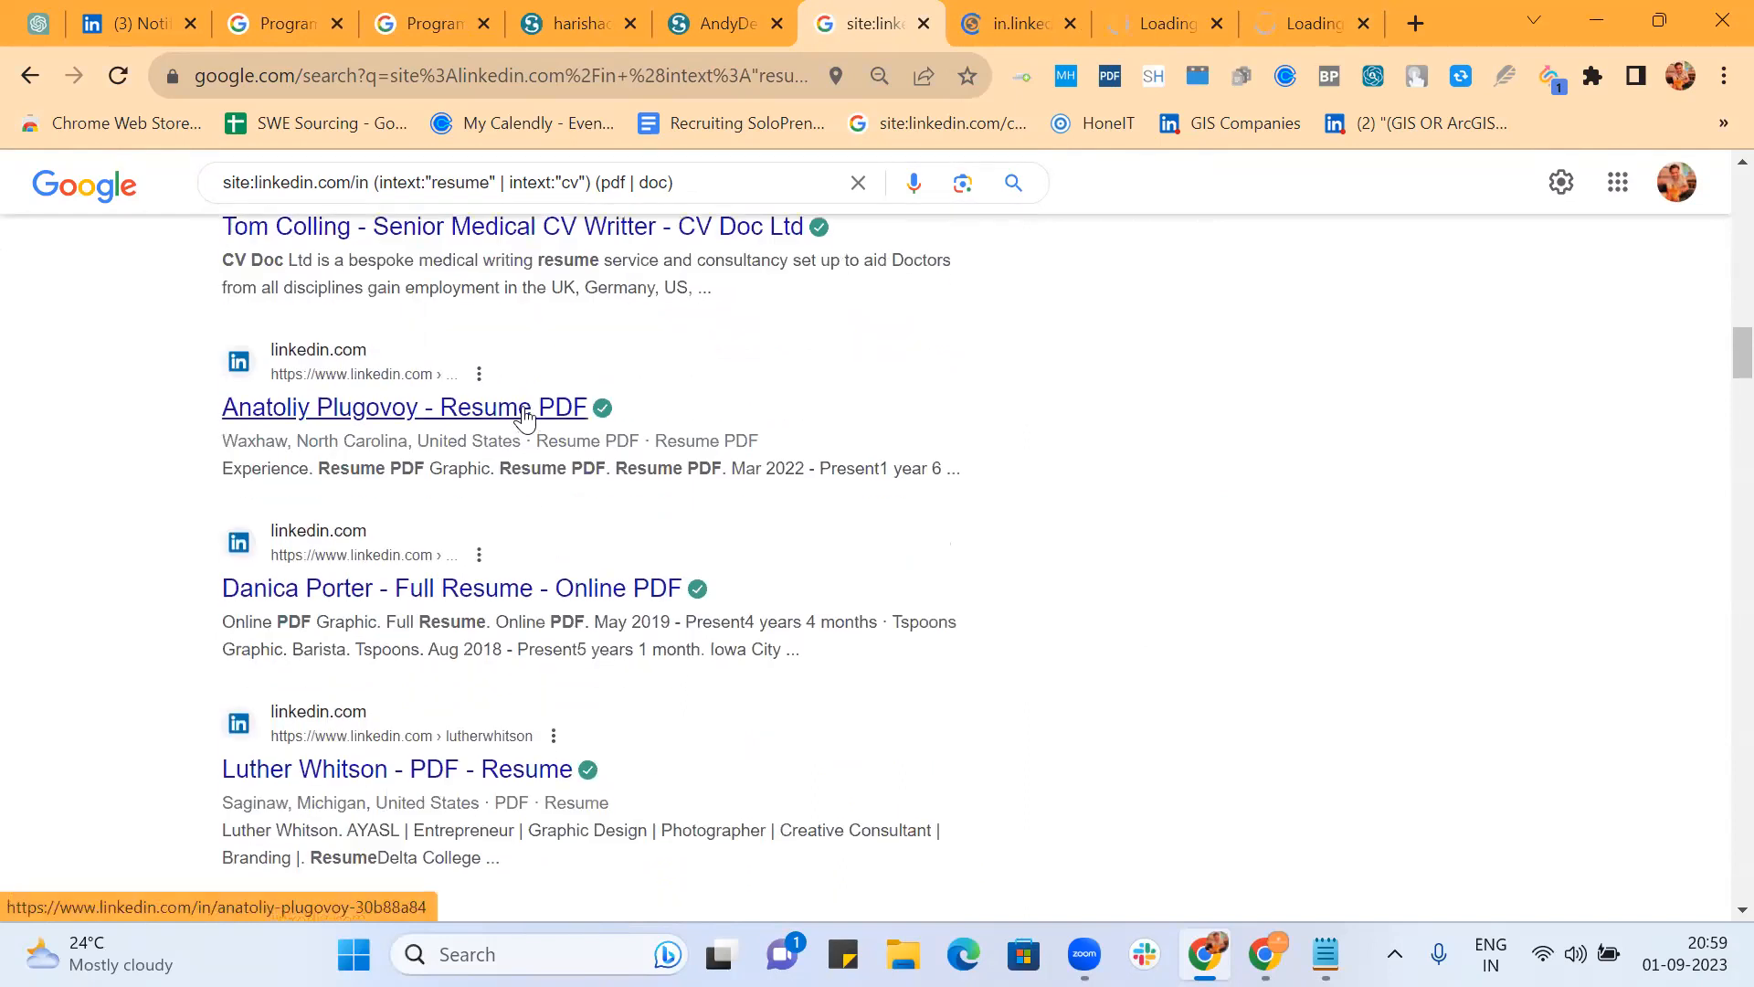
pyautogui.keyDown('ctrl'); pyautogui.click(524, 416); pyautogui.keyUp('ctrl')
pyautogui.scroll(-2, 862, 438)
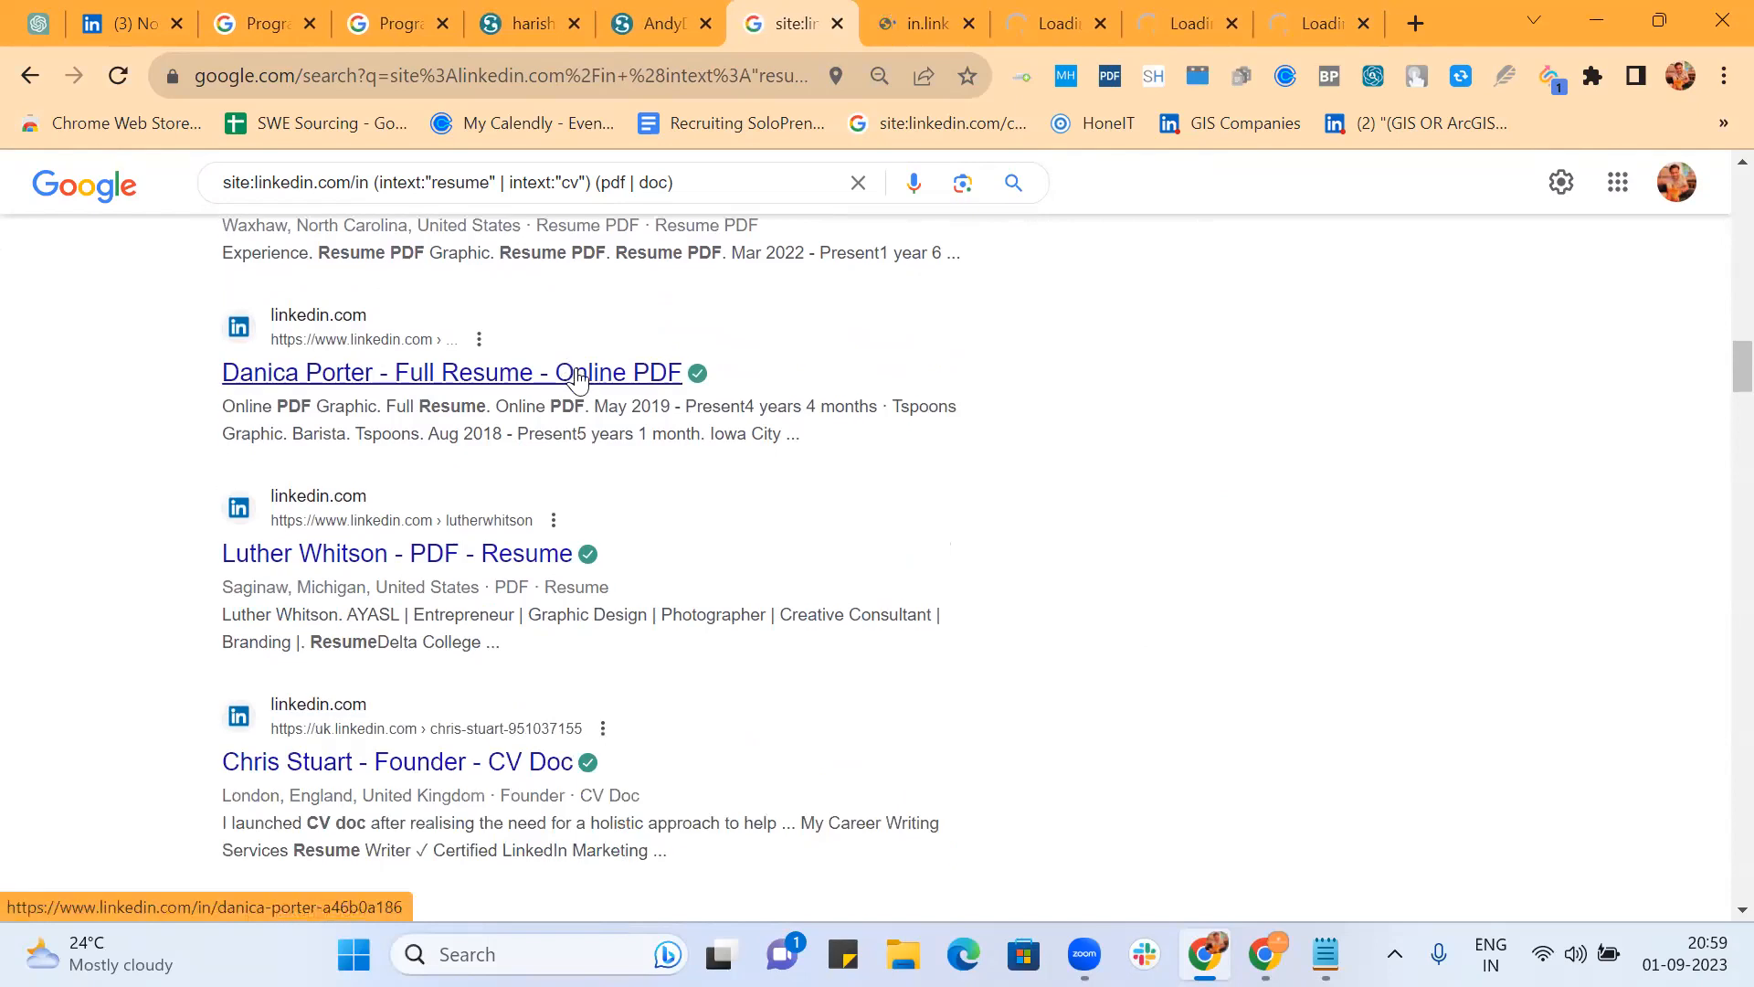
pyautogui.keyDown('ctrl'); pyautogui.click(578, 374); pyautogui.keyUp('ctrl')
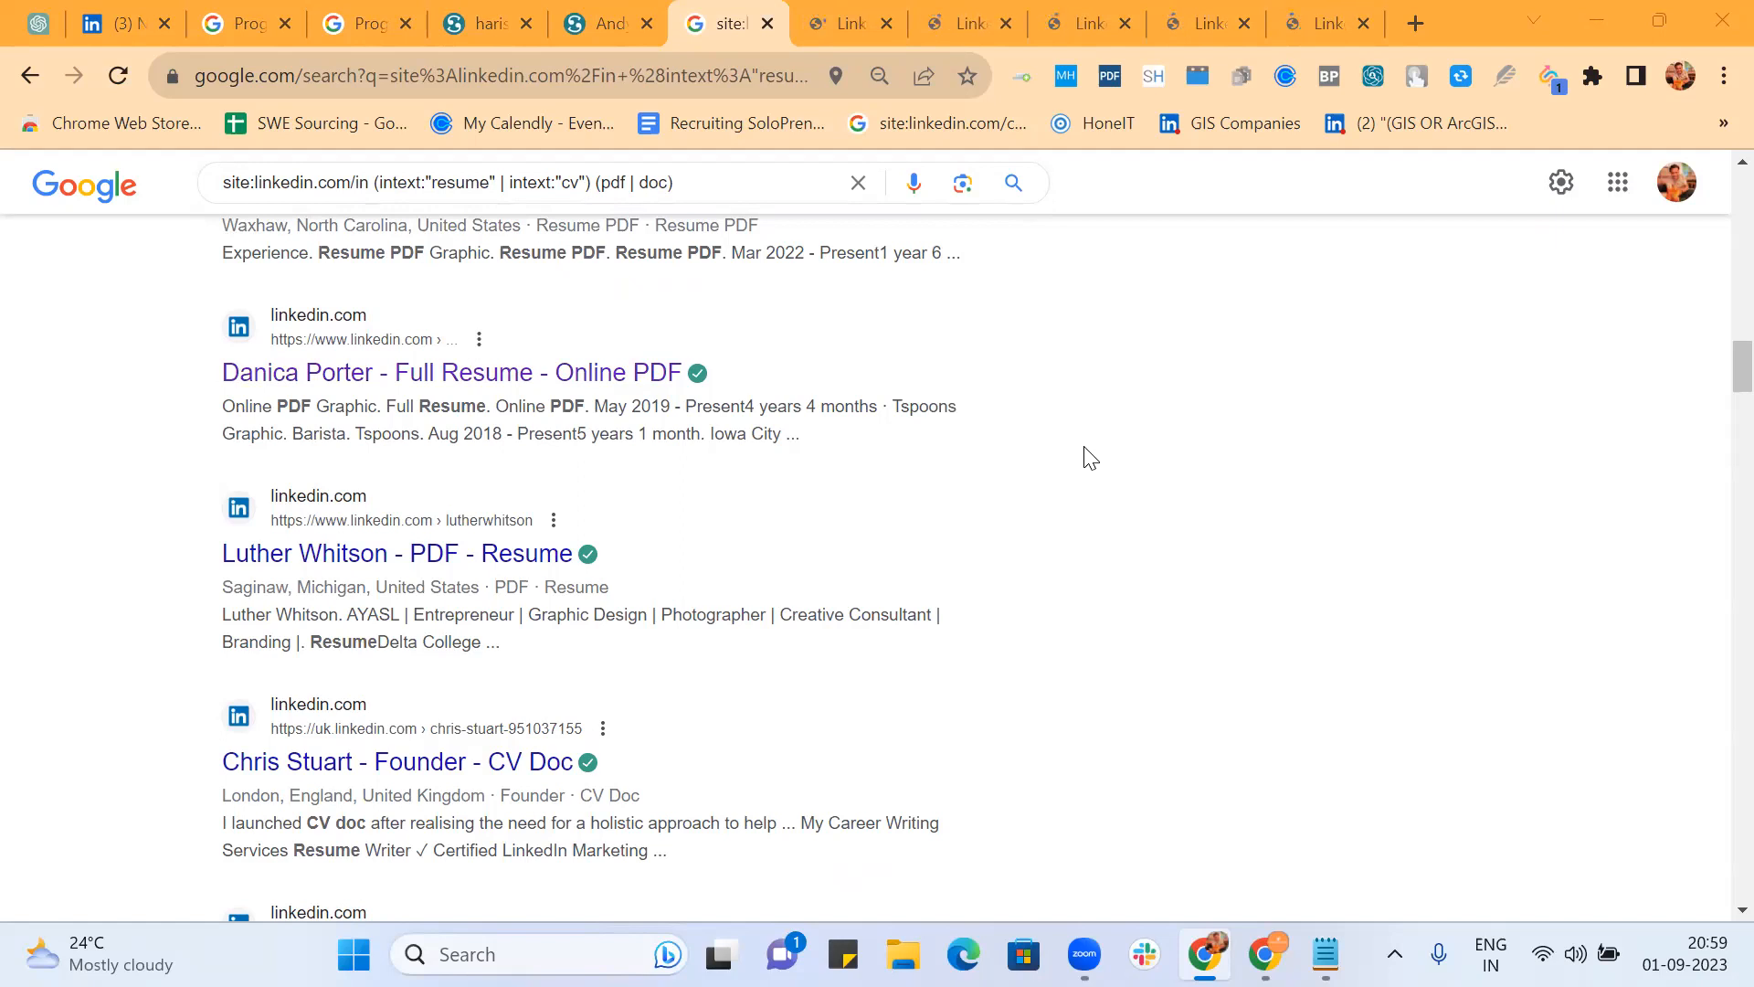
pyautogui.scroll(-5, 1087, 457)
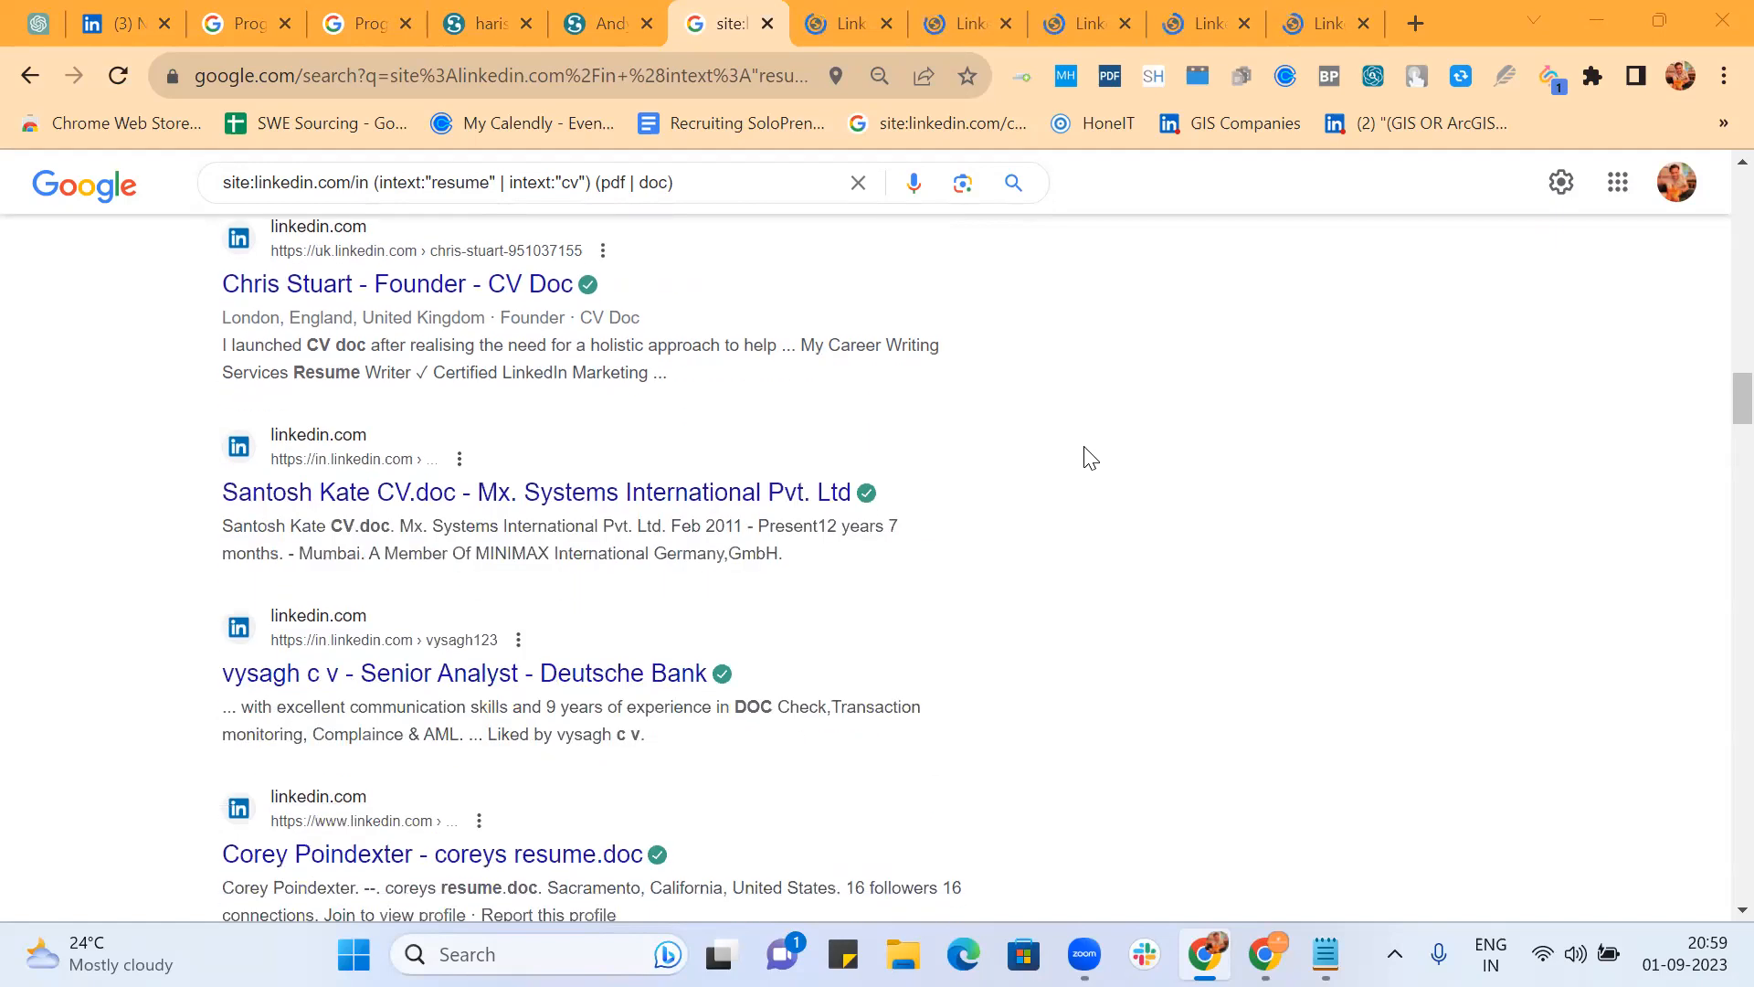
pyautogui.middleClick(559, 497)
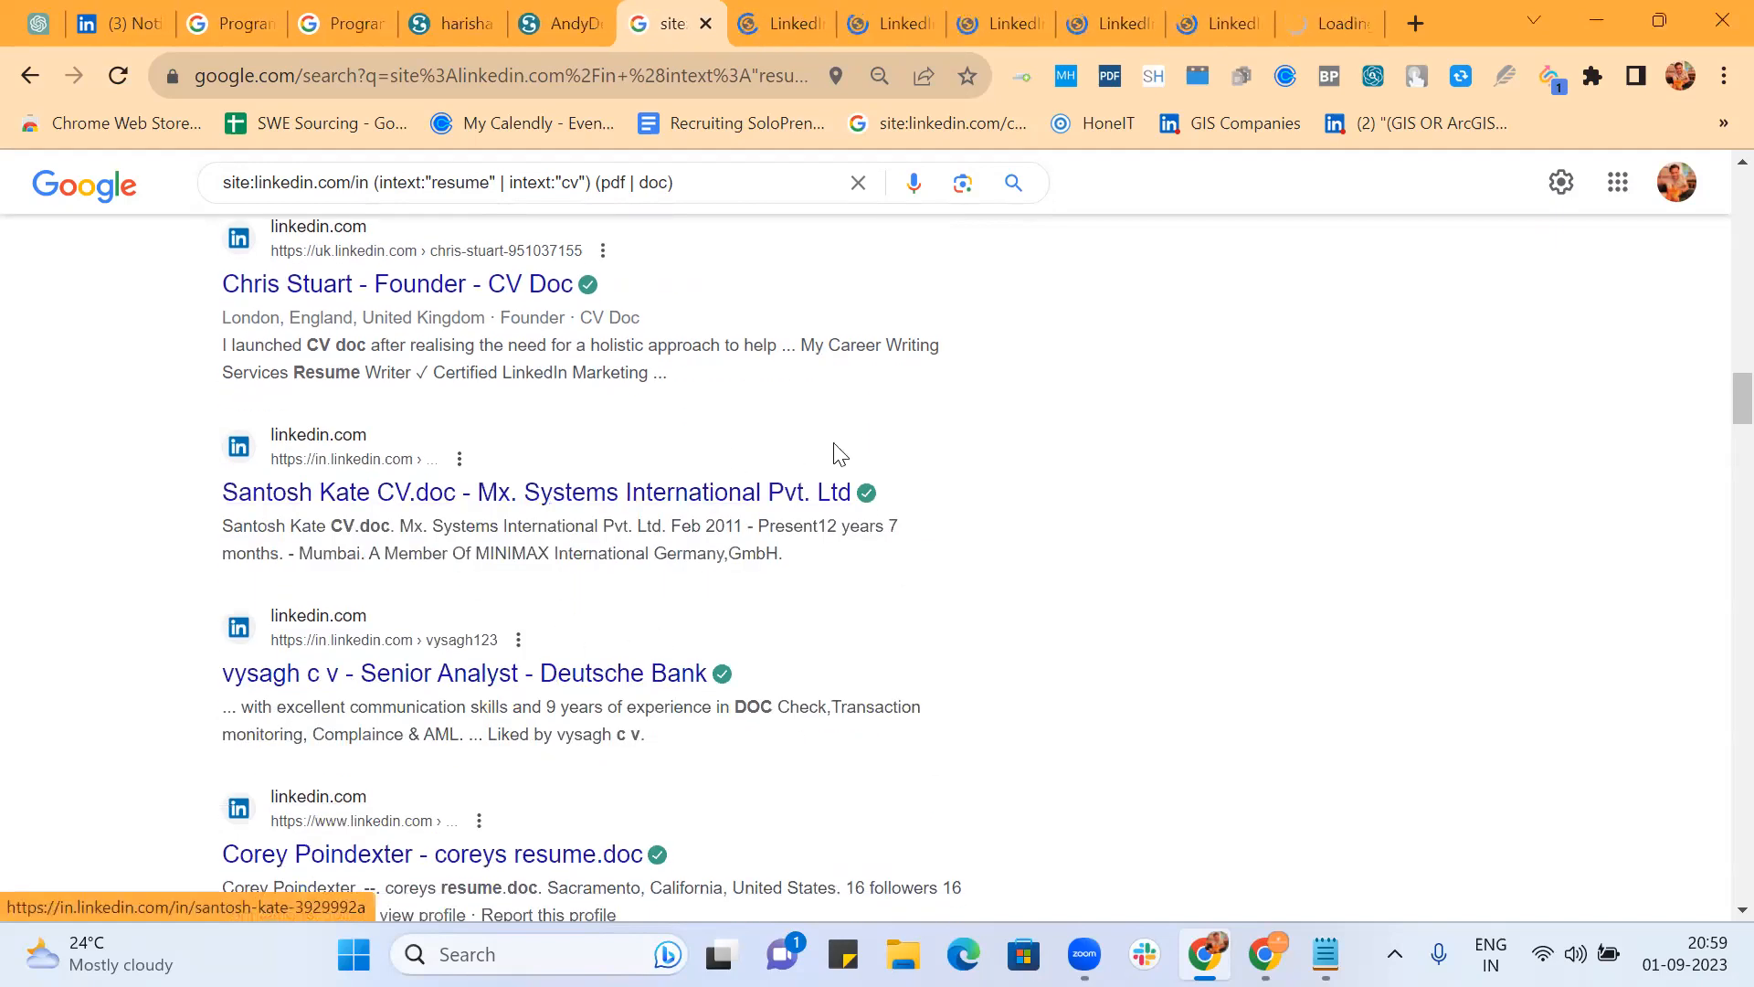
# Step: Check each of the six opened LinkedIn tabs, then return to the search results
pyautogui.click(771, 16)
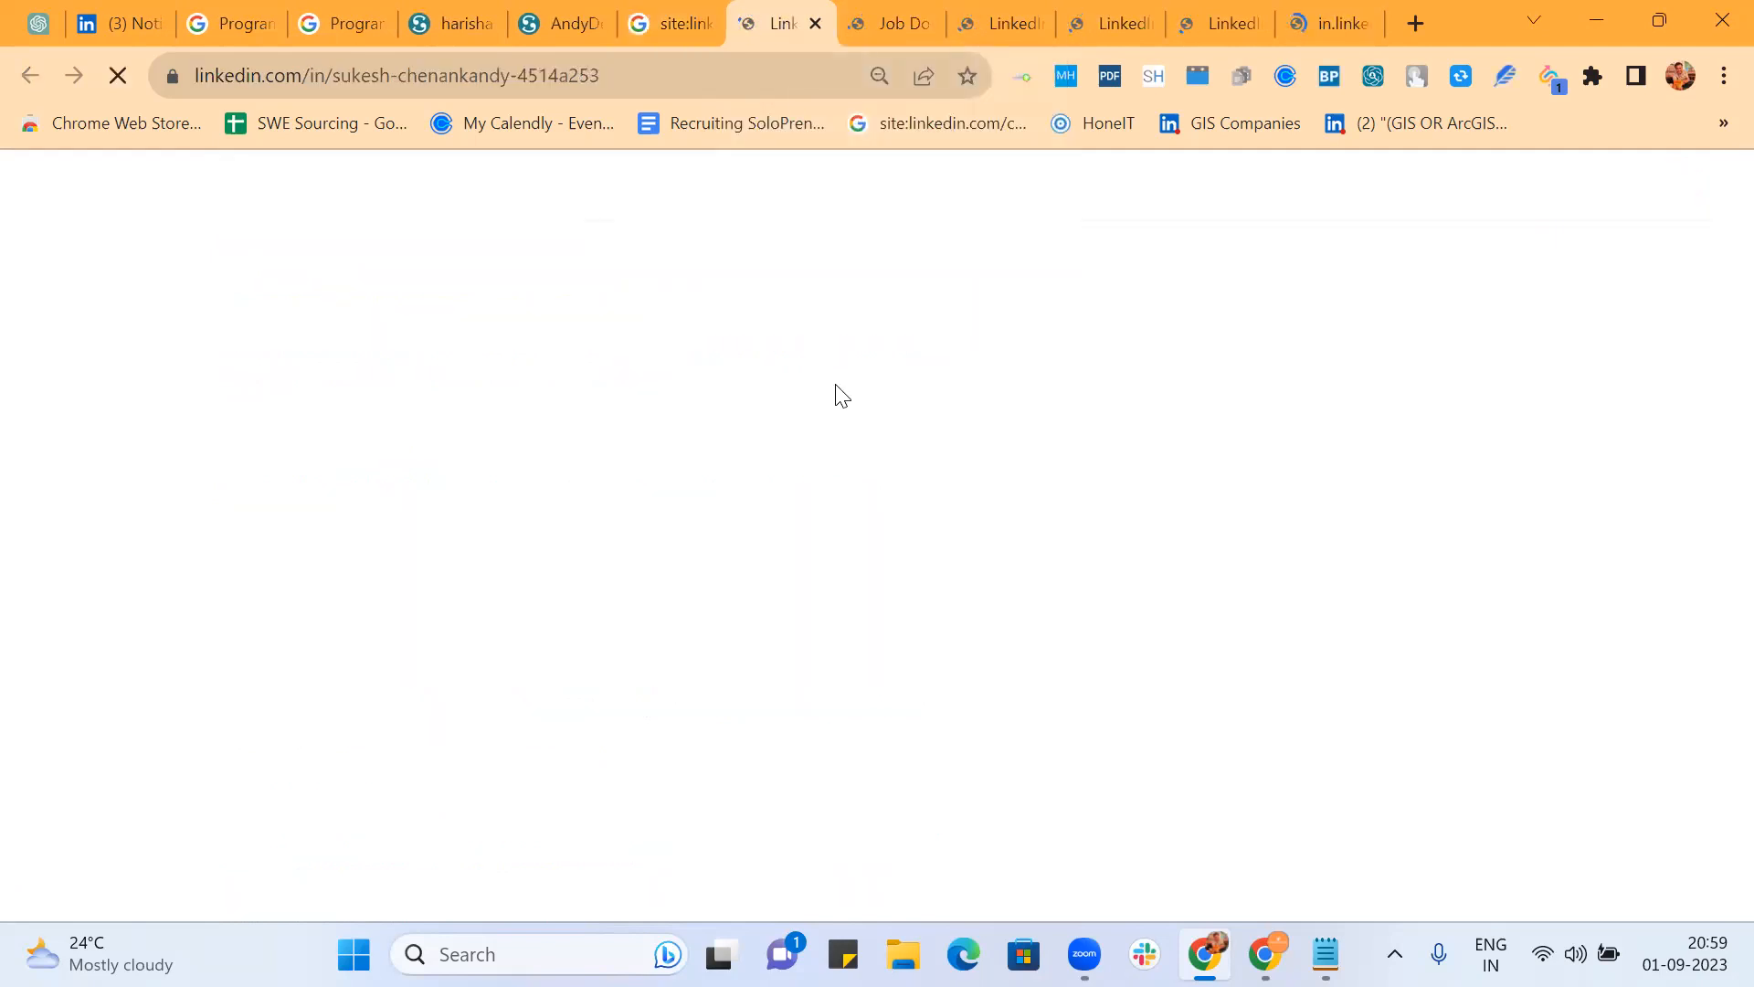
pyautogui.click(890, 20)
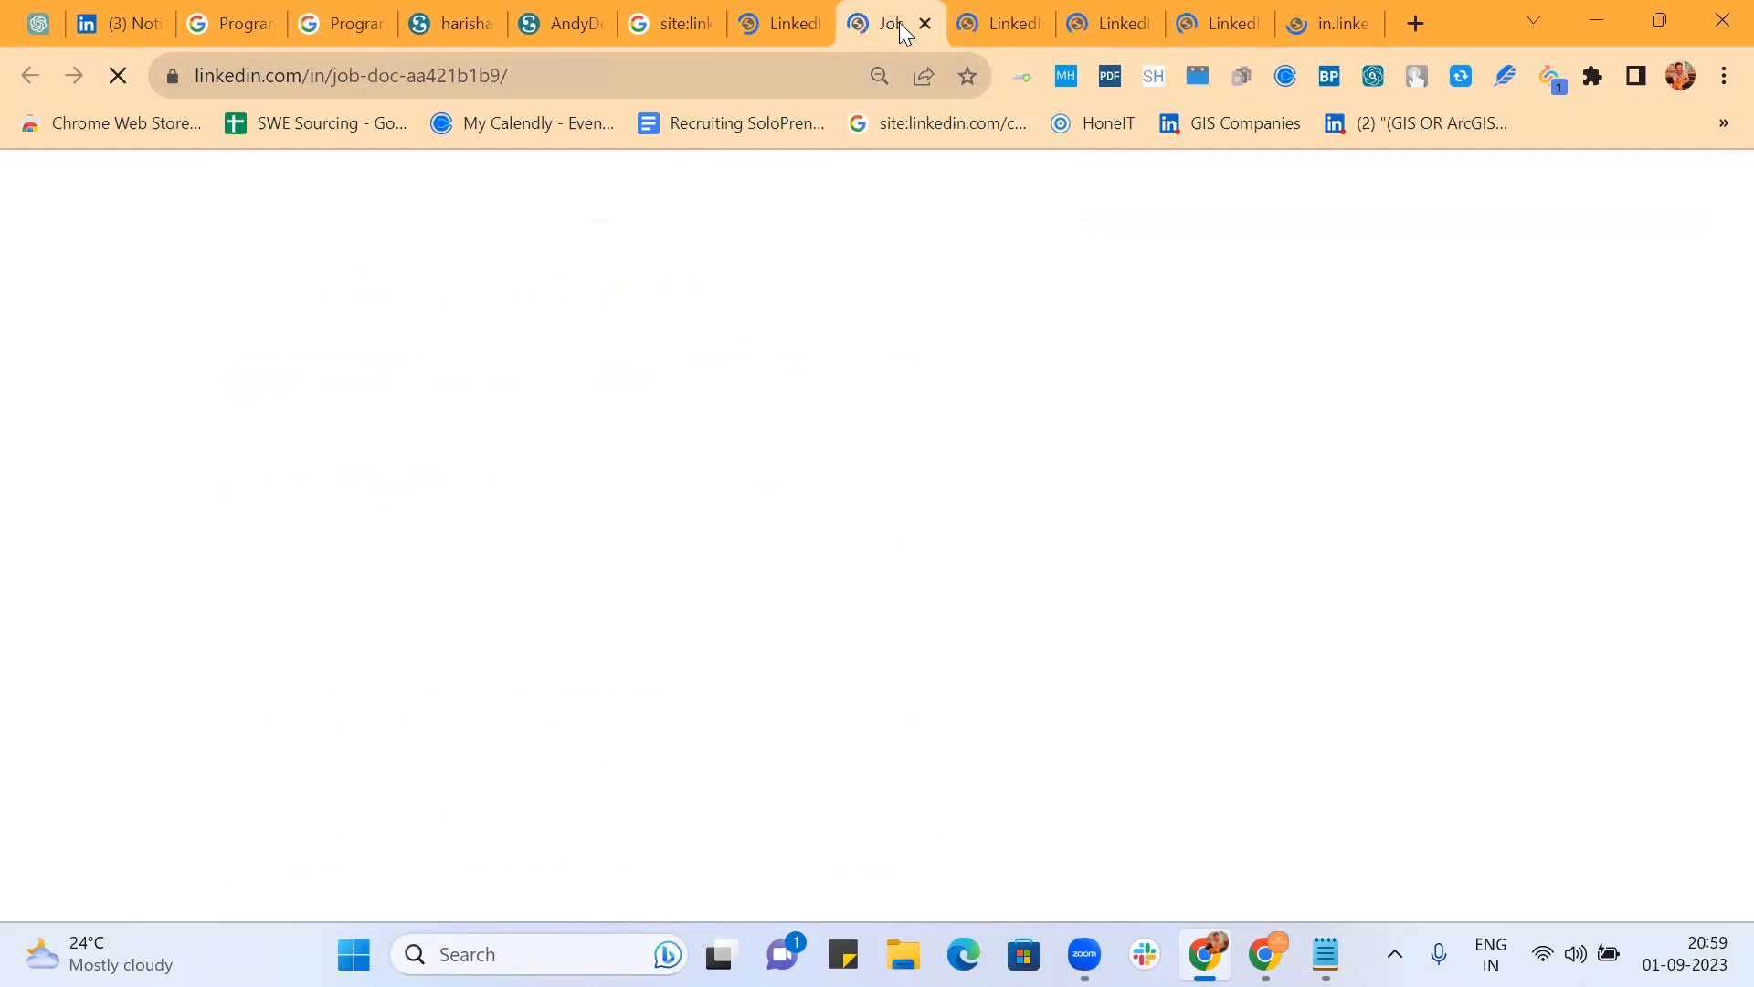
pyautogui.click(988, 18)
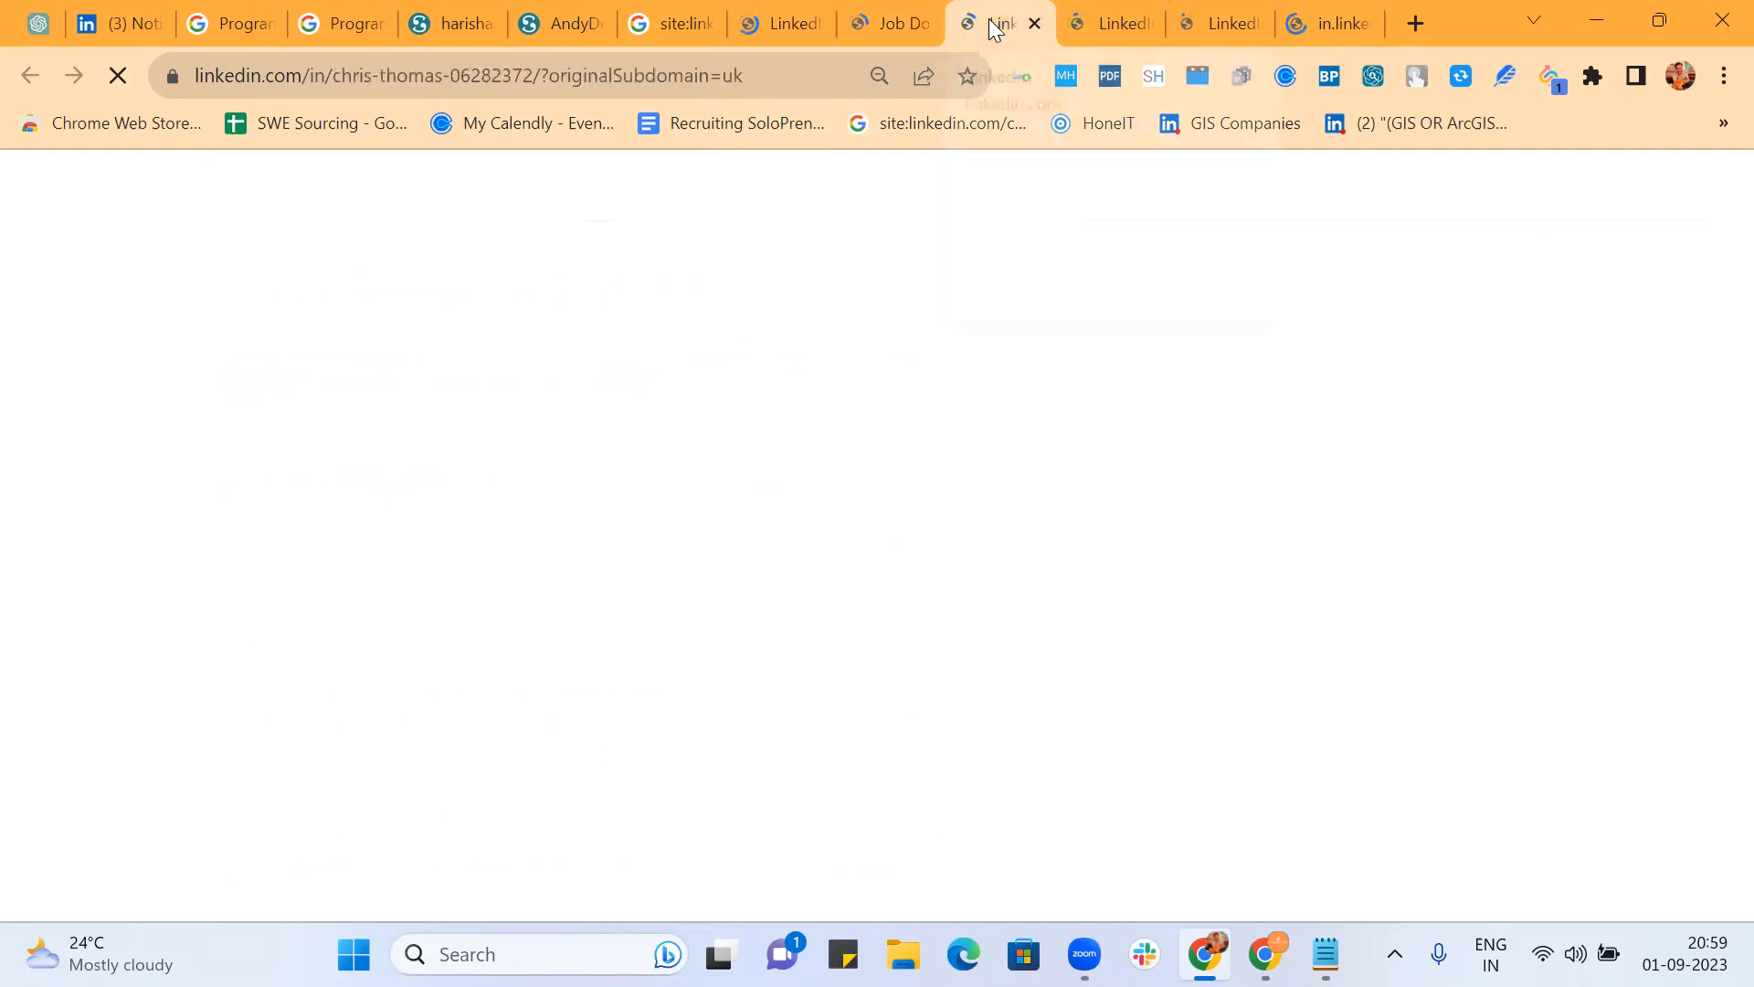
pyautogui.click(1103, 20)
pyautogui.click(1221, 15)
pyautogui.click(1329, 22)
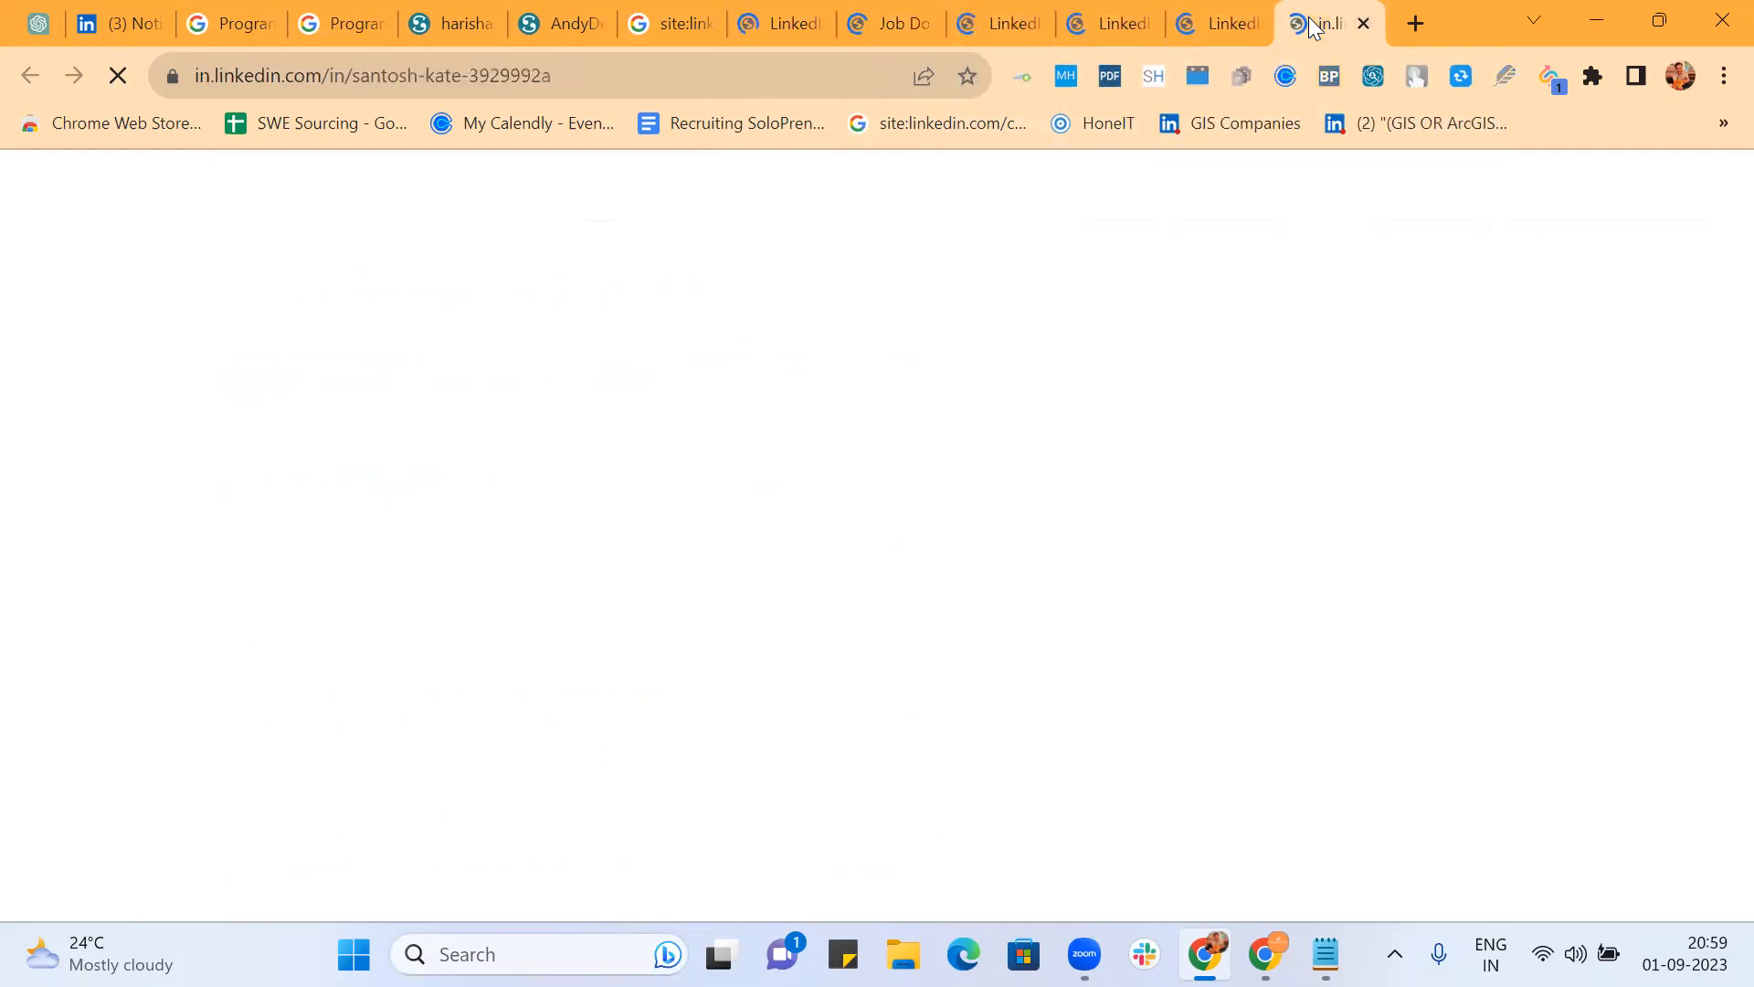
pyautogui.click(670, 27)
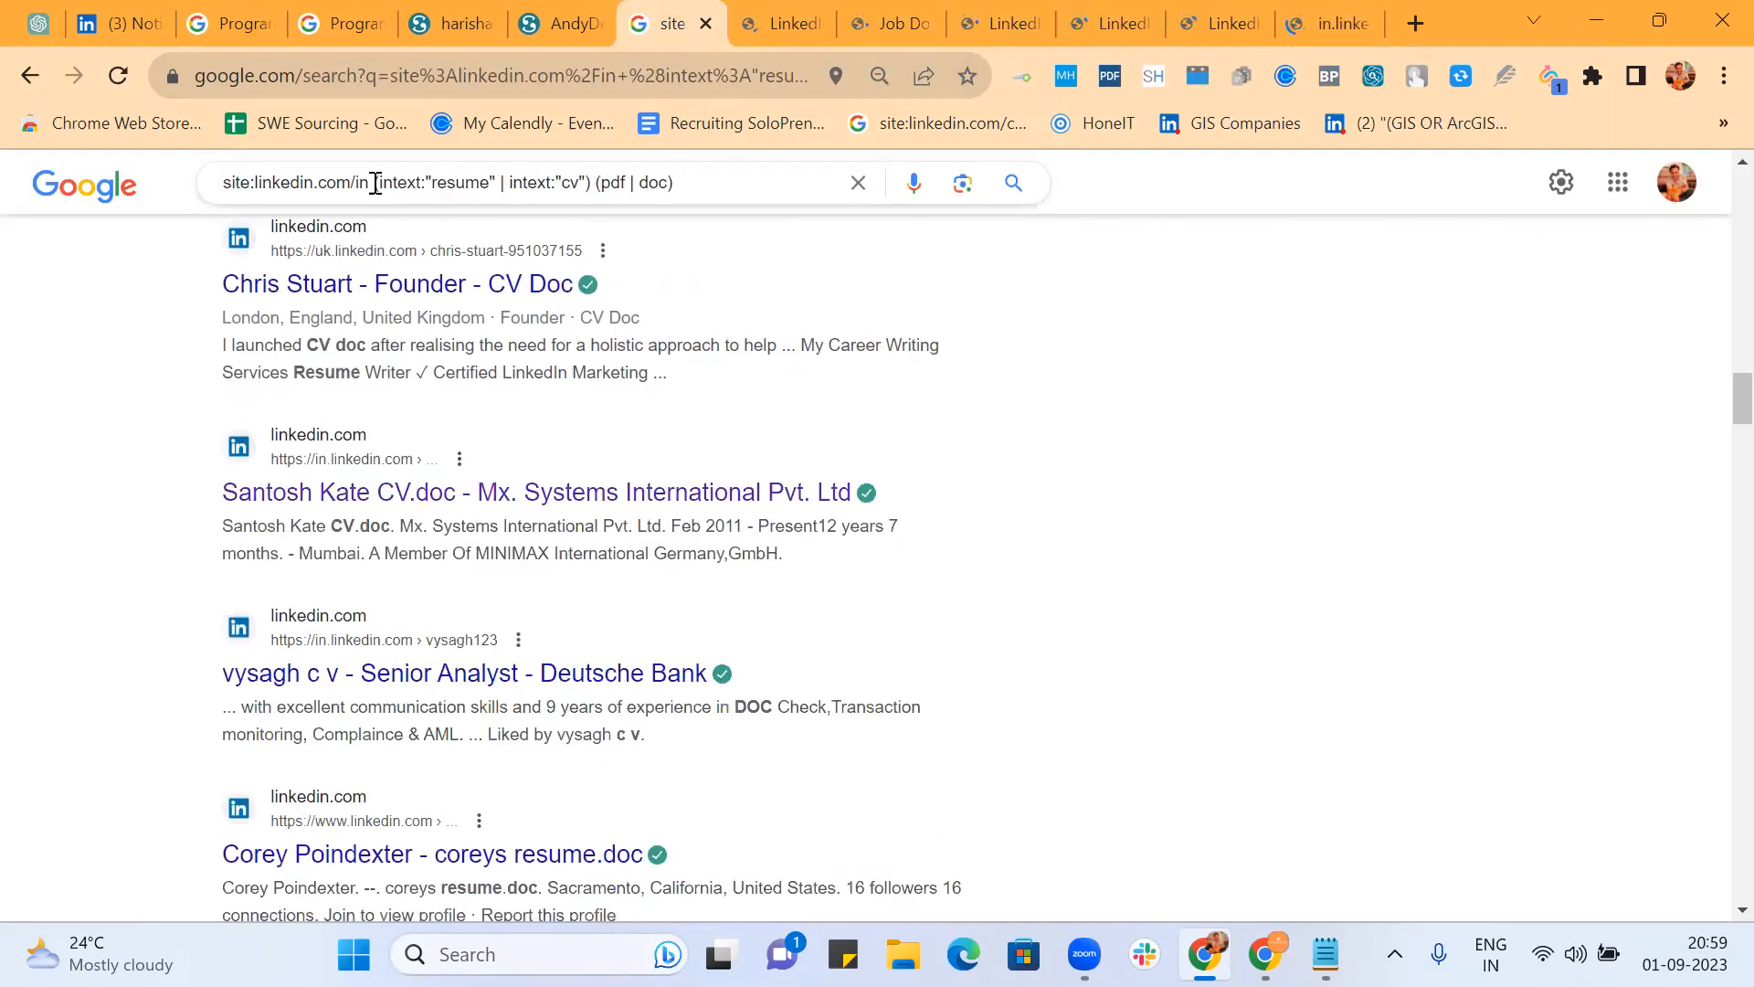
# Step: Append 'html css javascript (bangalore | bengaluru) AROUND(6) connections' to the resume query and run it
pyautogui.click(722, 178)
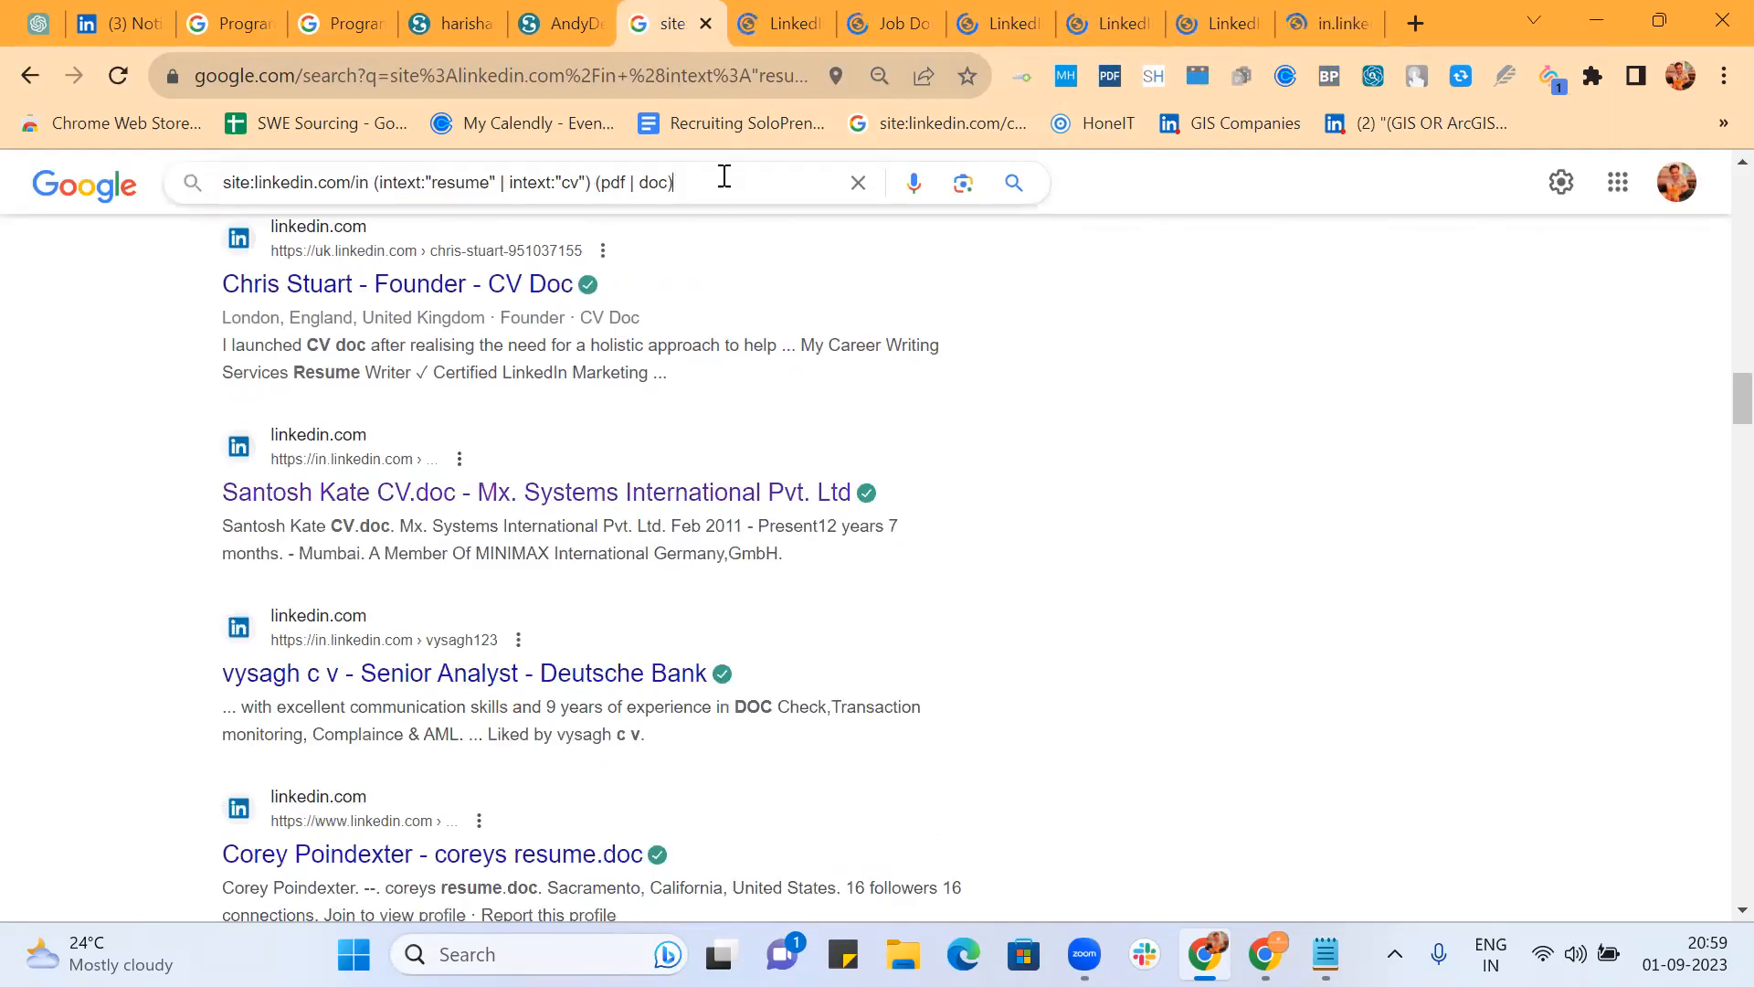
pyautogui.write('html ')
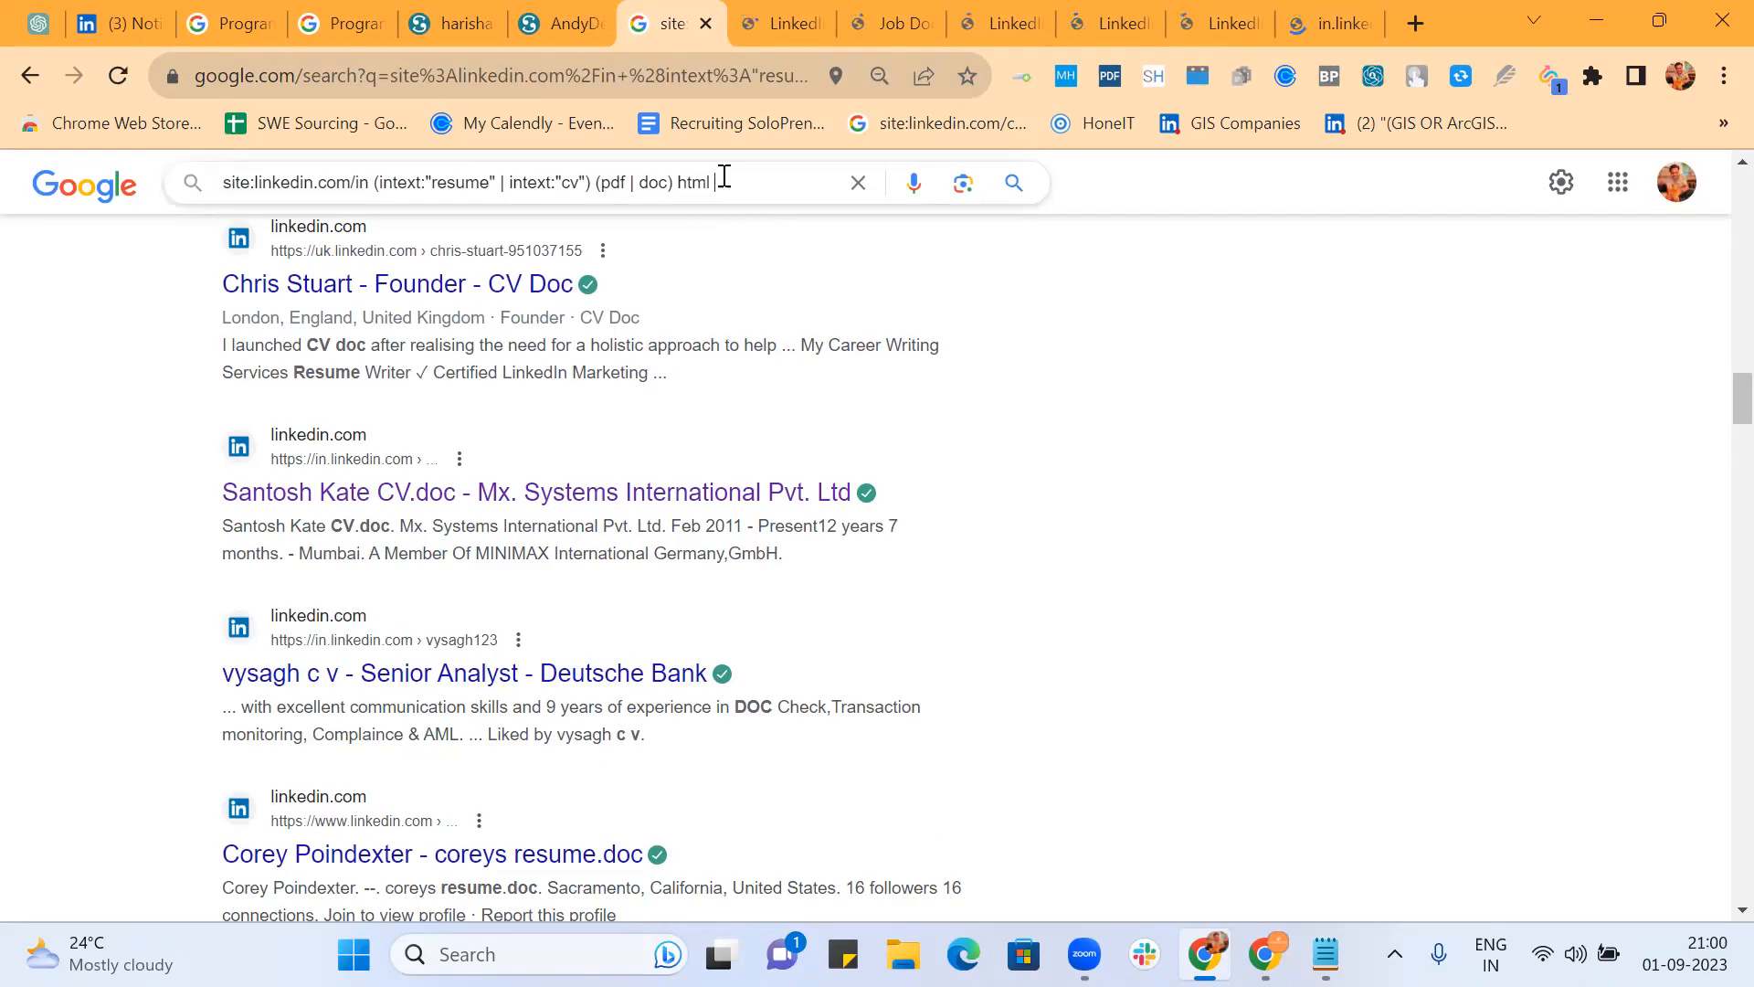
pyautogui.write('css javascript')
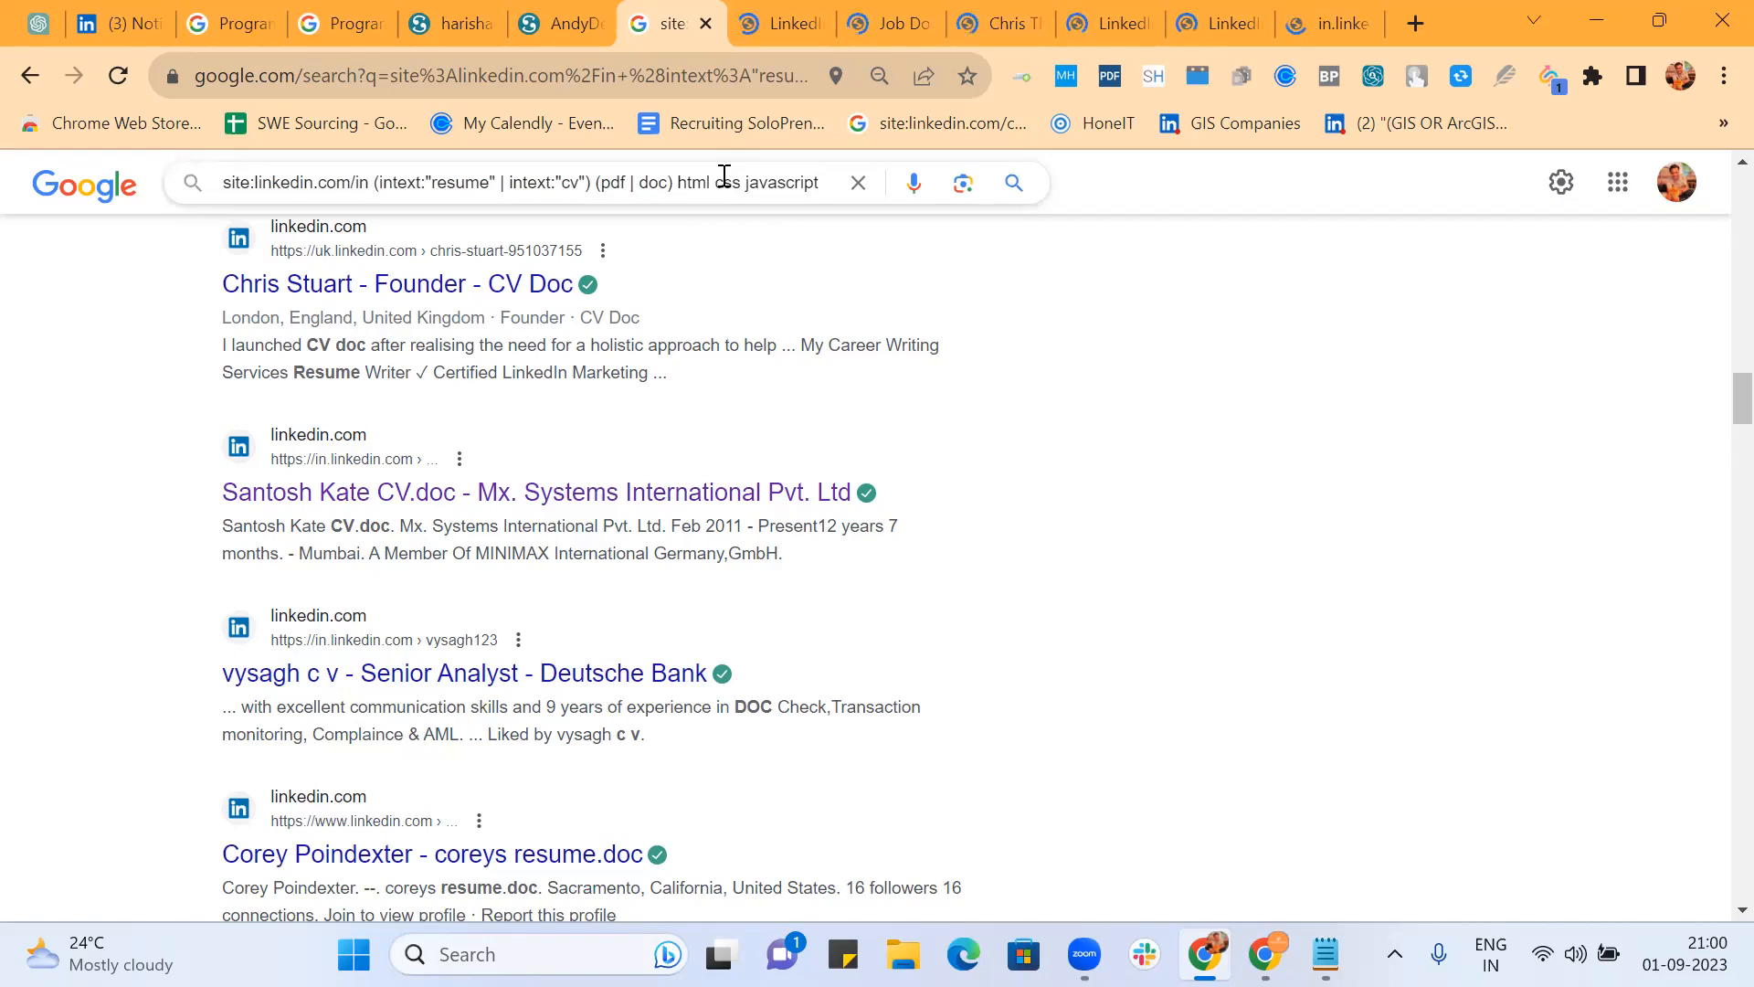
pyautogui.write('bangalore')
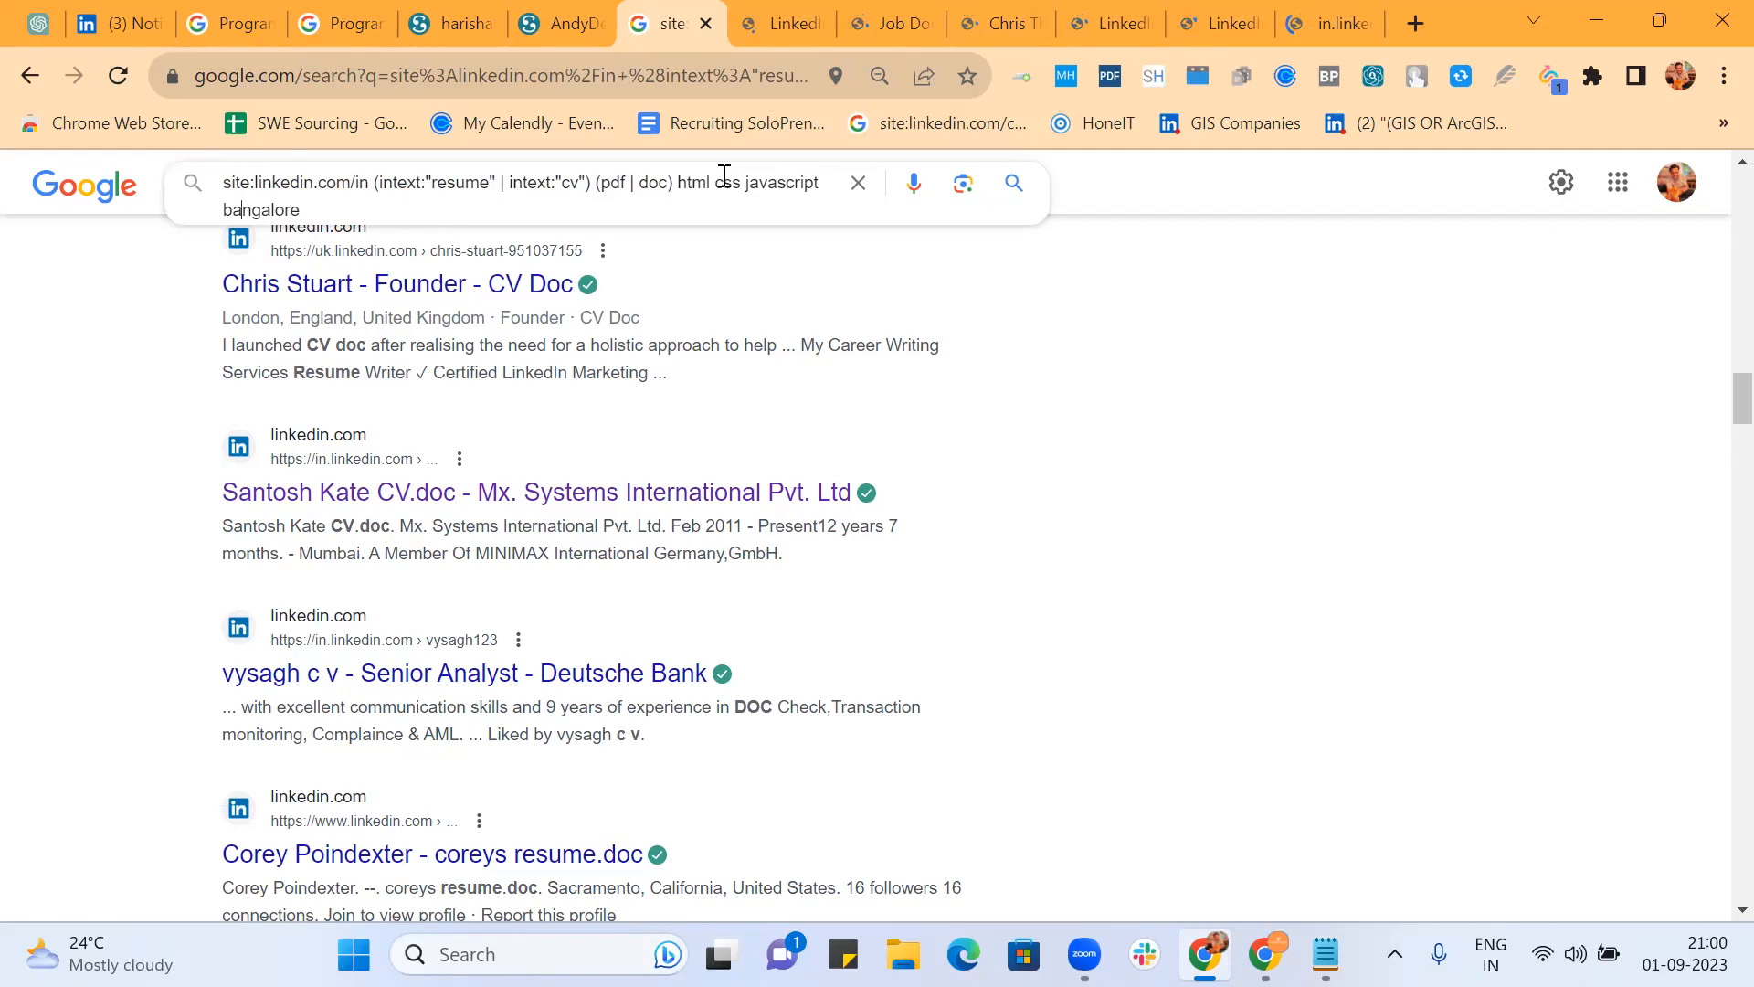
pyautogui.write('(')
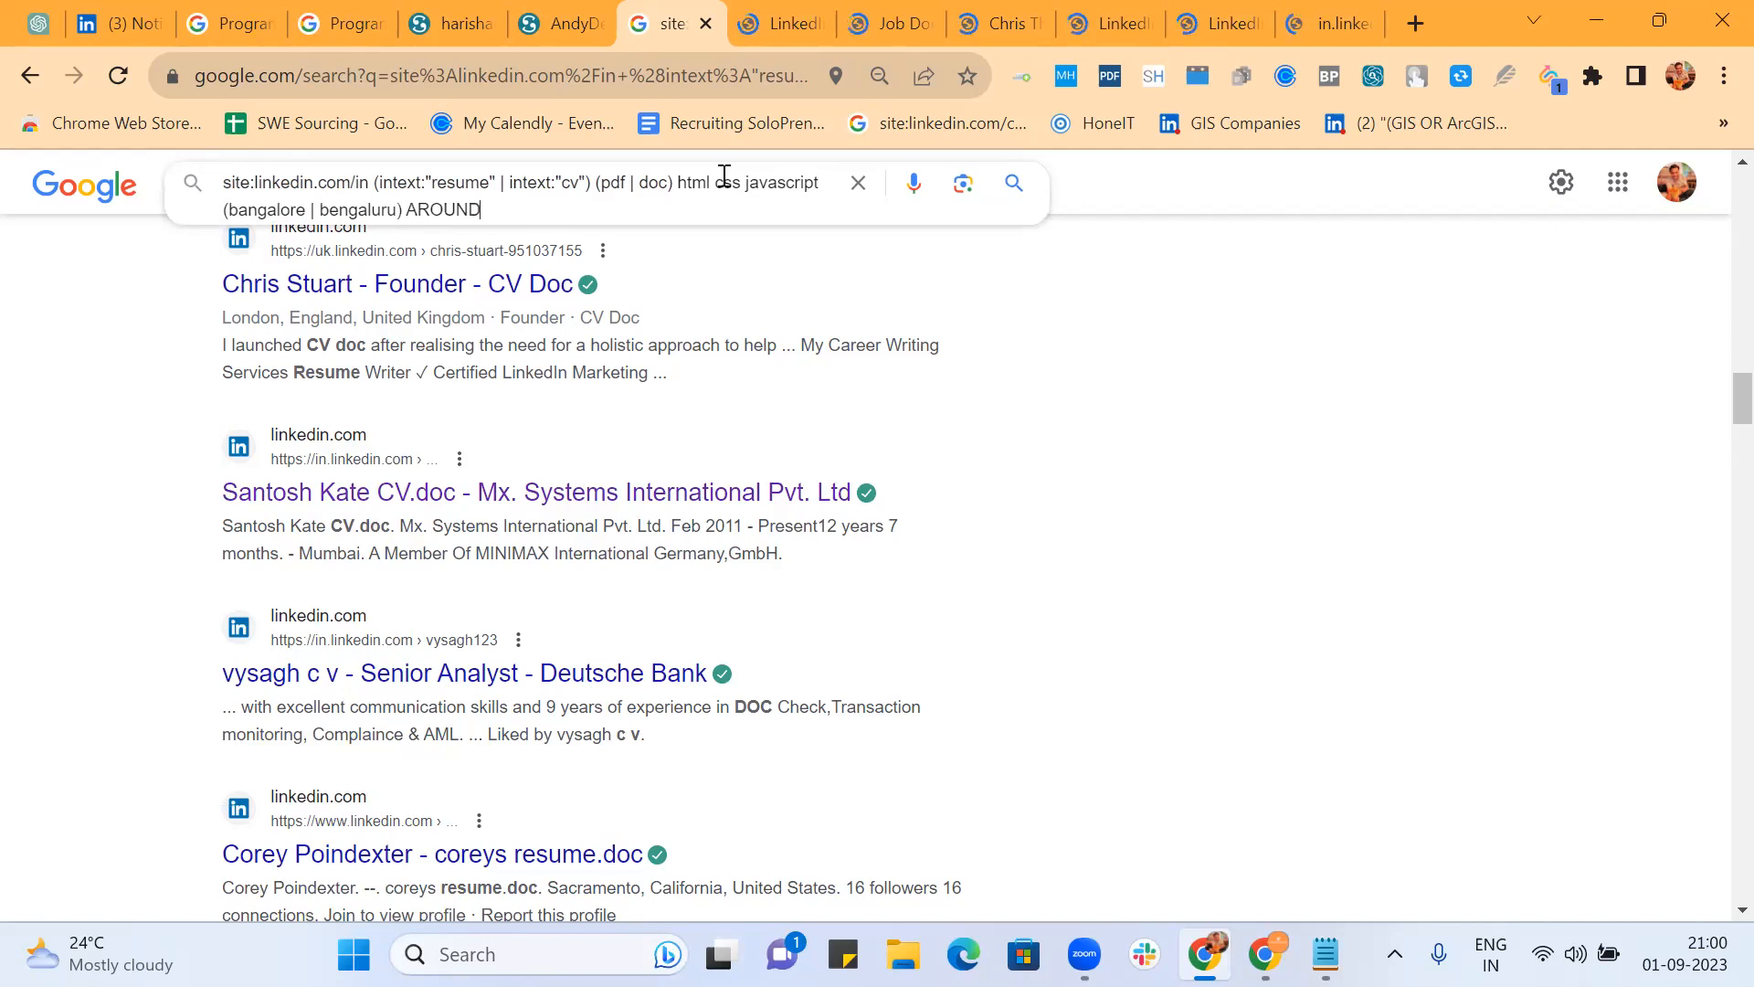
pyautogui.write('6) connections')
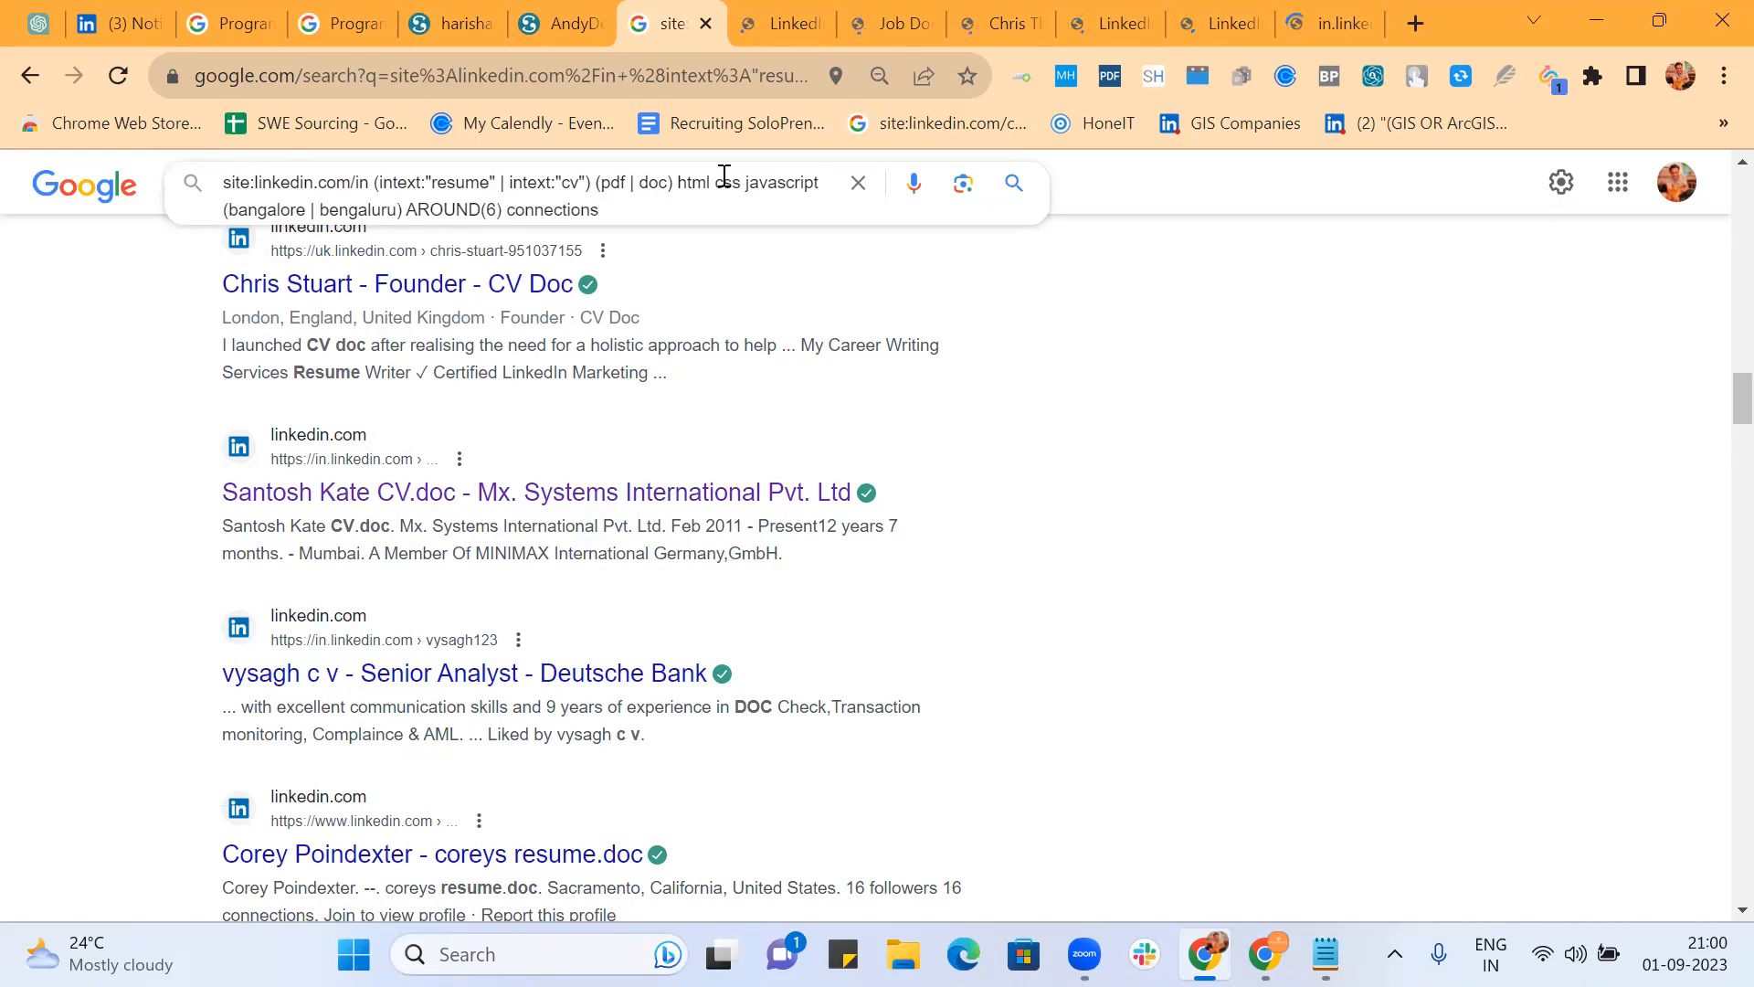
pyautogui.press('Return')
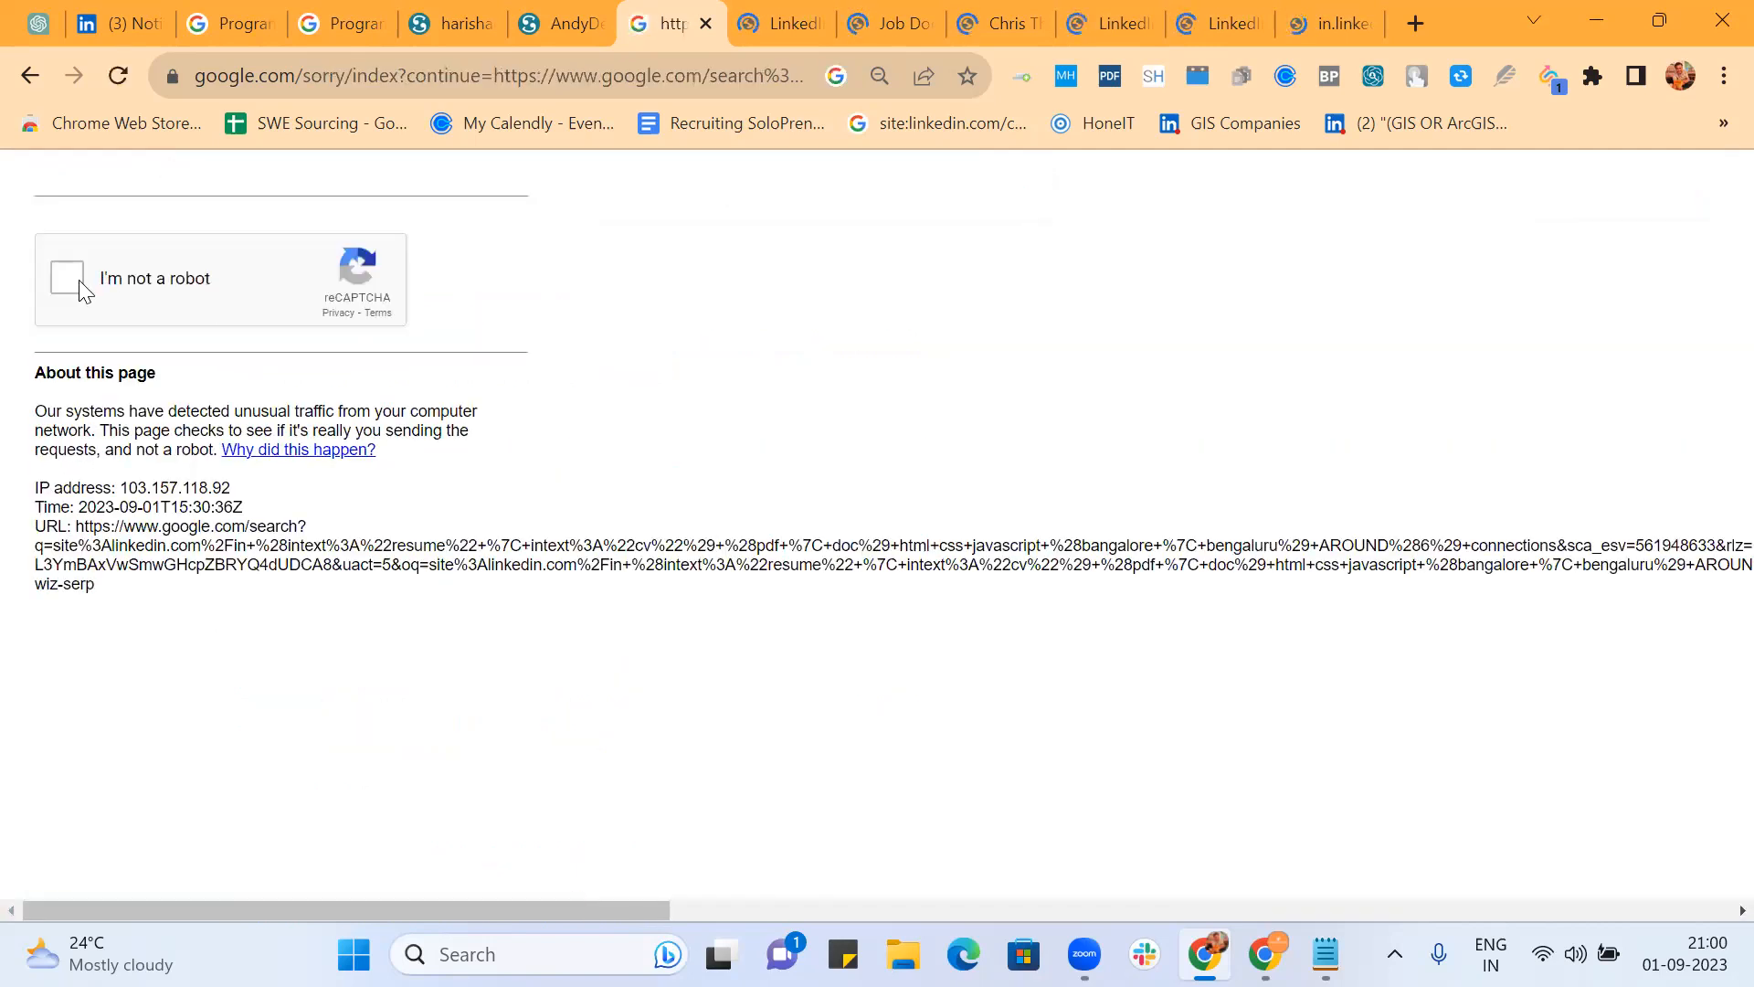
# Step: Pass the 'I'm not a robot' check and look through the opened LinkedIn profiles
pyautogui.click(79, 282)
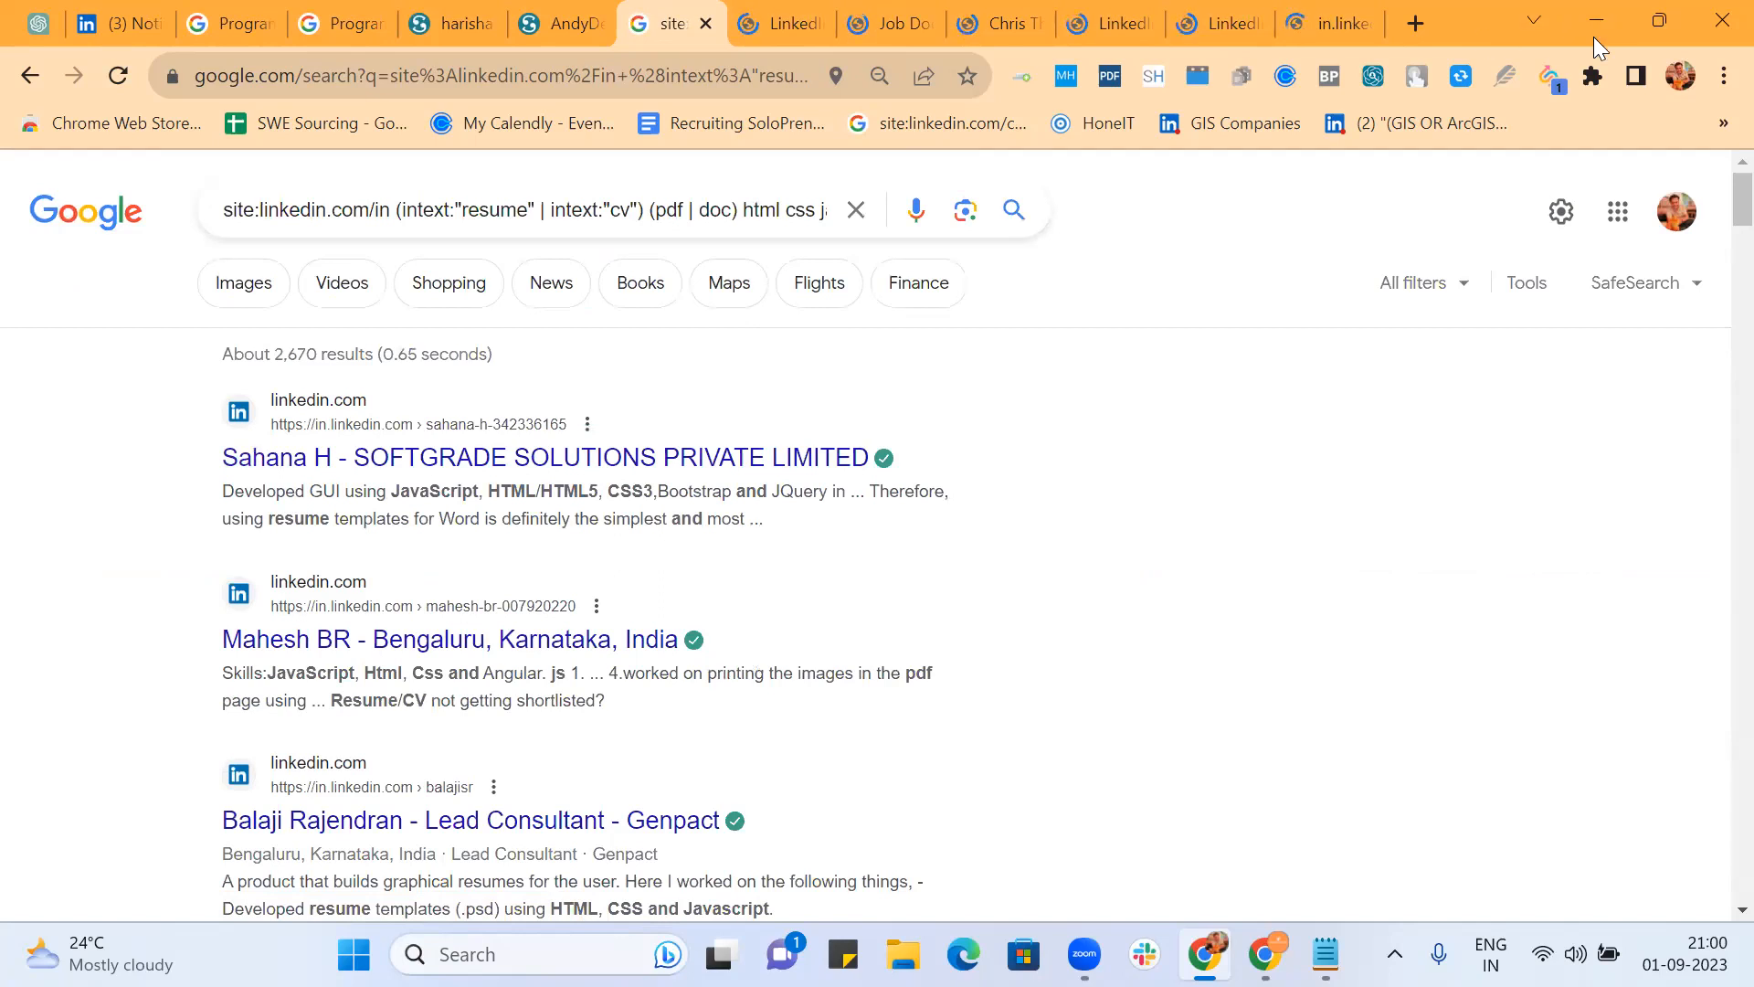
pyautogui.click(800, 27)
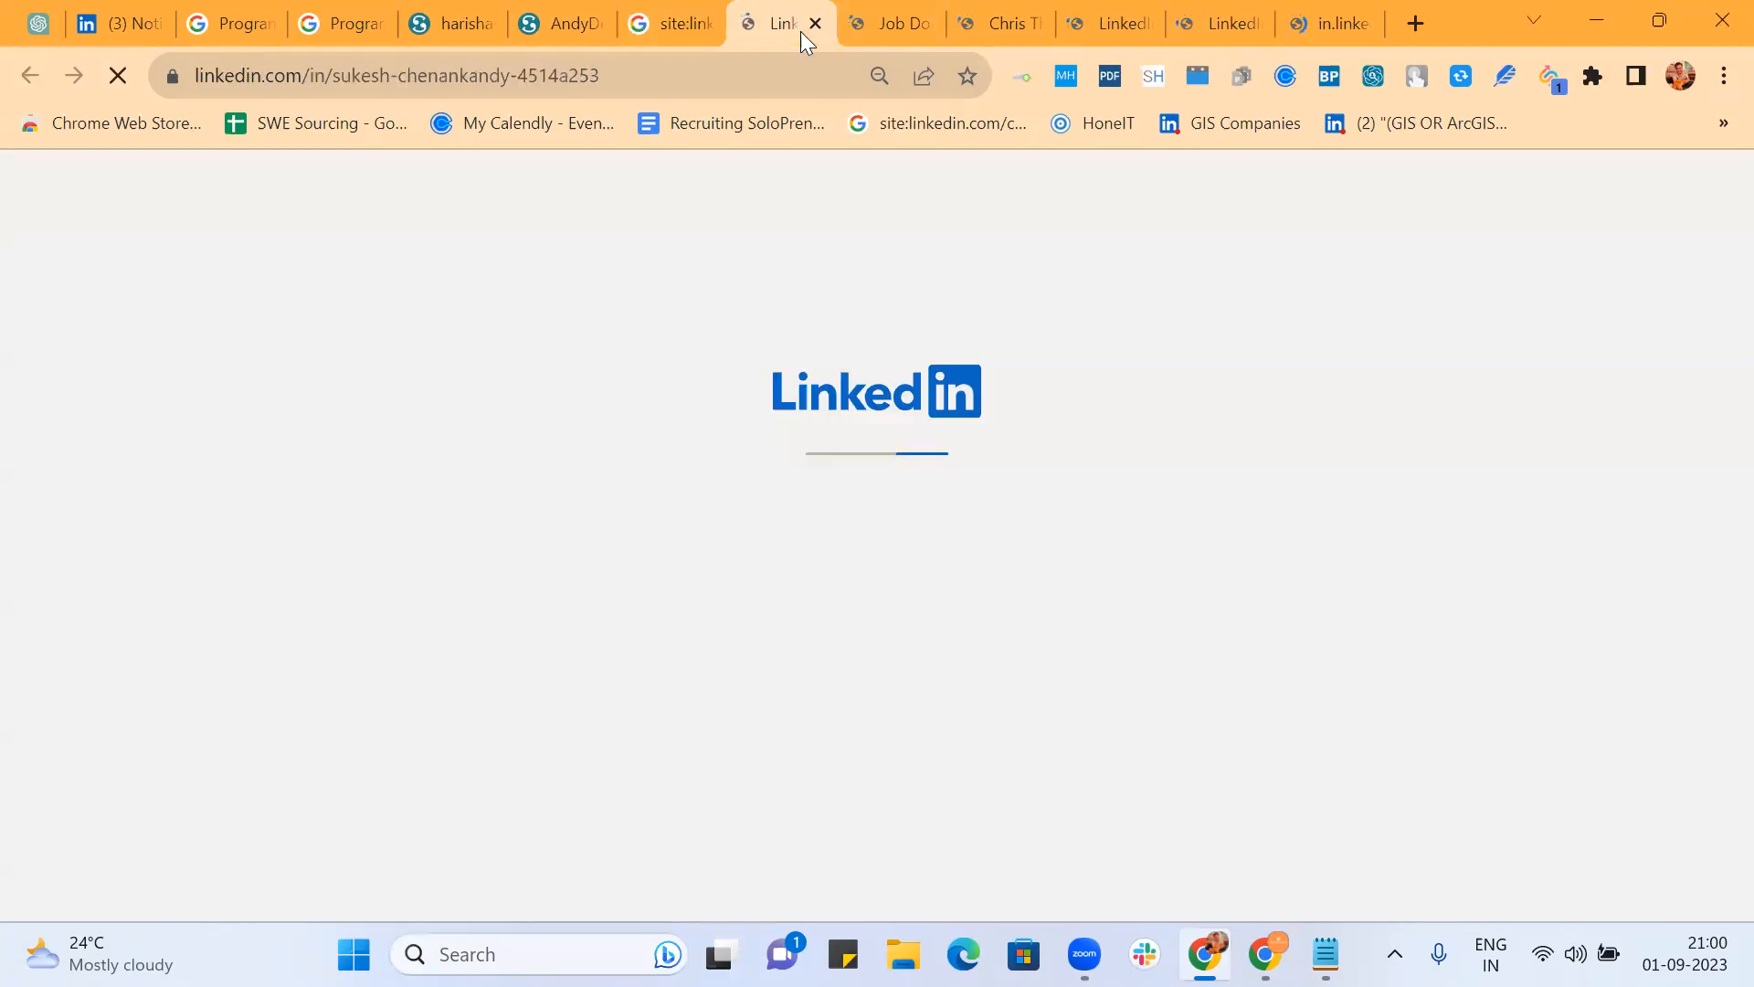
pyautogui.click(864, 31)
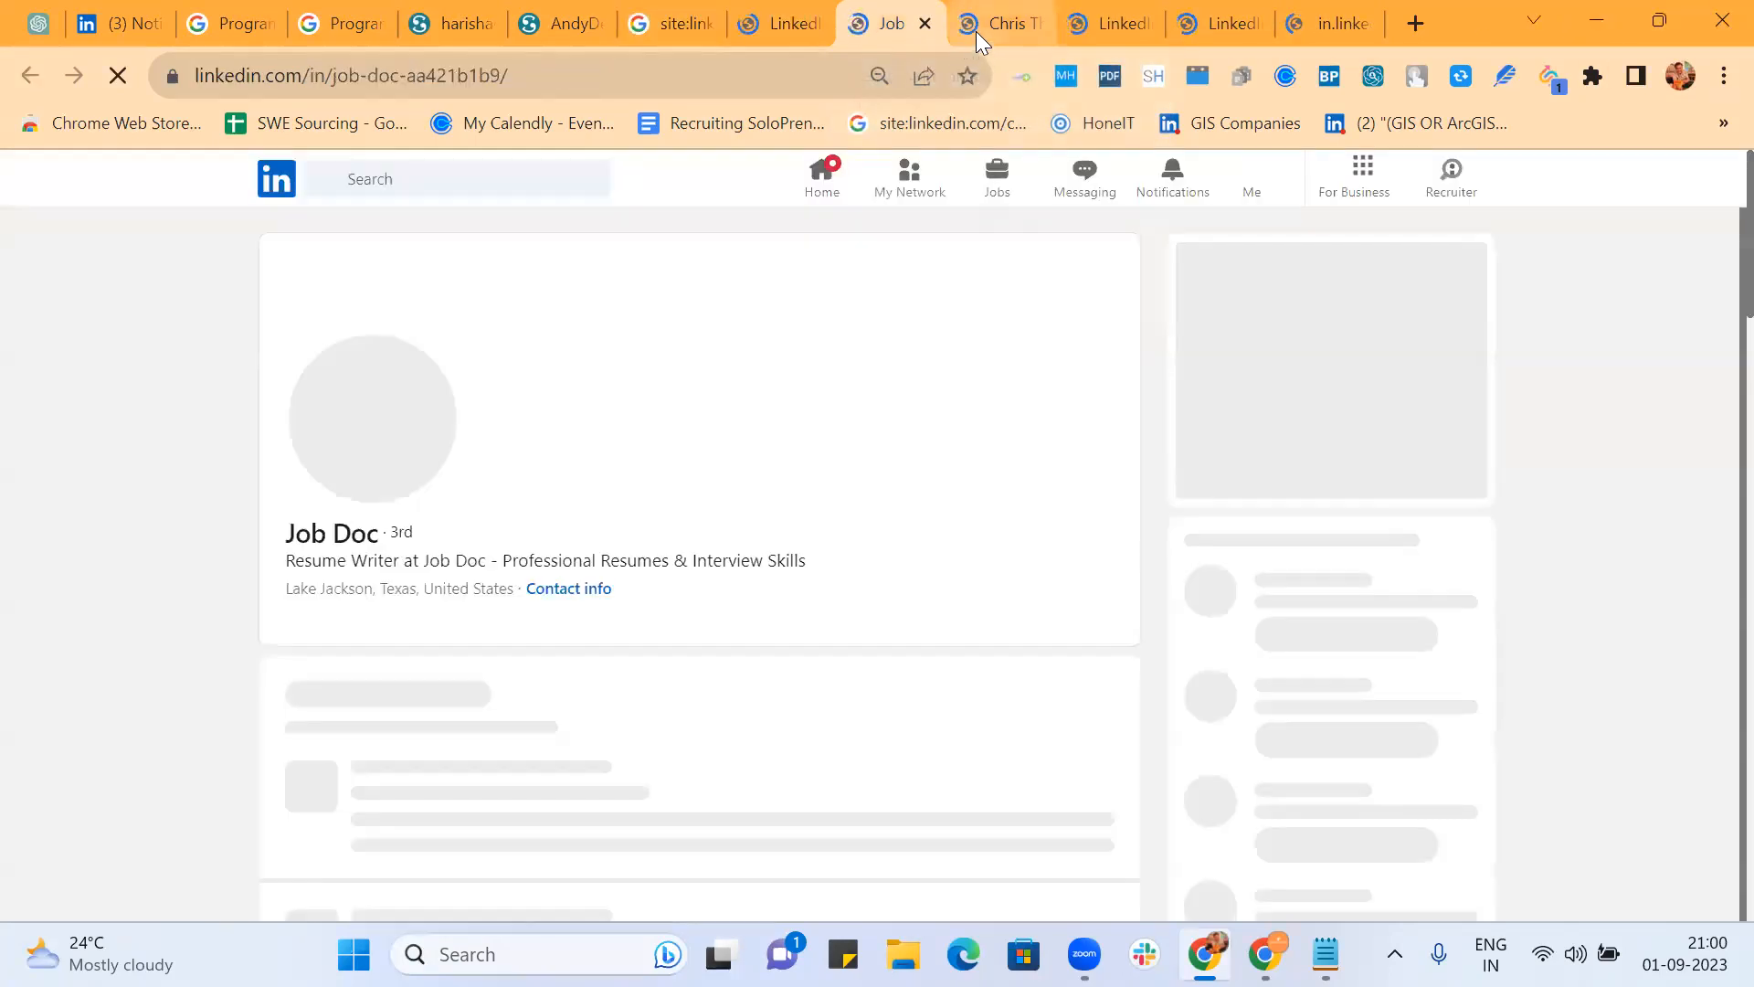
pyautogui.click(976, 31)
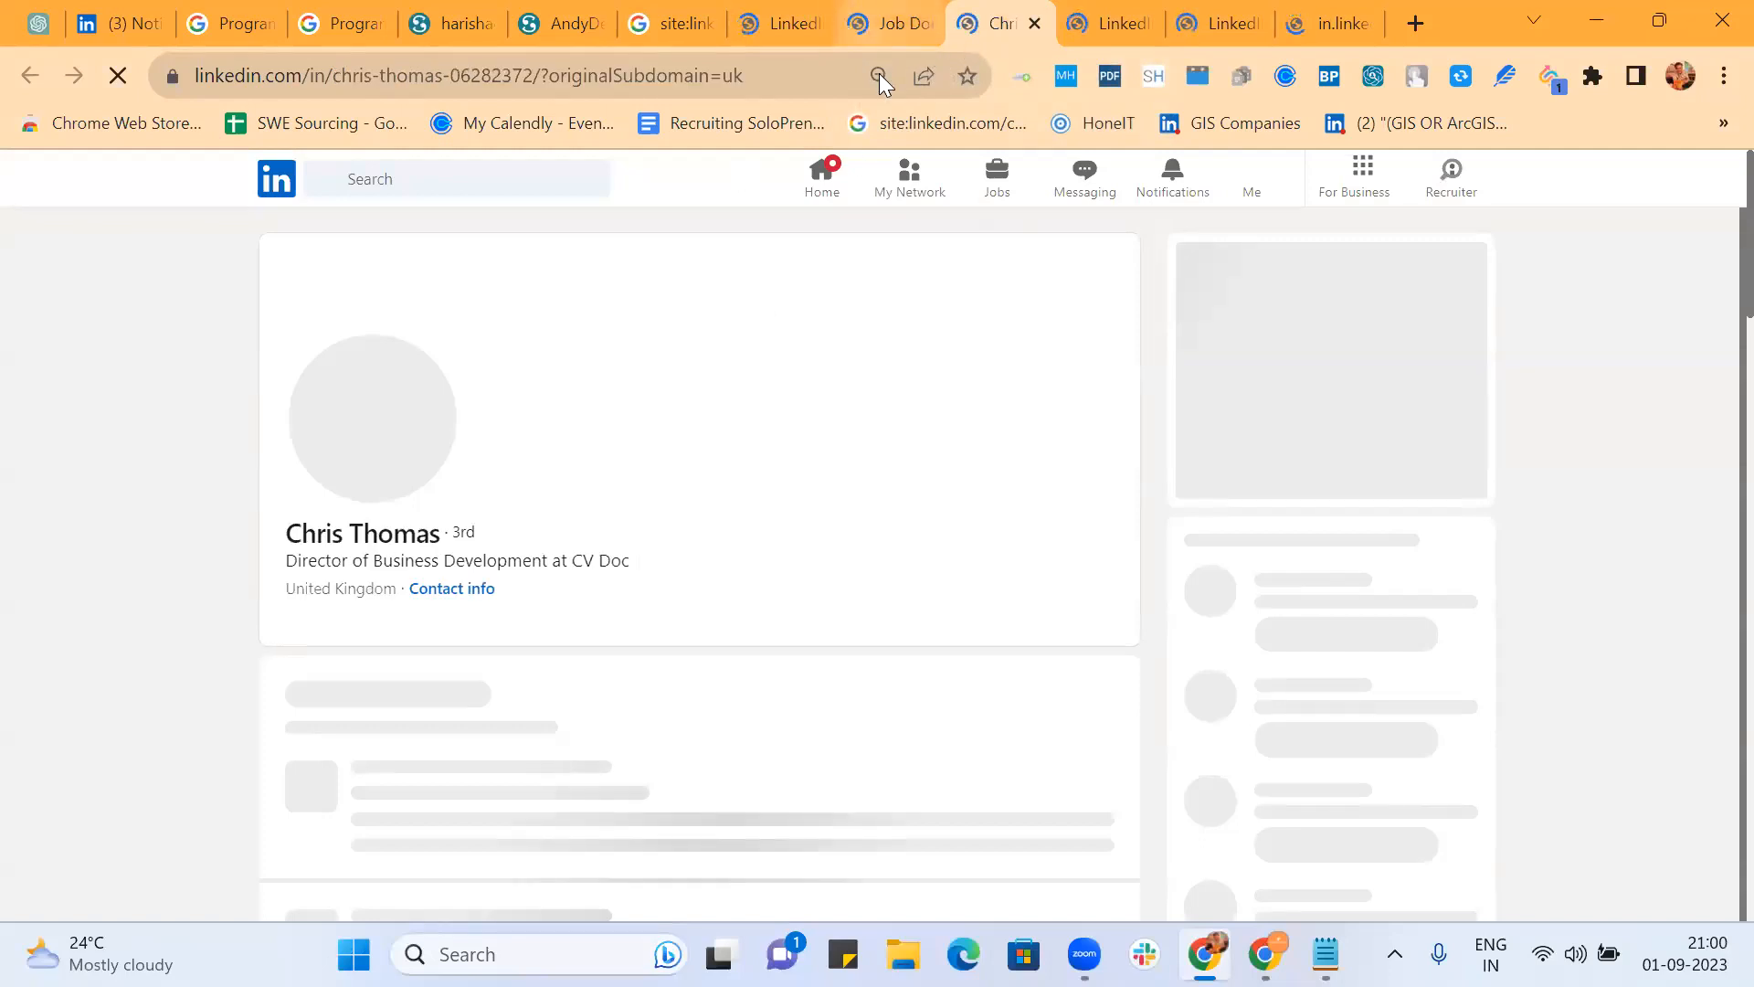
# Step: Close two irrelevant profile tabs, check the next one, and return to the results
pyautogui.click(1035, 23)
pyautogui.click(888, 24)
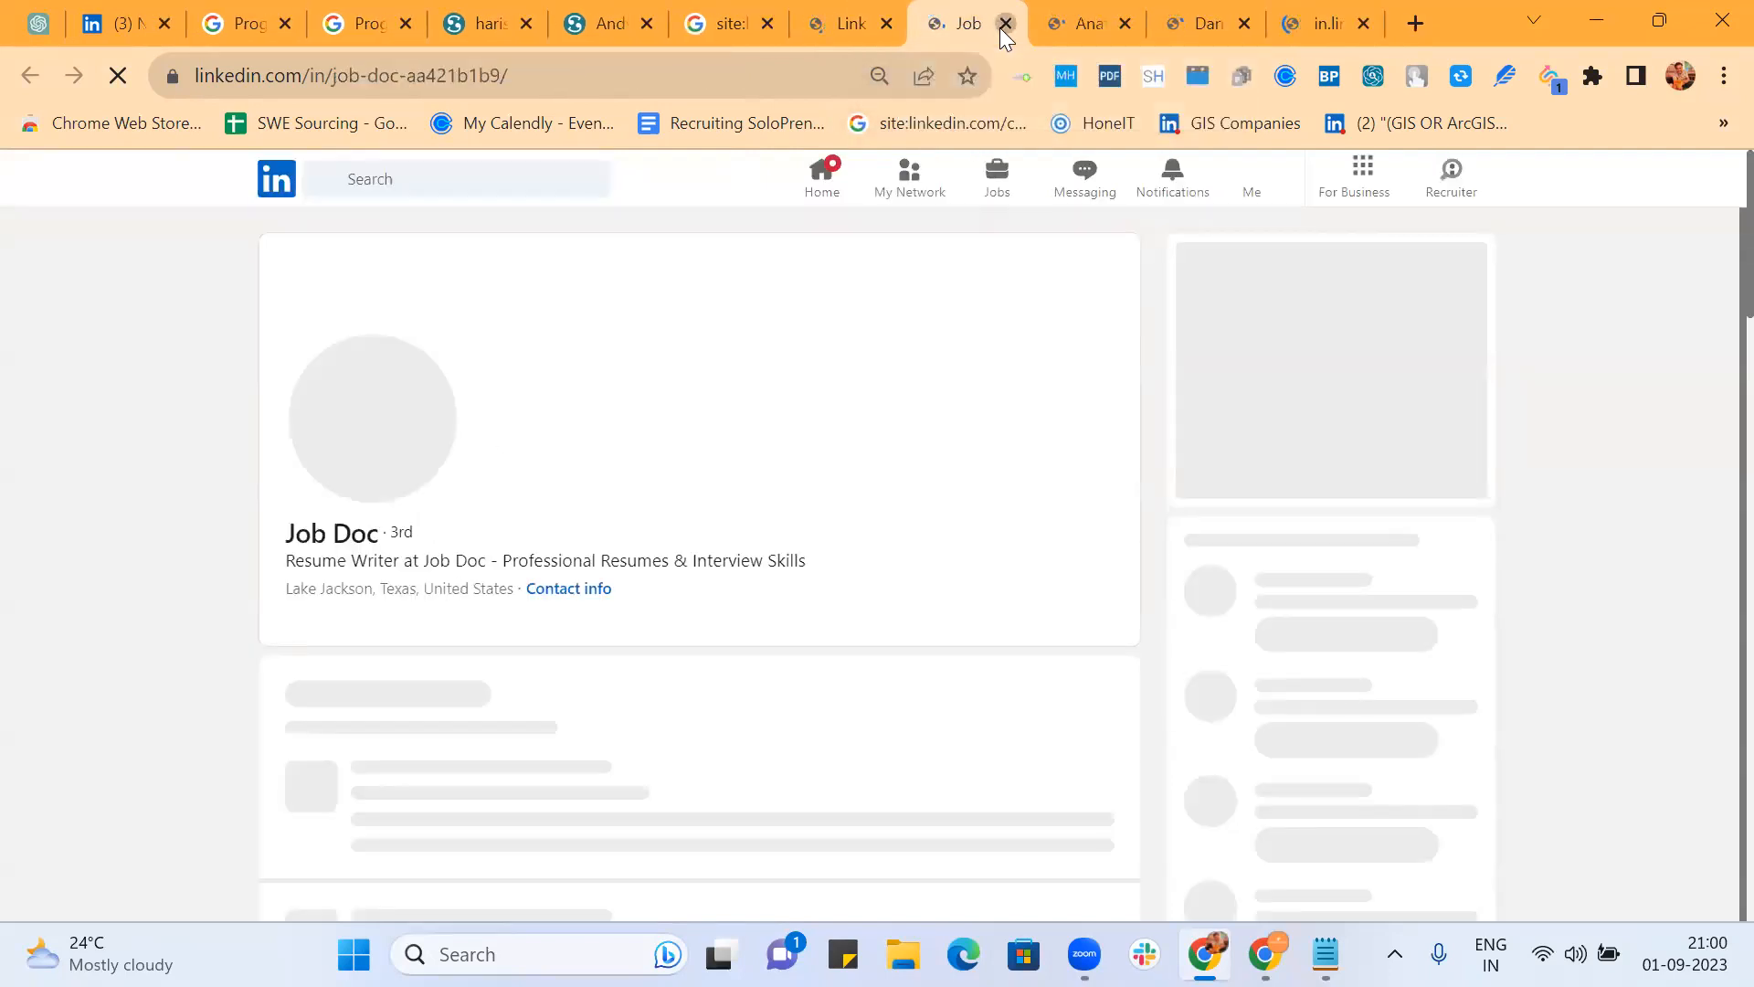
pyautogui.hotkey('ctrl', 'Tab')
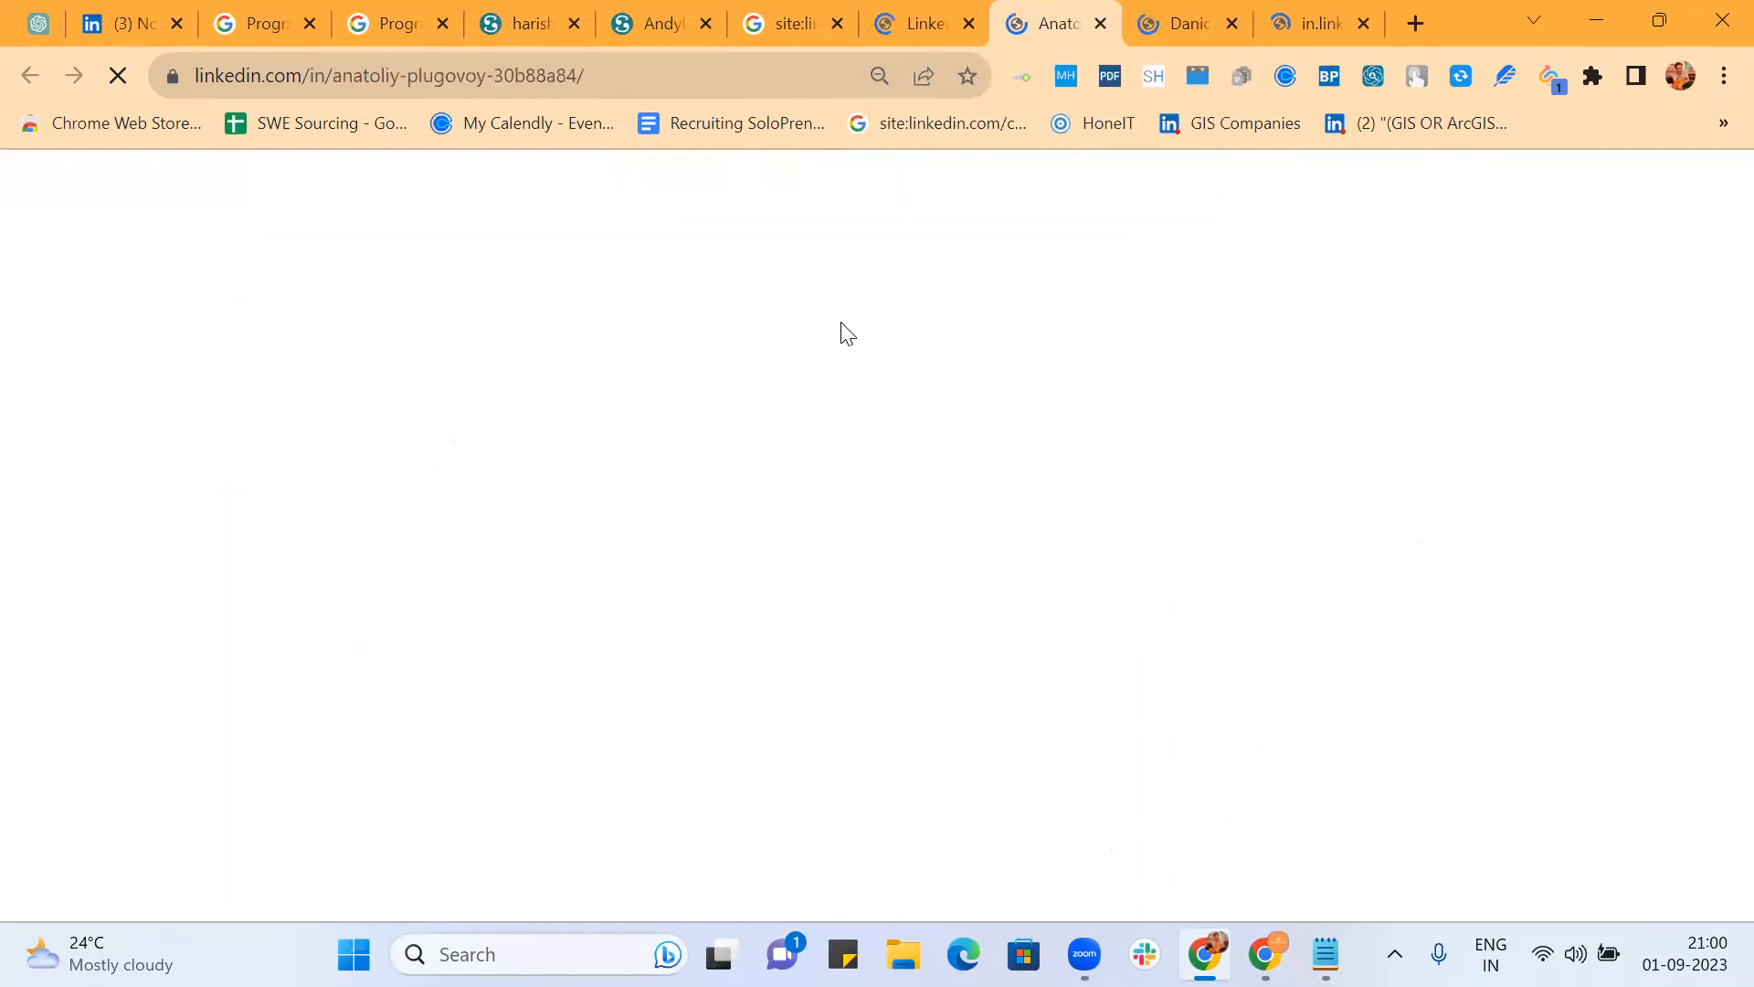
pyautogui.click(793, 28)
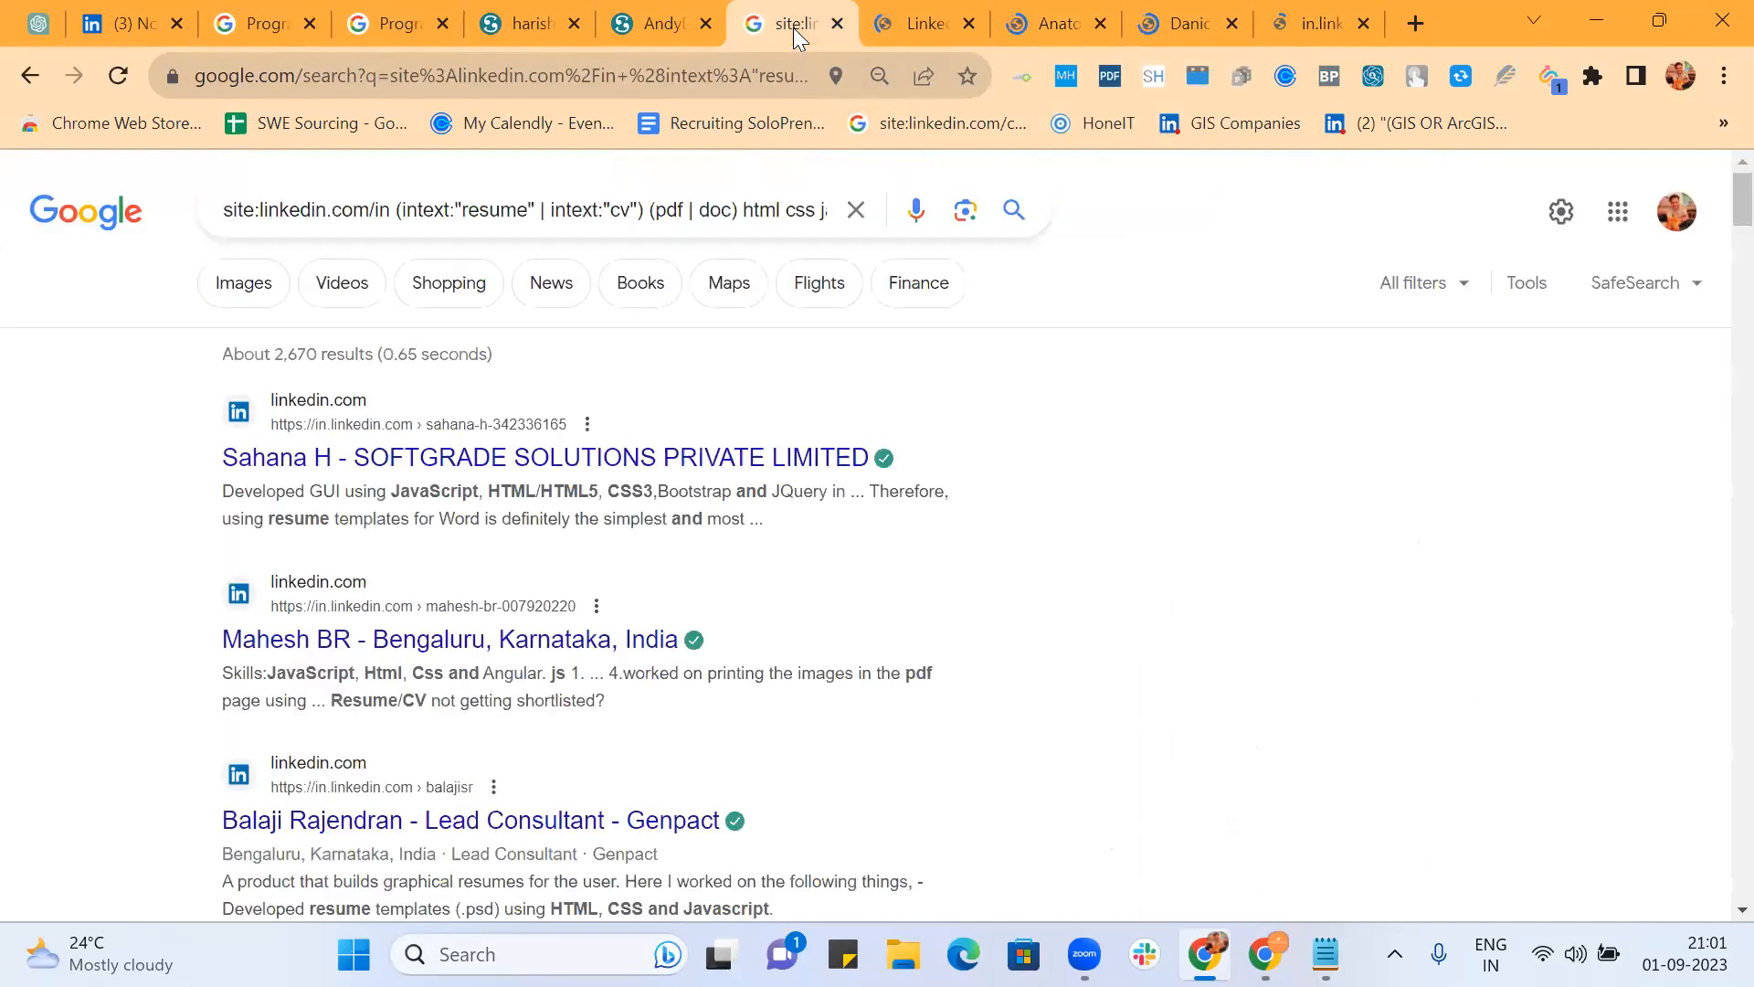
# Step: Add -writer -writing -builder -"cv maker" to the query and rerun it, leaving about 1,900 results
pyautogui.click(736, 208)
pyautogui.click(753, 247)
pyautogui.write('-wr')
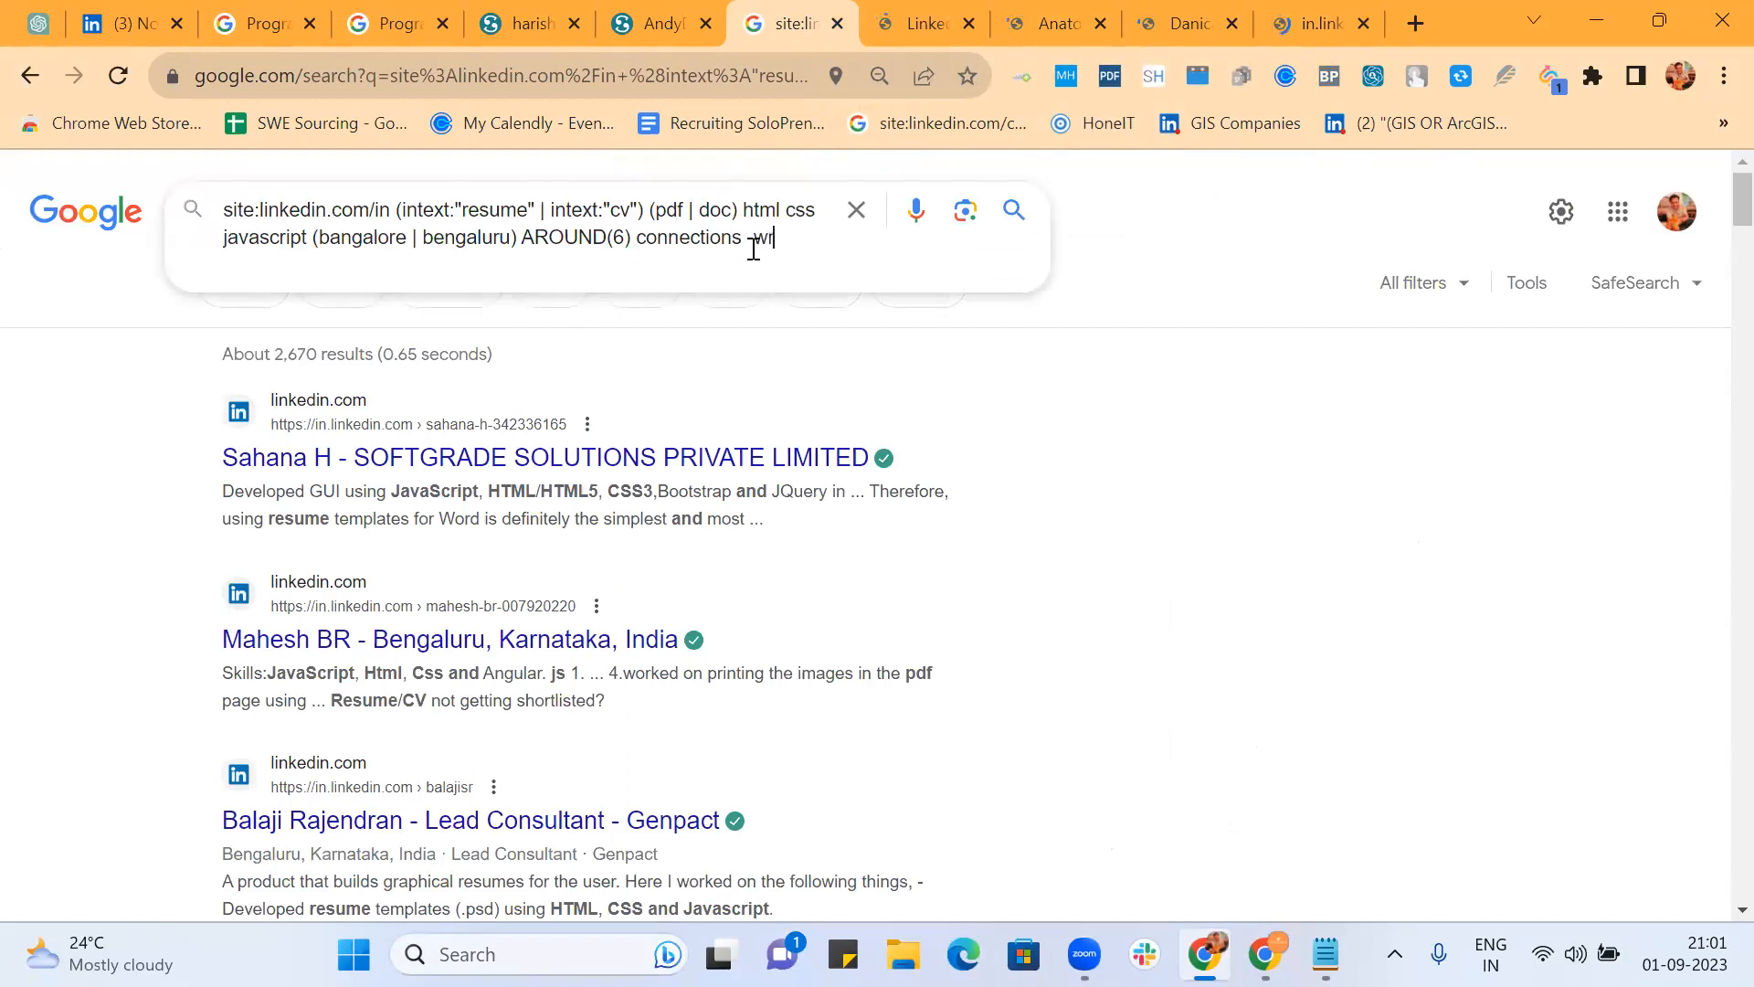
pyautogui.write('iter -writing -builder')
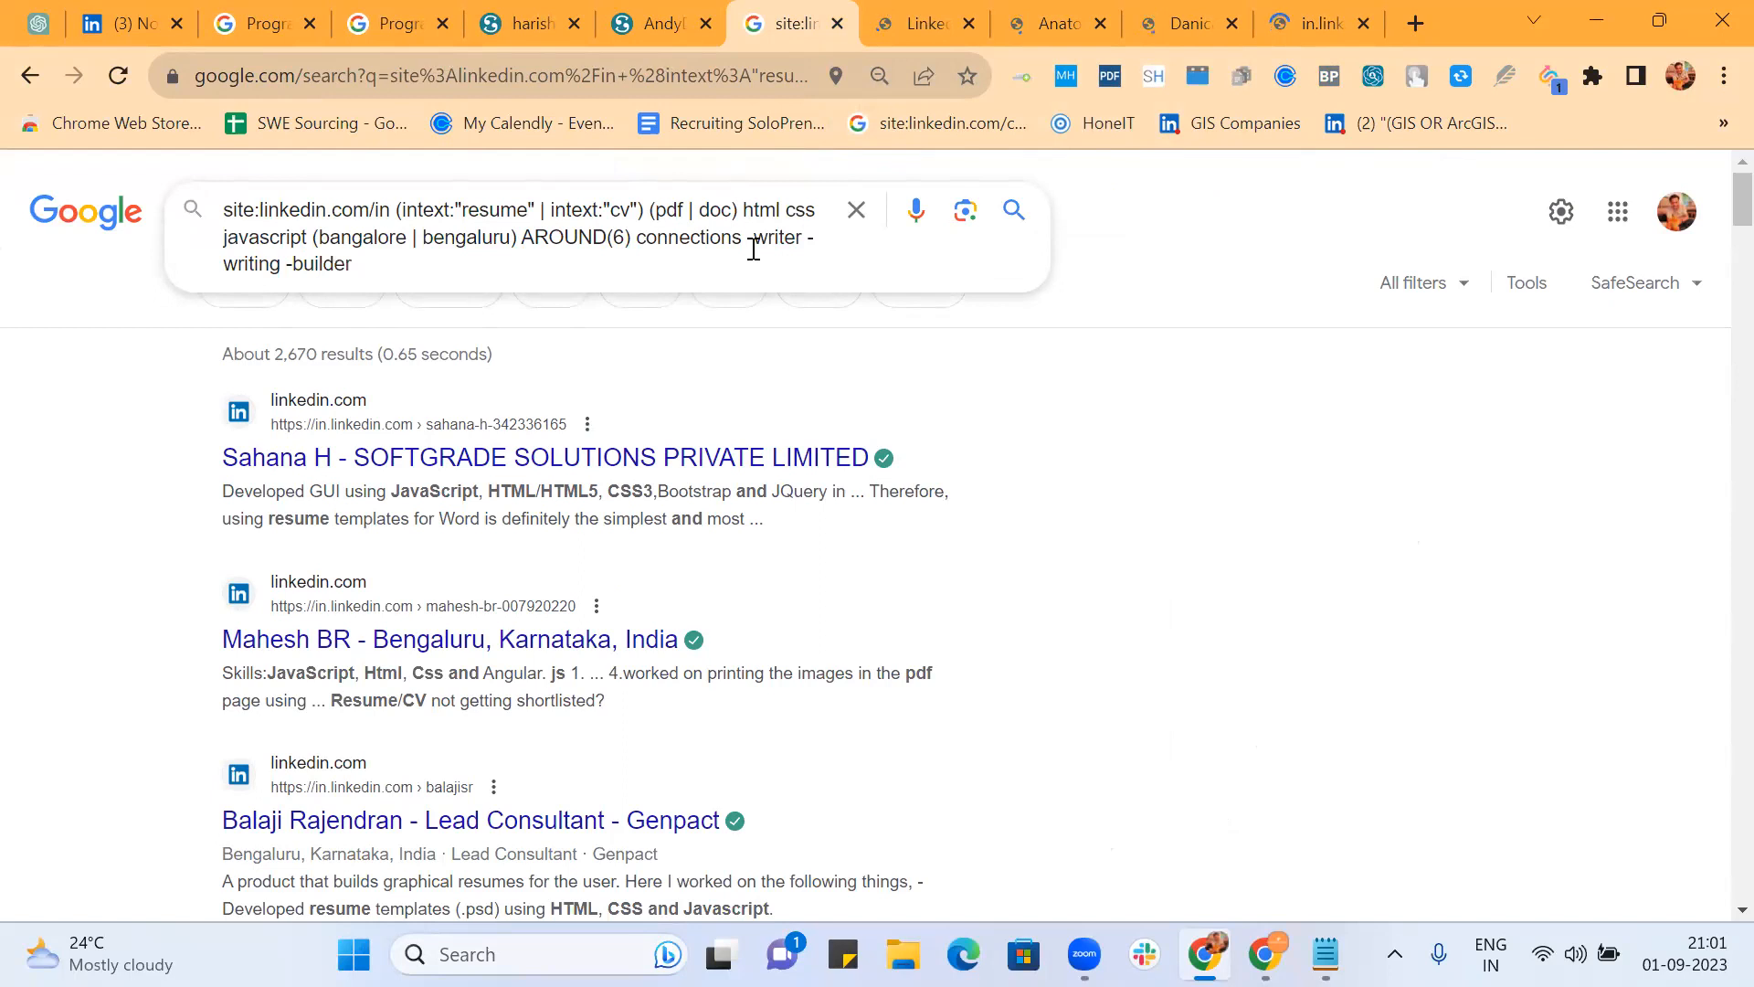
pyautogui.write(' -make')
pyautogui.press('BackSpace')
pyautogui.press('BackSpace')
pyautogui.press('BackSpace')
pyautogui.press('BackSpace')
pyautogui.write('"')
pyautogui.write('cv maler')
pyautogui.press('BackSpace')
pyautogui.press('BackSpace')
pyautogui.press('BackSpace')
pyautogui.write('ker"')
pyautogui.press('Return')
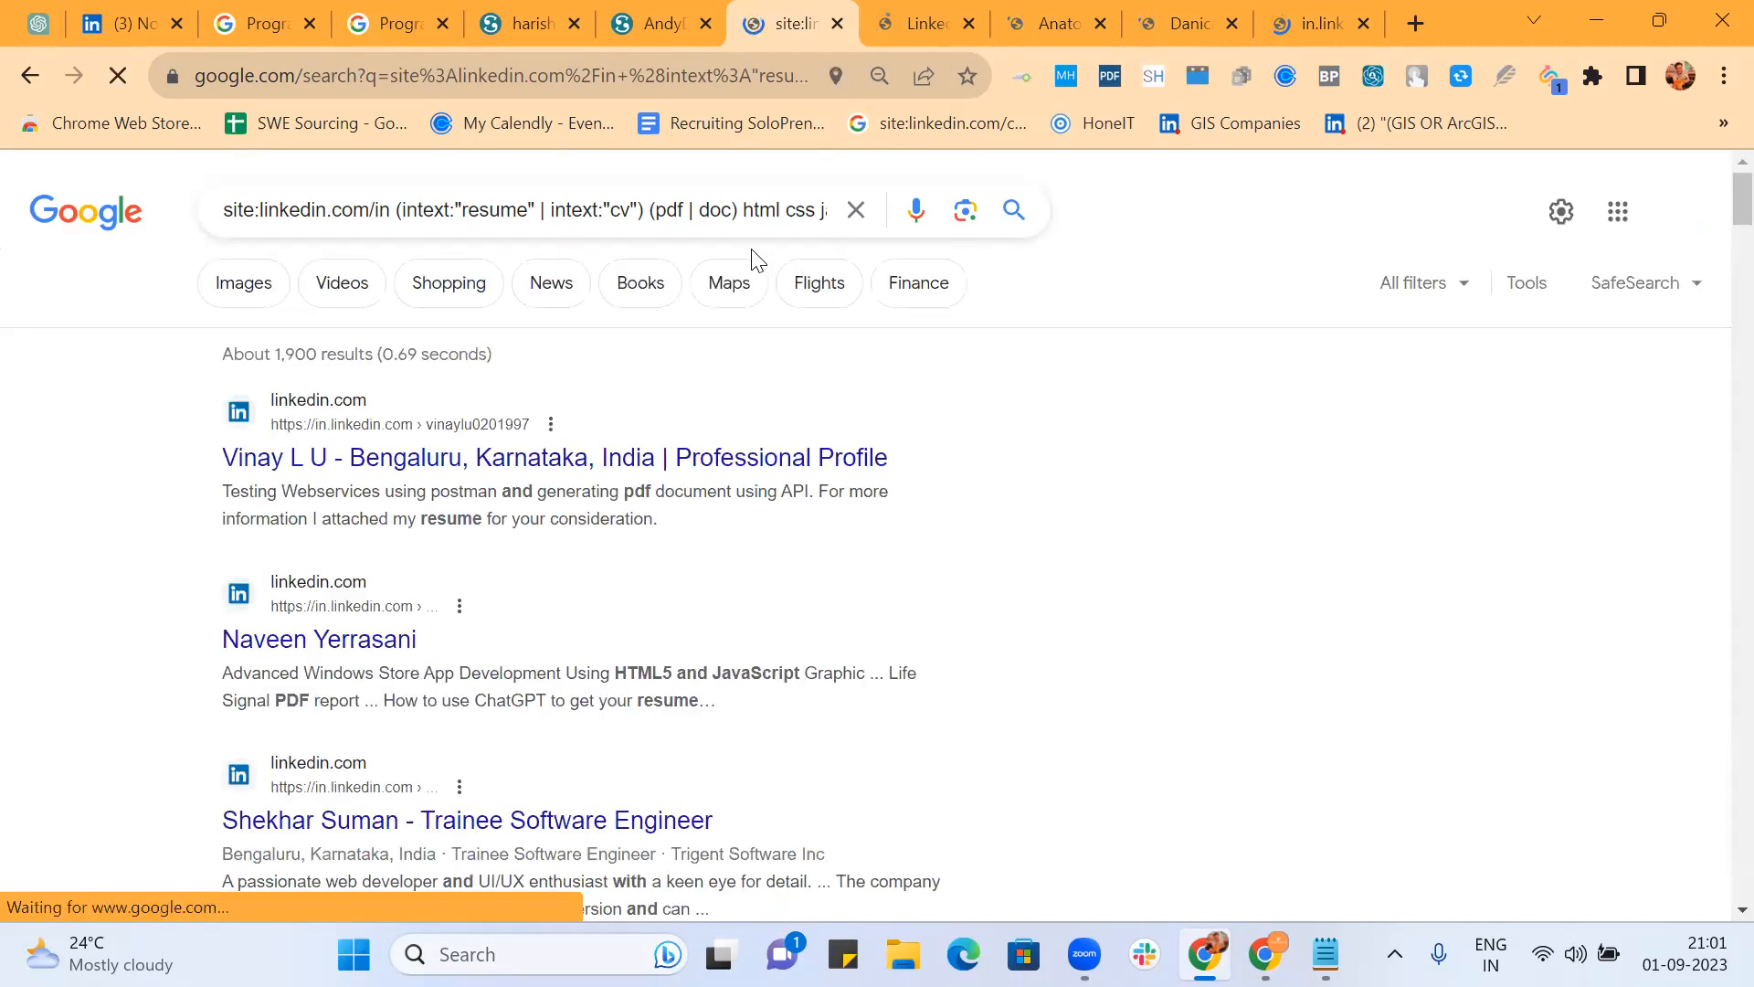
# Step: Look over the previously opened profile tabs and close them all
pyautogui.click(901, 20)
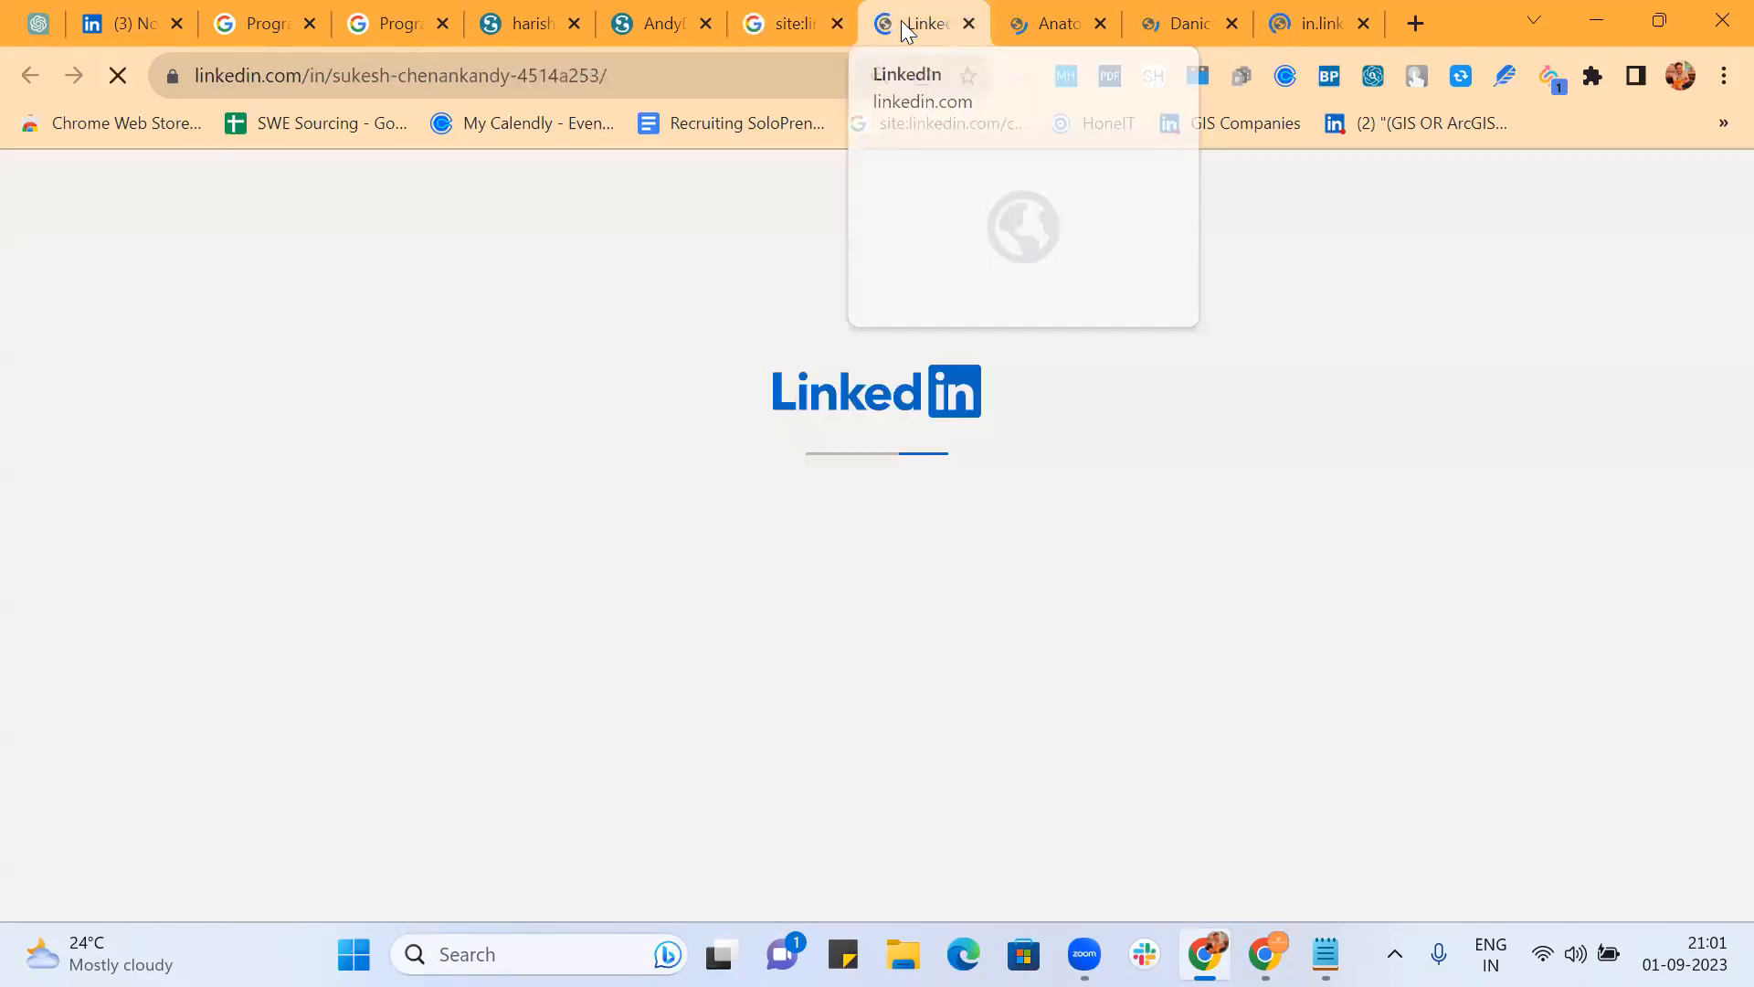
pyautogui.click(1179, 22)
pyautogui.click(1307, 29)
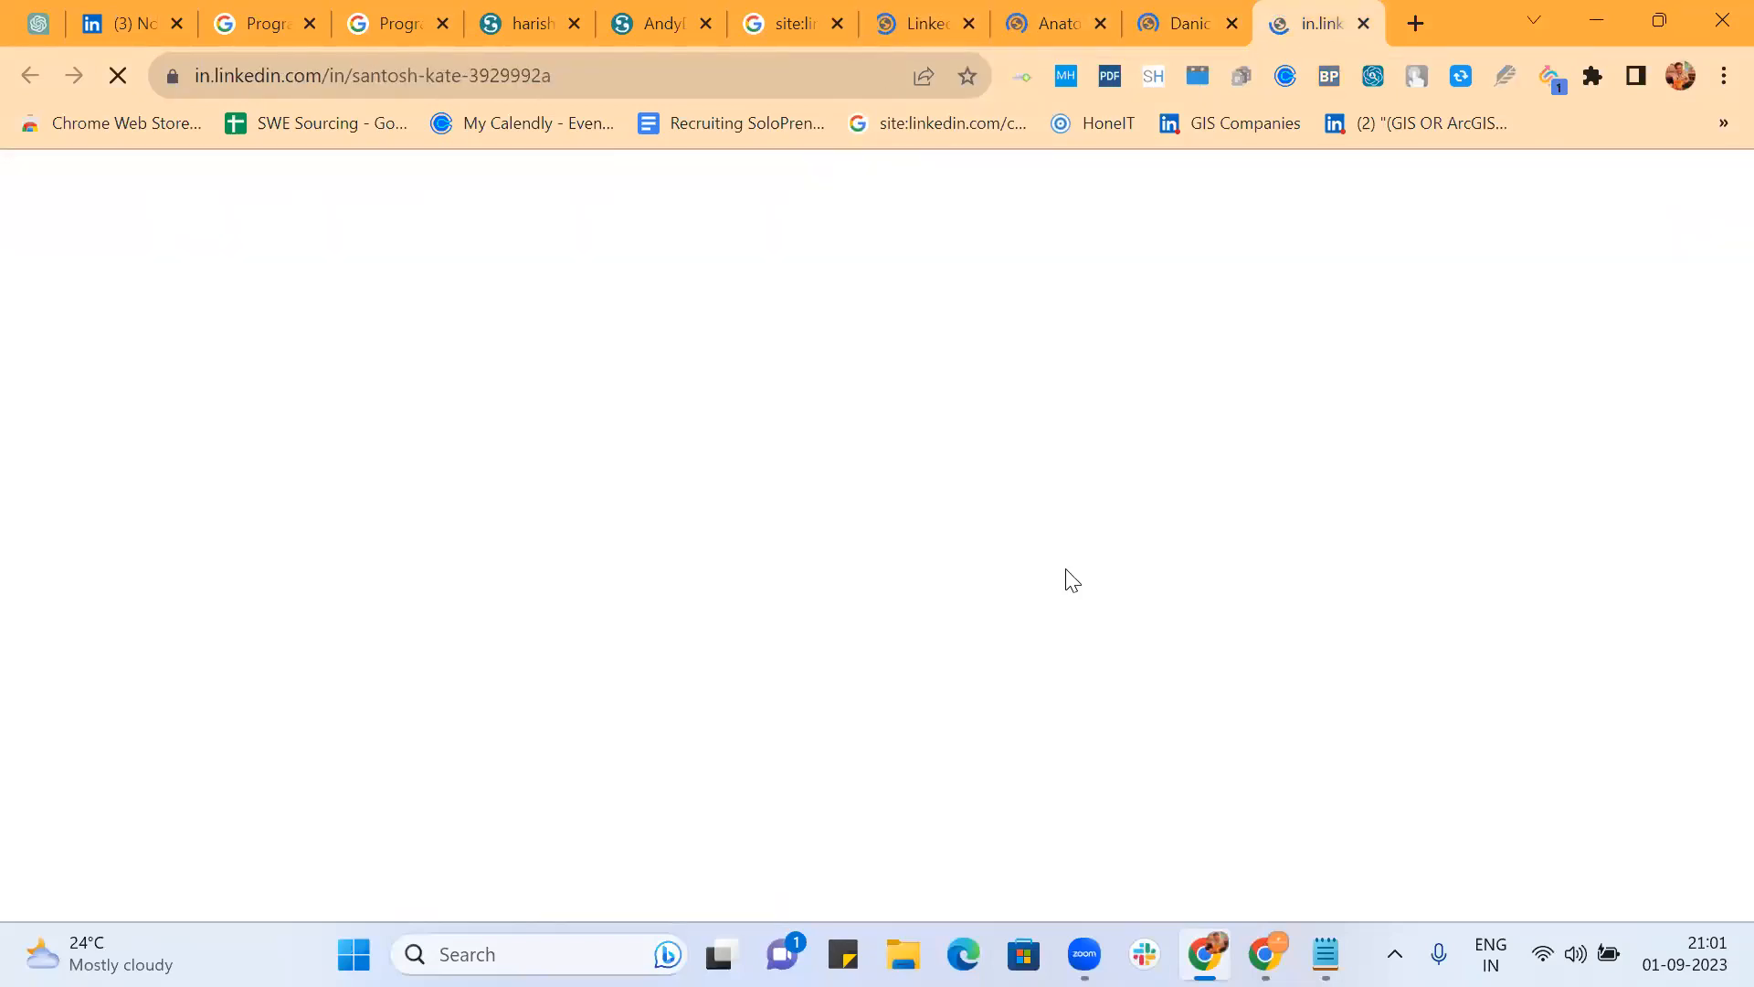
pyautogui.click(1362, 25)
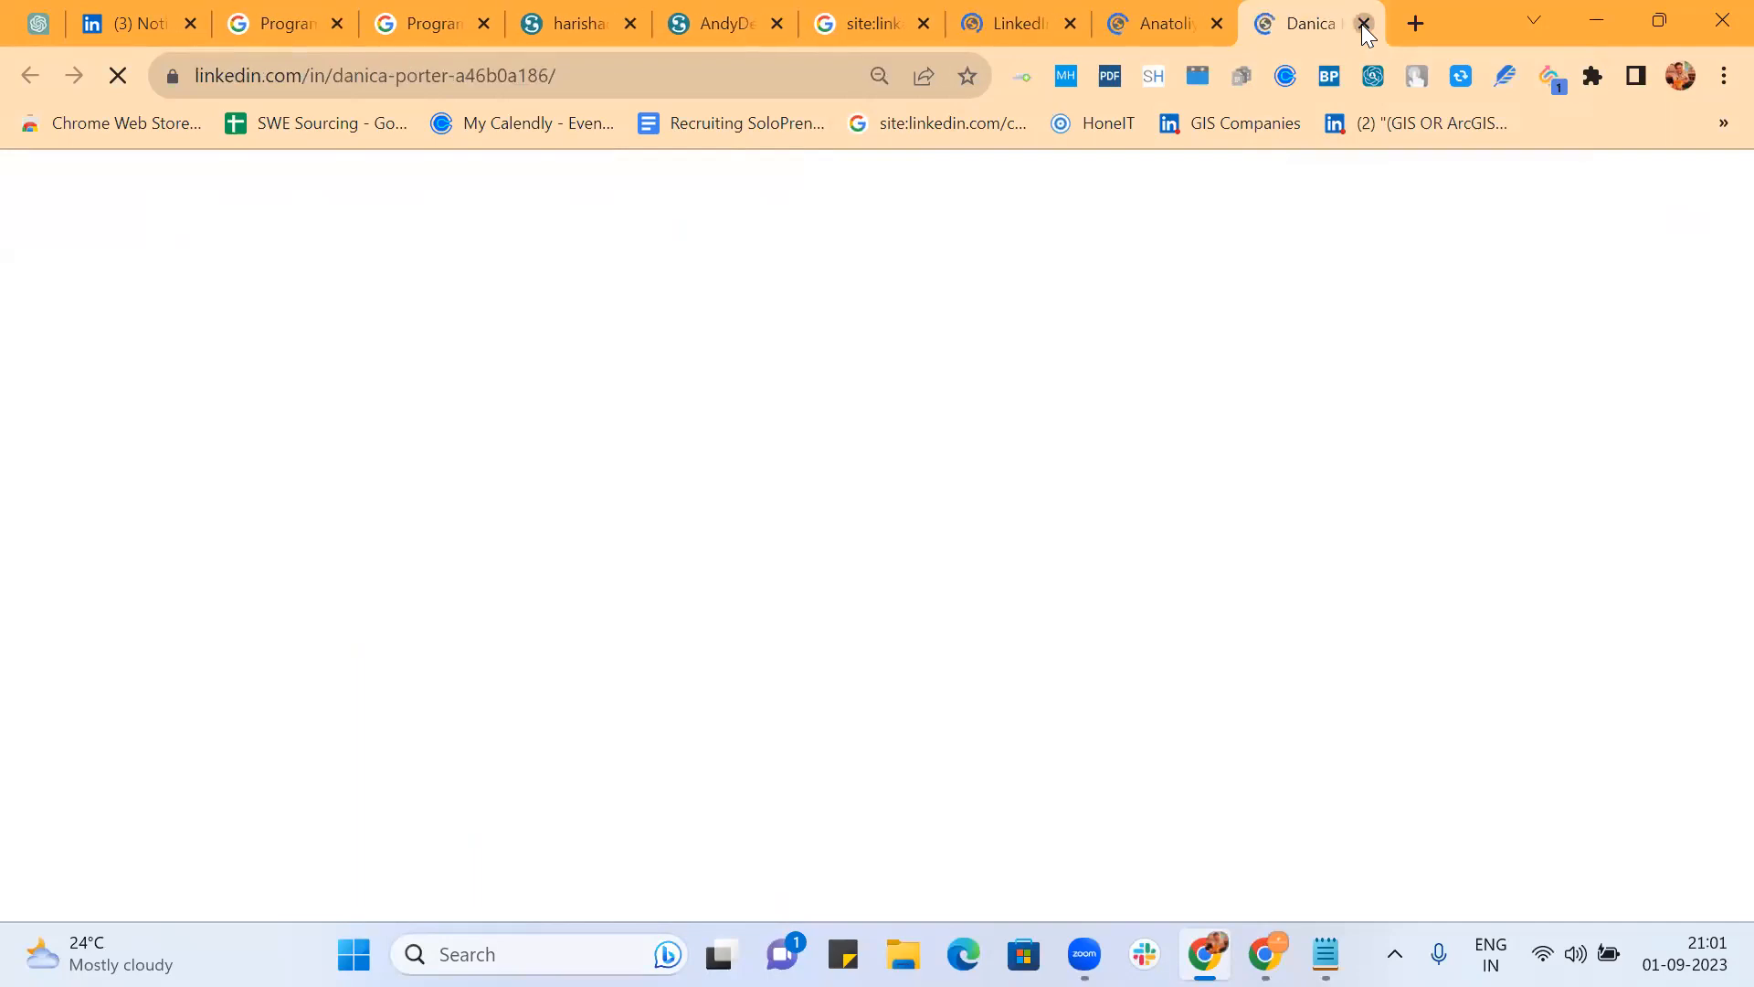
pyautogui.click(1362, 25)
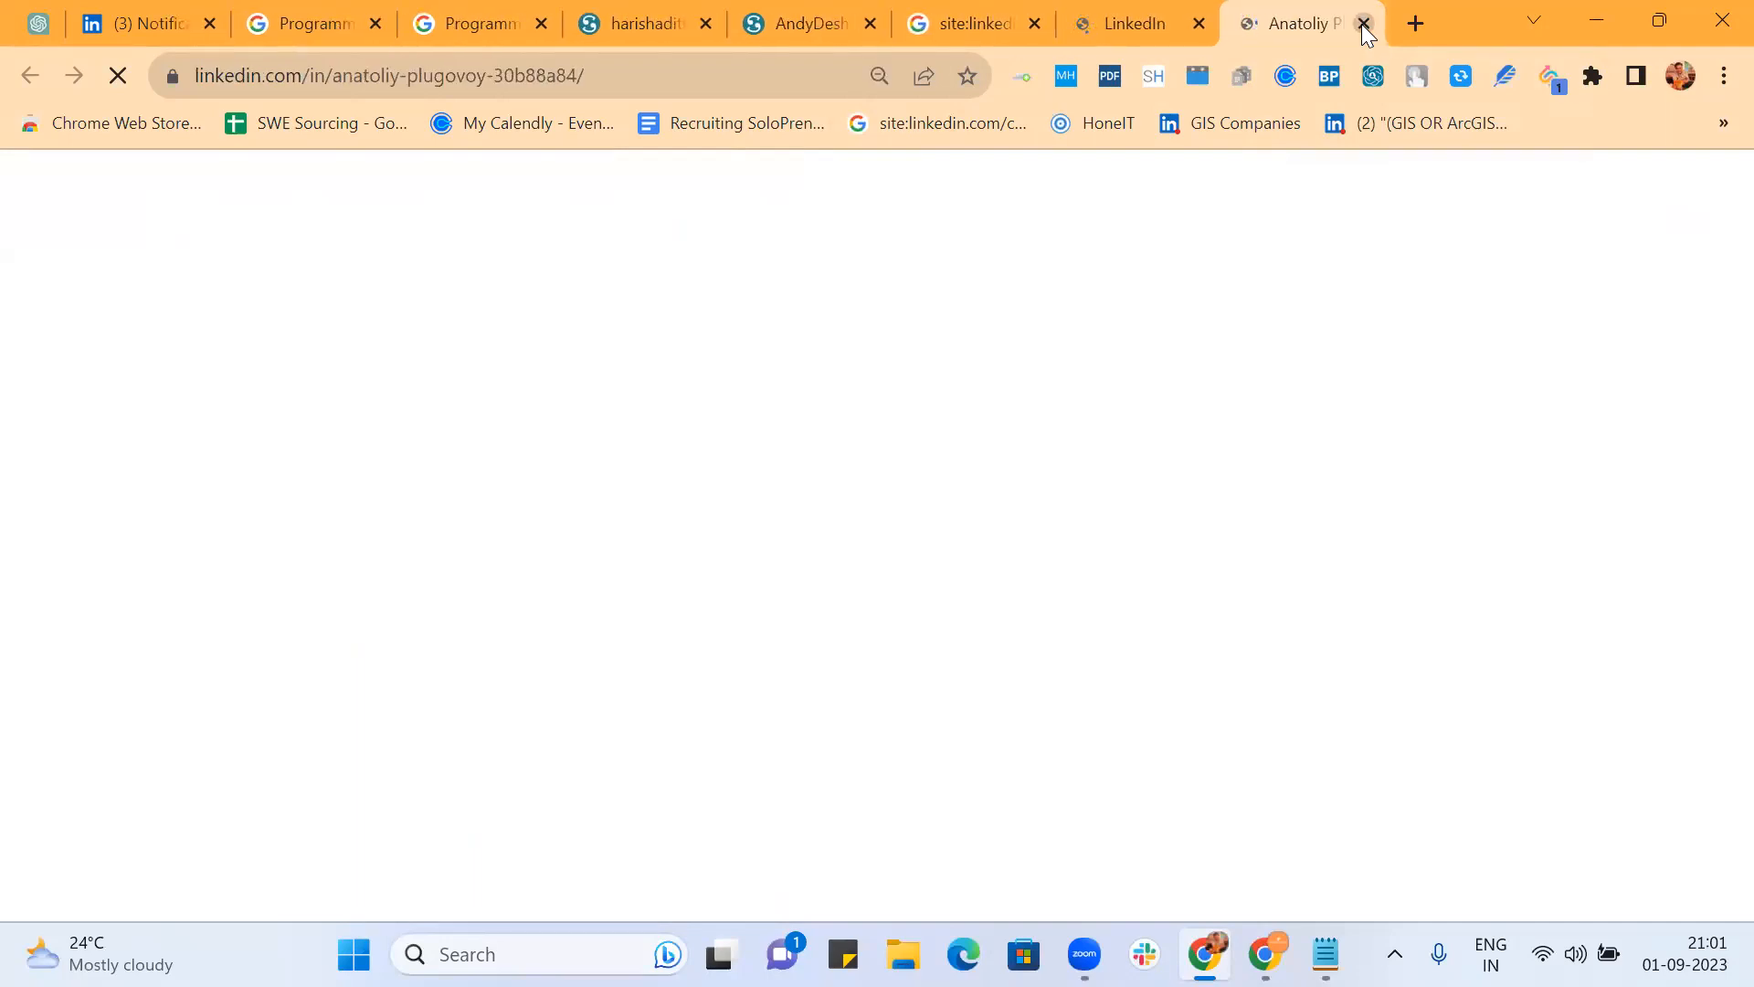
pyautogui.click(1361, 25)
pyautogui.click(1363, 26)
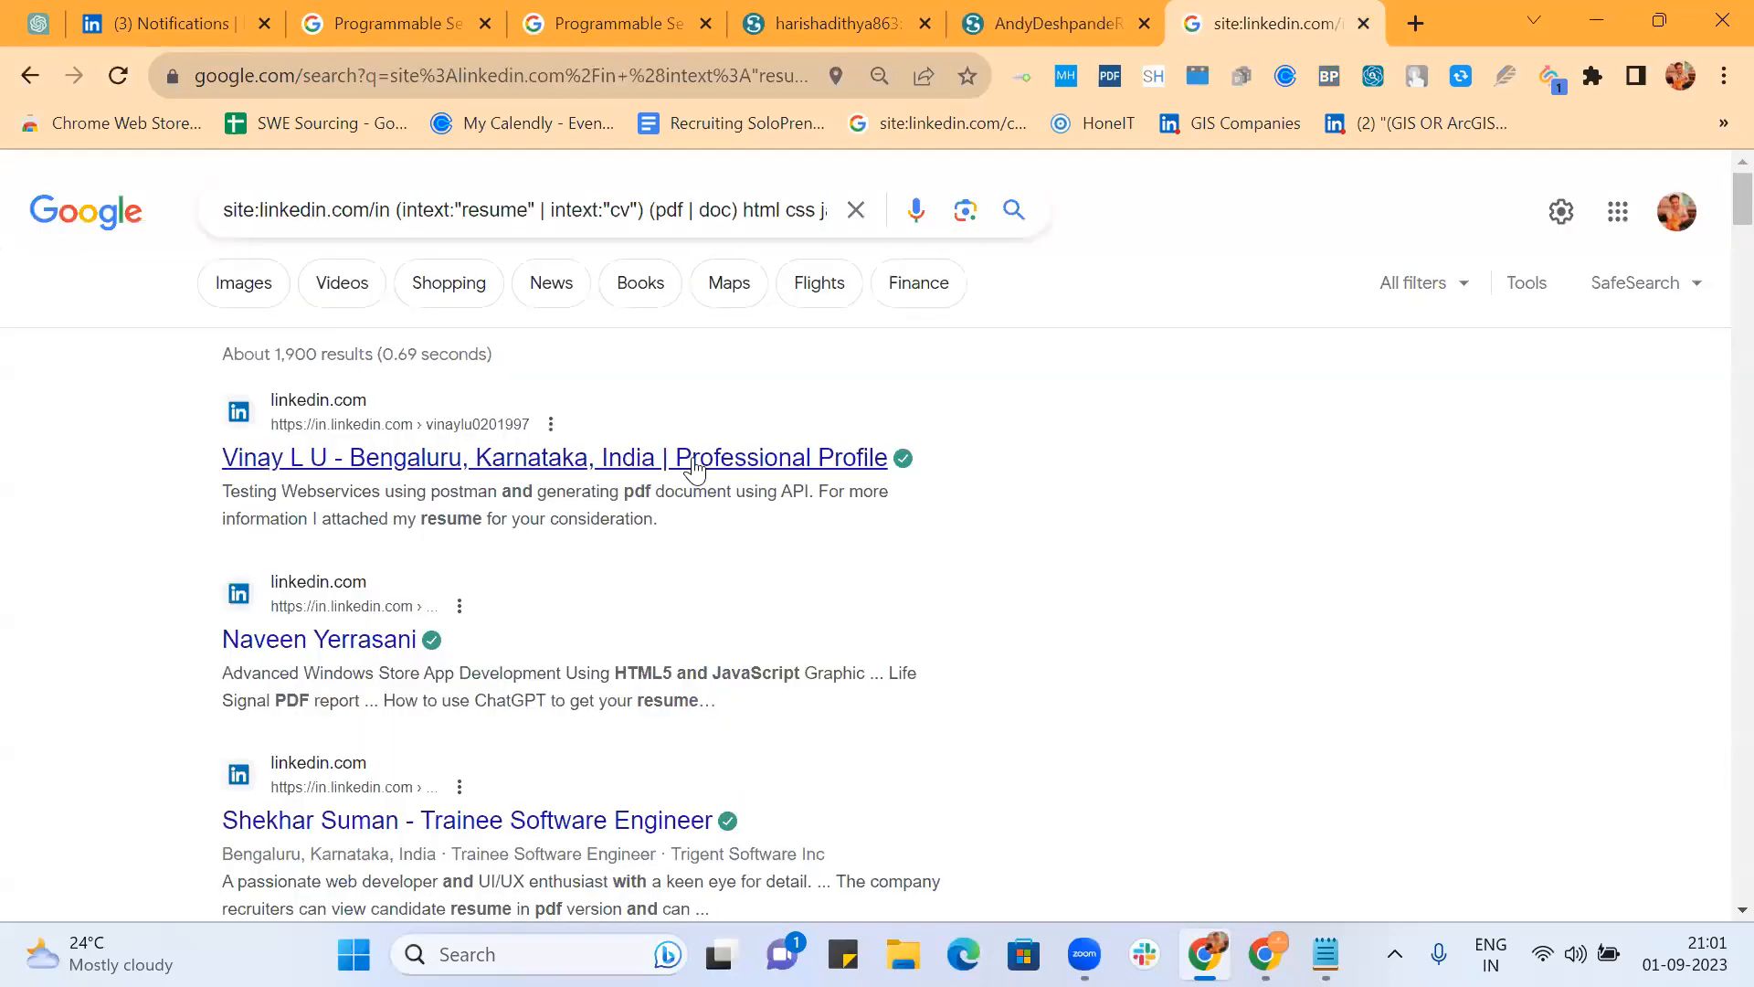
# Step: Open four Bengaluru candidates, including the SAP Labs India and Walmart Global Tech India results, in background tabs
pyautogui.keyDown('ctrl'); pyautogui.click(695, 468); pyautogui.keyUp('ctrl')
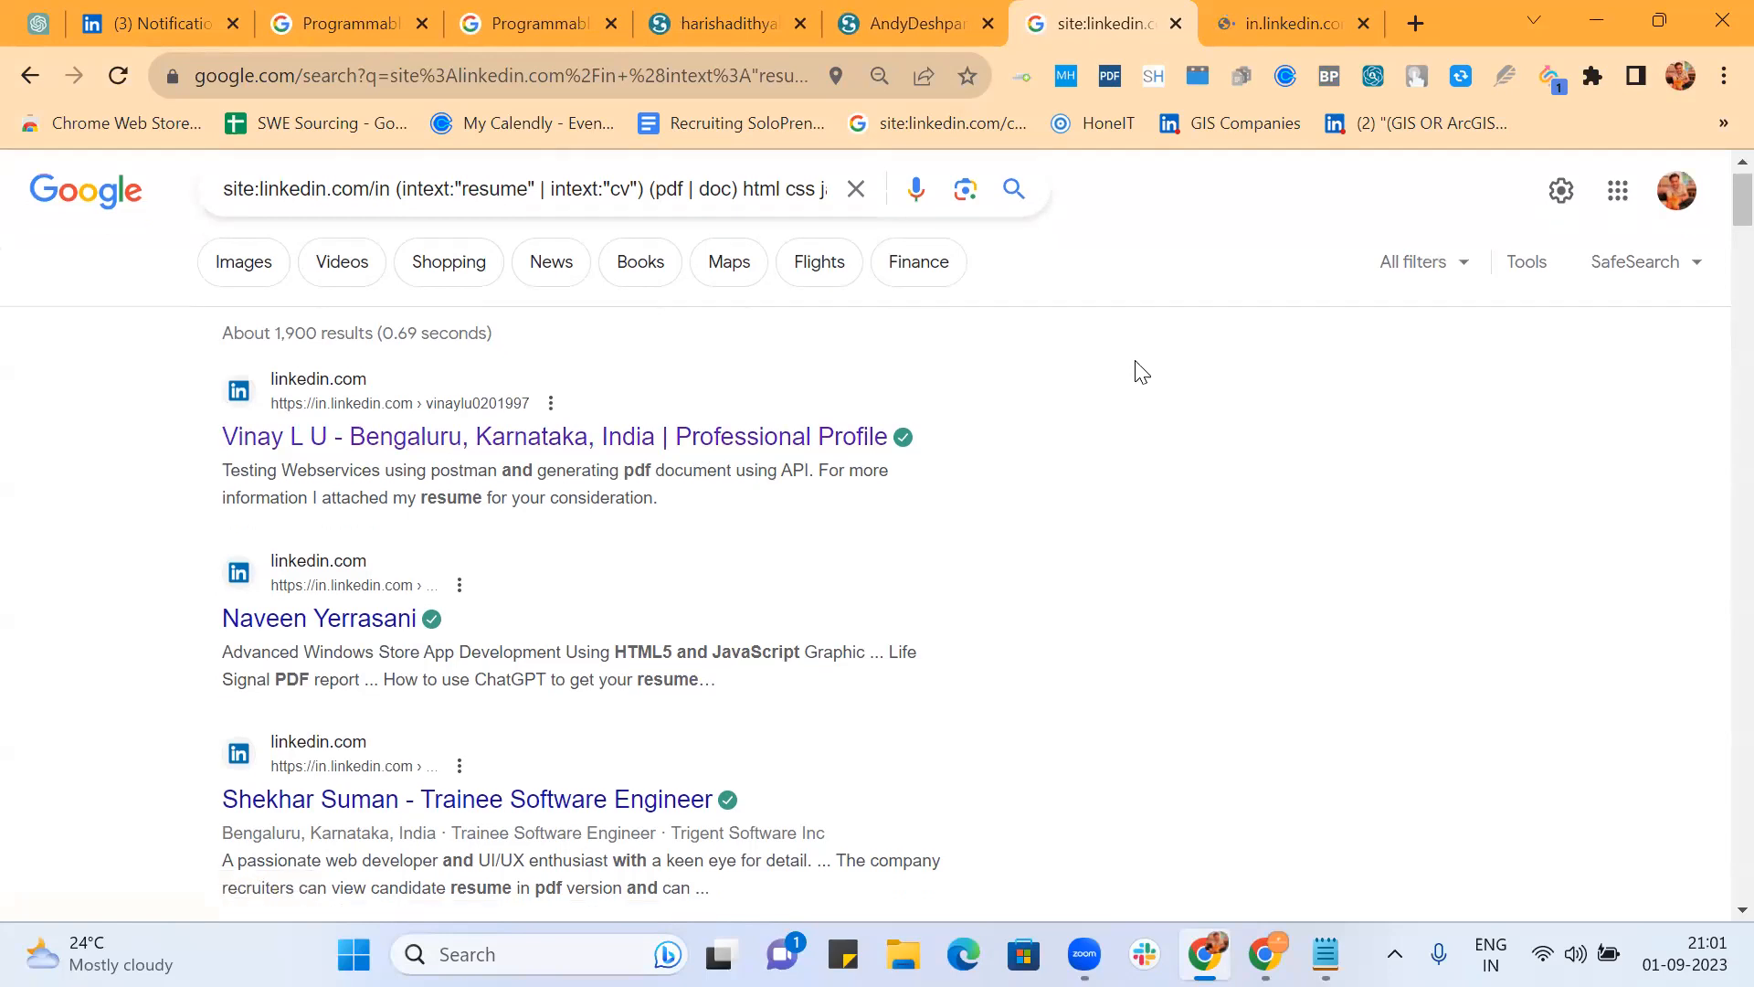
pyautogui.scroll(-3, 1135, 372)
pyautogui.keyDown('ctrl'); pyautogui.click(352, 375); pyautogui.keyUp('ctrl')
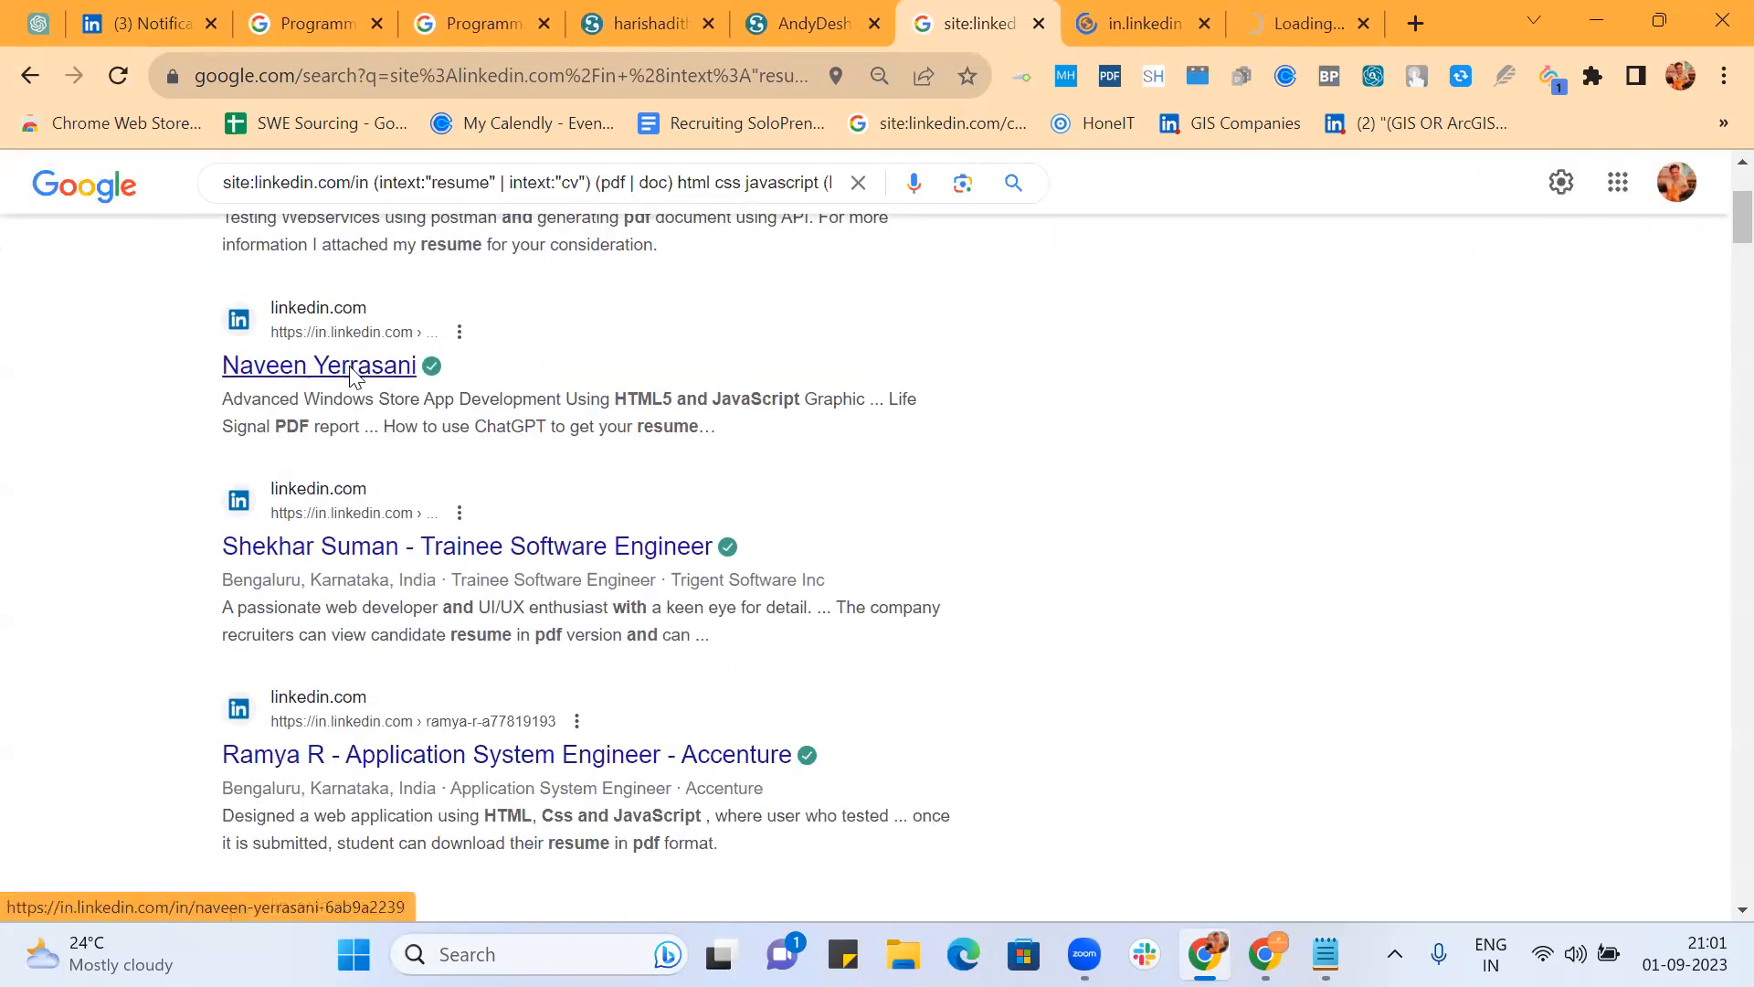
pyautogui.scroll(-2, 905, 470)
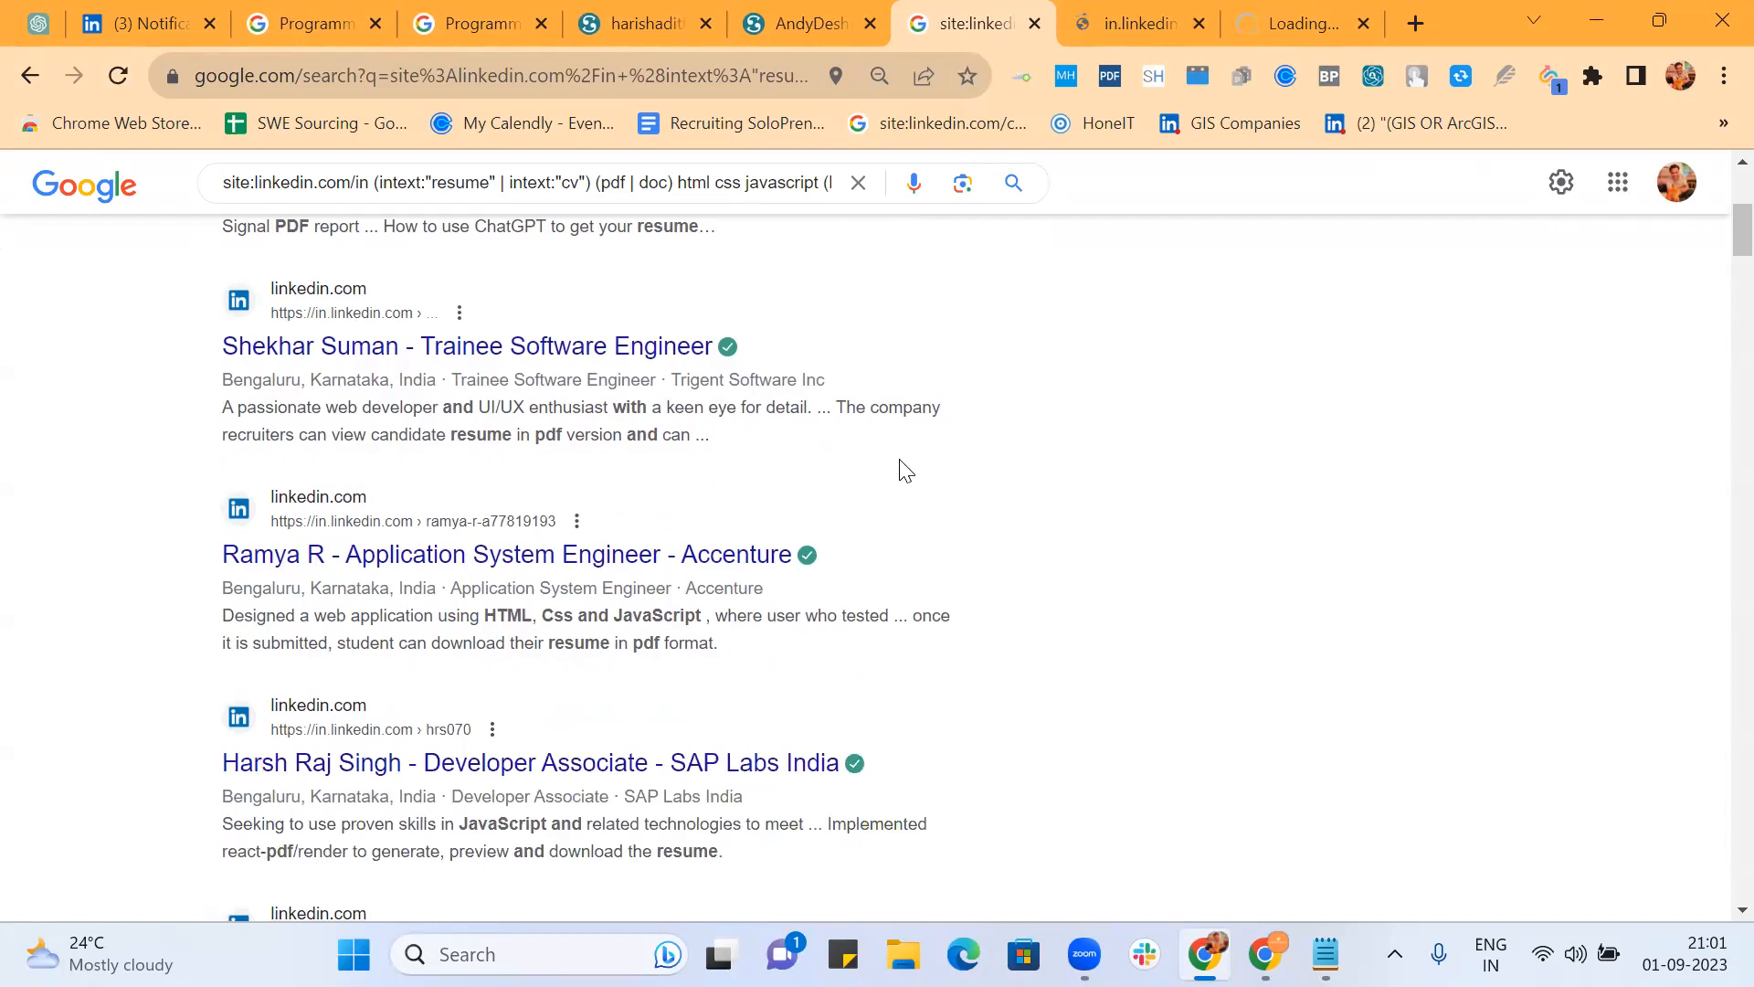
pyautogui.scroll(-3, 1129, 427)
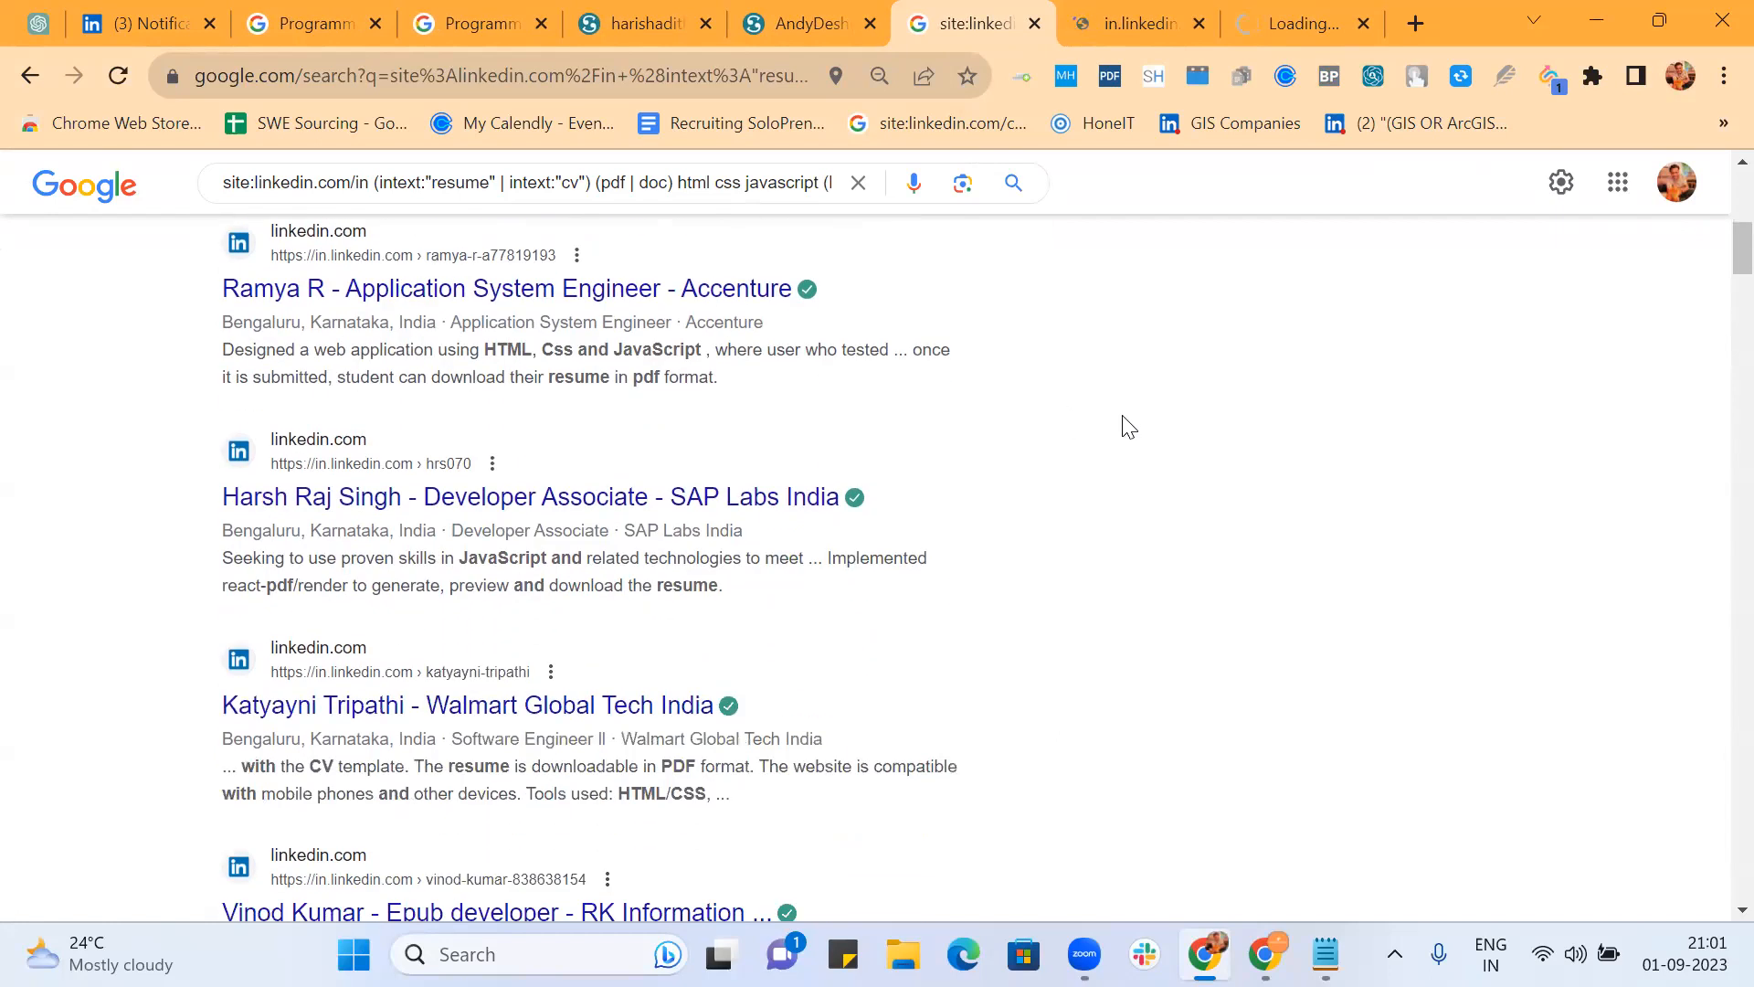
pyautogui.middleClick(743, 496)
pyautogui.scroll(-3, 1031, 431)
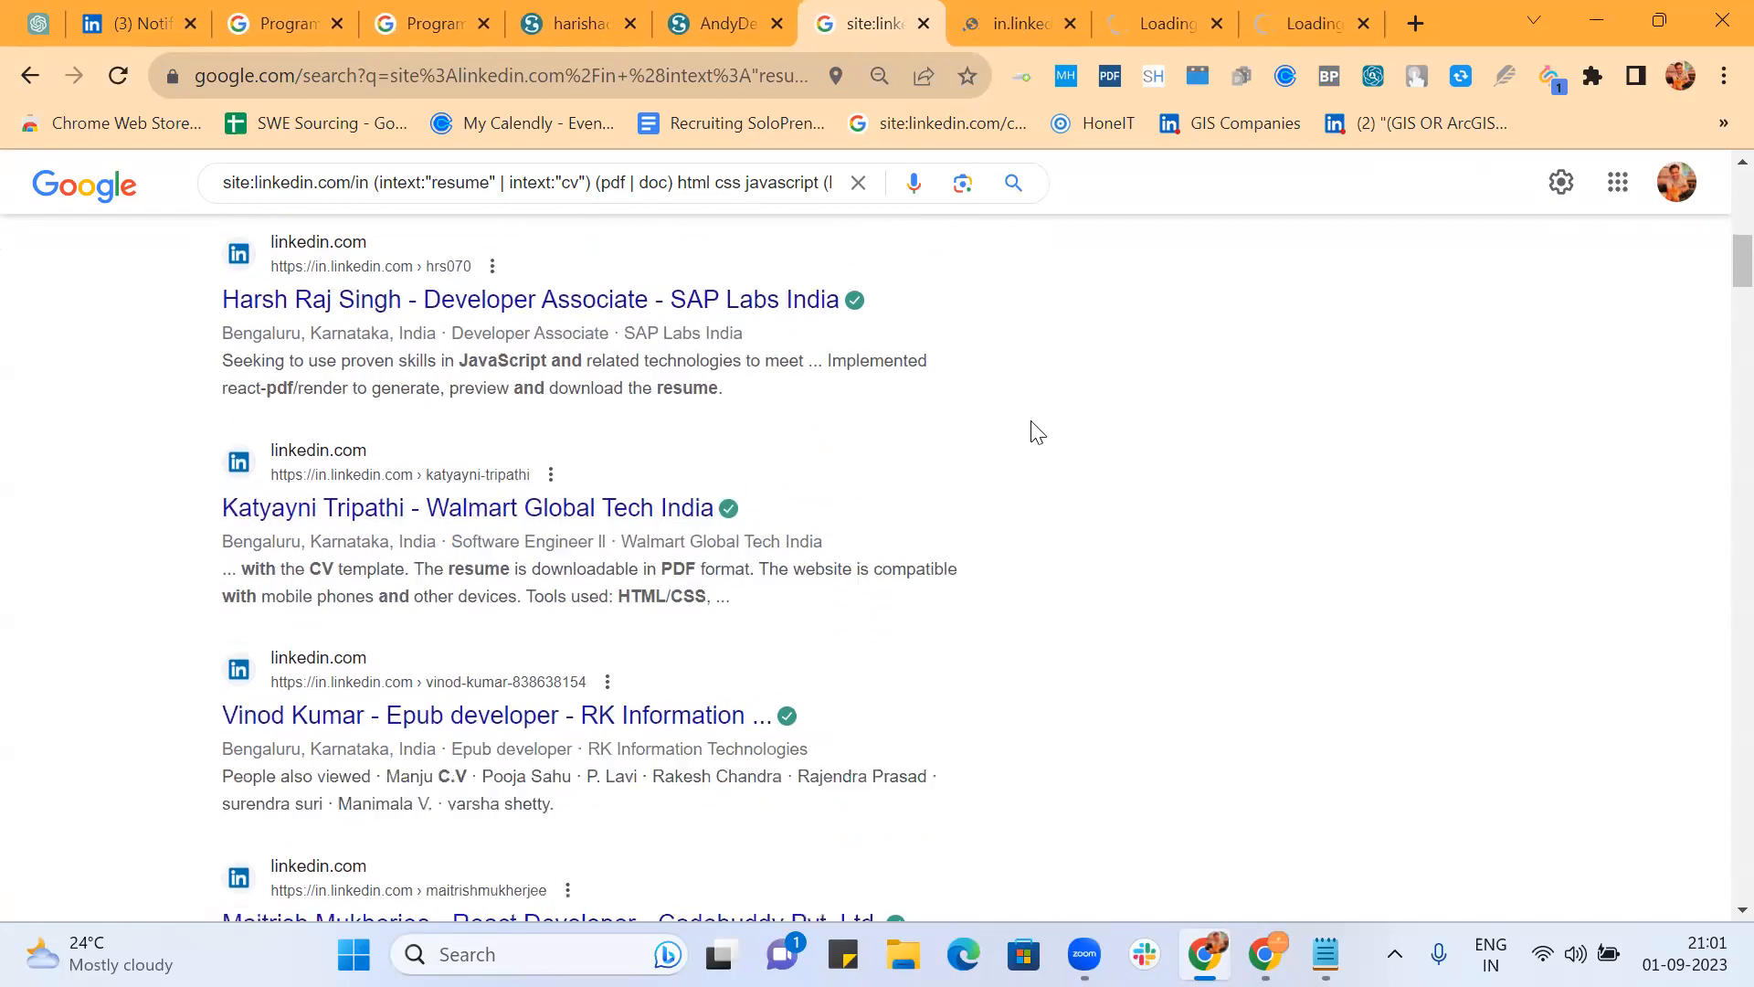
pyautogui.middleClick(612, 446)
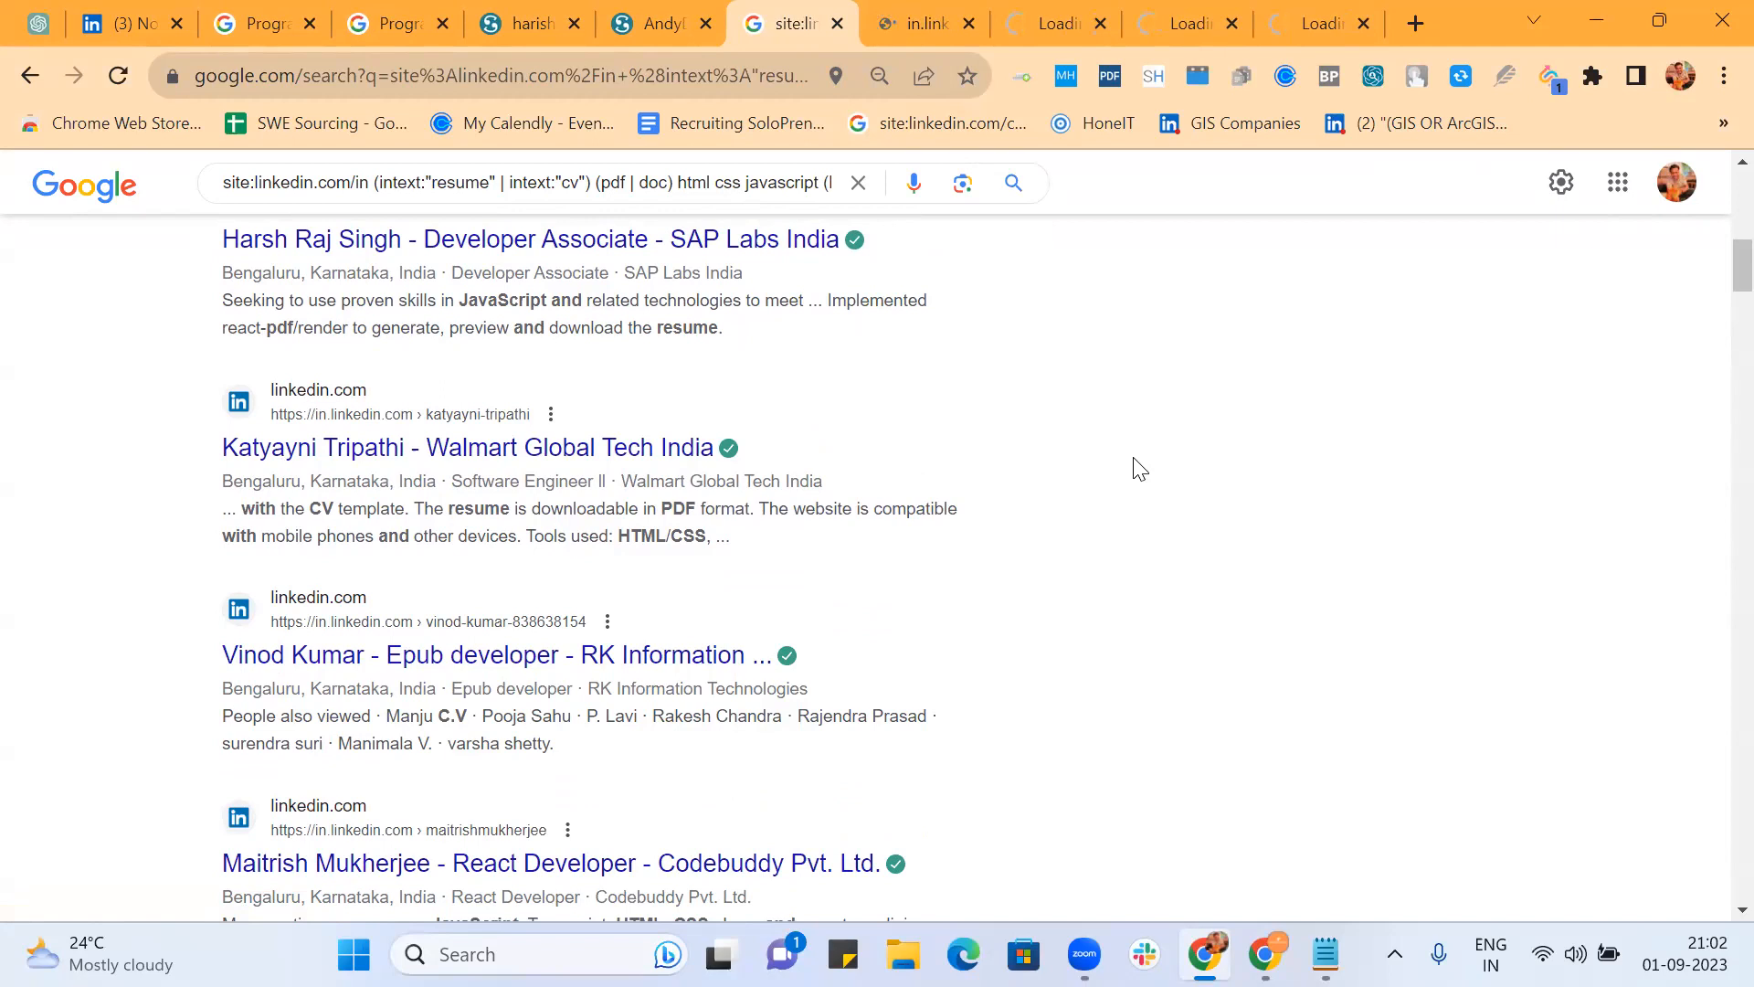
pyautogui.scroll(-2, 1135, 466)
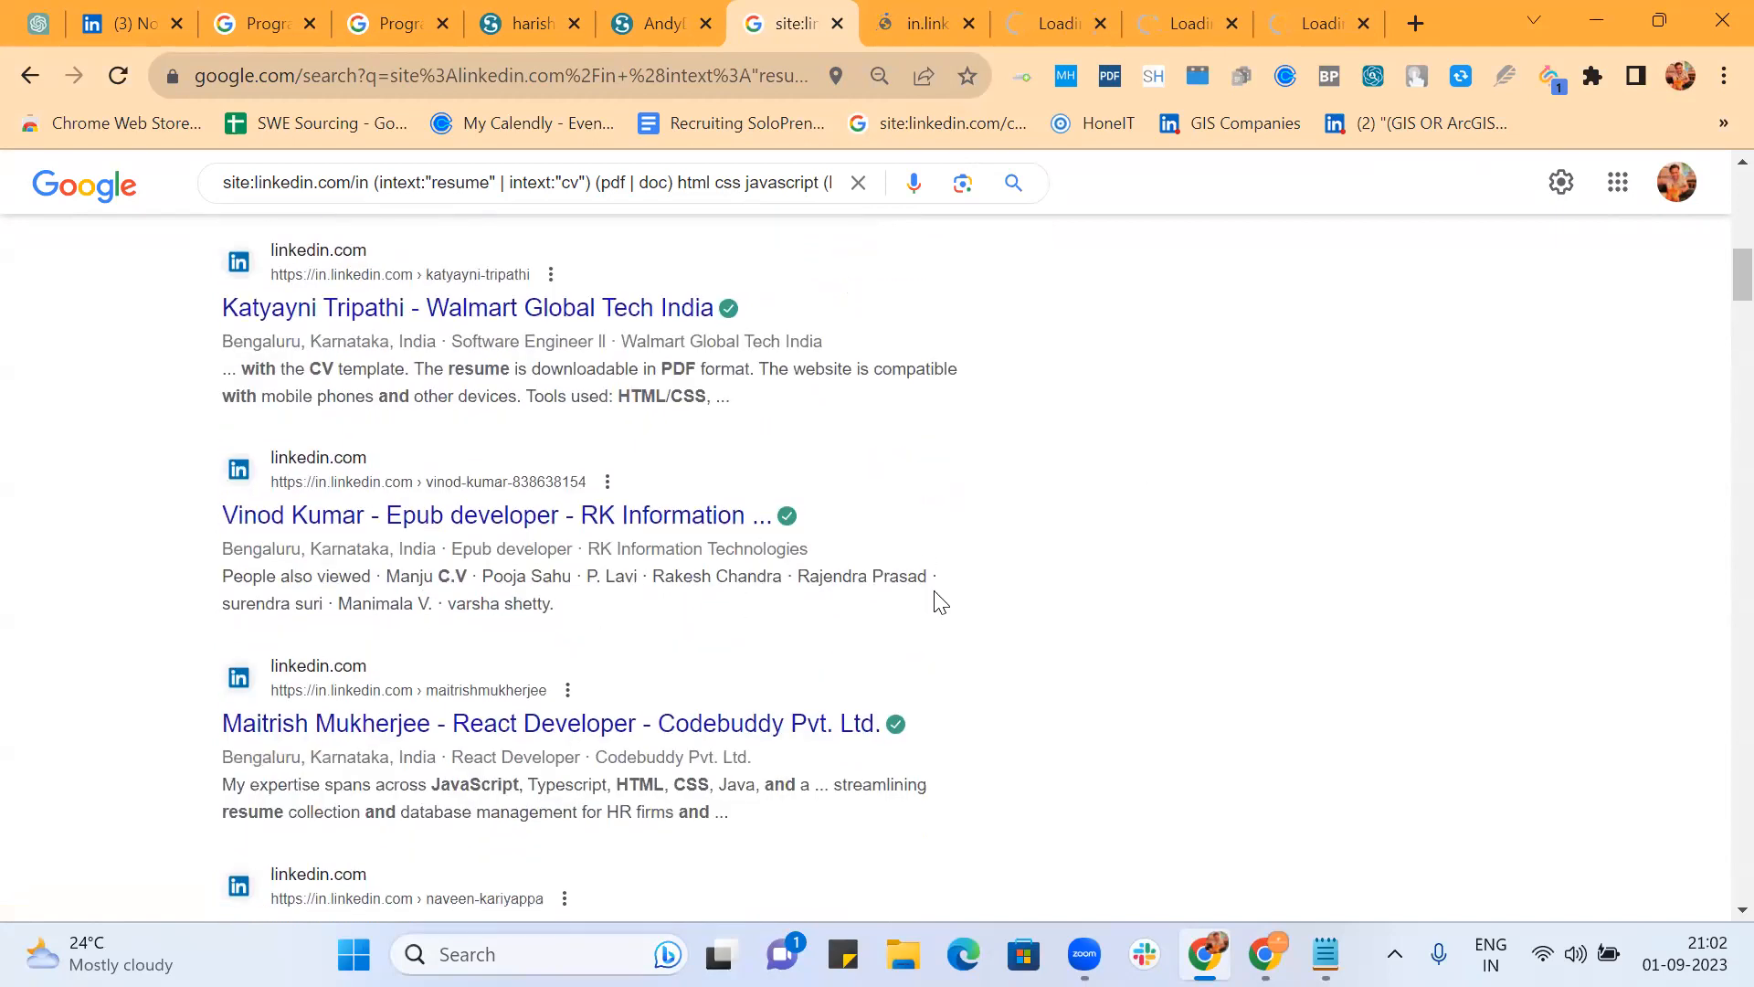
pyautogui.scroll(-3, 941, 603)
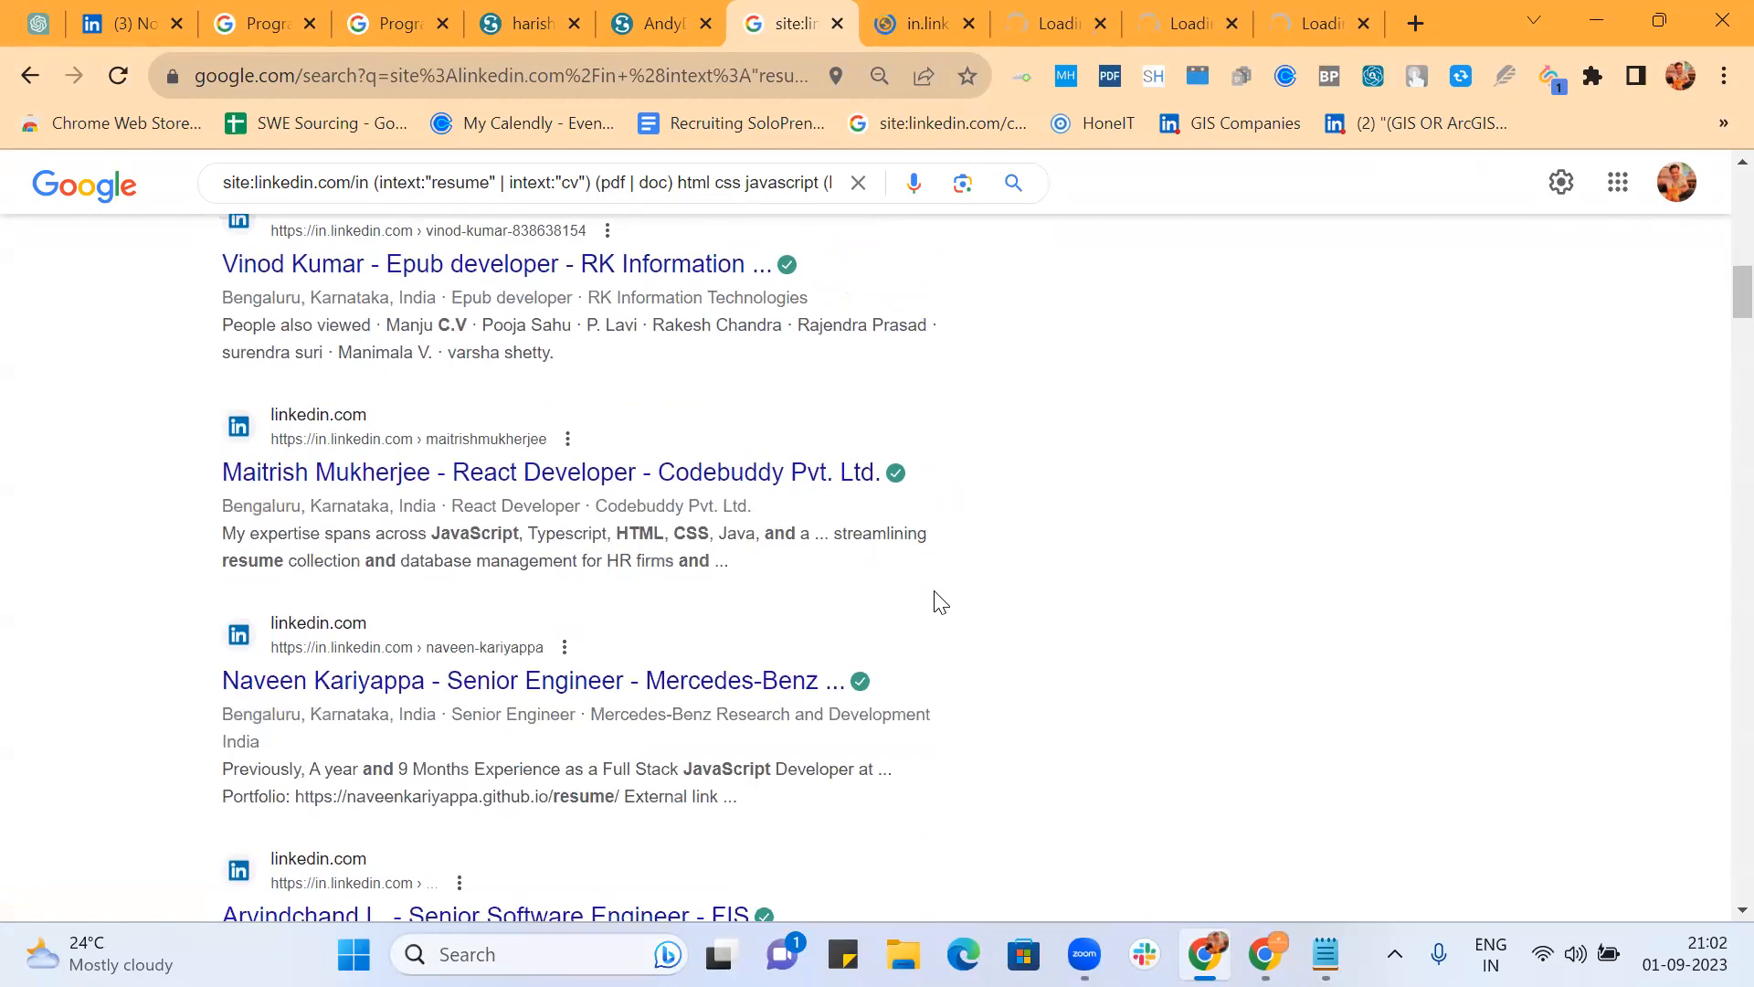
pyautogui.scroll(-3, 941, 603)
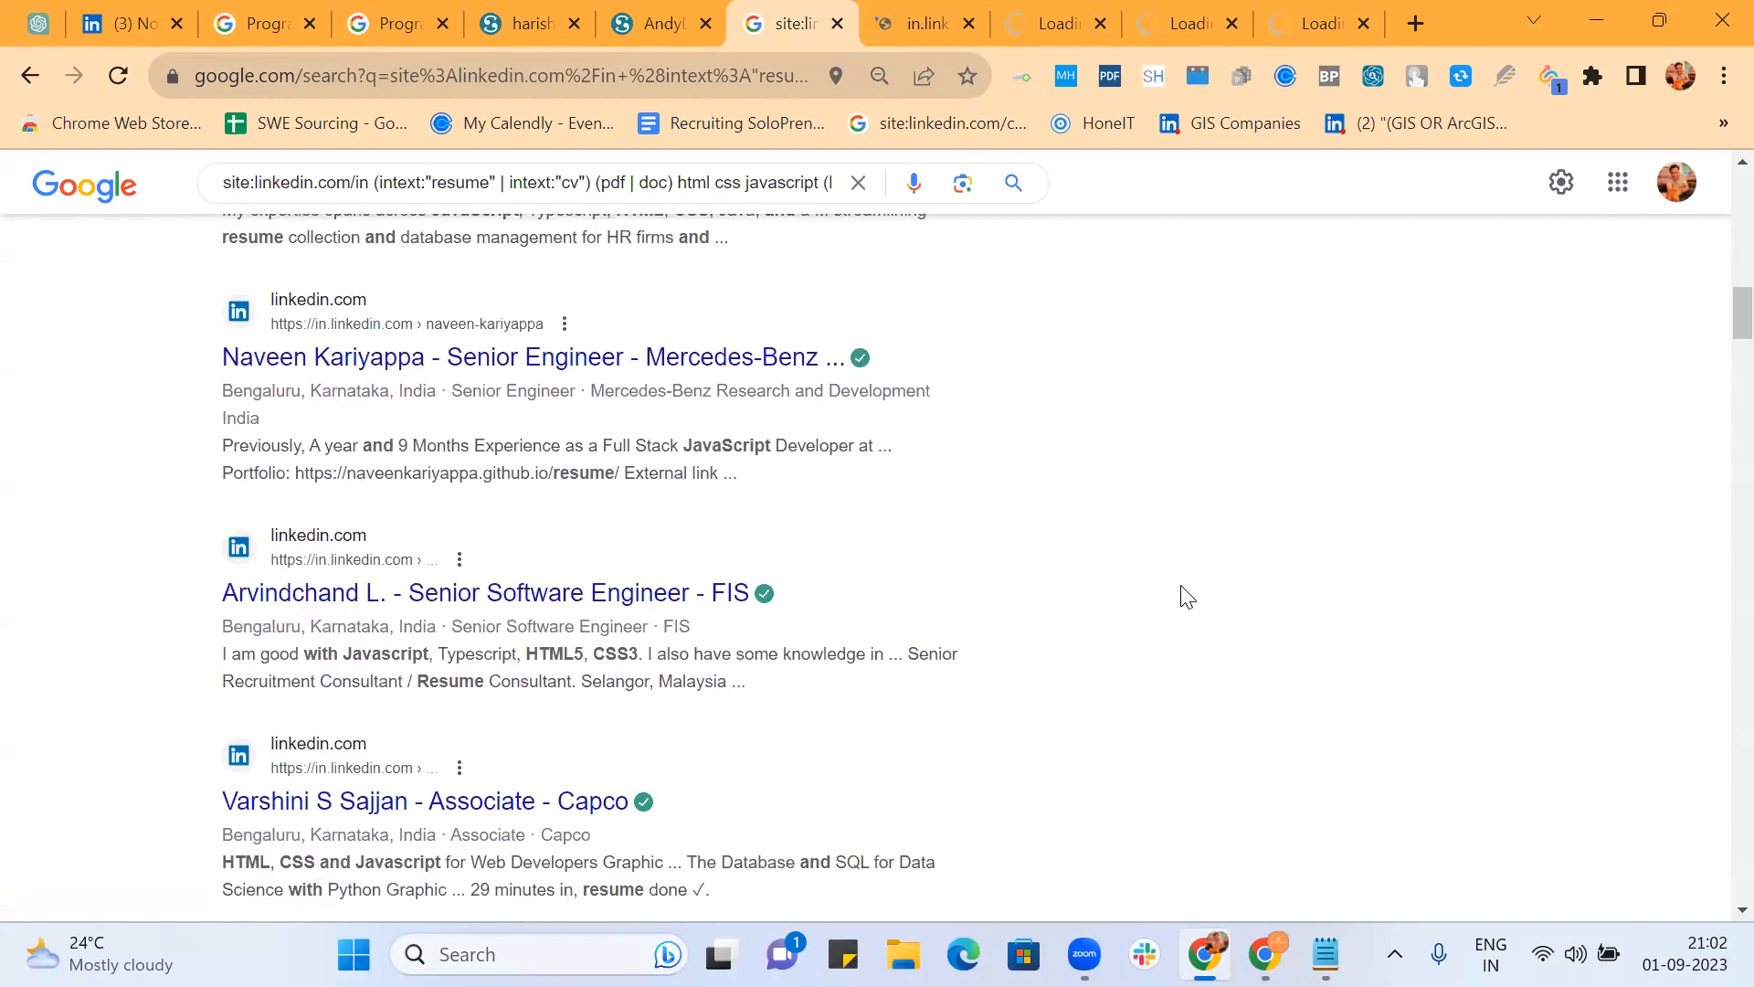
pyautogui.scroll(-6, 1187, 596)
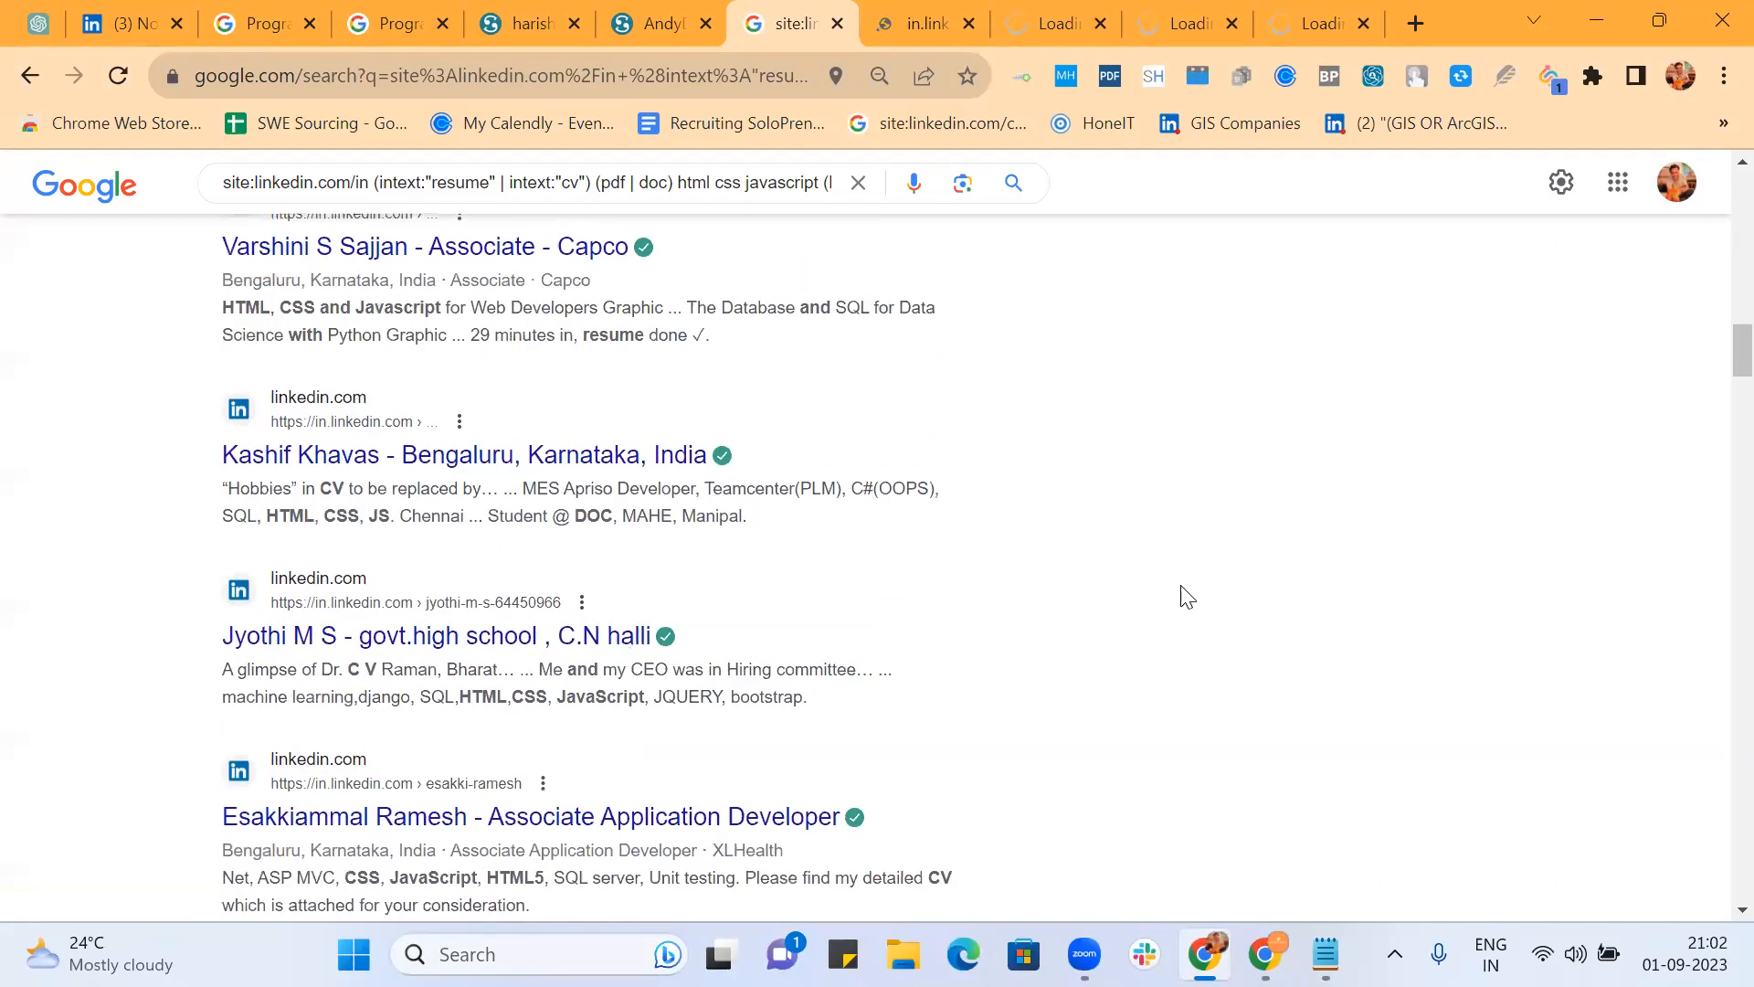
pyautogui.scroll(-3, 1187, 596)
pyautogui.scroll(-2, 1186, 596)
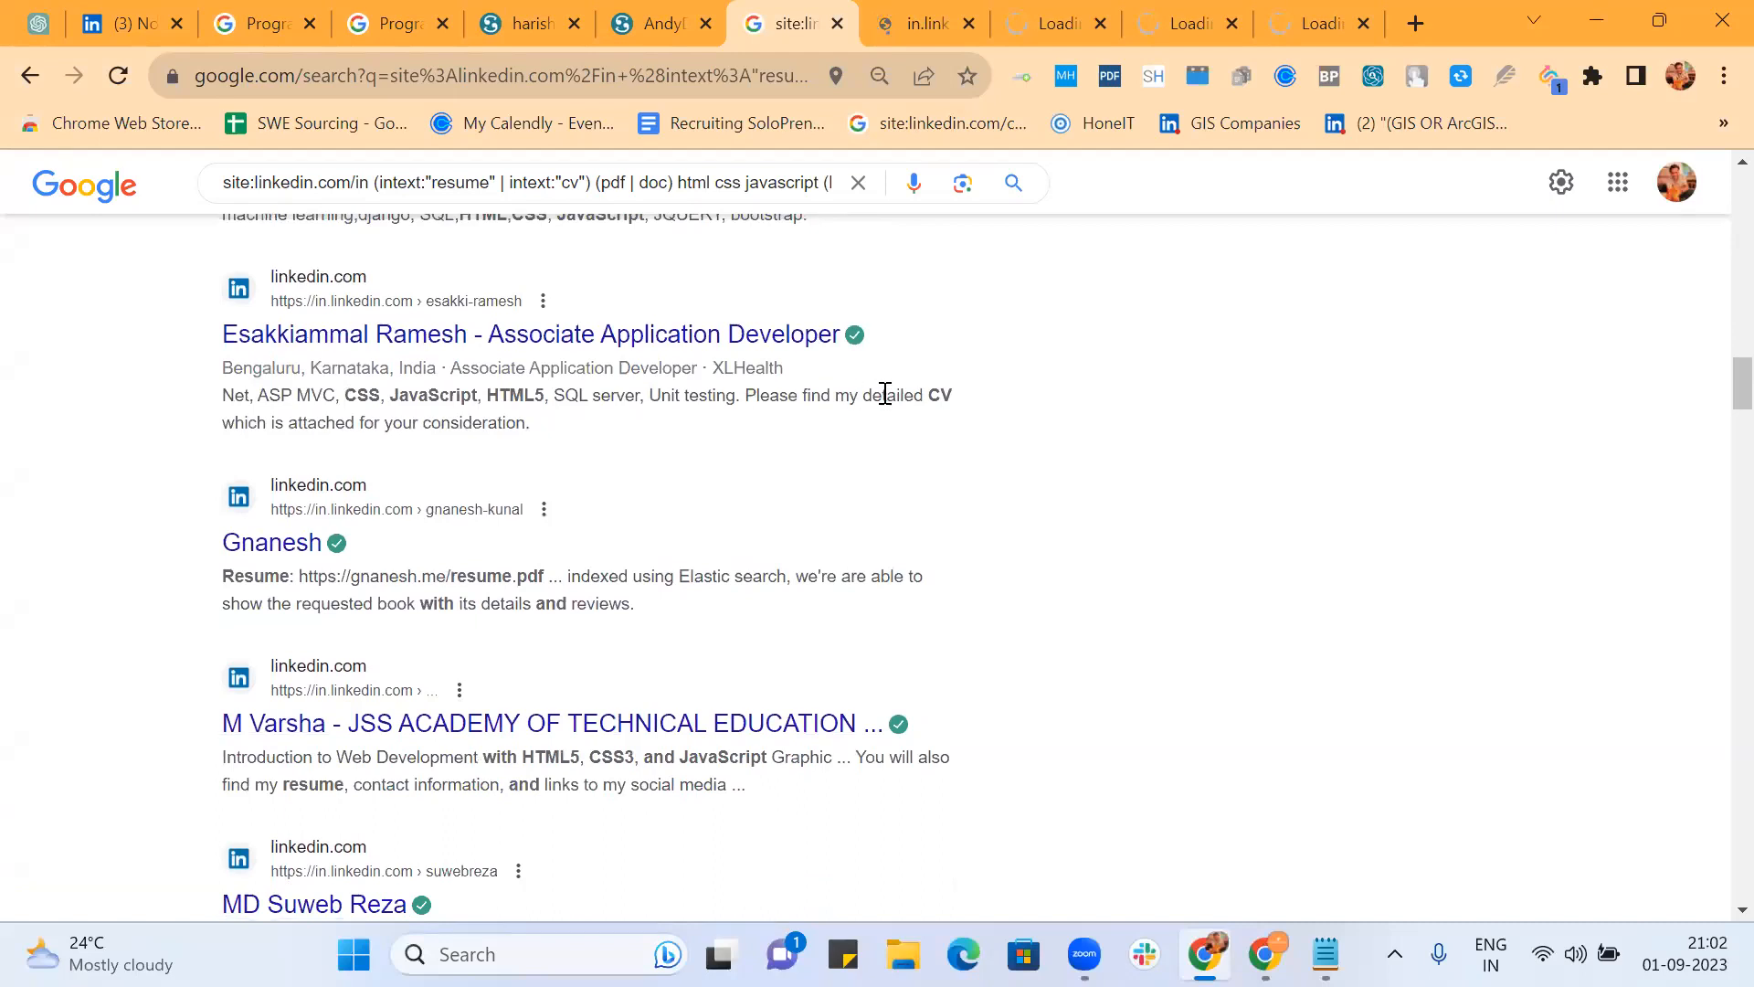
# Step: Open the resume-PDF result and the XLHealth developer's profile, preview a profile, then return to results
pyautogui.keyDown('ctrl'); pyautogui.click(292, 544); pyautogui.keyUp('ctrl')
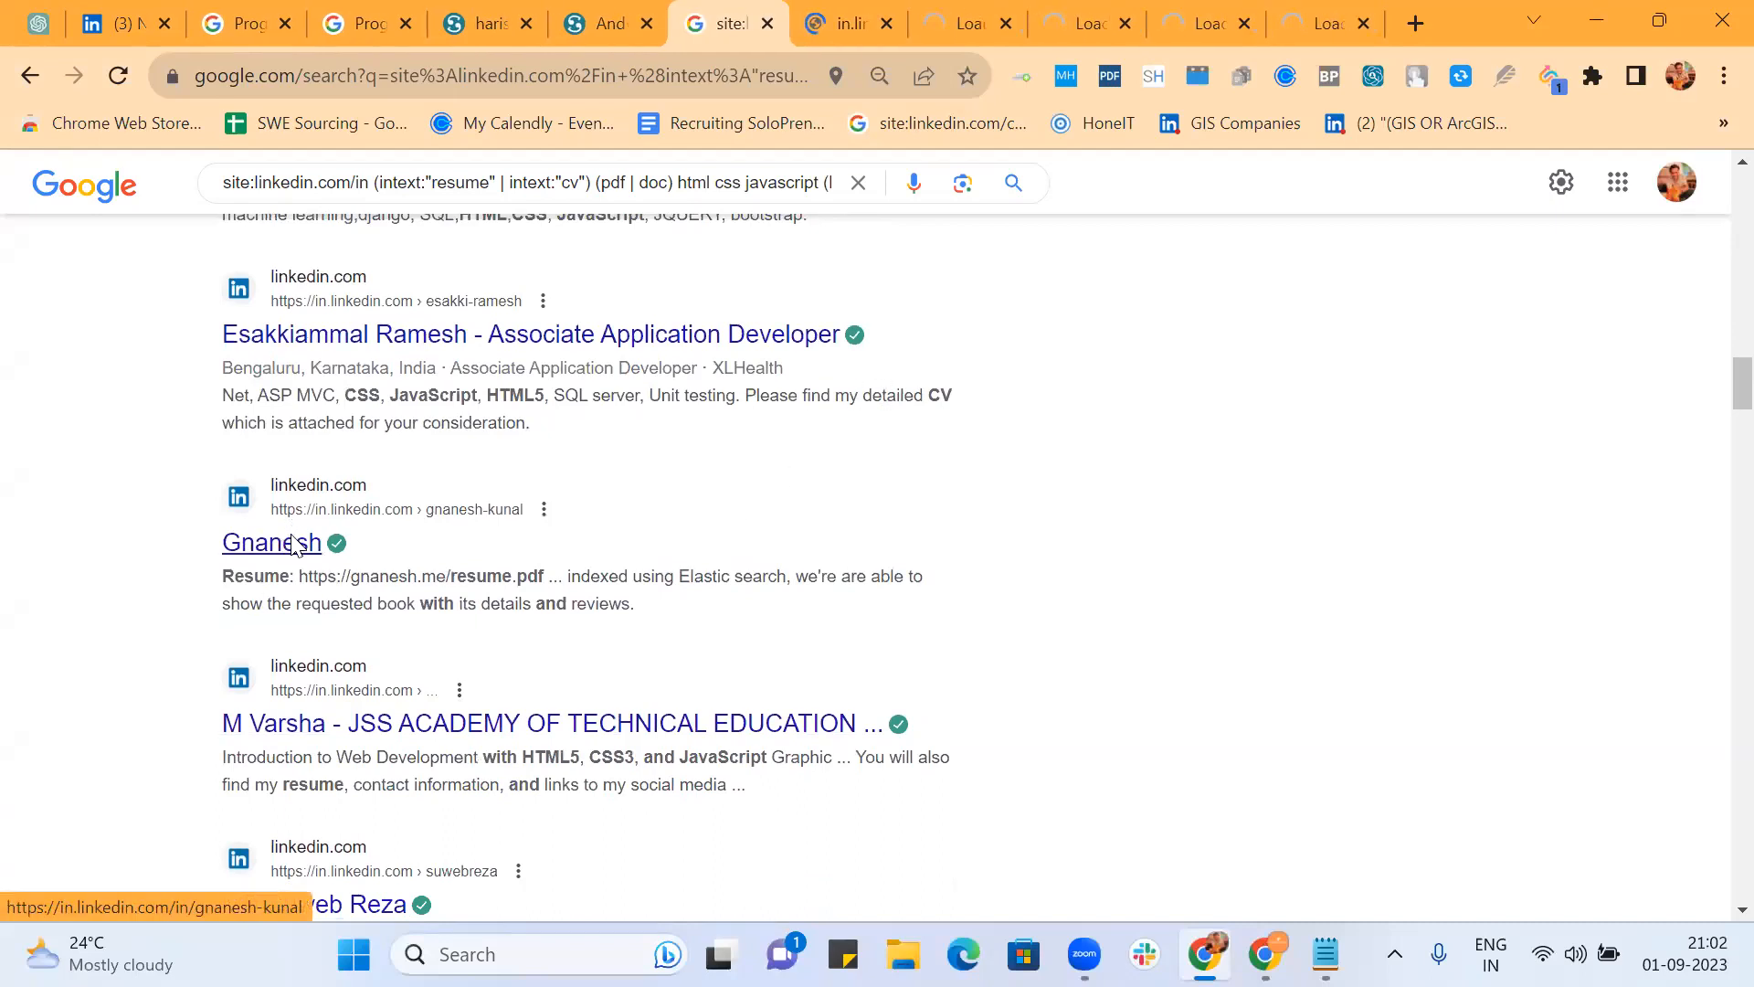
pyautogui.keyDown('ctrl'); pyautogui.click(395, 340); pyautogui.keyUp('ctrl')
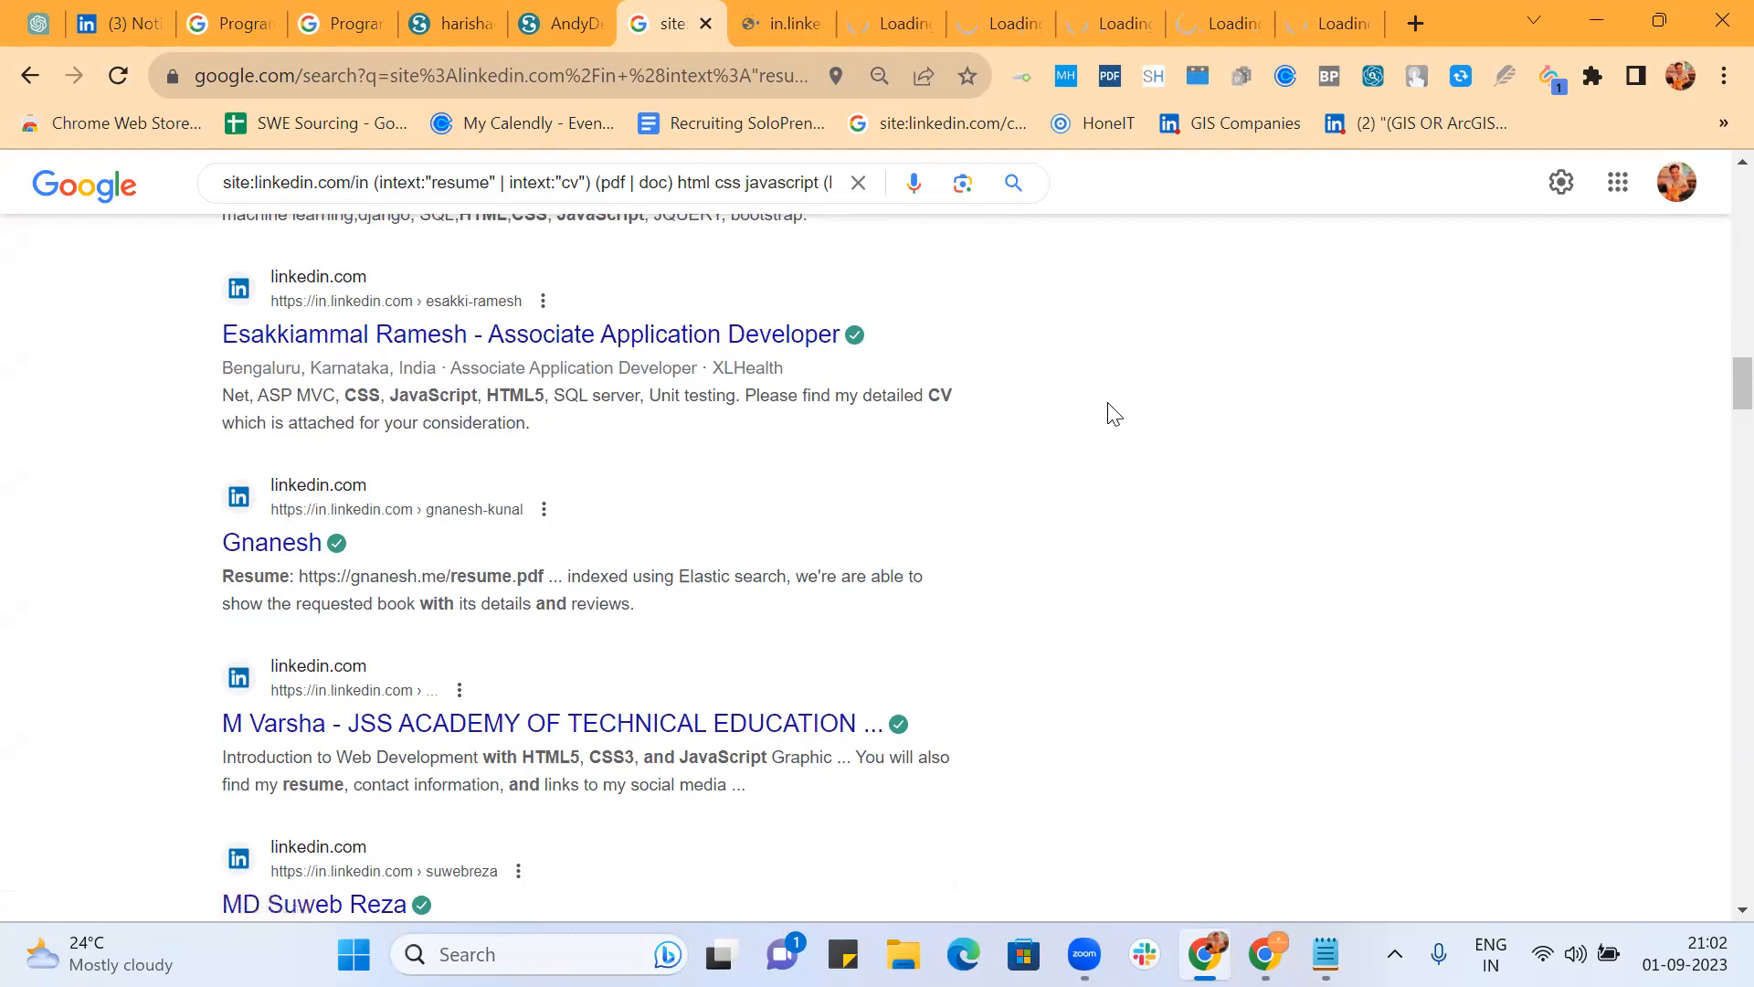
pyautogui.scroll(-4, 1108, 407)
pyautogui.scroll(-2, 1113, 414)
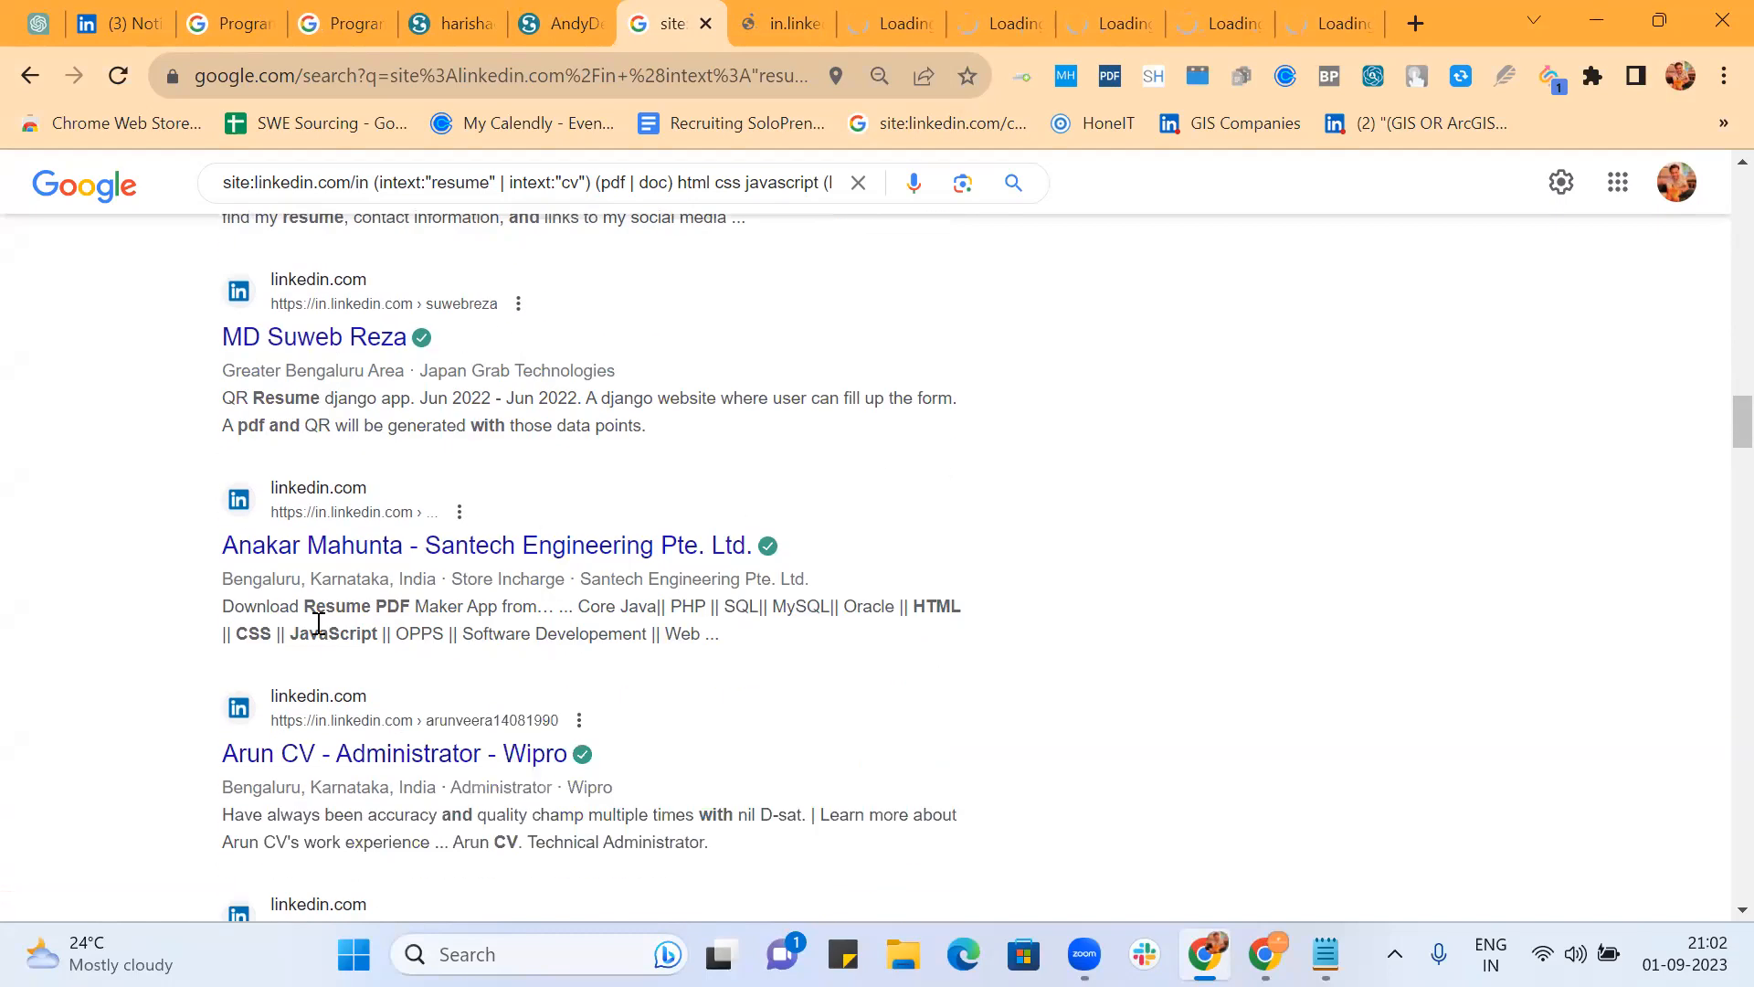
pyautogui.scroll(-3, 1028, 440)
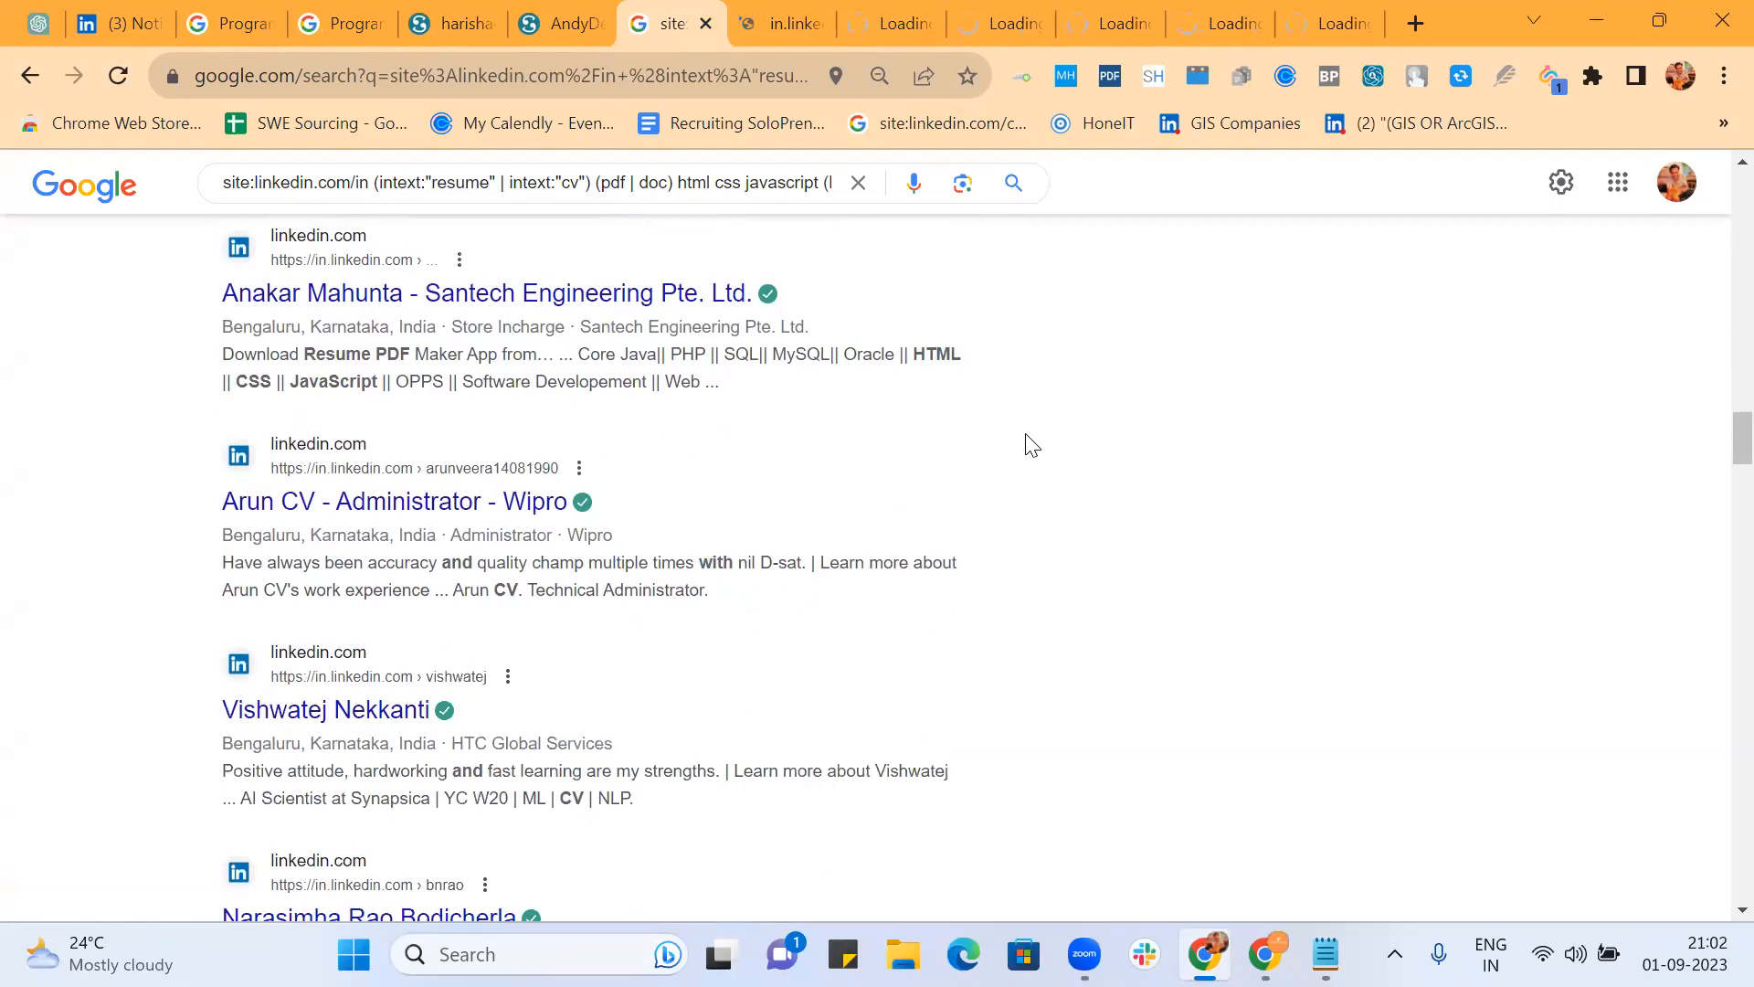
pyautogui.scroll(-2, 1031, 445)
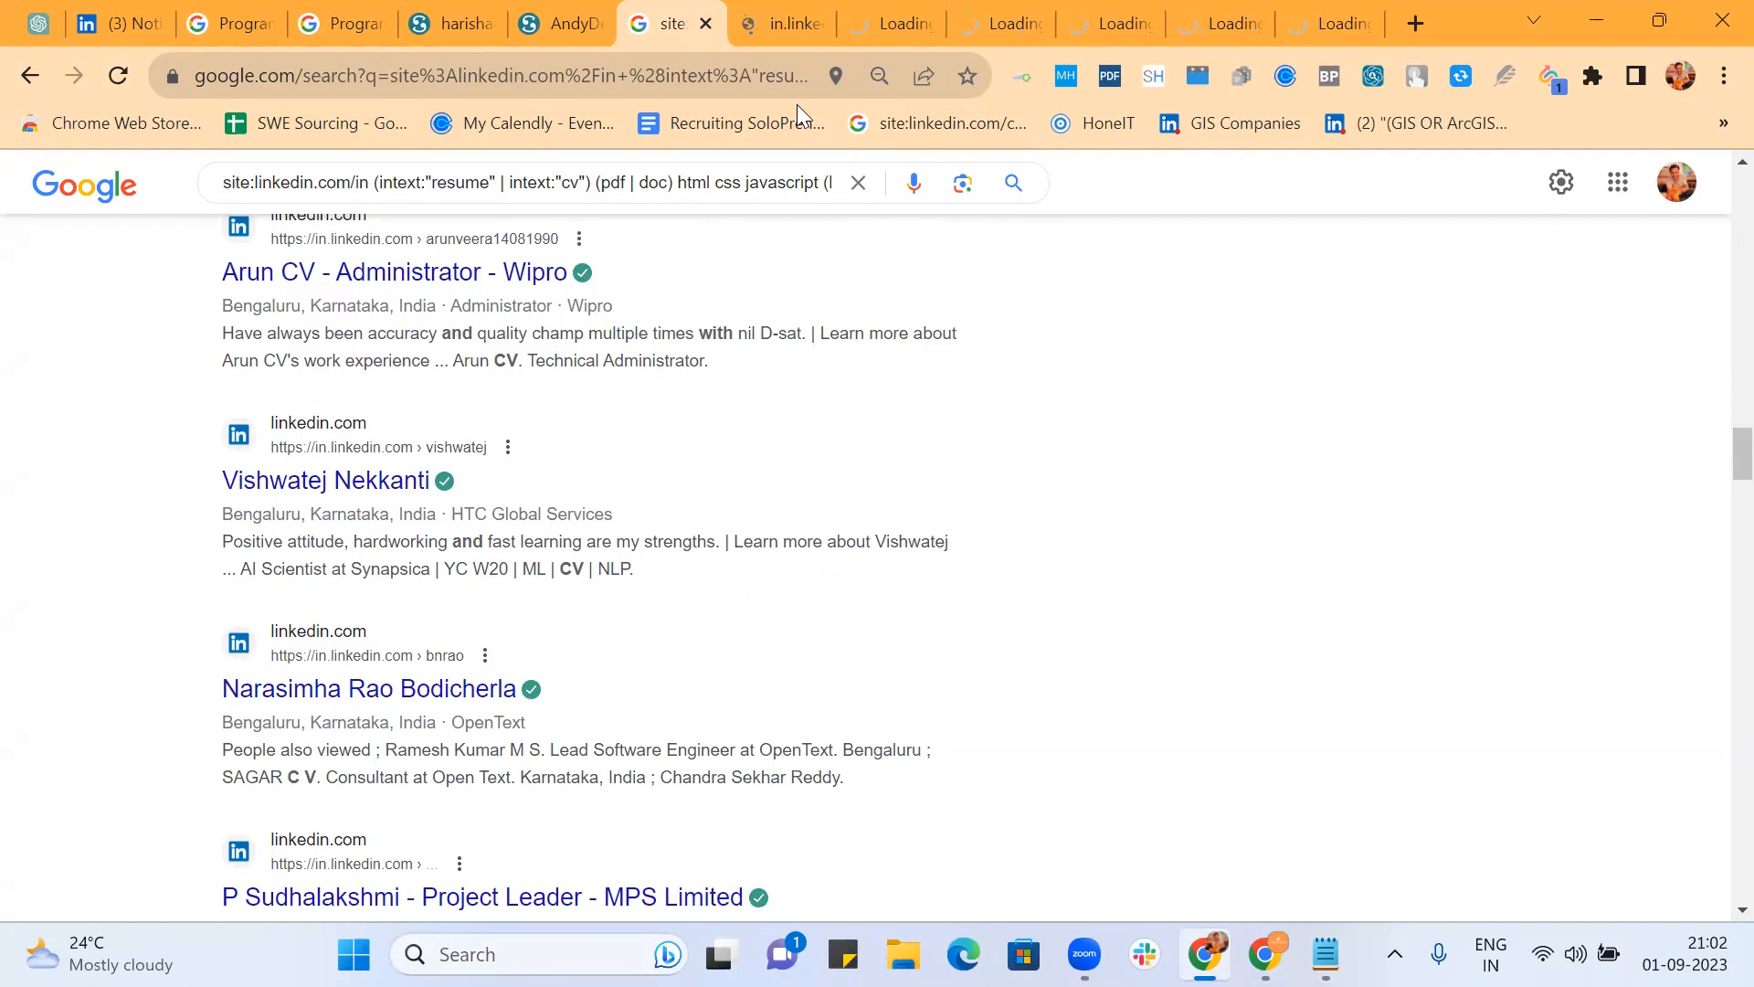
pyautogui.click(771, 26)
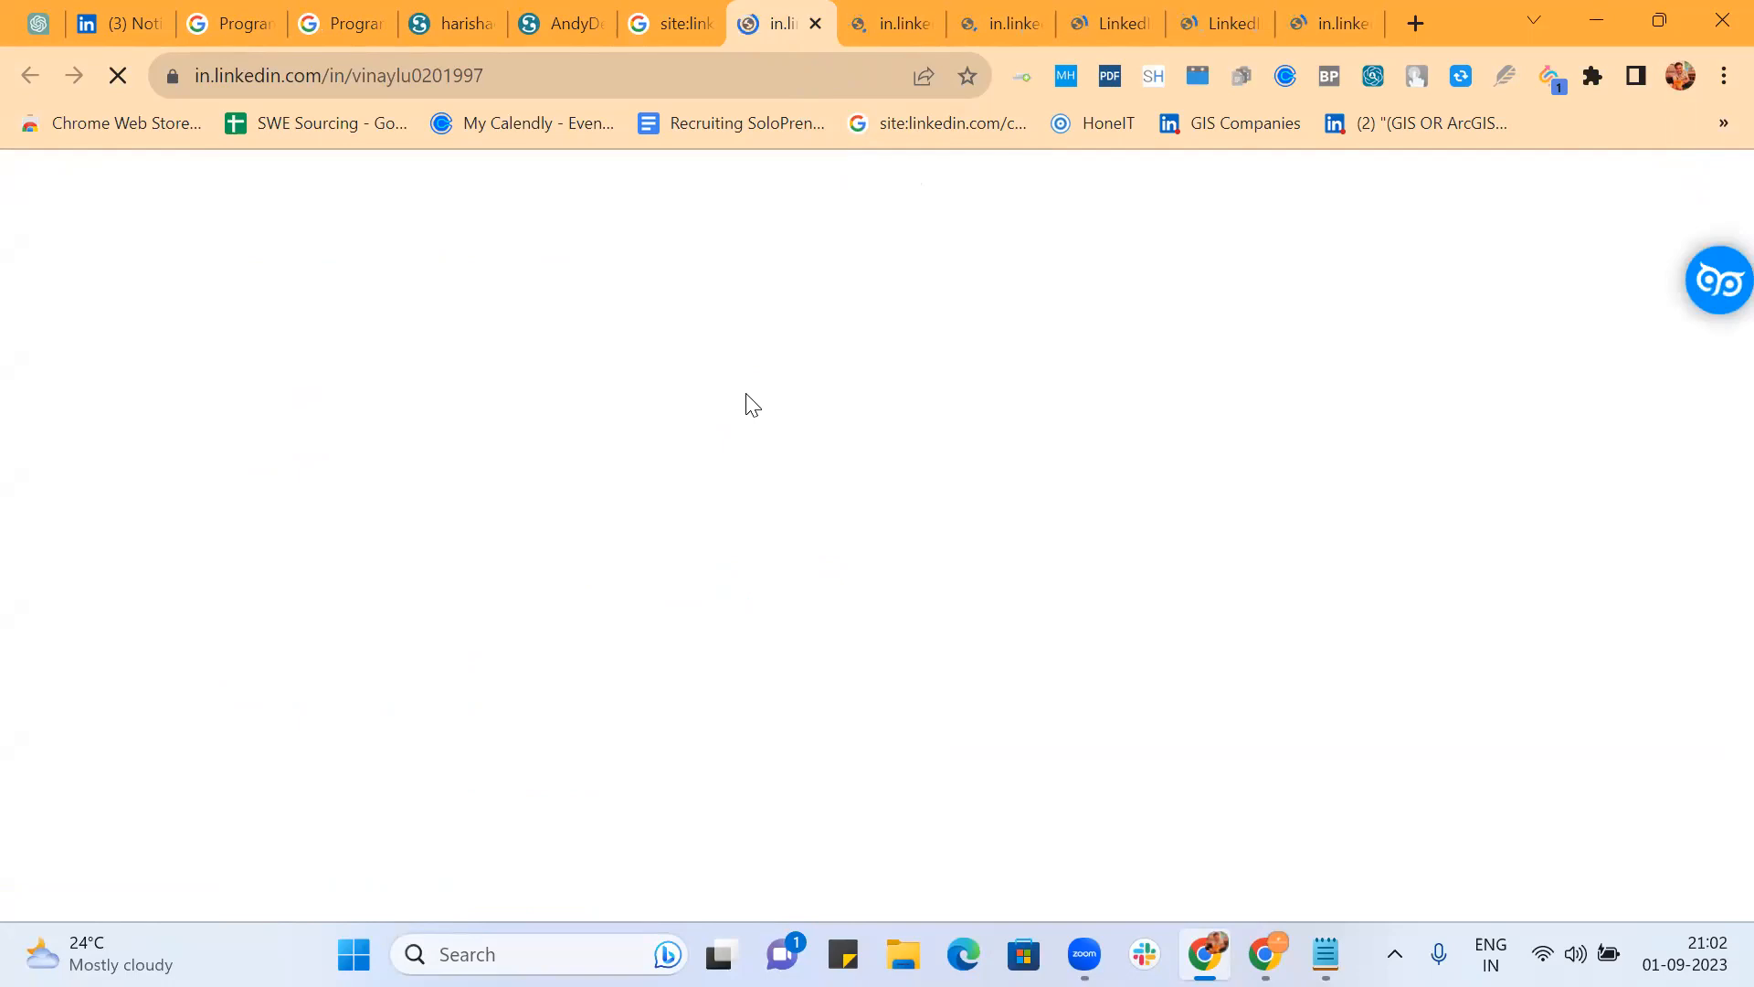
pyautogui.click(654, 22)
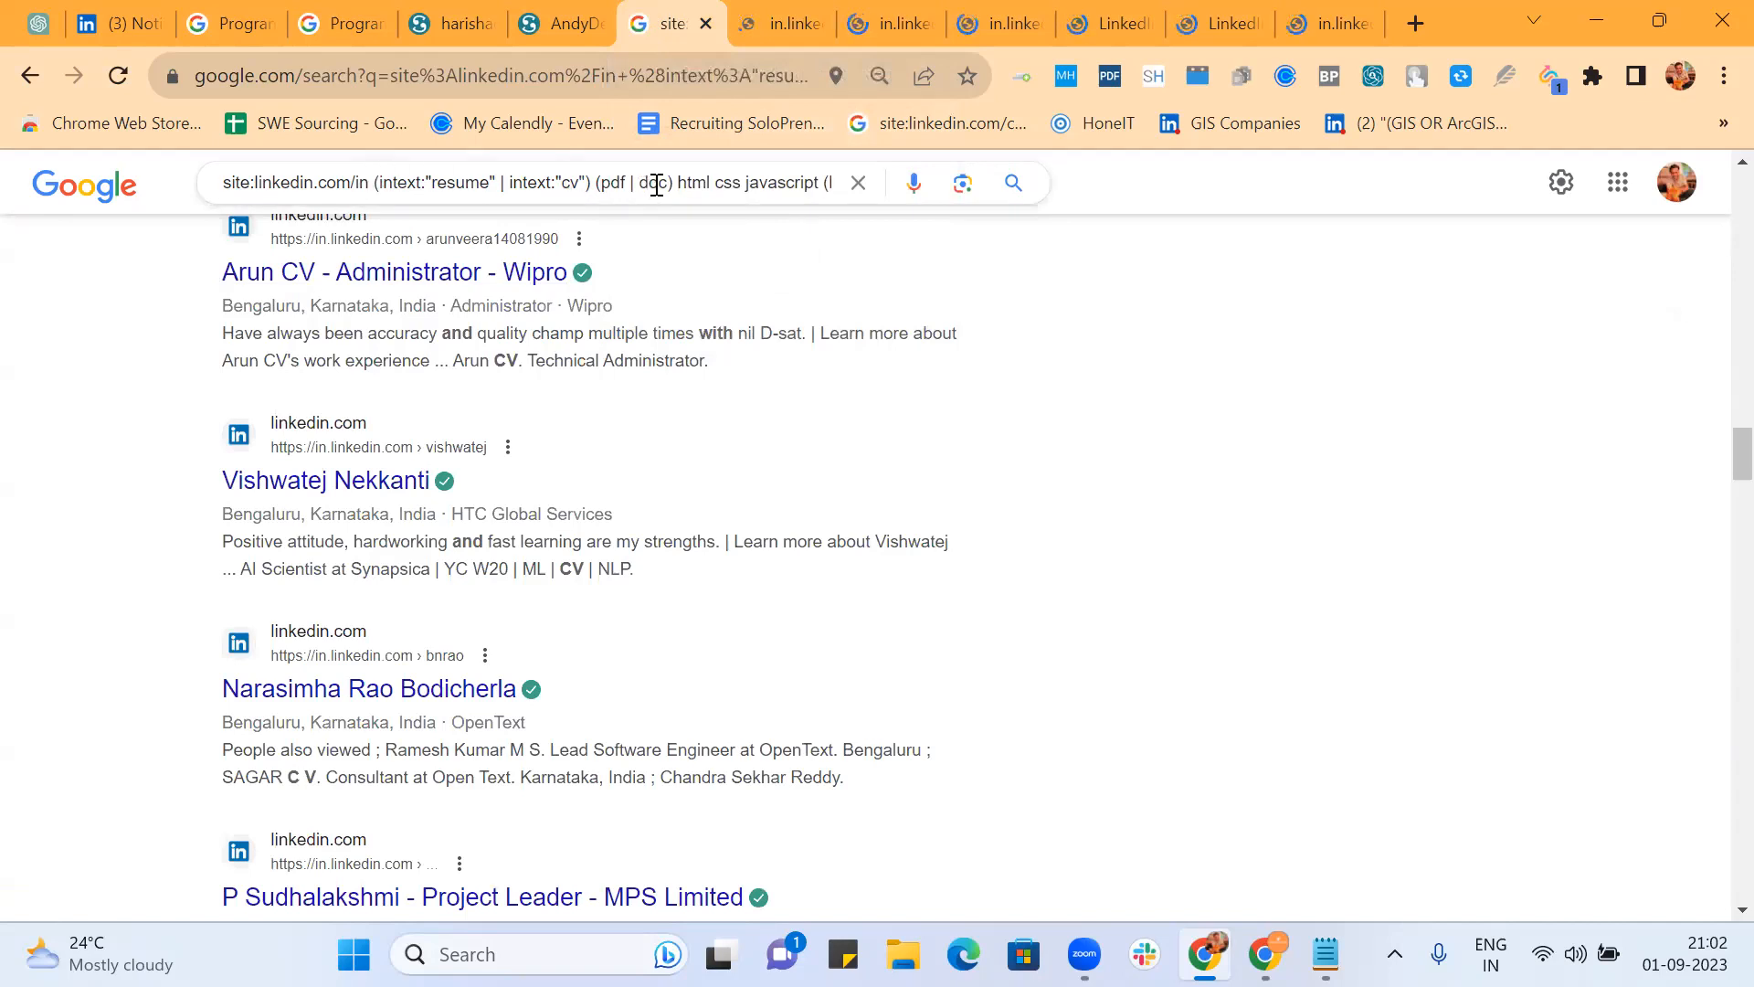
# Step: Go back to the My Scribd Robo engine's Search Features page and review it down to Advanced Settings
pyautogui.click(336, 19)
pyautogui.click(232, 20)
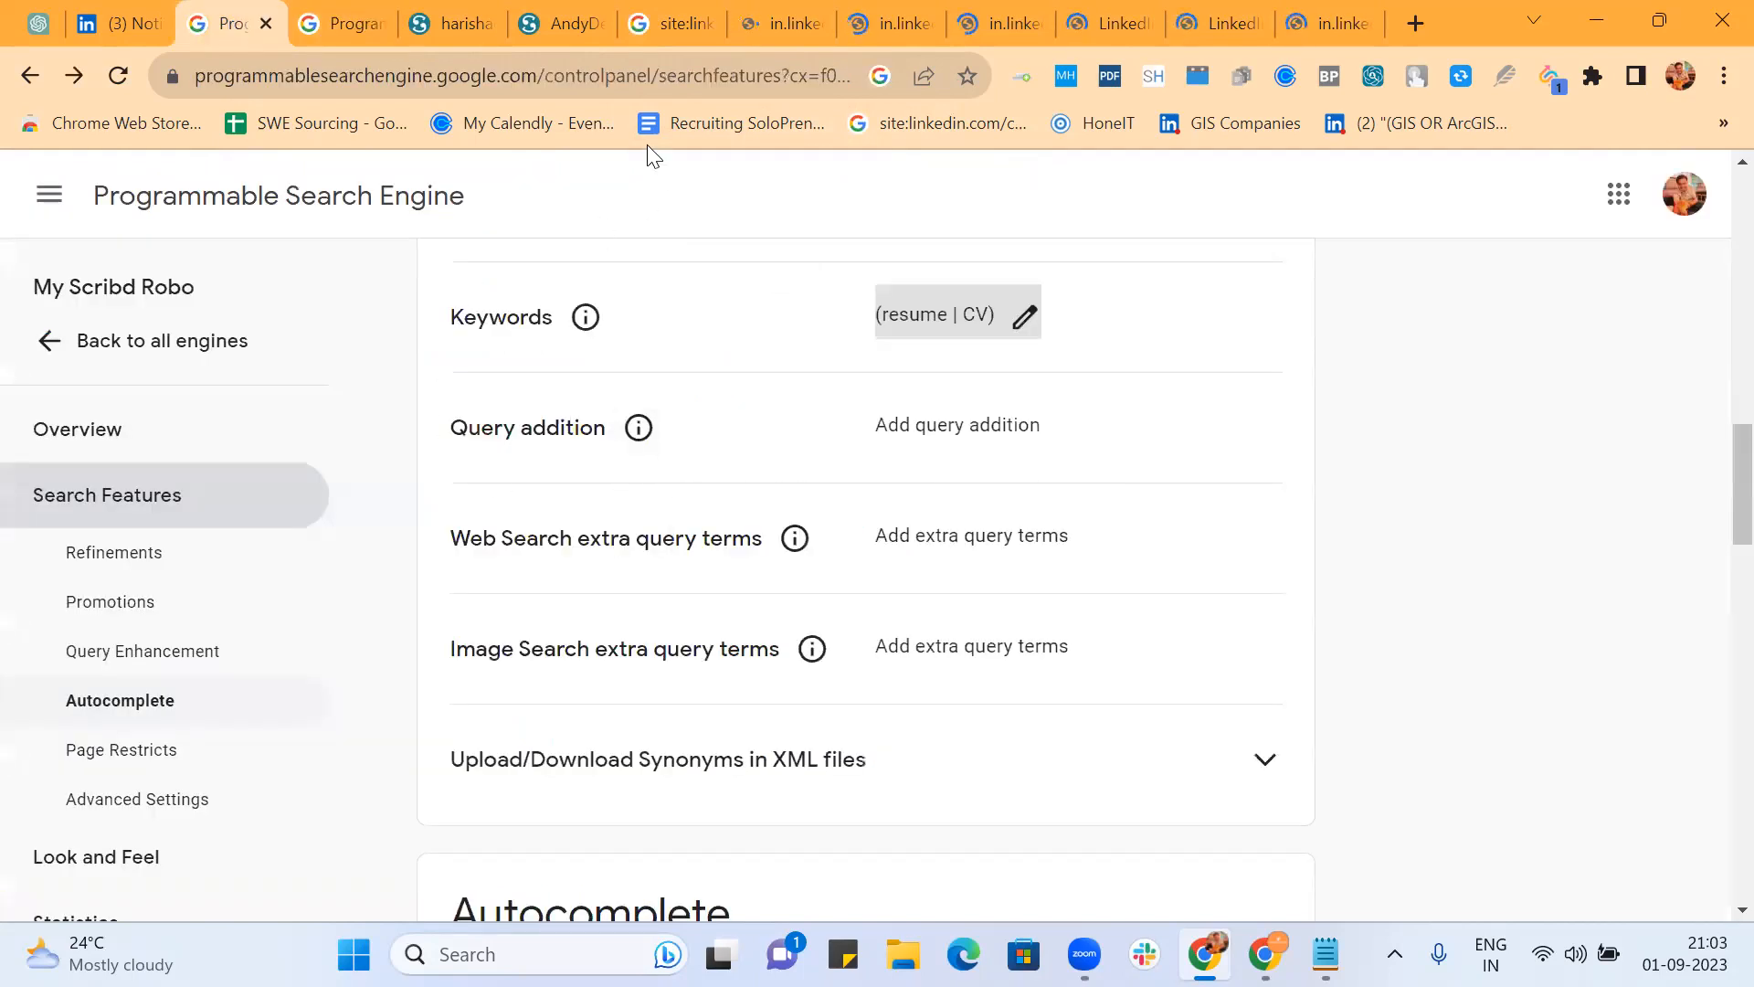
pyautogui.scroll(4, 1316, 447)
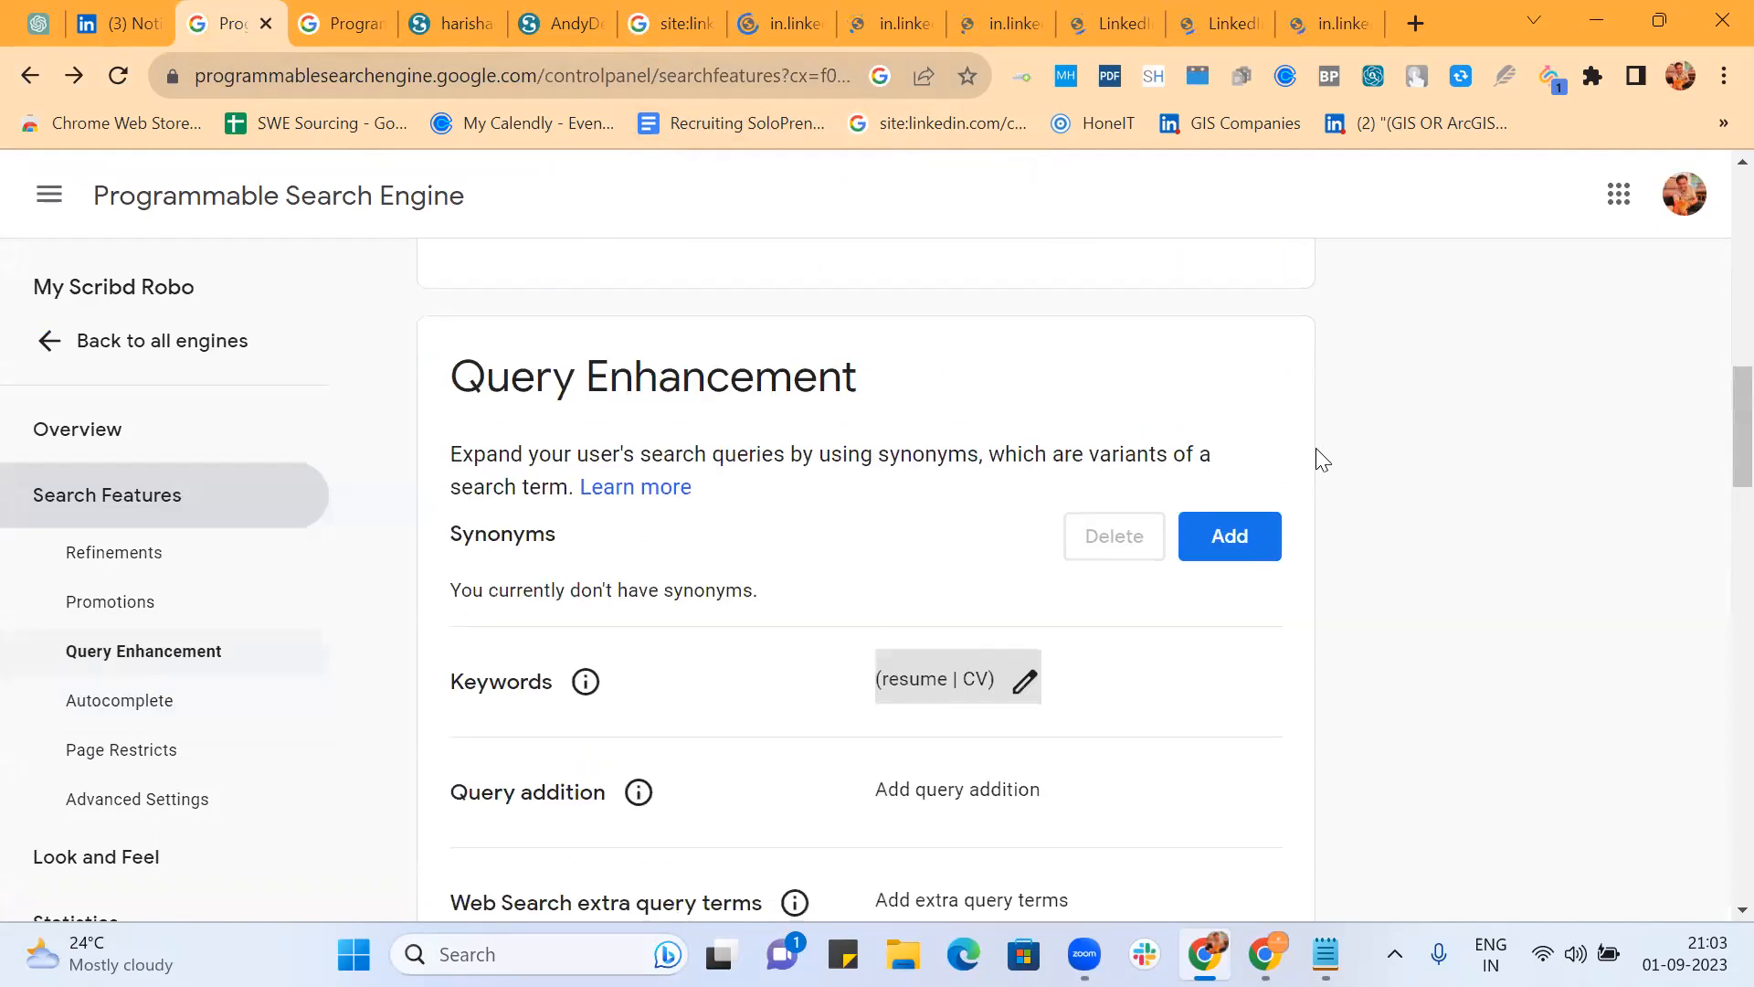
pyautogui.scroll(-12, 1315, 448)
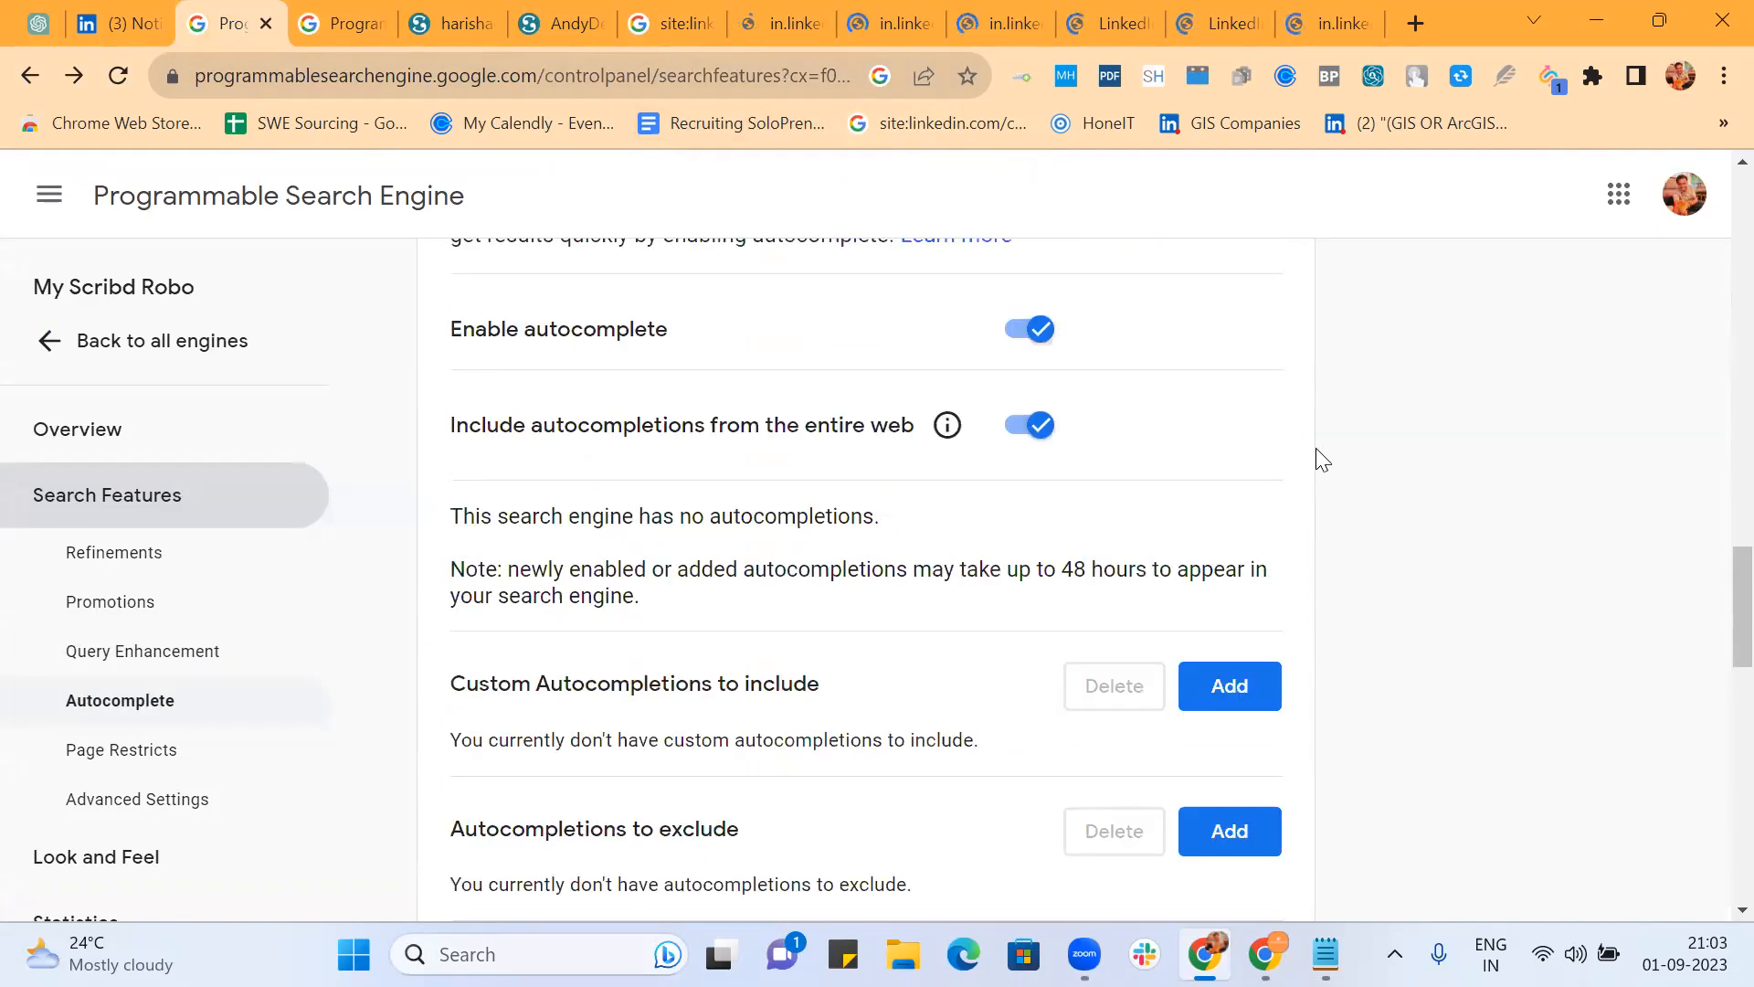
pyautogui.scroll(3, 1316, 447)
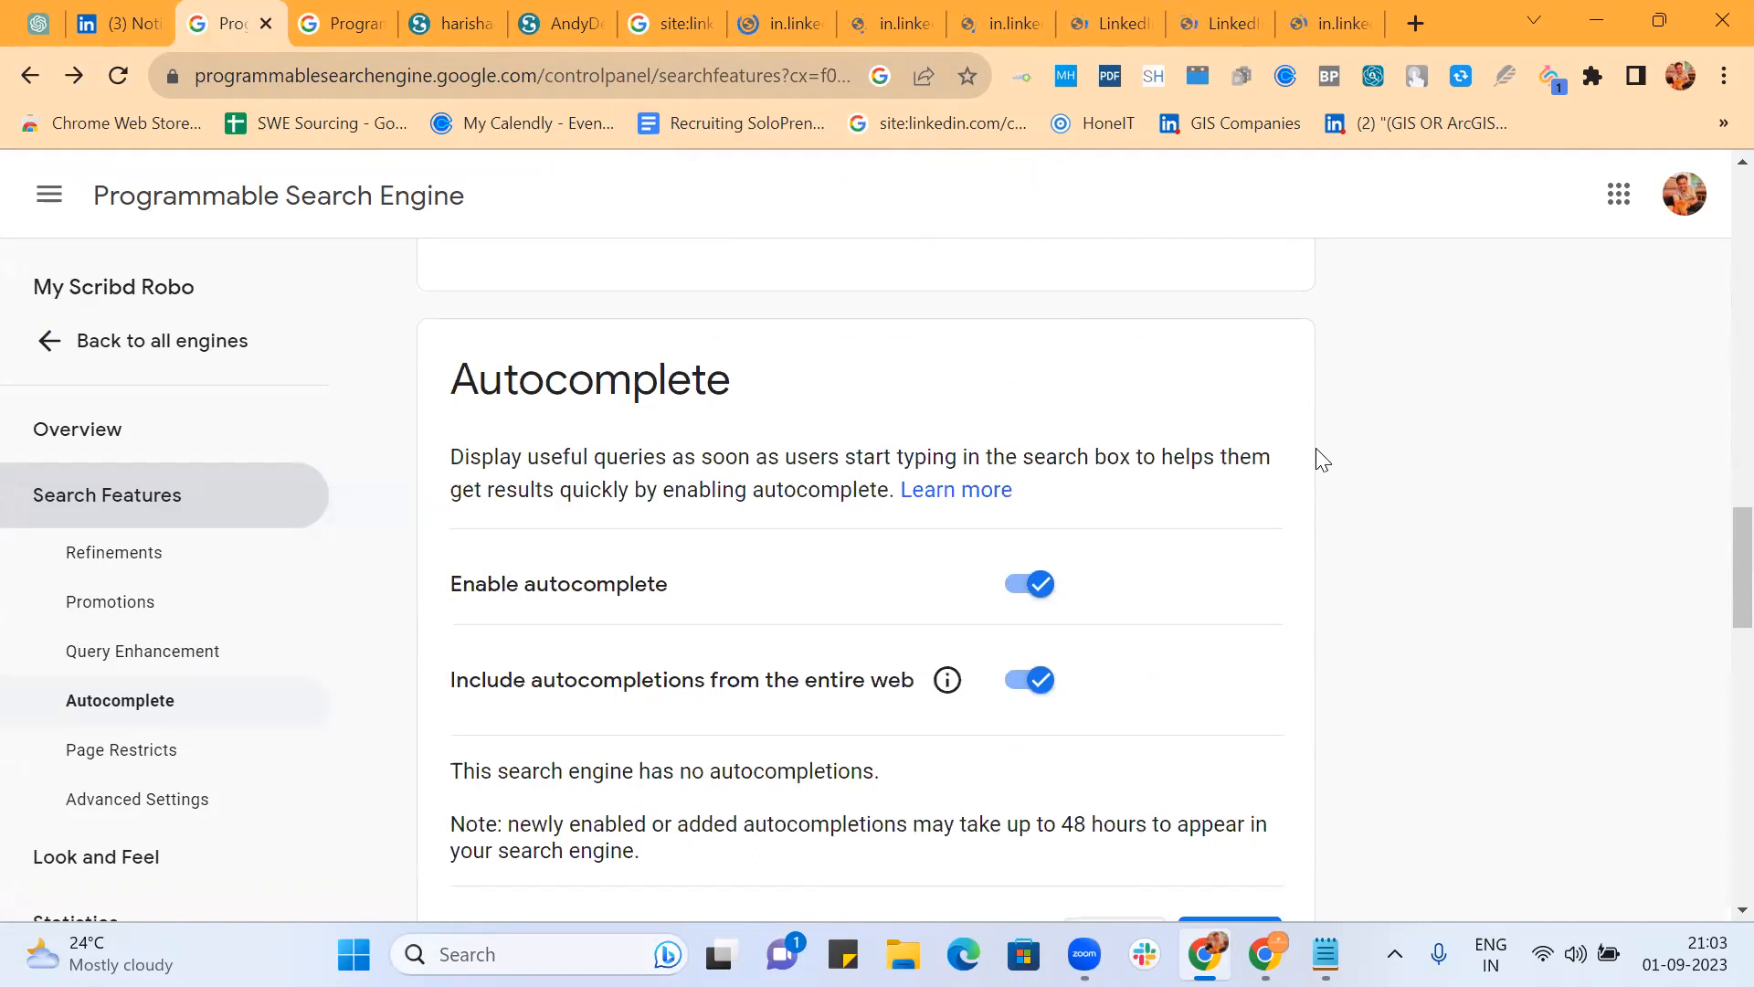
pyautogui.scroll(-4, 1317, 452)
pyautogui.scroll(-1, 1322, 460)
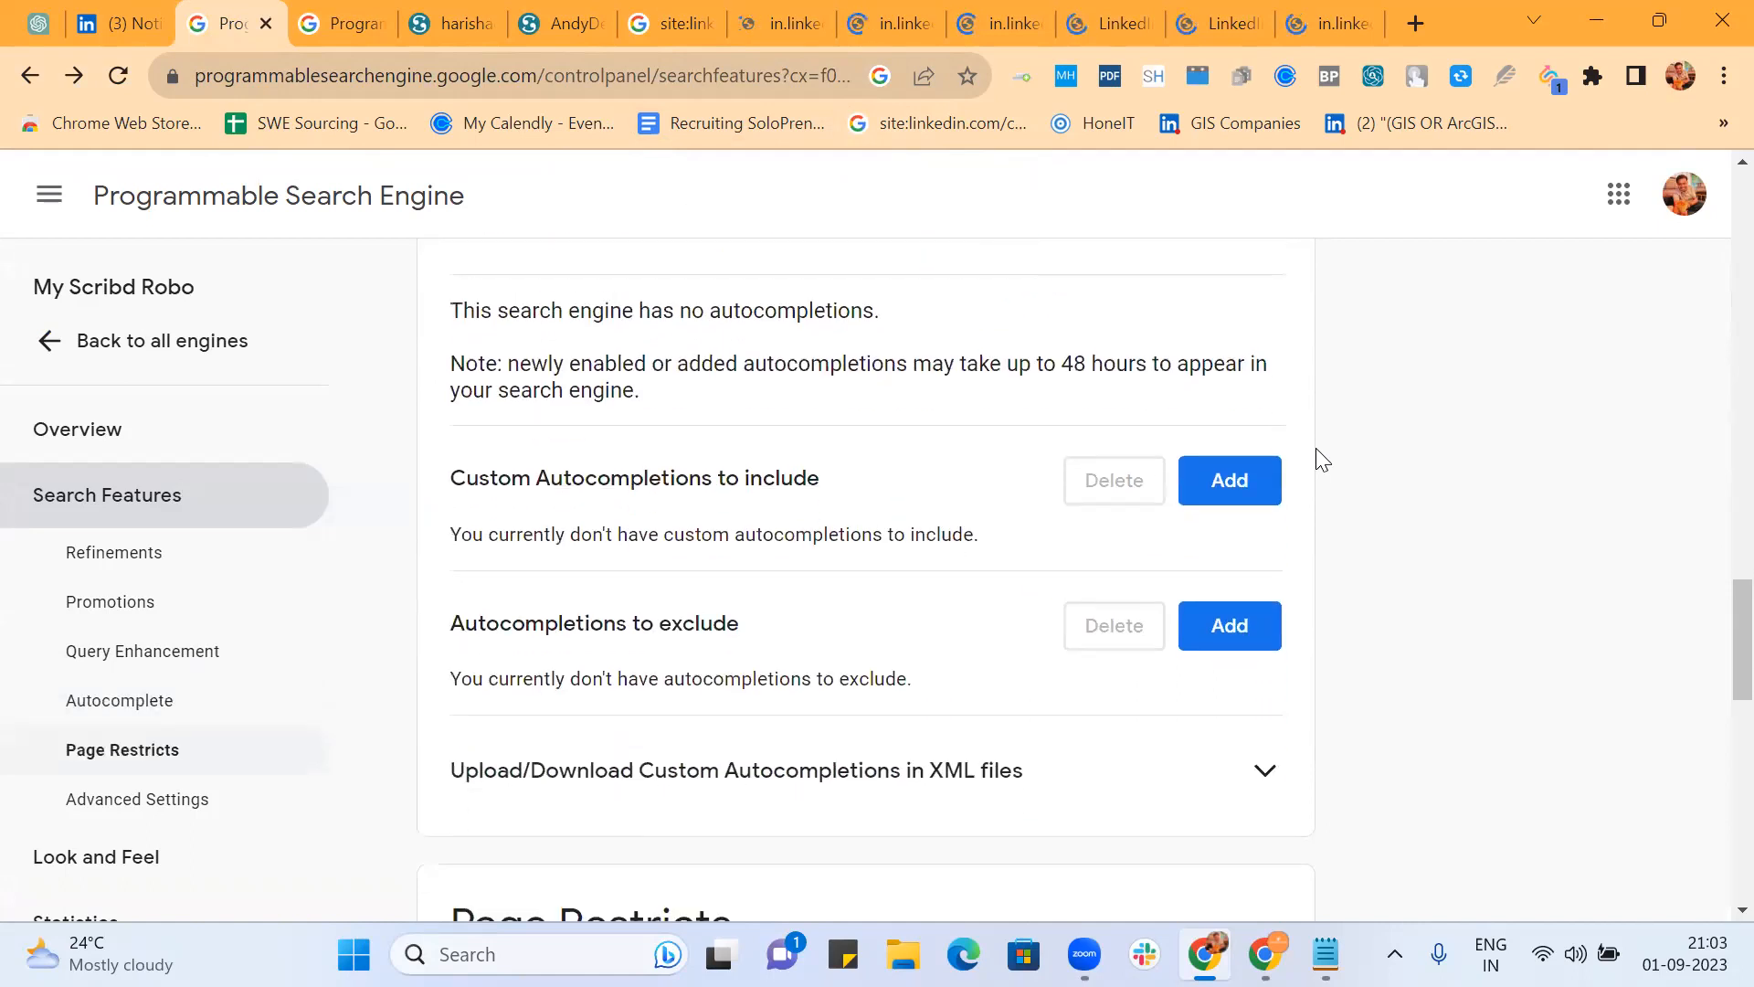
pyautogui.scroll(-2, 1316, 450)
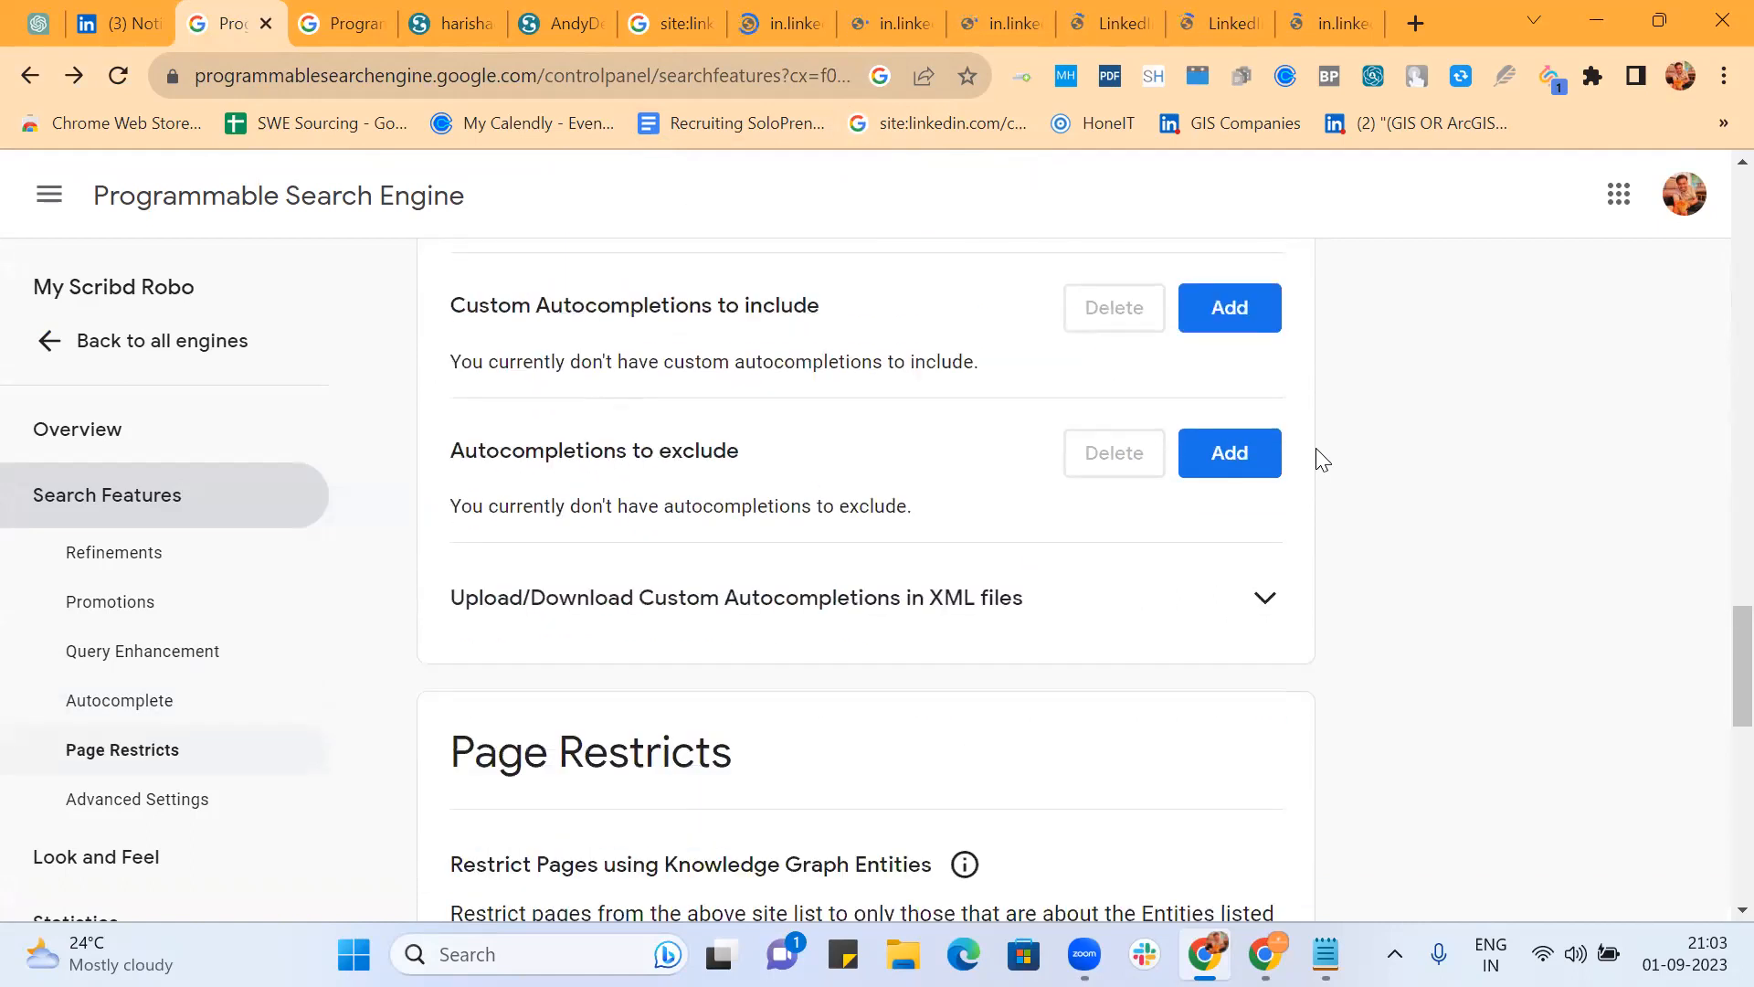
pyautogui.scroll(-3, 1316, 449)
pyautogui.scroll(-3, 1322, 460)
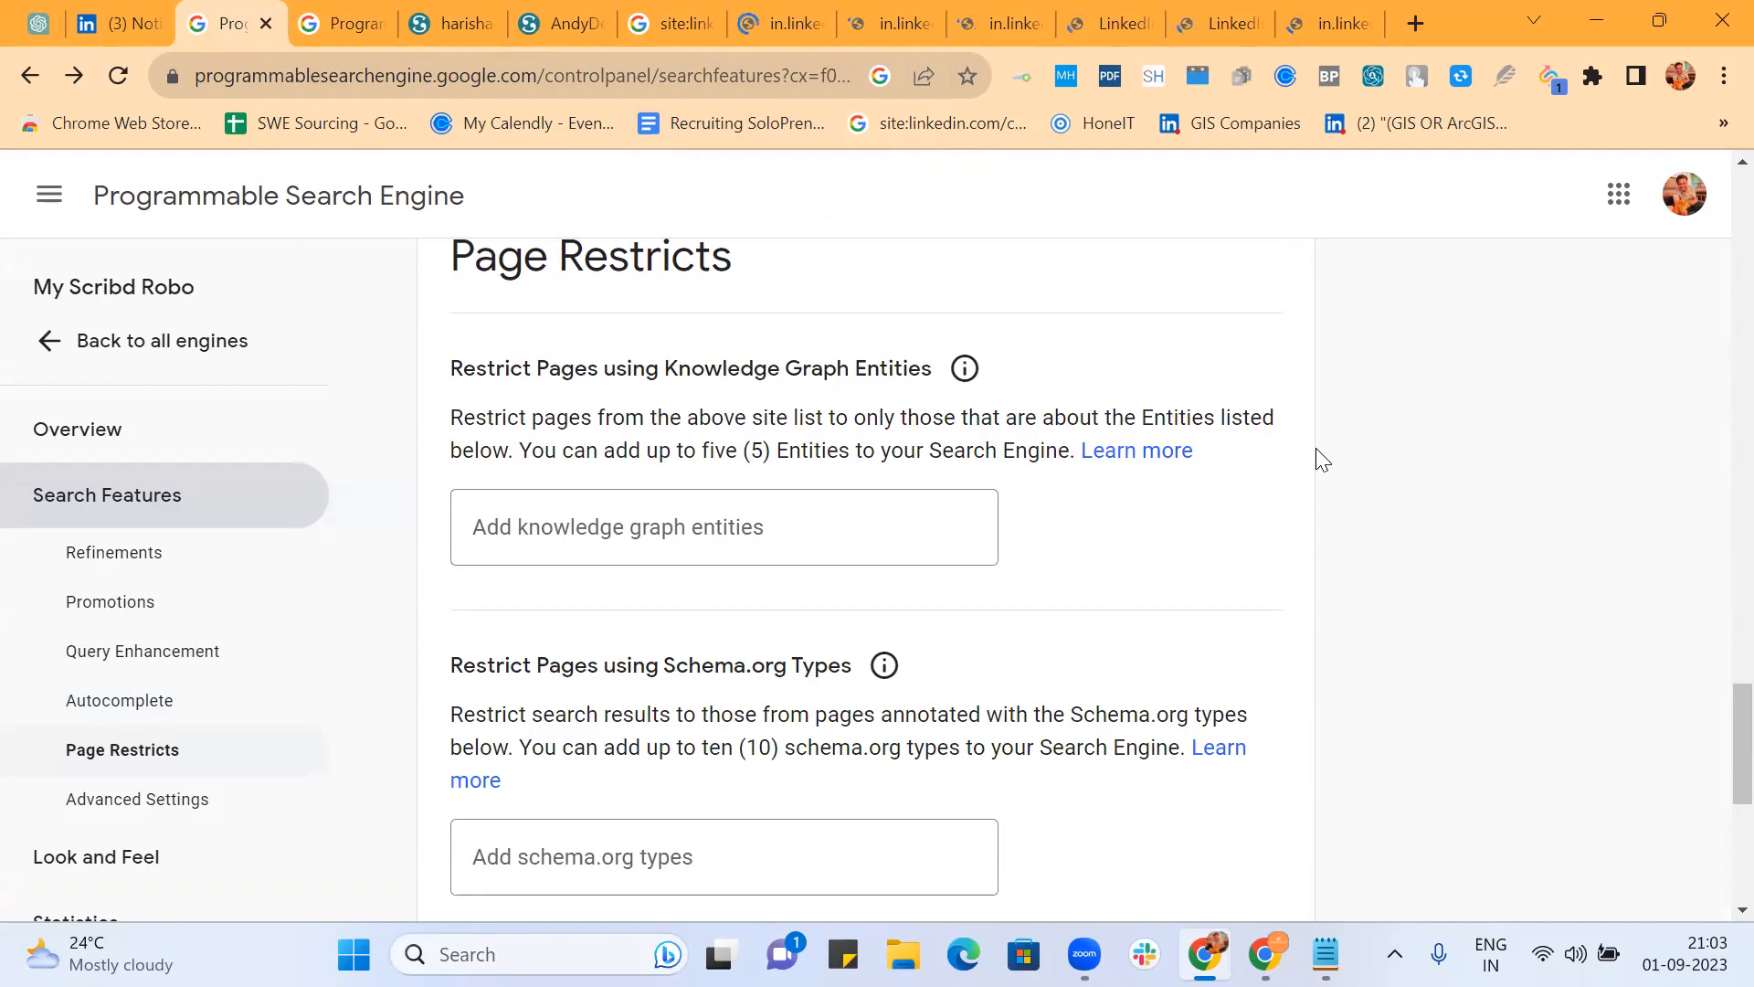
pyautogui.scroll(-3, 1315, 449)
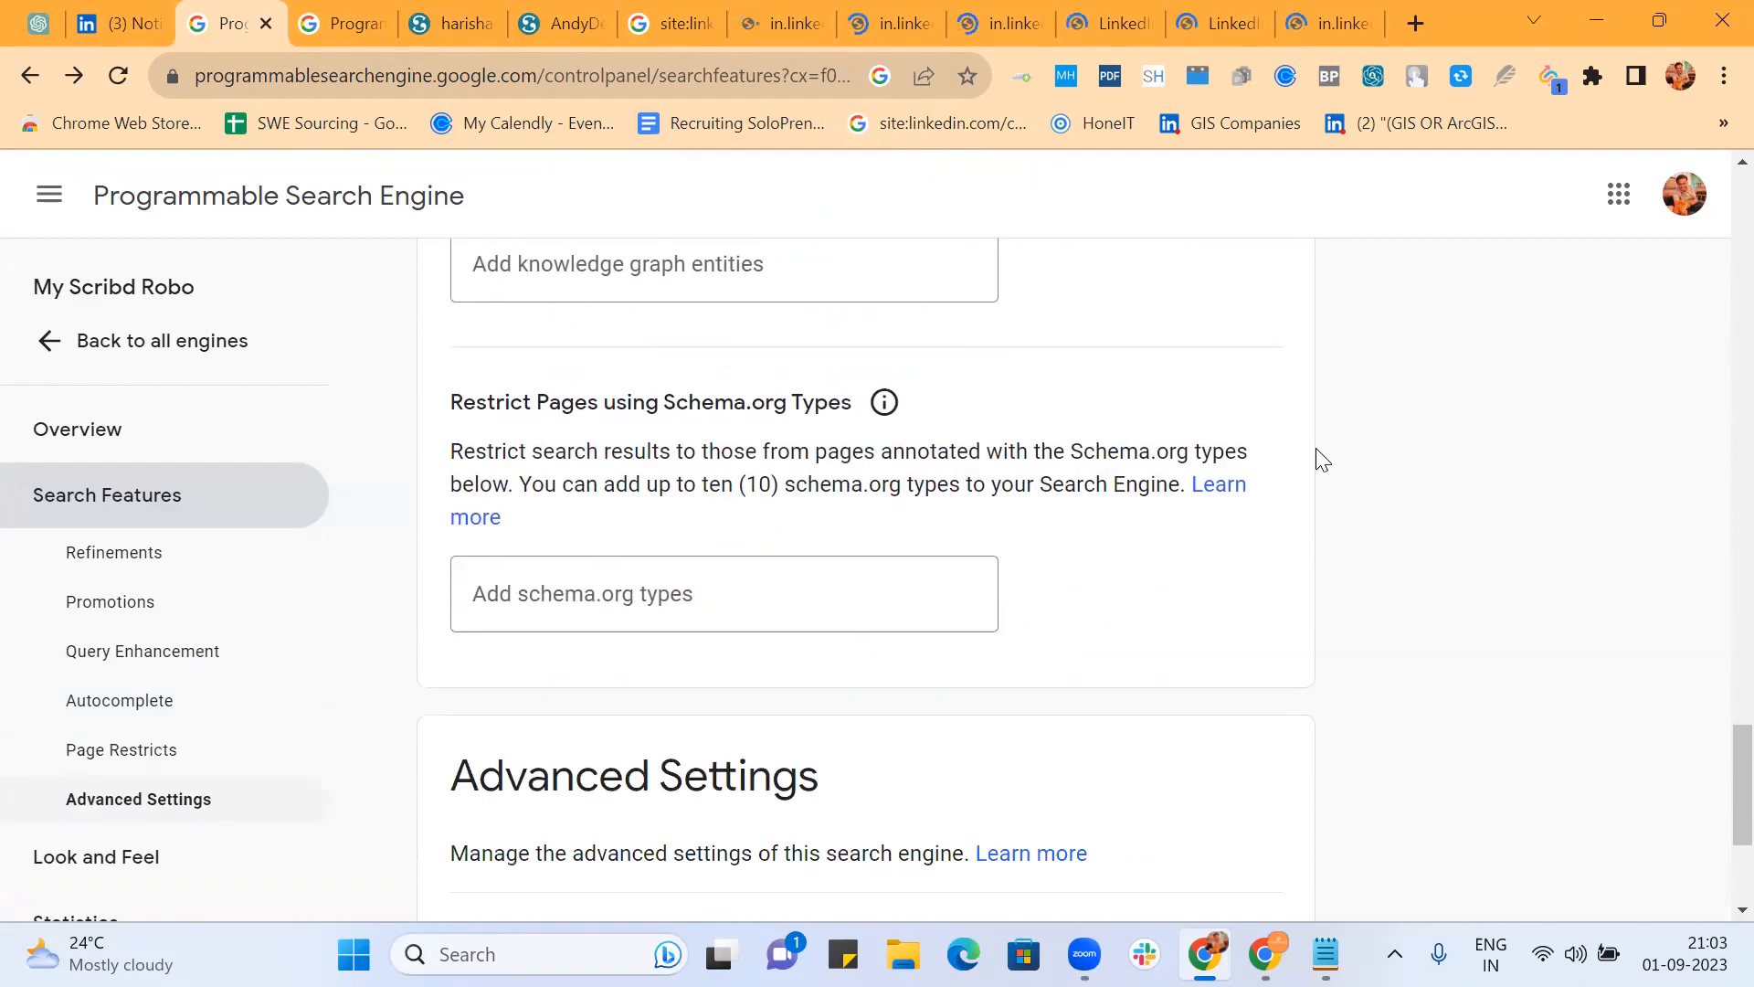
pyautogui.scroll(-4, 1322, 460)
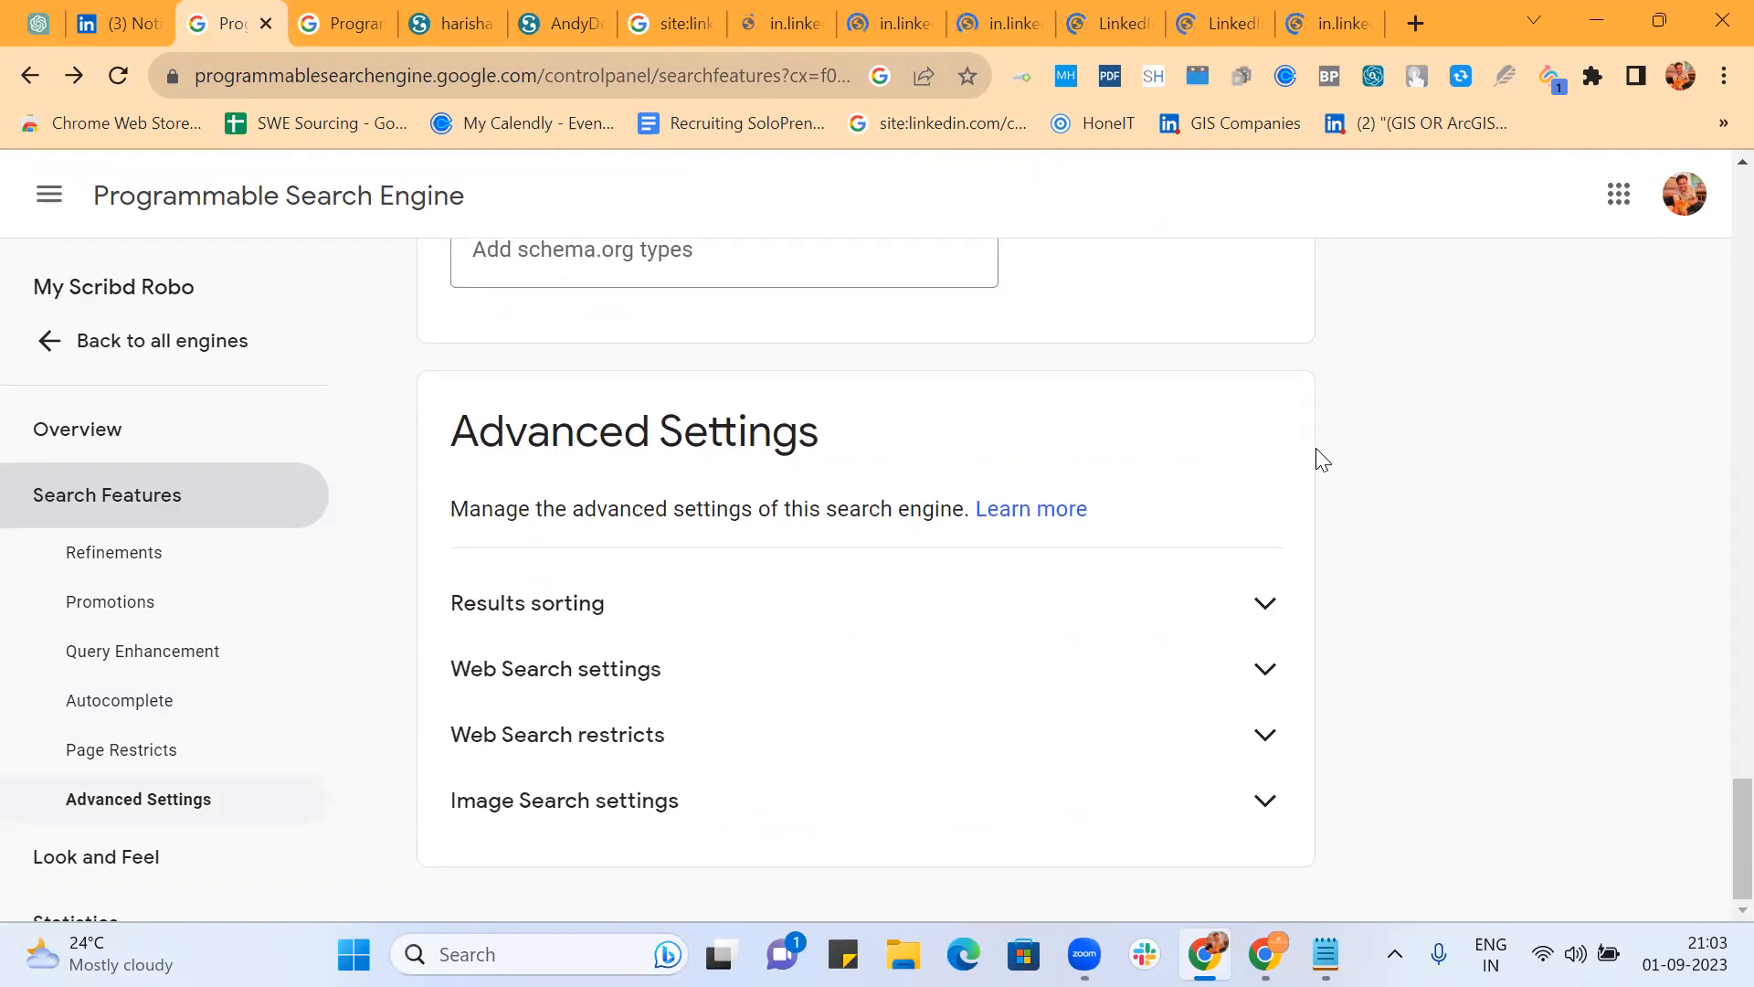
pyautogui.scroll(20, 1322, 460)
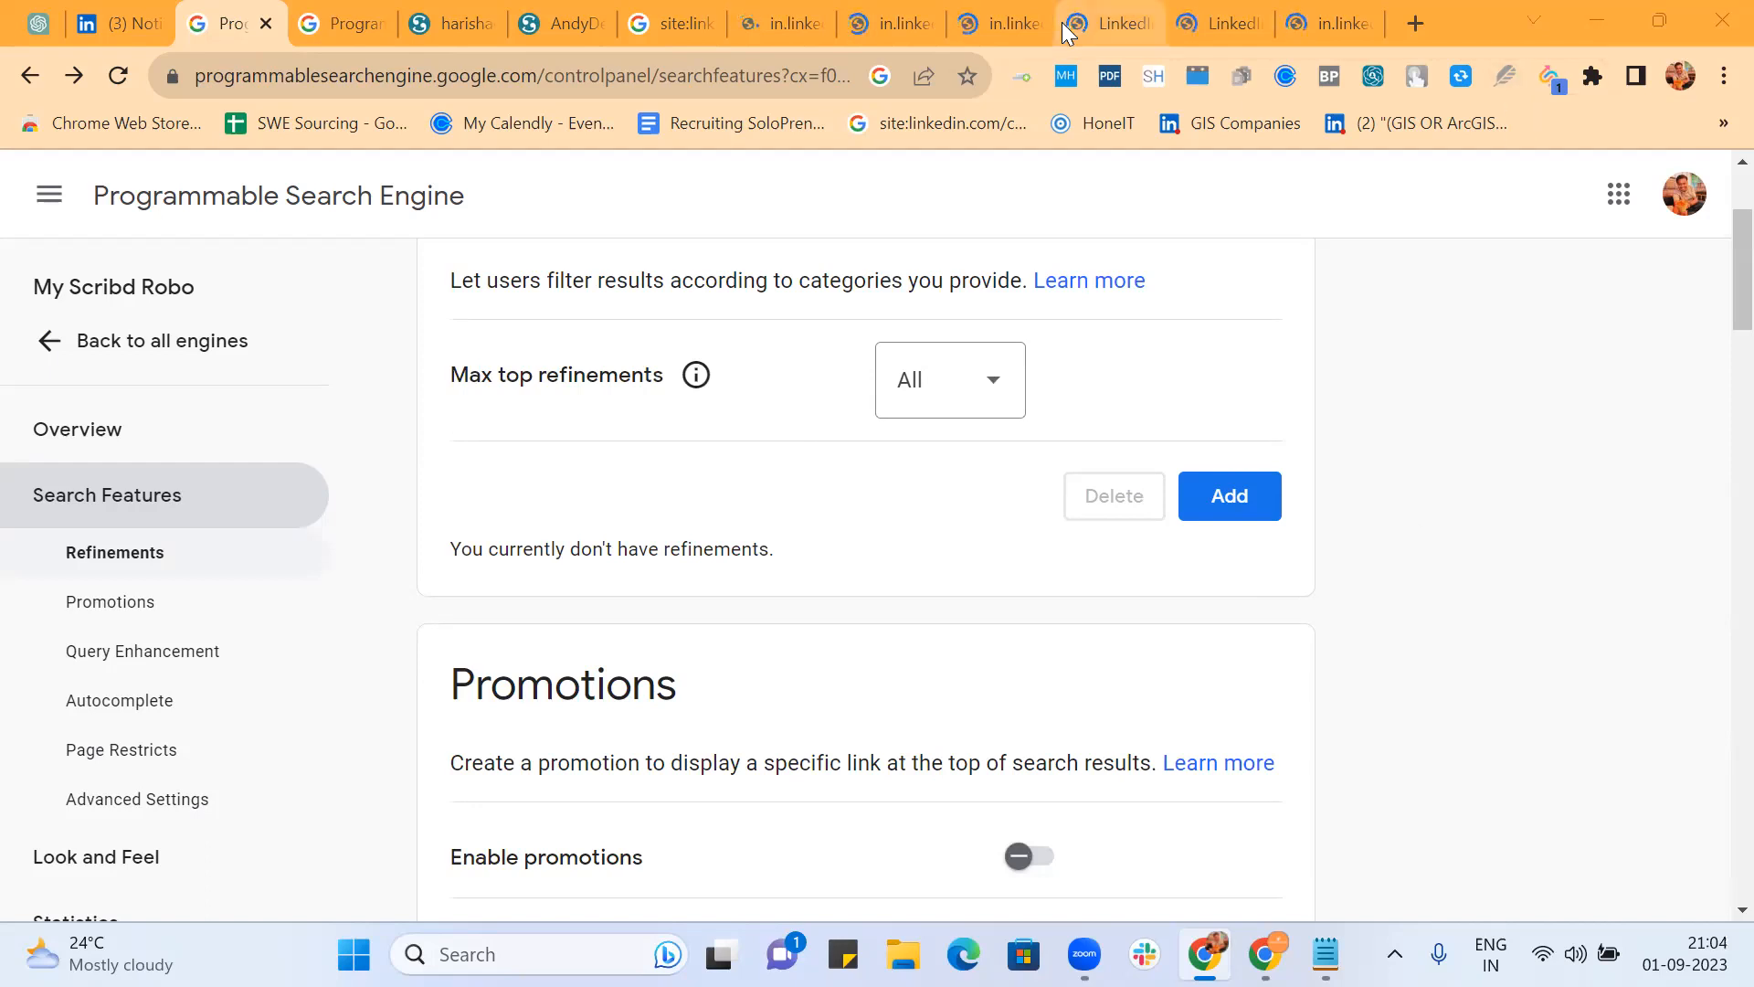
# Step: Switch to one of the opened in.linkedin.com candidate profile tabs
pyautogui.click(770, 23)
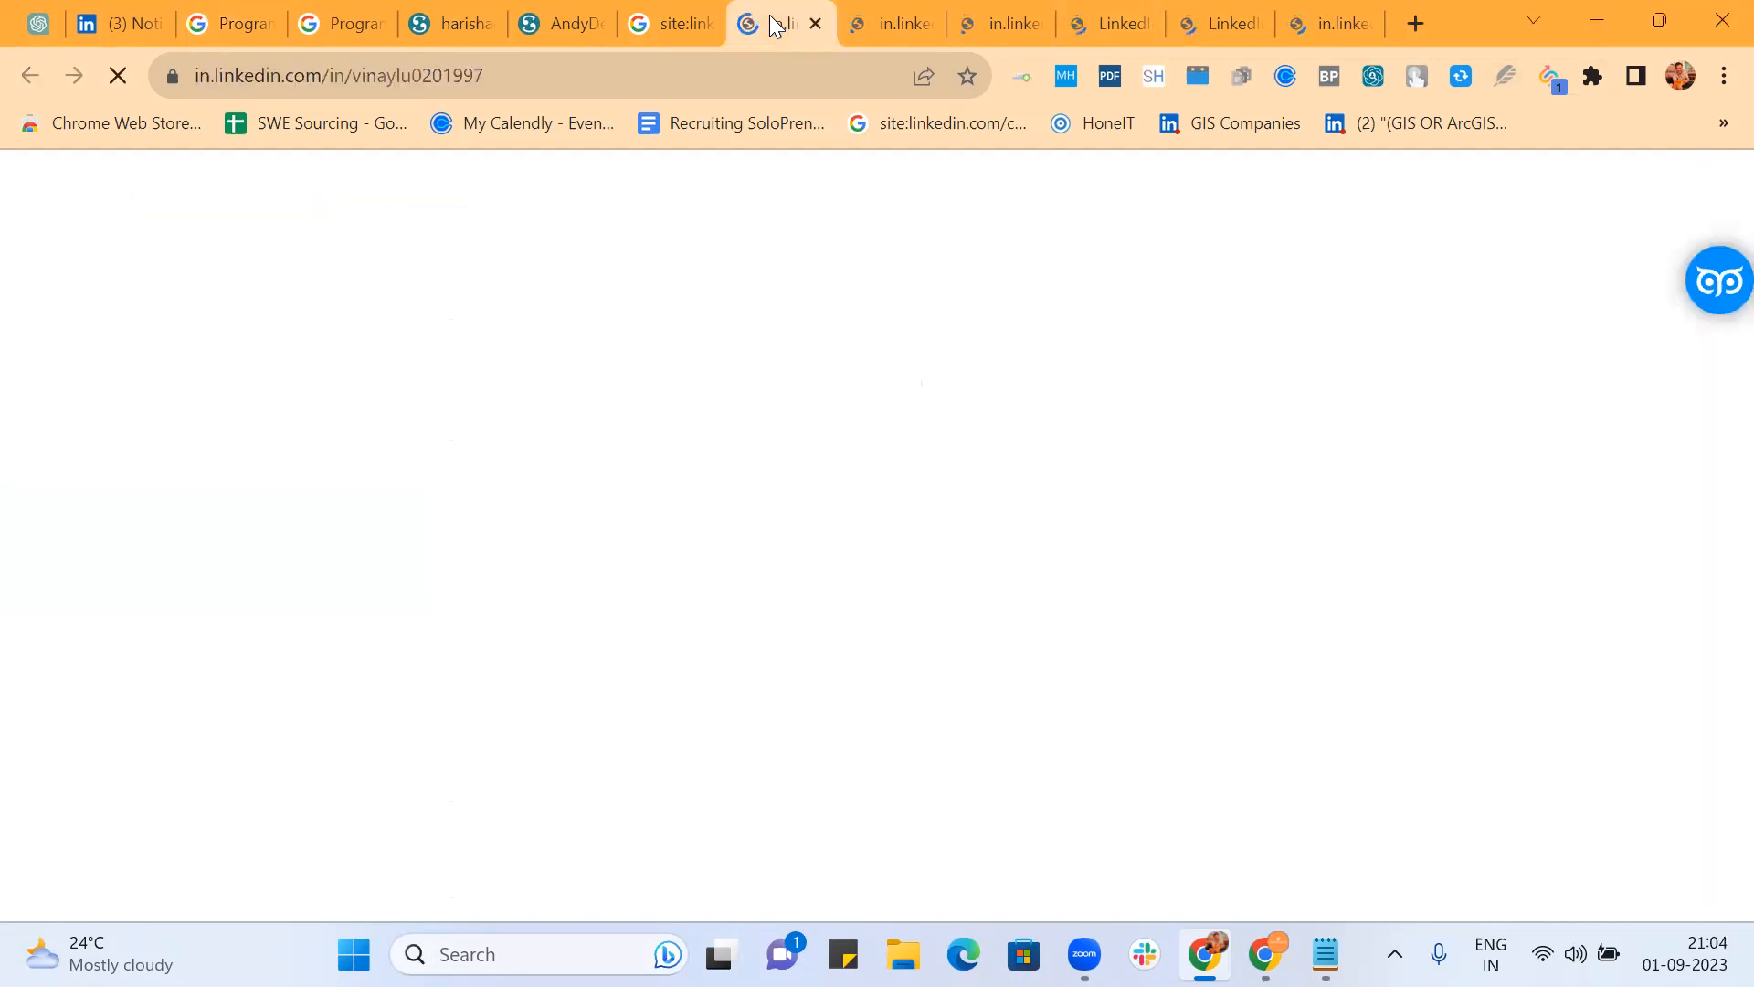
# Step: Load the LinkedIn feed in a new tab of the second browser profile
pyautogui.click(113, 25)
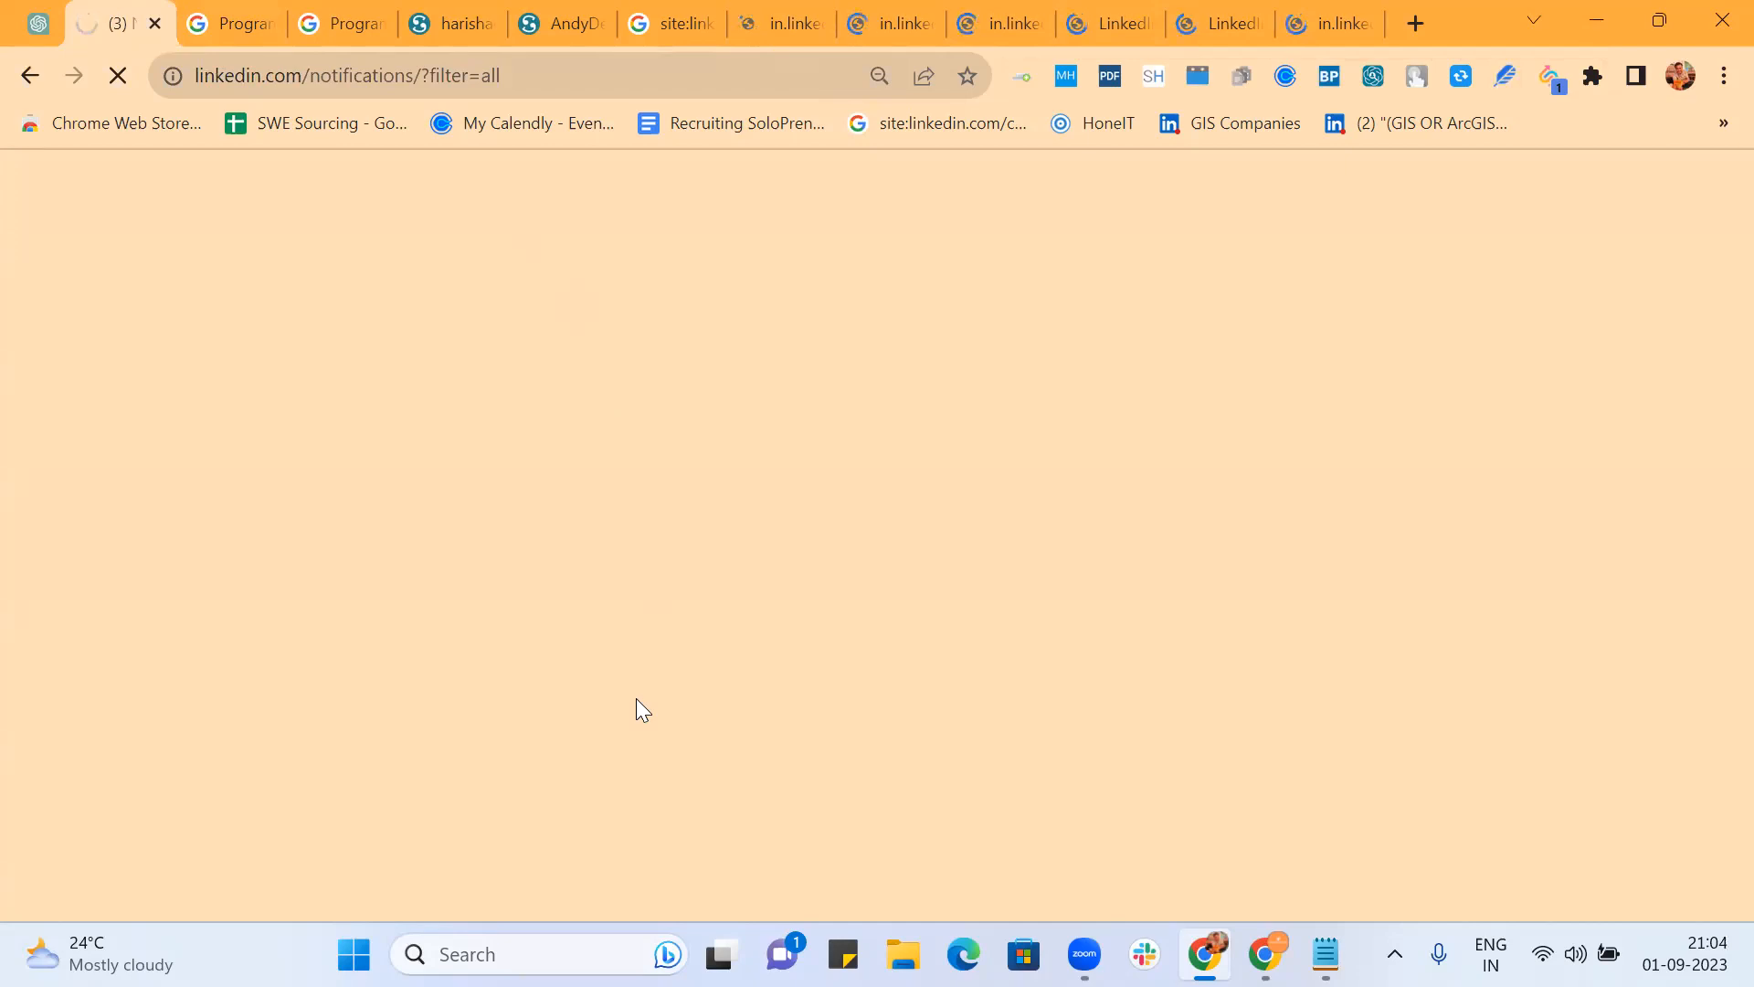
pyautogui.click(1681, 77)
pyautogui.click(1418, 582)
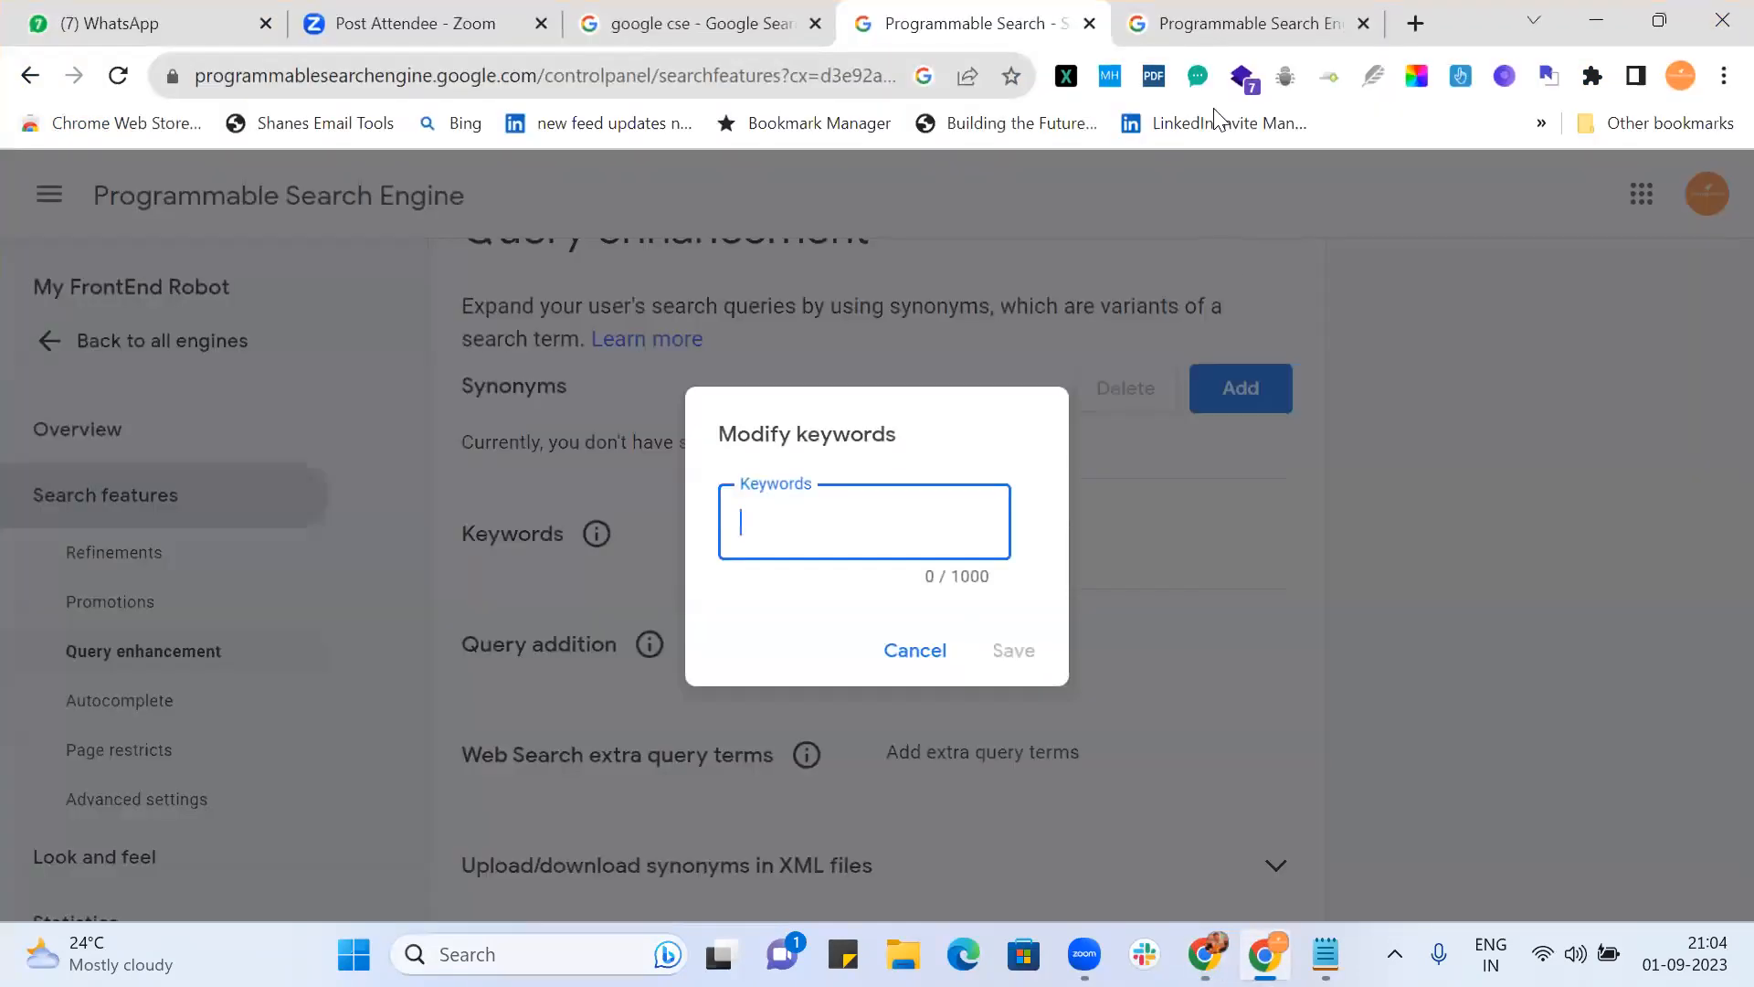
pyautogui.click(1416, 23)
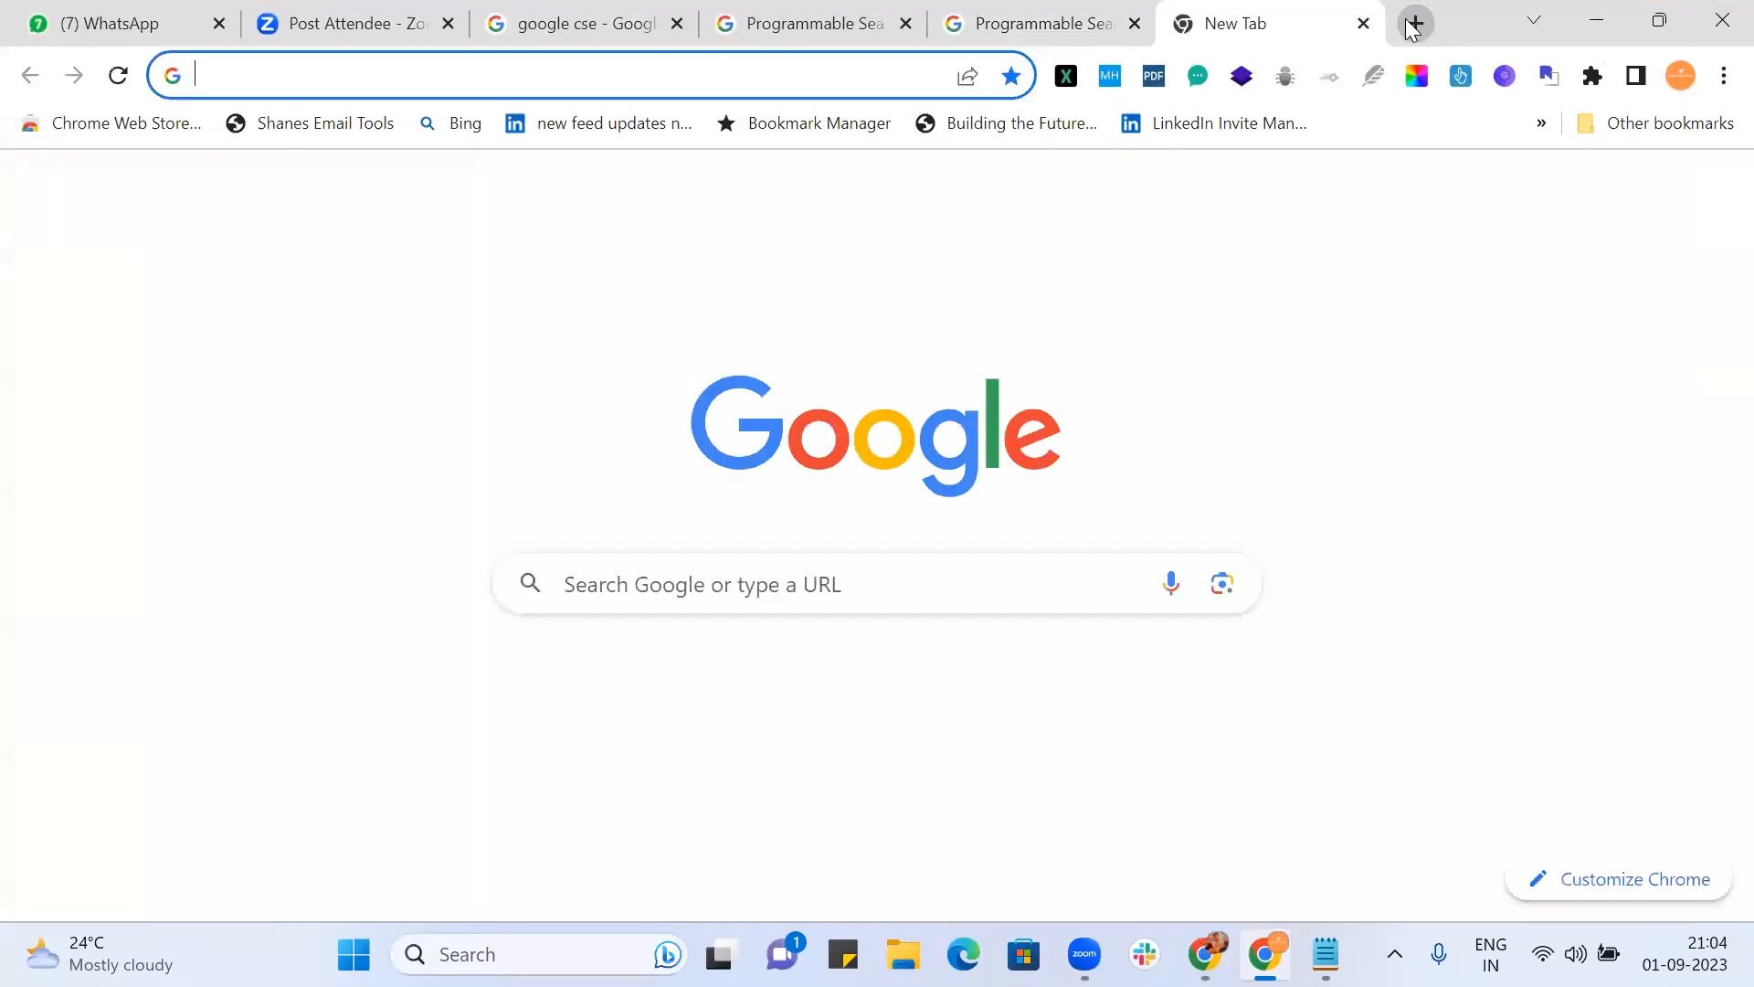
pyautogui.write('l')
pyautogui.press('Return')
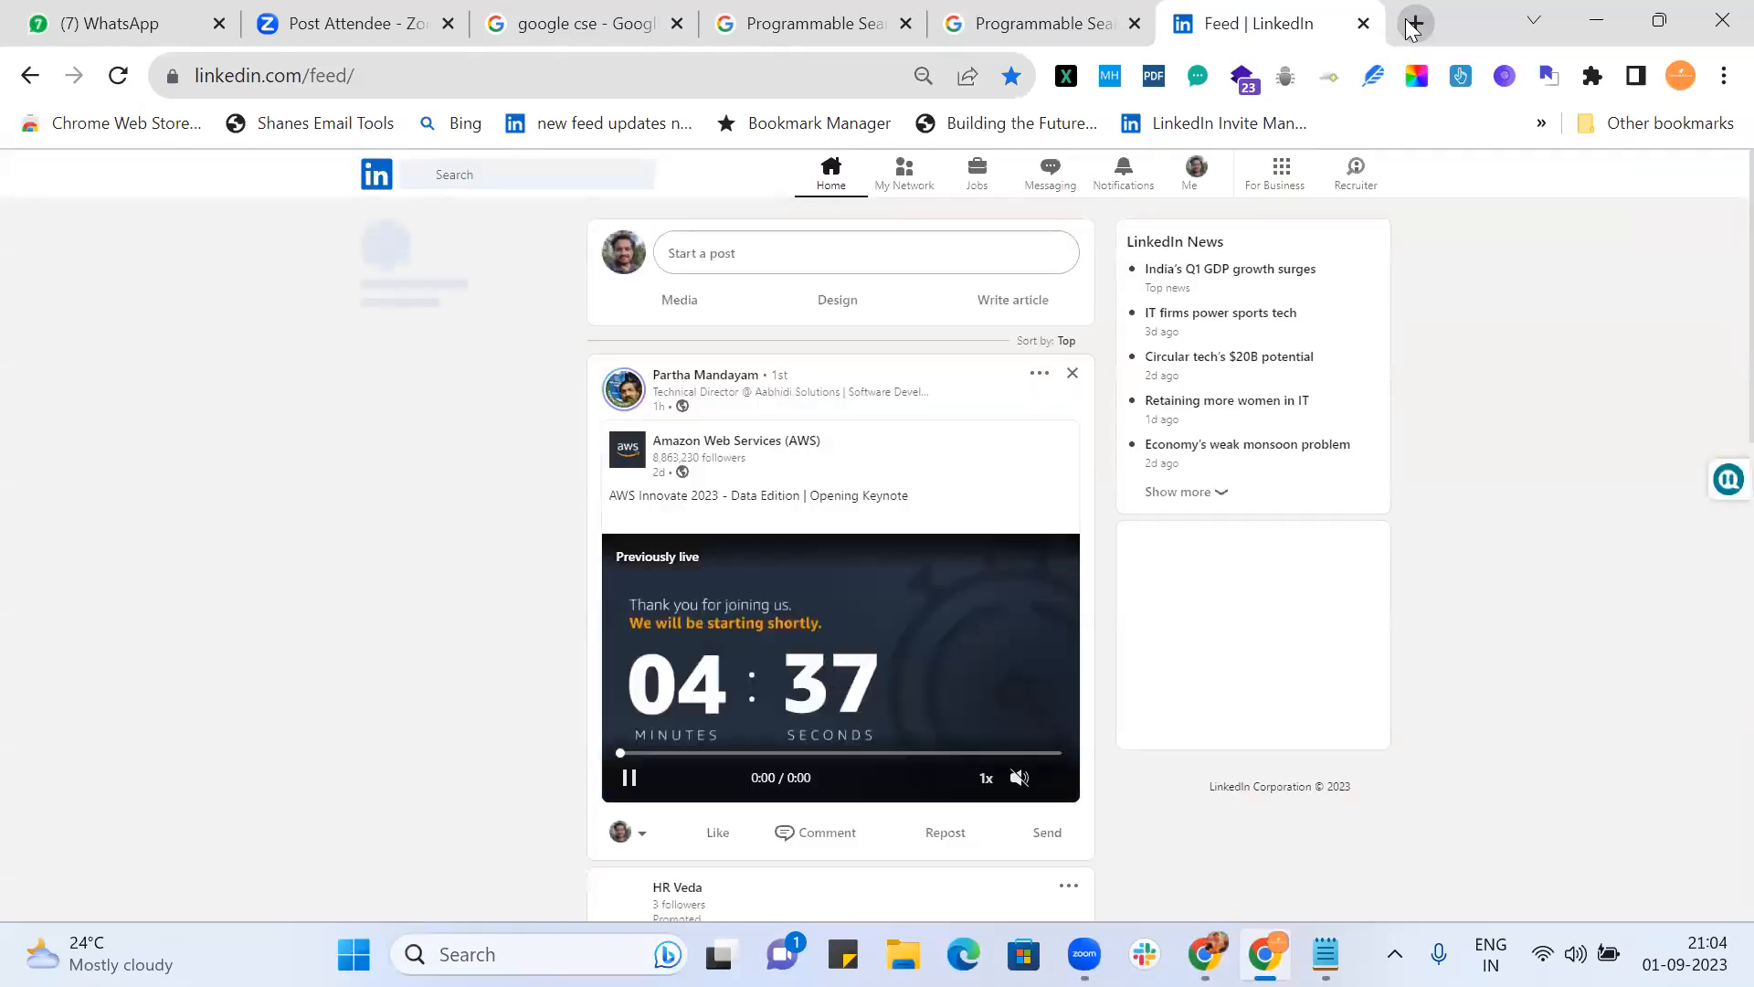
pyautogui.click(1680, 75)
pyautogui.click(1503, 581)
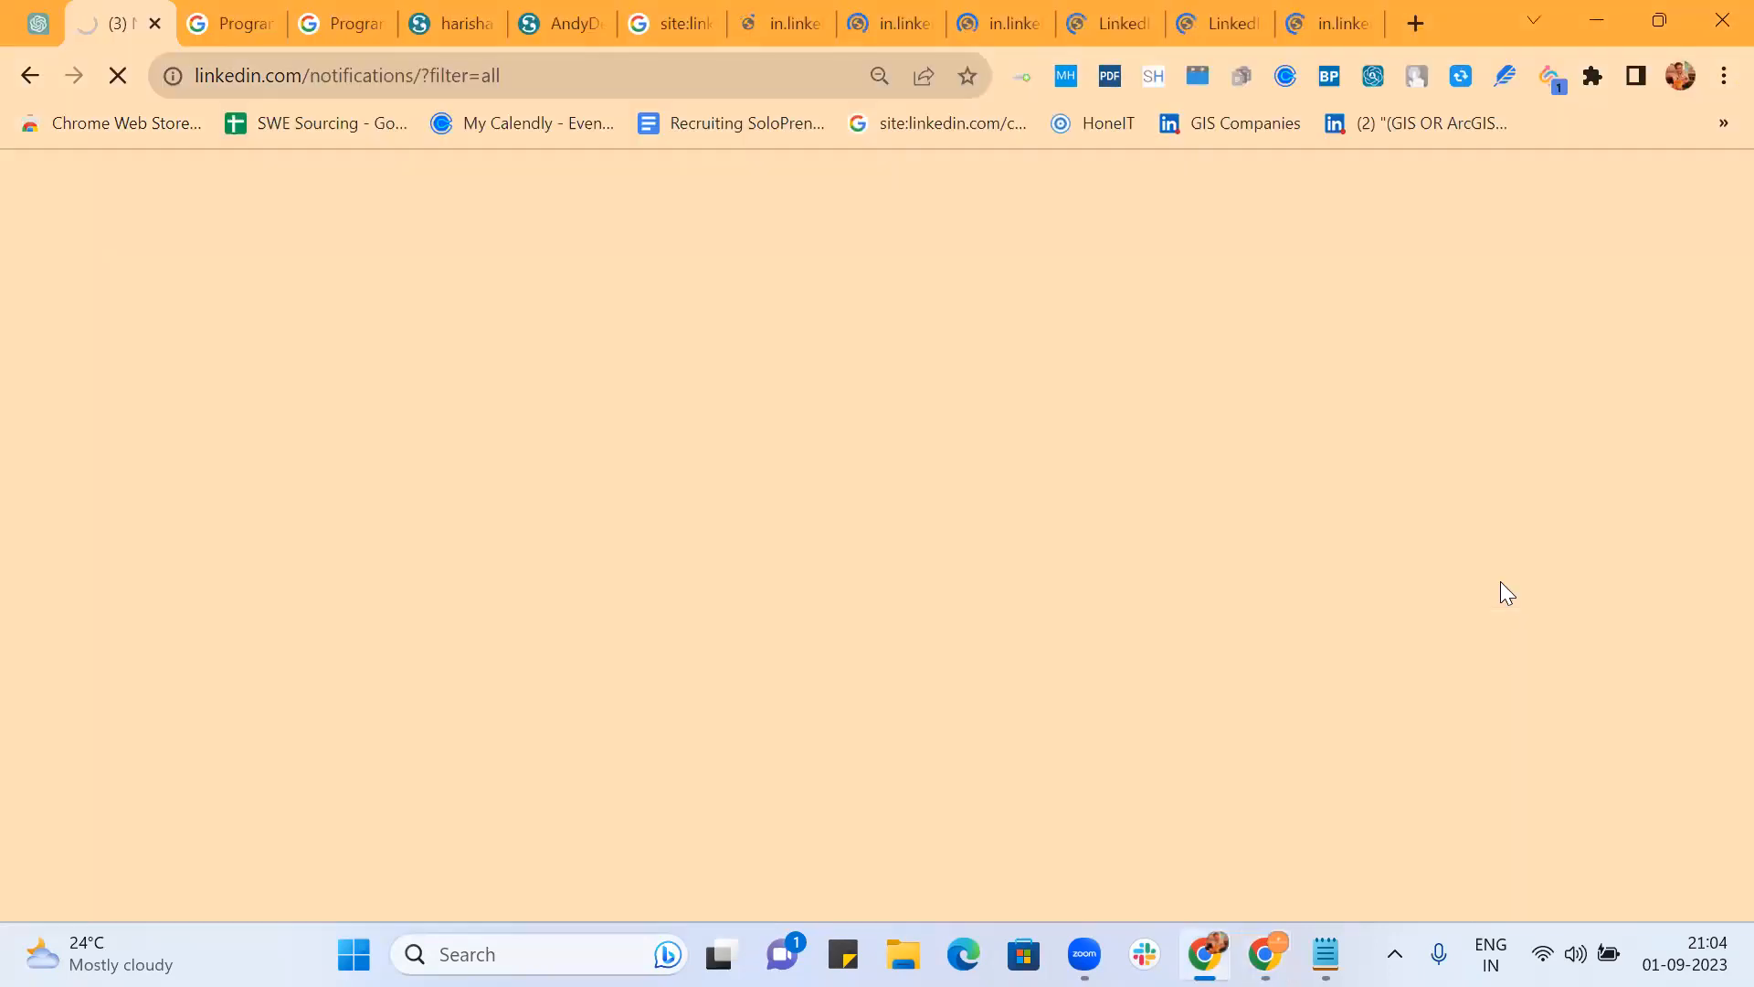
# Step: Copy the Google LinkedIn résumé results address and load it in the second profile's window
pyautogui.click(786, 16)
pyautogui.click(665, 20)
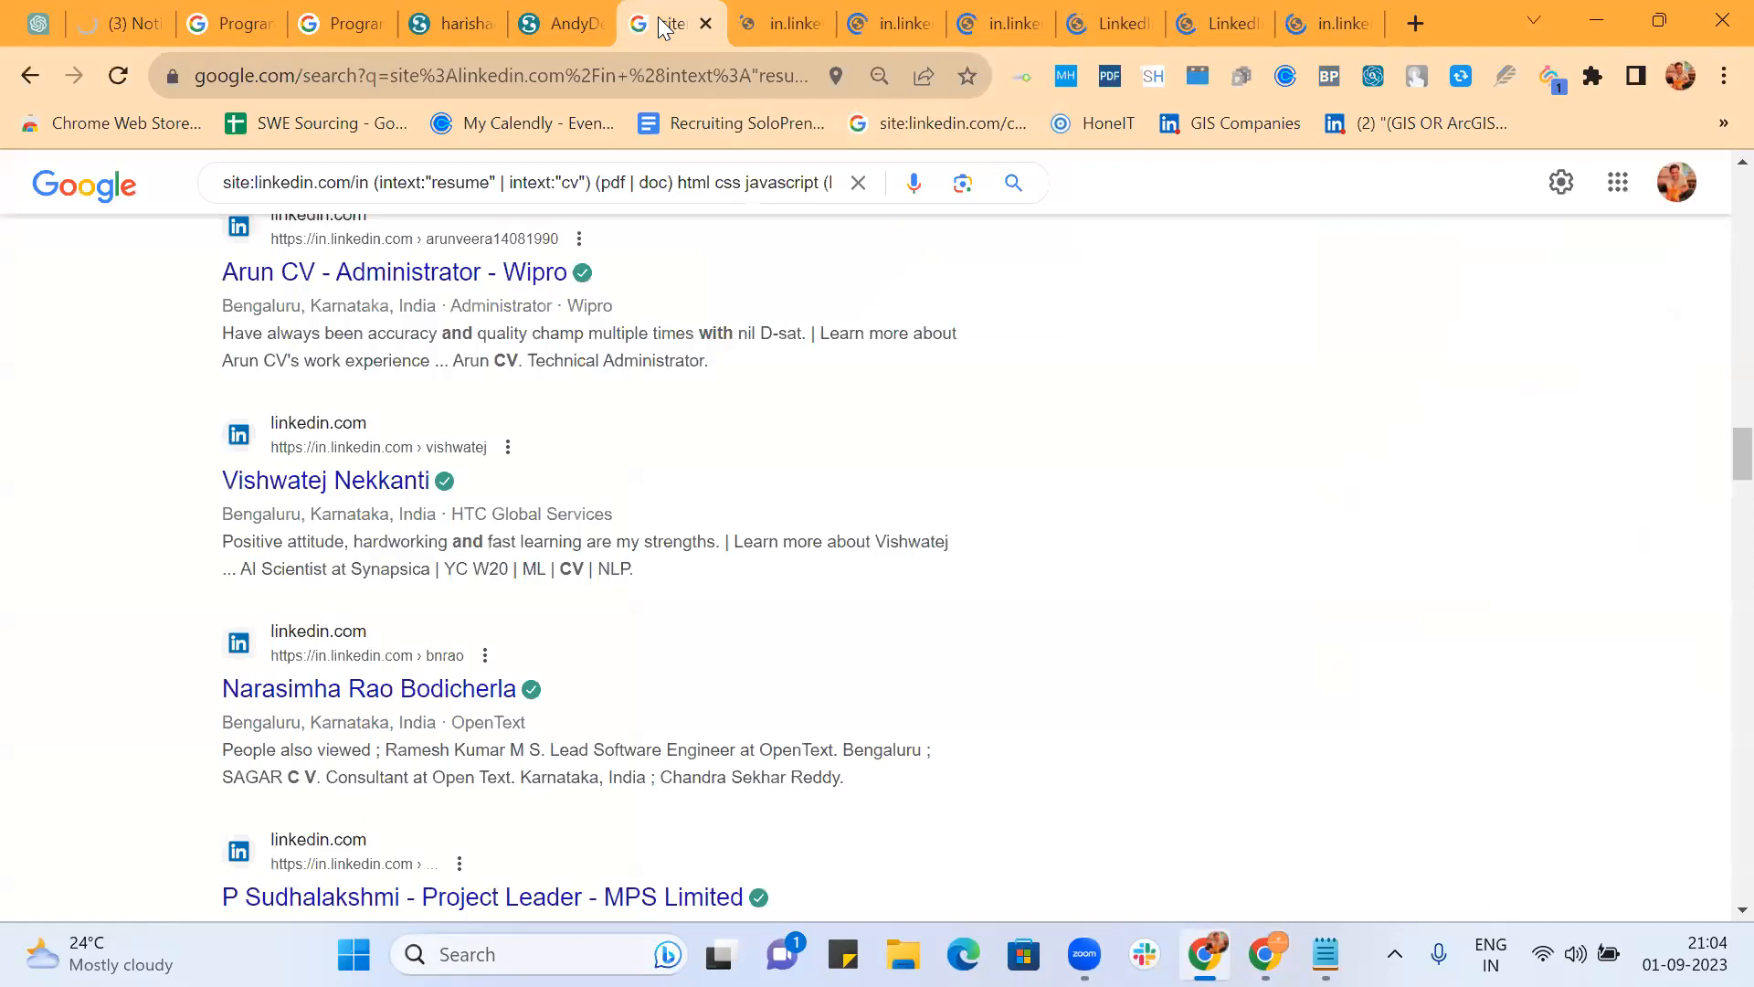
pyautogui.click(610, 75)
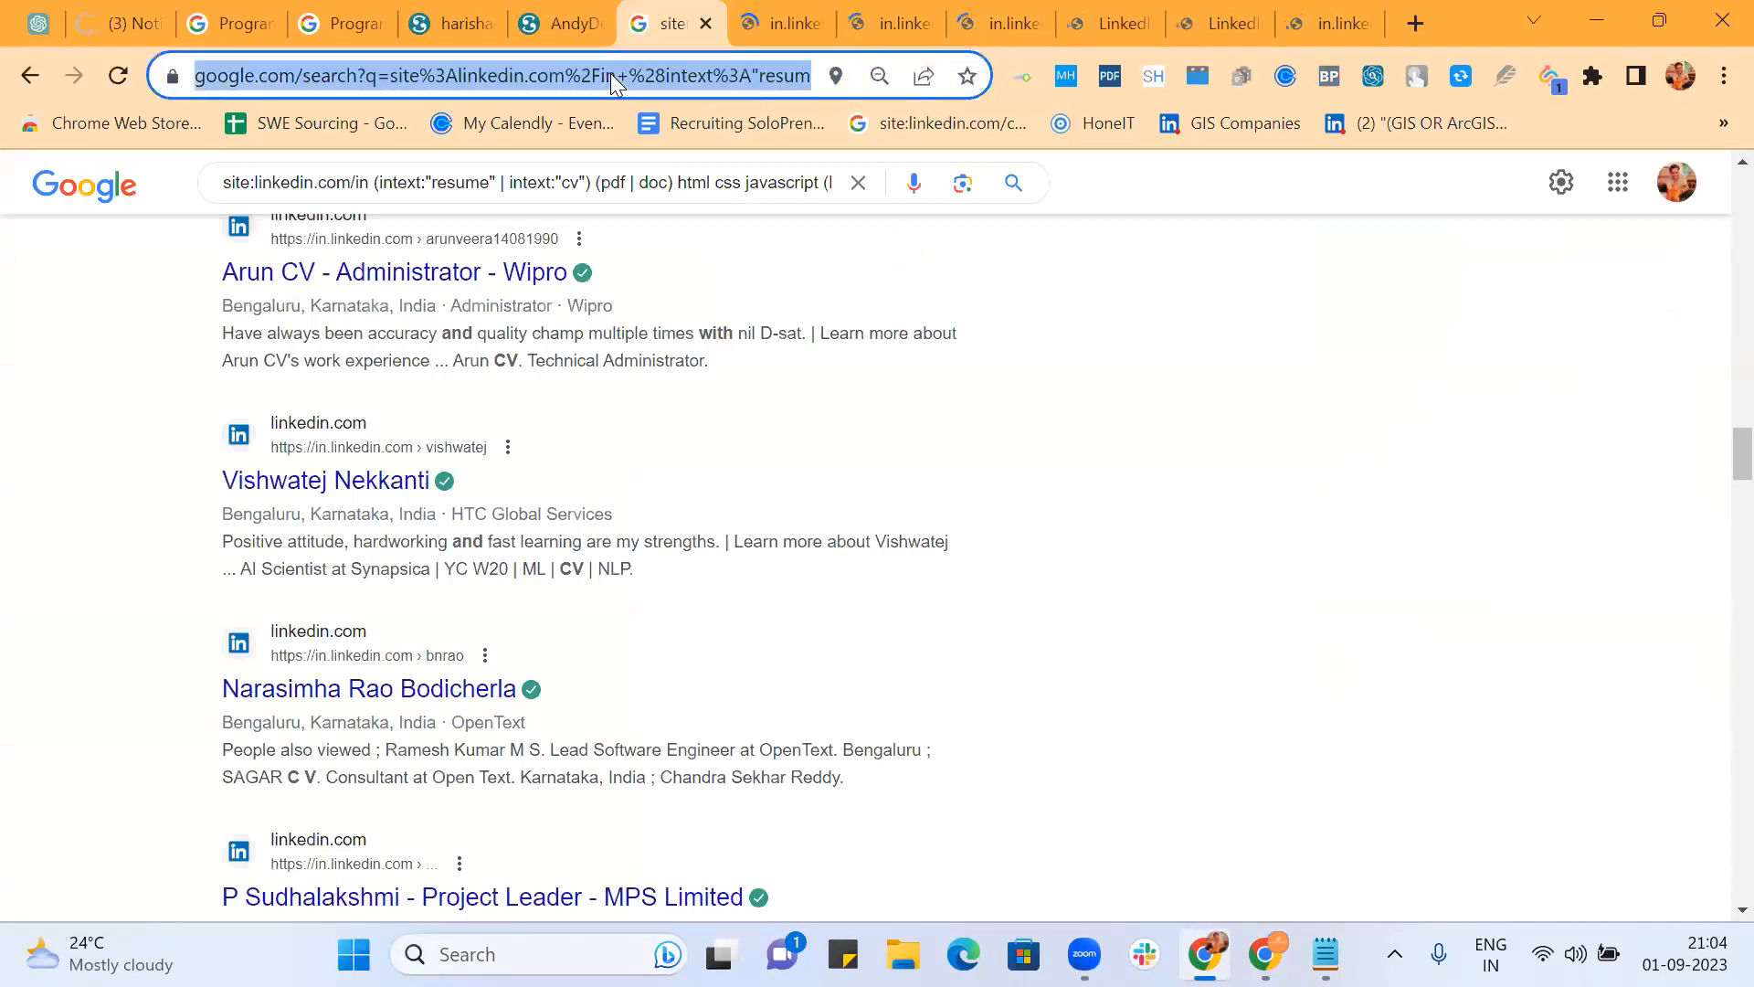
pyautogui.click(1685, 73)
pyautogui.click(1407, 586)
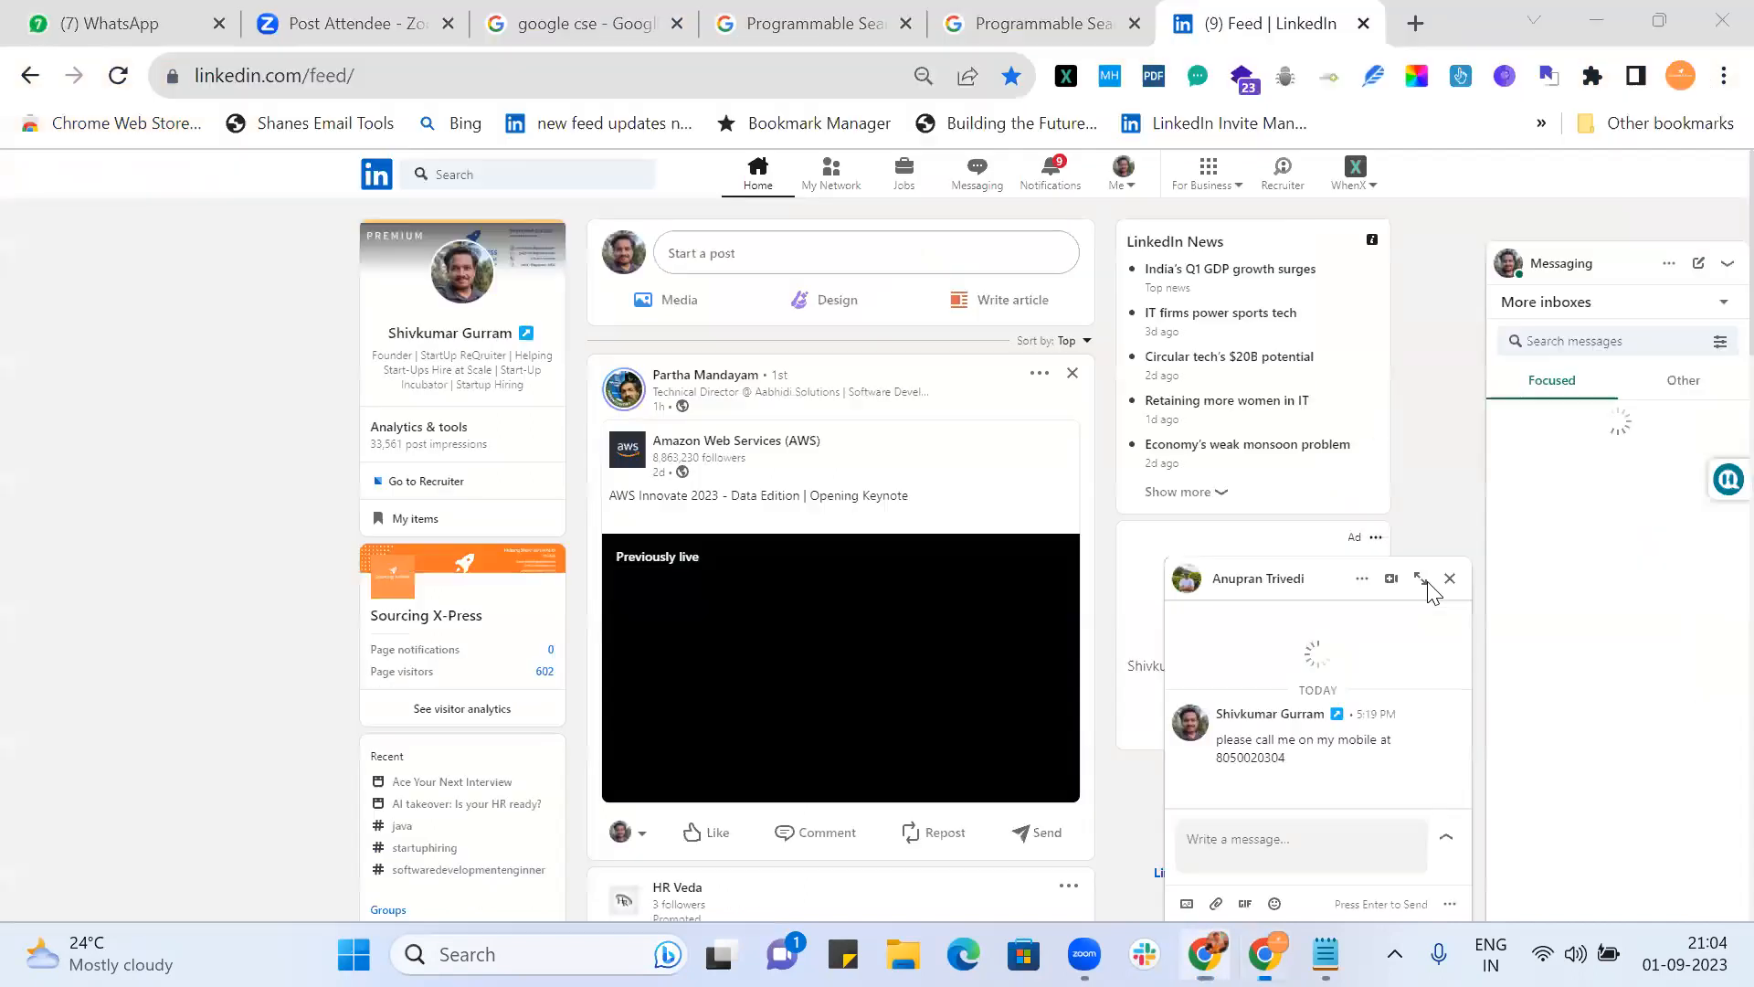
pyautogui.click(644, 86)
pyautogui.hotkey('ctrl', 'v')
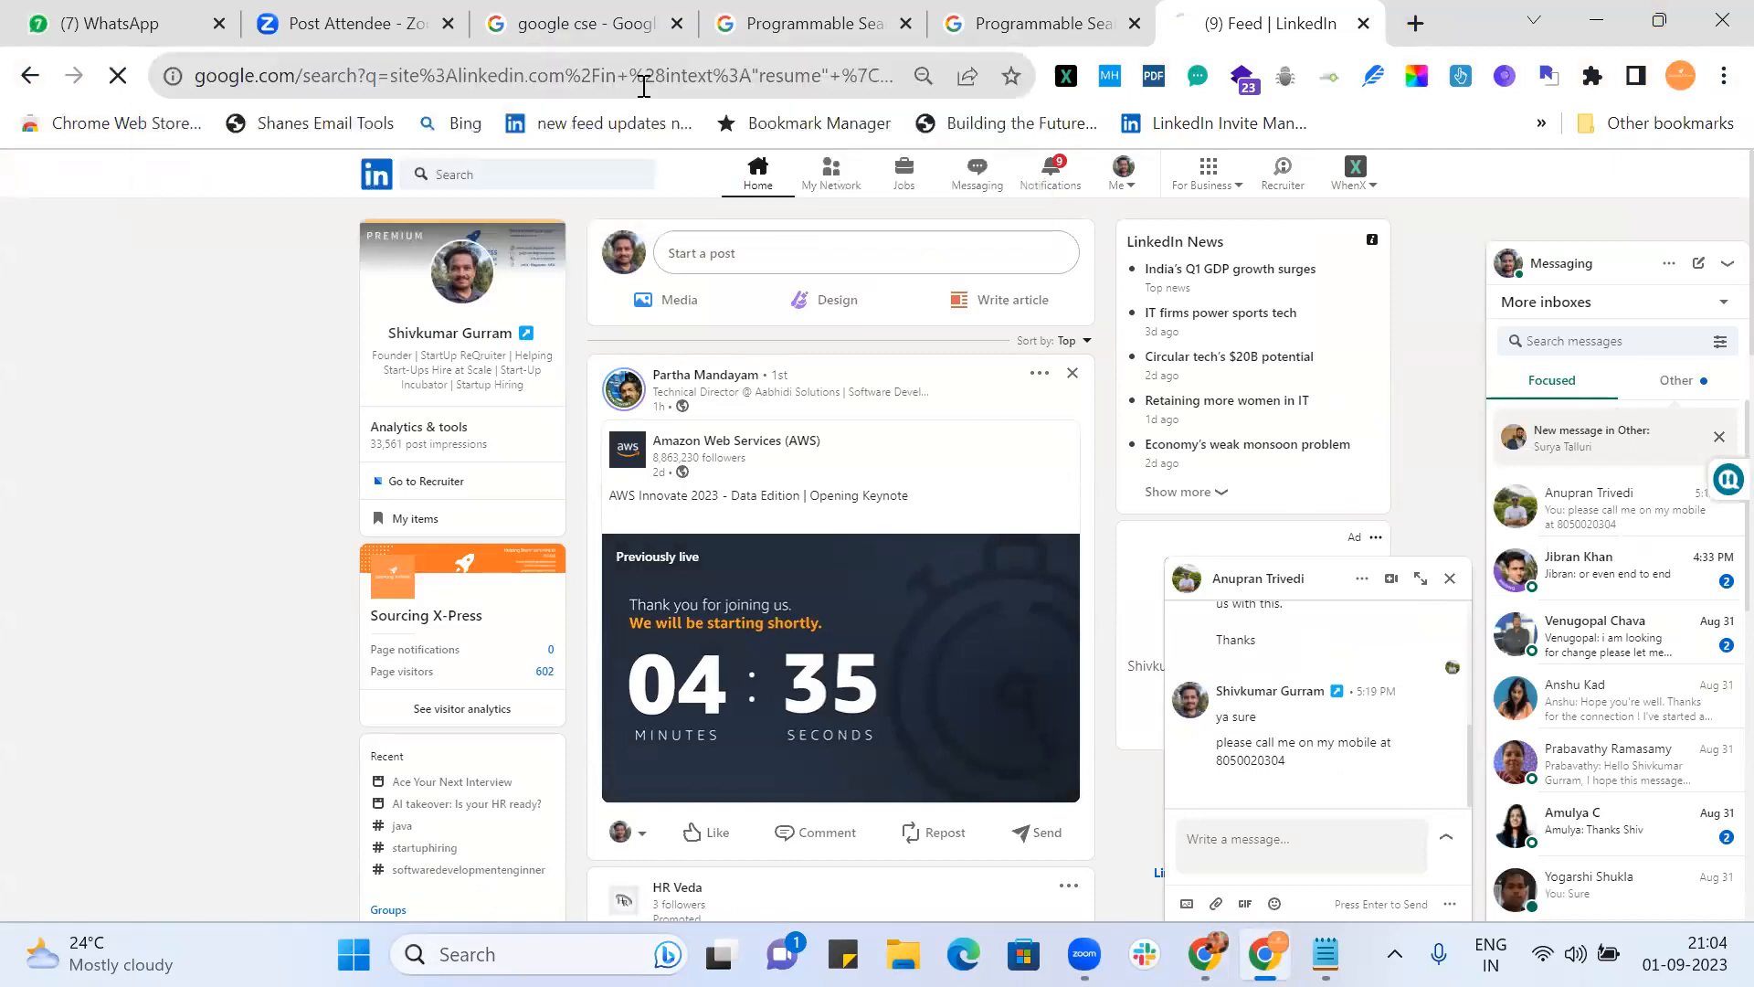
pyautogui.press('Return')
# Step: Close the six leftover LinkedIn candidate profile tabs
pyautogui.hotkey('alt', 'Tab')
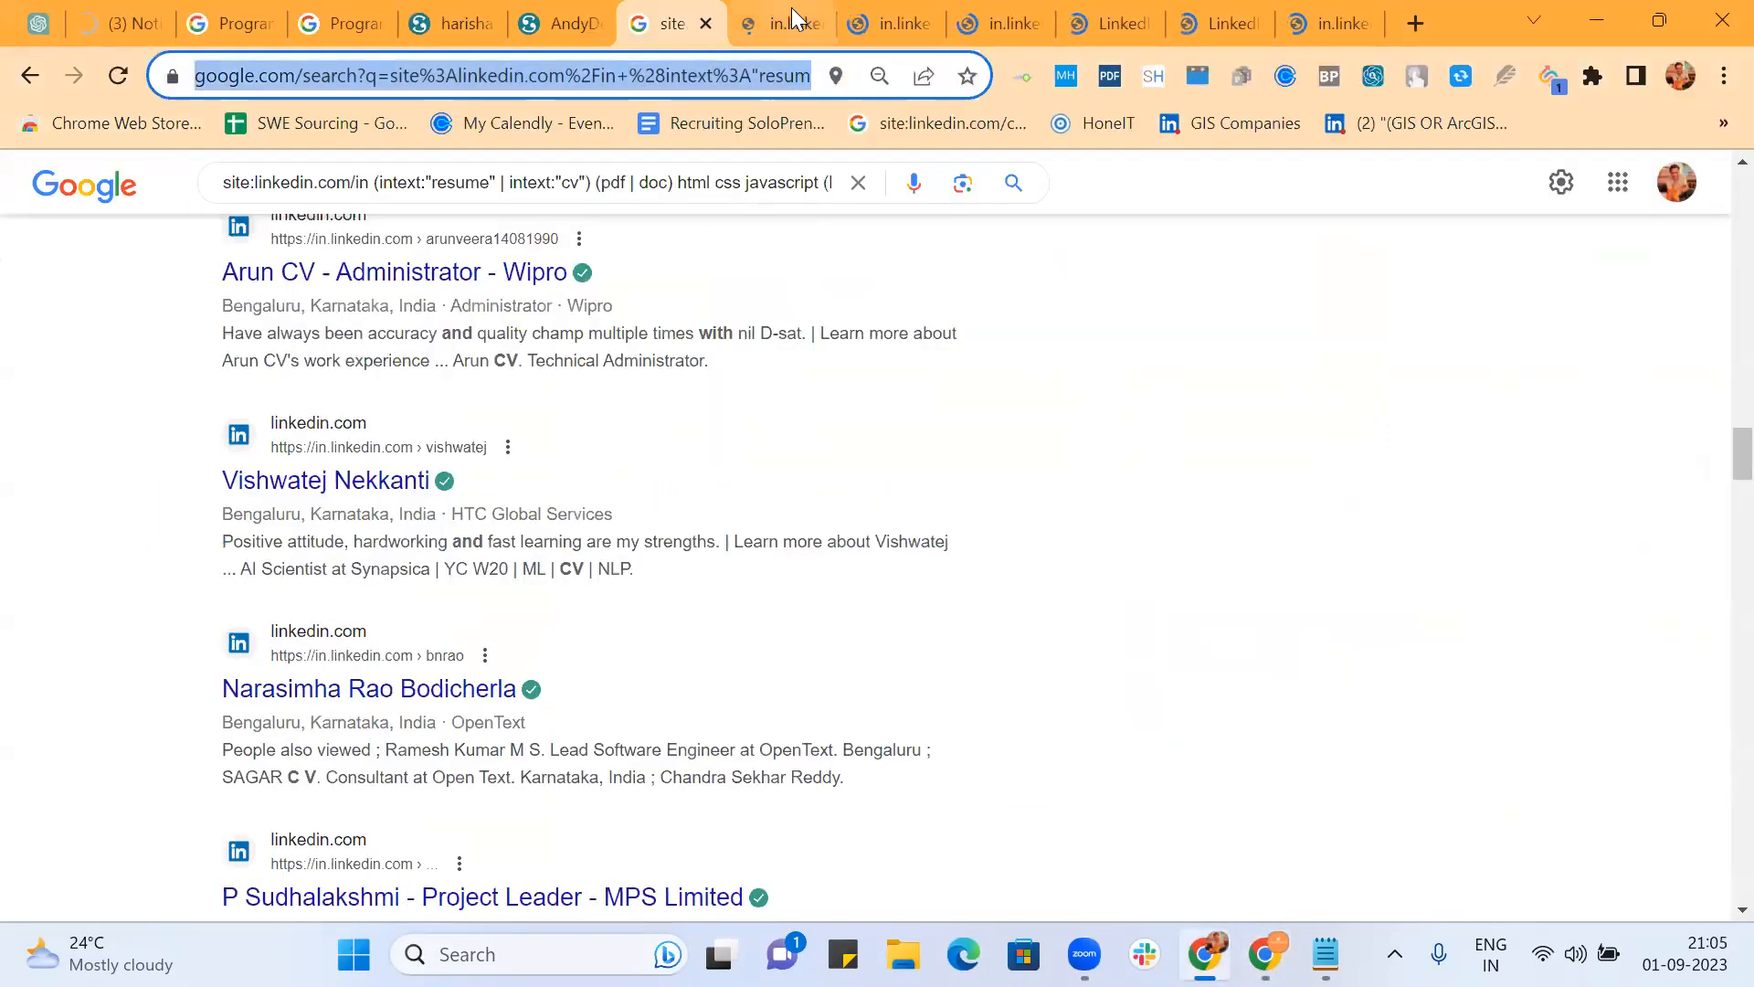
pyautogui.click(791, 20)
pyautogui.click(816, 25)
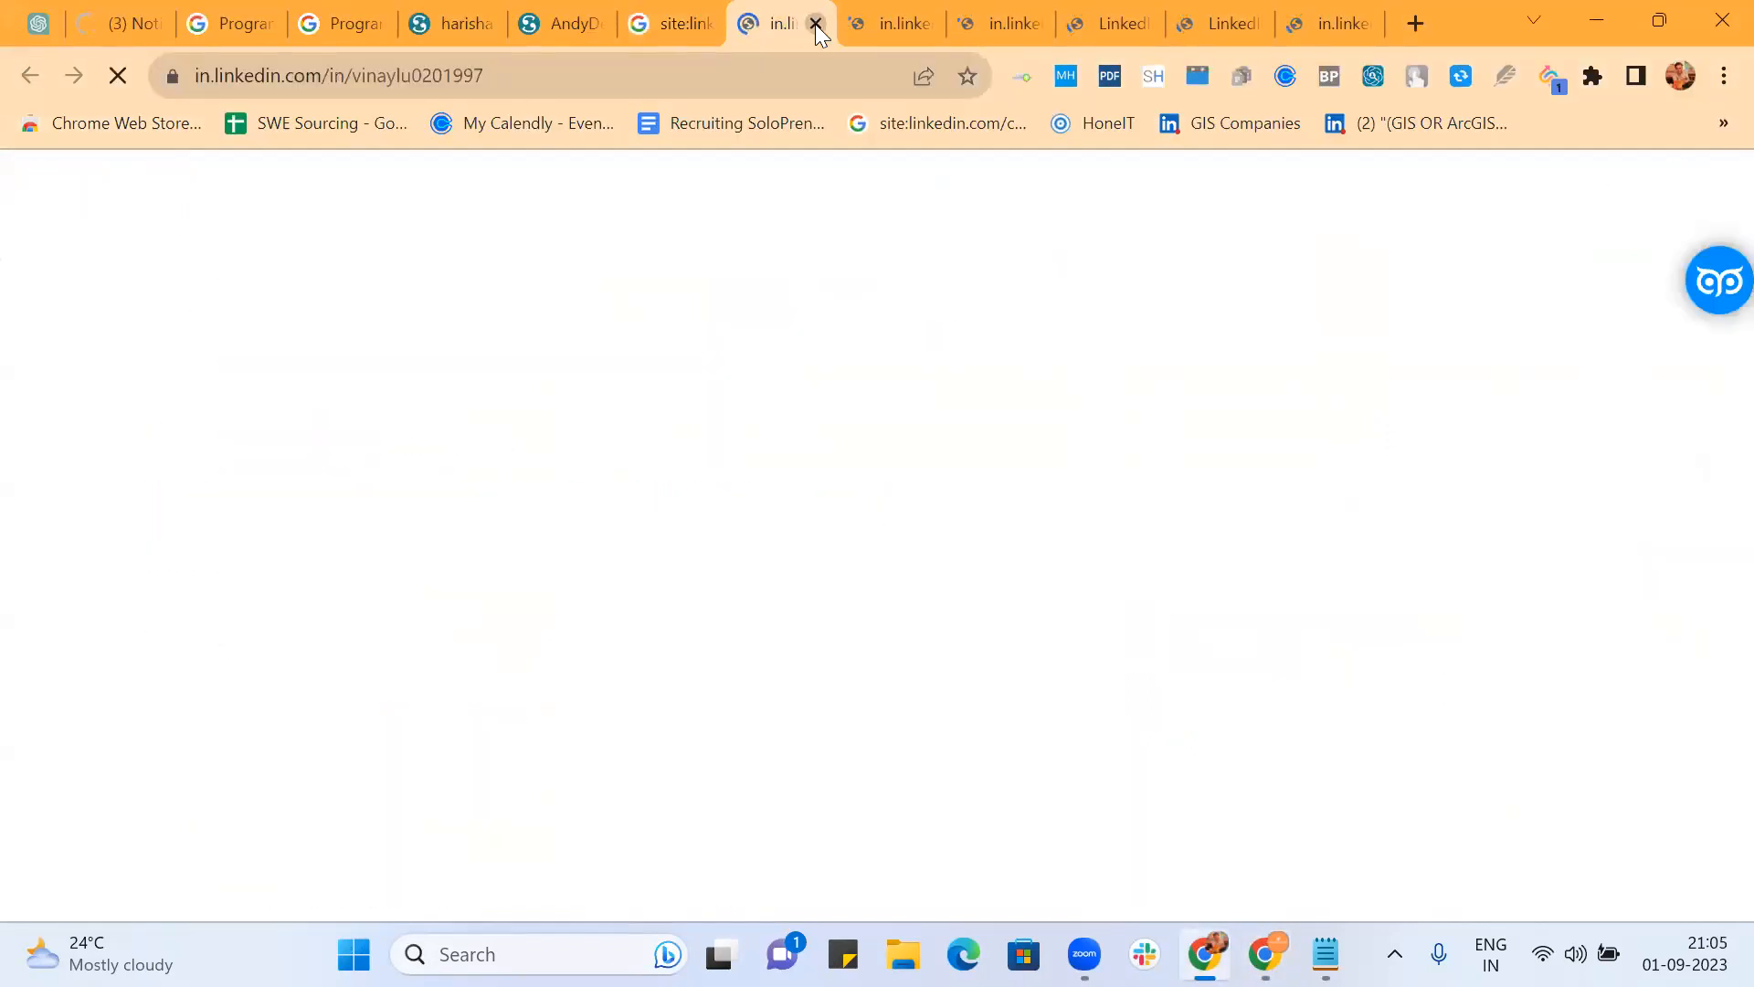
pyautogui.click(816, 24)
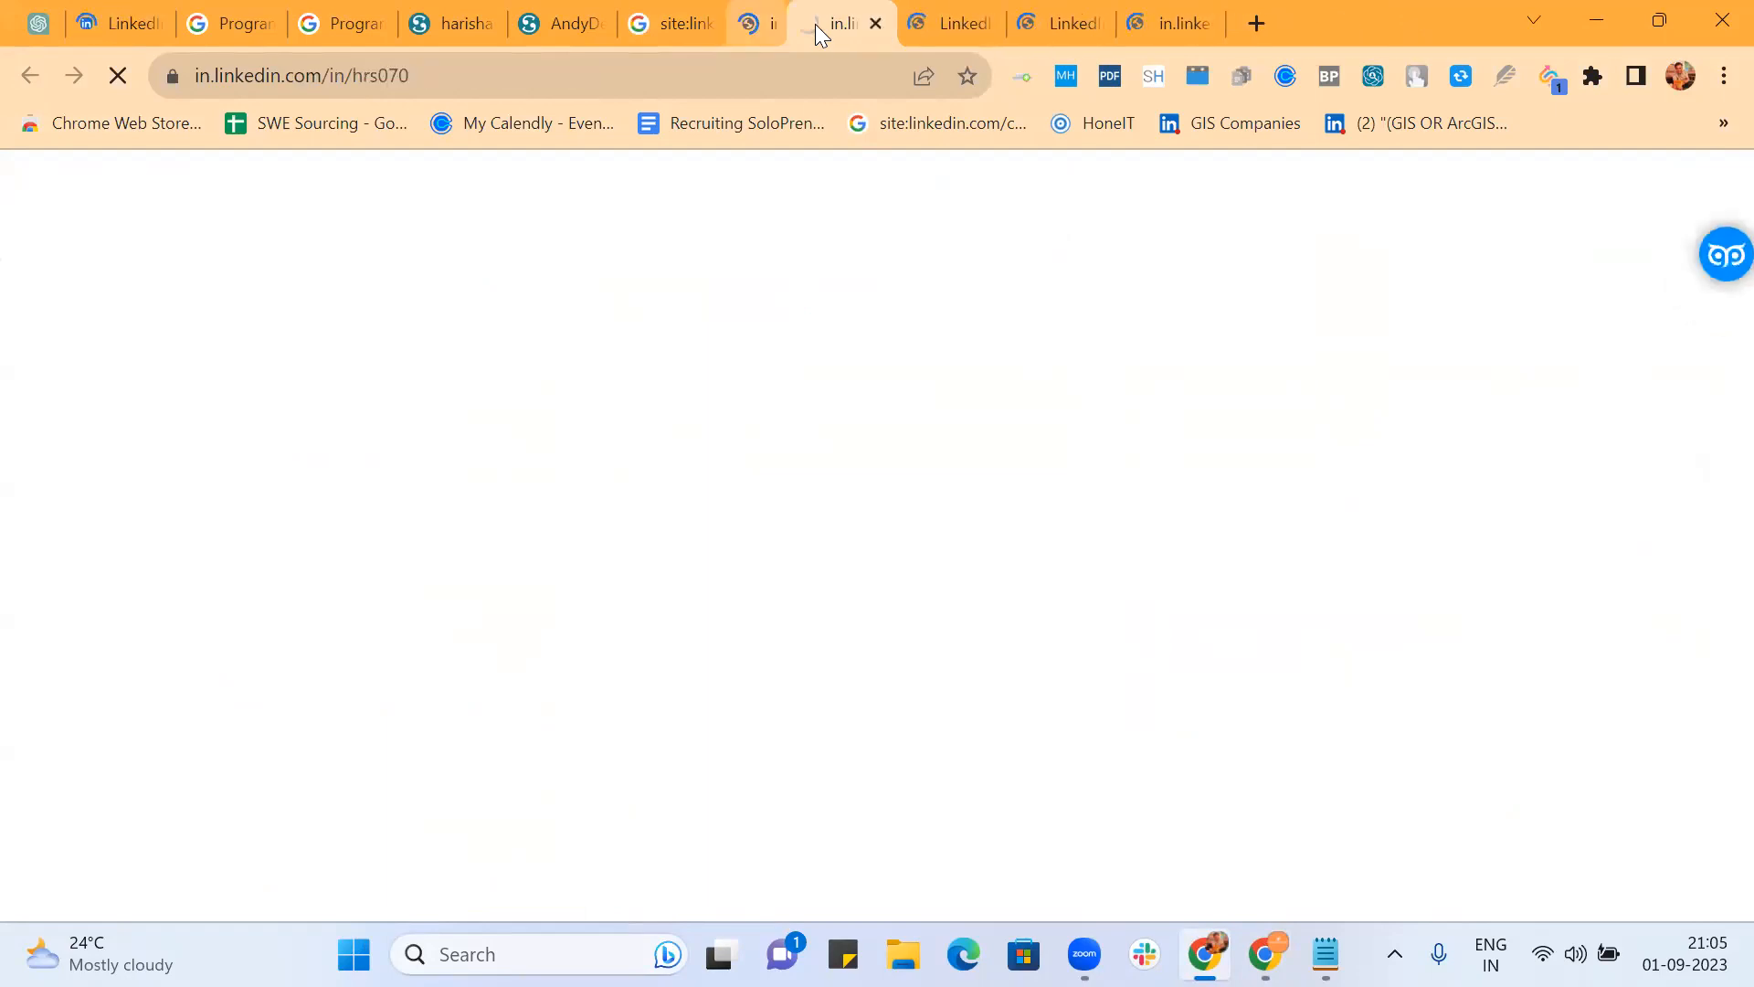
pyautogui.click(816, 25)
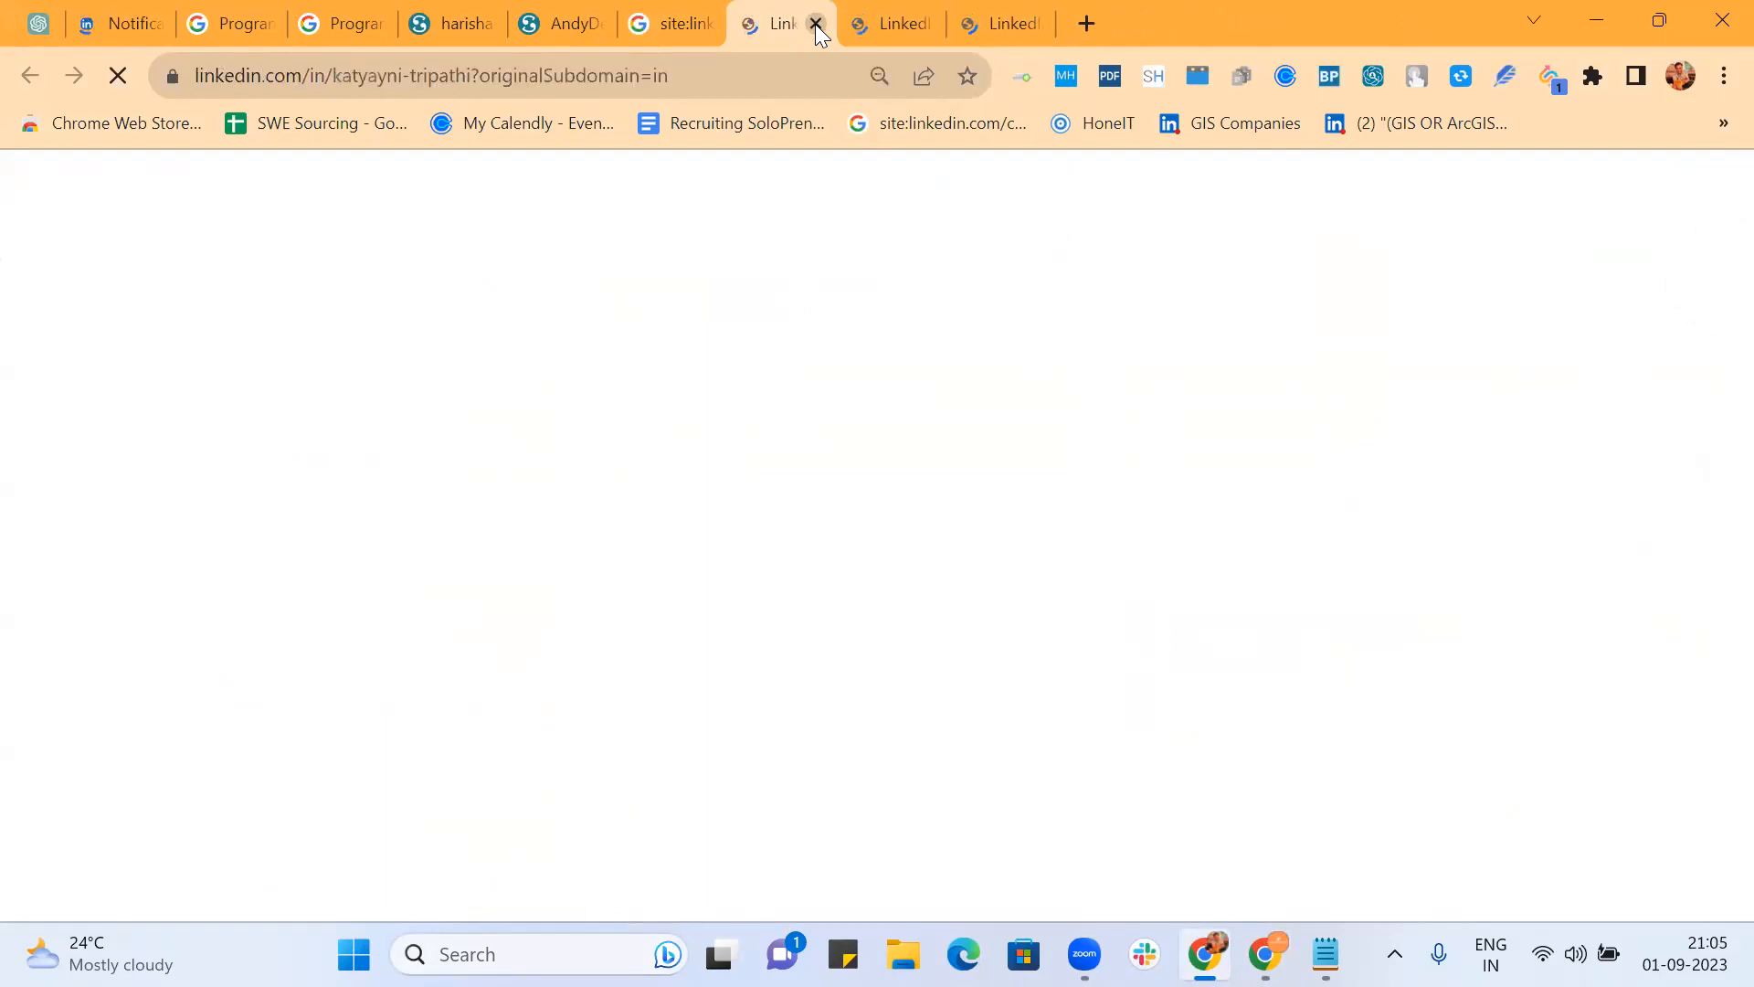
pyautogui.click(816, 25)
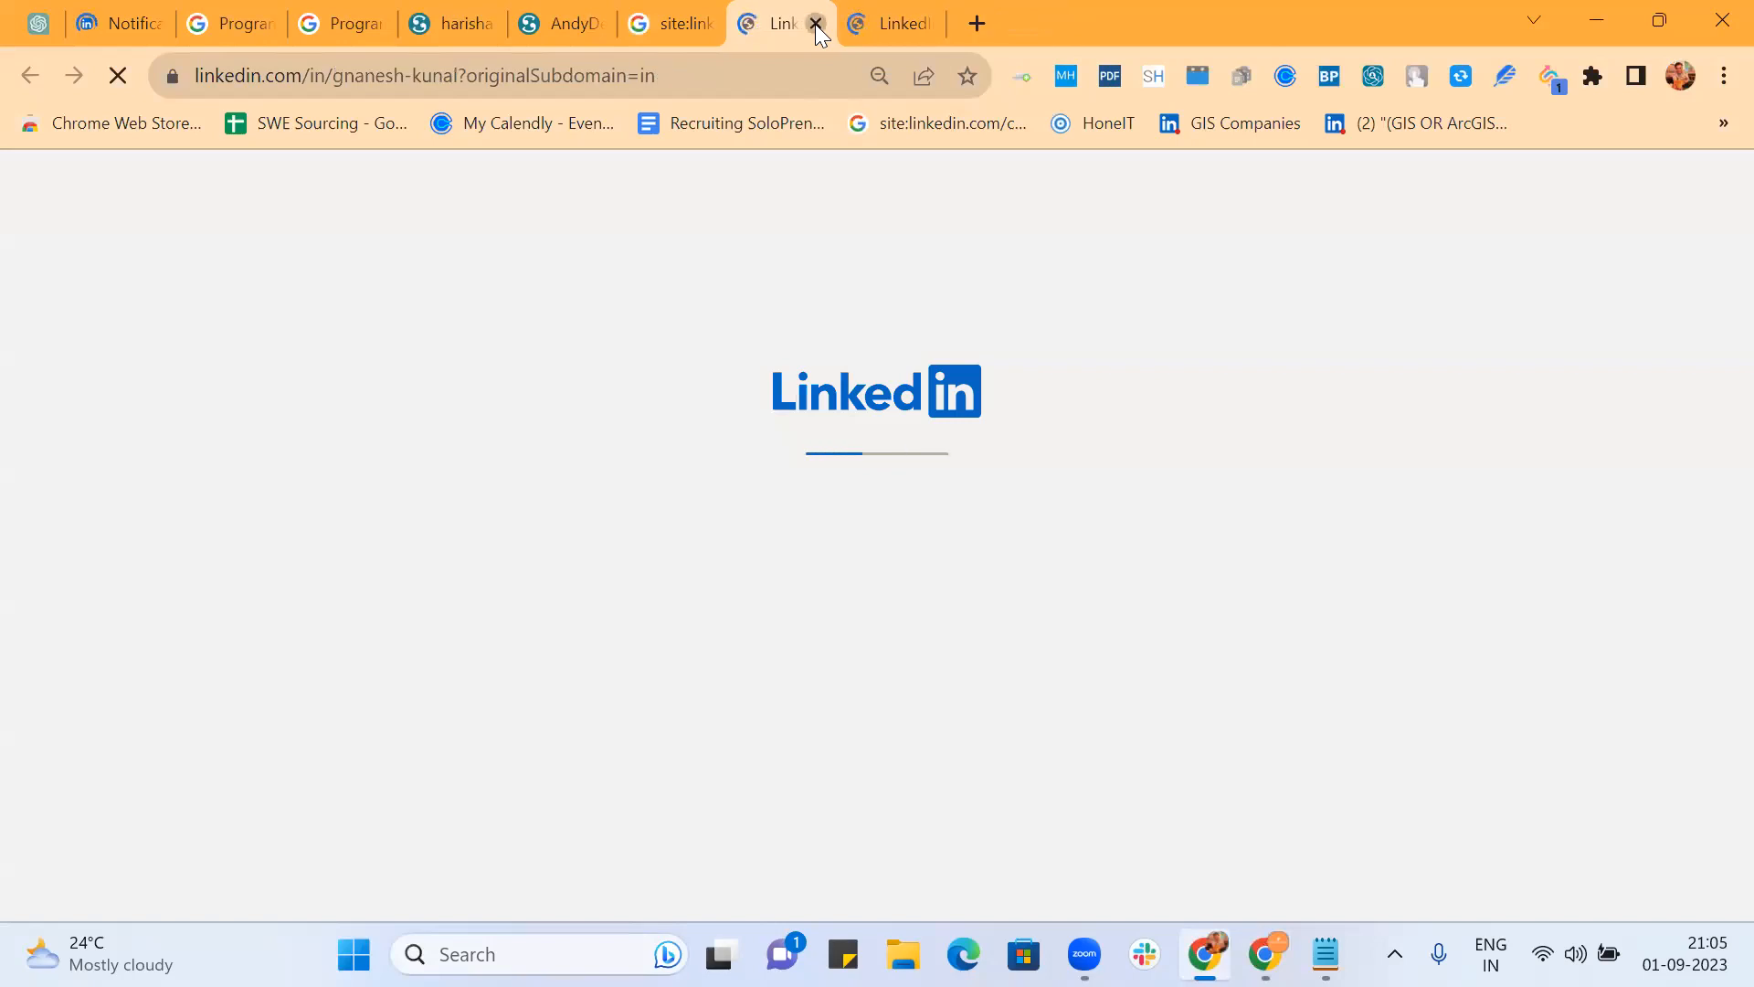
pyautogui.click(816, 25)
pyautogui.click(816, 25)
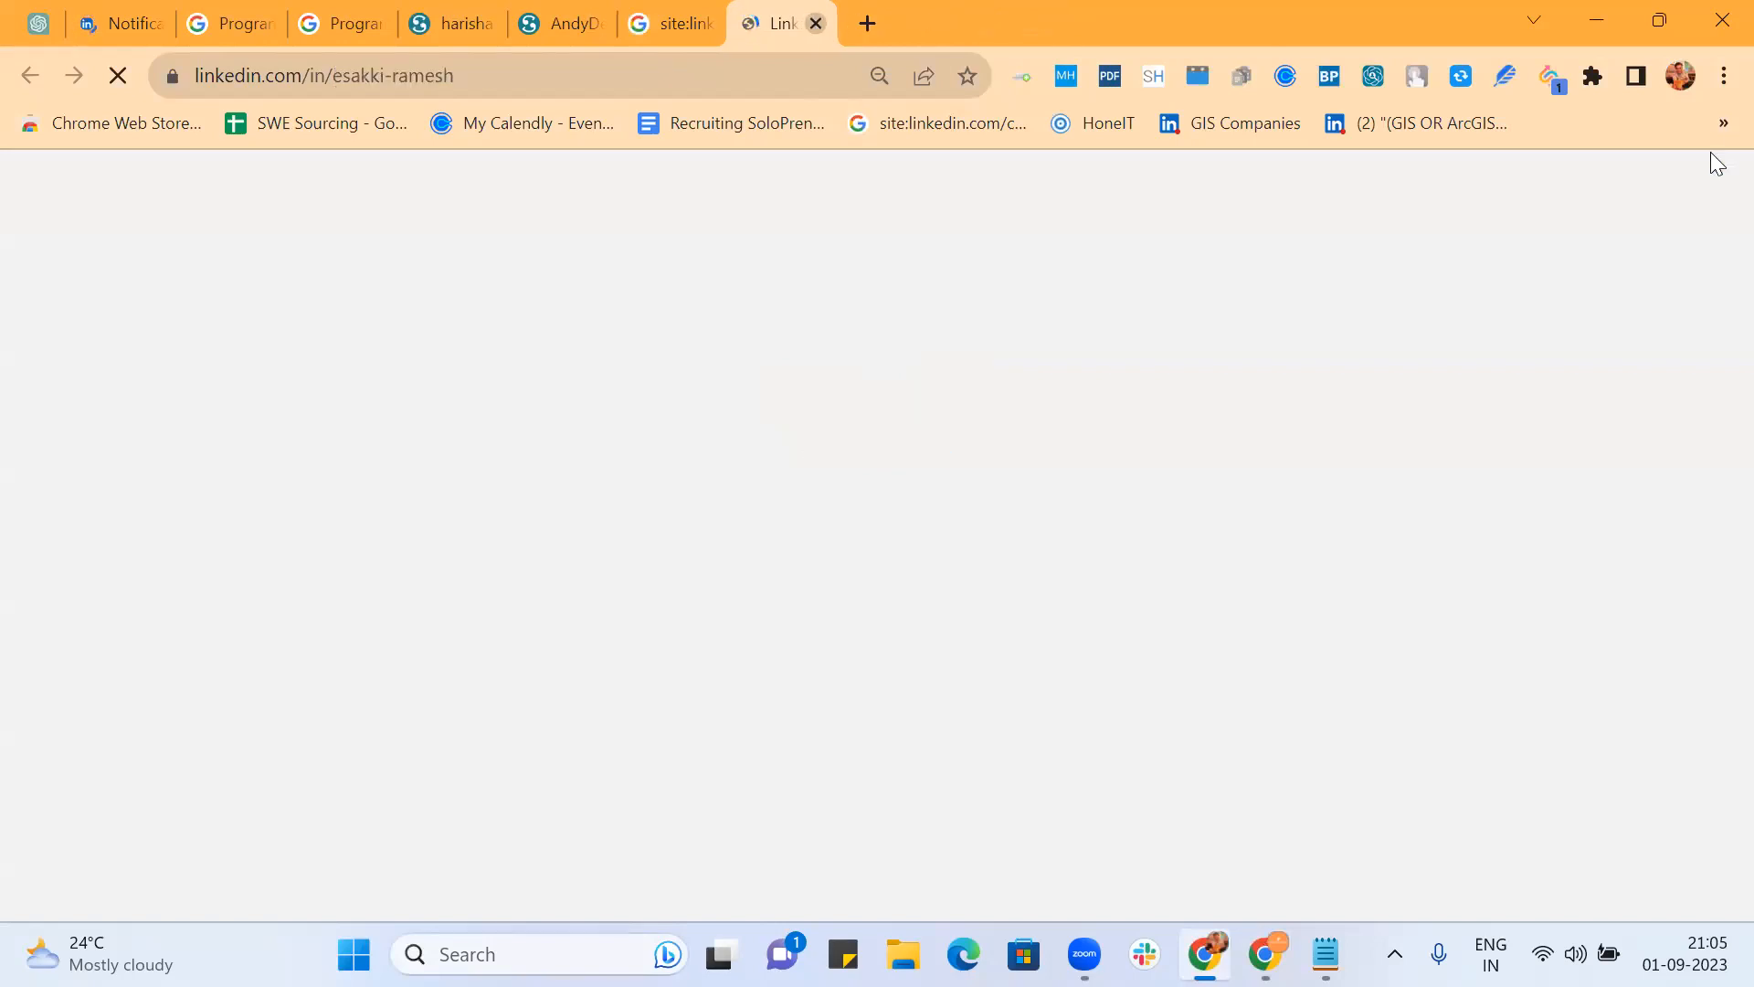
pyautogui.click(1684, 75)
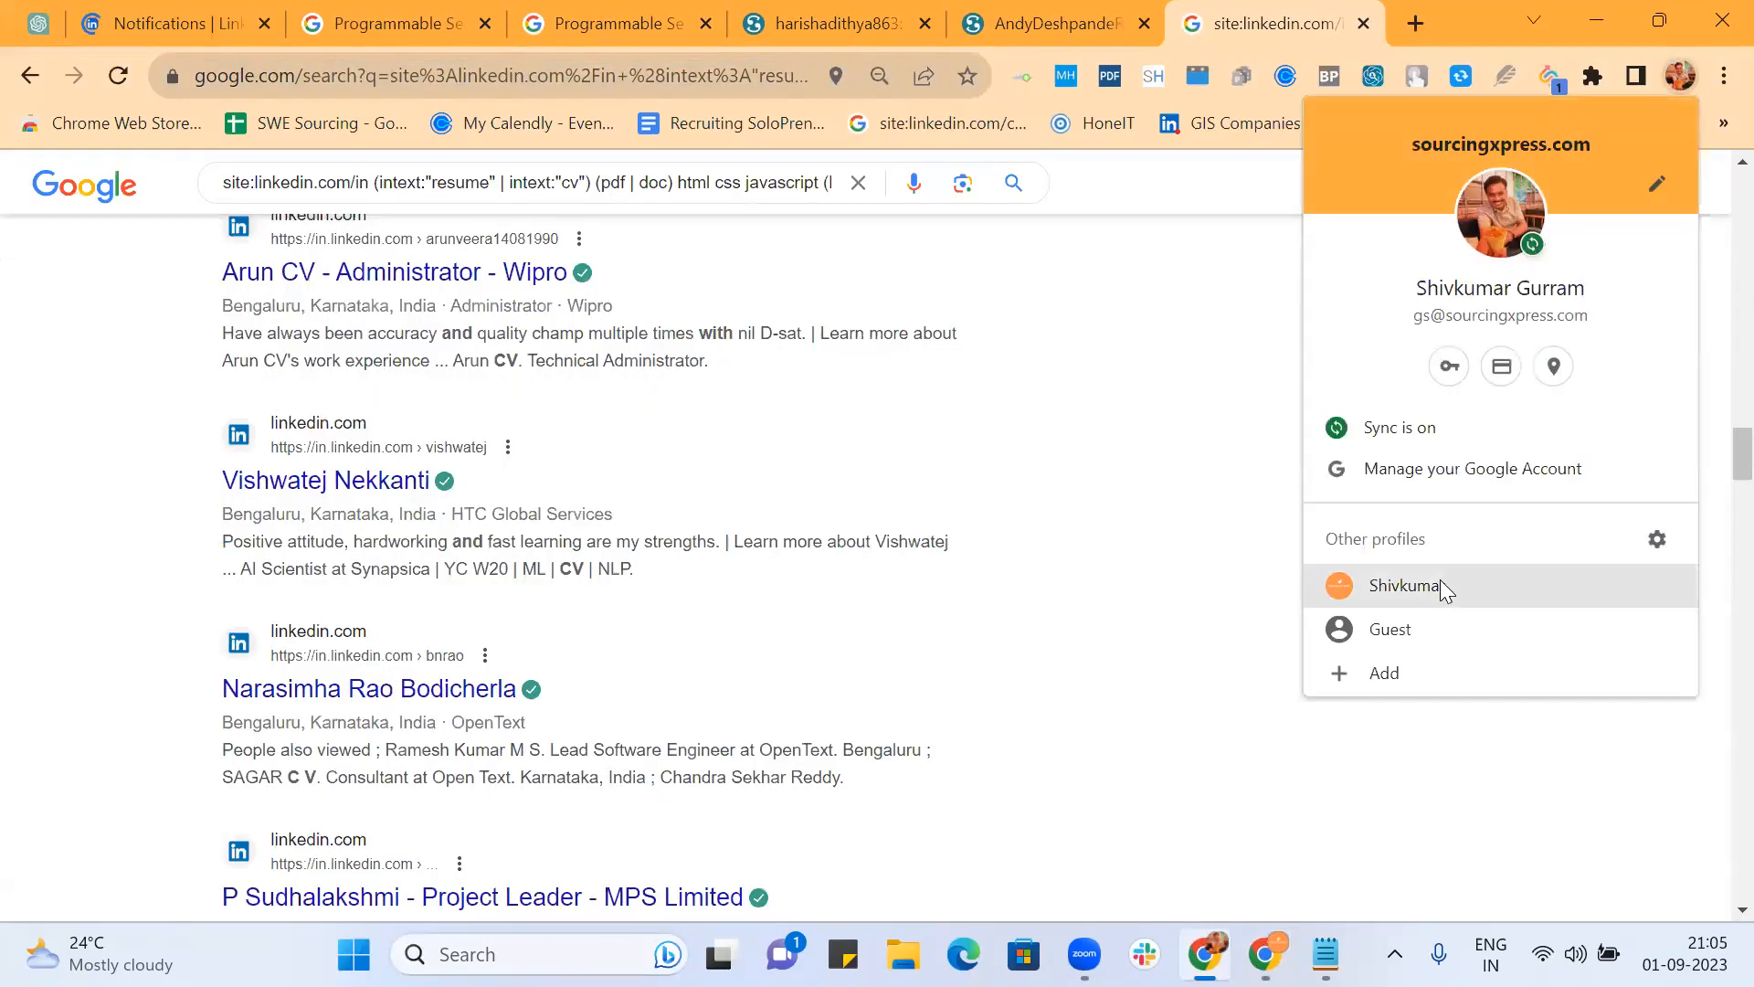
# Step: Open three candidate profiles (a developer, the Walmart engineer, the React developer) in background tabs
pyautogui.click(1440, 580)
pyautogui.scroll(-2, 832, 594)
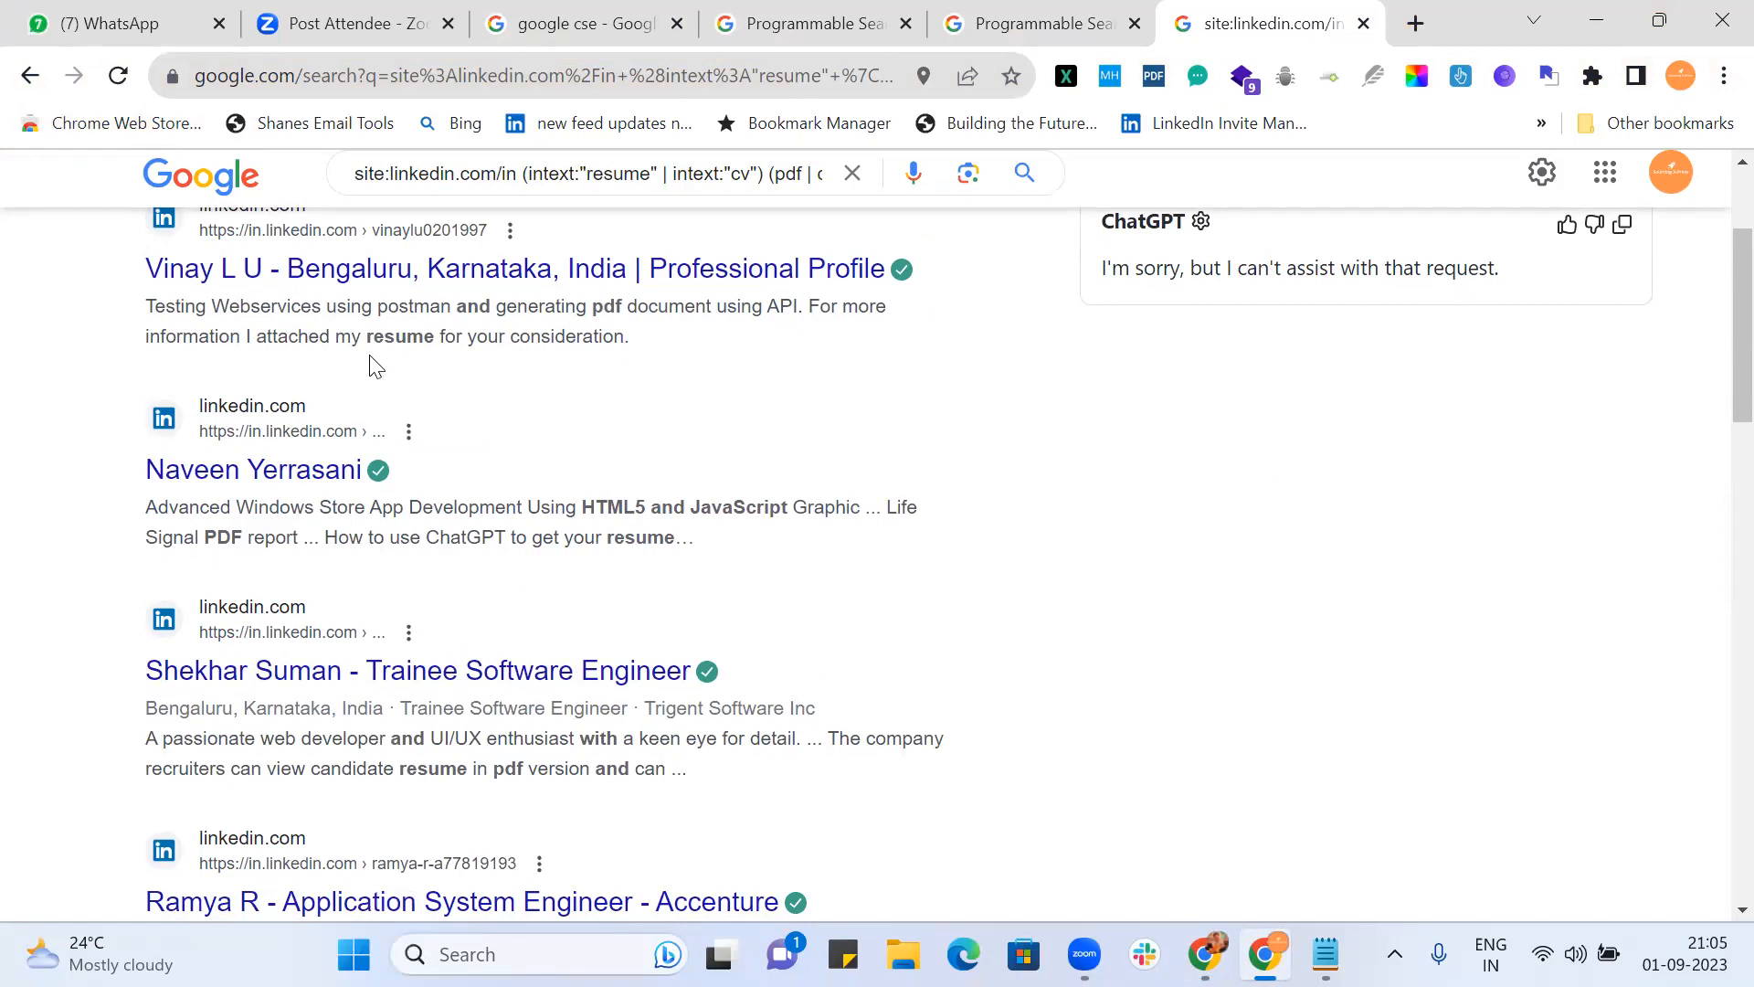
pyautogui.middleClick(391, 278)
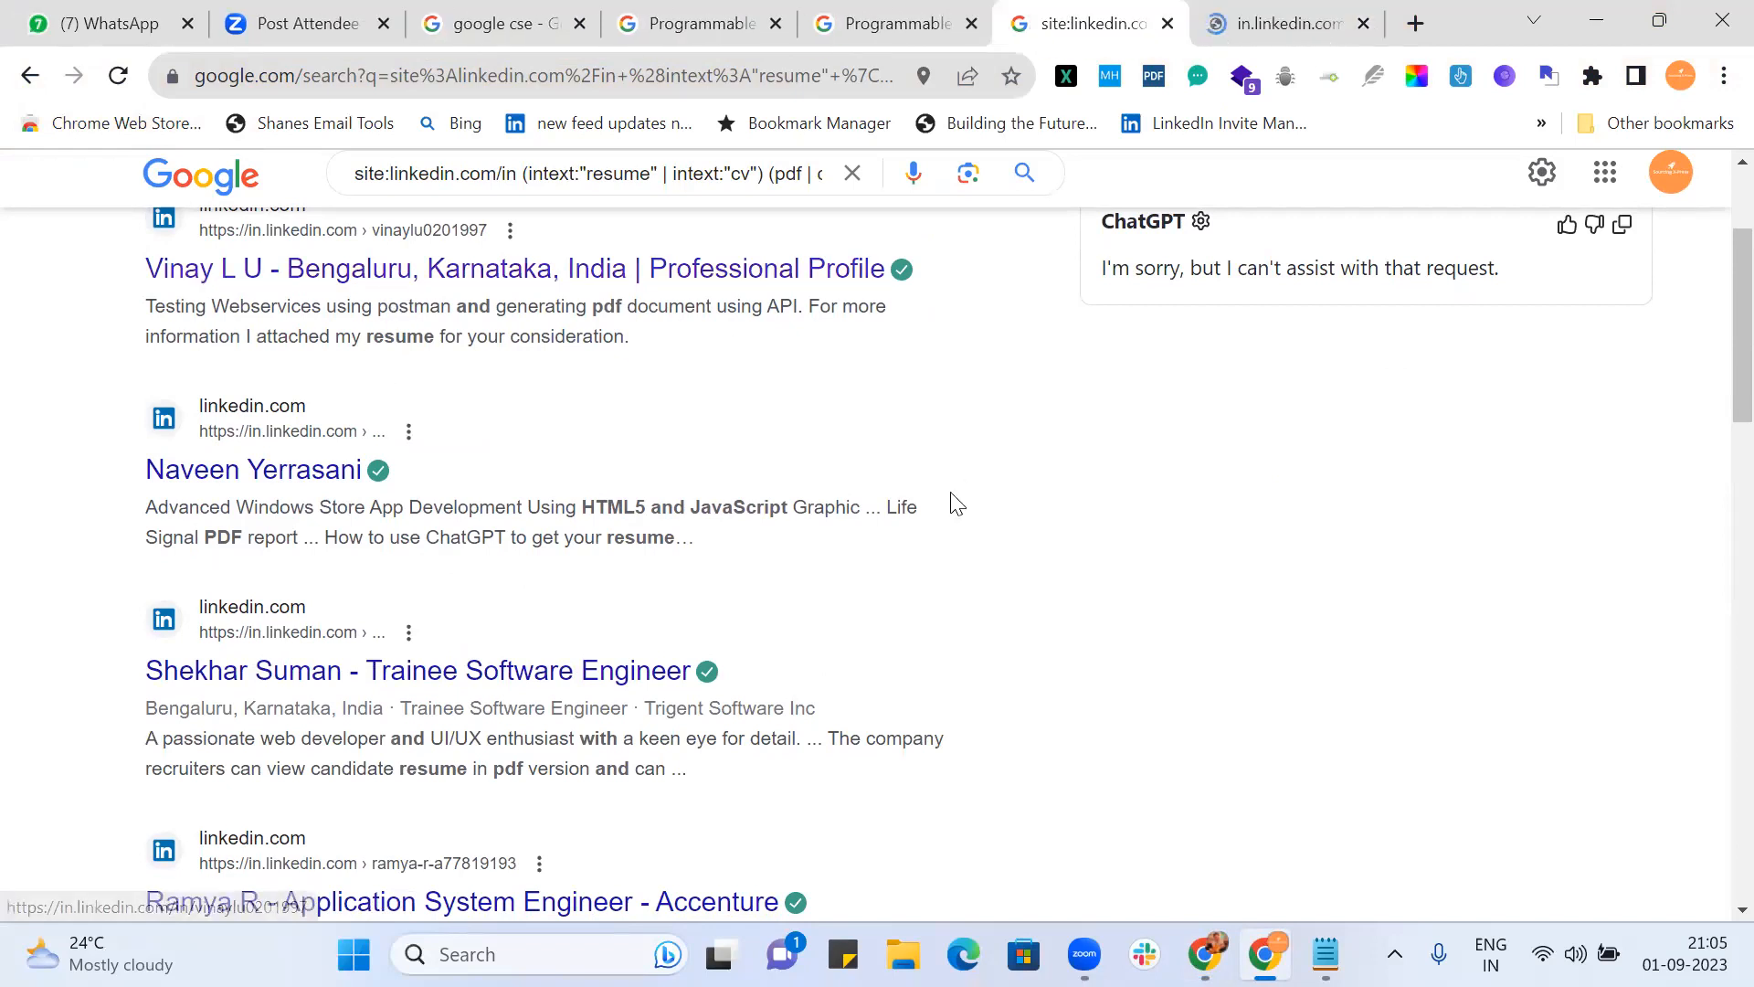
pyautogui.scroll(-3, 951, 502)
pyautogui.scroll(-2, 951, 503)
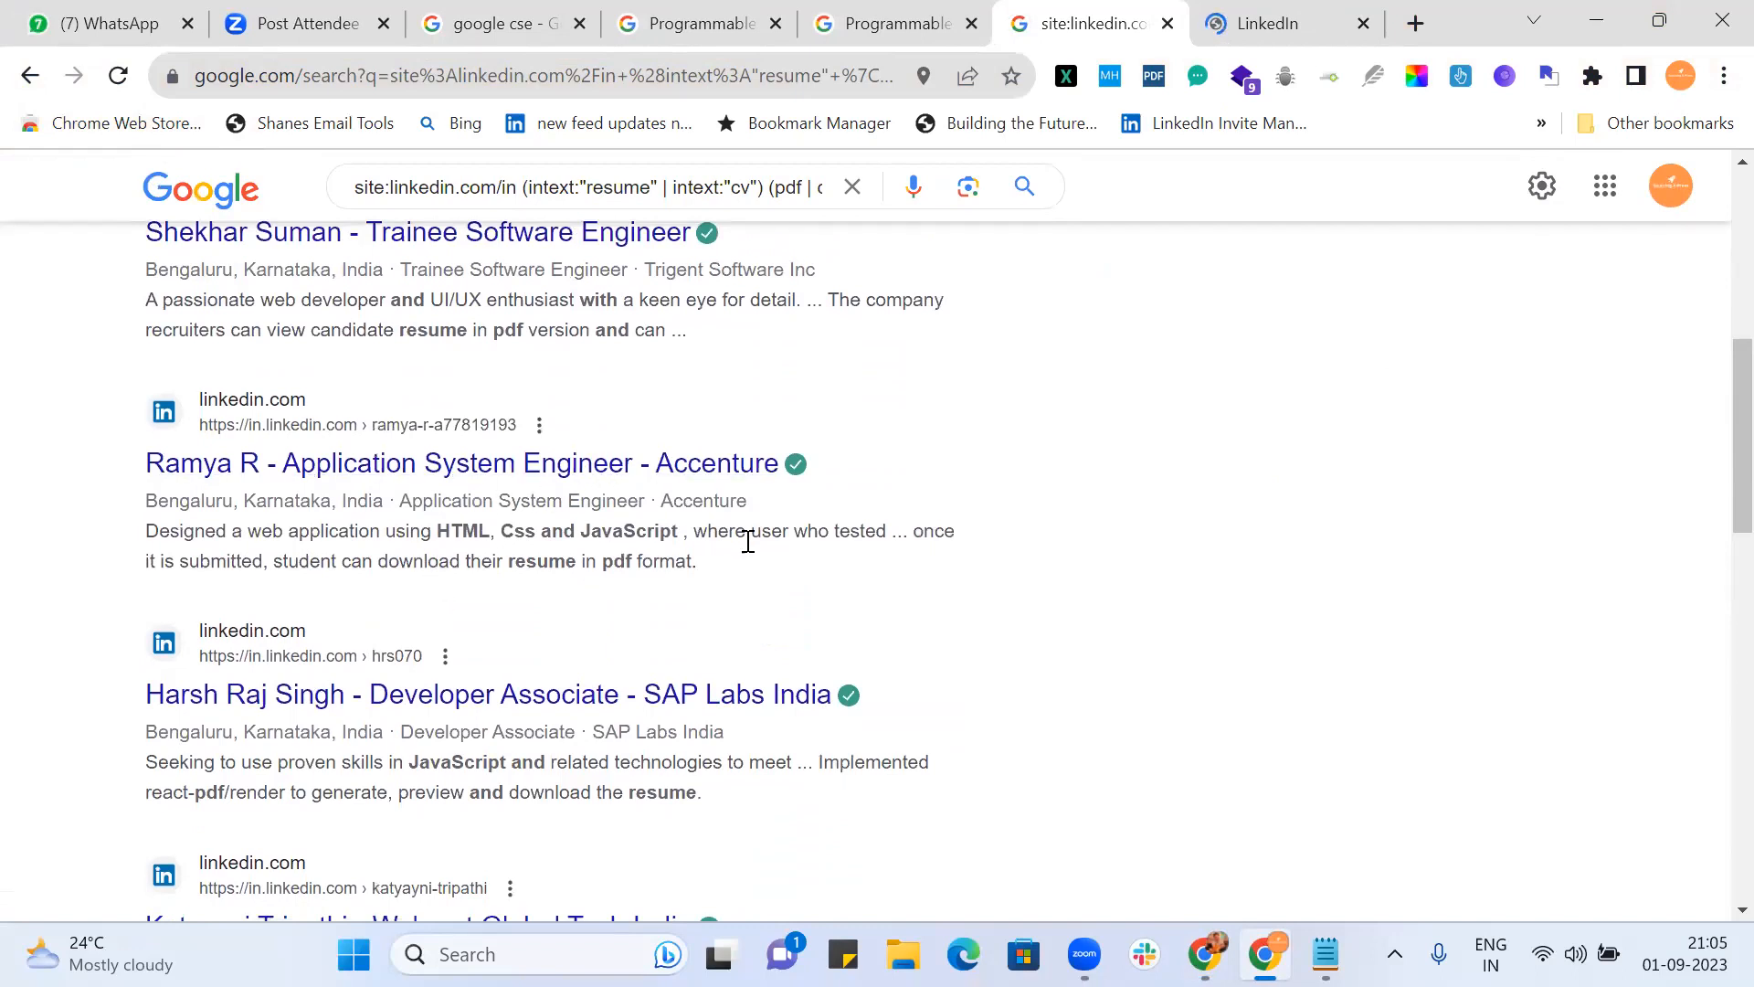
pyautogui.scroll(-3, 744, 539)
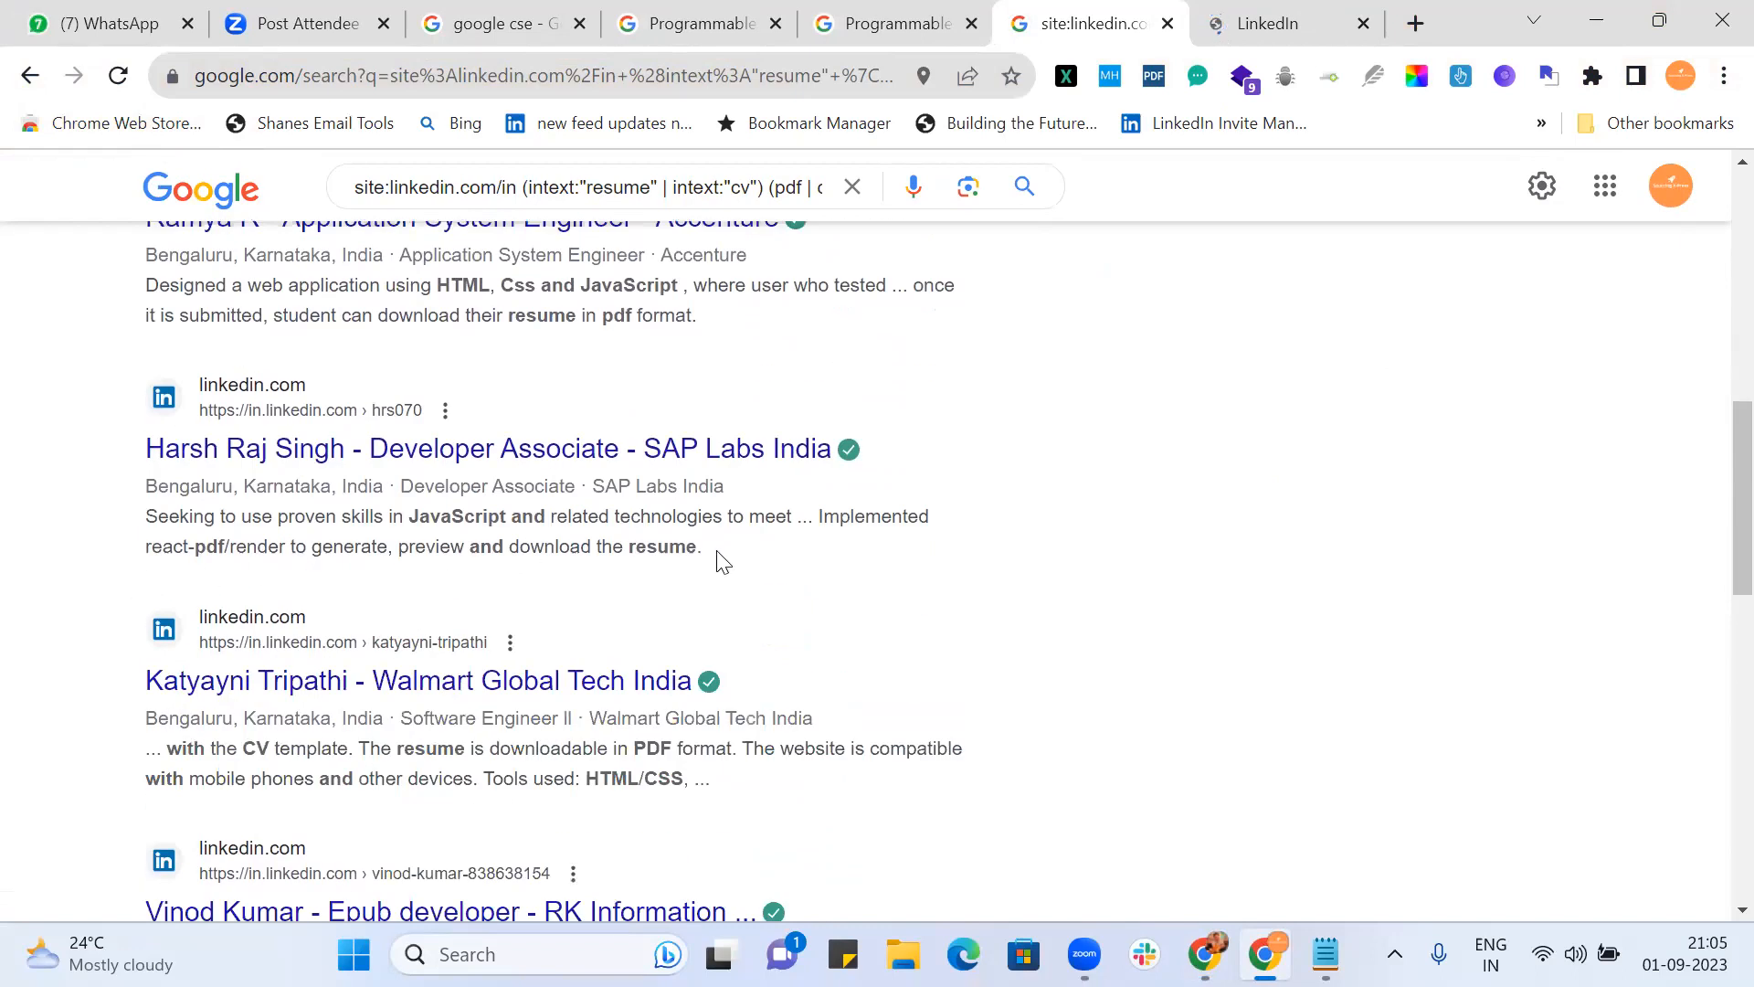
pyautogui.scroll(-3, 717, 560)
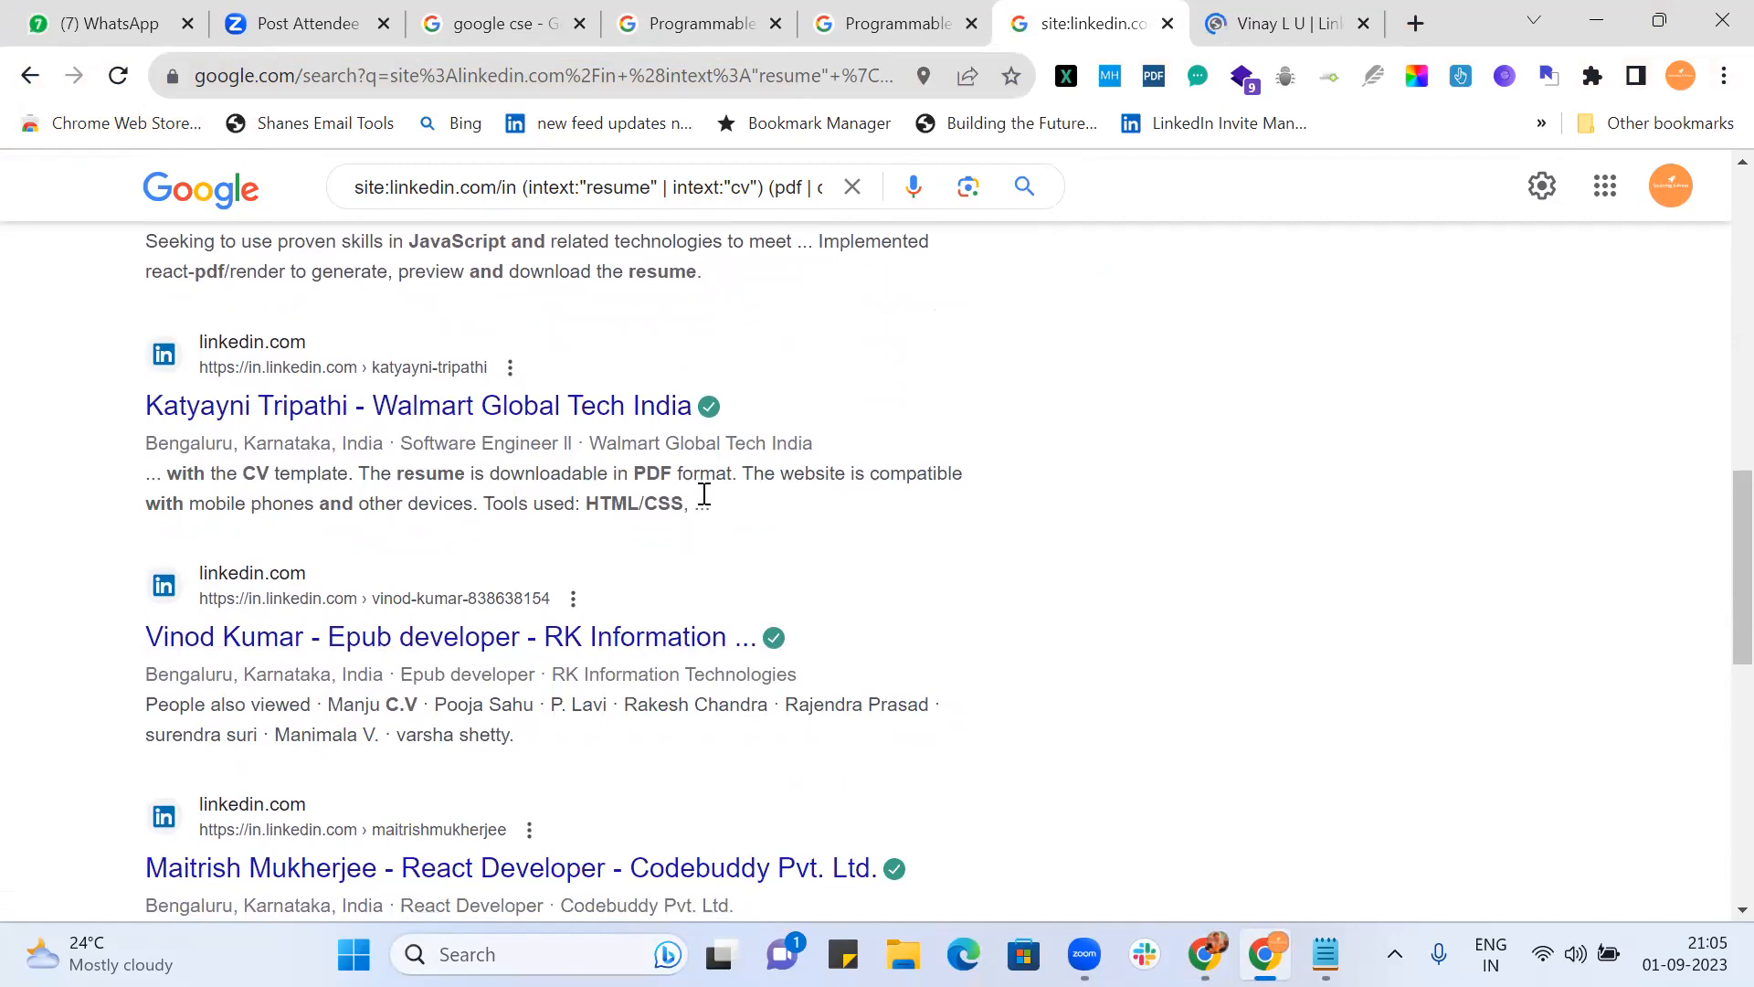
pyautogui.scroll(-2, 721, 502)
pyautogui.scroll(1, 724, 505)
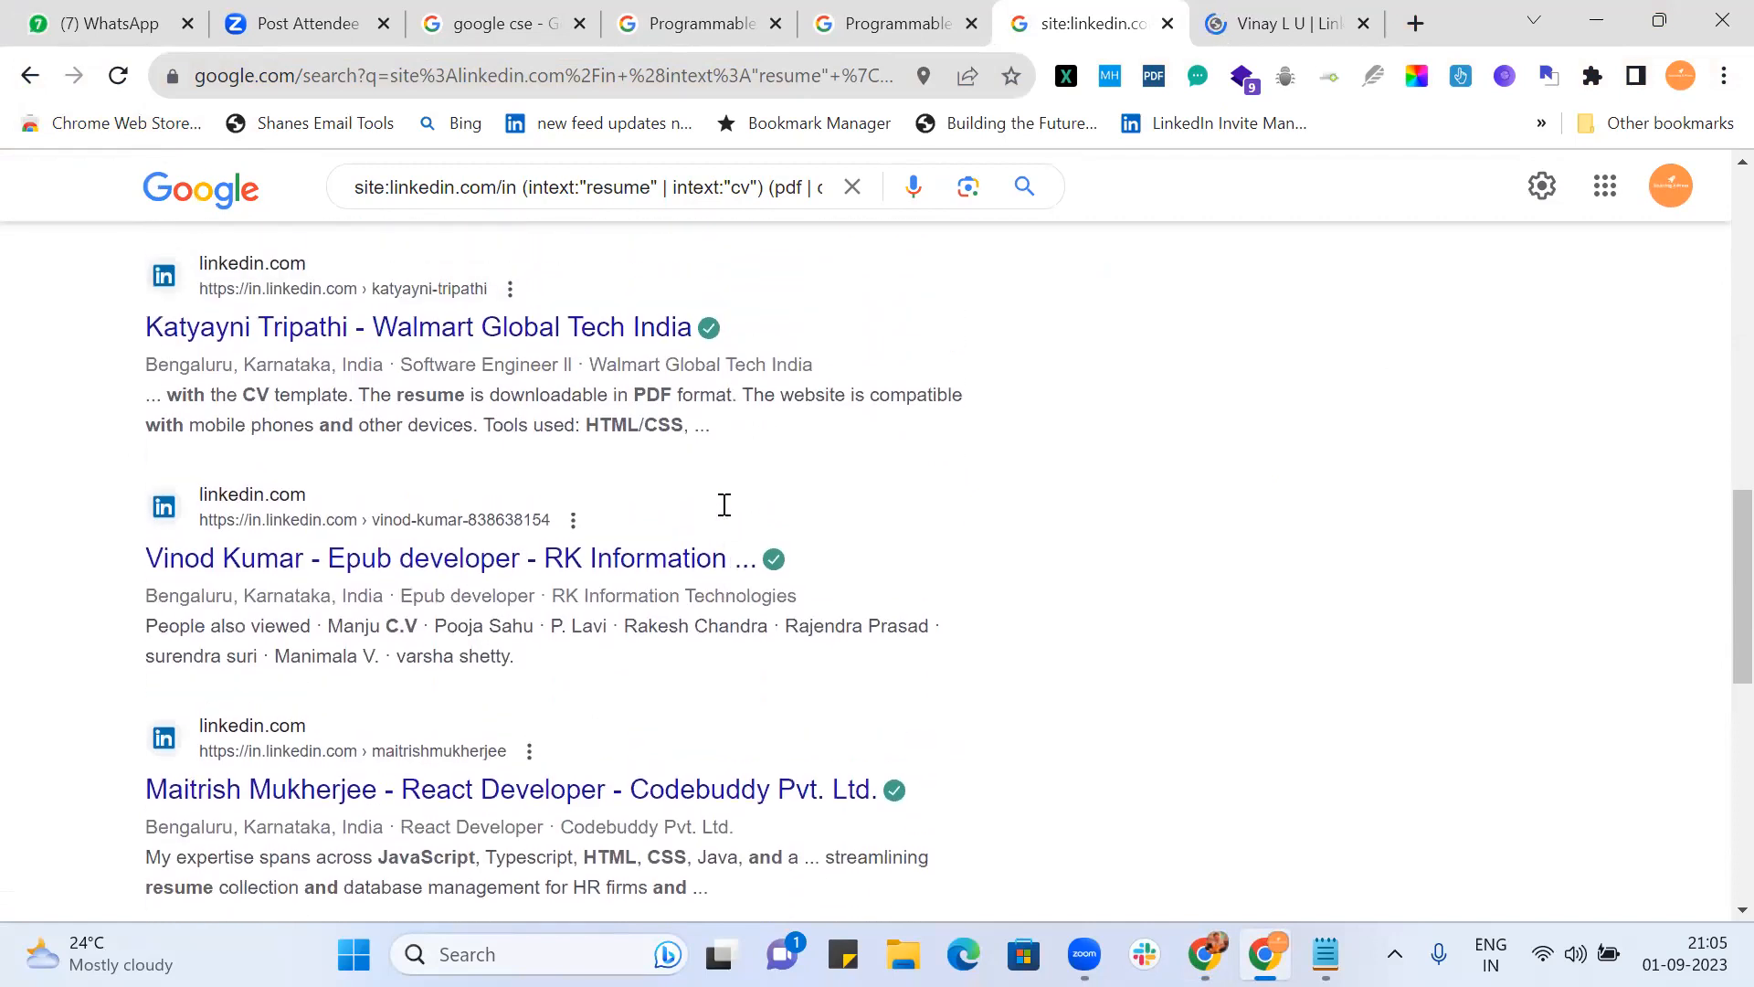
pyautogui.middleClick(599, 340)
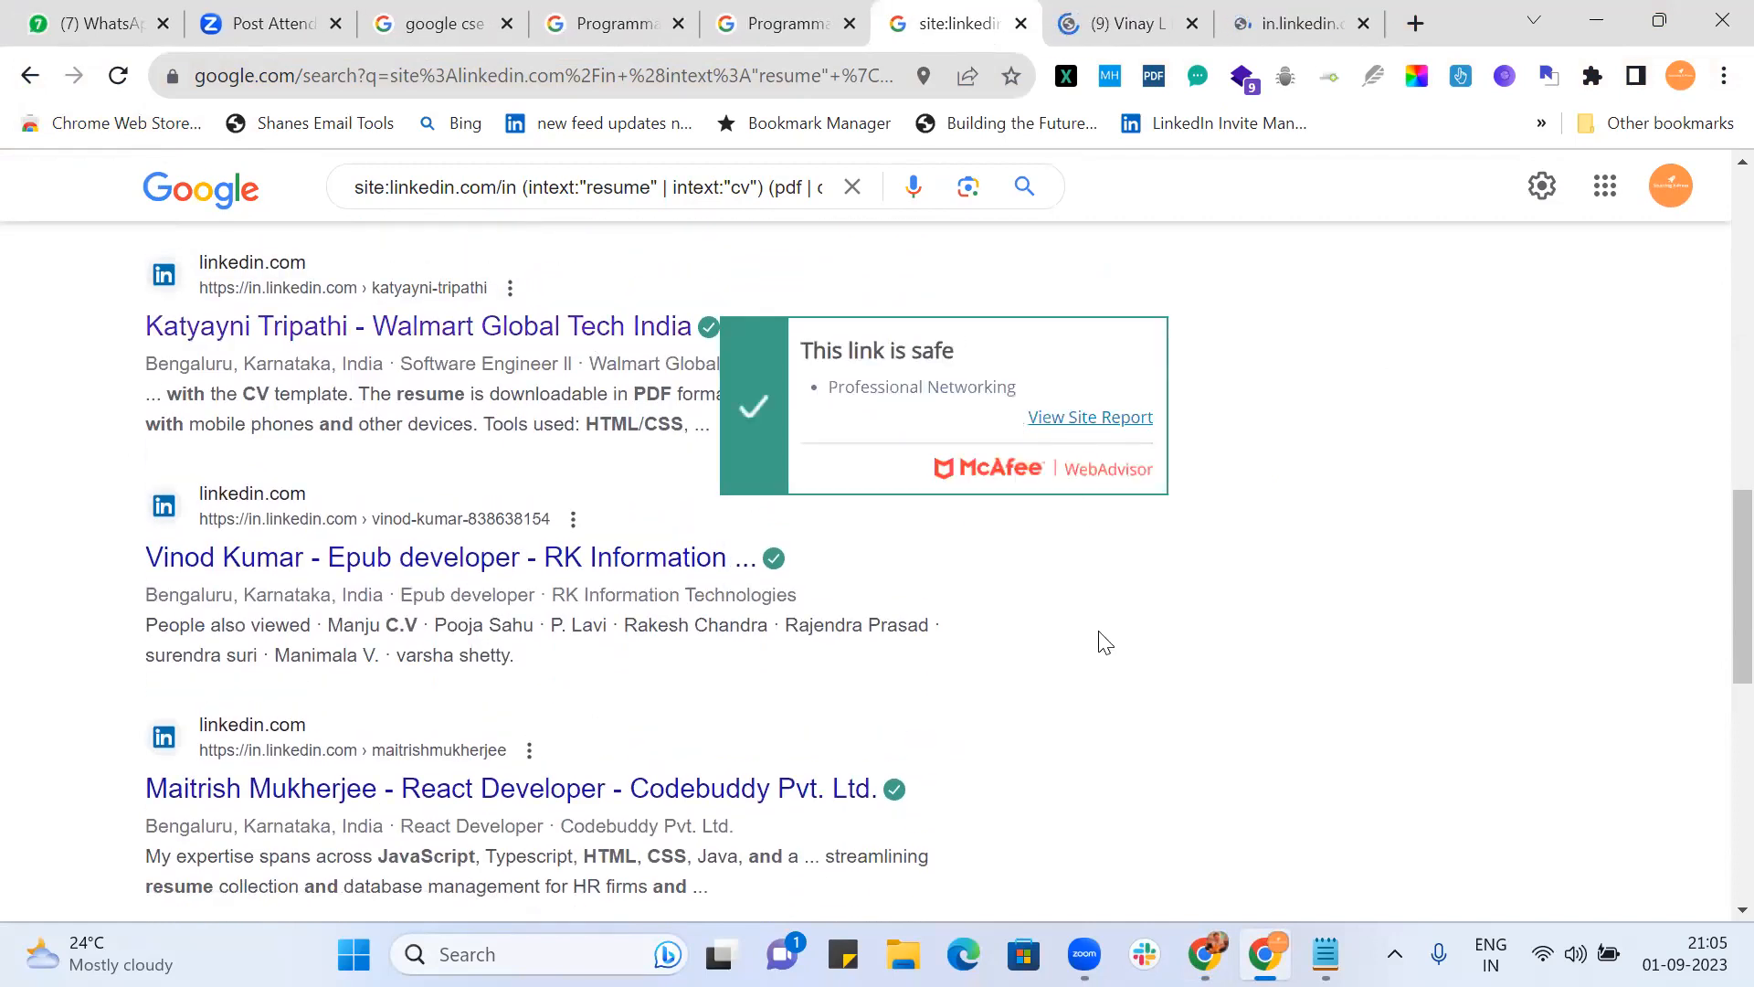
pyautogui.scroll(-4, 1101, 647)
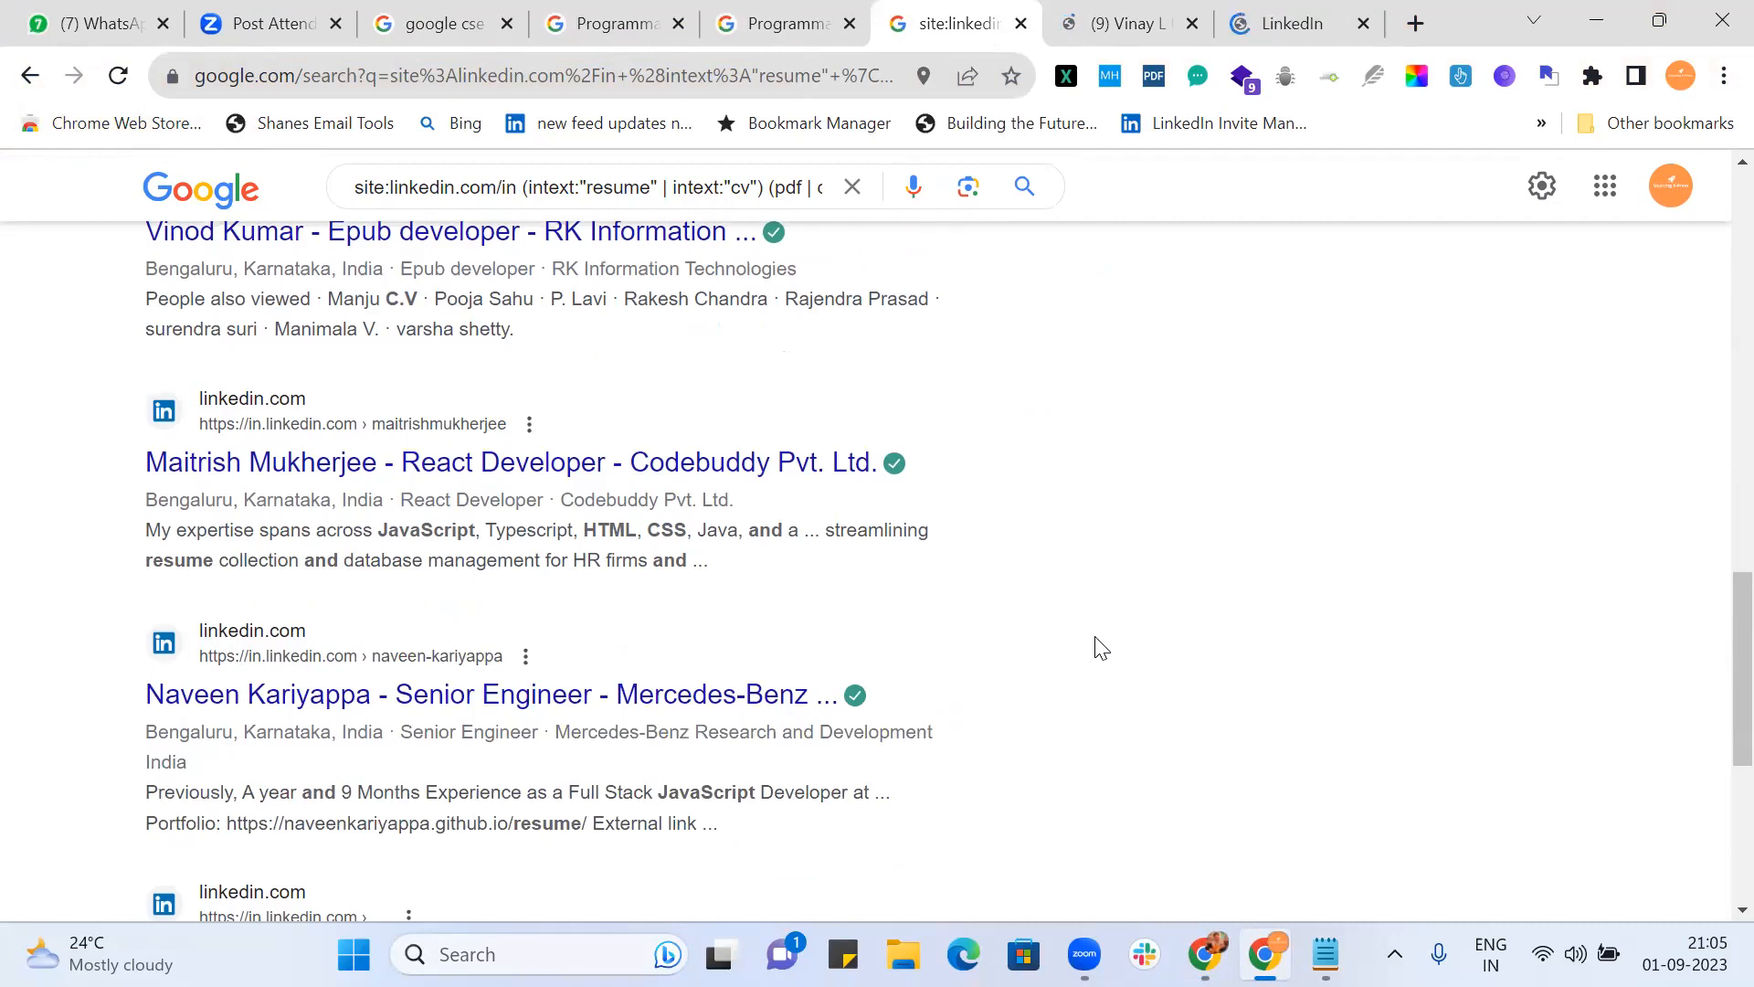
pyautogui.scroll(-2, 1101, 647)
pyautogui.middleClick(704, 330)
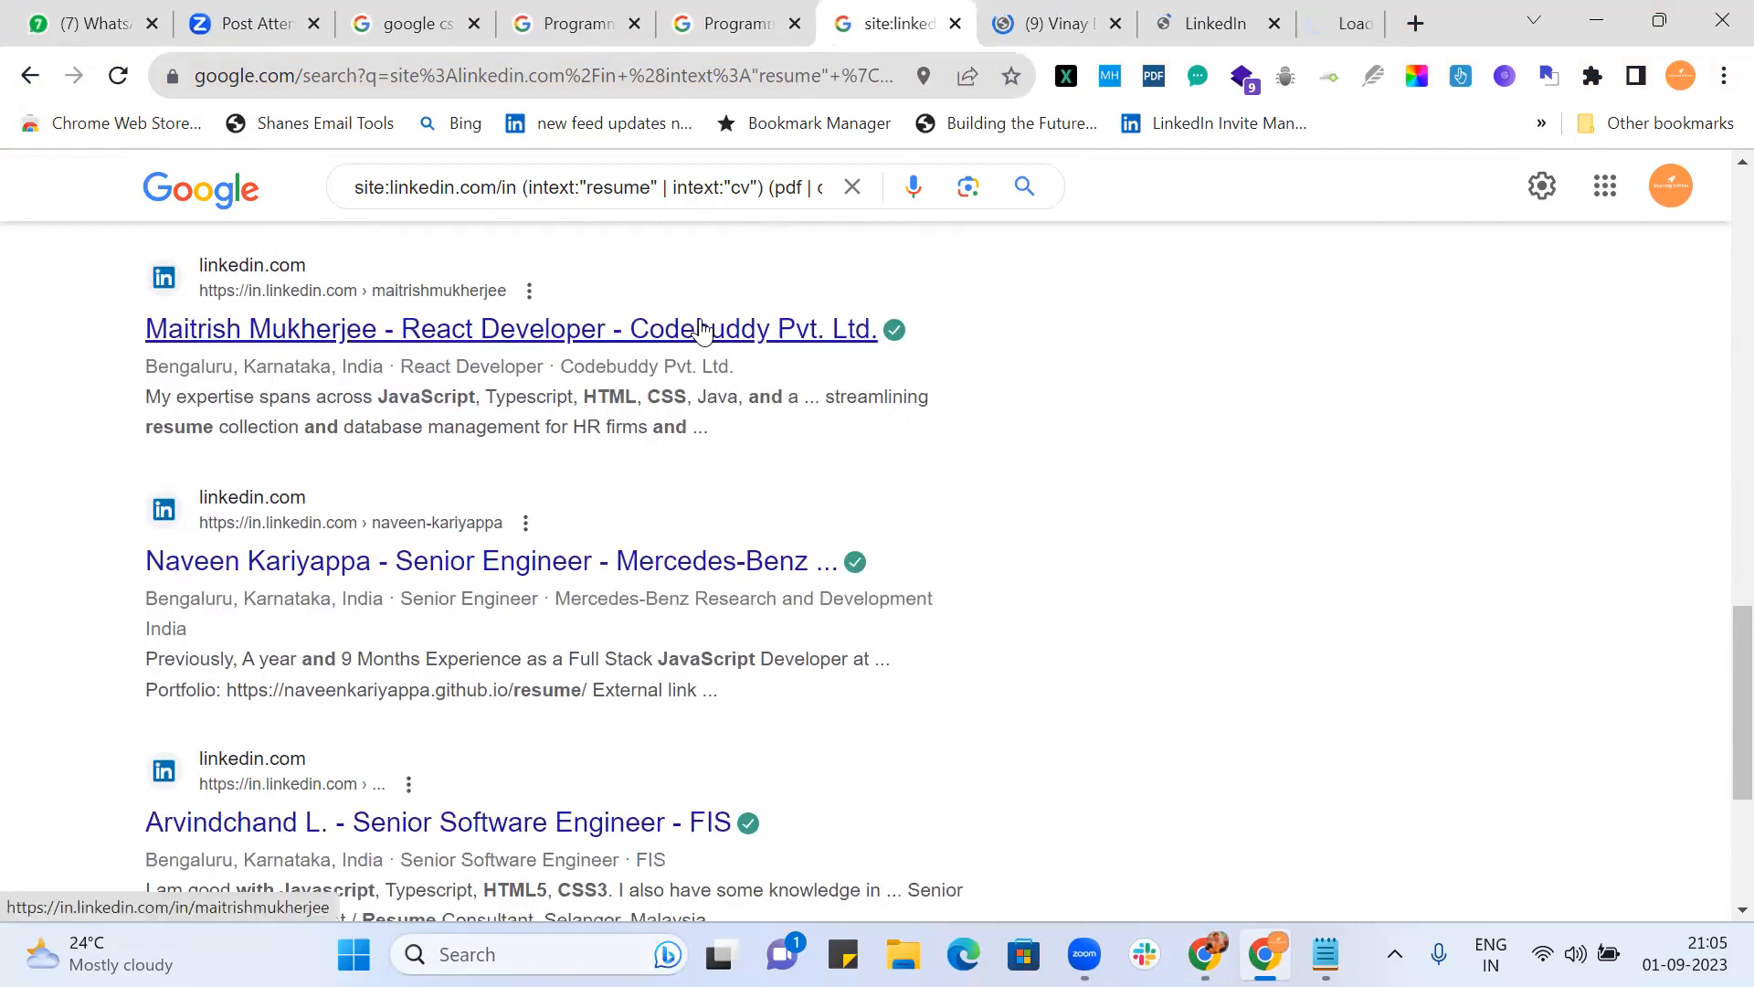
pyautogui.scroll(-4, 1065, 462)
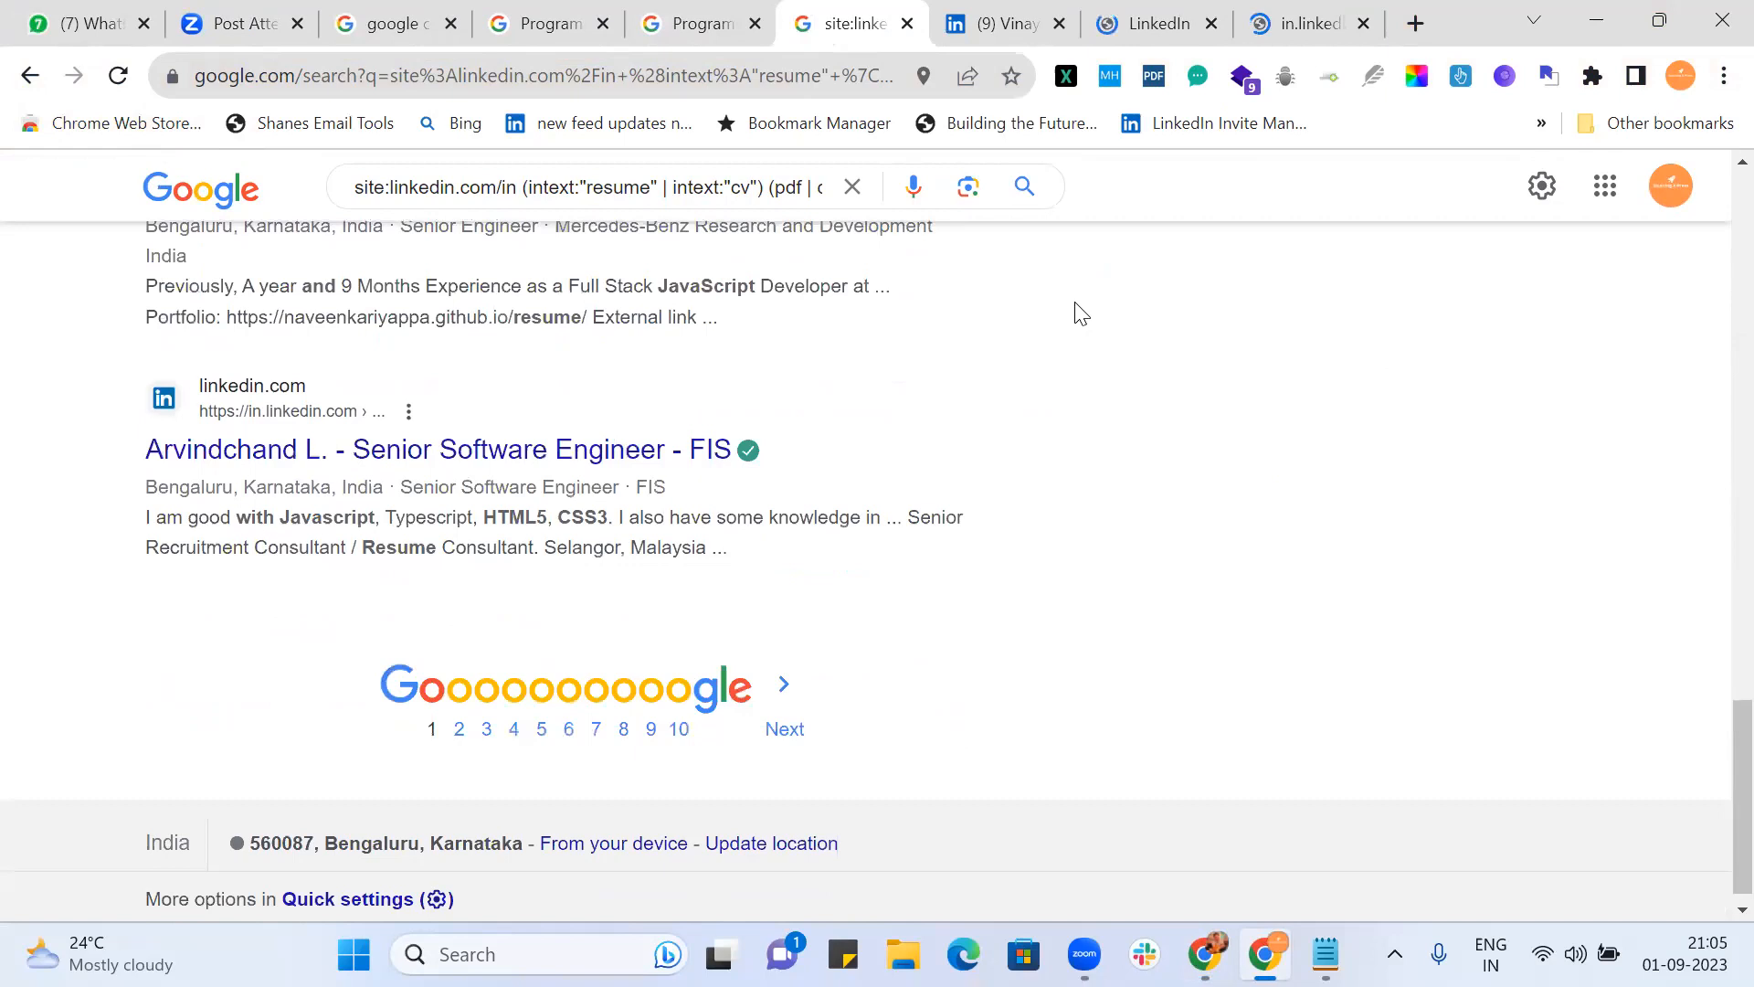
pyautogui.click(1003, 24)
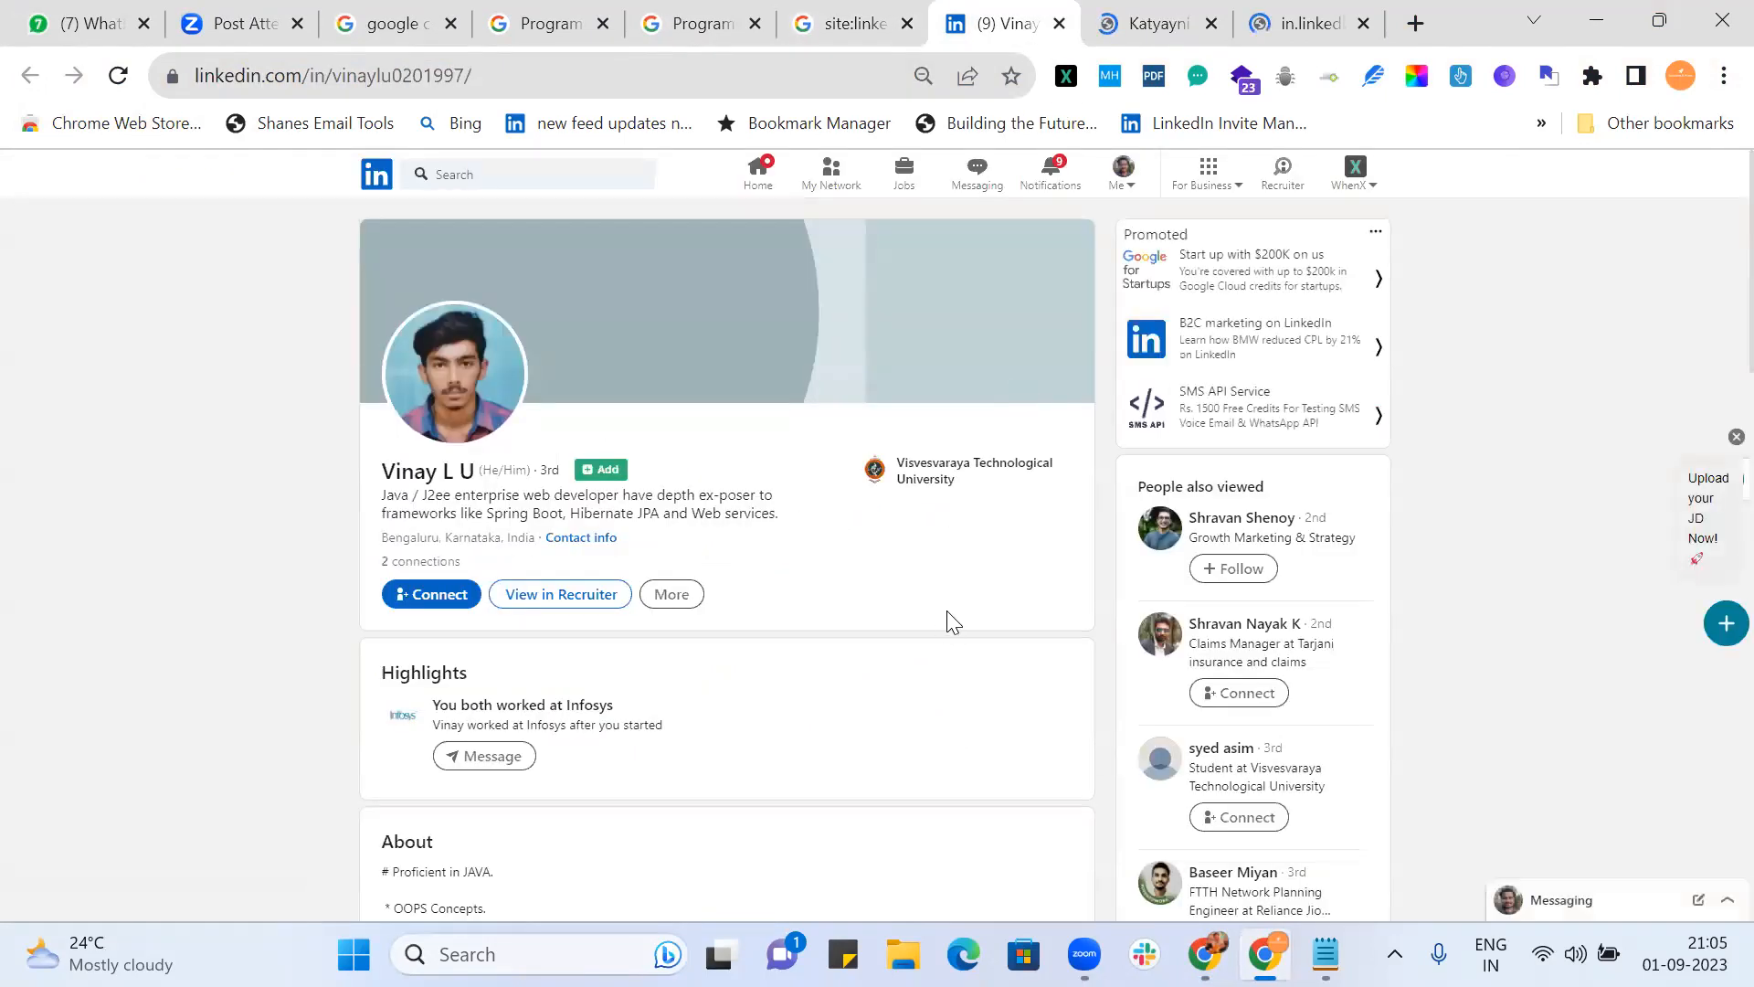
# Step: Scroll through the first two candidates' LinkedIn profiles
pyautogui.scroll(-7, 947, 621)
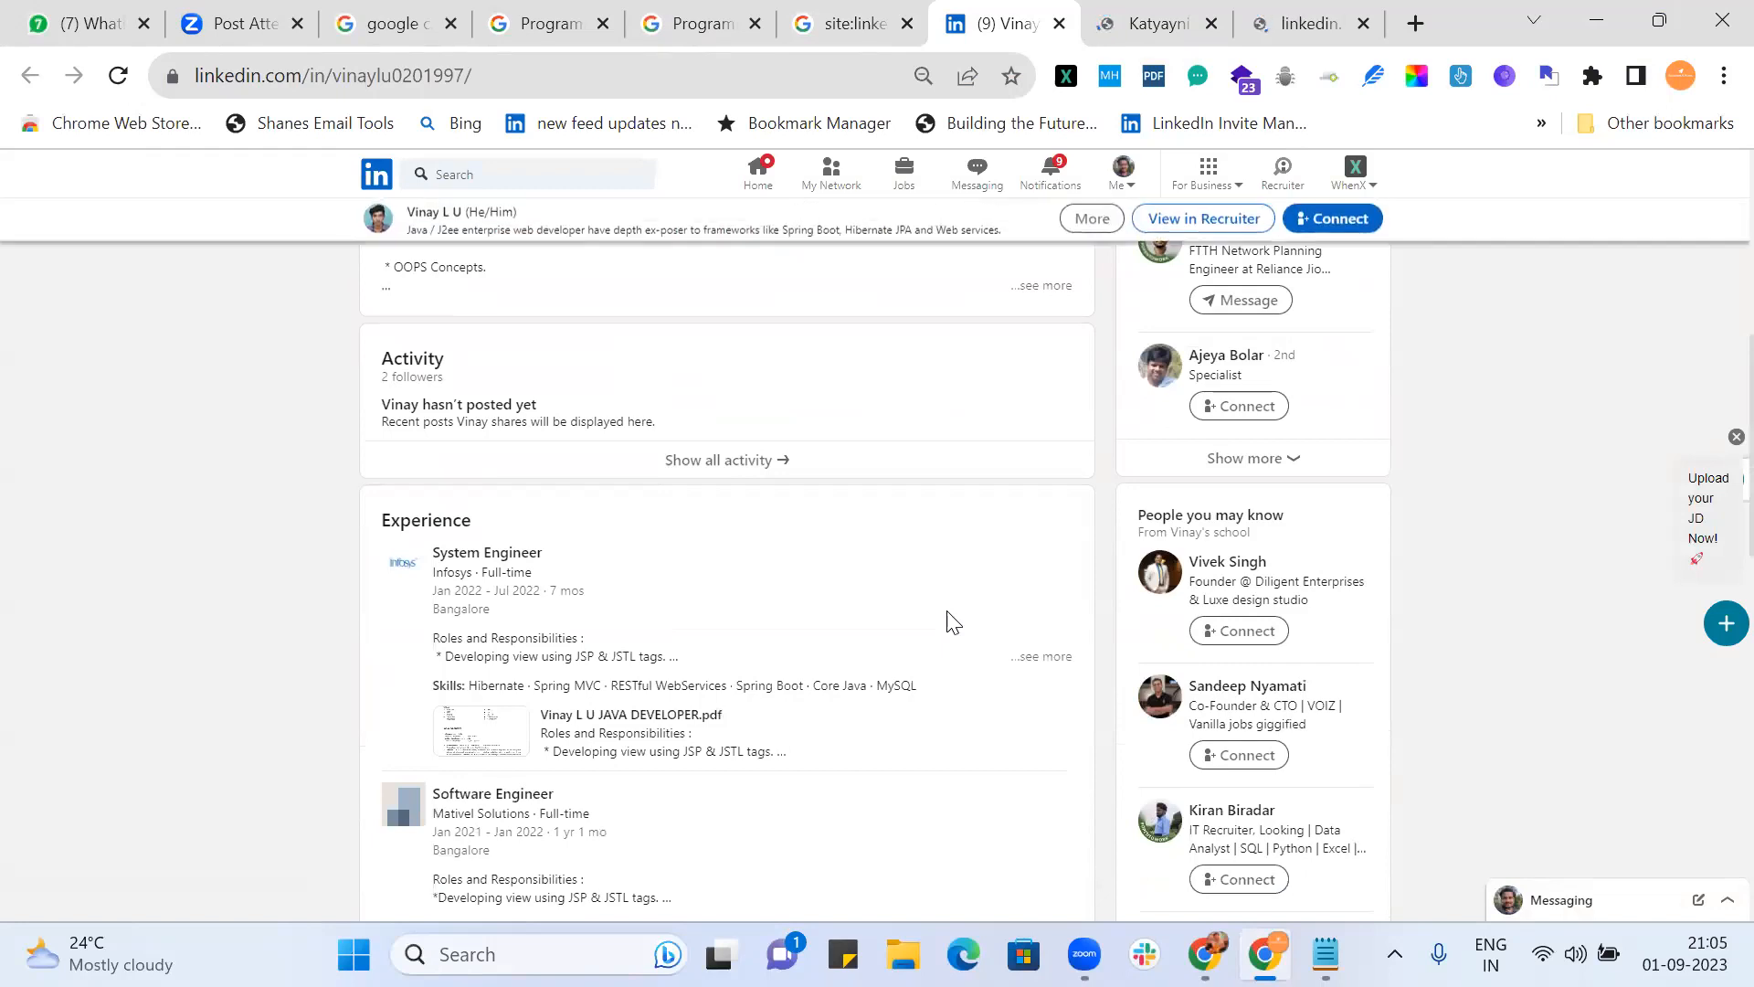
pyautogui.scroll(-2, 947, 621)
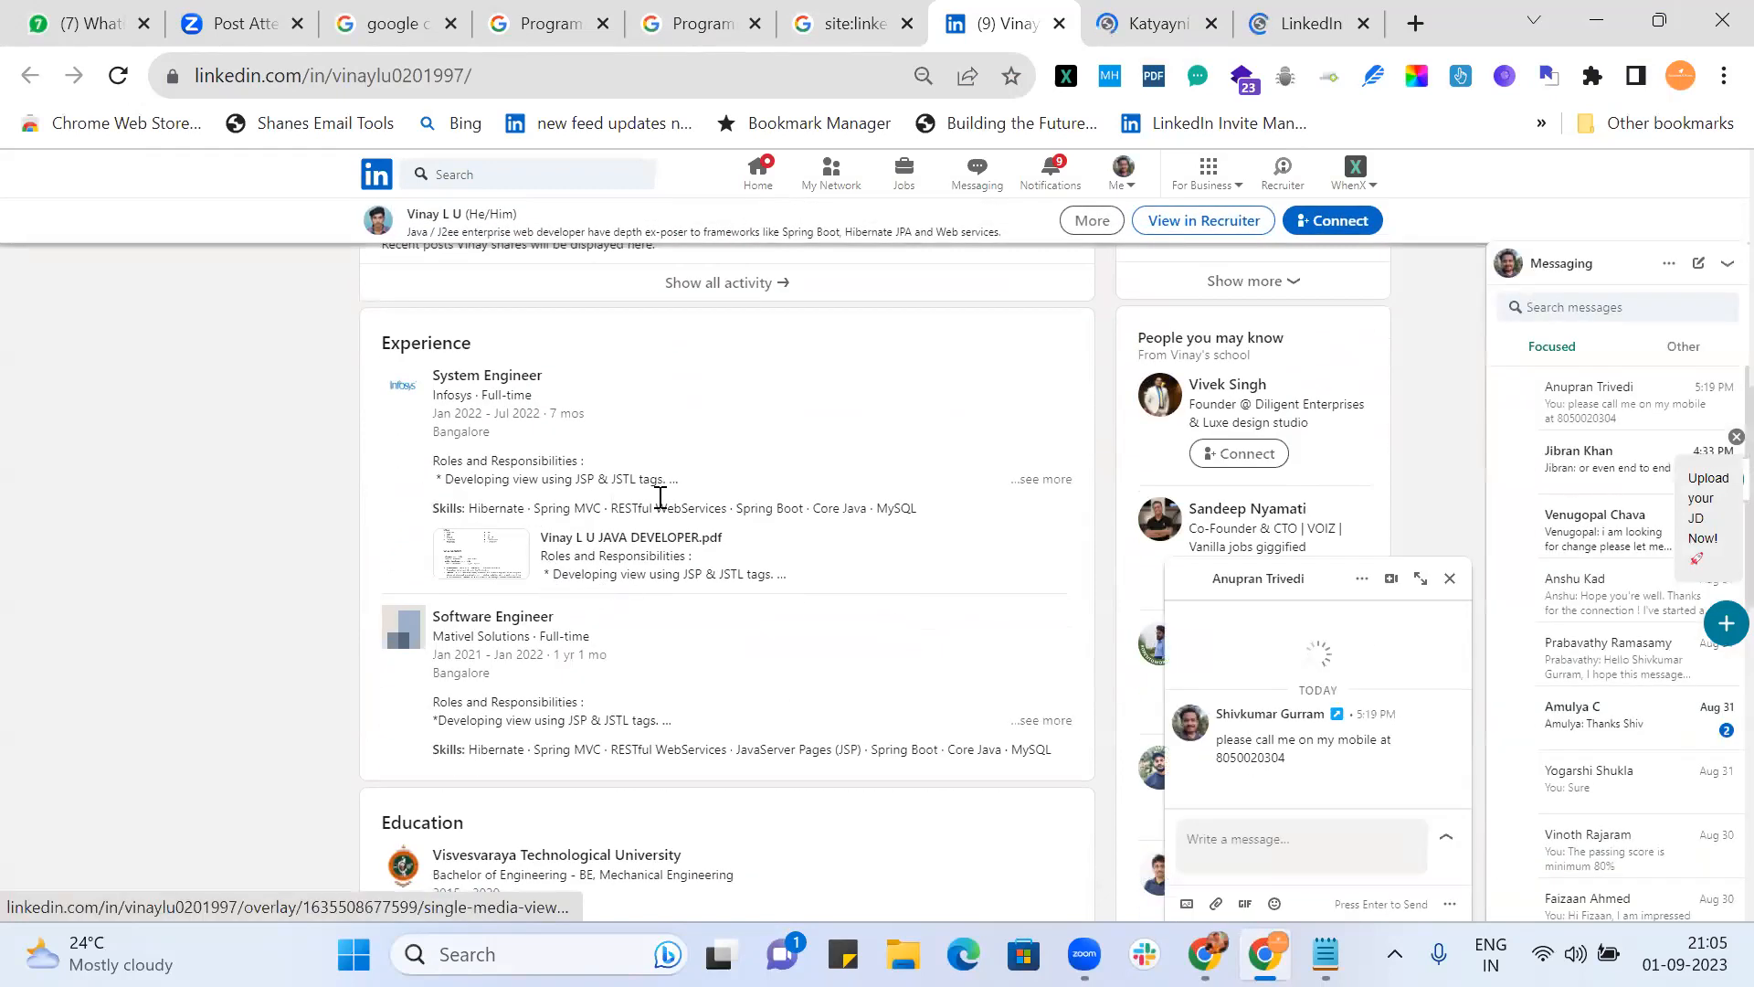
pyautogui.click(1120, 28)
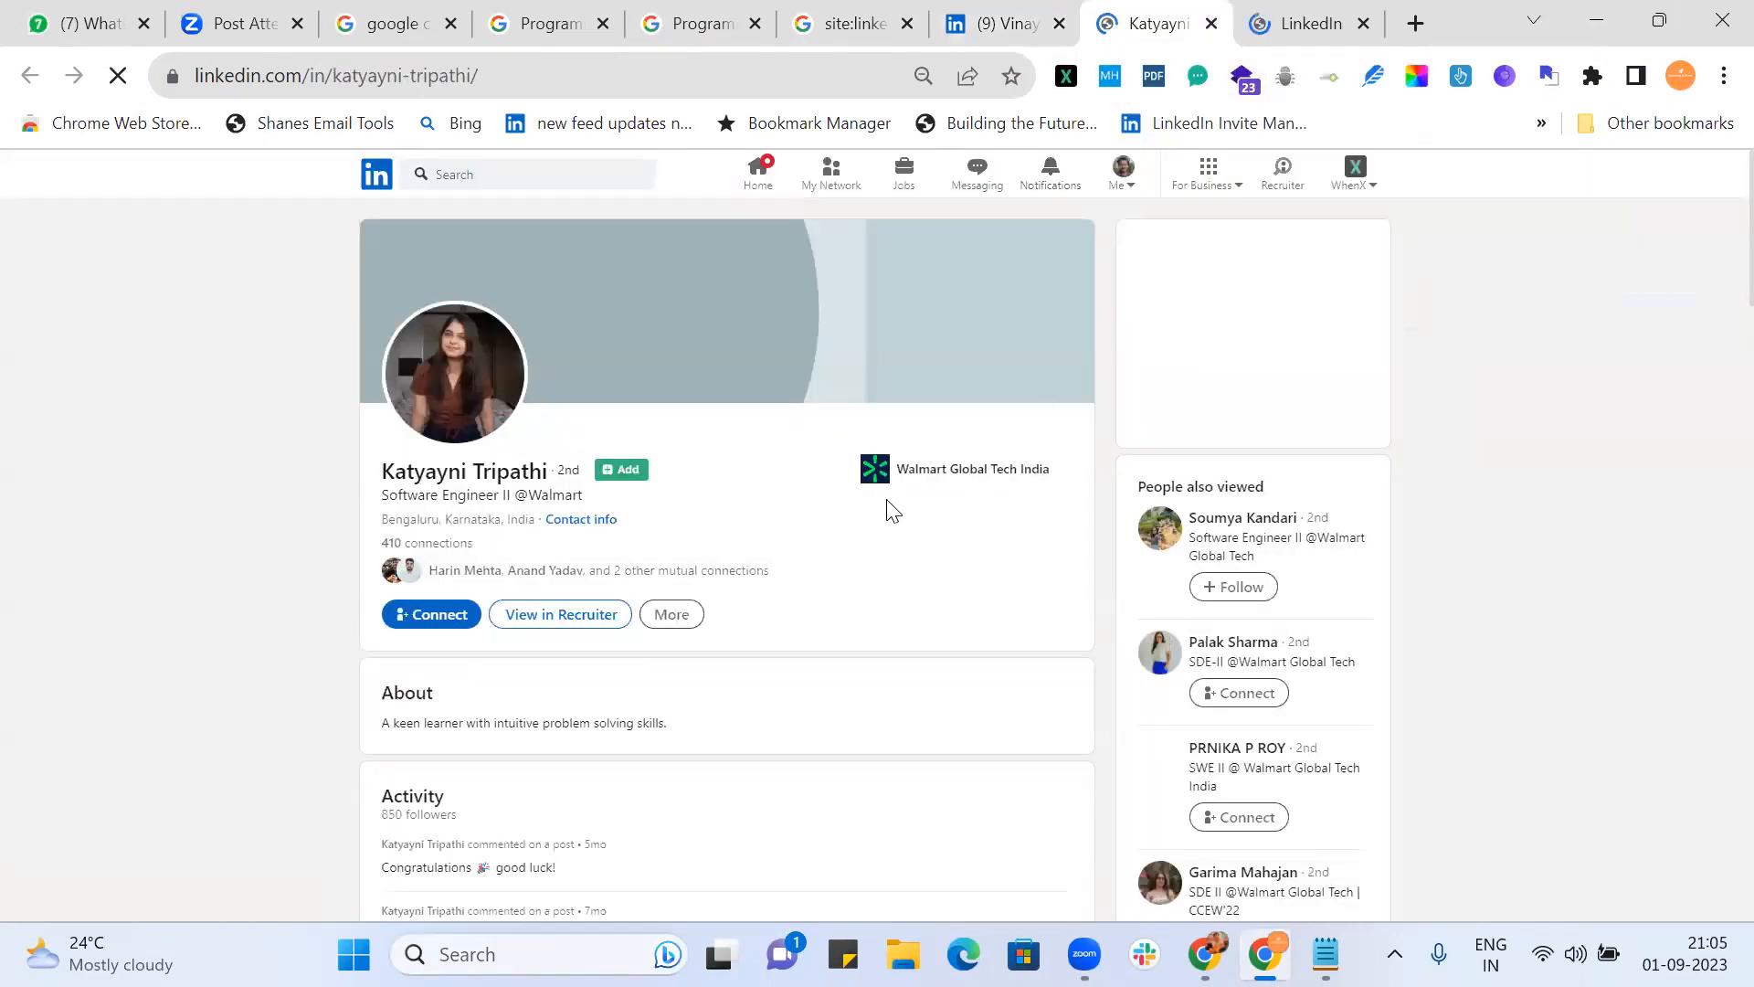
pyautogui.scroll(-10, 893, 509)
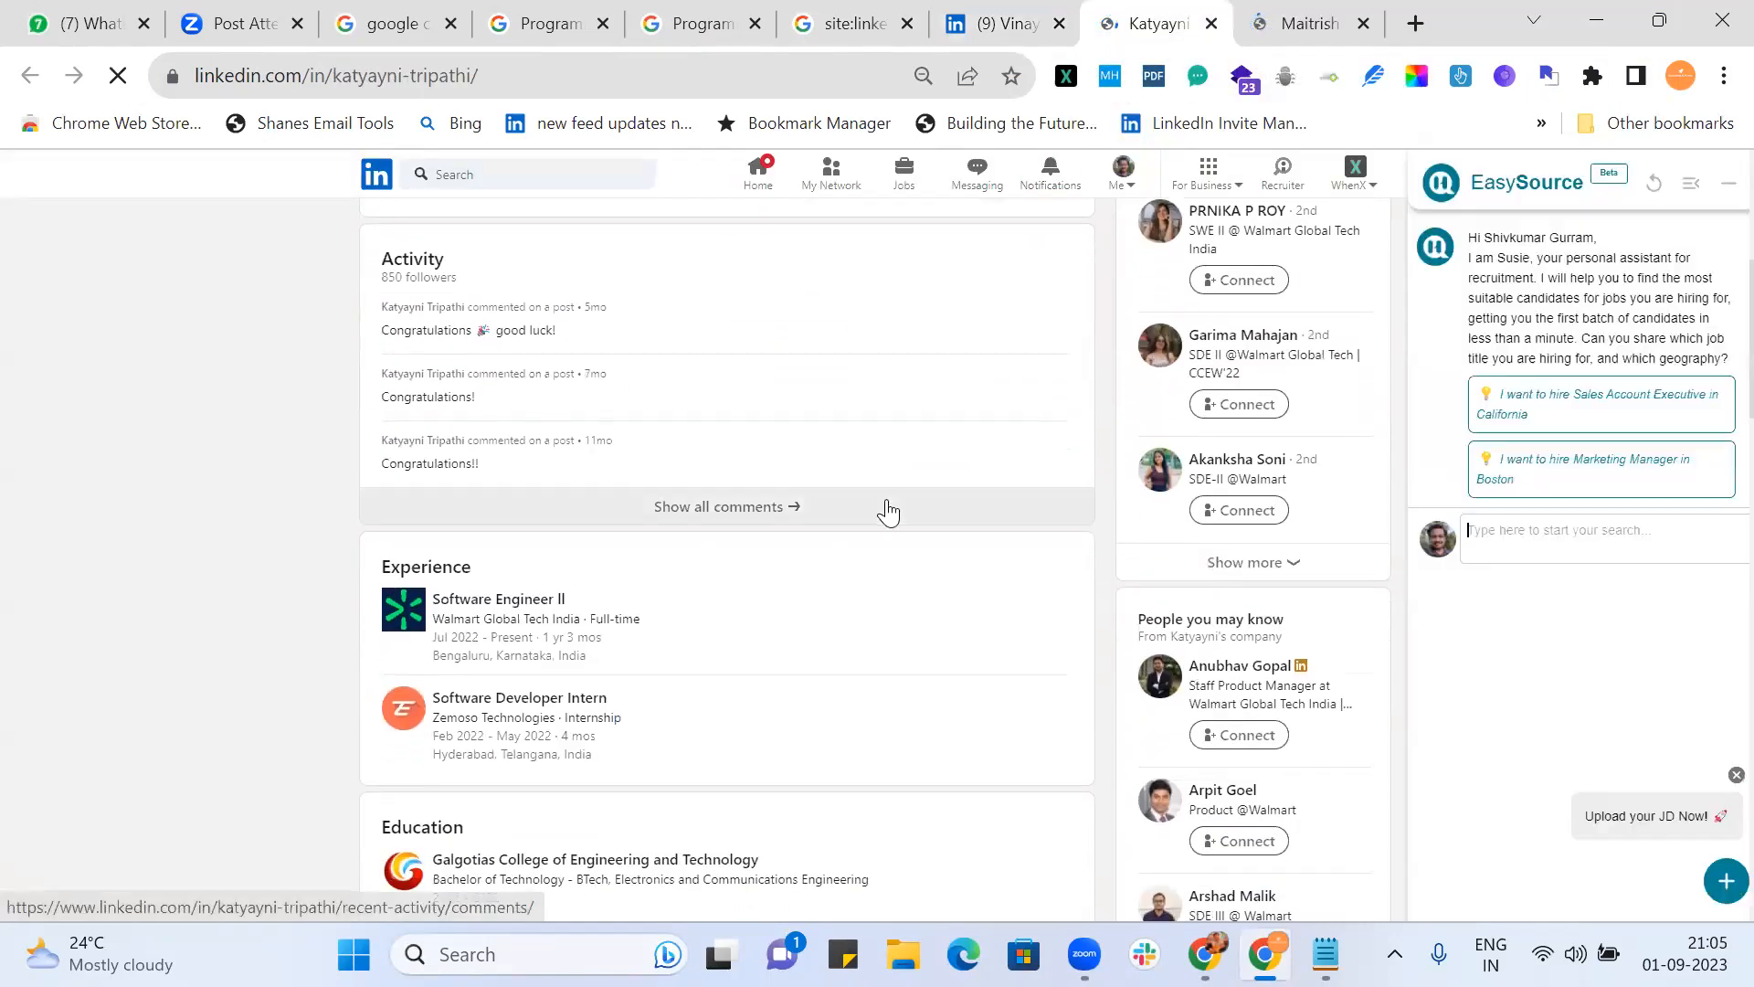
pyautogui.scroll(6, 887, 509)
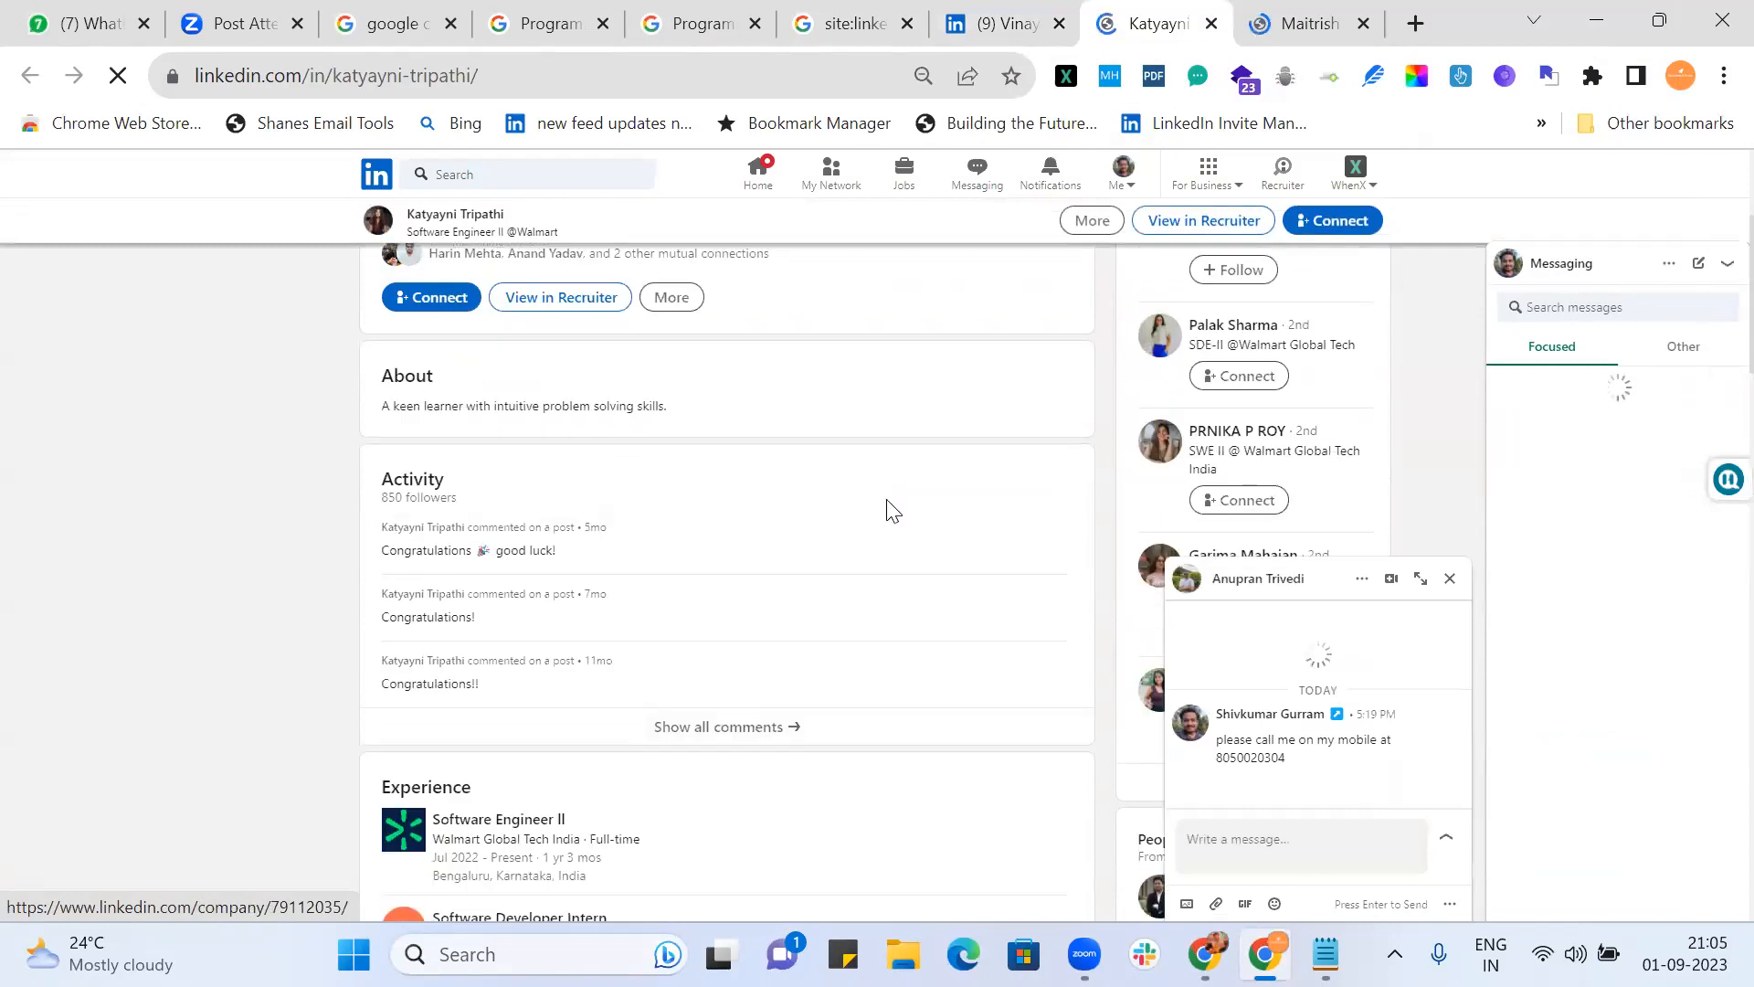
pyautogui.scroll(2, 779, 505)
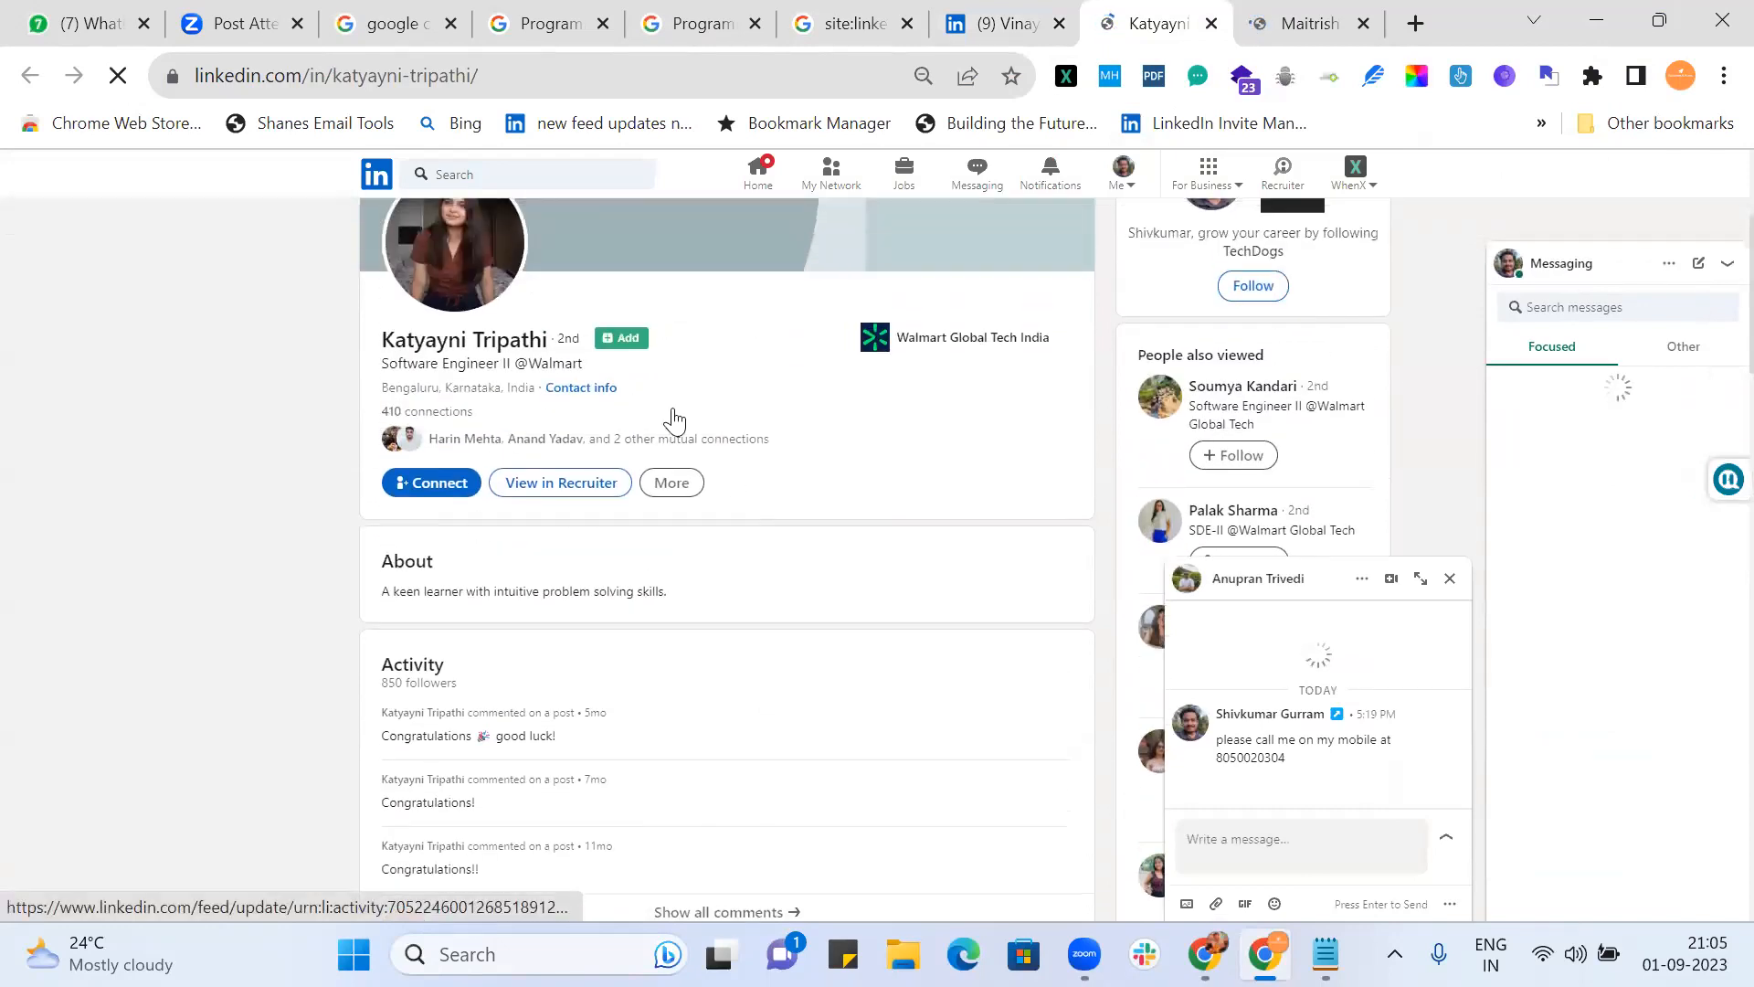
pyautogui.scroll(-4, 768, 619)
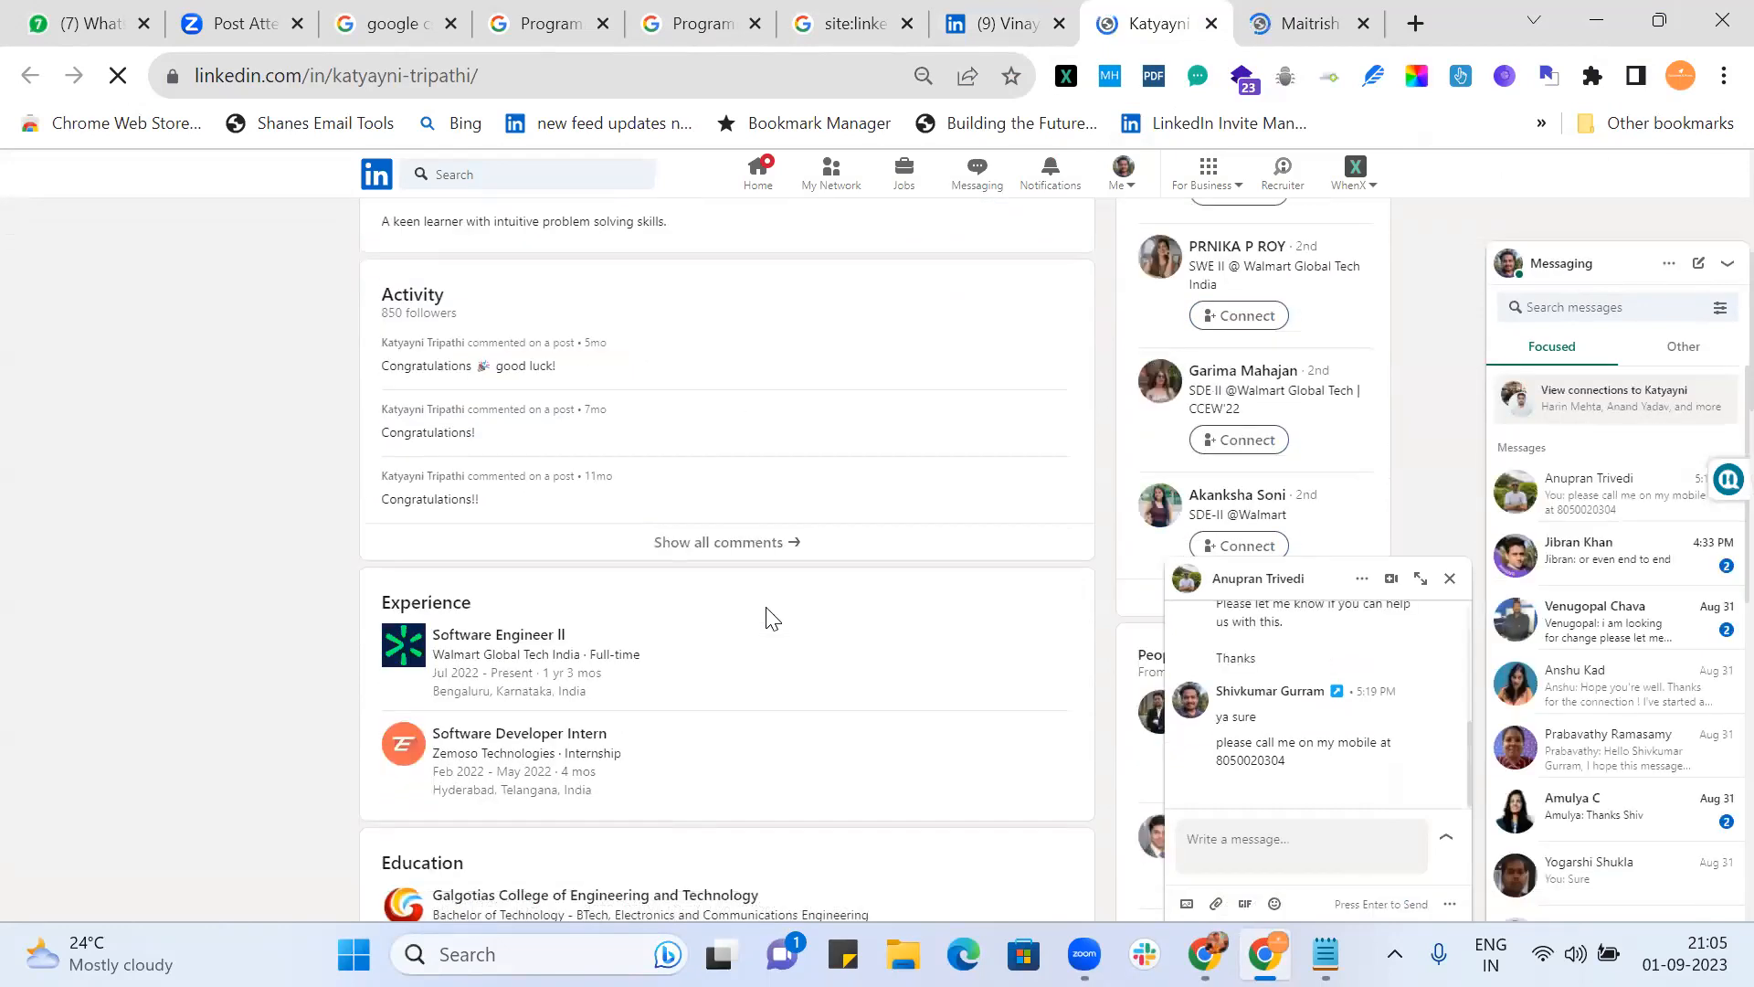
pyautogui.scroll(-2, 768, 619)
pyautogui.scroll(-2, 768, 619)
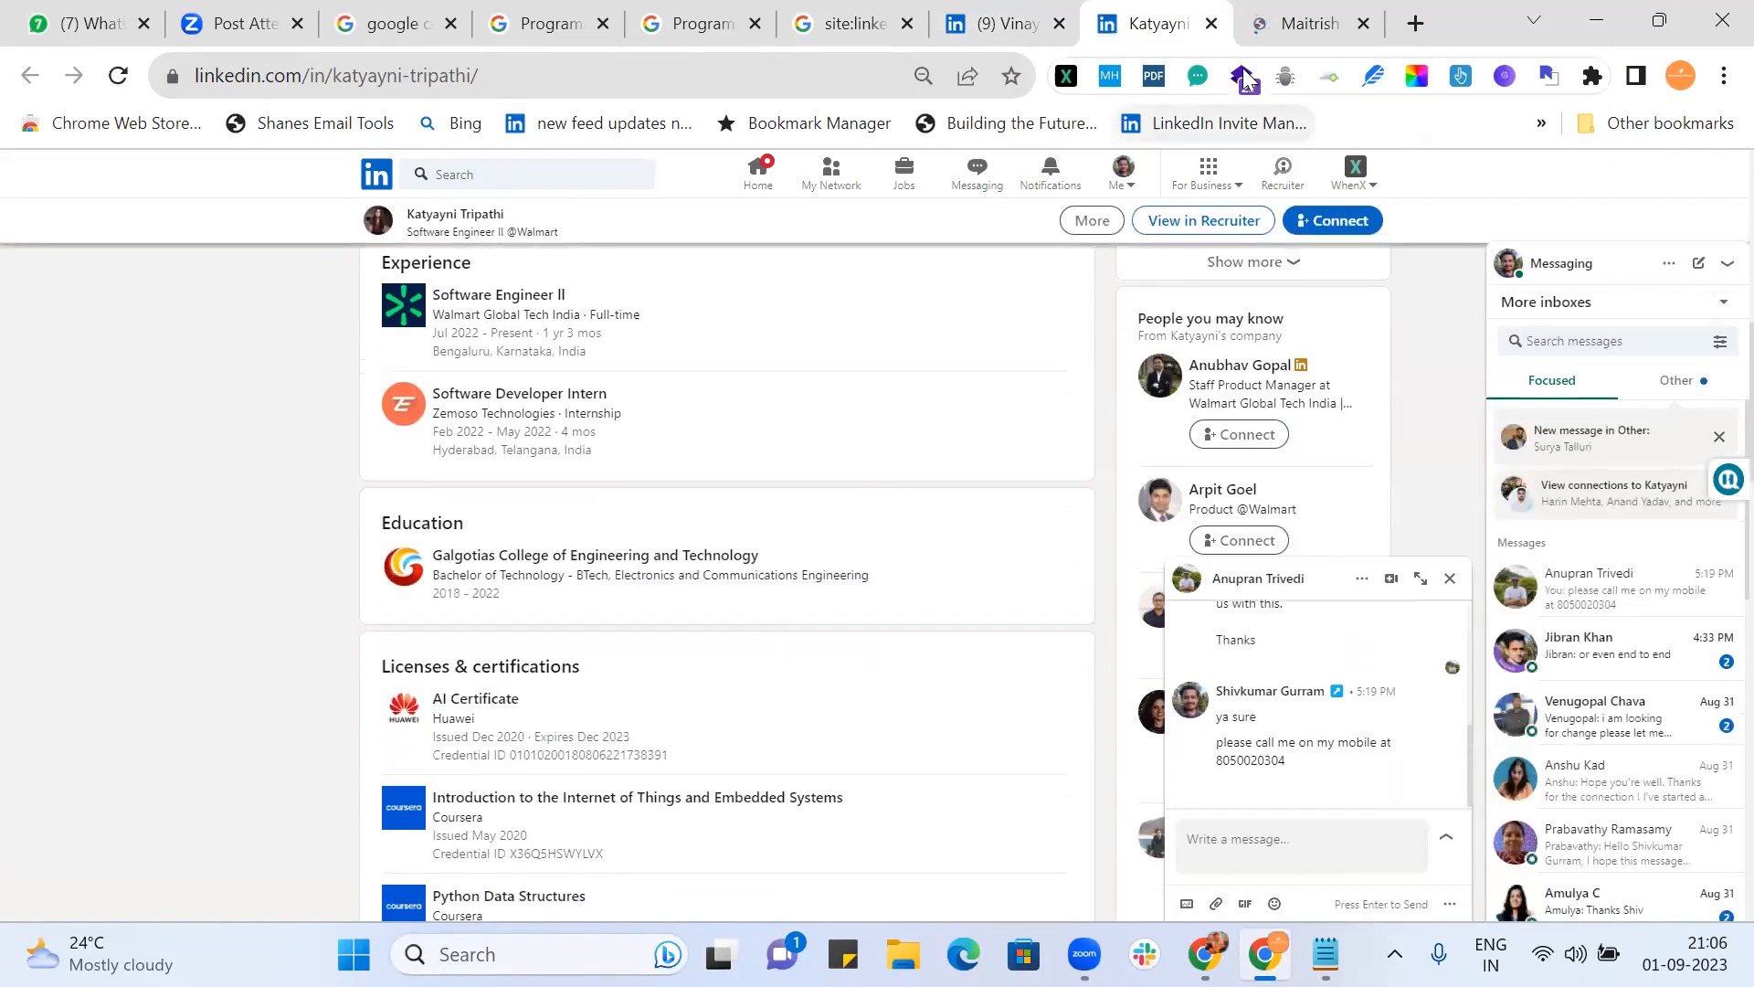
# Step: Expand the front-end developer's full About summary and React Developer role description
pyautogui.click(1296, 23)
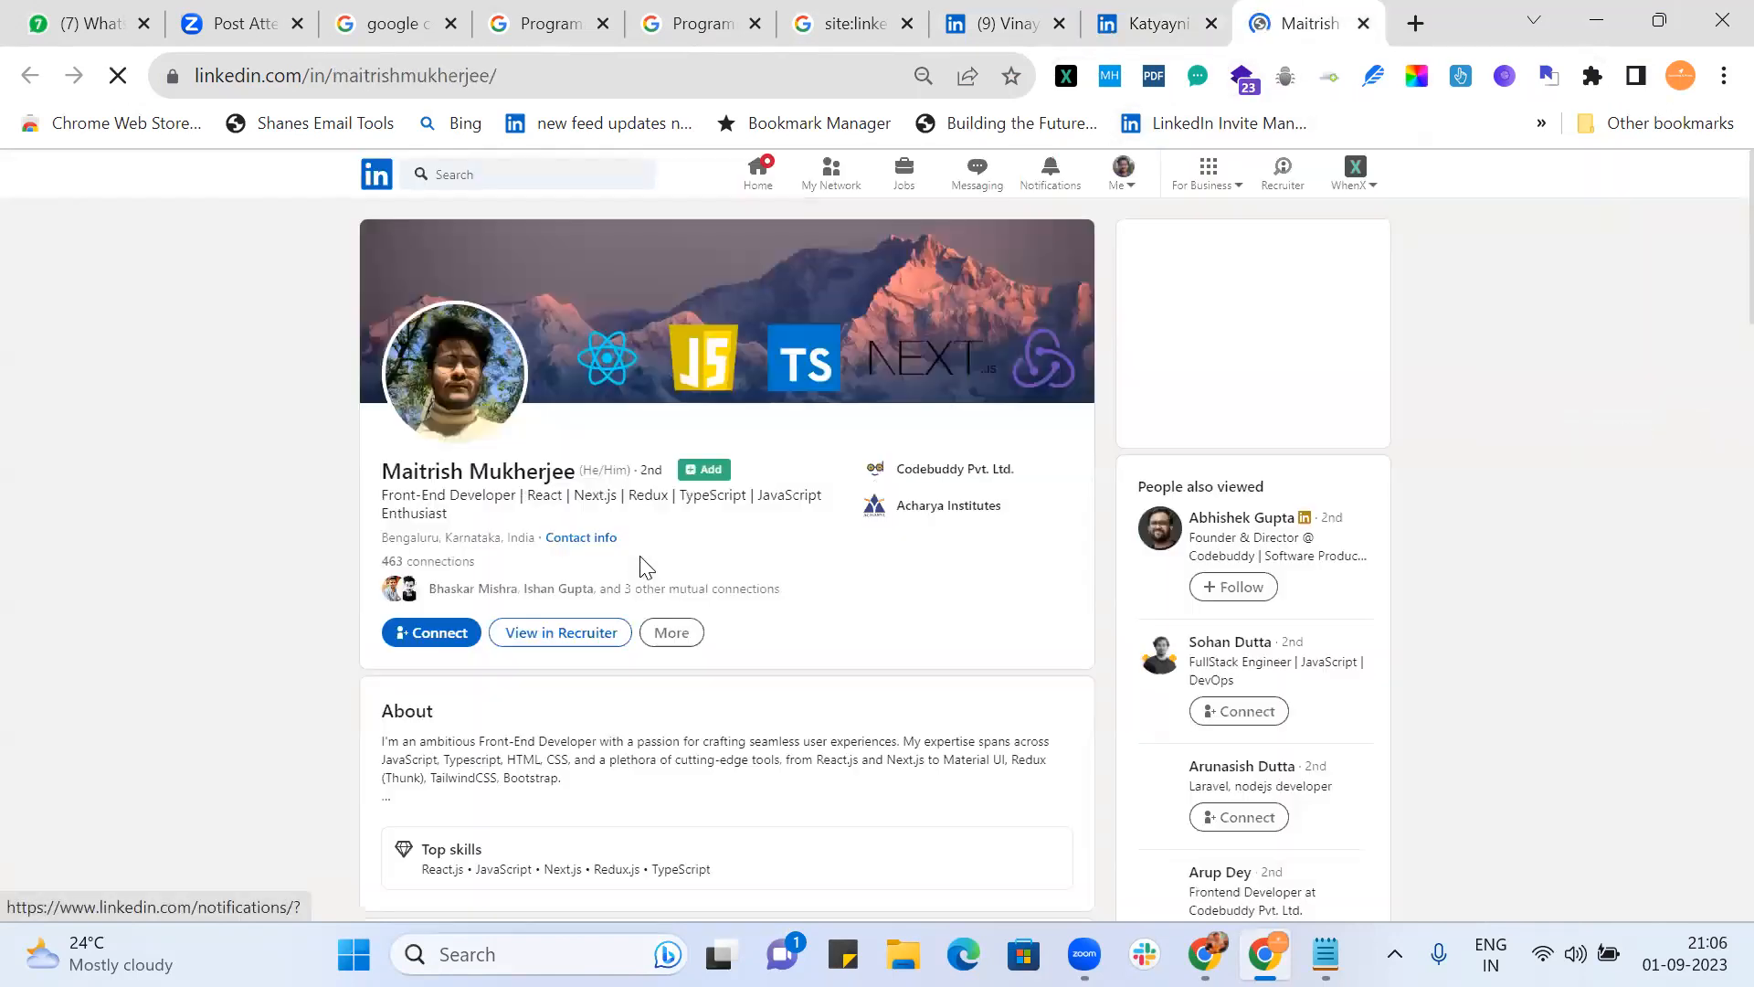
pyautogui.scroll(-5, 841, 560)
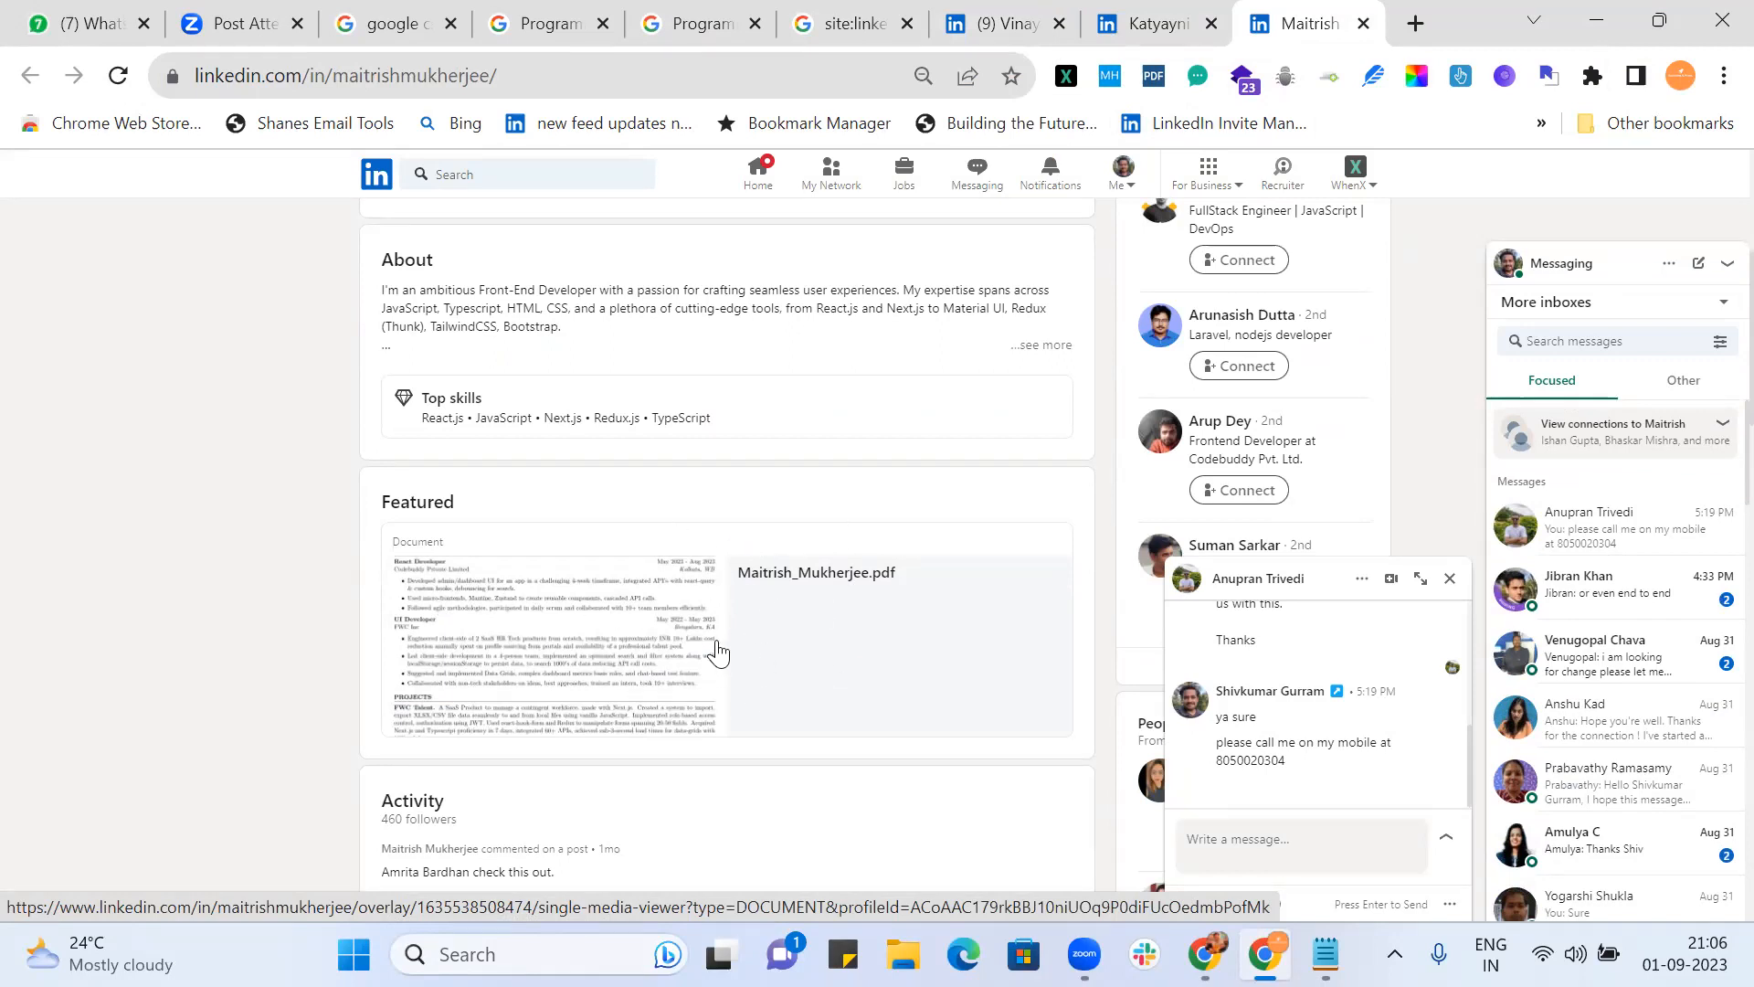
pyautogui.click(1030, 346)
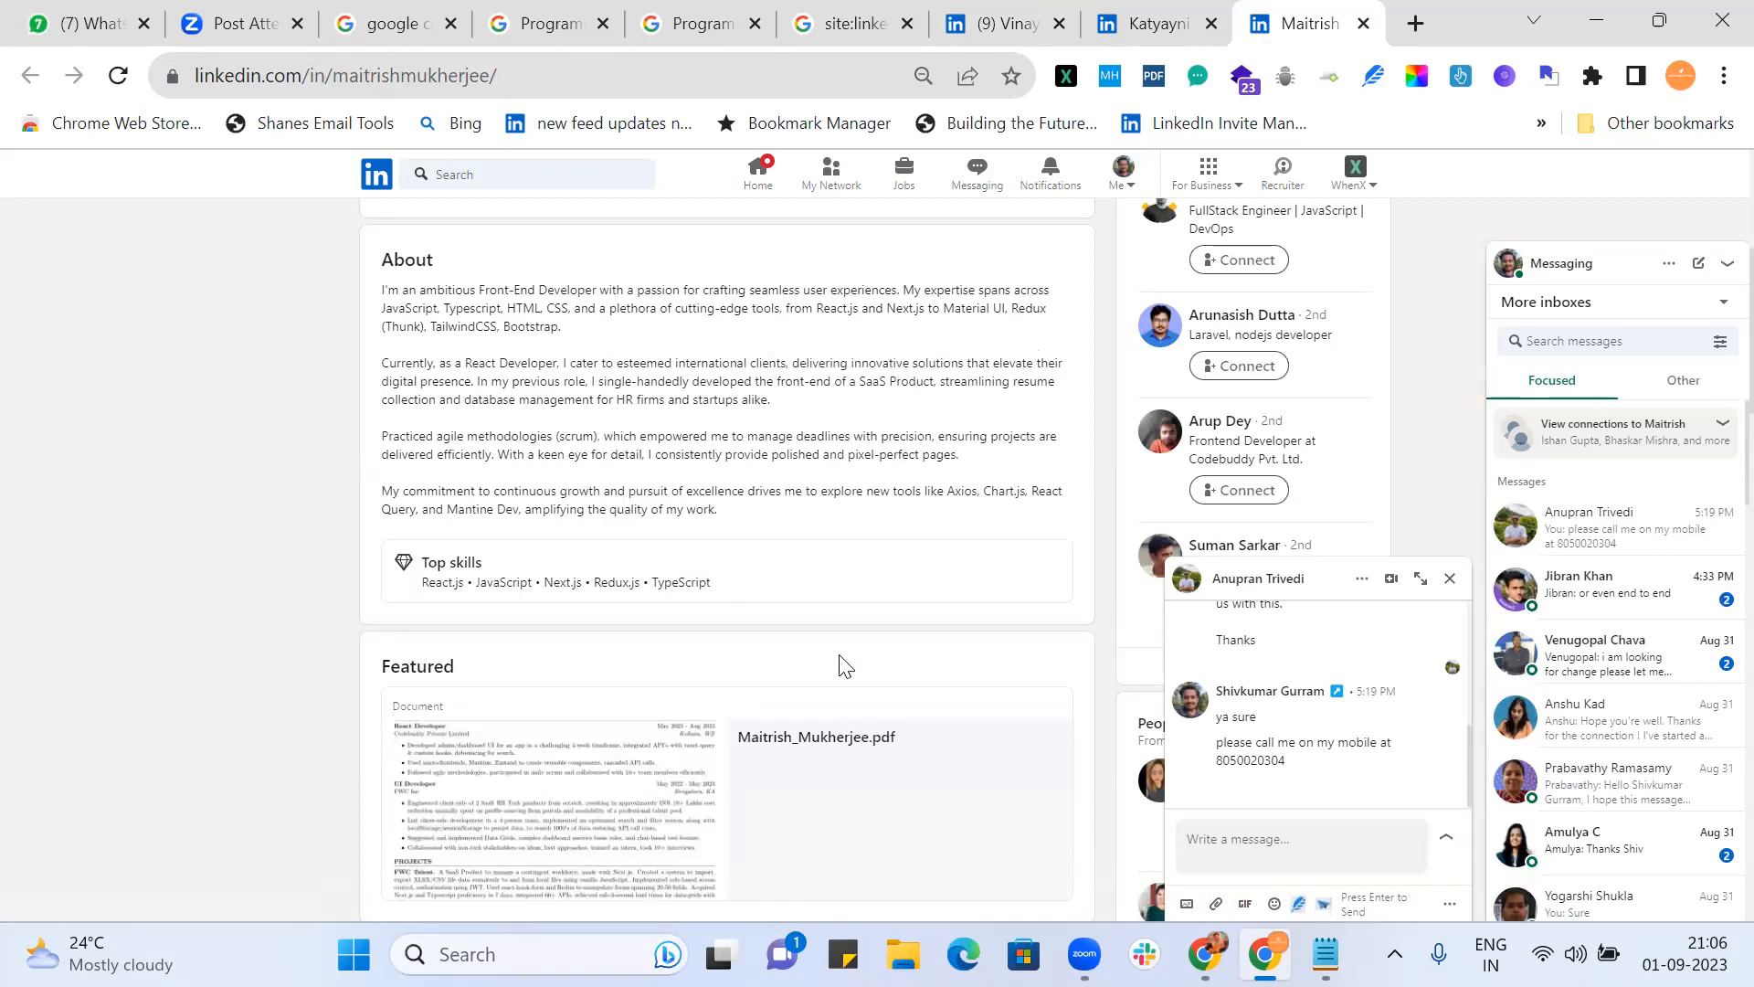
pyautogui.scroll(-1, 846, 640)
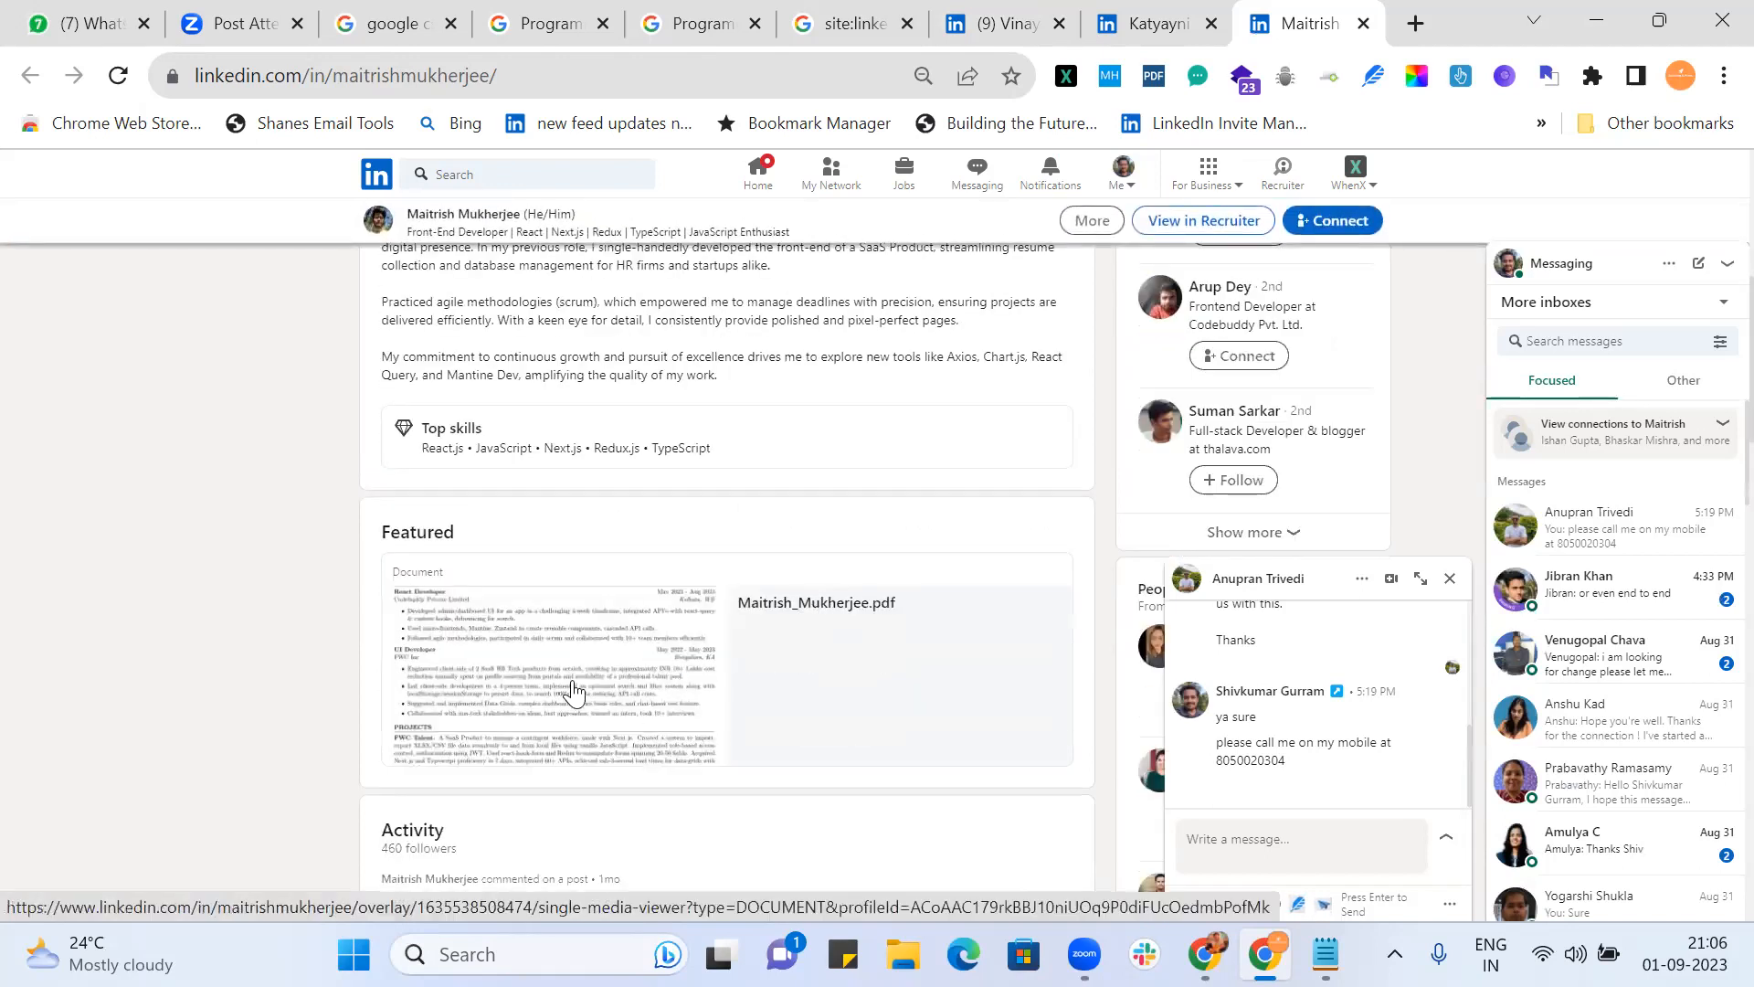
pyautogui.scroll(-2, 574, 691)
pyautogui.scroll(-5, 574, 692)
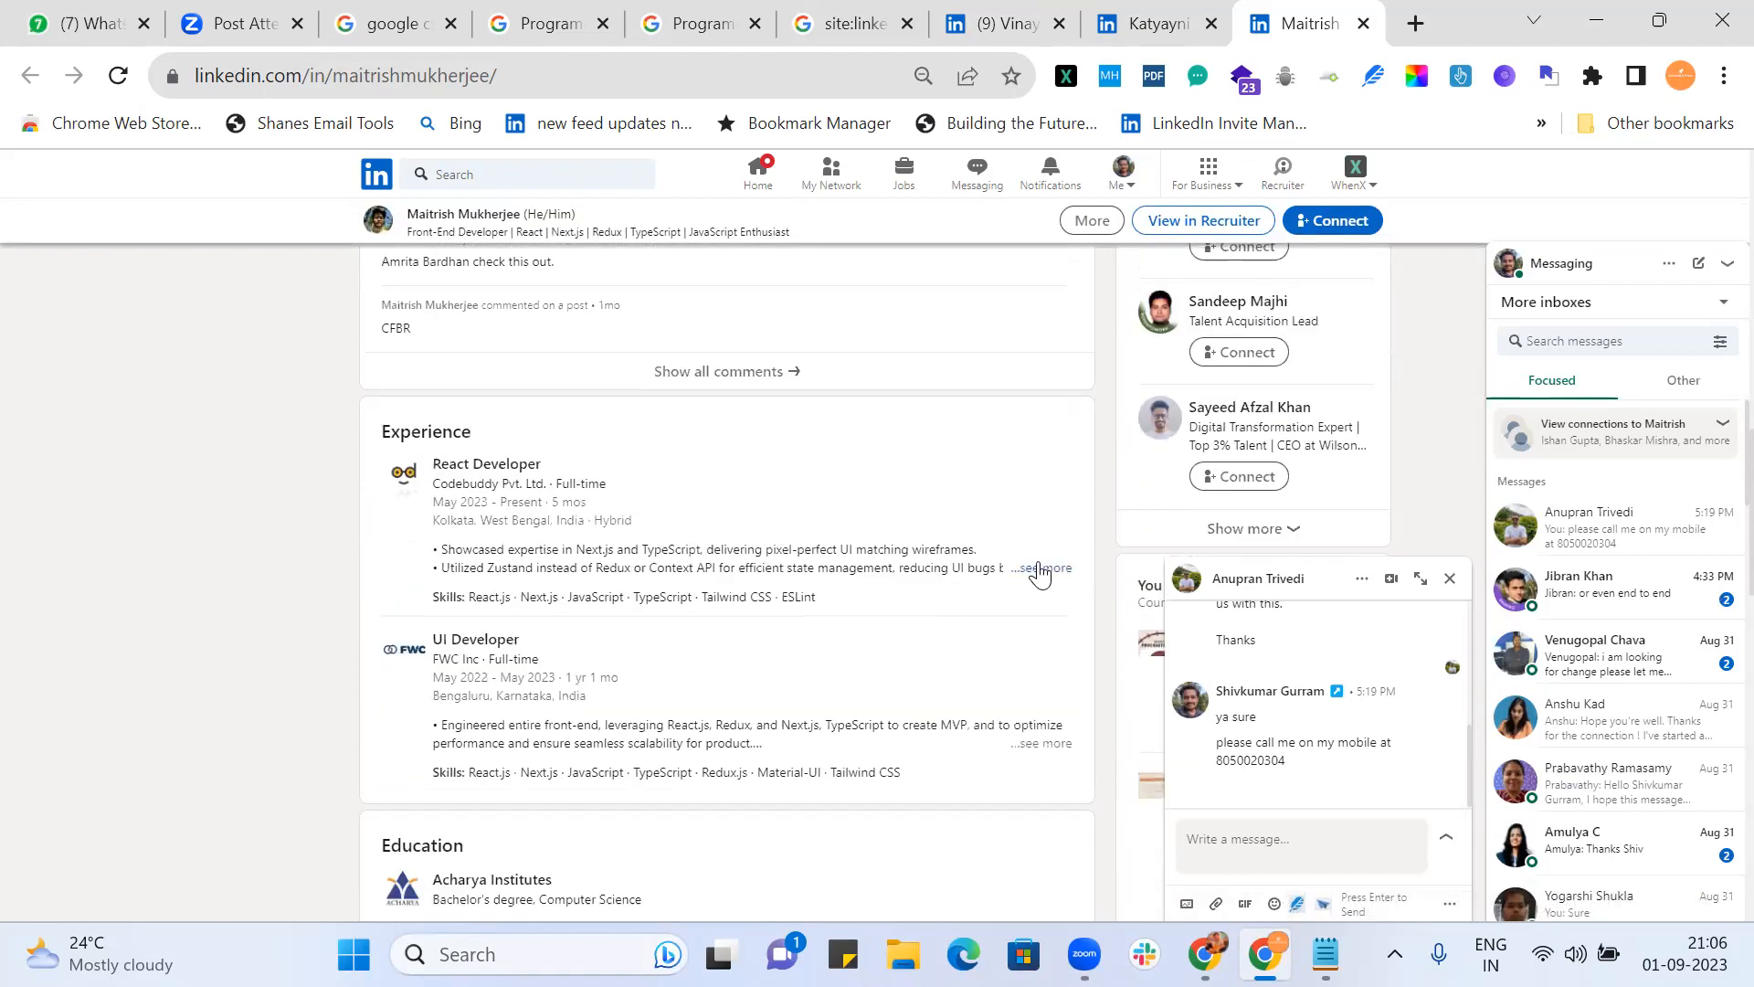
pyautogui.click(1039, 570)
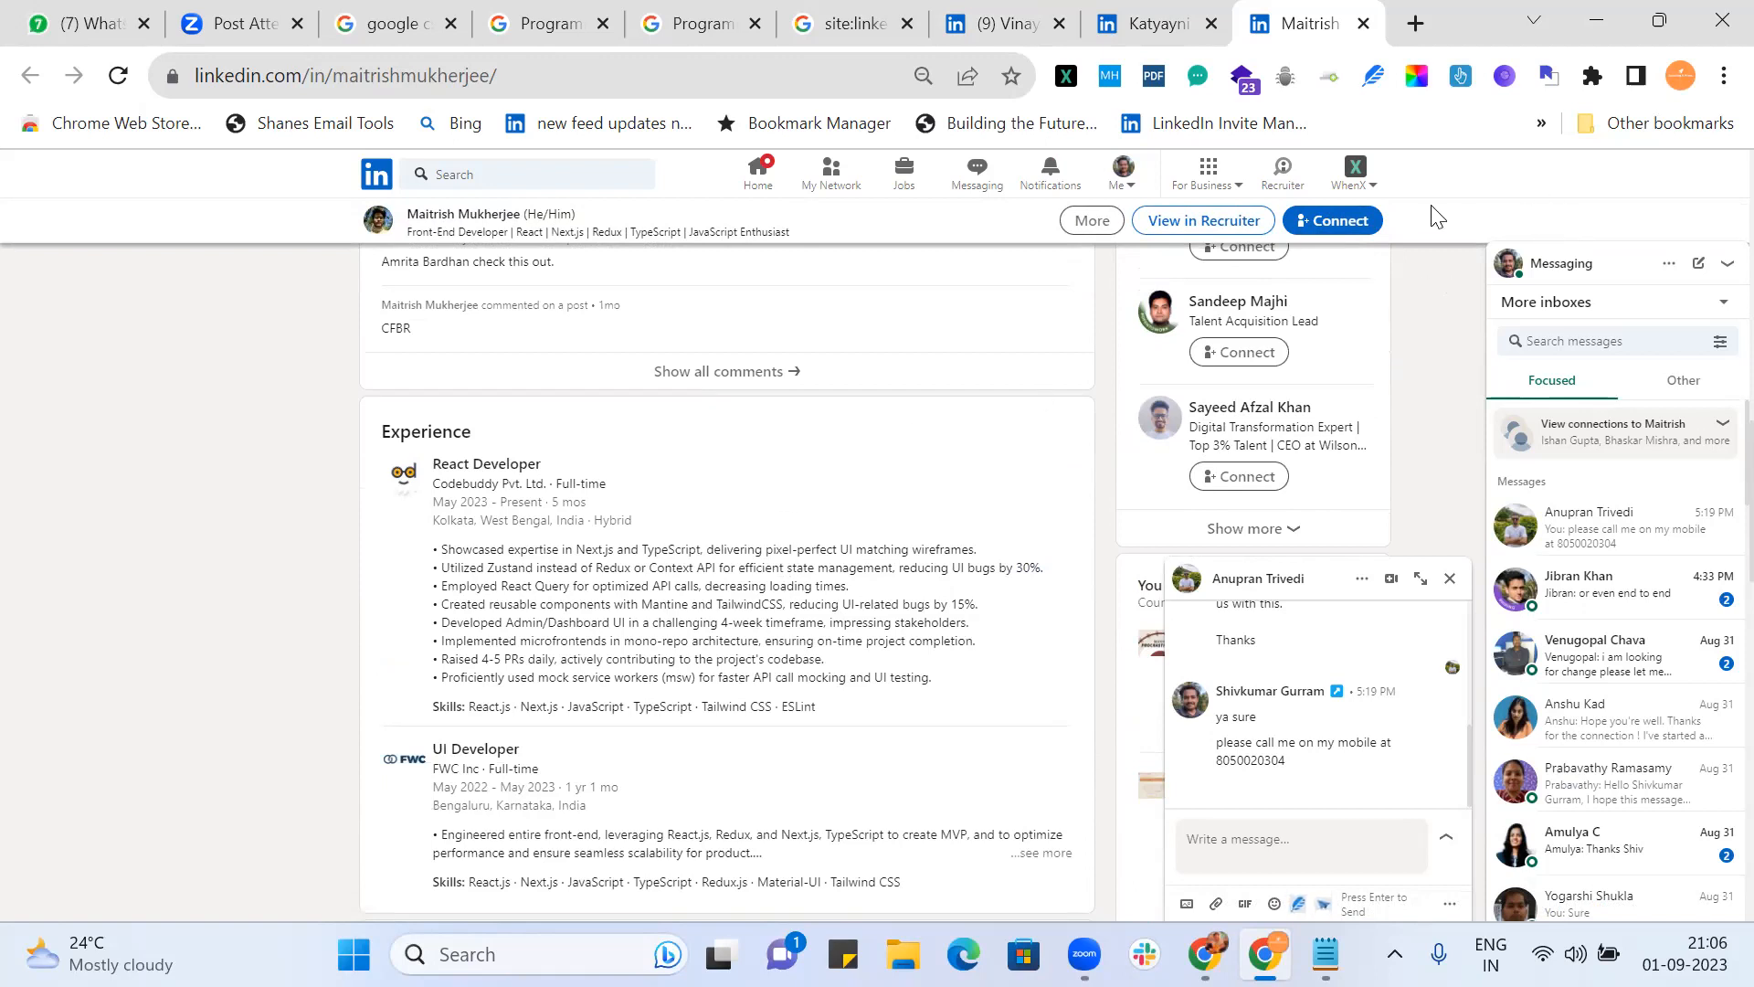
pyautogui.click(1681, 77)
pyautogui.click(1458, 587)
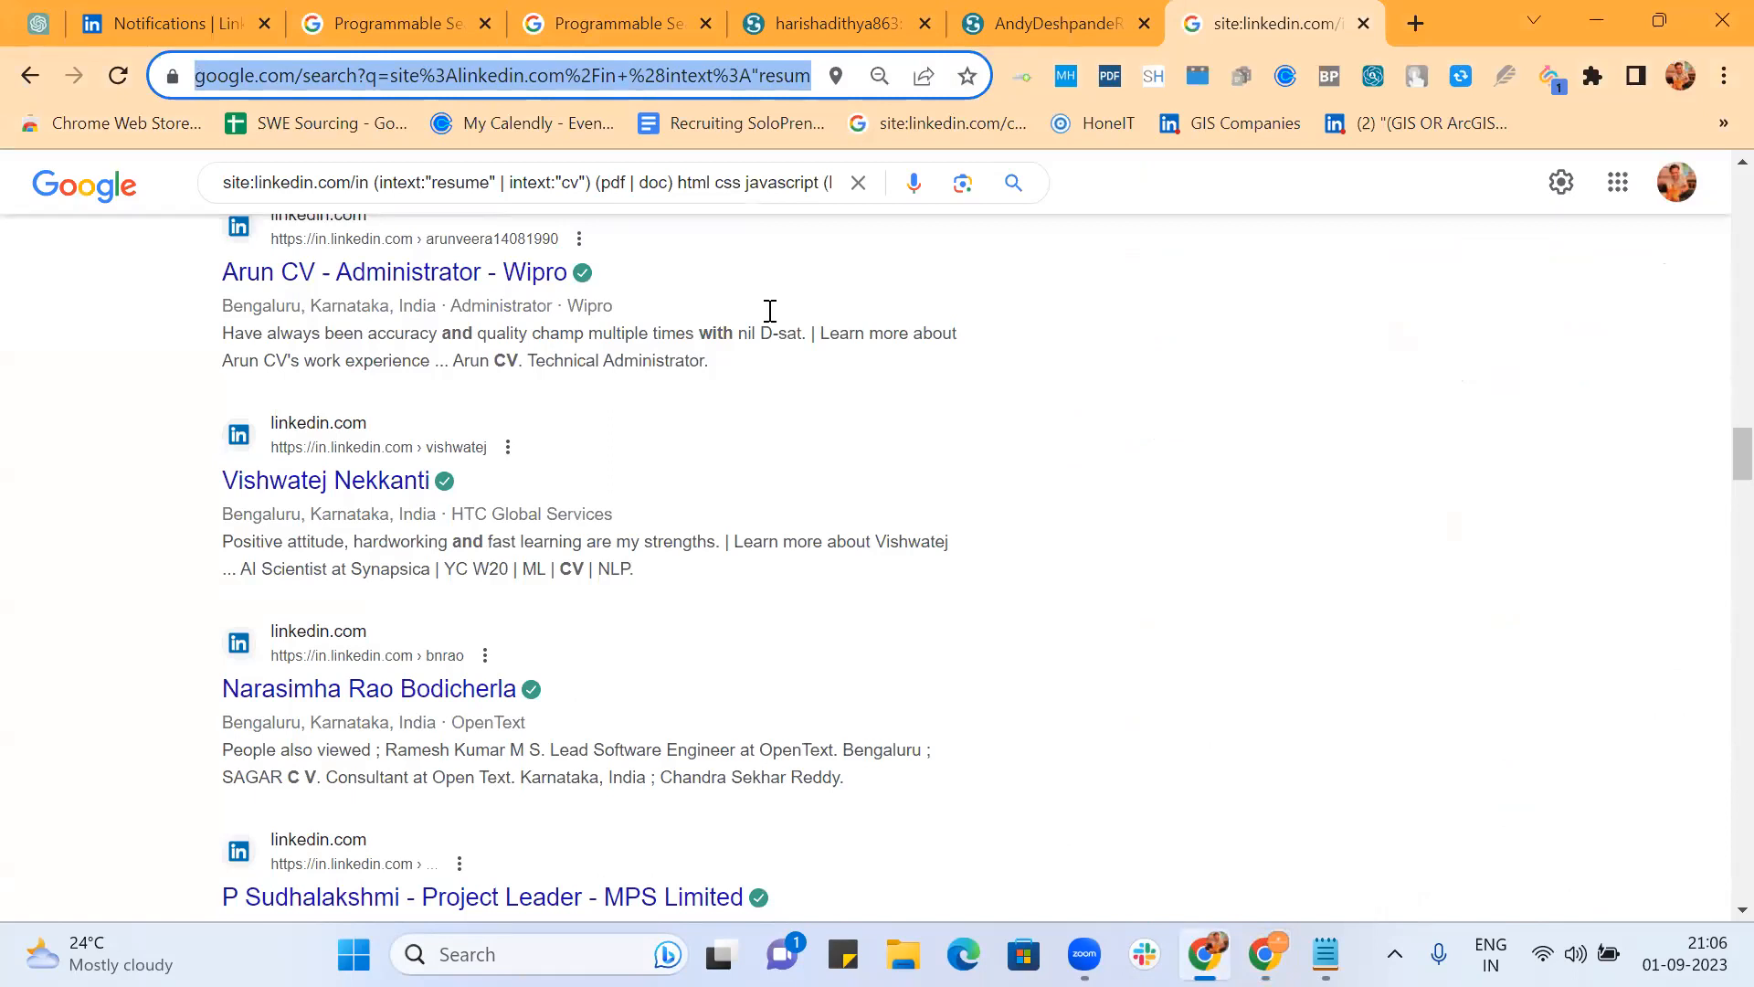
# Step: Leave the My Scribd Robo Search Features page for the All search engines list
pyautogui.click(398, 24)
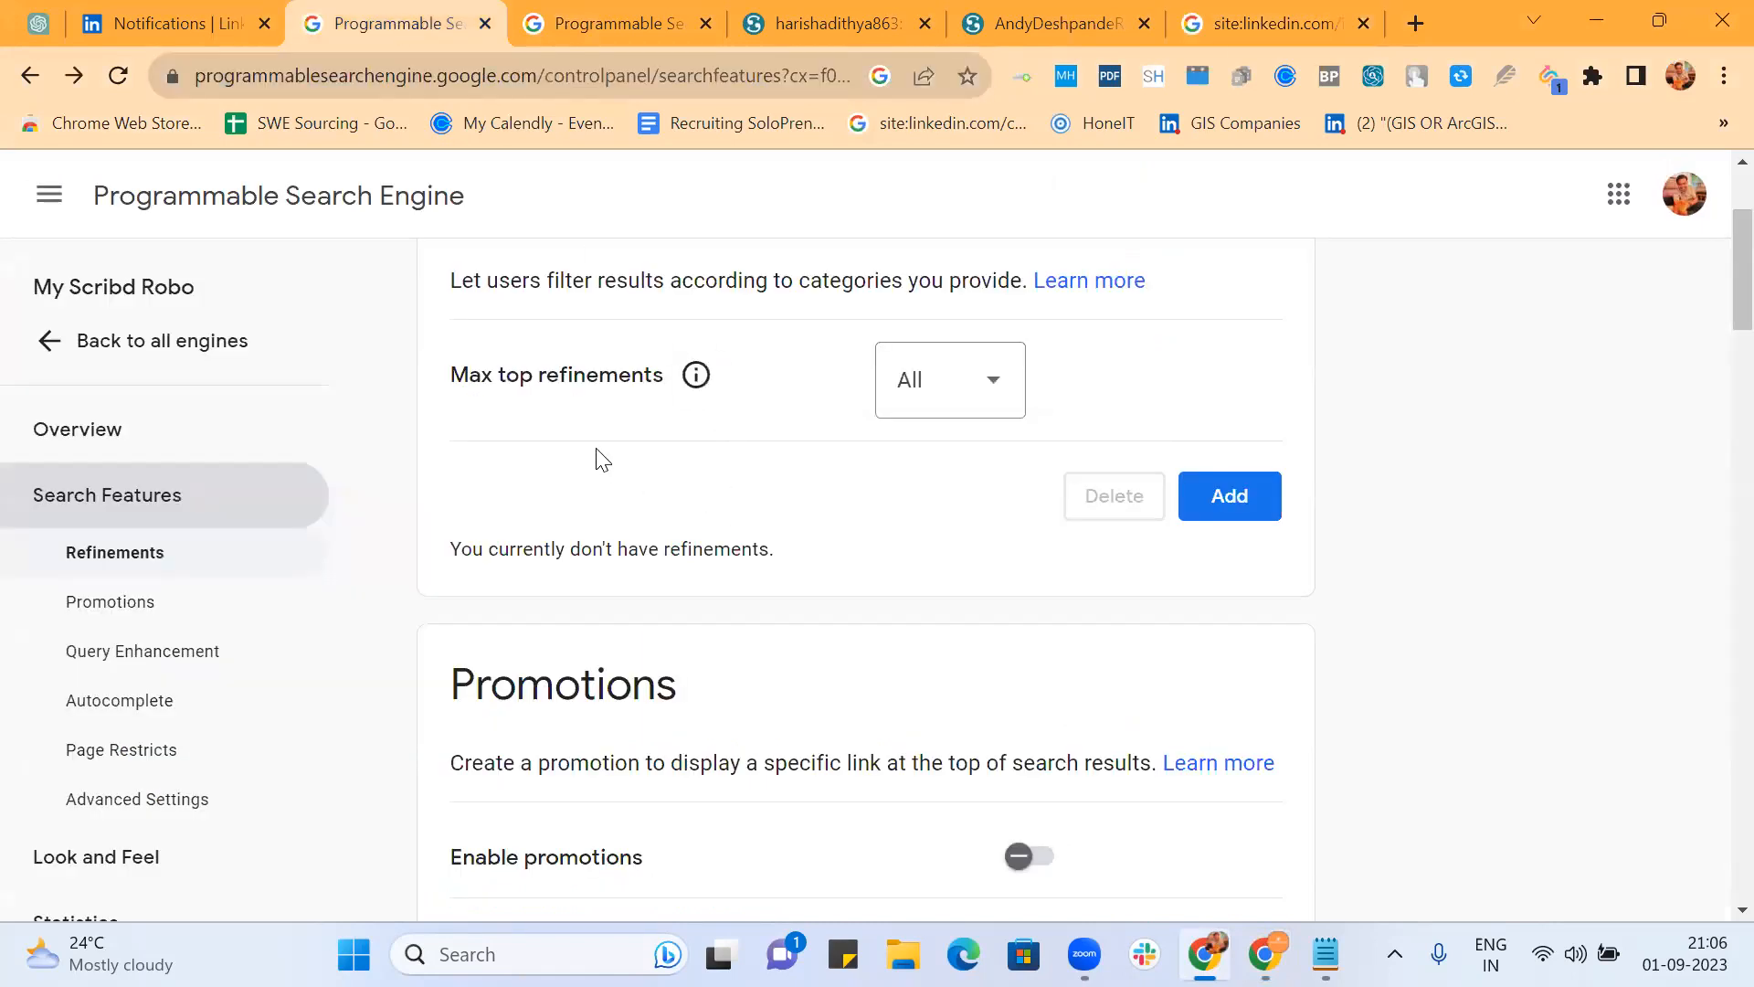
pyautogui.scroll(-10, 602, 457)
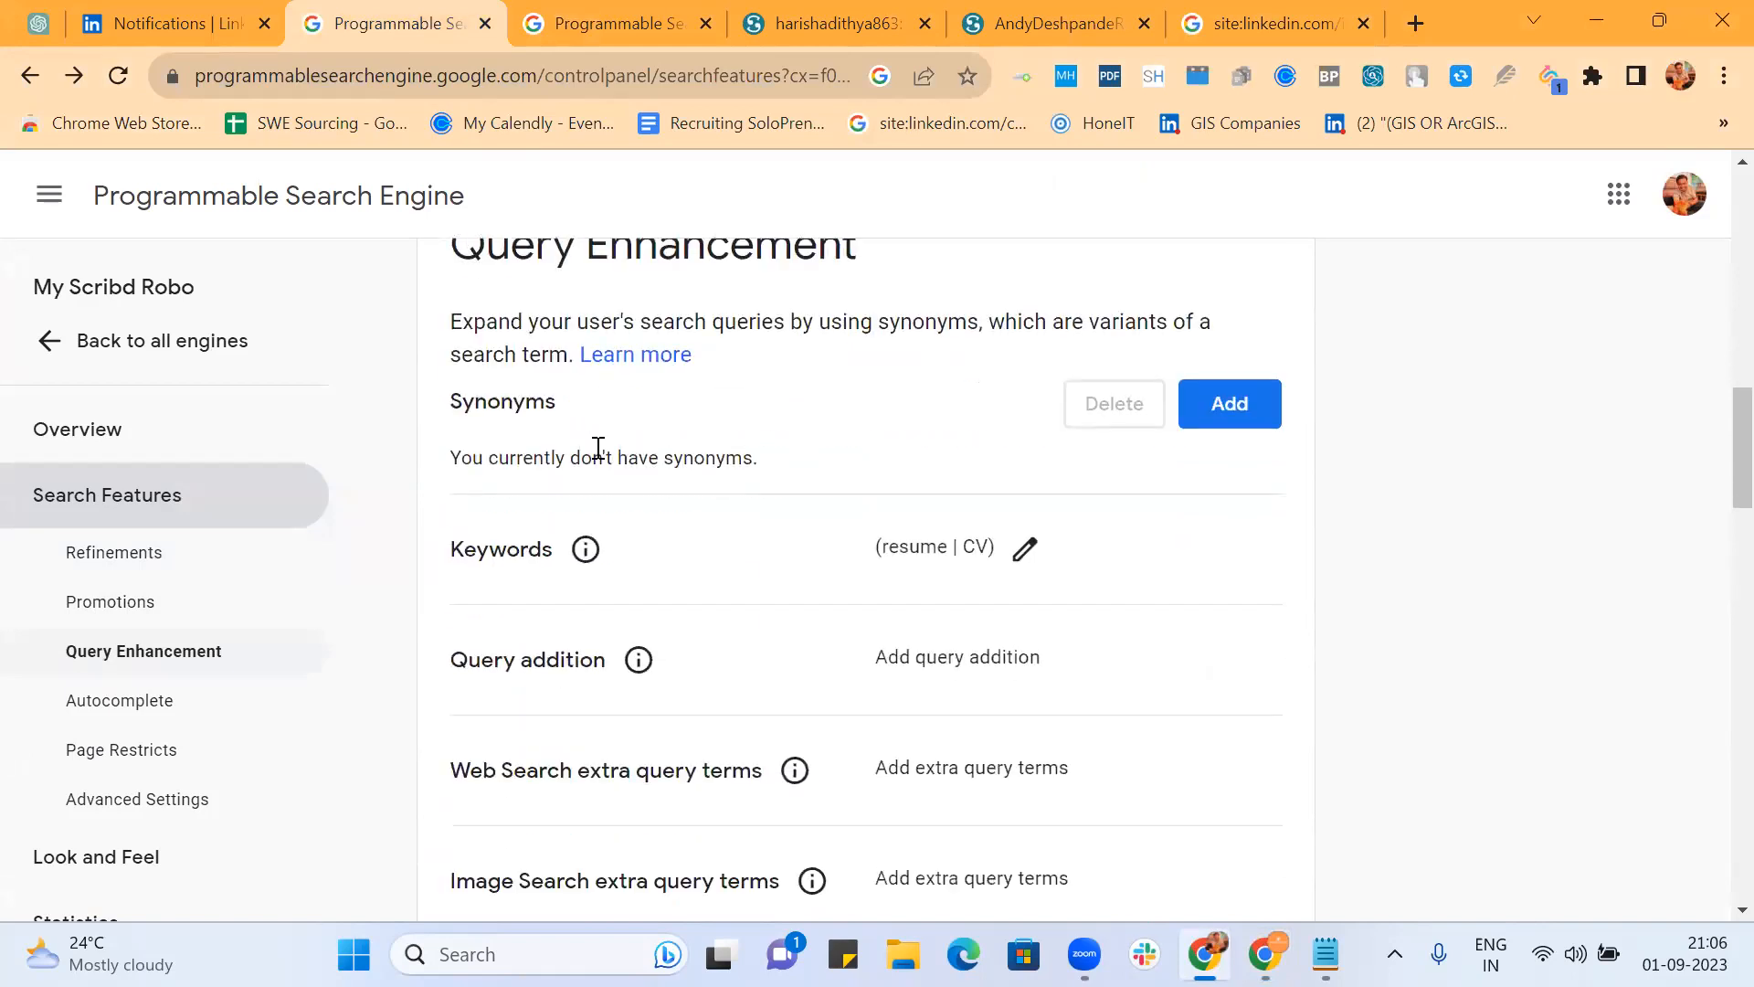
pyautogui.scroll(-8, 596, 448)
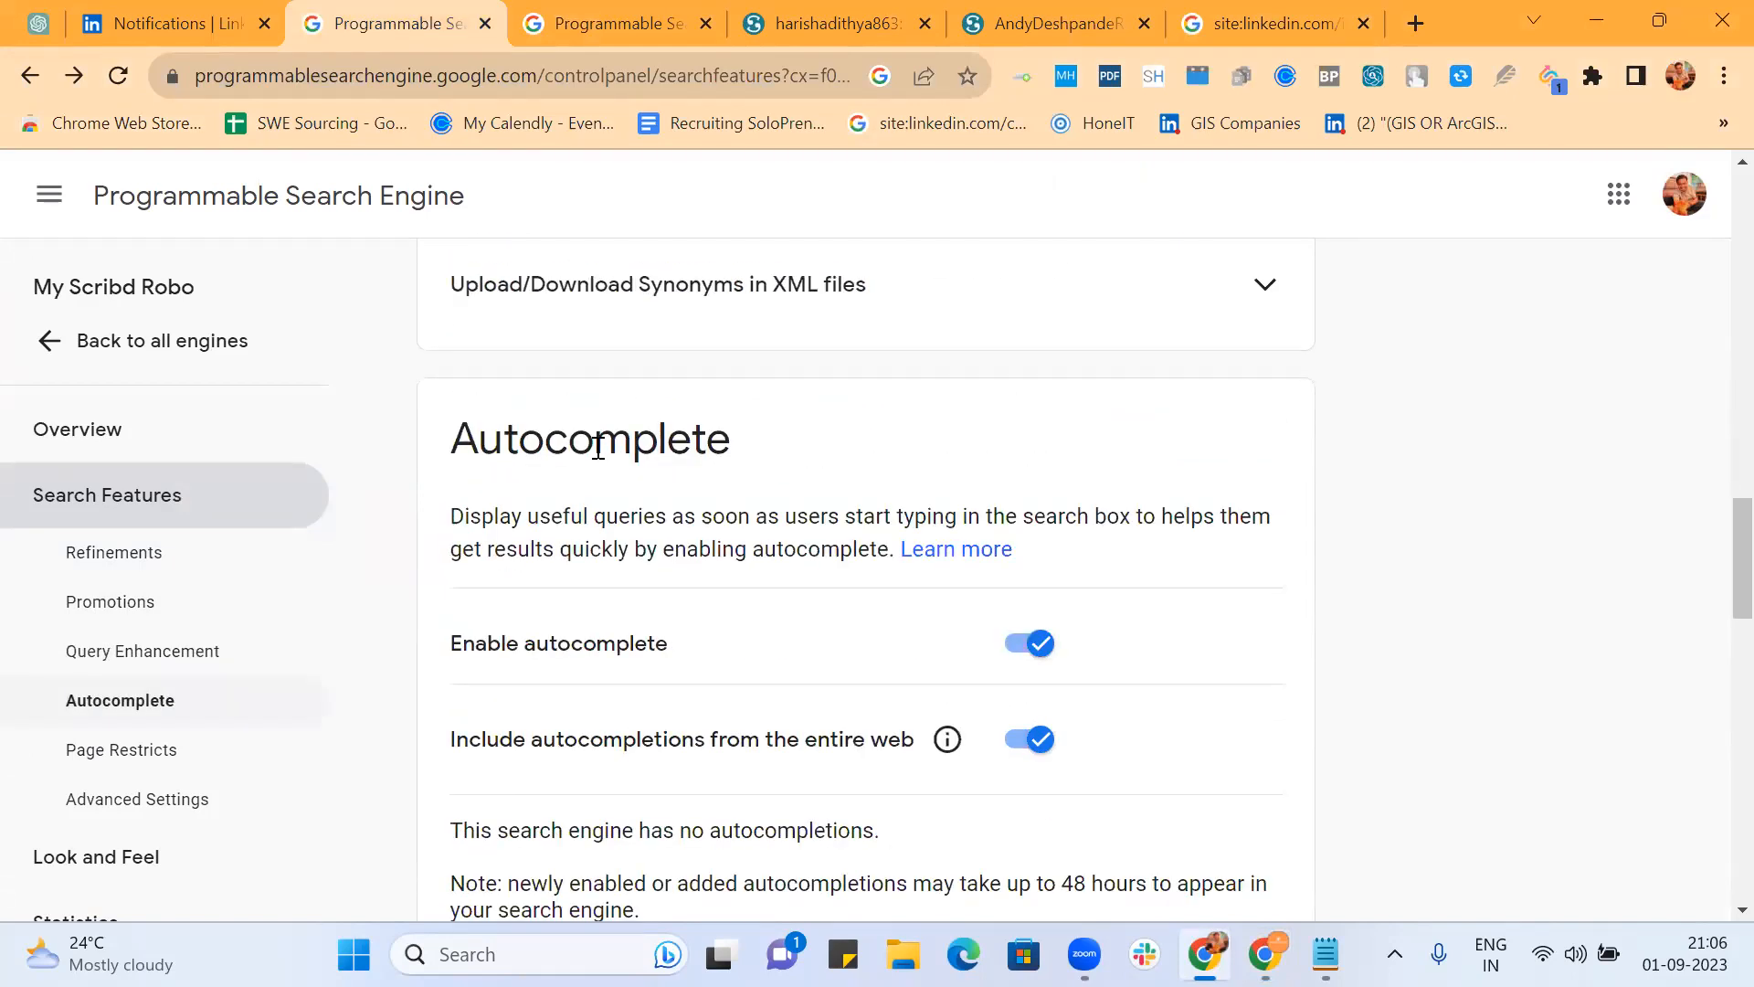
pyautogui.click(47, 343)
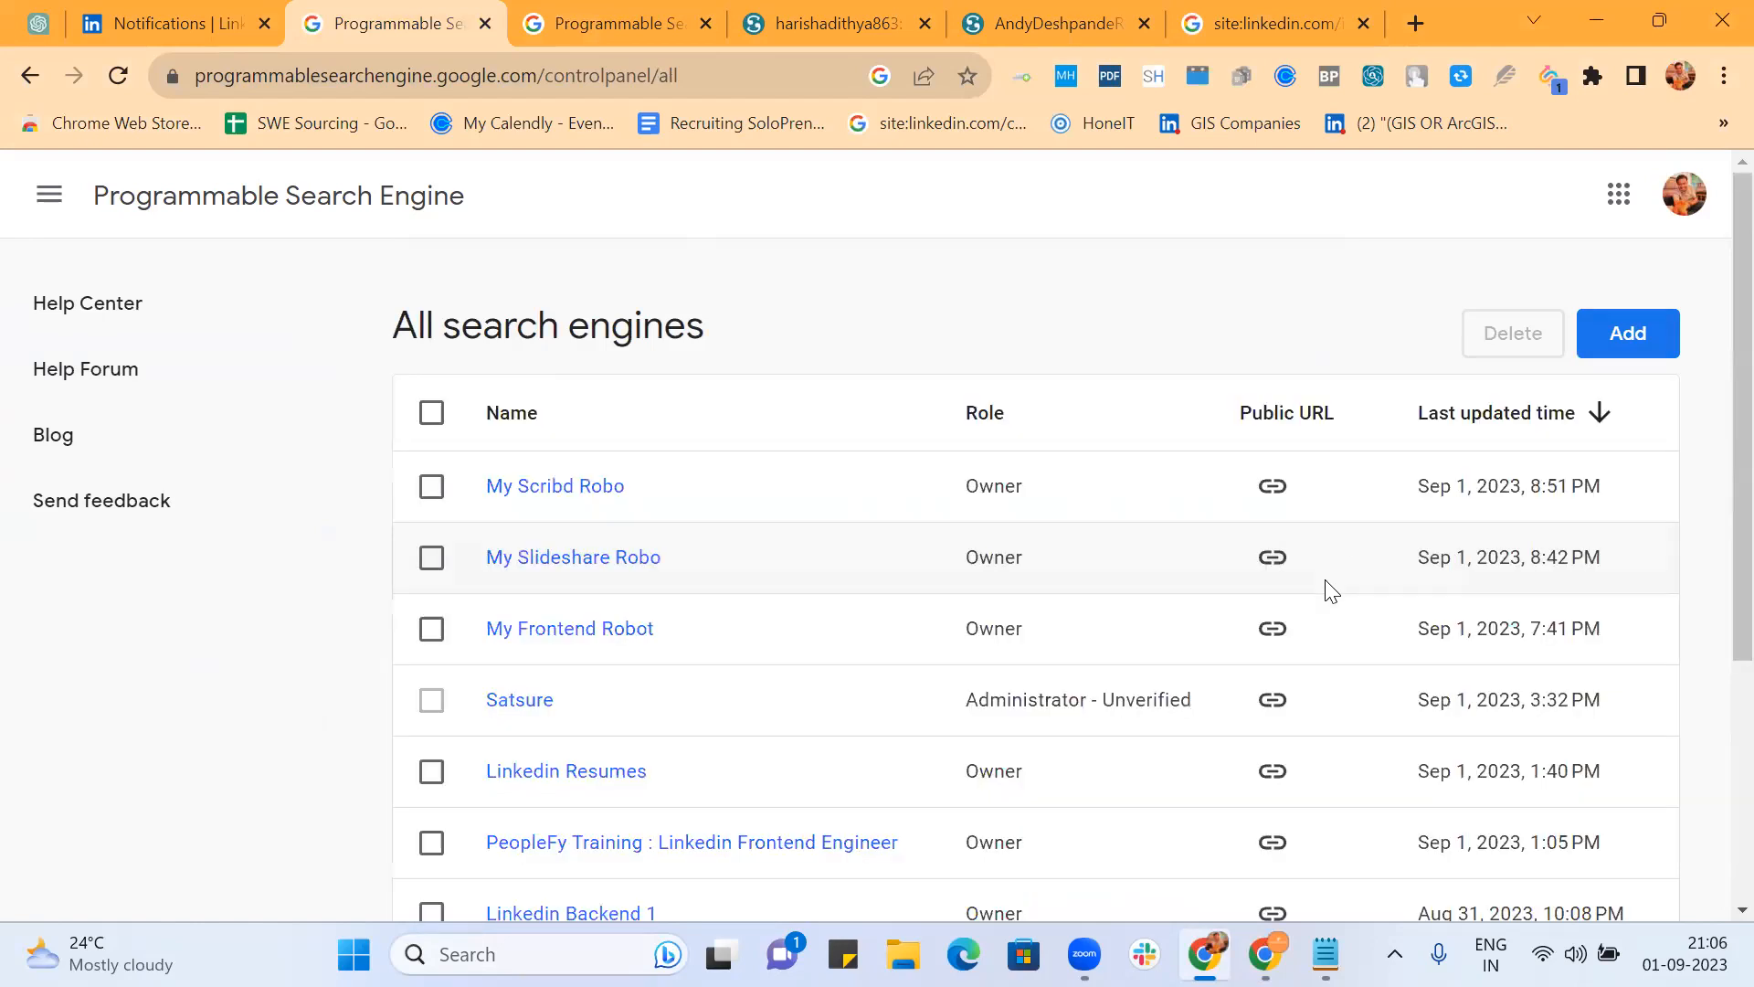
# Step: Find My Frontend Robot in the All search engines table and open its Overview
pyautogui.scroll(-4, 1331, 589)
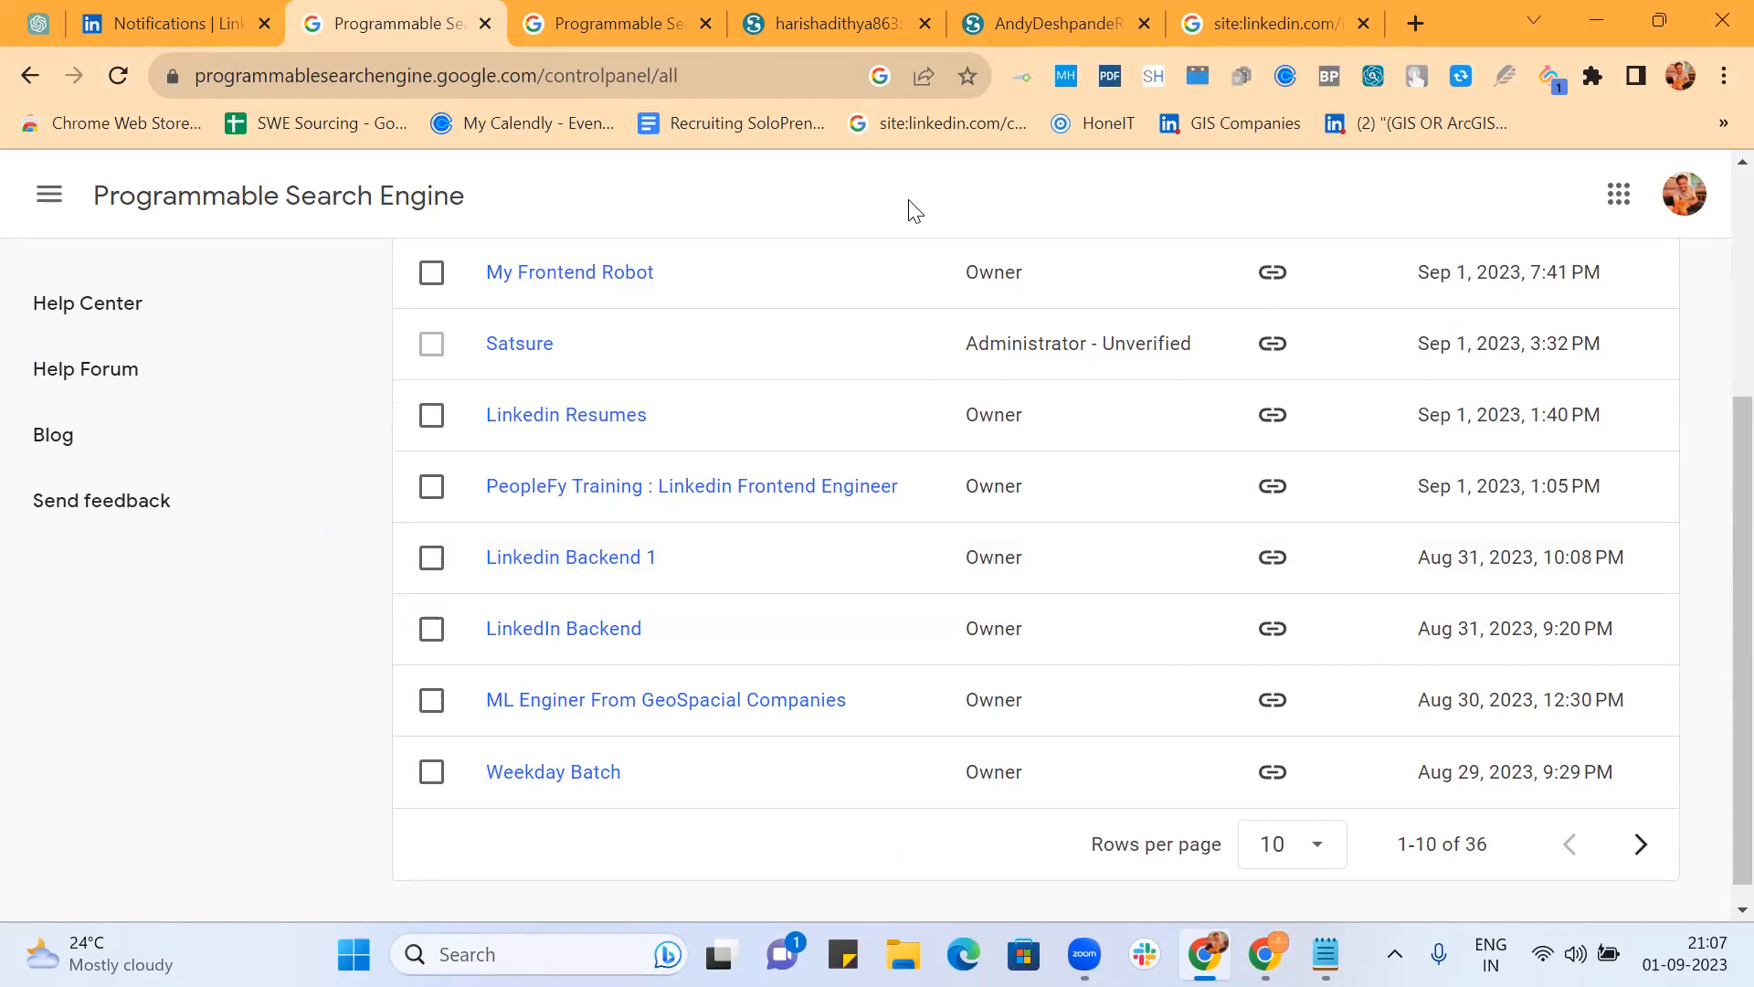
pyautogui.scroll(3, 836, 425)
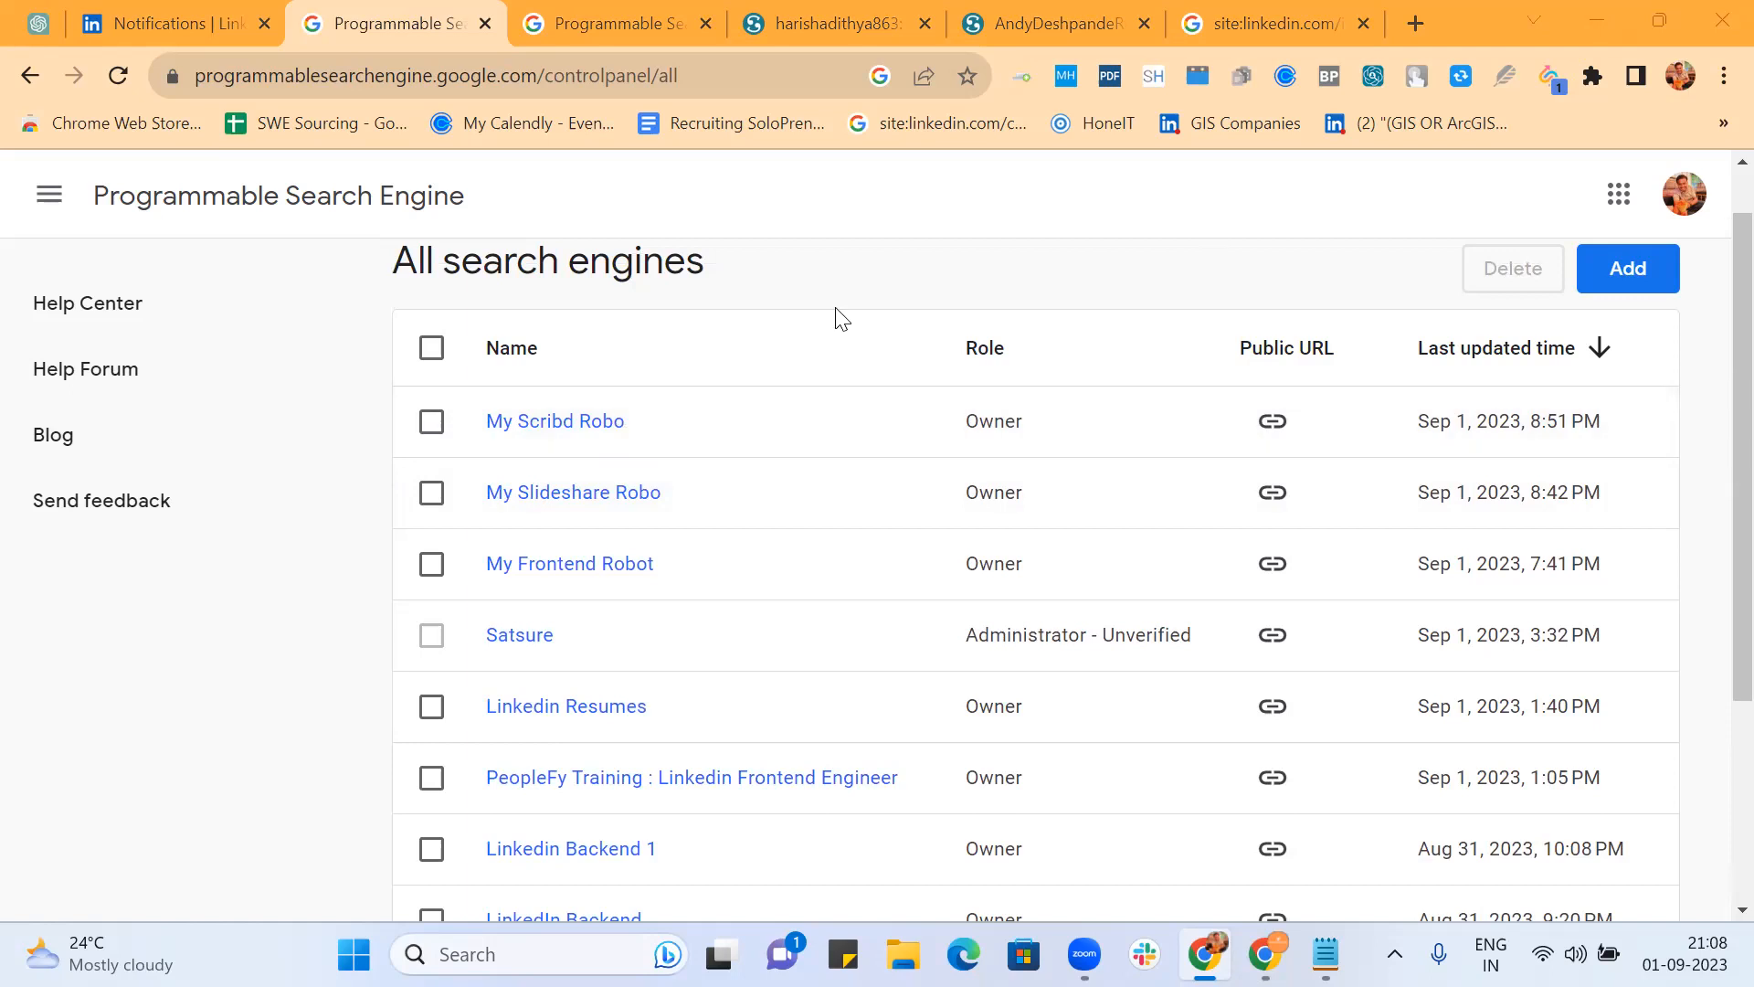
pyautogui.scroll(-3, 810, 576)
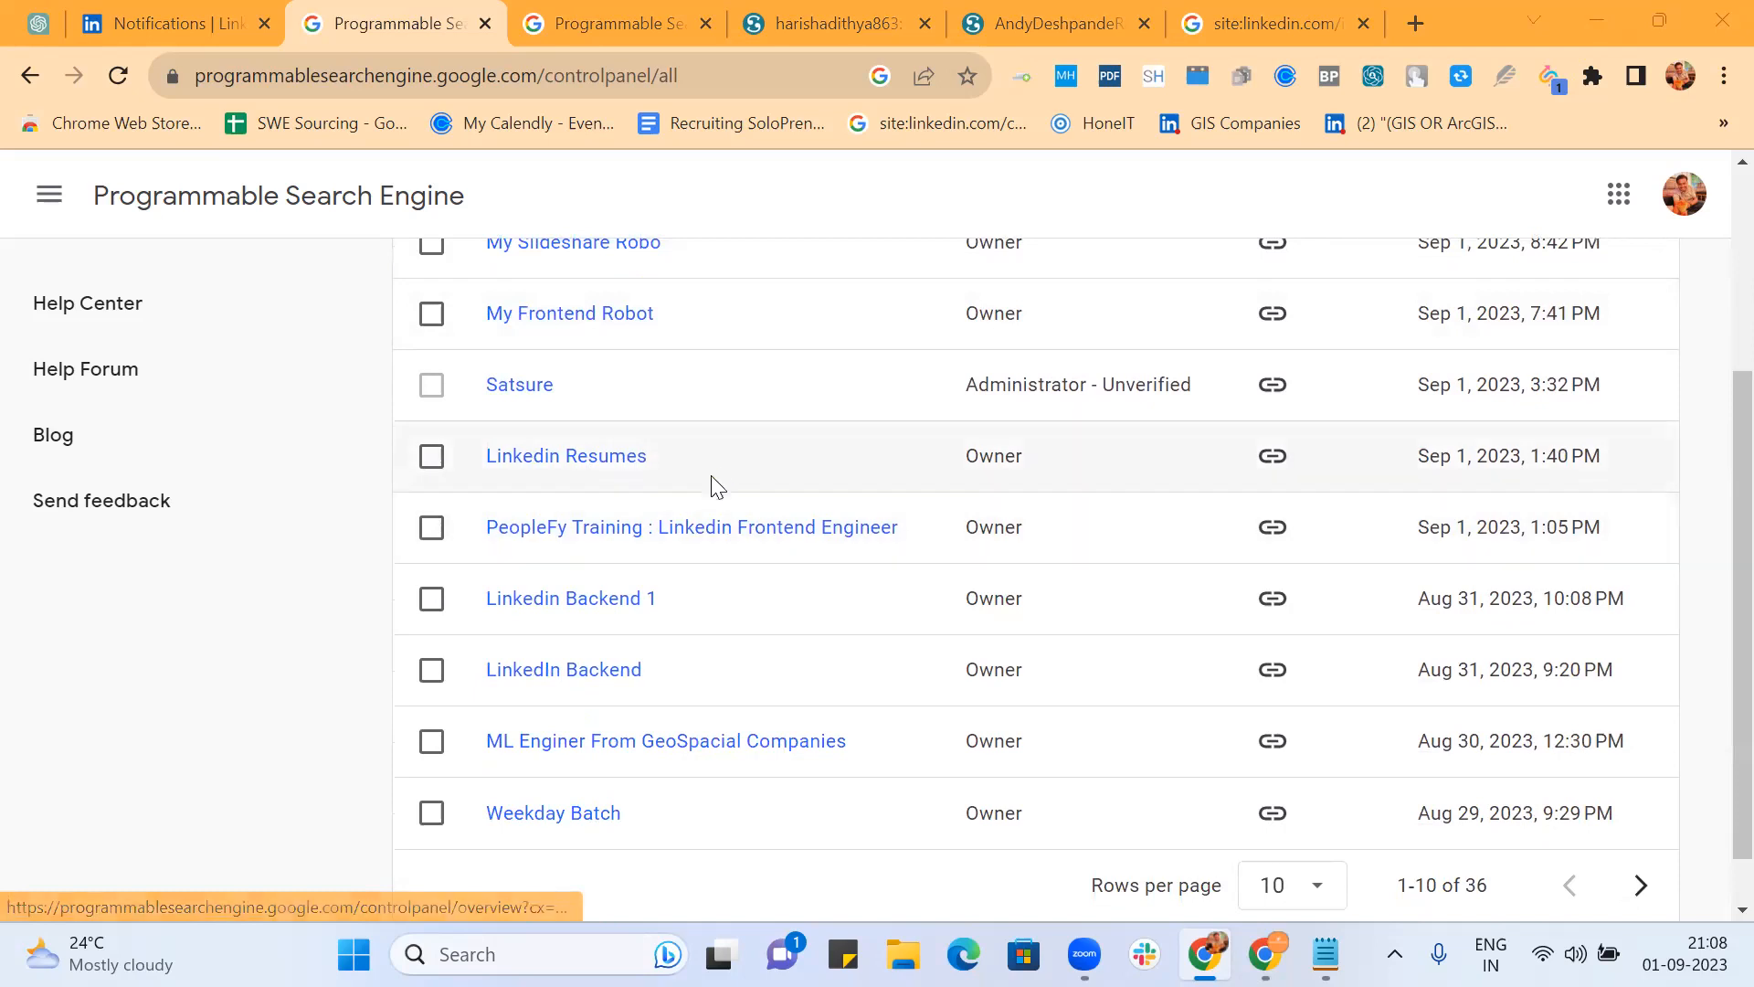
pyautogui.scroll(2, 718, 483)
pyautogui.scroll(1, 723, 481)
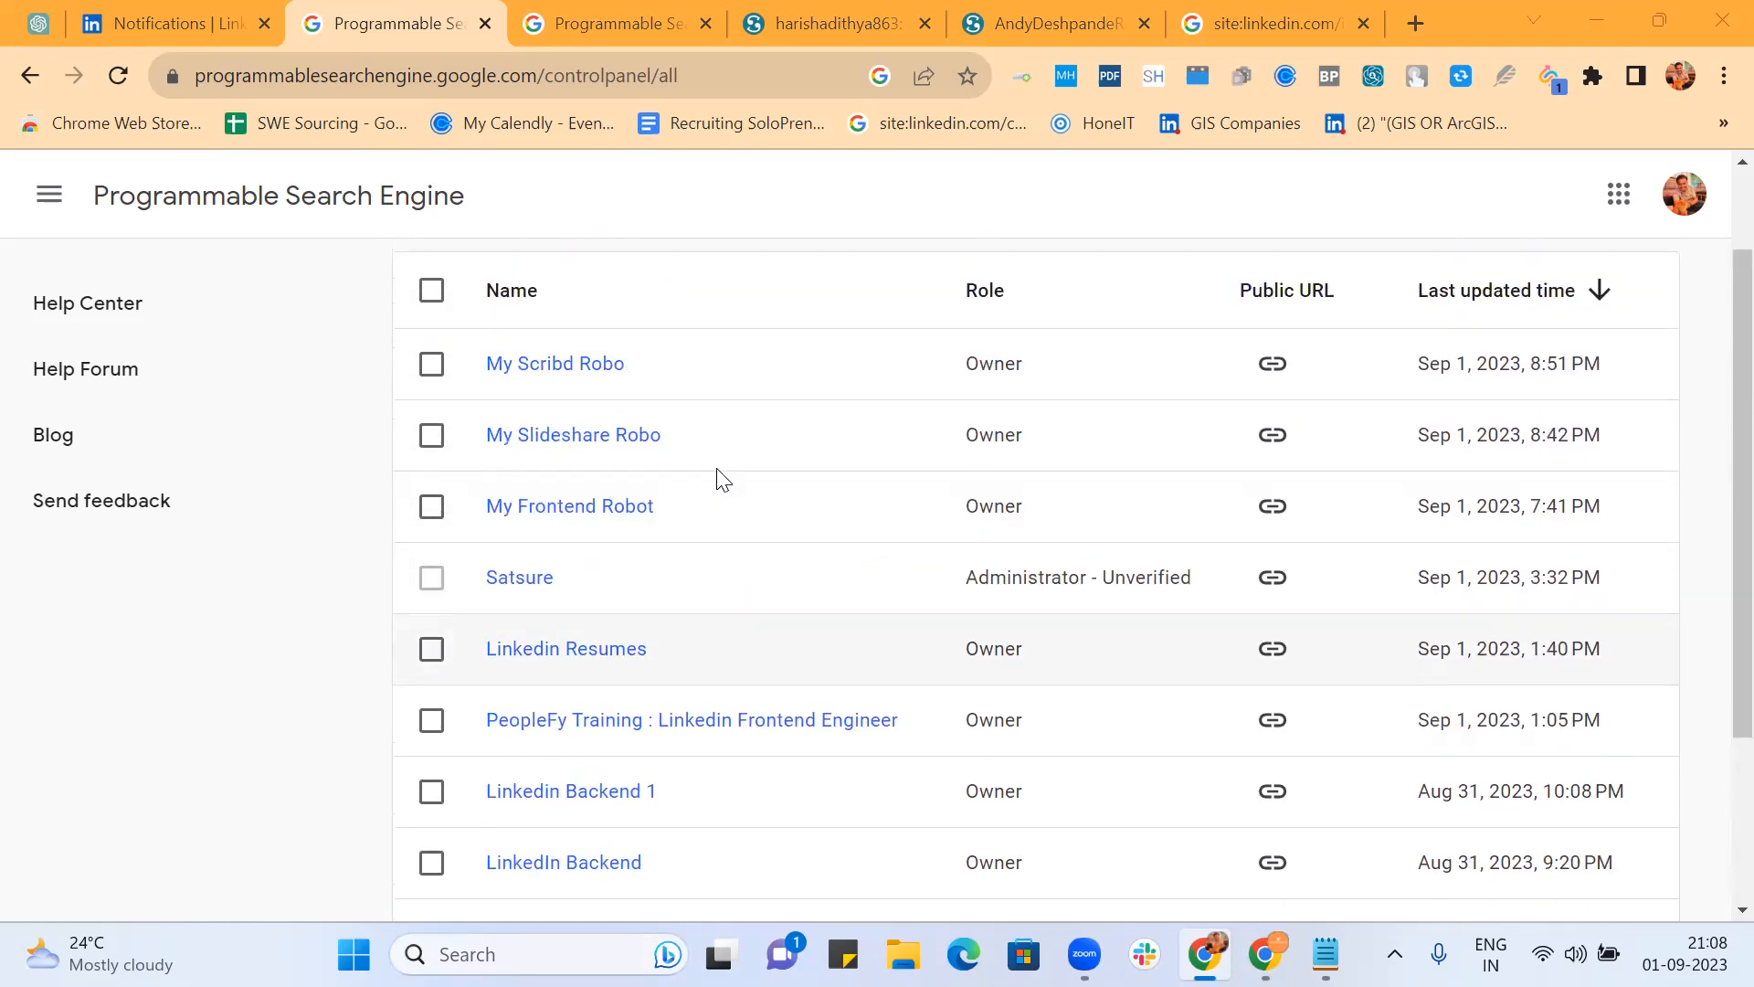
pyautogui.click(549, 508)
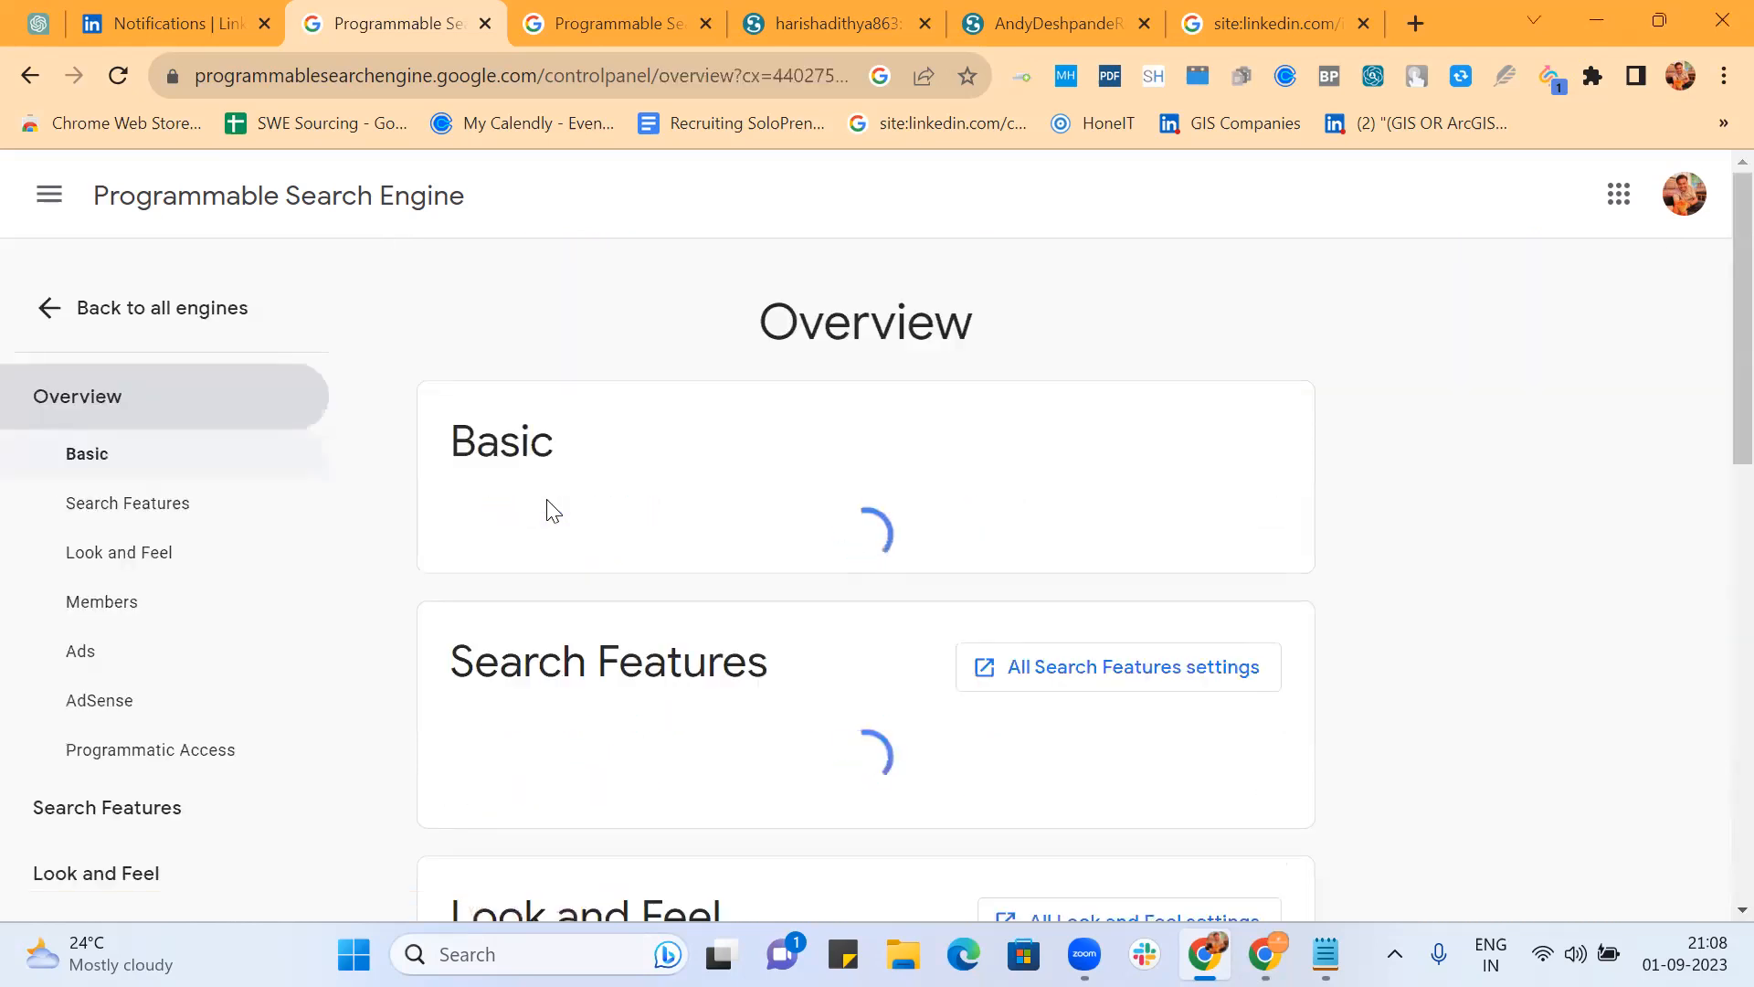
# Step: Close the extra control panel, document, Scribd and search results tabs, then review the Overview
pyautogui.click(707, 24)
pyautogui.click(707, 24)
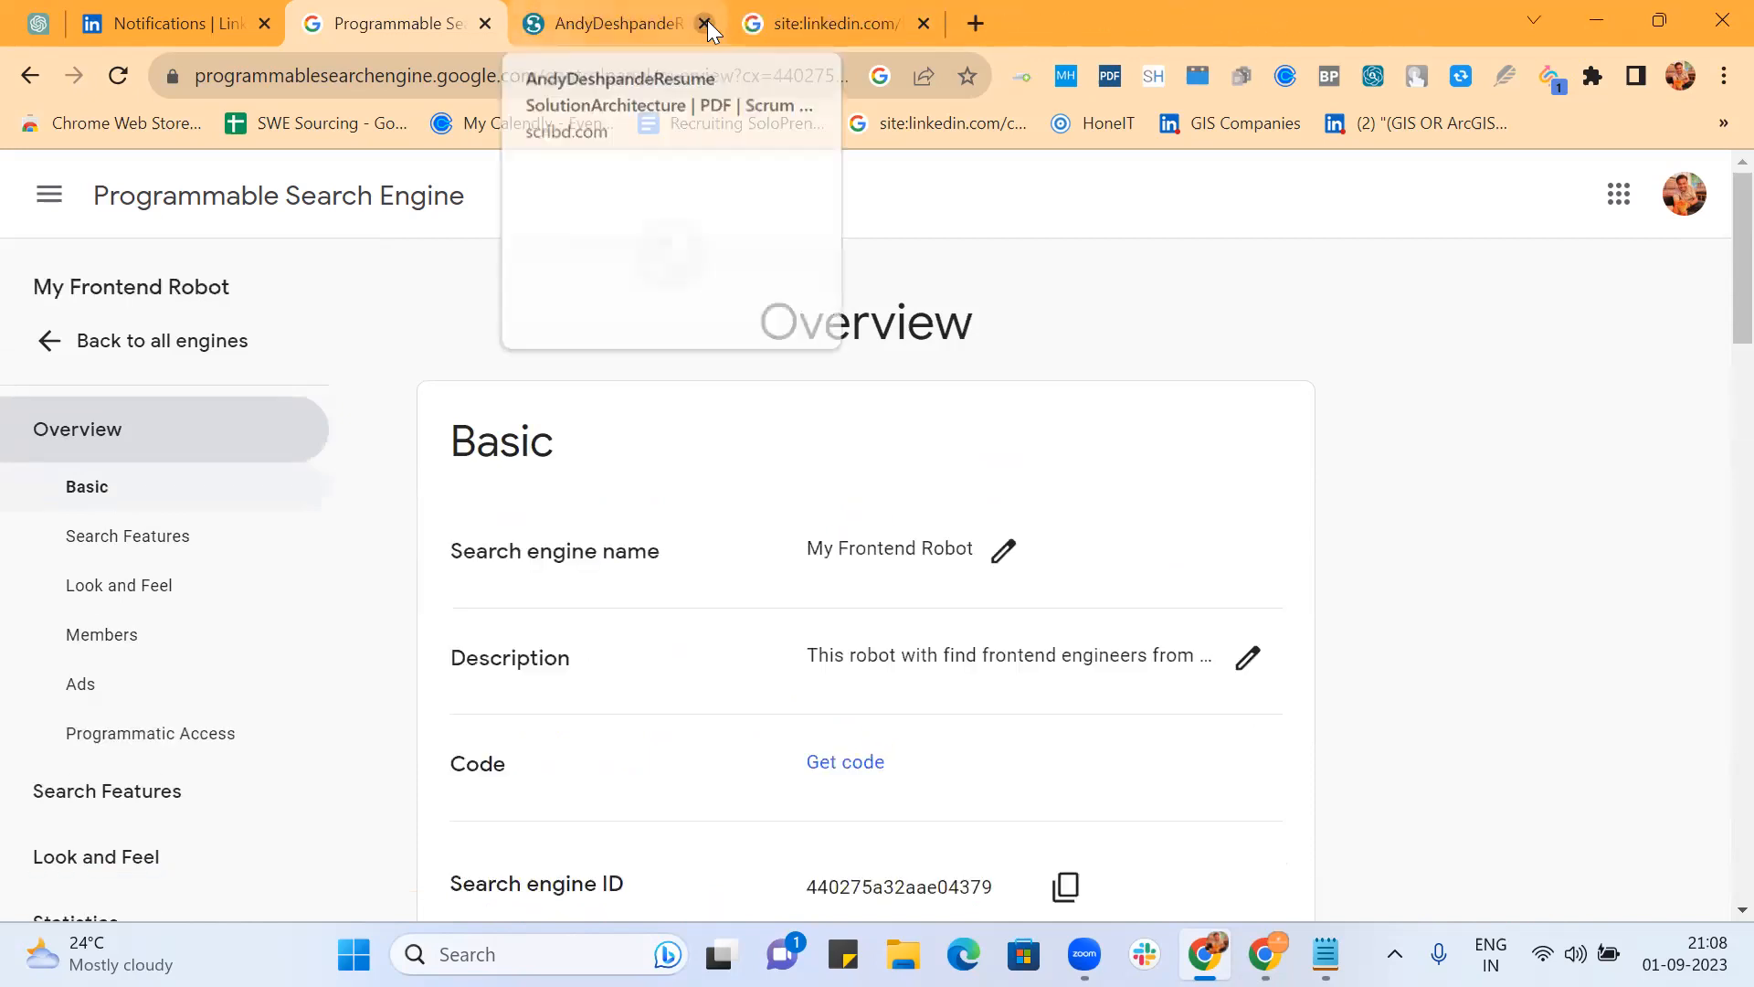
pyautogui.click(707, 22)
pyautogui.click(706, 24)
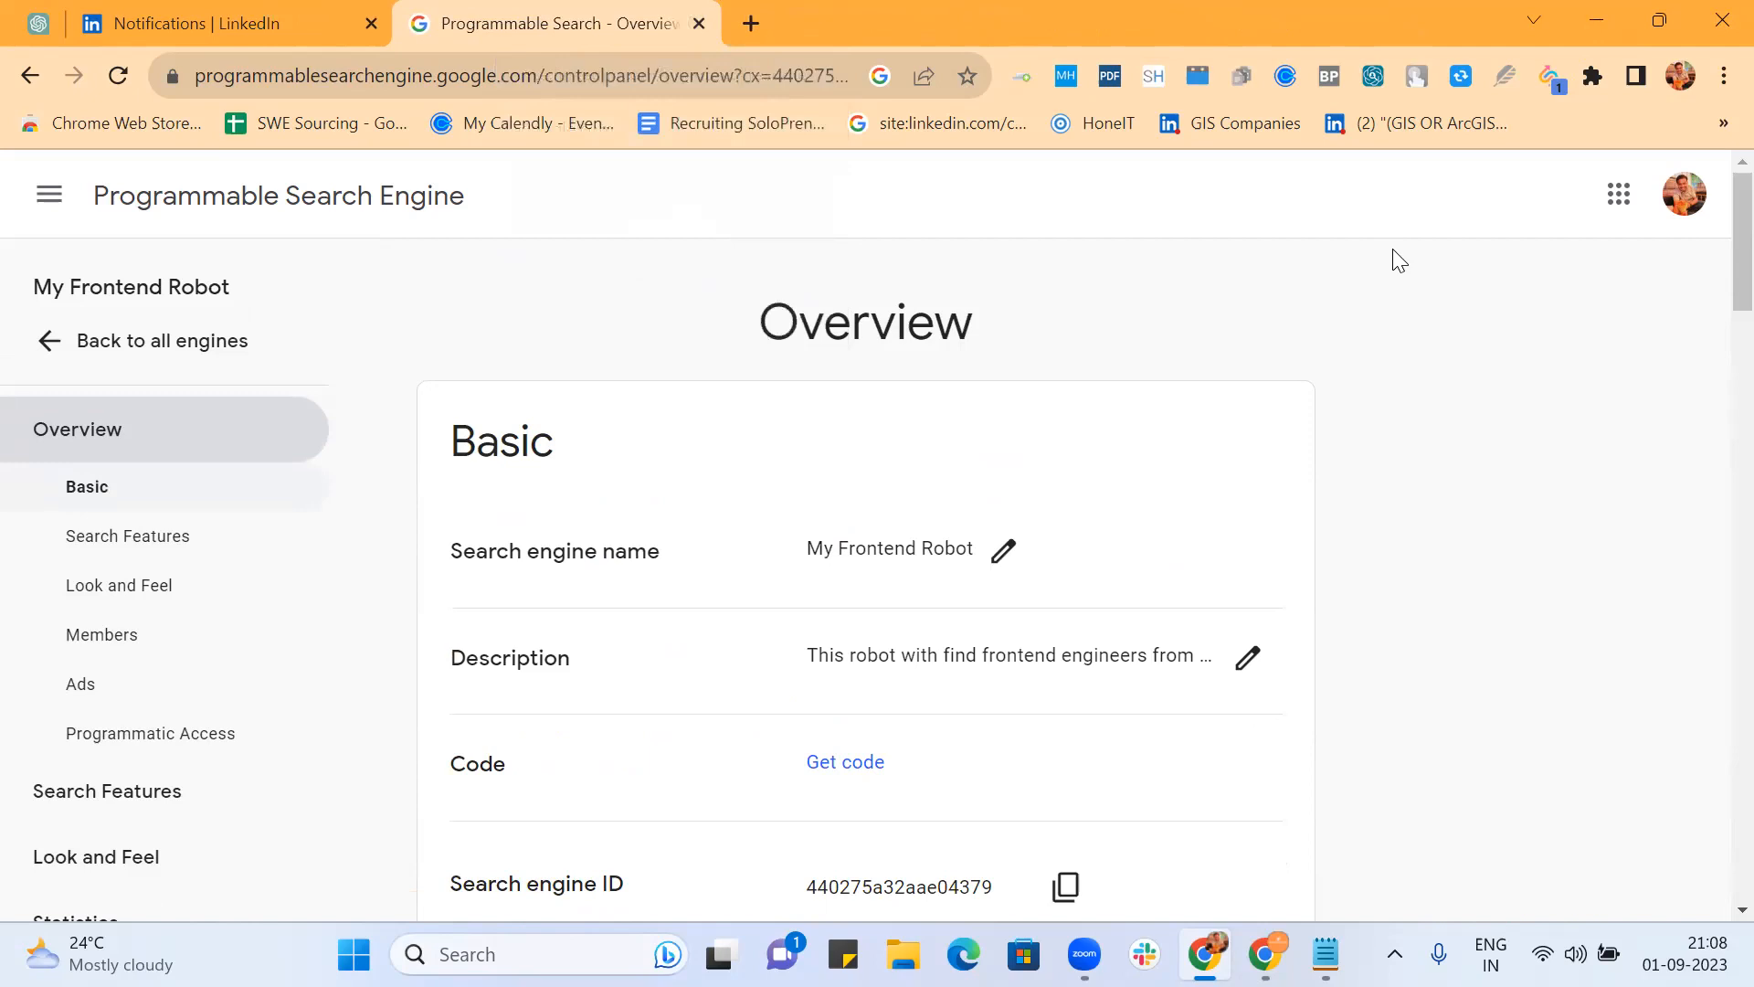
pyautogui.scroll(-5, 1374, 461)
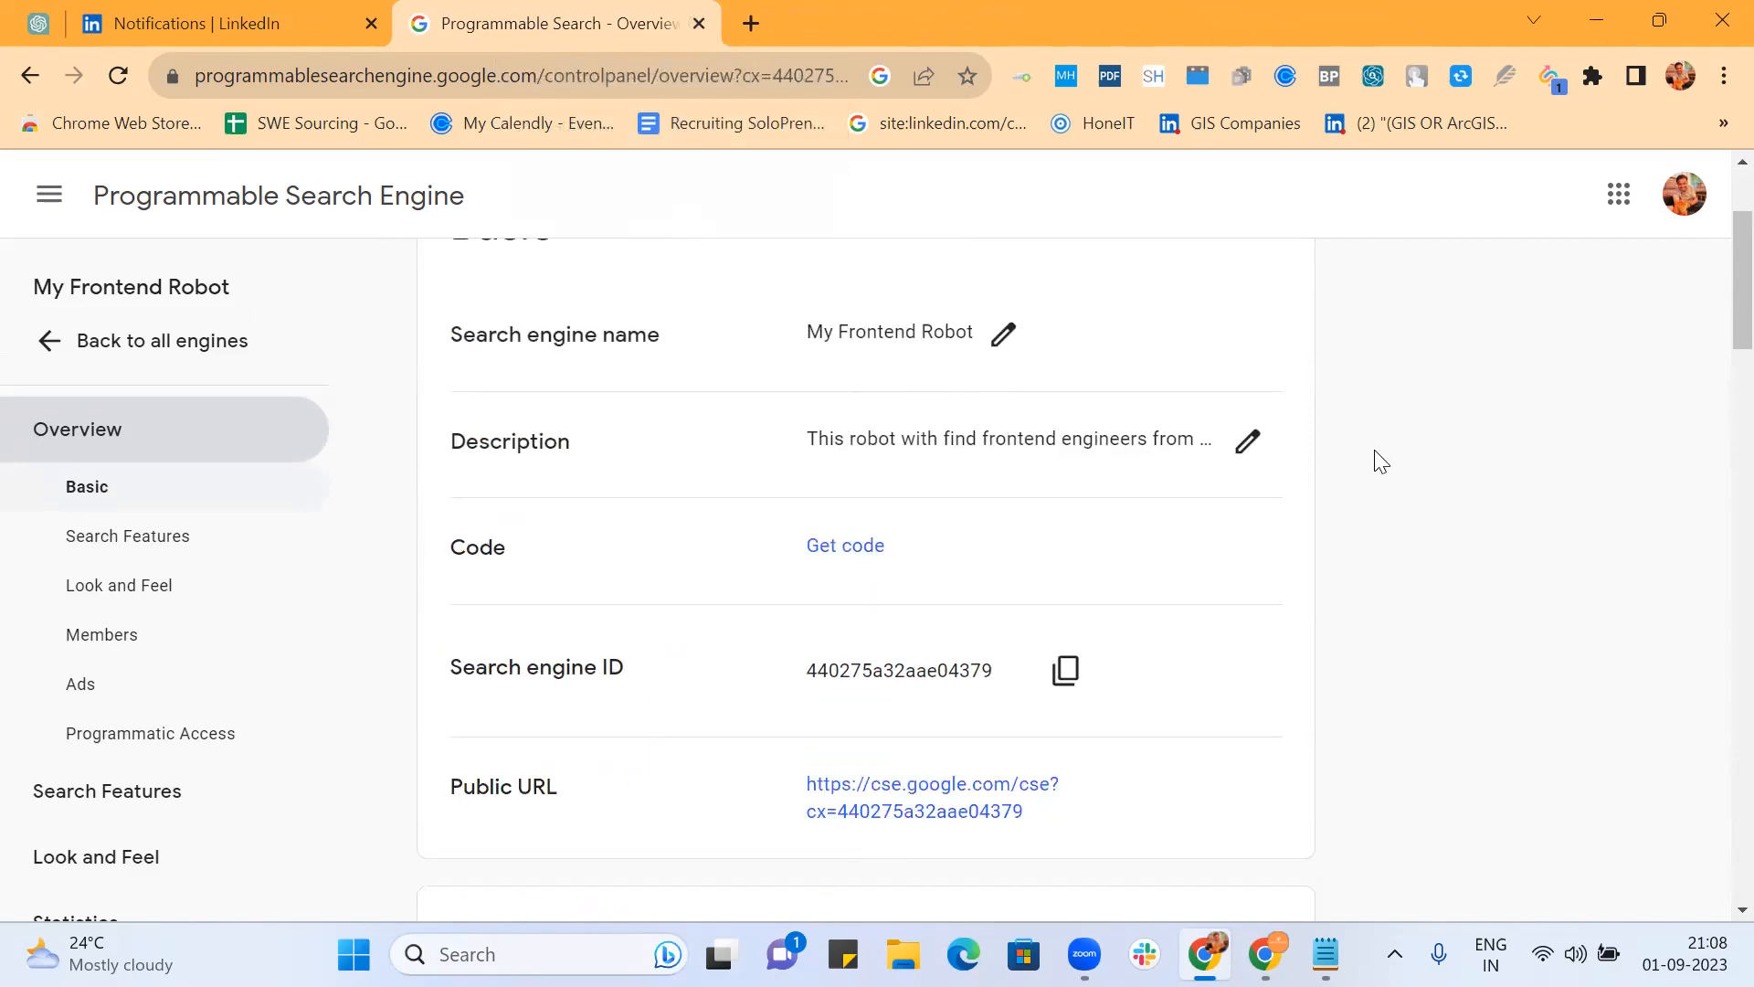
pyautogui.scroll(-17, 1380, 462)
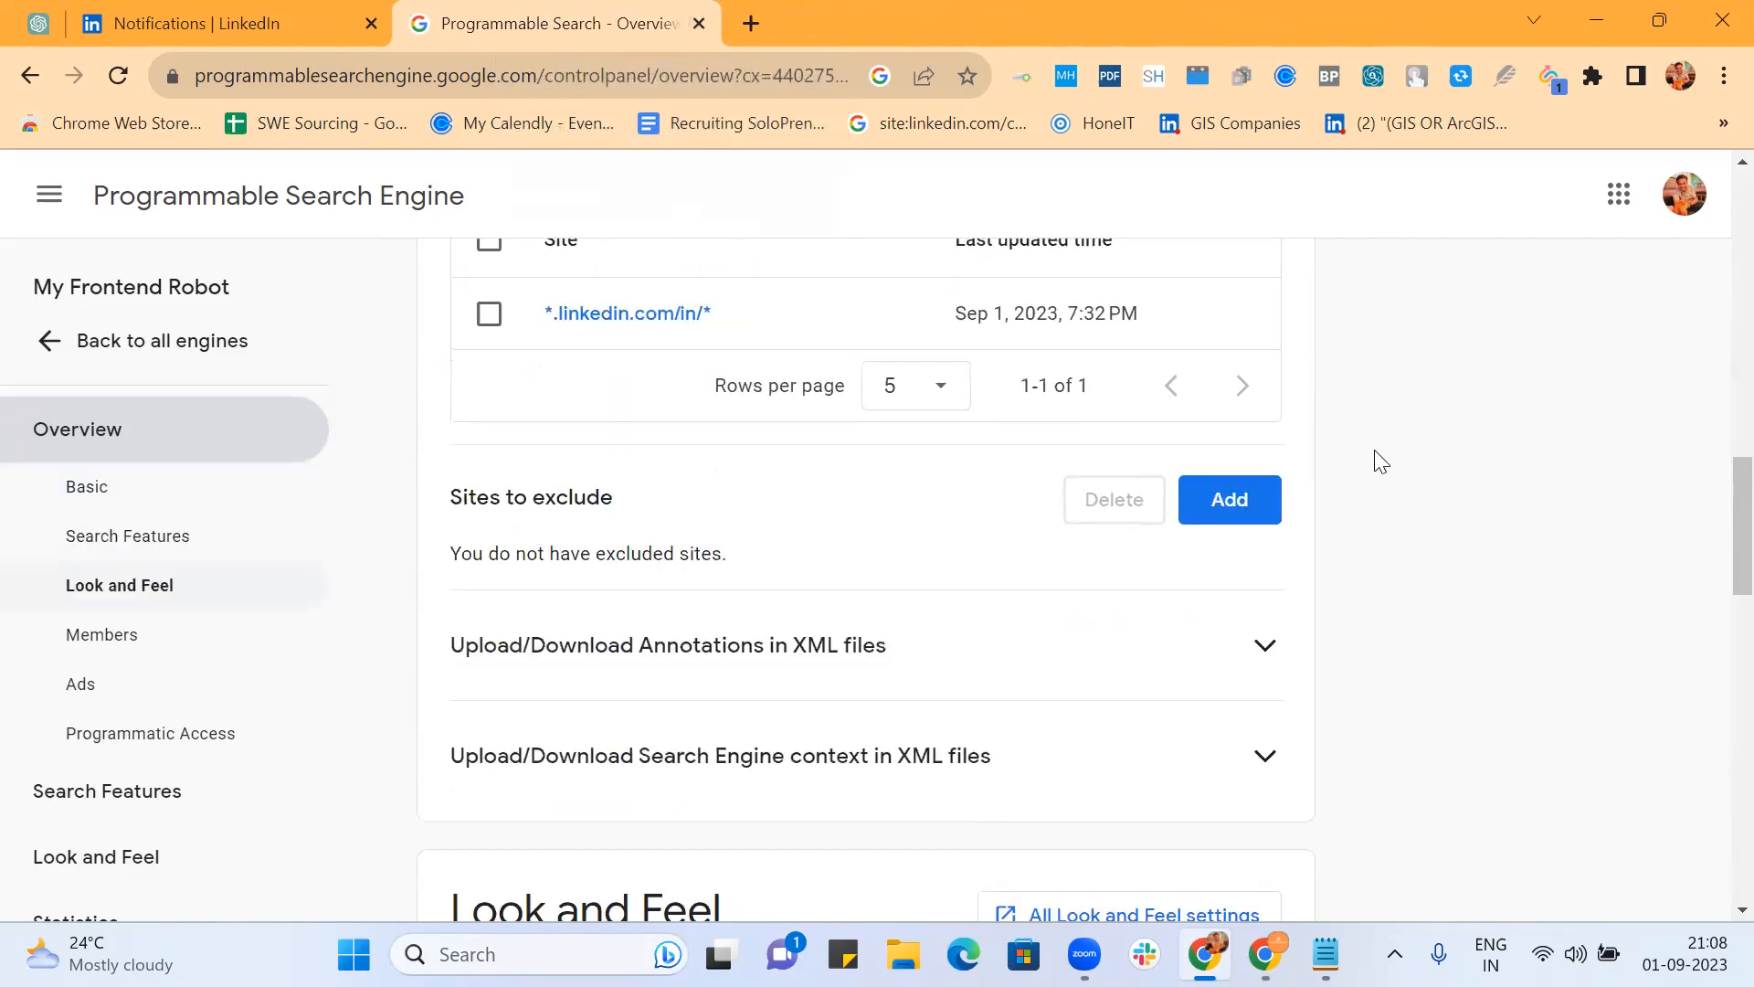
pyautogui.scroll(-5, 1380, 461)
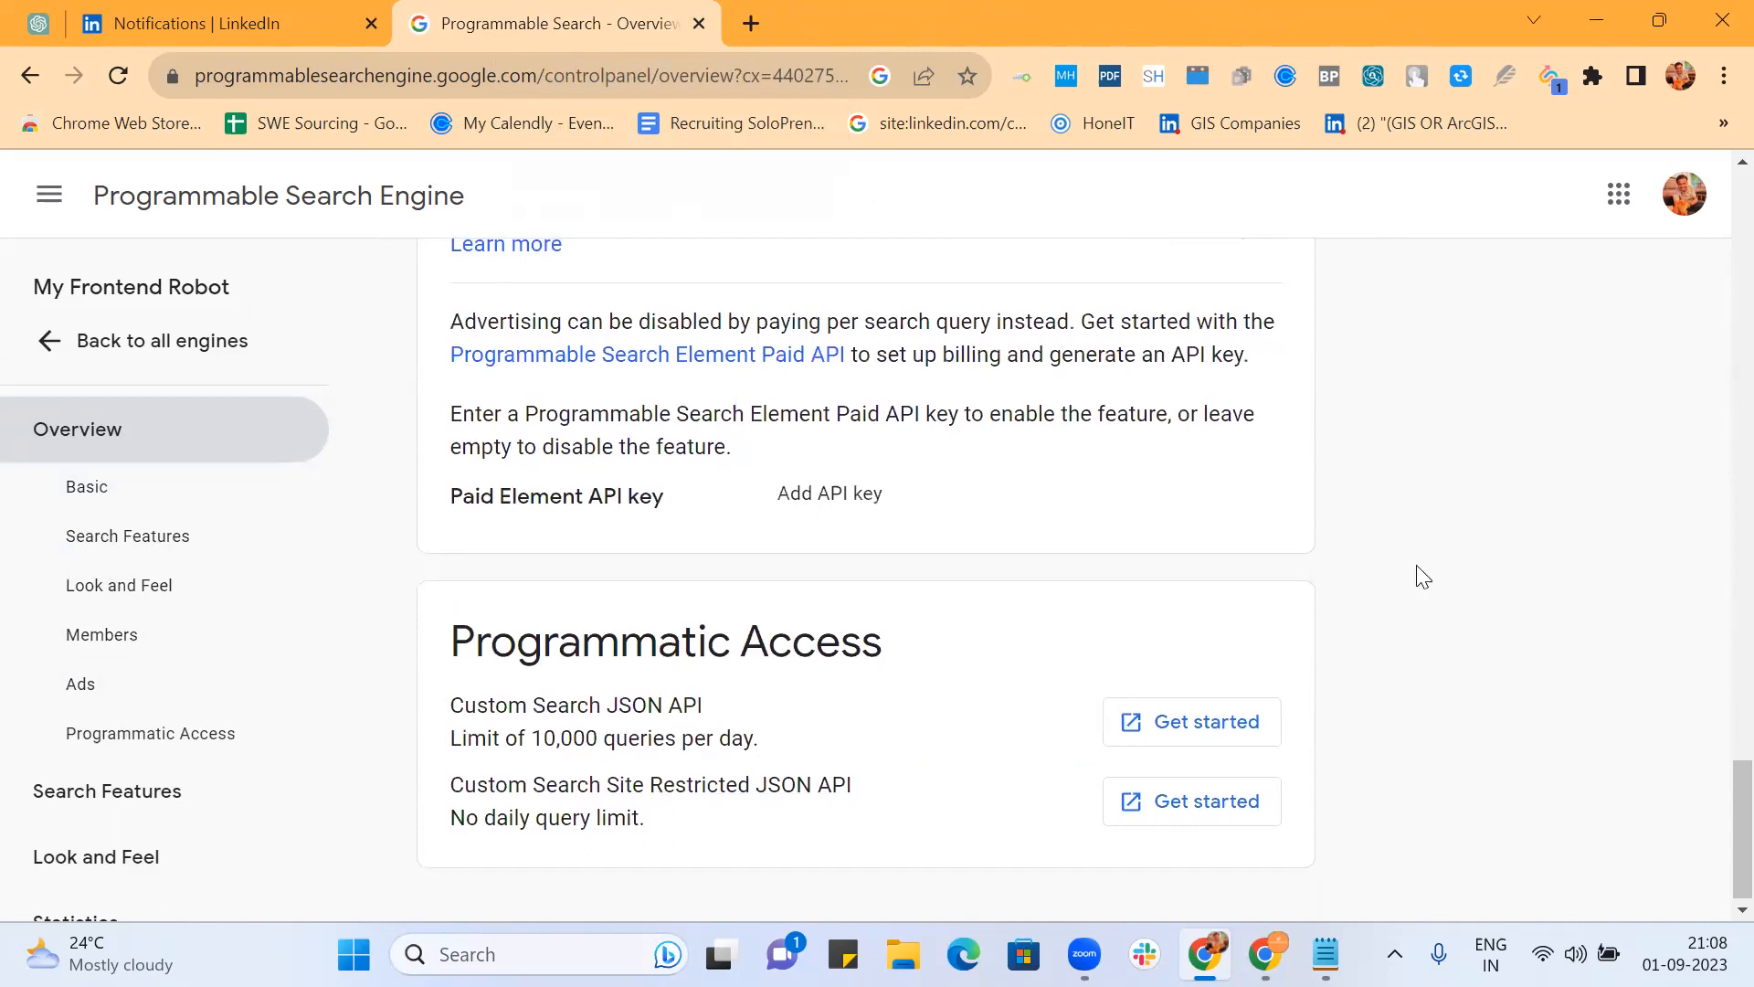
pyautogui.scroll(7, 1428, 631)
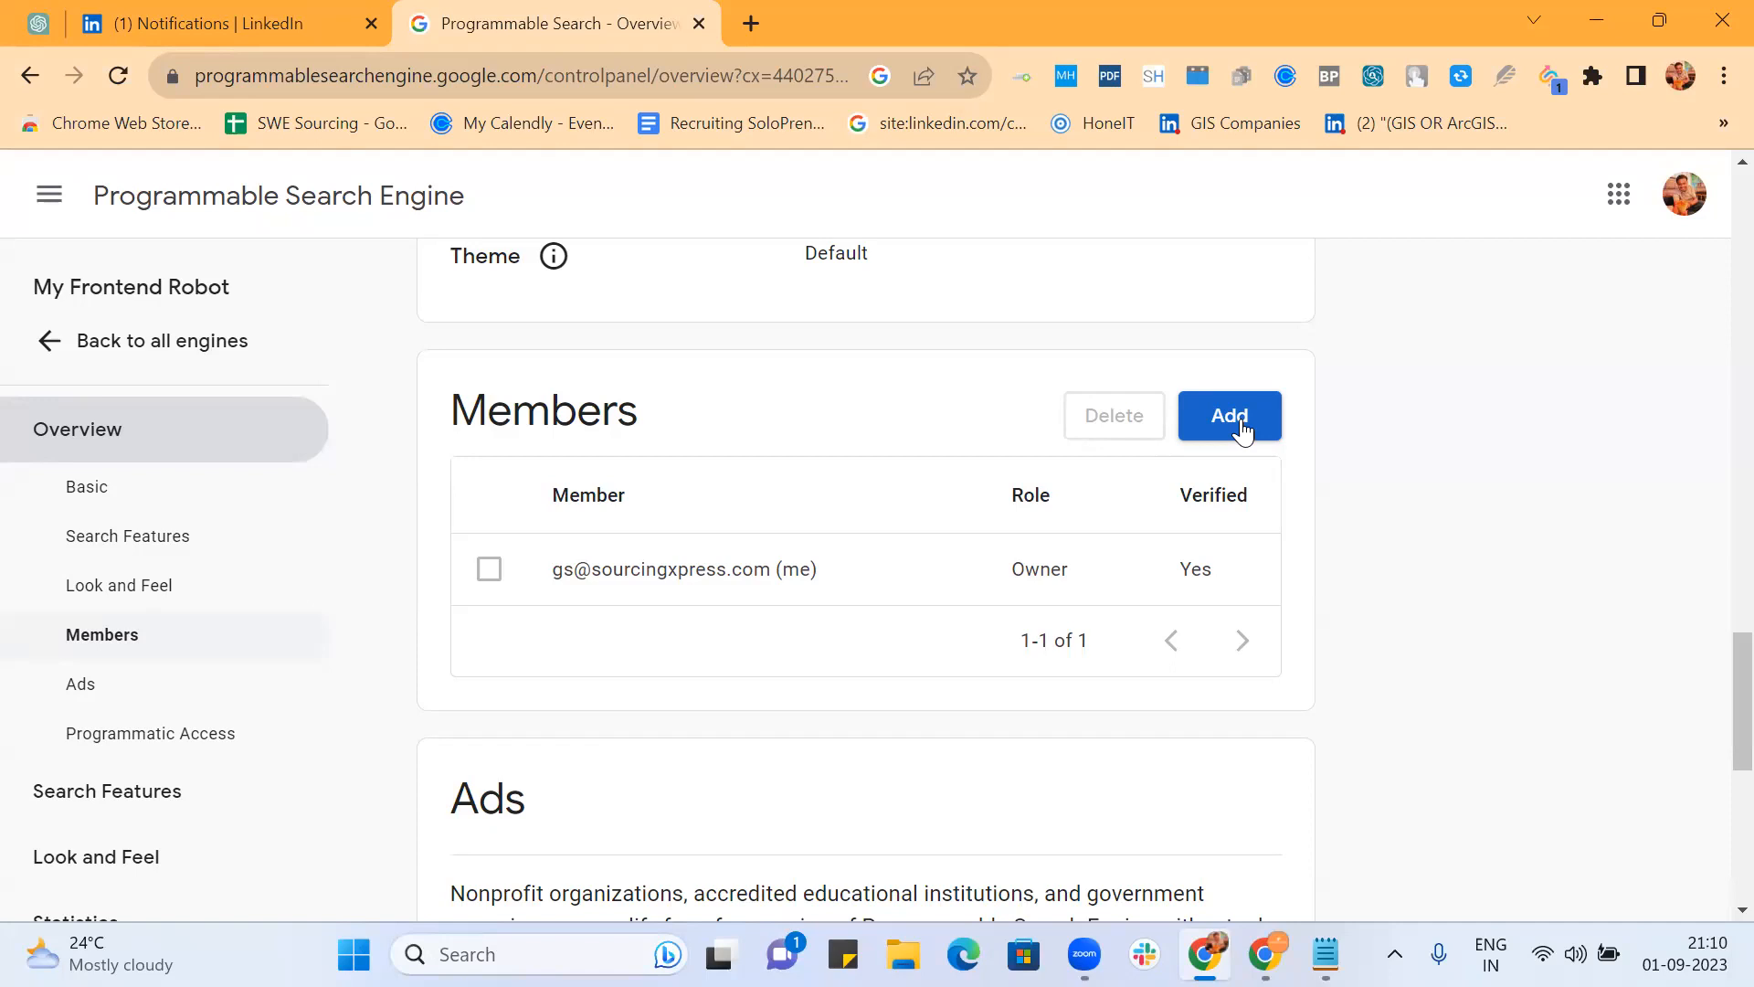
# Step: Open the full Search Features settings and show the remaining refinements
pyautogui.scroll(4, 1065, 589)
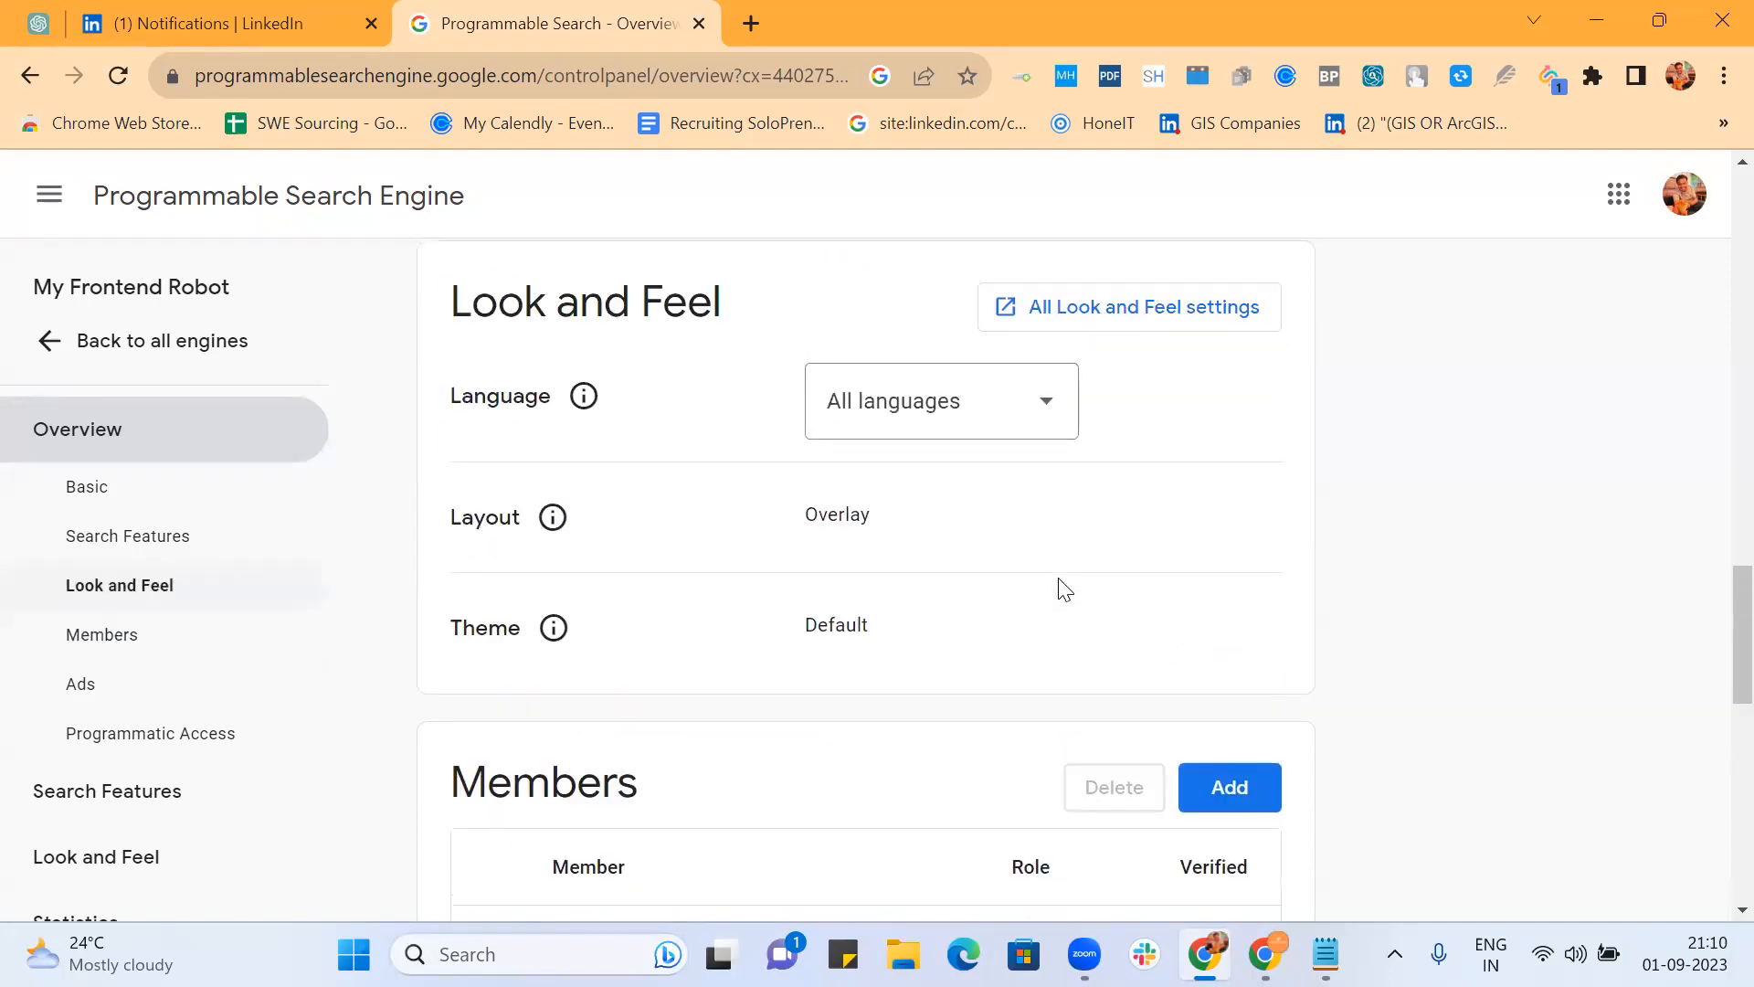
pyautogui.scroll(10, 1065, 589)
pyautogui.scroll(-4, 1065, 589)
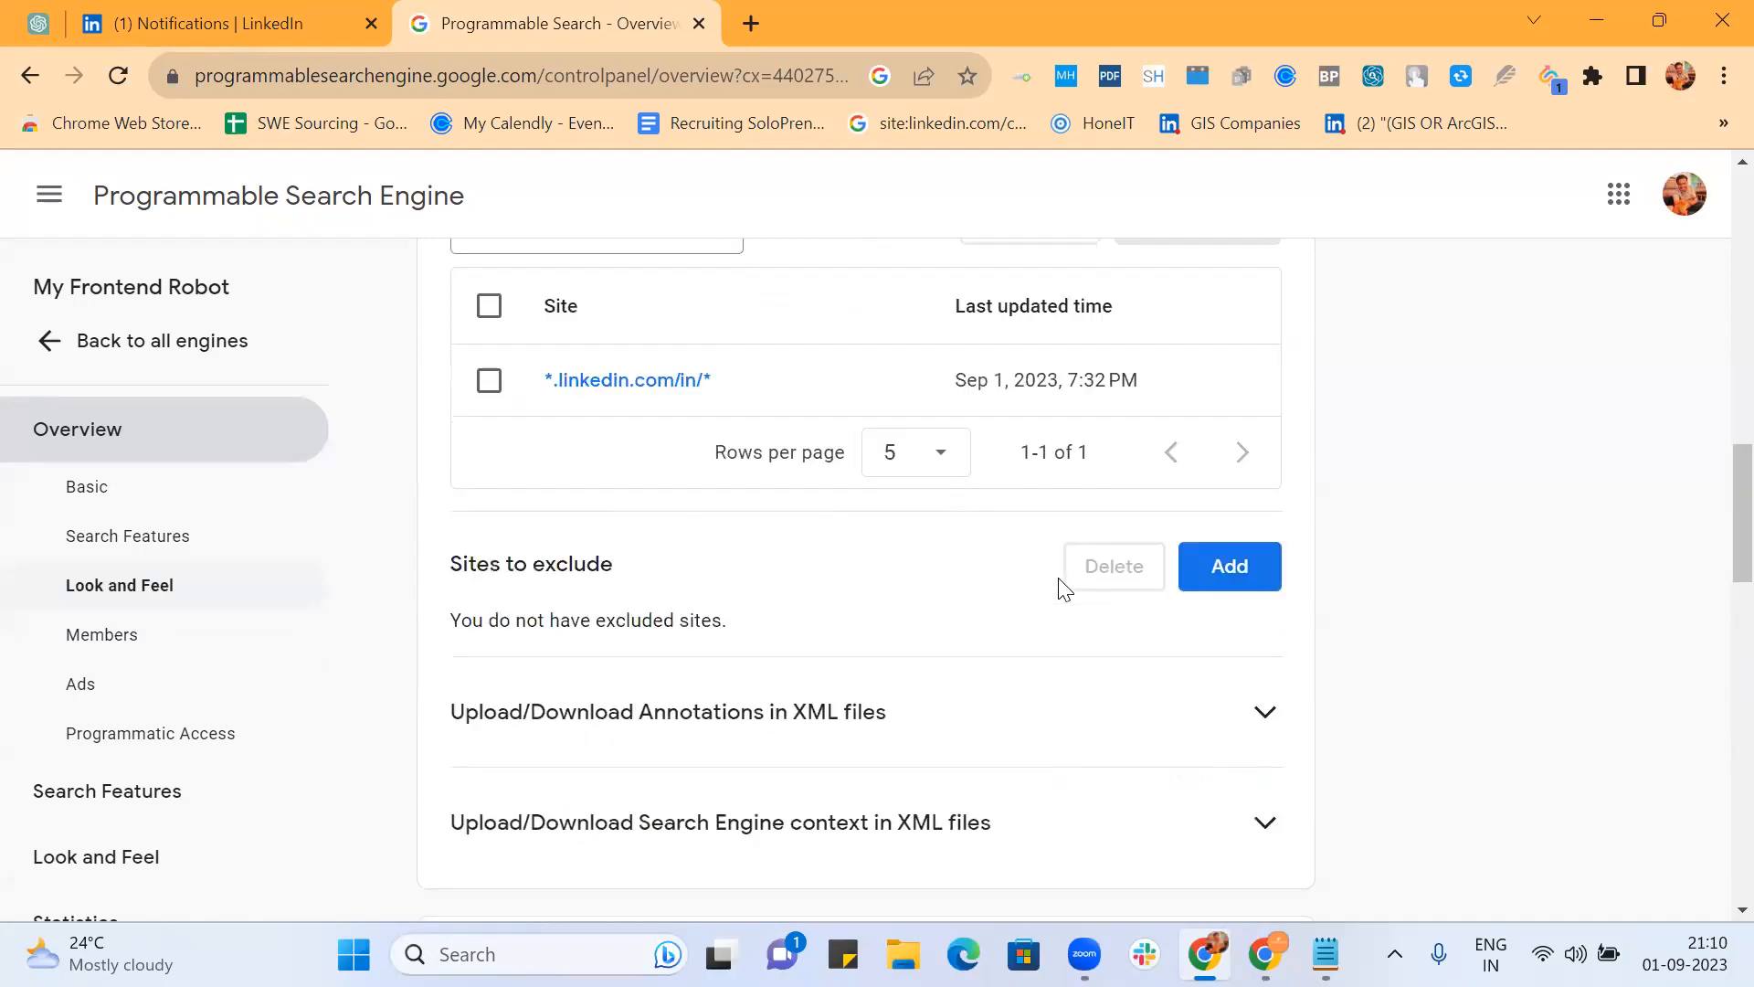
pyautogui.scroll(4, 1057, 642)
pyautogui.scroll(-6, 1057, 642)
pyautogui.scroll(8, 1060, 644)
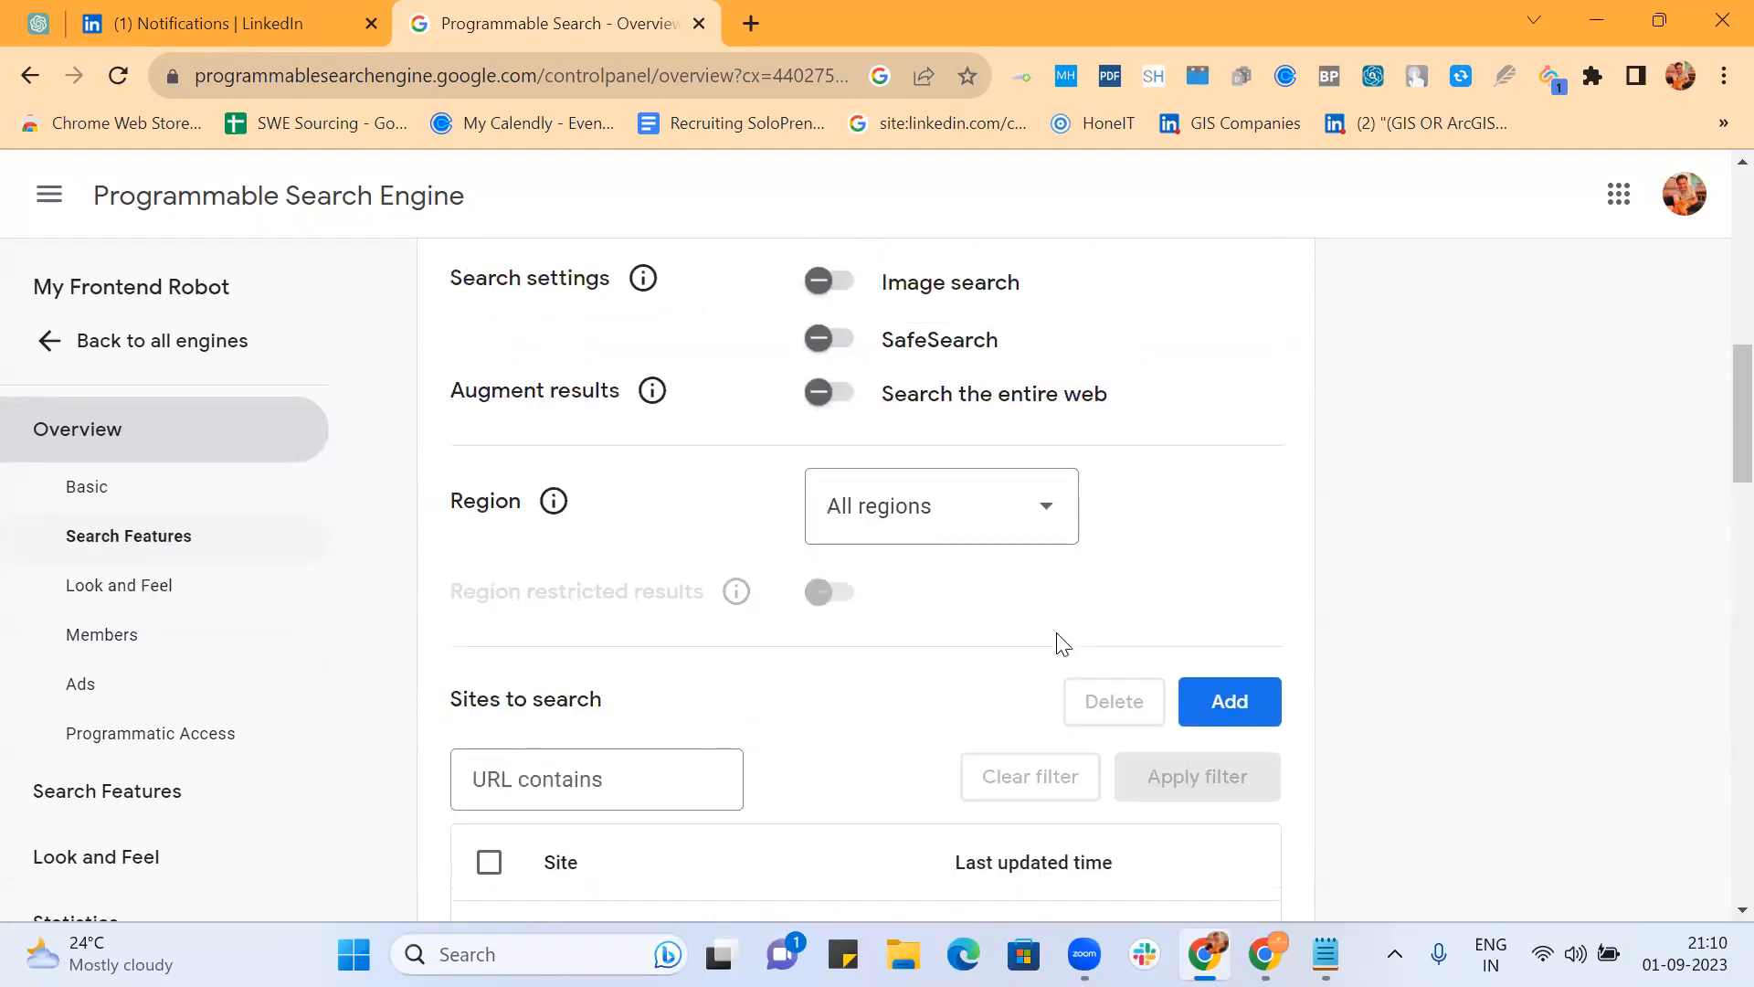
pyautogui.scroll(5, 1057, 639)
pyautogui.click(1175, 691)
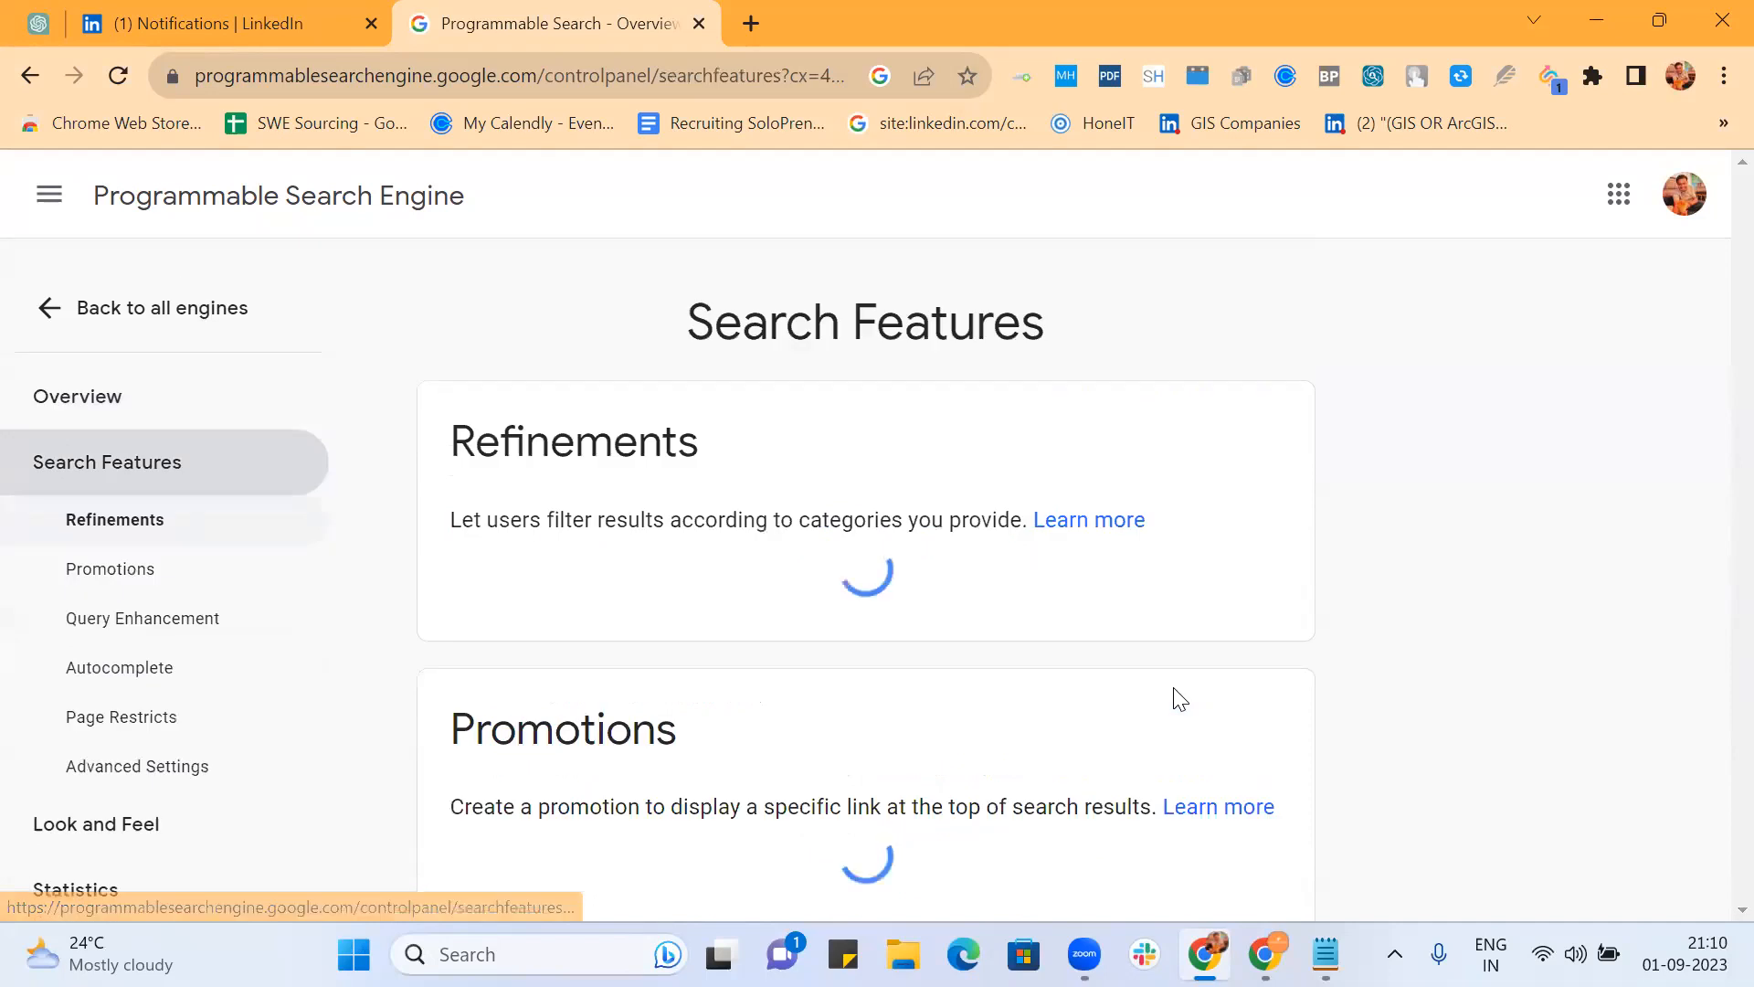
pyautogui.scroll(-5, 912, 540)
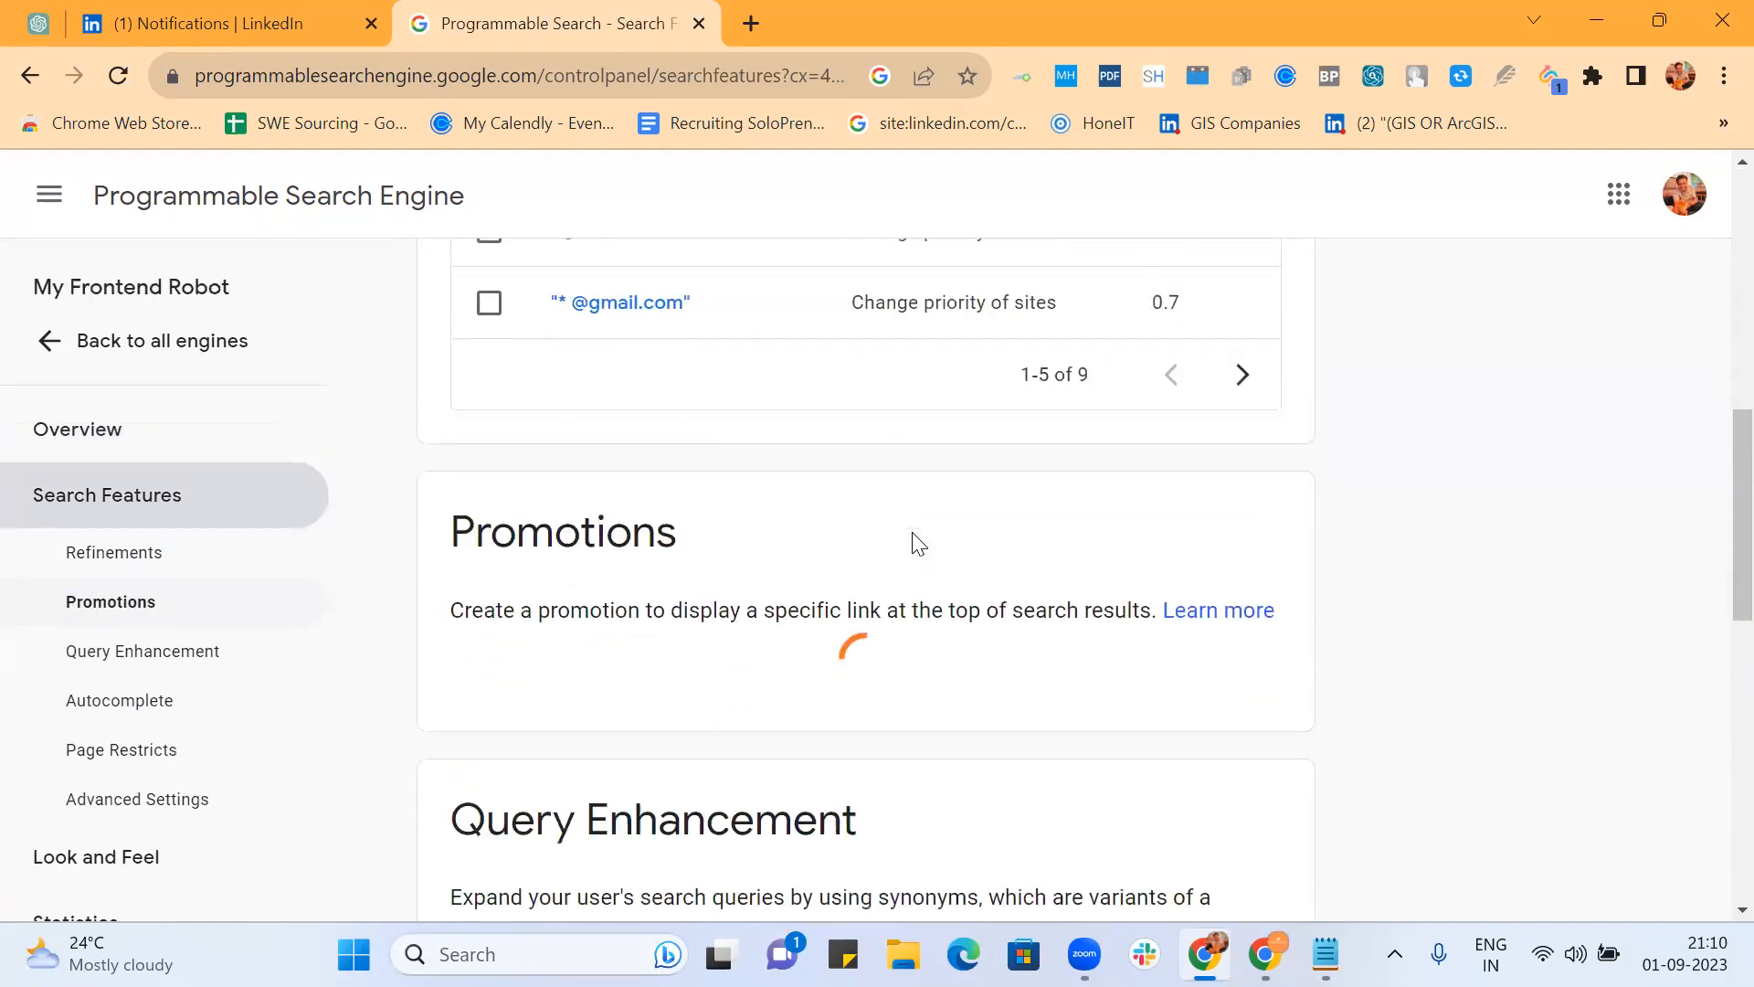
pyautogui.scroll(2, 912, 540)
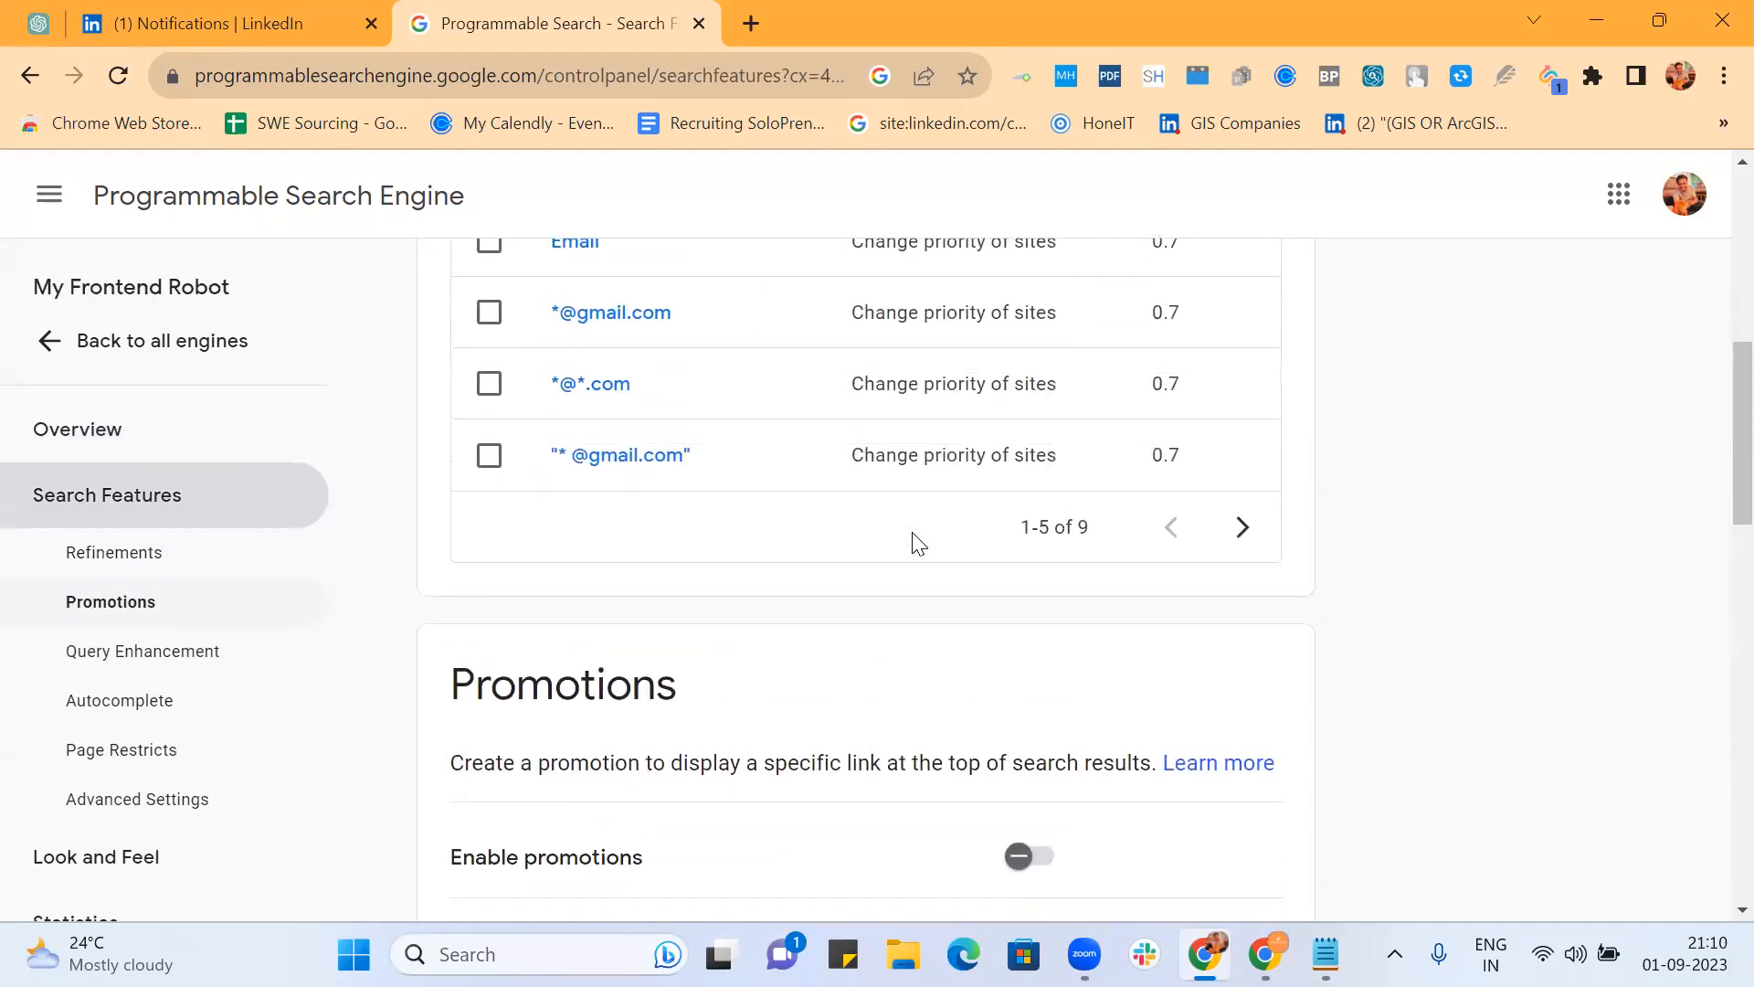
pyautogui.click(1243, 528)
# Step: Read the "Seeking * job" refinement's rewrite query words, microsoft through zeta, and close unchanged
pyautogui.click(640, 320)
pyautogui.scroll(-3, 829, 465)
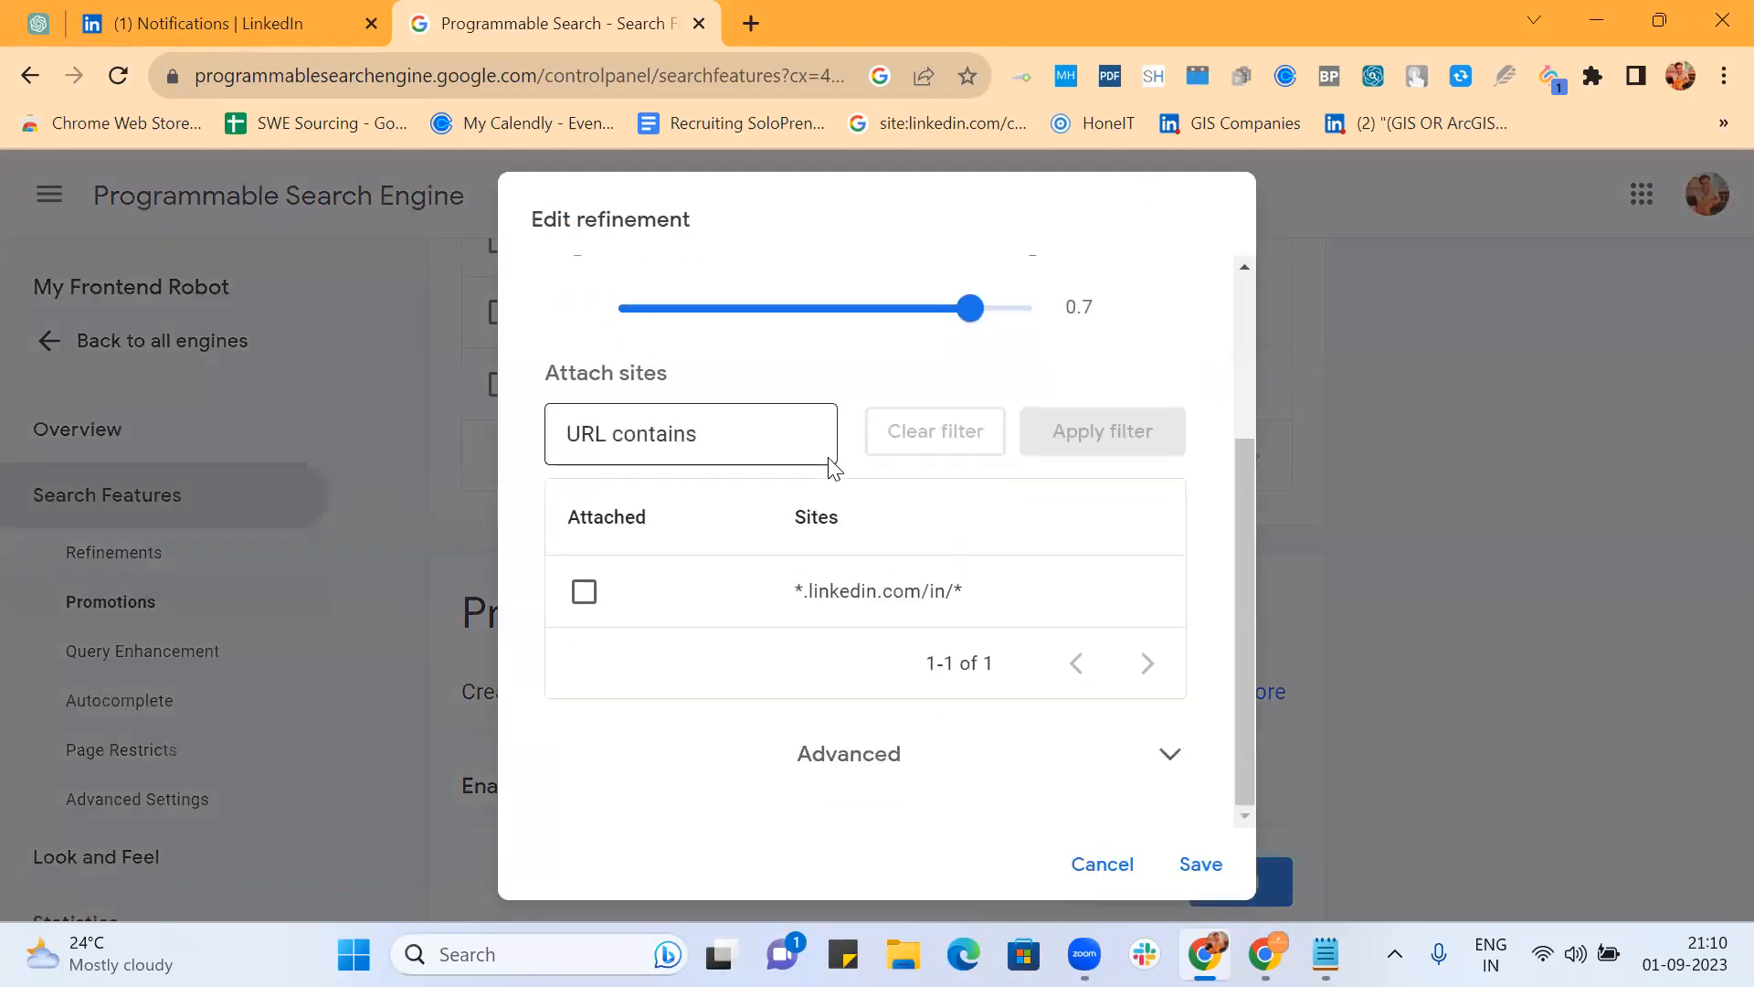
pyautogui.click(869, 764)
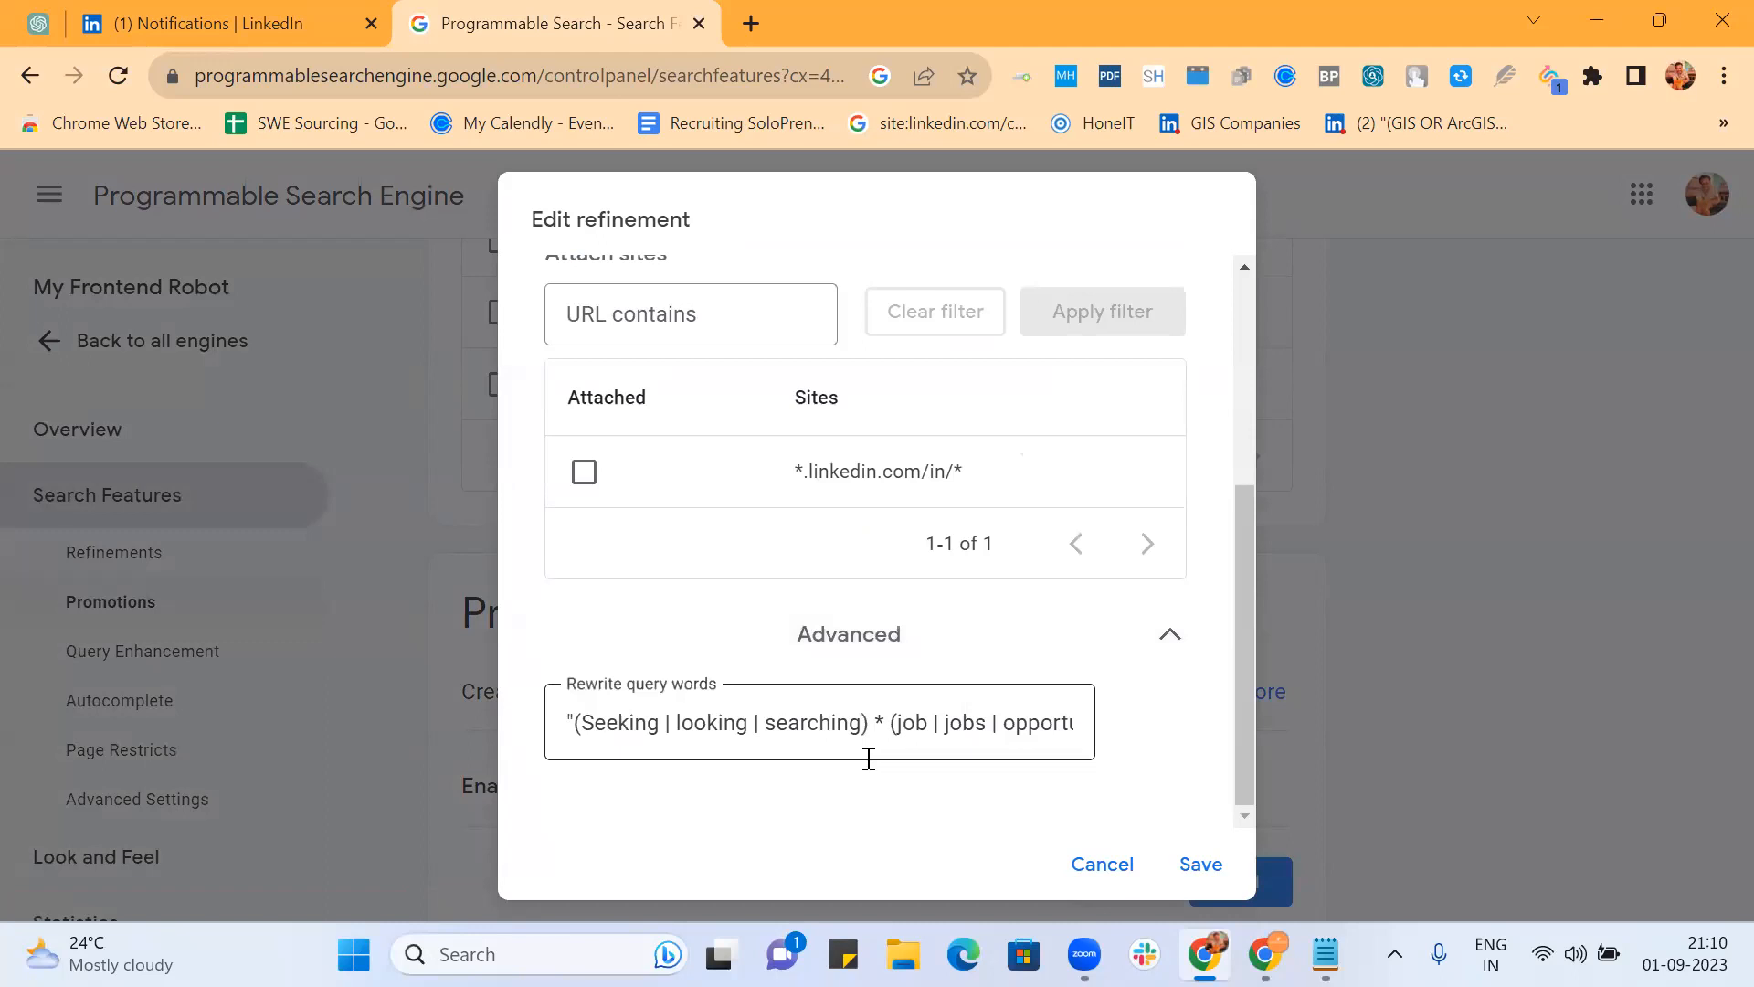
pyautogui.click(569, 717)
pyautogui.press('Right')
pyautogui.press('Right')
pyautogui.press('Right')
pyautogui.press('Right')
pyautogui.press('Right')
pyautogui.press('Right')
pyautogui.press('Right')
pyautogui.press('Right')
pyautogui.press('Right')
pyautogui.press('Right')
pyautogui.press('Right')
pyautogui.press('Right')
pyautogui.press('Right')
pyautogui.press('Right')
pyautogui.press('Right')
pyautogui.press('Right')
pyautogui.press('Right')
pyautogui.press('Right')
pyautogui.press('Right')
pyautogui.press('Right')
pyautogui.press('Right')
pyautogui.press('Right')
pyautogui.press('Right')
pyautogui.press('Right')
pyautogui.press('Right')
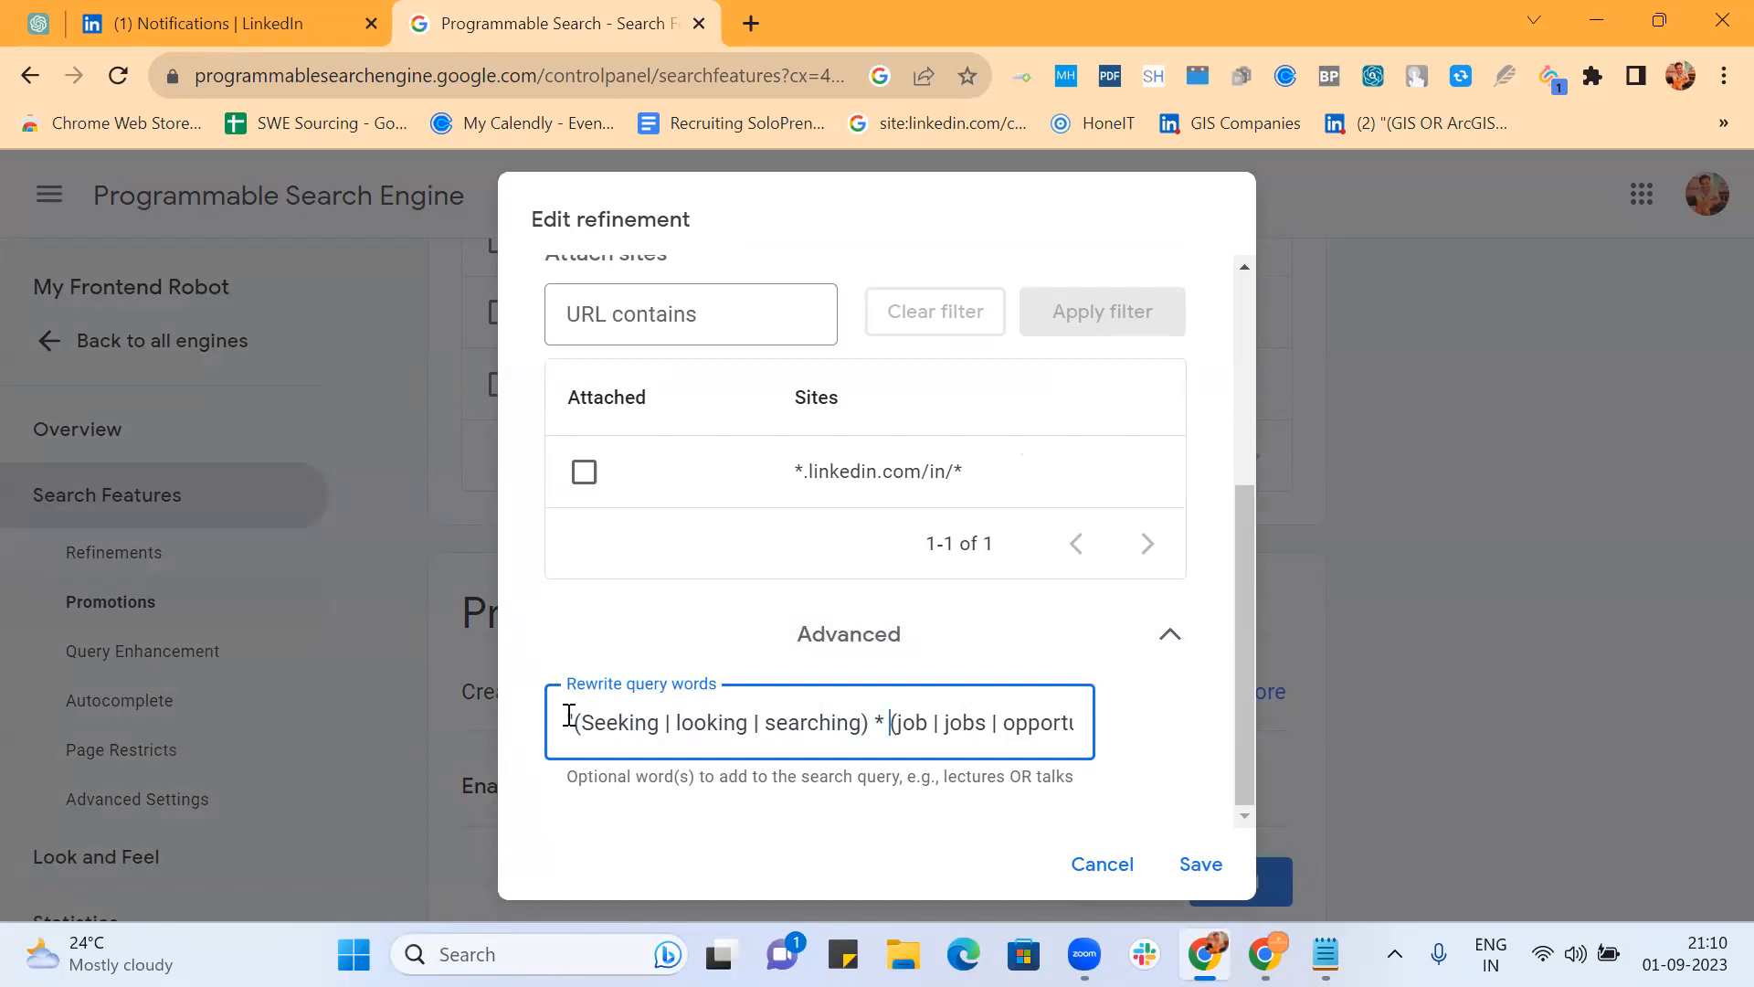
pyautogui.press('Right')
pyautogui.press('Right')
pyautogui.press('Right')
pyautogui.press('Right')
pyautogui.press('Right')
pyautogui.press('Right')
pyautogui.press('Right')
pyautogui.press('Right')
pyautogui.press('Right')
pyautogui.press('Right')
pyautogui.press('Right')
pyautogui.press('Right')
pyautogui.press('Right')
pyautogui.press('Right')
pyautogui.press('Right')
pyautogui.press('Right')
pyautogui.press('Right')
pyautogui.press('Right')
pyautogui.press('Right')
pyautogui.press('Right')
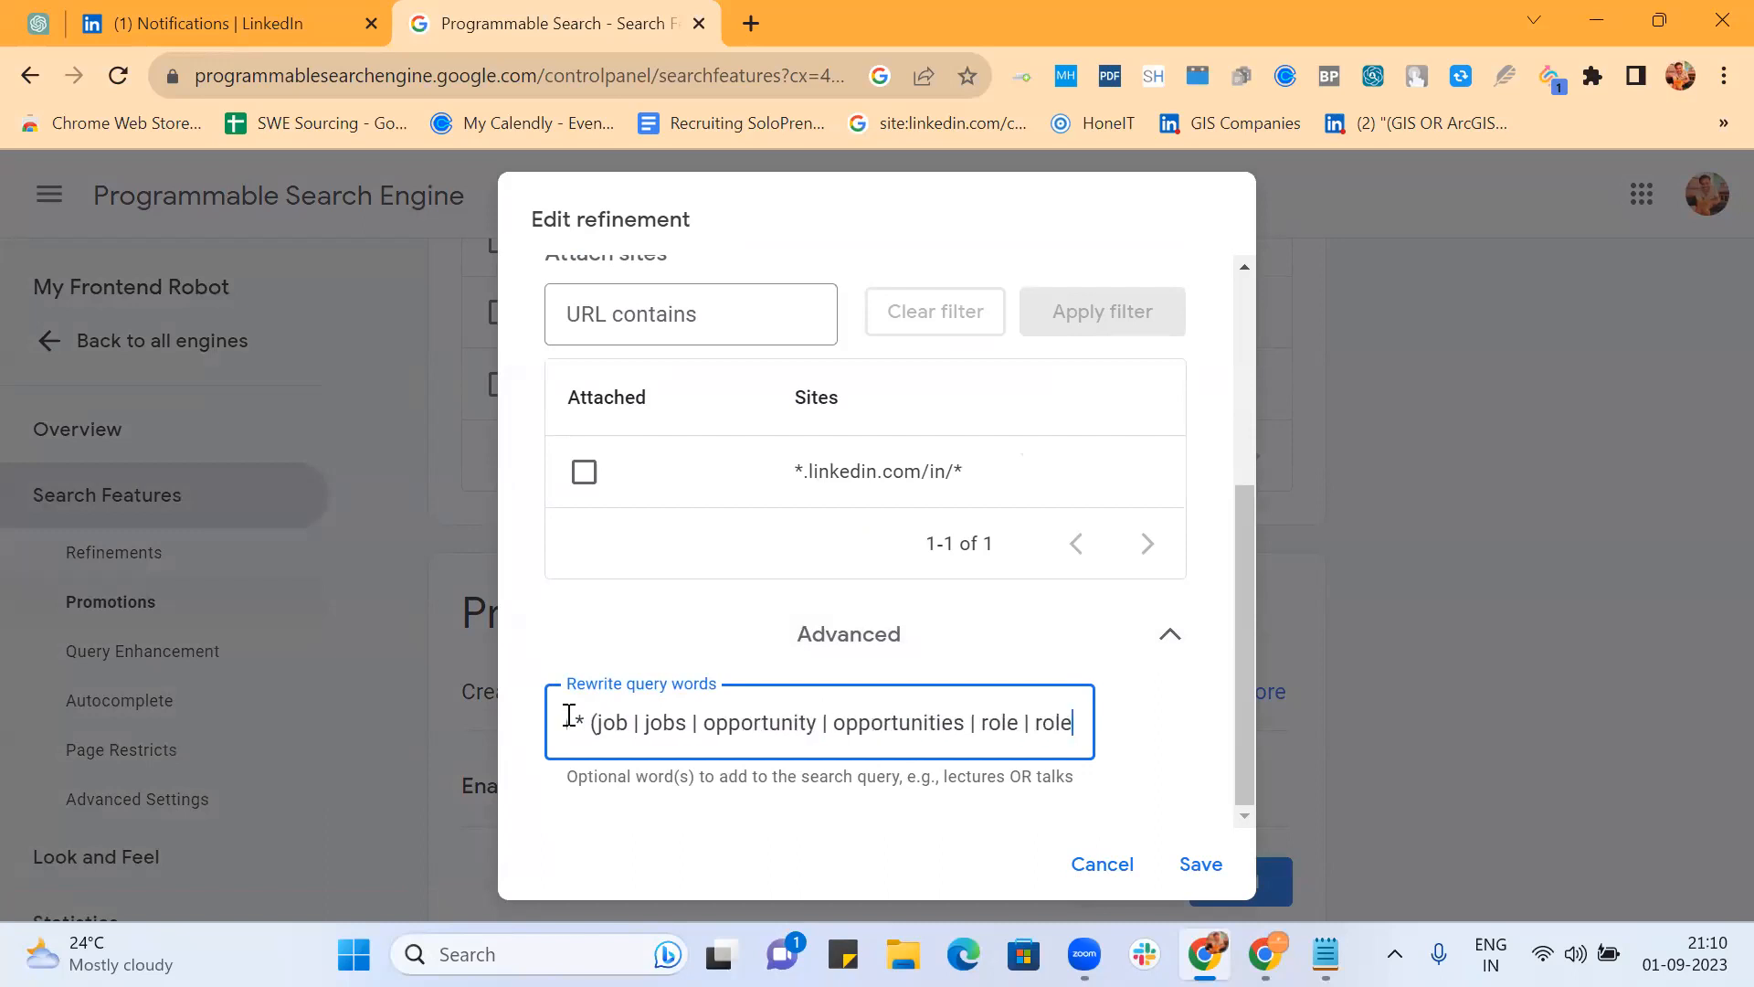
pyautogui.press('Right')
pyautogui.press('Right')
pyautogui.press('Right')
pyautogui.press('Right')
pyautogui.press('Right')
pyautogui.press('Right')
pyautogui.press('Right')
pyautogui.press('Right')
pyautogui.press('Right')
pyautogui.press('Right')
pyautogui.press('Right')
pyautogui.press('Right')
pyautogui.press('Right')
pyautogui.press('Right')
pyautogui.press('Right')
pyautogui.press('Right')
pyautogui.press('Right')
pyautogui.press('Right')
pyautogui.press('Right')
pyautogui.press('Right')
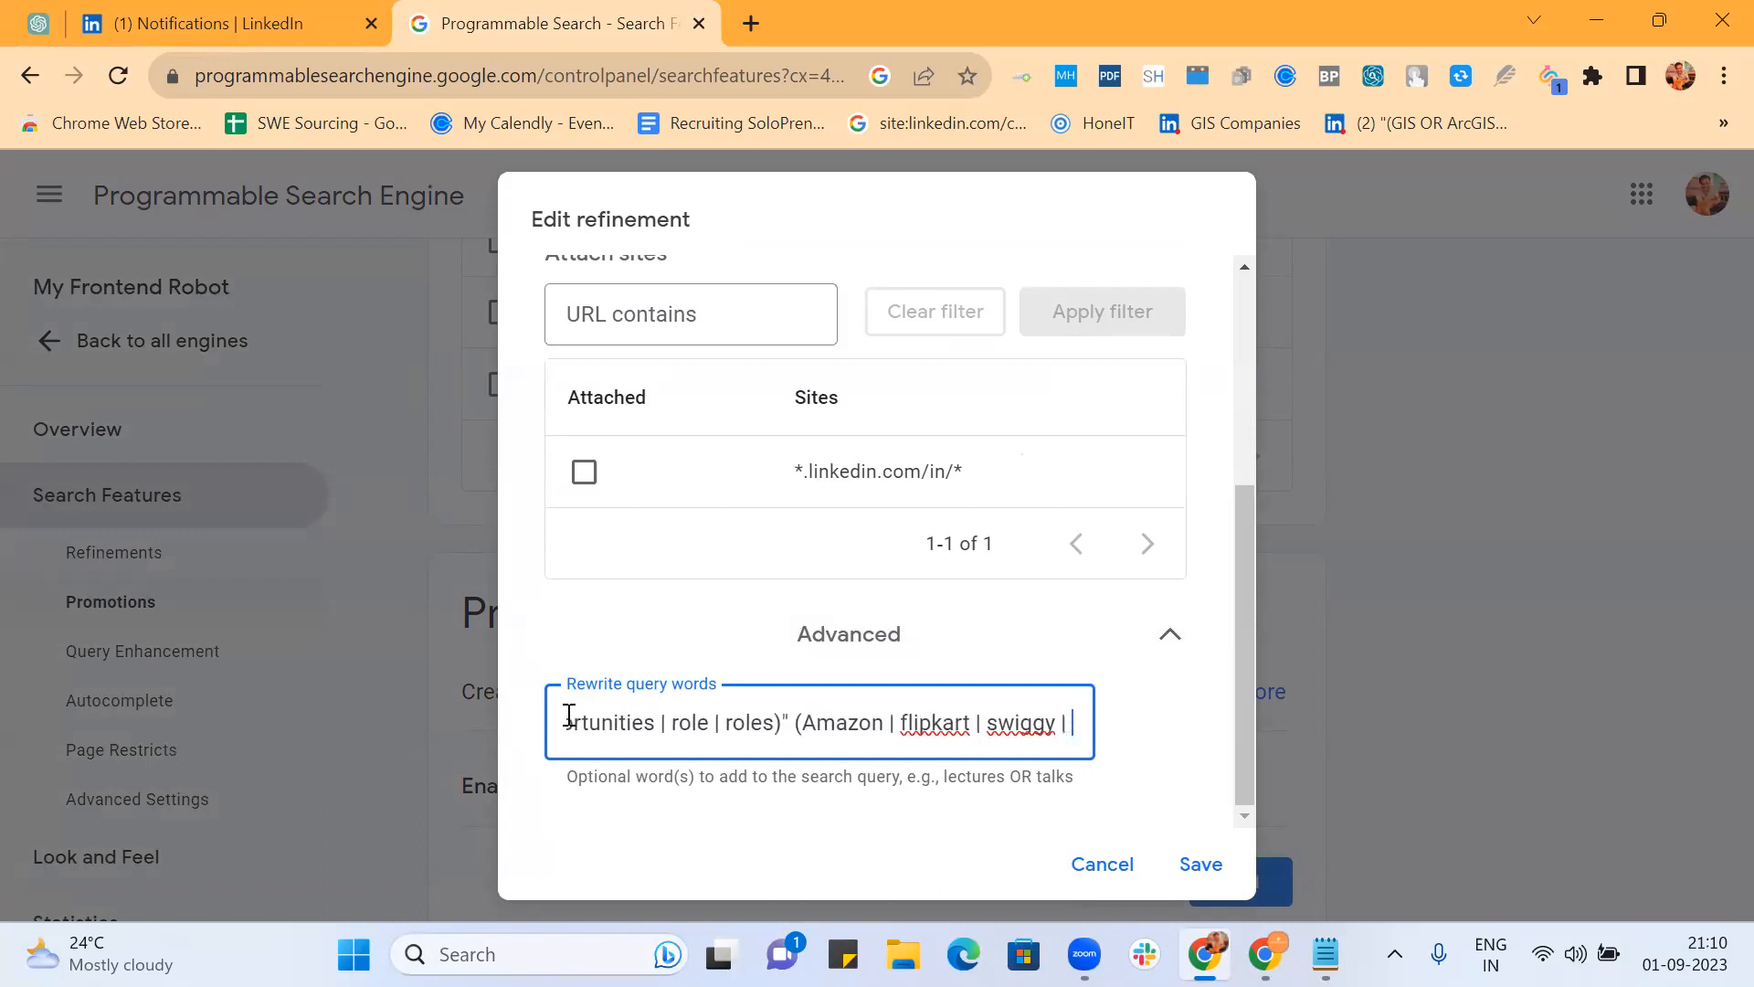
pyautogui.press('Right')
pyautogui.press('Right')
pyautogui.press('Right')
pyautogui.press('Right')
pyautogui.press('Right')
pyautogui.press('Right')
pyautogui.press('Right')
pyautogui.press('Right')
pyautogui.press('Right')
pyautogui.press('Right')
pyautogui.press('Right')
pyautogui.press('Right')
pyautogui.press('Right')
pyautogui.press('Right')
pyautogui.press('Right')
pyautogui.press('Right')
pyautogui.press('Right')
pyautogui.press('Right')
pyautogui.press('Right')
pyautogui.press('Right')
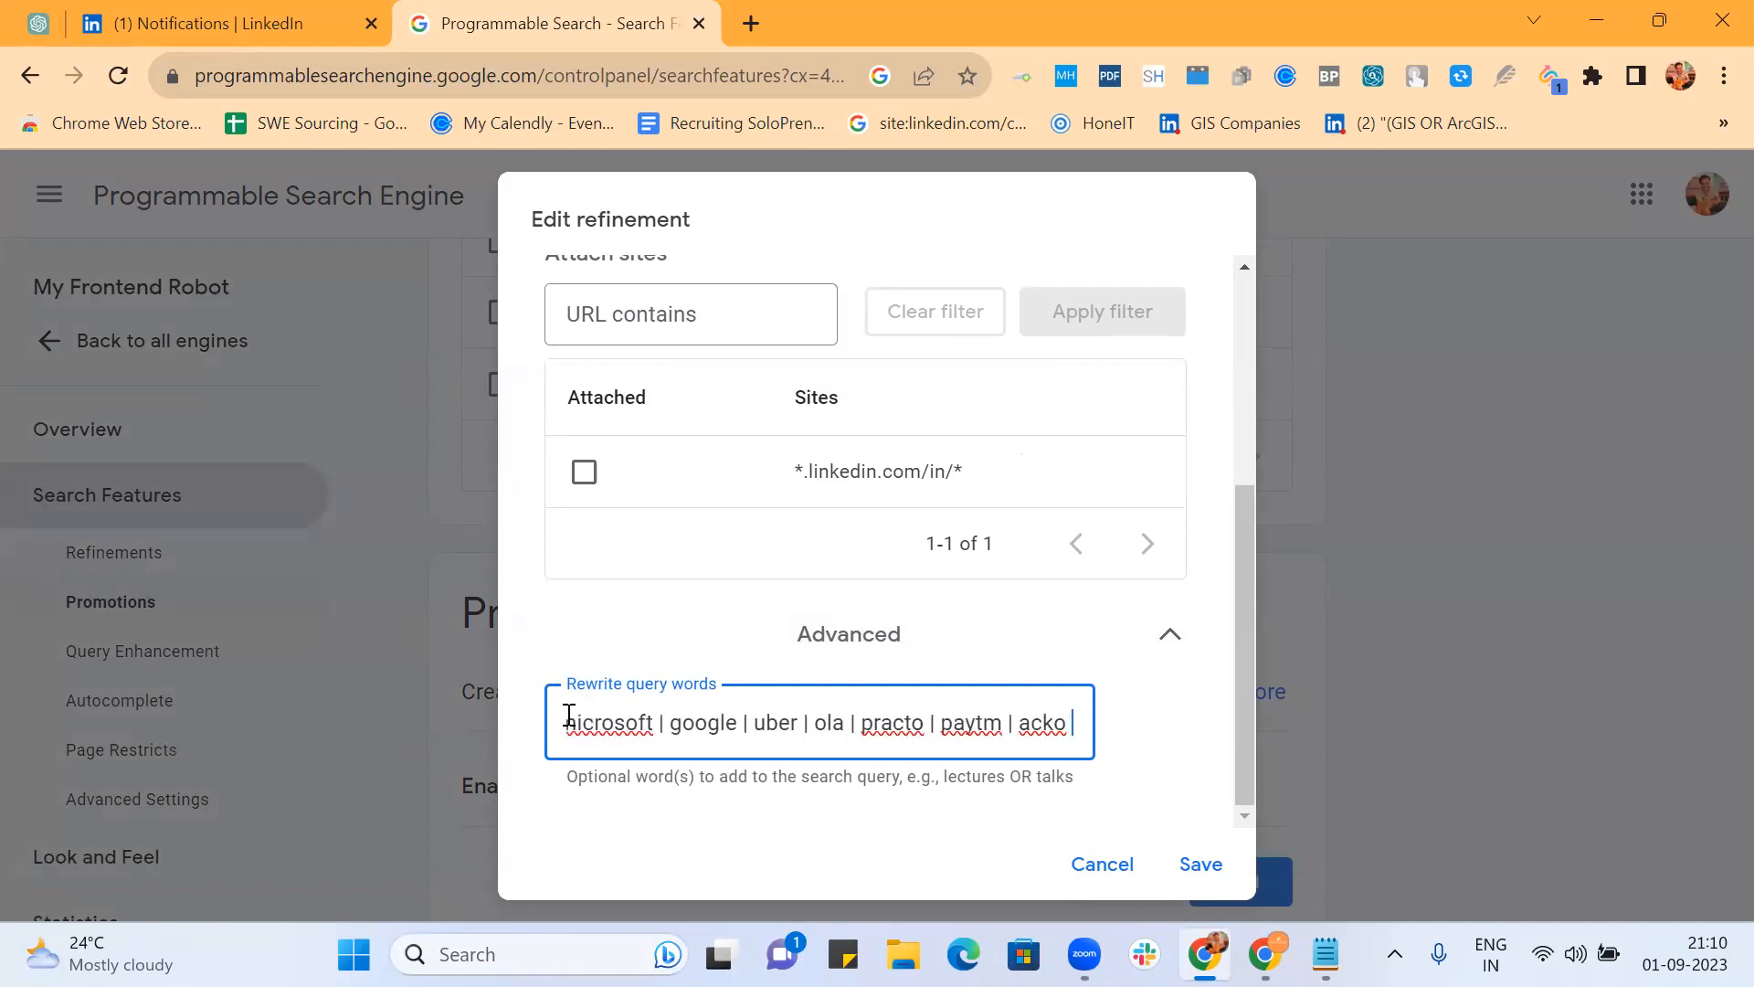
pyautogui.press('Right')
pyautogui.press('Right')
pyautogui.press('Right')
pyautogui.press('Right')
pyautogui.press('Right')
pyautogui.press('Right')
pyautogui.press('Right')
pyautogui.press('Right')
pyautogui.press('Right')
pyautogui.press('Right')
pyautogui.press('Right')
pyautogui.press('Right')
pyautogui.press('Right')
pyautogui.press('Right')
pyautogui.press('Right')
pyautogui.press('Right')
pyautogui.press('Right')
pyautogui.press('Right')
pyautogui.press('Right')
pyautogui.press('Right')
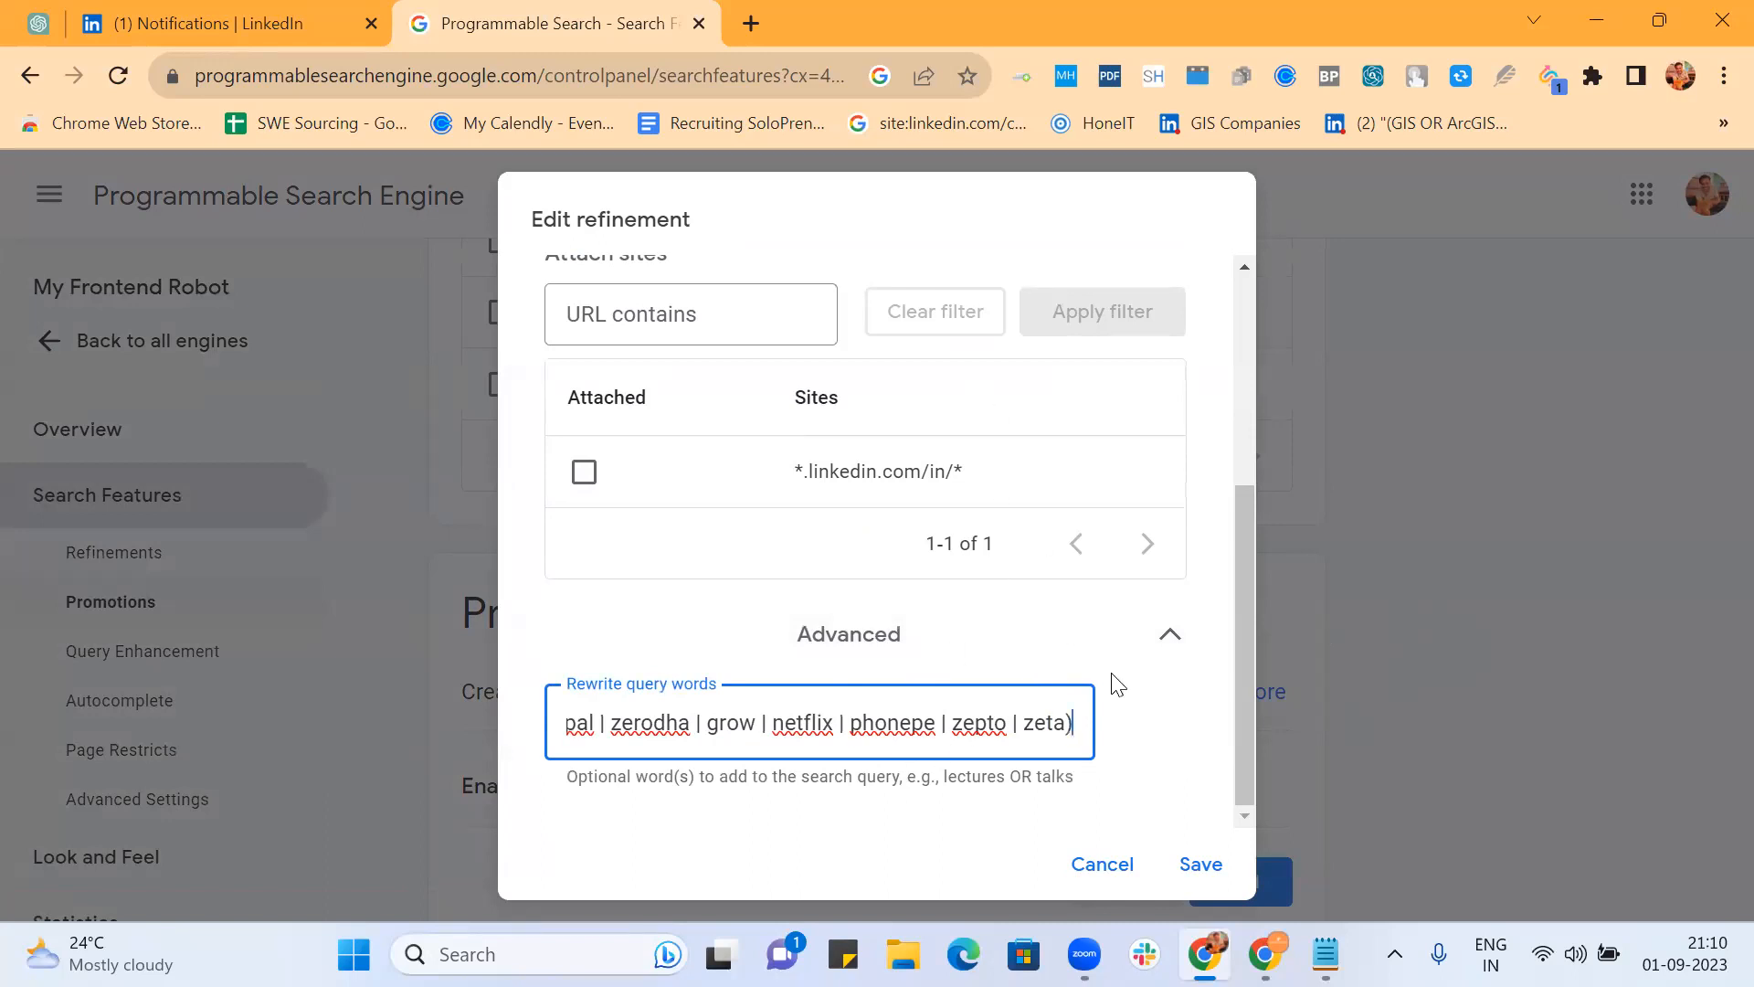
pyautogui.click(1526, 725)
# Step: Insert (NYC | "New York") at the start of My Frontend Robot's keywords
pyautogui.scroll(8, 818, 528)
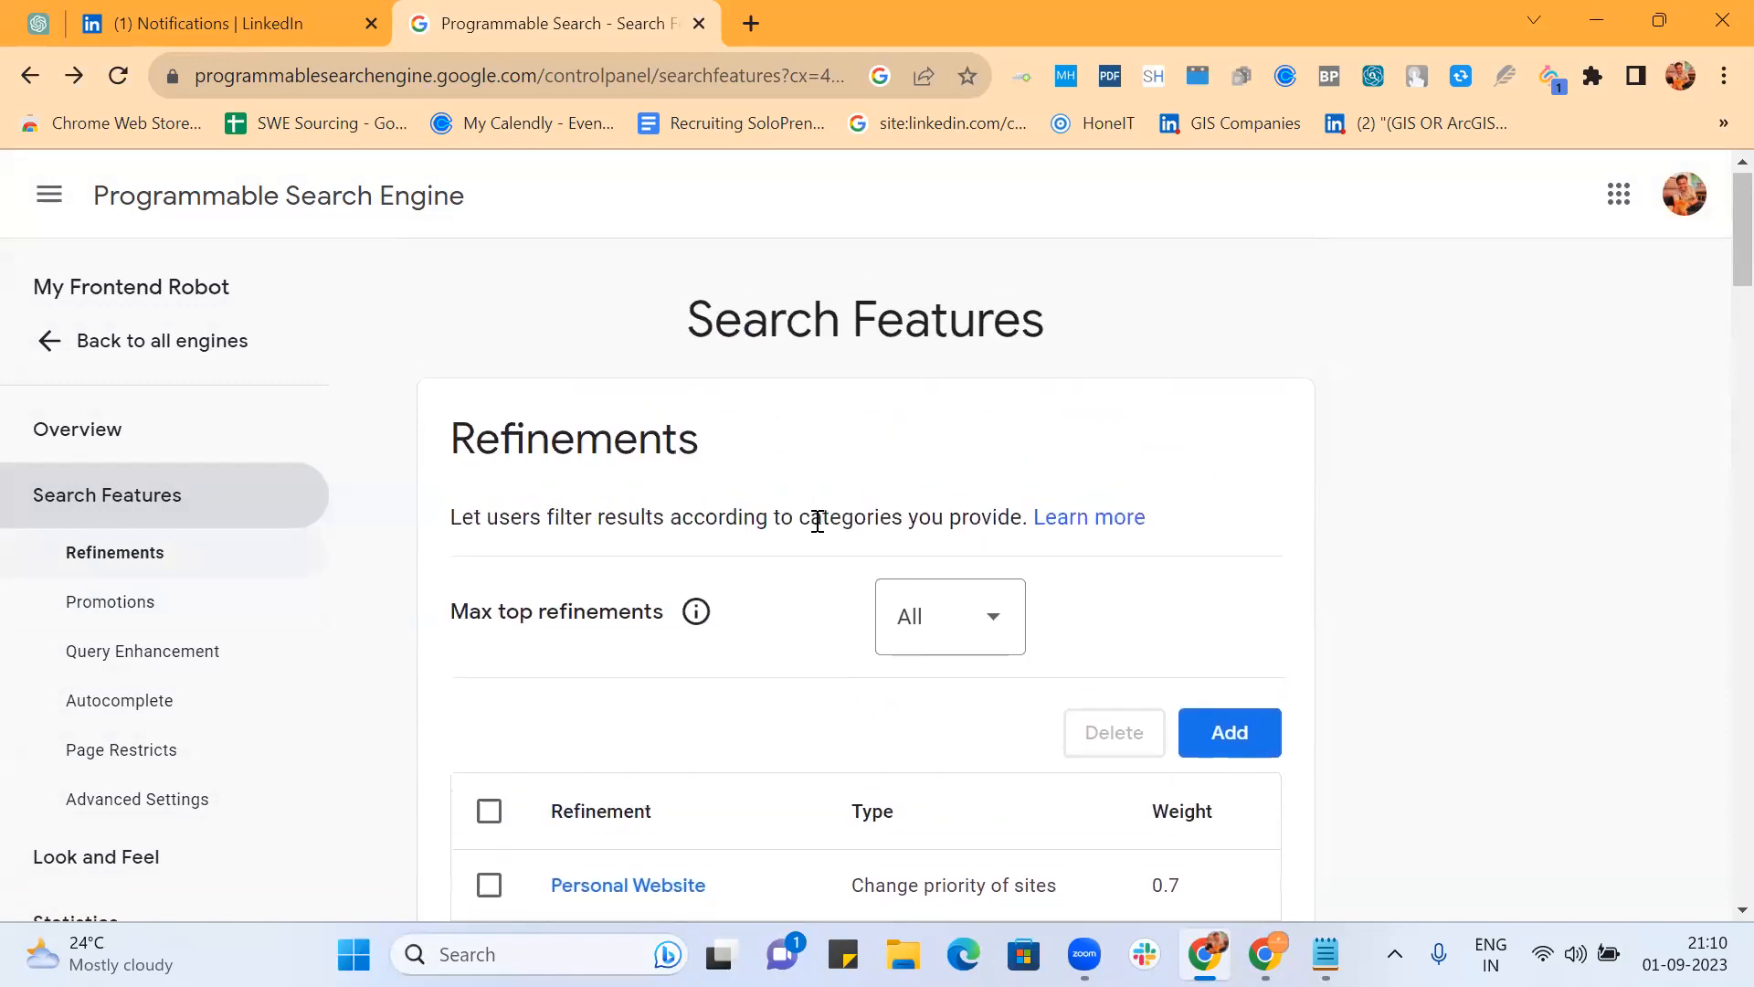
pyautogui.scroll(-5, 817, 521)
pyautogui.scroll(3, 818, 530)
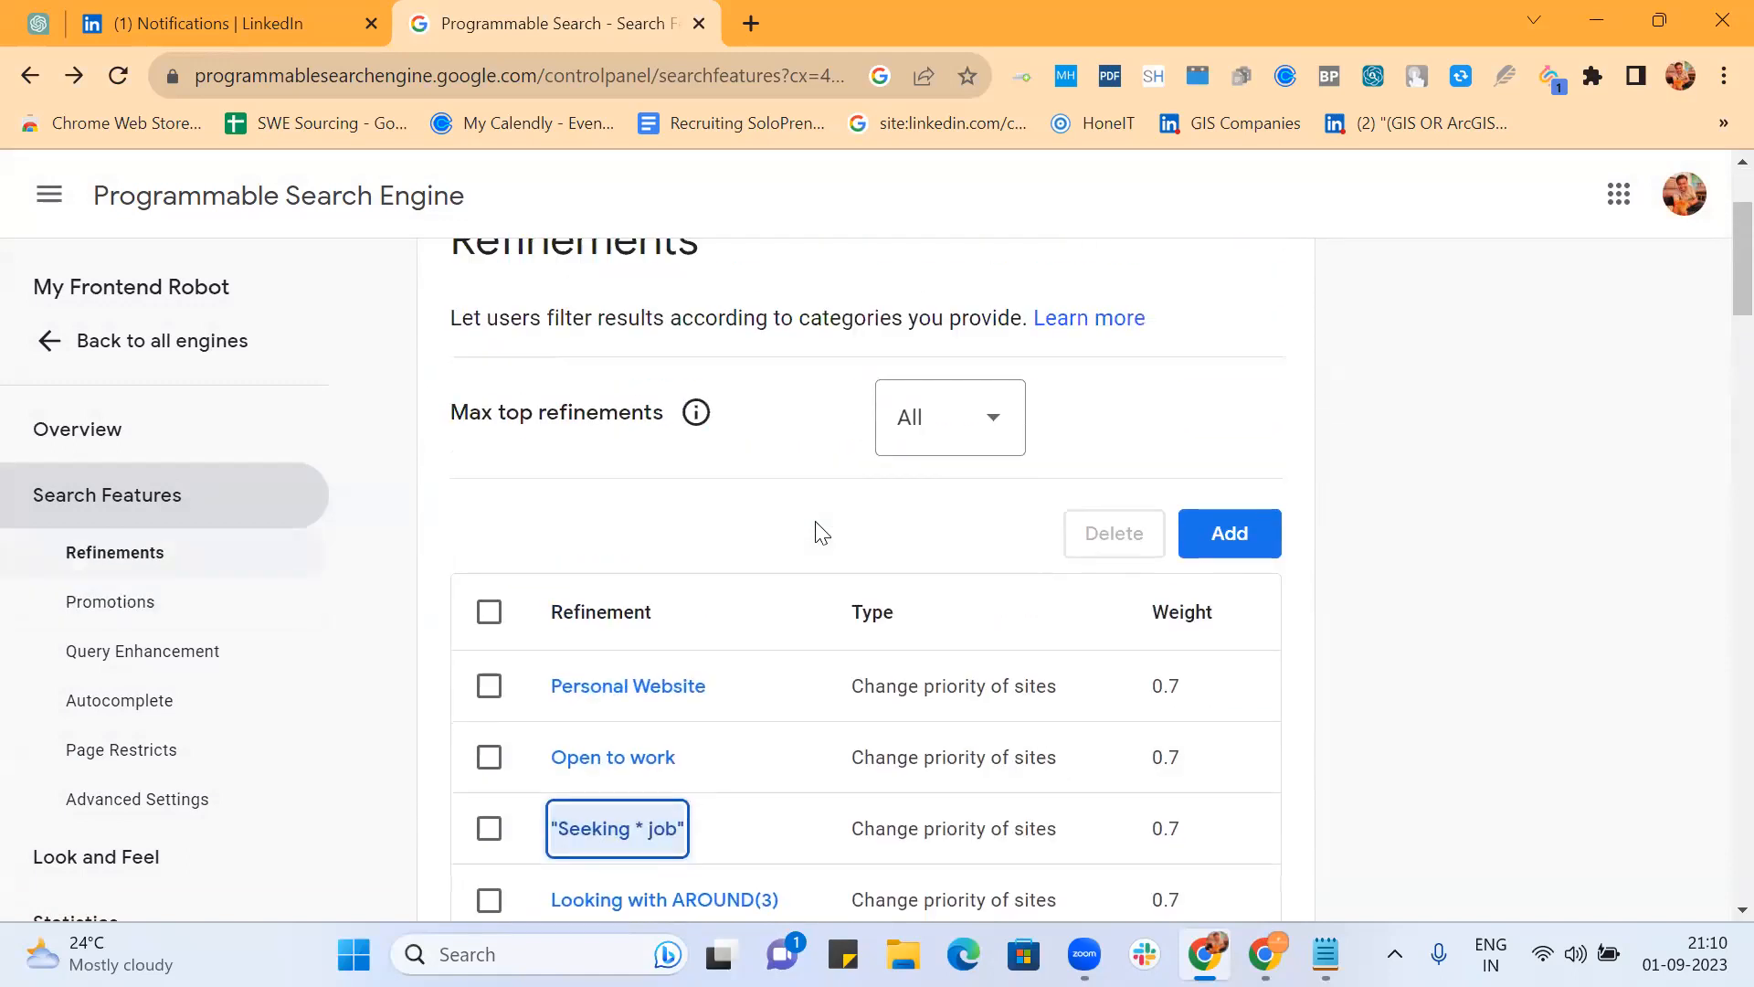
pyautogui.scroll(2, 819, 530)
pyautogui.scroll(-20, 819, 528)
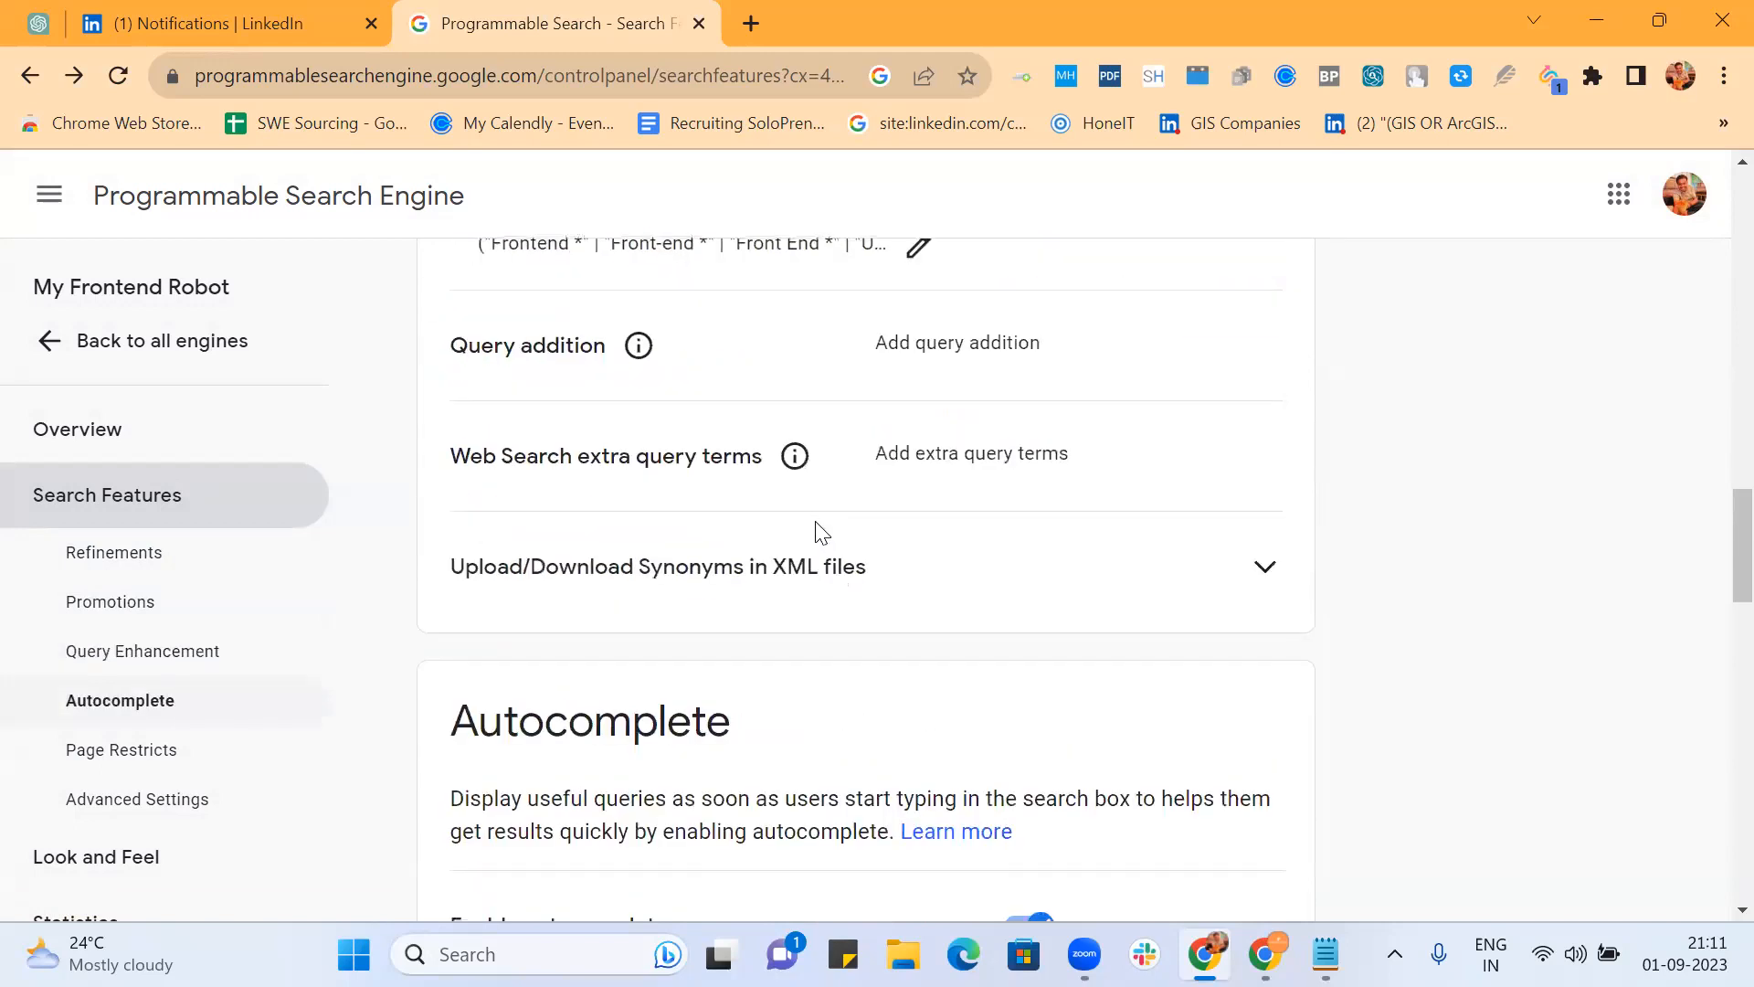
pyautogui.scroll(3, 850, 608)
pyautogui.click(917, 537)
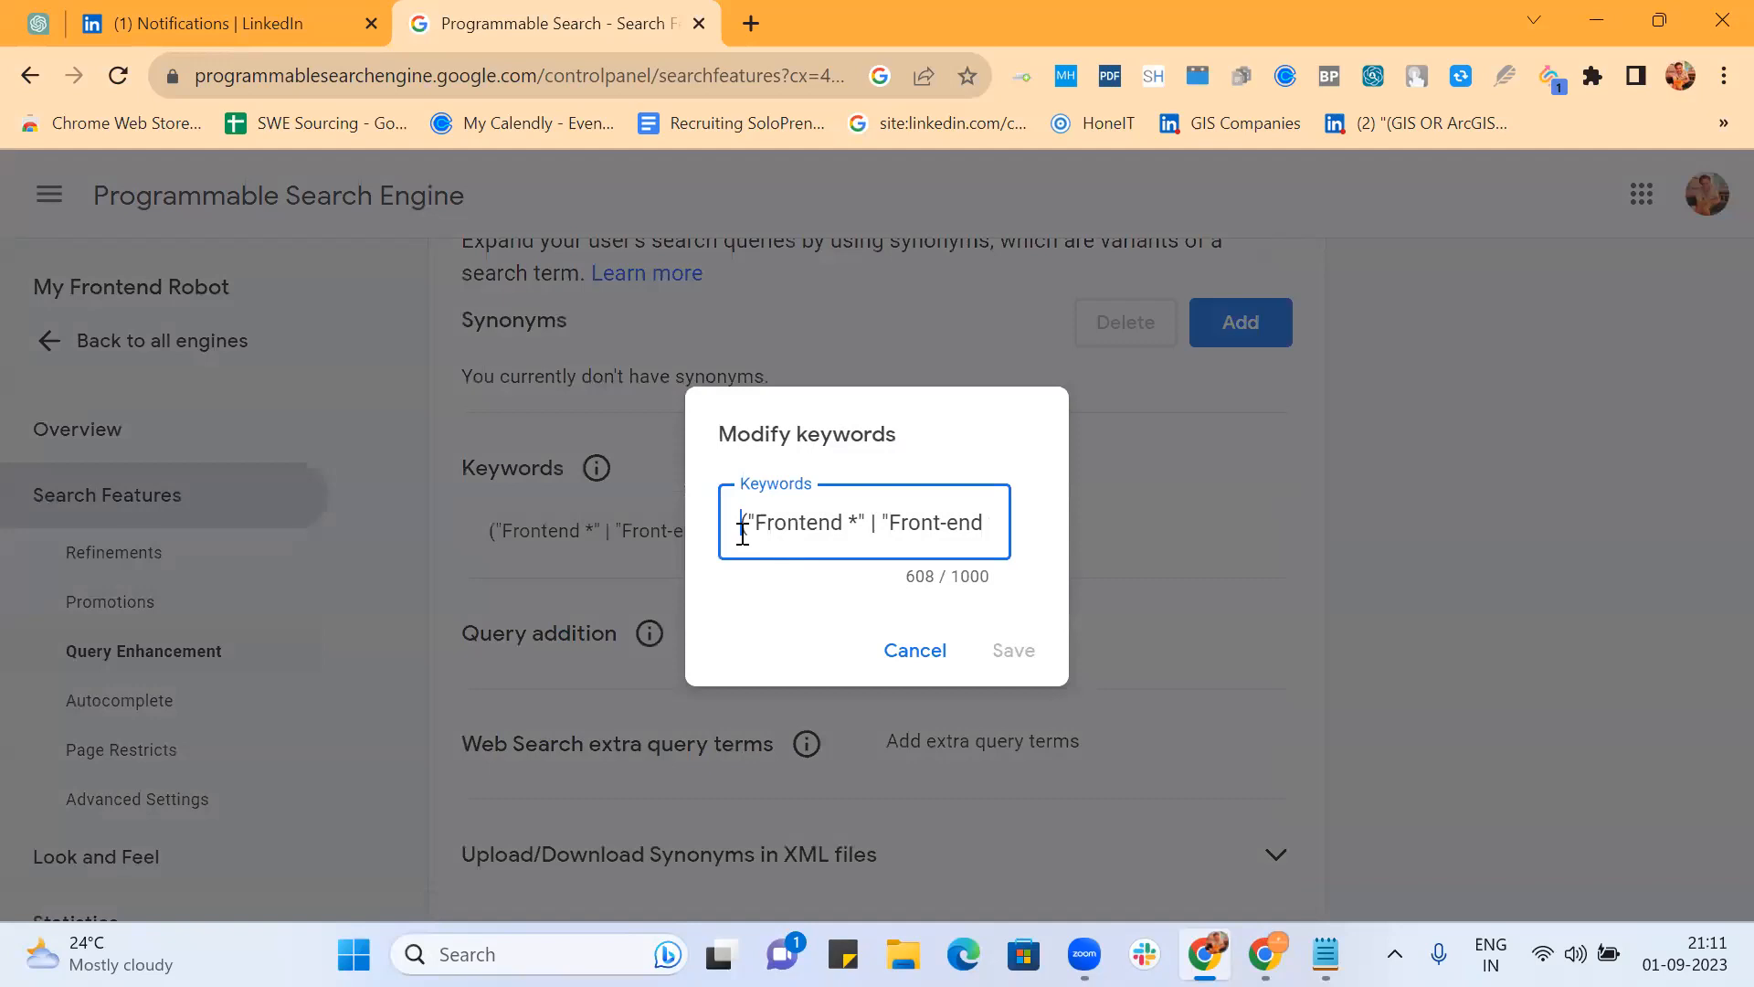
pyautogui.click(743, 535)
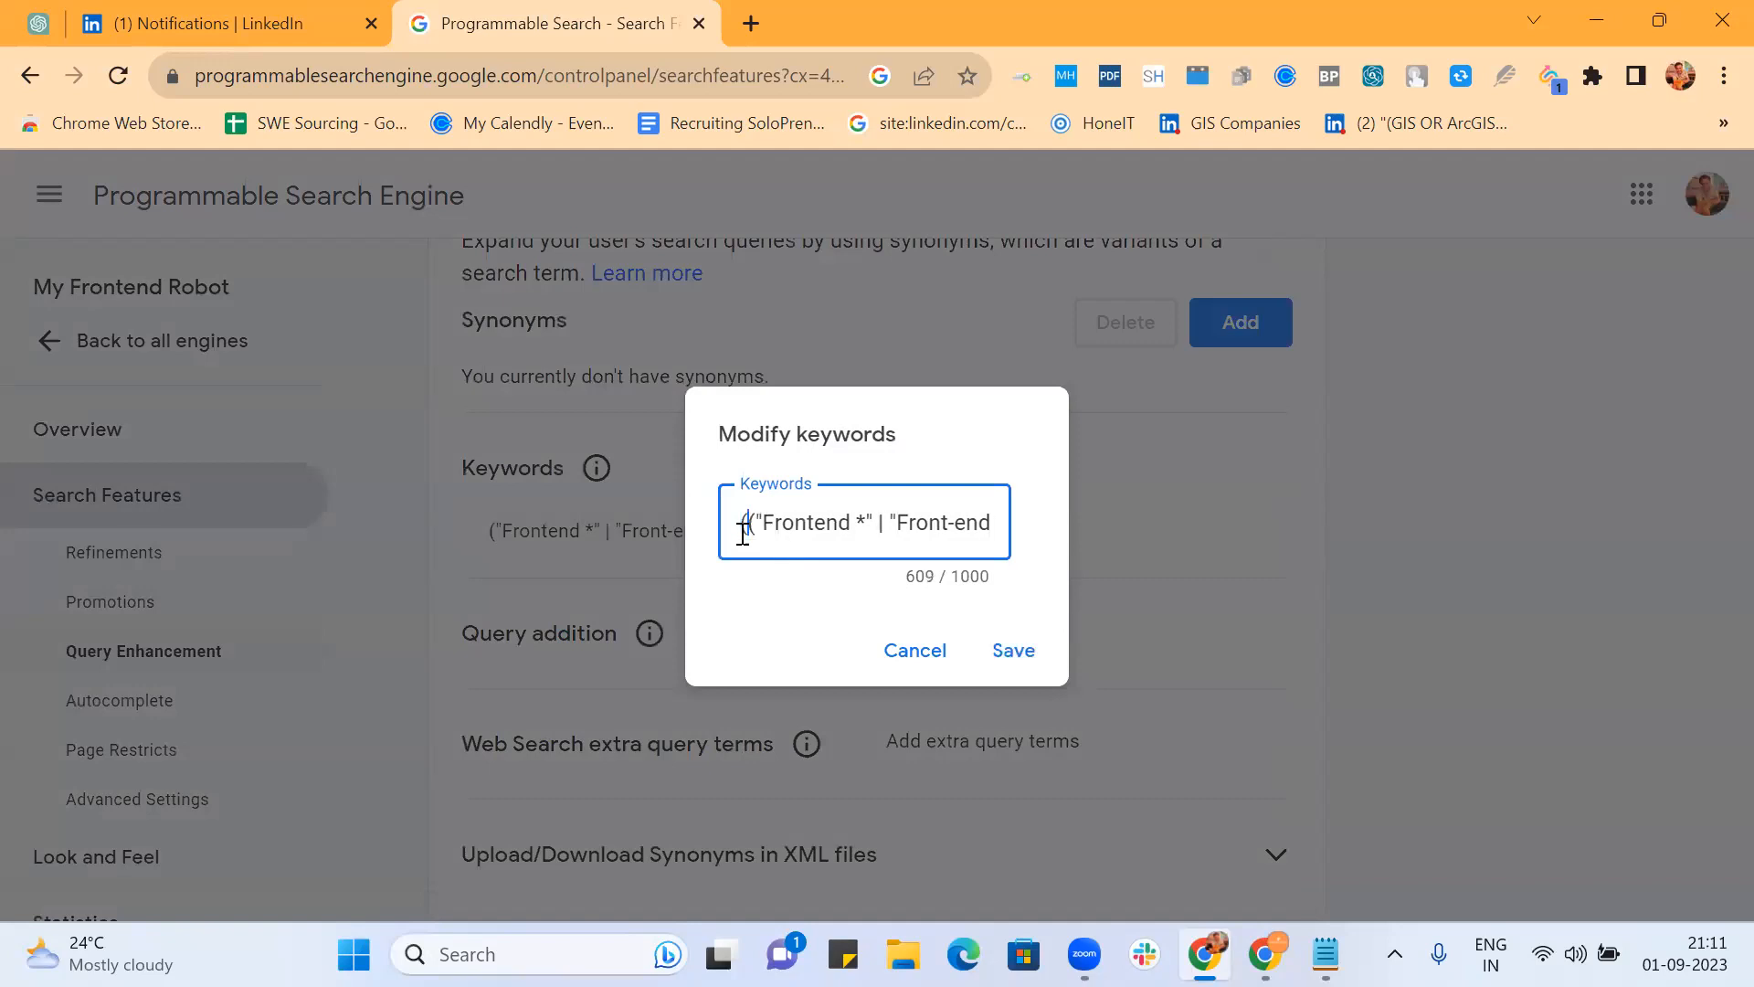
pyautogui.write('(NYC ')
pyautogui.write('| "N')
pyautogui.write('e')
pyautogui.write('w York')
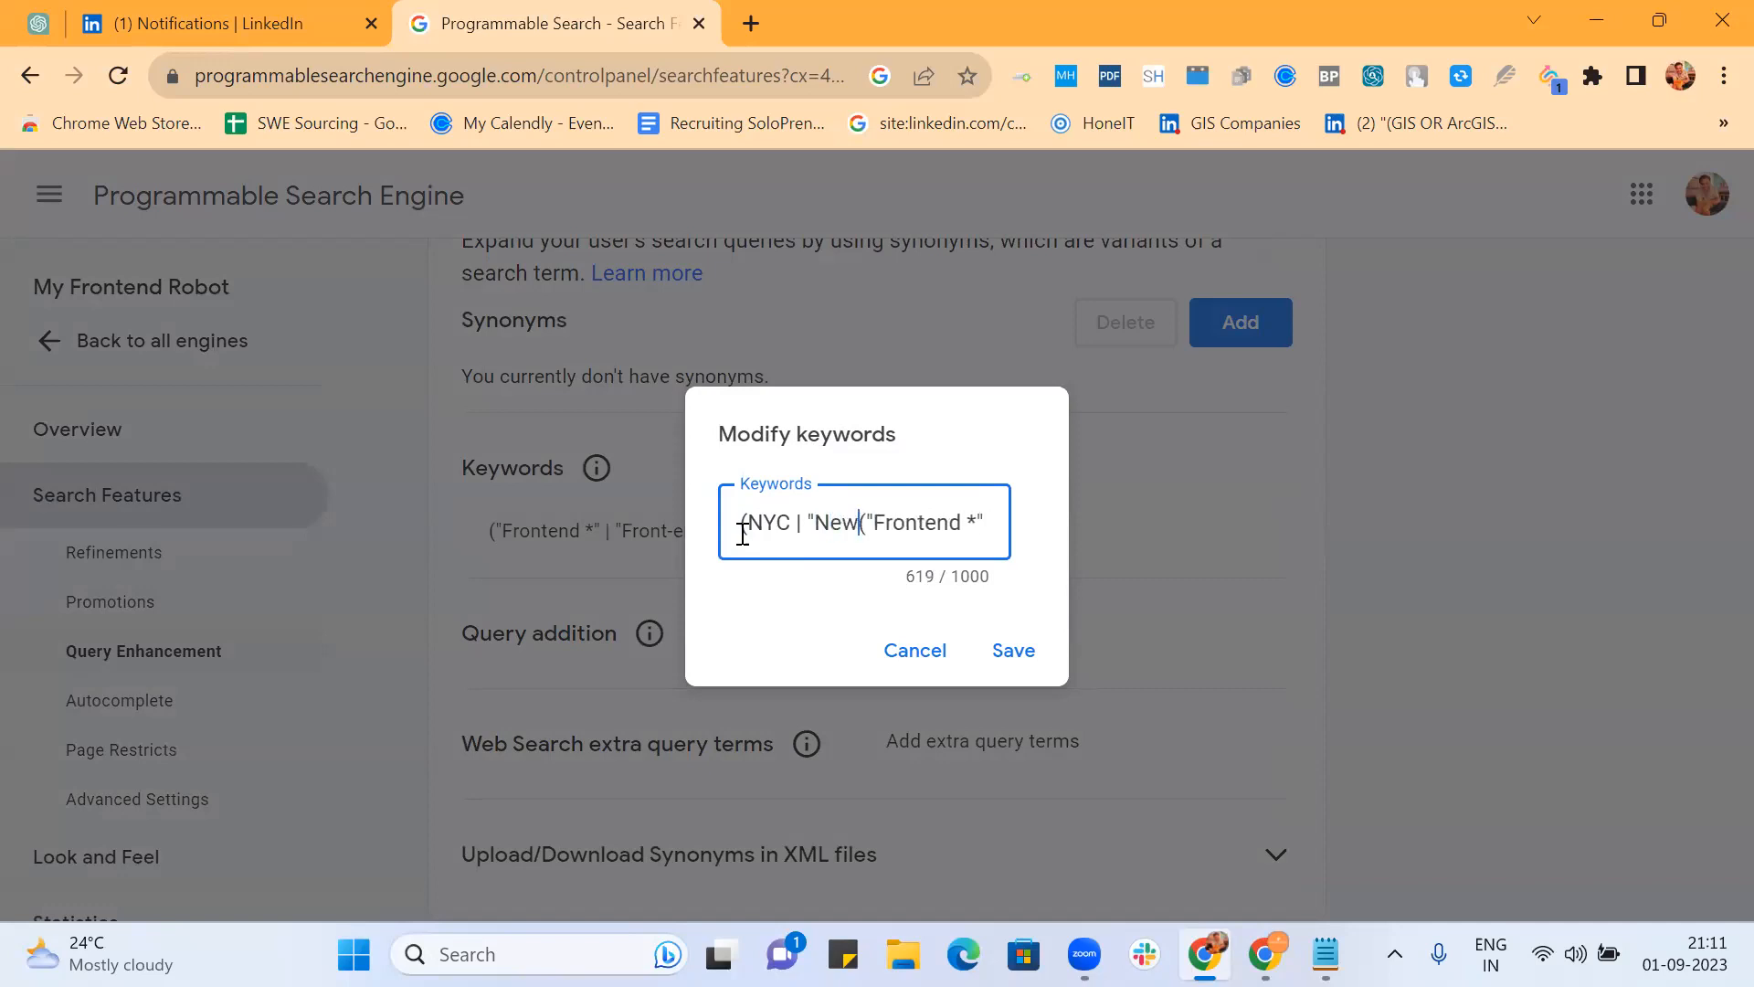
pyautogui.write('")')
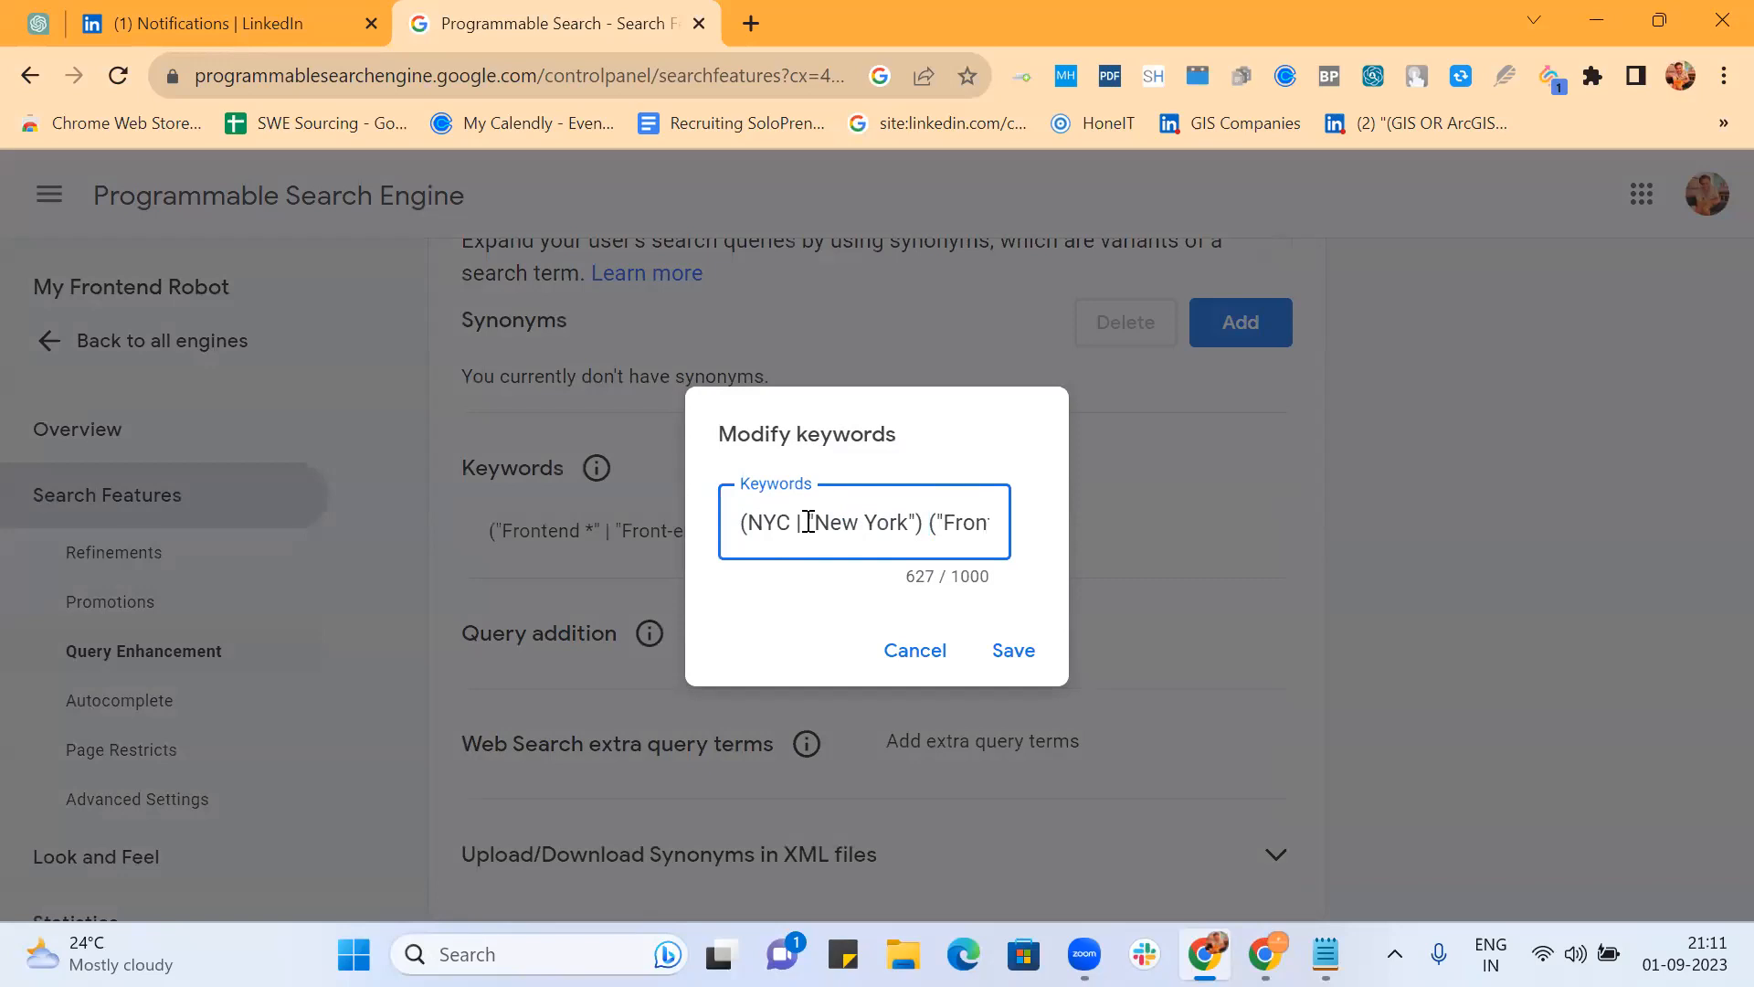
# Step: Append AROUND(6) (USA | US | "United States") after it and save the keywords
pyautogui.write('AROUND(')
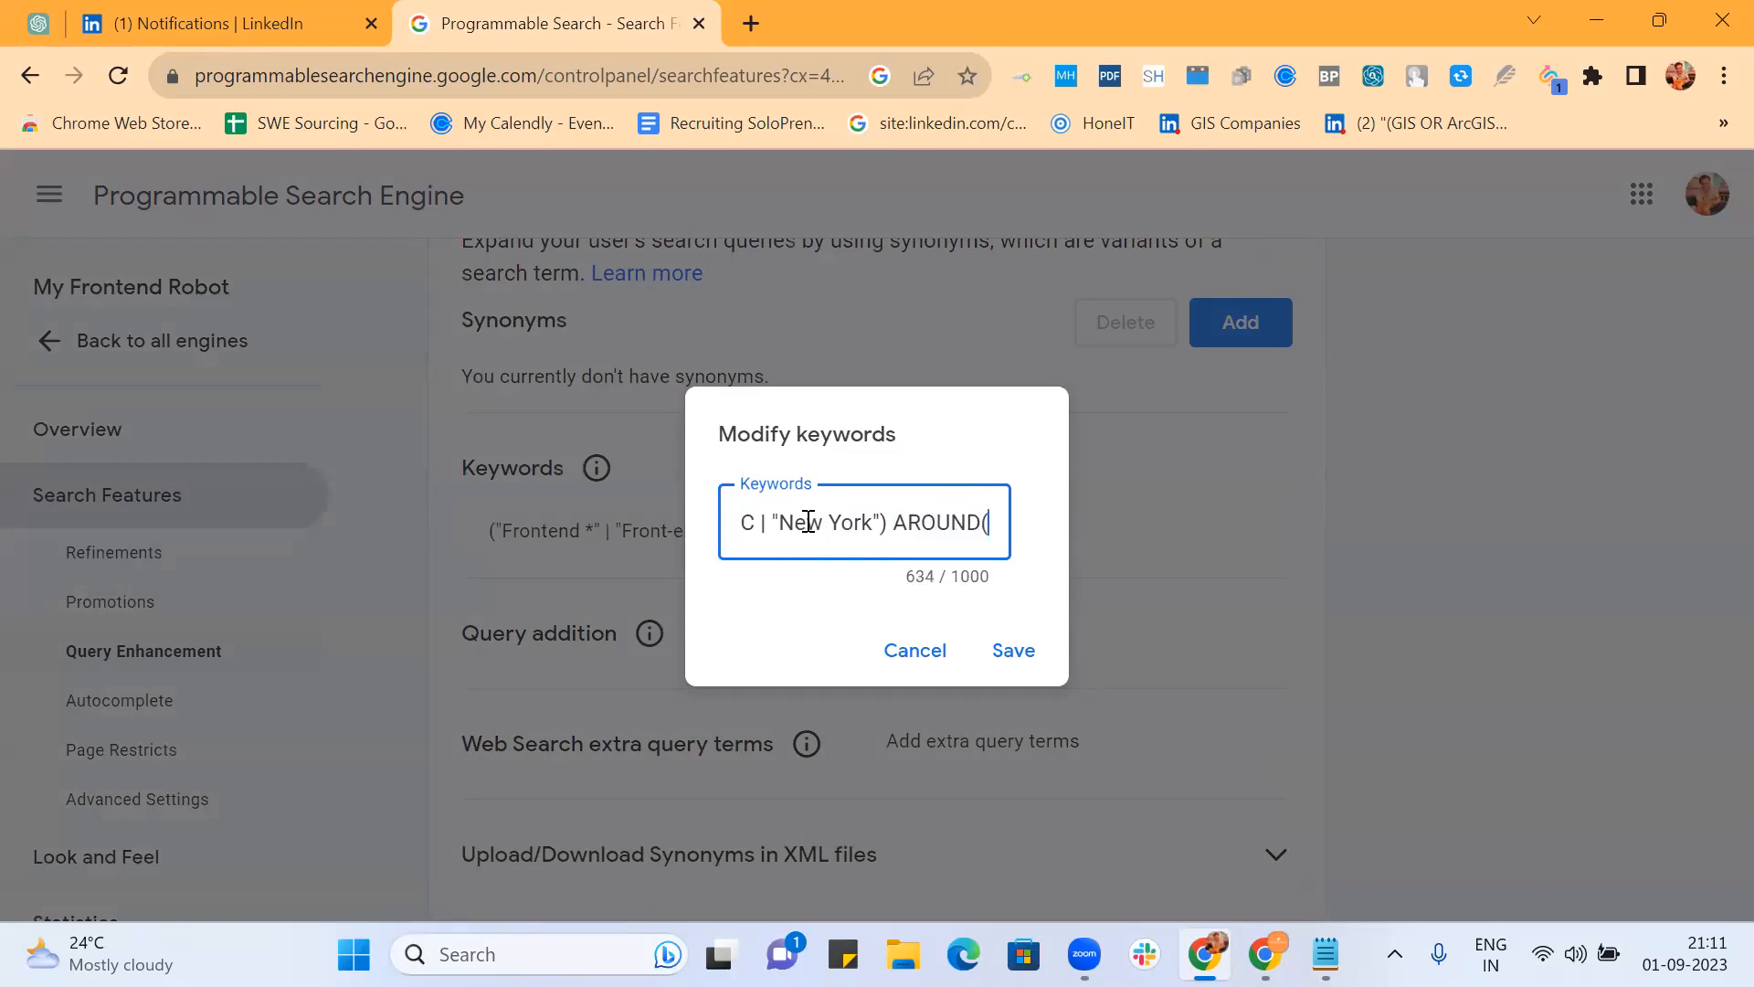
pyautogui.write('6')
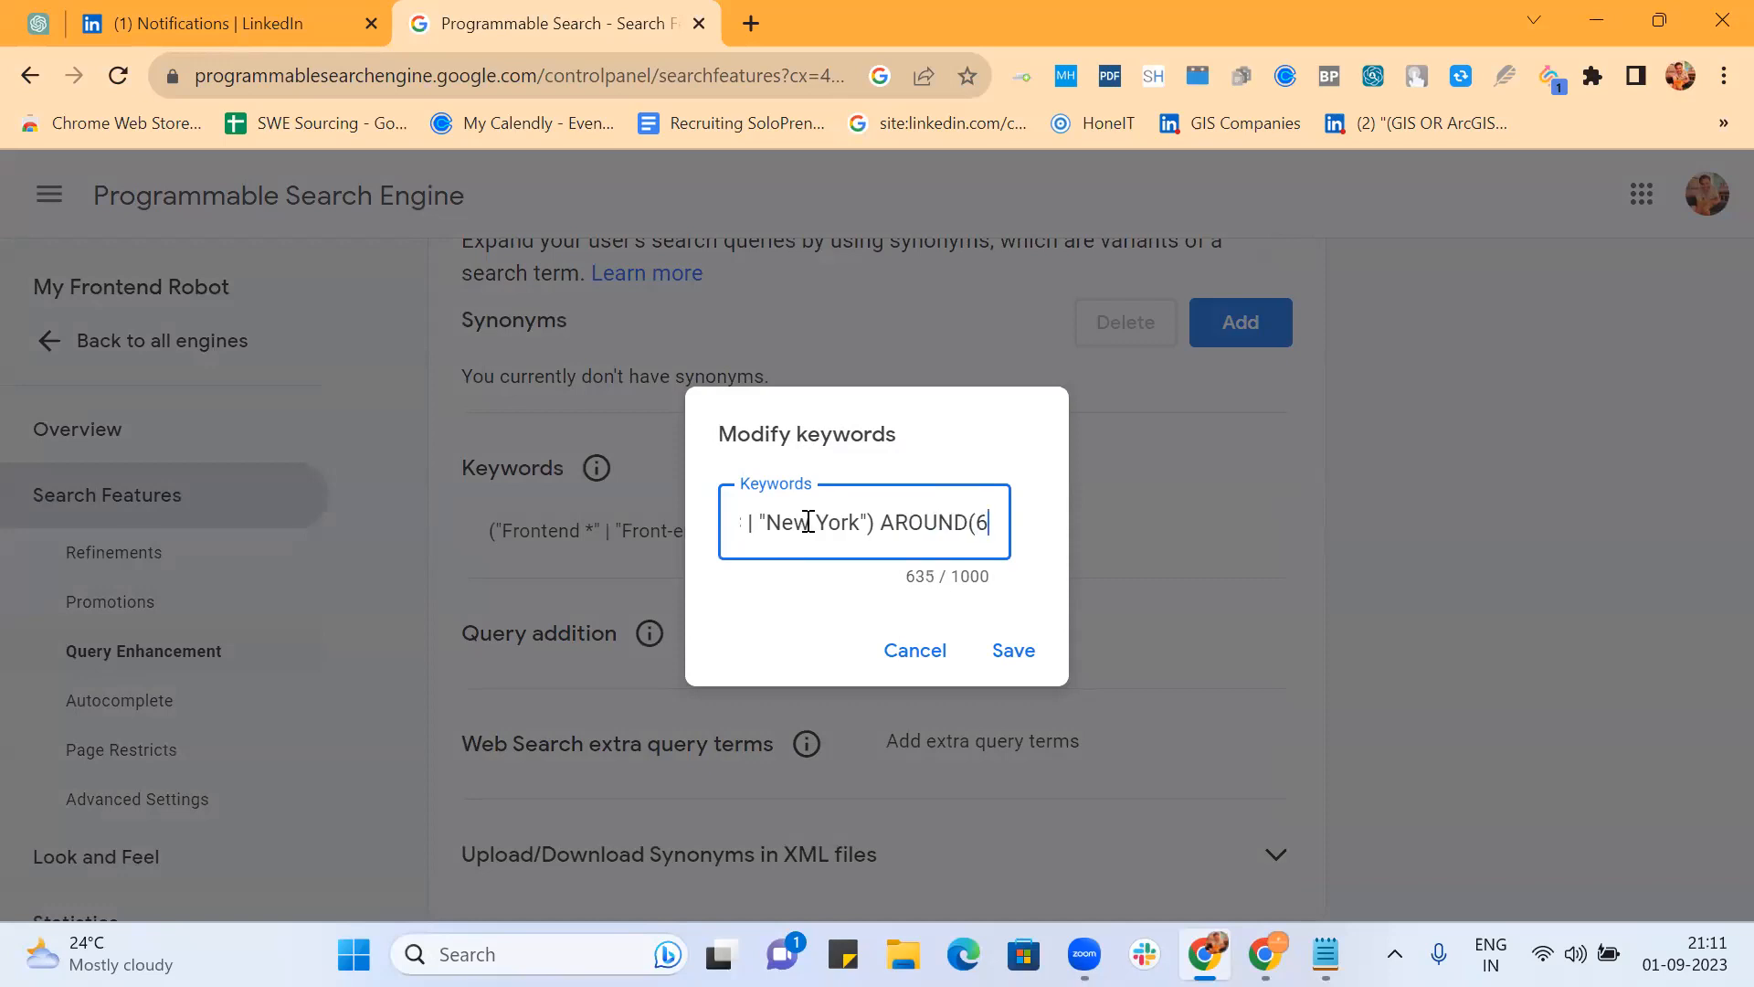
pyautogui.write(') (US ')
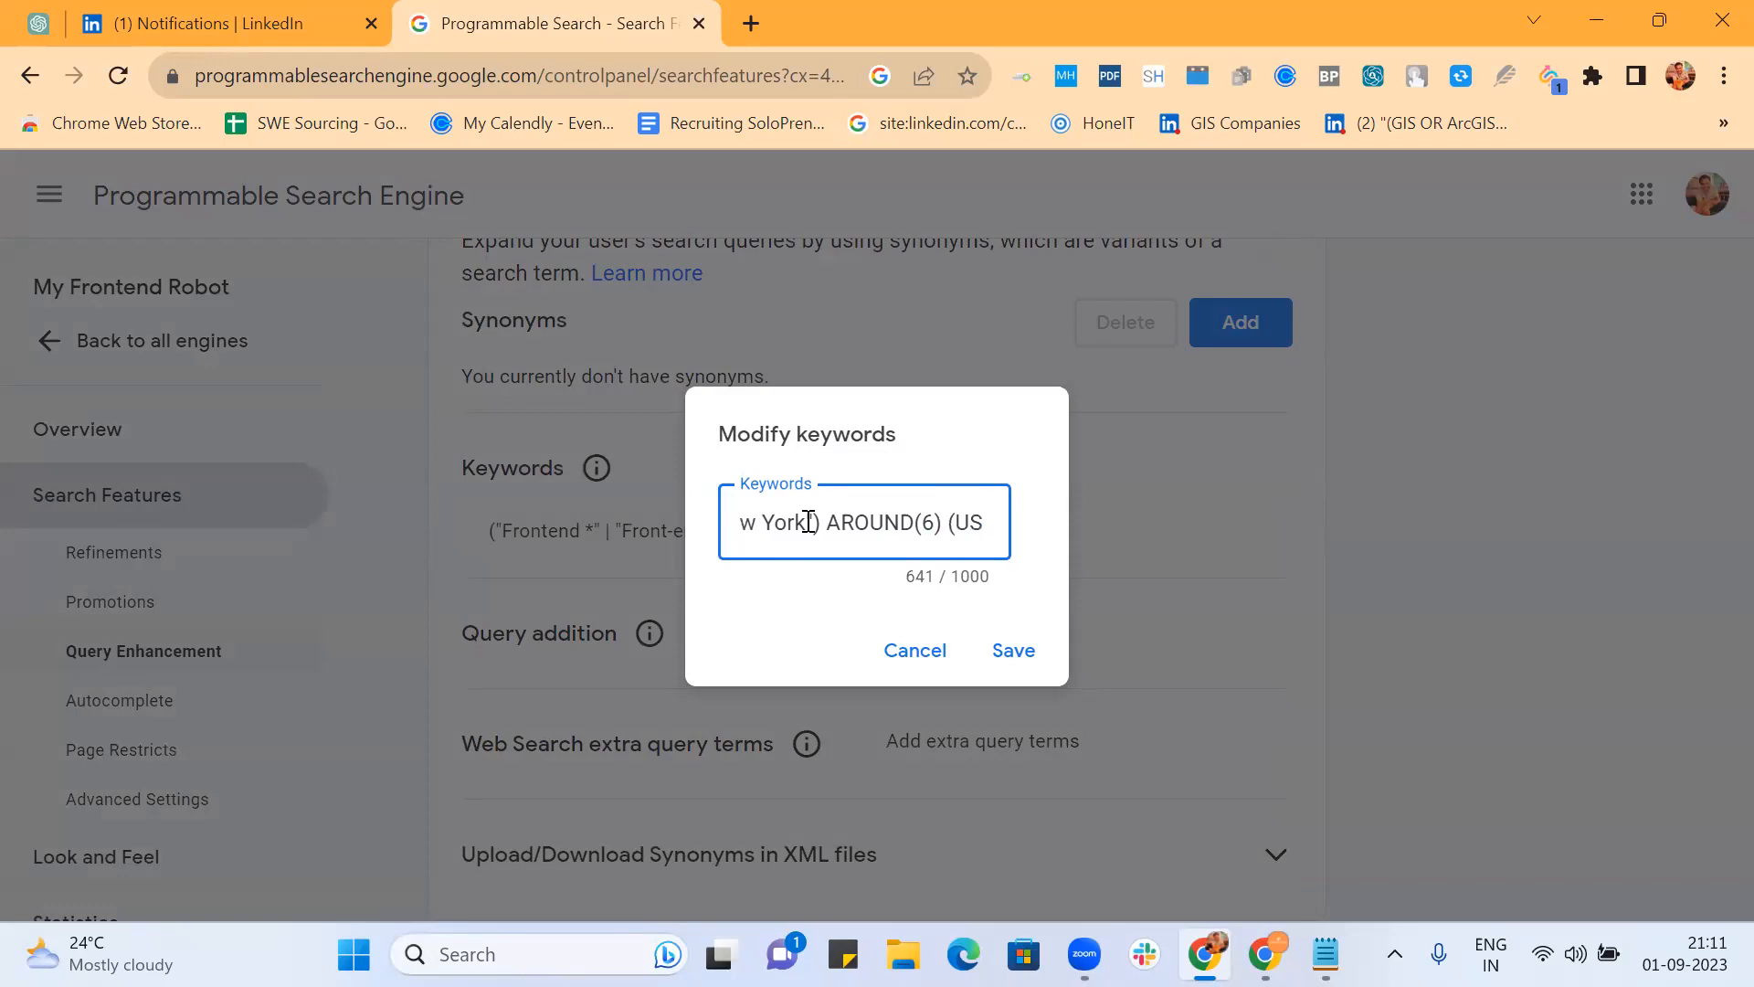
pyautogui.write('A')
pyautogui.write(' |')
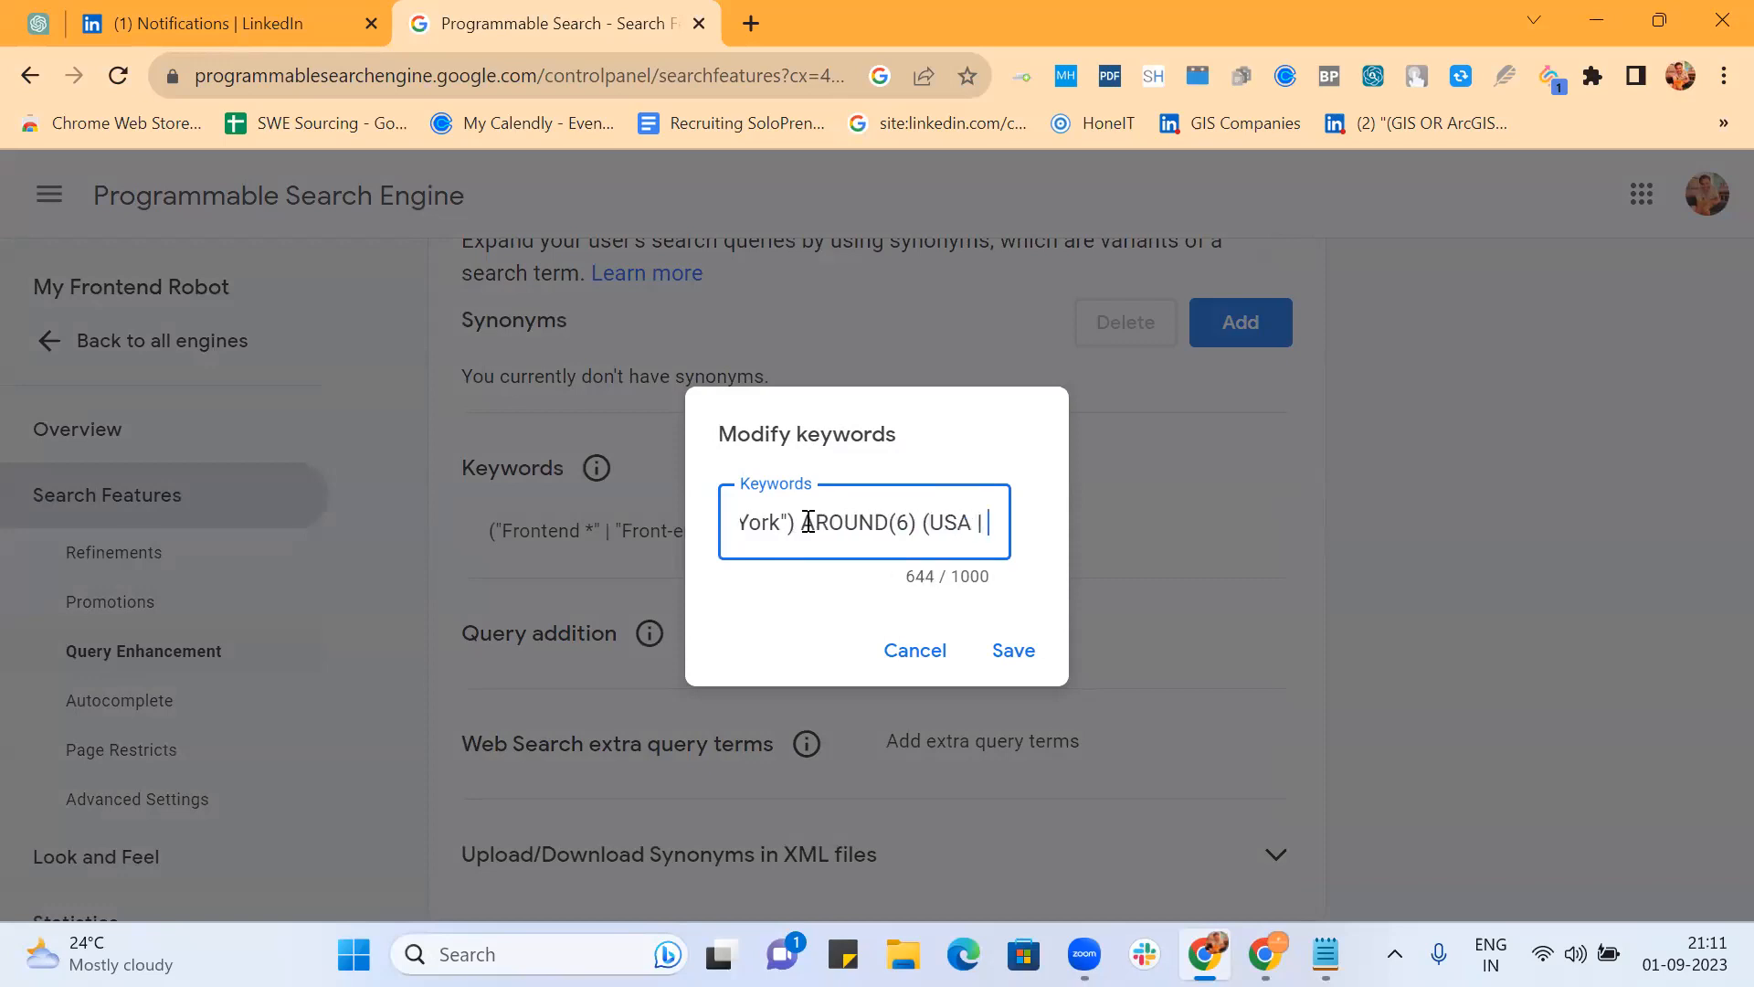
pyautogui.write(' US |')
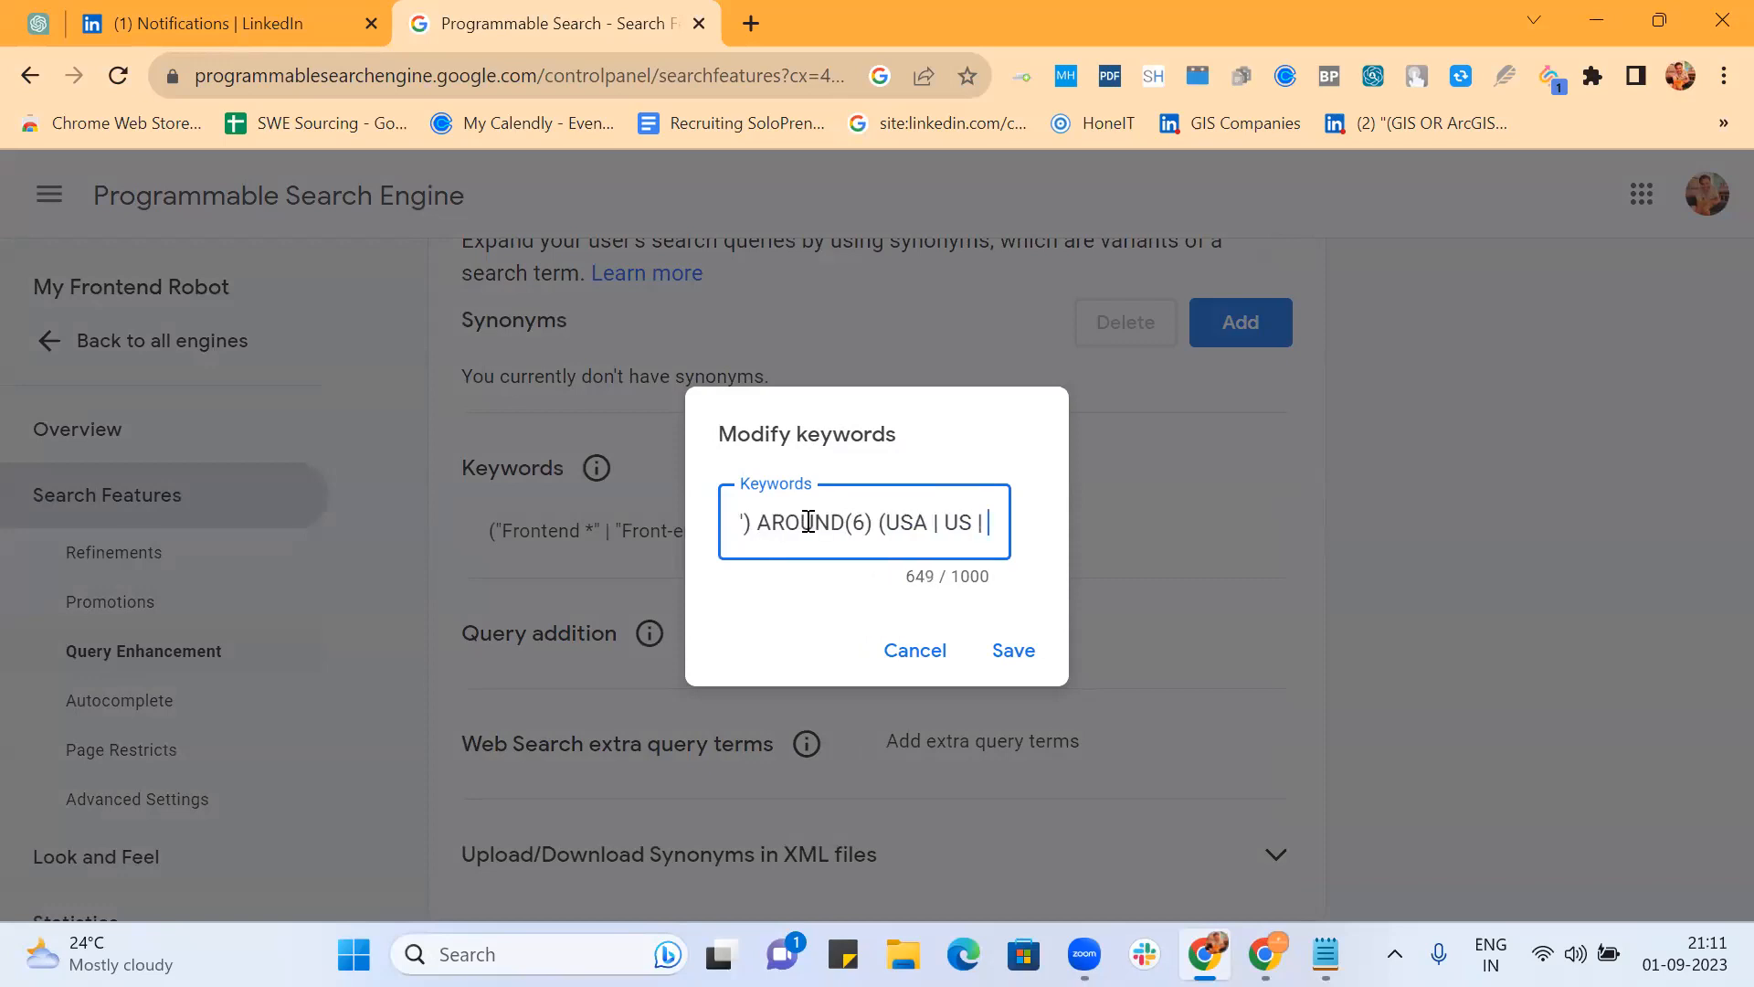
pyautogui.hscroll(1, 809, 521)
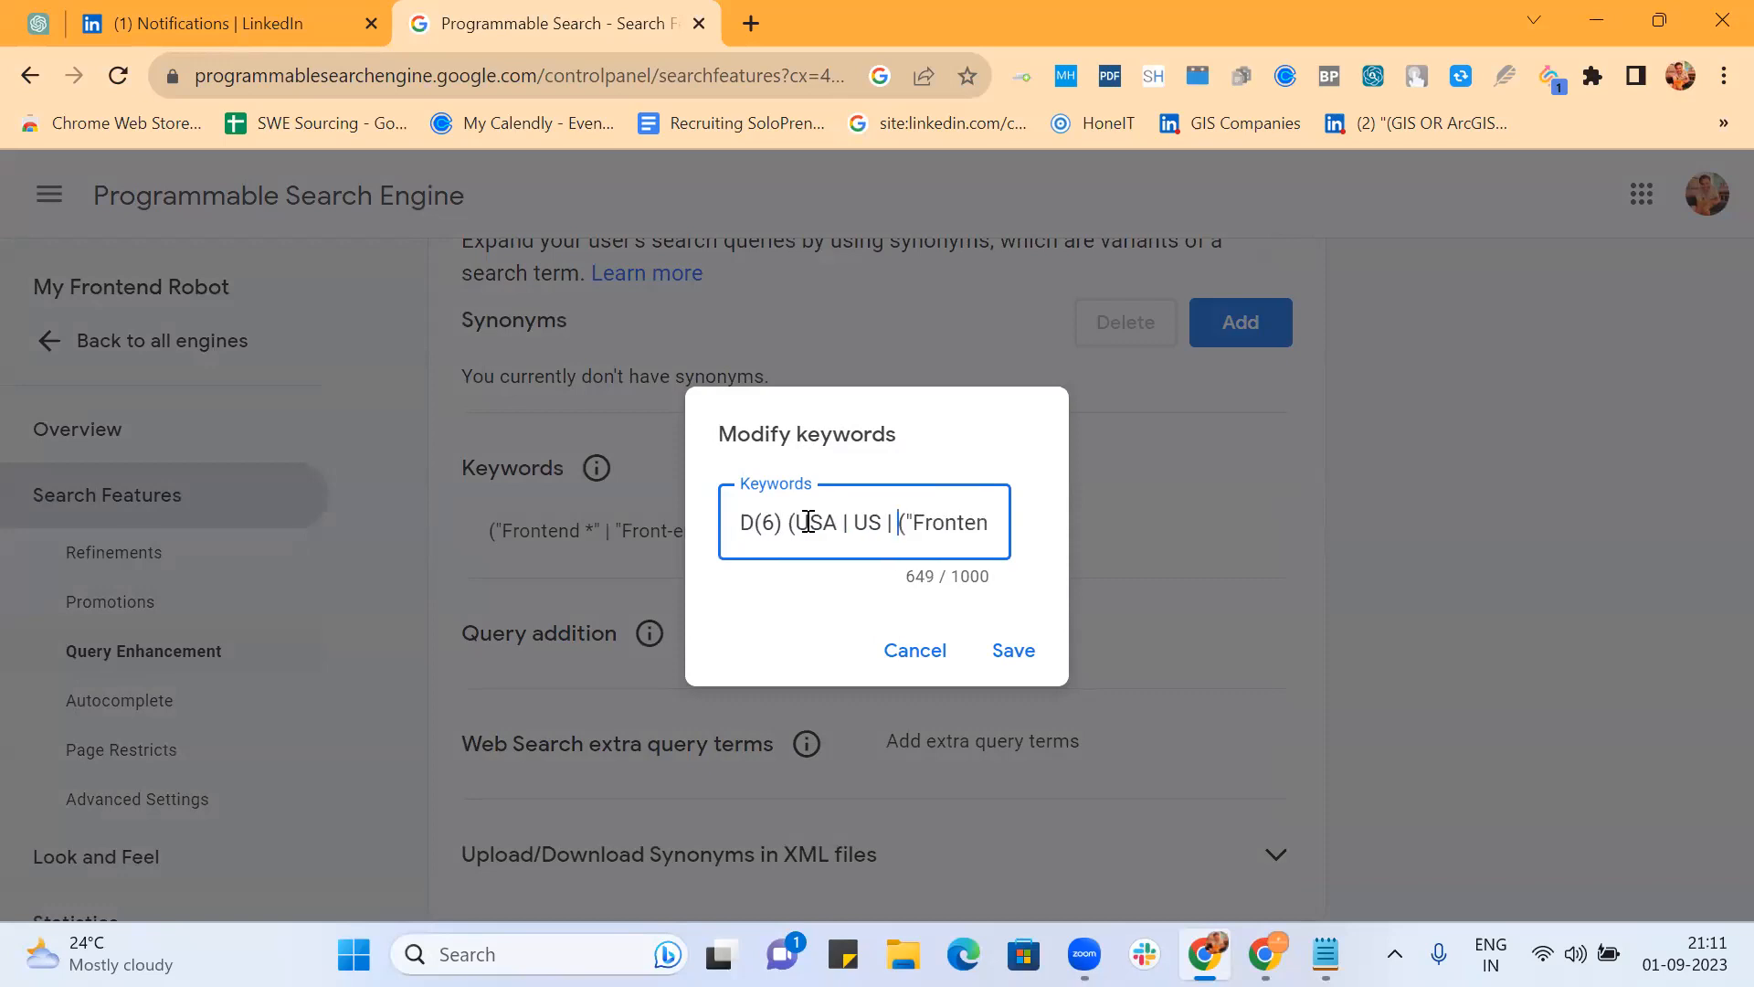
pyautogui.write('"United States" |')
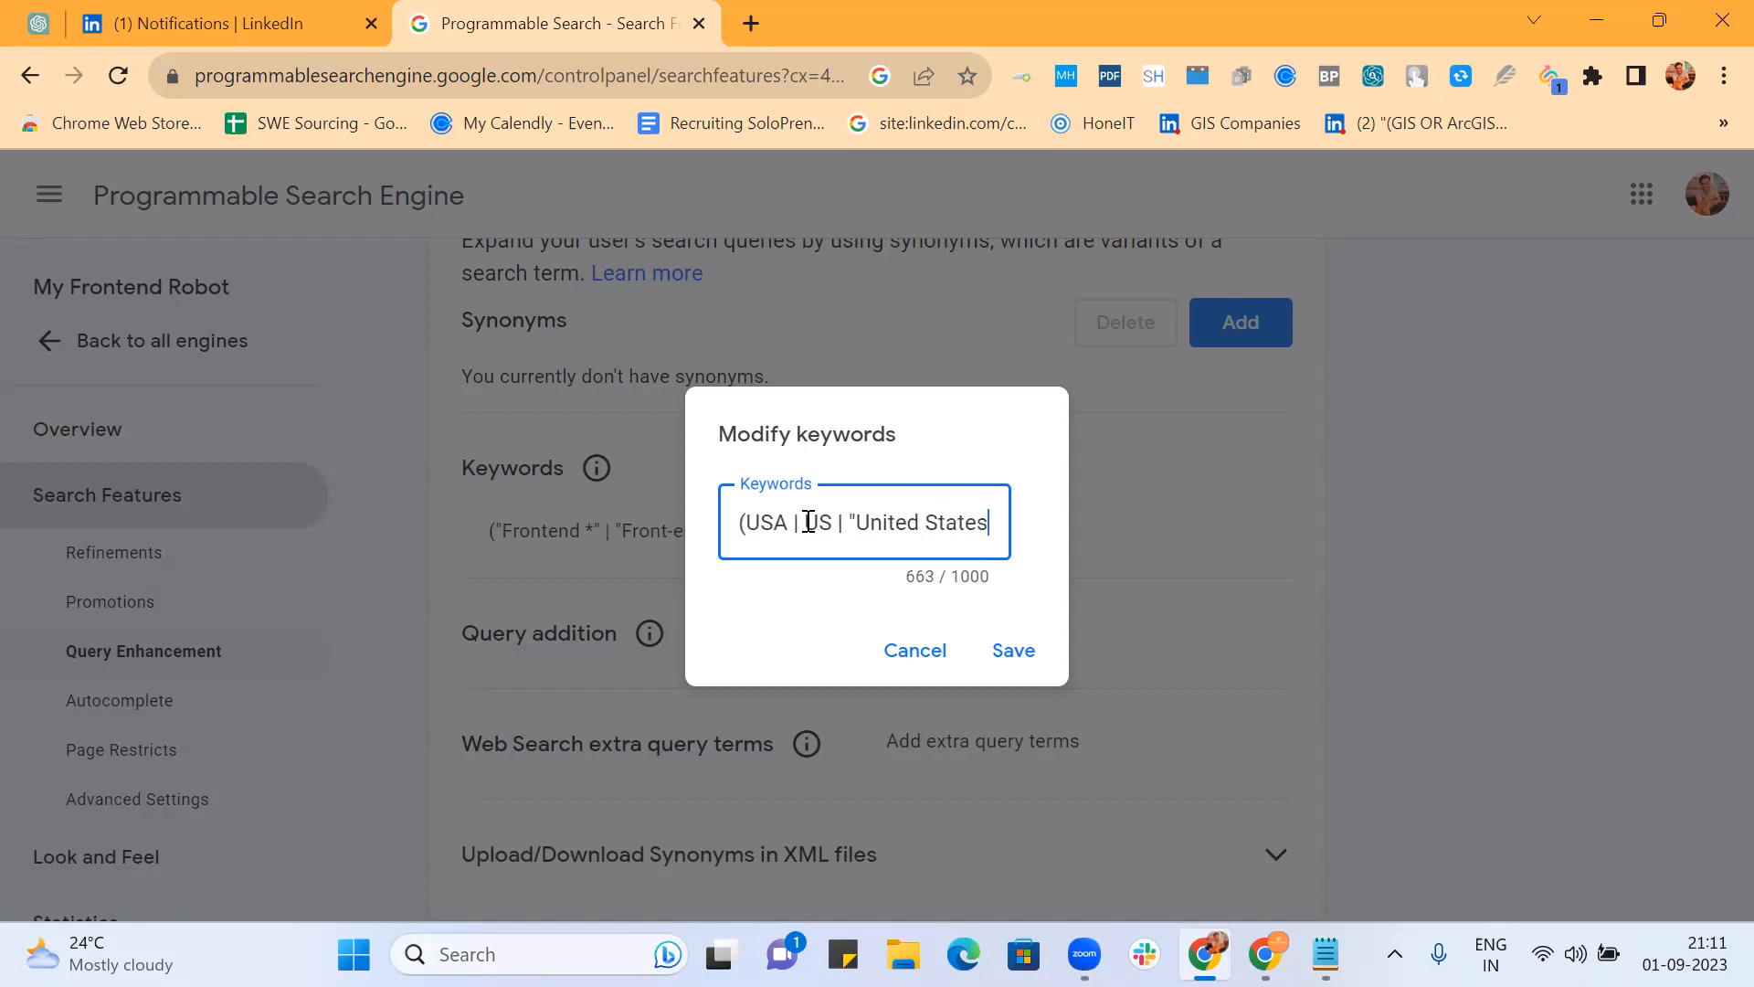
pyautogui.press('BackSpace')
pyautogui.press('BackSpace')
pyautogui.write(') (')
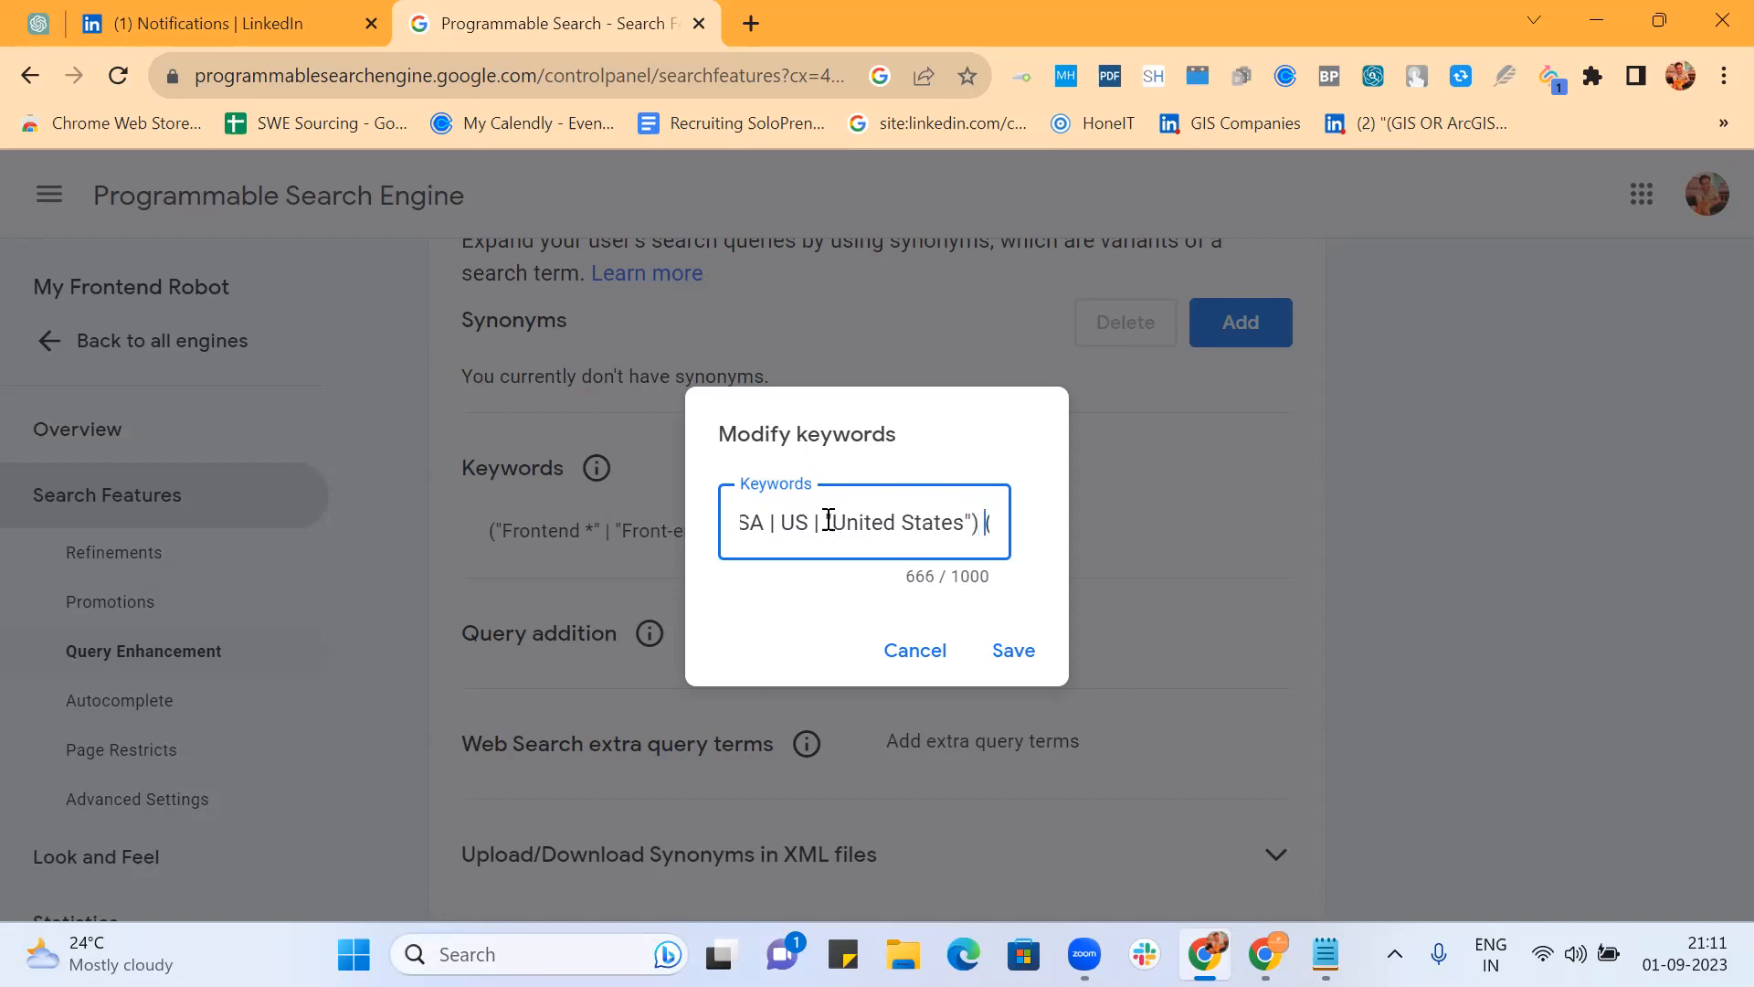
pyautogui.press('Left')
pyautogui.press('Left')
pyautogui.press('Left')
pyautogui.press('Left')
pyautogui.press('Left')
pyautogui.press('Left')
pyautogui.press('Left')
pyautogui.press('Left')
pyautogui.press('Left')
pyautogui.press('Left')
pyautogui.press('Left')
pyautogui.press('Left')
pyautogui.press('Left')
pyautogui.press('Left')
pyautogui.press('Left')
pyautogui.press('Left')
pyautogui.press('Left')
pyautogui.press('Left')
pyautogui.press('Left')
pyautogui.press('Left')
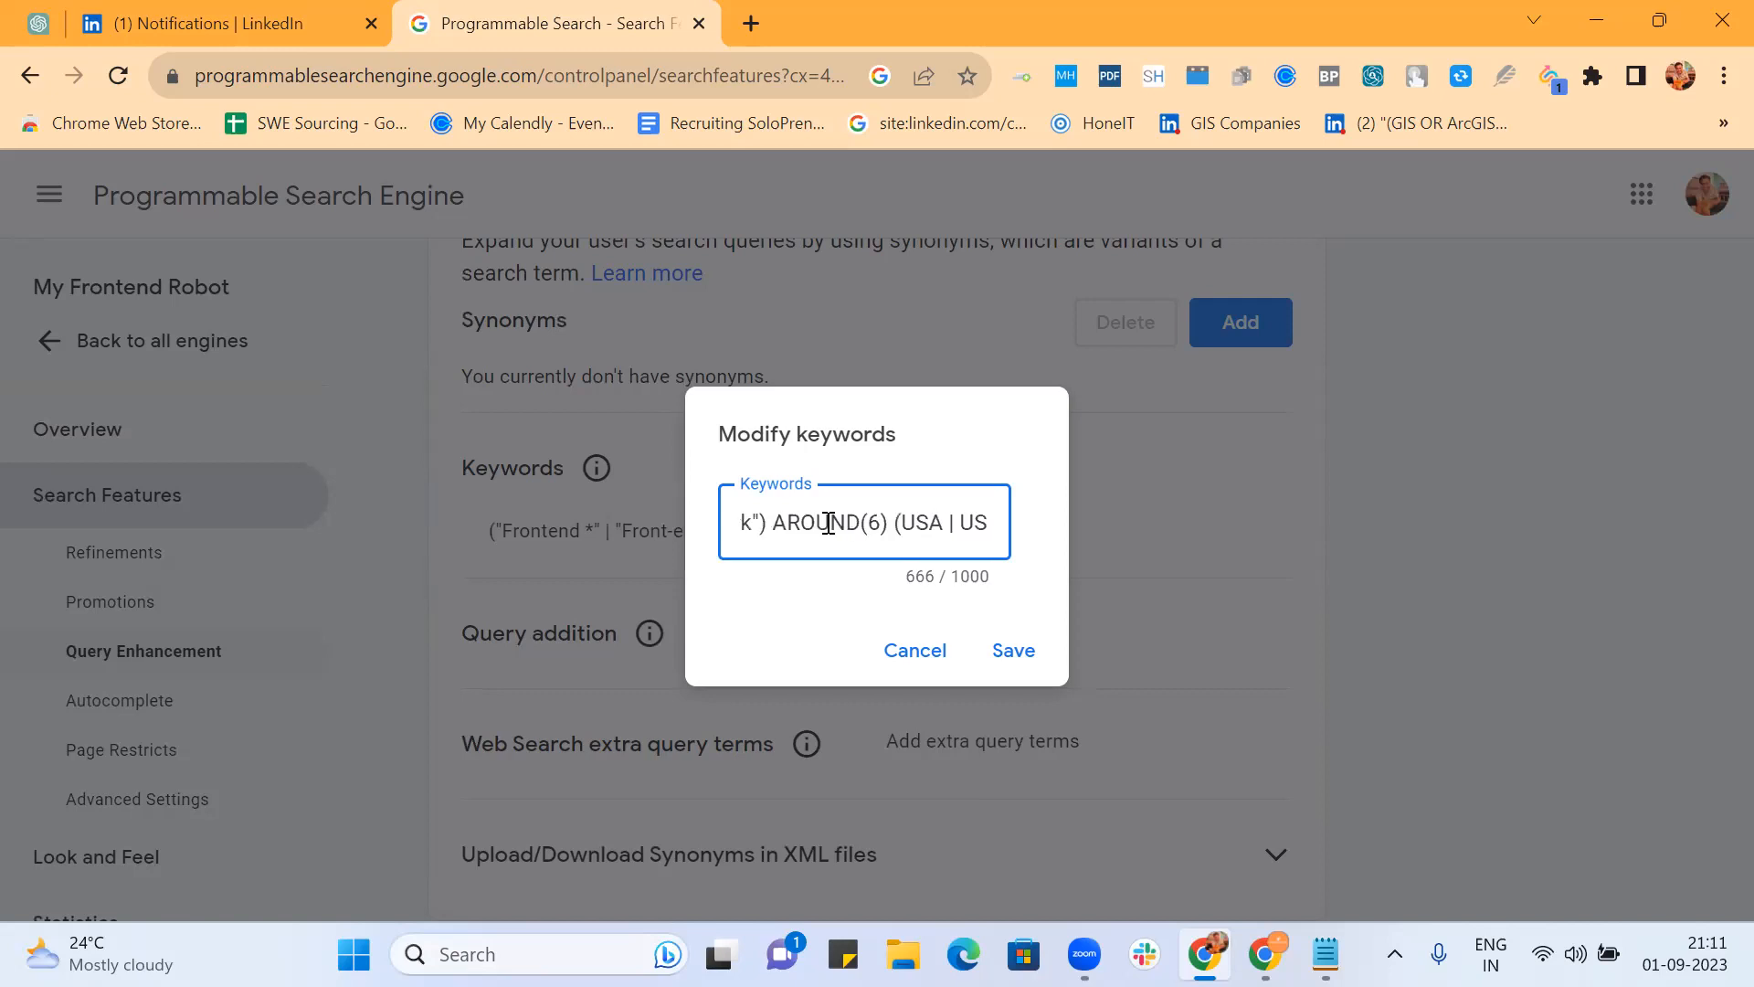
pyautogui.press('Left')
pyautogui.press('Left')
pyautogui.press('Left')
pyautogui.press('Left')
pyautogui.press('Left')
pyautogui.press('Left')
pyautogui.press('Left')
pyautogui.press('Left')
pyautogui.click(1016, 652)
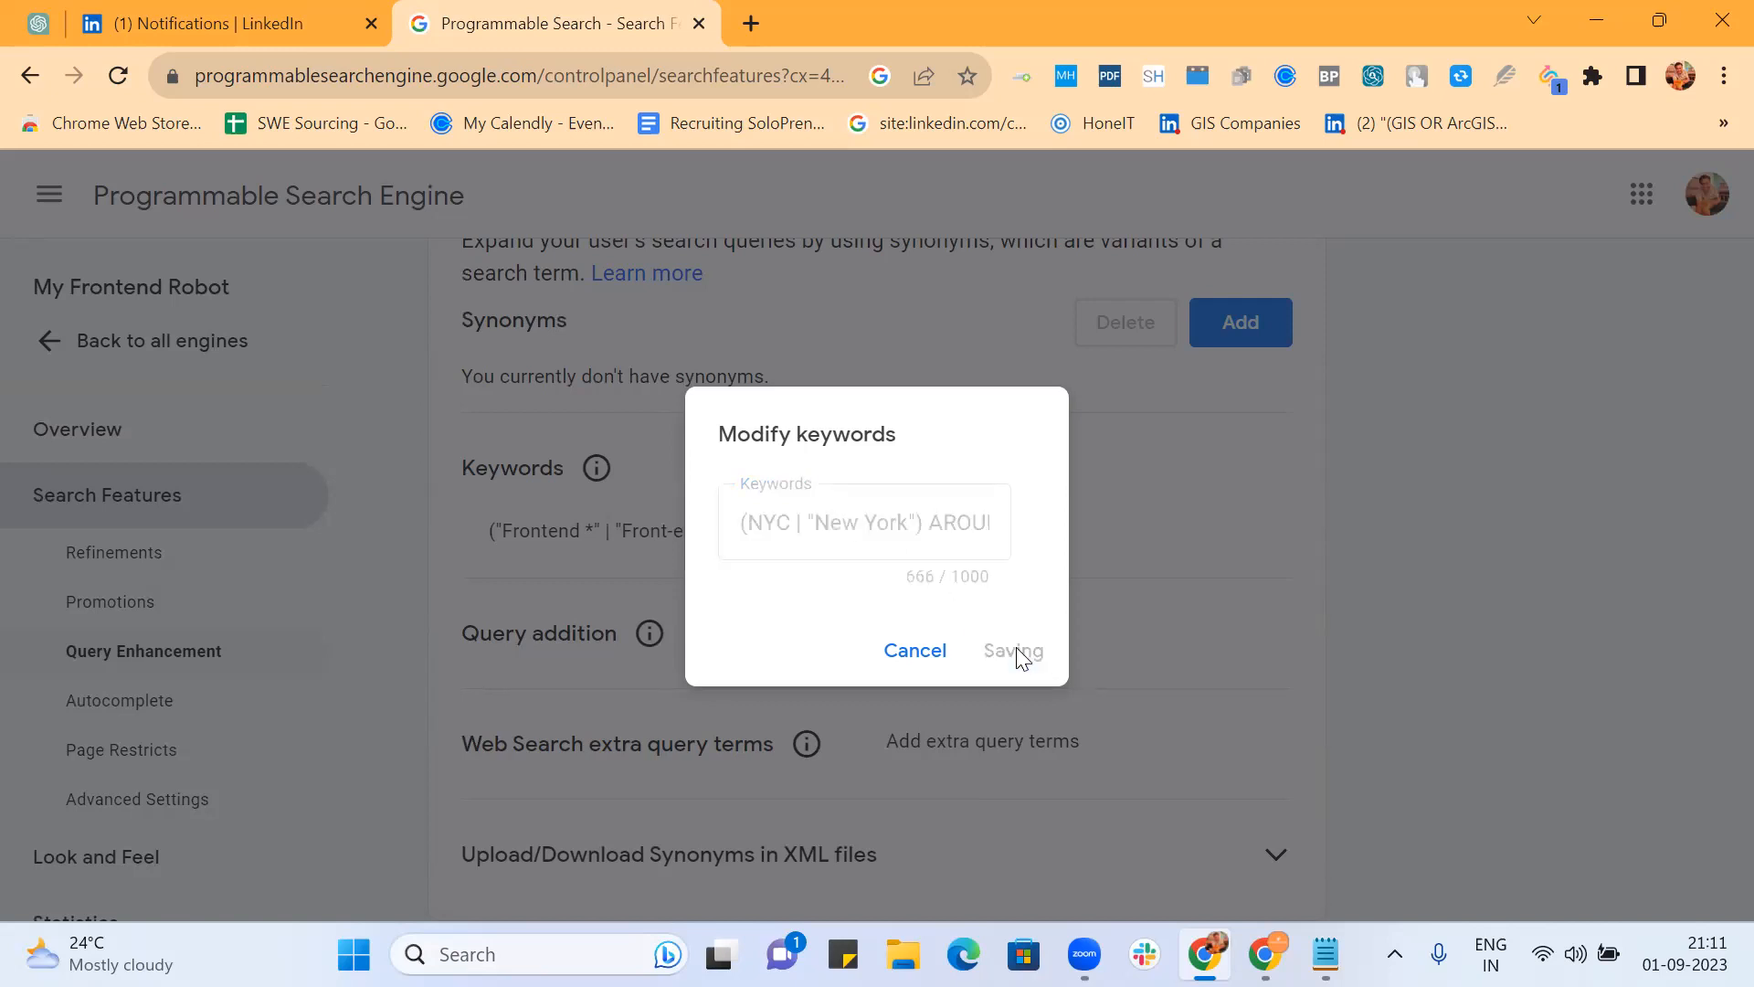
# Step: Reopen My Frontend Robot from the engines list and open its Public URL page
pyautogui.scroll(-2, 1009, 553)
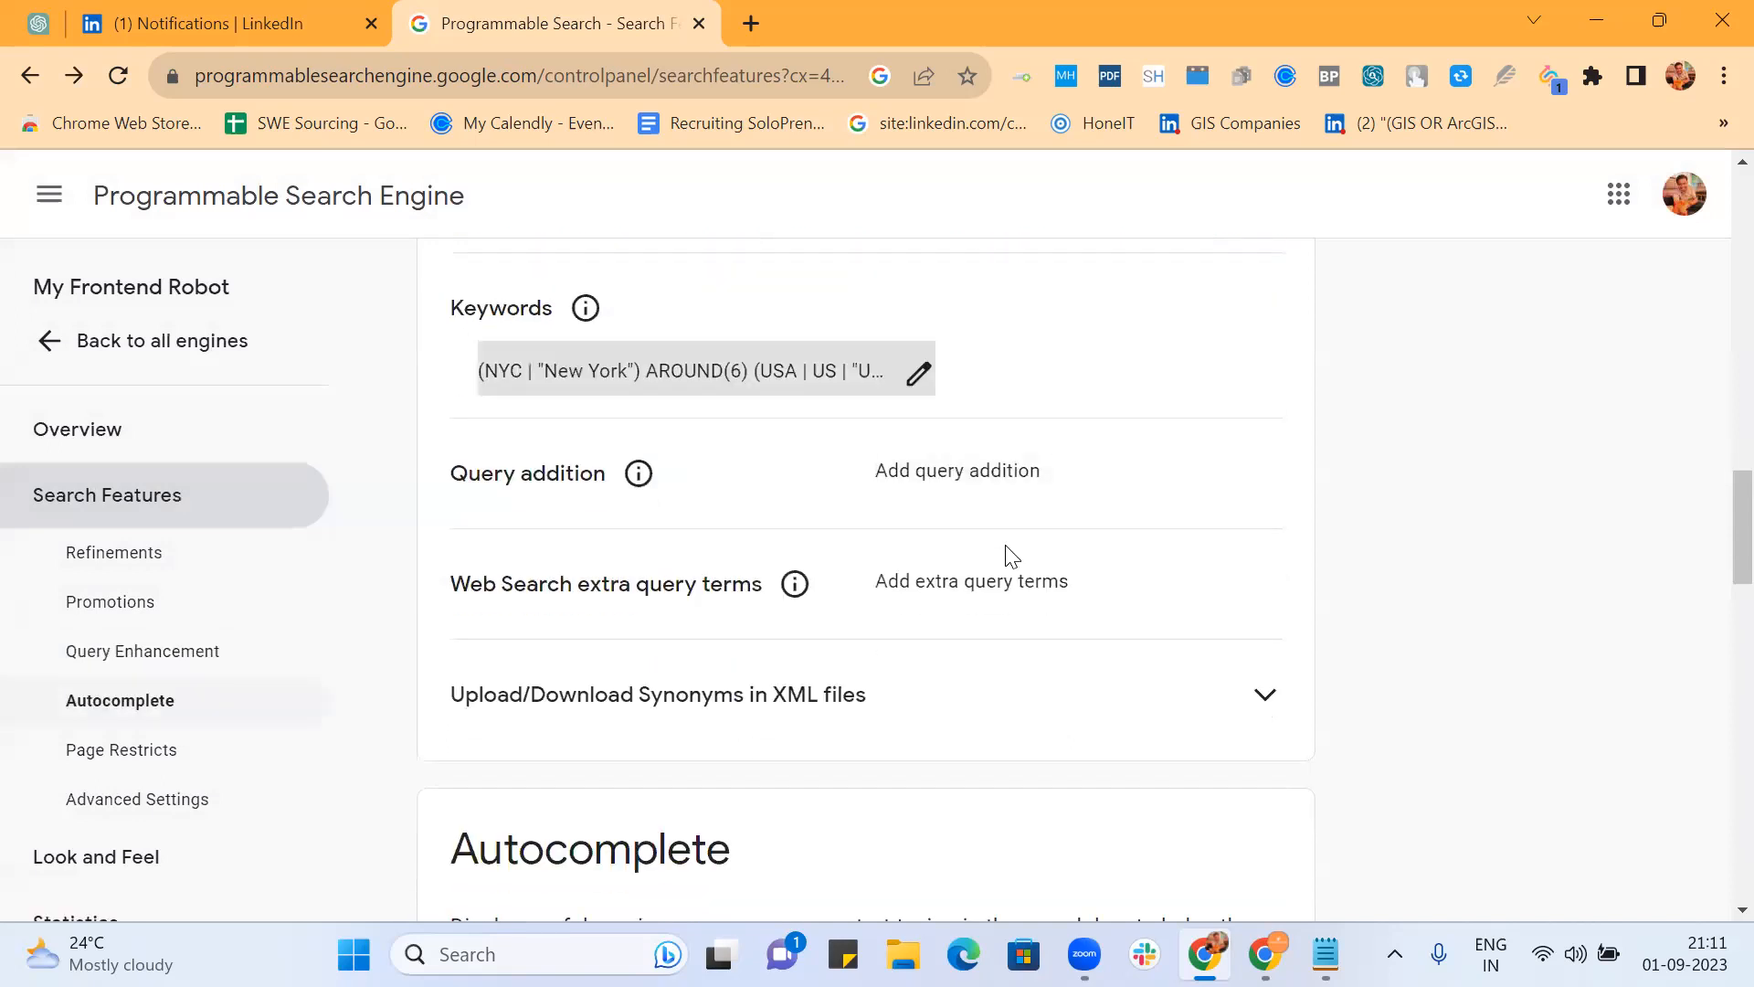
pyautogui.scroll(-10, 1010, 556)
pyautogui.scroll(18, 1009, 558)
pyautogui.scroll(14, 1008, 558)
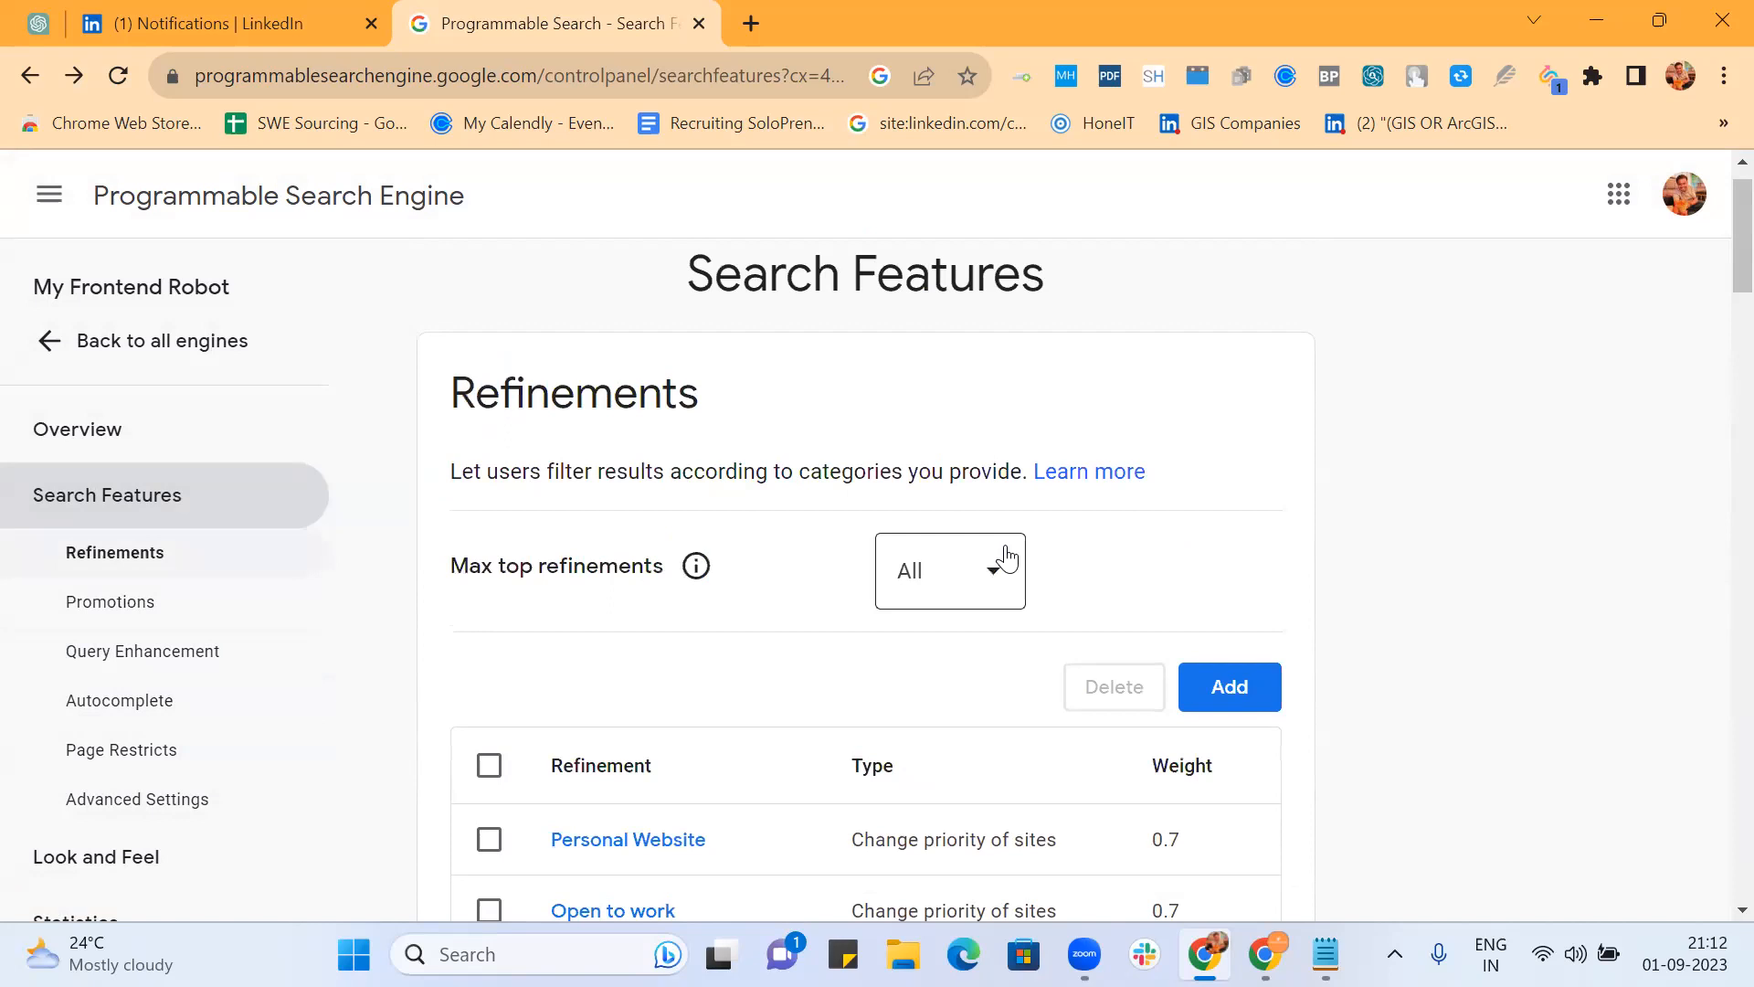
pyautogui.scroll(-10, 1007, 557)
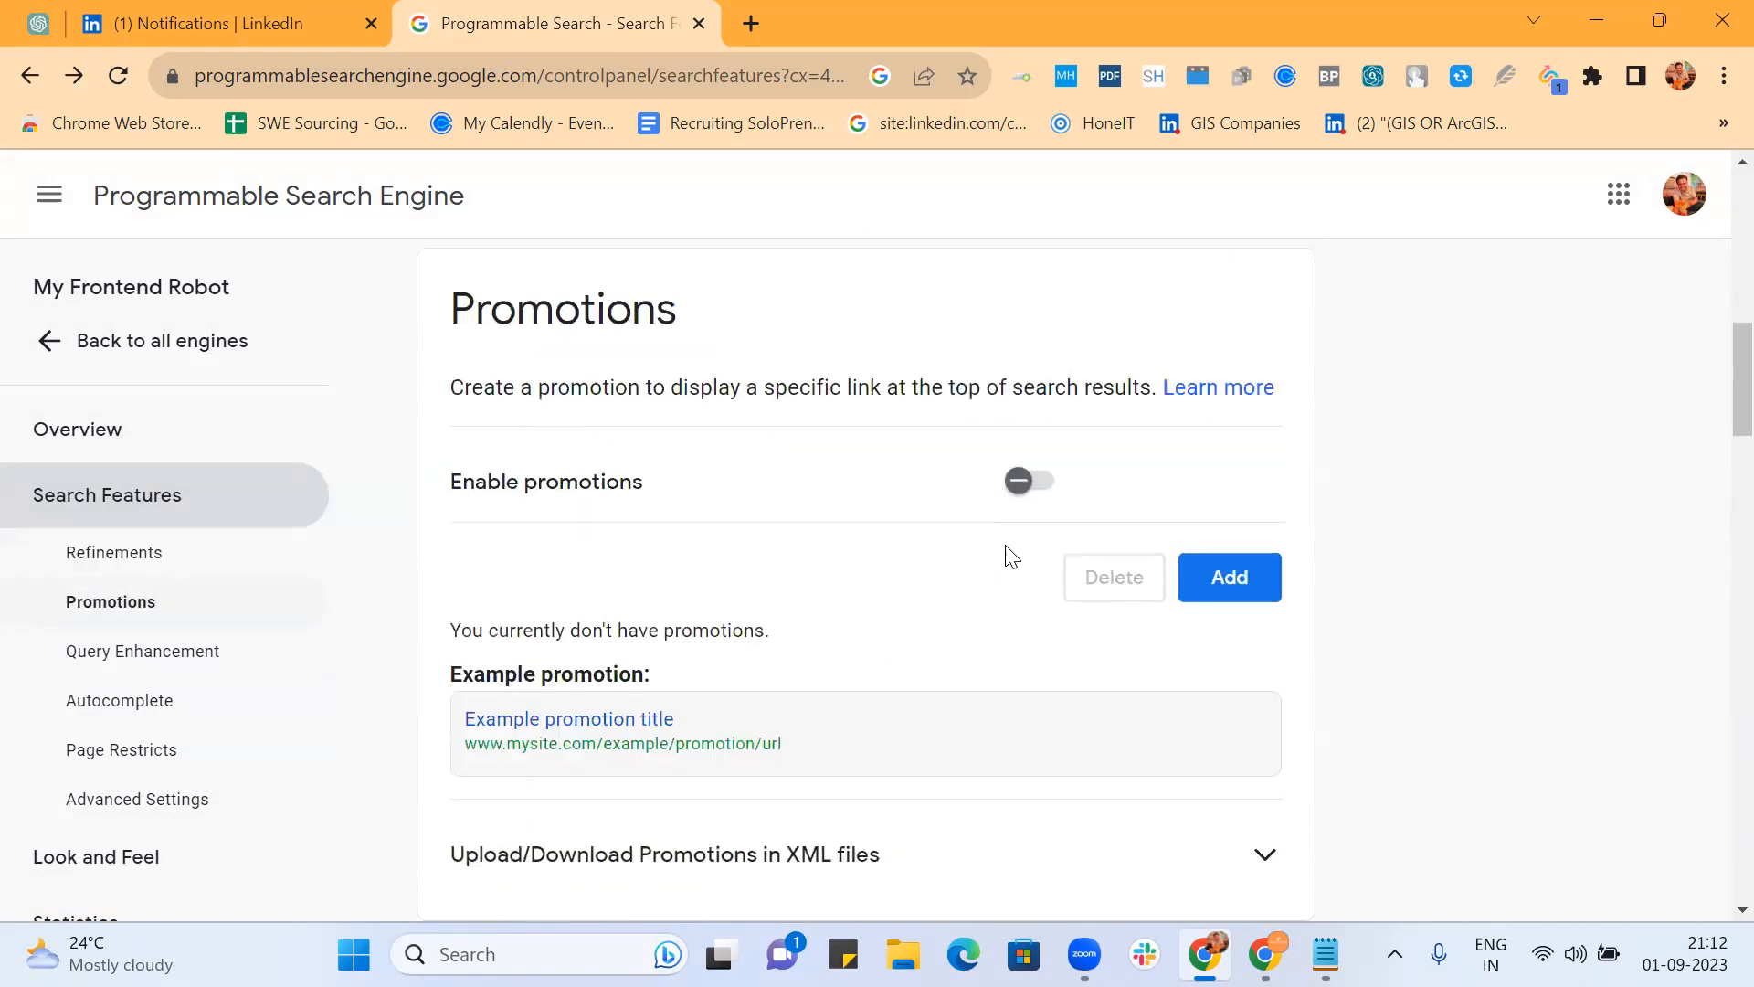
pyautogui.click(100, 338)
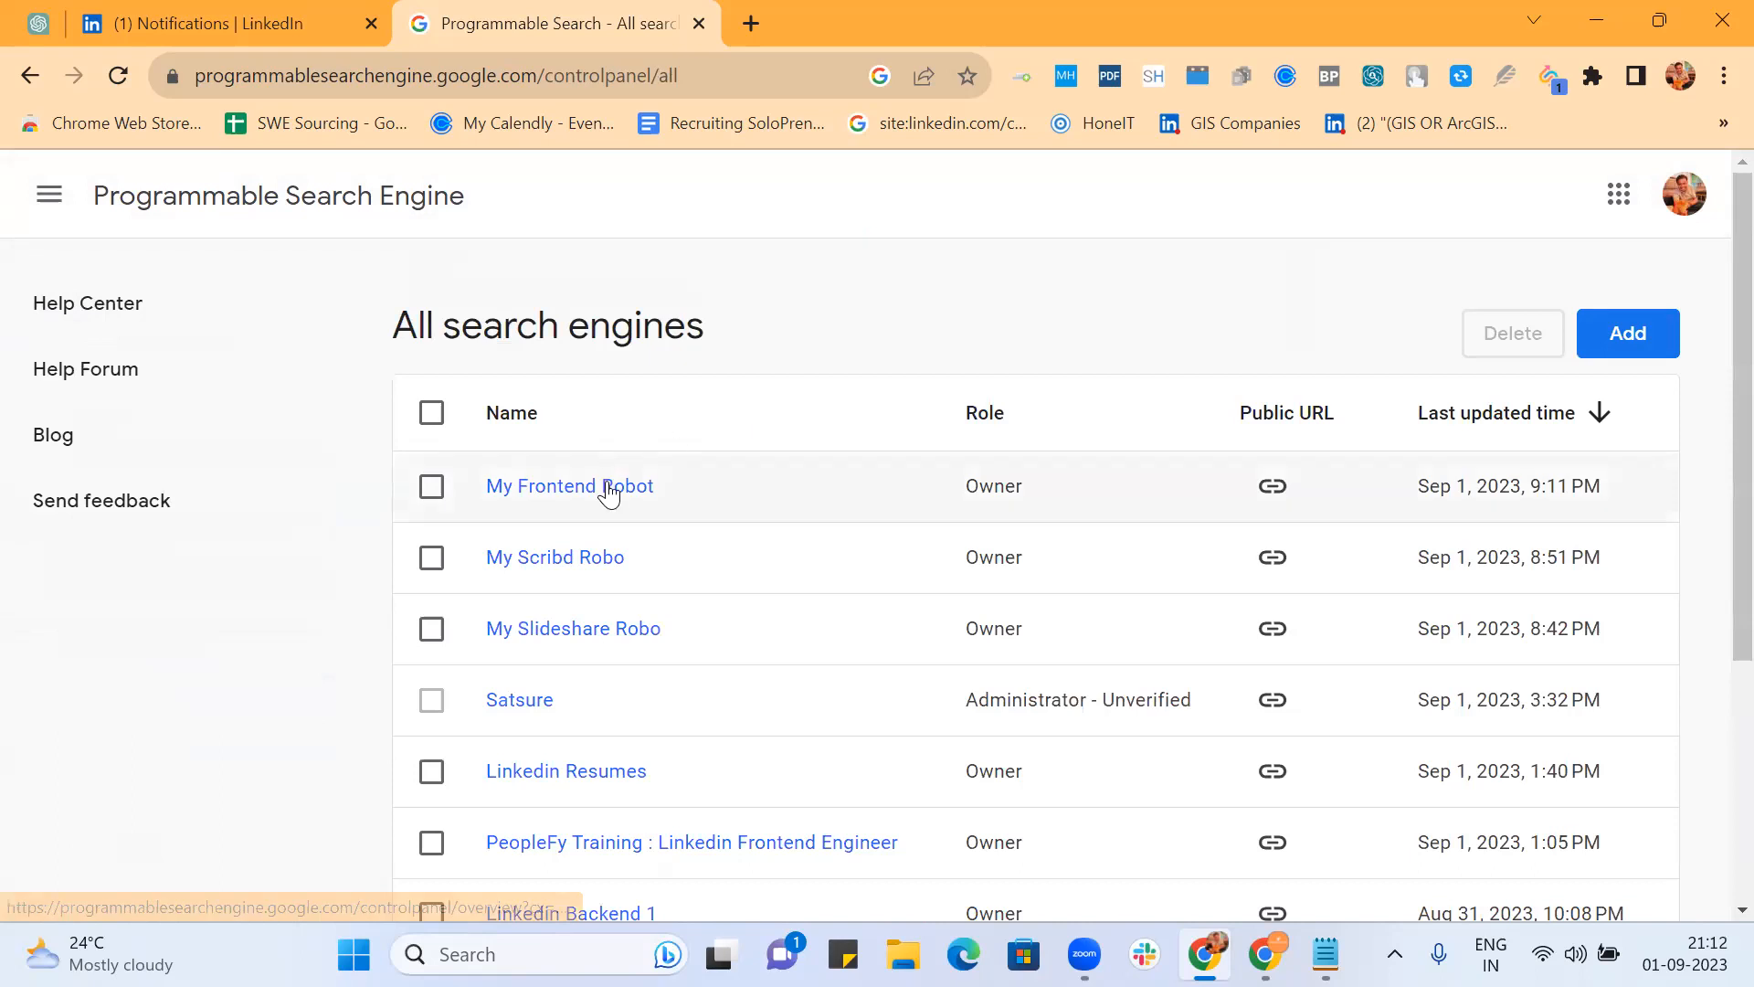
pyautogui.click(605, 486)
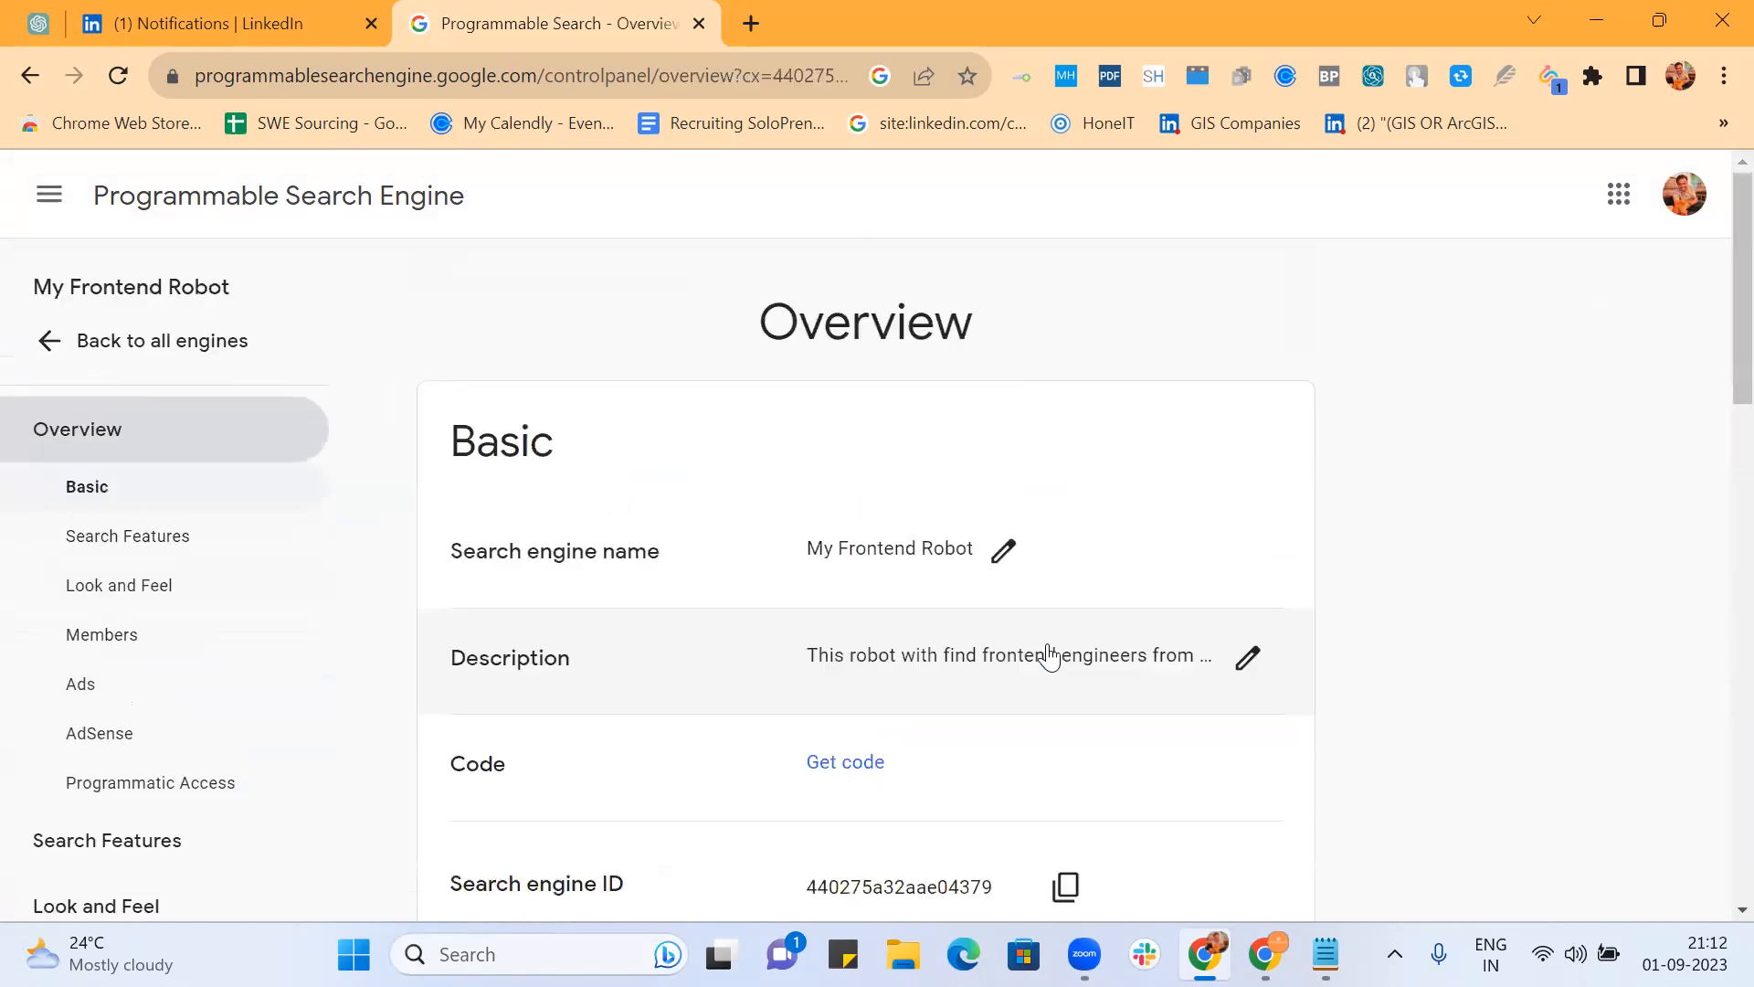
pyautogui.scroll(-6, 1006, 663)
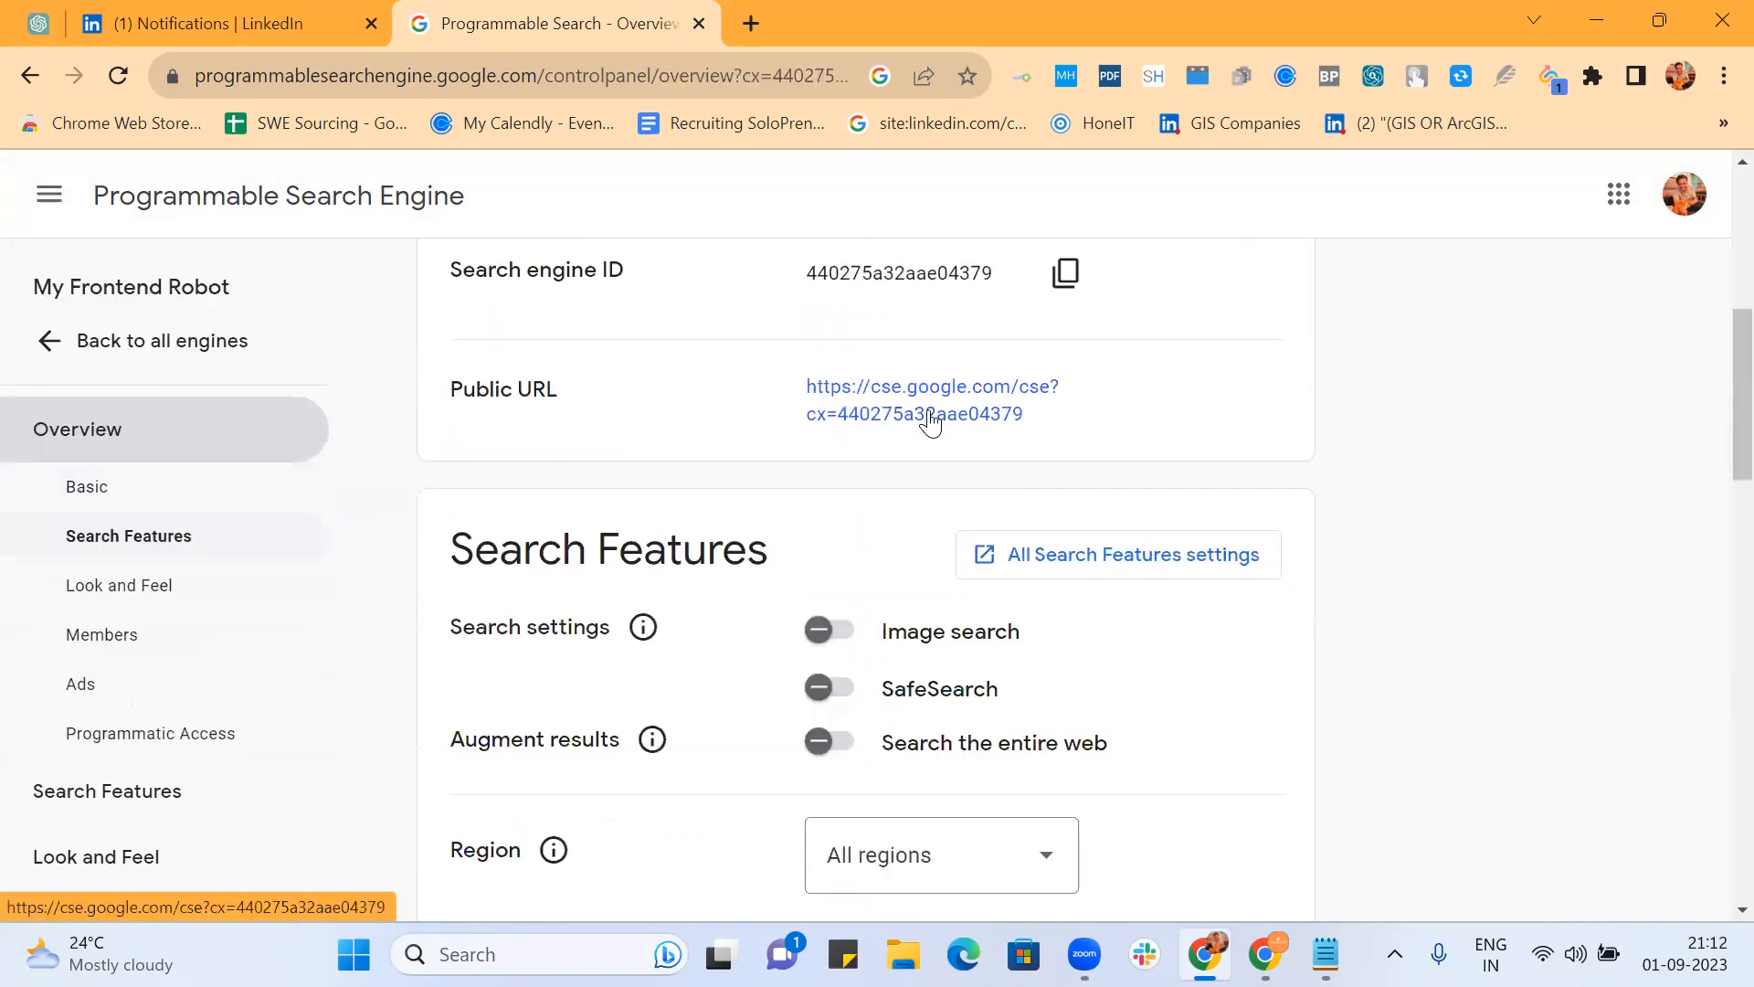
pyautogui.keyDown('ctrl'); pyautogui.click(930, 419); pyautogui.keyUp('ctrl')
pyautogui.click(861, 24)
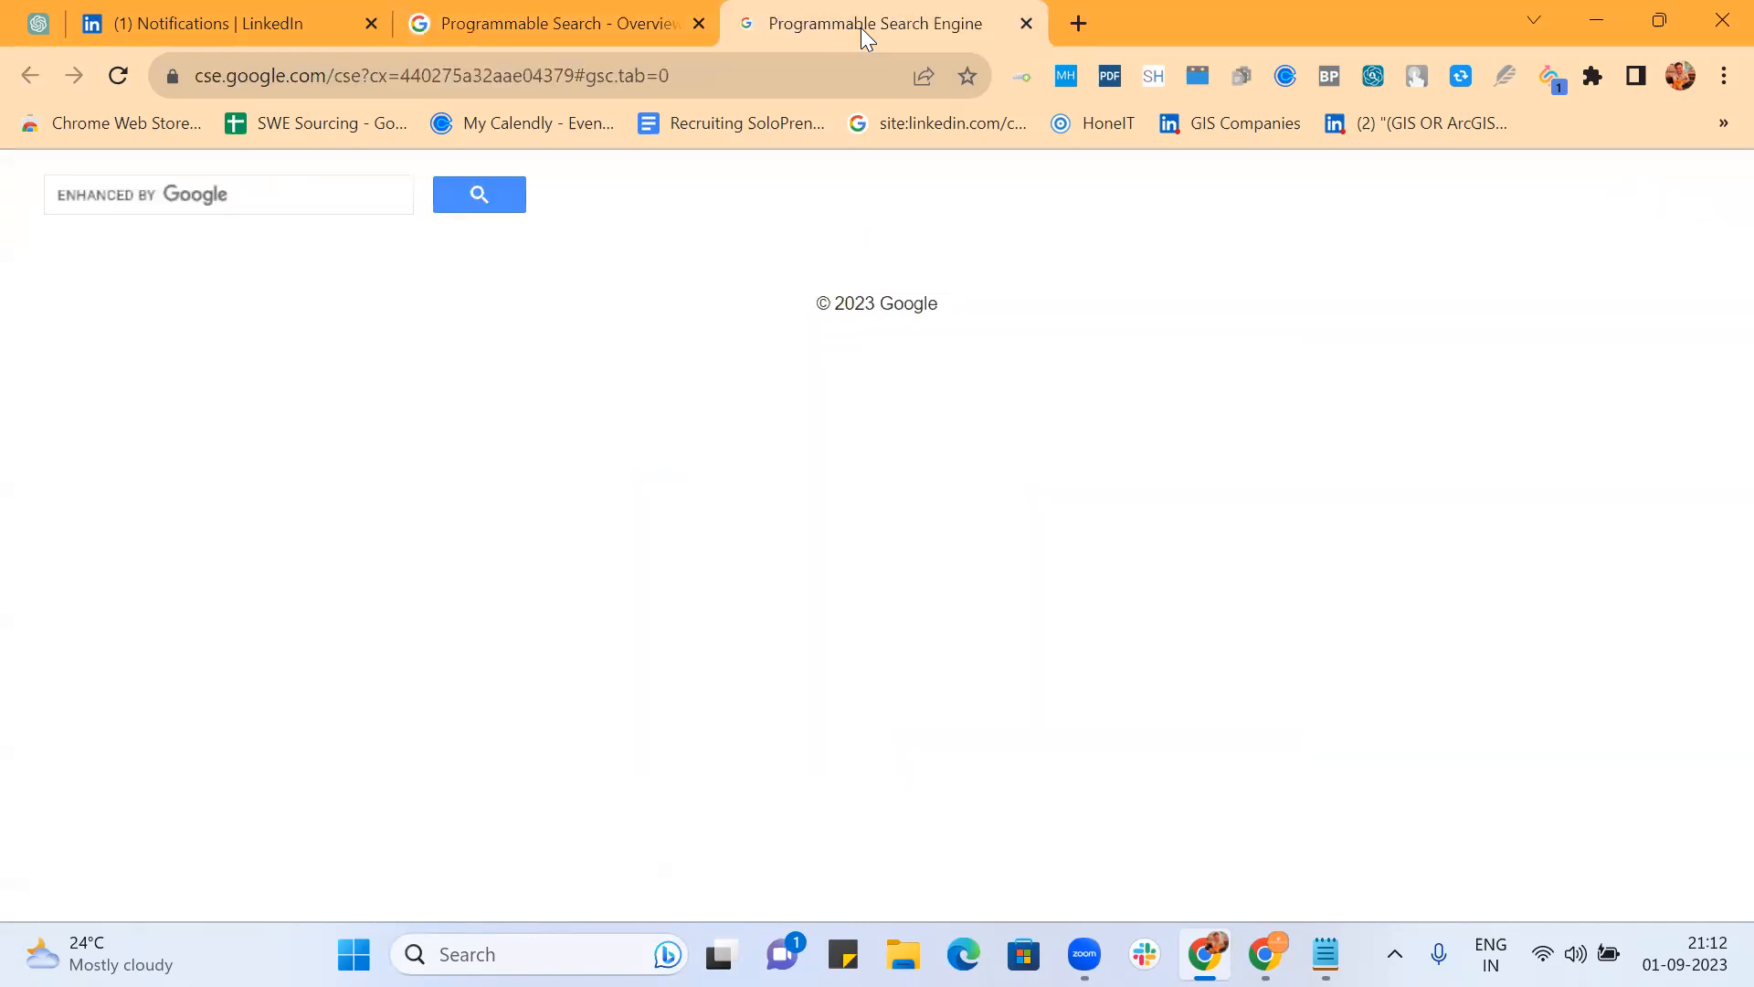
# Step: Search 'front end engineer', open one LinkedIn profile result, then return to the results
pyautogui.click(265, 201)
pyautogui.write('f')
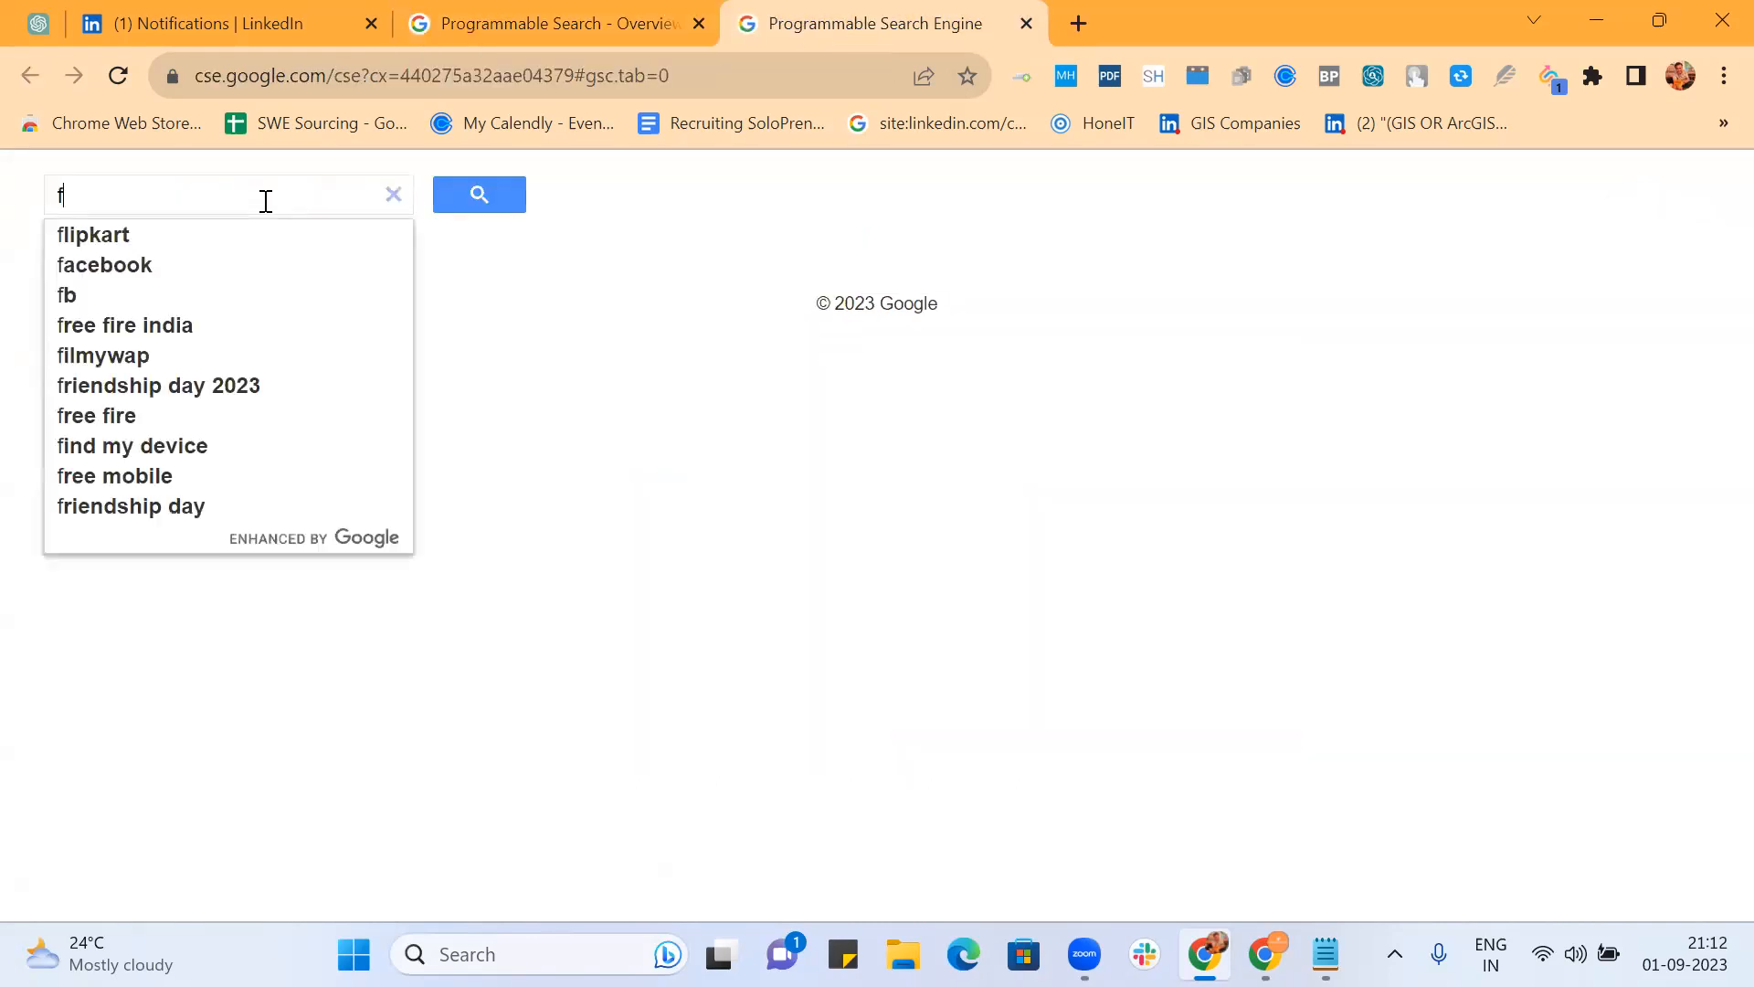
pyautogui.write('ront e')
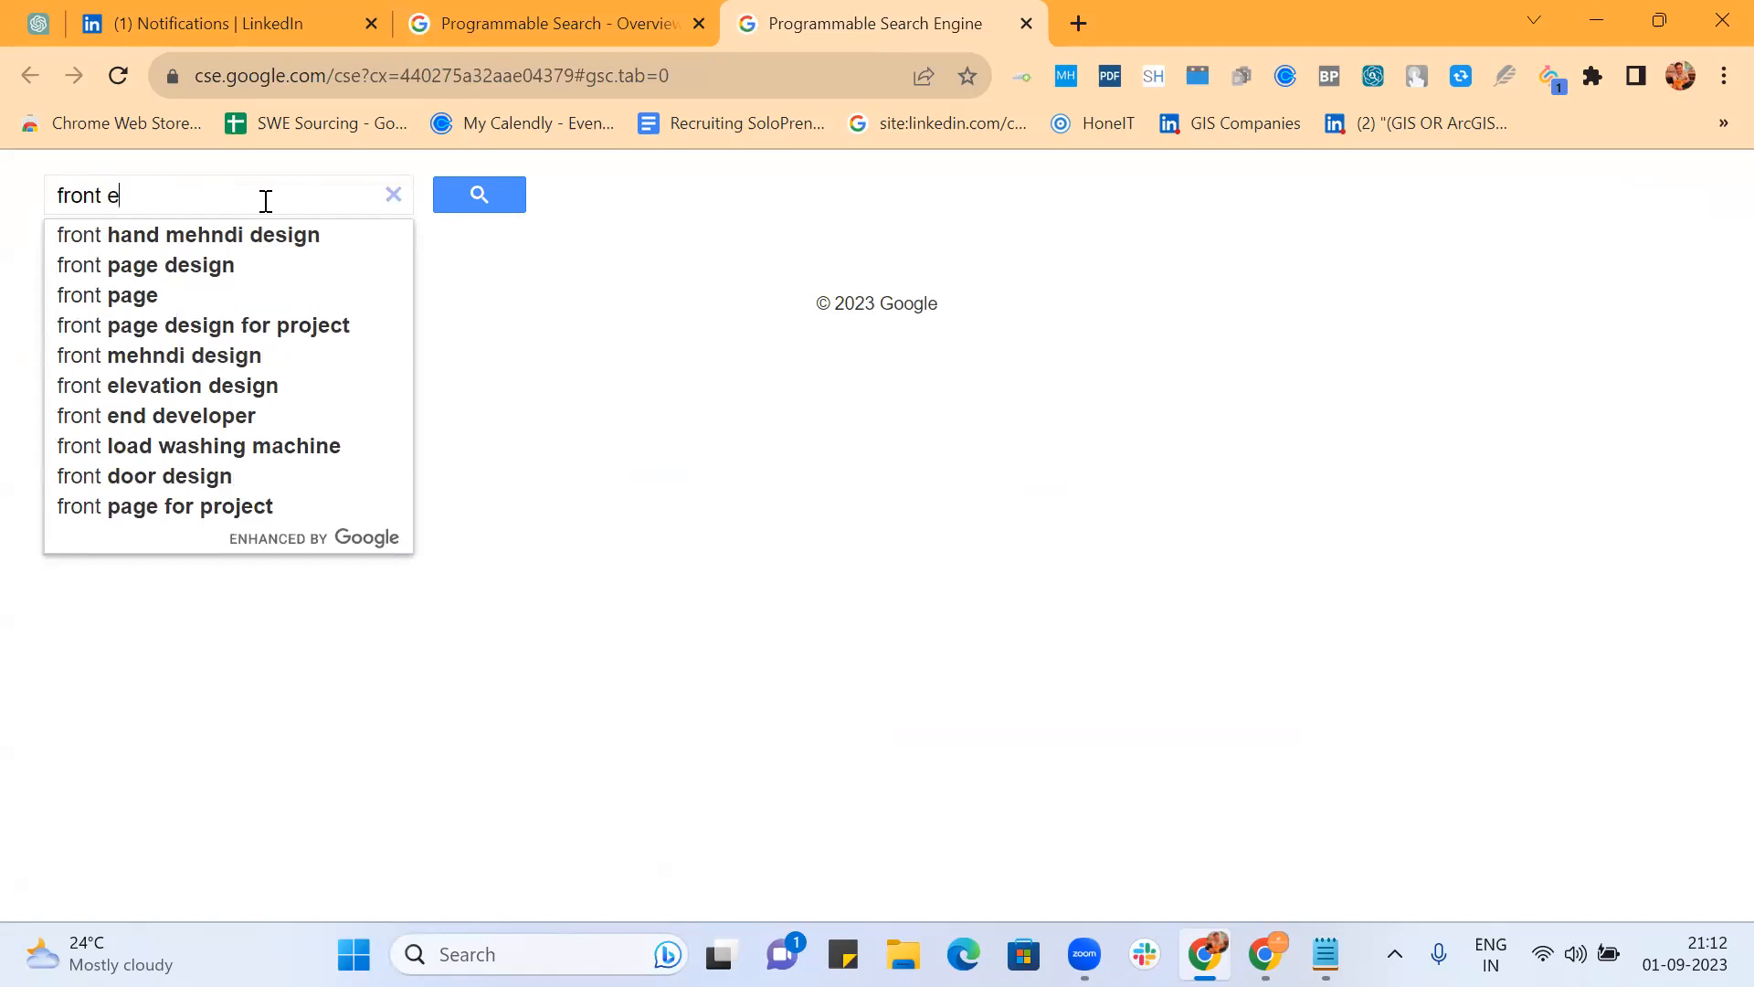
pyautogui.write('nd eng')
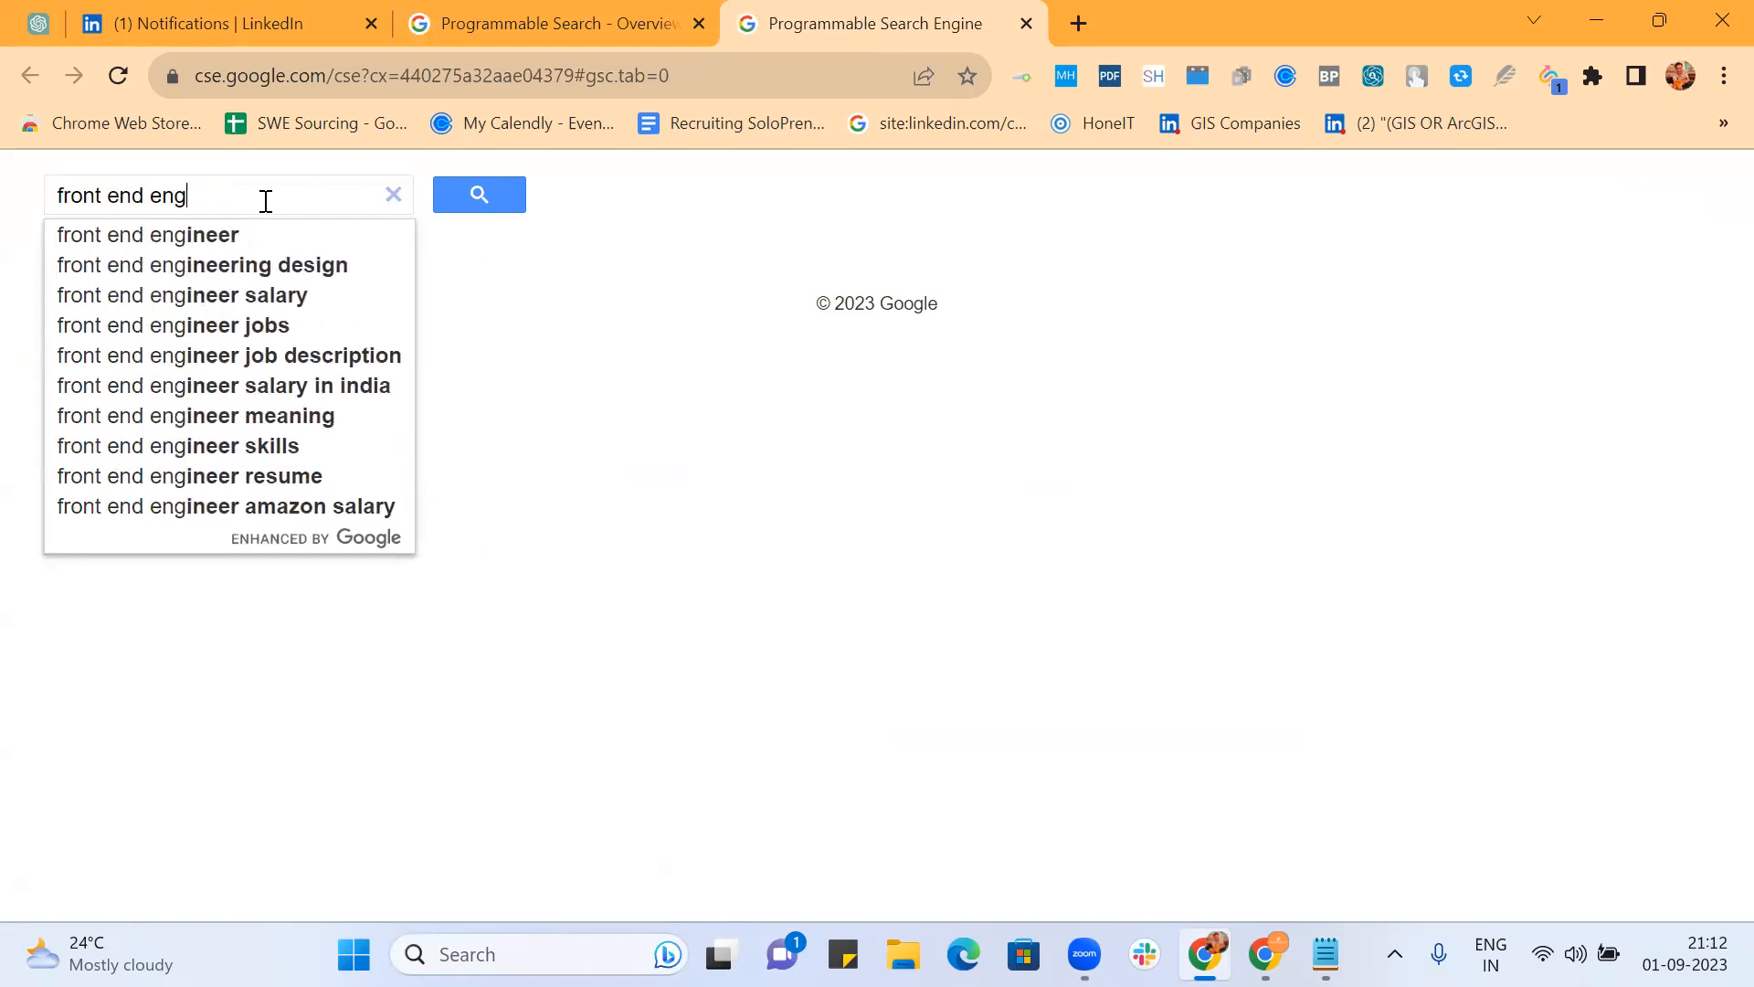
pyautogui.write('ineer')
pyautogui.press('Return')
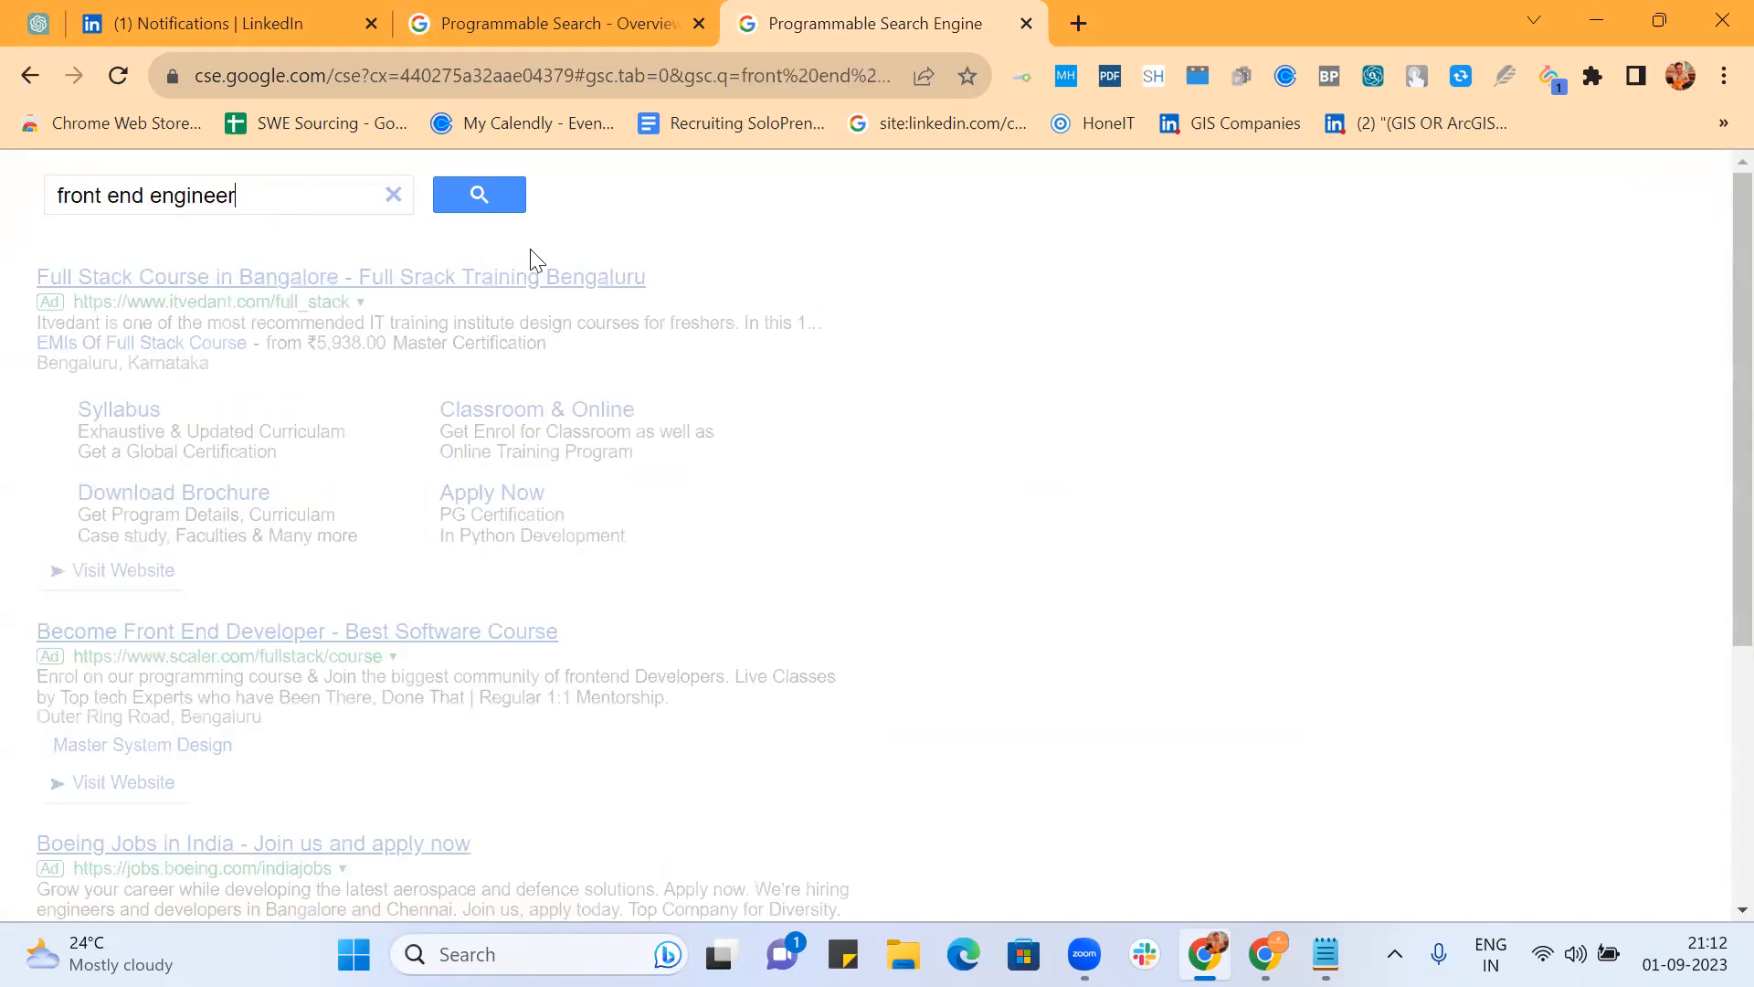
pyautogui.scroll(-10, 991, 512)
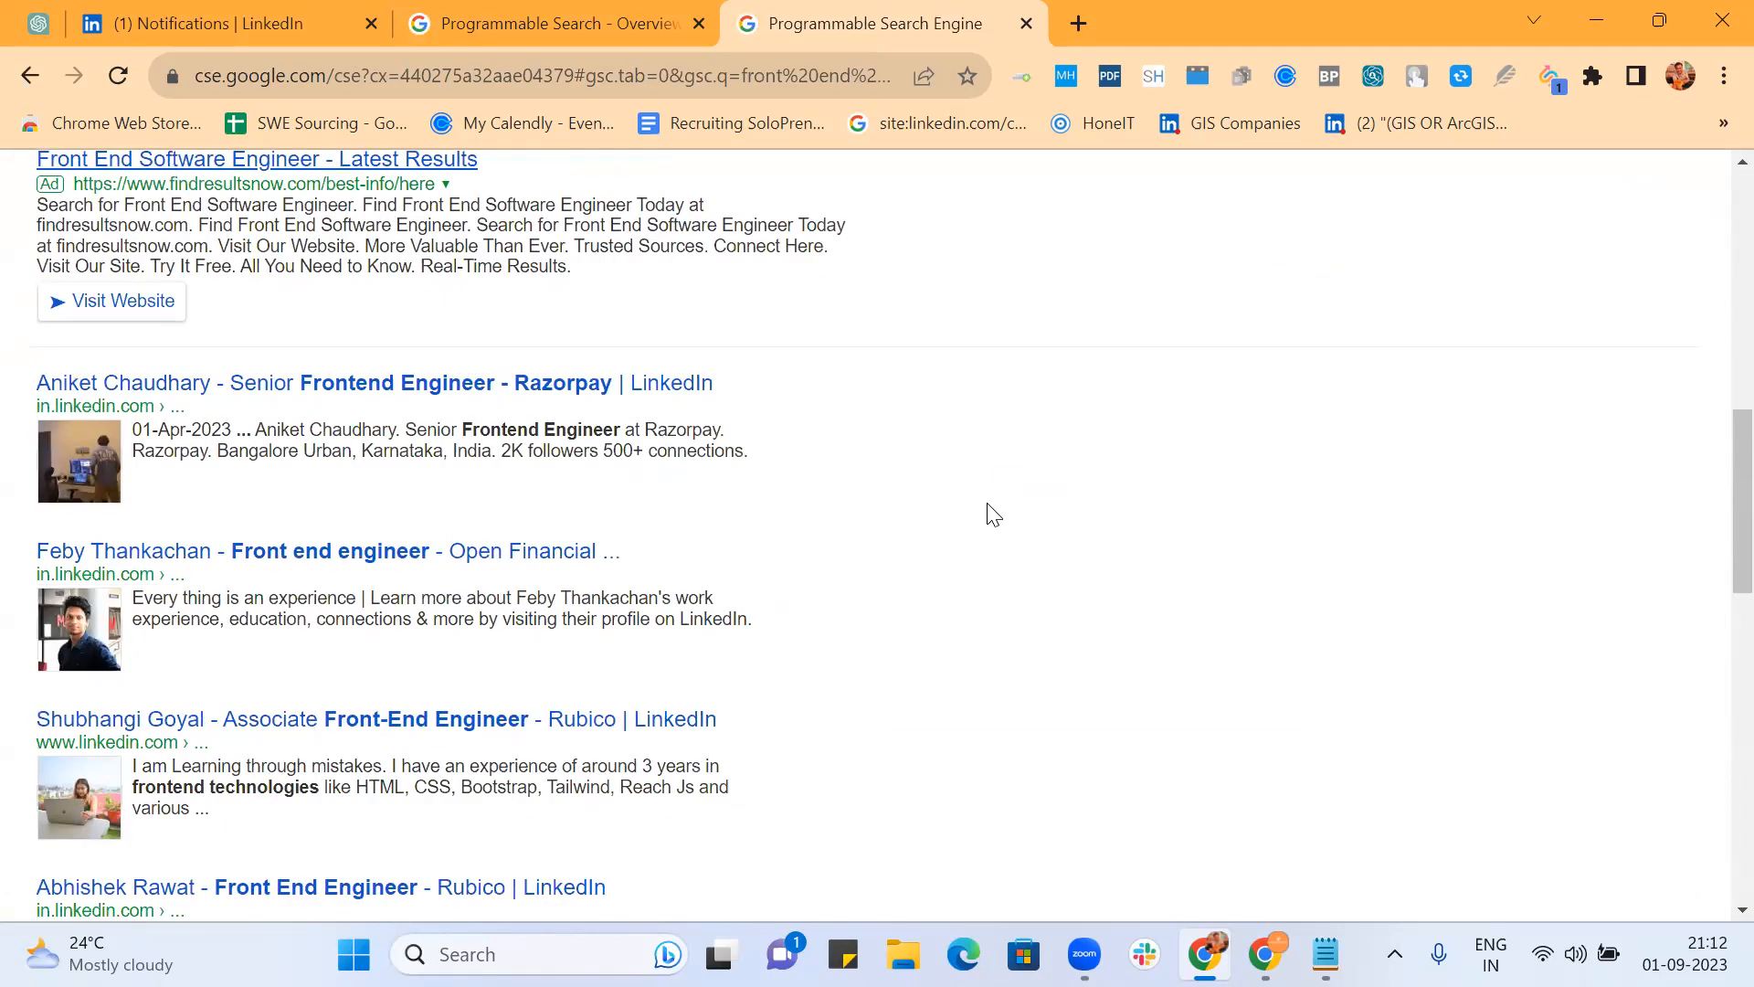
pyautogui.scroll(-9, 992, 512)
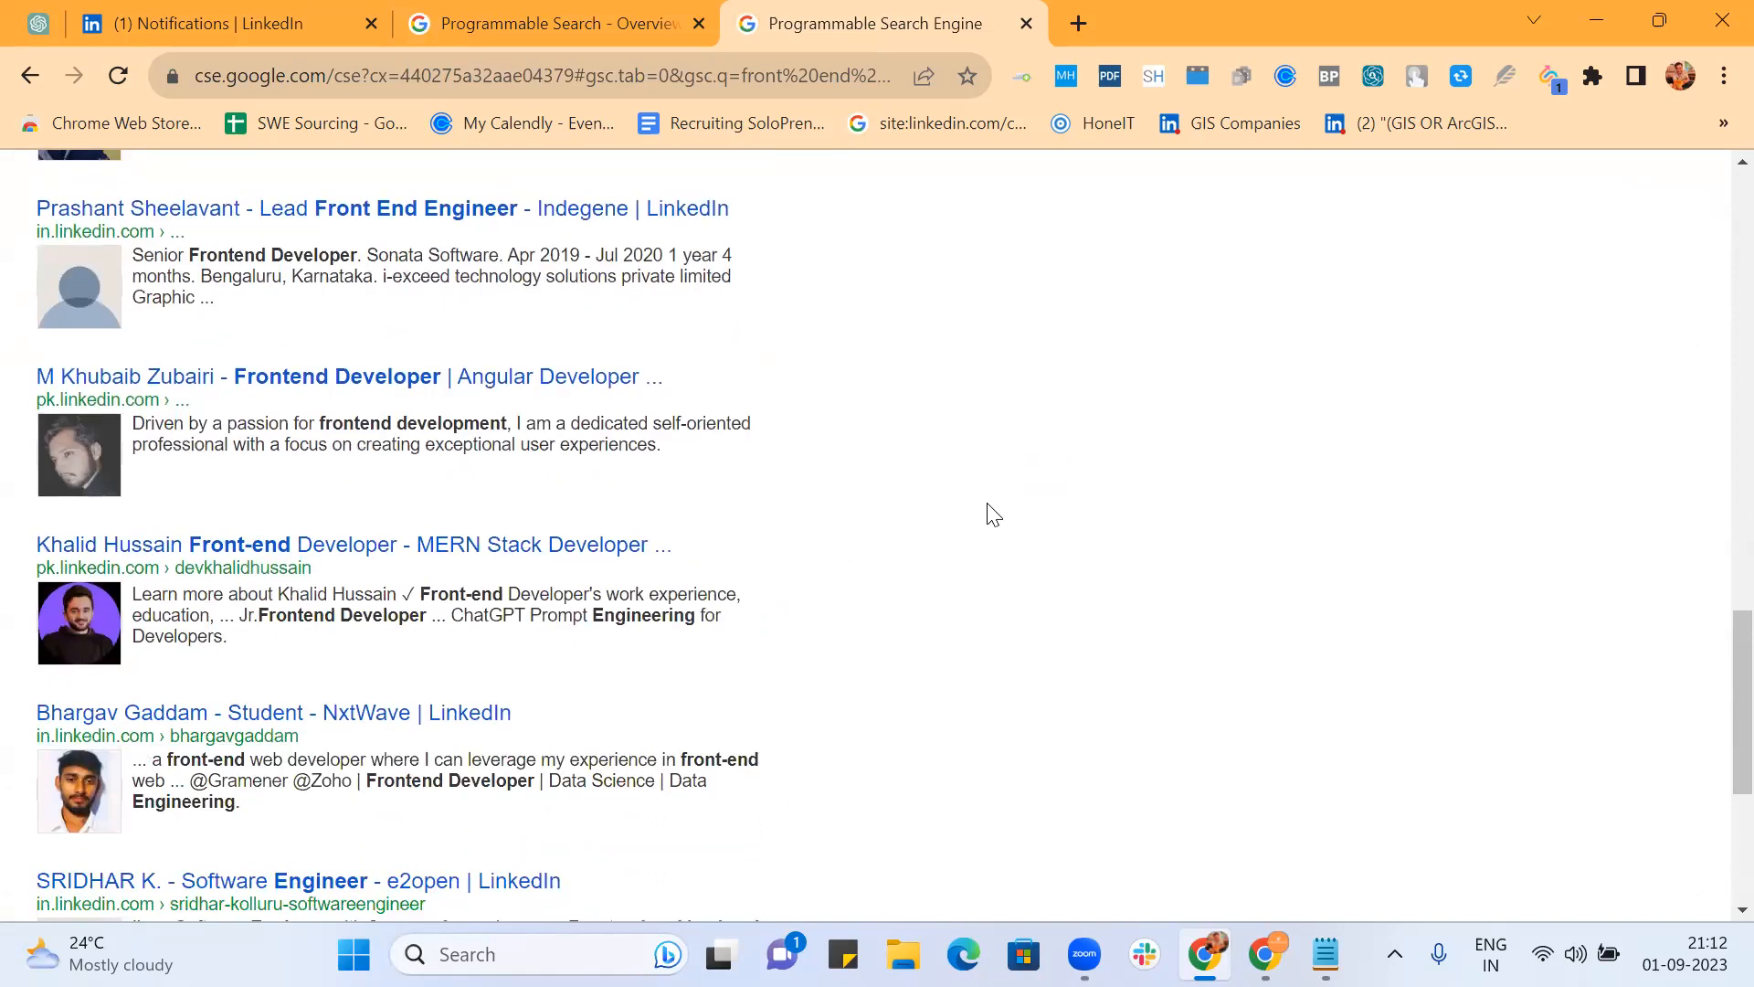
pyautogui.scroll(-3, 991, 511)
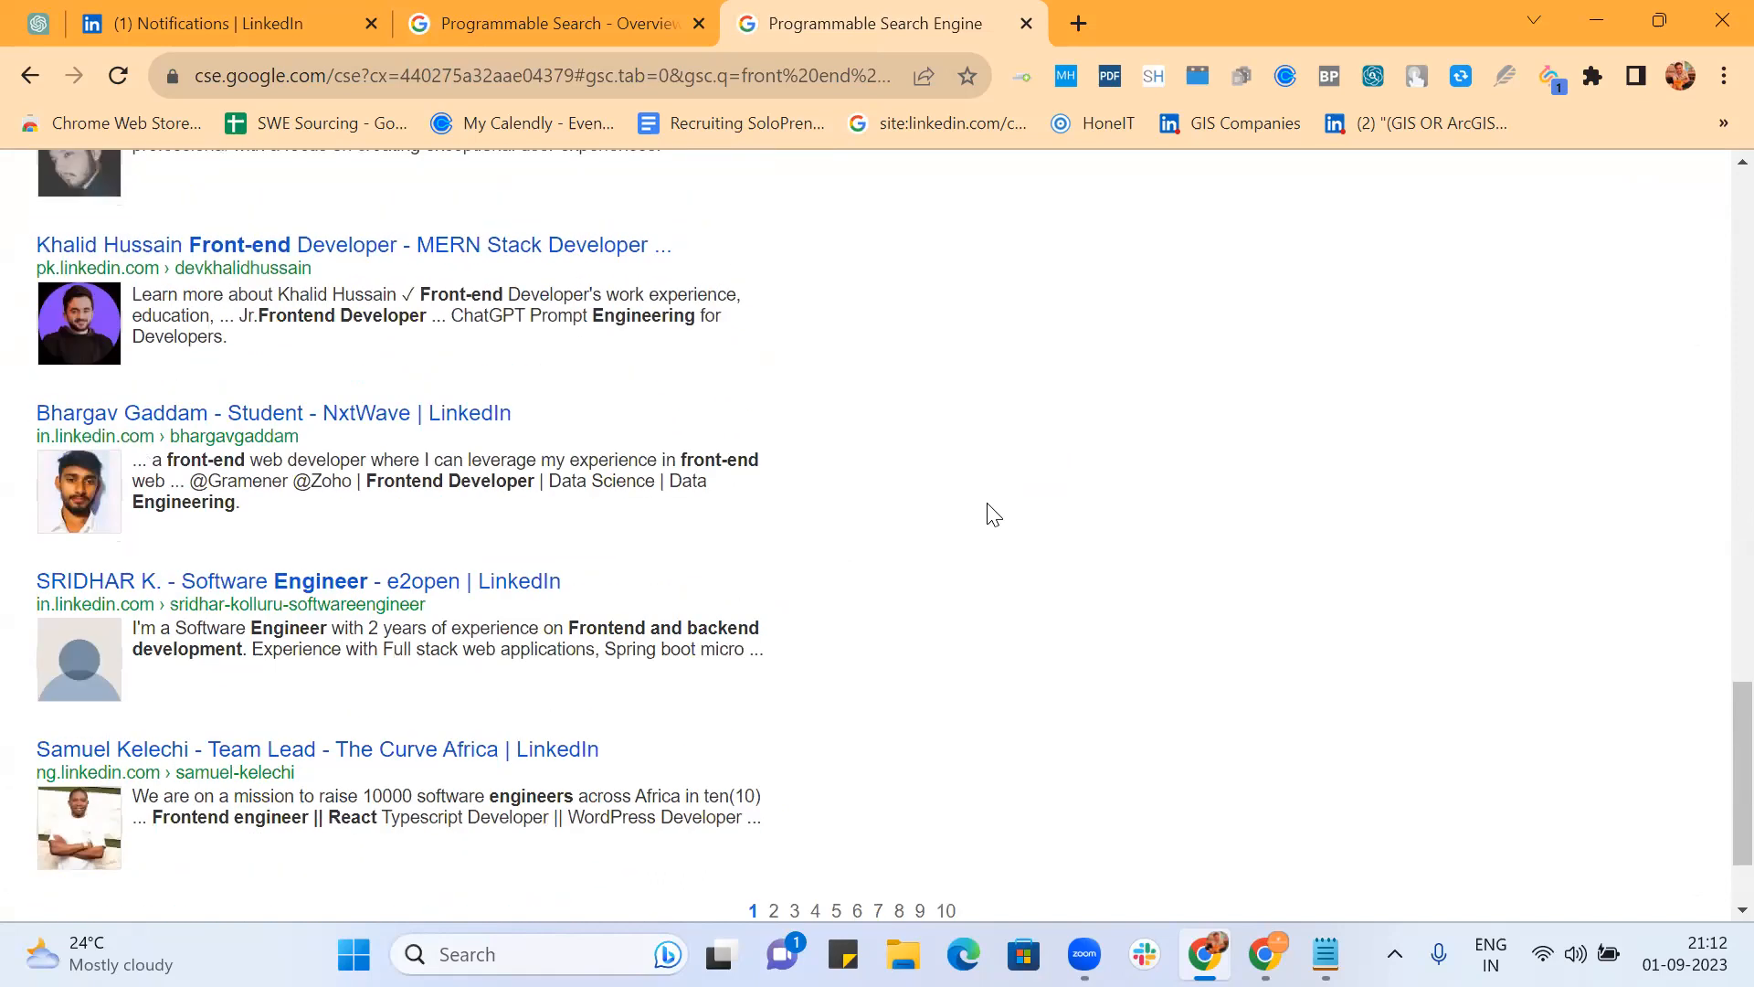
pyautogui.click(286, 421)
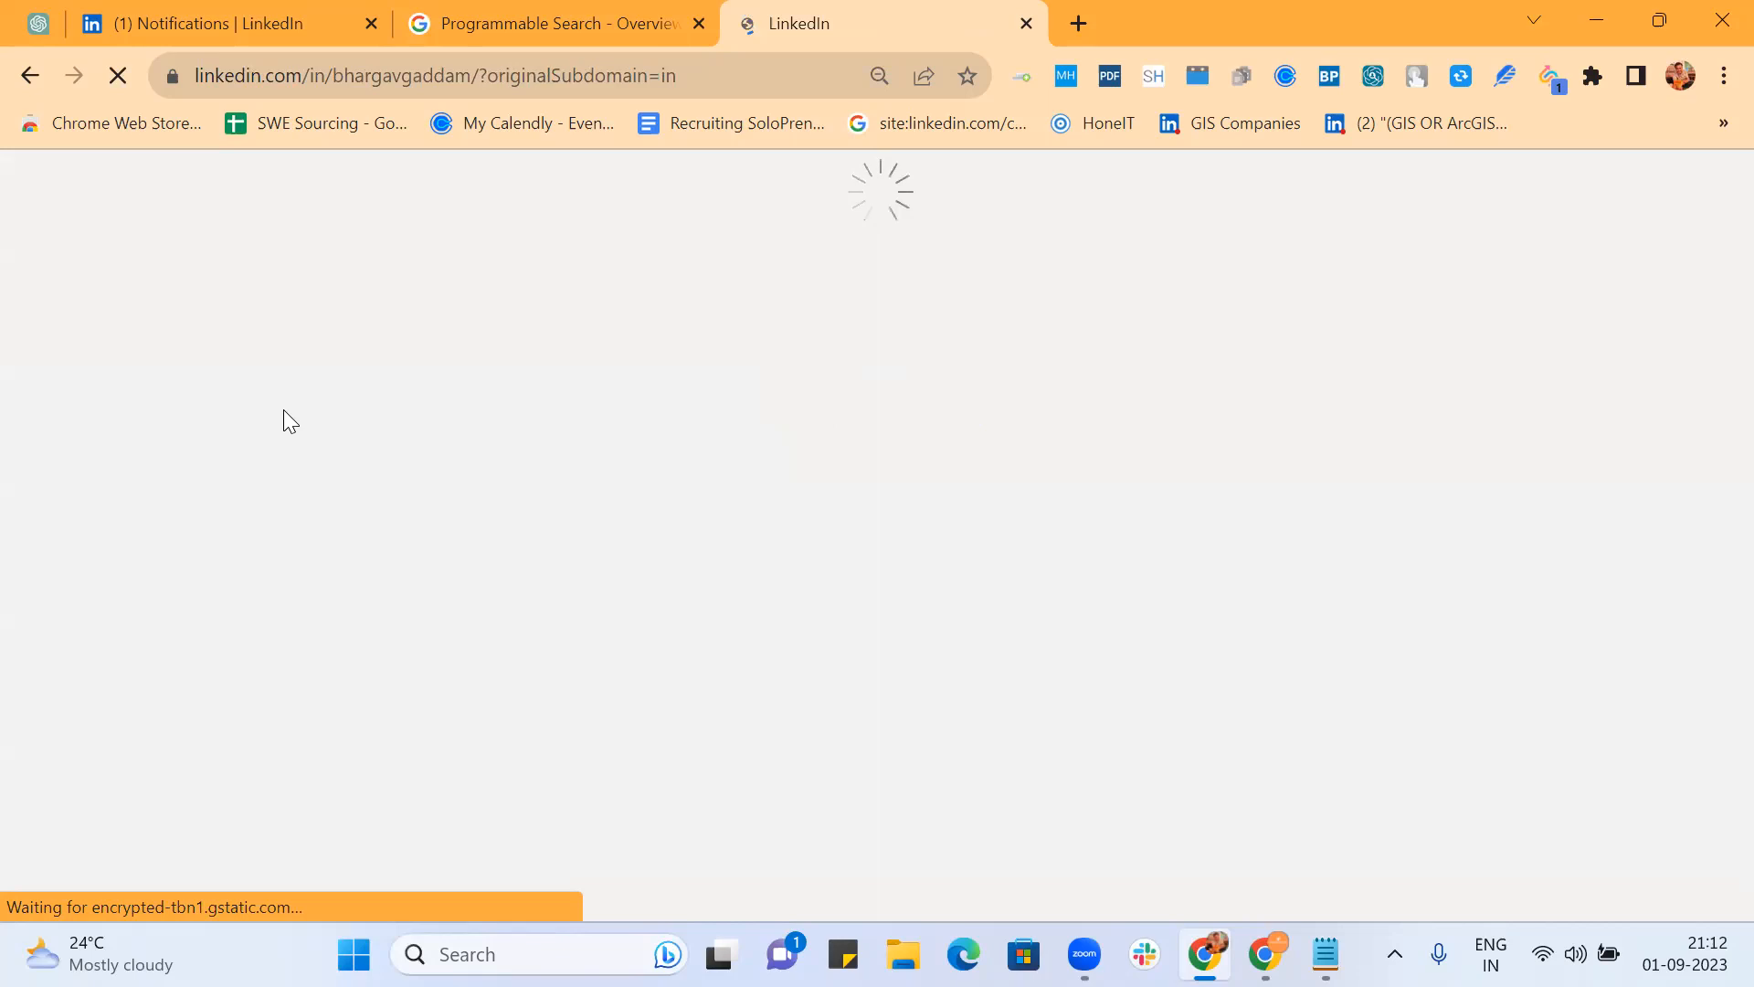
pyautogui.click(31, 80)
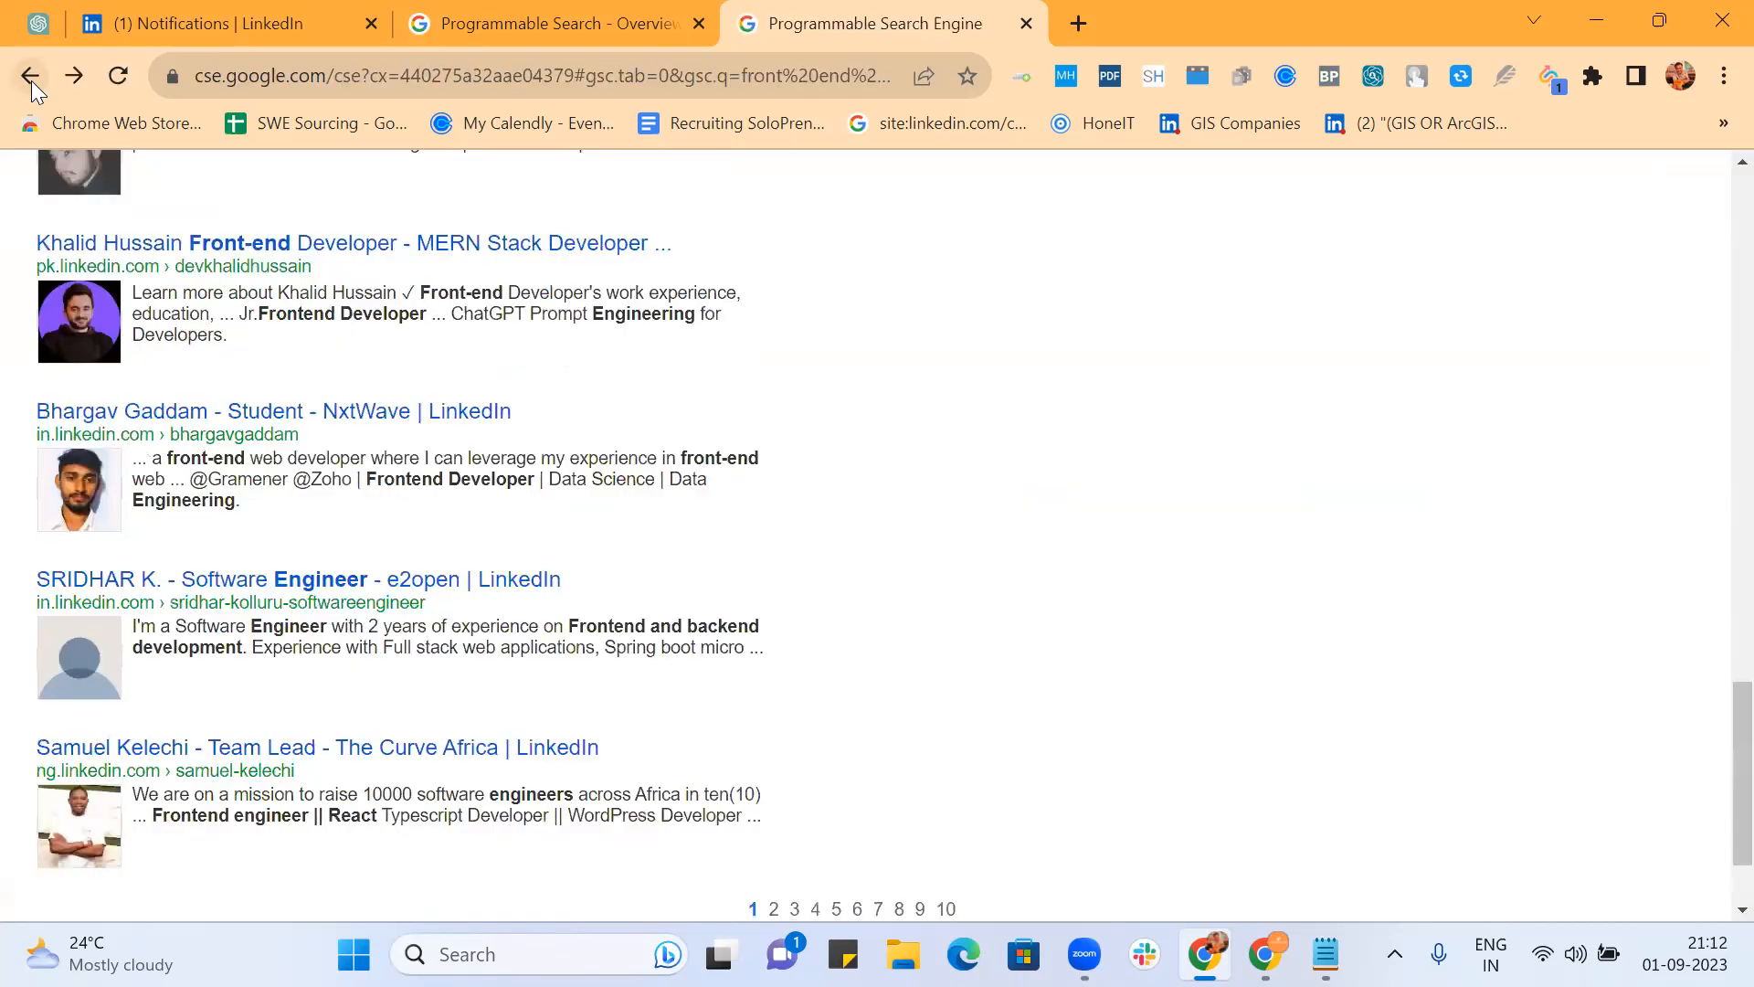
# Step: Open four LinkedIn profile results in background tabs, then switch to the first one
pyautogui.middleClick(294, 418)
pyautogui.scroll(-2, 1069, 311)
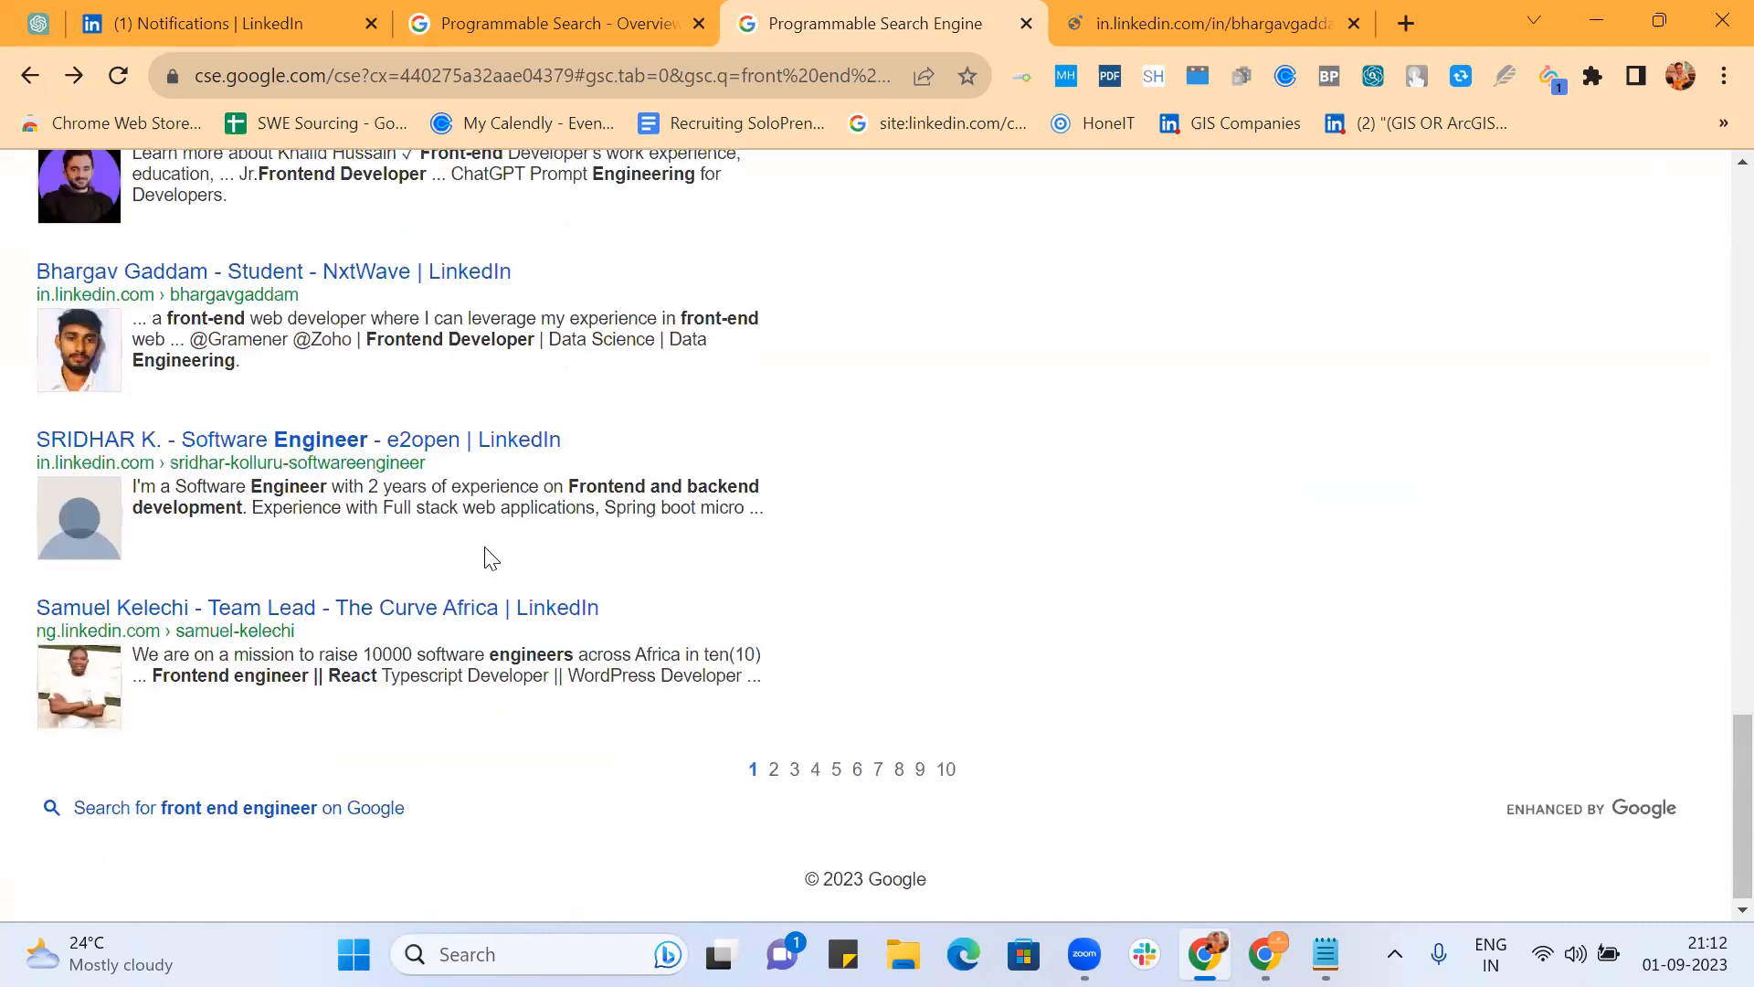
pyautogui.middleClick(454, 609)
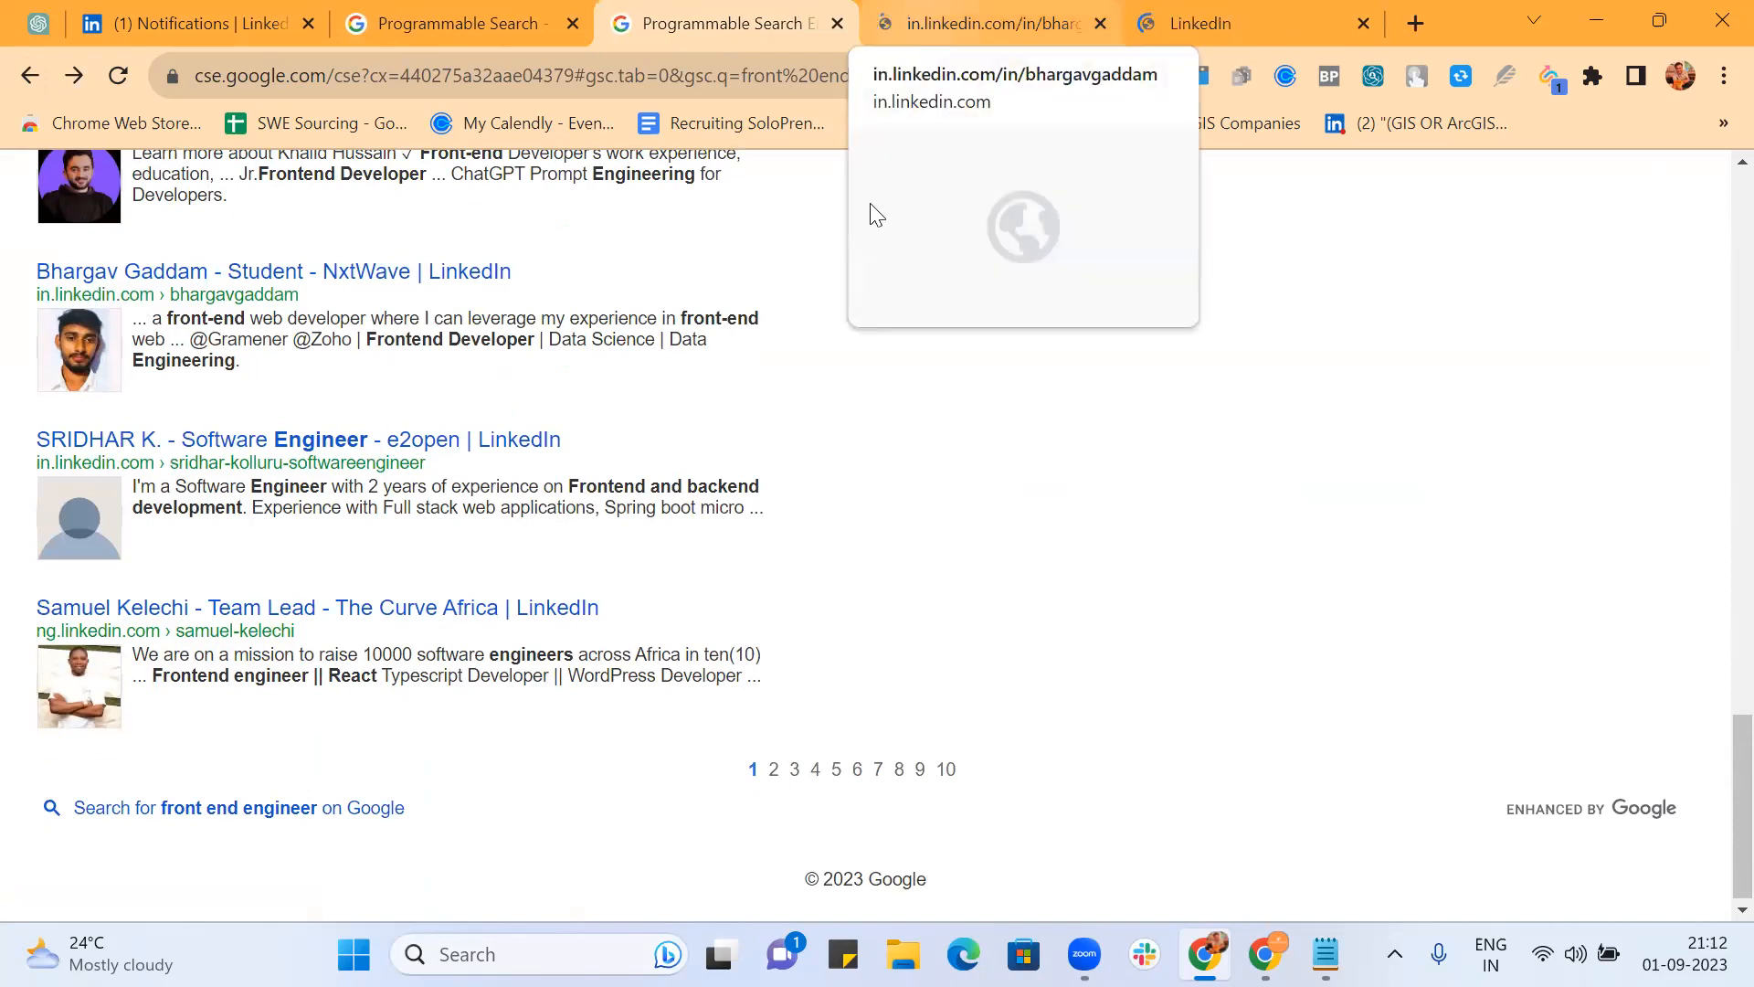
pyautogui.scroll(1, 808, 270)
pyautogui.scroll(4, 807, 269)
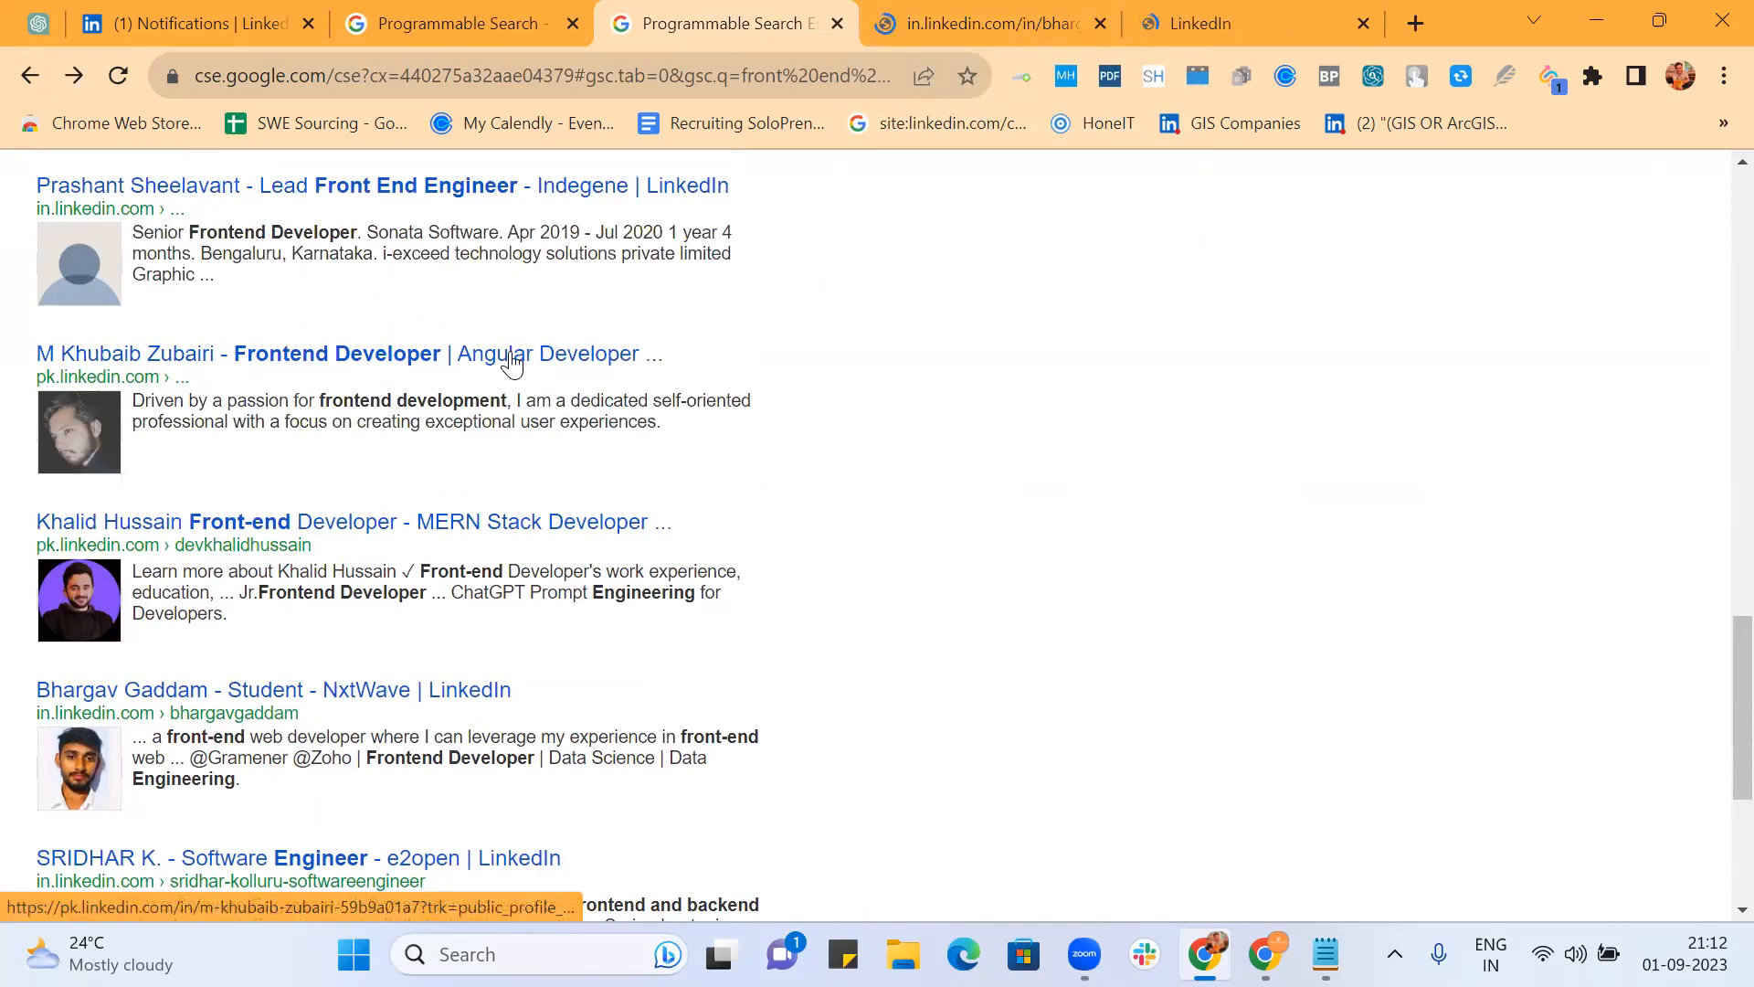
pyautogui.middleClick(517, 360)
pyautogui.scroll(5, 853, 310)
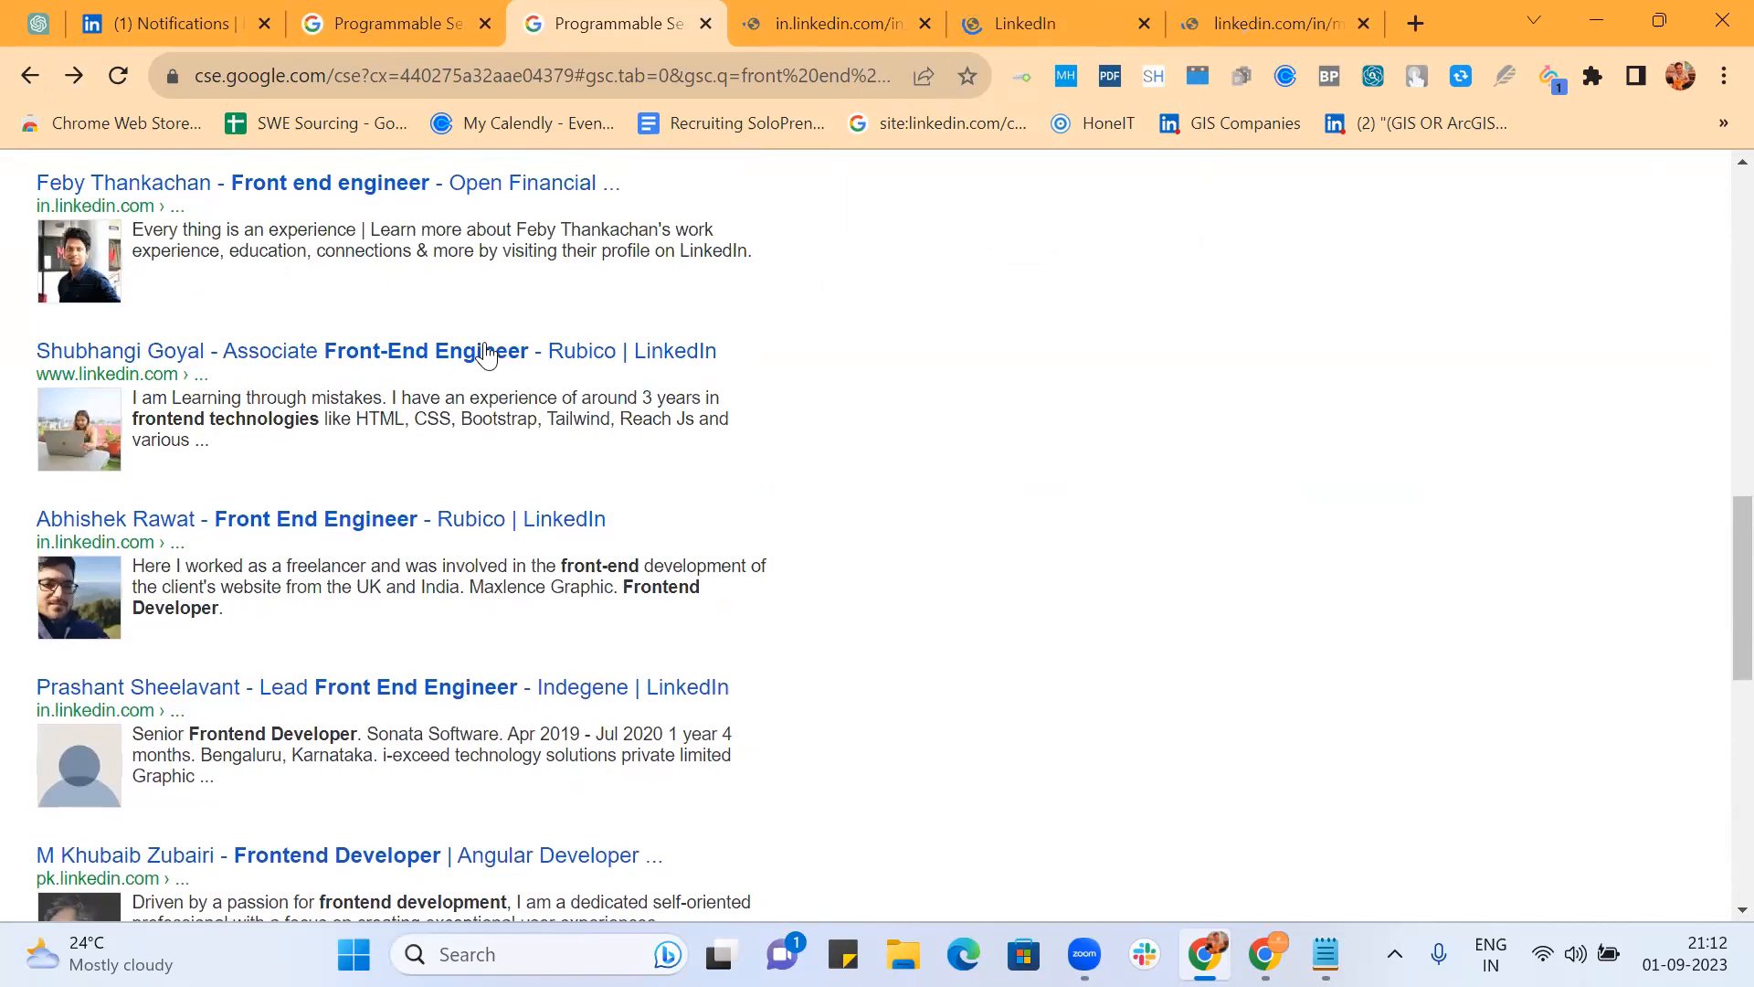
pyautogui.middleClick(486, 354)
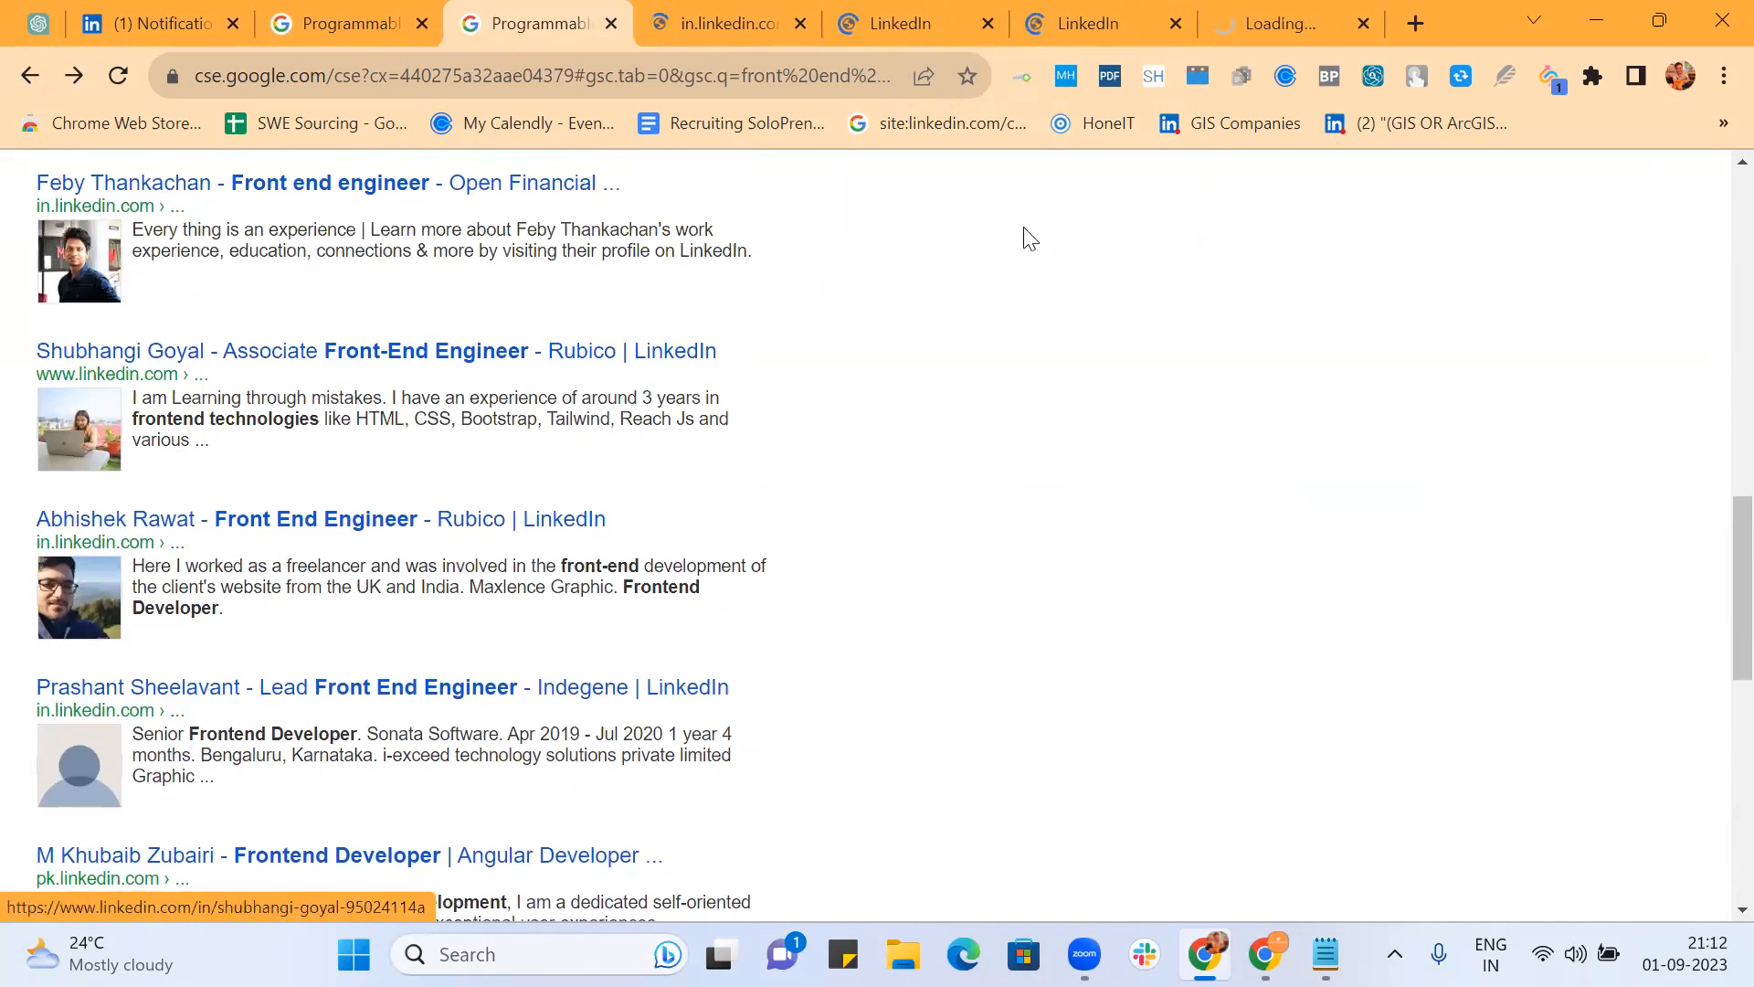
pyautogui.click(744, 28)
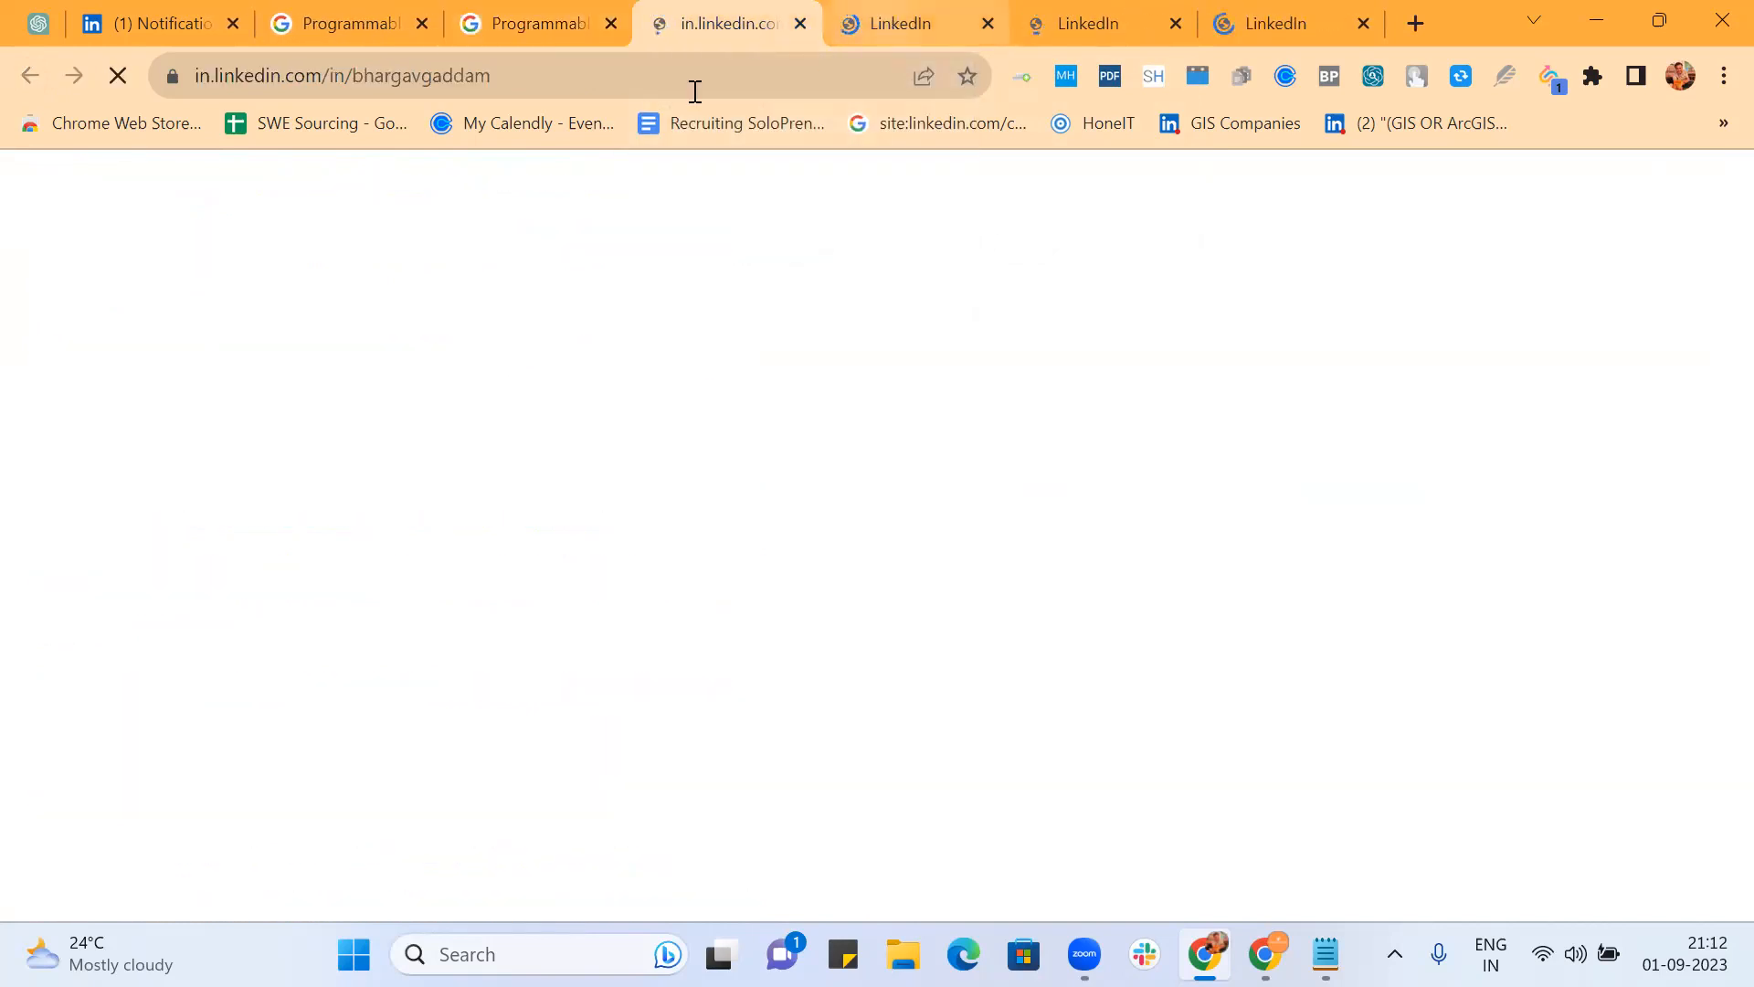
# Step: Copy the first two LinkedIn profile addresses into the other Chrome window and load them
pyautogui.click(645, 88)
pyautogui.hotkey('ctrl', 'c')
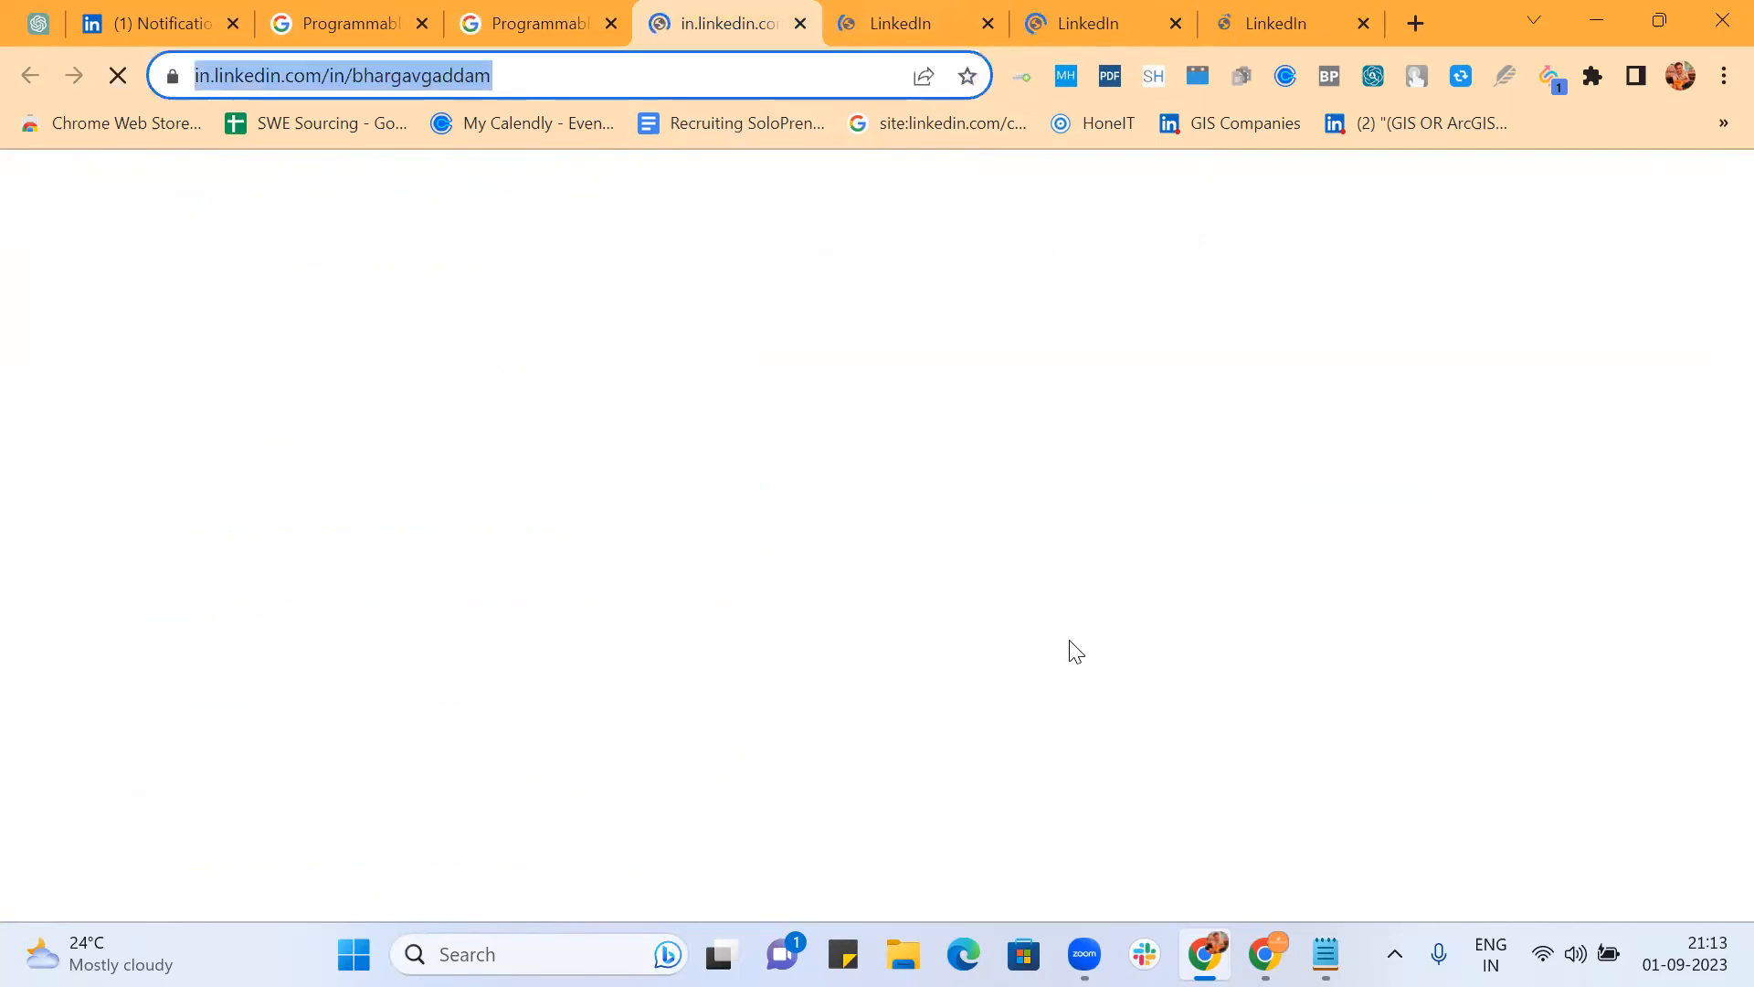
pyautogui.click(1265, 954)
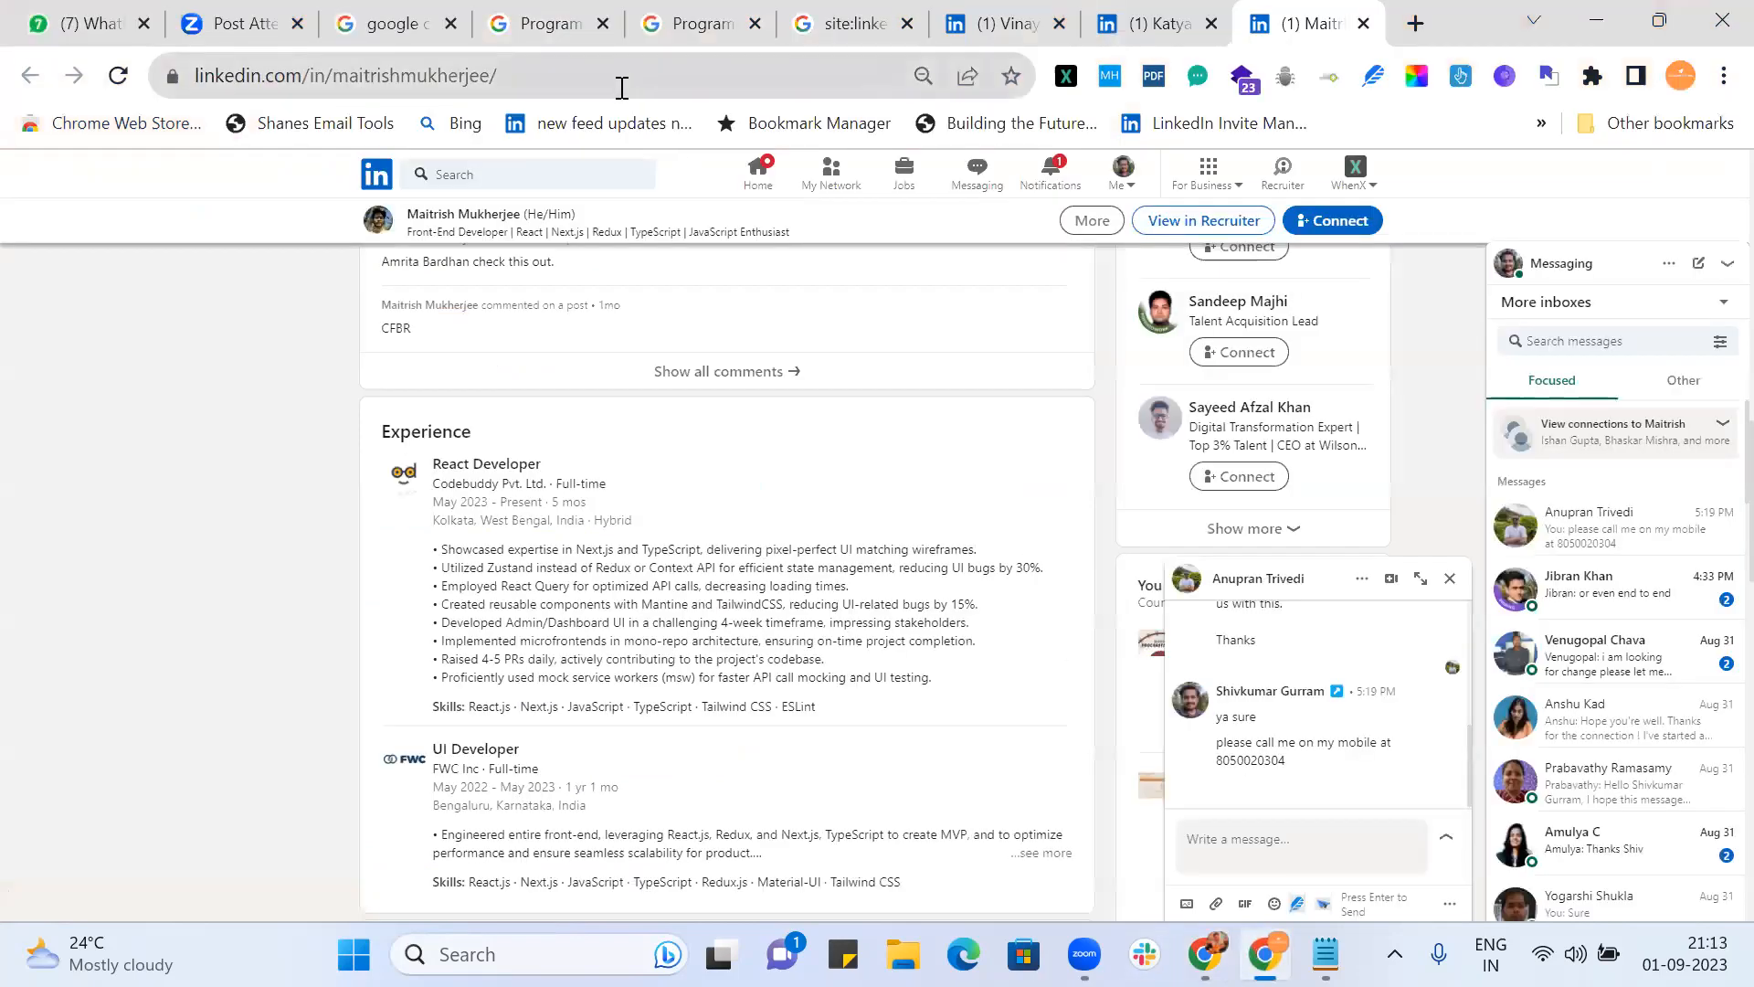
pyautogui.click(621, 87)
pyautogui.hotkey('ctrl', 'v')
pyautogui.press('Return')
pyautogui.hotkey('alt', 'Tab')
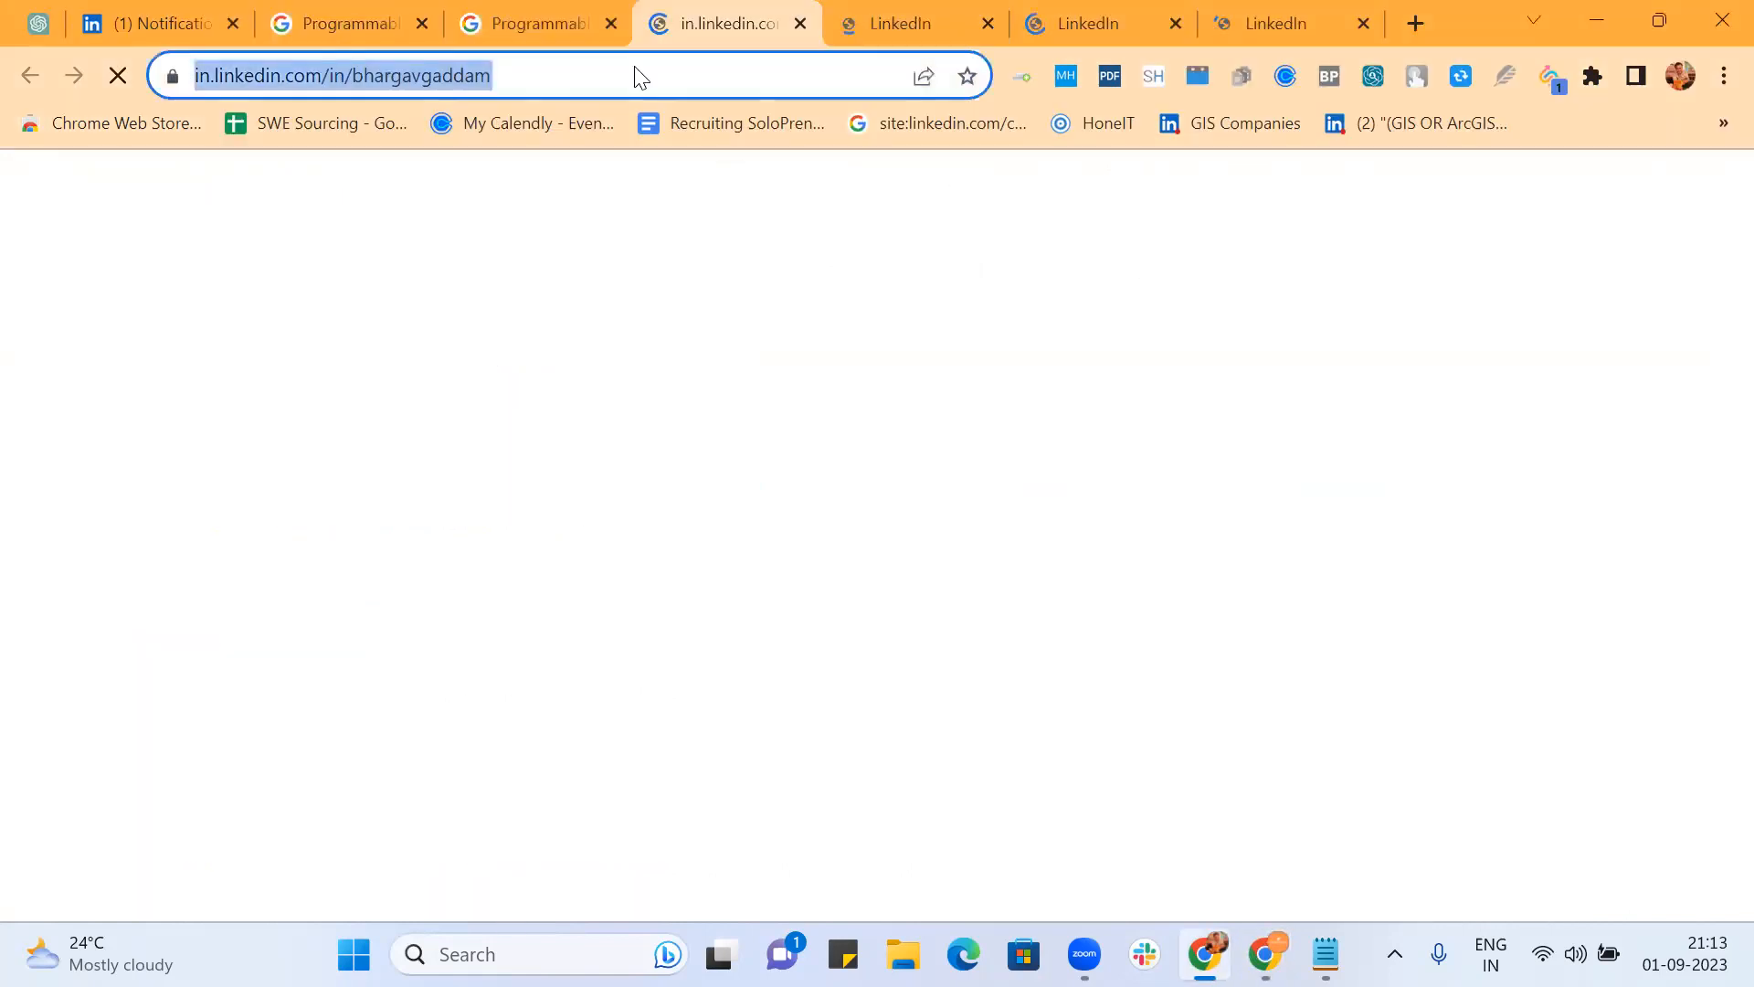
pyautogui.click(930, 14)
pyautogui.click(685, 82)
pyautogui.hotkey('ctrl', 'c')
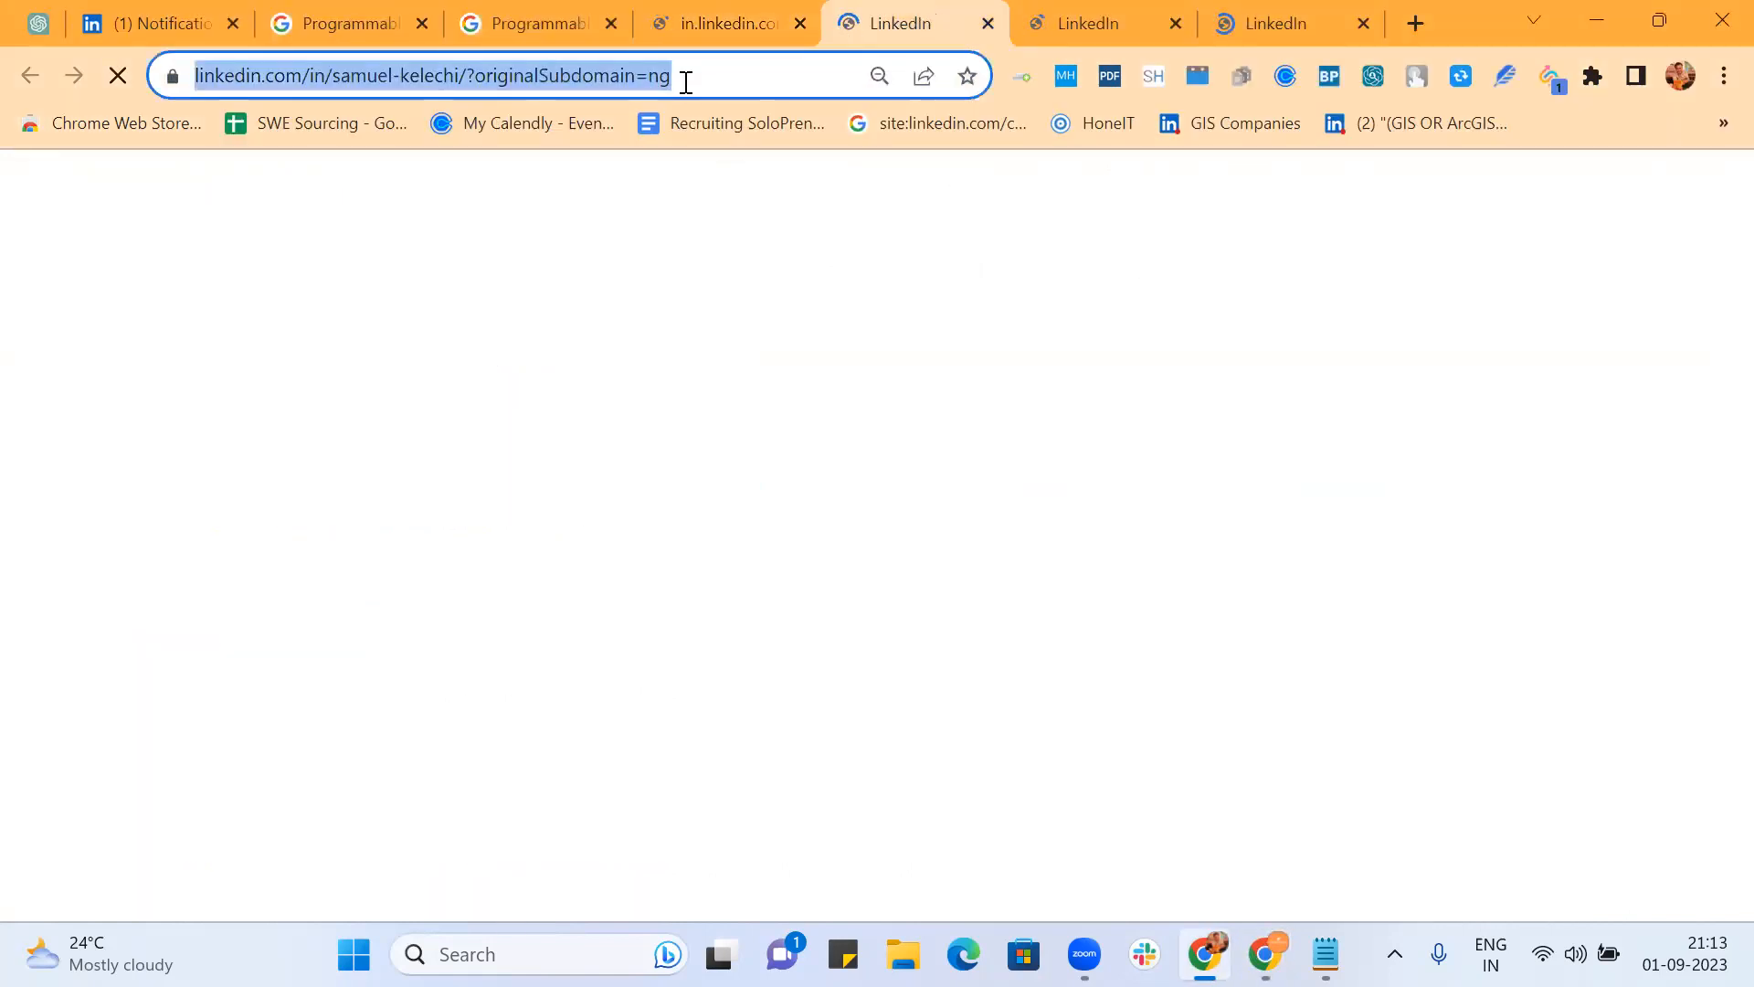
pyautogui.hotkey('alt', 'Tab')
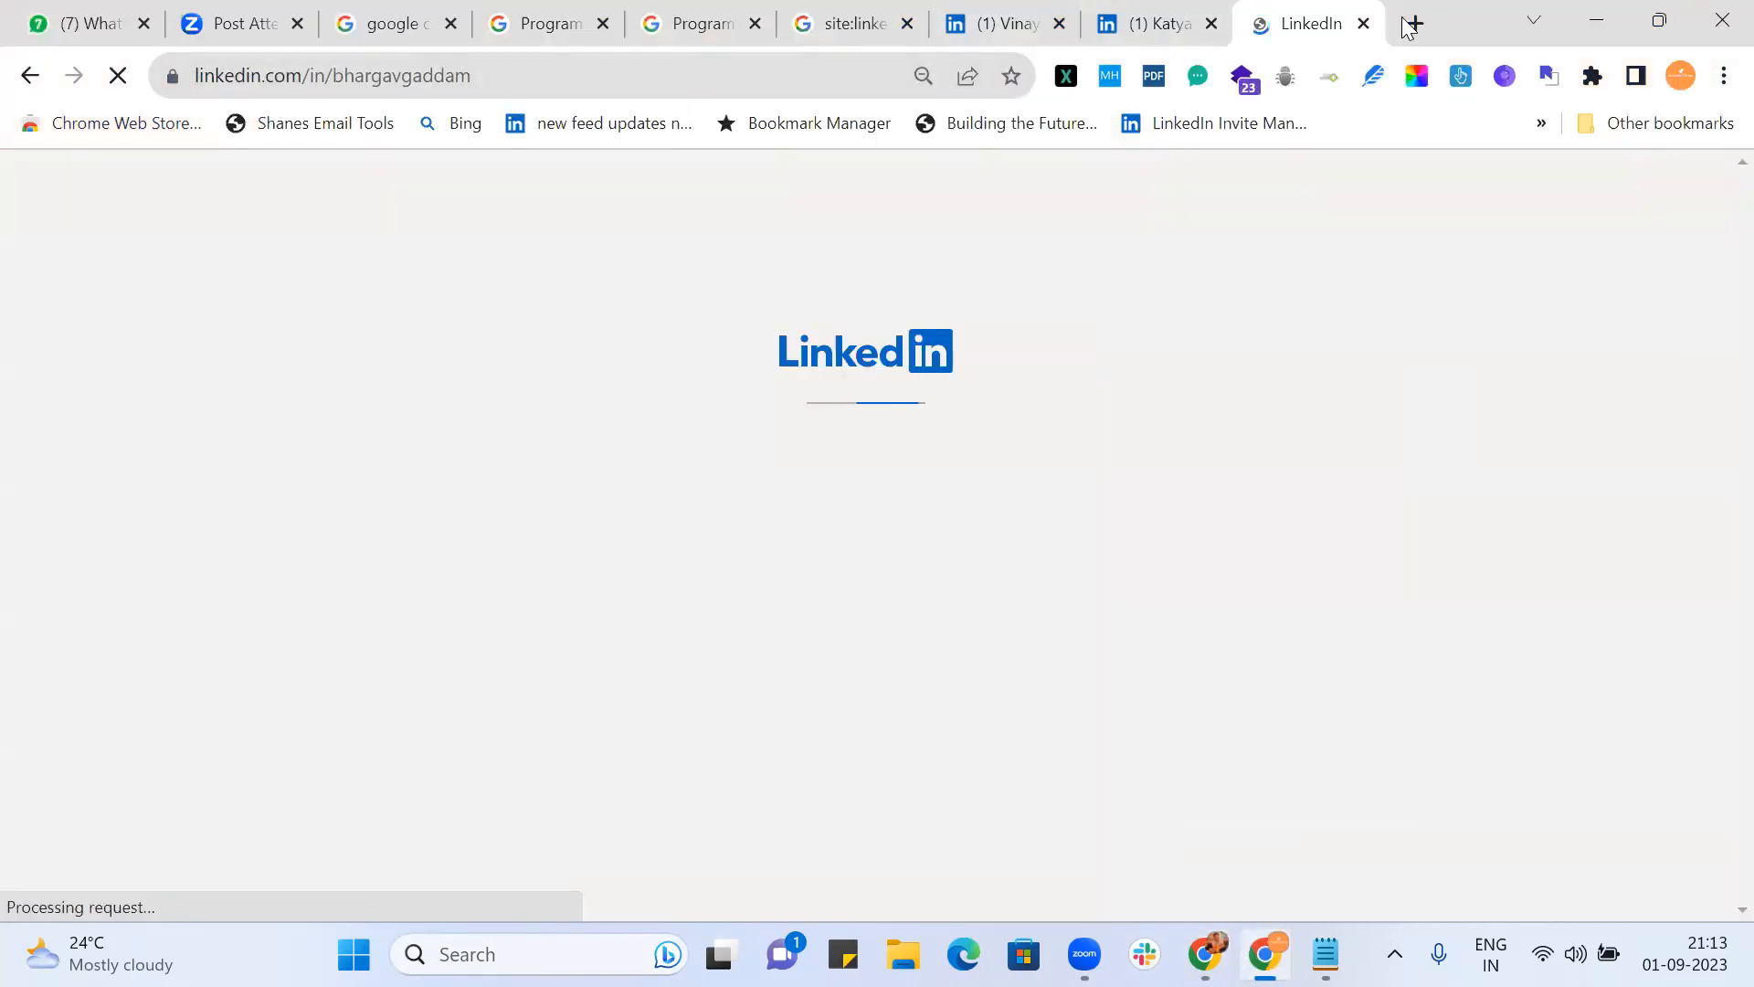
pyautogui.click(1415, 21)
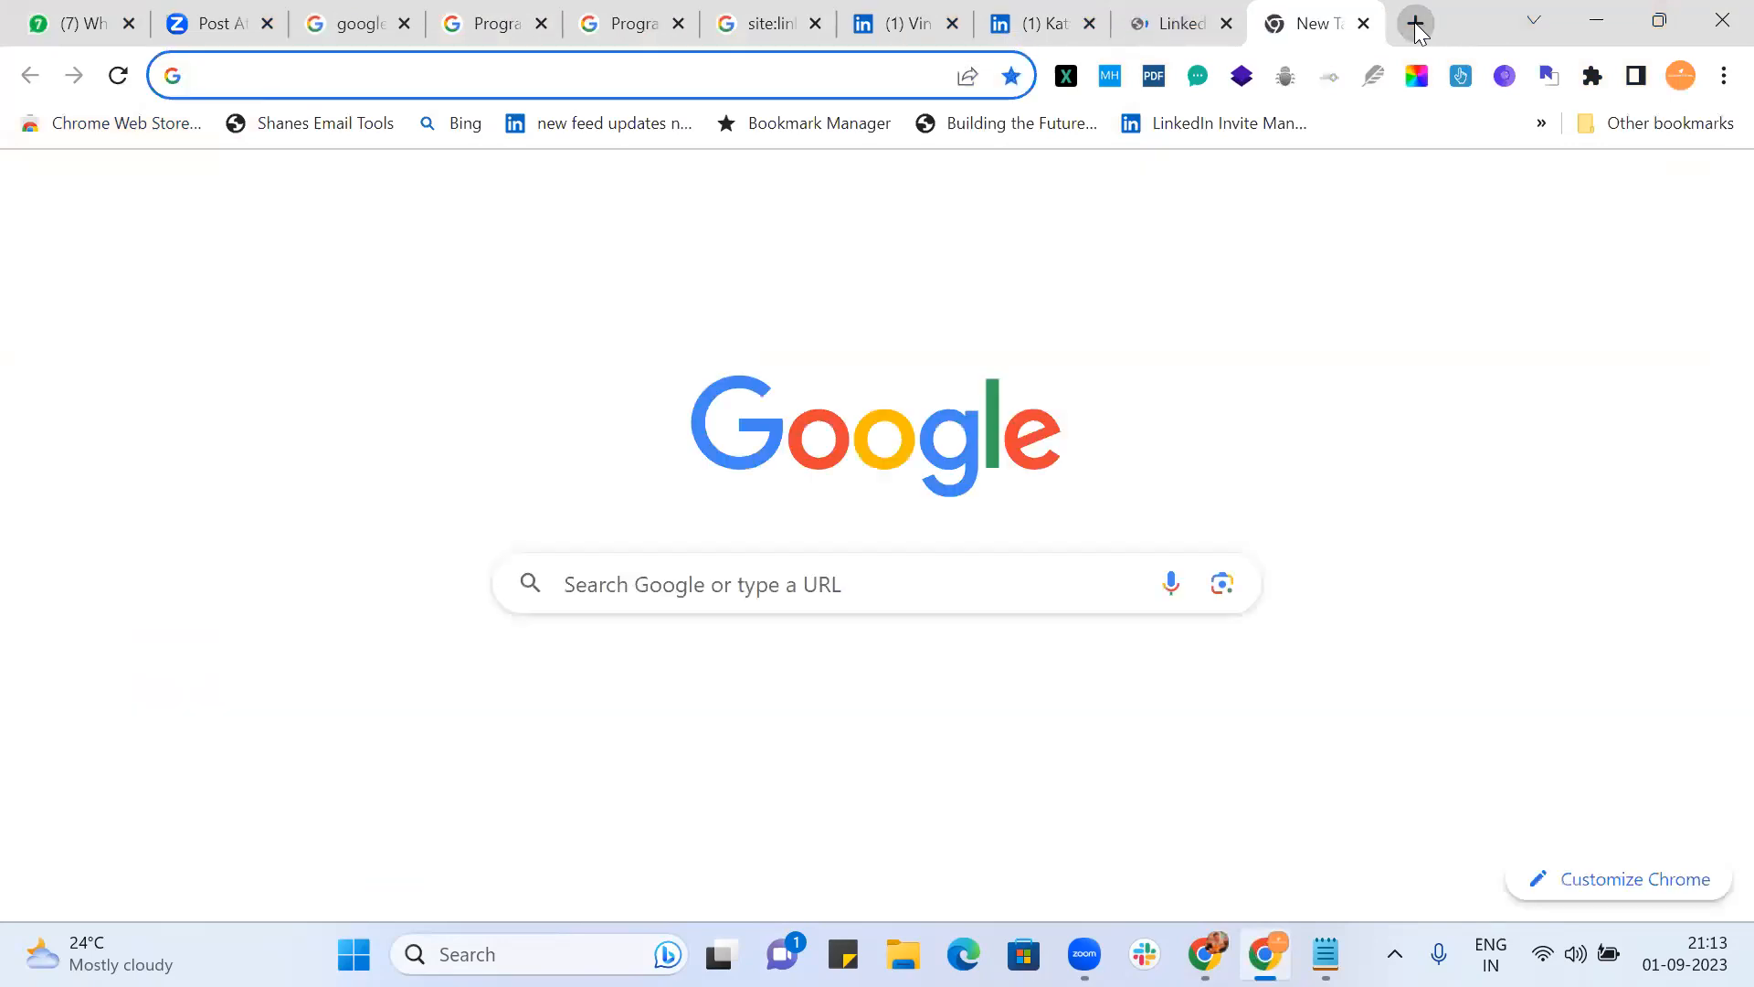
pyautogui.hotkey('ctrl', 'v')
pyautogui.press('Return')
# Step: Load the remaining two profile addresses in new tabs there, then view the first candidate's profile
pyautogui.hotkey('alt', 'Tab')
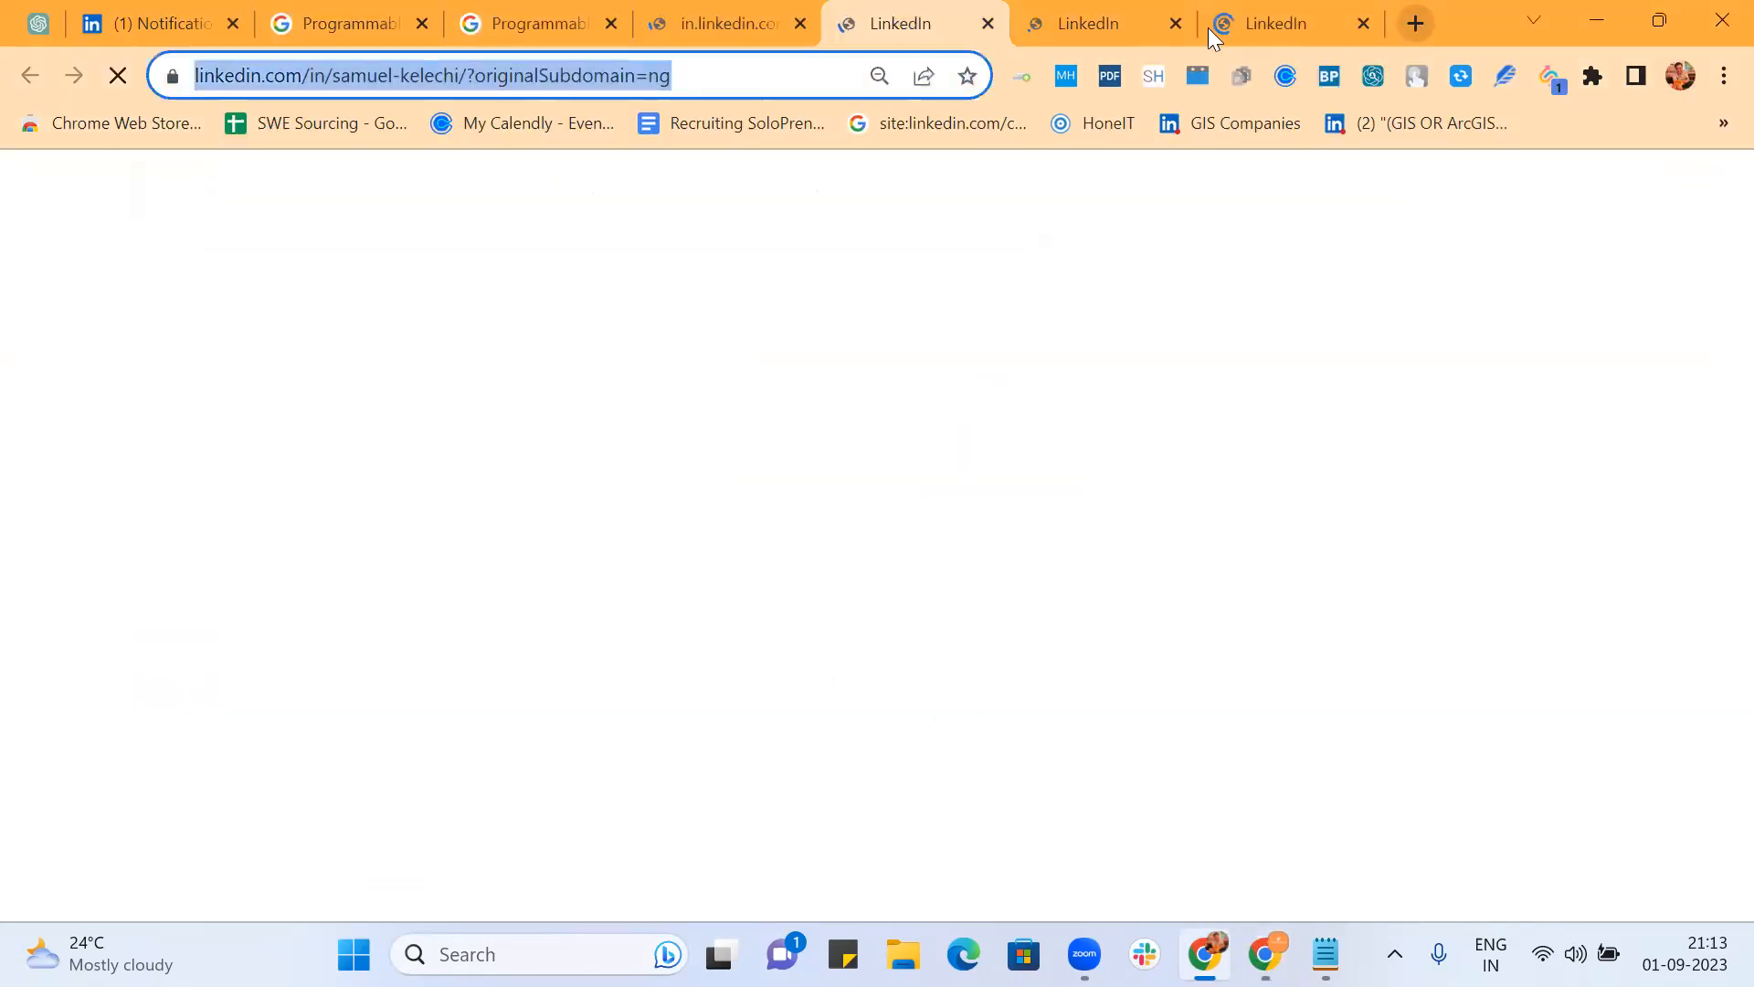
pyautogui.click(1087, 24)
pyautogui.click(791, 73)
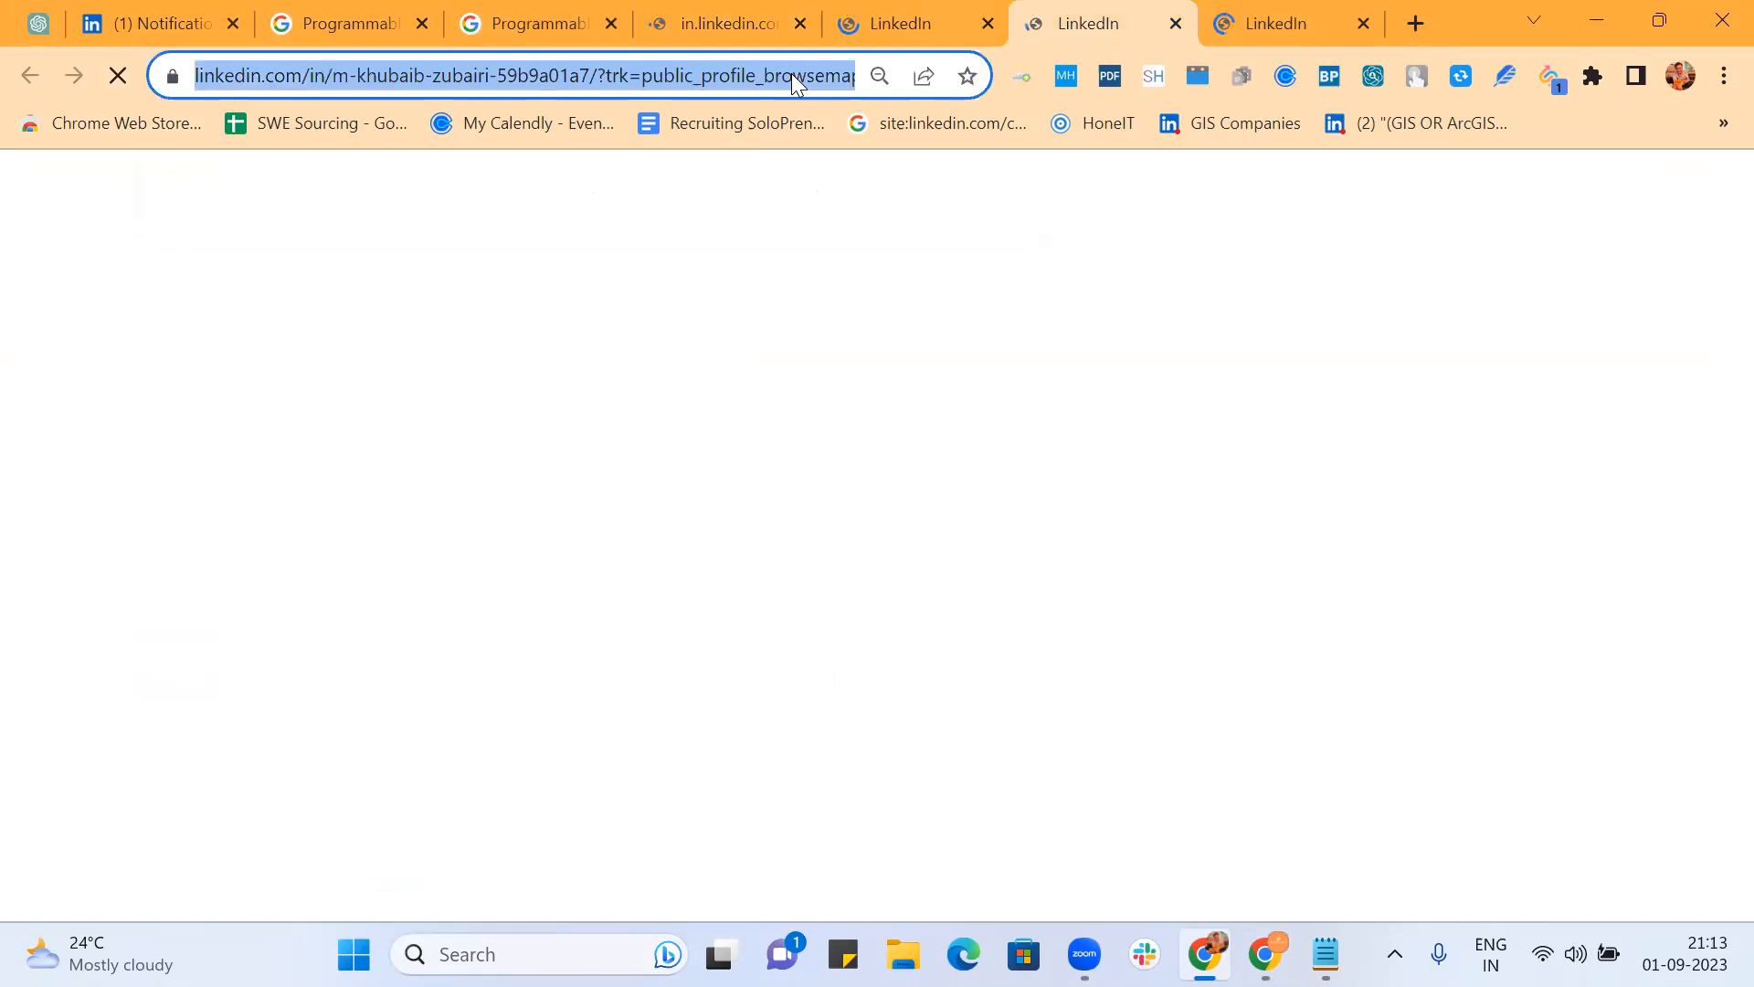
pyautogui.hotkey('alt', 'Tab')
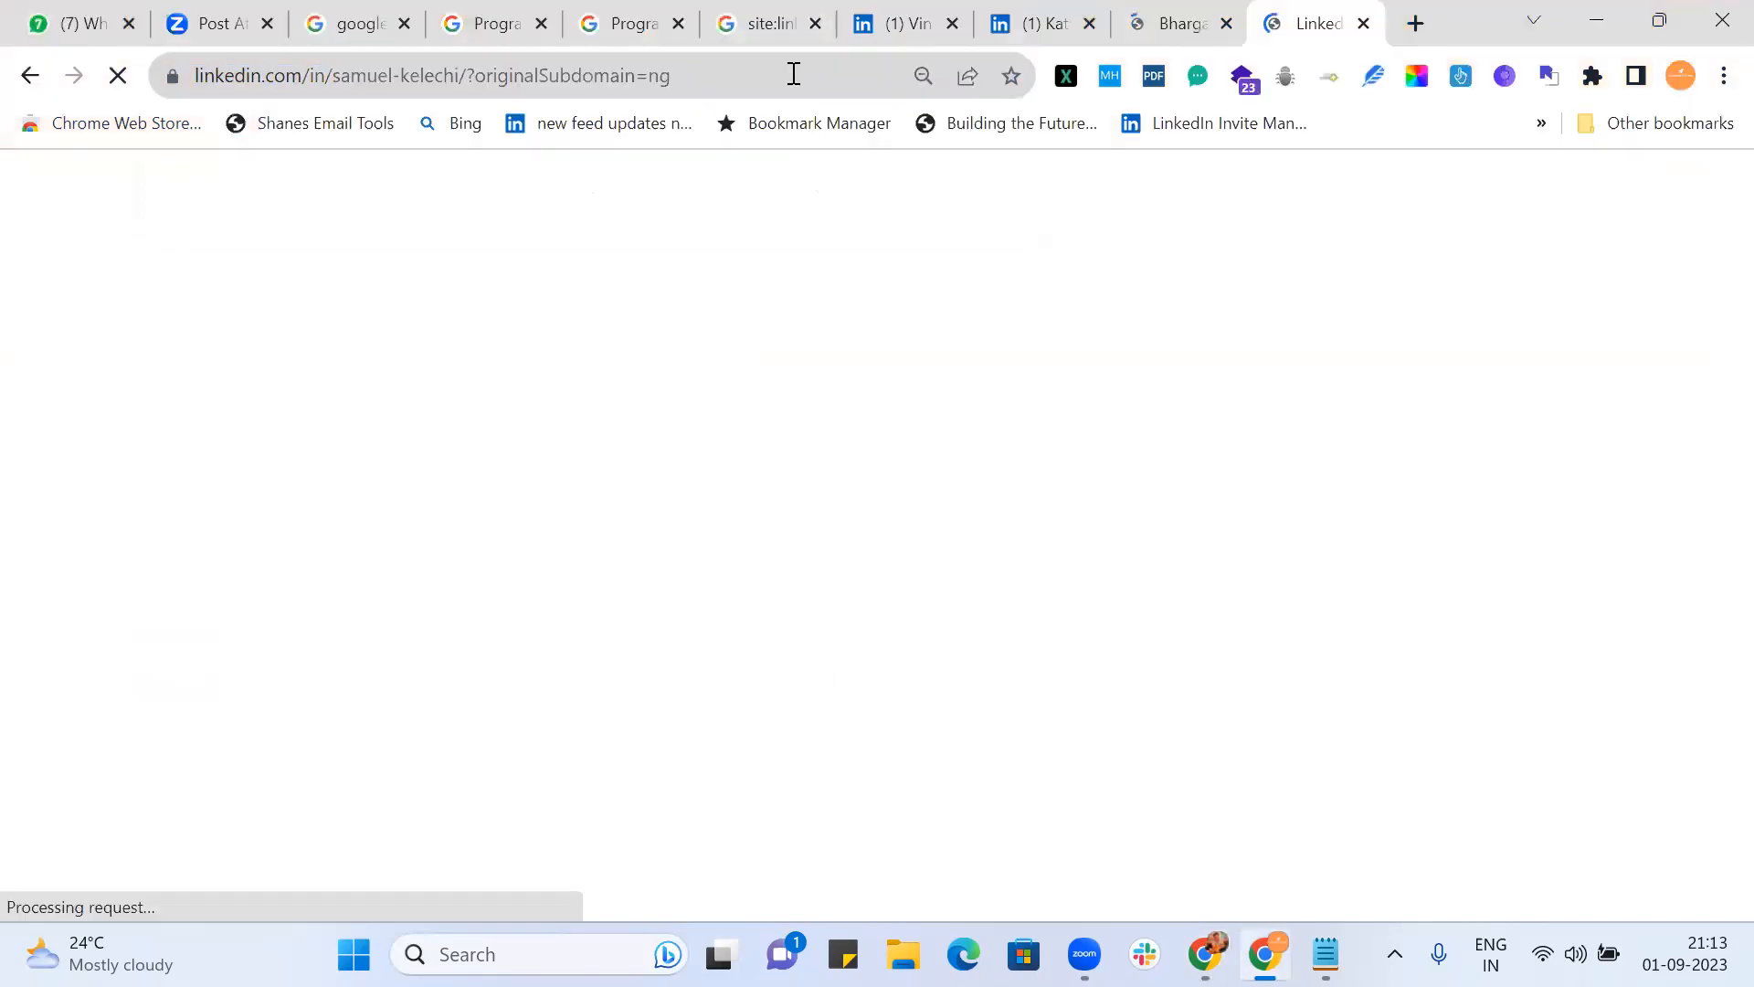
pyautogui.click(1414, 27)
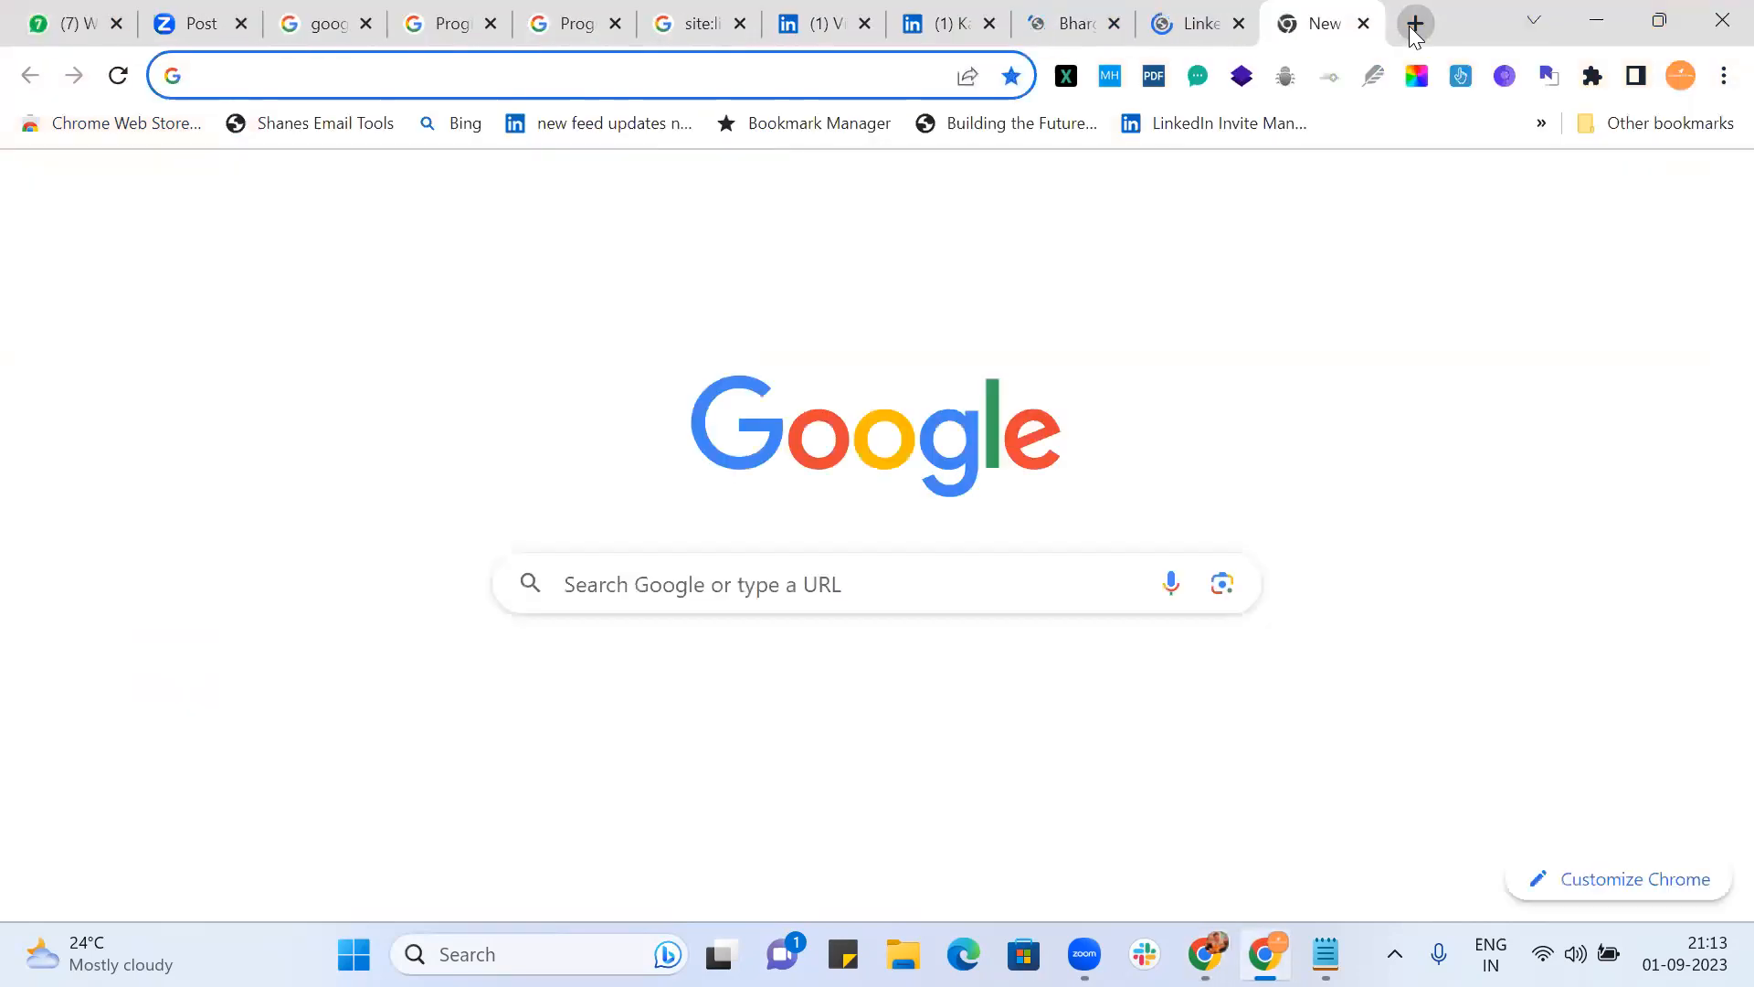
pyautogui.hotkey('ctrl', 'v')
pyautogui.press('Return')
pyautogui.hotkey('alt', 'Tab')
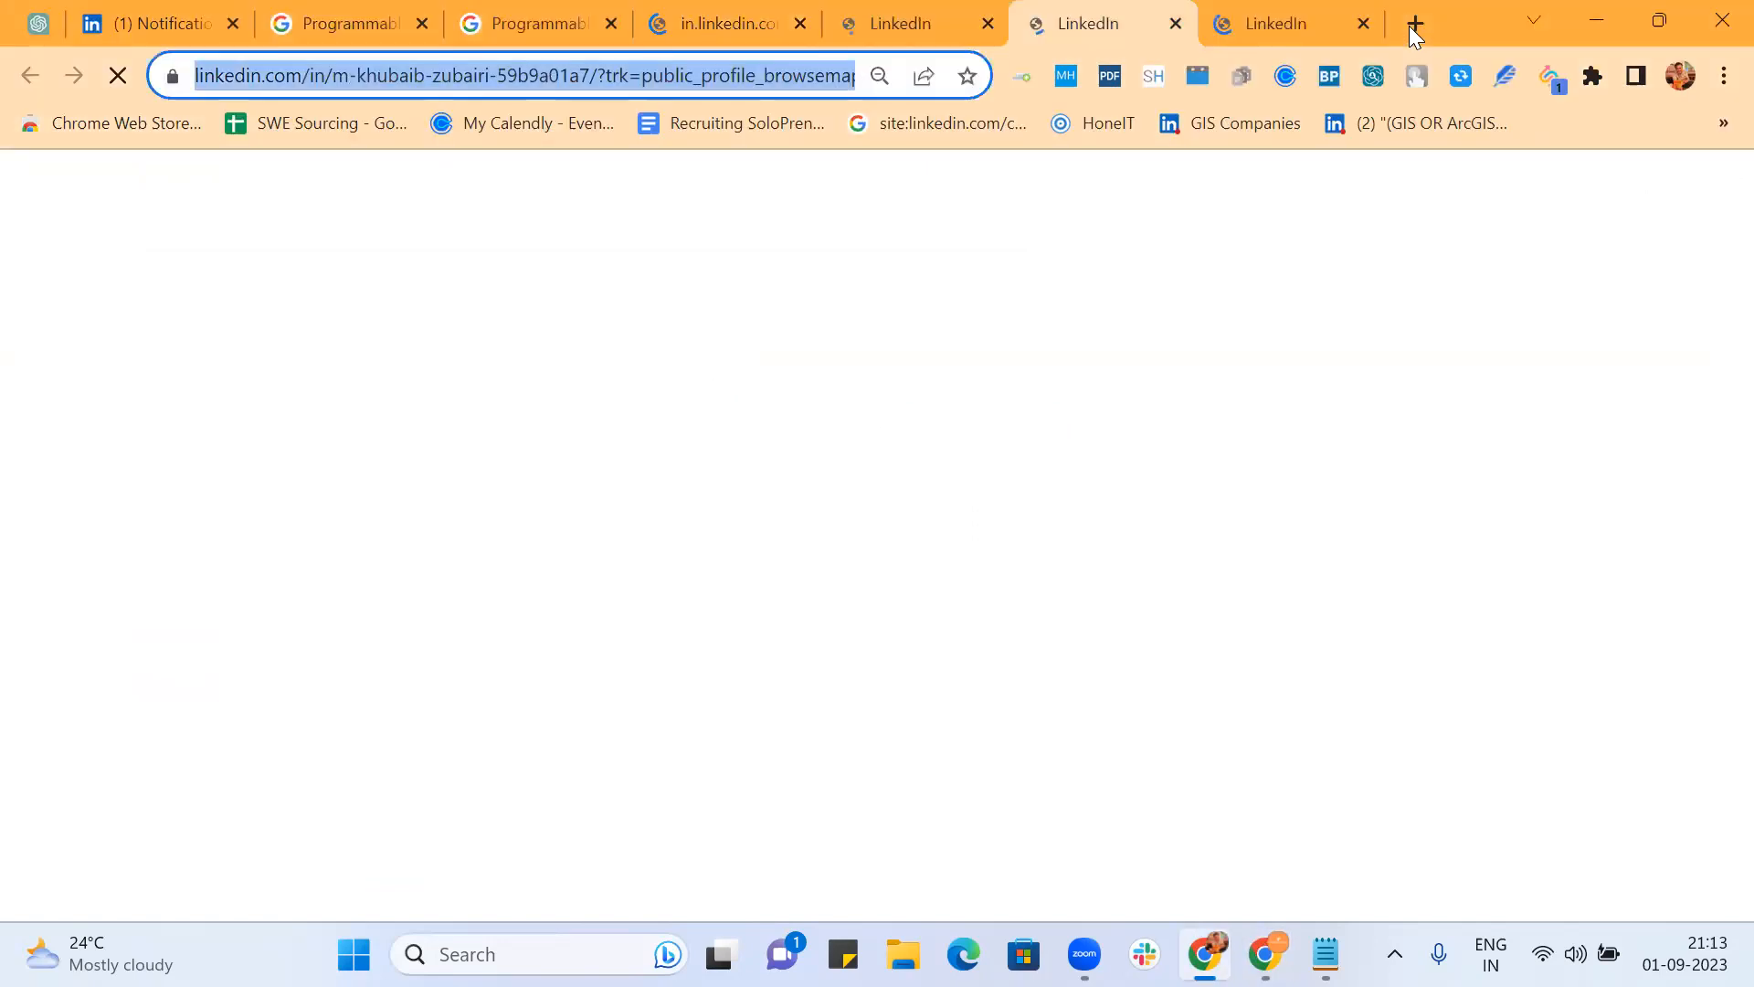
pyautogui.click(1268, 23)
pyautogui.click(676, 76)
pyautogui.hotkey('ctrl', 'c')
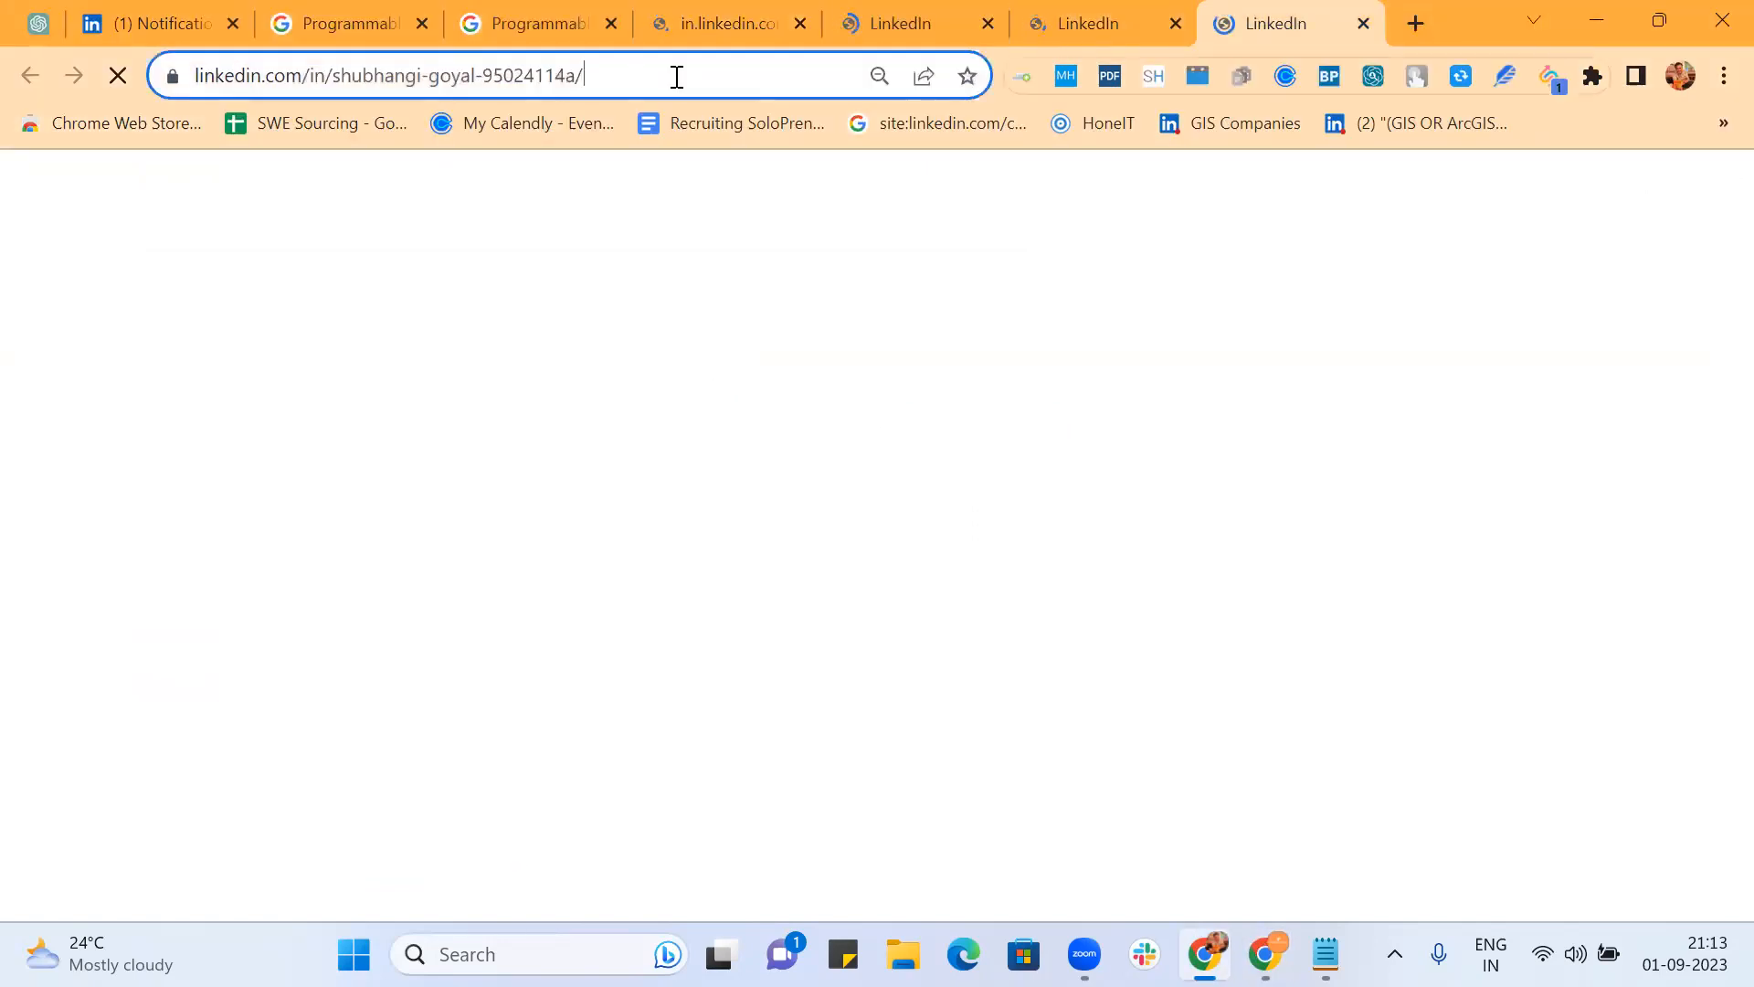
pyautogui.hotkey('alt', 'Tab')
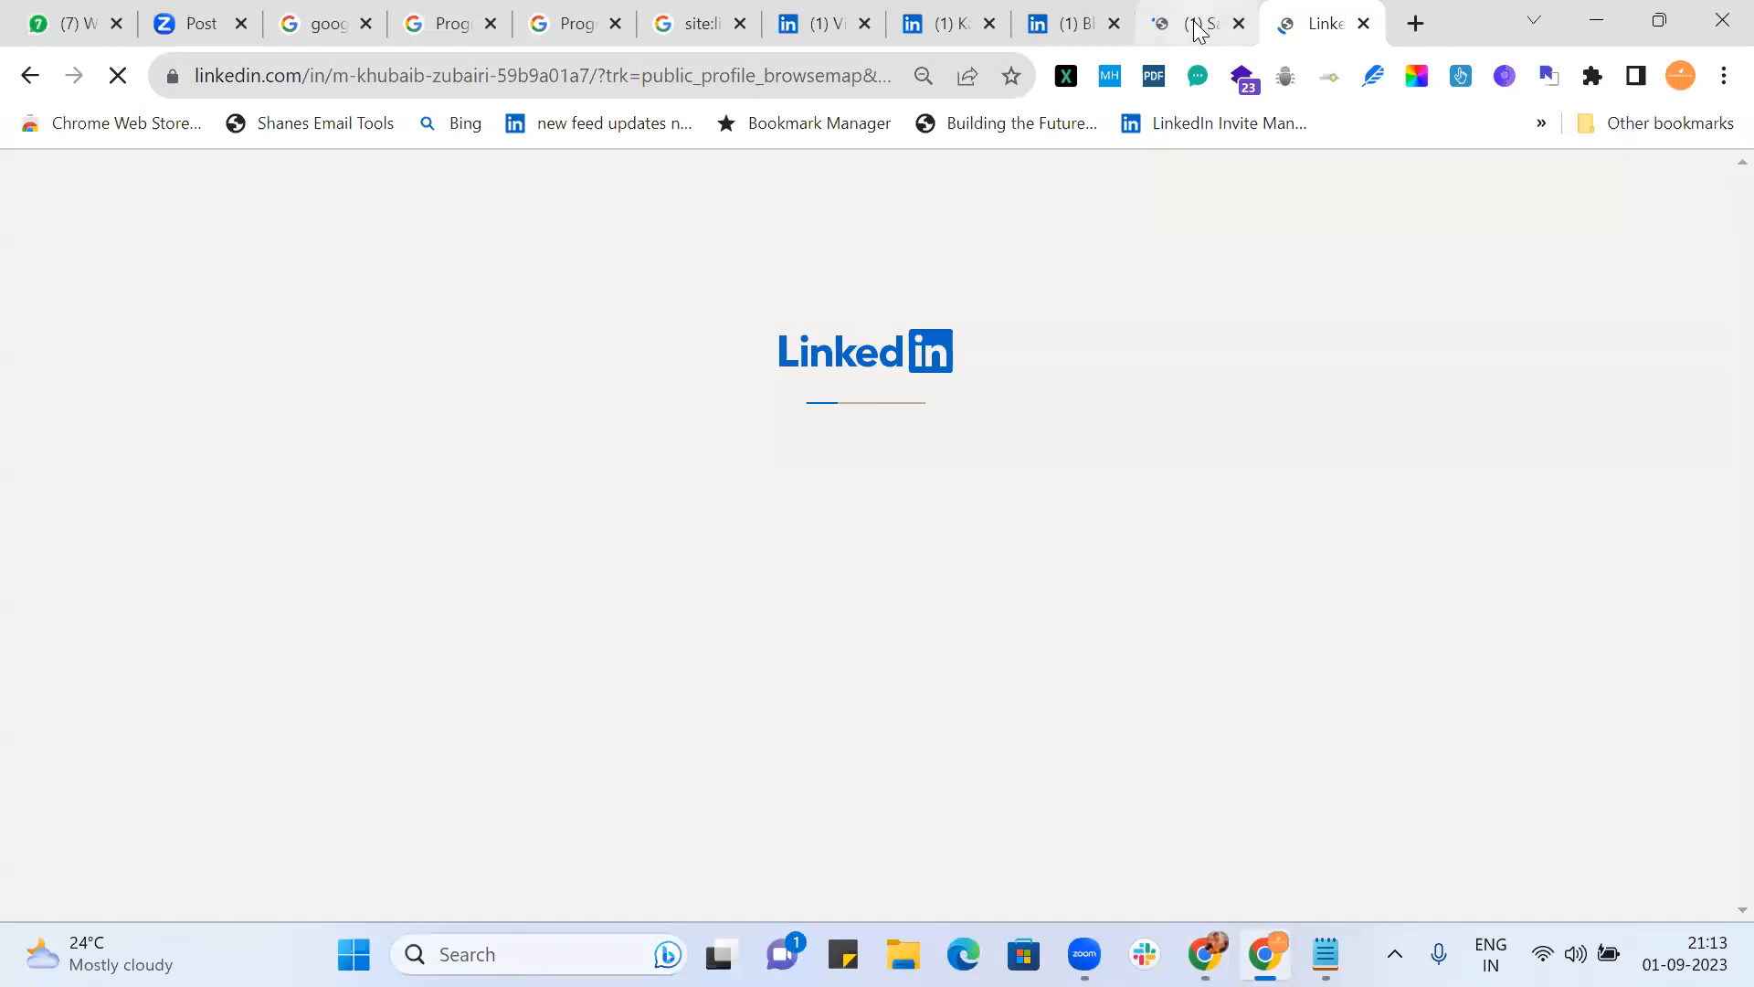
pyautogui.click(1414, 24)
pyautogui.hotkey('ctrl', 'v')
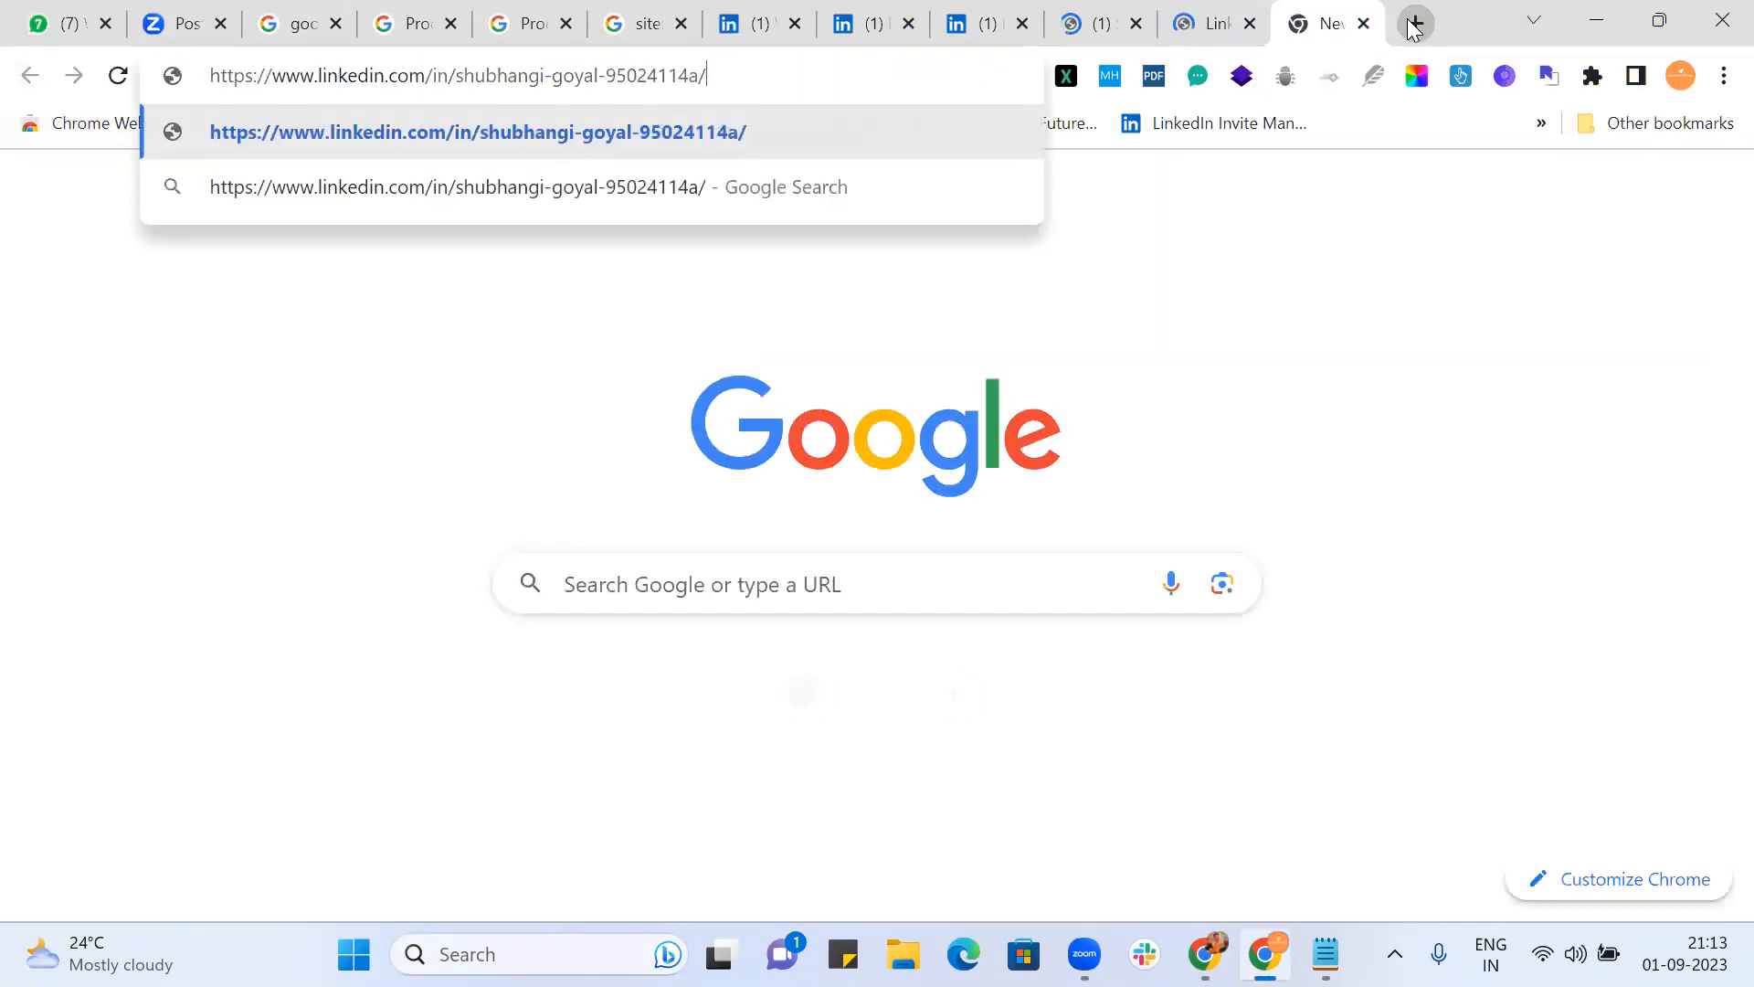
pyautogui.press('Return')
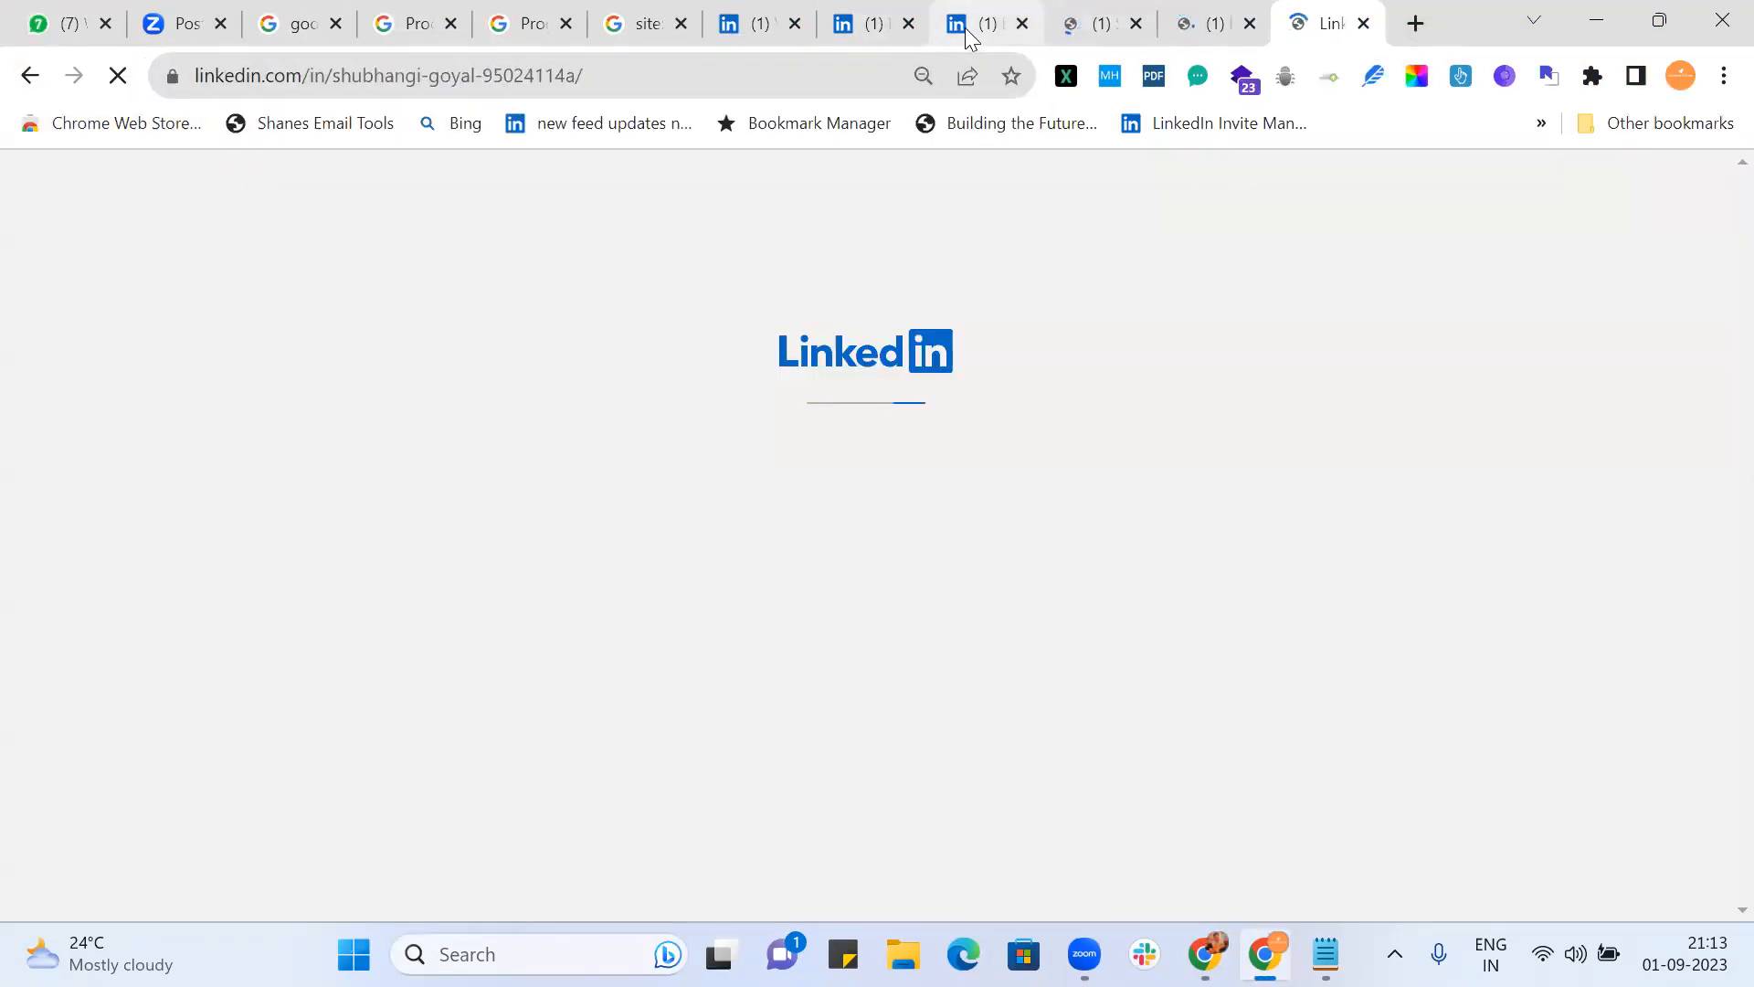
pyautogui.click(967, 31)
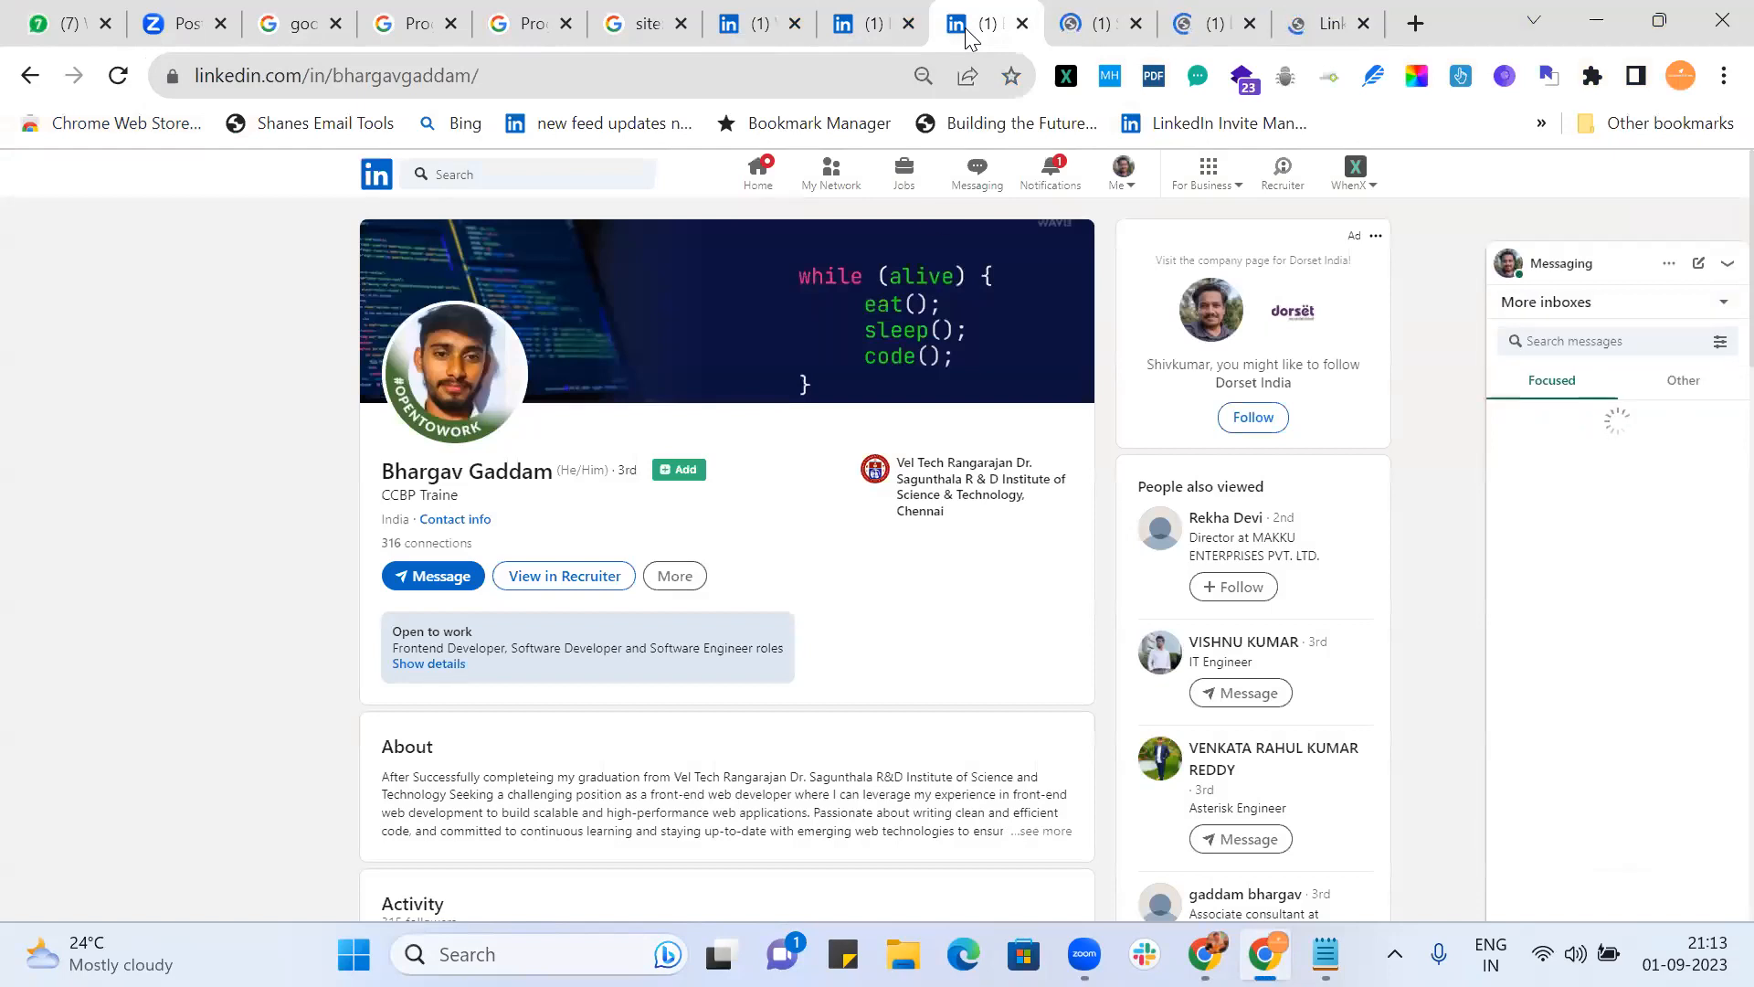
# Step: Close the four candidate profile tabs in the current window
pyautogui.scroll(-7, 839, 603)
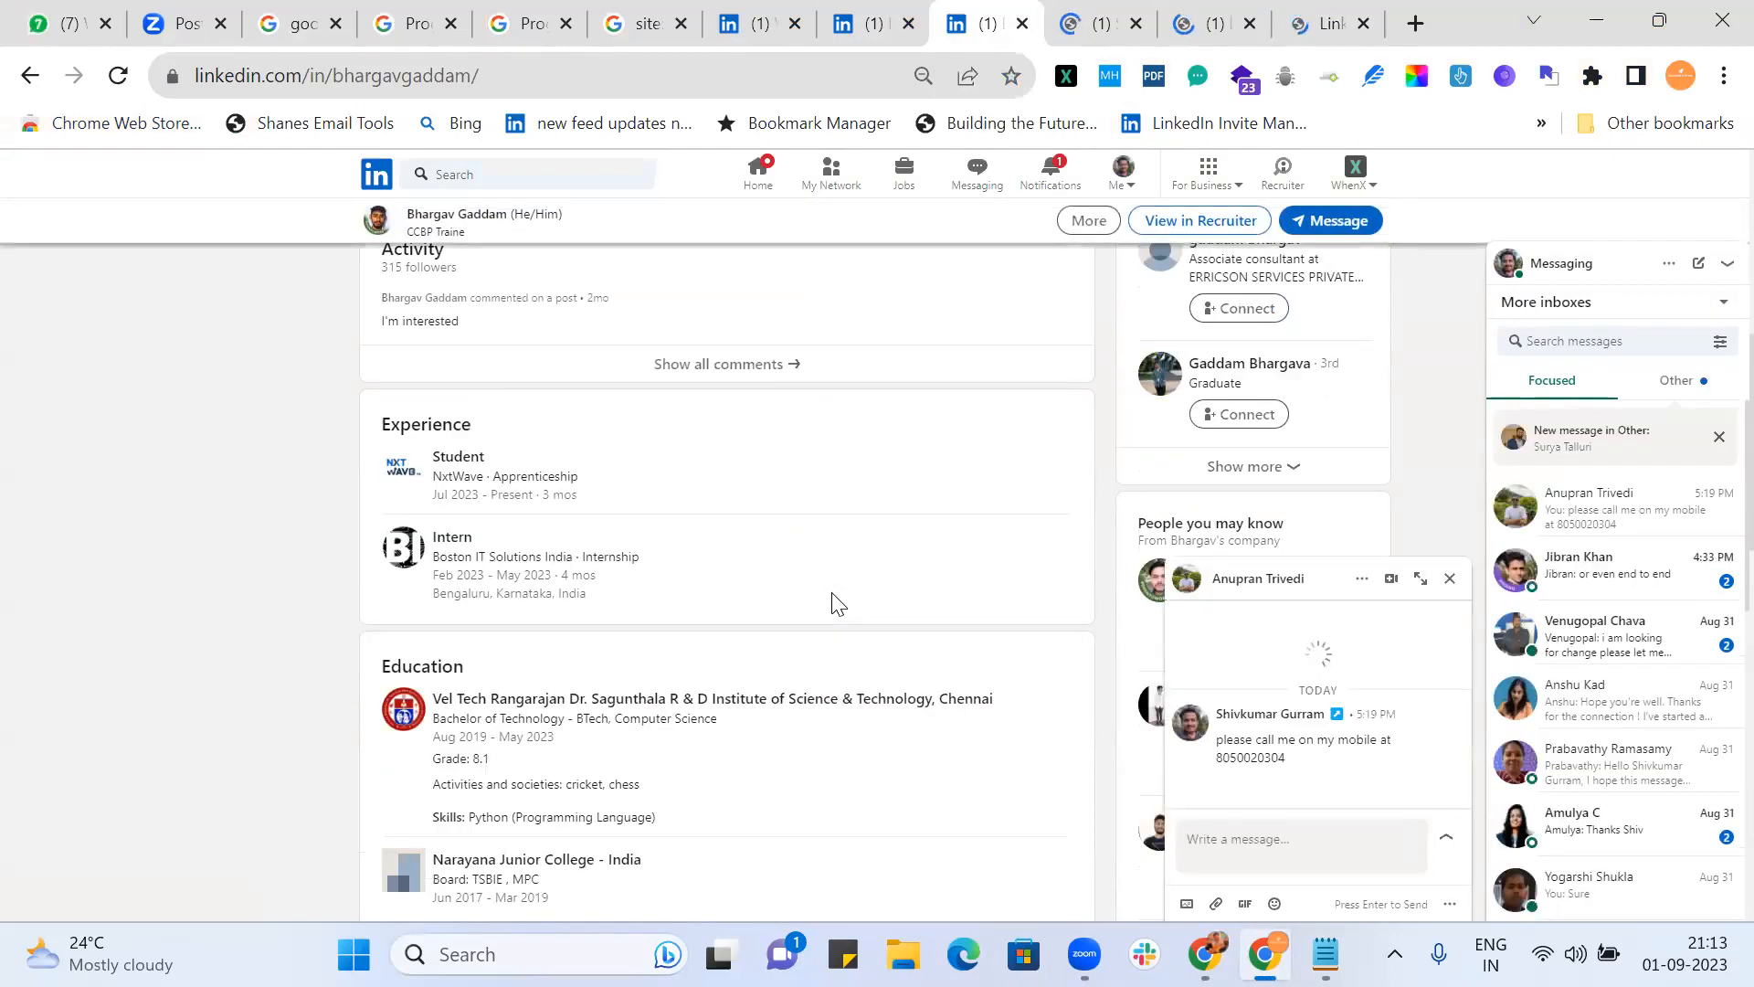
pyautogui.click(1023, 23)
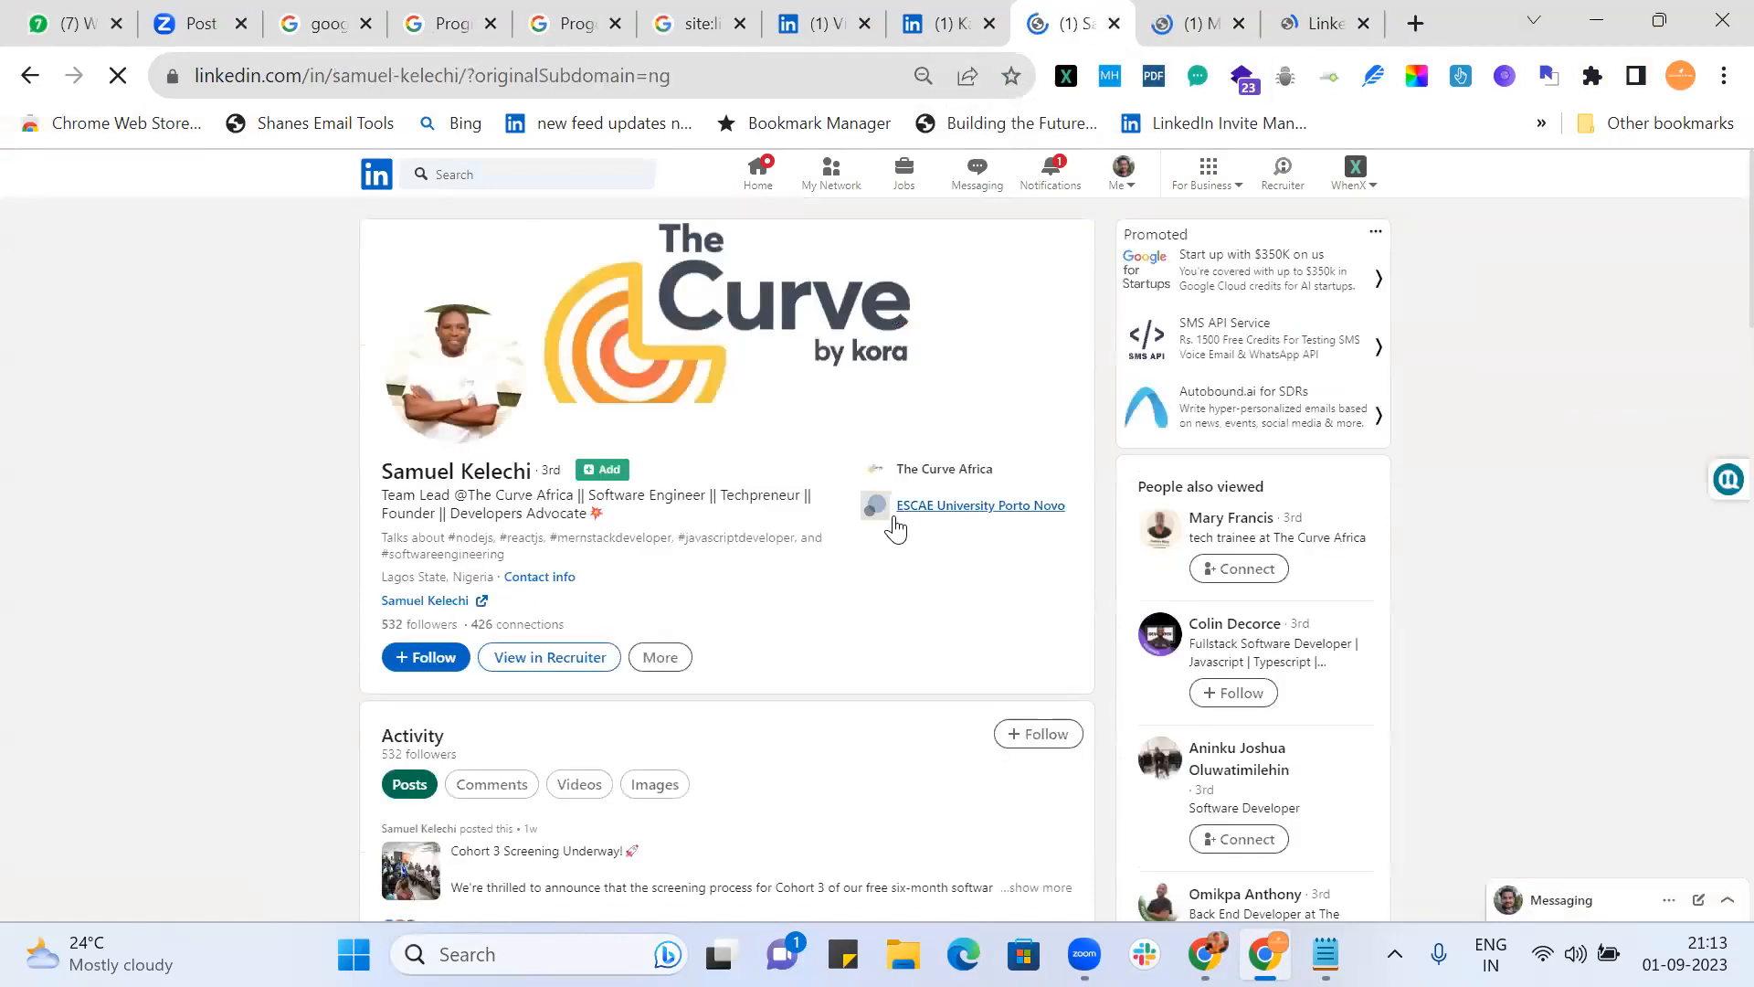
pyautogui.click(1115, 25)
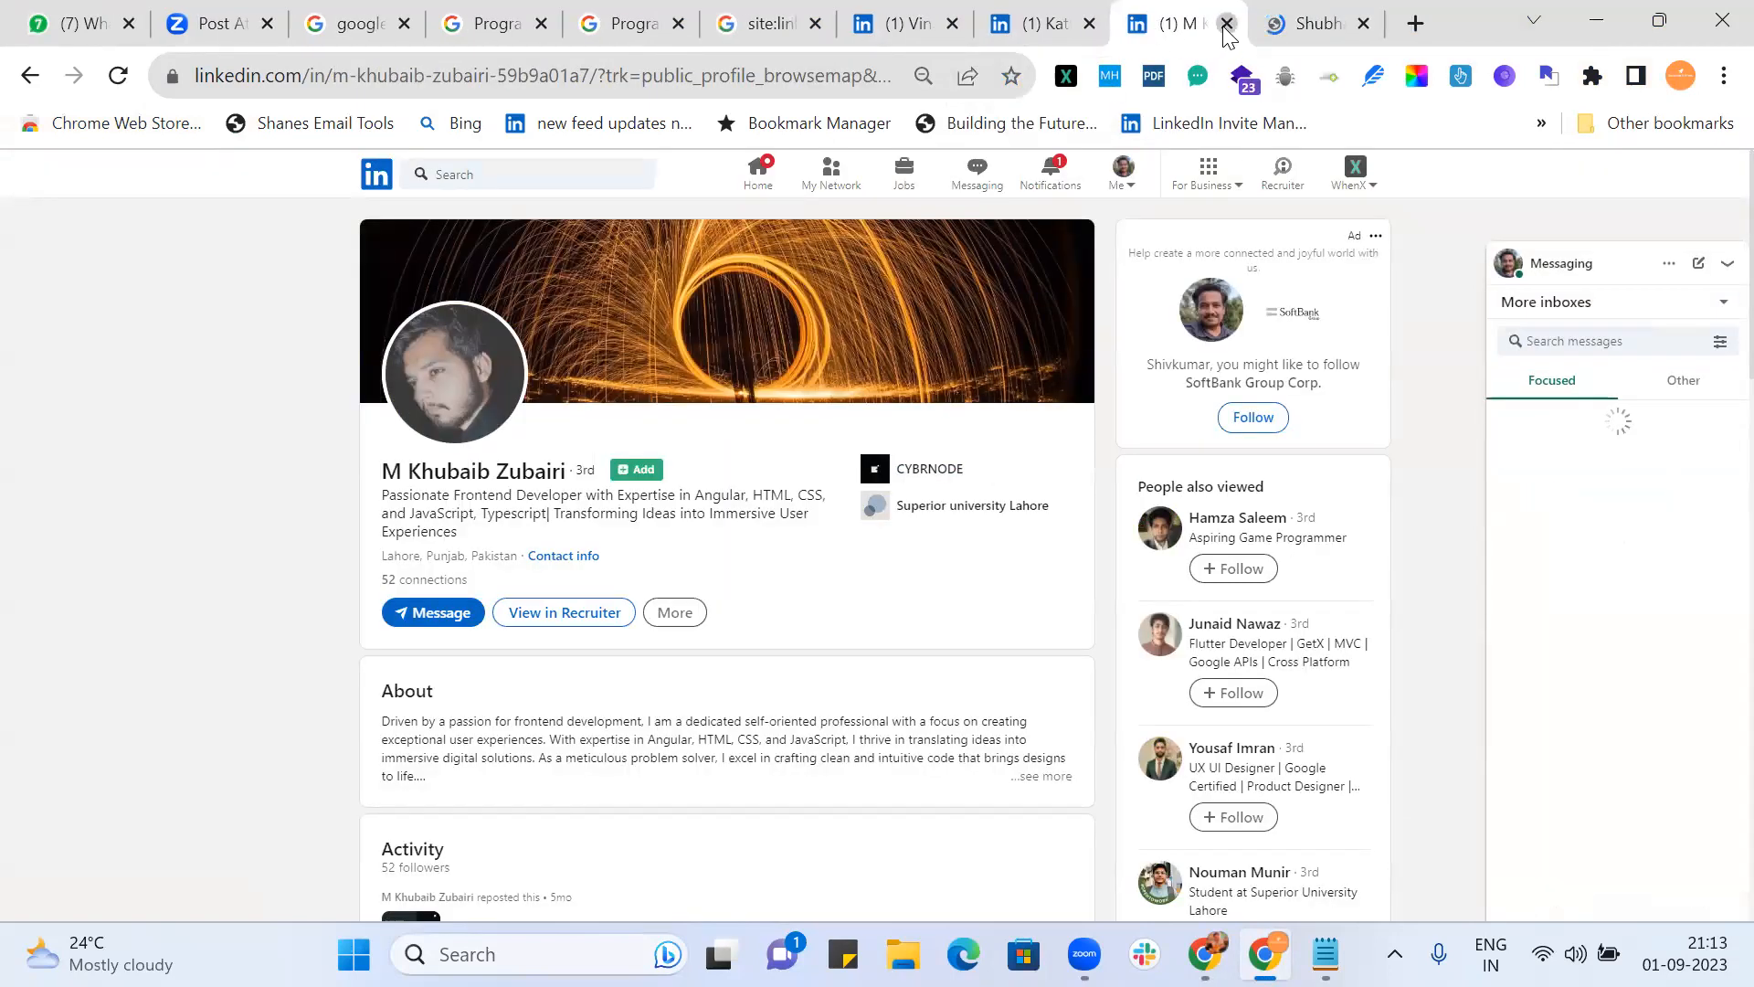
pyautogui.click(1227, 25)
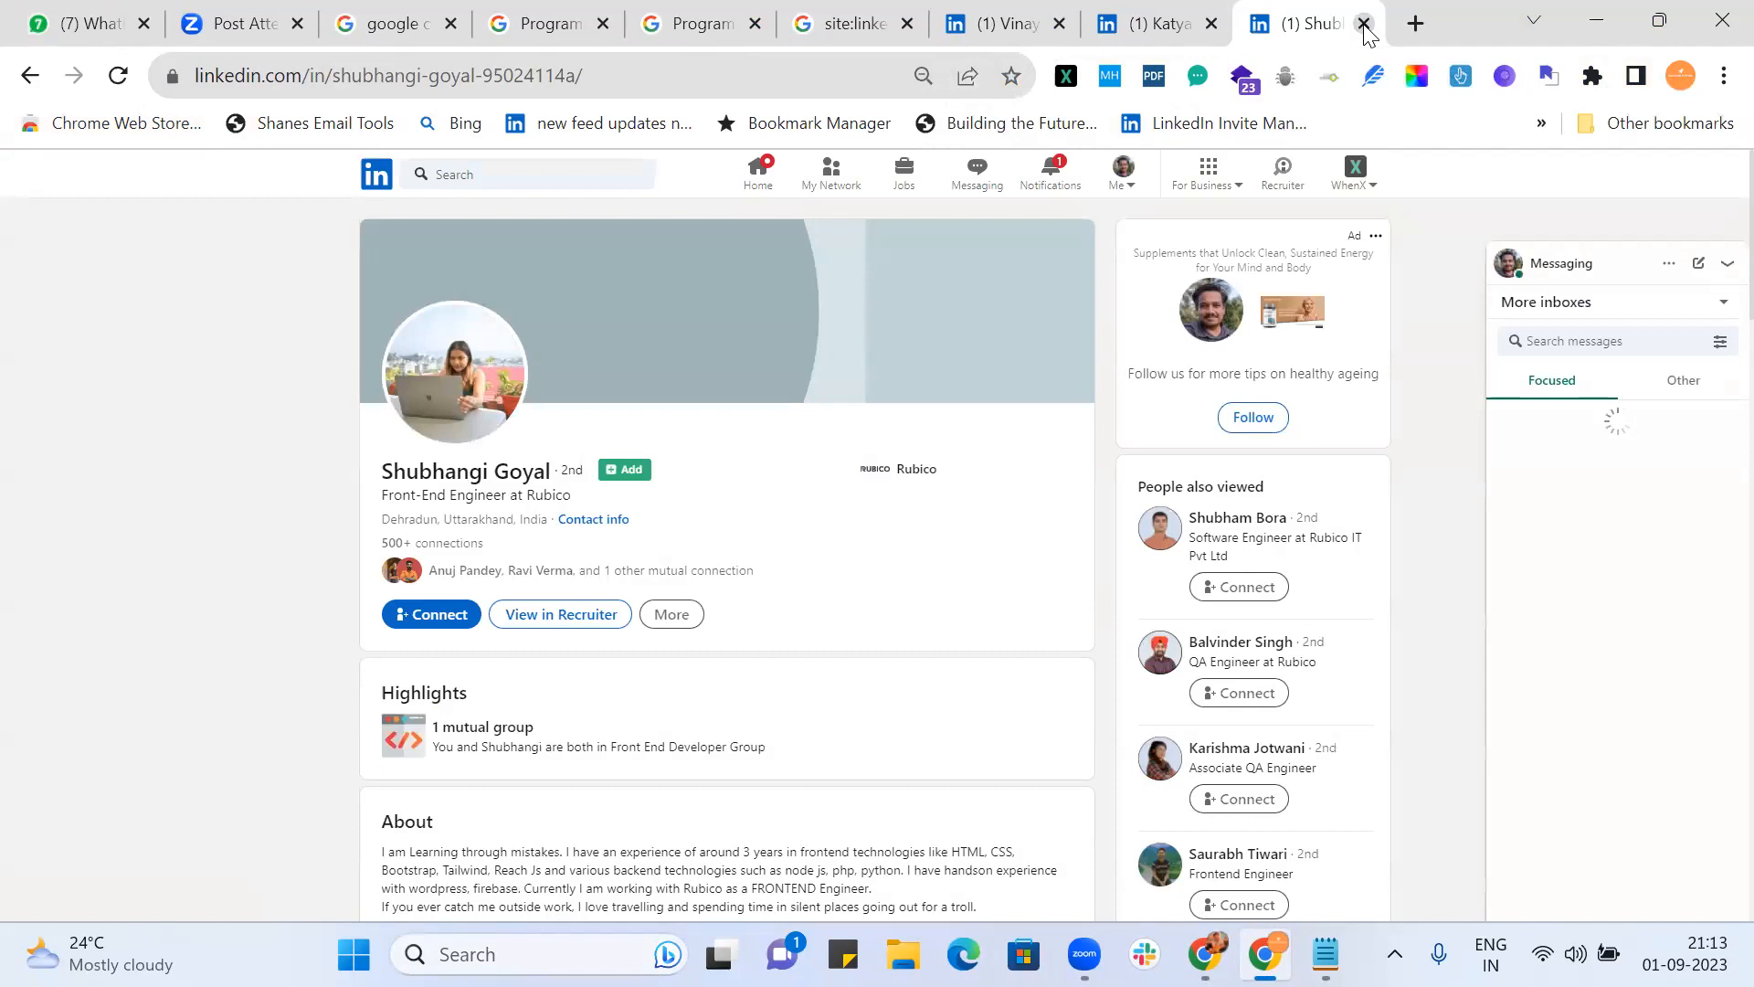
pyautogui.click(1364, 28)
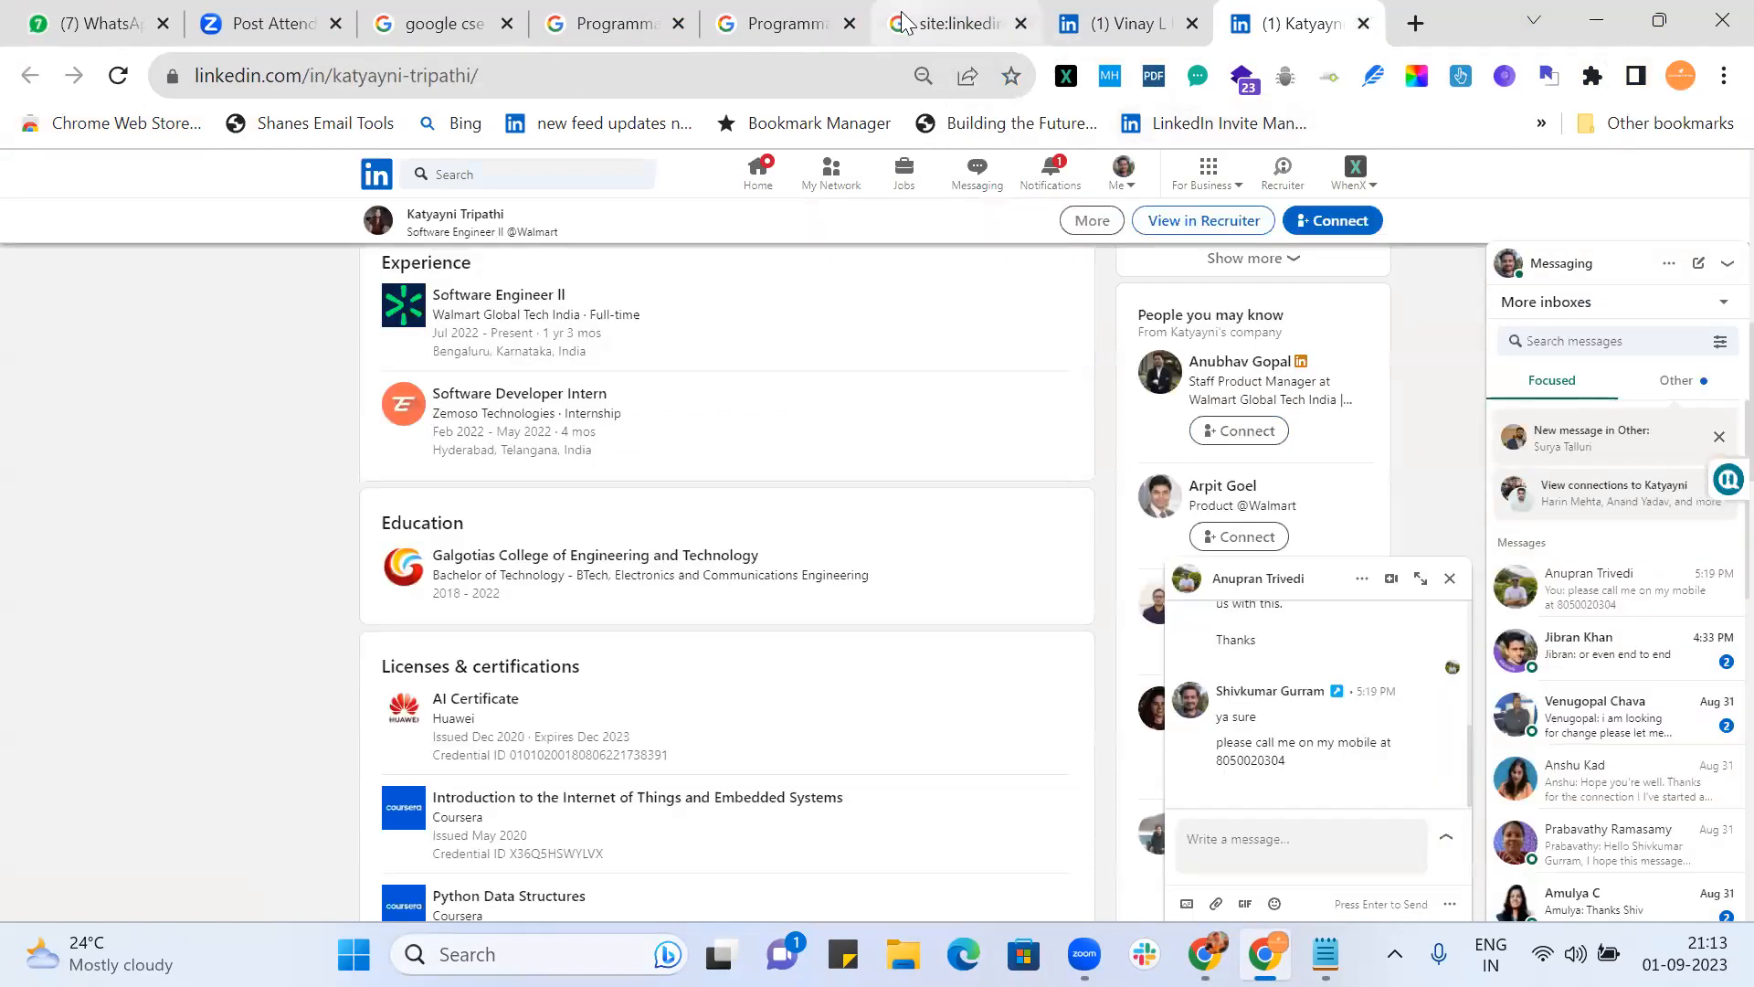
# Step: In the other window, close the leftover LinkedIn tabs, leaving the front end engineer results showing
pyautogui.hotkey('alt', 'Tab')
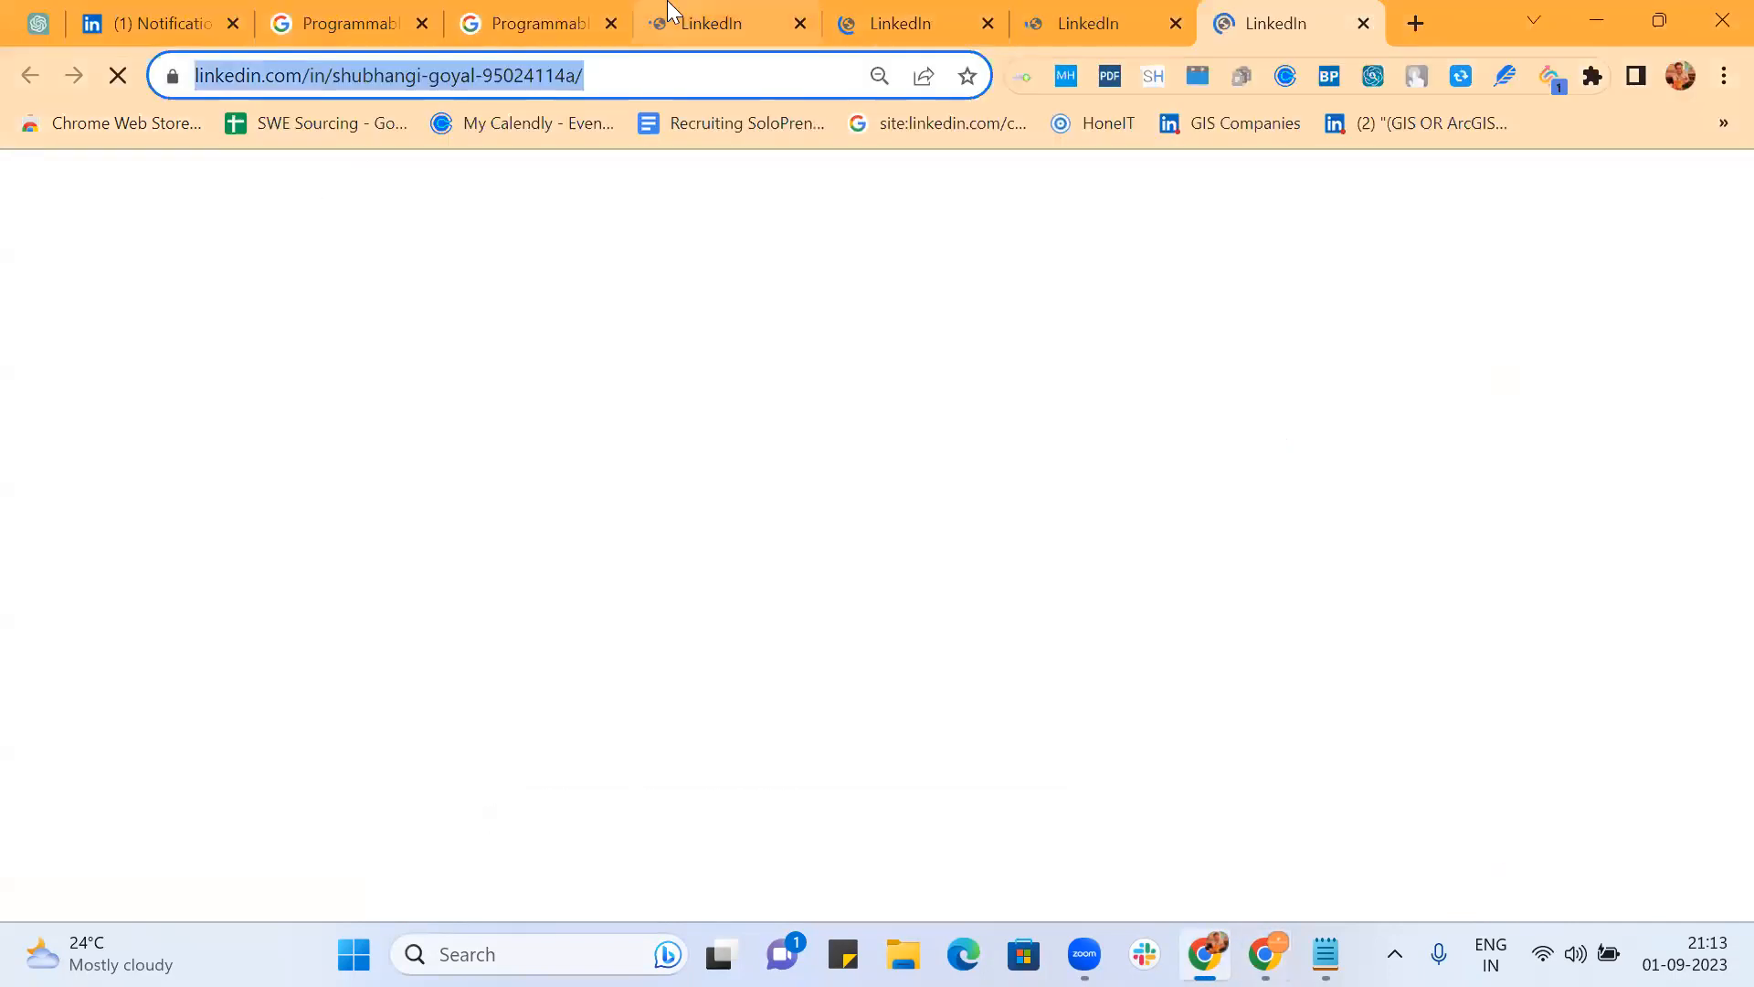
pyautogui.click(555, 26)
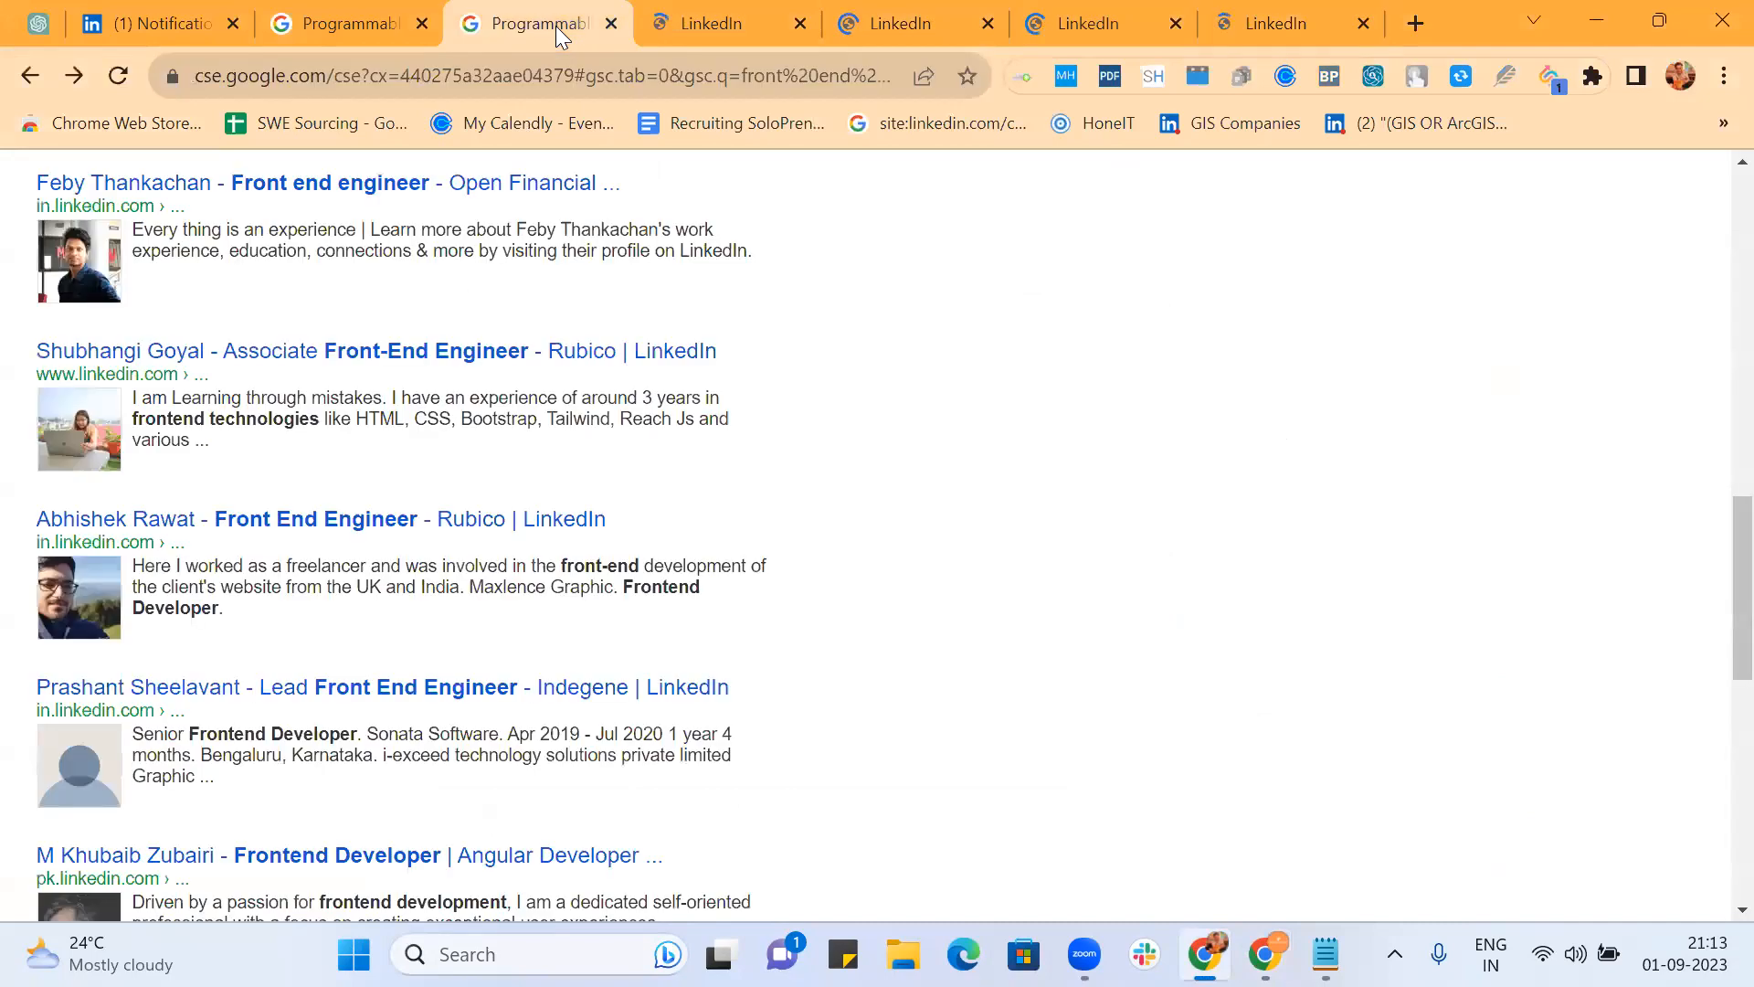
pyautogui.click(800, 25)
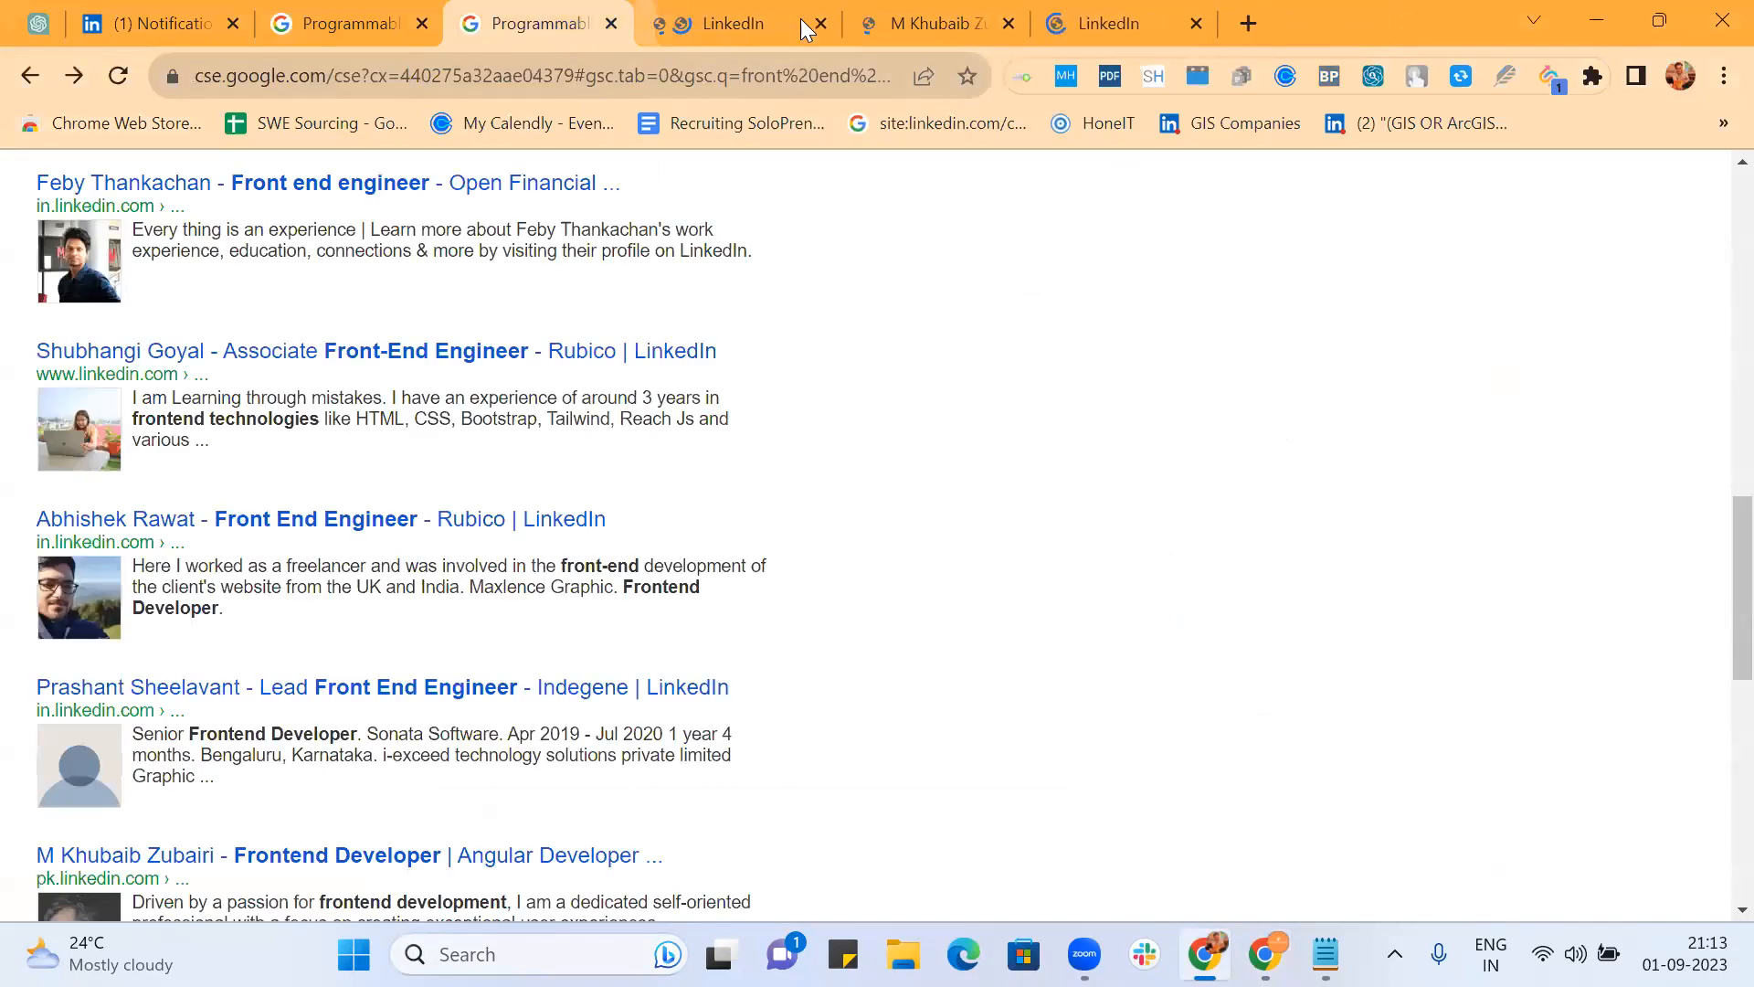
pyautogui.click(800, 25)
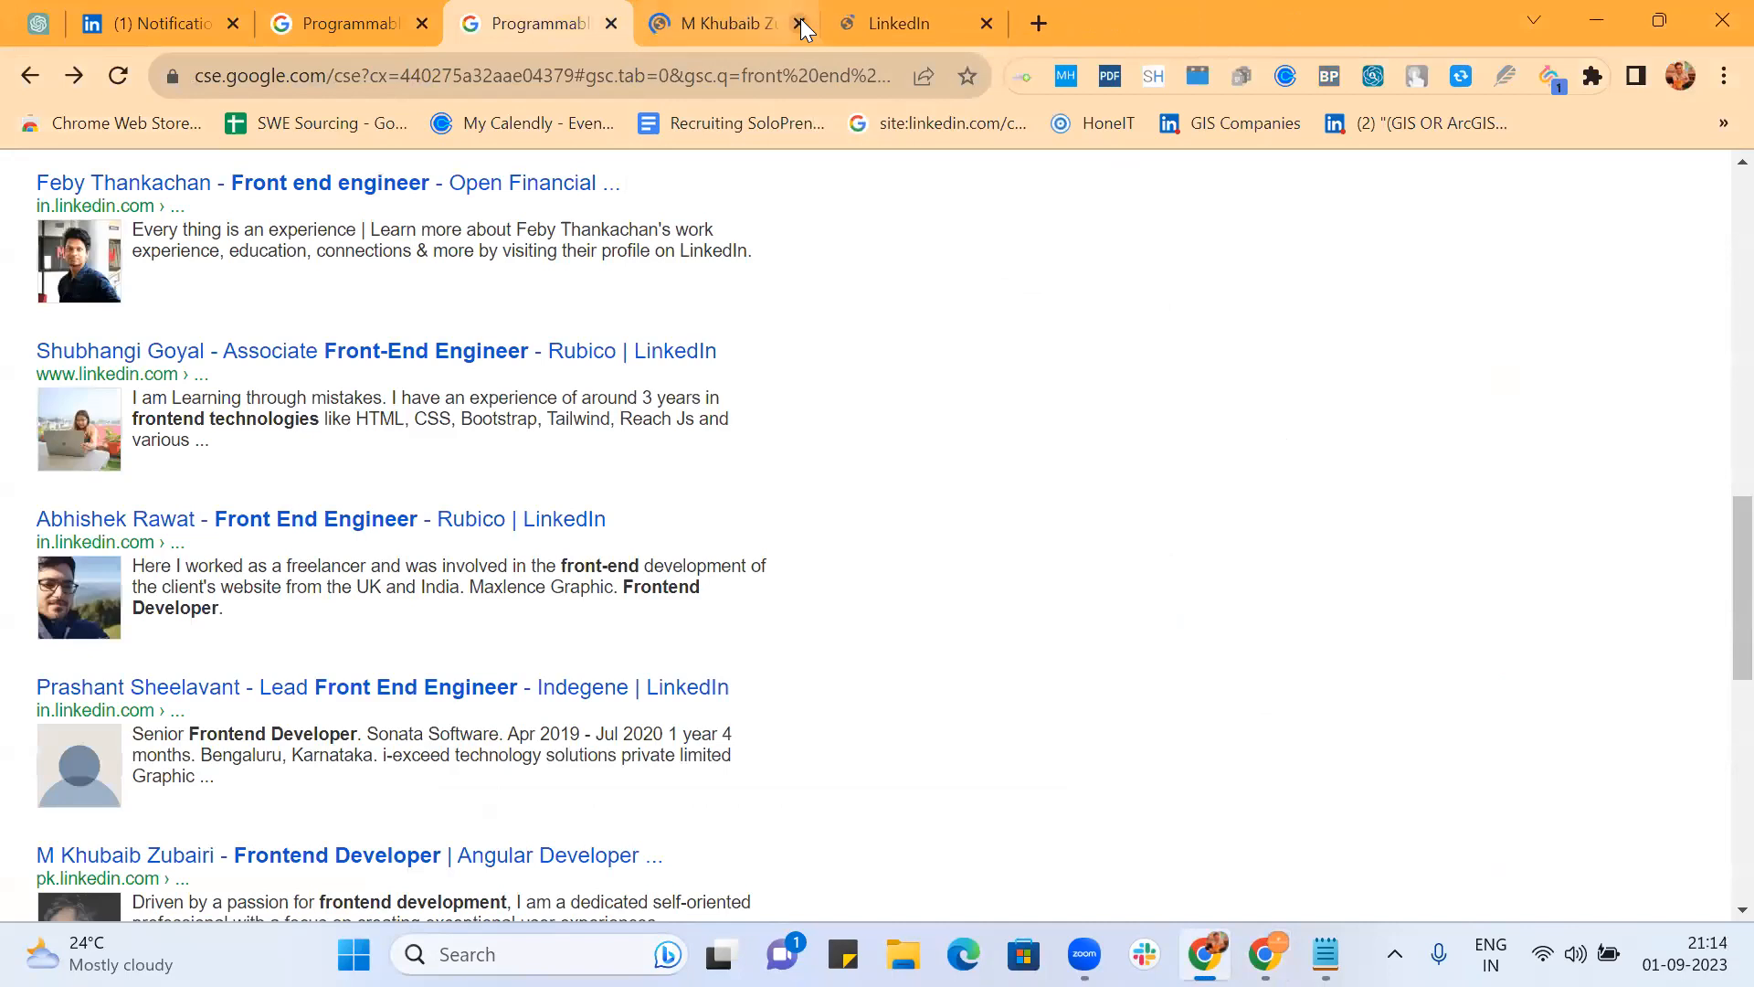
pyautogui.click(801, 26)
pyautogui.click(800, 18)
pyautogui.scroll(15, 572, 227)
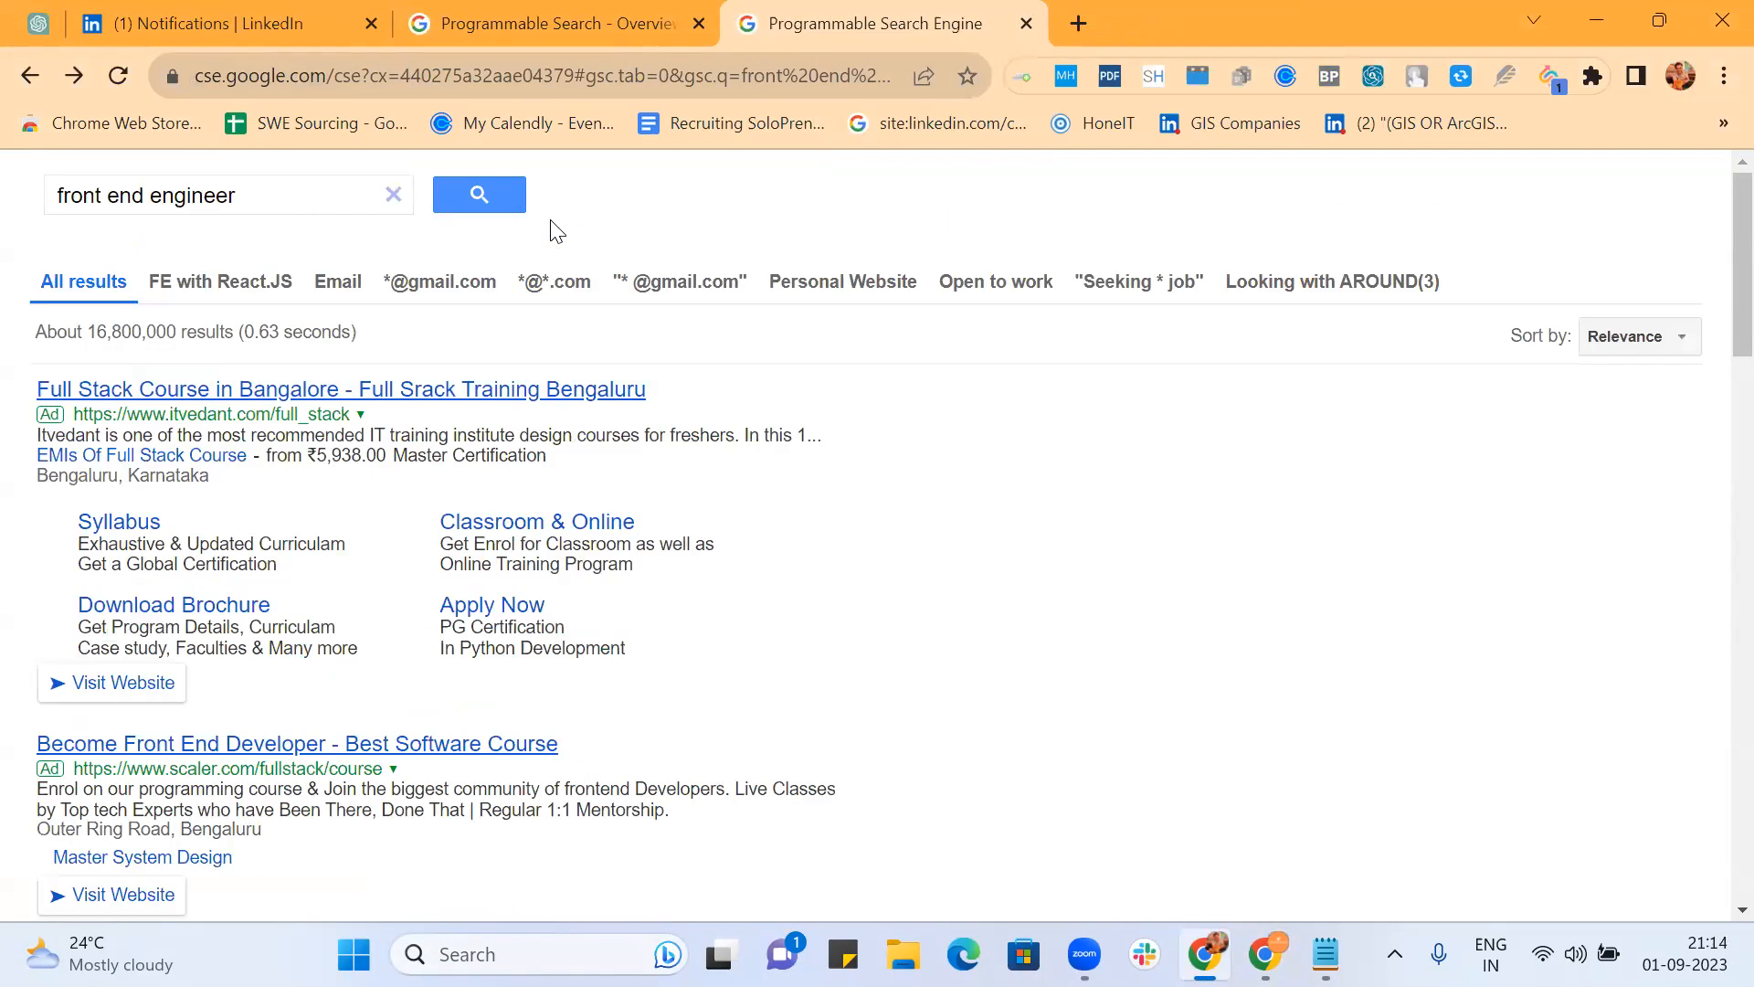
# Step: From My Frontend Robot's Overview, open All Search Features settings and edit the Query Enhancement keywords
pyautogui.click(599, 27)
pyautogui.scroll(-10, 708, 523)
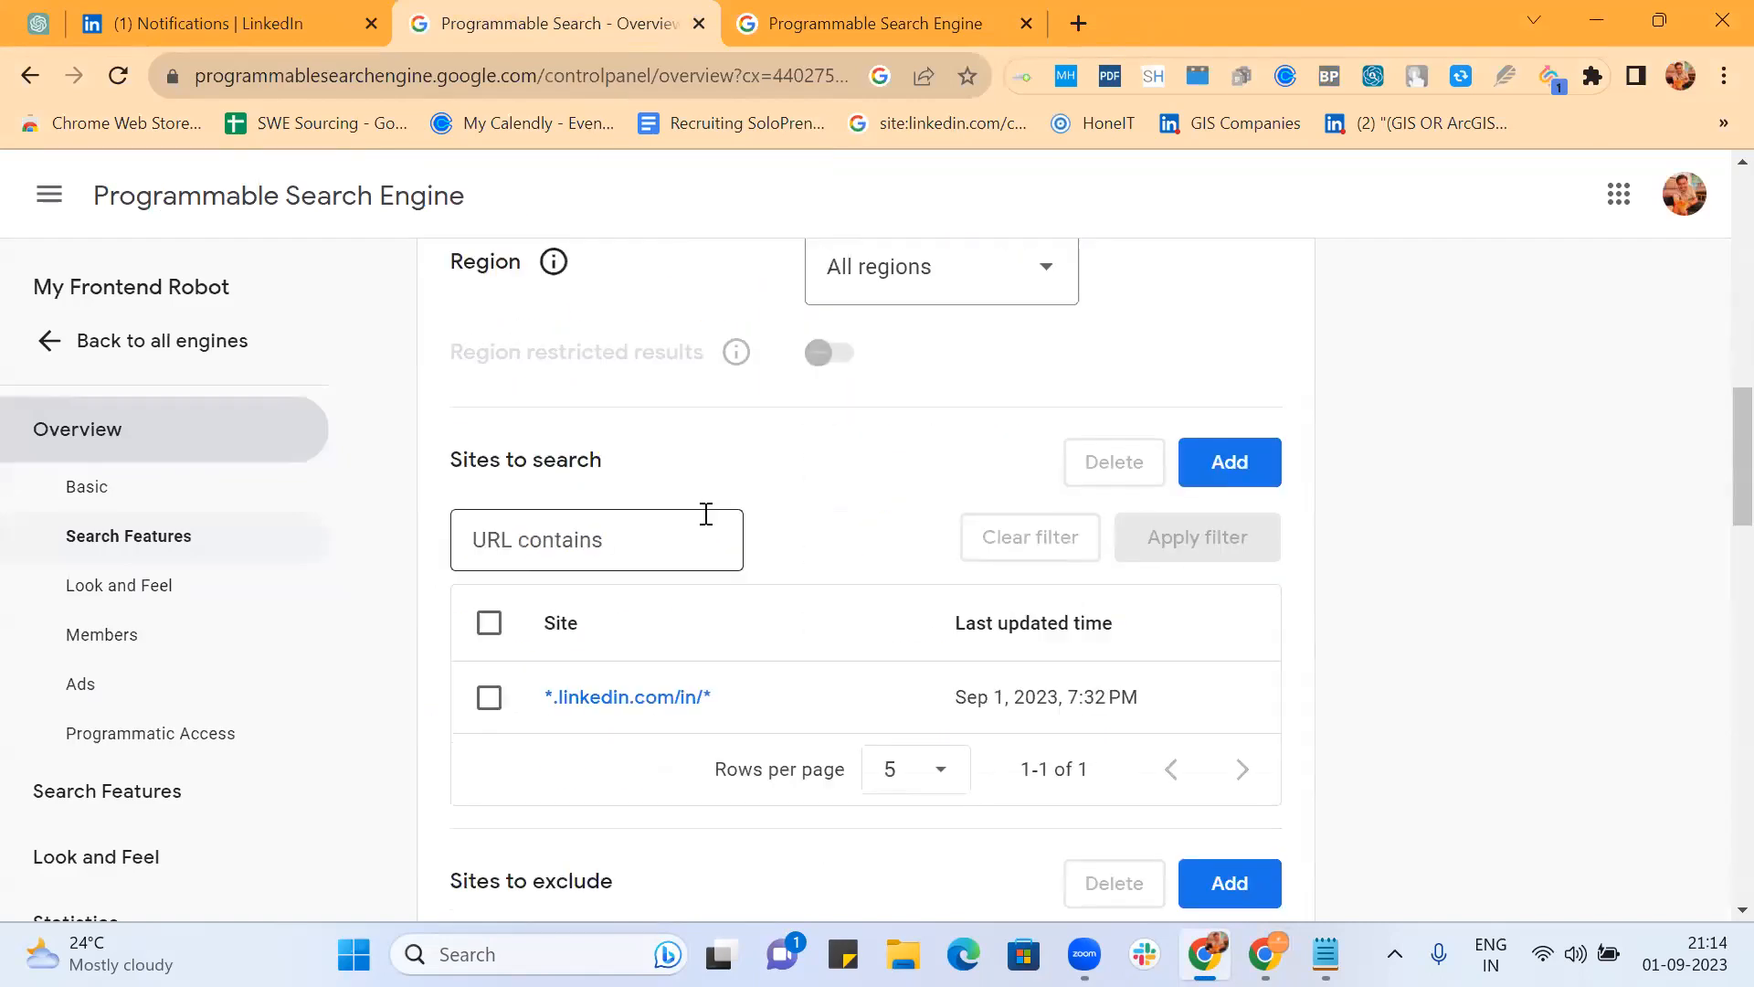
pyautogui.scroll(-12, 707, 516)
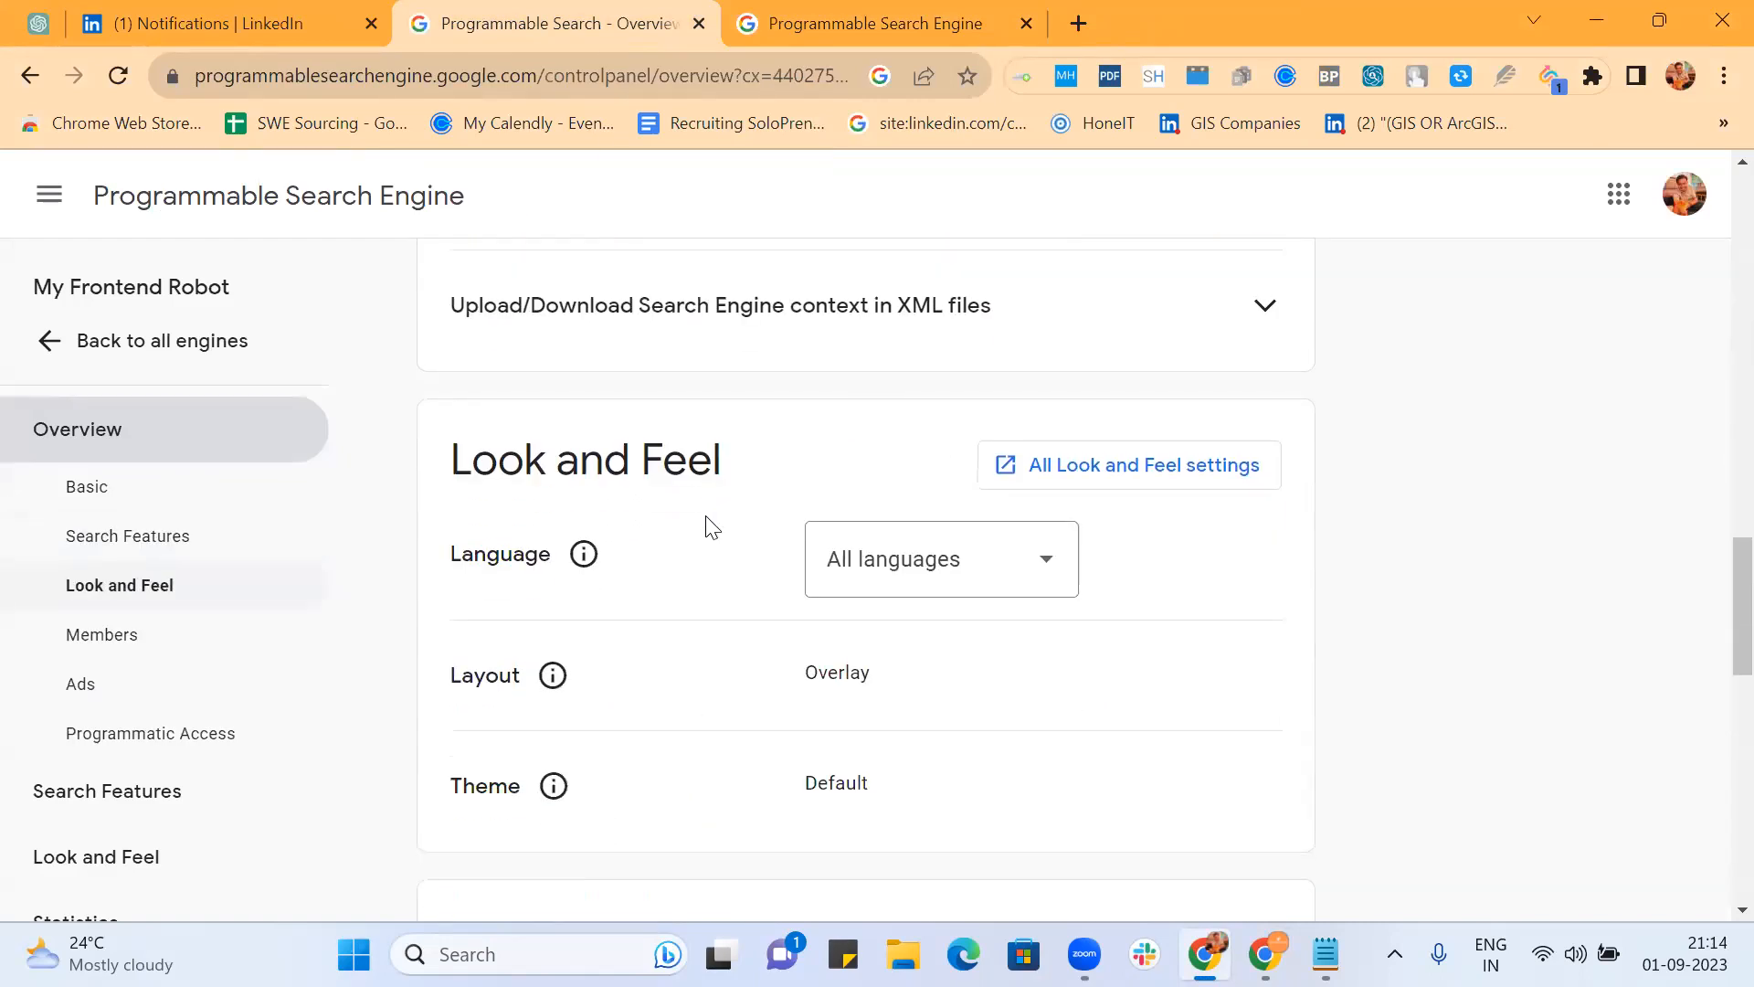
pyautogui.scroll(12, 712, 527)
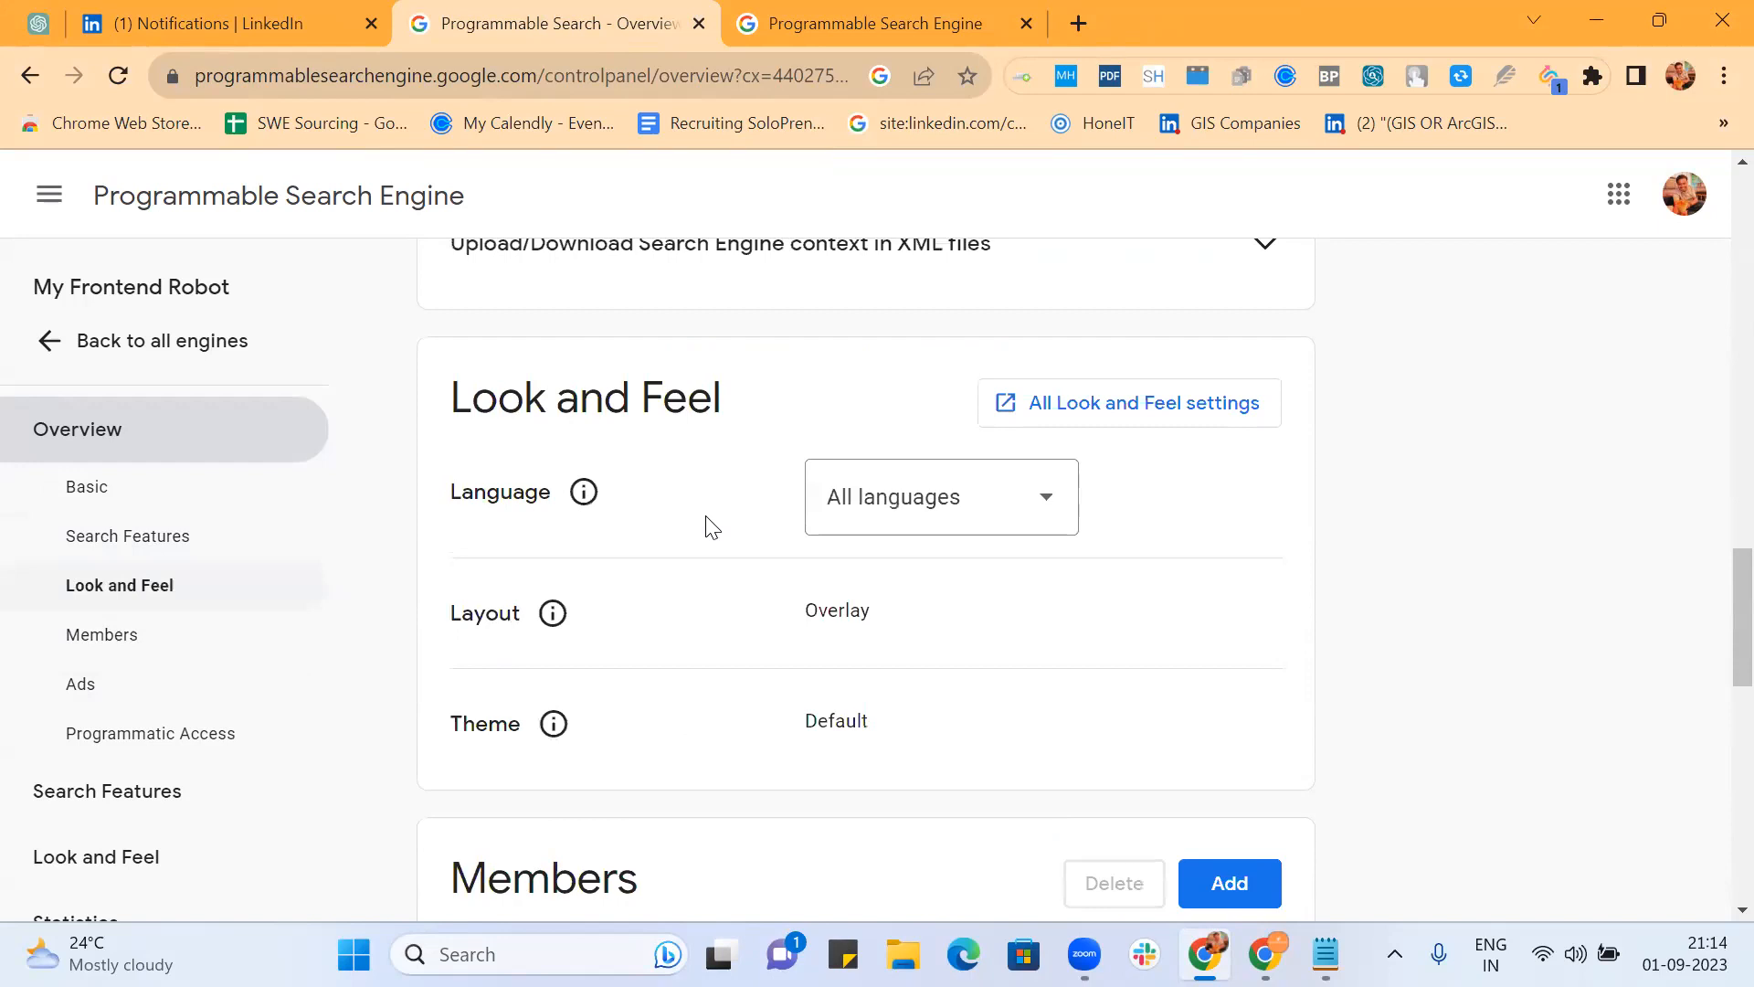
pyautogui.scroll(6, 709, 526)
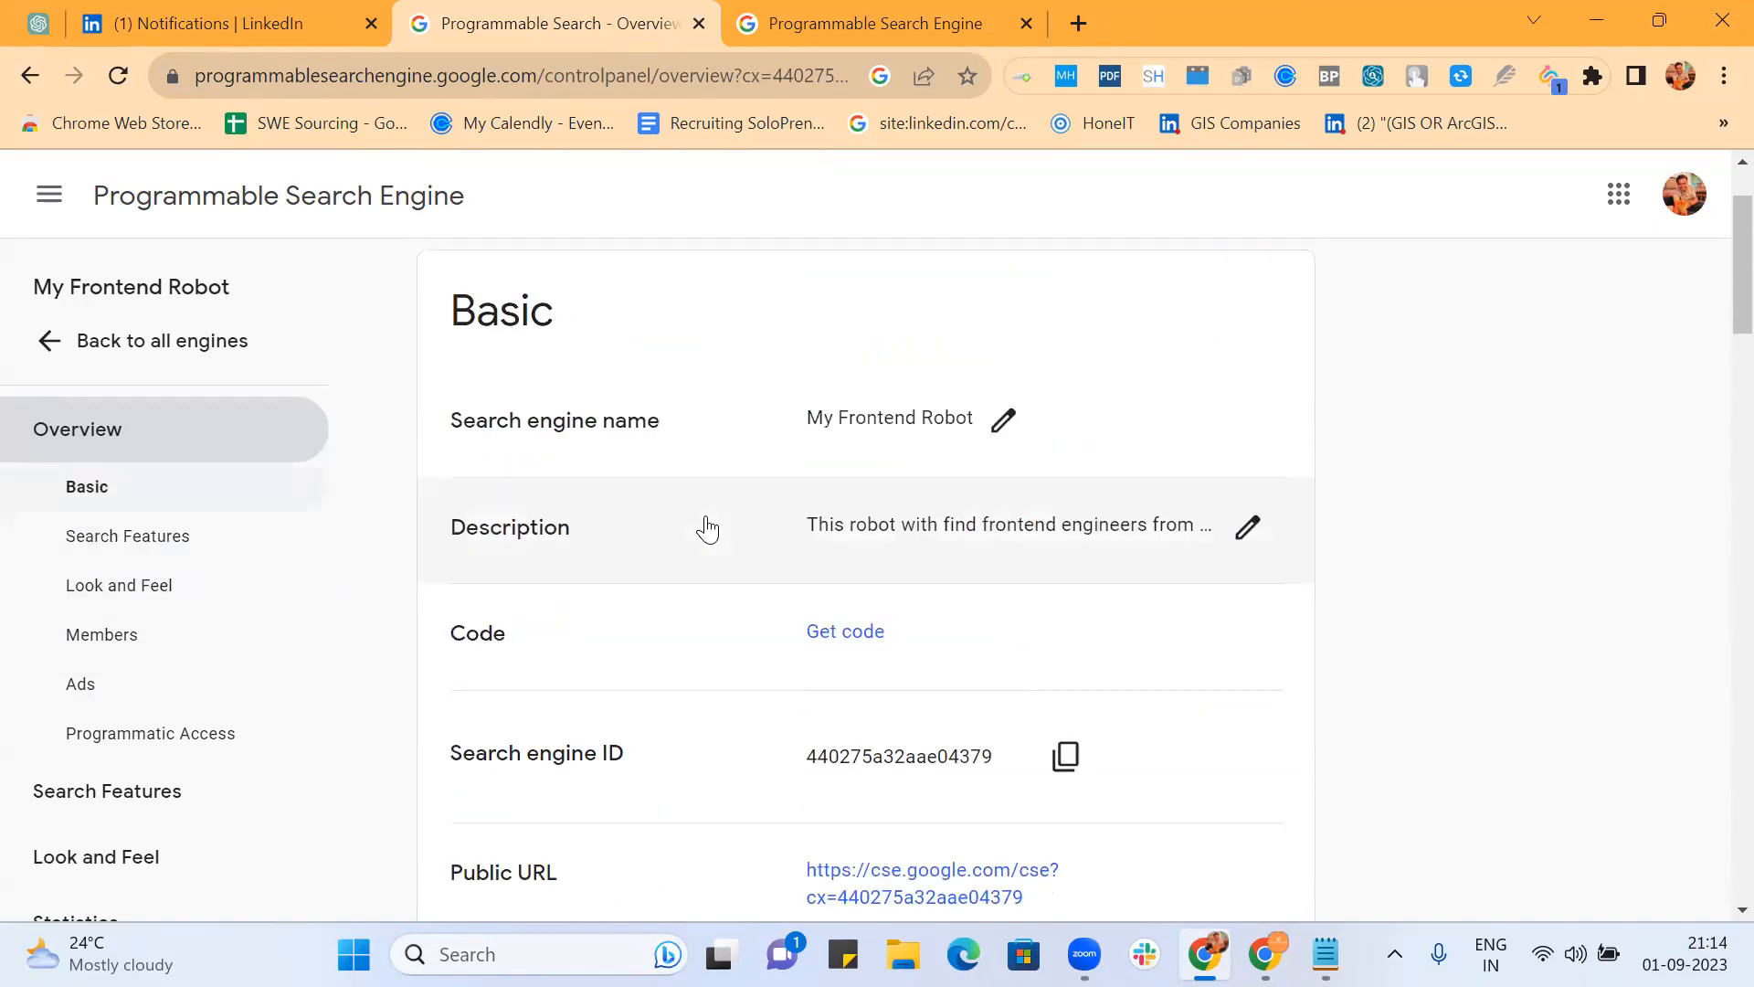
pyautogui.scroll(-4, 709, 526)
pyautogui.click(1073, 723)
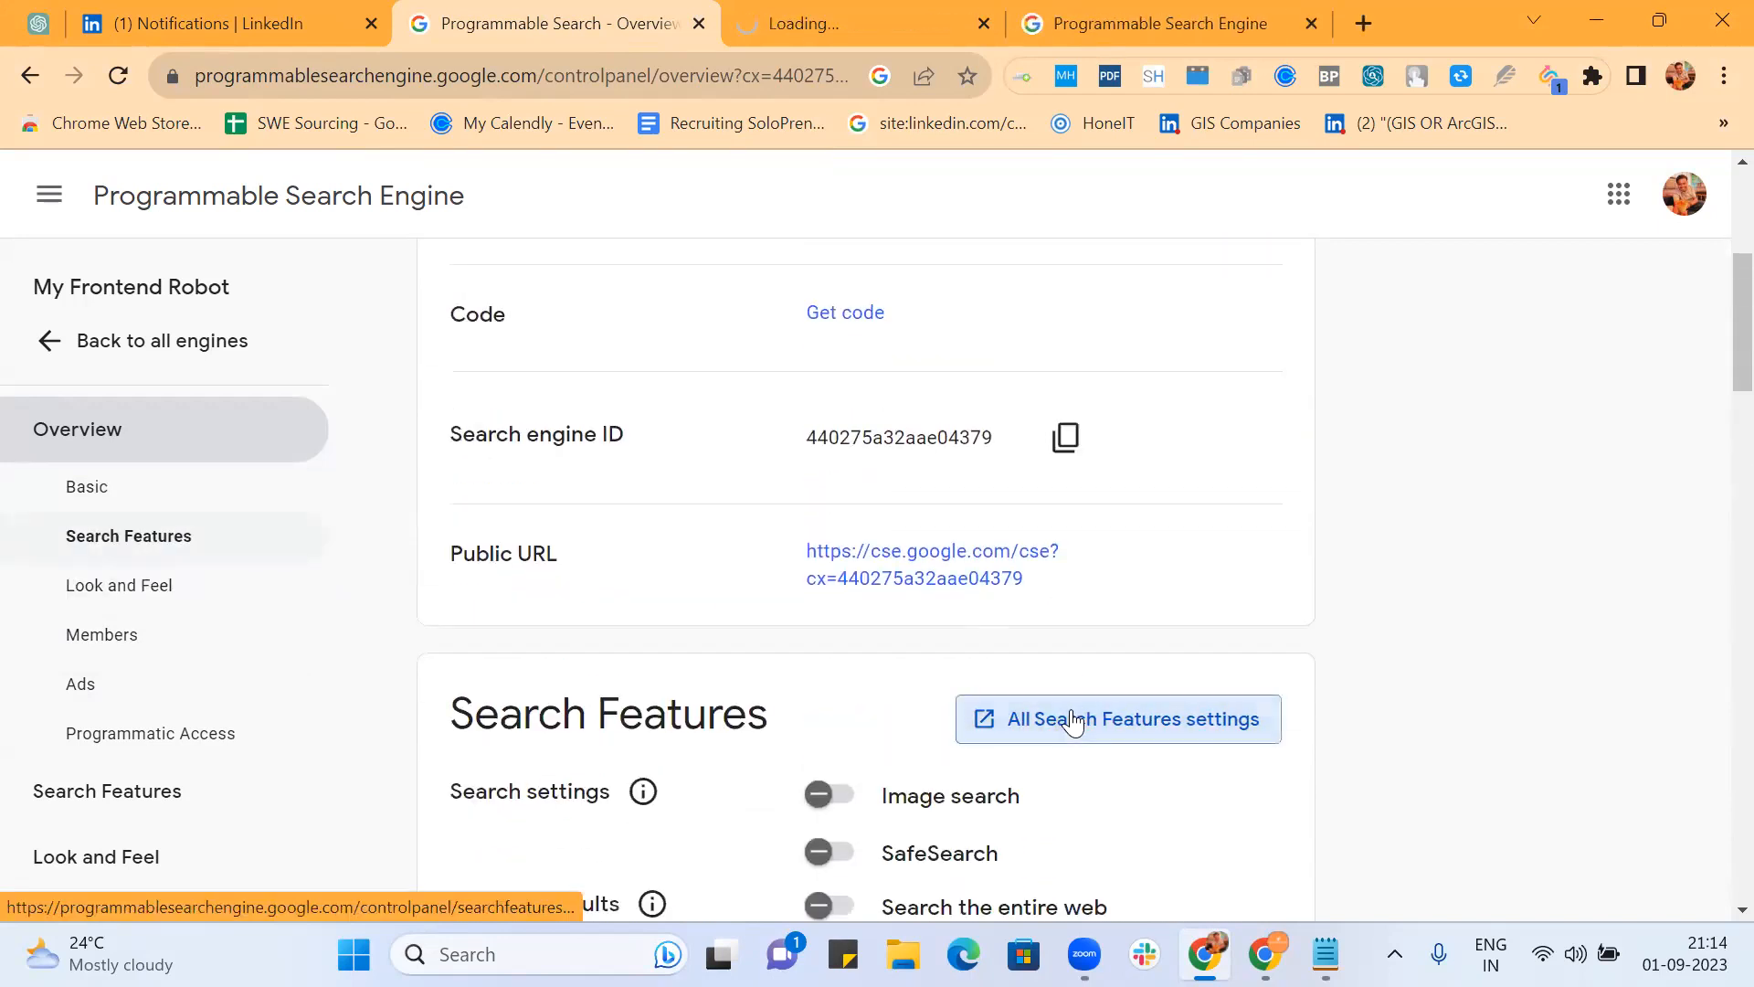
pyautogui.click(830, 24)
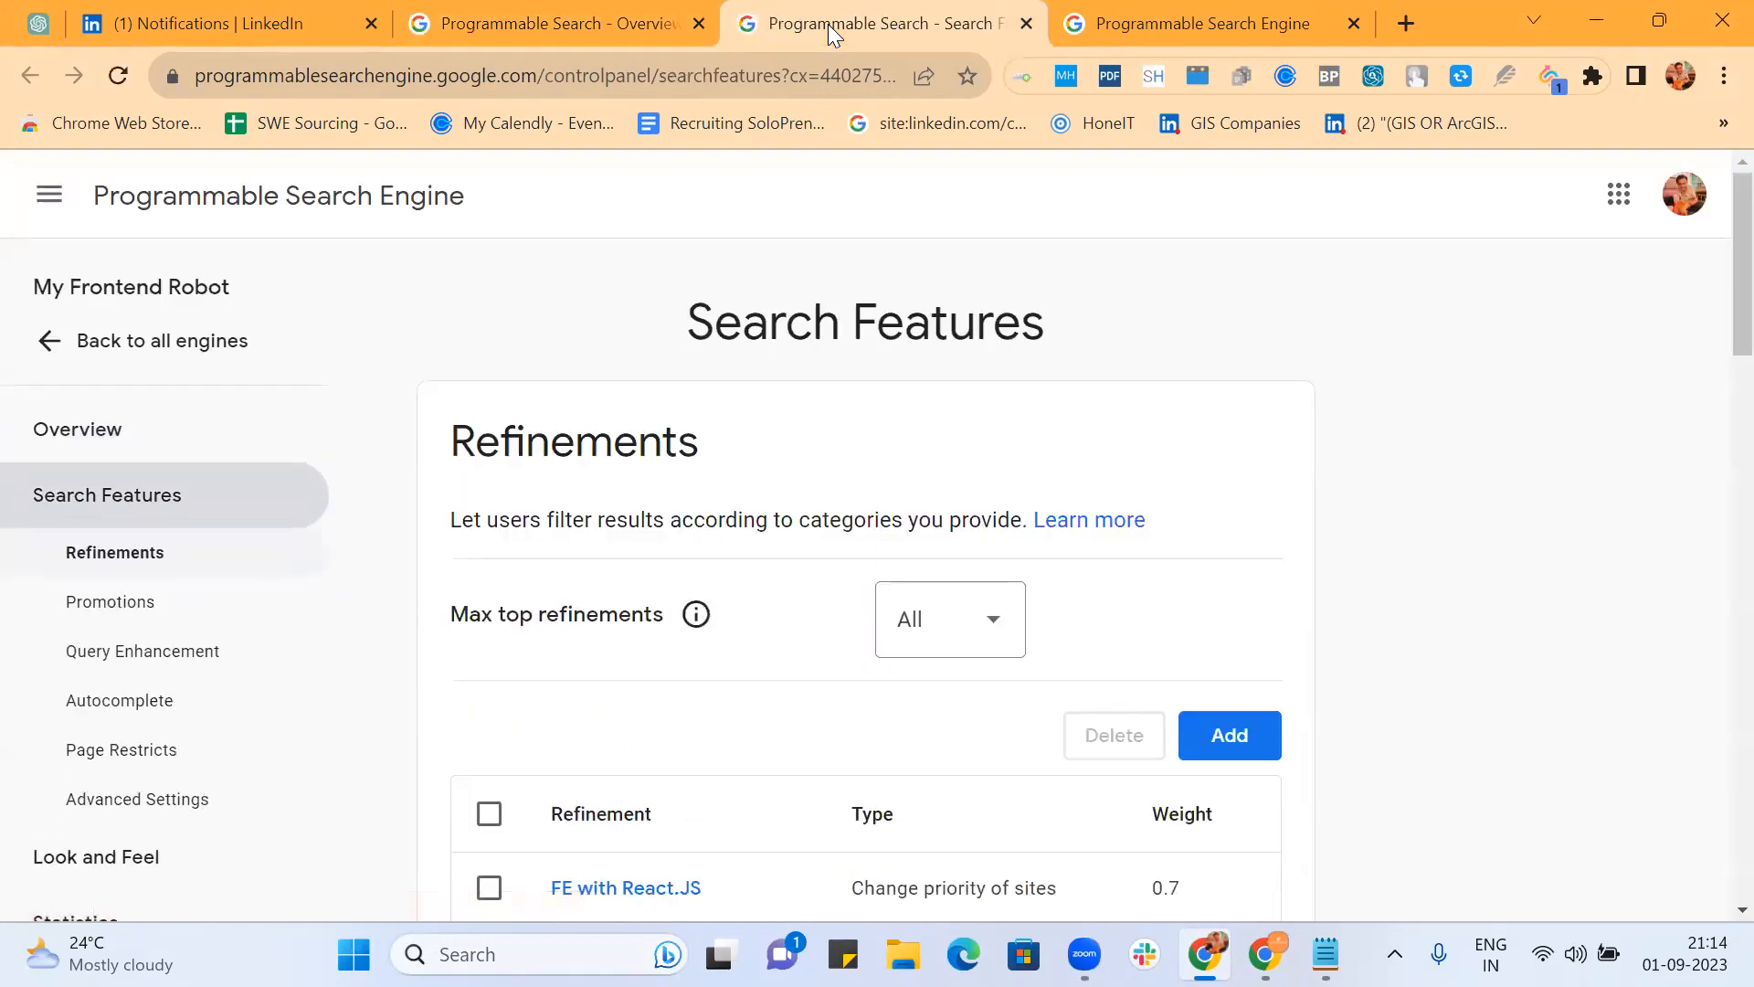
pyautogui.scroll(-7, 739, 402)
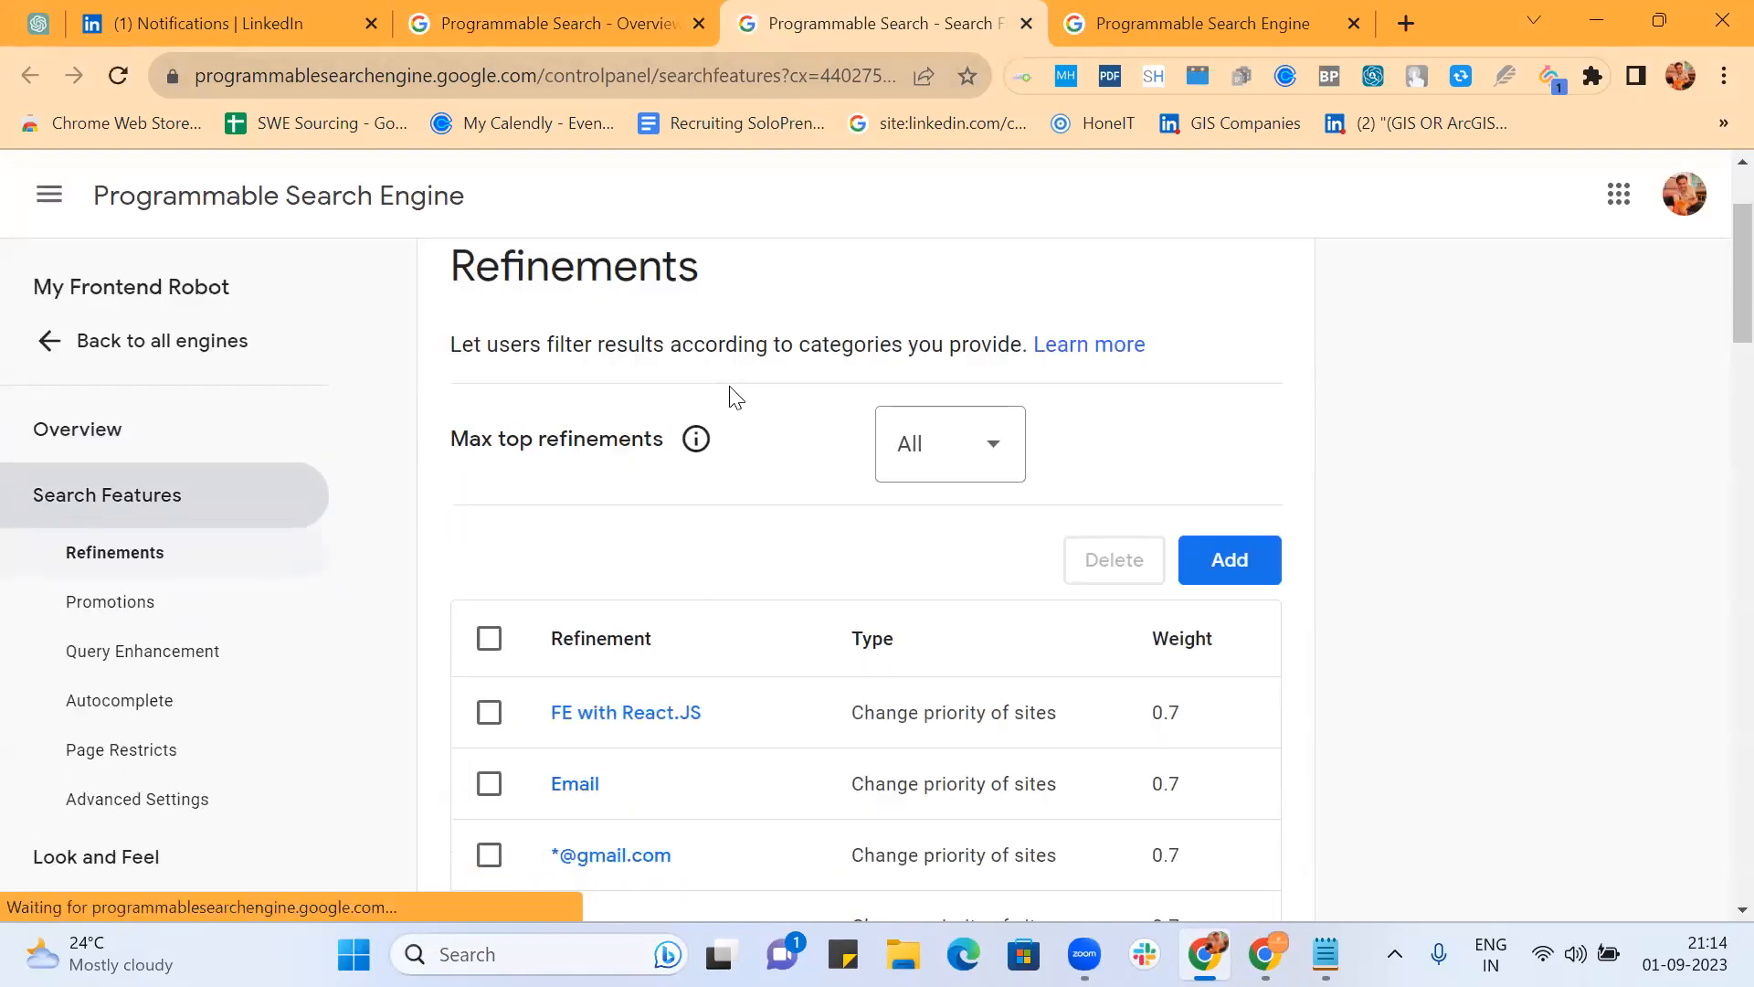
pyautogui.scroll(-10, 736, 395)
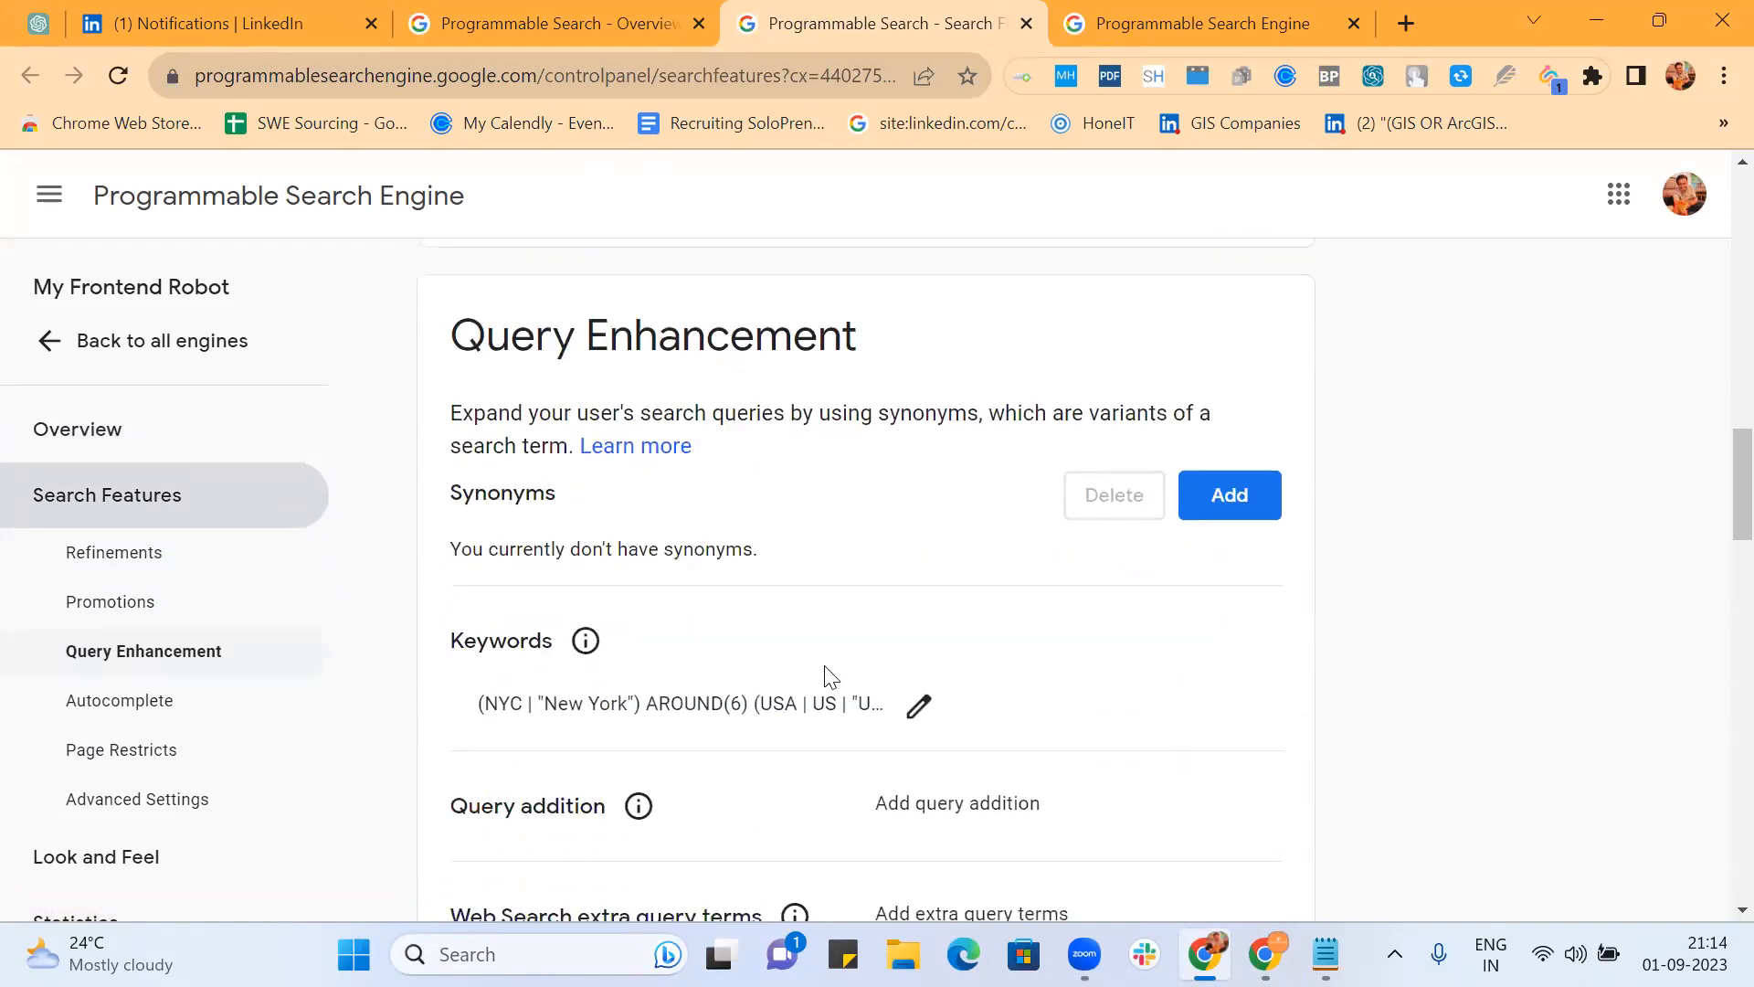
pyautogui.click(914, 707)
# Step: Delete the leading (NYC | "New York") AROUND(6) (USA…) terms, save, and go back to all engines
pyautogui.hscroll(2, 921, 522)
pyautogui.hscroll(2, 920, 522)
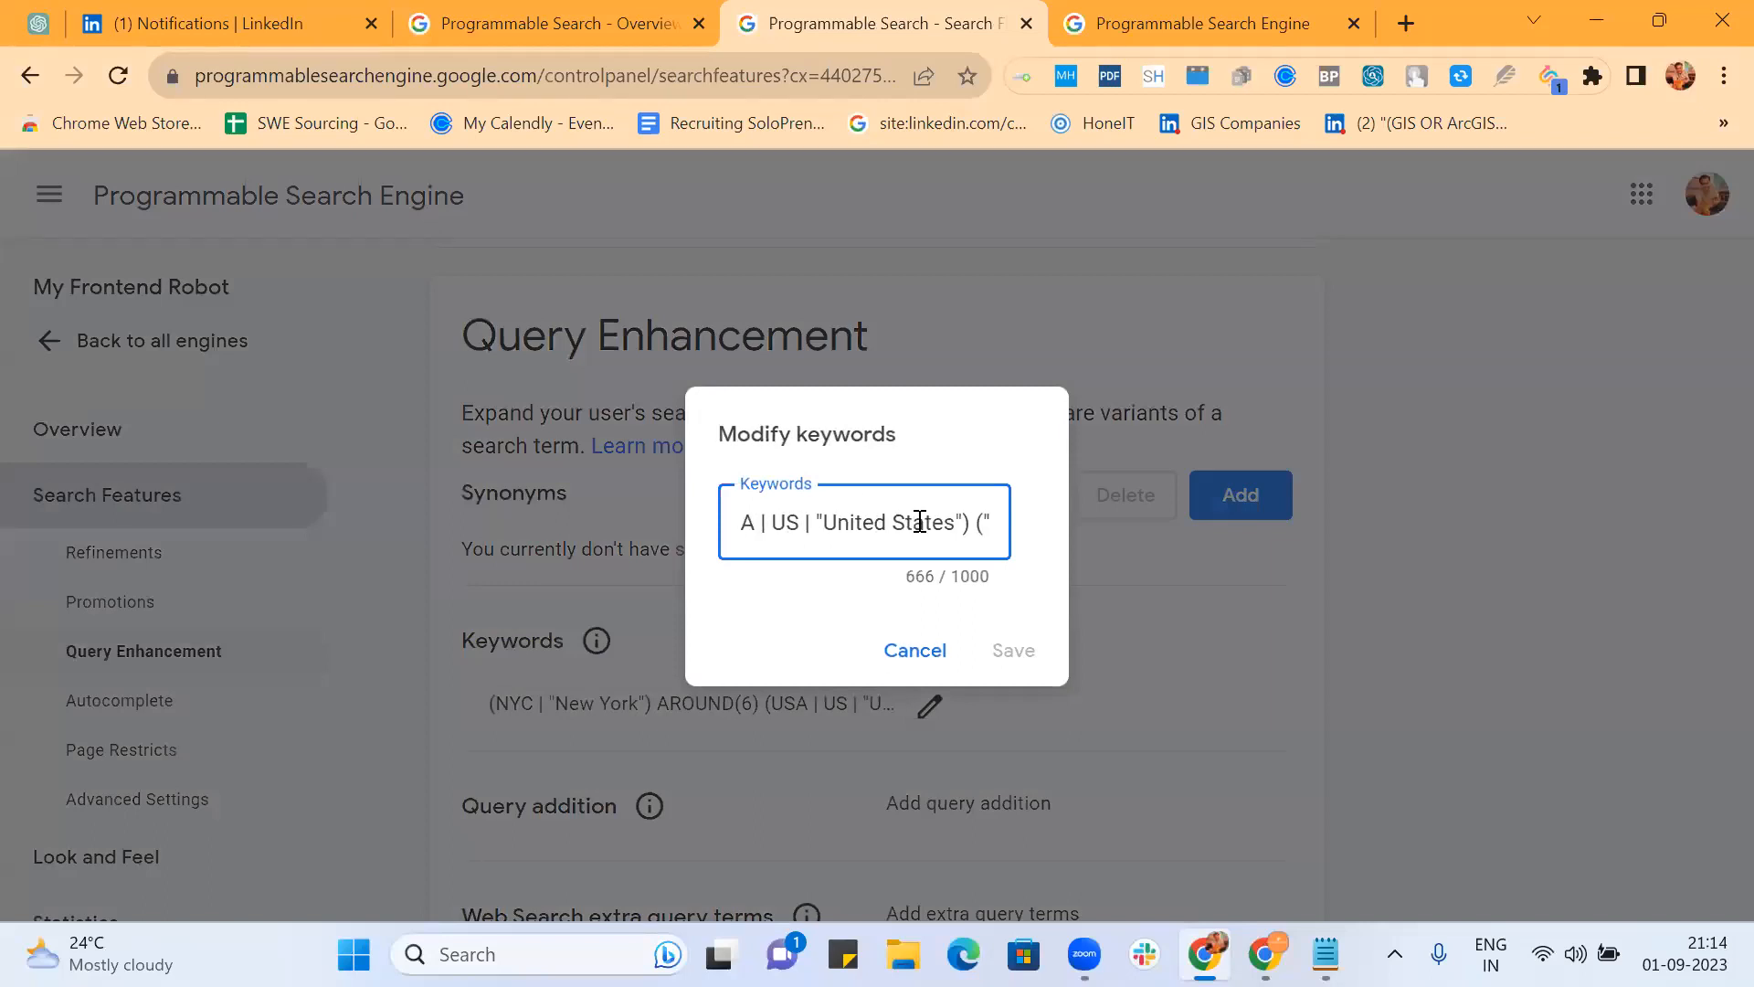
pyautogui.moveTo(953, 525); pyautogui.dragTo(634, 541)
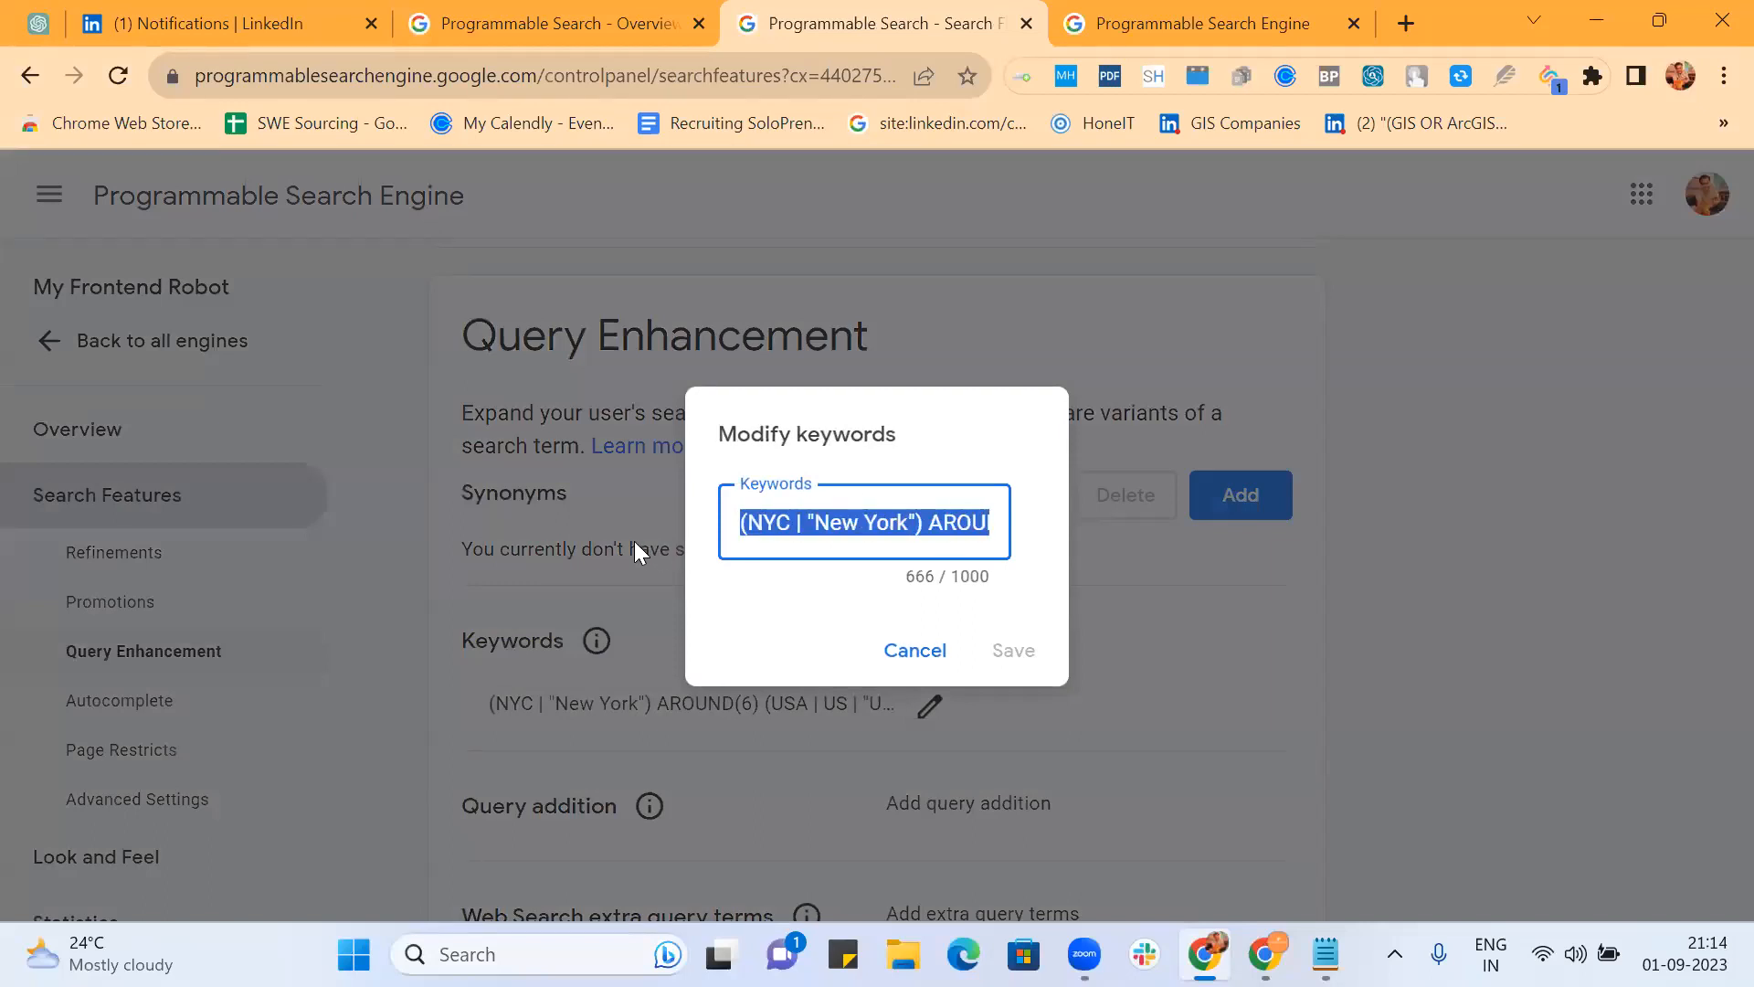
pyautogui.press('BackSpace')
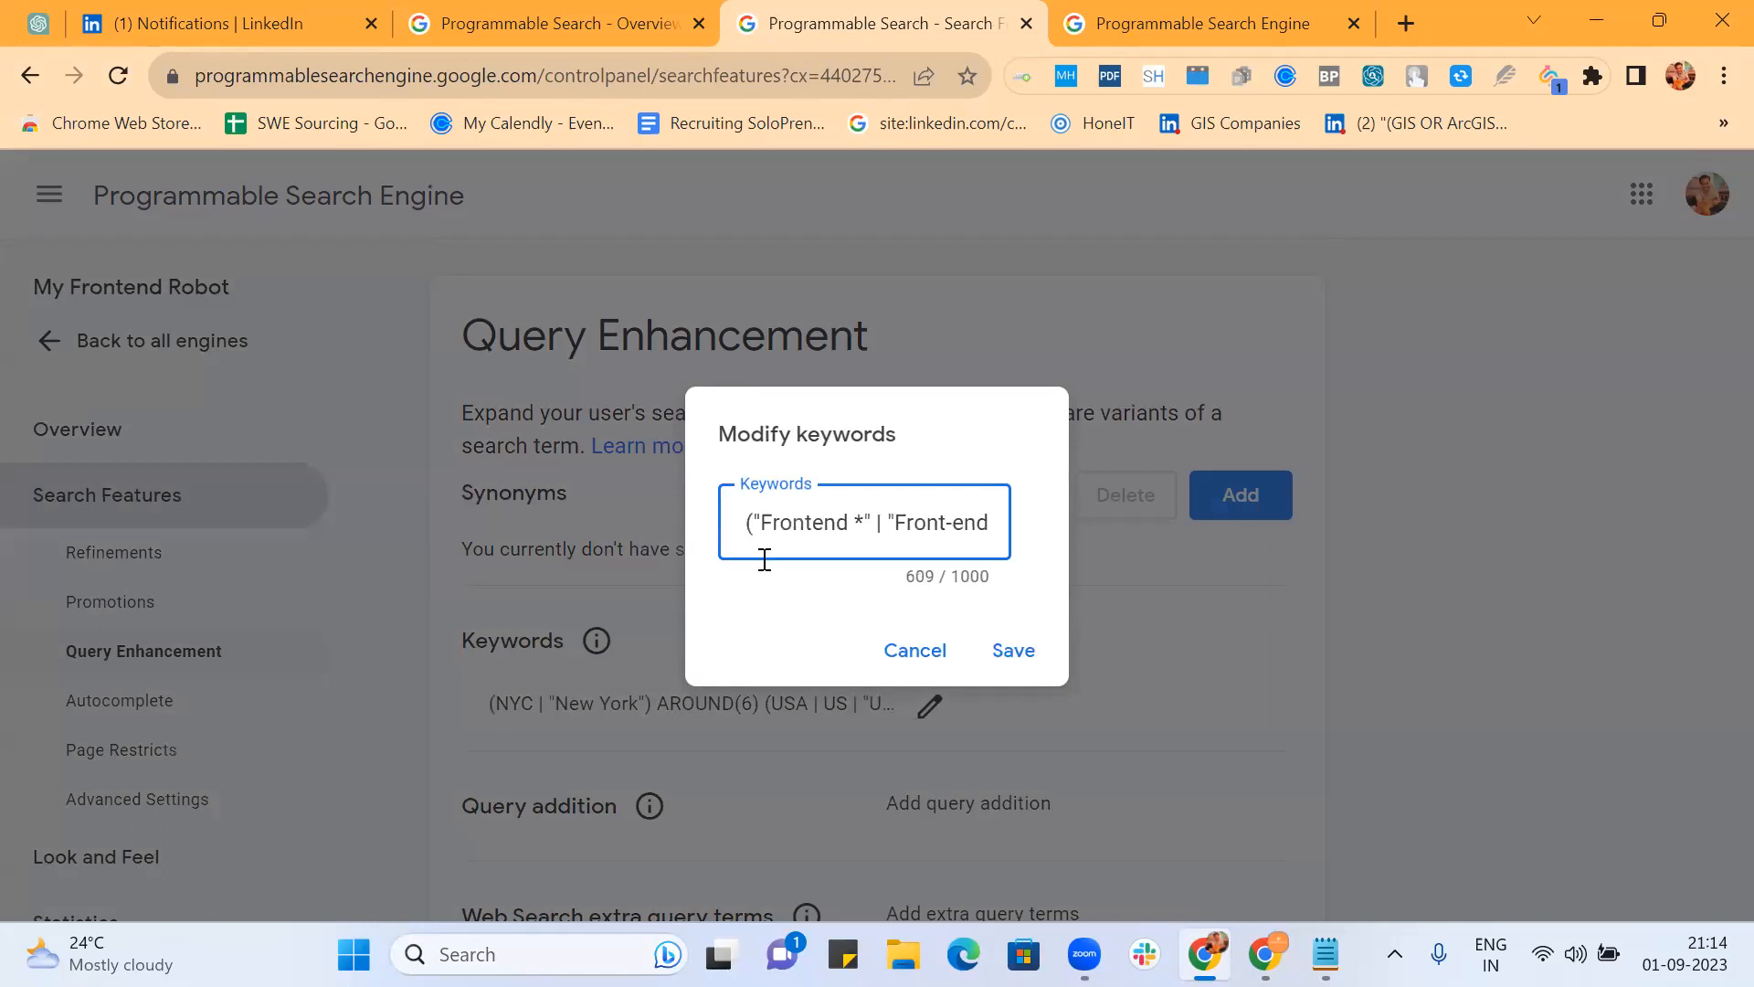
pyautogui.click(1006, 654)
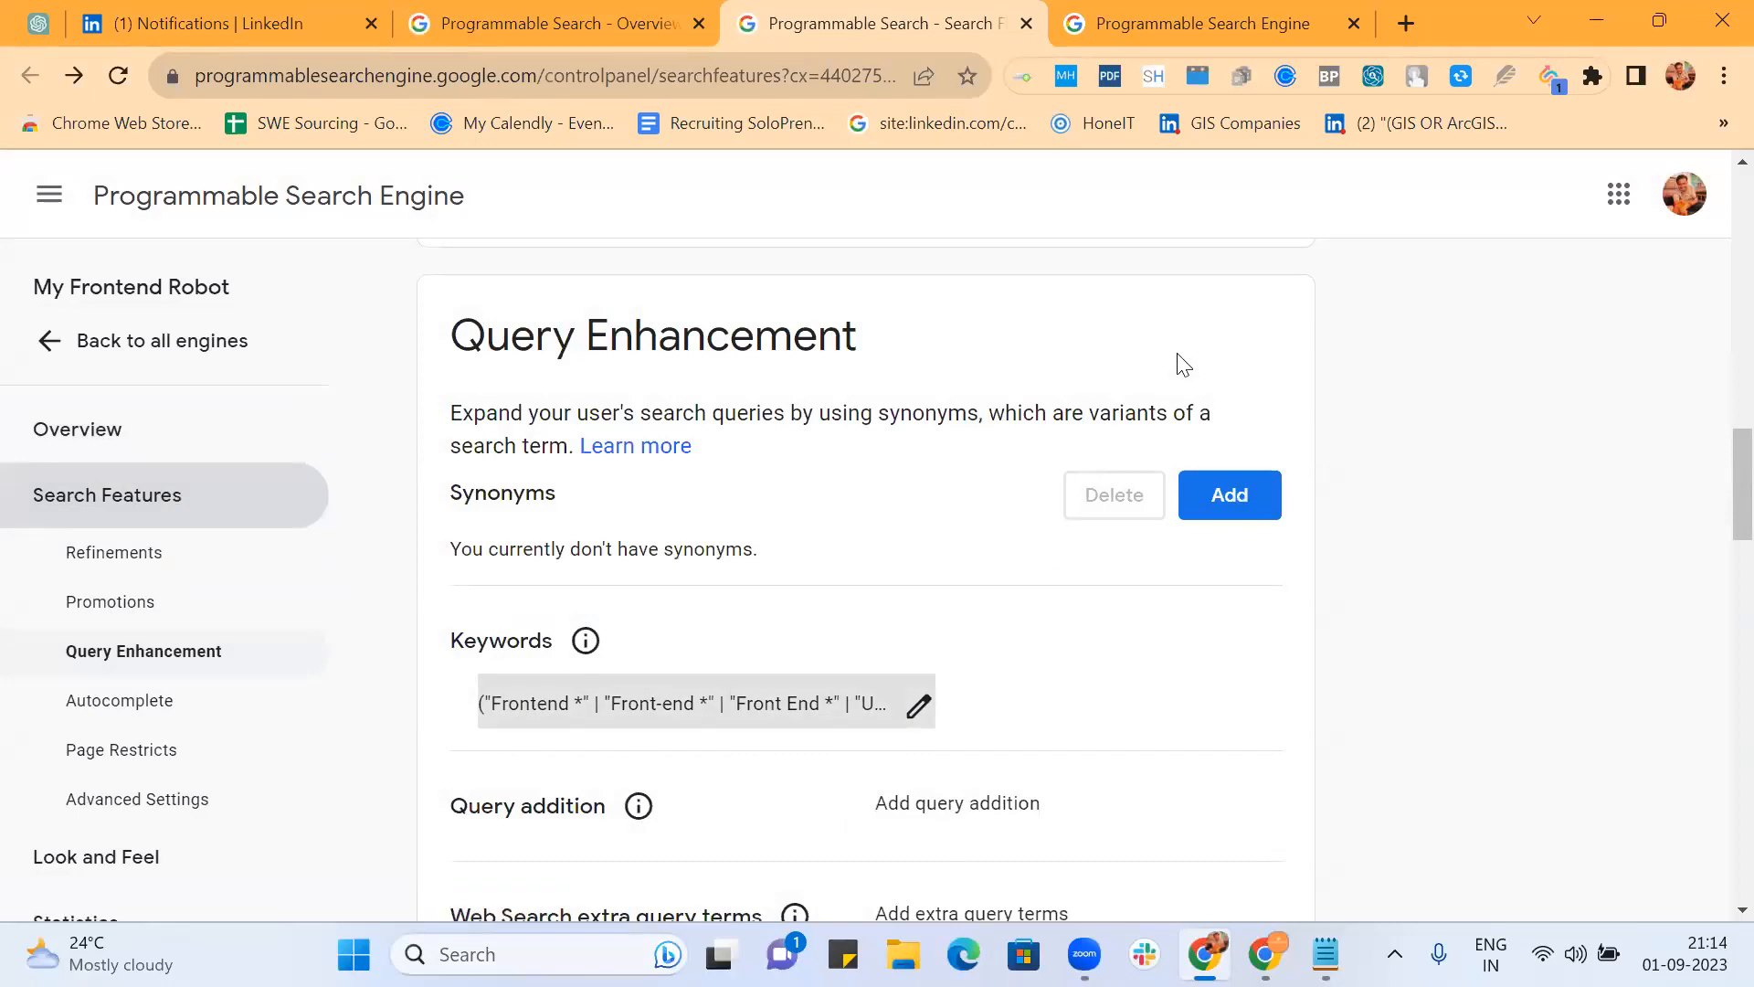
pyautogui.click(130, 345)
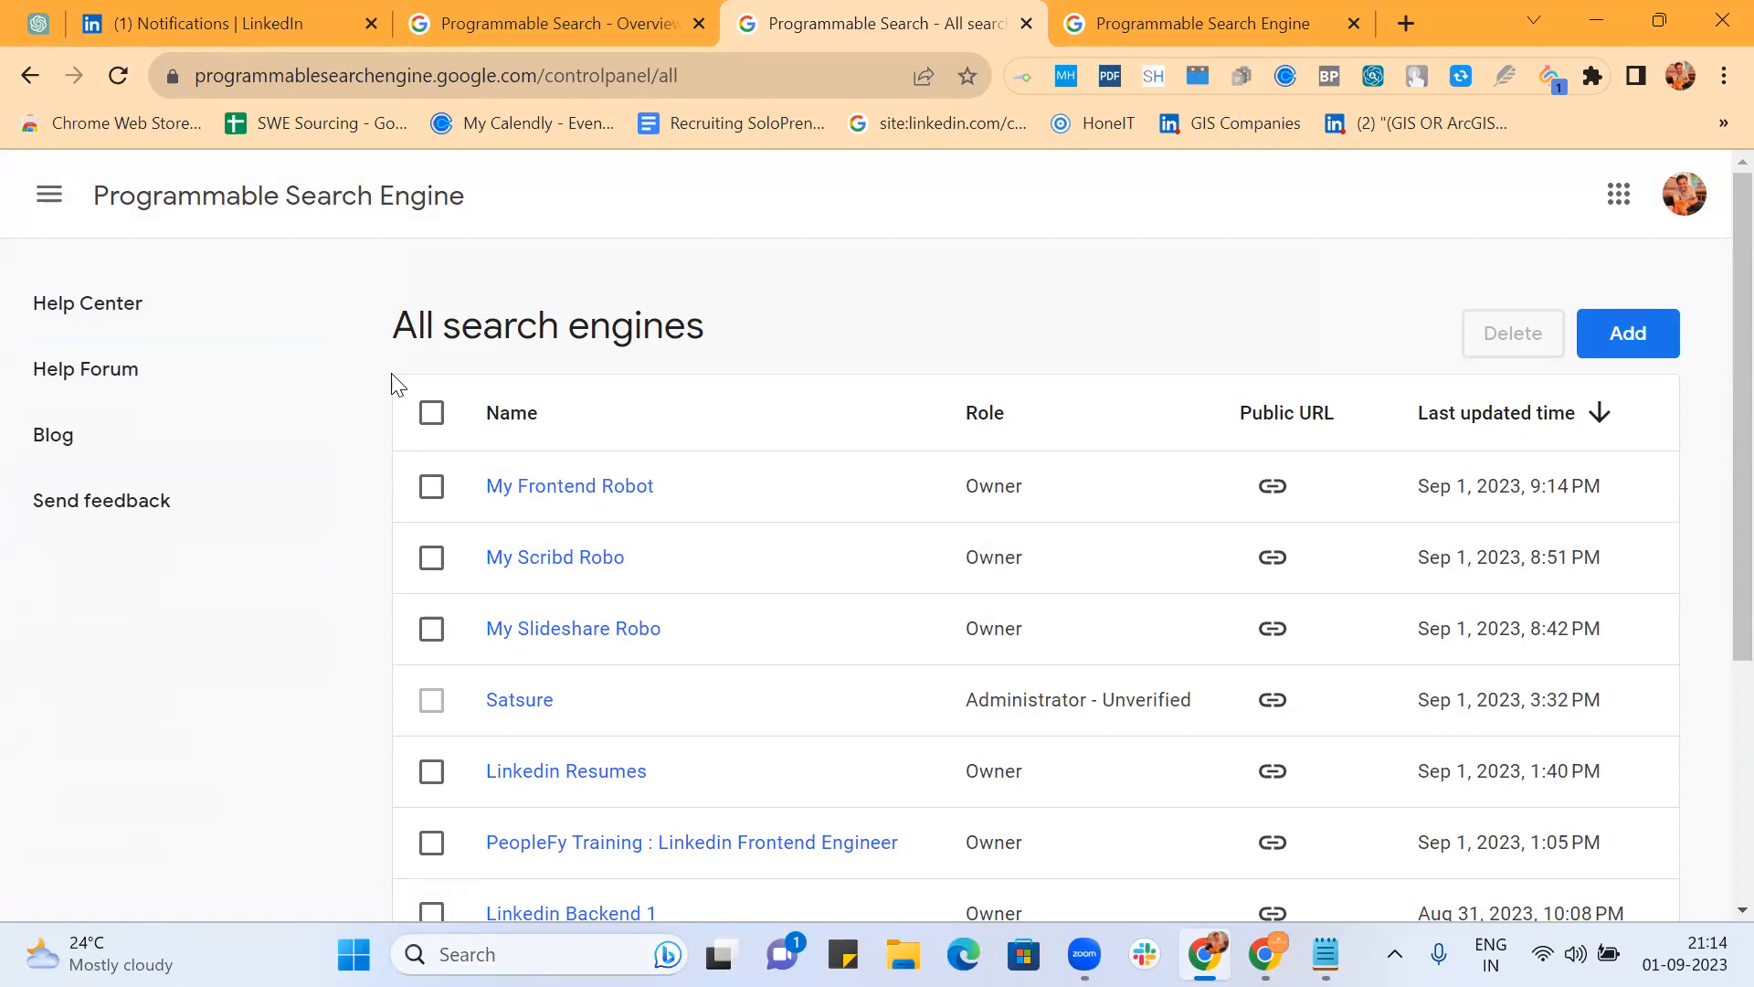
# Step: Open My Frontend Robot, check its front end engineer results, then open All Search Features settings
pyautogui.click(576, 495)
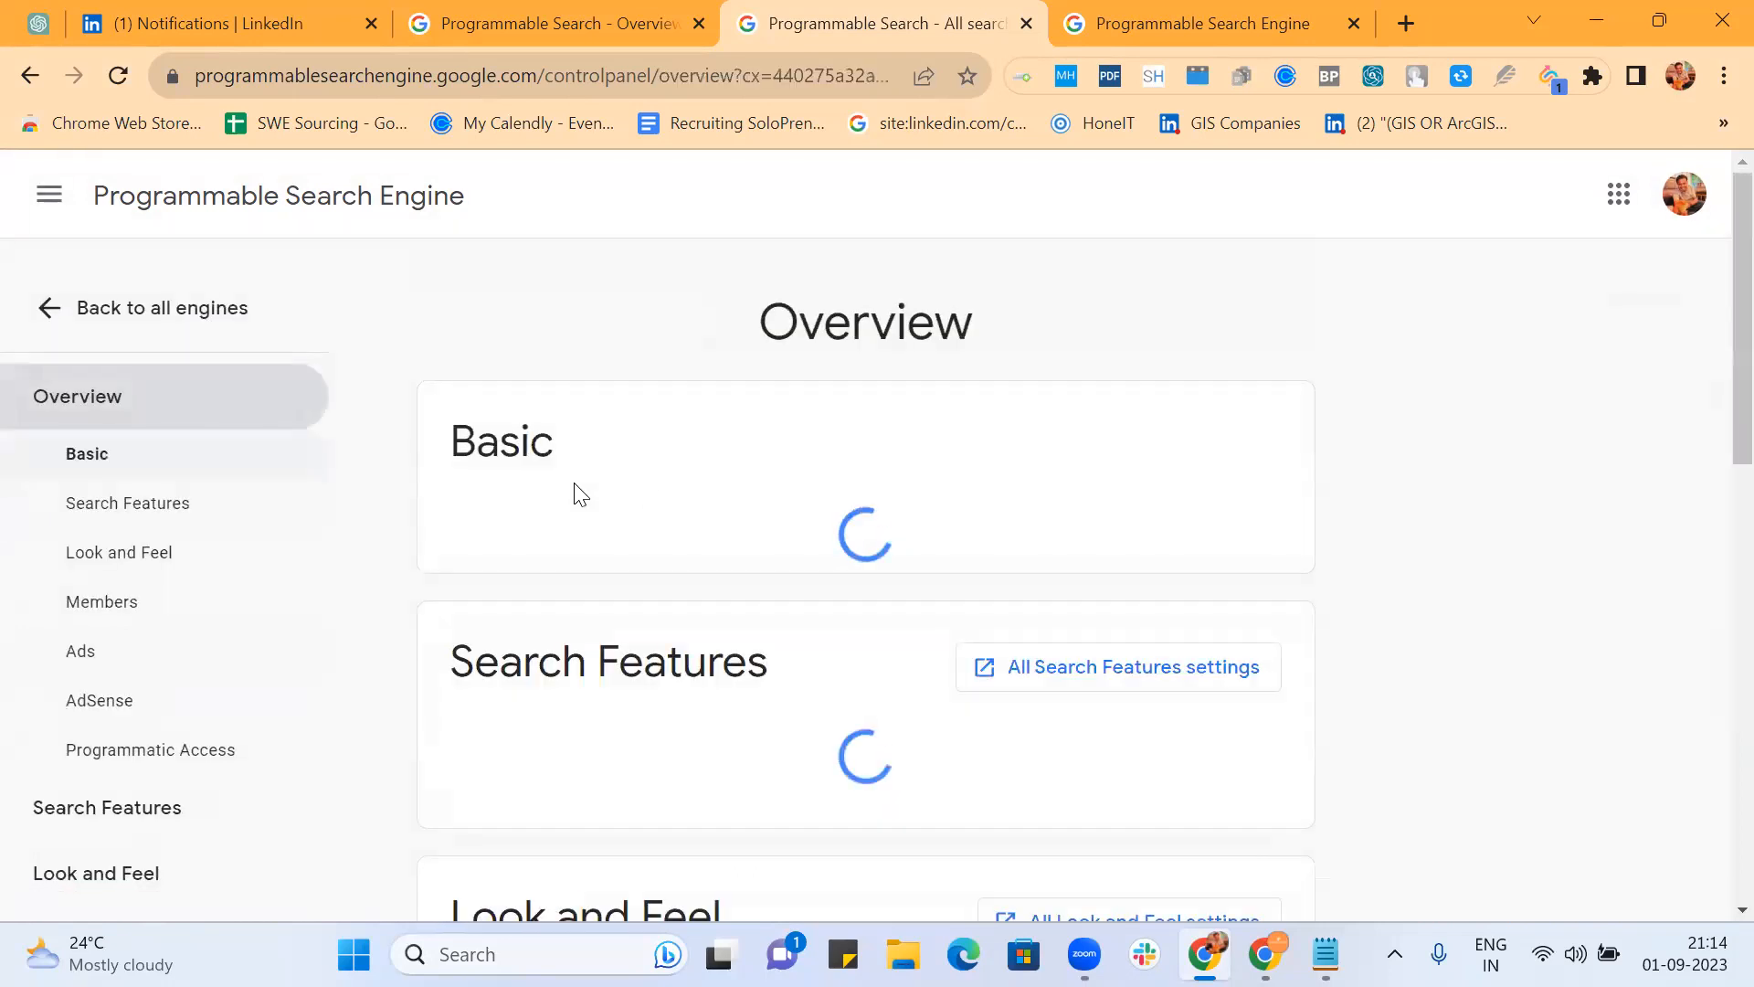
pyautogui.scroll(-10, 786, 528)
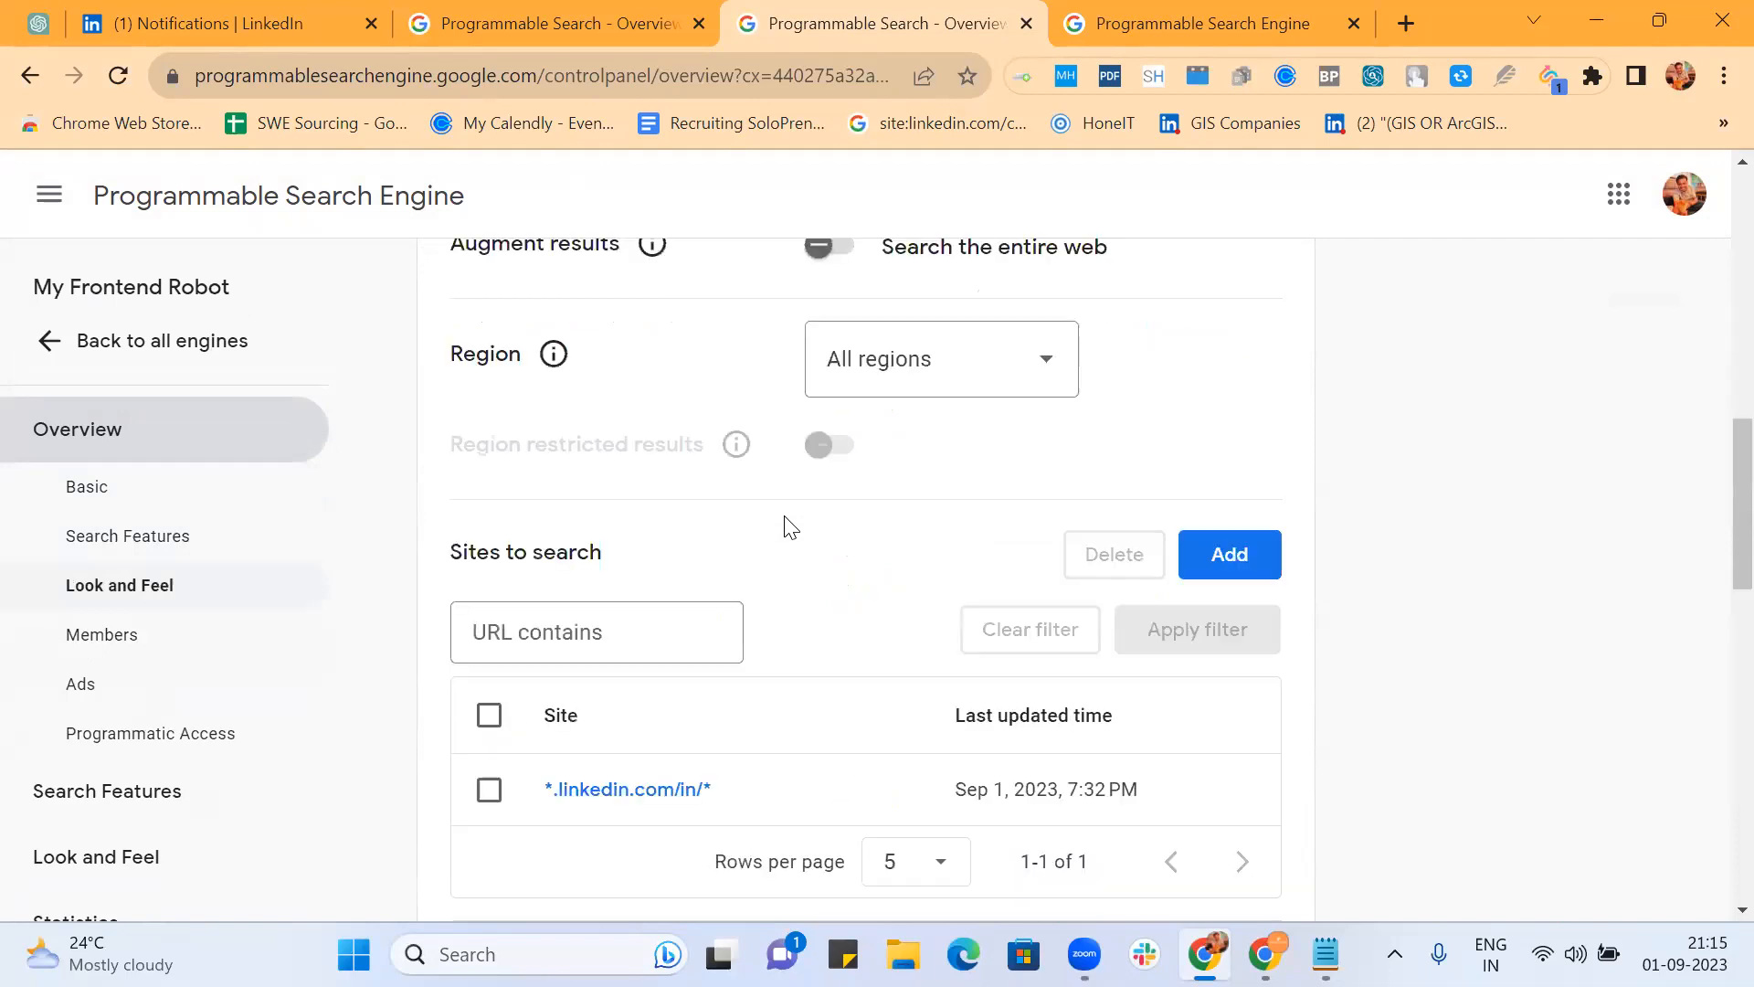
pyautogui.scroll(-4, 790, 528)
pyautogui.scroll(-4, 791, 528)
pyautogui.scroll(-8, 791, 528)
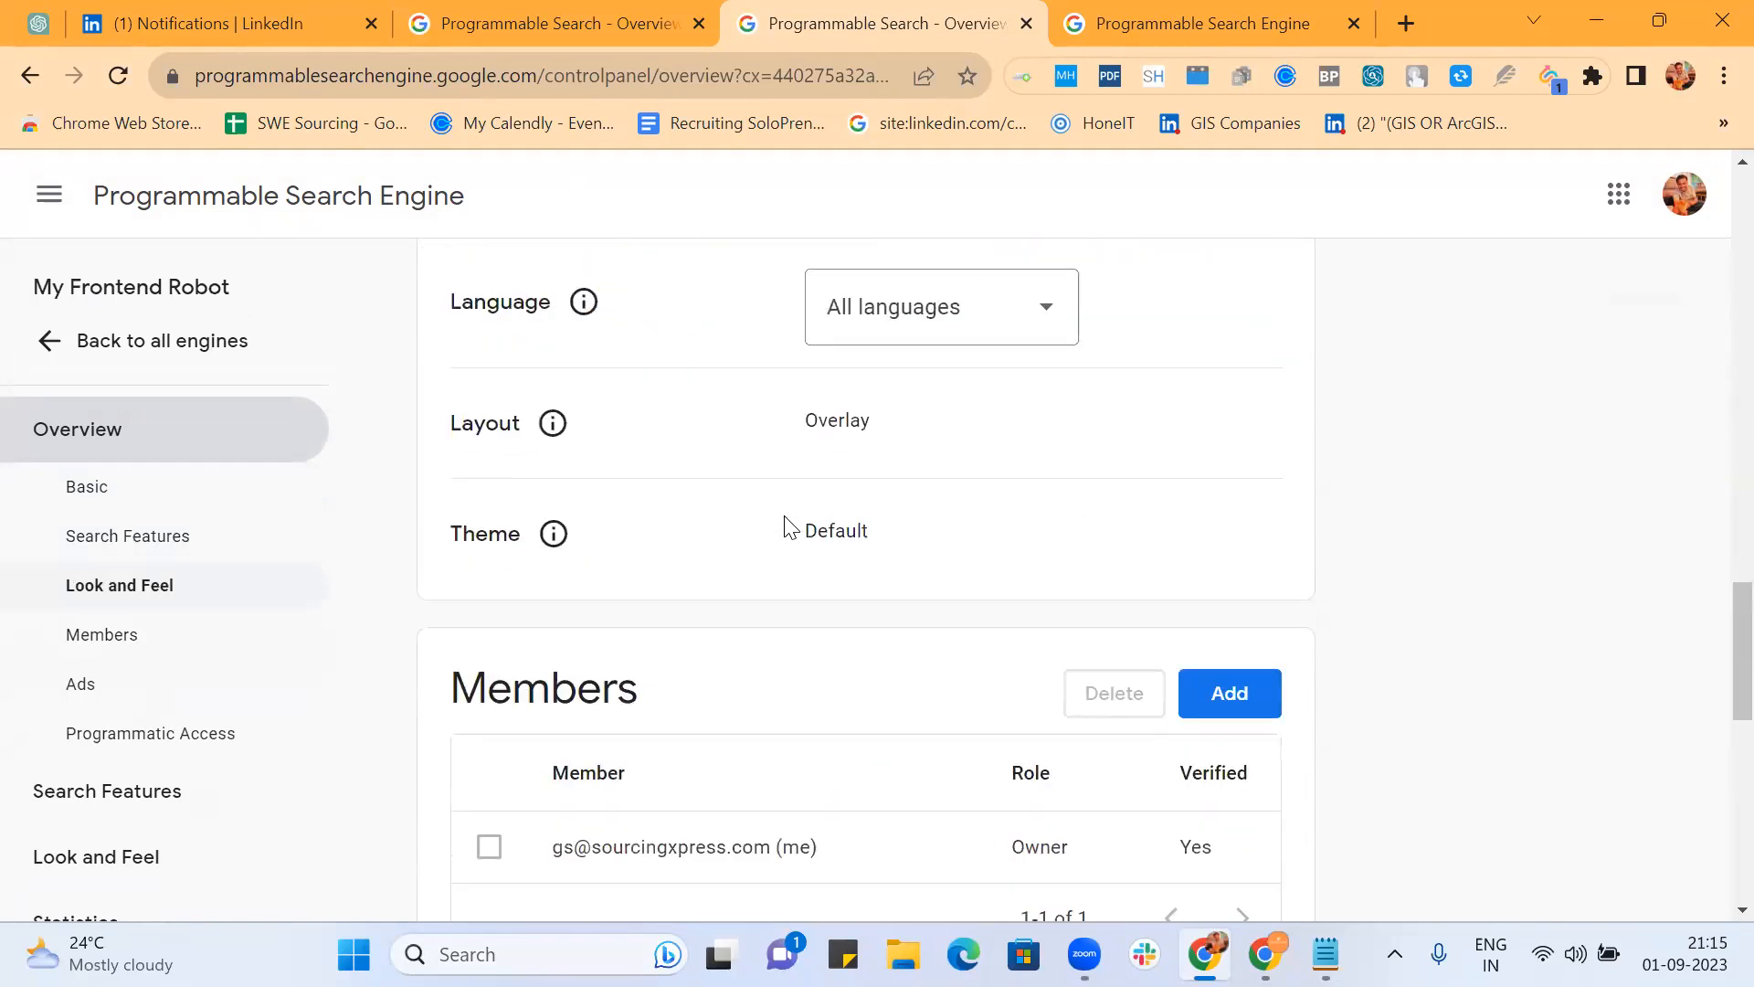
pyautogui.click(1137, 22)
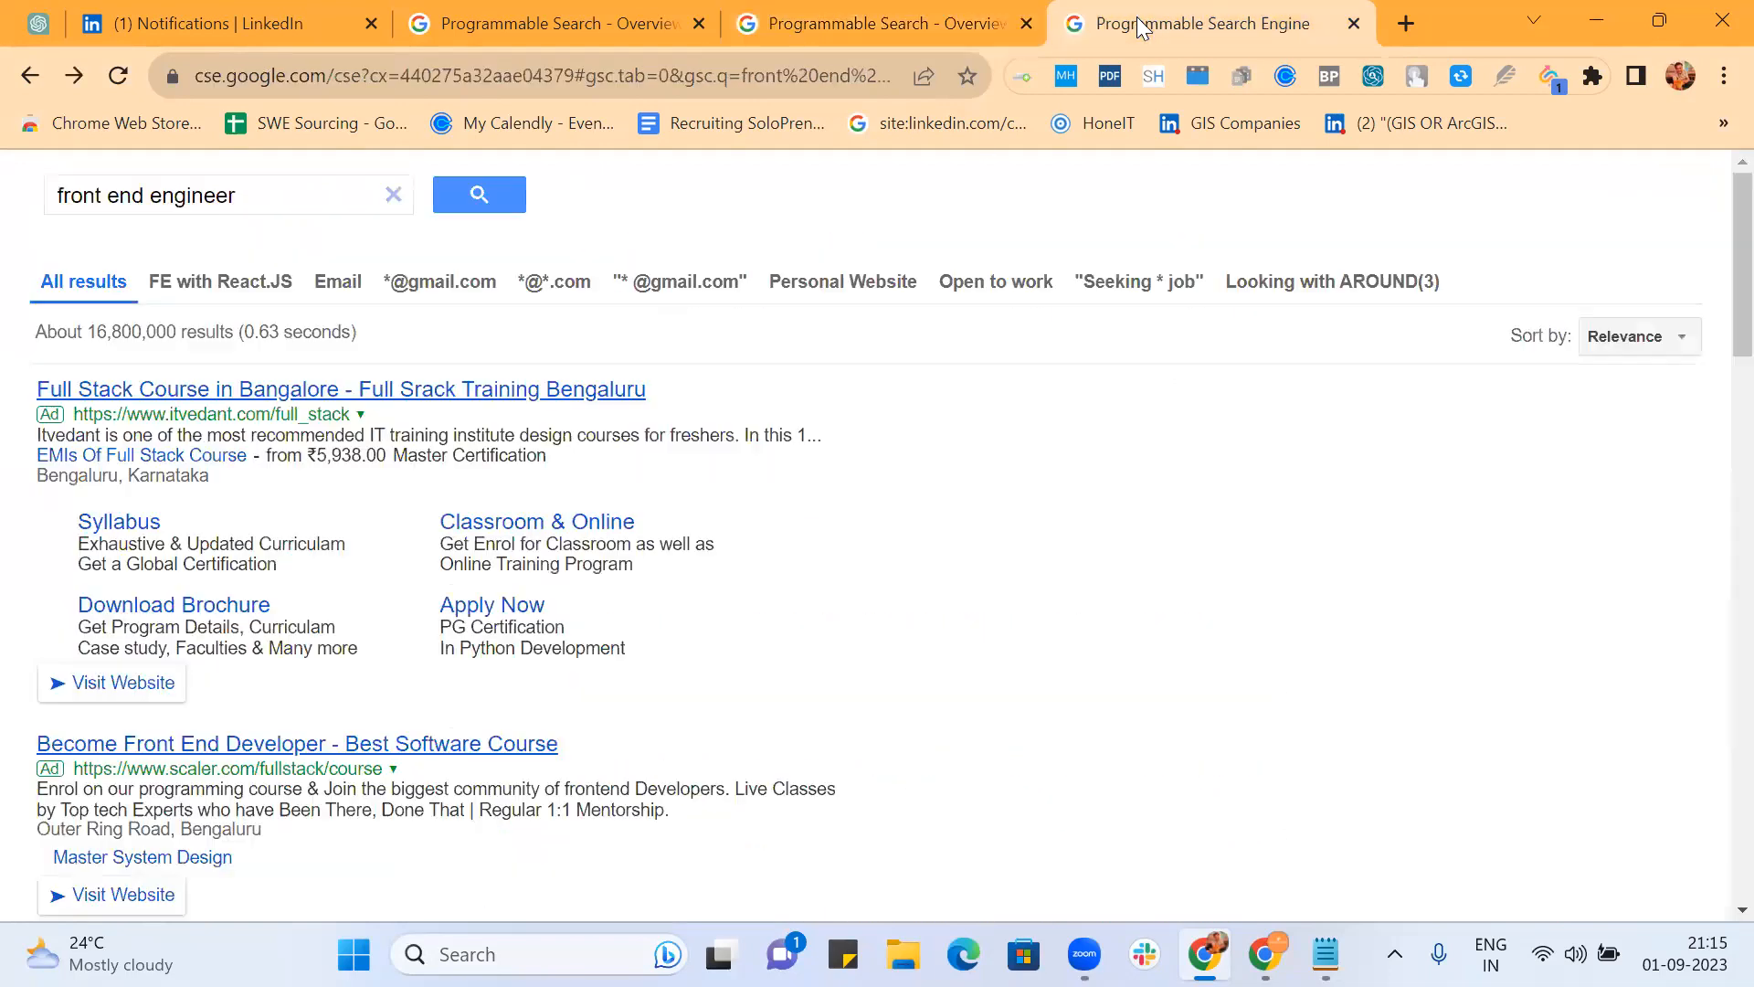
pyautogui.click(914, 32)
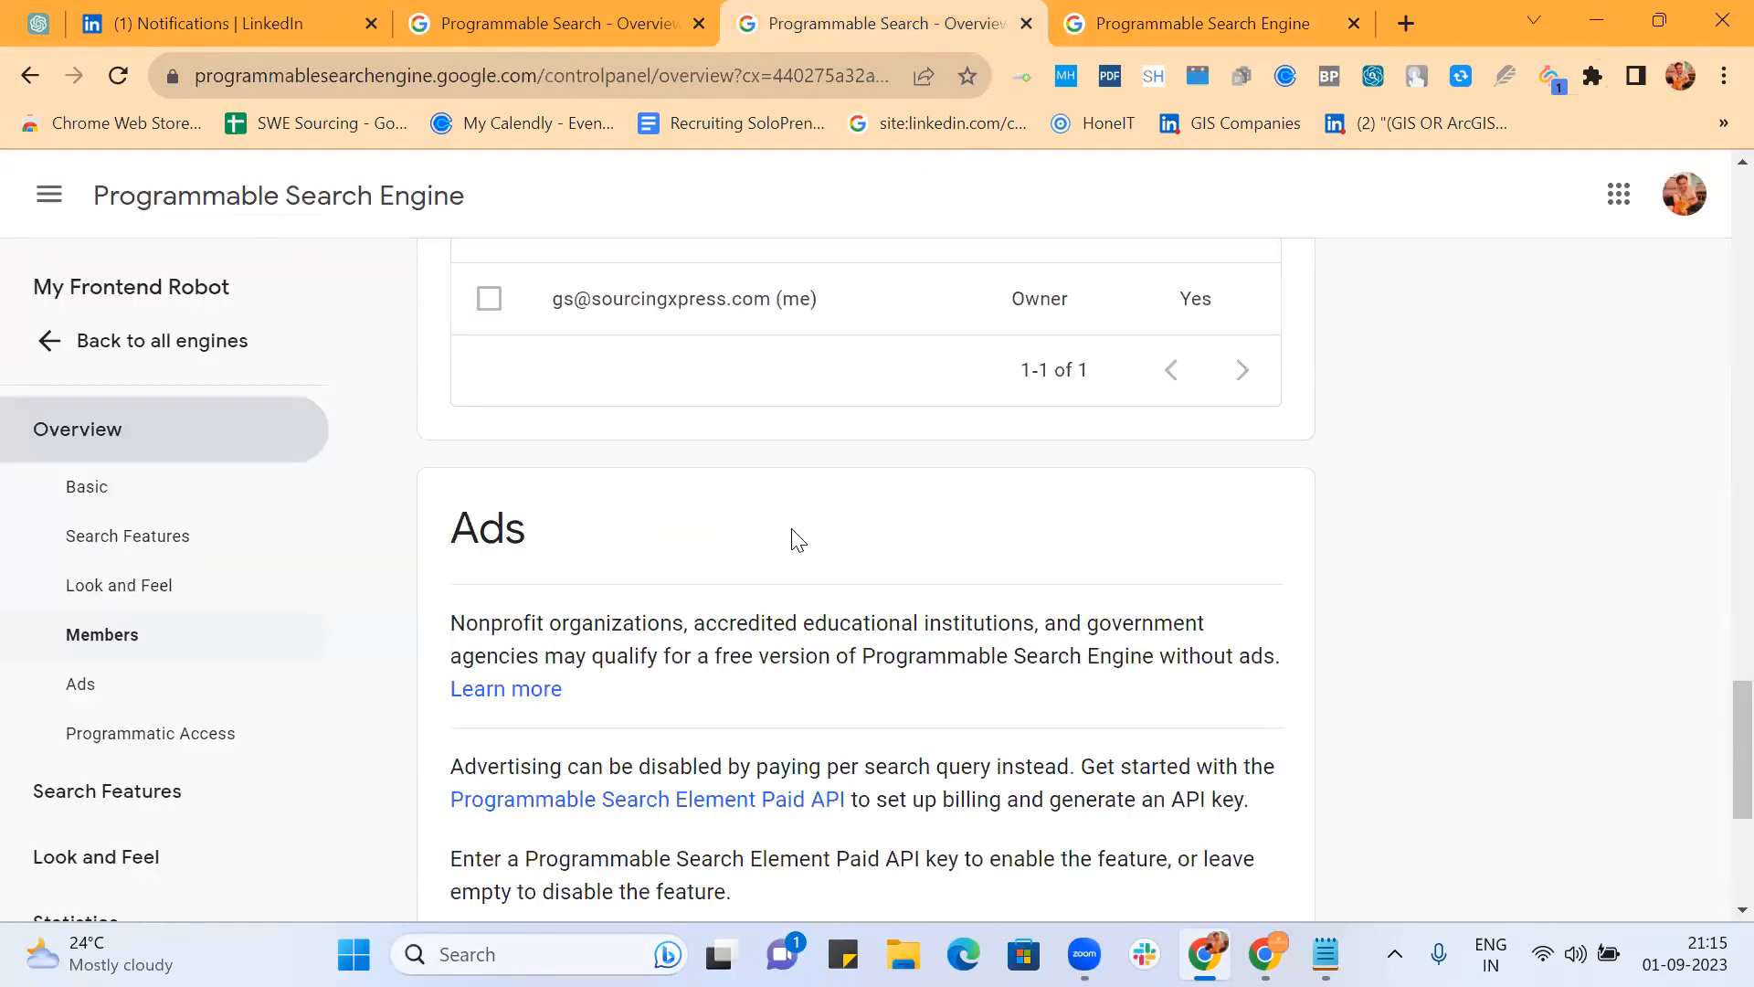
pyautogui.scroll(-4, 793, 539)
pyautogui.scroll(12, 793, 539)
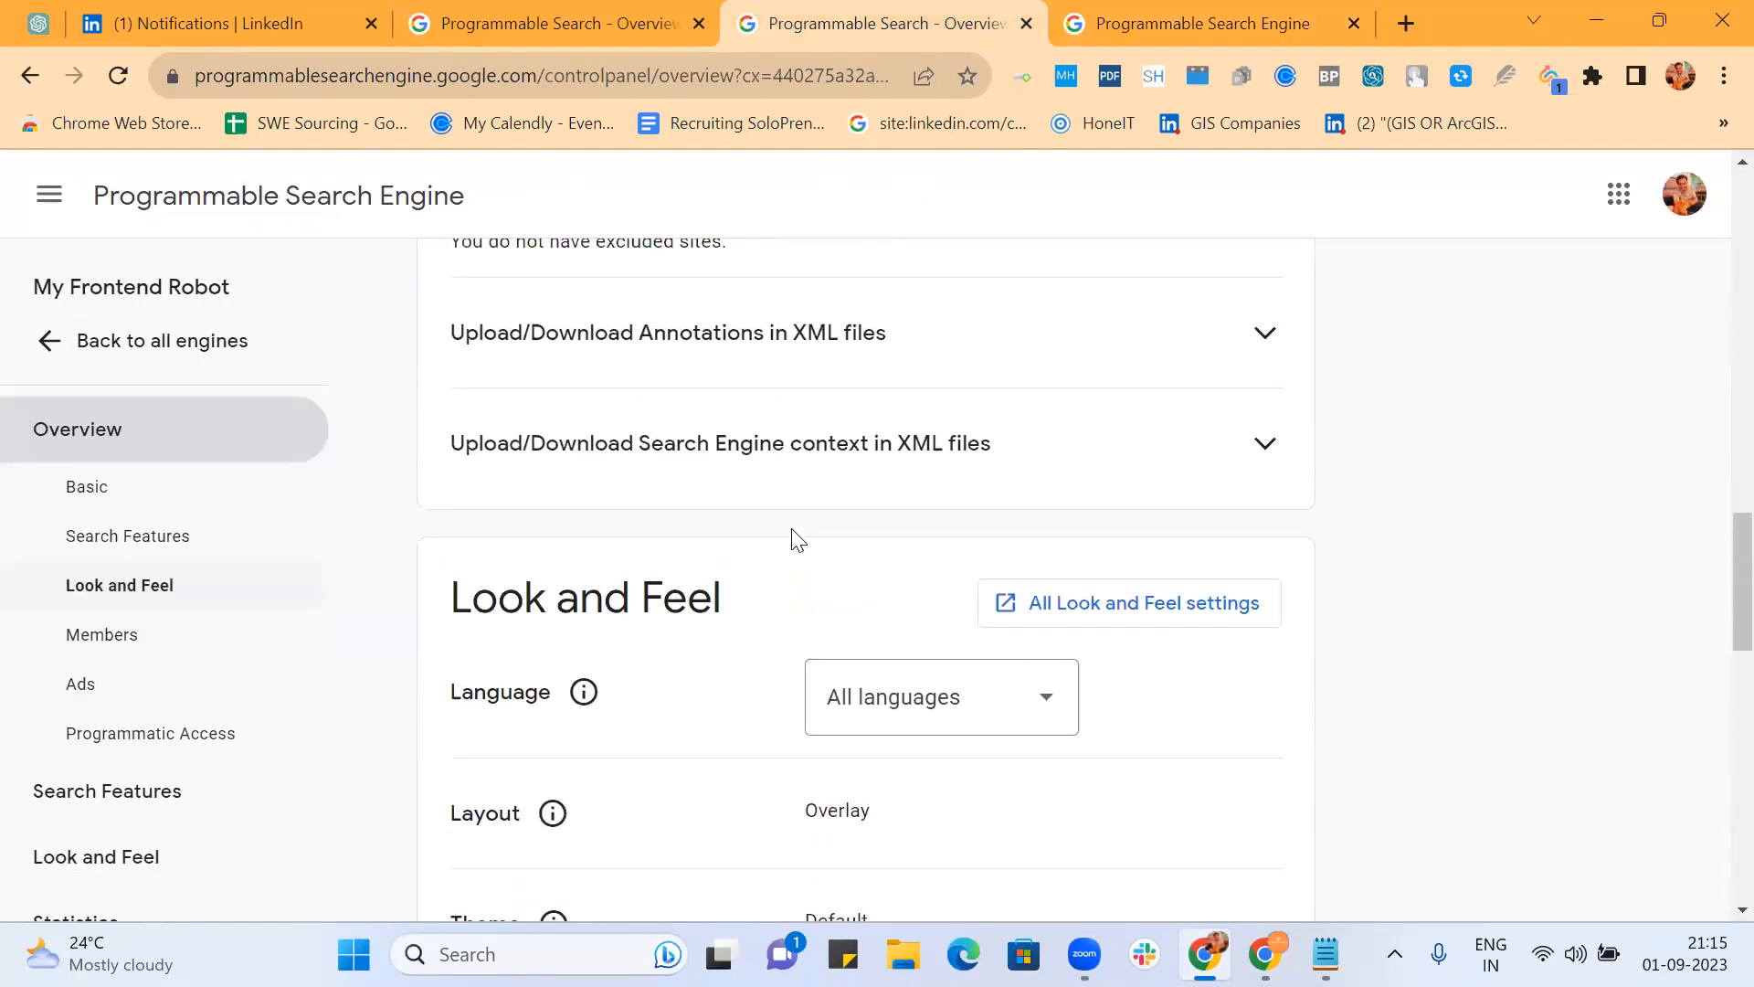
pyautogui.scroll(7, 1001, 499)
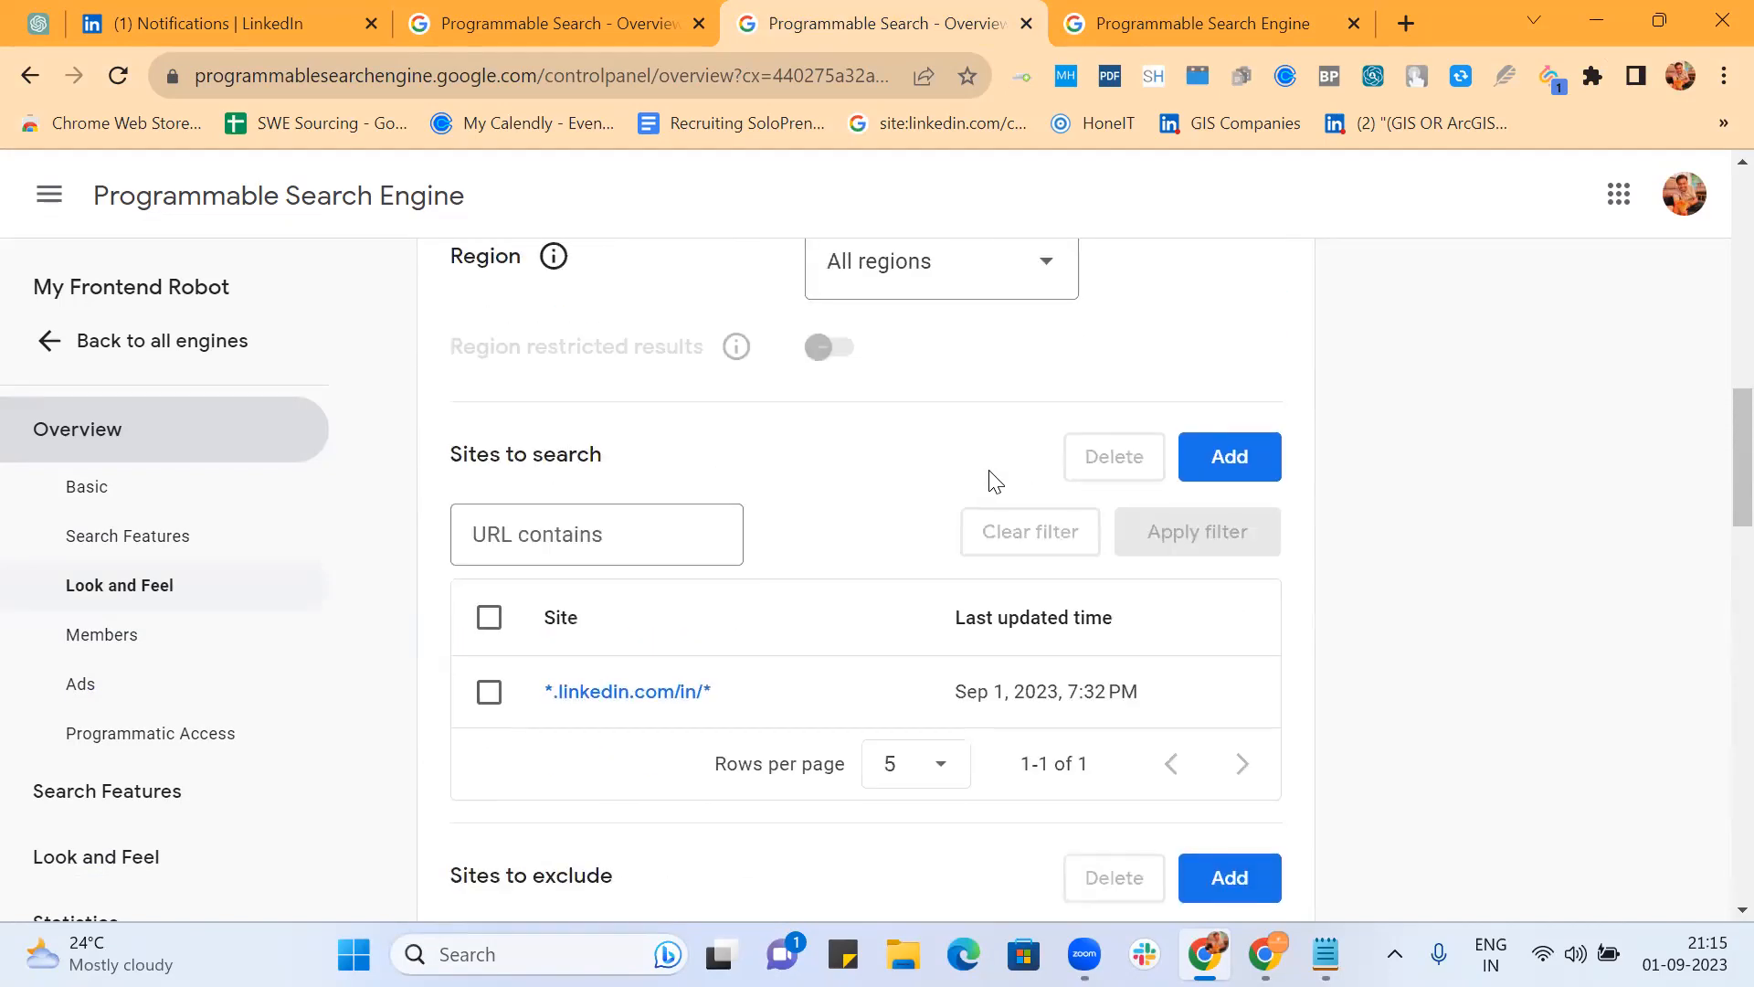
pyautogui.scroll(5, 995, 482)
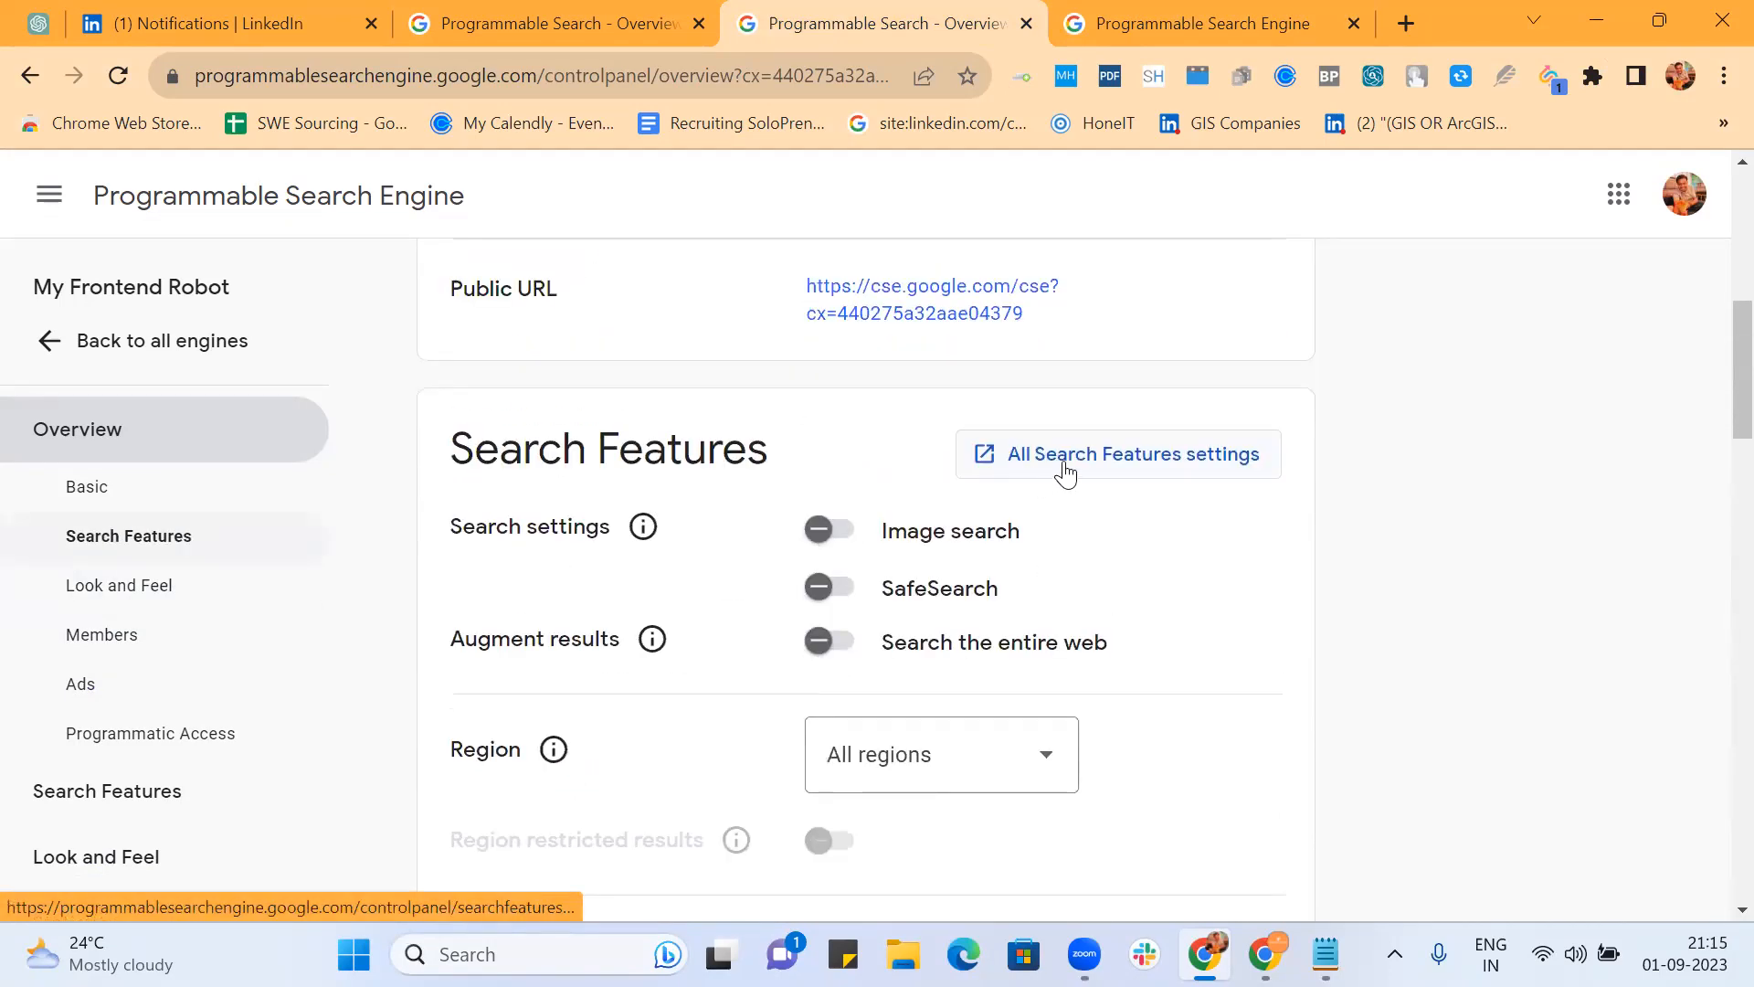
pyautogui.click(1064, 472)
# Step: Edit the Query Enhancement keywords in the new settings page and paste the location terms back in
pyautogui.click(914, 22)
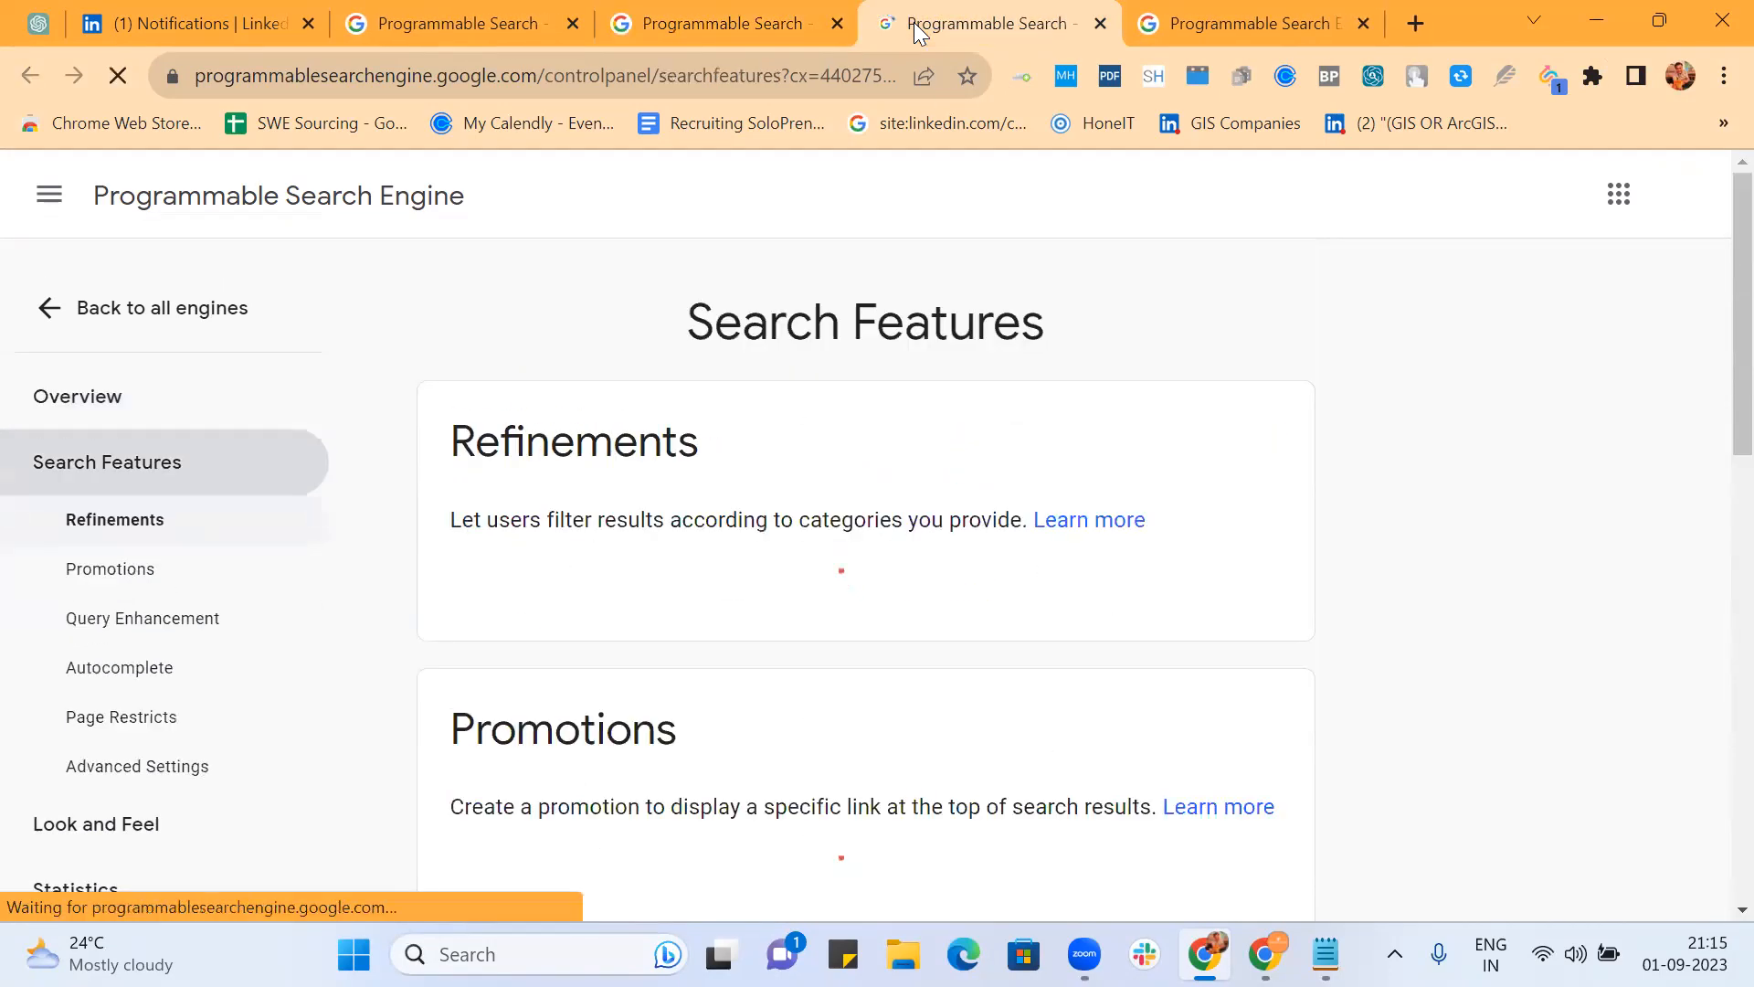
pyautogui.scroll(-3, 731, 542)
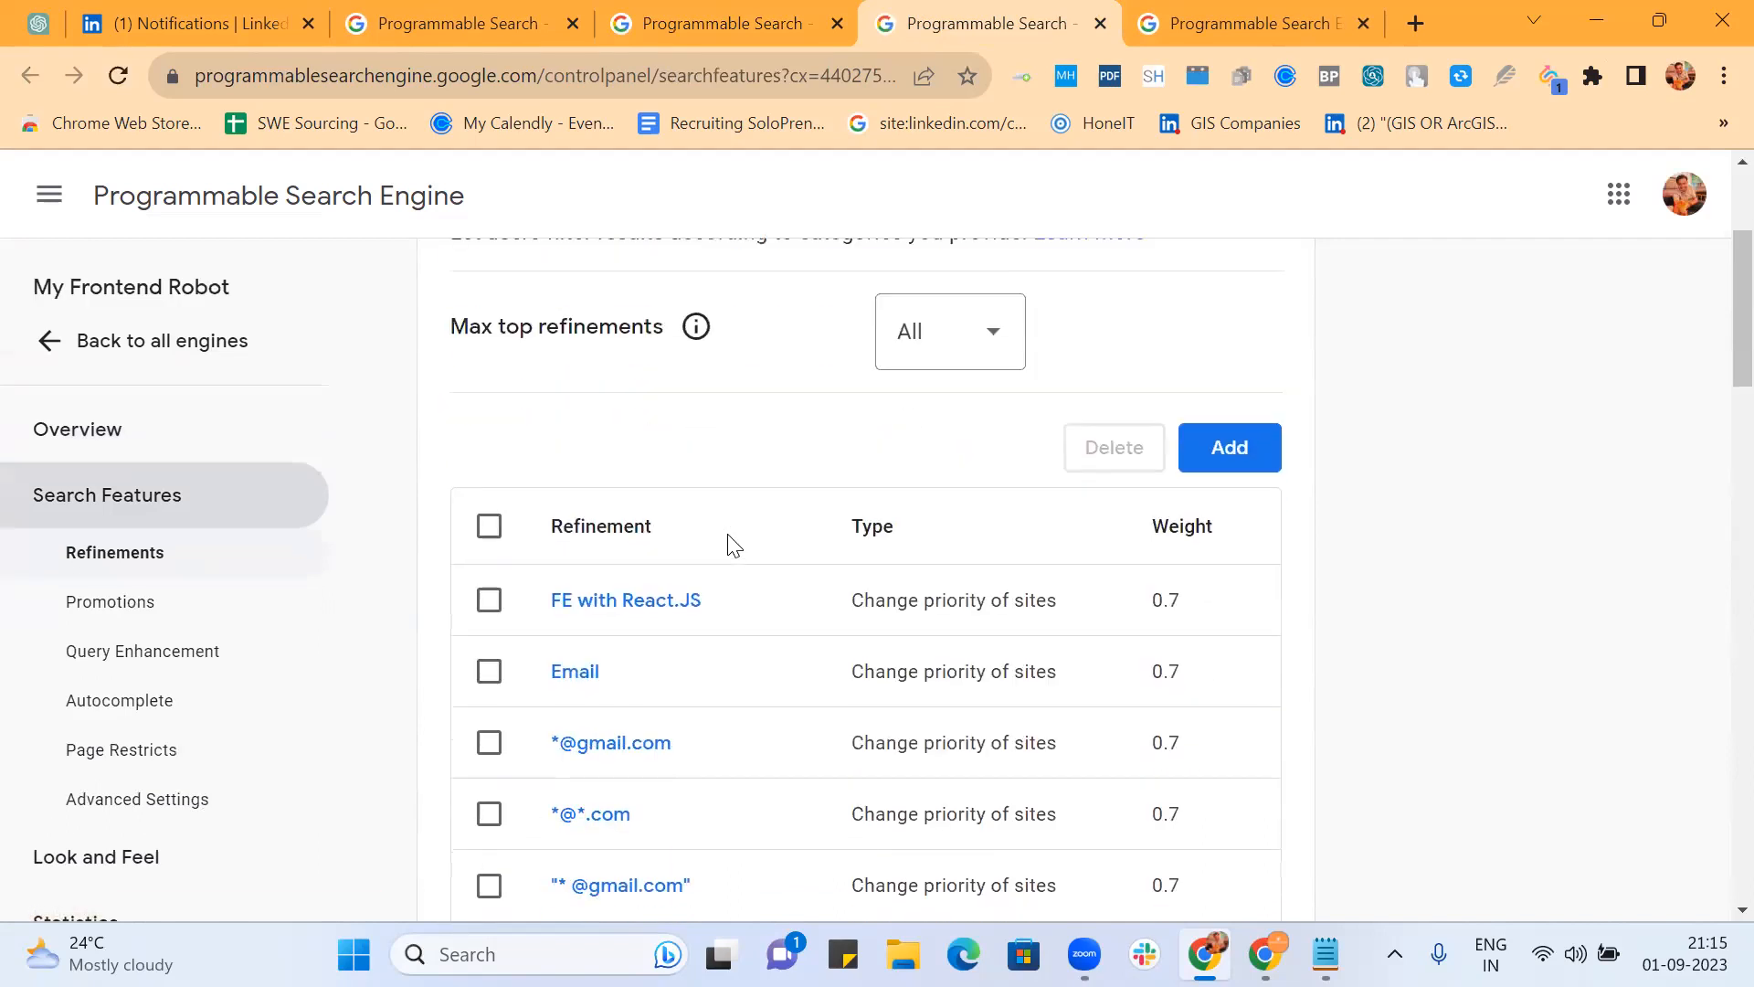
pyautogui.scroll(-2, 734, 545)
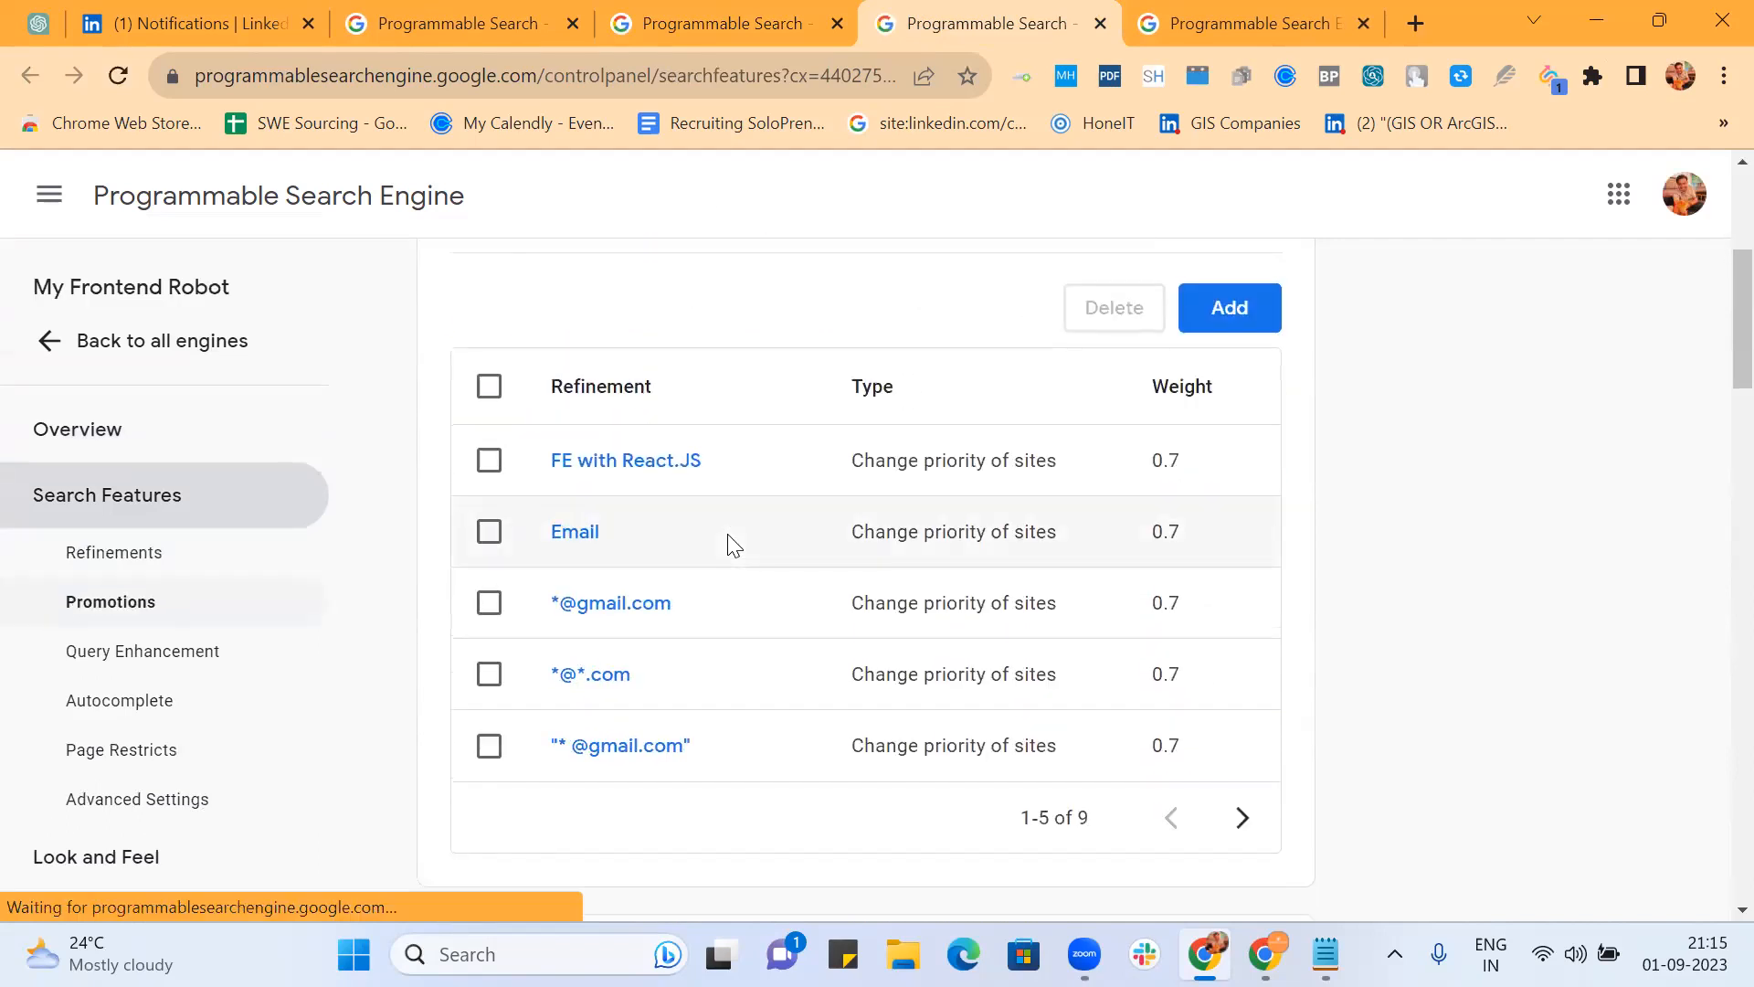
pyautogui.scroll(-7, 730, 546)
pyautogui.scroll(-6, 726, 545)
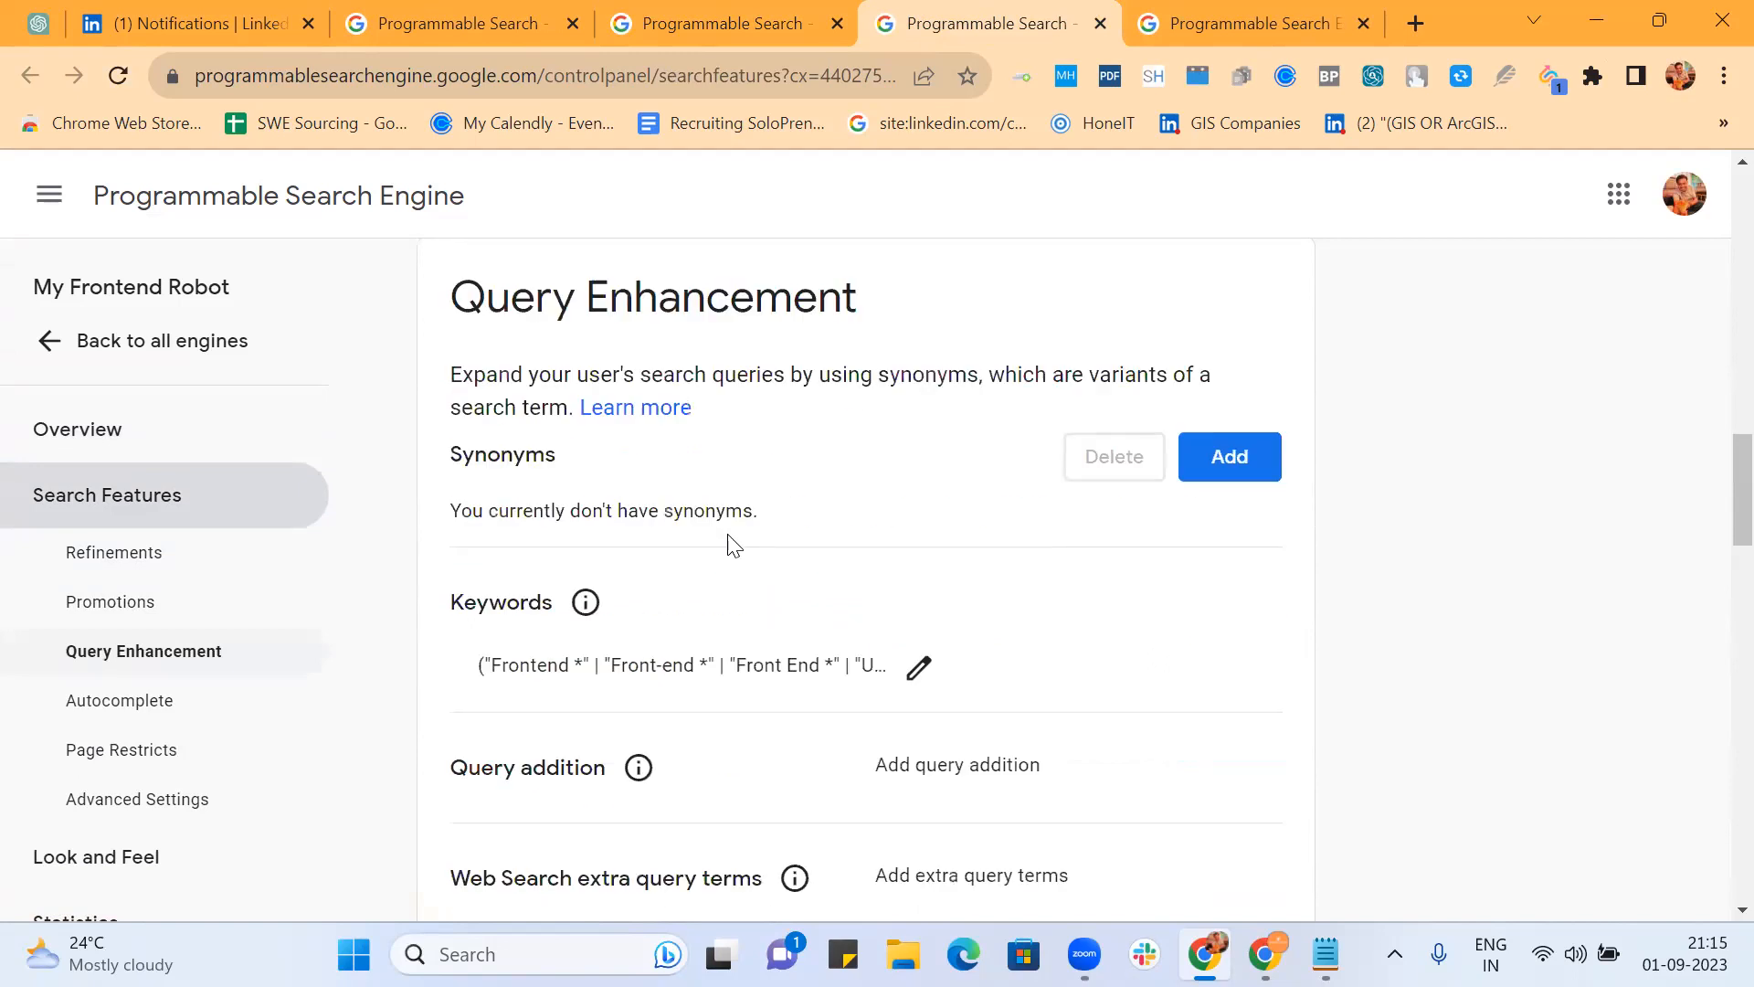
pyautogui.click(915, 355)
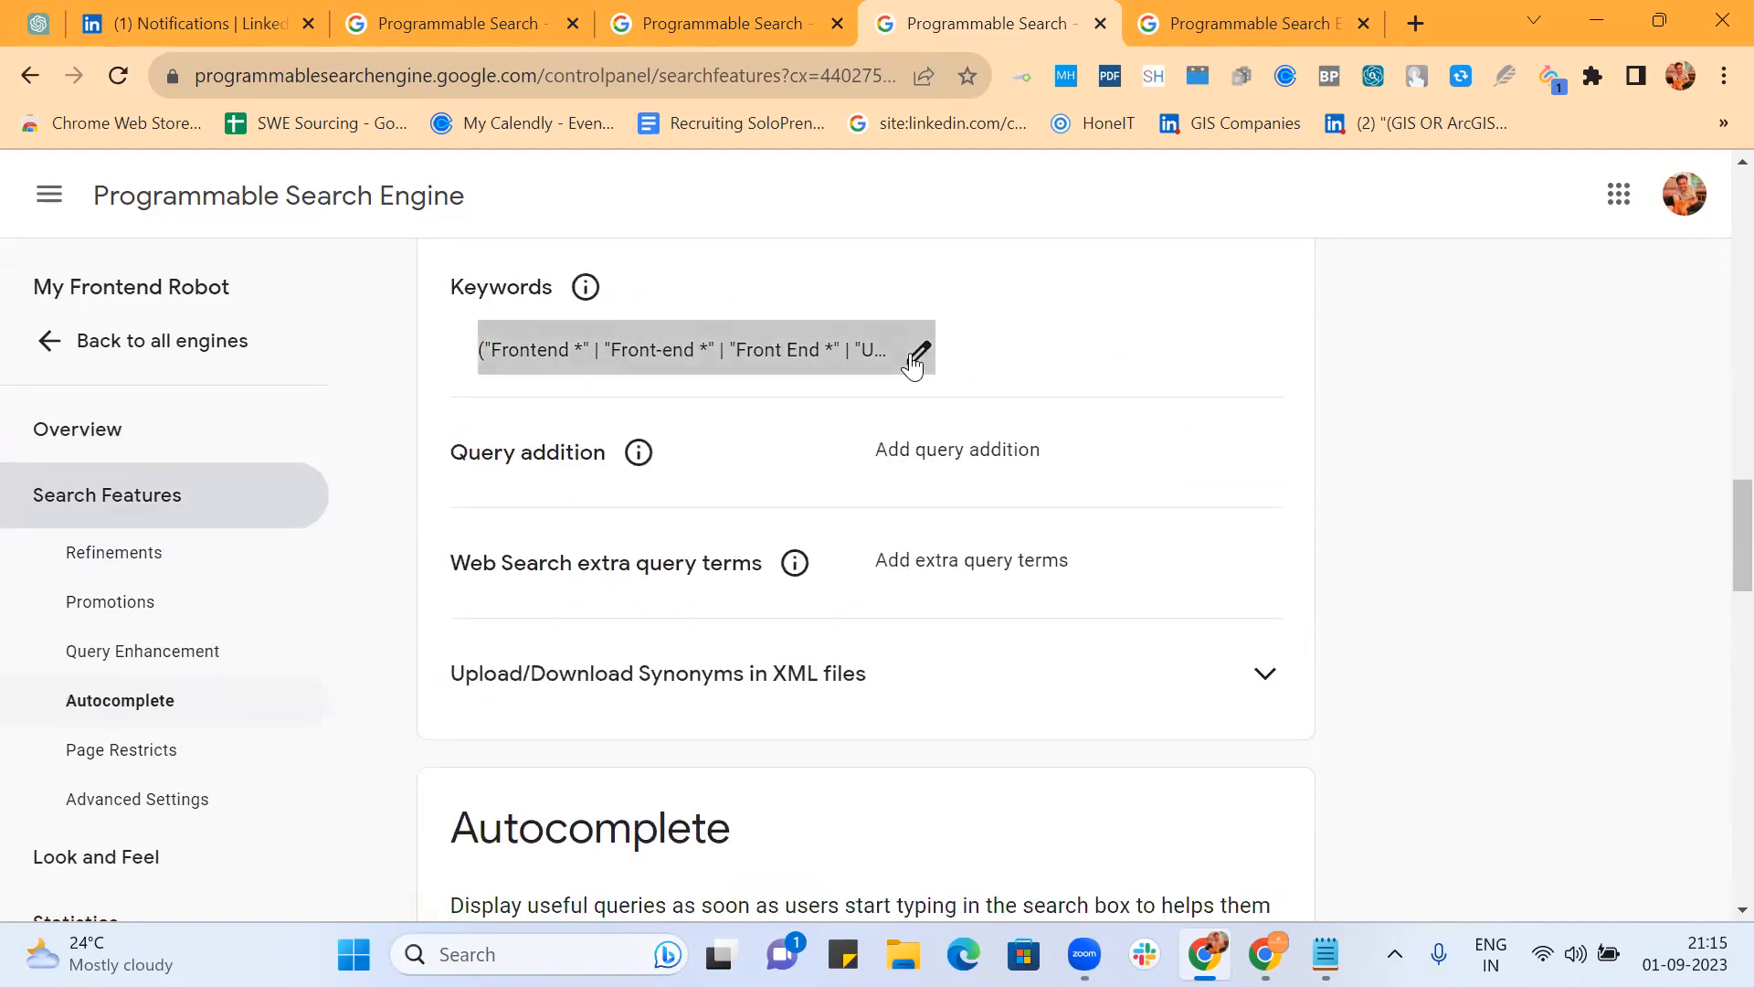
pyautogui.hotkey('ctrl', 'v')
# Step: Replace ') AROUND(6) (' with ' | ', add 'AROUND(6) connections' before the Frontend terms, and save
pyautogui.hscroll(-2, 743, 522)
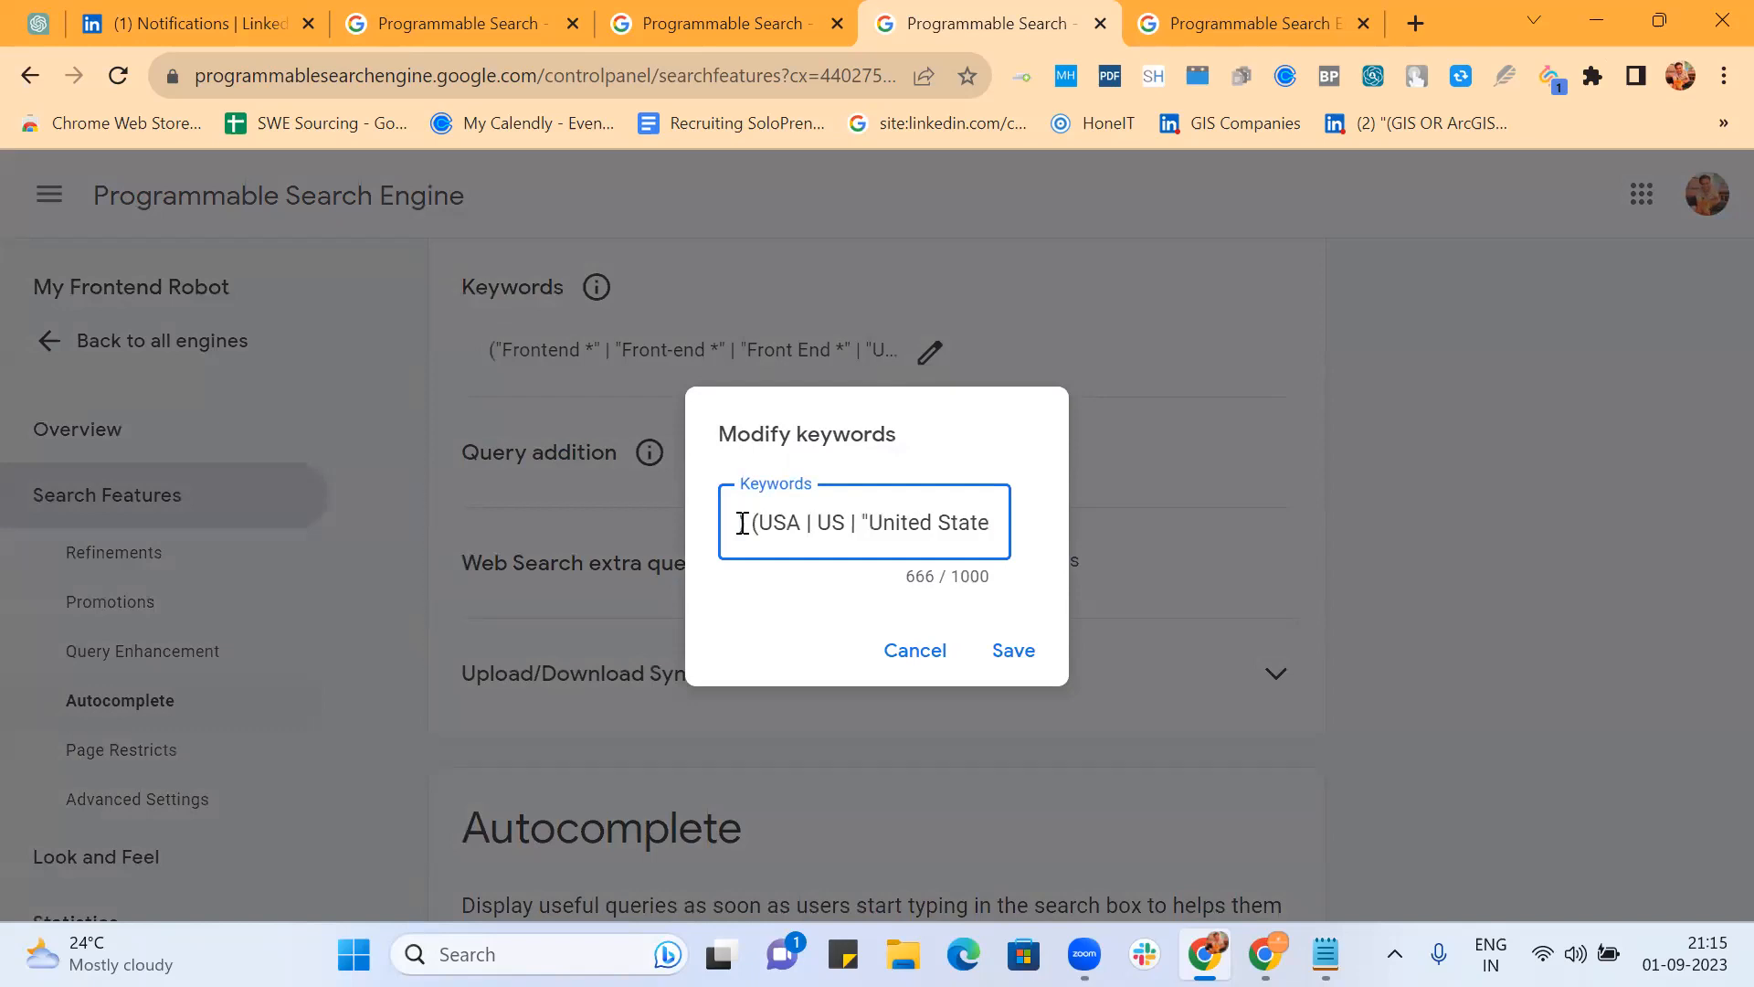
pyautogui.click(900, 522)
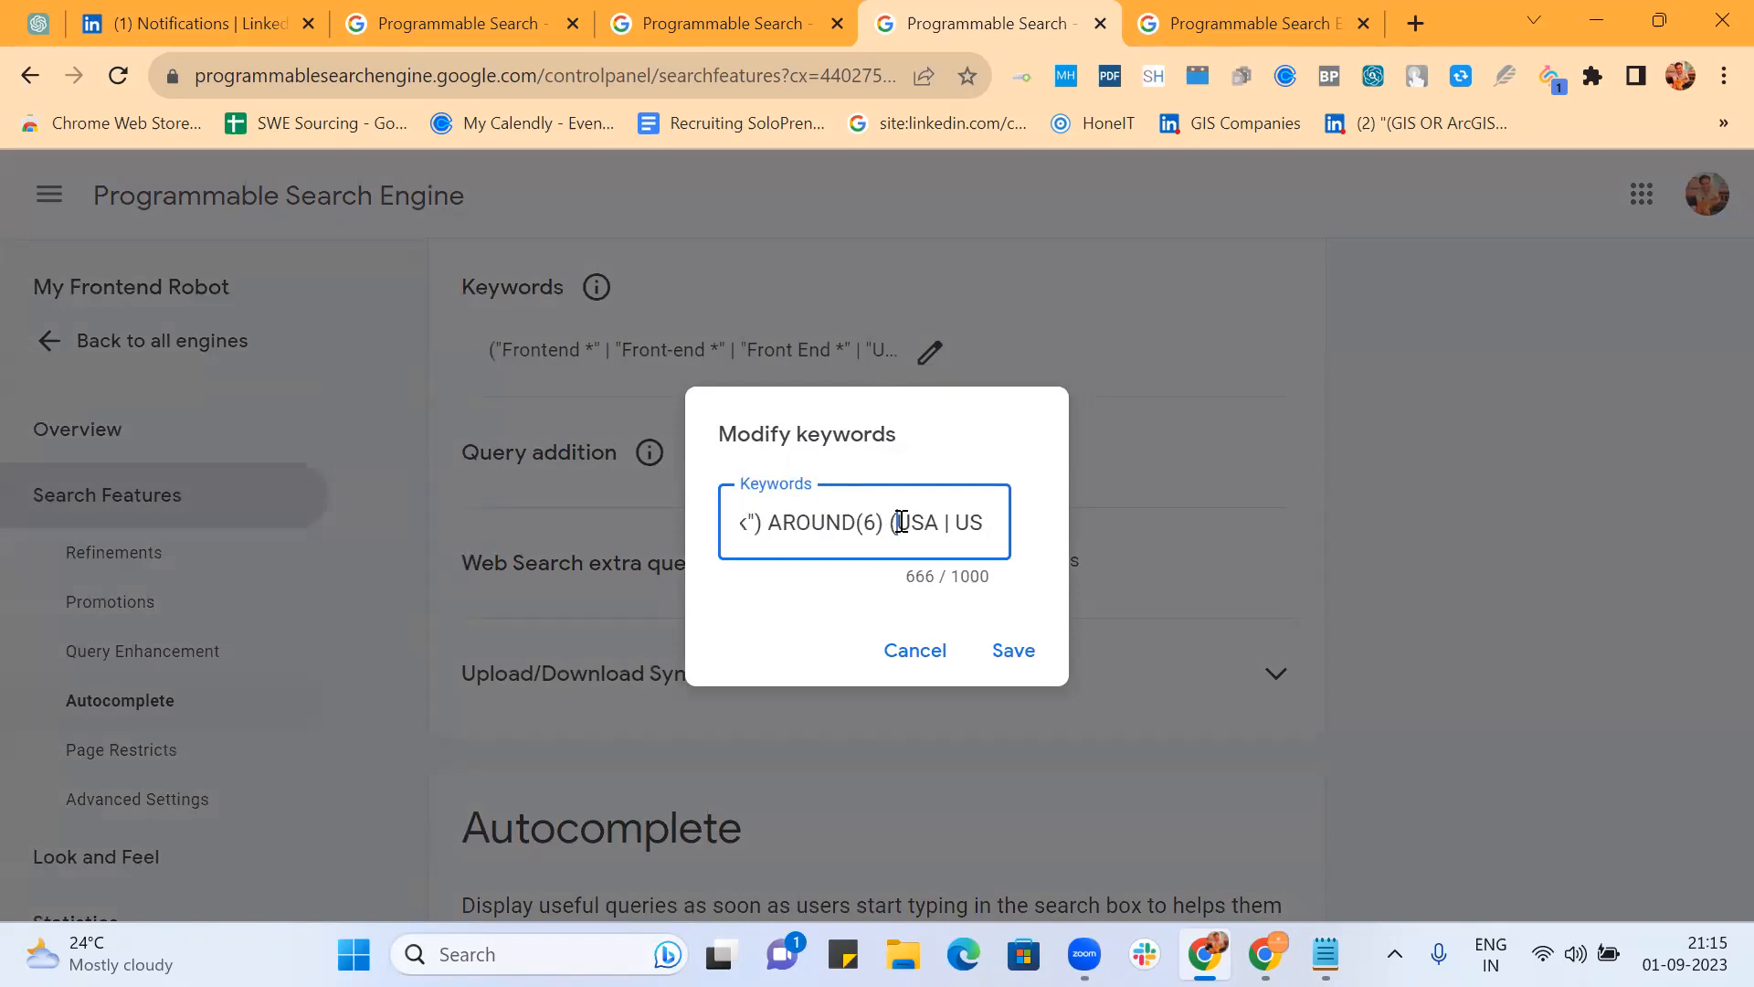
pyautogui.press('BackSpace')
pyautogui.press('BackSpace')
pyautogui.press('BackSpace')
pyautogui.press('BackSpace')
pyautogui.press('BackSpace')
pyautogui.press('BackSpace')
pyautogui.press('BackSpace')
pyautogui.press('BackSpace')
pyautogui.press('BackSpace')
pyautogui.press('BackSpace')
pyautogui.press('BackSpace')
pyautogui.press('BackSpace')
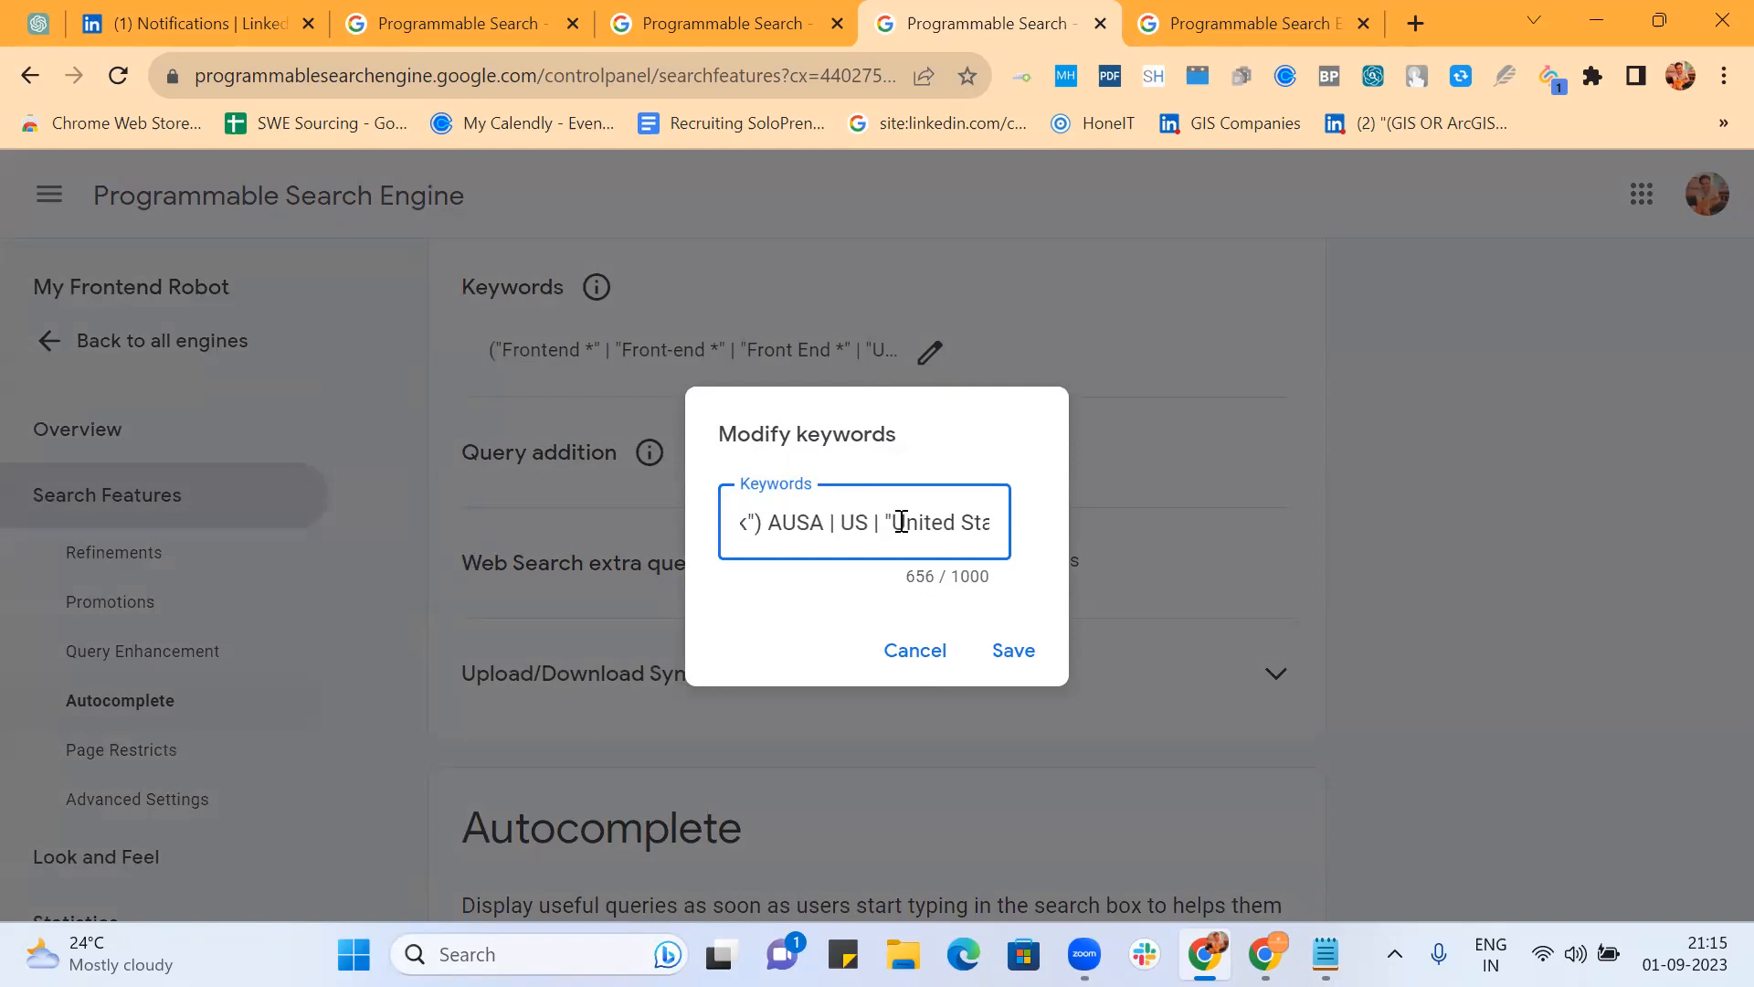
pyautogui.press('BackSpace')
pyautogui.write('|')
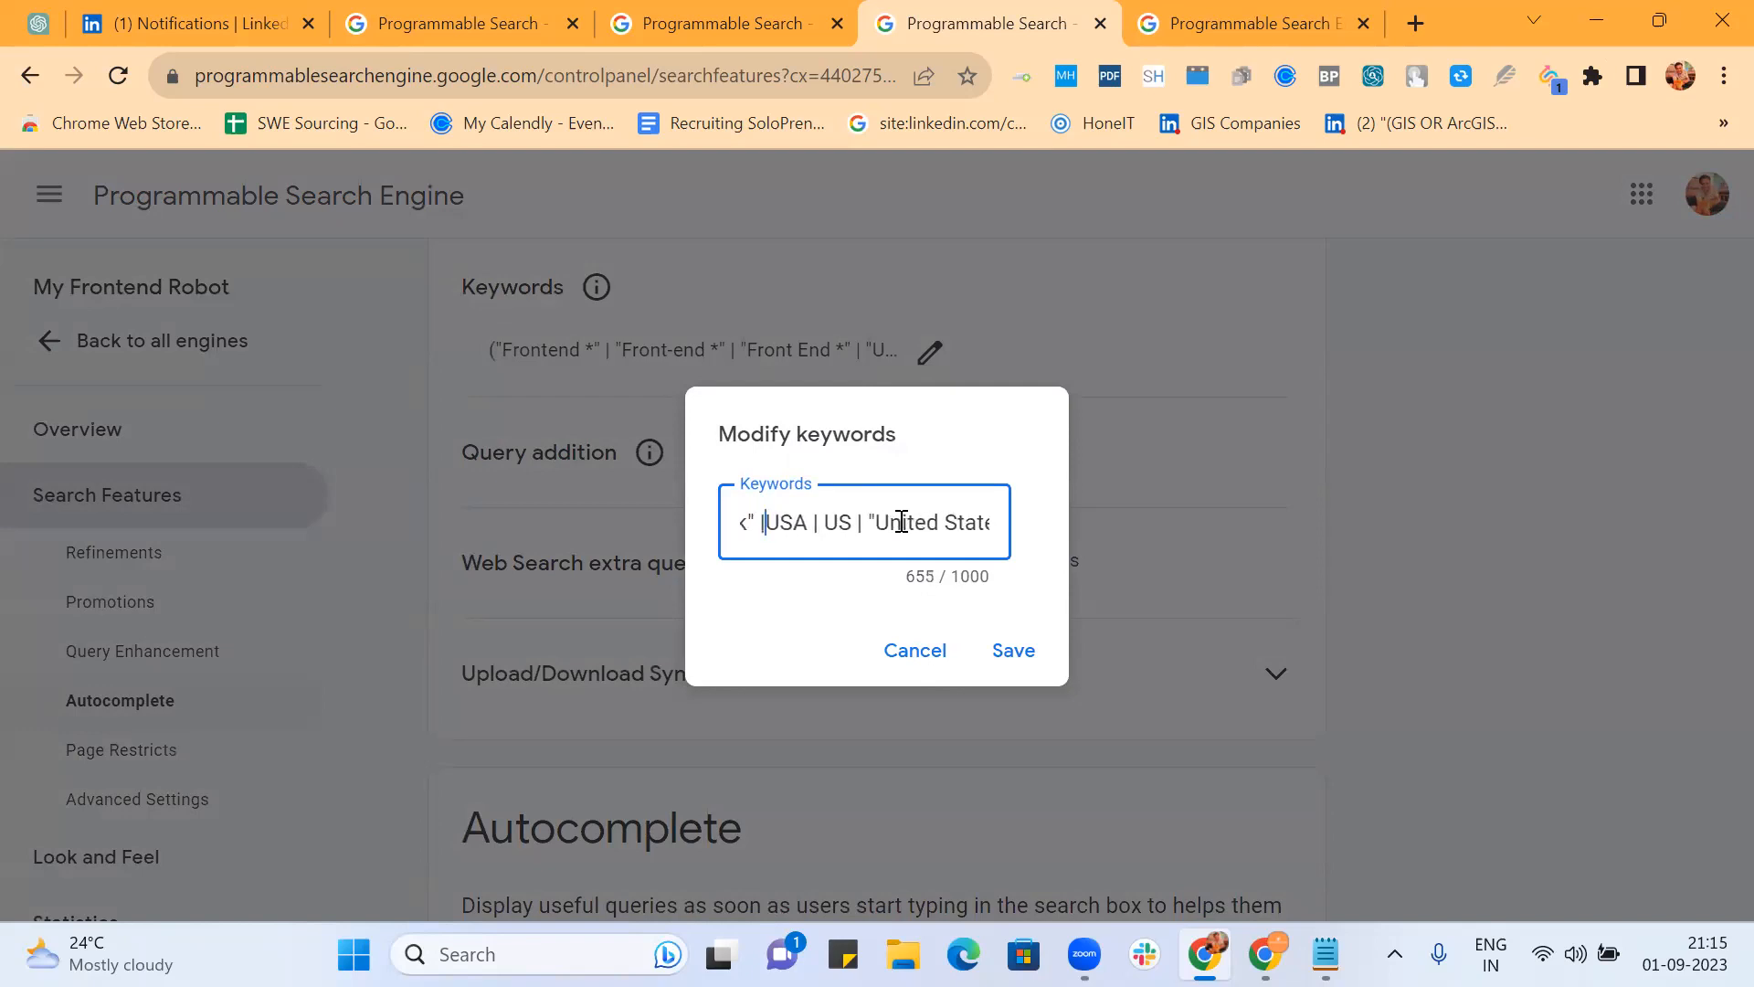
pyautogui.press('Right')
pyautogui.press('Right')
pyautogui.press('Right')
pyautogui.press('Right')
pyautogui.press('Right')
pyautogui.press('Right')
pyautogui.press('Right')
pyautogui.press('Right')
pyautogui.press('Right')
pyautogui.press('Right')
pyautogui.press('Right')
pyautogui.press('Right')
pyautogui.press('Right')
pyautogui.press('Right')
pyautogui.press('Right')
pyautogui.press('Right')
pyautogui.press('Right')
pyautogui.press('Right')
pyautogui.press('Right')
pyautogui.press('Right')
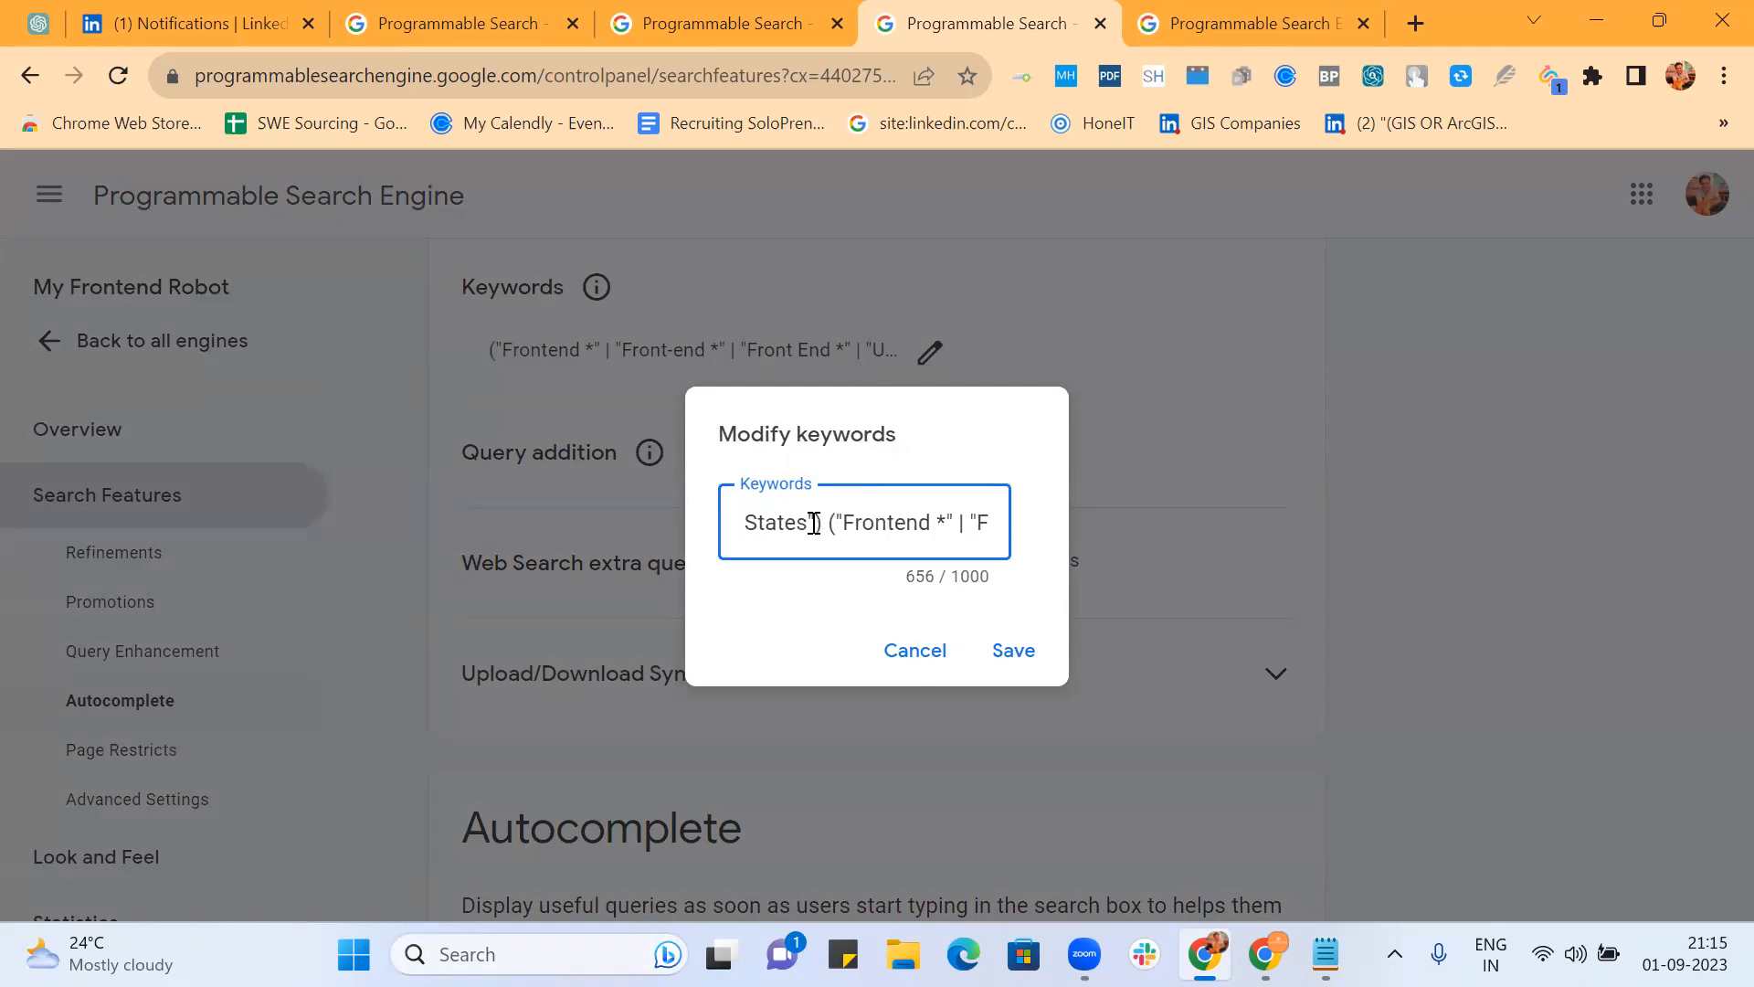
pyautogui.write('AROUND')
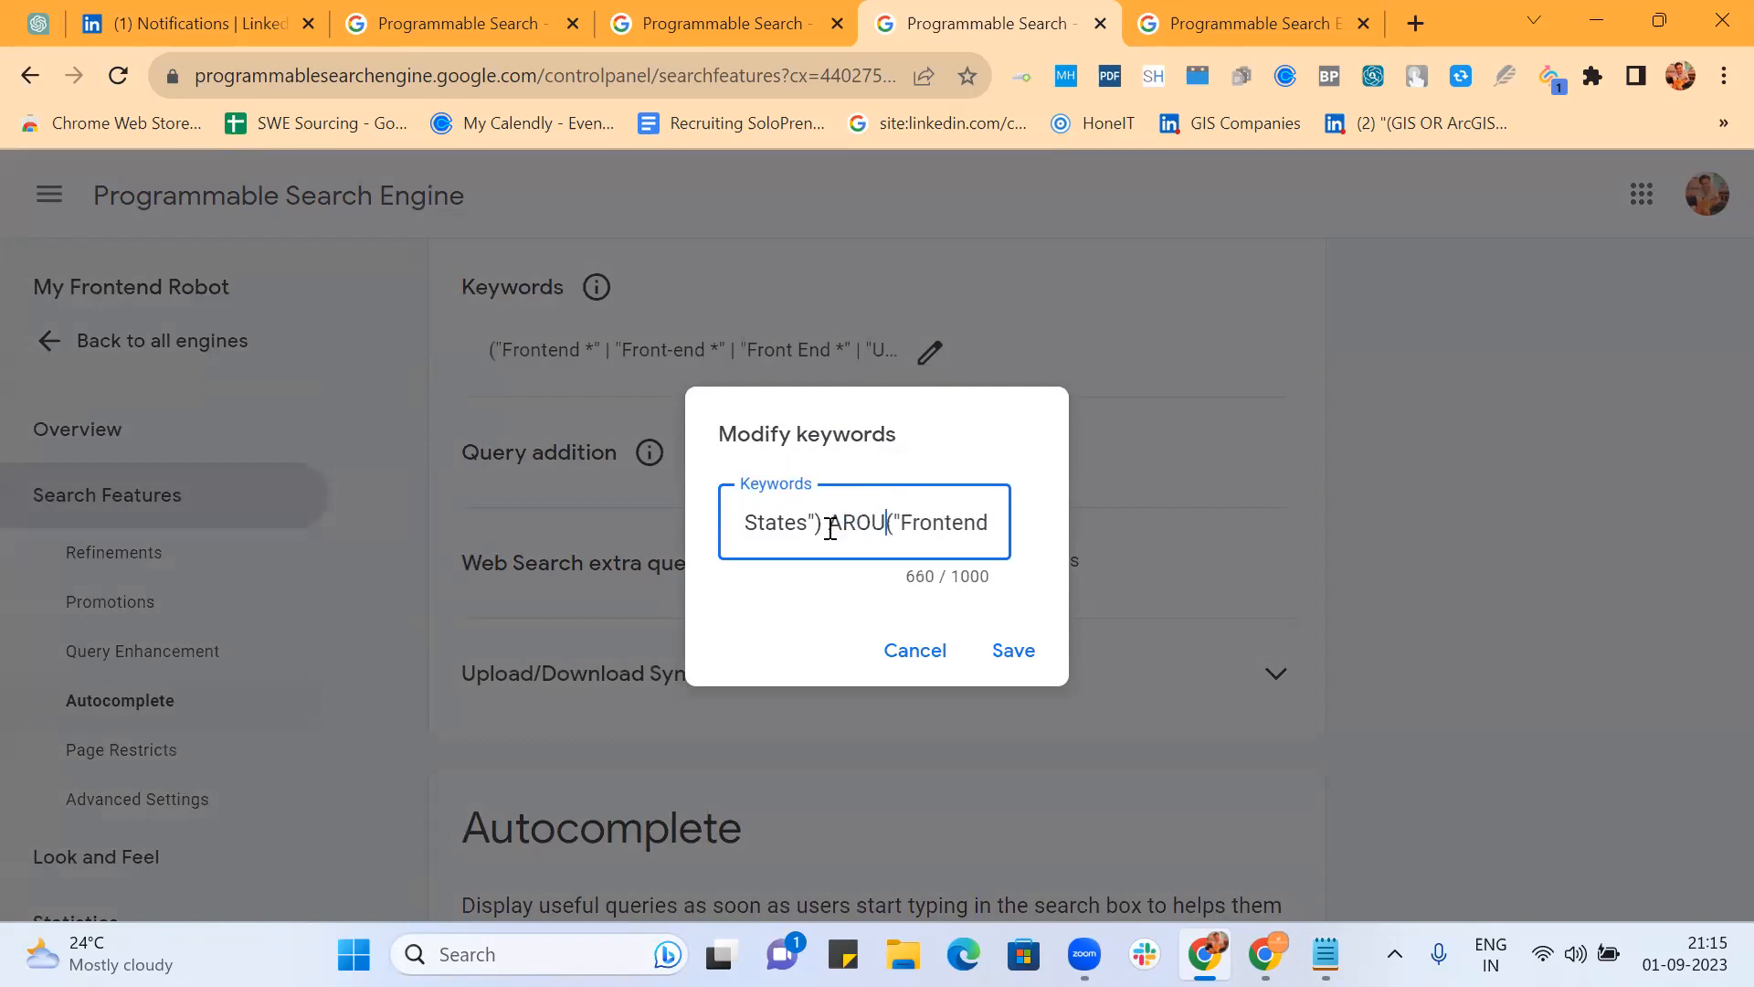
pyautogui.write('(6) ')
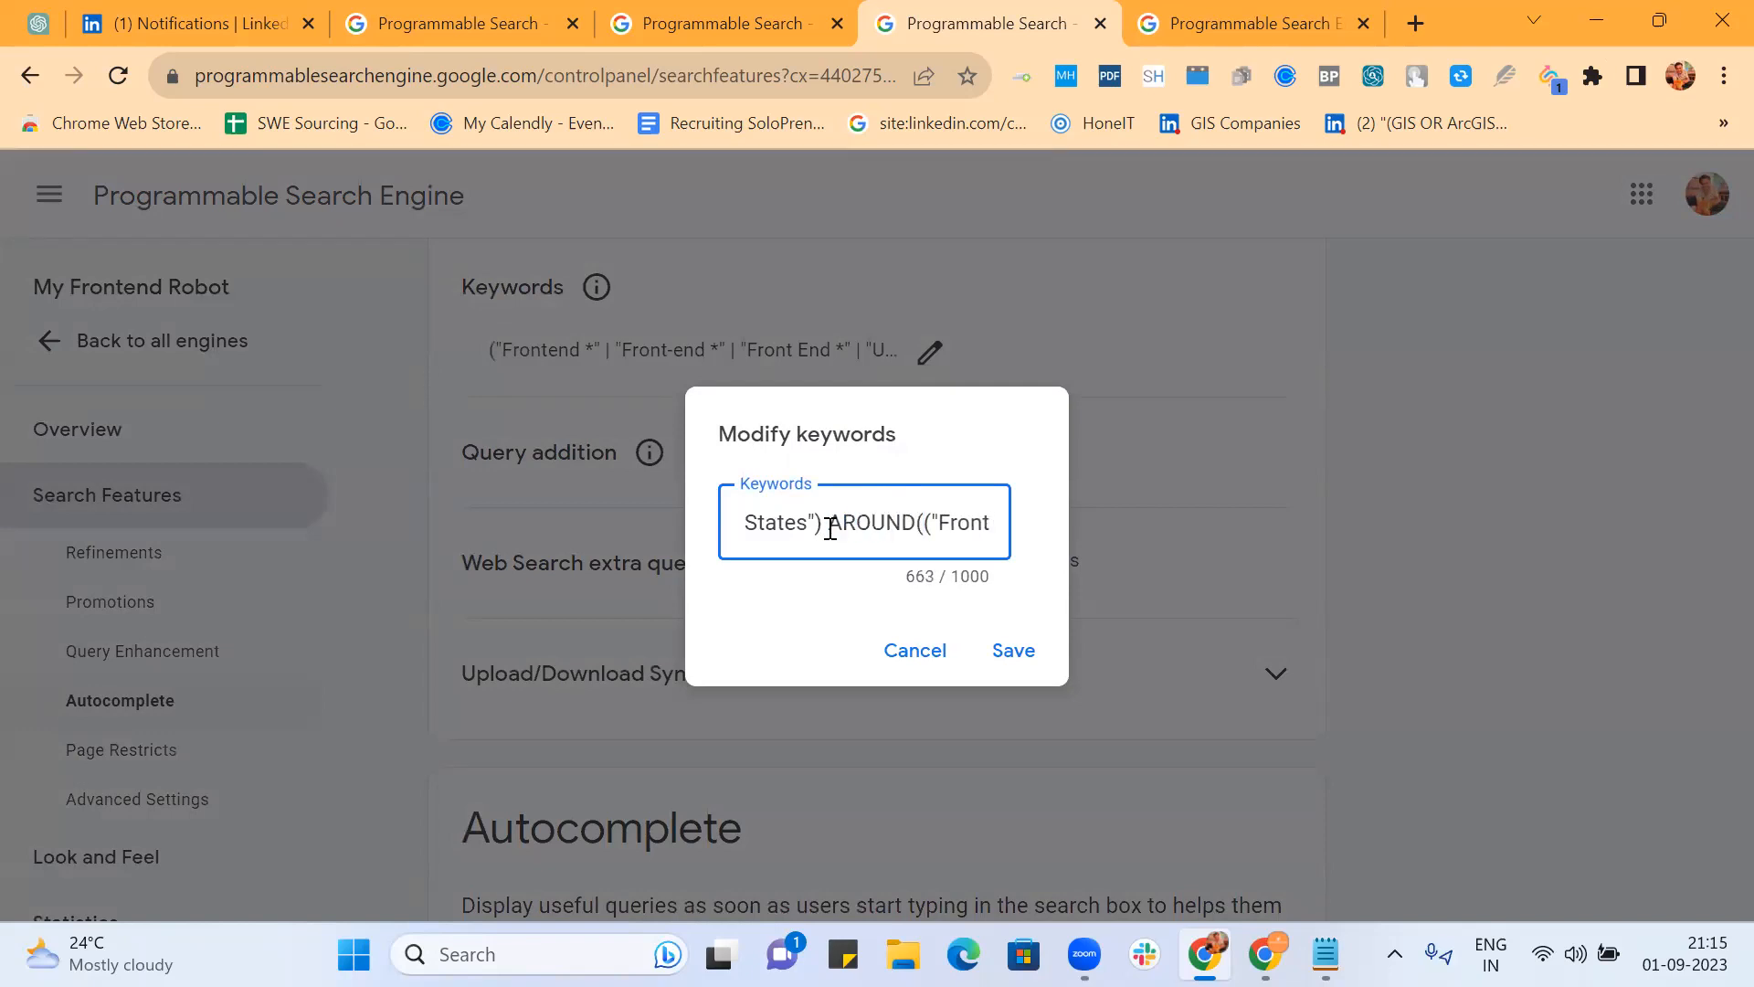
pyautogui.write('connections (')
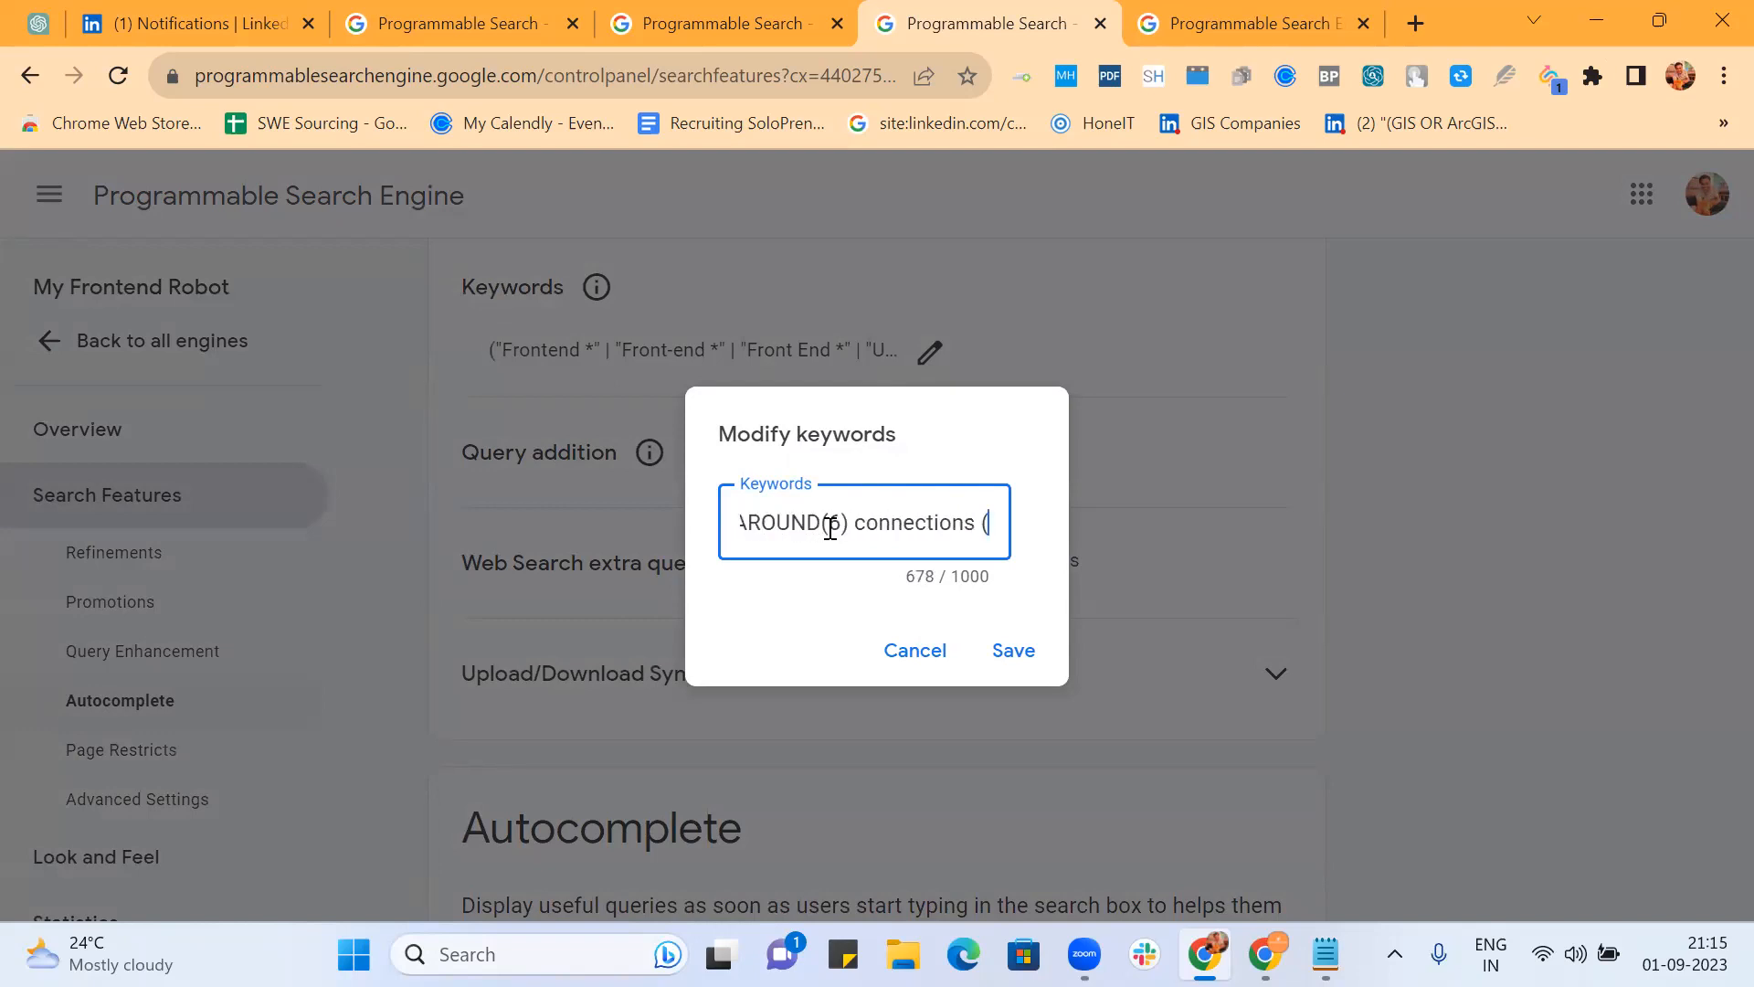
pyautogui.press('Left')
pyautogui.press('Left')
pyautogui.press('Left')
pyautogui.press('Left')
pyautogui.press('Left')
pyautogui.press('Left')
pyautogui.press('Left')
pyautogui.press('Left')
pyautogui.press('Left')
pyautogui.press('Left')
pyautogui.press('Left')
pyautogui.press('Left')
pyautogui.press('Left')
pyautogui.press('Left')
pyautogui.press('Left')
pyautogui.press('Left')
pyautogui.press('Left')
pyautogui.press('Left')
pyautogui.press('Left')
pyautogui.press('Left')
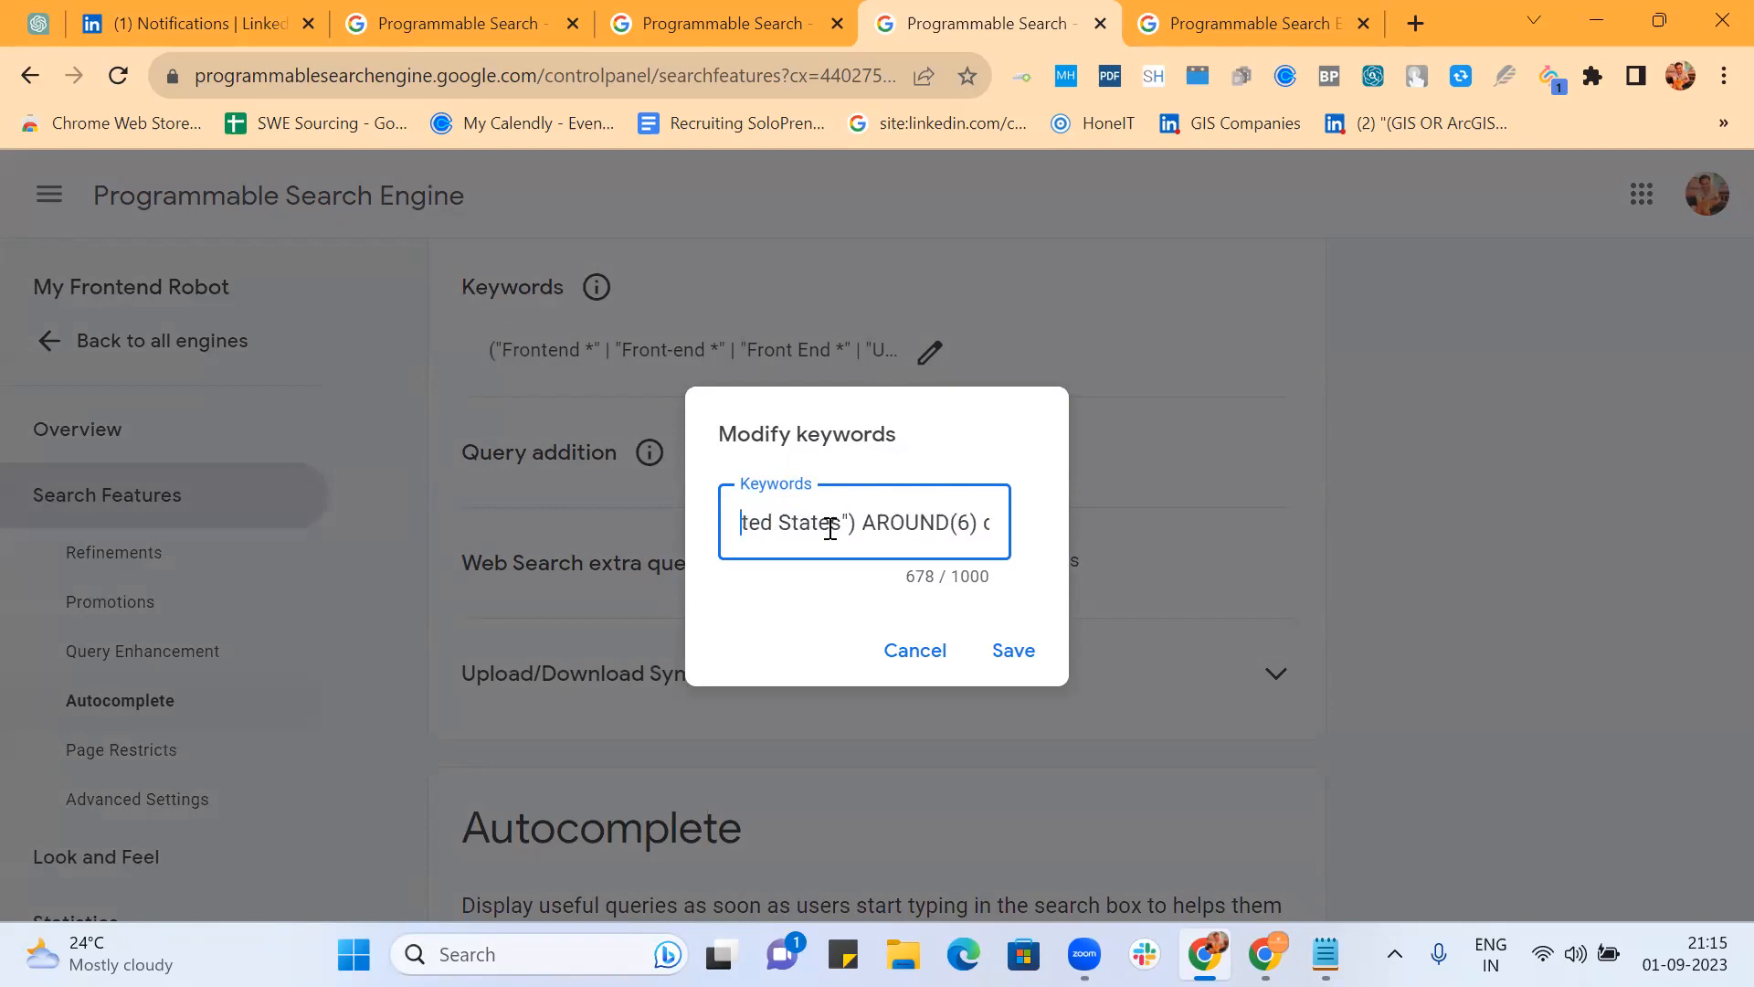
pyautogui.press('Left')
pyautogui.press('Left')
pyautogui.press('Left')
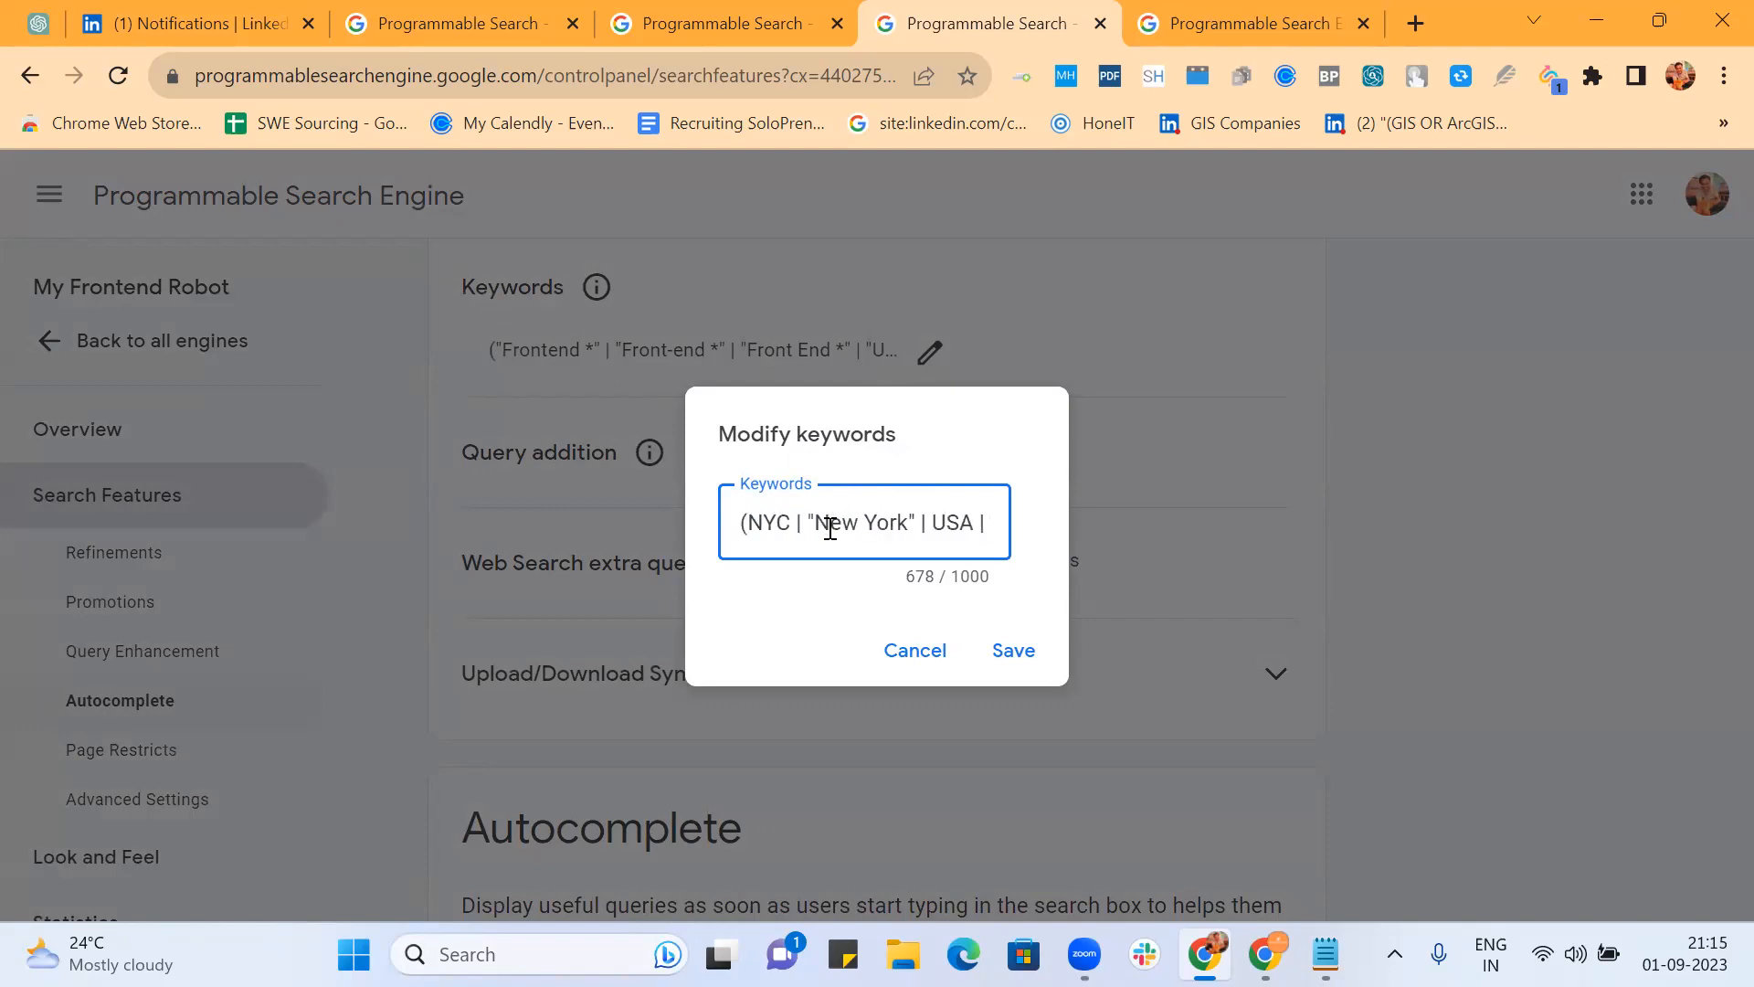
pyautogui.click(1007, 648)
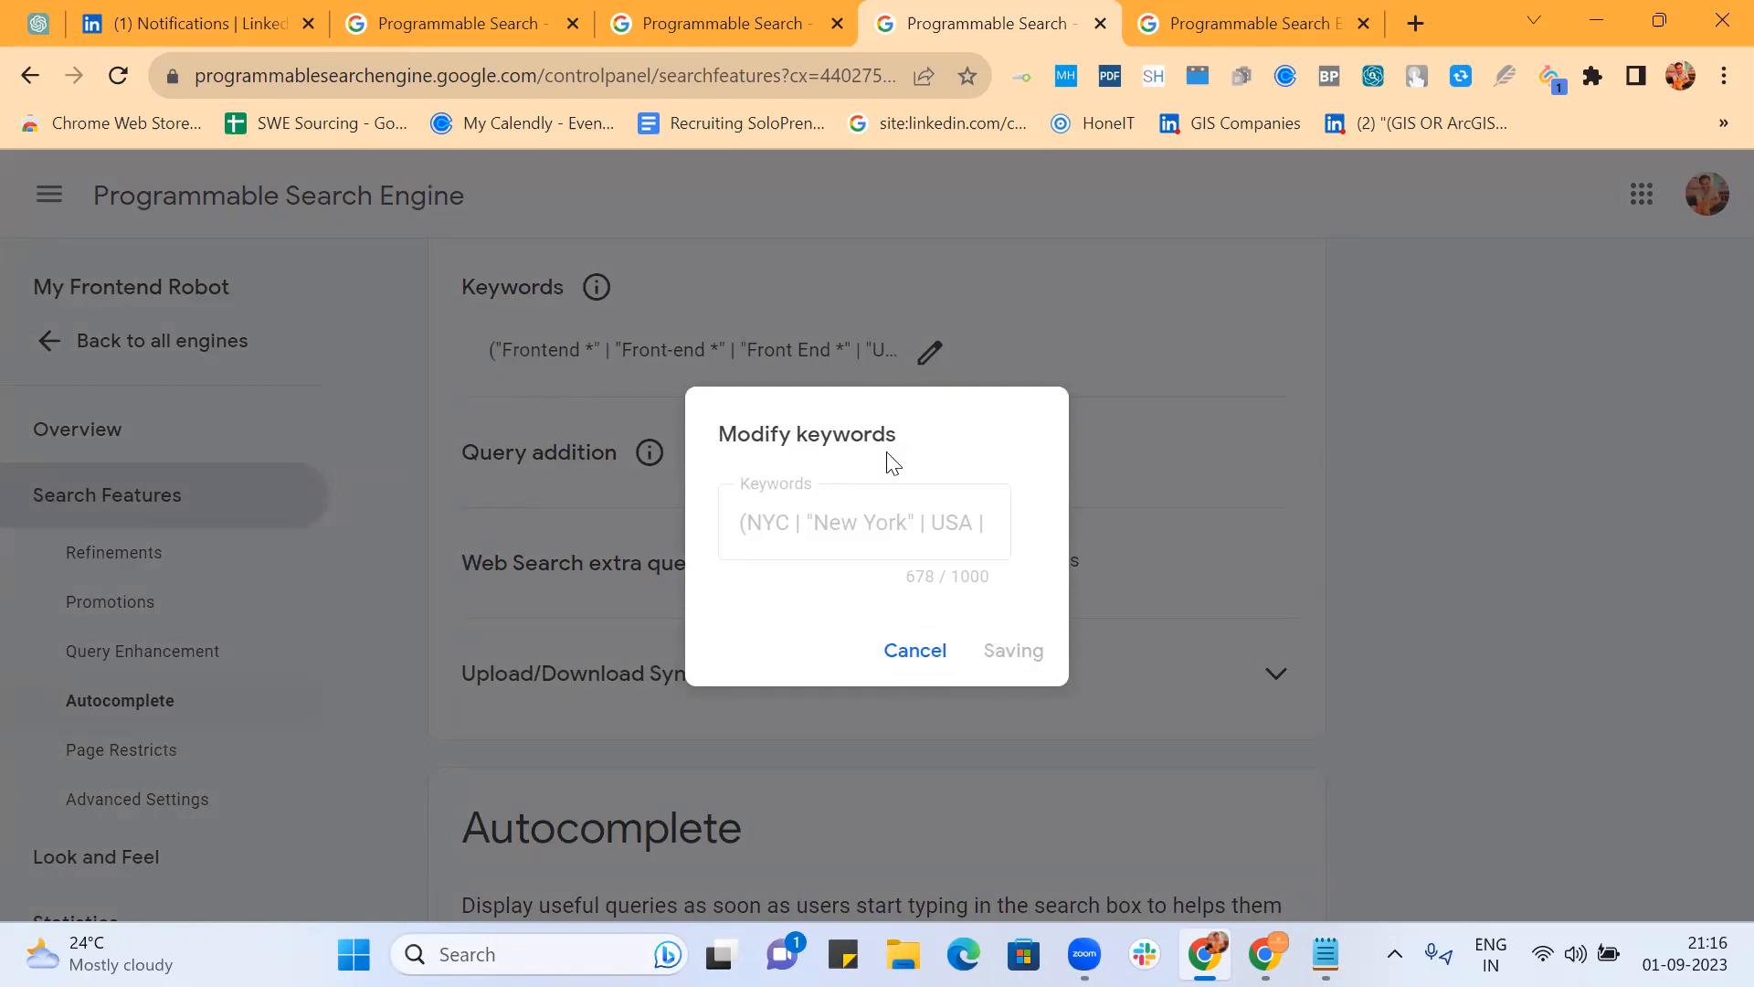
# Step: Cancel the Modify keywords dialog now that the Frontend keywords are saved
pyautogui.click(913, 650)
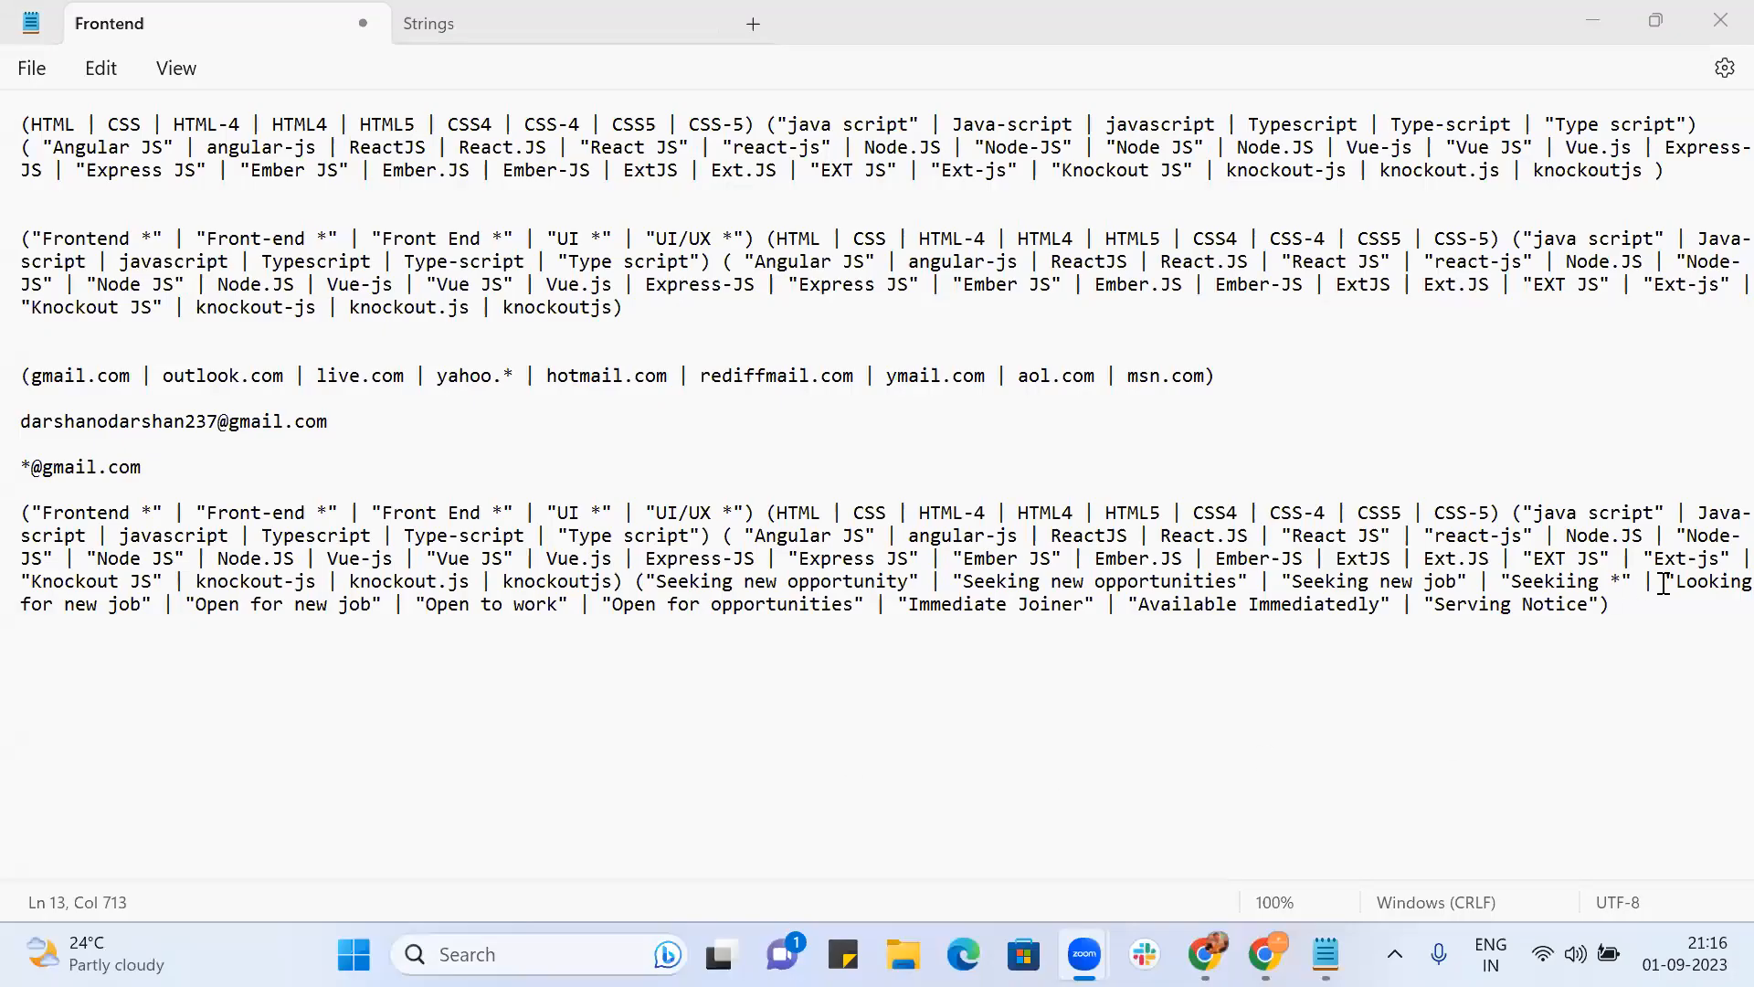
# Step: Add a Notepad line reading (NYC | Newyork | "New York" | USA | "United States")
pyautogui.click(1684, 612)
pyautogui.press('Return')
pyautogui.press('Return')
pyautogui.write('(NYC ')
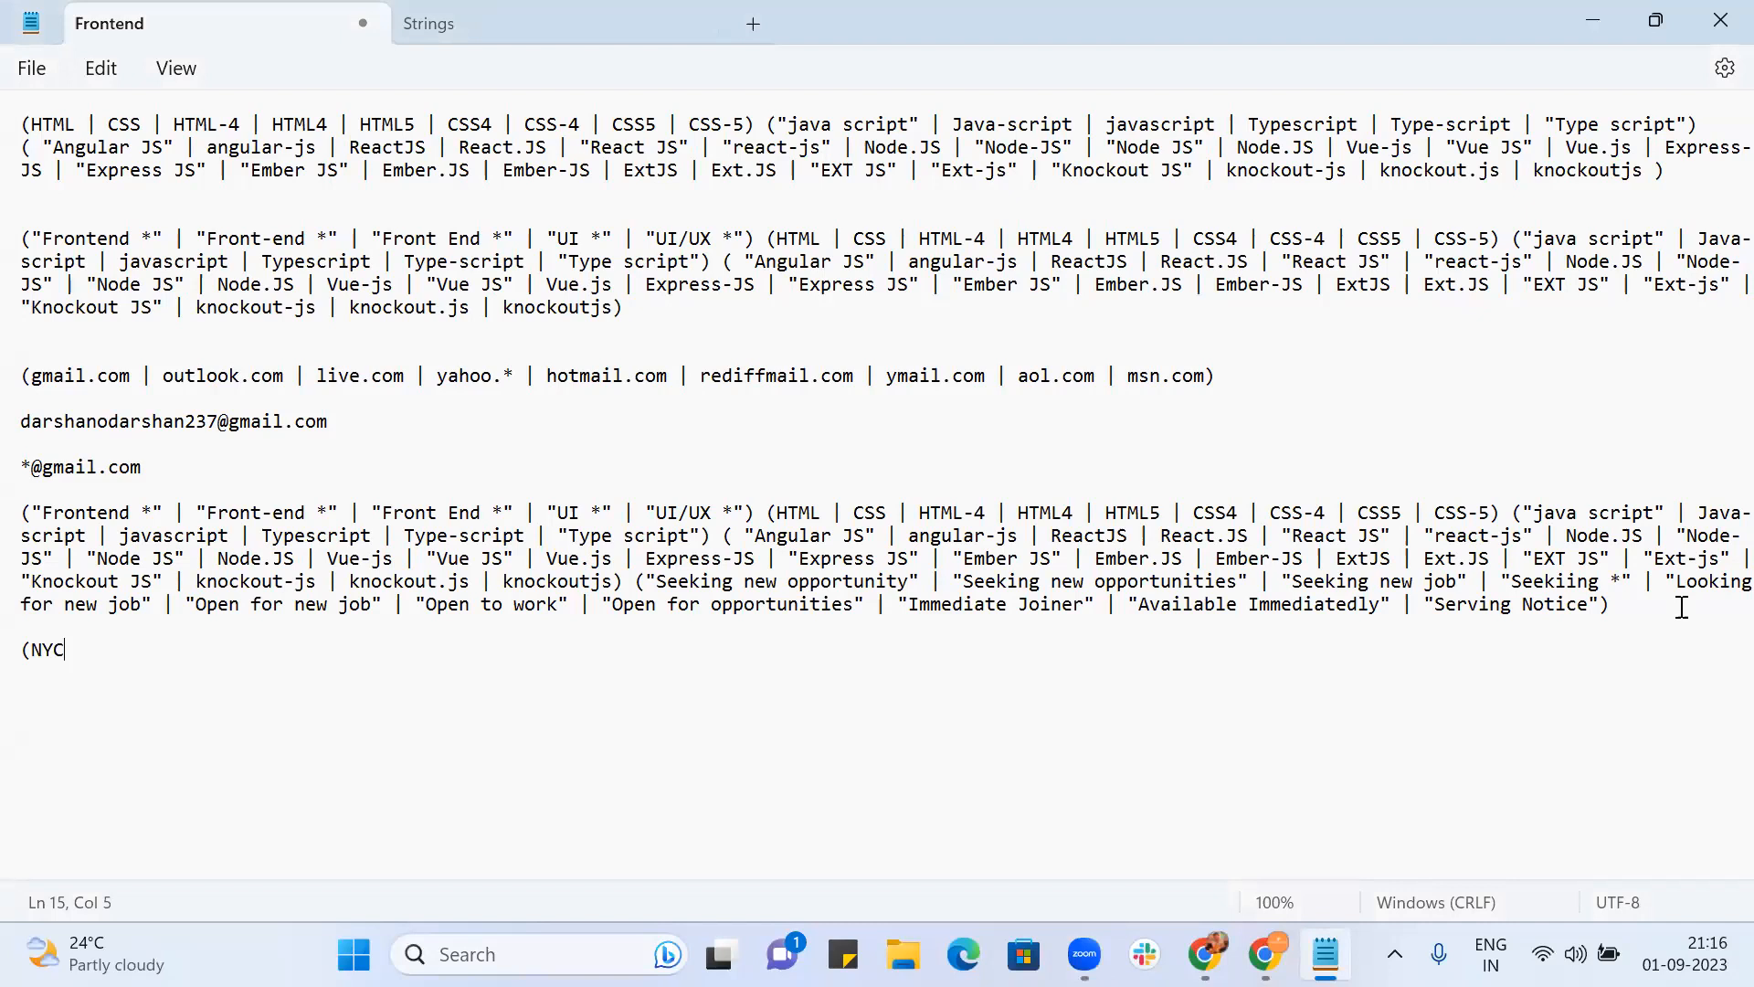
pyautogui.write('| Newyork | "New Yor"')
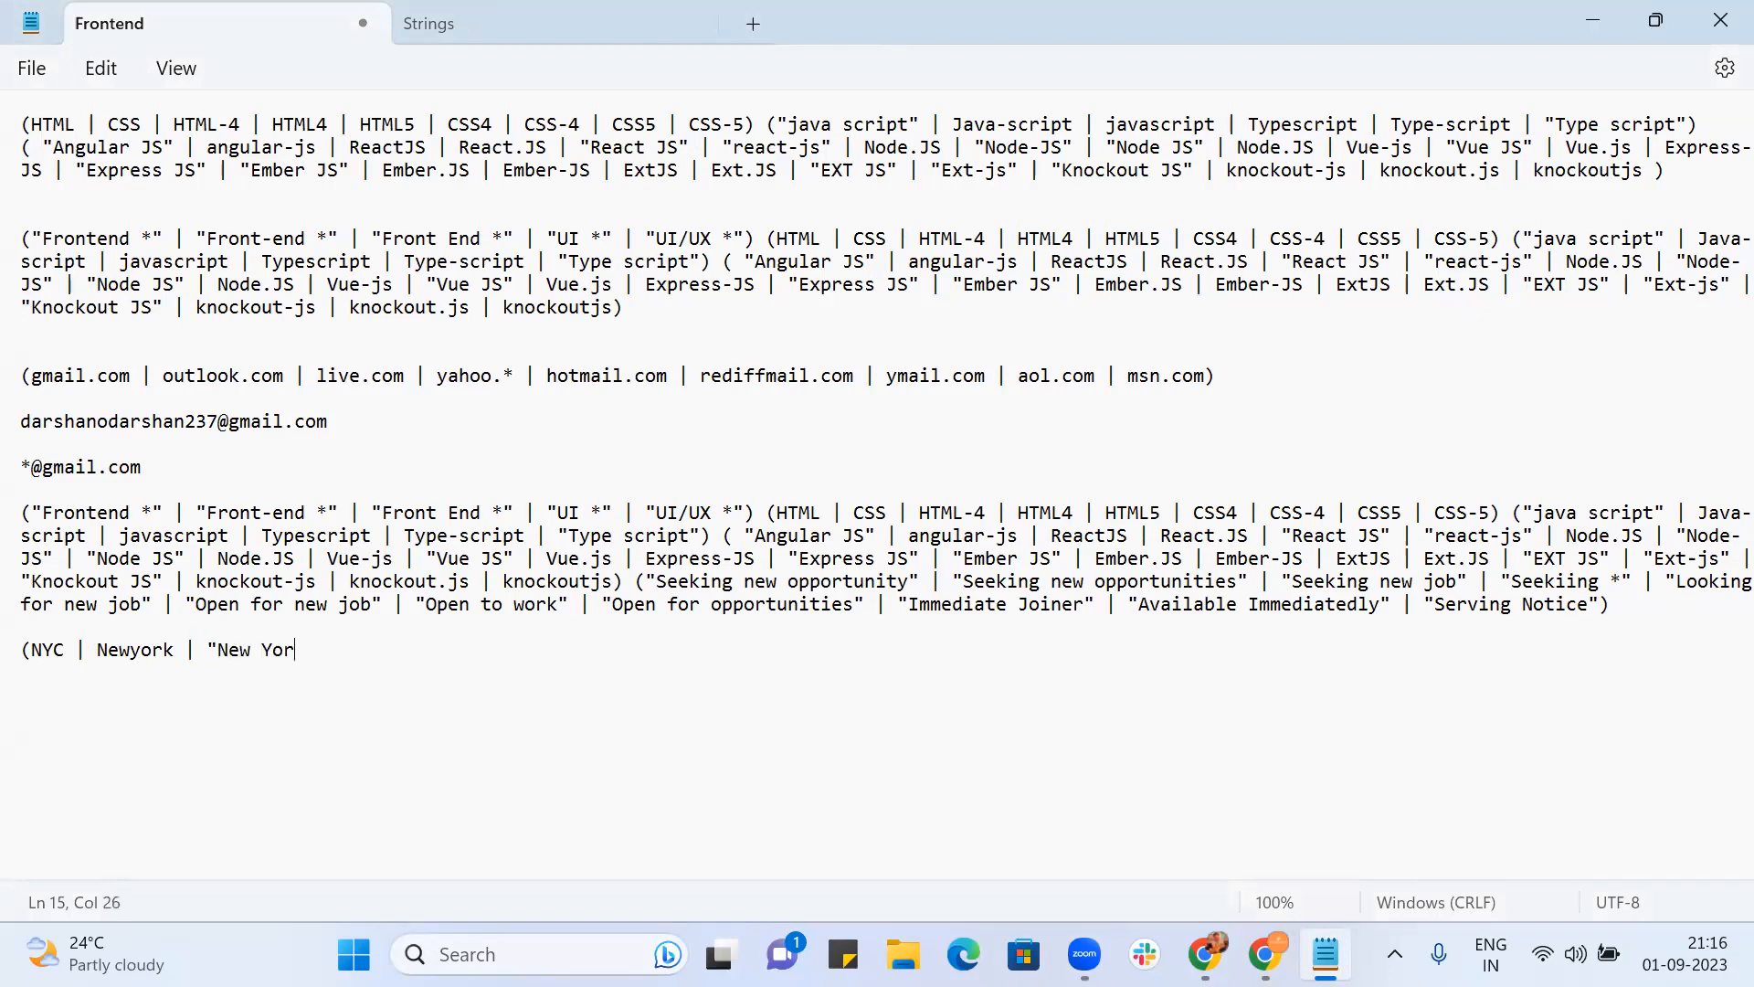
pyautogui.press('BackSpace')
pyautogui.press('BackSpace')
pyautogui.press('BackSpace')
pyautogui.write('ork"')
pyautogui.press('BackSpace')
pyautogui.write('|USA |')
pyautogui.write(' Uni')
pyautogui.press('BackSpace')
pyautogui.press('BackSpace')
pyautogui.press('BackSpace')
pyautogui.write('"United State')
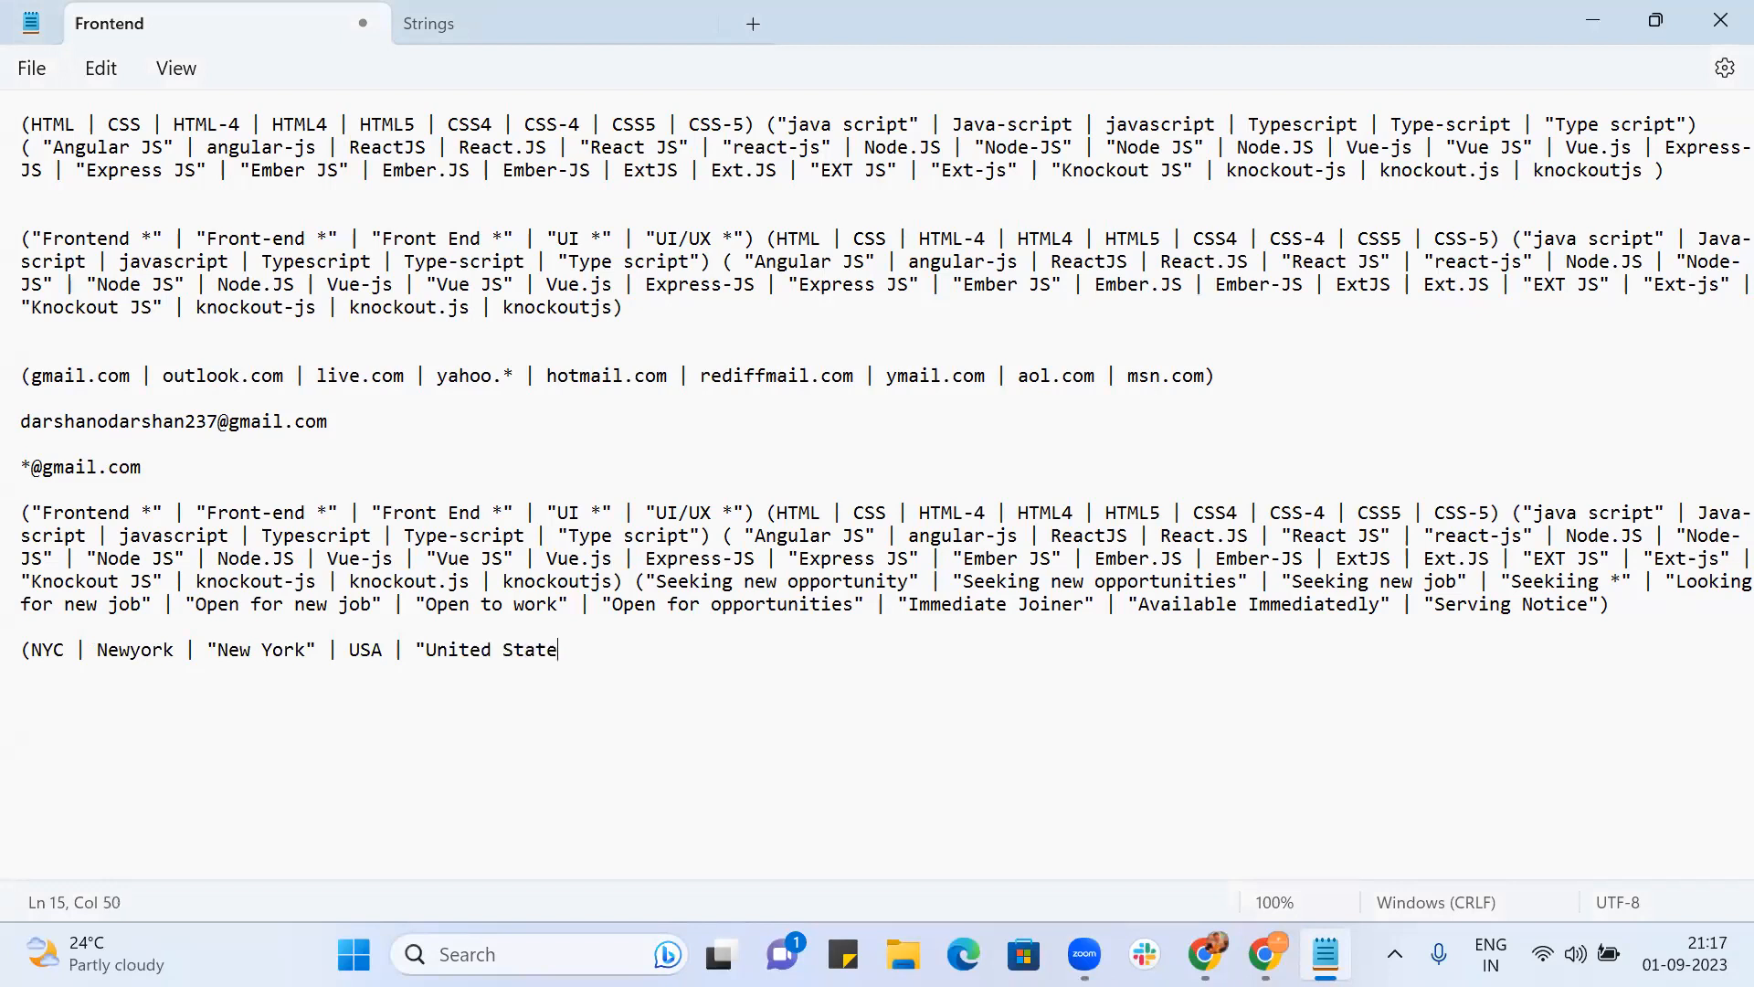
pyautogui.write('s")')
pyautogui.click(745, 929)
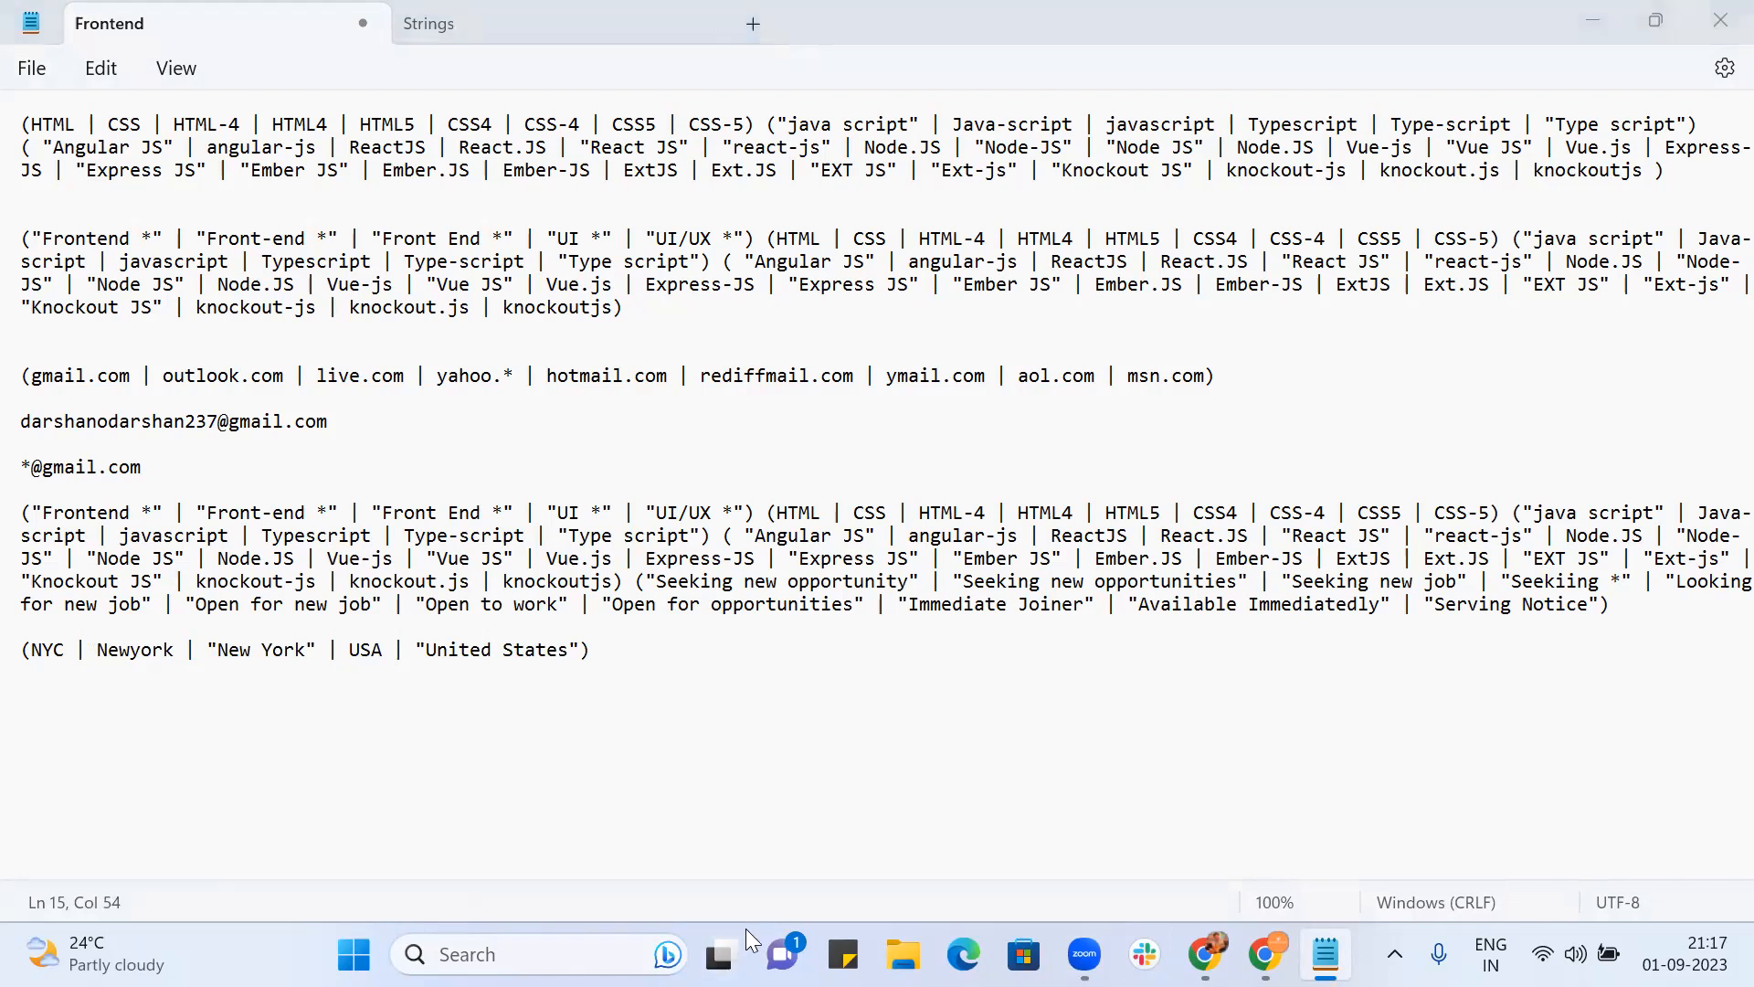
pyautogui.click(1039, 732)
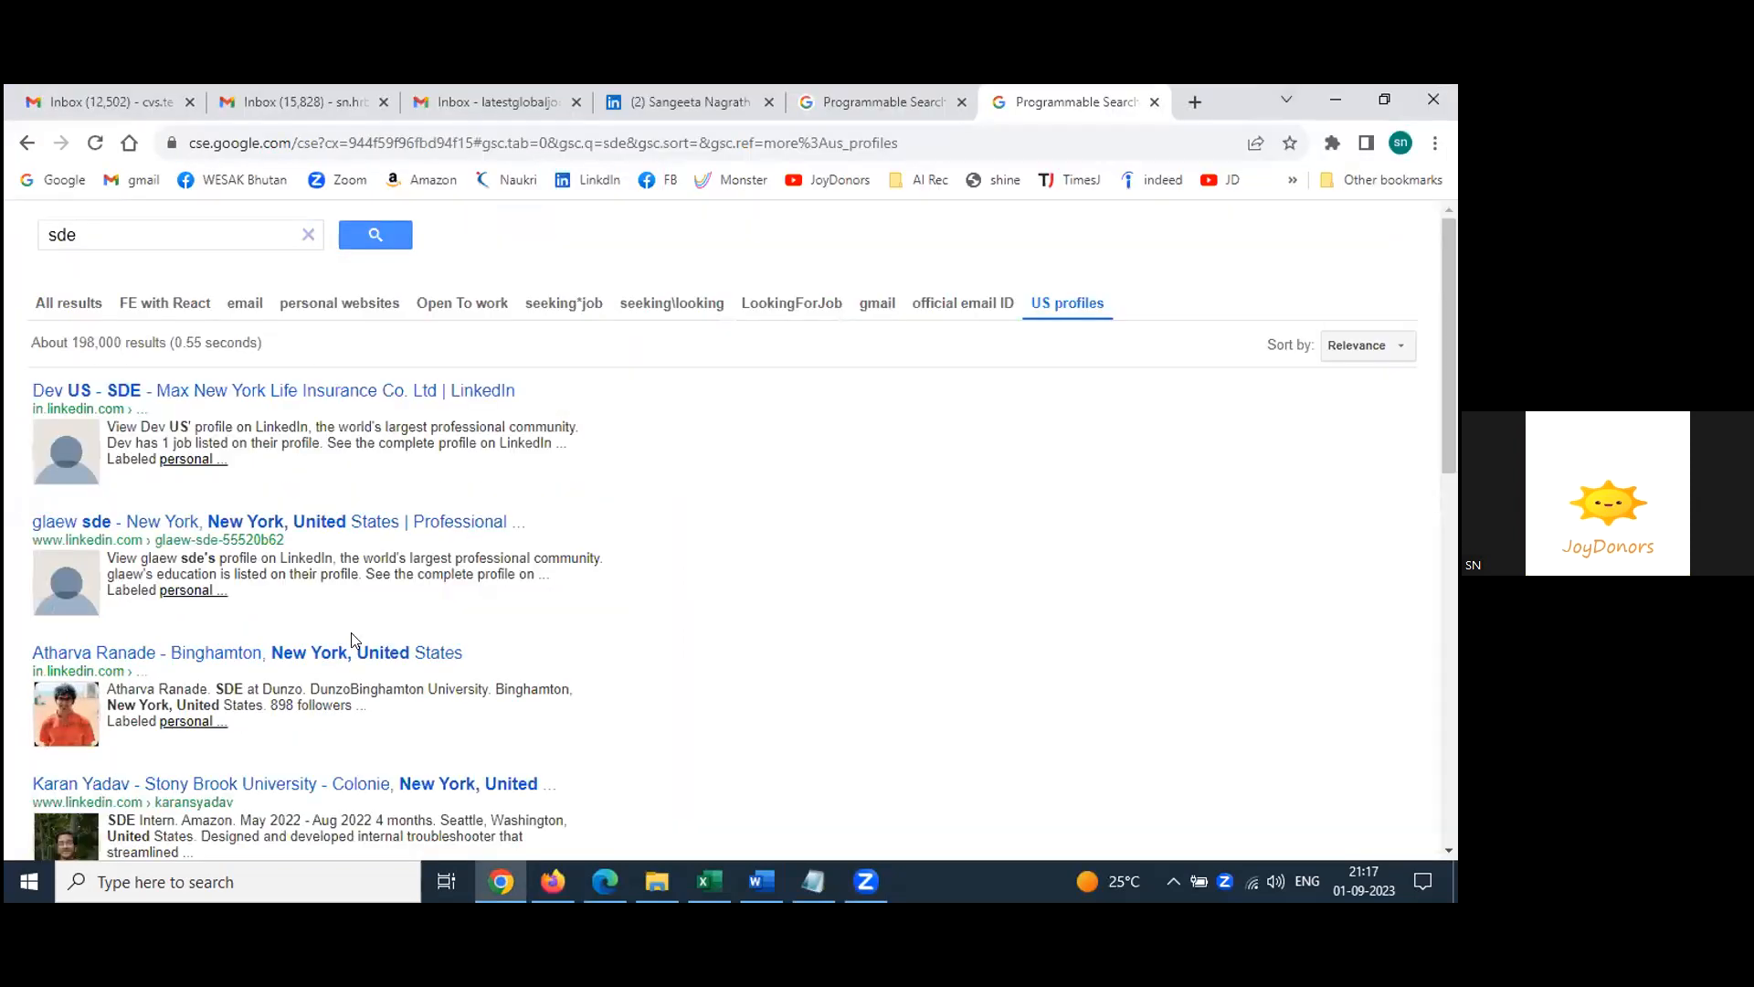
# Step: Scroll through the sde test results, then return to the search engine's control panel
pyautogui.scroll(-2, 354, 639)
pyautogui.scroll(-5, 353, 640)
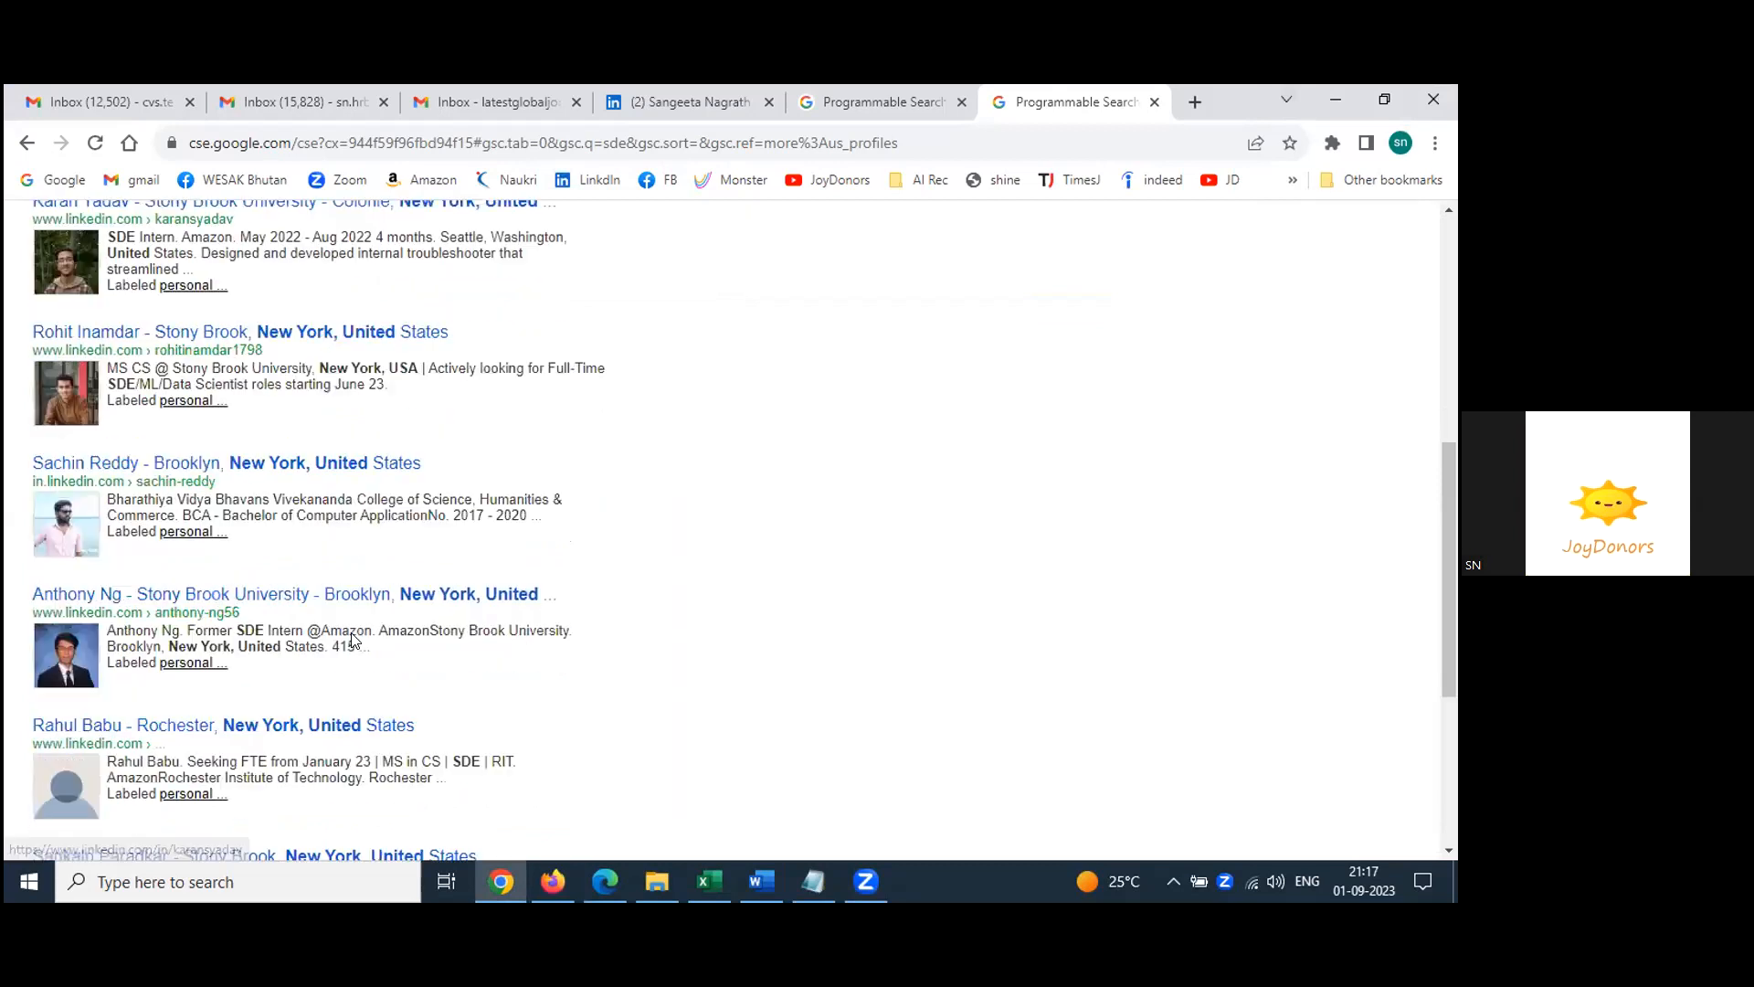
pyautogui.scroll(-4, 354, 640)
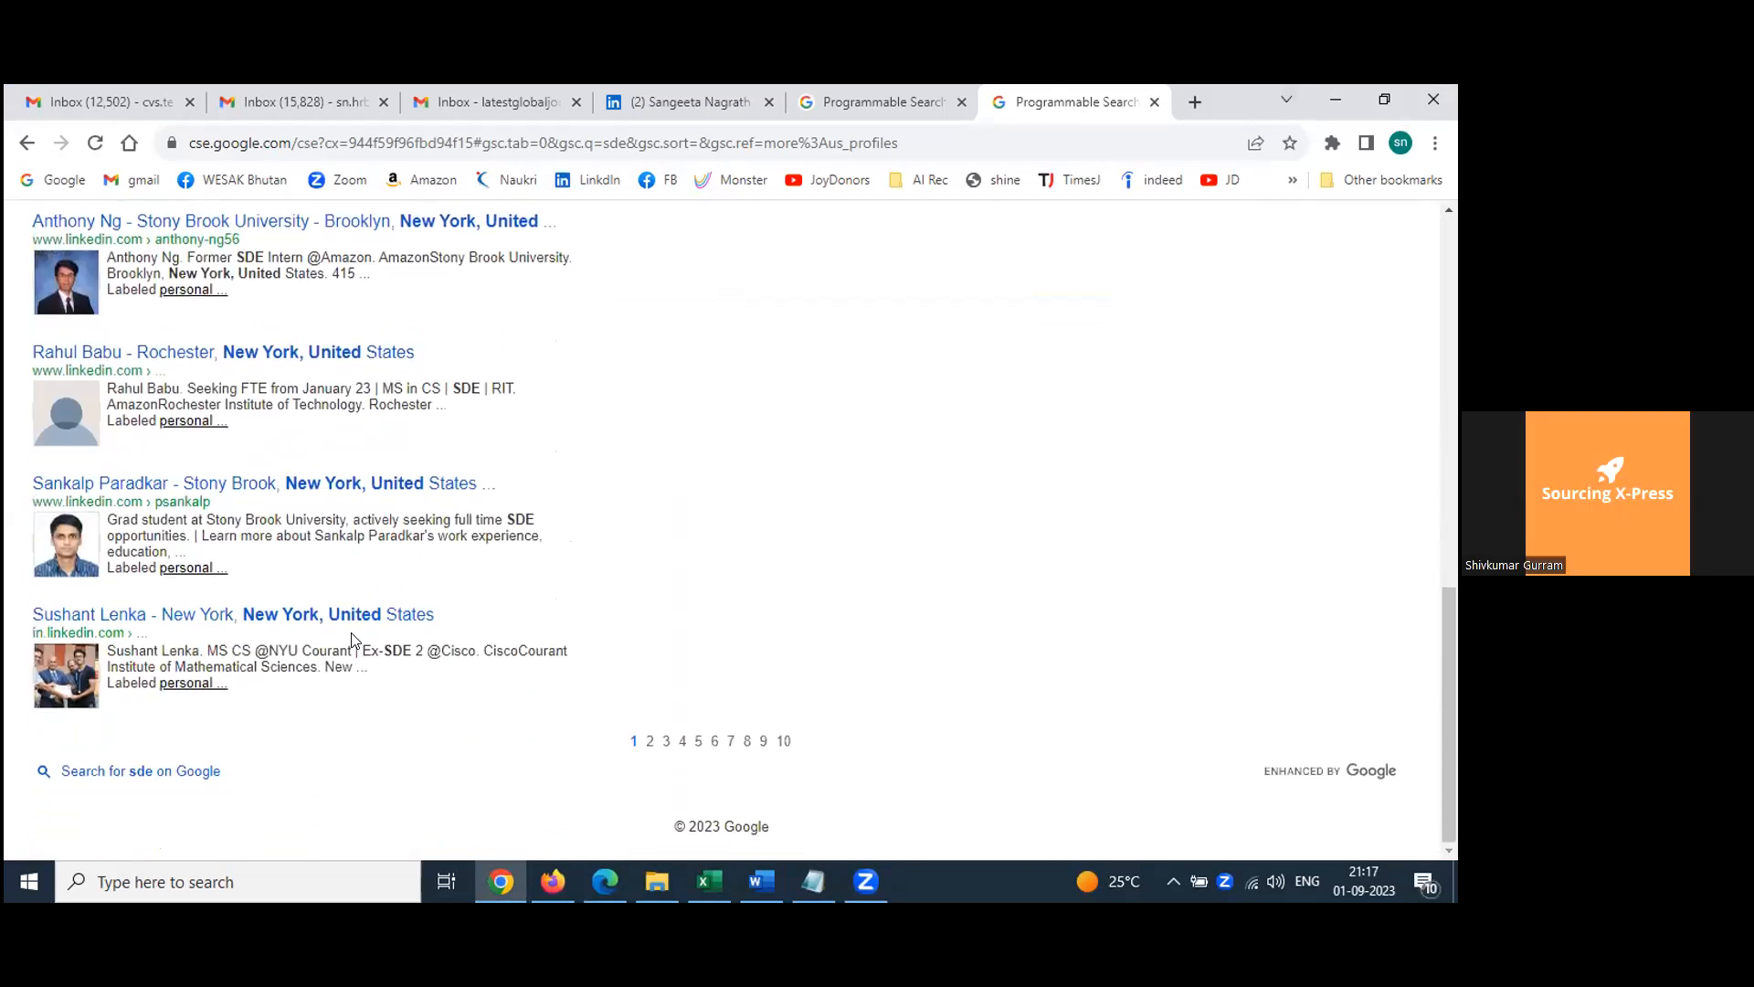
pyautogui.scroll(10, 854, 242)
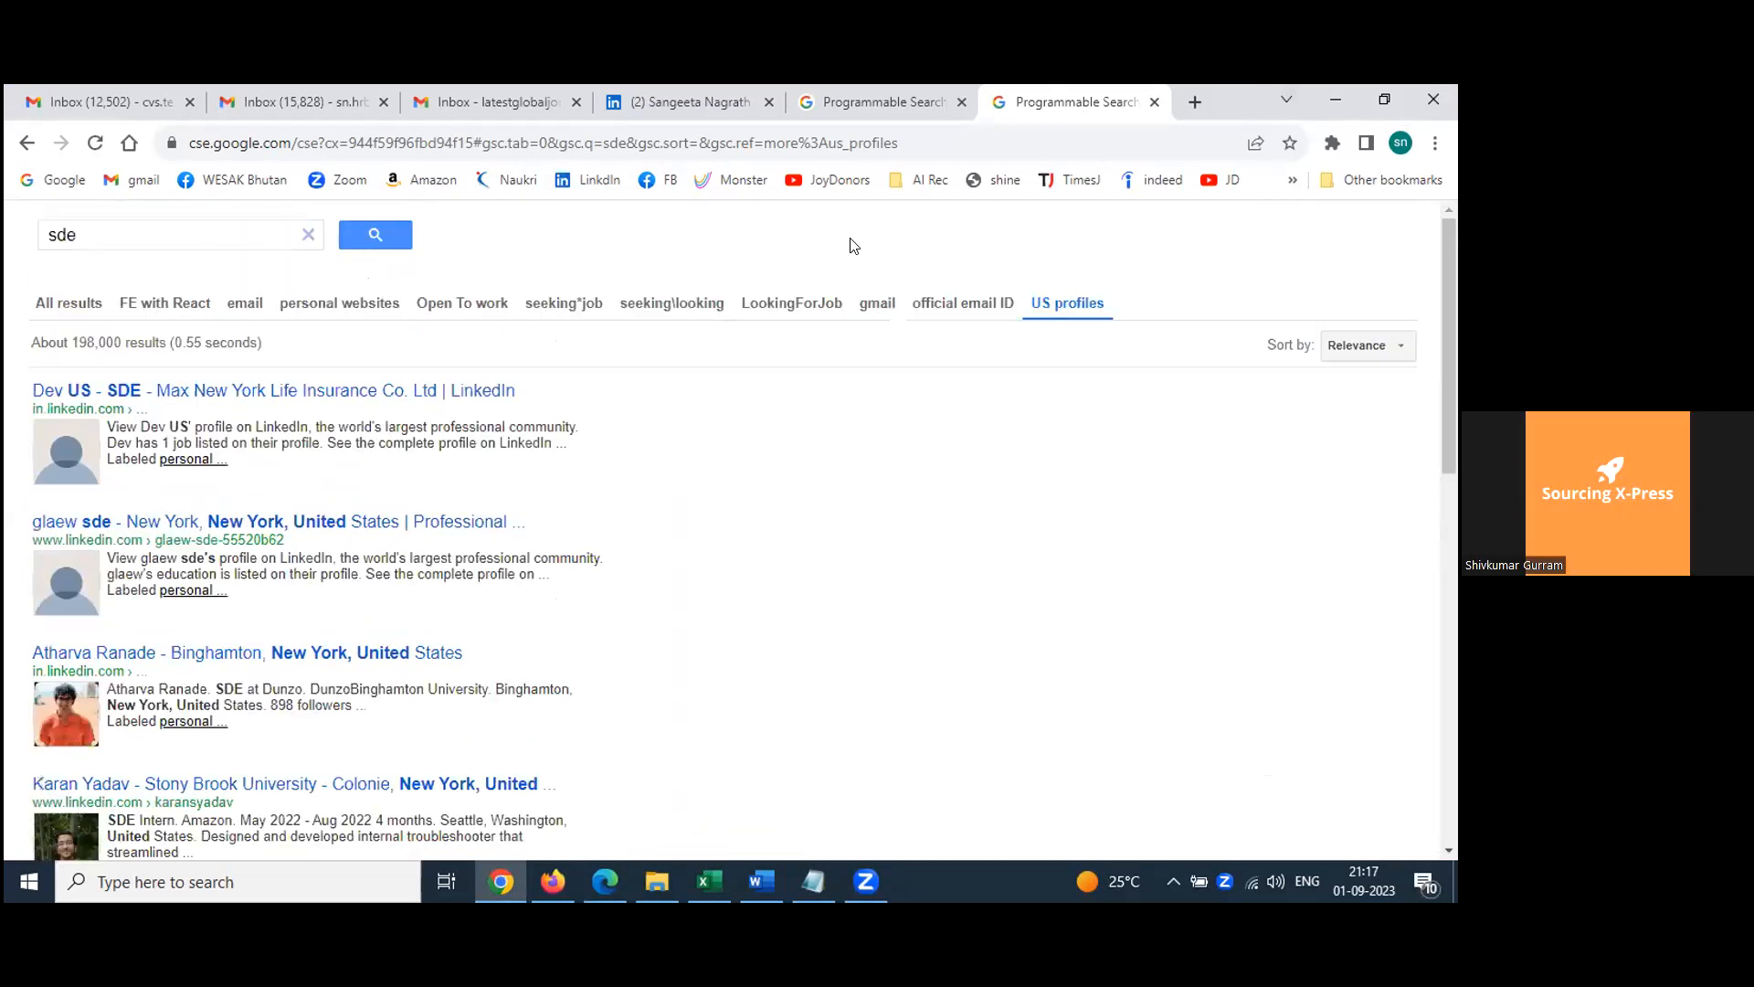
pyautogui.click(864, 94)
pyautogui.scroll(-3, 711, 561)
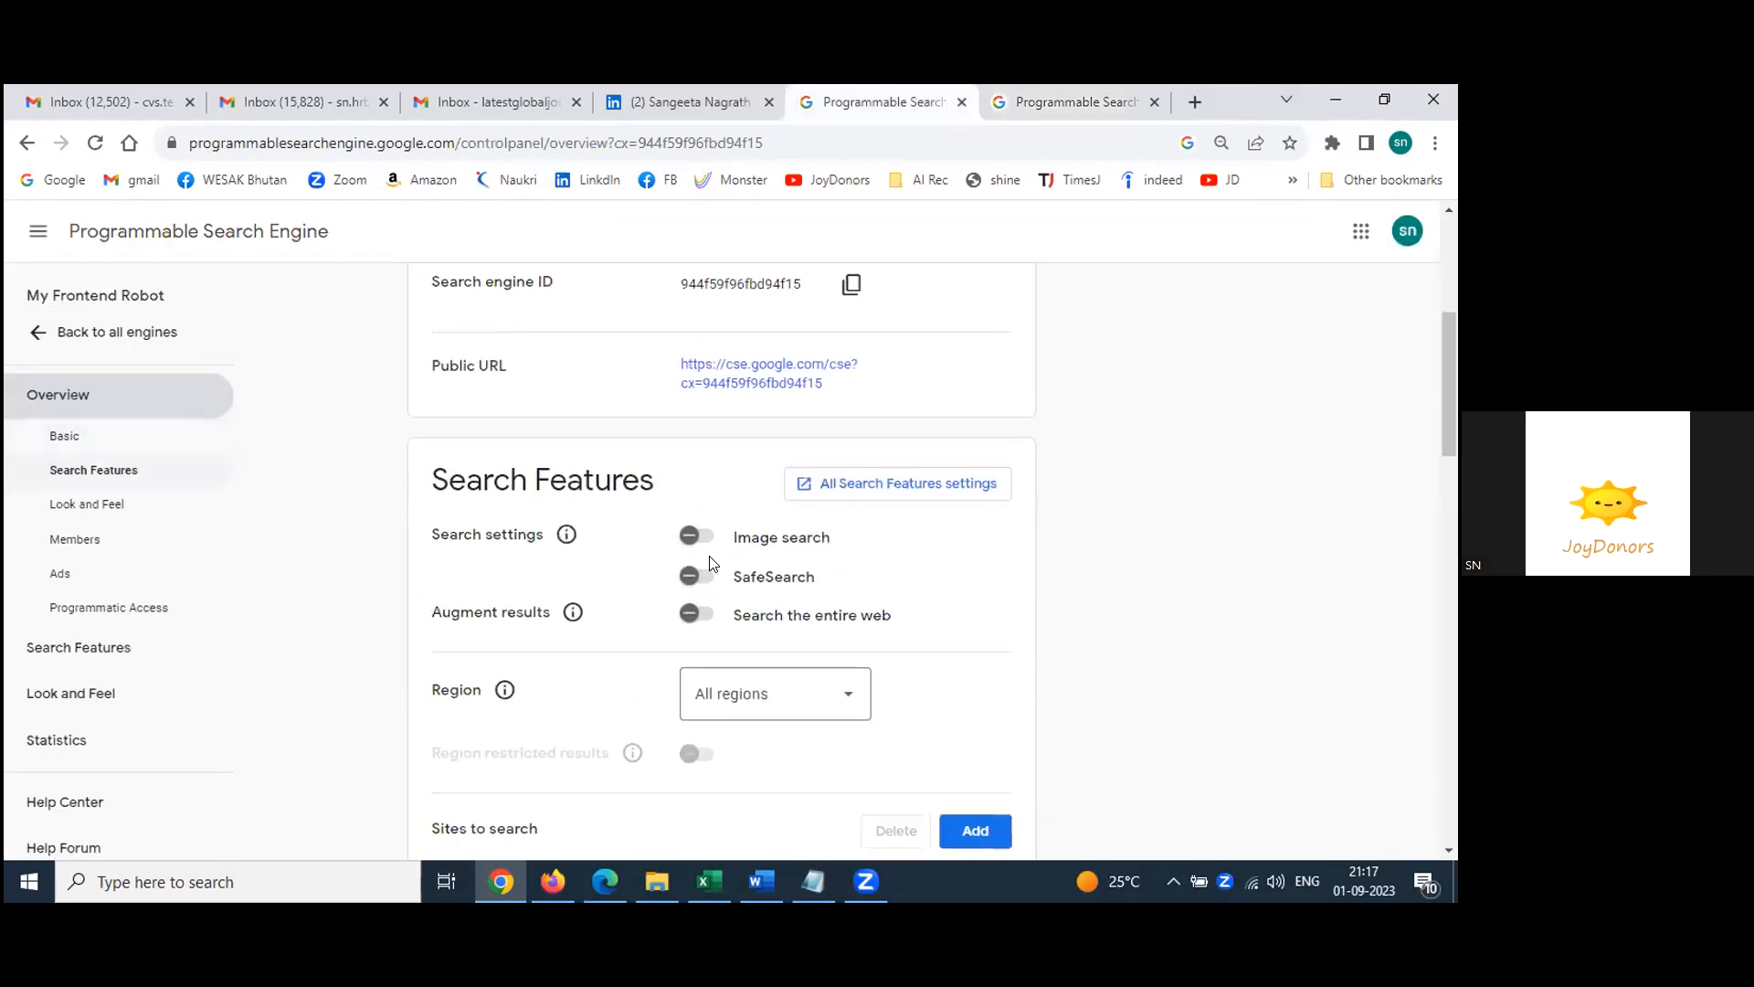
pyautogui.scroll(4, 710, 561)
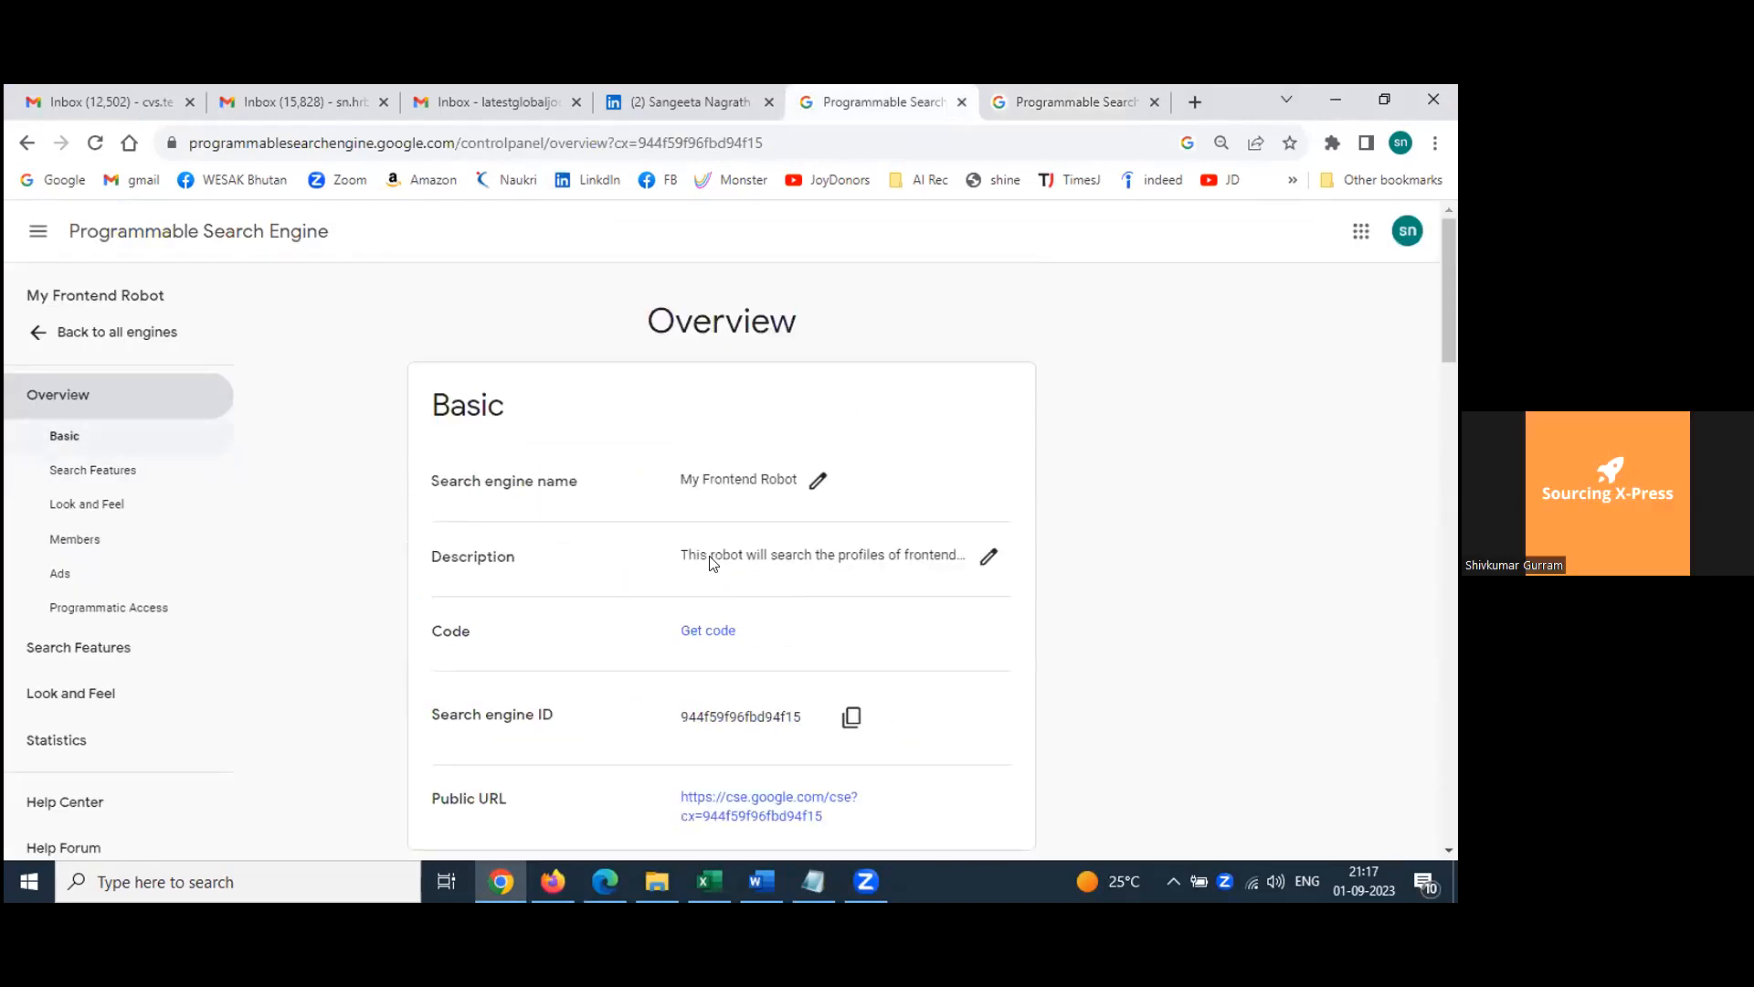
pyautogui.scroll(-3, 713, 561)
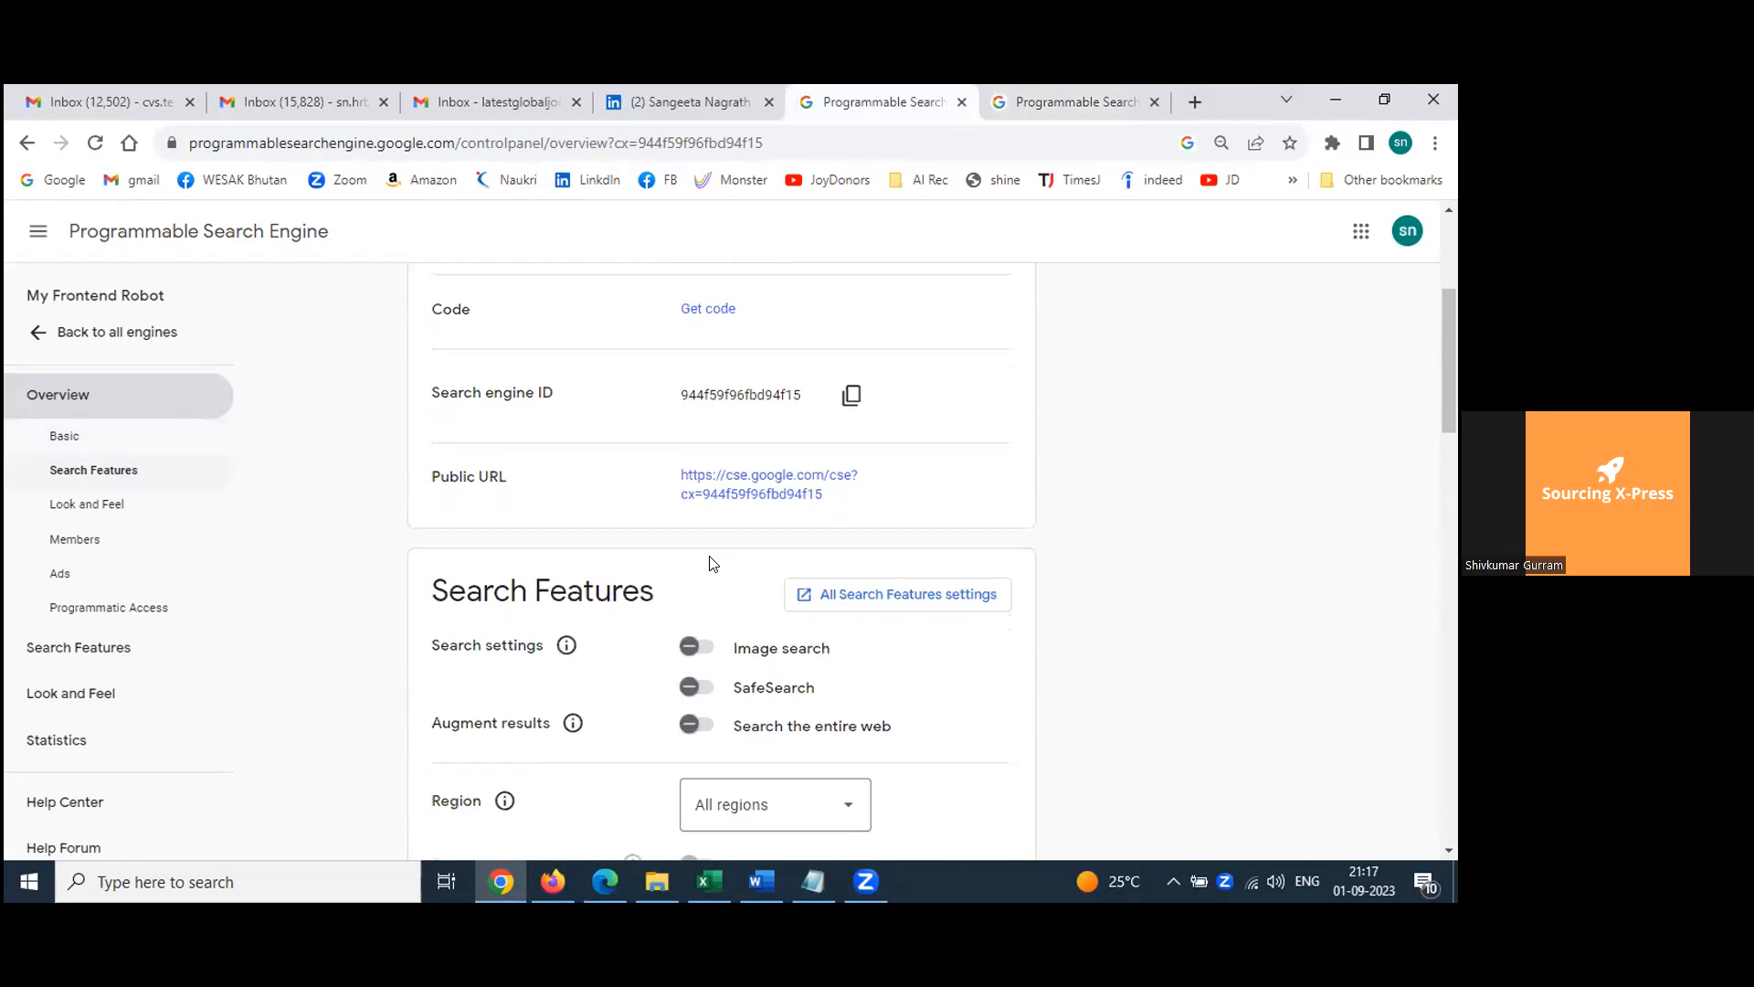
# Step: Open All Search Features settings and review Refinements, Promotions and Query Enhancement
pyautogui.click(874, 594)
pyautogui.scroll(-3, 909, 638)
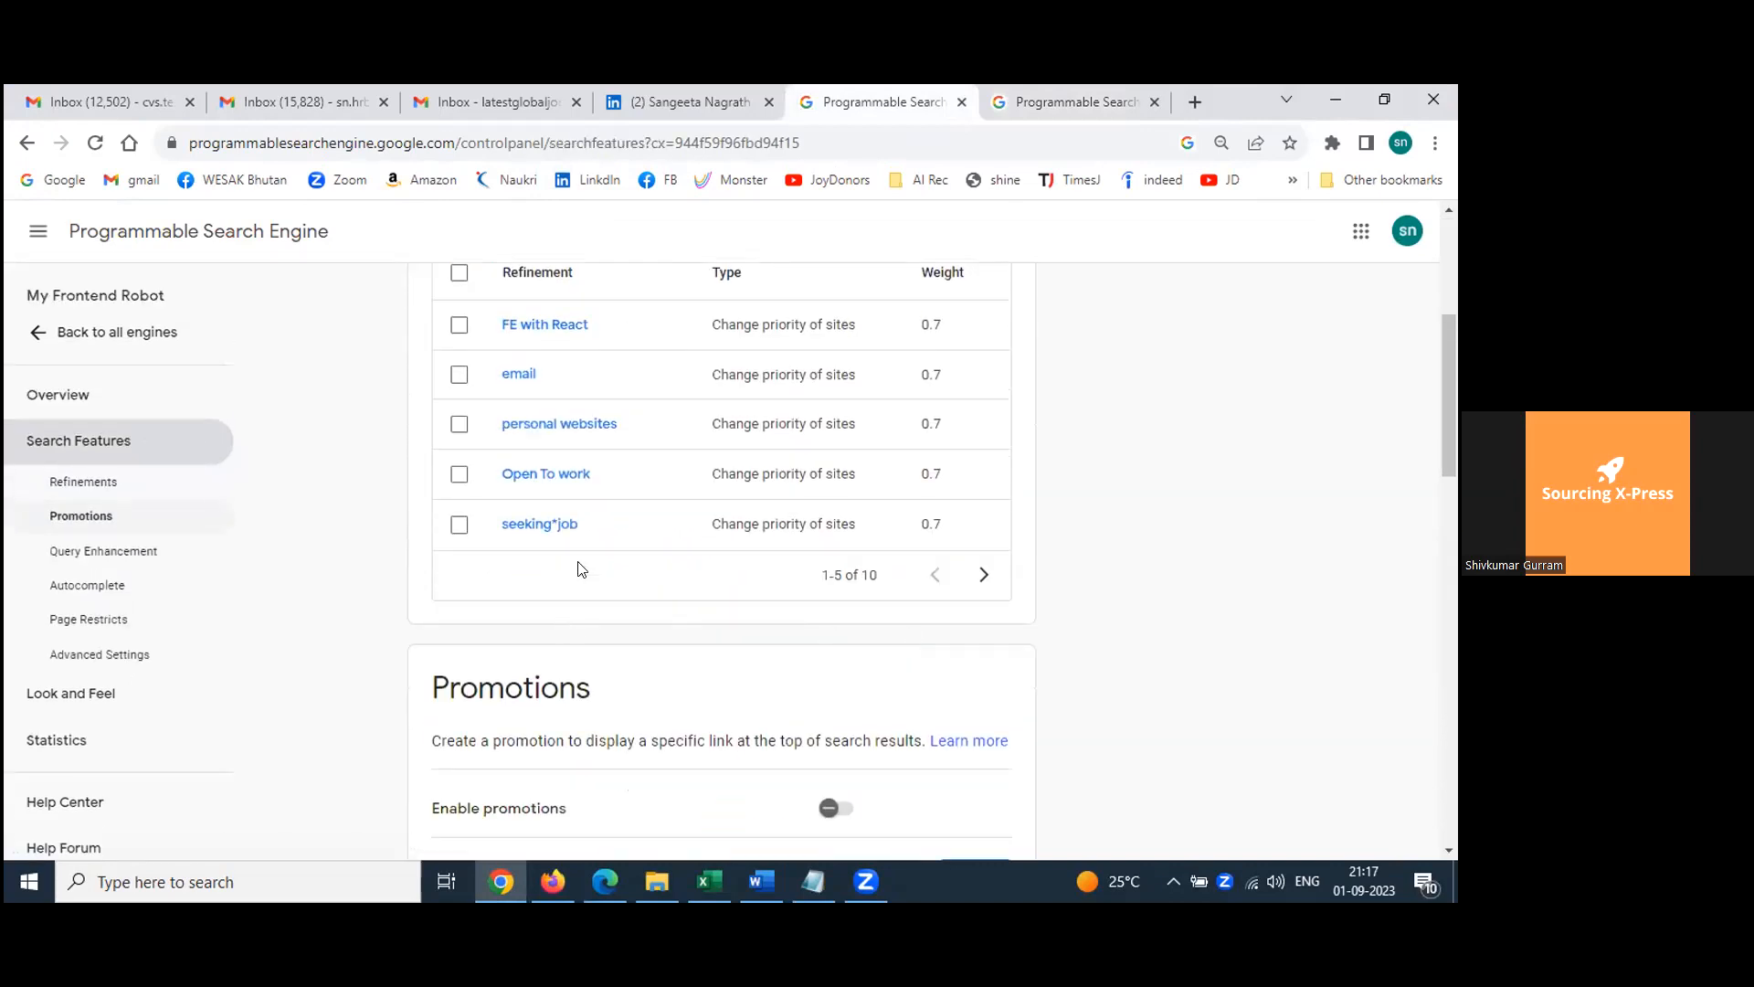
pyautogui.scroll(3, 585, 576)
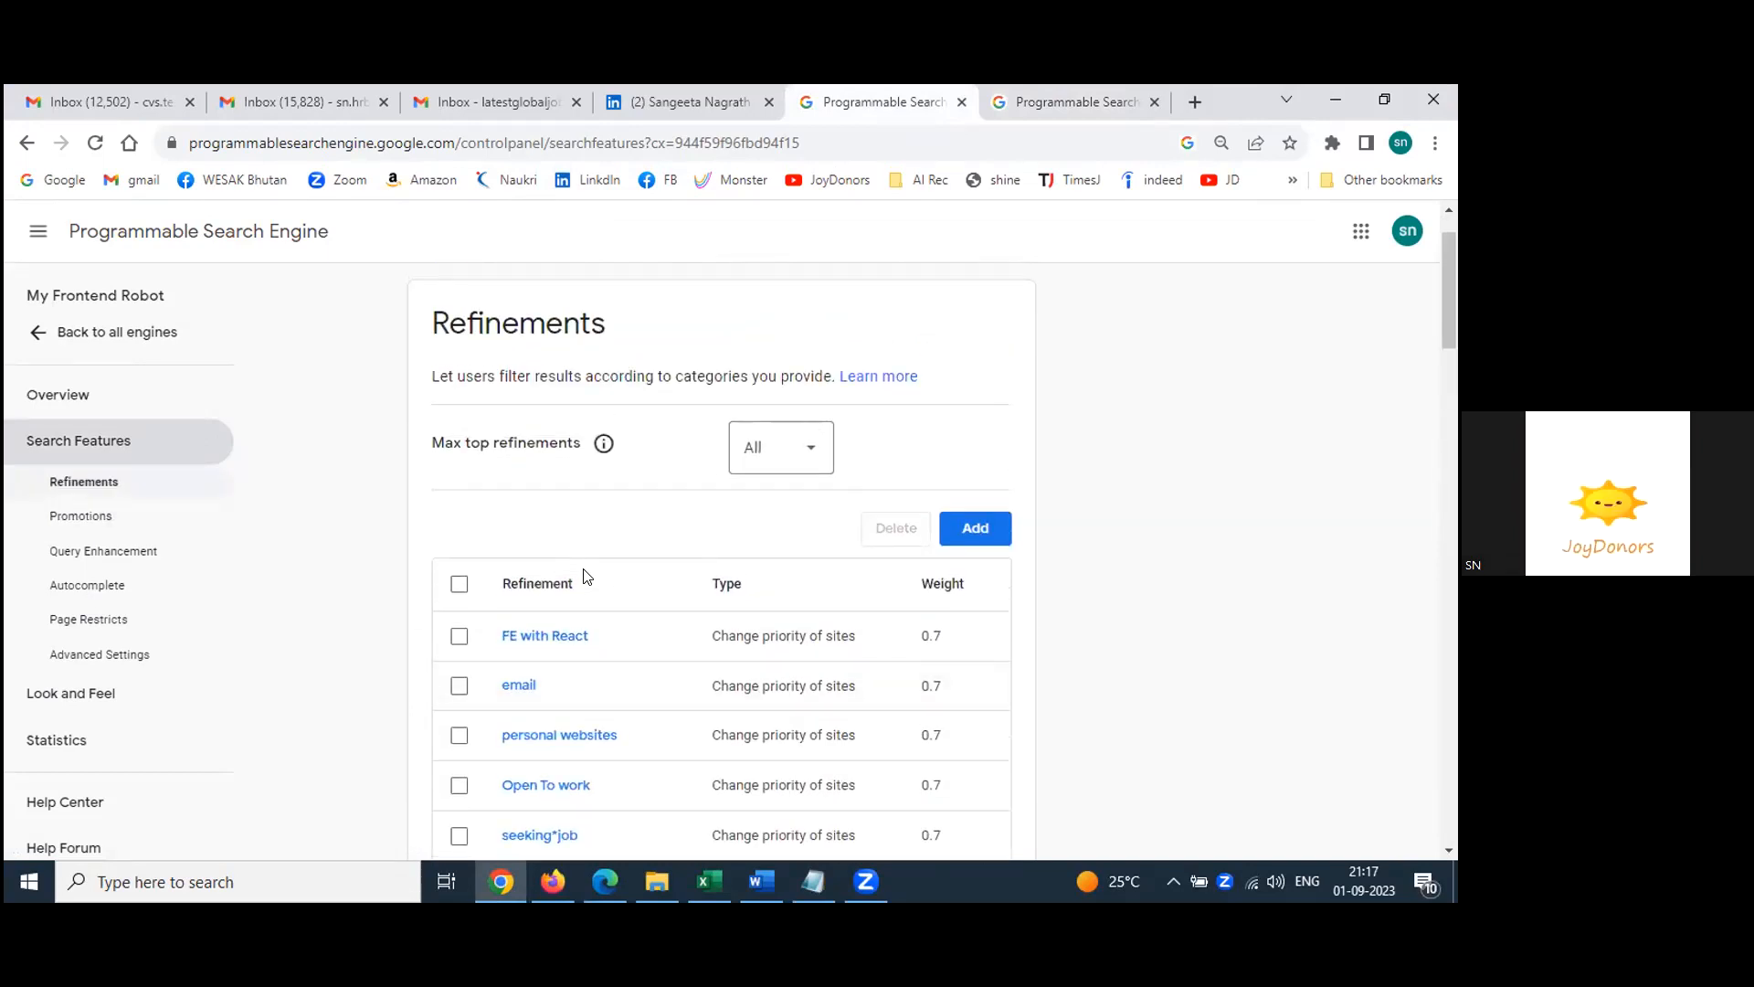
pyautogui.scroll(-2, 586, 576)
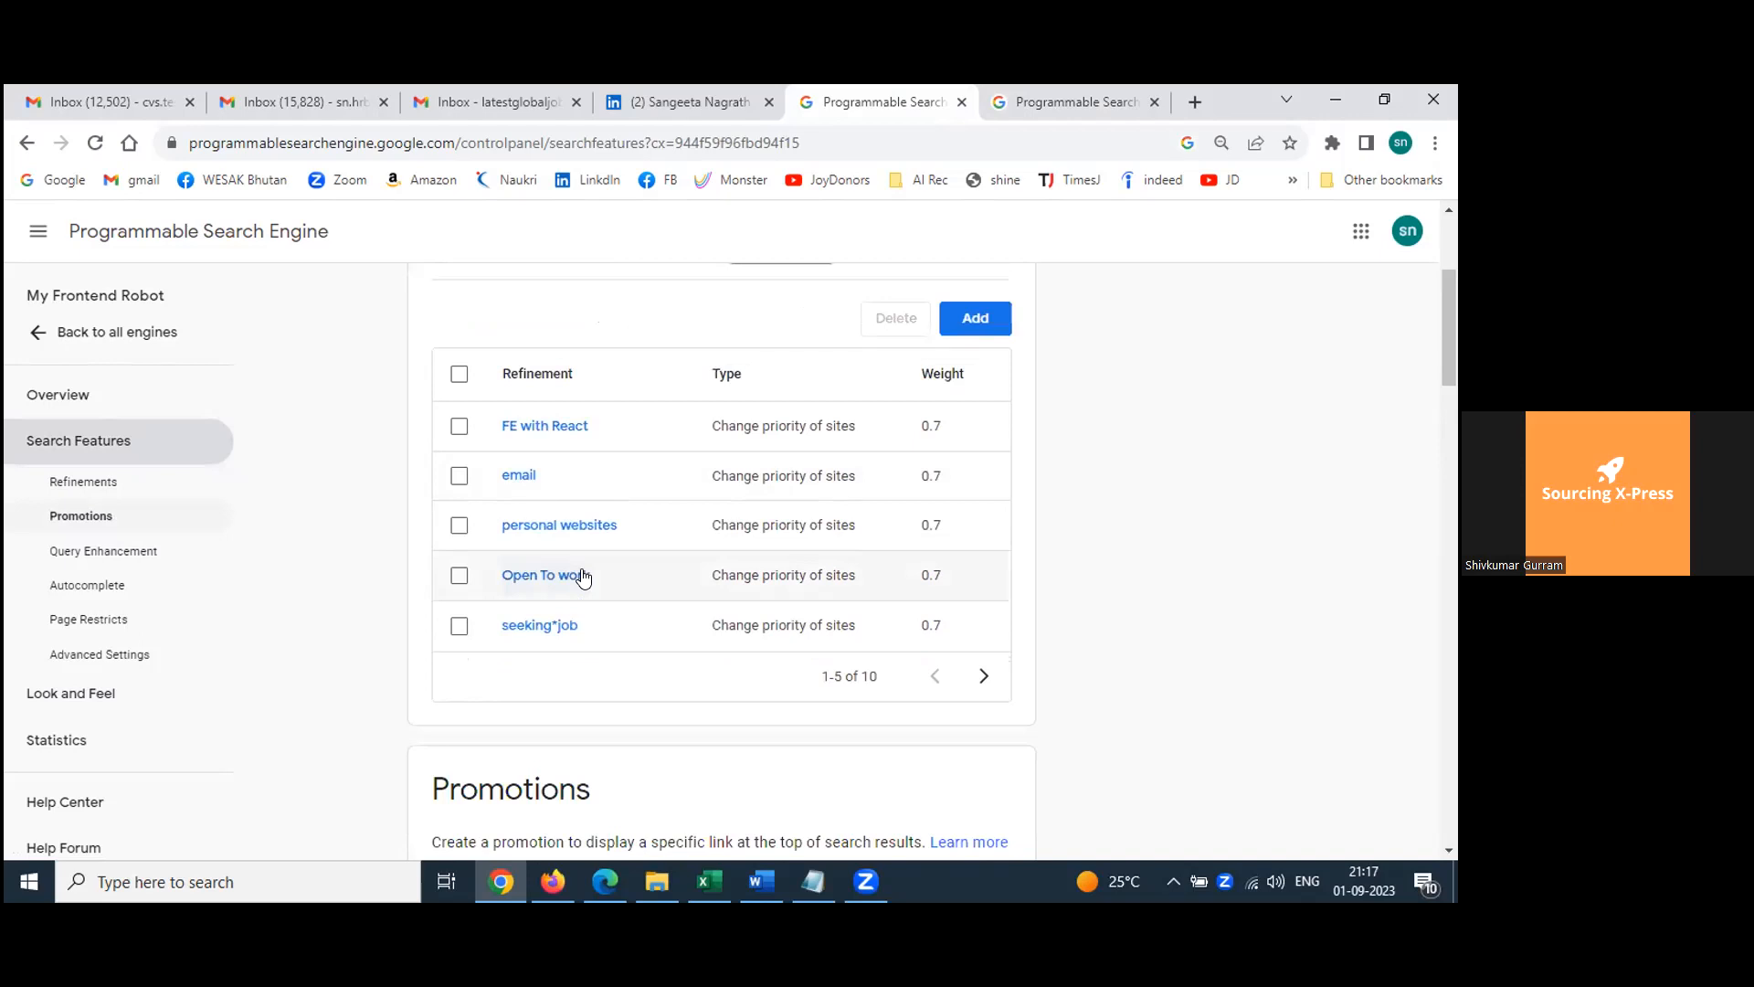
pyautogui.scroll(1, 585, 576)
pyautogui.scroll(-4, 585, 576)
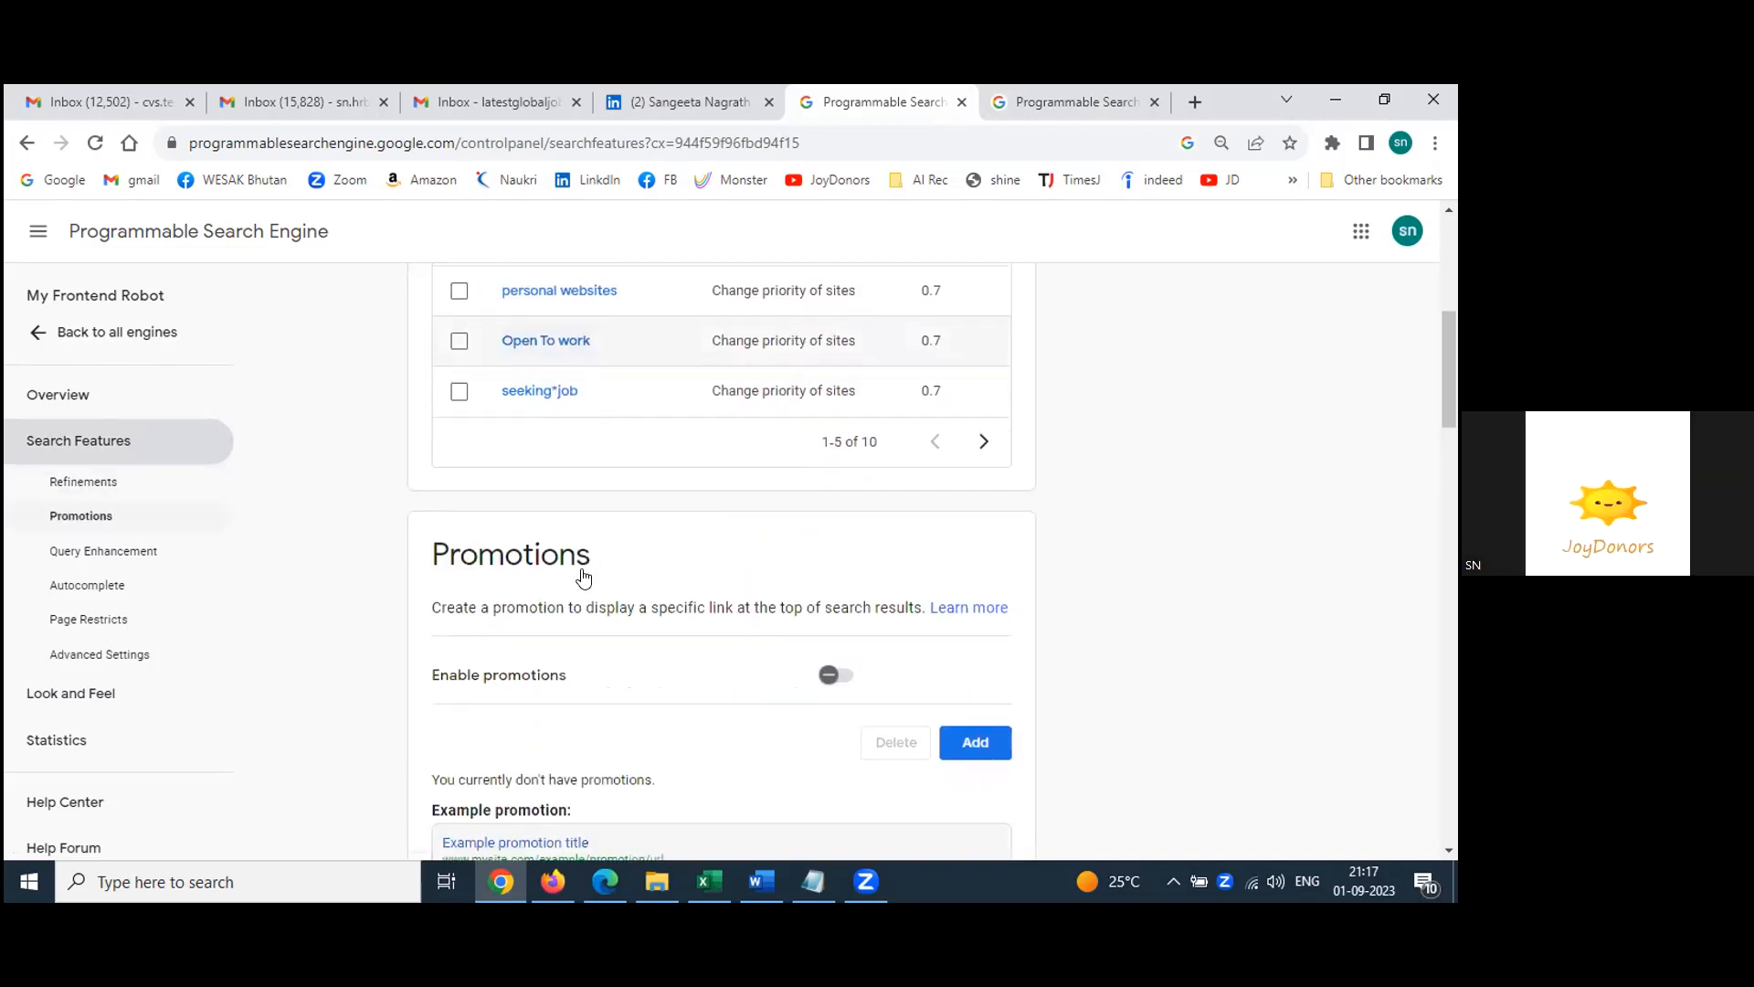
pyautogui.scroll(3, 586, 576)
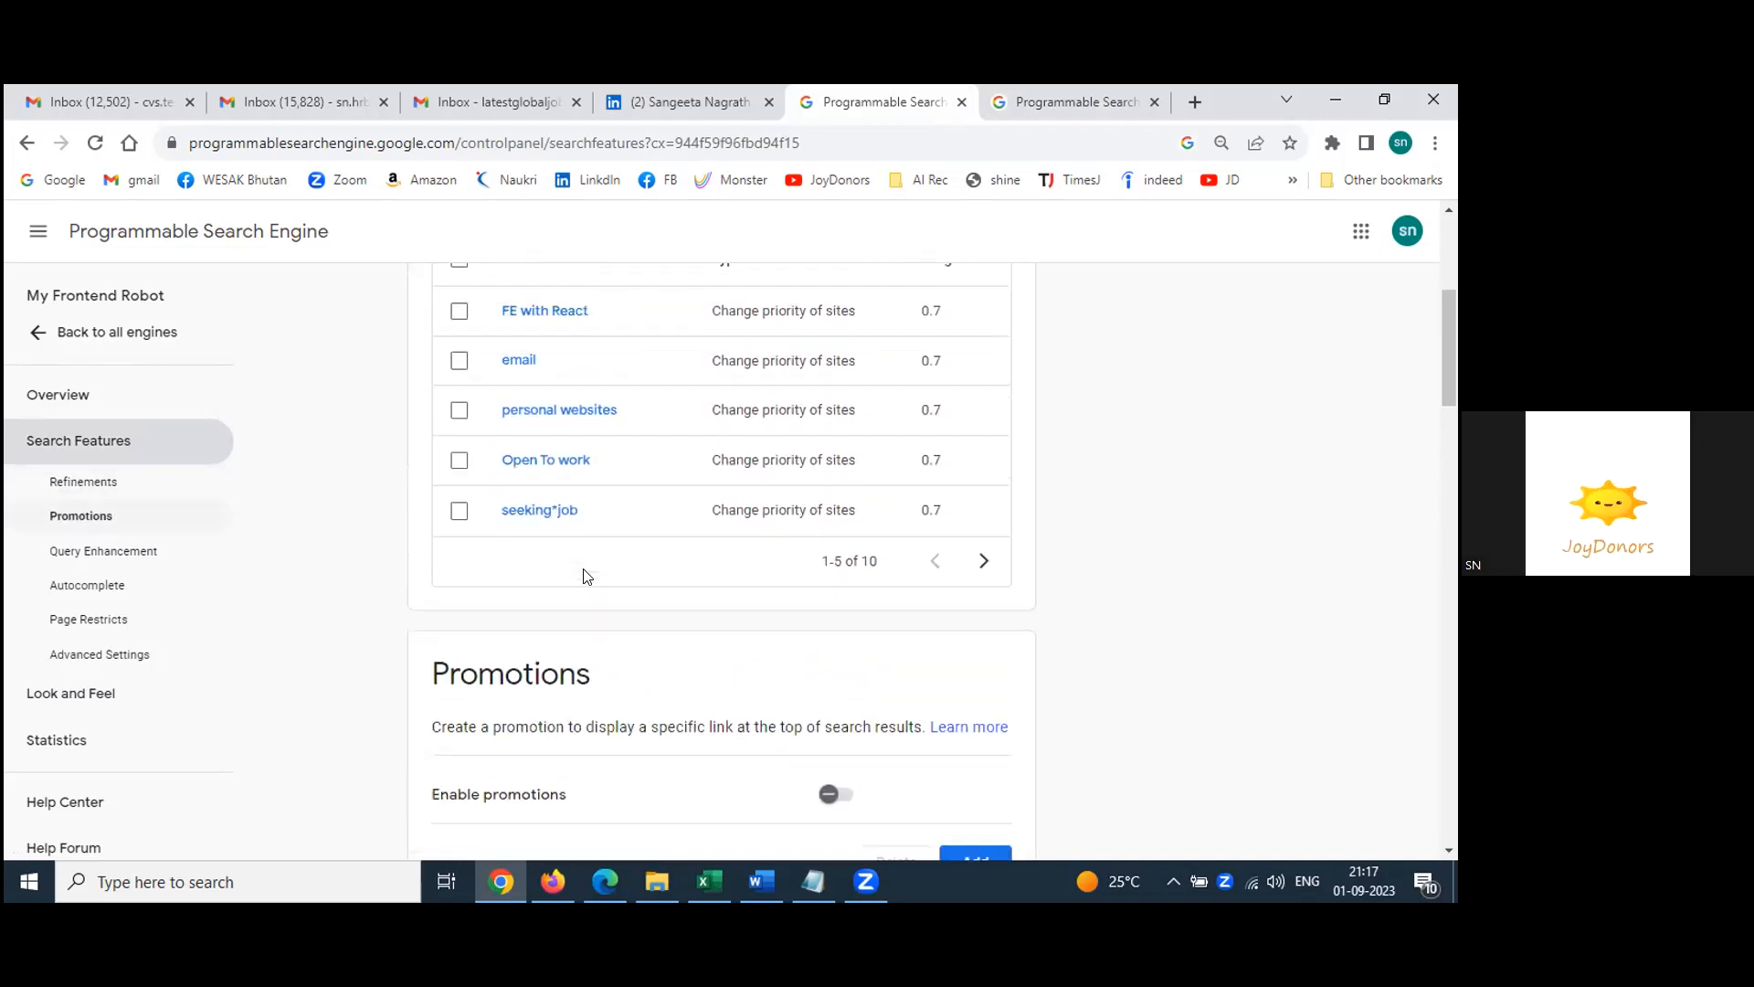
pyautogui.scroll(-3, 582, 575)
pyautogui.scroll(-1, 585, 577)
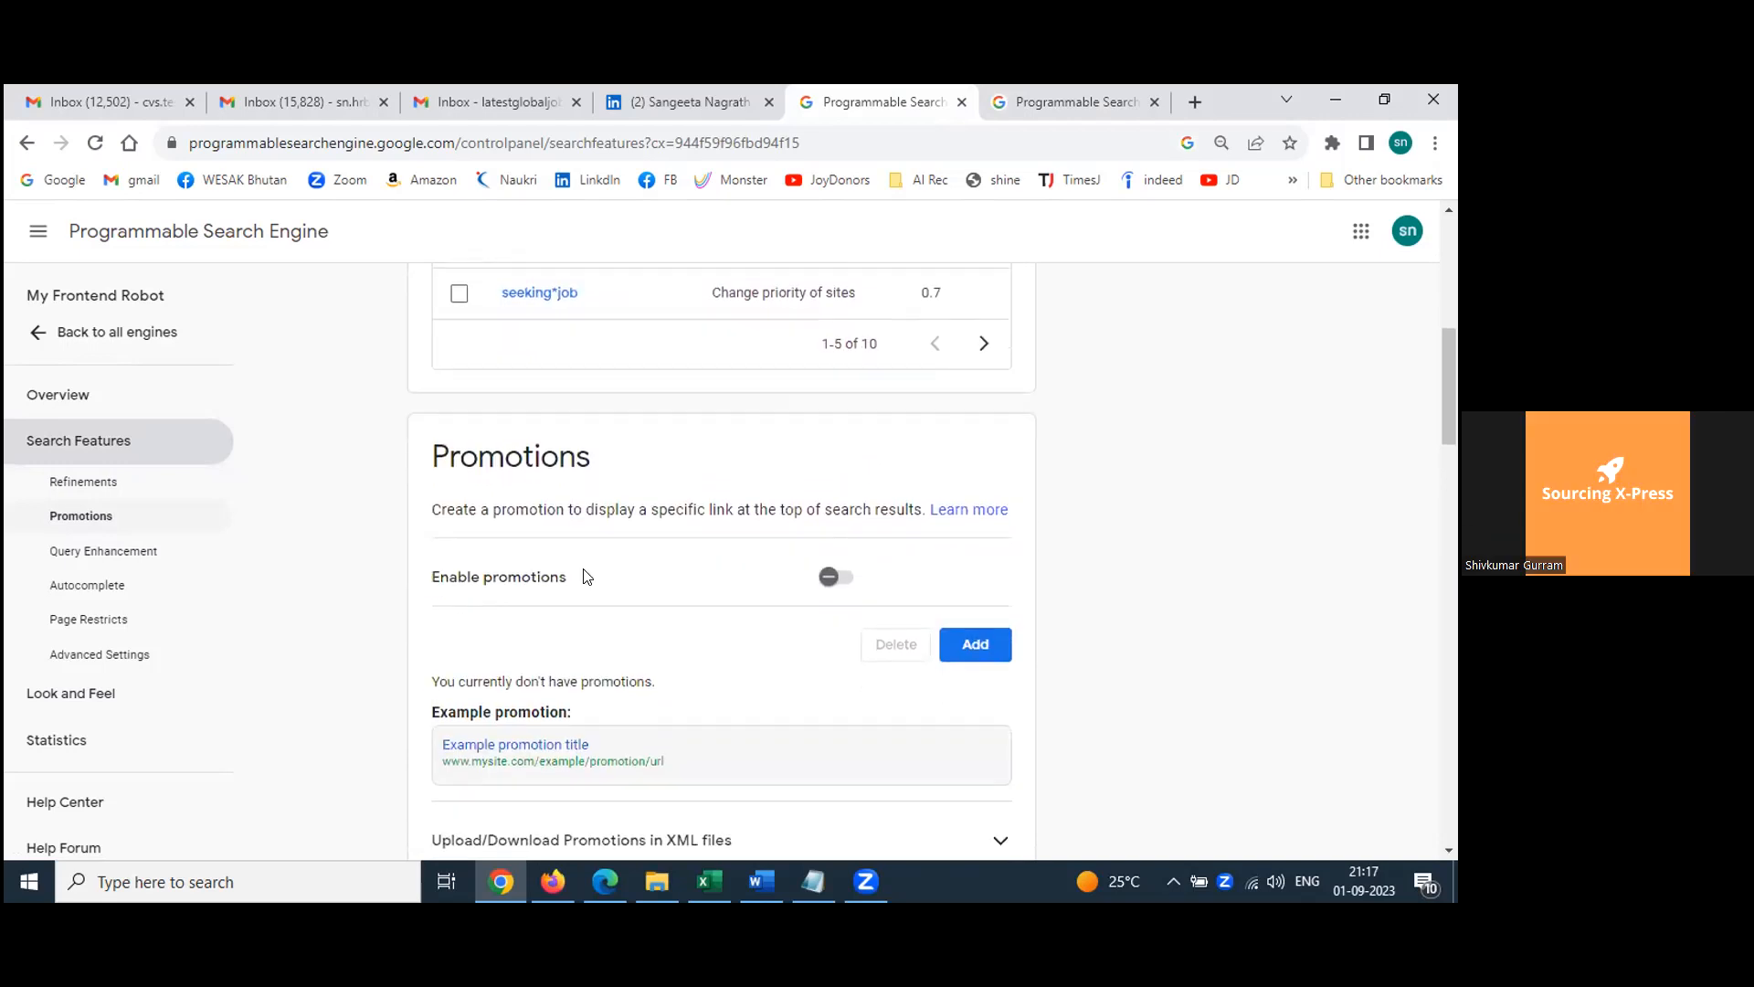
pyautogui.scroll(-2, 586, 576)
pyautogui.scroll(-3, 583, 569)
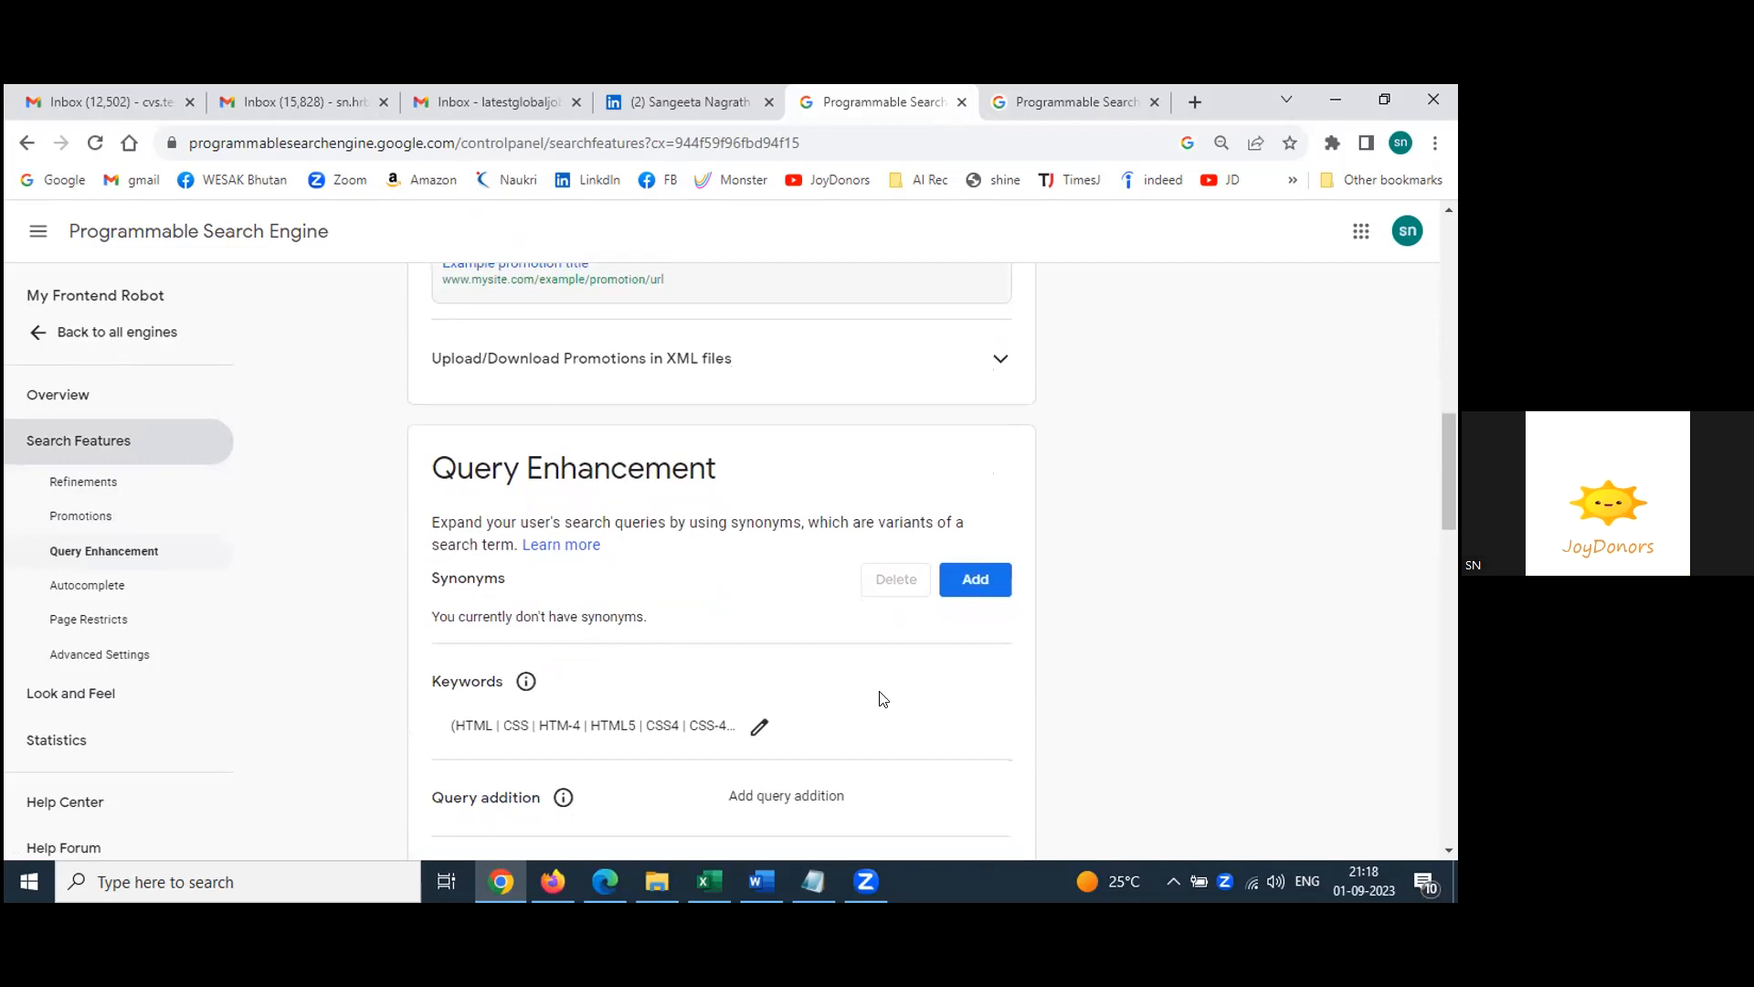
pyautogui.scroll(-1, 883, 699)
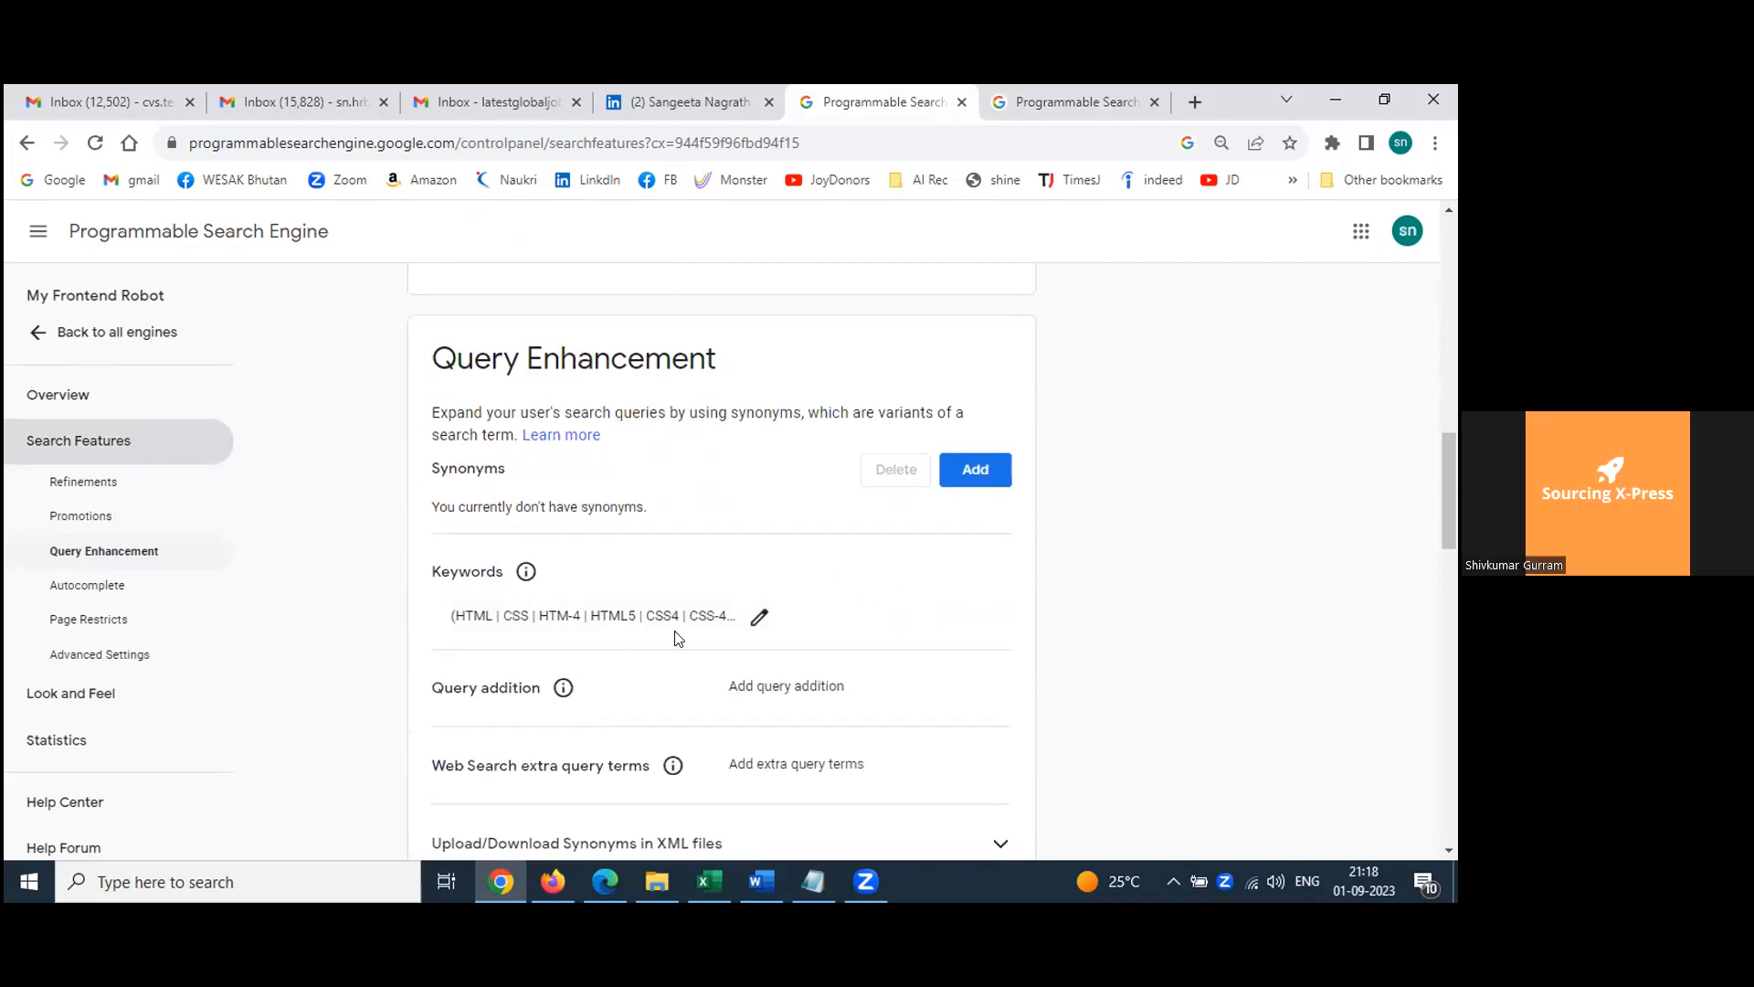
pyautogui.scroll(6, 993, 594)
pyautogui.scroll(3, 994, 592)
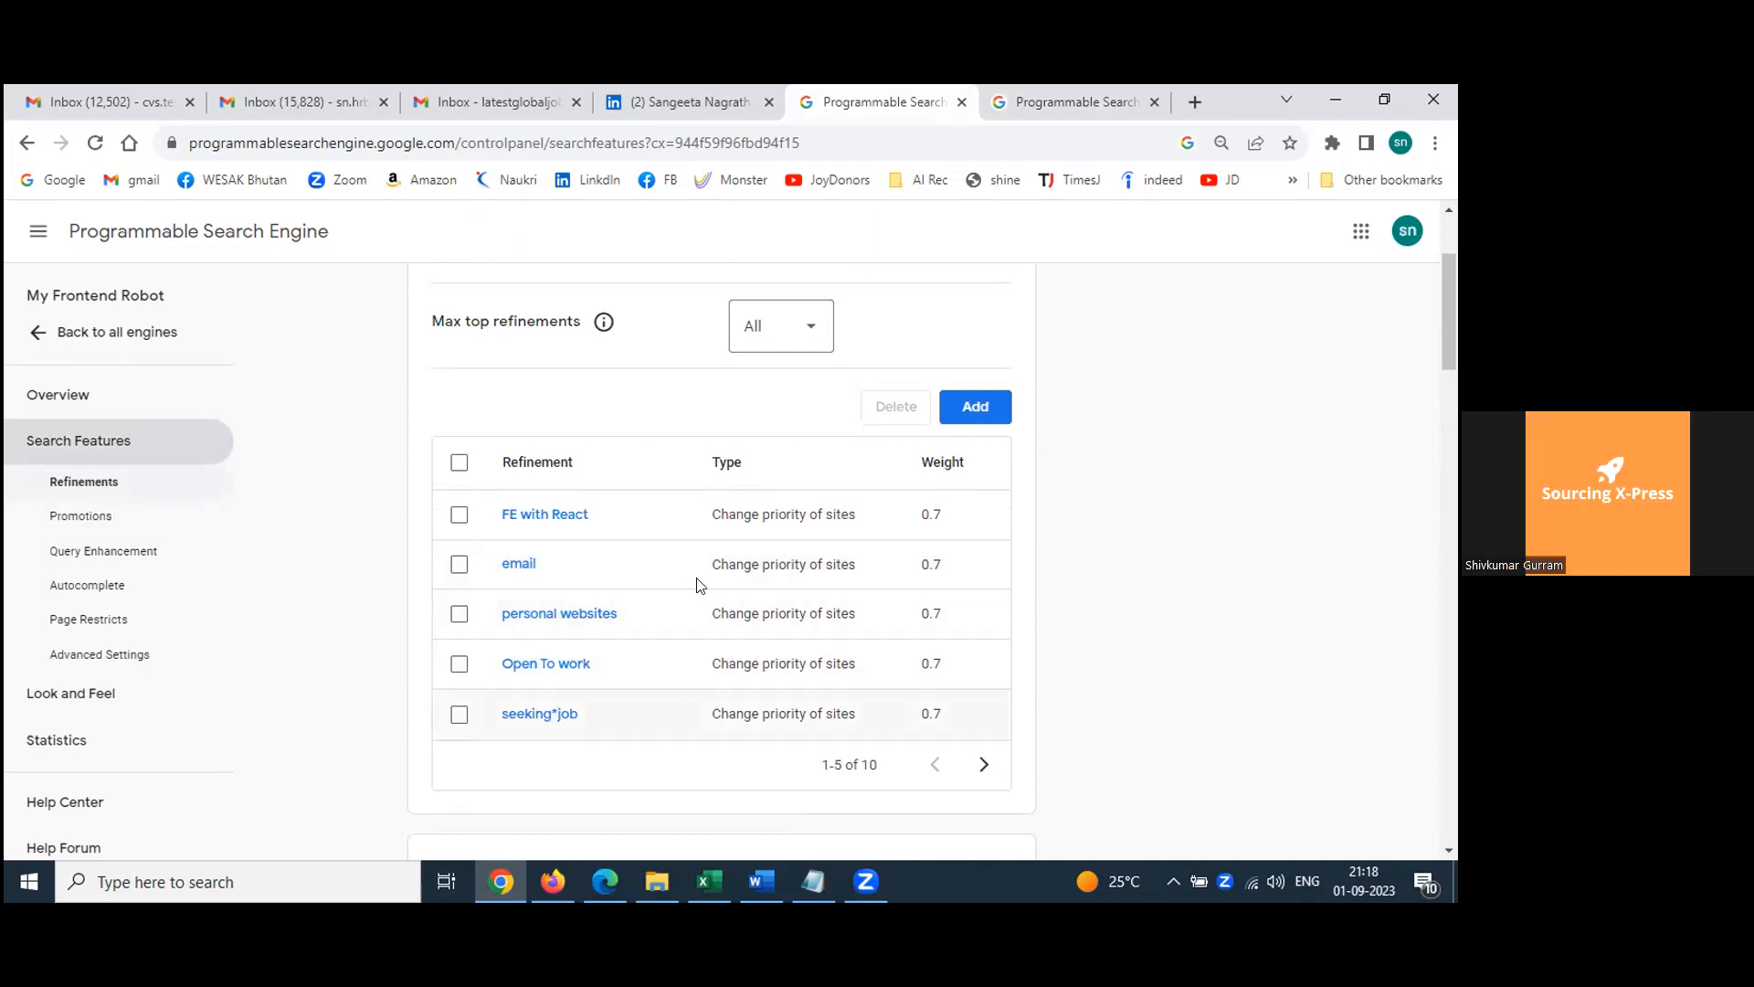
pyautogui.scroll(2, 674, 610)
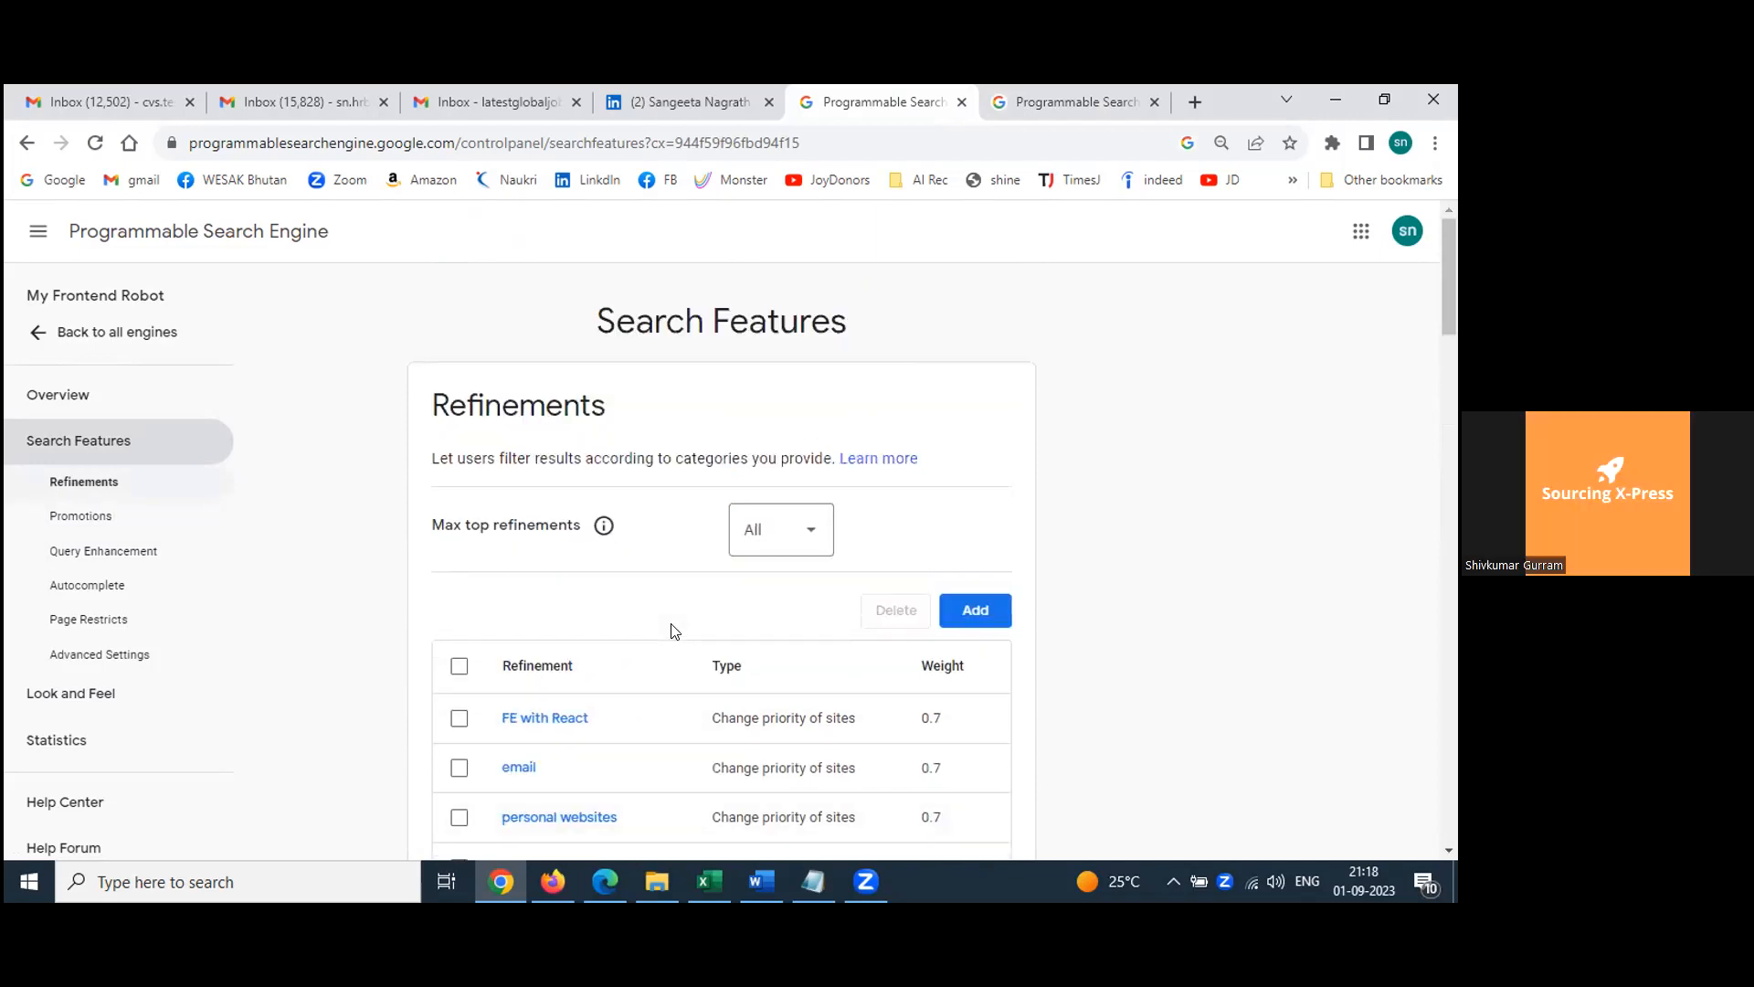
pyautogui.scroll(-1, 673, 630)
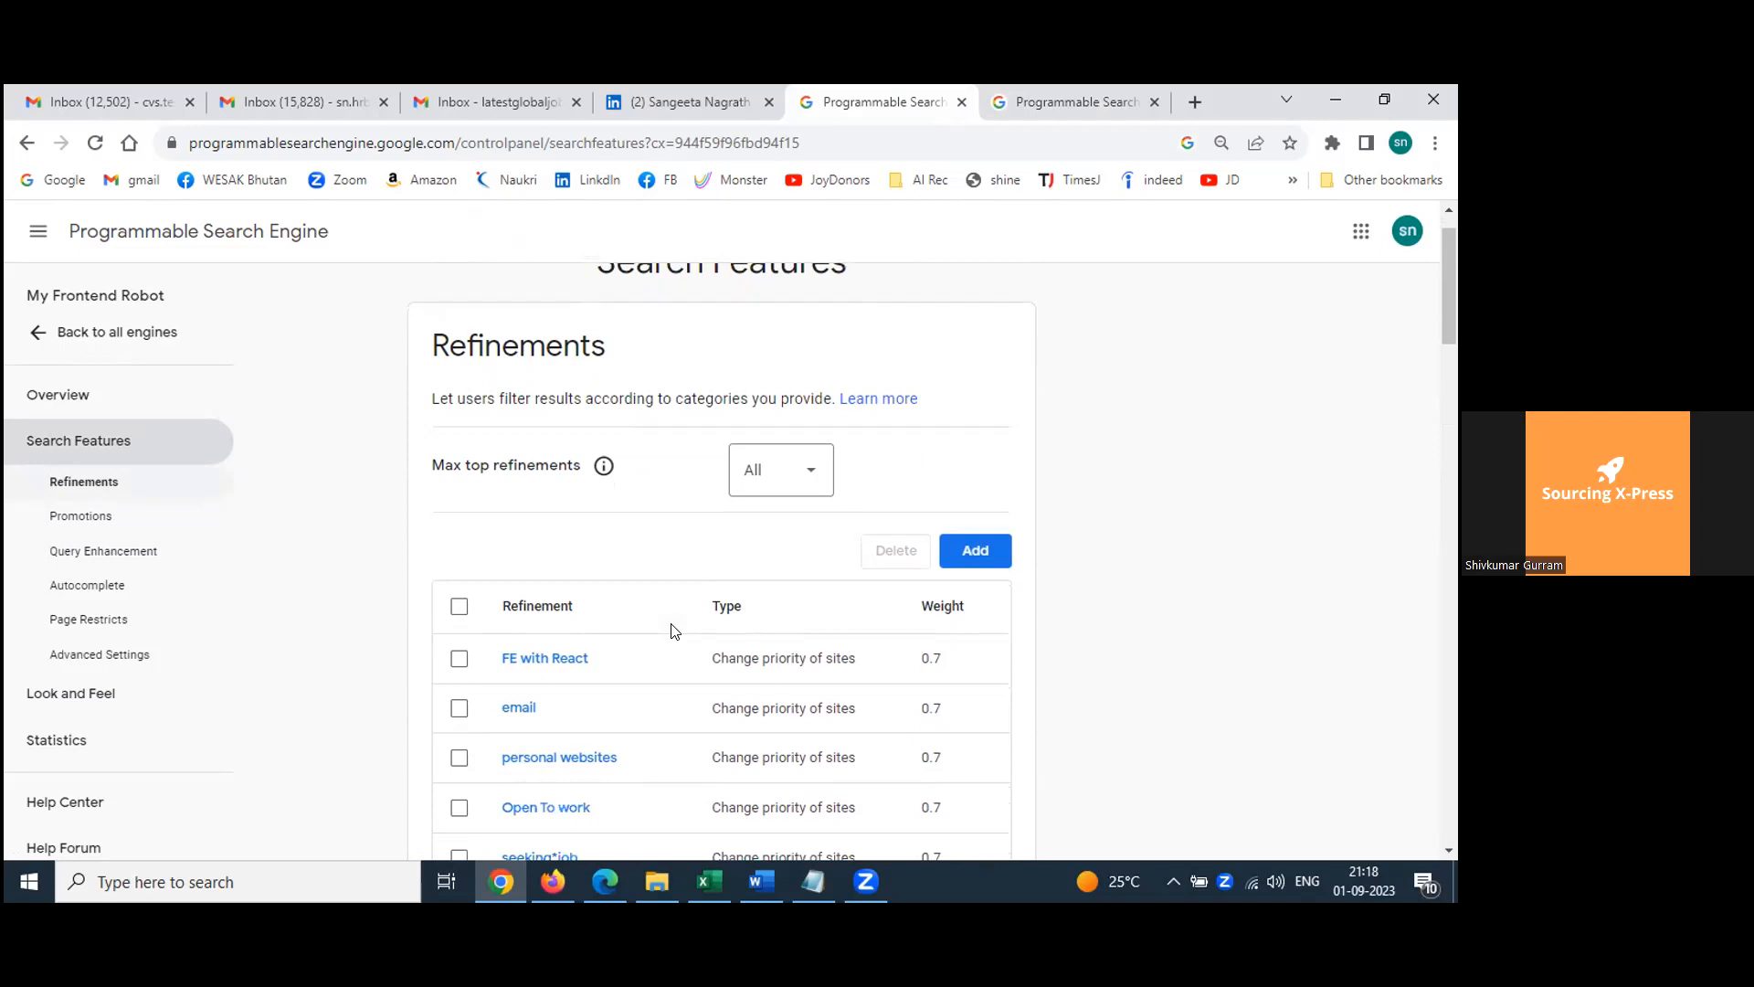
pyautogui.scroll(-1, 674, 631)
pyautogui.scroll(-5, 674, 631)
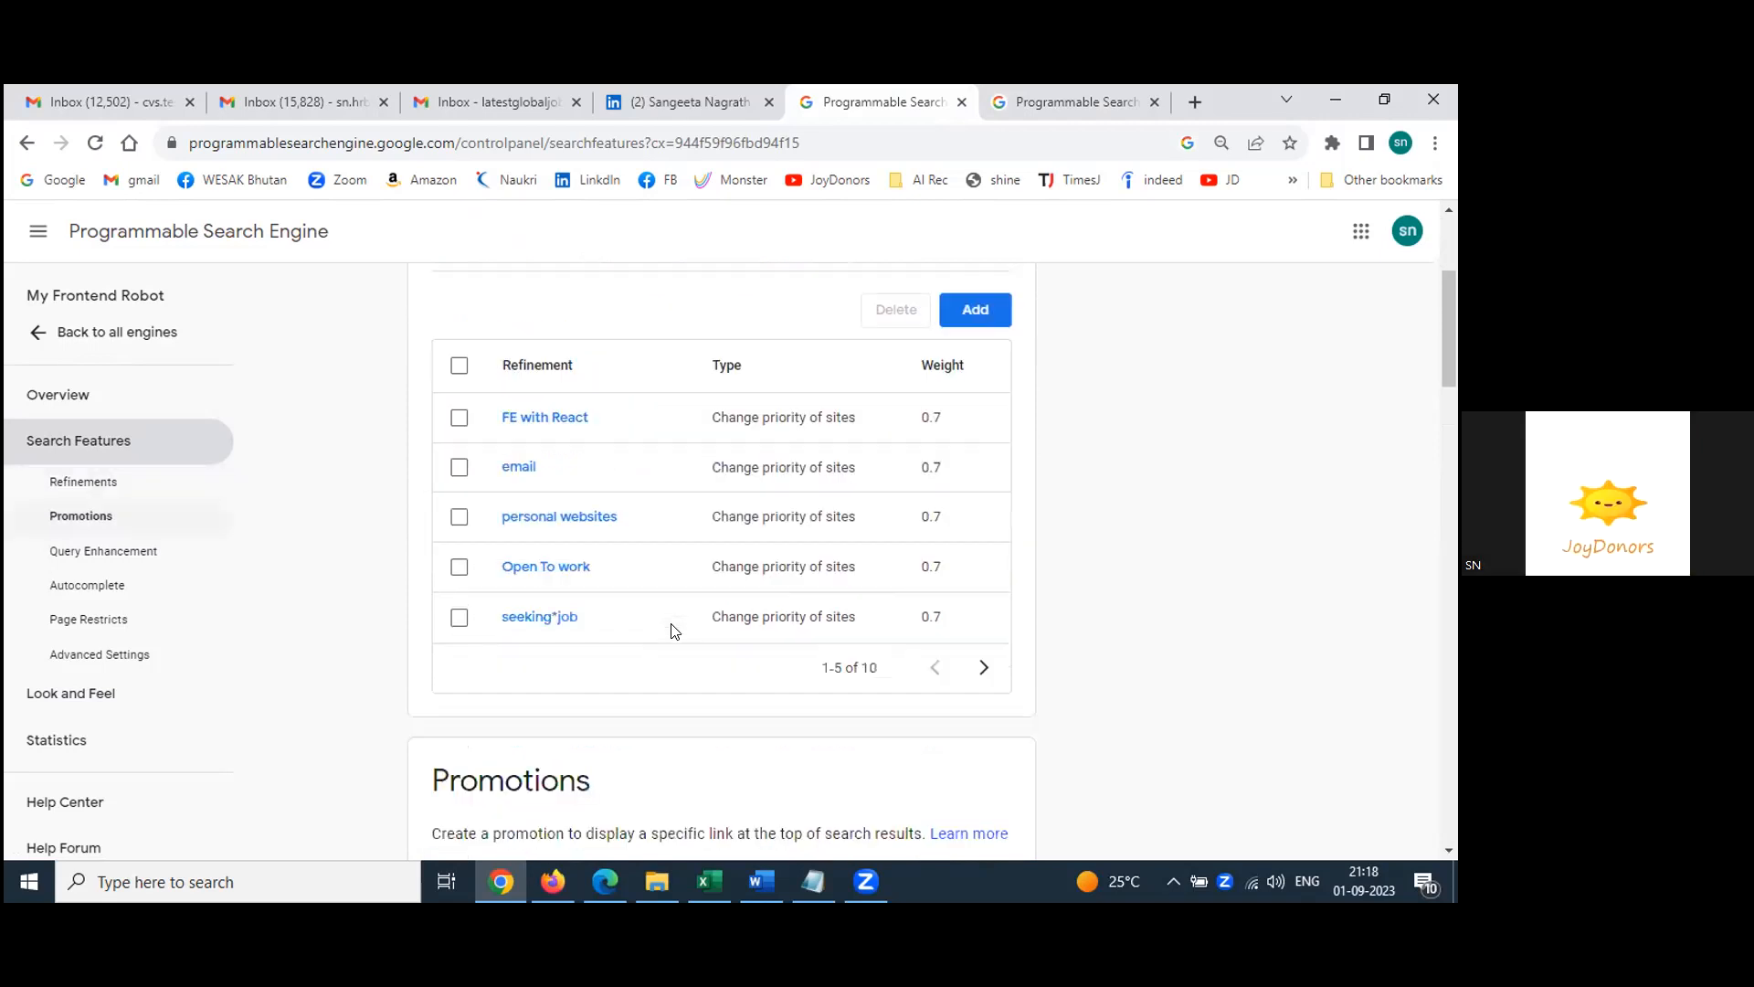
pyautogui.scroll(1, 675, 631)
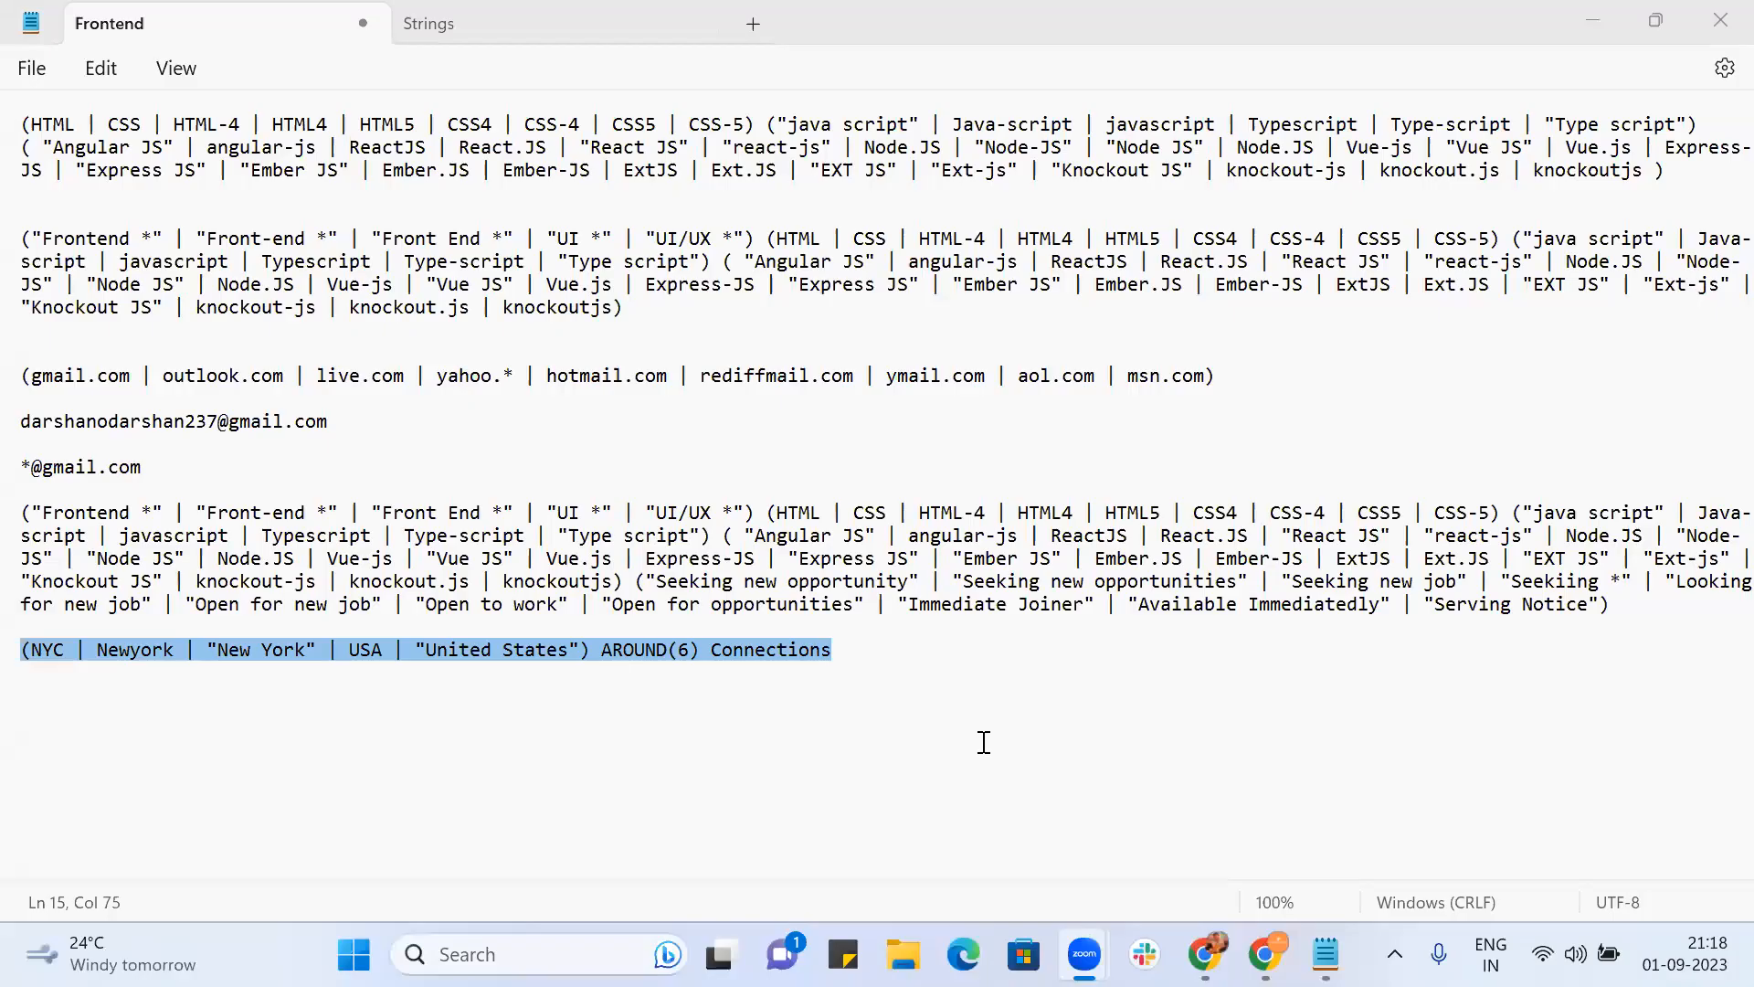
# Step: Paste the US location line with AROUND(6) Connections at the start of the keywords and save
pyautogui.click(1206, 950)
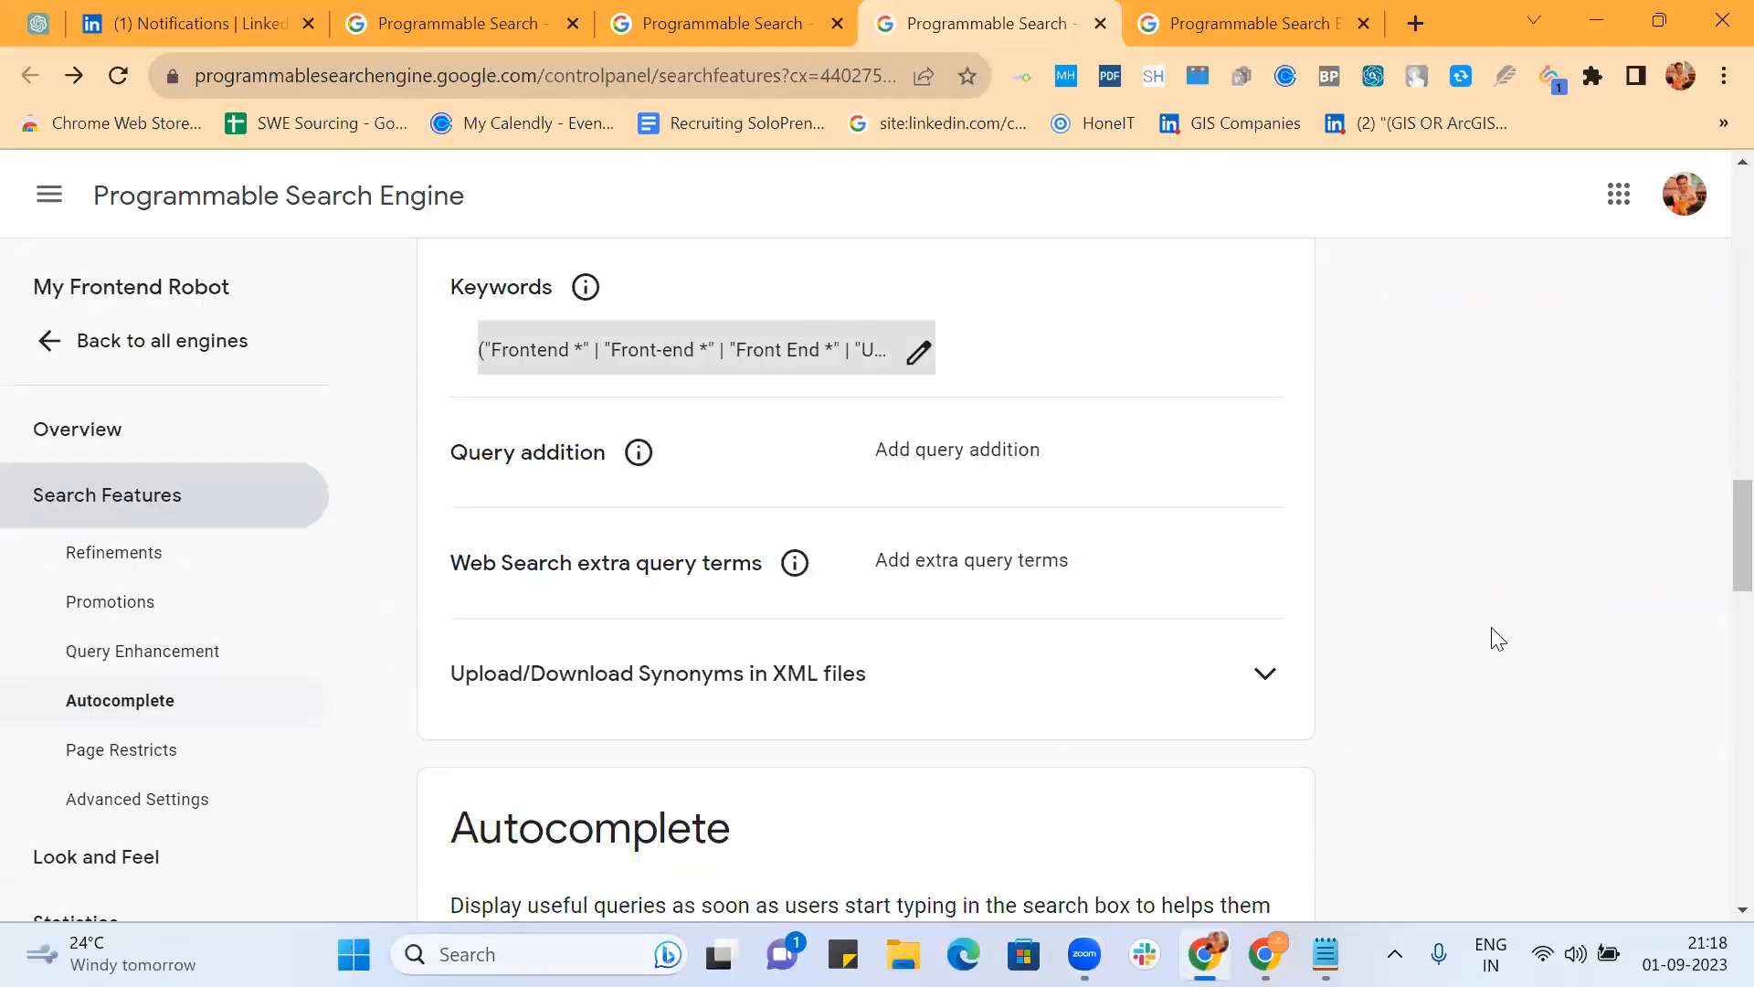
pyautogui.click(921, 351)
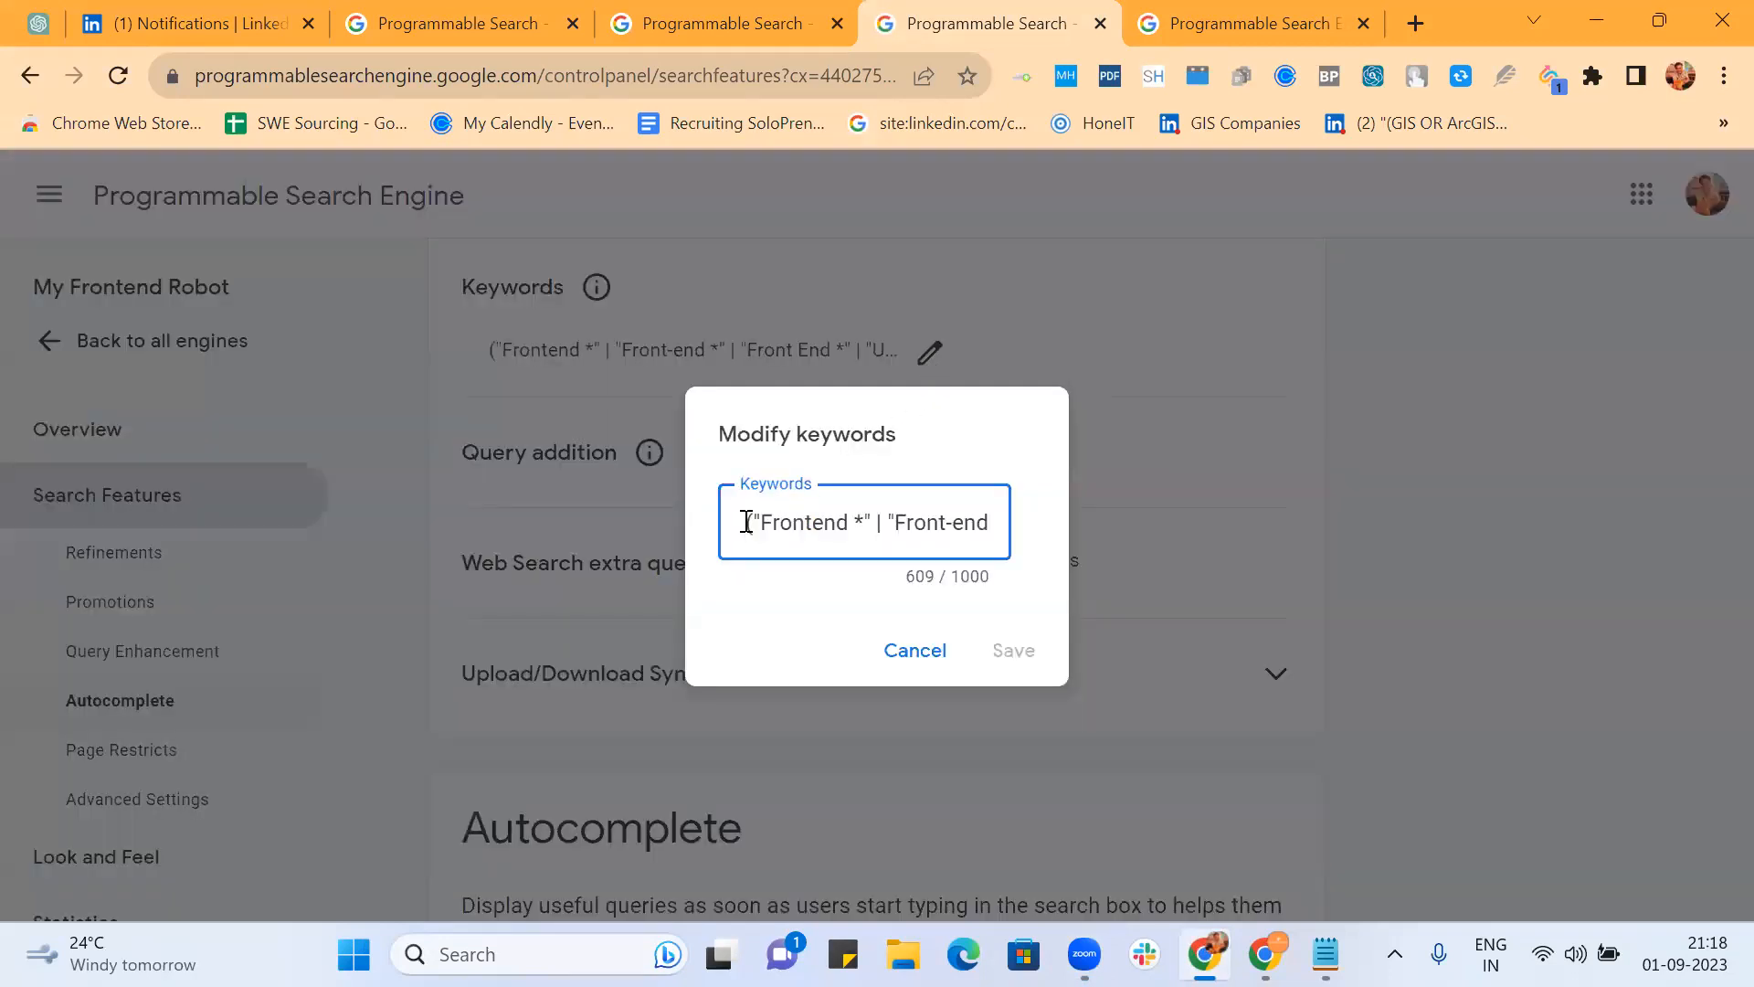
pyautogui.hotkey('ctrl', 'v')
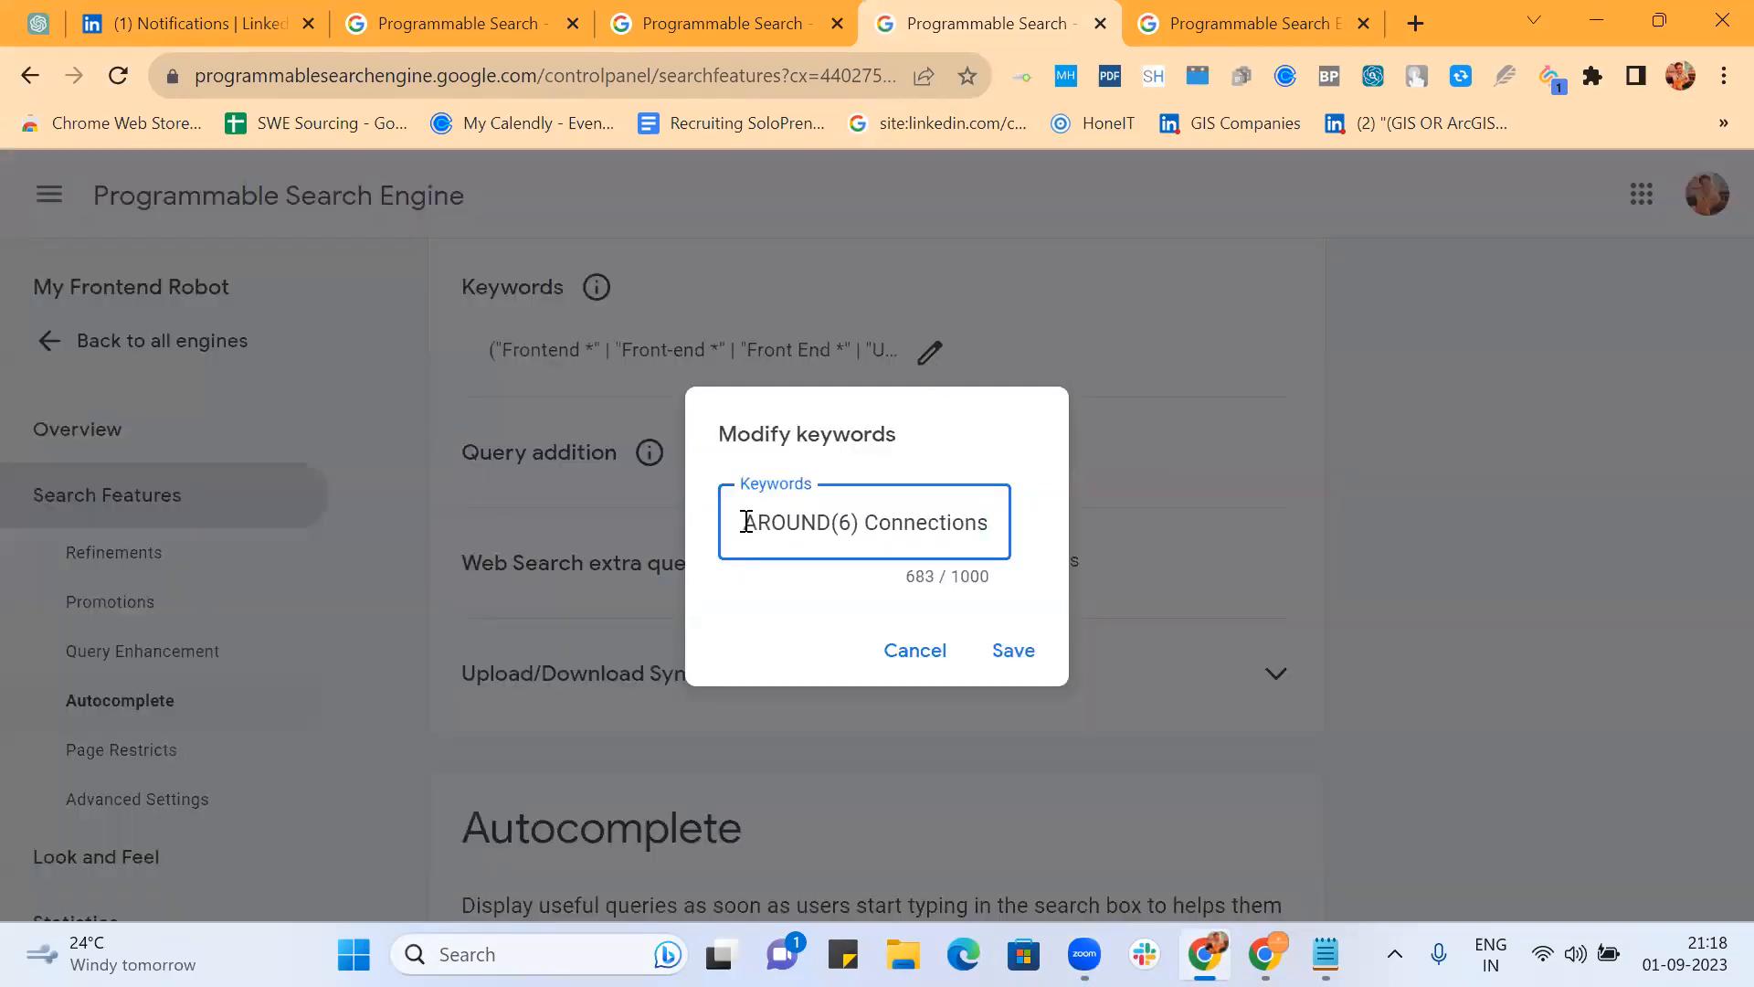
pyautogui.hscroll(1, 772, 524)
pyautogui.hscroll(-1, 773, 523)
pyautogui.hscroll(-6, 772, 524)
pyautogui.hscroll(2, 773, 524)
pyautogui.hscroll(4, 773, 523)
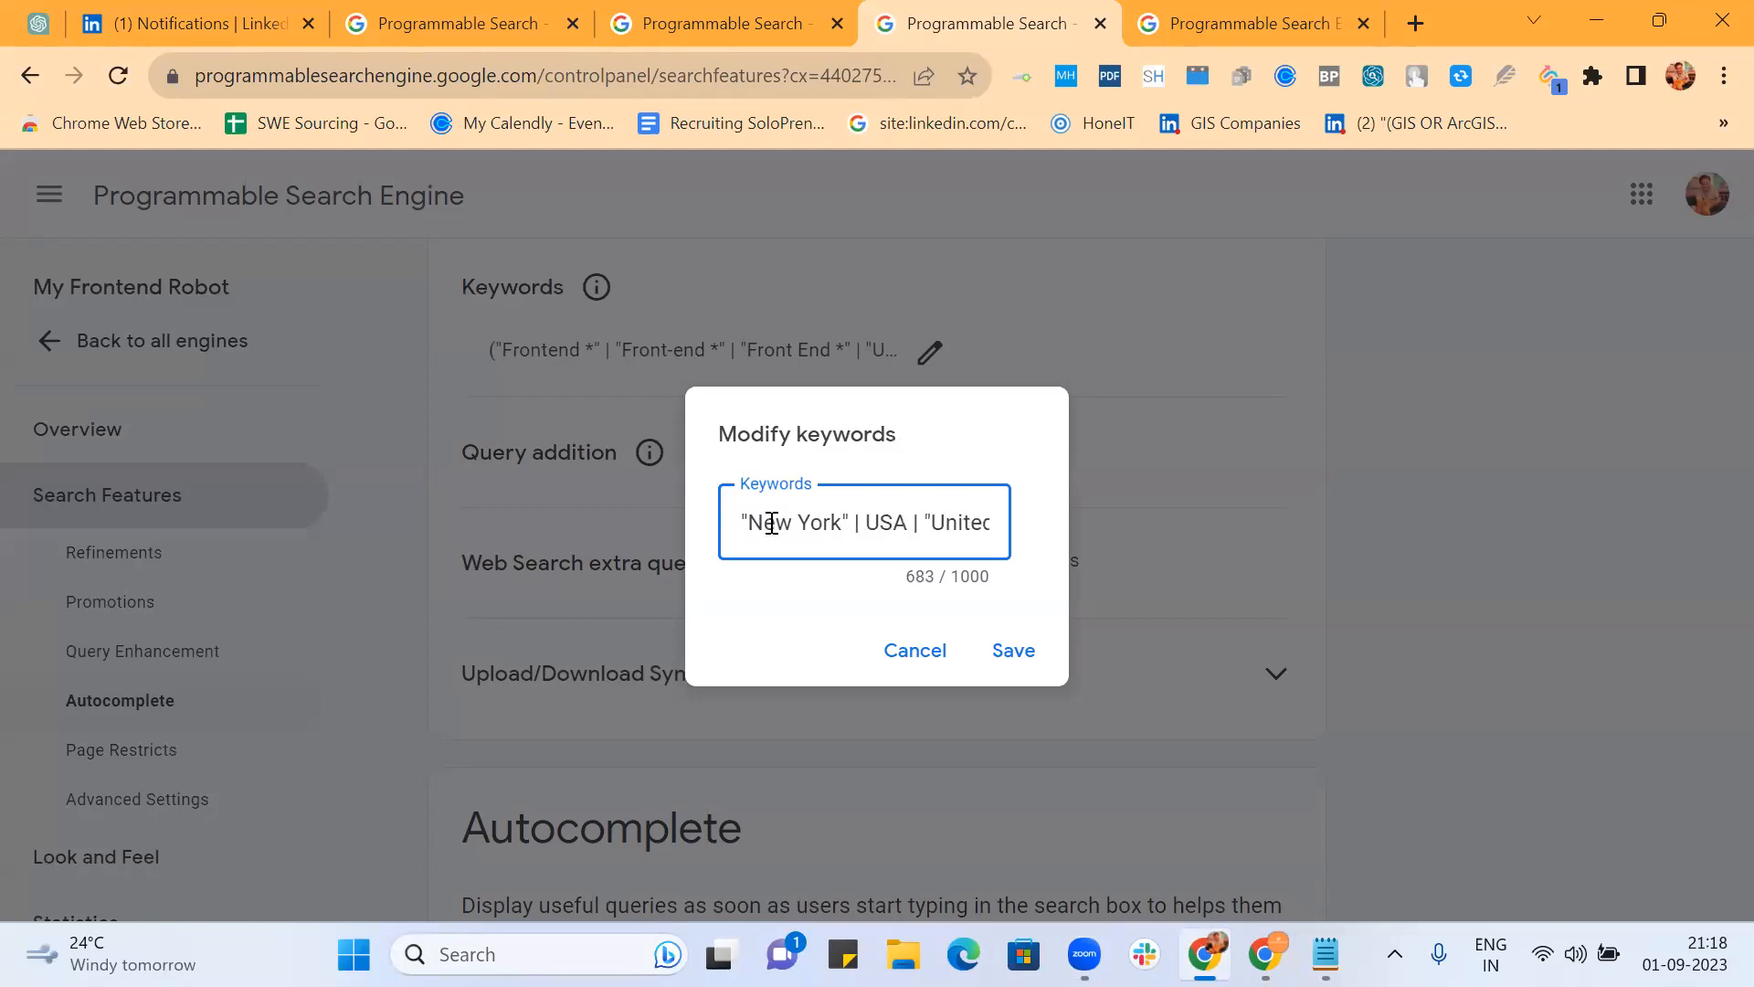
pyautogui.hscroll(2, 772, 523)
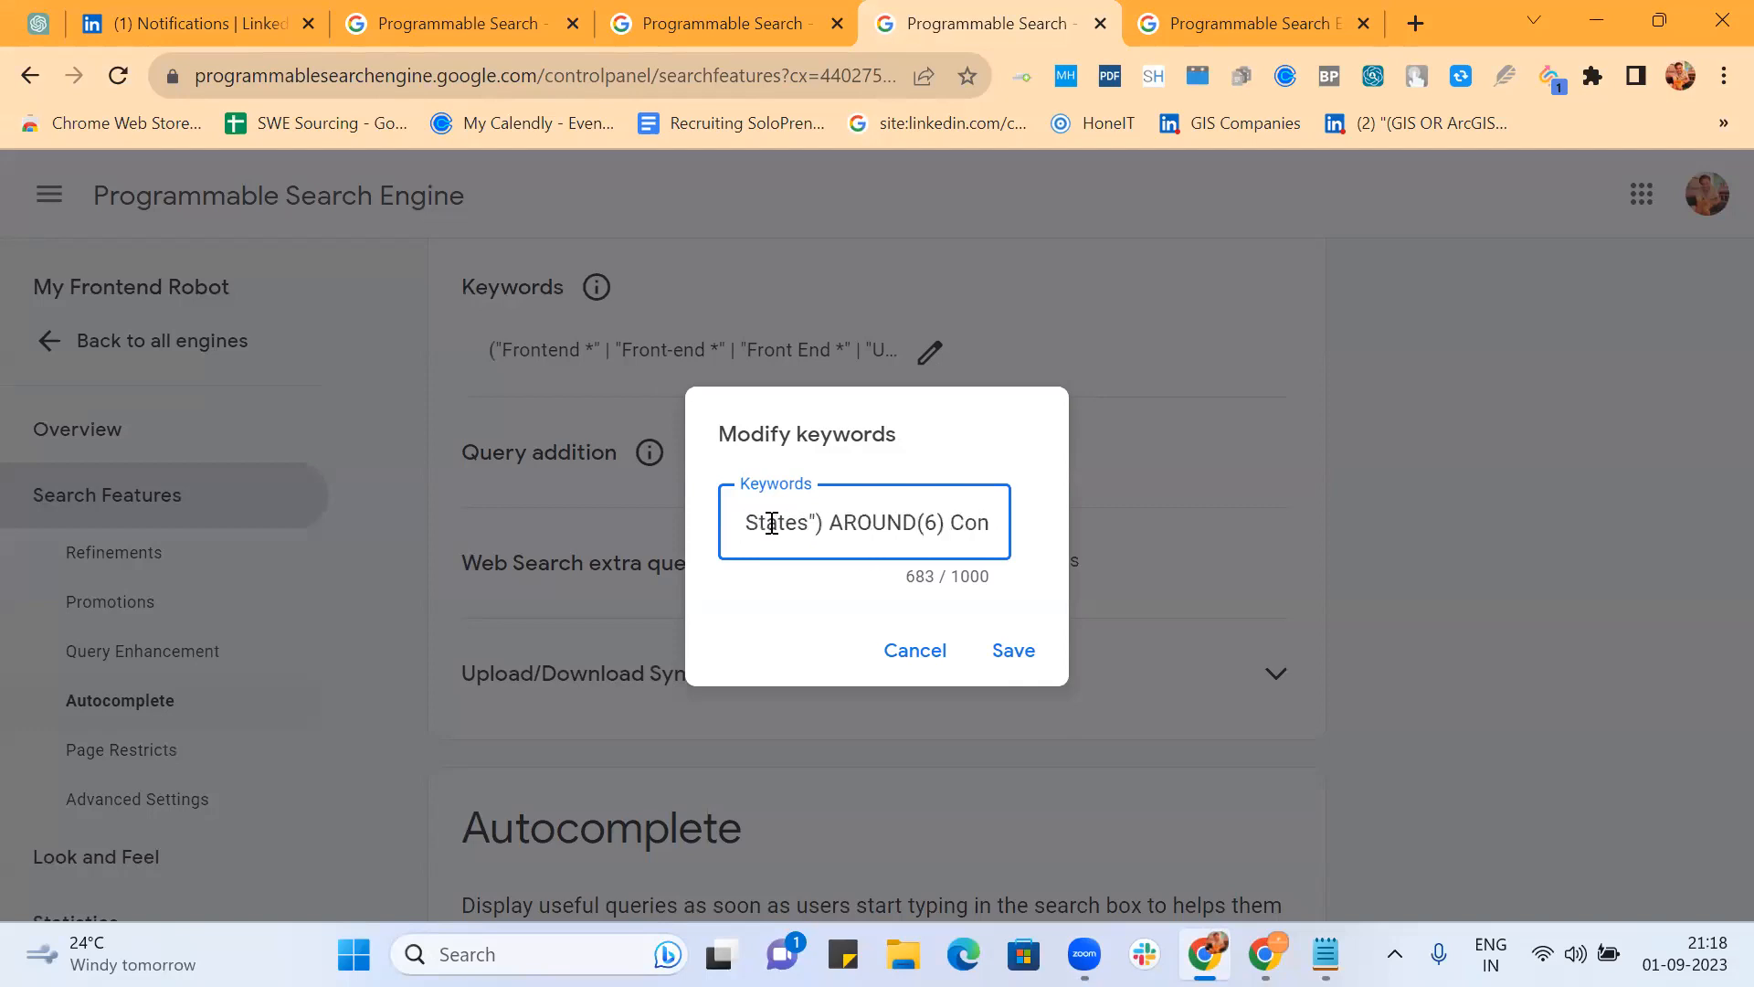
pyautogui.click(1012, 671)
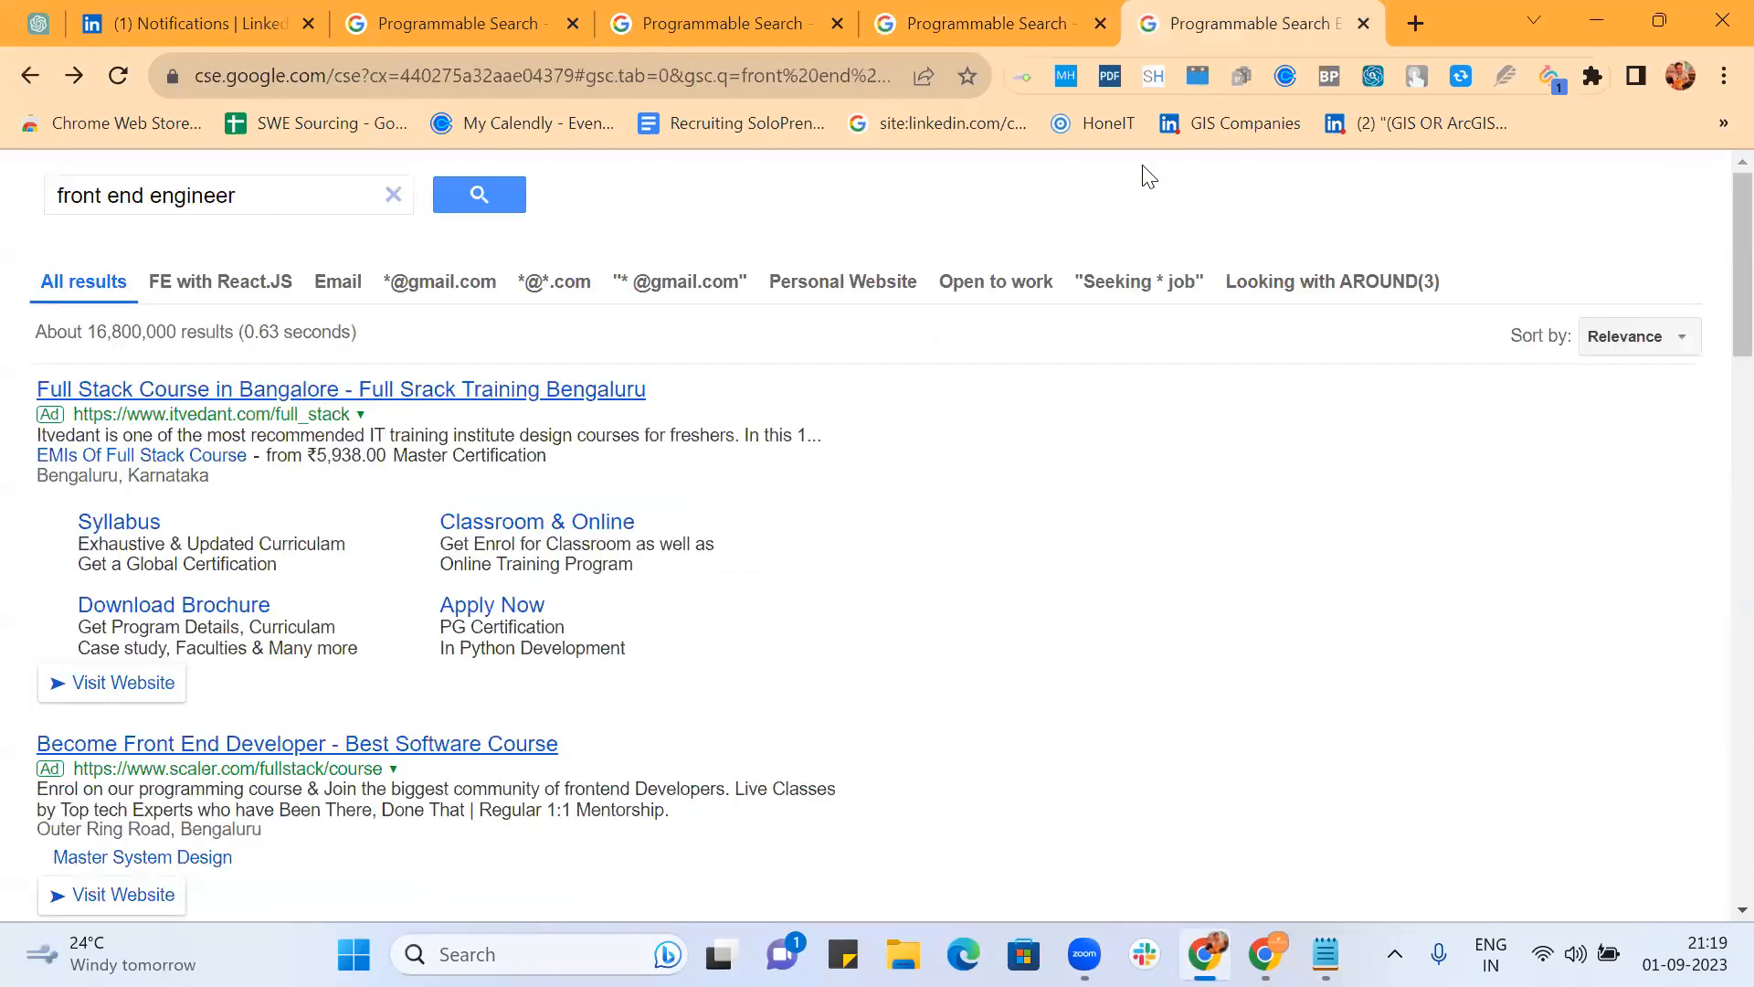
# Step: Reload the front end engineer results and open the first four LinkedIn profiles in new tabs
pyautogui.click(363, 68)
pyautogui.press('Return')
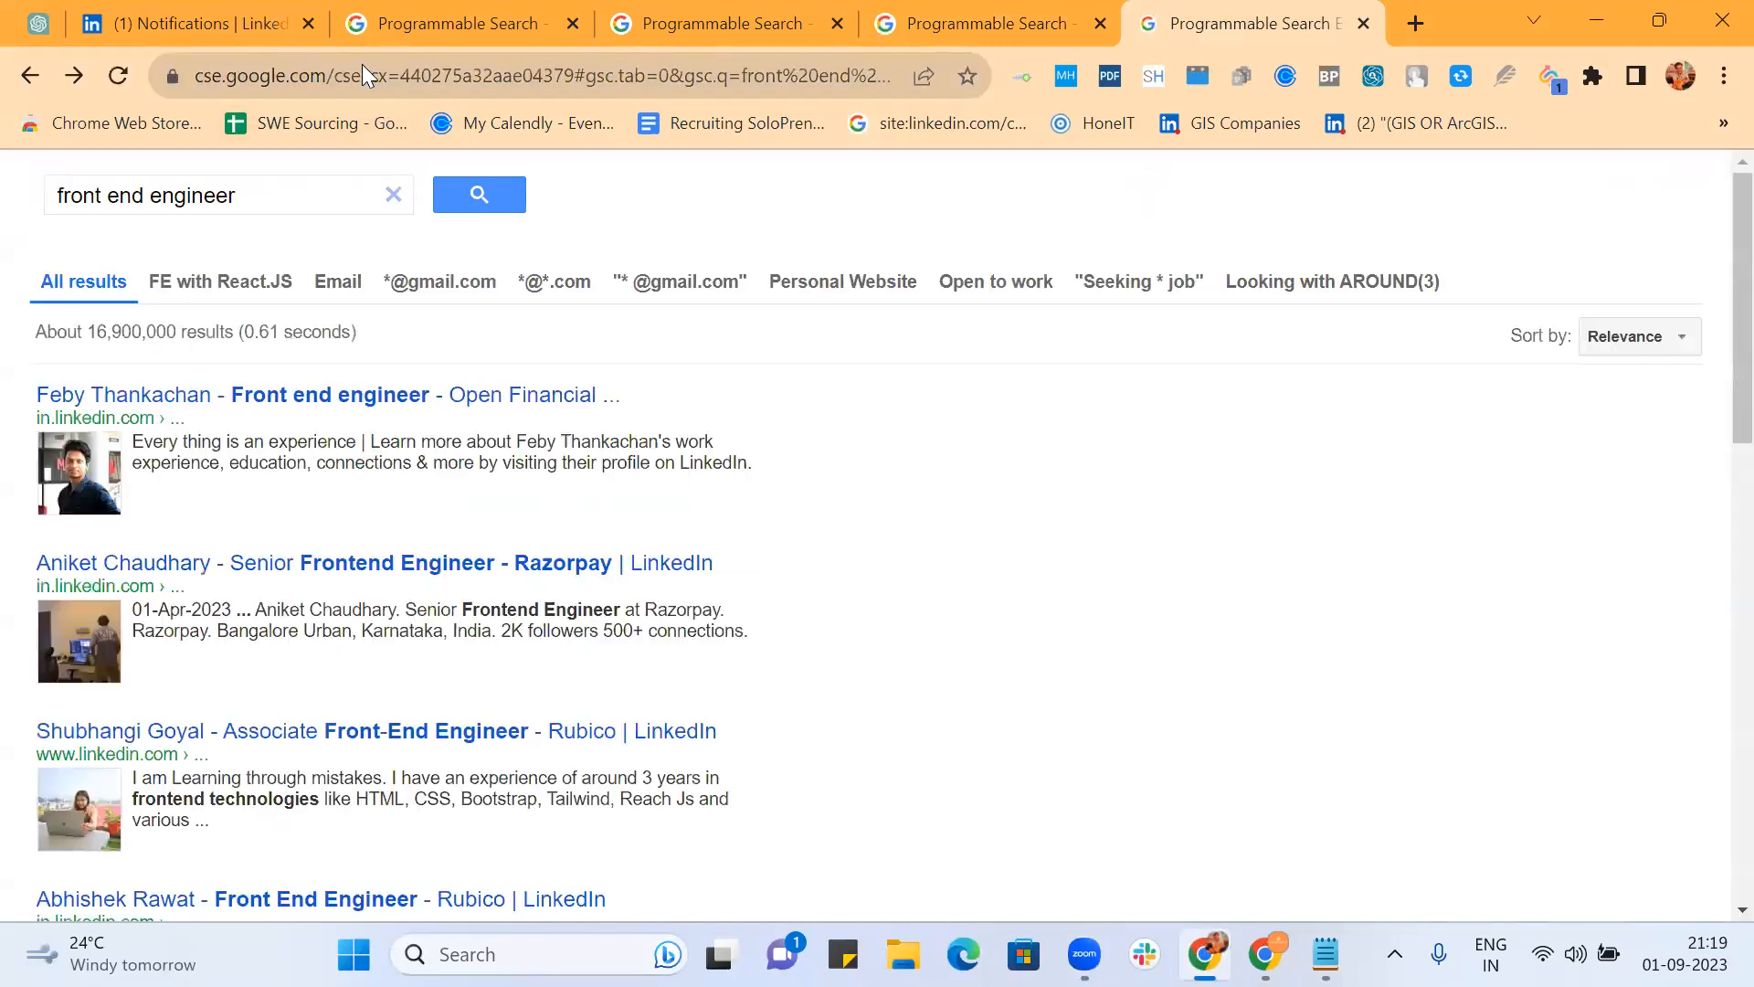
pyautogui.middleClick(364, 402)
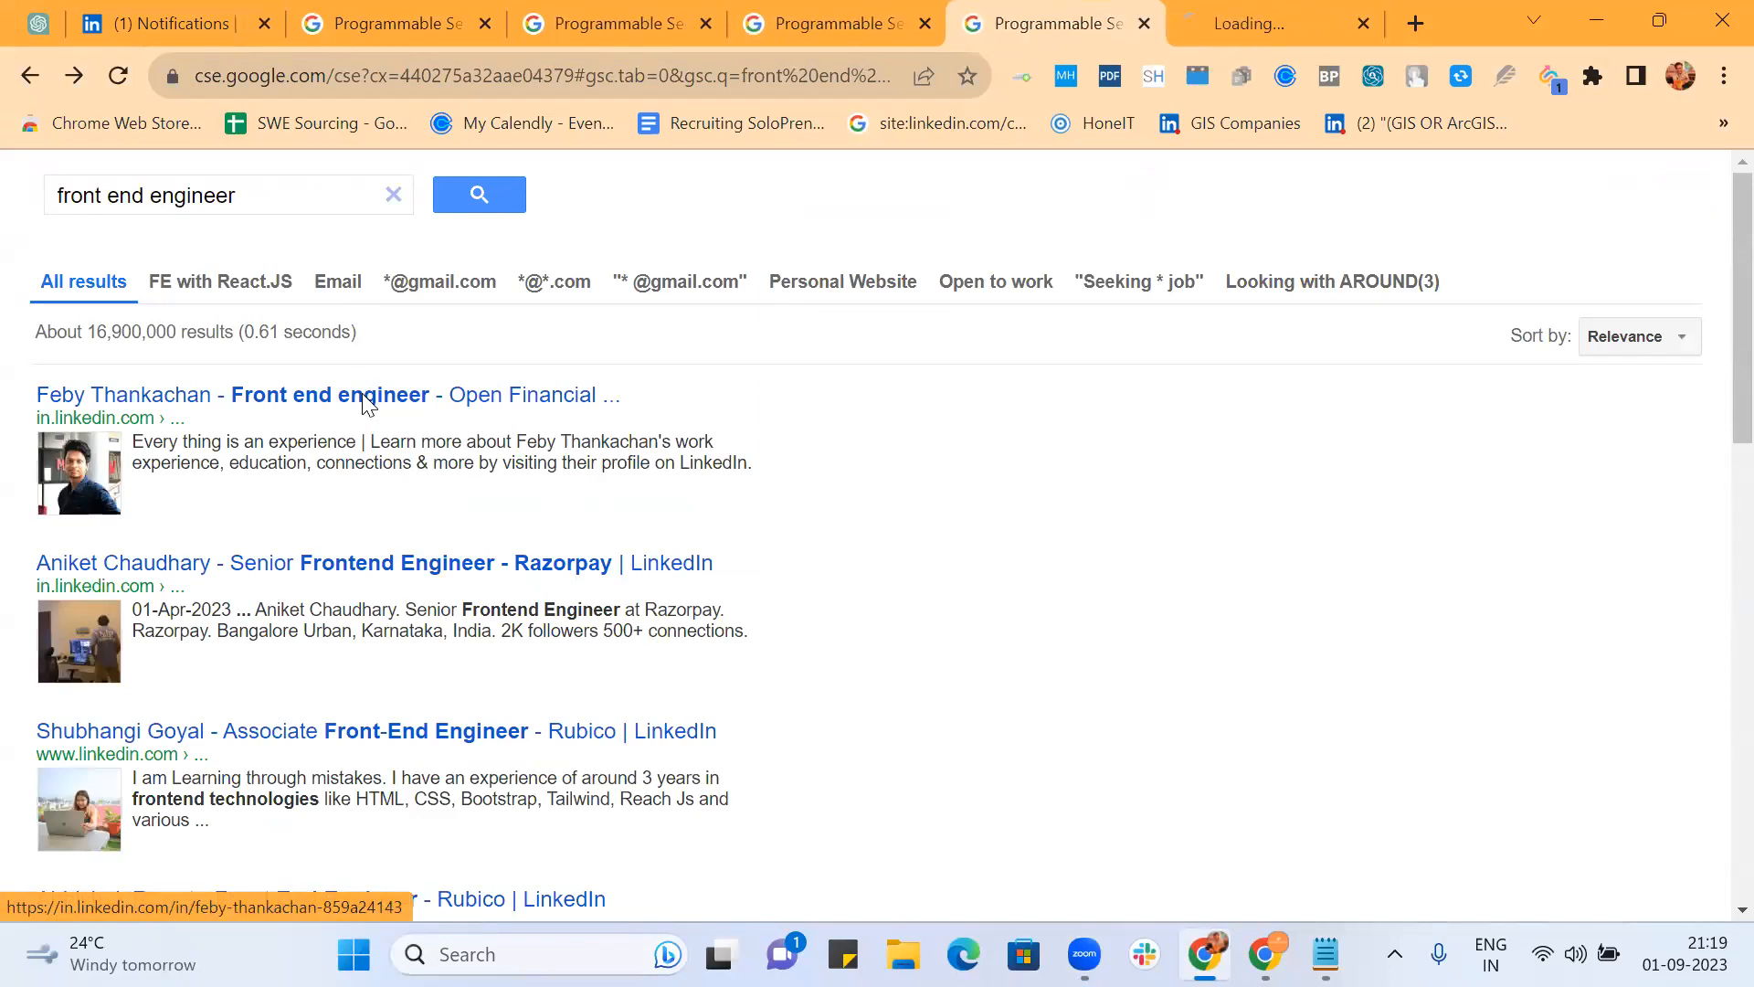
pyautogui.middleClick(422, 562)
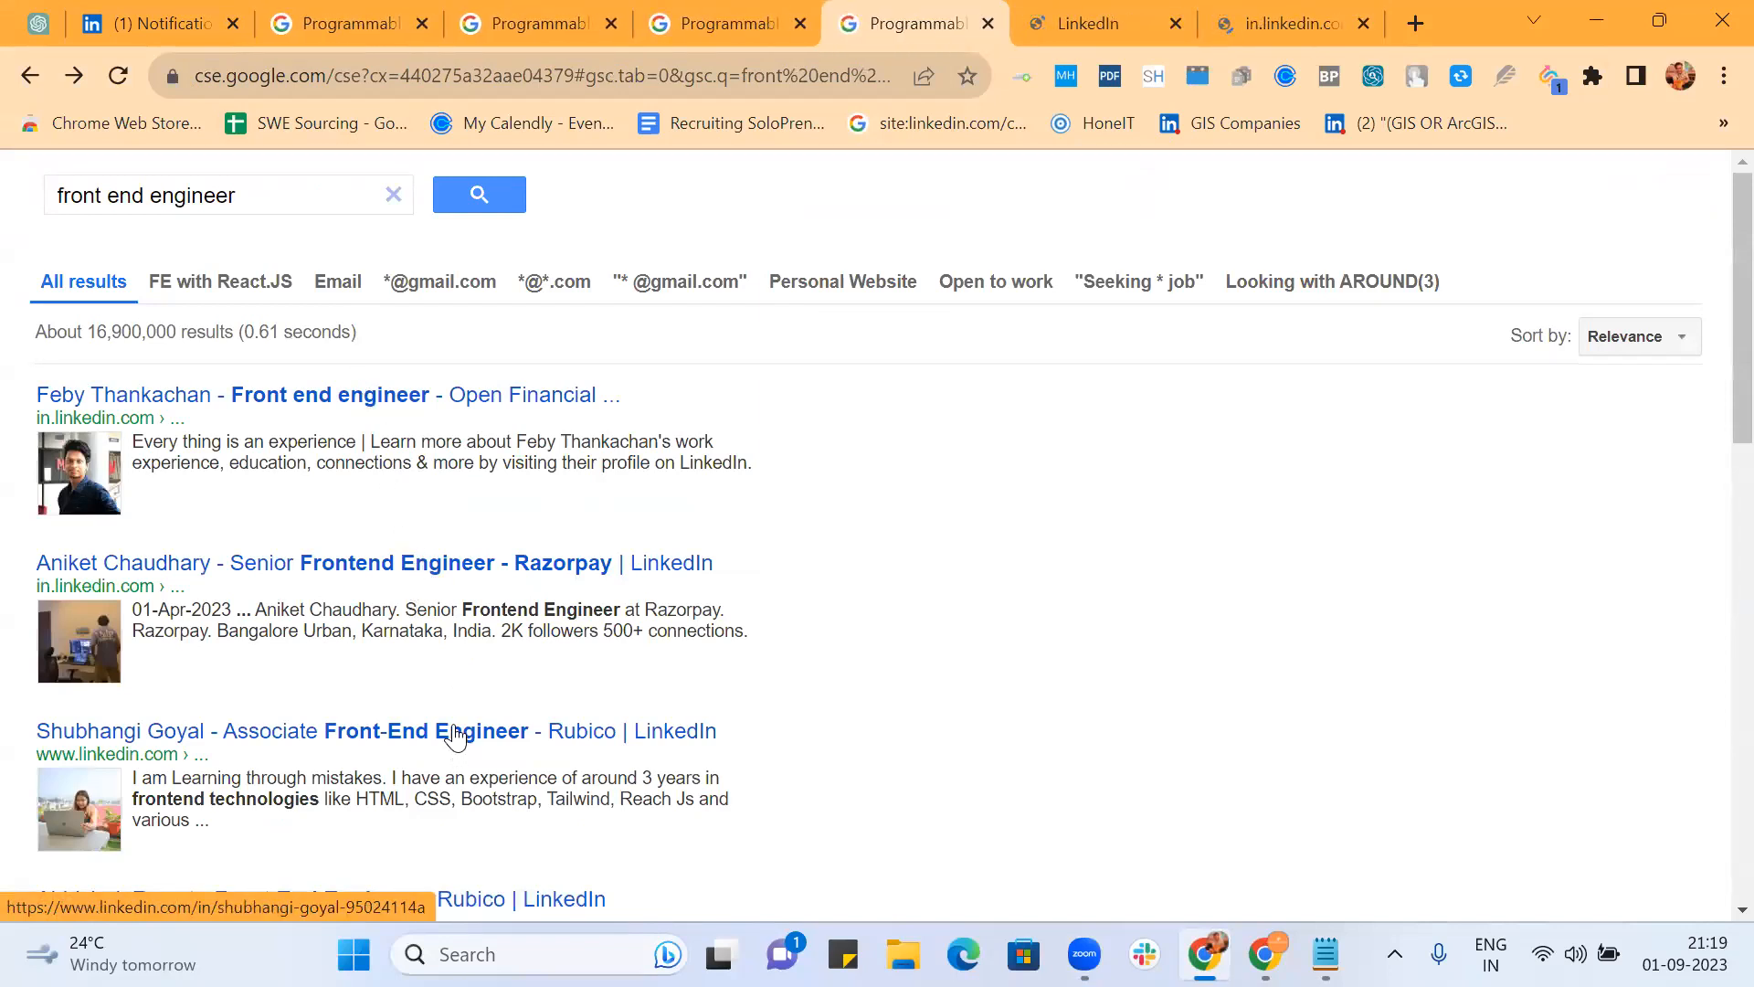
pyautogui.middleClick(455, 736)
pyautogui.scroll(-3, 829, 627)
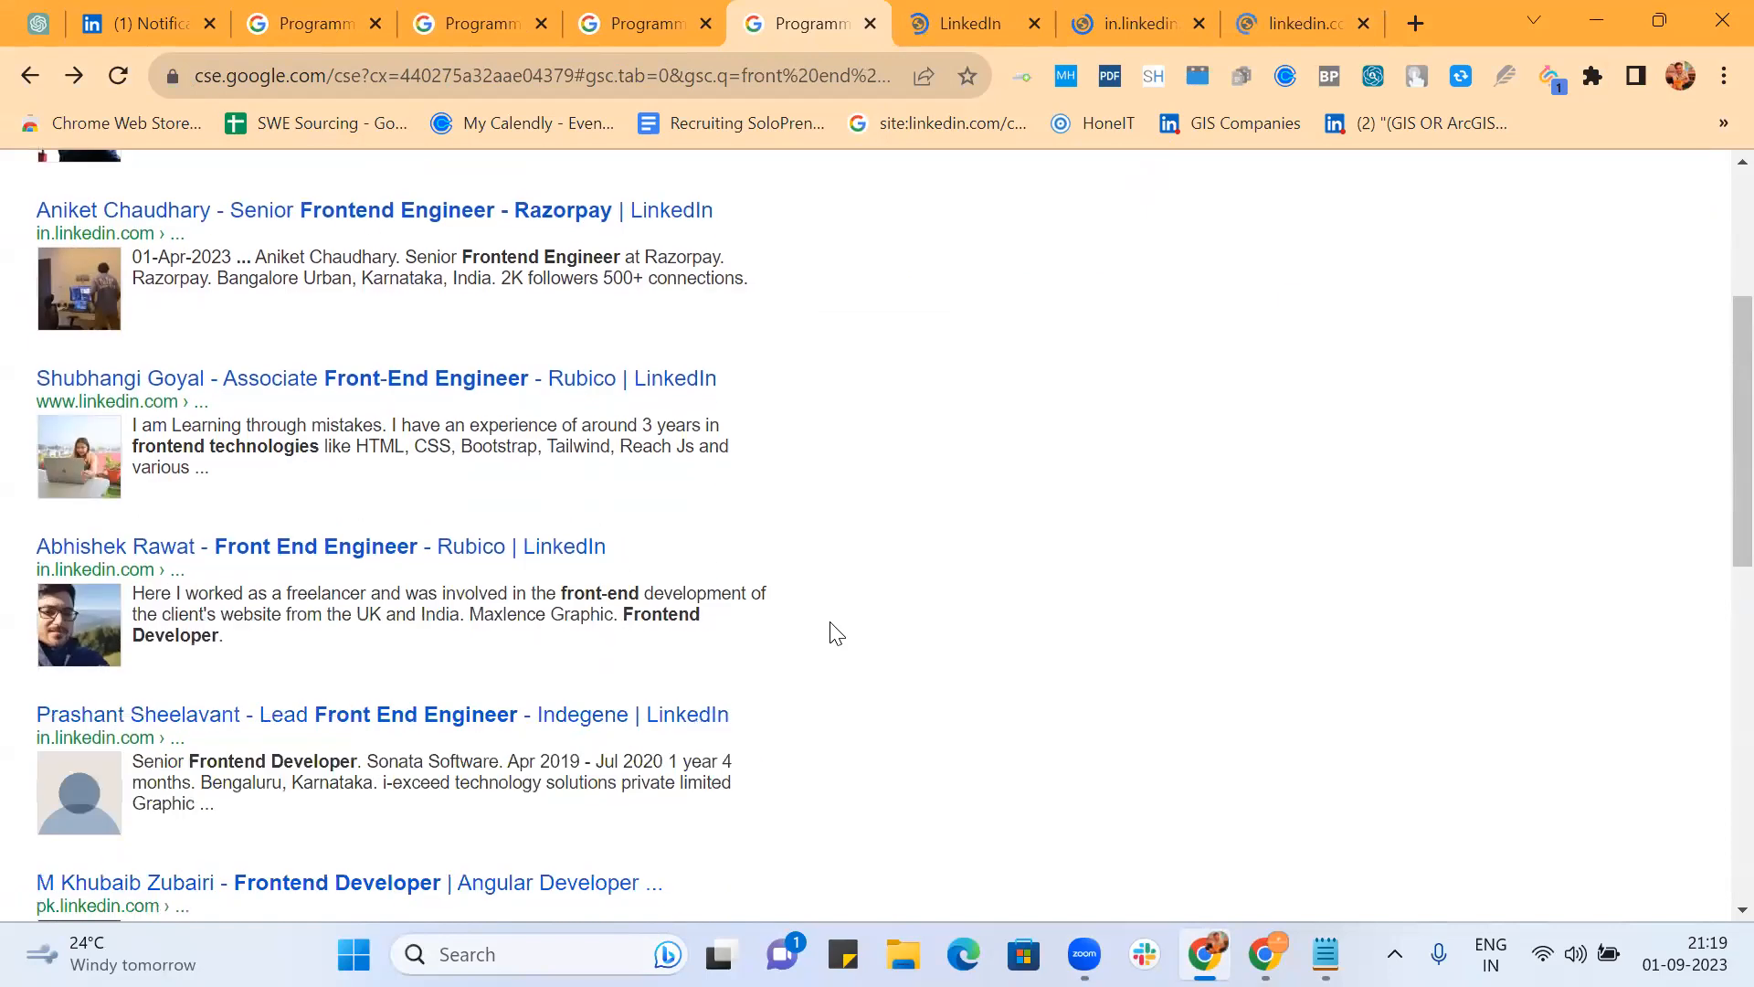
pyautogui.middleClick(545, 558)
# Step: Look at the first opened profile, then copy the results page URL
pyautogui.click(857, 13)
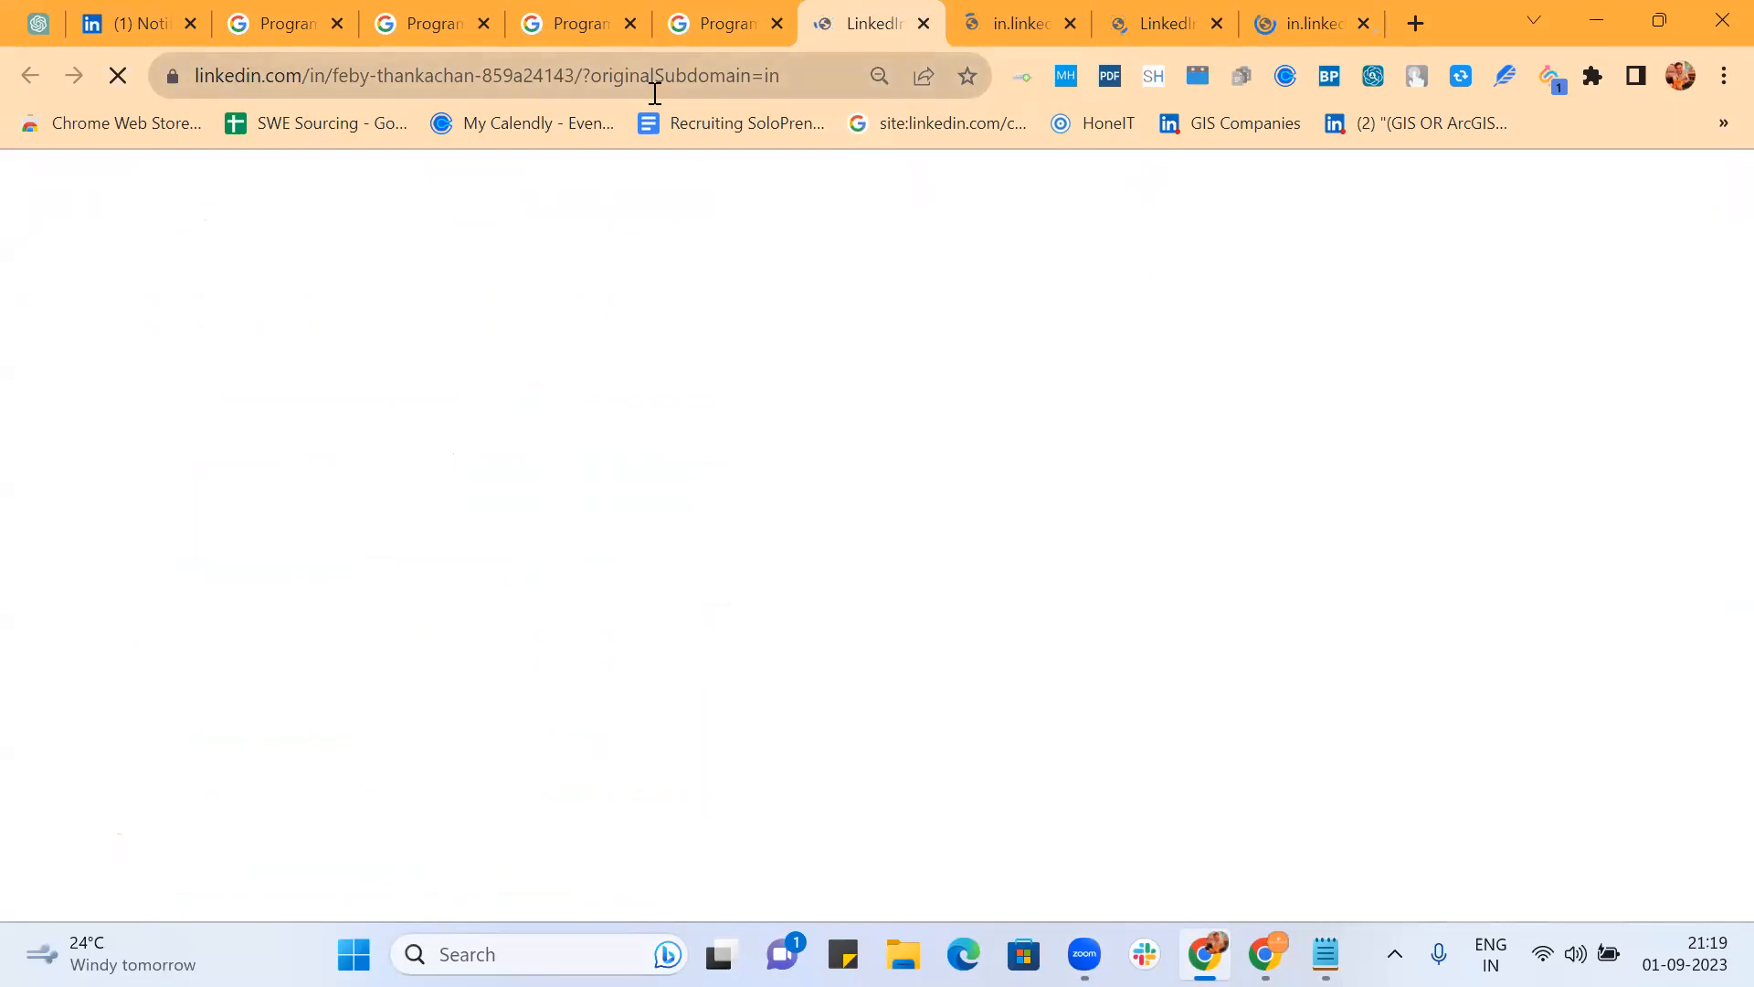
pyautogui.hotkey('ctrl', 'shift', 'Tab')
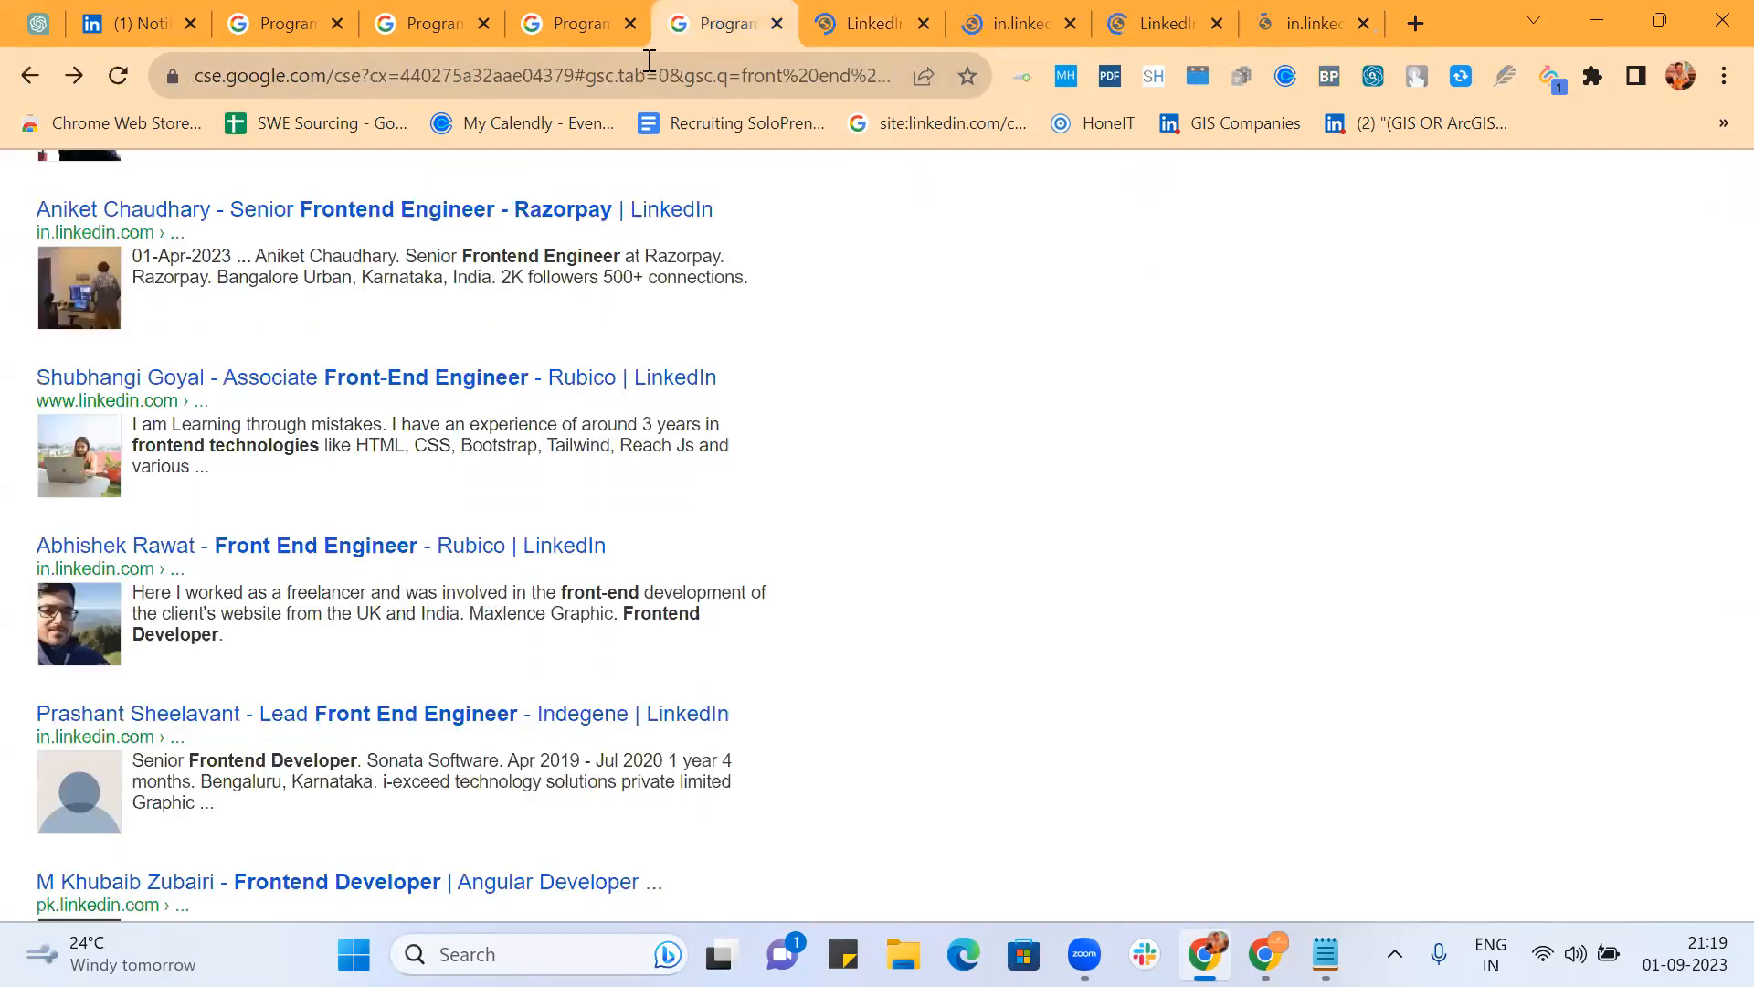
pyautogui.click(649, 60)
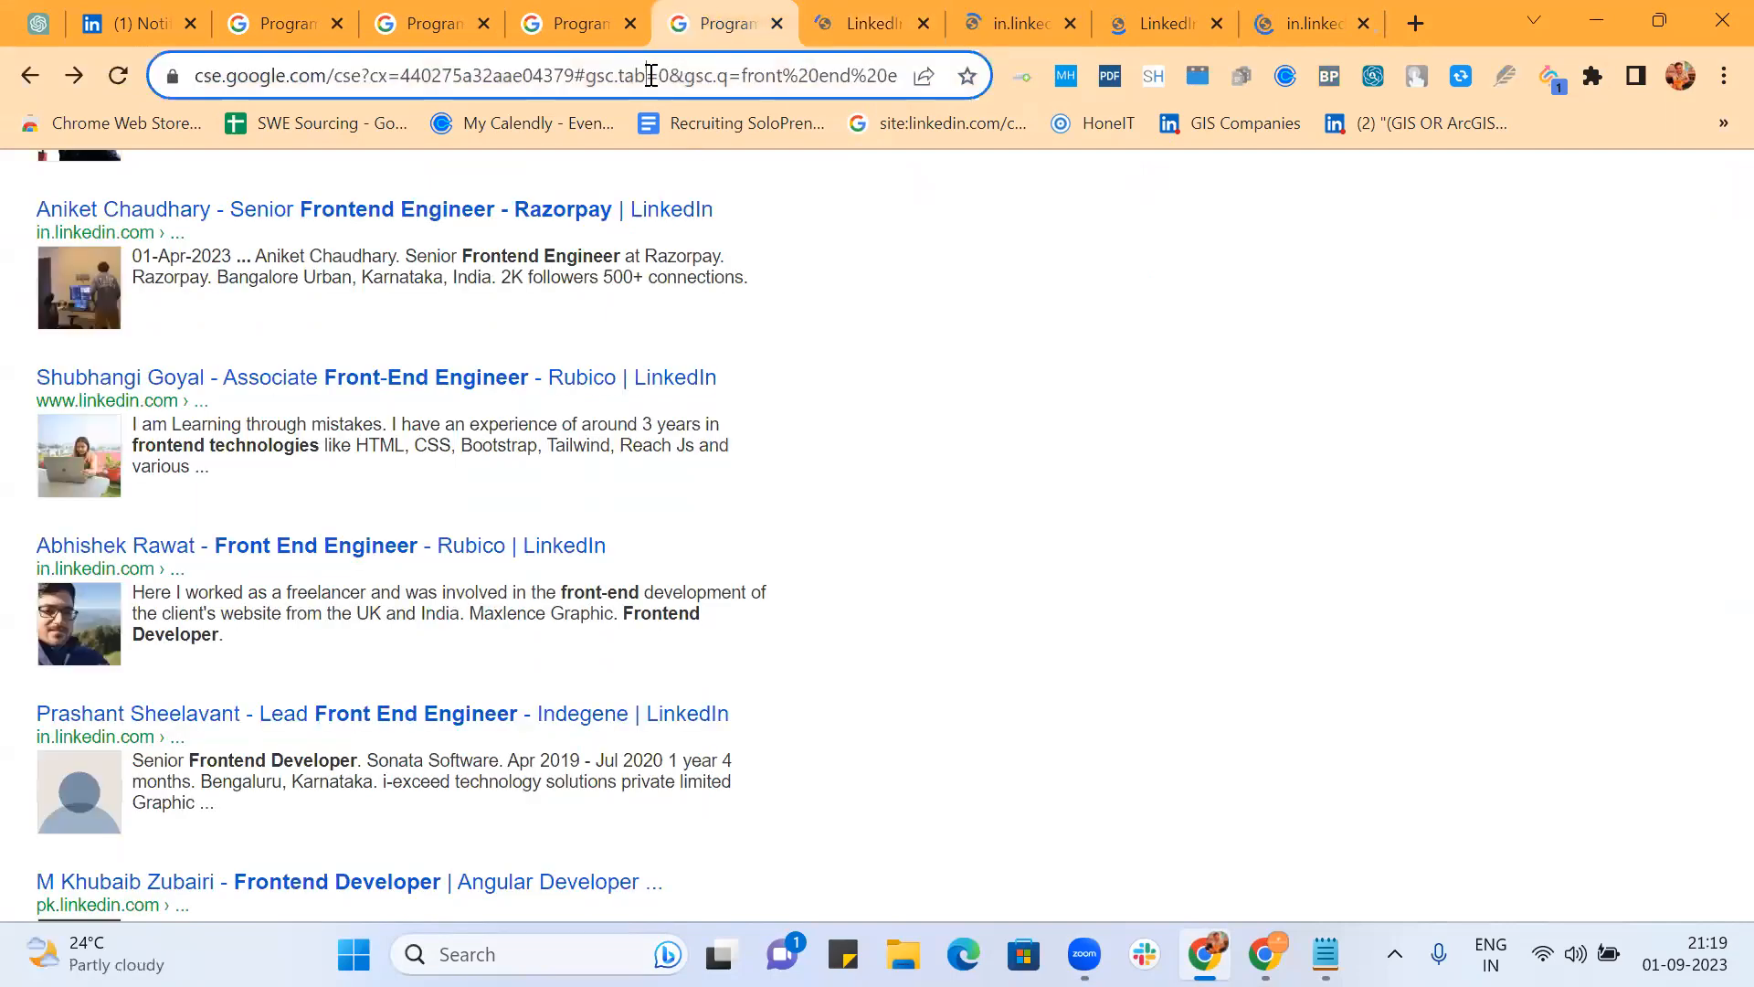
pyautogui.click(1681, 77)
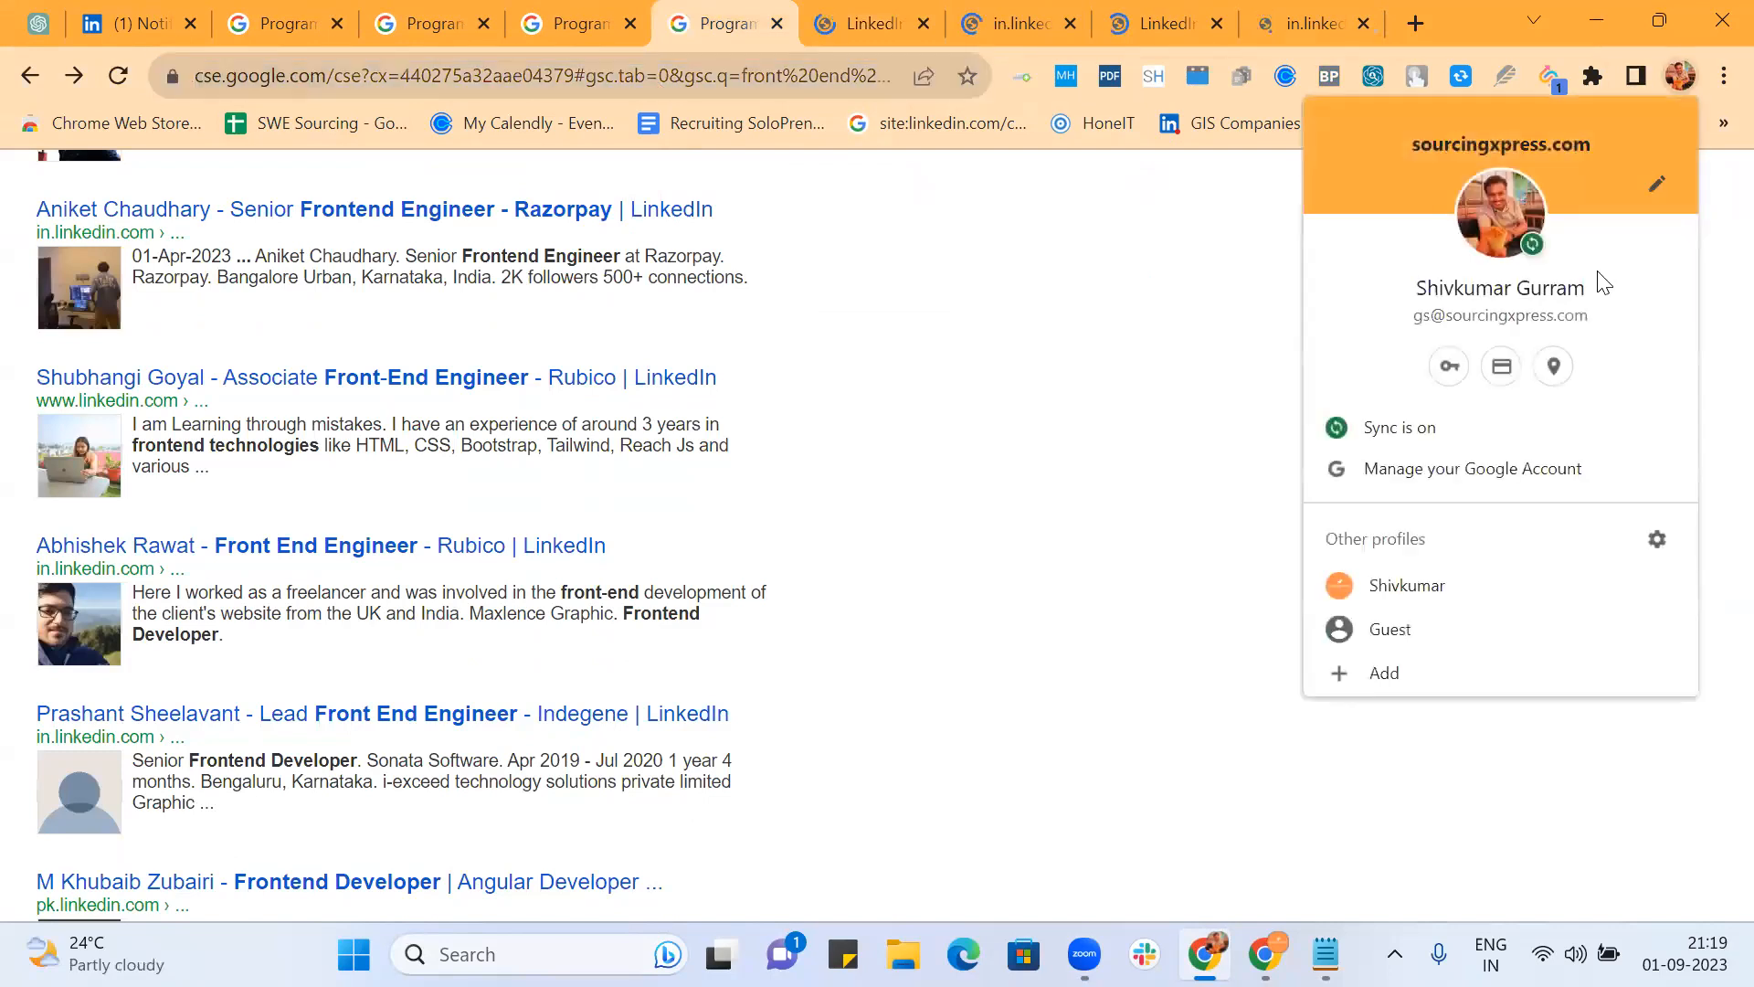
# Step: In the other Chrome profile, load the copied front end engineer results URL in a new tab
pyautogui.click(1460, 589)
pyautogui.click(1415, 24)
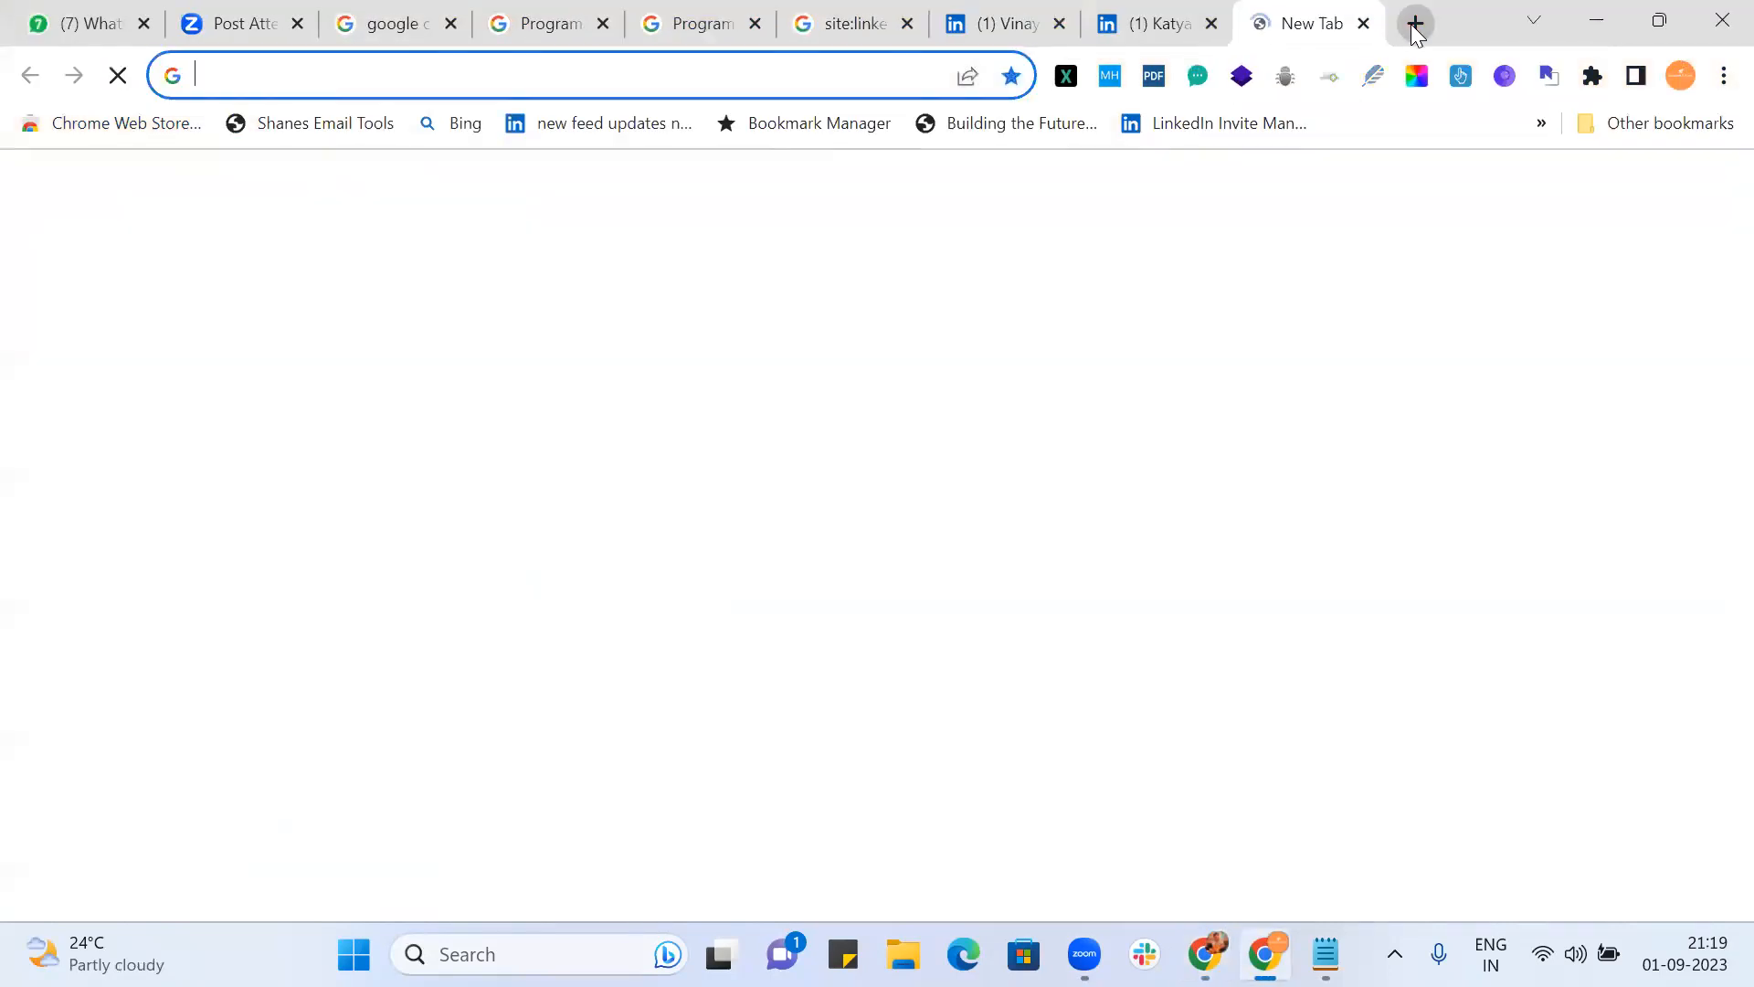
pyautogui.hotkey('ctrl', 'v')
pyautogui.press('Return')
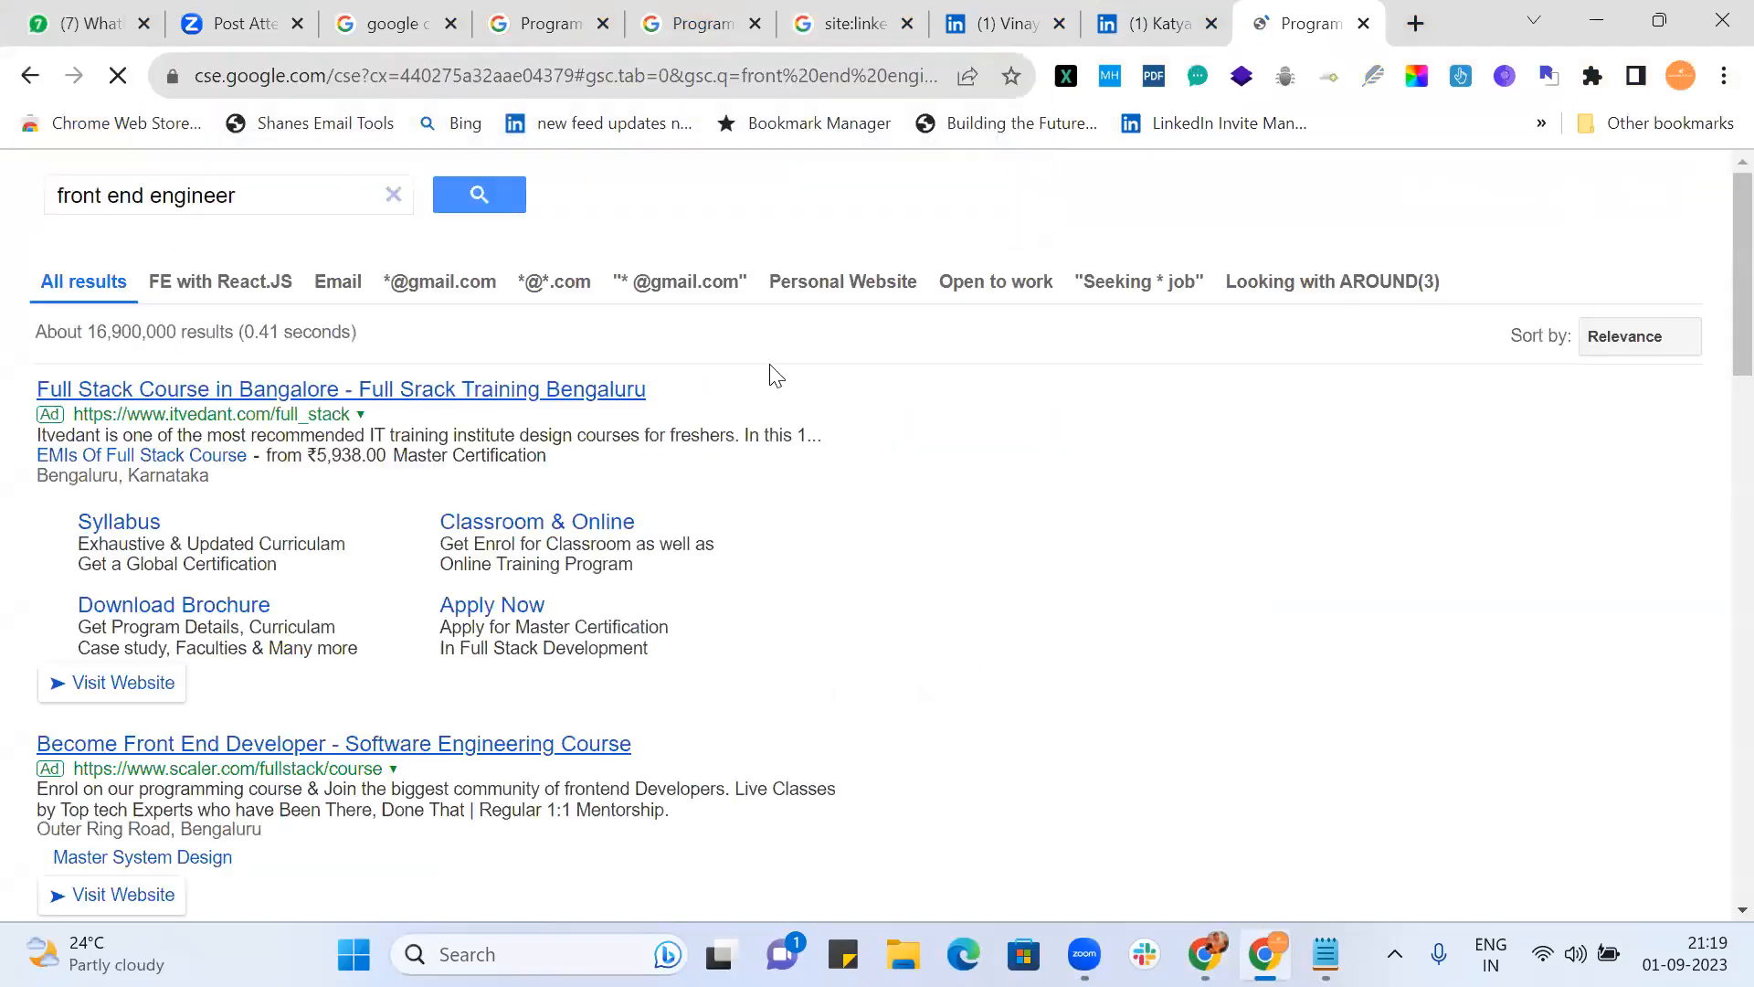
pyautogui.scroll(-10, 768, 608)
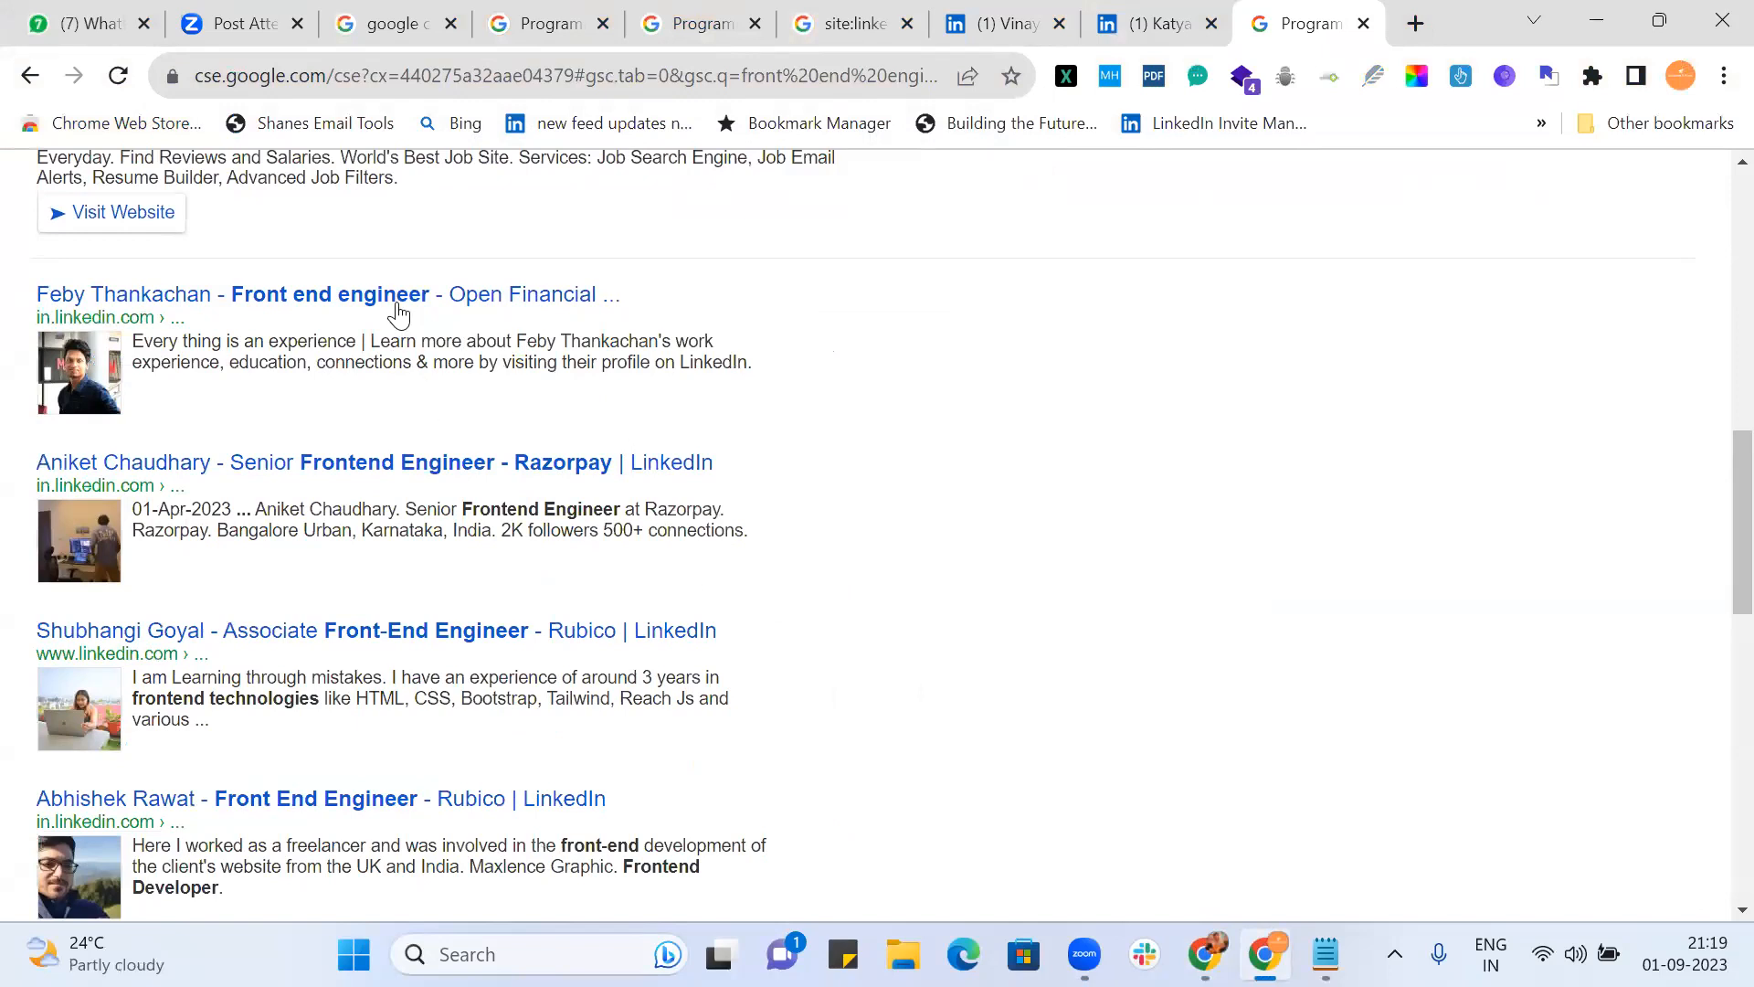
# Step: Open four LinkedIn profile results in new background tabs
pyautogui.rightClick(399, 316)
pyautogui.click(996, 369)
pyautogui.middleClick(563, 295)
pyautogui.middleClick(541, 448)
pyautogui.scroll(-2, 877, 409)
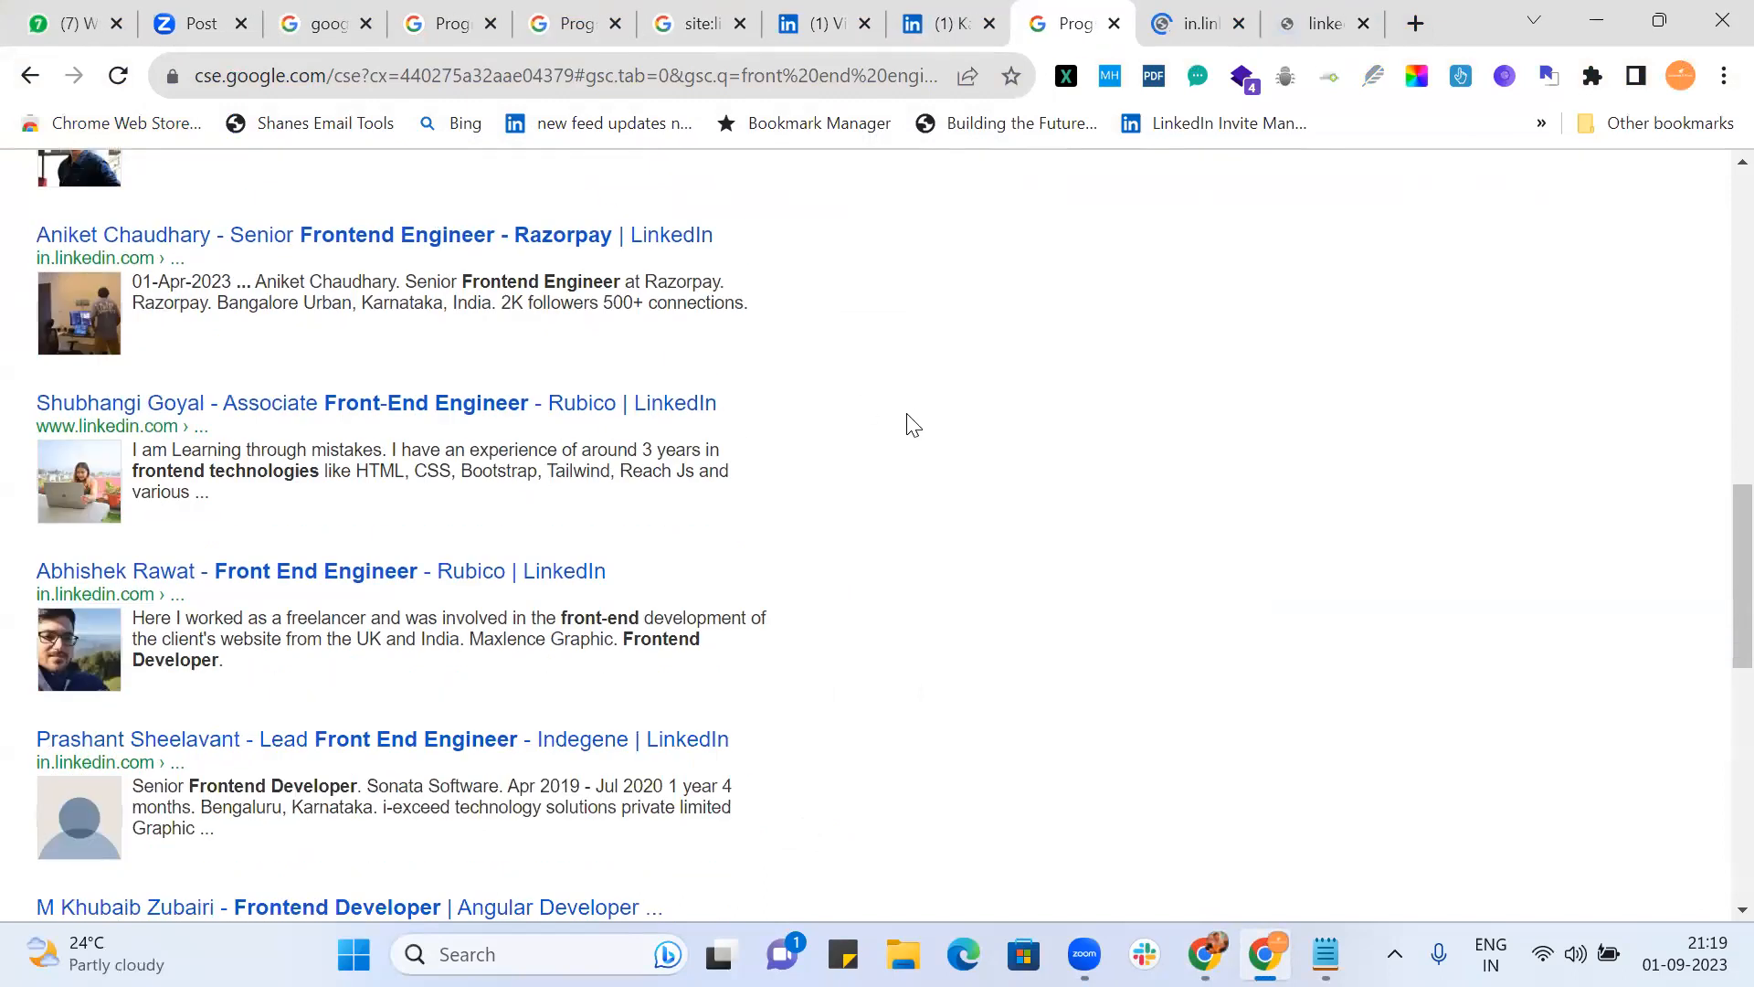
pyautogui.middleClick(659, 416)
pyautogui.scroll(-2, 1113, 431)
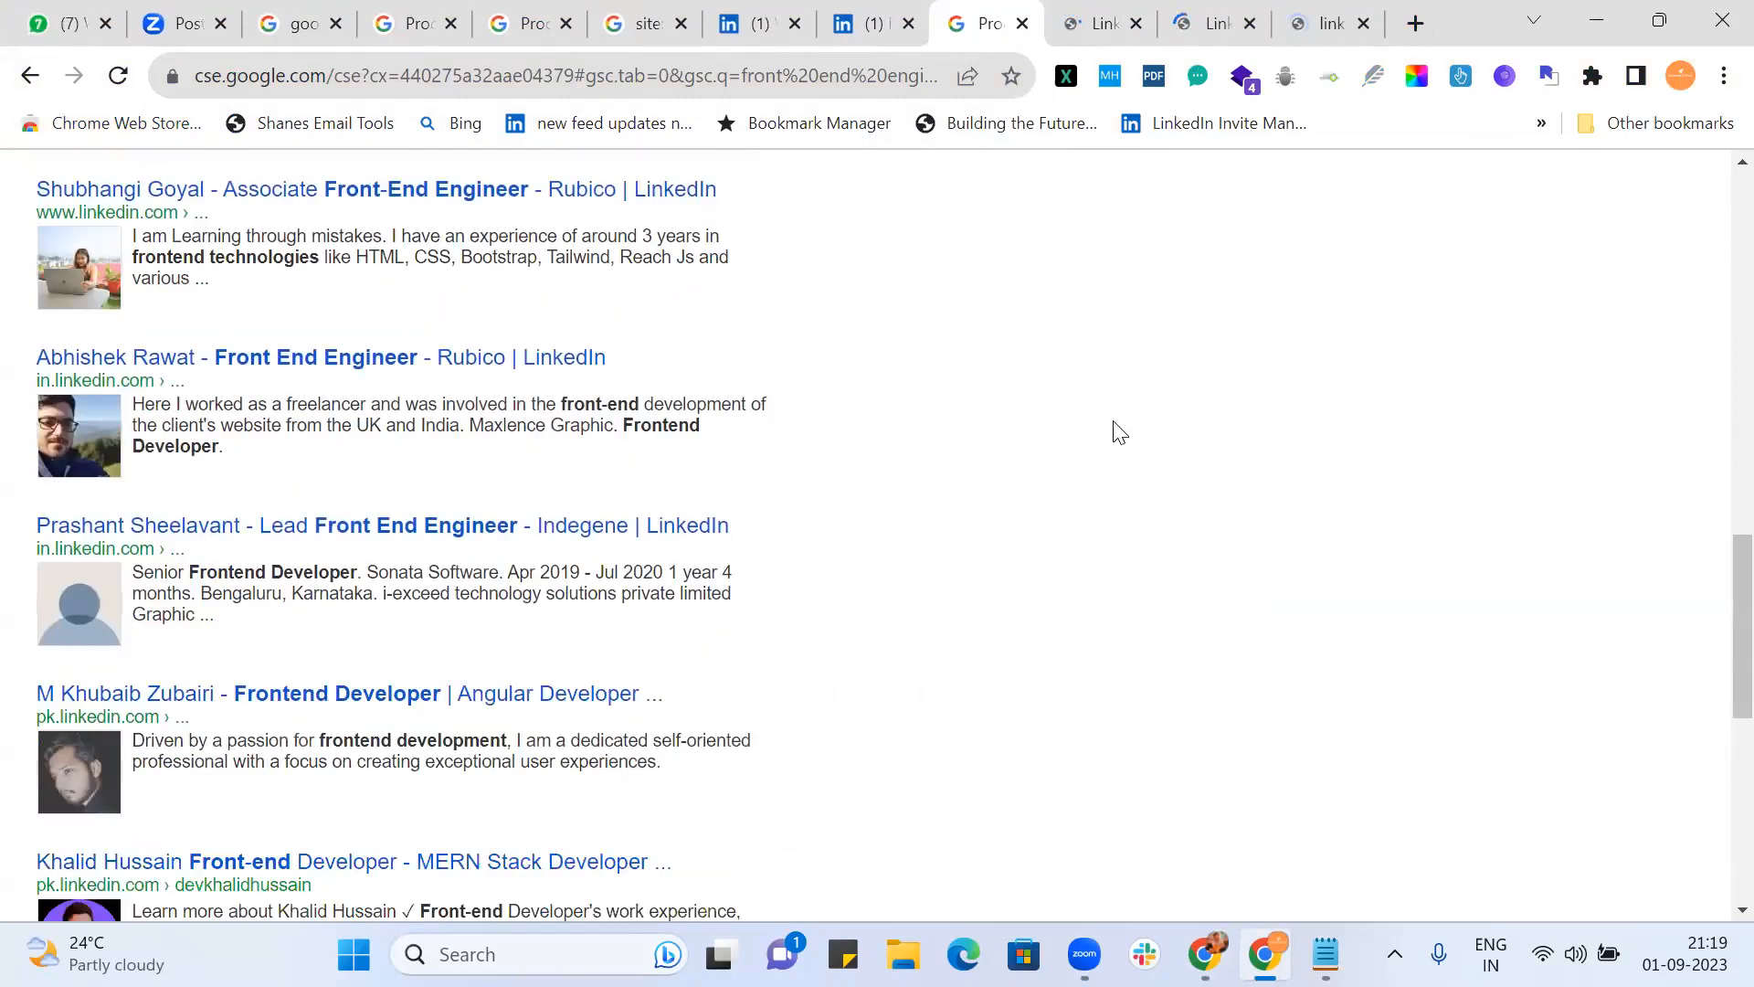
pyautogui.middleClick(564, 541)
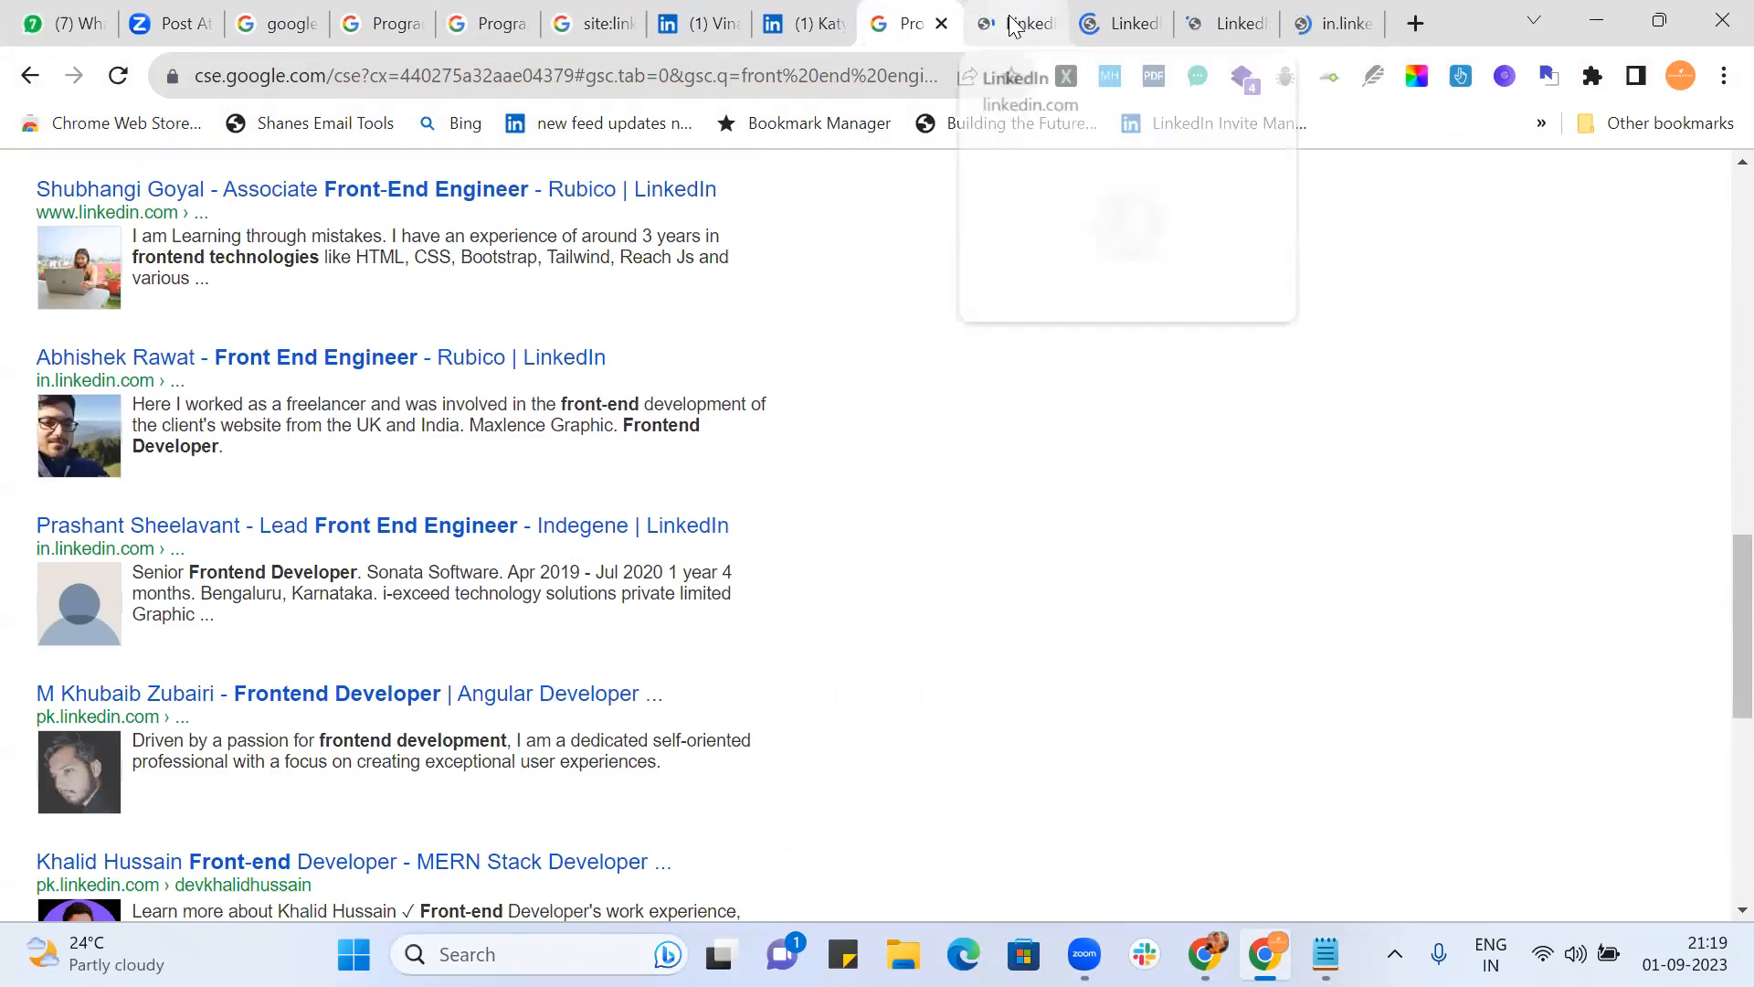
# Step: Review the opened profiles, closing three, then switch back to the original Chrome profile
pyautogui.click(1014, 25)
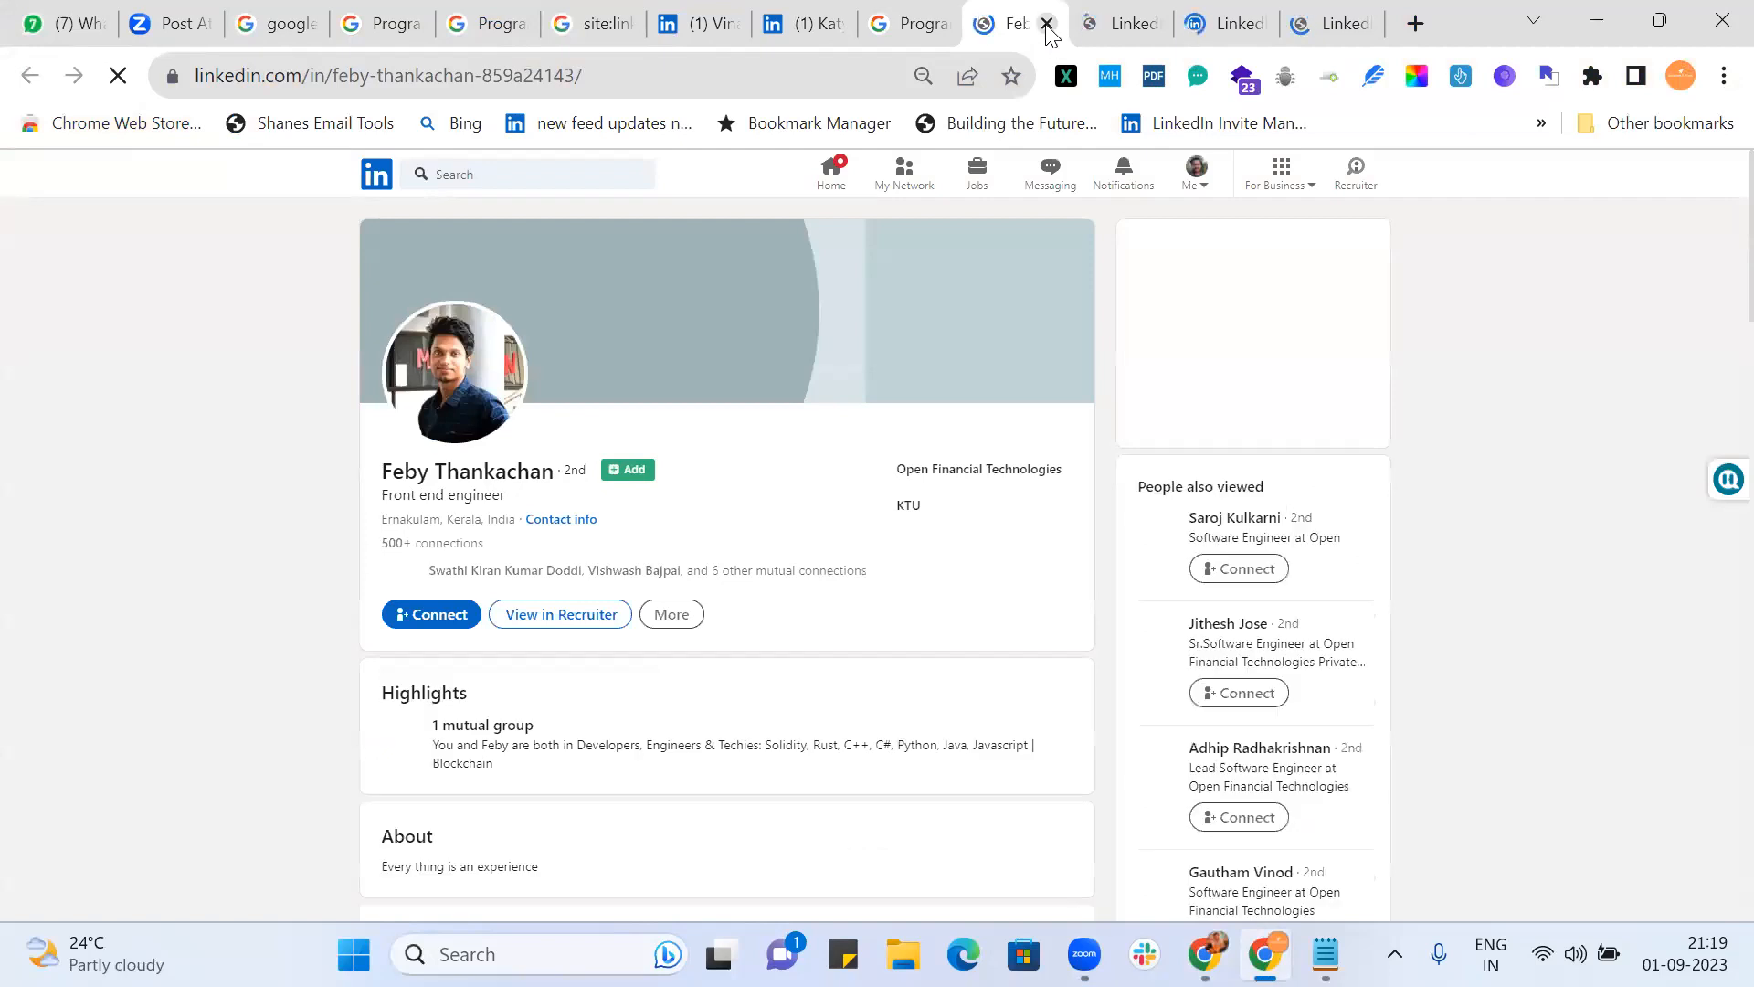
pyautogui.click(1047, 24)
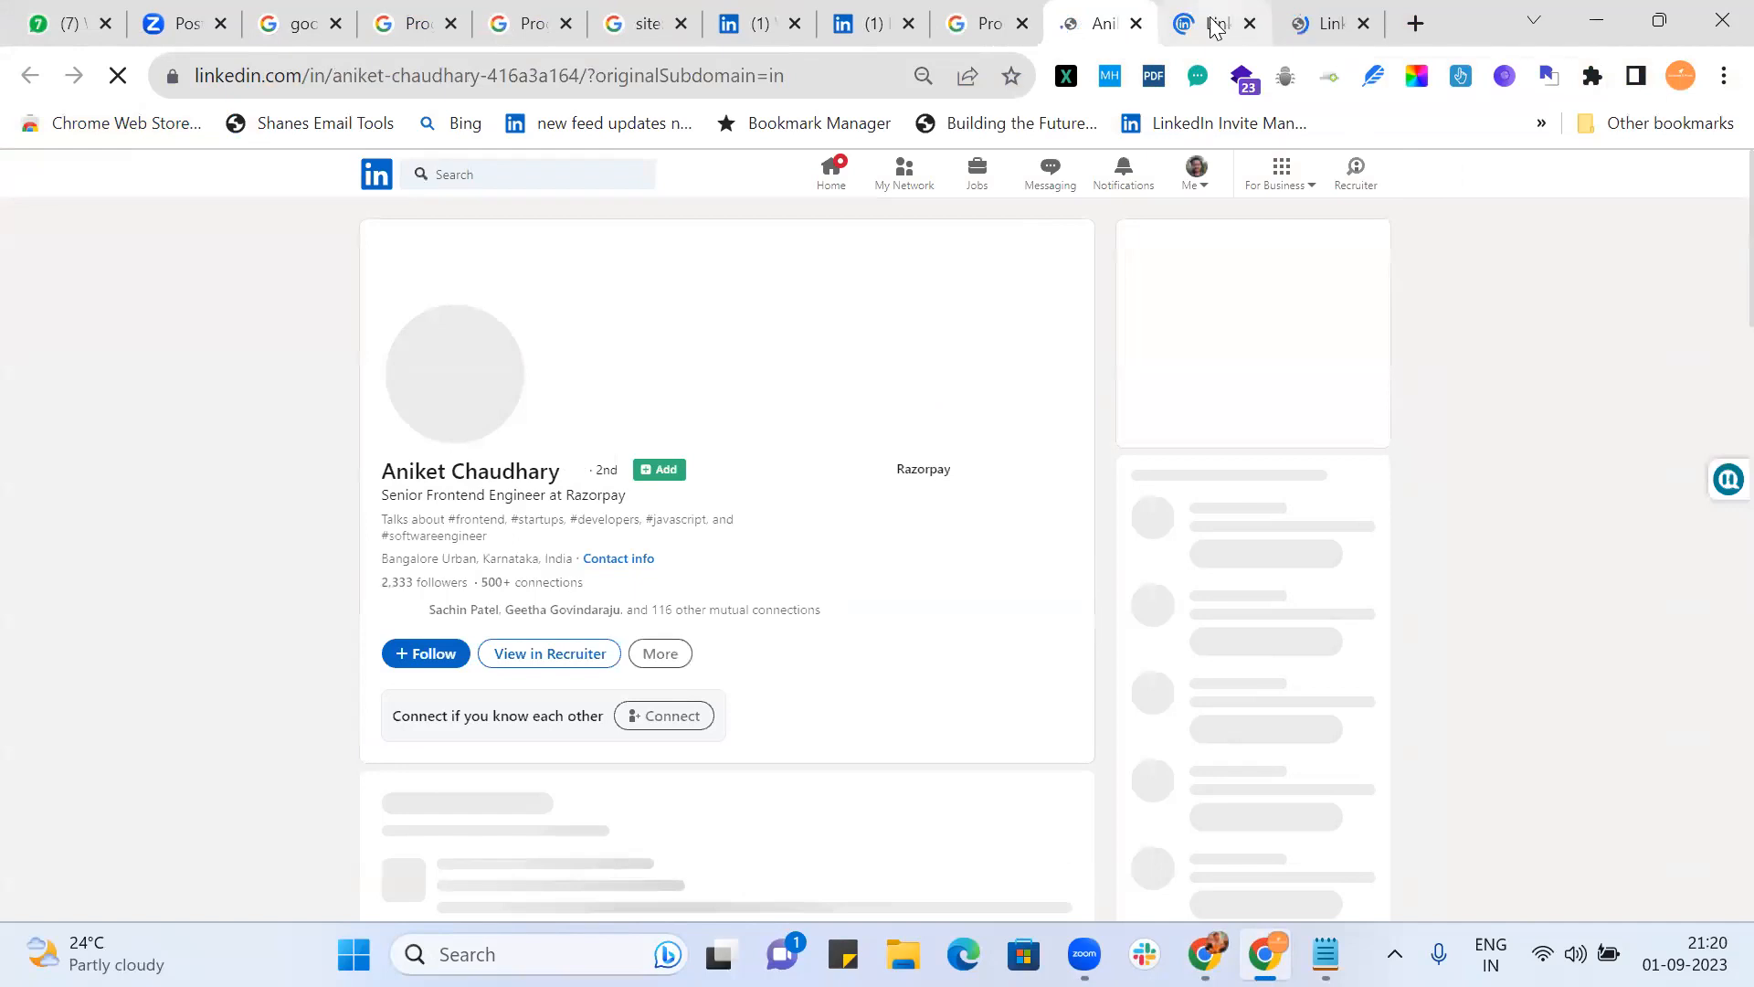
pyautogui.click(1136, 23)
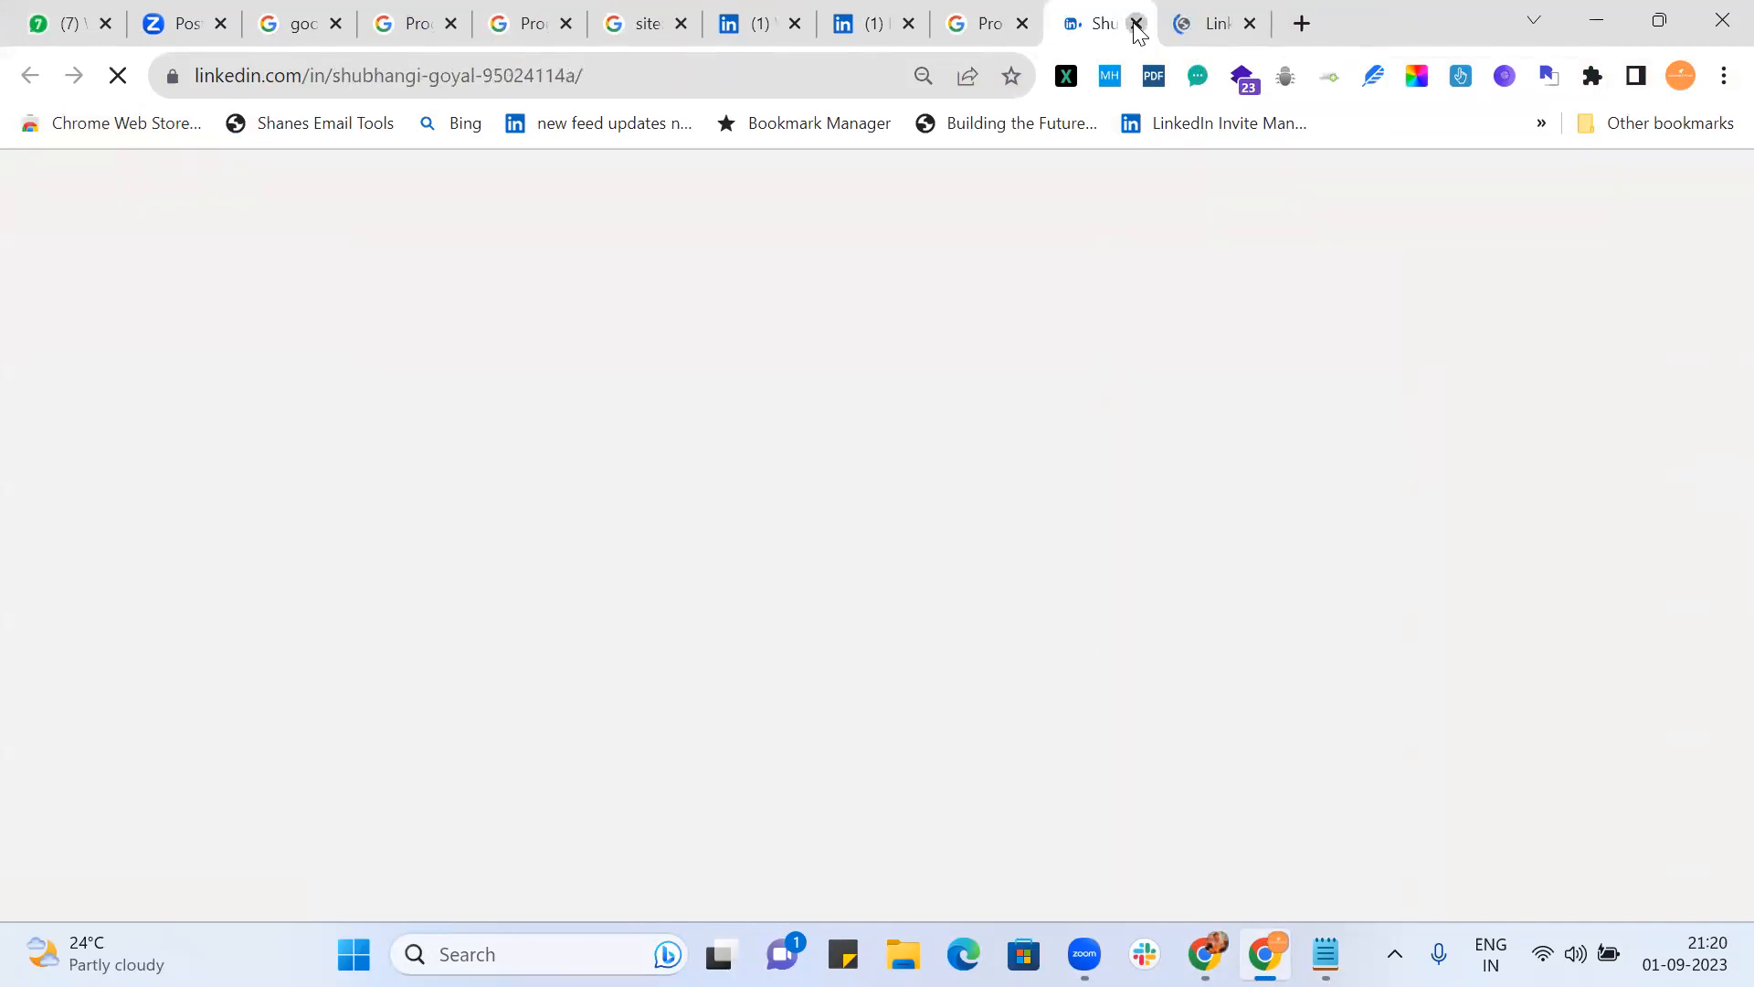
pyautogui.click(1136, 24)
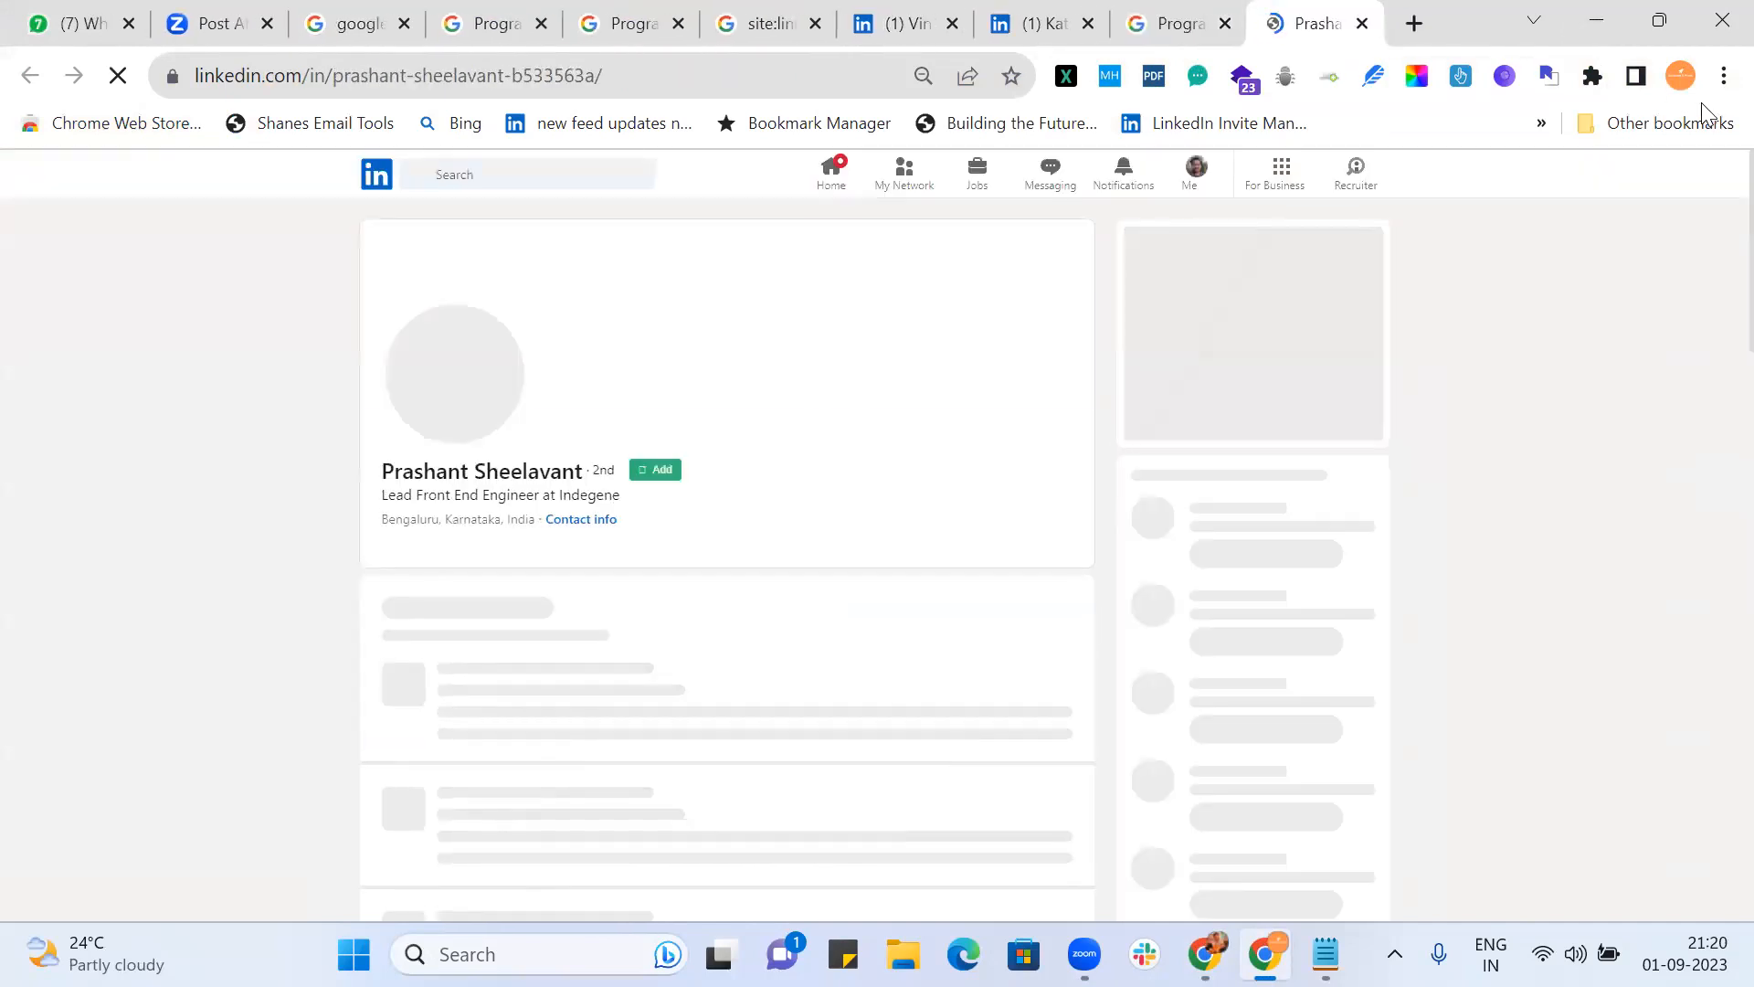
pyautogui.click(1685, 79)
pyautogui.click(1524, 586)
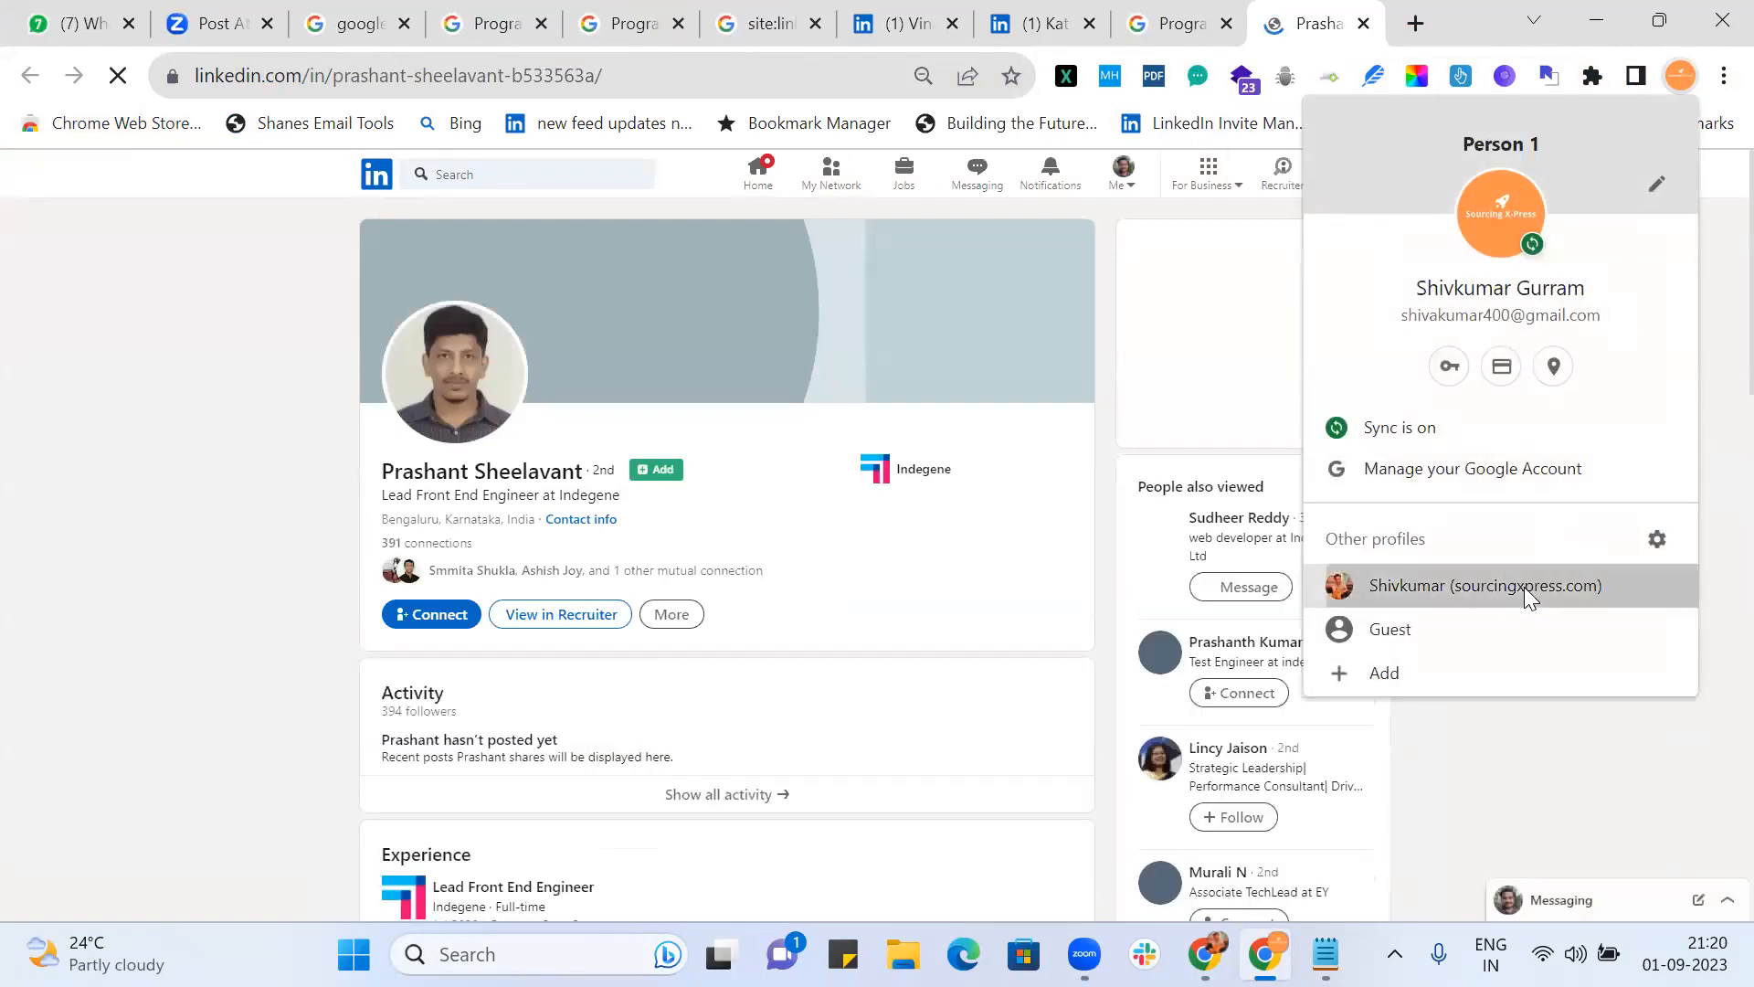
# Step: Delete the leading (NYC | … "United States") AROUND(6) terms from the keywords, save, and go to Overview
pyautogui.click(554, 18)
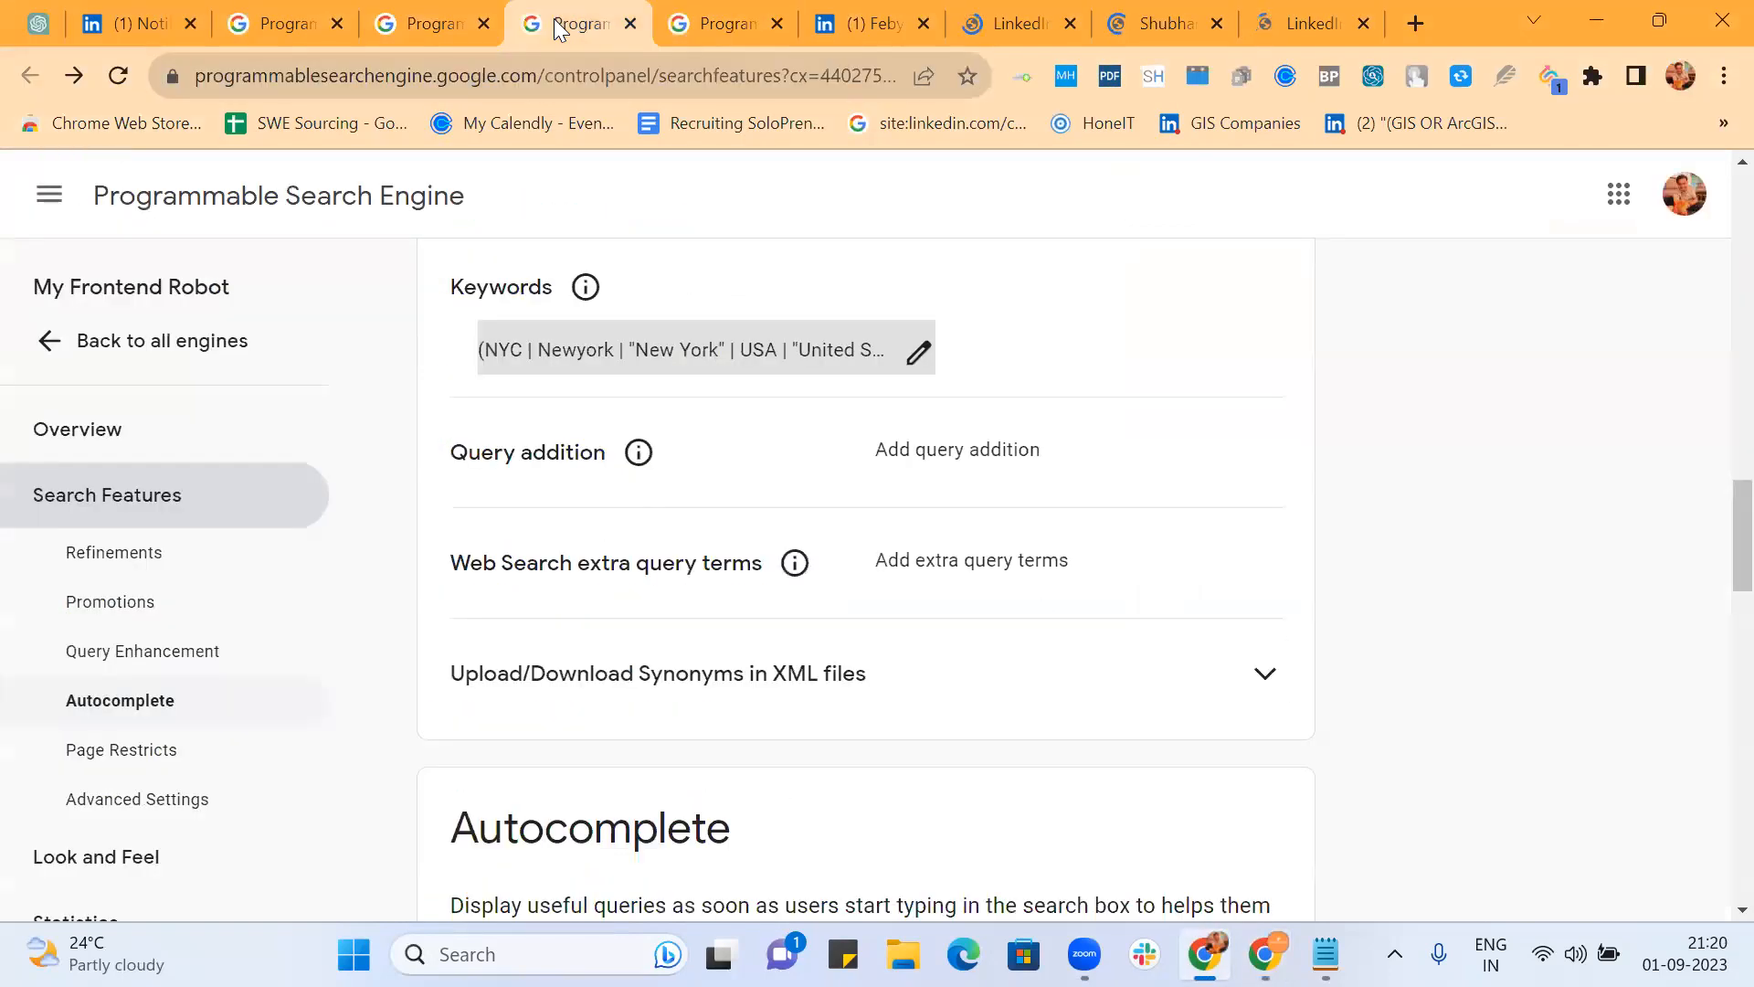
pyautogui.click(919, 351)
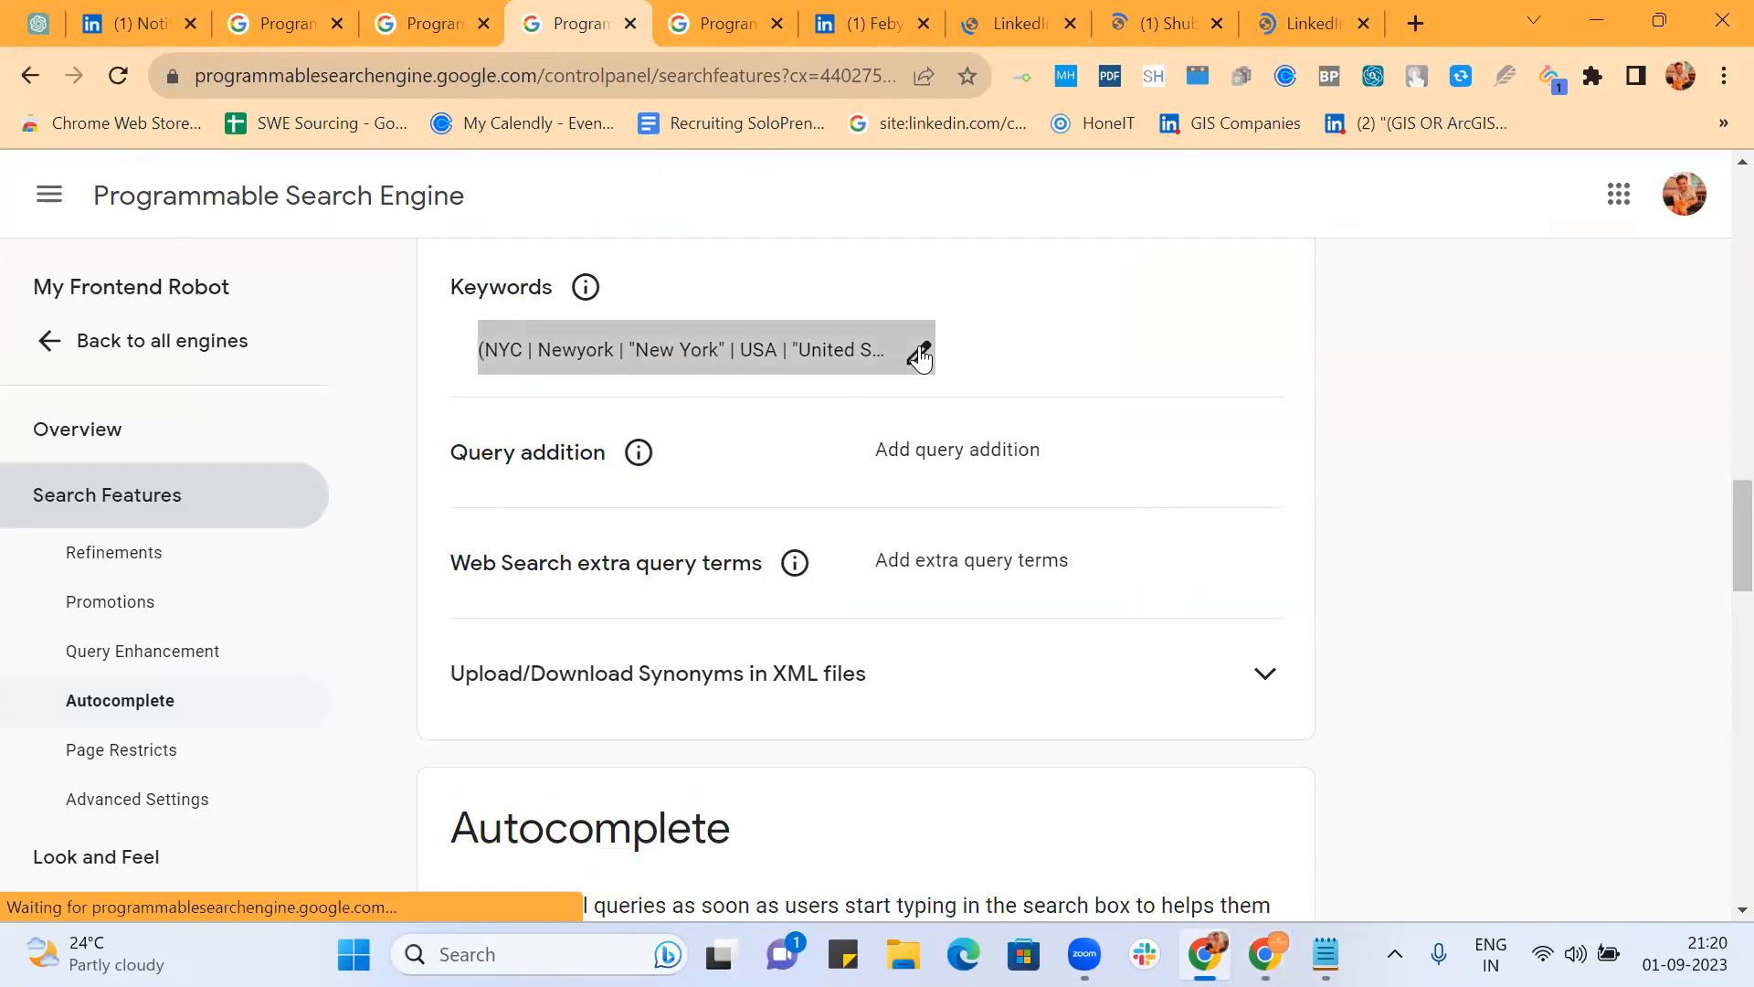
pyautogui.hscroll(3, 871, 522)
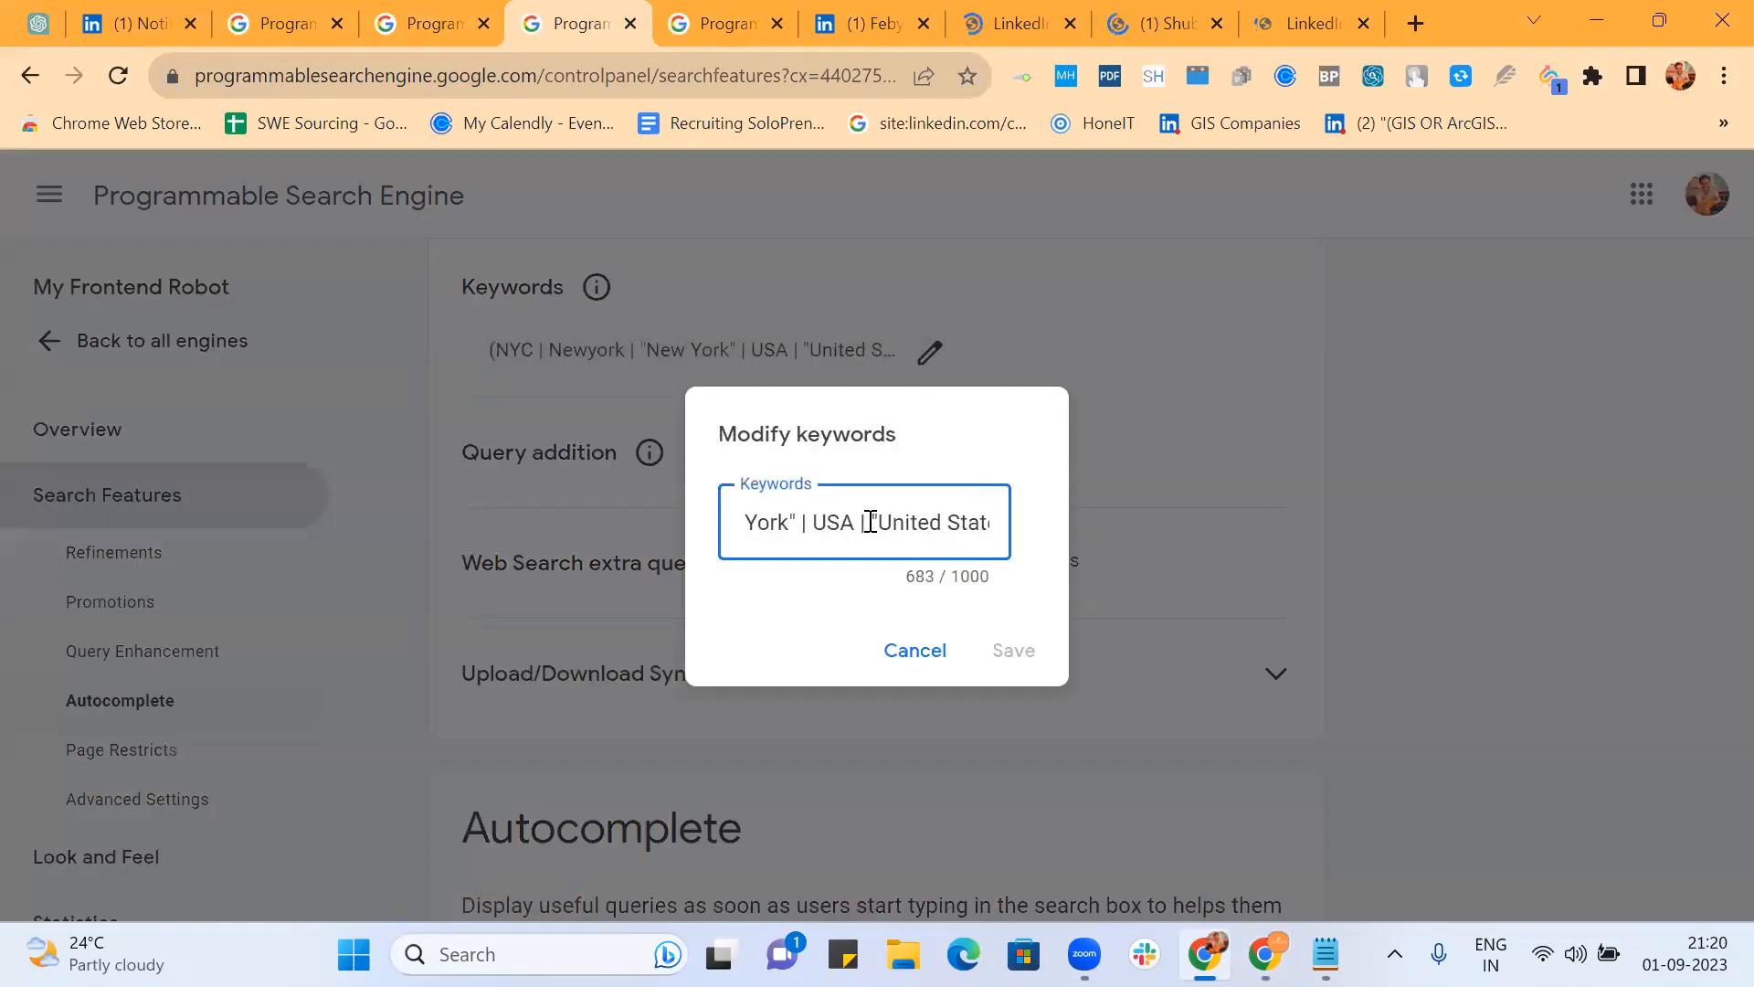
pyautogui.hscroll(10, 965, 517)
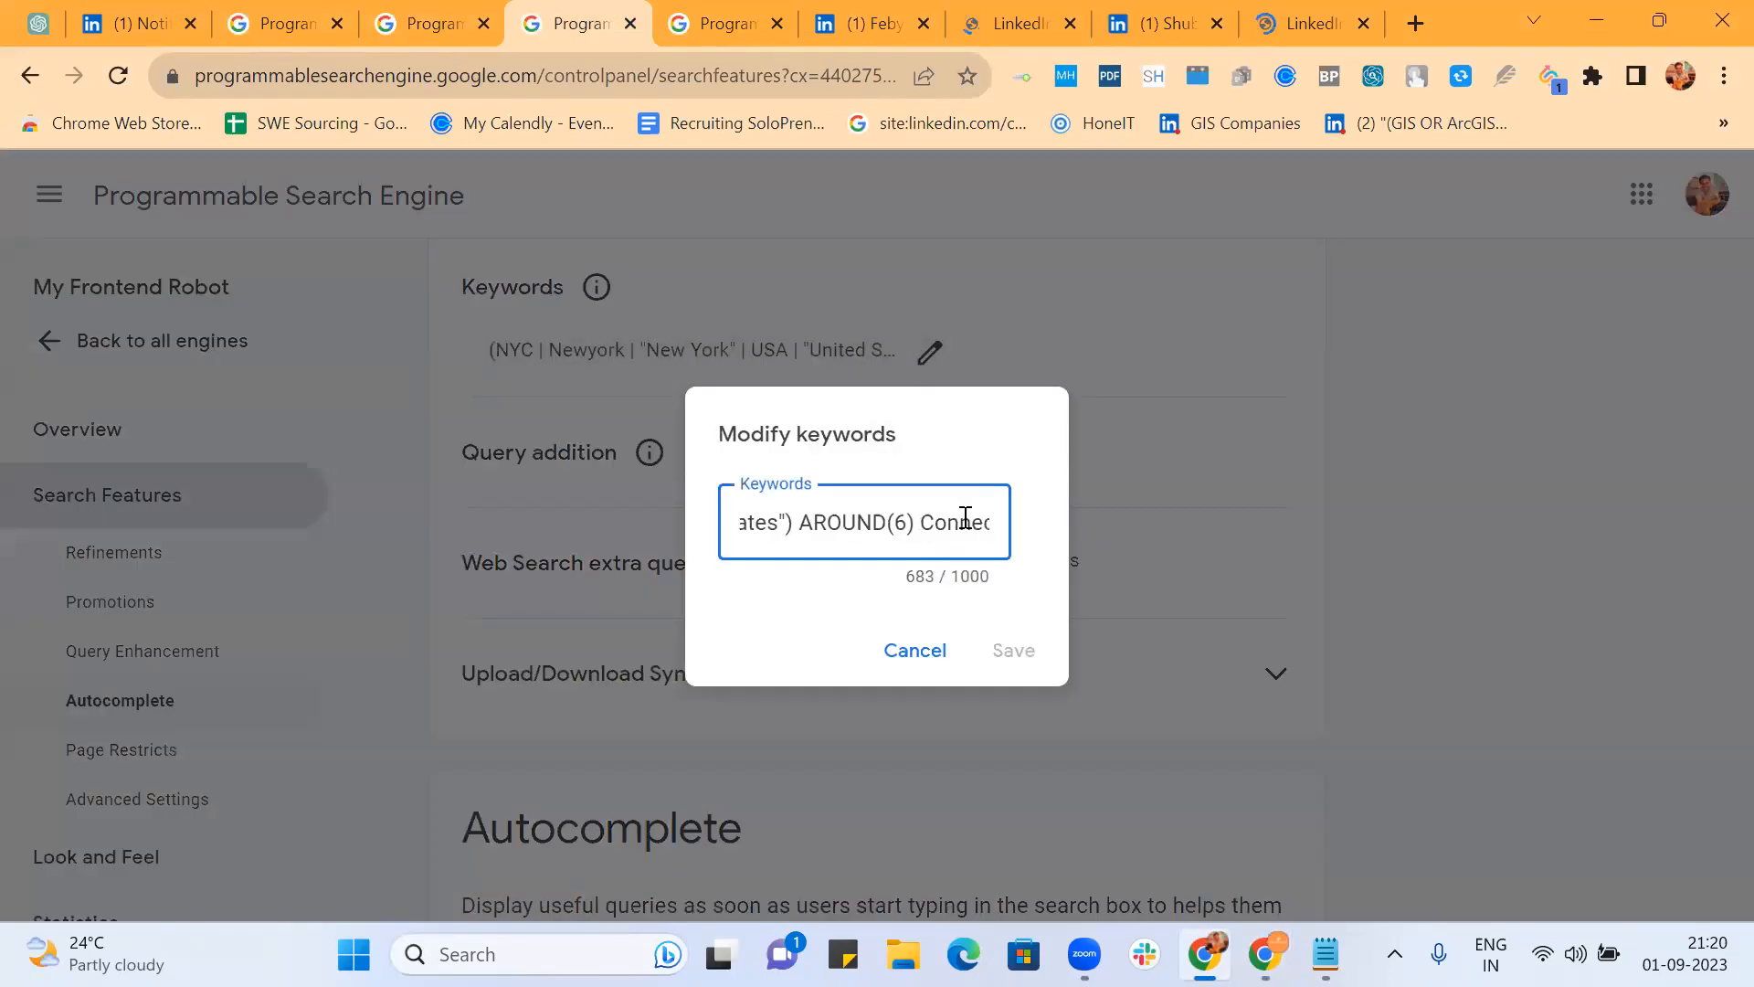
pyautogui.moveTo(900, 525); pyautogui.dragTo(535, 527)
pyautogui.press('BackSpace')
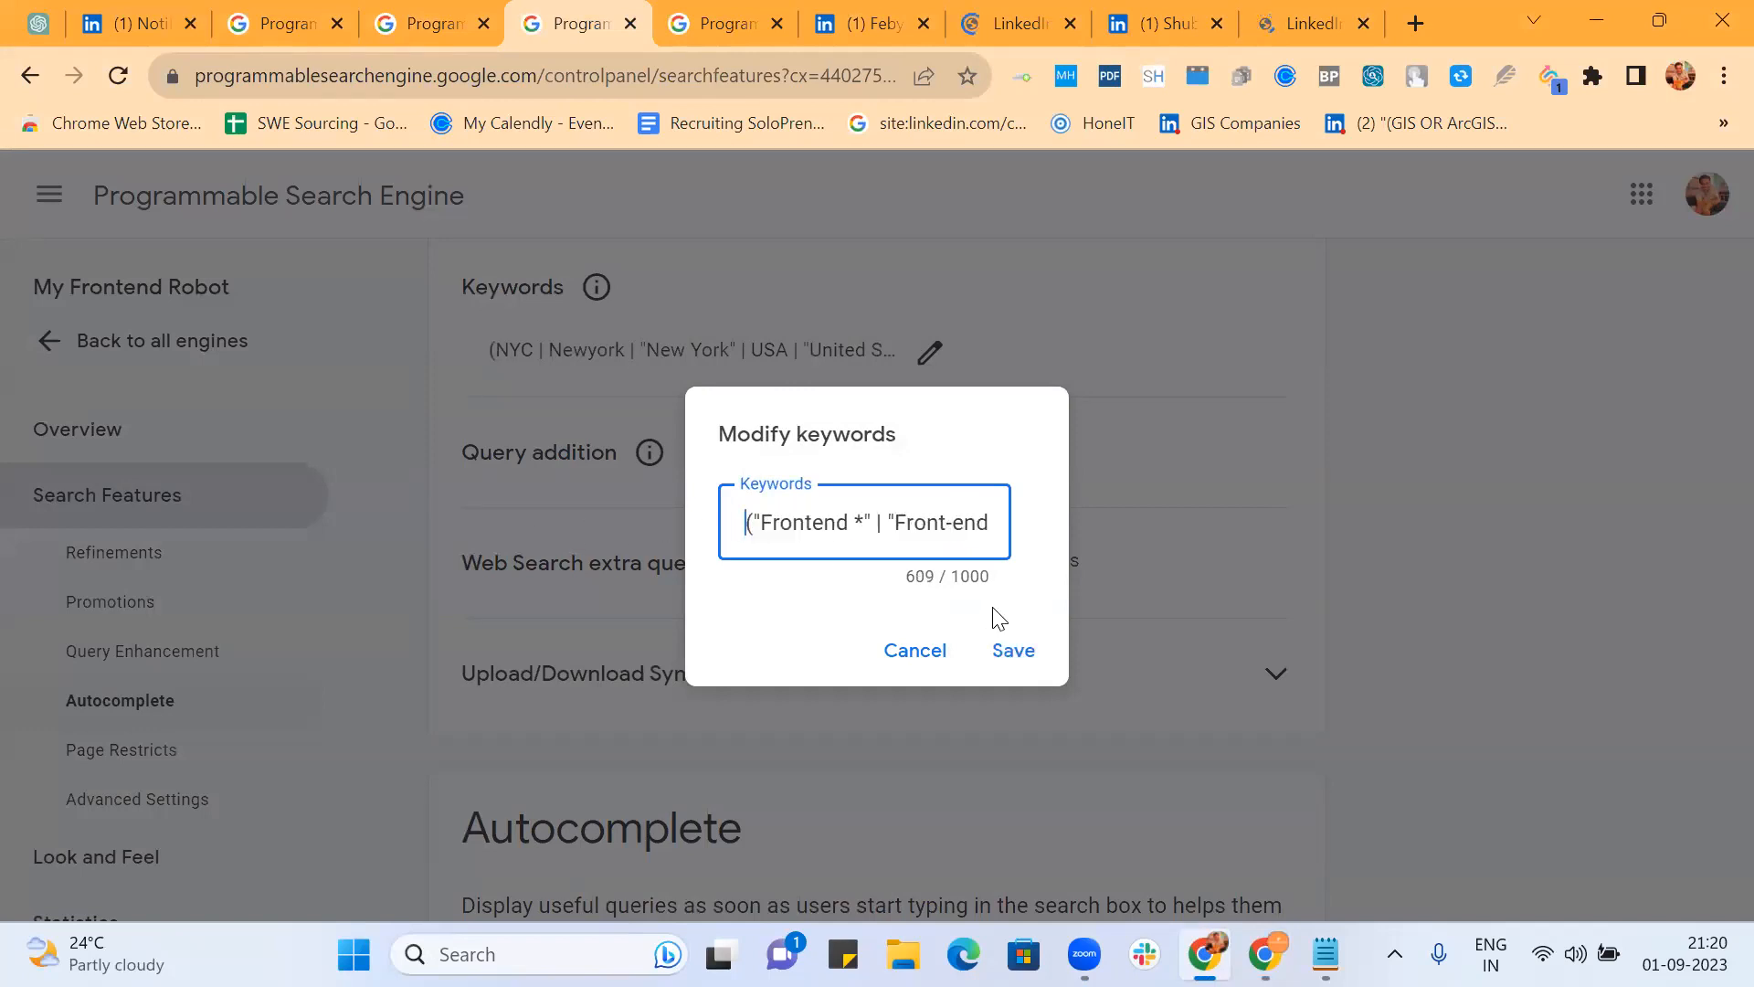
pyautogui.press('Delete')
pyautogui.click(1011, 651)
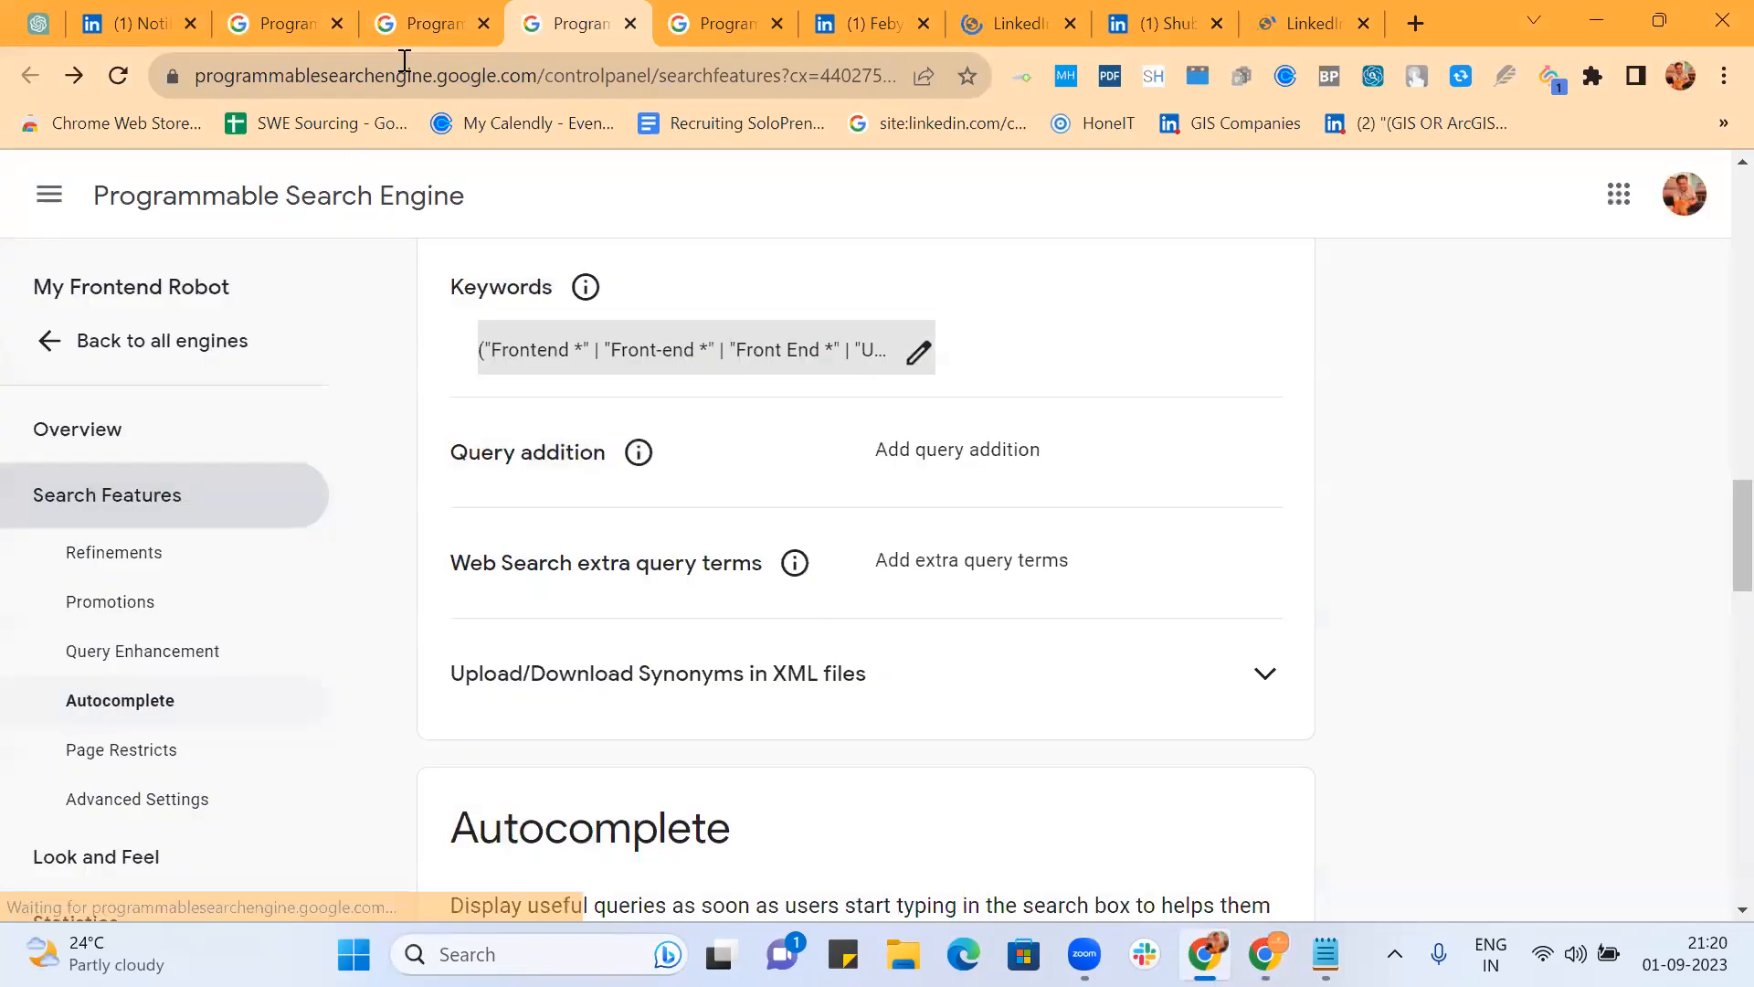
pyautogui.click(402, 31)
# Step: Start a new engine named 'My Robo for US Profiles' searching us.linkedin.com/in
pyautogui.scroll(8, 701, 400)
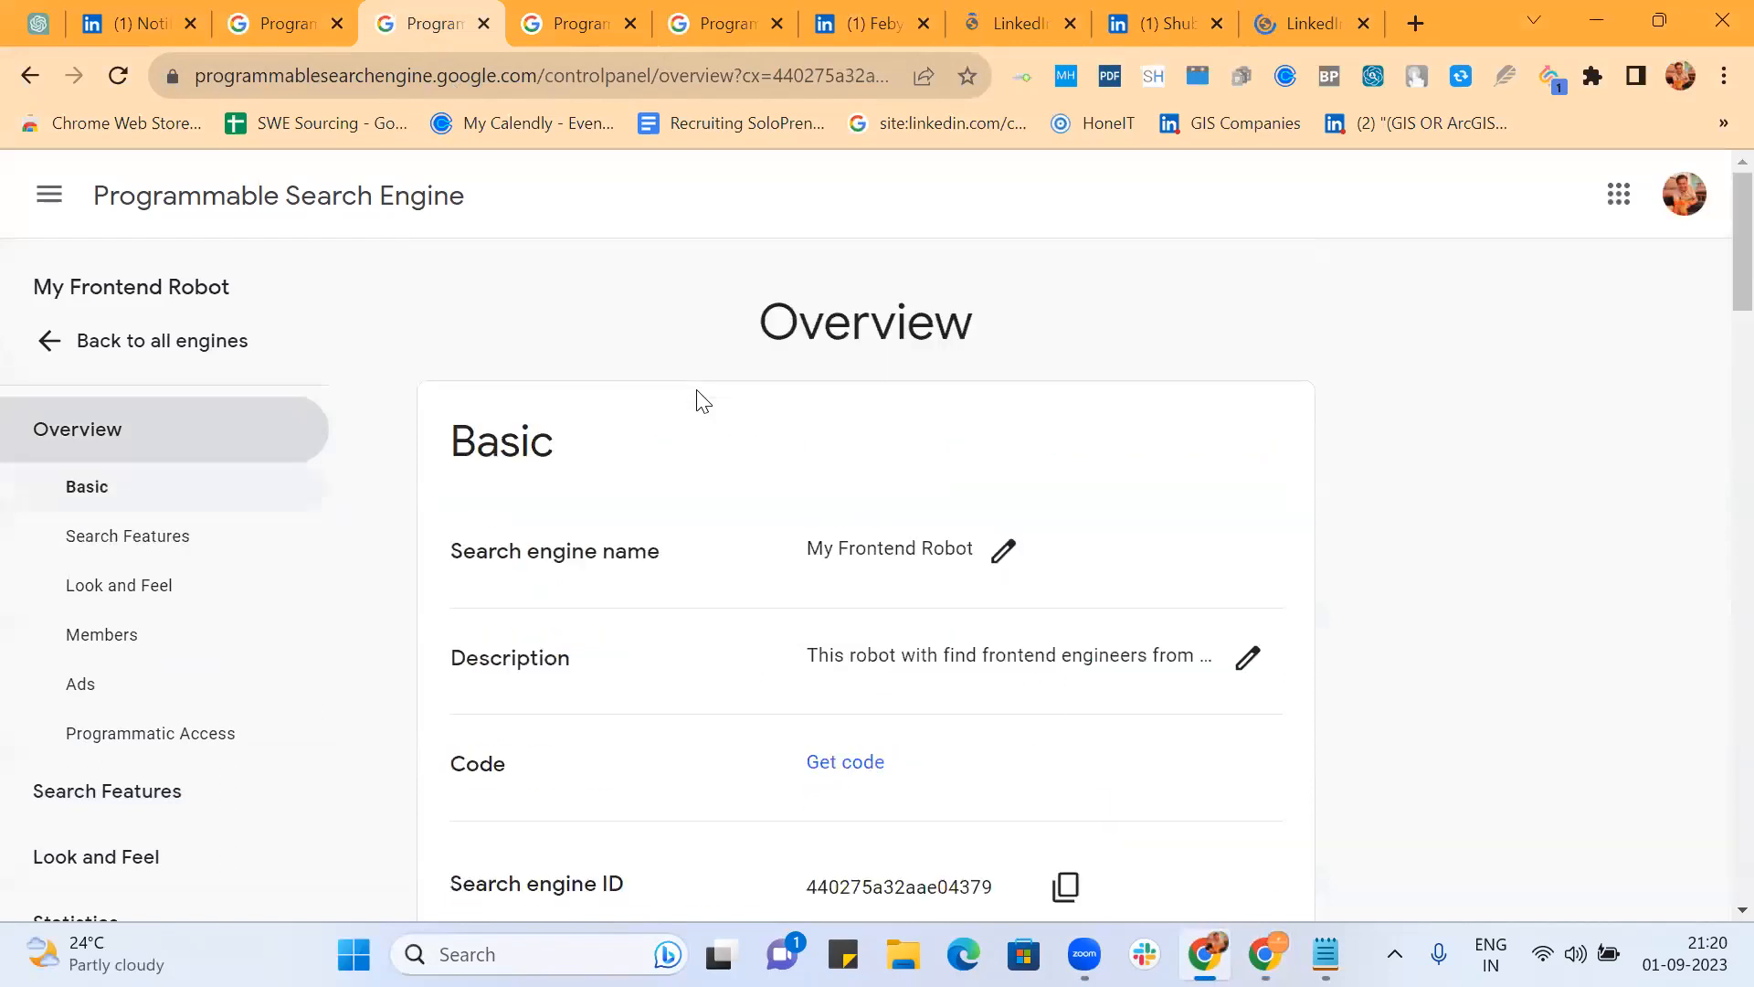
pyautogui.click(162, 361)
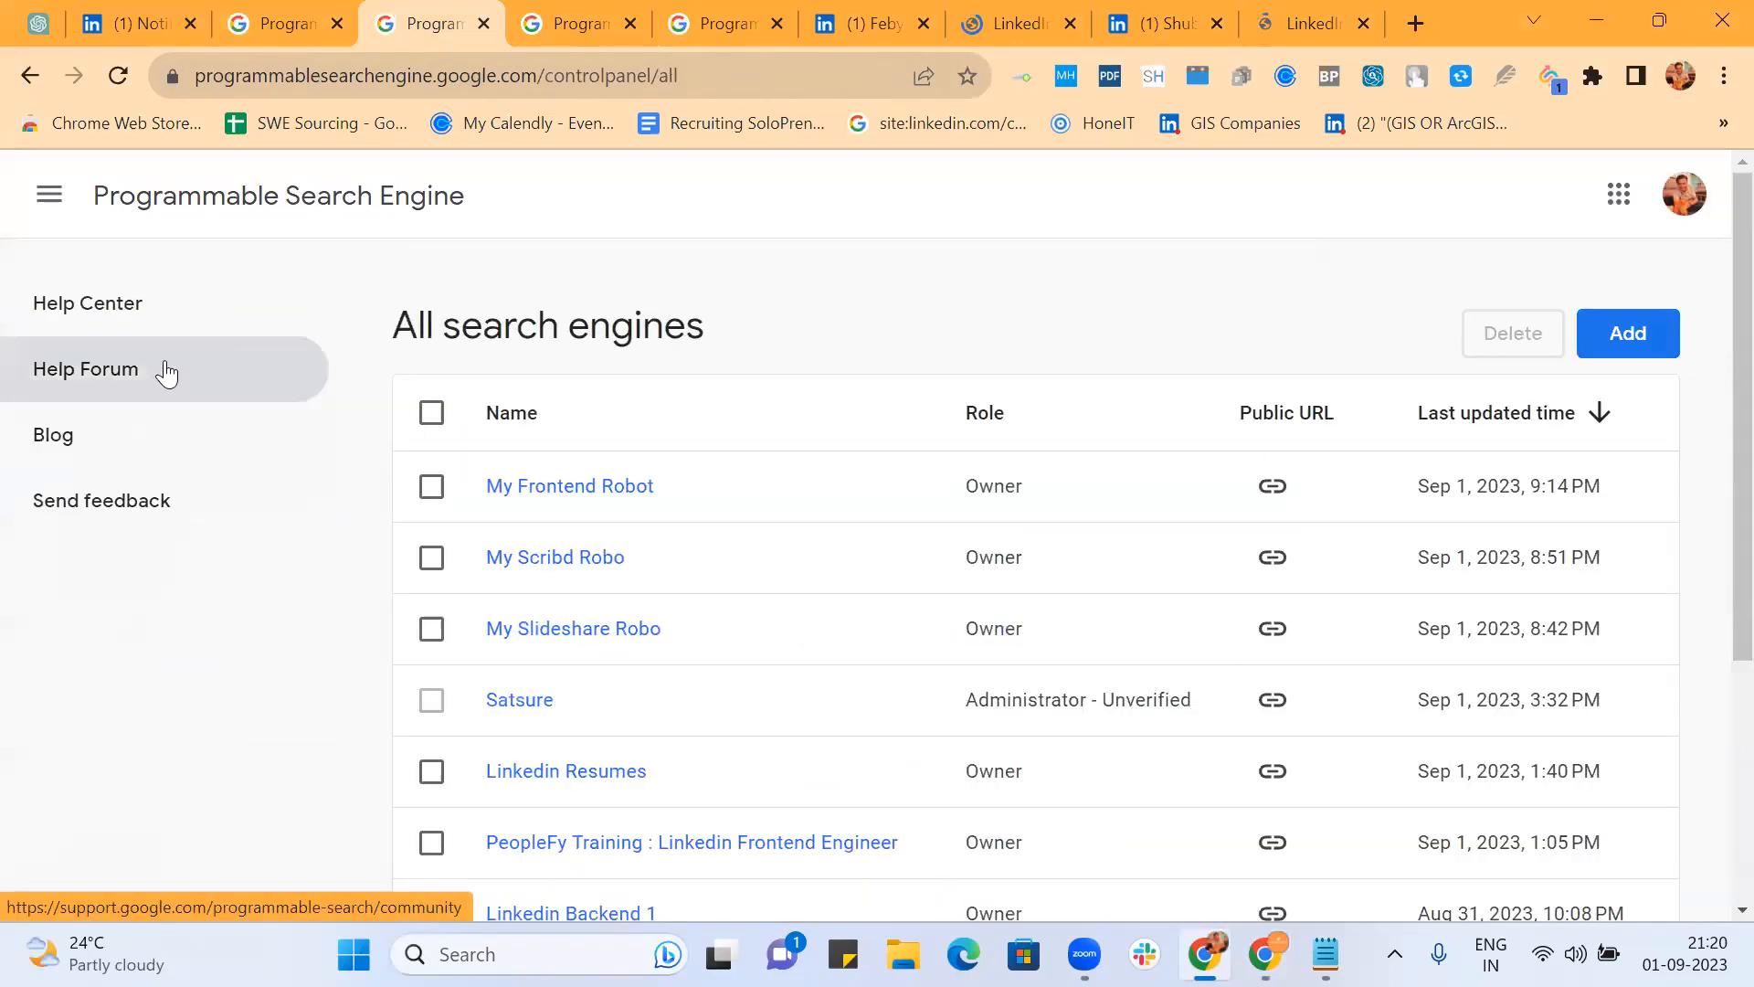
pyautogui.click(1659, 340)
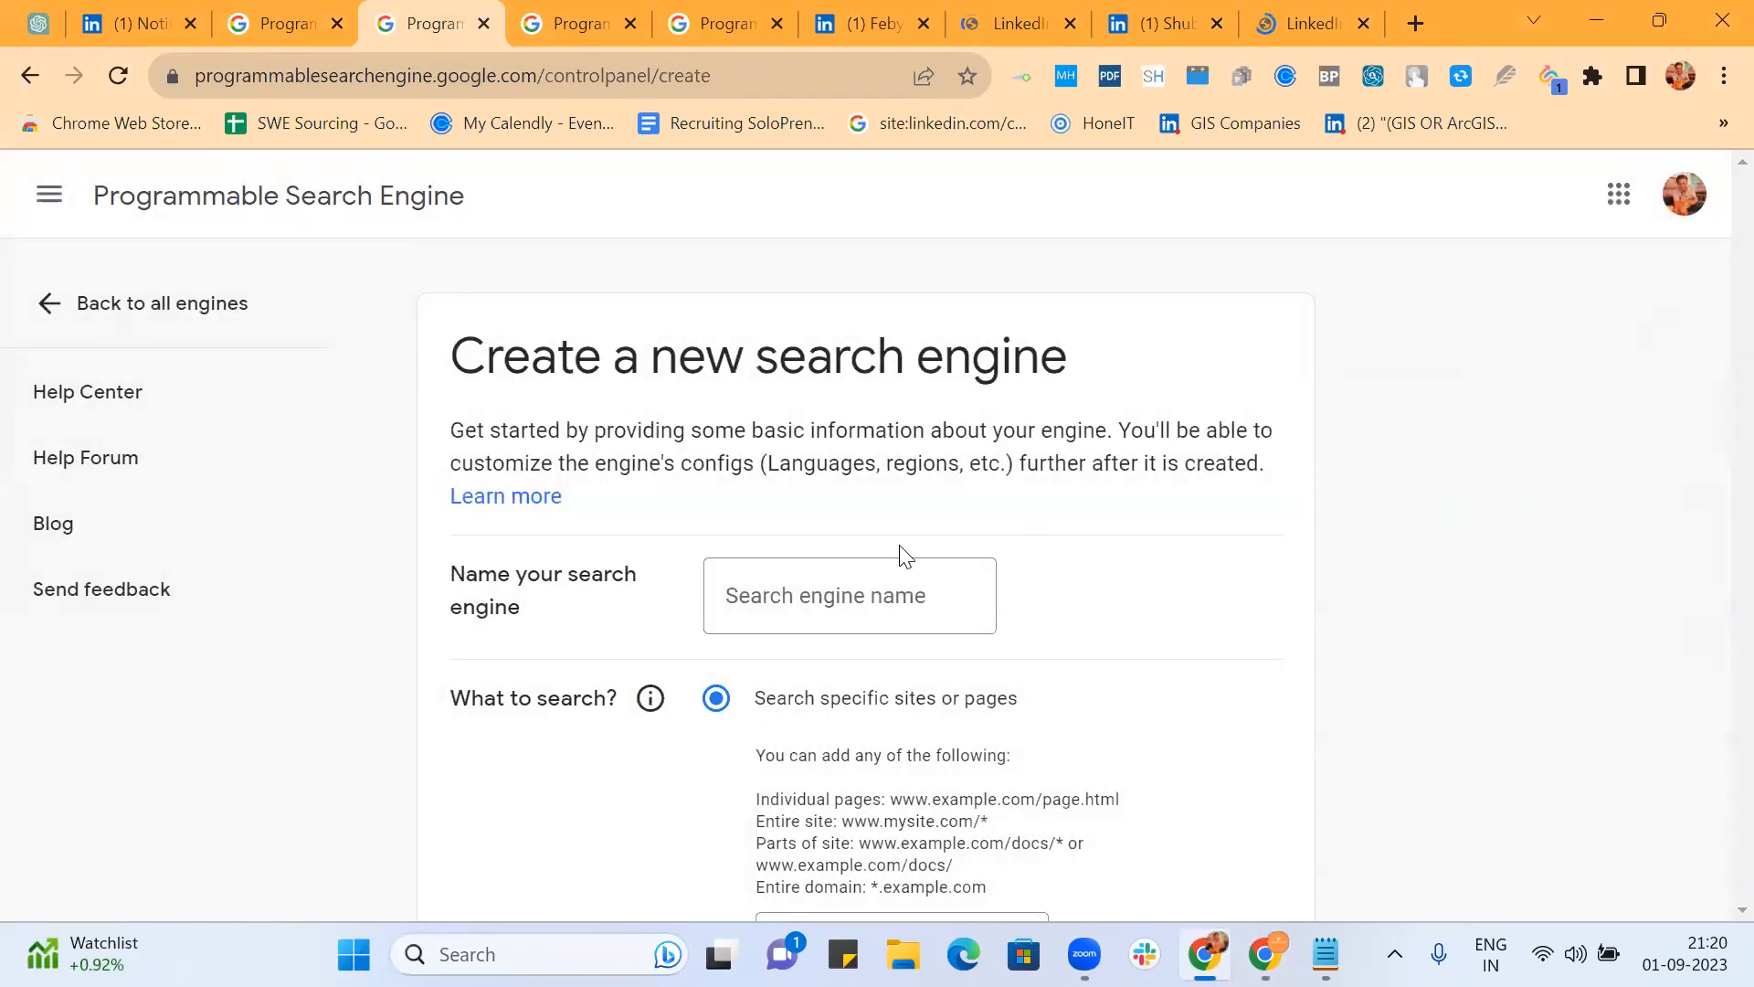
pyautogui.click(874, 610)
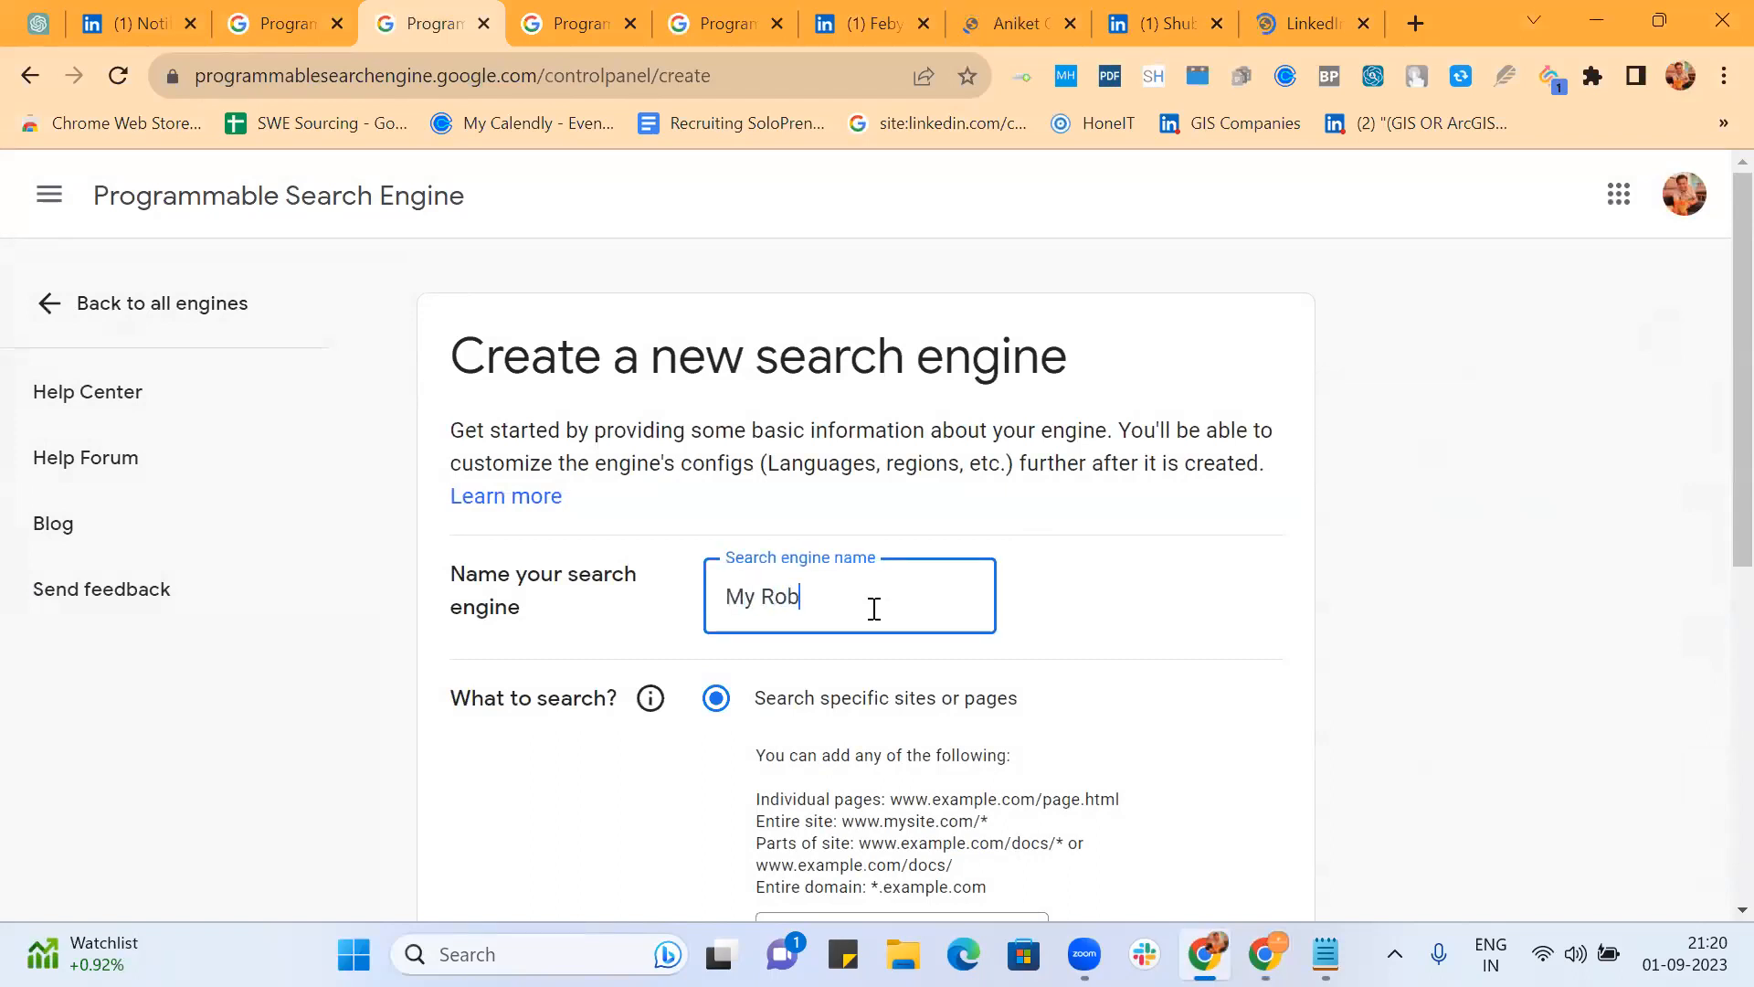
pyautogui.write('My Robo for US Profiles')
pyautogui.scroll(-3, 873, 610)
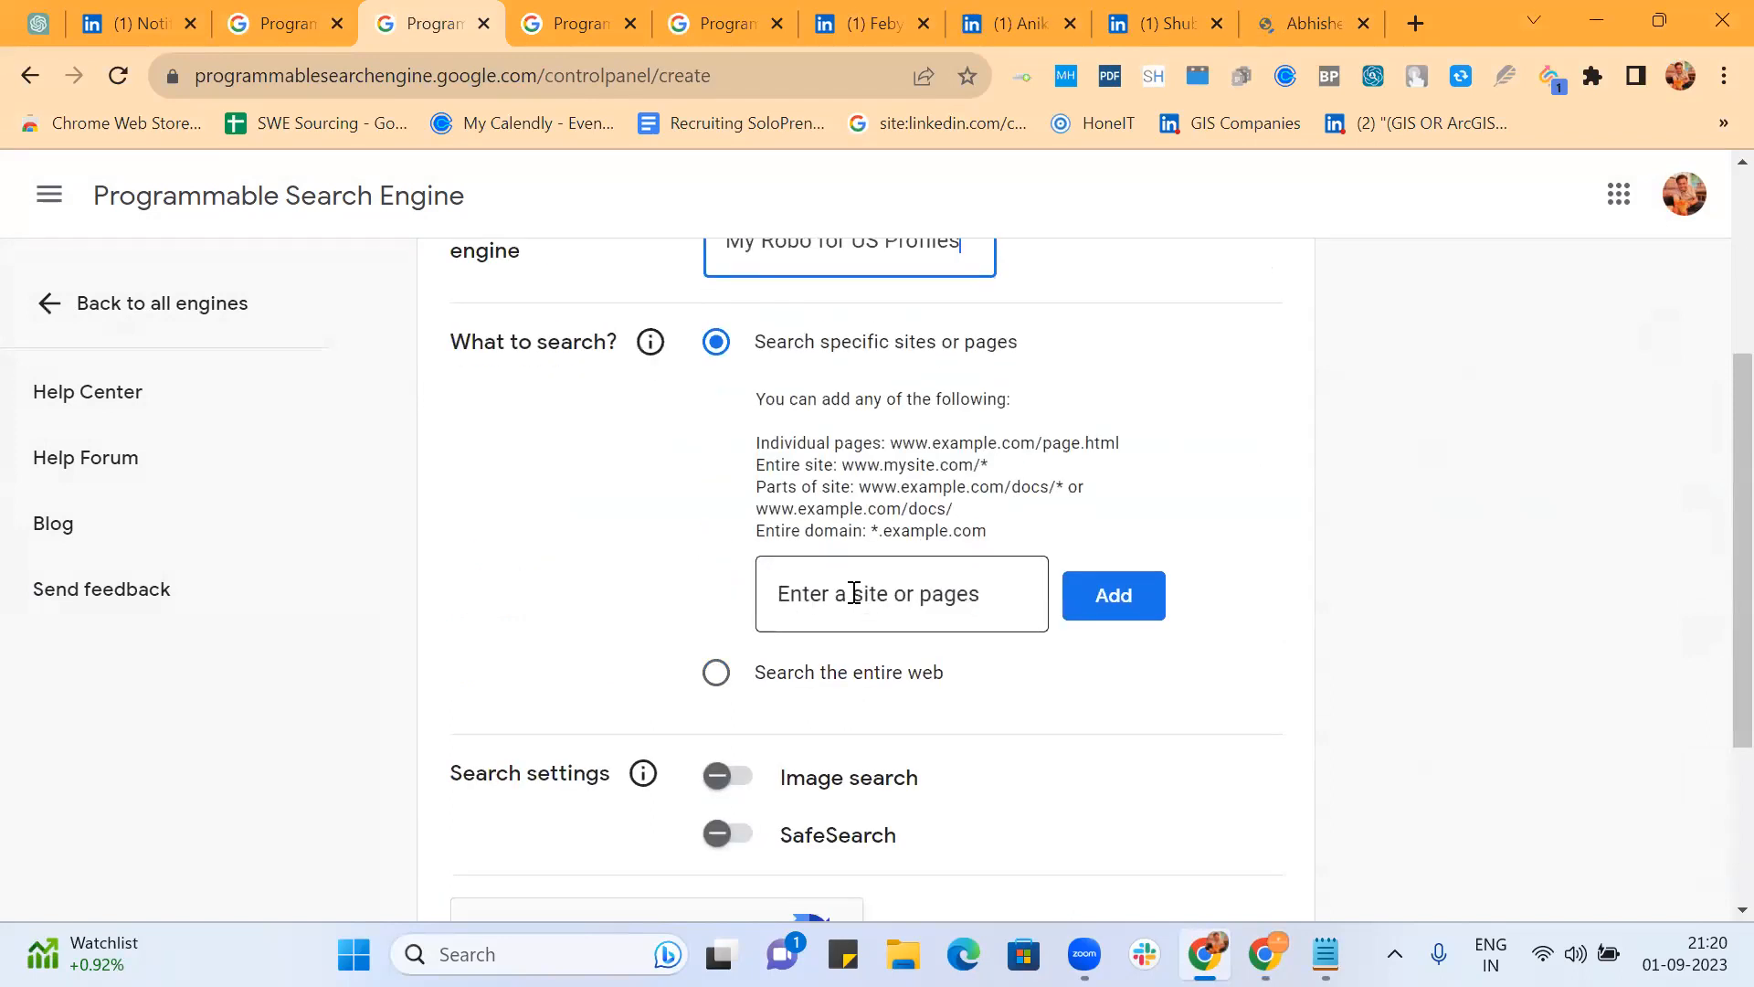
pyautogui.click(853, 592)
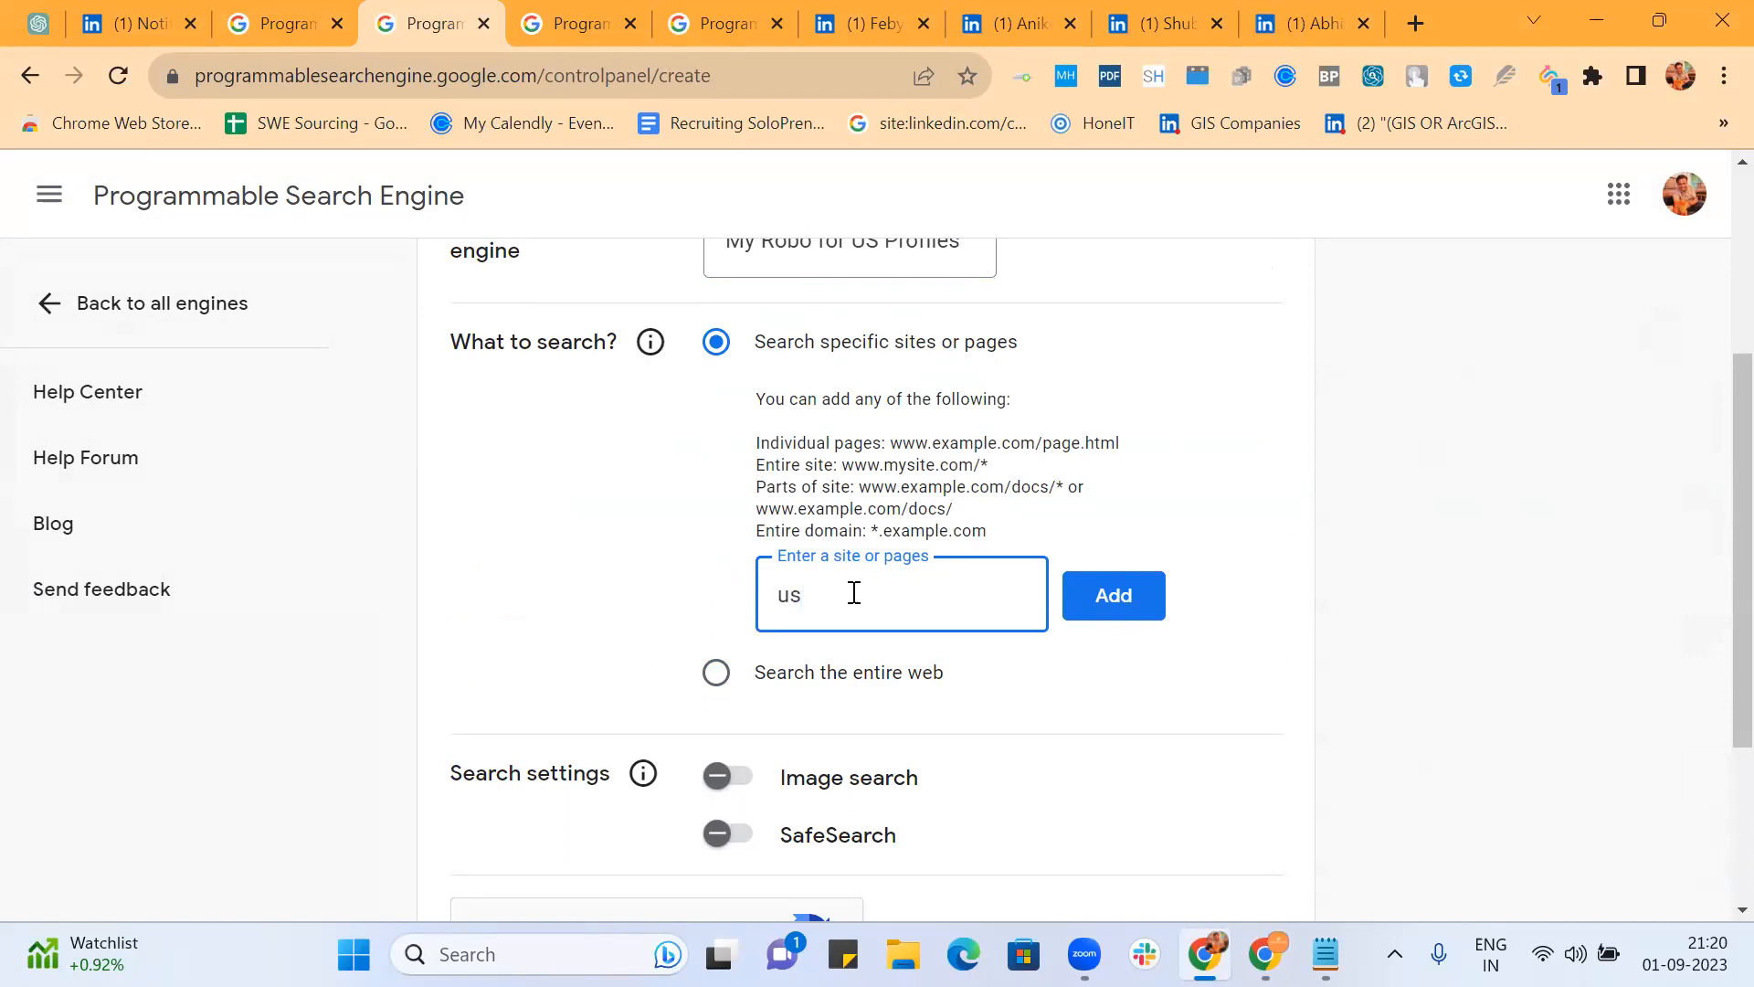
pyautogui.write('nkedin.com')
pyautogui.click(1125, 610)
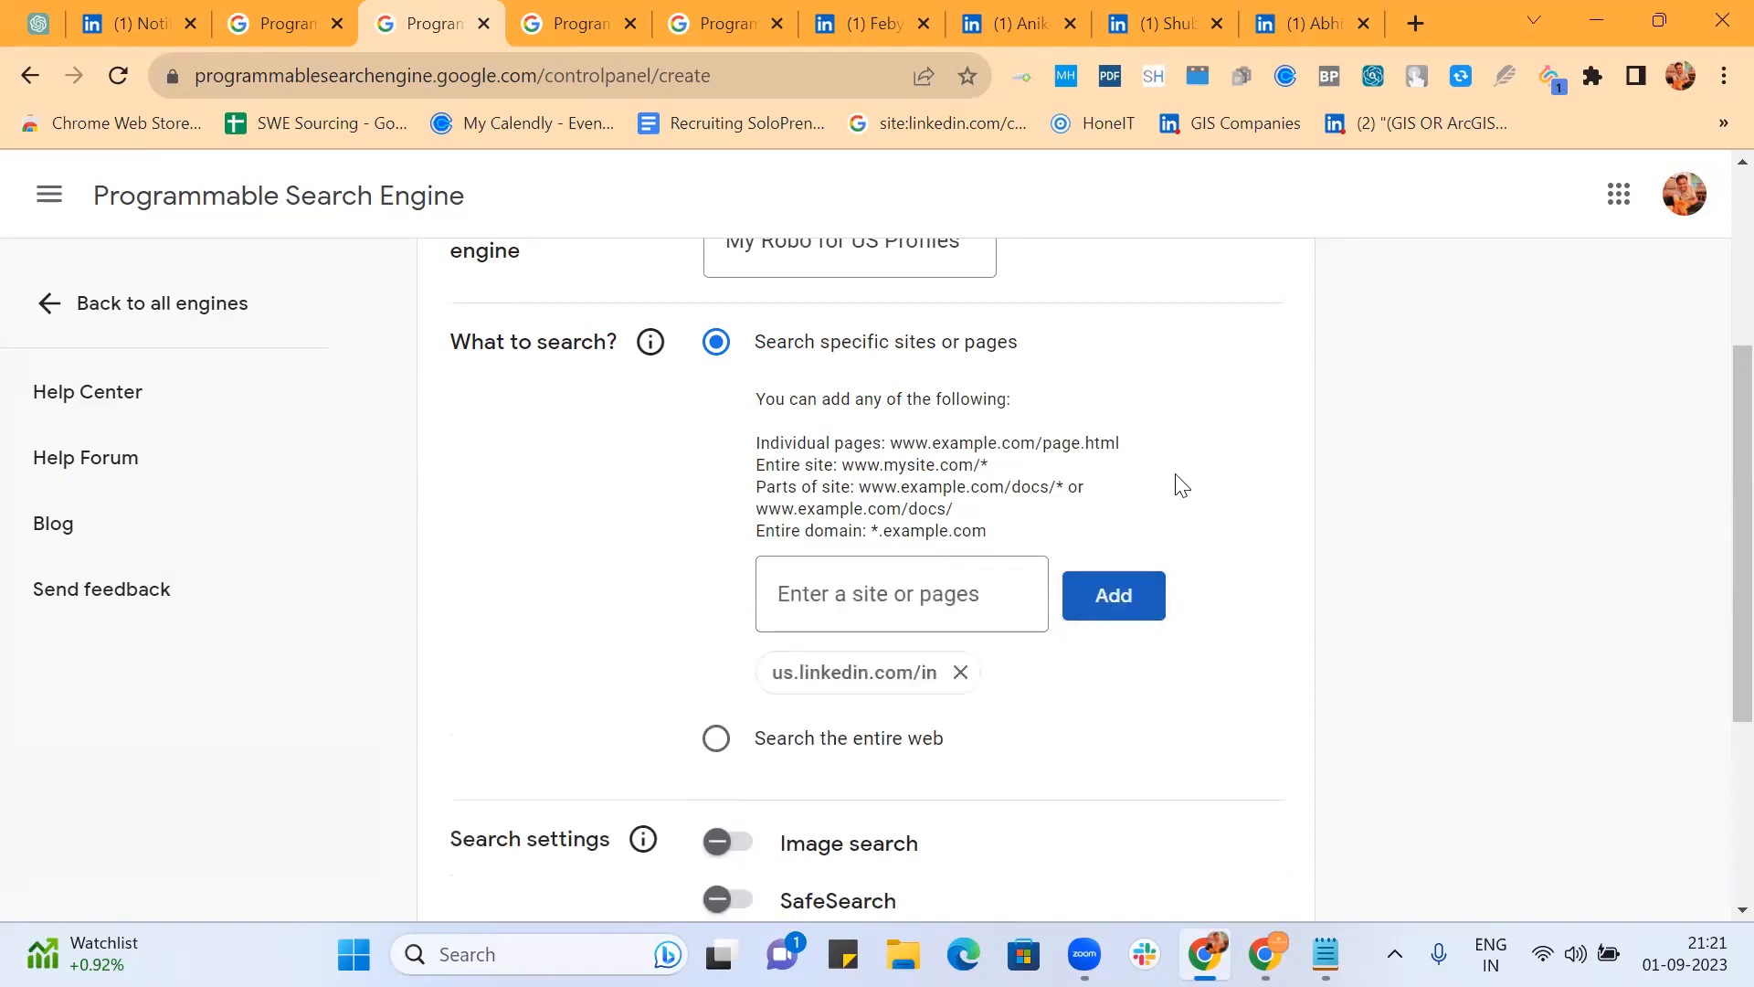
# Step: Pass the reCAPTCHA check and create the engine
pyautogui.scroll(-3, 1176, 482)
pyautogui.scroll(-1, 619, 670)
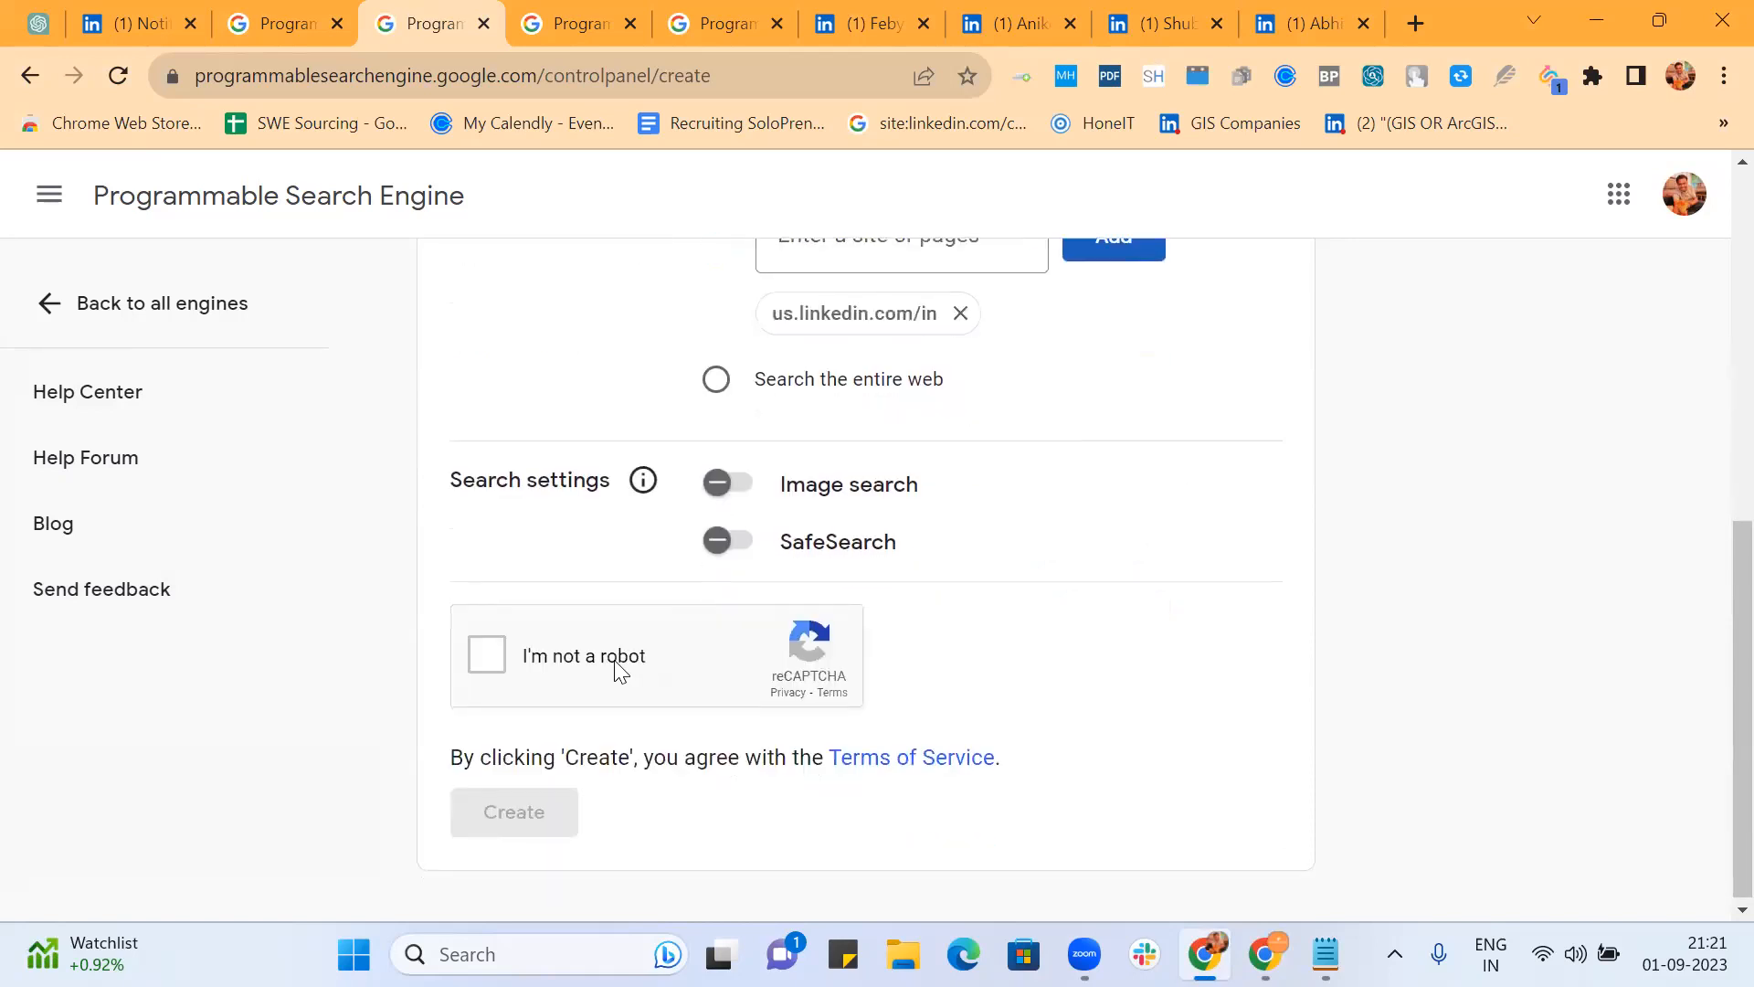
pyautogui.click(494, 648)
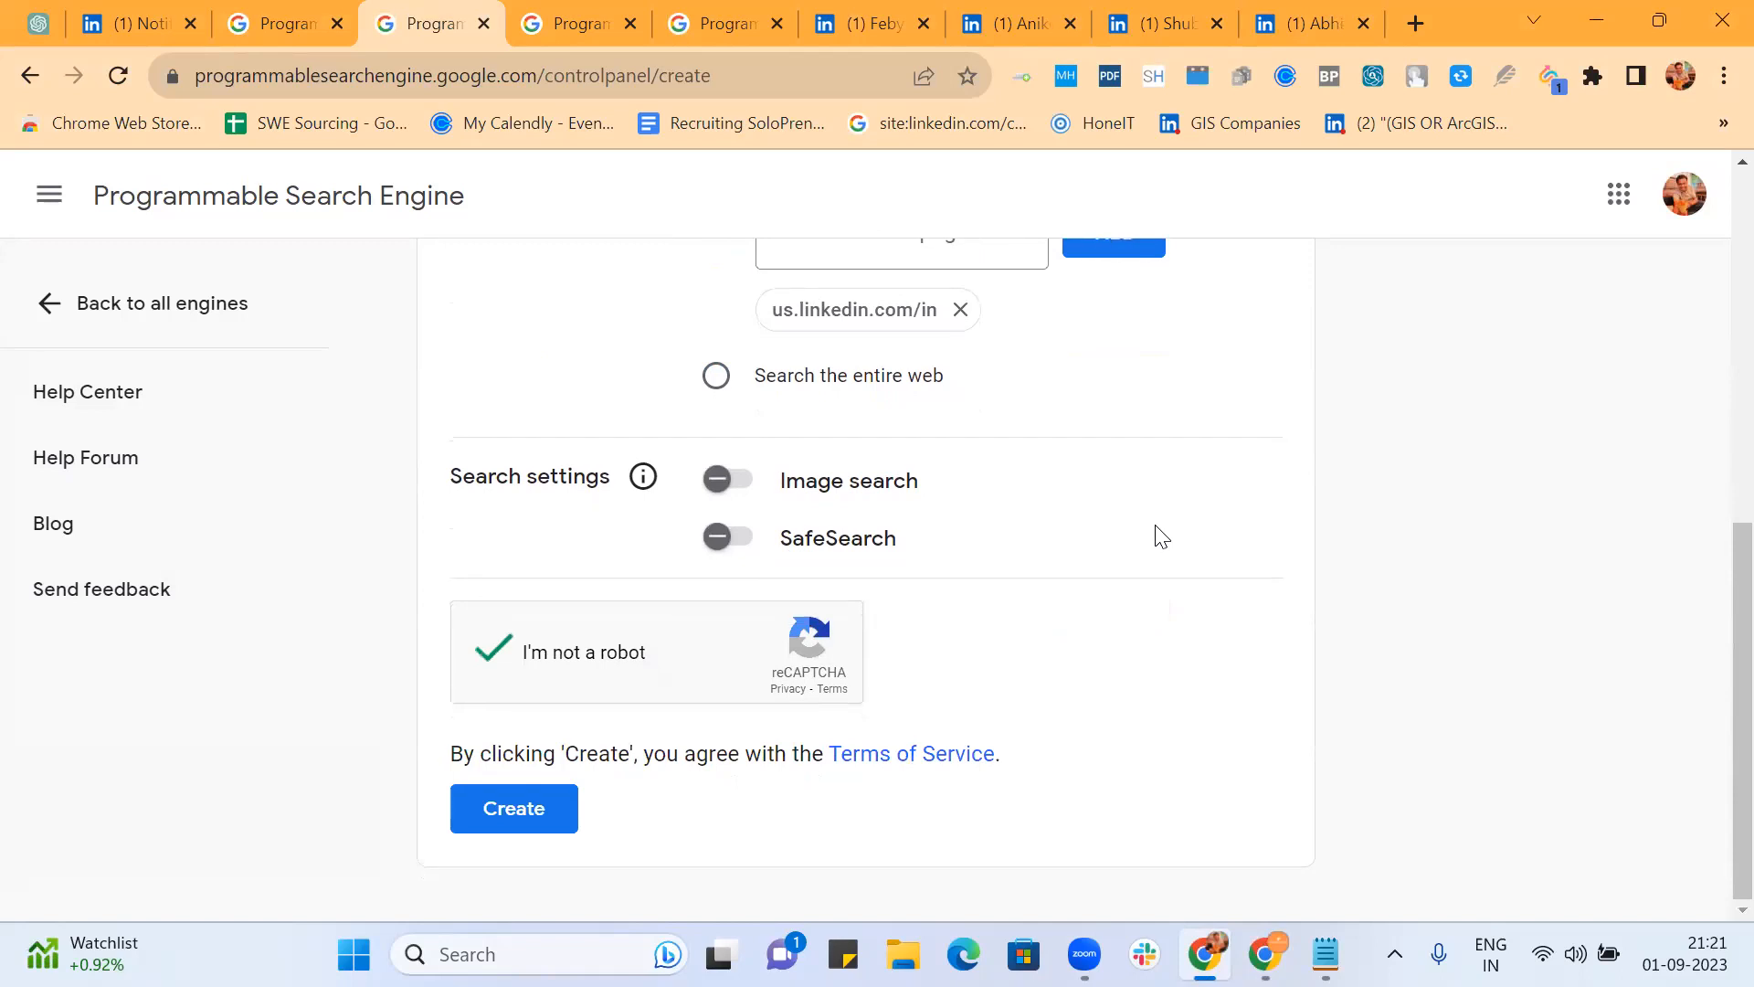
pyautogui.click(513, 807)
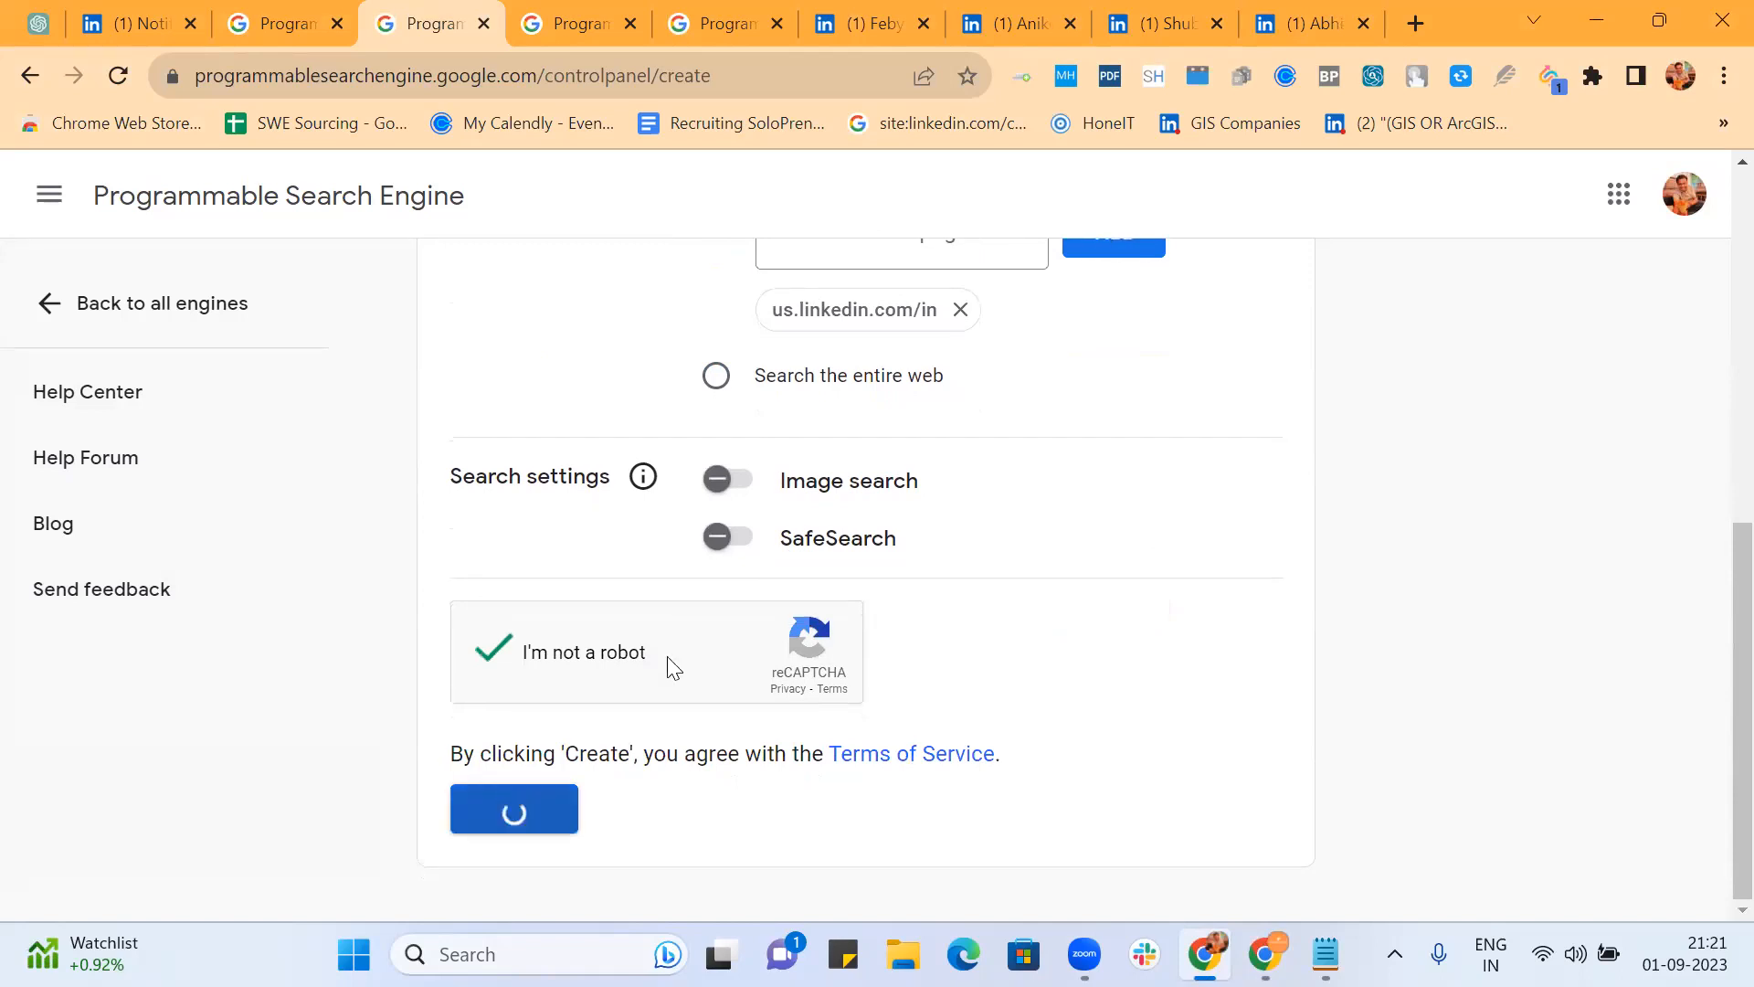
# Step: Close six leftover search engine and LinkedIn tabs, then open the new engine's Overview
pyautogui.click(627, 25)
pyautogui.click(627, 25)
pyautogui.click(627, 26)
pyautogui.click(627, 26)
pyautogui.click(627, 25)
pyautogui.click(626, 26)
pyautogui.click(957, 766)
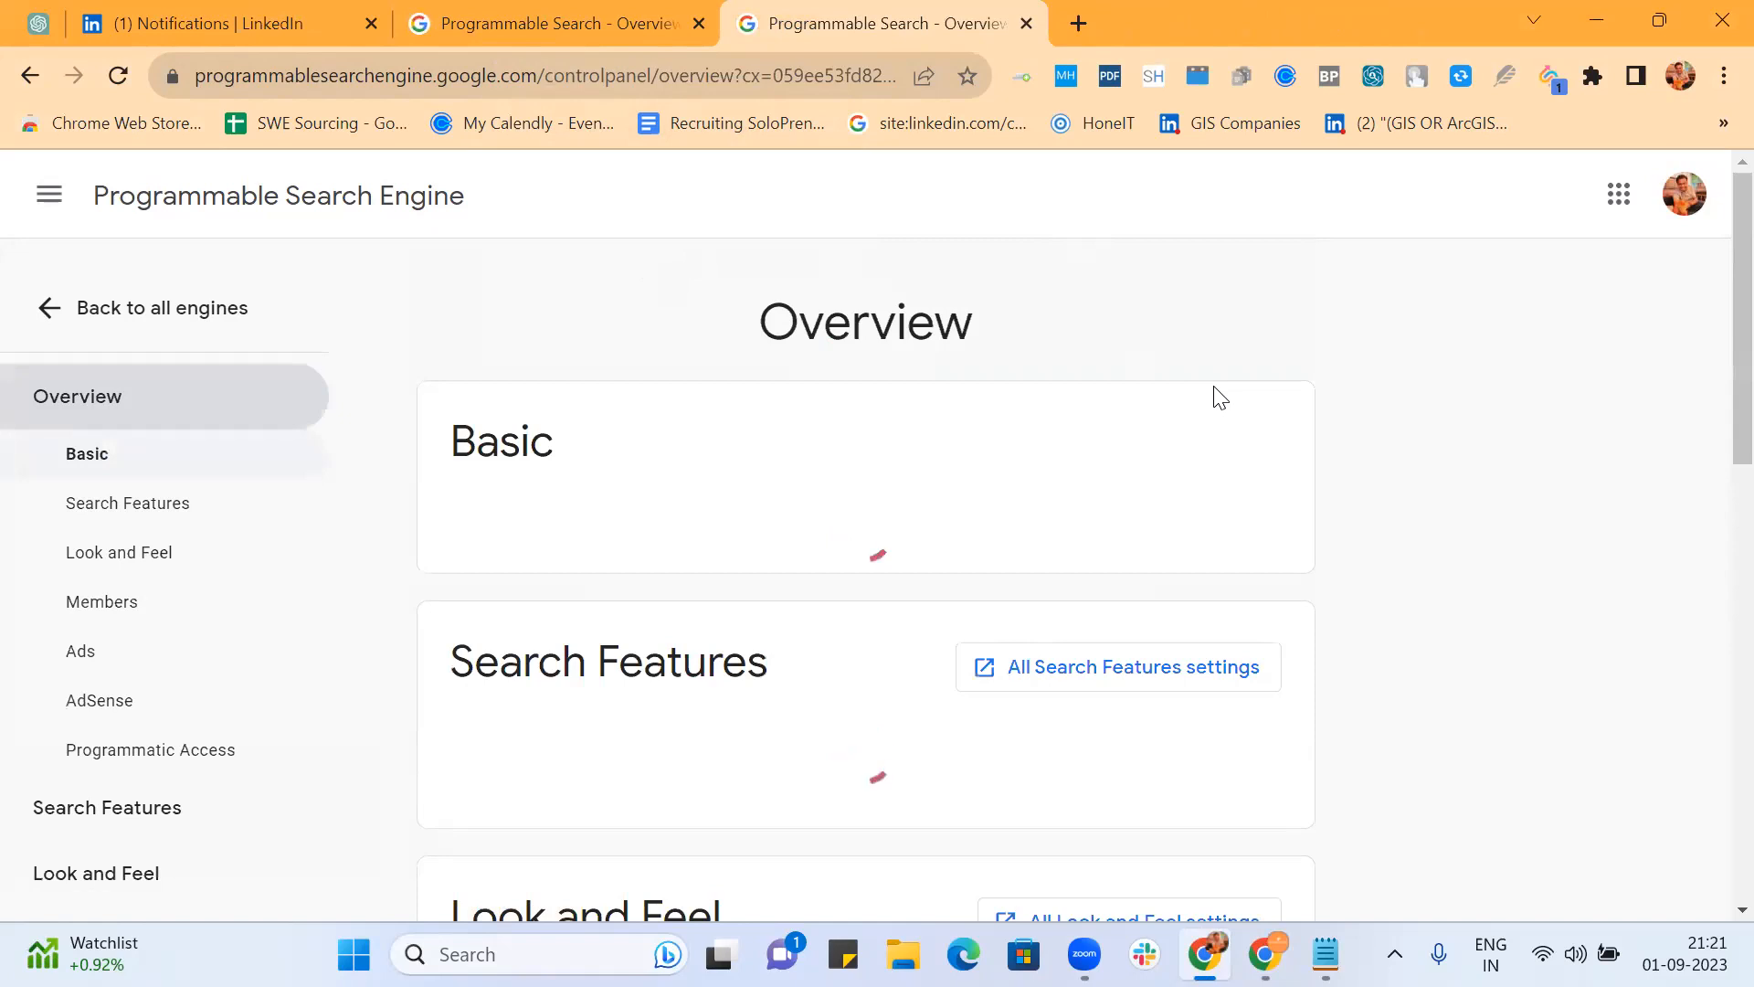
pyautogui.scroll(-3, 1217, 399)
# Step: Open the engine's public search page and search for 'software engineer'
pyautogui.scroll(-3, 1217, 399)
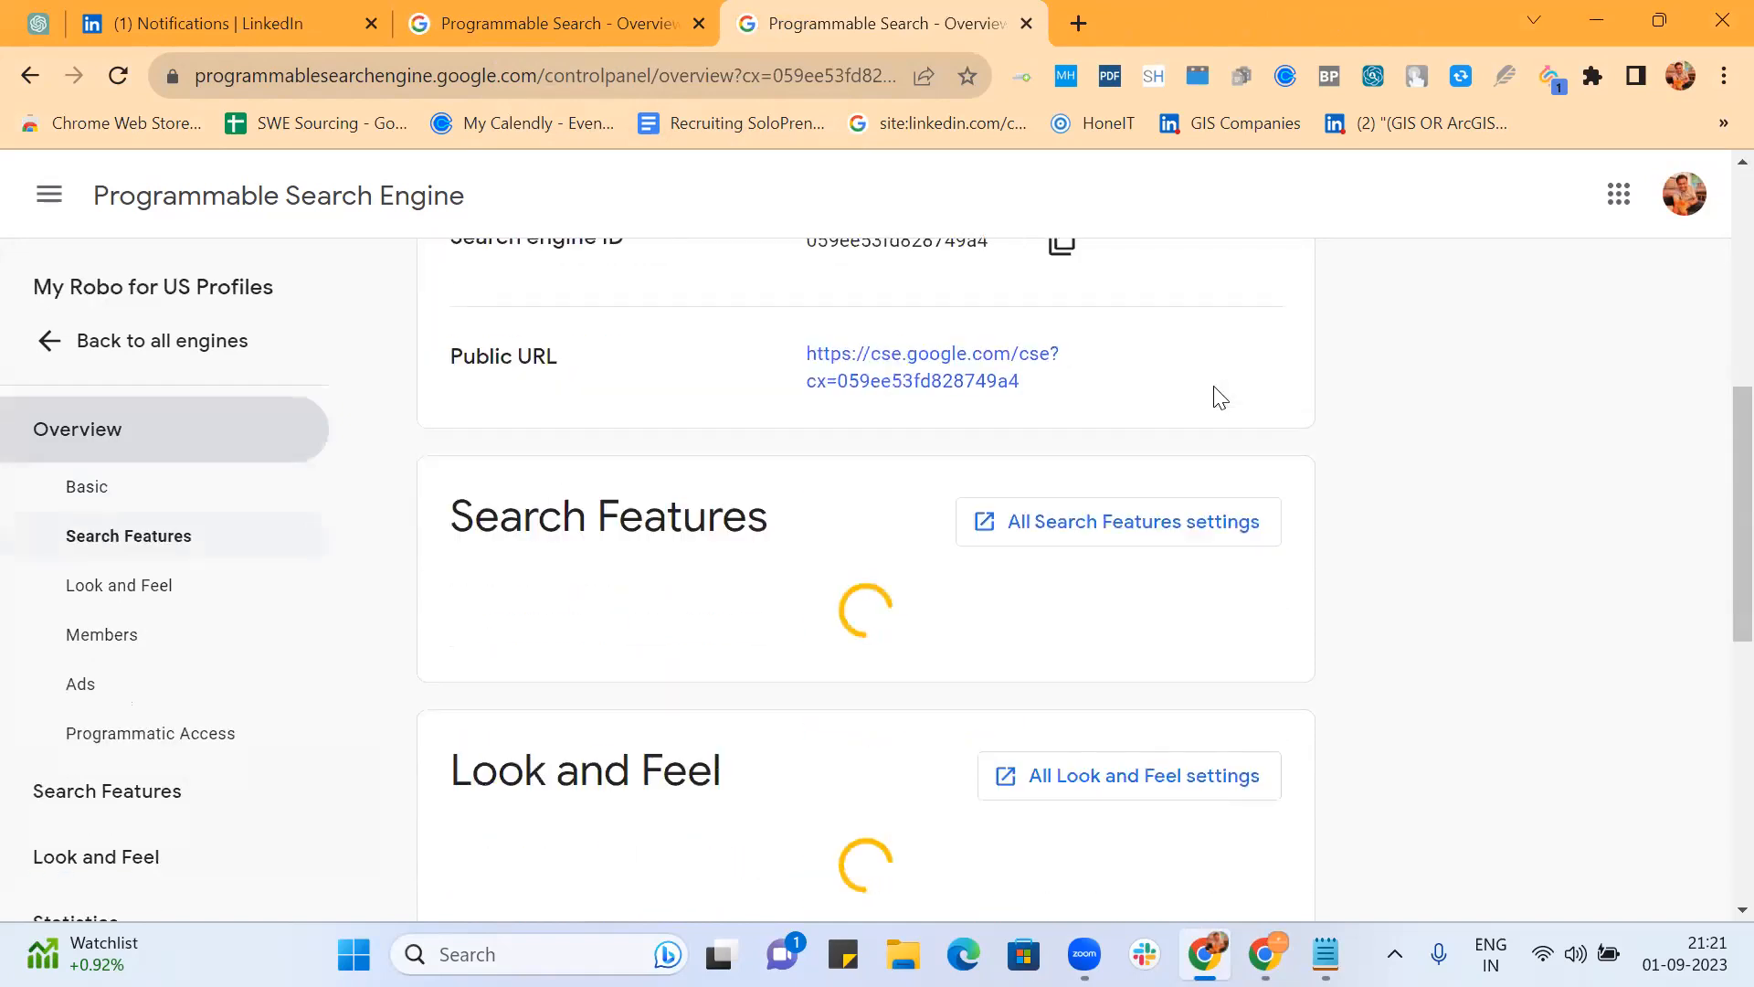
pyautogui.middleClick(1018, 352)
pyautogui.click(1171, 20)
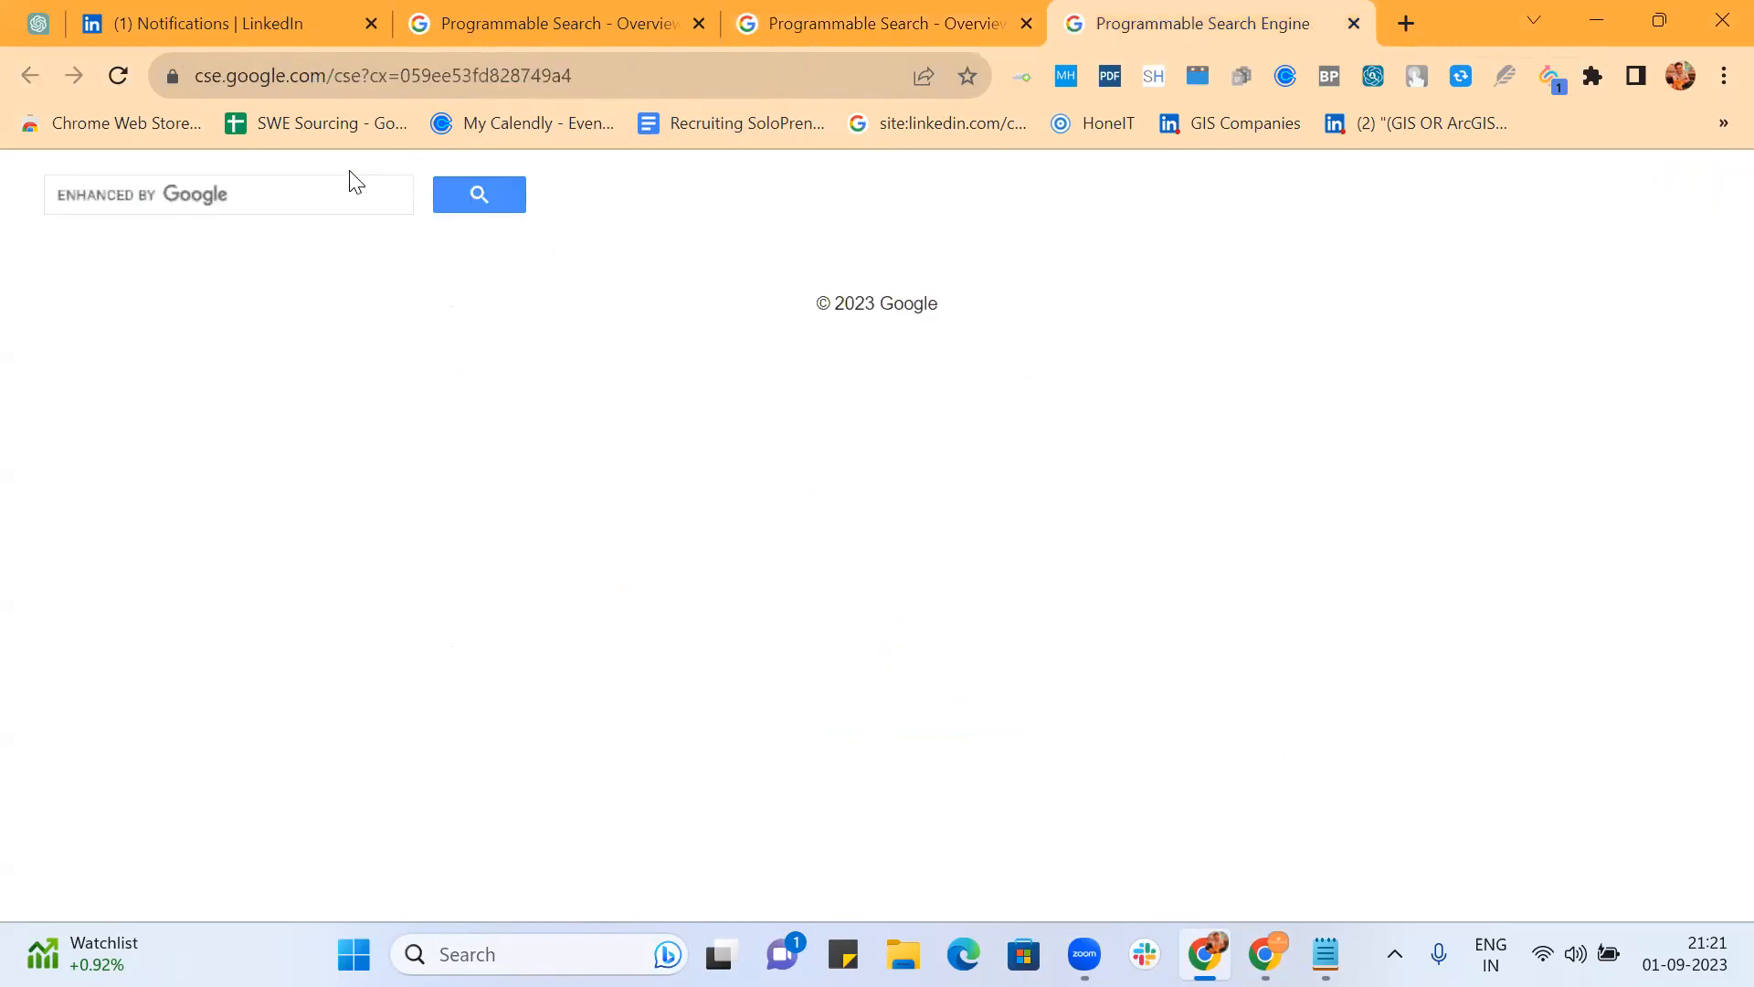
pyautogui.click(344, 199)
pyautogui.write('software')
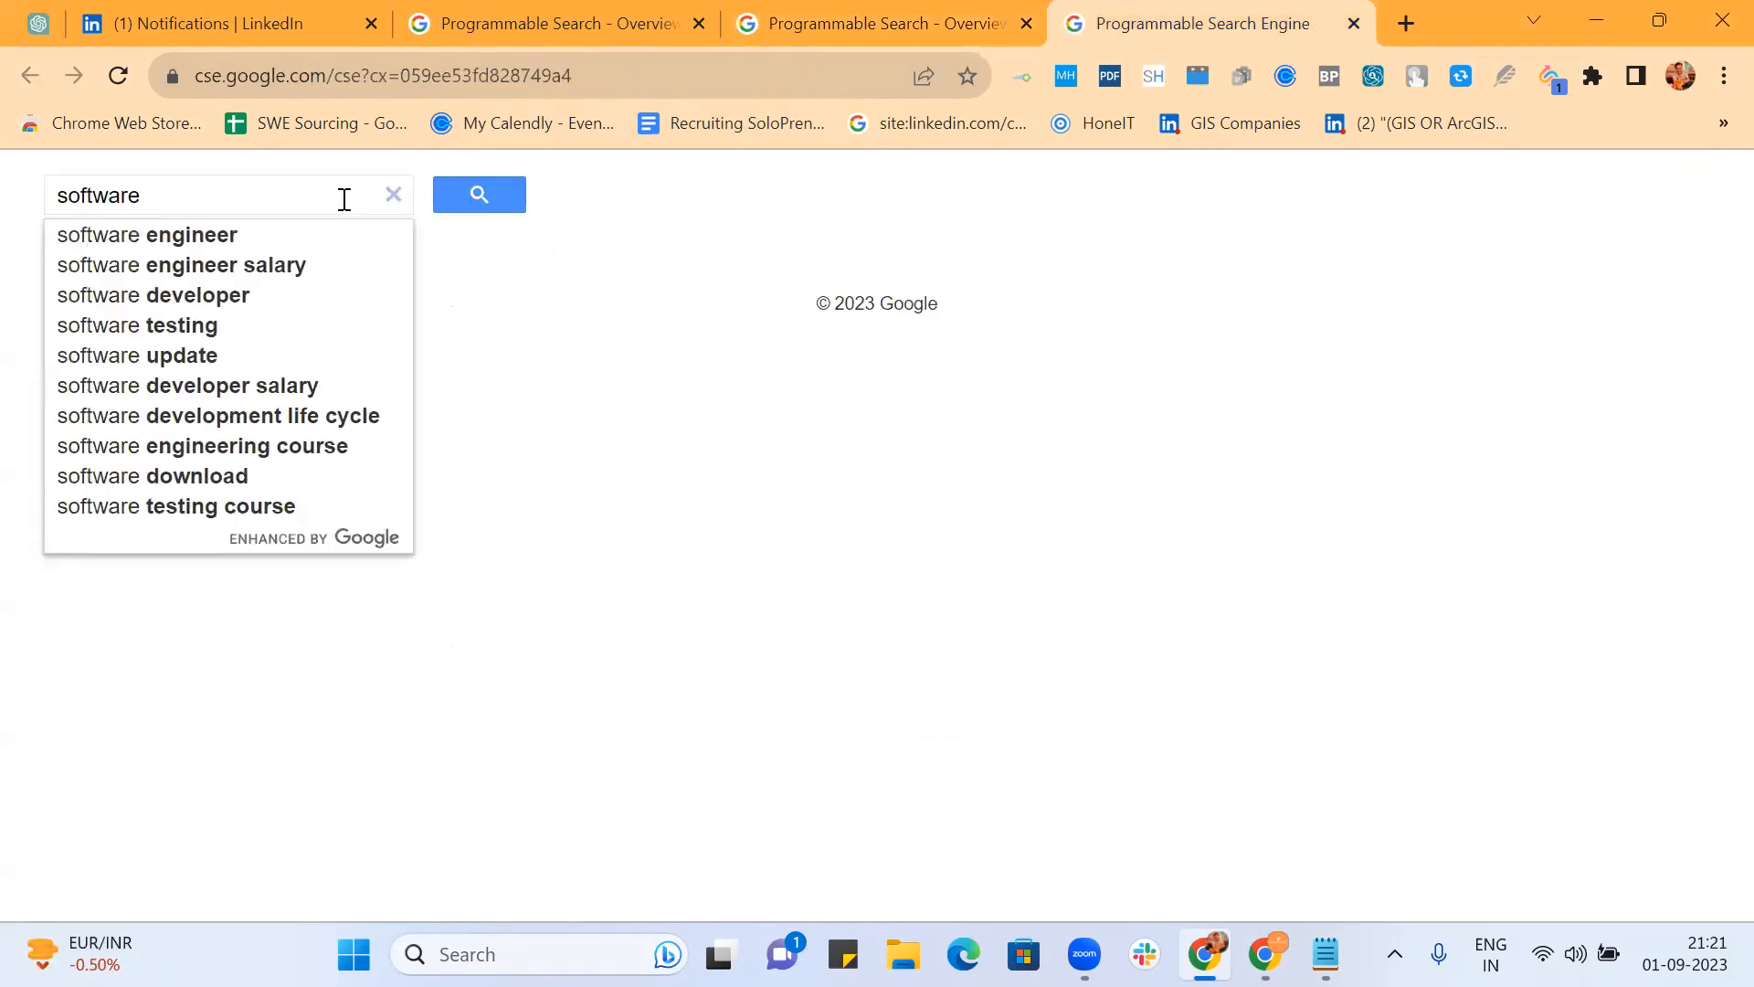
pyautogui.press('Down')
pyautogui.press('Return')
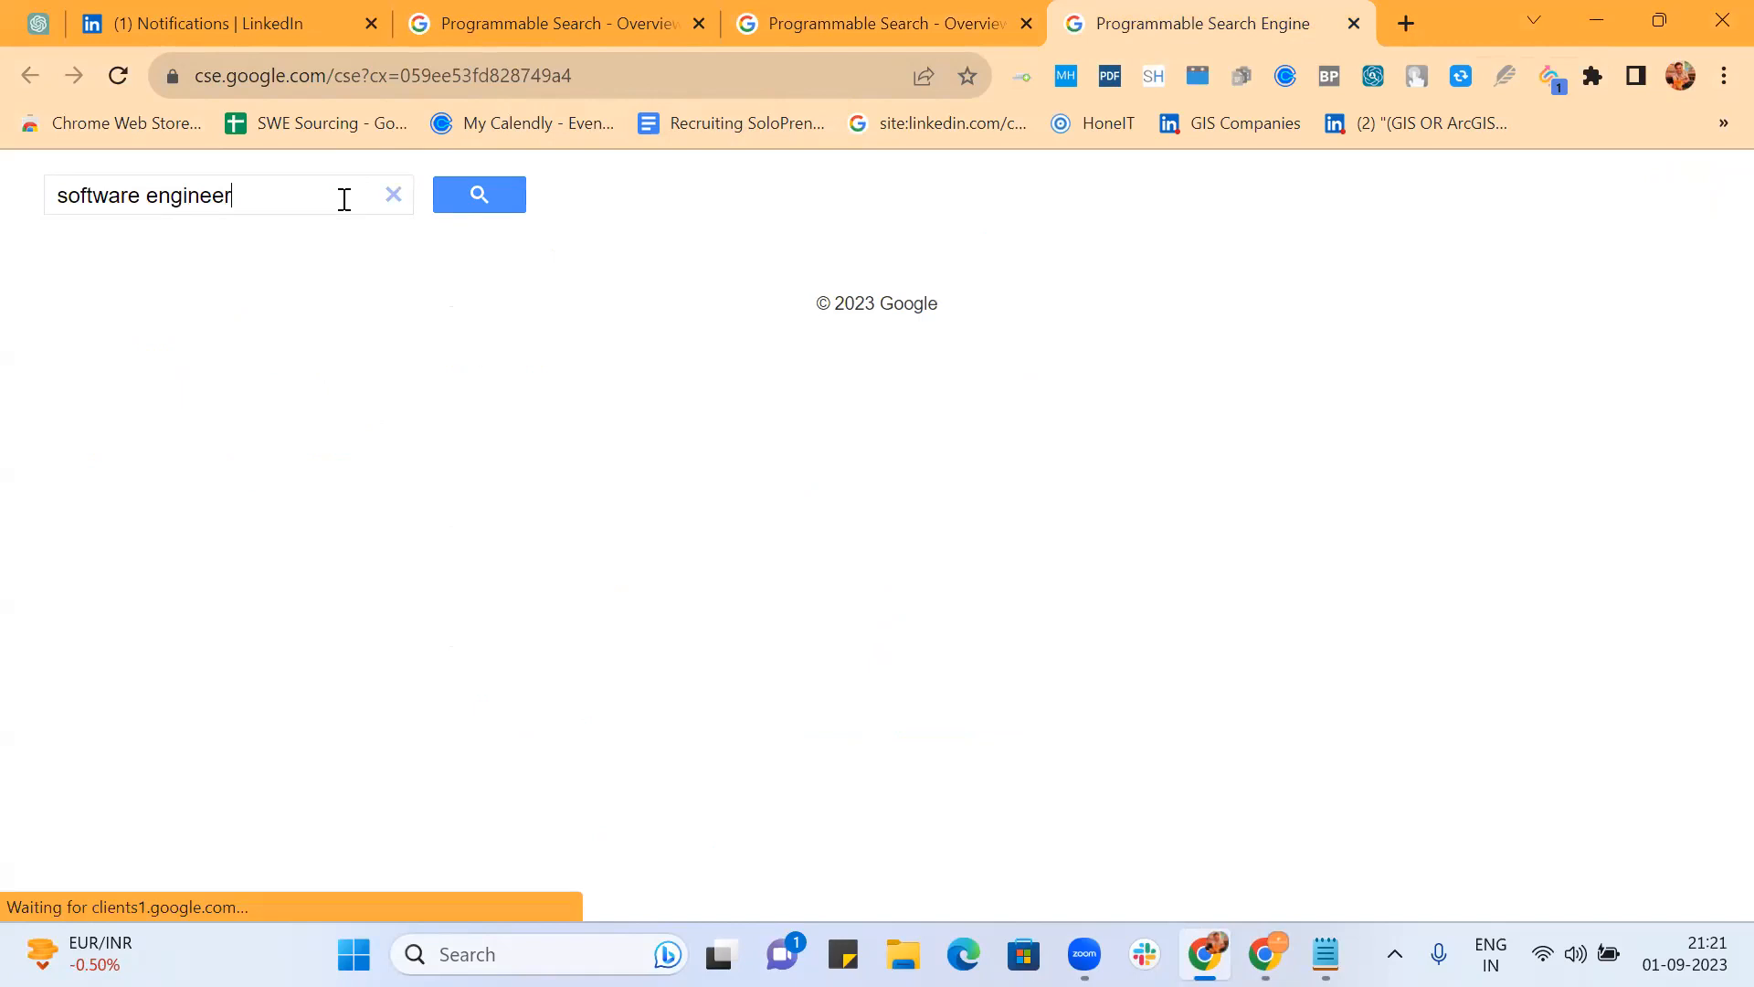
# Step: Open four LinkedIn profile results from the software engineer search in new tabs
pyautogui.scroll(-4, 1214, 492)
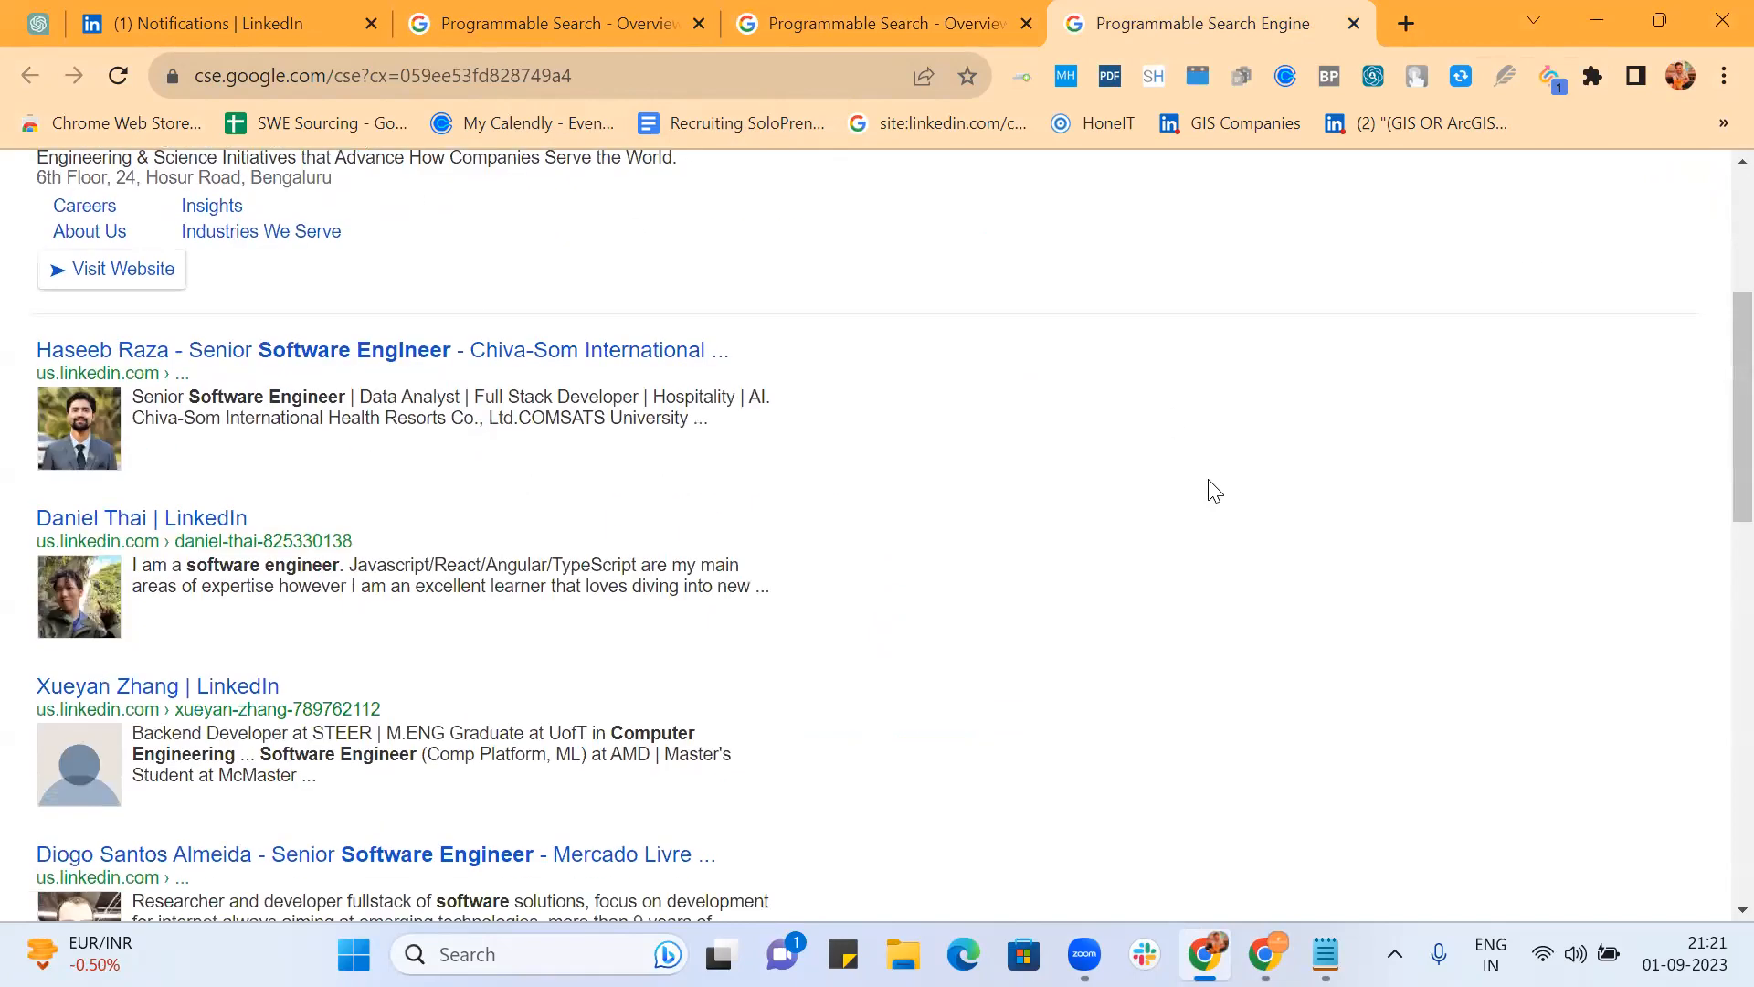
pyautogui.scroll(4, 561, 475)
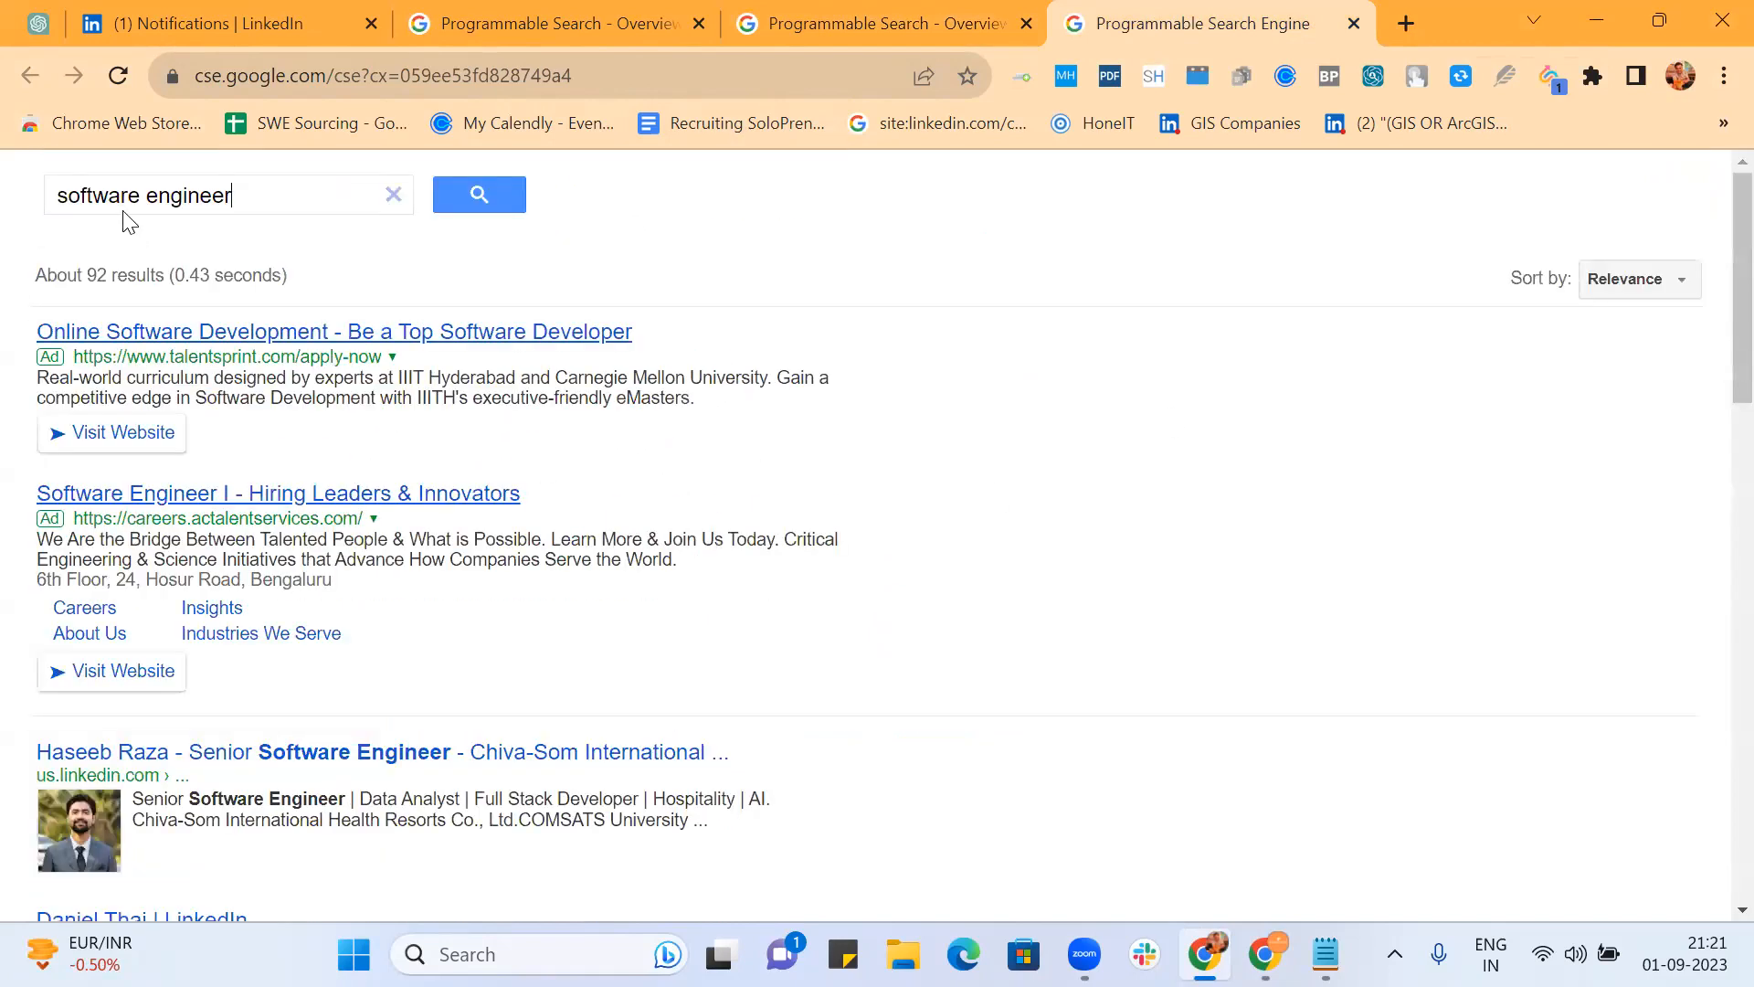
pyautogui.scroll(-4, 854, 498)
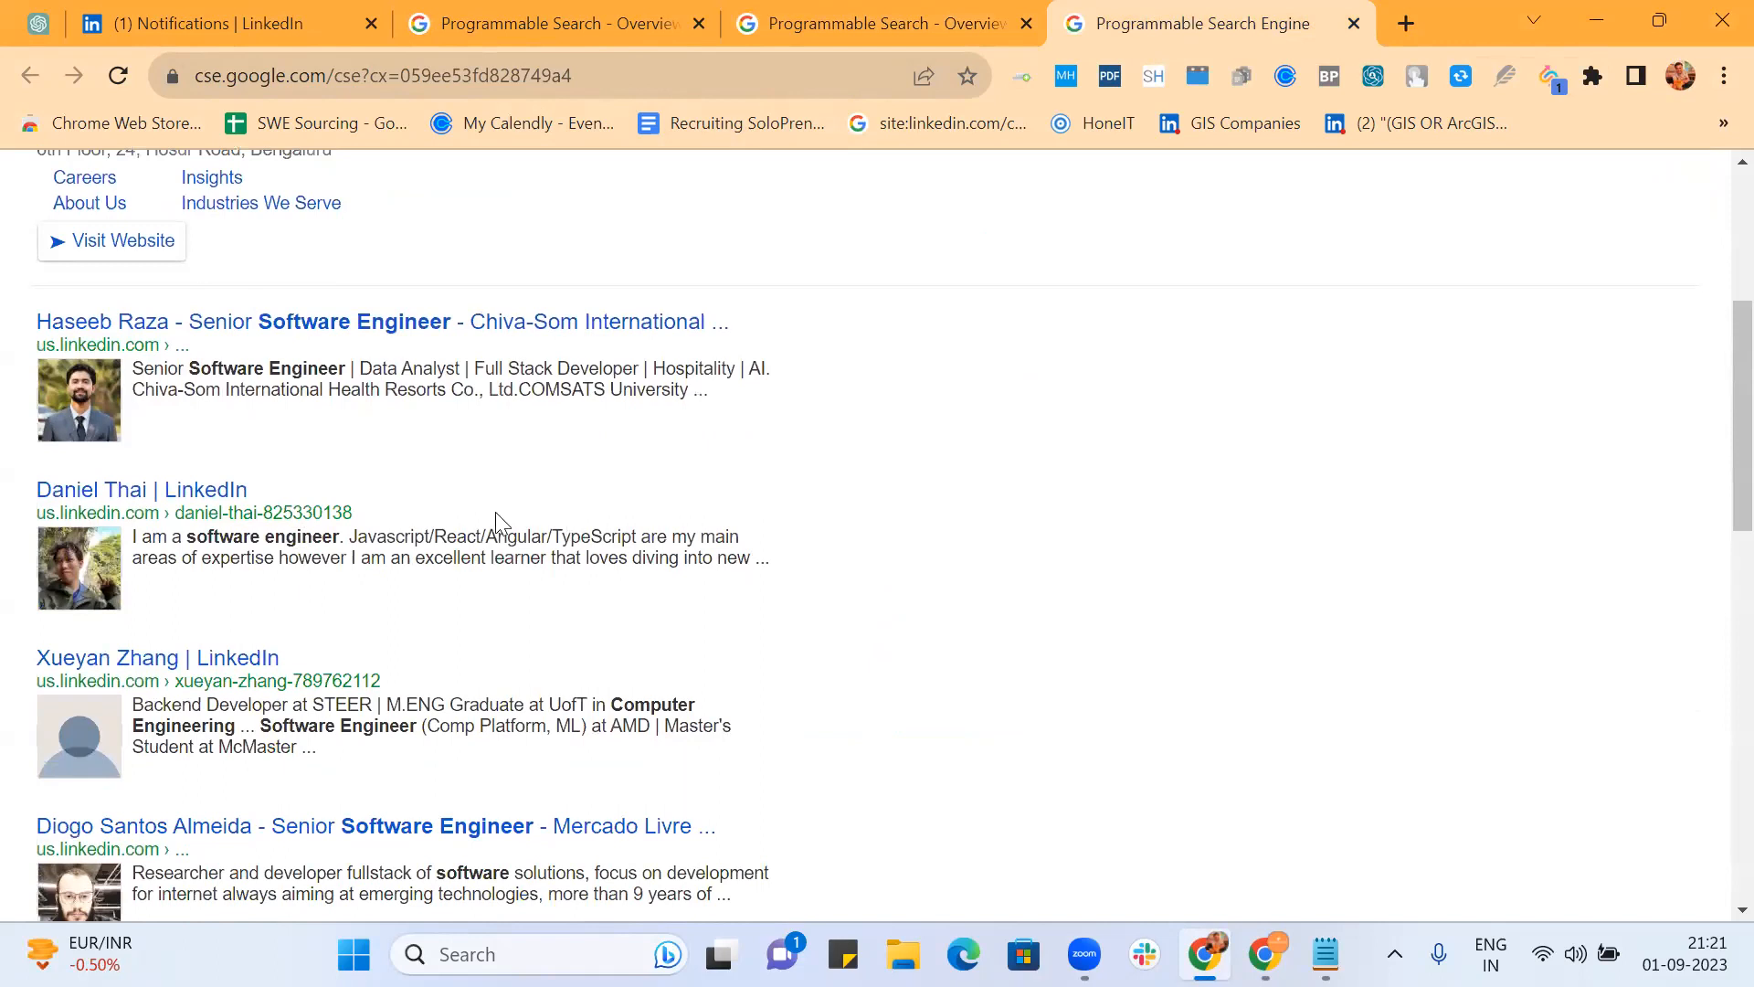
pyautogui.keyDown('ctrl'); pyautogui.click(391, 325); pyautogui.keyUp('ctrl')
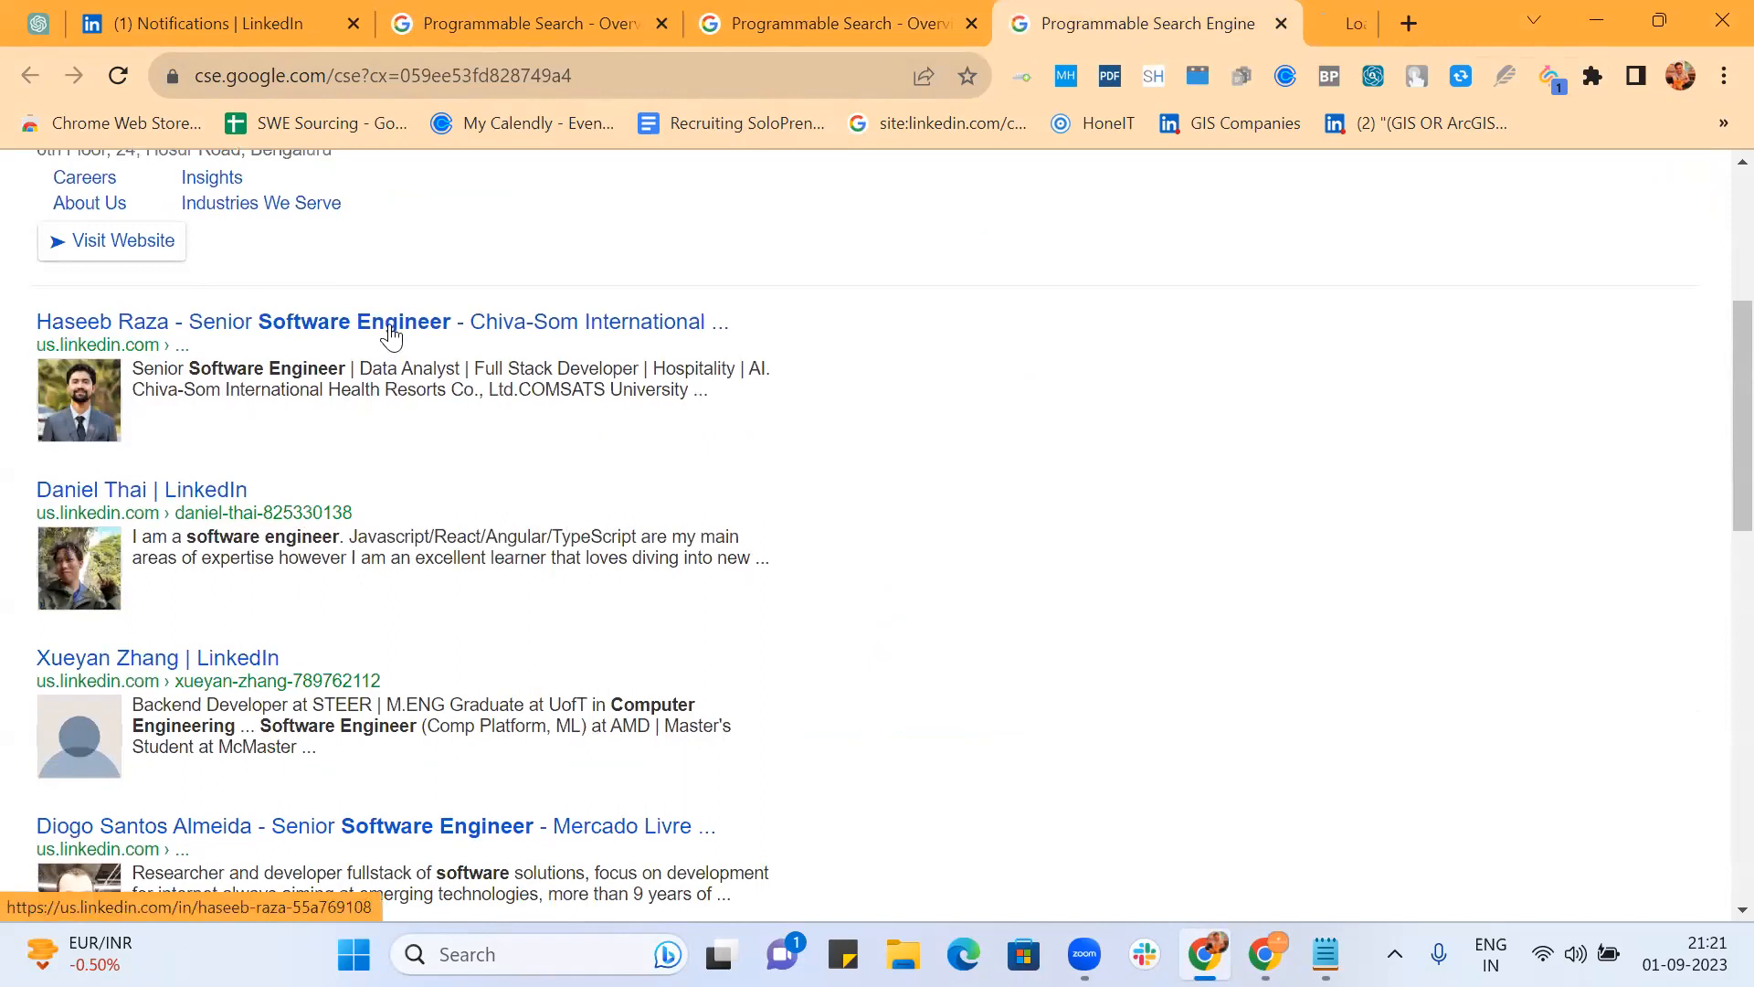
pyautogui.keyDown('ctrl'); pyautogui.click(215, 498); pyautogui.keyUp('ctrl')
pyautogui.scroll(-6, 548, 442)
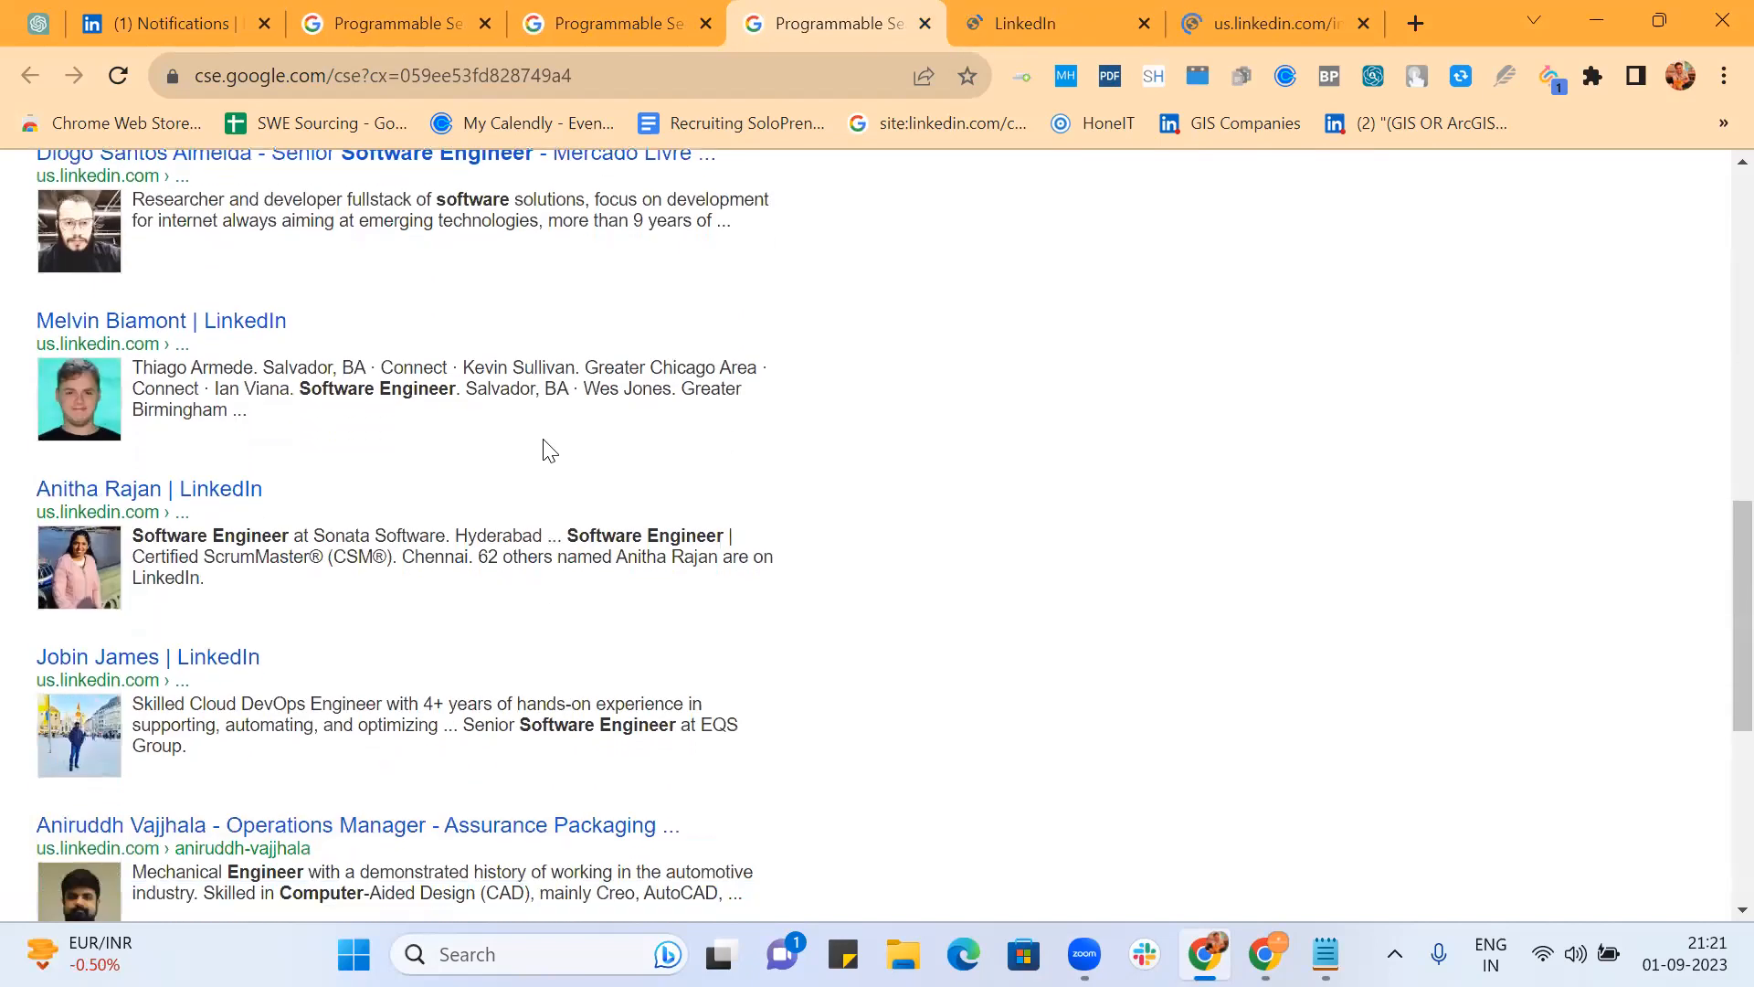
pyautogui.keyDown('ctrl'); pyautogui.click(239, 502); pyautogui.keyUp('ctrl')
pyautogui.scroll(-5, 395, 513)
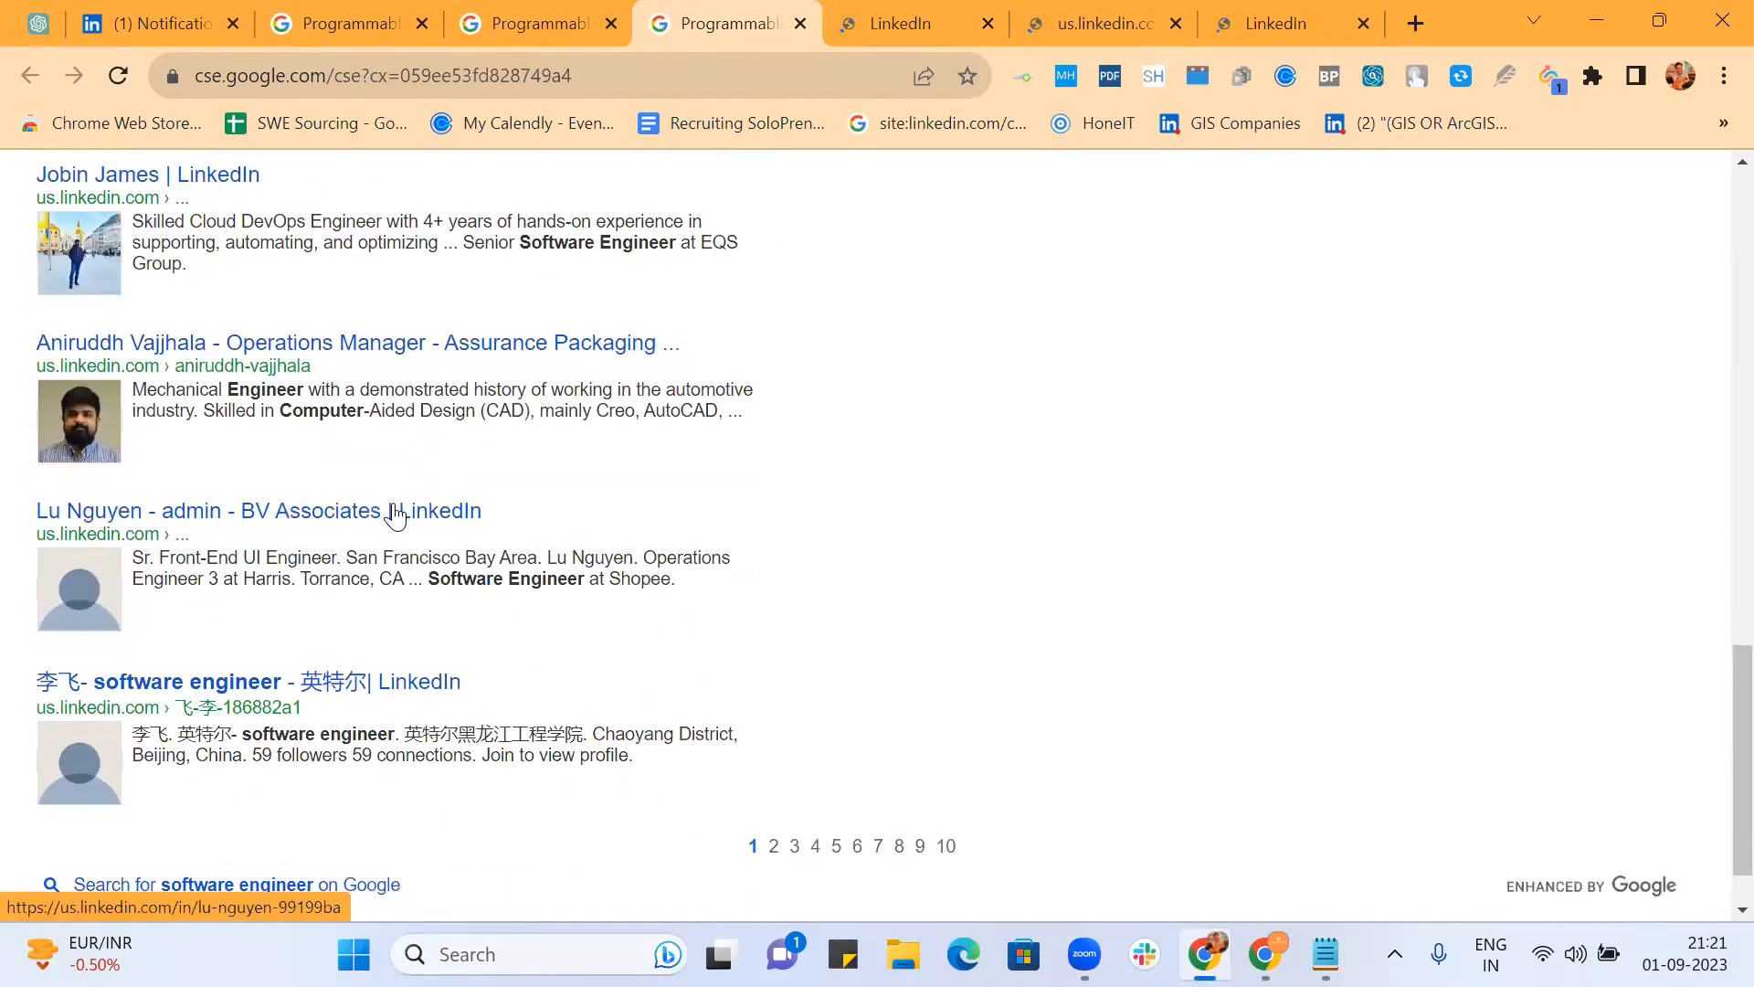
pyautogui.keyDown('ctrl'); pyautogui.click(395, 514); pyautogui.keyUp('ctrl')
# Step: Load the second found profile's URL in the signed-in Chrome window, then return to the results
pyautogui.click(777, 24)
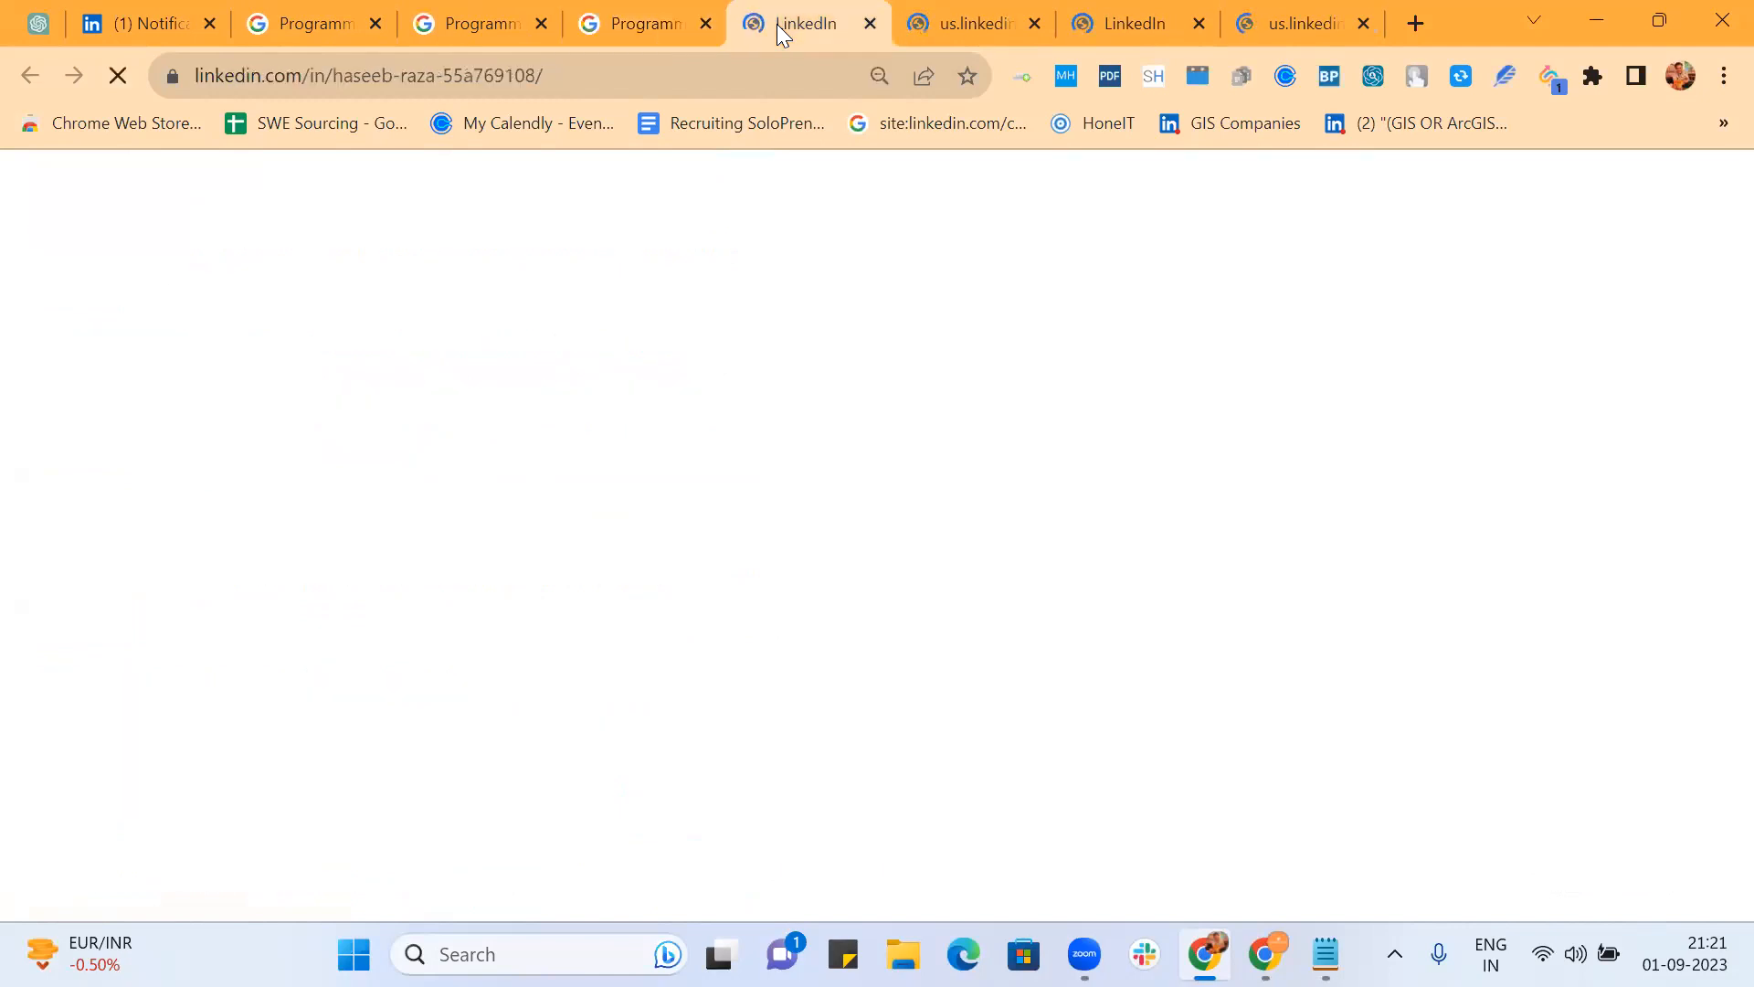
pyautogui.click(926, 20)
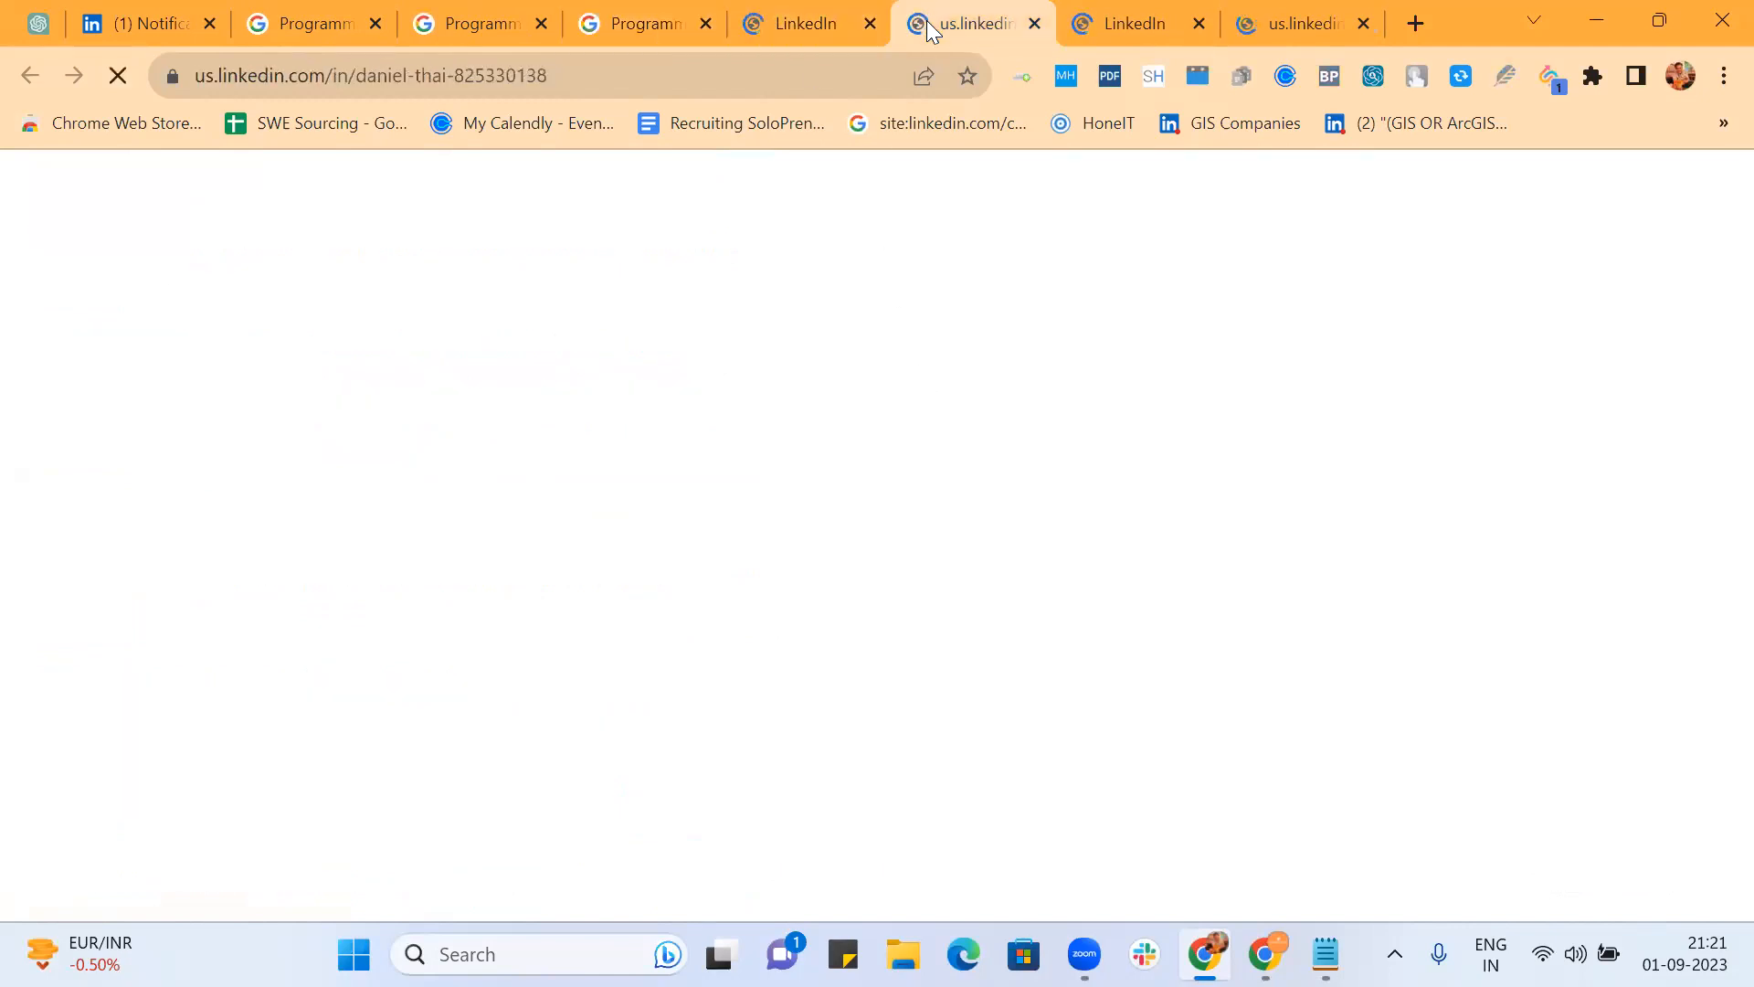
pyautogui.click(712, 75)
pyautogui.hotkey('ctrl', 'c')
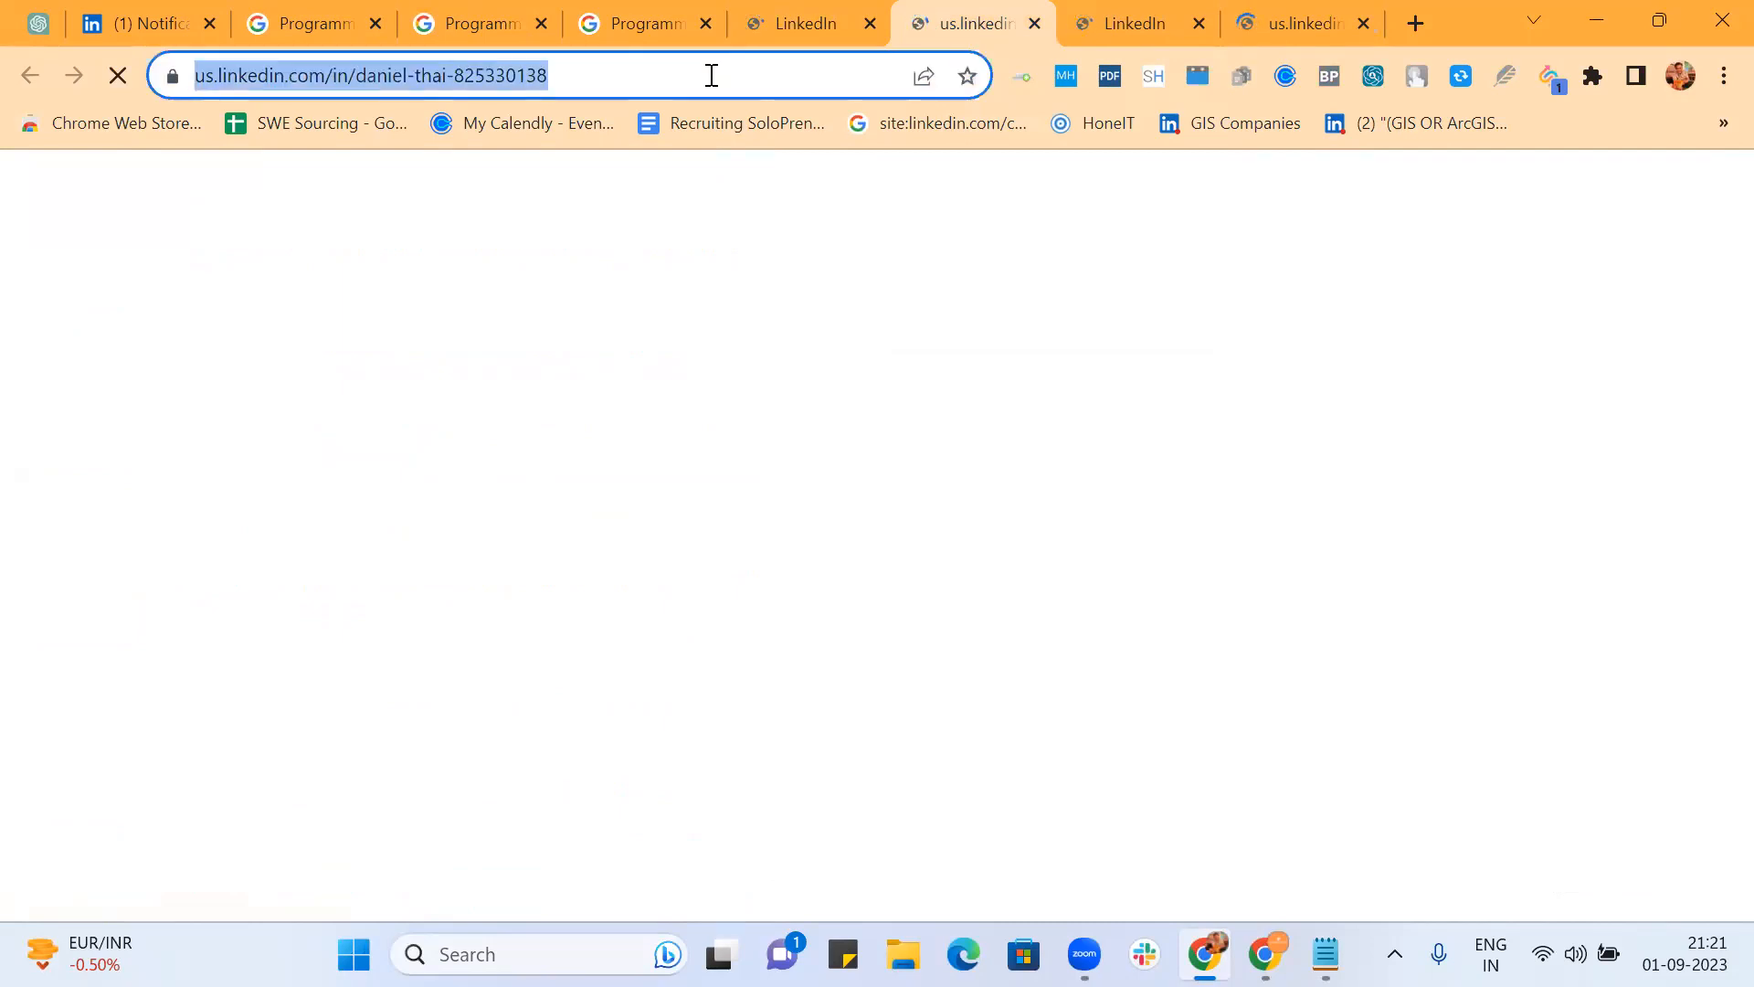
pyautogui.hotkey('alt', 'Tab')
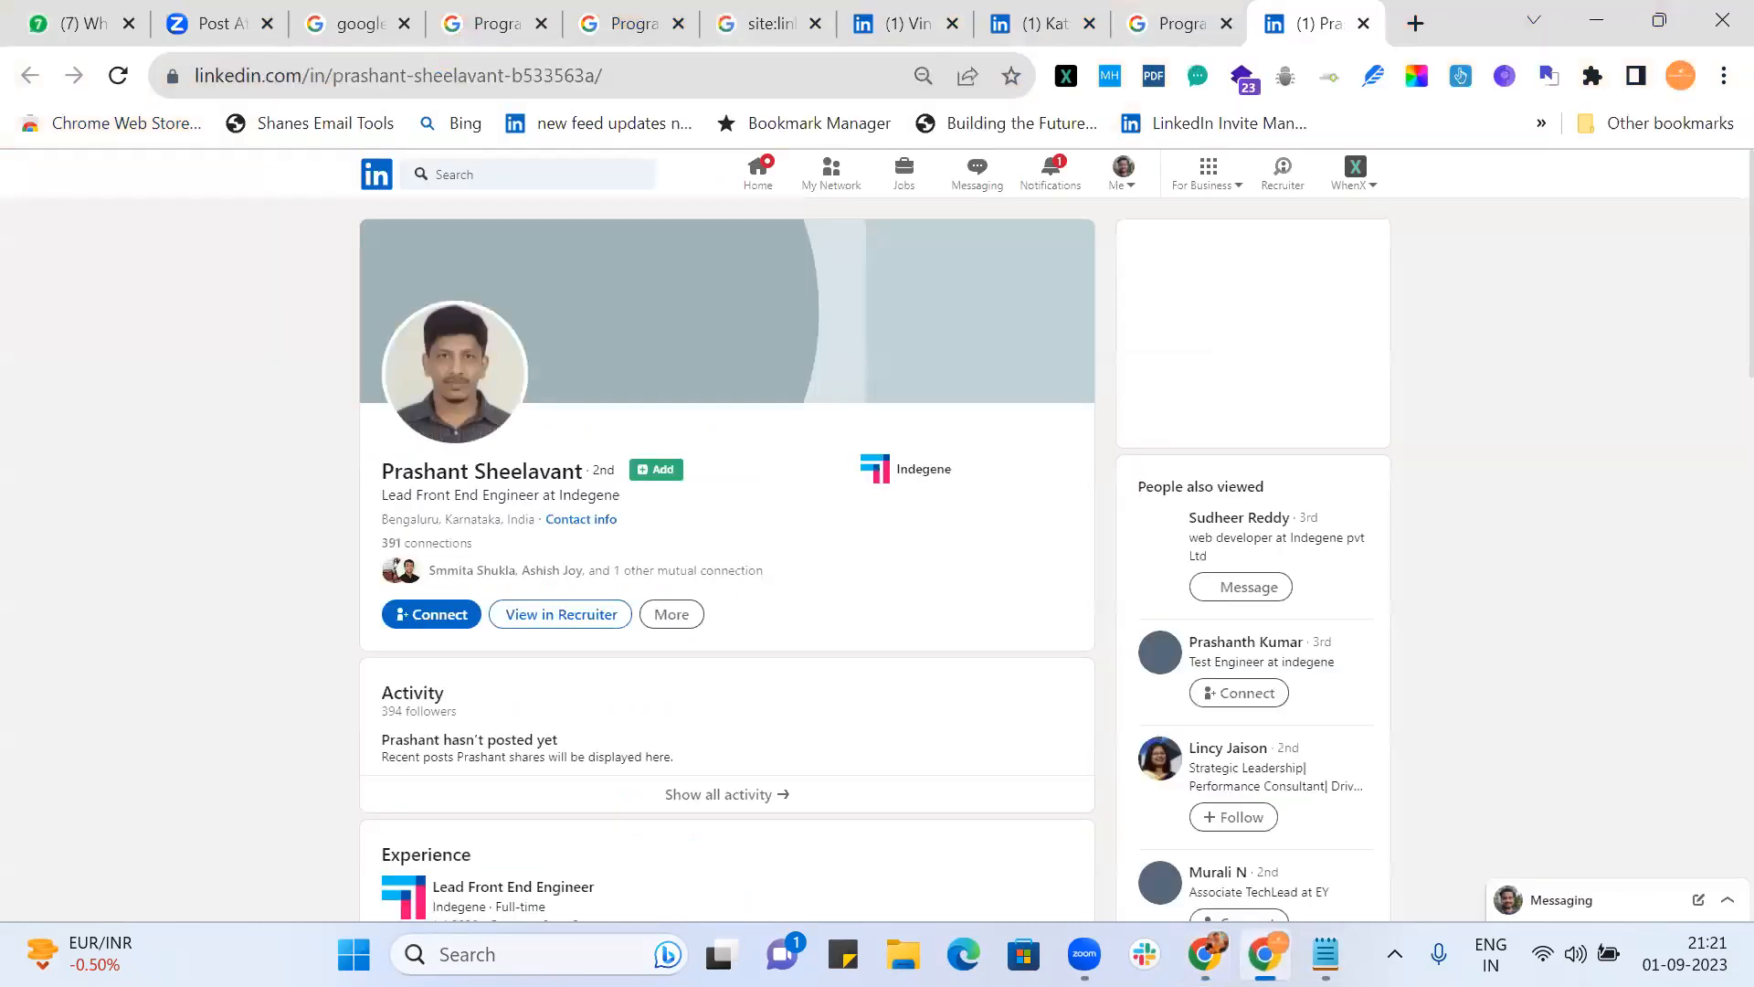
pyautogui.click(602, 68)
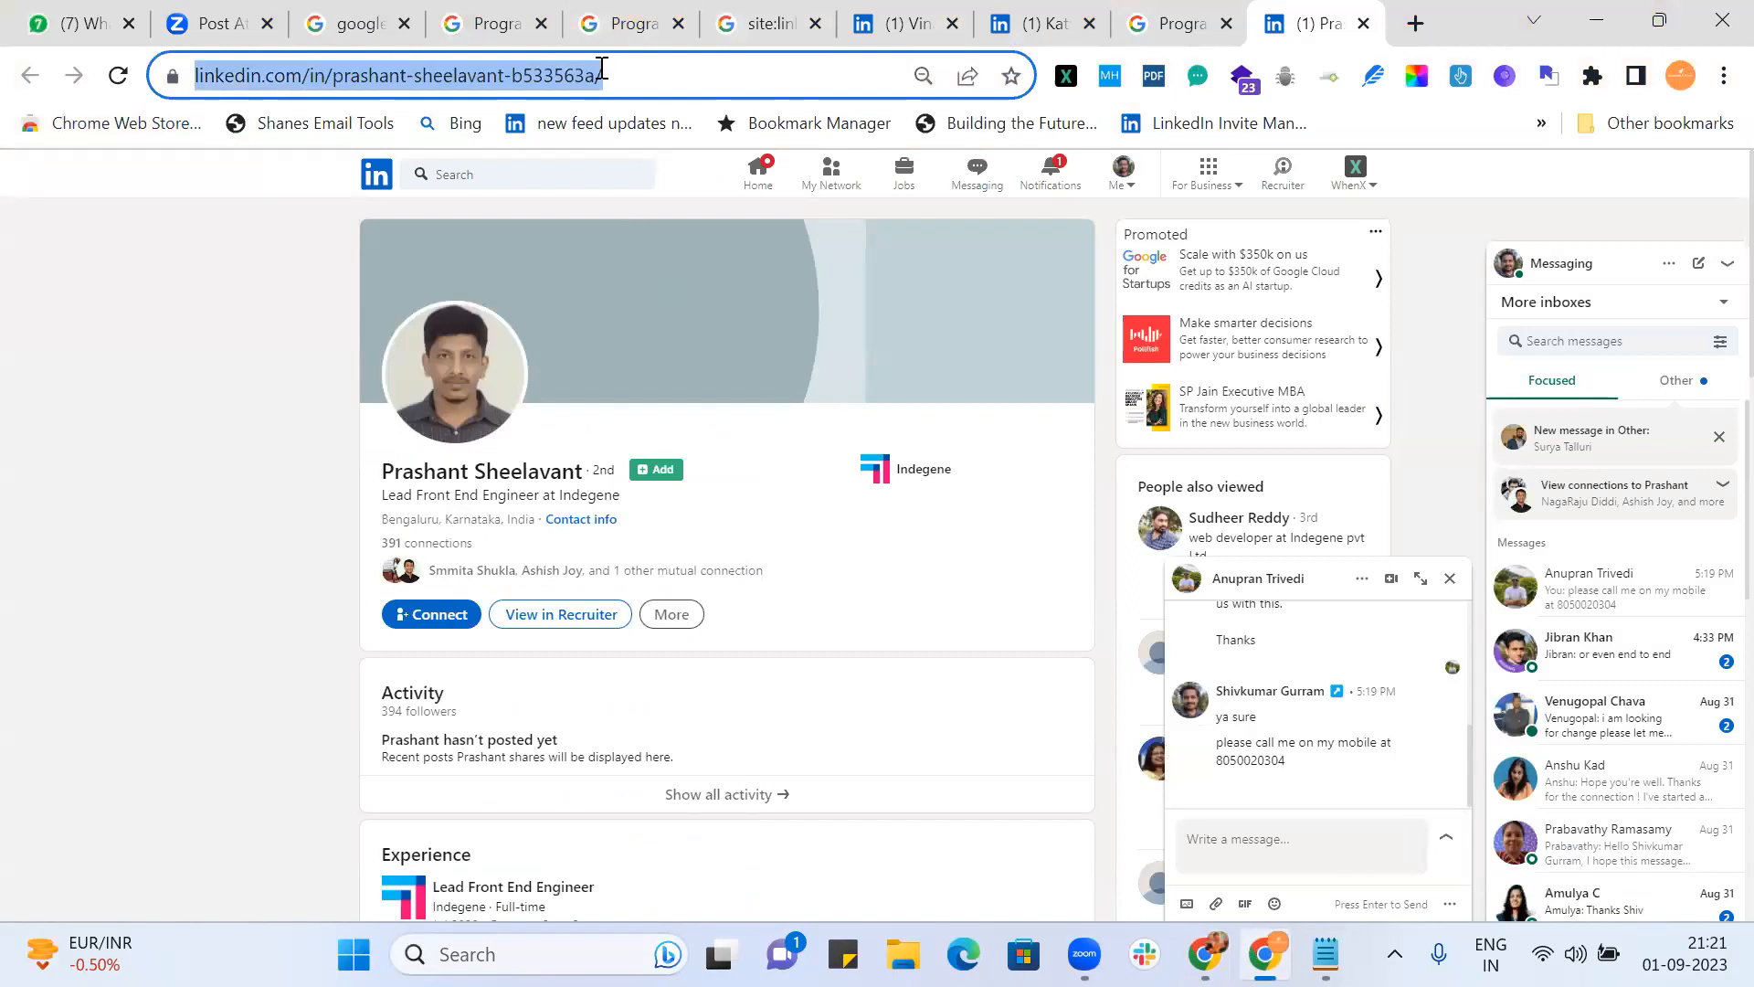
pyautogui.hotkey('ctrl', 'v')
pyautogui.press('Return')
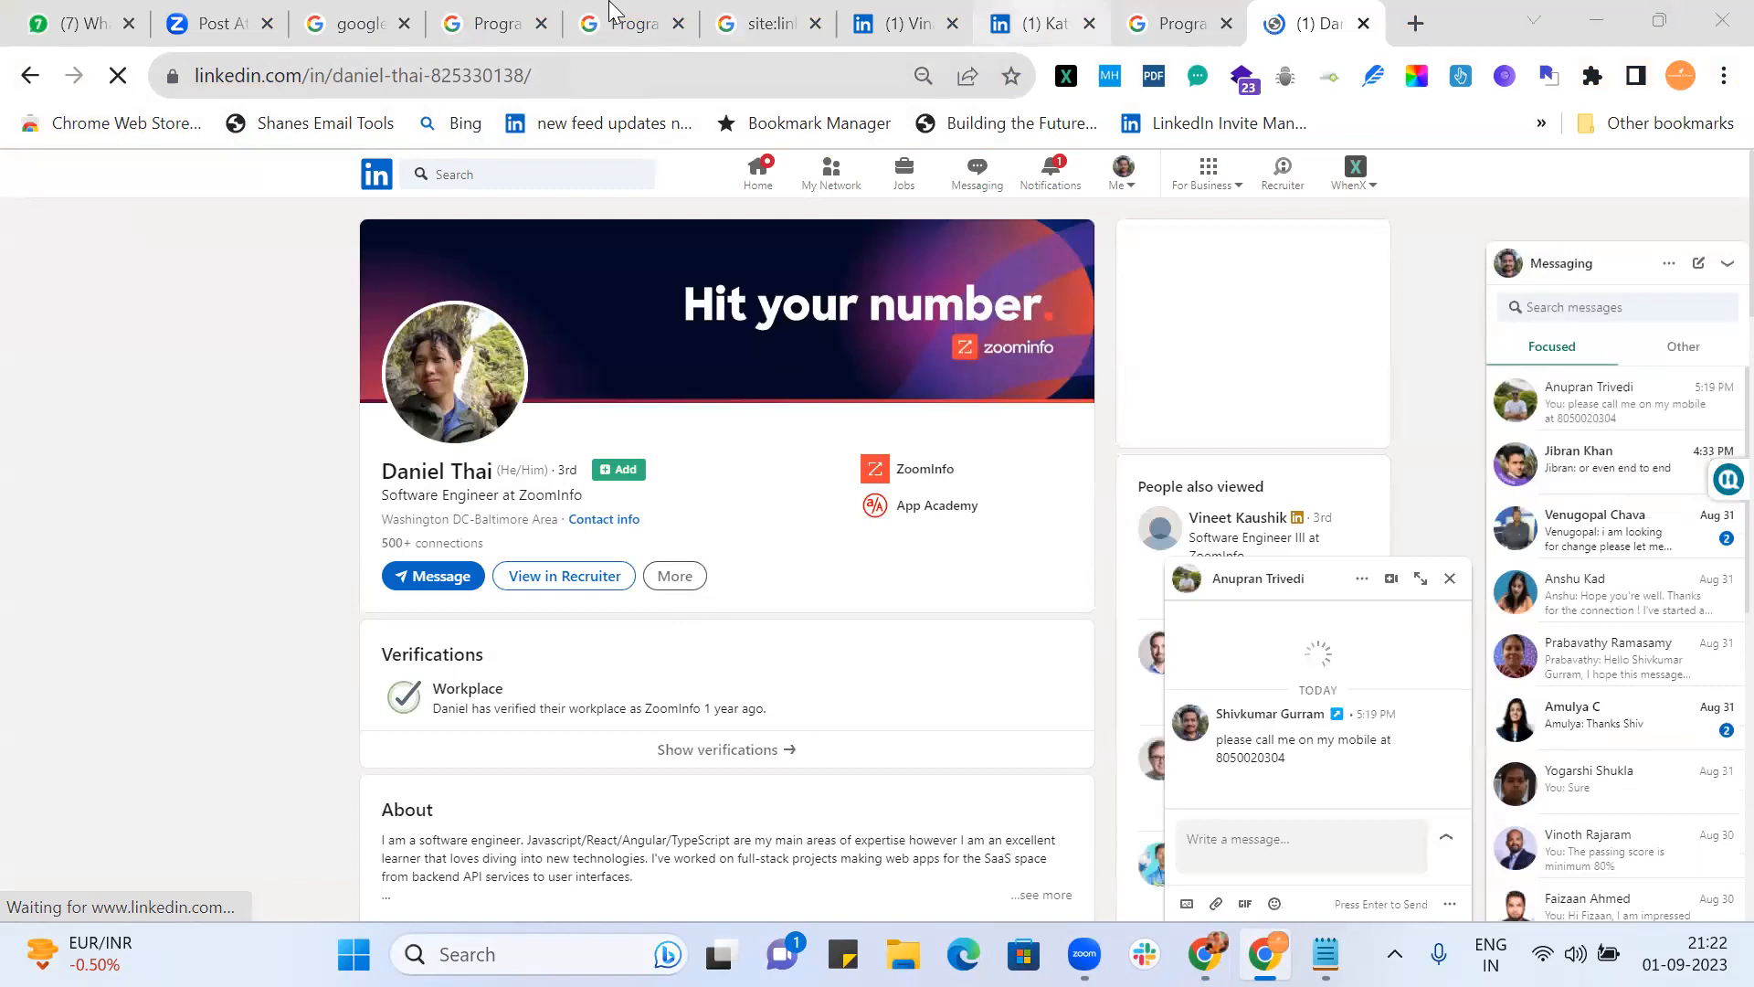
pyautogui.hotkey('alt', 'Tab')
pyautogui.click(638, 11)
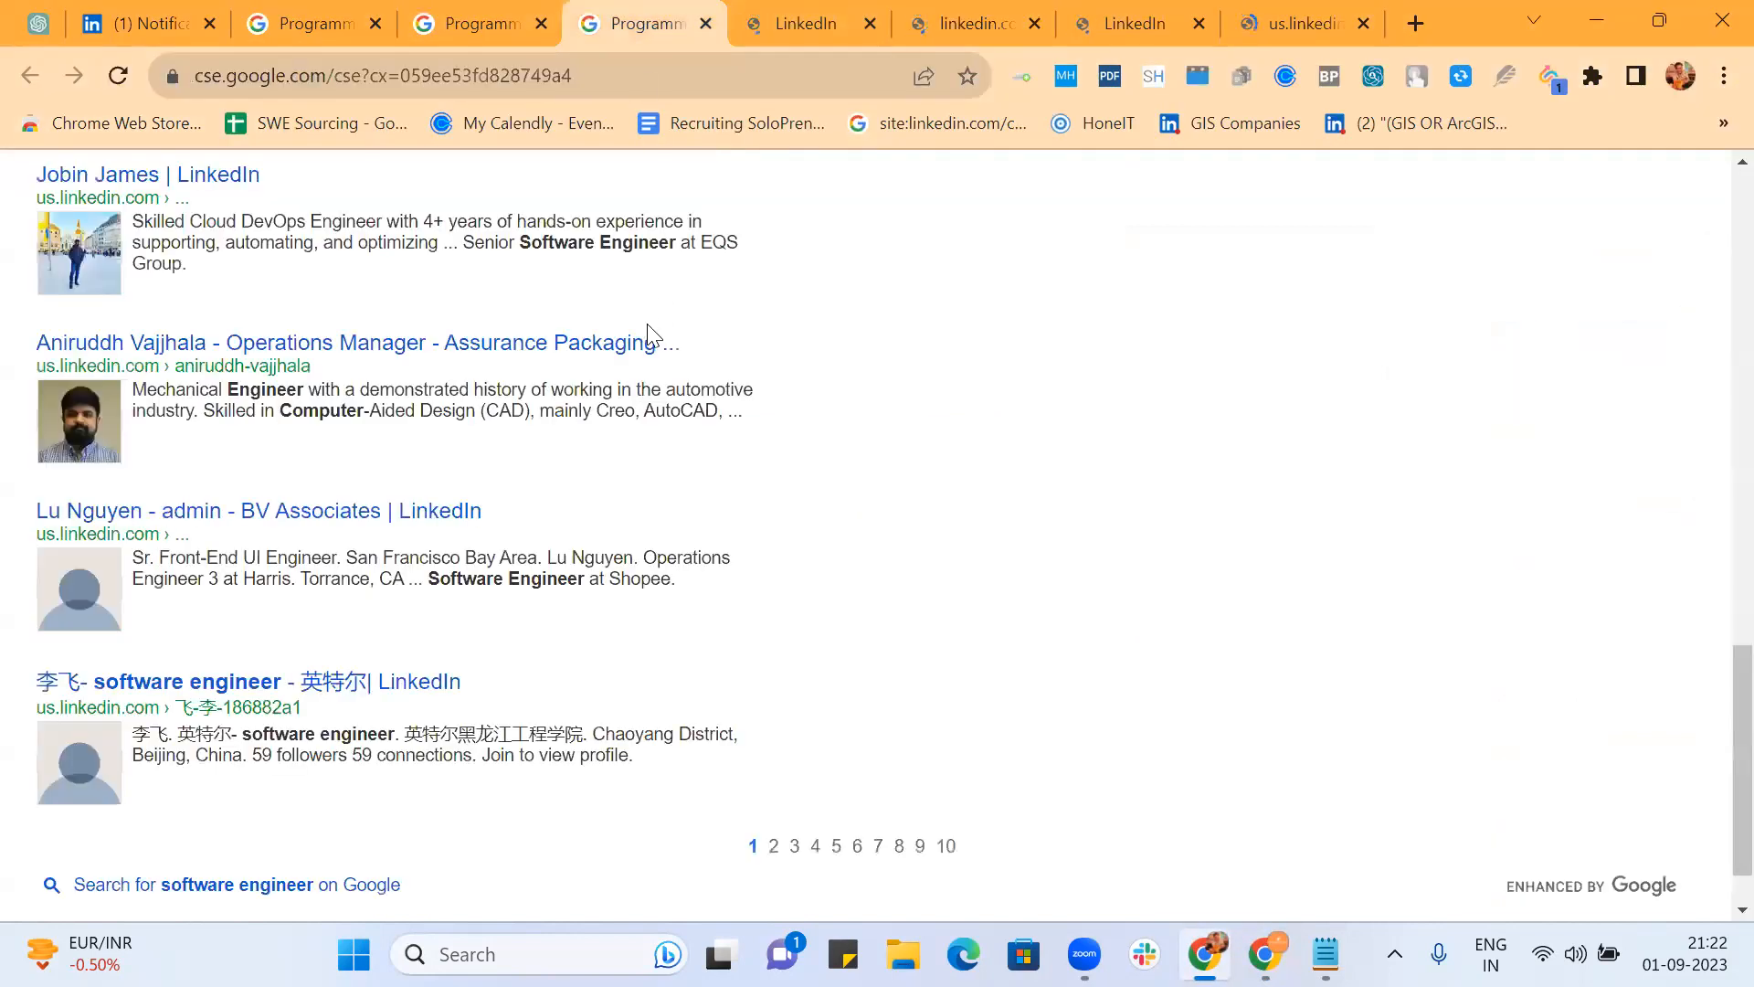
# Step: Jump to results page 10, then rerun the 'software engineer' search
pyautogui.scroll(20, 649, 338)
pyautogui.scroll(-20, 814, 372)
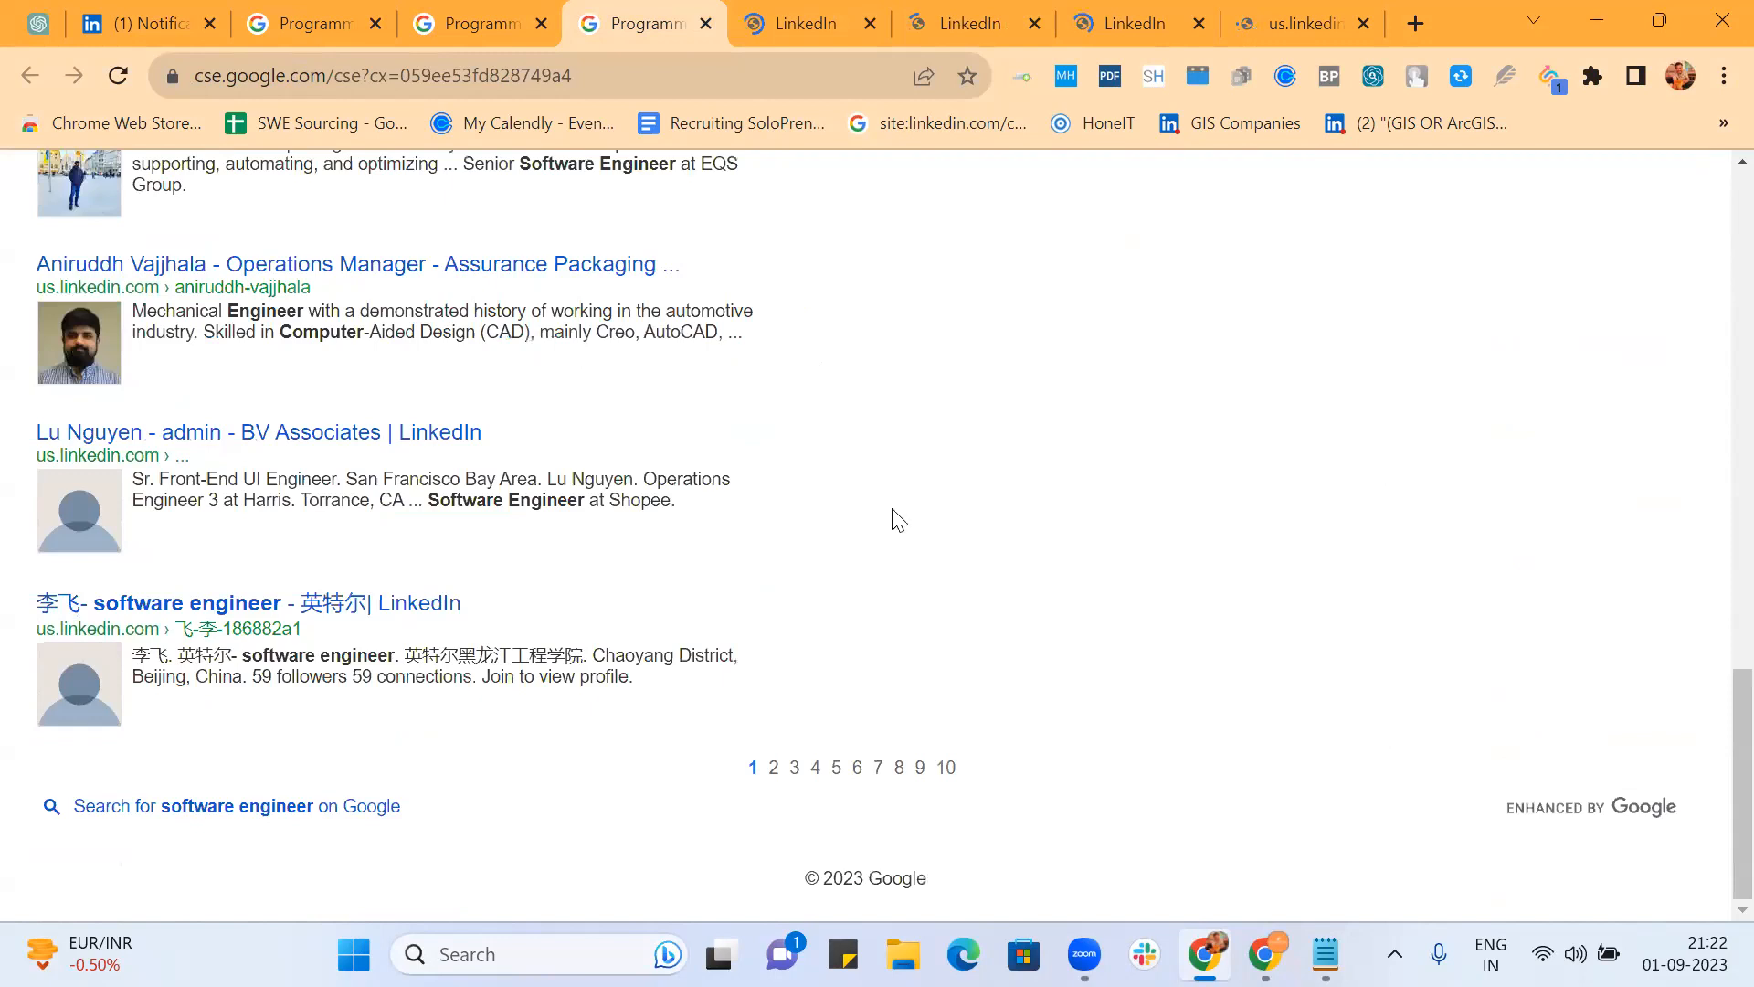
pyautogui.click(943, 769)
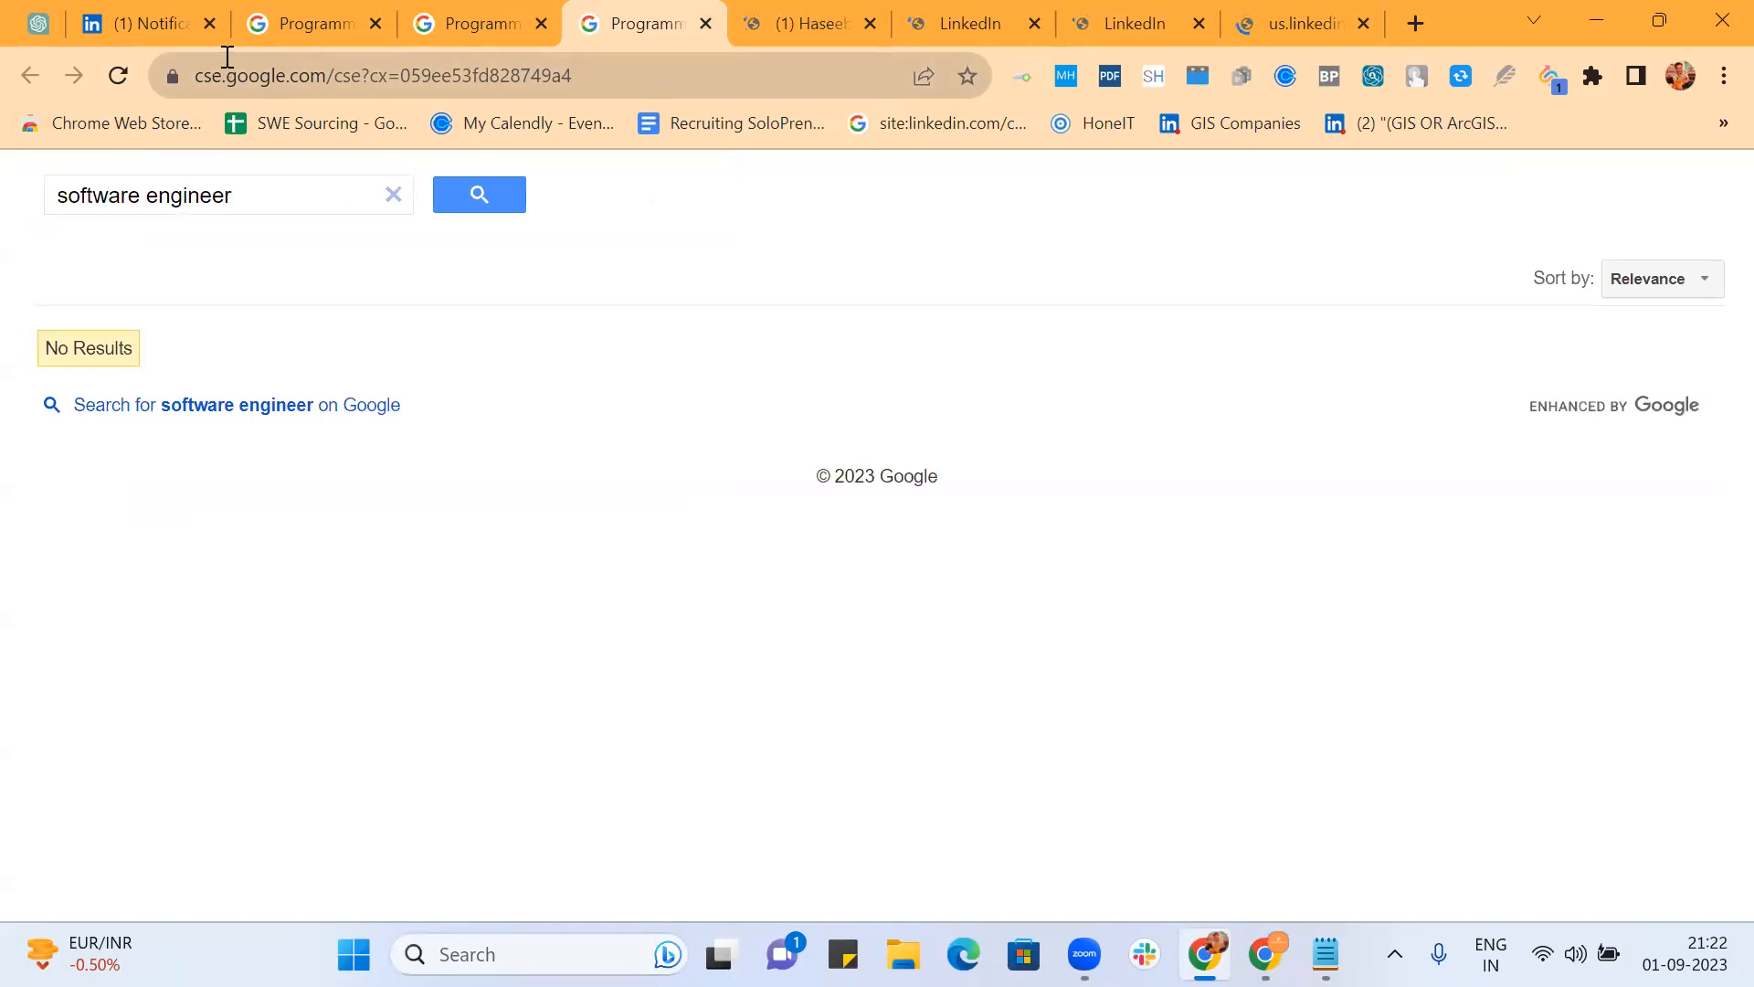
pyautogui.click(506, 194)
# Step: In the control panel, open the us.linkedin.com/in* entry under Sites to search for editing
pyautogui.scroll(-12, 983, 510)
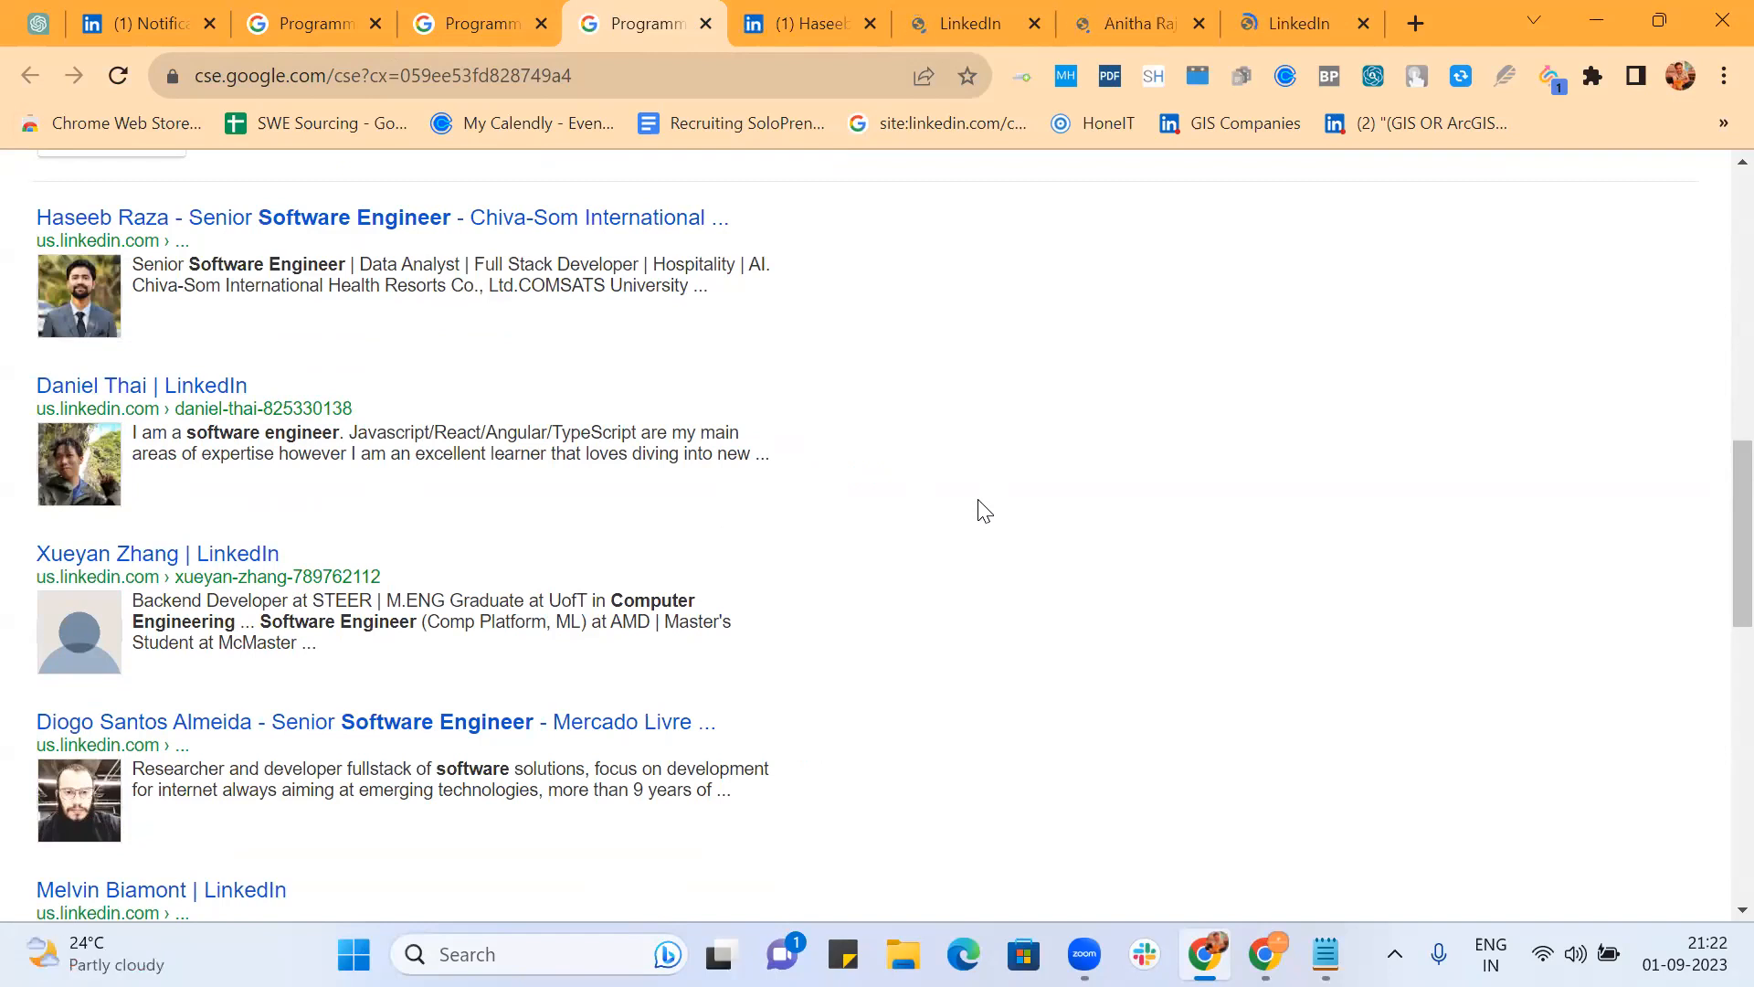
pyautogui.scroll(-7, 982, 509)
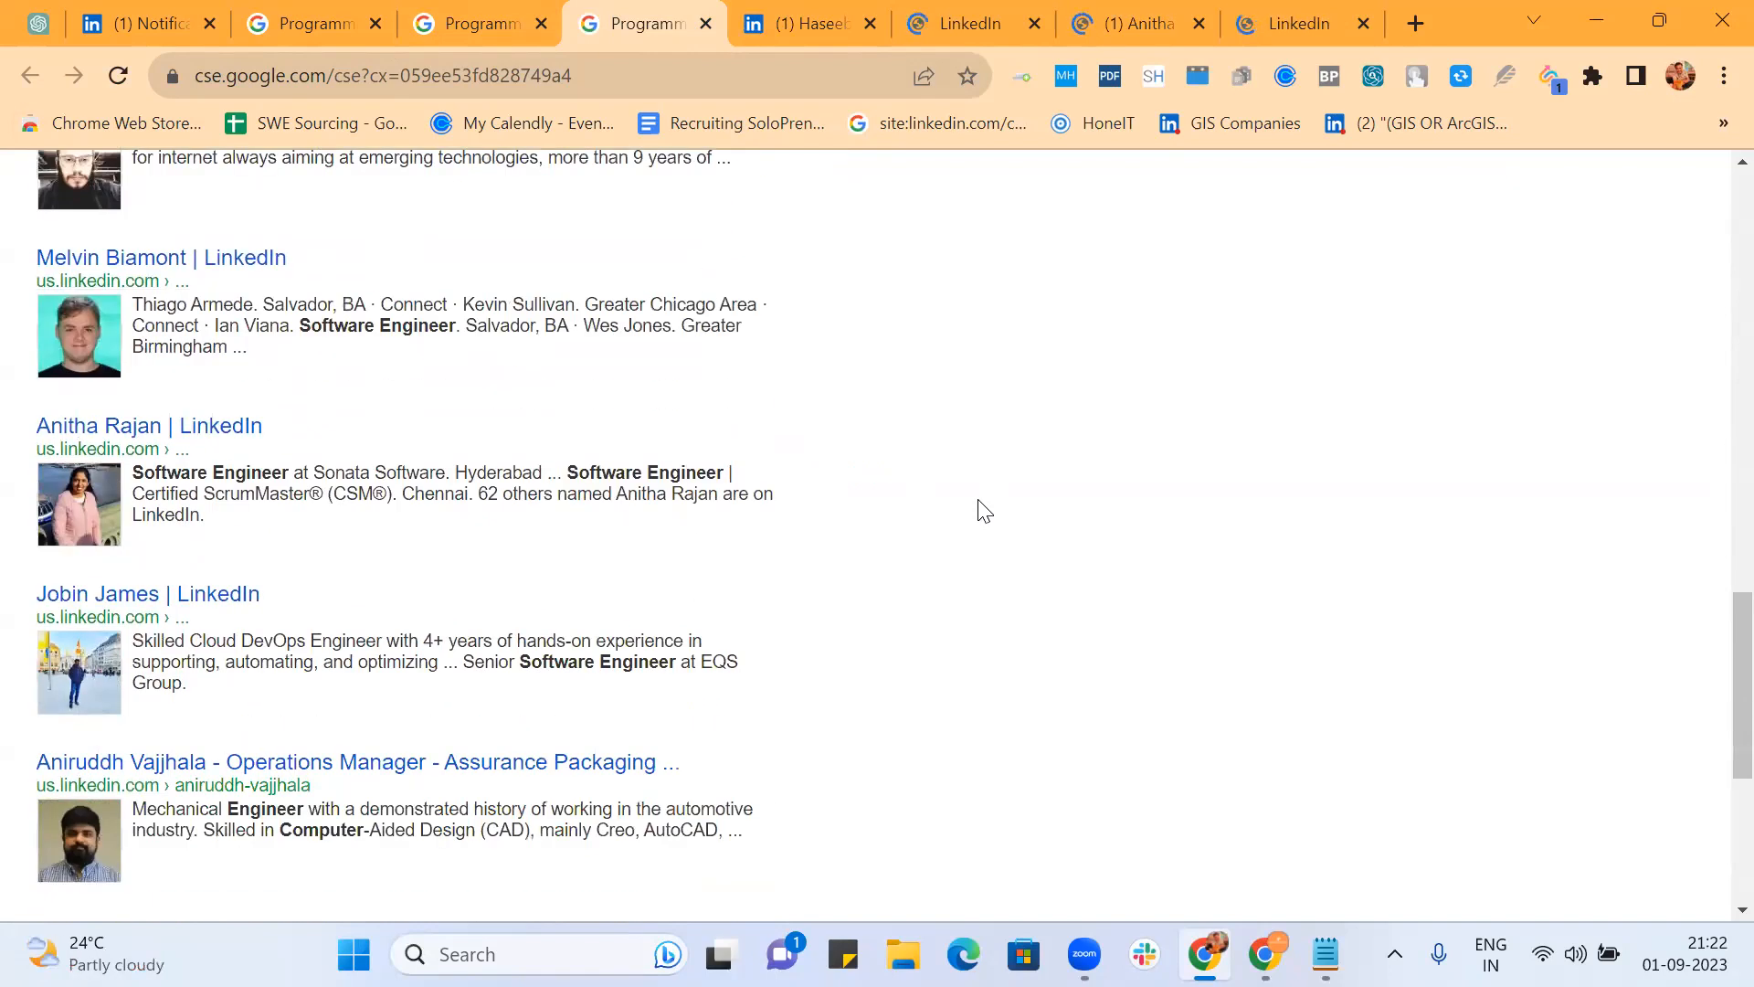
pyautogui.click(473, 18)
pyautogui.scroll(3, 721, 423)
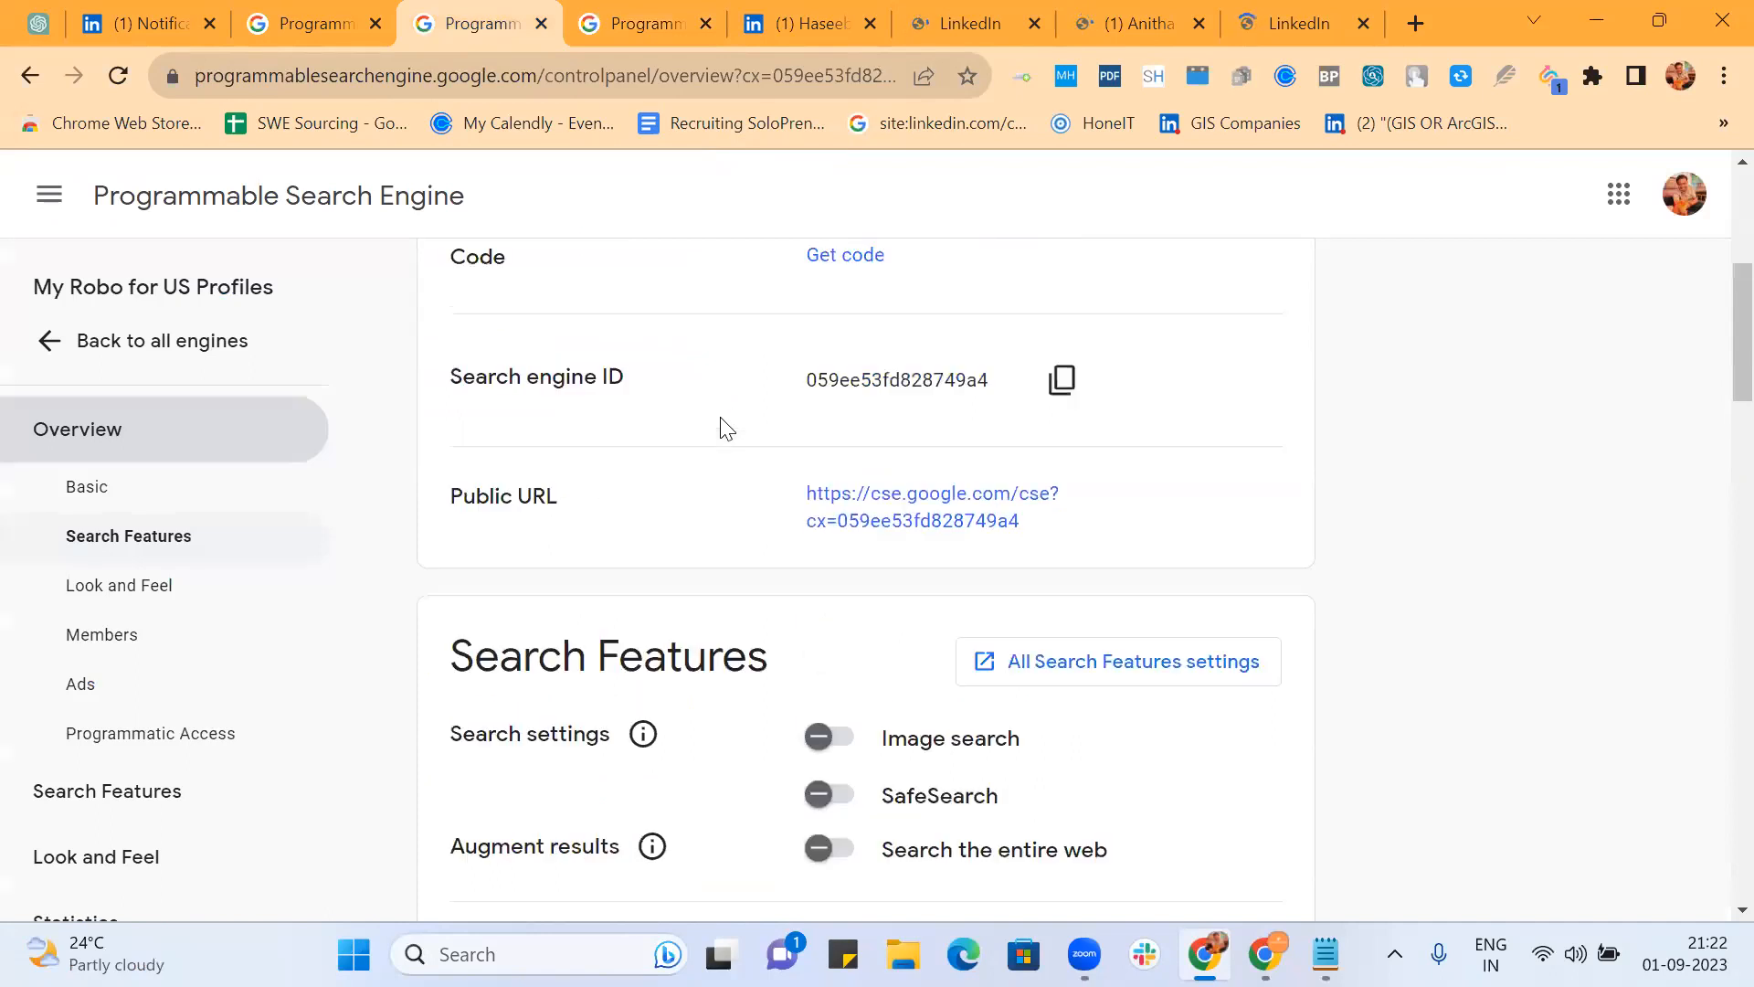
pyautogui.scroll(-12, 727, 429)
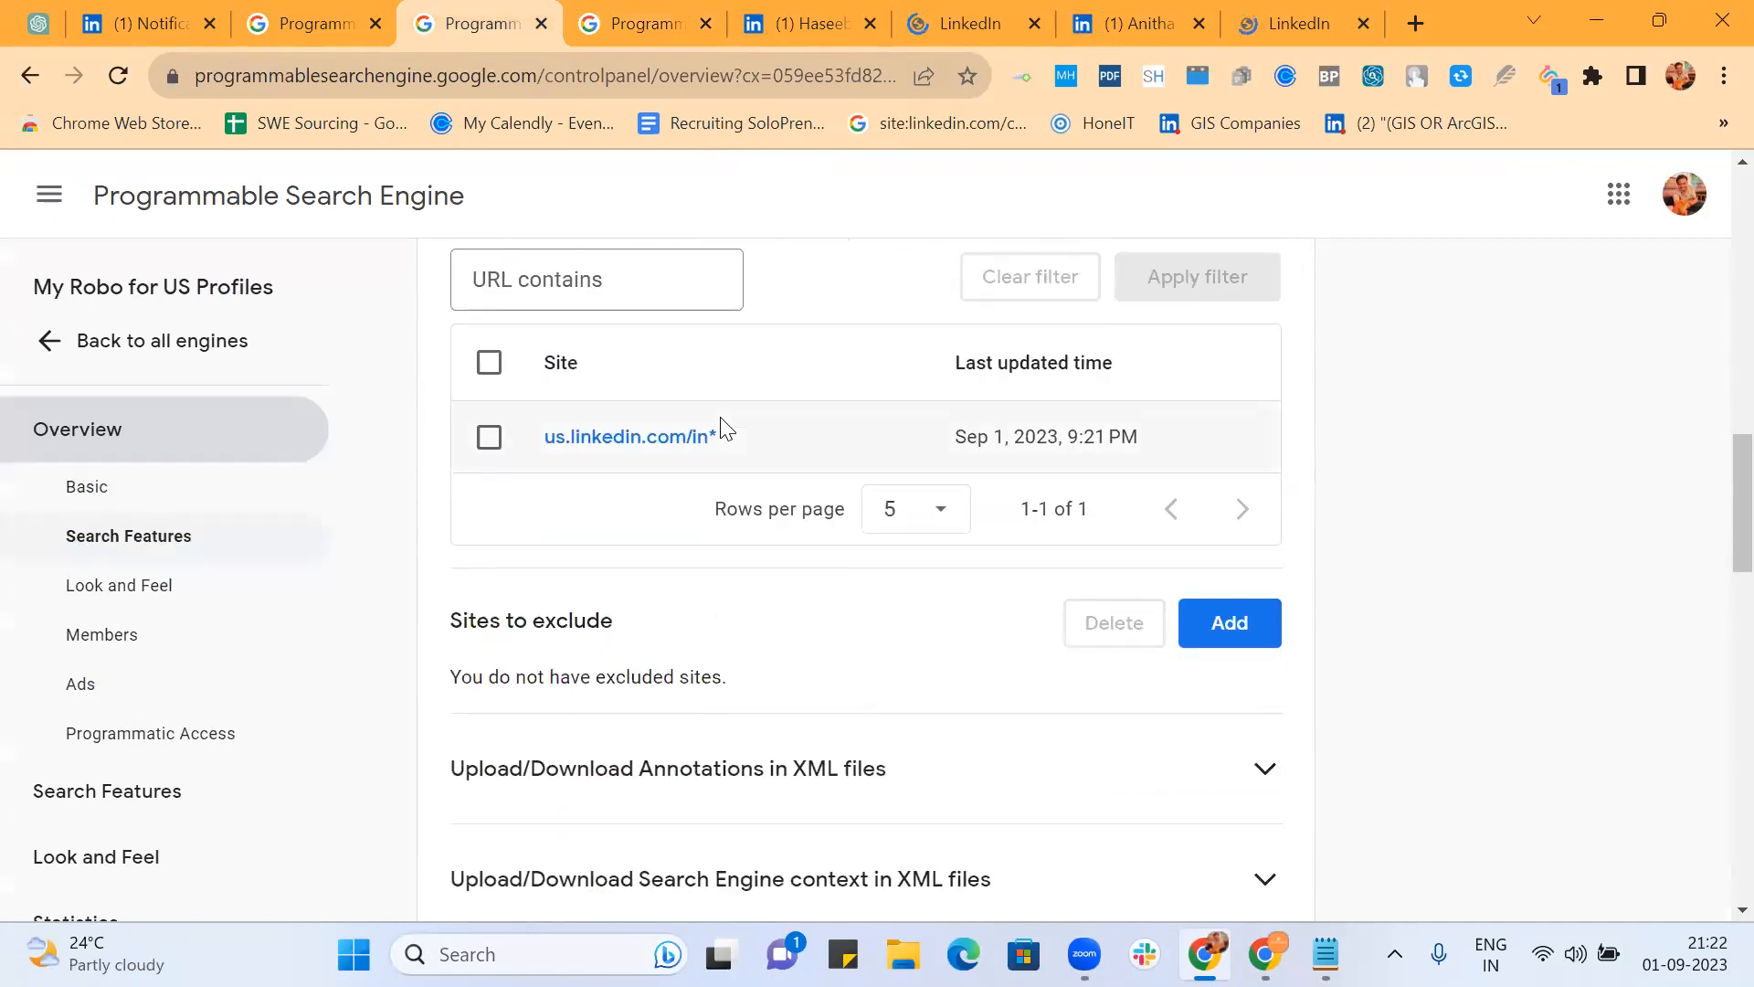
pyautogui.click(672, 444)
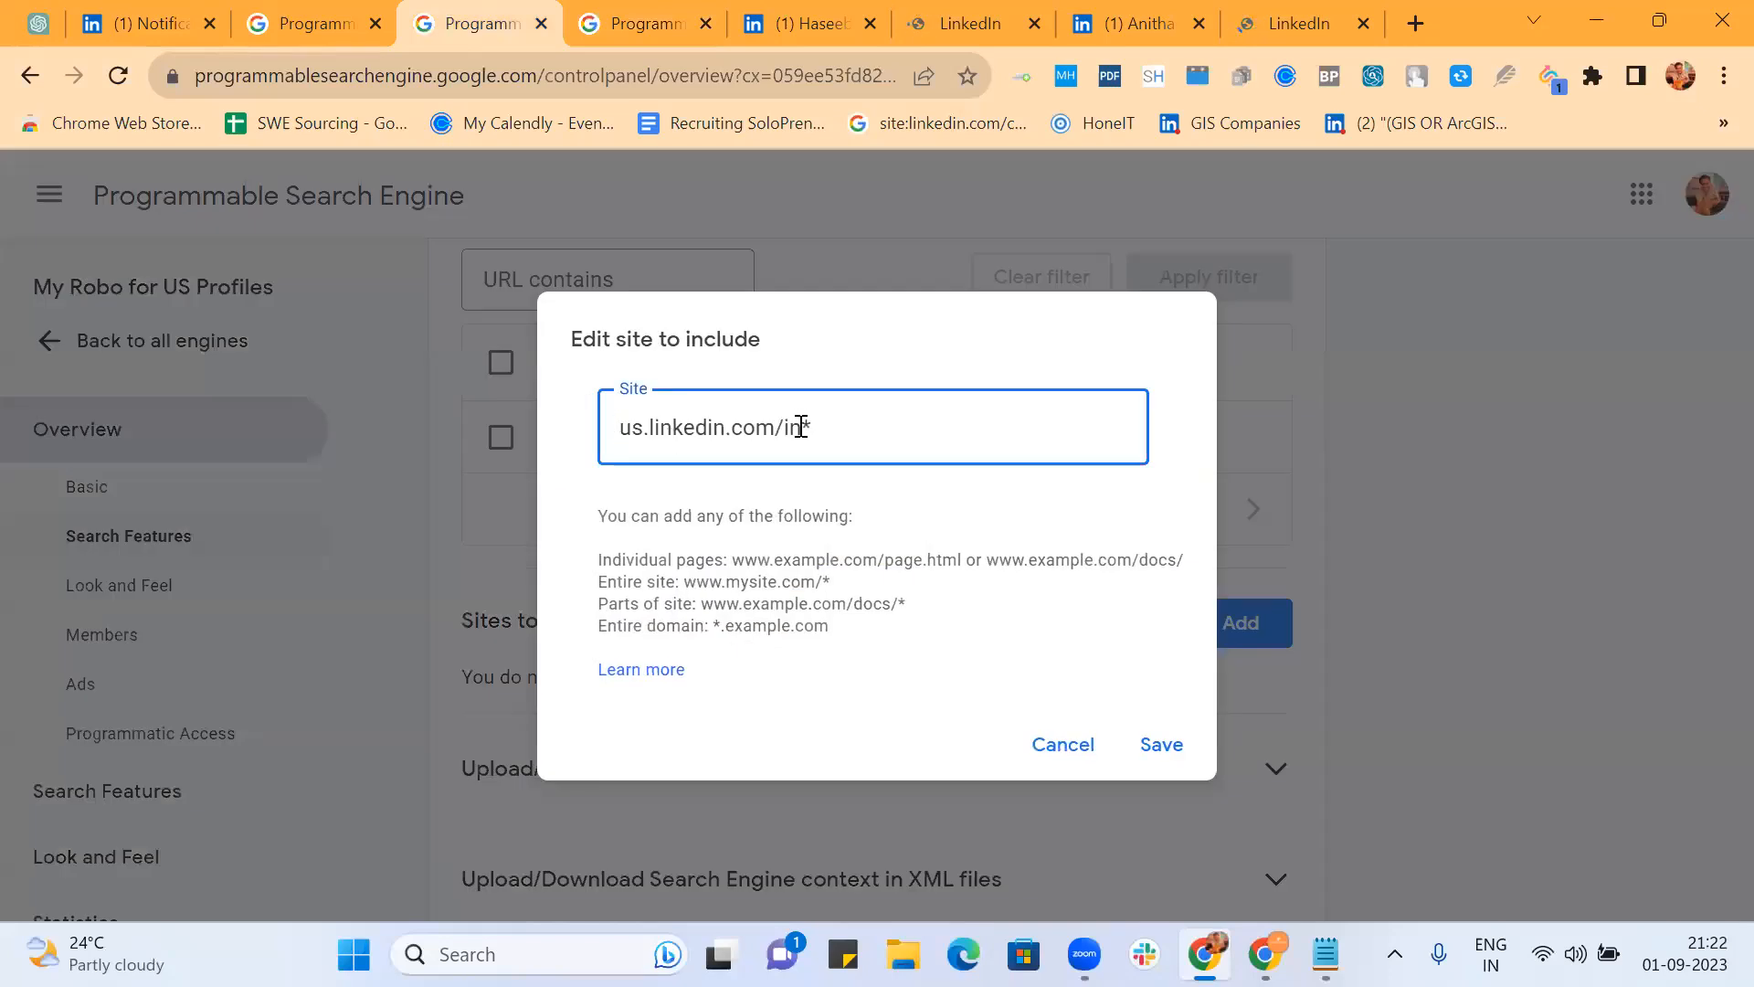
# Step: Change the site pattern to us.linkedin.com/in/* and save it
pyautogui.click(801, 427)
pyautogui.write('/')
pyautogui.click(1186, 747)
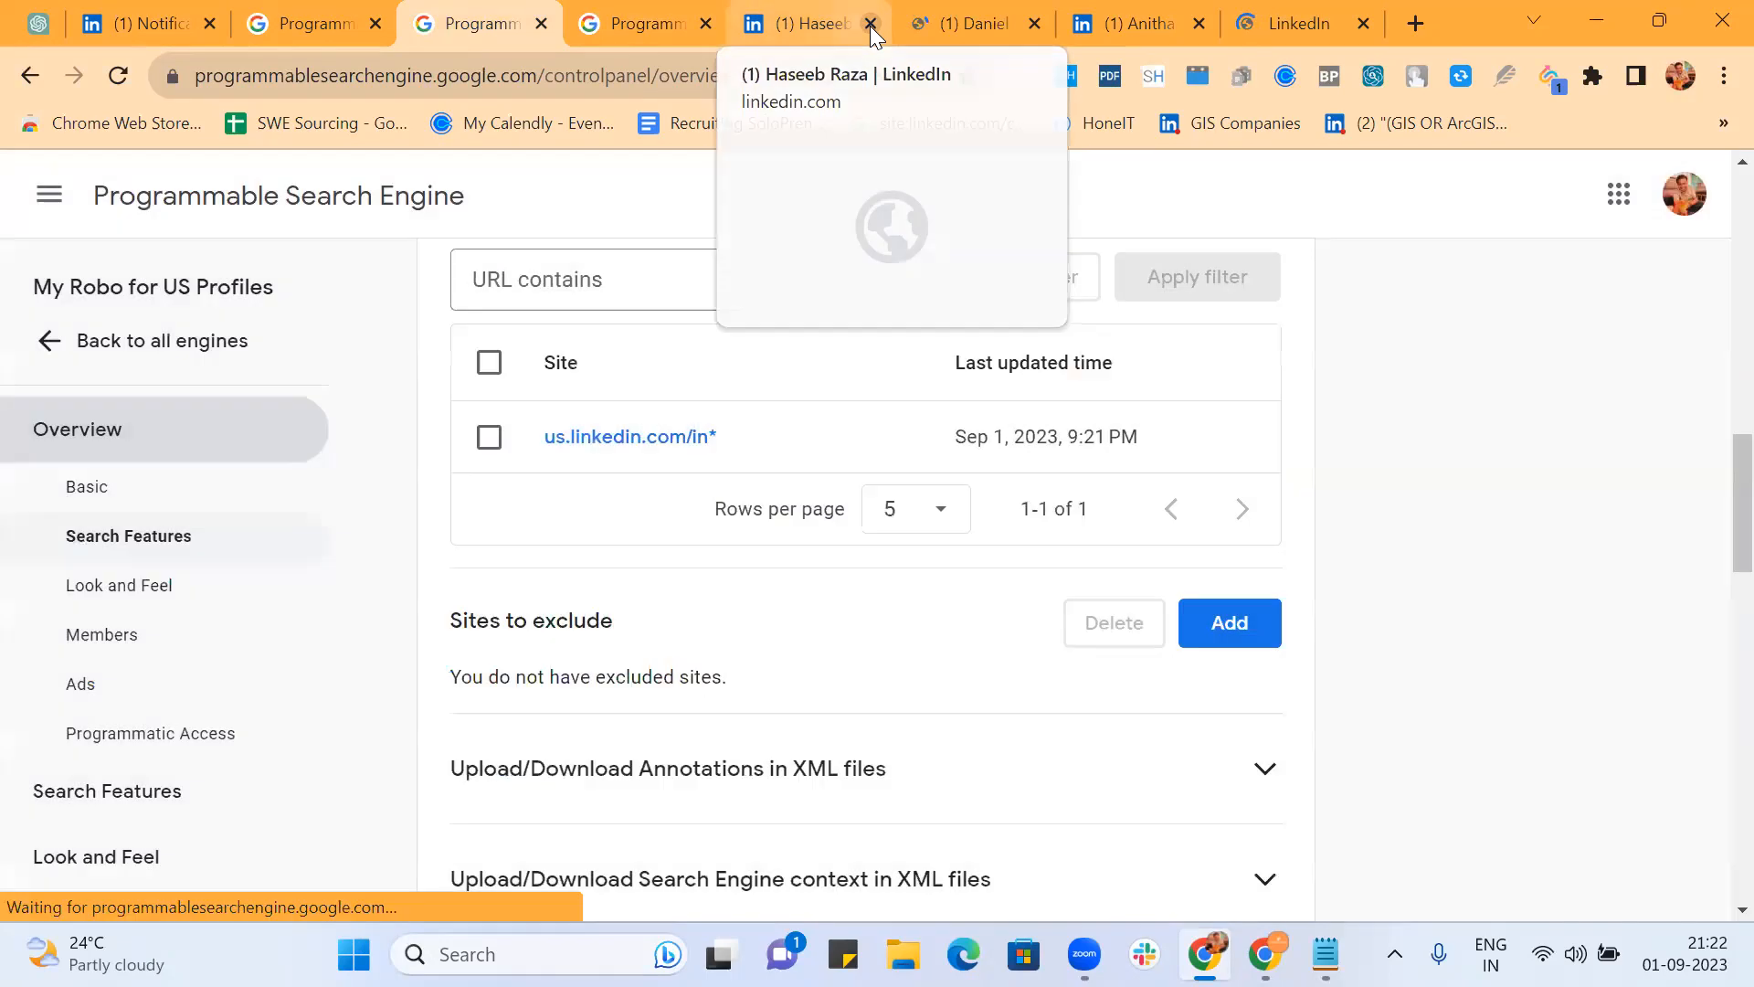
# Step: Close the four leftover LinkedIn profile tabs
pyautogui.click(870, 25)
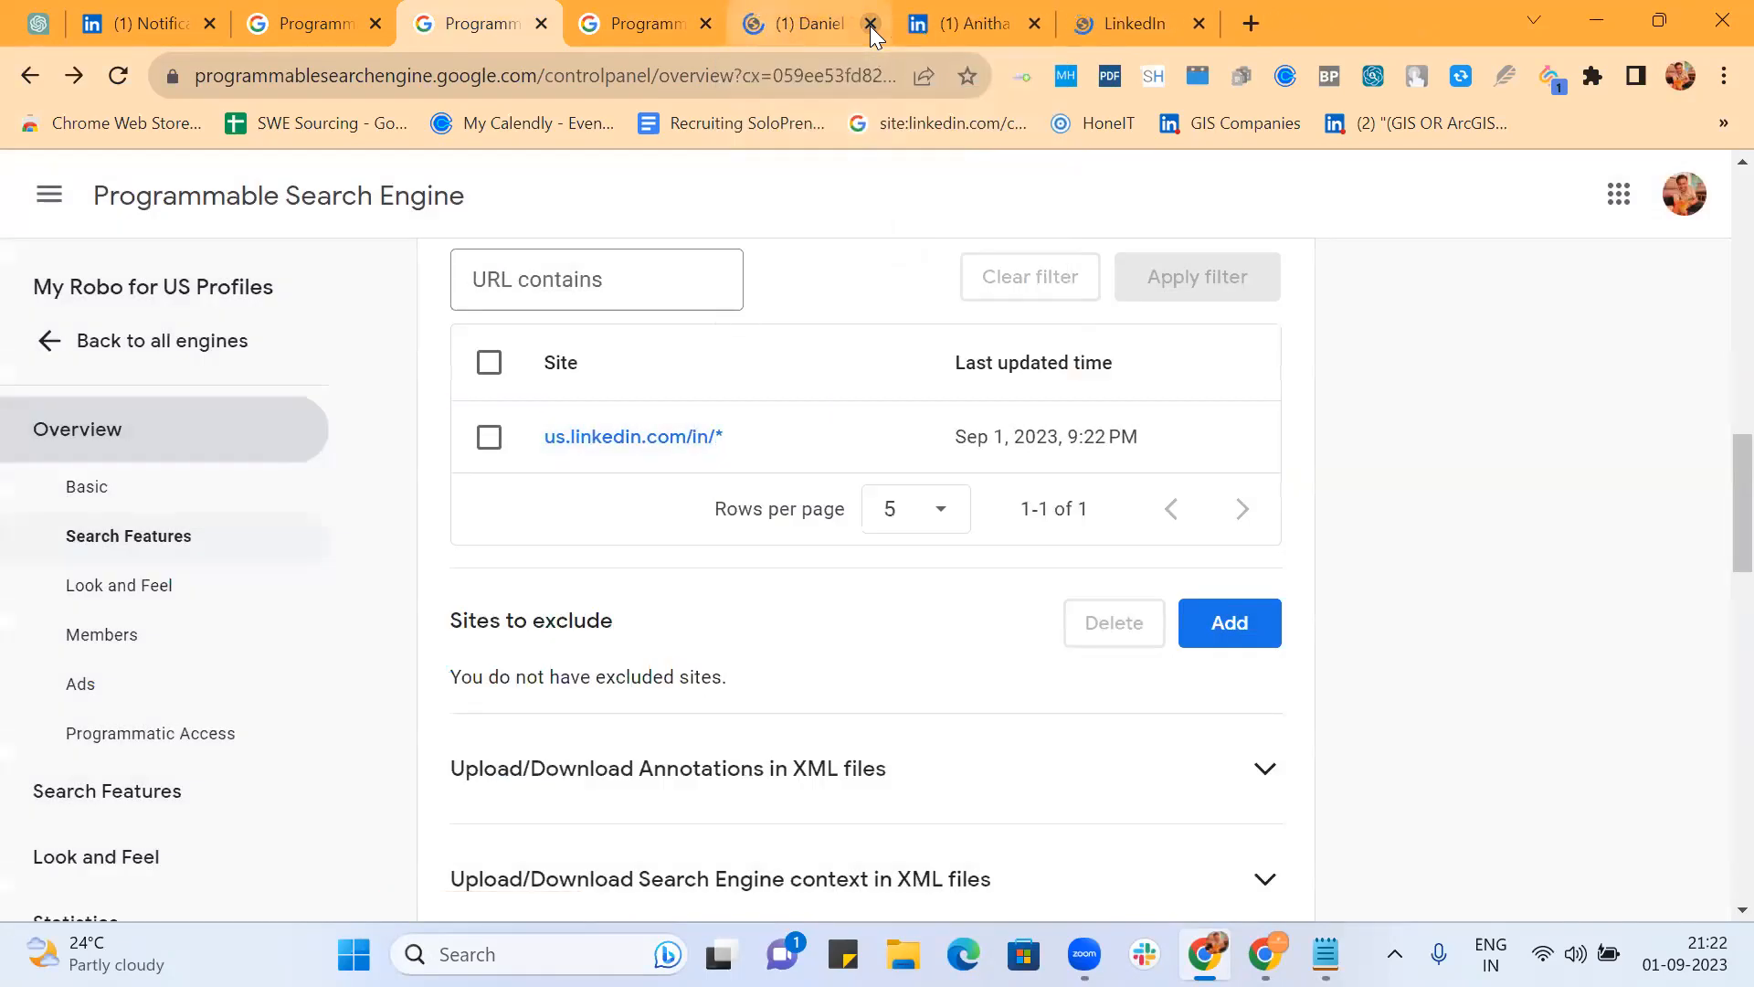
pyautogui.click(870, 26)
pyautogui.click(870, 25)
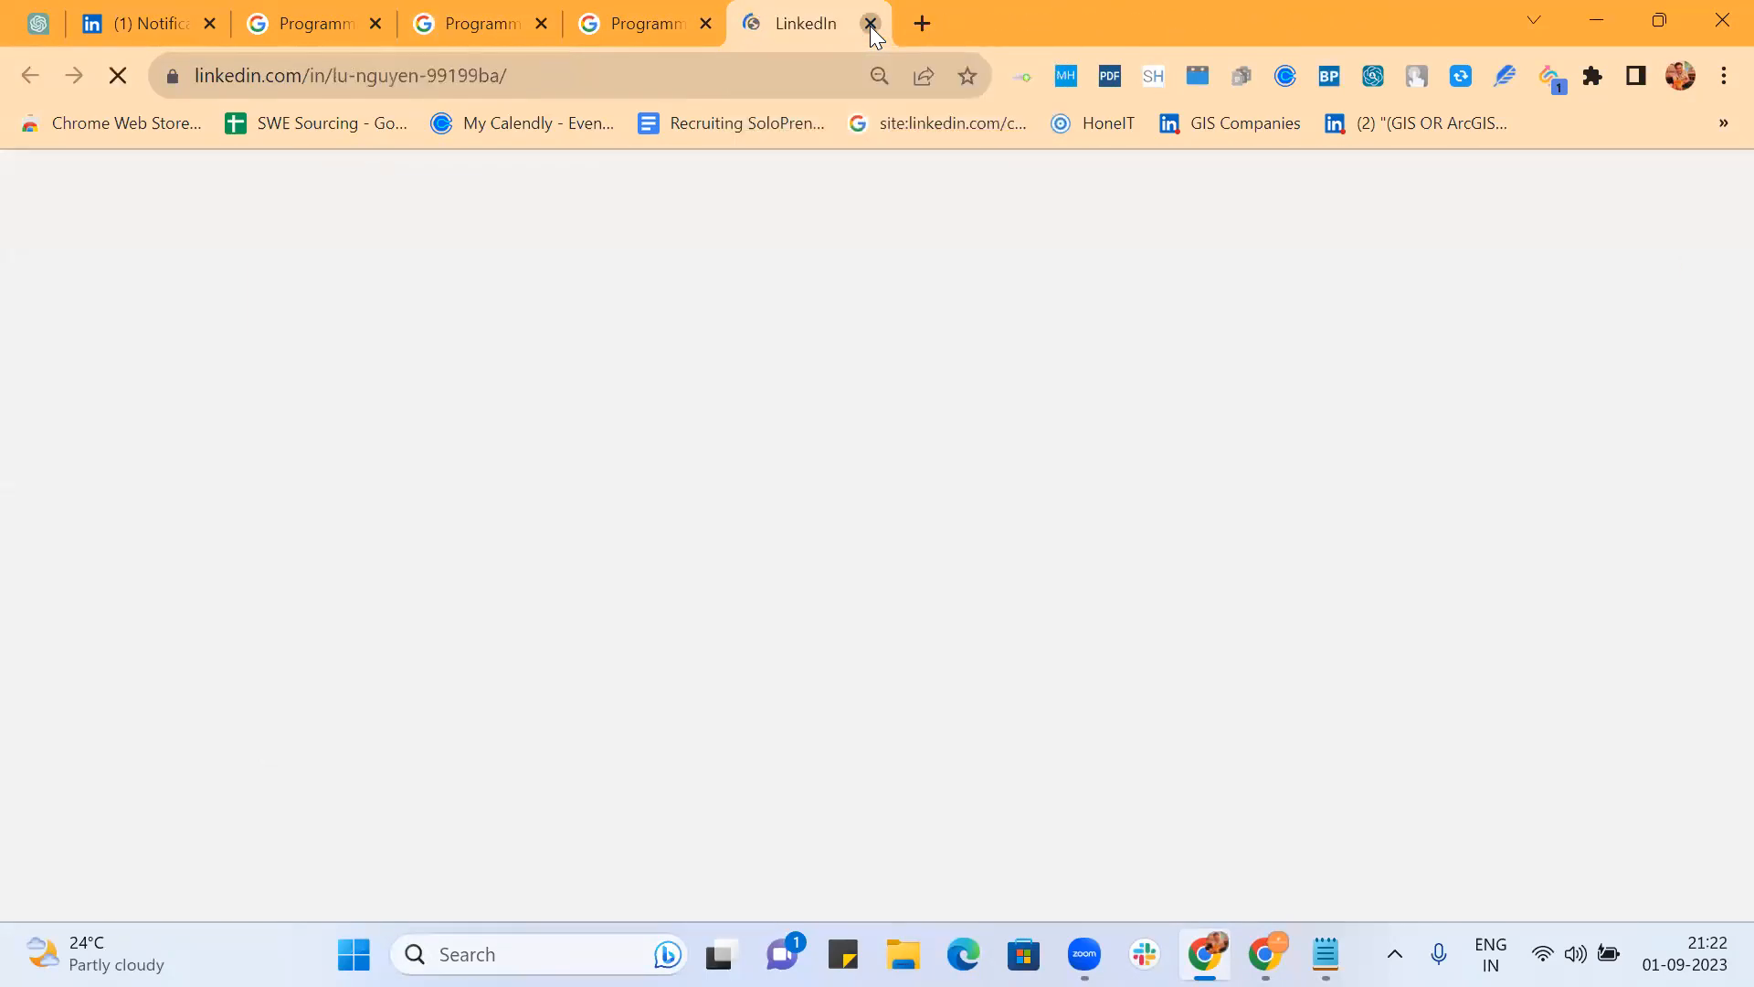
pyautogui.click(870, 25)
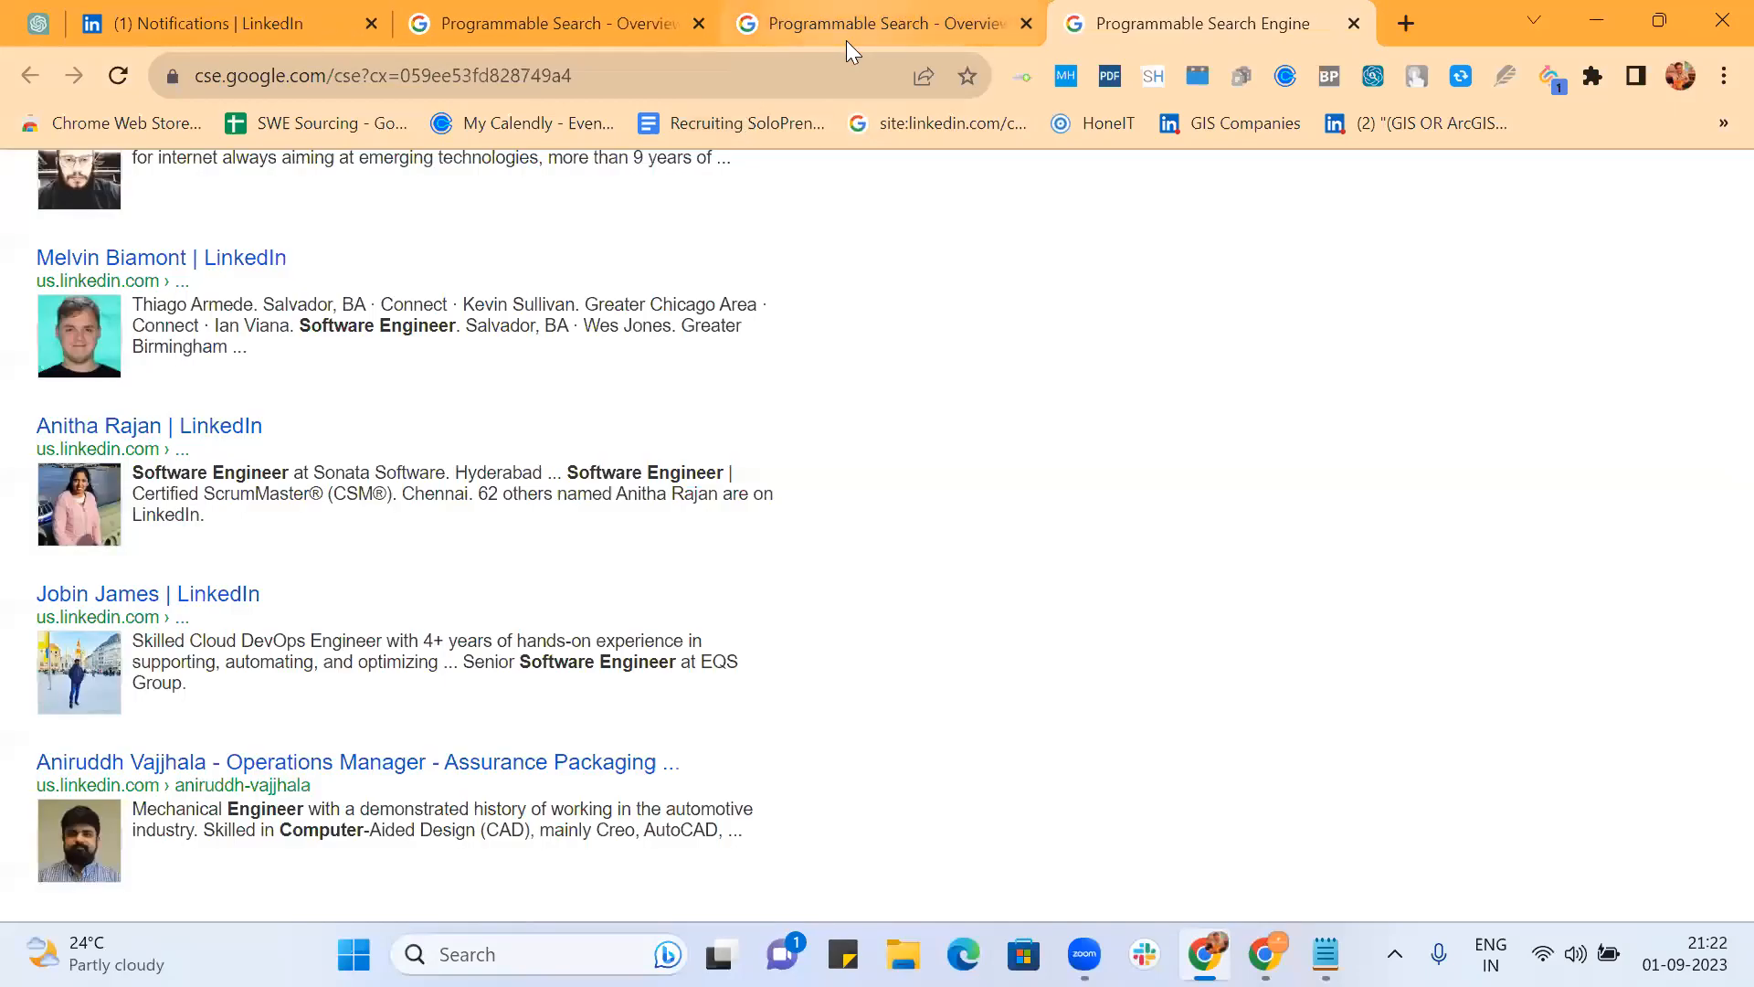
# Step: Copy the public search page URL and load it in a new tab of the other Chrome profile
pyautogui.click(747, 87)
pyautogui.hotkey('ctrl', 'c')
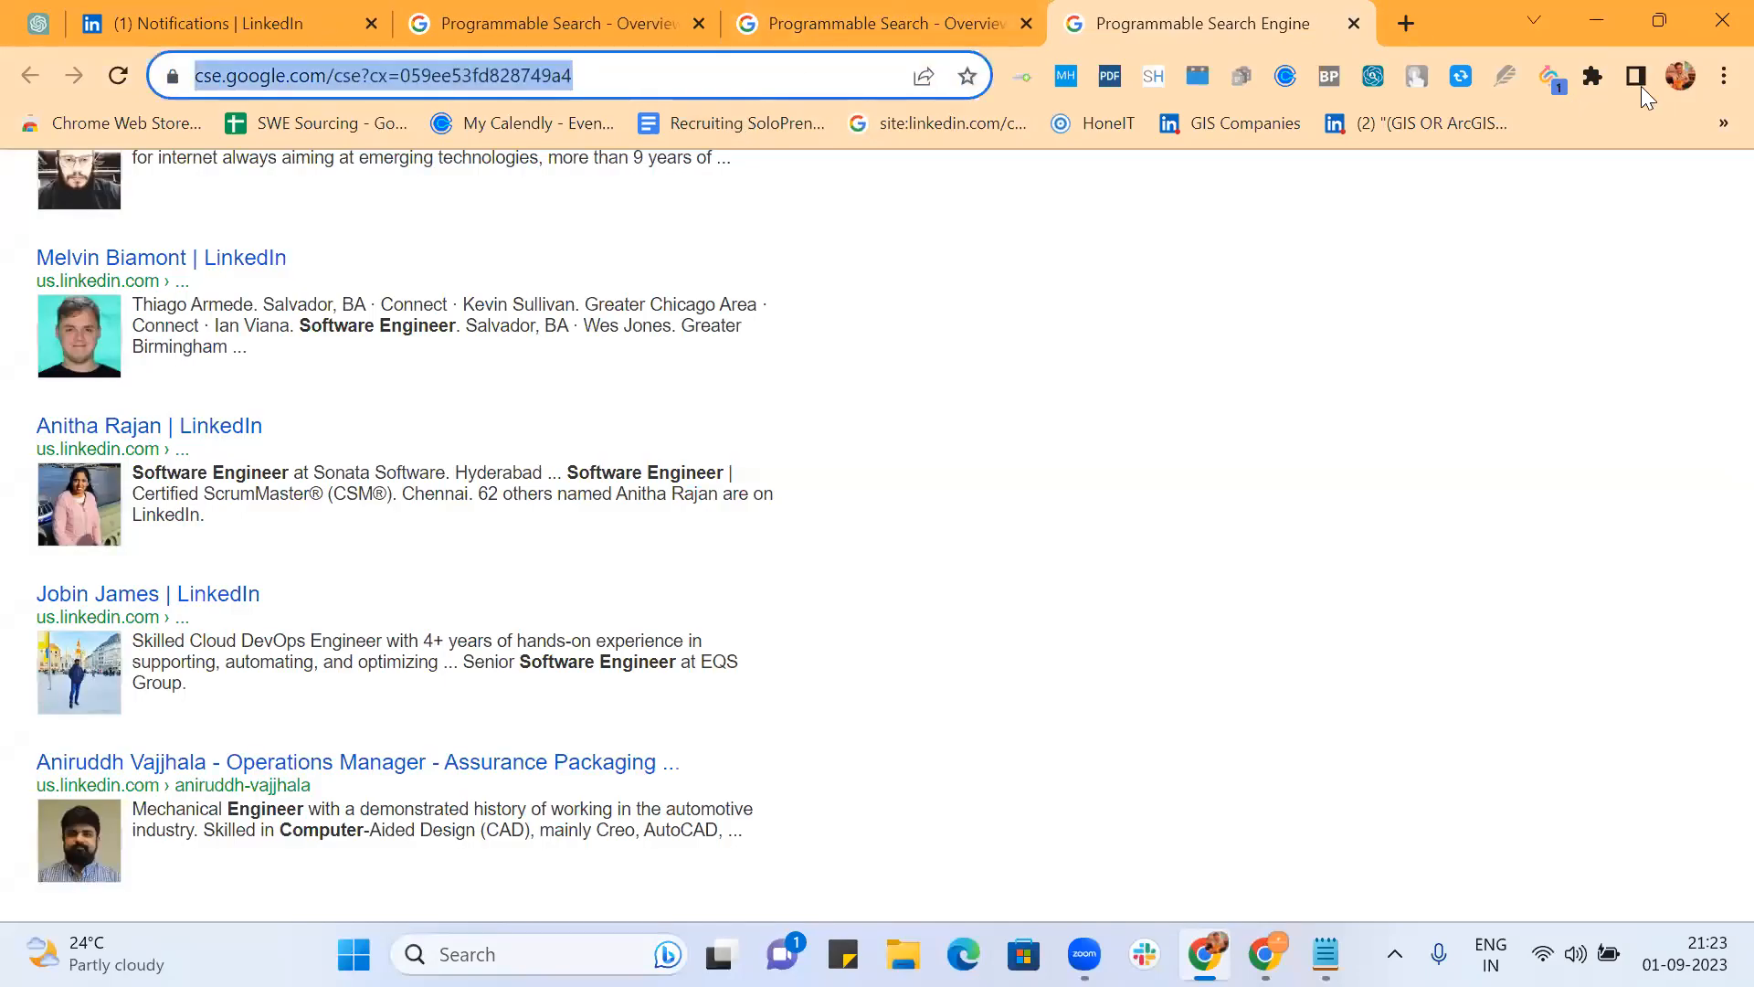
pyautogui.click(1688, 69)
pyautogui.click(1382, 584)
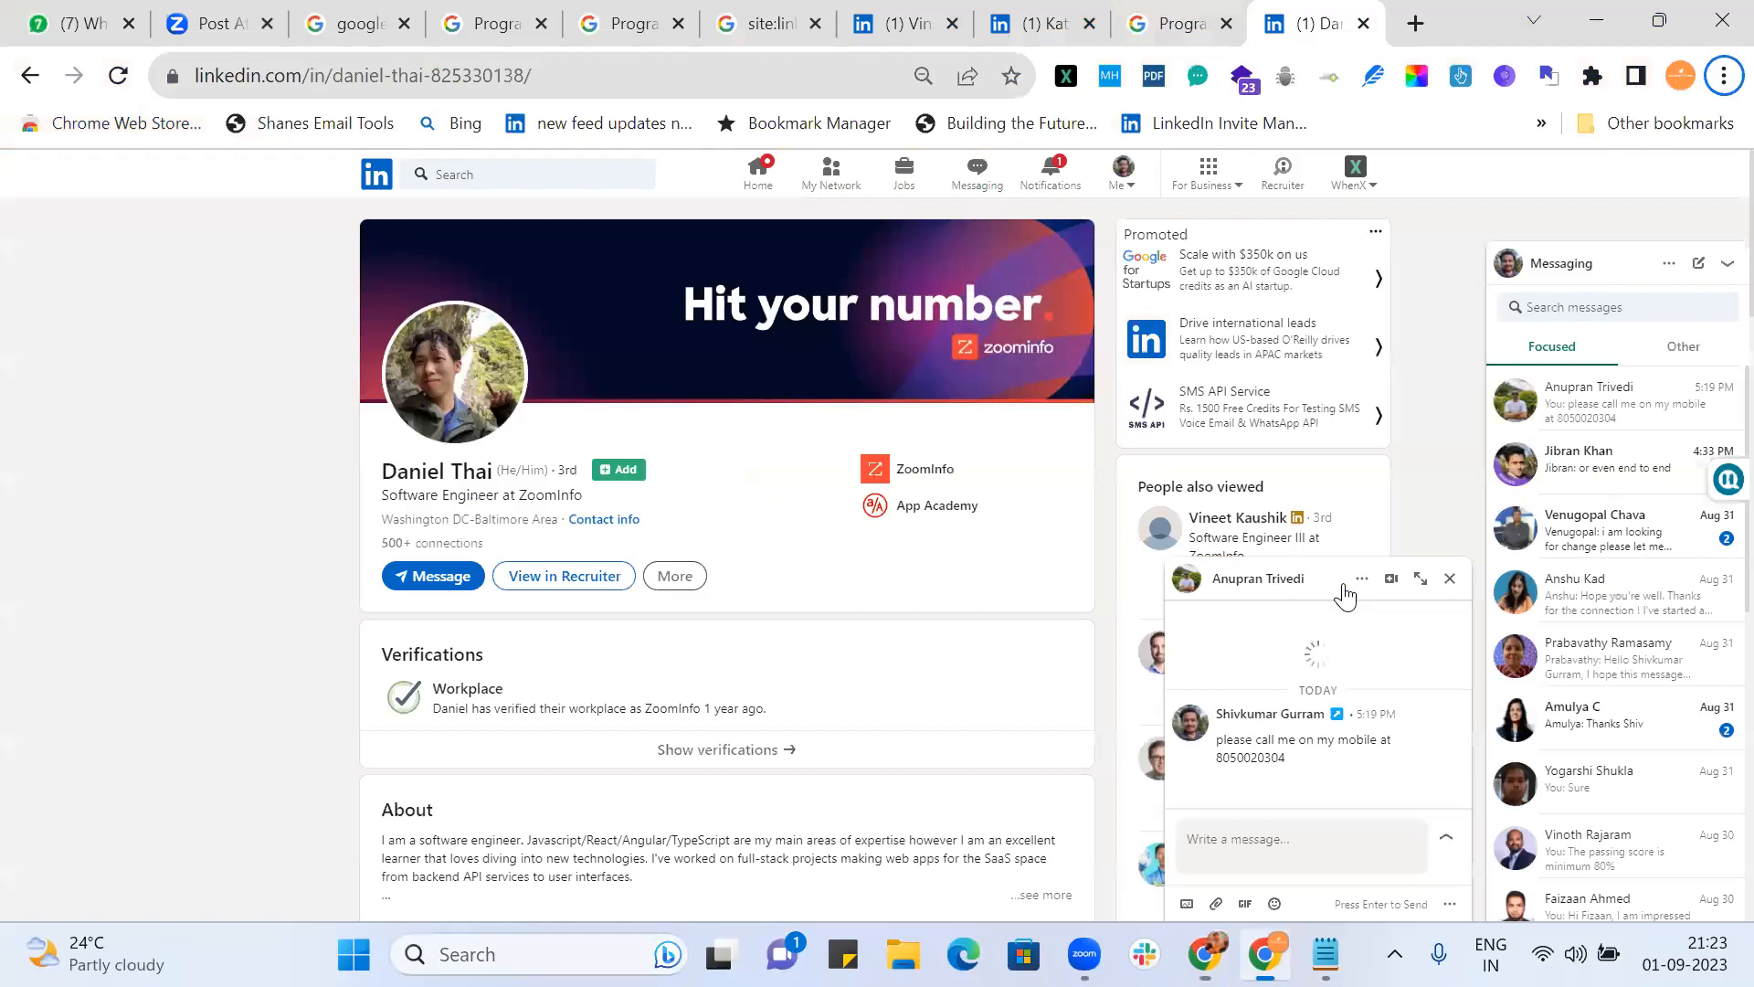
pyautogui.click(1416, 25)
pyautogui.hotkey('ctrl', 'v')
pyautogui.press('Return')
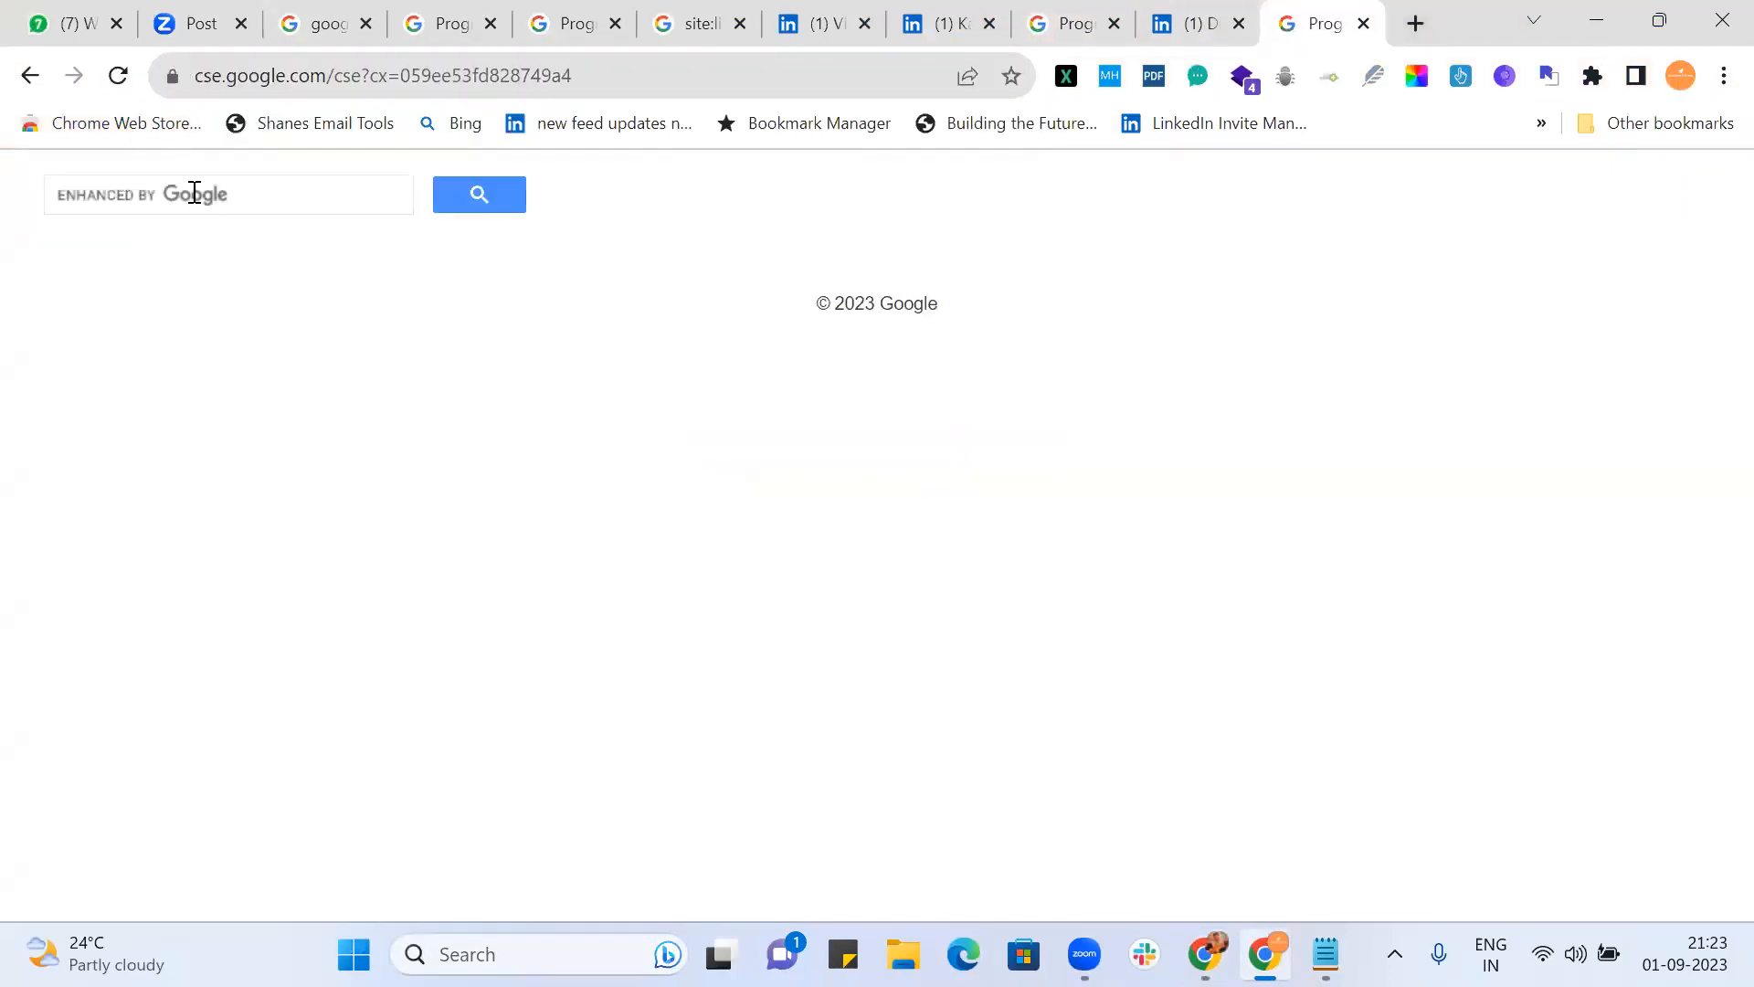
# Step: Search 'software engineer' there (about 46 results), then return to the control panel
pyautogui.click(194, 192)
pyautogui.write('soft')
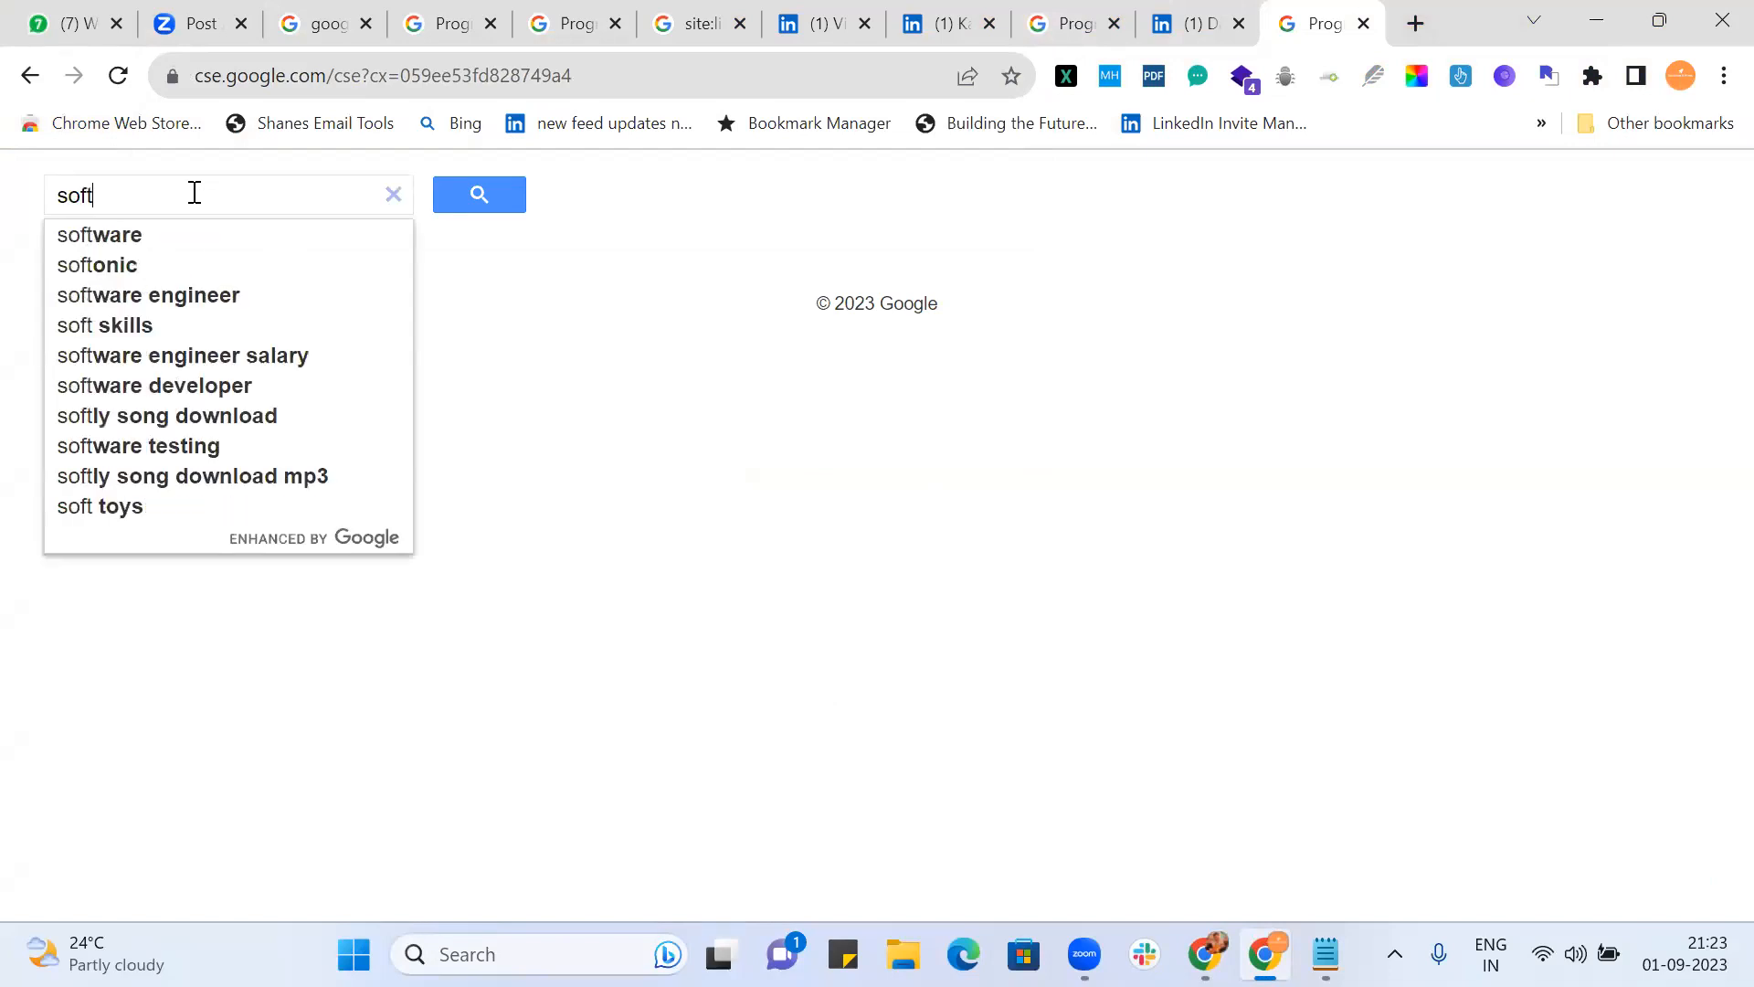
pyautogui.write('ware')
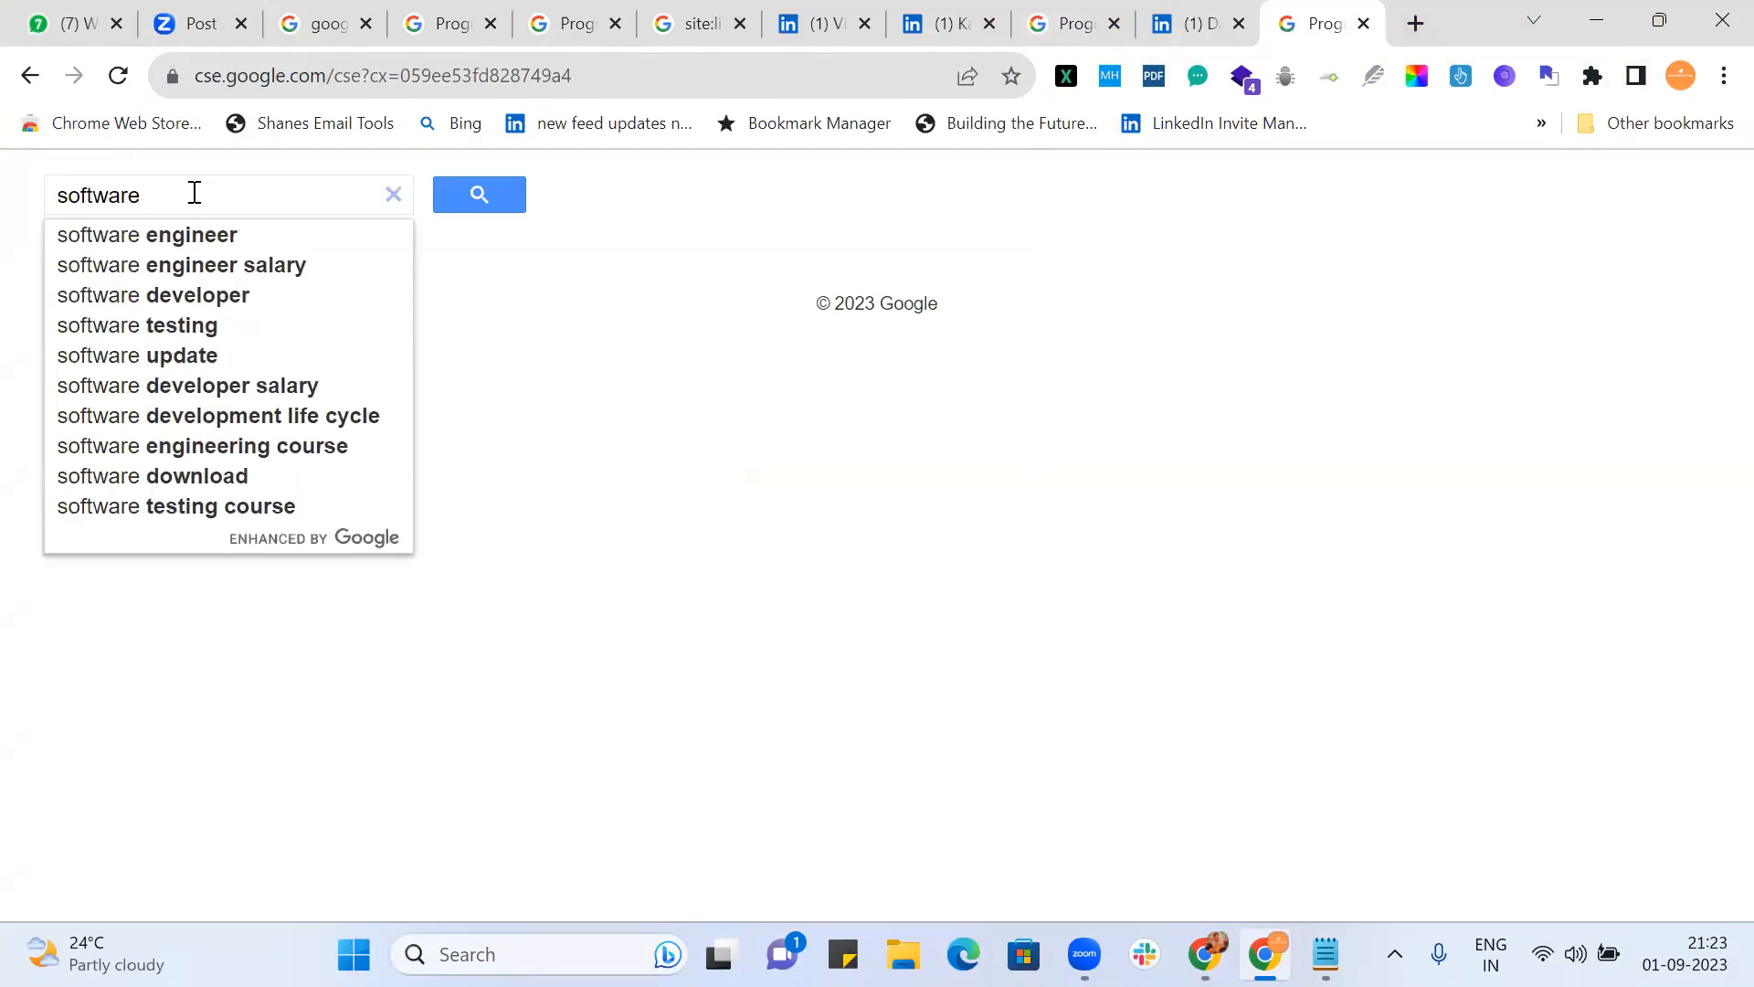
pyautogui.press('Down')
pyautogui.press('Return')
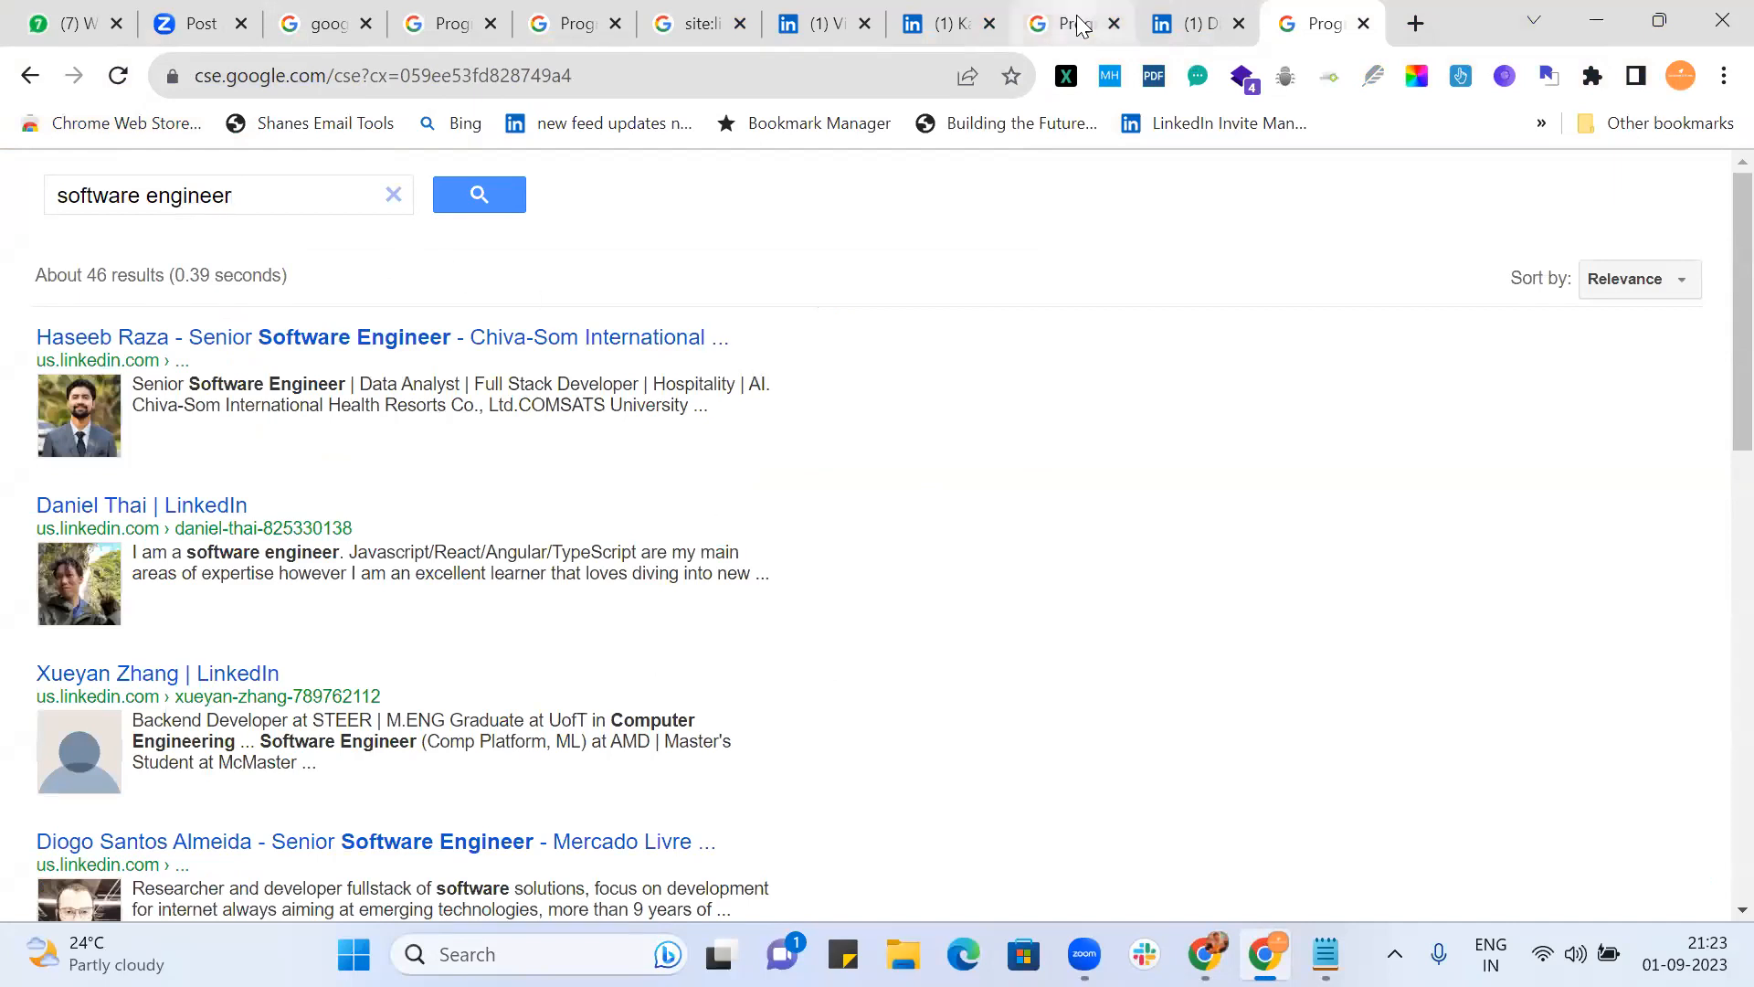
pyautogui.hotkey('alt', 'Tab')
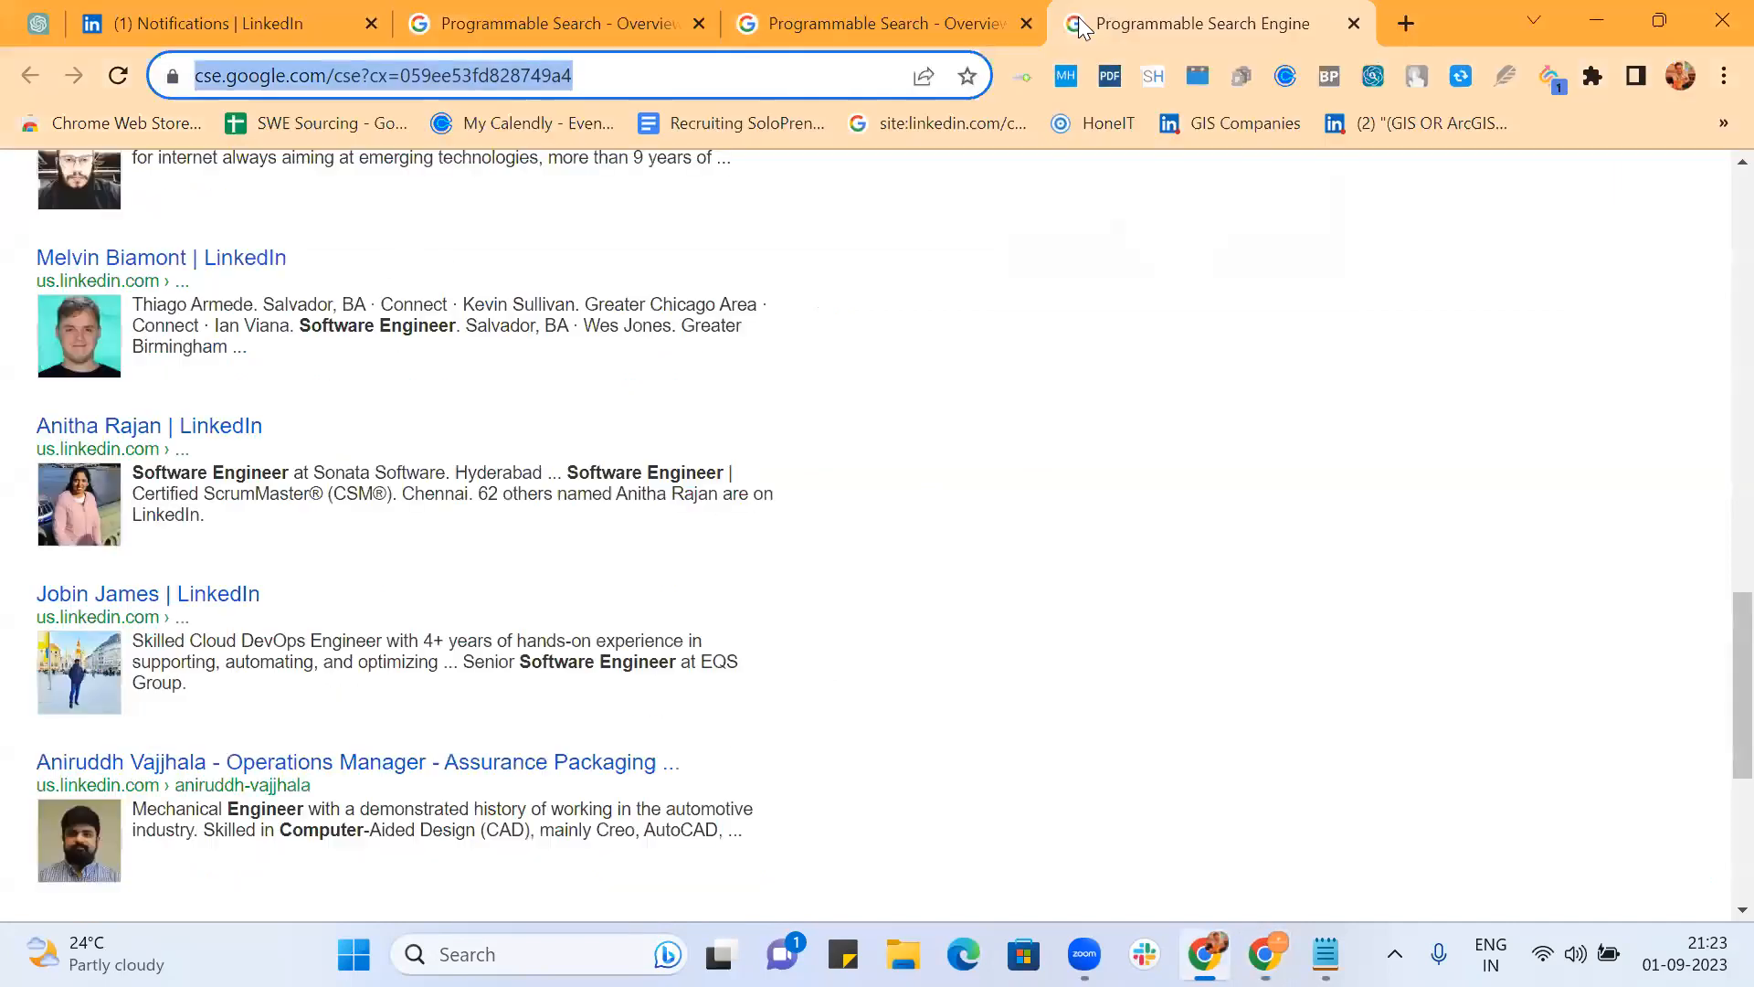
pyautogui.click(877, 10)
# Step: Widen the included site to *.us.linkedin.com/in/* and save it
pyautogui.click(708, 436)
pyautogui.write('*.us.linkedin.com/in/*')
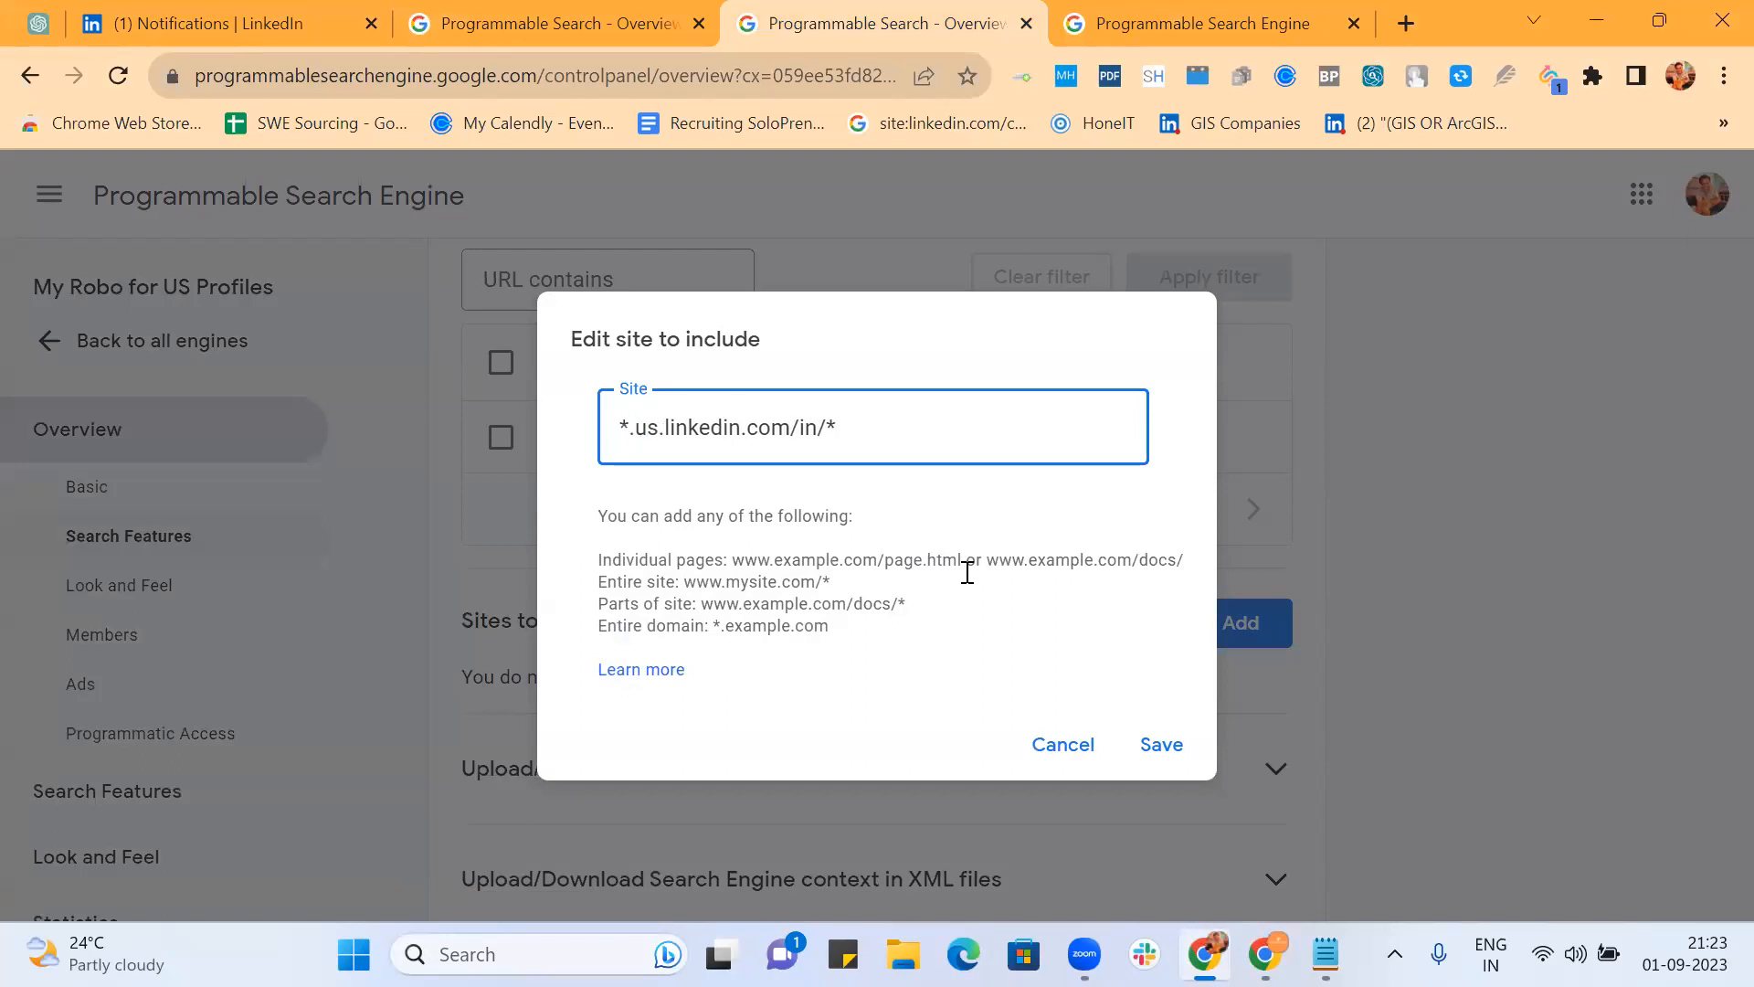
pyautogui.click(1162, 745)
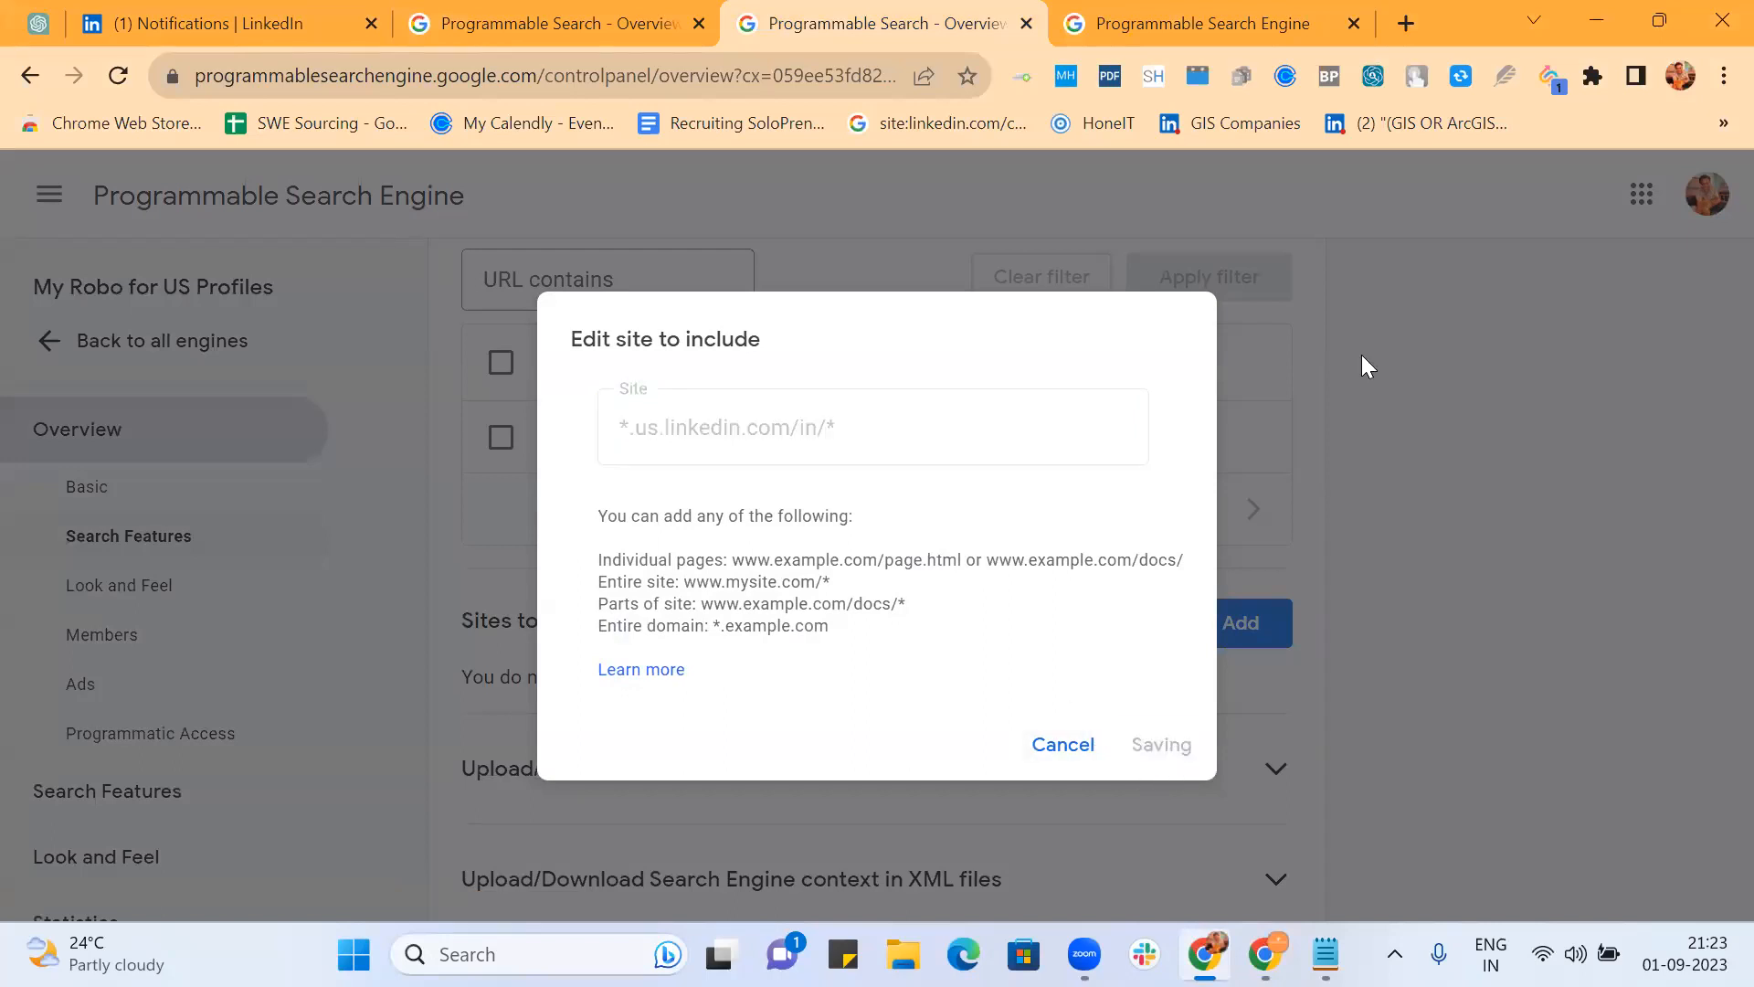
# Step: Reload the public search page in the other window
pyautogui.hotkey('alt', 'Tab')
pyautogui.click(373, 75)
pyautogui.press('Return')
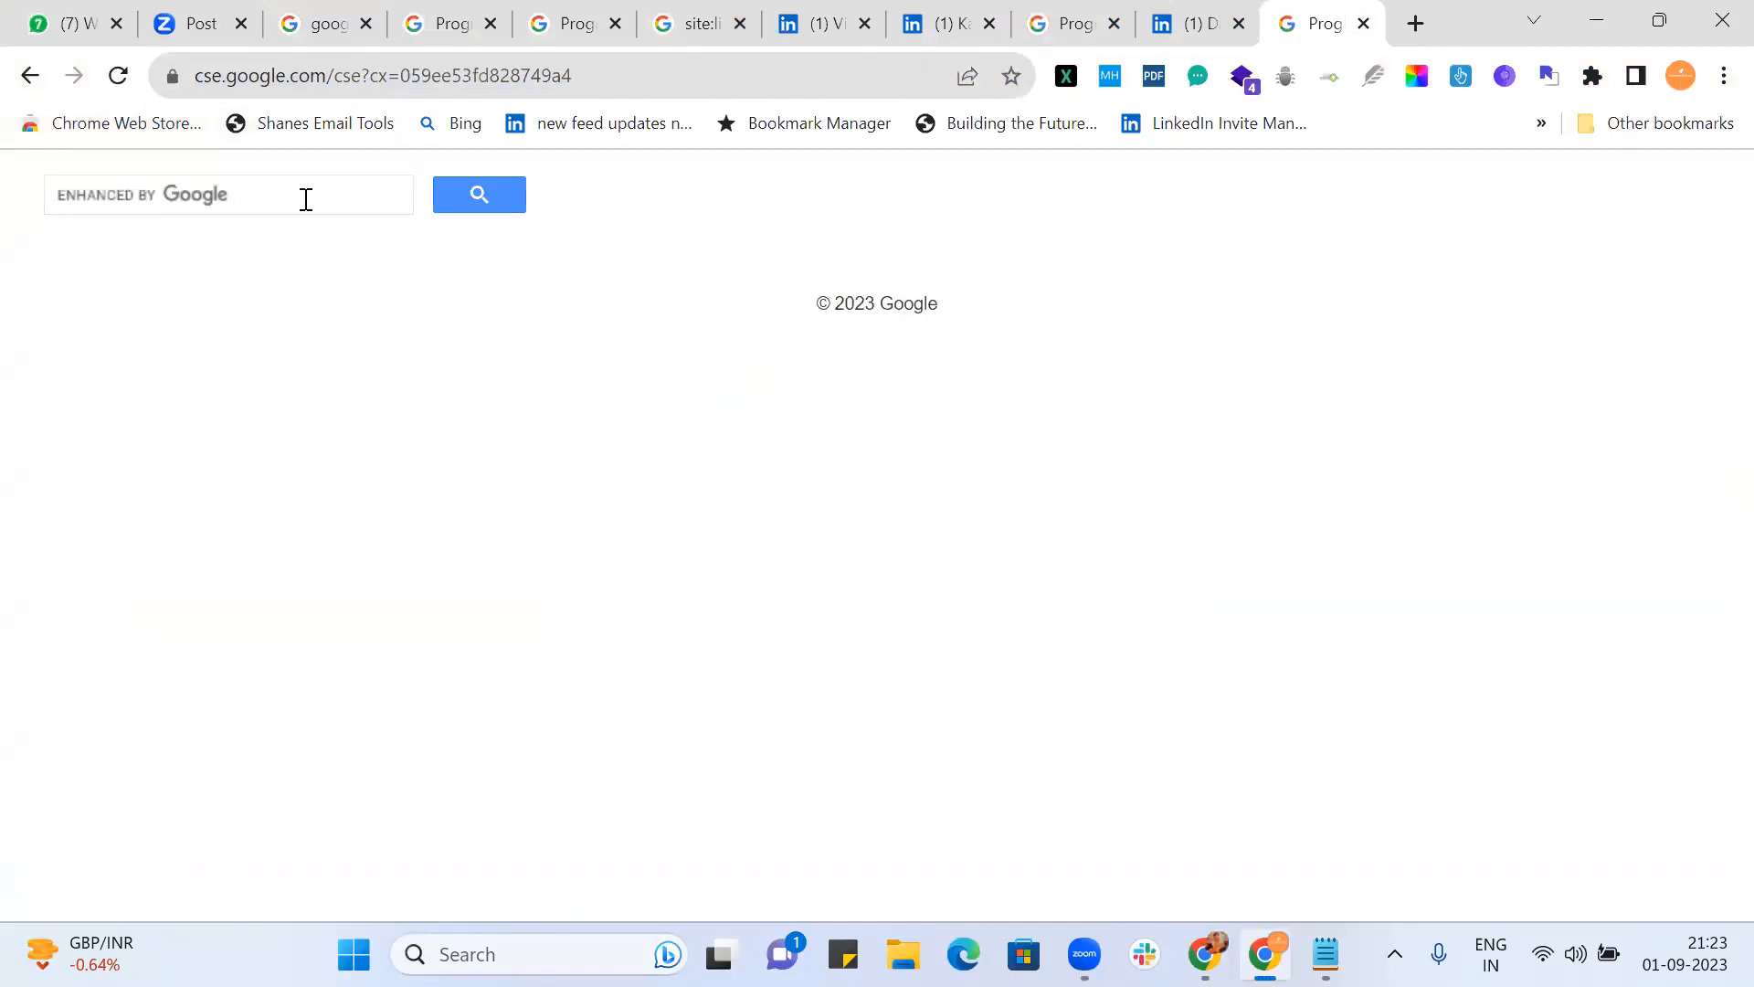
# Step: Search the public page for 'software engineer' and scroll through the roughly 138 results
pyautogui.click(306, 199)
pyautogui.write('software ')
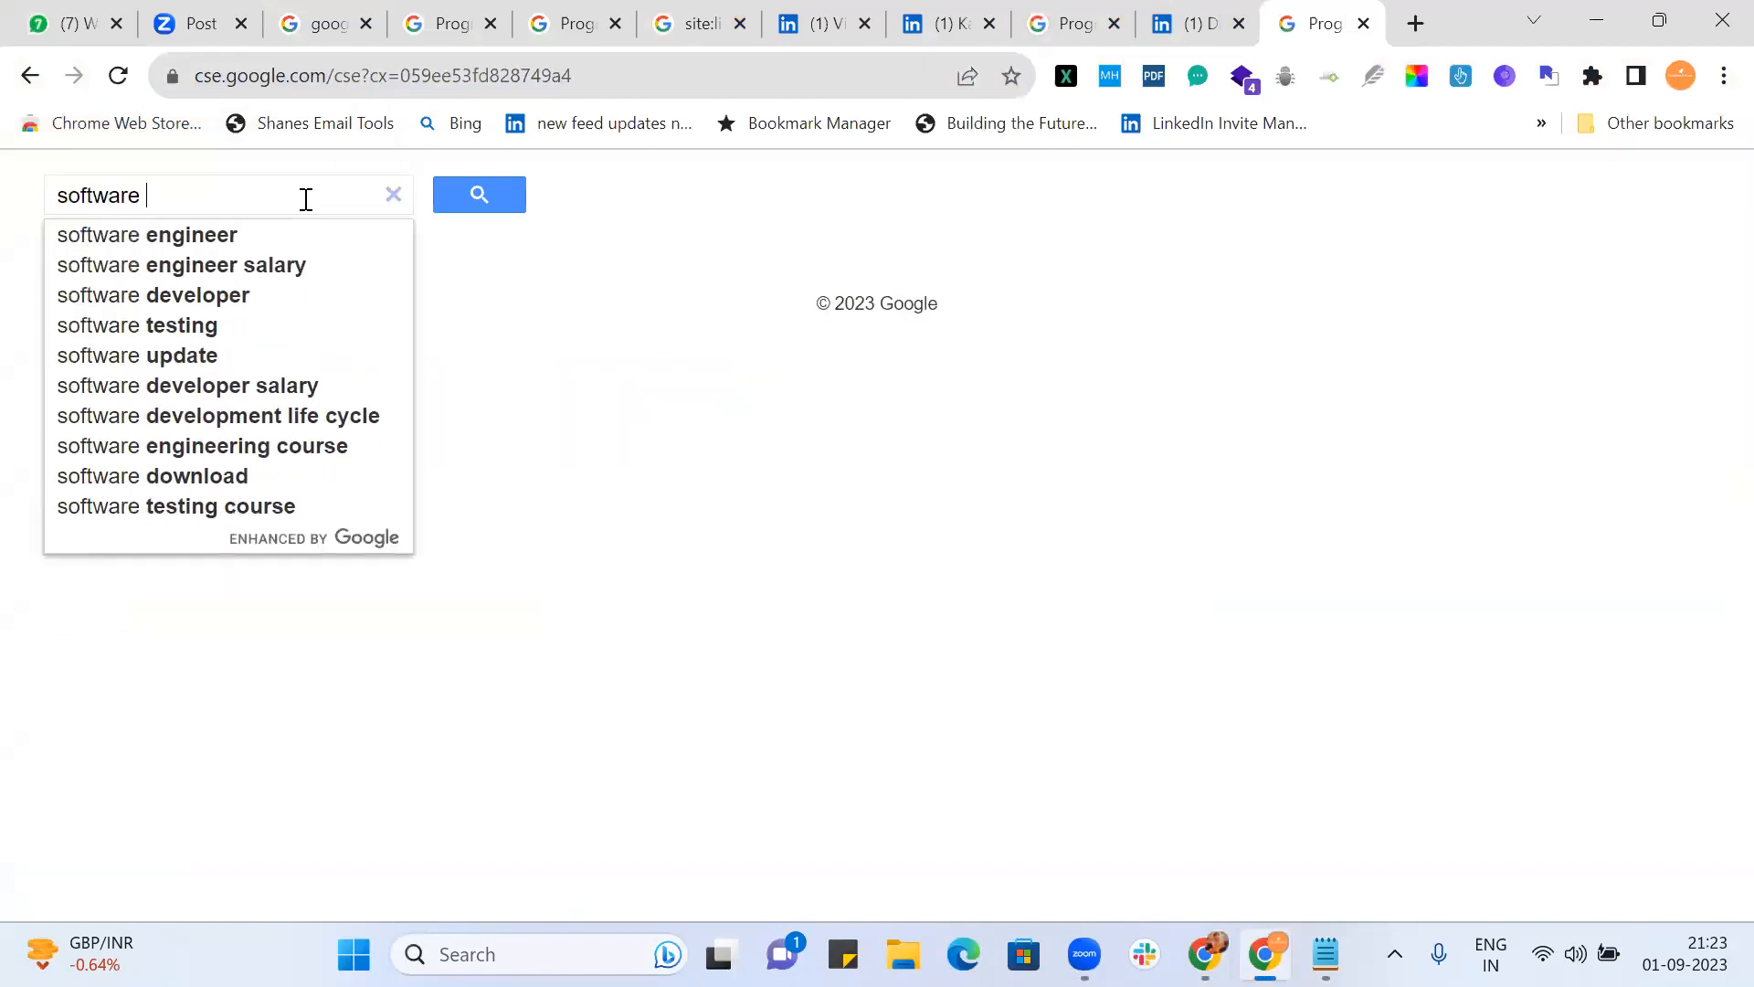
pyautogui.write('engineer')
pyautogui.press('Return')
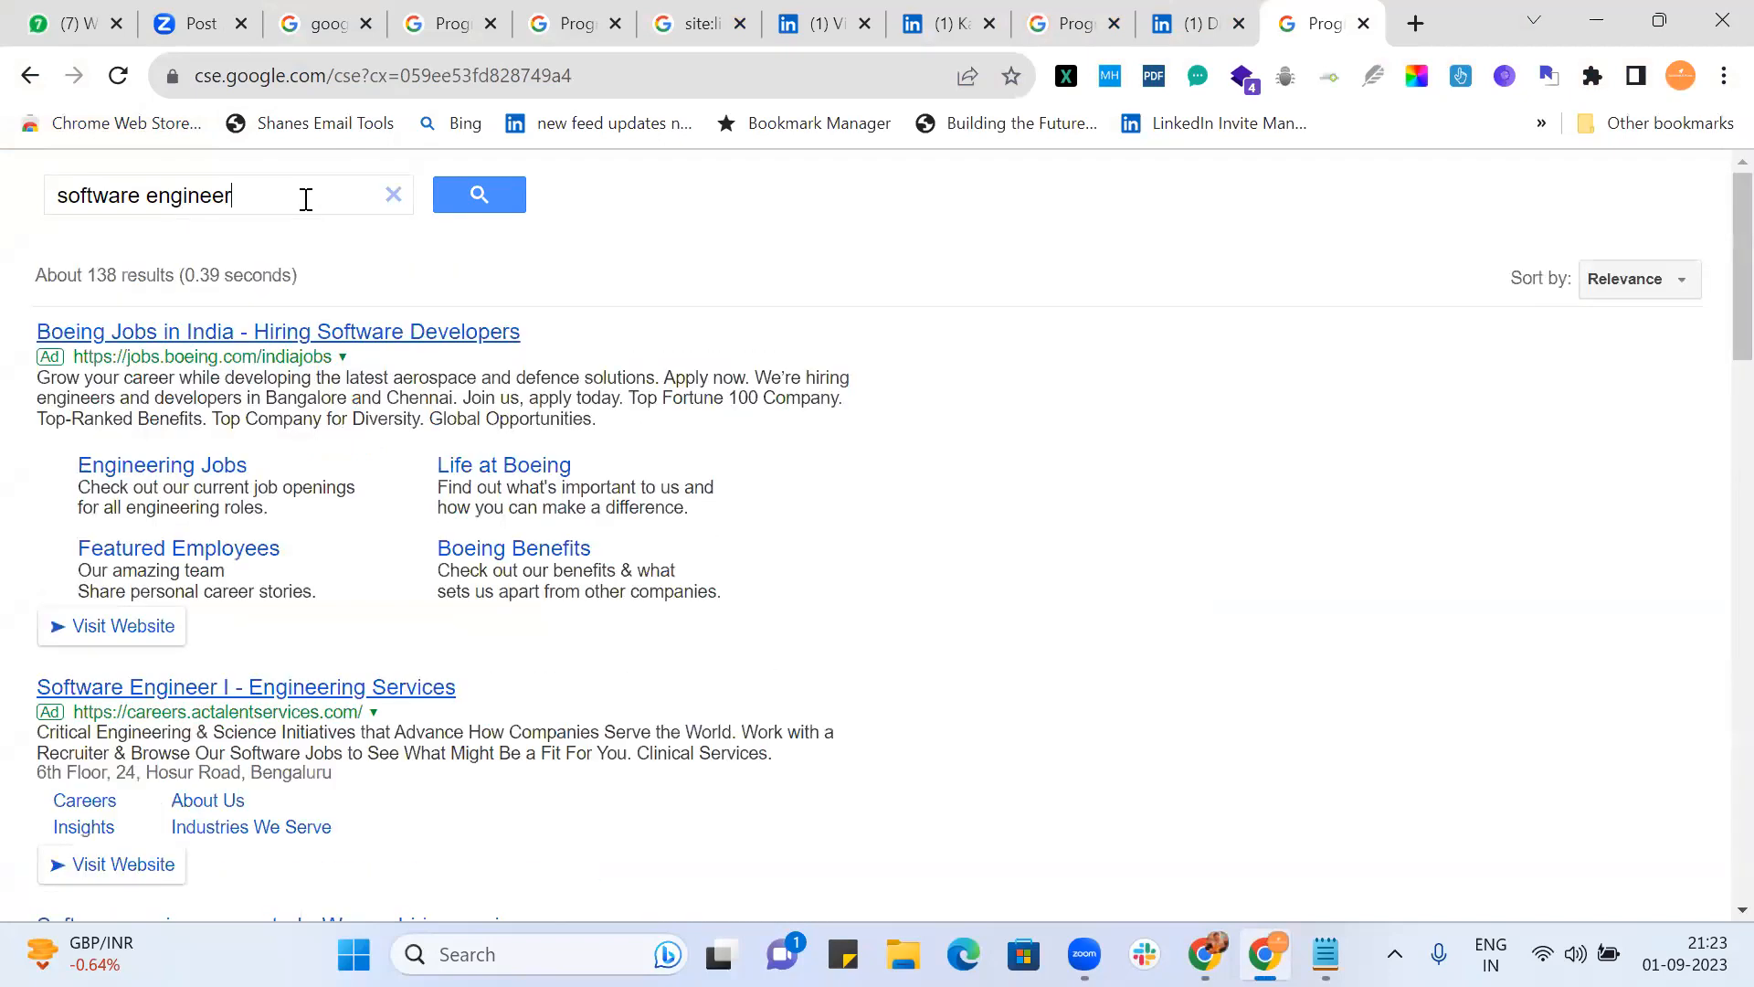
pyautogui.scroll(-12, 1053, 562)
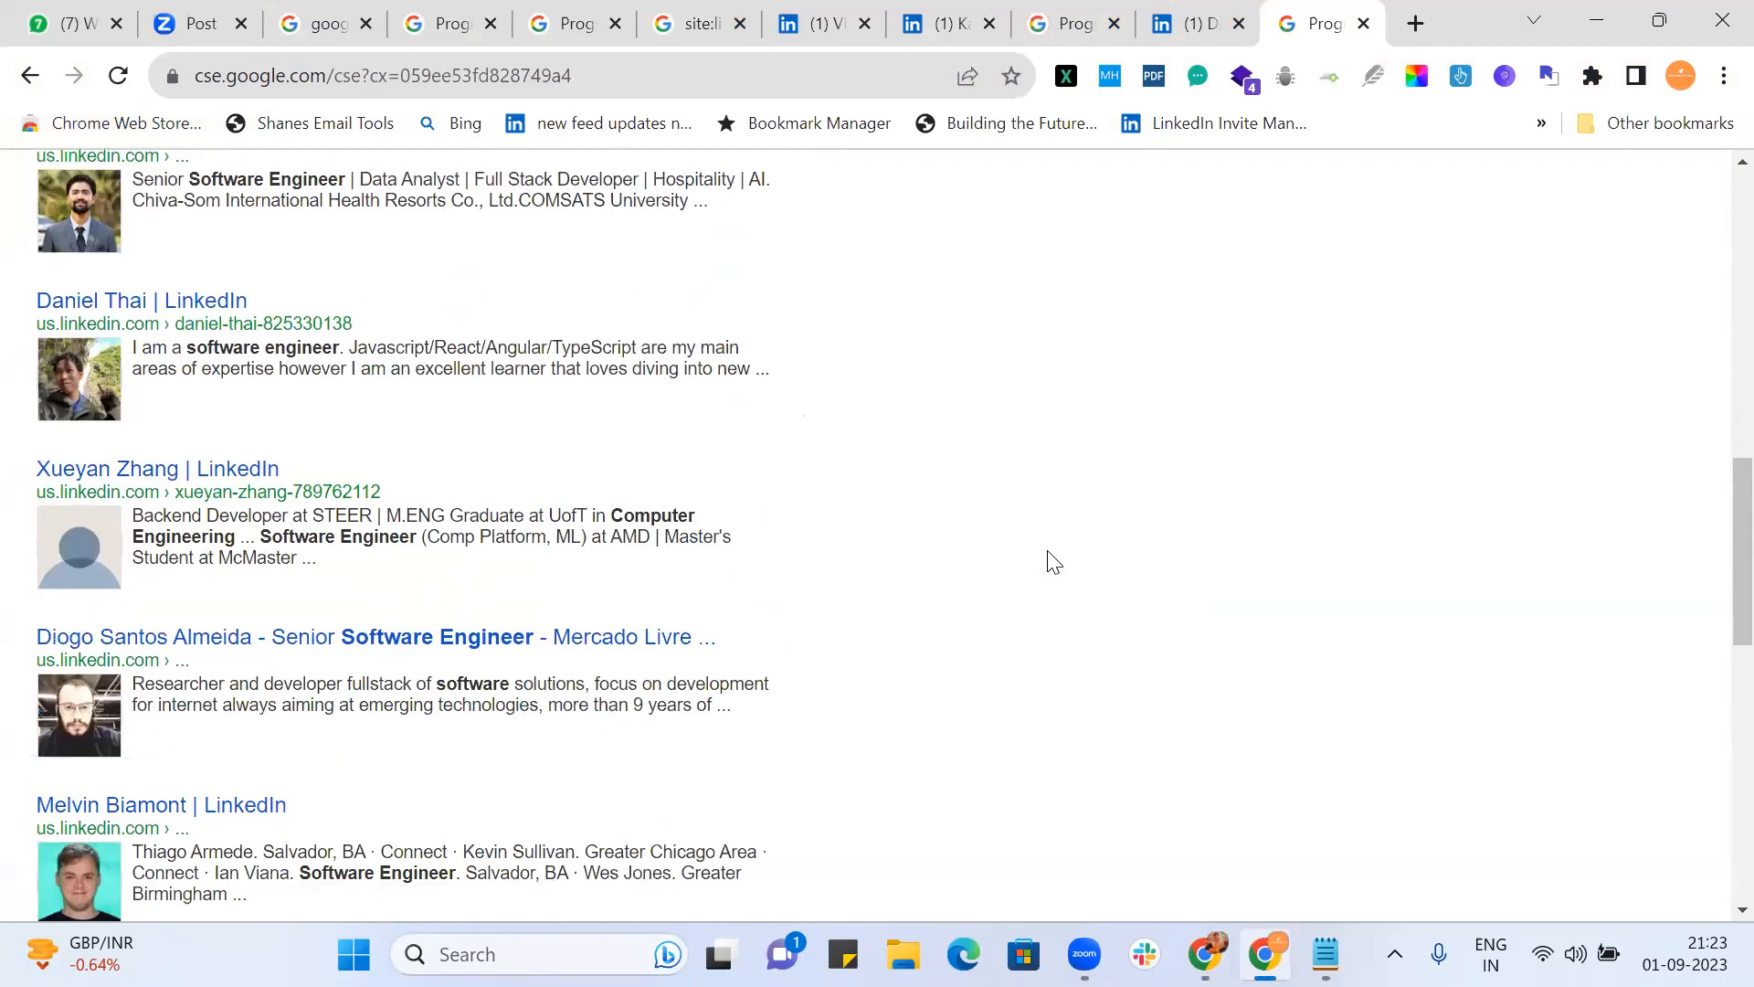
pyautogui.scroll(-3, 1054, 562)
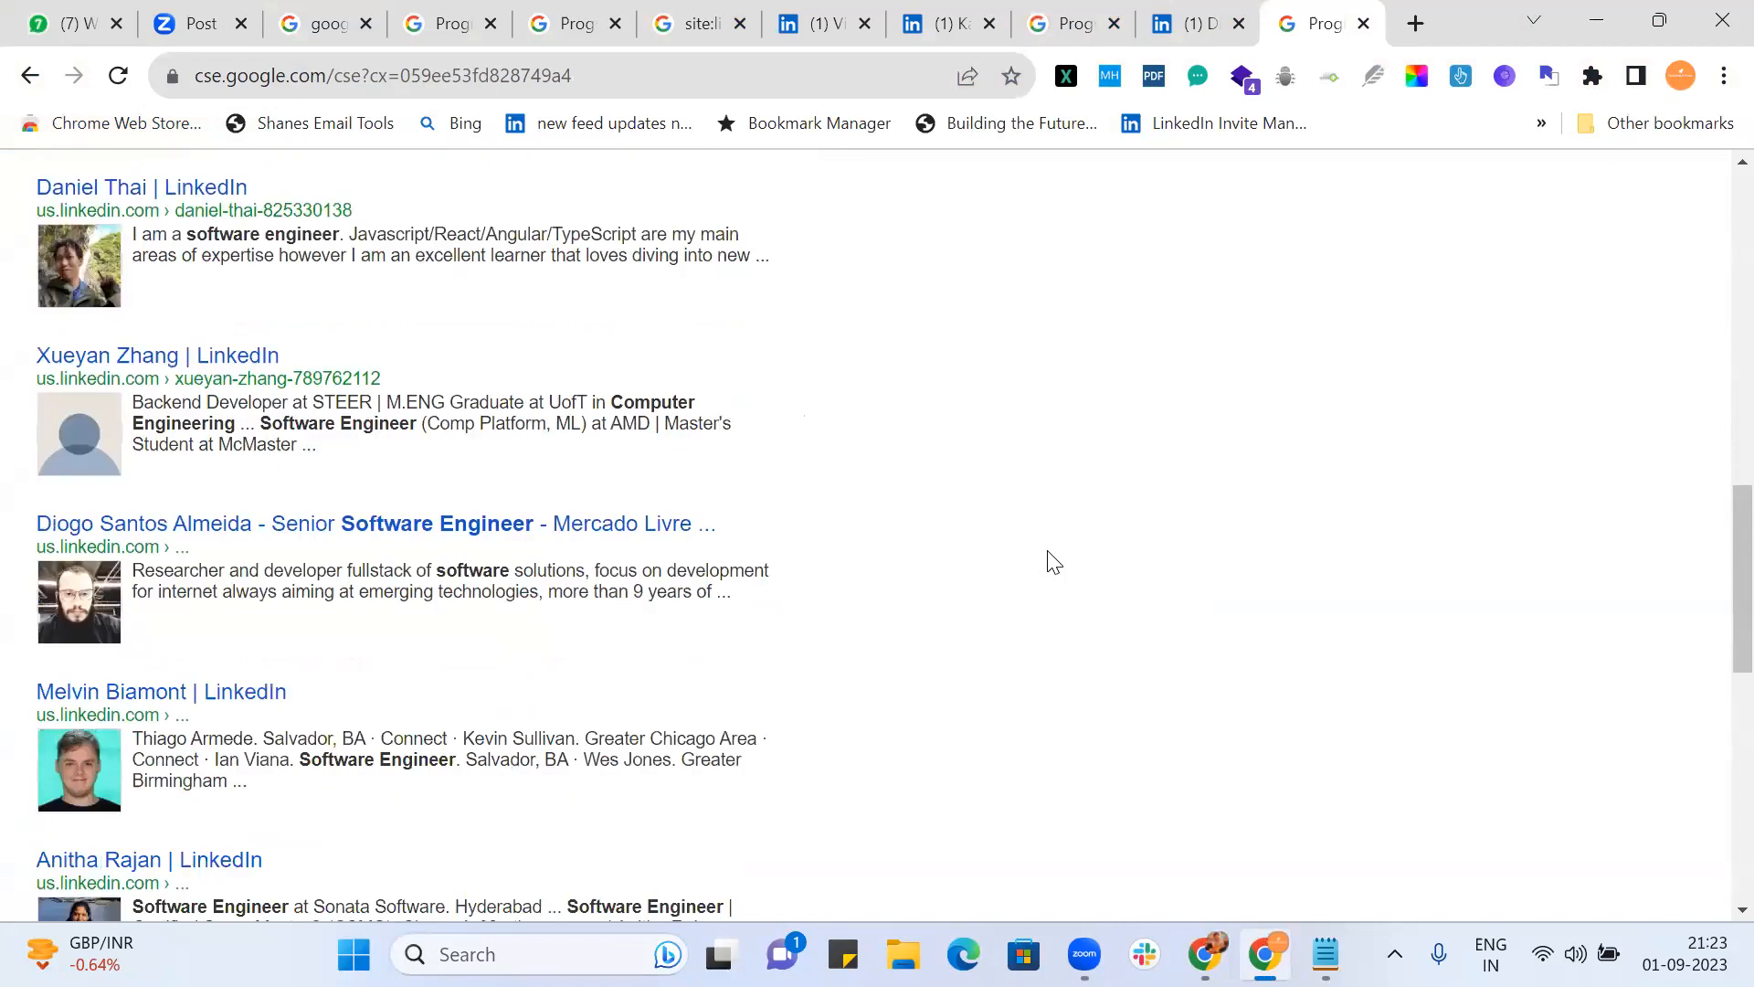
pyautogui.scroll(-4, 1053, 562)
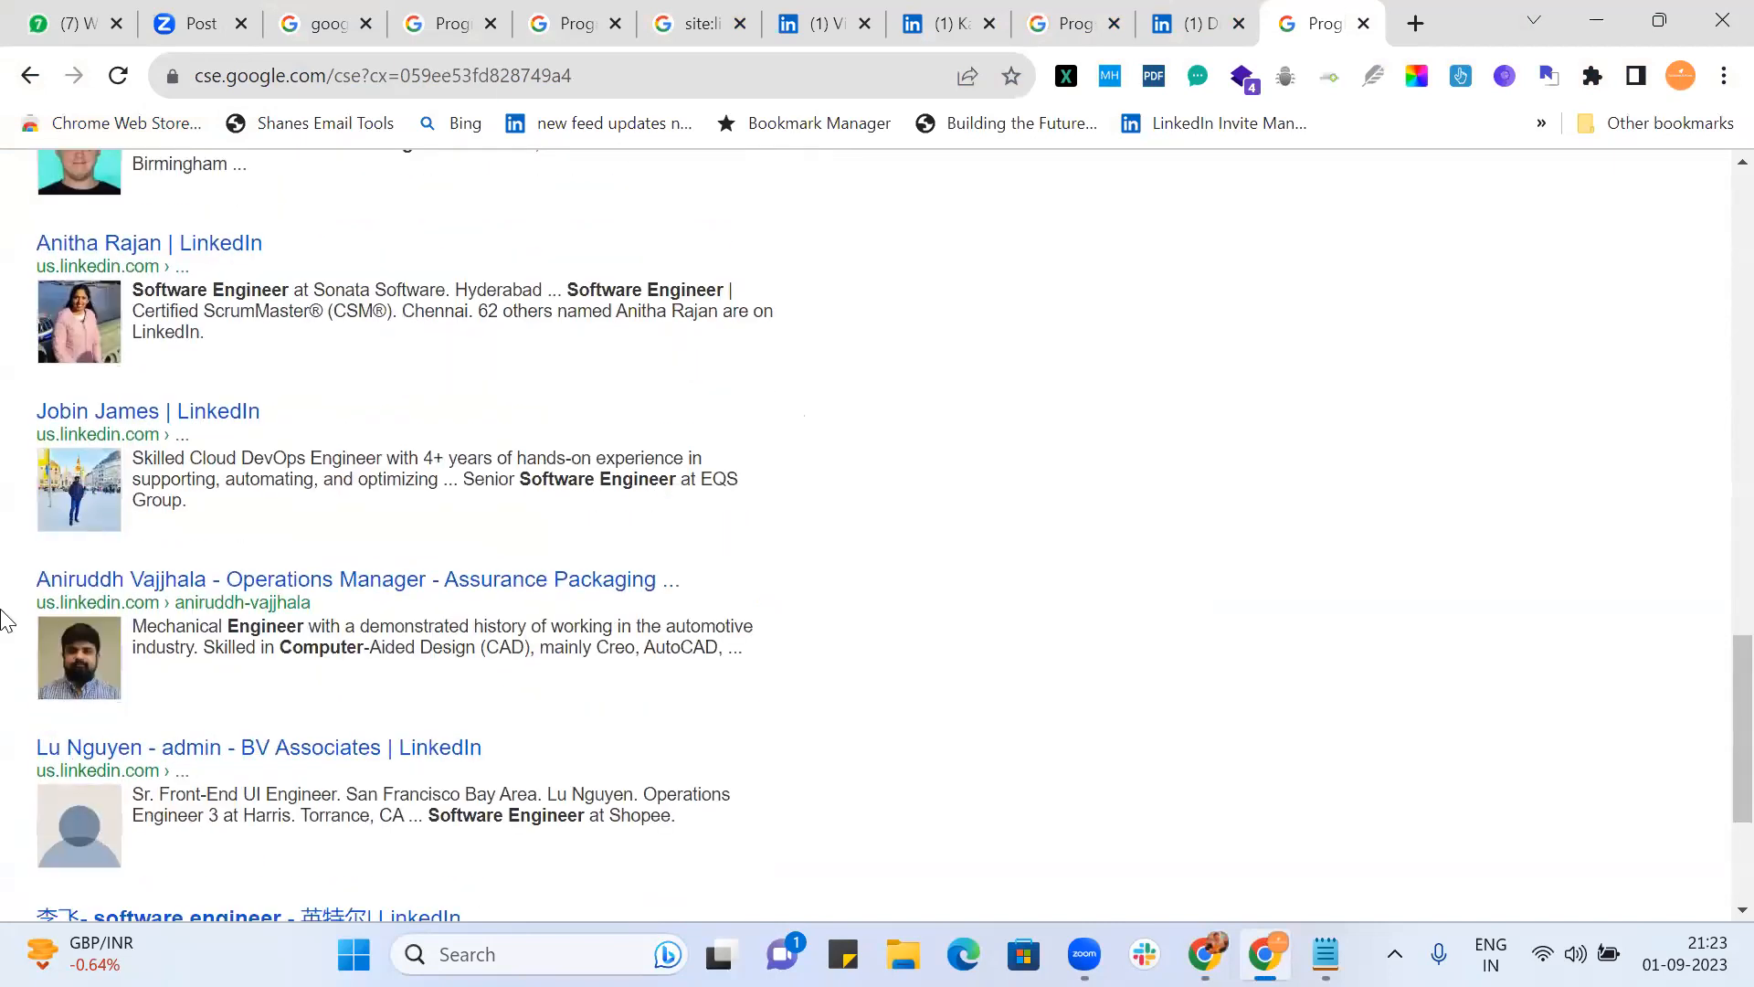
# Step: Open two LinkedIn profile results in new tabs, view both, then return to the control panel
pyautogui.middleClick(73, 419)
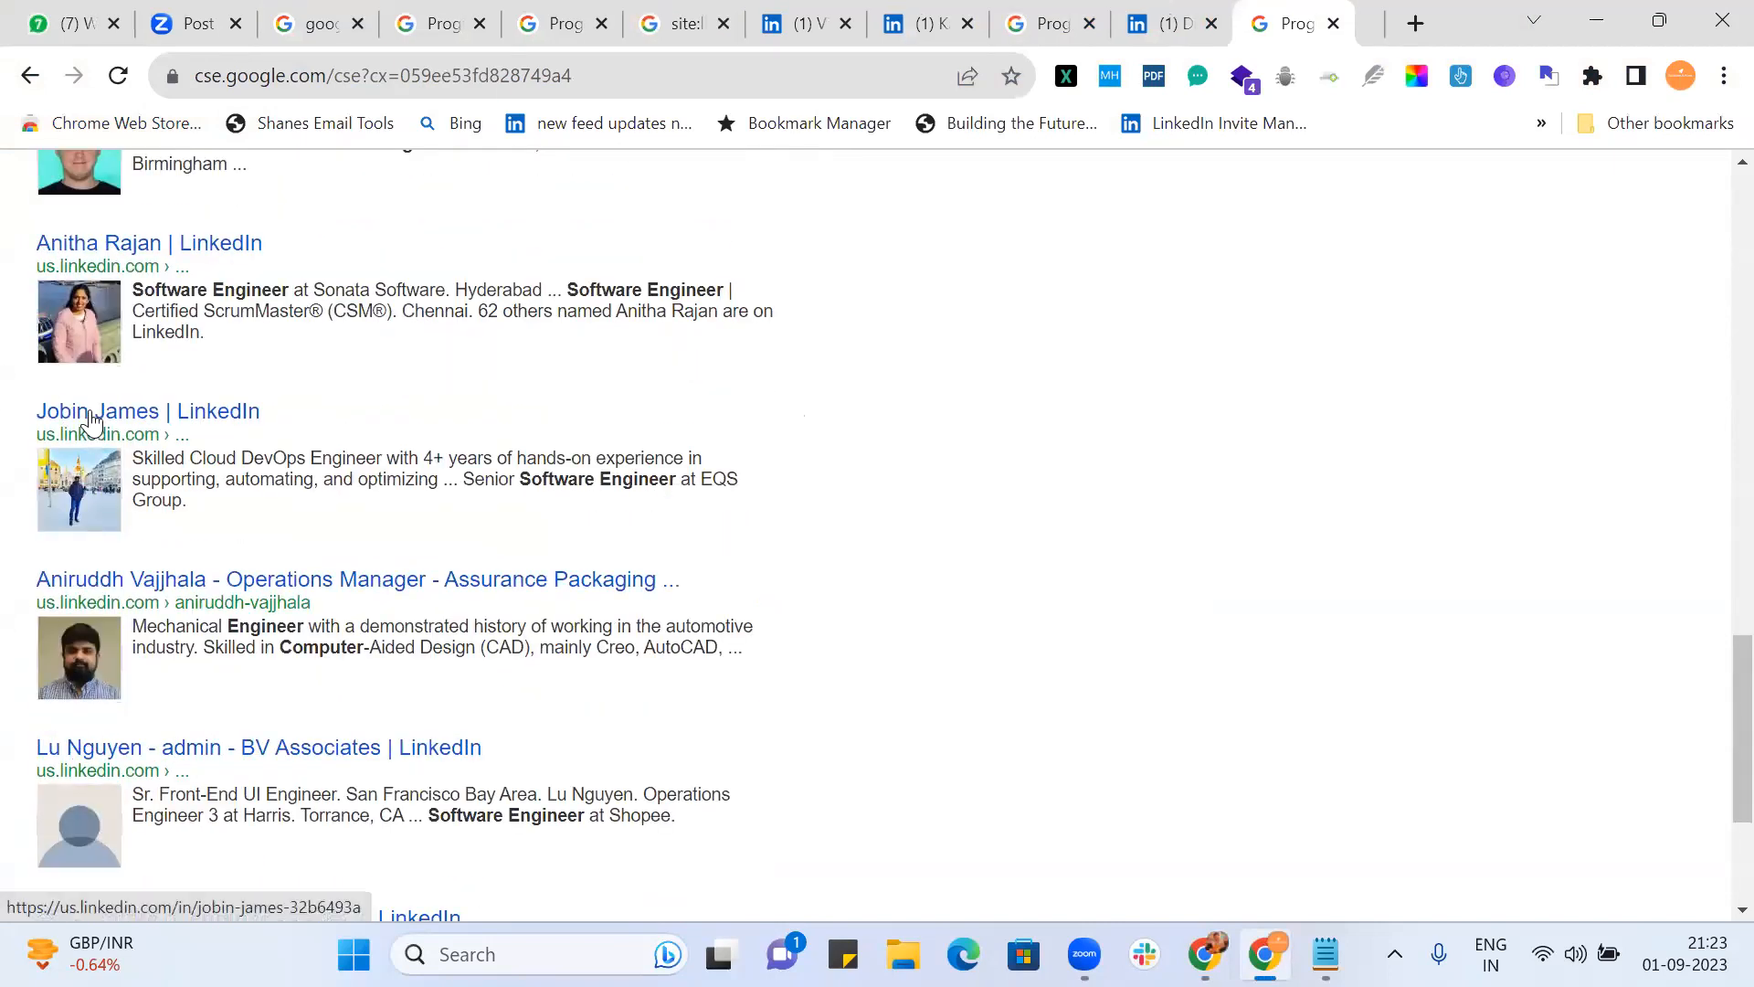
pyautogui.scroll(-3, 462, 529)
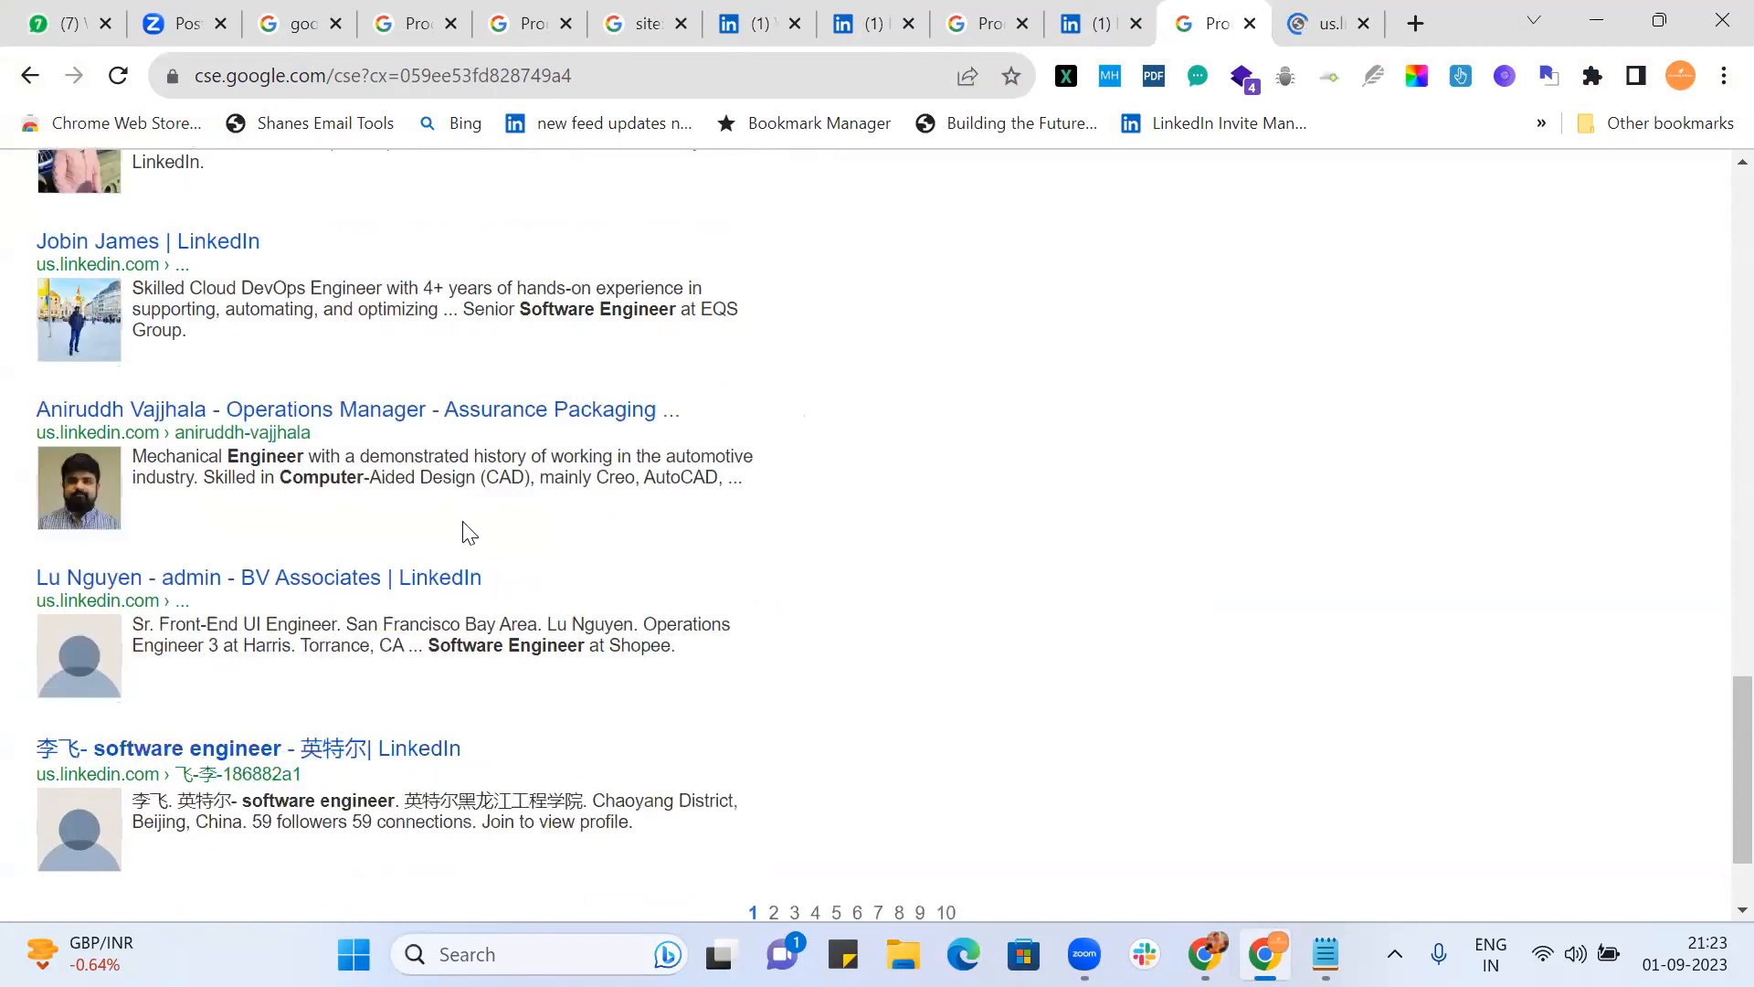
pyautogui.middleClick(377, 618)
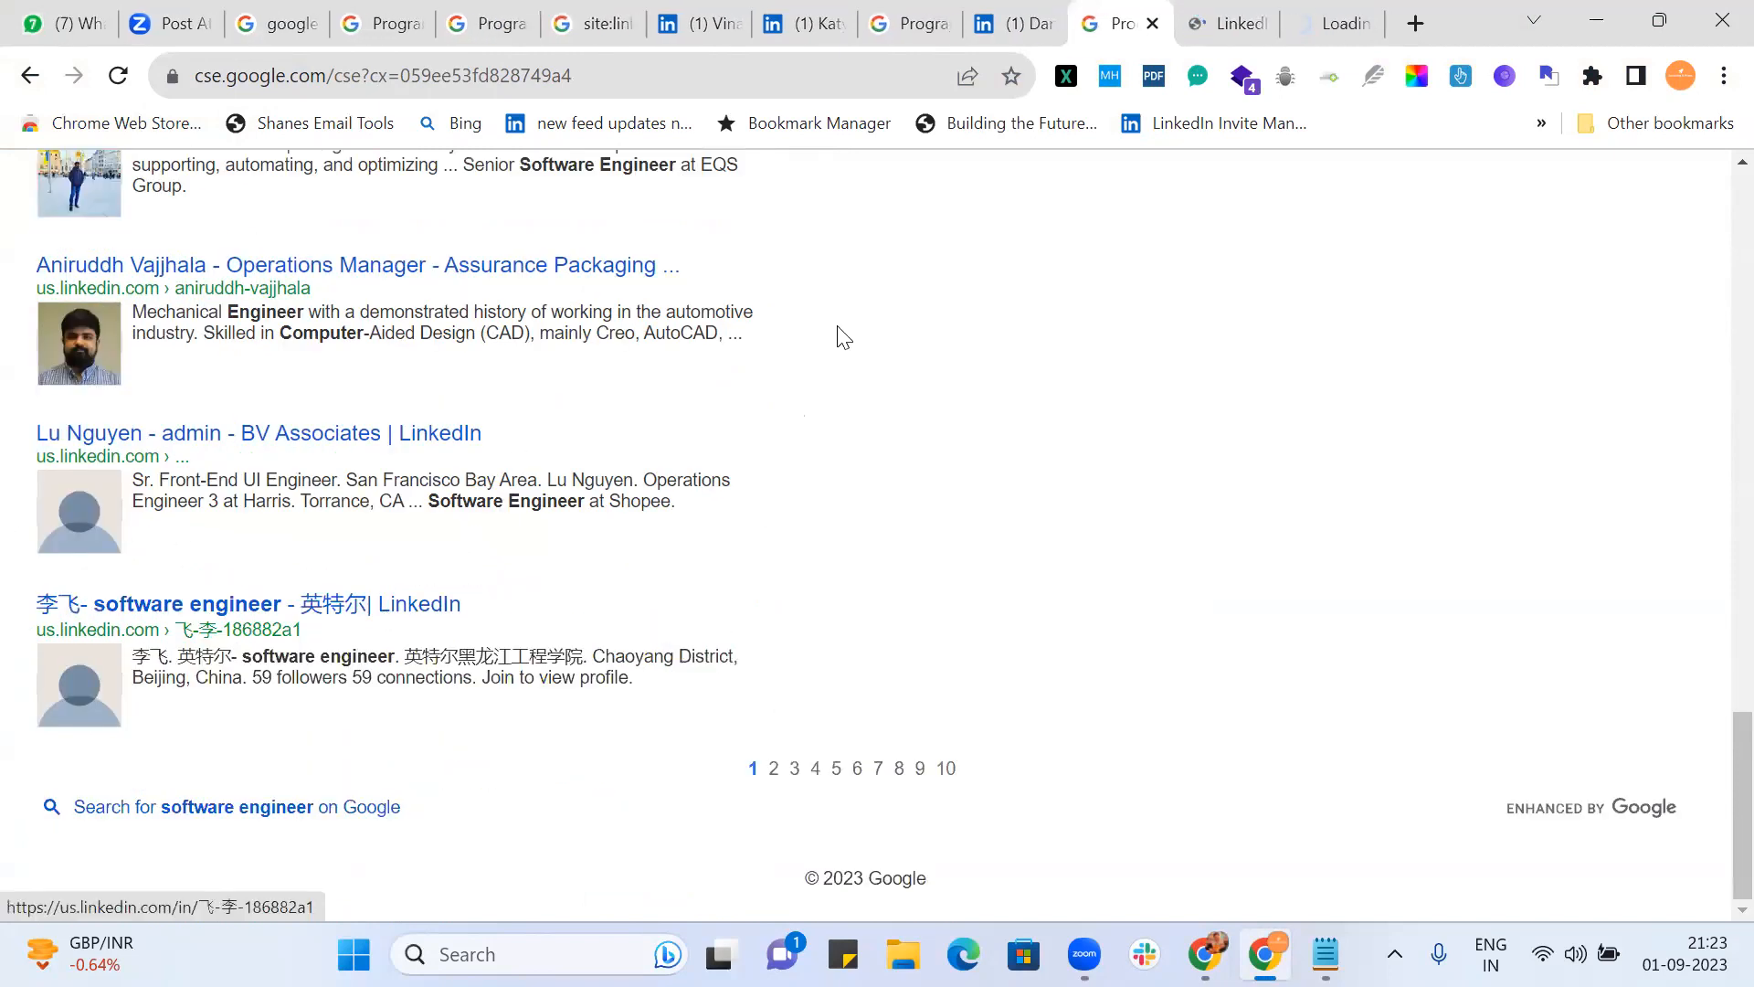
pyautogui.click(1220, 28)
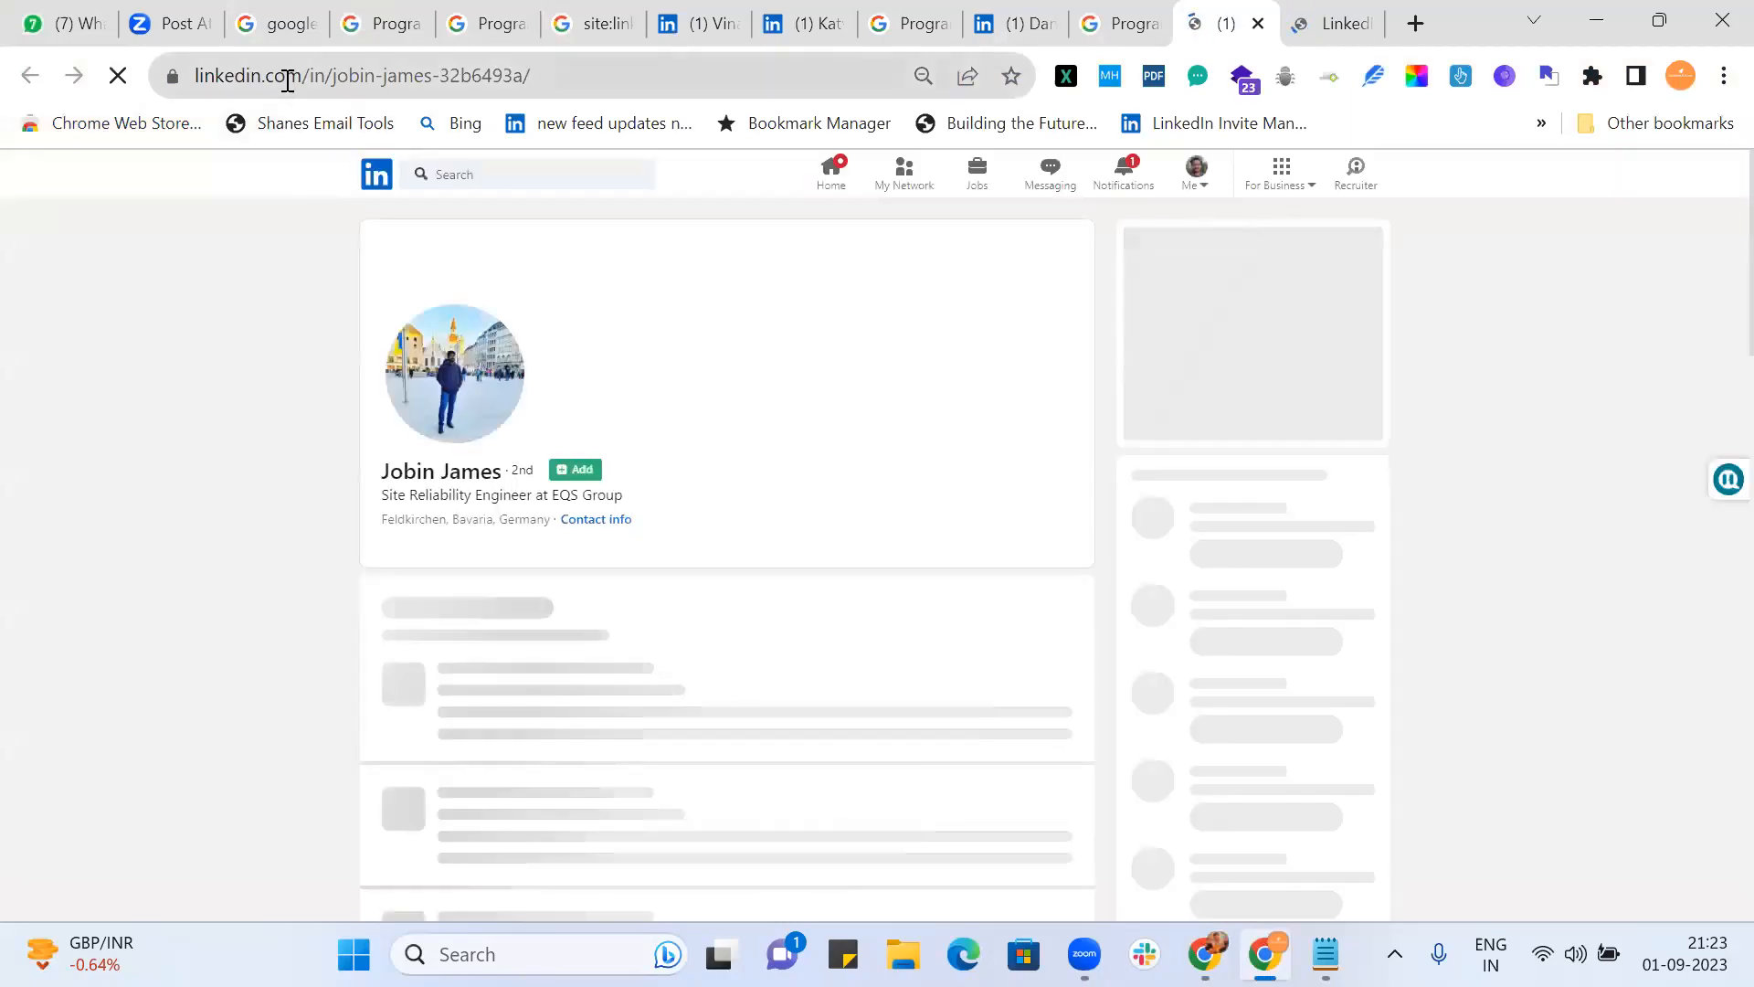
pyautogui.doubleClick(287, 77)
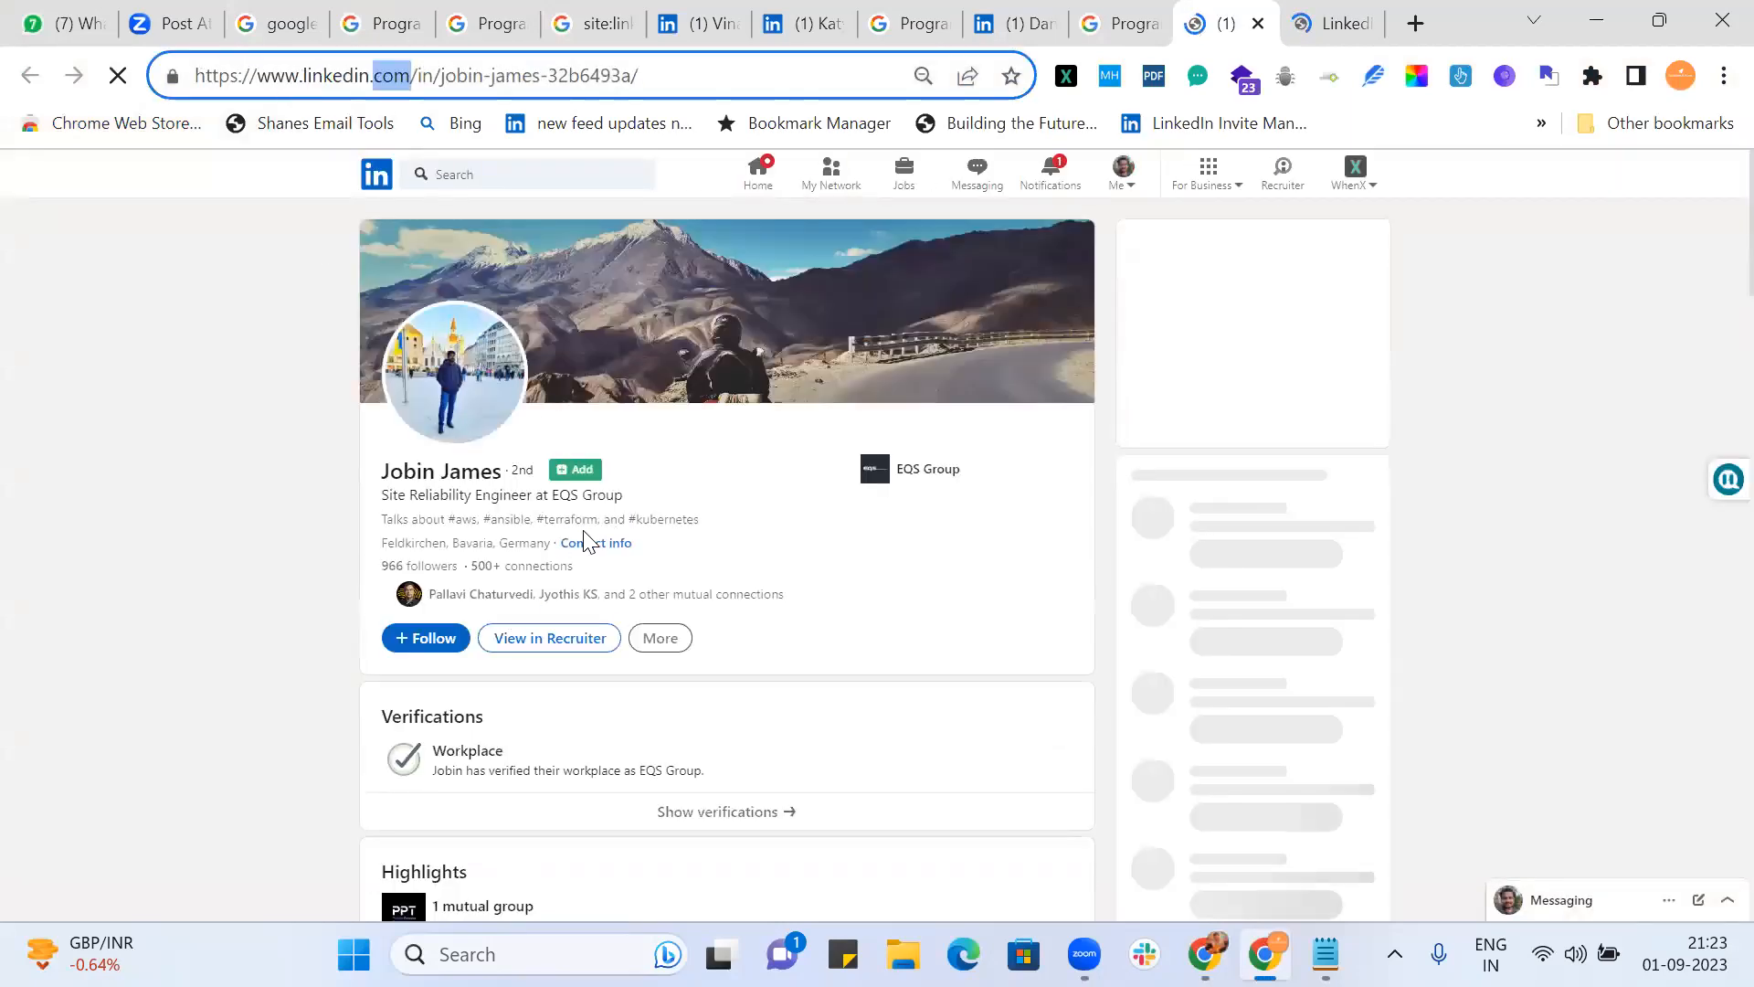
pyautogui.click(1327, 28)
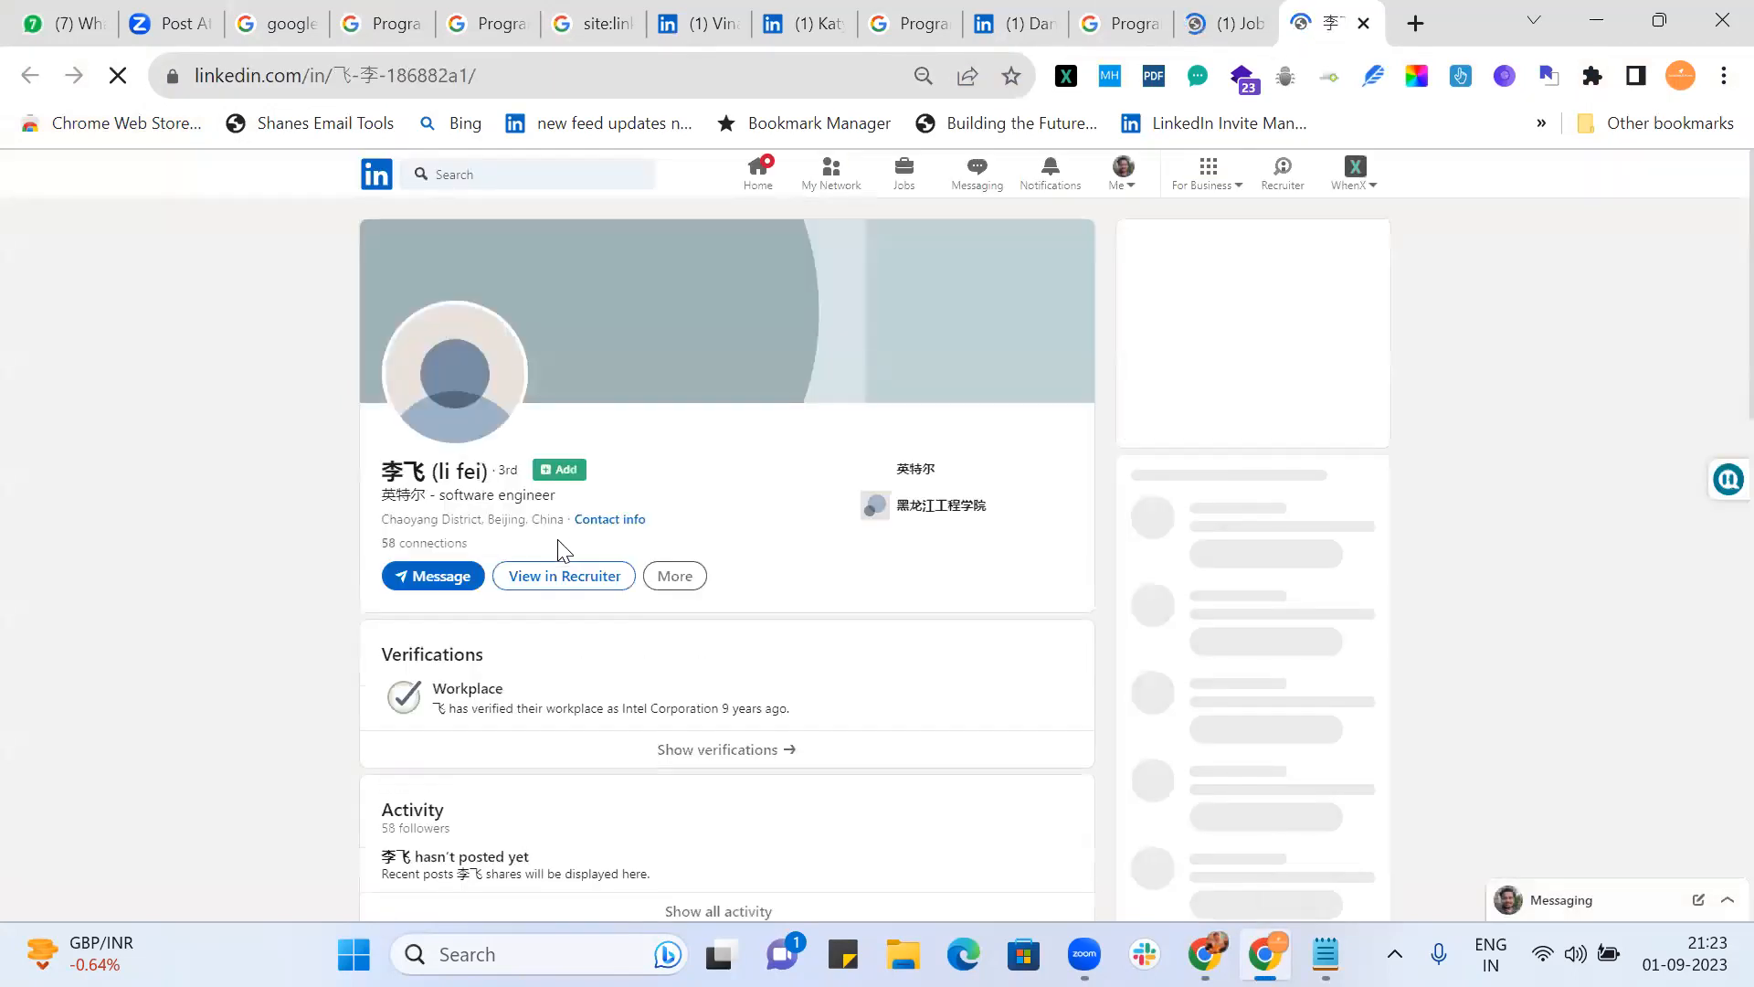
pyautogui.click(1116, 26)
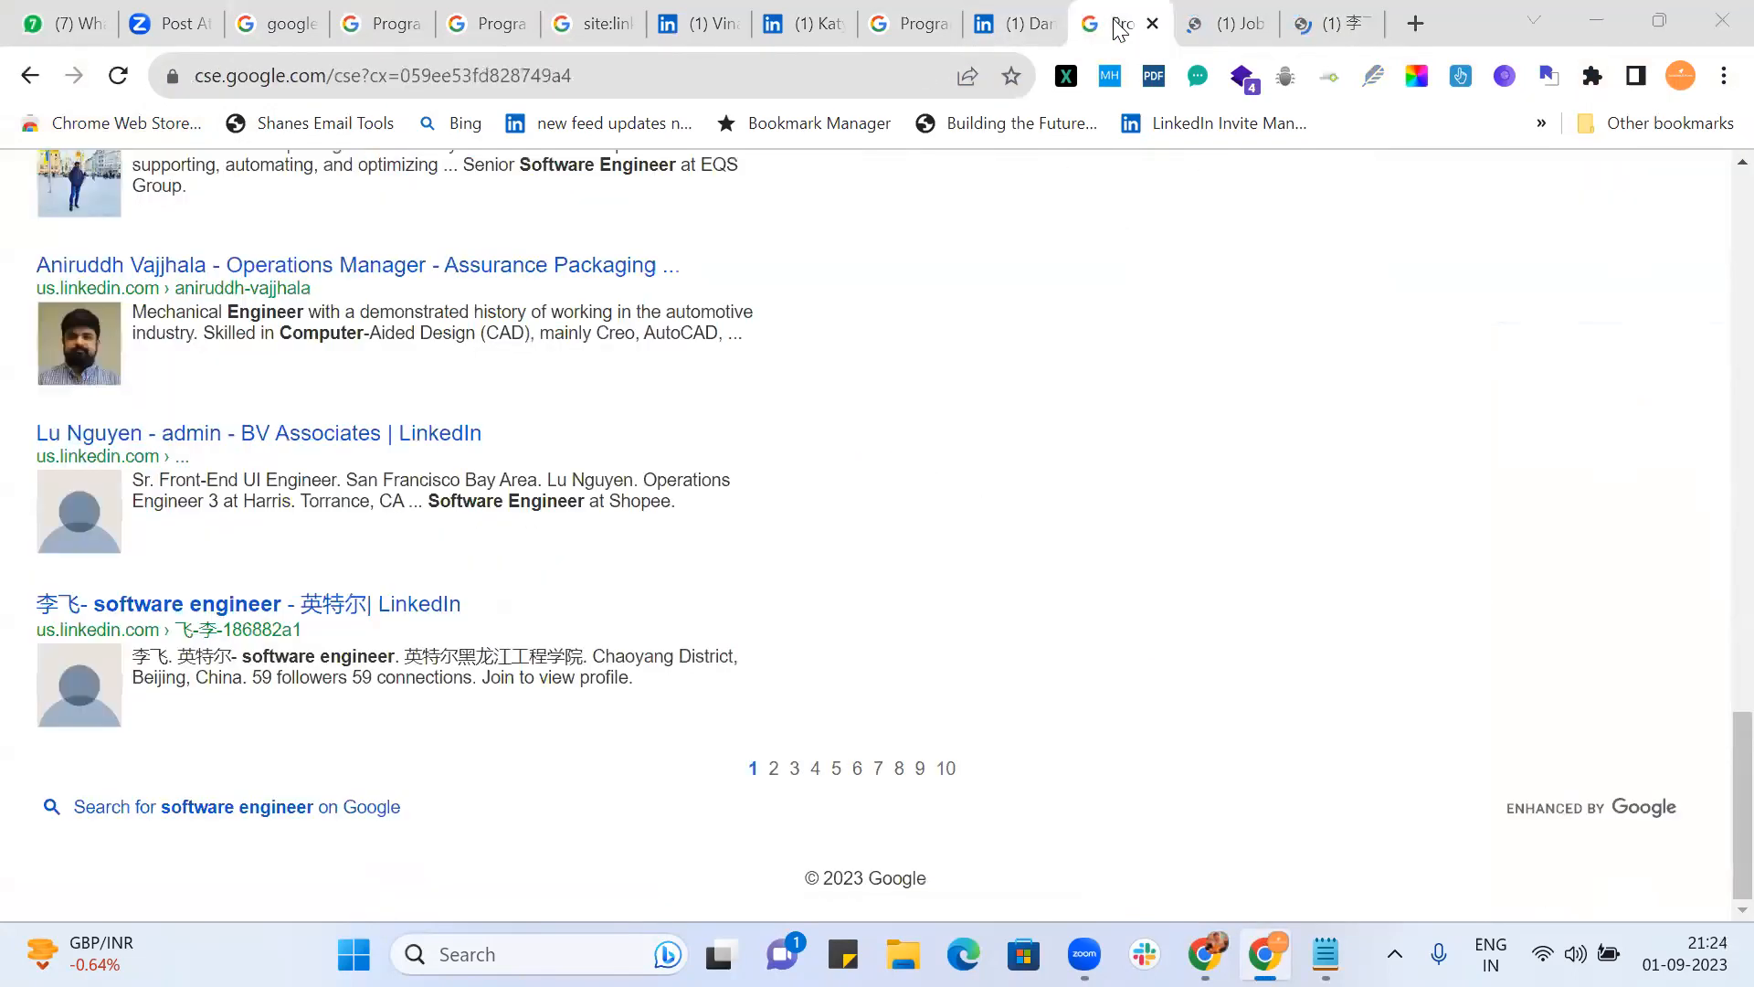
pyautogui.hotkey('alt', 'Tab')
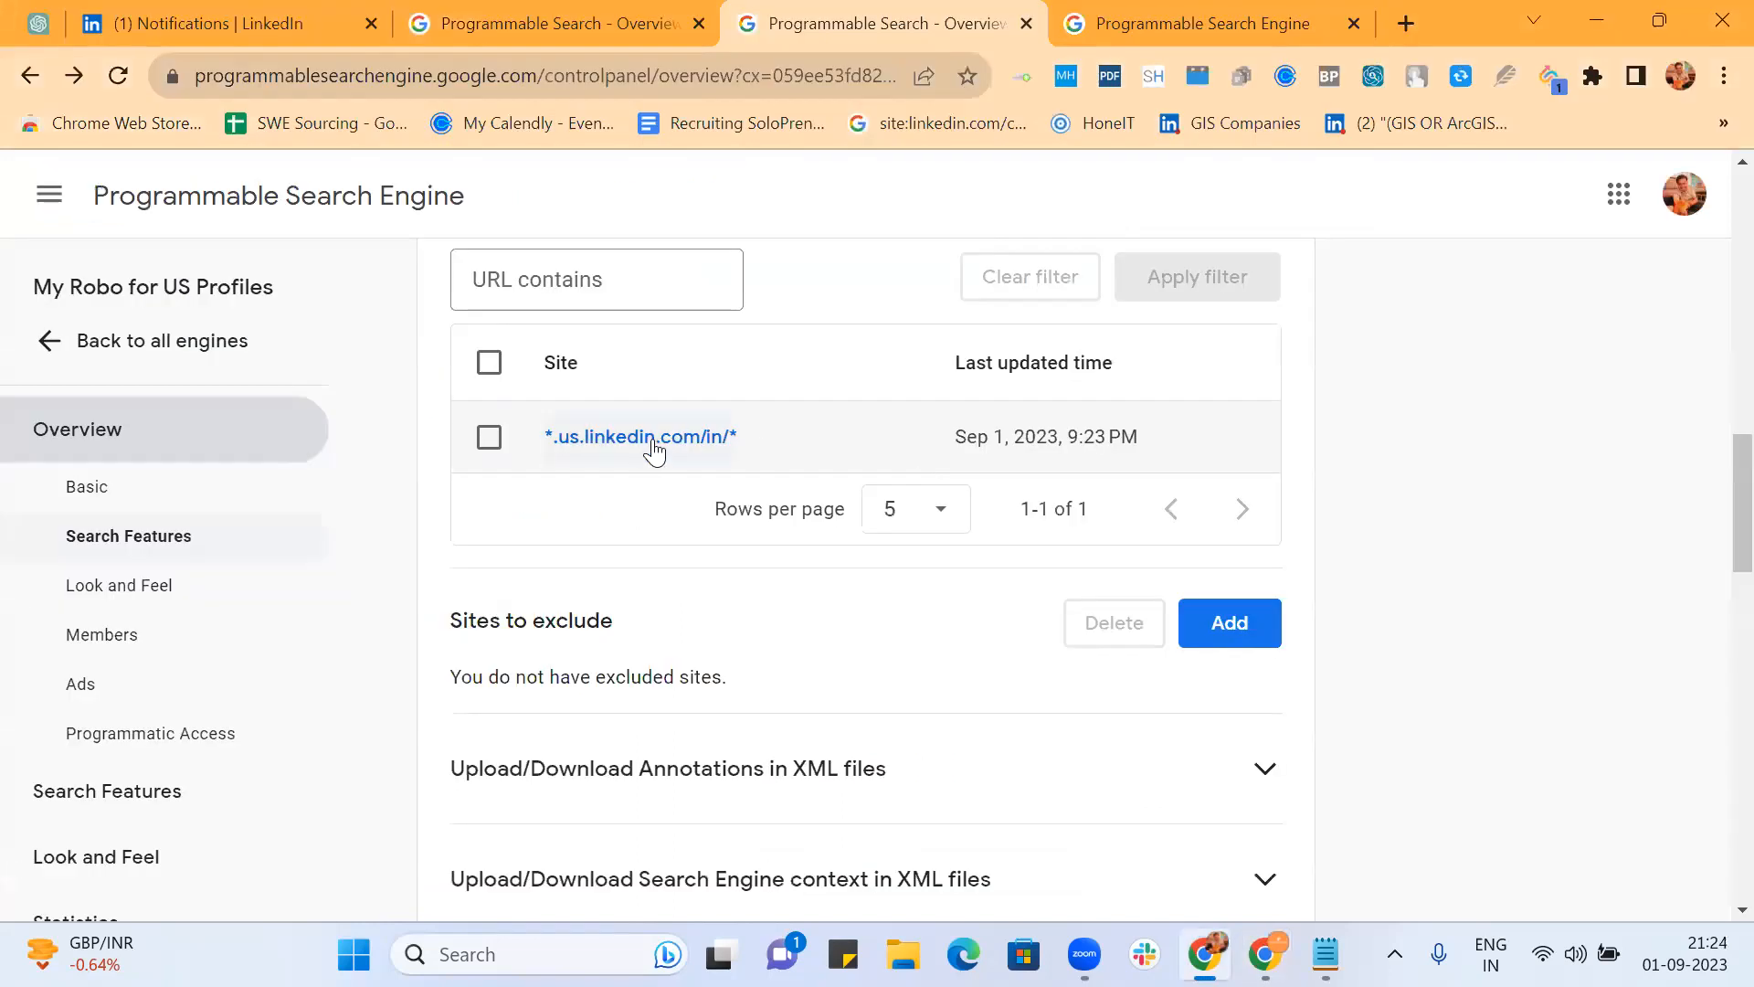
# Step: From the All search engines list, delete the My Robo for US Profiles engine
pyautogui.scroll(15, 655, 448)
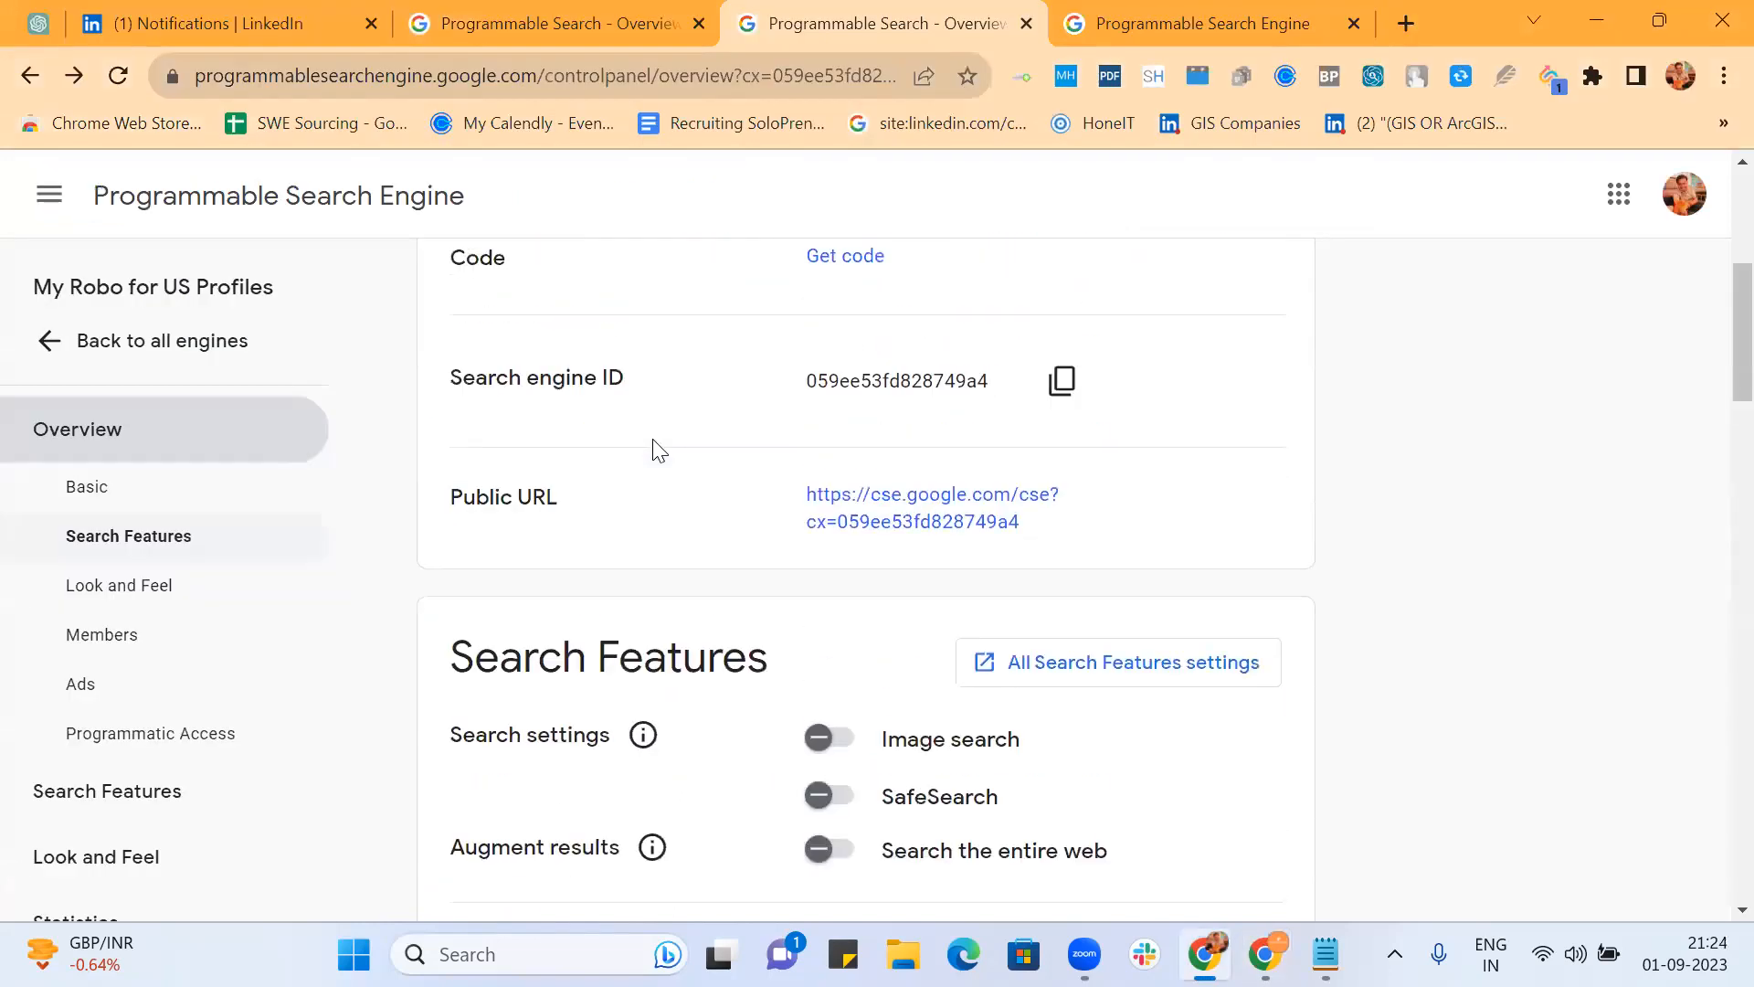
pyautogui.click(80, 341)
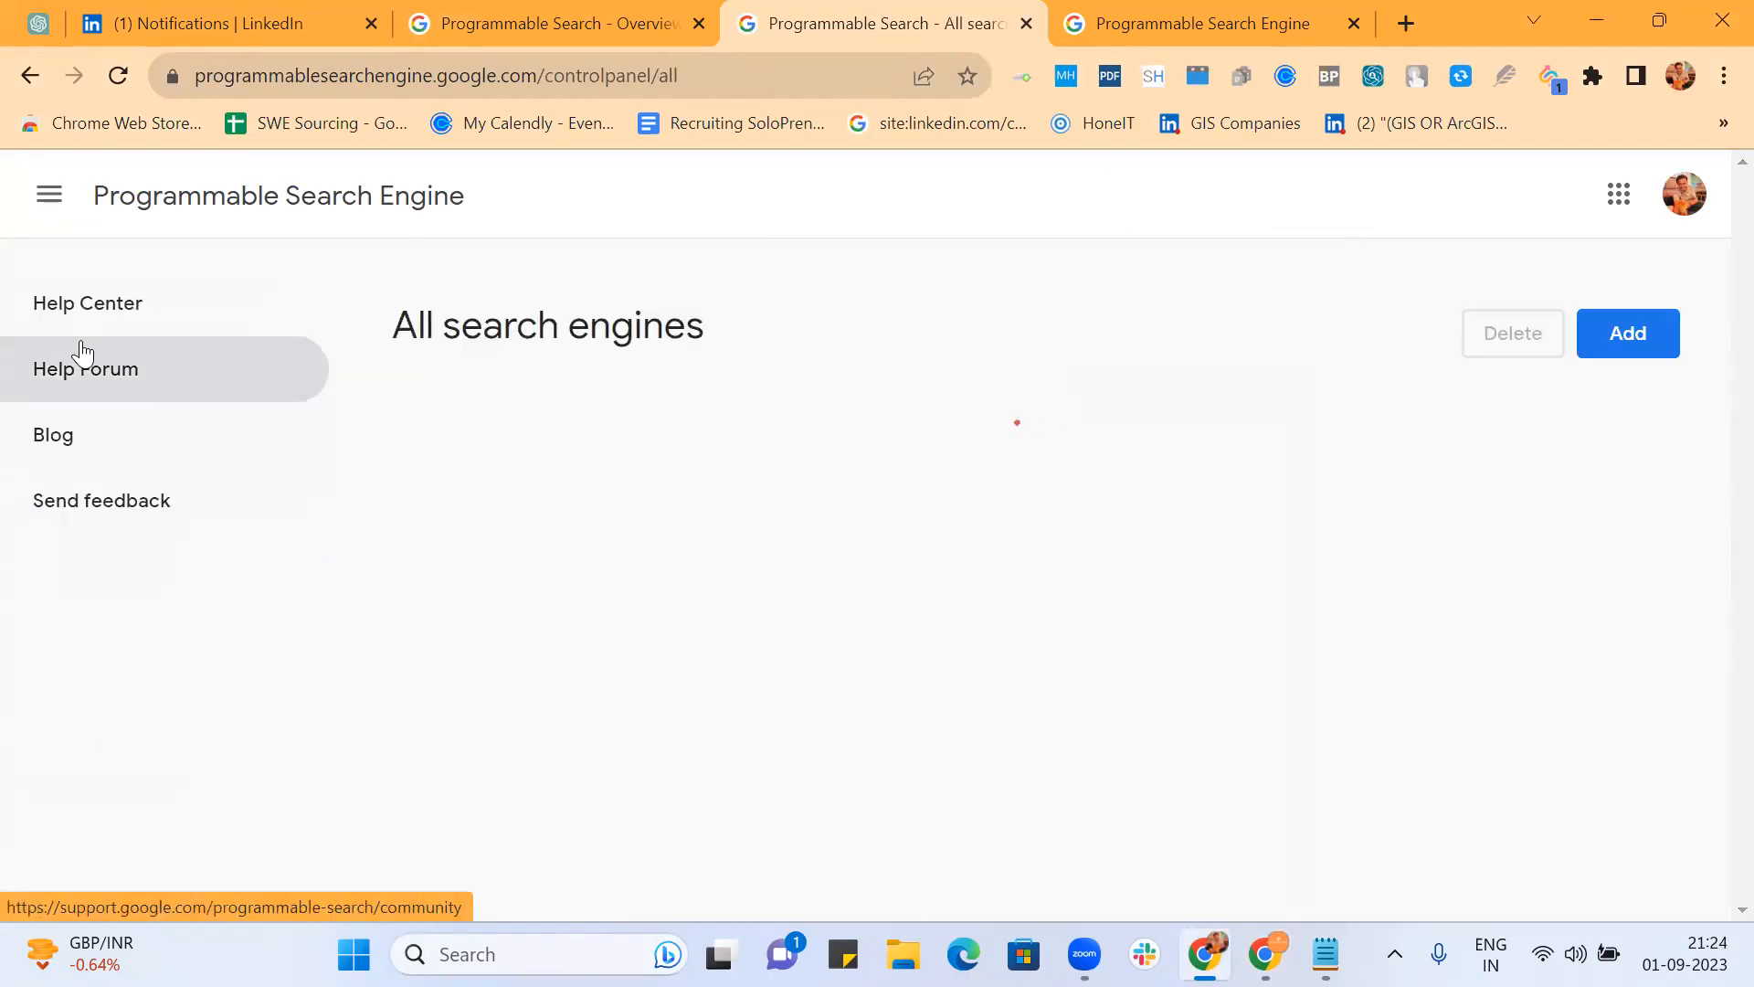
pyautogui.click(433, 496)
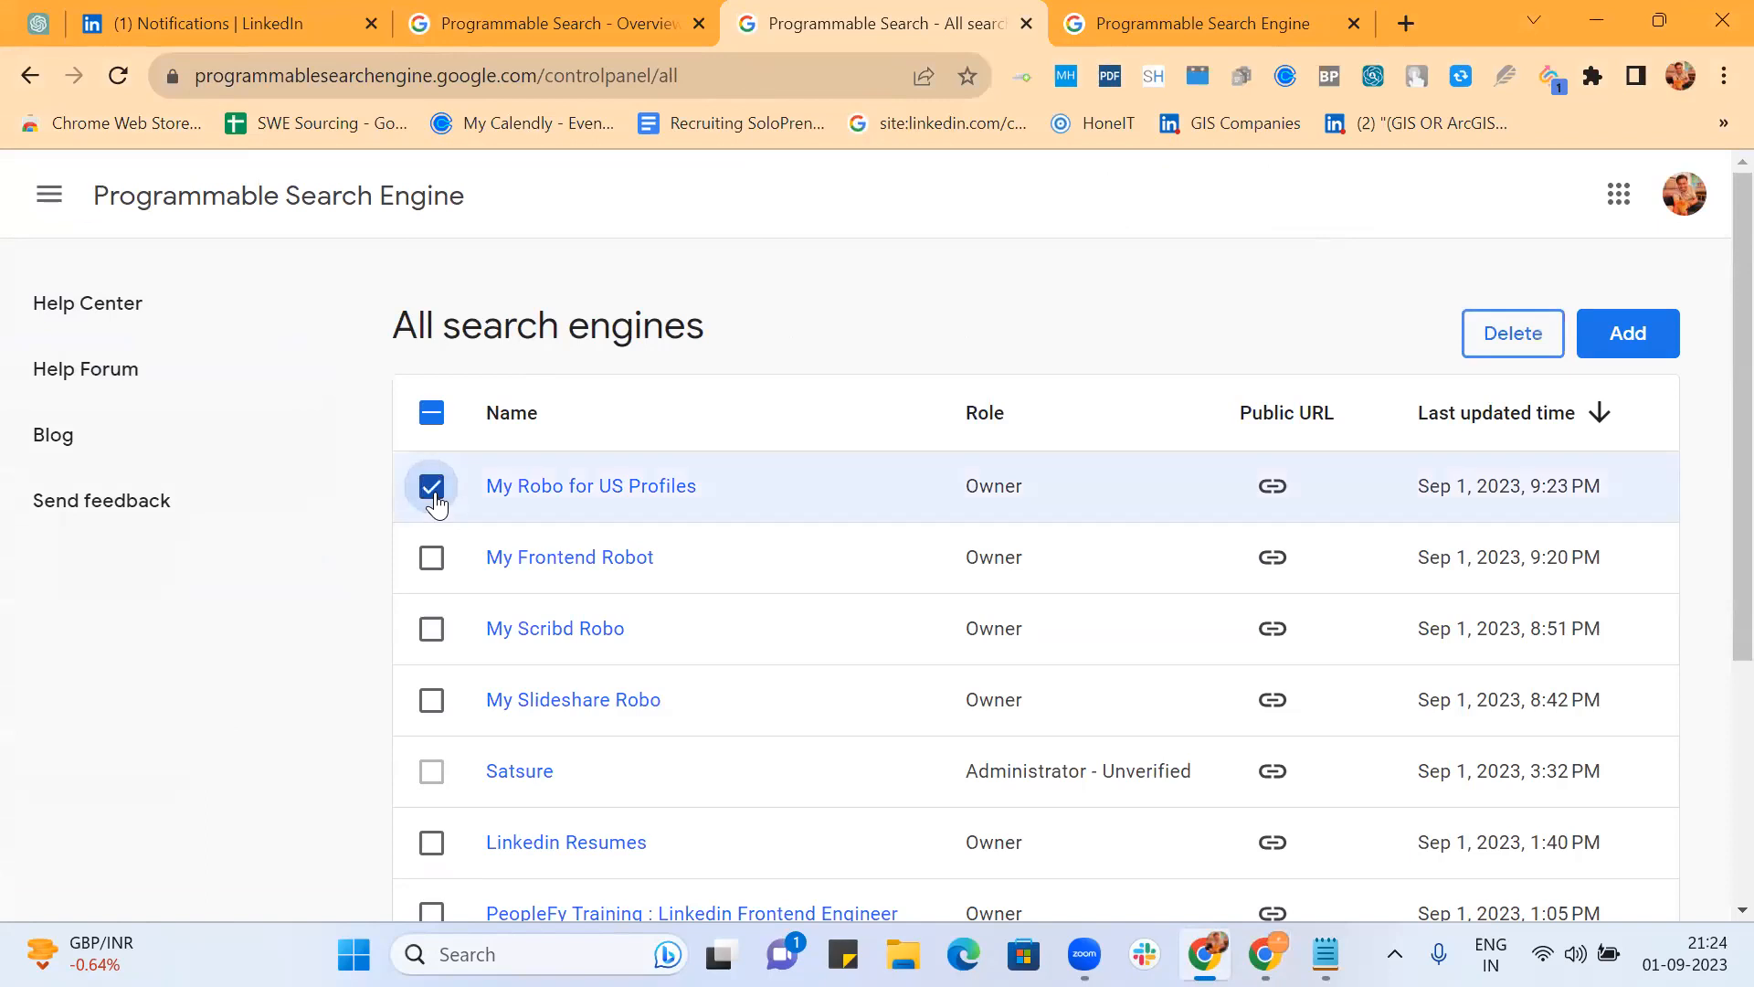
pyautogui.click(1521, 334)
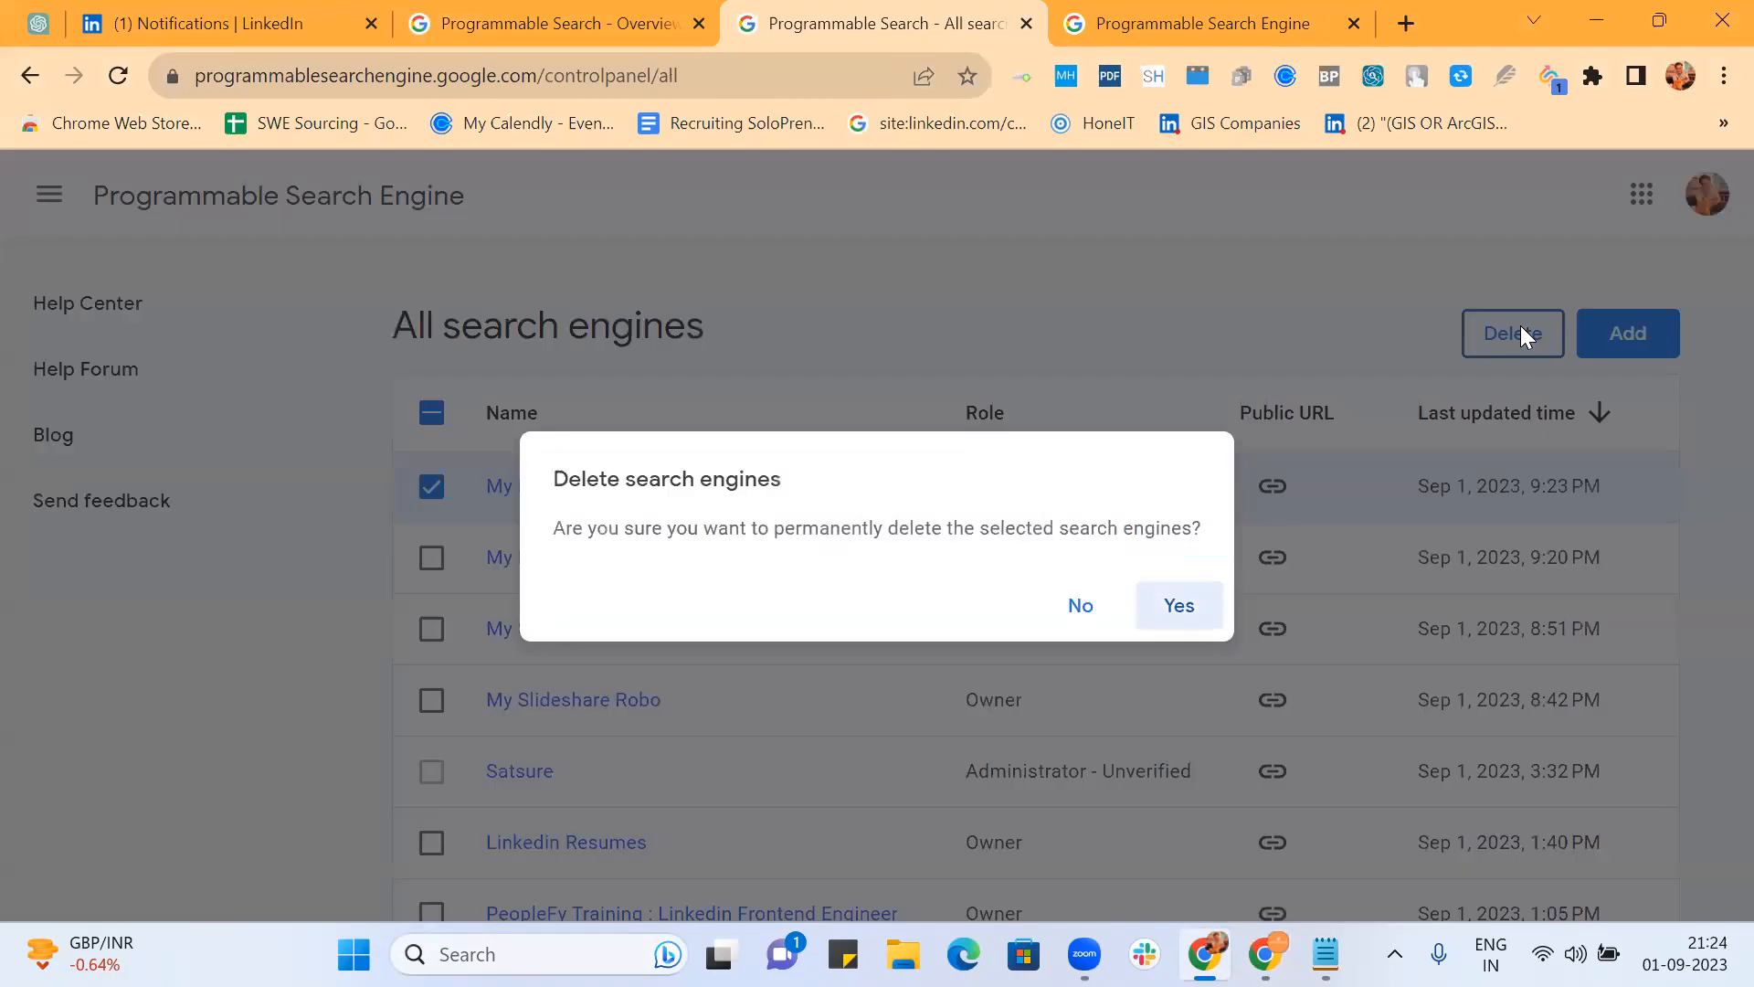
pyautogui.click(1191, 600)
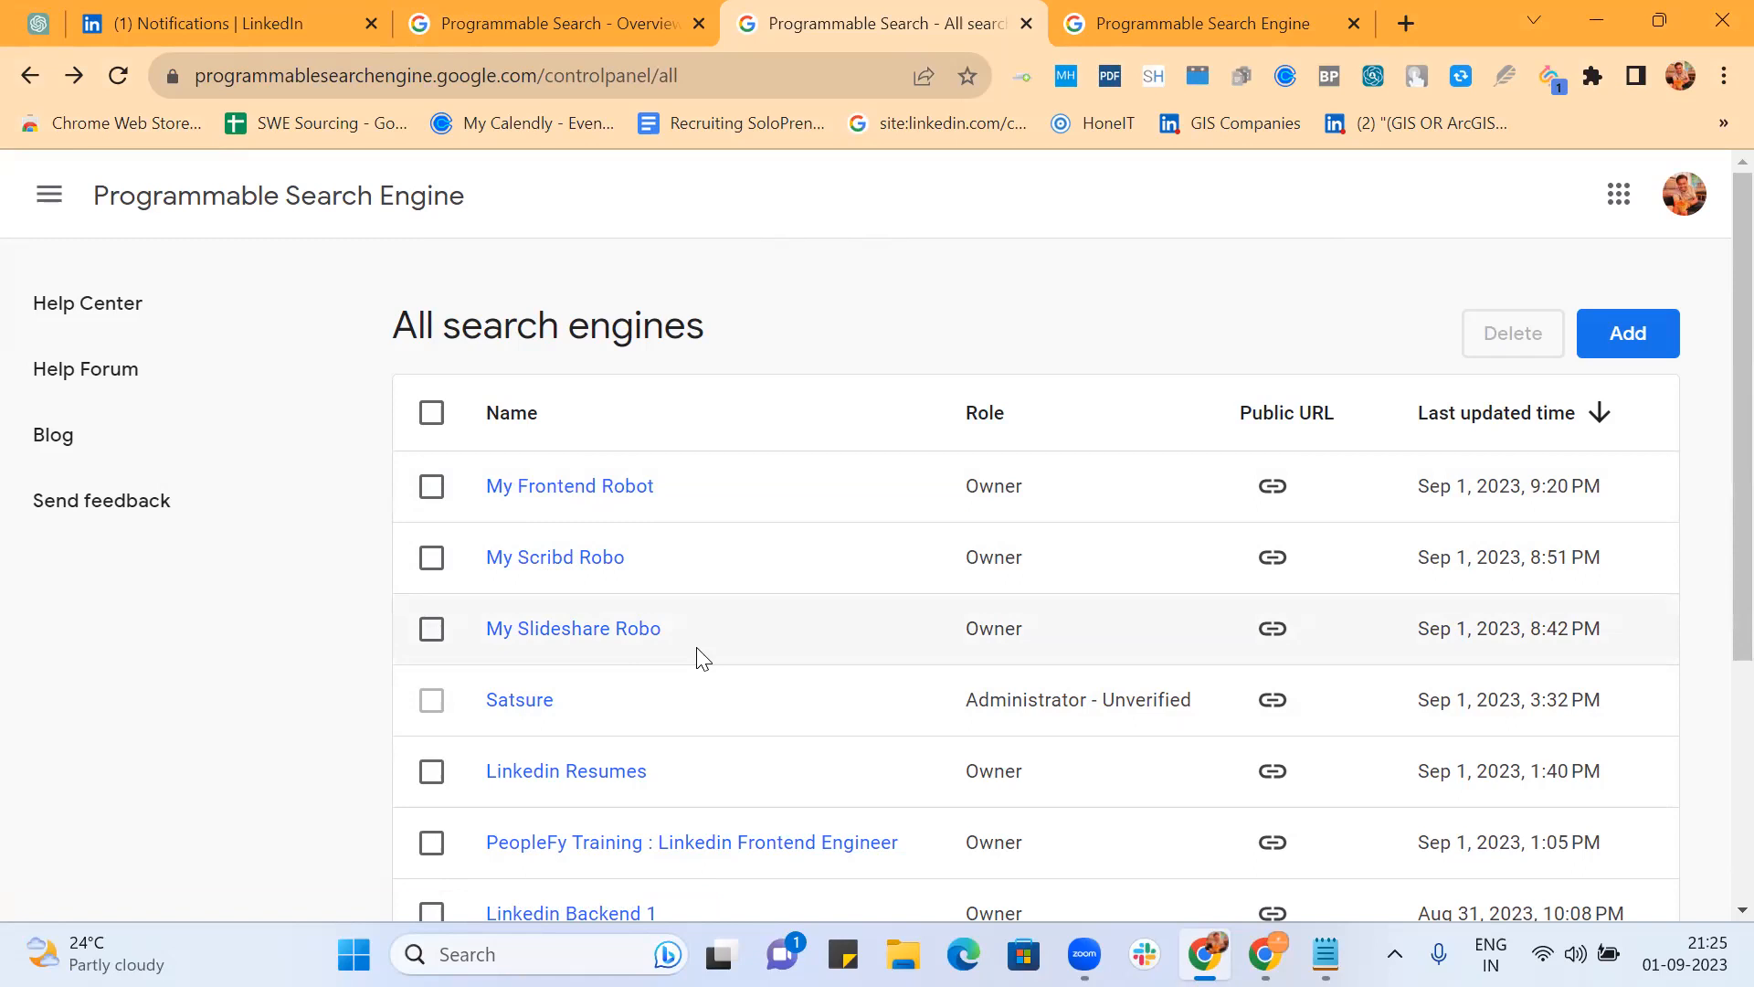
pyautogui.click(1239, 31)
# Step: Open My Frontend Robot's search features and page the refinements table to entries 6–9
pyautogui.click(930, 28)
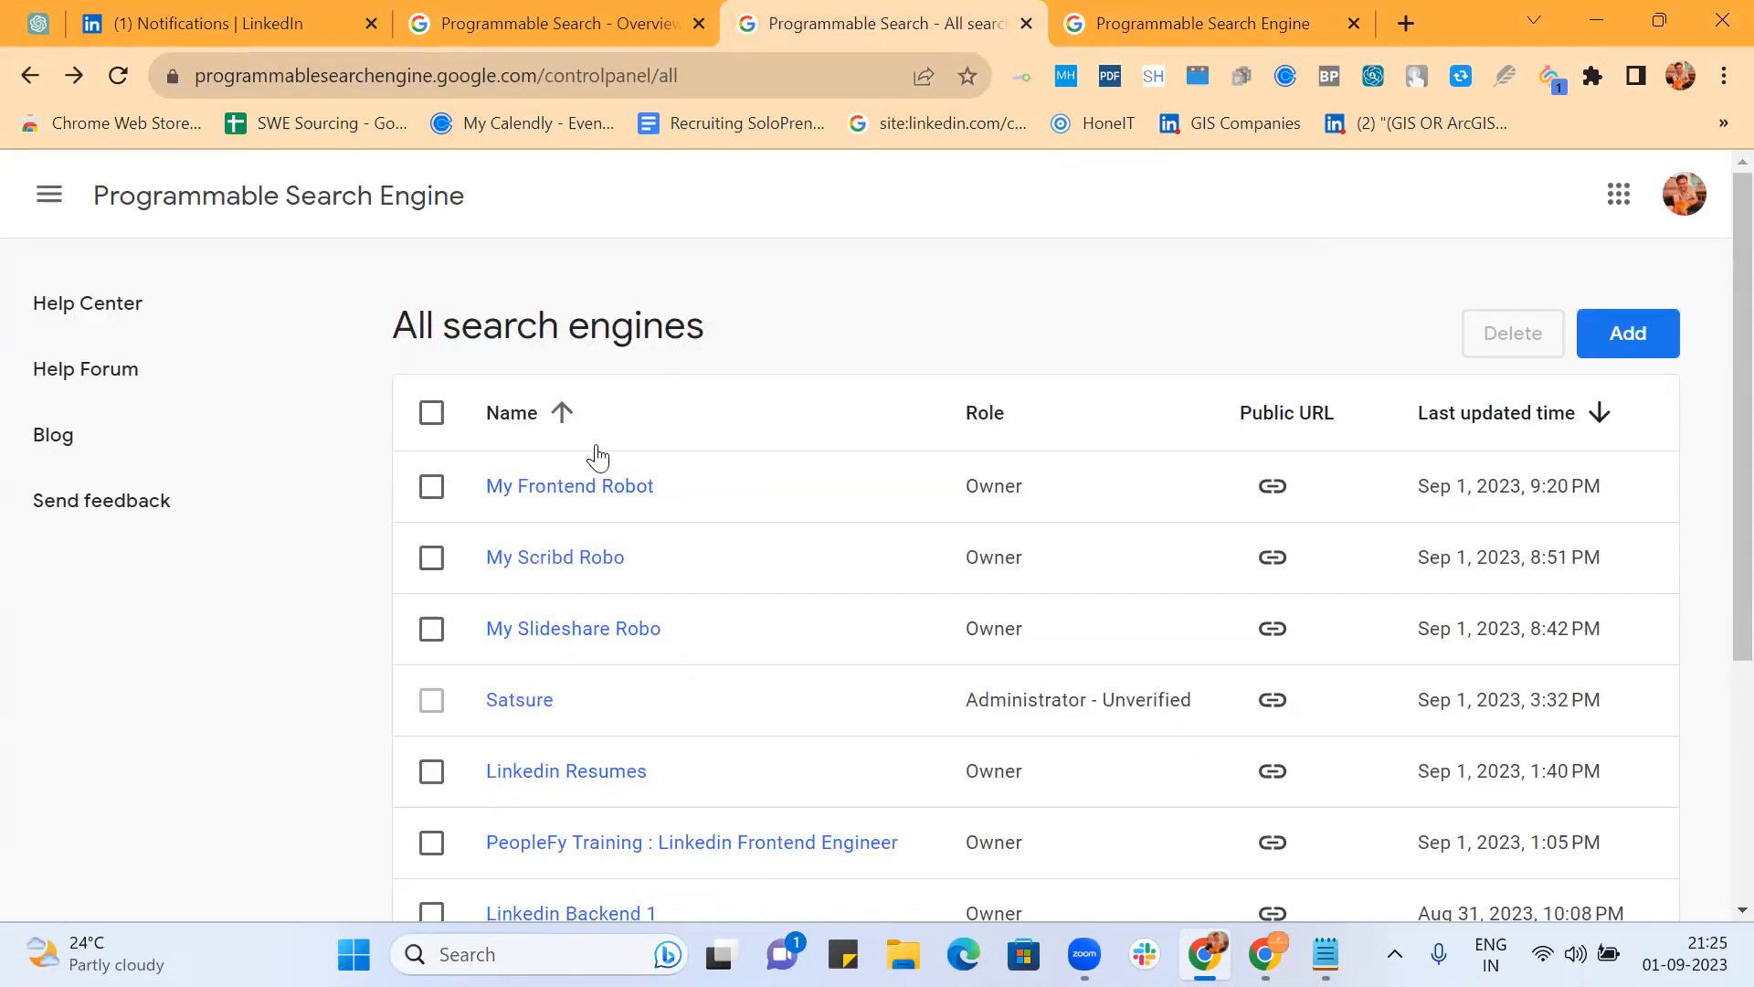
pyautogui.click(576, 487)
pyautogui.click(1082, 670)
pyautogui.scroll(-4, 959, 583)
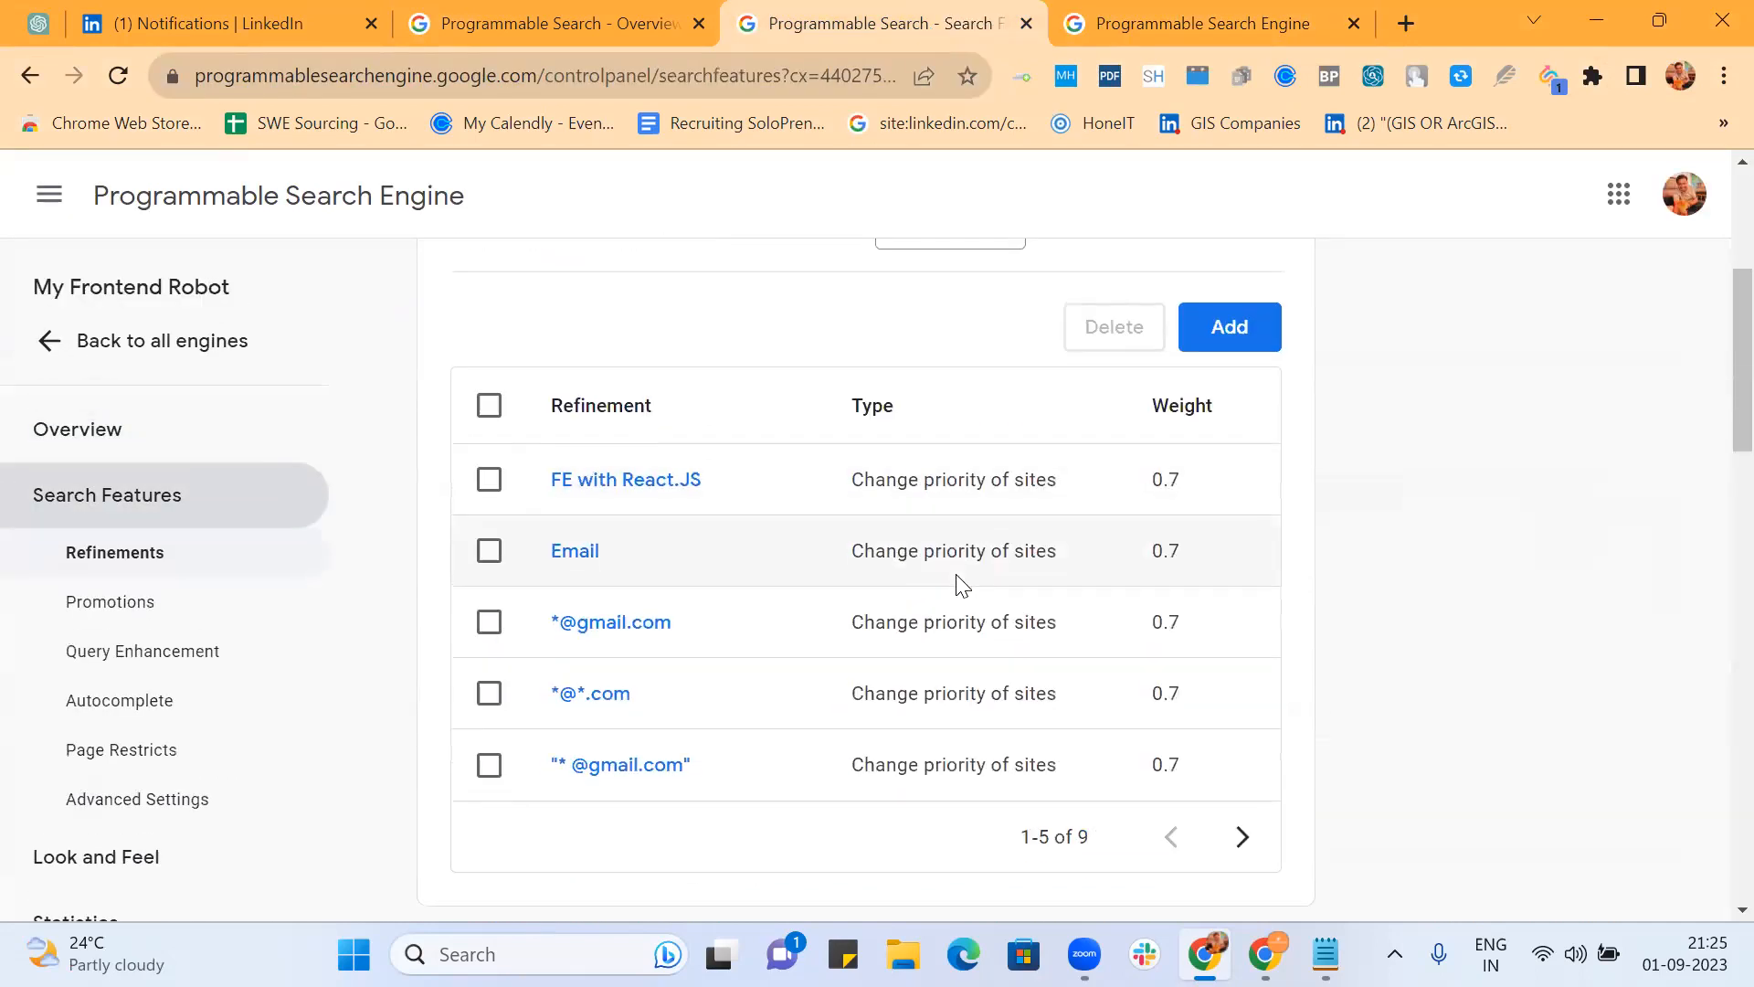
pyautogui.scroll(-15, 962, 585)
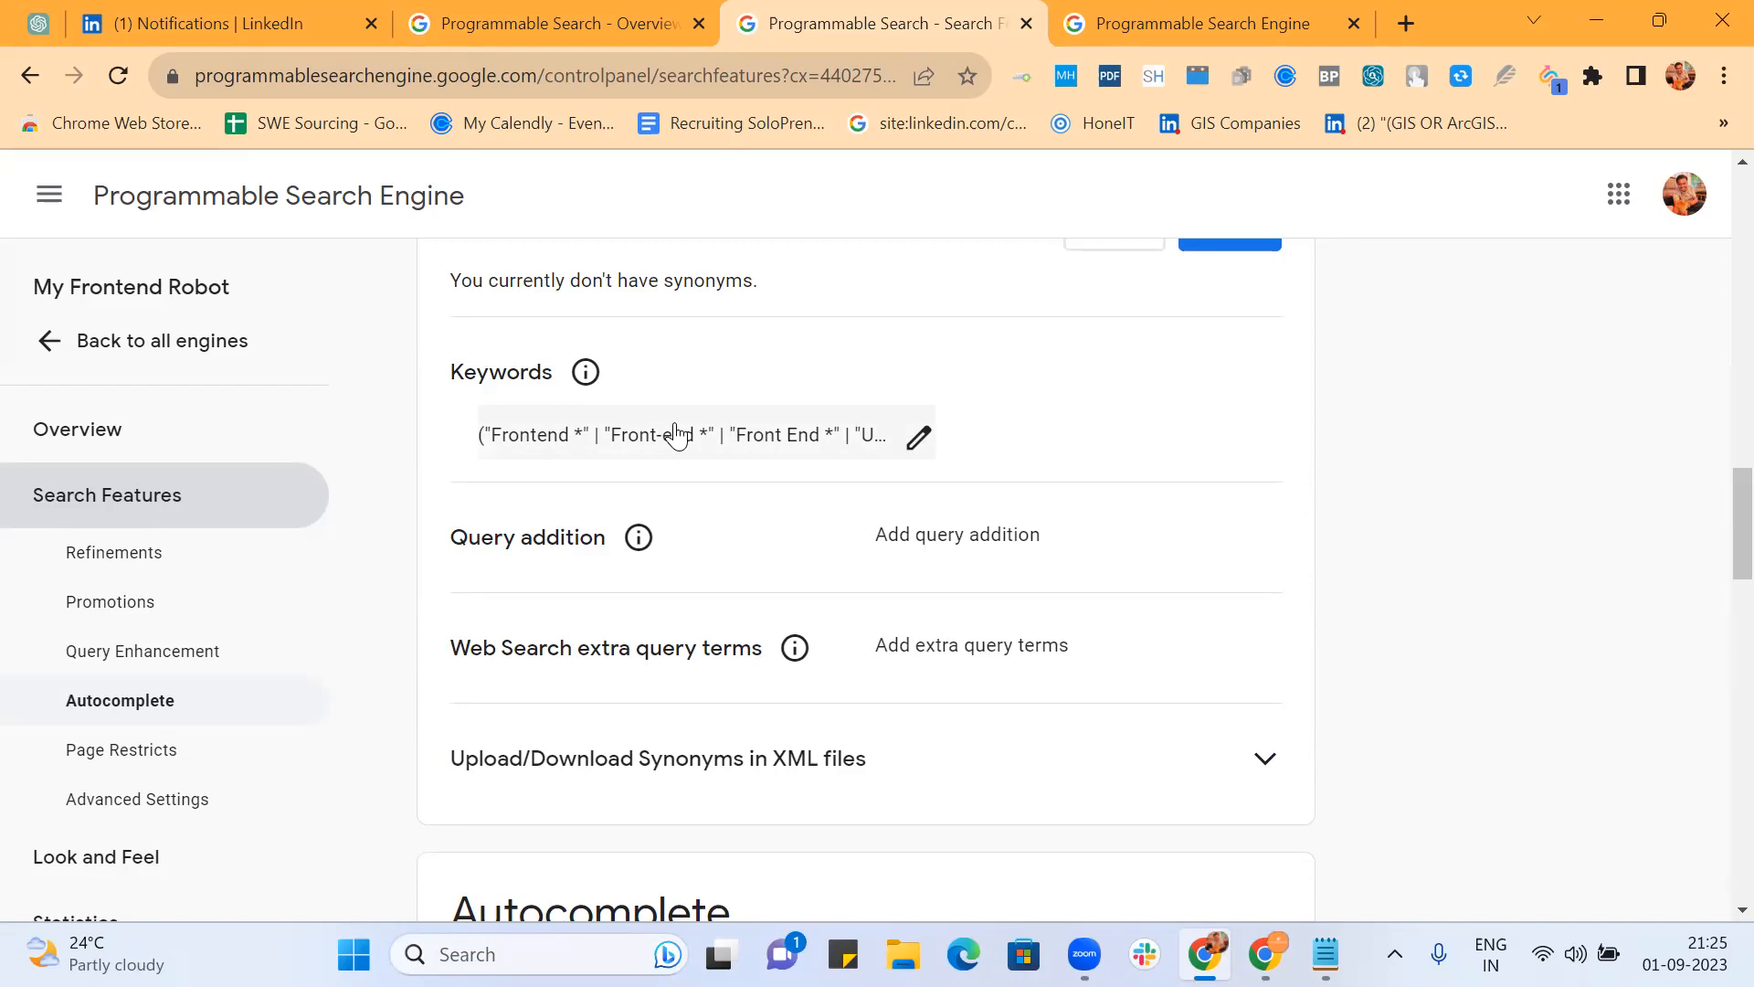
pyautogui.scroll(3, 676, 434)
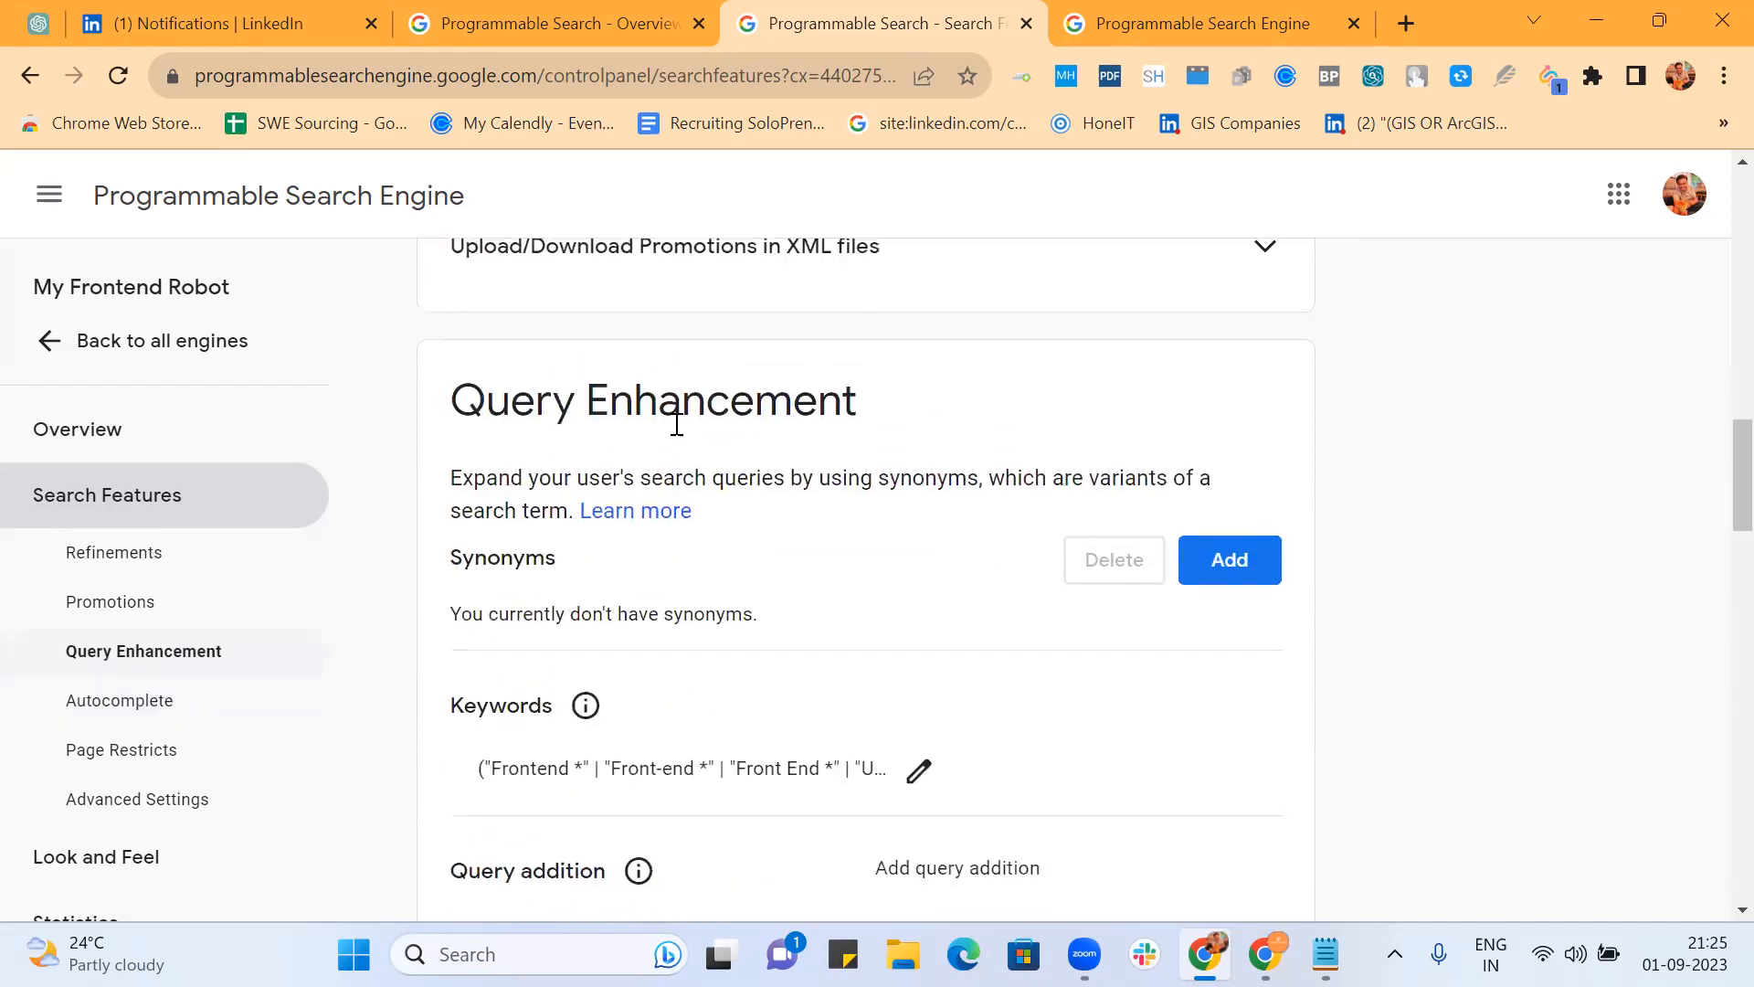
pyautogui.scroll(5, 674, 425)
pyautogui.scroll(4, 863, 445)
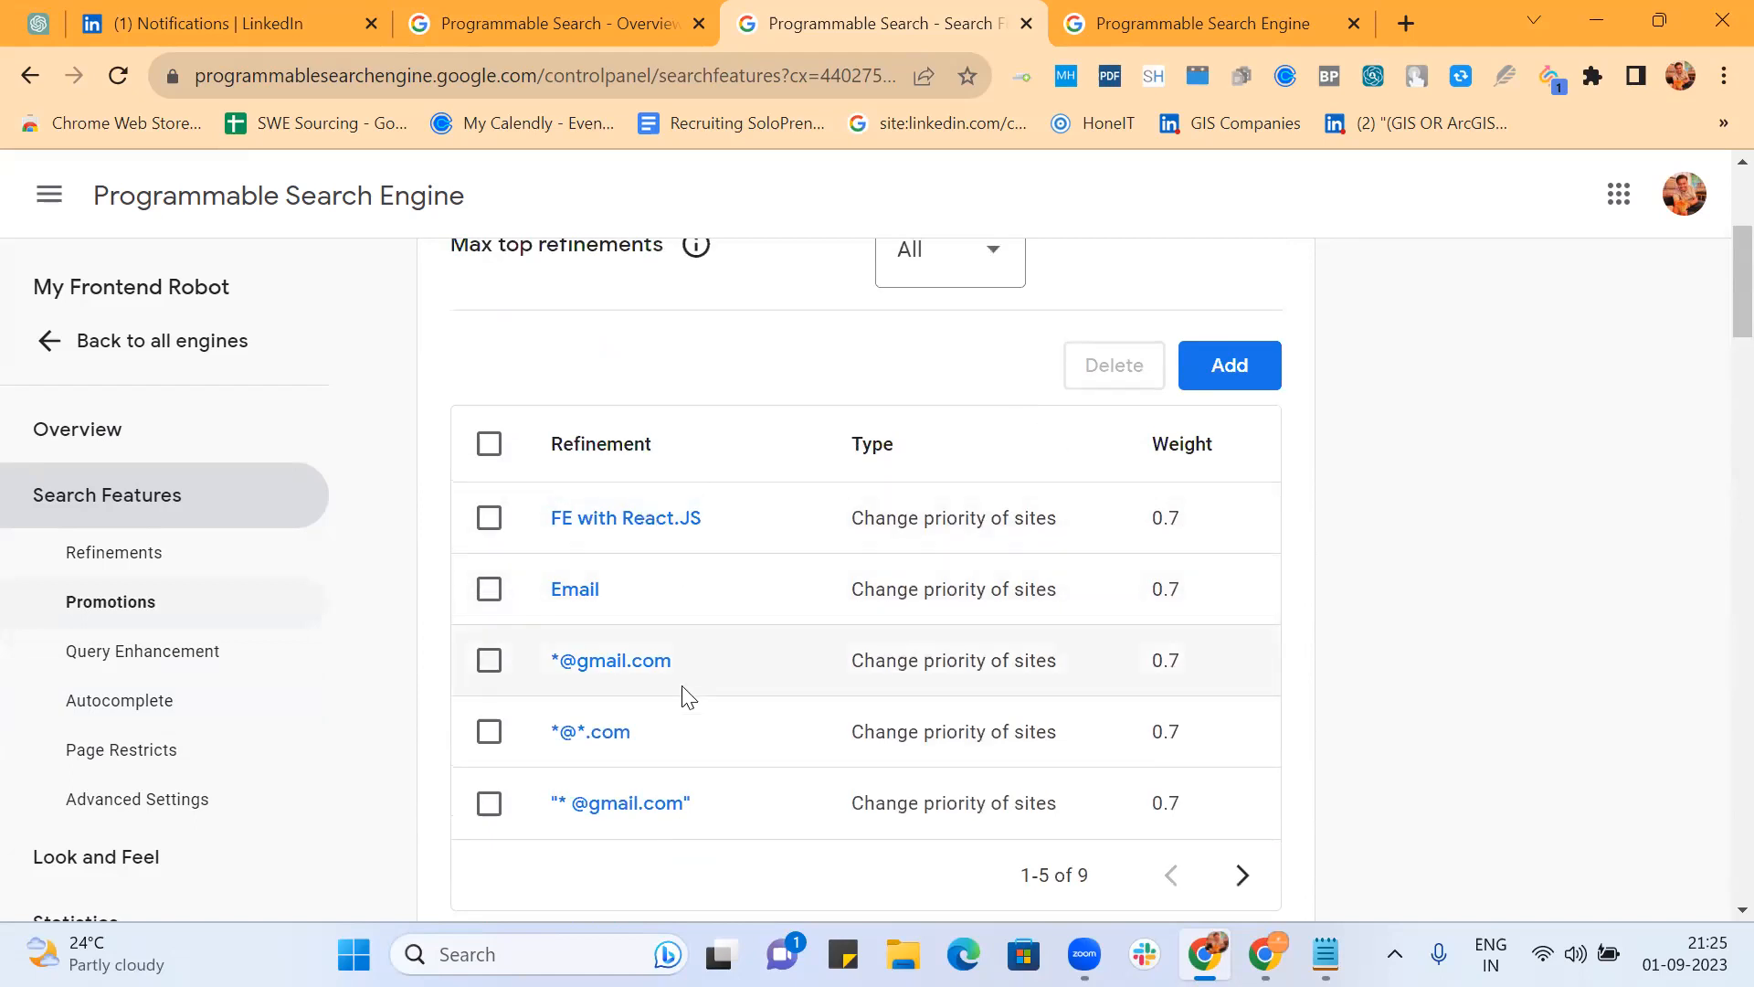
pyautogui.scroll(-1, 703, 651)
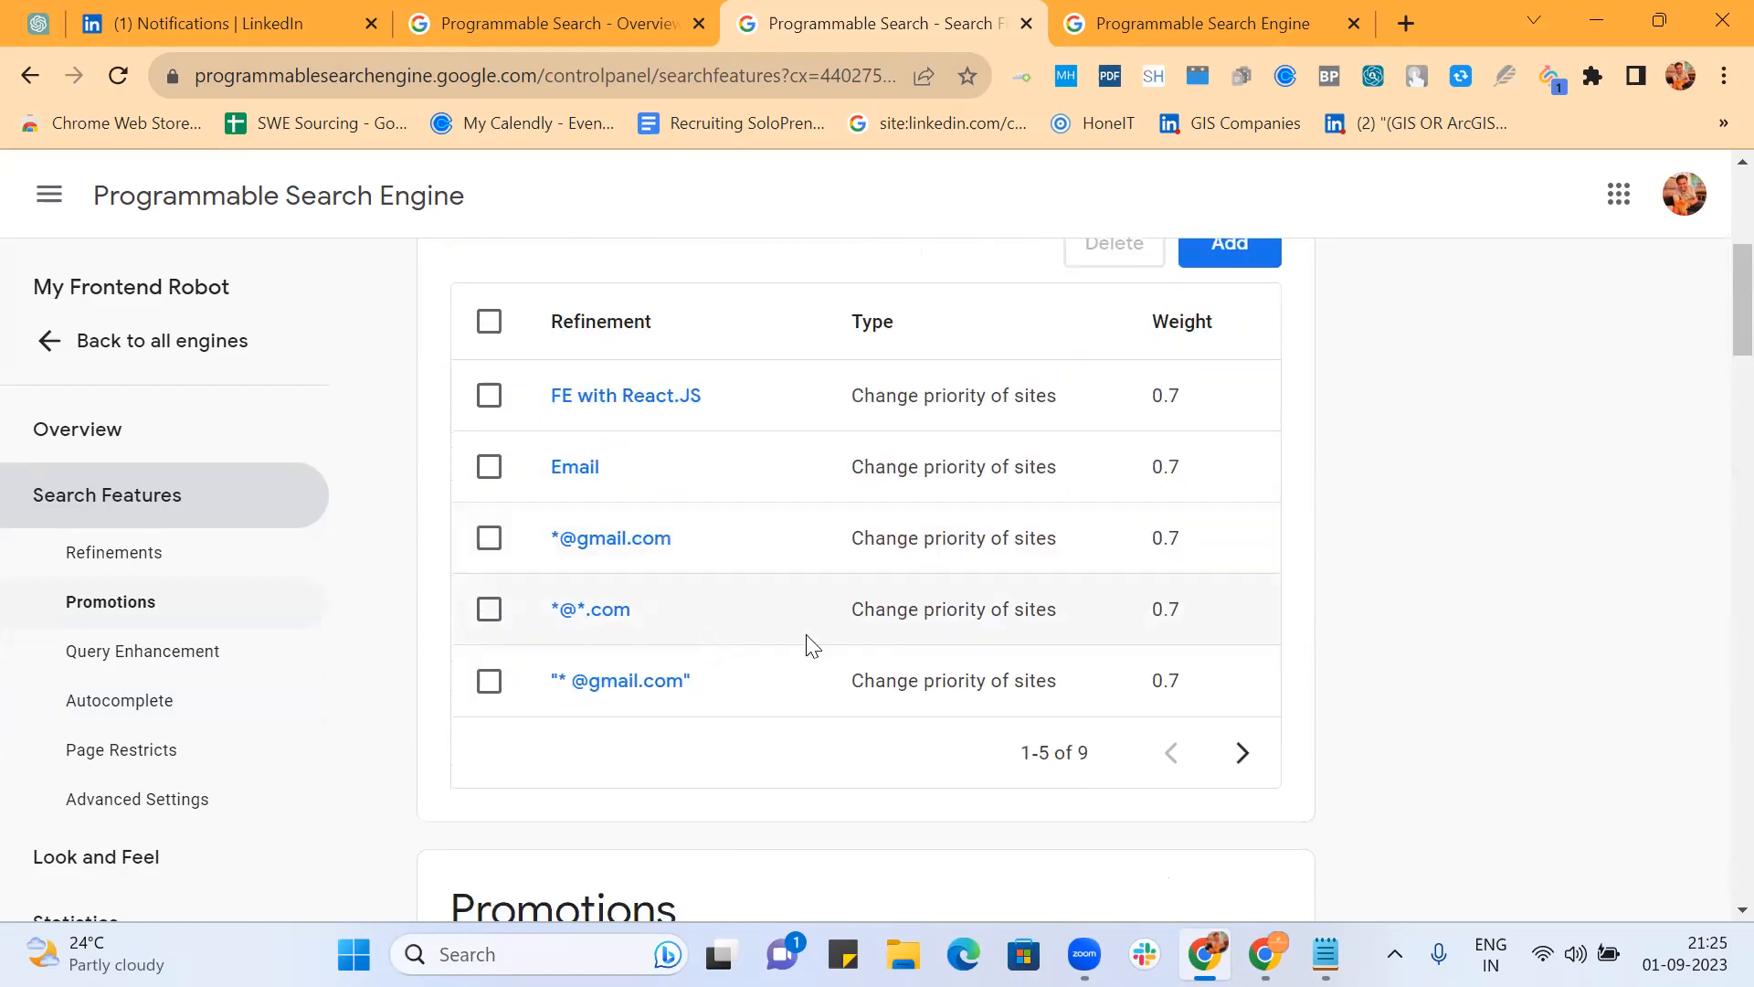
pyautogui.click(1240, 770)
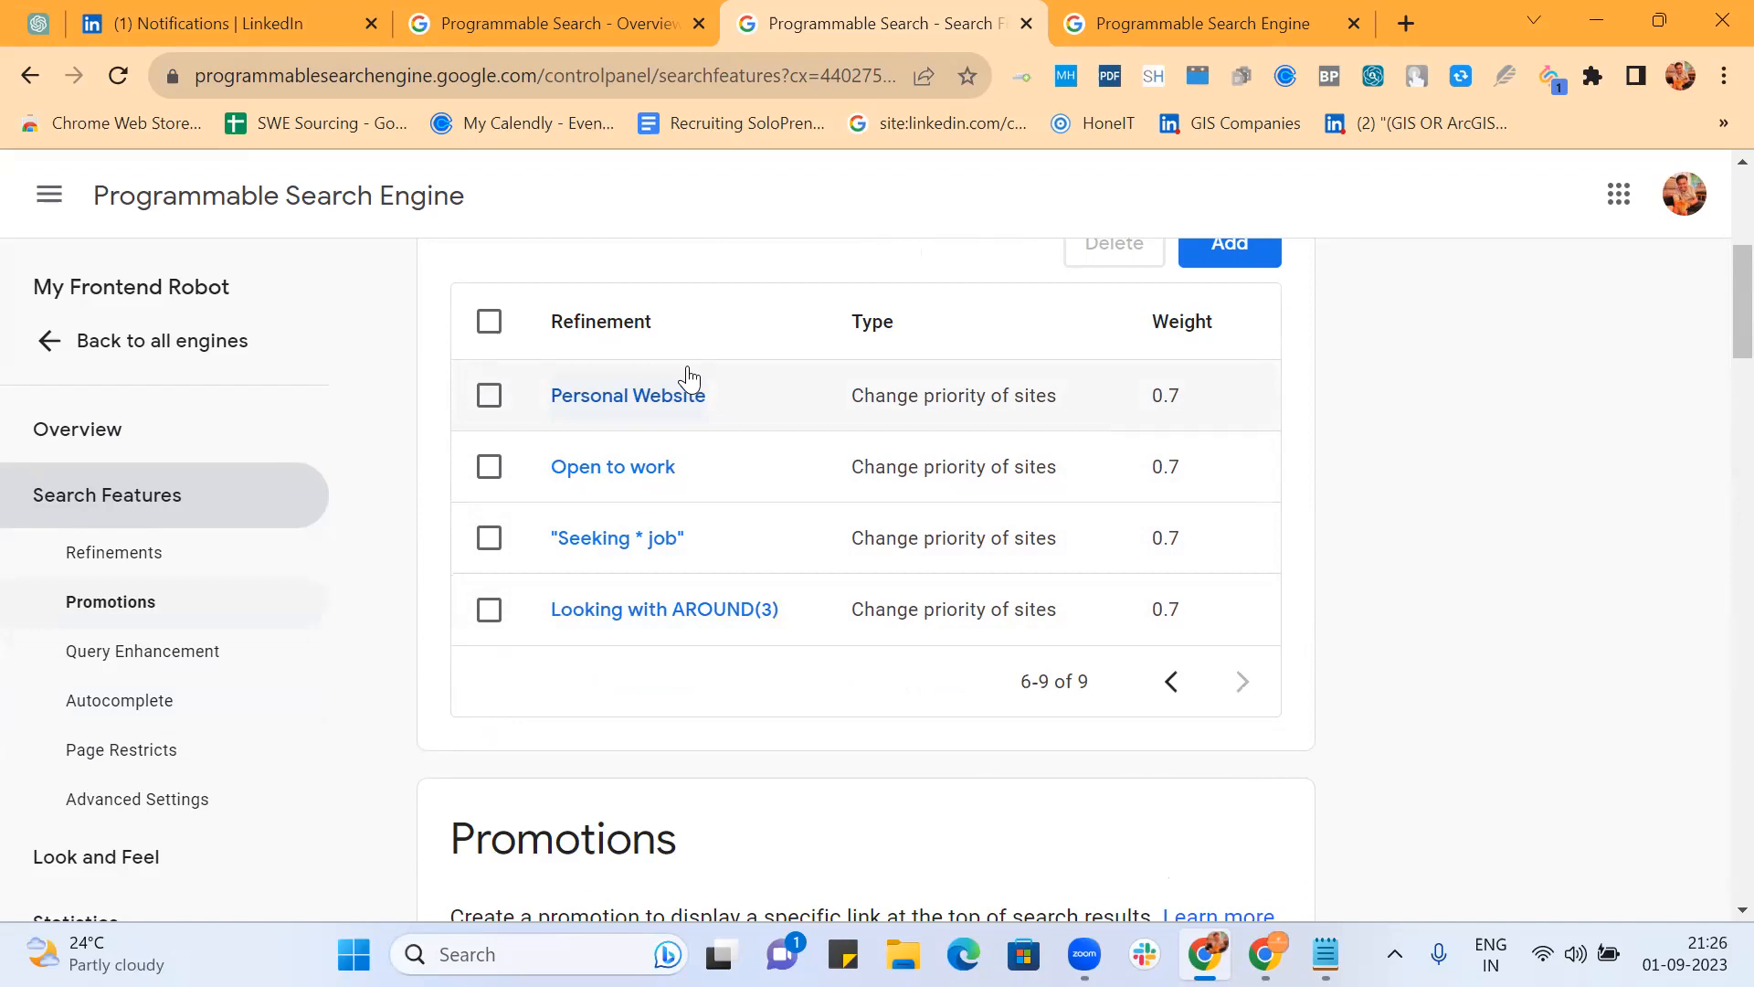
# Step: Close the old search results tab and go back to the list of all engines
pyautogui.click(1155, 16)
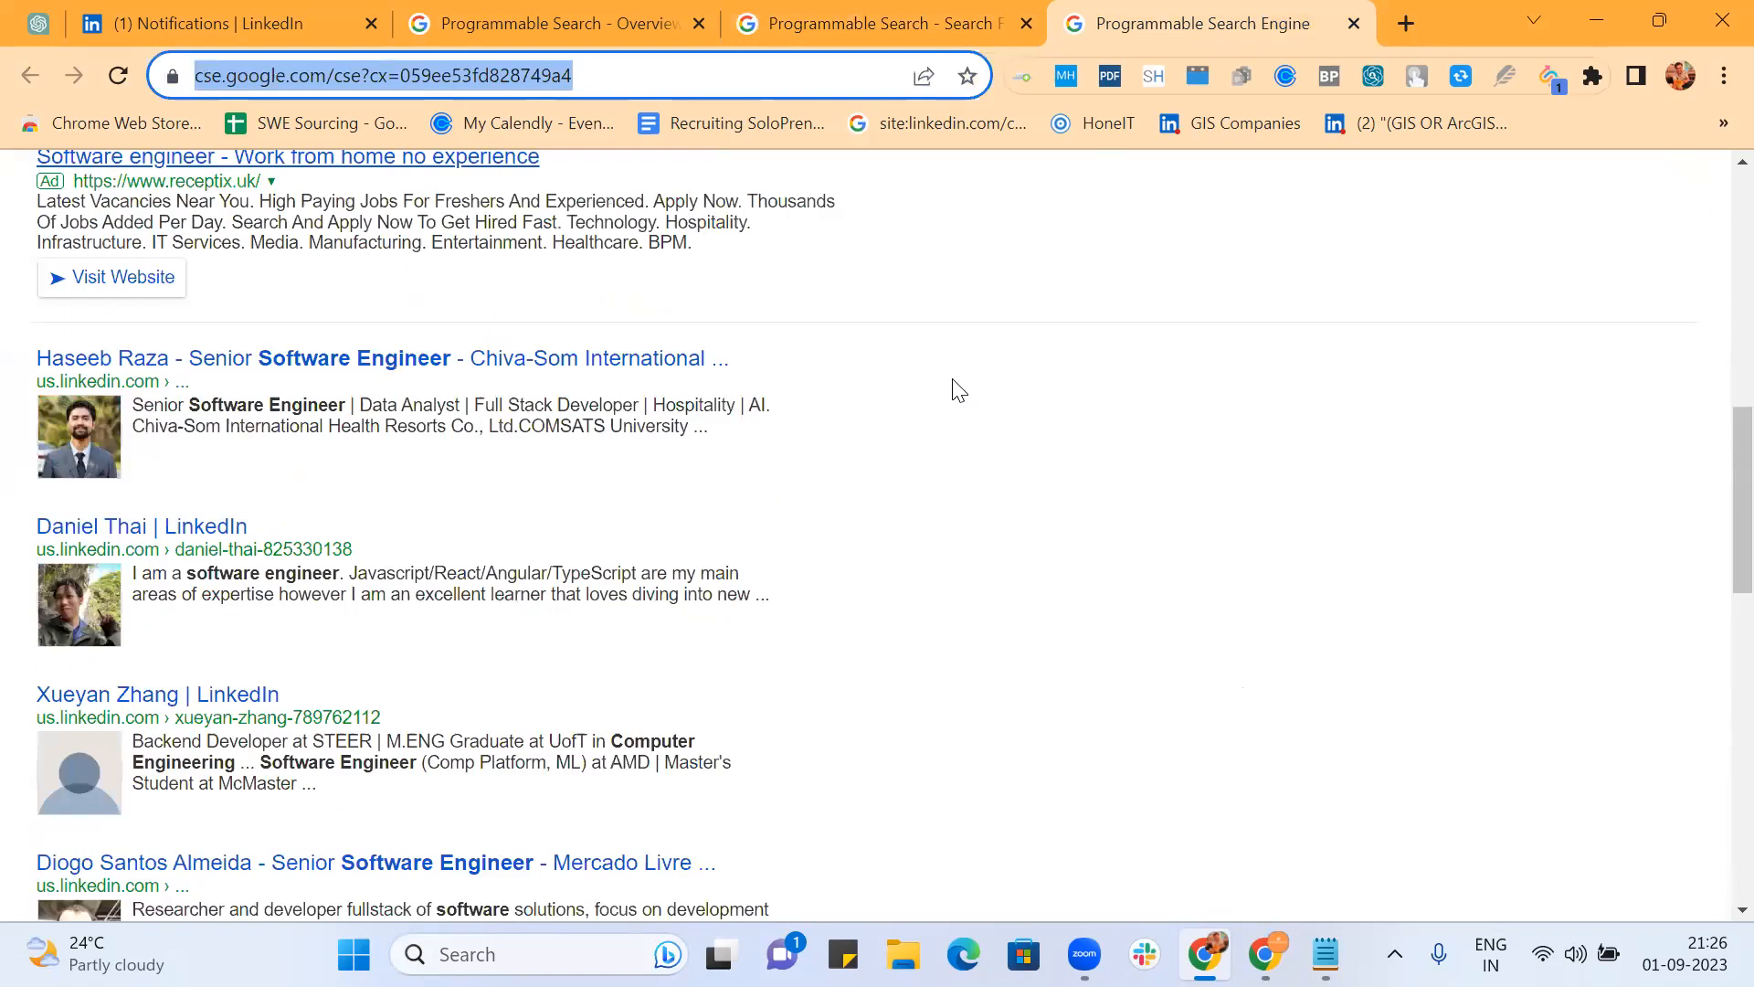
pyautogui.scroll(10, 956, 390)
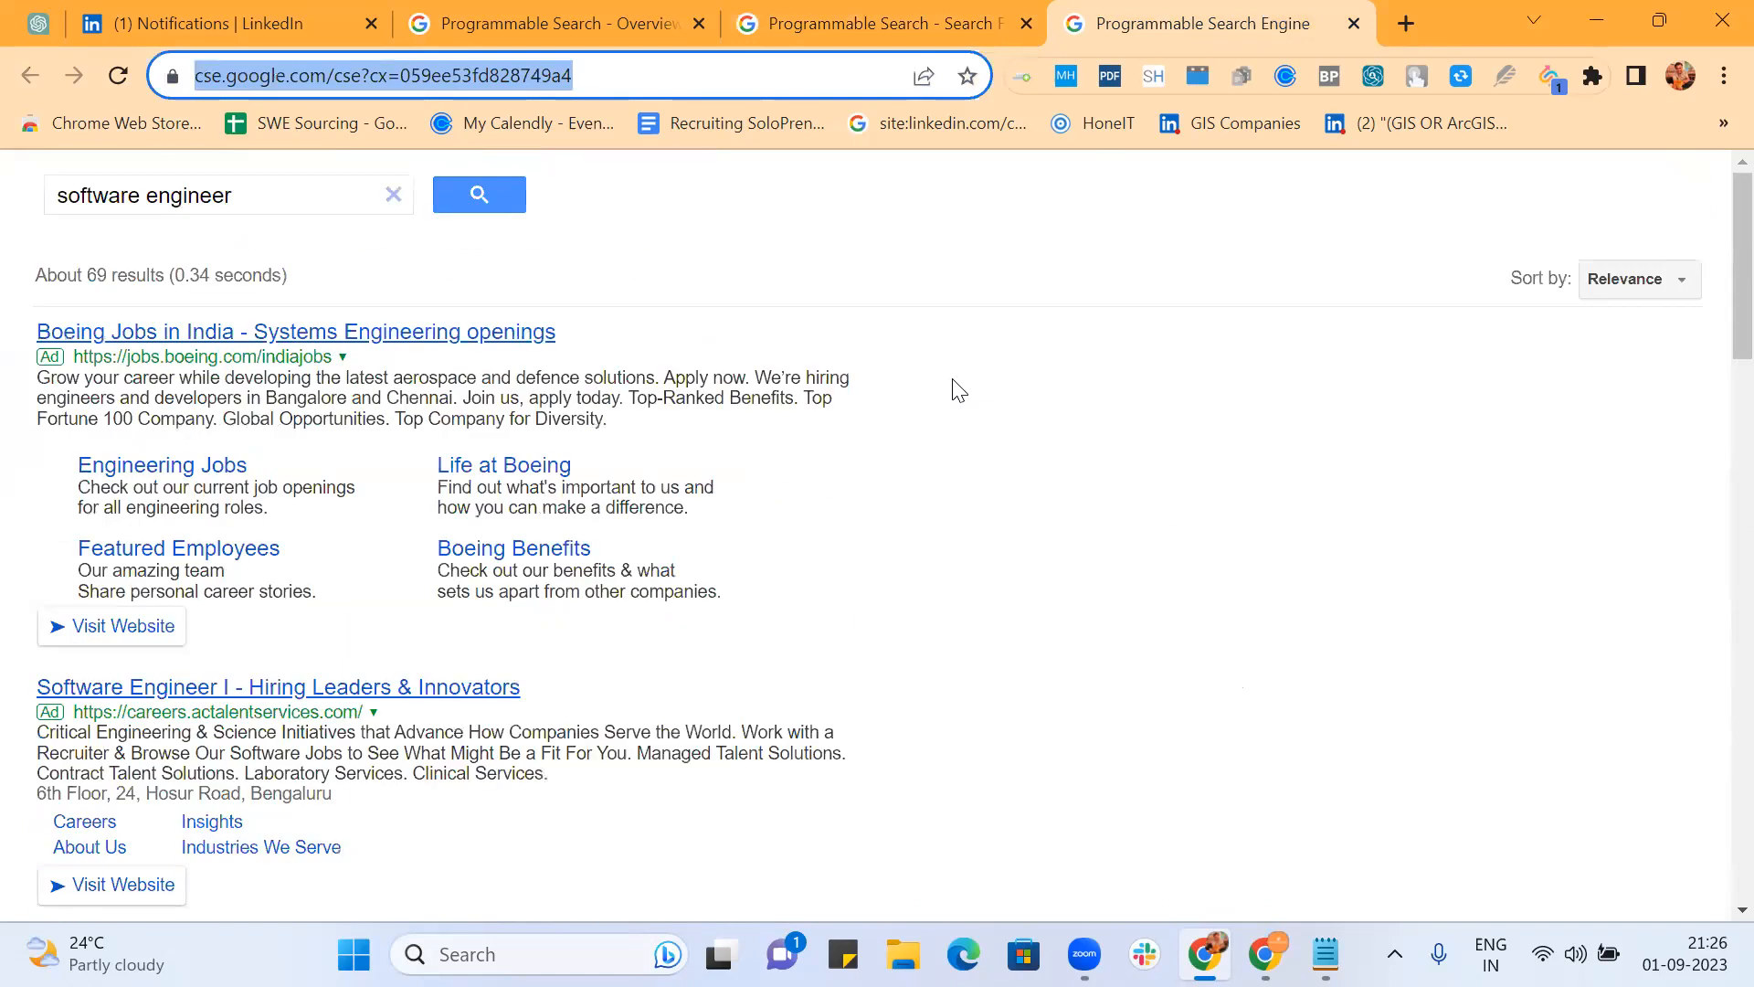
pyautogui.click(1355, 23)
pyautogui.scroll(-5, 1338, 492)
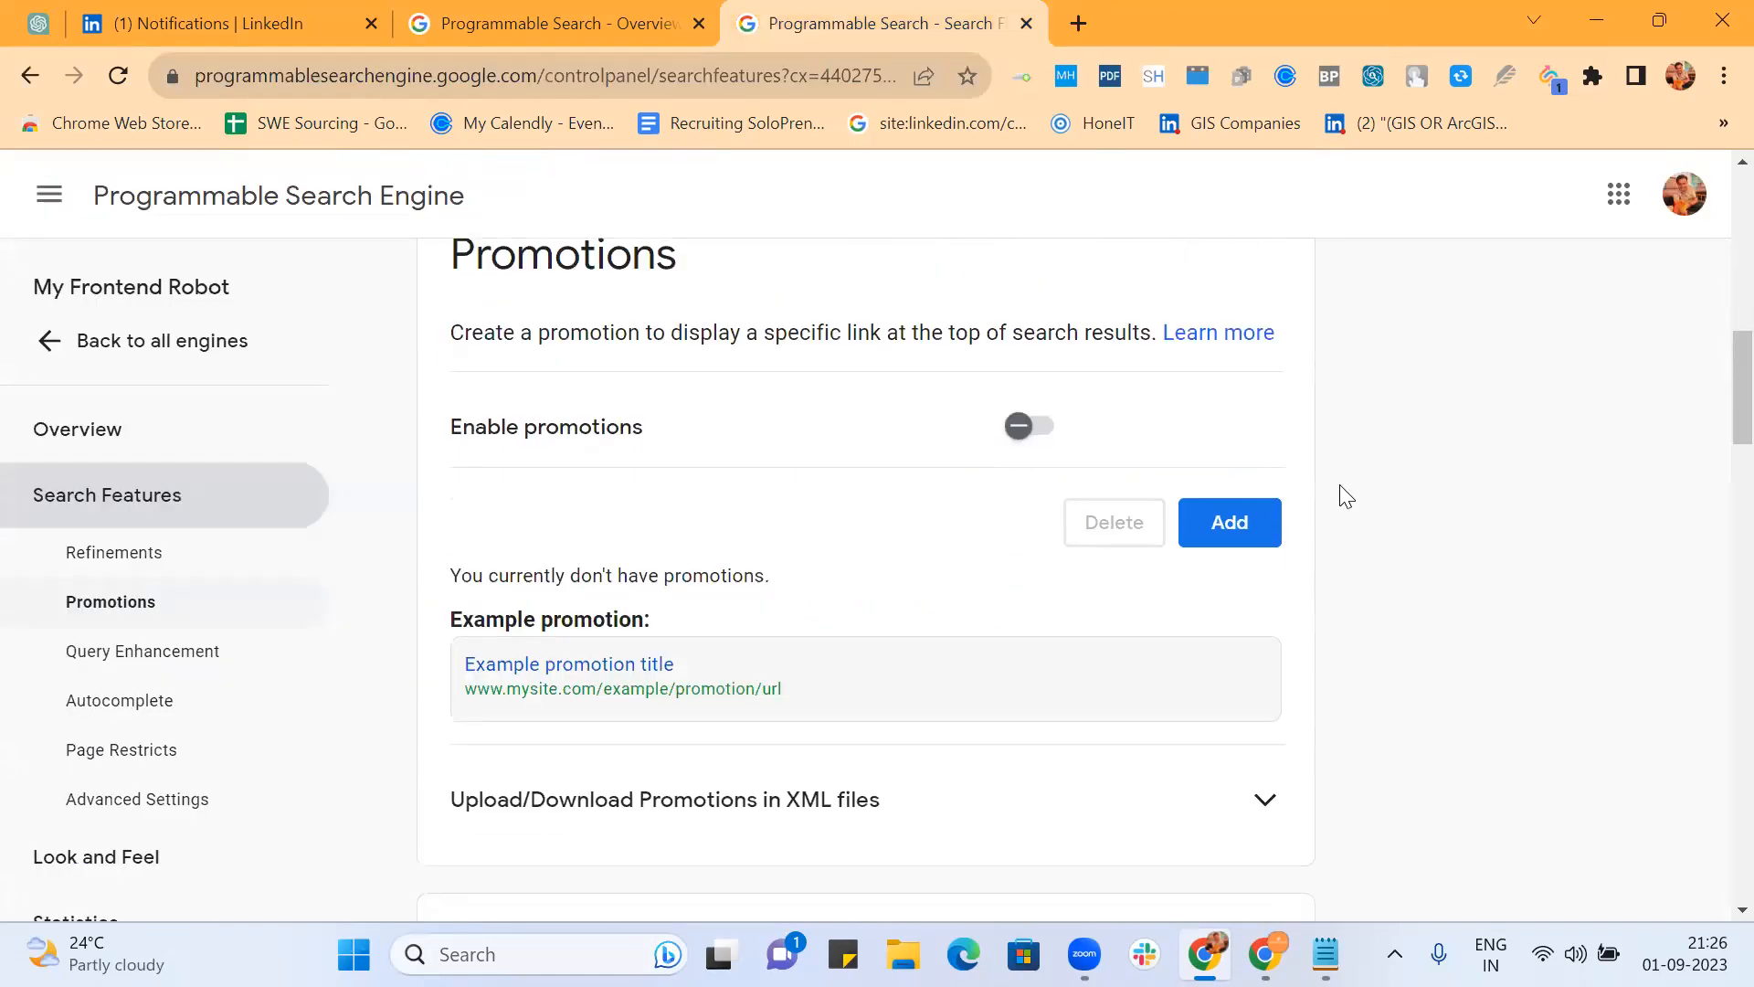
pyautogui.scroll(-20, 1345, 496)
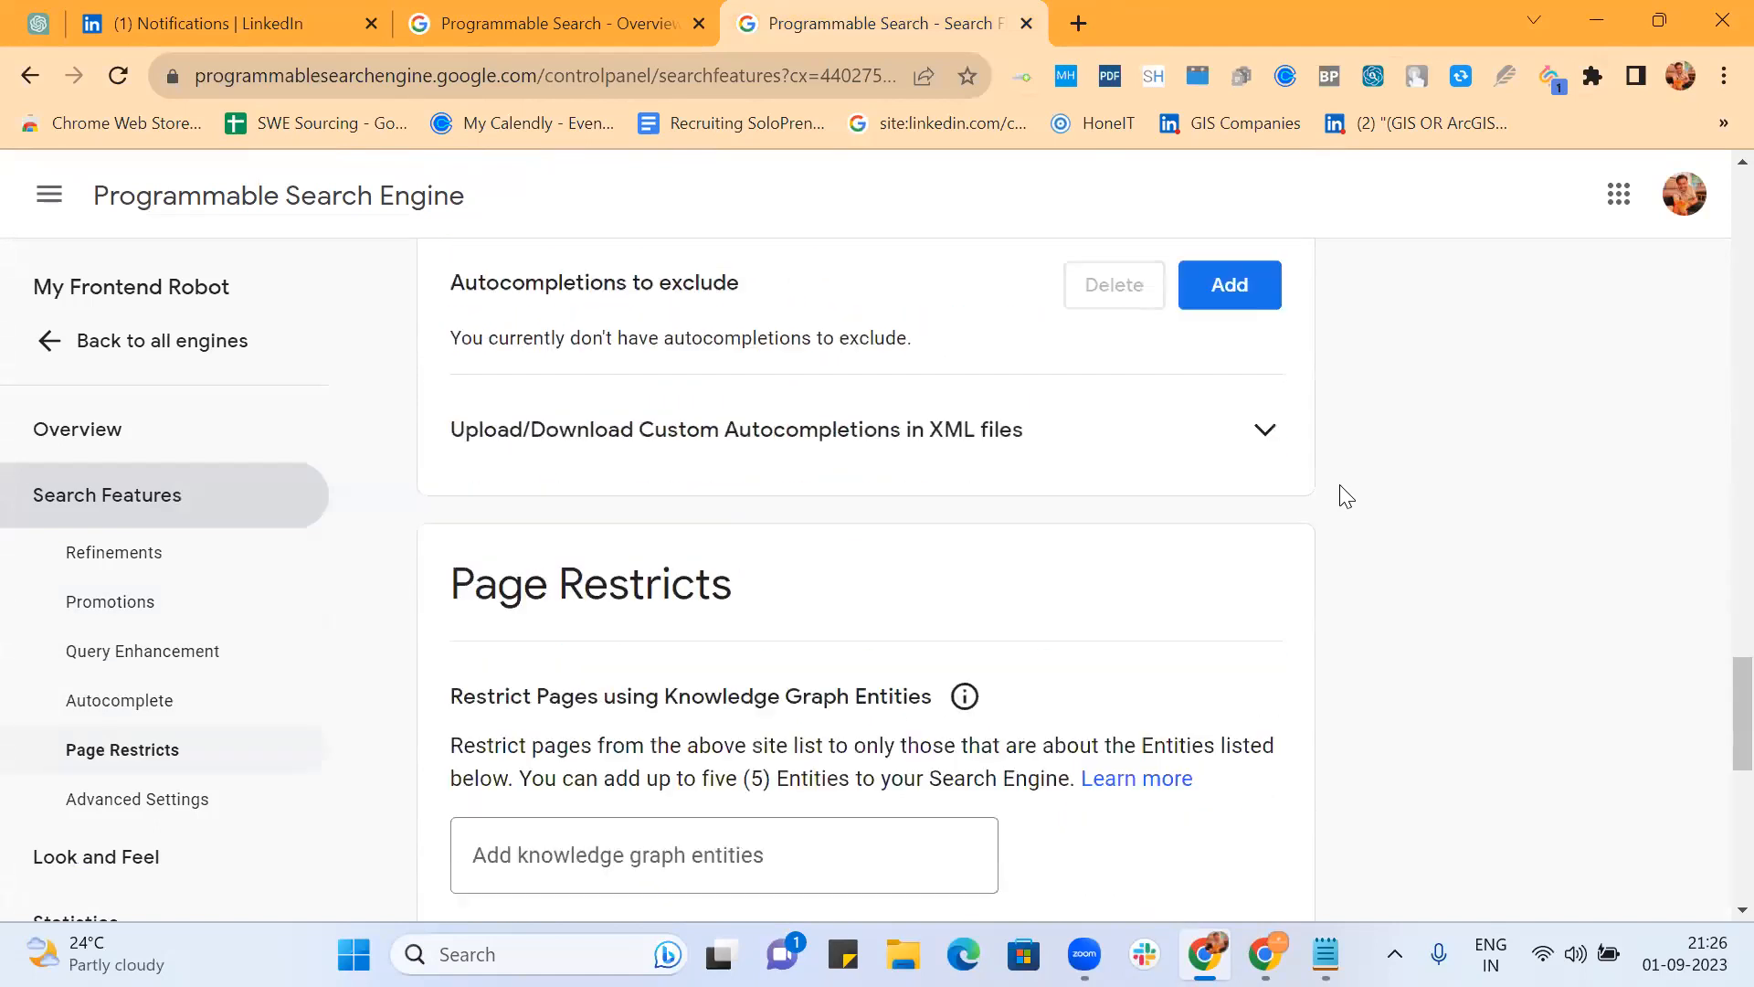
pyautogui.scroll(-5, 1346, 496)
pyautogui.scroll(15, 1346, 496)
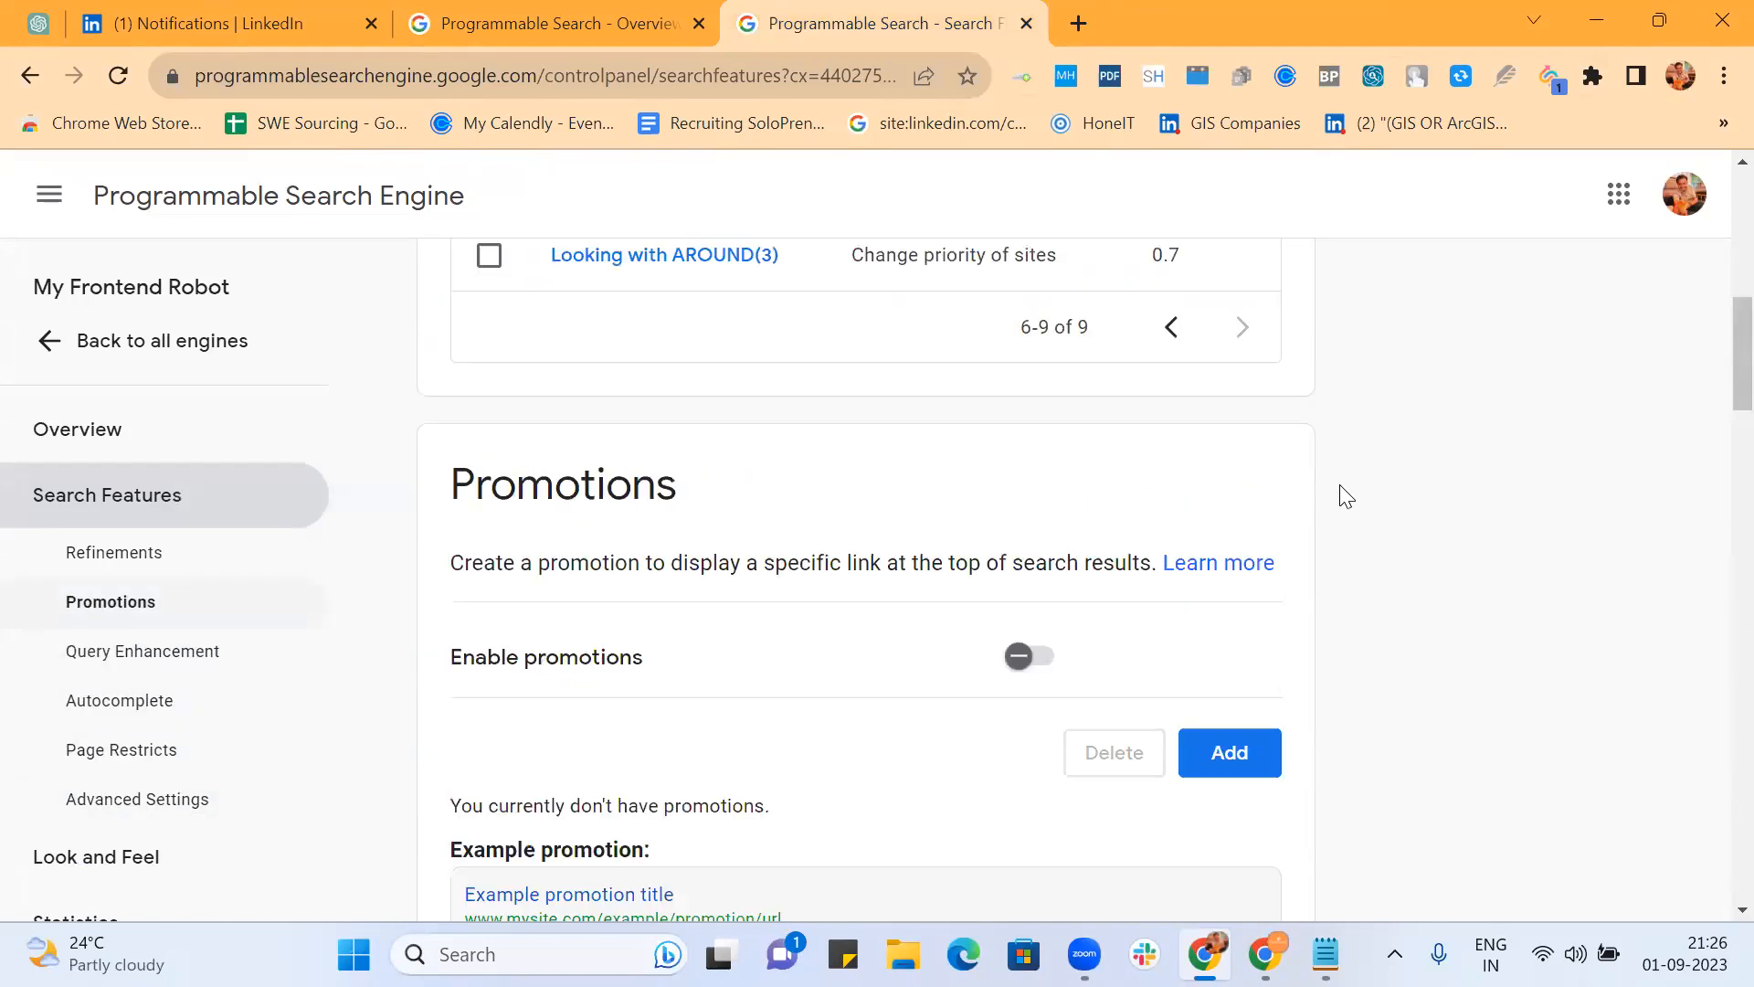
pyautogui.scroll(8, 1340, 484)
pyautogui.click(80, 339)
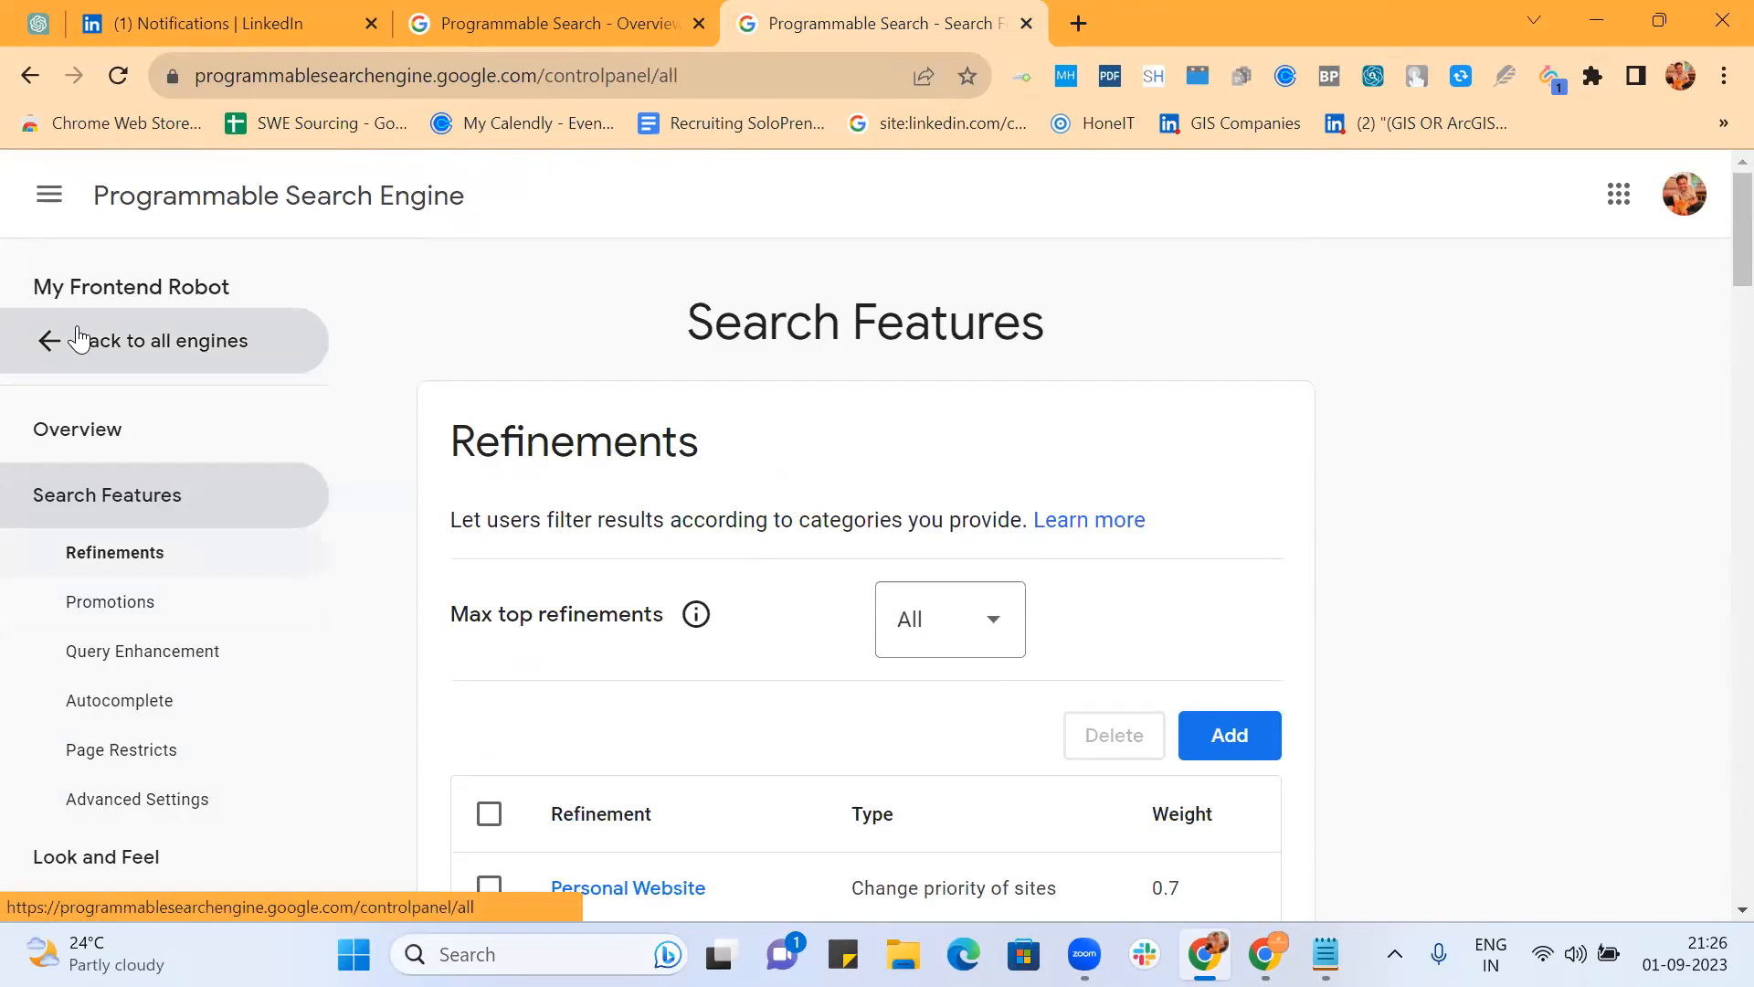
# Step: Open My Frontend Robot's All Search Features settings in a new tab and review them
pyautogui.click(573, 493)
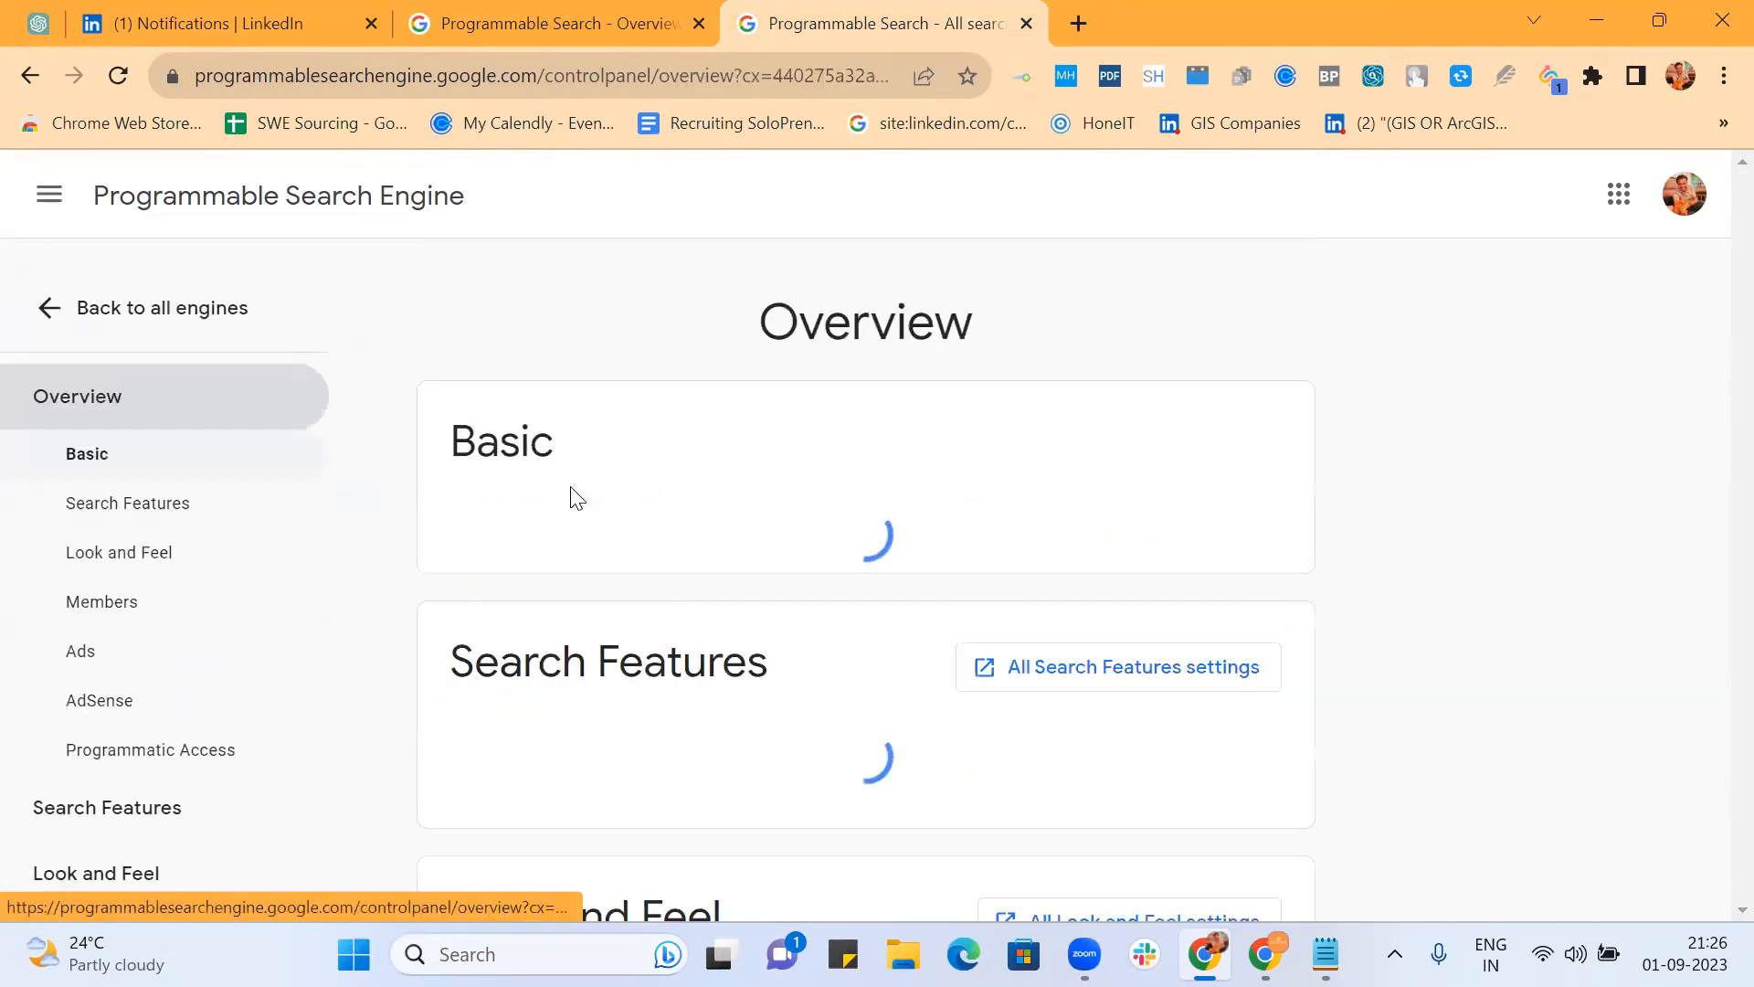
pyautogui.click(1022, 670)
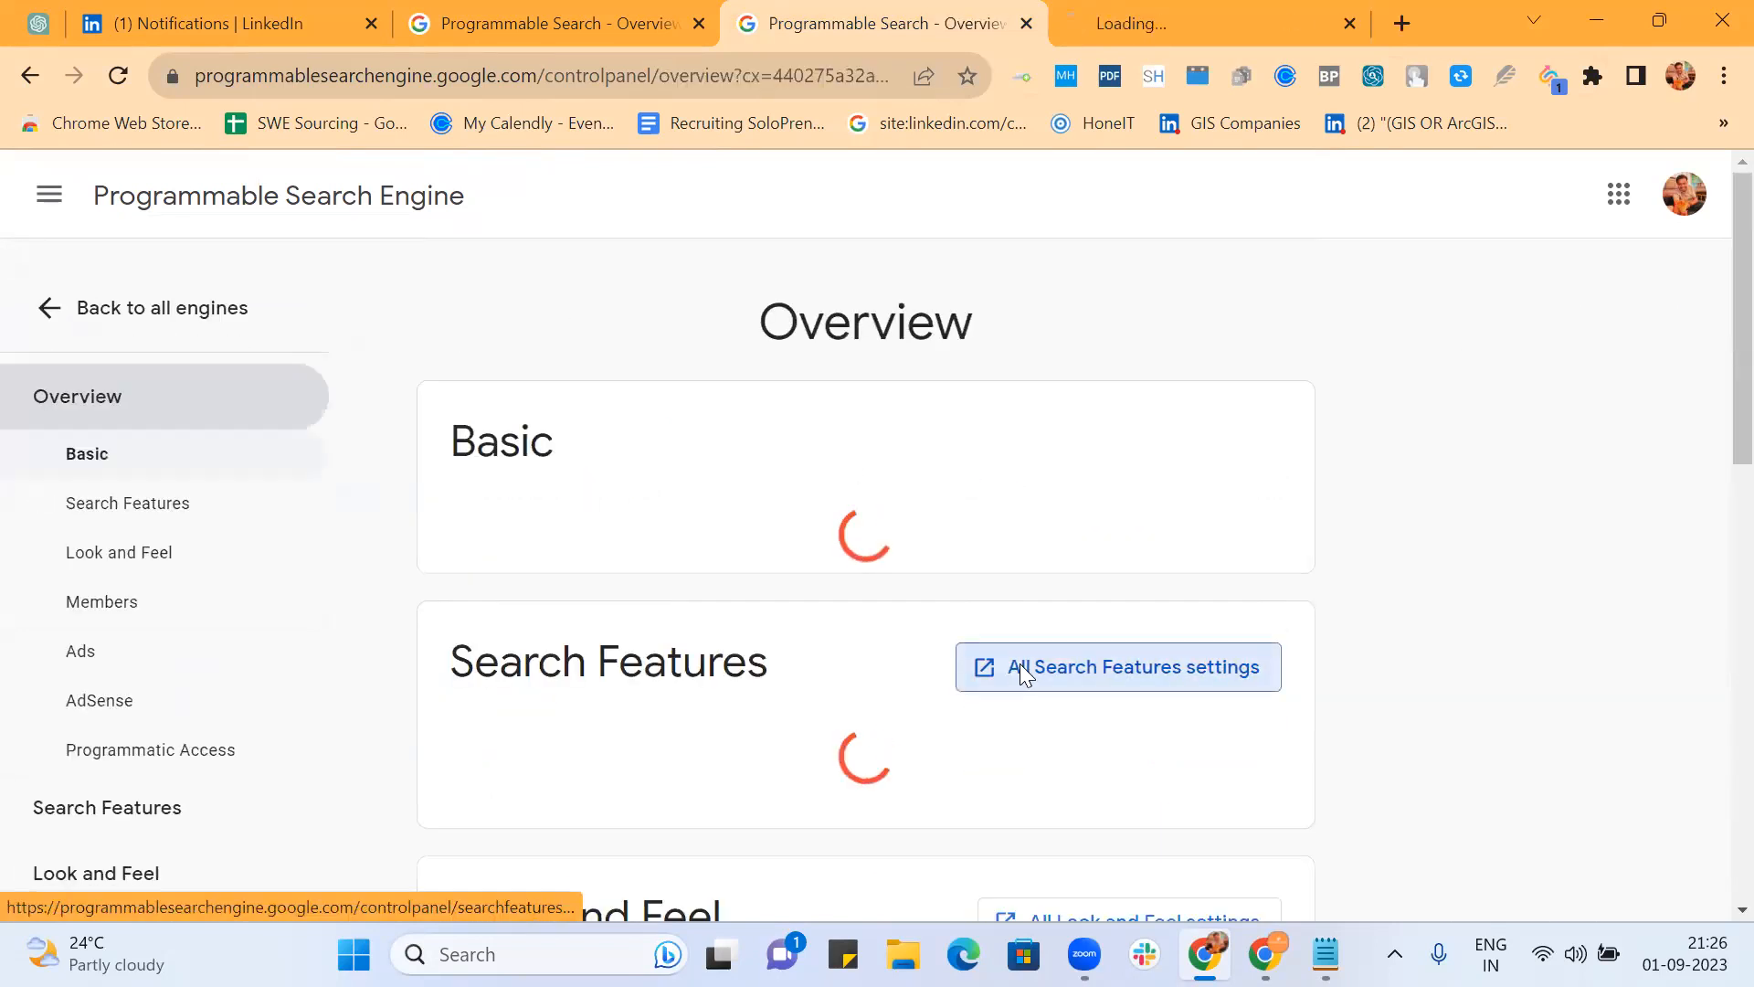
pyautogui.click(1185, 18)
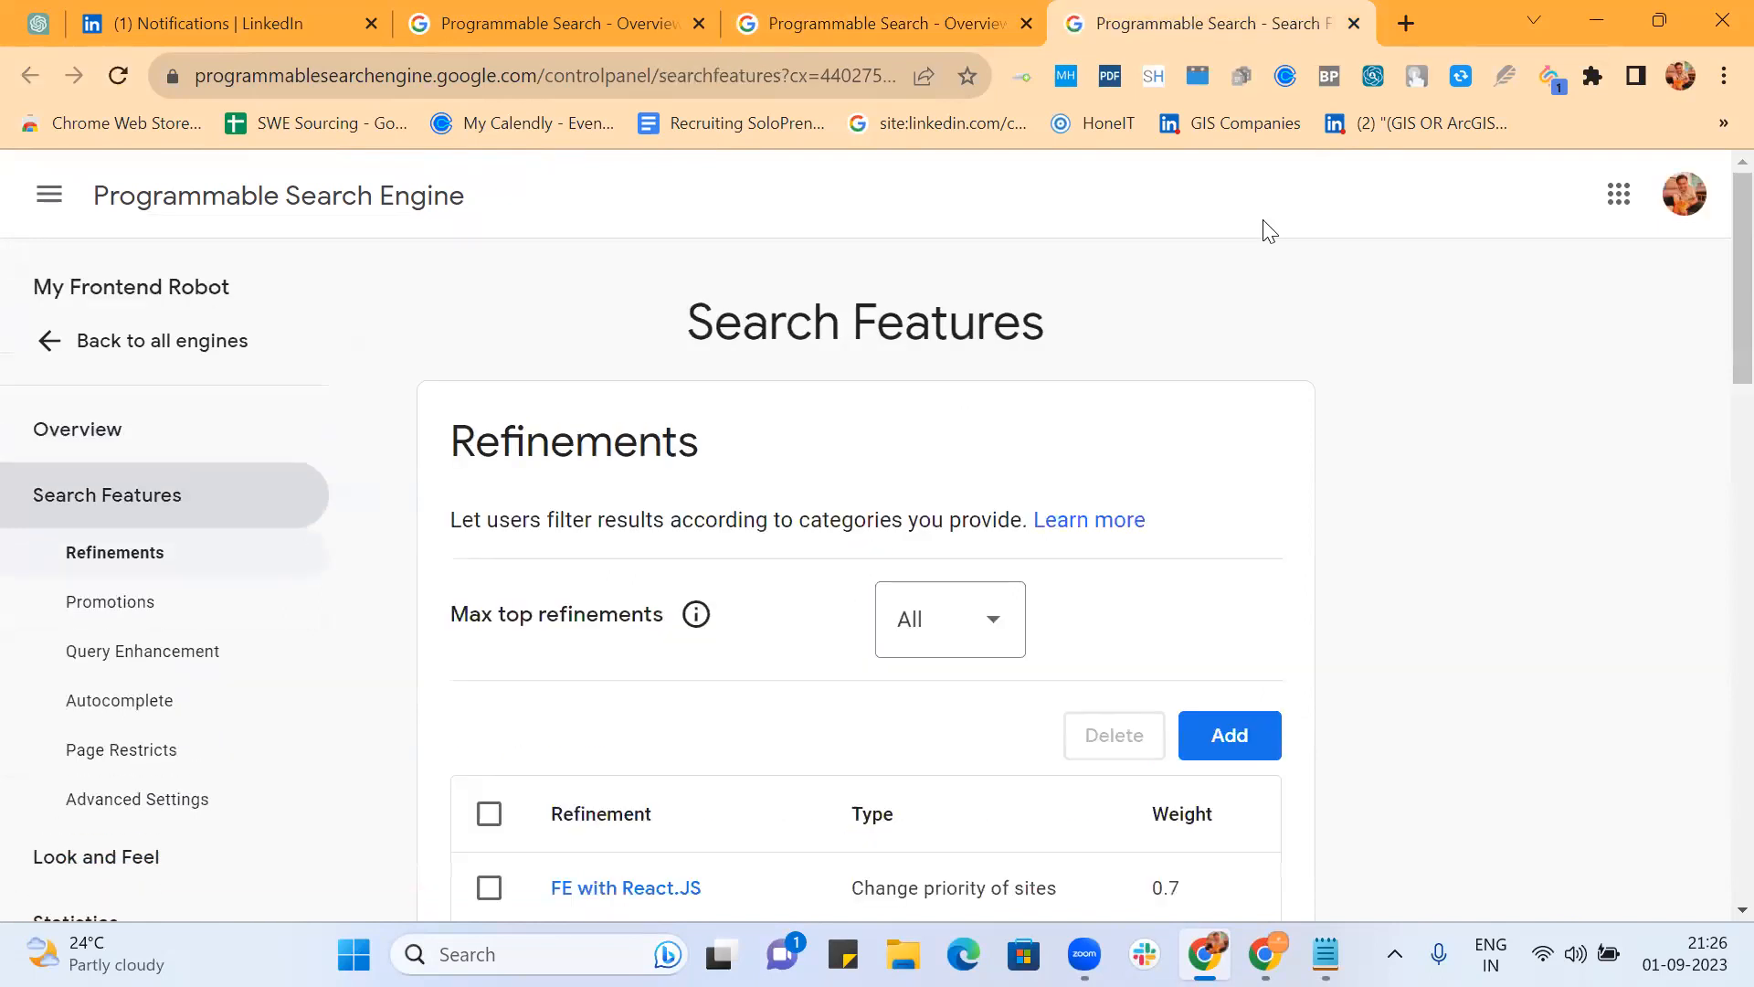
pyautogui.scroll(-3, 1608, 450)
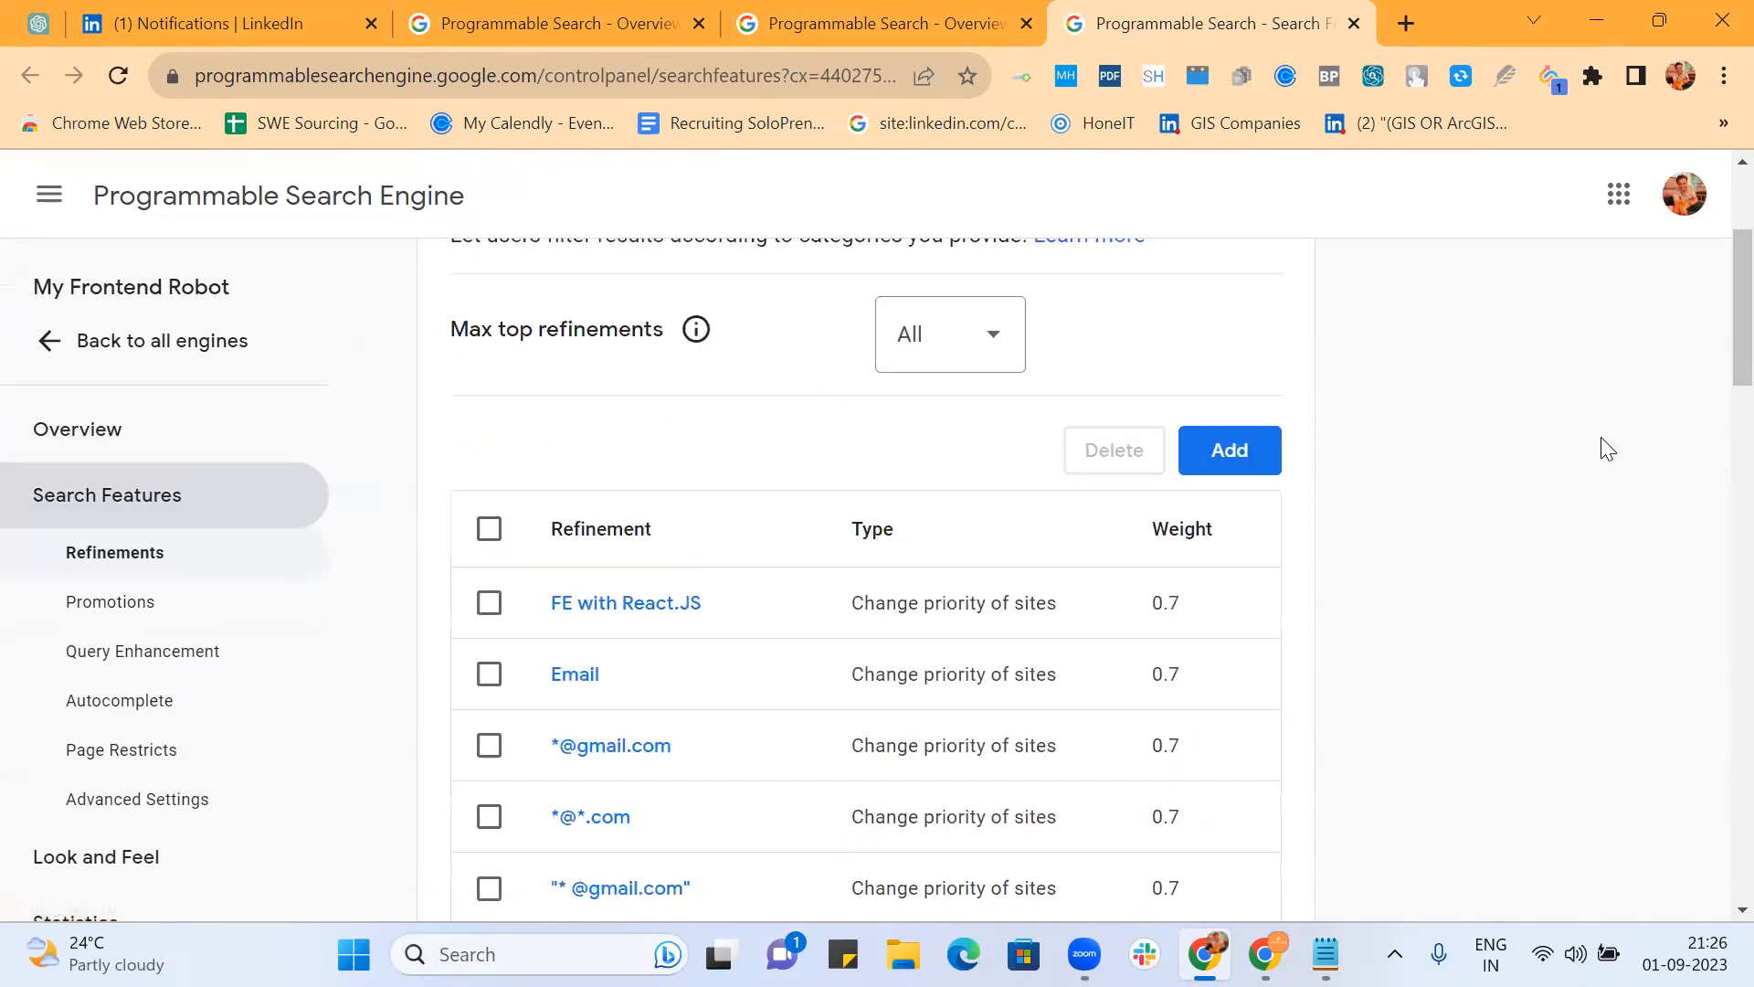
pyautogui.scroll(-5, 1608, 450)
pyautogui.scroll(-10, 1608, 449)
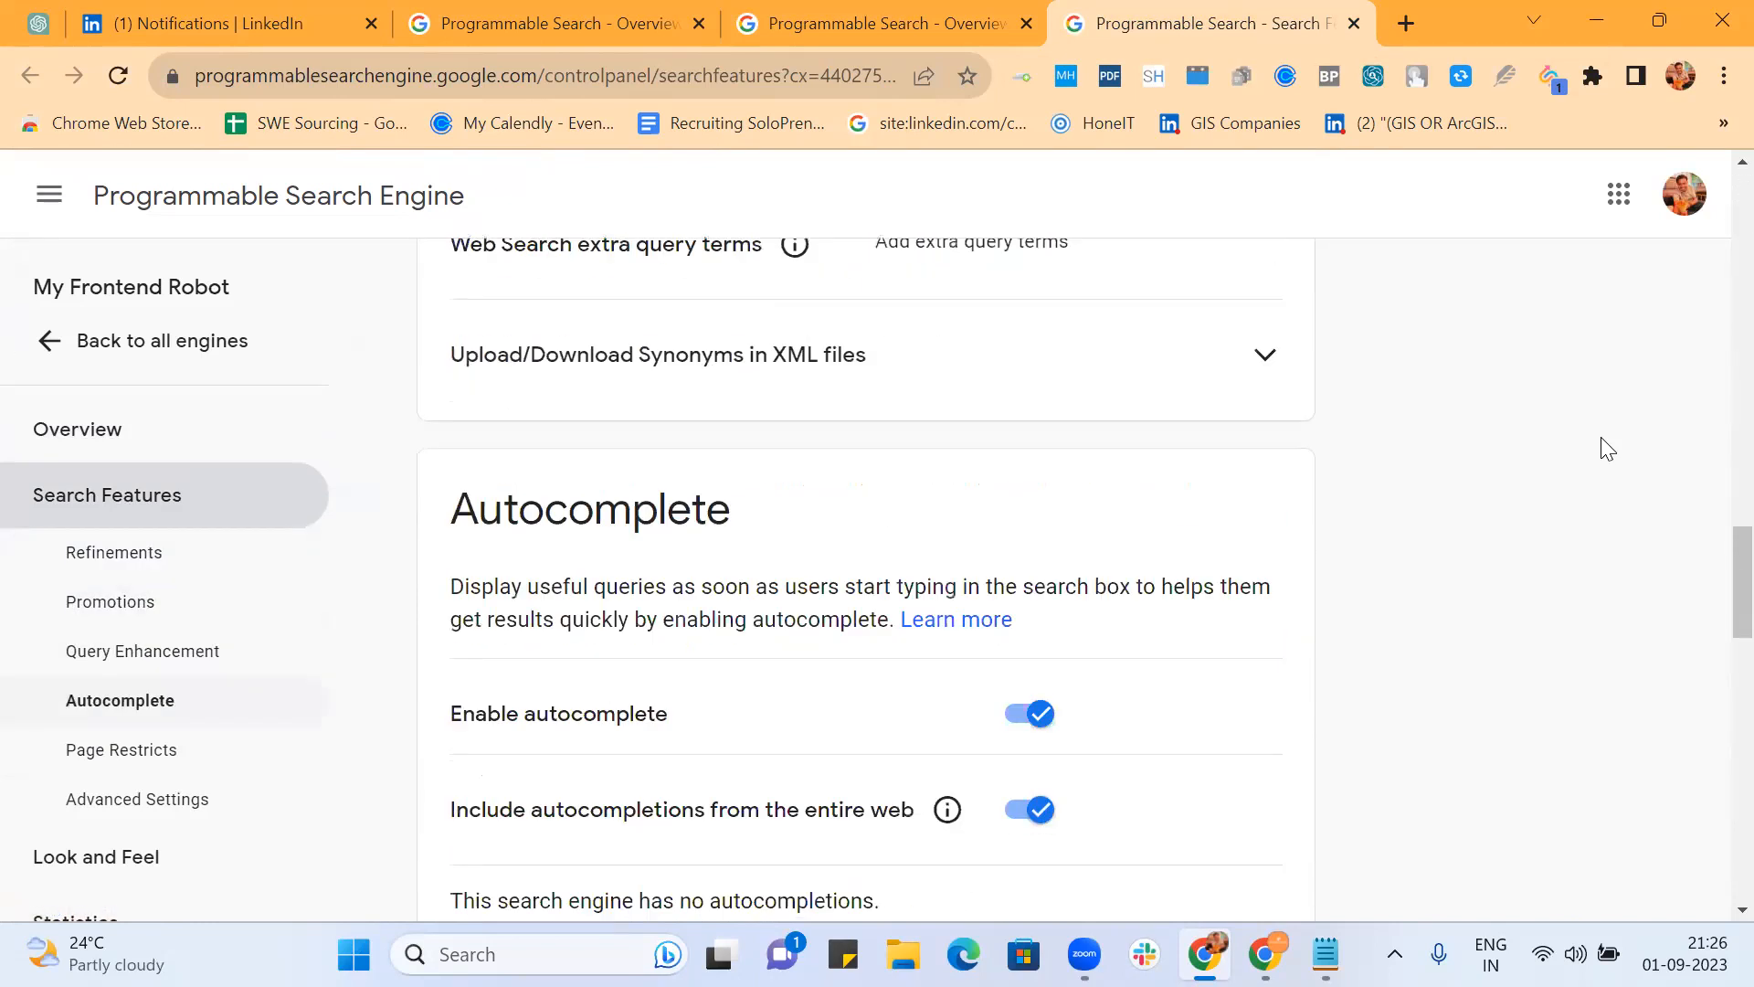
# Step: From the Overview, open the Public URL search page in a new tab
pyautogui.click(884, 26)
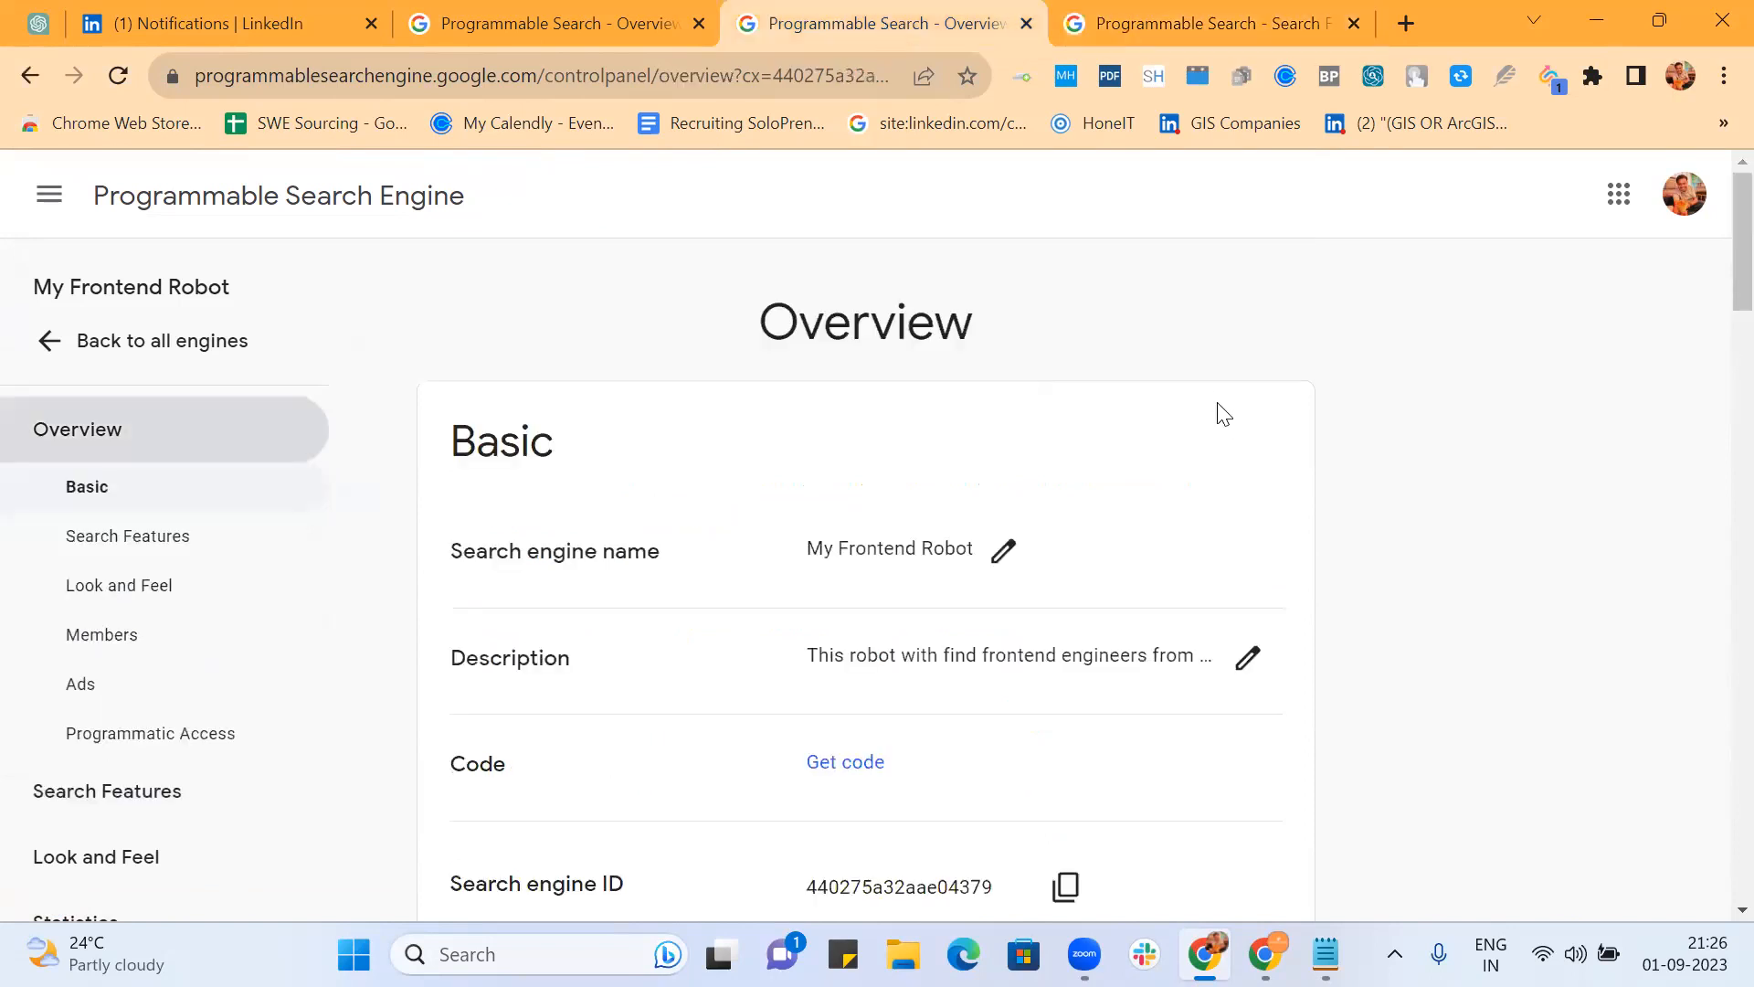
pyautogui.scroll(-4, 1224, 414)
pyautogui.keyDown('ctrl'); pyautogui.click(1030, 604); pyautogui.keyUp('ctrl')
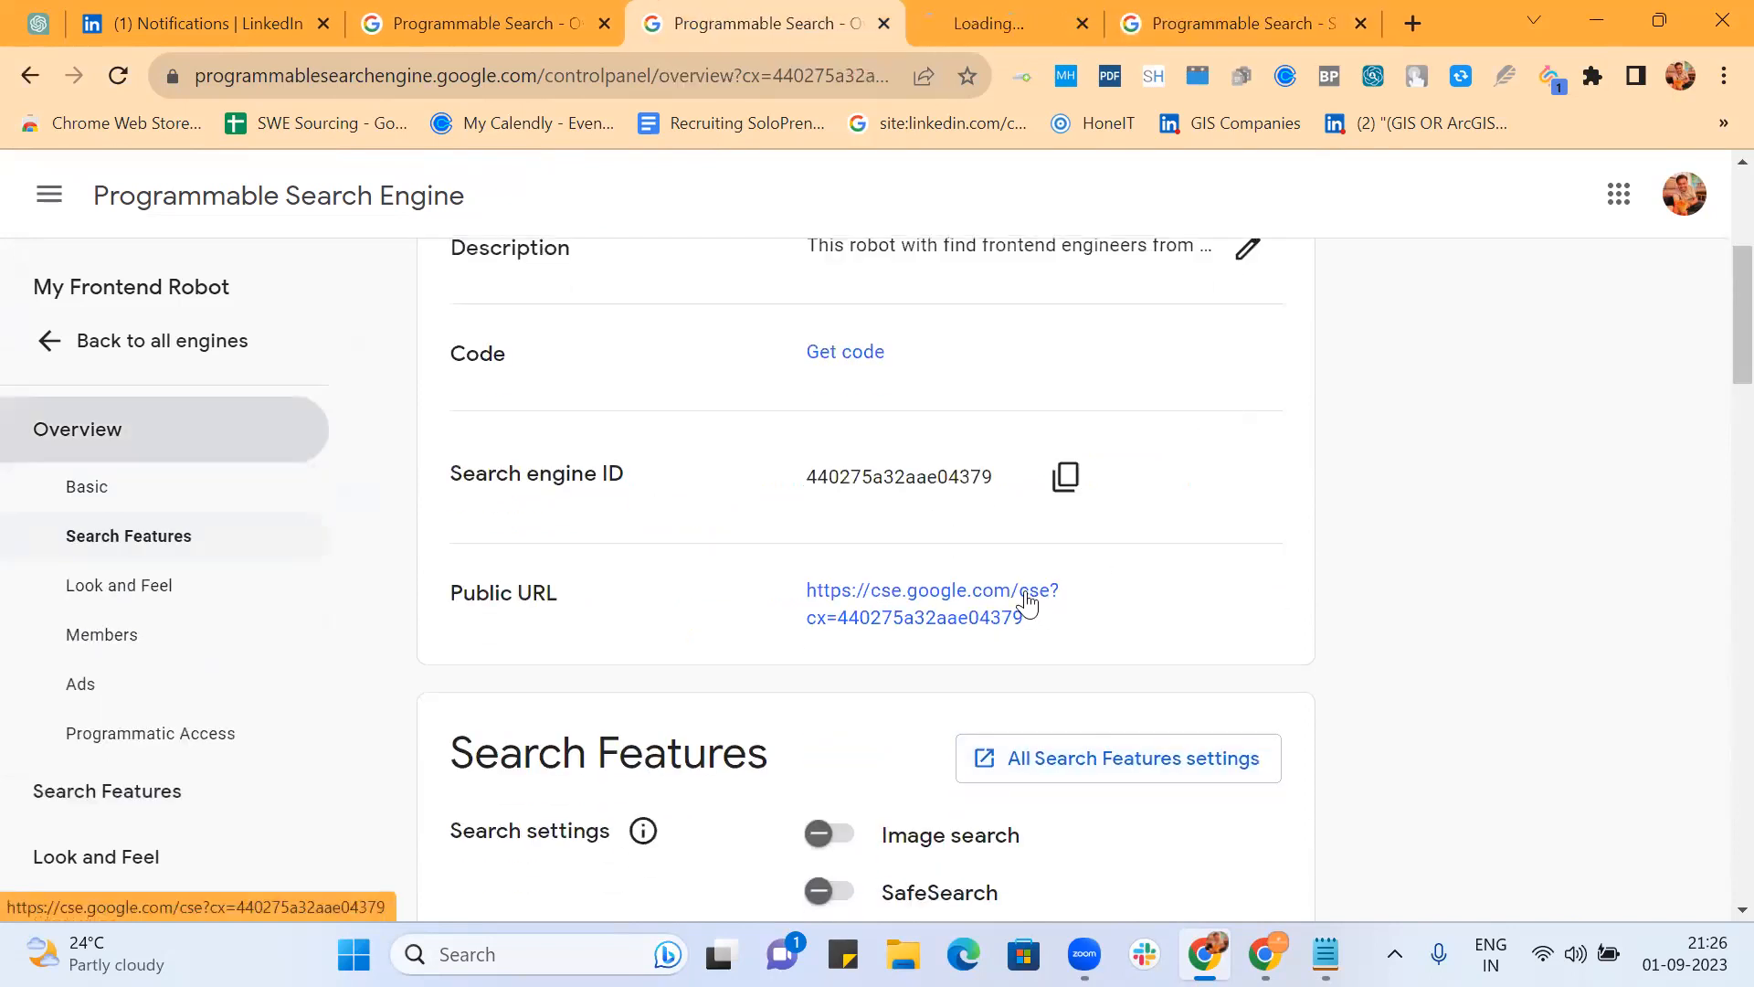
# Step: Move the public search tab to the end and search it for 'frontend developer'
pyautogui.click(988, 5)
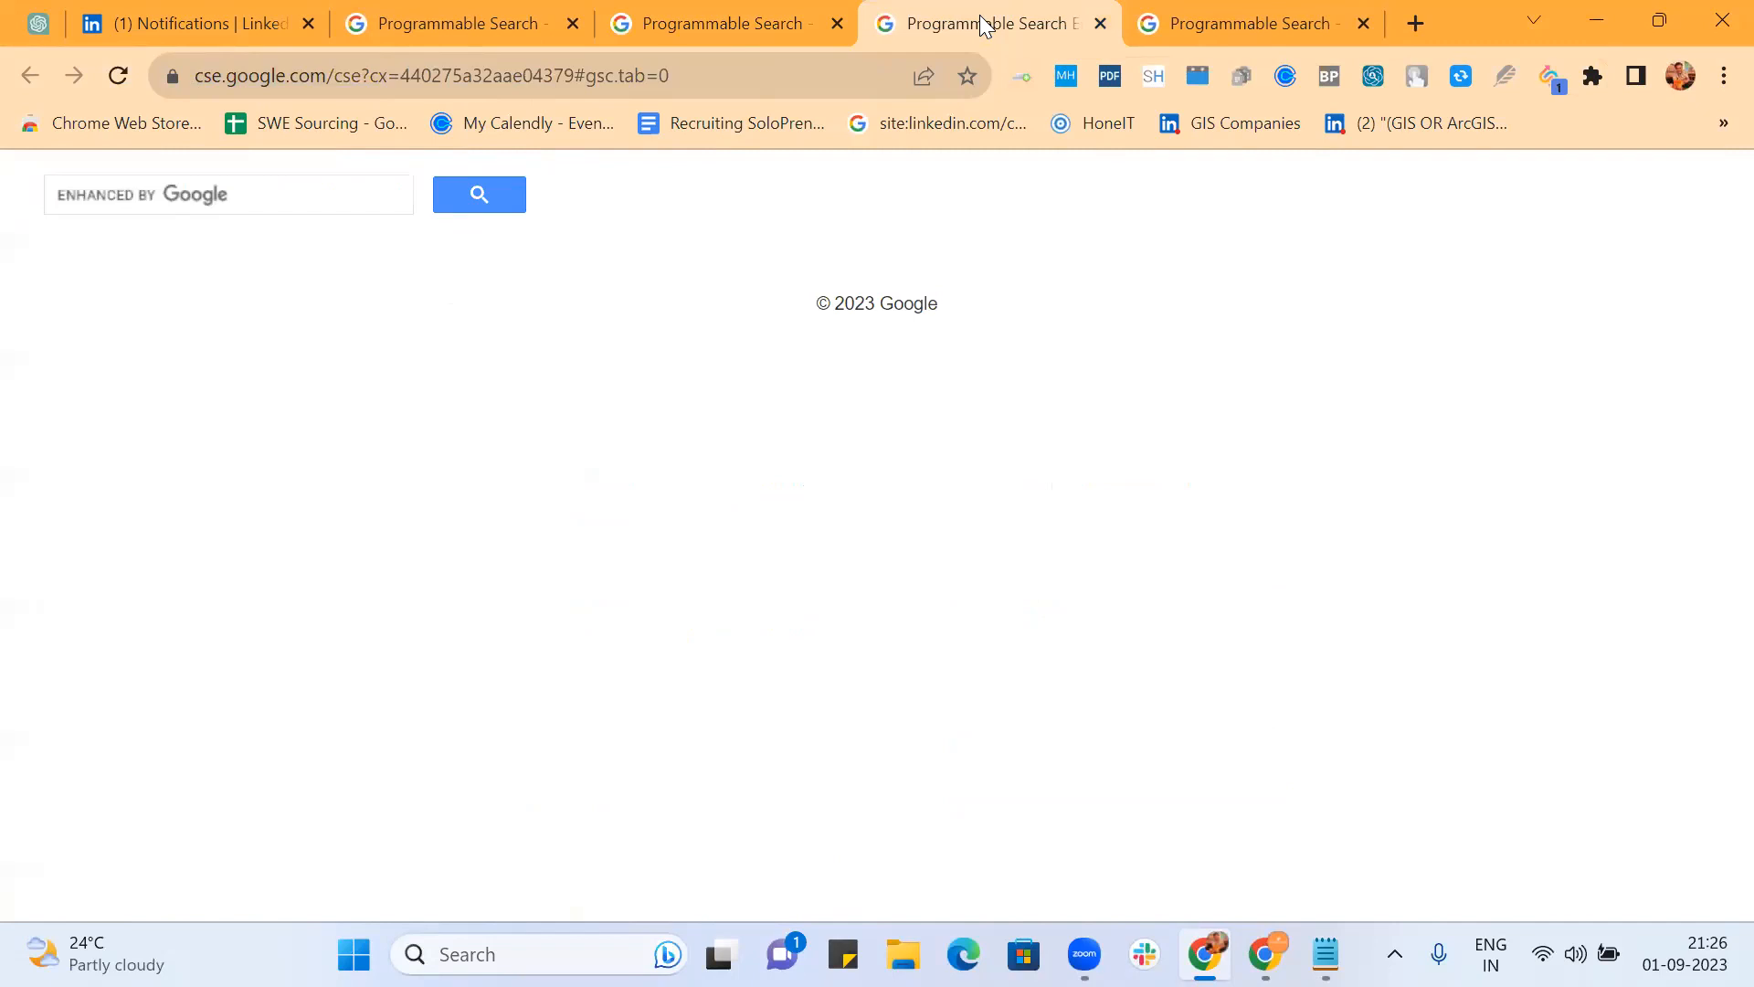
pyautogui.moveTo(979, 15); pyautogui.dragTo(1280, 15)
pyautogui.click(325, 187)
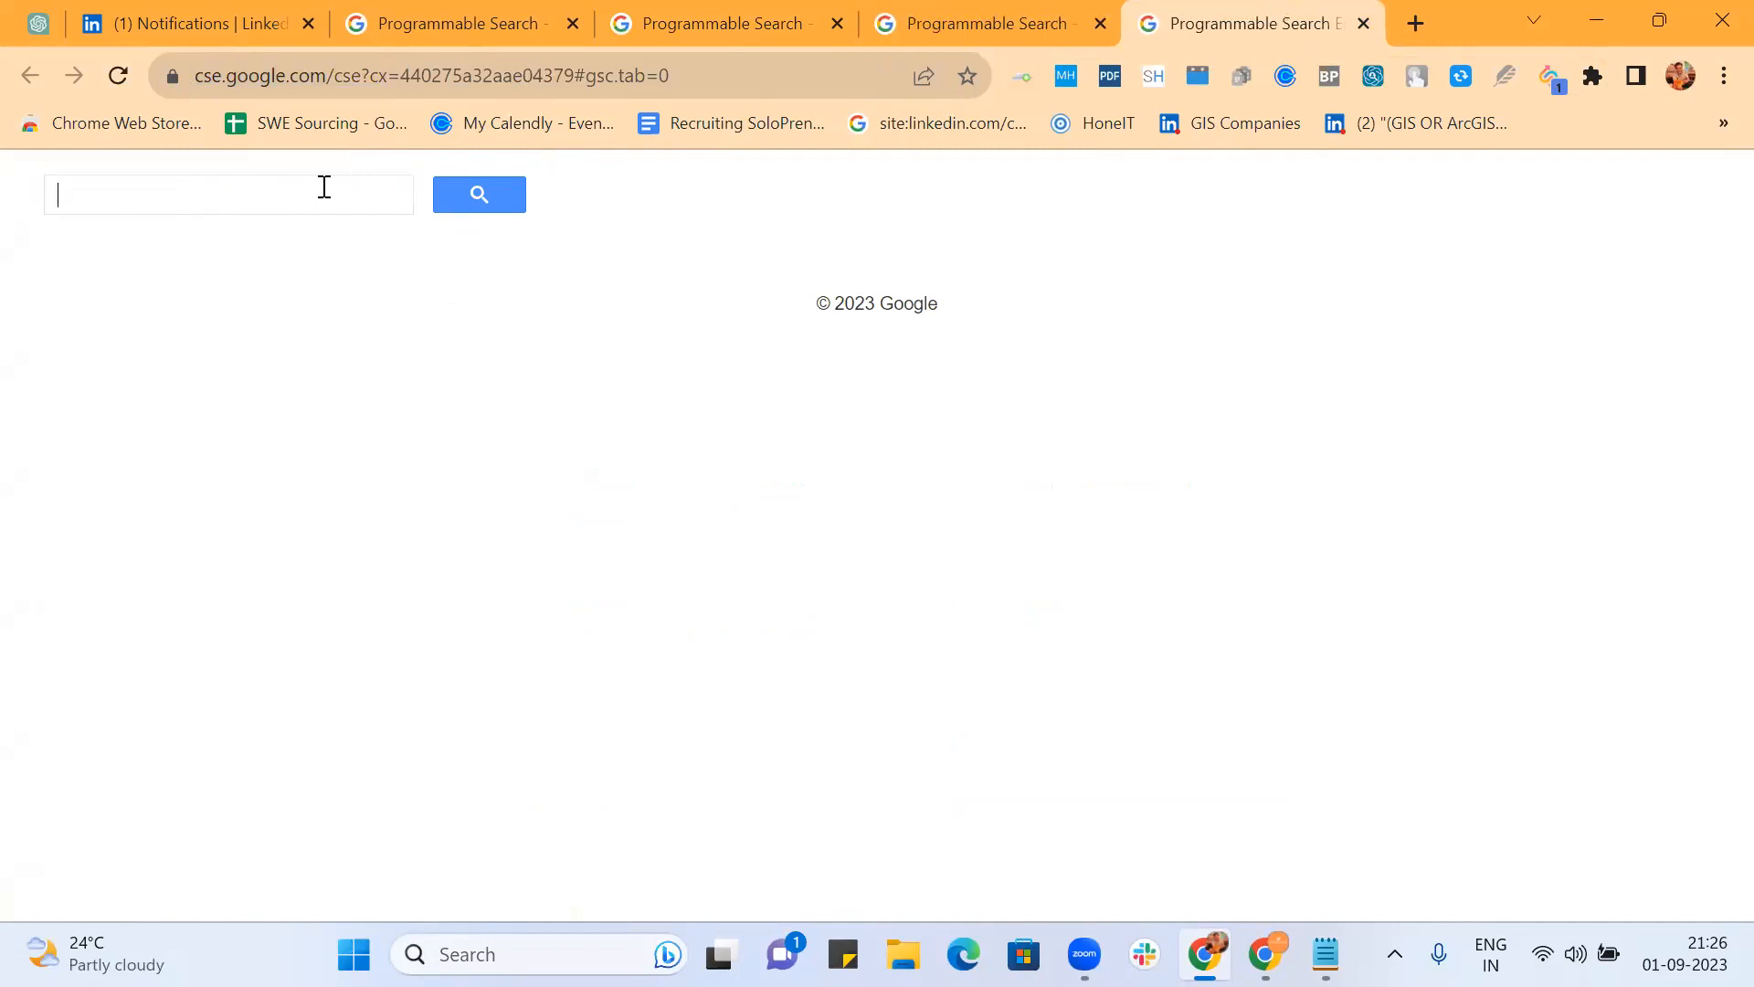
pyautogui.write('front')
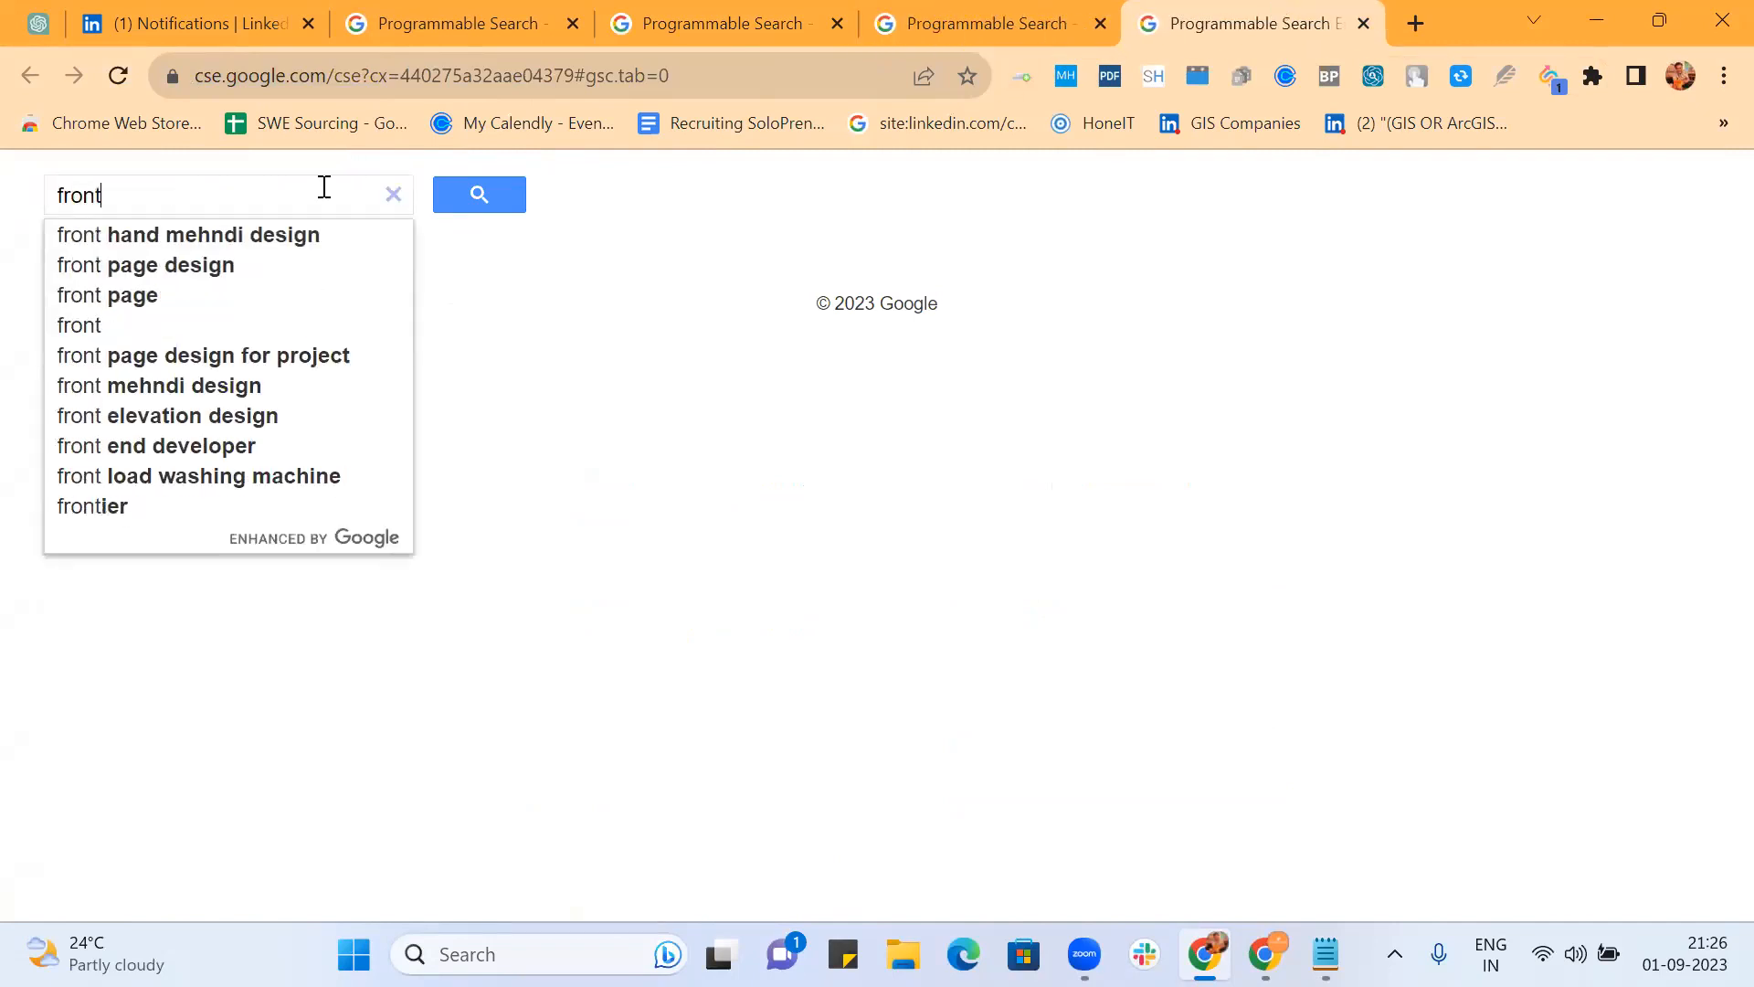
pyautogui.write('end')
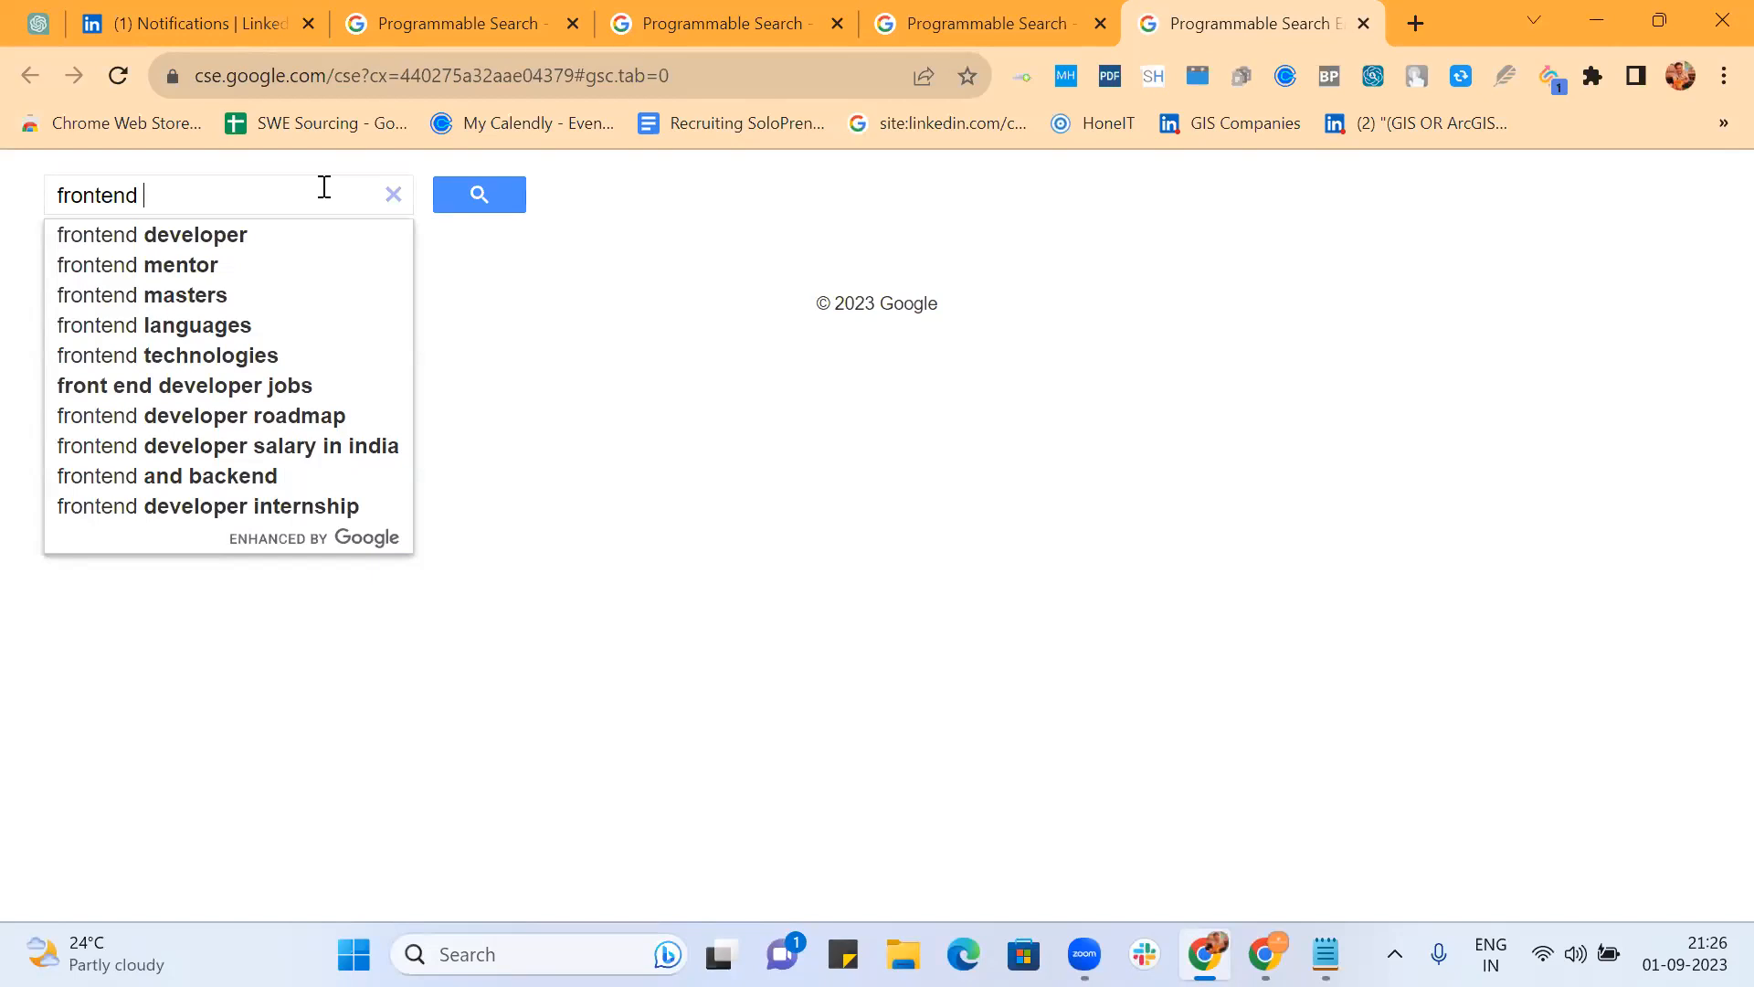
pyautogui.press('Down')
pyautogui.press('Return')
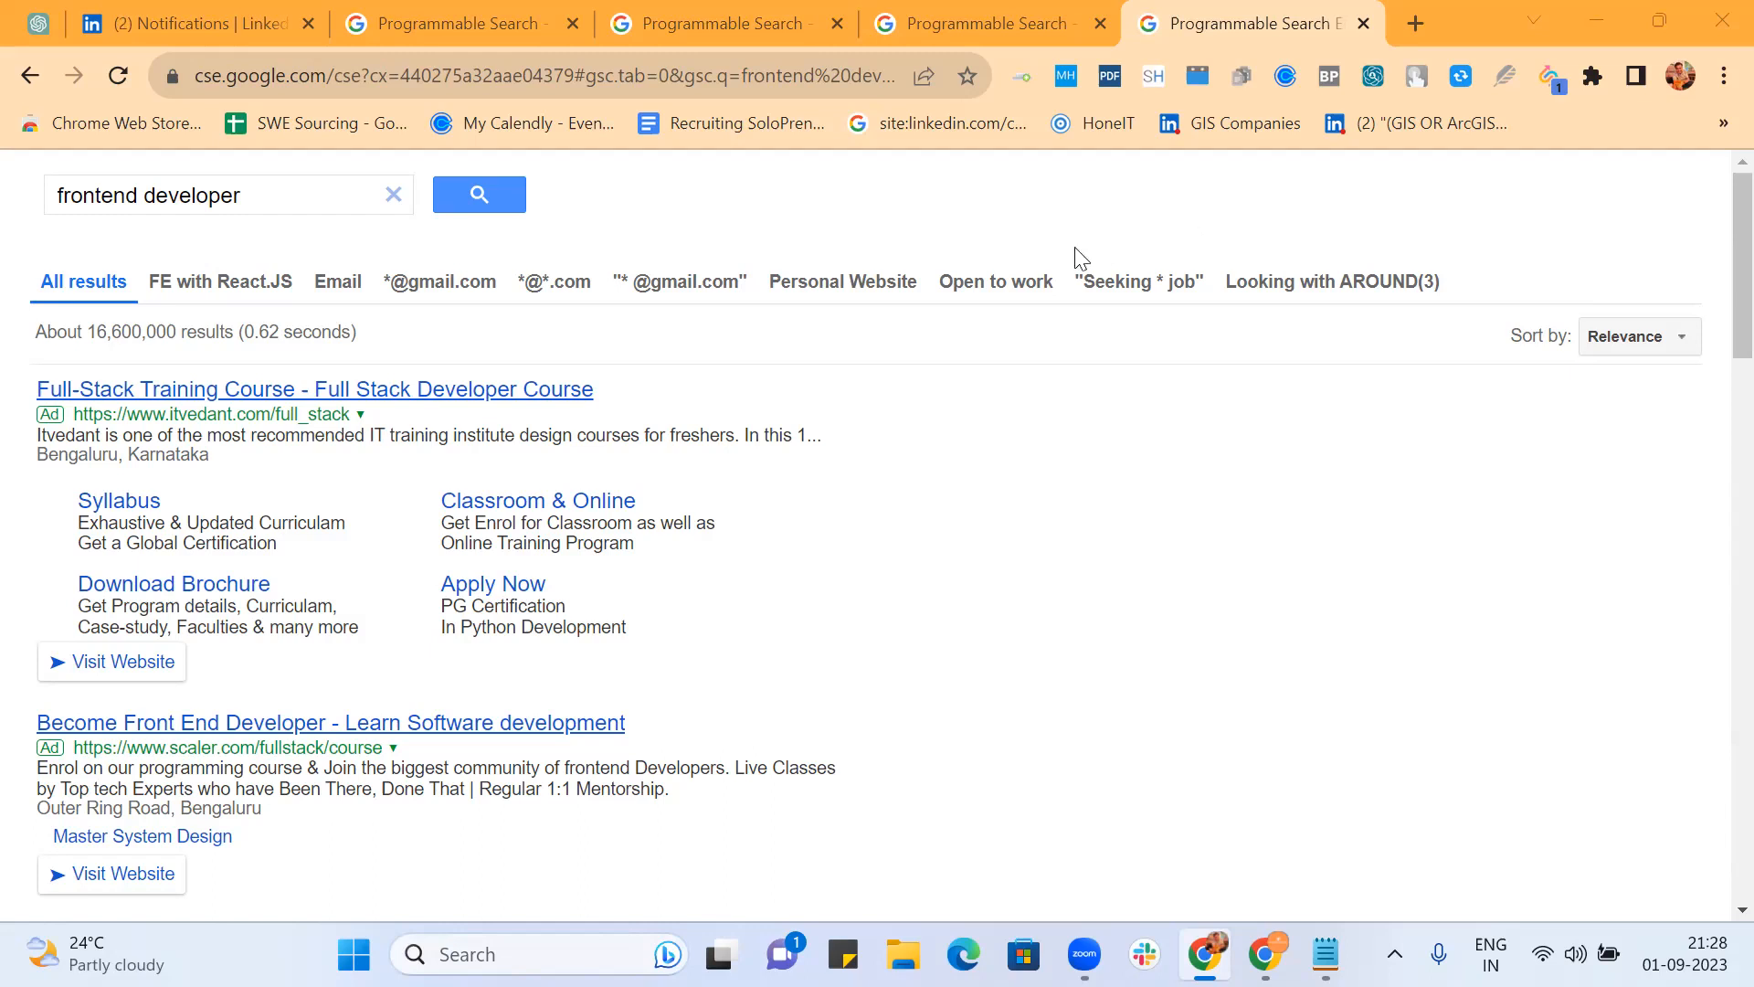
# Step: Apply the 'Seeking * job' refinement and scroll to the in.linkedin.com profile results
pyautogui.click(1115, 283)
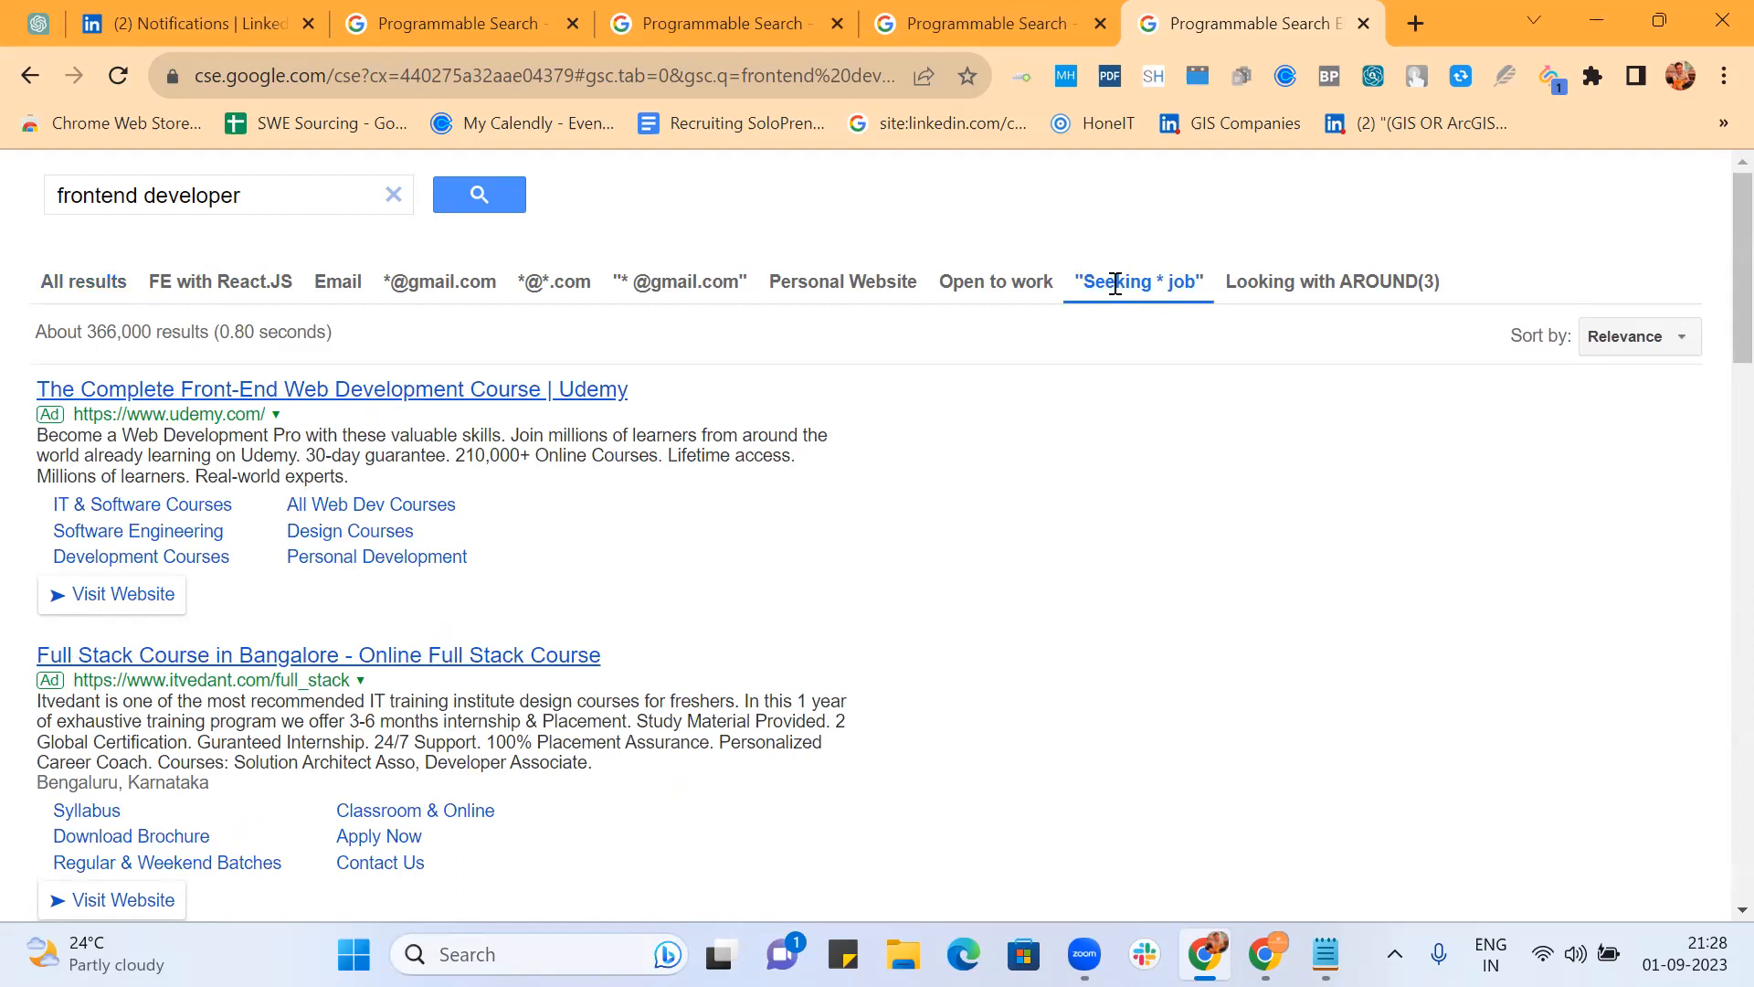
pyautogui.scroll(-10, 1005, 594)
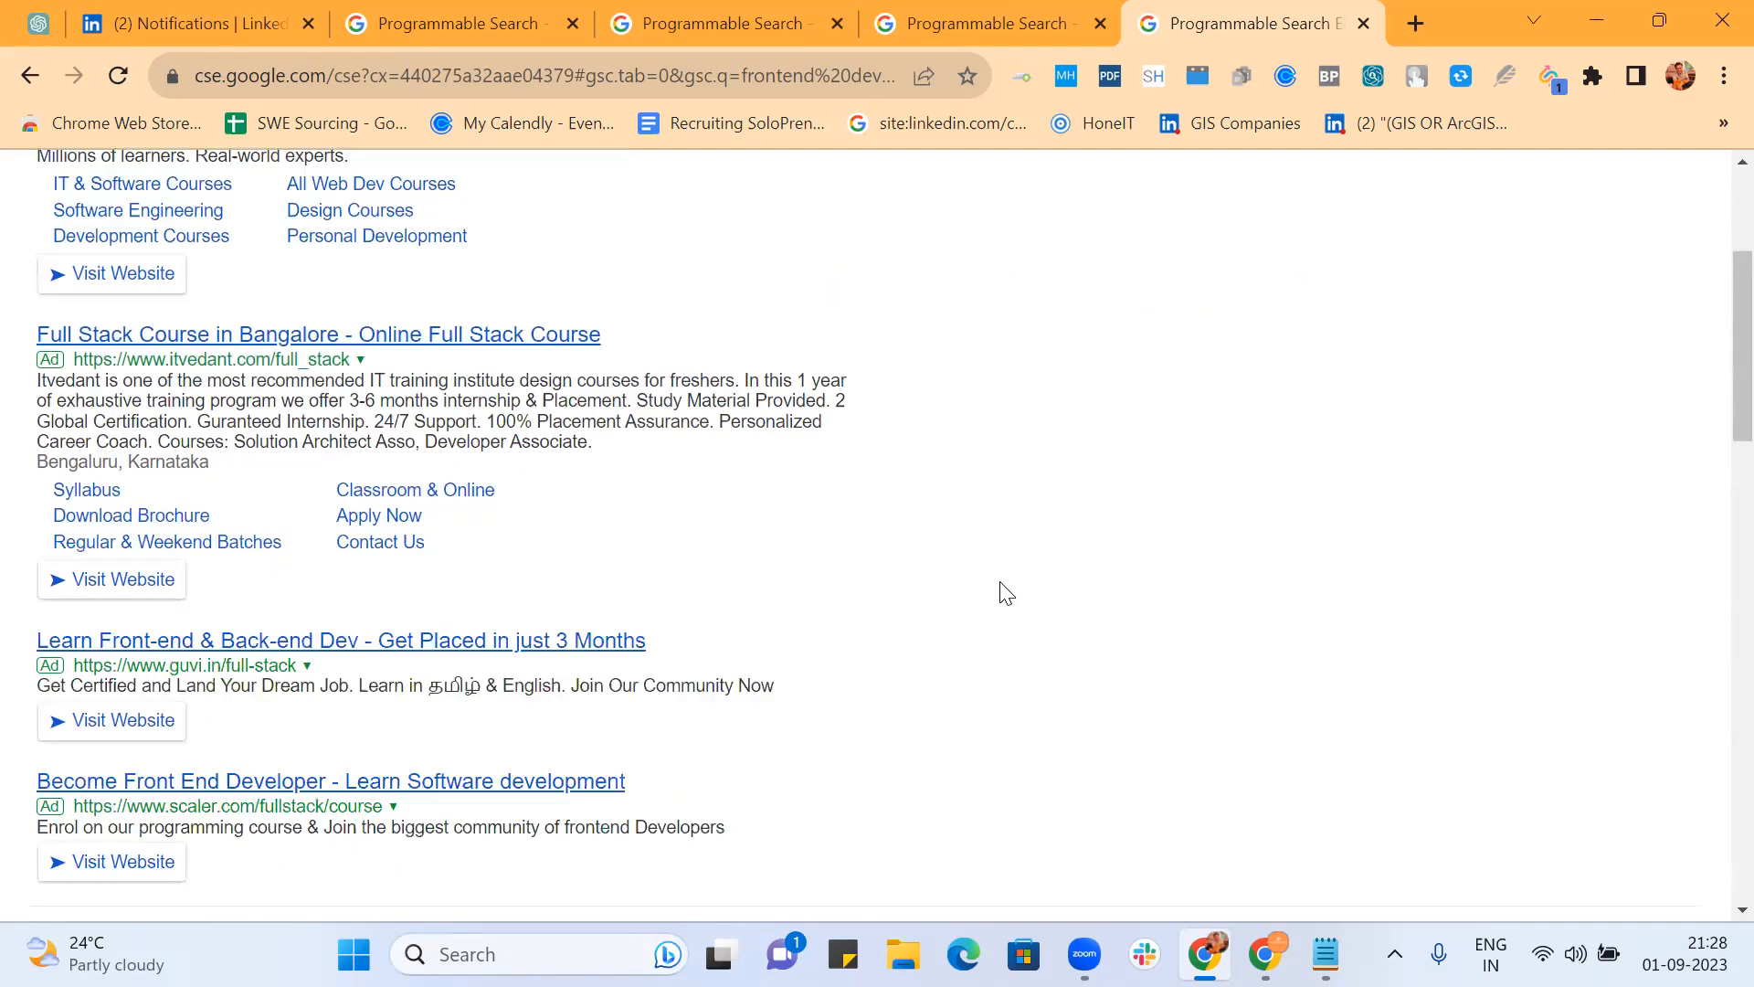
pyautogui.scroll(-1, 1005, 594)
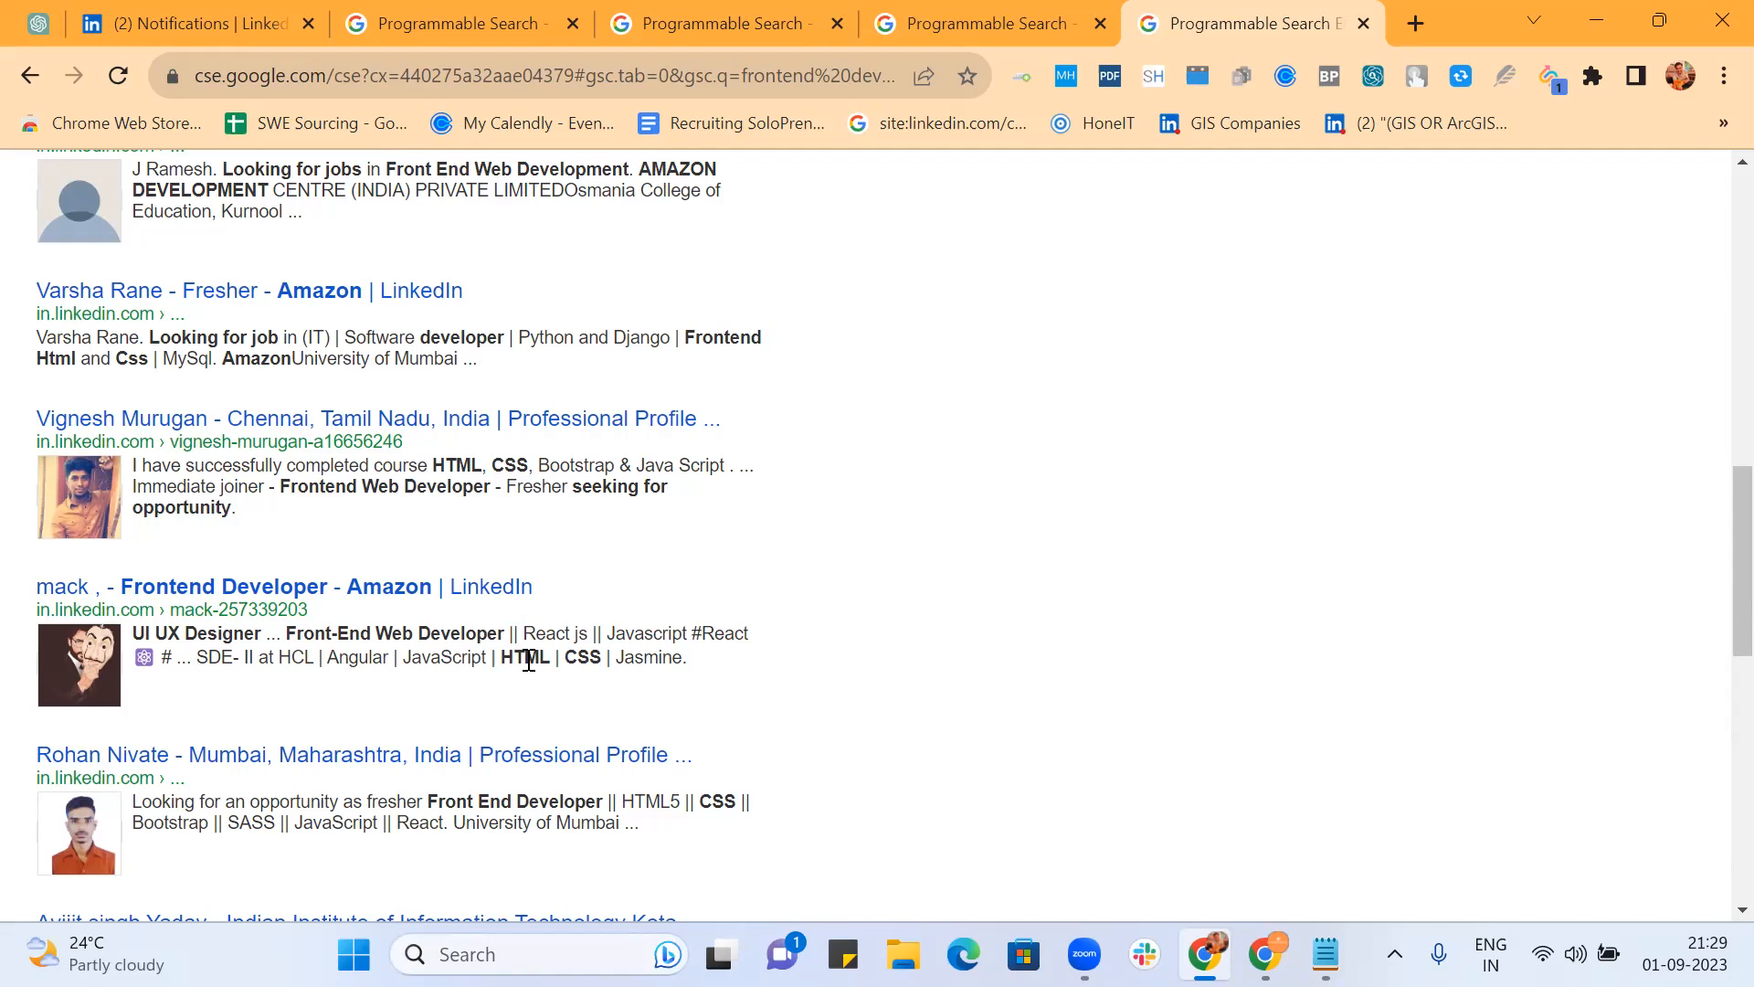
# Step: Look over the engine's refinements list in the control panel
pyautogui.click(969, 26)
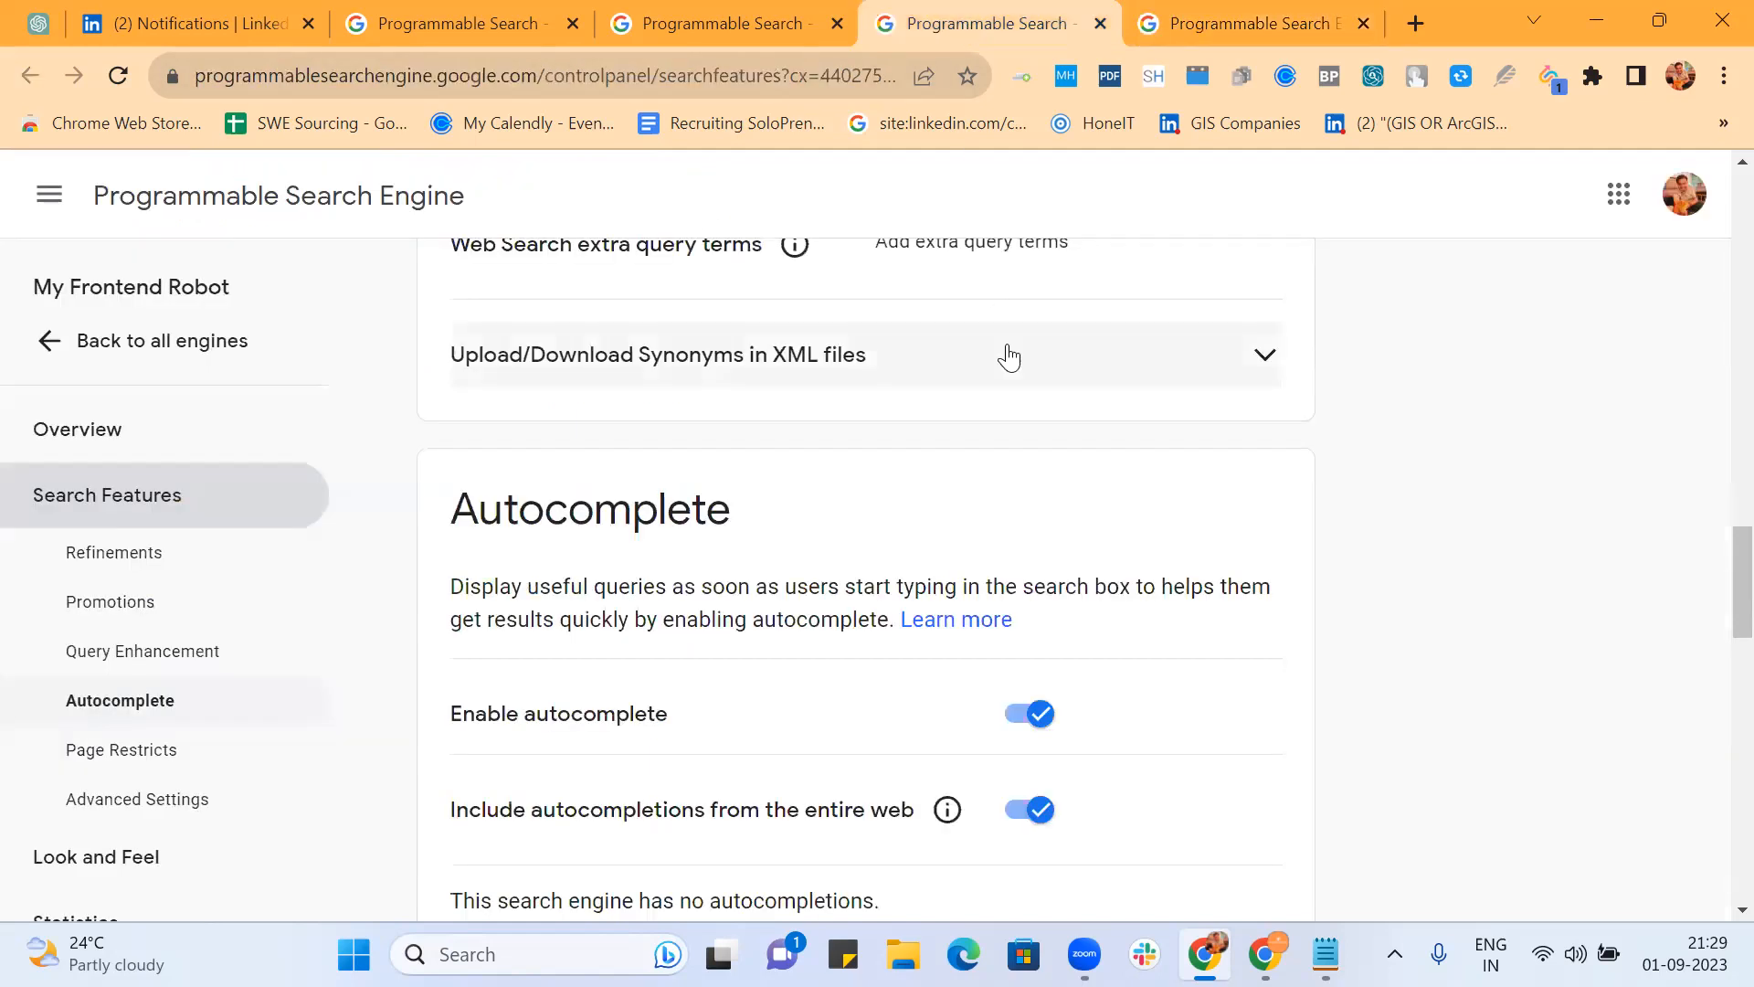
pyautogui.scroll(5, 1300, 322)
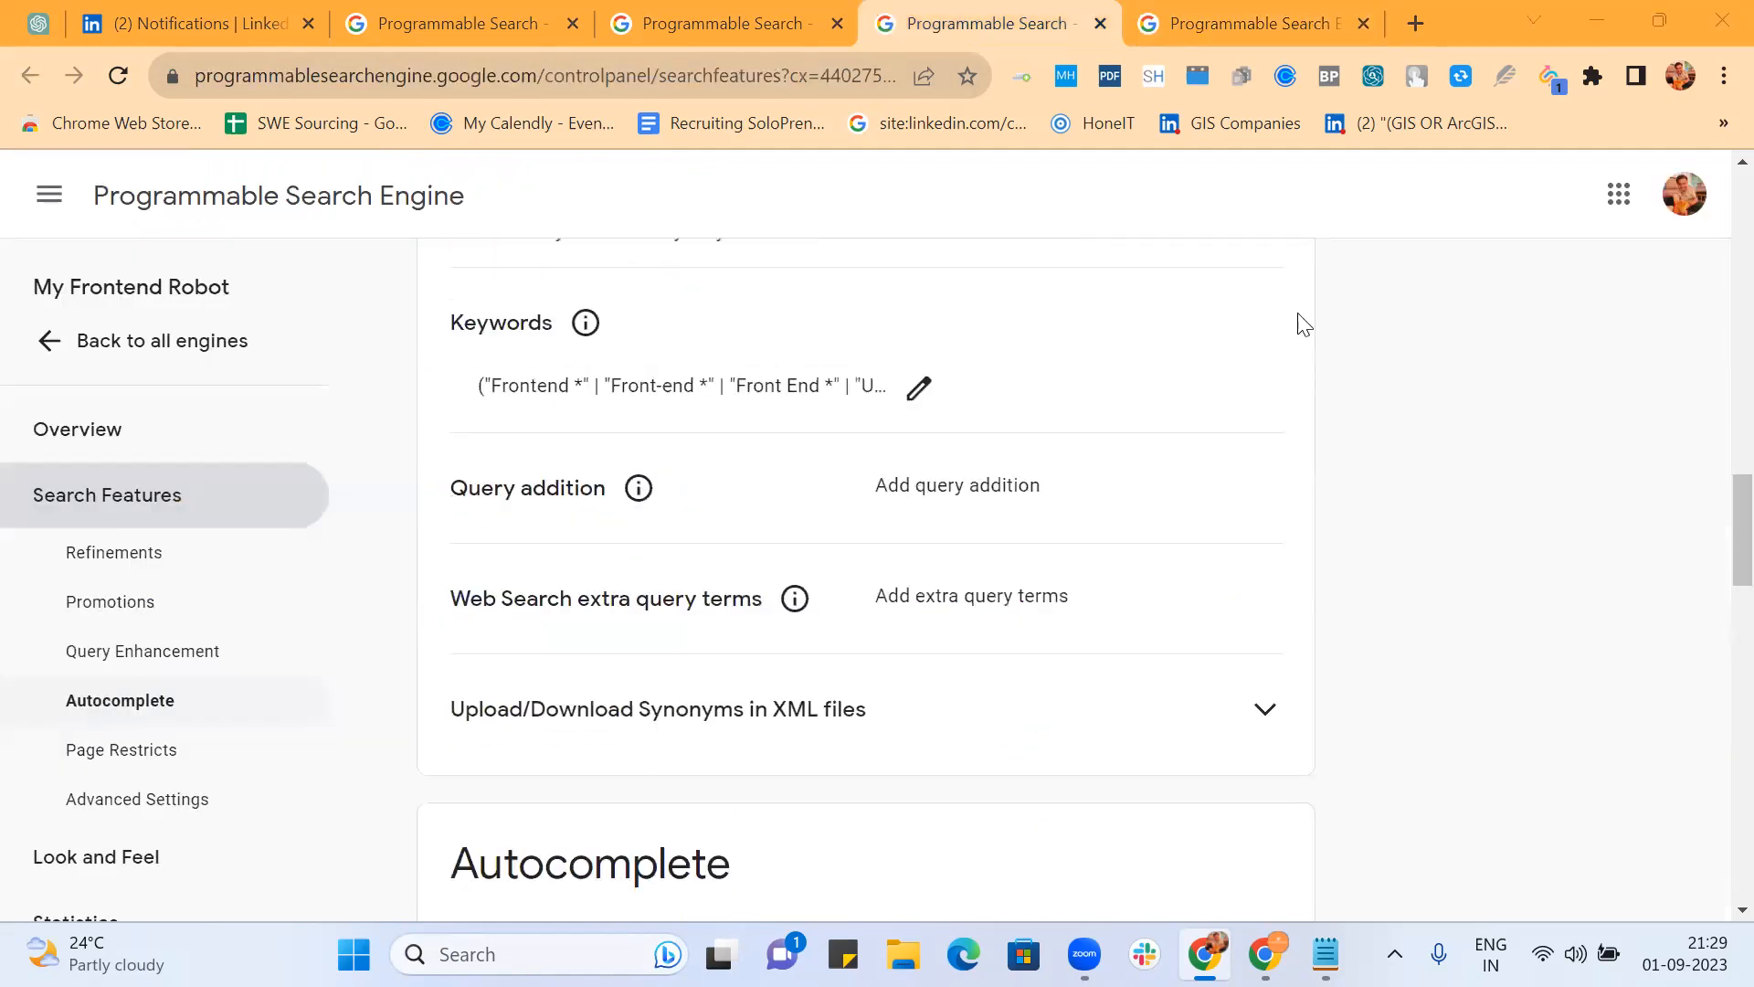
pyautogui.scroll(8, 1303, 325)
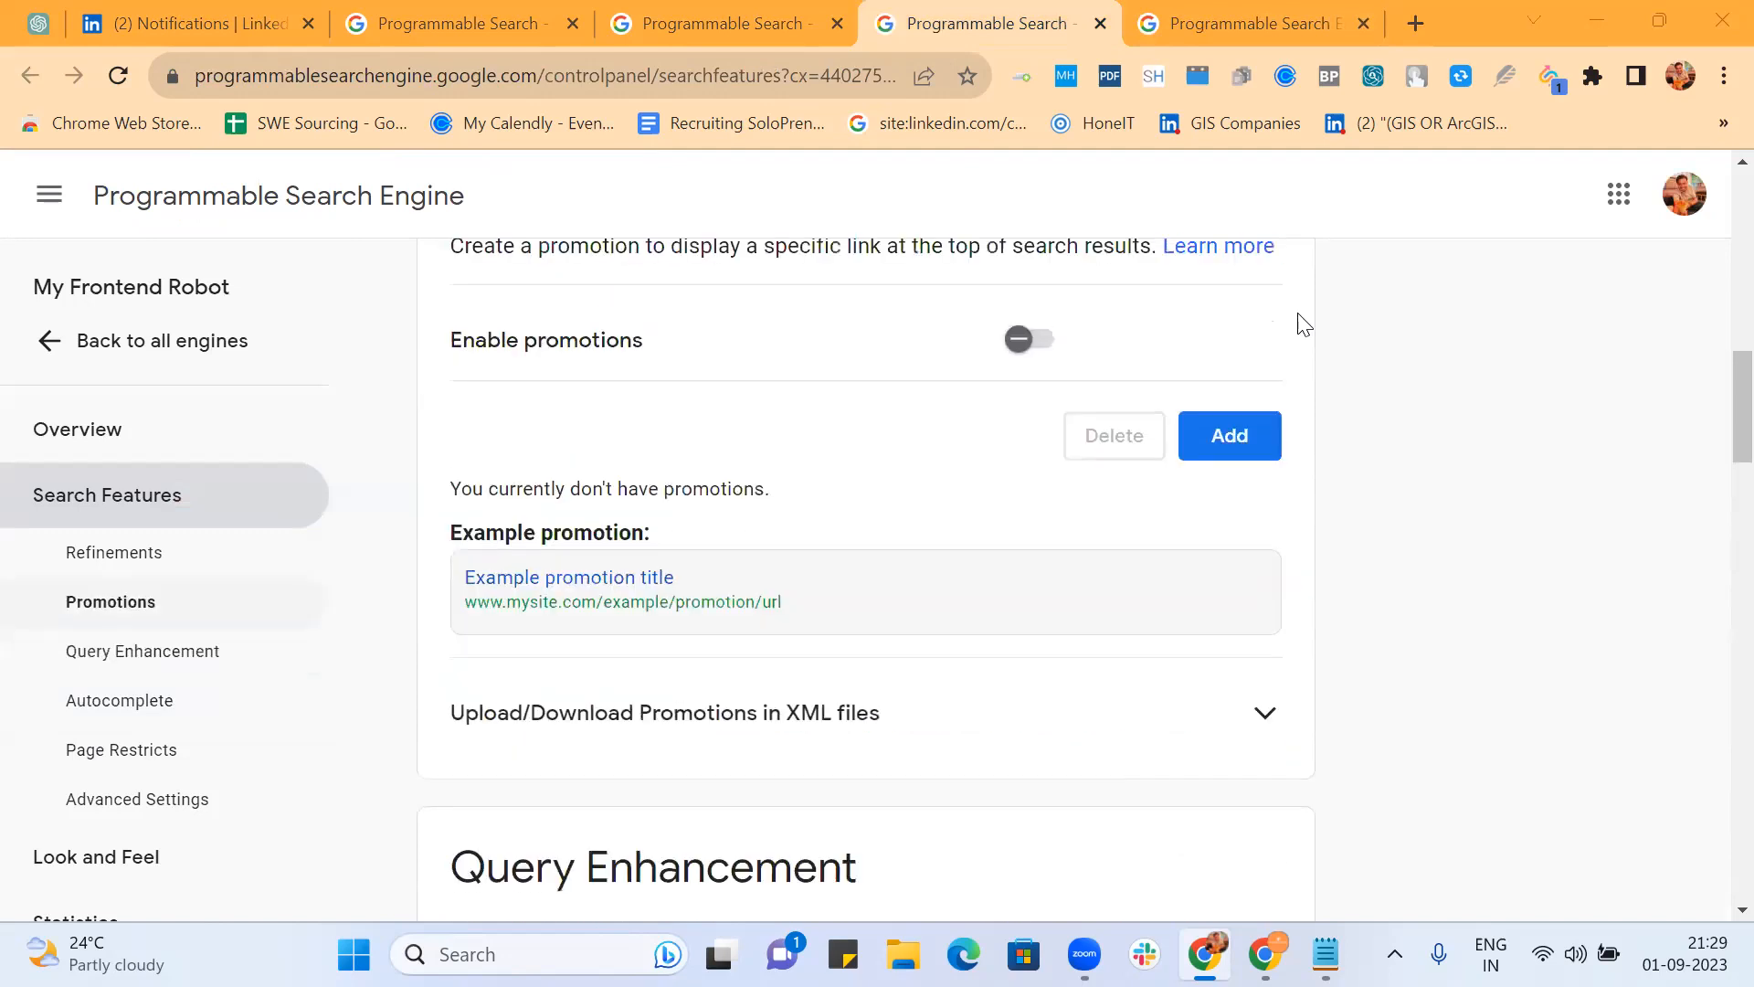
pyautogui.scroll(-15, 1304, 324)
pyautogui.scroll(-12, 1303, 324)
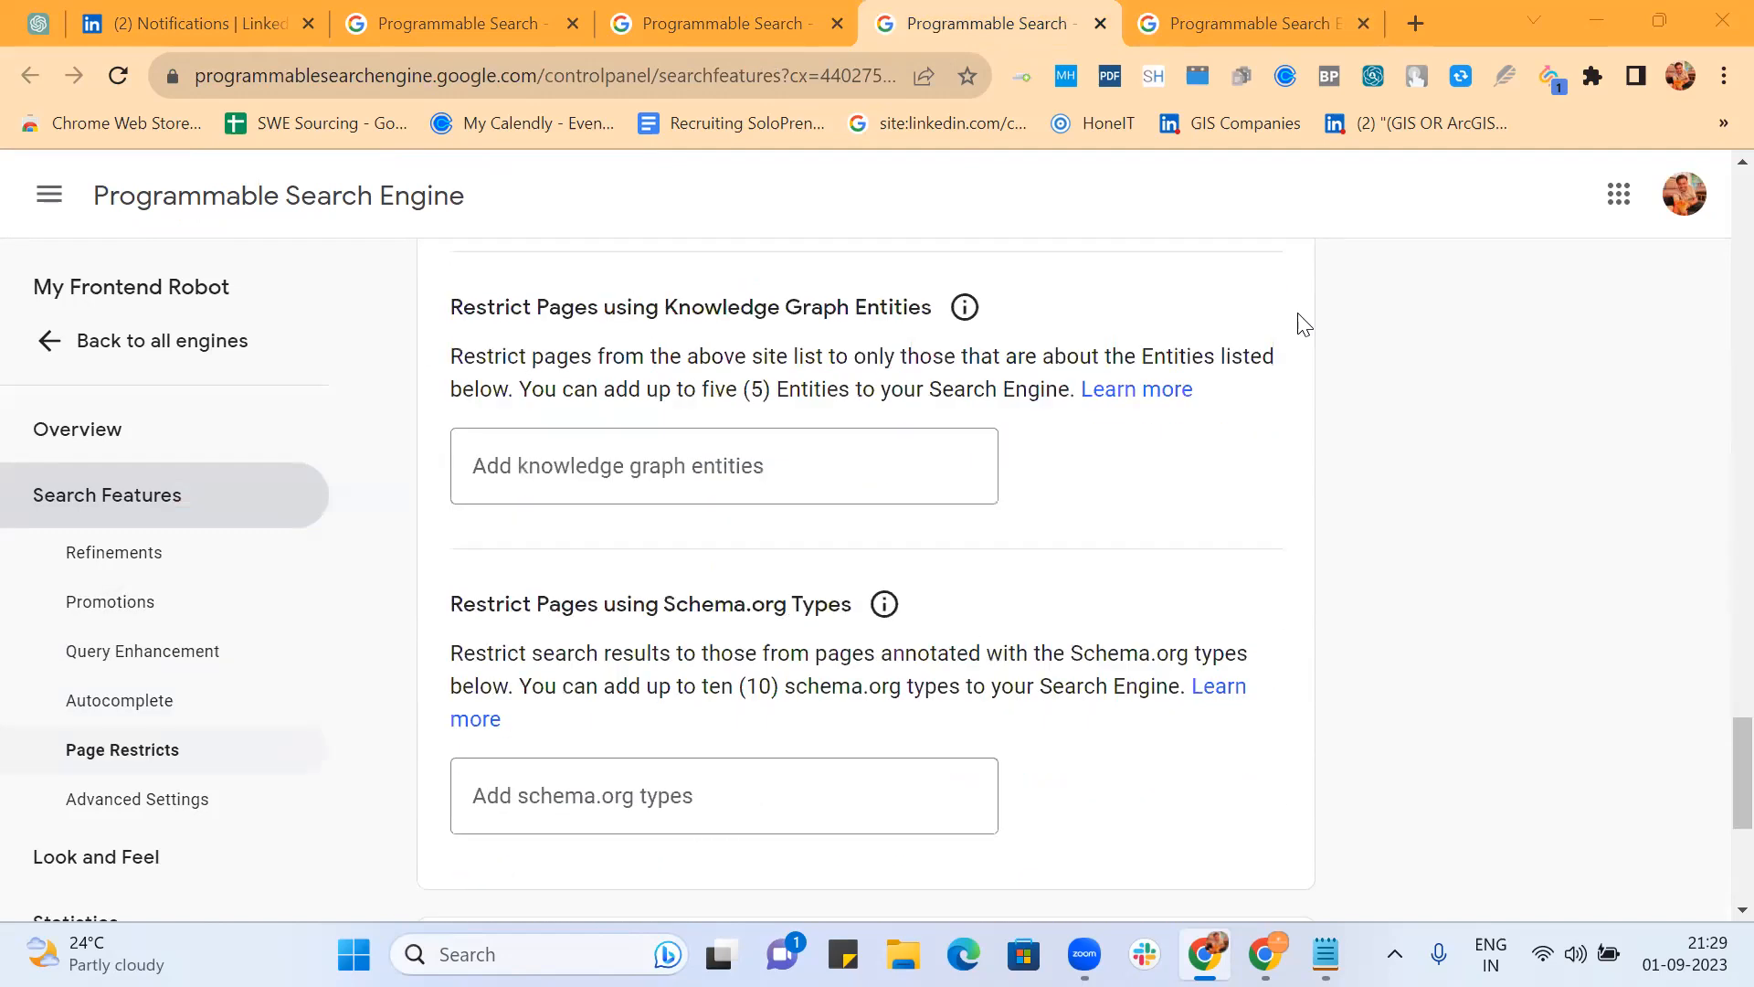
pyautogui.scroll(11, 1304, 325)
pyautogui.scroll(10, 1304, 325)
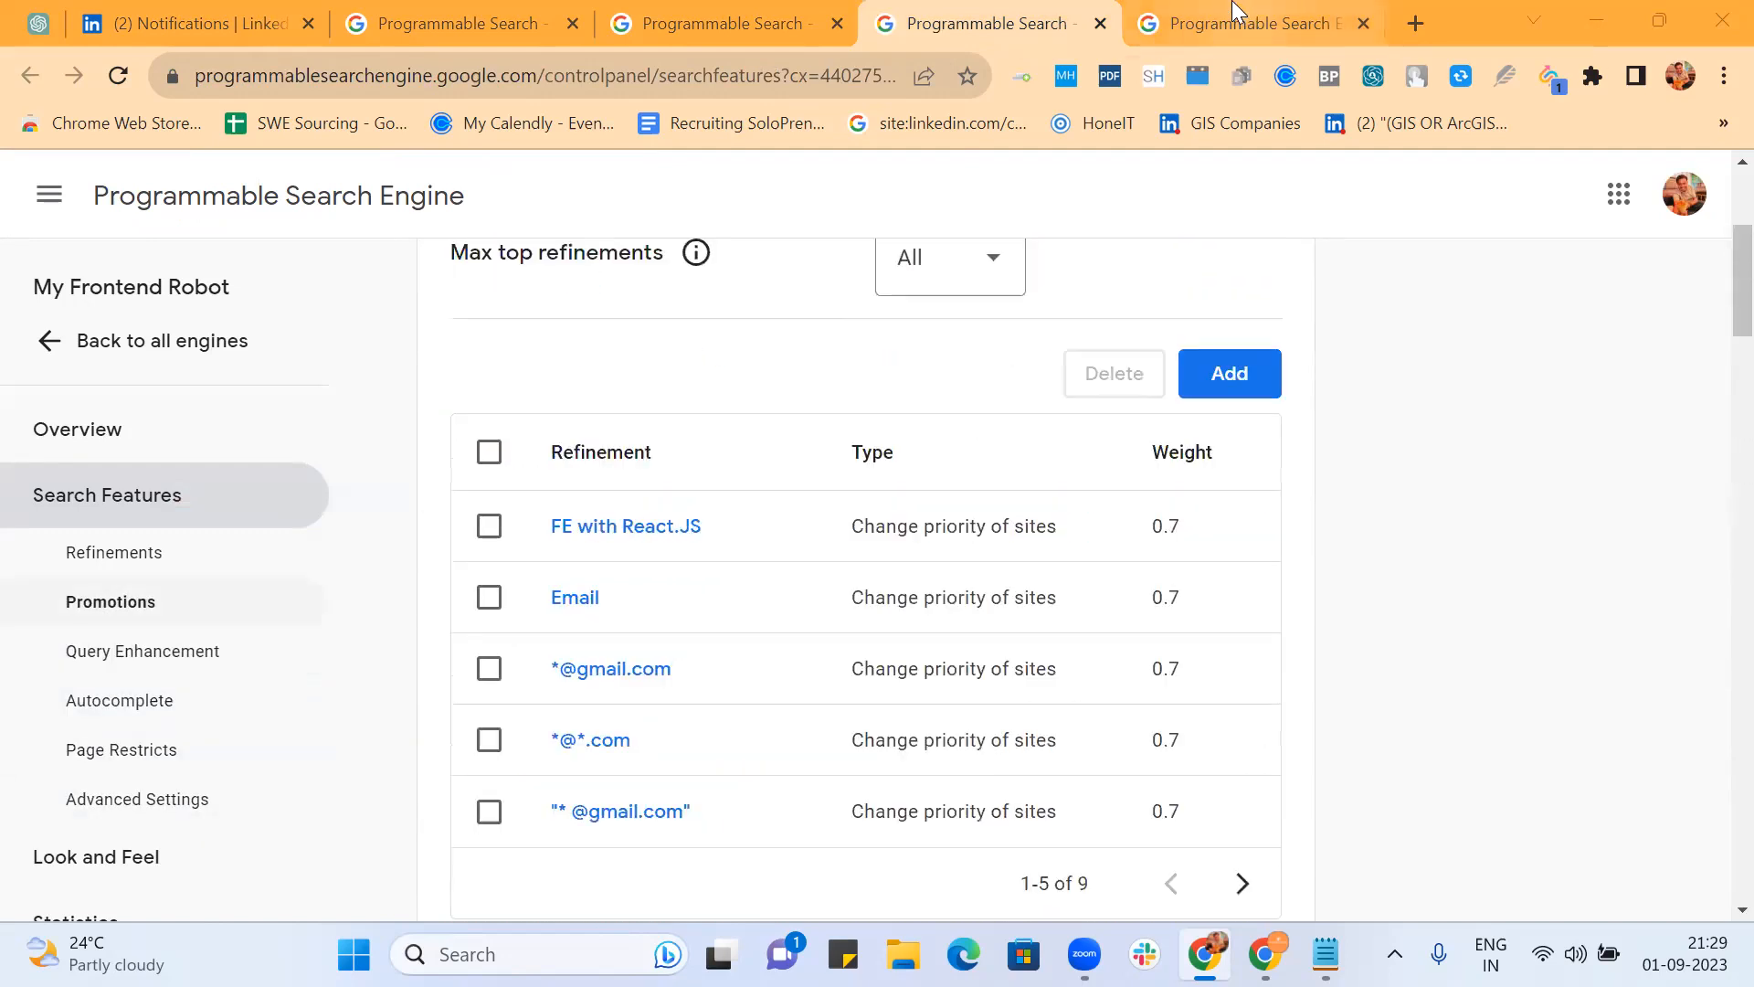
# Step: Take the public search page back two pages to the empty search, then return to the refinements list
pyautogui.click(1236, 18)
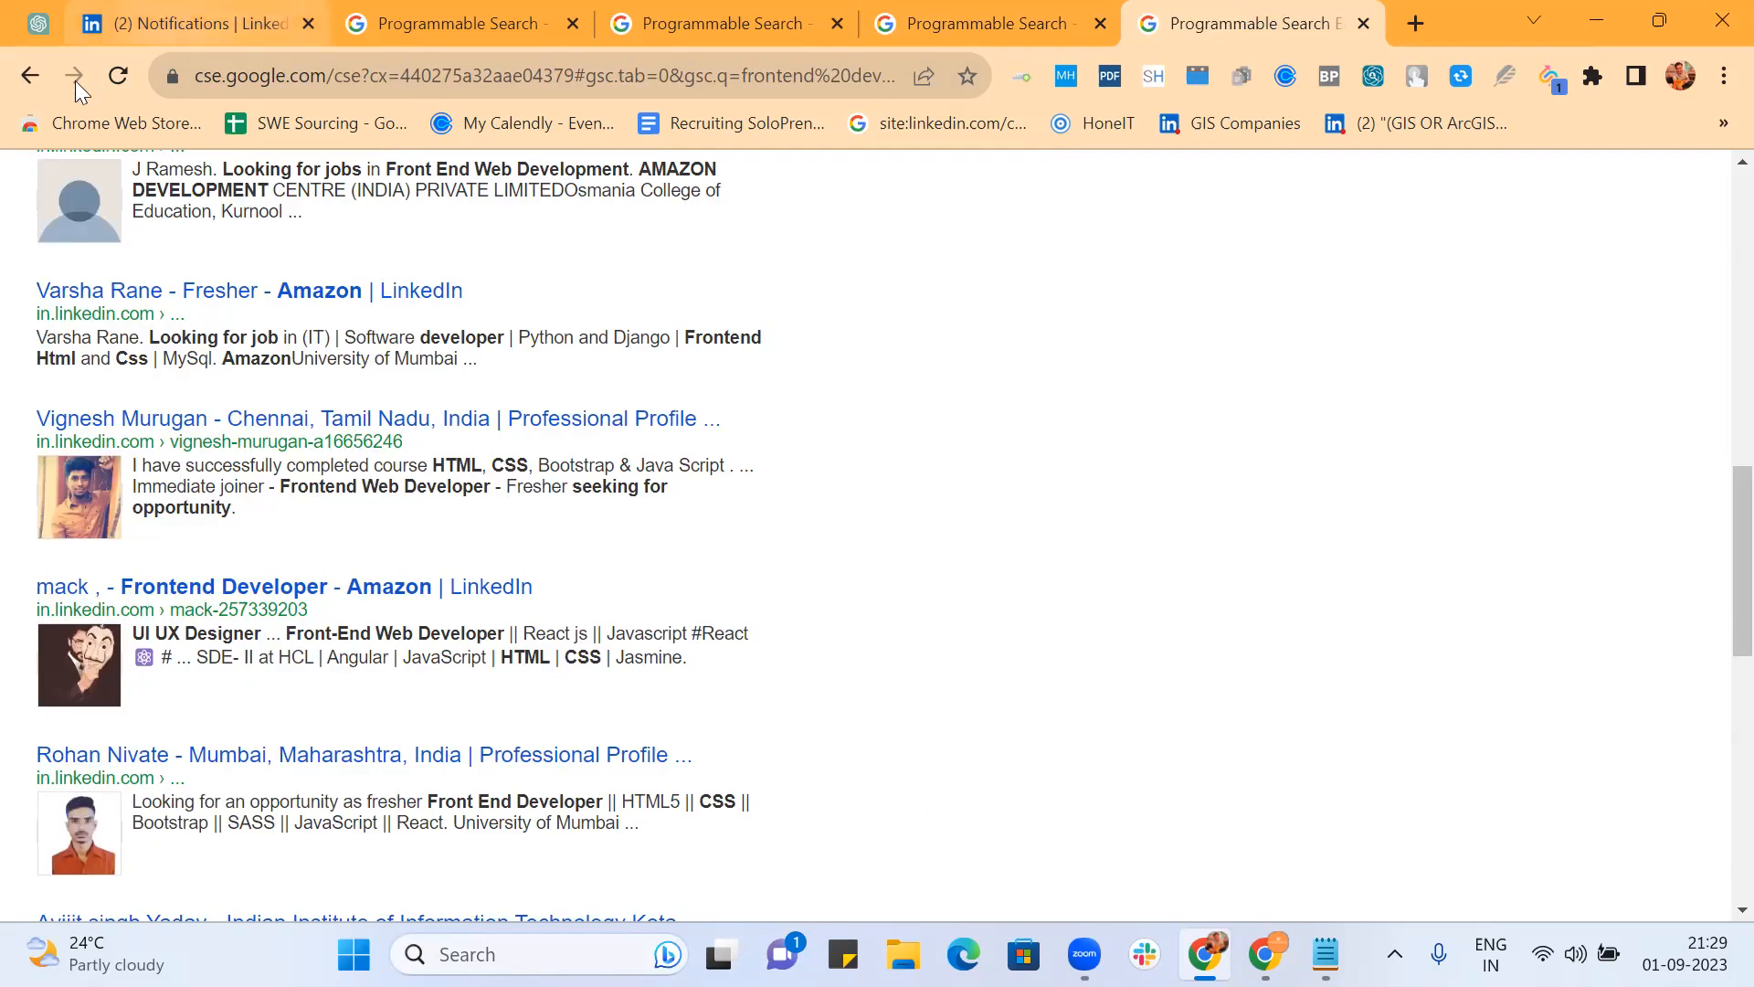
pyautogui.click(35, 79)
pyautogui.click(35, 79)
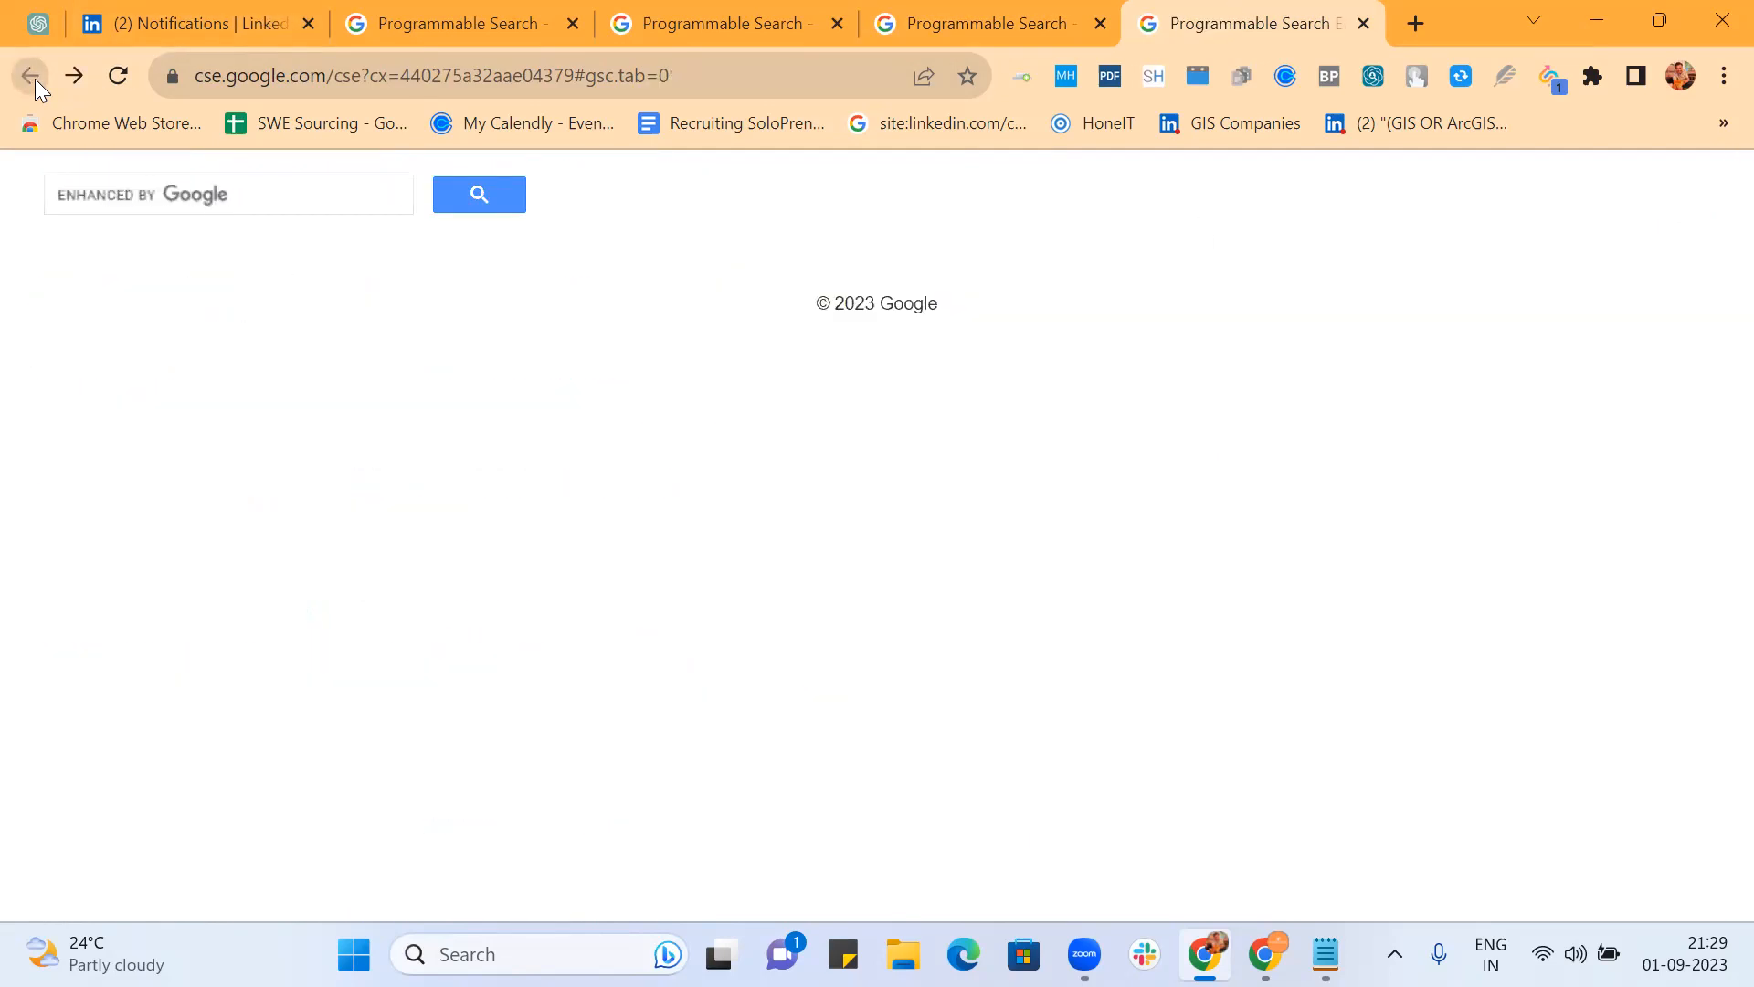
pyautogui.click(921, 22)
pyautogui.scroll(3, 1052, 345)
pyautogui.scroll(-3, 1060, 349)
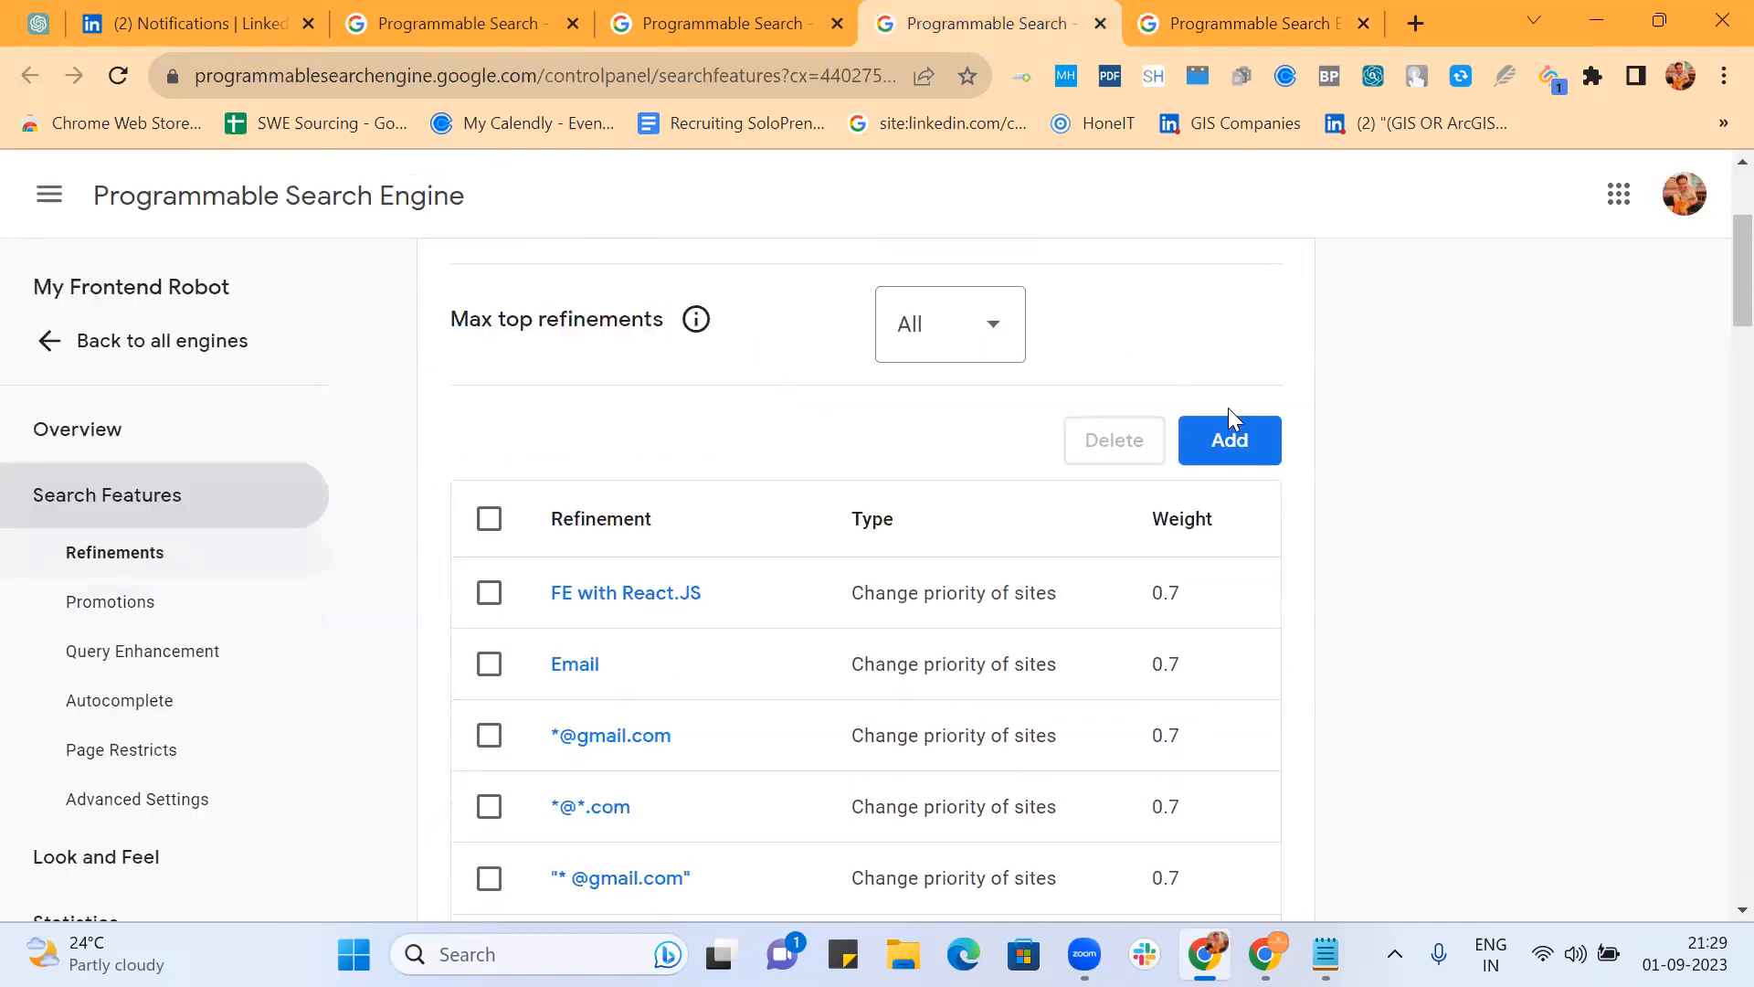
# Step: Add a new refinement named Resume set to Change priority, with its advanced options shown
pyautogui.click(1250, 431)
pyautogui.write('Resume')
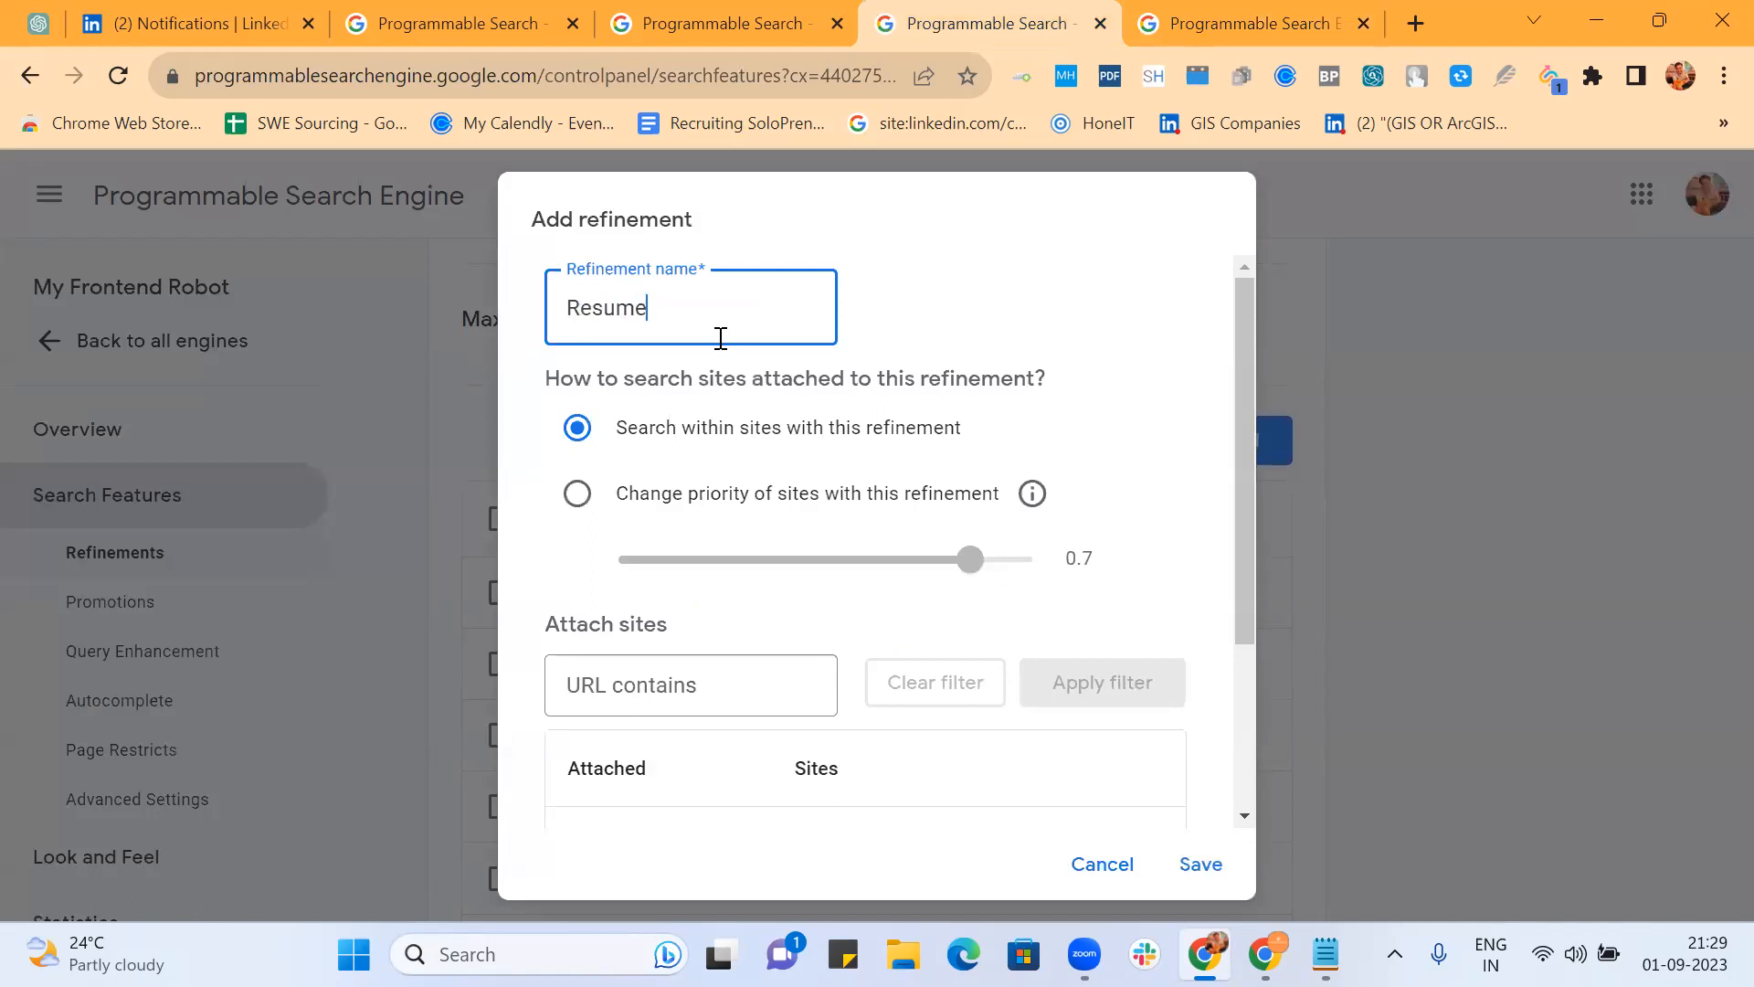
pyautogui.click(579, 496)
pyautogui.scroll(-3, 777, 479)
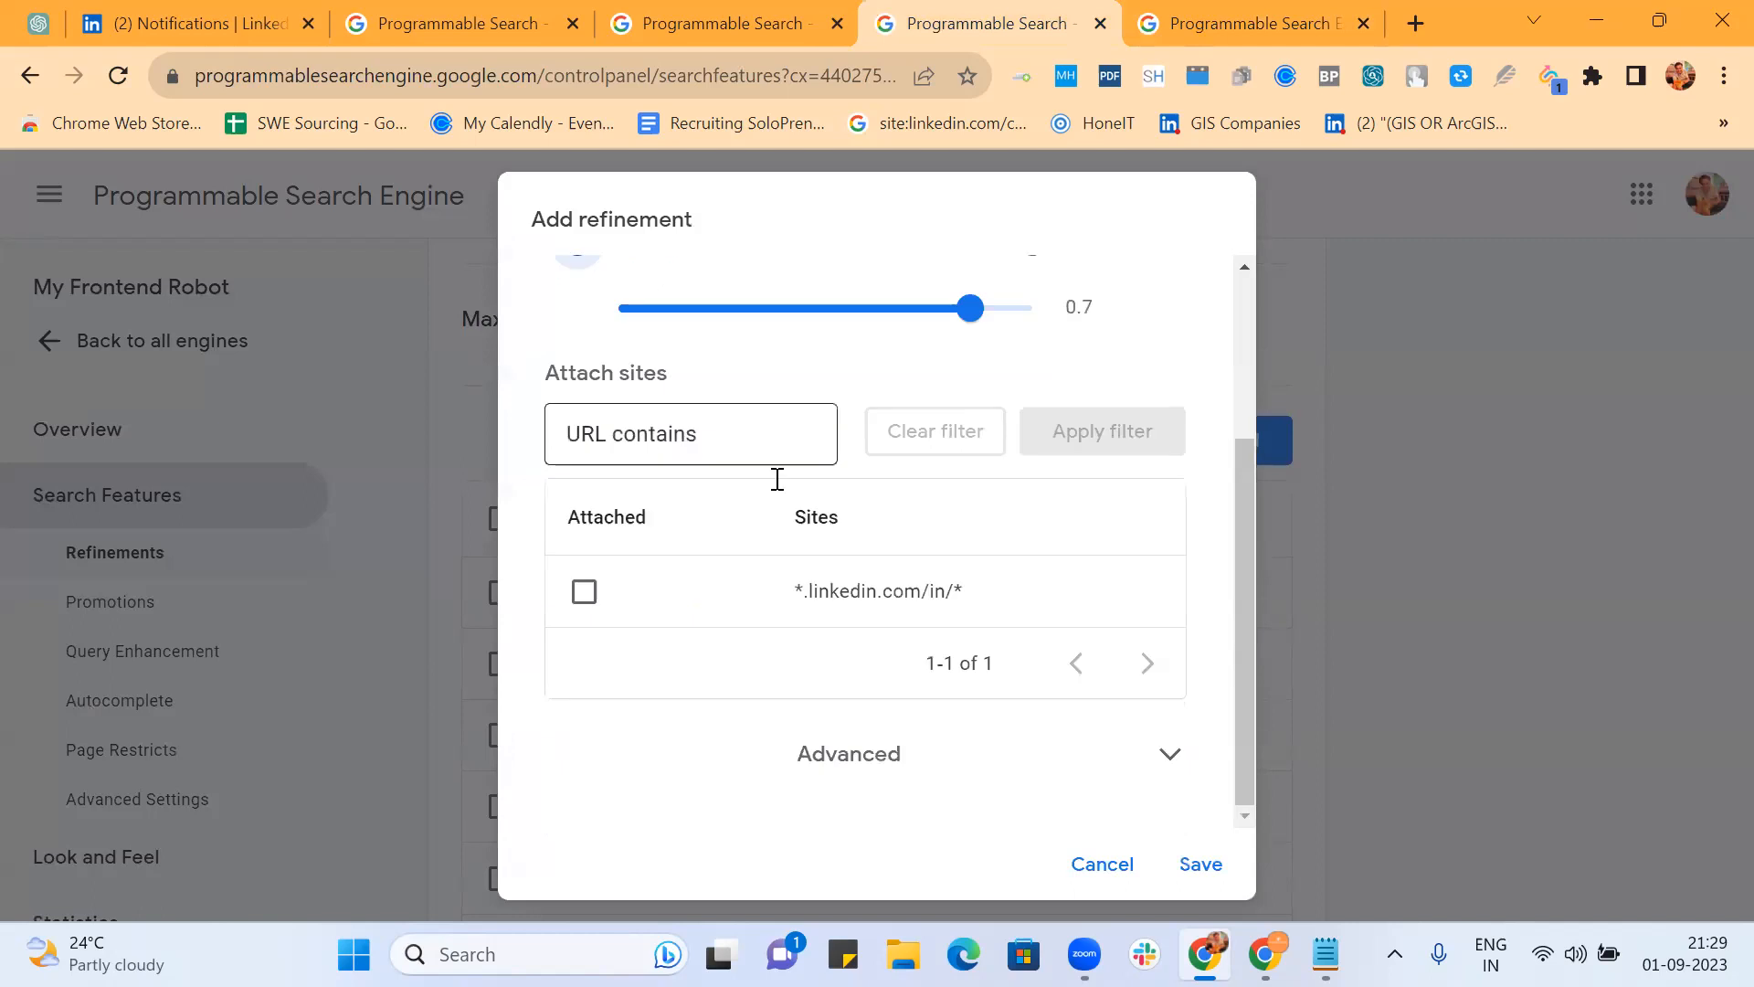
pyautogui.click(830, 776)
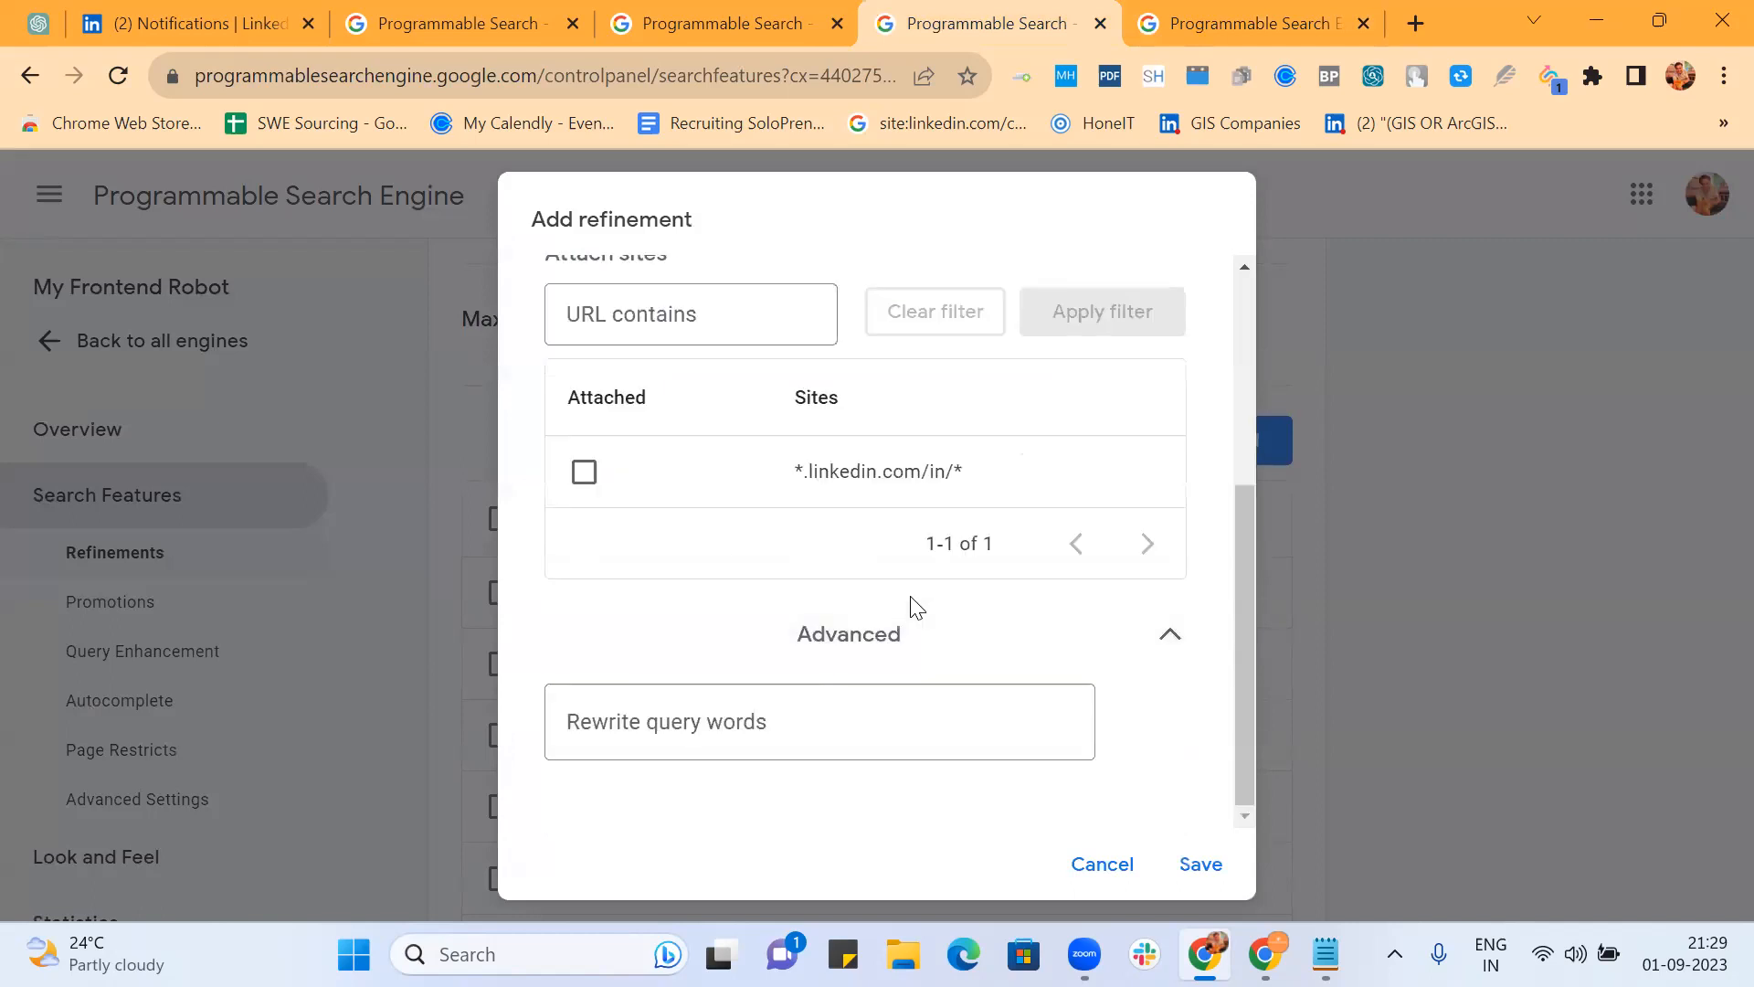
# Step: Give Resume the rewrite intext "Resume" or "CV", excluding -writer -writing -templates -services -builder, and save it
pyautogui.click(779, 730)
pyautogui.write('intext:"')
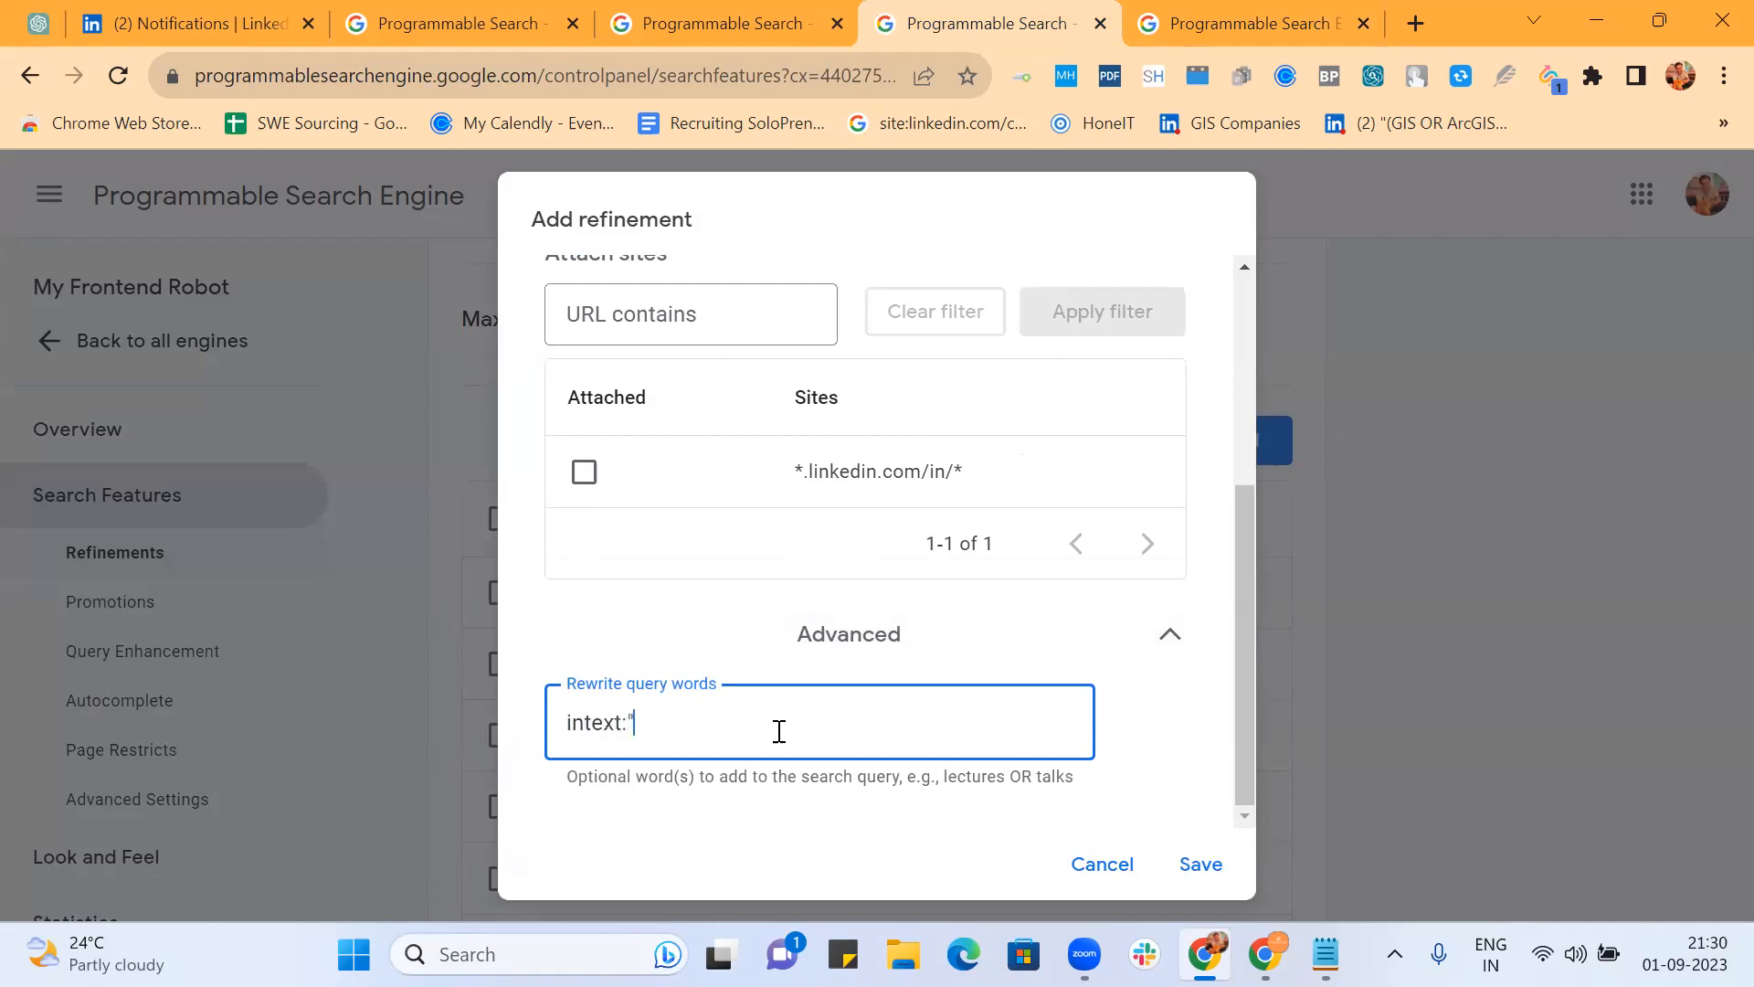
pyautogui.write('Resume" |')
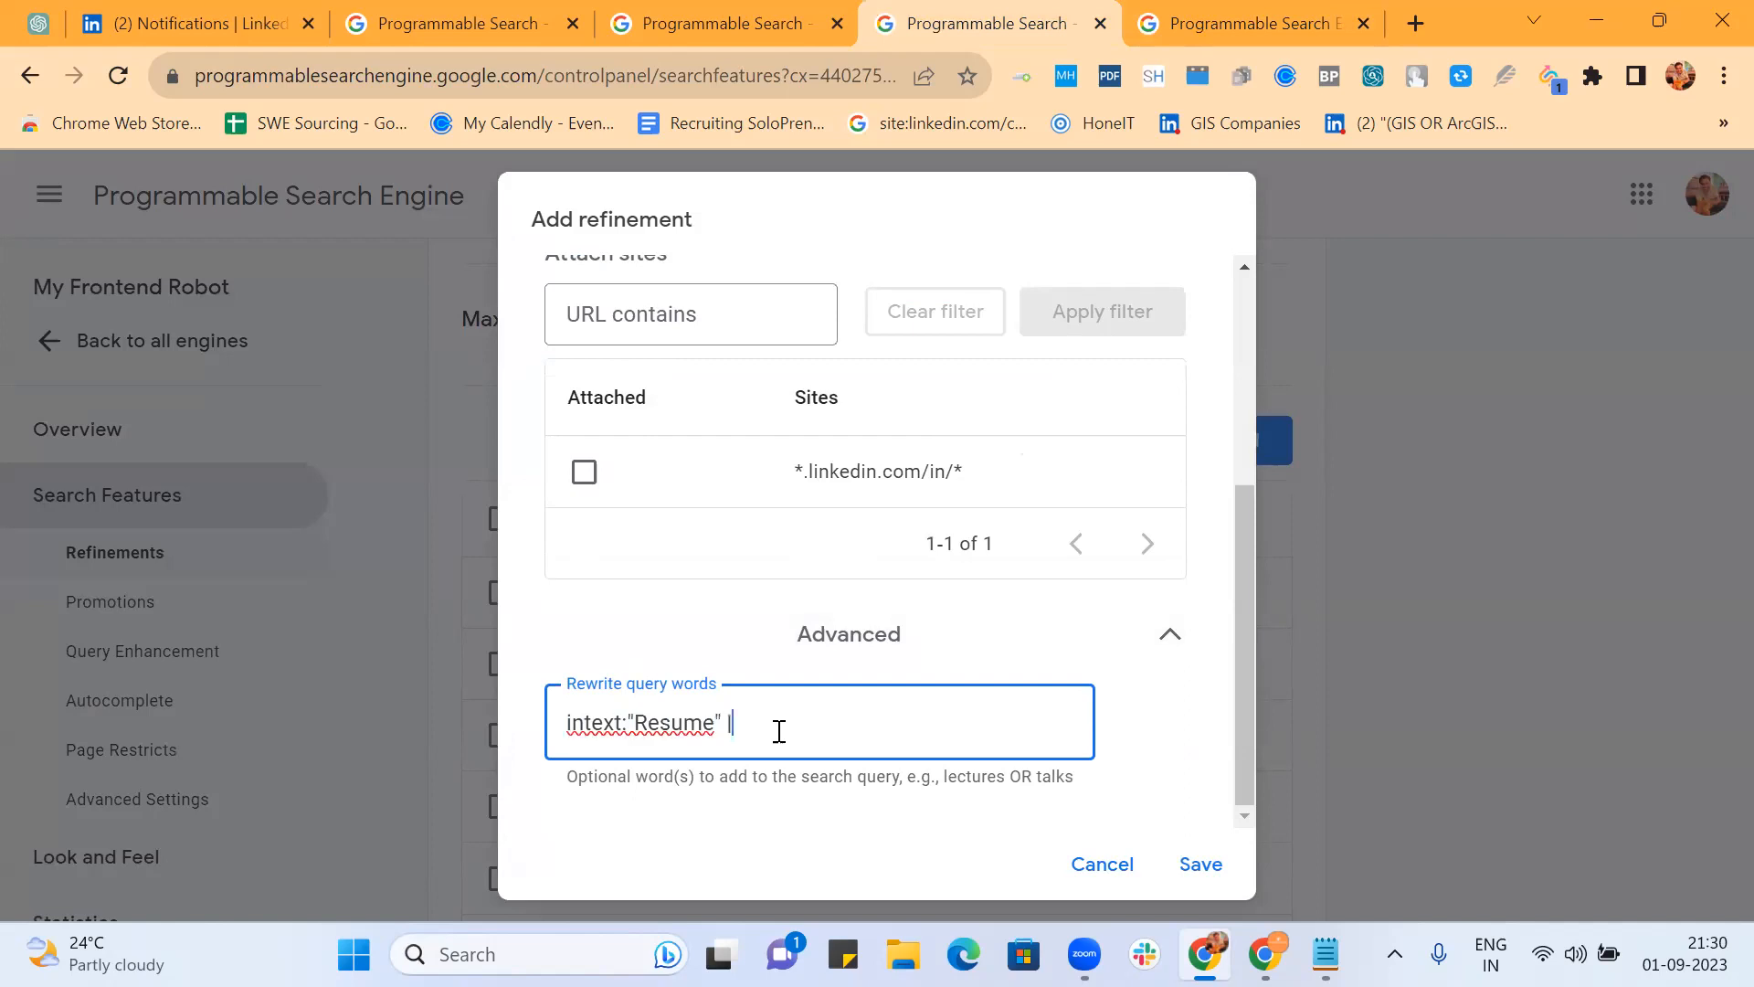
pyautogui.write(' intext')
pyautogui.write('"')
pyautogui.write(':"CV')
pyautogui.write('")')
pyautogui.write('(')
pyautogui.hotkey('ctrl', 'Right')
pyautogui.hotkey('ctrl', 'Right')
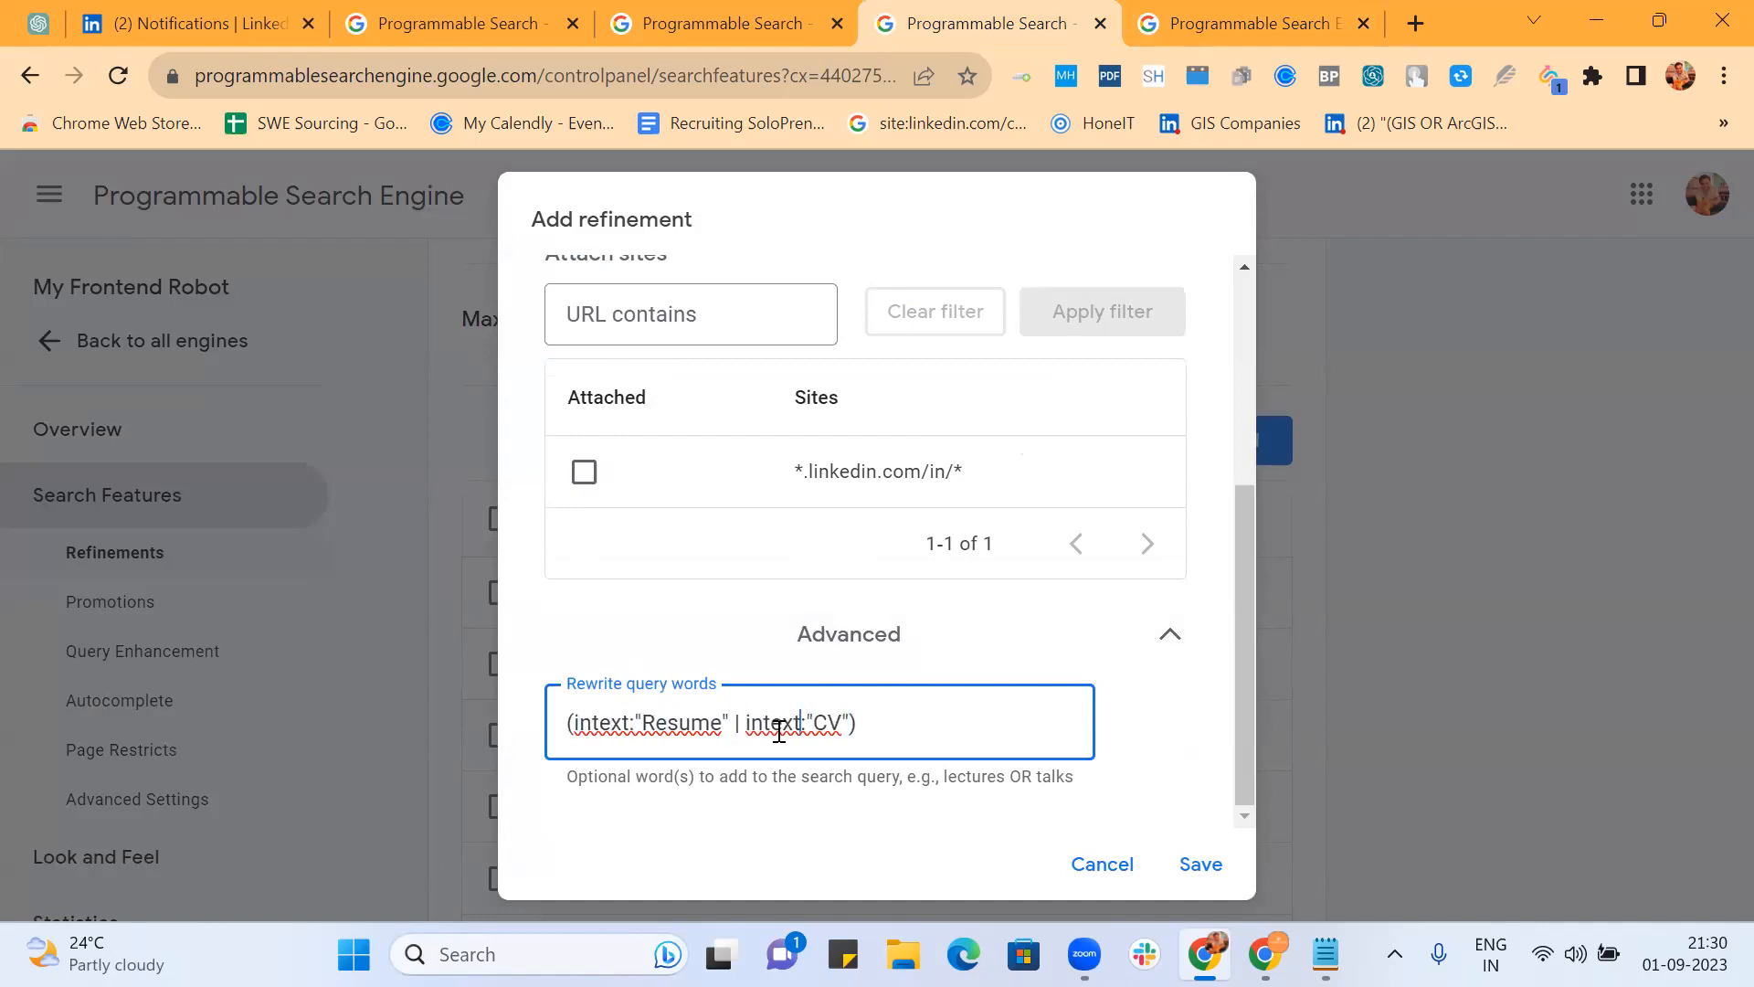
pyautogui.write('-writer -writing -templates')
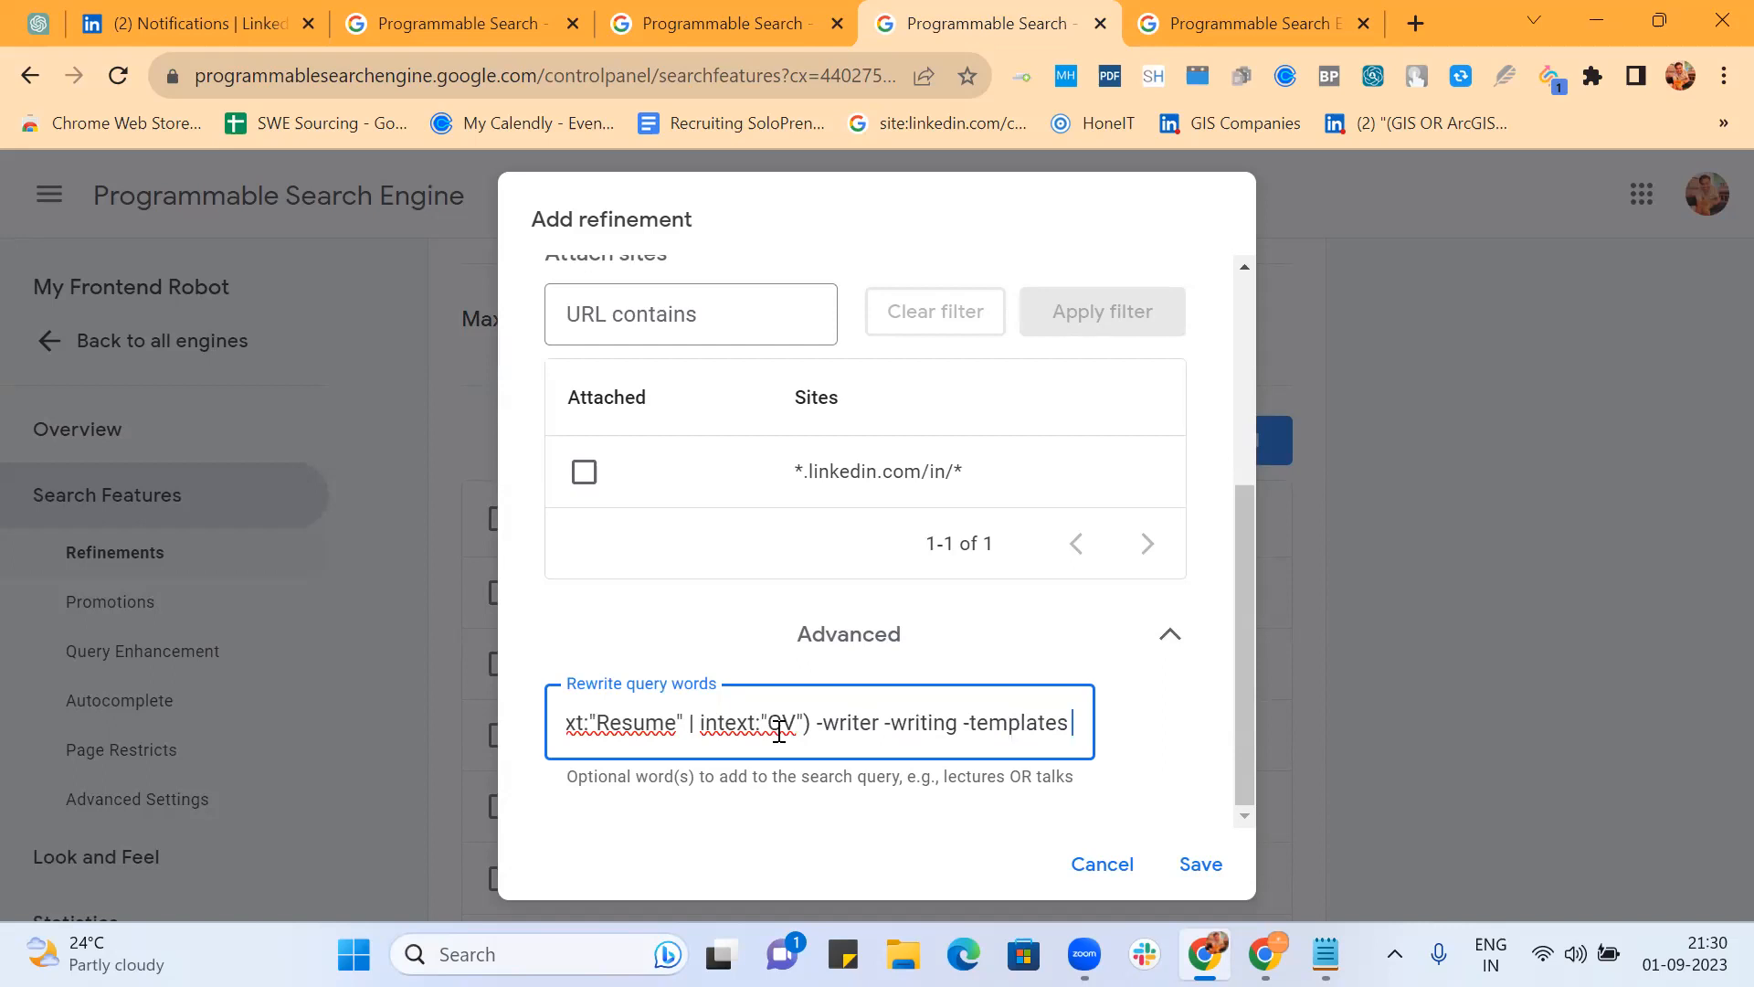
pyautogui.write(' -ser')
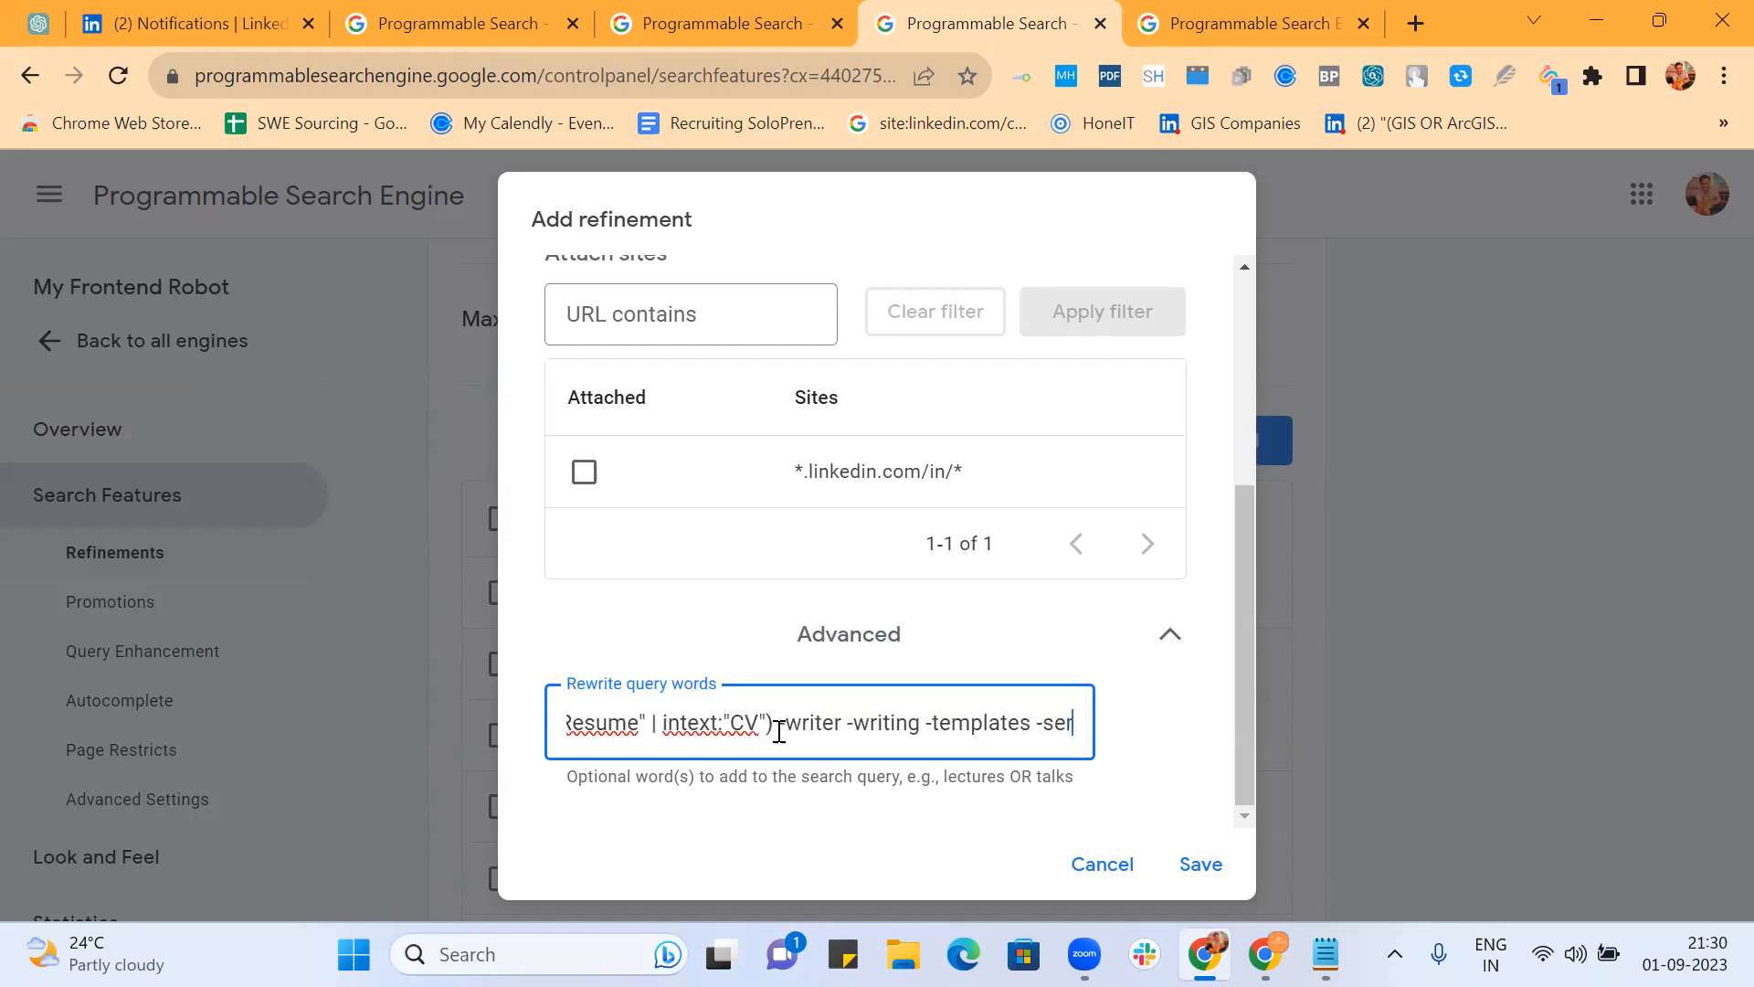
pyautogui.write('vices')
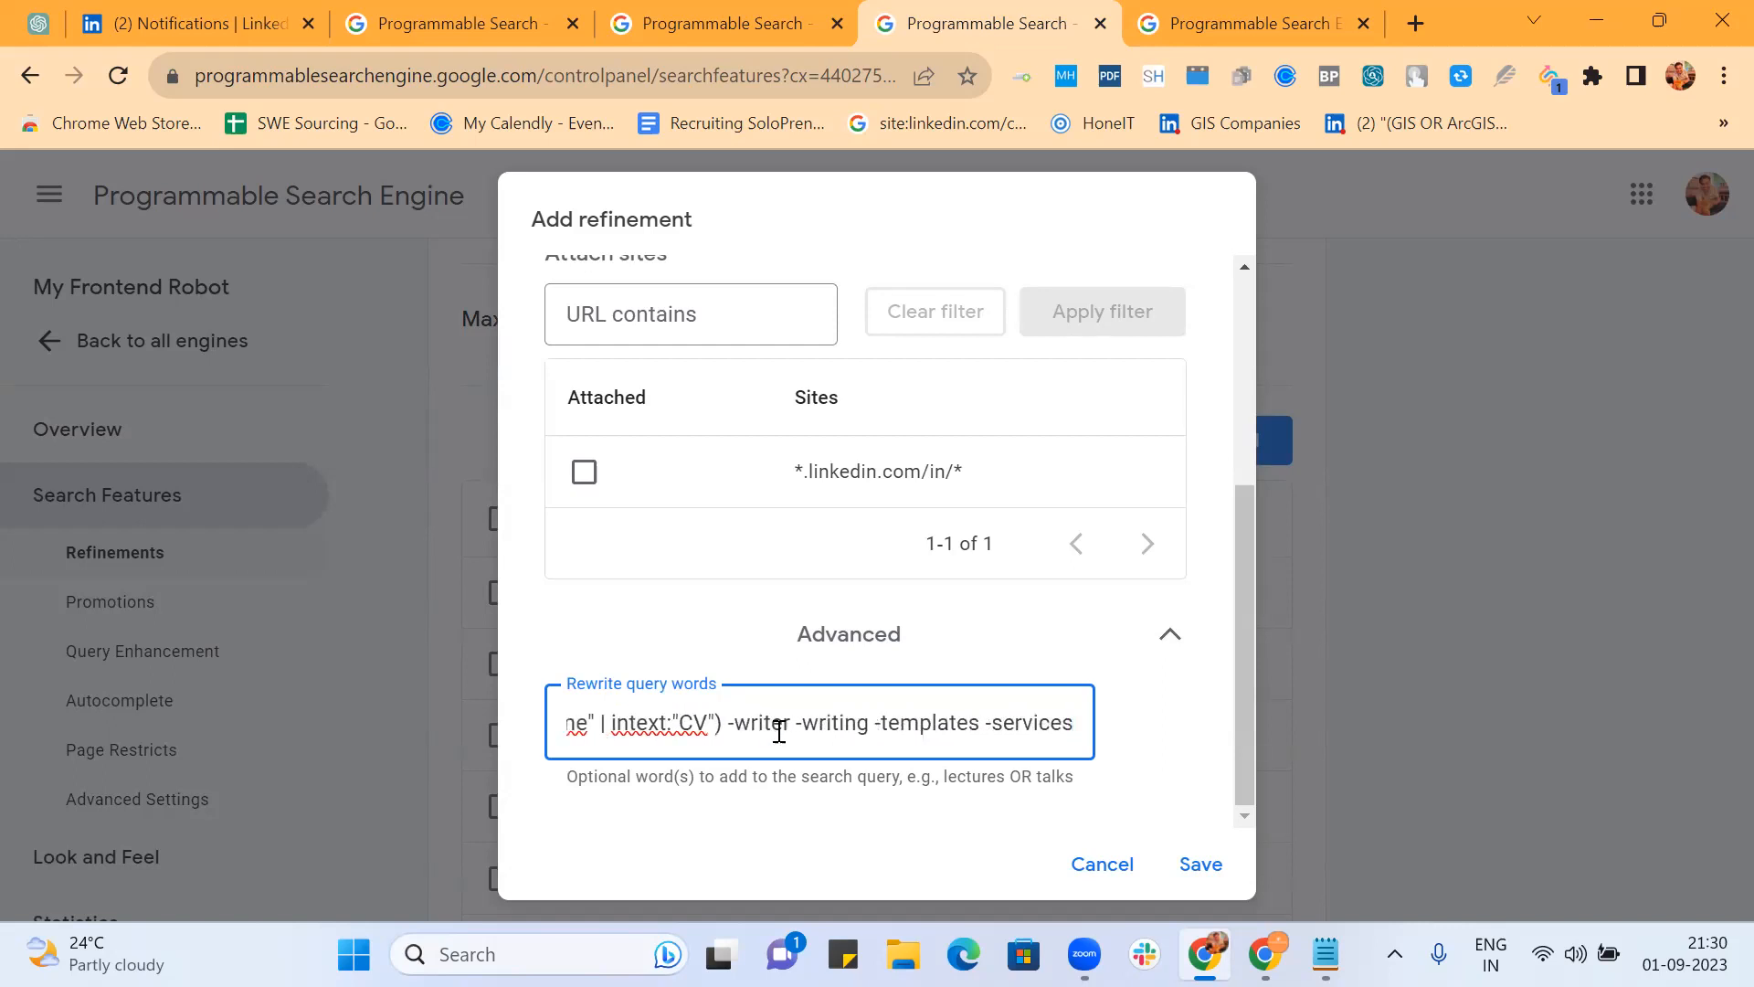
pyautogui.write(' -builder')
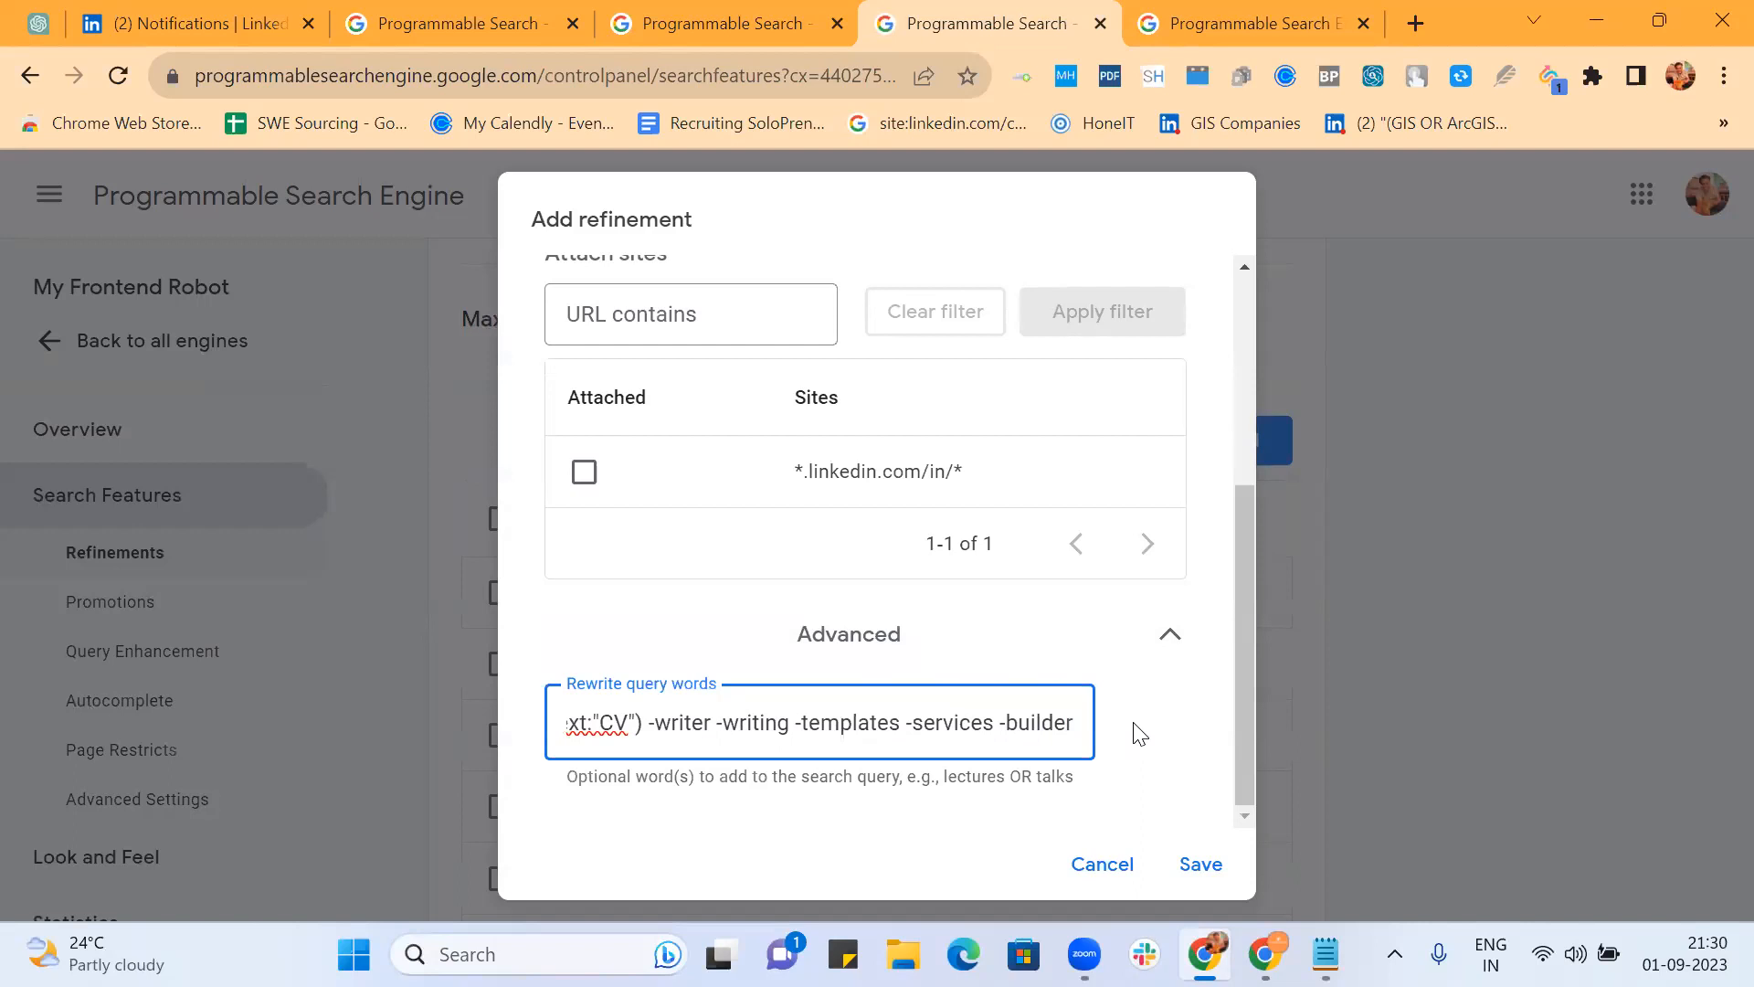
pyautogui.click(1049, 821)
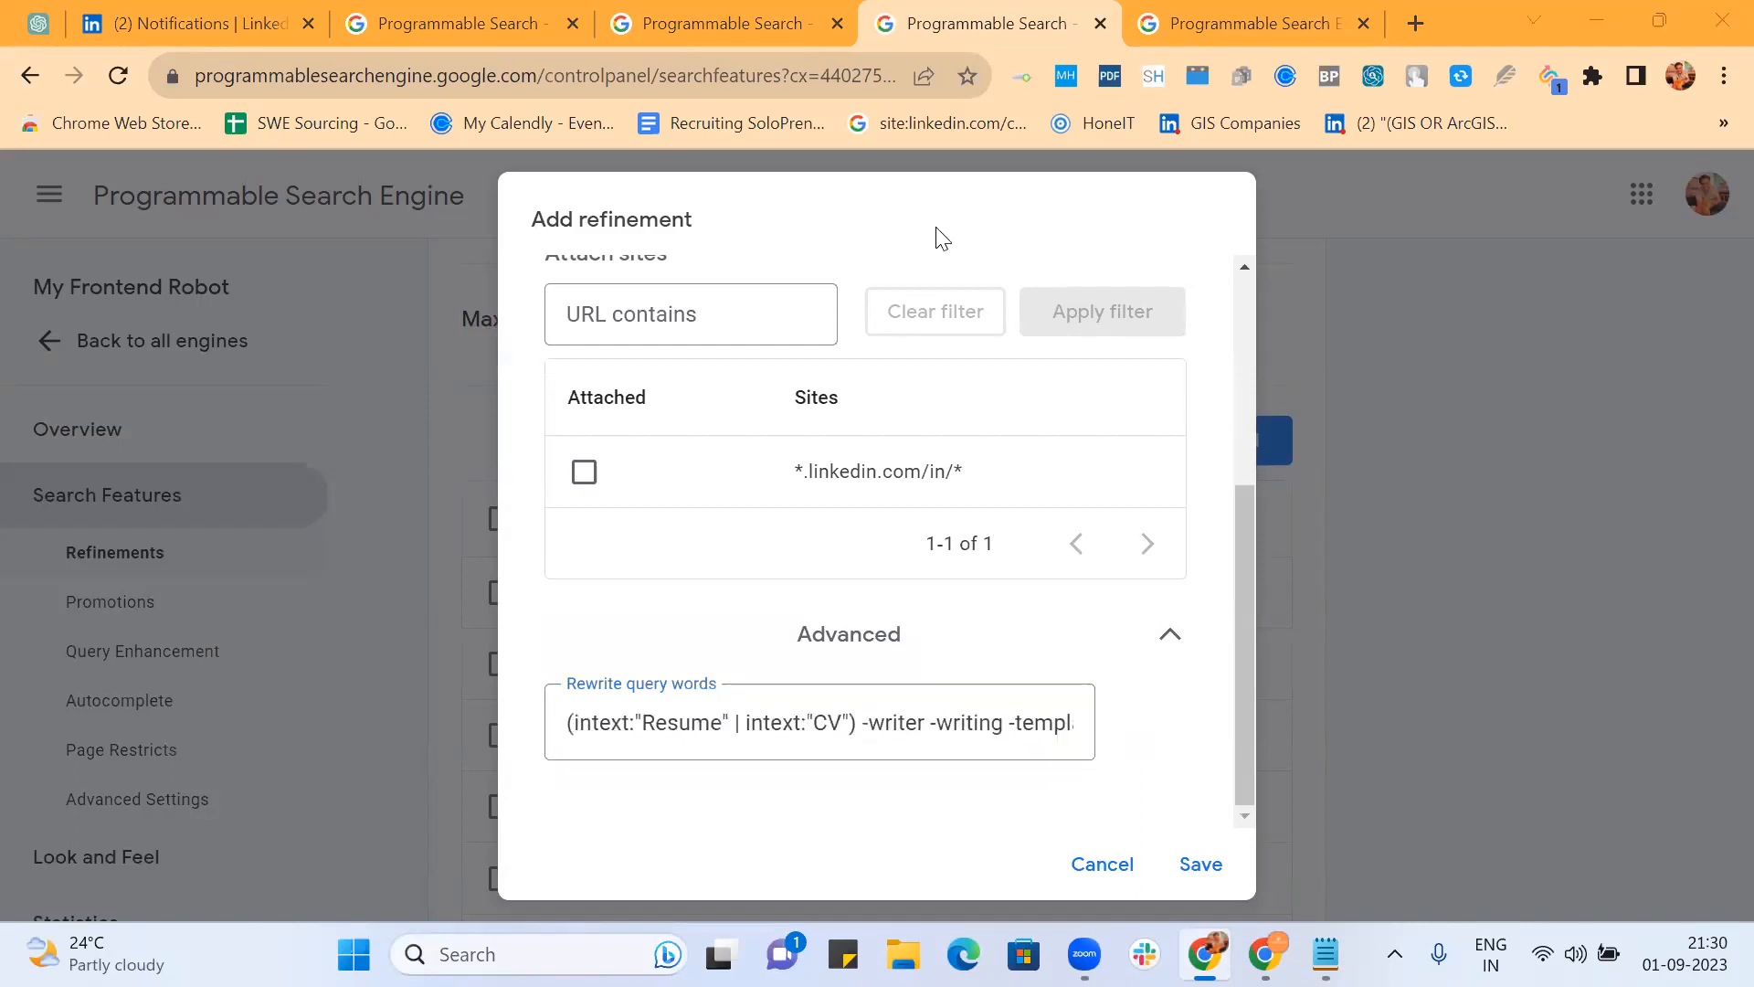
pyautogui.click(1191, 860)
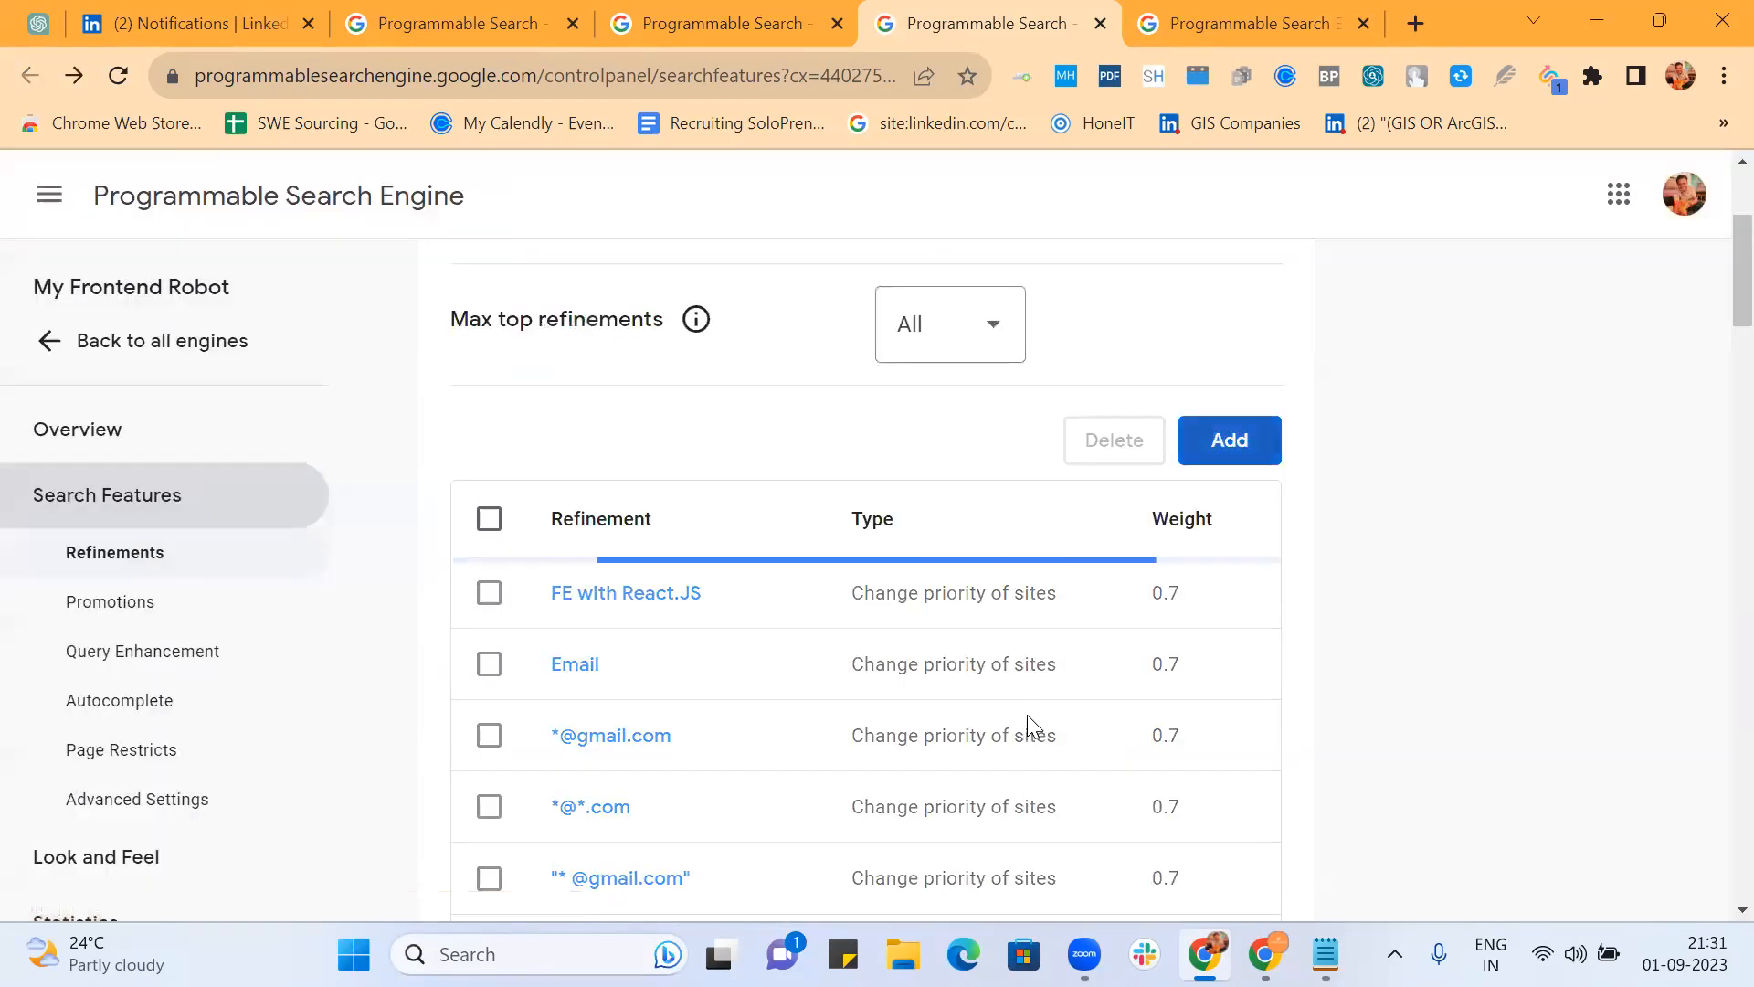
pyautogui.scroll(-5, 1313, 637)
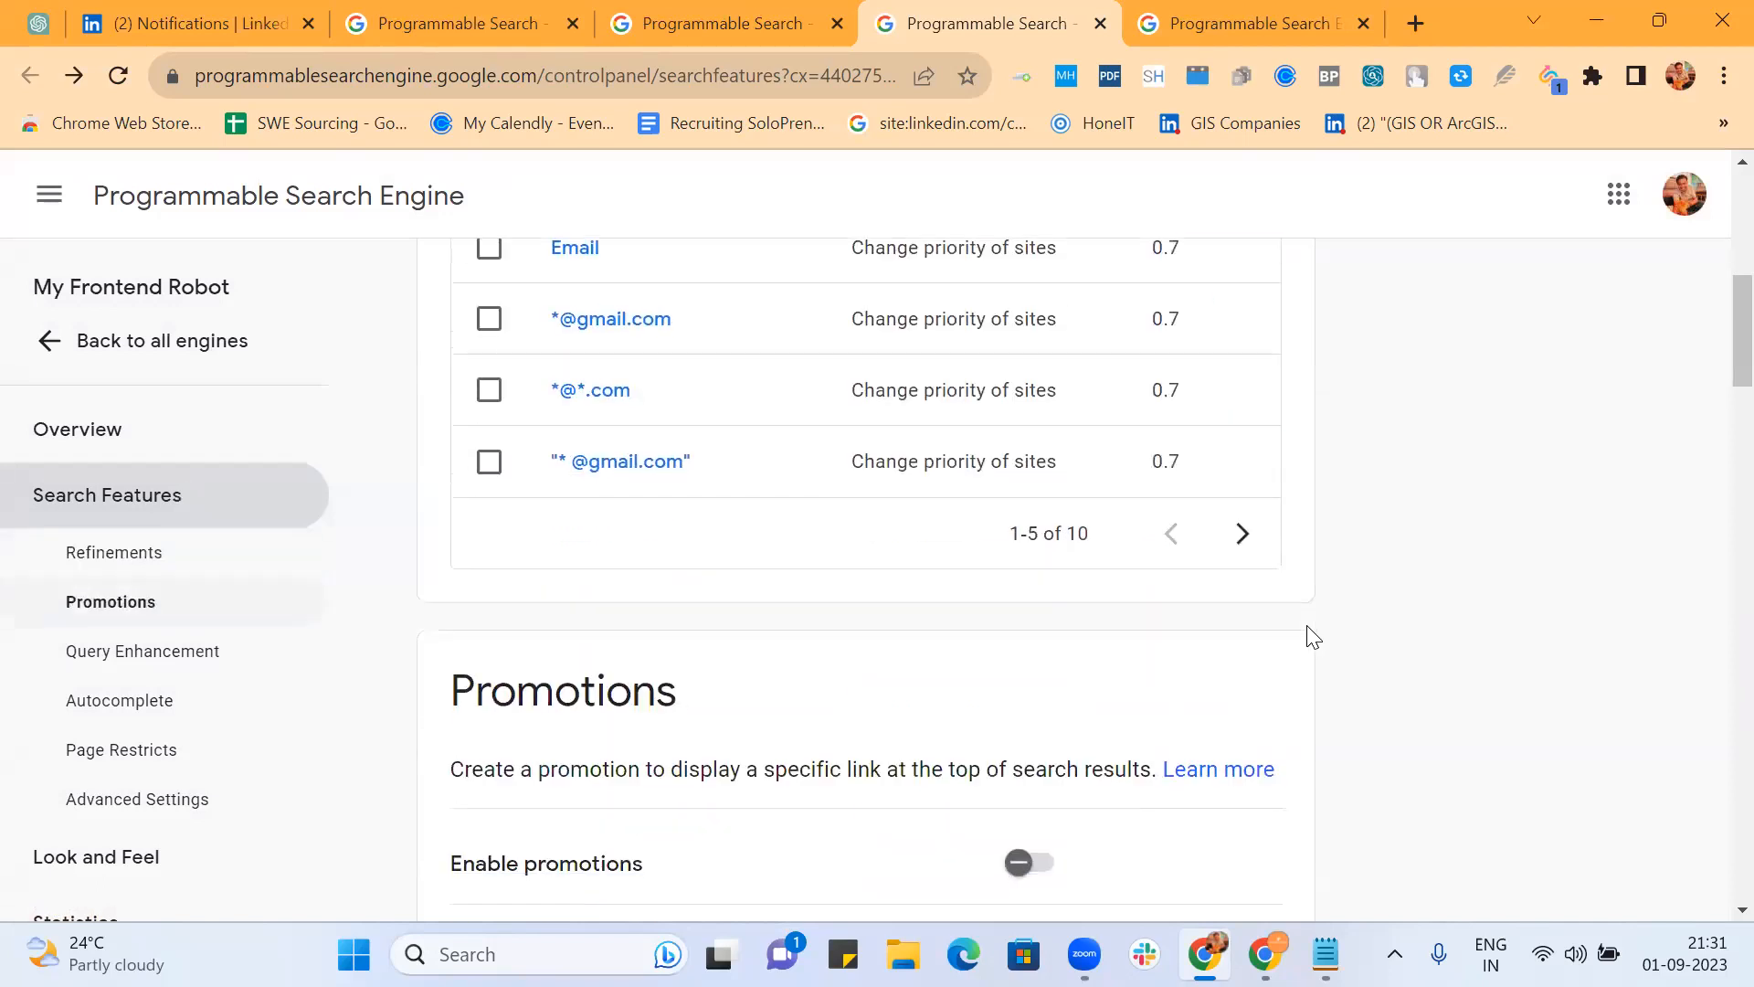
pyautogui.click(1234, 532)
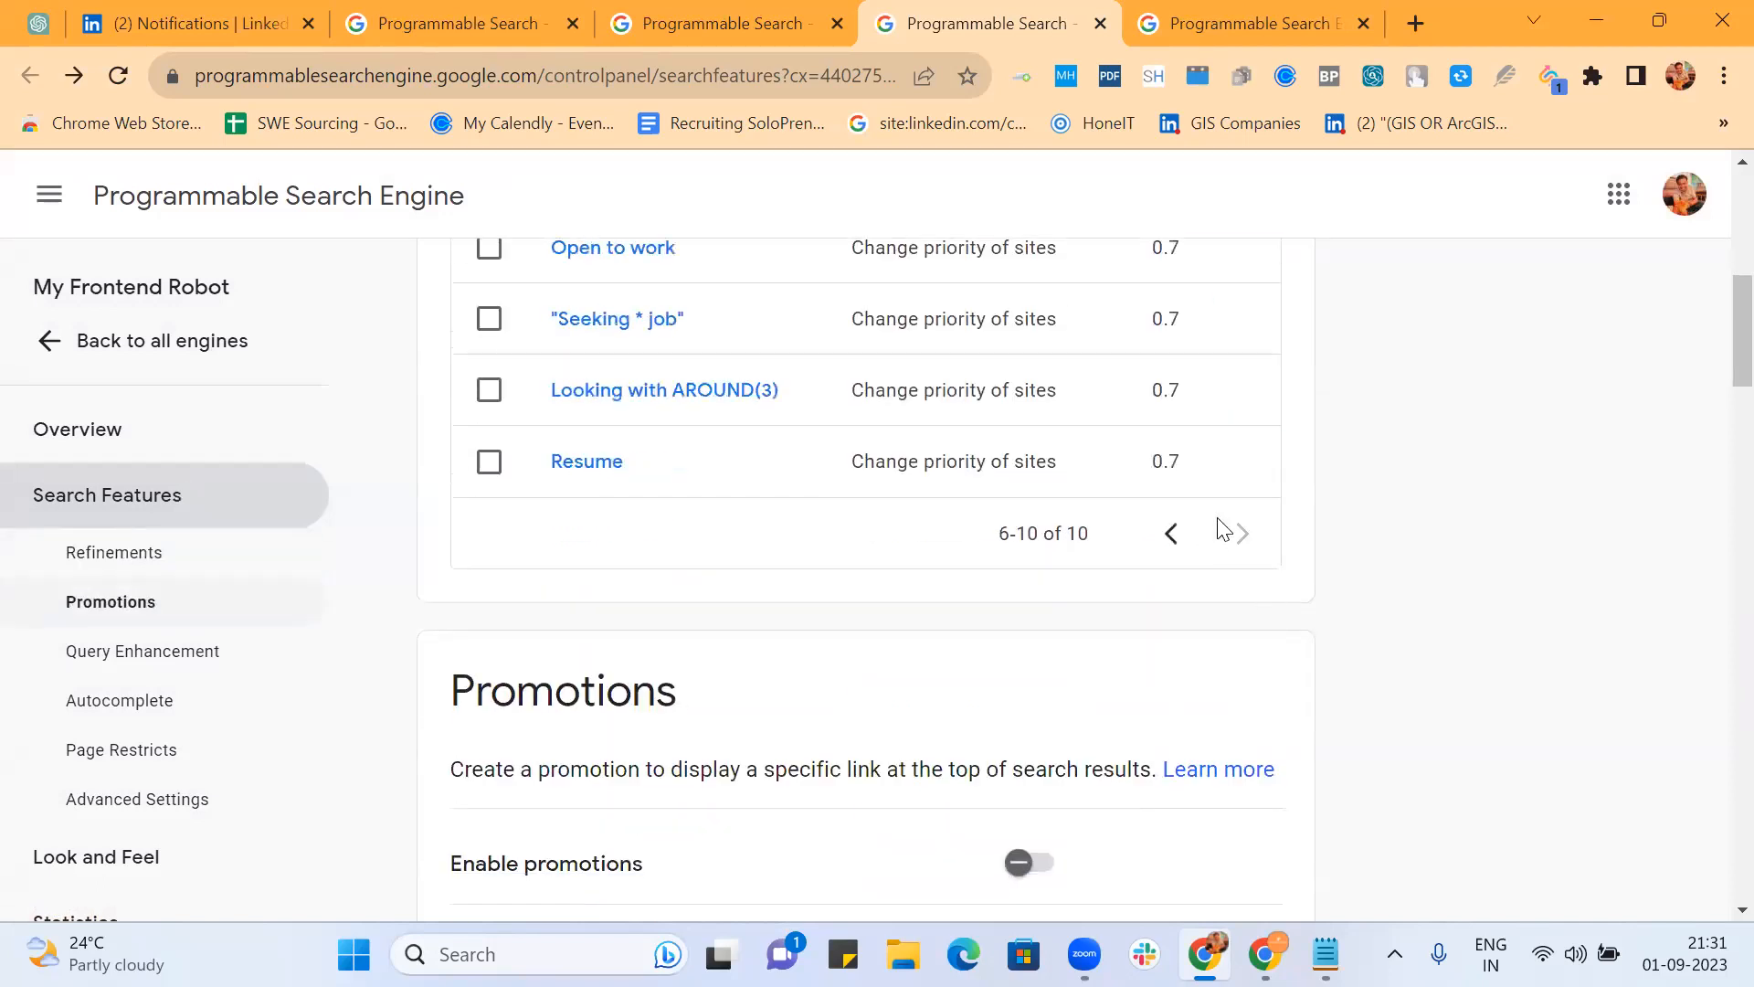
pyautogui.click(1287, 22)
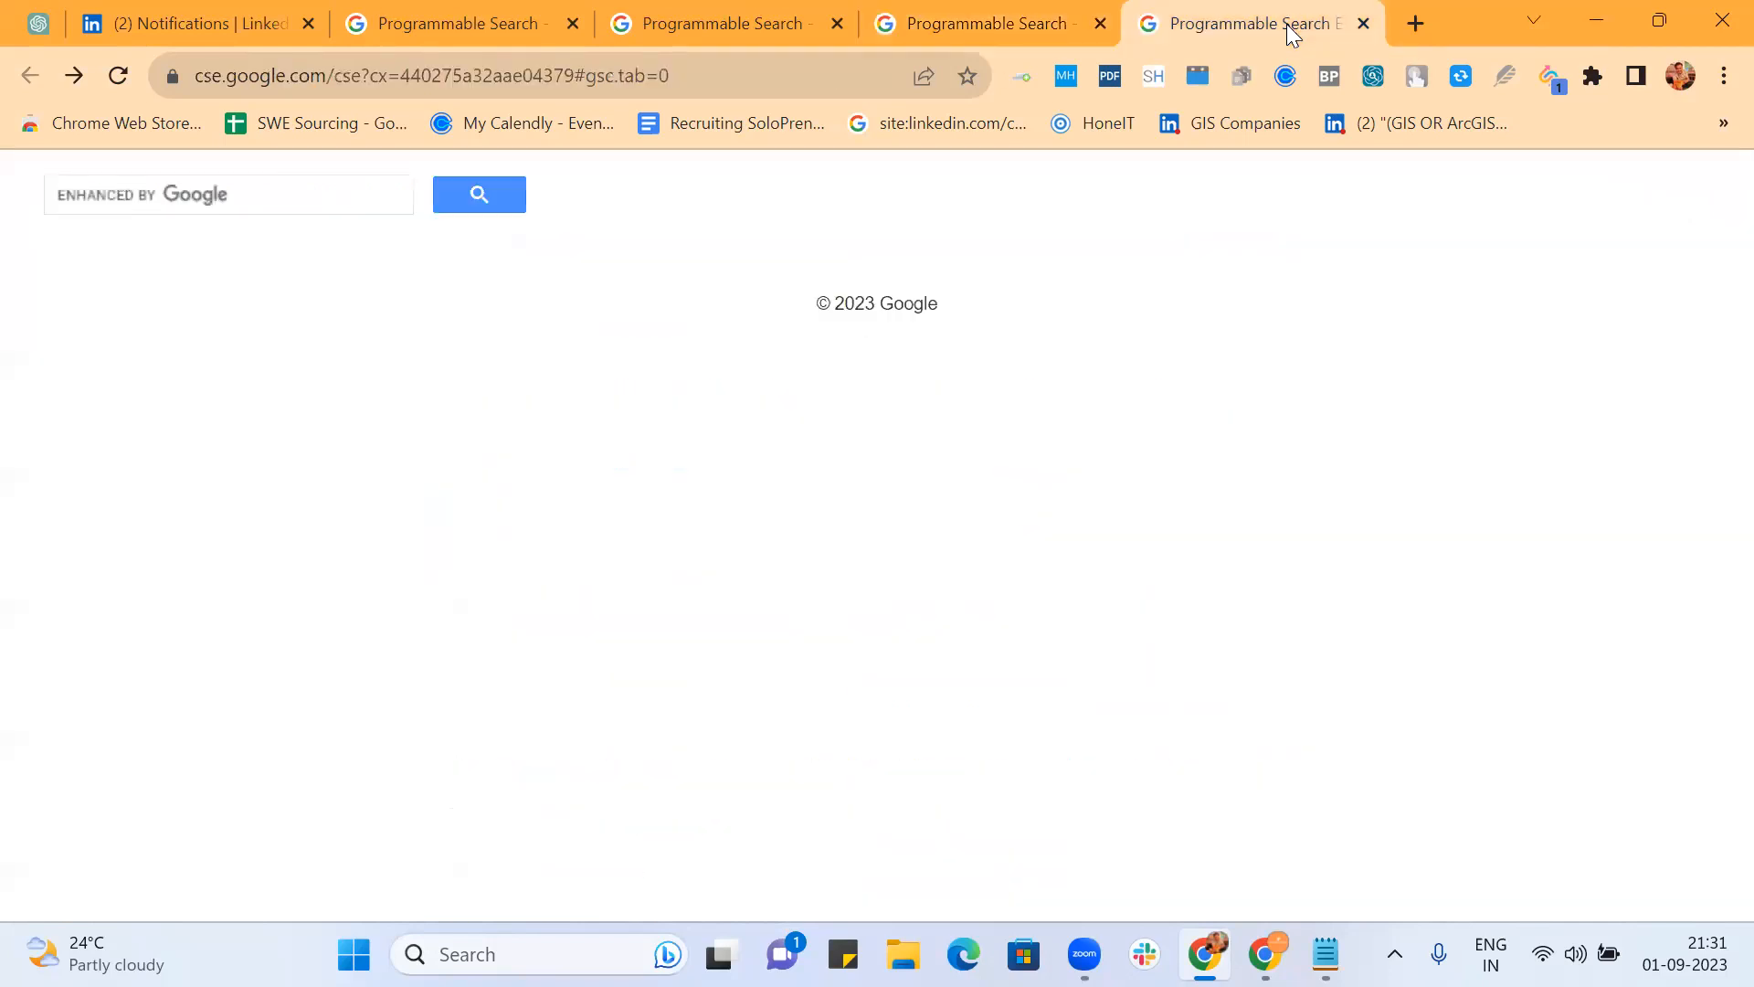
# Step: Search the reloaded public page for 'frontend developer' and filter it with the Resume refinement
pyautogui.click(740, 75)
pyautogui.press('Return')
pyautogui.click(162, 194)
pyautogui.write('front')
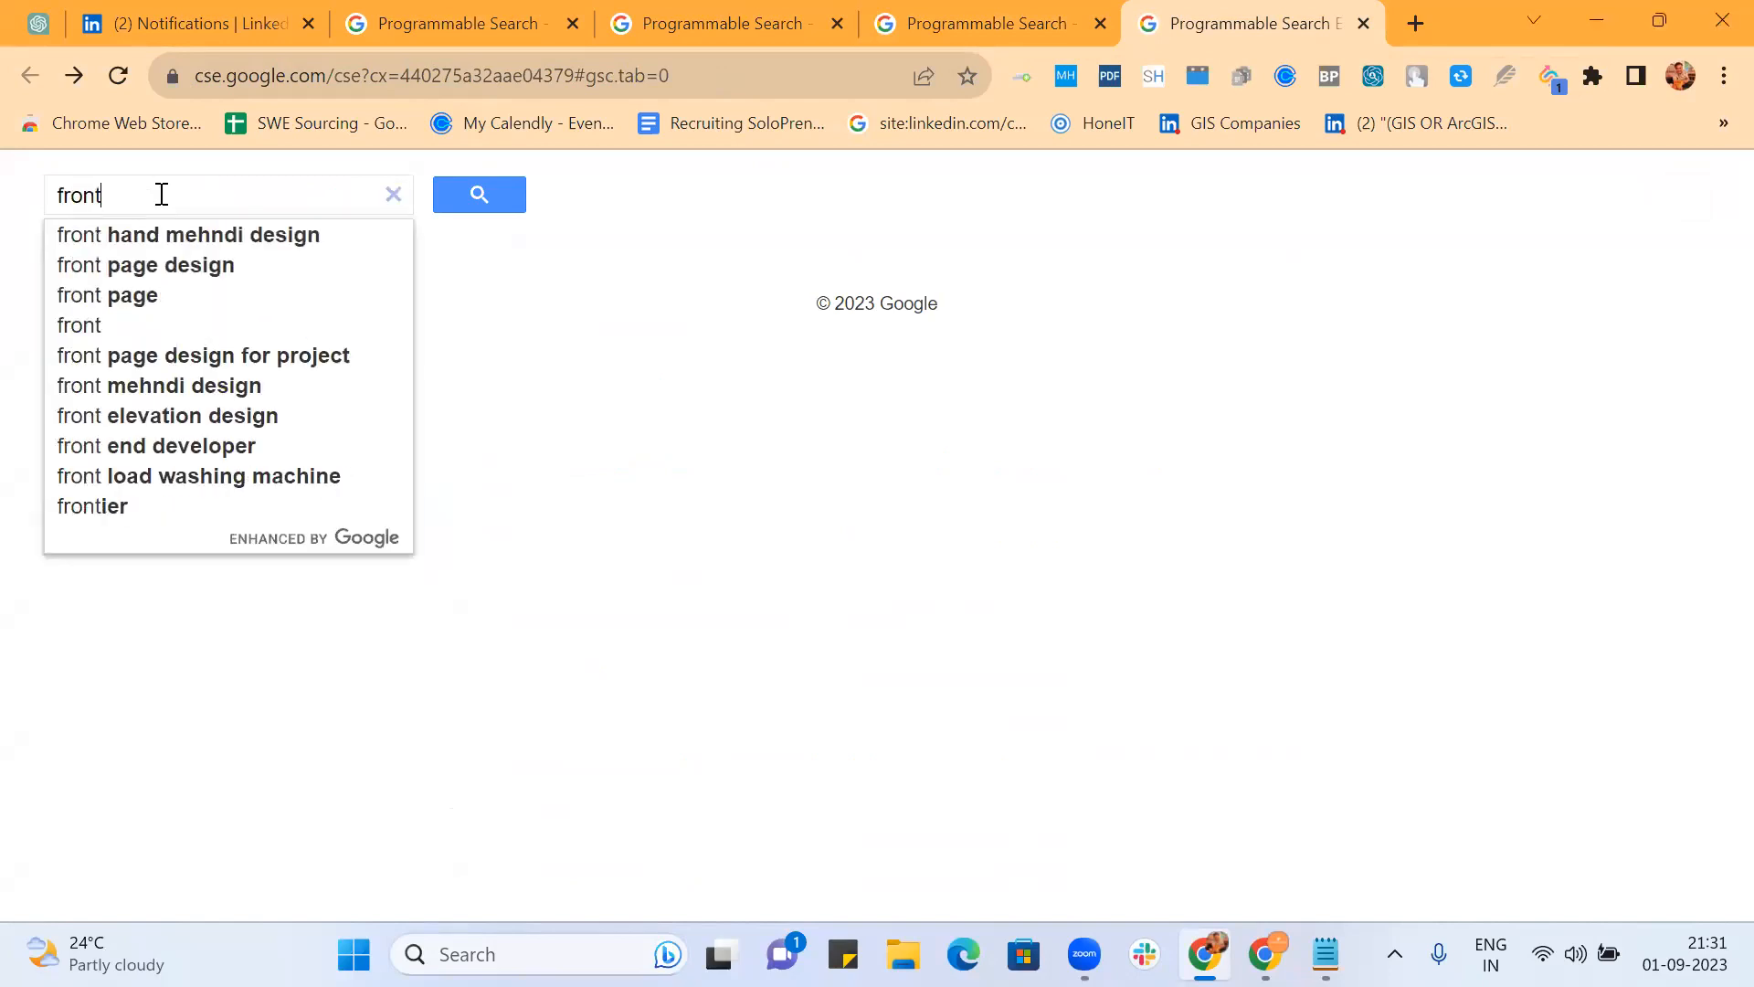
pyautogui.write('end')
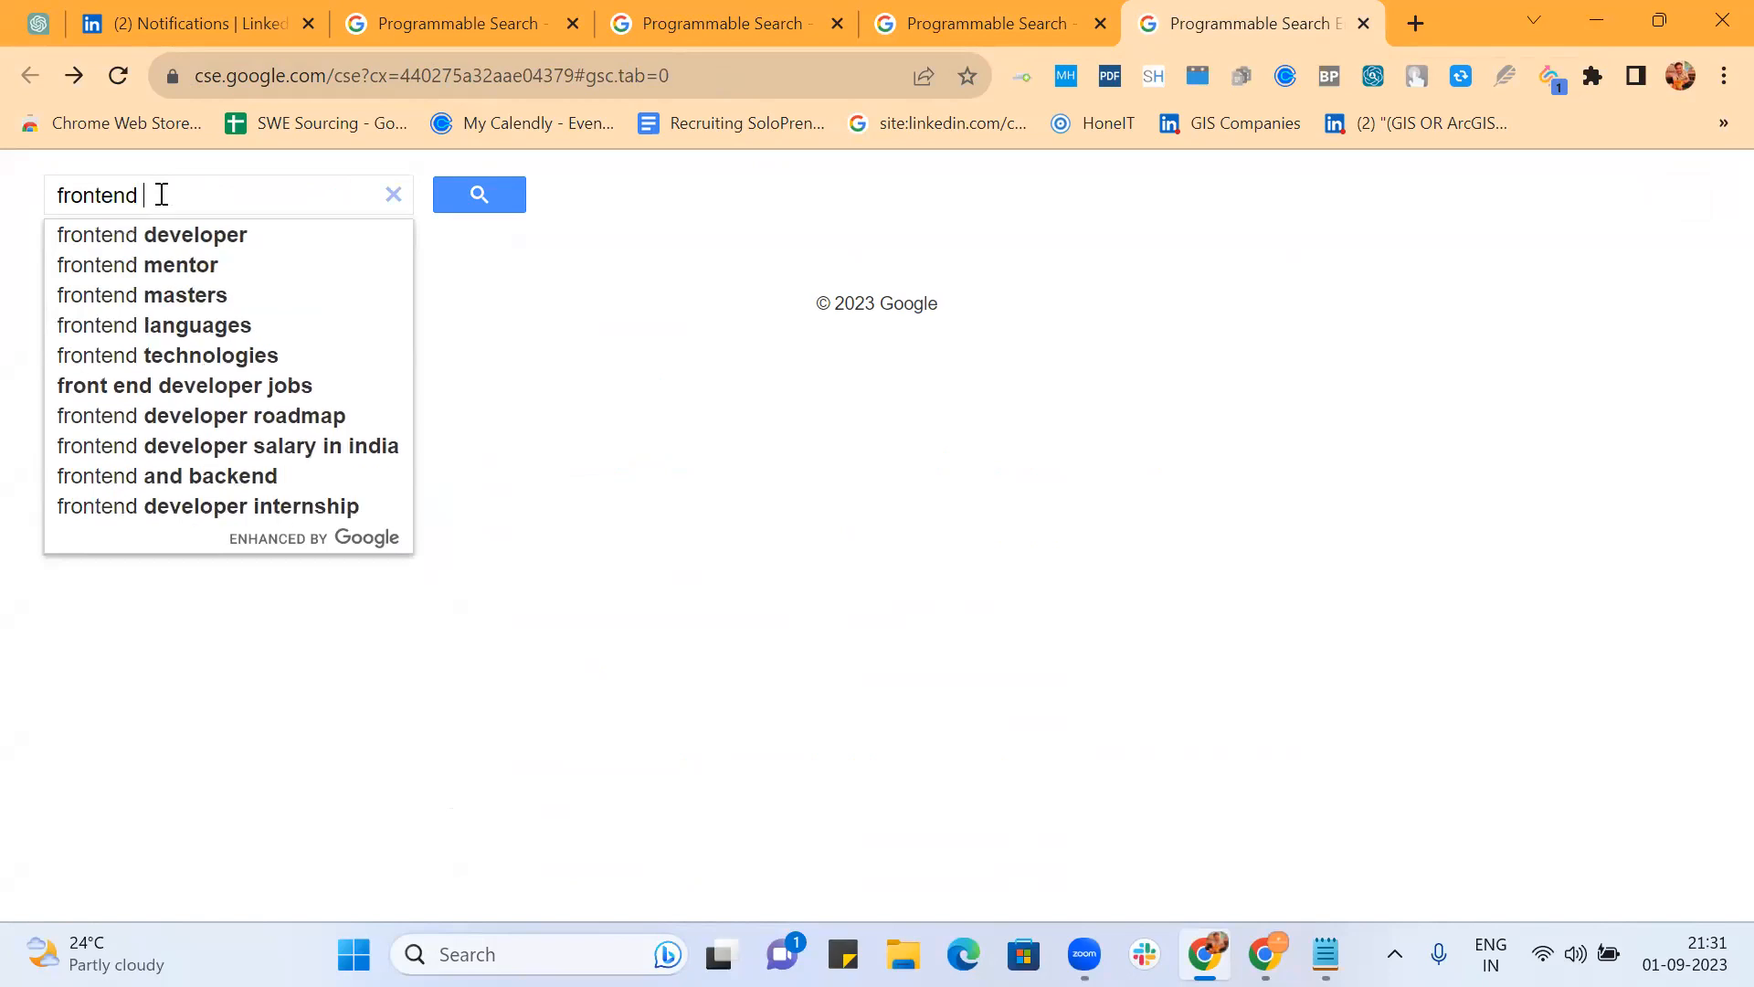
pyautogui.press('Up')
pyautogui.press('Return')
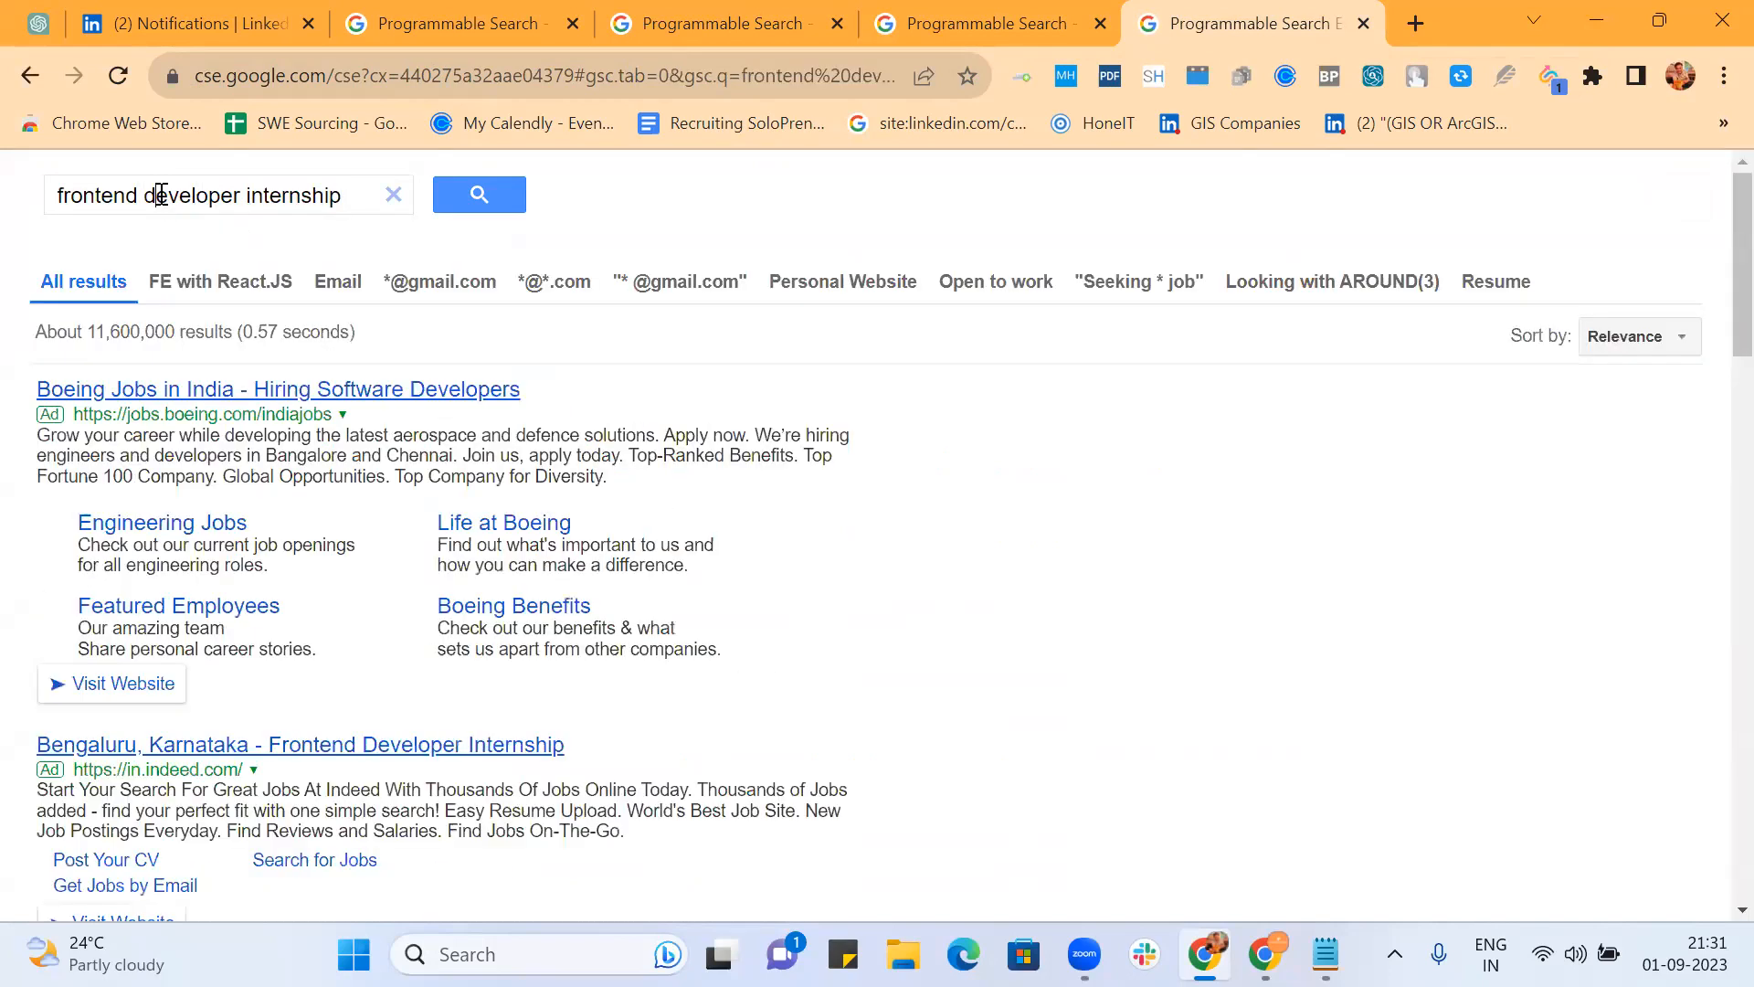
pyautogui.moveTo(241, 195); pyautogui.dragTo(391, 195)
pyautogui.press('BackSpace')
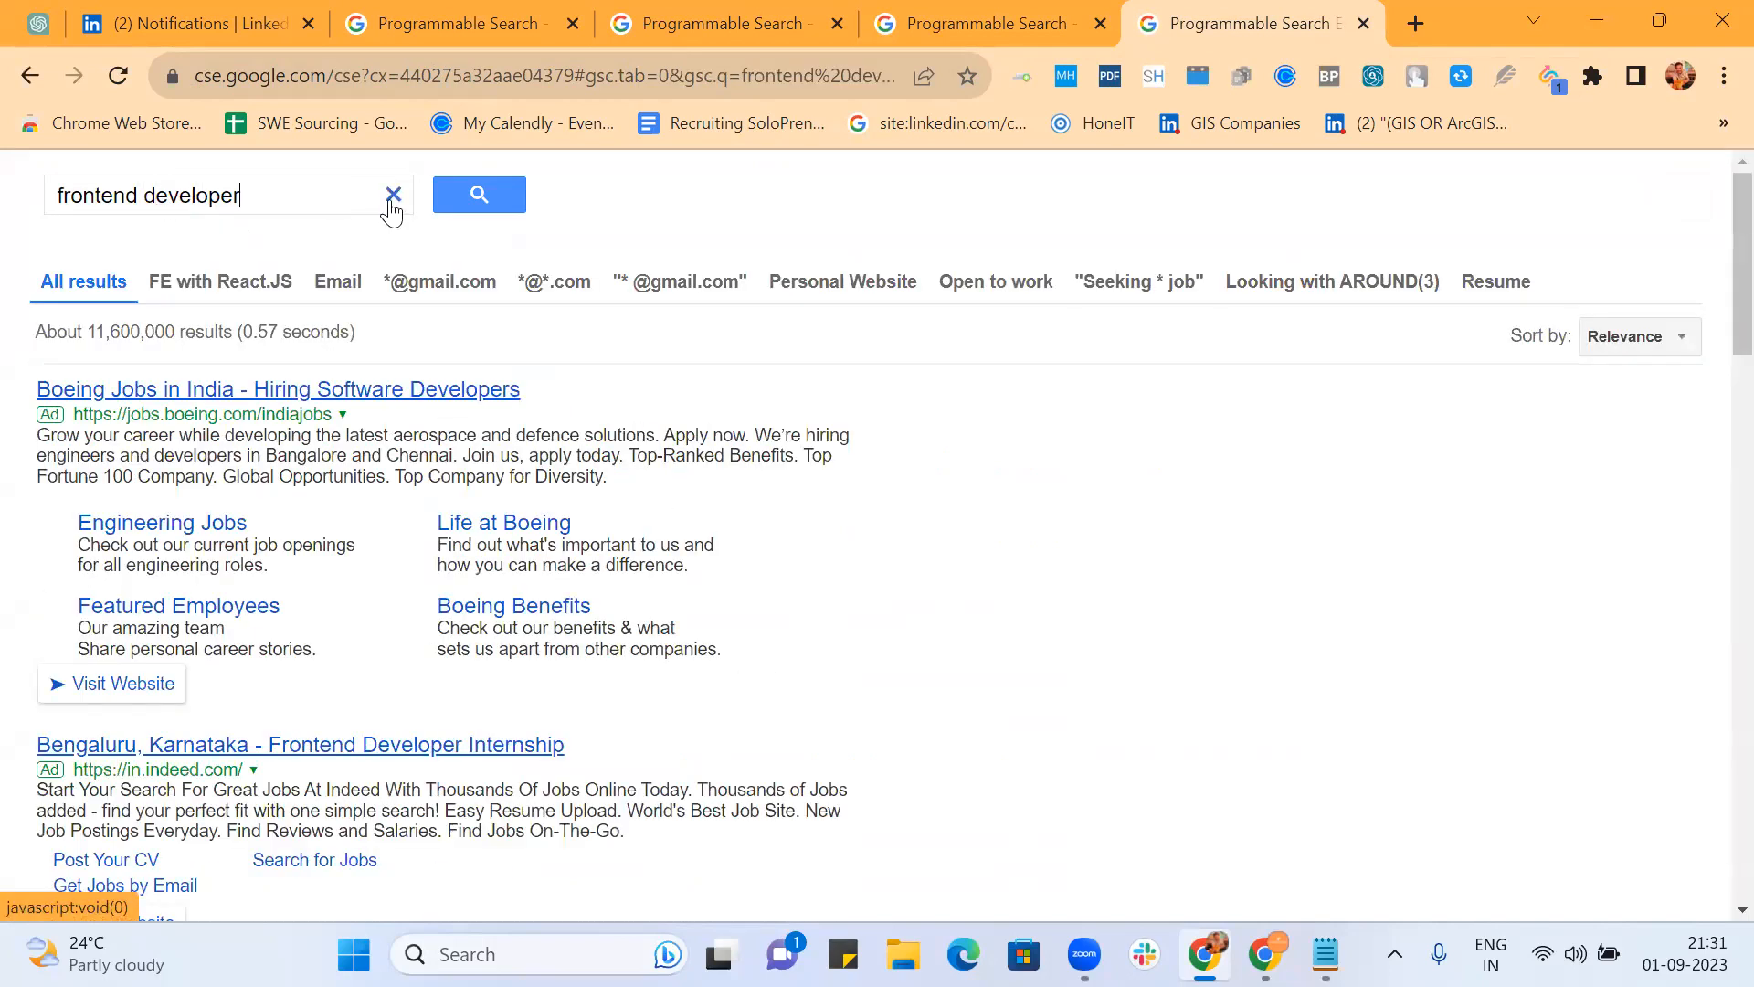
pyautogui.press('Return')
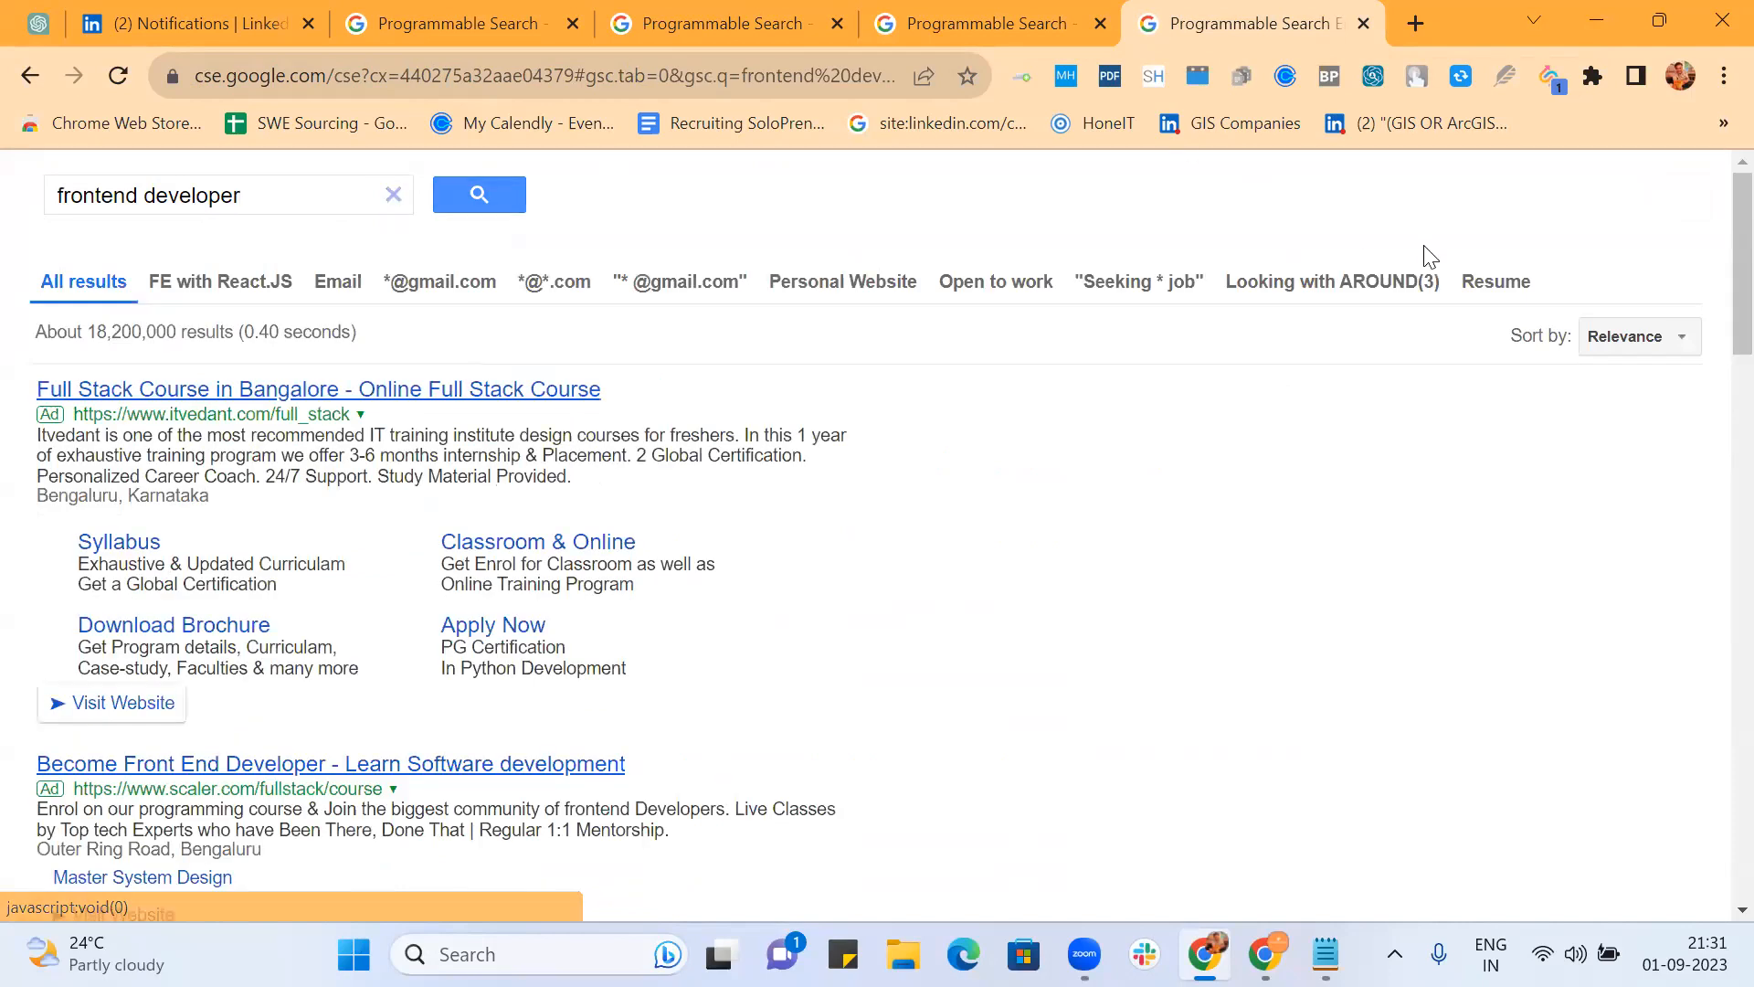
pyautogui.click(1492, 295)
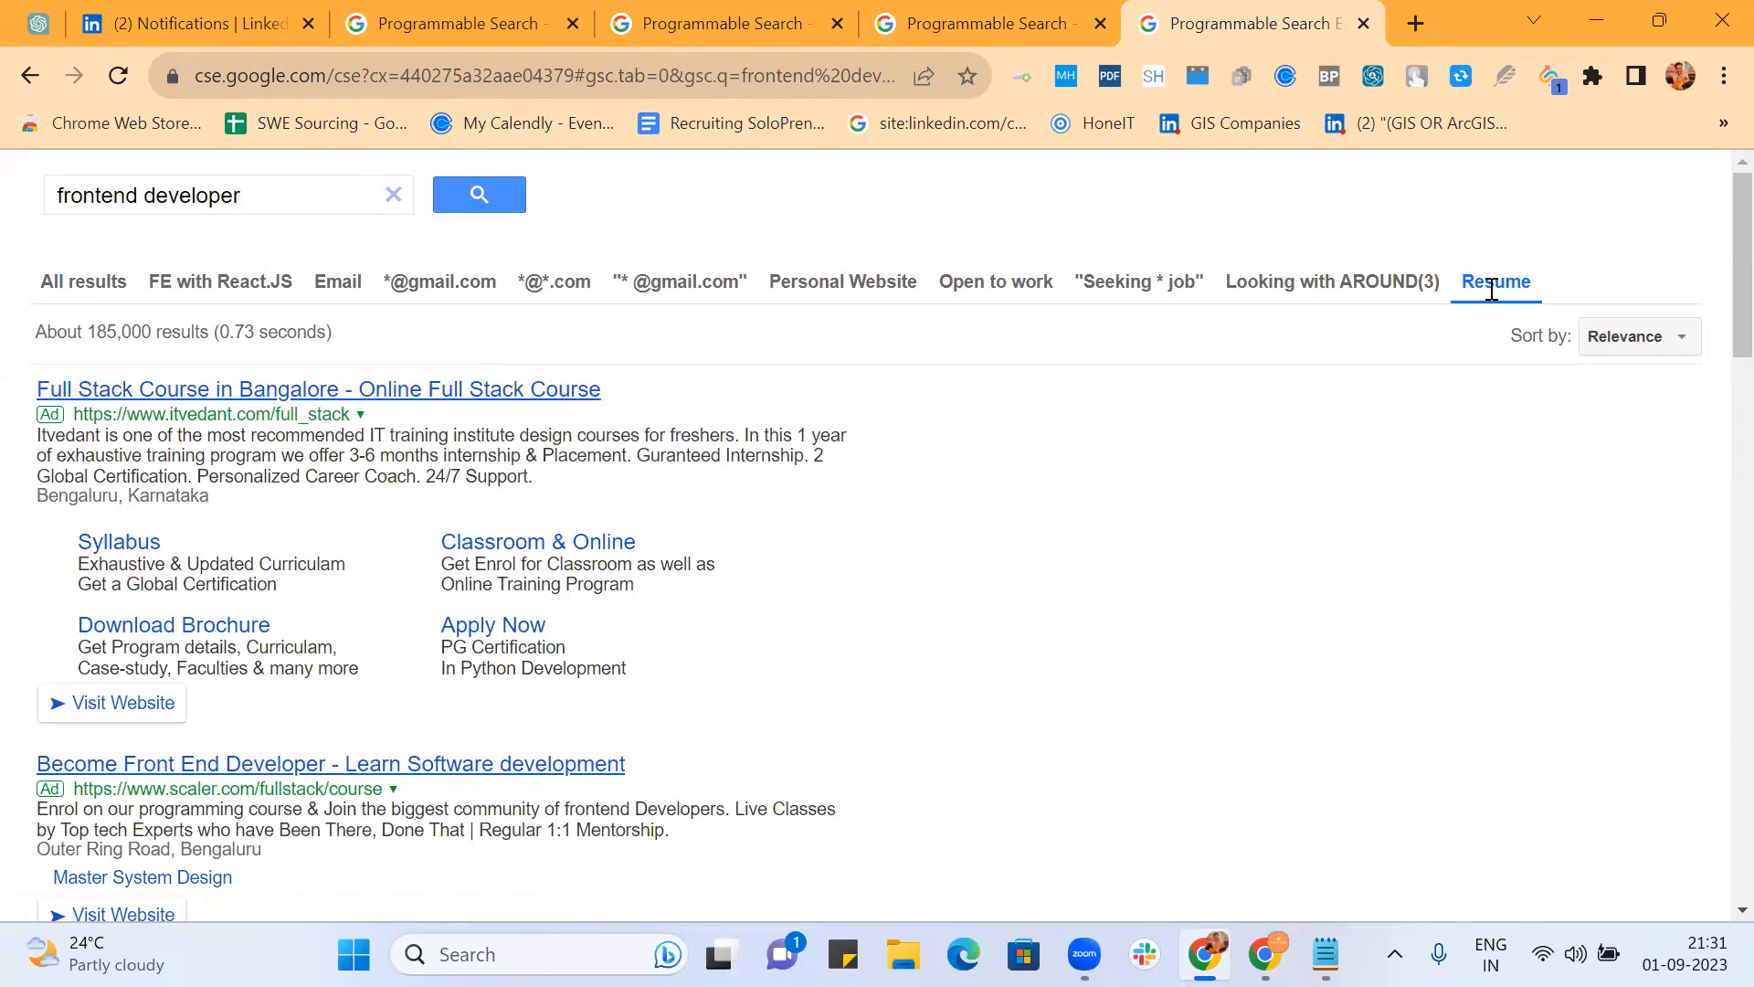
# Step: Extend the query to 'frontend developer bangalore' and reapply the Resume refinement
pyautogui.click(305, 188)
pyautogui.write('ba')
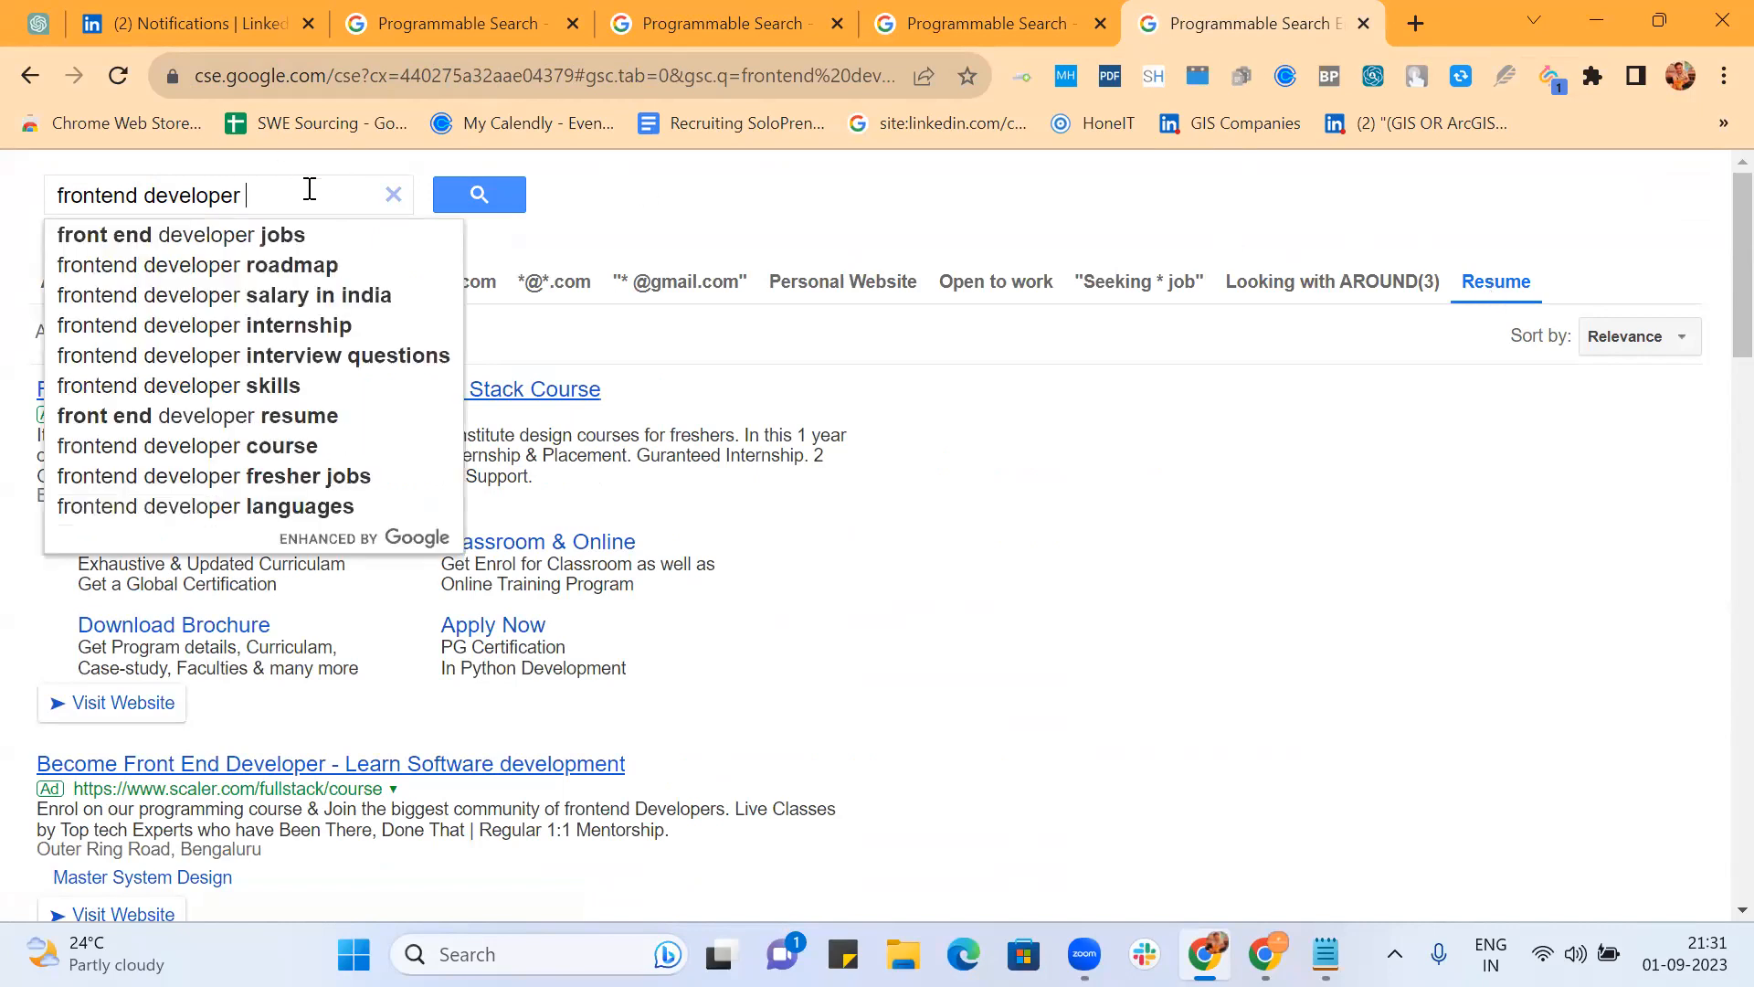
pyautogui.write('ngalore')
pyautogui.press('Return')
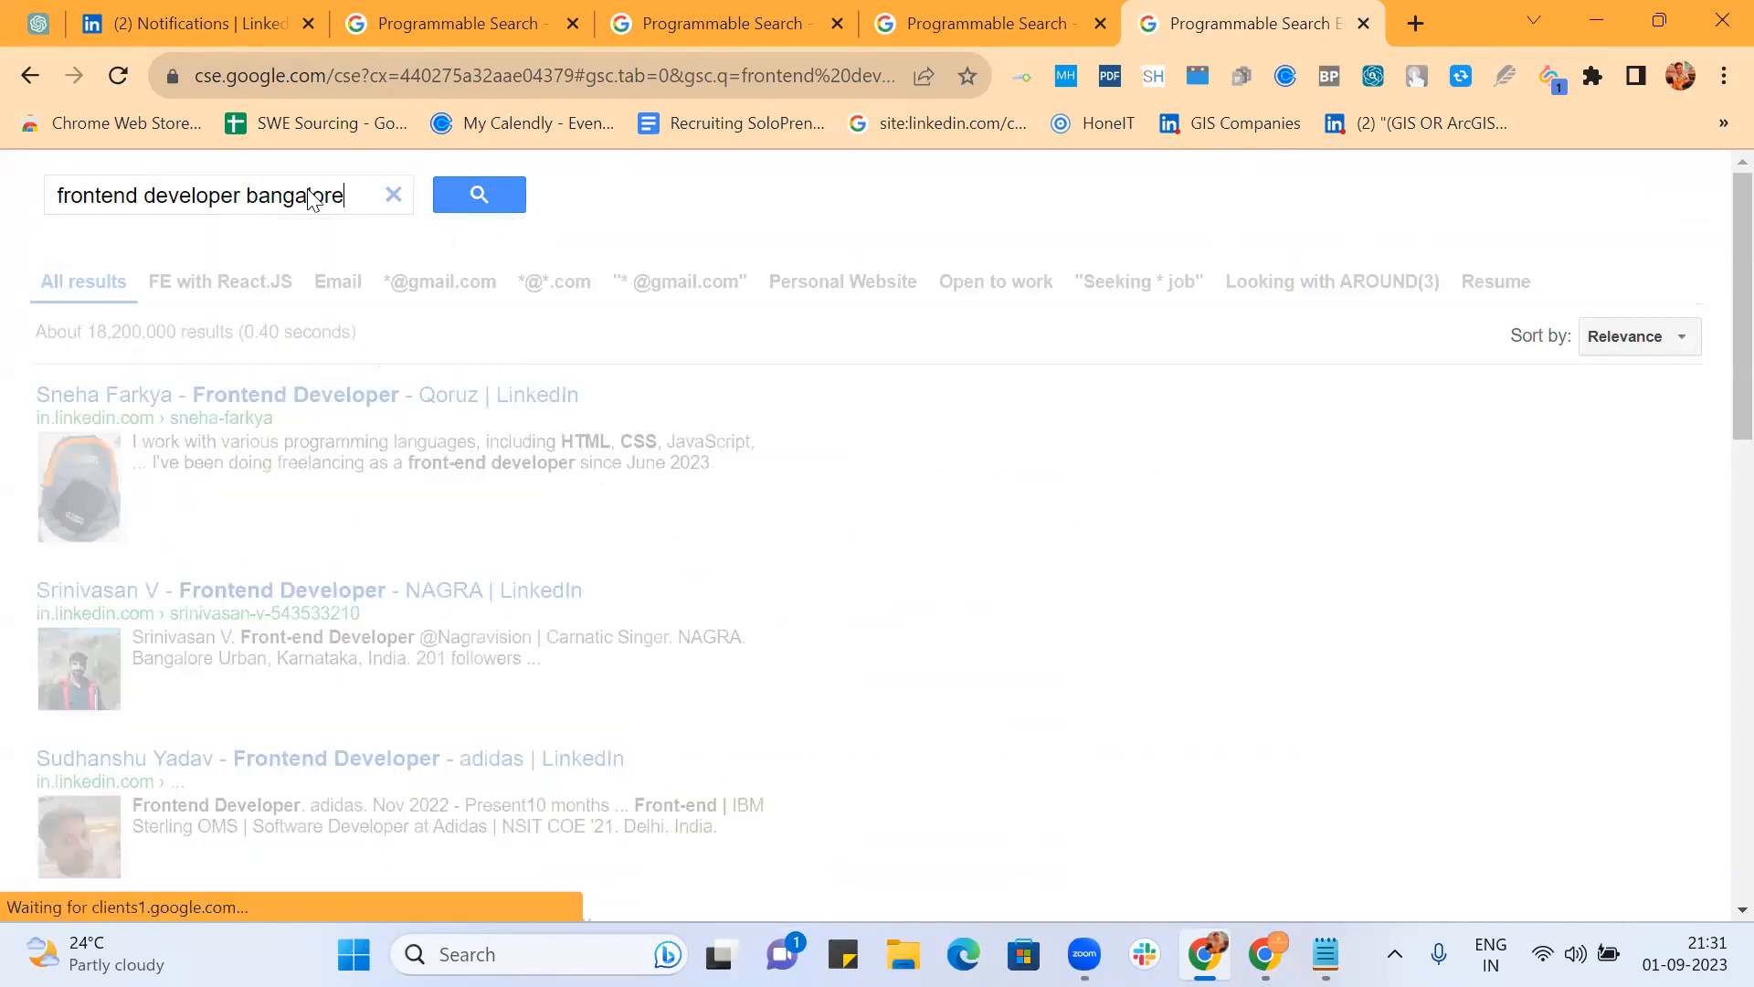
pyautogui.click(1508, 279)
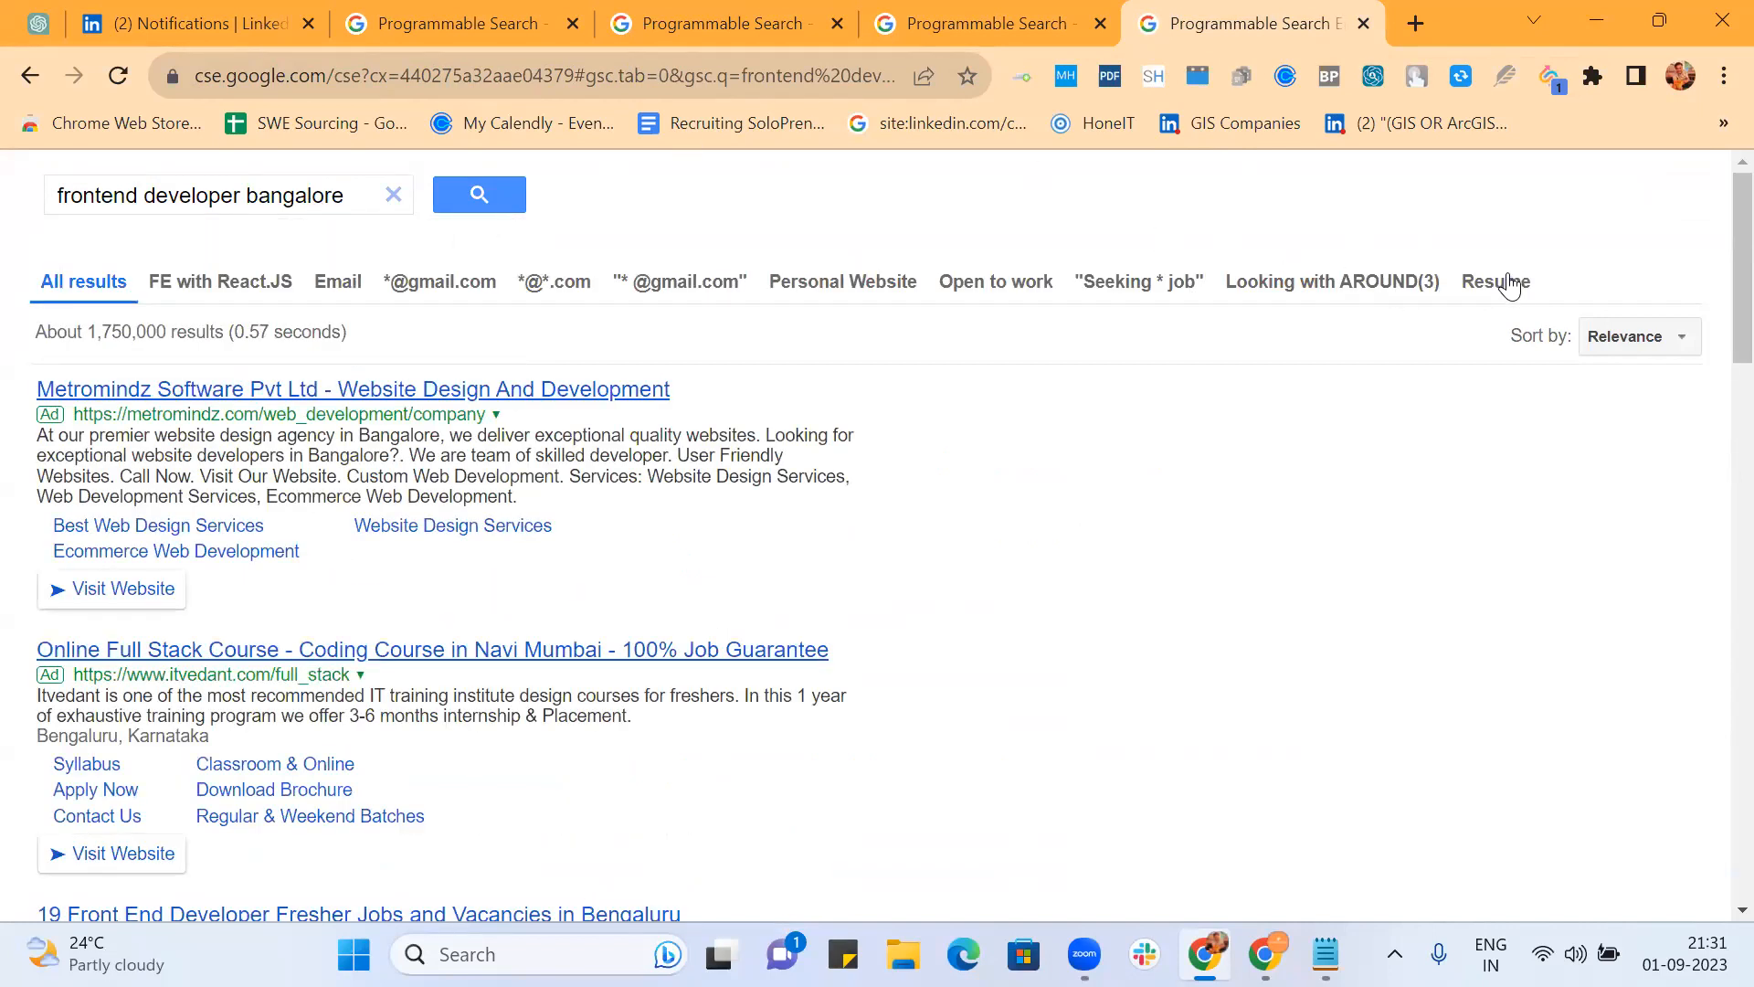
# Step: Open seven LinkedIn profile results in background tabs, then view the first one
pyautogui.scroll(-10, 1318, 608)
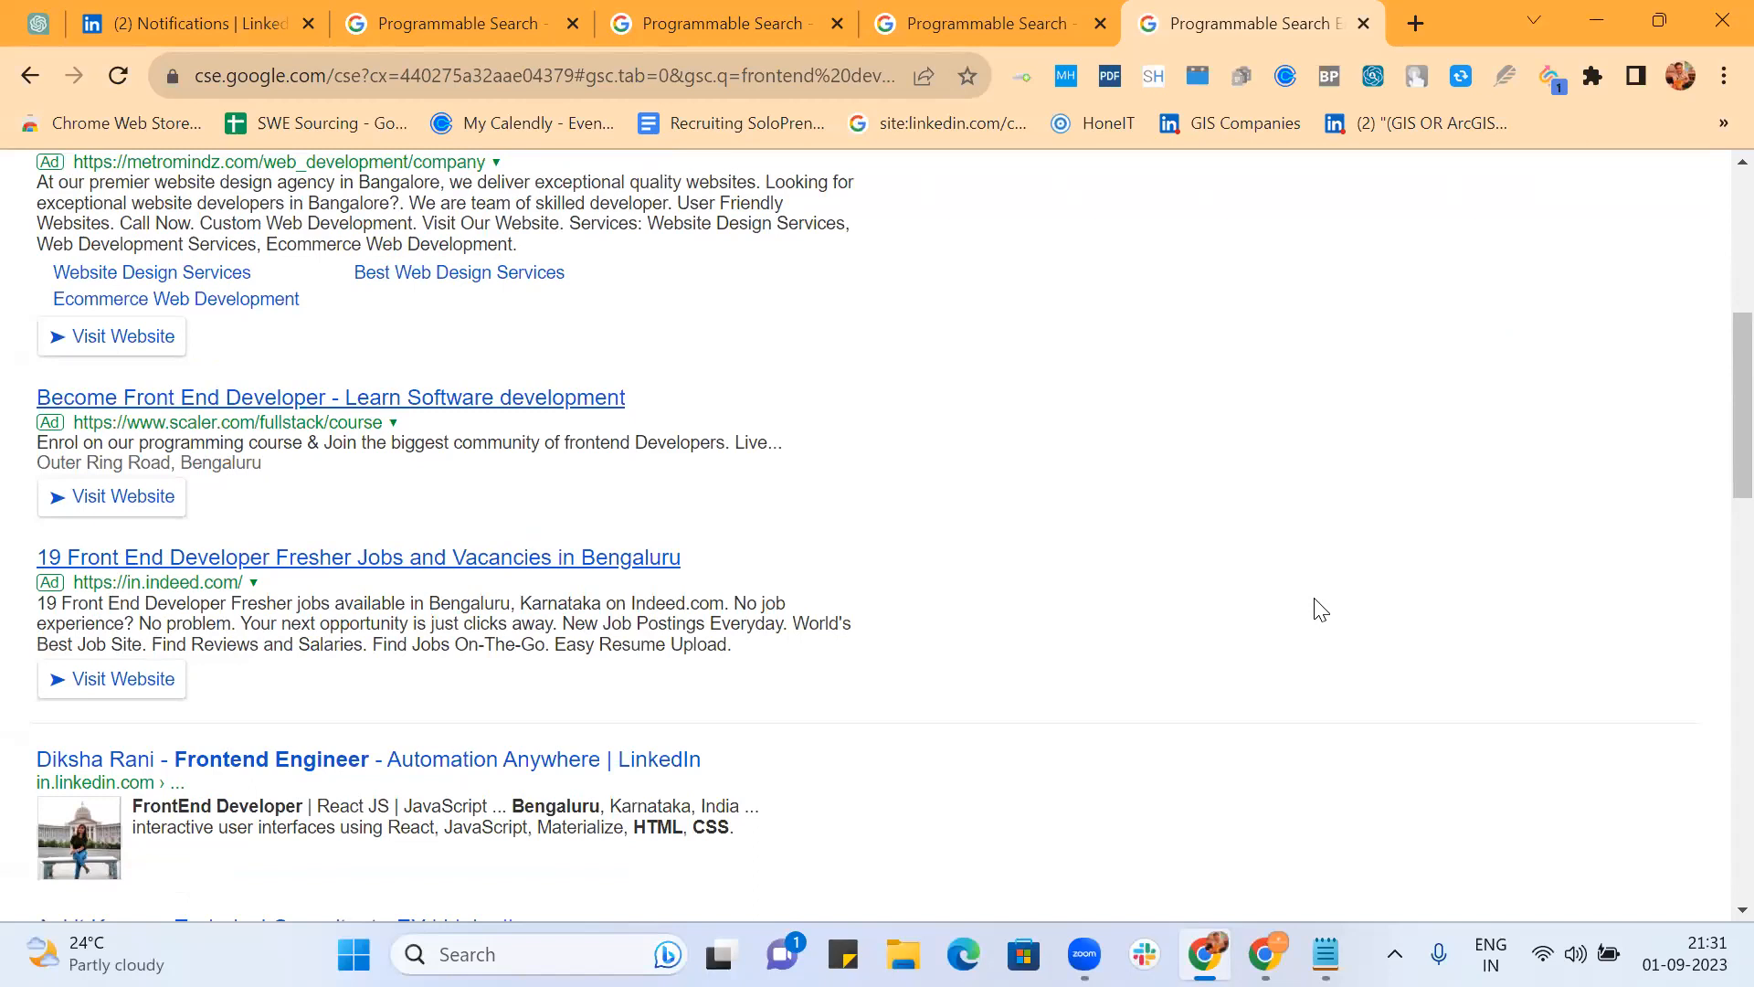
pyautogui.scroll(-1, 1316, 607)
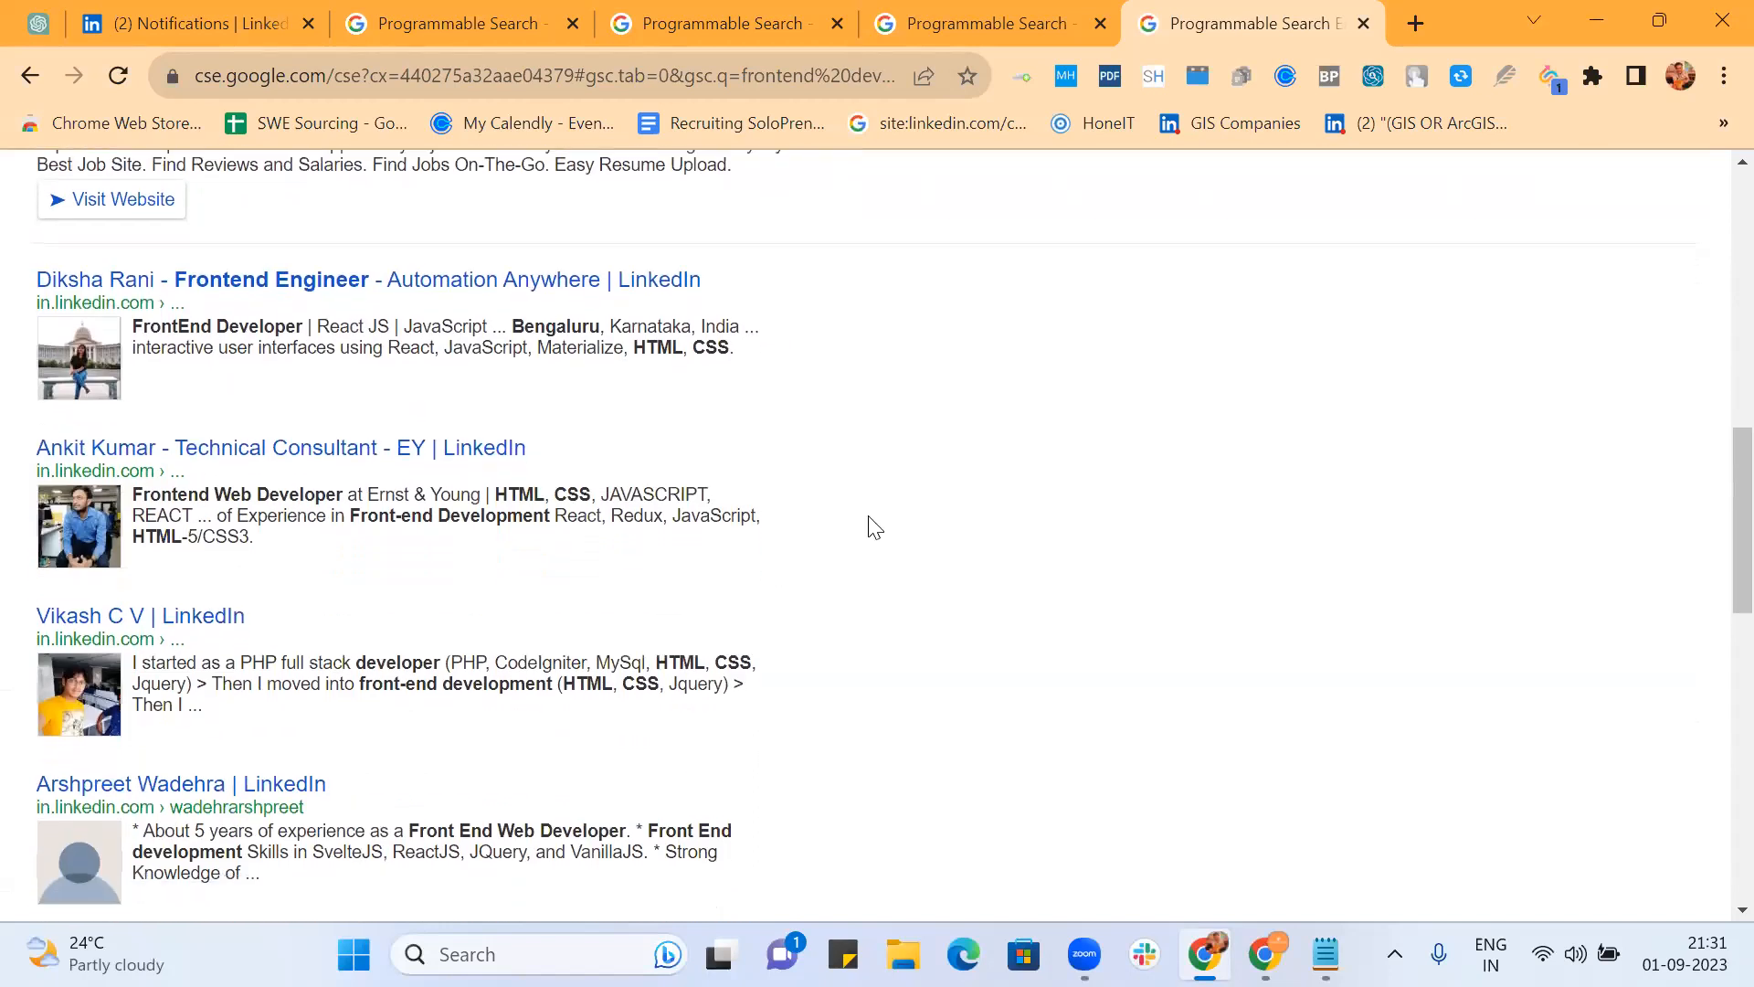
pyautogui.keyDown('ctrl'); pyautogui.click(550, 292); pyautogui.keyUp('ctrl')
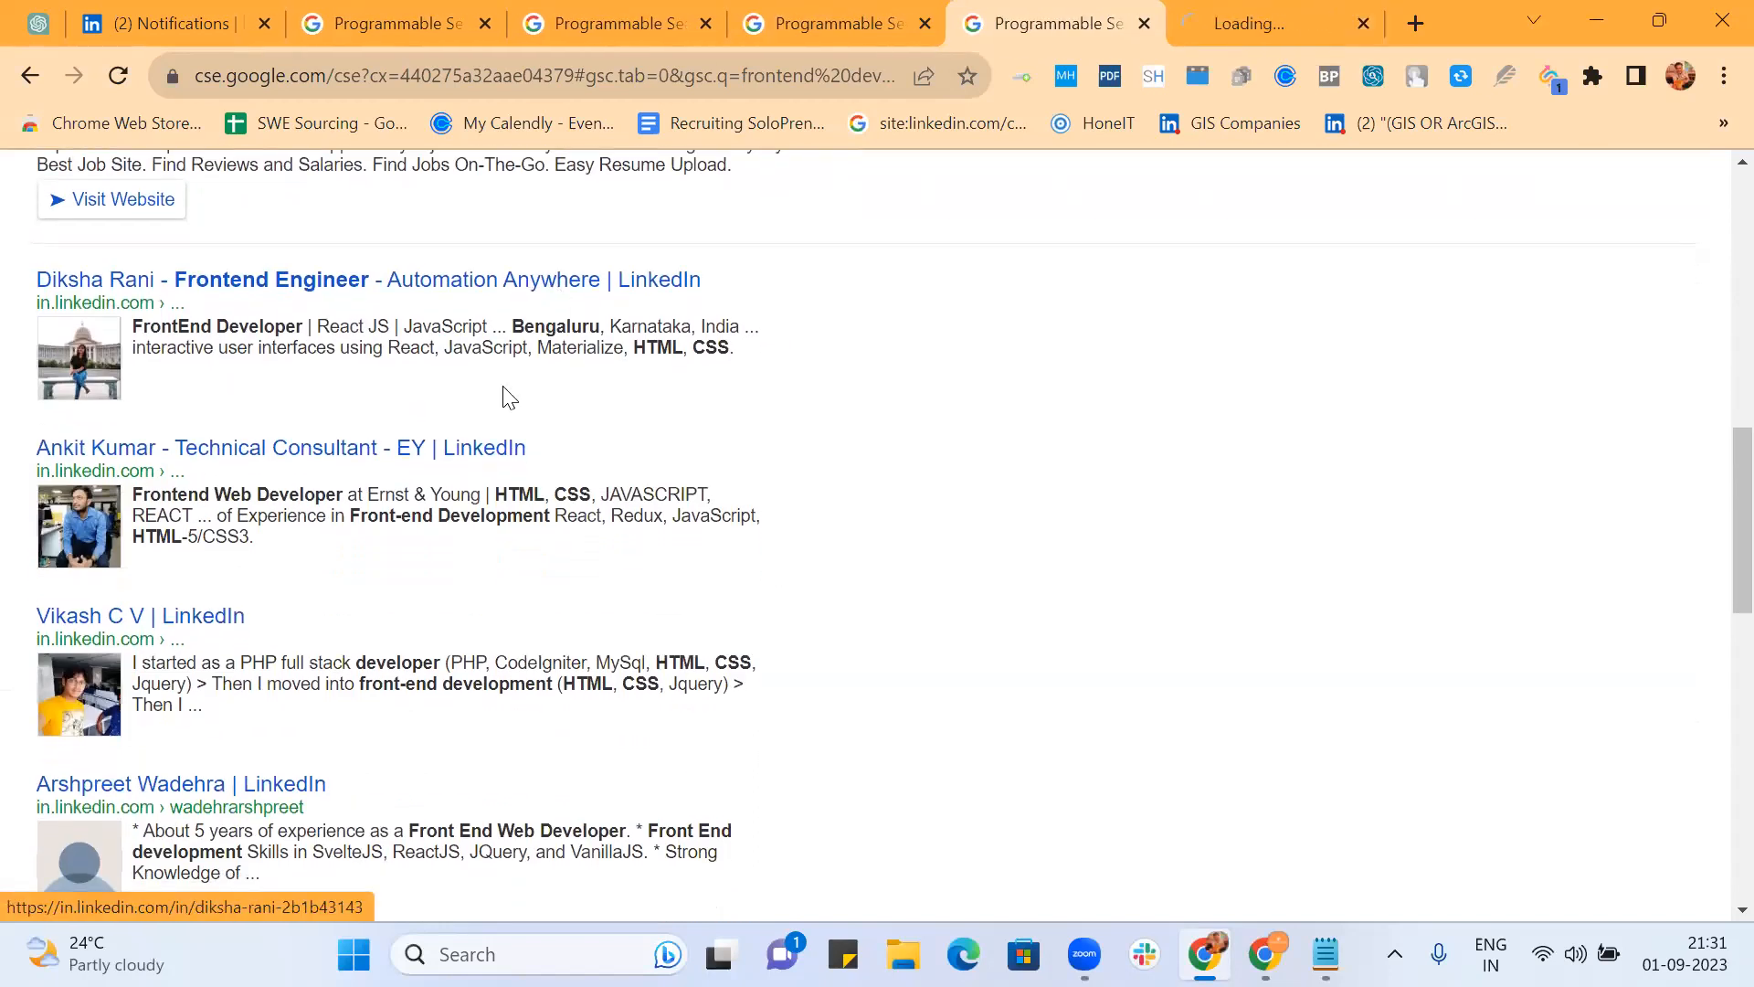
pyautogui.keyDown('ctrl'); pyautogui.click(483, 454); pyautogui.keyUp('ctrl')
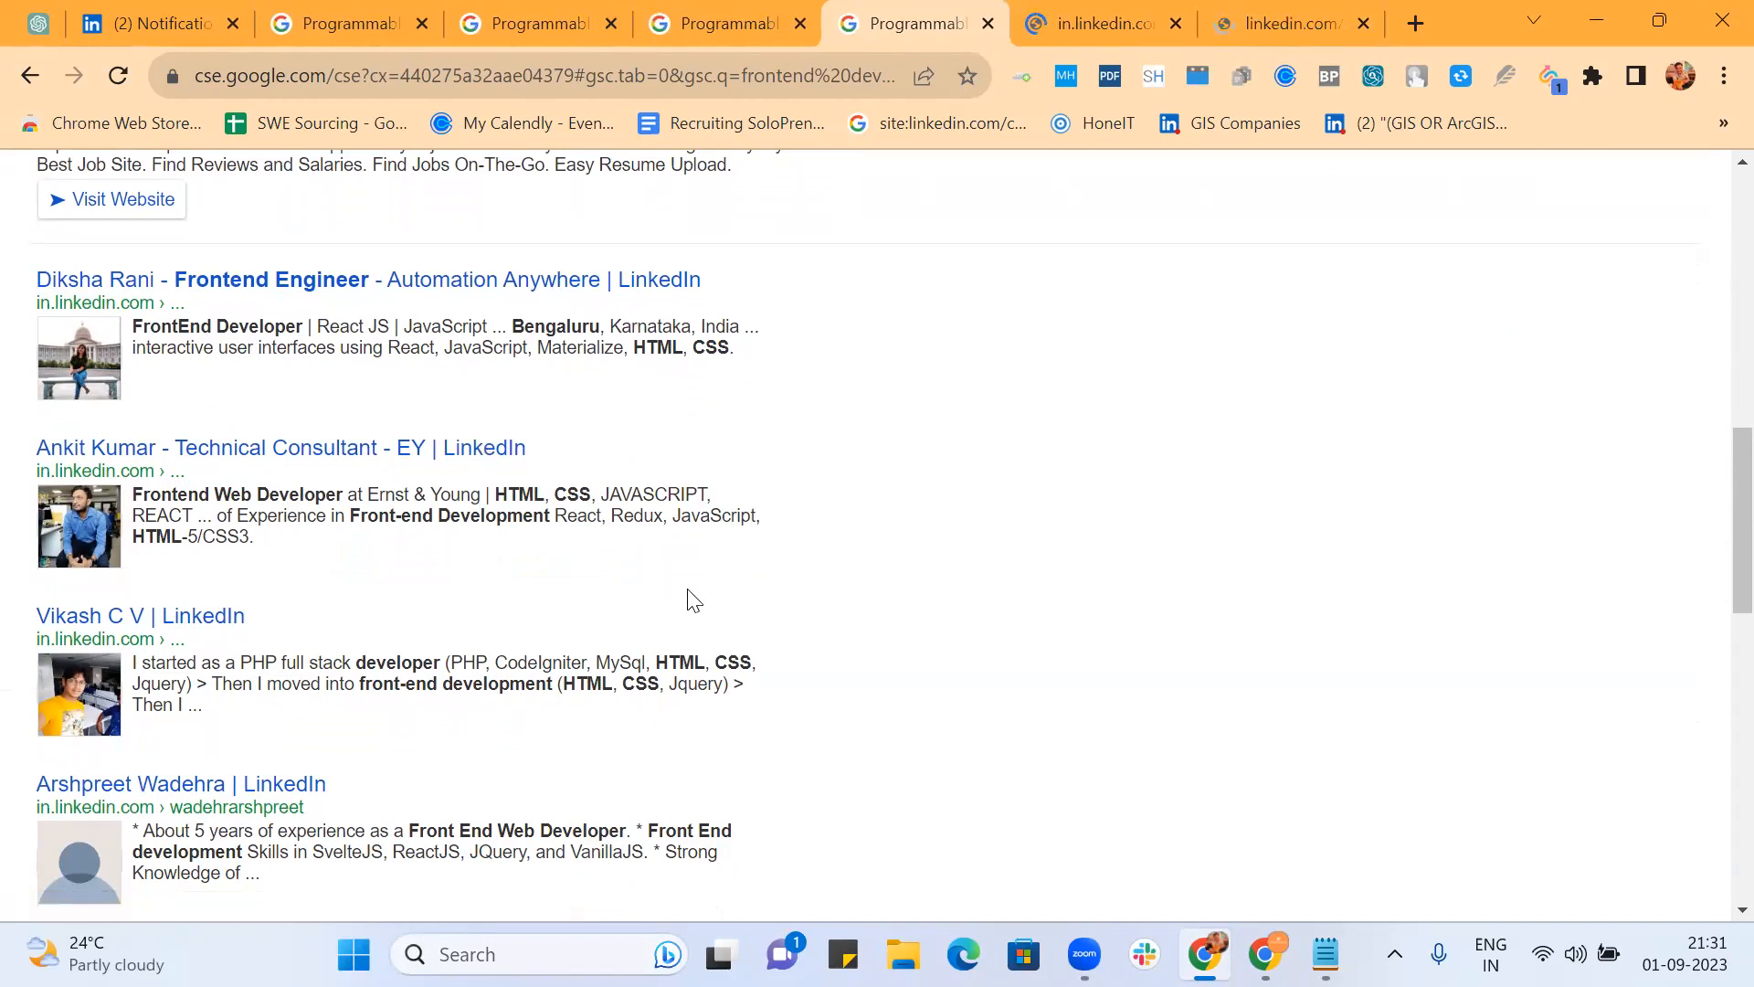
pyautogui.keyDown('ctrl'); pyautogui.click(213, 629); pyautogui.keyUp('ctrl')
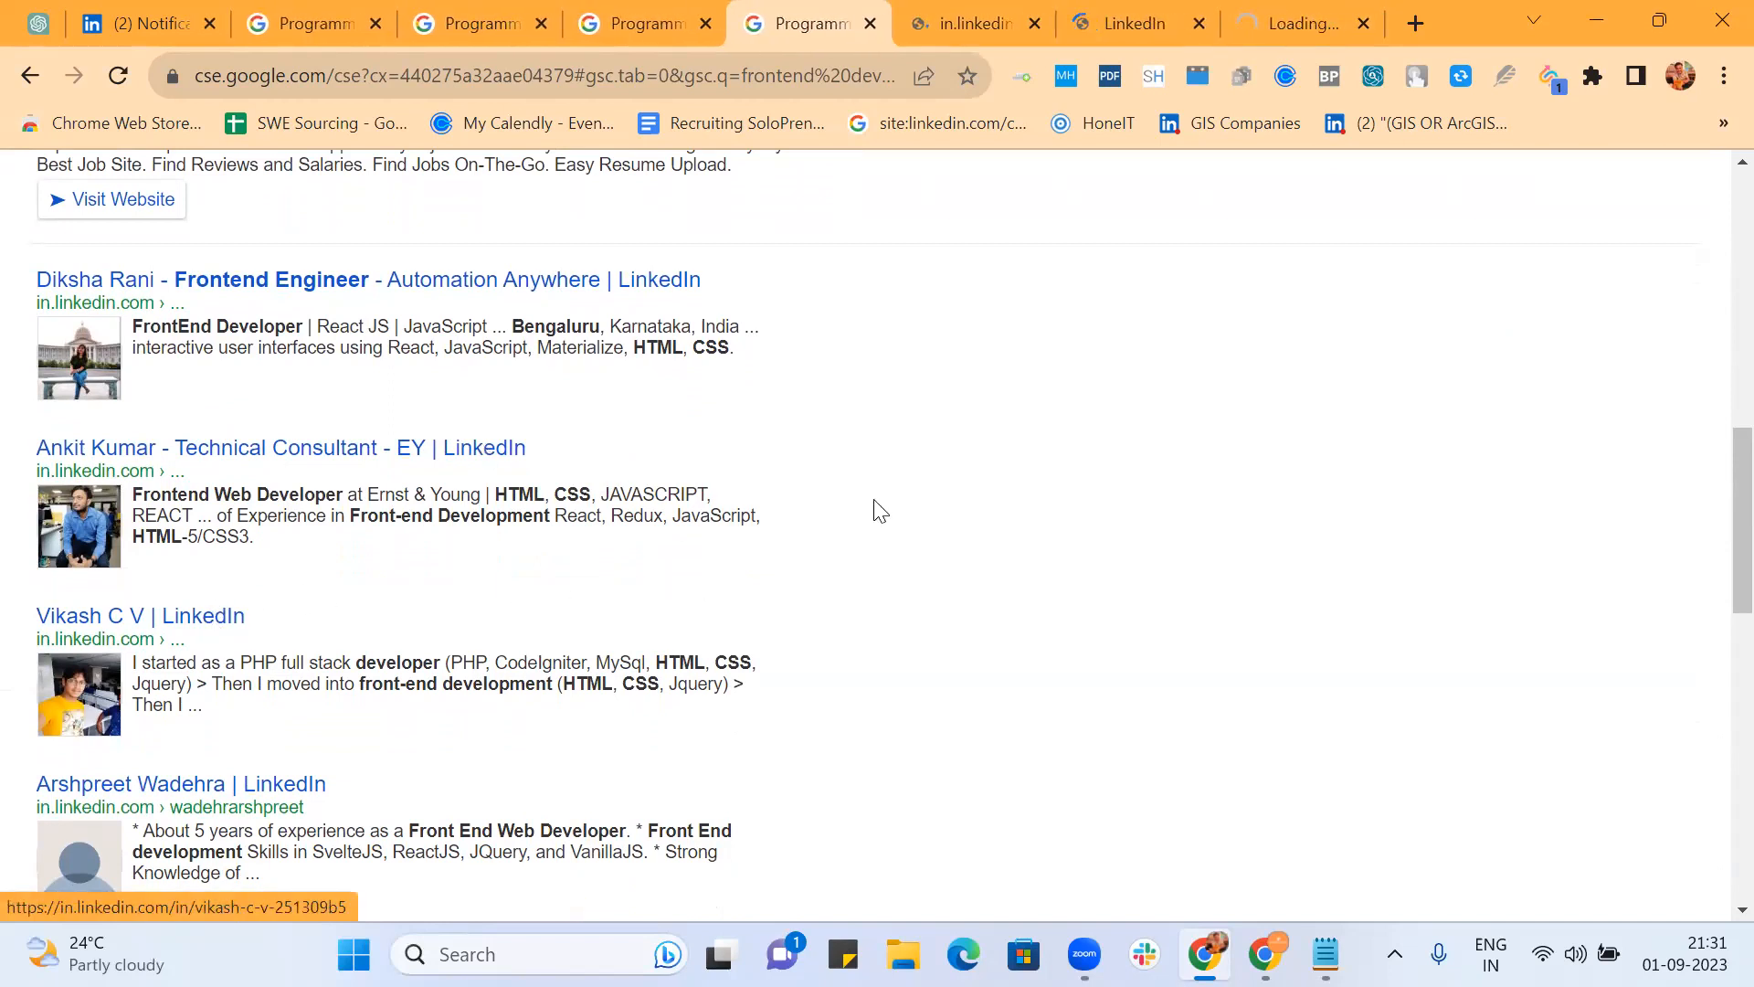
pyautogui.scroll(-3, 877, 509)
pyautogui.keyDown('ctrl'); pyautogui.click(260, 473); pyautogui.keyUp('ctrl')
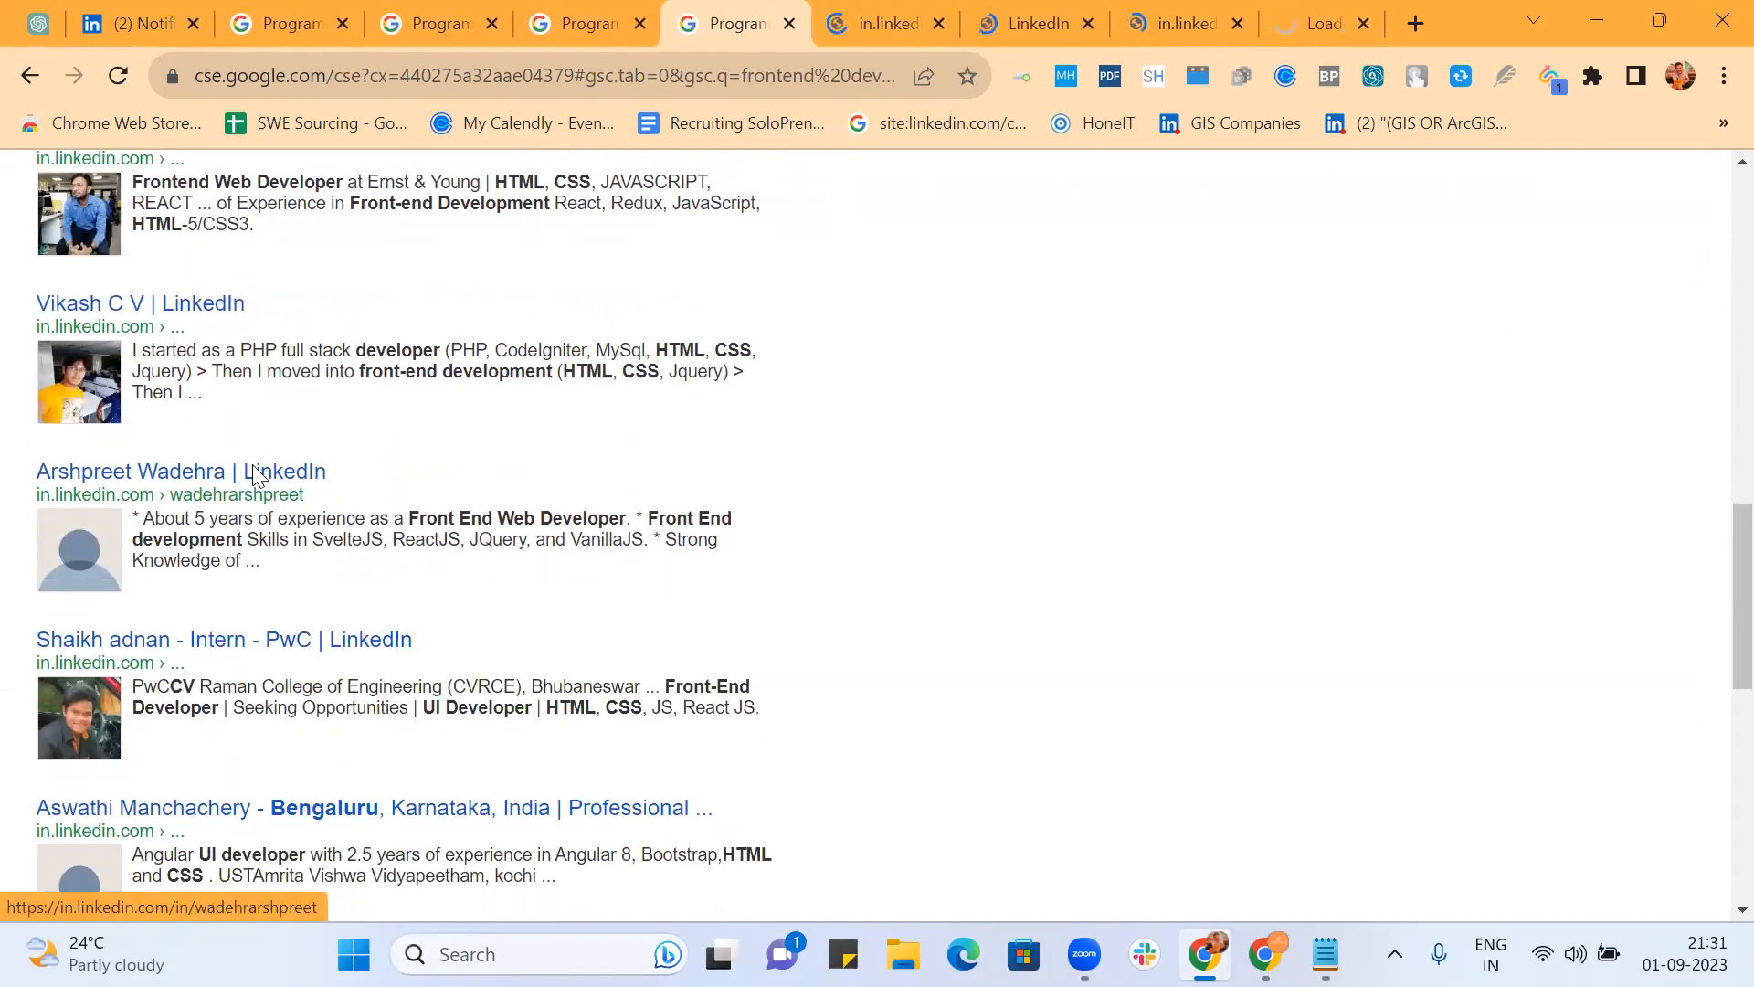
pyautogui.scroll(-2, 302, 484)
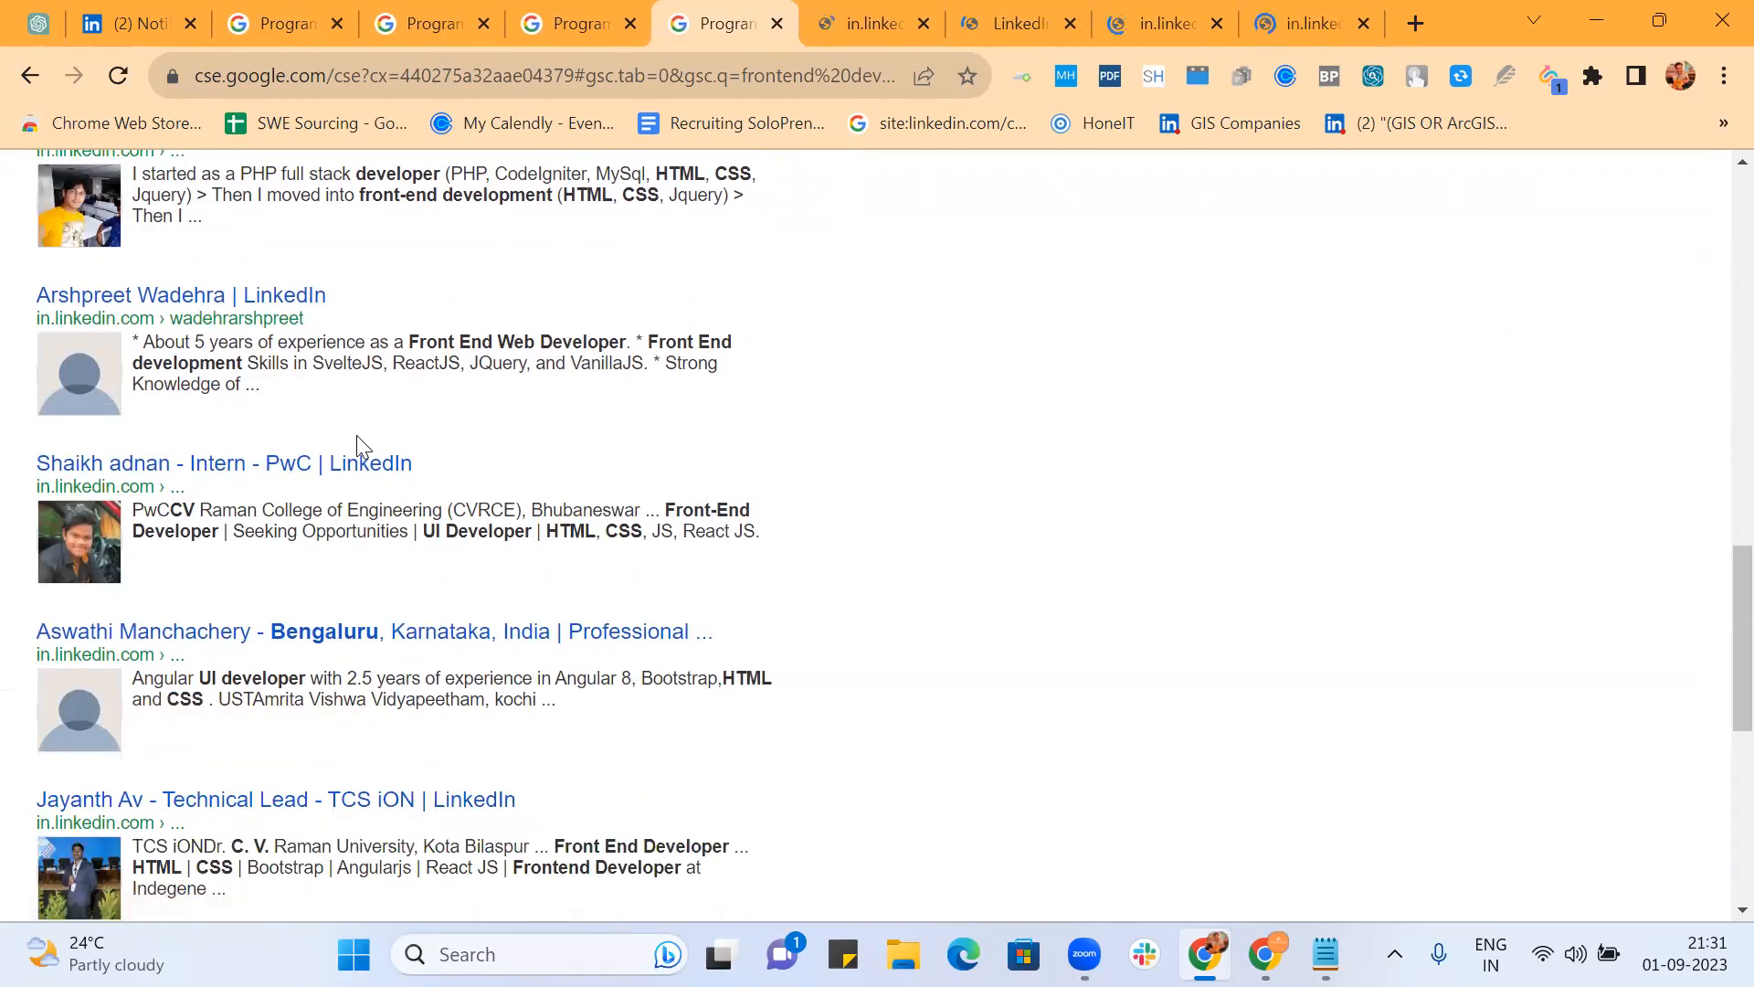
pyautogui.keyDown('ctrl'); pyautogui.click(313, 471); pyautogui.keyUp('ctrl')
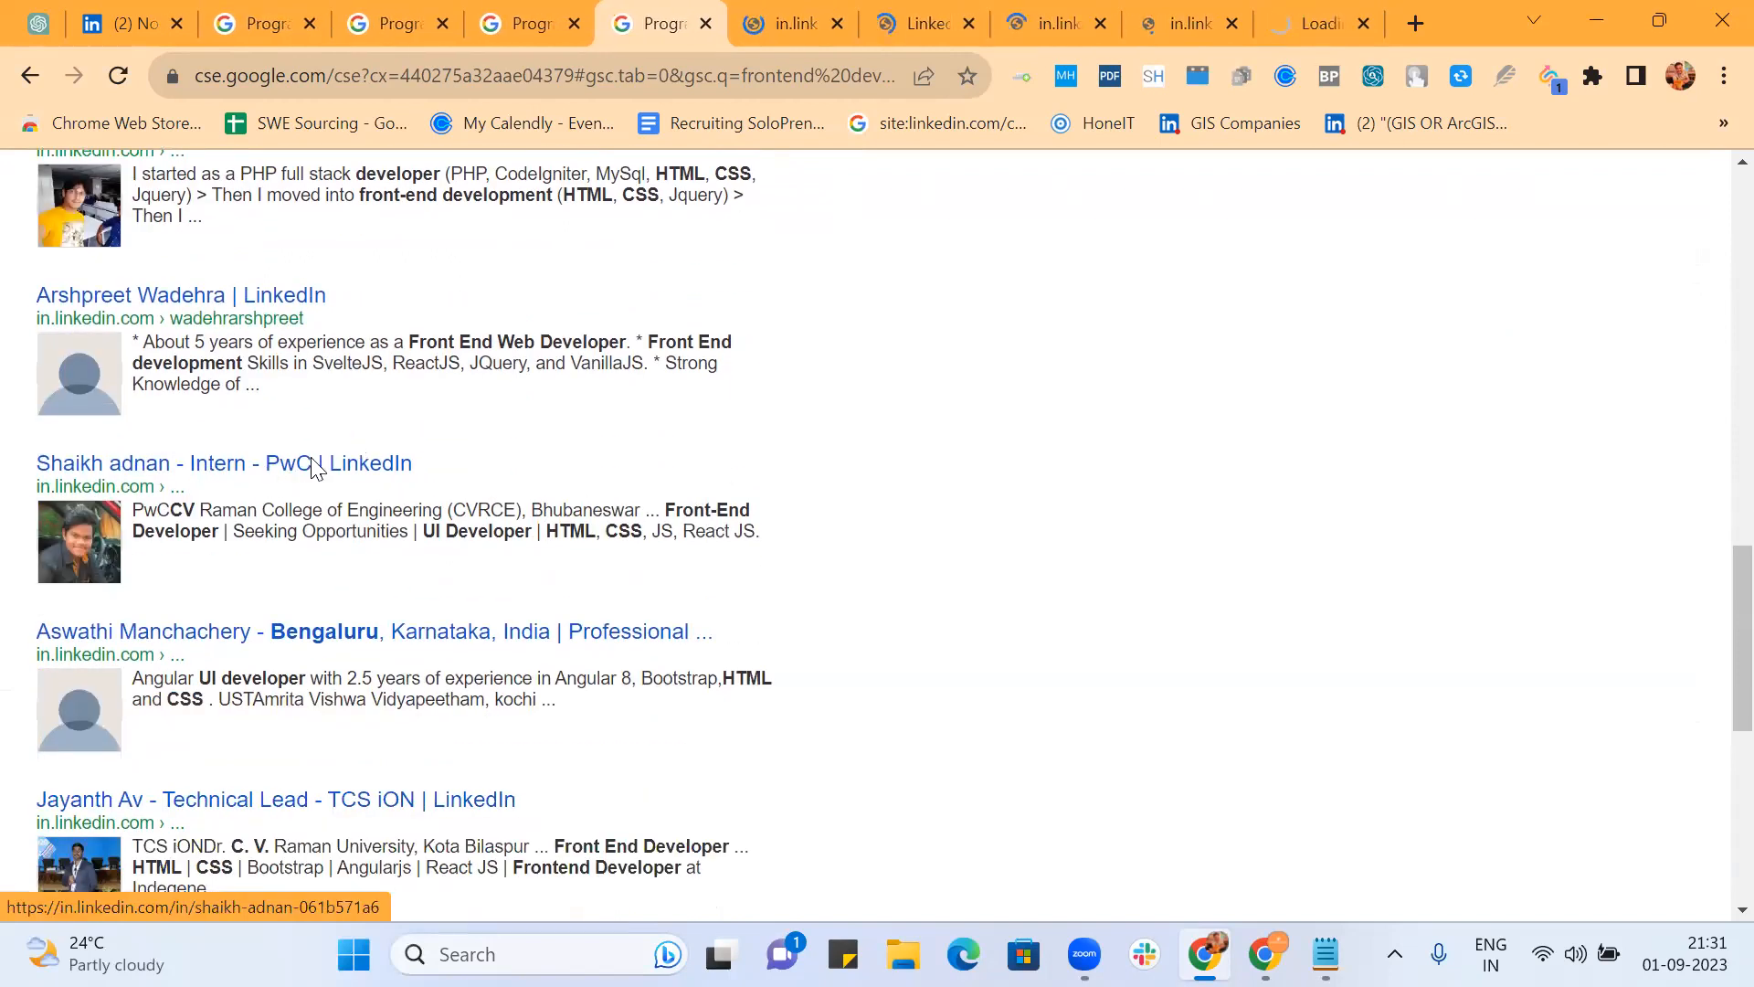
pyautogui.scroll(-2, 858, 470)
pyautogui.keyDown('ctrl'); pyautogui.click(590, 444); pyautogui.keyUp('ctrl')
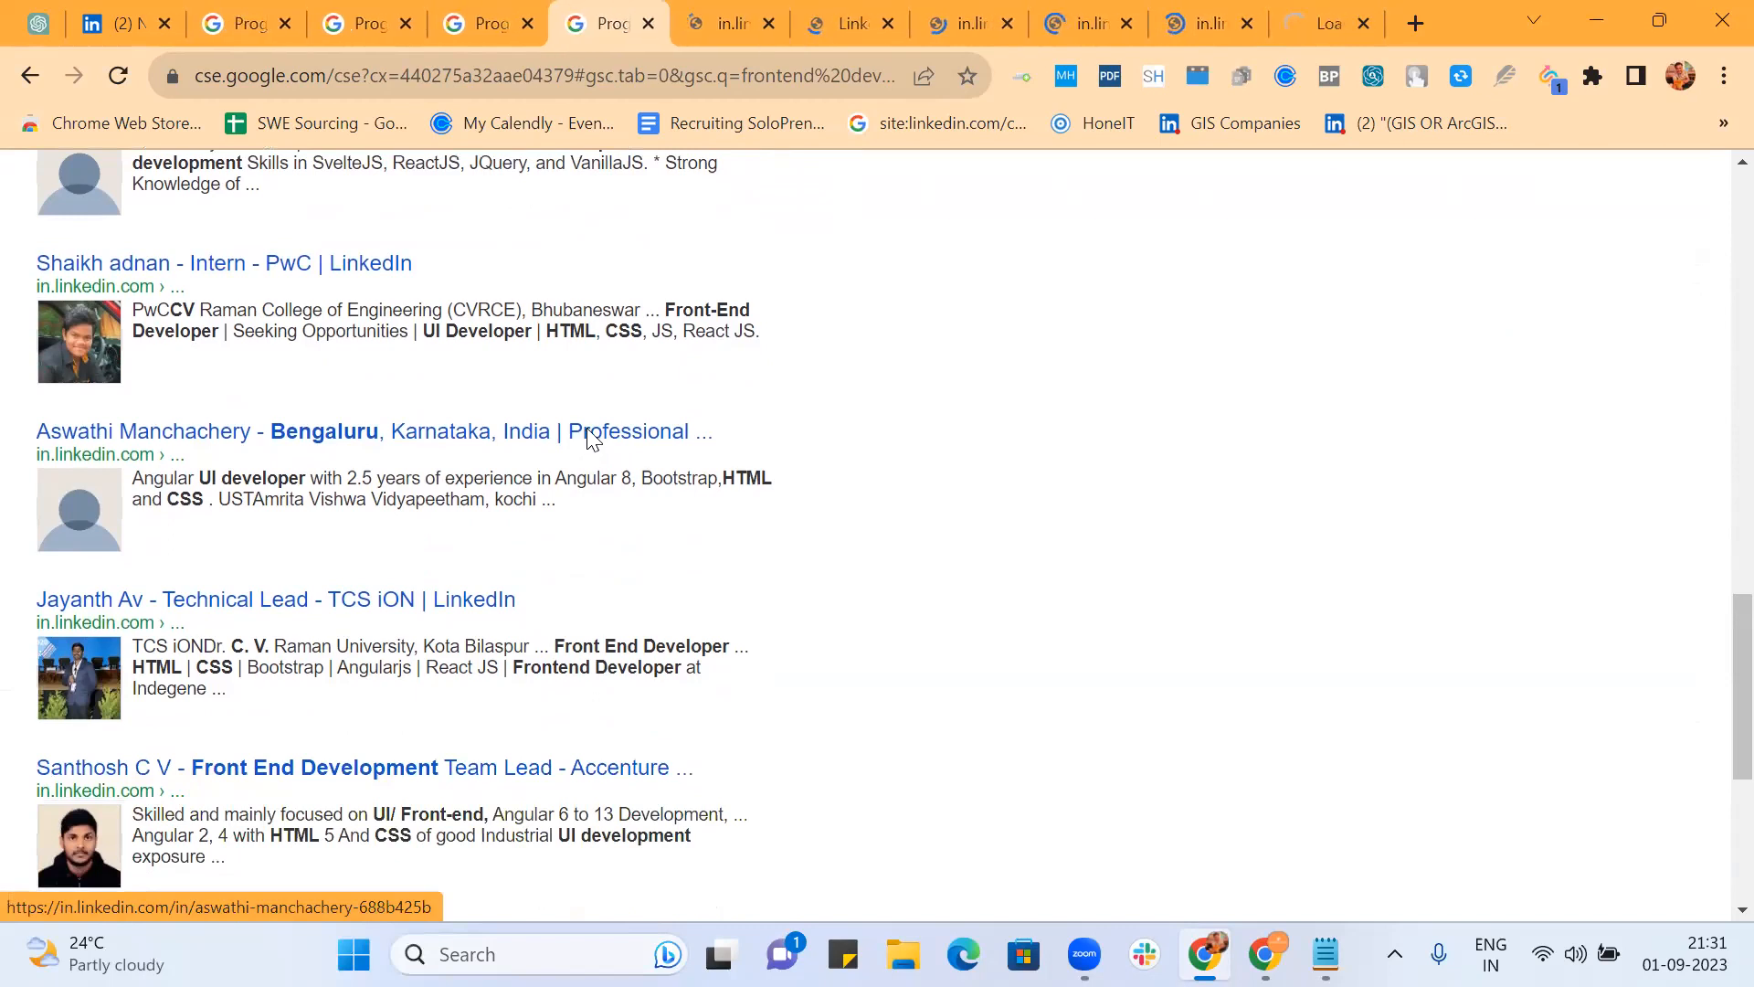
pyautogui.keyDown('ctrl'); pyautogui.click(407, 609); pyautogui.keyUp('ctrl')
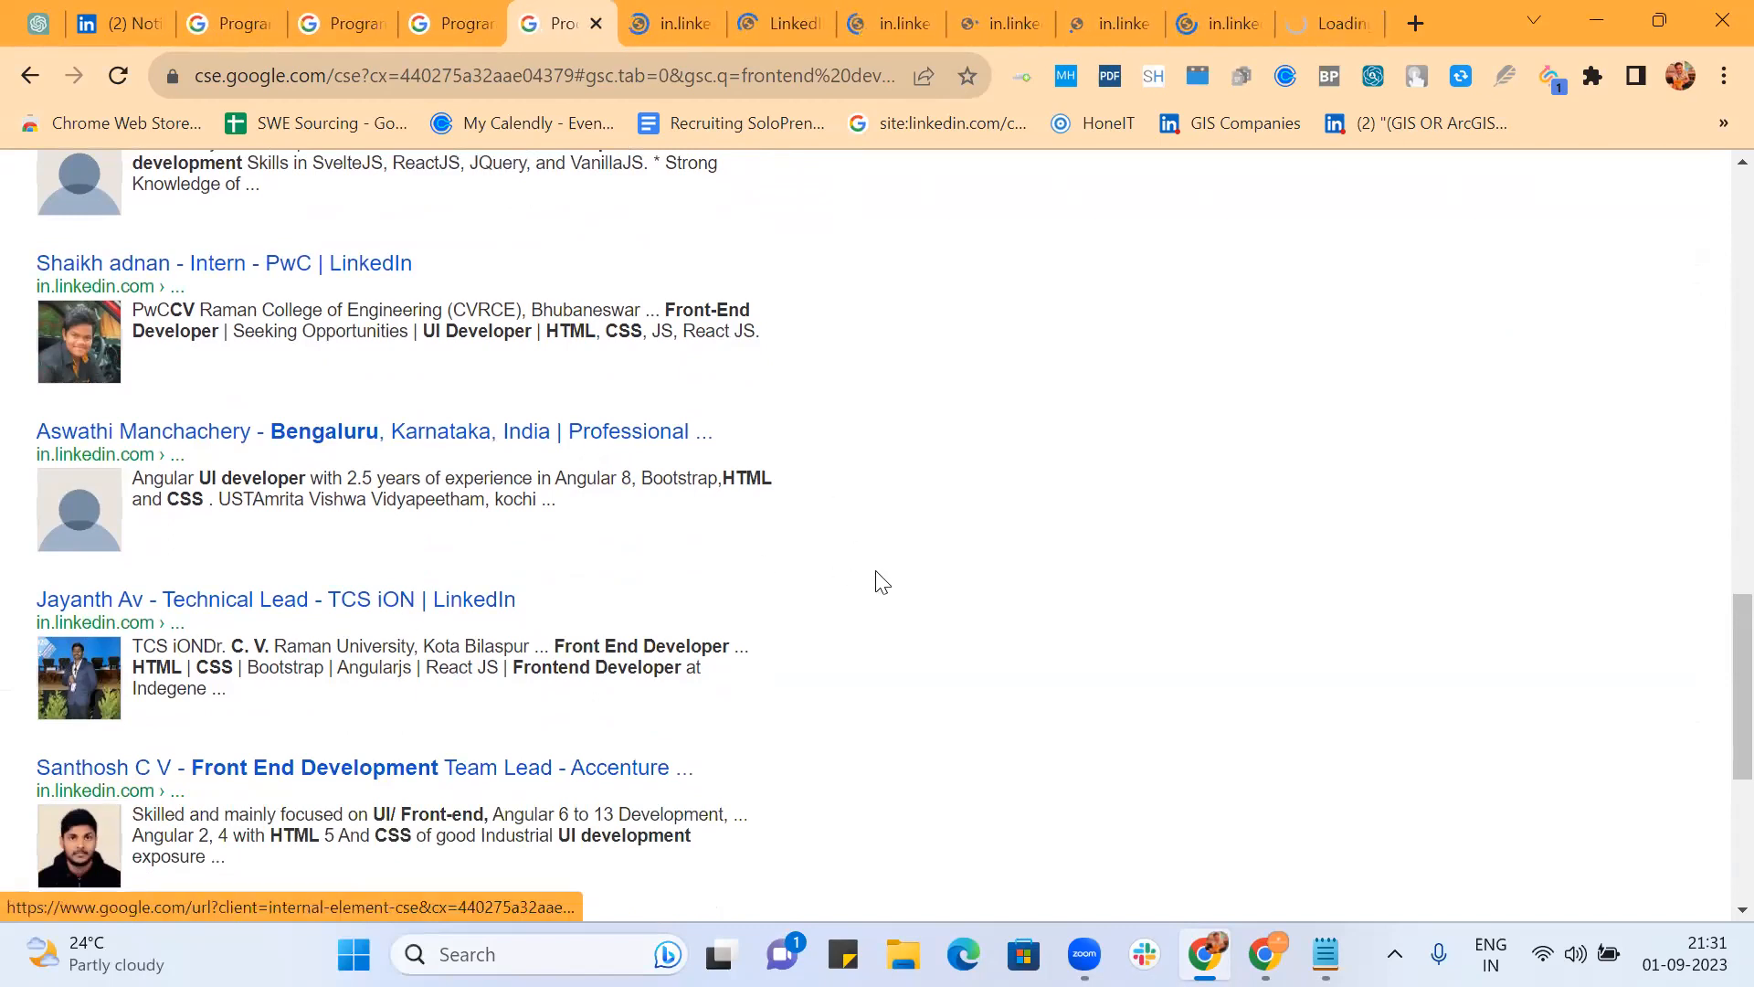
pyautogui.scroll(-2, 431, 462)
pyautogui.scroll(-2, 659, 720)
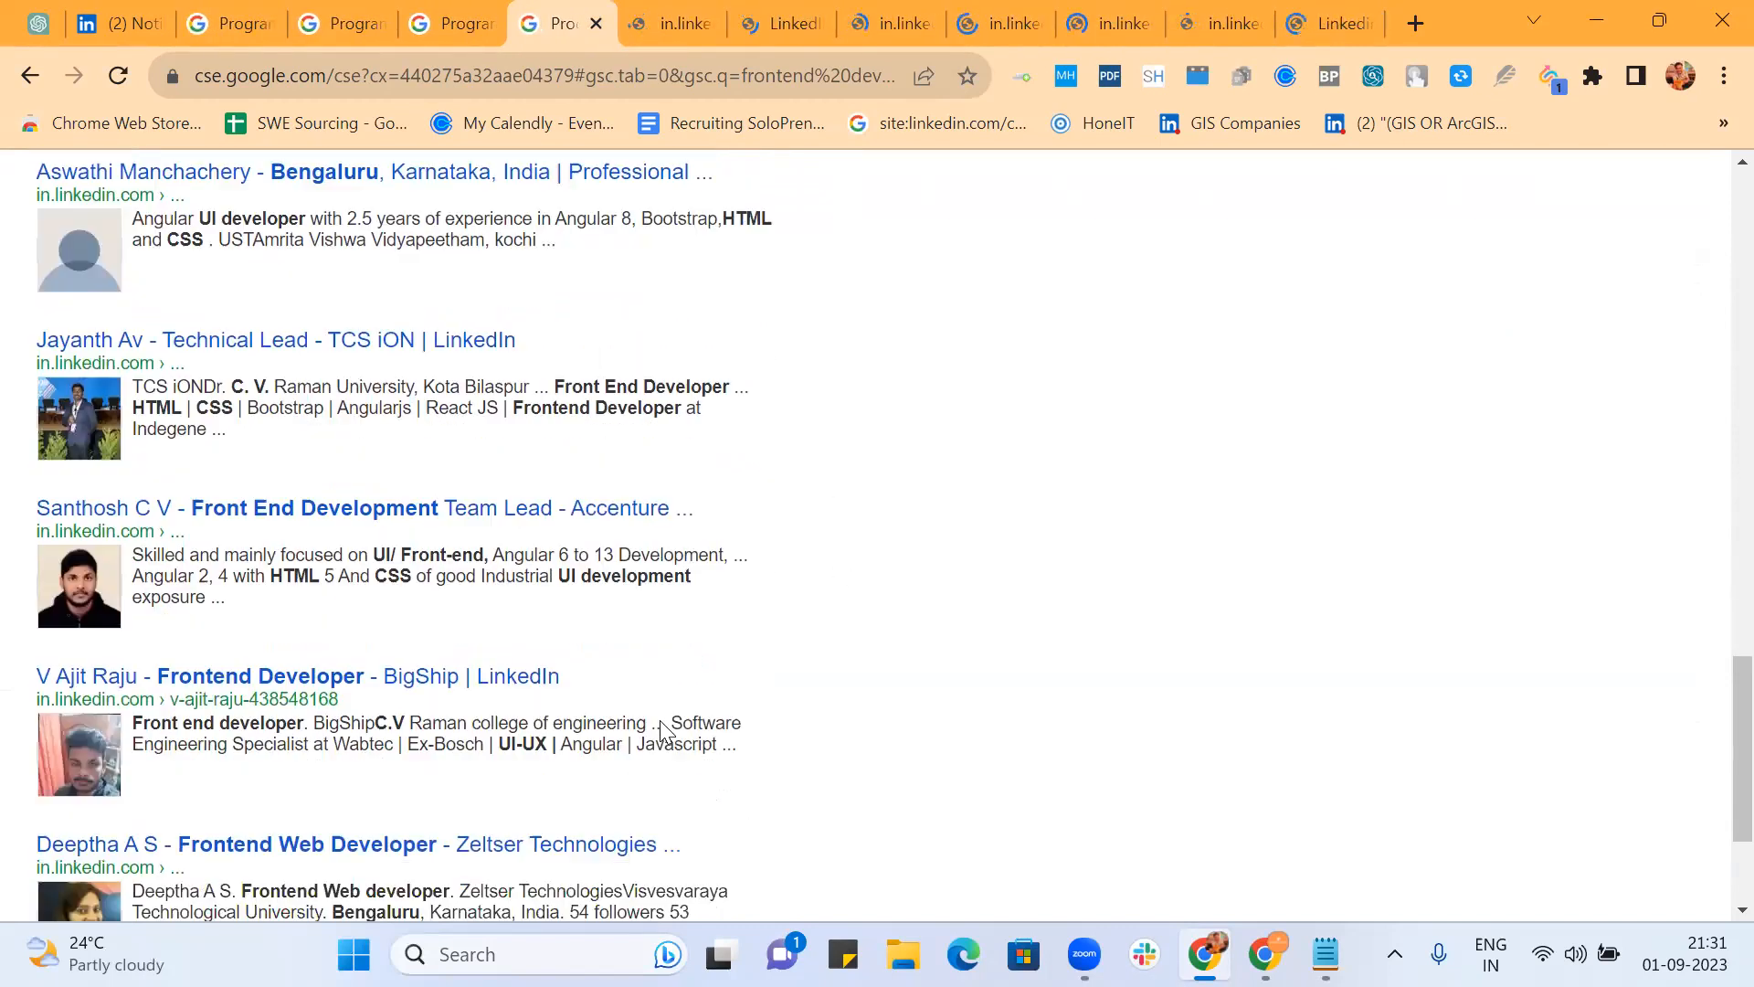
pyautogui.scroll(-2, 745, 692)
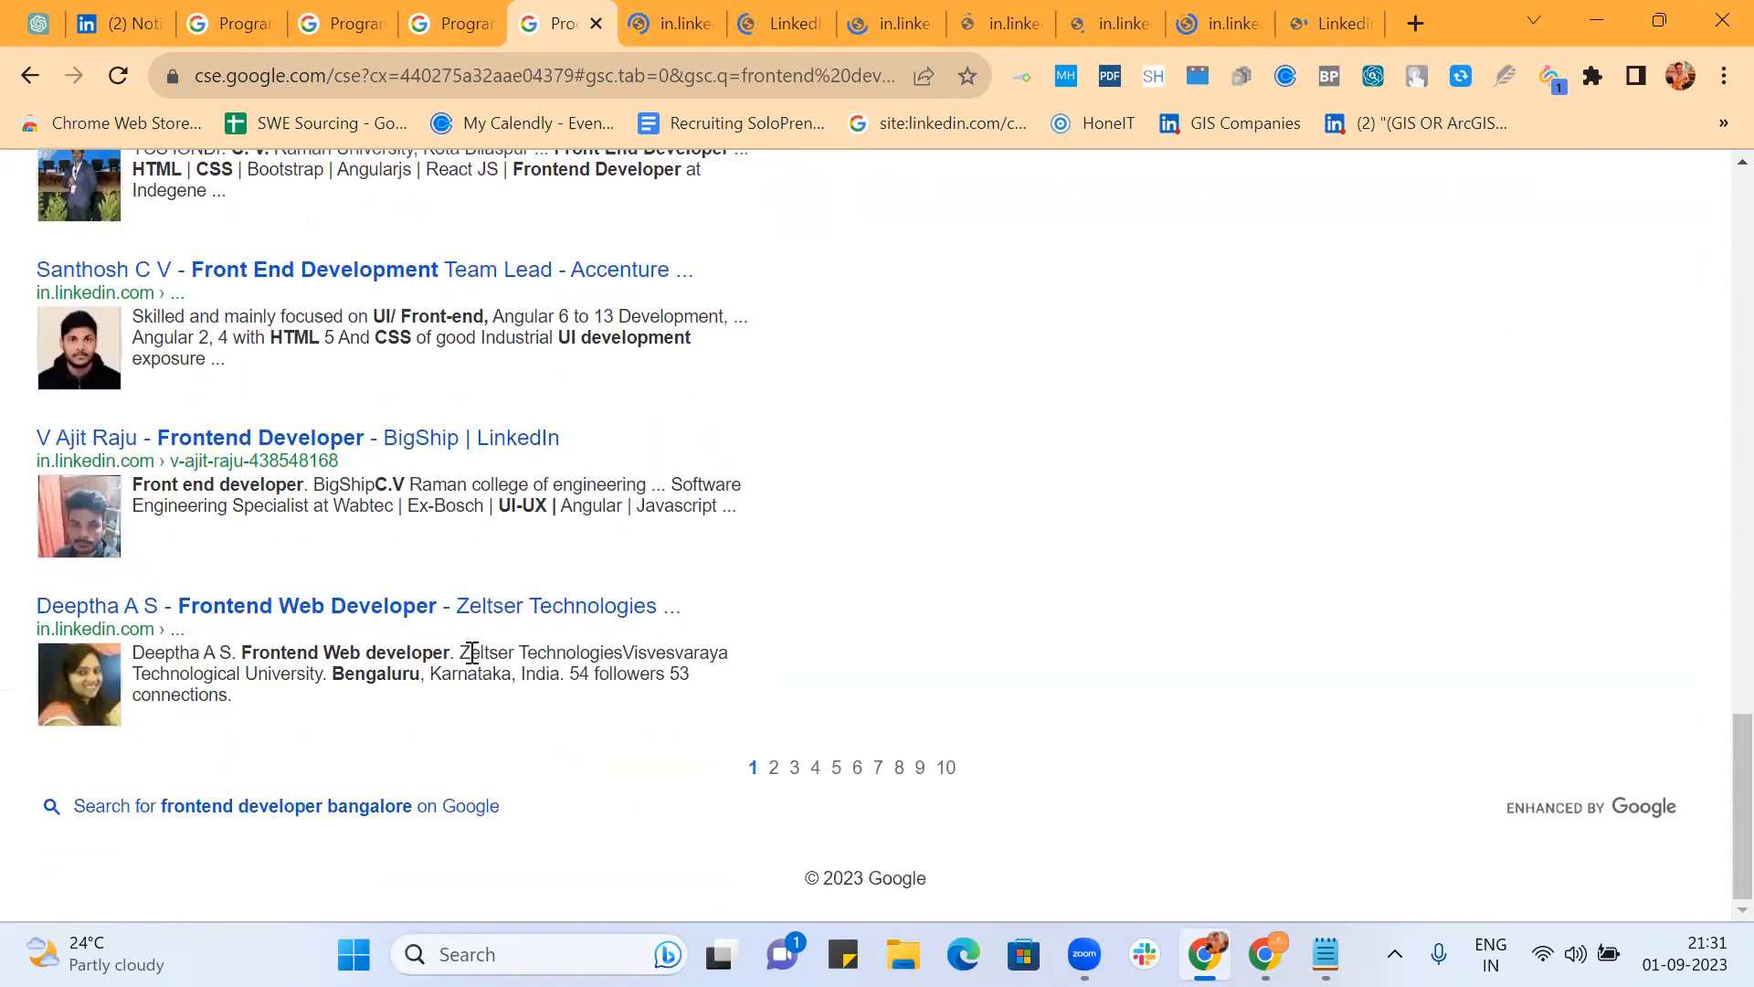
pyautogui.click(652, 29)
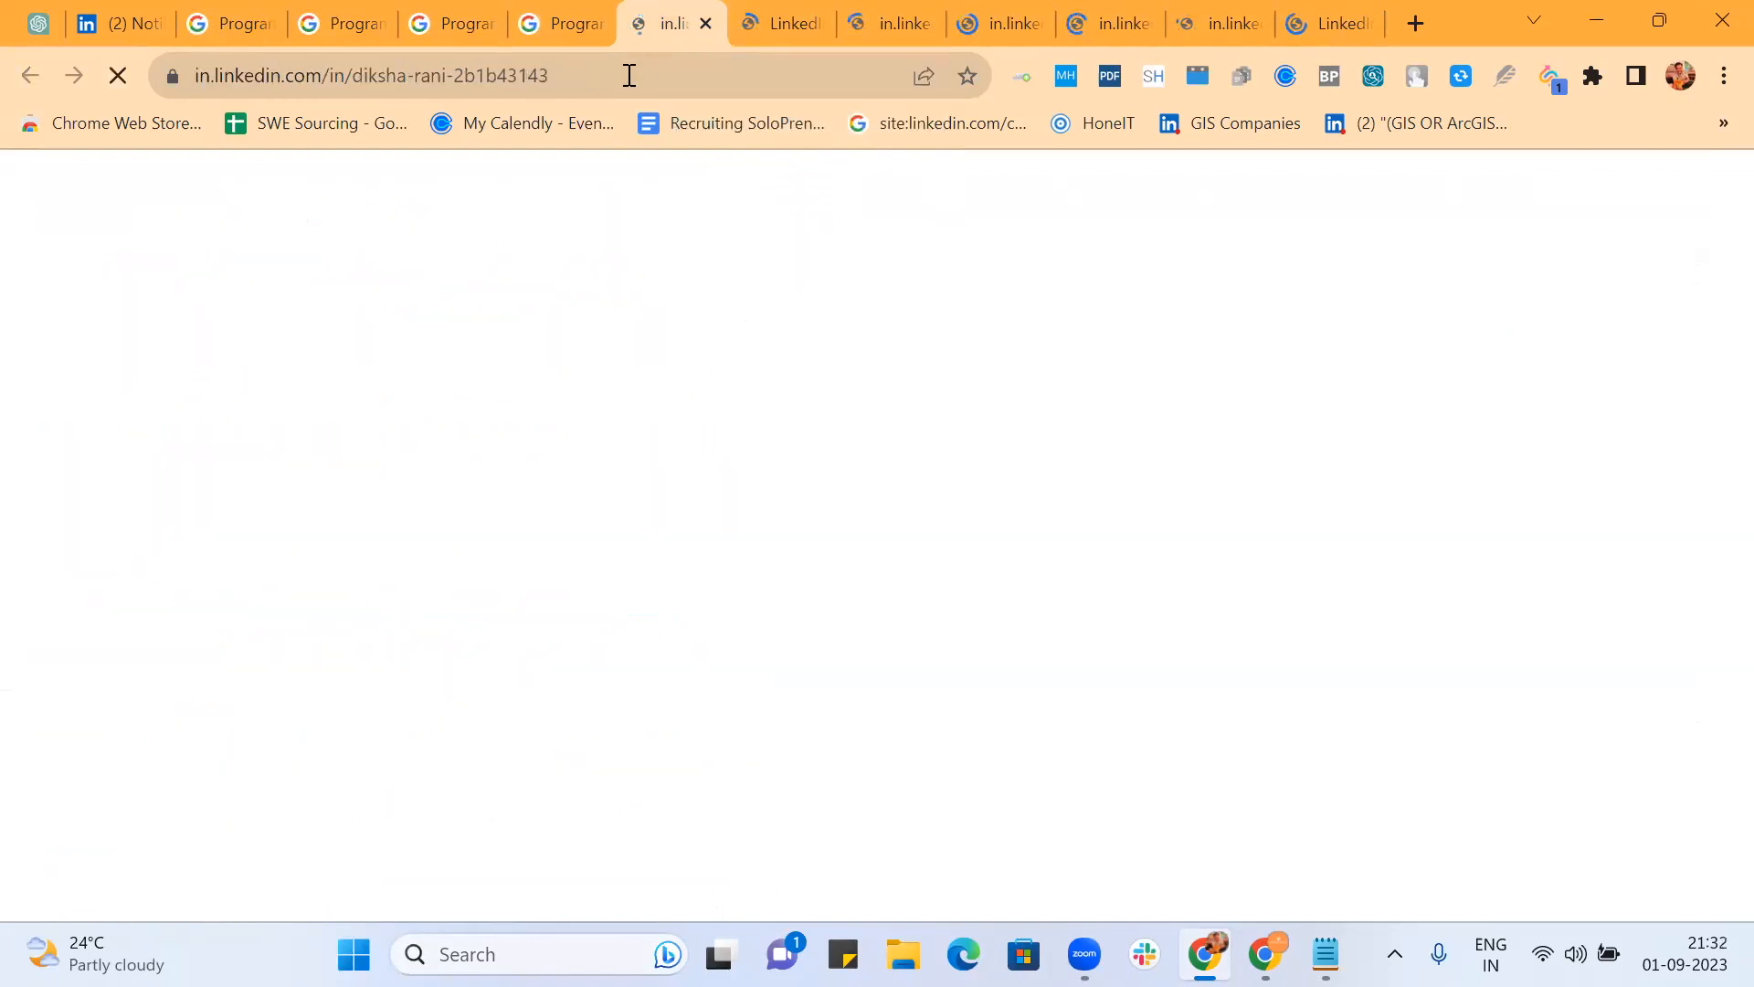
# Step: Close six LinkedIn profile tabs one after another
pyautogui.click(705, 23)
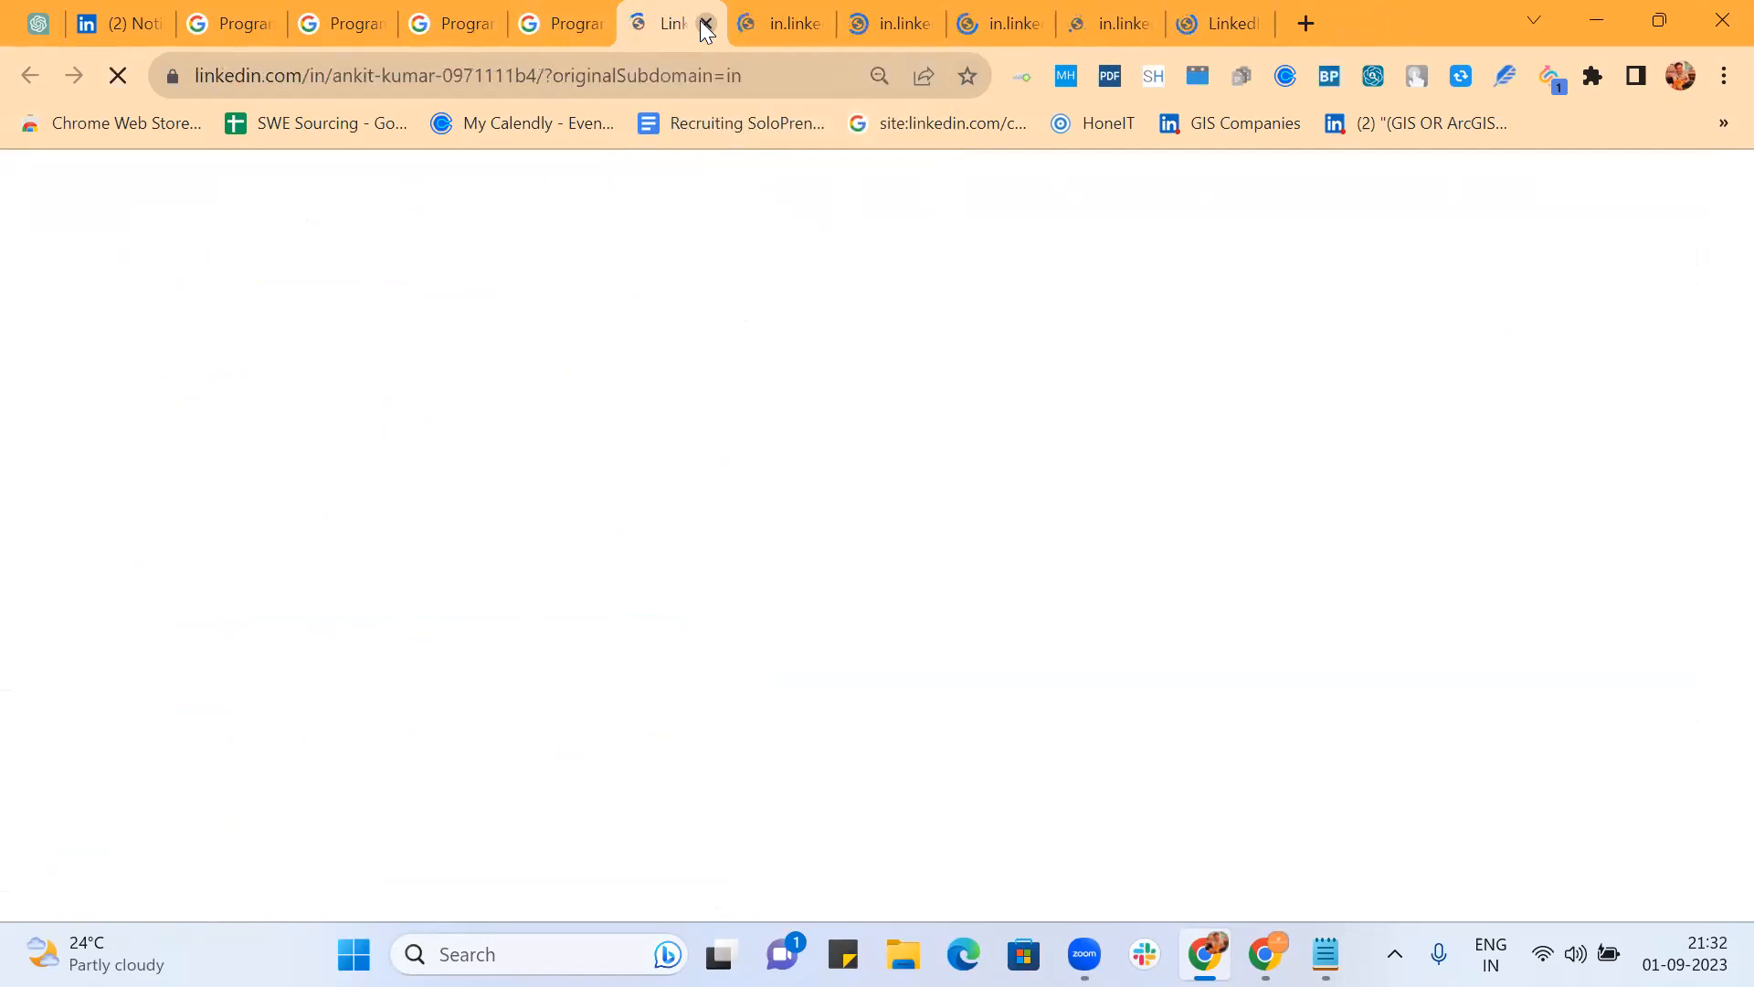
pyautogui.click(705, 23)
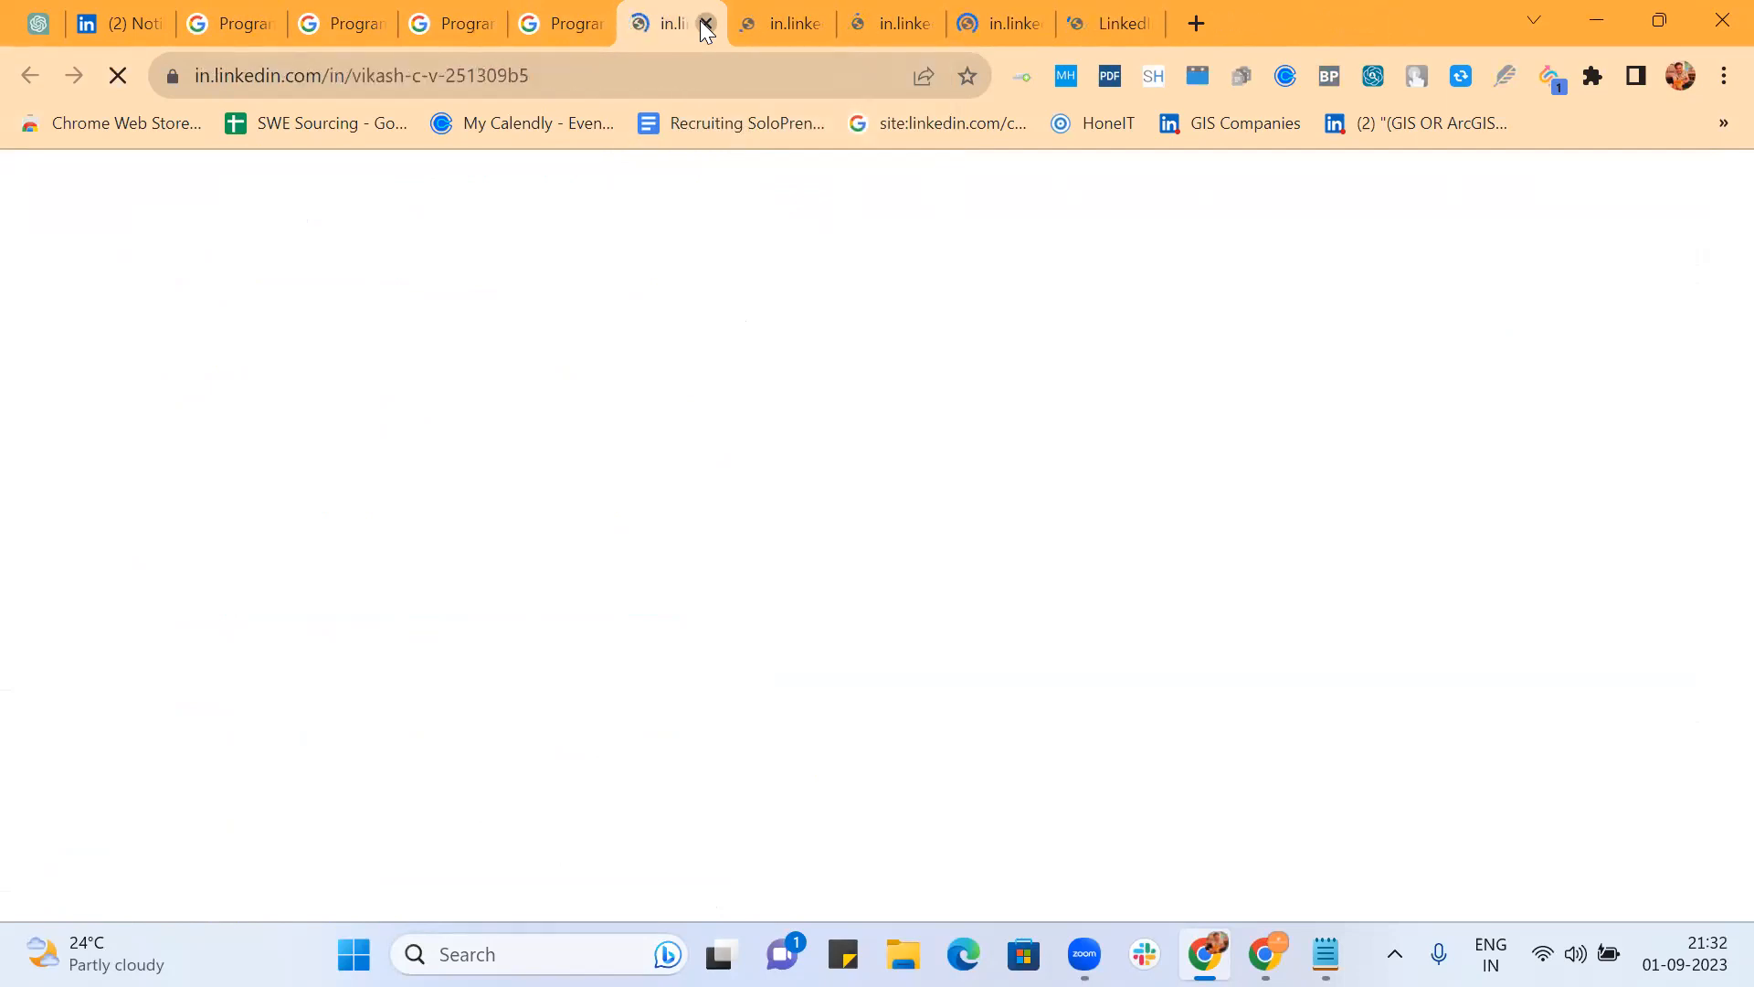
pyautogui.click(706, 23)
pyautogui.click(704, 23)
pyautogui.click(705, 23)
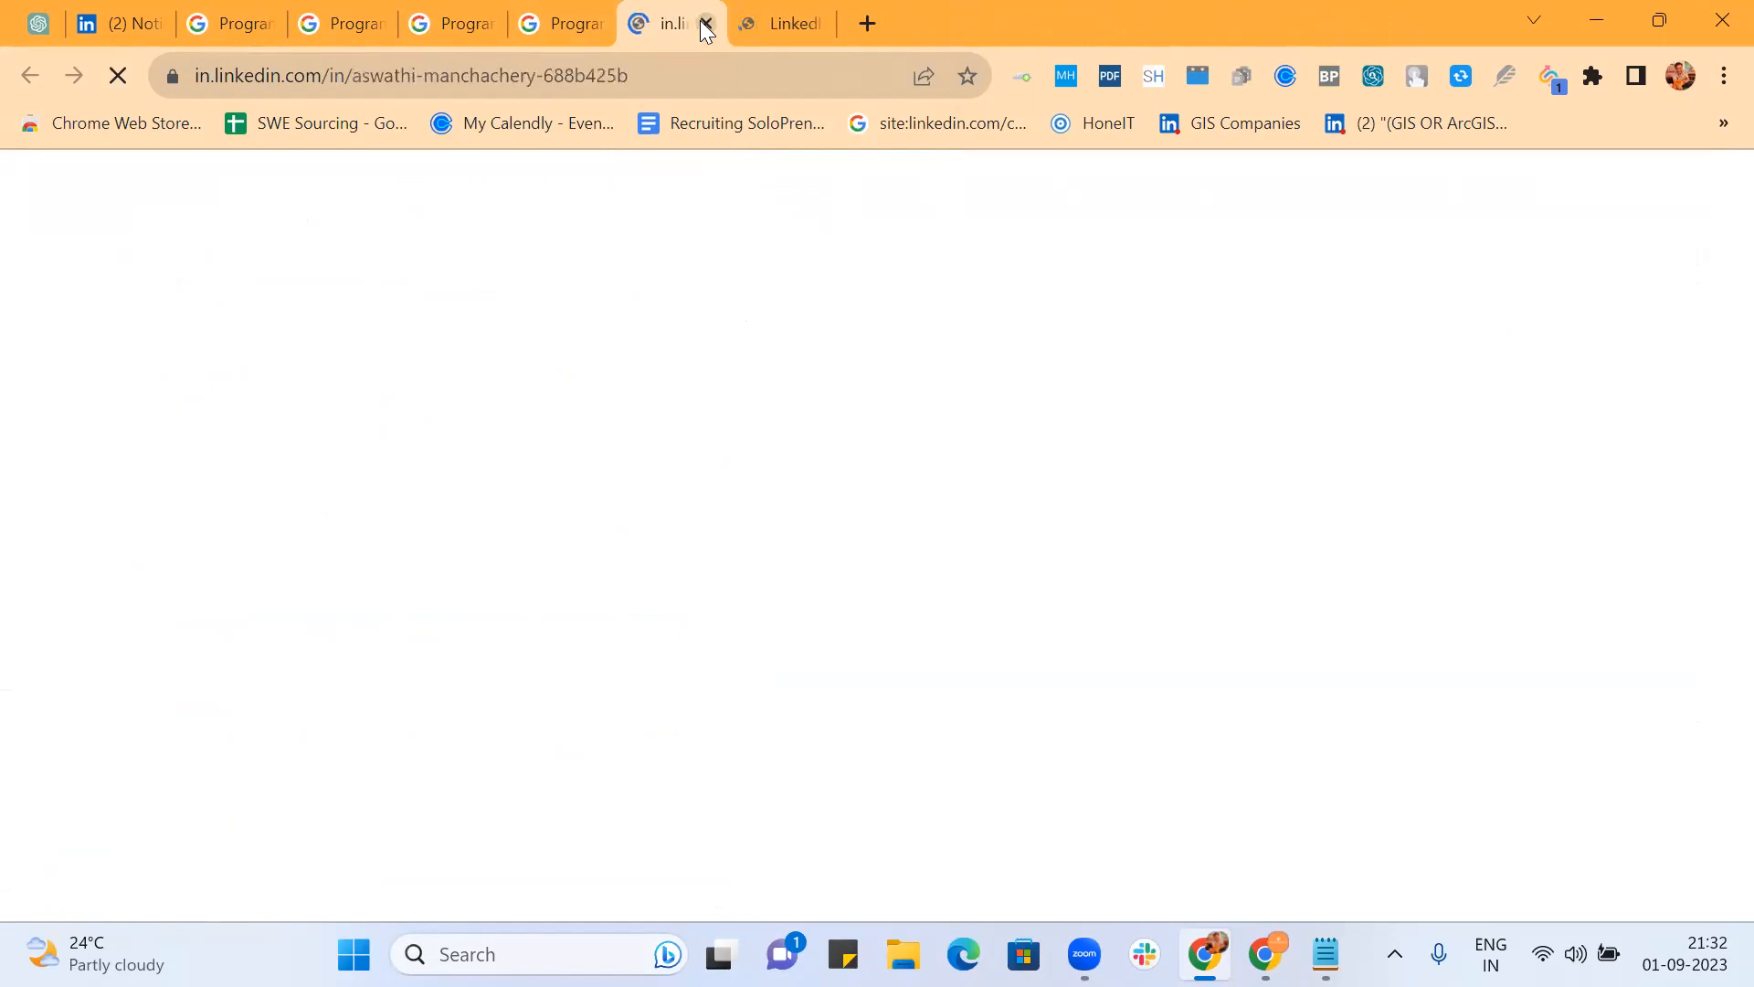
pyautogui.click(705, 23)
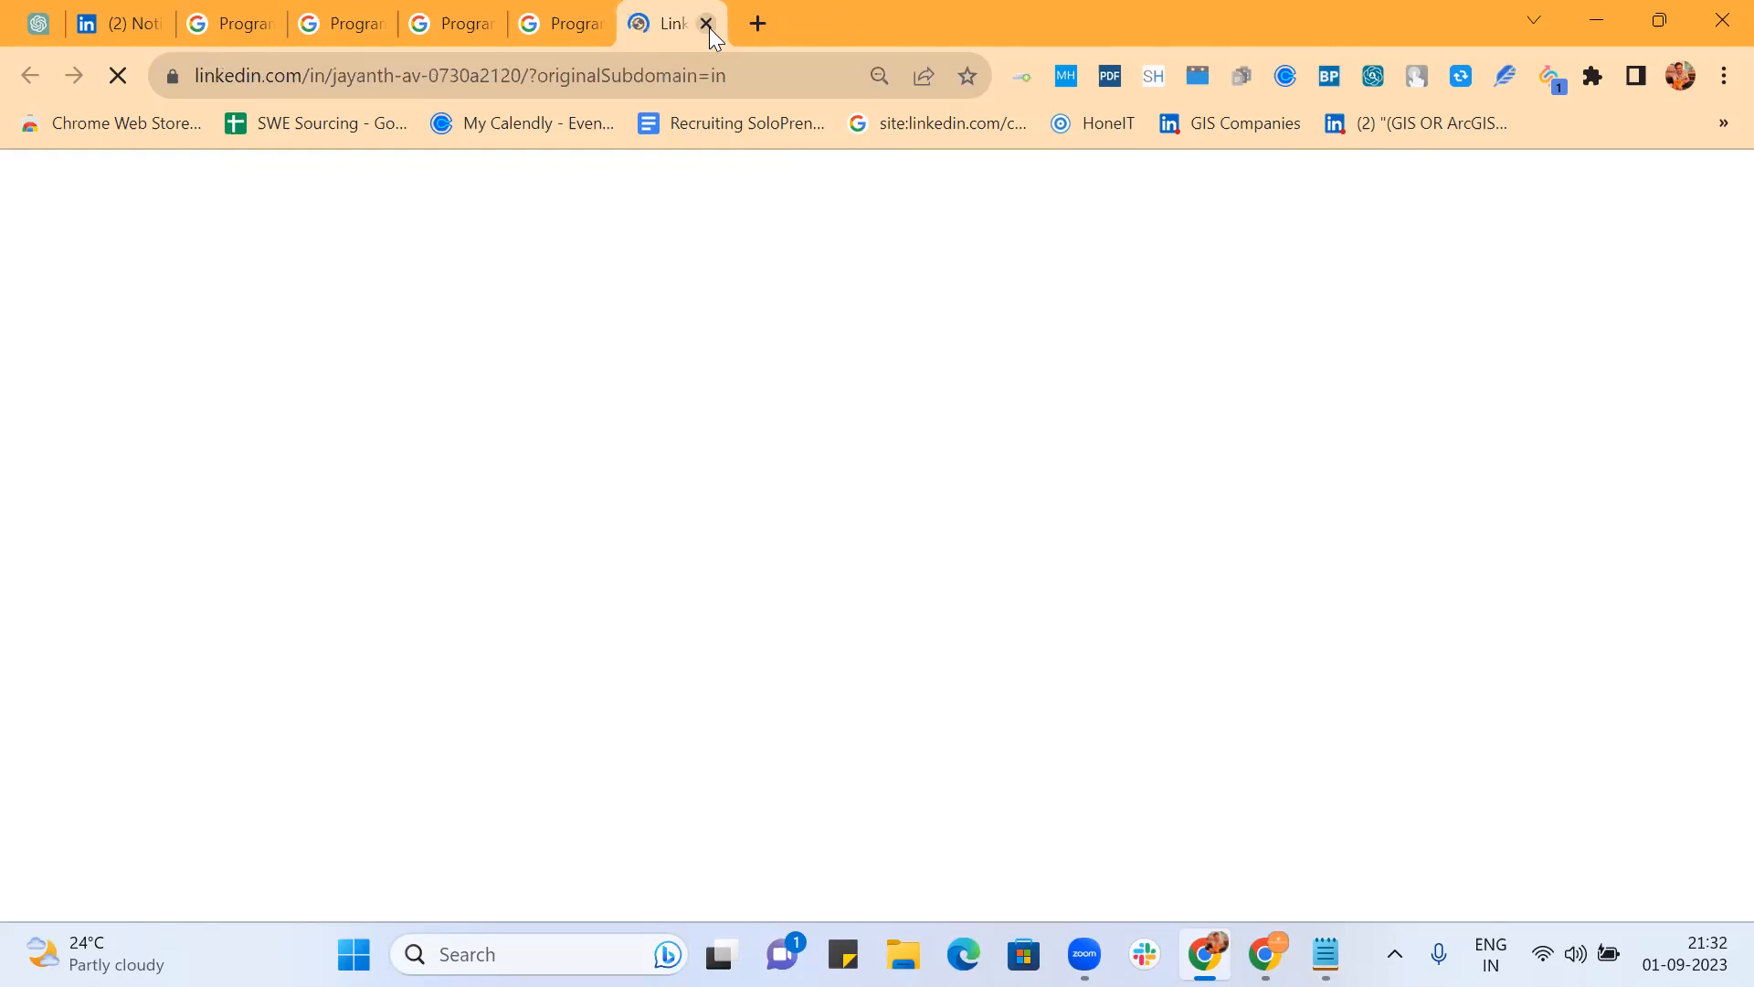
# Step: Close the last profile tab, then add -templates -services -builder -"cv raman" to Resume's rewrite words and save
pyautogui.hotkey('ctrl', 'w')
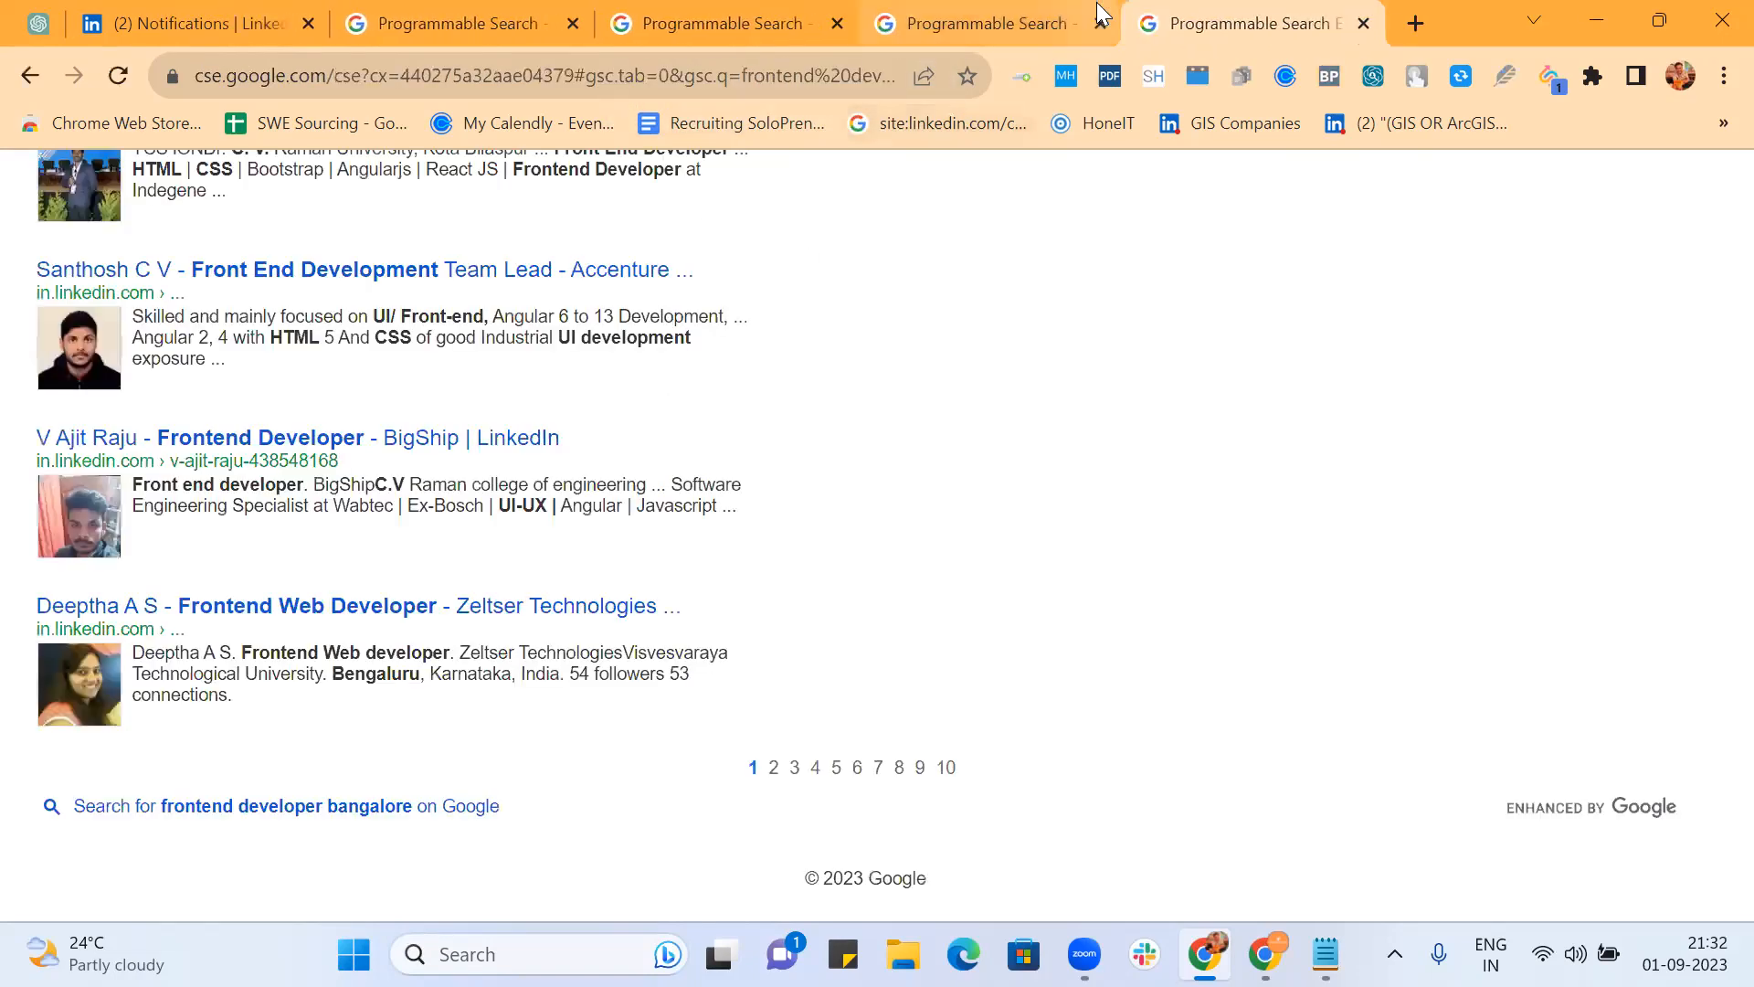
pyautogui.click(940, 27)
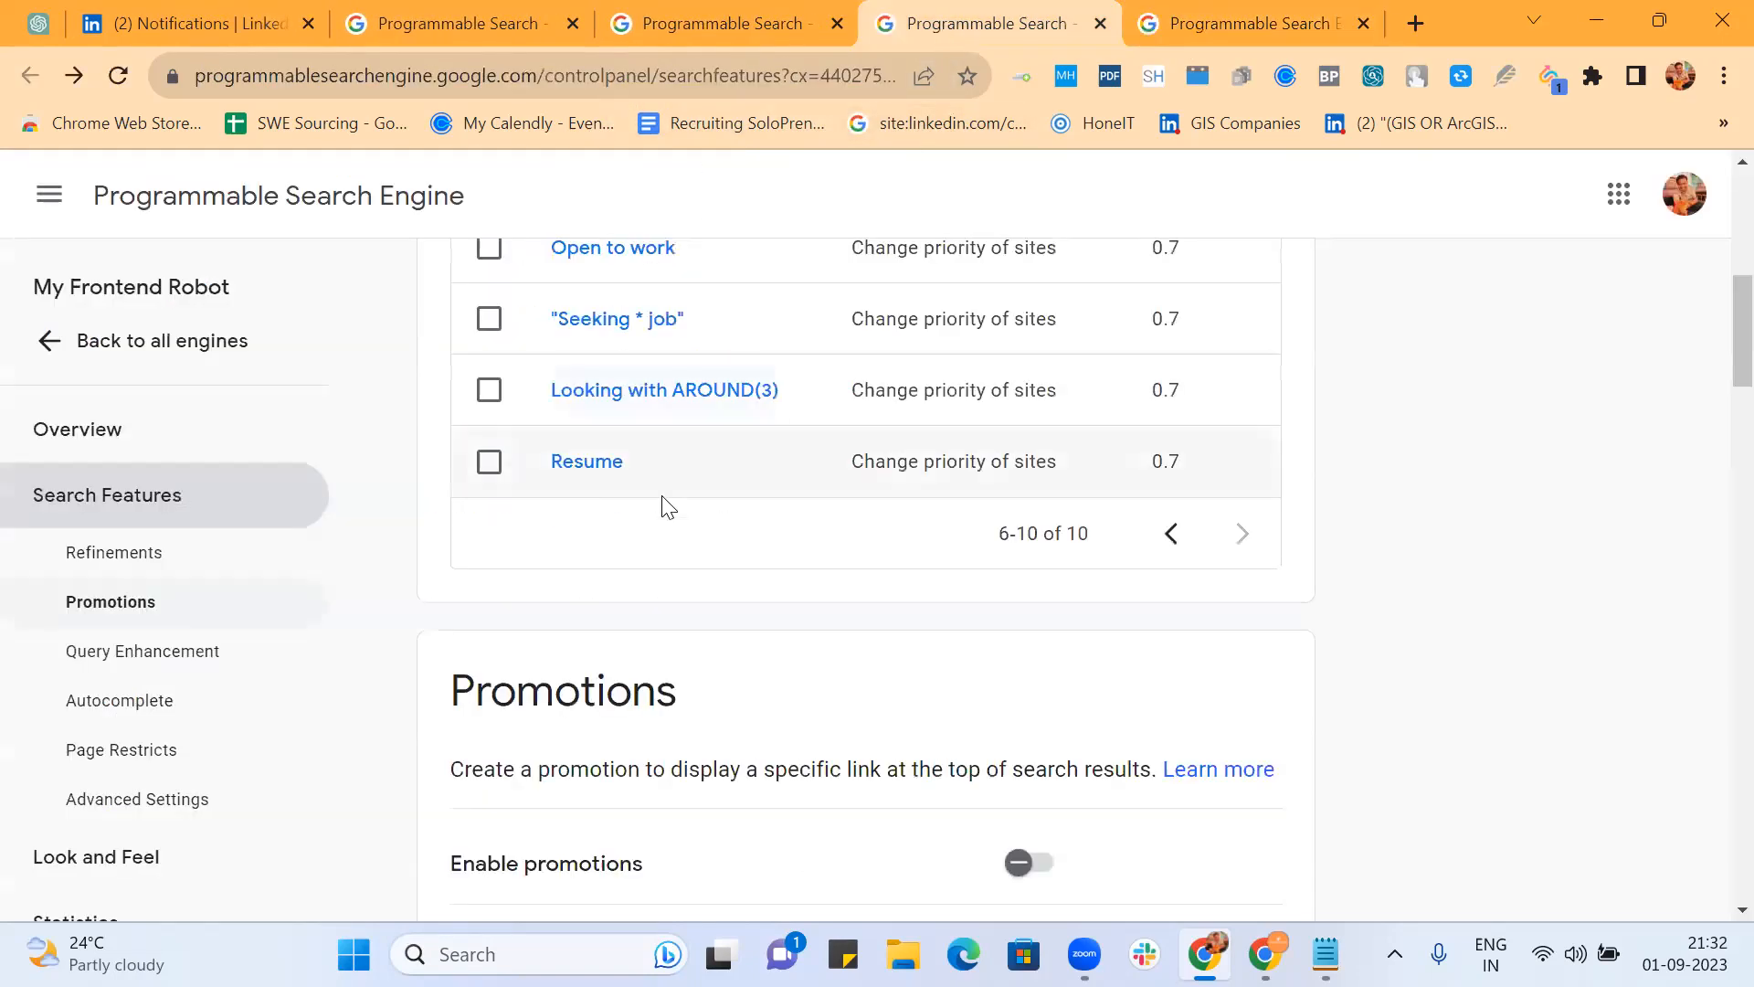
pyautogui.click(570, 463)
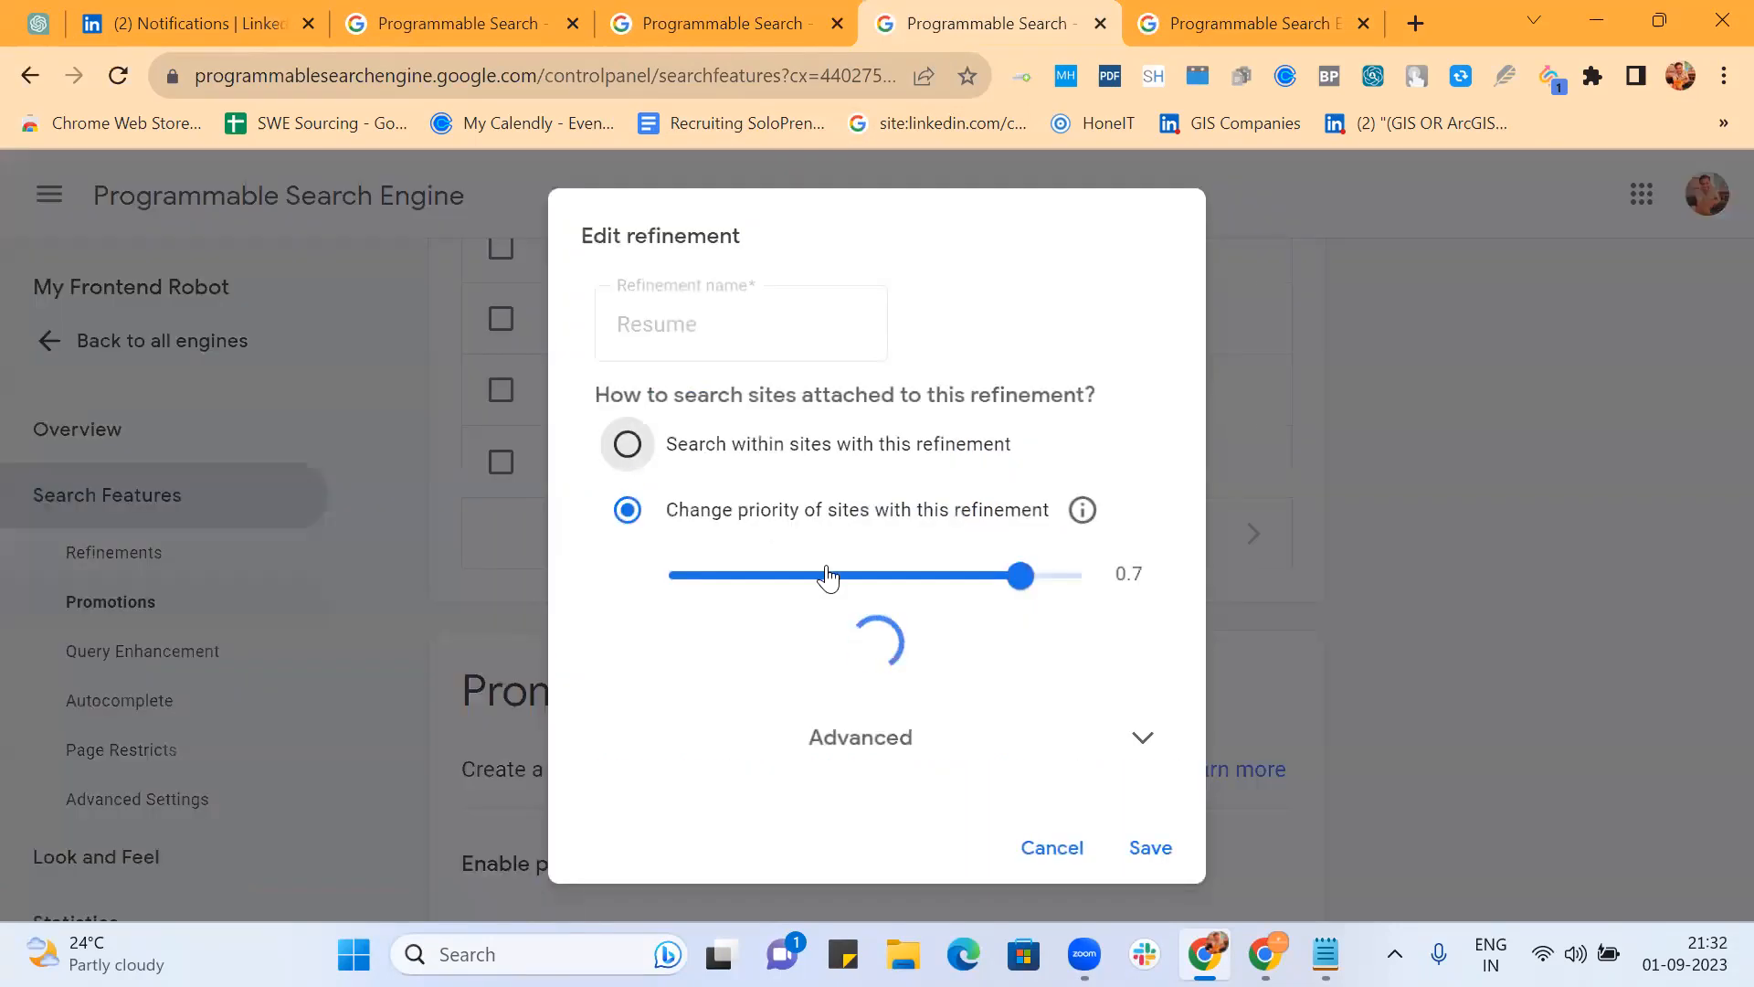
pyautogui.scroll(-3, 1088, 485)
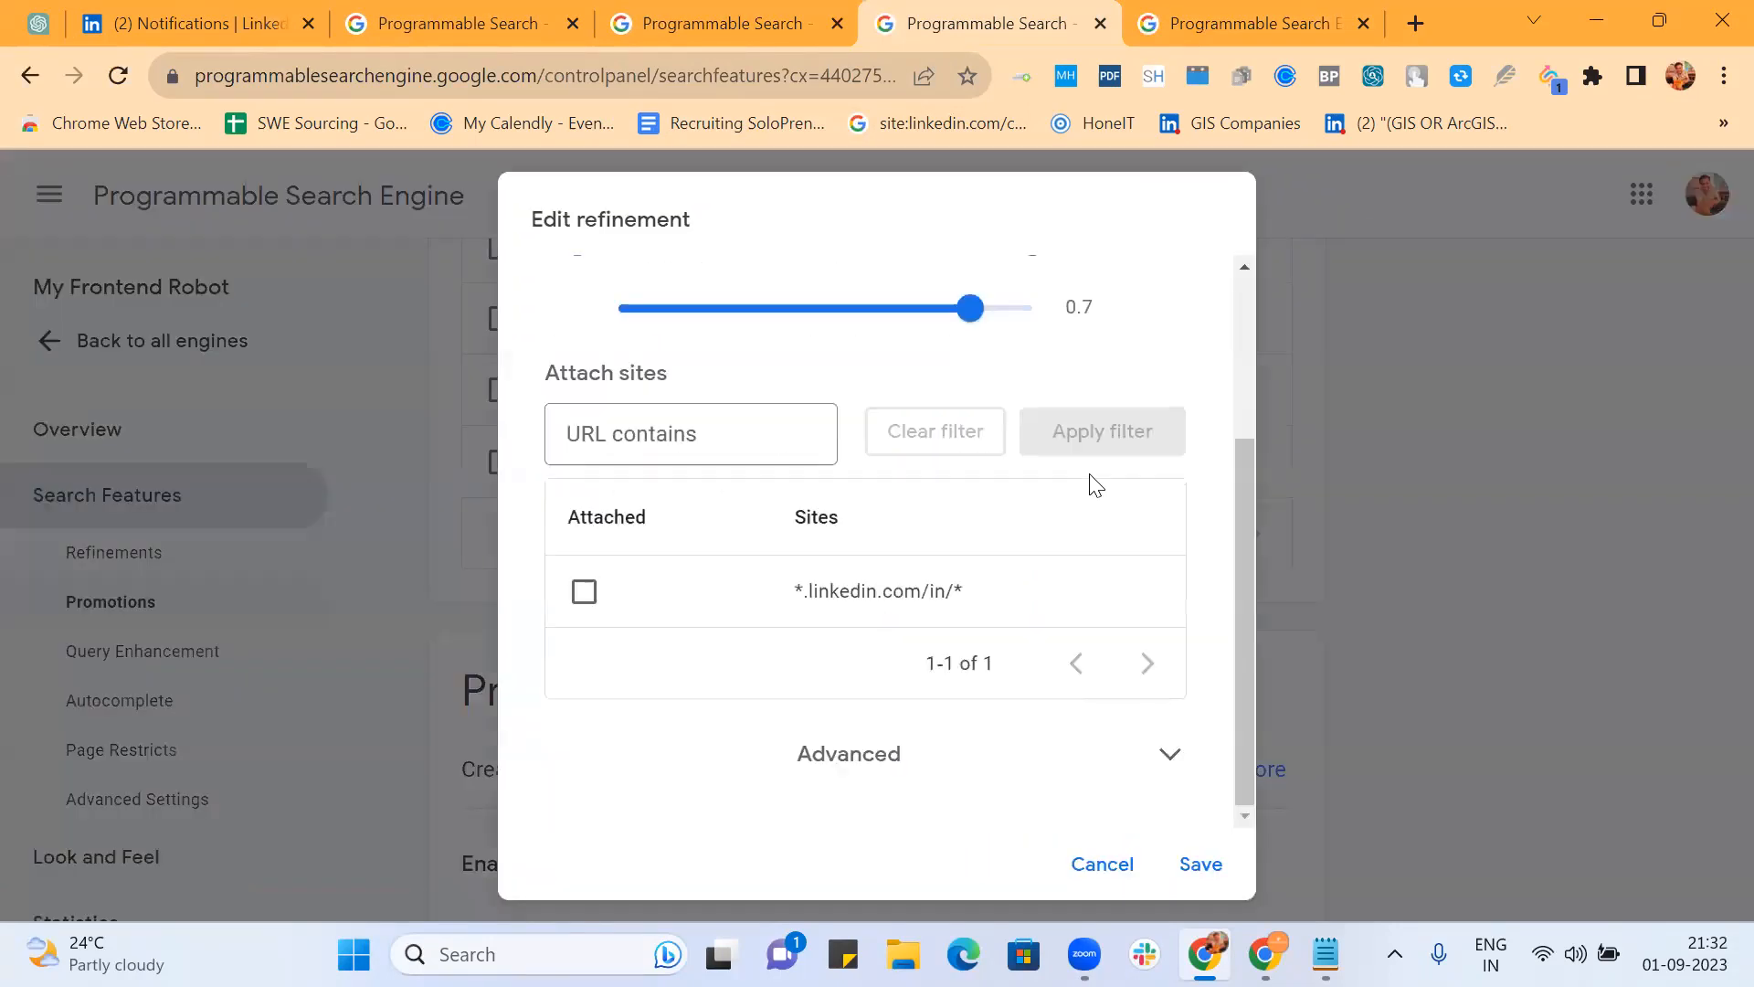
pyautogui.scroll(3, 1005, 430)
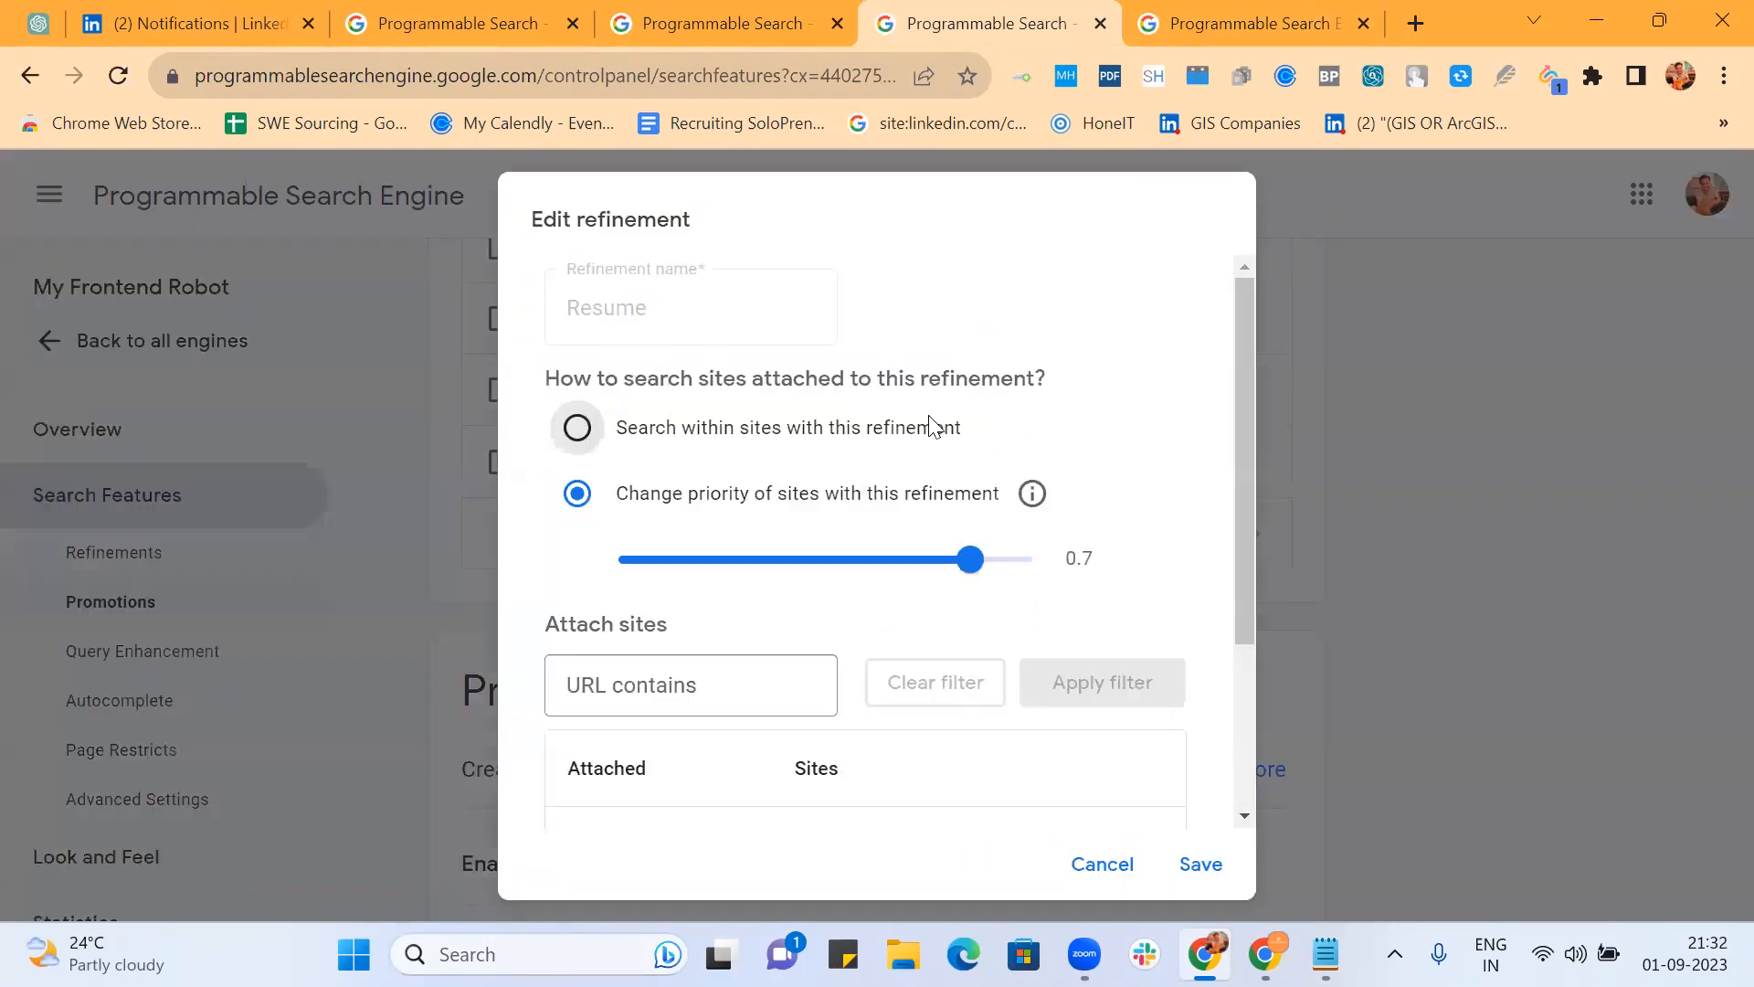
pyautogui.scroll(-3, 933, 427)
pyautogui.click(875, 785)
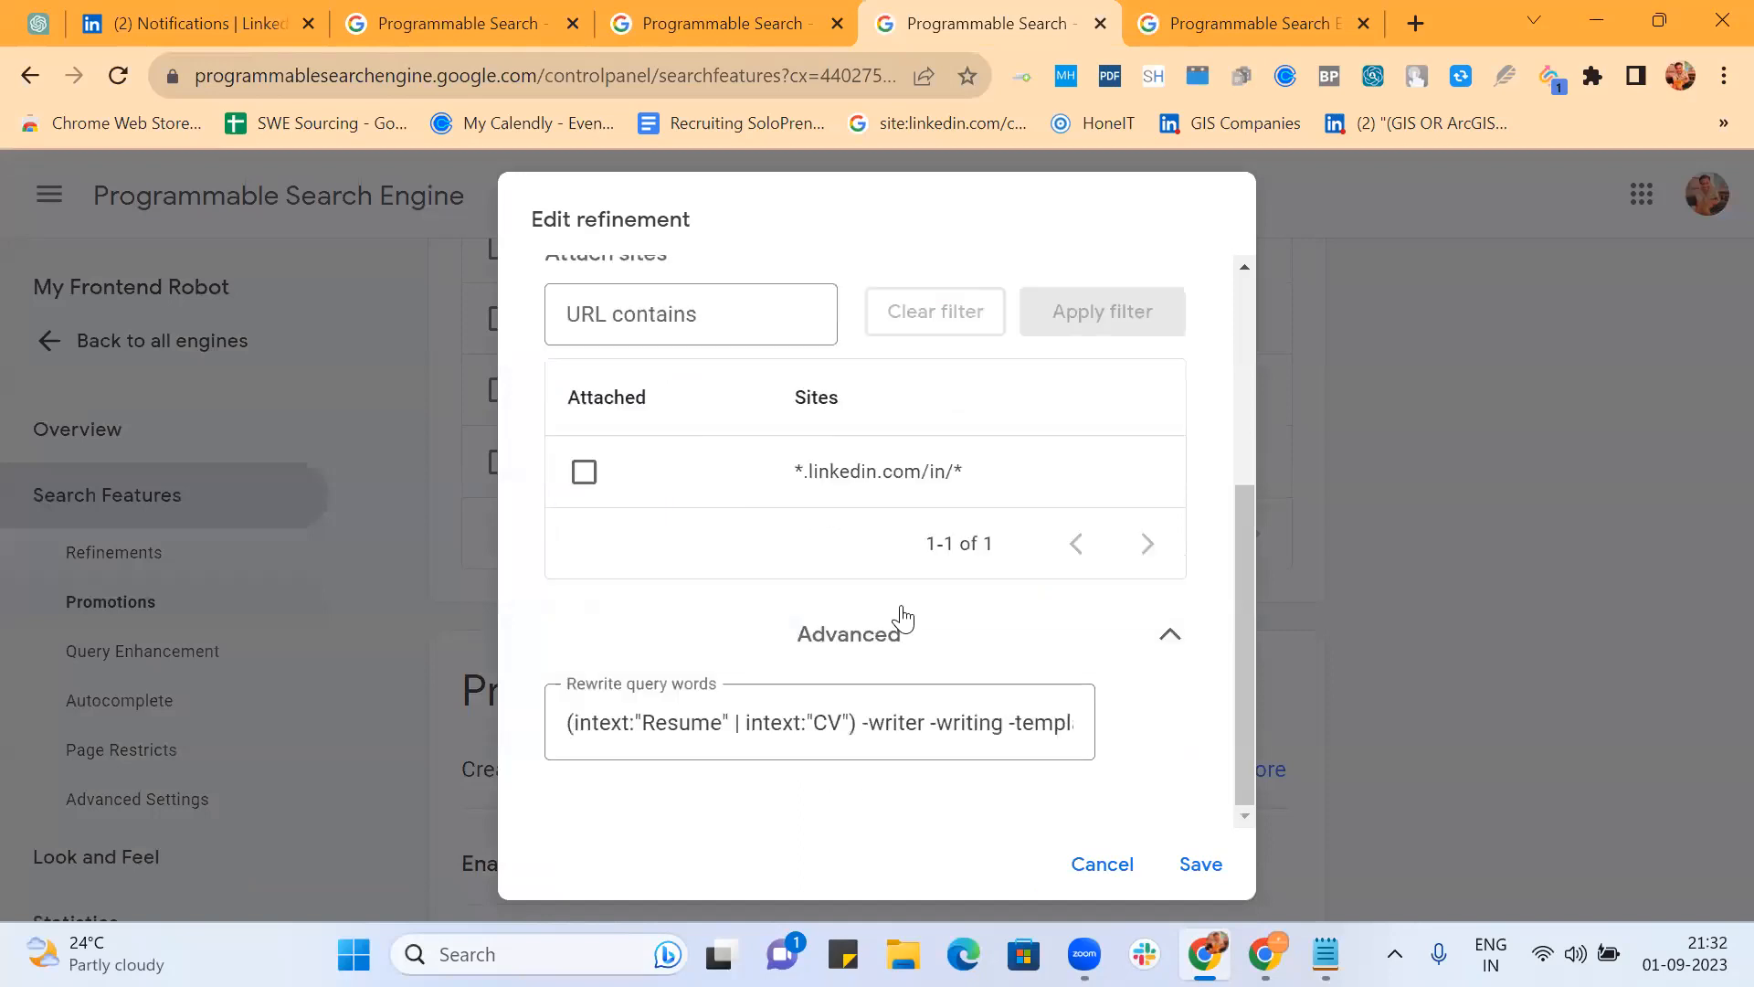
pyautogui.click(888, 714)
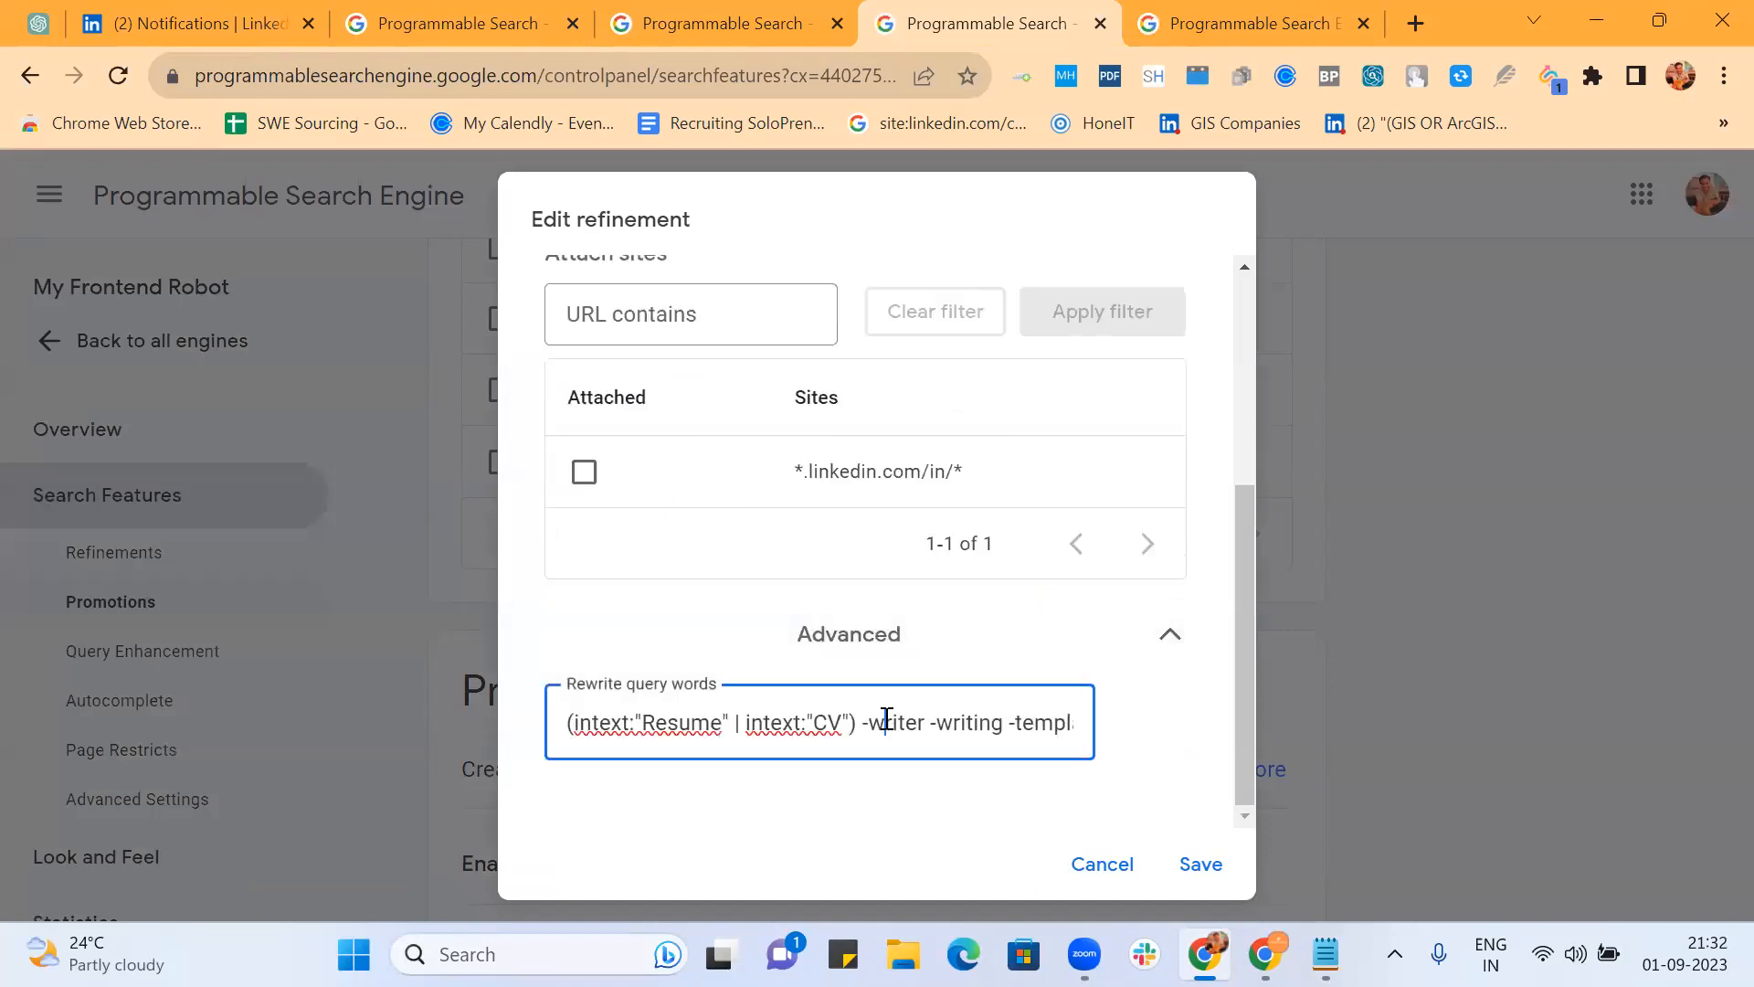
pyautogui.write('ates -services -b')
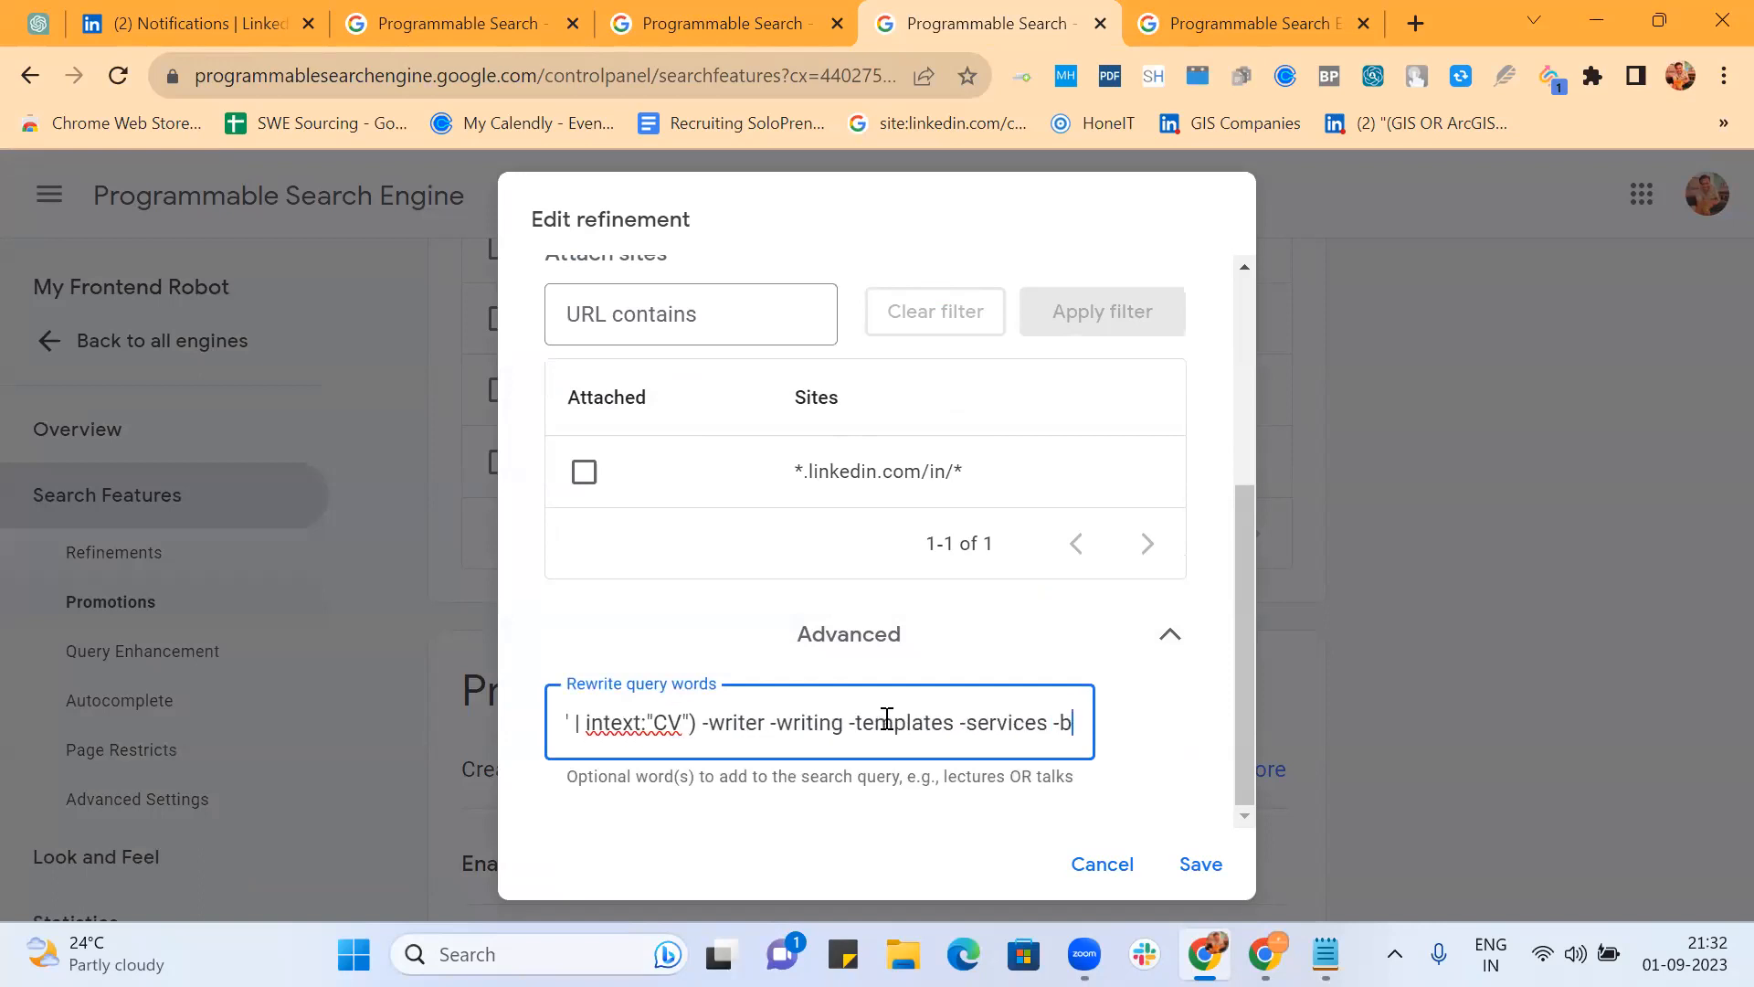
pyautogui.write('uilder -')
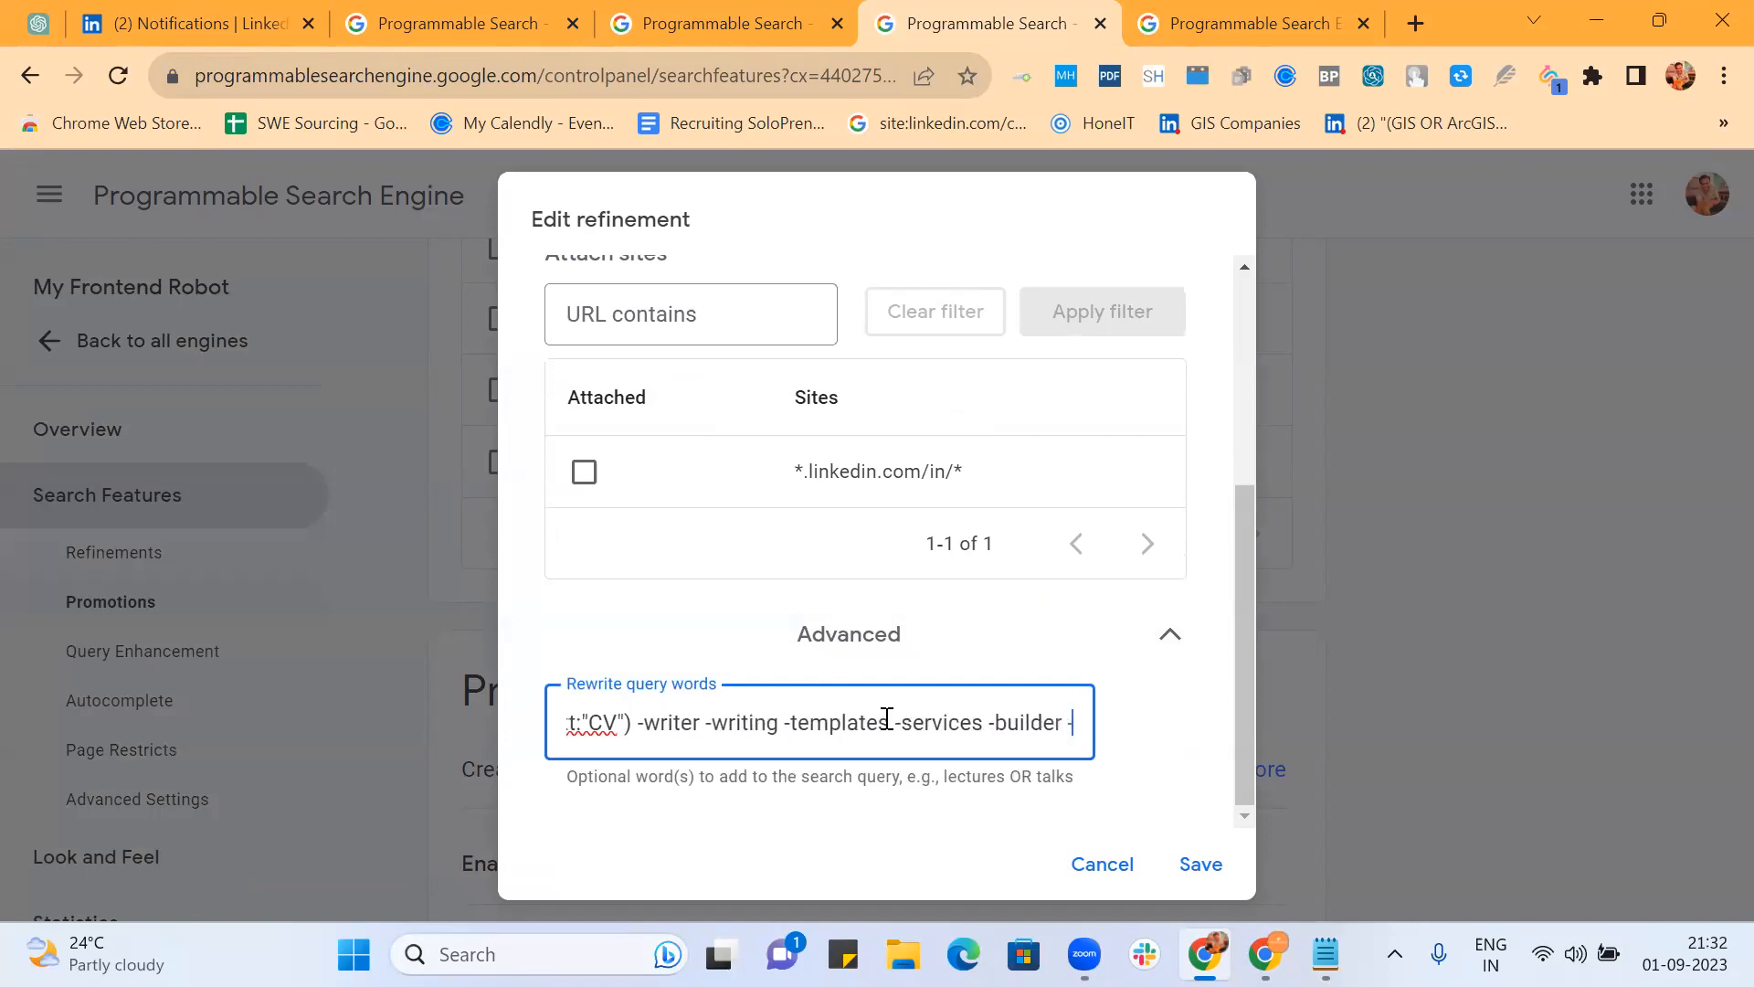
pyautogui.write('"cv raman"')
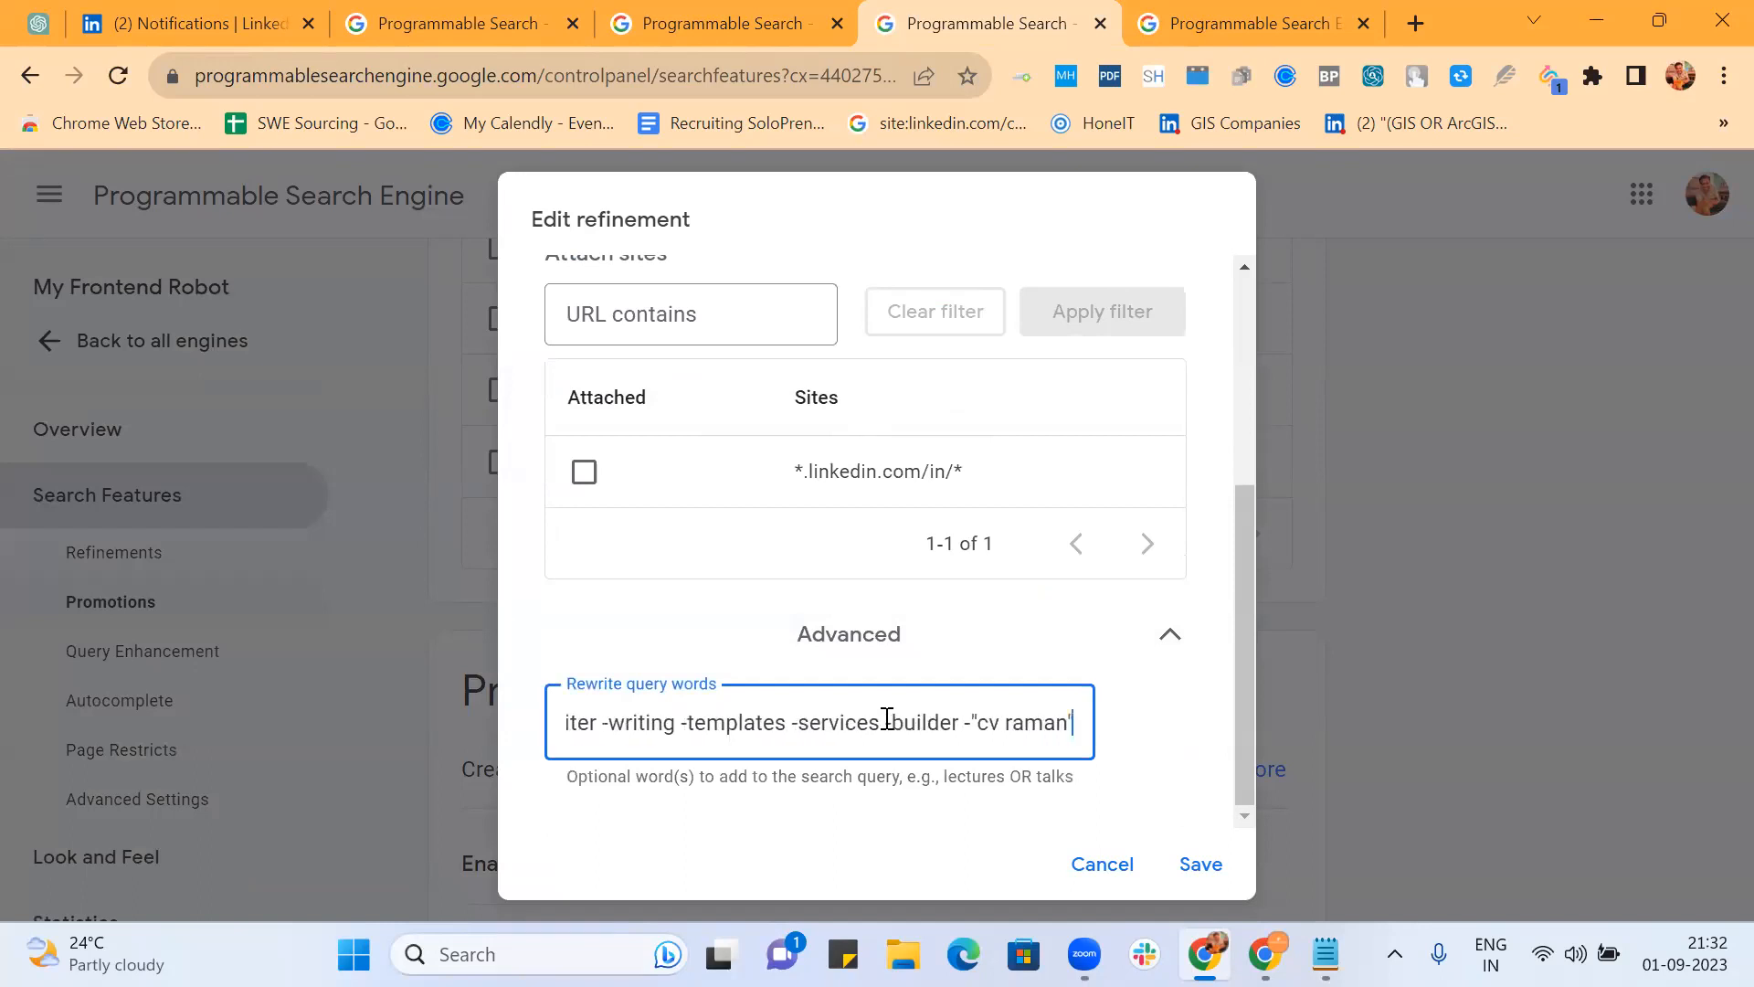
pyautogui.click(940, 930)
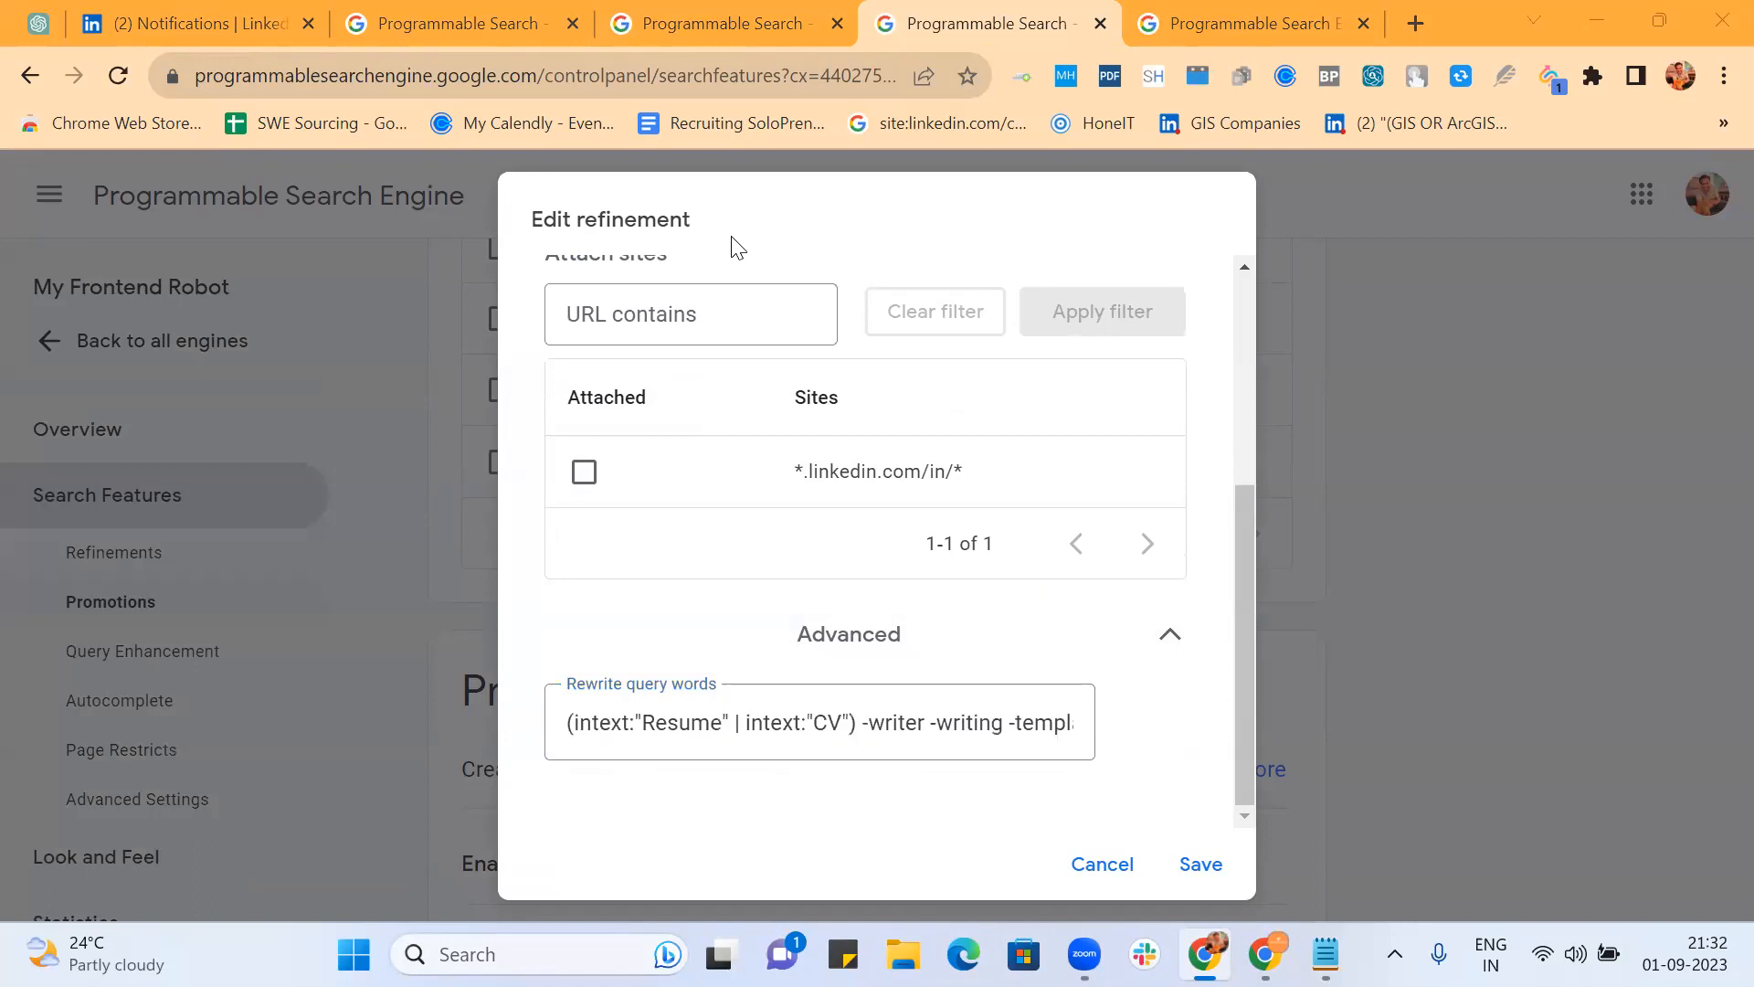
pyautogui.click(1194, 864)
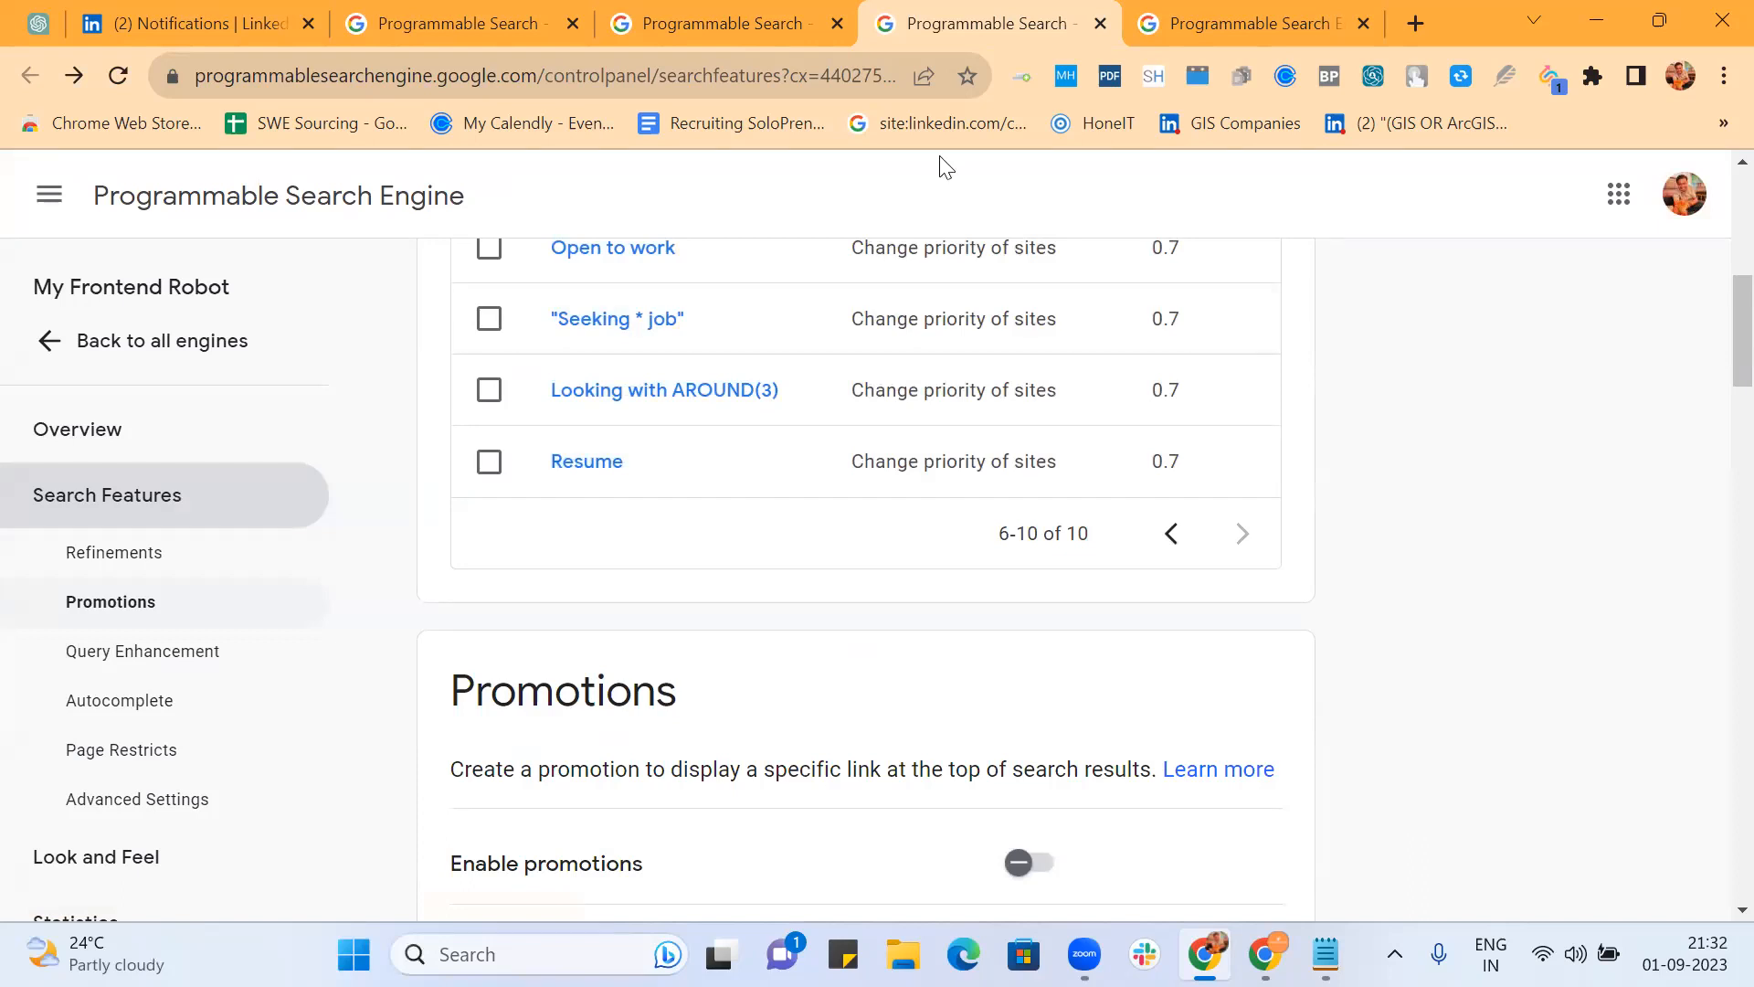
# Step: Reload the public search results so the updated Resume refinement applies
pyautogui.click(1181, 21)
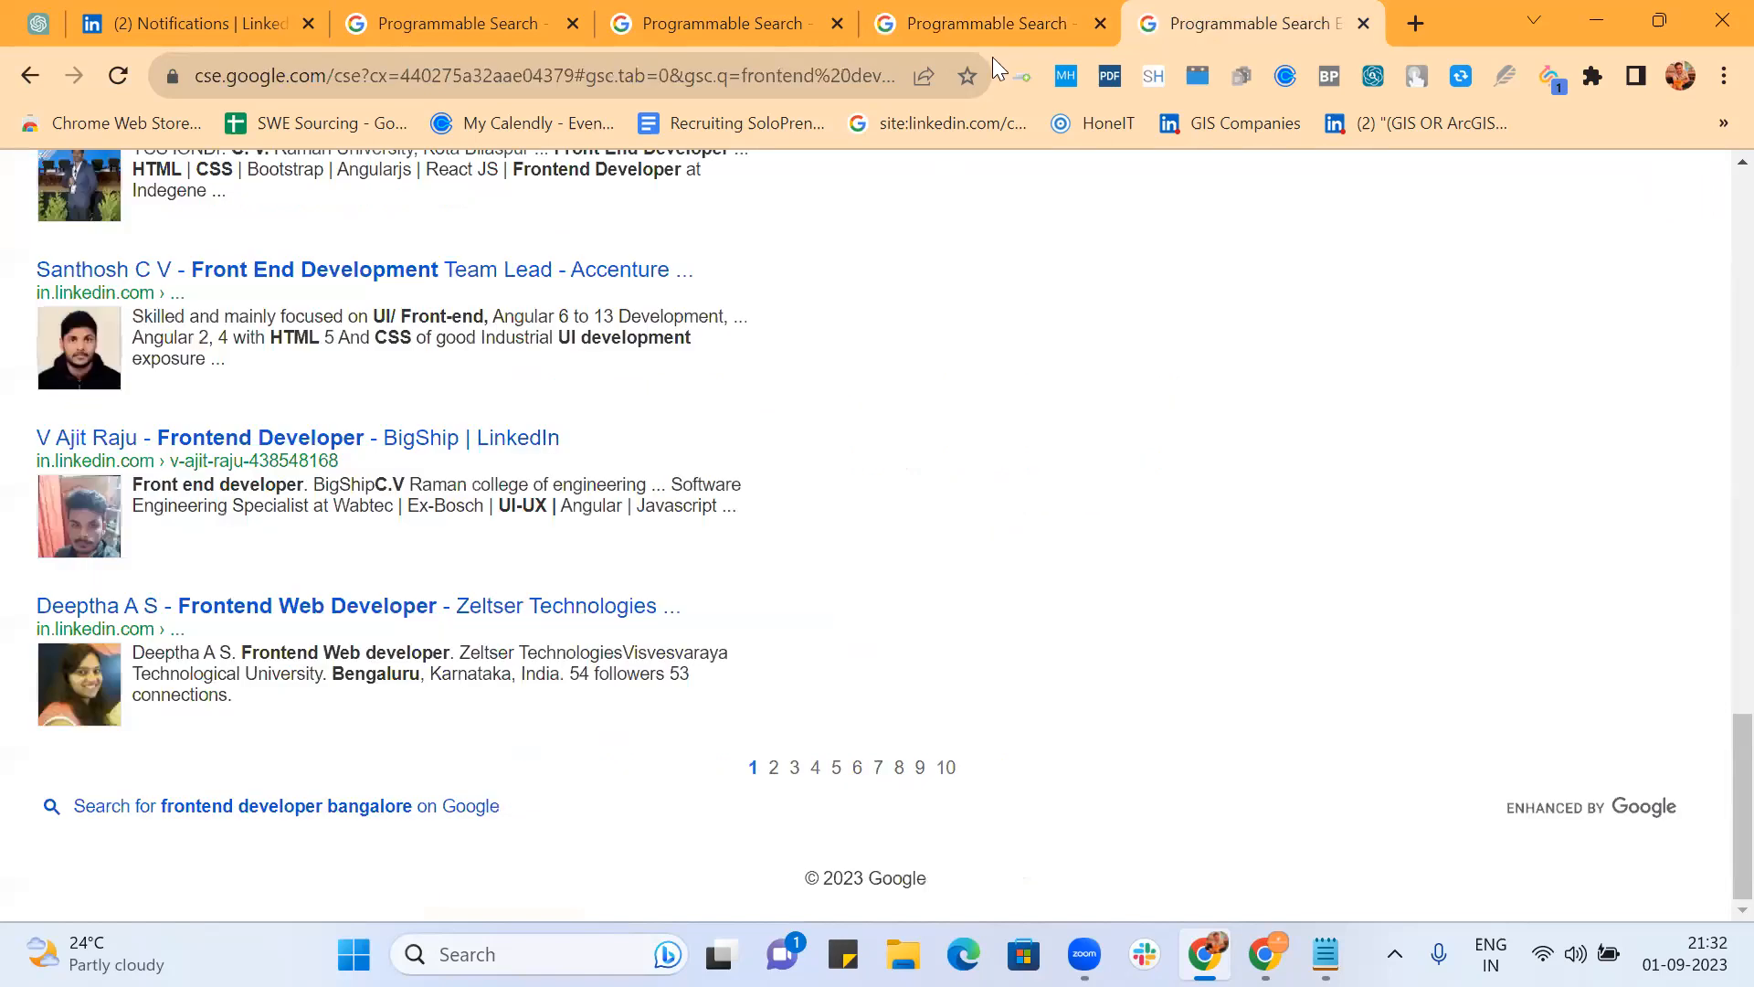
pyautogui.click(685, 73)
pyautogui.press('Return')
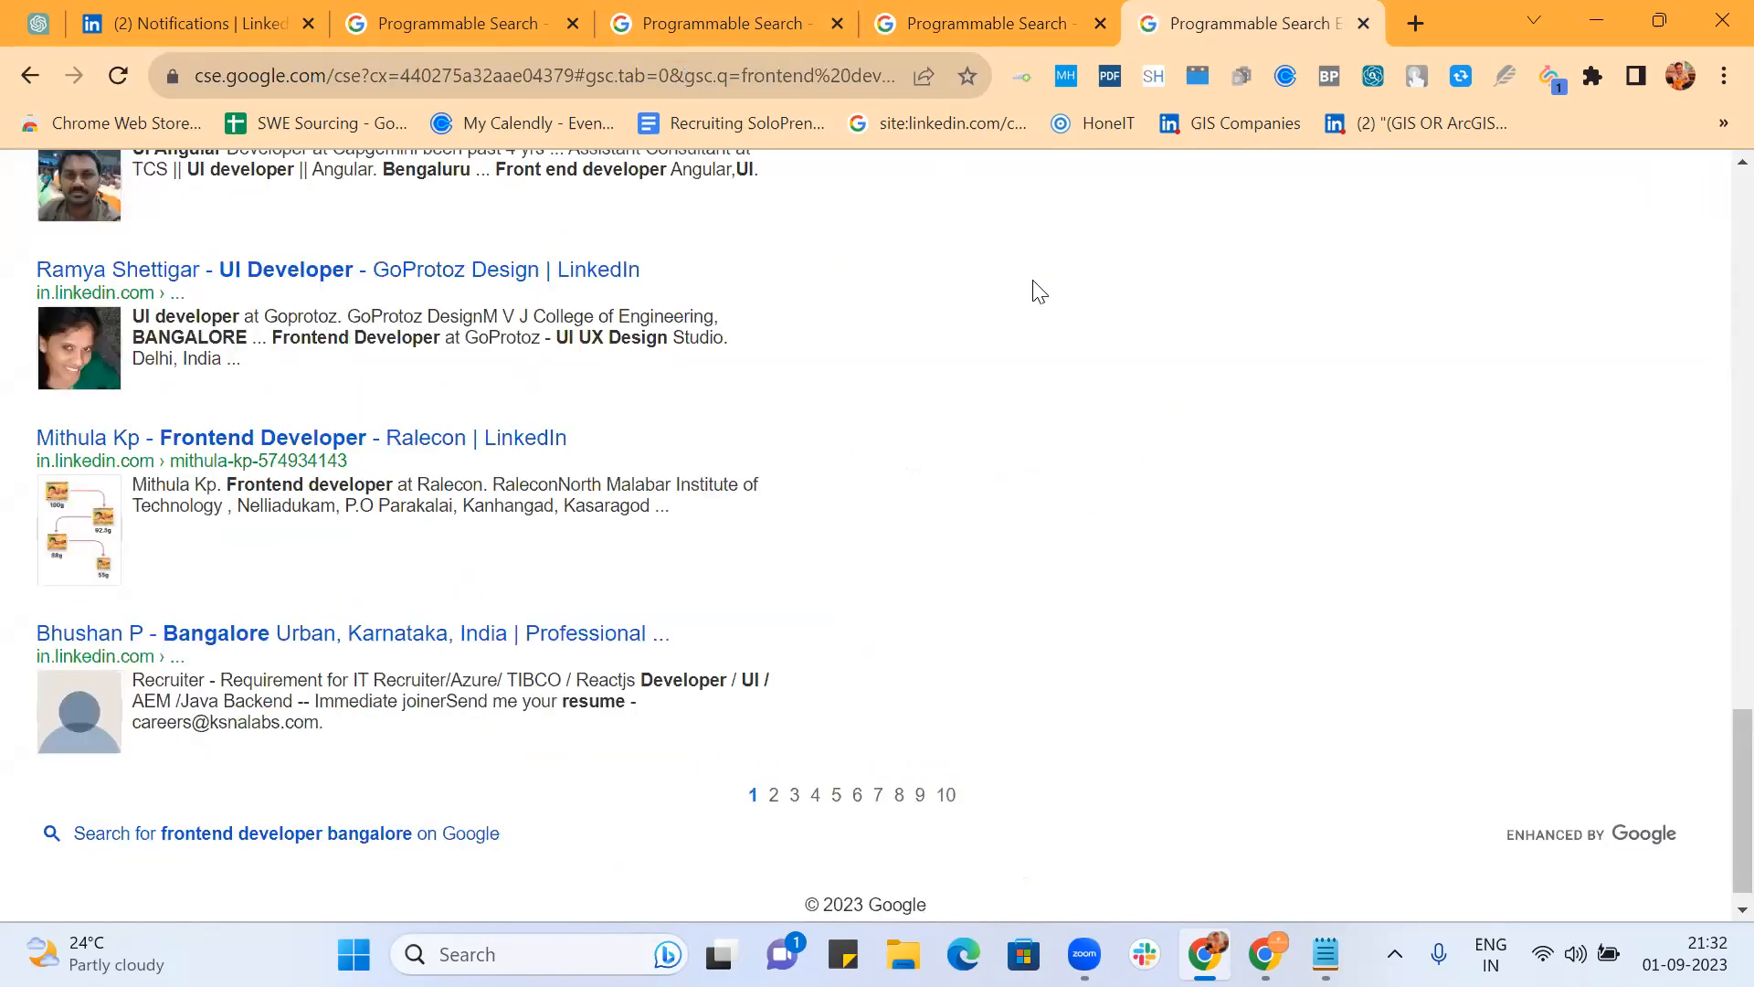
pyautogui.scroll(15, 1234, 392)
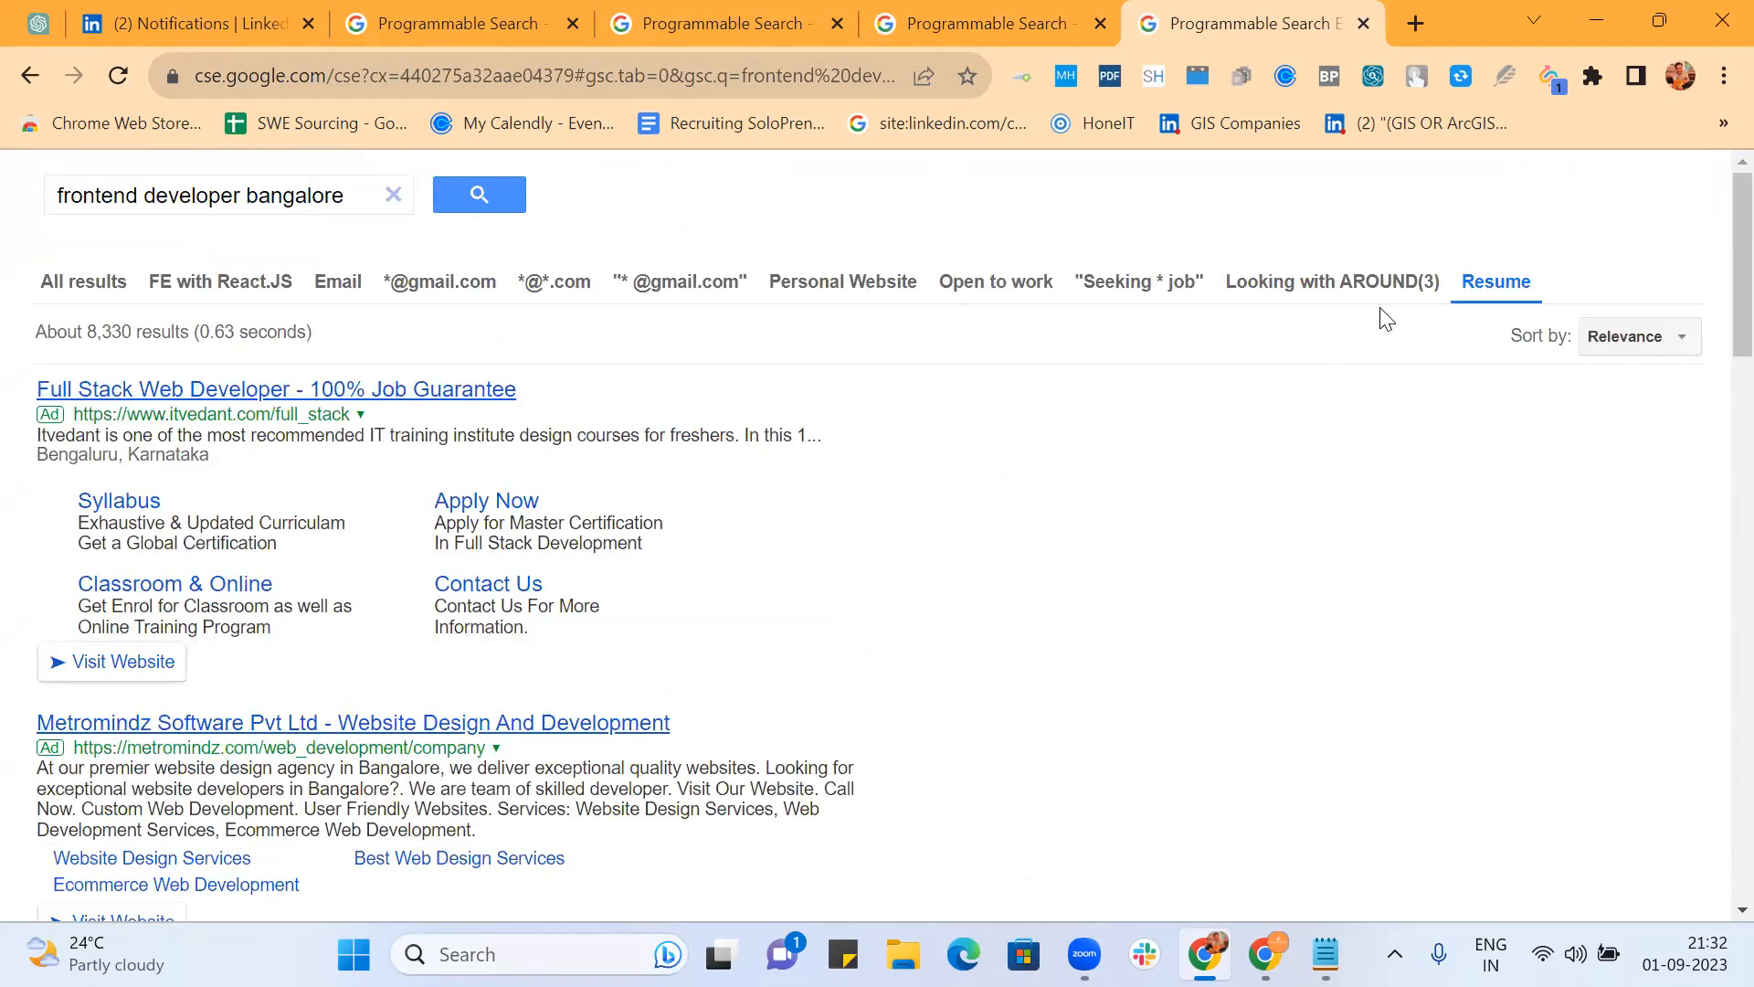
pyautogui.scroll(-10, 1148, 582)
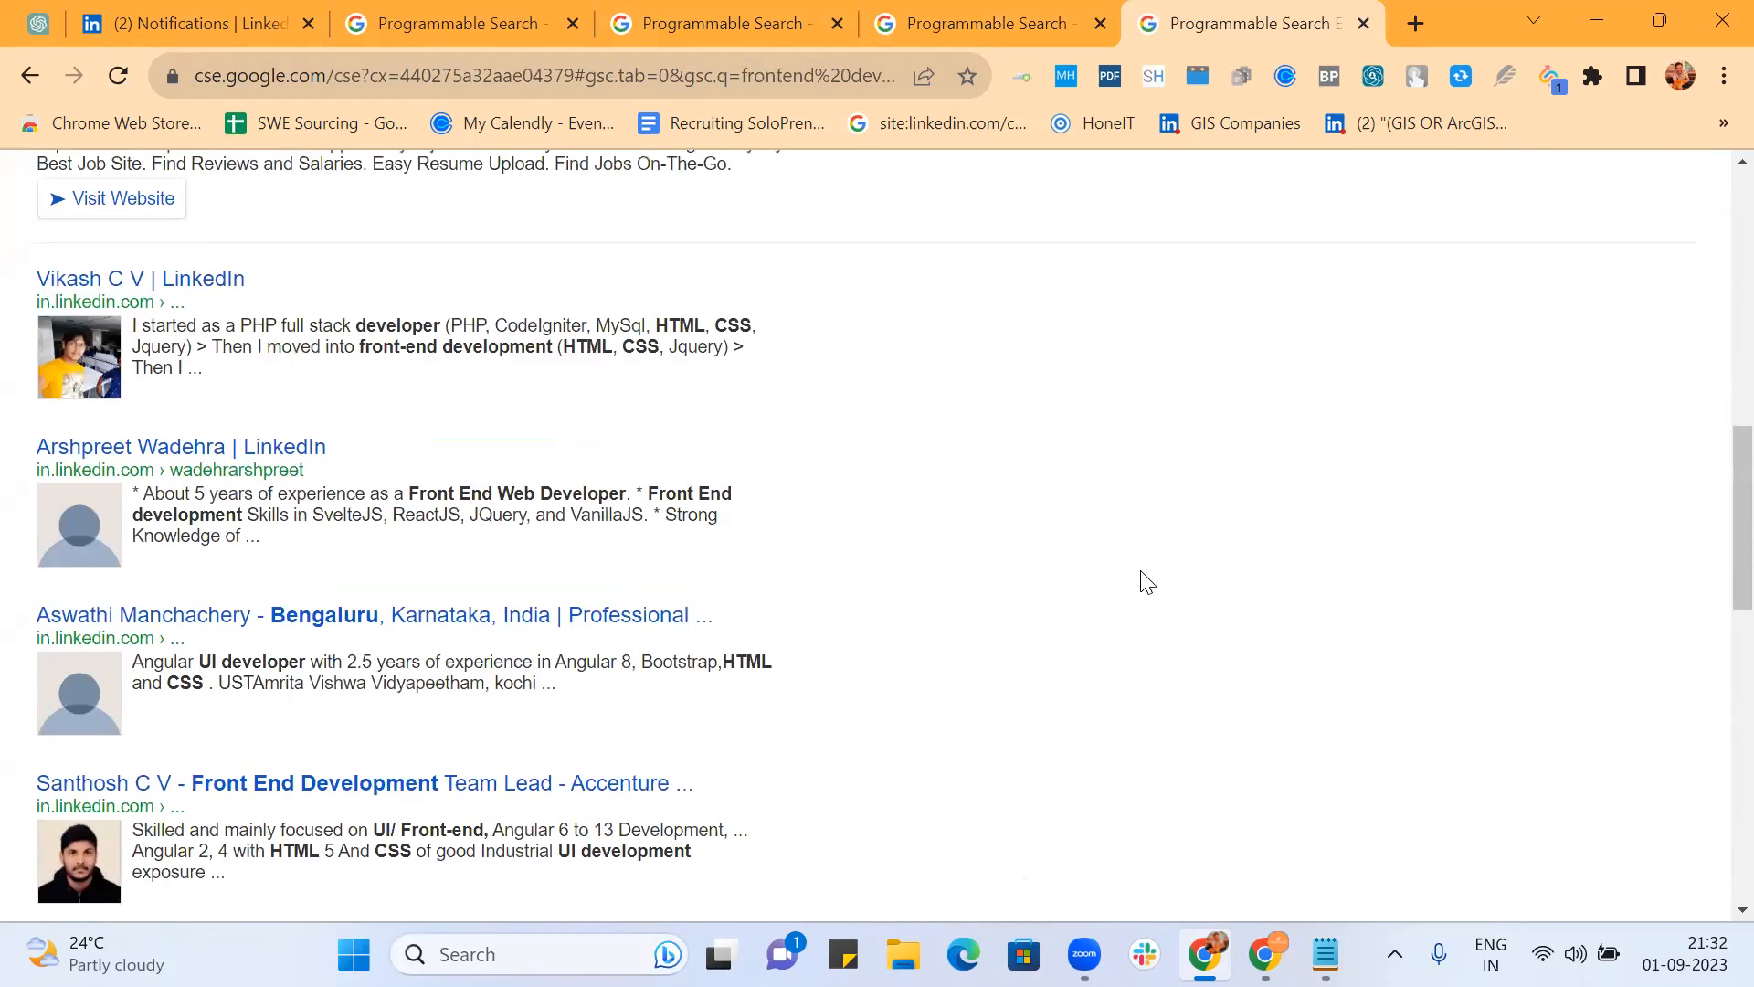
pyautogui.scroll(-8, 1147, 582)
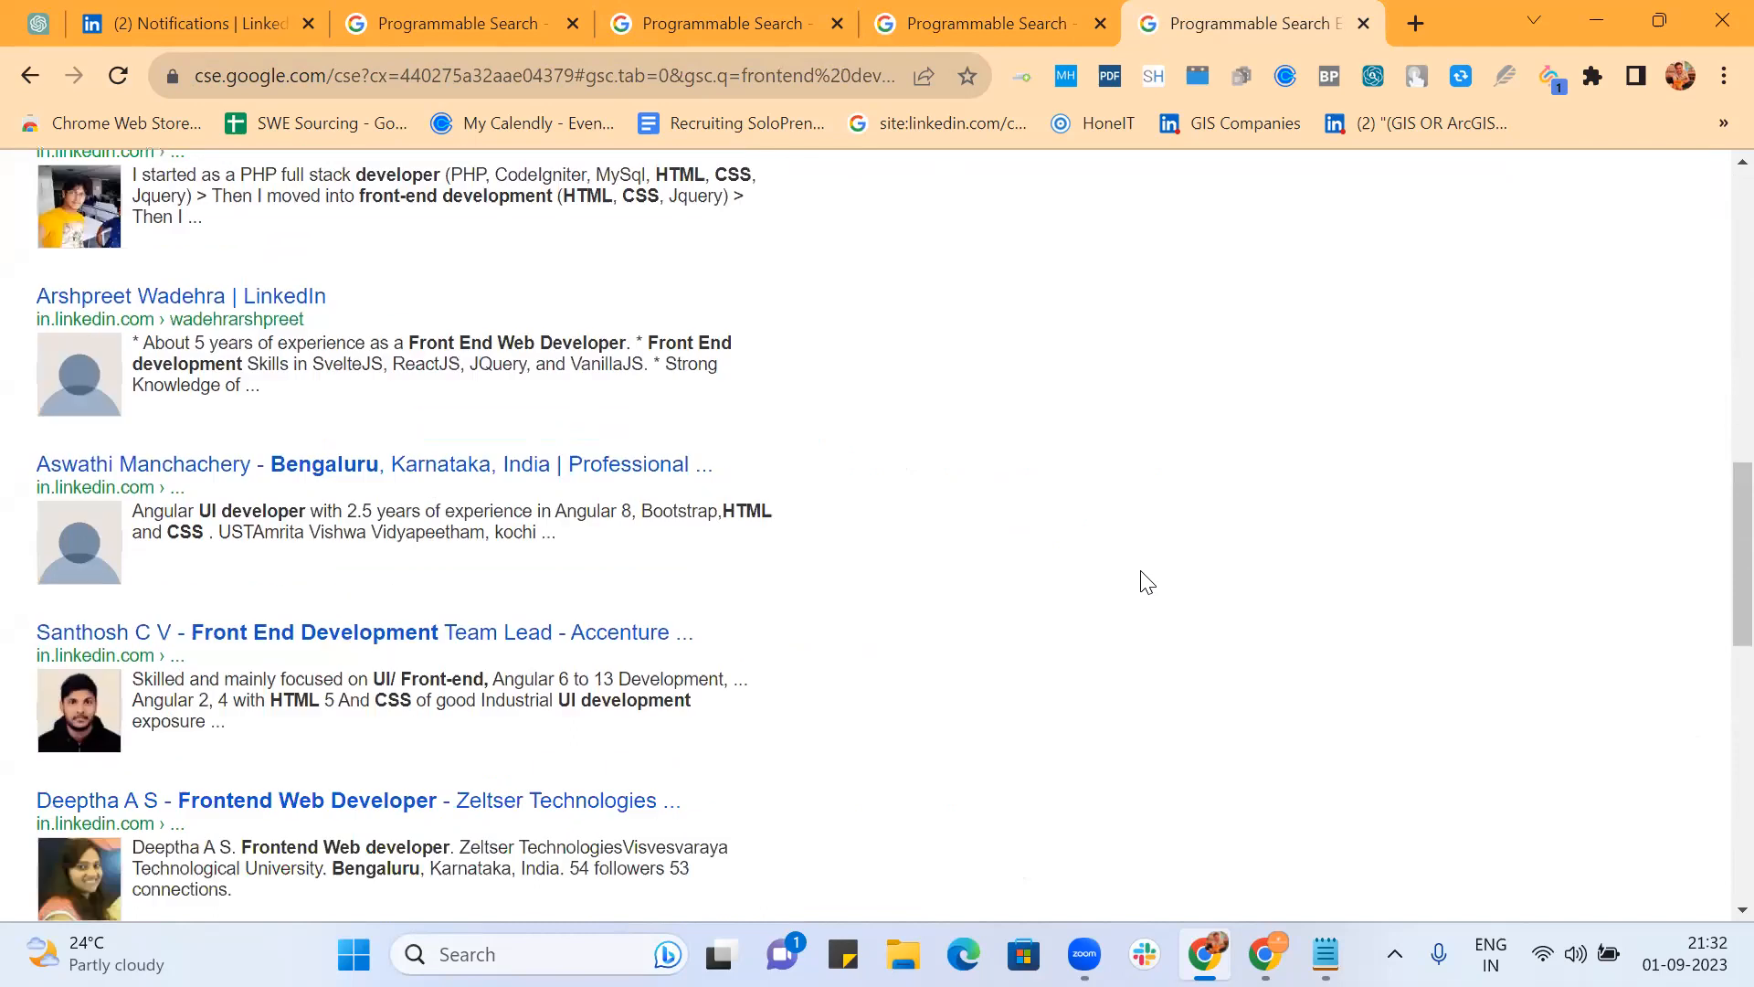
pyautogui.scroll(-2, 1147, 582)
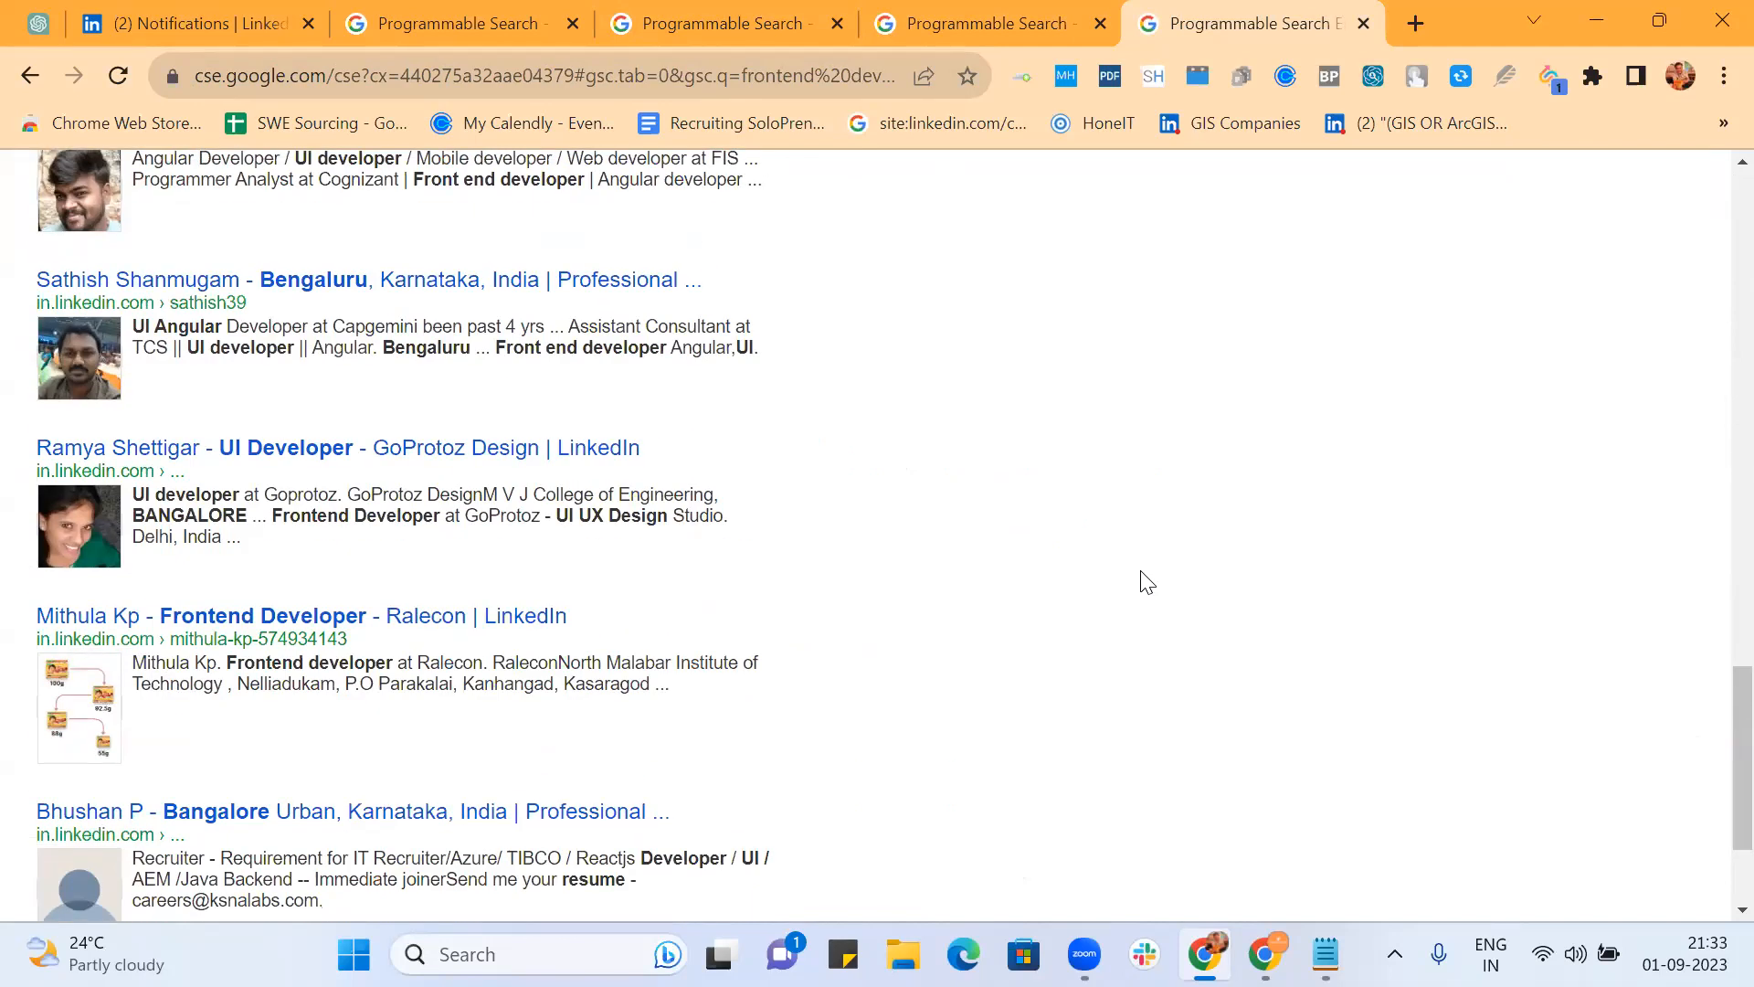
# Step: Open five LinkedIn profile results, including the Zeltser Technologies and Angular UI developers, in background tabs
pyautogui.keyDown('ctrl'); pyautogui.click(427, 281); pyautogui.keyUp('ctrl')
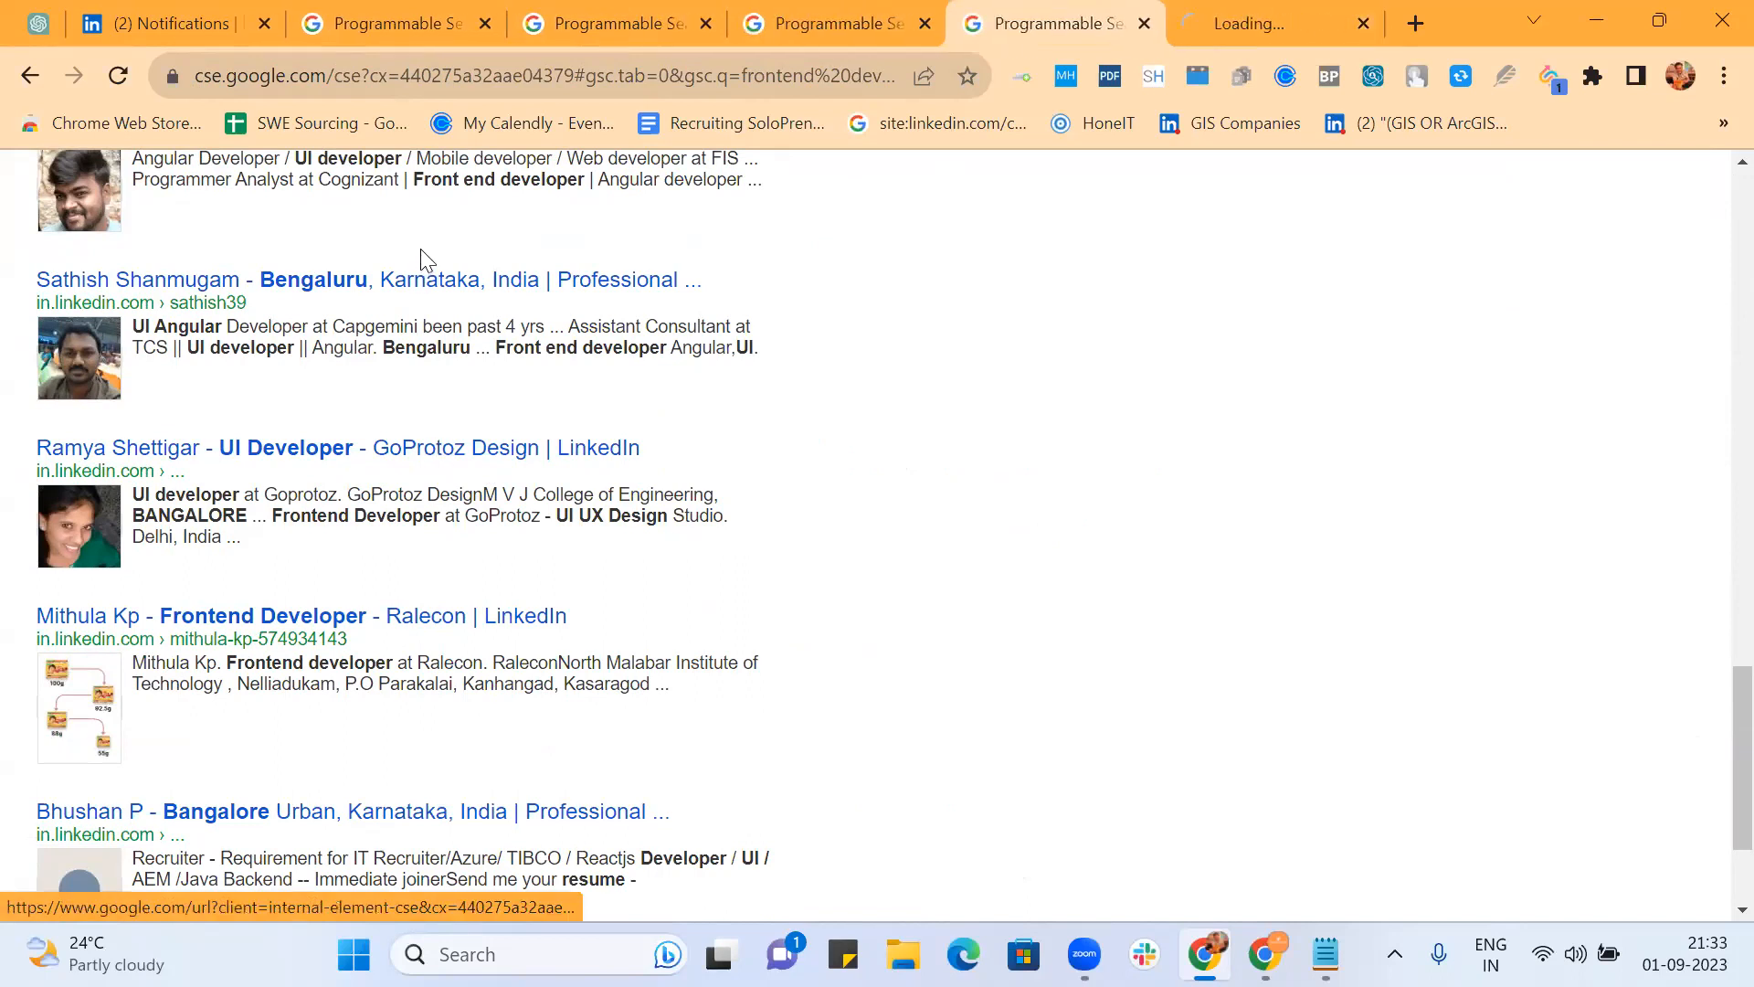
pyautogui.keyDown('ctrl'); pyautogui.click(430, 286); pyautogui.keyUp('ctrl')
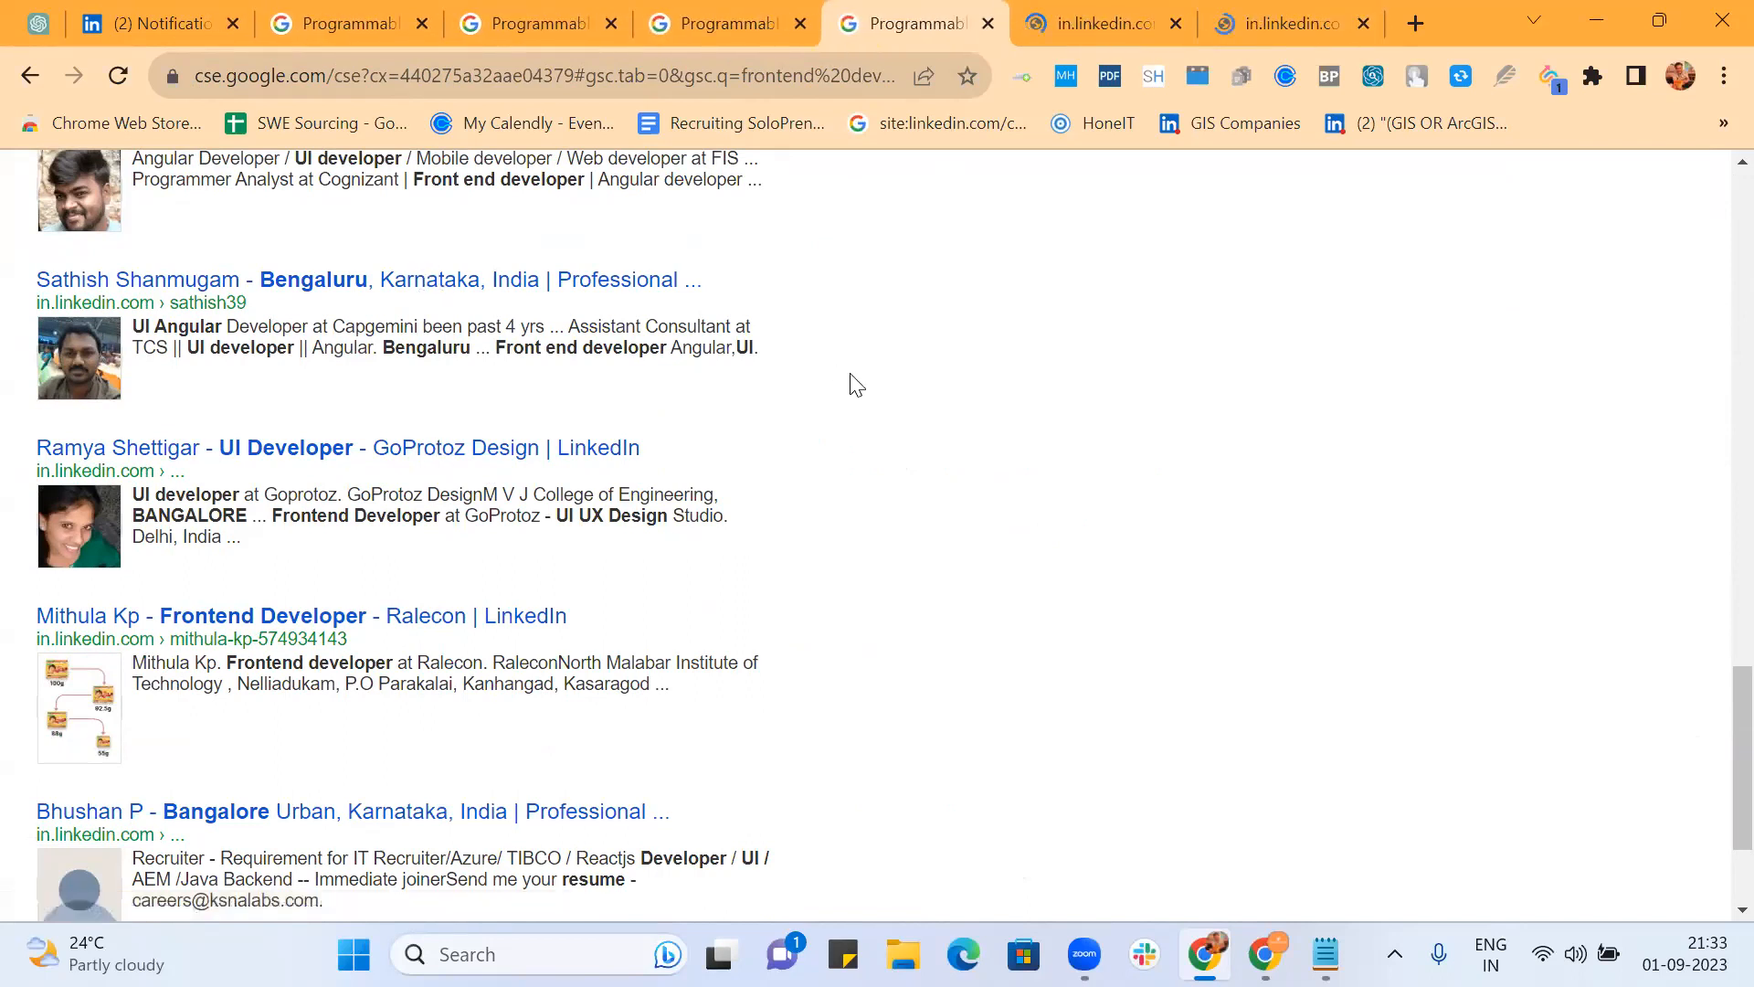
pyautogui.scroll(-3, 856, 383)
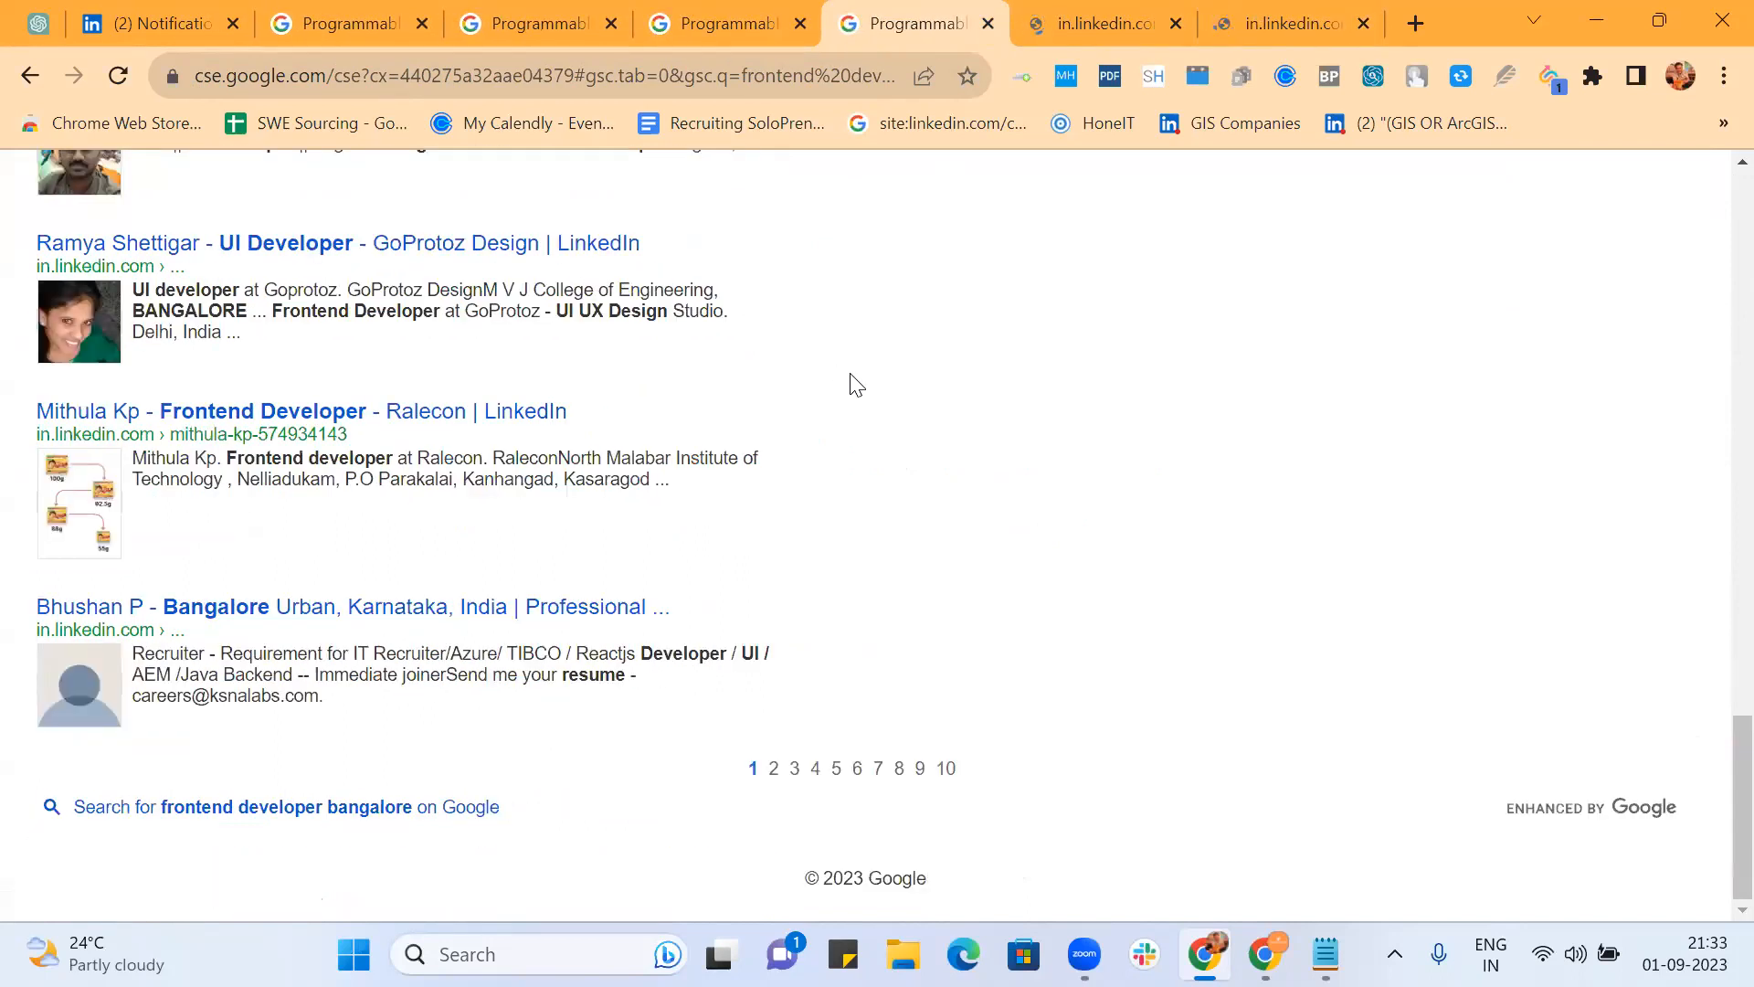
pyautogui.keyDown('ctrl'); pyautogui.click(482, 607); pyautogui.keyUp('ctrl')
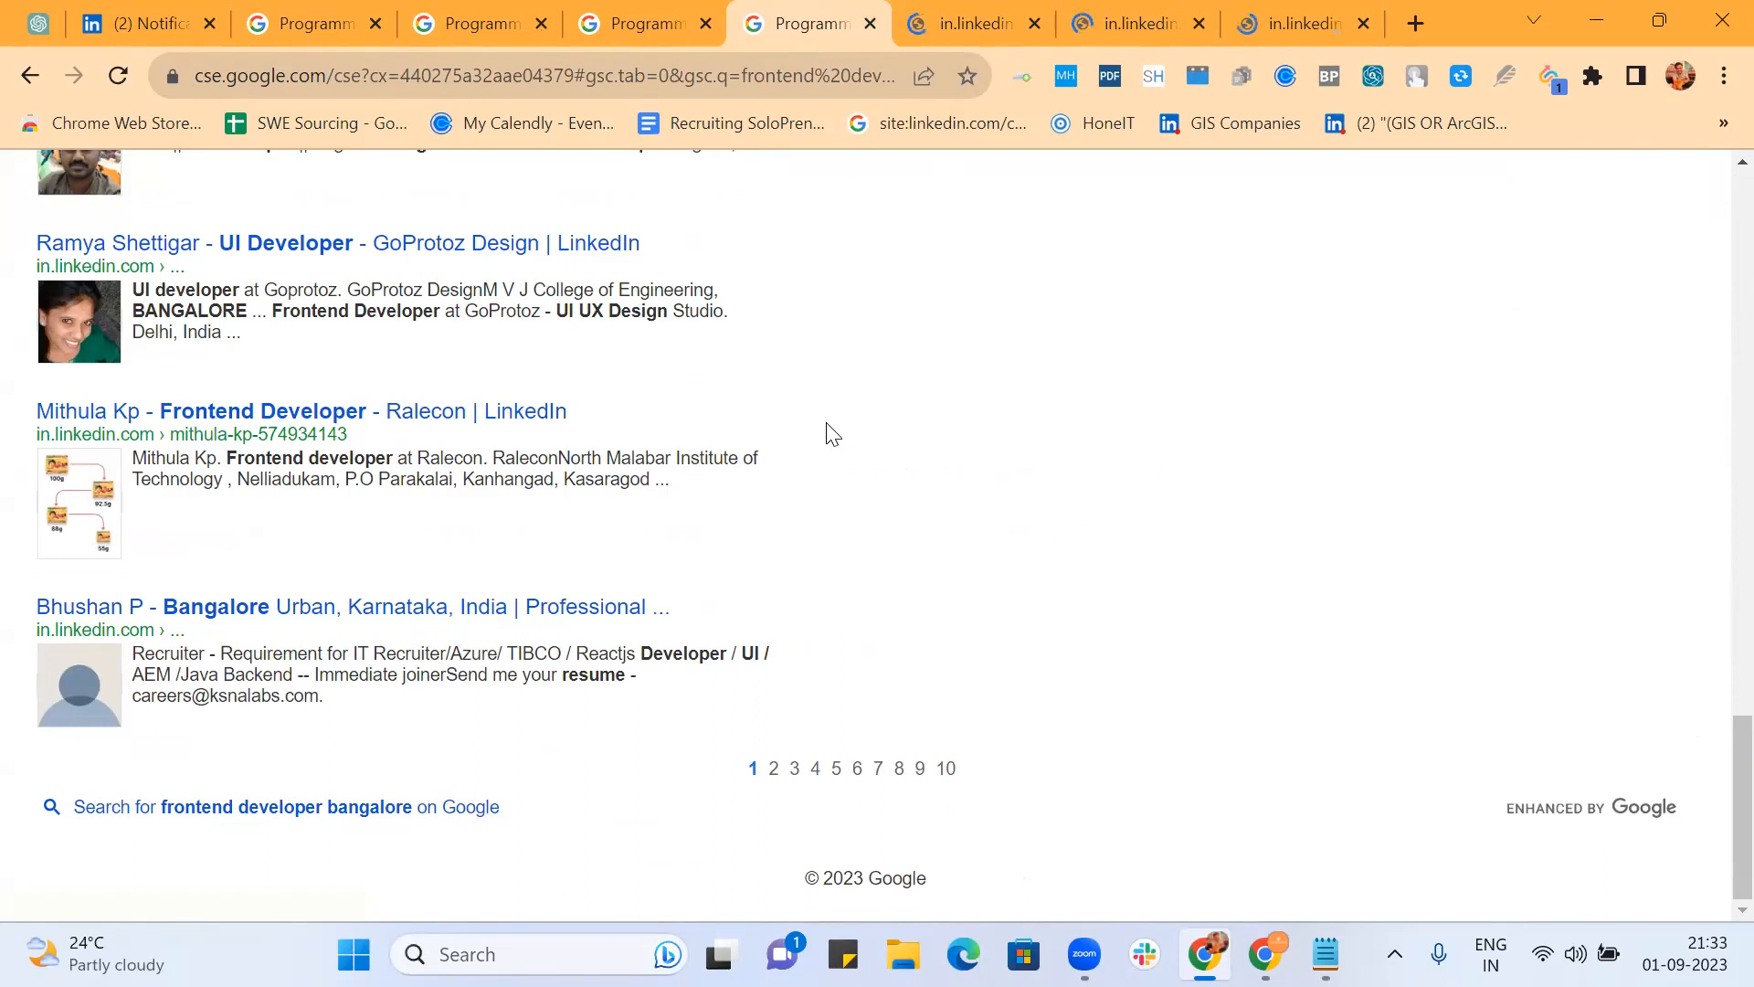
pyautogui.scroll(2, 832, 432)
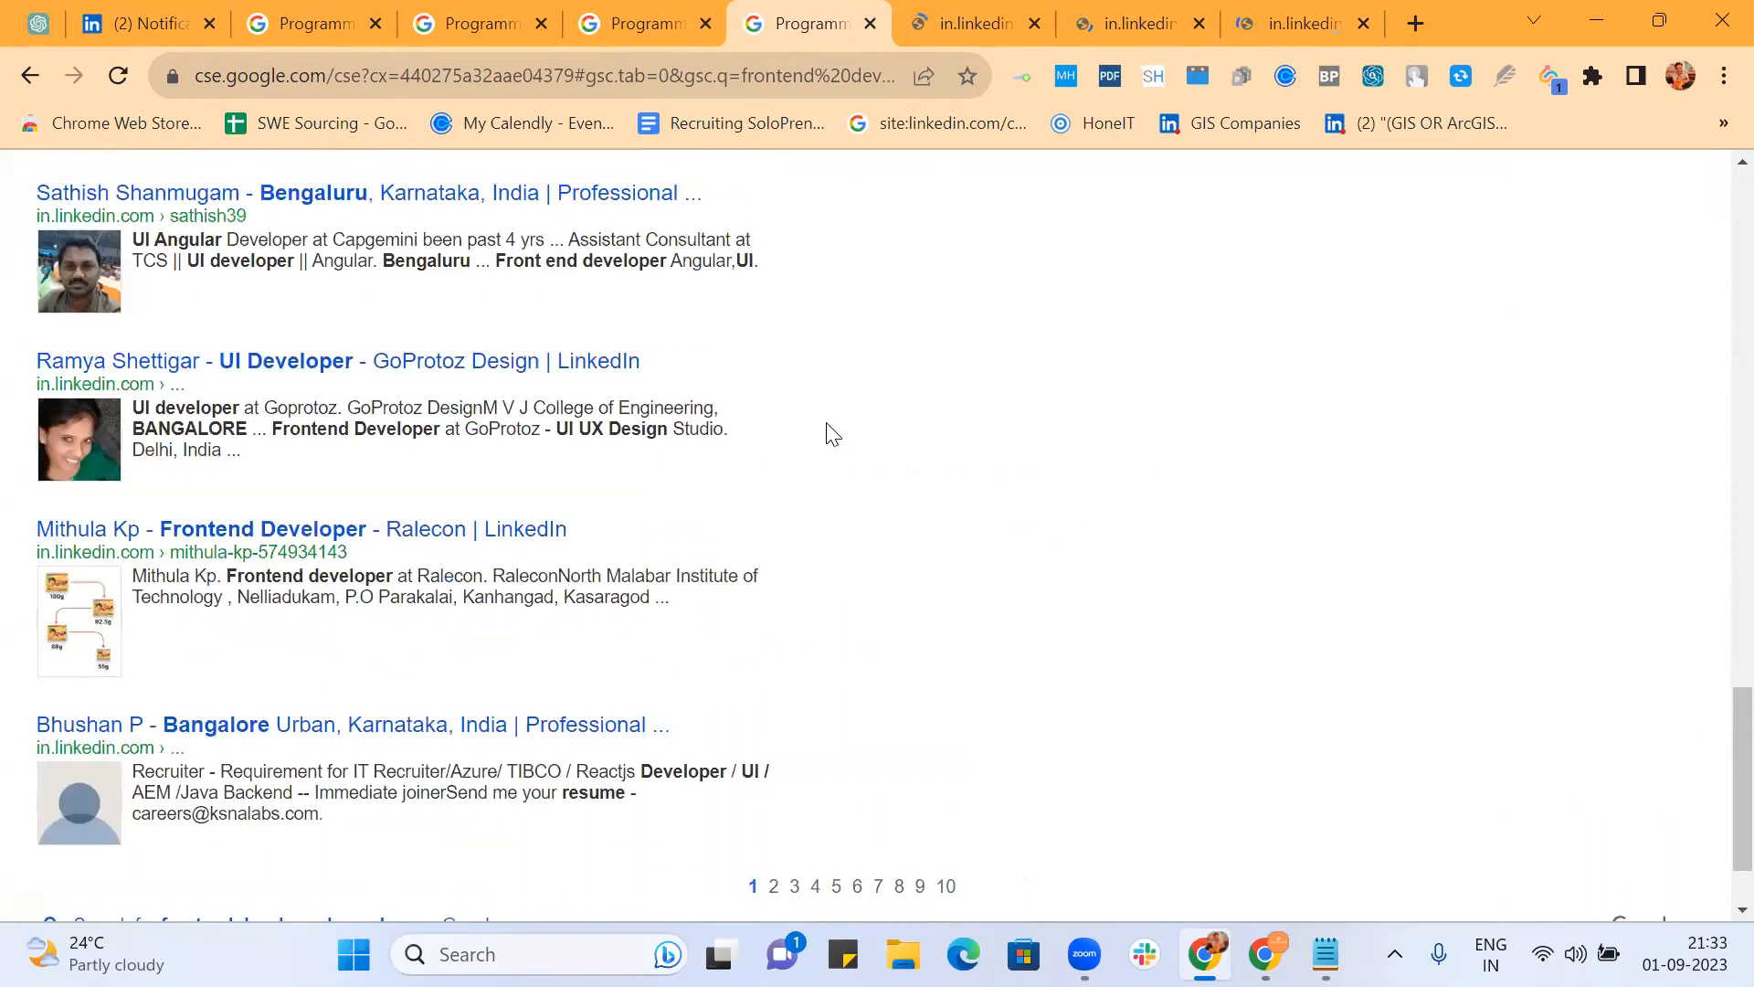
pyautogui.scroll(2, 827, 434)
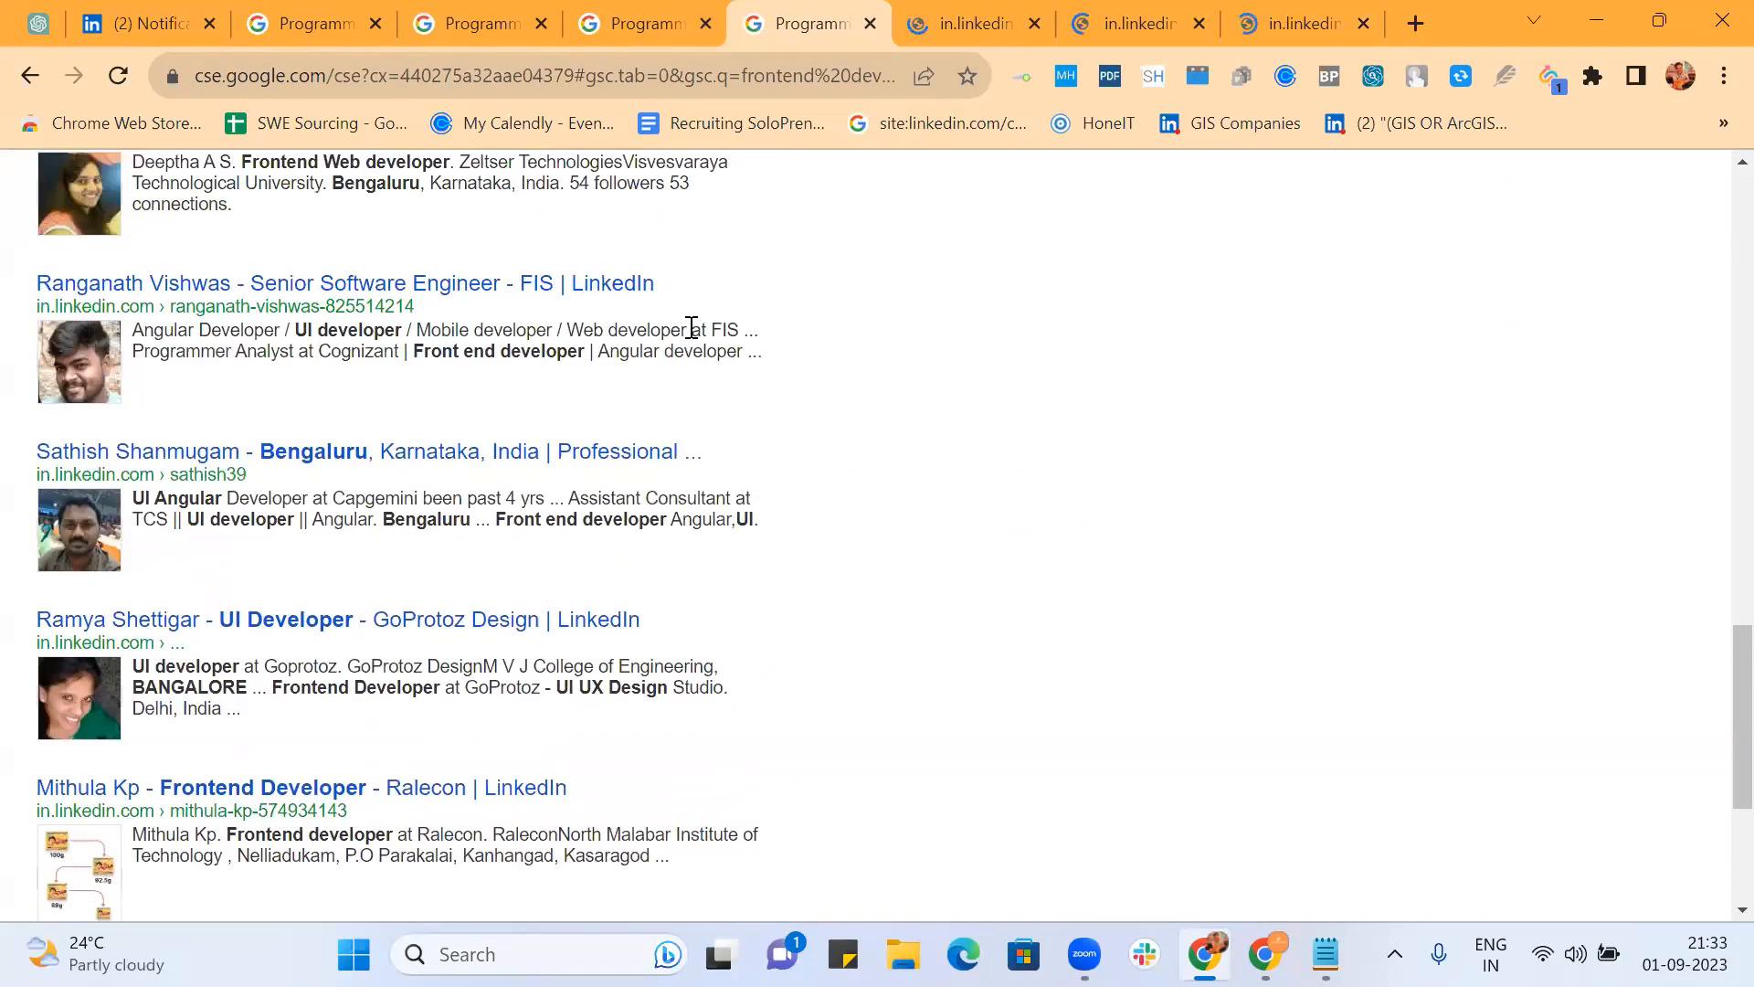
pyautogui.scroll(2, 699, 411)
pyautogui.keyDown('ctrl'); pyautogui.click(521, 301); pyautogui.keyUp('ctrl')
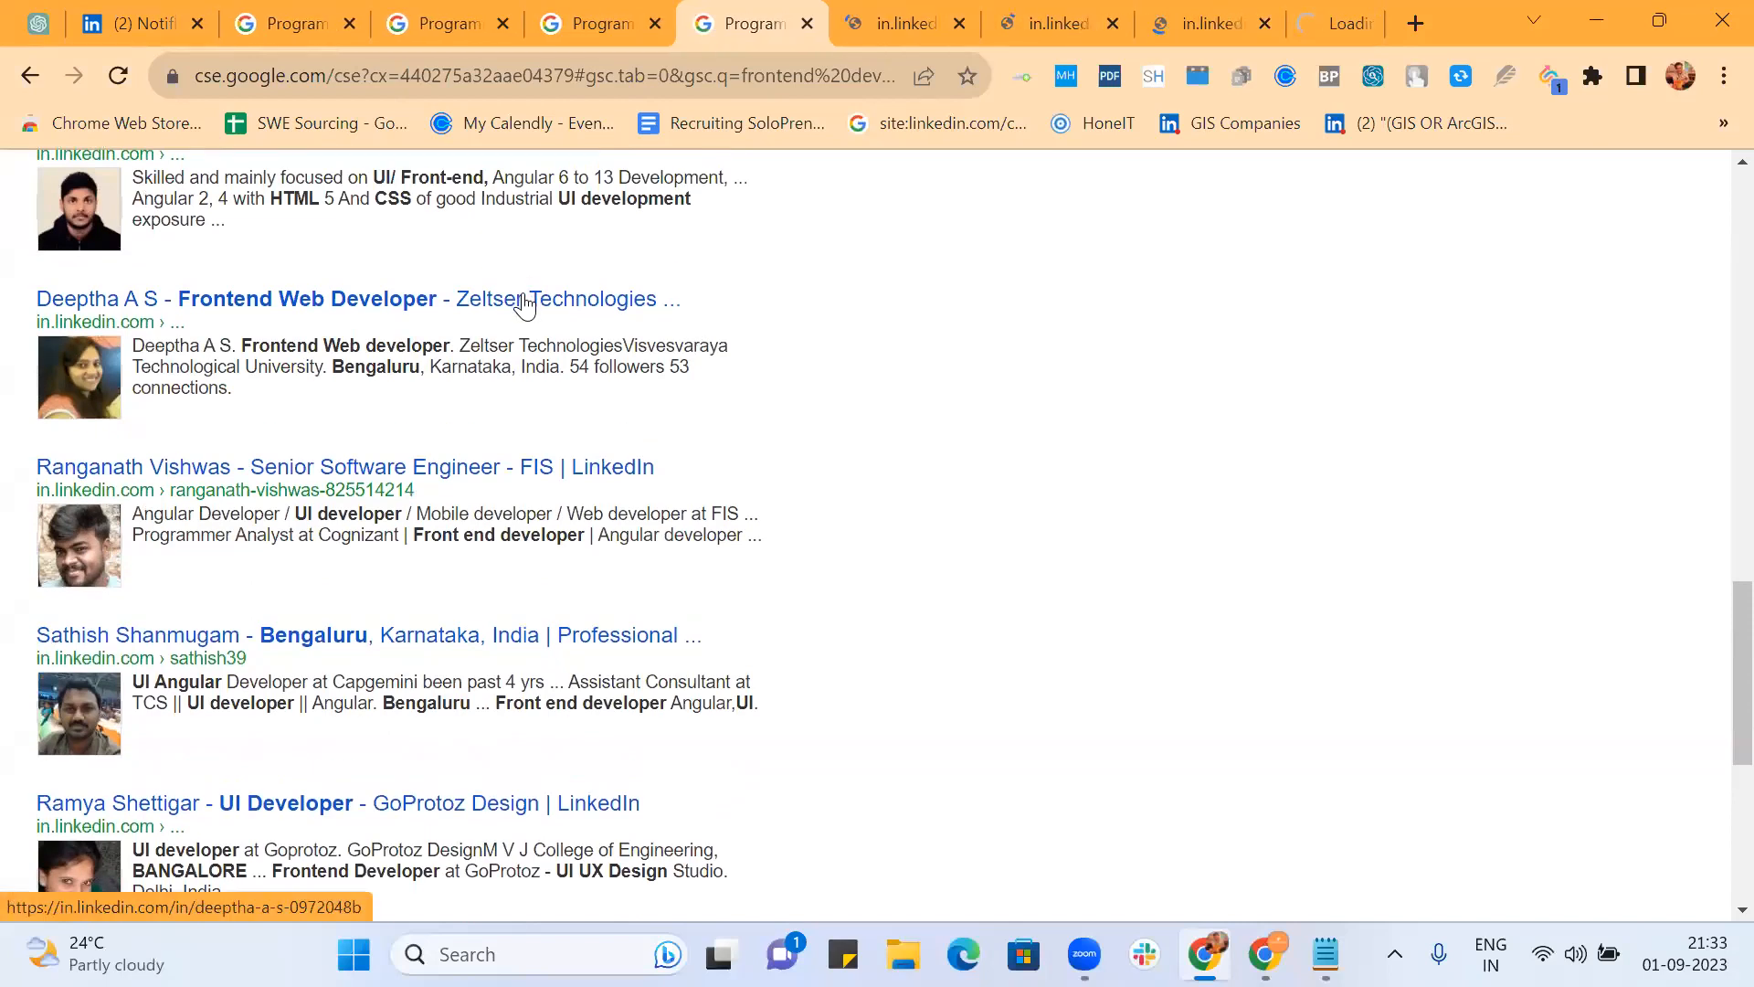
pyautogui.scroll(3, 696, 308)
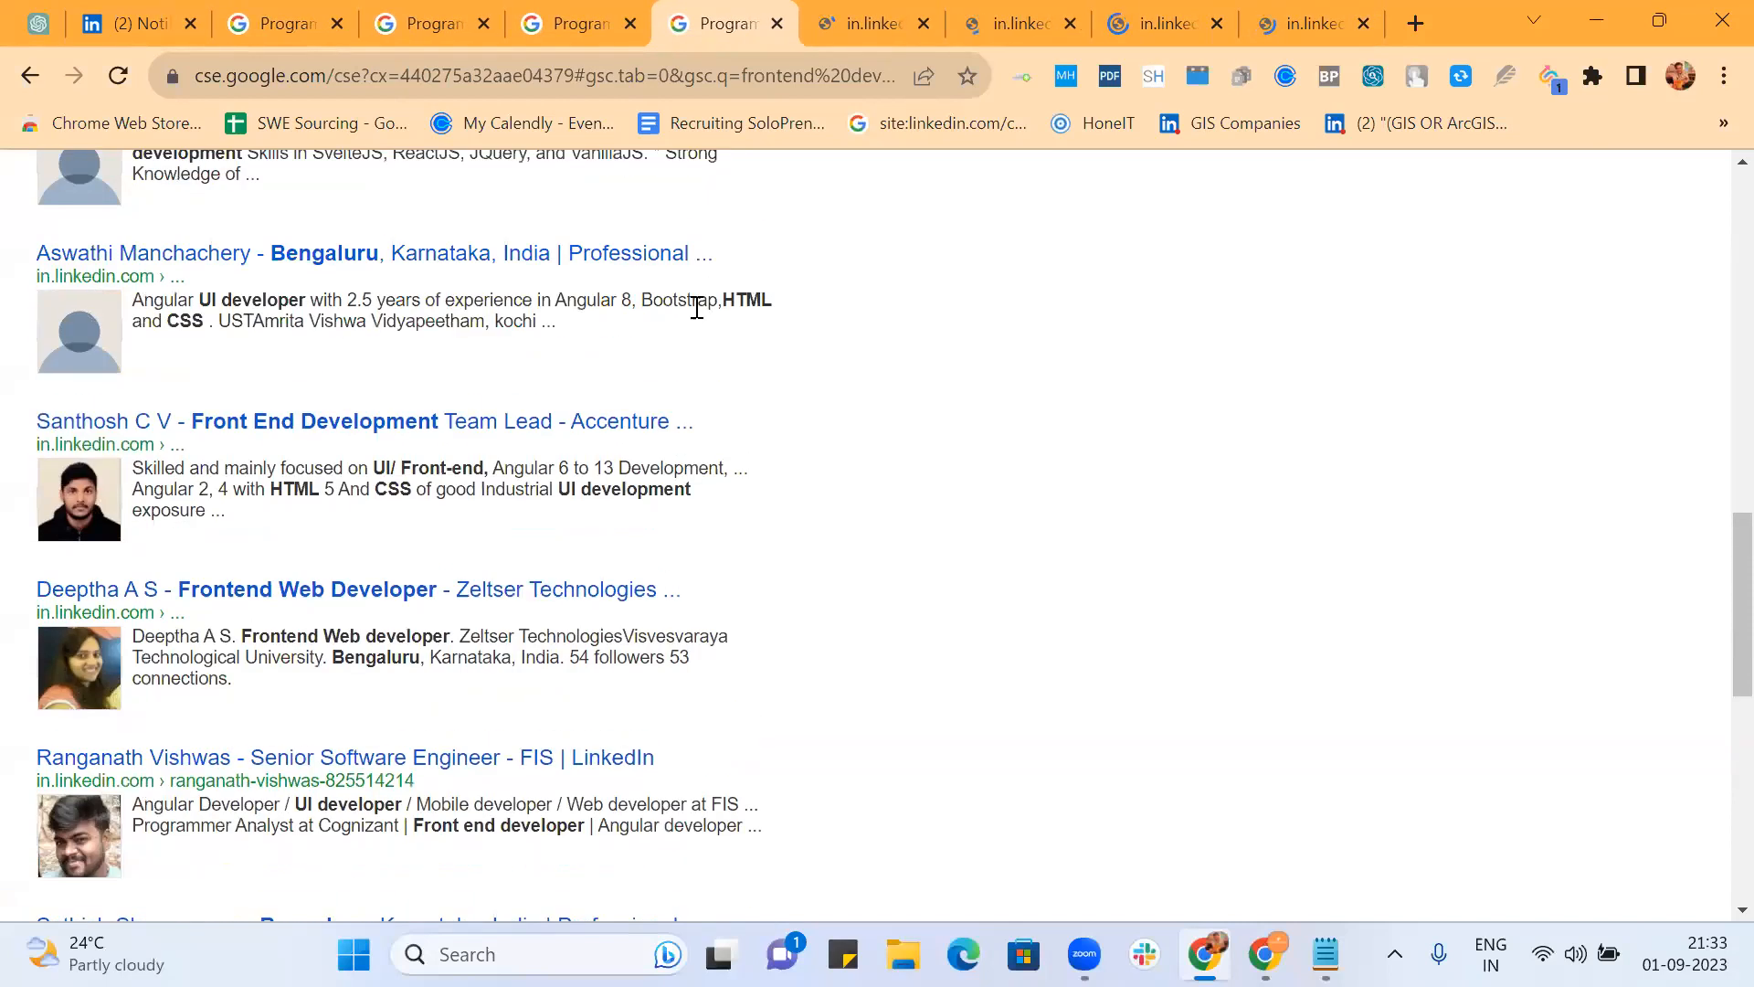
pyautogui.keyDown('ctrl'); pyautogui.click(527, 255); pyautogui.keyUp('ctrl')
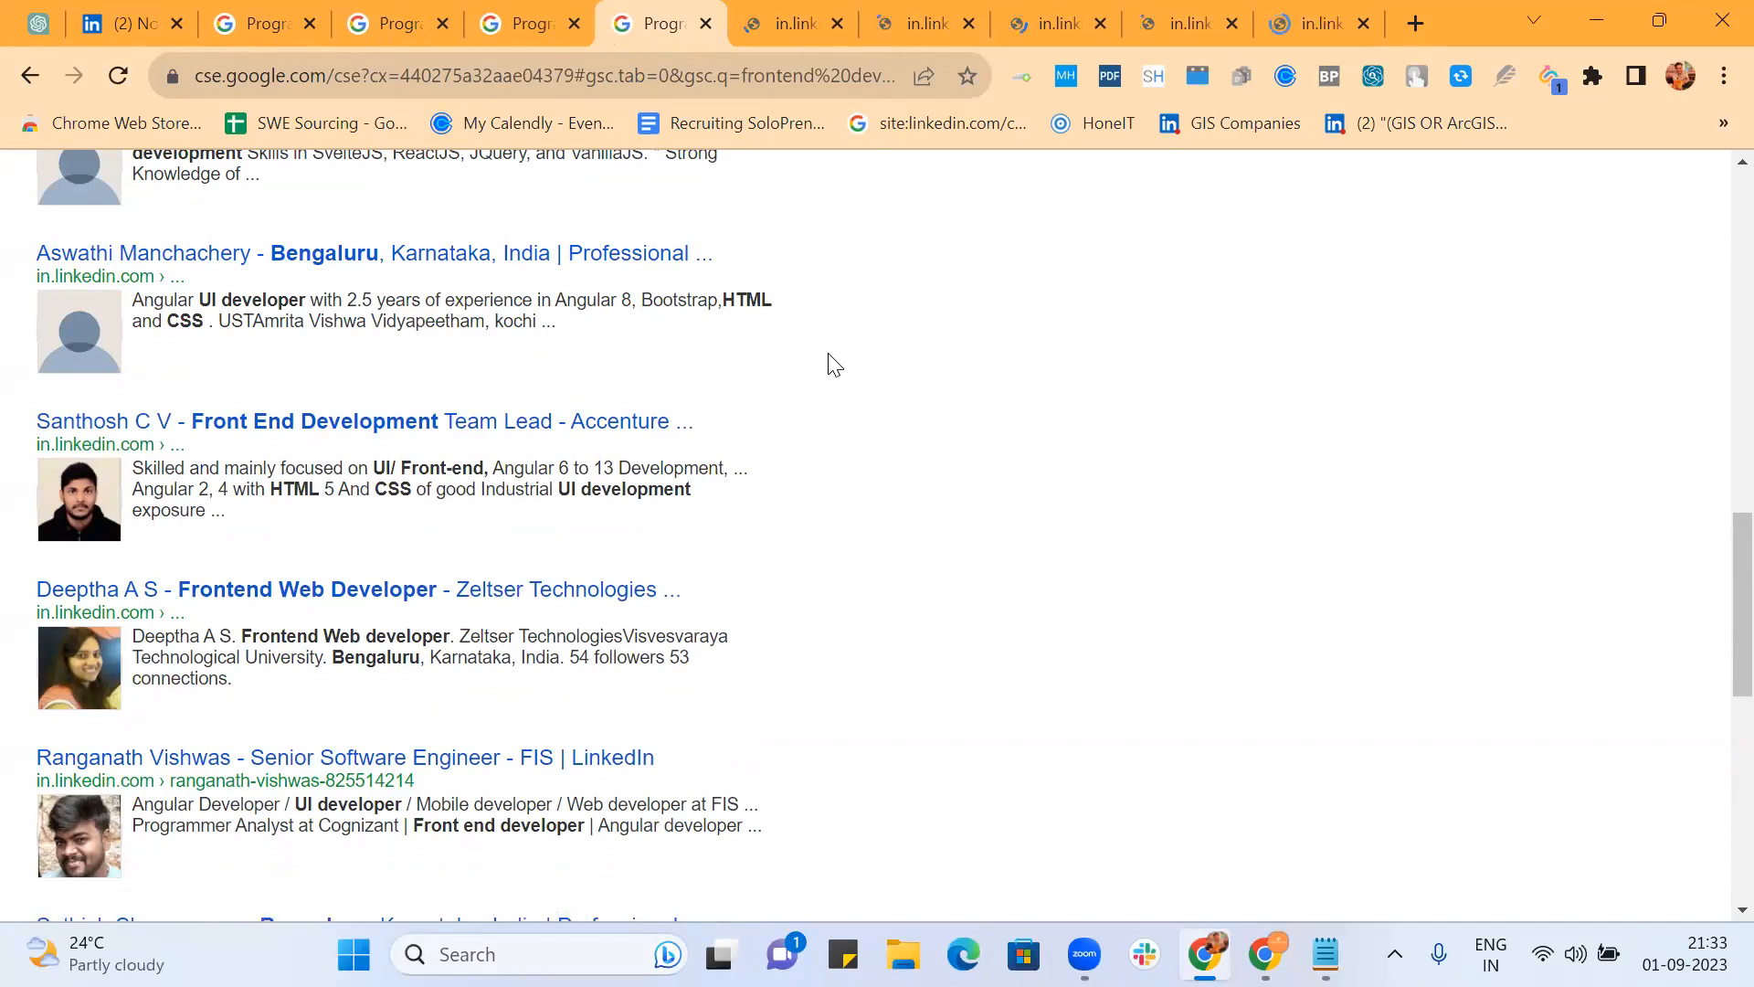
pyautogui.scroll(5, 826, 363)
pyautogui.scroll(-2, 826, 364)
pyautogui.scroll(3, 827, 364)
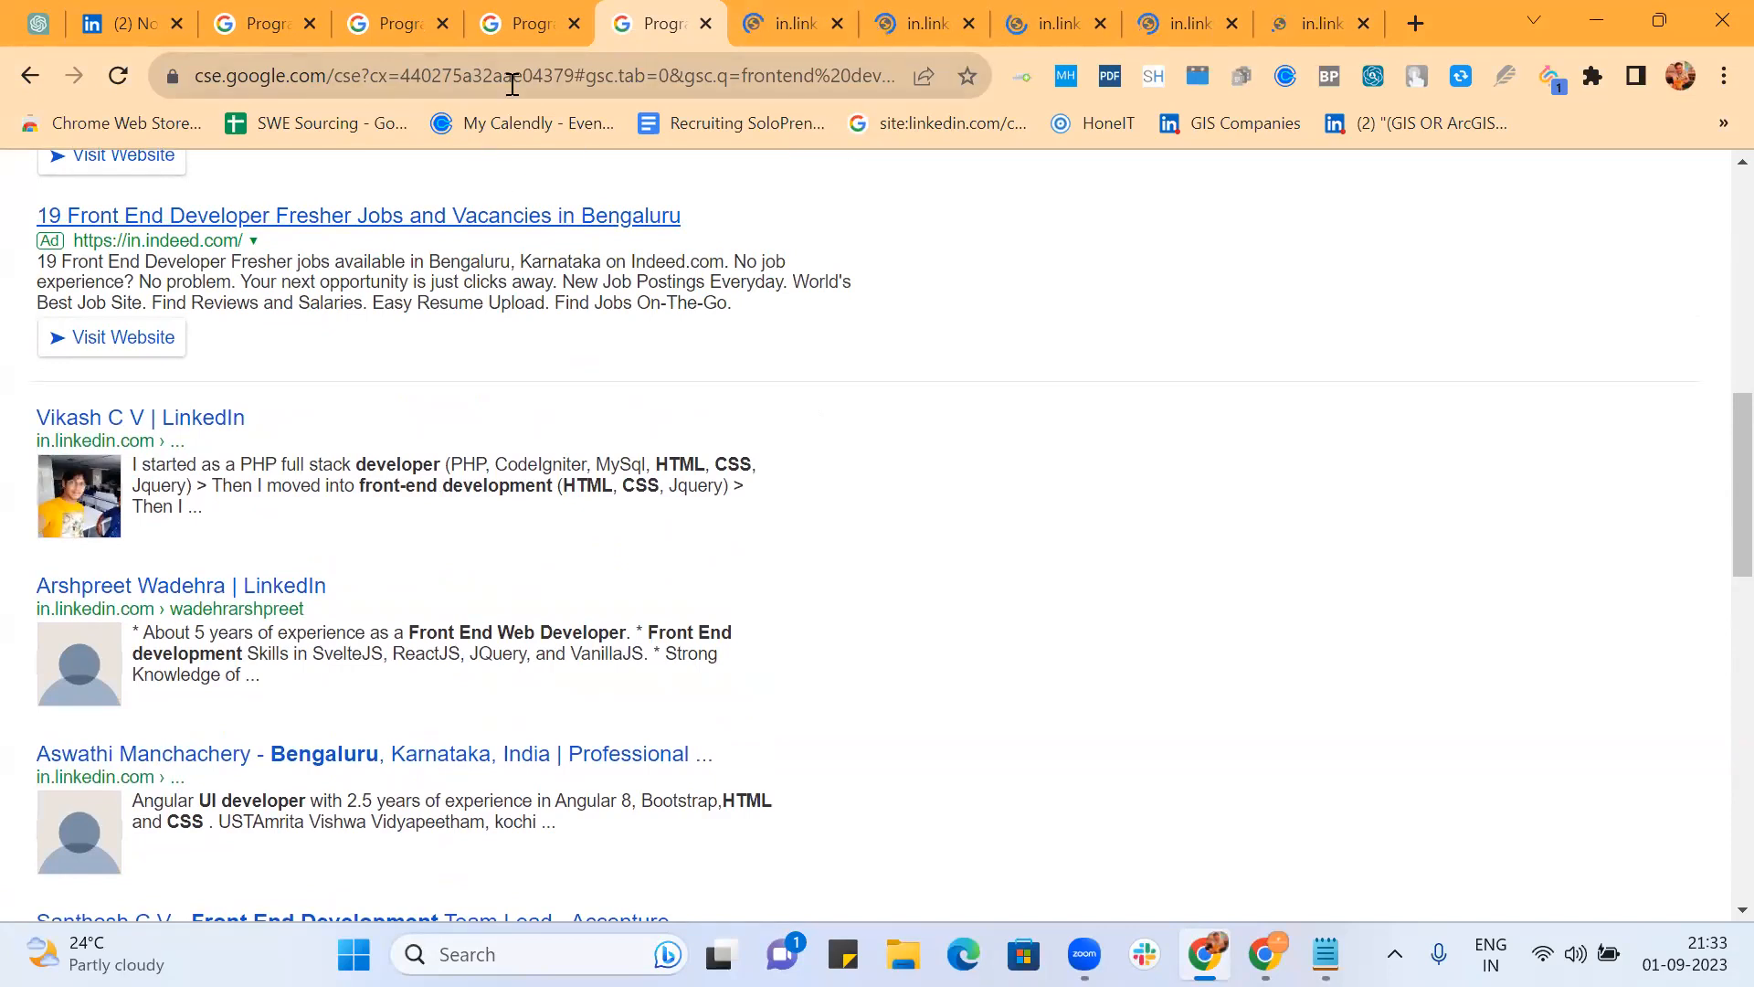
pyautogui.scroll(10, 873, 359)
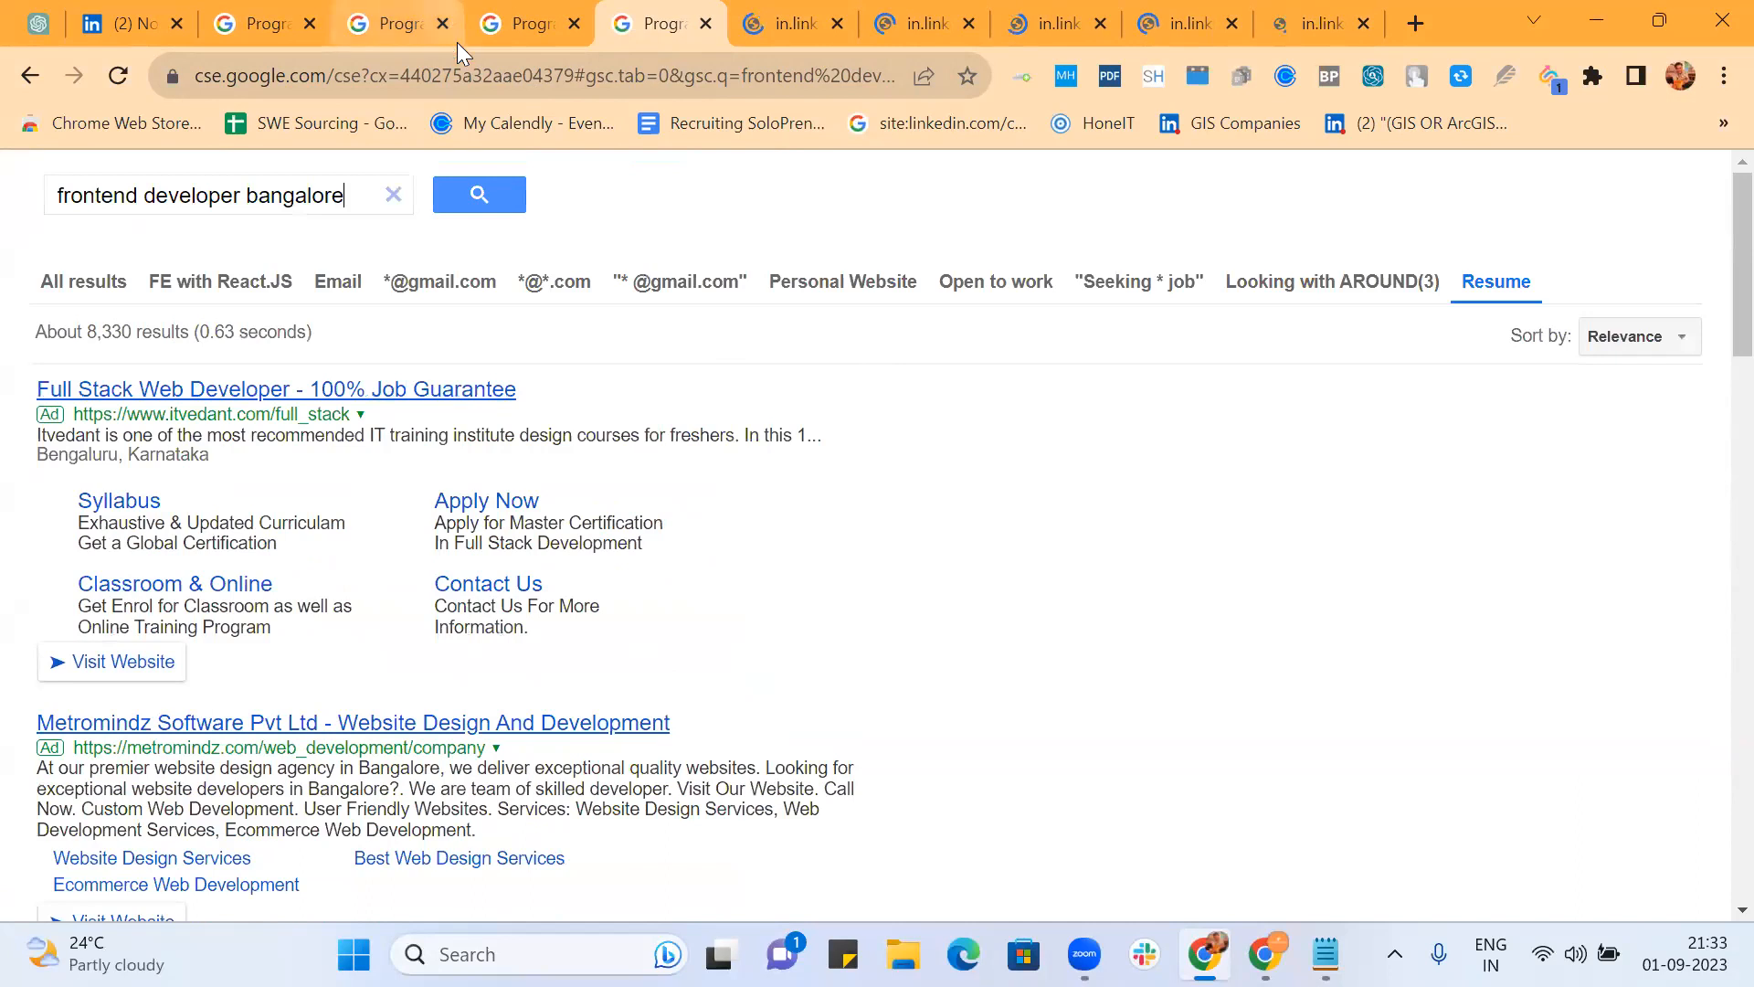
# Step: Copy the results URL and load it in a new tab of the other Chrome profile's window
pyautogui.click(462, 80)
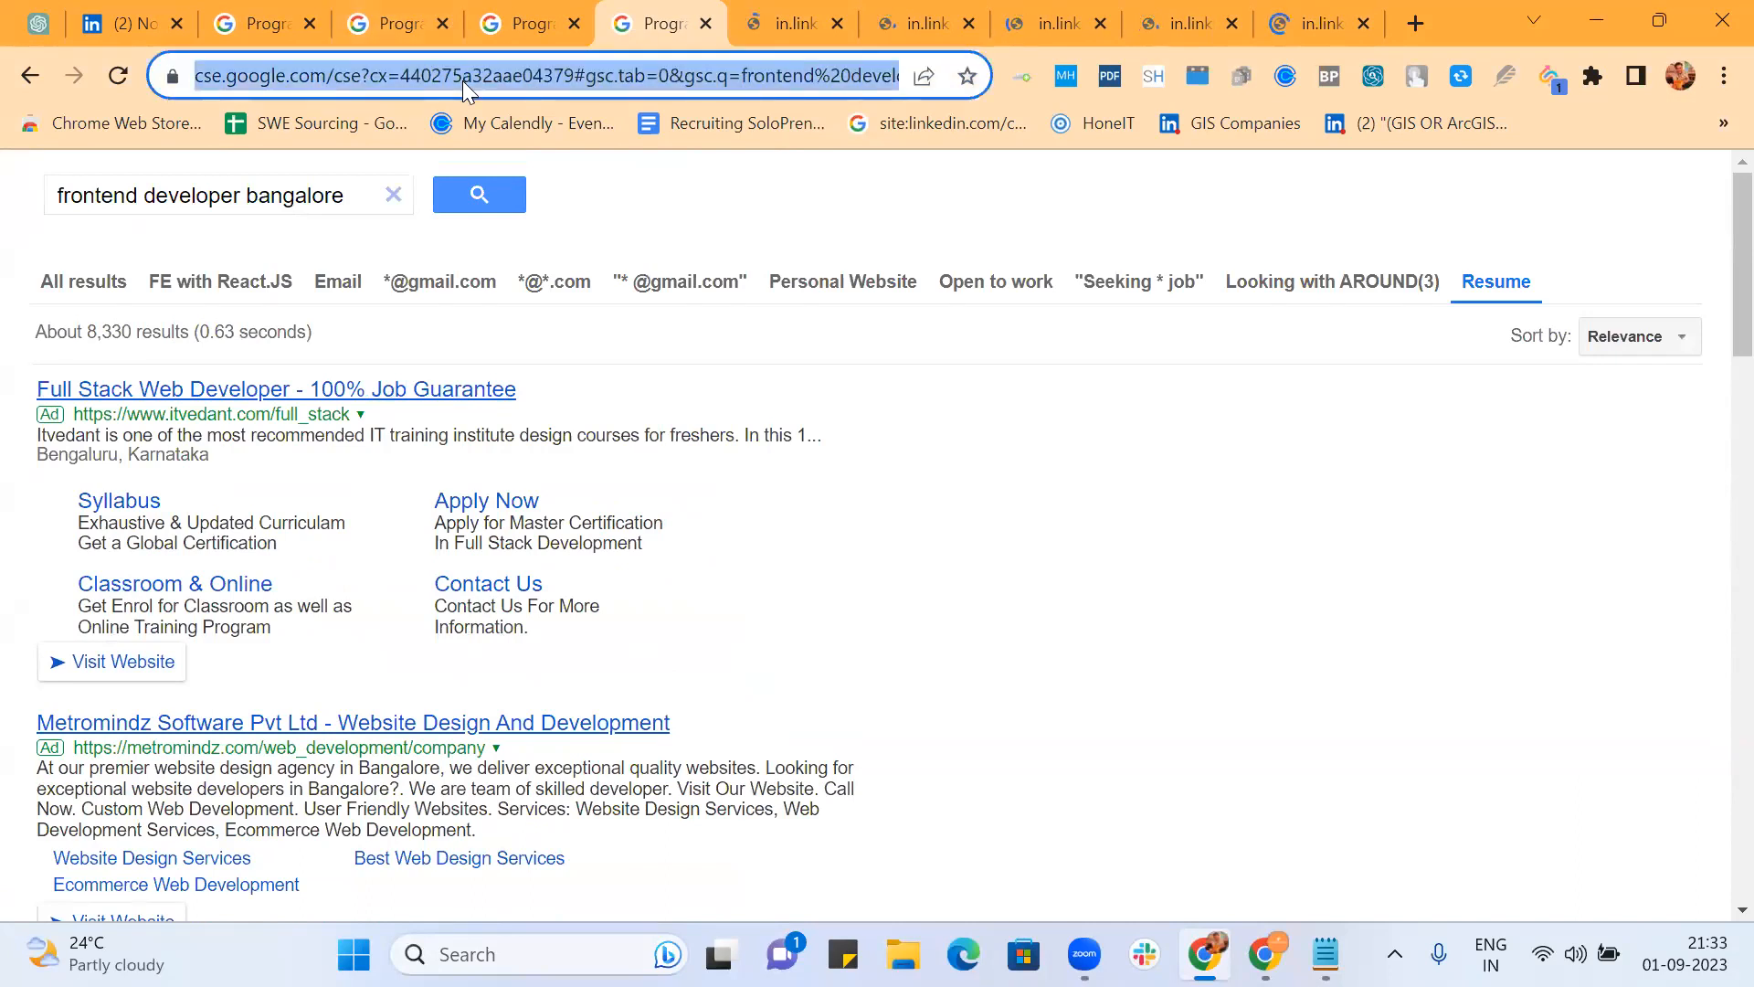
pyautogui.click(1684, 77)
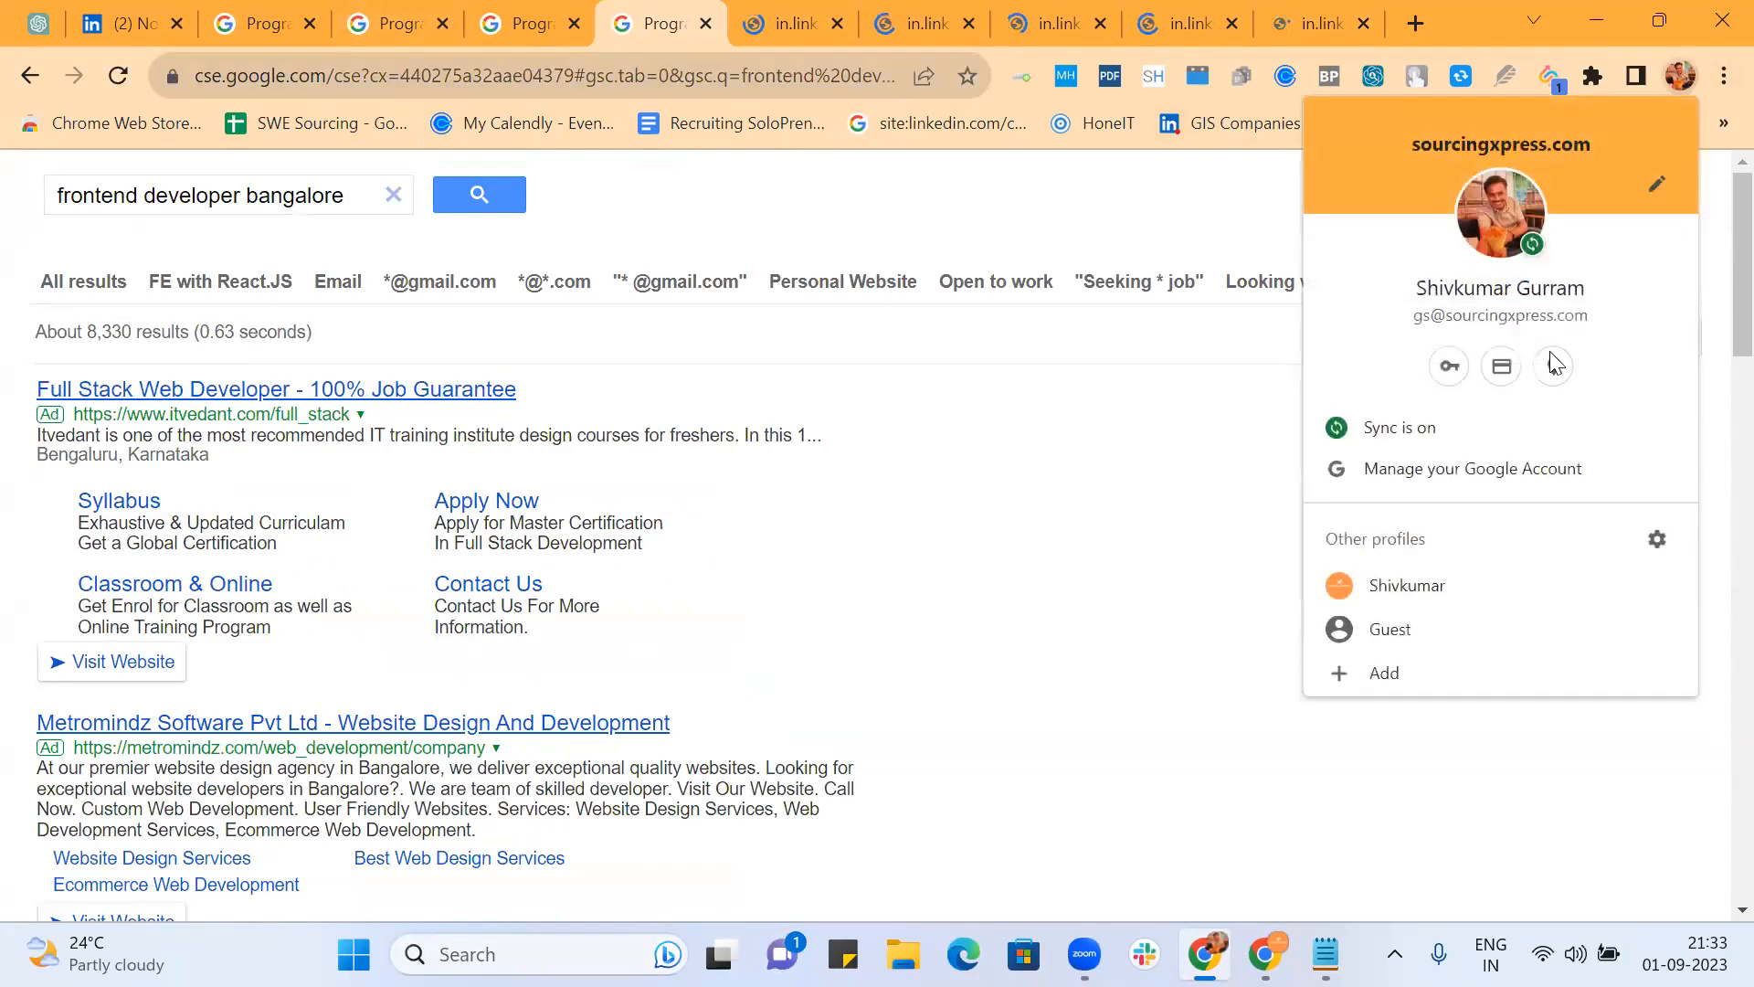
pyautogui.click(1426, 586)
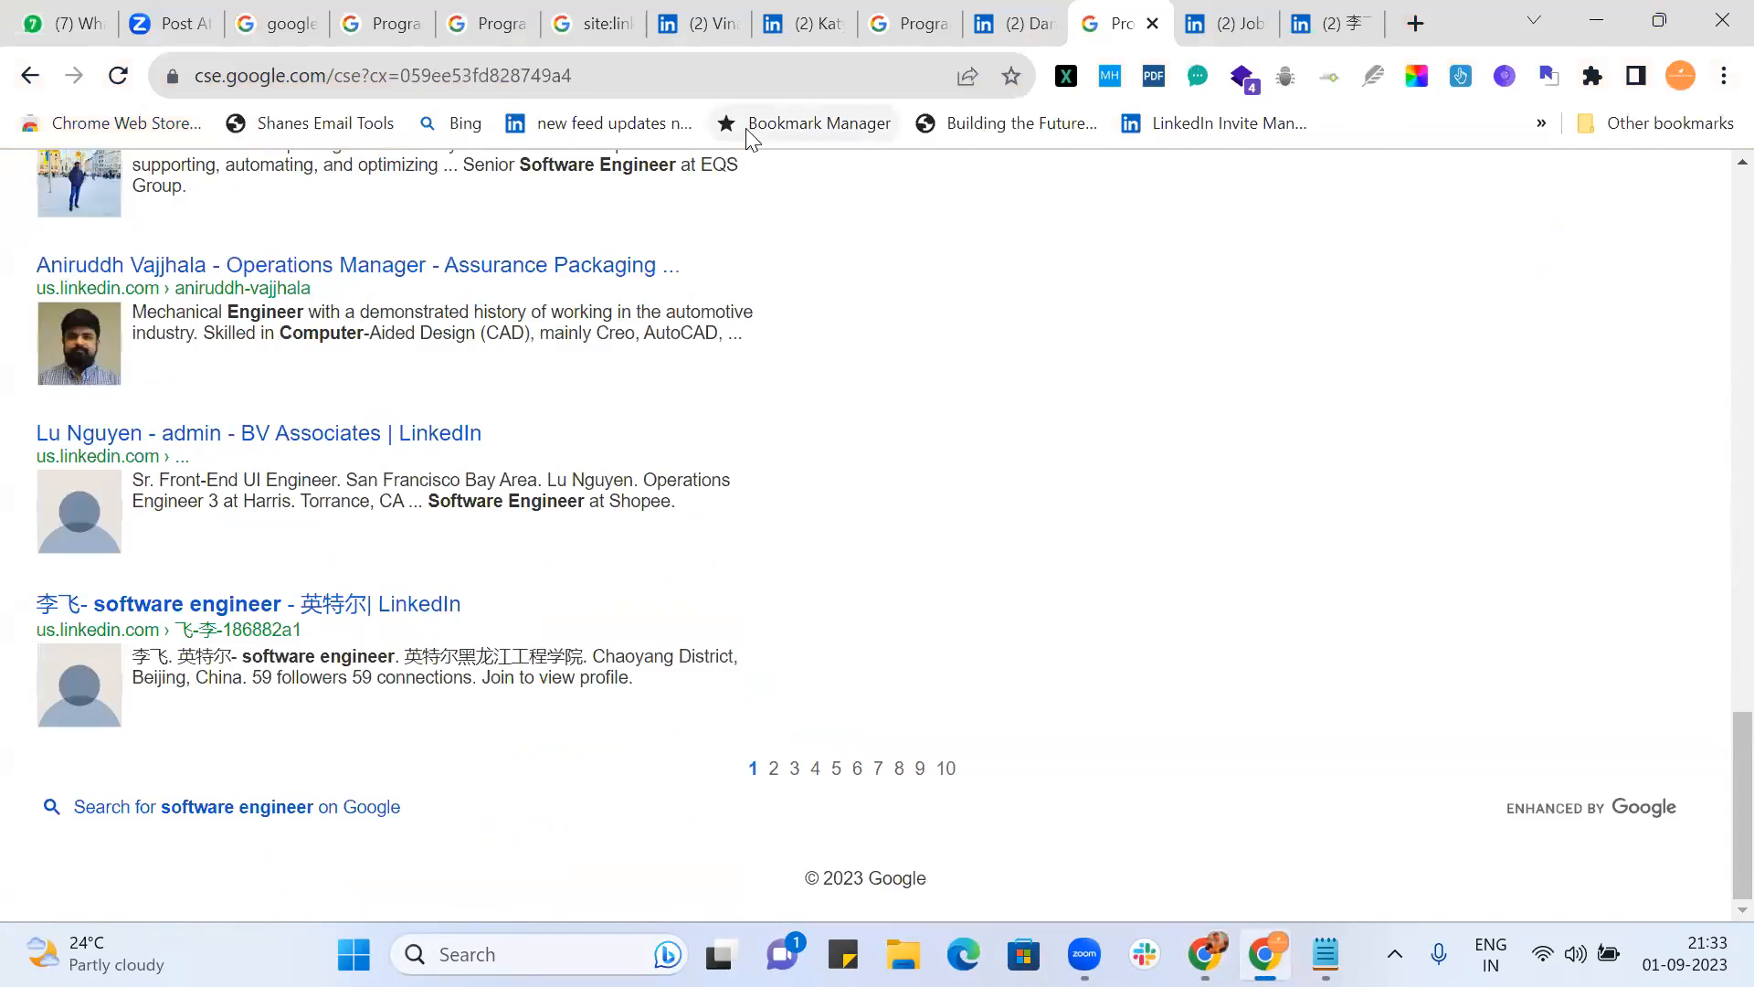
pyautogui.click(1425, 23)
pyautogui.hotkey('ctrl', 'v')
pyautogui.press('Return')
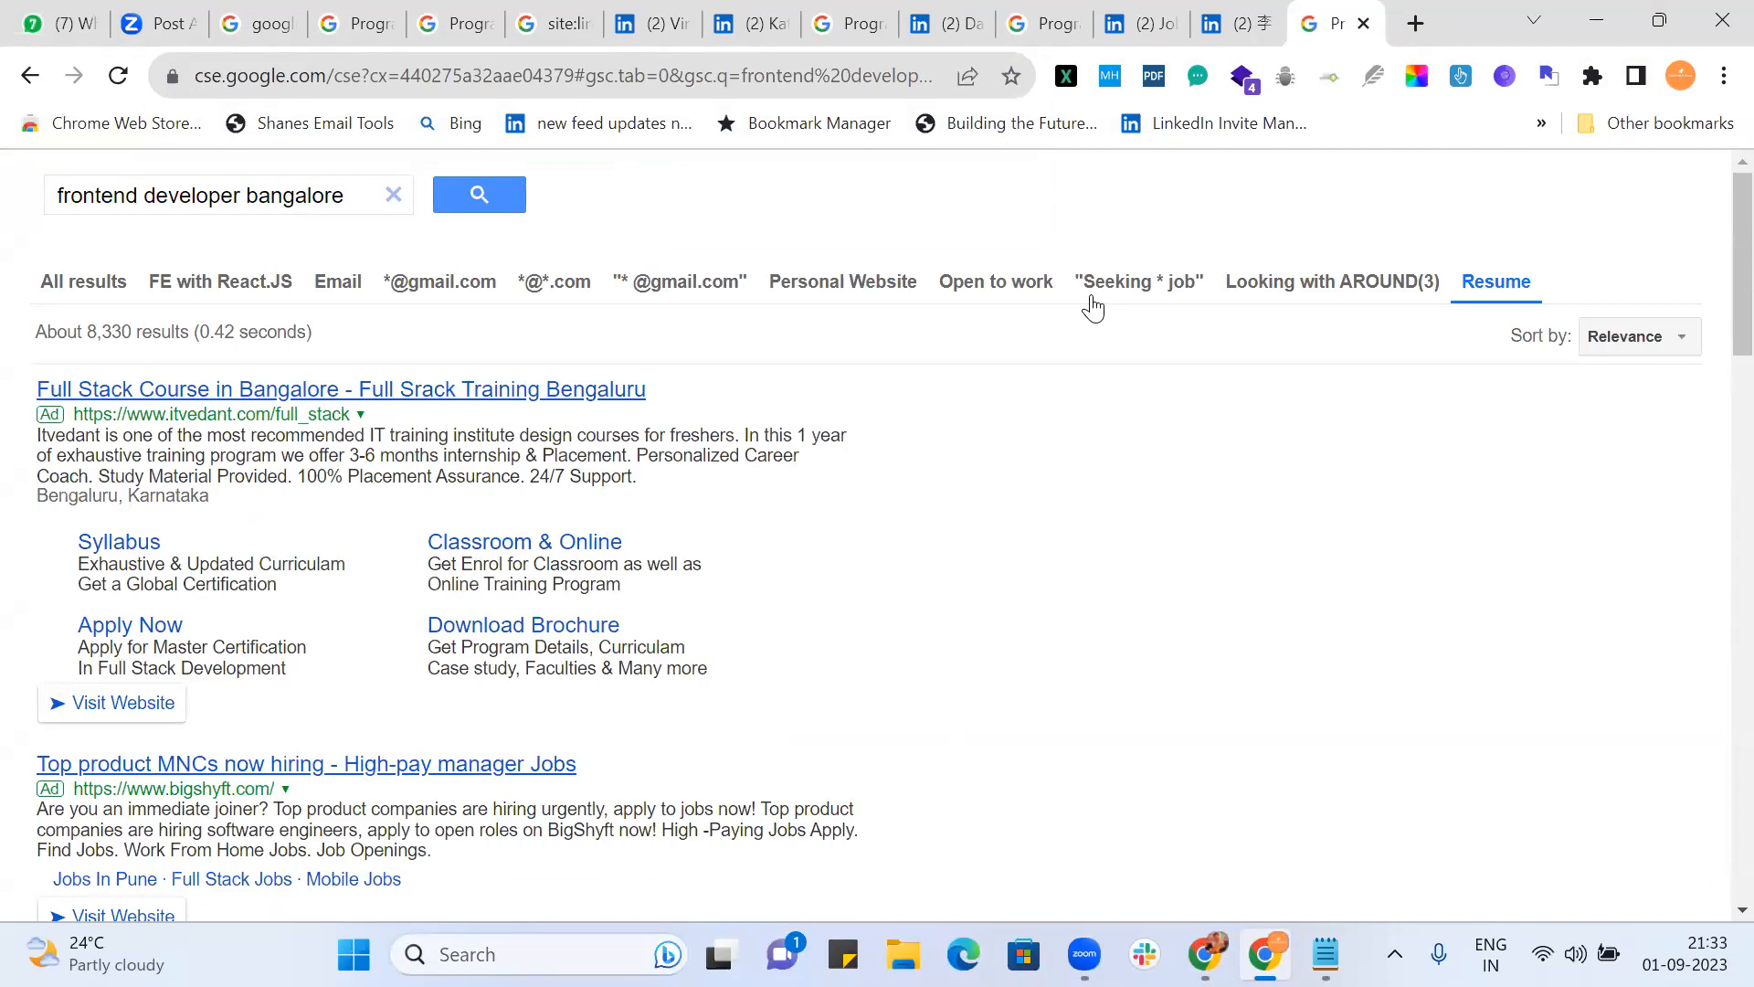
# Step: Open five LinkedIn results, including Zeltser, Accenture and Angular UI developers, in new tabs, then view the first
pyautogui.scroll(-15, 976, 510)
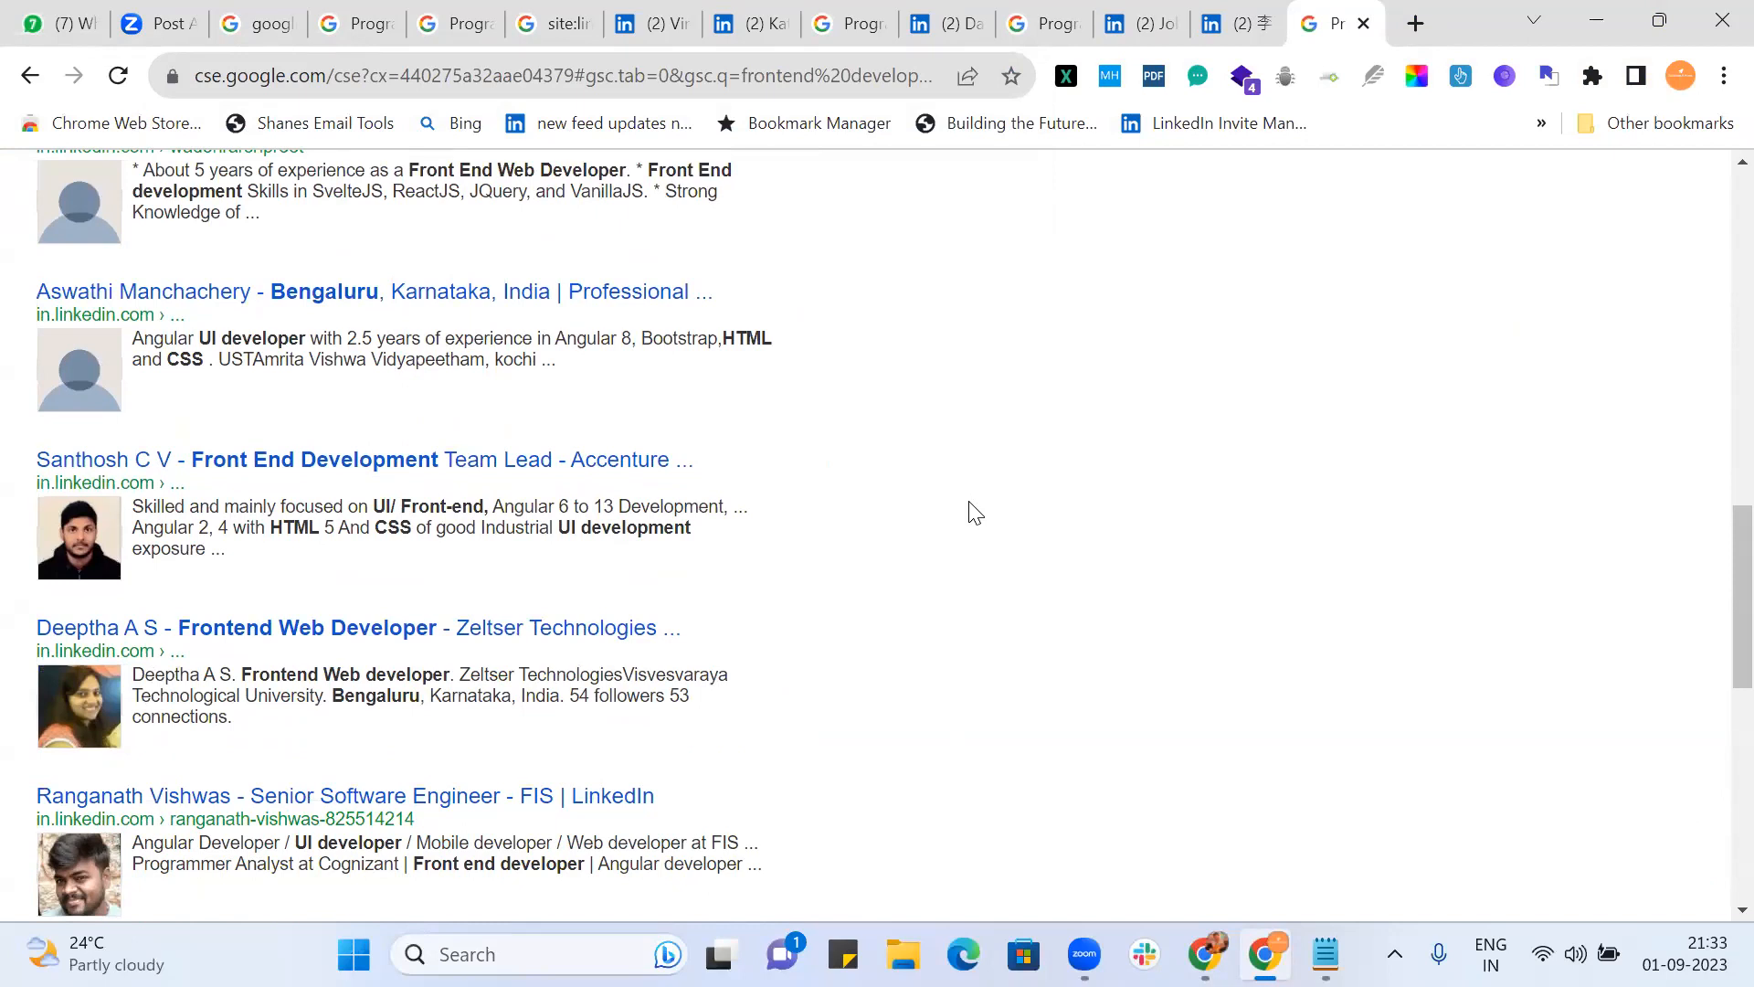
pyautogui.keyDown('ctrl'); pyautogui.click(566, 635); pyautogui.keyUp('ctrl')
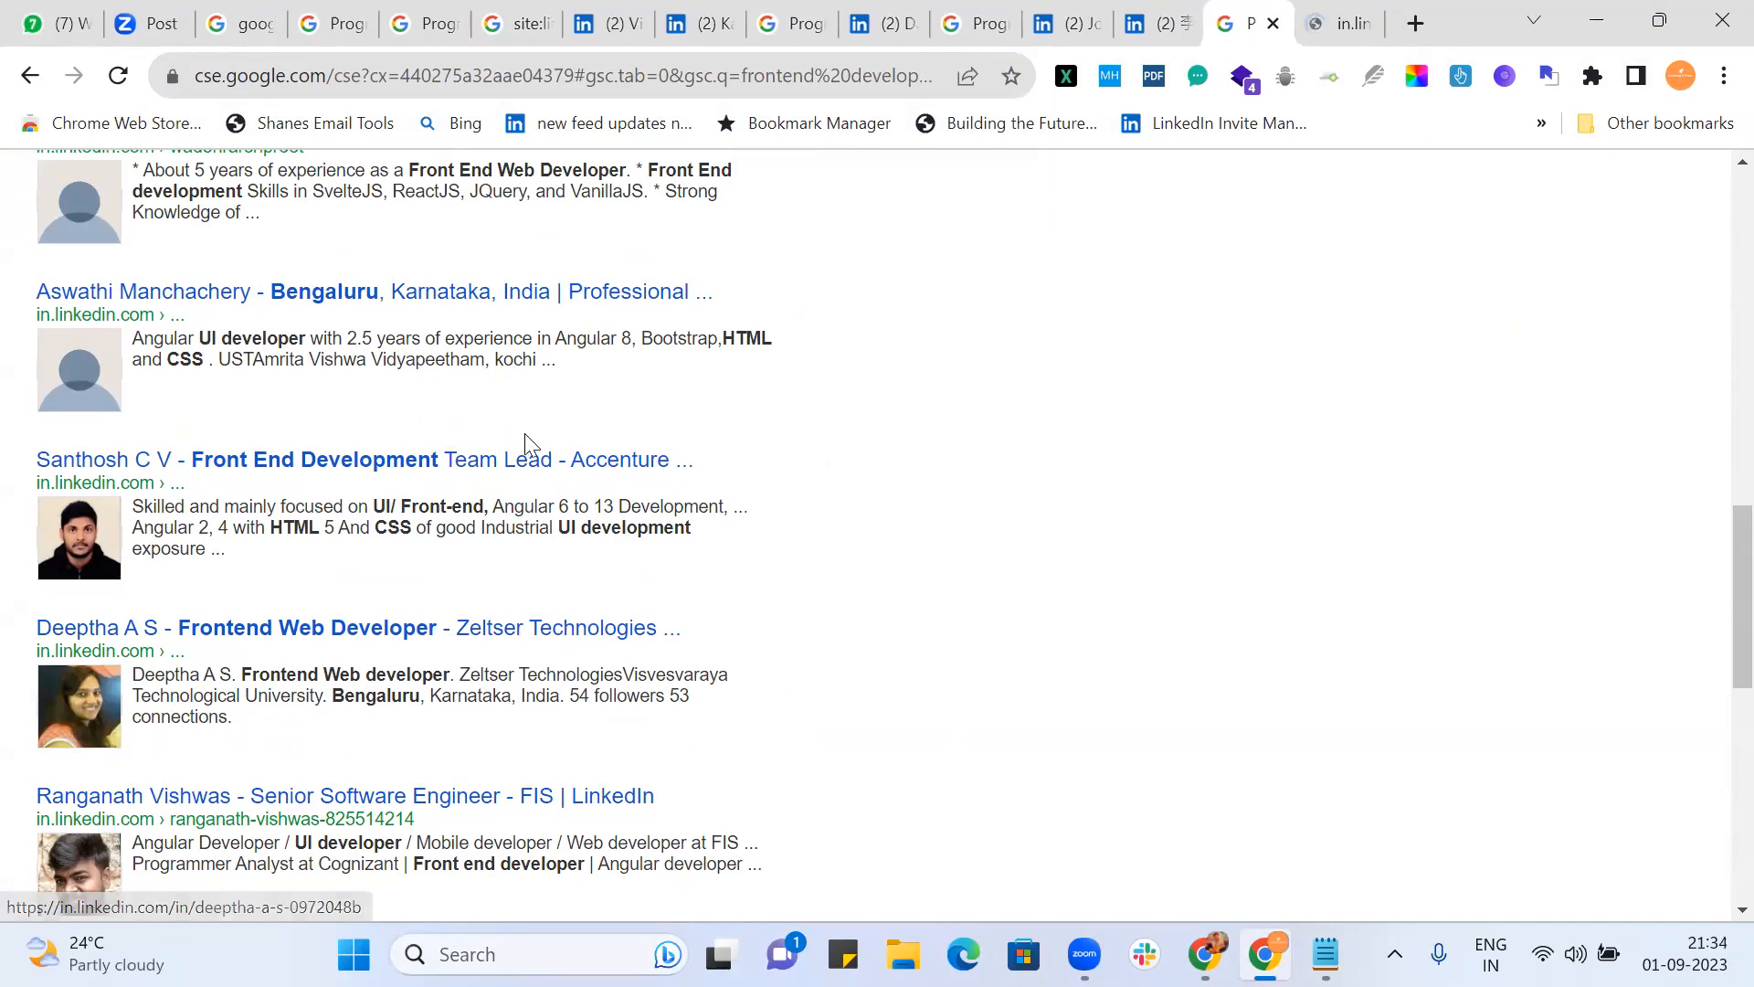
pyautogui.keyDown('ctrl'); pyautogui.click(526, 457); pyautogui.keyUp('ctrl')
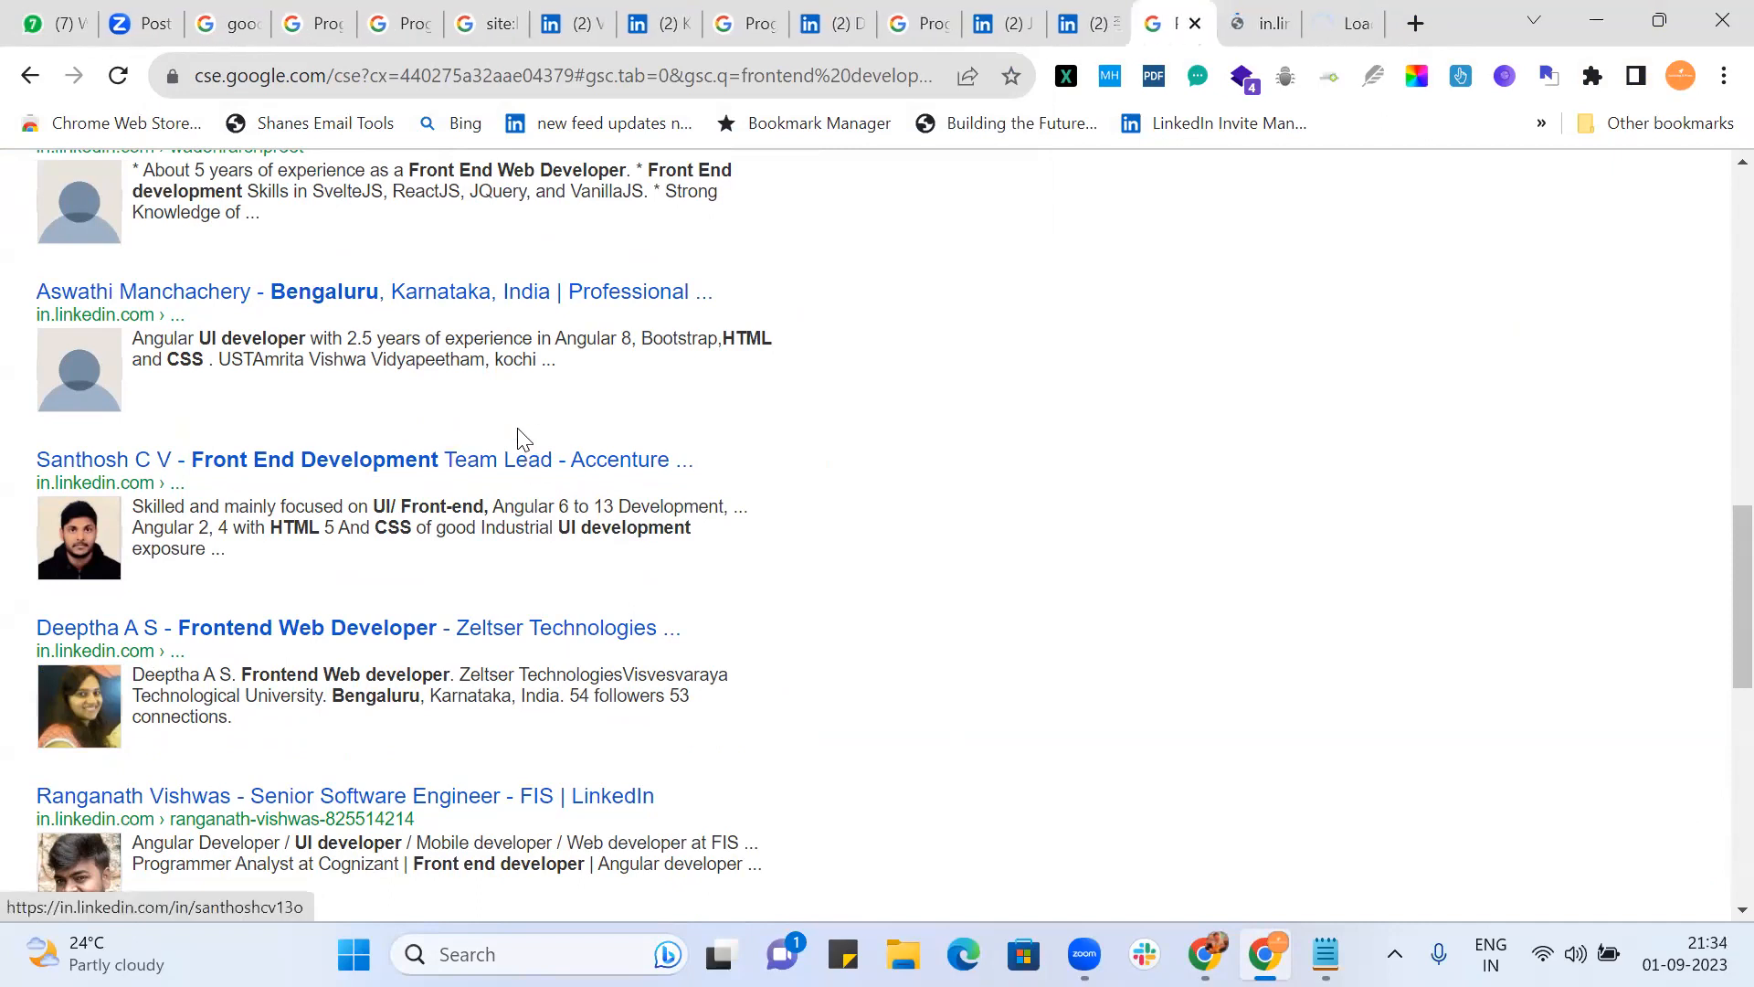
pyautogui.keyDown('ctrl'); pyautogui.click(497, 286); pyautogui.keyUp('ctrl')
pyautogui.scroll(3, 914, 386)
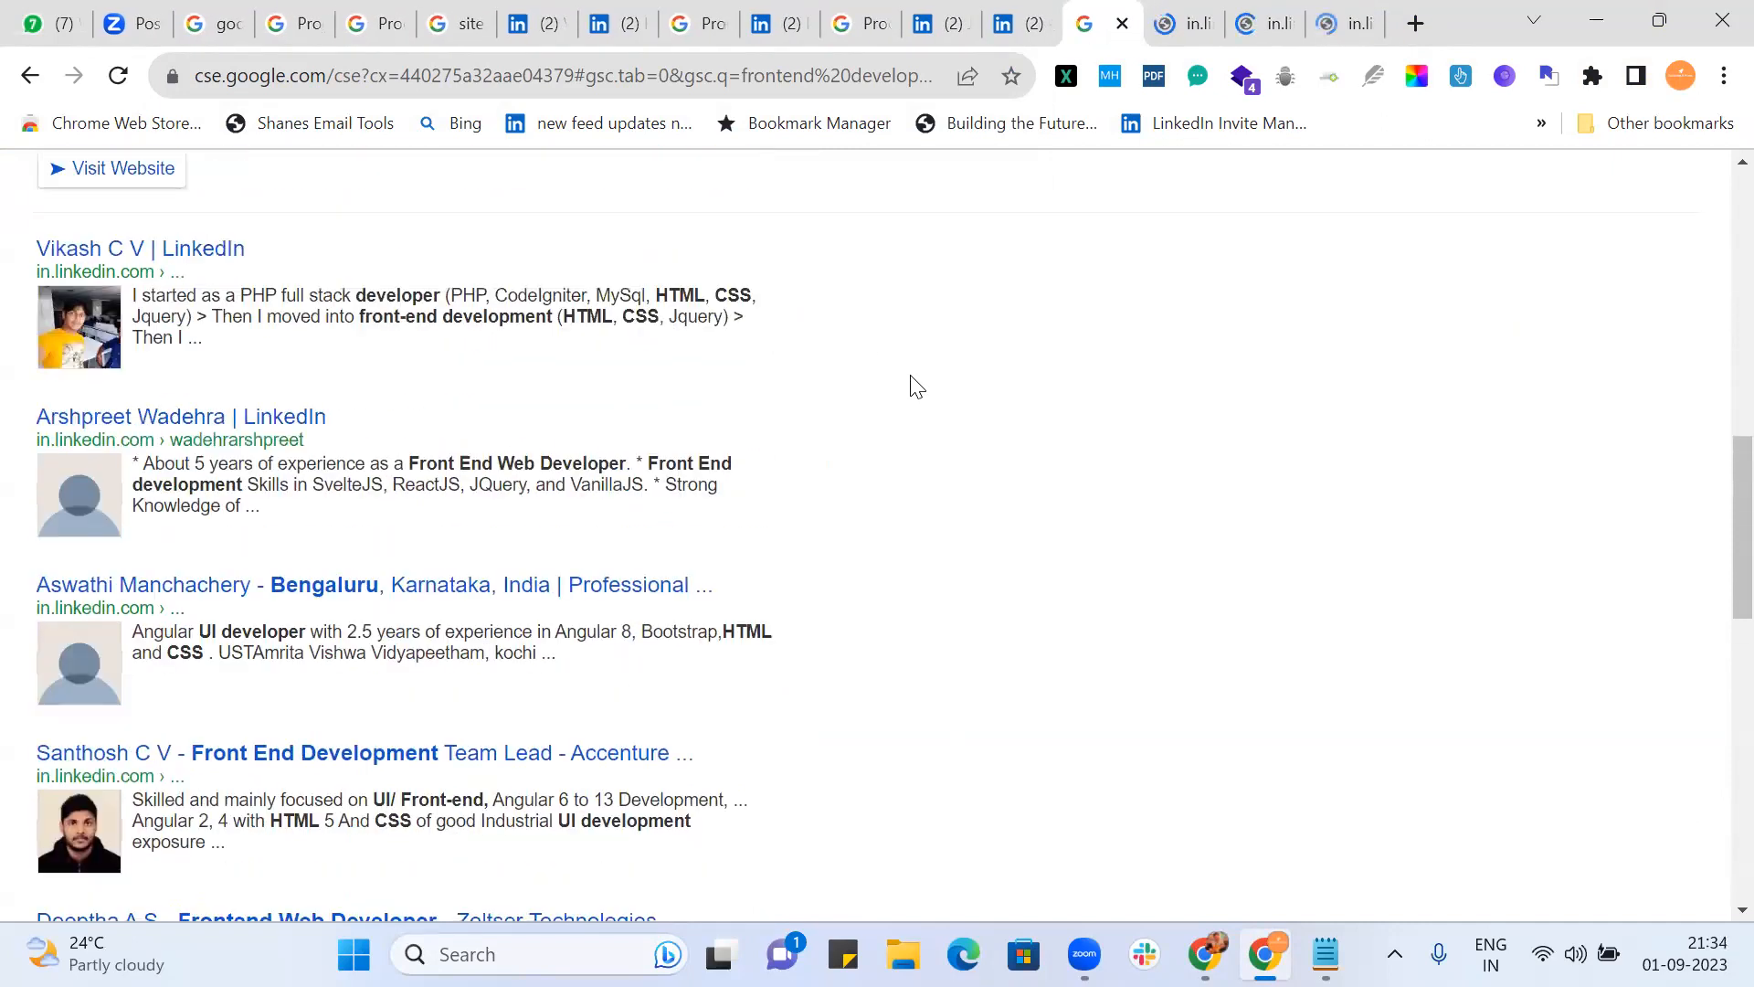
pyautogui.keyDown('ctrl'); pyautogui.click(294, 418); pyautogui.keyUp('ctrl')
pyautogui.scroll(-13, 946, 512)
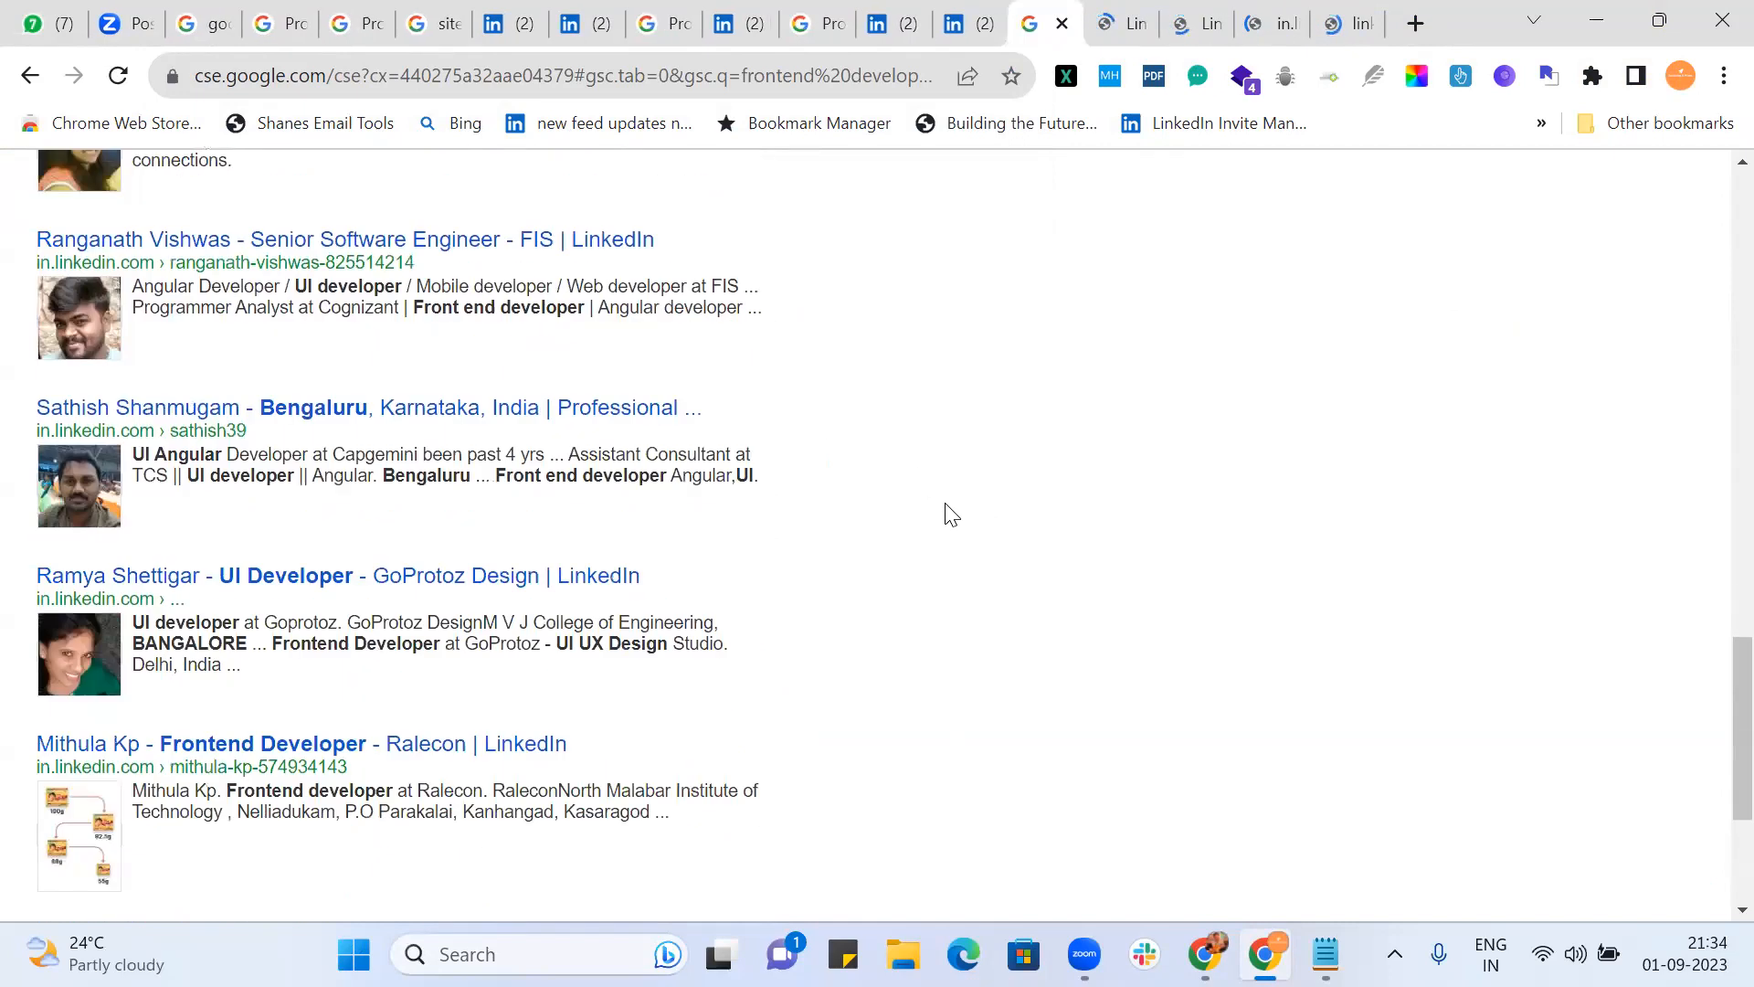
pyautogui.keyDown('ctrl'); pyautogui.click(373, 608); pyautogui.keyUp('ctrl')
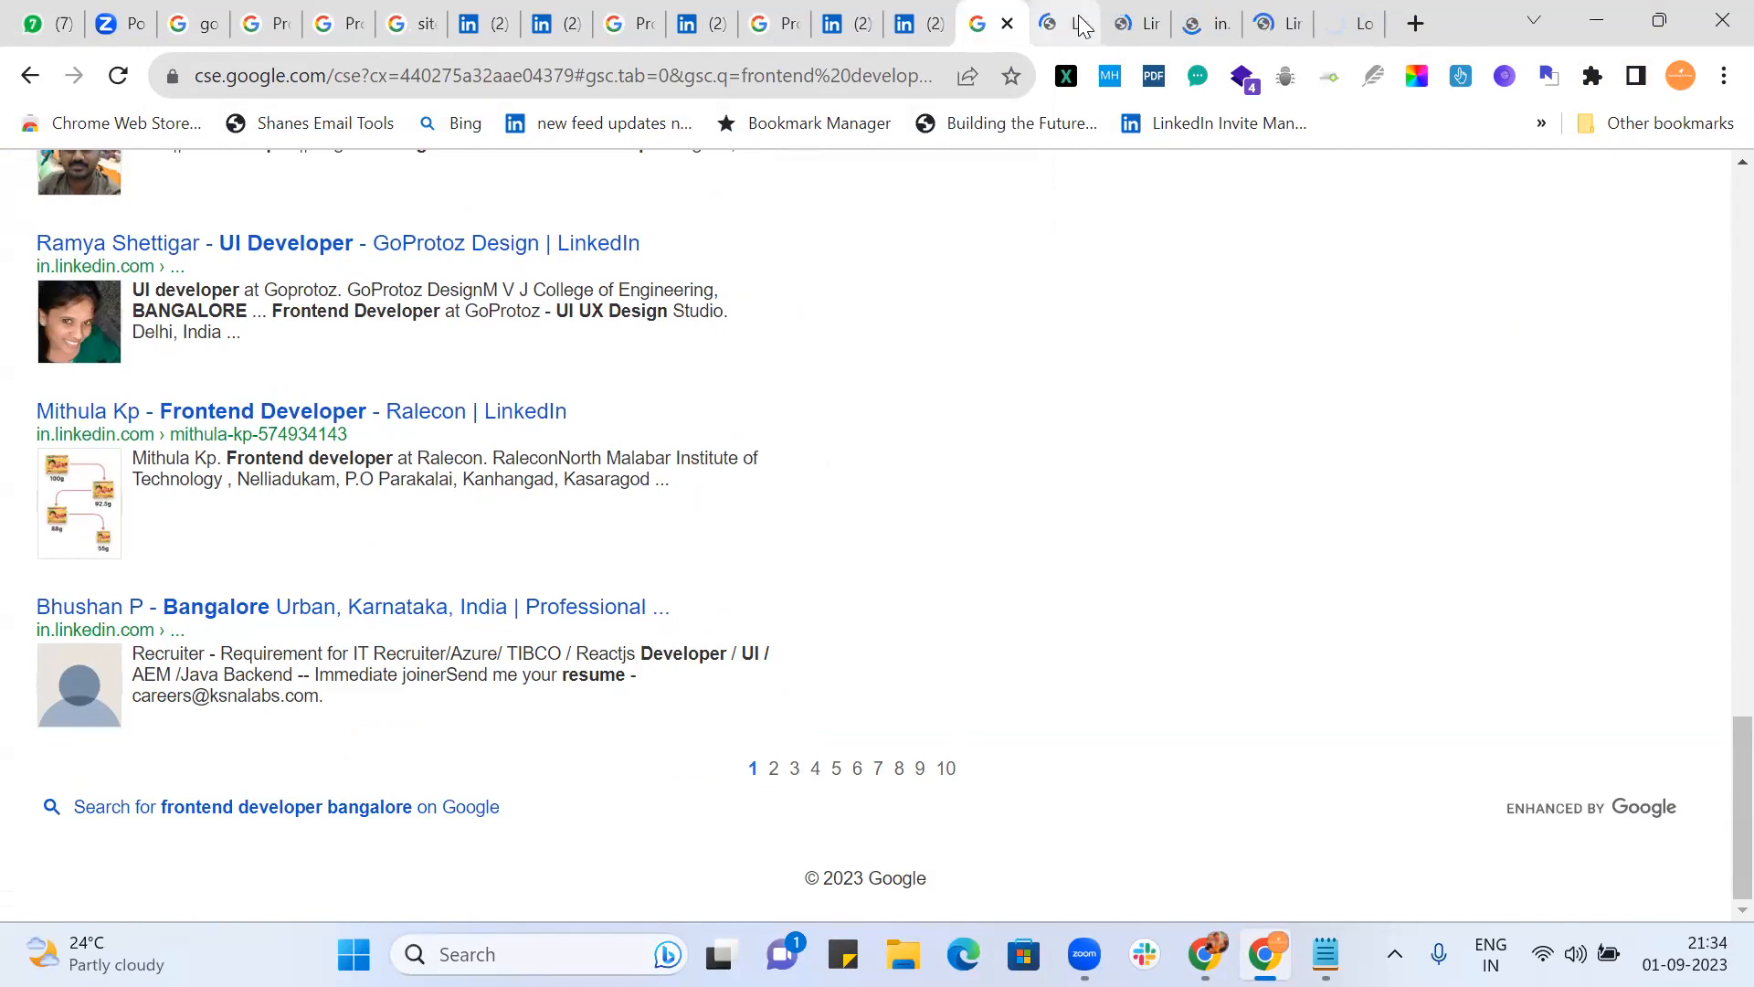
pyautogui.click(1068, 25)
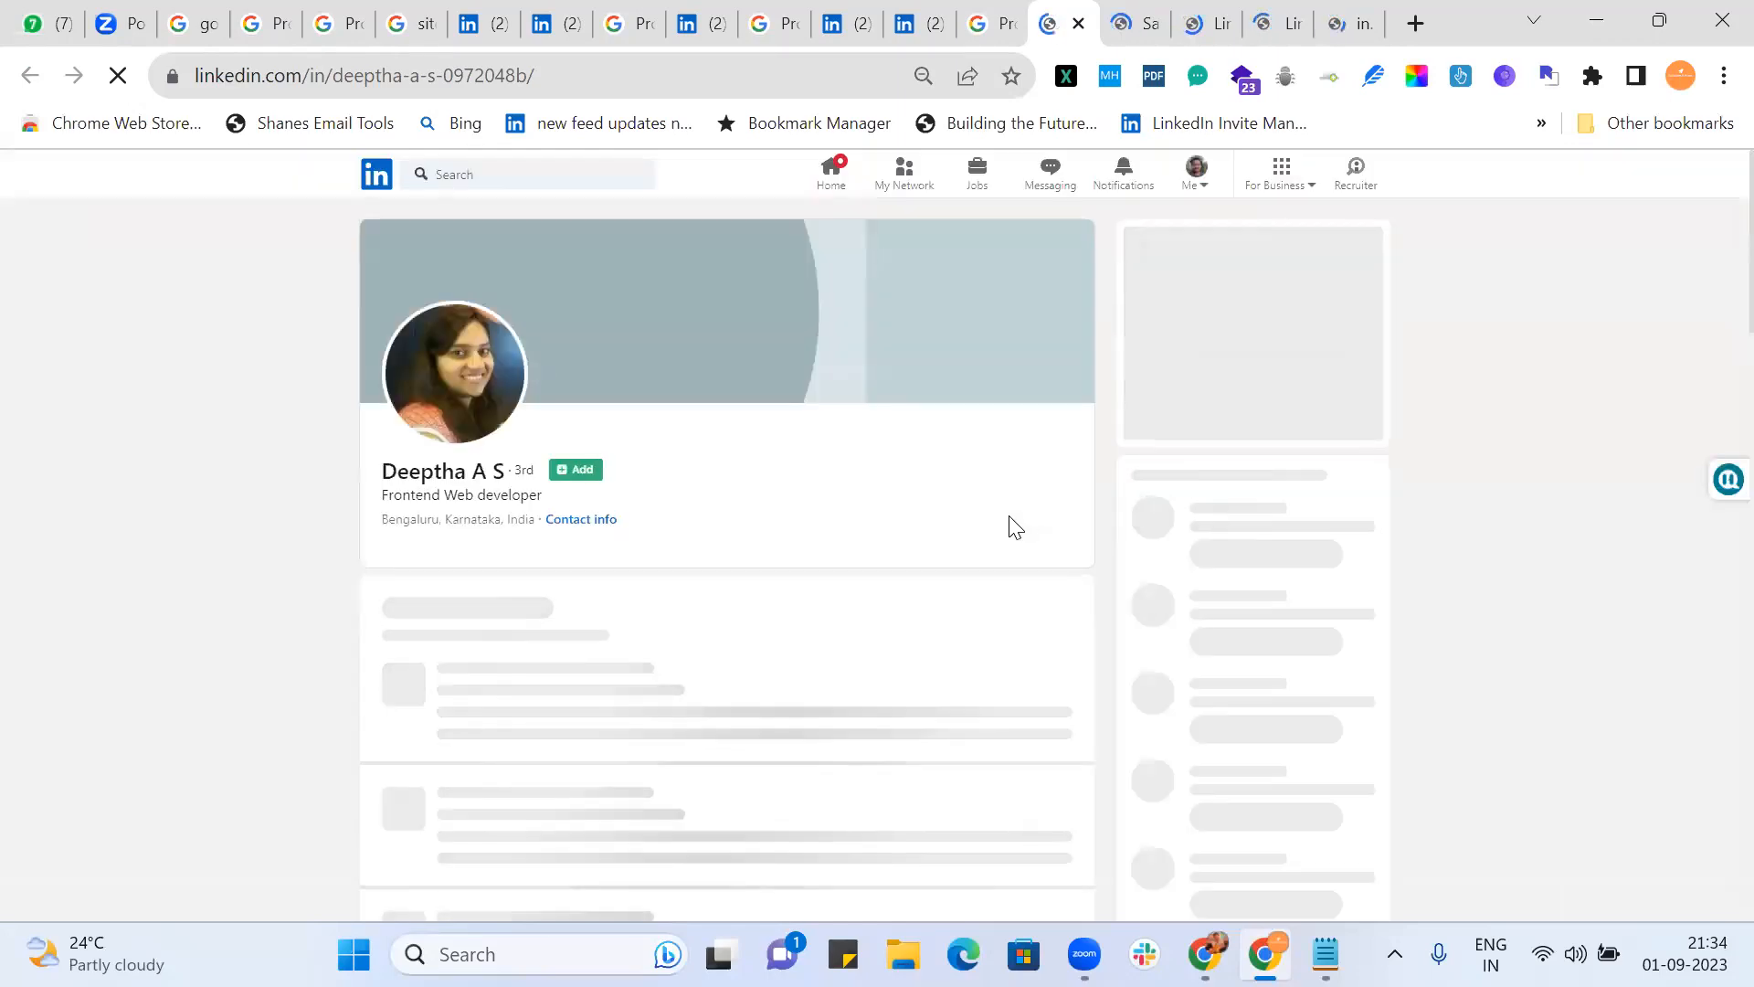
# Step: Scroll through the first profile, then the Accenture team lead's and the next opened profile
pyautogui.scroll(-4, 879, 487)
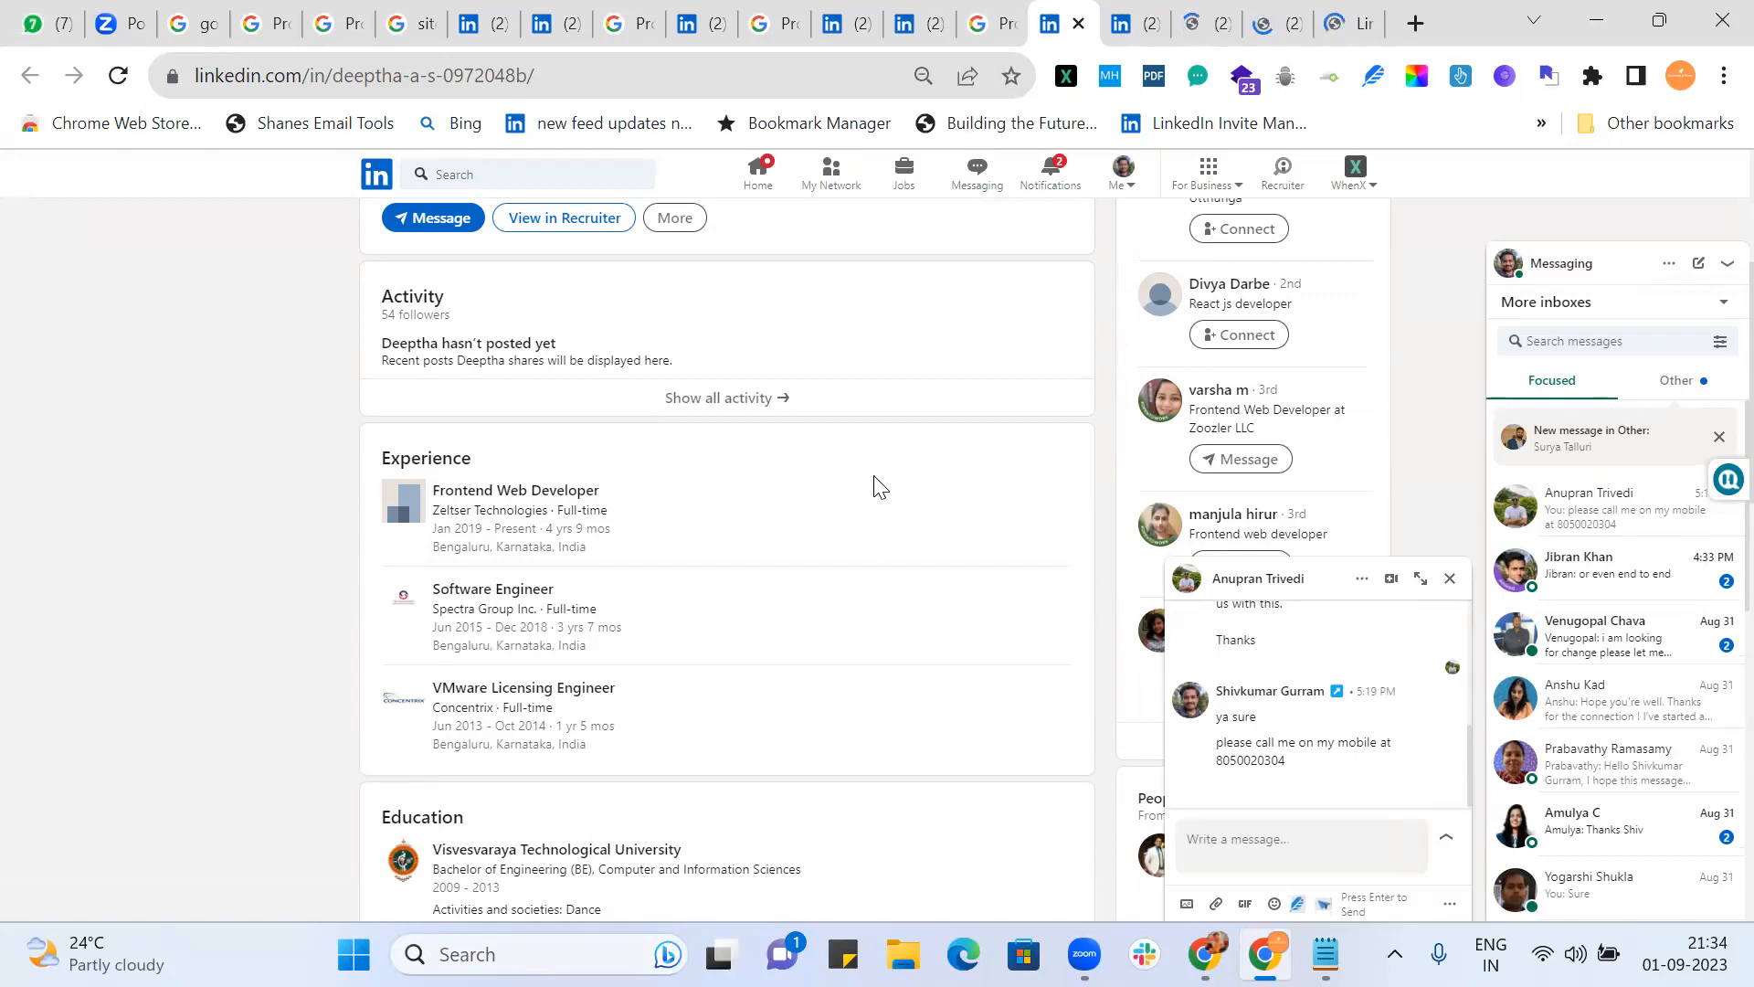
pyautogui.scroll(3, 878, 484)
pyautogui.scroll(-8, 878, 484)
pyautogui.scroll(6, 878, 485)
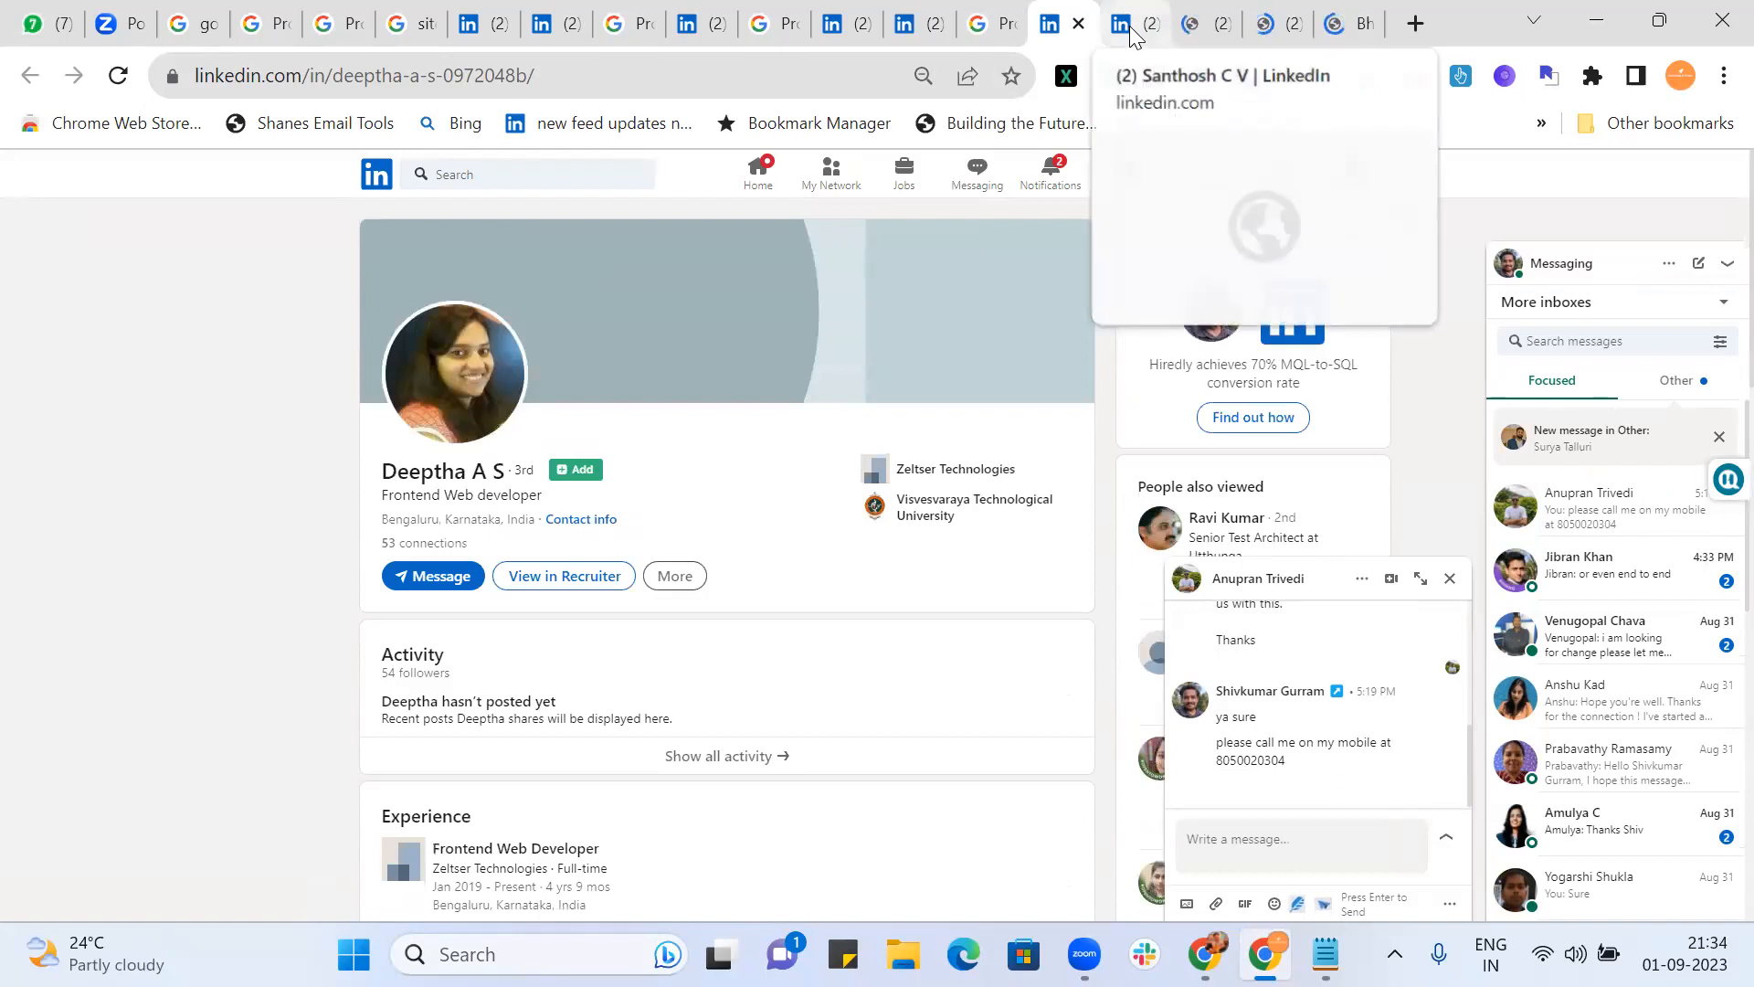
pyautogui.click(1132, 29)
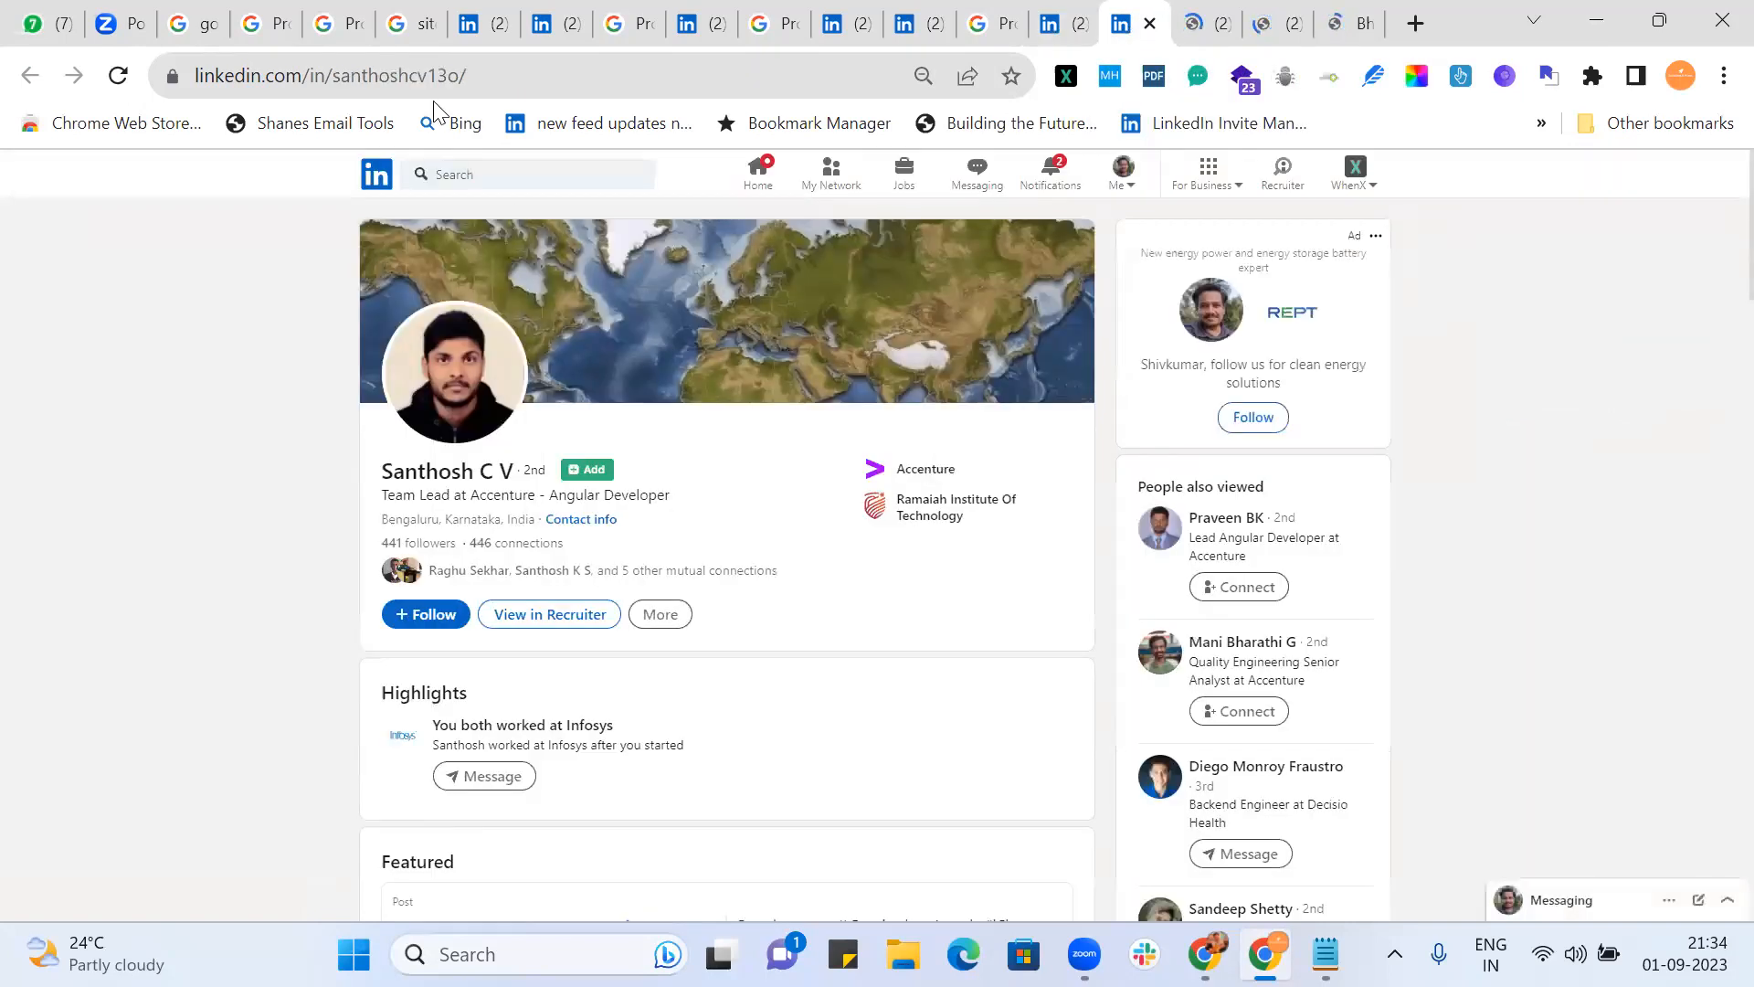
pyautogui.scroll(-5, 718, 704)
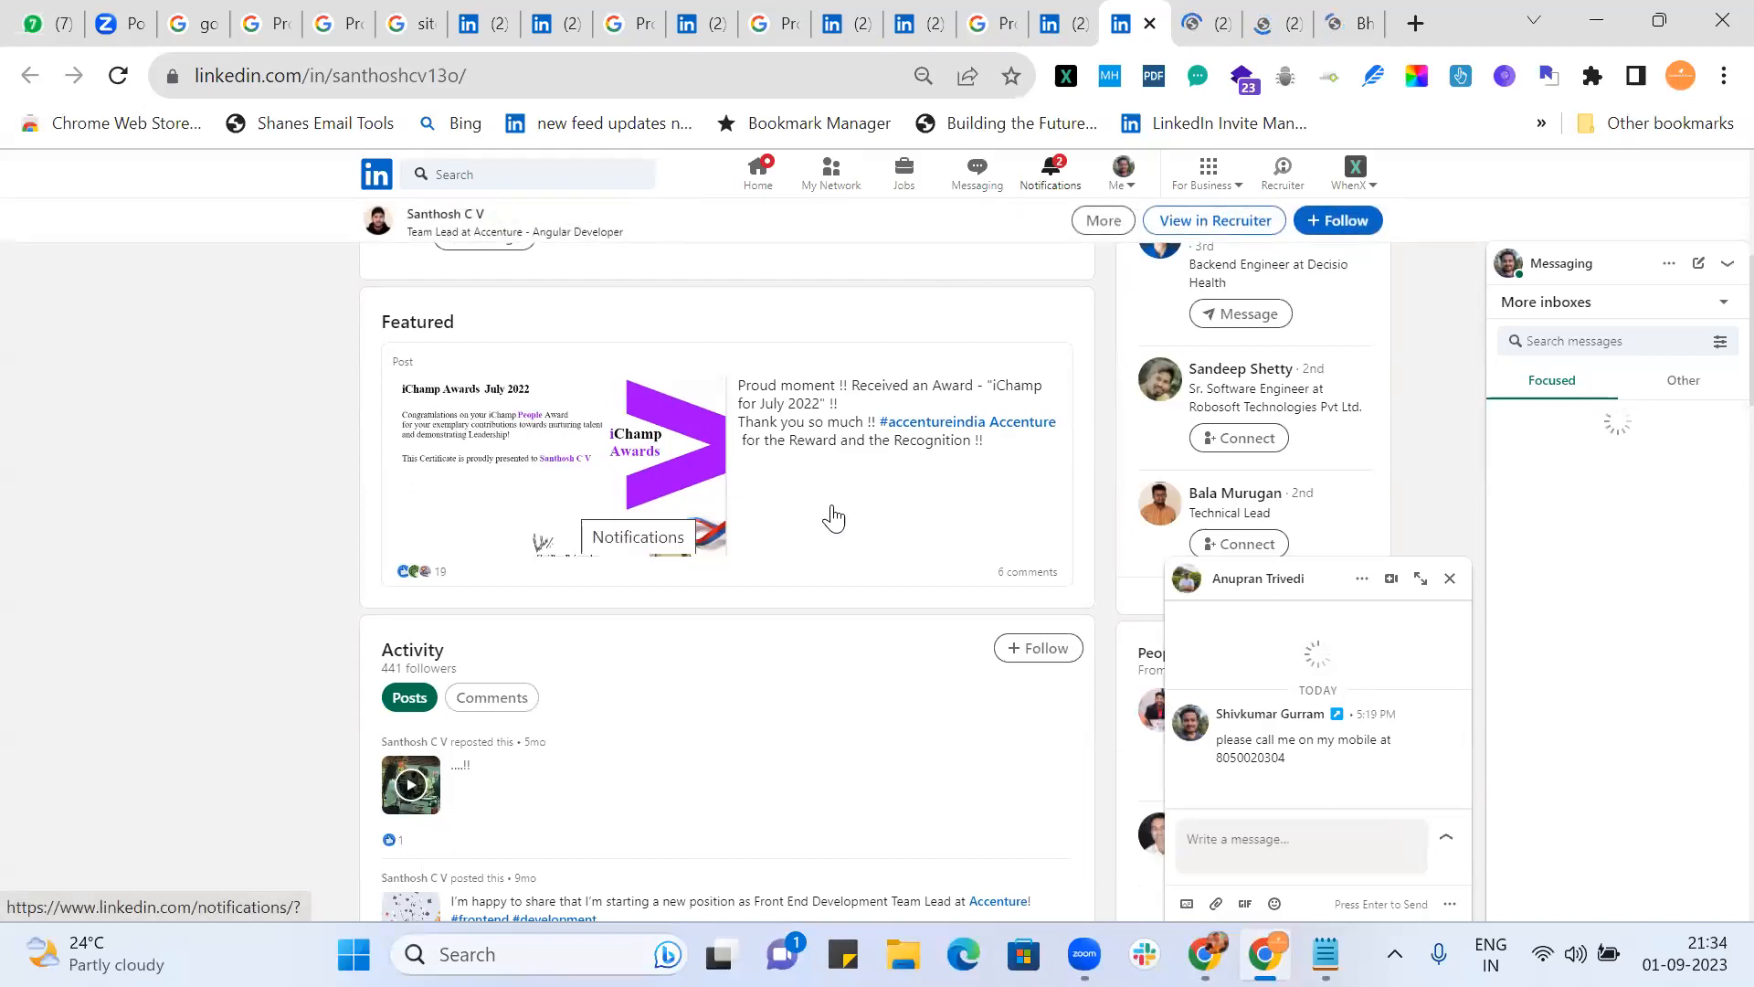
pyautogui.scroll(-5, 831, 518)
pyautogui.click(1200, 29)
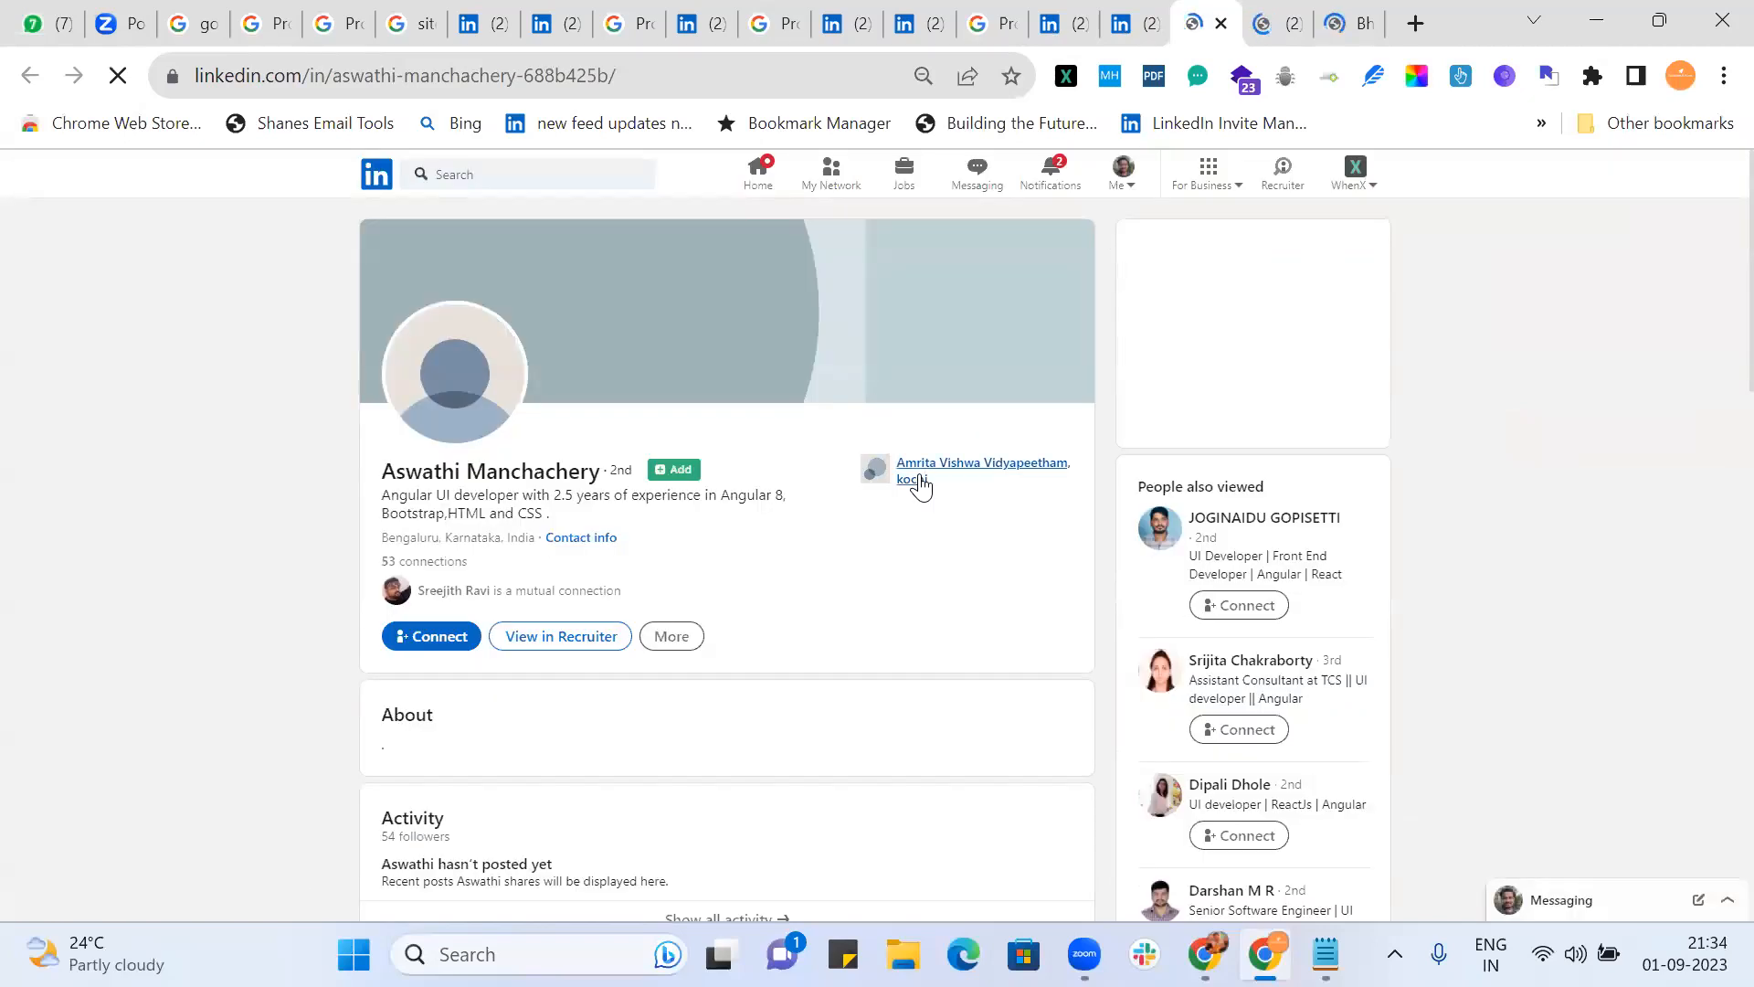
pyautogui.scroll(-5, 920, 484)
pyautogui.scroll(2, 923, 485)
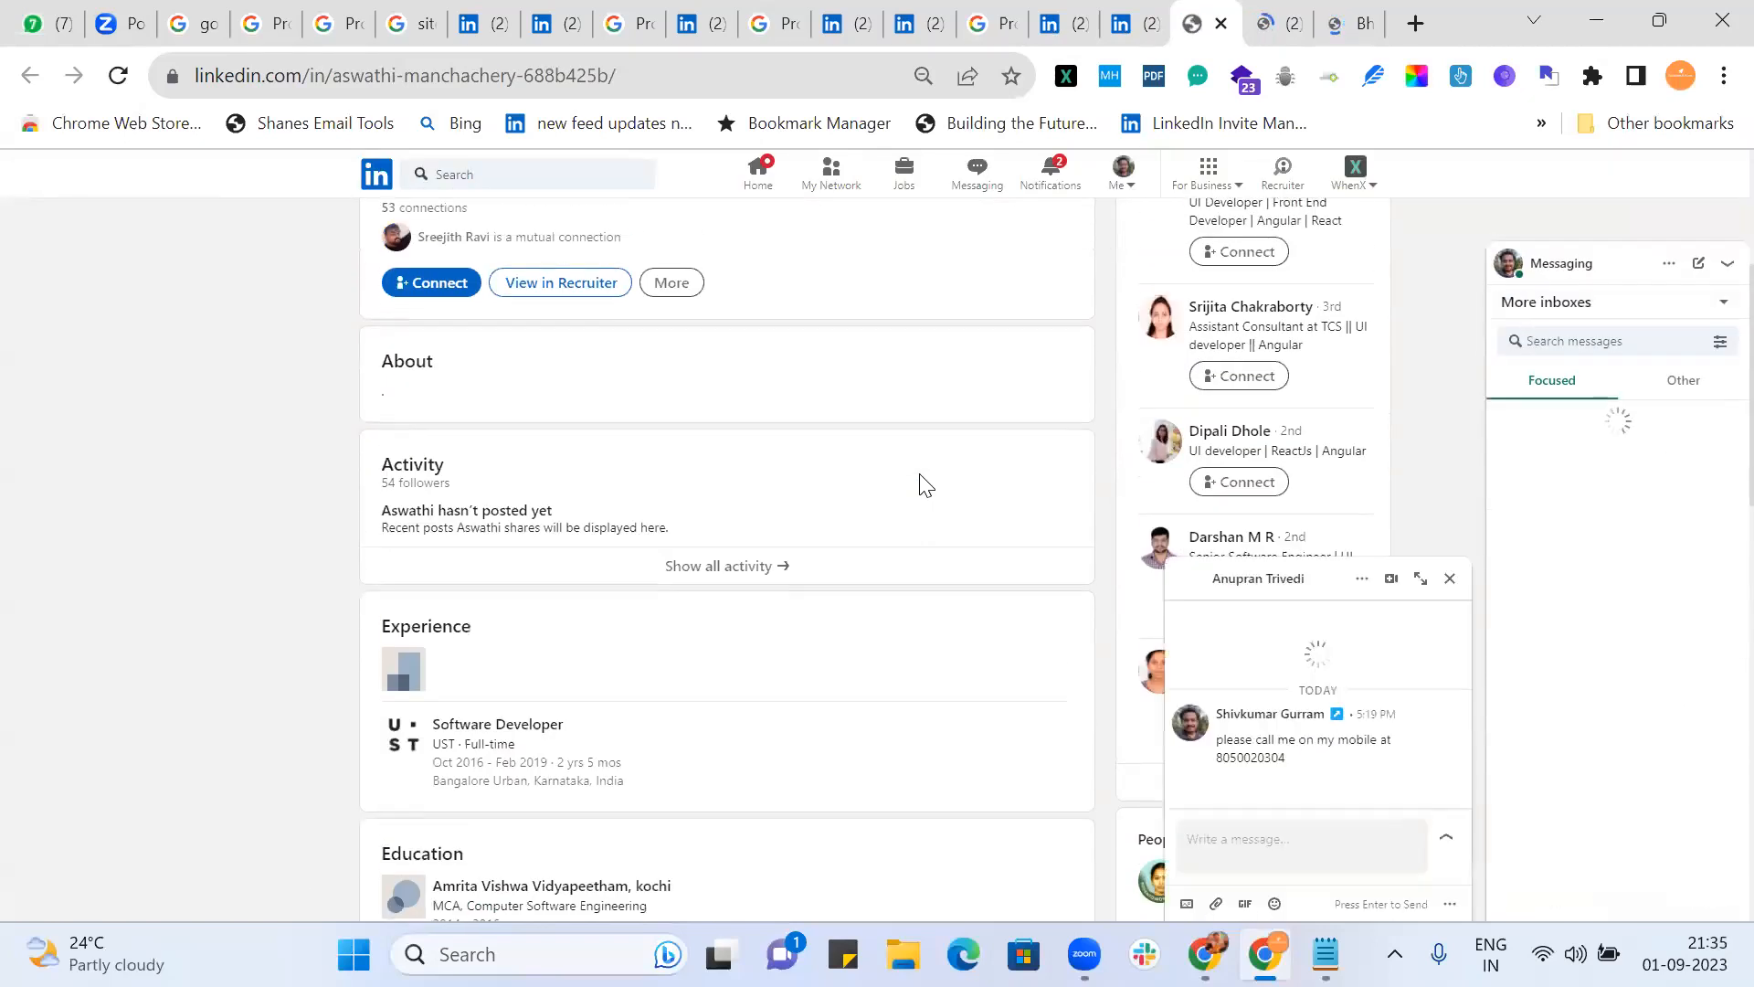
# Step: Review the Razorpay frontend engineer's profile, then the IT recruiter's profile
pyautogui.click(1261, 26)
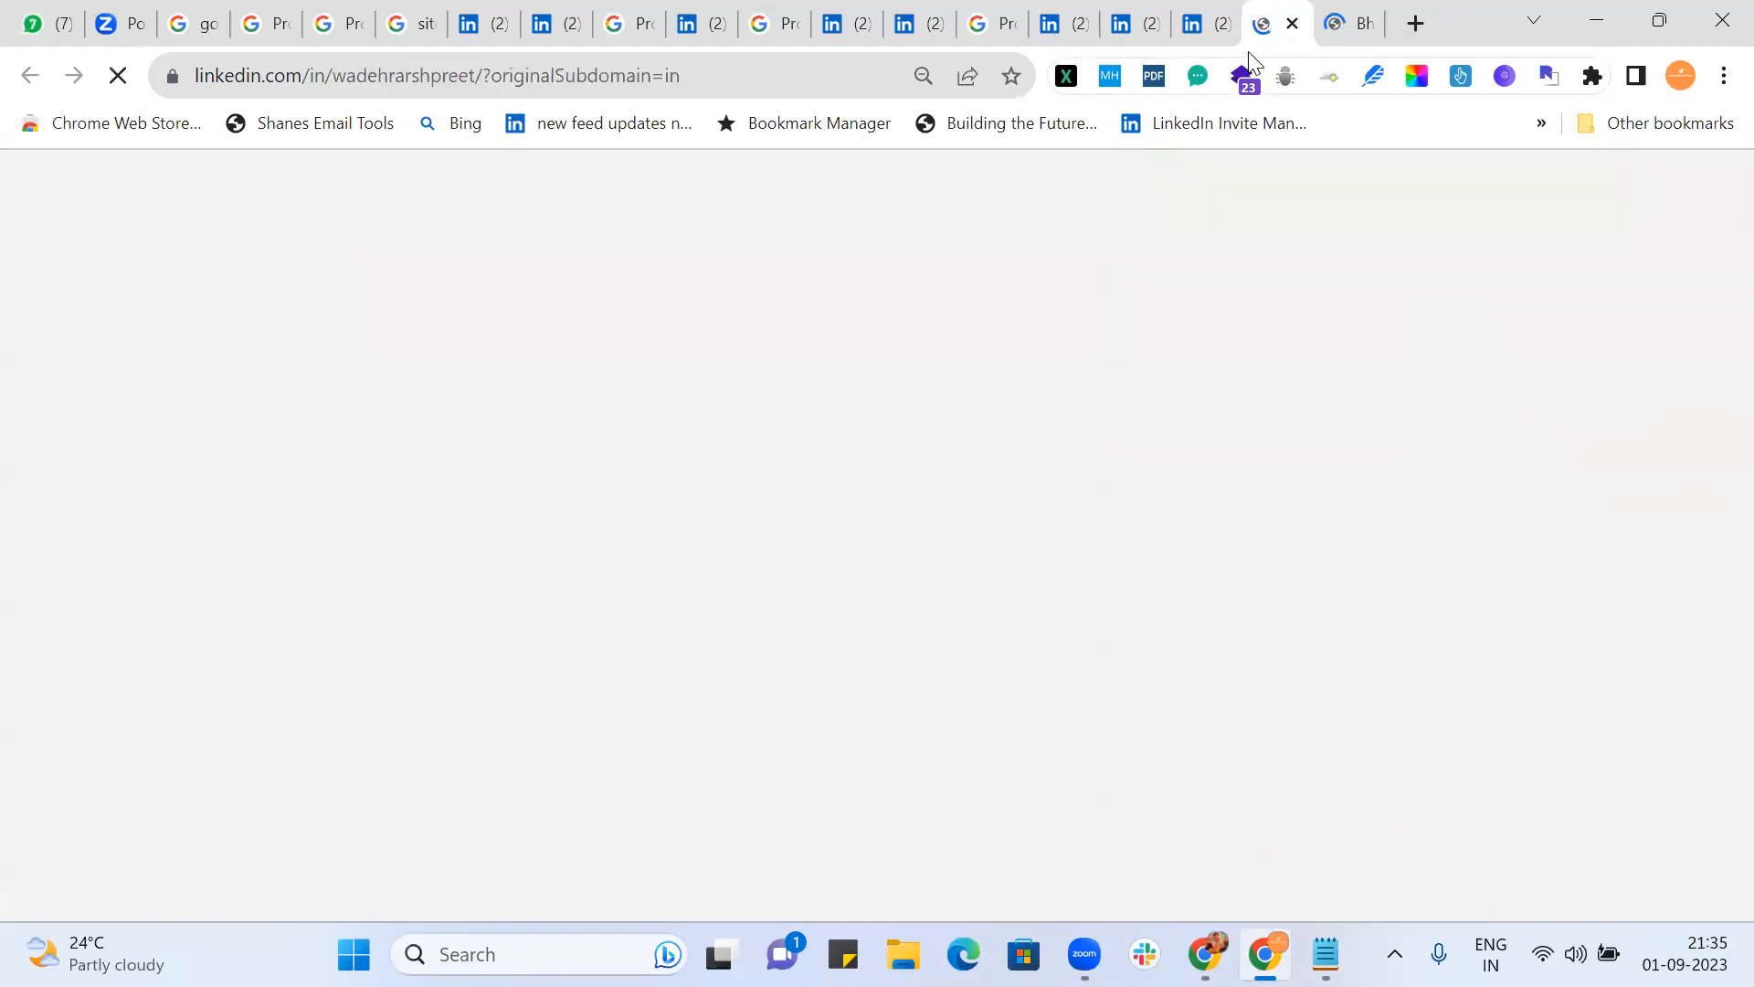
pyautogui.scroll(-2, 956, 402)
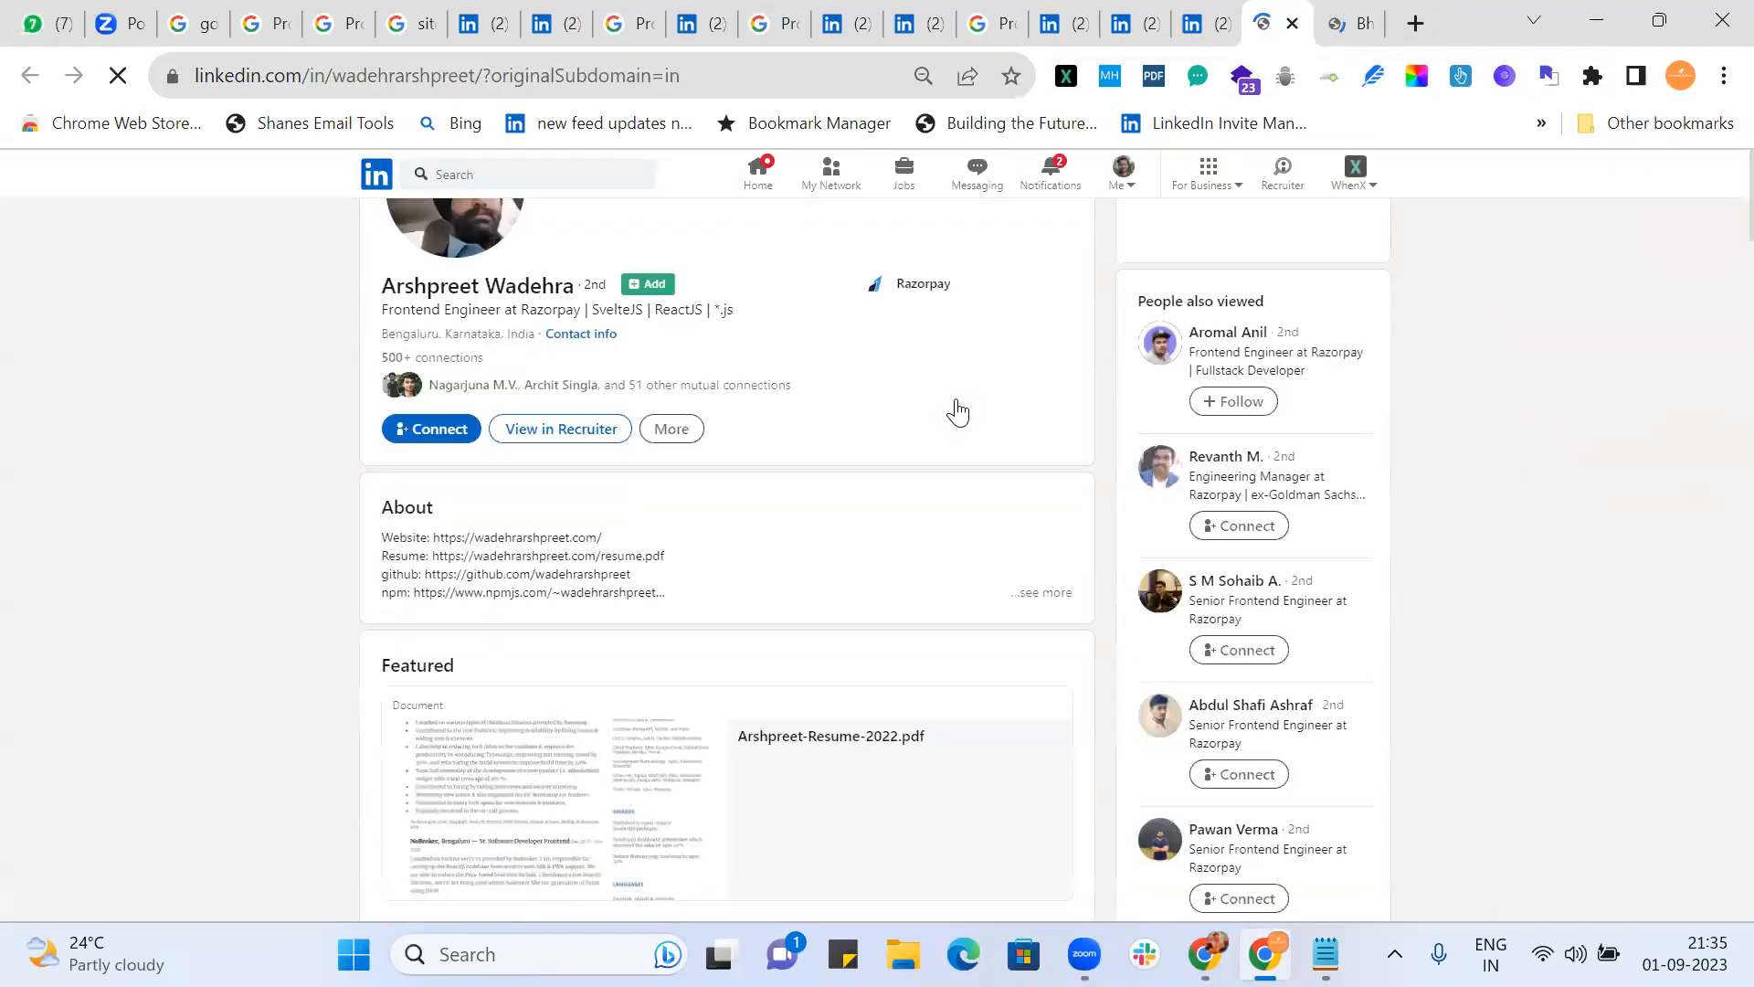
pyautogui.scroll(-2, 958, 406)
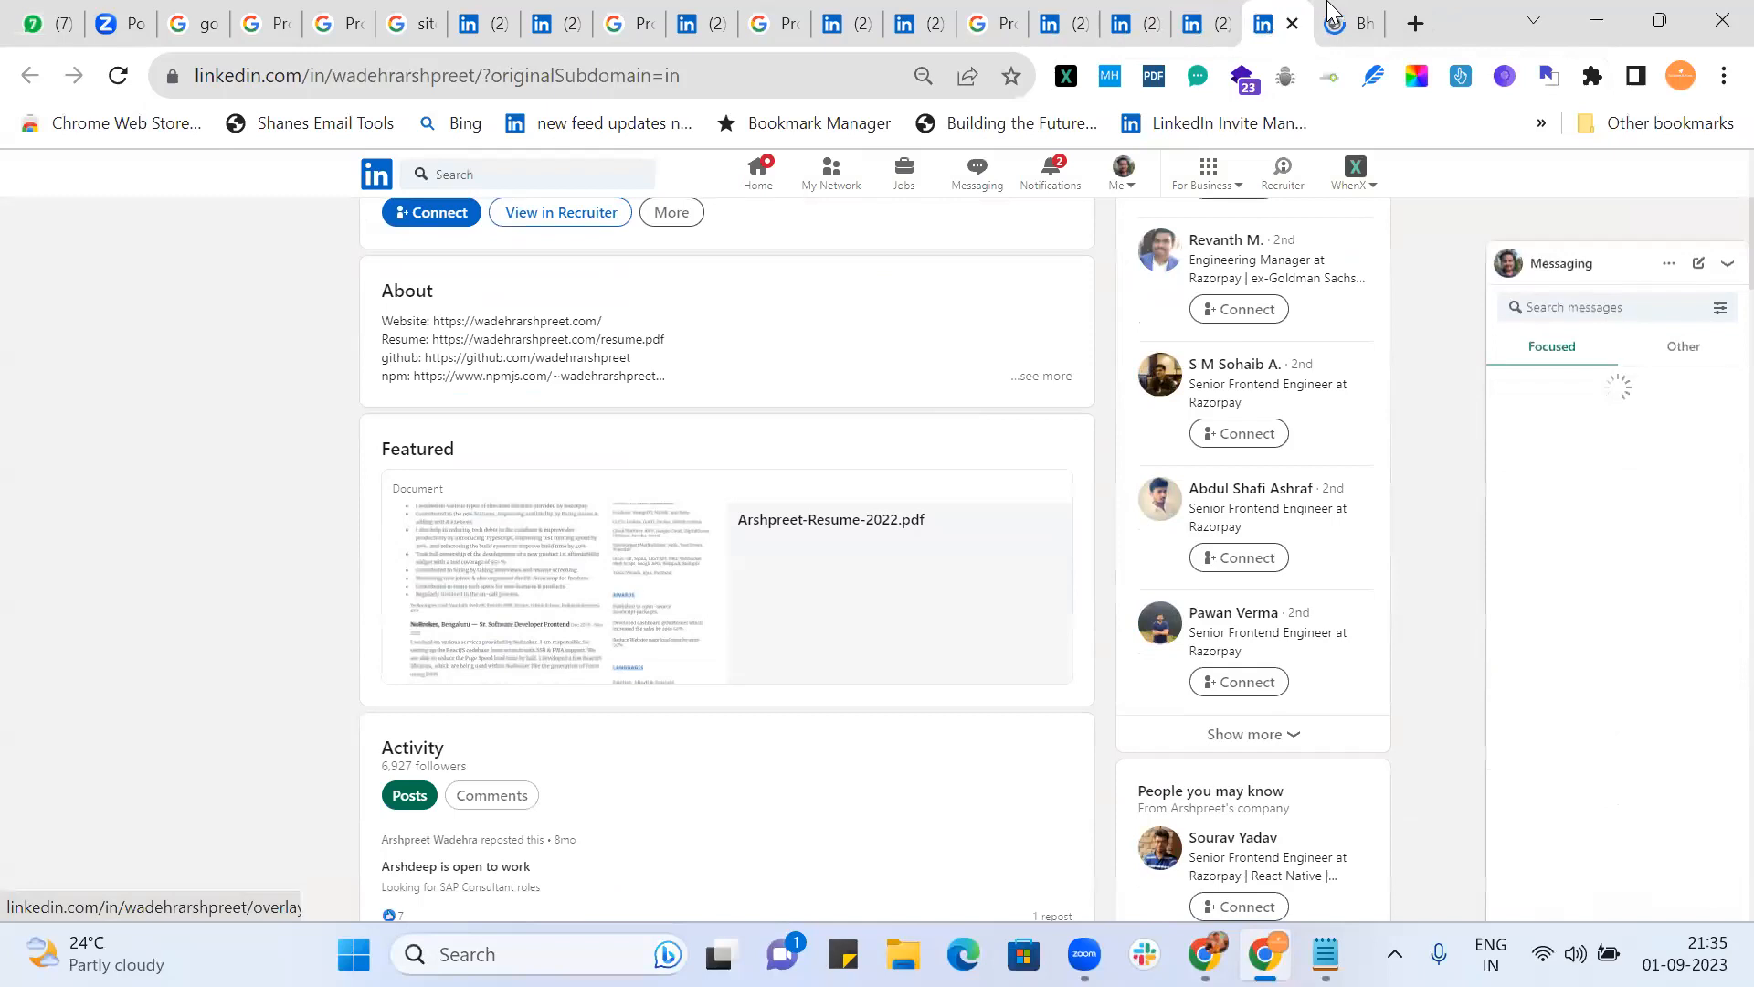
pyautogui.click(1349, 29)
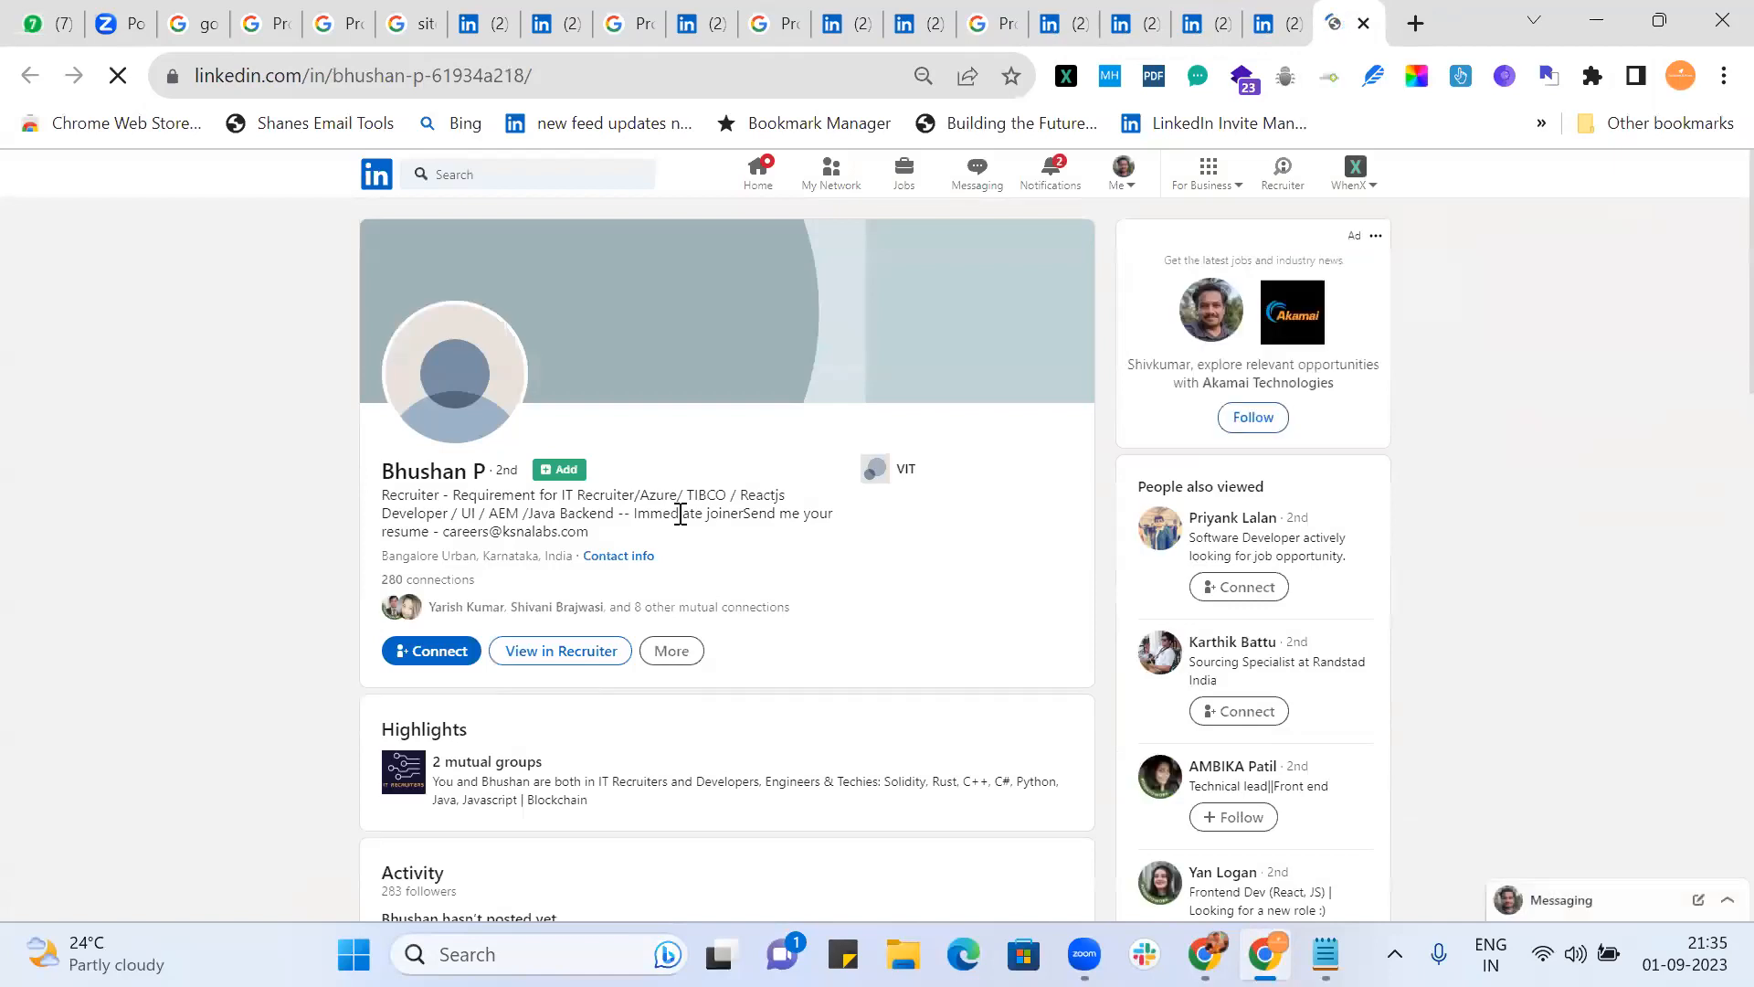
pyautogui.scroll(-3, 678, 515)
pyautogui.scroll(-4, 678, 515)
pyautogui.scroll(5, 678, 514)
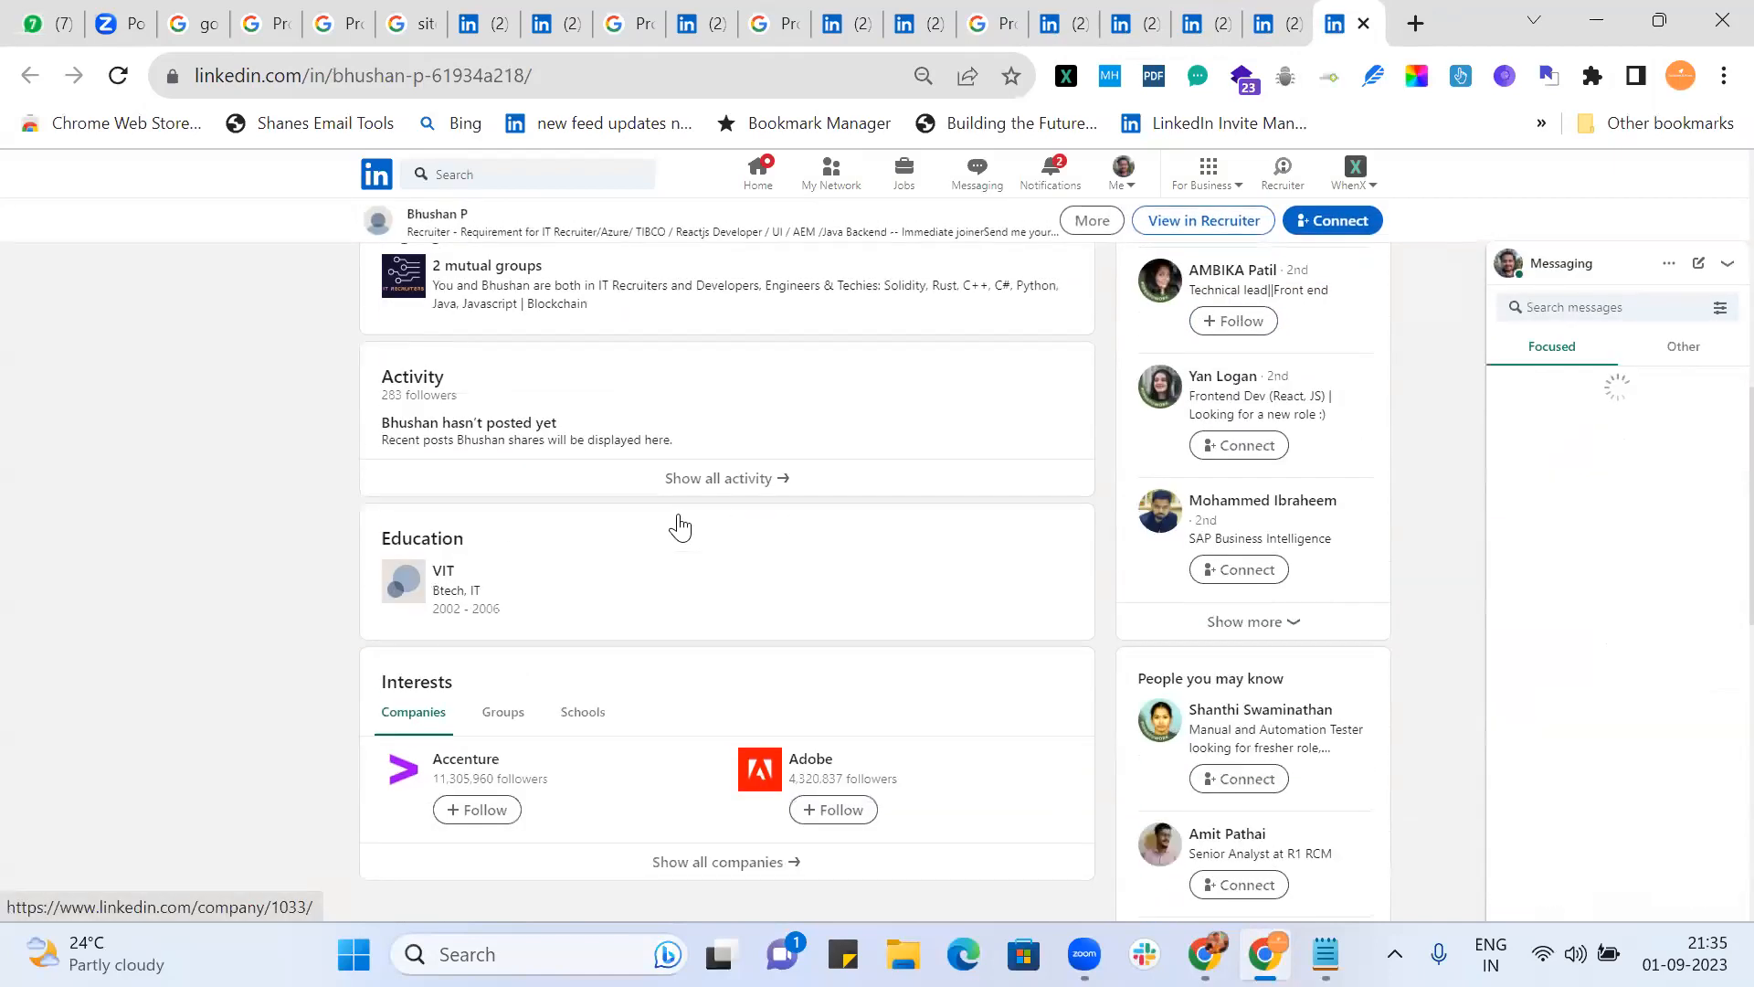
pyautogui.scroll(2, 678, 514)
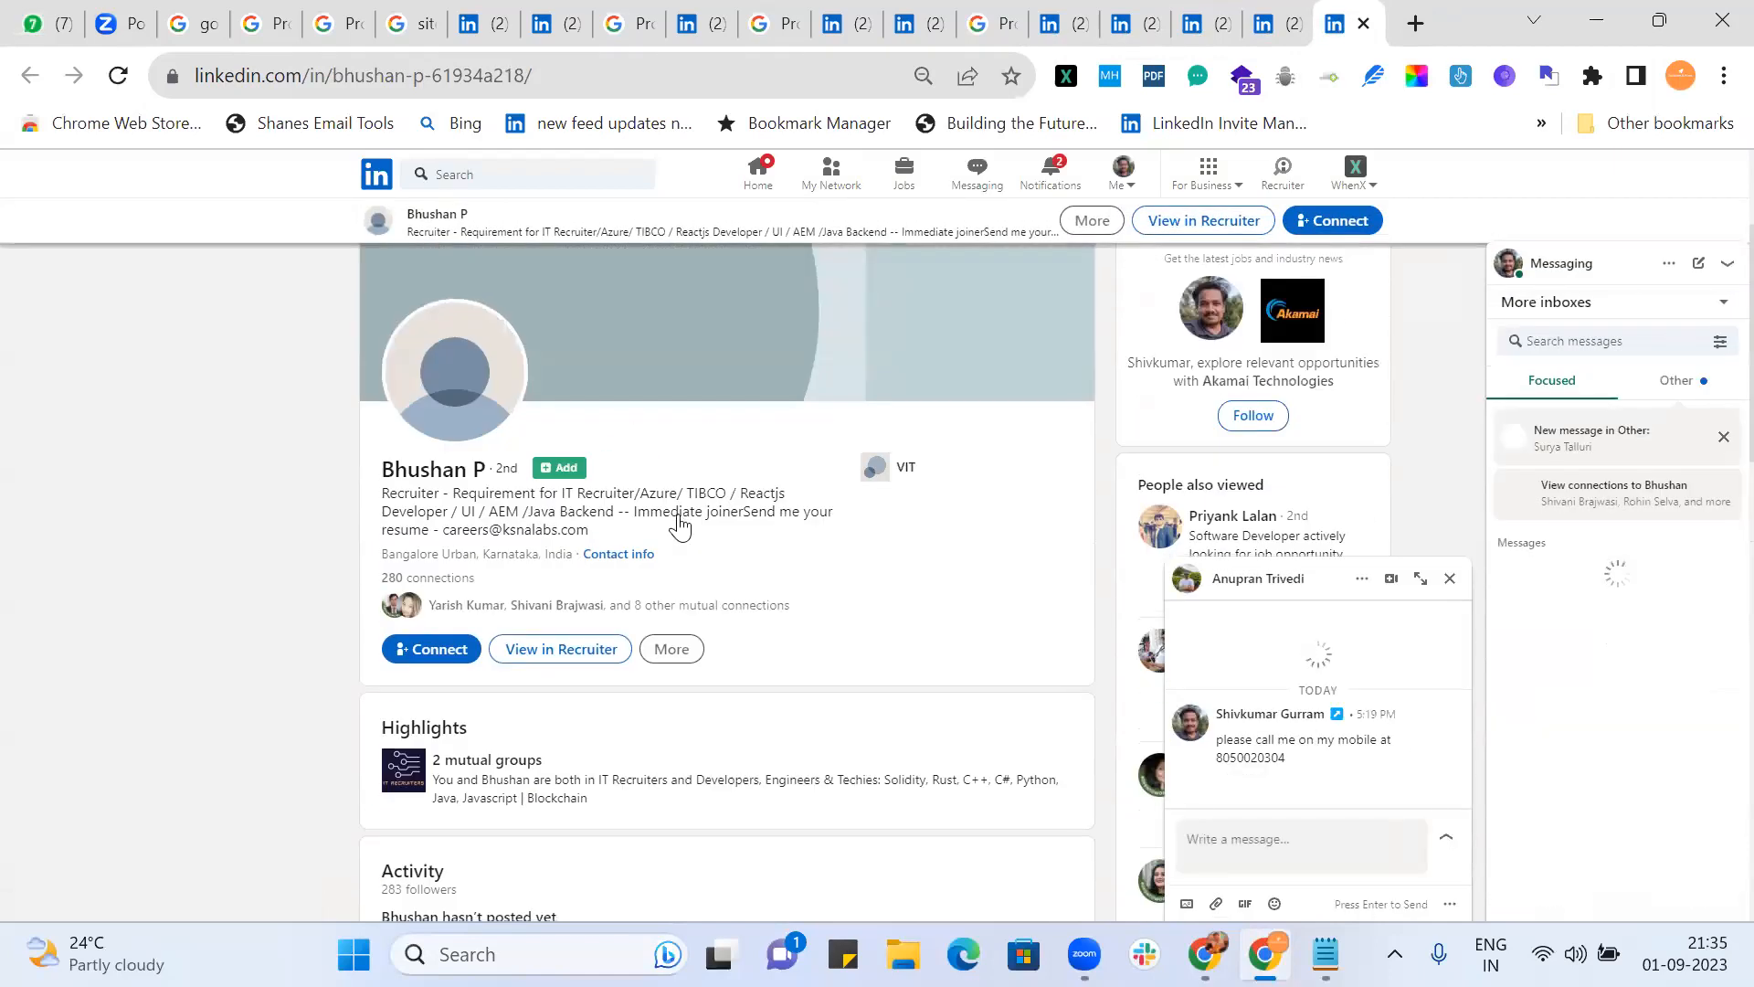
# Step: Close nine reviewed LinkedIn profile and old search-result tabs in turn
pyautogui.click(1365, 24)
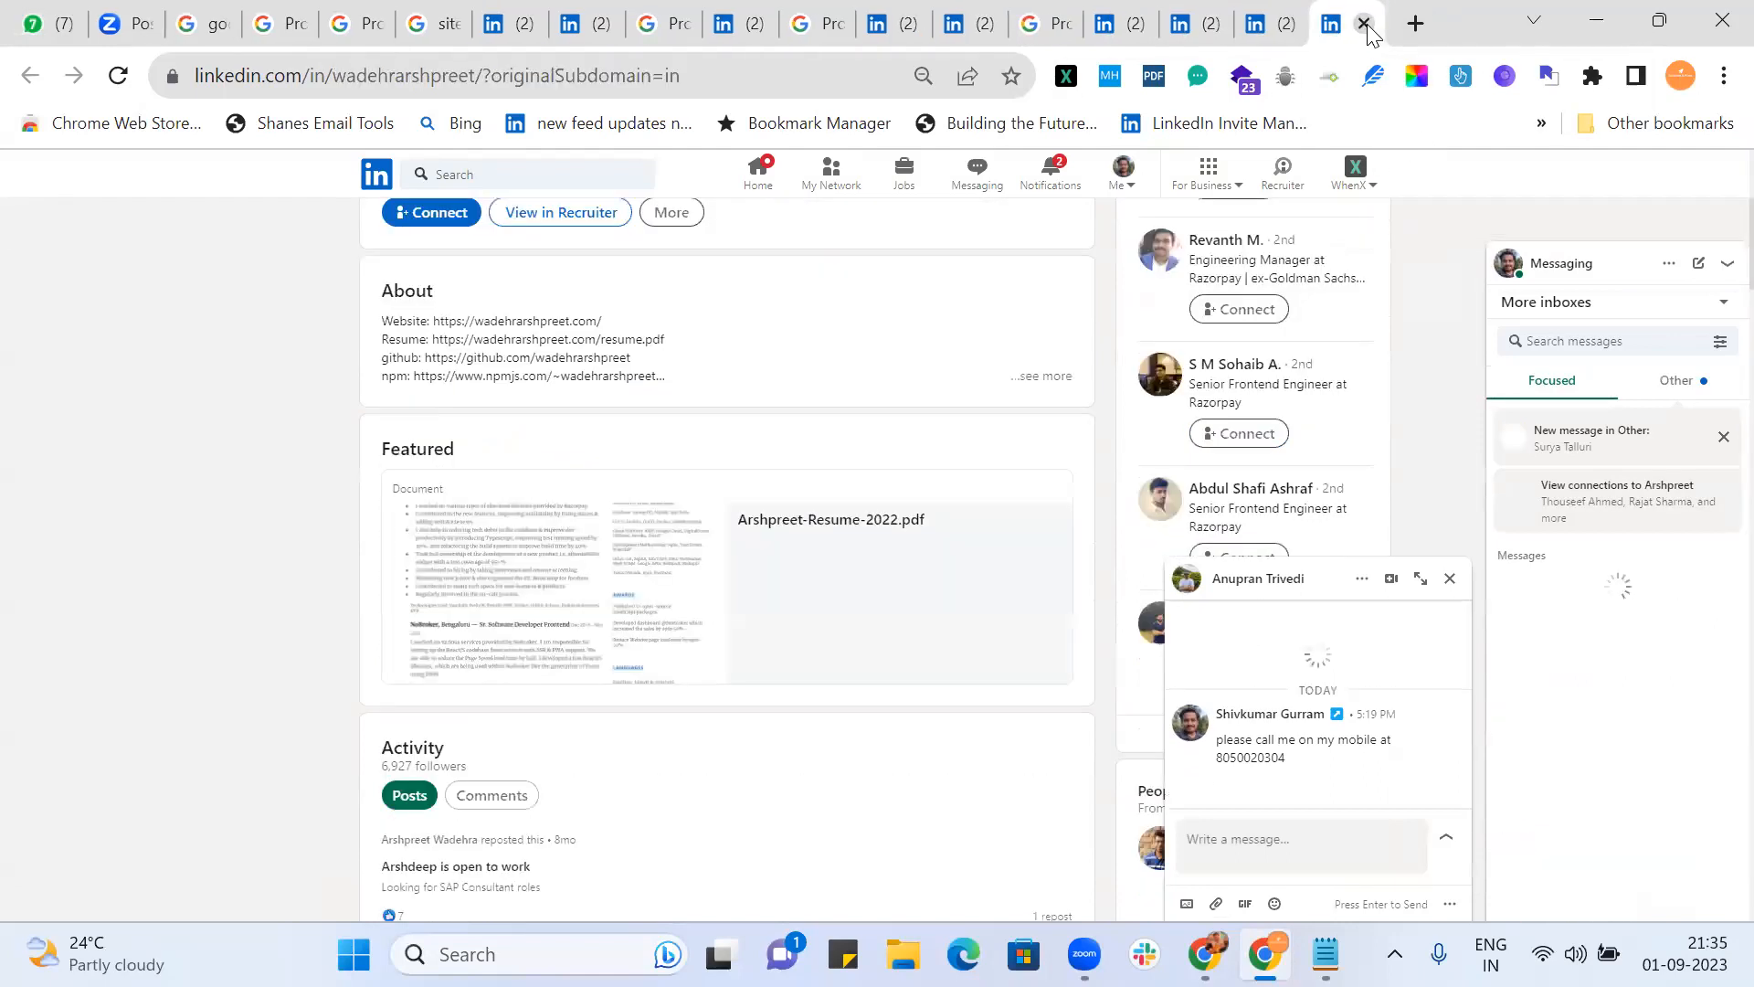
pyautogui.click(1366, 25)
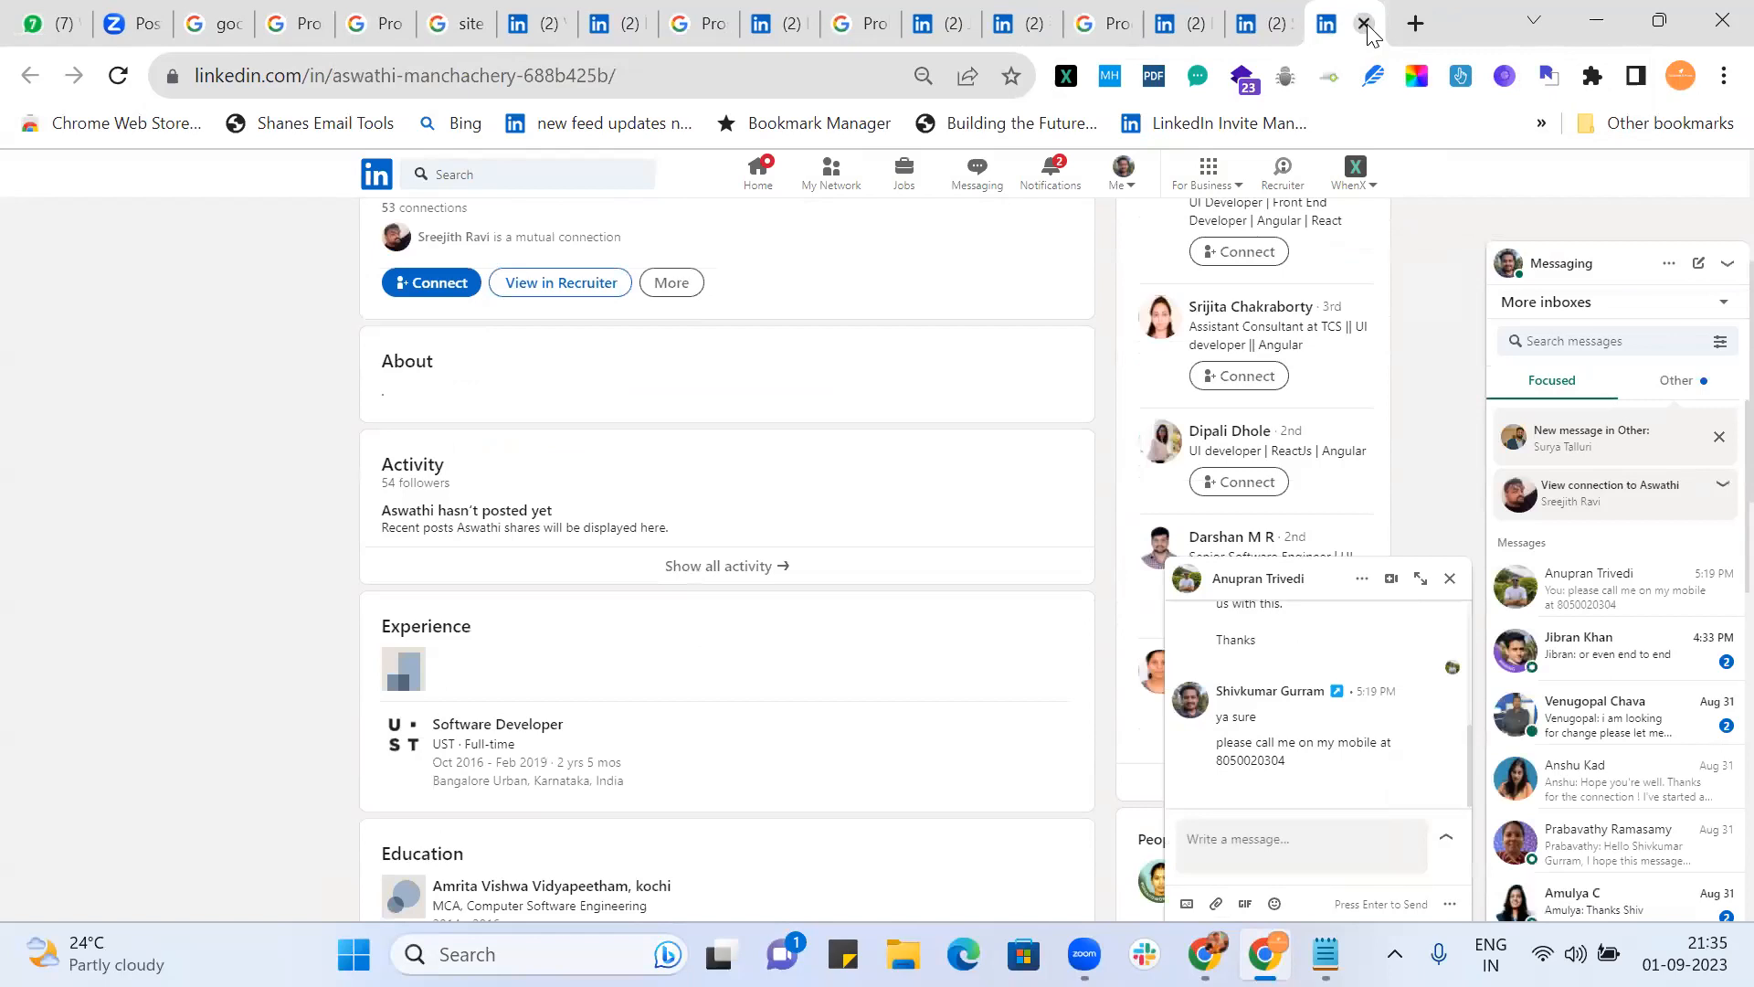
pyautogui.click(1366, 25)
pyautogui.click(1365, 24)
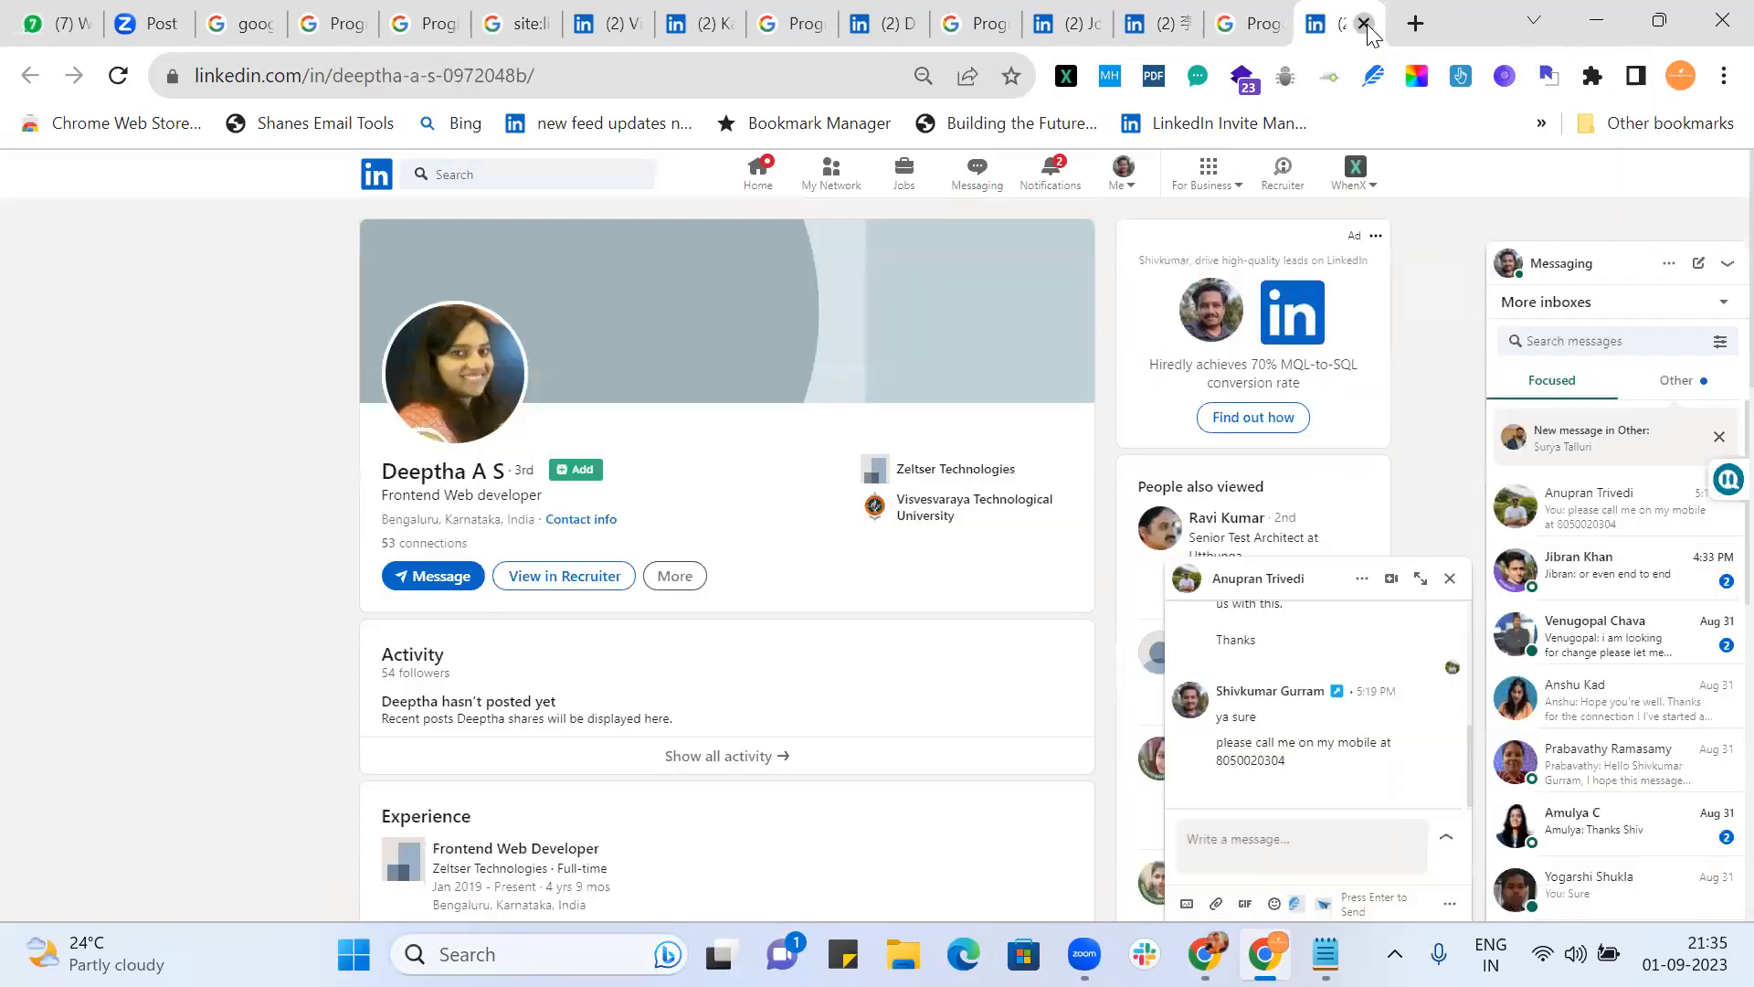
pyautogui.click(1365, 25)
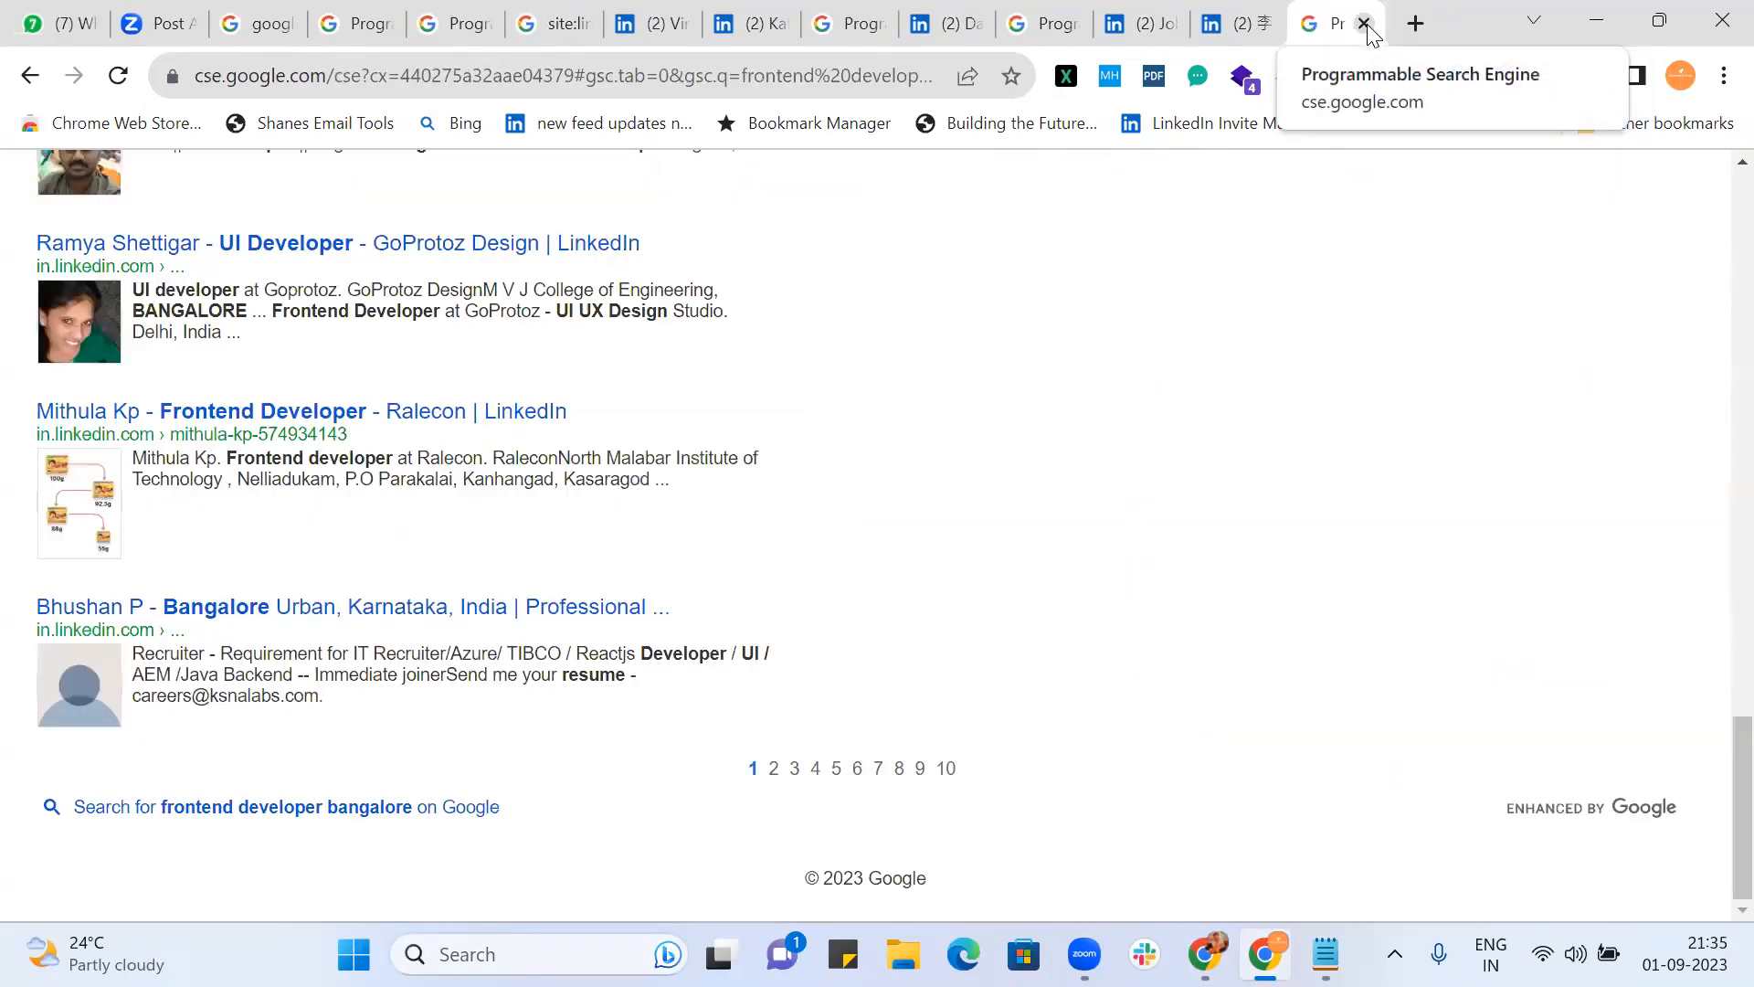
pyautogui.click(1365, 25)
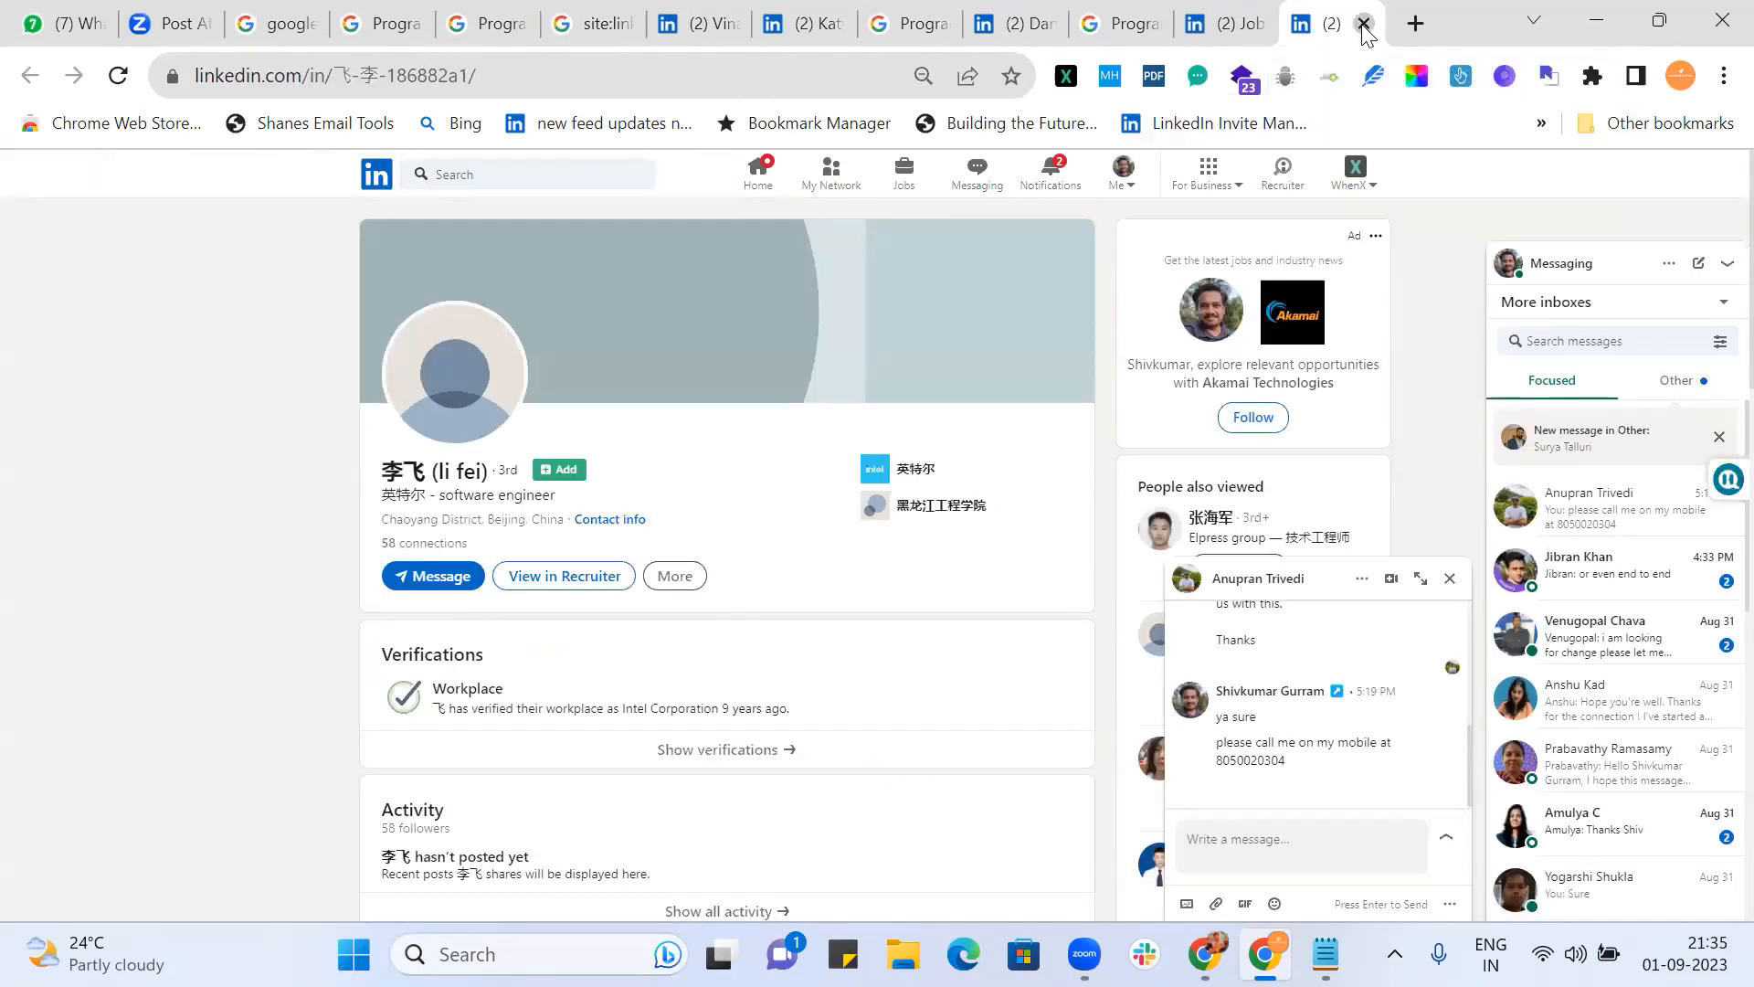
pyautogui.click(1365, 25)
pyautogui.click(1365, 25)
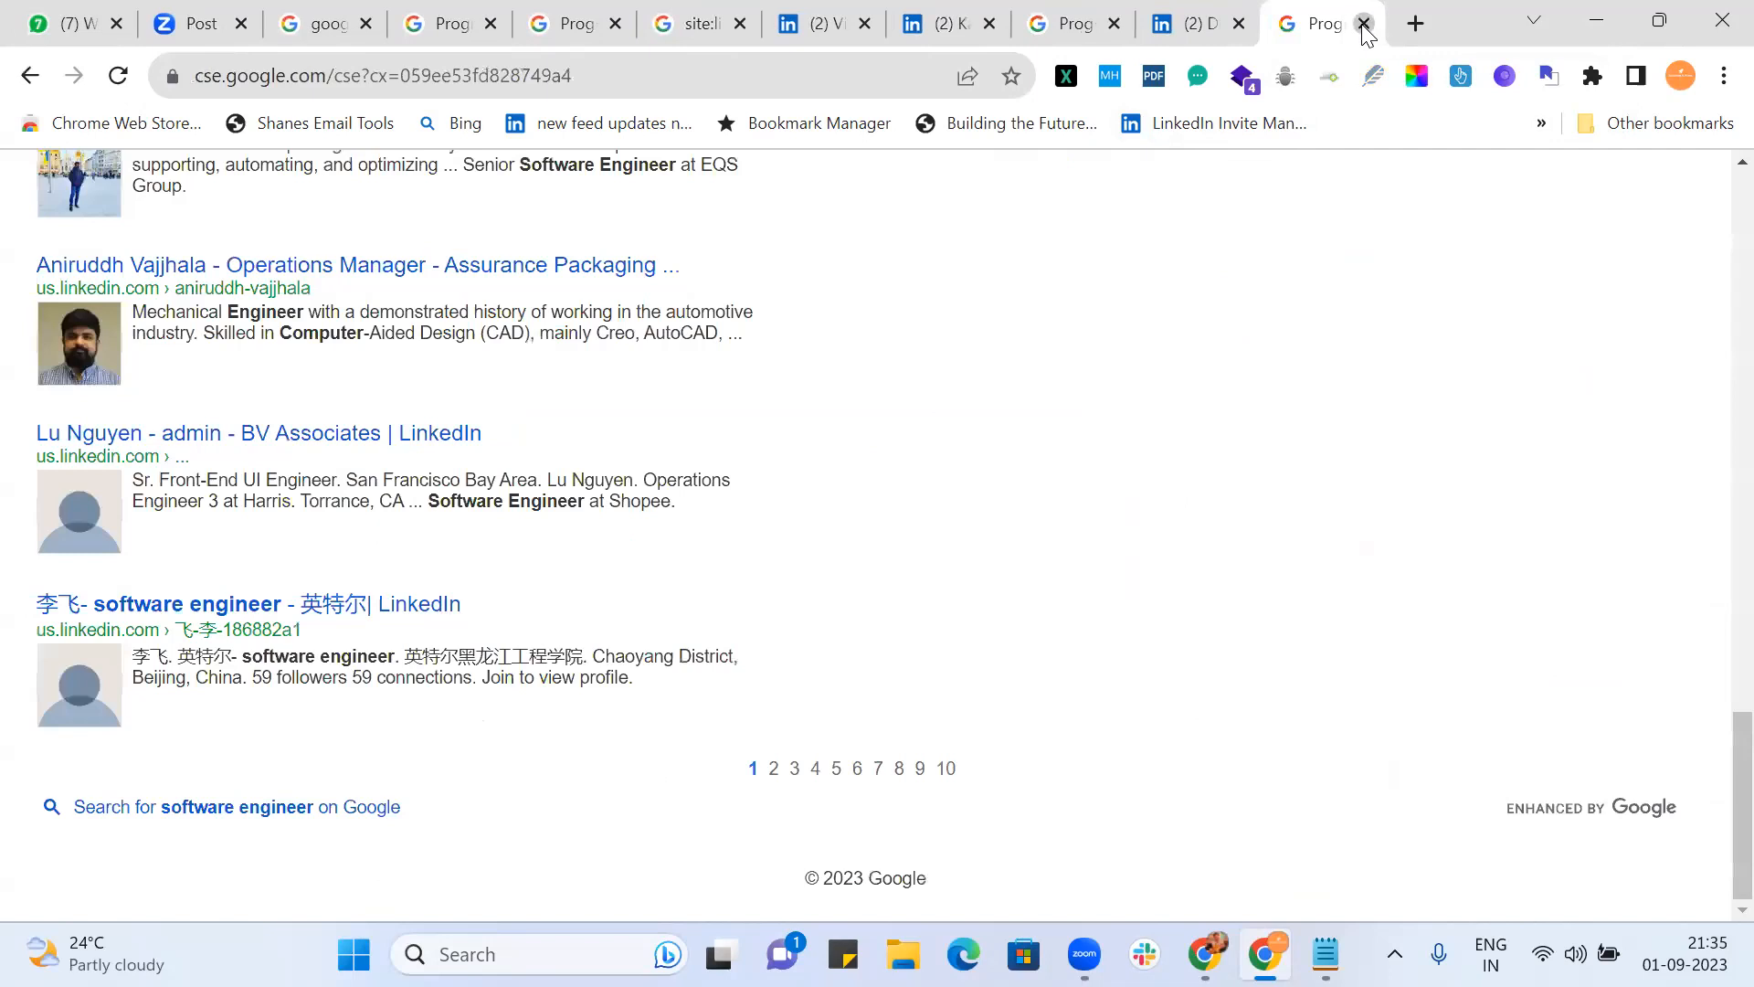
pyautogui.click(1365, 25)
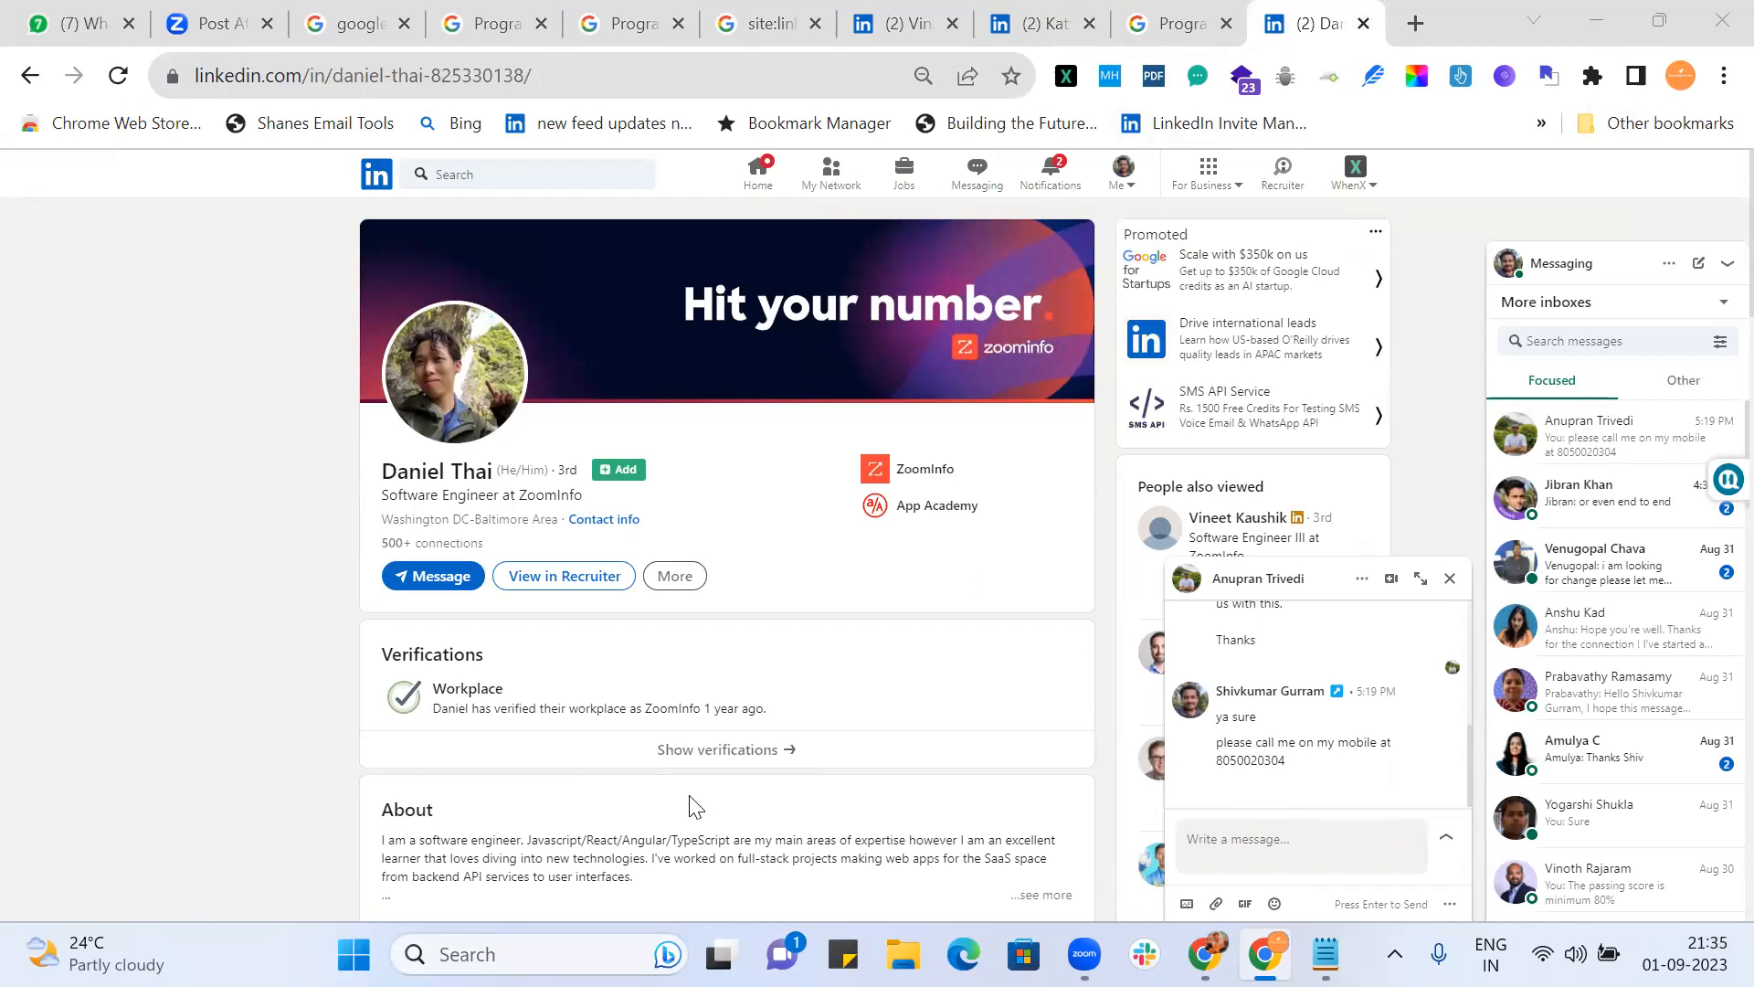
# Step: In Experience, highlight the Software Engineer title at ZoomInfo, its dates and Washington location
pyautogui.scroll(-12, 747, 633)
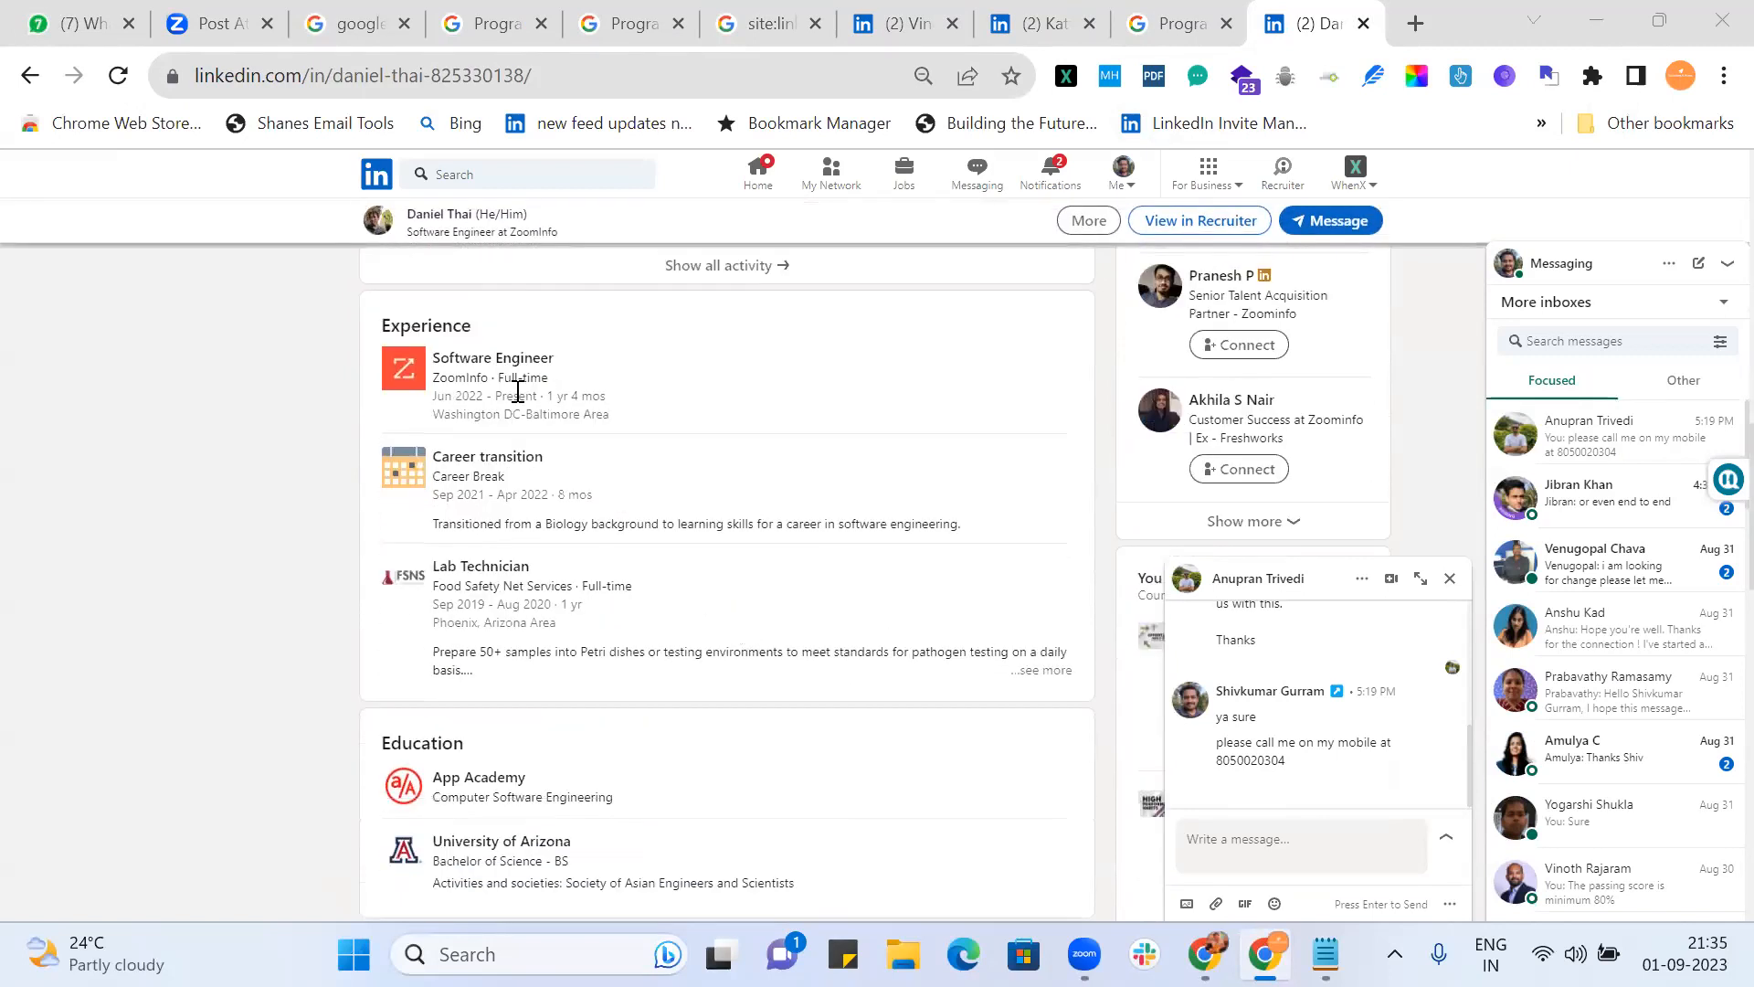
pyautogui.moveTo(437, 395); pyautogui.dragTo(634, 403)
pyautogui.doubleClick(461, 376)
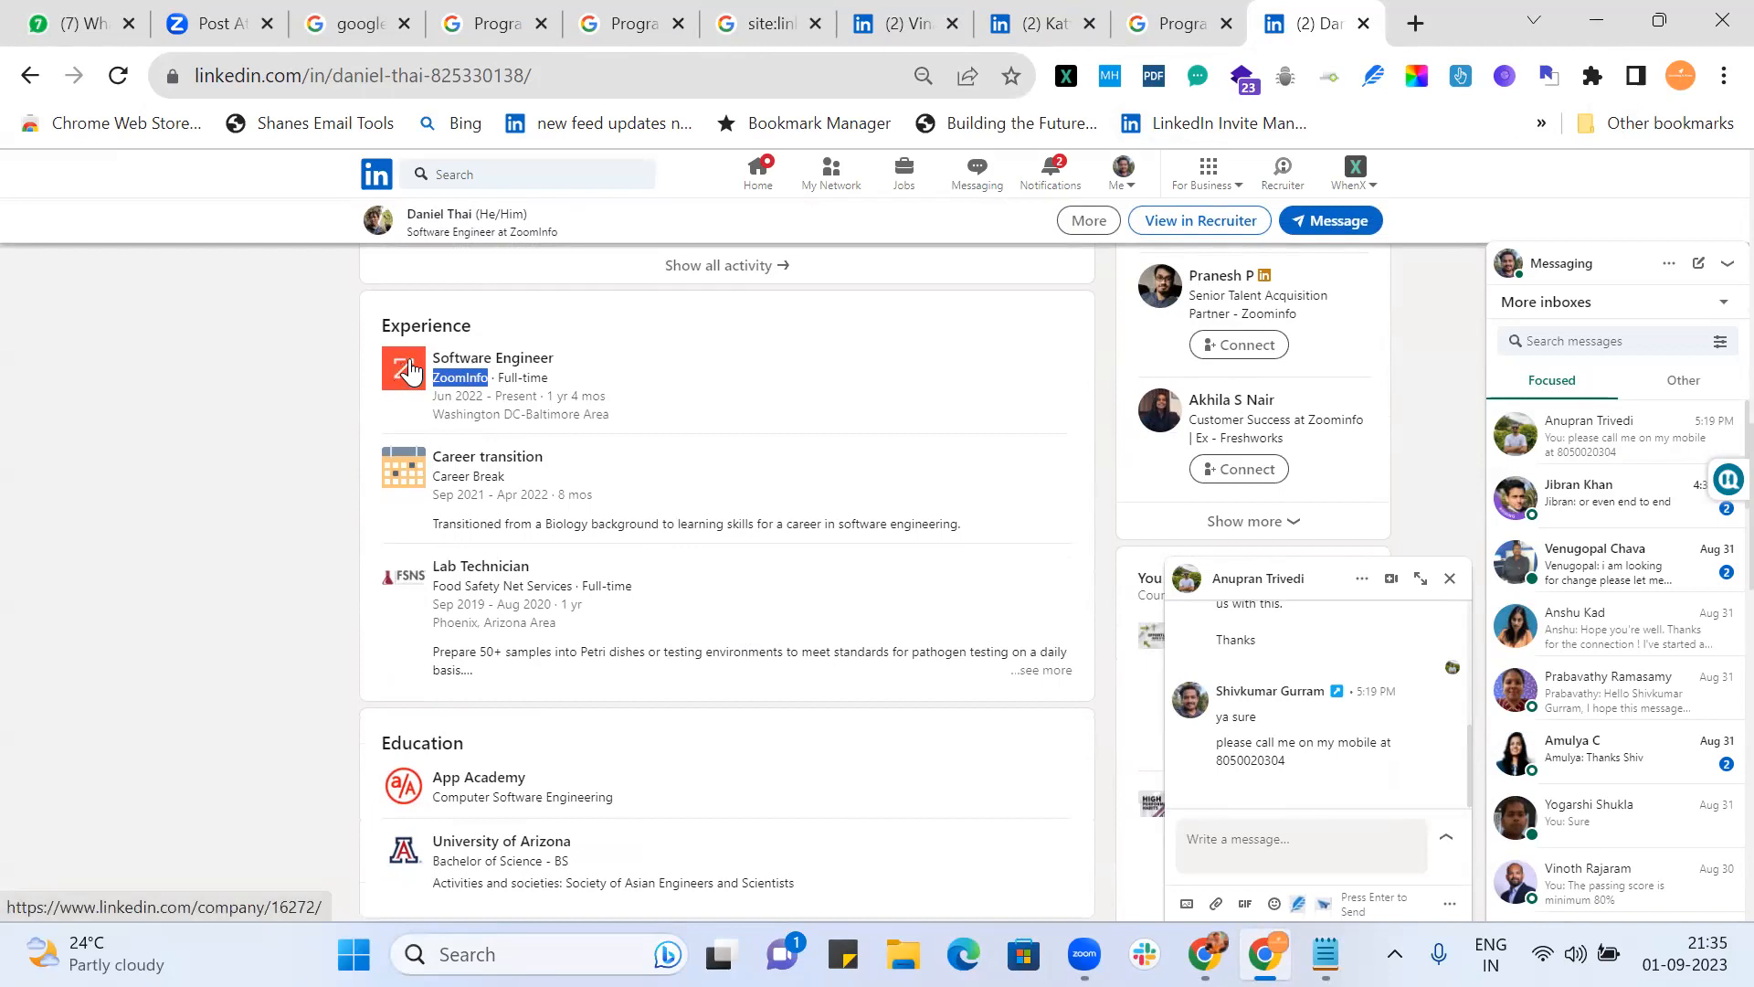
pyautogui.moveTo(470, 357); pyautogui.dragTo(584, 374)
pyautogui.moveTo(440, 378); pyautogui.dragTo(596, 414)
pyautogui.click(573, 391)
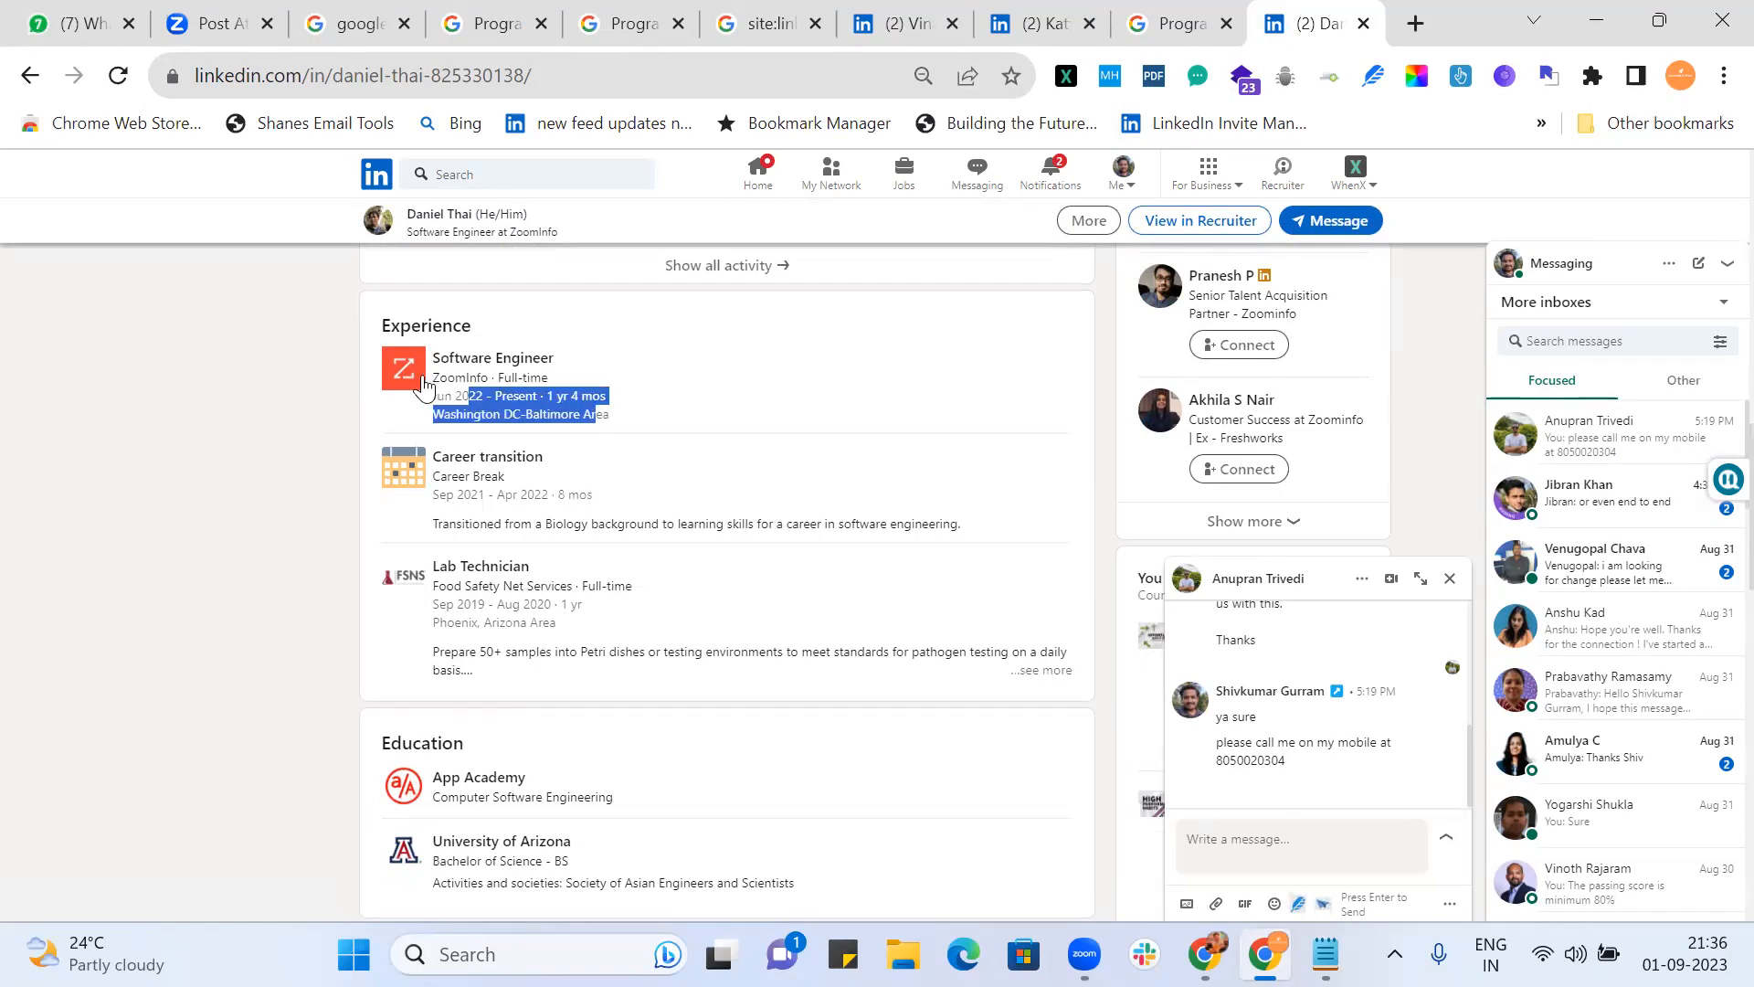
pyautogui.moveTo(433, 358); pyautogui.dragTo(639, 425)
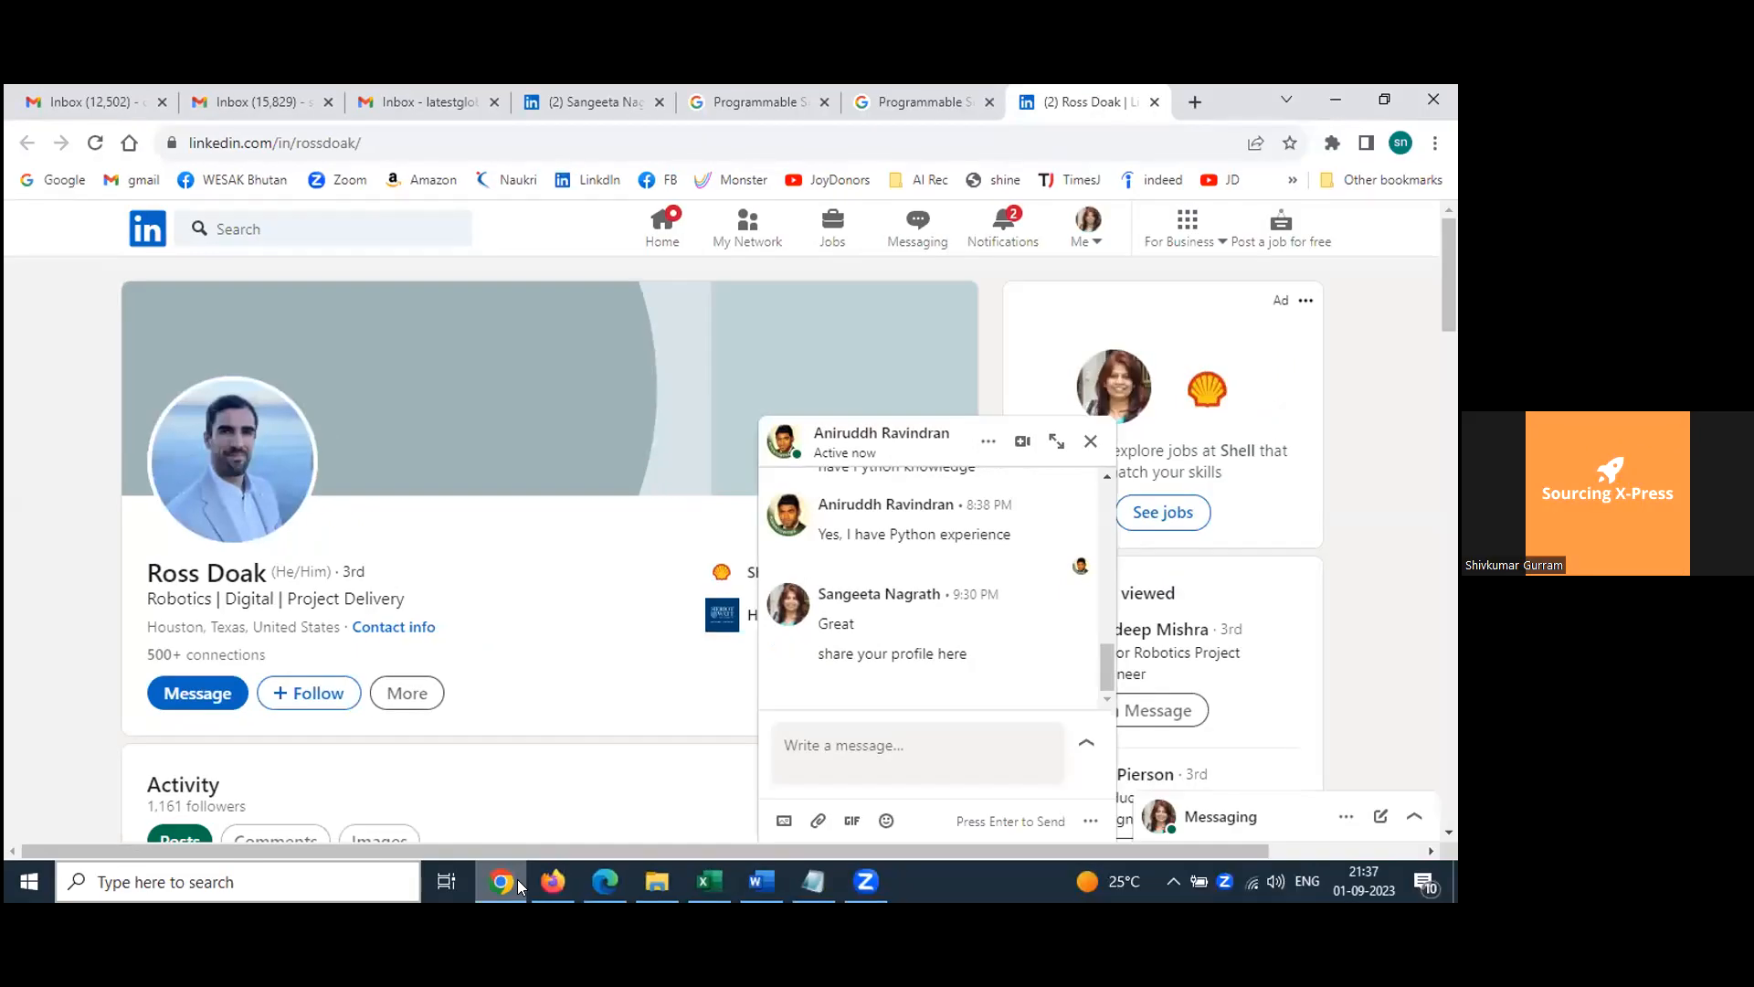
# Step: Return to the robotics search results and move to page 2
pyautogui.click(892, 99)
pyautogui.scroll(1, 438, 561)
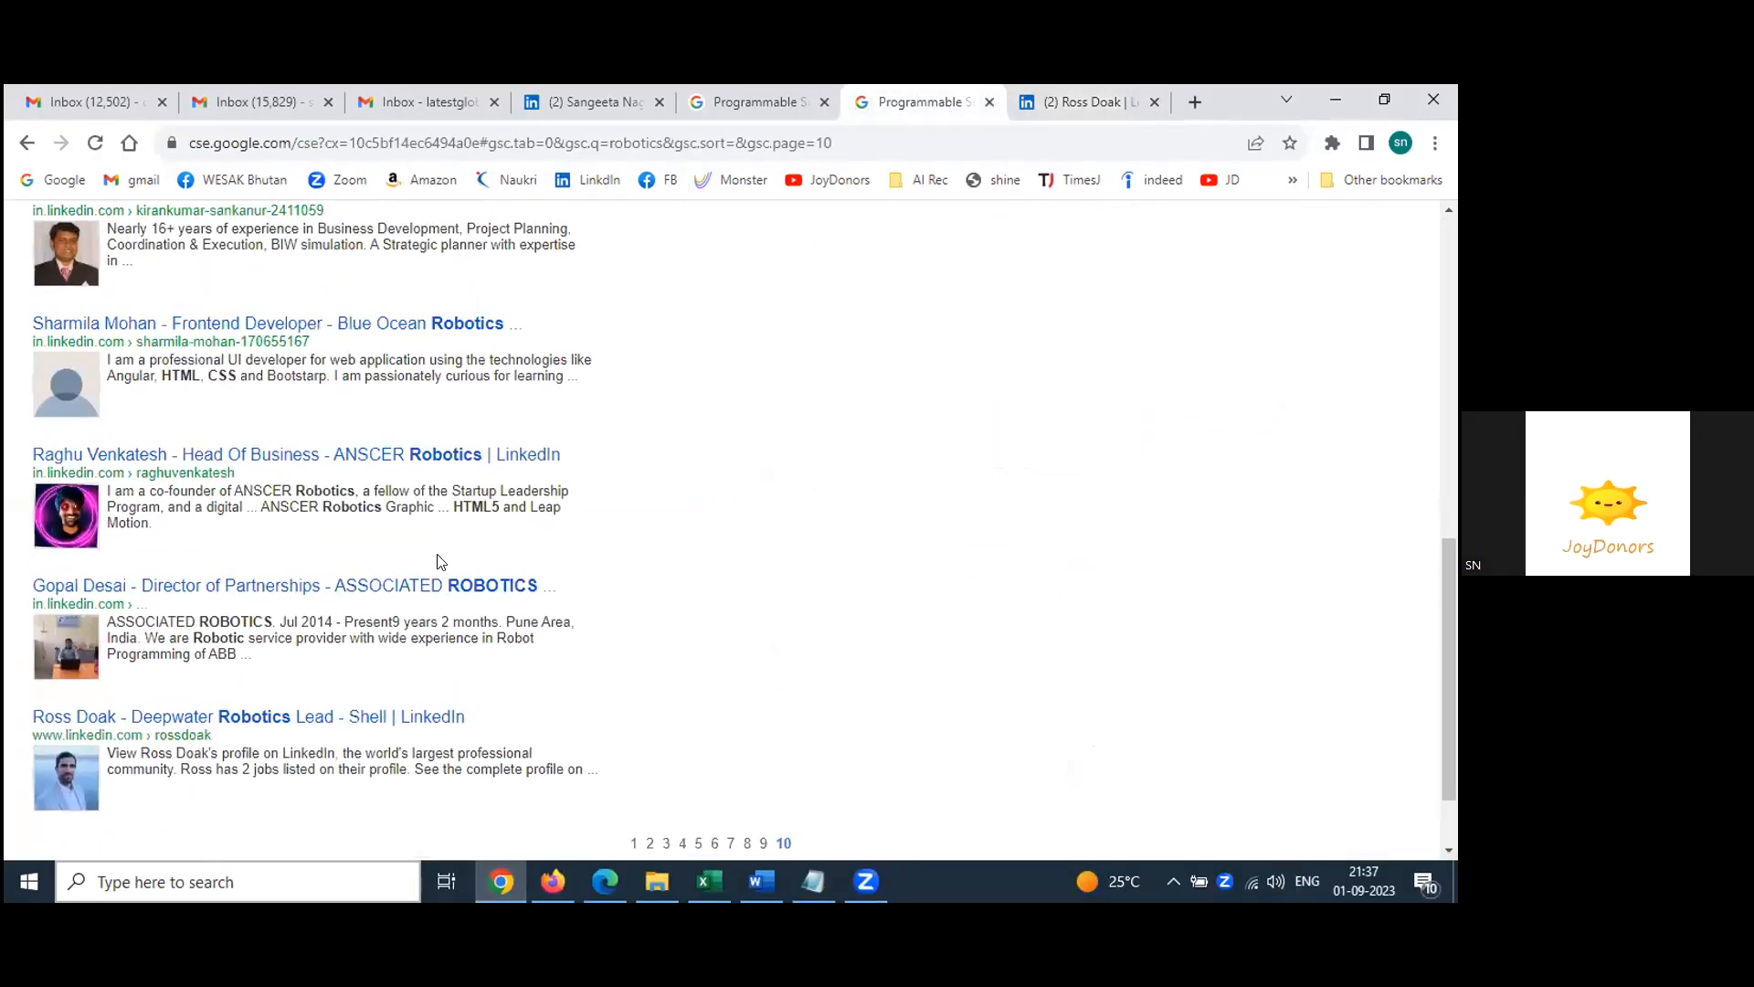
pyautogui.scroll(8, 438, 561)
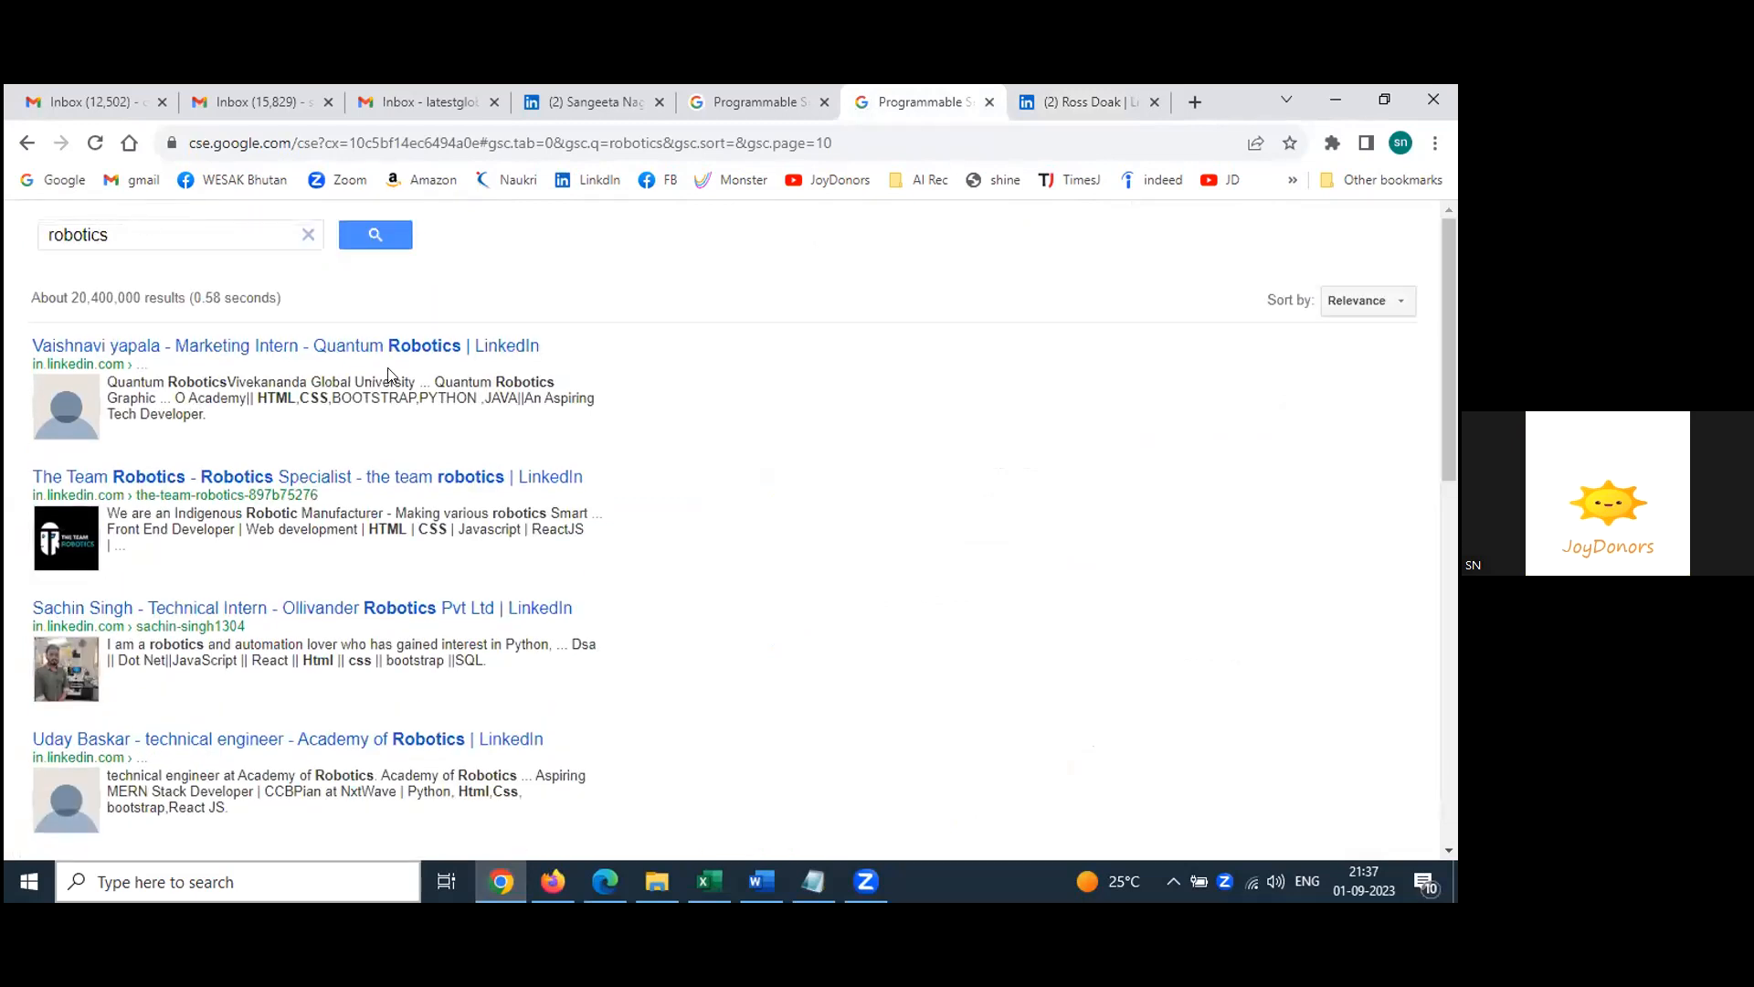
pyautogui.scroll(-1, 389, 368)
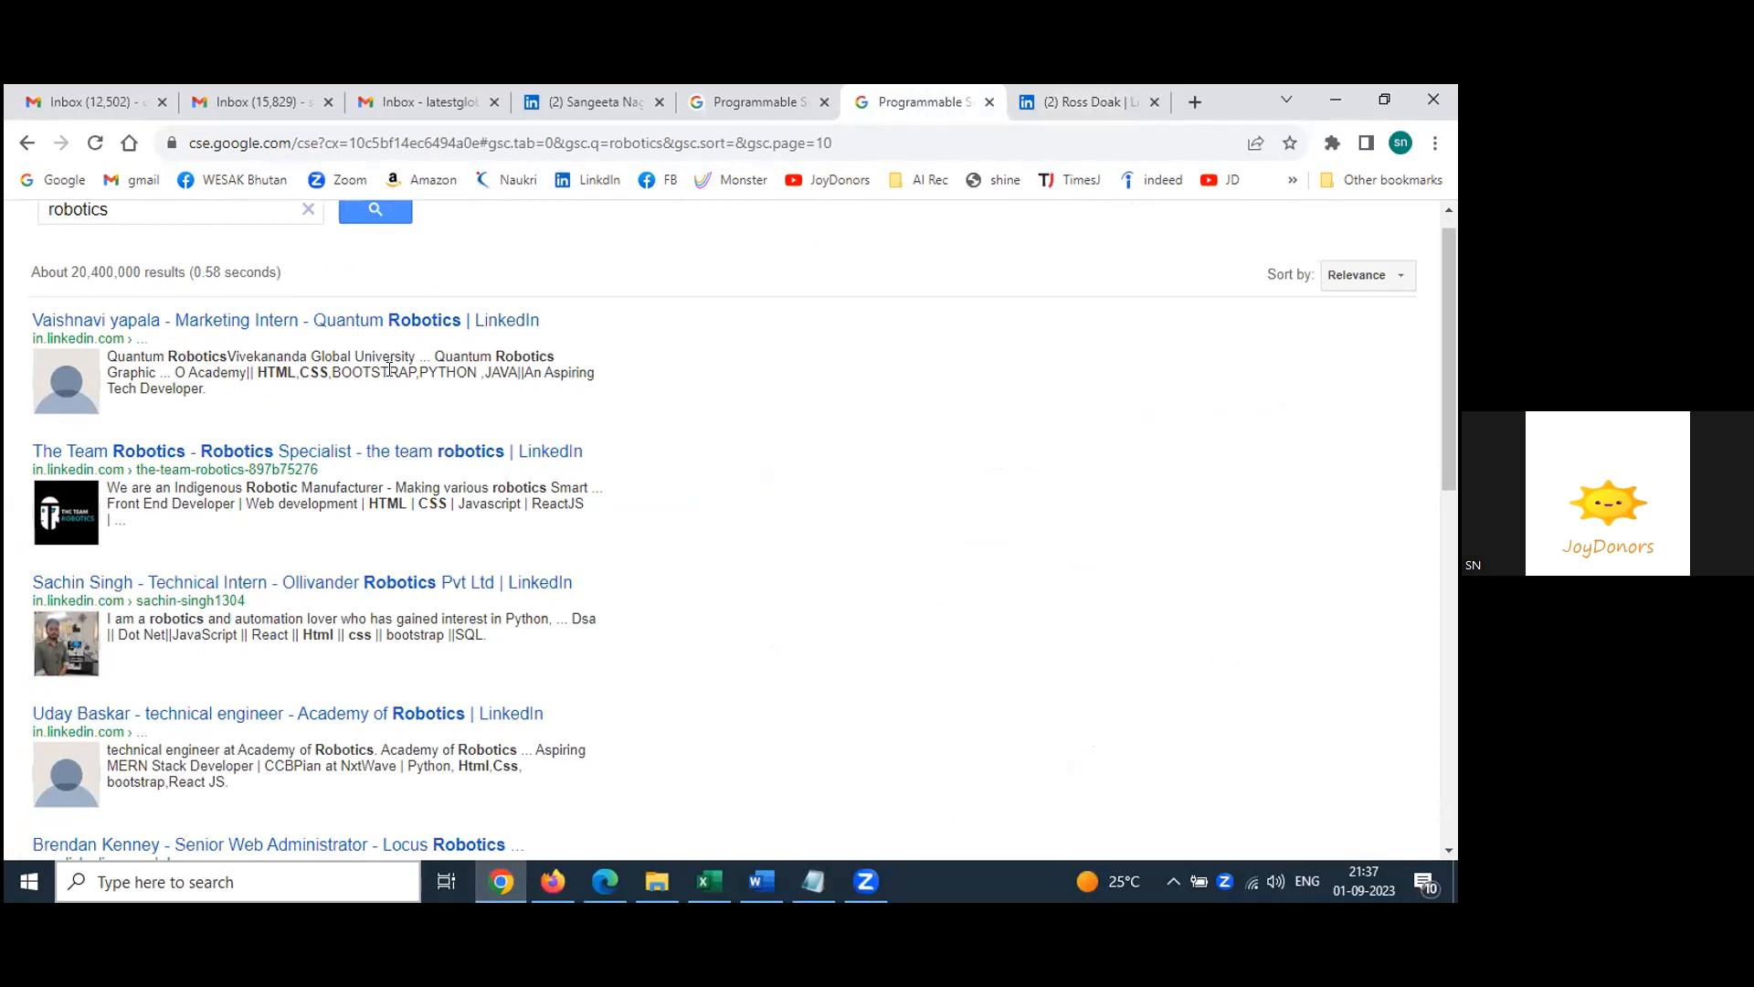
pyautogui.scroll(-6, 806, 459)
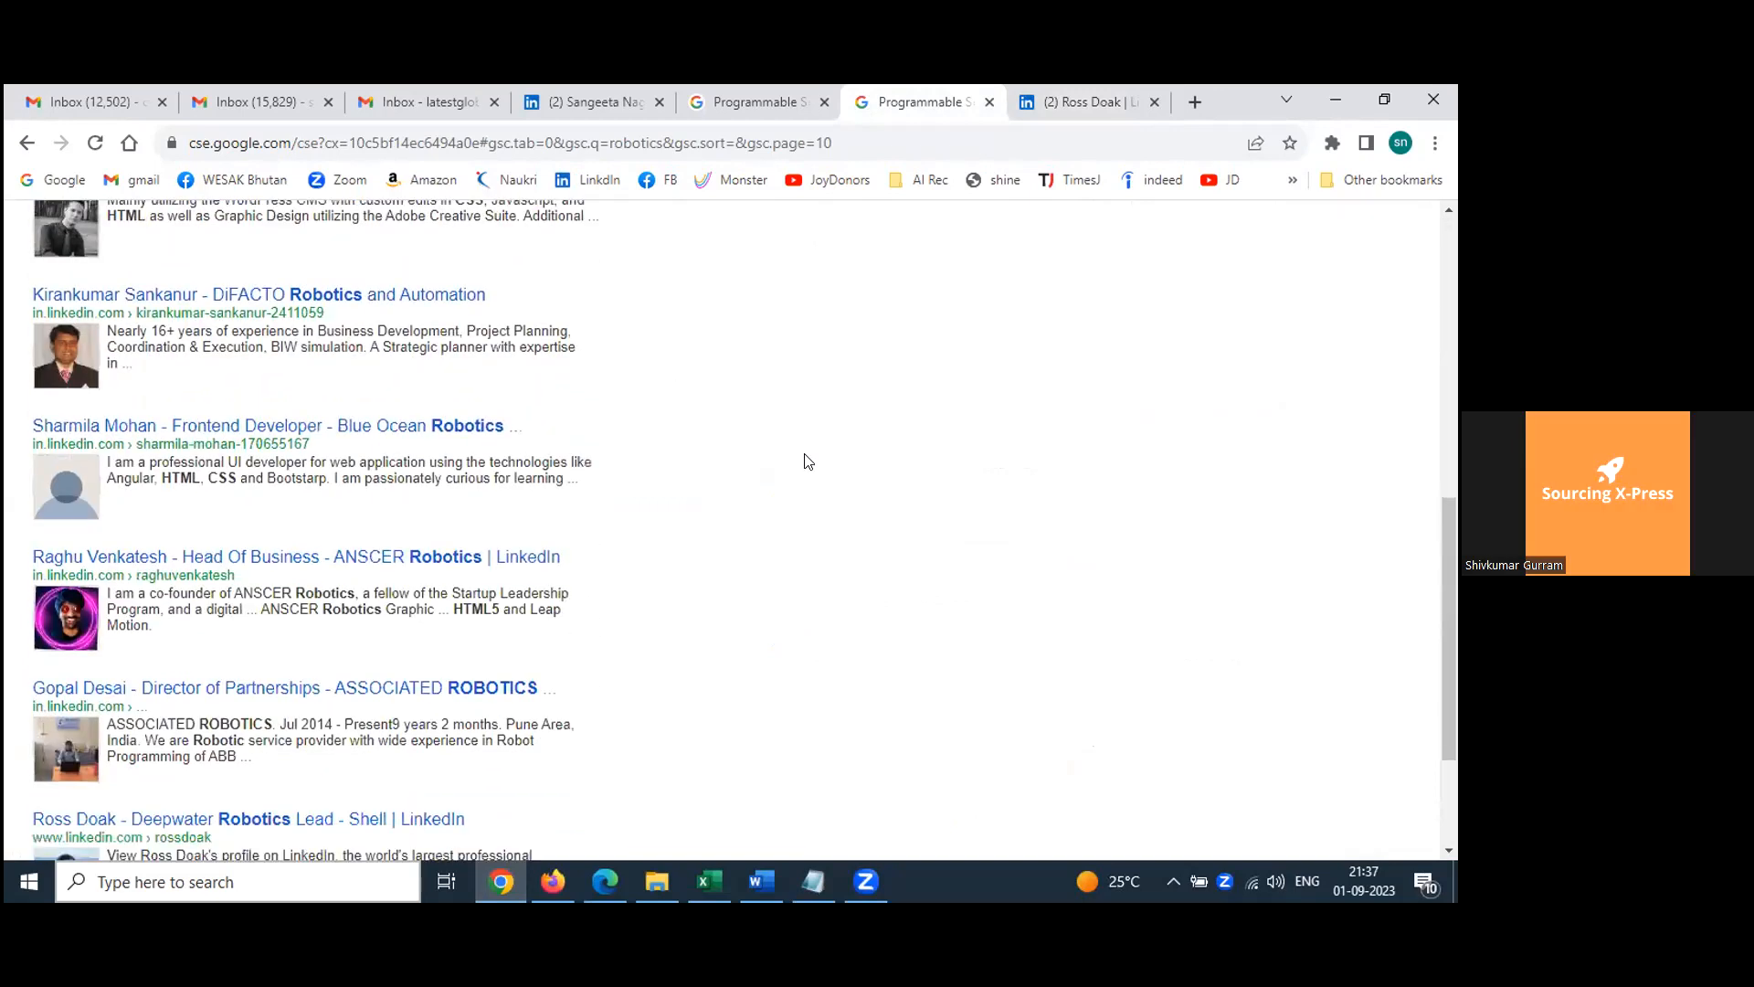
pyautogui.scroll(-2, 806, 460)
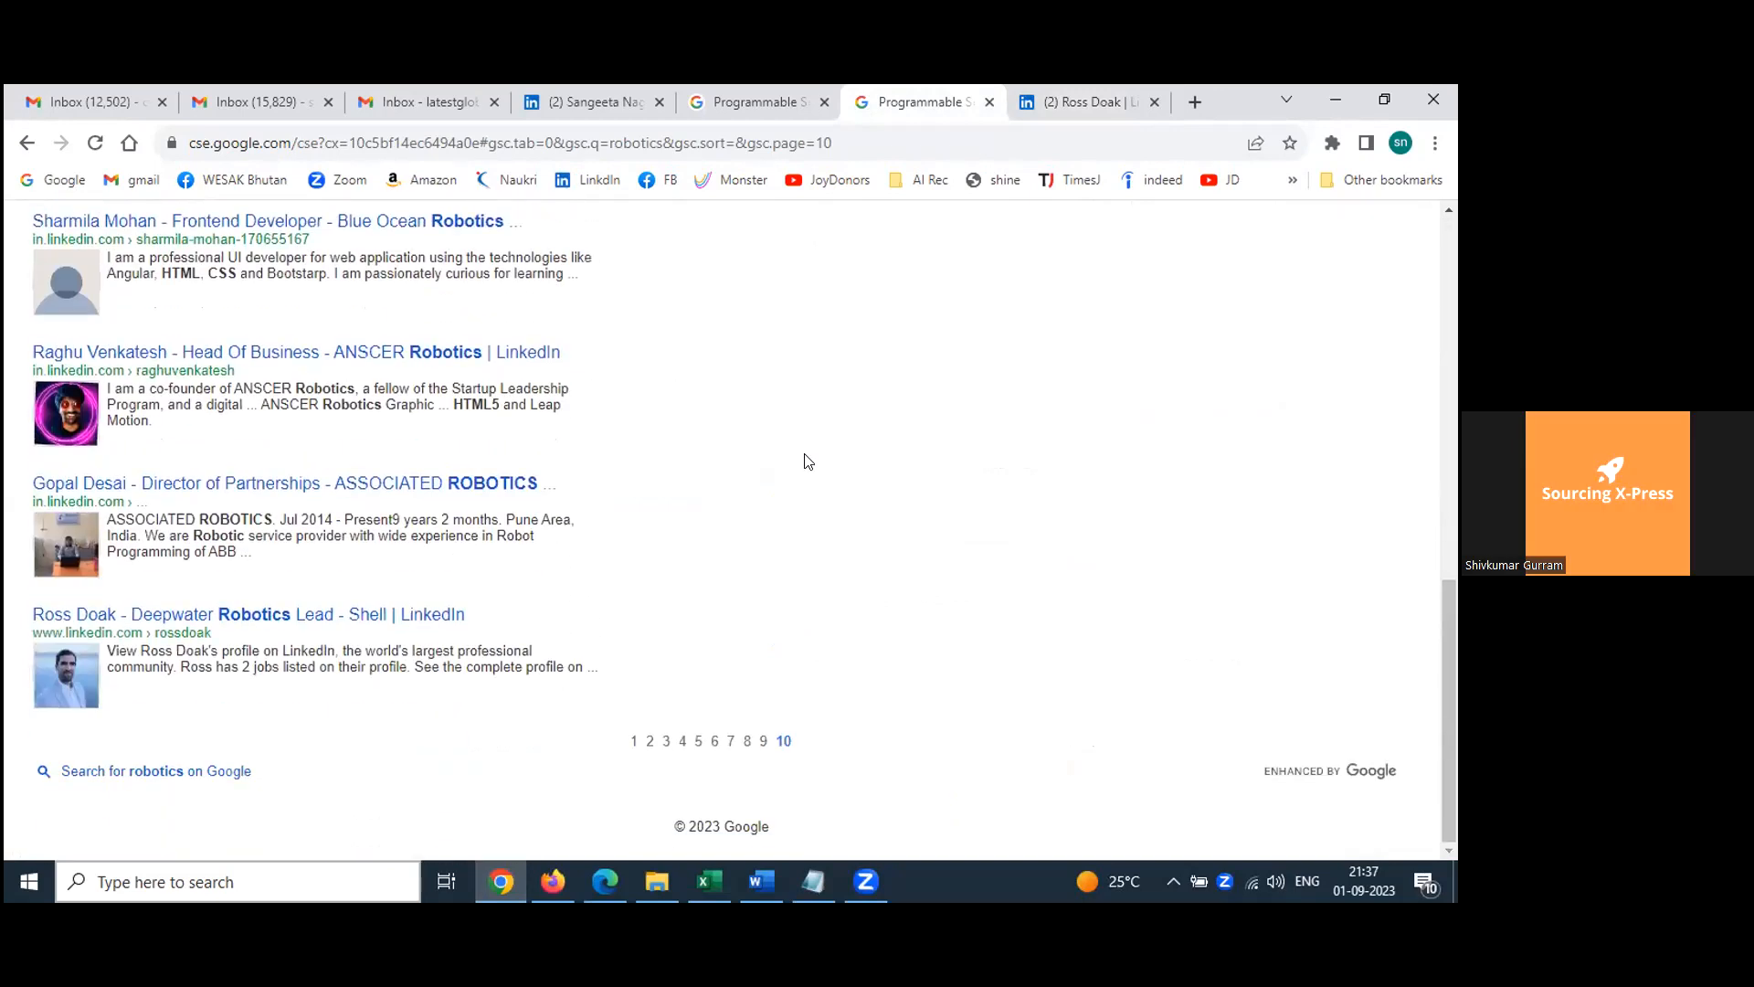
pyautogui.click(650, 741)
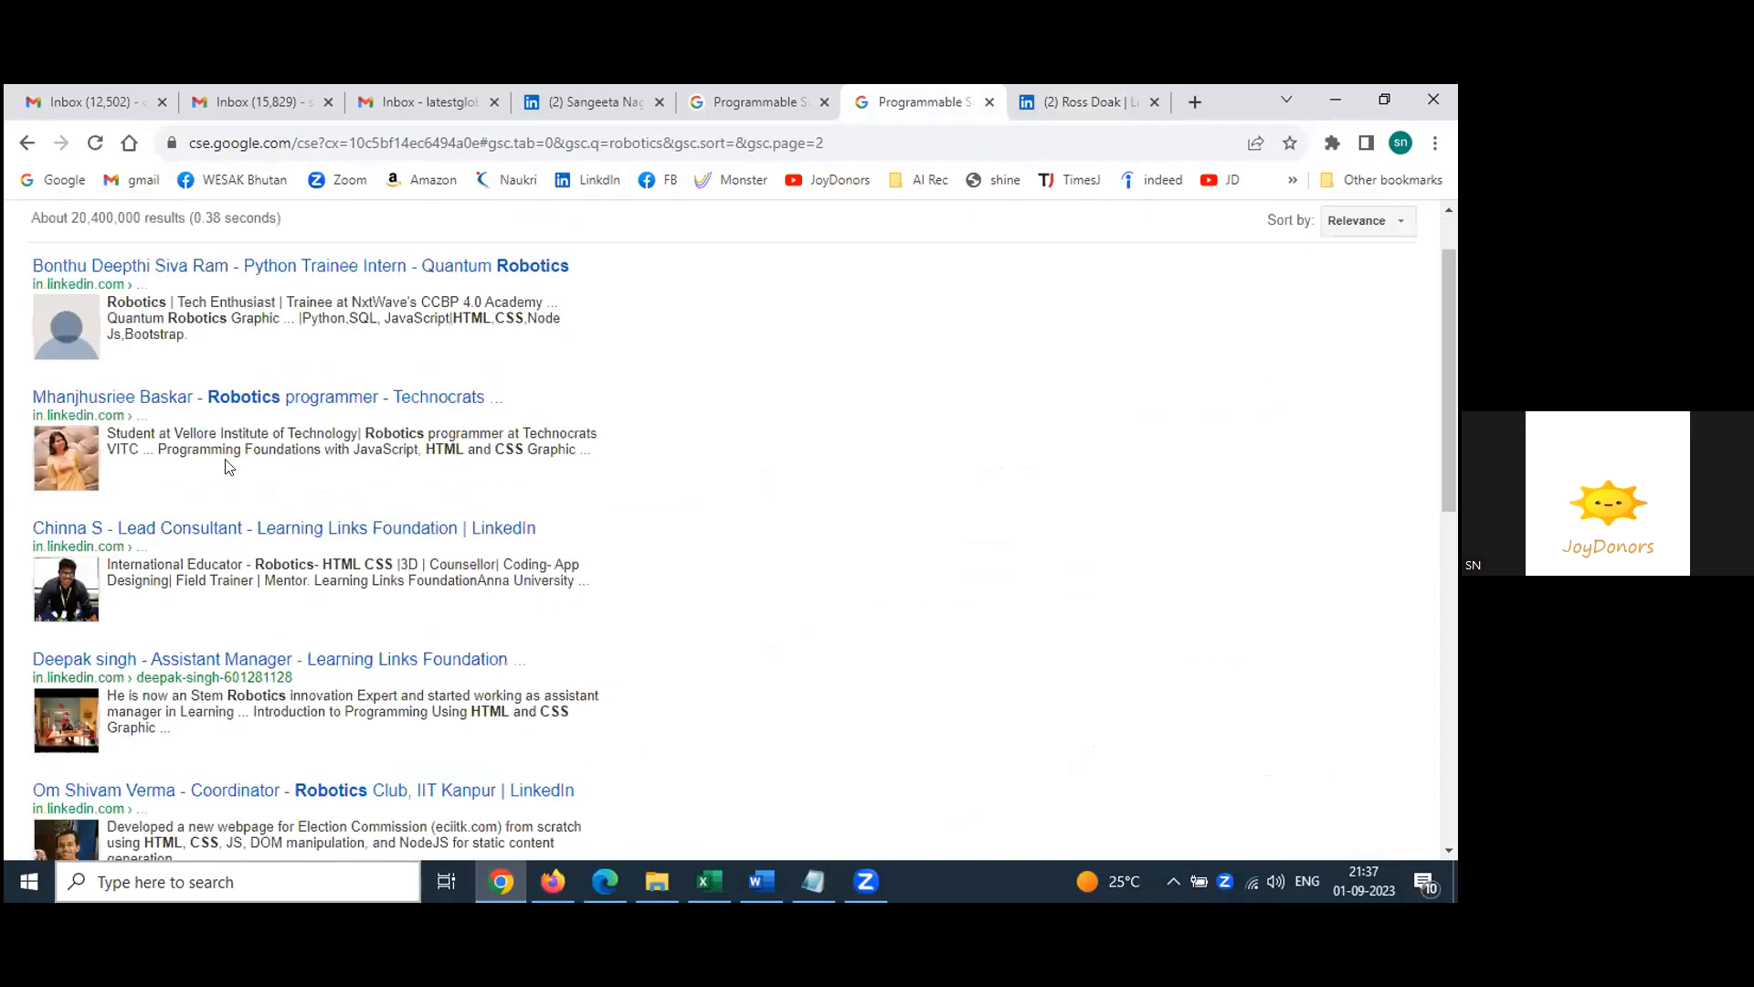
# Step: Open the Learning Links Foundation assistant manager's LinkedIn profile in a new tab
pyautogui.scroll(1, 288, 469)
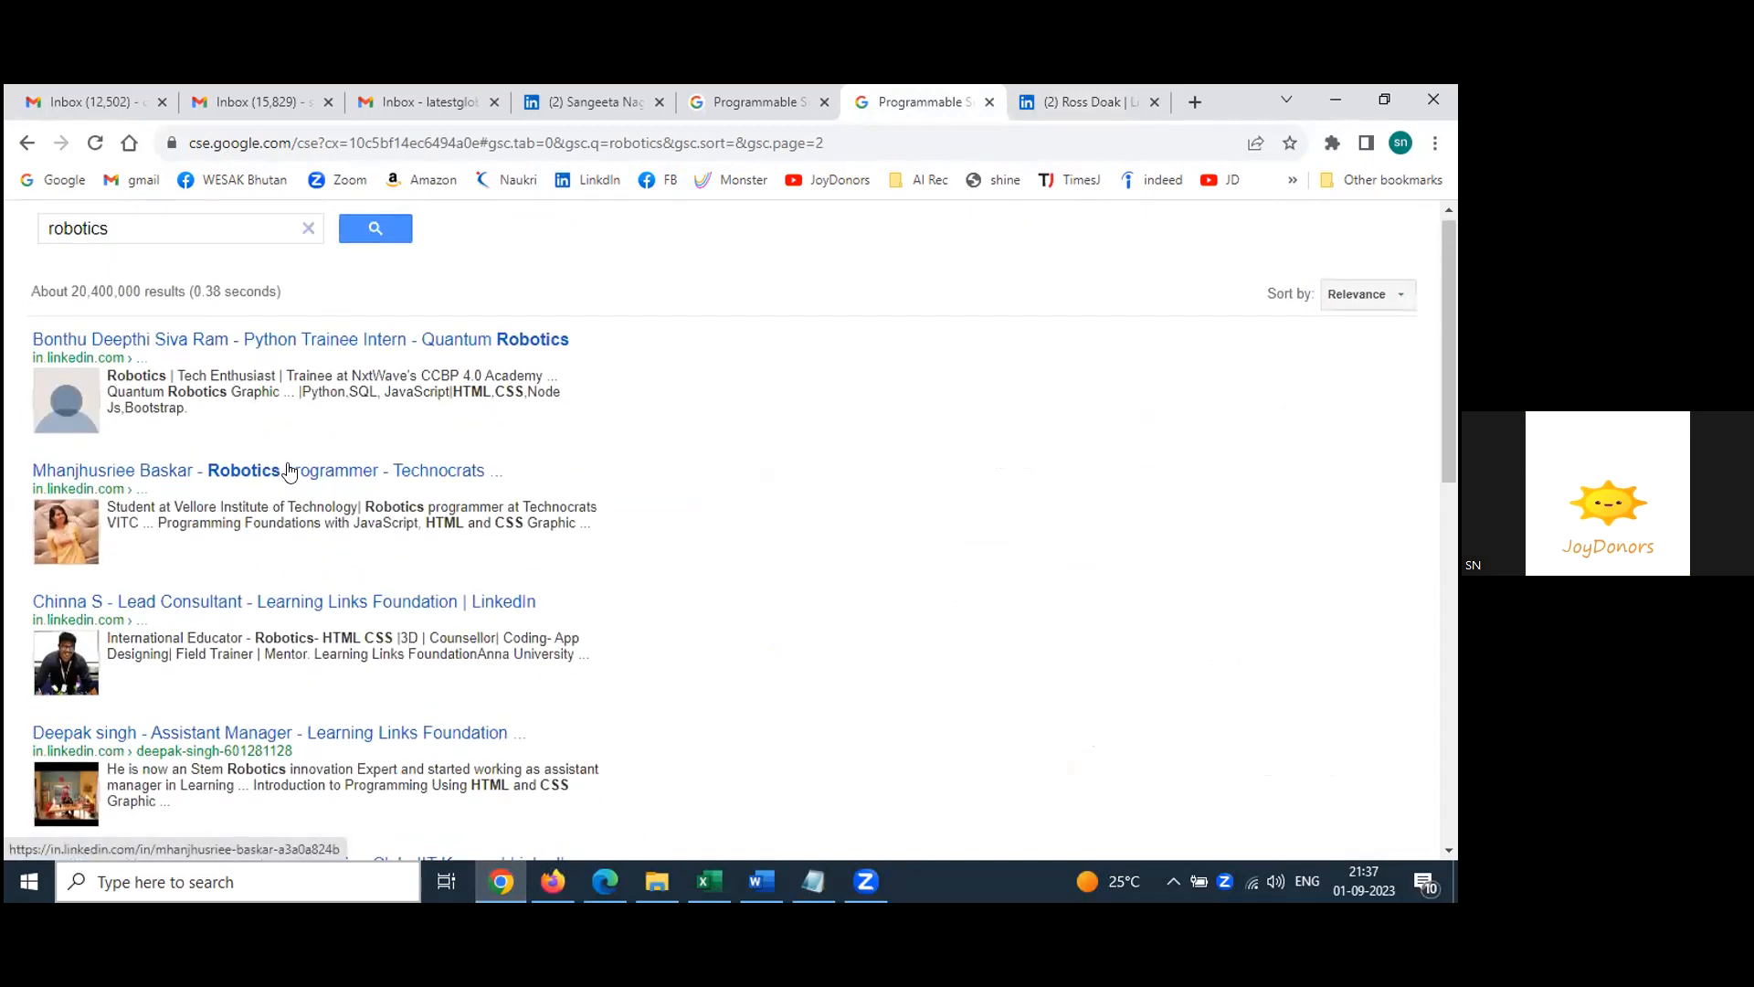
pyautogui.scroll(-2, 289, 469)
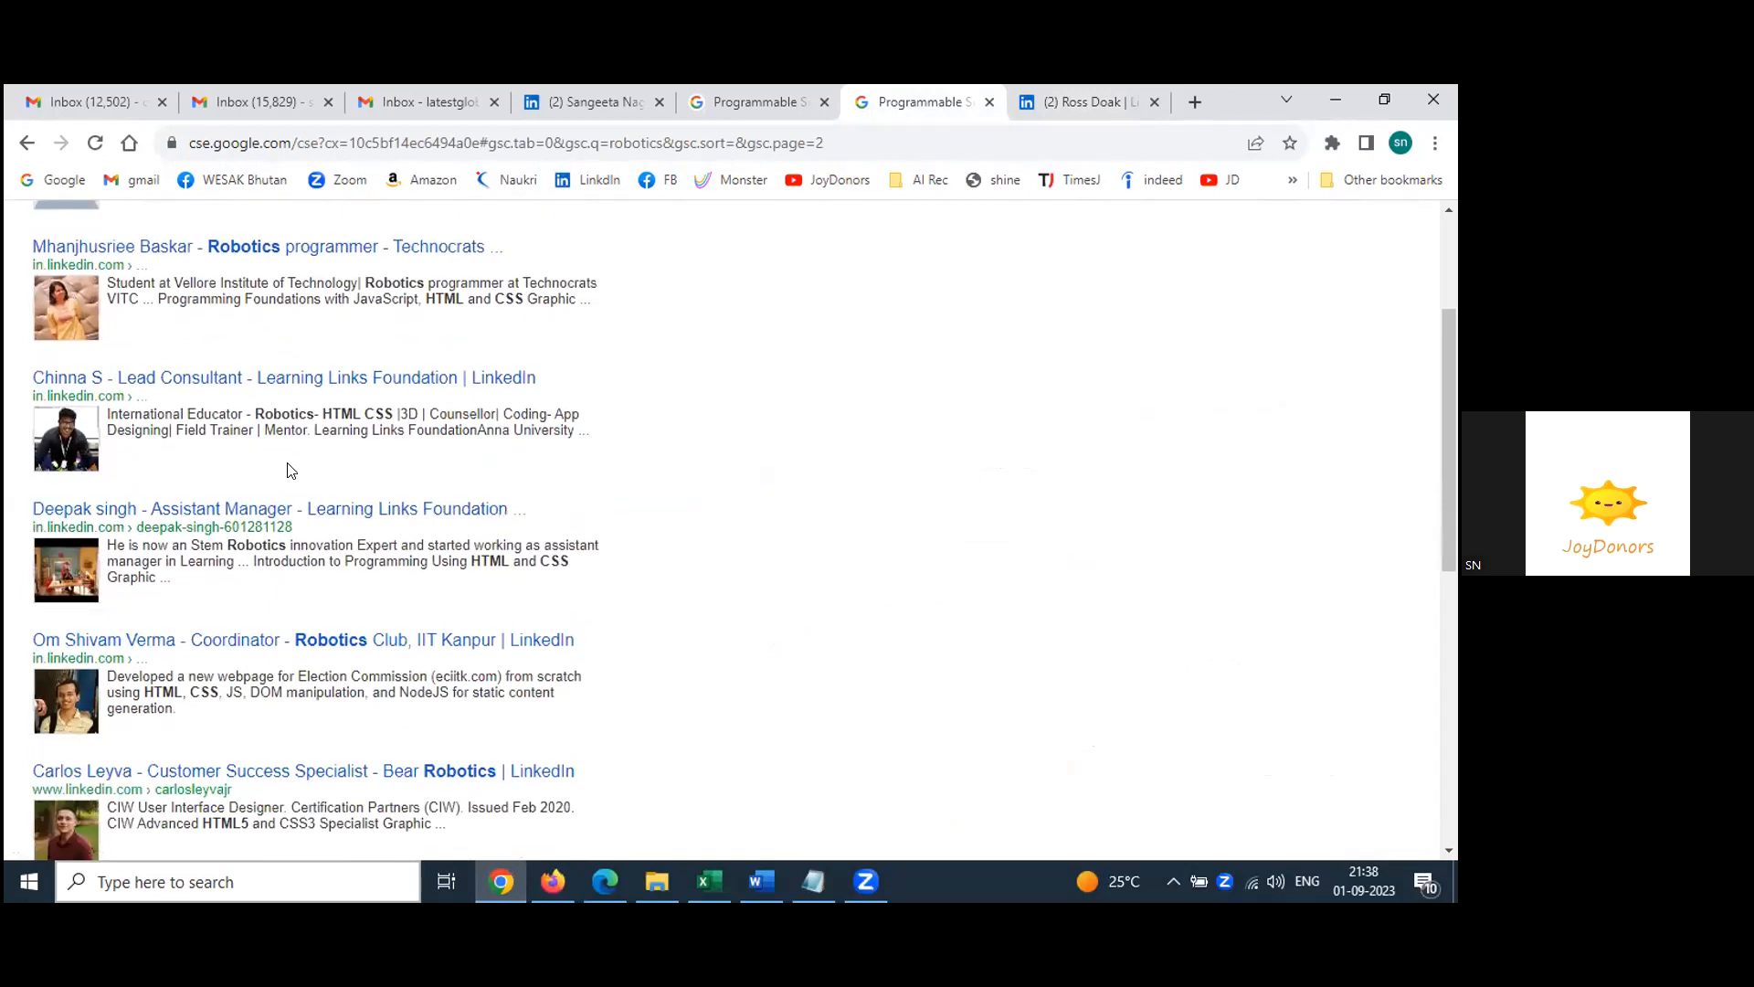
pyautogui.rightClick(281, 515)
pyautogui.click(307, 529)
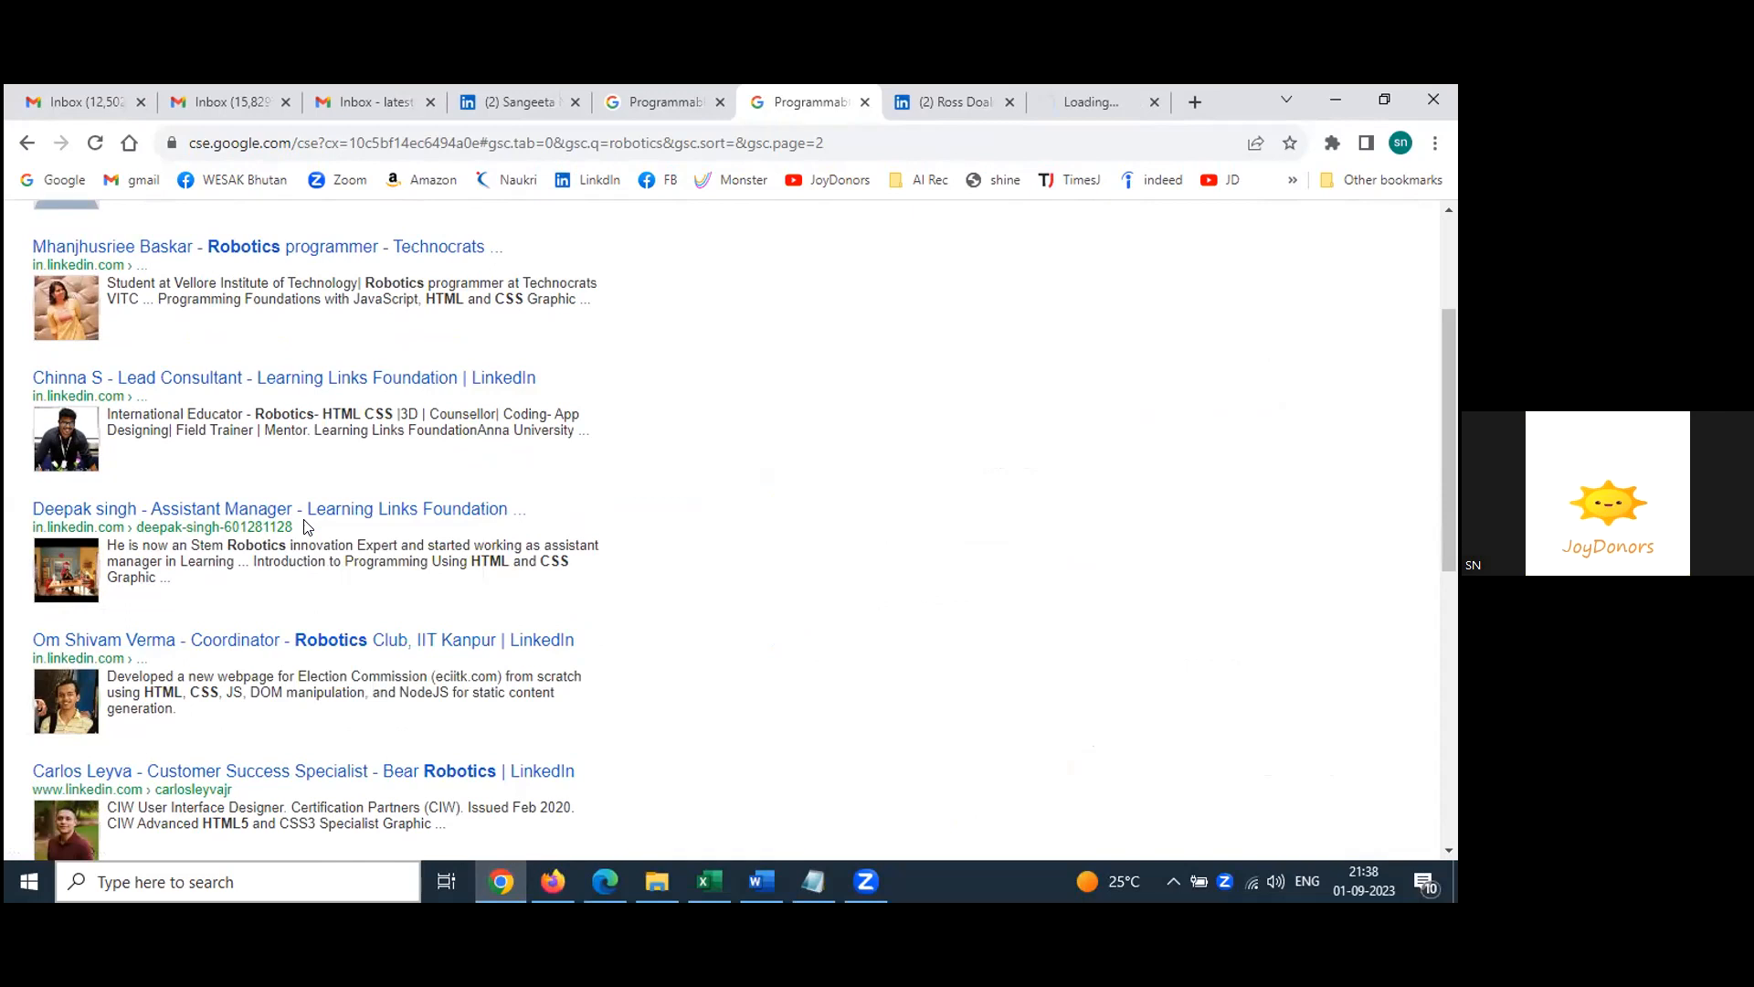
# Step: View the STEM robotics expert's new LinkedIn profile and highlight its Lucknow, Uttar Pradesh location
pyautogui.click(1110, 95)
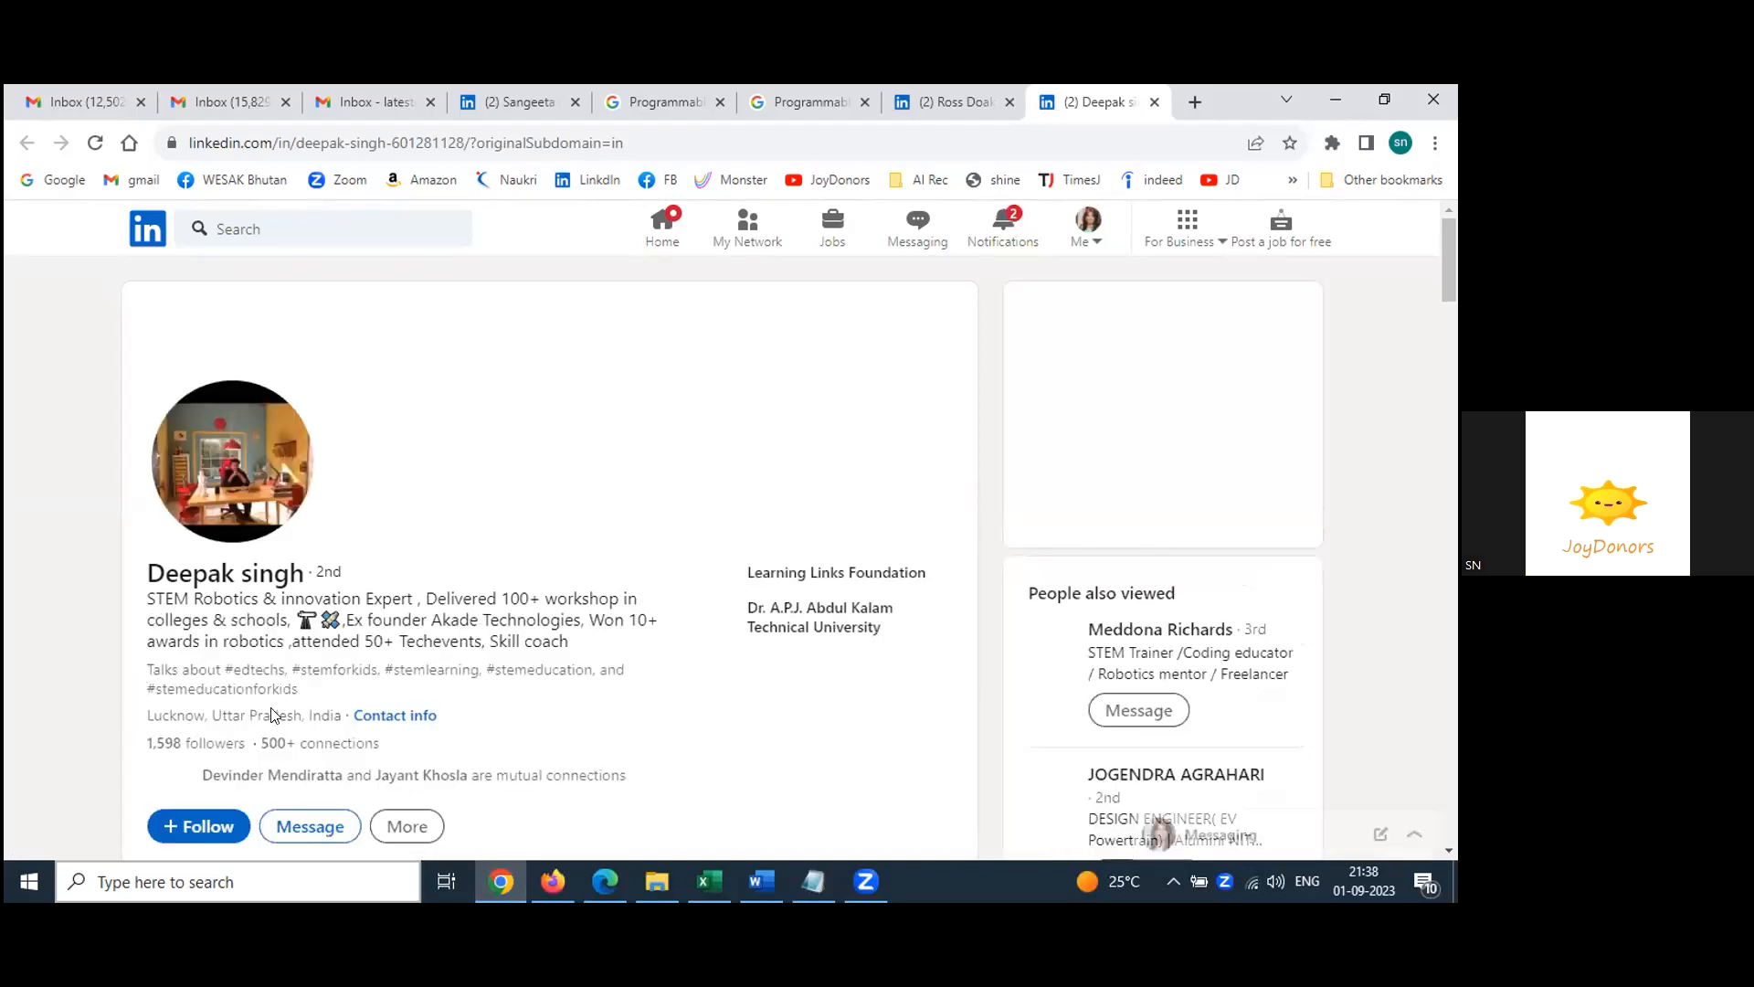
pyautogui.moveTo(284, 716); pyautogui.dragTo(147, 716)
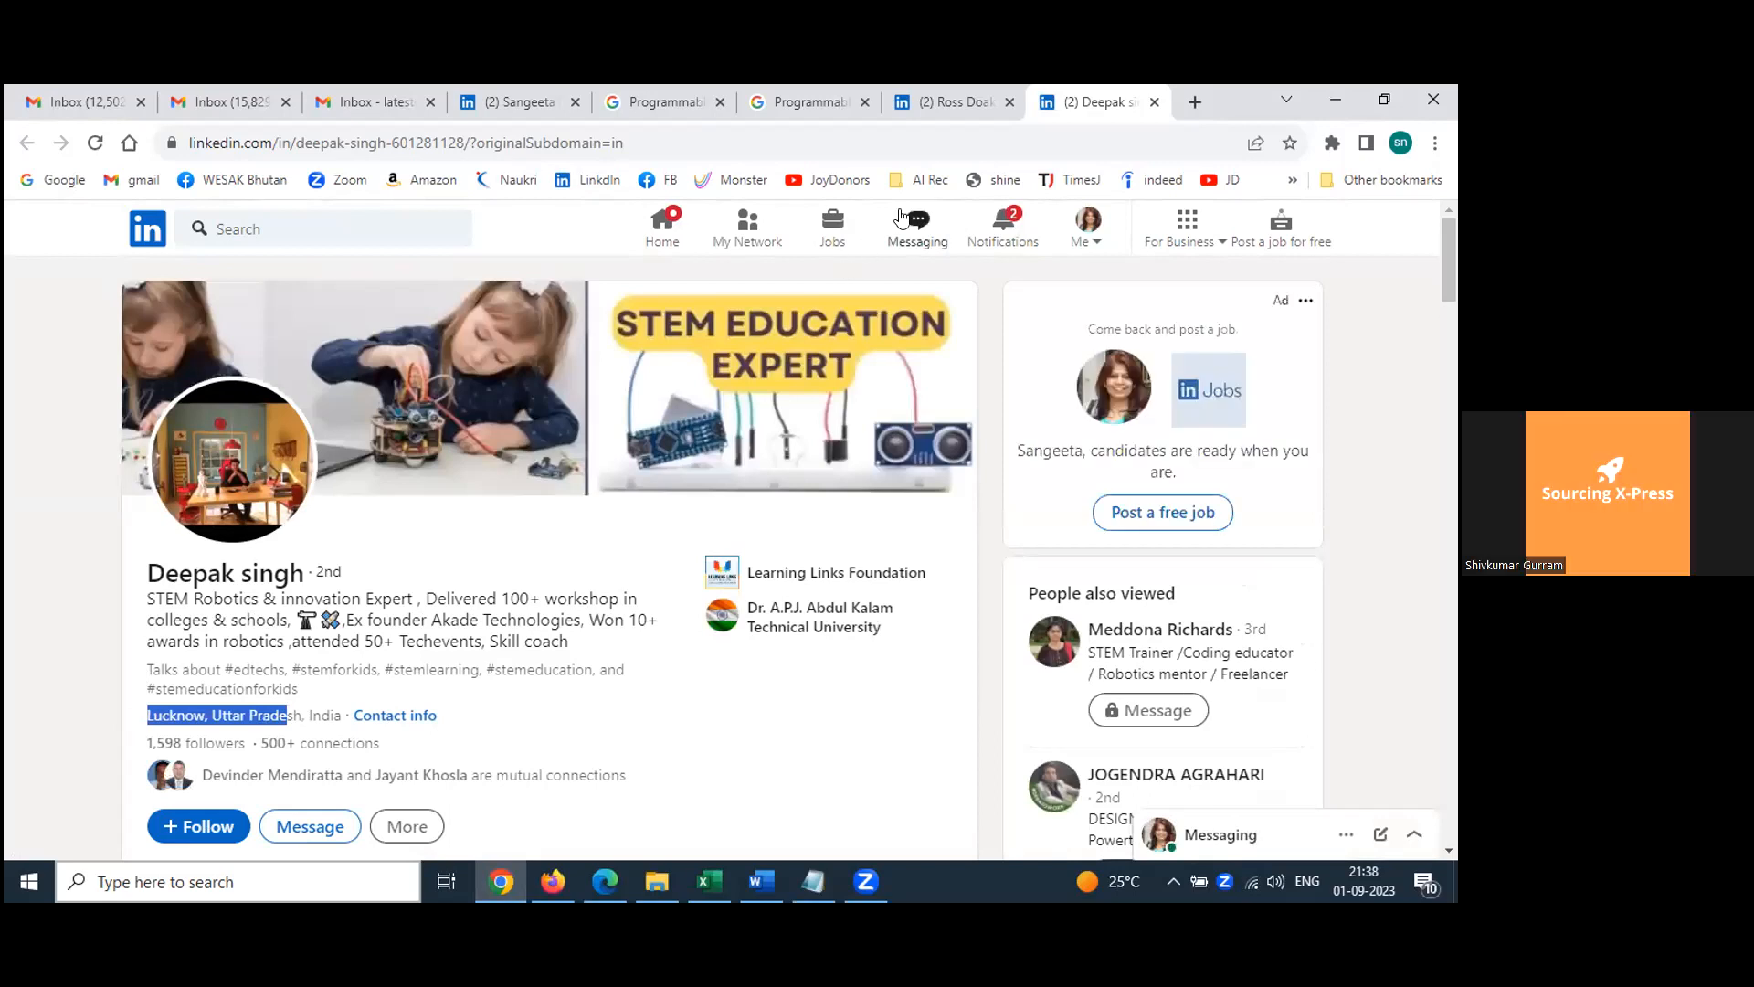
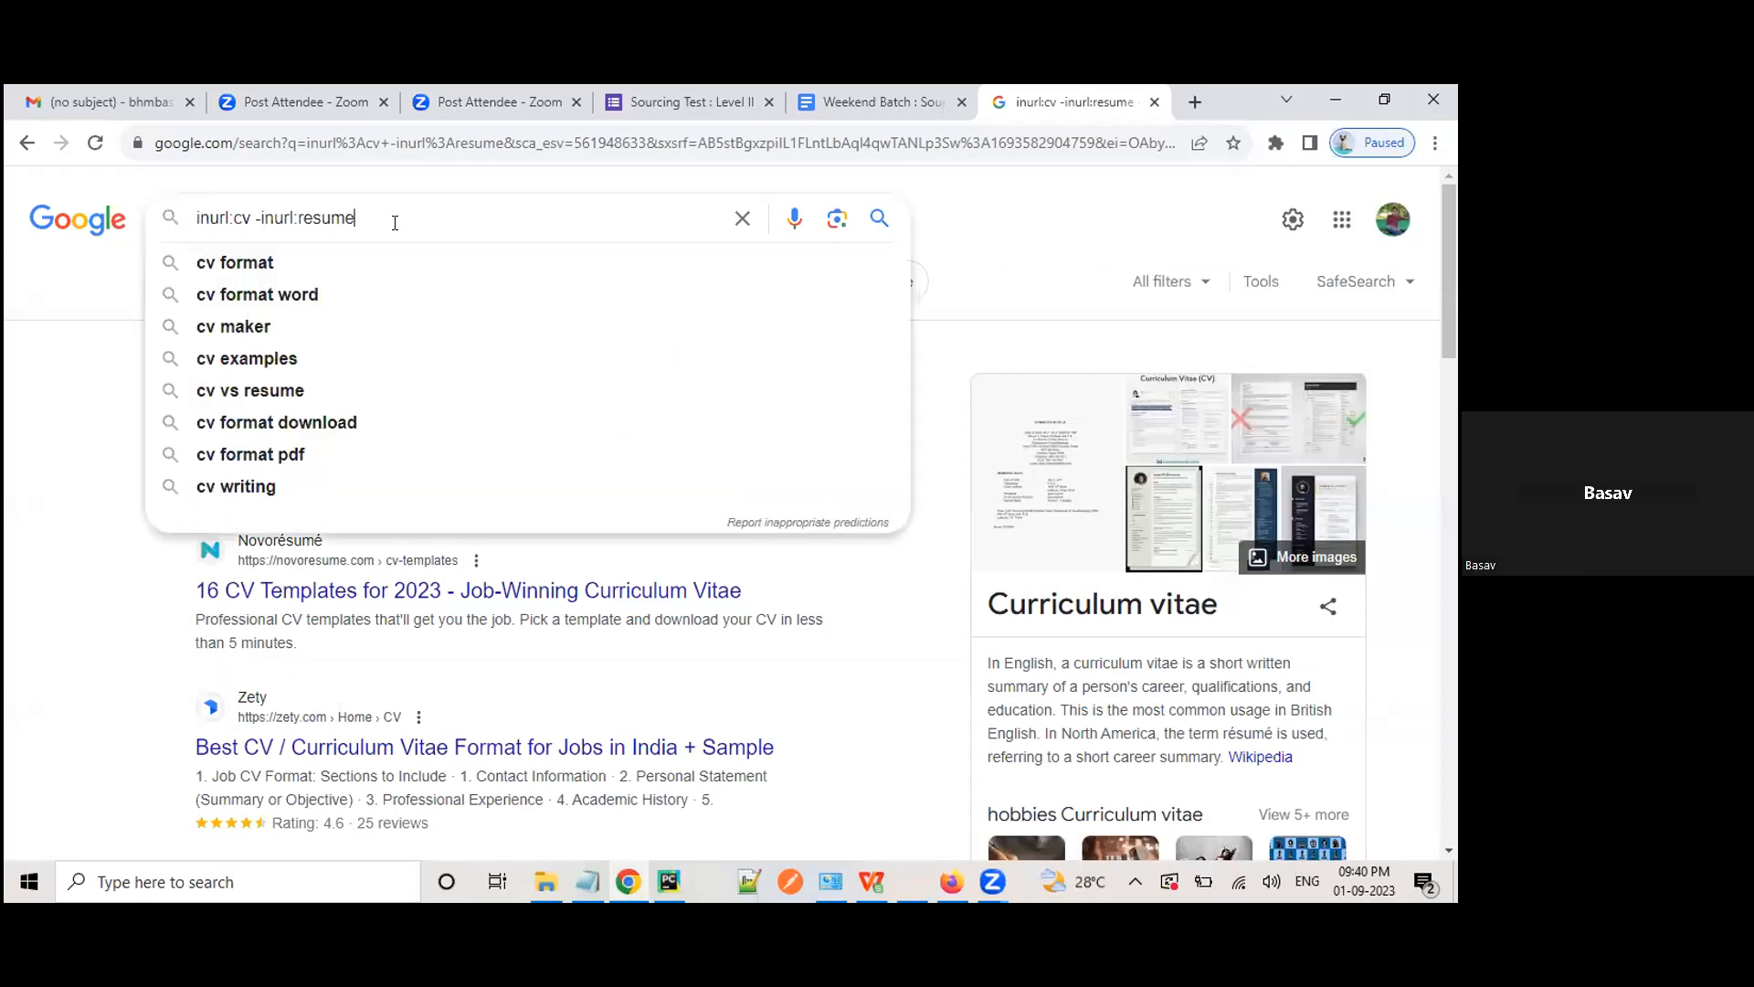
# Step: Rerun the inurl:cv -inurl:resume search, then select and deselect the -inurl:resume exclusion
pyautogui.press('Return')
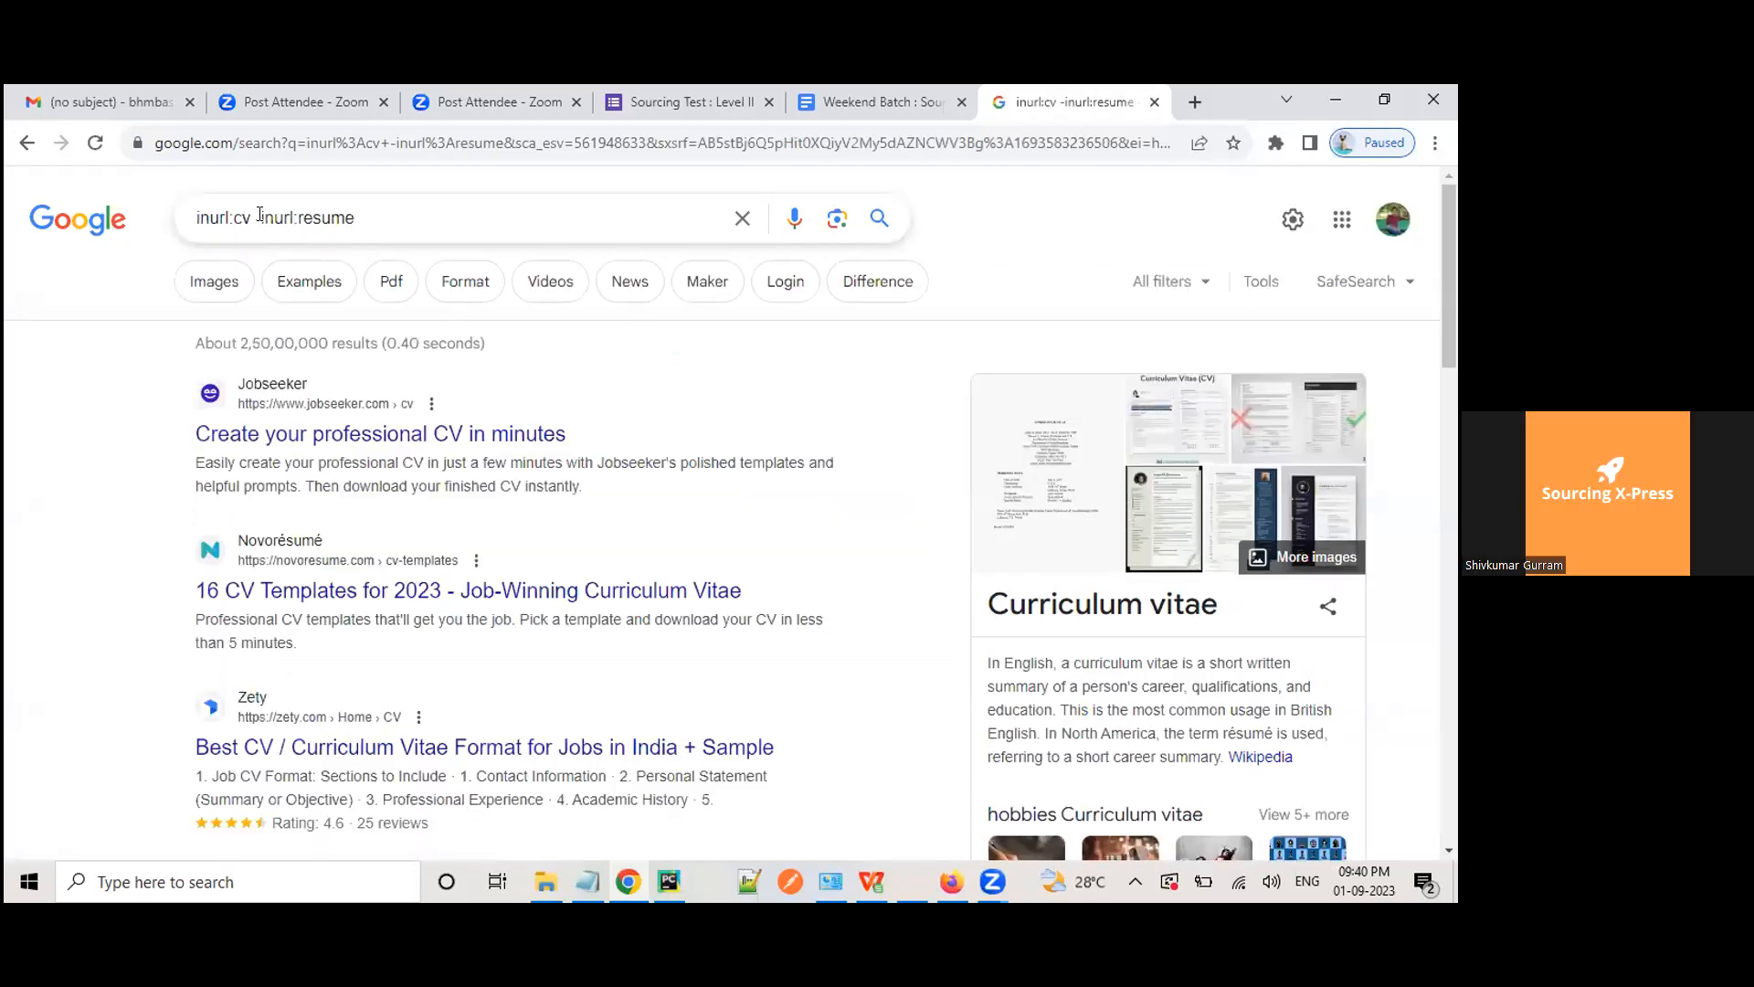
pyautogui.moveTo(257, 212); pyautogui.dragTo(377, 216)
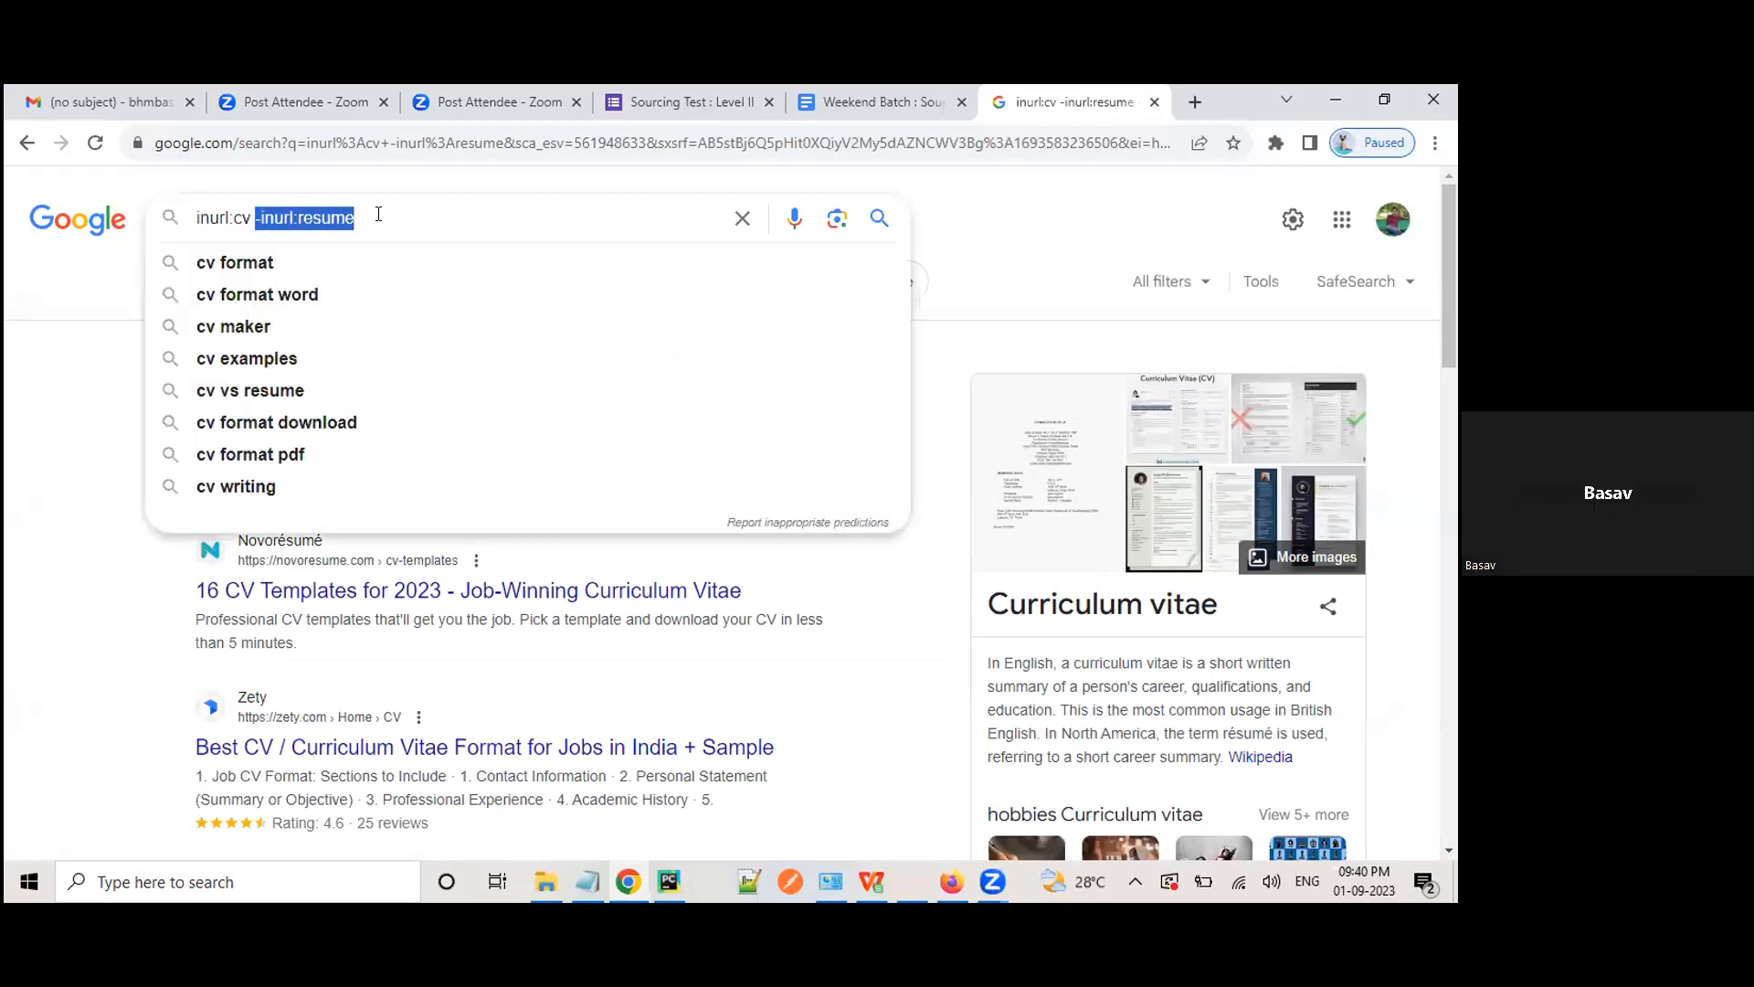
pyautogui.click(80, 552)
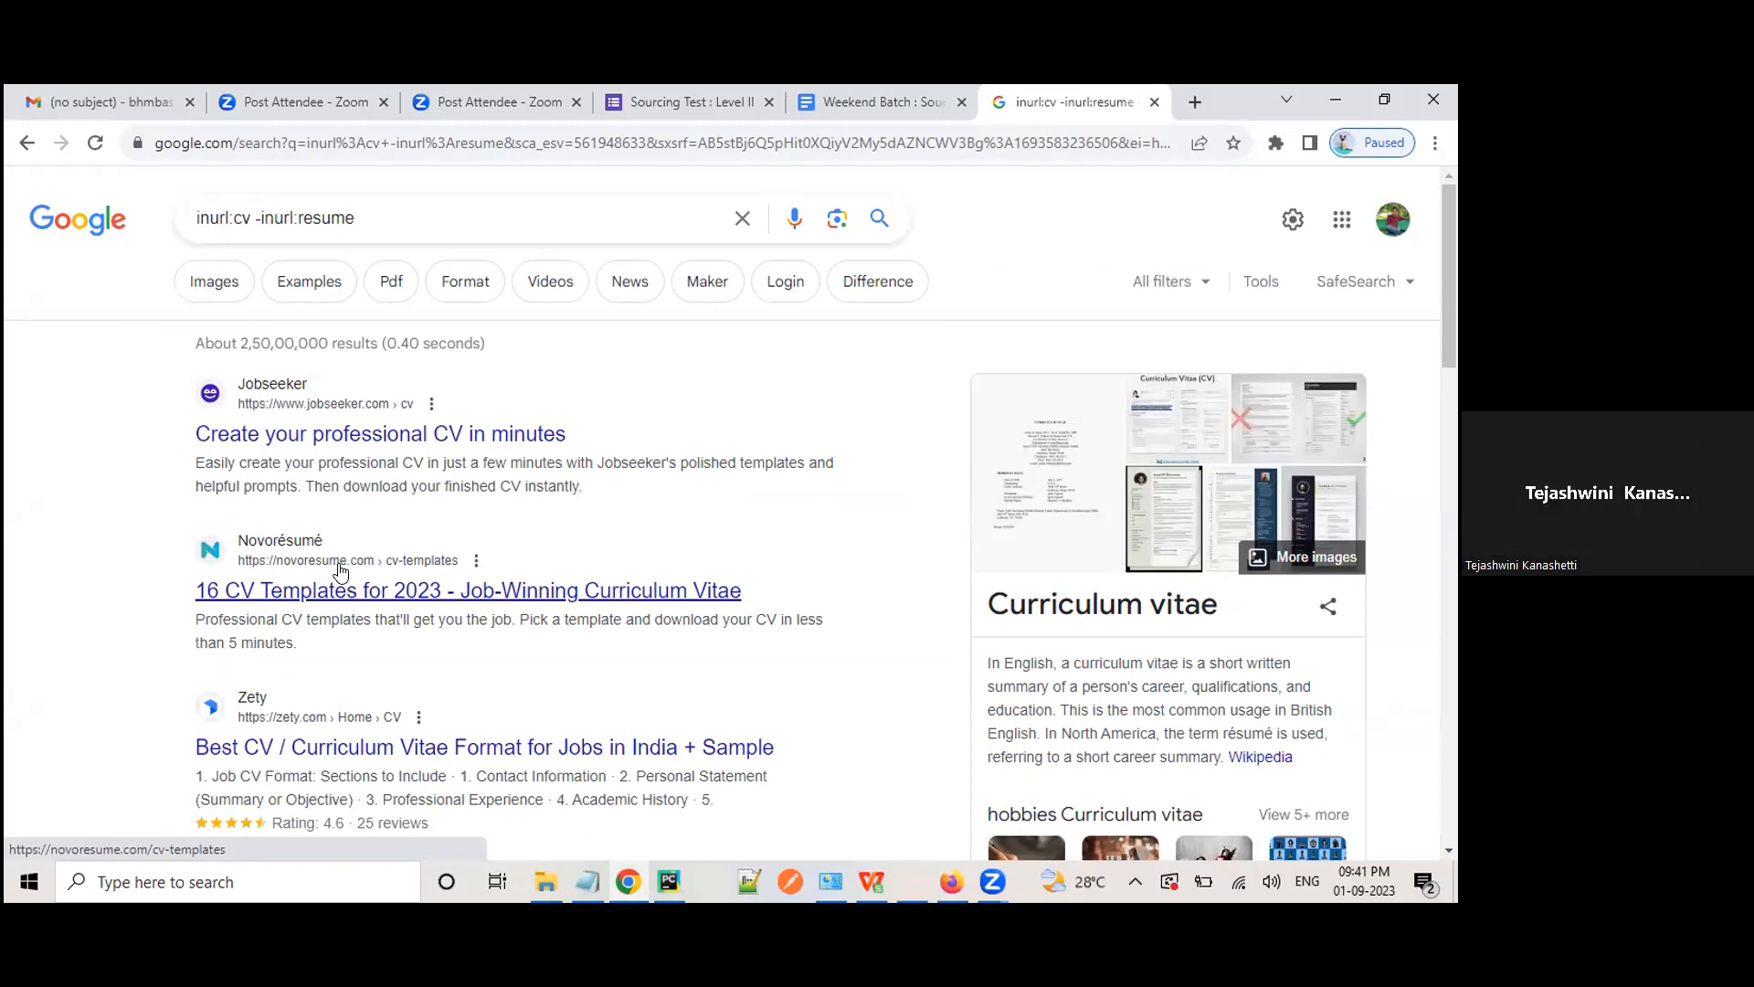
# Step: Try a quote before resume, then search inurl:cv -inurl:*resume instead
pyautogui.click(324, 219)
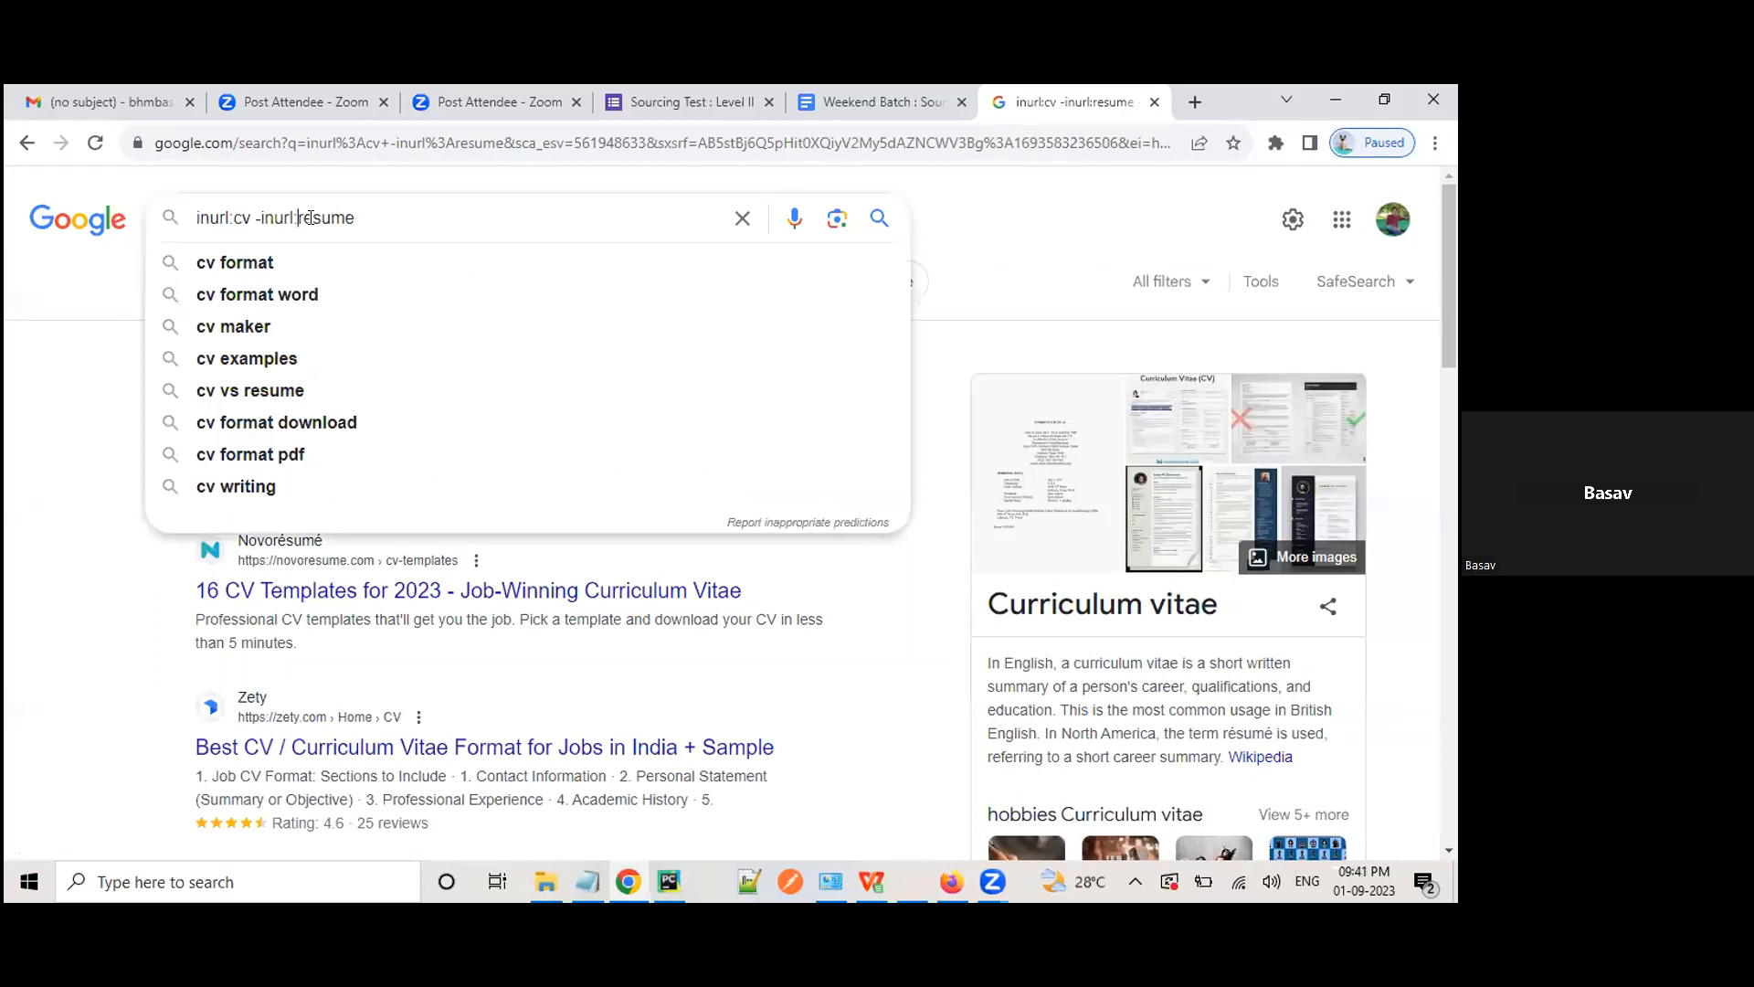
pyautogui.write('"')
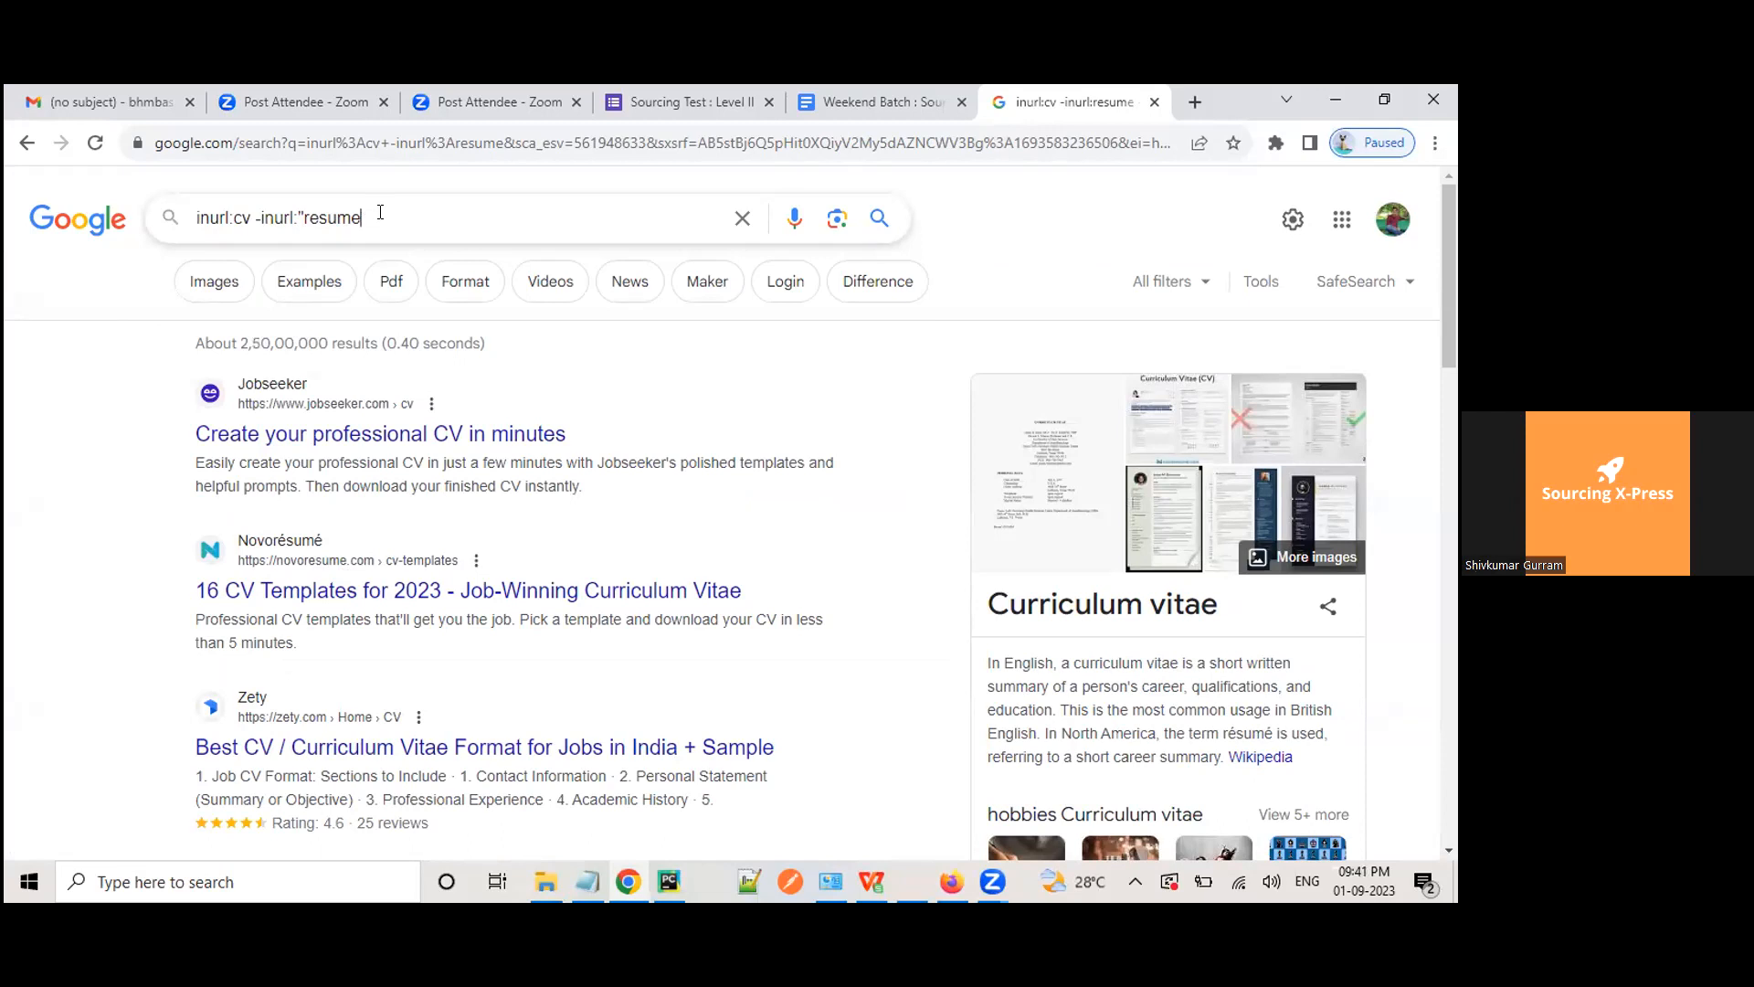
pyautogui.press('Left')
pyautogui.press('Left')
pyautogui.press('Left')
pyautogui.press('Left')
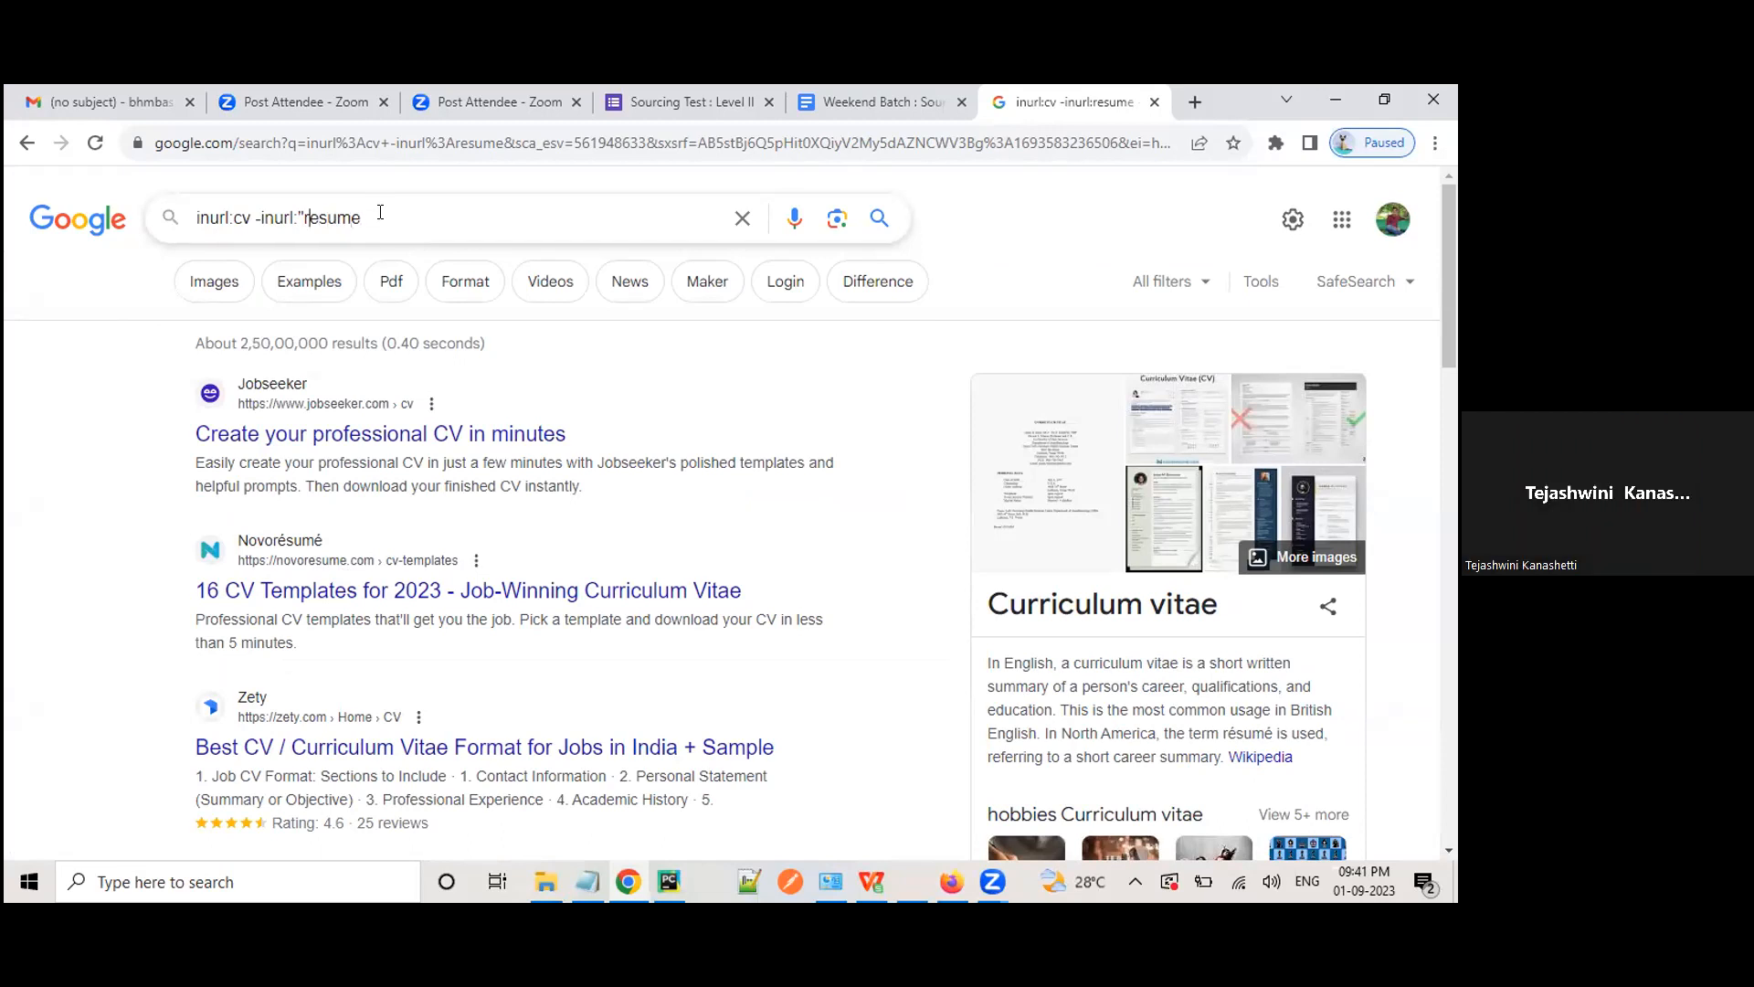
pyautogui.press('BackSpace')
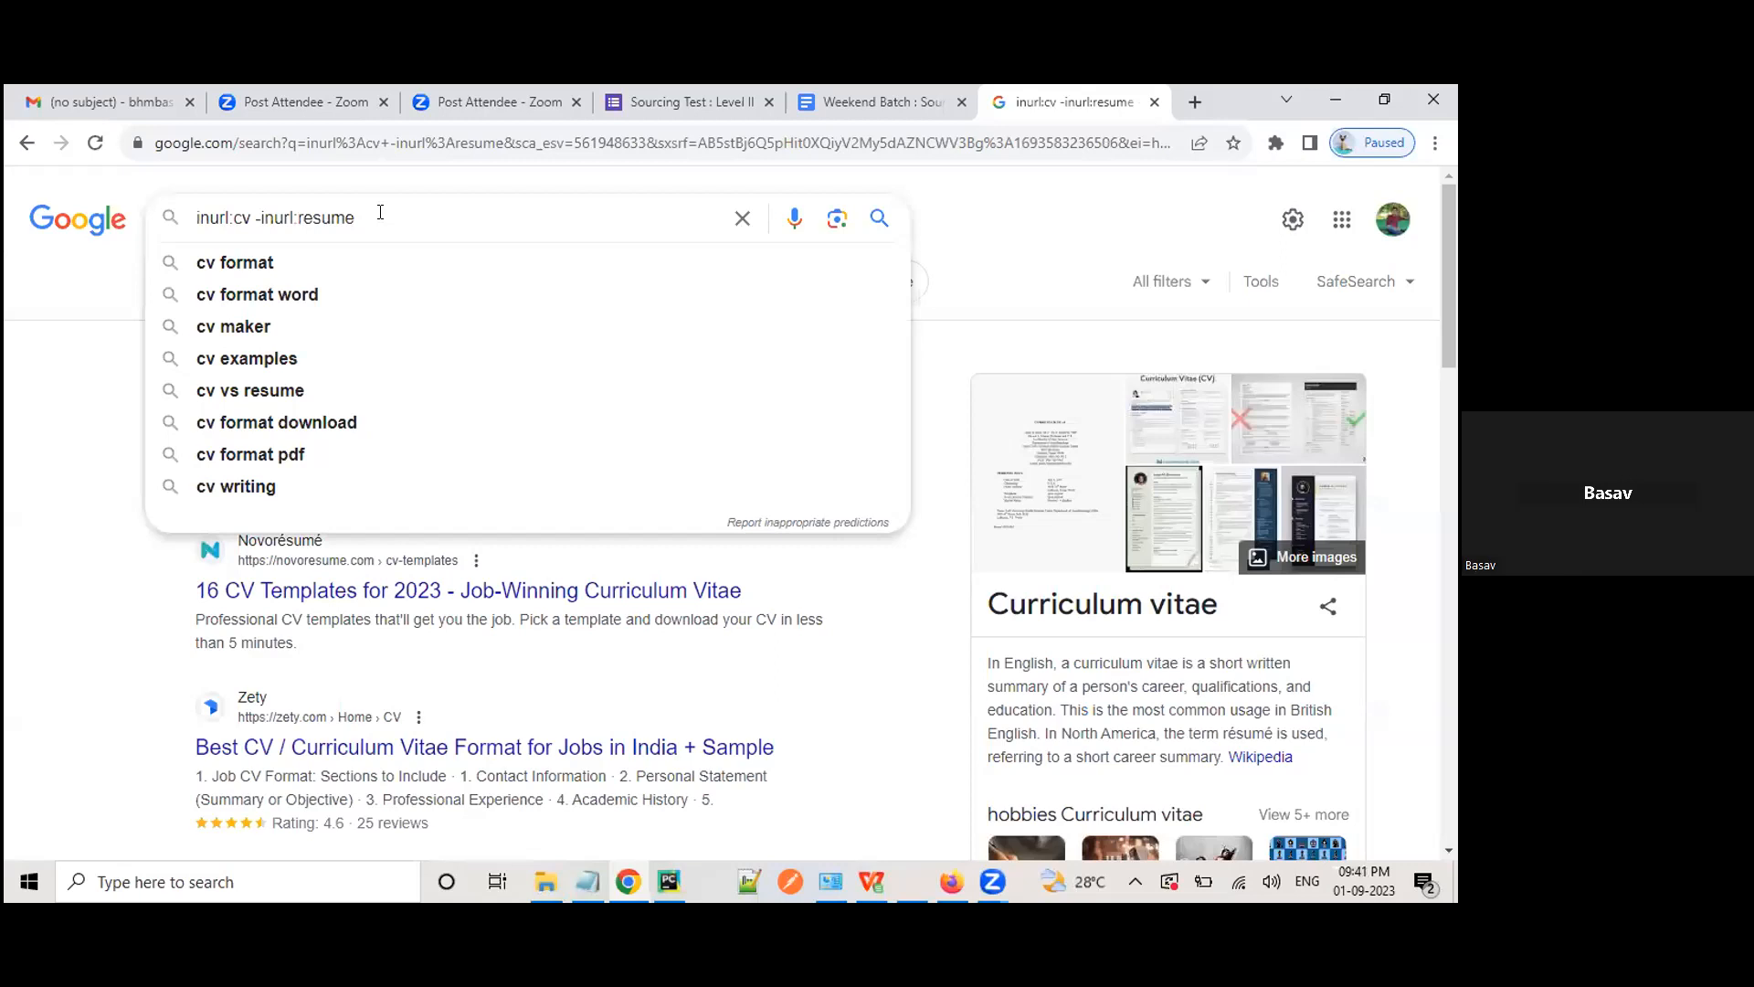
pyautogui.write('*')
pyautogui.press('Return')
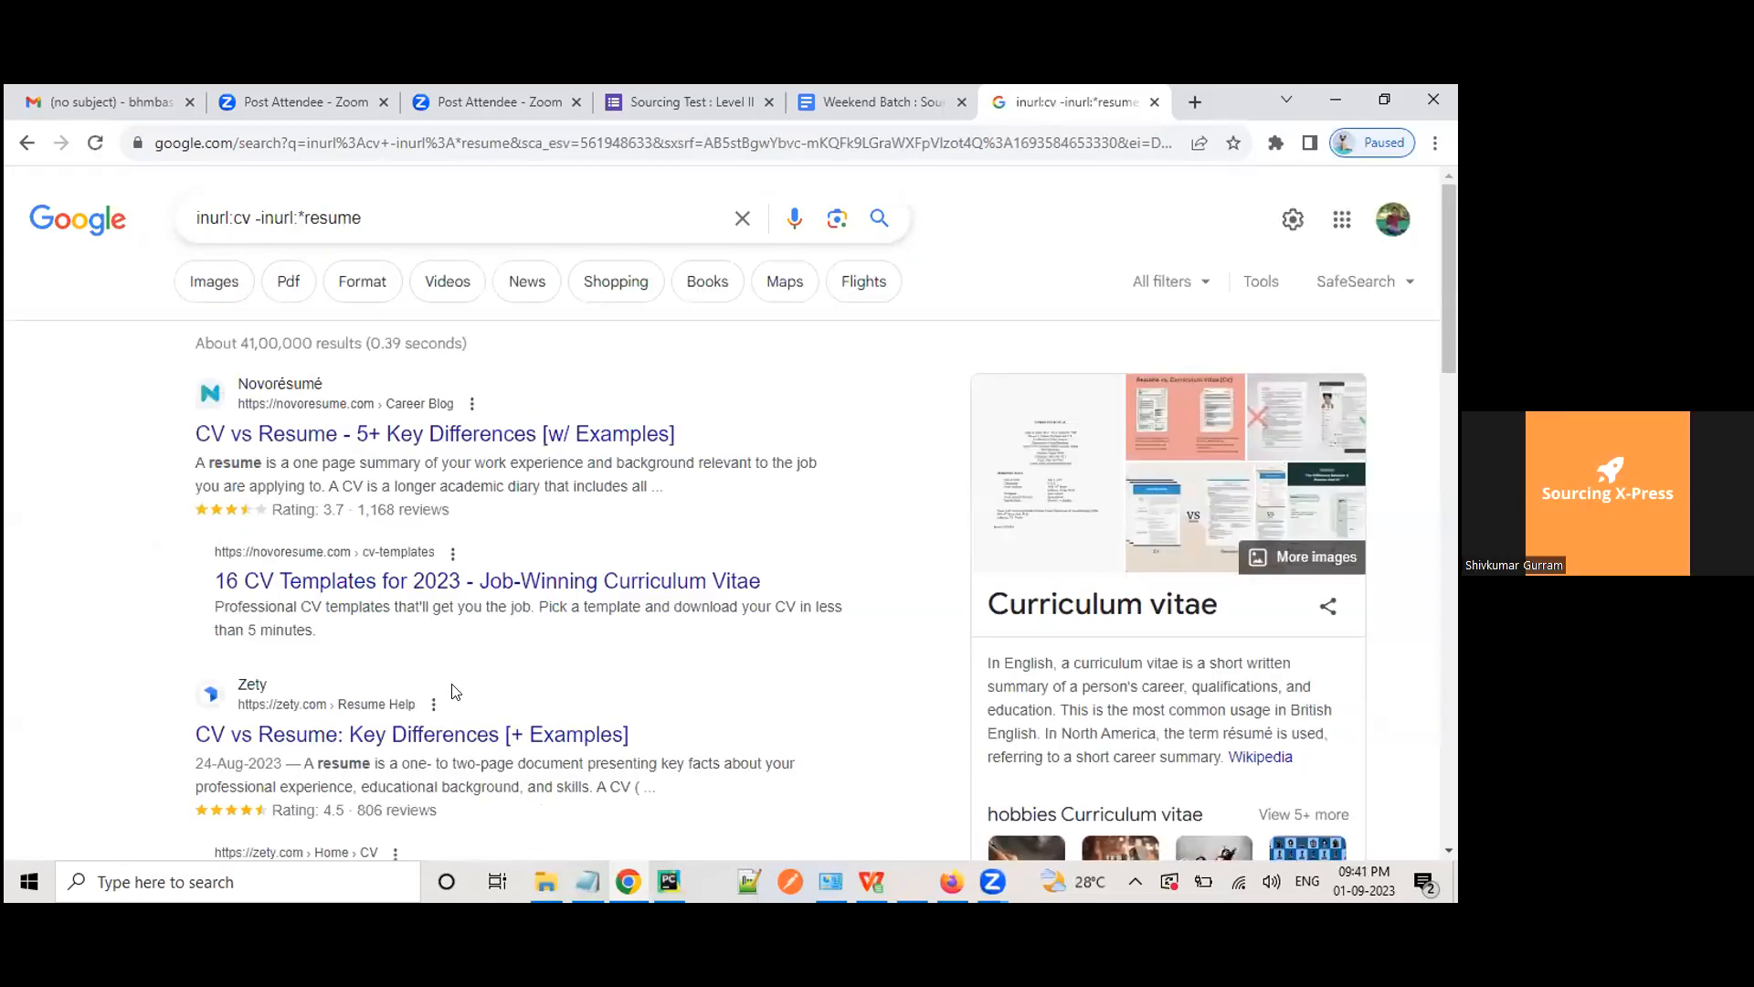
# Step: Remove the asterisk and rerun the inurl:cv -inurl:resume search
pyautogui.click(307, 217)
pyautogui.press('BackSpace')
pyautogui.press('Escape')
pyautogui.press('Return')
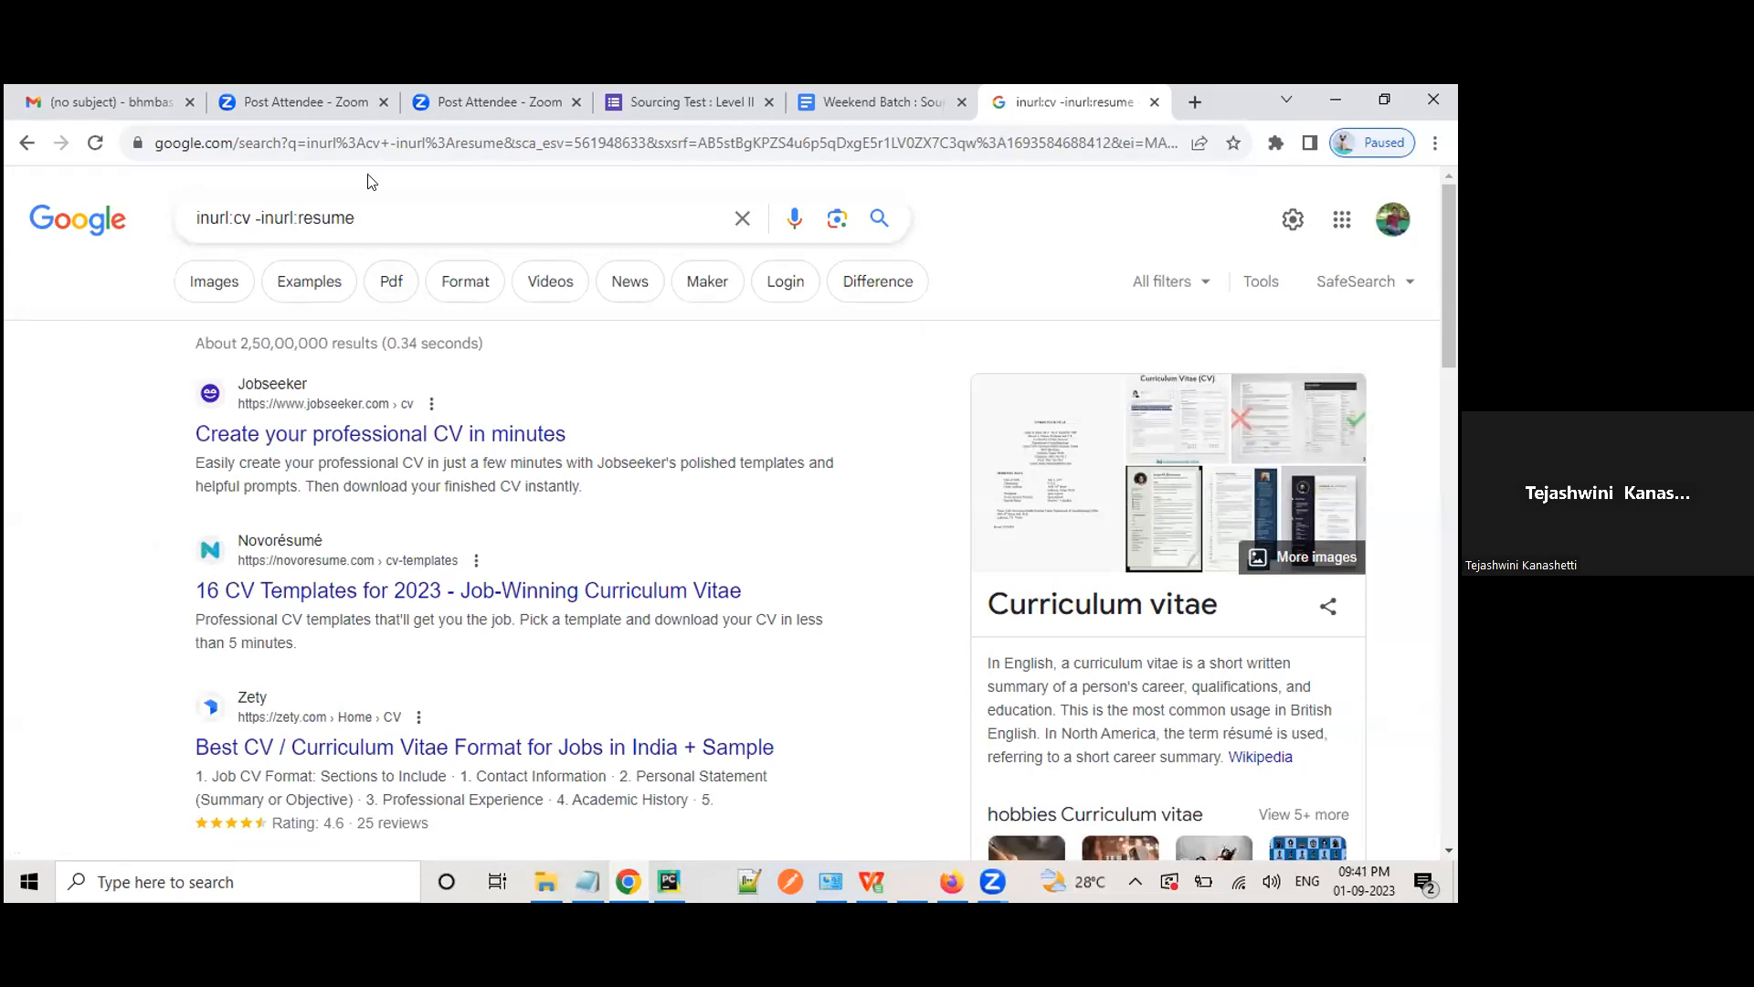
pyautogui.click(365, 218)
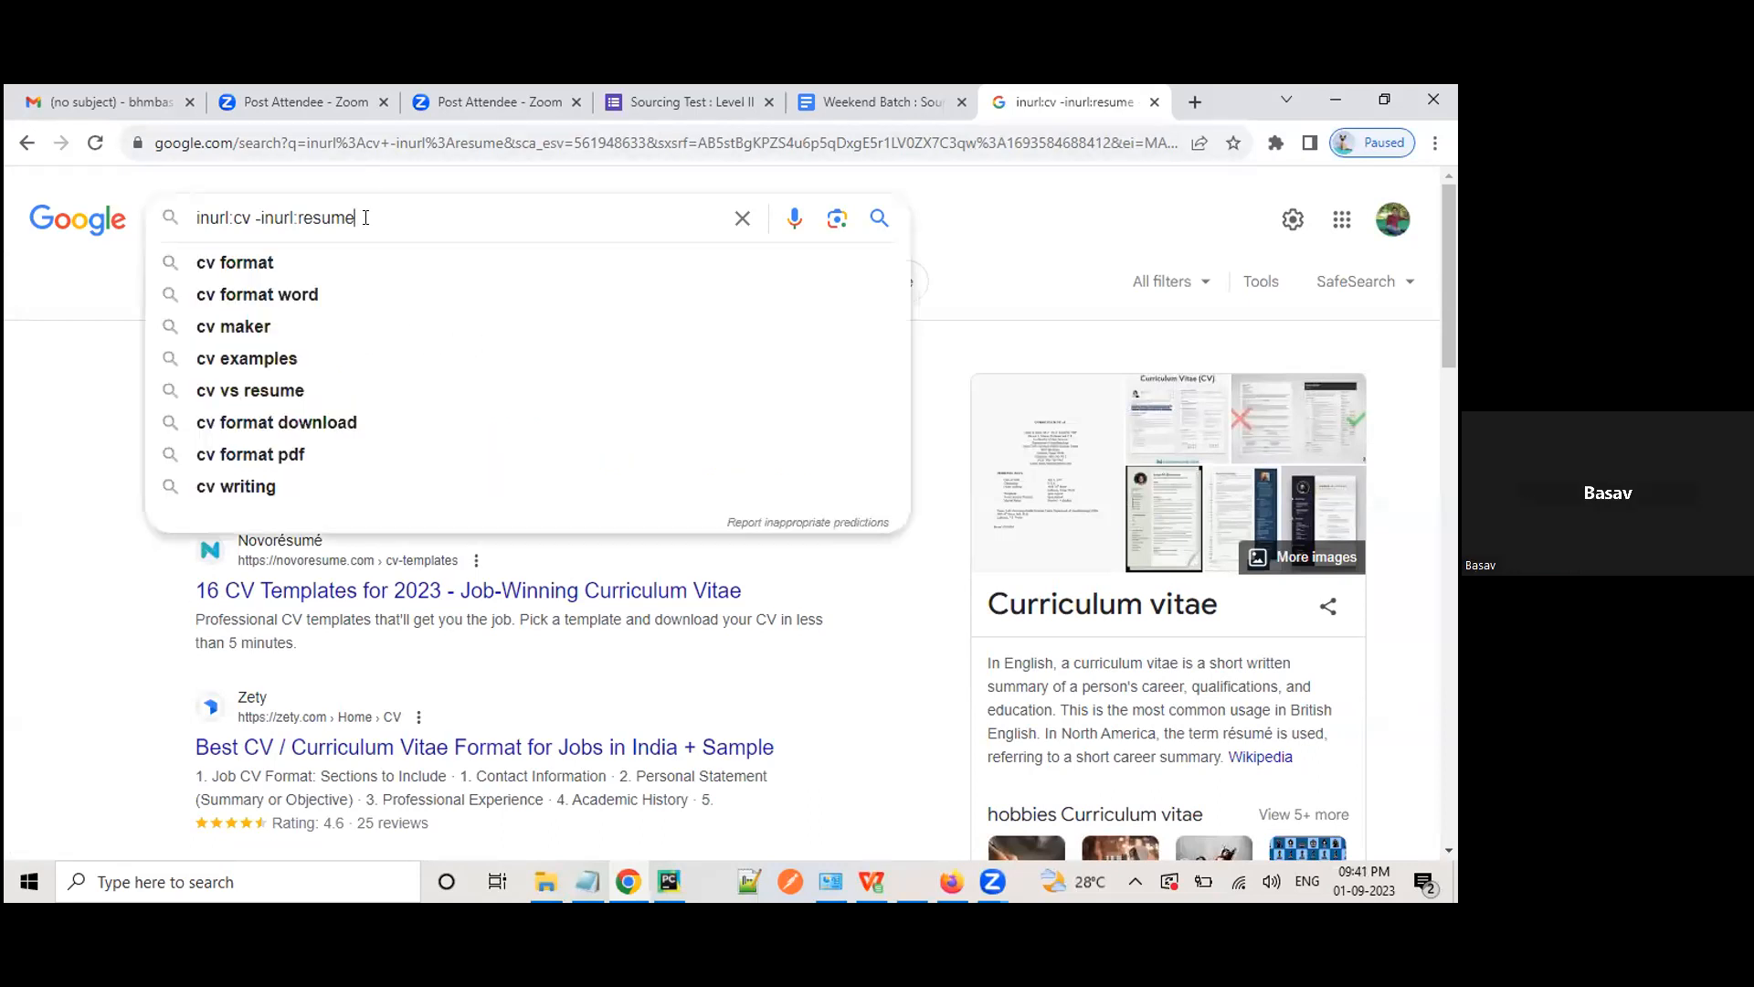
pyautogui.press('Return')
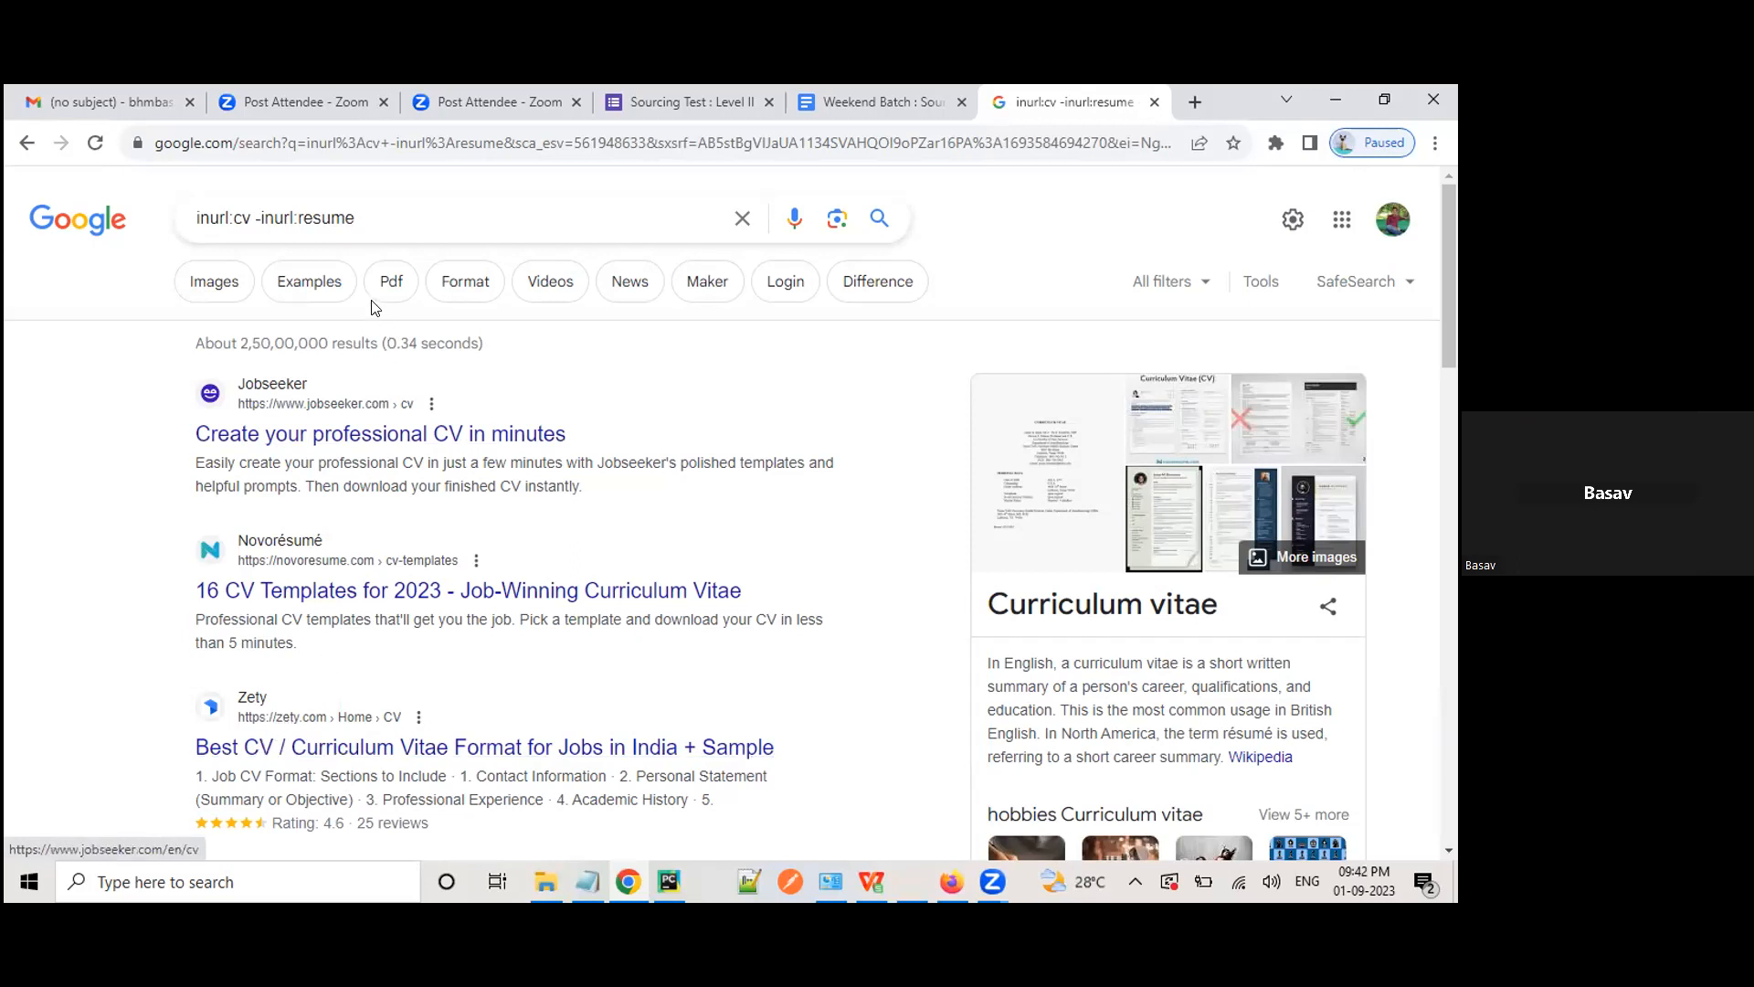
# Step: Replace resume with ze and search inurl:cv -inurl:ze
pyautogui.moveTo(299, 219); pyautogui.dragTo(387, 216)
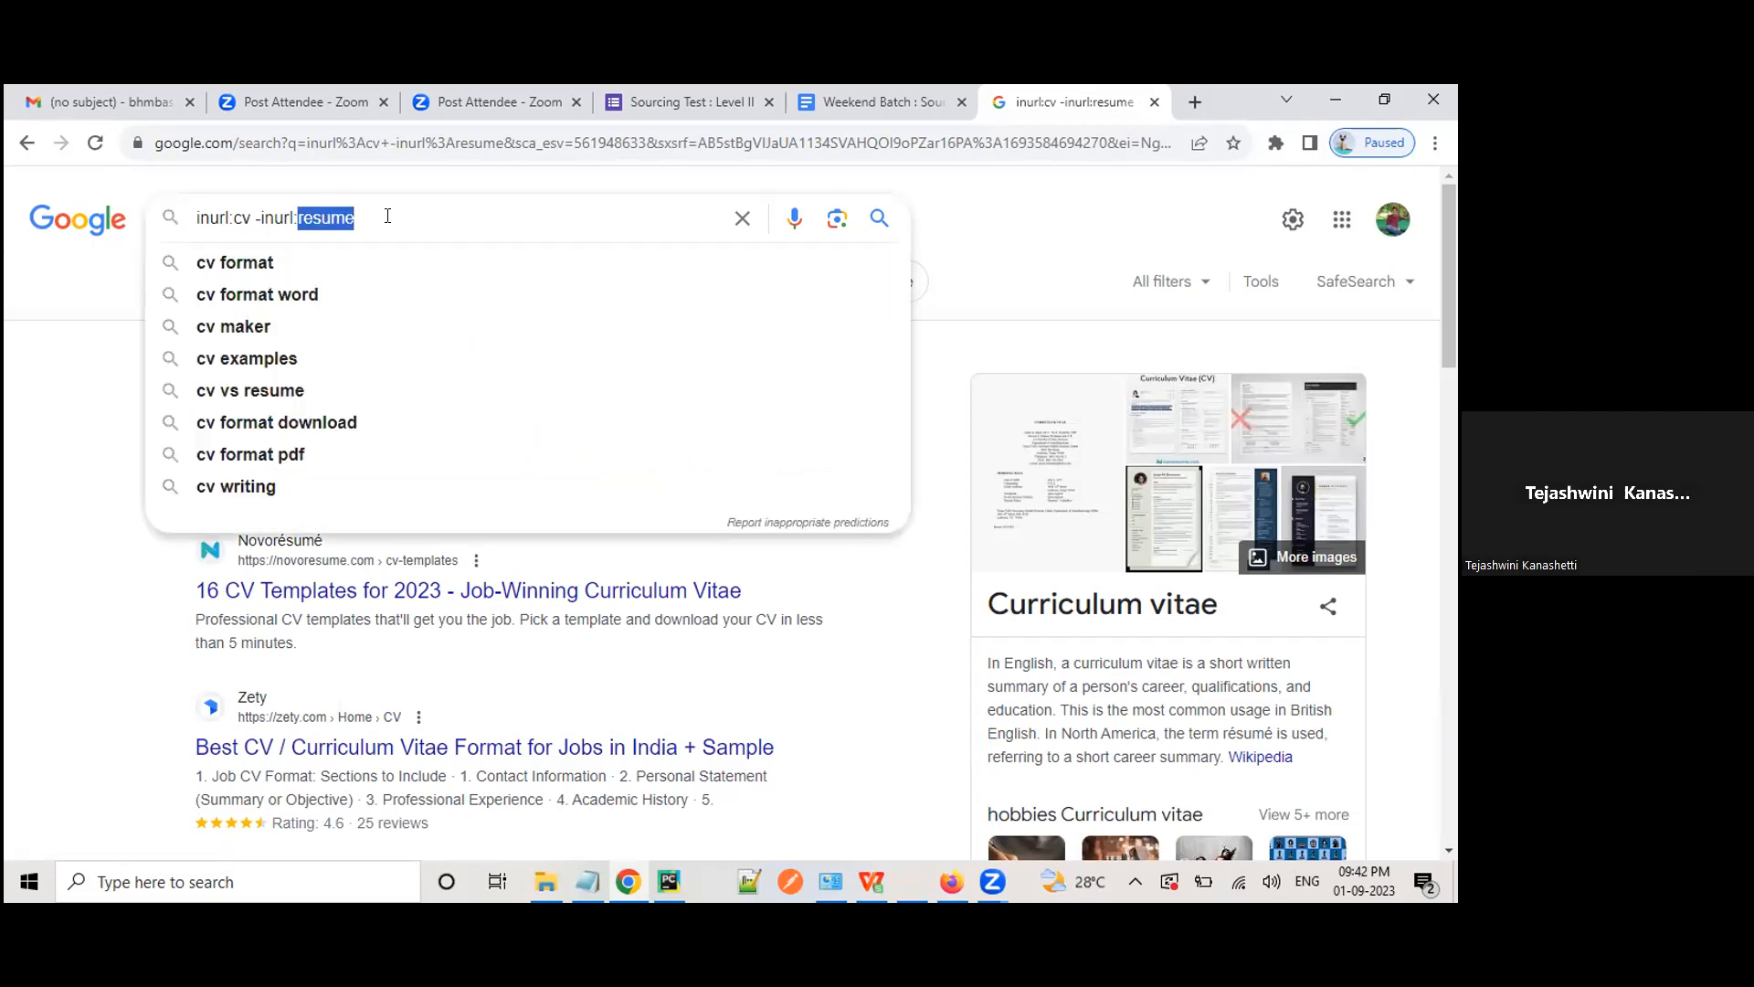
pyautogui.write('ze')
pyautogui.press('Return')
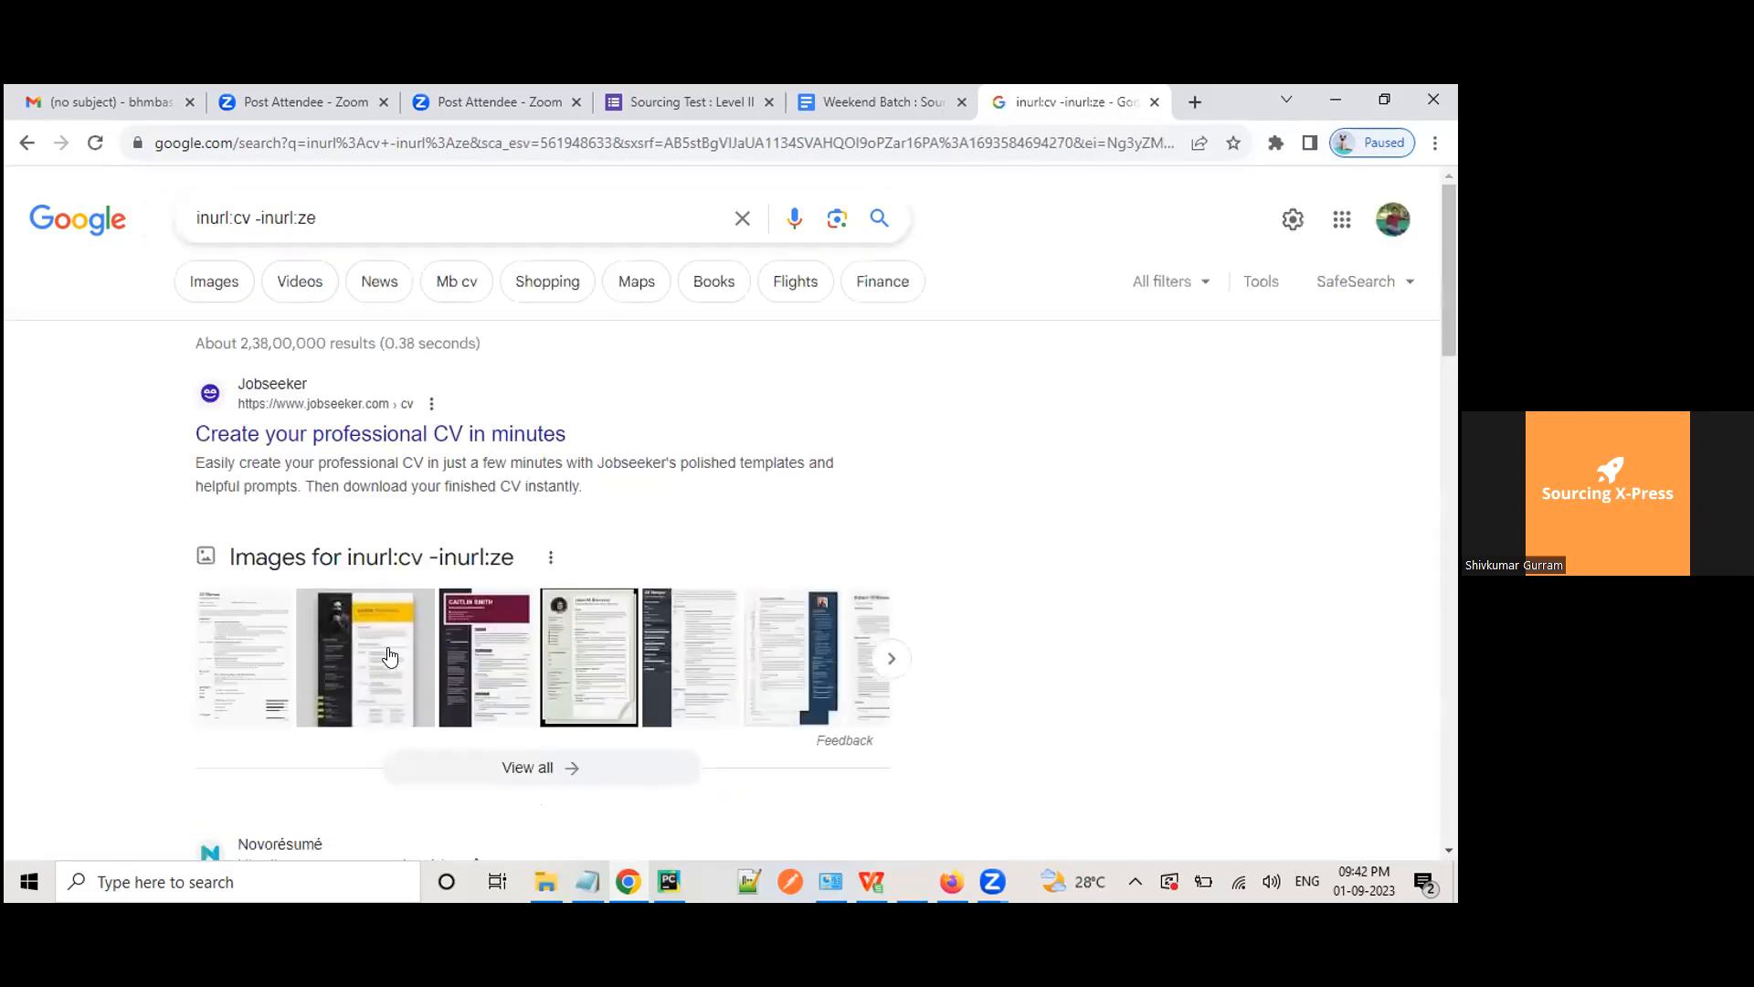
# Step: Extend the exclusion to -inurl:zety, search, and scroll through the results
pyautogui.scroll(-5, 389, 656)
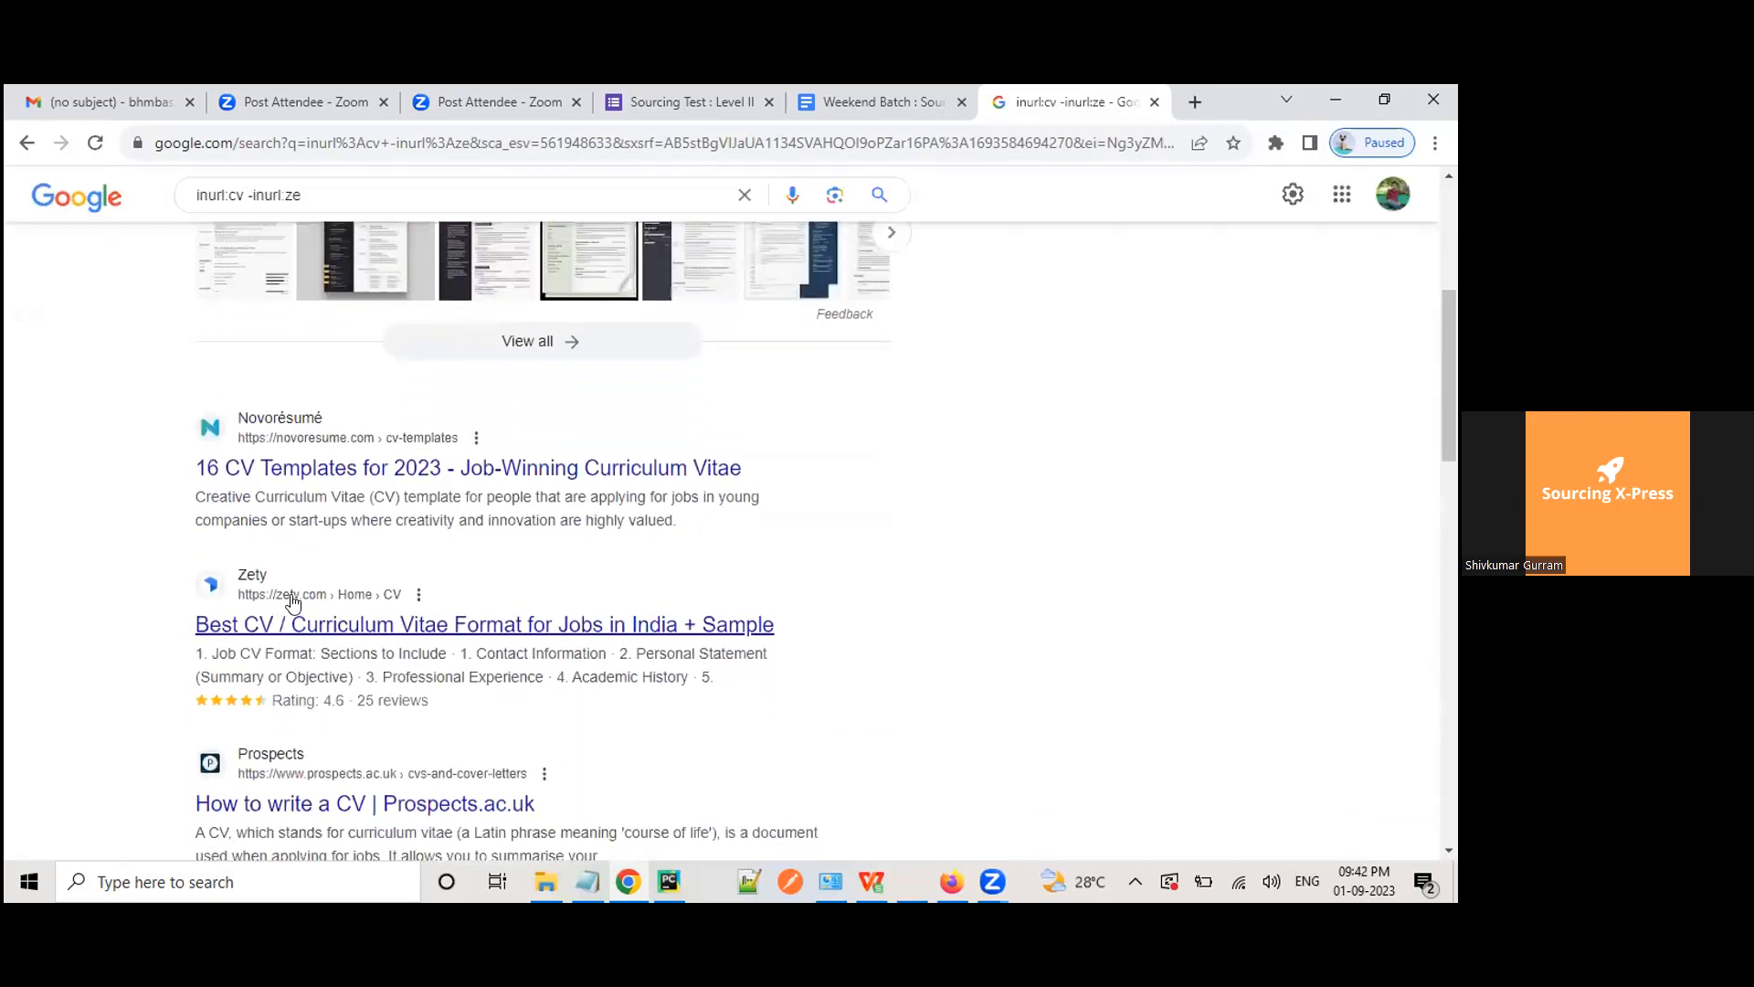
pyautogui.scroll(5, 302, 603)
pyautogui.click(320, 218)
pyautogui.write('ty')
pyautogui.press('Return')
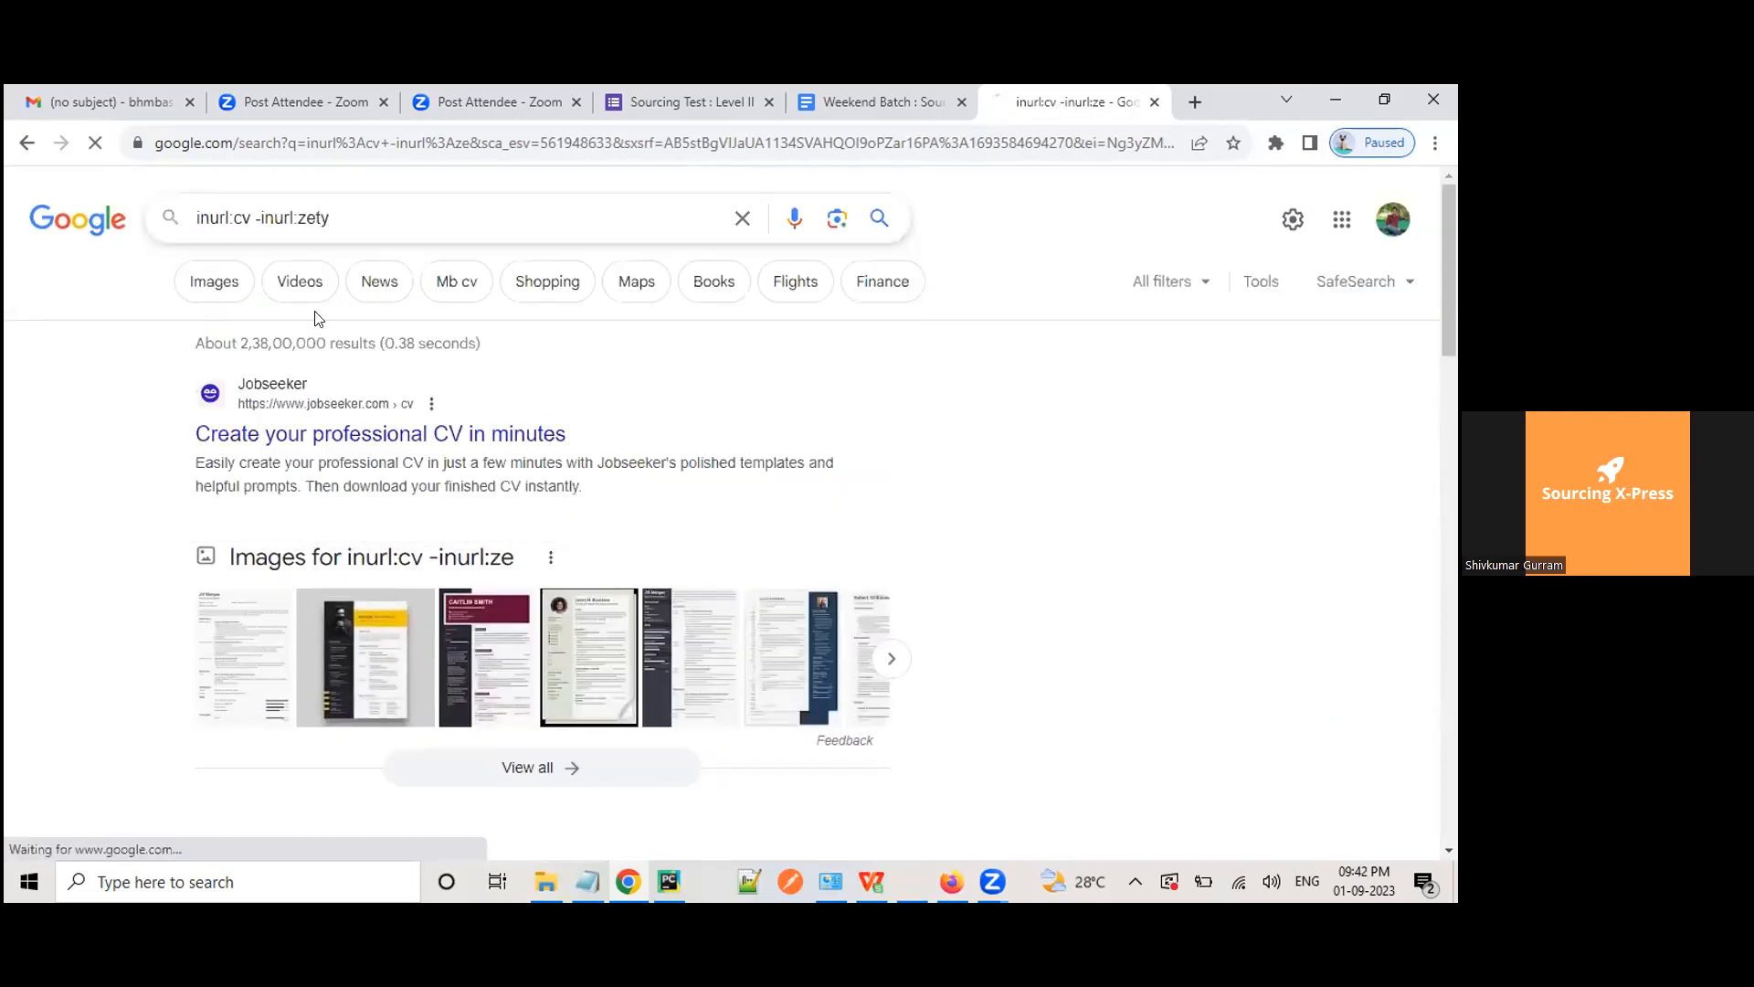
pyautogui.scroll(-3, 306, 594)
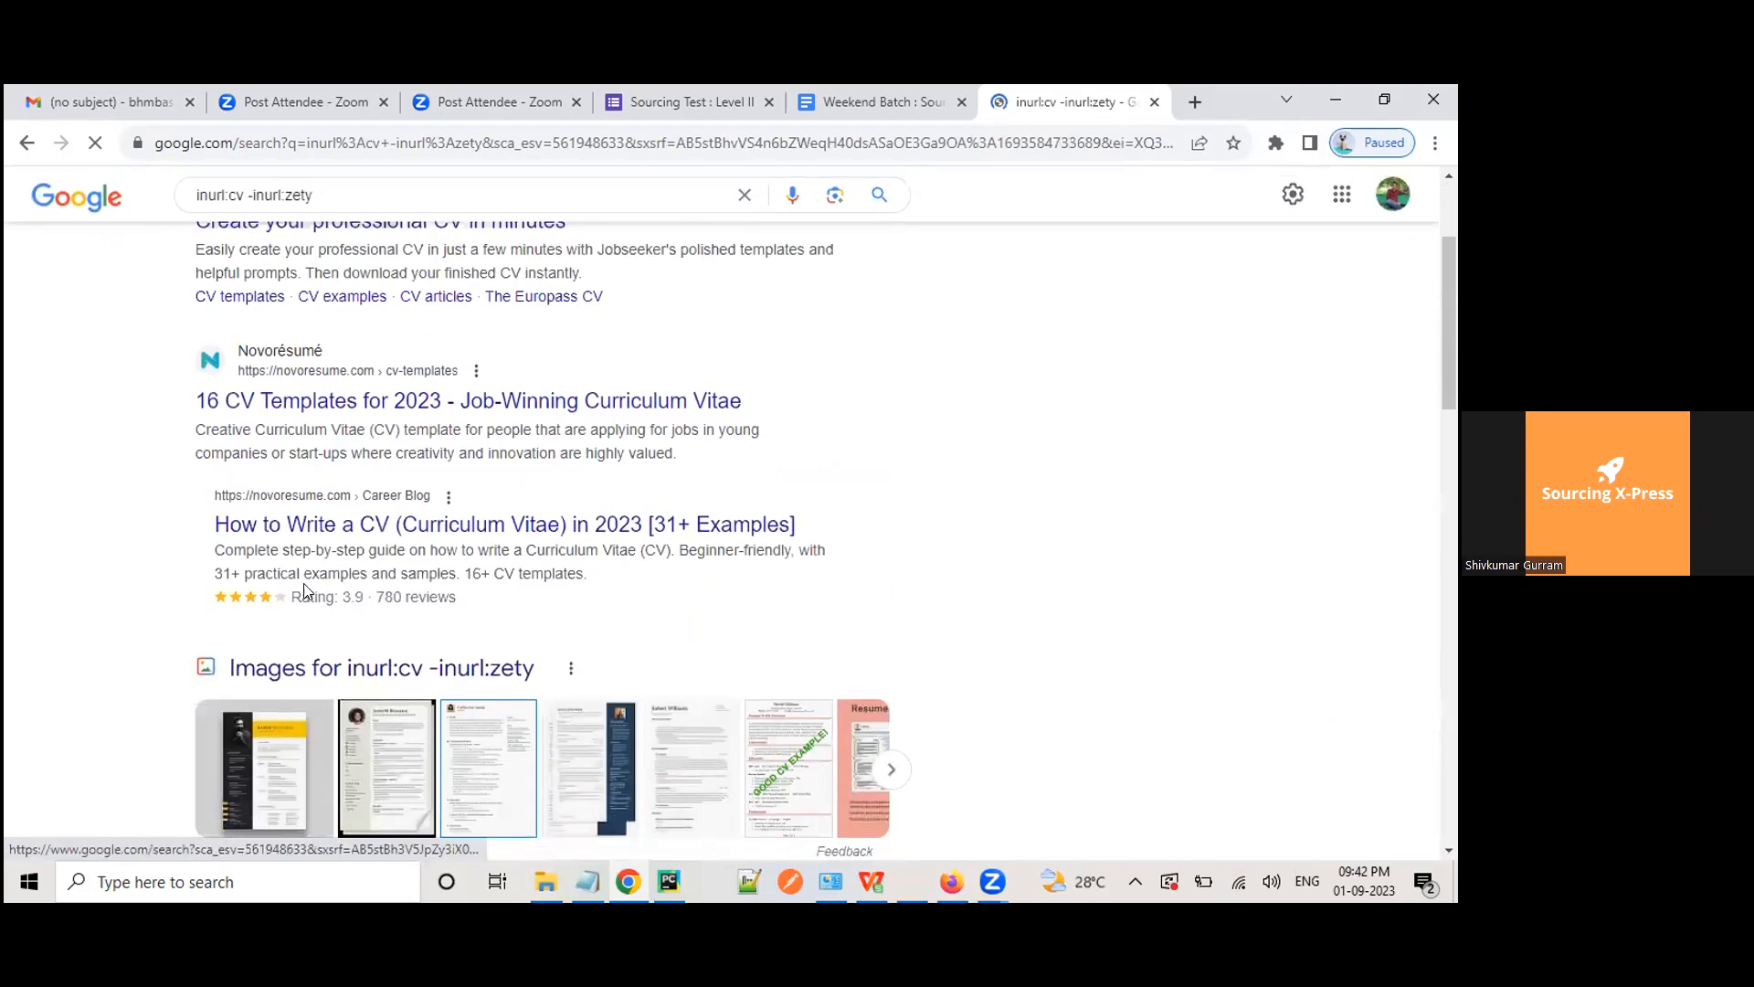
pyautogui.scroll(-10, 310, 639)
pyautogui.scroll(-3, 339, 725)
pyautogui.scroll(15, 343, 722)
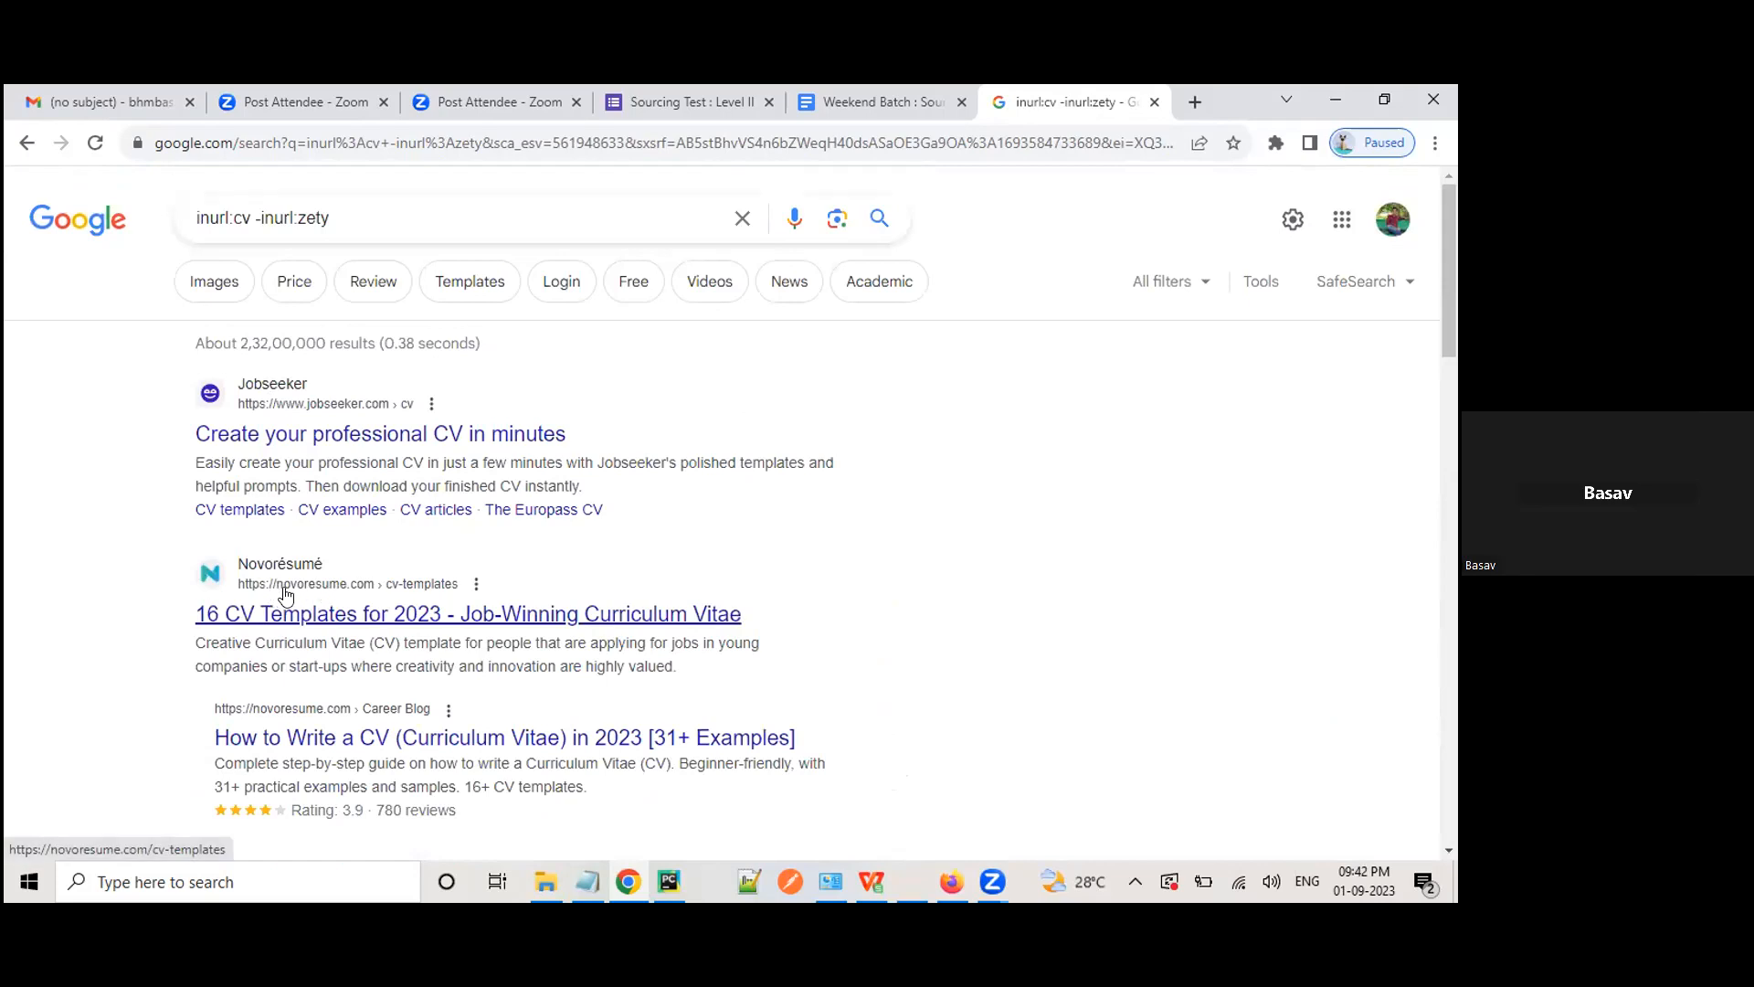
# Step: View the About this result details for the Novorésumé result, then close them
pyautogui.doubleClick(312, 217)
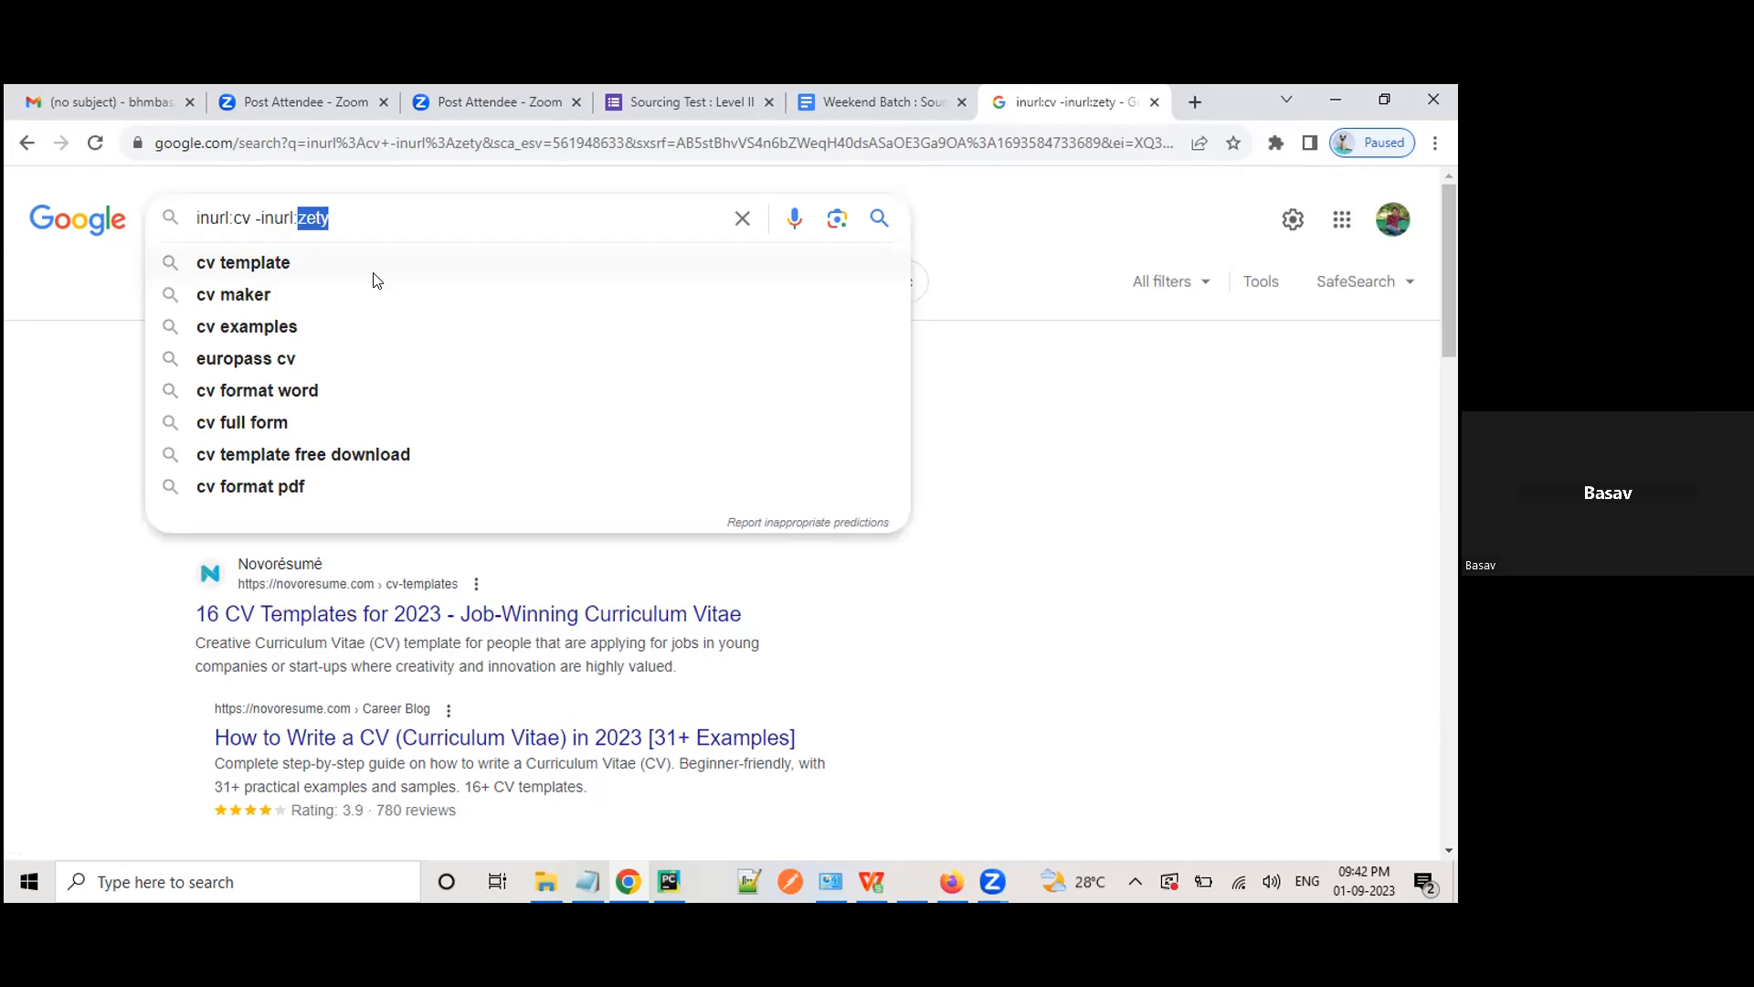
pyautogui.click(4, 758)
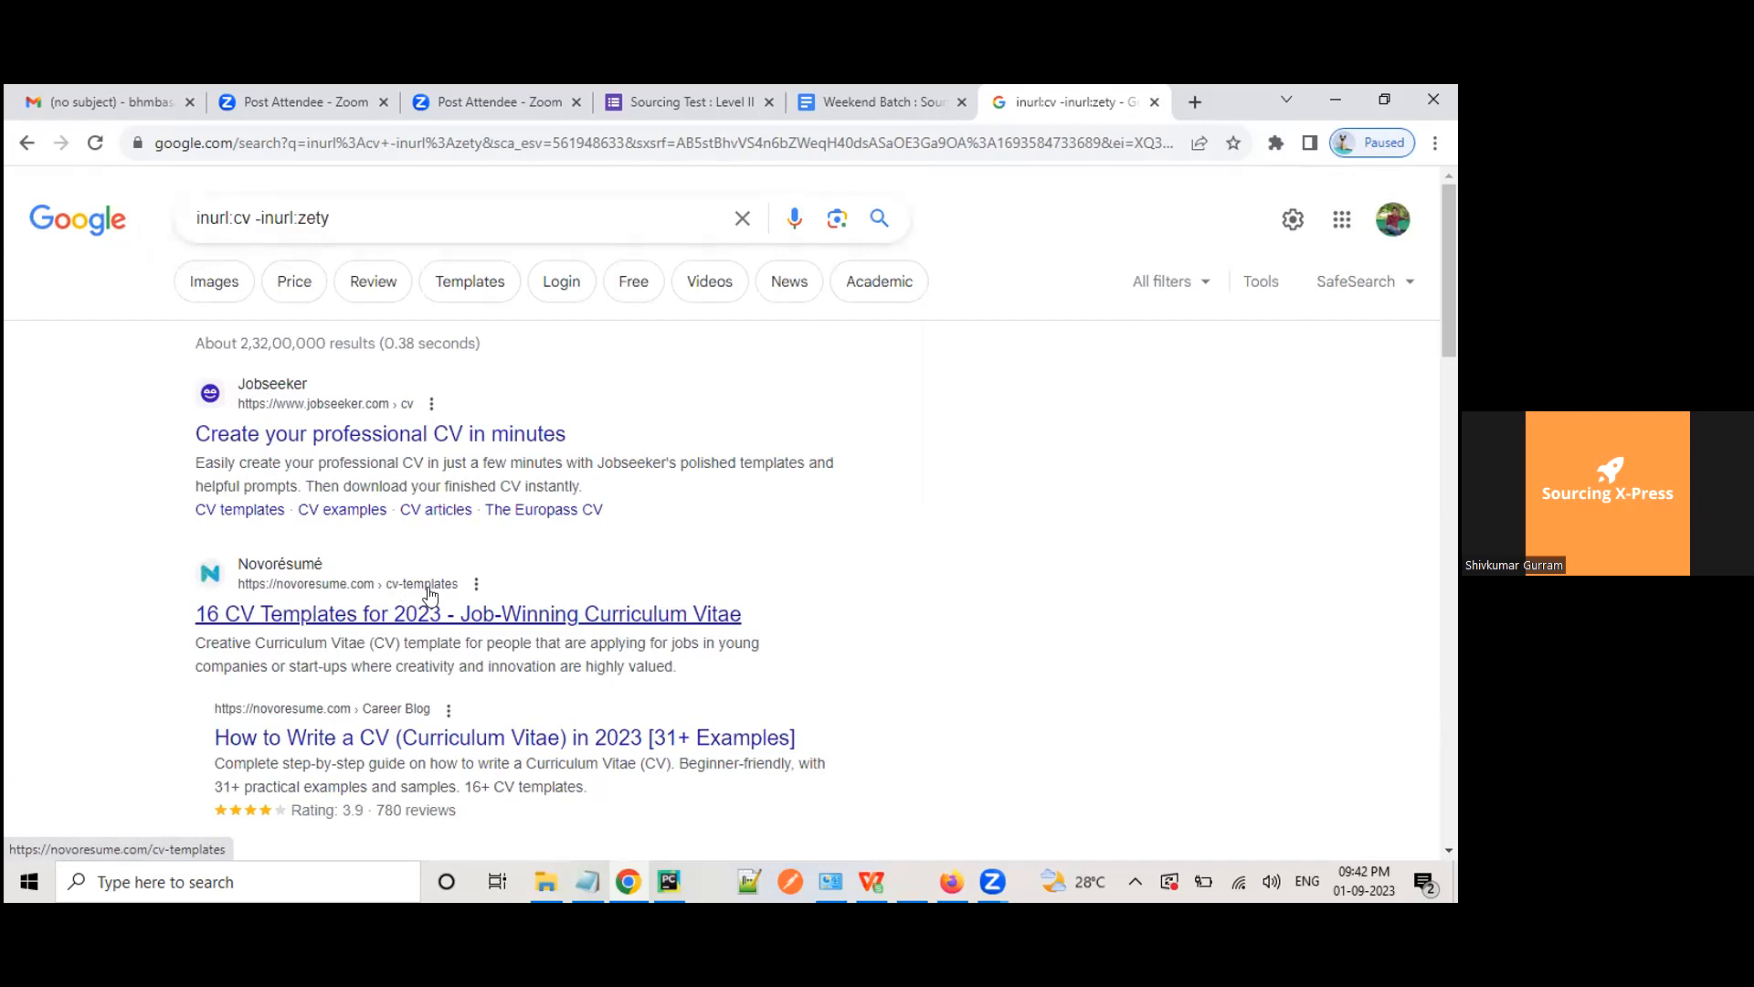
pyautogui.click(475, 584)
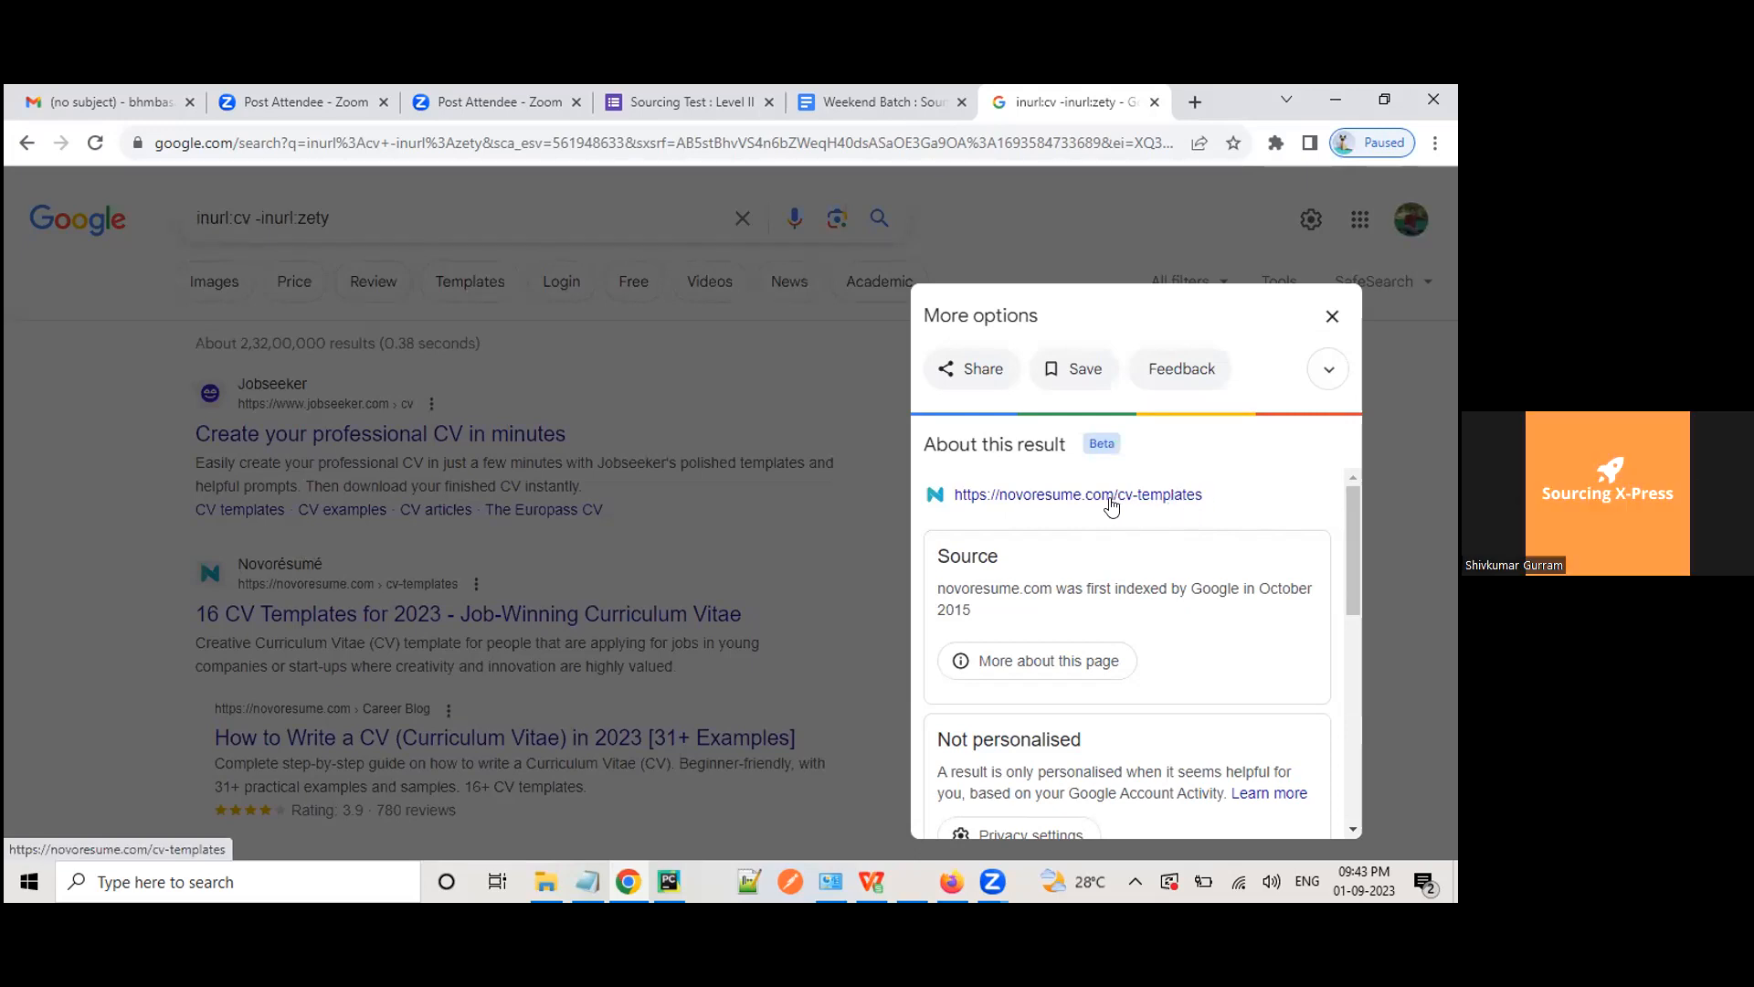
pyautogui.click(233, 218)
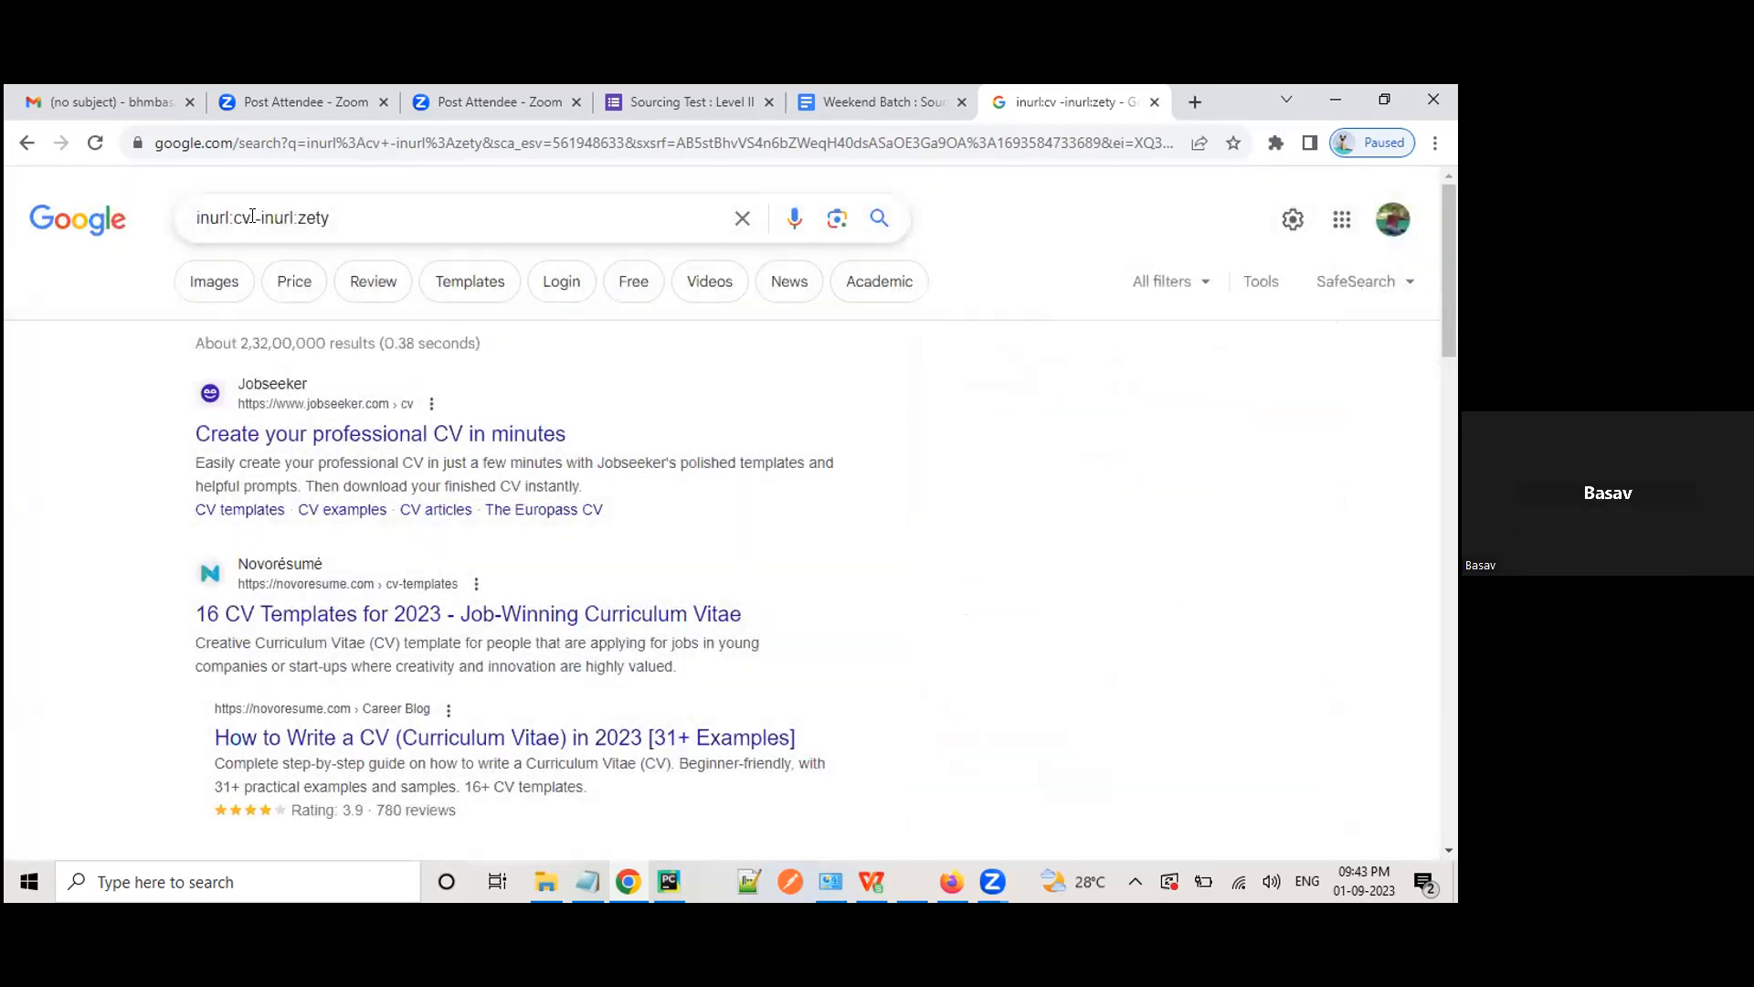
pyautogui.click(247, 217)
pyautogui.click(15, 654)
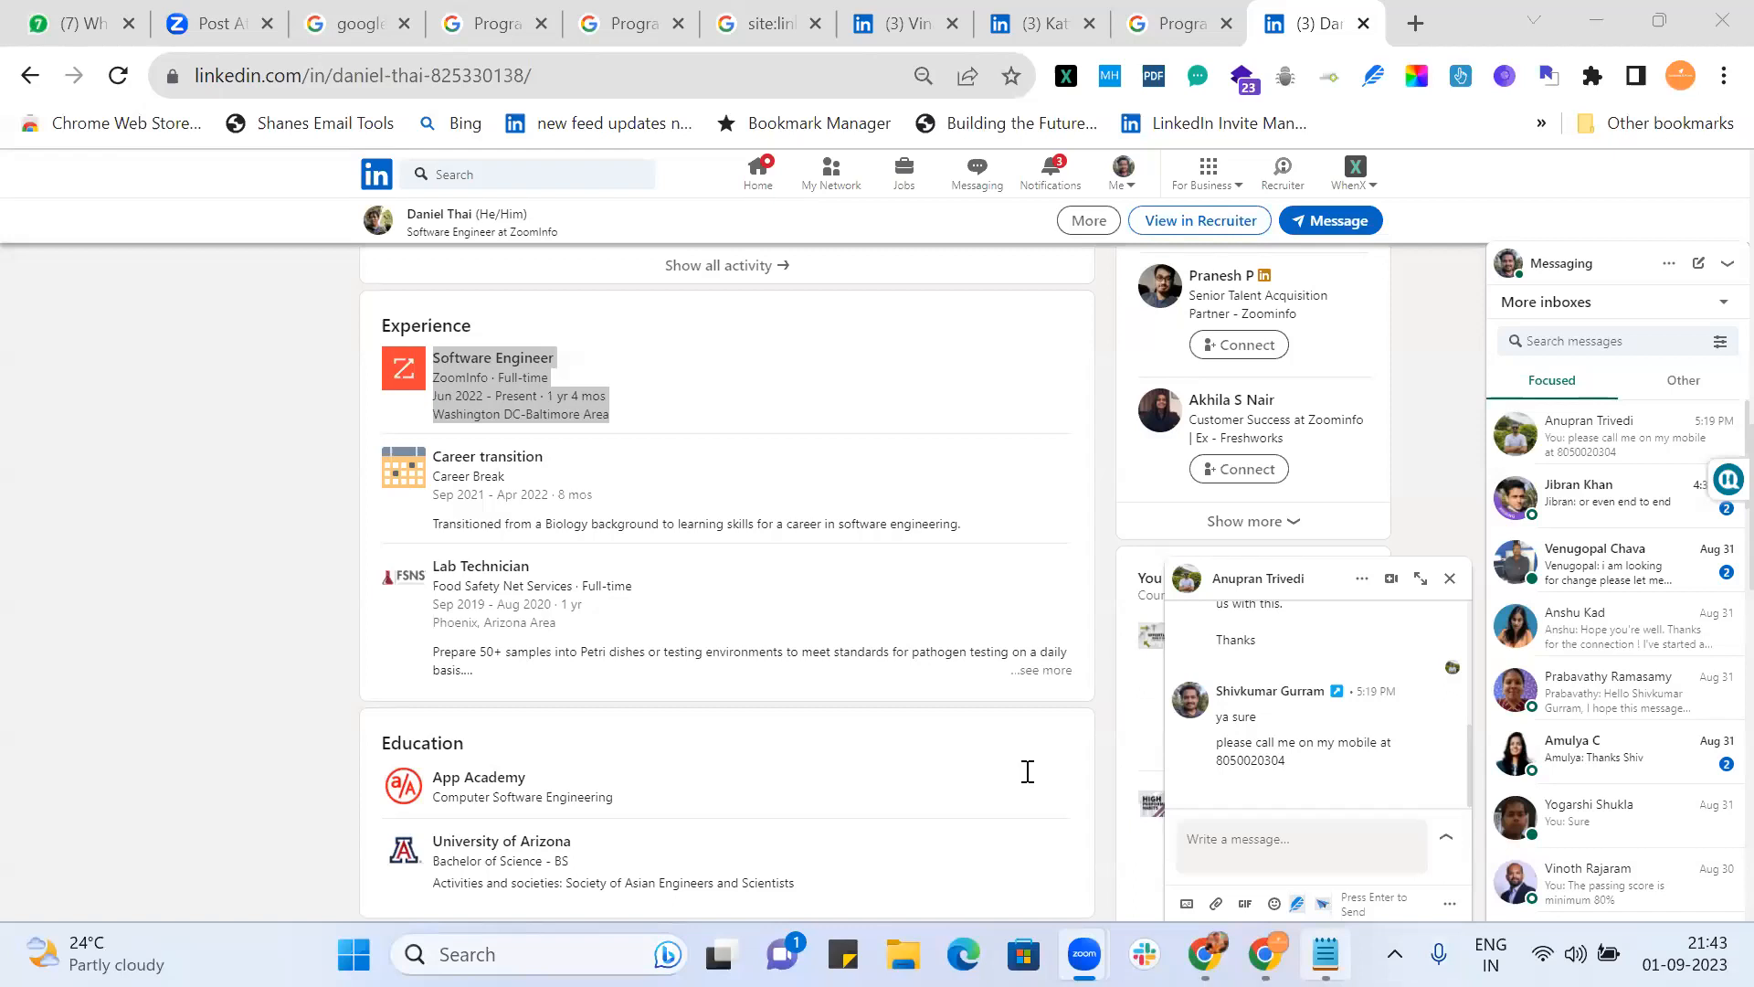
# Step: In Notepad, add a new line reading .resume/ below the notes
pyautogui.hotkey('alt', 'Tab')
pyautogui.press('Return')
pyautogui.press('Return')
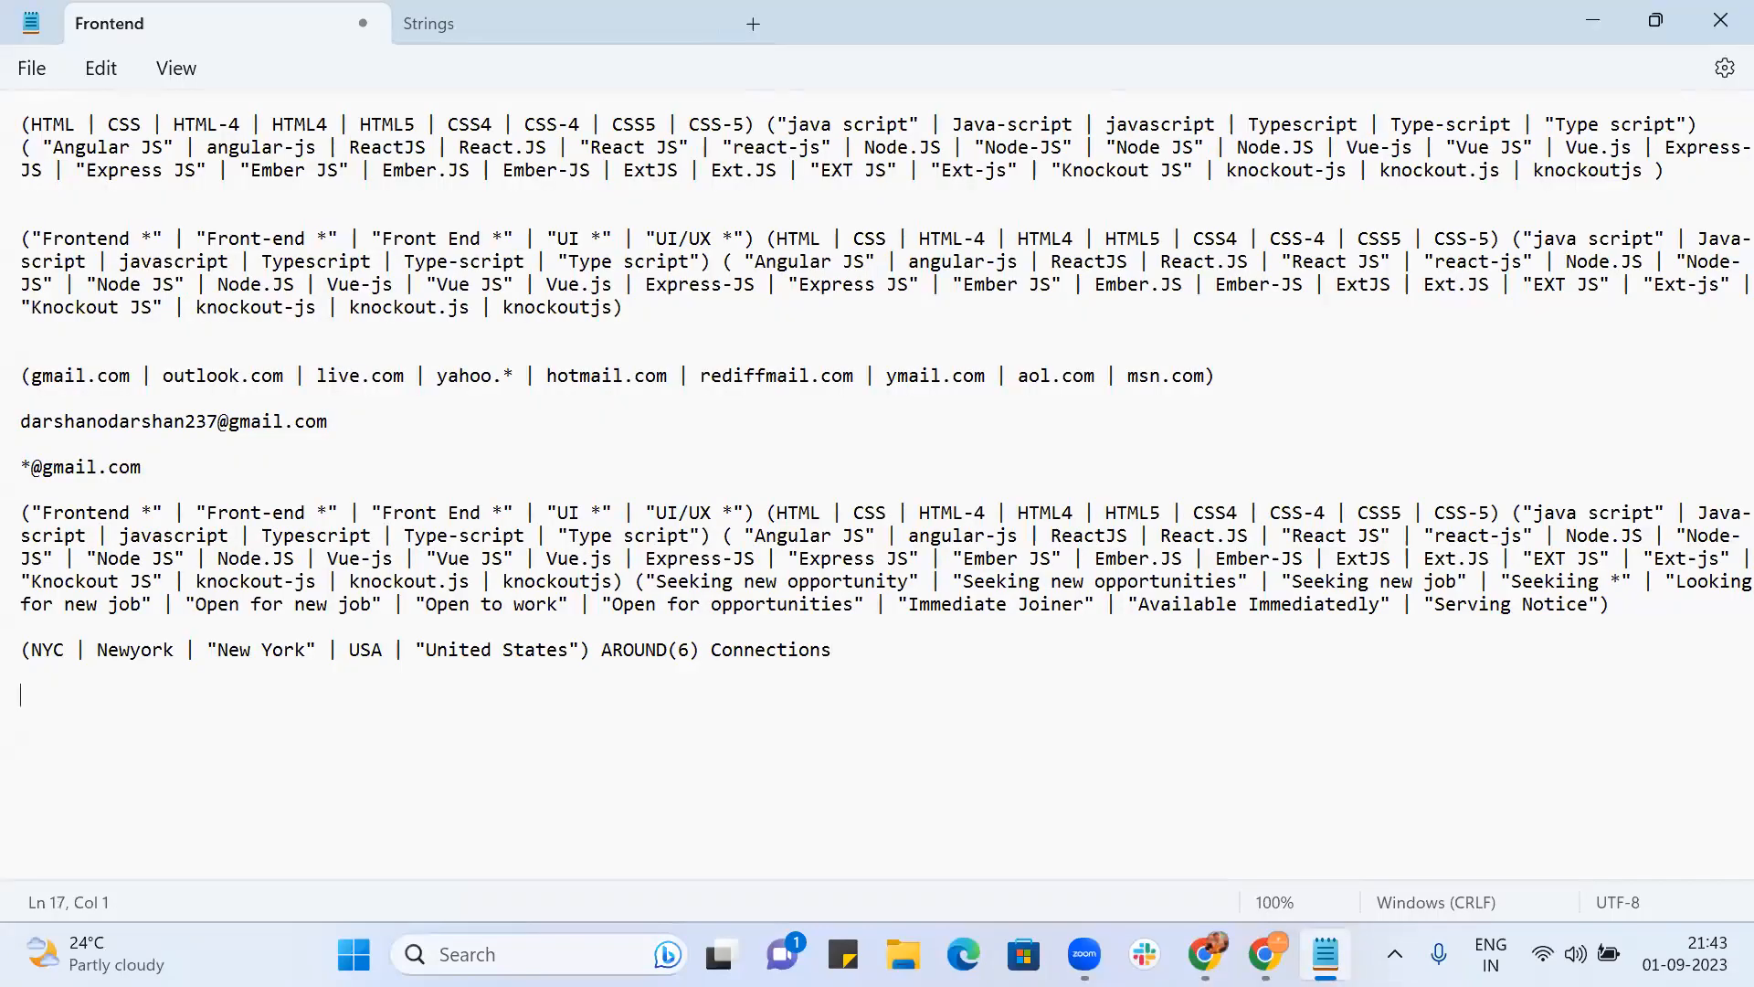
pyautogui.write('*')
pyautogui.write('resume')
pyautogui.click(31, 695)
pyautogui.press('BackSpace')
pyautogui.write('.')
pyautogui.write('/')
# Step: Add an inurl:cv line below .resume/
pyautogui.press('Return')
pyautogui.press('Return')
pyautogui.write('cv-')
pyautogui.press('Left')
pyautogui.write('inurl:')
pyautogui.press('Right')
pyautogui.press('Right')
pyautogui.press('Right')
pyautogui.press('BackSpace')
# Step: Add a -cv- line below inurl:cv
pyautogui.press('Return')
pyautogui.press('Return')
pyautogui.write('cv-')
pyautogui.click(21, 787)
pyautogui.write('-')
pyautogui.press('Right')
pyautogui.press('Left')
pyautogui.press('Right')
pyautogui.press('Left')
pyautogui.press('Left')
pyautogui.press('Left')
pyautogui.press('Right')
# Step: Extend that line to read -cv- -inurl:format, correcting the misspelled templte
pyautogui.press('Return')
pyautogui.press('Return')
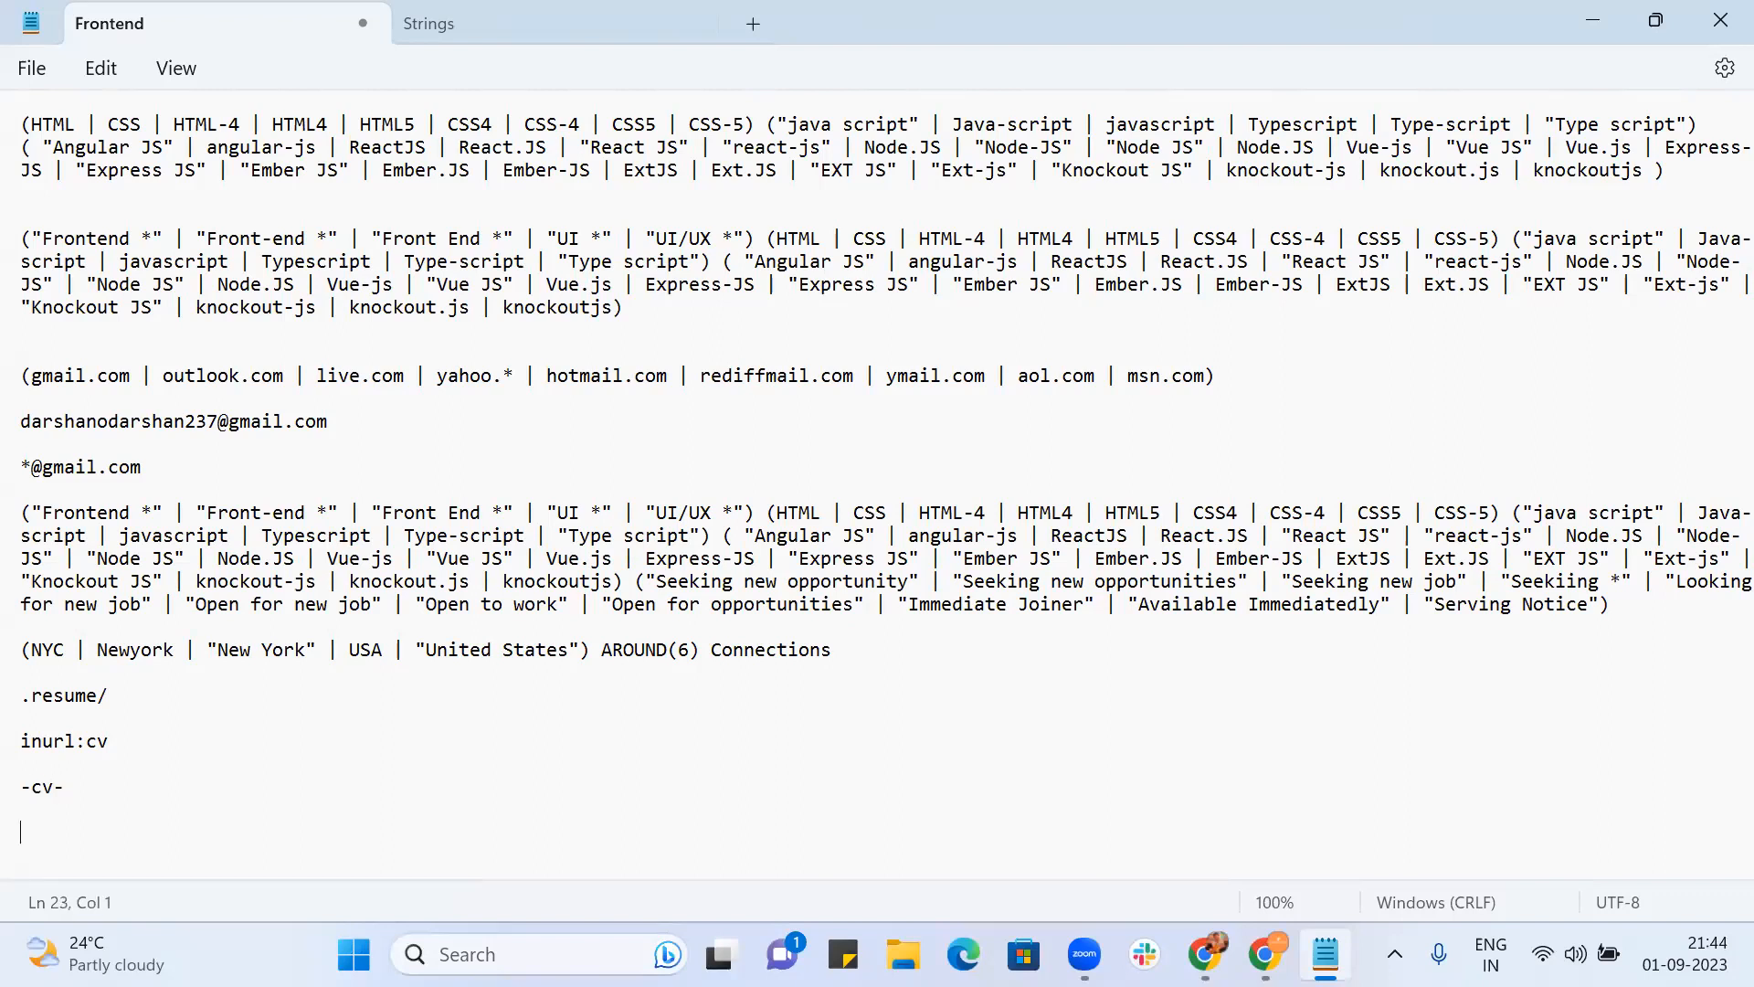
pyautogui.press('BackSpace')
pyautogui.write('-inurl:templte')
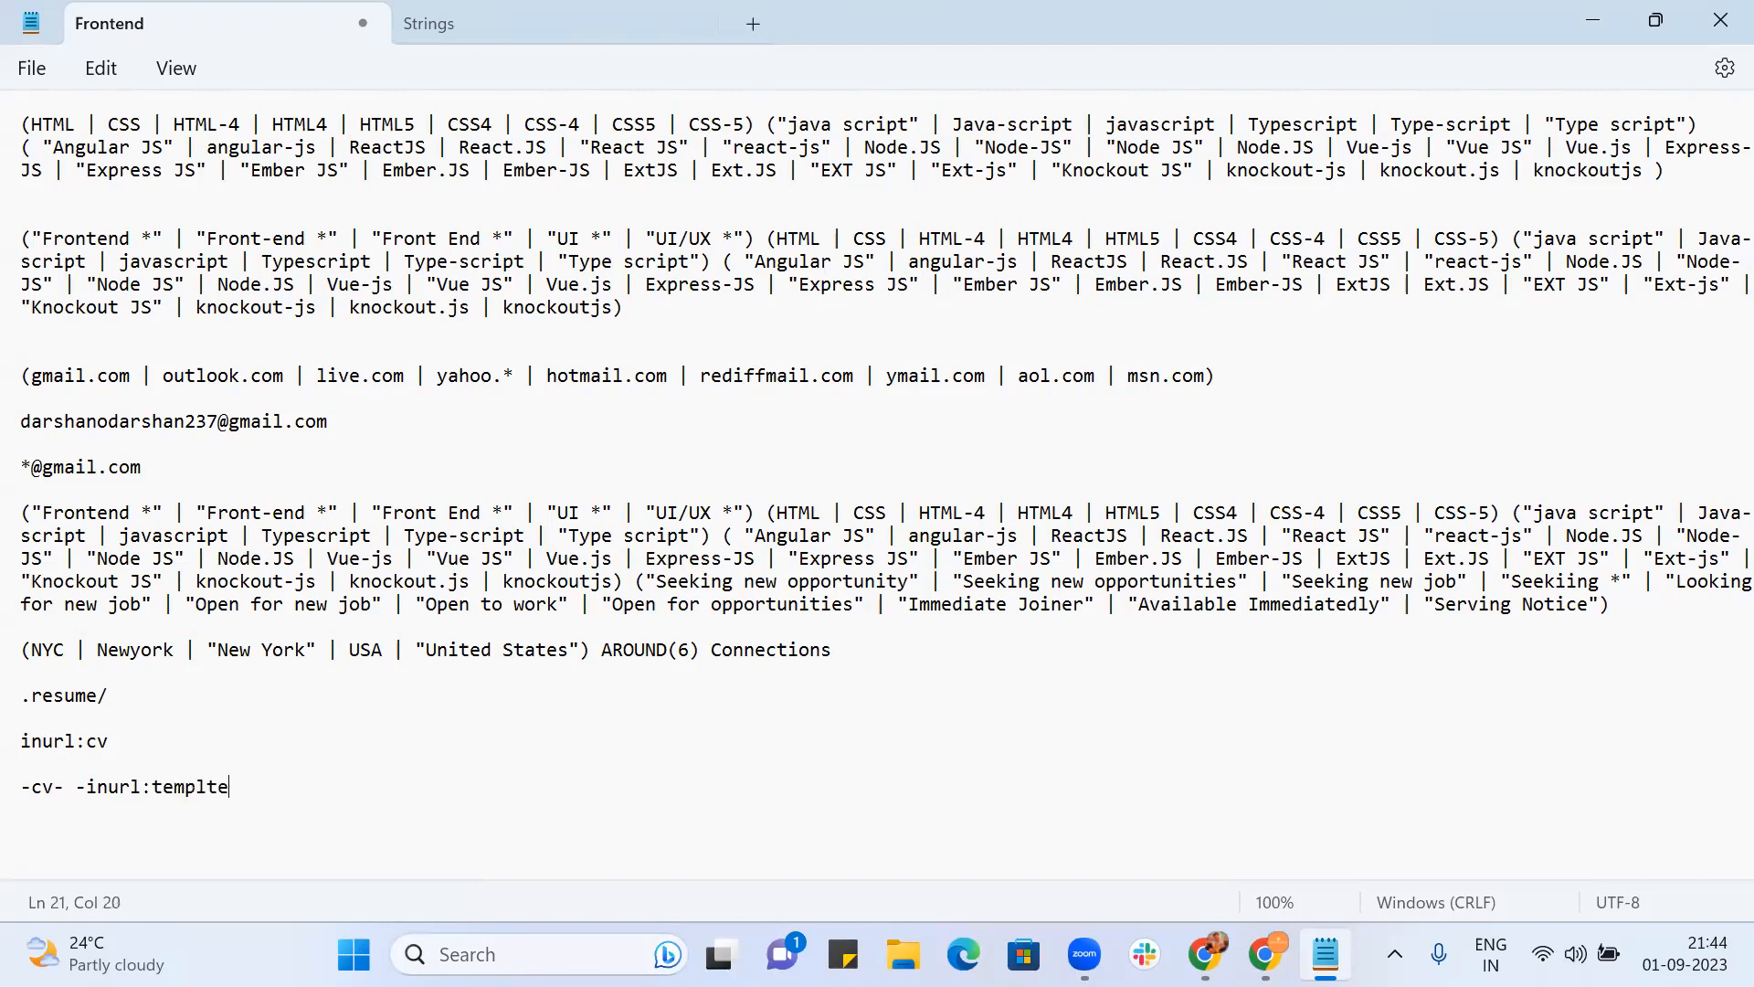
pyautogui.press('BackSpace')
# Step: Add a cv-format line, then select inurl:format on the -cv- line
pyautogui.press('BackSpace')
pyautogui.press('BackSpace')
pyautogui.press('BackSpace')
pyautogui.press('BackSpace')
pyautogui.press('BackSpace')
pyautogui.press('BackSpace')
pyautogui.write('format')
pyautogui.press('Return')
pyautogui.write('-')
pyautogui.press('BackSpace')
pyautogui.write('cv-format')
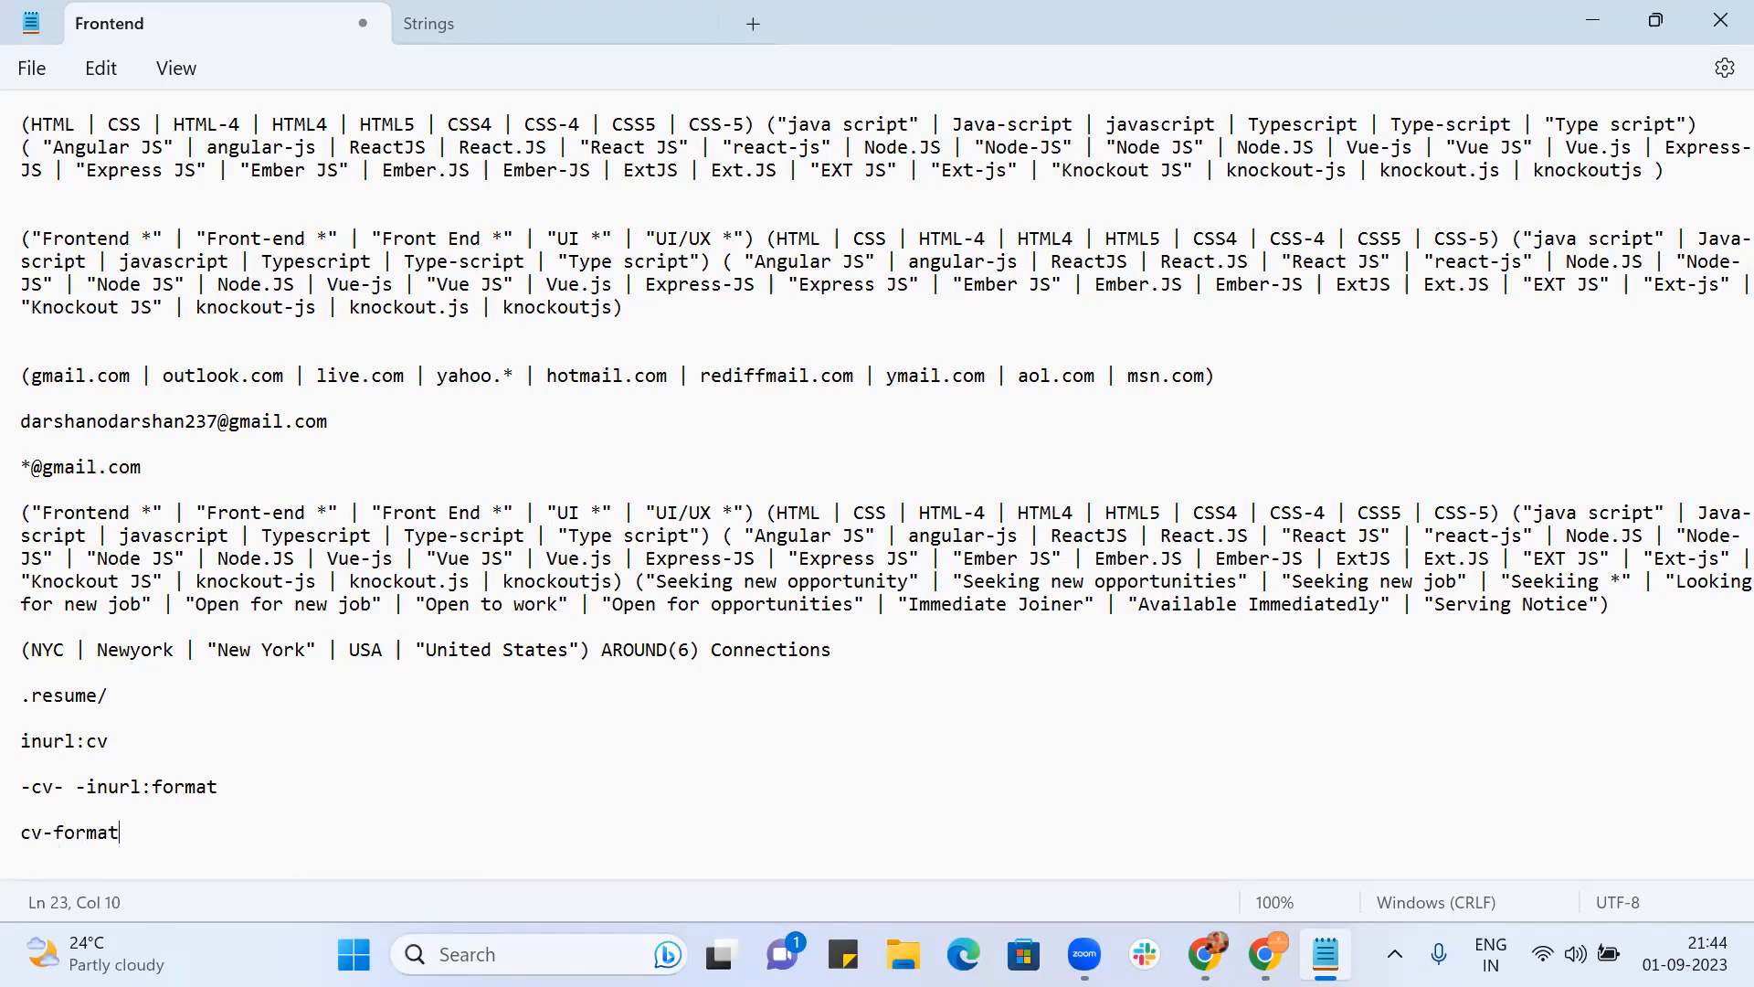
pyautogui.press('Return')
pyautogui.press('Return')
pyautogui.press('Return')
pyautogui.press('Return')
pyautogui.press('Return')
pyautogui.press('Return')
pyautogui.press('Return')
pyautogui.press('Return')
pyautogui.press('Return')
pyautogui.press('Return')
pyautogui.press('Return')
pyautogui.press('Return')
pyautogui.press('Return')
pyautogui.press('Return')
pyautogui.press('Return')
pyautogui.press('Return')
pyautogui.press('Return')
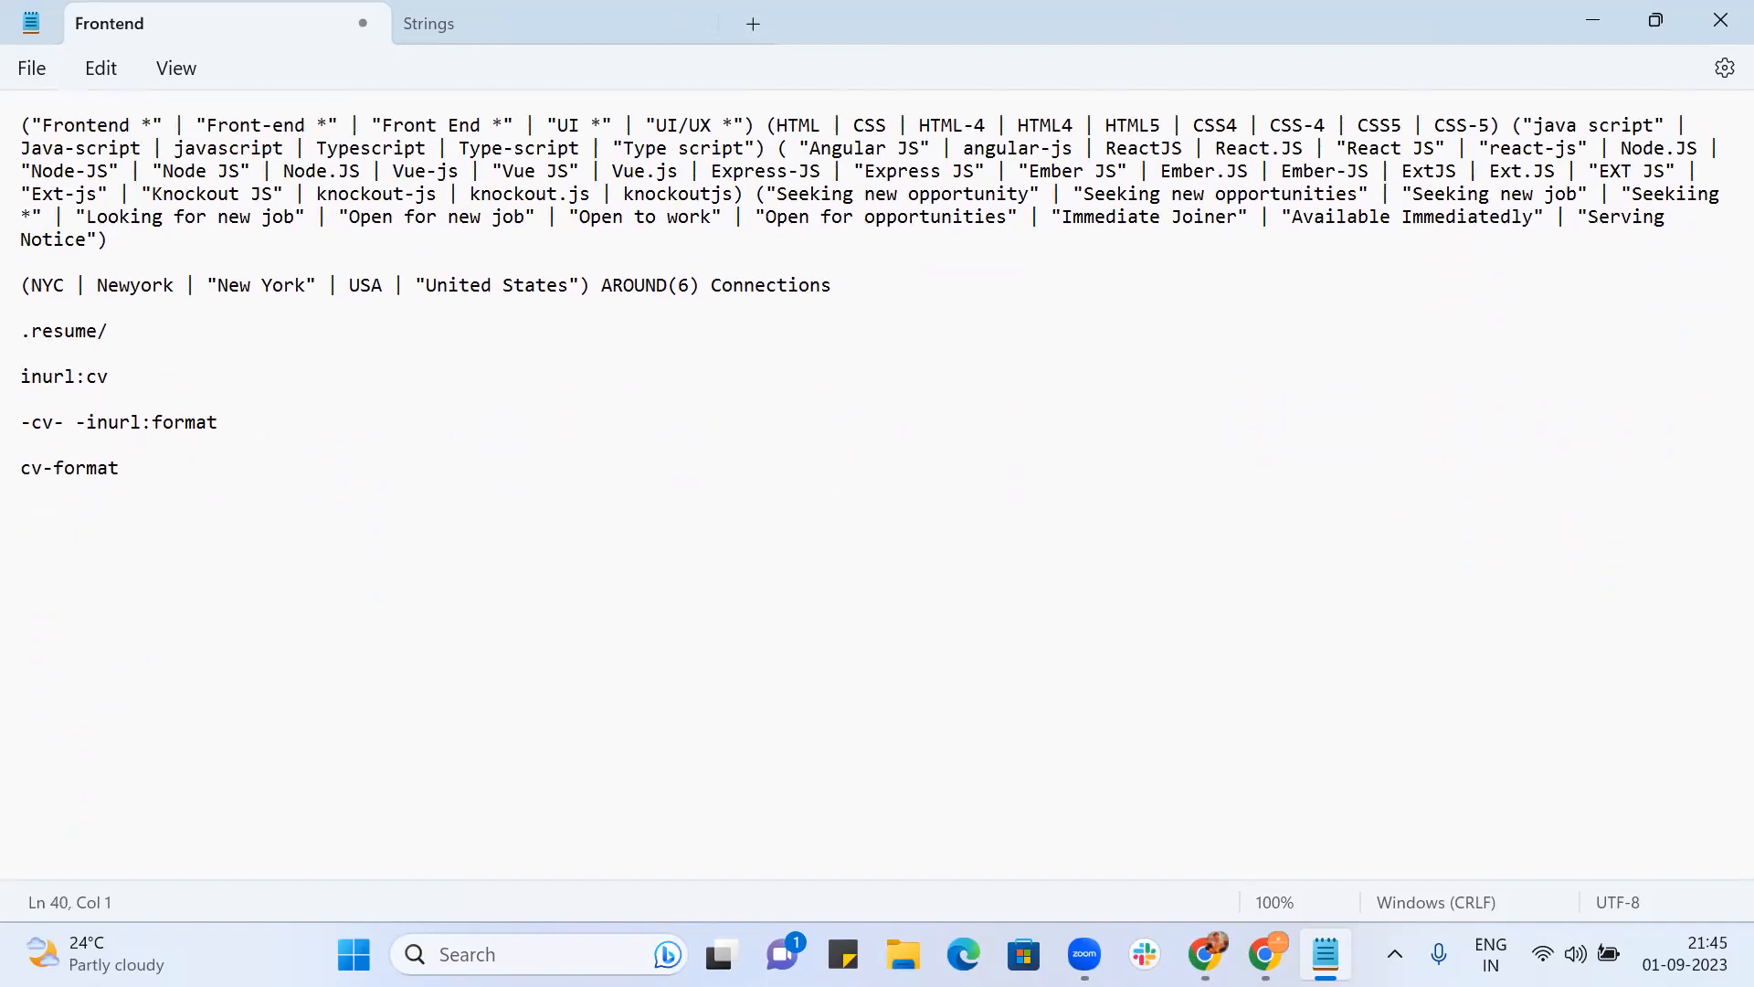
pyautogui.click(83, 423)
pyautogui.moveTo(83, 422); pyautogui.dragTo(247, 441)
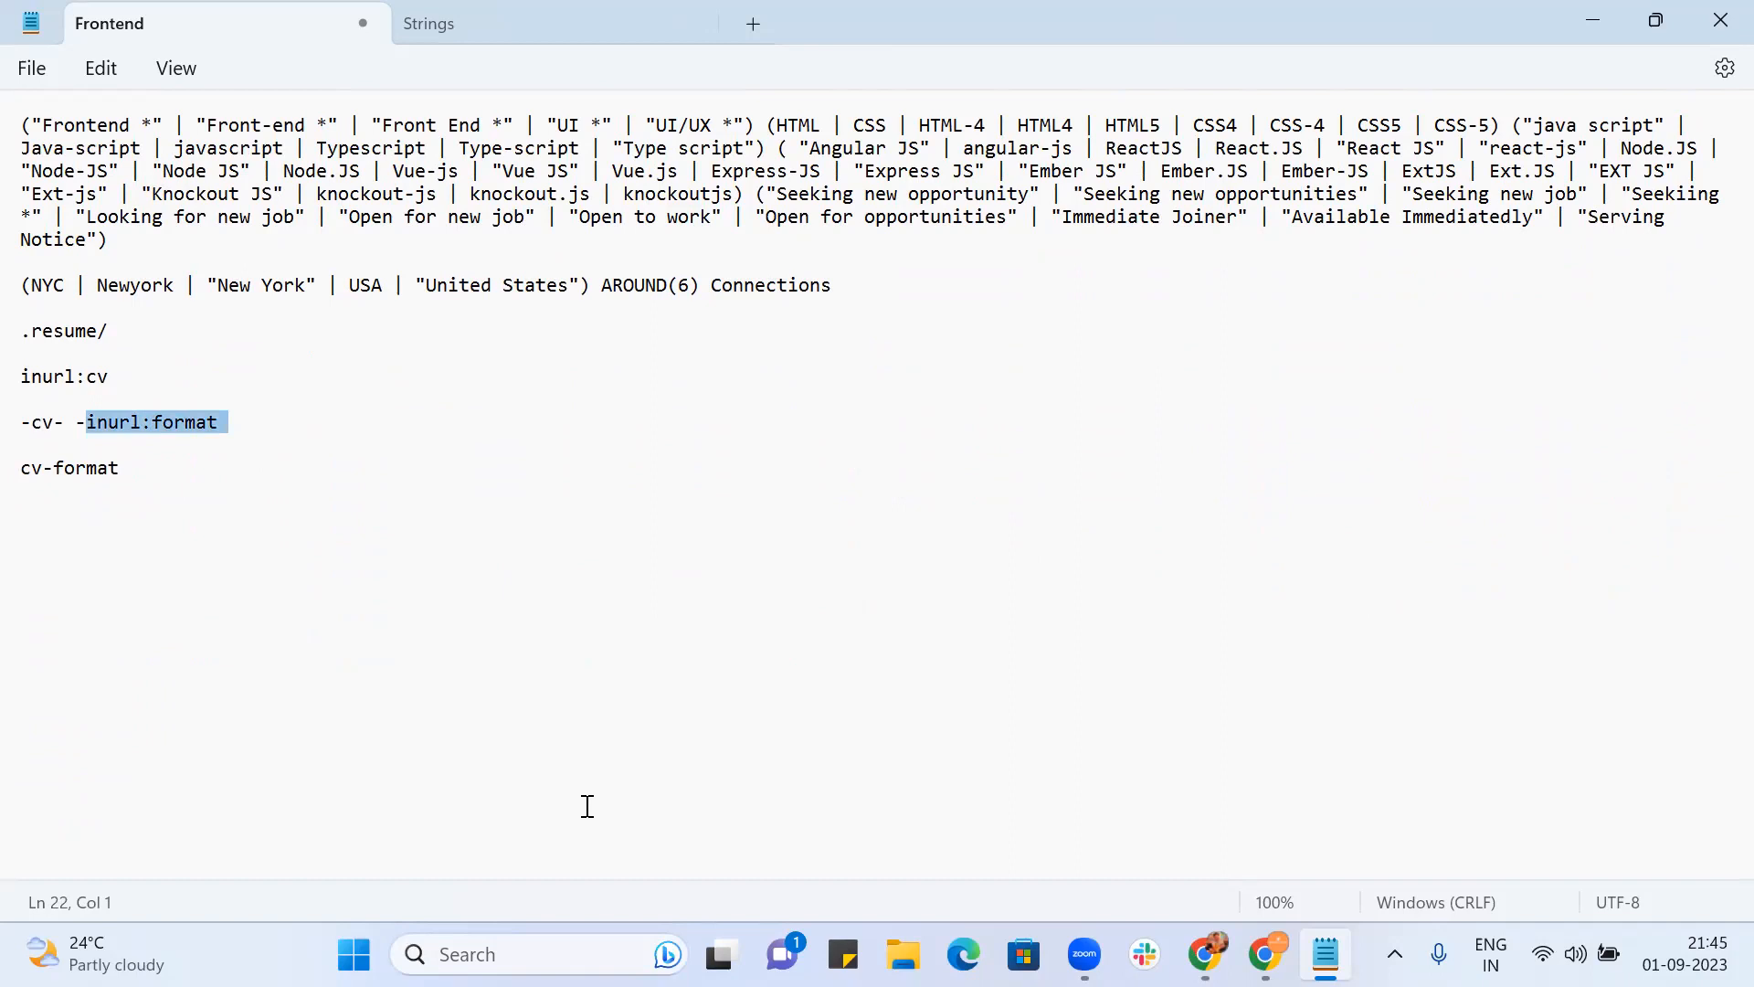
pyautogui.hotkey('alt', 'Tab')
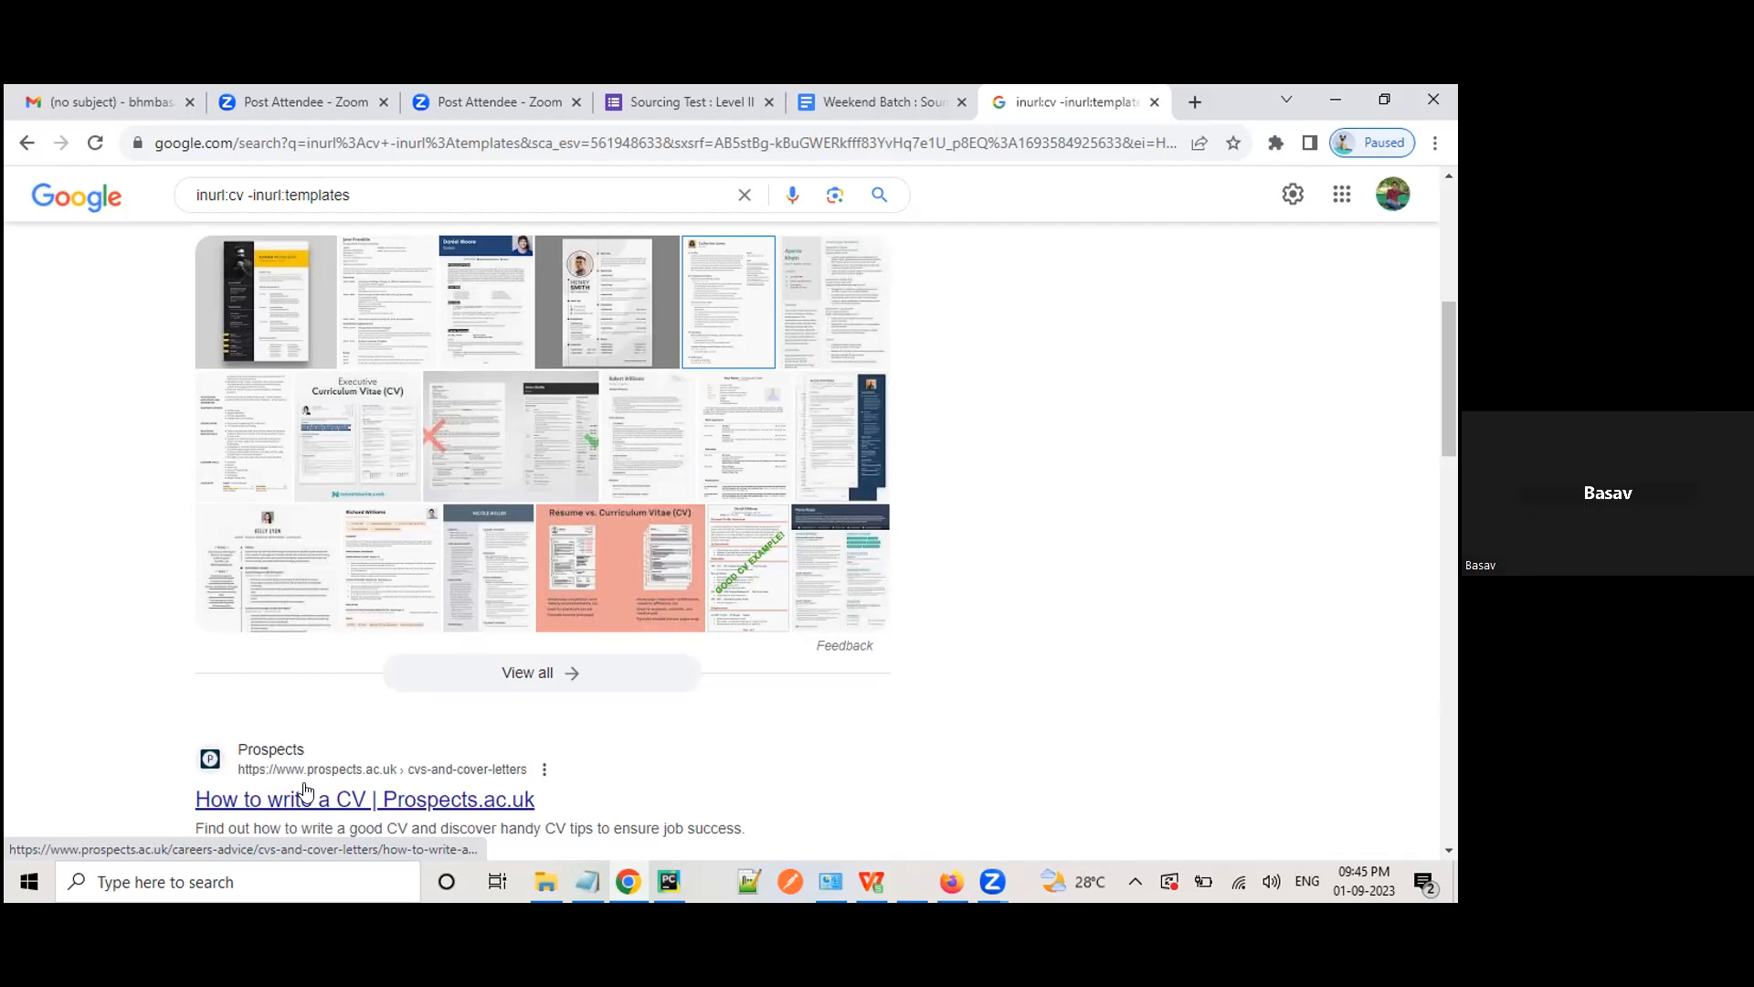
# Step: Scroll back to the top of the inurl:cv -inurl:templates results and minimise Chrome
pyautogui.scroll(6, 306, 791)
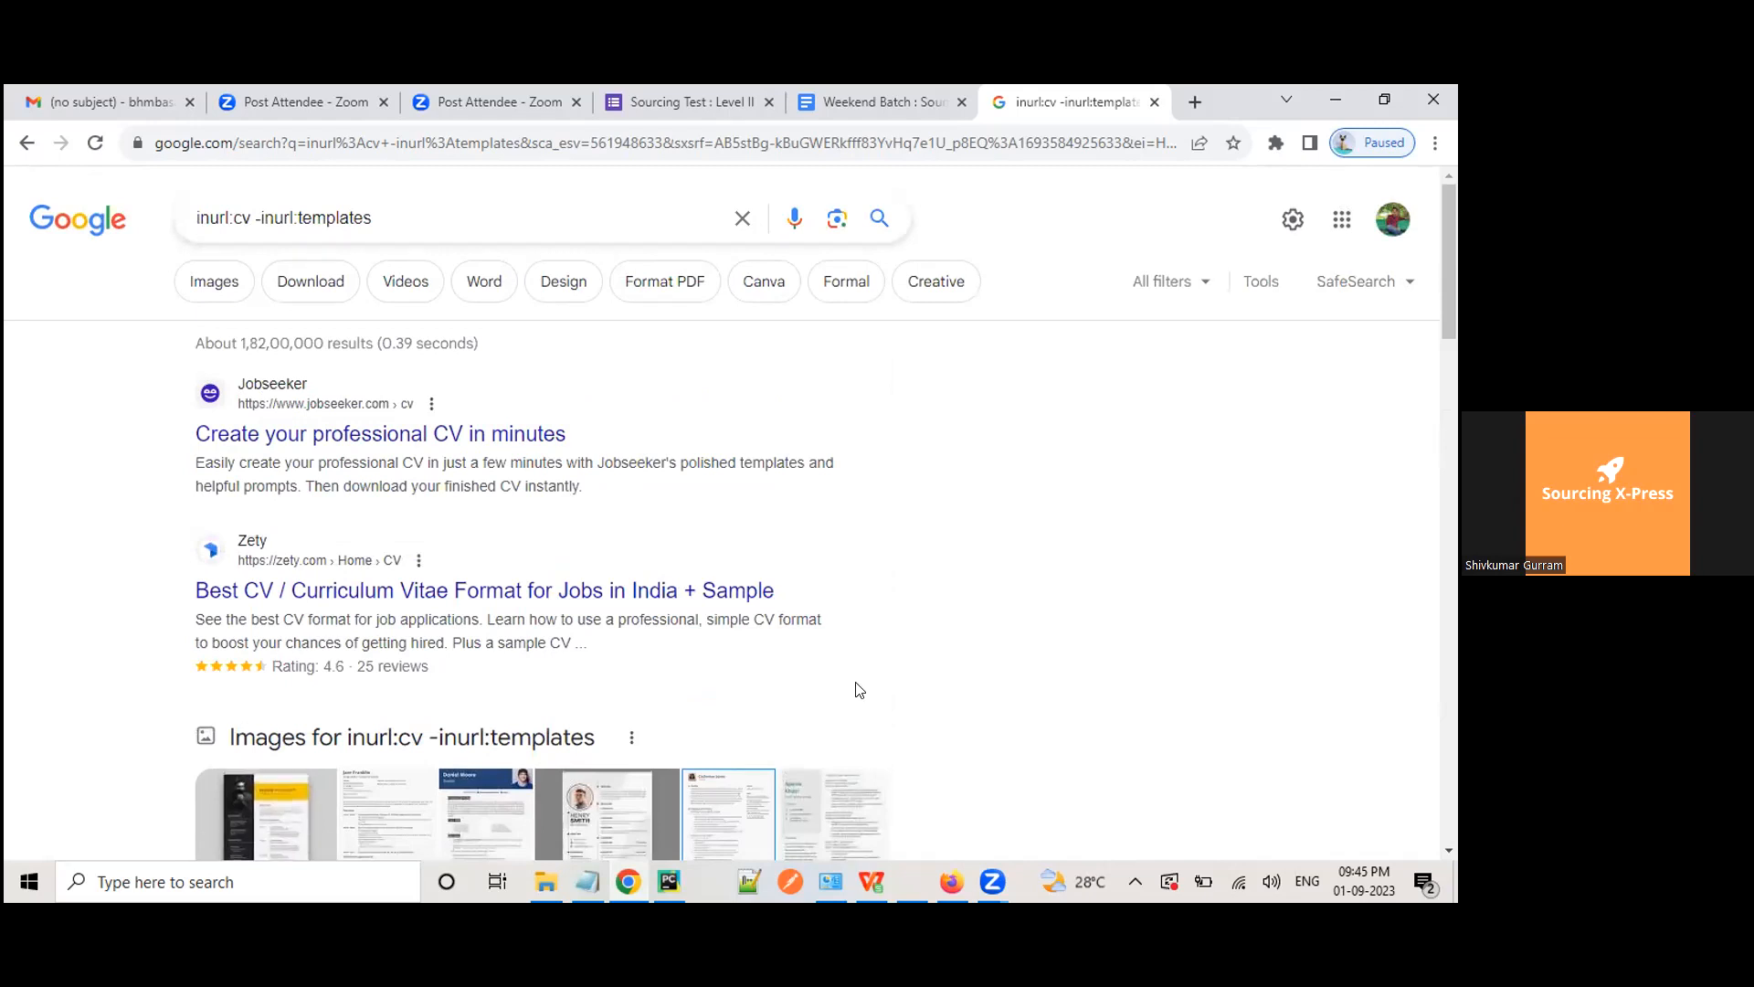
pyautogui.click(628, 882)
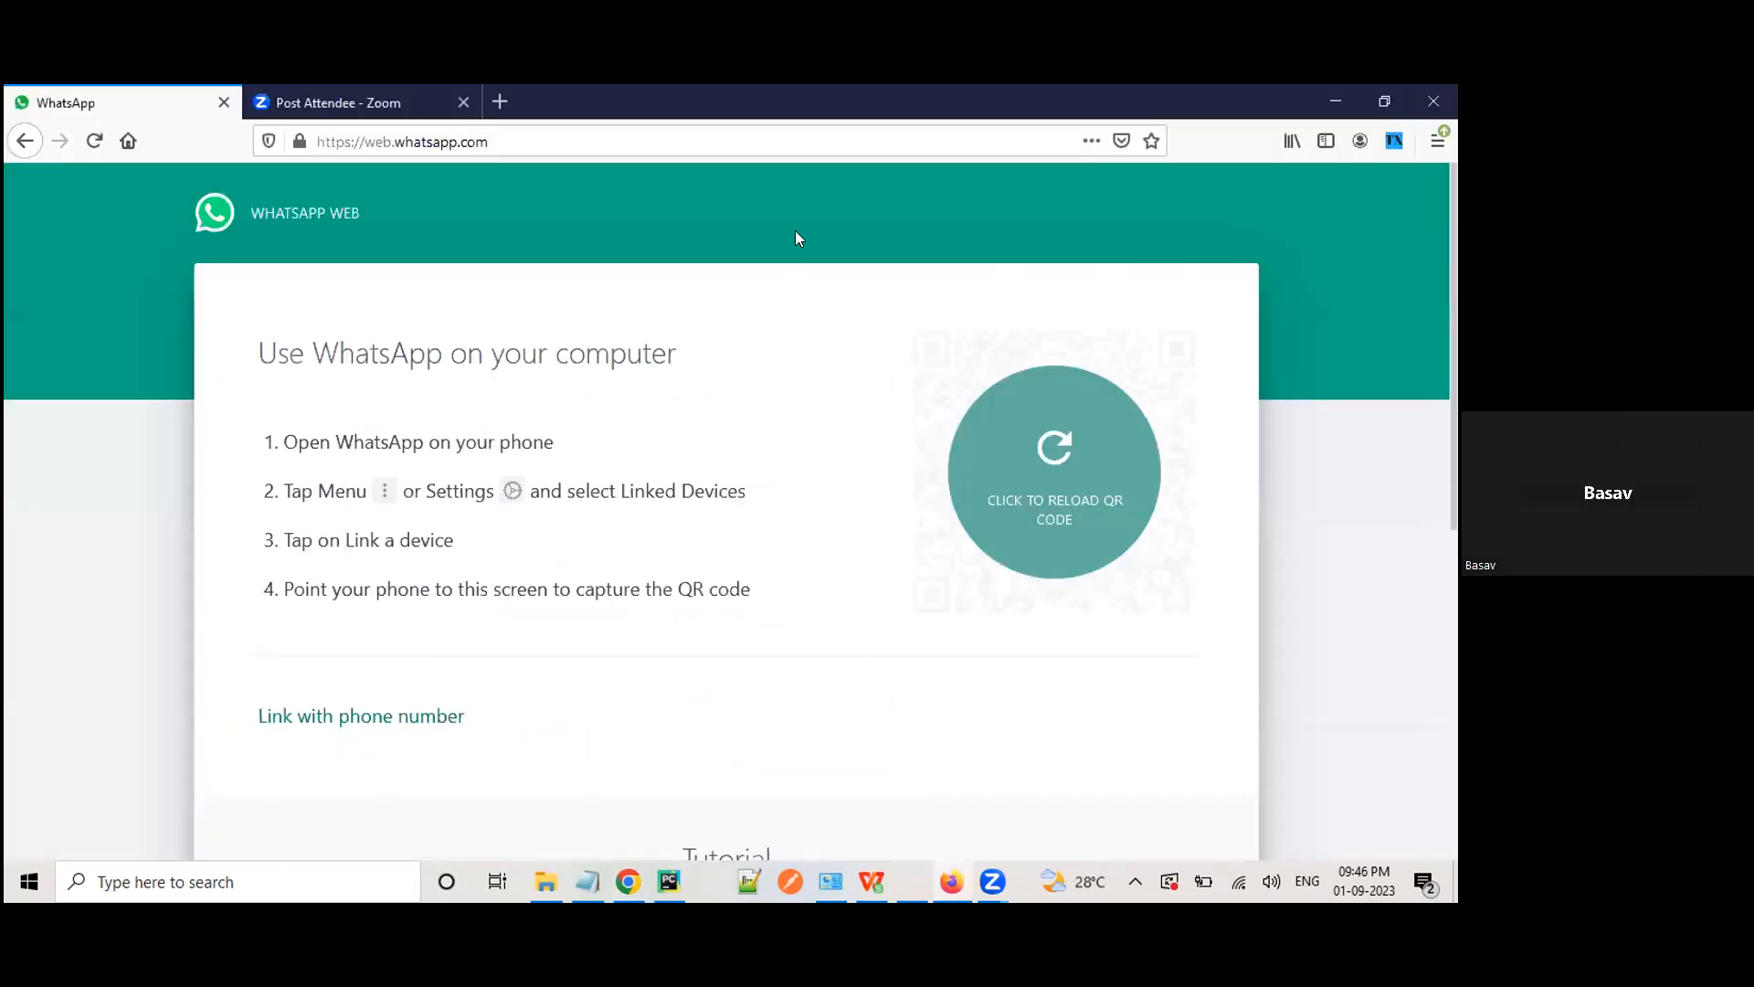